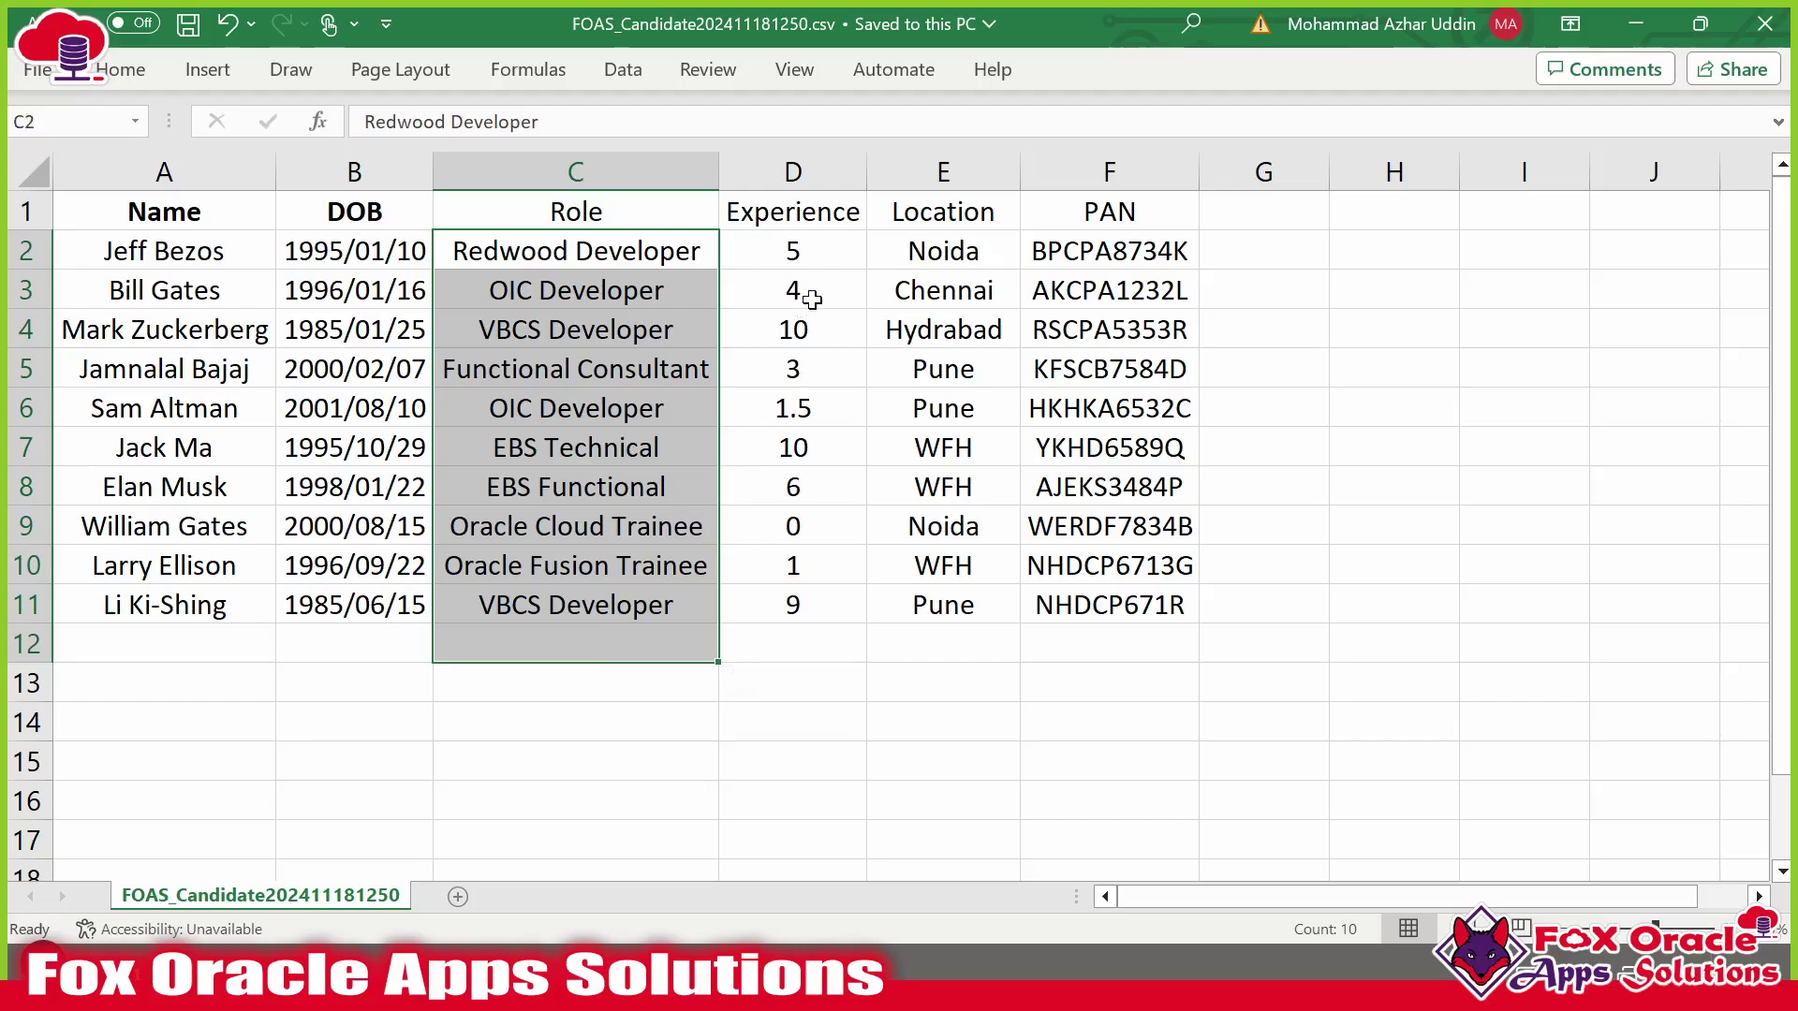
Highlight the Location and PAN values in the candidate CSV.
{"action": "left_click_drag", "start_coordinate": [1000, 248], "coordinate": [945, 564]}
{"action": "left_click", "coordinate": [942, 449]}
{"action": "left_click", "coordinate": [941, 482]}
{"action": "left_click_drag", "start_coordinate": [1098, 463], "coordinate": [1116, 569]}
{"action": "left_click", "coordinate": [1119, 607]}
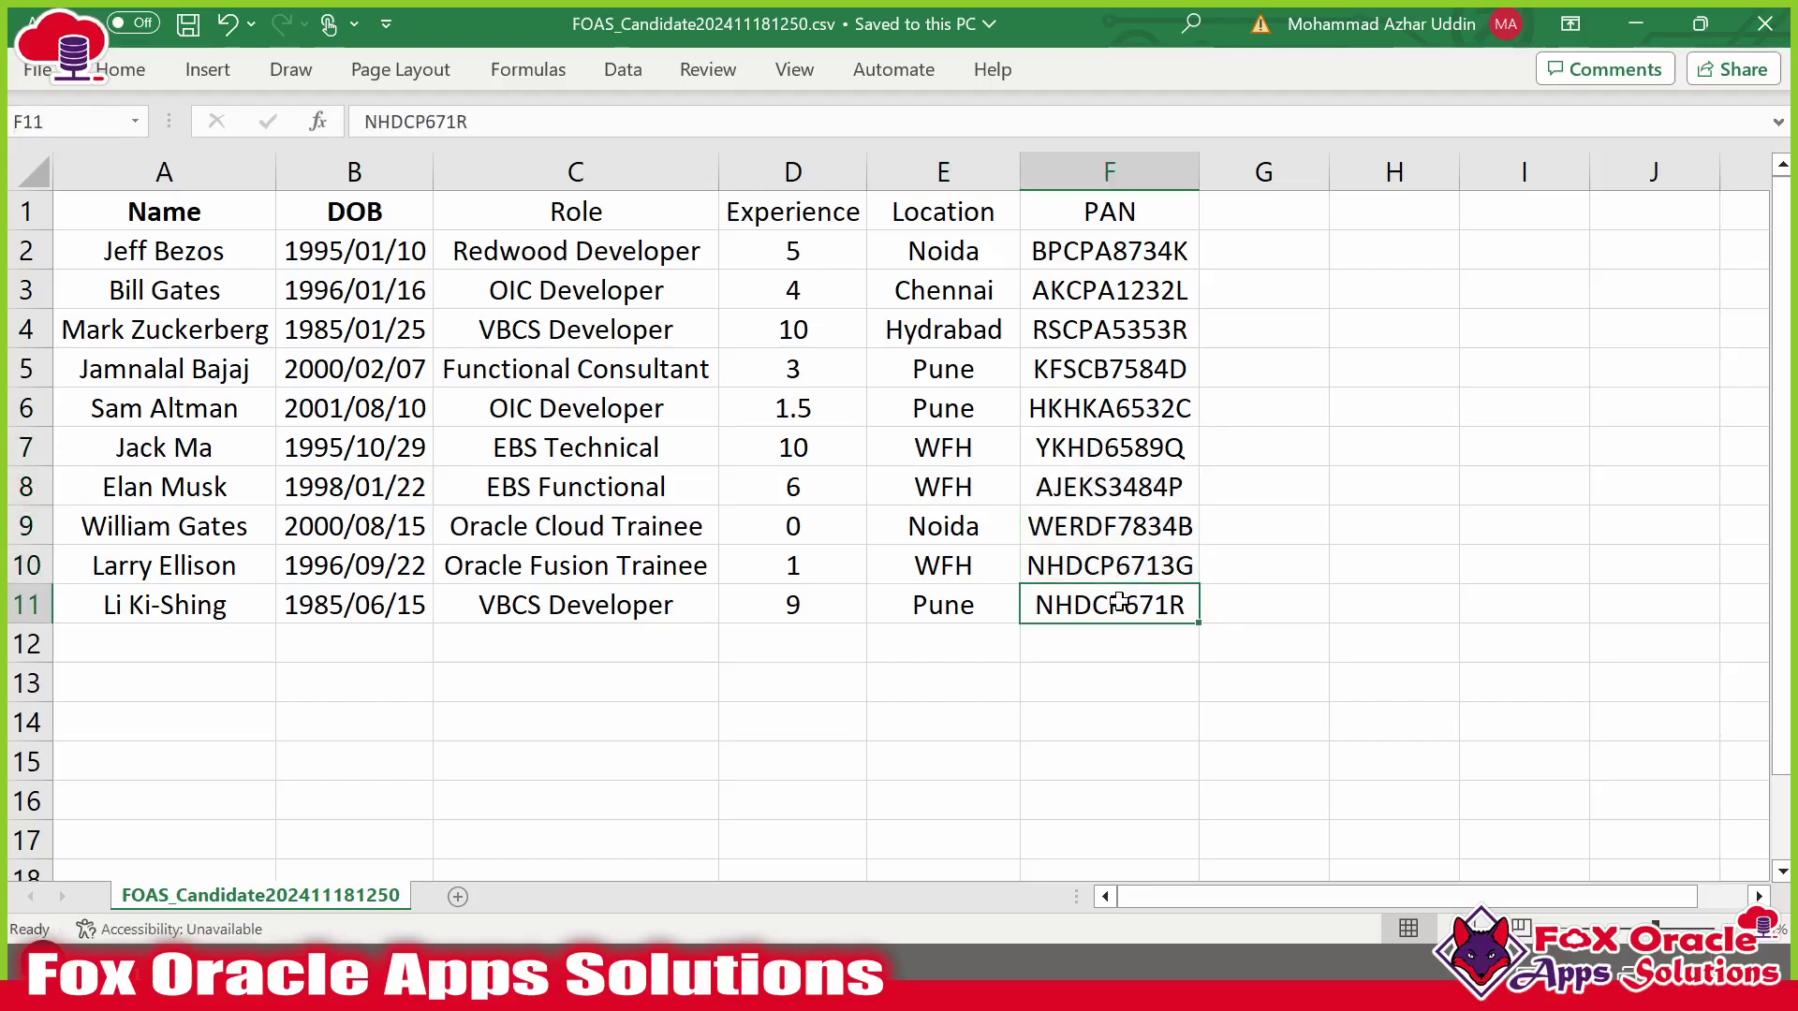
Highlight the whole candidate table A1:F11, then bring WinSCP to the front.
{"action": "left_click", "coordinate": [155, 214]}
{"action": "left_click_drag", "start_coordinate": [155, 214], "coordinate": [1077, 590]}
{"action": "key", "text": "alt+Tab"}
{"action": "key", "text": "alt+Tab"}
{"action": "key", "text": "alt+Tab"}
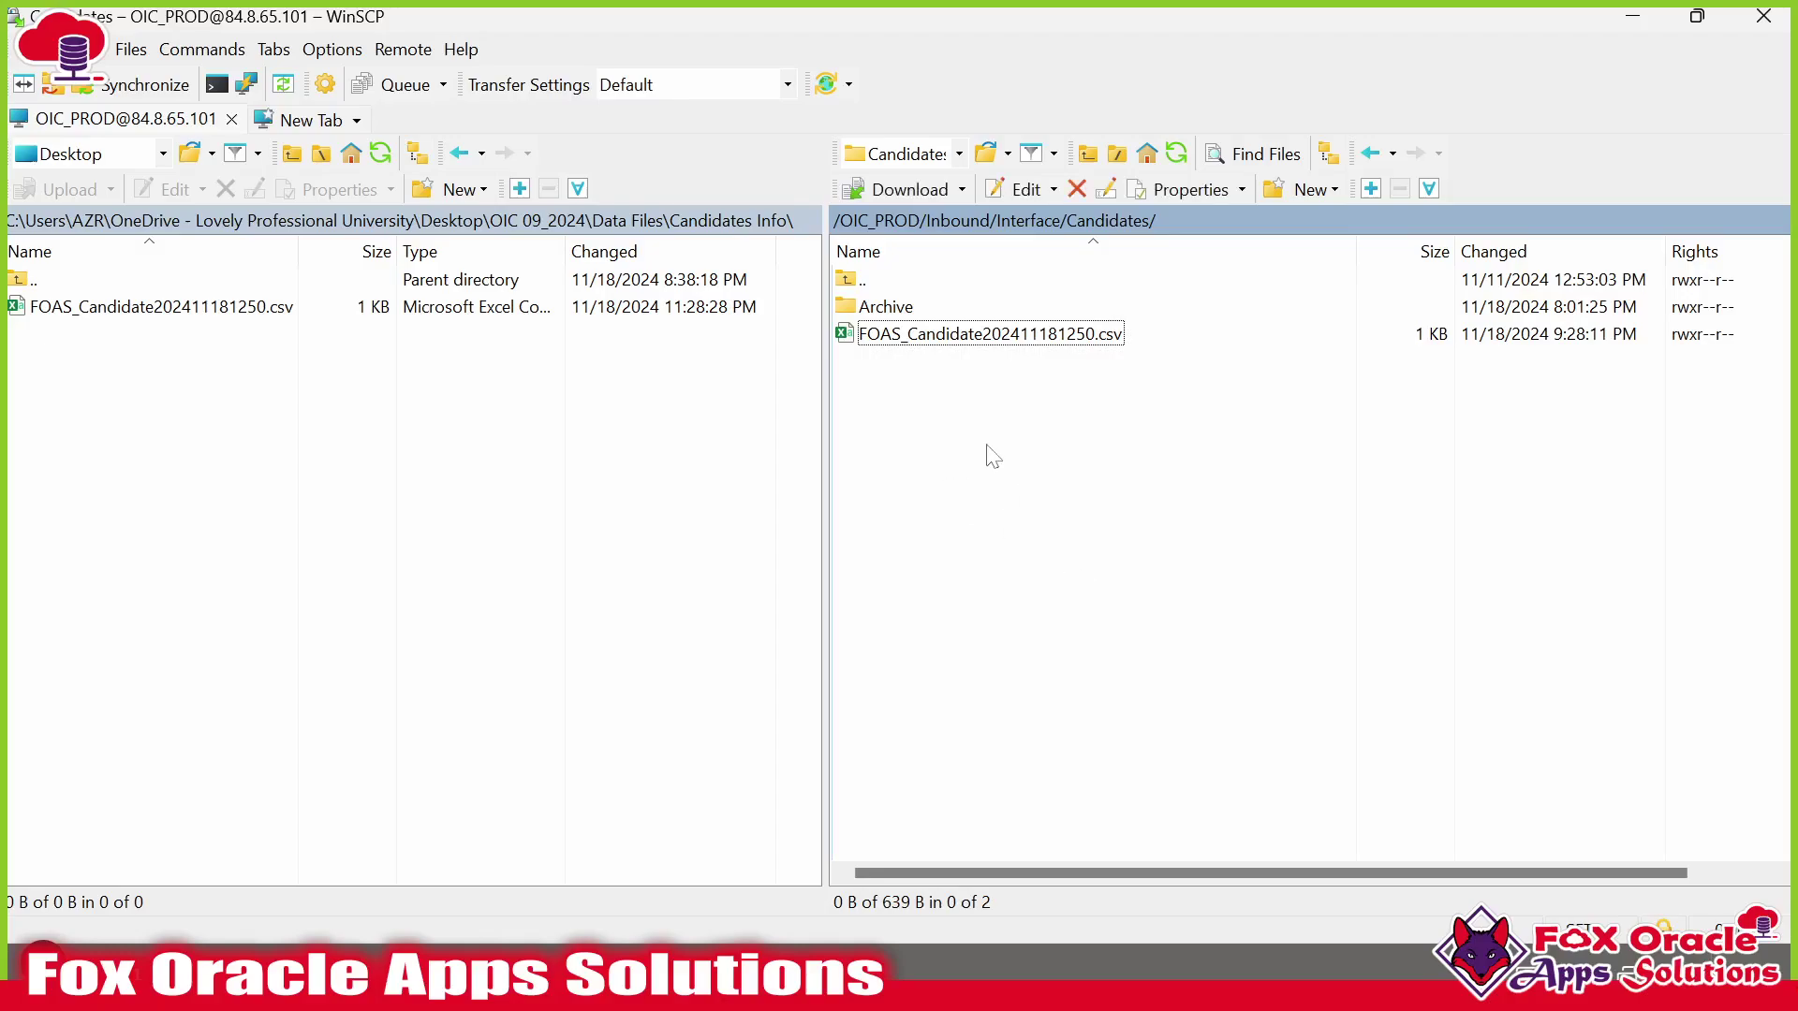
Point out FOAS_Candidate202411181250.csv on the server, then show the Details Requirement slide.
{"action": "left_click", "coordinate": [967, 337]}
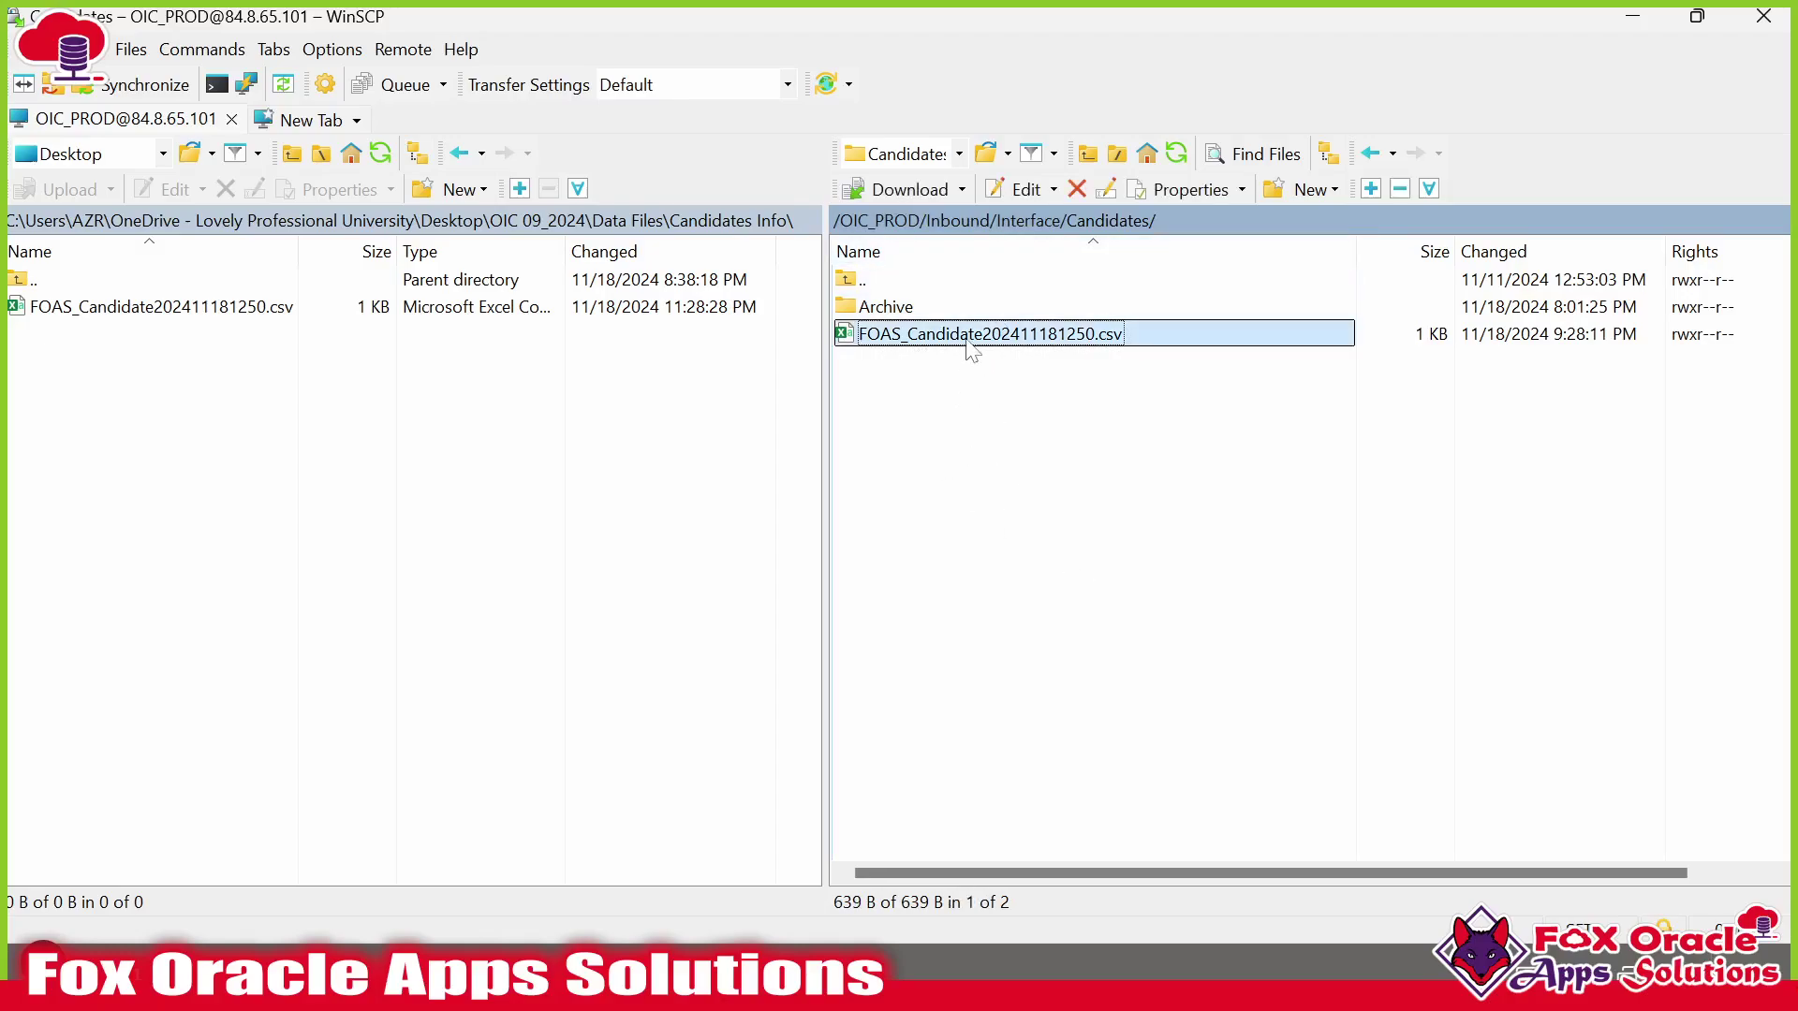
{"action": "key", "text": "alt+Tab"}
{"action": "key", "text": "alt+Tab"}
{"action": "key", "text": "Left"}
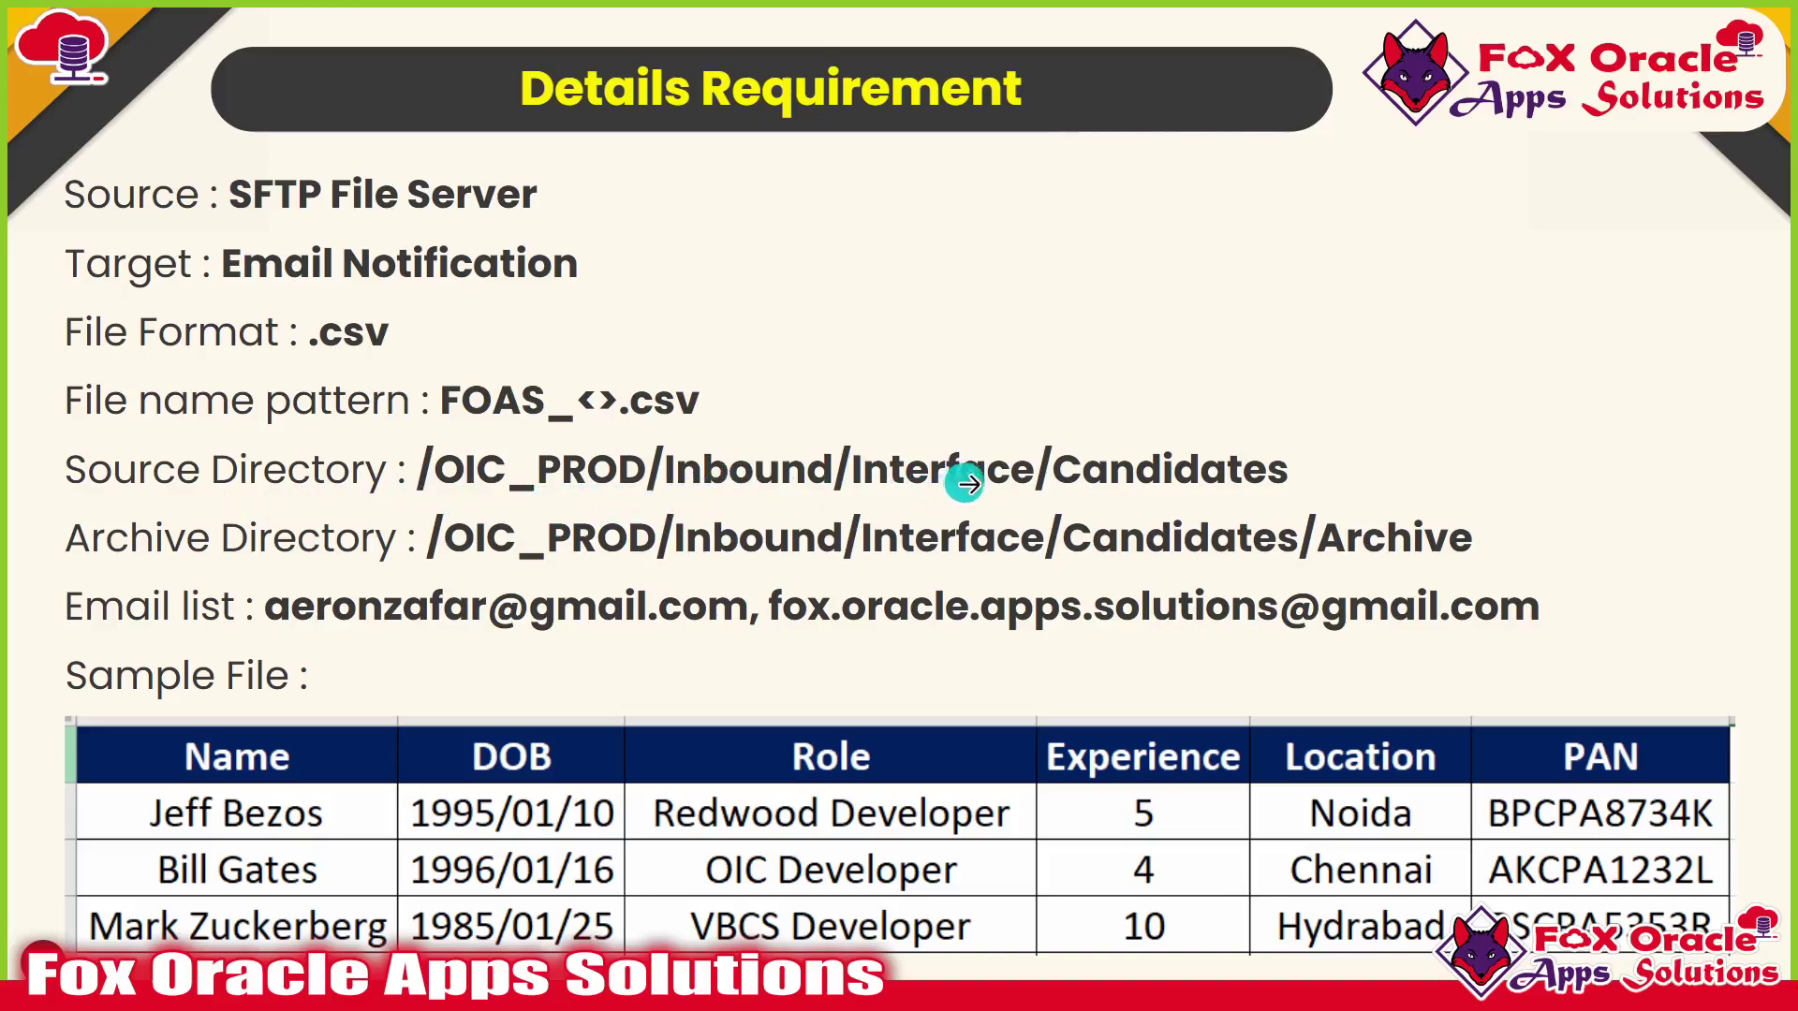
Return to WinSCP's remote Candidates folder and deselect the CSV row.
{"action": "key", "text": "alt+Tab"}
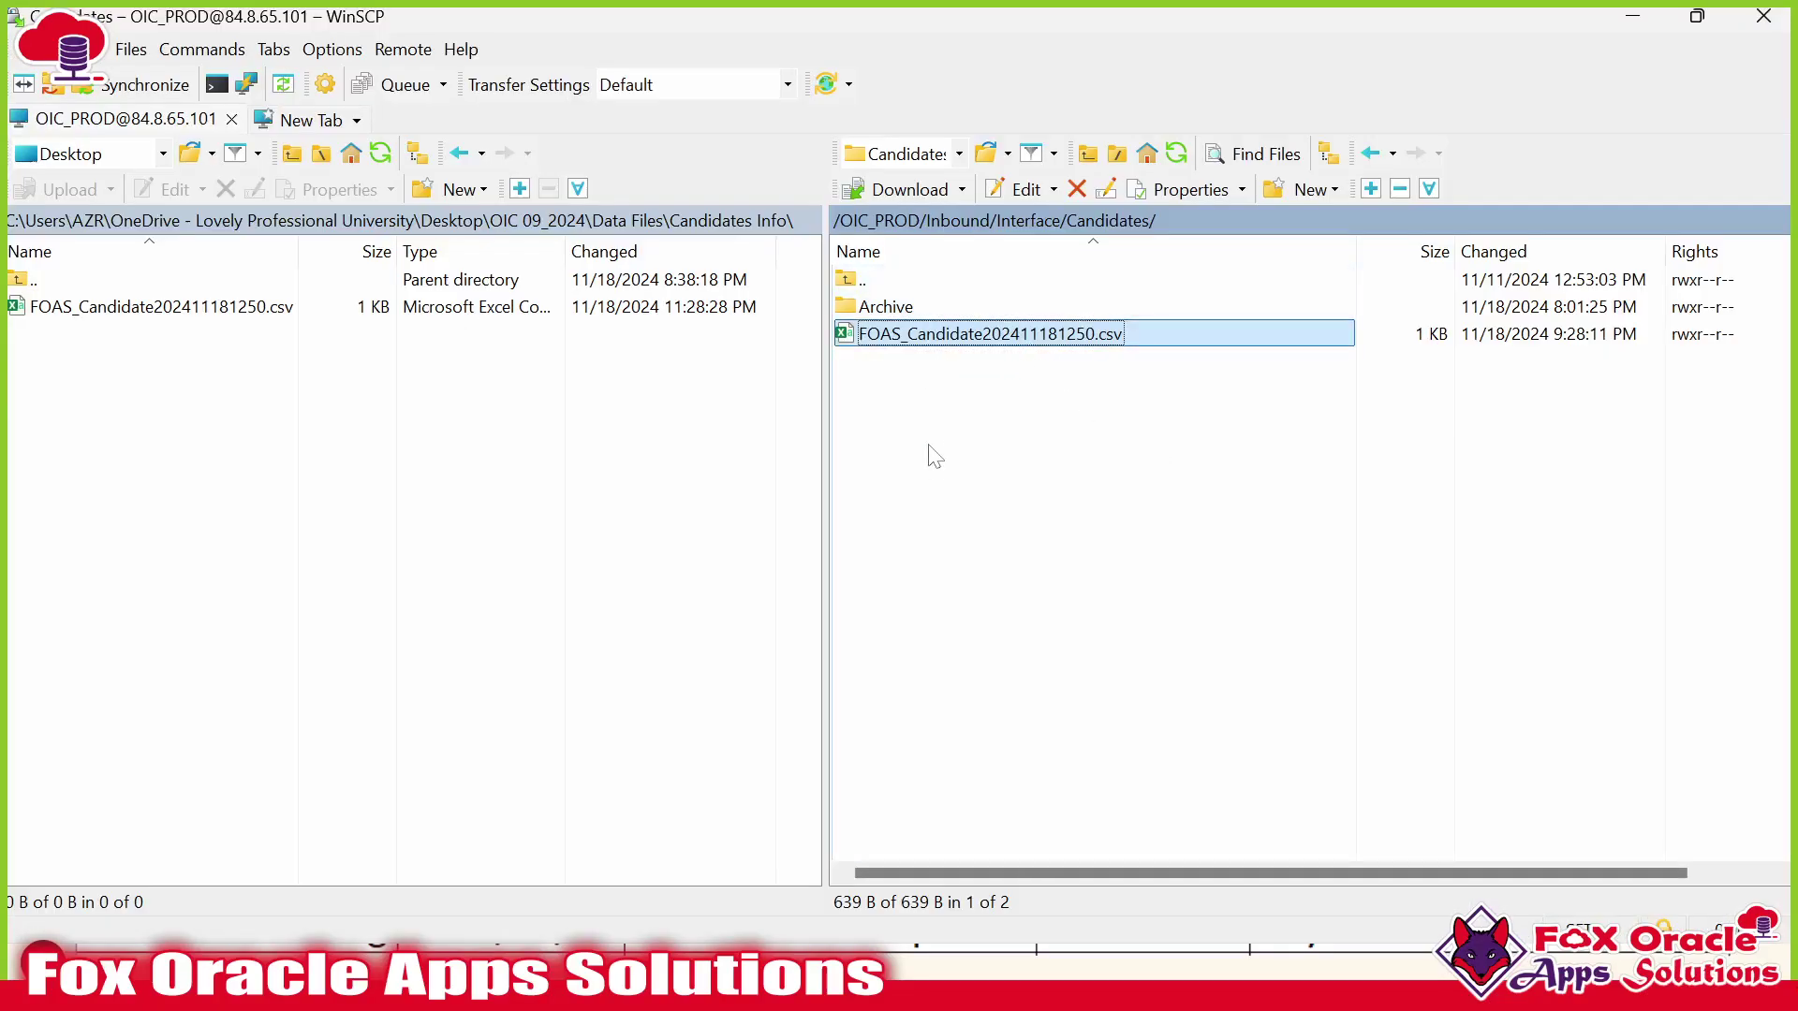
{"action": "left_click", "coordinate": [936, 457]}
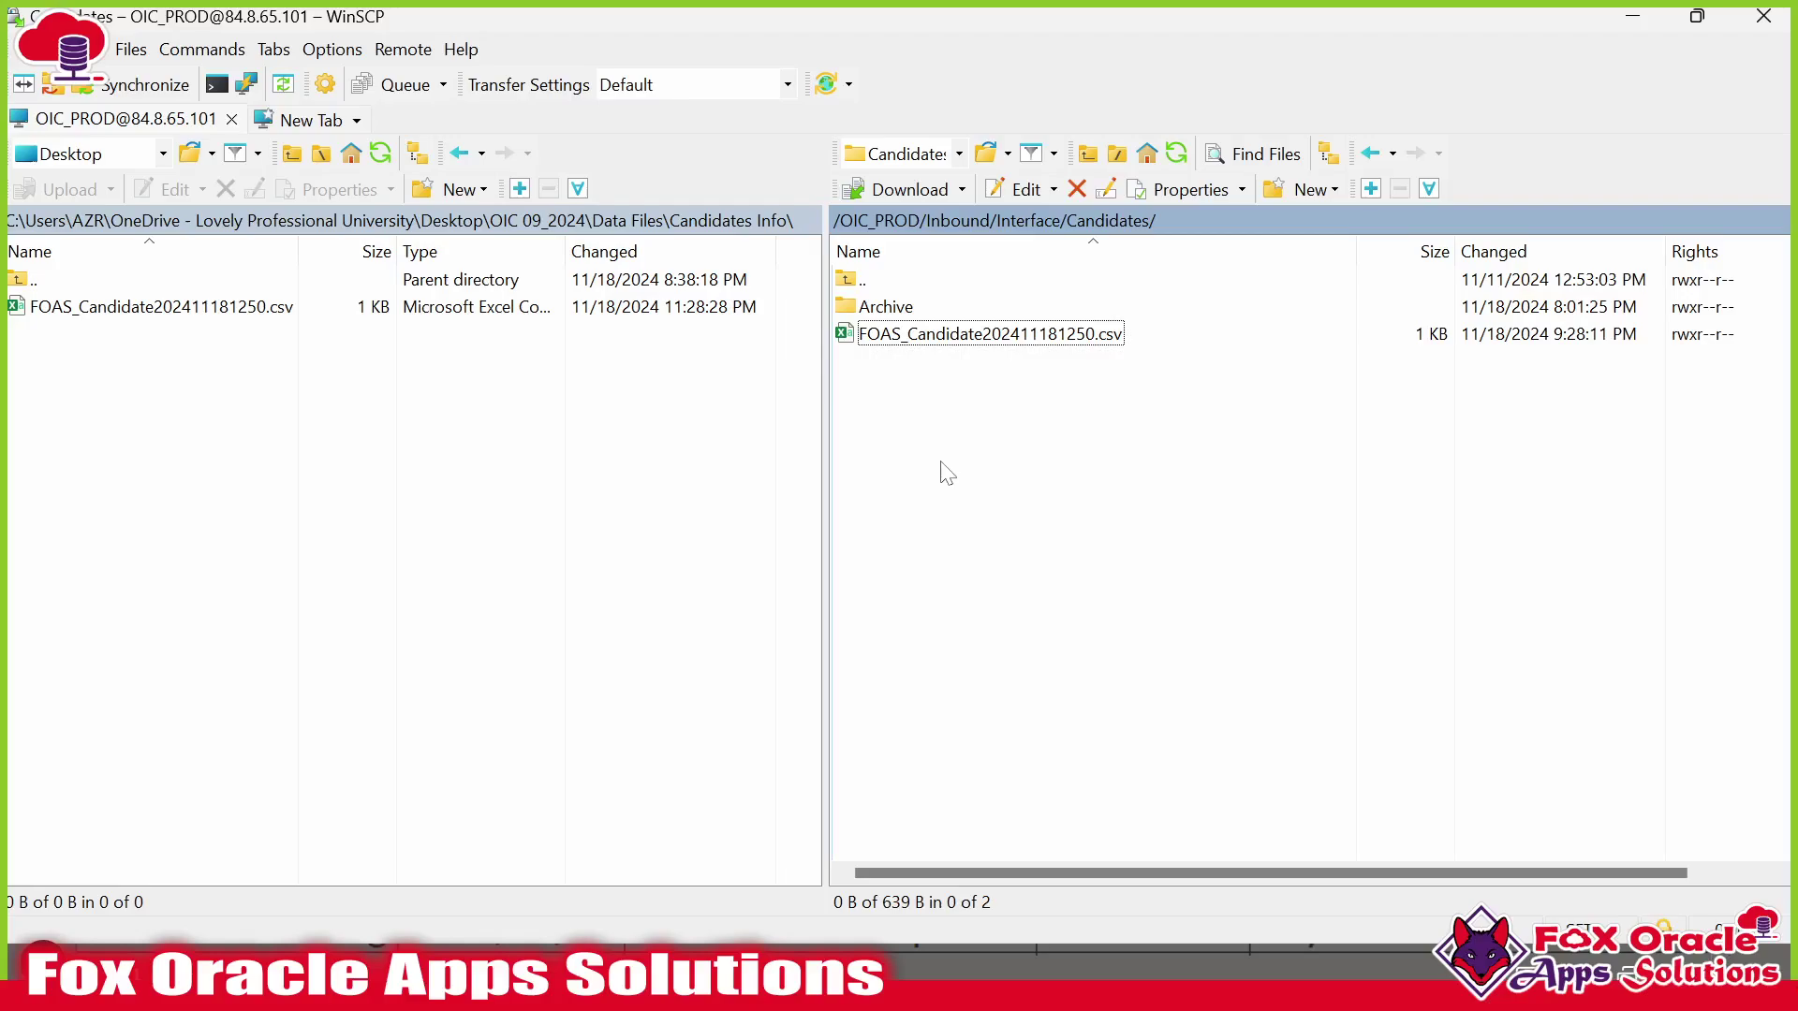
Point out the candidate CSV again, then switch to Oracle SQL Developer's Candidate Table.sql.
{"action": "left_click", "coordinate": [952, 341]}
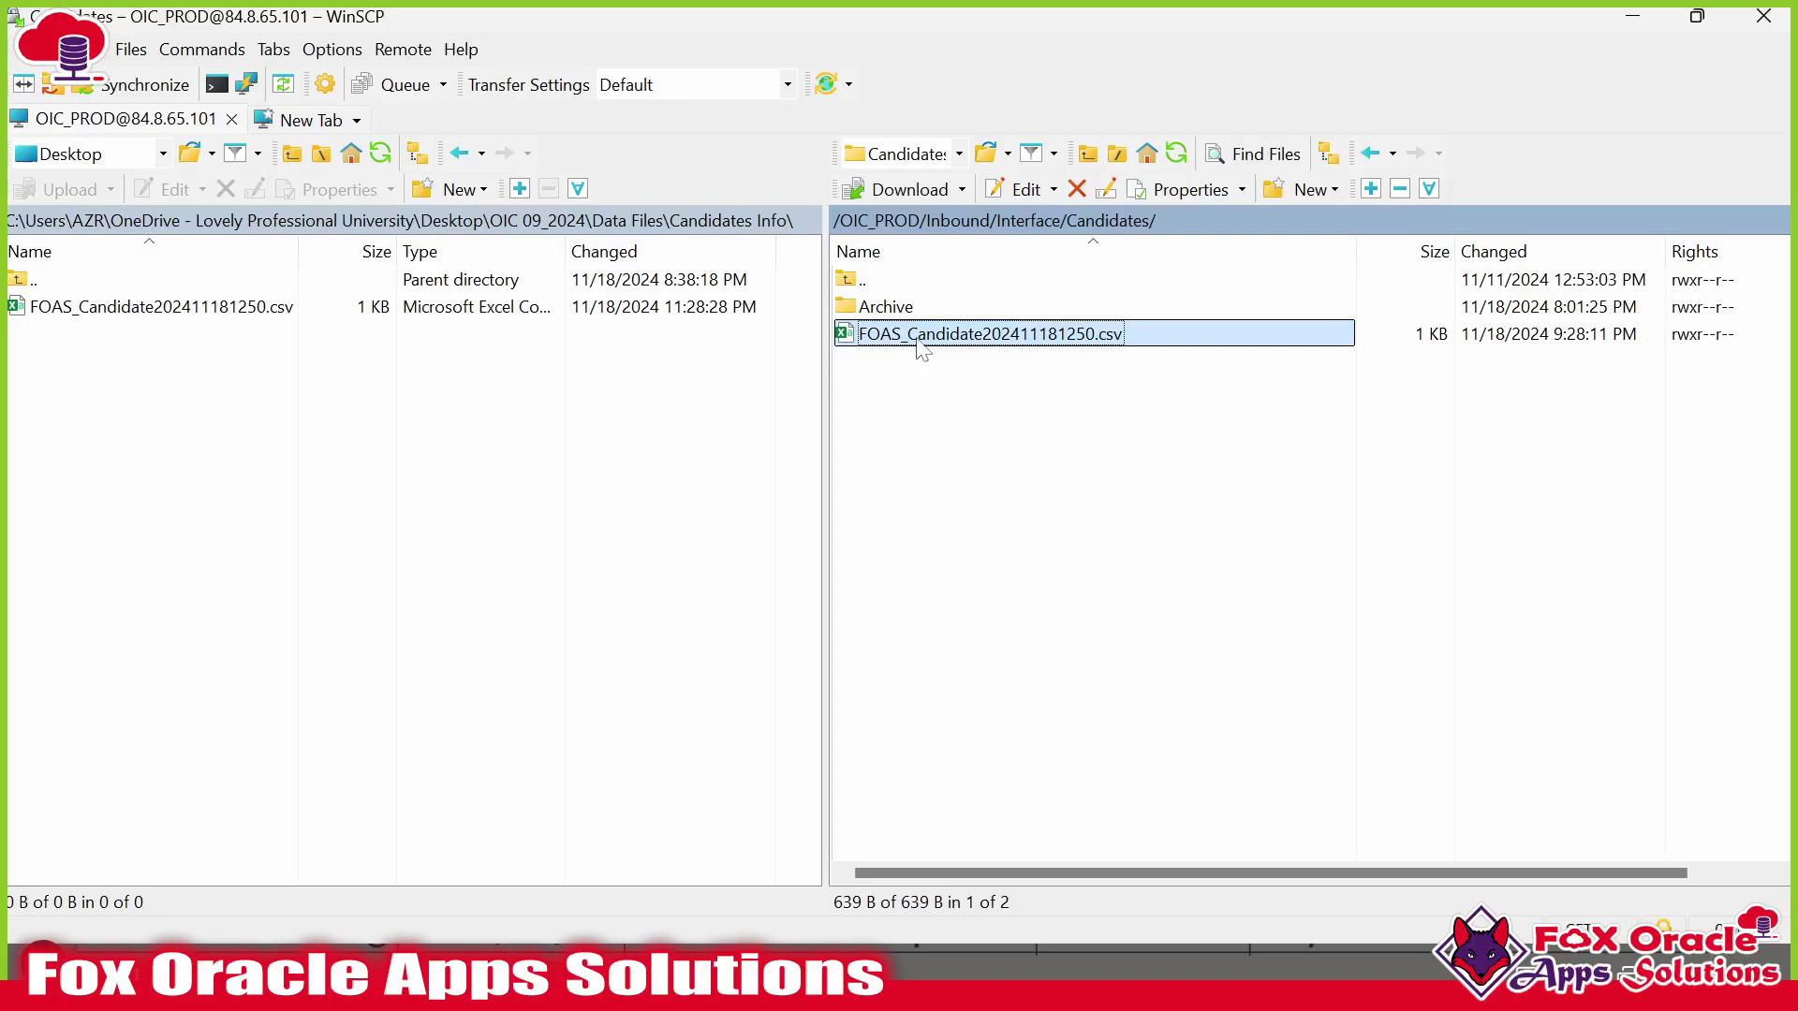
{"action": "key", "text": "alt+Tab"}
{"action": "key", "text": "Tab"}
{"action": "key", "text": "Tab"}
{"action": "key", "text": "Tab"}
{"action": "key", "text": "Tab"}
{"action": "key", "text": "Tab"}
{"action": "key", "text": "Tab"}
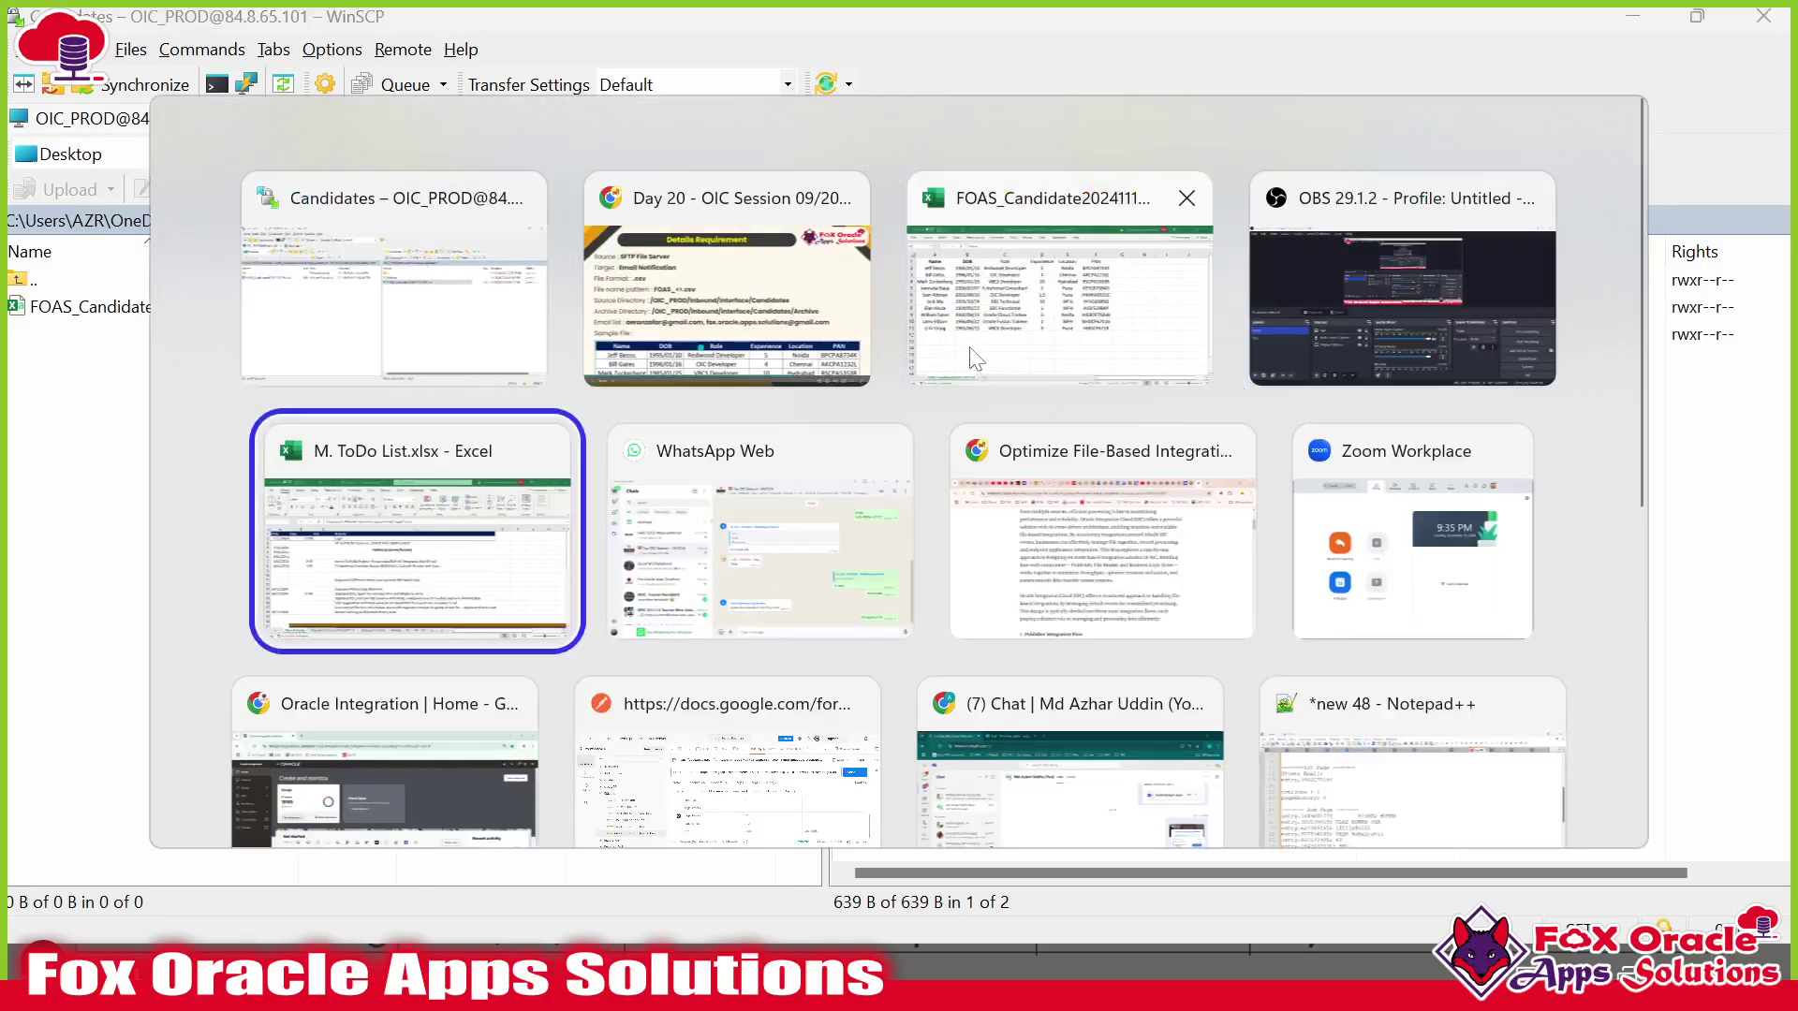
{"action": "key", "text": "Tab"}
{"action": "key", "text": "Tab"}
{"action": "key", "text": "Tab"}
{"action": "key", "text": "Tab"}
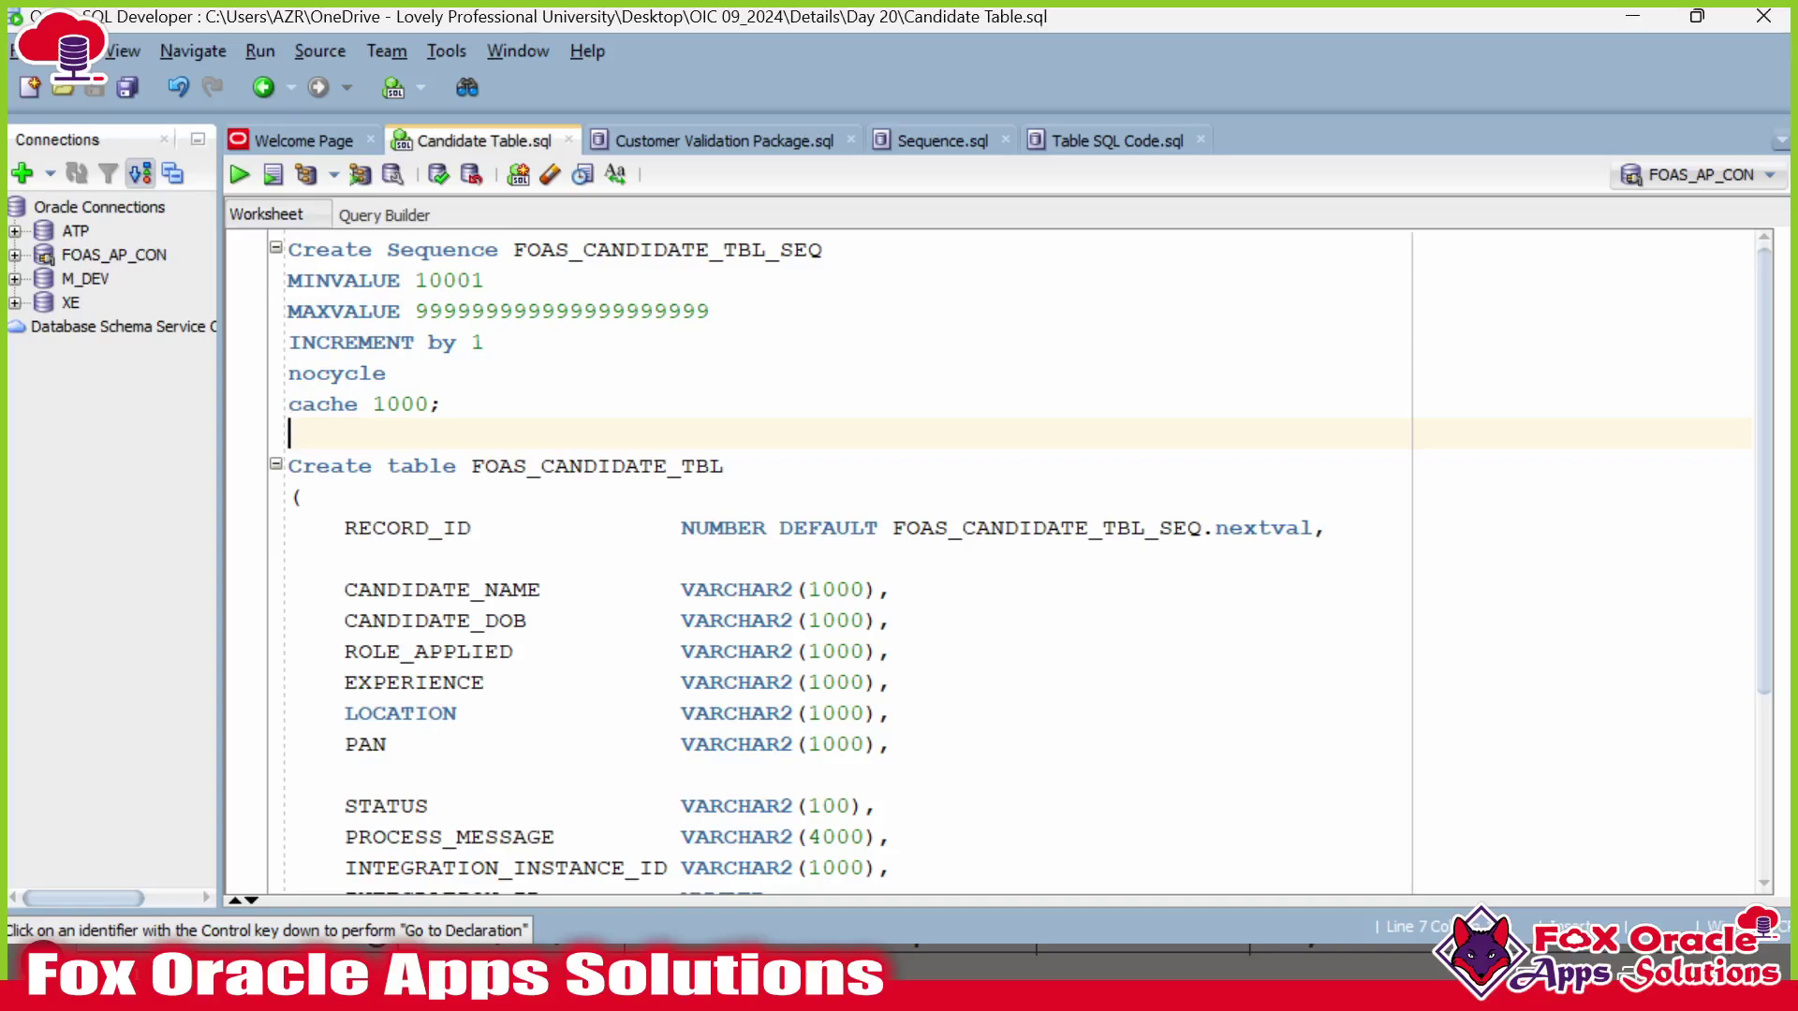
Walk through the CREATE SEQUENCE statement and its name FOAS_CANDIDATE_TBL_SEQ.
{"action": "scroll", "coordinate": [936, 561], "scroll_direction": "down", "scroll_amount": 3}
{"action": "scroll", "coordinate": [936, 562], "scroll_direction": "up", "scroll_amount": 3}
{"action": "left_click_drag", "start_coordinate": [445, 404], "coordinate": [216, 242]}
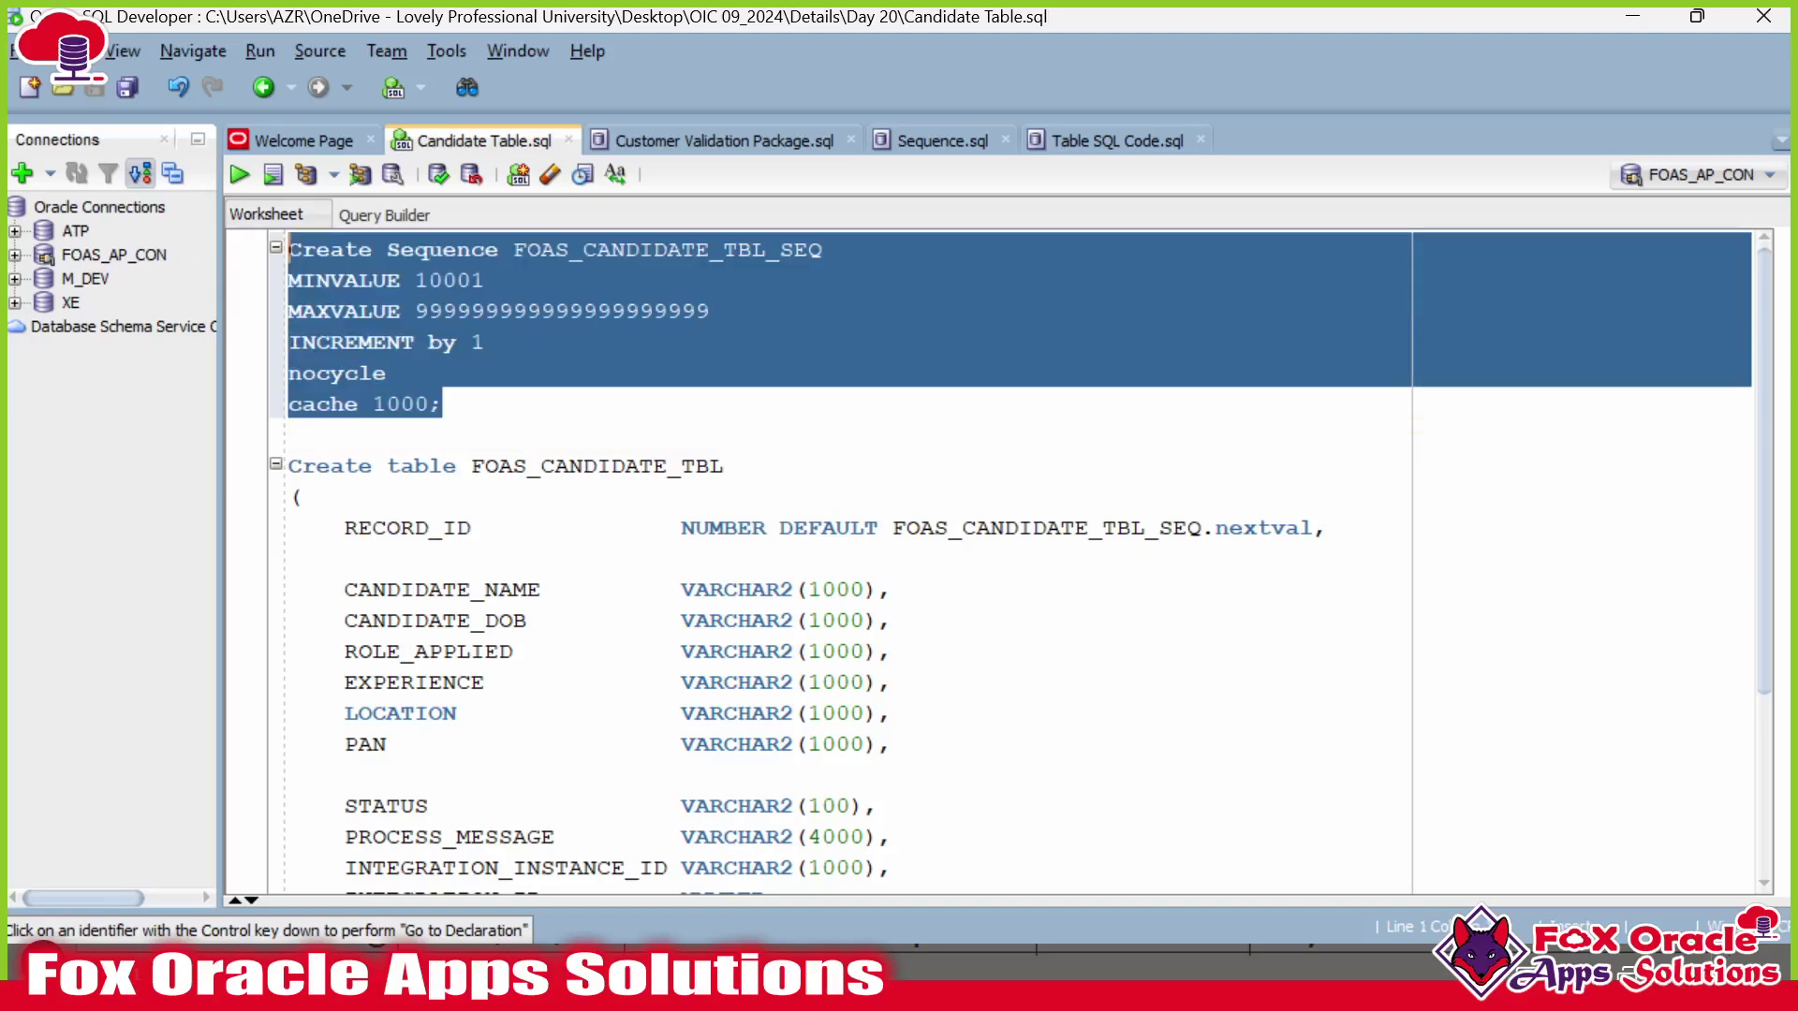
{"action": "left_click", "coordinate": [486, 280]}
{"action": "left_click", "coordinate": [669, 249]}
{"action": "double_click", "coordinate": [725, 249]}
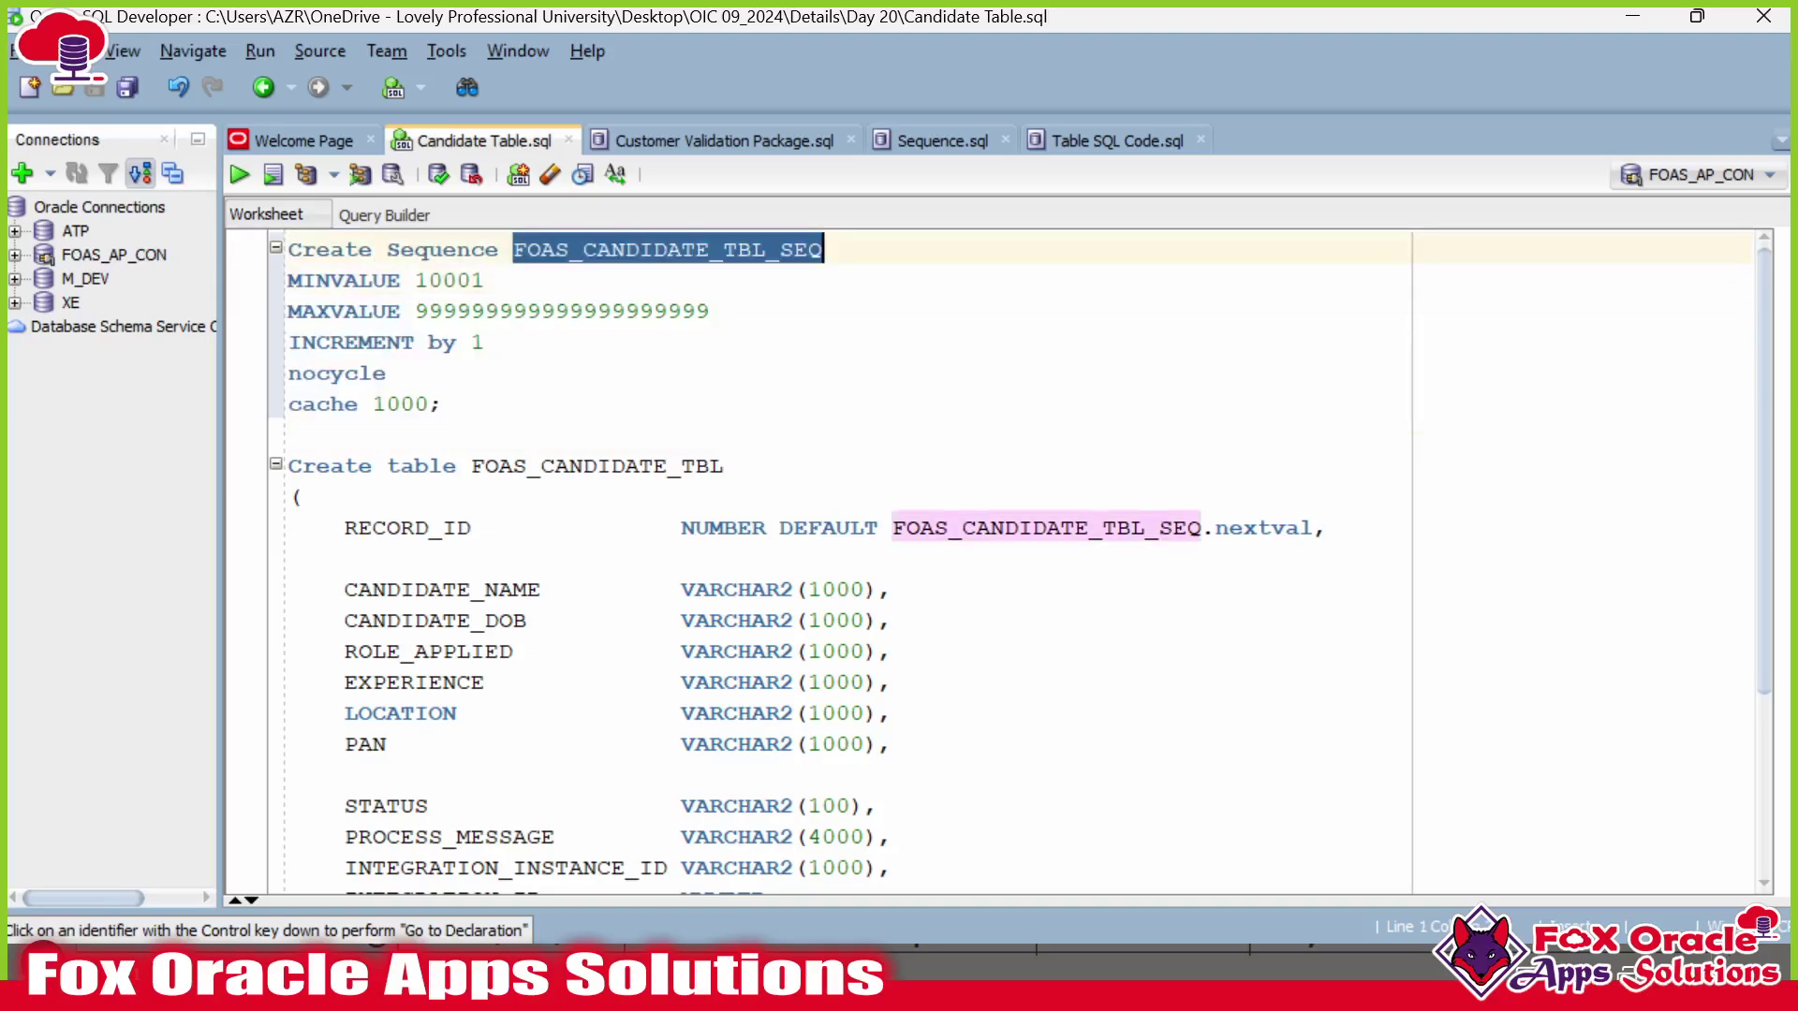
{"action": "left_click", "coordinate": [440, 405]}
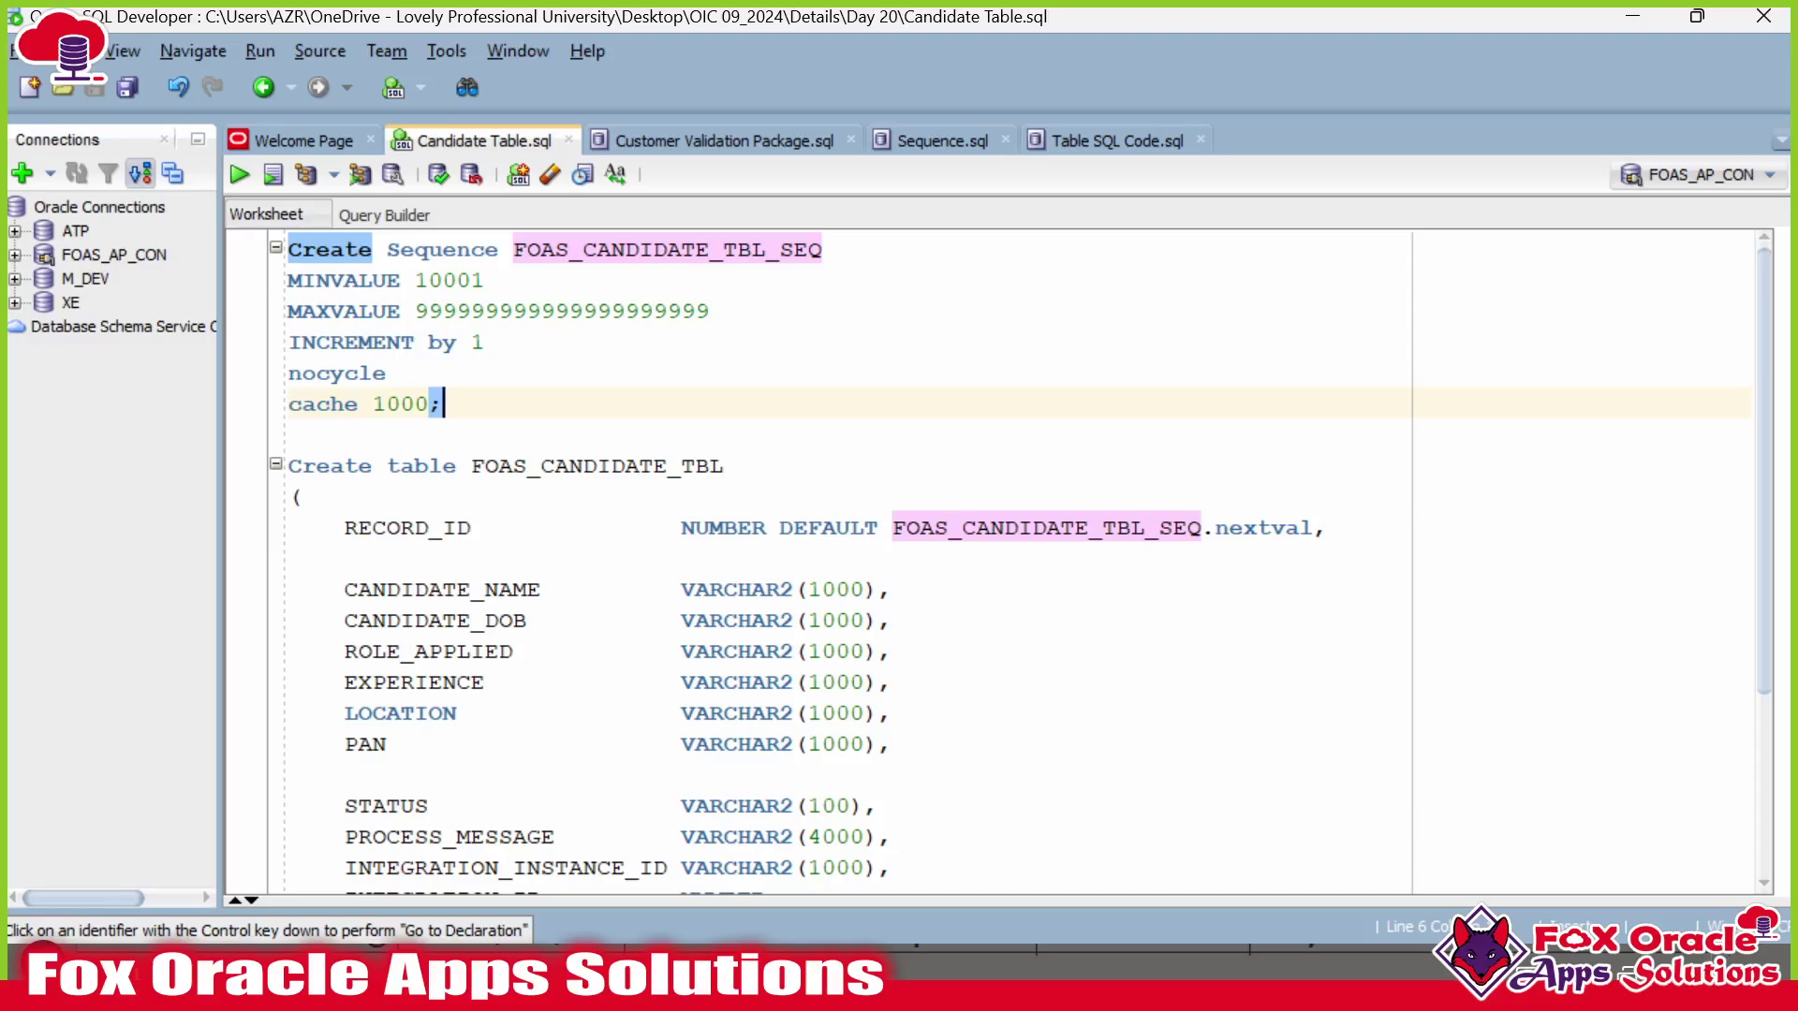
{"action": "key", "text": "shift+Home"}
{"action": "key", "text": "shift+Up"}
{"action": "key", "text": "shift+Up"}
{"action": "key", "text": "shift+Up"}
{"action": "key", "text": "shift+Up"}
{"action": "key", "text": "shift+Up"}
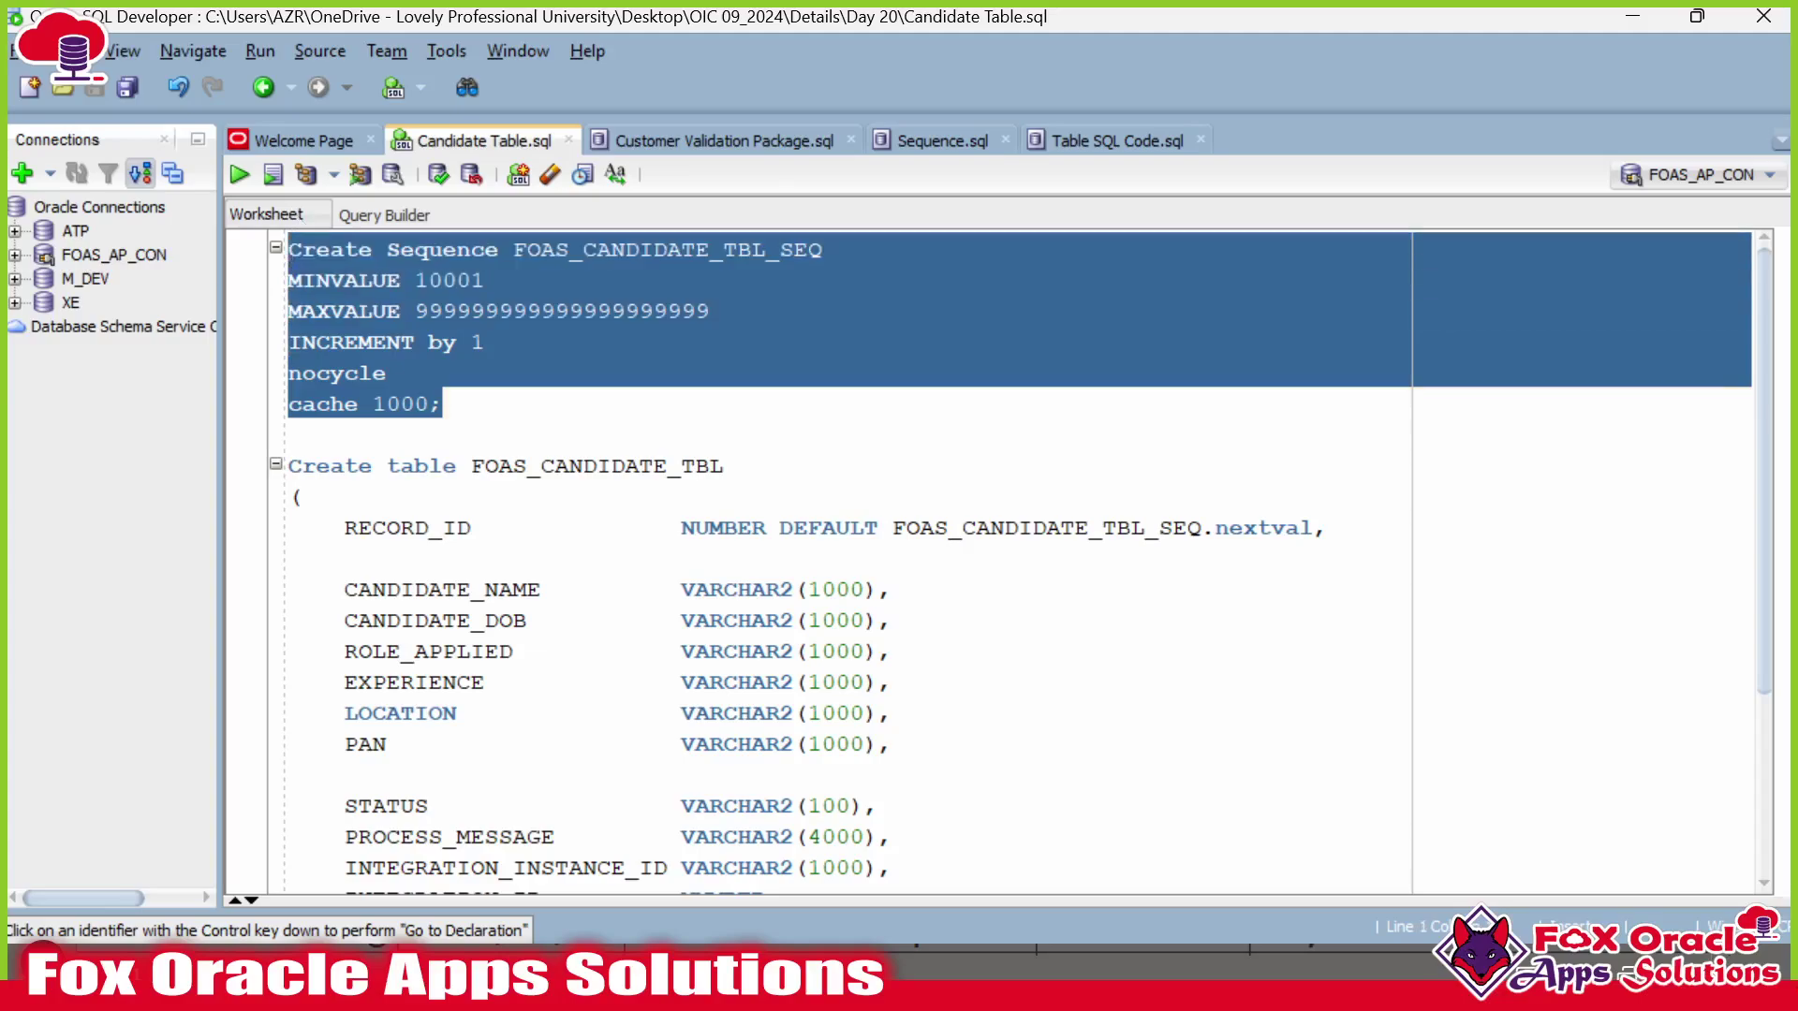
{"action": "left_click", "coordinate": [388, 374]}
{"action": "left_click", "coordinate": [443, 404]}
{"action": "key", "text": "shift+Home"}
{"action": "key", "text": "shift+Up"}
{"action": "key", "text": "shift+Up"}
{"action": "key", "text": "shift+Up"}
{"action": "key", "text": "shift+Up"}
{"action": "key", "text": "shift+Up"}
{"action": "left_click", "coordinate": [443, 404]}
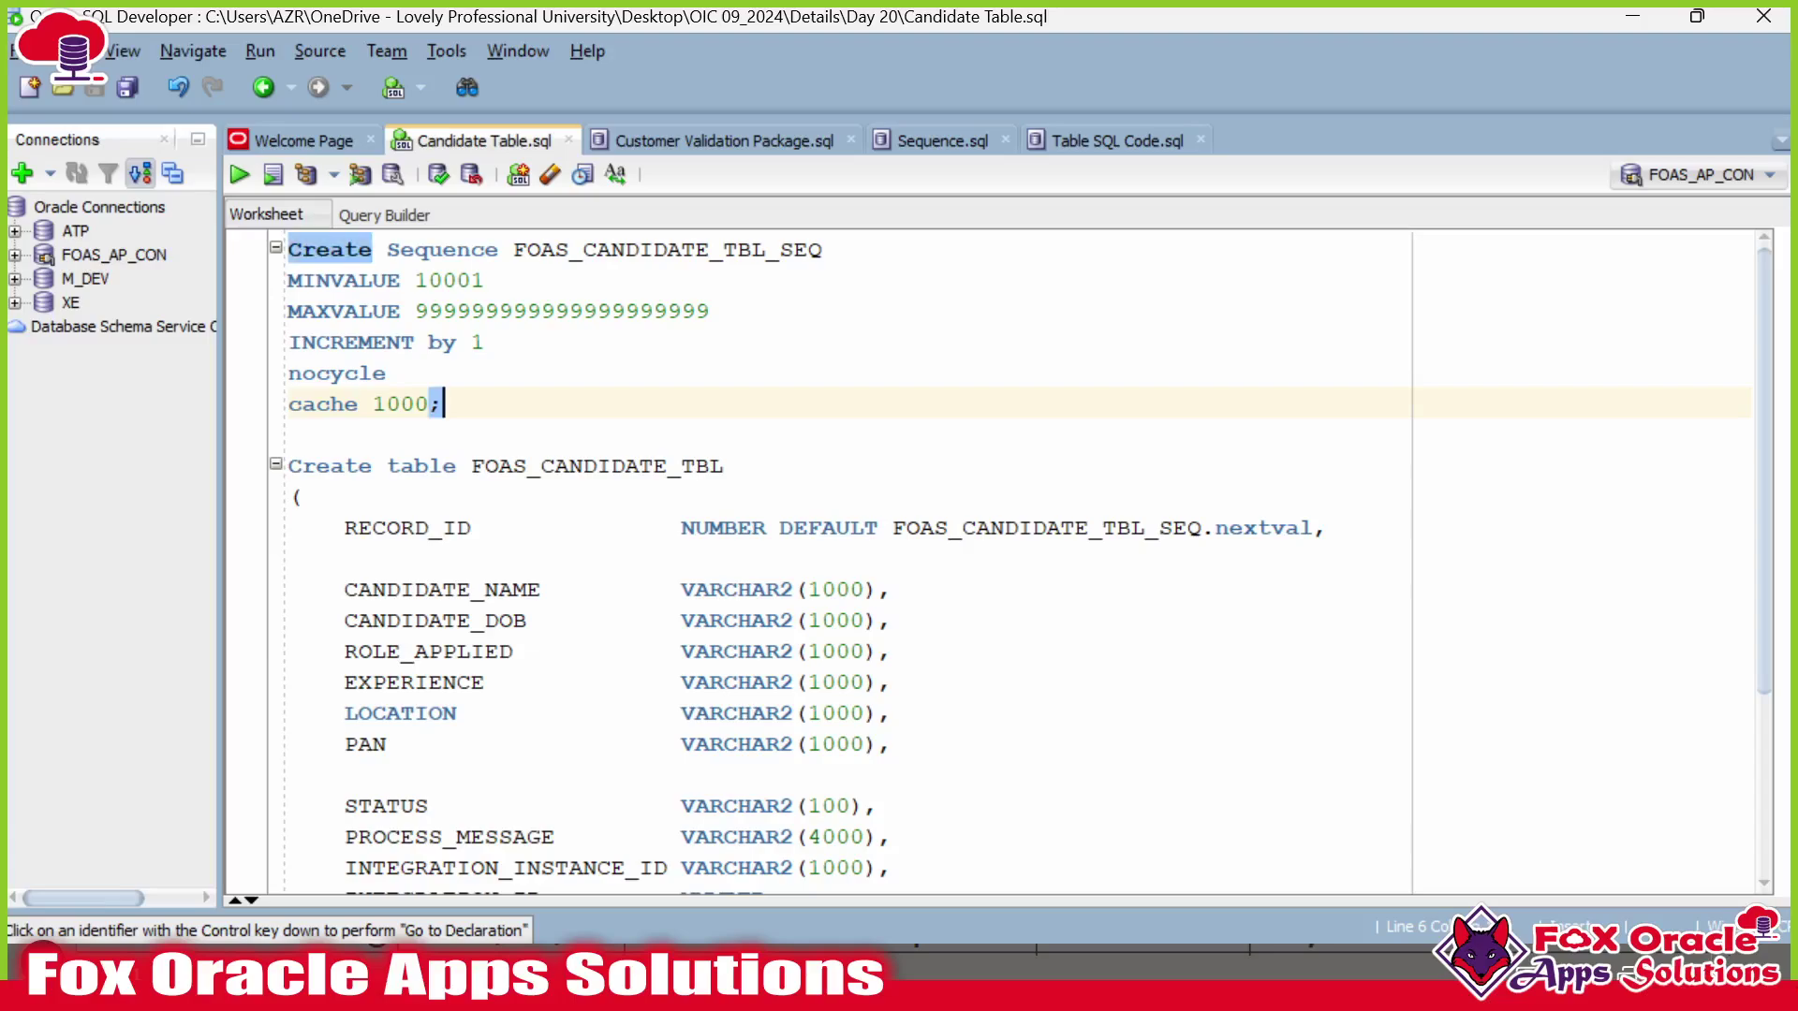
{"action": "double_click", "coordinate": [640, 249]}
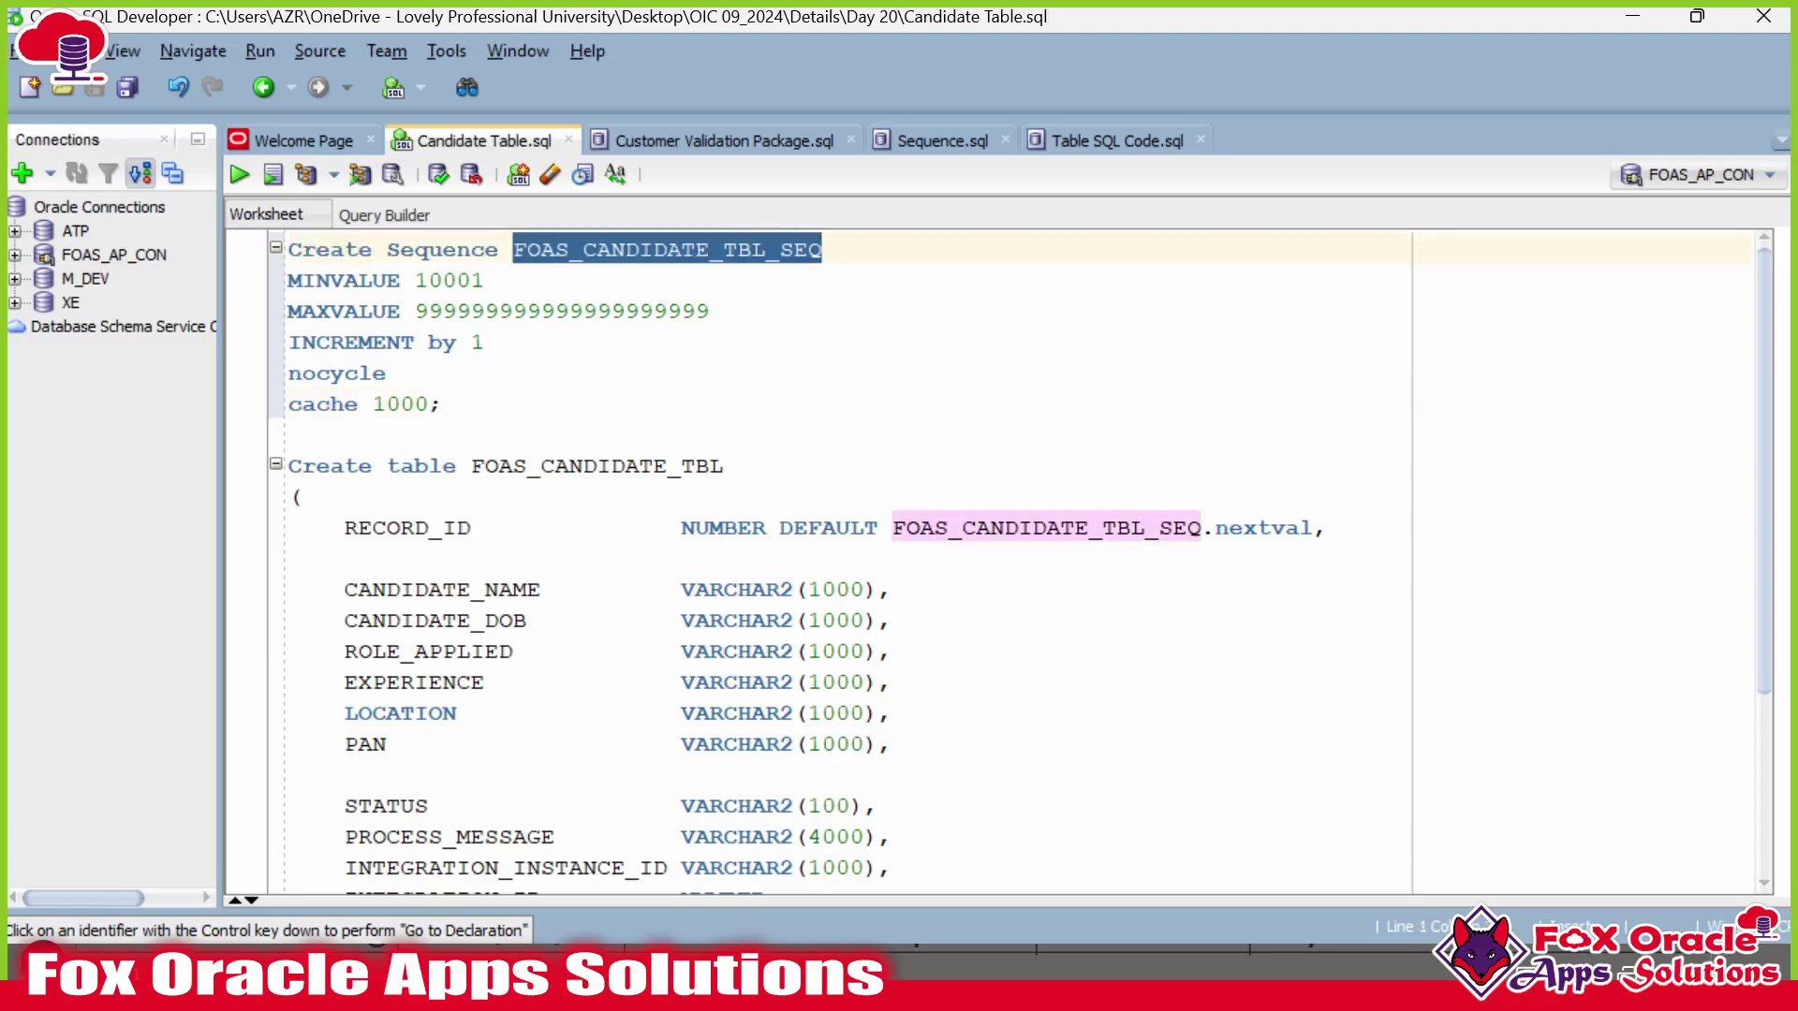
{"action": "left_click", "coordinate": [809, 249]}
{"action": "double_click", "coordinate": [793, 249]}
{"action": "left_click", "coordinate": [823, 249]}
Point out the FOAS_CANDIDATE_TBL table name and its RECORD_ID column.
{"action": "double_click", "coordinate": [374, 527]}
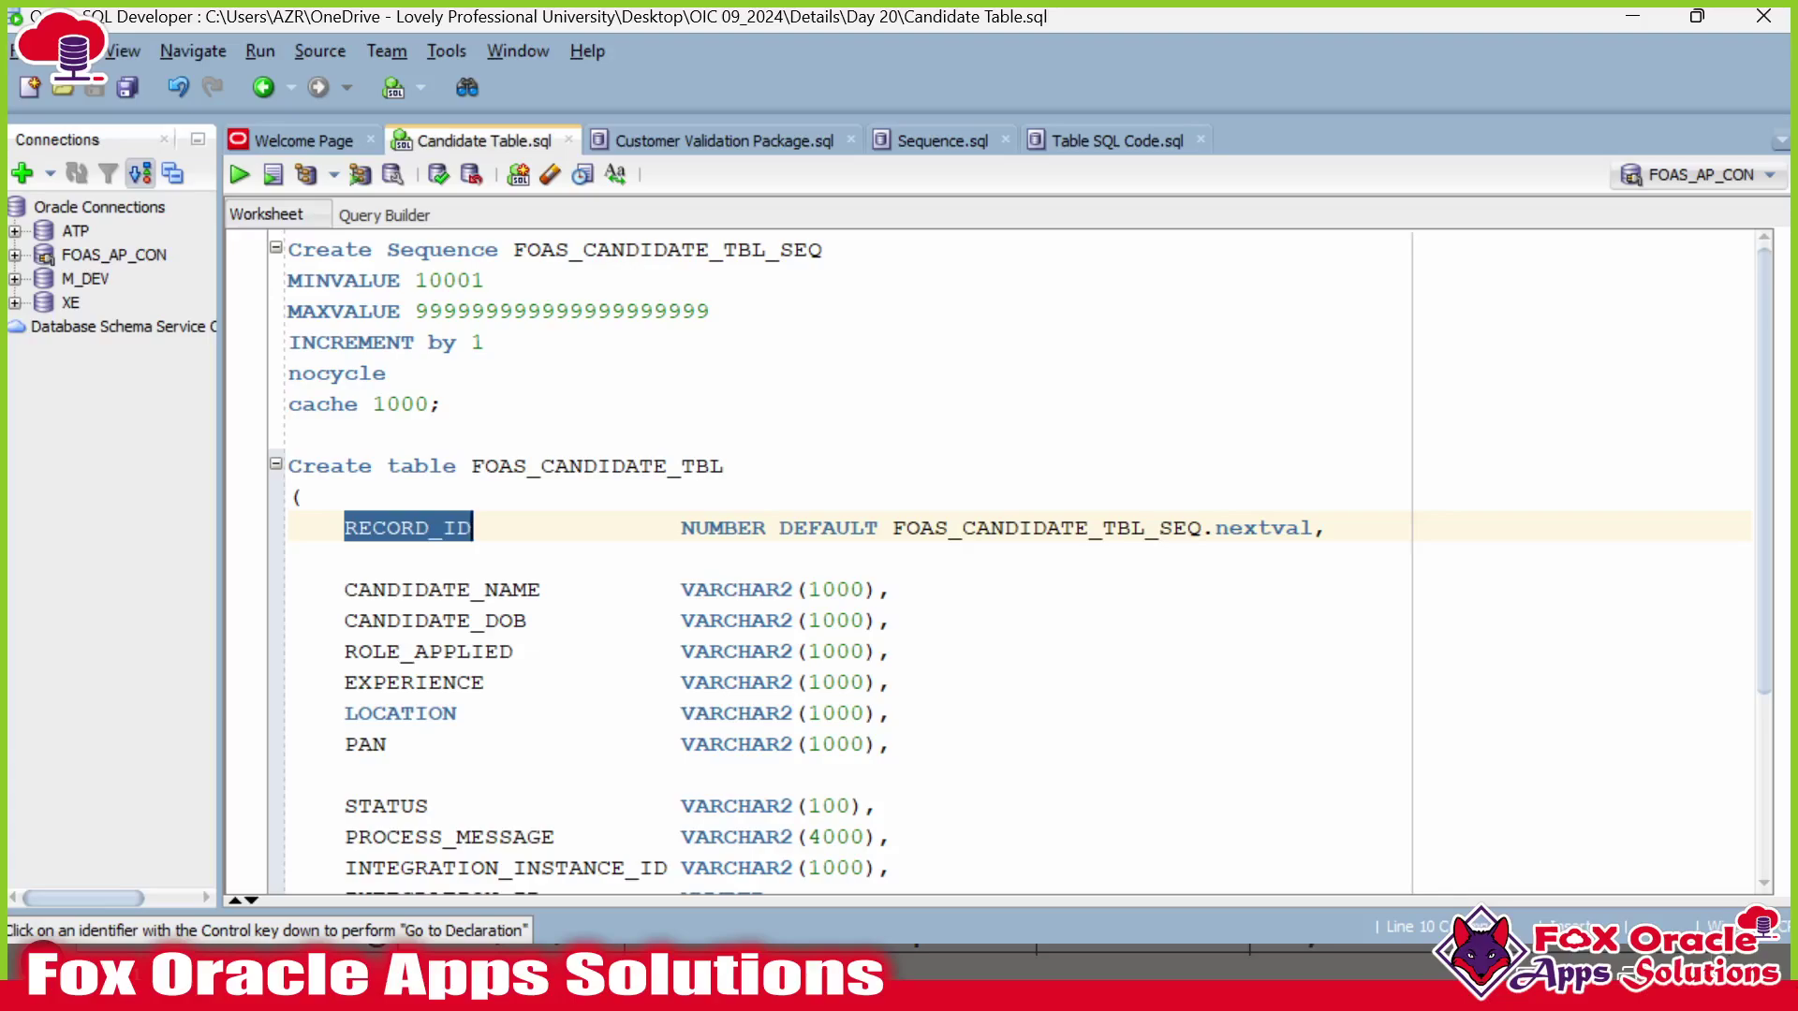
{"action": "double_click", "coordinate": [598, 466]}
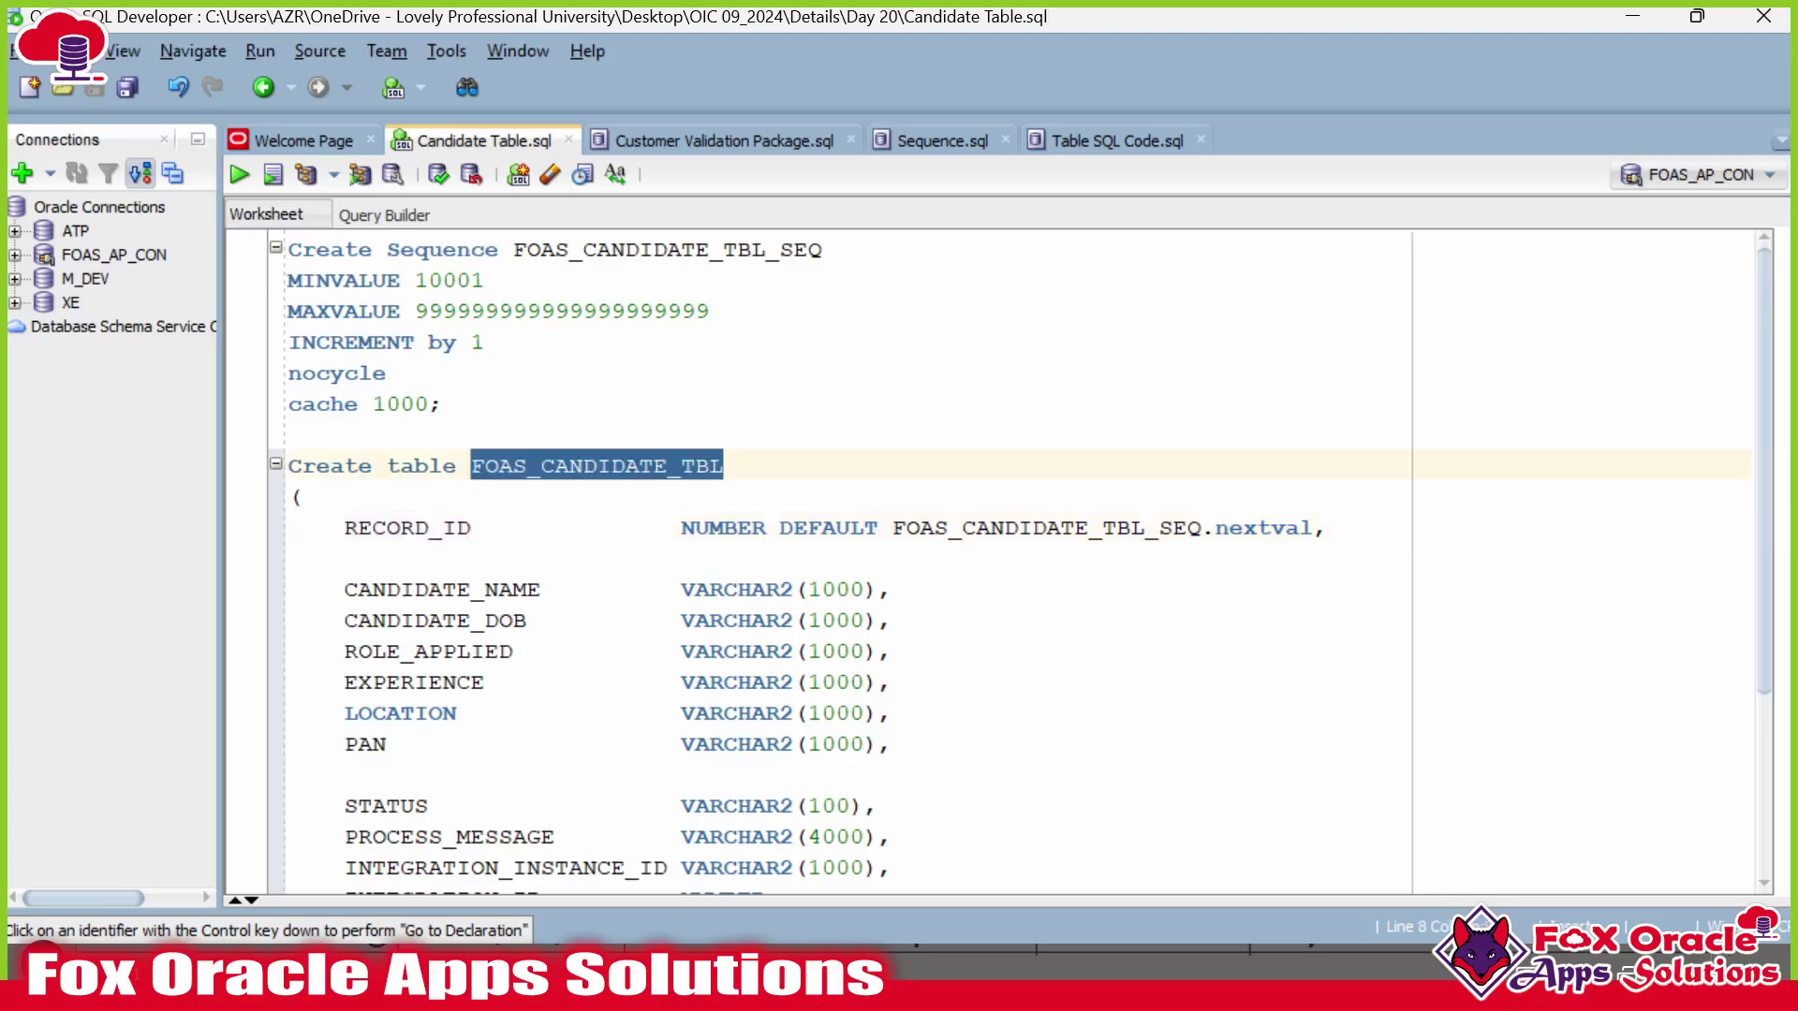
{"action": "double_click", "coordinate": [407, 528]}
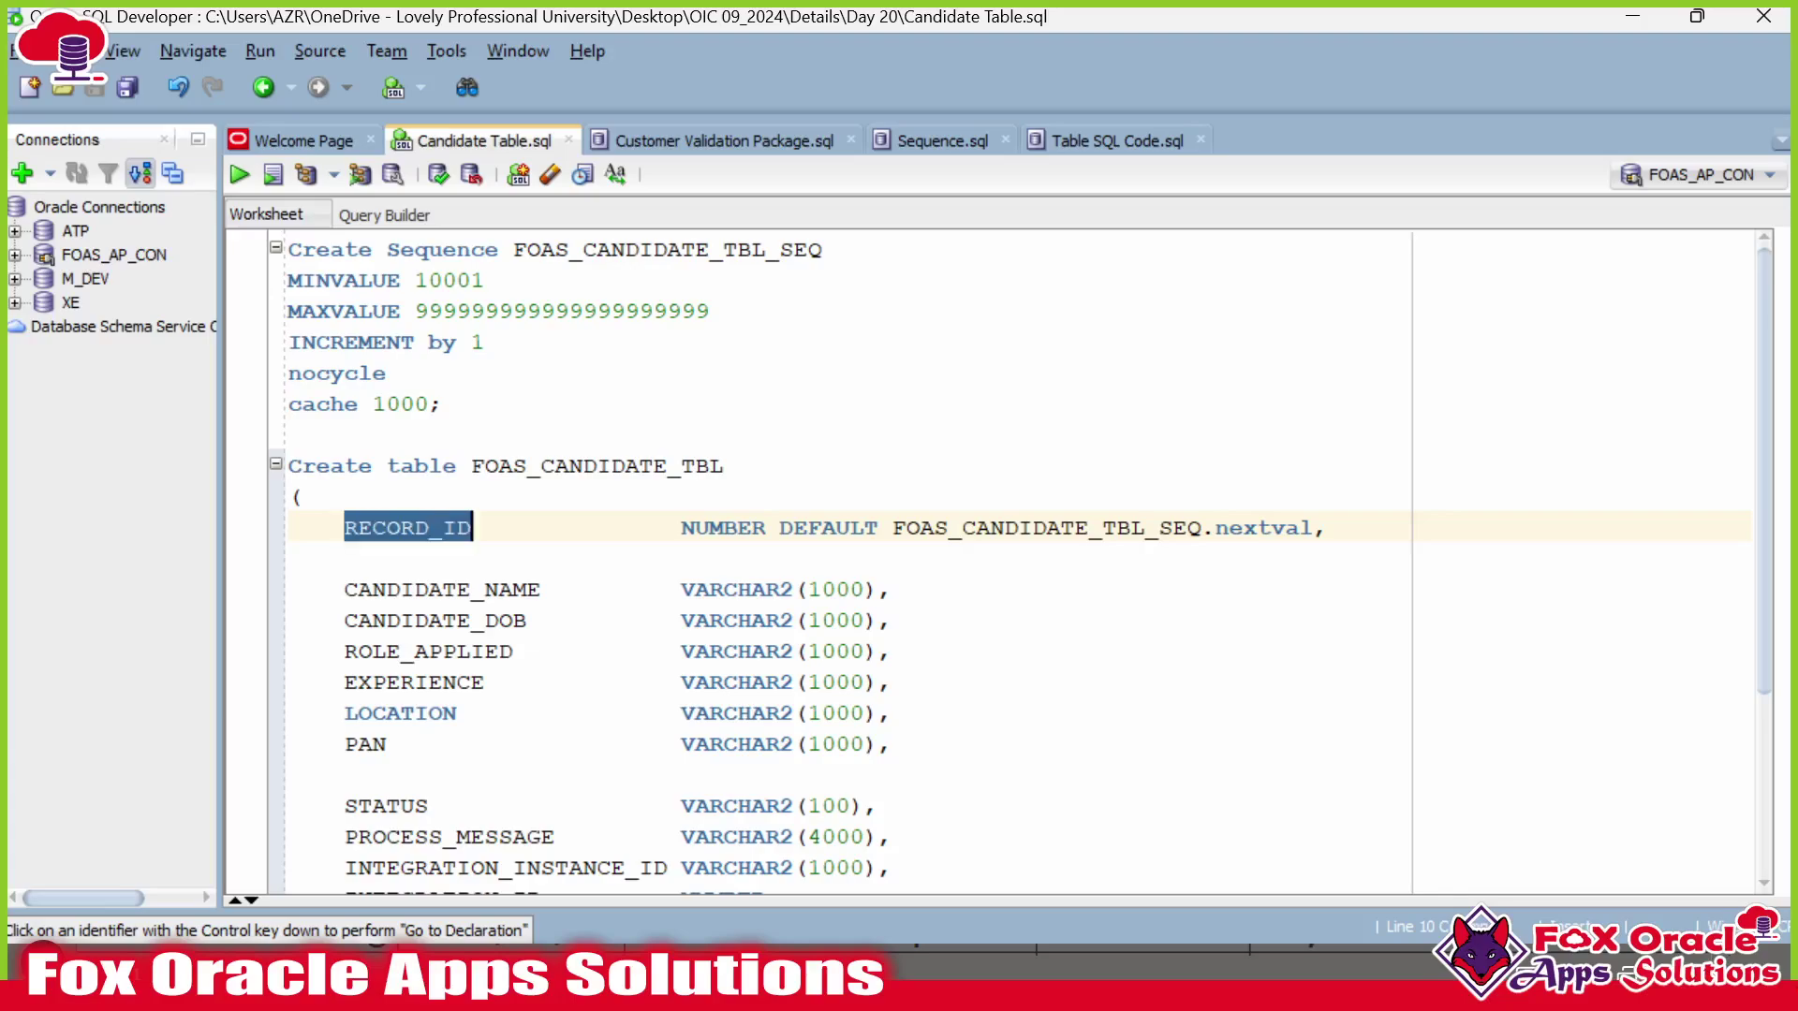
{"action": "left_click_drag", "start_coordinate": [891, 528], "coordinate": [1199, 503]}
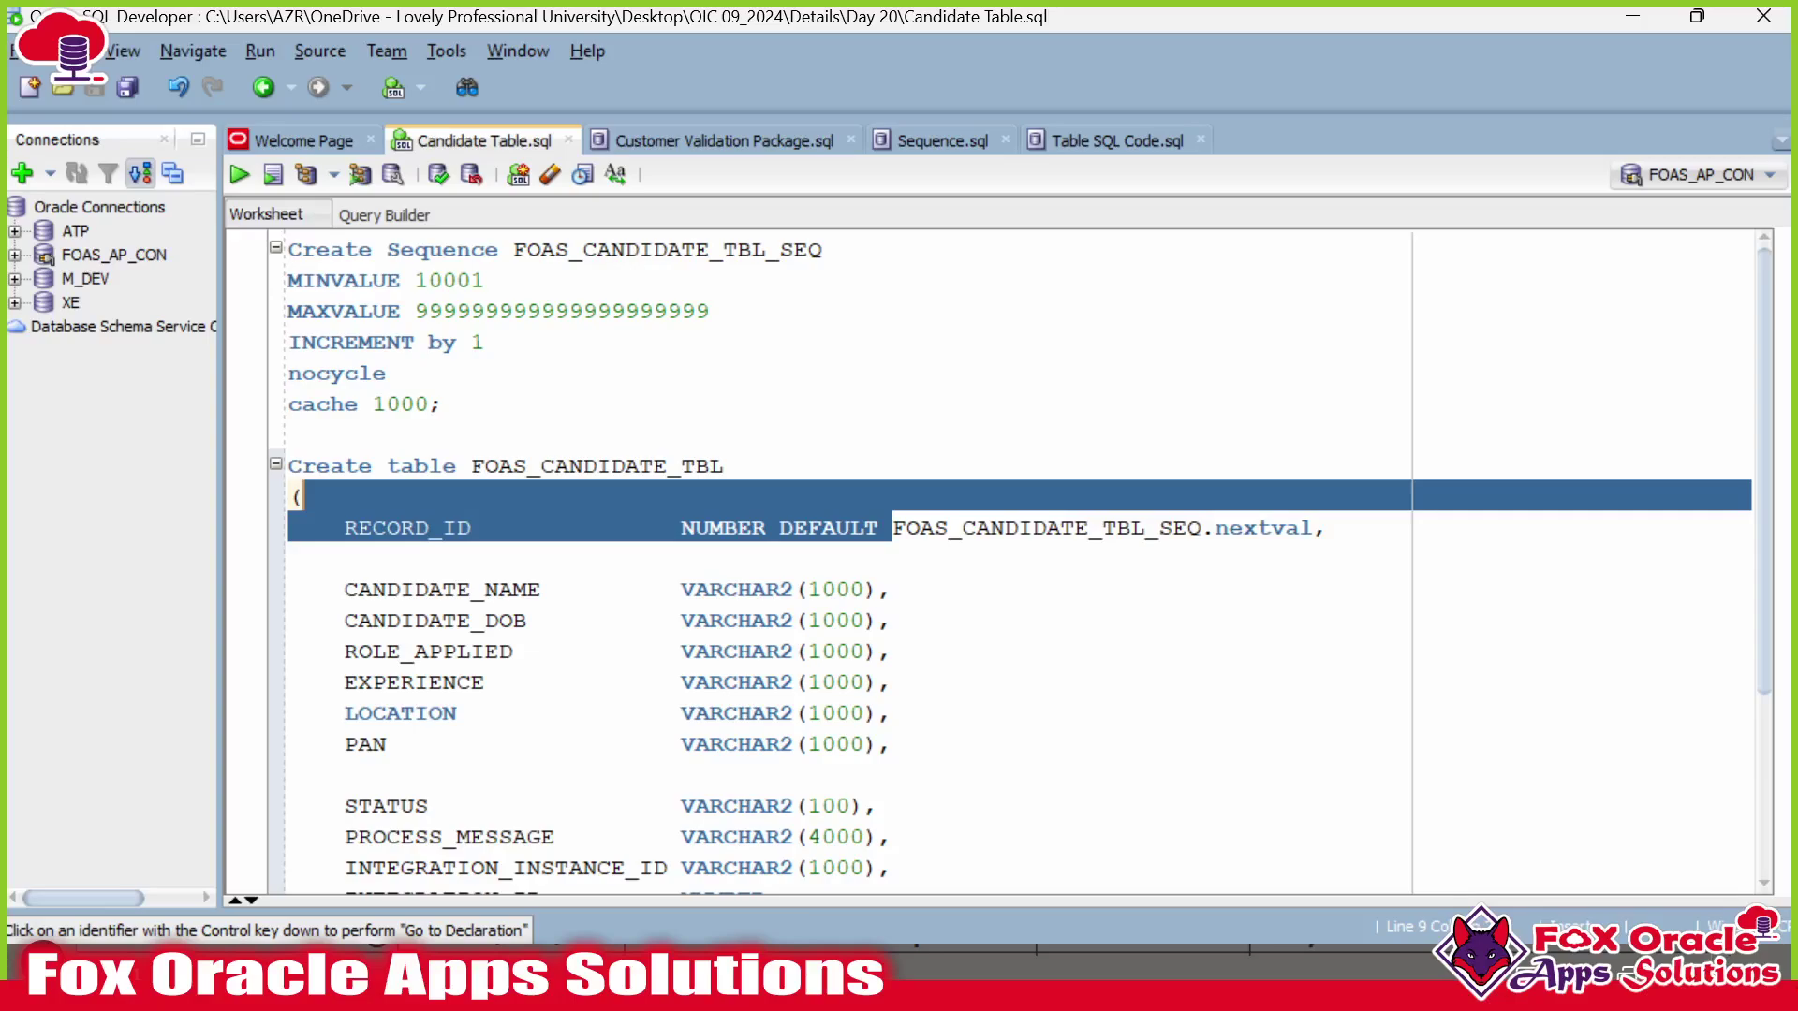
{"action": "scroll", "coordinate": [1199, 504], "scroll_direction": "down", "scroll_amount": 2}
{"action": "left_click", "coordinate": [430, 404]}
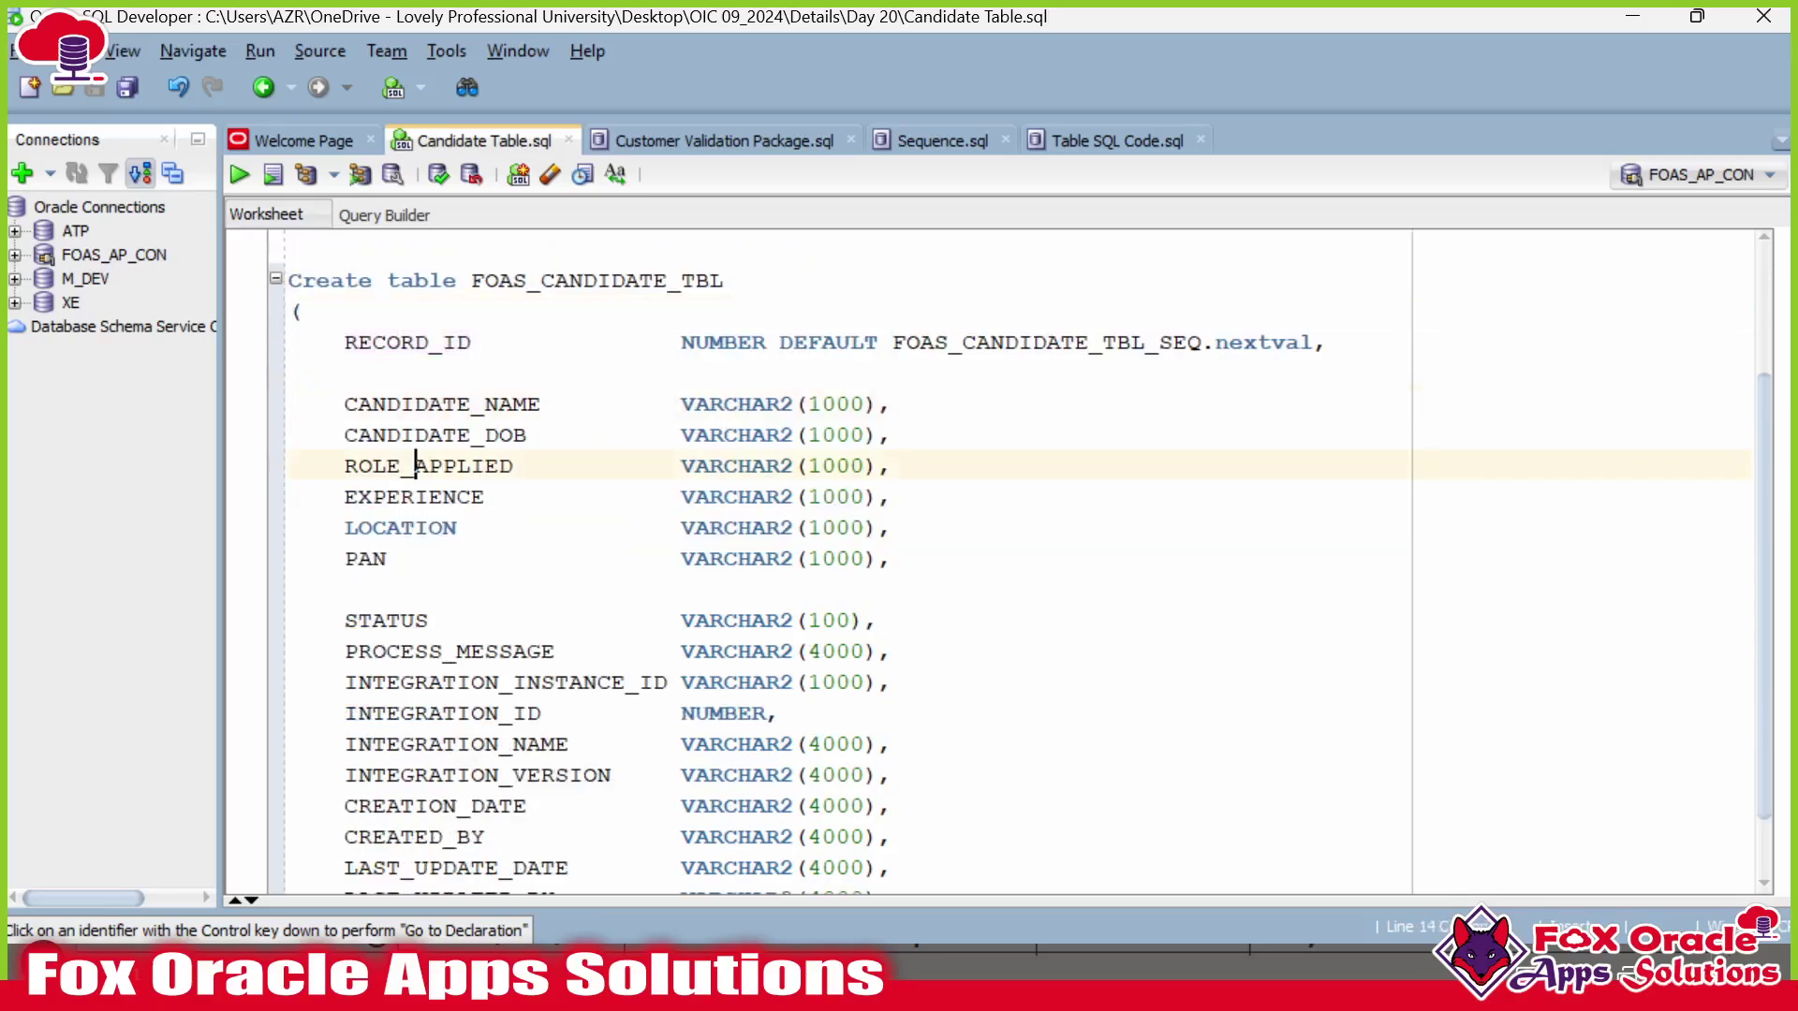
Review the CANDIDATE_NAME, CANDIDATE_DOB, ROLE_APPLIED, EXPERIENCE through PAN columns.
{"action": "left_click_drag", "start_coordinate": [414, 465], "coordinate": [401, 559]}
{"action": "left_click_drag", "start_coordinate": [344, 403], "coordinate": [891, 559]}
{"action": "left_click", "coordinate": [374, 403]}
{"action": "double_click", "coordinate": [393, 403]}
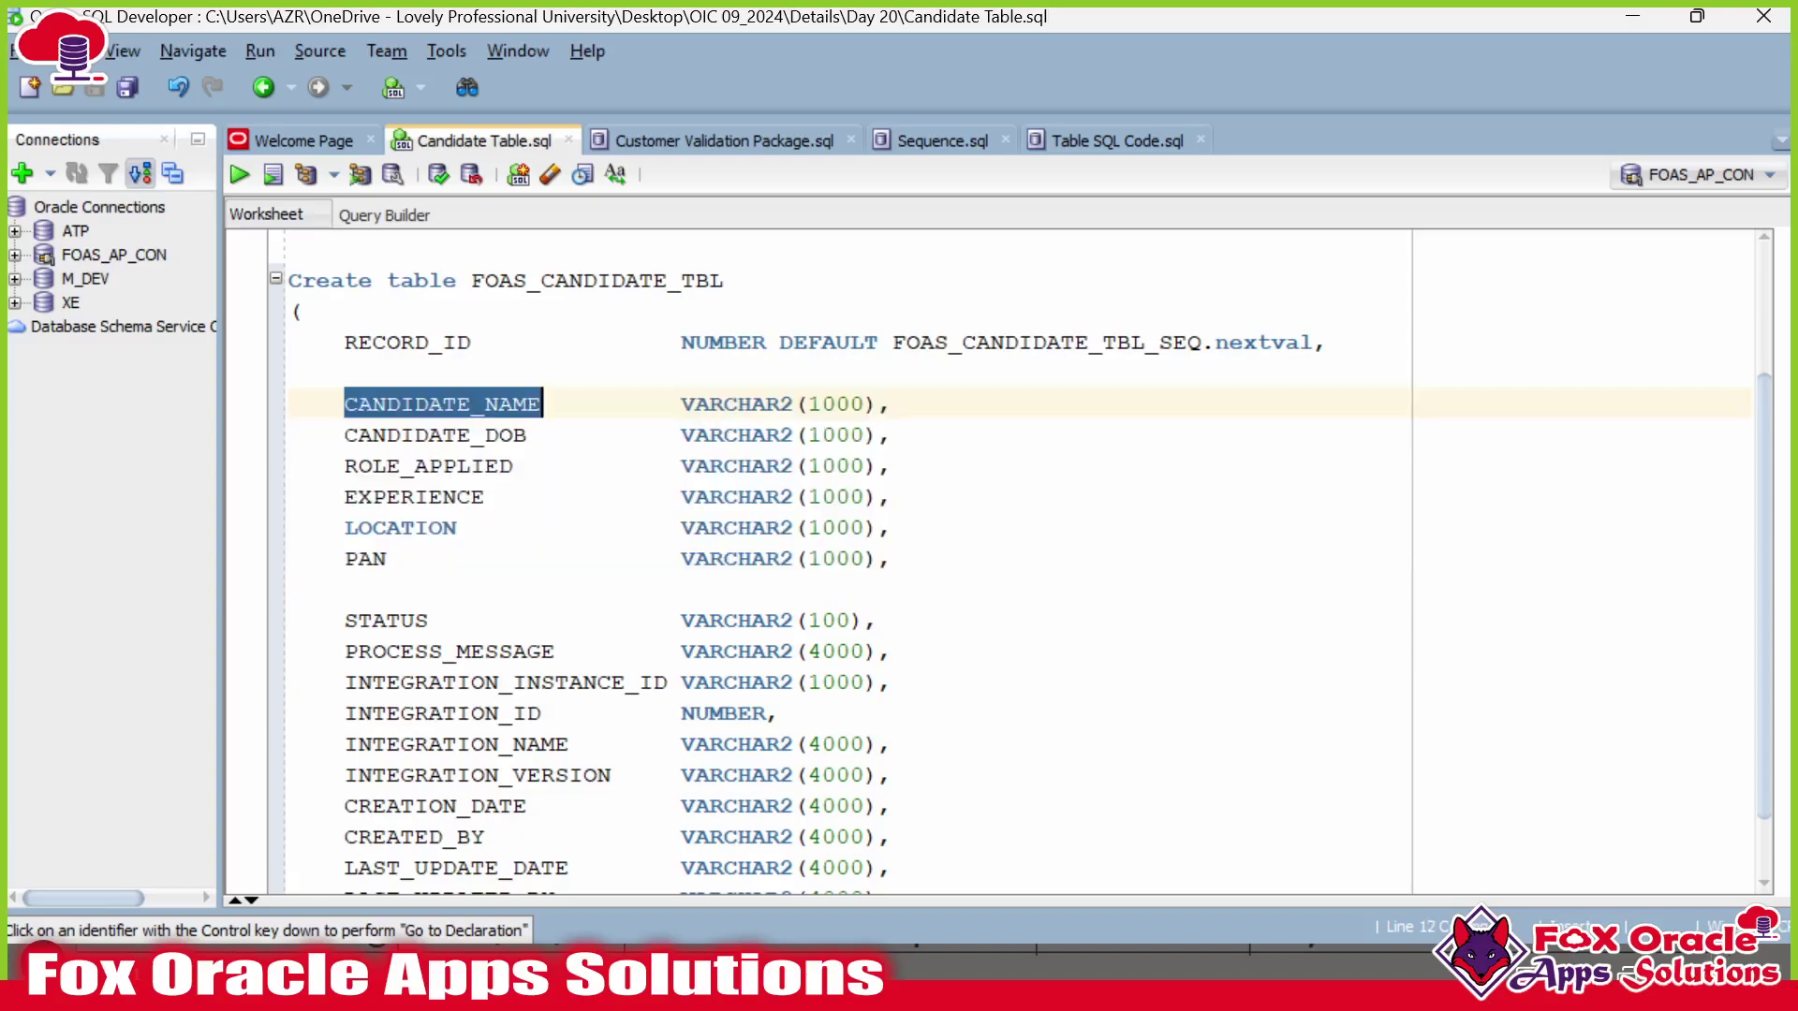
{"action": "double_click", "coordinate": [466, 435]}
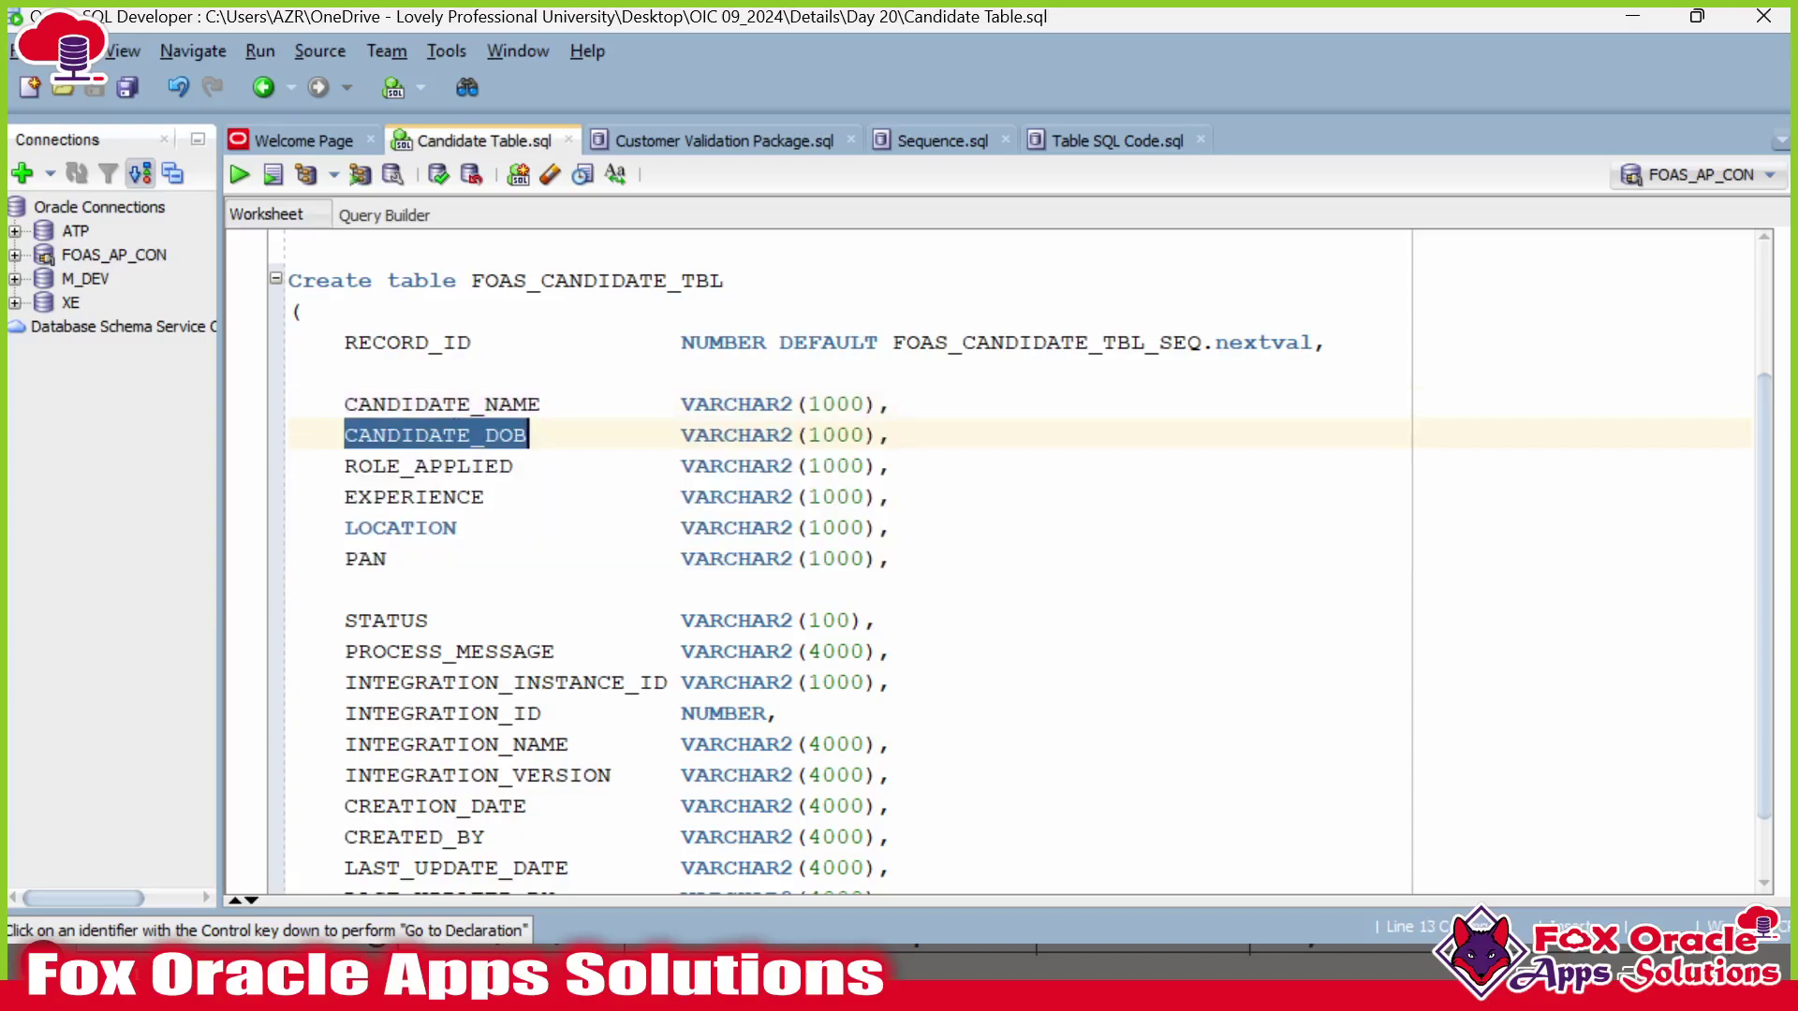
{"action": "double_click", "coordinate": [453, 465]}
{"action": "double_click", "coordinate": [484, 497]}
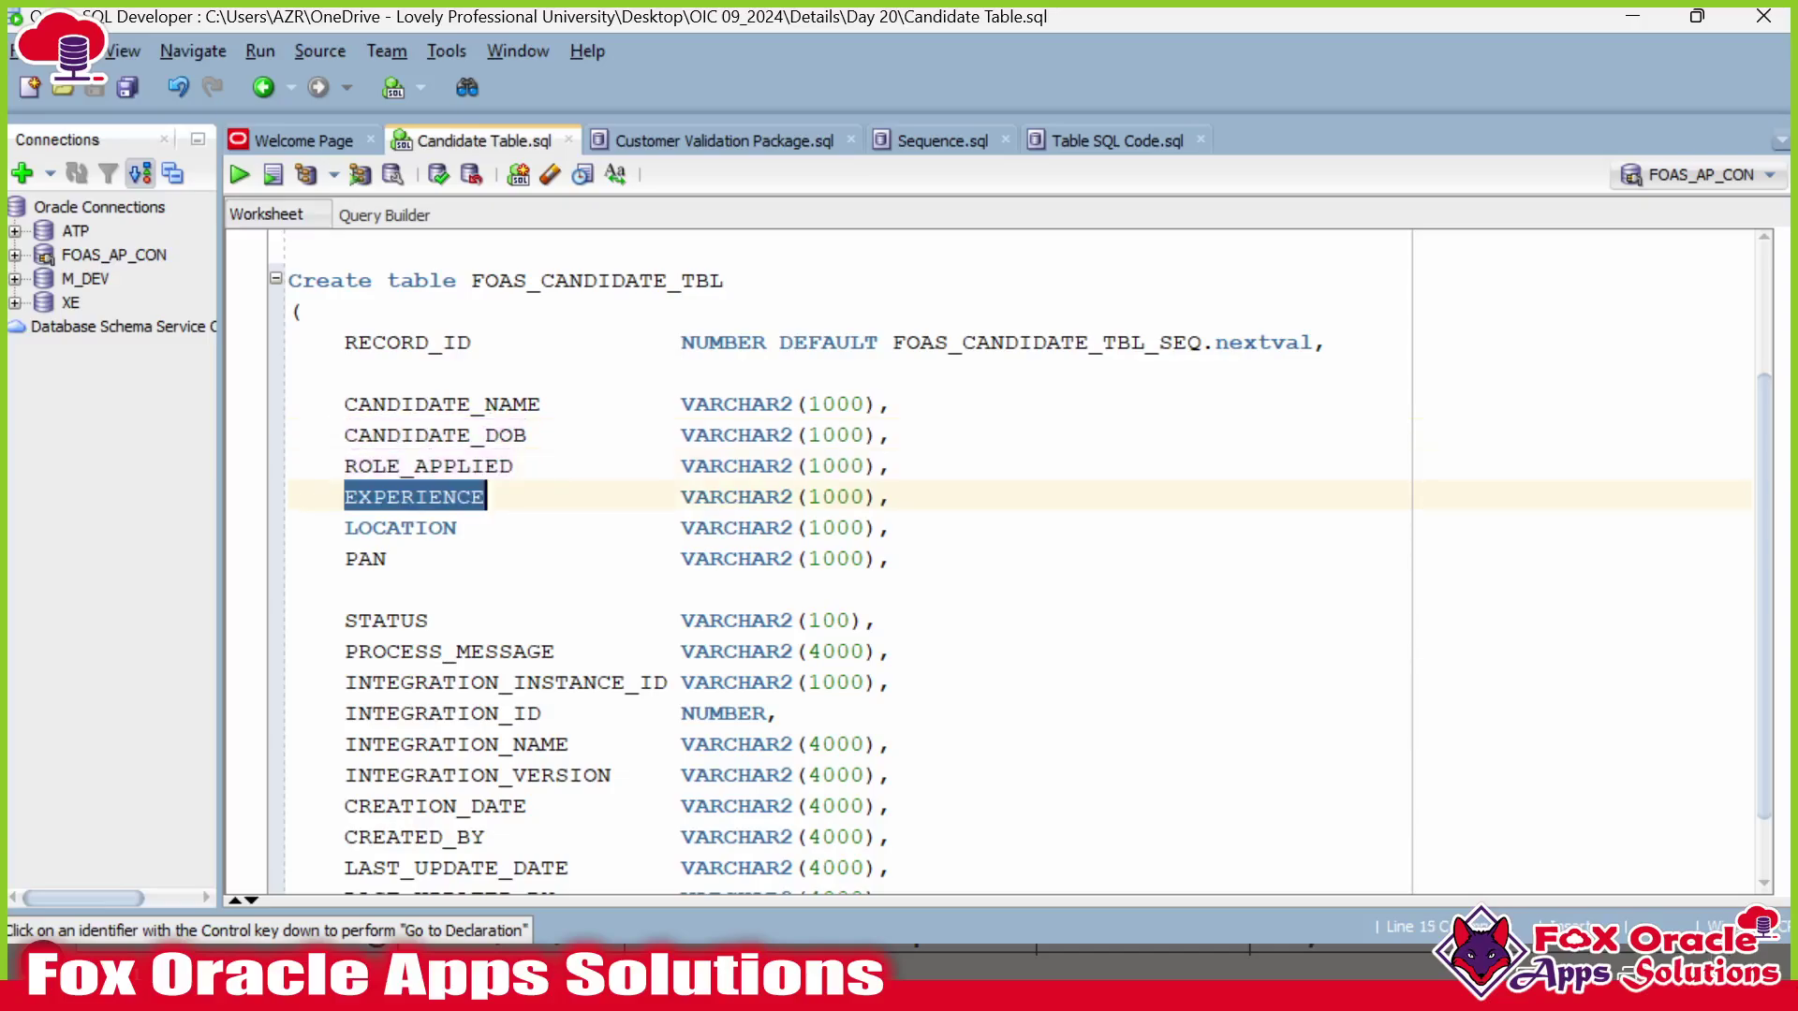
{"action": "left_click", "coordinate": [453, 527]}
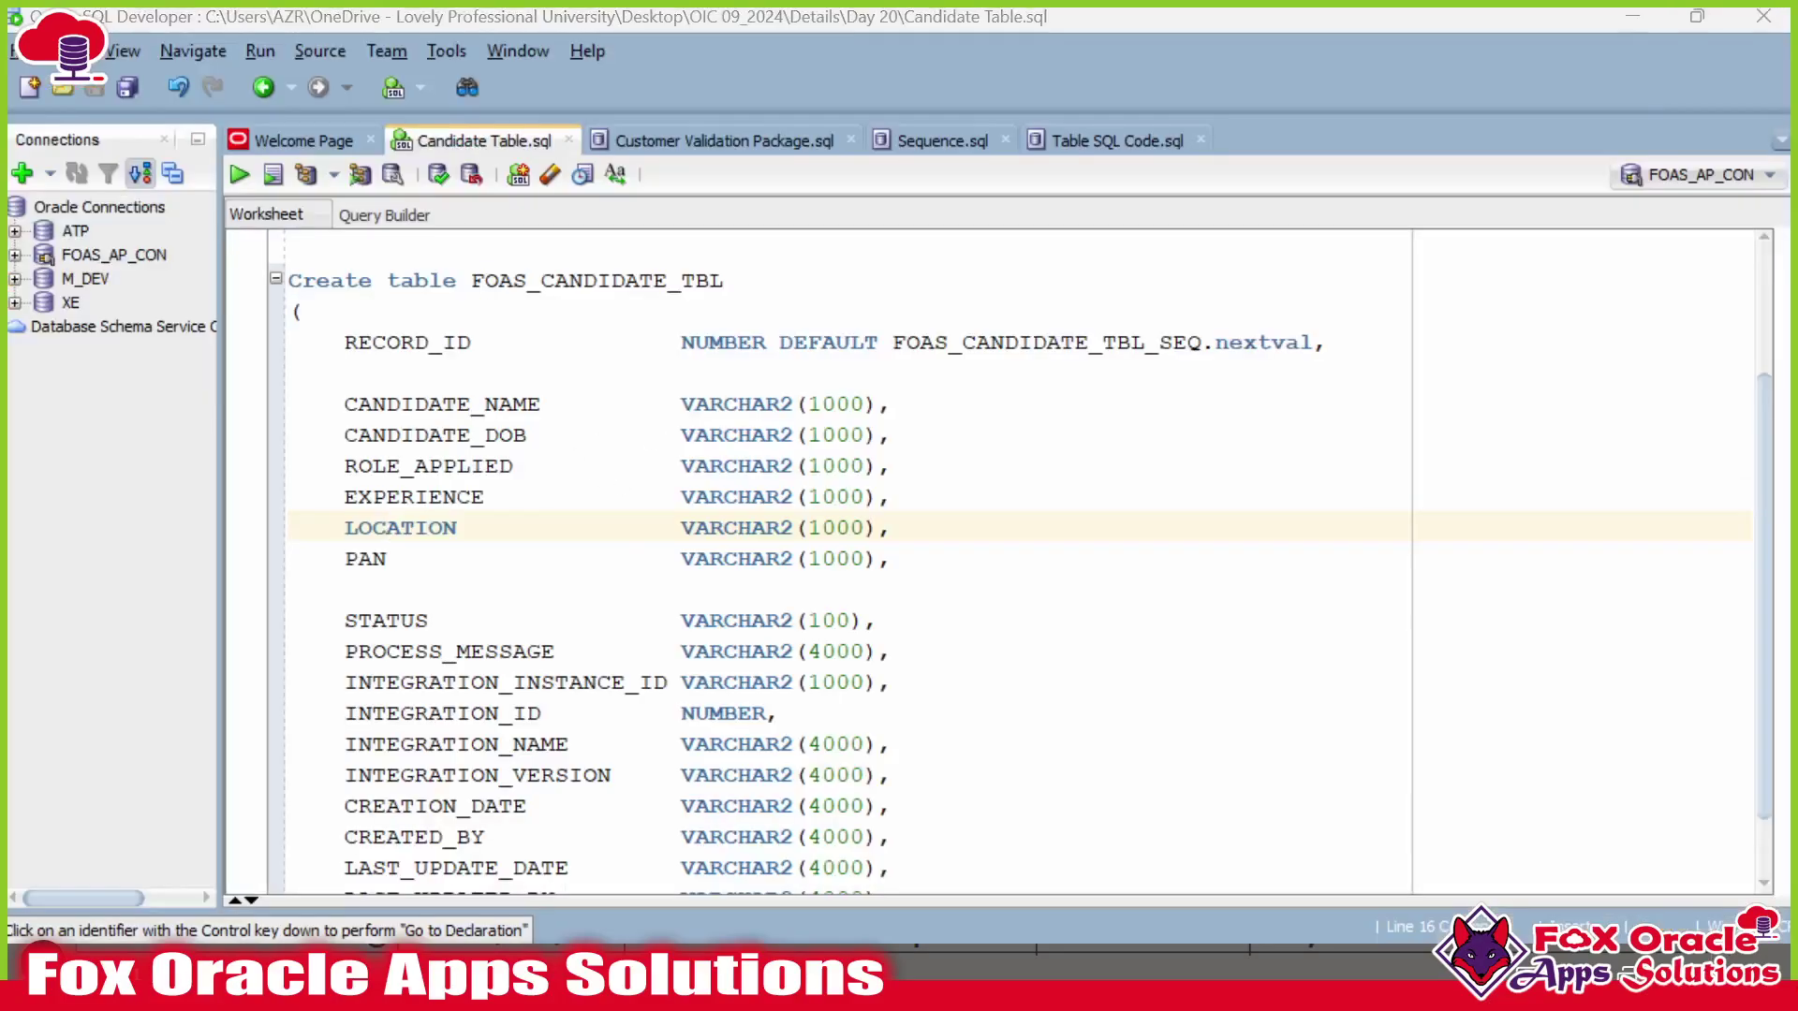
Highlight the CSV's Name, DOB, Role, Experience, Location and PAN headers.
{"action": "key", "text": "alt+Tab"}
{"action": "key", "text": "ctrl+a"}
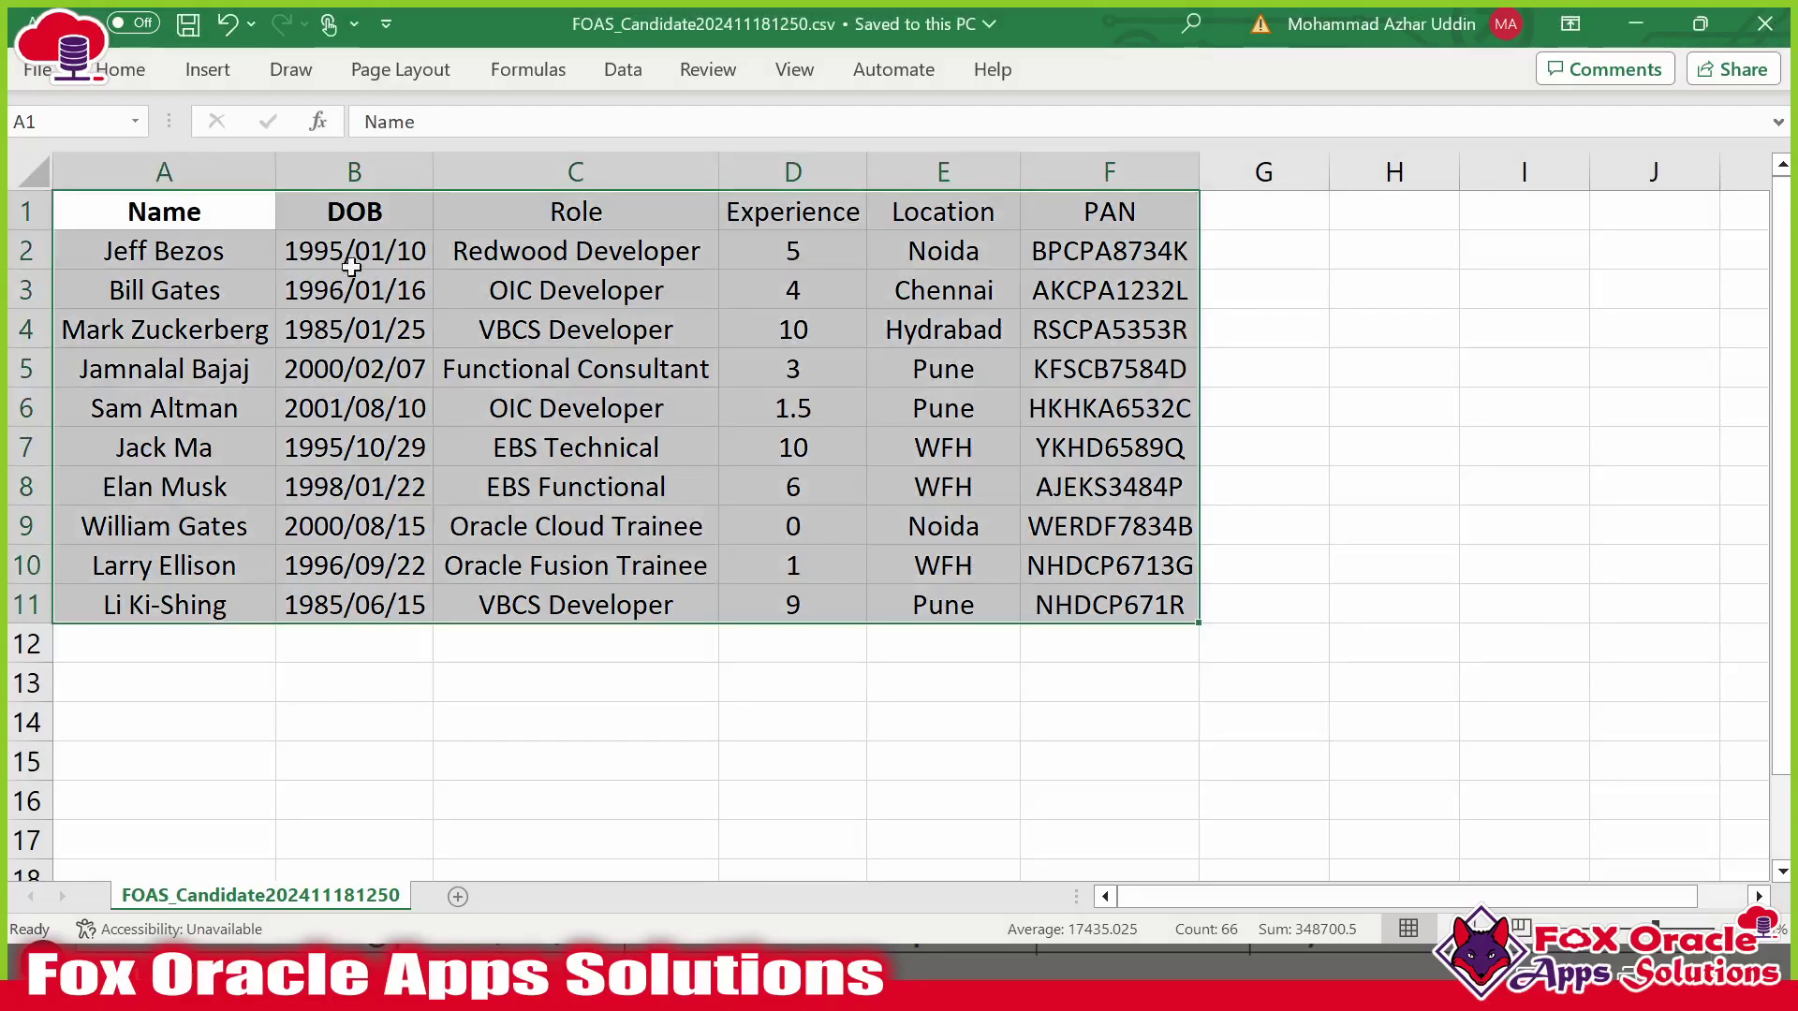
{"action": "left_click", "coordinate": [548, 229]}
{"action": "left_click_drag", "start_coordinate": [240, 227], "coordinate": [608, 220]}
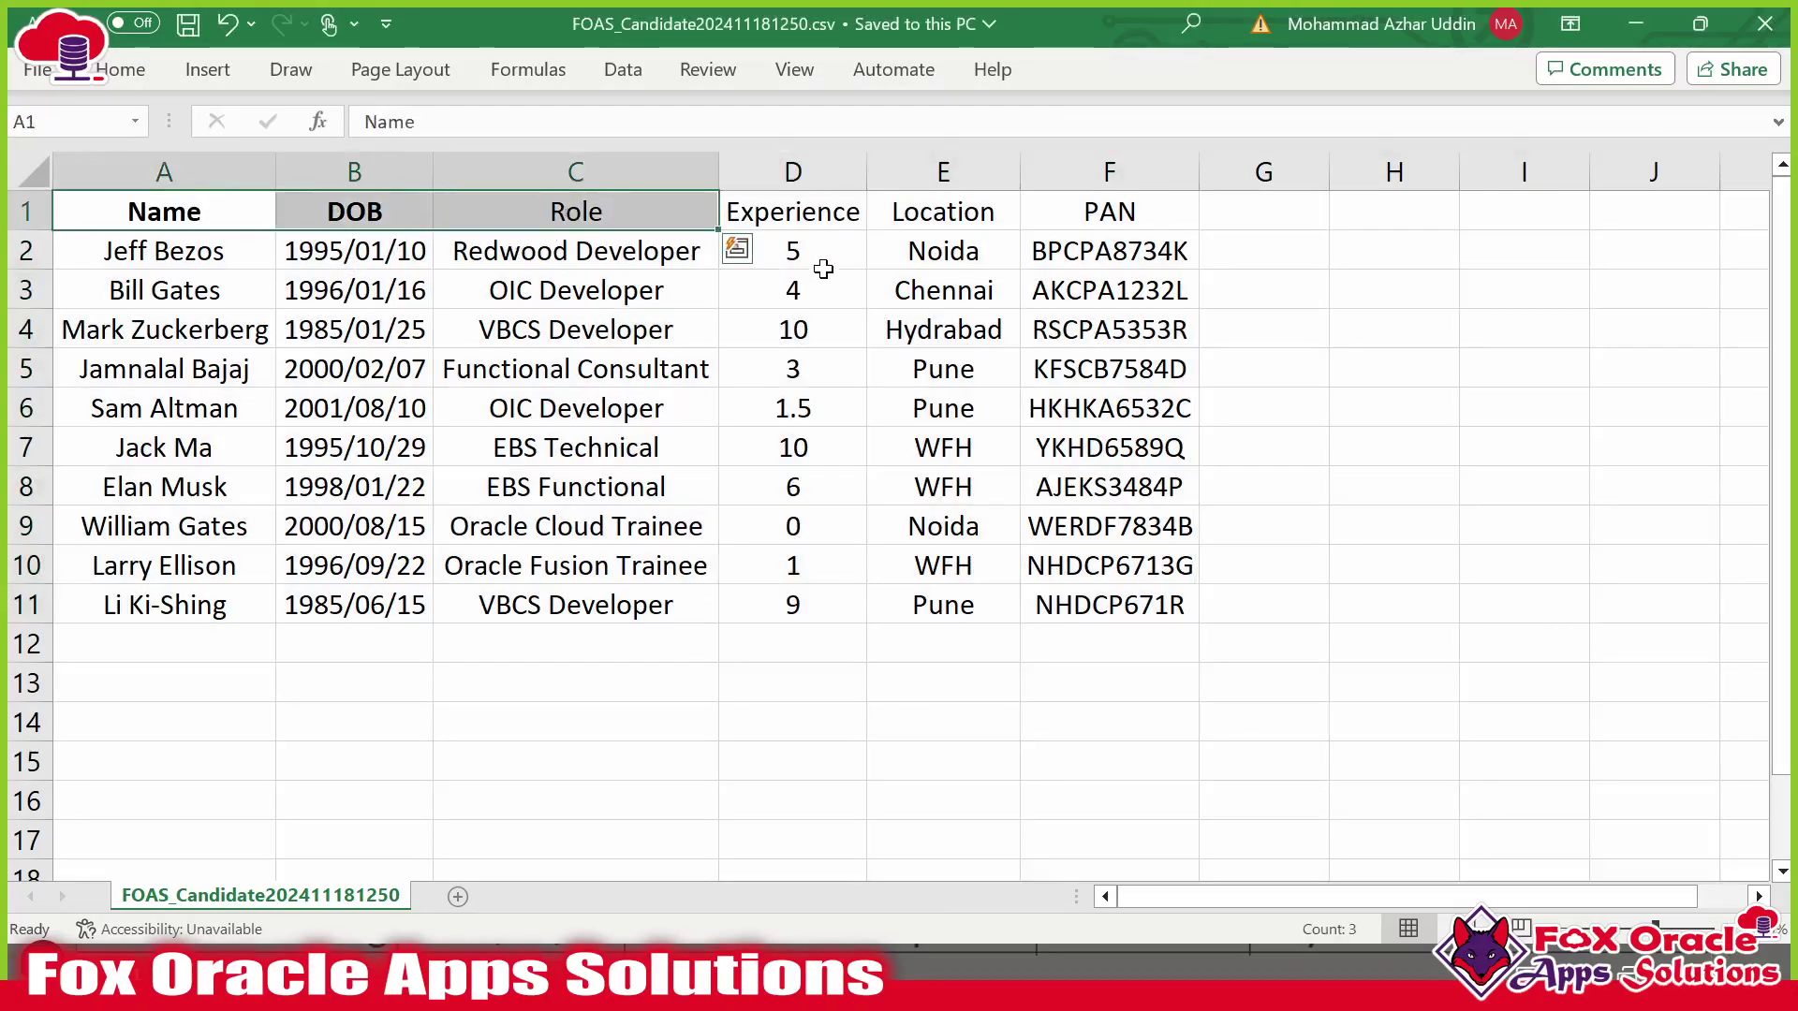
{"action": "left_click", "coordinate": [843, 217]}
{"action": "left_click_drag", "start_coordinate": [927, 206], "coordinate": [1086, 217]}
Compare those headers against FOAS_CANDIDATE_TBL's column lines in the script.
{"action": "key", "text": "alt+Tab"}
{"action": "left_click_drag", "start_coordinate": [343, 404], "coordinate": [290, 846]}
{"action": "scroll", "coordinate": [842, 561], "scroll_direction": "down", "scroll_amount": 1}
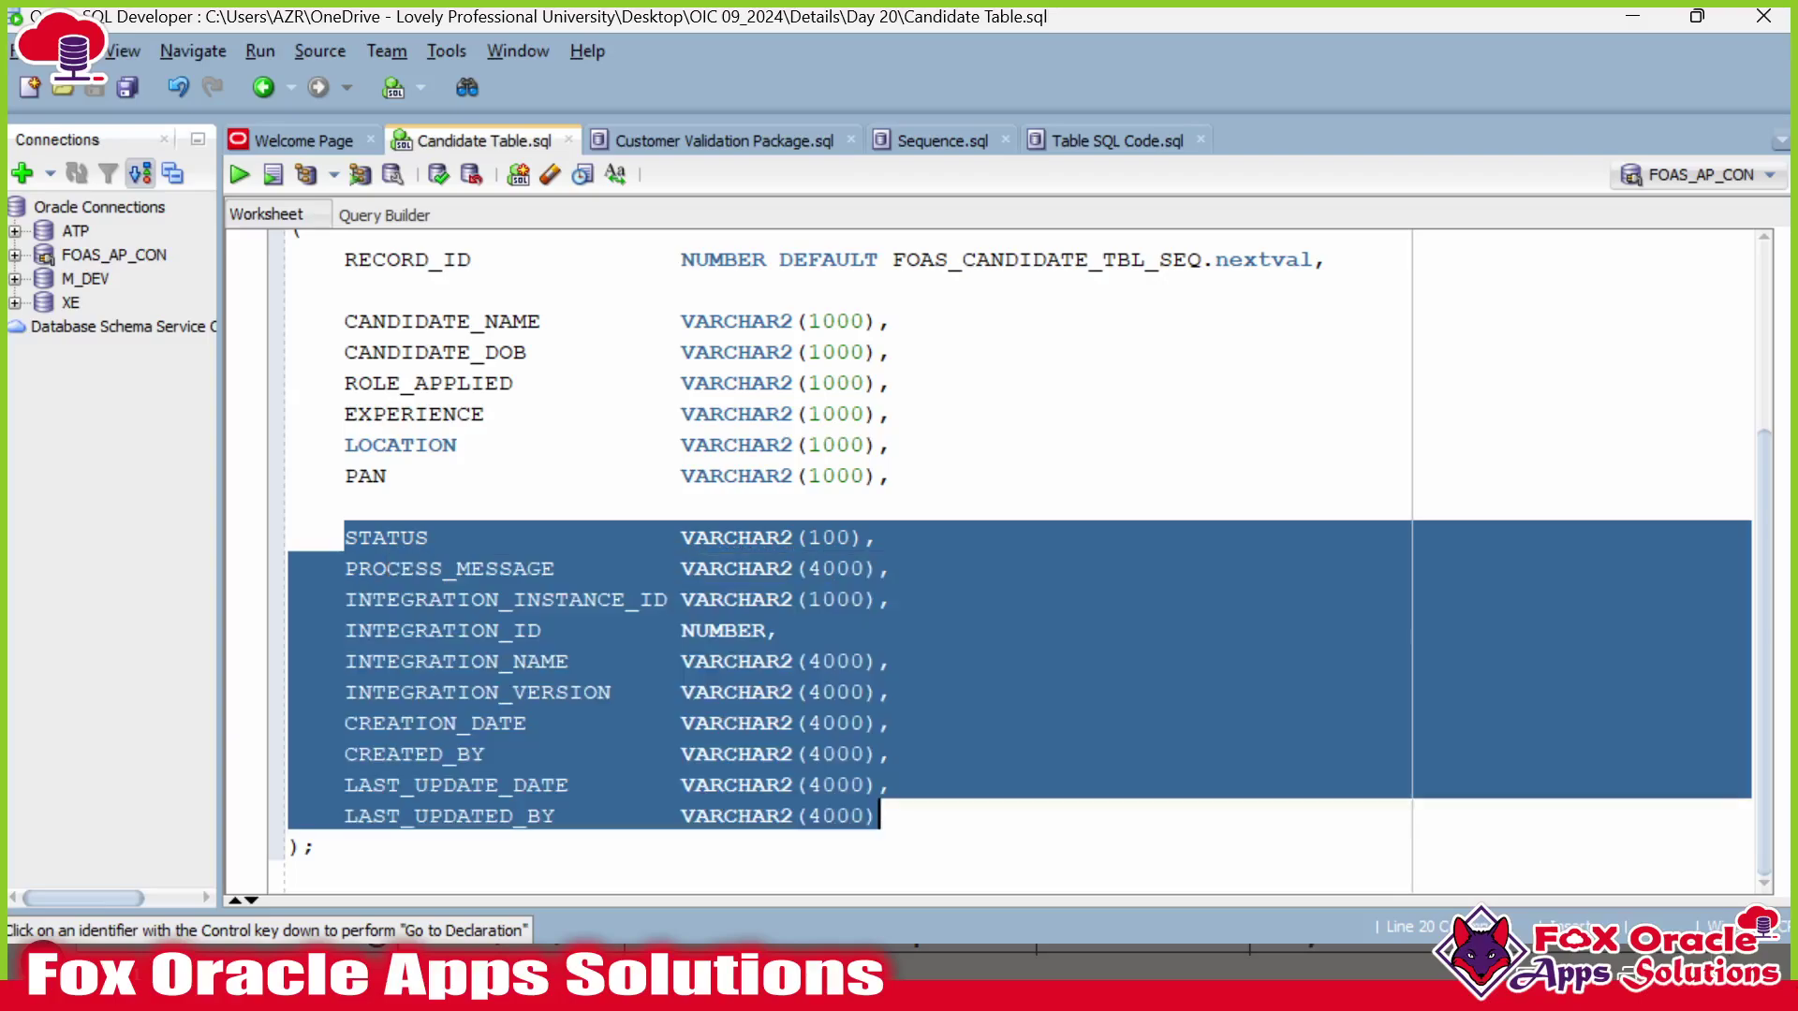
{"action": "left_click", "coordinate": [876, 816]}
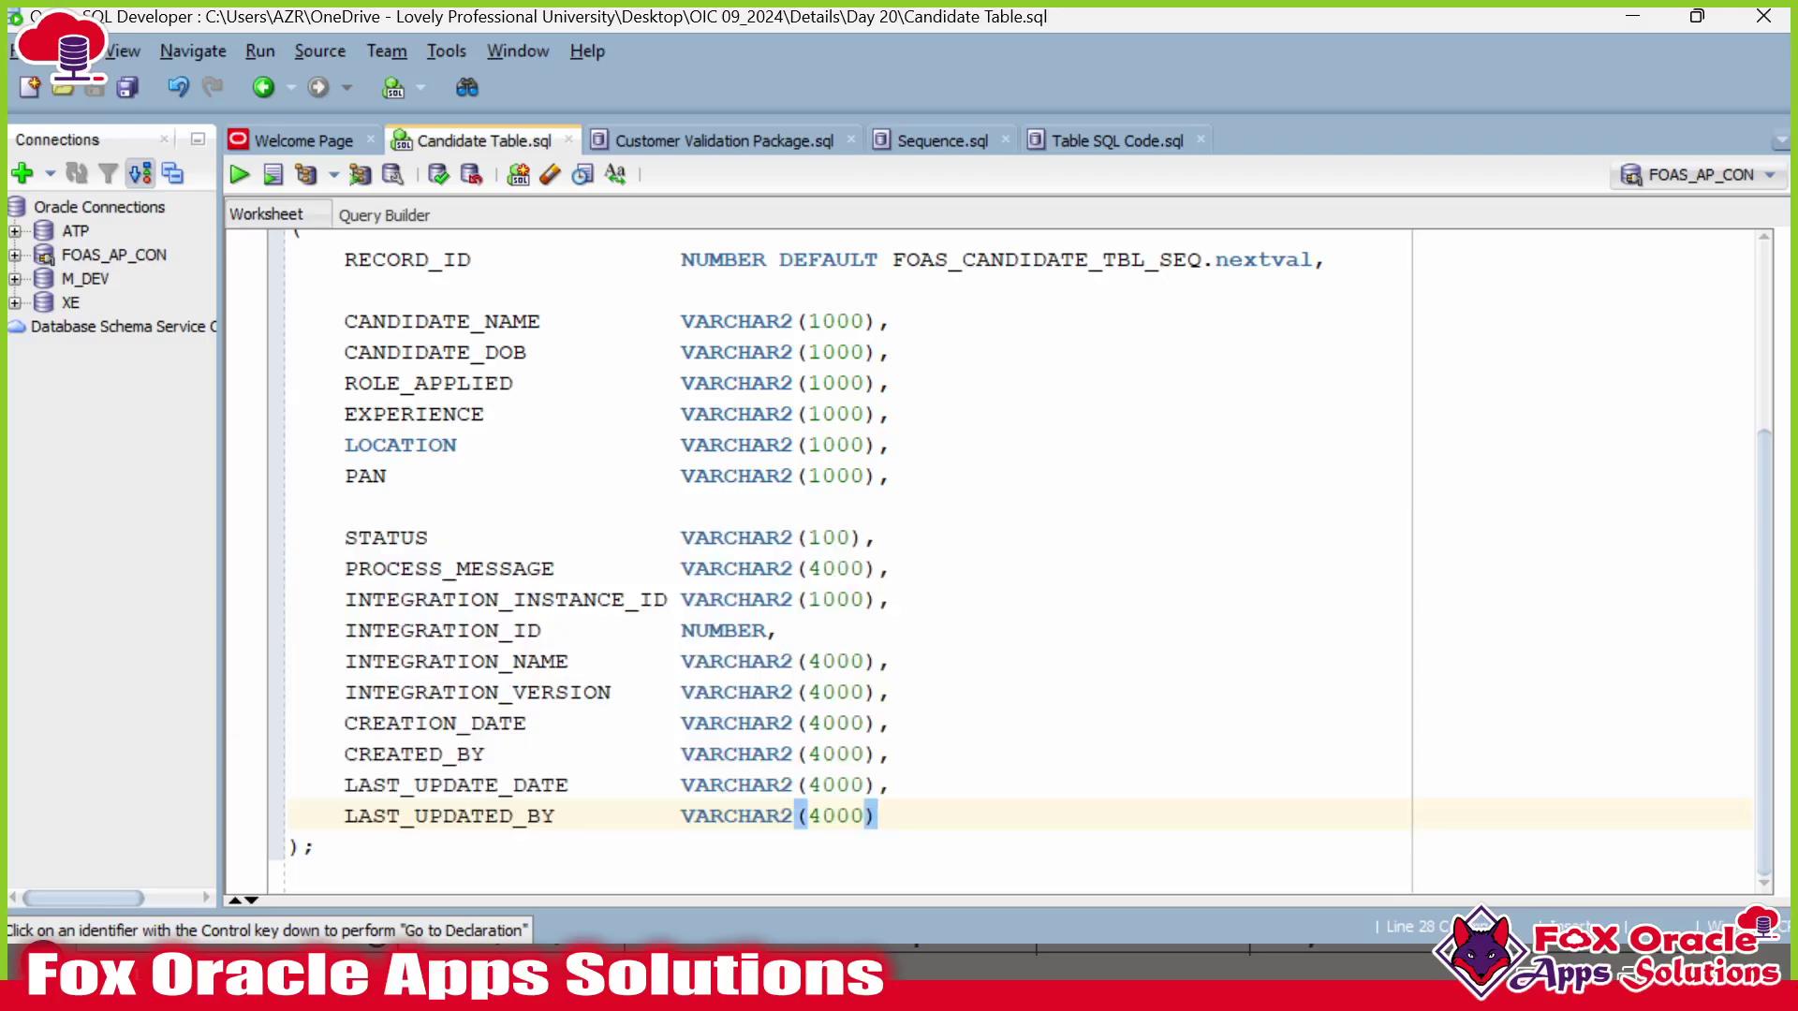
{"action": "left_click", "coordinate": [374, 568]}
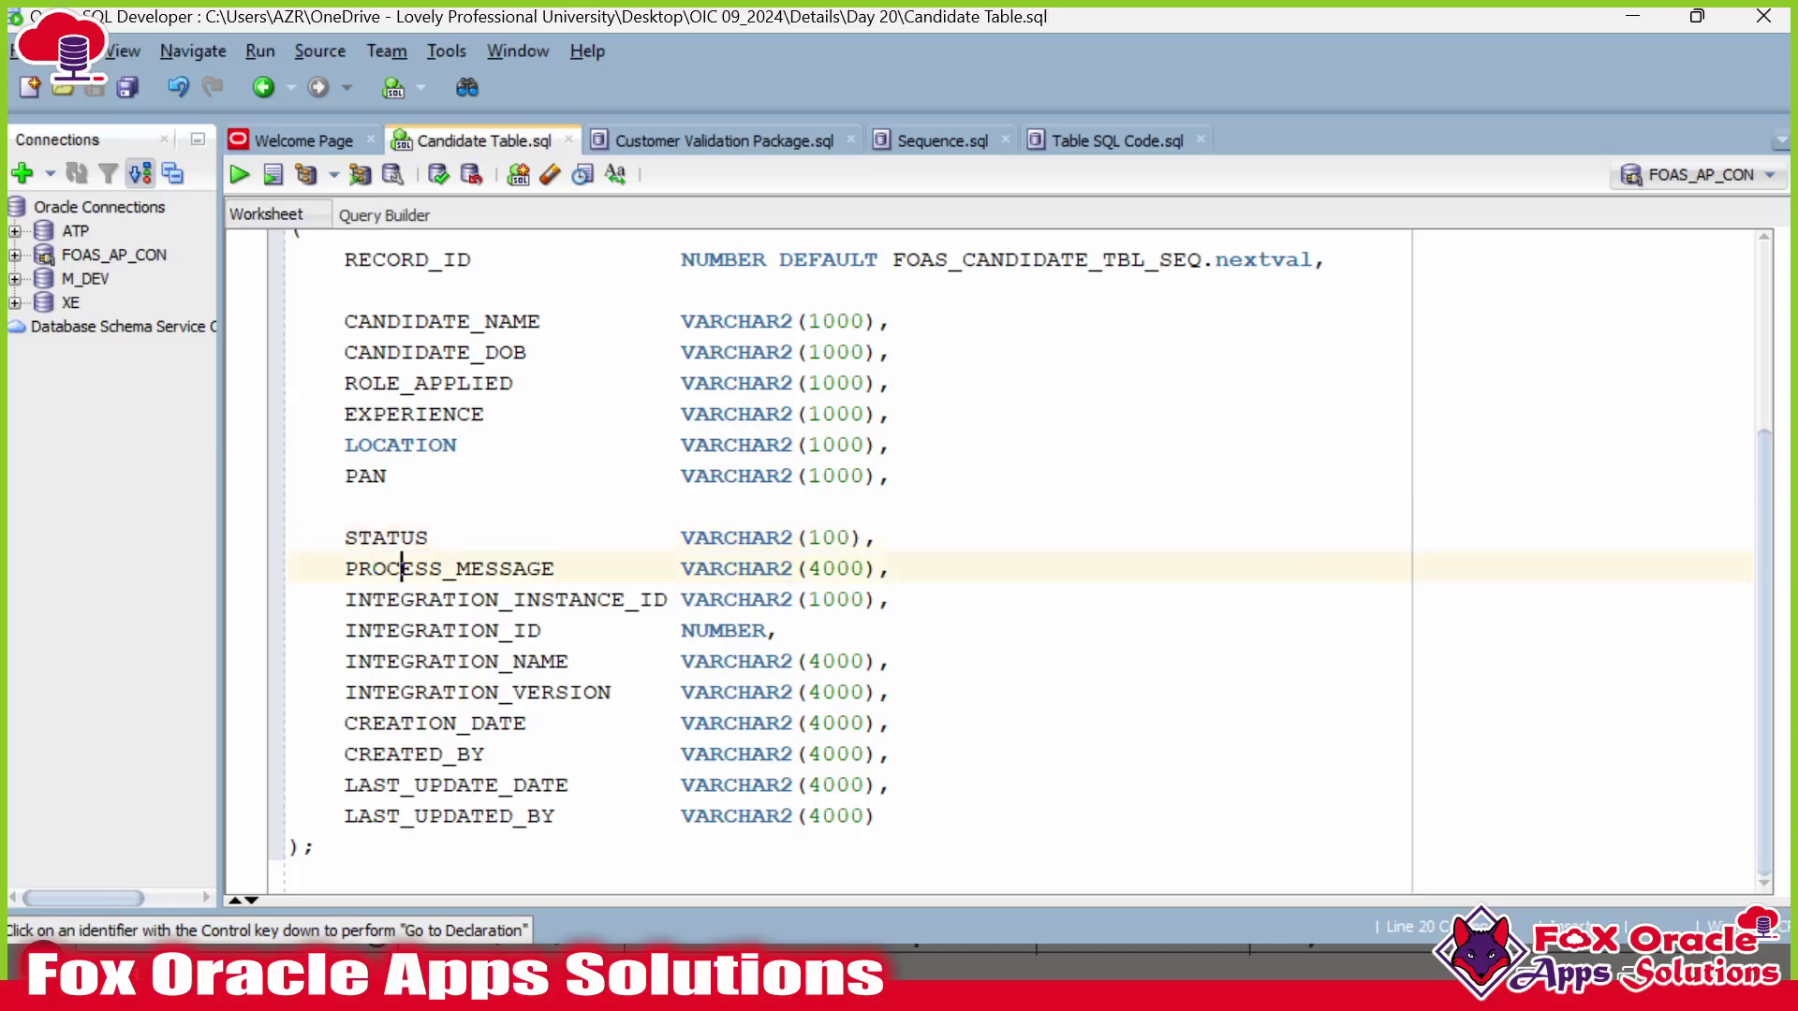
Cycle through the open windows toward the SFTP client.
{"action": "key", "text": "alt+Tab"}
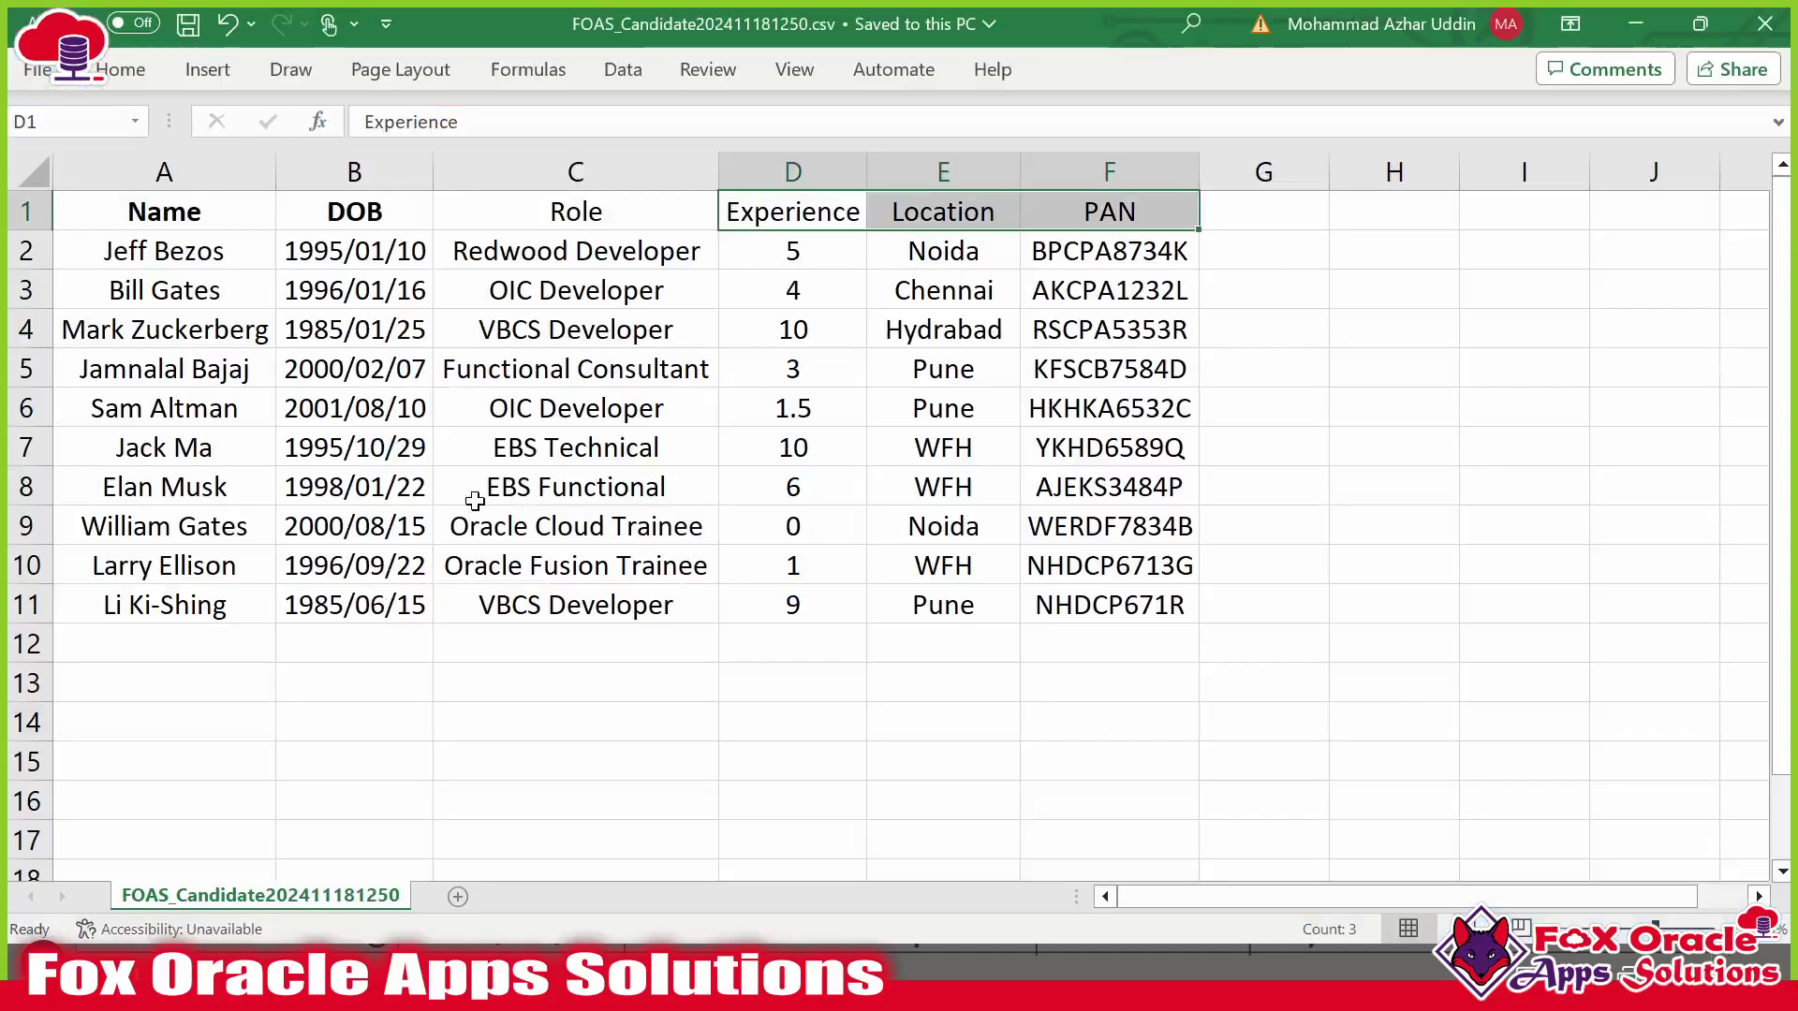
{"action": "key", "text": "alt+Tab"}
{"action": "key", "text": "alt+Tab"}
{"action": "key", "text": "Tab"}
{"action": "key", "text": "alt+Tab"}
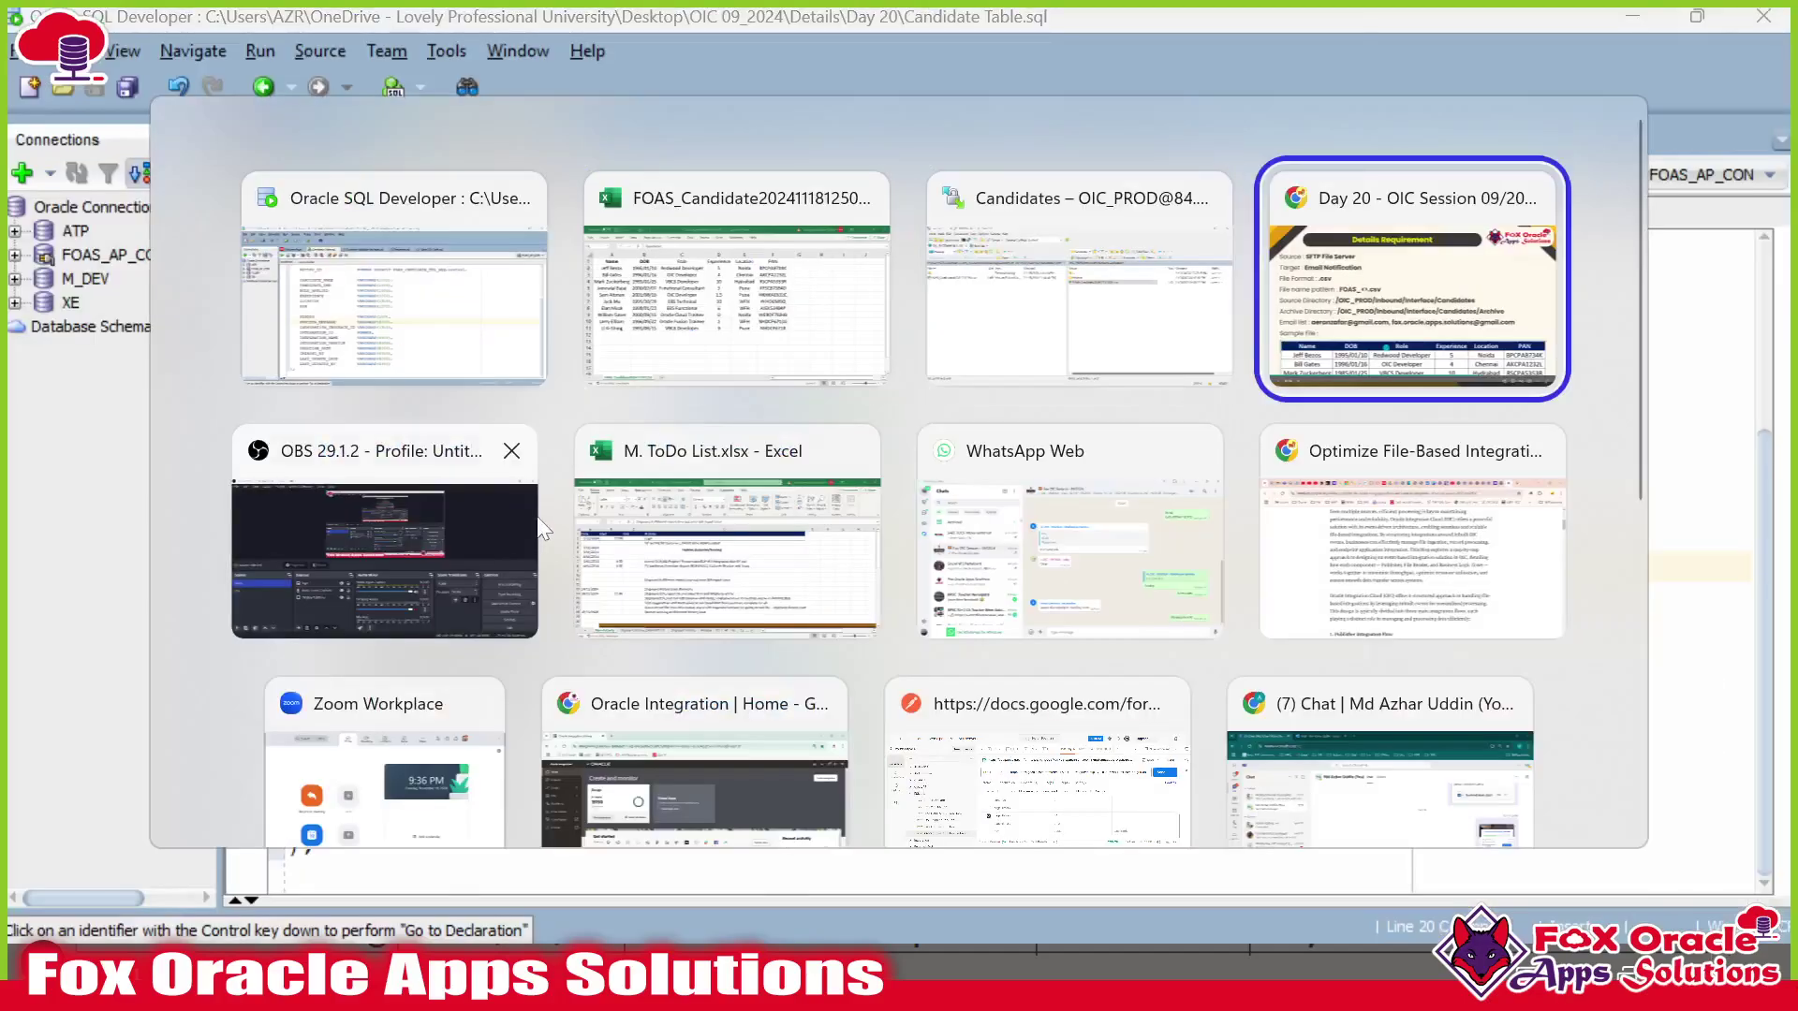
Show the Scenarios slide, then return to the script and select the STATUS column.
{"action": "left_click", "coordinate": [268, 505]}
{"action": "left_click", "coordinate": [60, 483]}
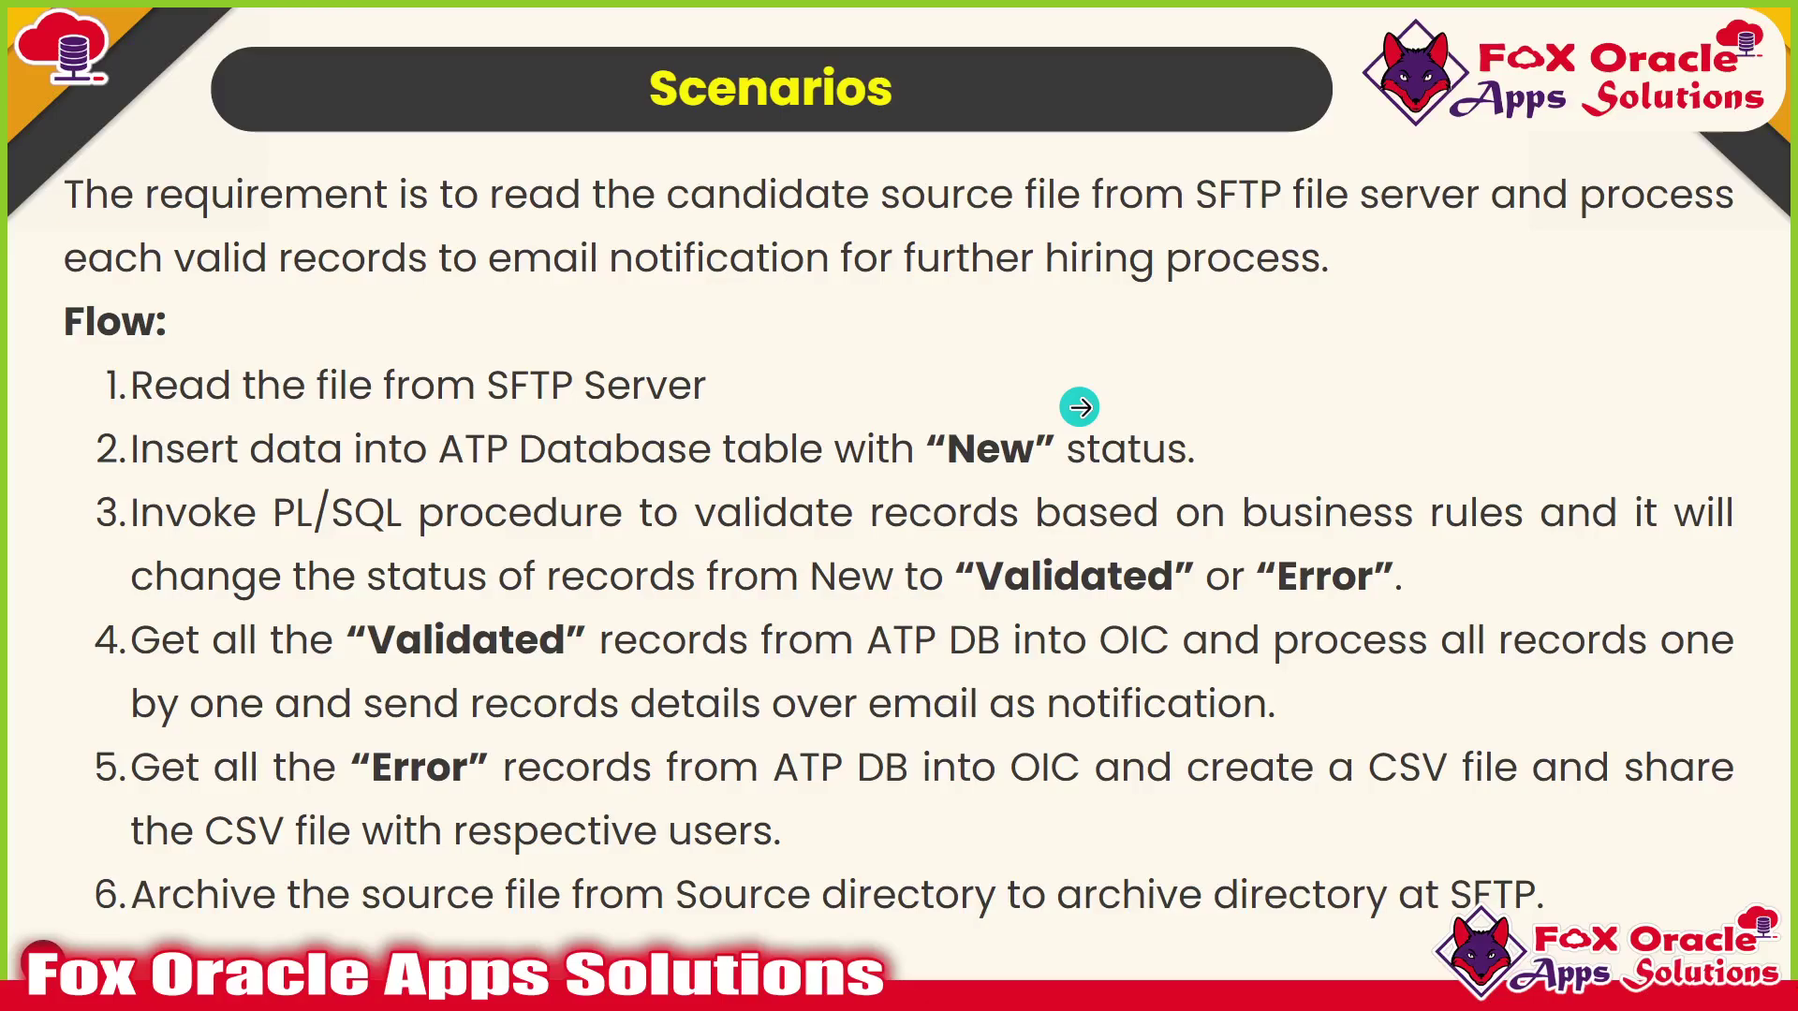
{"action": "key", "text": "alt+Tab"}
{"action": "key", "text": "Tab"}
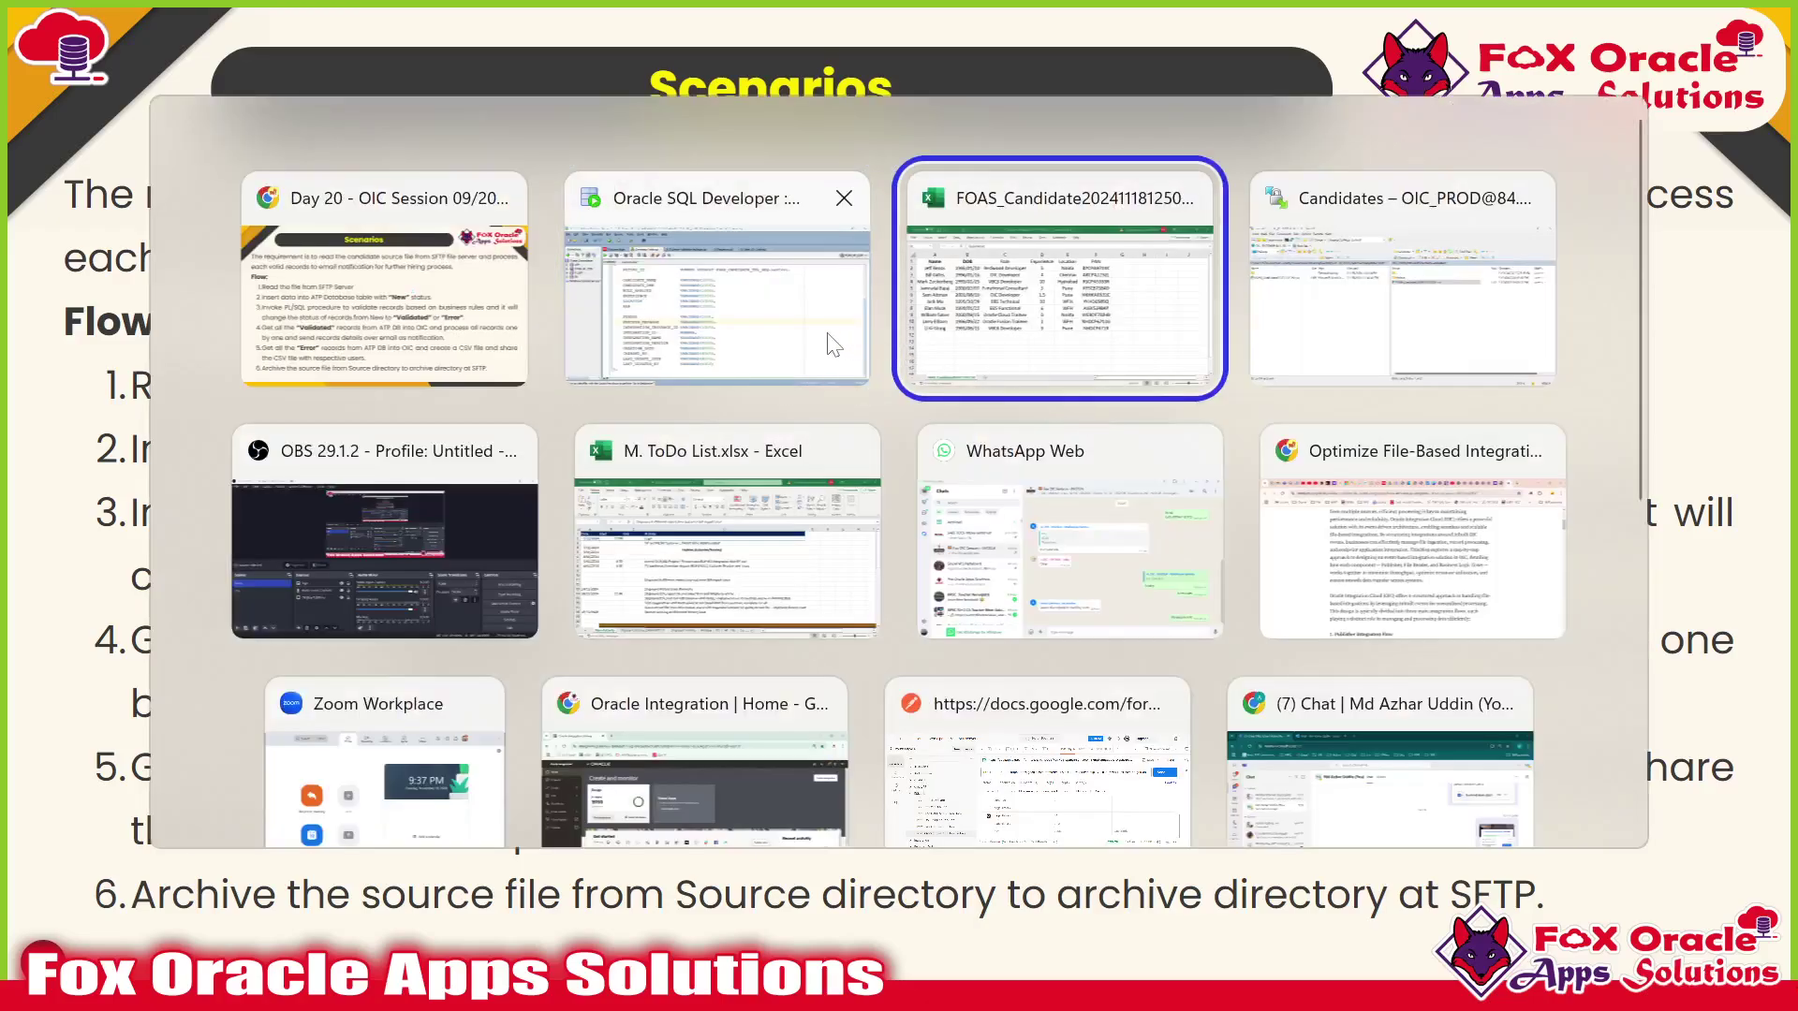
{"action": "left_click", "coordinate": [716, 281]}
{"action": "double_click", "coordinate": [373, 537]}
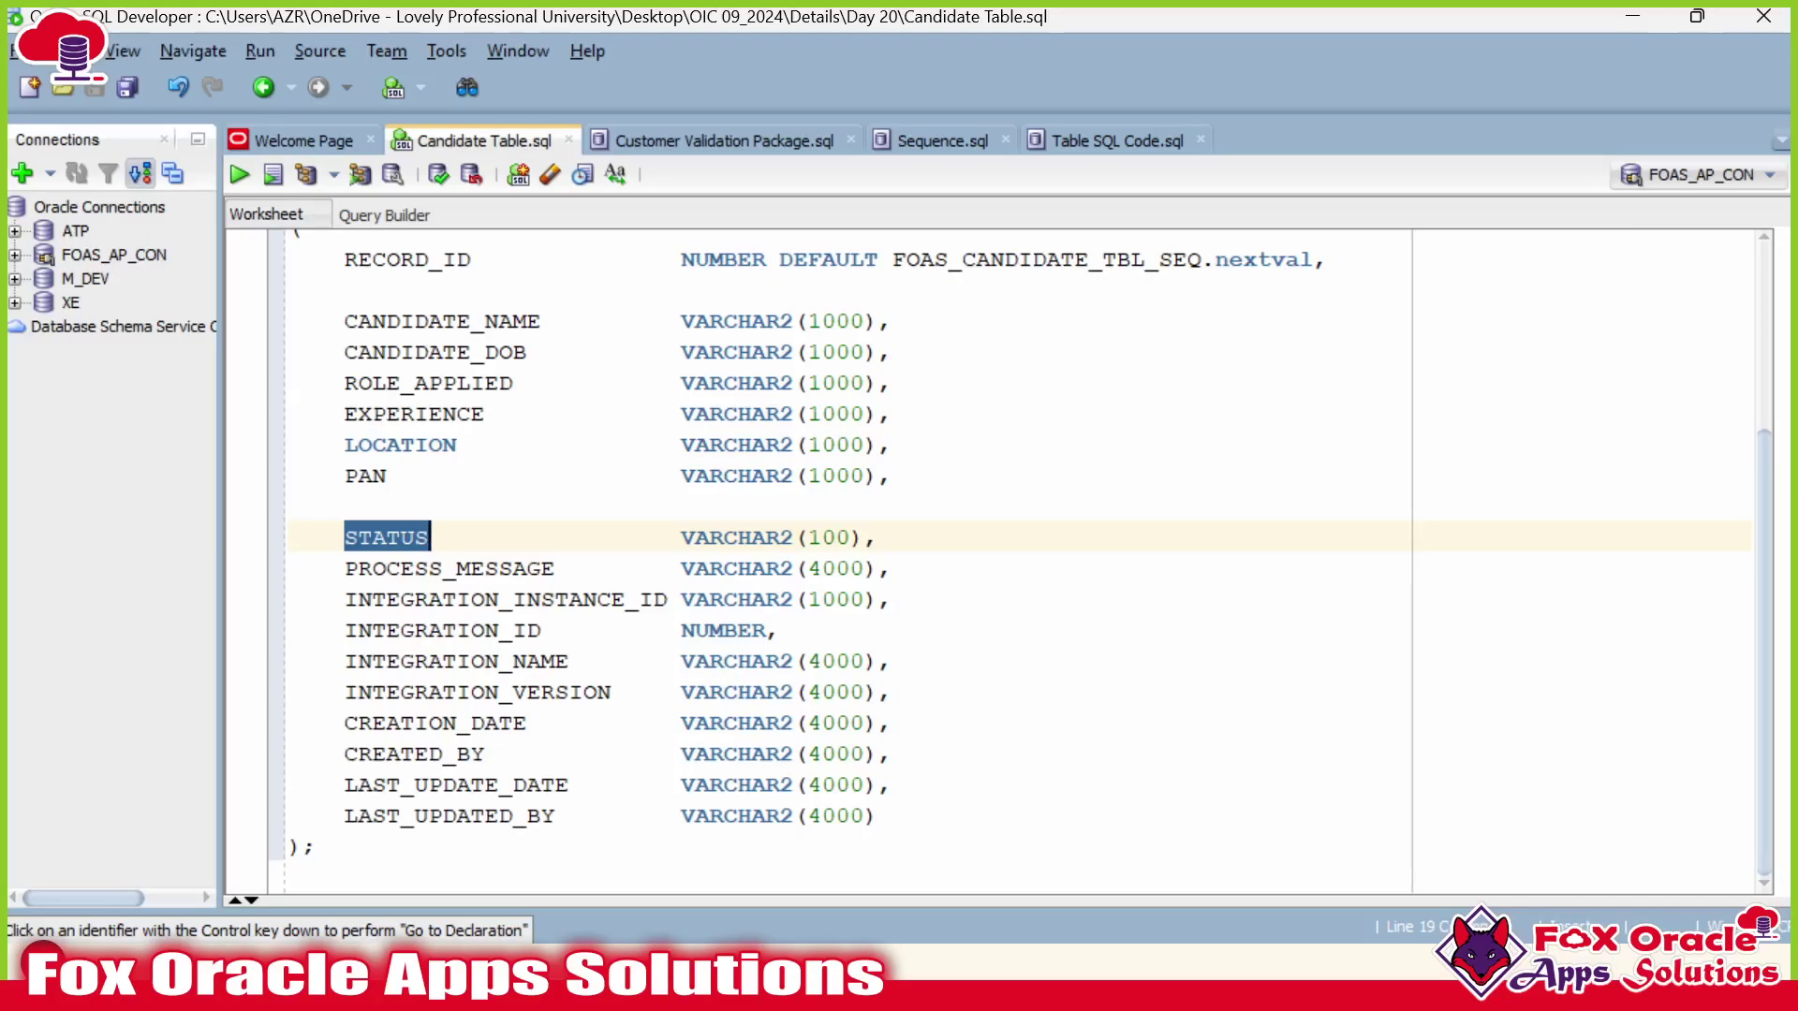
Point out the INTEGRATION_INSTANCE_ID and INTEGRATION_ID columns in the table script.
{"action": "left_click", "coordinate": [430, 600]}
{"action": "left_click_drag", "start_coordinate": [344, 600], "coordinate": [800, 815]}
{"action": "left_click", "coordinate": [584, 599]}
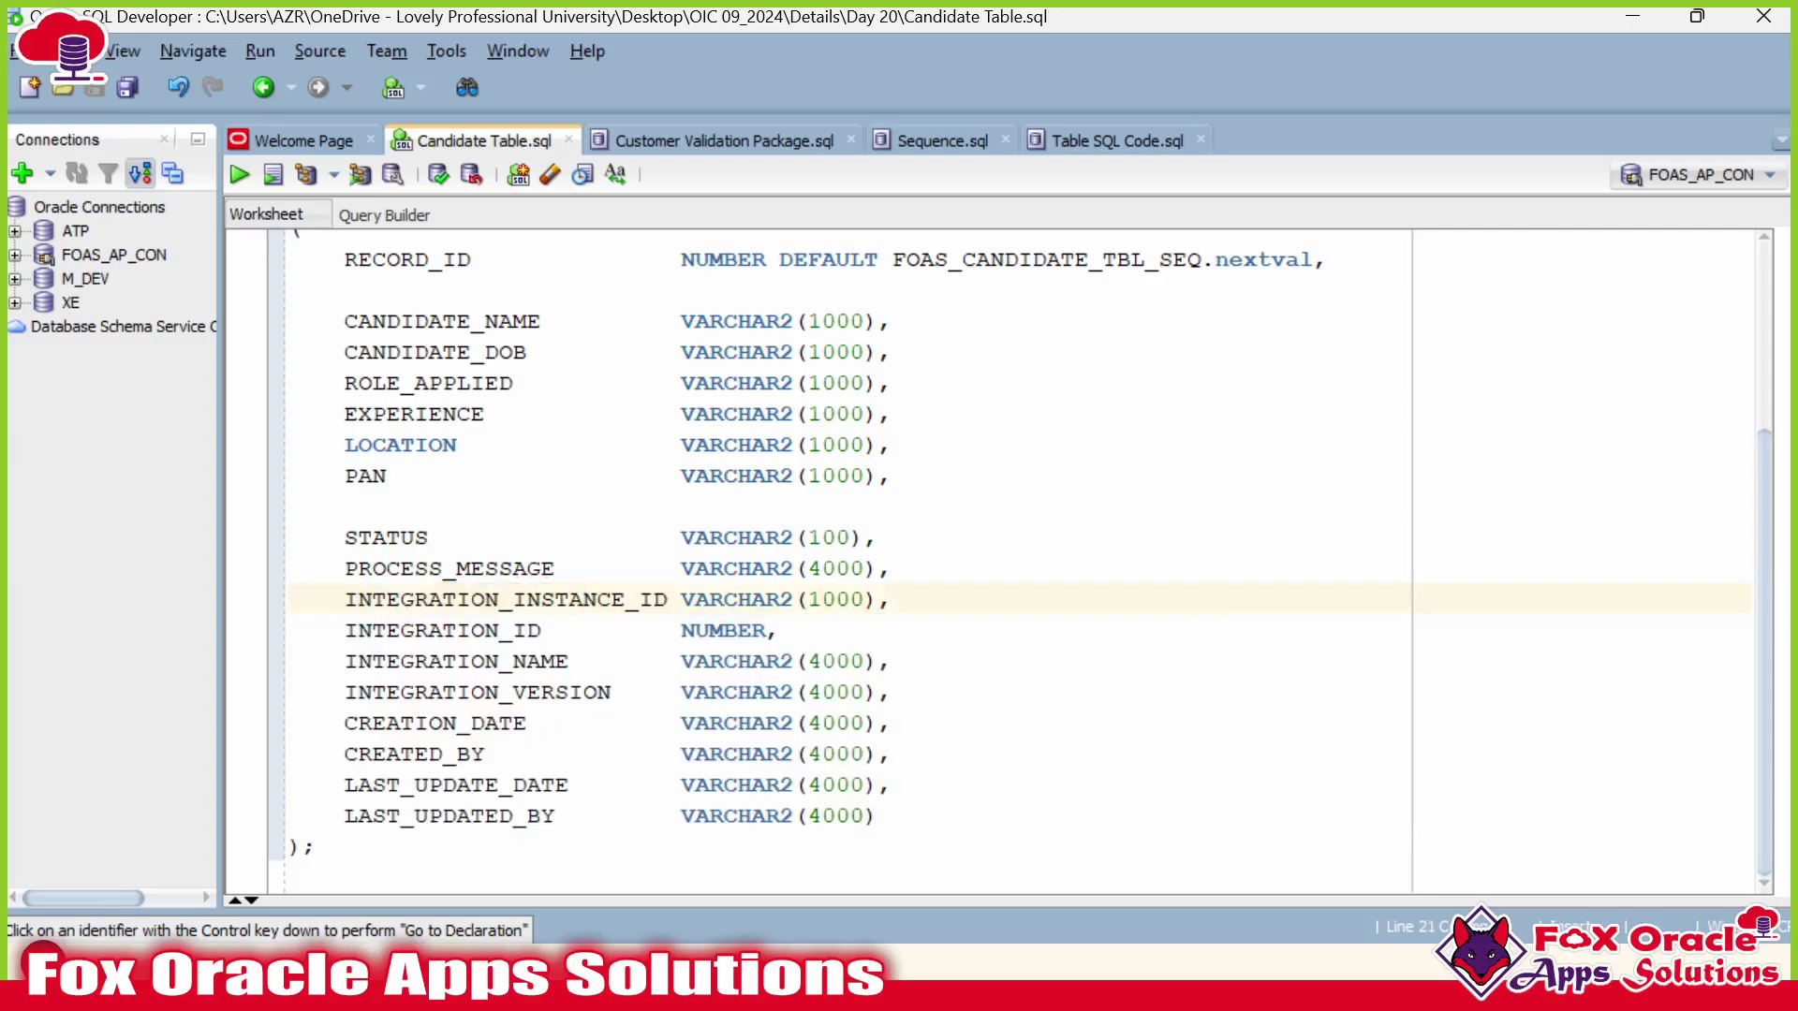
{"action": "double_click", "coordinate": [584, 599]}
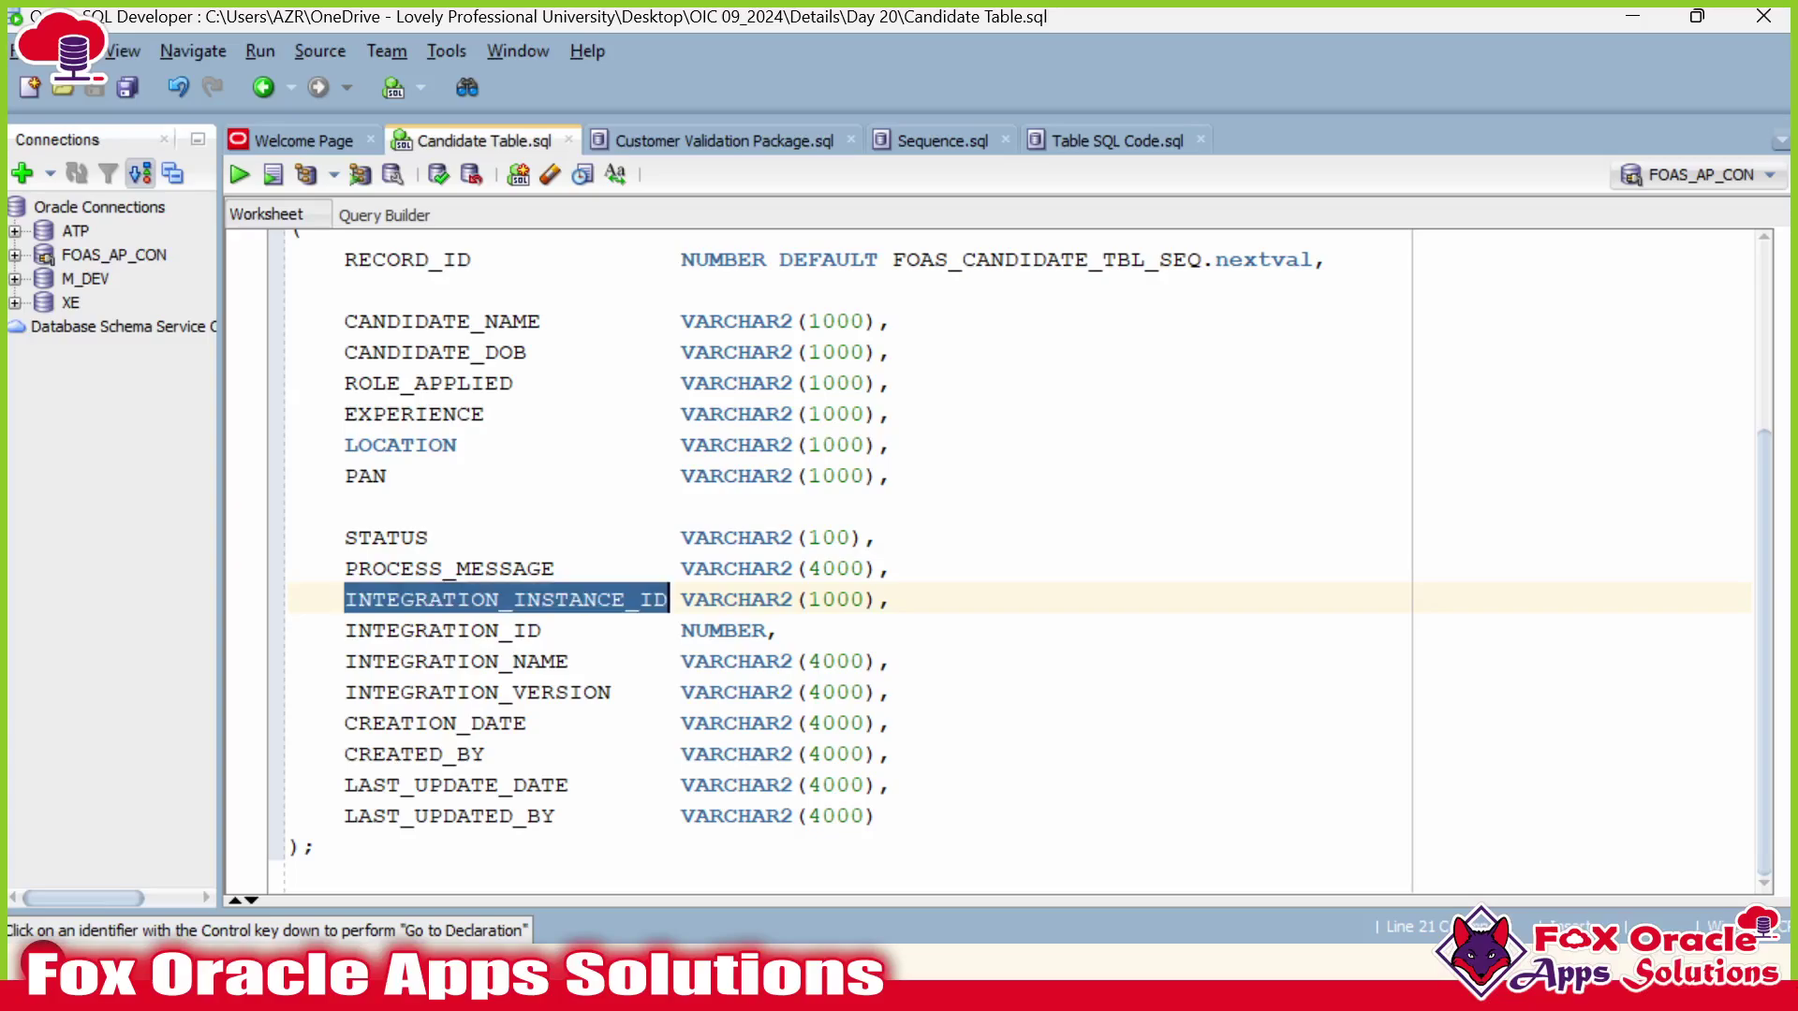
{"action": "left_click", "coordinate": [527, 599]}
{"action": "double_click", "coordinate": [440, 630]}
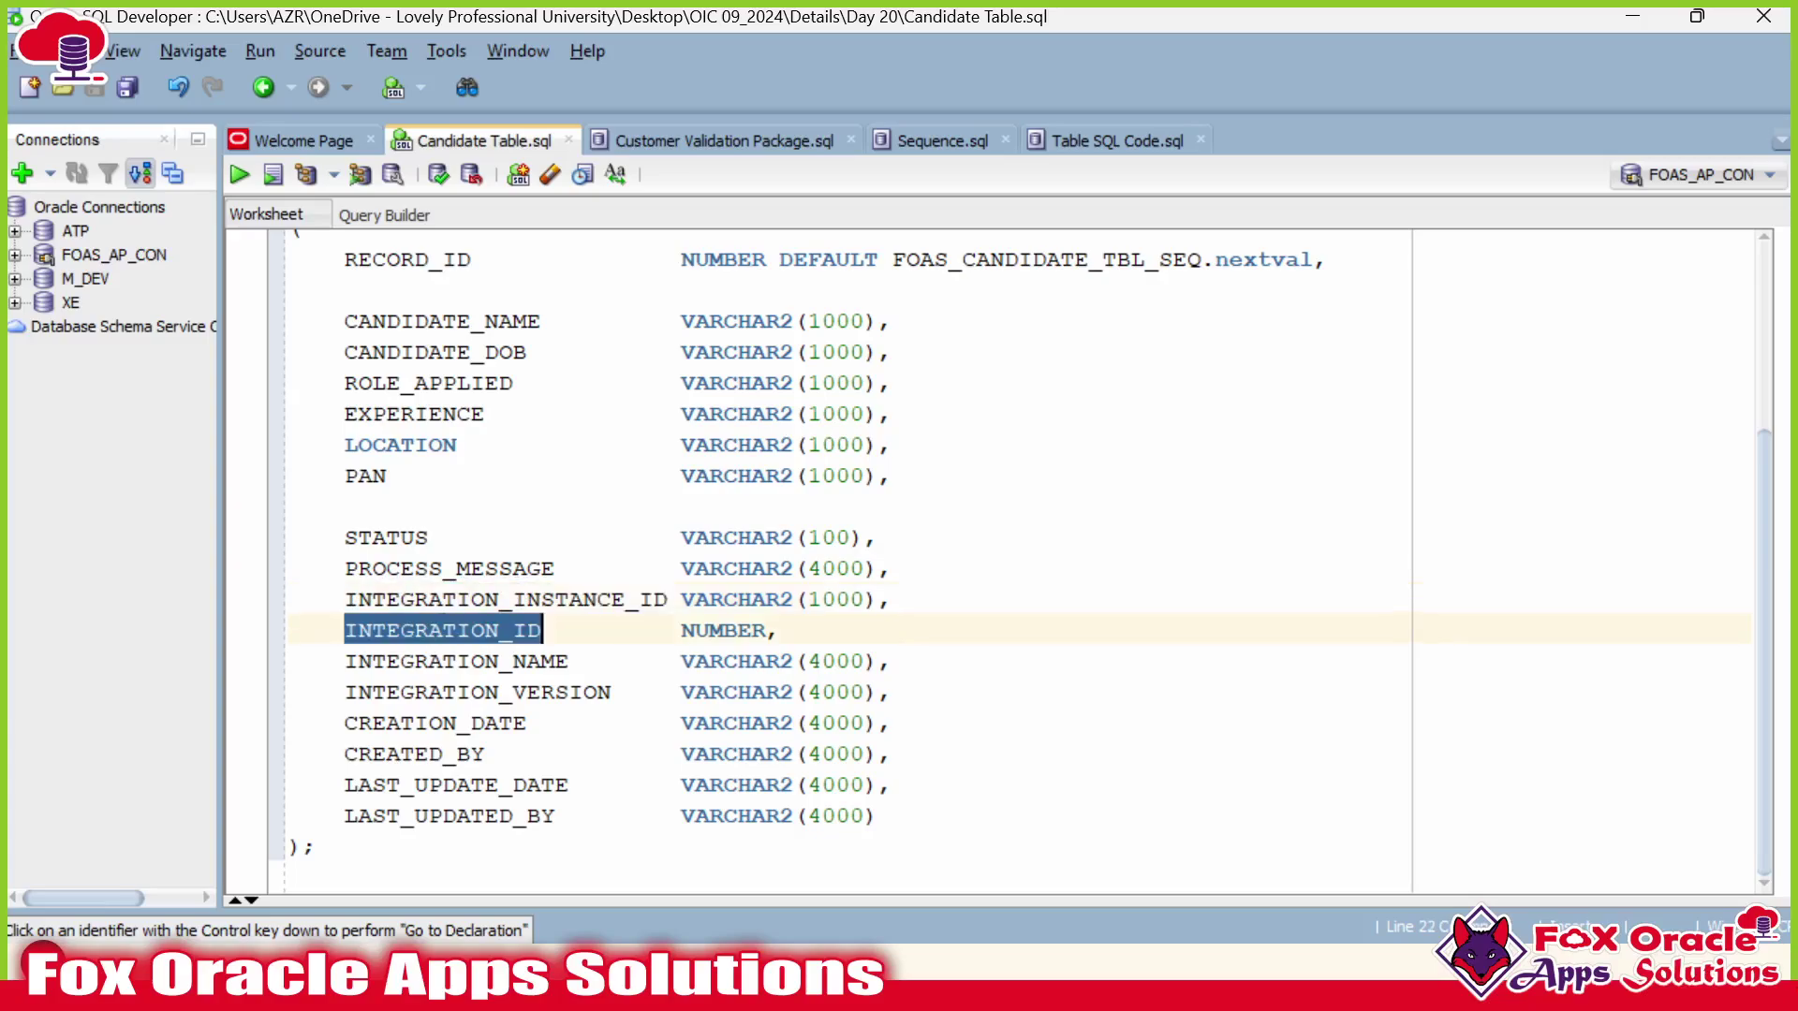
{"action": "double_click", "coordinate": [505, 599]}
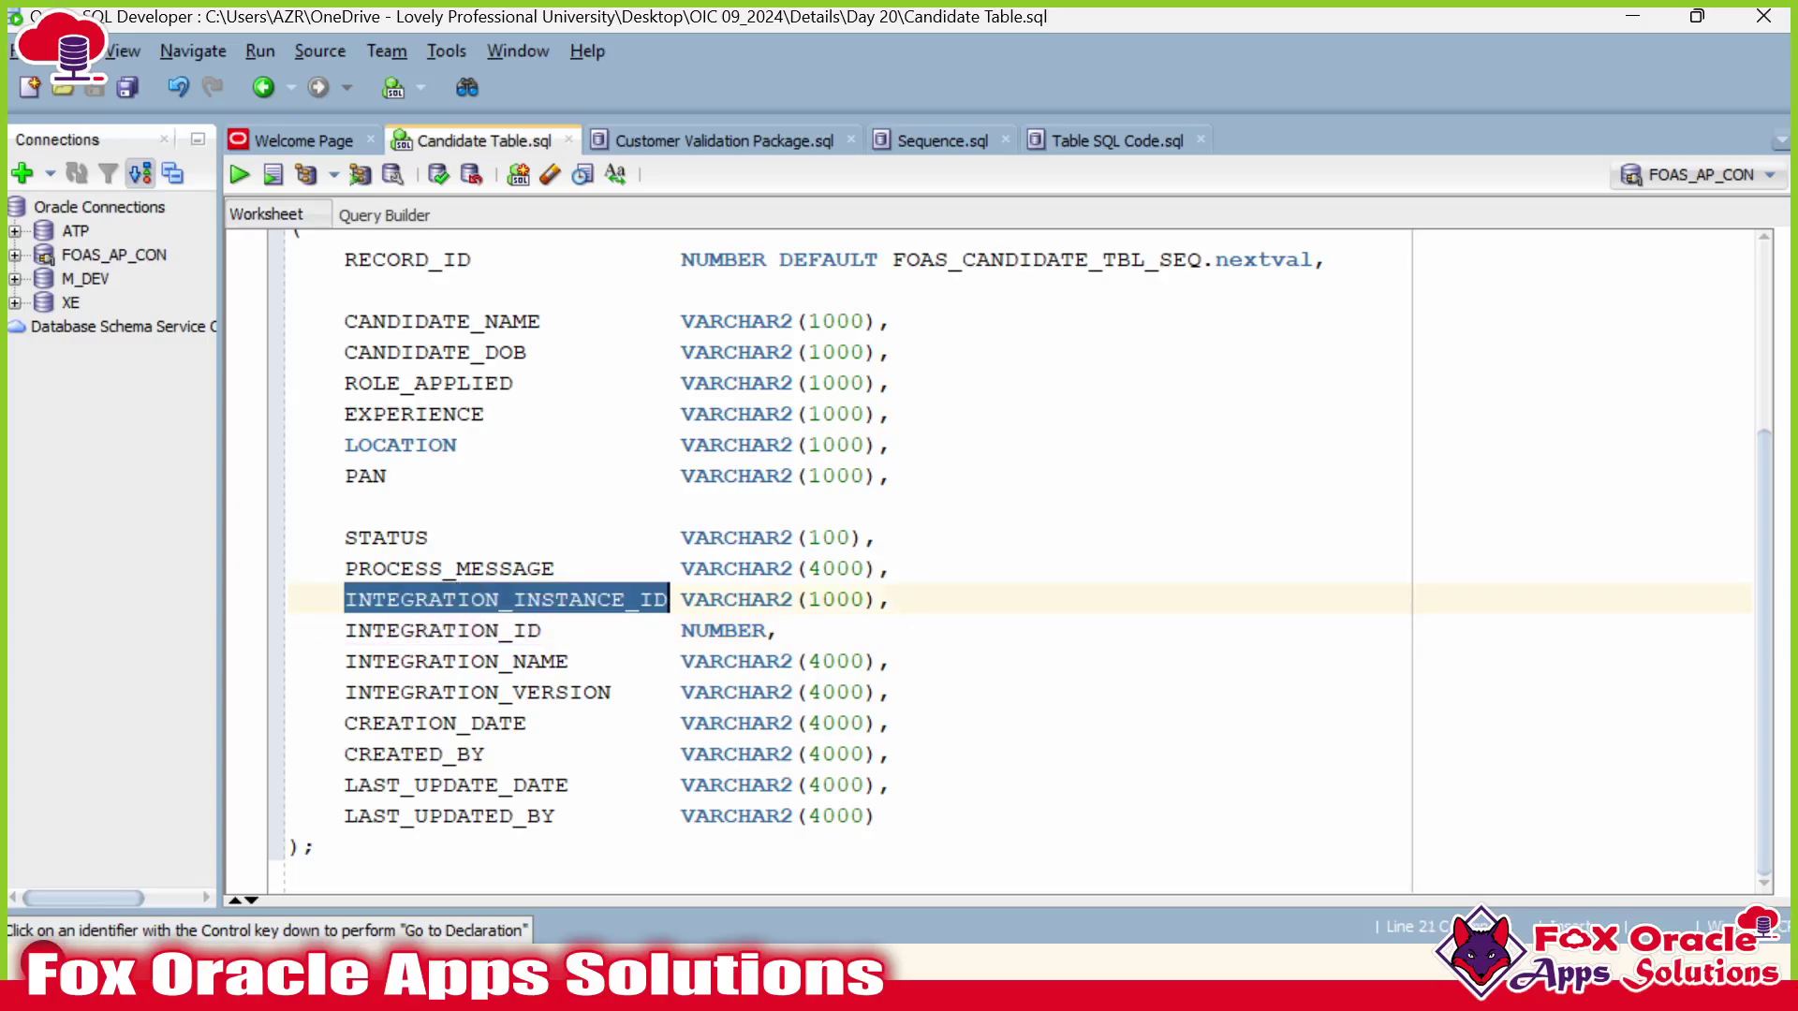
{"action": "left_click", "coordinate": [541, 599]}
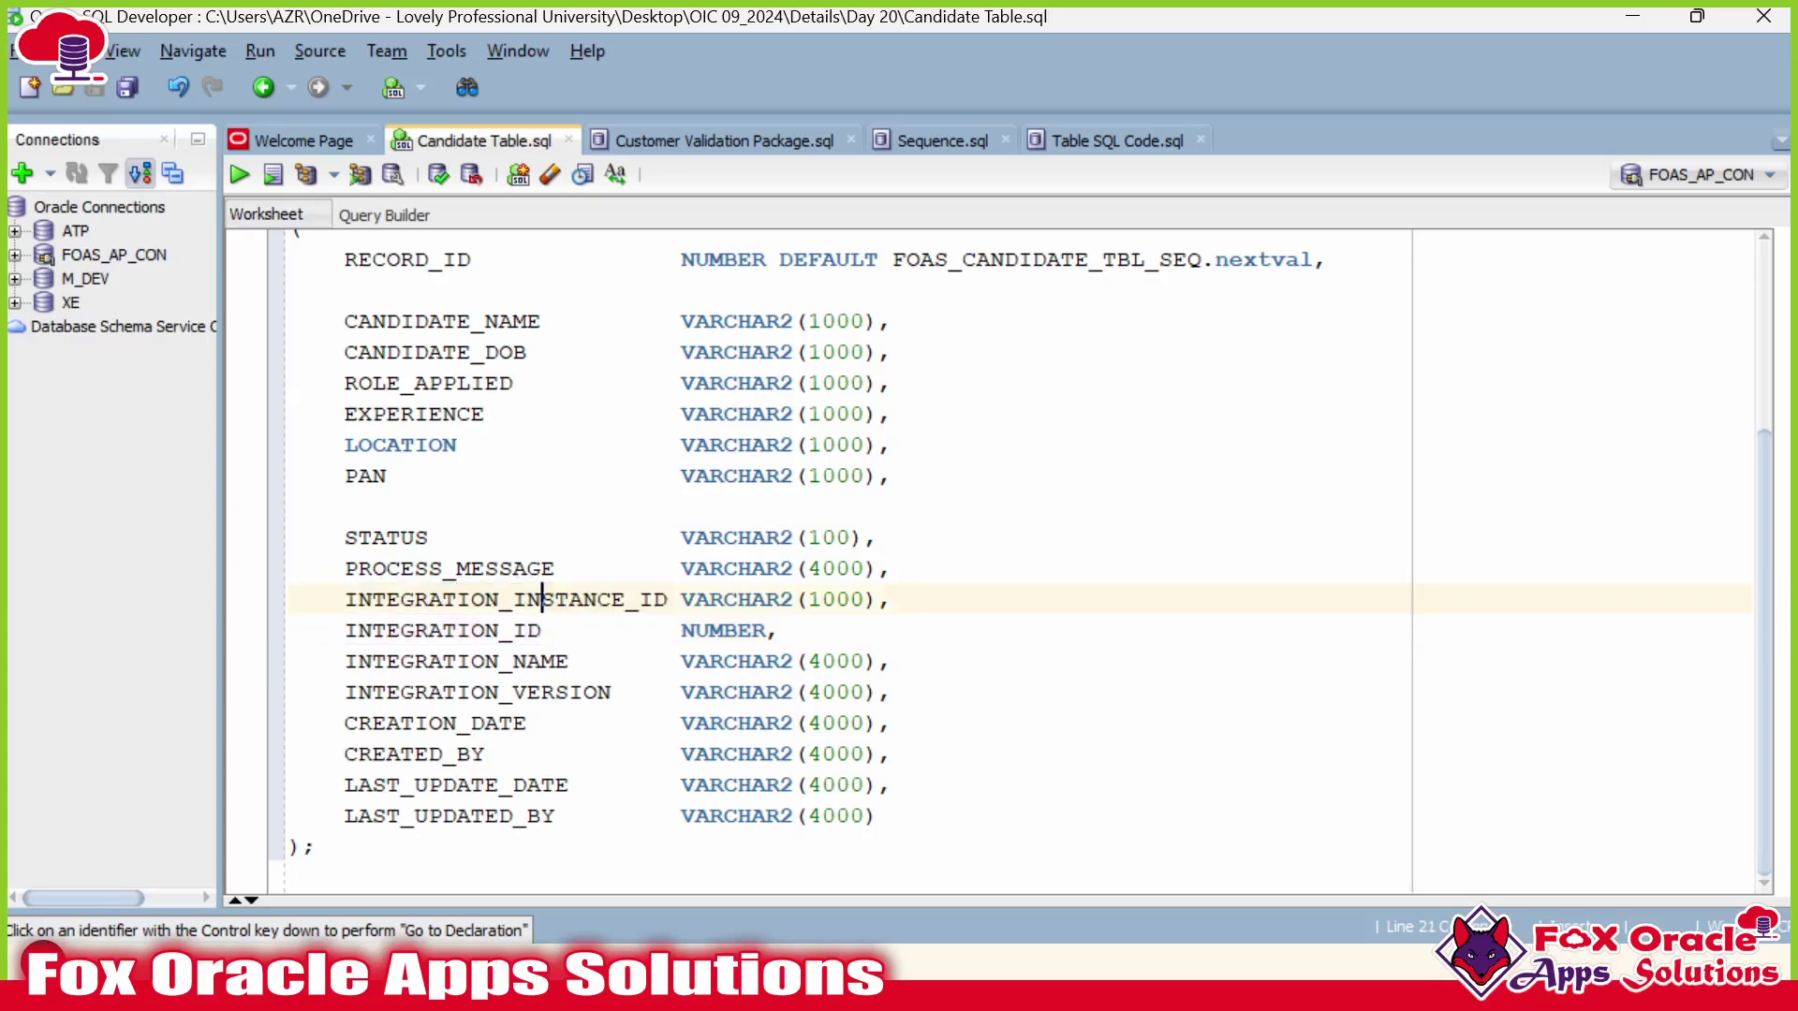
{"action": "double_click", "coordinate": [538, 630]}
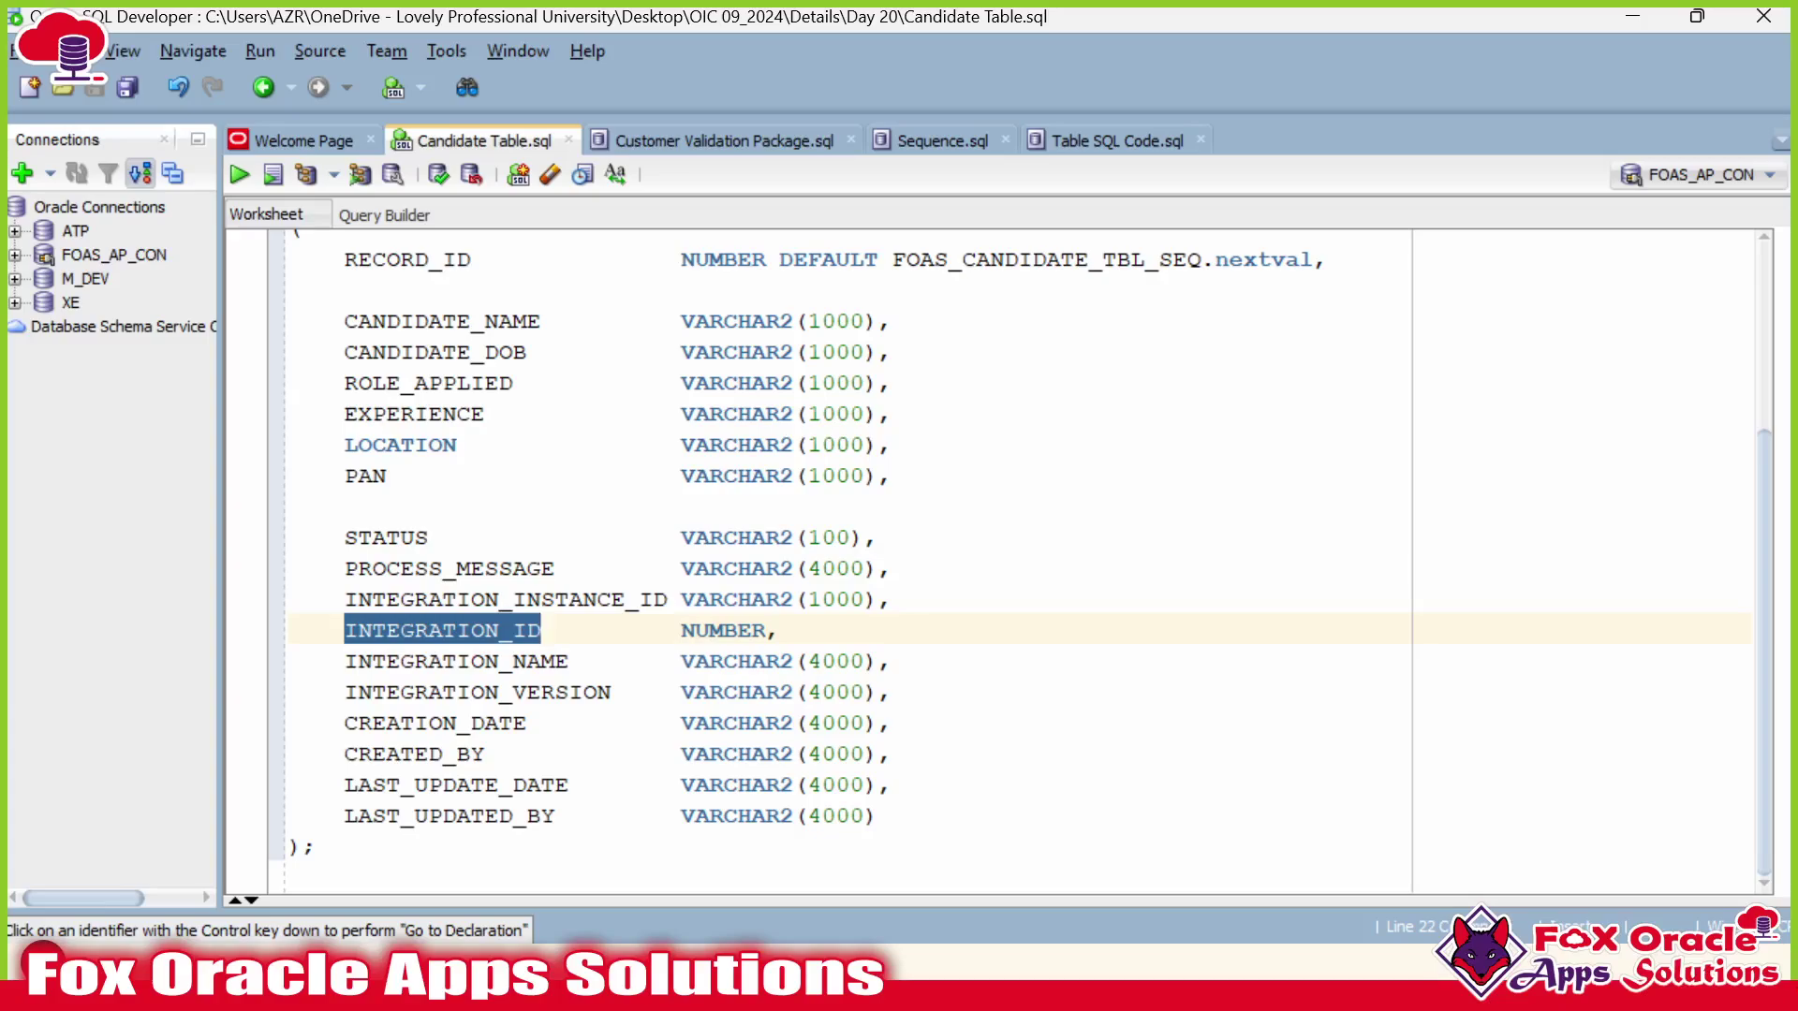
{"action": "left_click", "coordinate": [430, 630]}
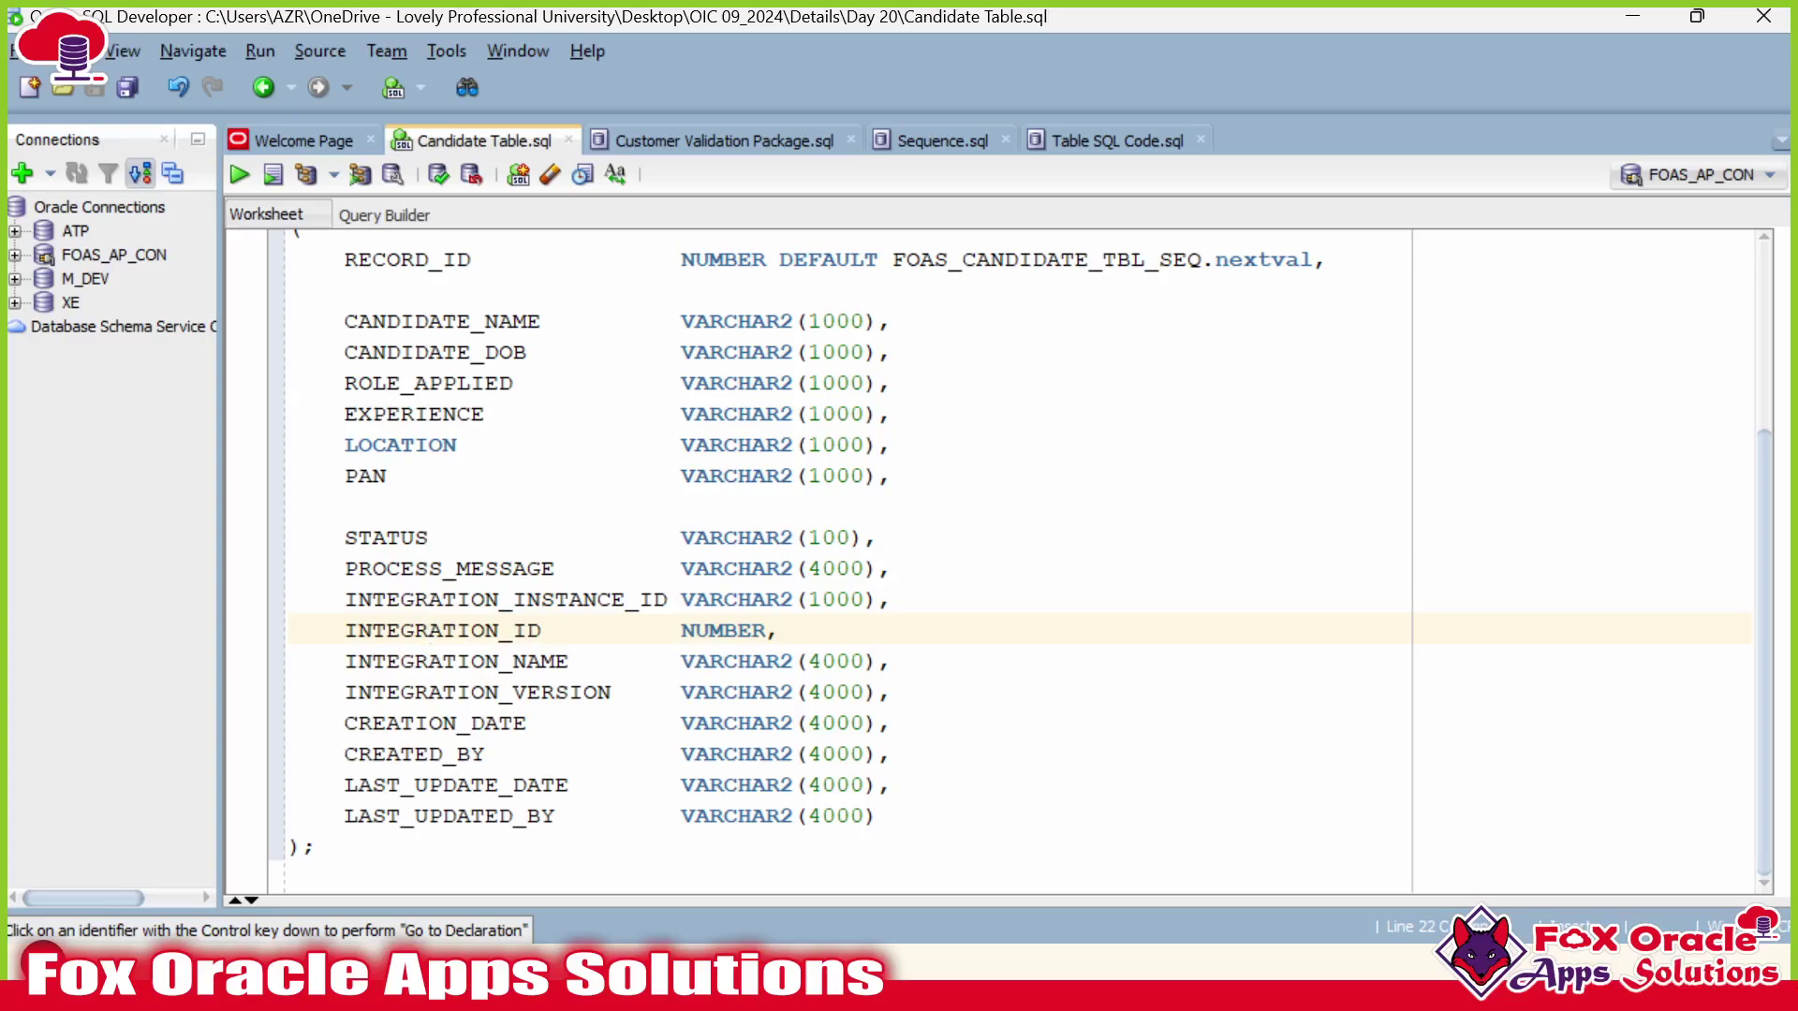
Review the INTEGRATION_NAME, INTEGRATION_VERSION and audit column lines.
{"action": "left_click_drag", "start_coordinate": [332, 661], "coordinate": [359, 678]}
{"action": "left_click_drag", "start_coordinate": [725, 722], "coordinate": [894, 691]}
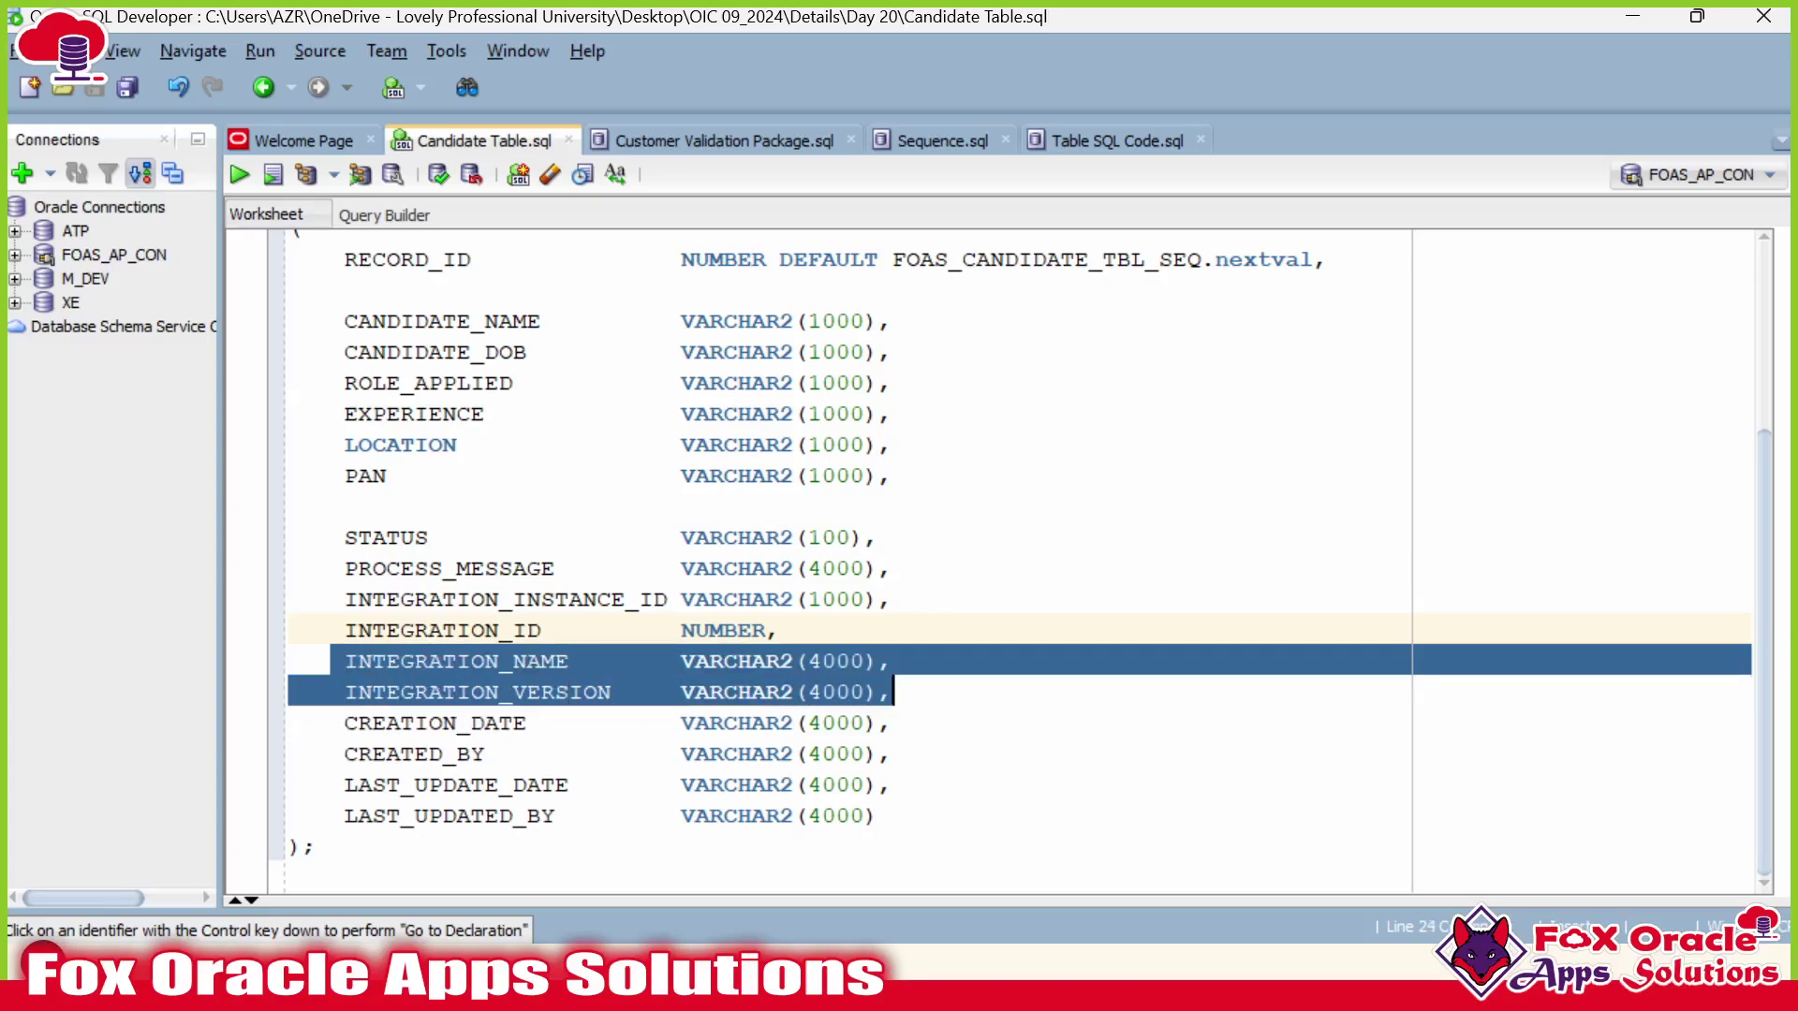
{"action": "left_click", "coordinate": [894, 692]}
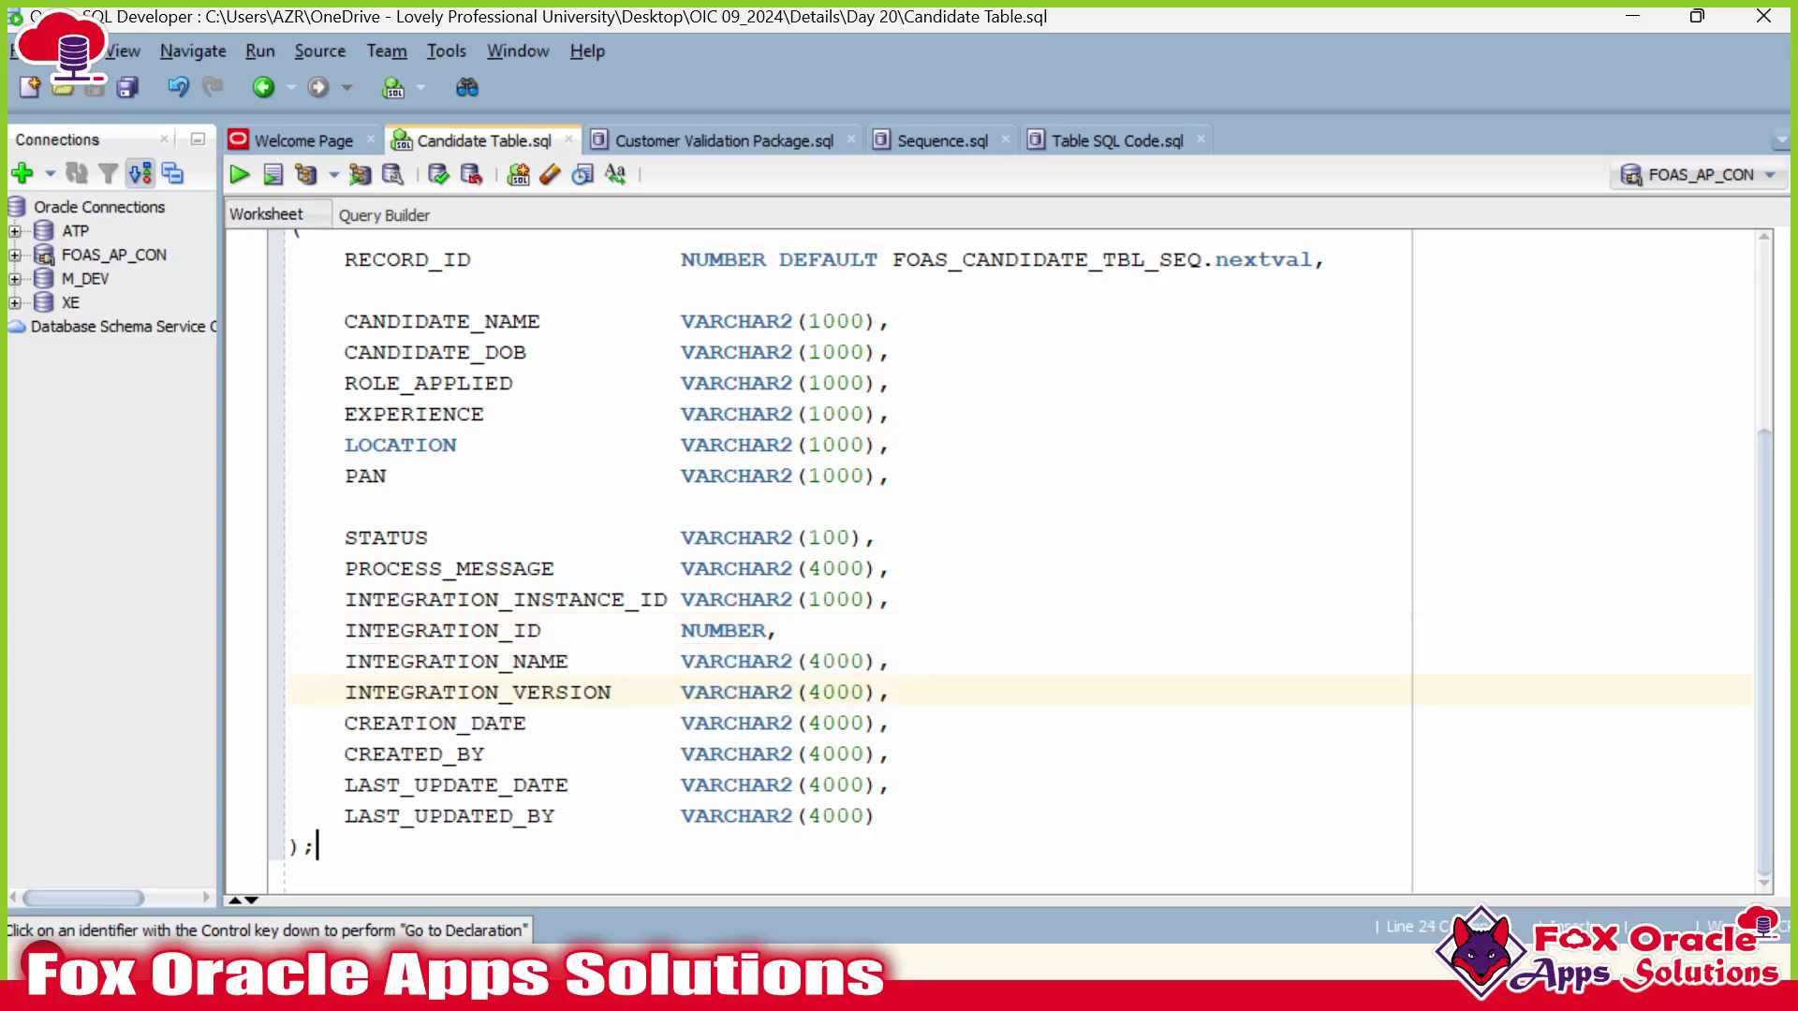
{"action": "left_click", "coordinate": [429, 692]}
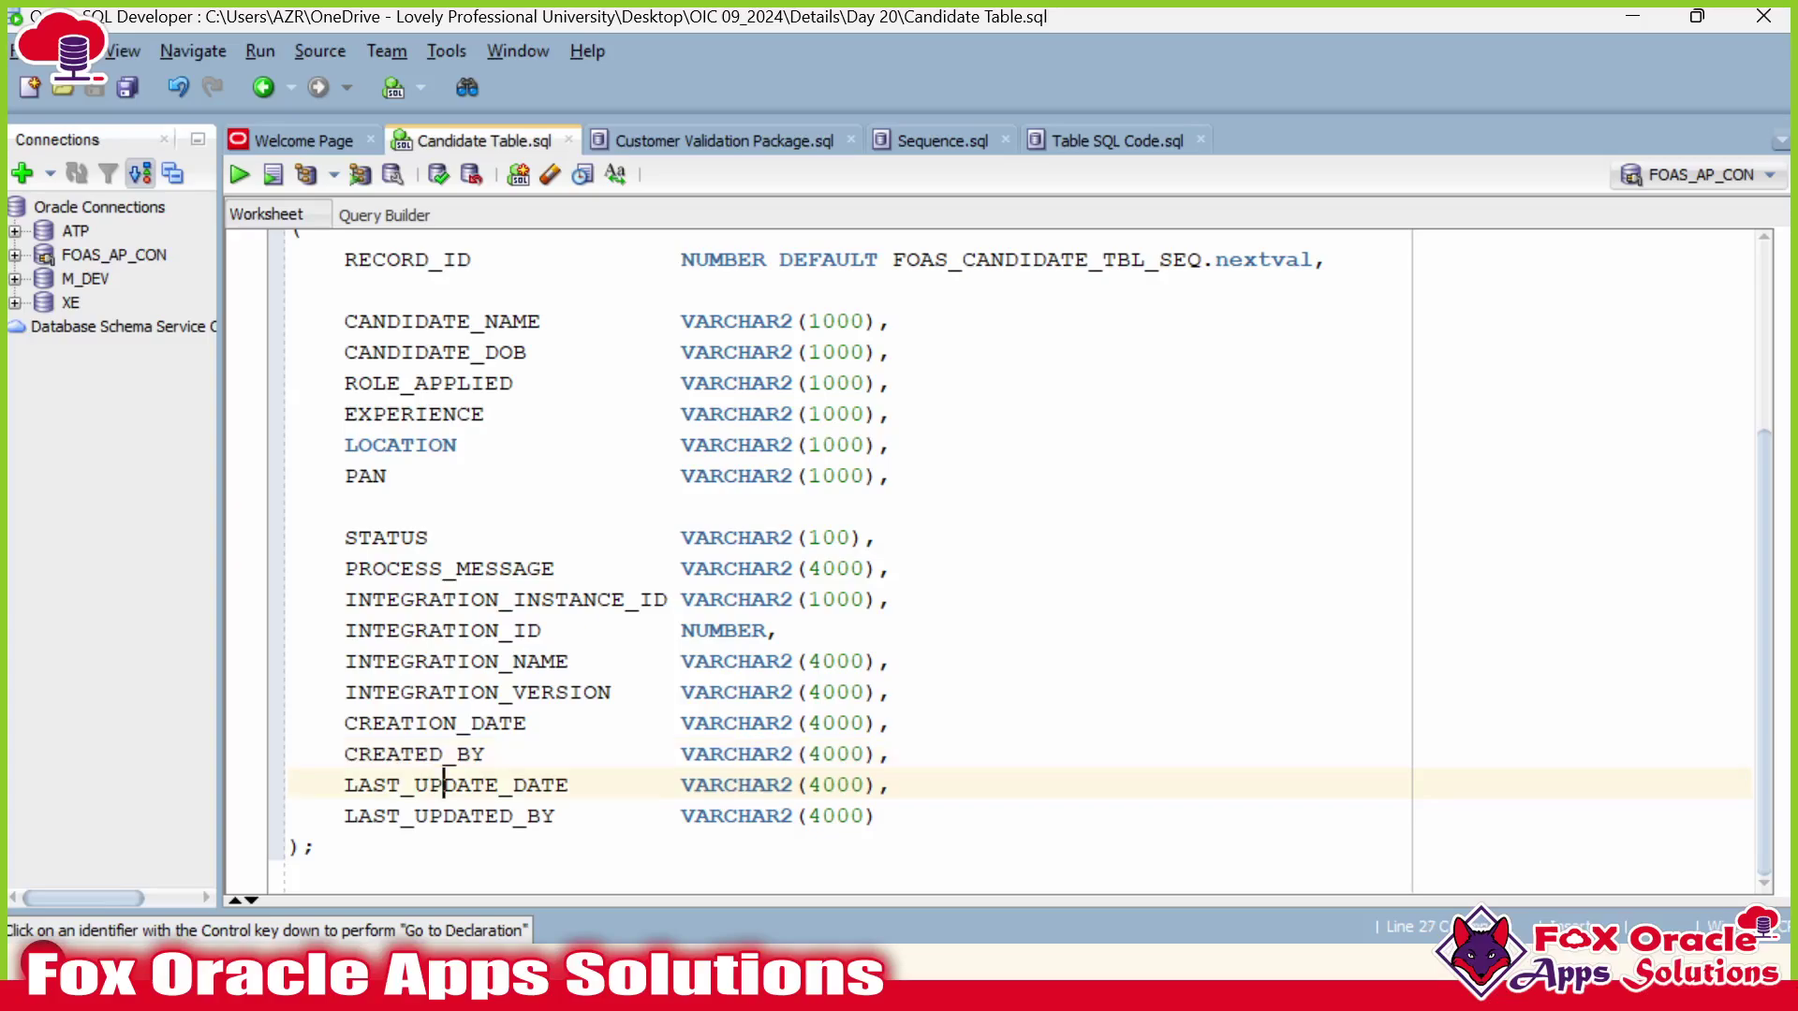
{"action": "left_click_drag", "start_coordinate": [881, 815], "coordinate": [289, 753]}
{"action": "left_click", "coordinate": [443, 754]}
Run the Create Sequence FOAS_CANDIDATE_TBL_SEQ statement with Ctrl+Enter.
{"action": "scroll", "coordinate": [443, 753], "scroll_direction": "up", "scroll_amount": 3}
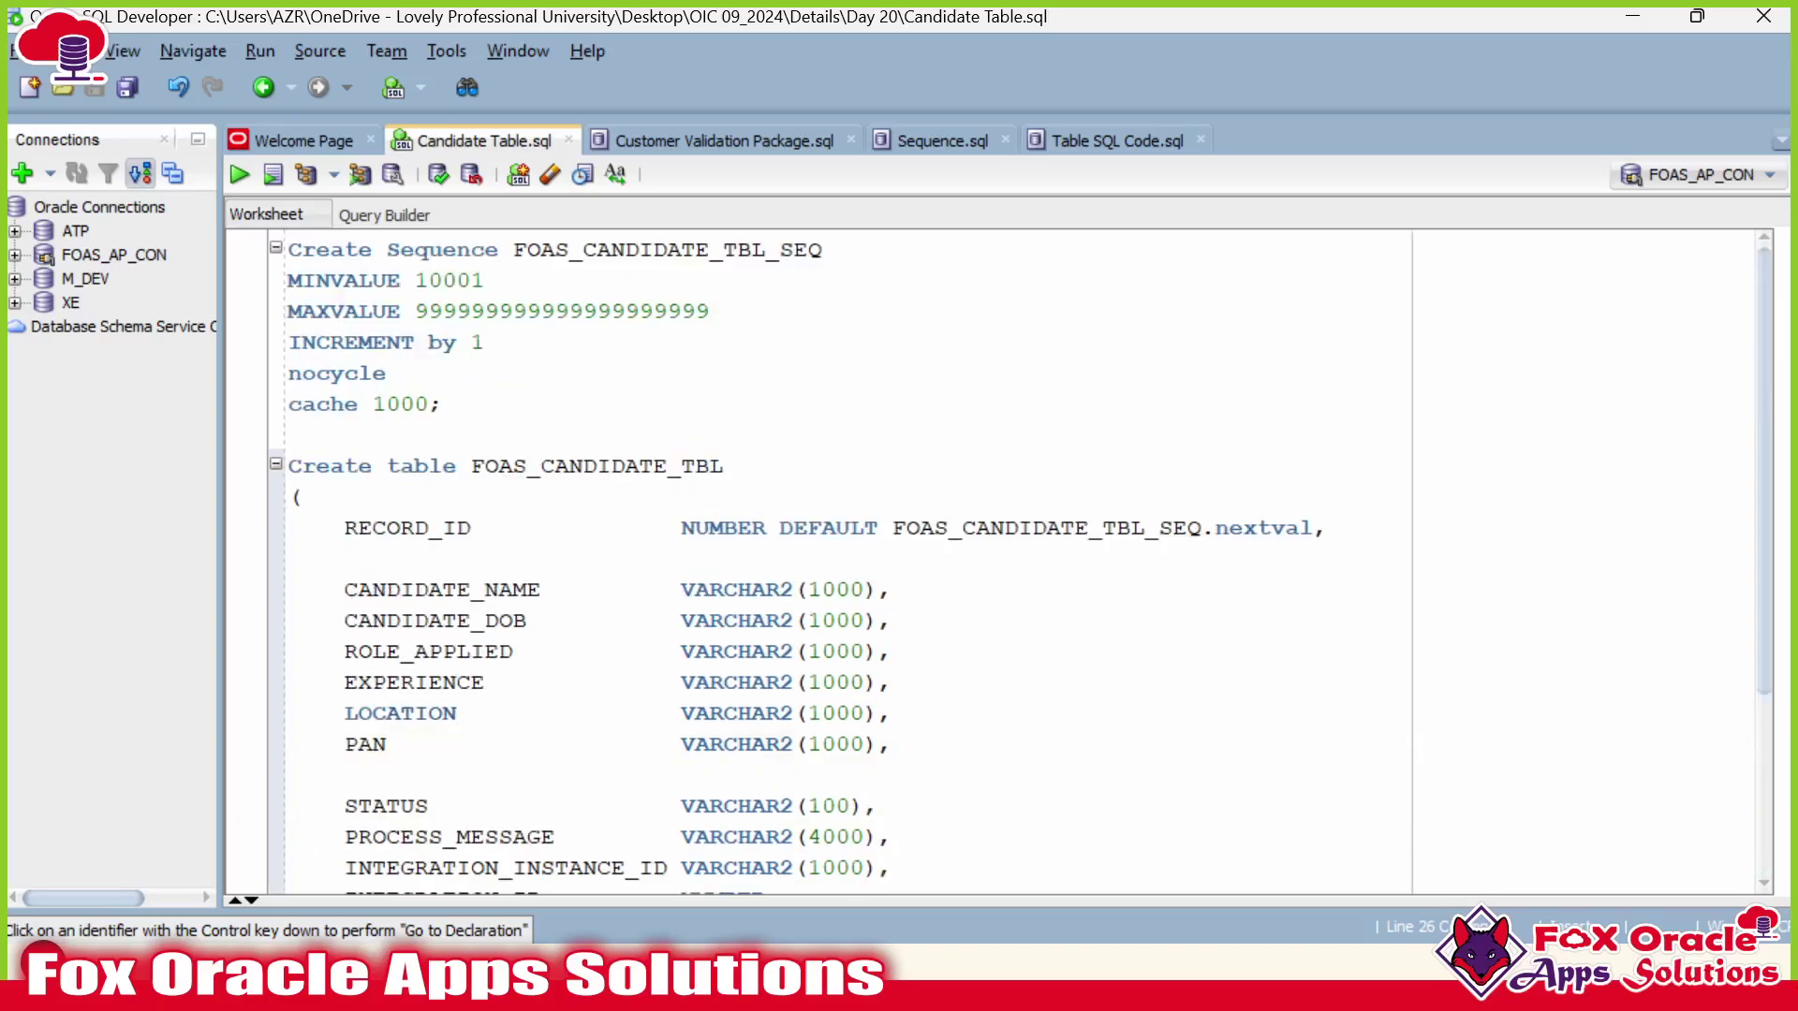
{"action": "left_click", "coordinate": [444, 404]}
{"action": "key", "text": "ctrl+Return"}
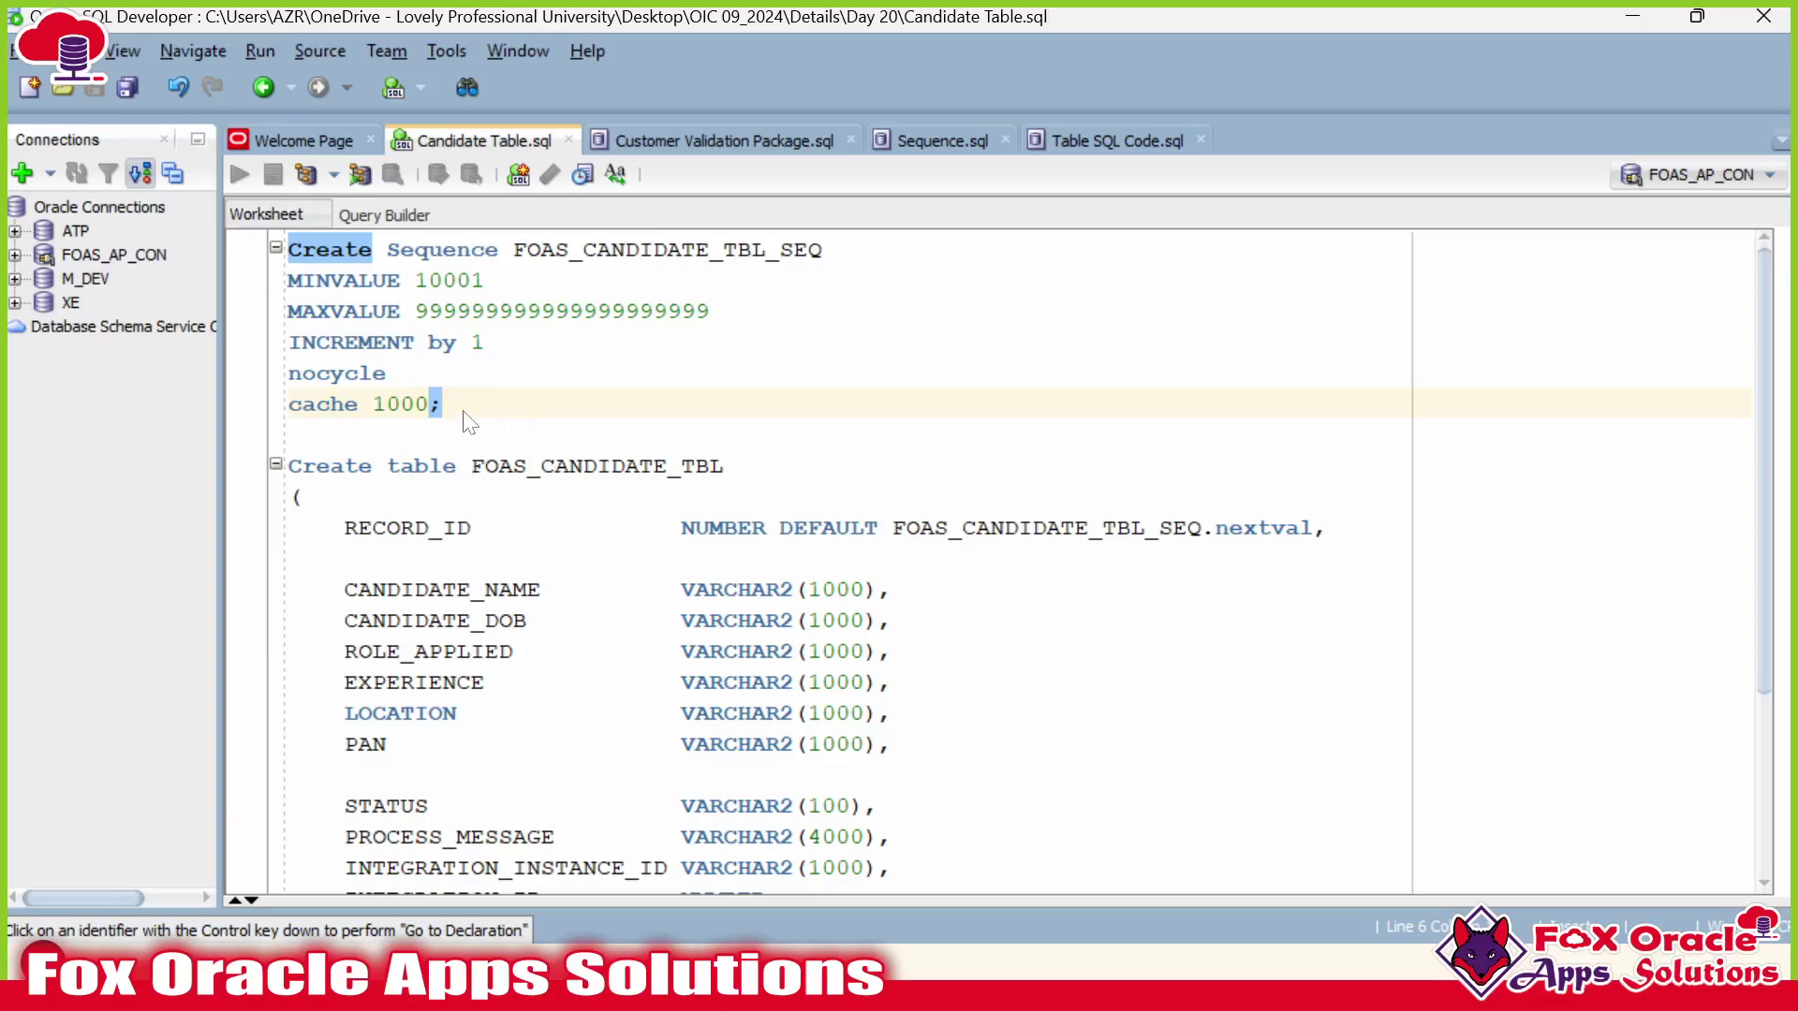
Acknowledge the connection reset notice after the sequence statement runs.
{"action": "left_click_drag", "start_coordinate": [444, 403], "coordinate": [289, 249]}
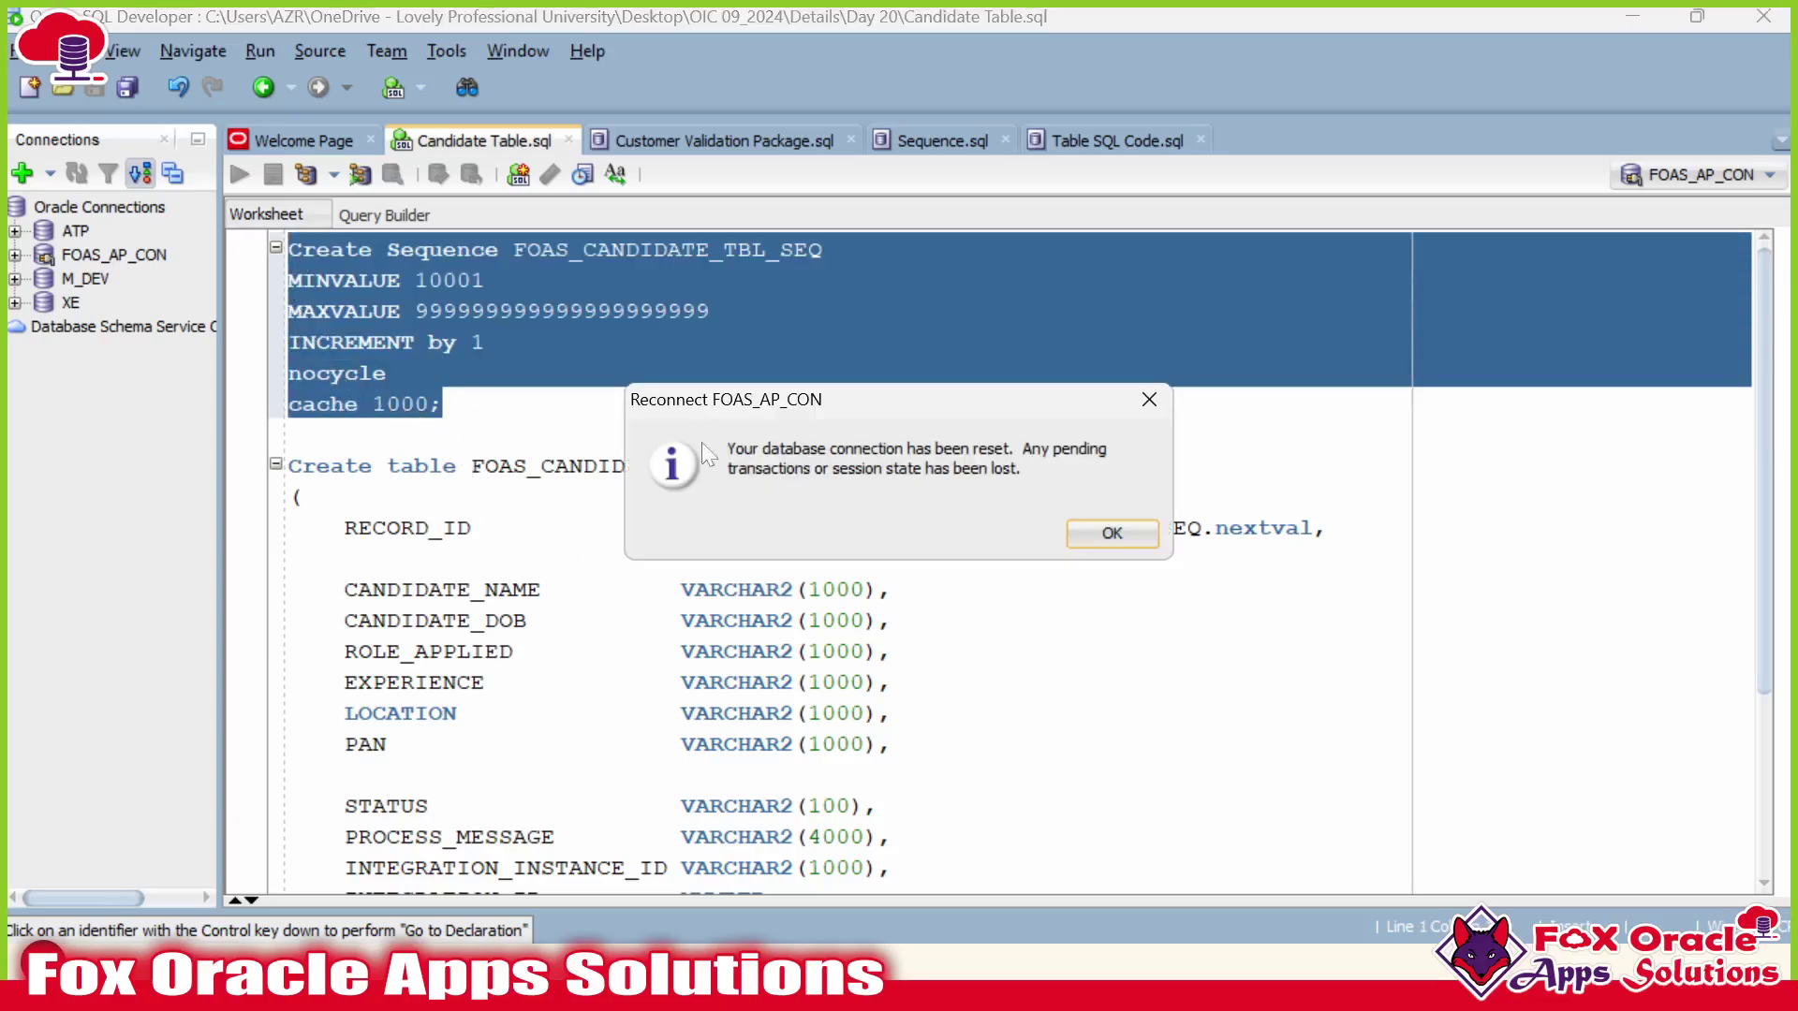
{"action": "left_click", "coordinate": [1100, 537]}
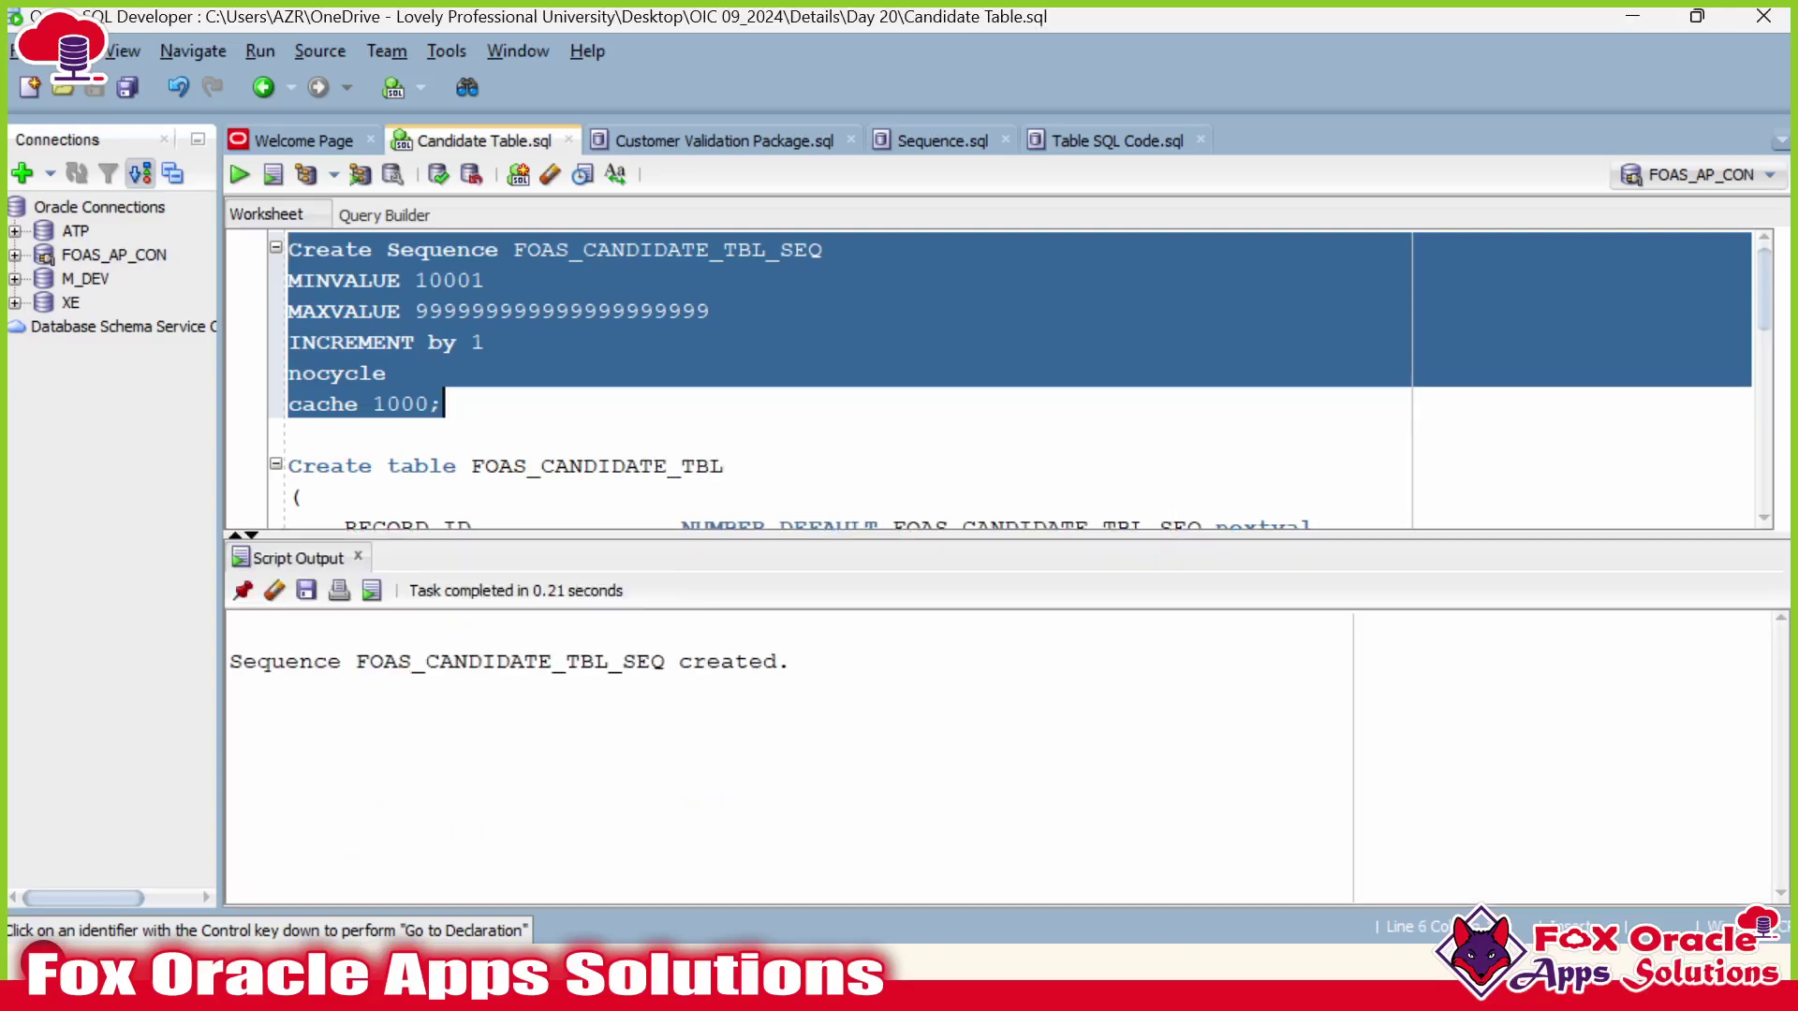
{"action": "left_click_drag", "start_coordinate": [693, 661], "coordinate": [750, 661]}
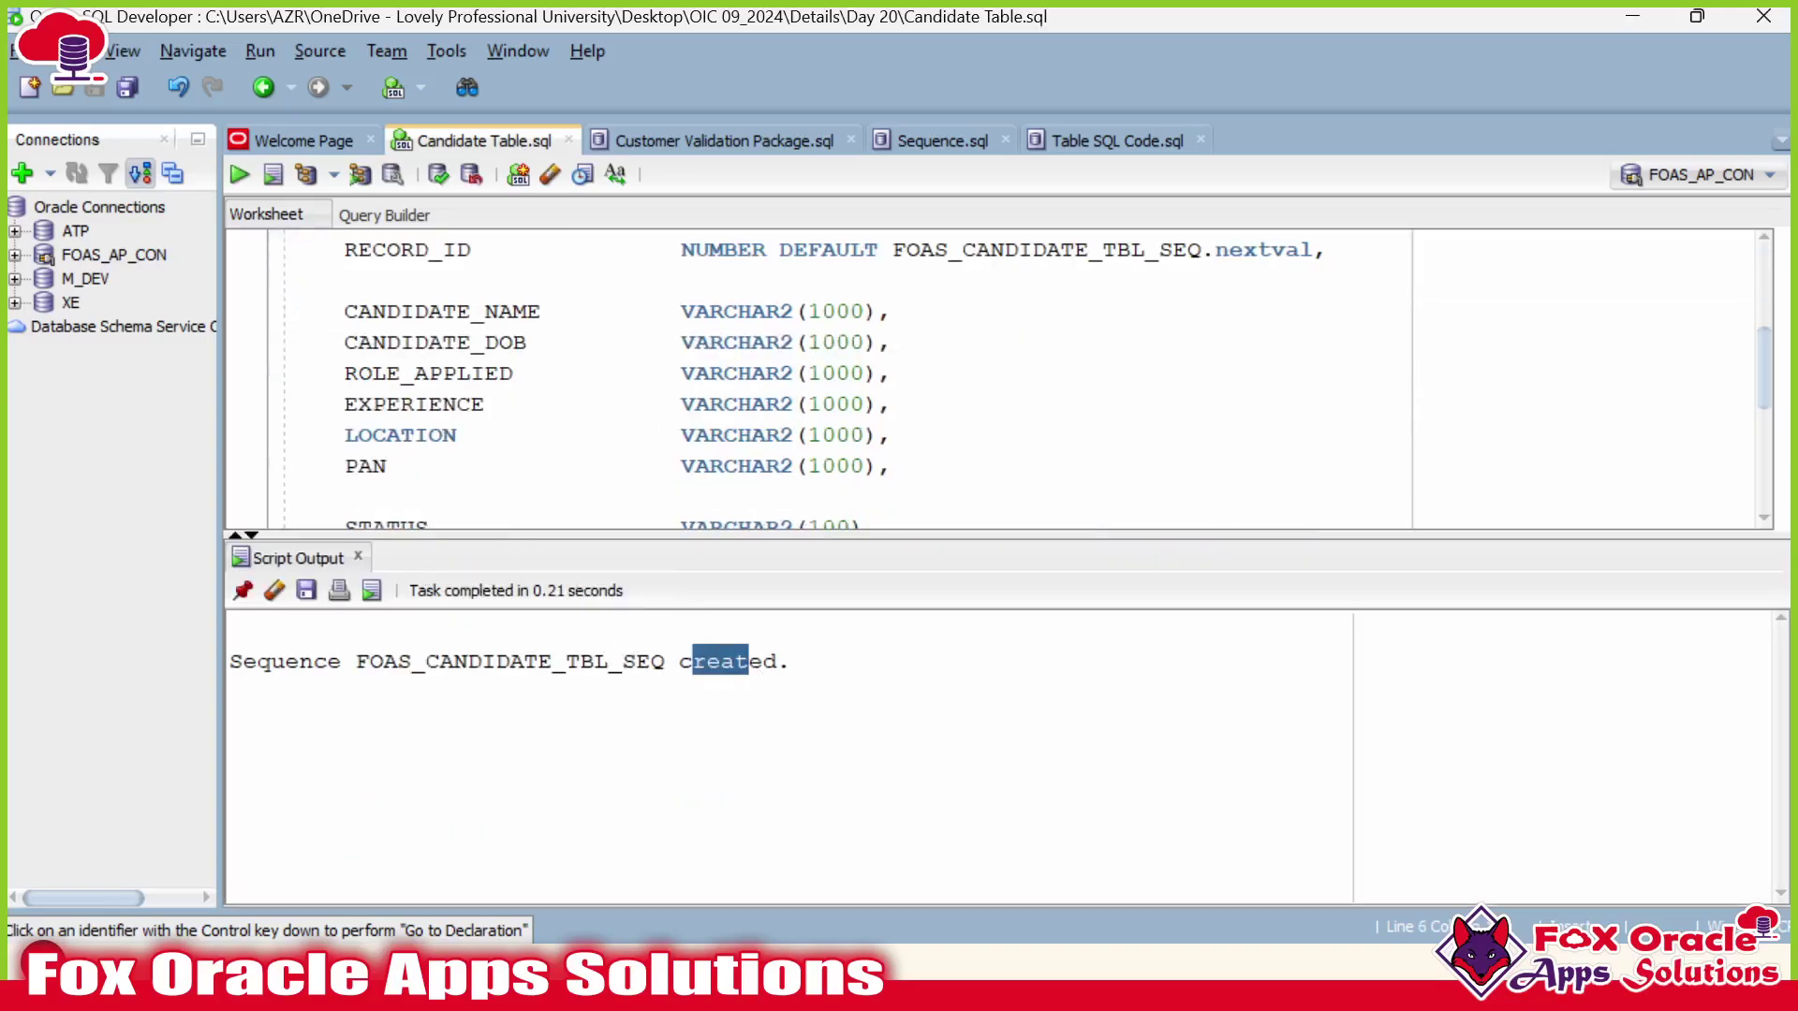
{"action": "scroll", "coordinate": [683, 422], "scroll_direction": "down", "scroll_amount": 2}
Run the Create table statement and confirm FOAS_CANDIDATE_TBL created in Script Output.
{"action": "left_click", "coordinate": [682, 450]}
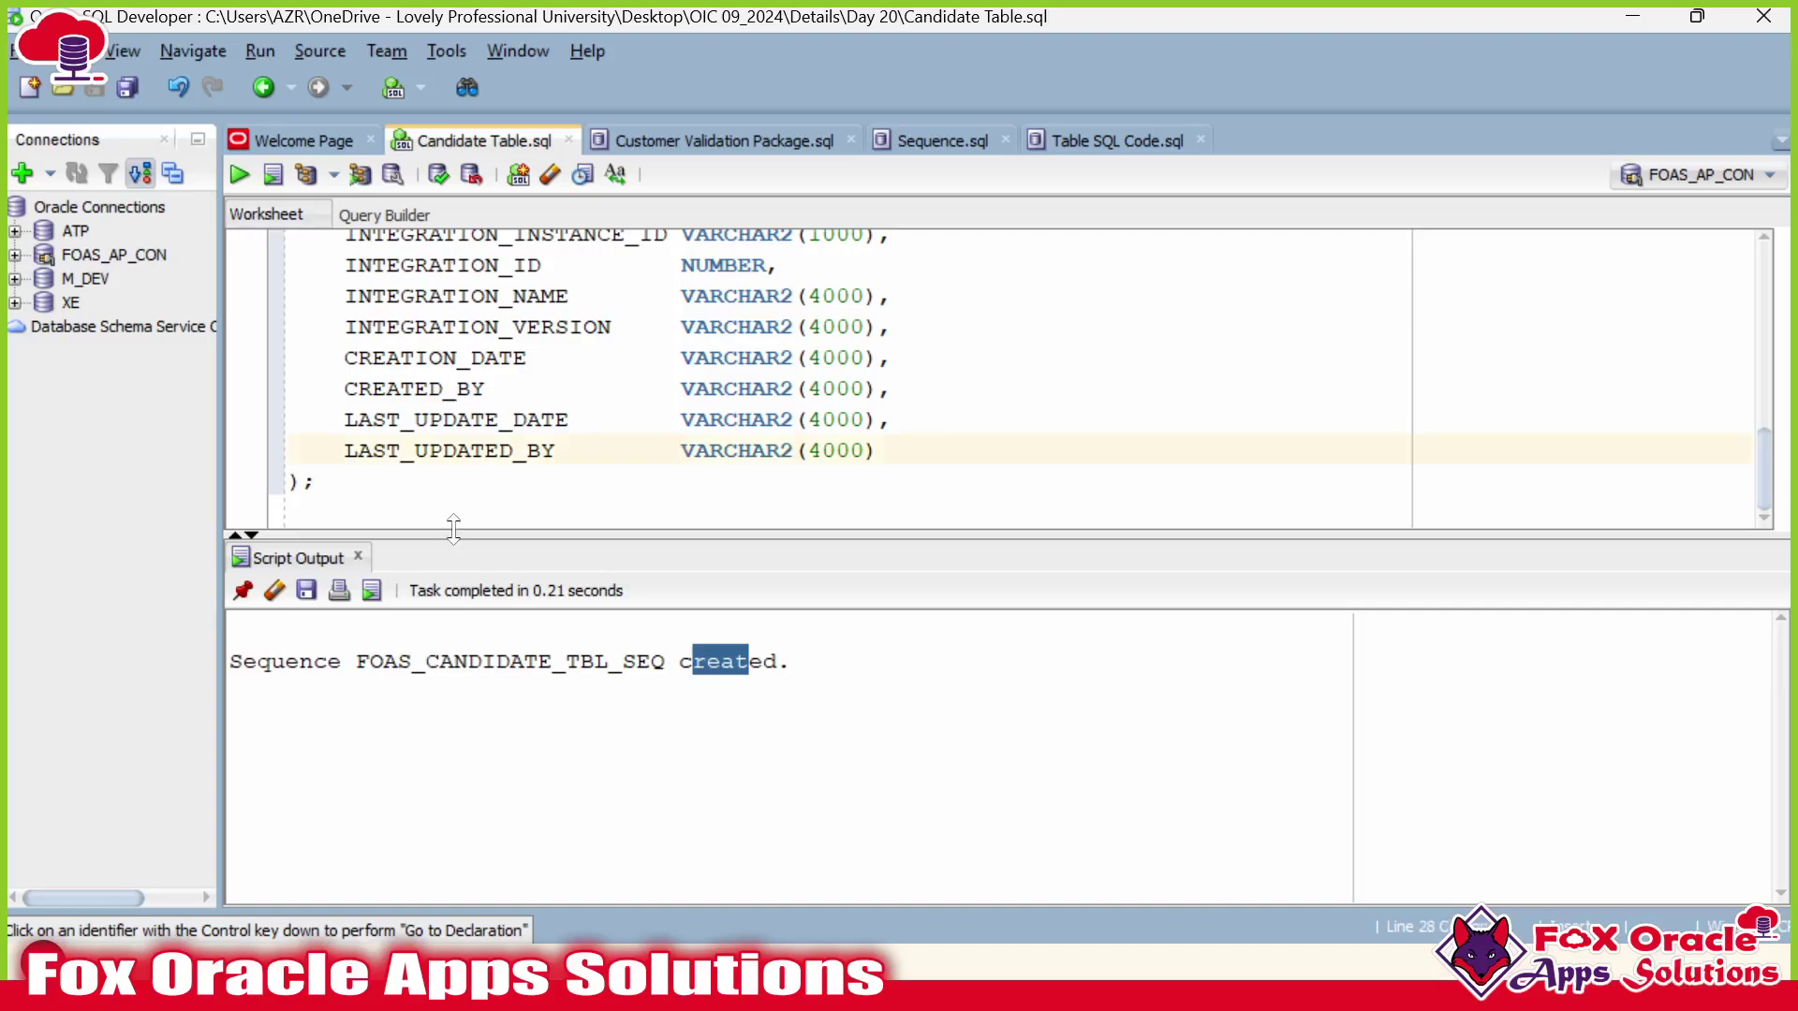
{"action": "left_click_drag", "start_coordinate": [457, 559], "coordinate": [457, 773]}
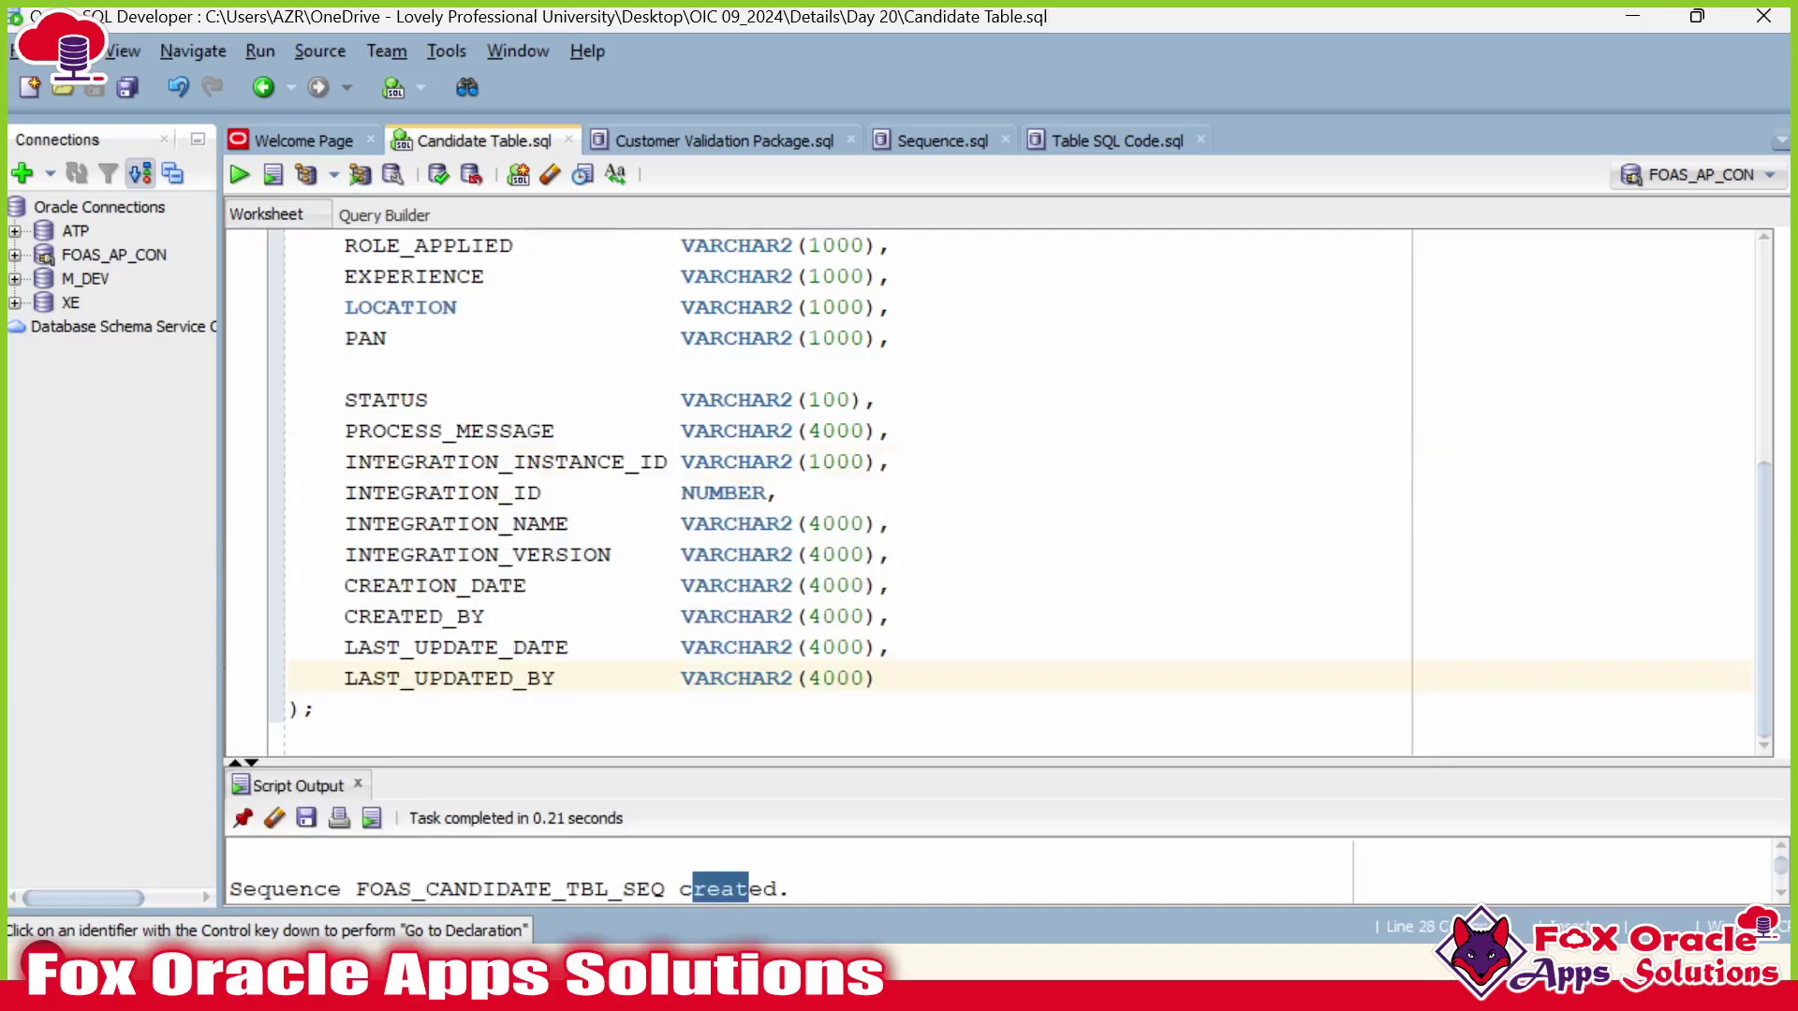
{"action": "left_click", "coordinate": [318, 709]}
{"action": "key", "text": "ctrl+Return"}
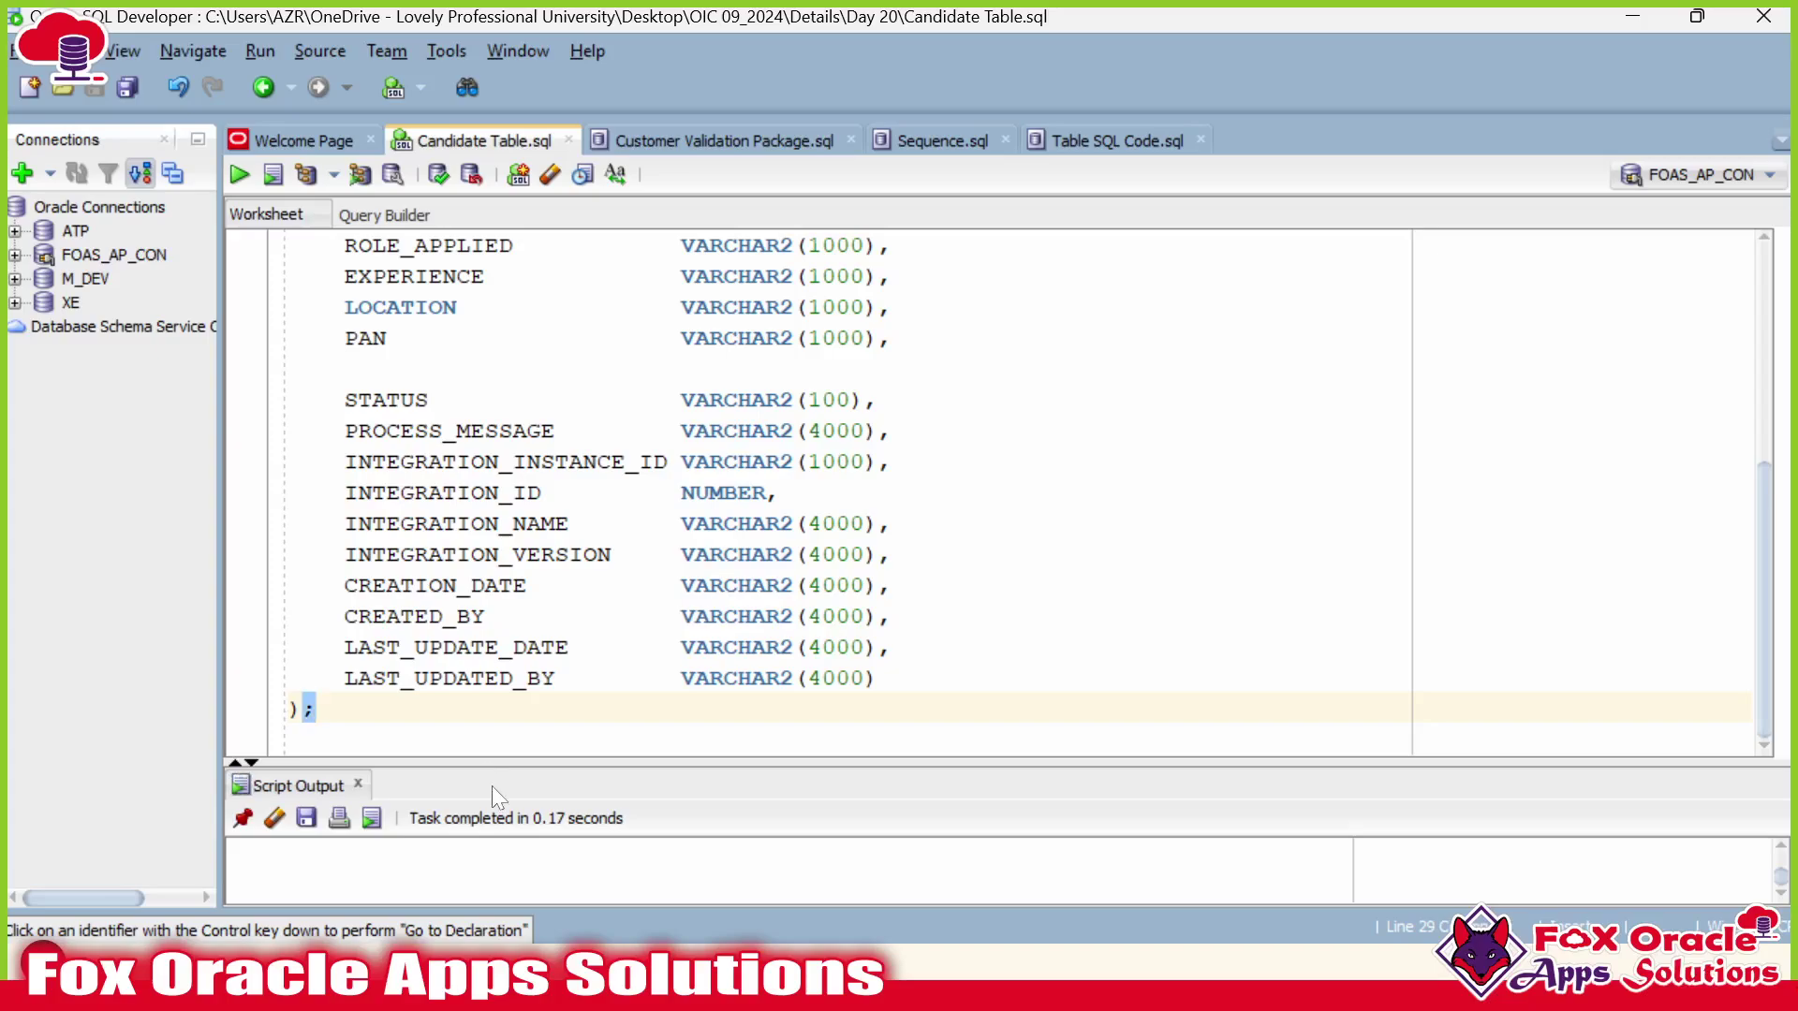
{"action": "left_click_drag", "start_coordinate": [528, 760], "coordinate": [527, 569]}
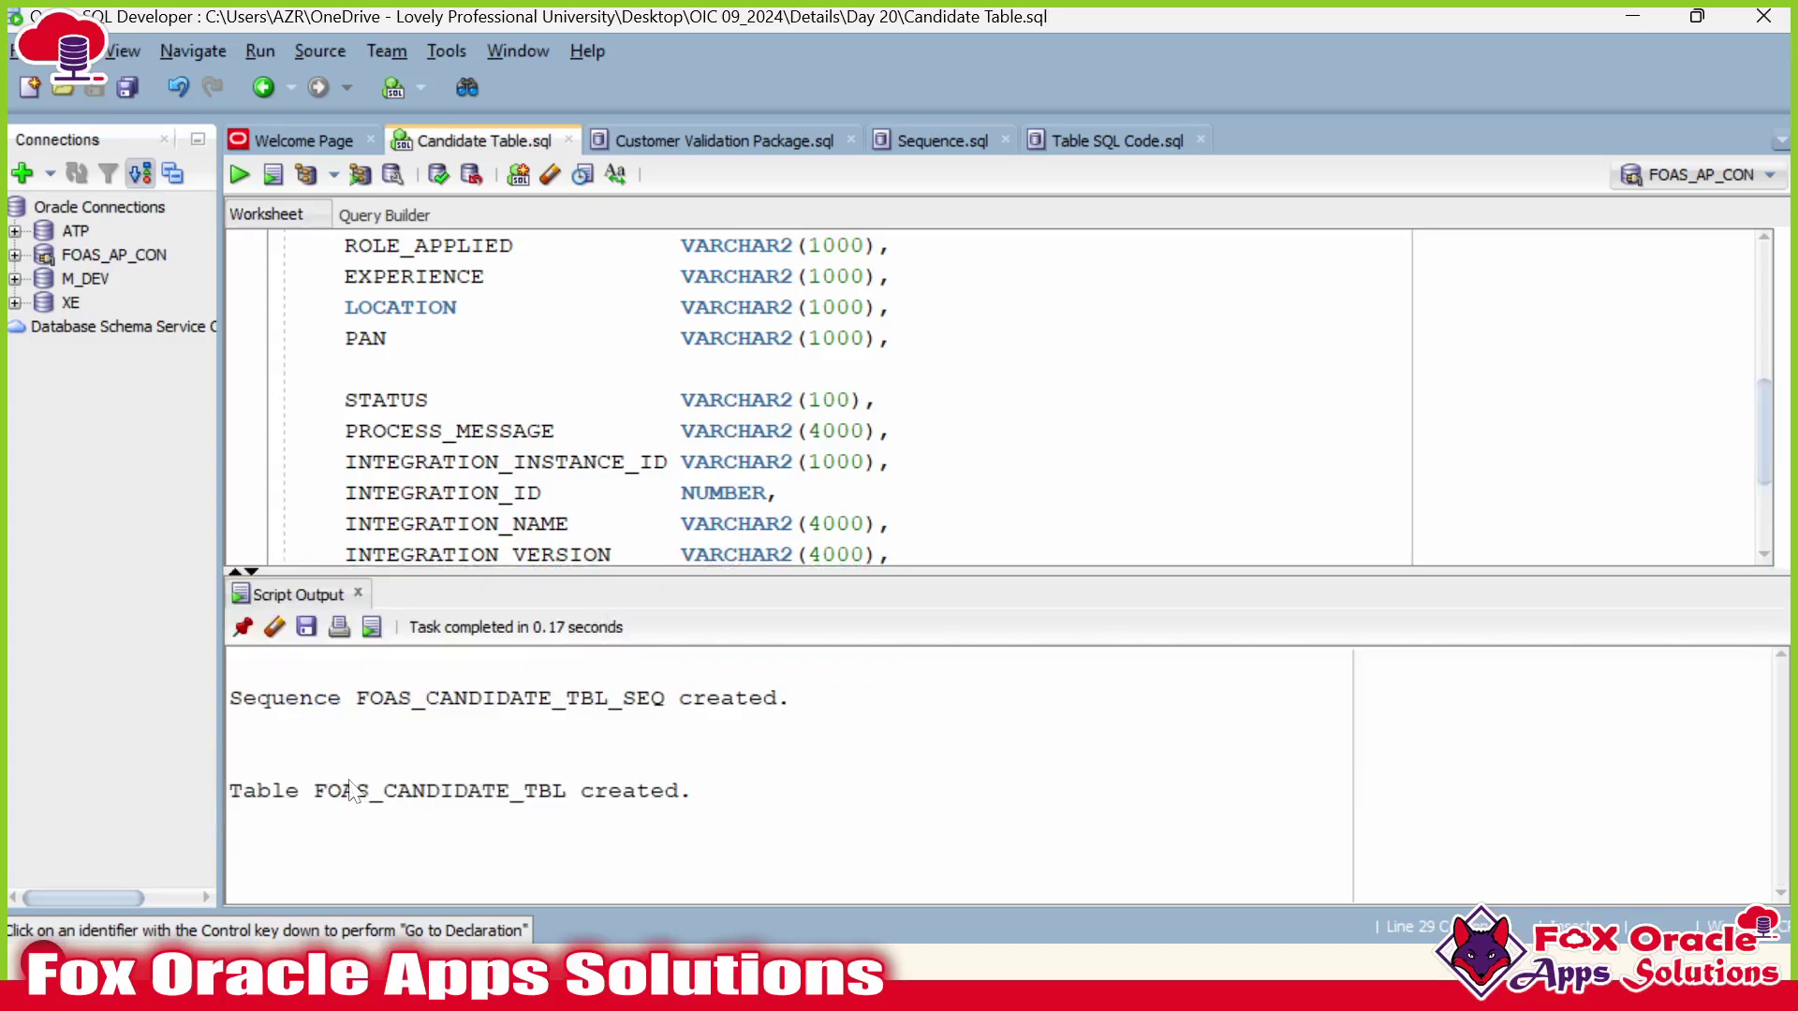
{"action": "left_click_drag", "start_coordinate": [315, 794], "coordinate": [552, 794]}
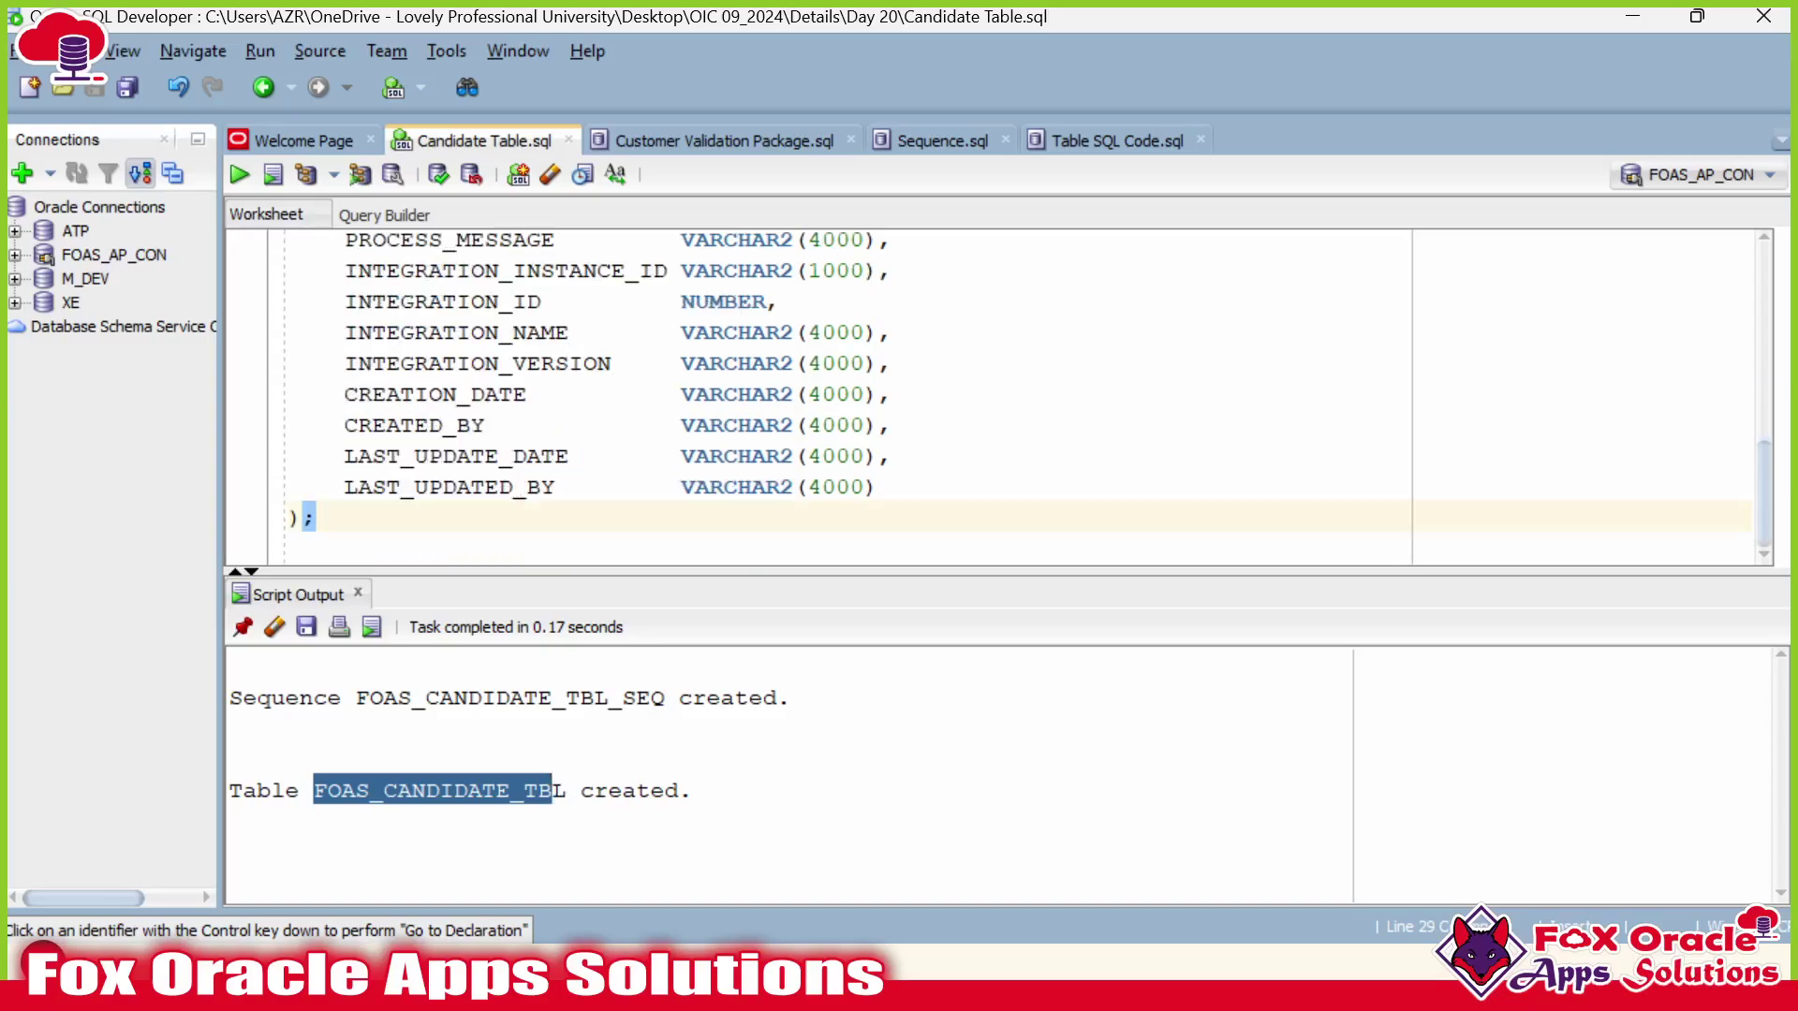
Resize the script area and add a blank line below the table definition.
{"action": "scroll", "coordinate": [824, 398], "scroll_direction": "up", "scroll_amount": 6}
{"action": "left_click", "coordinate": [556, 425]}
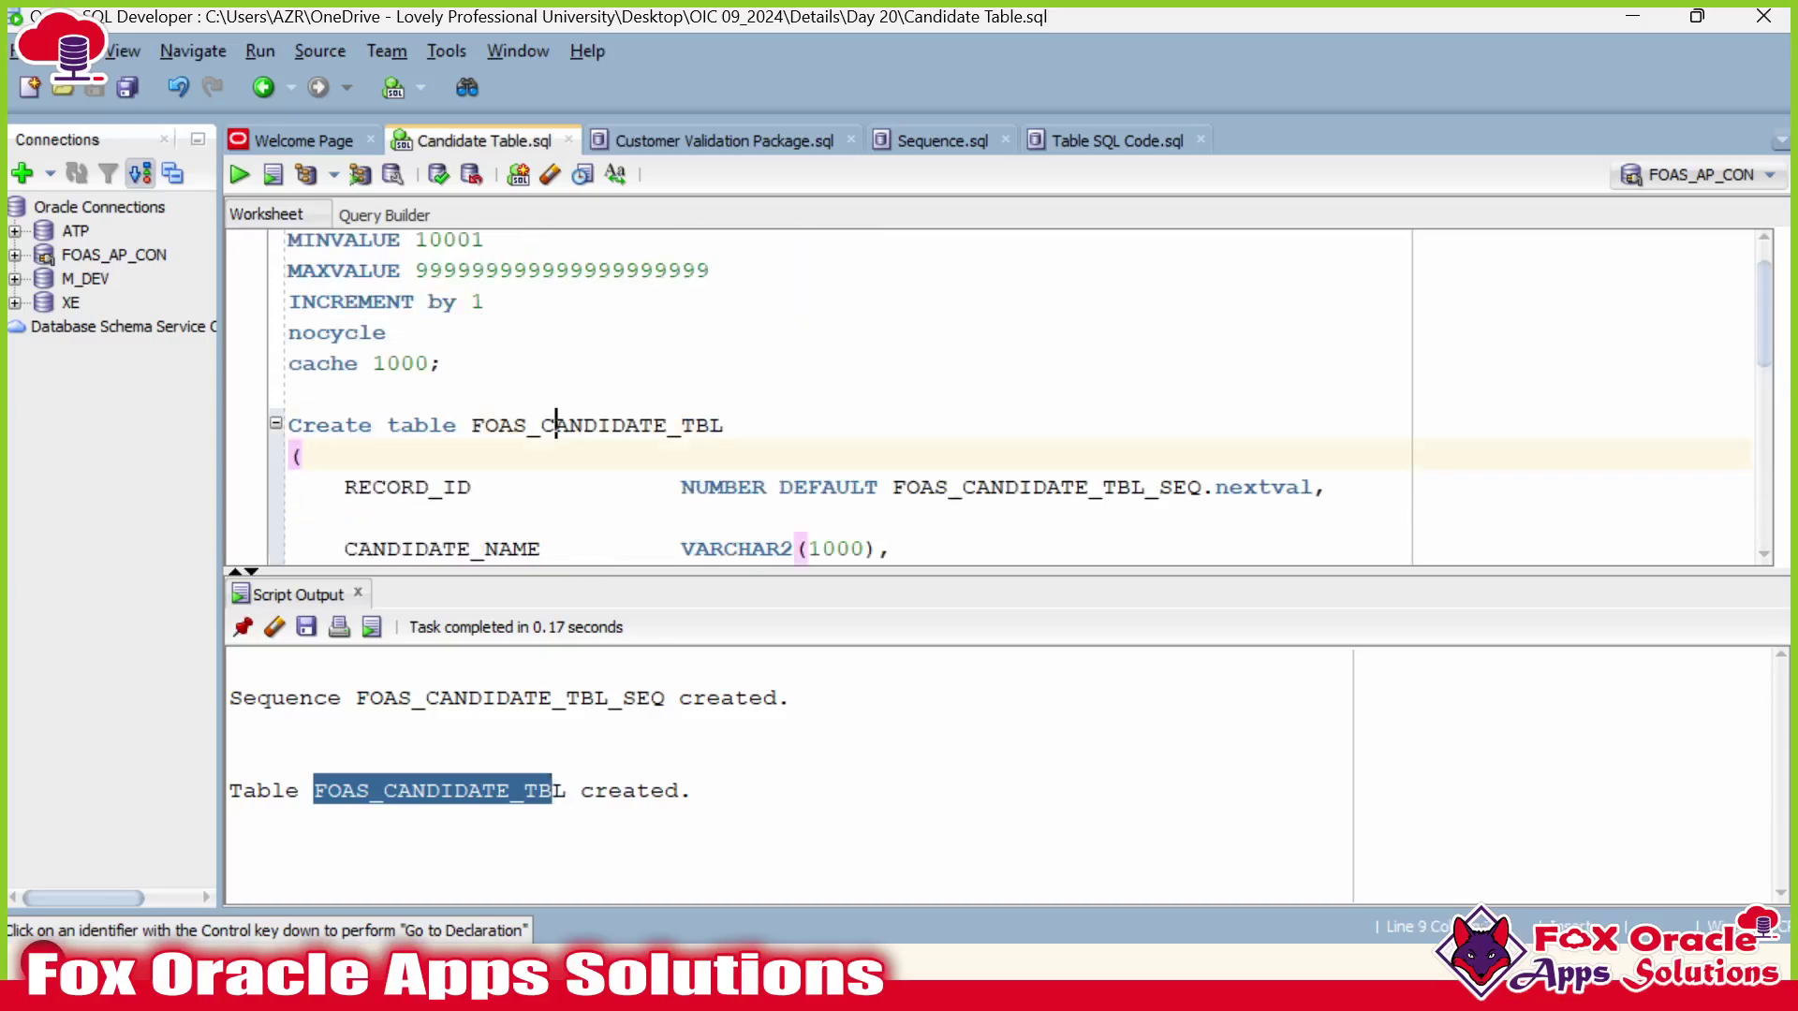
{"action": "scroll", "coordinate": [556, 424], "scroll_direction": "down", "scroll_amount": 6}
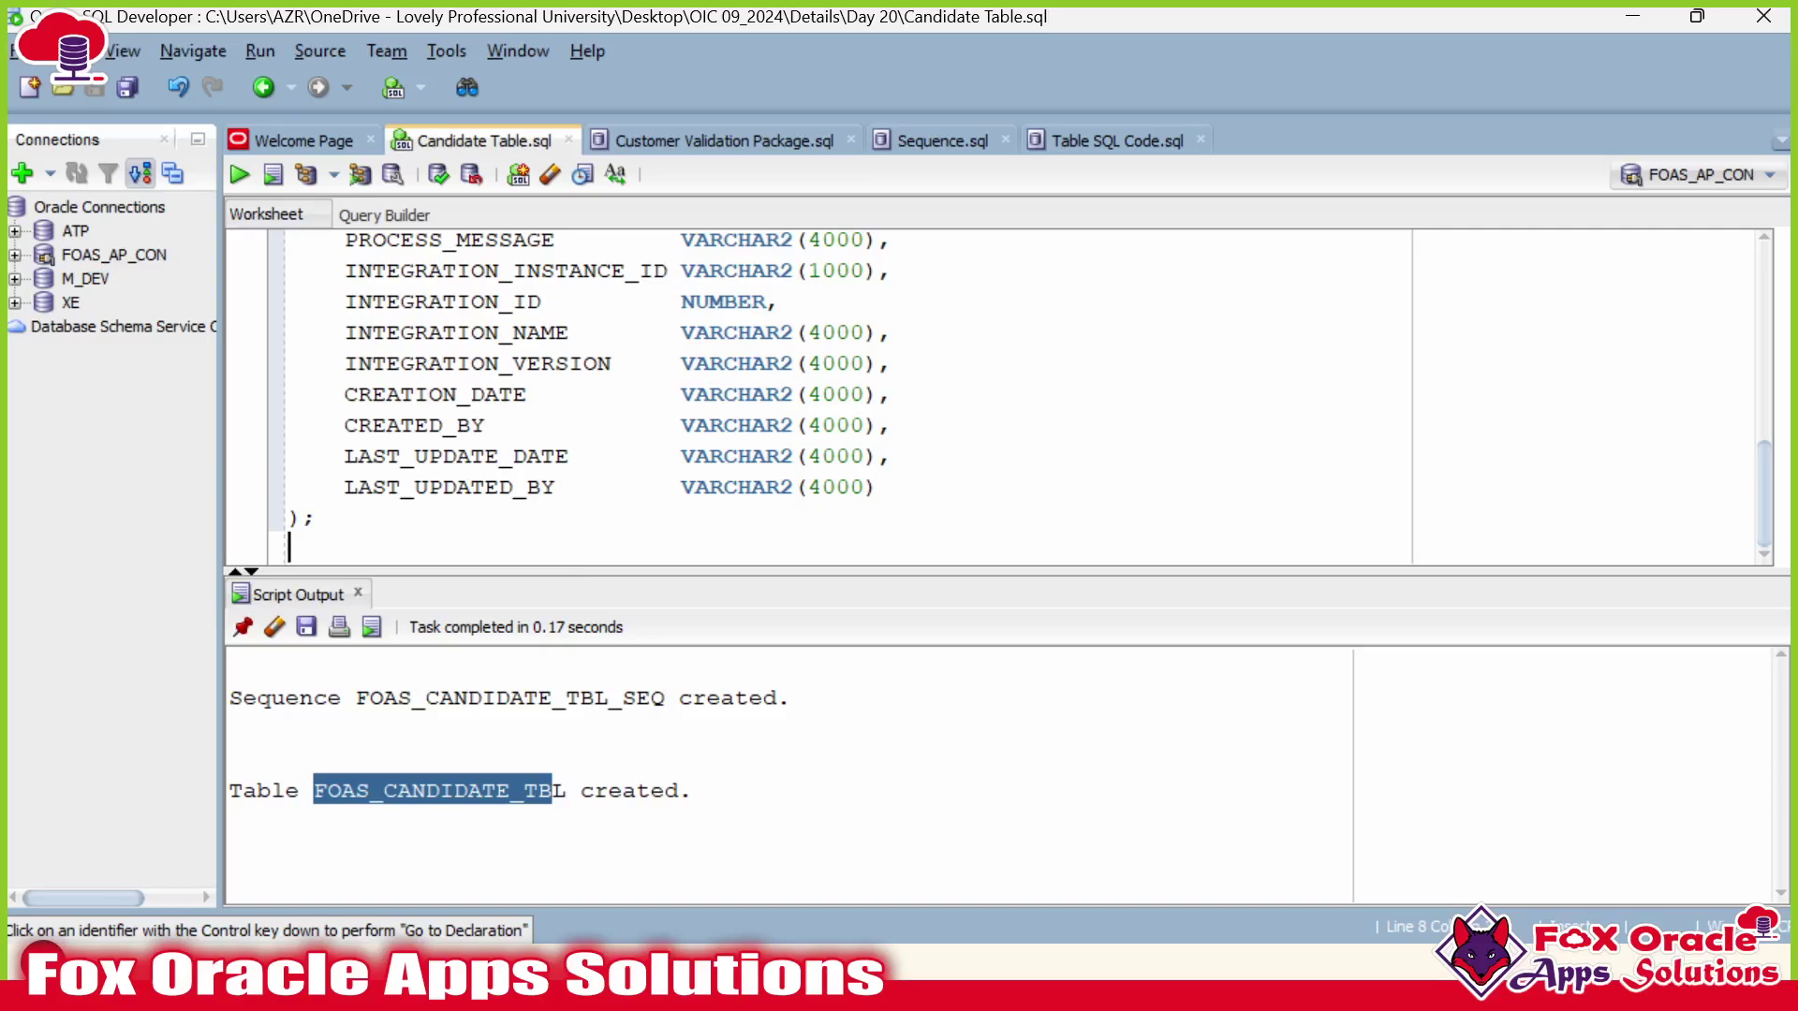
{"action": "left_click_drag", "start_coordinate": [670, 572], "coordinate": [670, 736]}
{"action": "key", "text": "Return"}
{"action": "key", "text": "Return"}
Run 'Select * from FOAS_CANDIDATE_TBL;' and confirm it fetches 0 rows.
{"action": "type", "text": "Select * from FOAS_CANDIDATE_TBL;"}
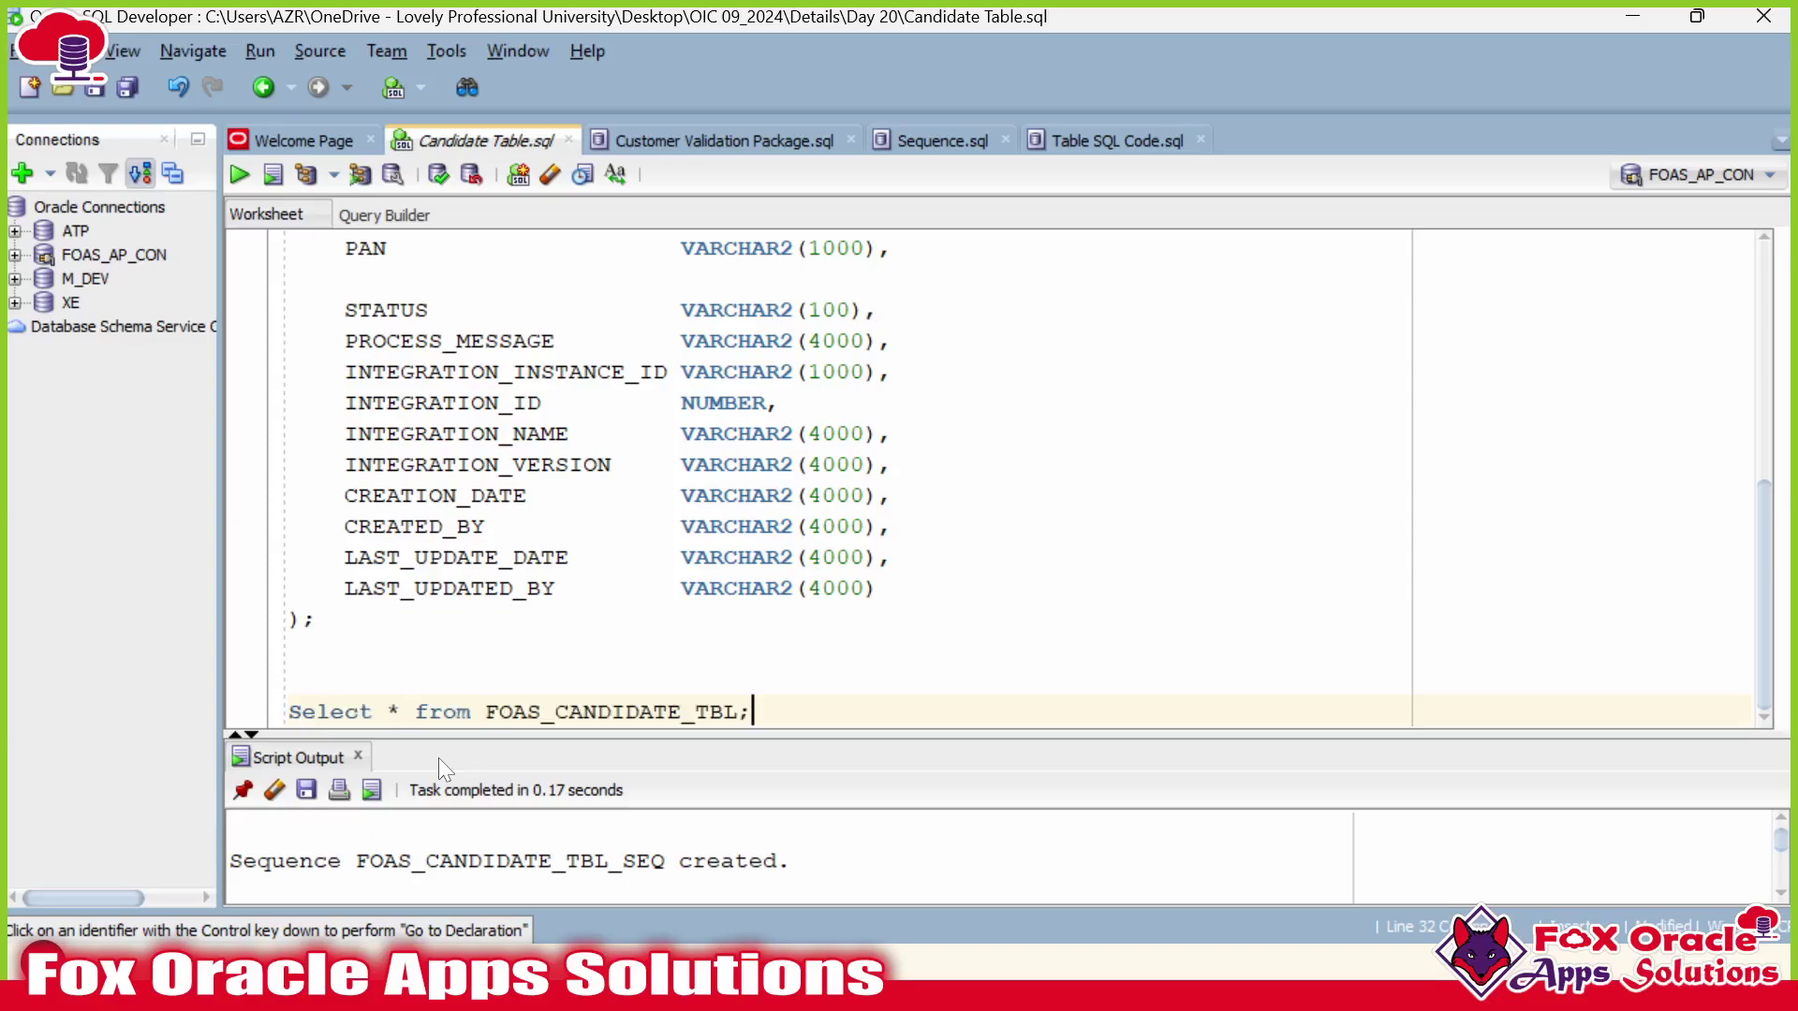
{"action": "key", "text": "ctrl+Return"}
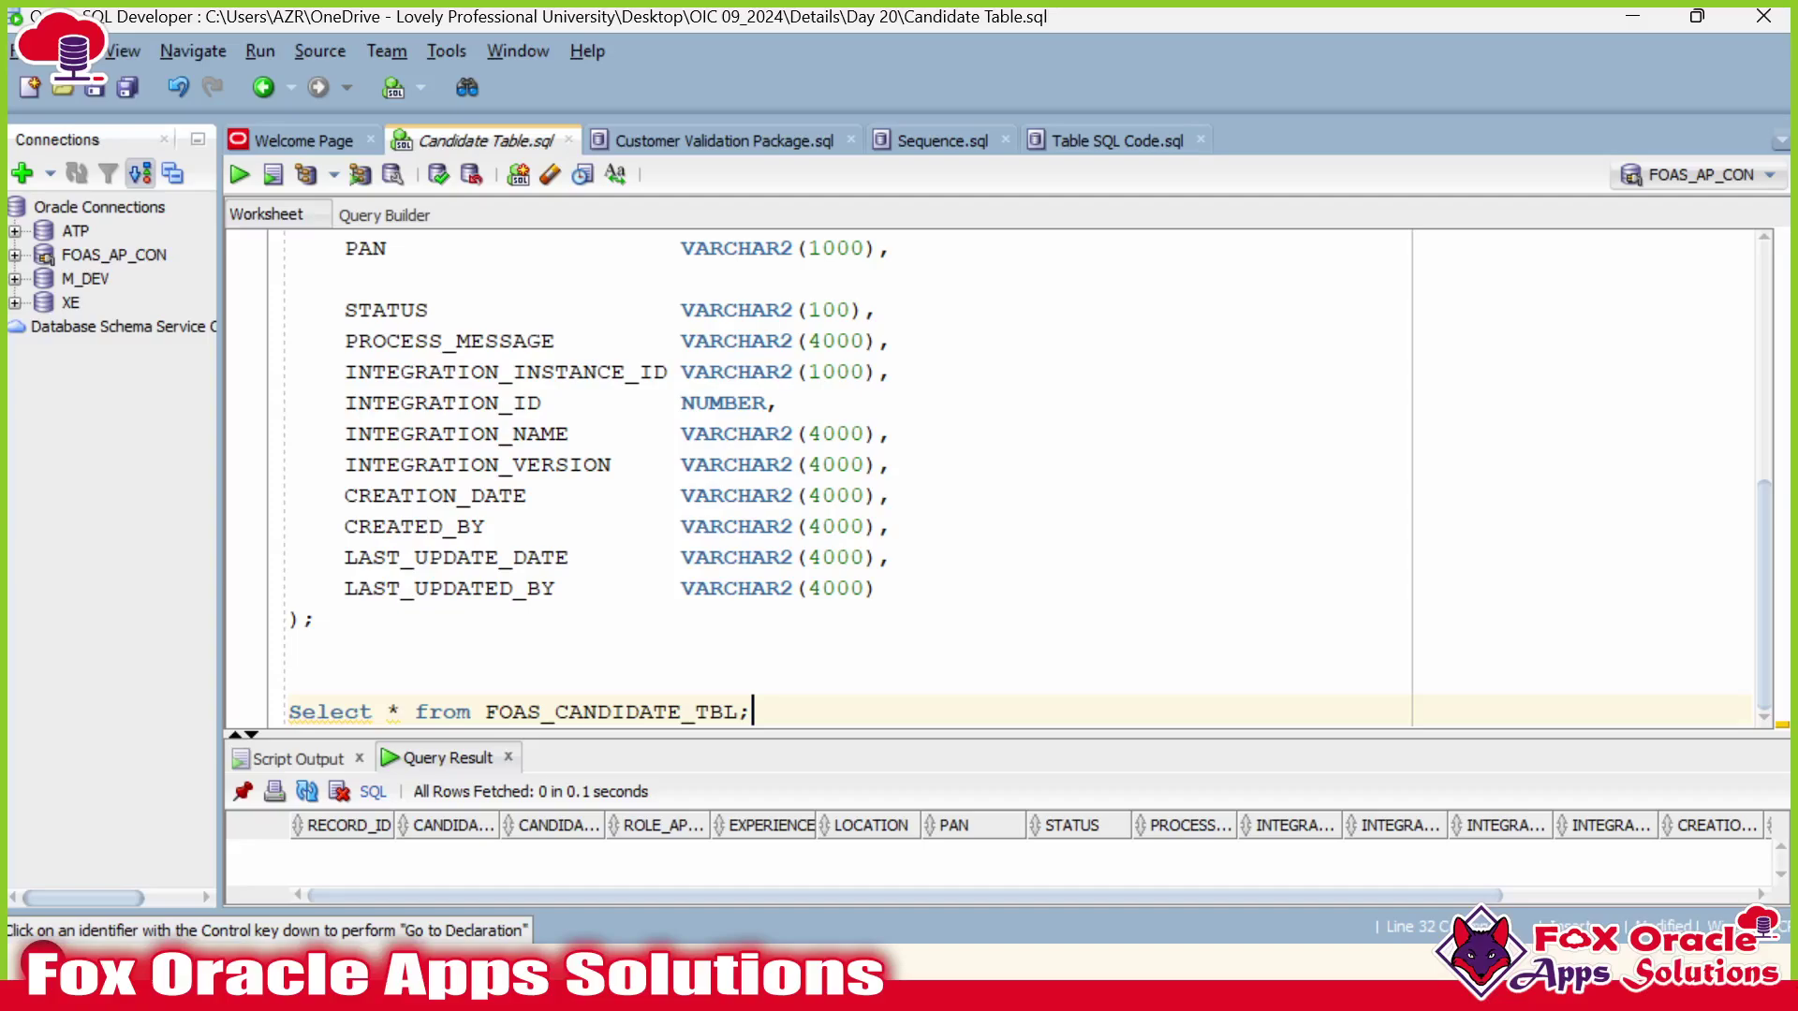
{"action": "left_click_drag", "start_coordinate": [540, 733], "coordinate": [540, 674]}
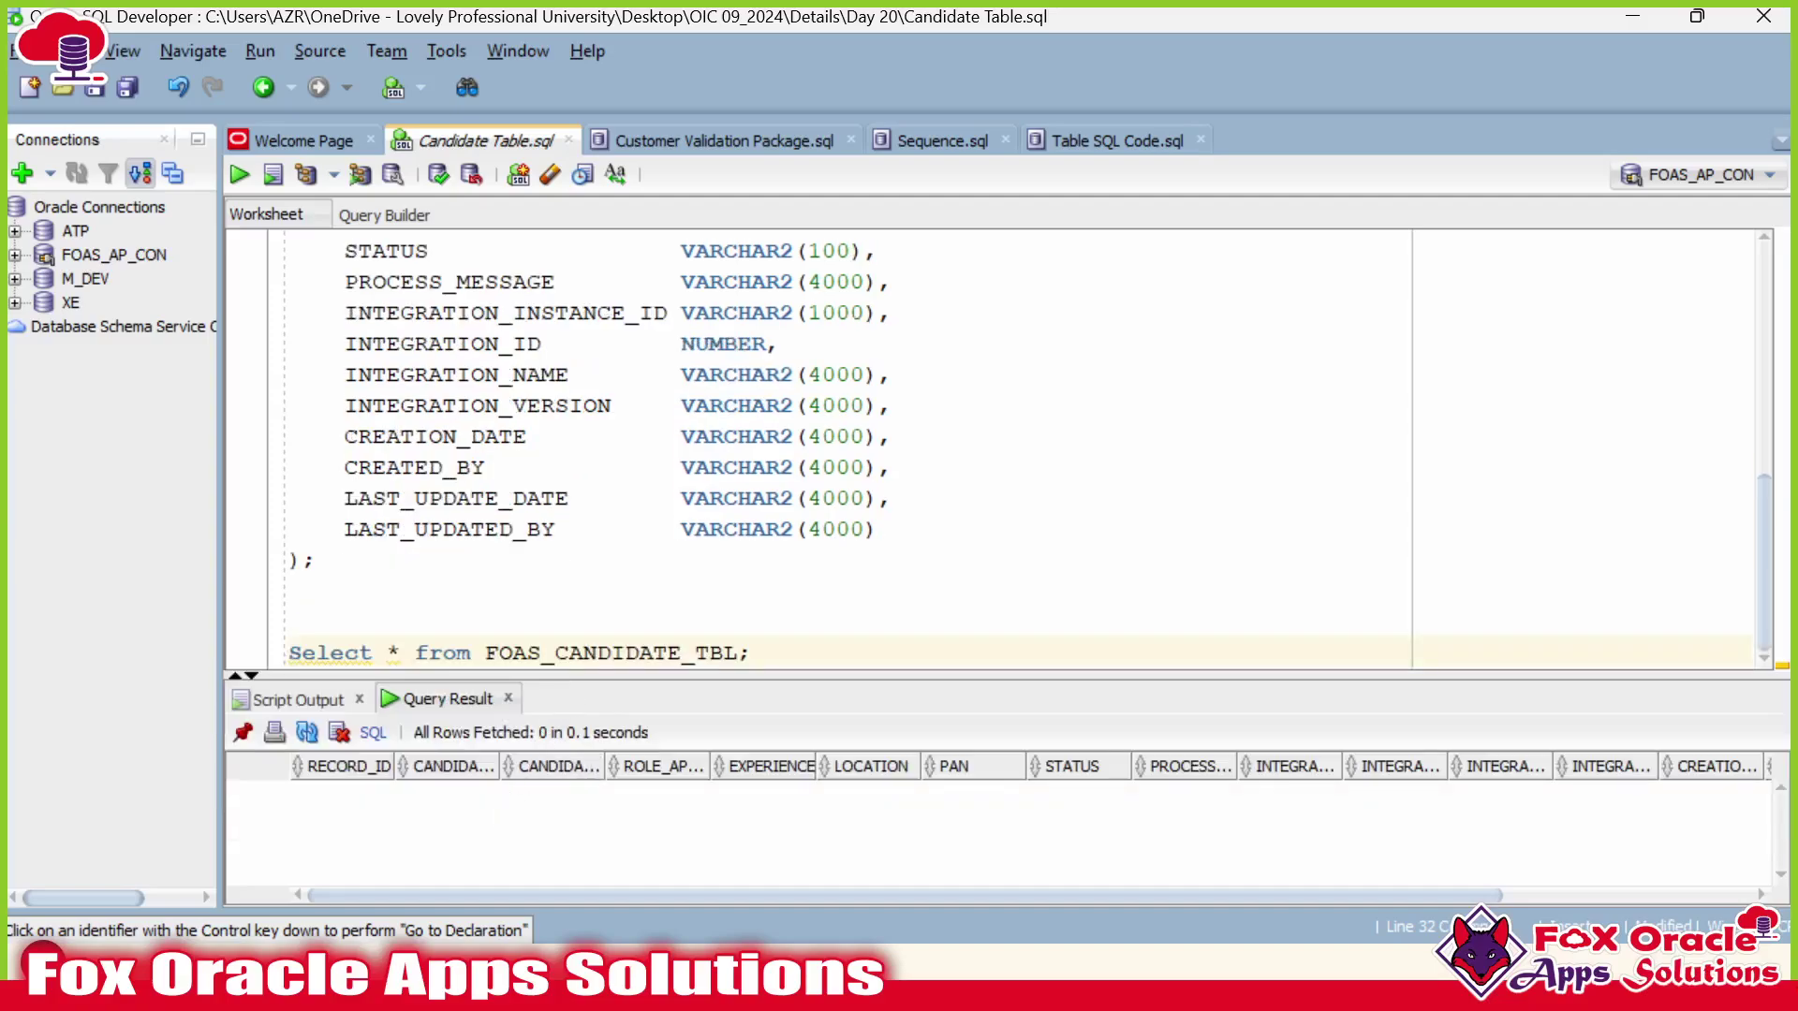
{"action": "double_click", "coordinate": [655, 652]}
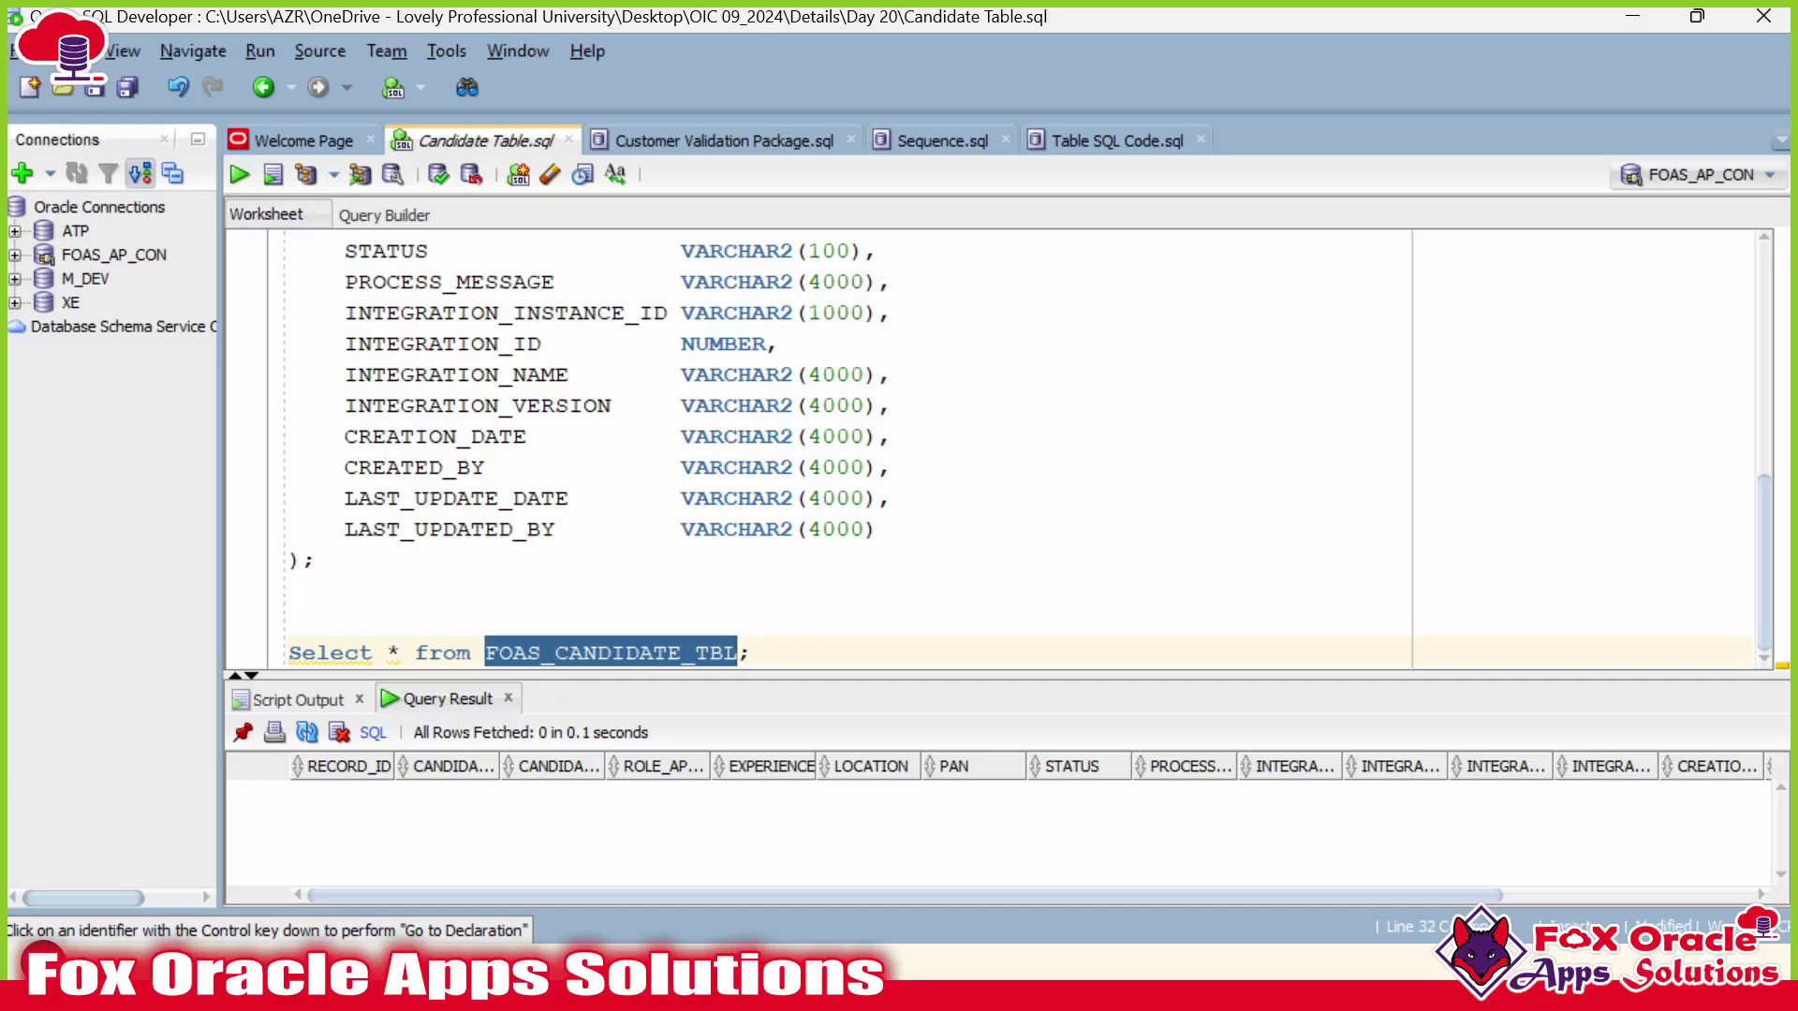
{"action": "key", "text": "alt+Tab"}
{"action": "key", "text": "alt+Tab"}
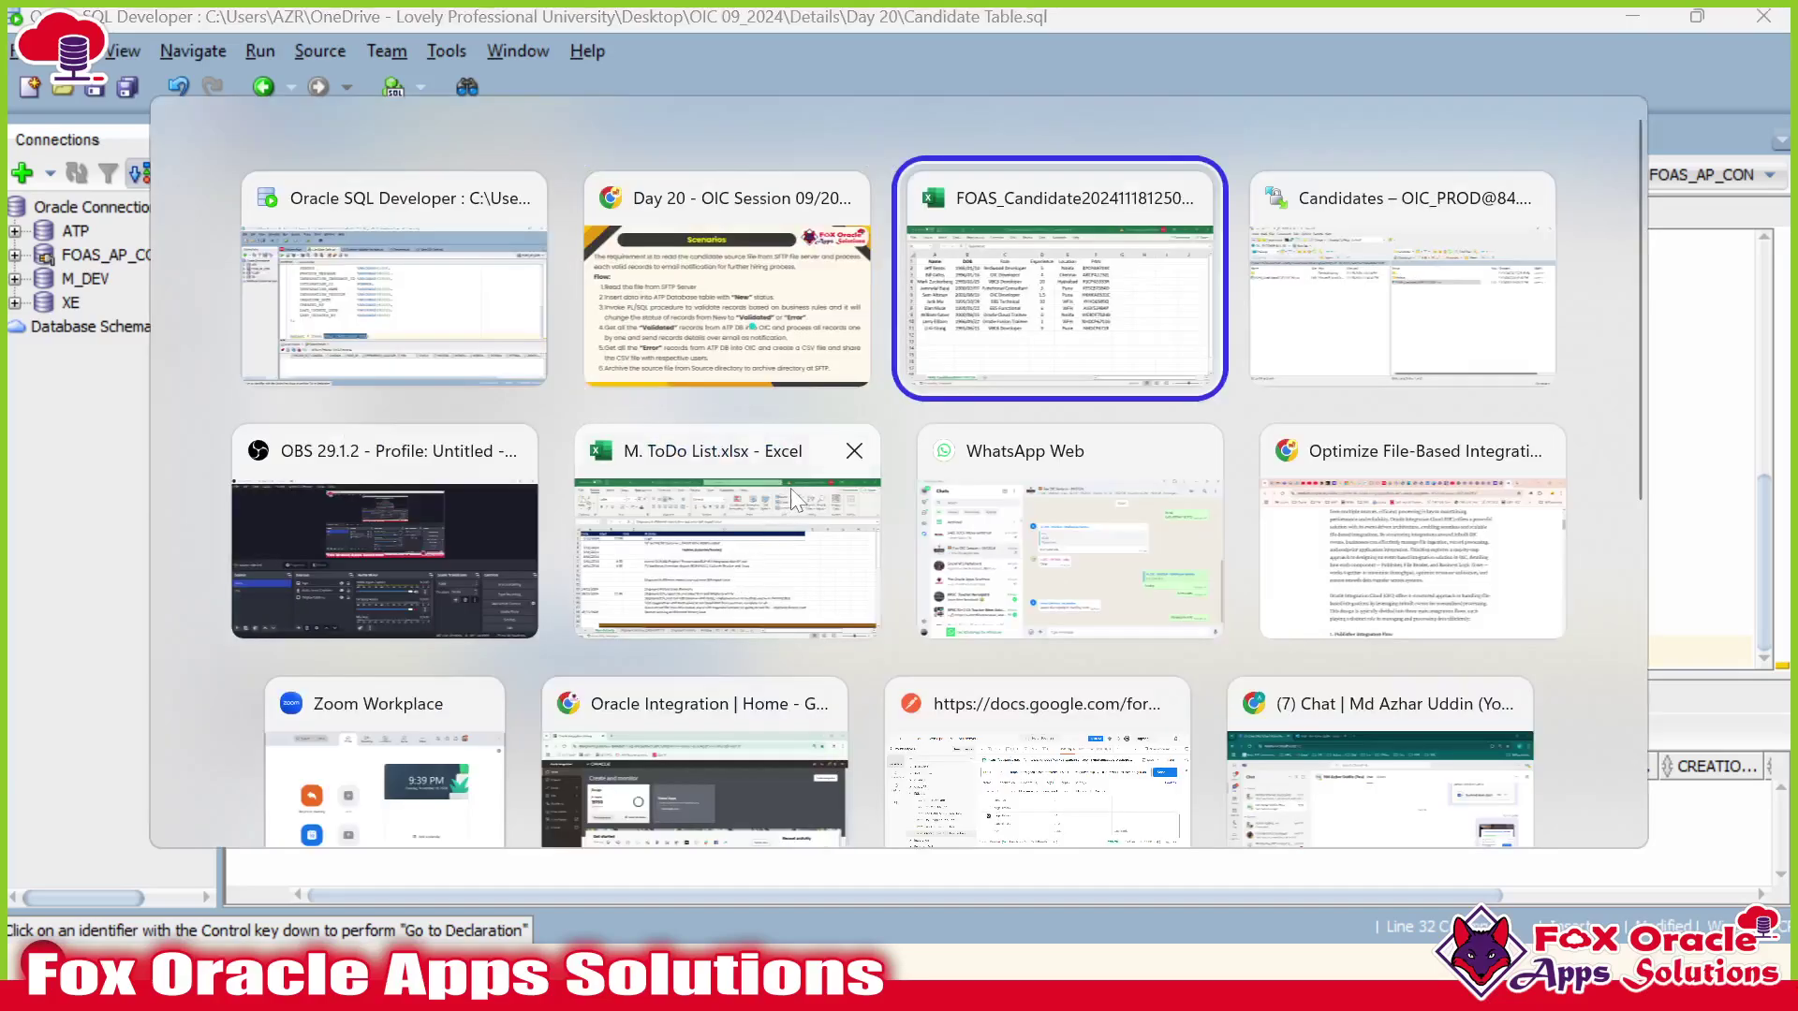
{"action": "key", "text": "alt+Tab"}
{"action": "key", "text": "alt+Tab"}
{"action": "key", "text": "alt+Tab"}
{"action": "key", "text": "alt+Tab"}
{"action": "key", "text": "alt+Tab"}
{"action": "key", "text": "alt+Tab"}
{"action": "key", "text": "alt+Tab"}
{"action": "scroll", "coordinate": [703, 593], "scroll_direction": "down", "scroll_amount": 4}
{"action": "scroll", "coordinate": [703, 594], "scroll_direction": "up", "scroll_amount": 4}
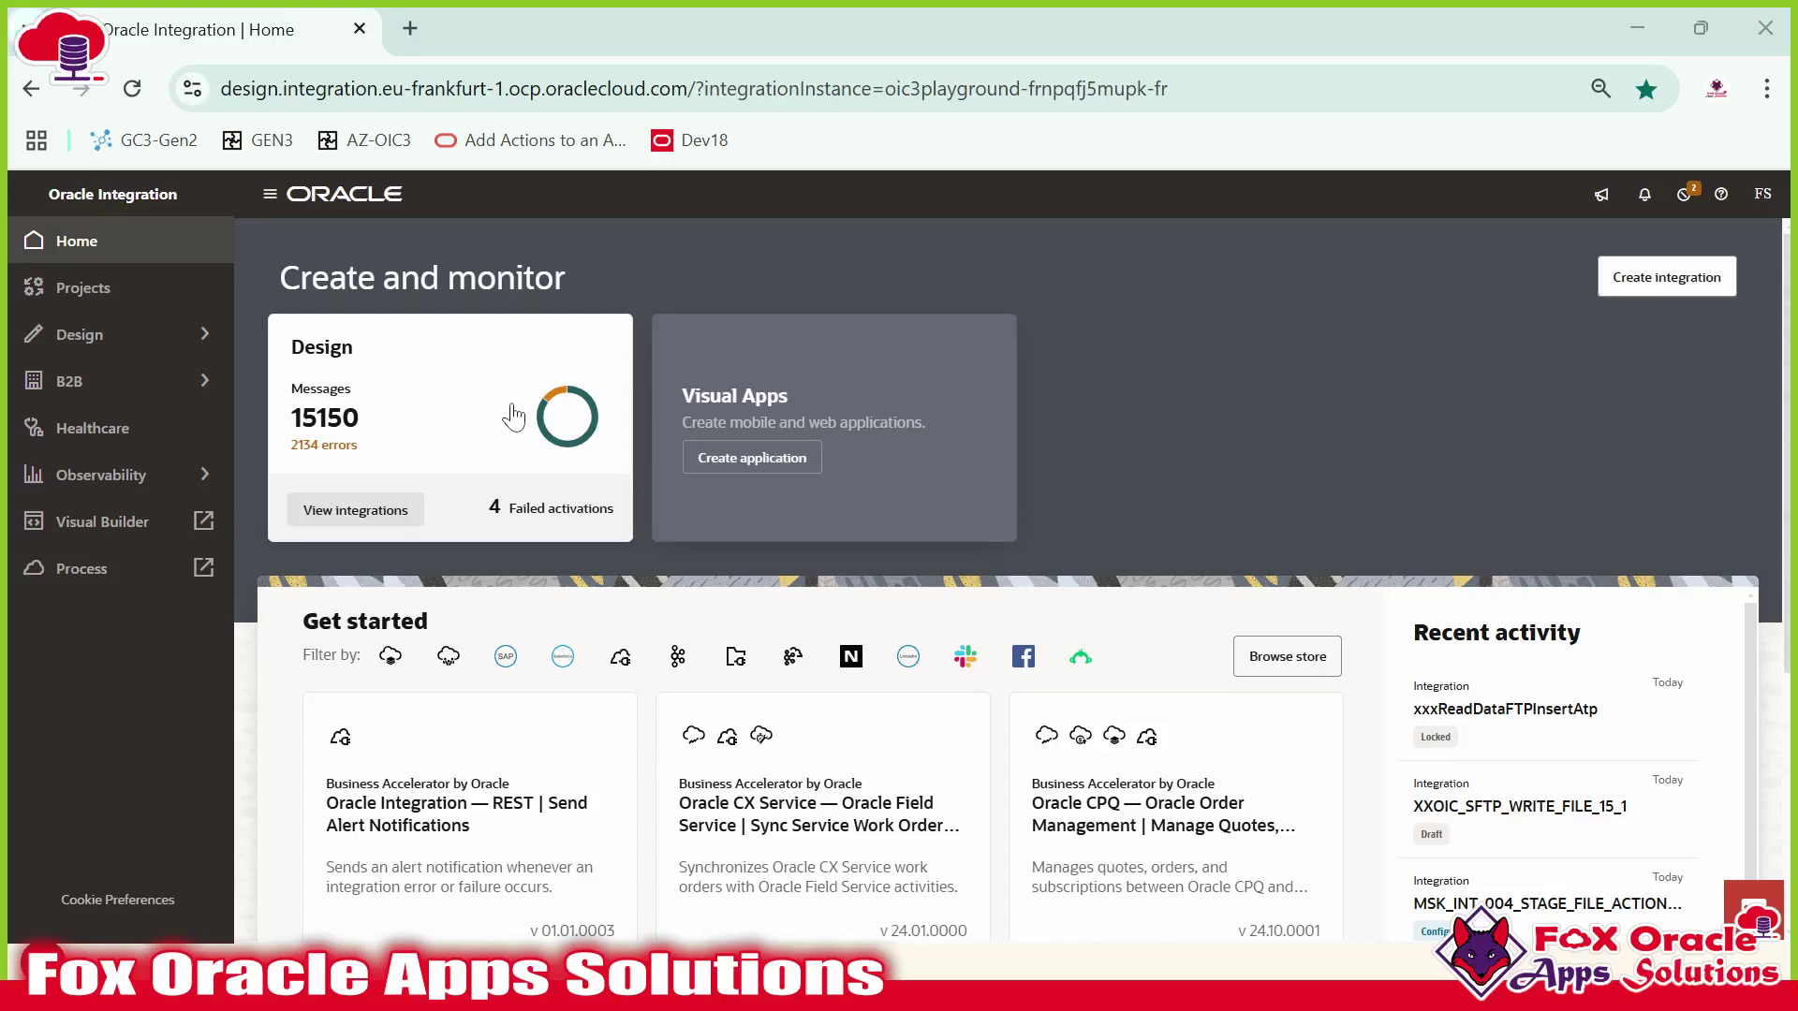
Select the sequence definition lines once more, then return to the Oracle Integration home page.
{"action": "key", "text": "alt+Tab"}
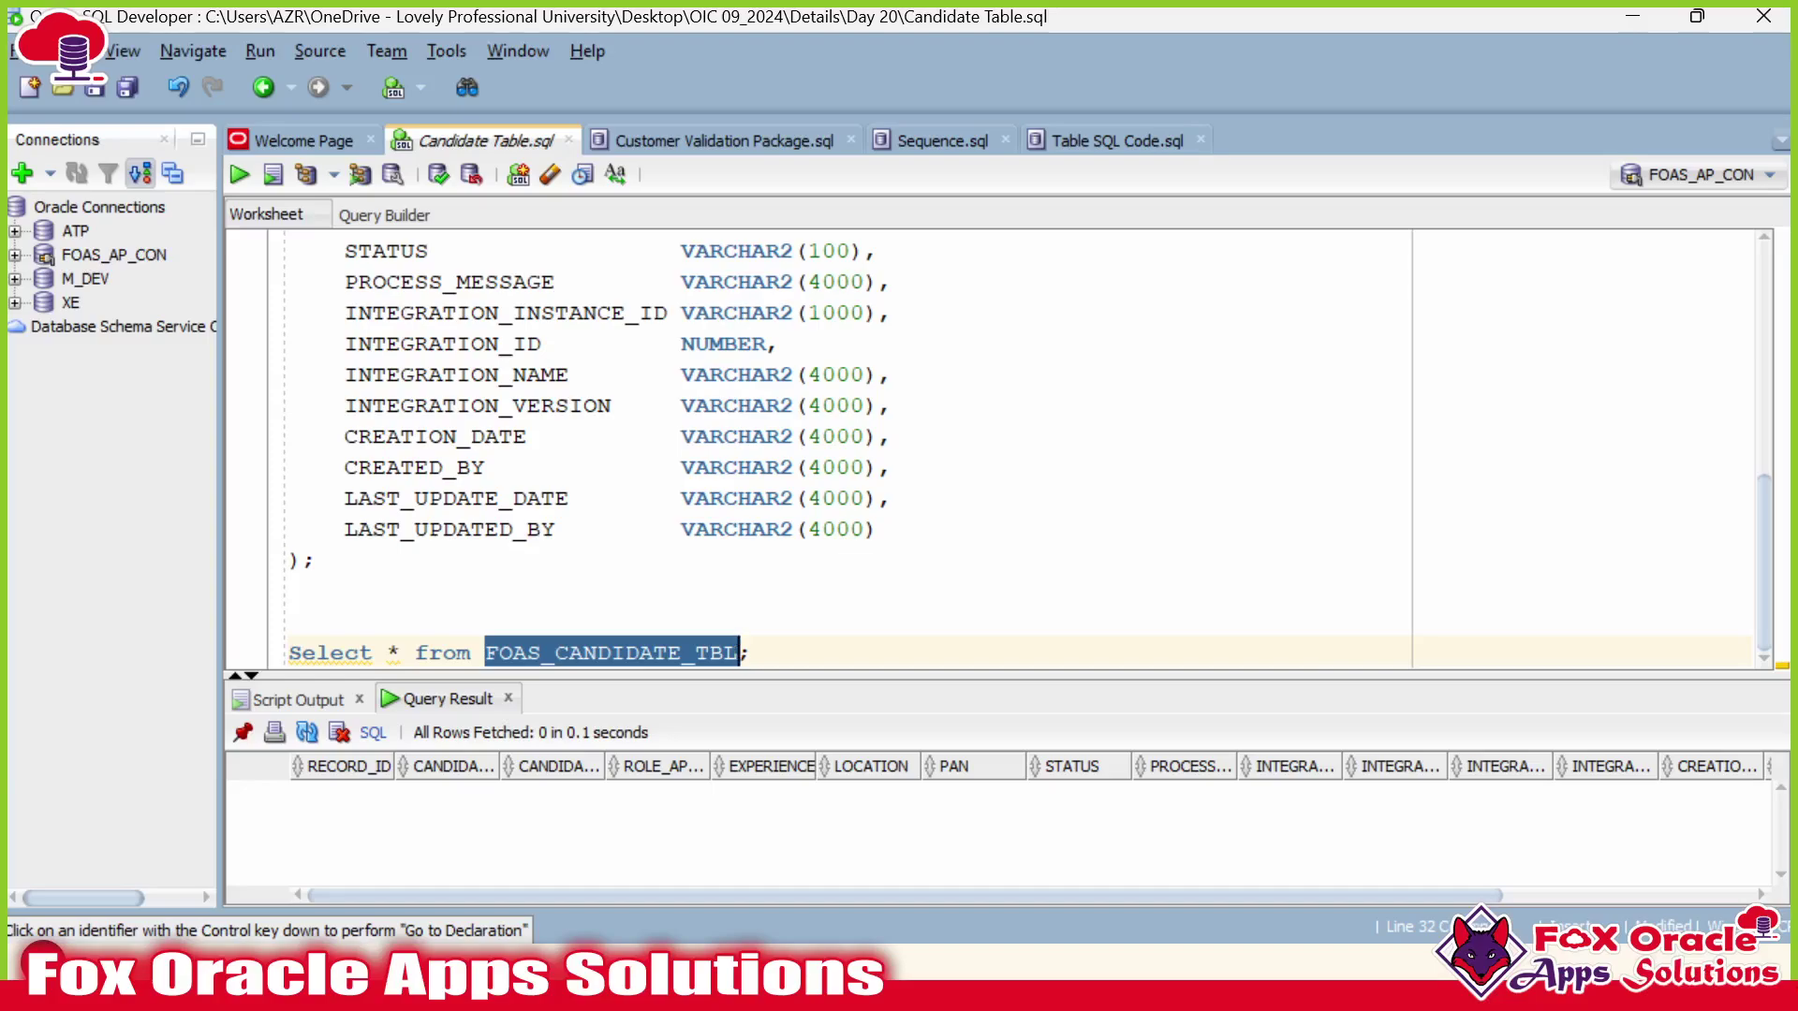
{"action": "left_click", "coordinate": [542, 312]}
{"action": "scroll", "coordinate": [542, 311], "scroll_direction": "up", "scroll_amount": 7}
{"action": "left_click_drag", "start_coordinate": [514, 312], "coordinate": [300, 497]}
{"action": "scroll", "coordinate": [936, 449], "scroll_direction": "down", "scroll_amount": 10}
{"action": "scroll", "coordinate": [936, 449], "scroll_direction": "up", "scroll_amount": 10}
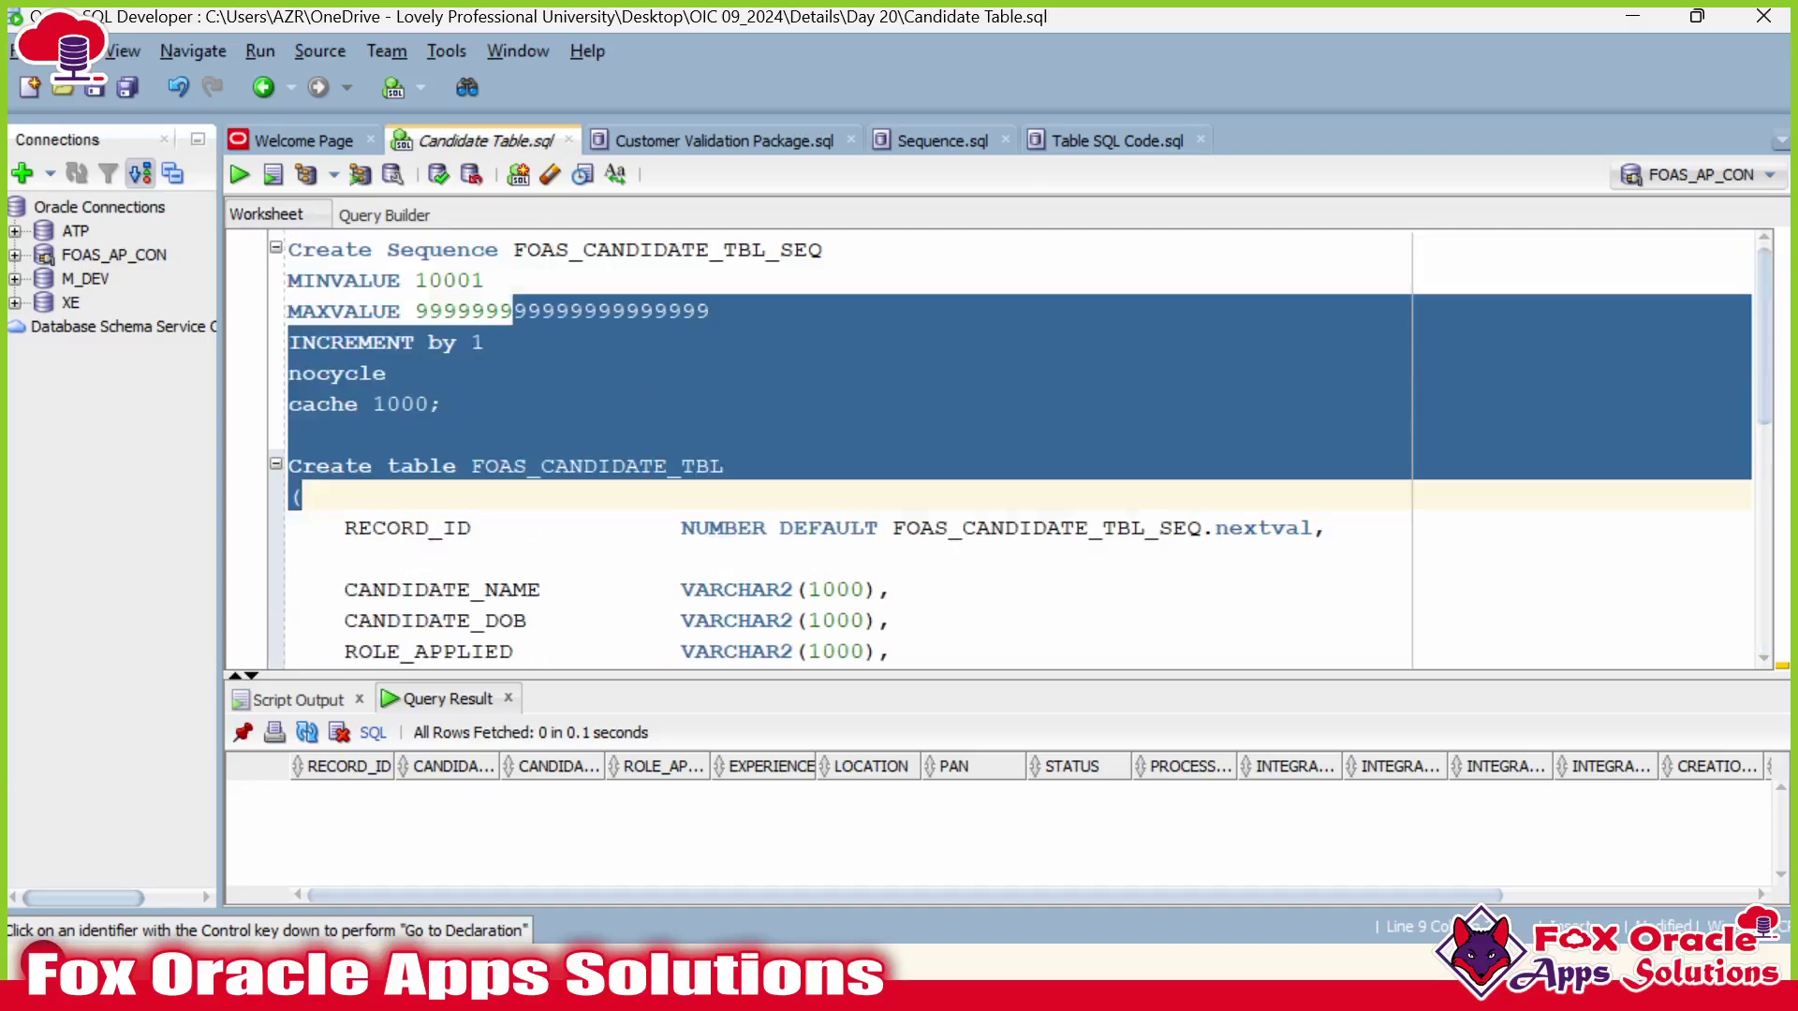
{"action": "left_click", "coordinate": [440, 404]}
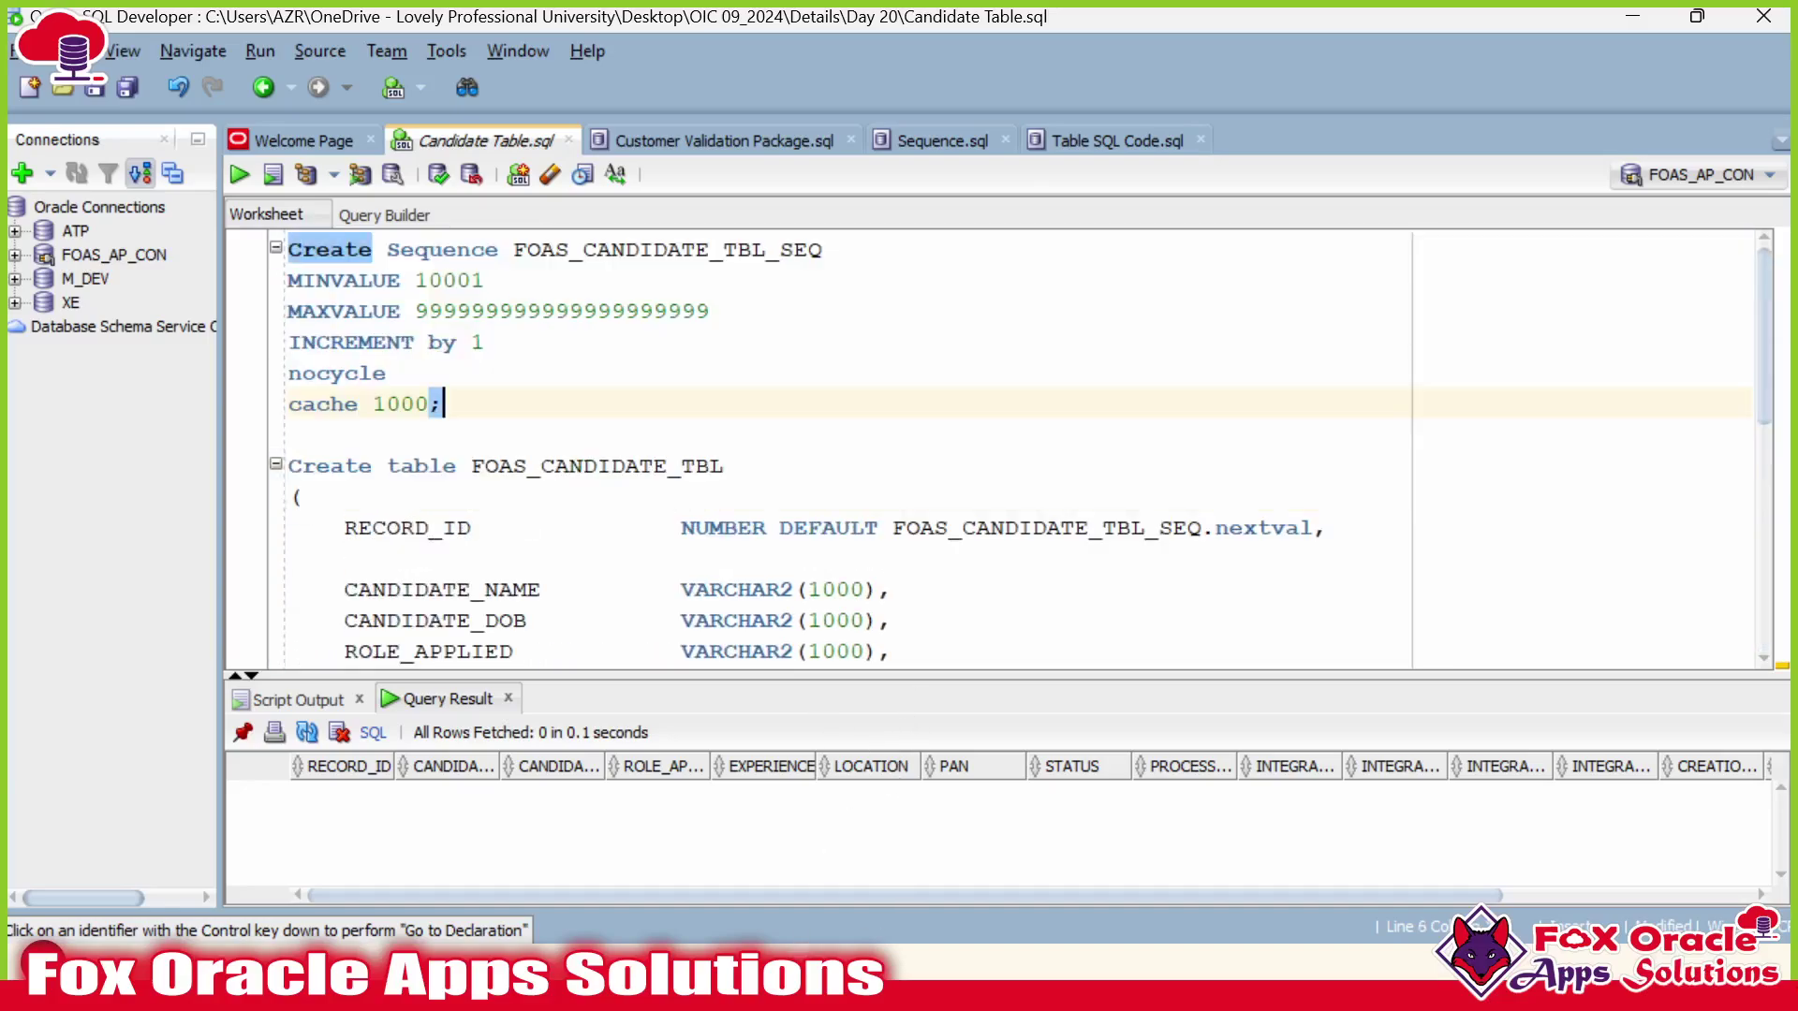
{"action": "key", "text": "alt+Tab"}
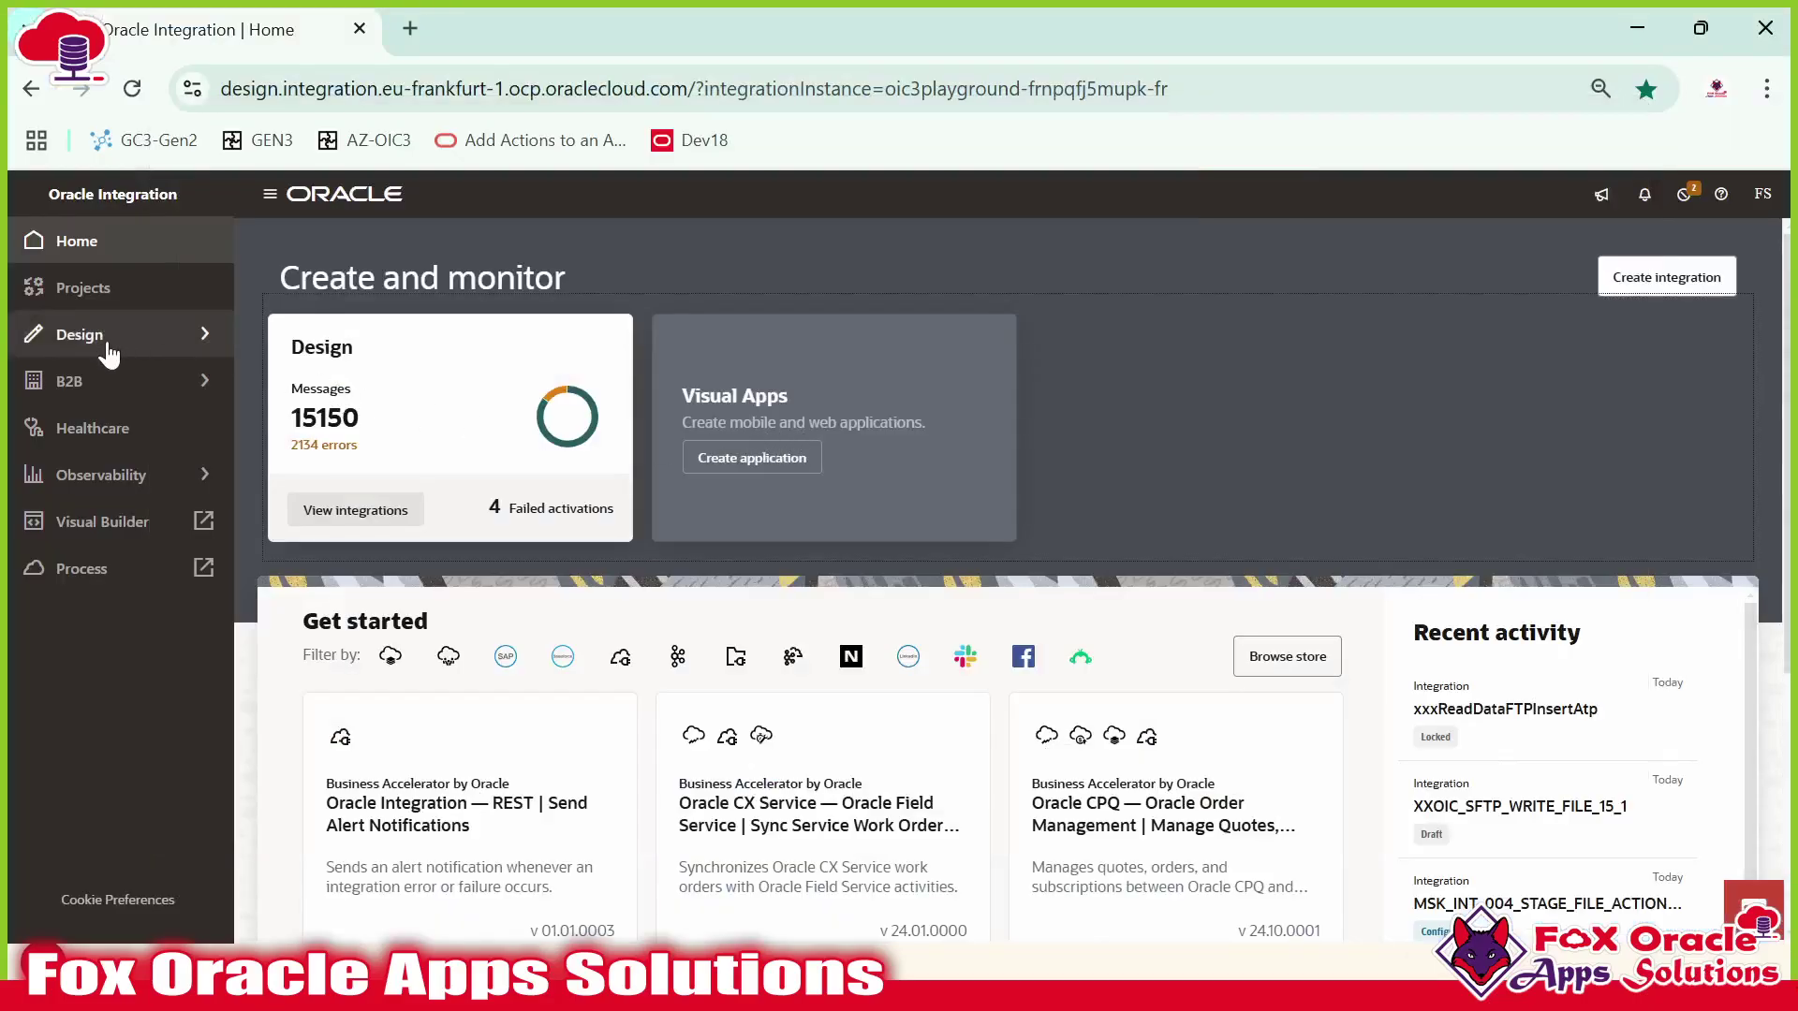
Filter the Design > Connections list to names containing FOAS_.
{"action": "left_click", "coordinate": [105, 339]}
{"action": "left_click", "coordinate": [136, 291]}
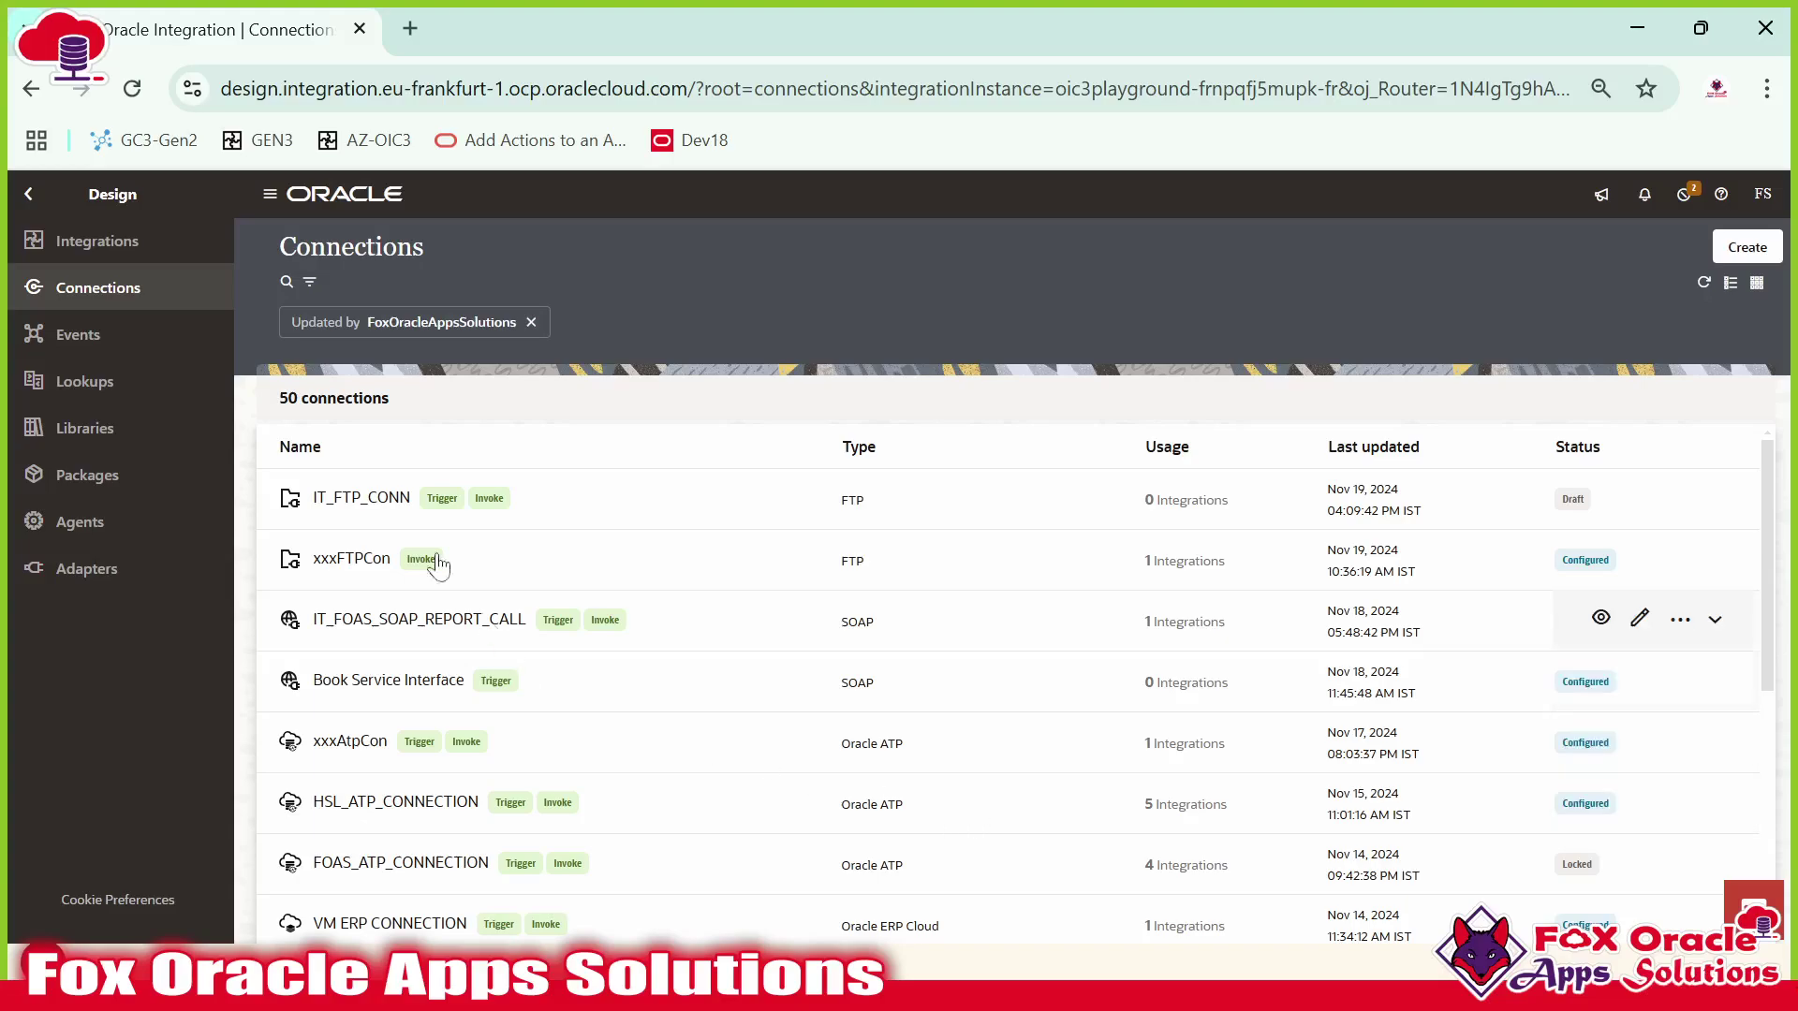
{"action": "left_click", "coordinate": [288, 281]}
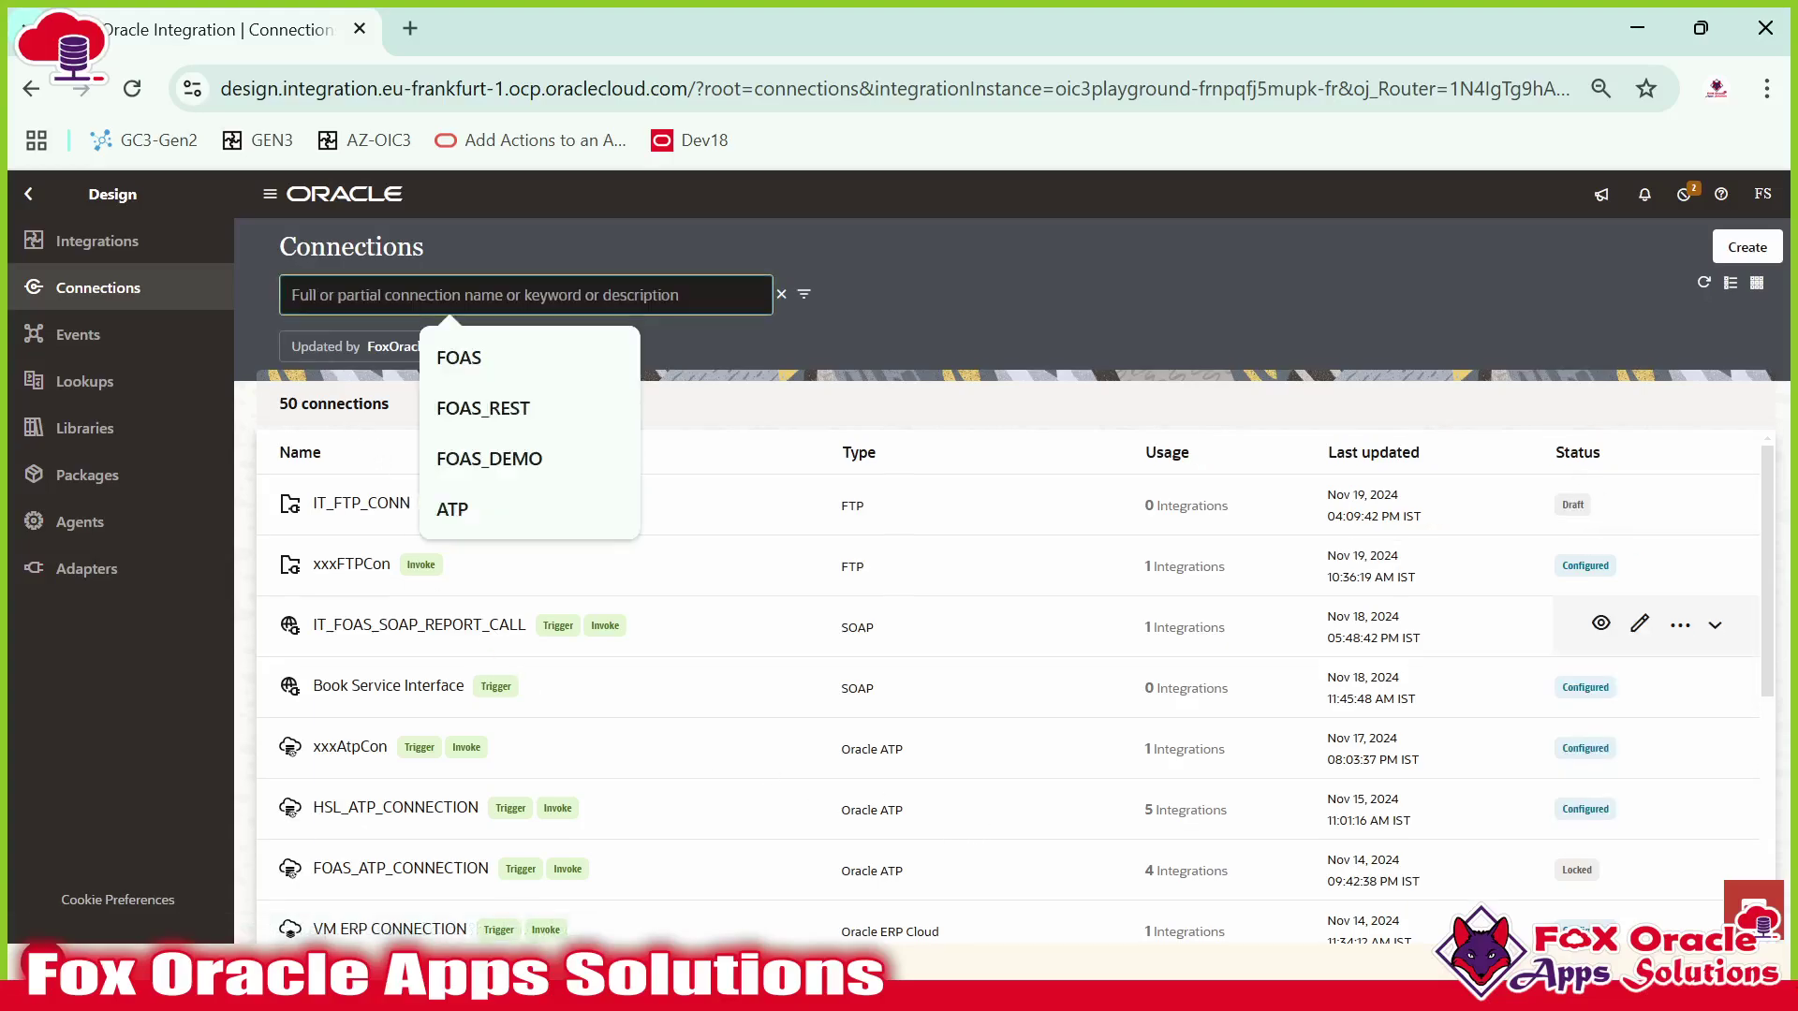
{"action": "type", "text": "FOAS_"}
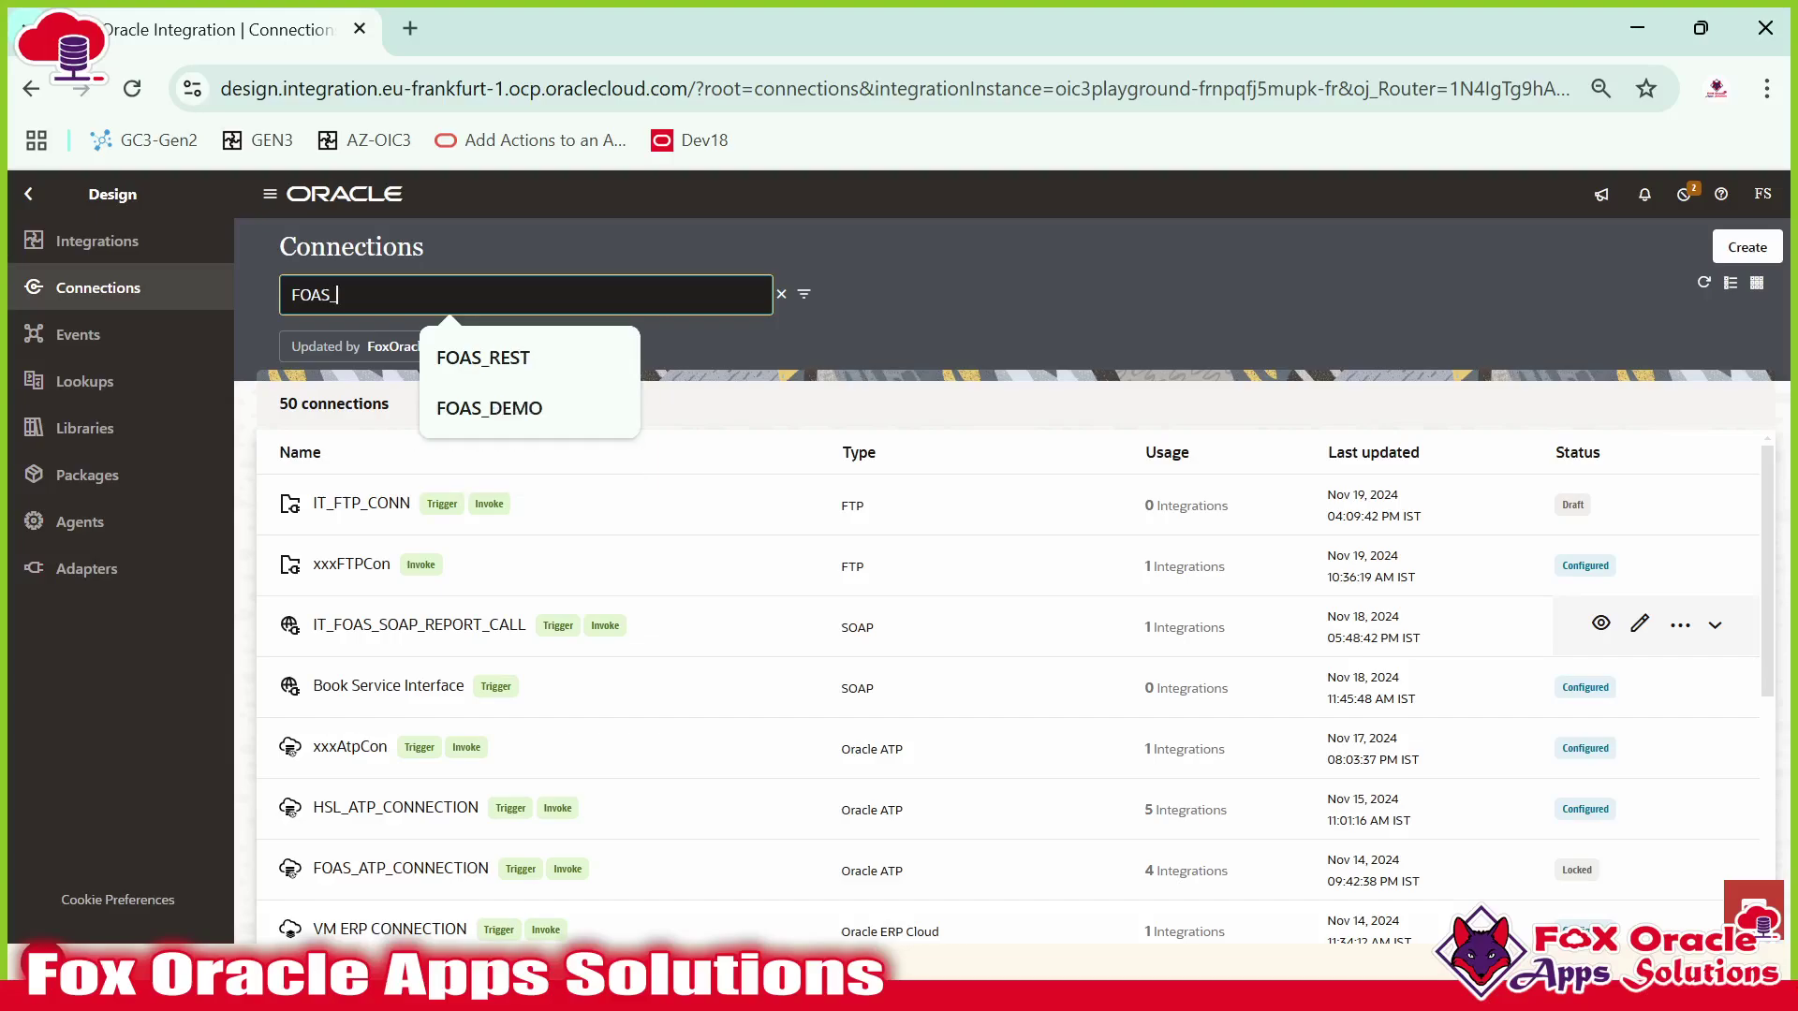
{"action": "key", "text": "Return"}
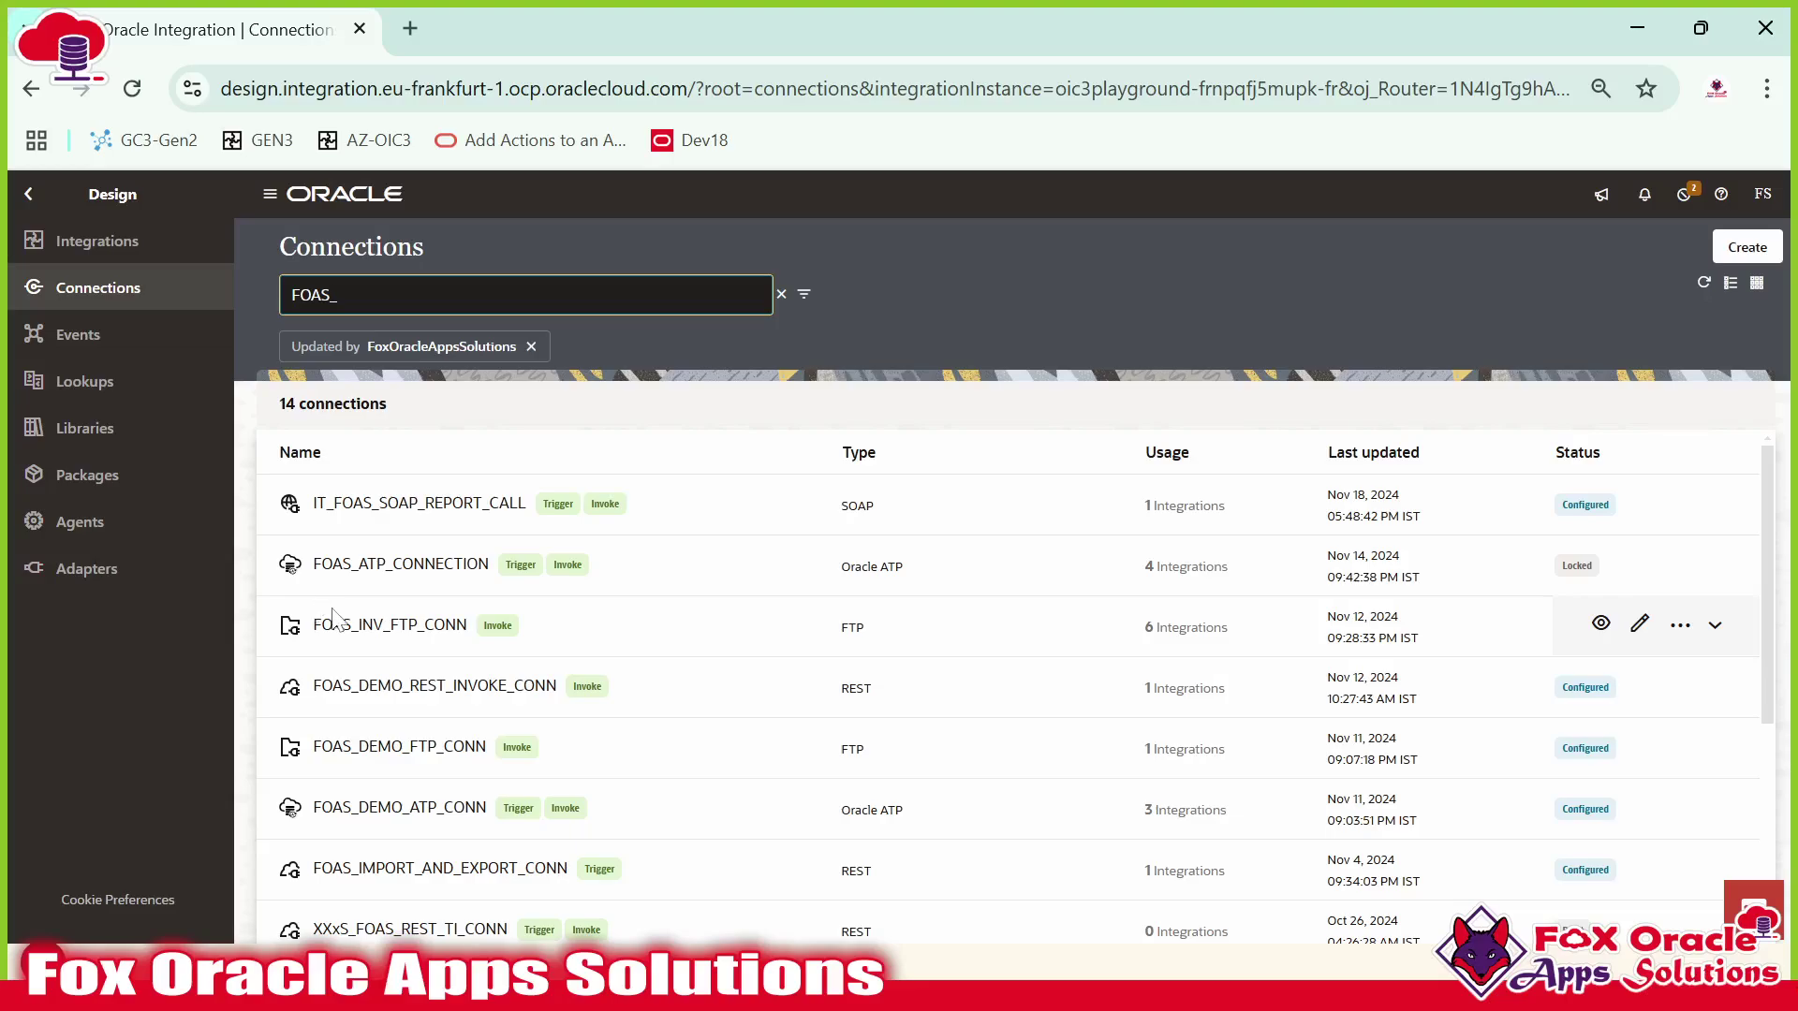
Check FOAS_INV_FTP_CONN's integration usage, then open its details in view-only mode.
{"action": "left_click", "coordinate": [1164, 636]}
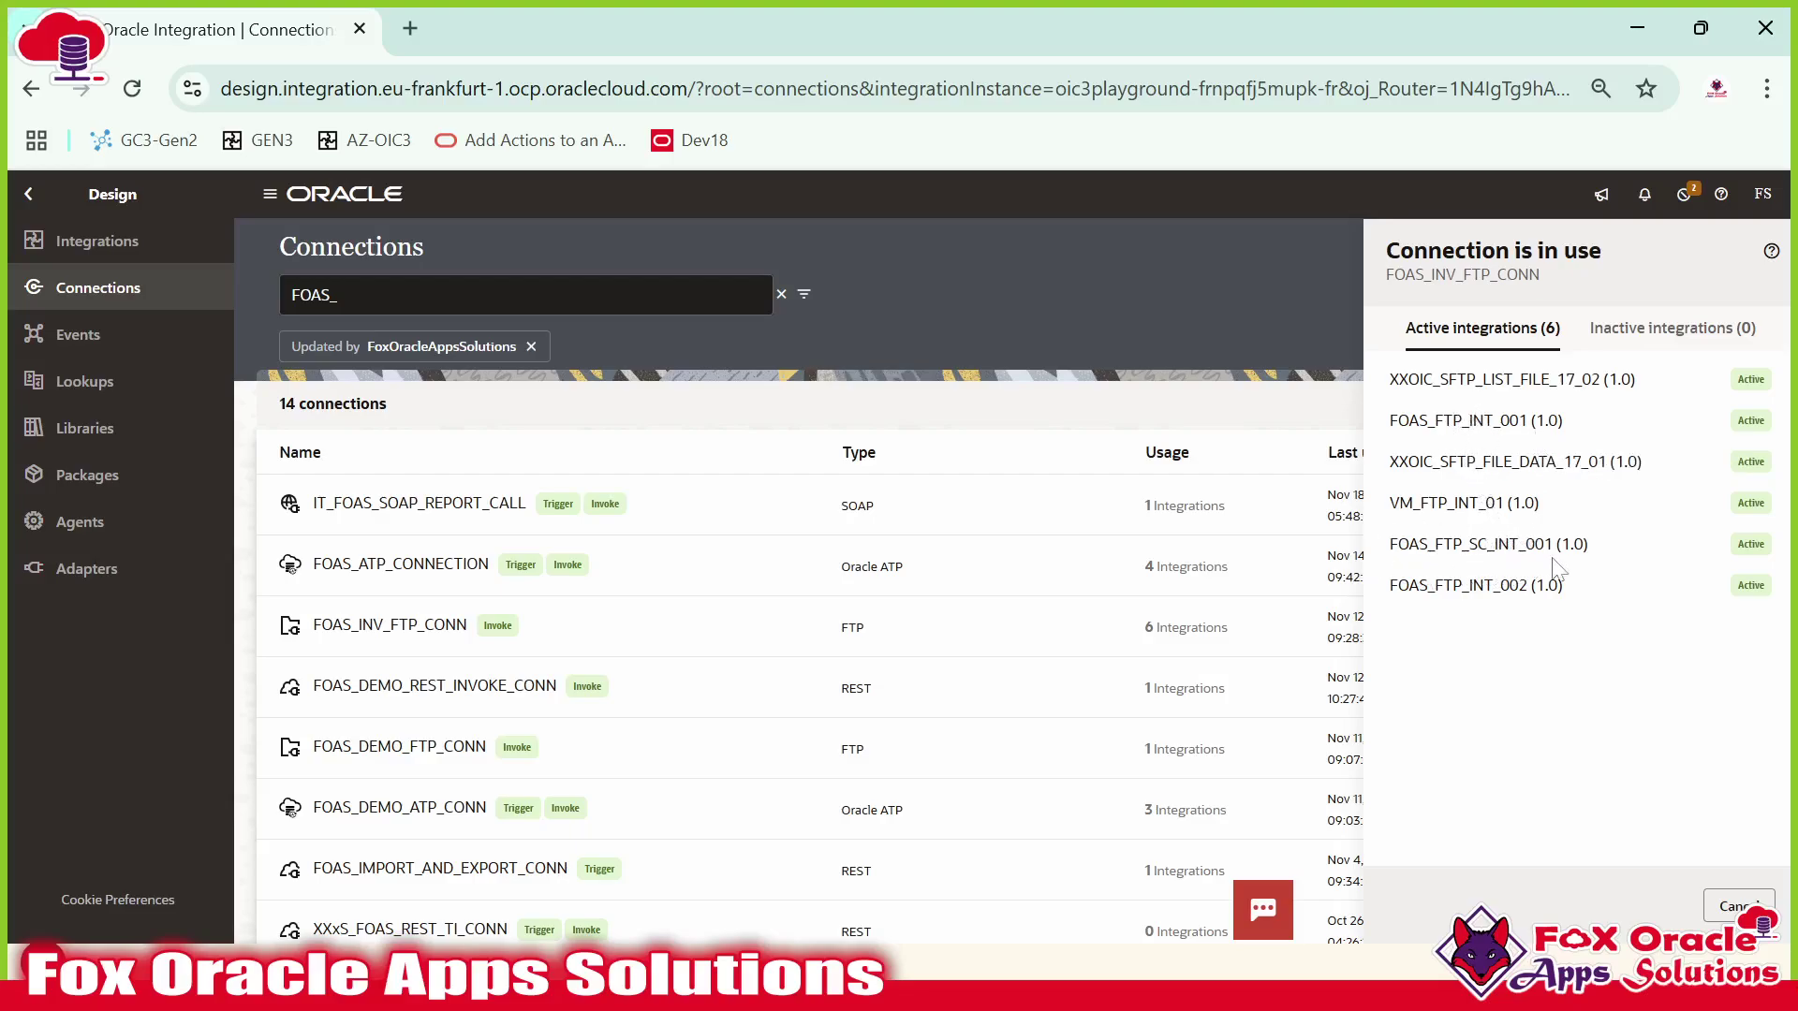
{"action": "left_click", "coordinate": [1754, 897]}
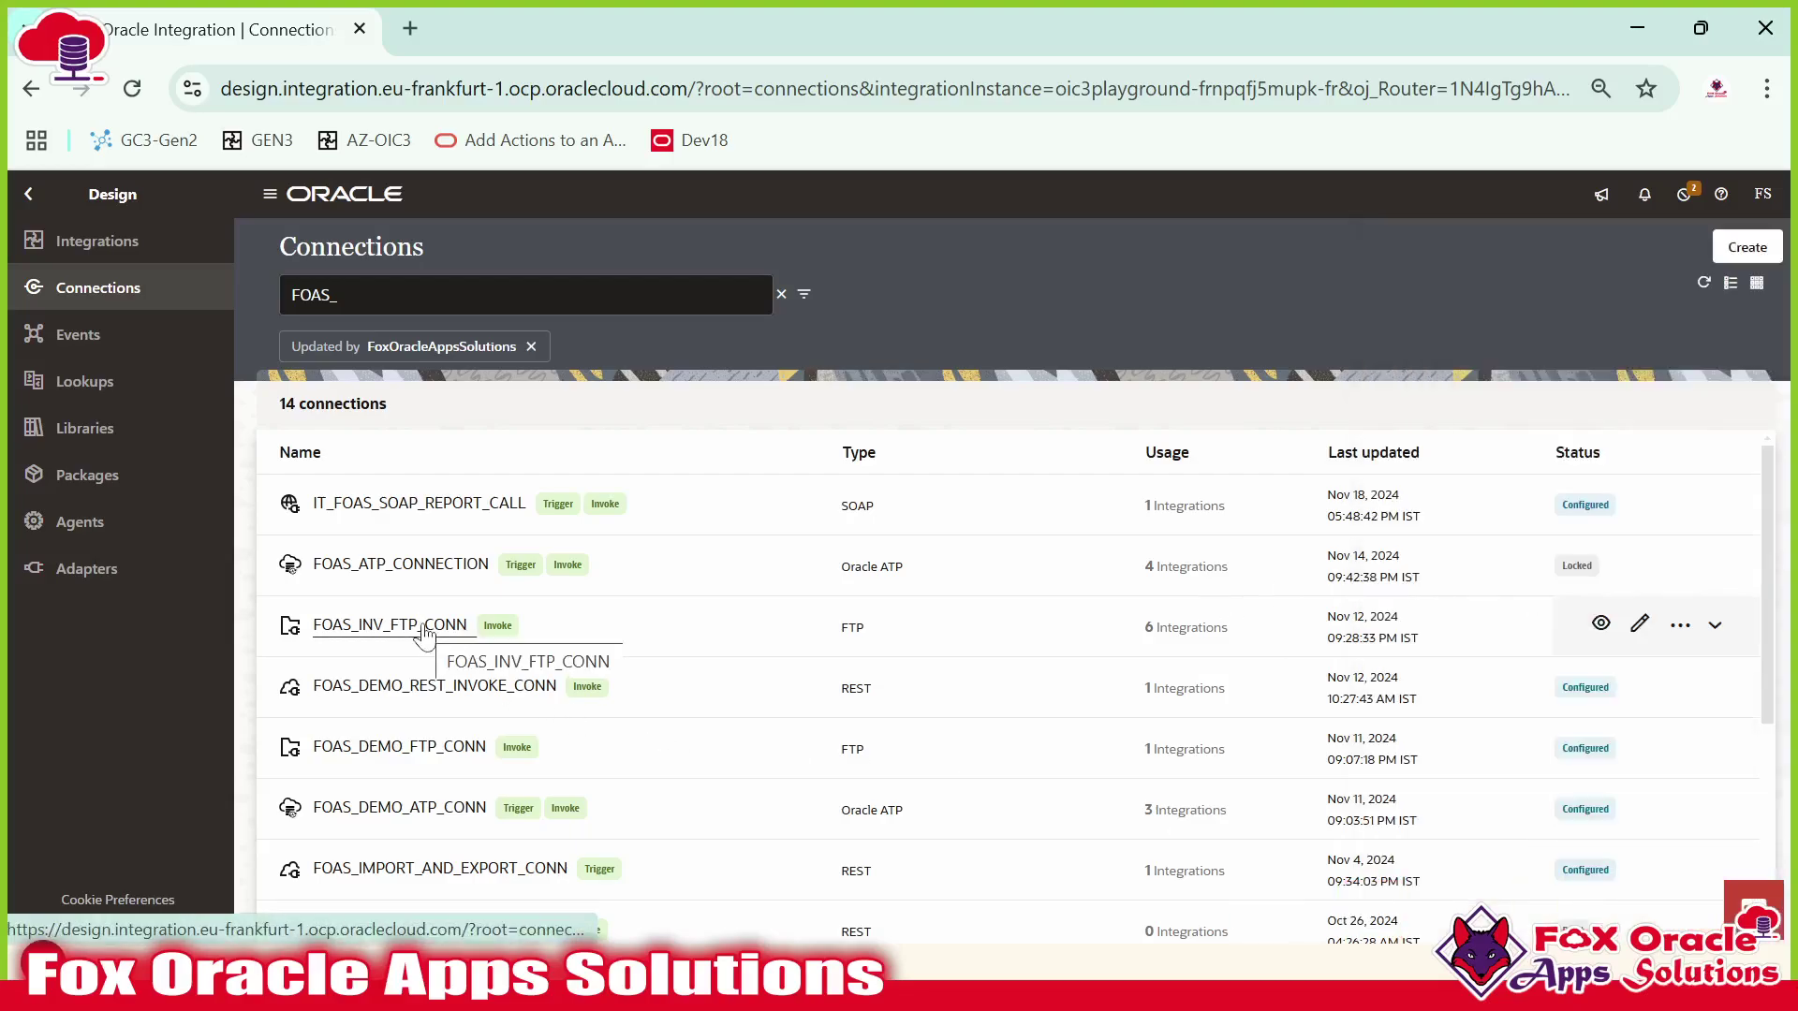
{"action": "left_click", "coordinate": [1600, 624]}
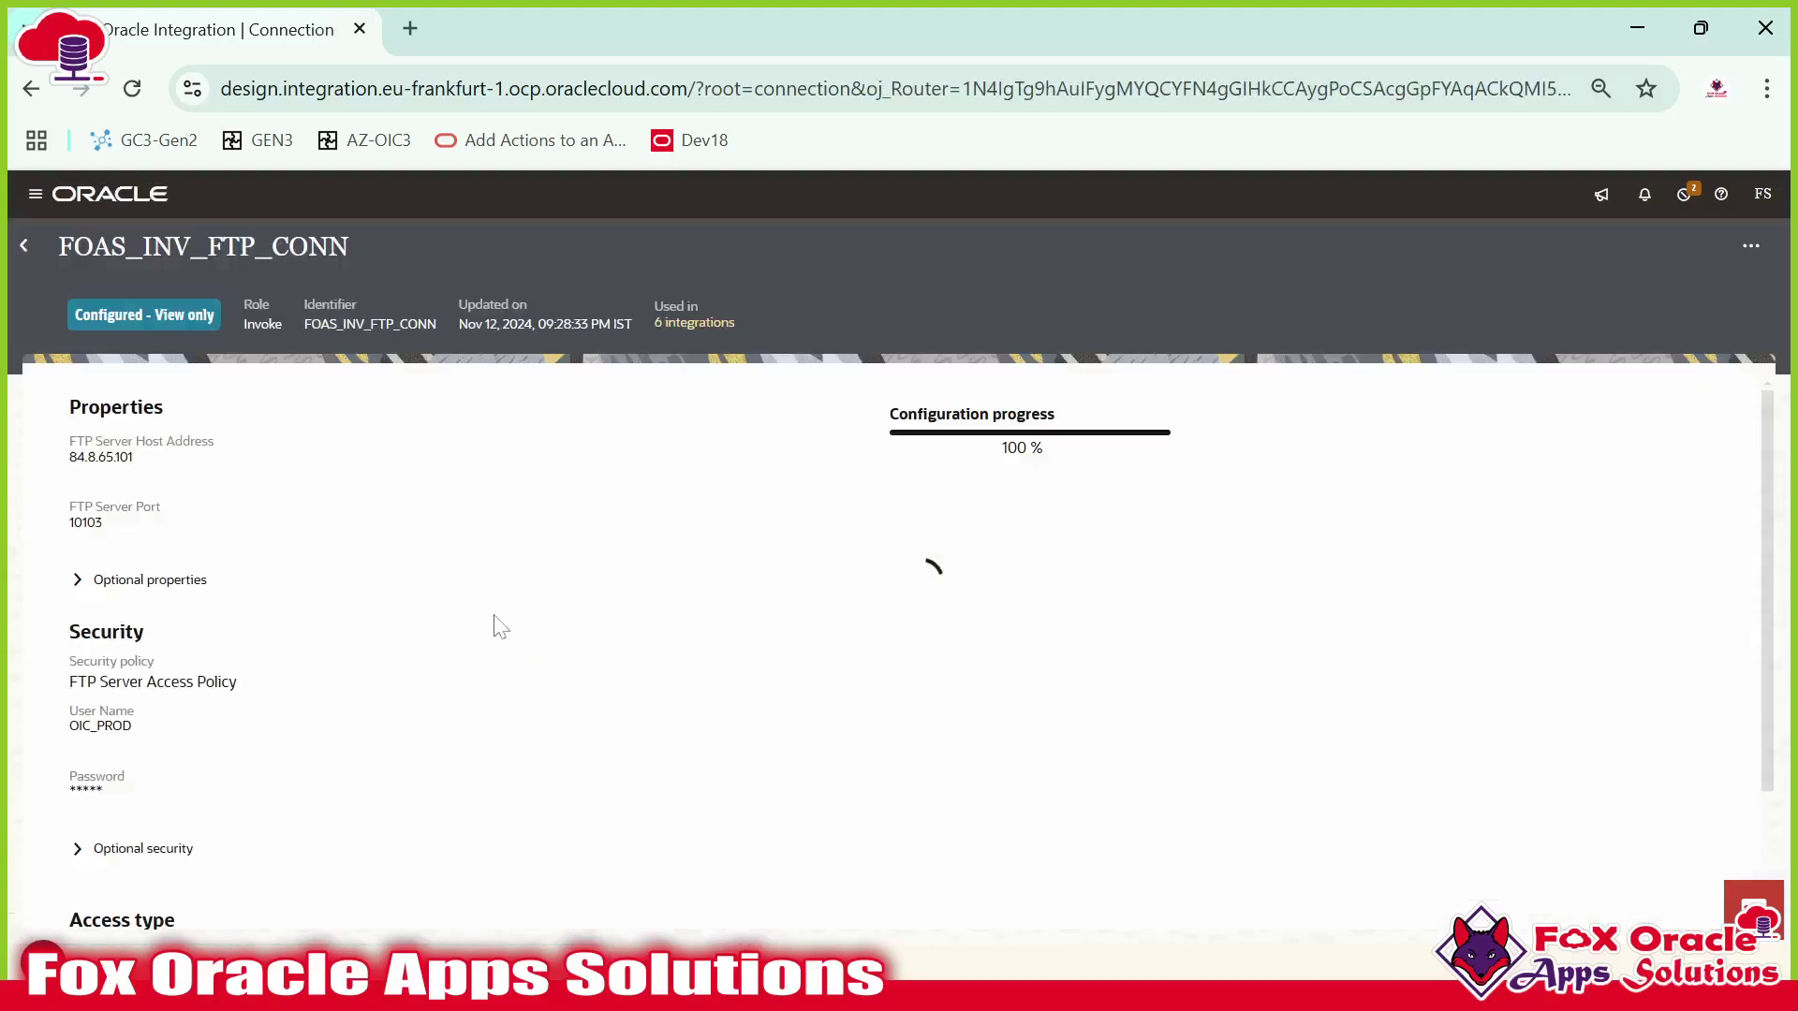
Compare the FTP connection's host, port and user name against the WinSCP session.
{"action": "left_click_drag", "start_coordinate": [71, 456], "coordinate": [149, 470]}
{"action": "double_click", "coordinate": [85, 522]}
{"action": "left_click_drag", "start_coordinate": [64, 730], "coordinate": [136, 728]}
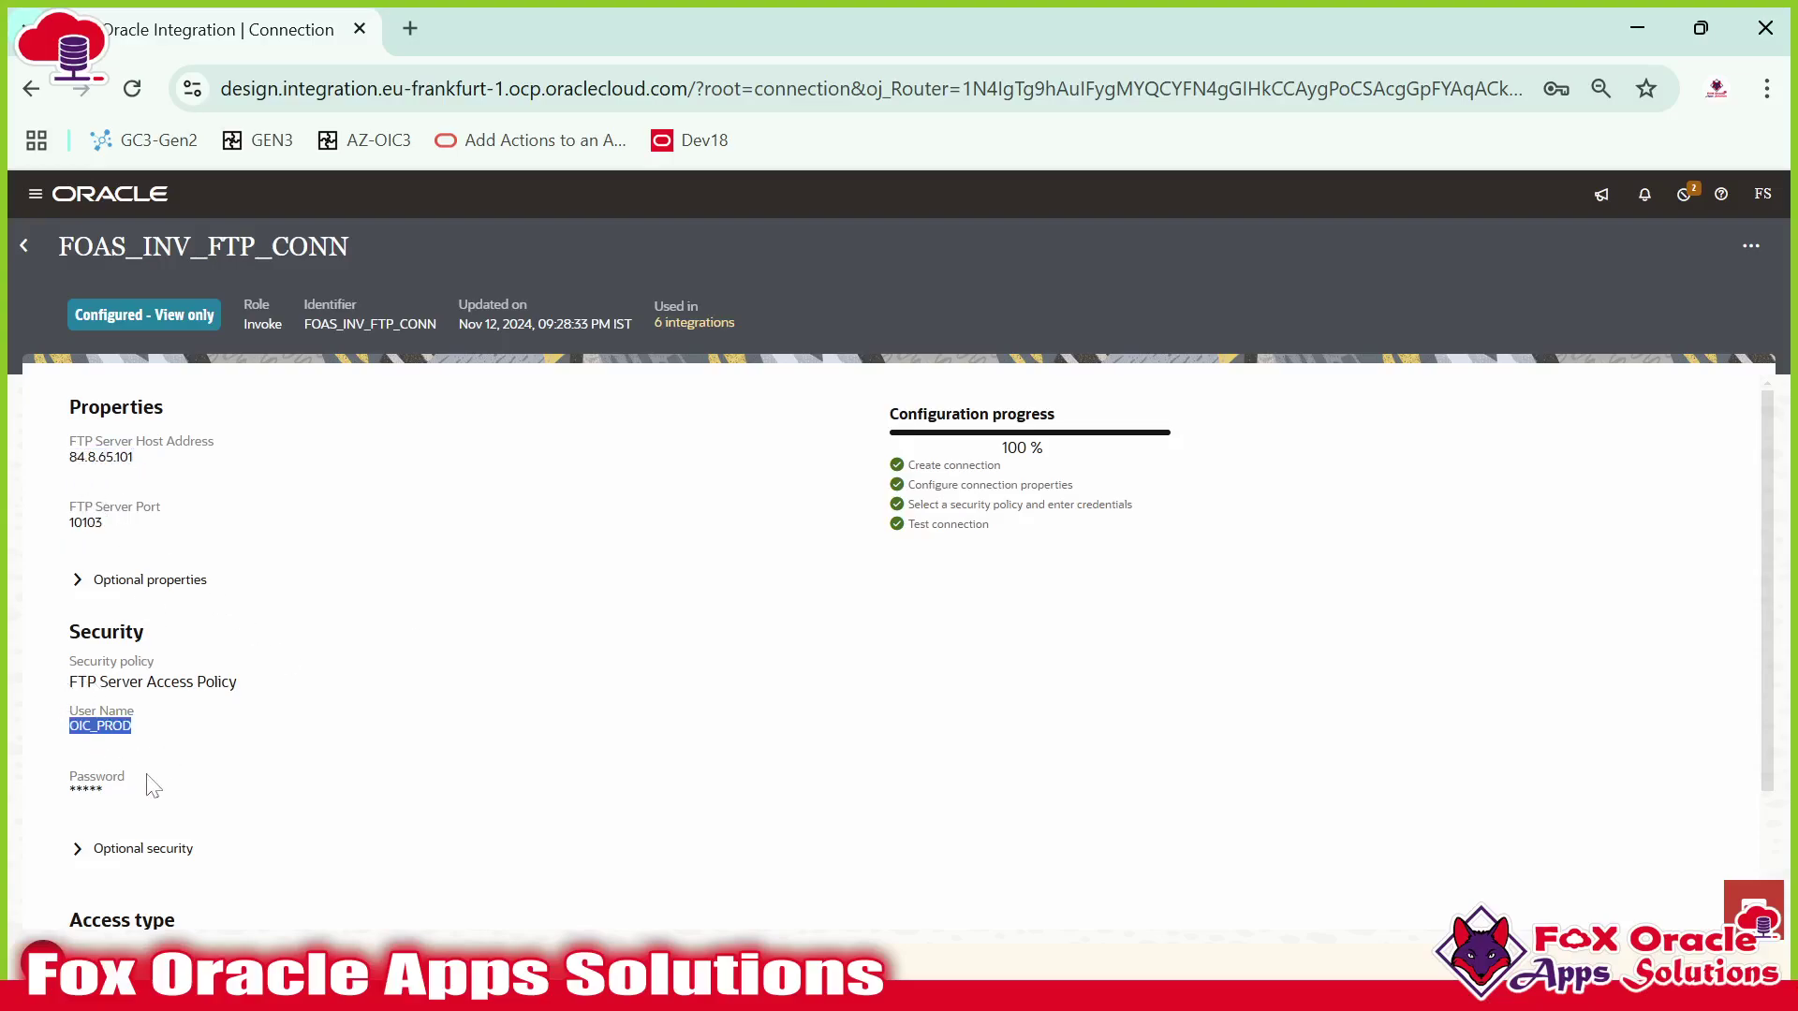
{"action": "scroll", "coordinate": [215, 800], "scroll_direction": "down", "scroll_amount": 2}
{"action": "key", "text": "alt+Tab"}
{"action": "key", "text": "alt+Tab"}
{"action": "key", "text": "alt+Tab"}
{"action": "key", "text": "alt+Tab"}
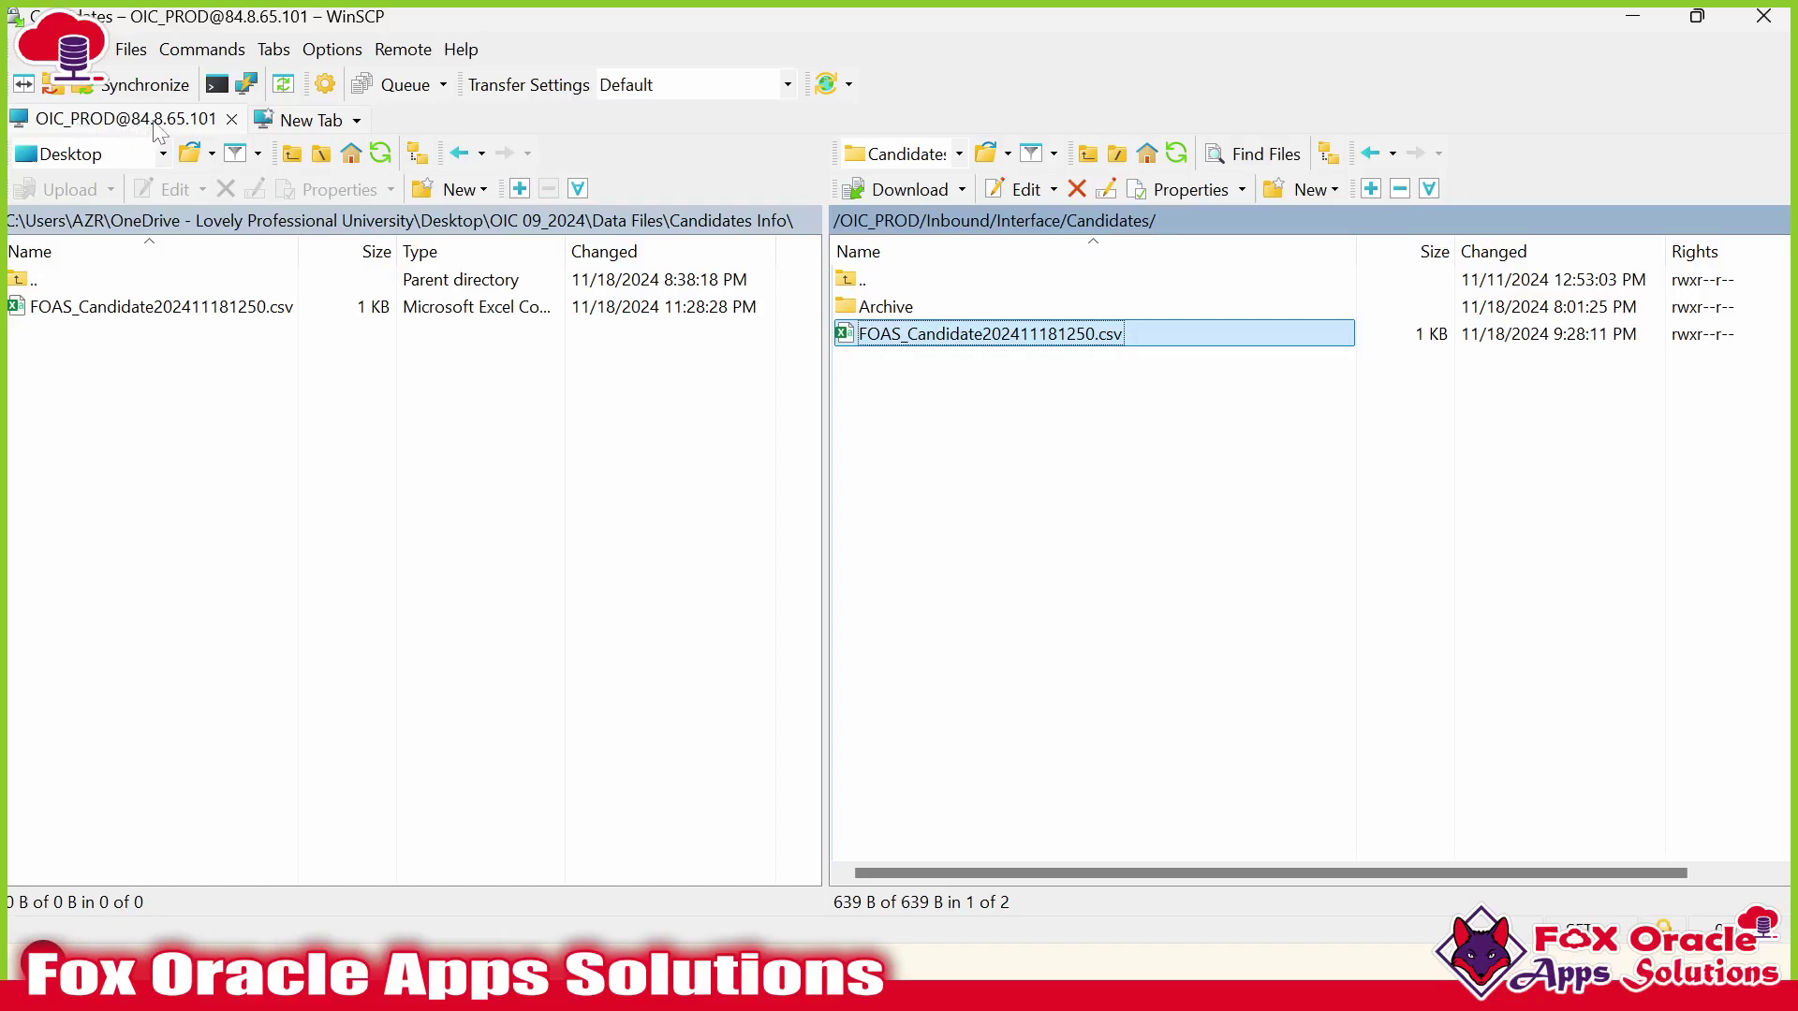
{"action": "key", "text": "alt+Tab"}
{"action": "scroll", "coordinate": [337, 660], "scroll_direction": "up", "scroll_amount": 2}
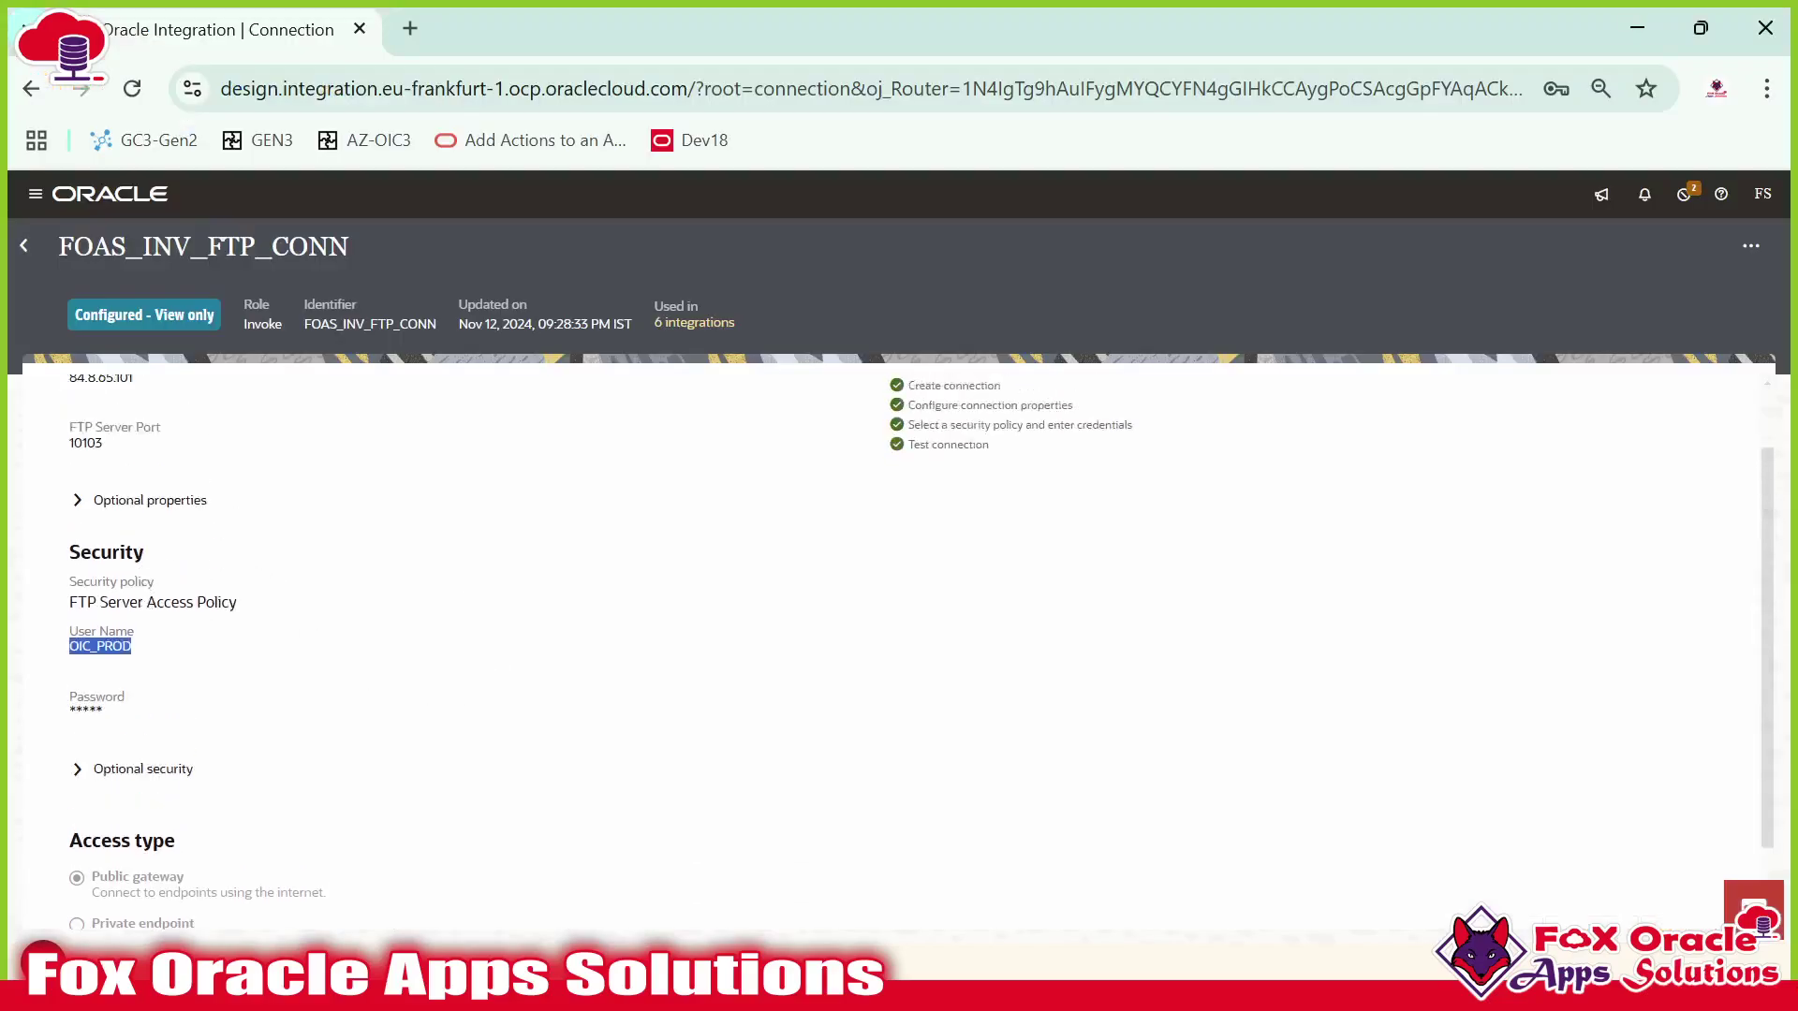
{"action": "left_click_drag", "start_coordinate": [69, 457], "coordinate": [136, 460]}
{"action": "scroll", "coordinate": [168, 487], "scroll_direction": "down", "scroll_amount": 2}
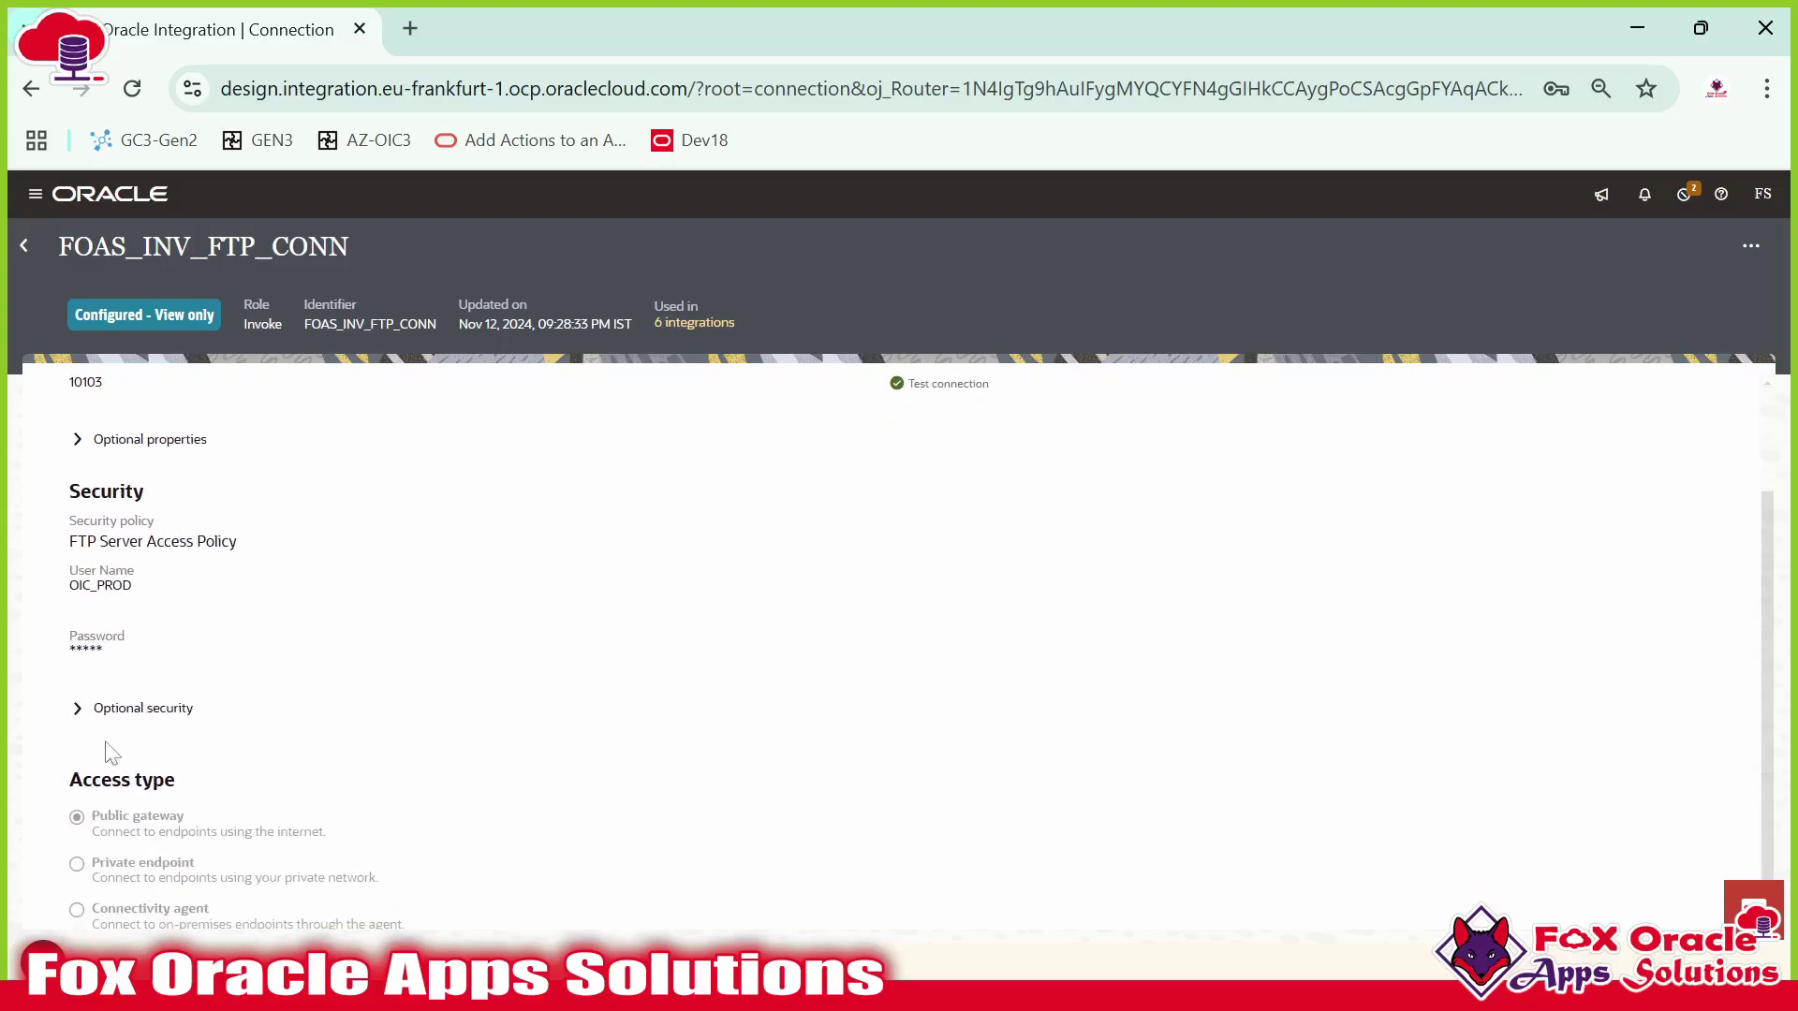
{"action": "key", "text": "alt+Tab"}
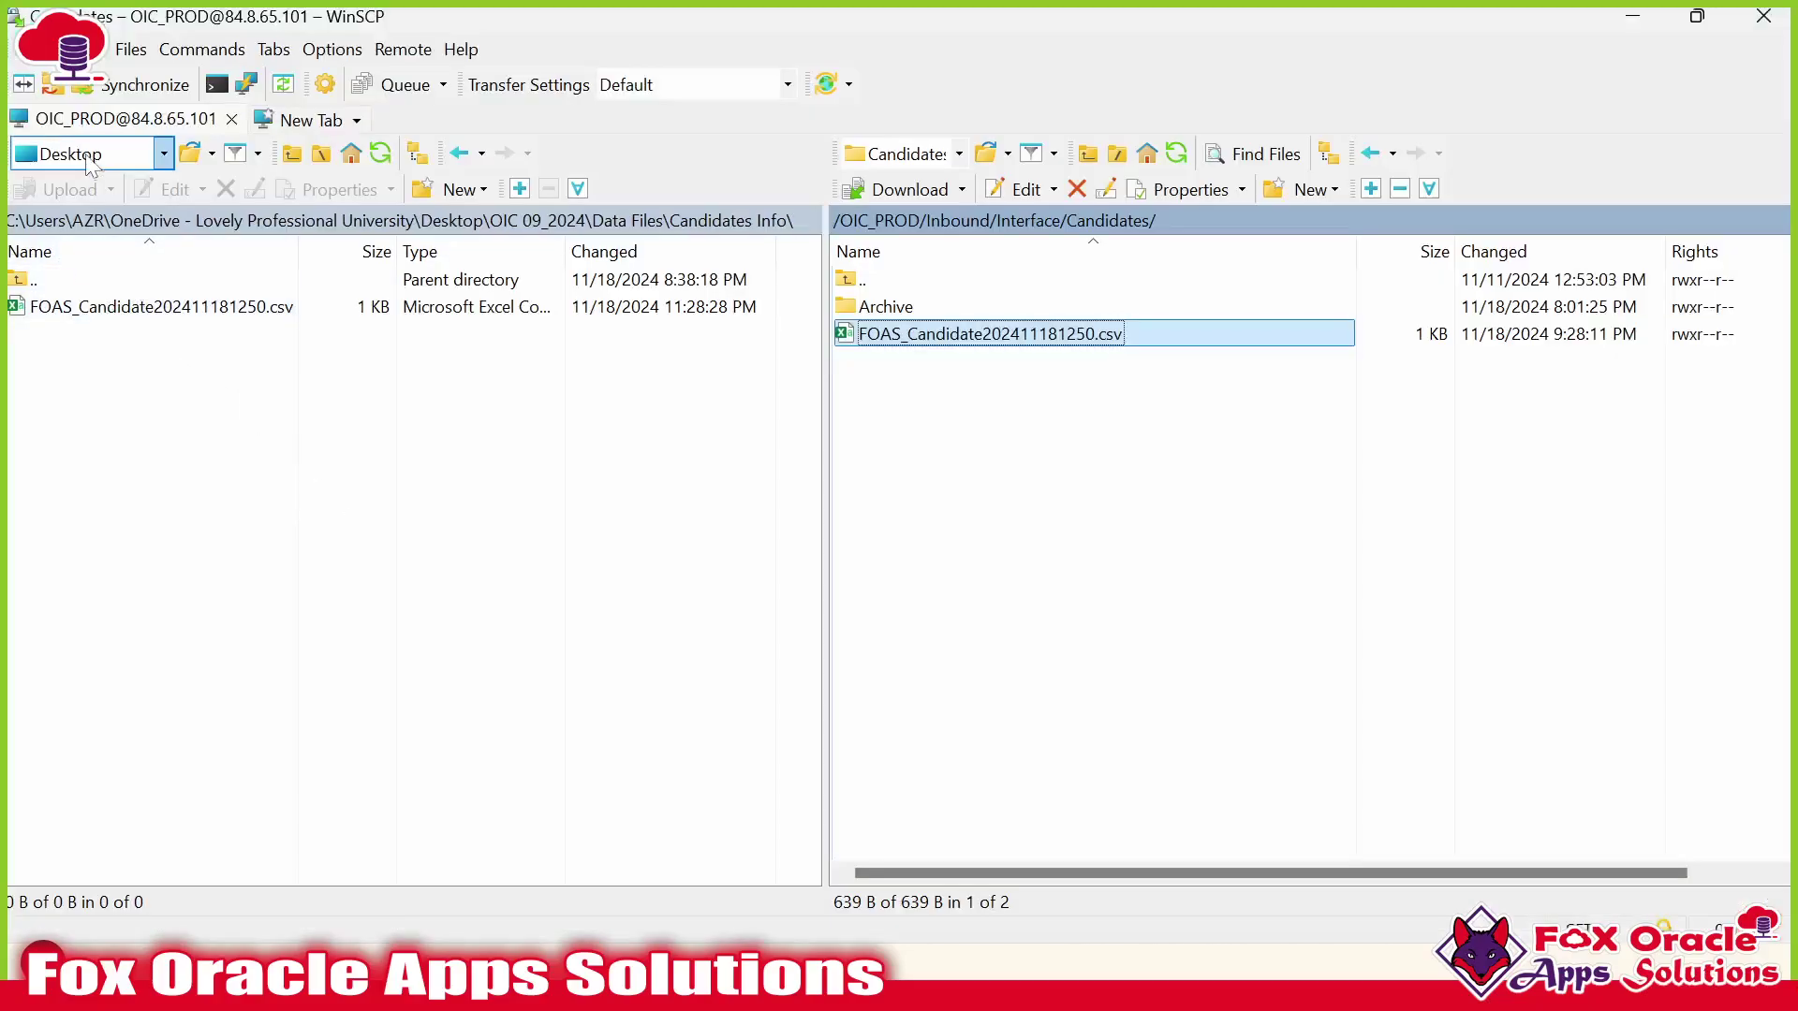
{"action": "left_click", "coordinate": [1083, 481]}
{"action": "key", "text": "alt+Tab"}
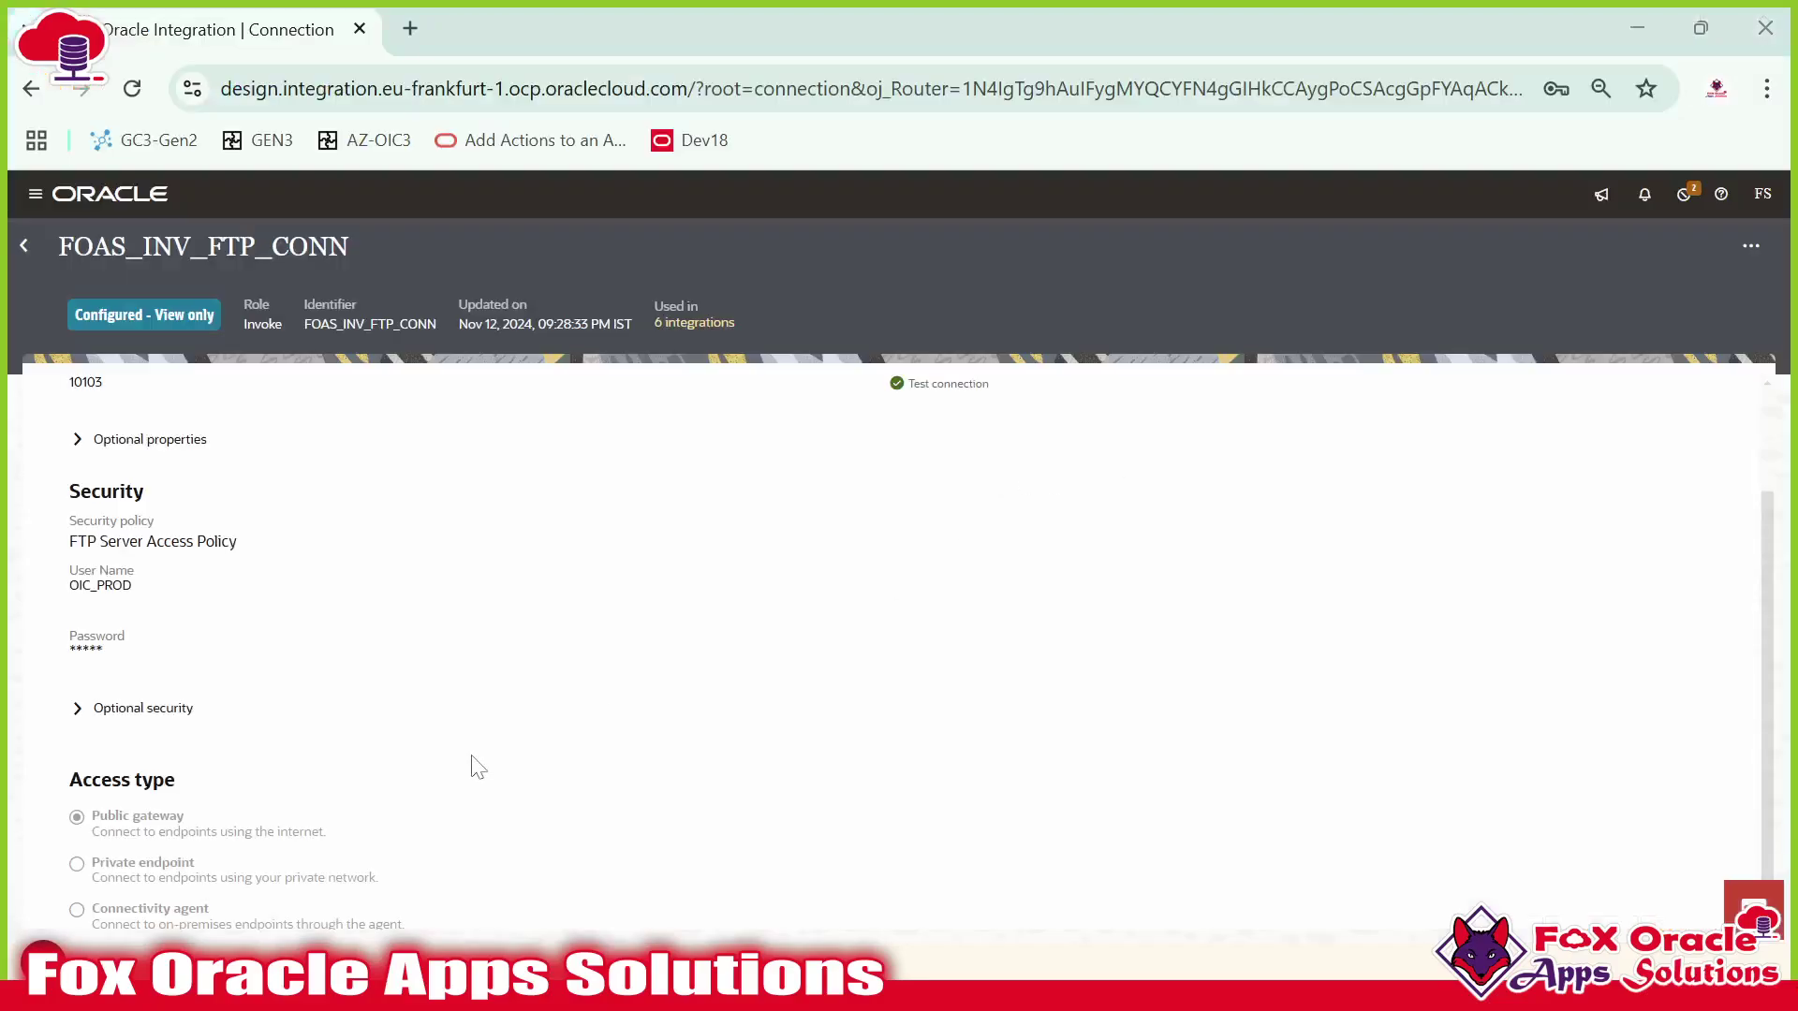
Copy the name FOAS_INV_FTP_CONN and return to the FOAS_-filtered Connections list.
{"action": "scroll", "coordinate": [373, 684], "scroll_direction": "up", "scroll_amount": 2}
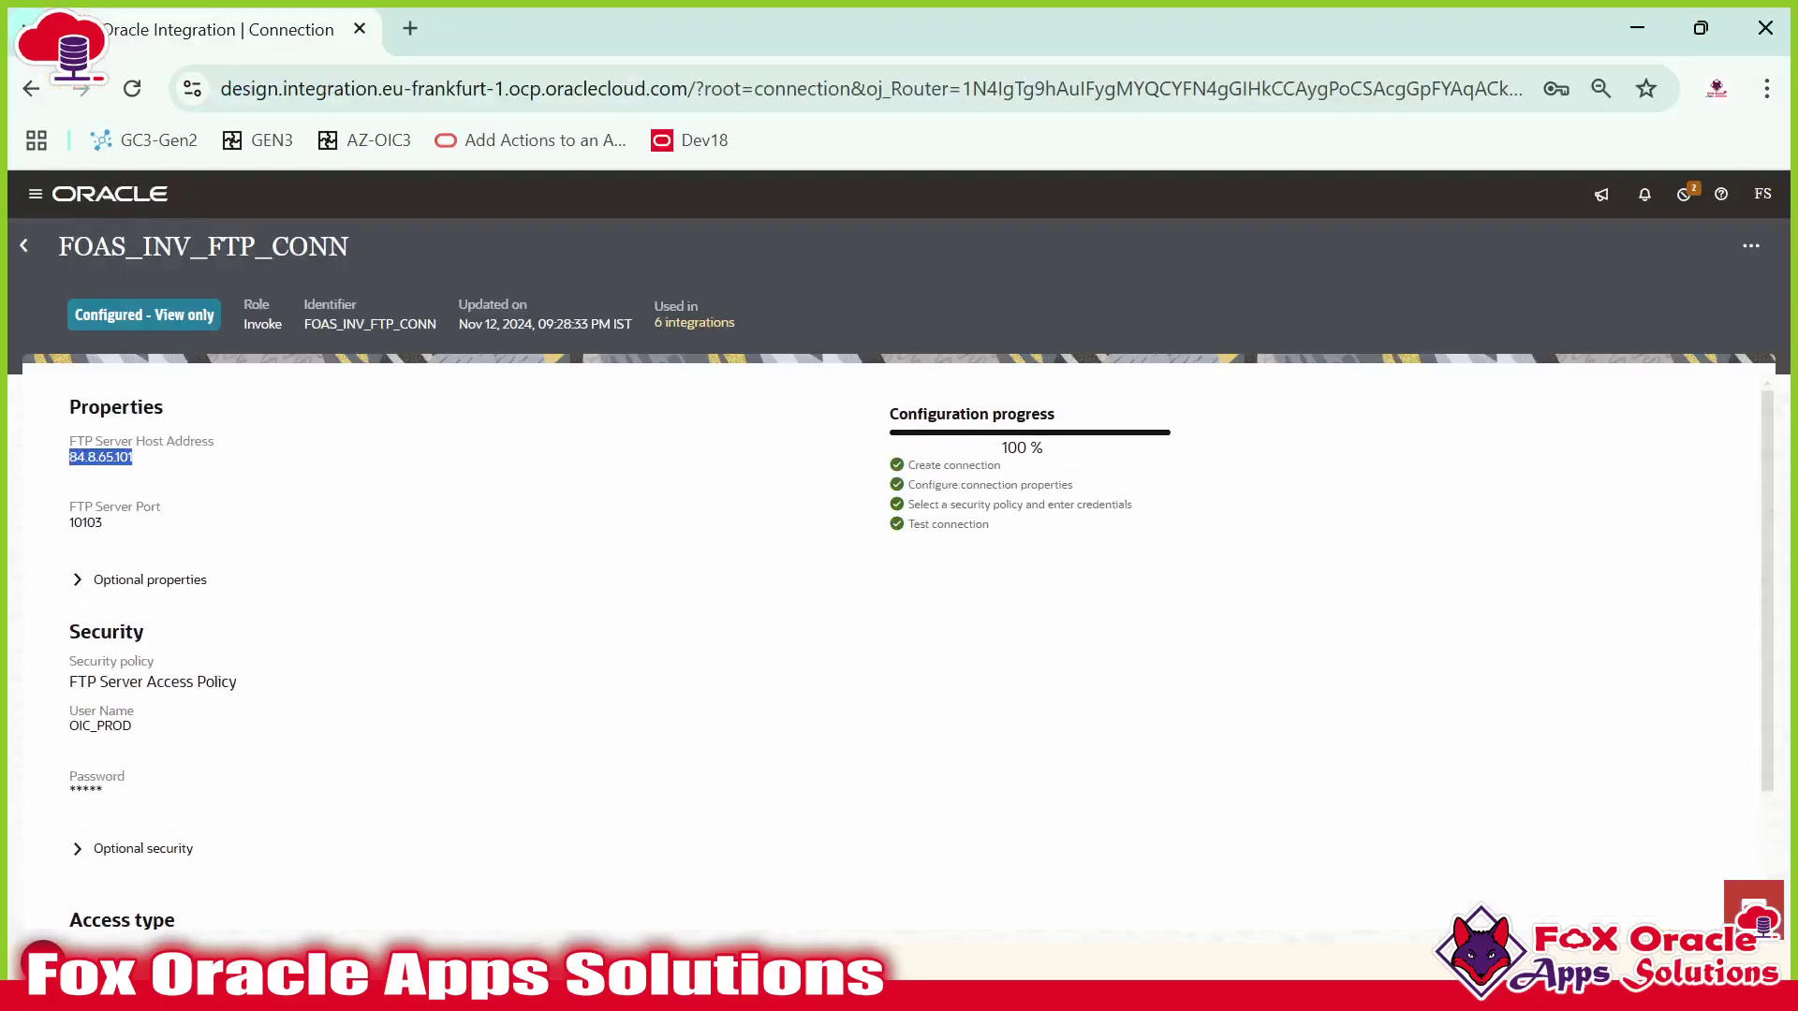
{"action": "left_click_drag", "start_coordinate": [58, 245], "coordinate": [364, 268]}
{"action": "key", "text": "ctrl+c"}
{"action": "left_click", "coordinate": [24, 247]}
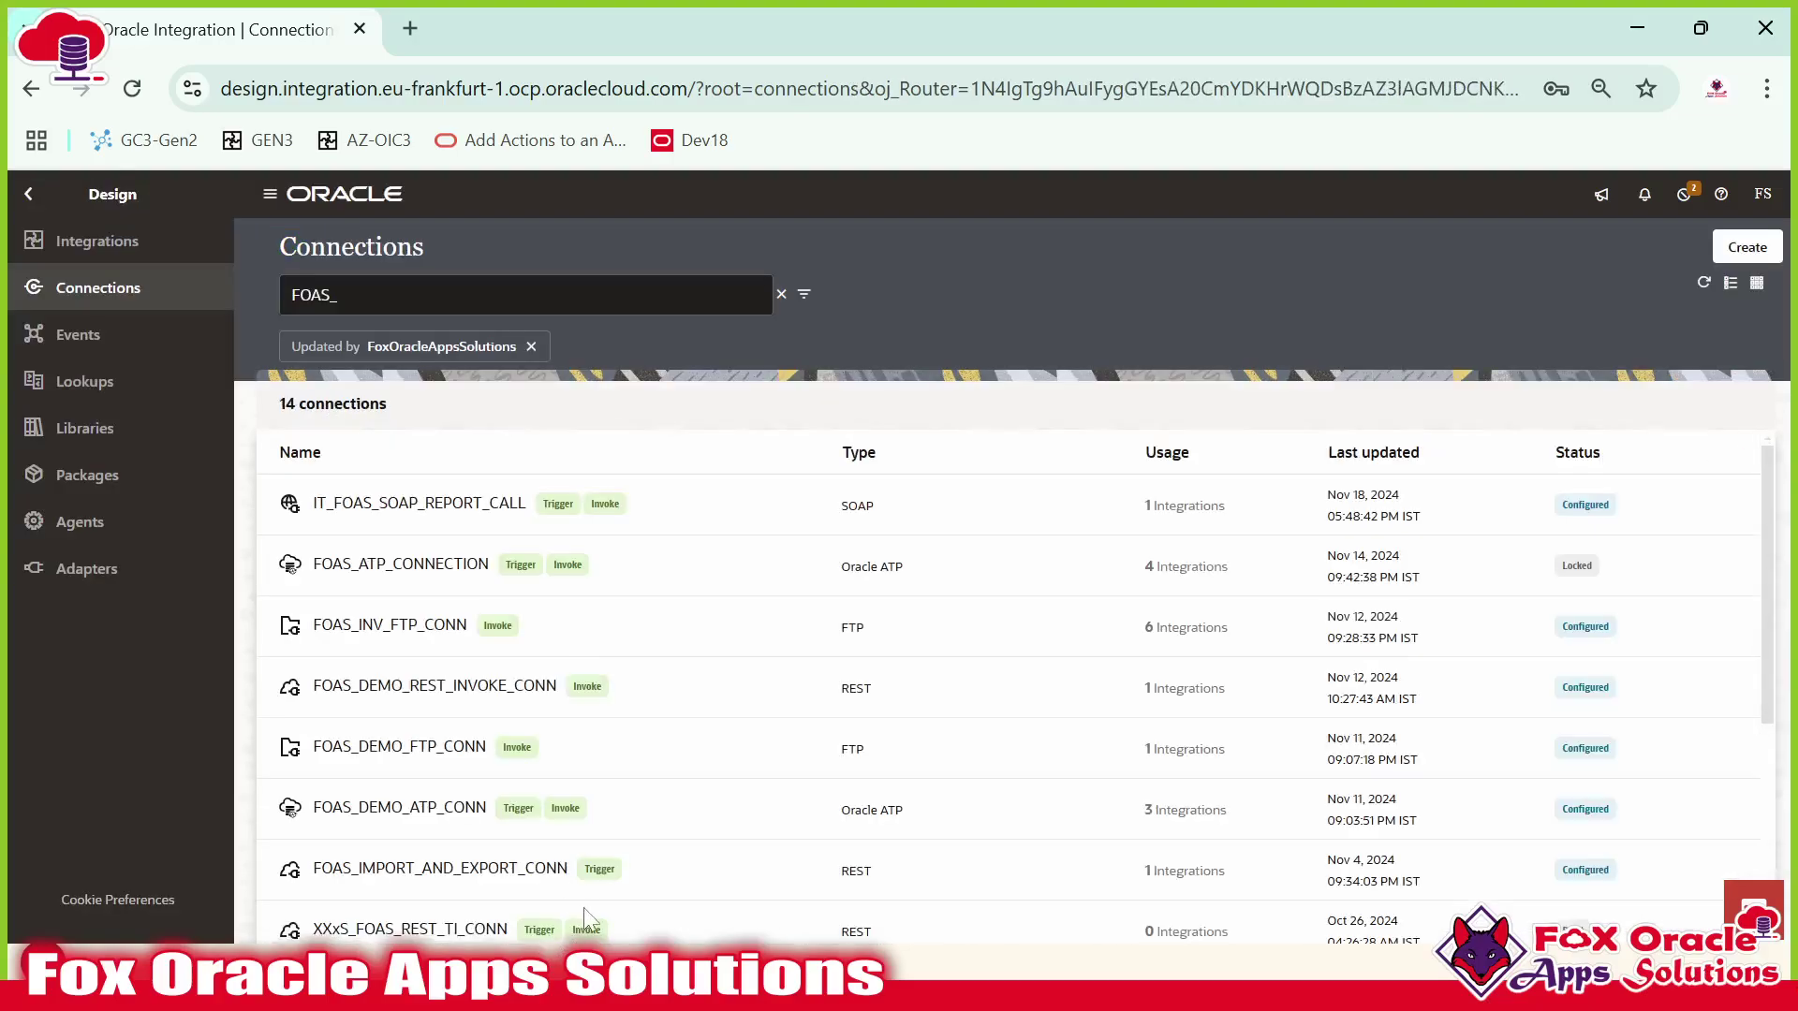
{"action": "key", "text": "super"}
{"action": "mouse_move", "coordinate": [705, 976]}
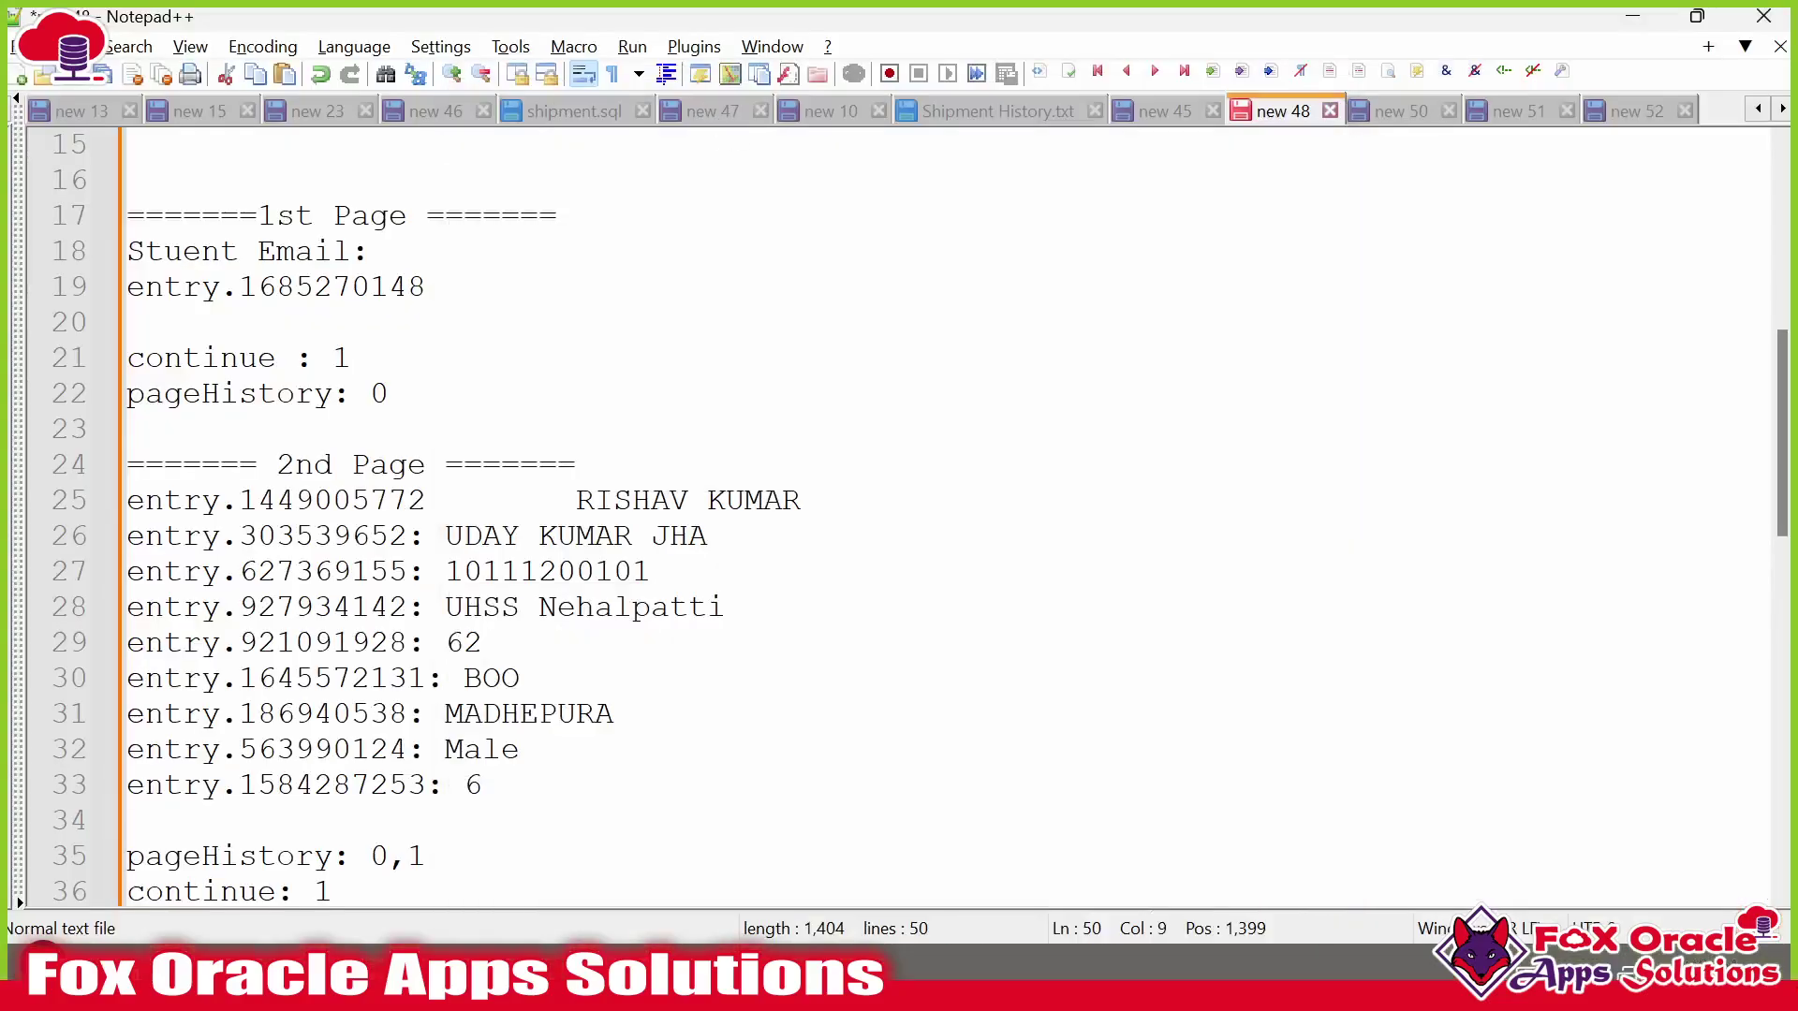
Look through the new 45 and new 40 notes, then return to new 19's format-dateTime expression.
{"action": "left_click", "coordinate": [1154, 111]}
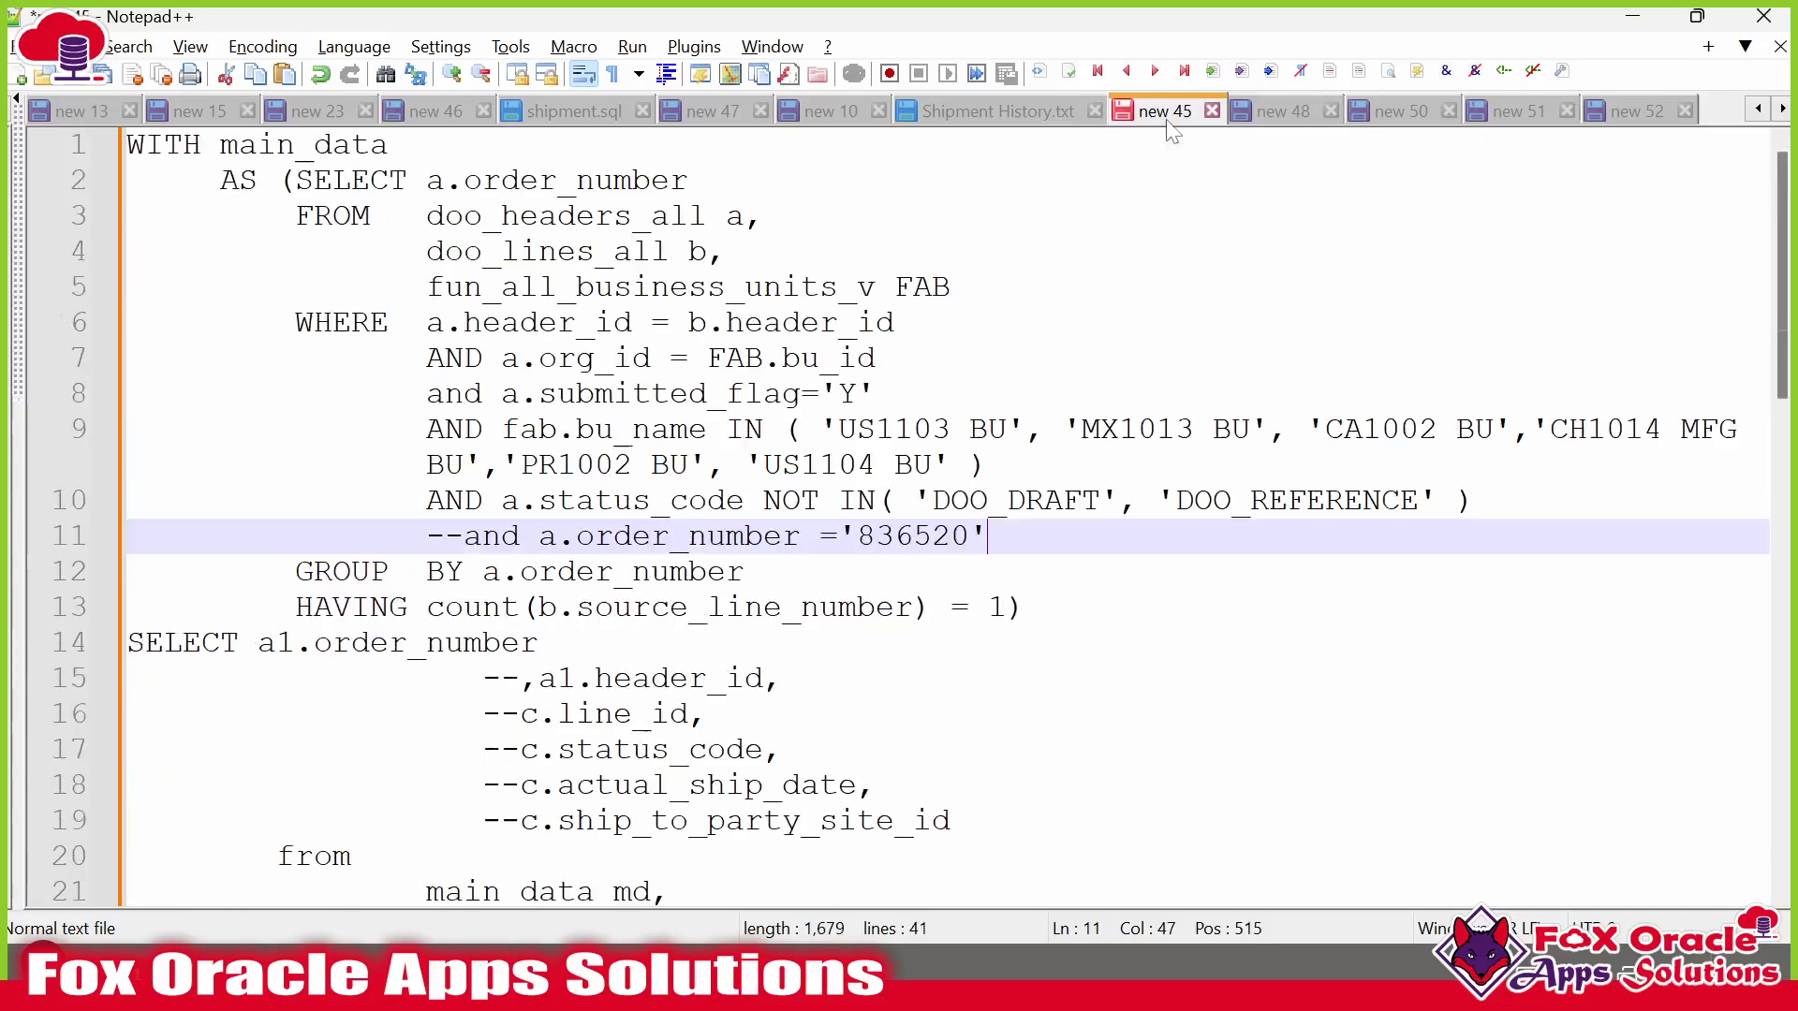
{"action": "left_click", "coordinate": [1023, 127]}
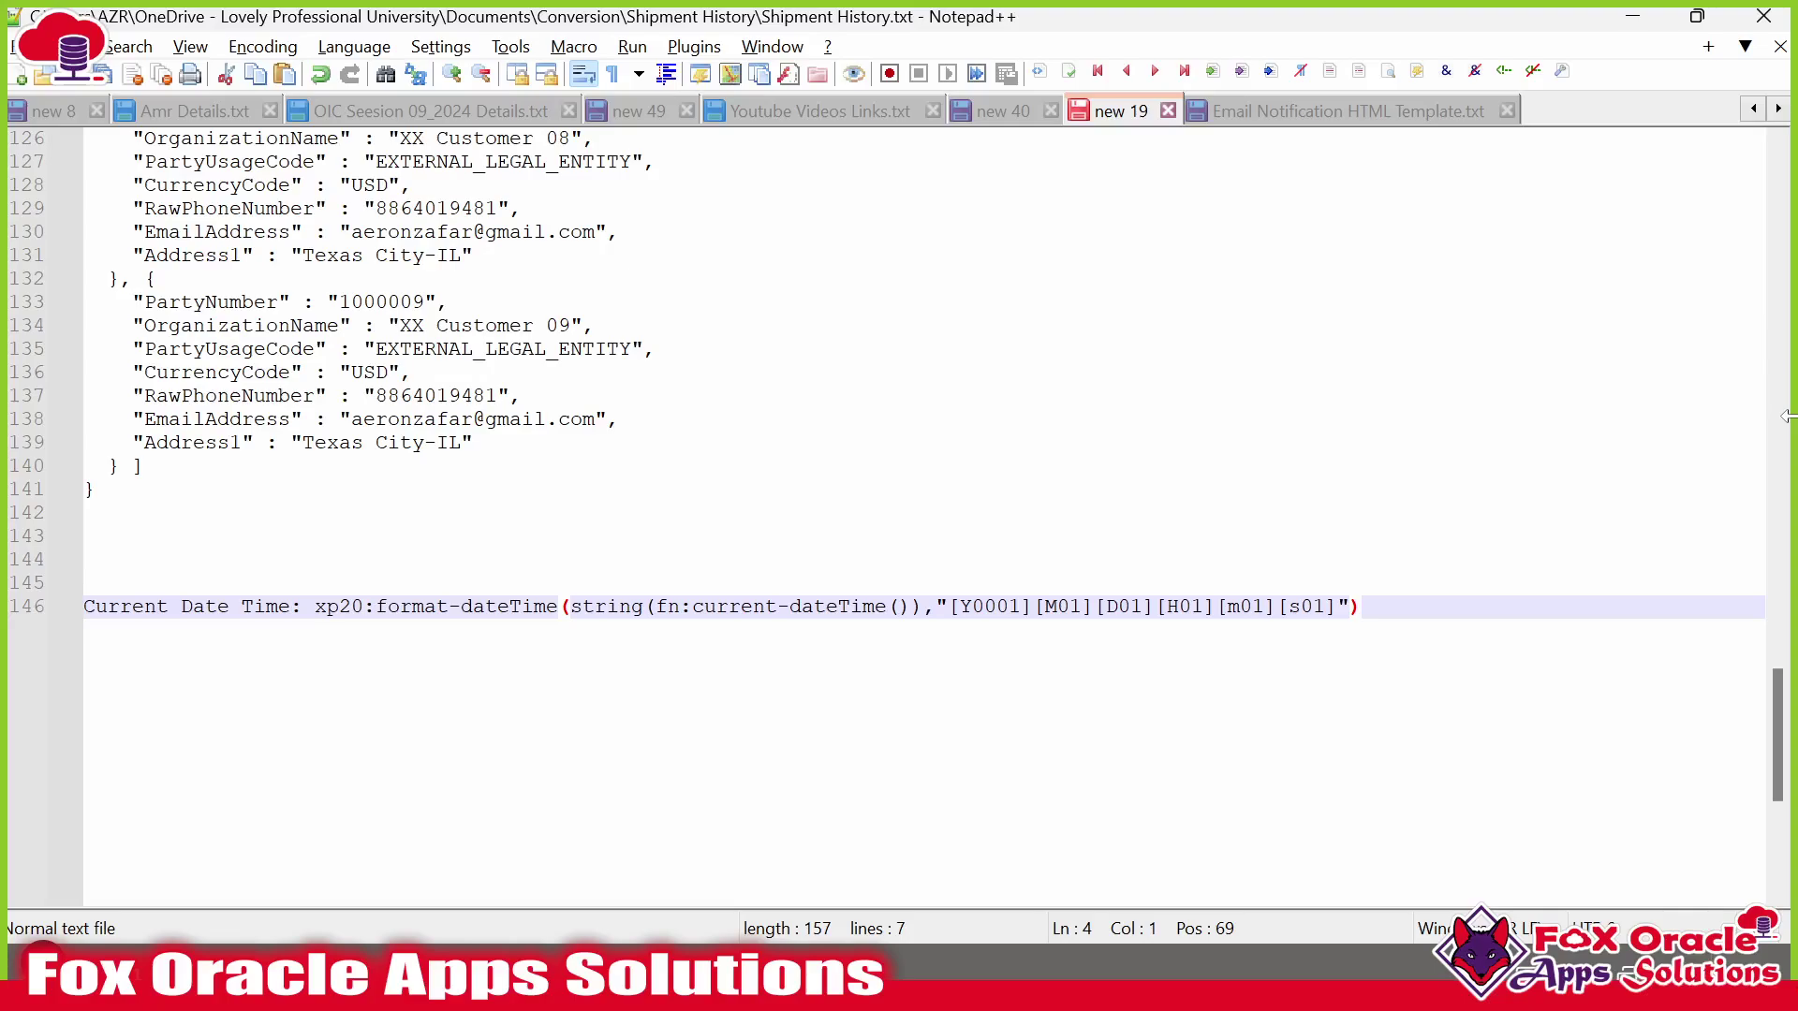
{"action": "left_click", "coordinate": [998, 113]}
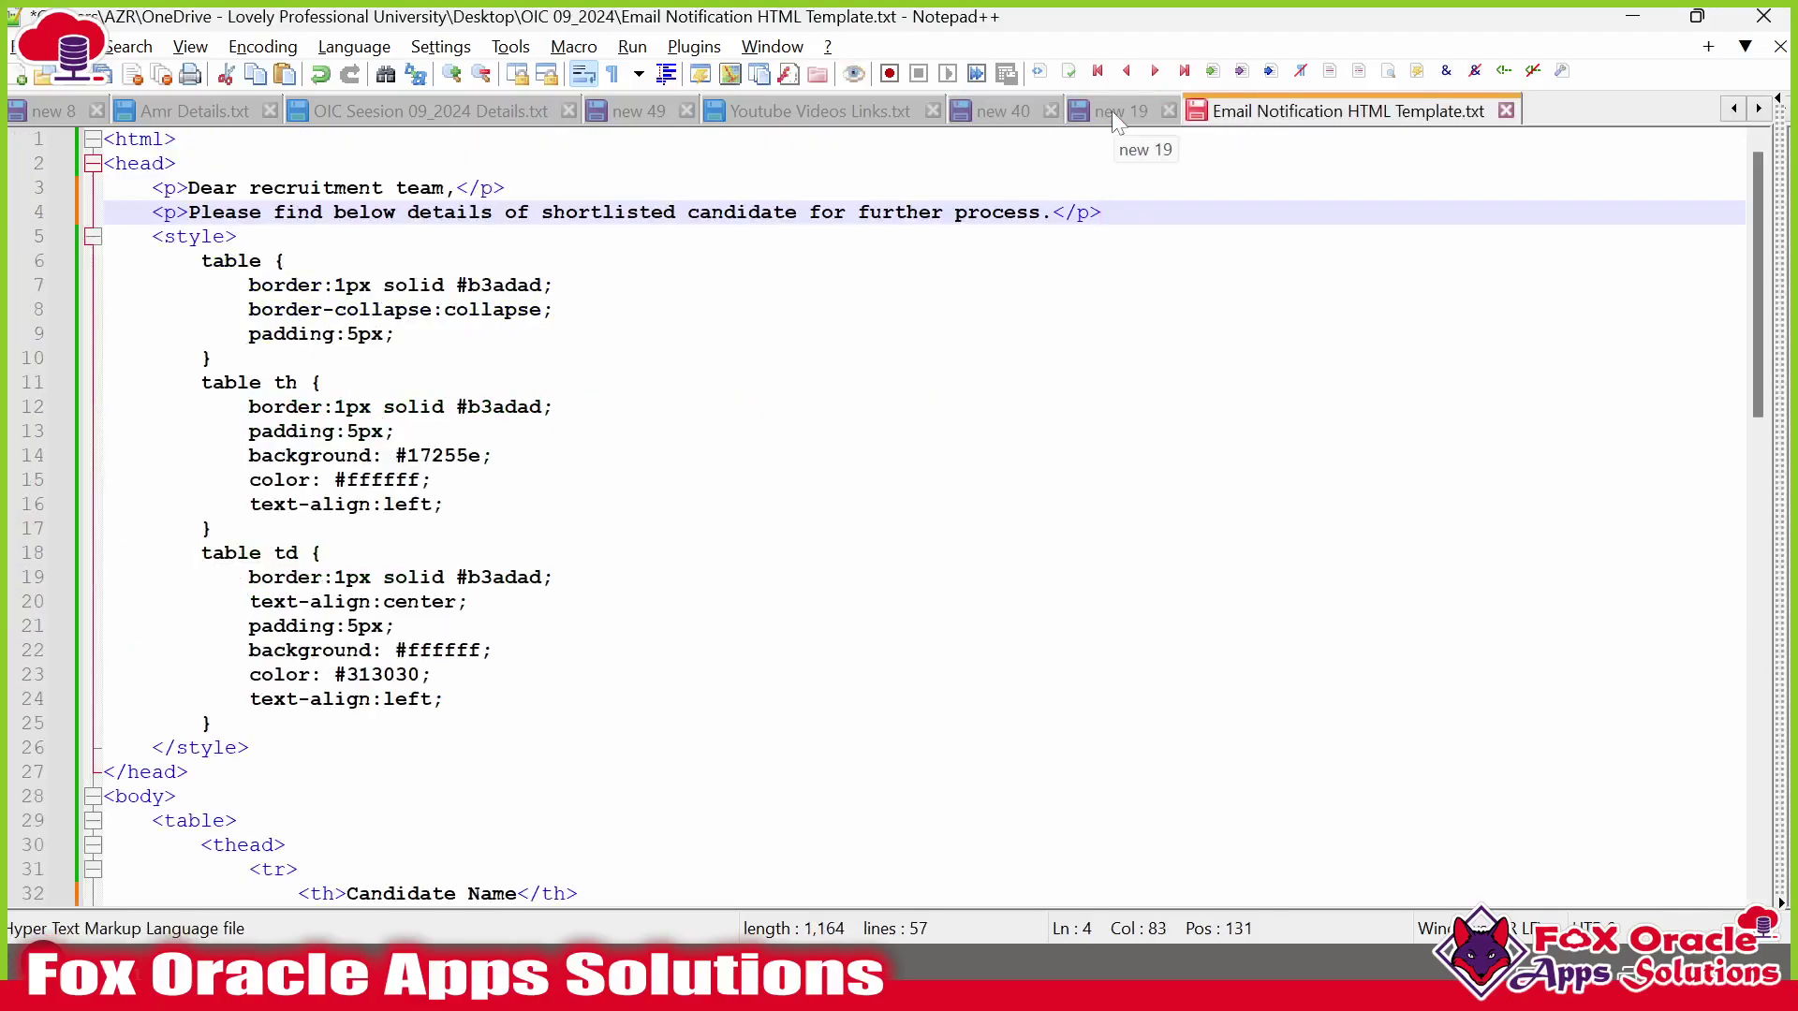
{"action": "left_click", "coordinate": [1111, 110]}
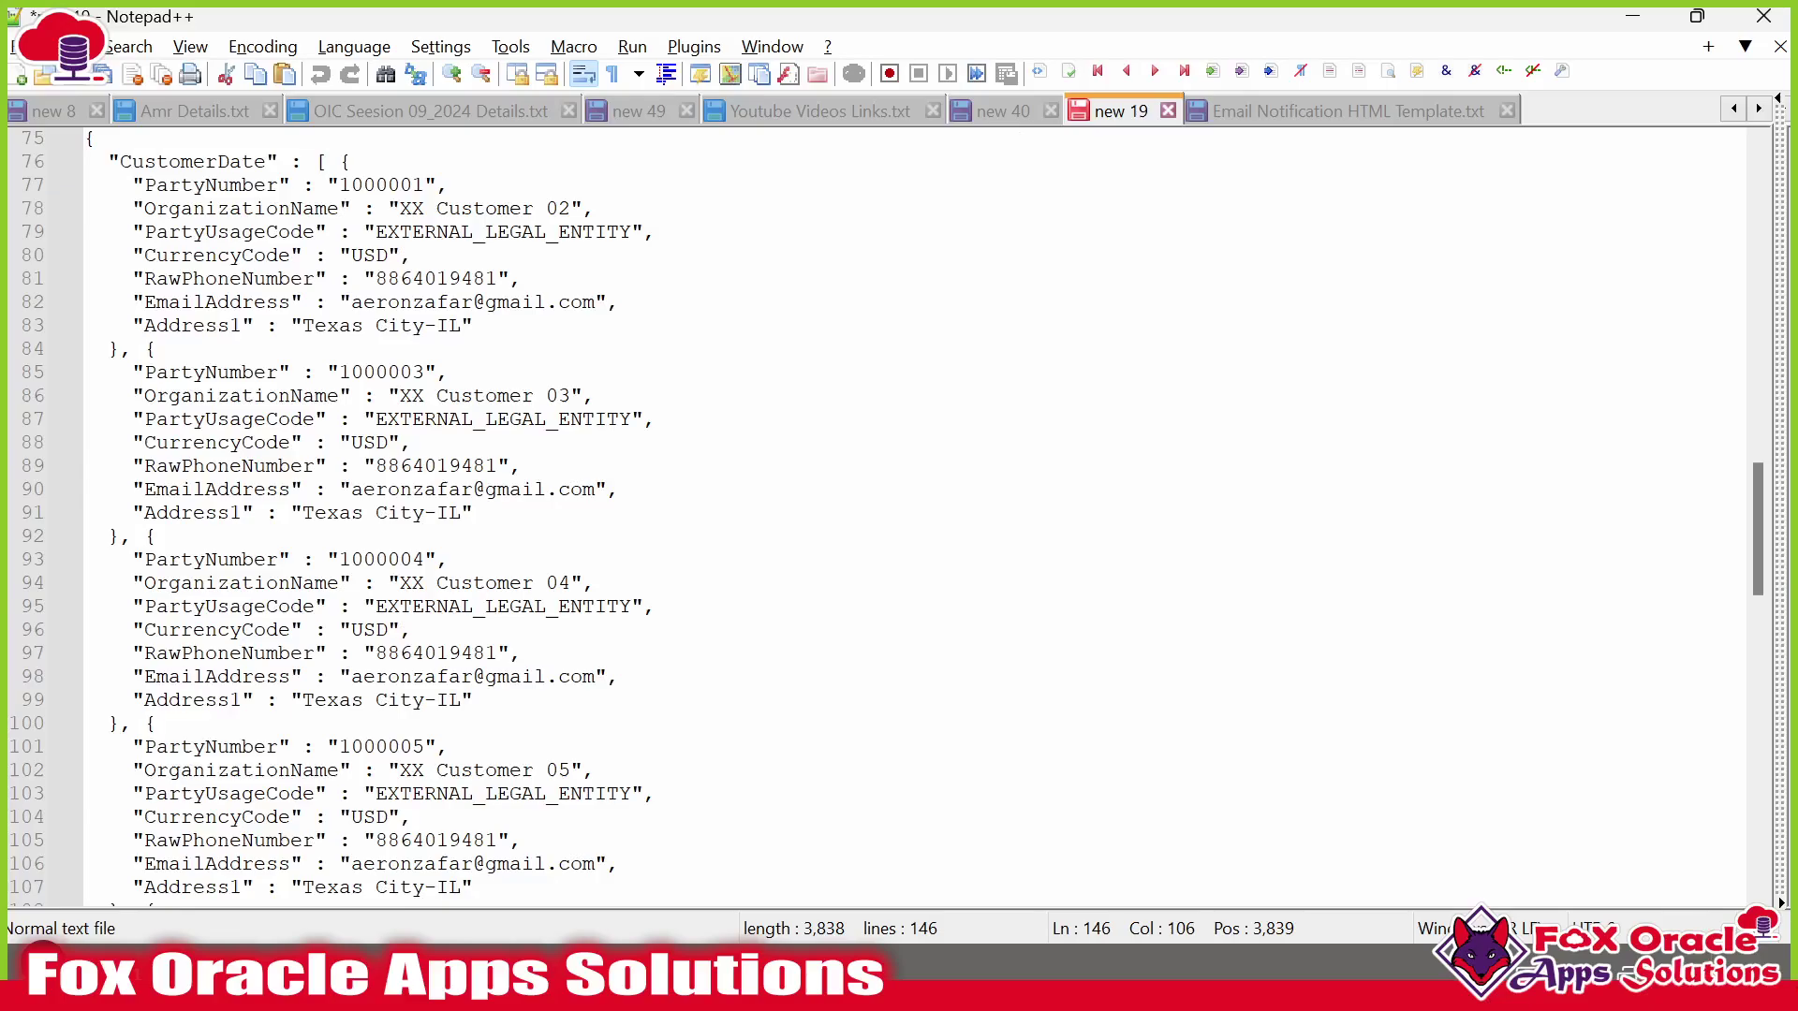
{"action": "scroll", "coordinate": [899, 515], "scroll_direction": "up", "scroll_amount": 20}
{"action": "scroll", "coordinate": [898, 515], "scroll_direction": "down", "scroll_amount": 14}
{"action": "scroll", "coordinate": [899, 515], "scroll_direction": "down", "scroll_amount": 20}
{"action": "scroll", "coordinate": [899, 514], "scroll_direction": "down", "scroll_amount": 6}
Paste FOAS_INV_FTP_CONN a couple of lines below the format-dateTime expression.
{"action": "key", "text": "Return"}
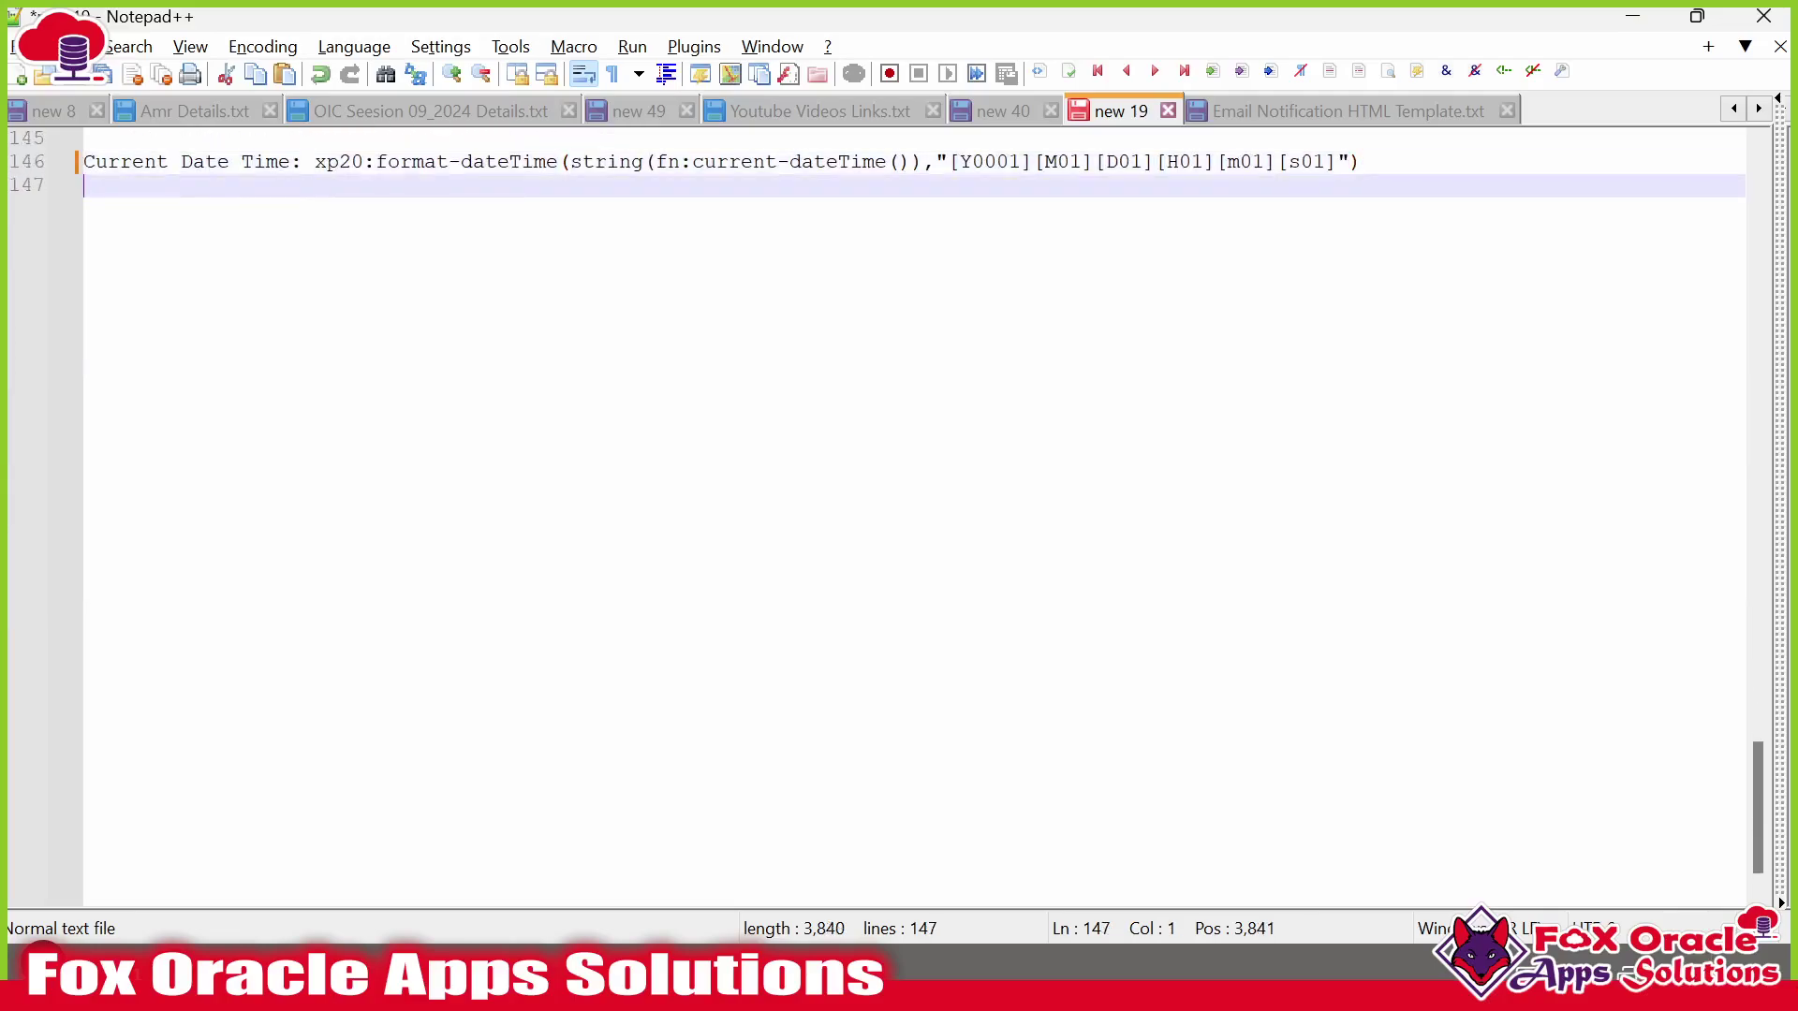
{"action": "key", "text": "Return"}
{"action": "key", "text": "Return"}
{"action": "key", "text": "ctrl+v"}
{"action": "key", "text": "Return"}
{"action": "key", "text": "alt+Tab"}
{"action": "key", "text": "alt+Tab"}
{"action": "key", "text": "alt+Tab"}
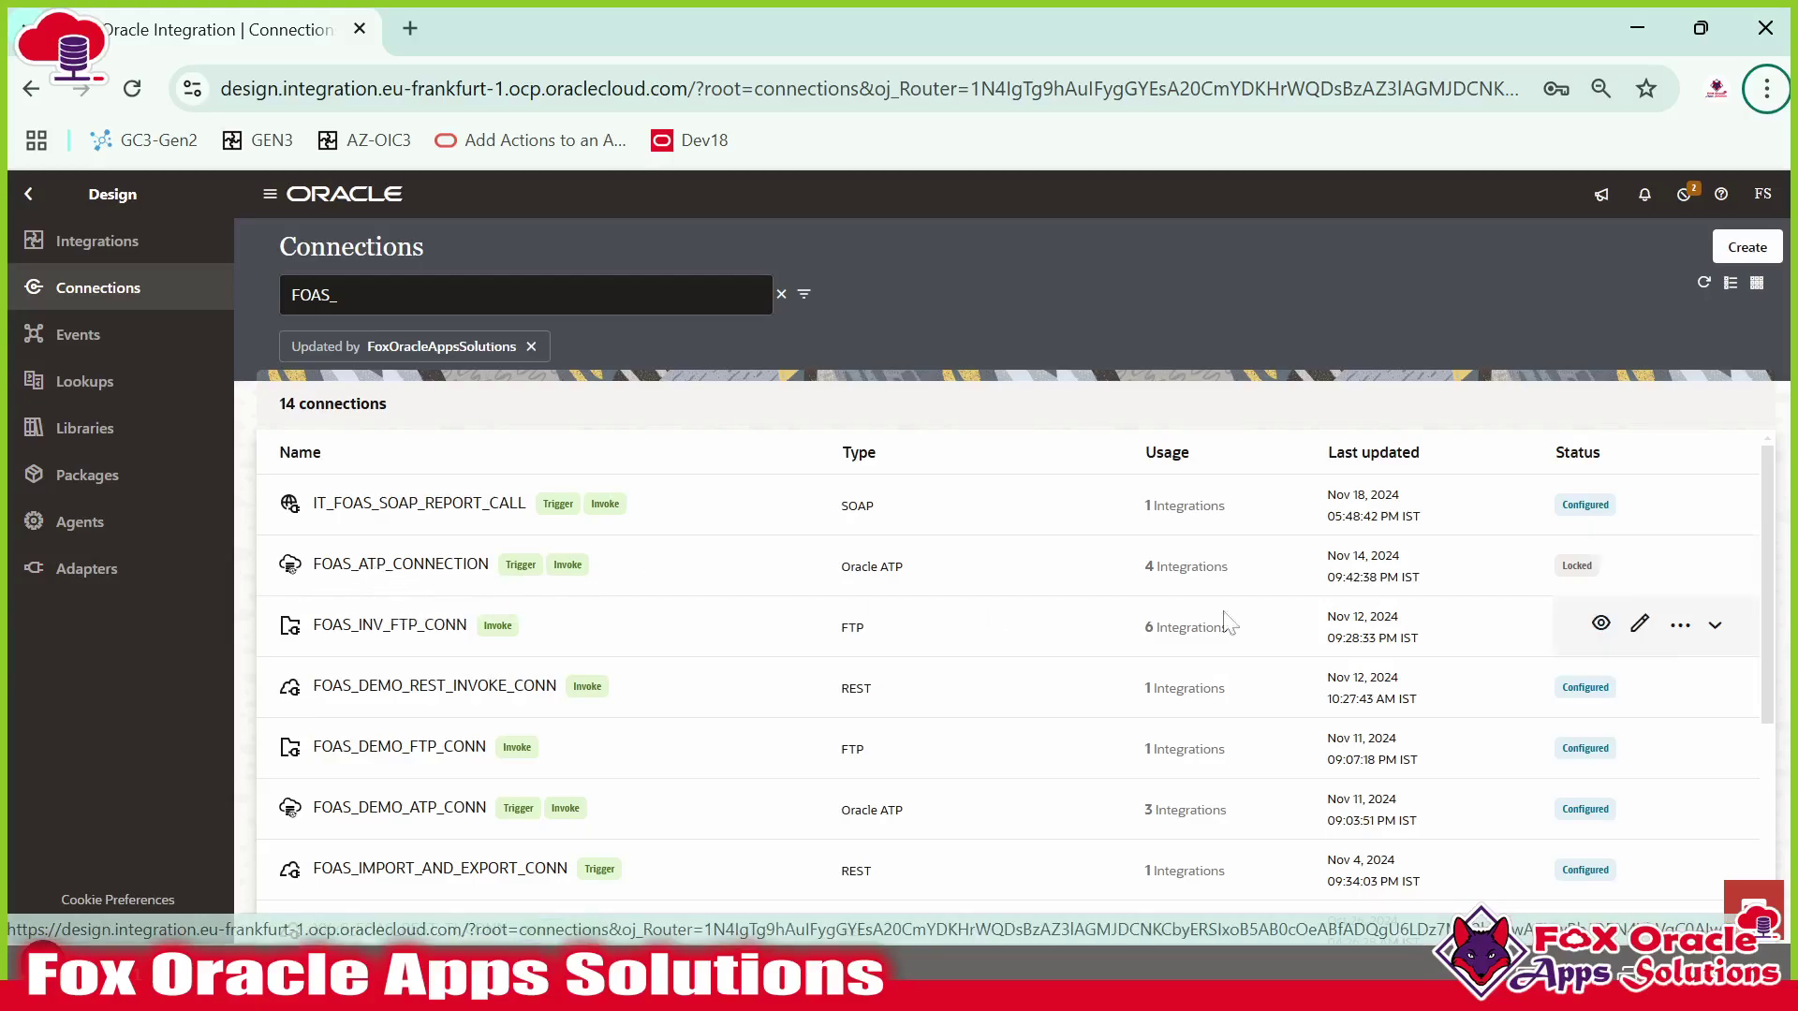
Review the active and inactive integrations that use FOAS_ATP_CONNECTION.
{"action": "left_click", "coordinate": [1161, 588]}
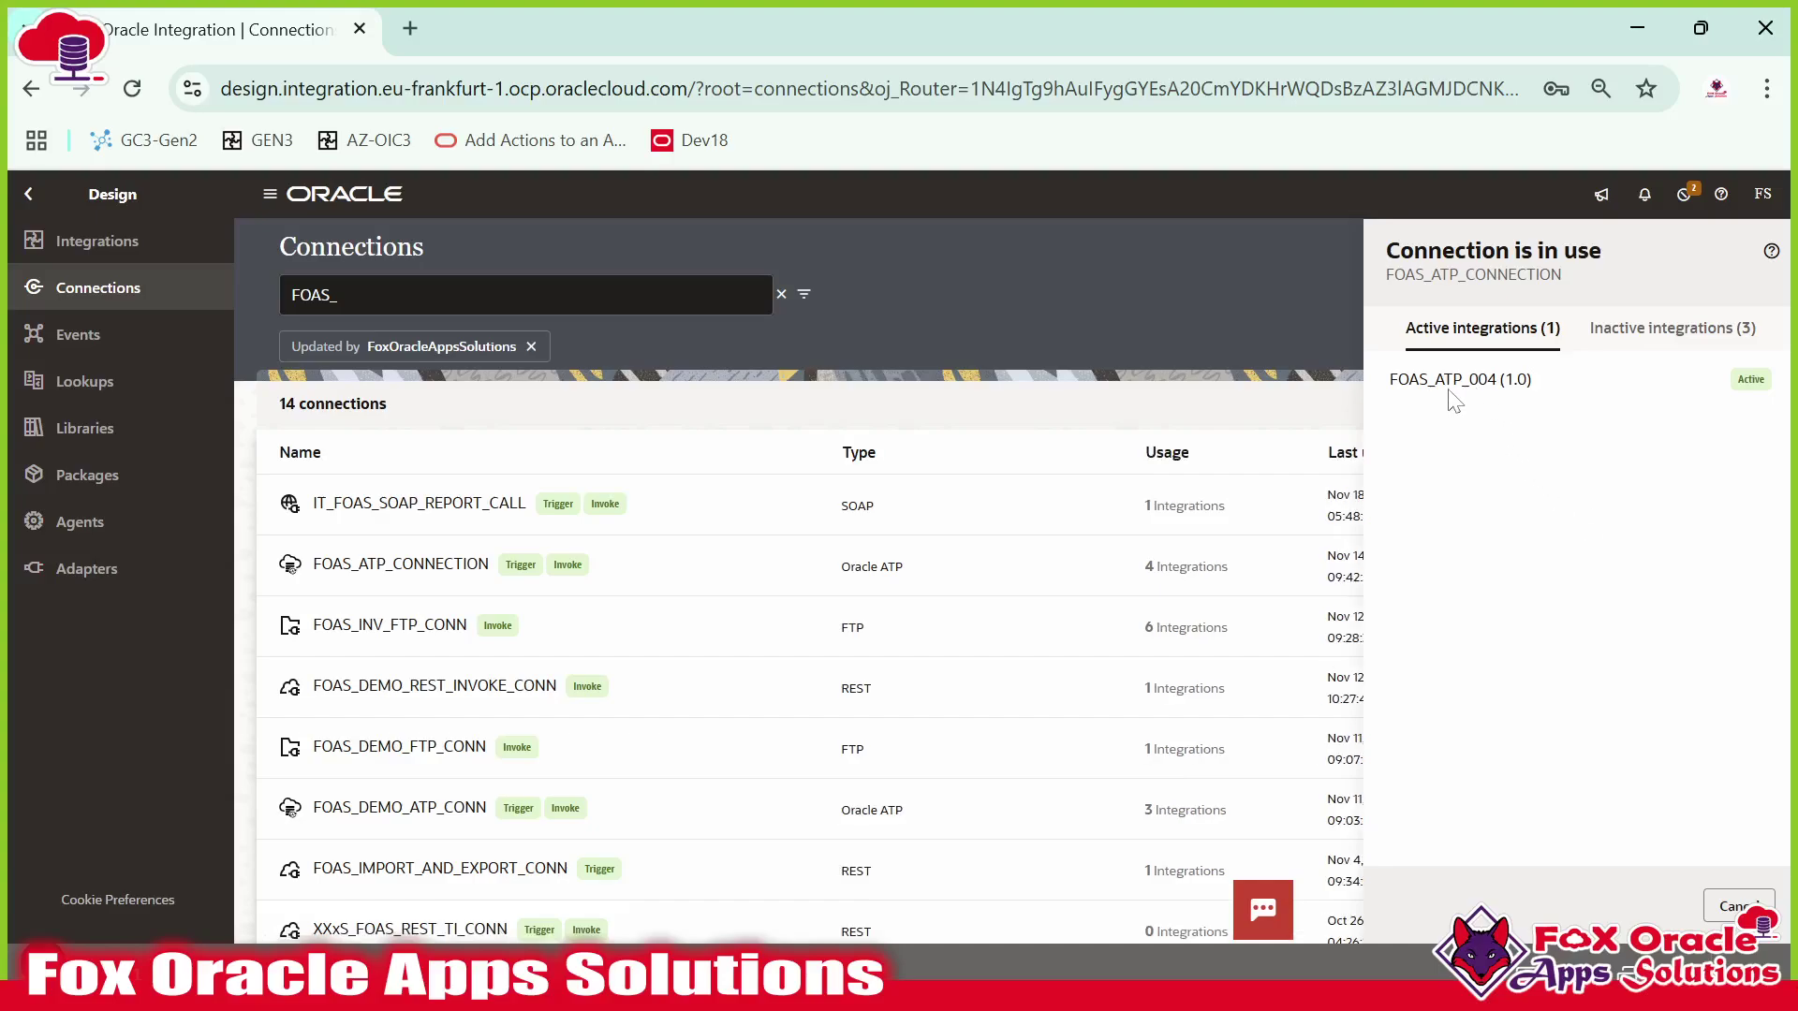
{"action": "left_click", "coordinate": [1627, 335]}
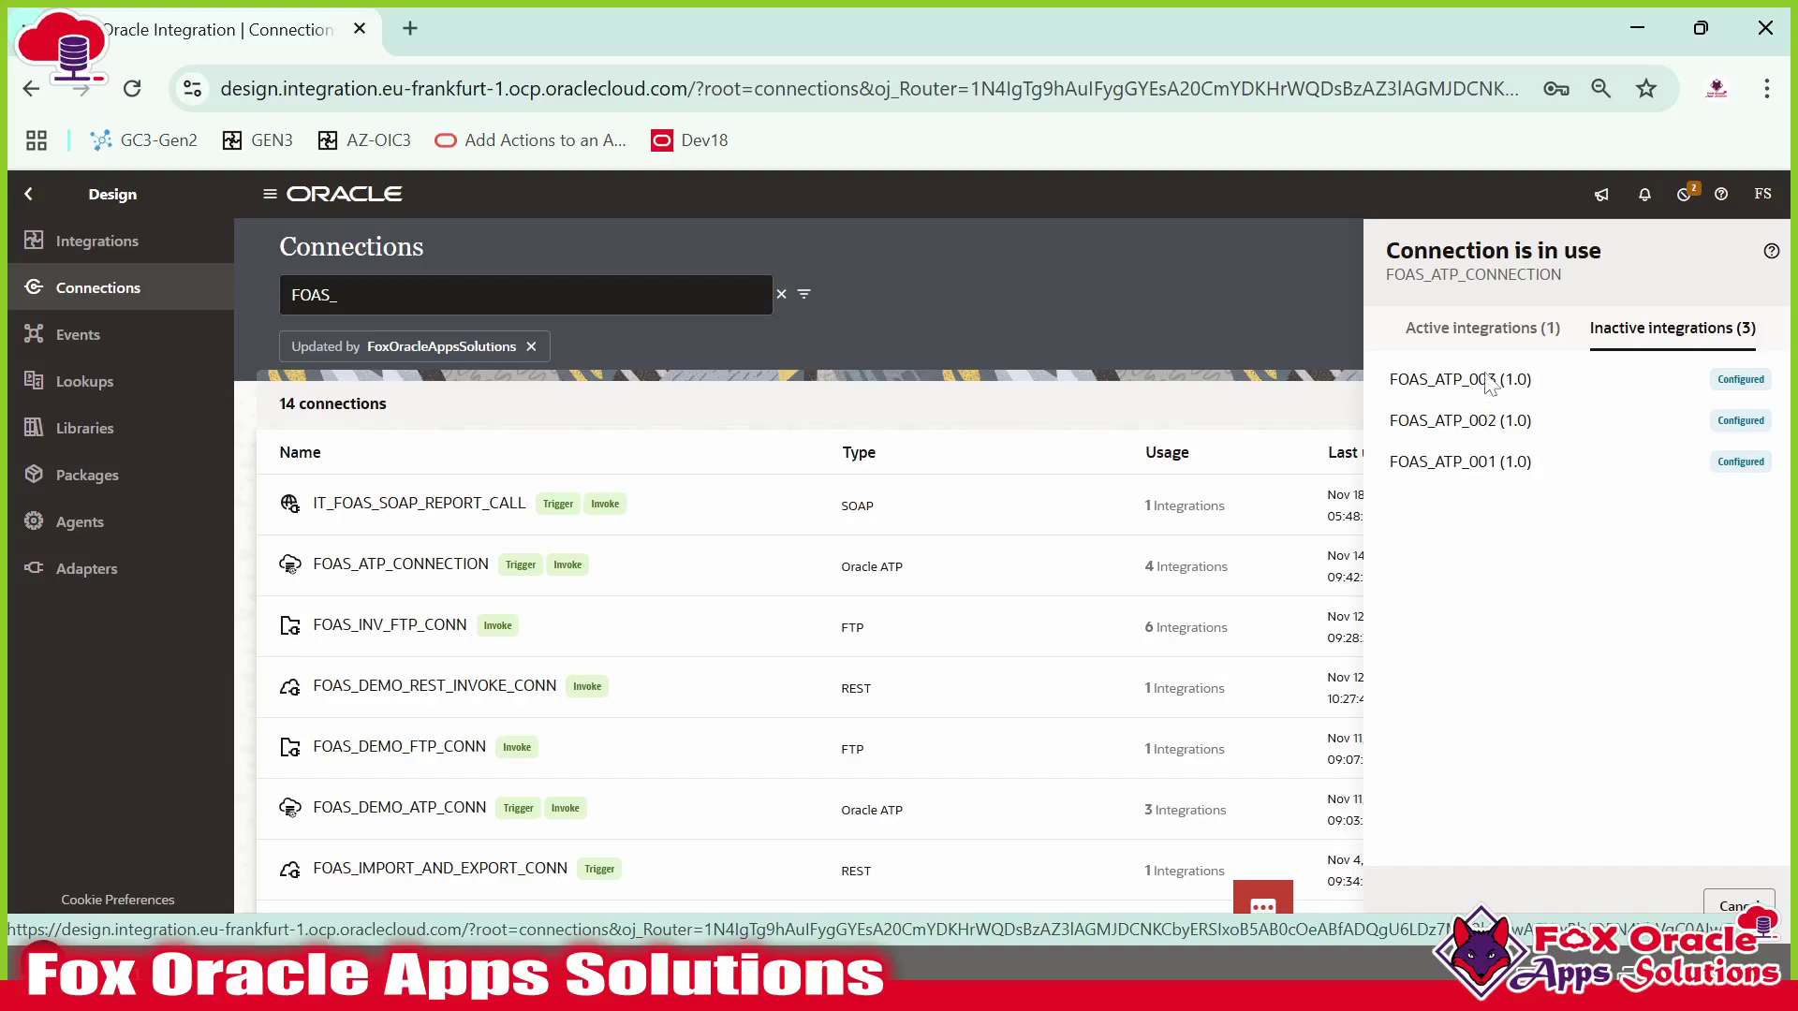
{"action": "left_click", "coordinate": [1482, 327]}
{"action": "left_click", "coordinate": [1737, 905]}
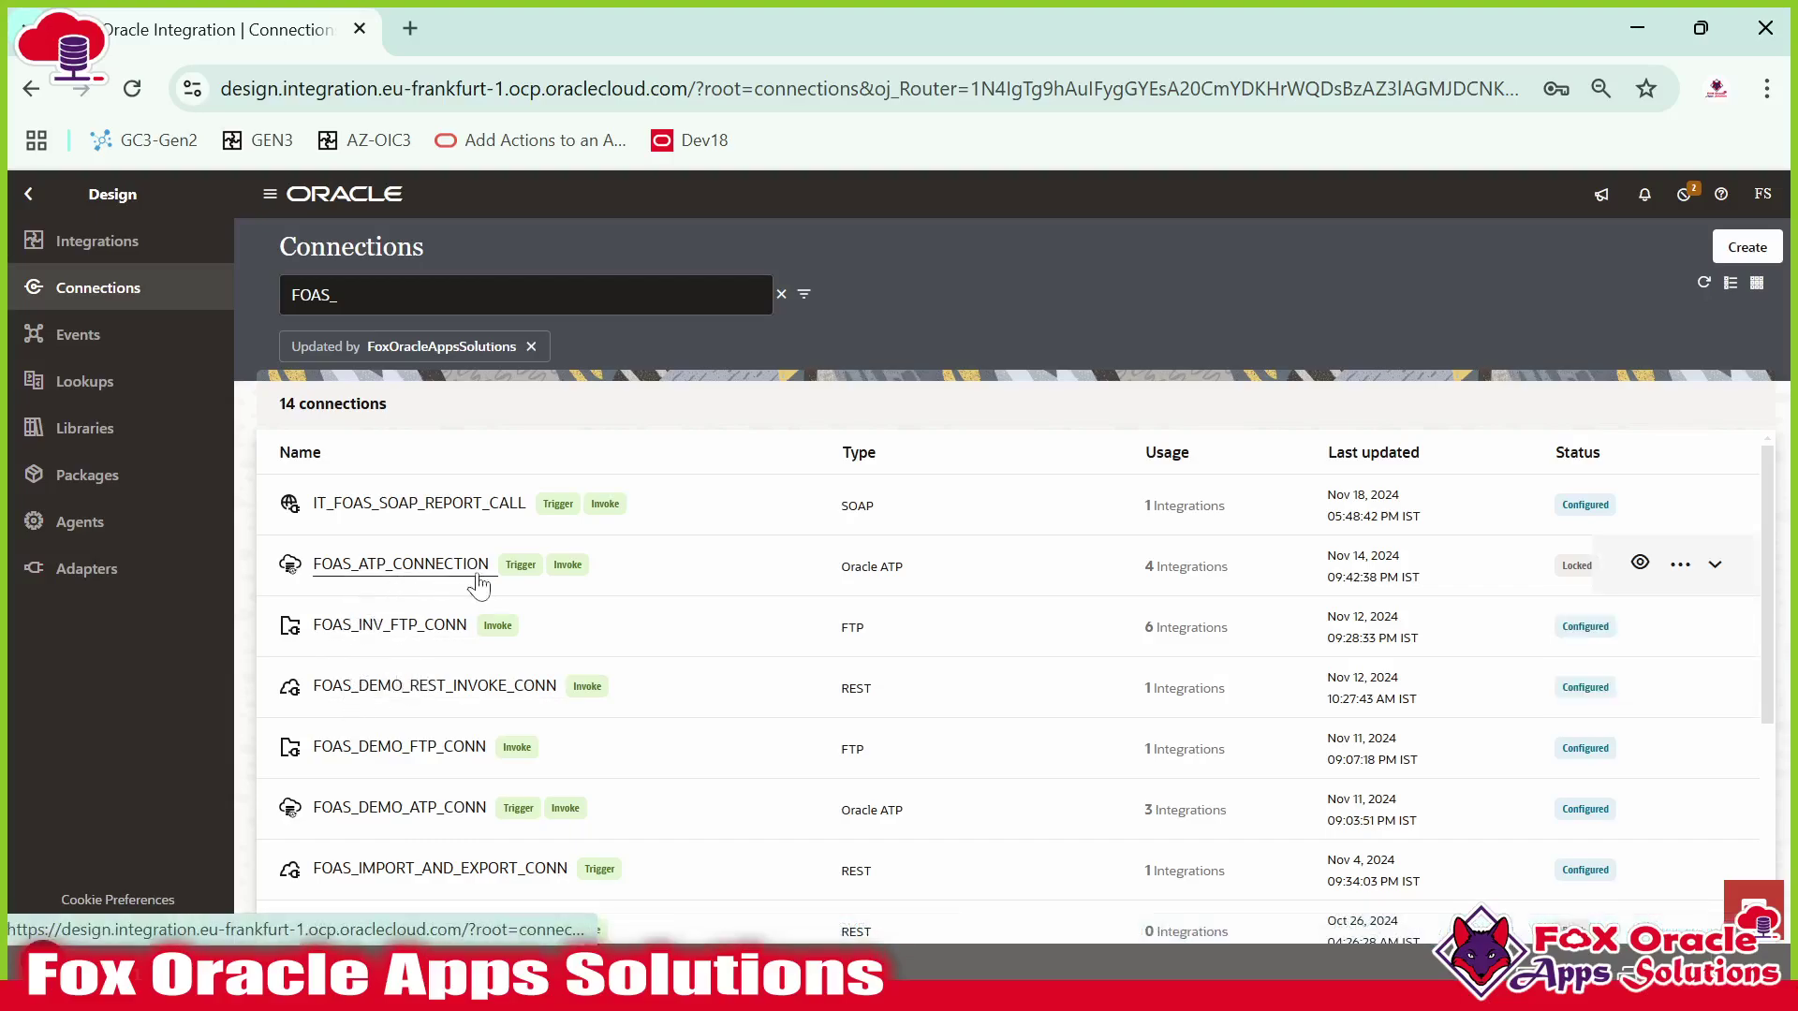
Open FOAS_ATP_CONNECTION view-only and select its ATPUSER database username.
{"action": "left_click", "coordinate": [1639, 567]}
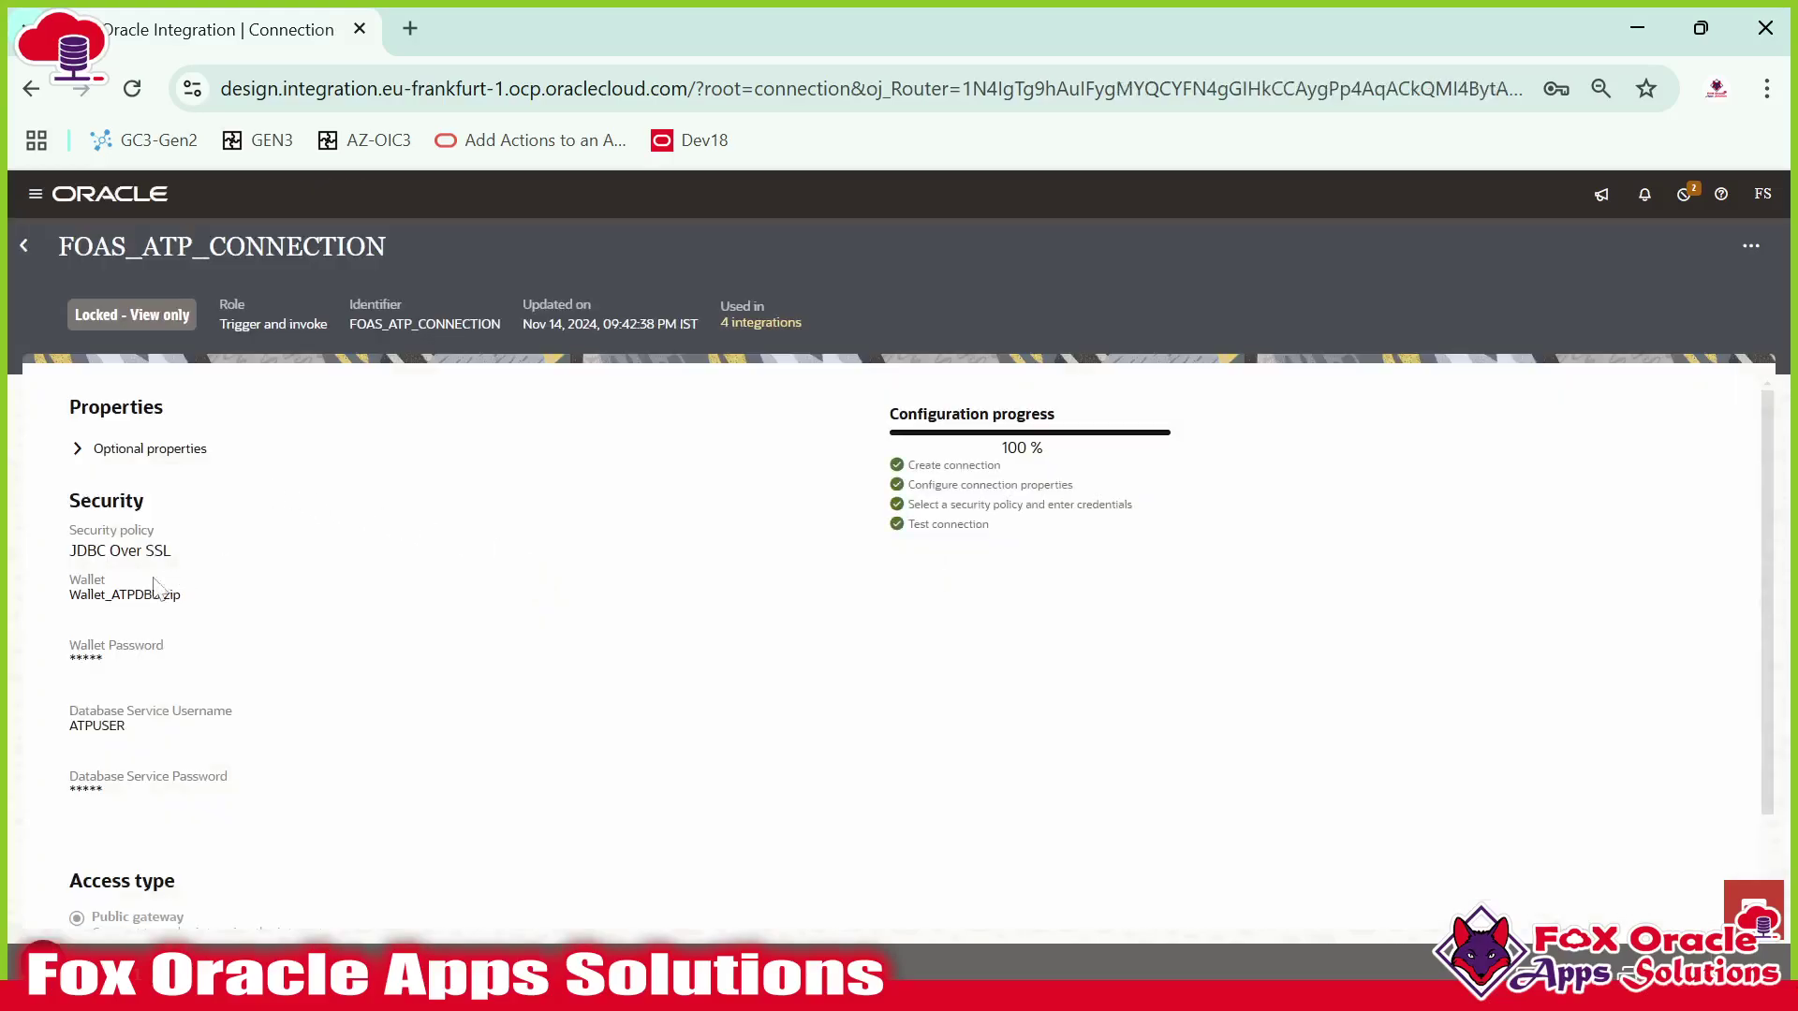
{"action": "scroll", "coordinate": [108, 618], "scroll_direction": "down", "scroll_amount": 2}
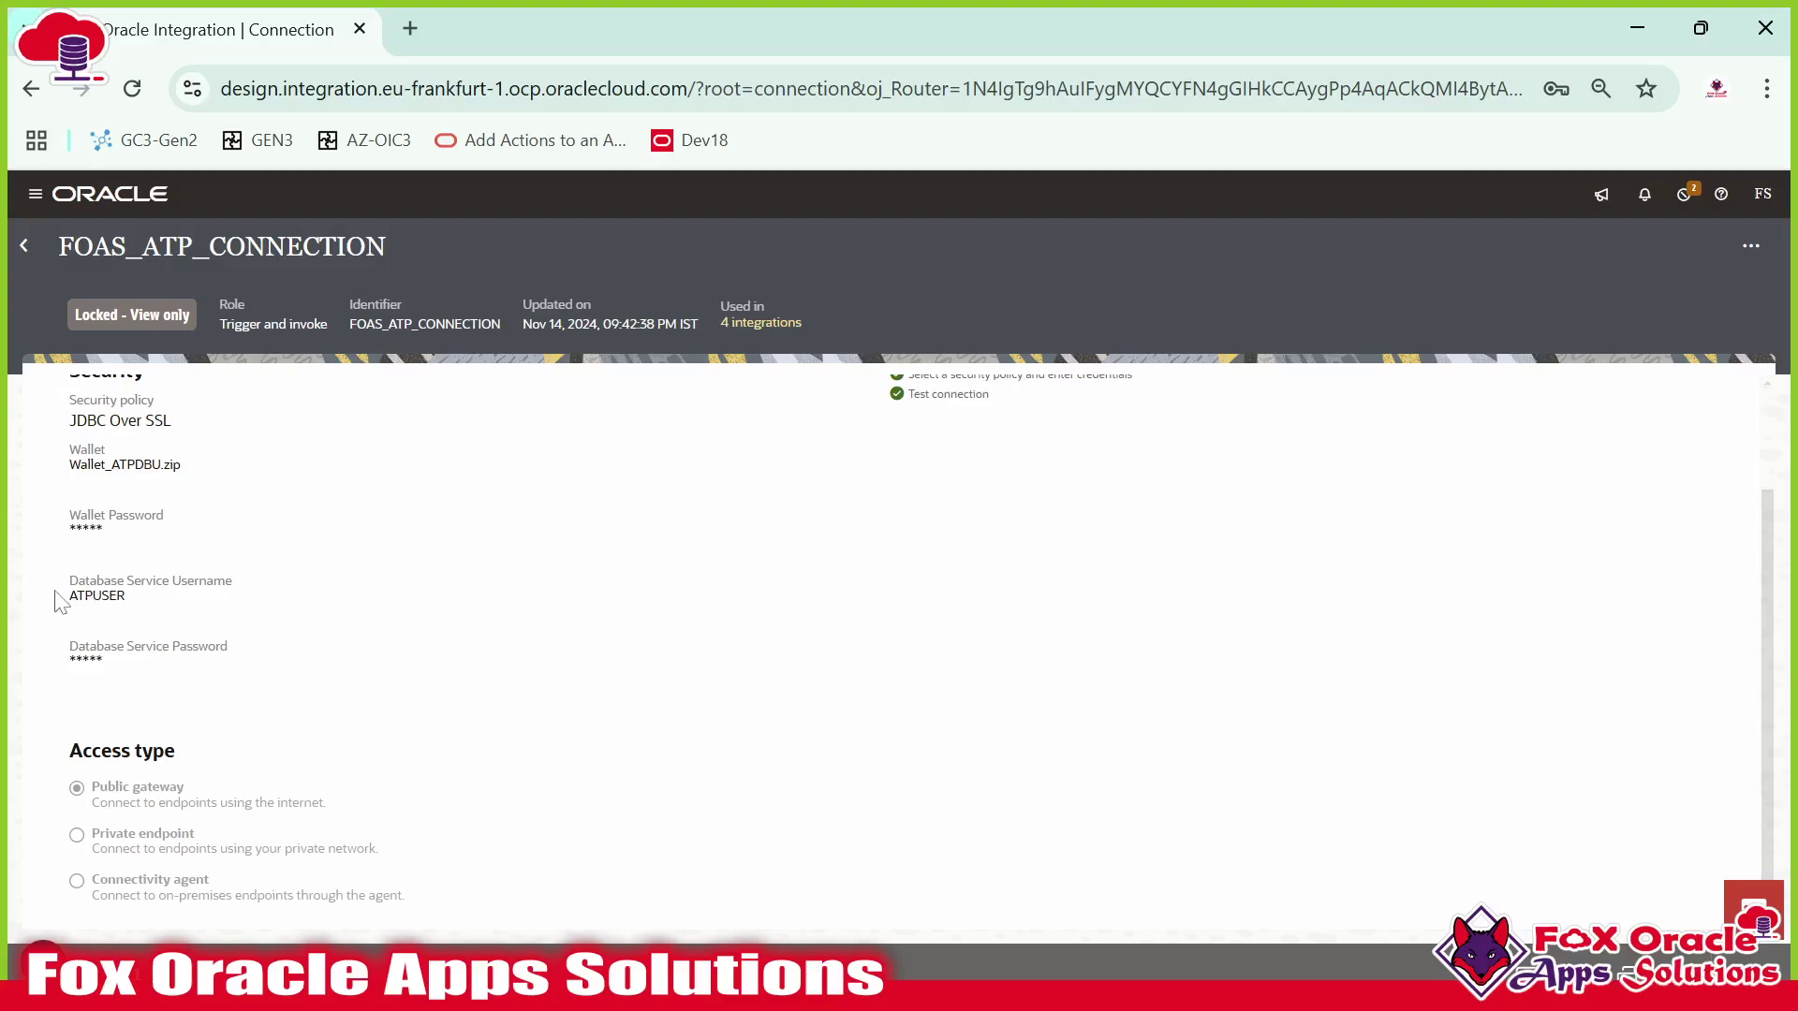
{"action": "left_click_drag", "start_coordinate": [77, 598], "coordinate": [150, 598]}
{"action": "left_click_drag", "start_coordinate": [147, 596], "coordinate": [62, 610]}
{"action": "scroll", "coordinate": [506, 688], "scroll_direction": "up", "scroll_amount": 2}
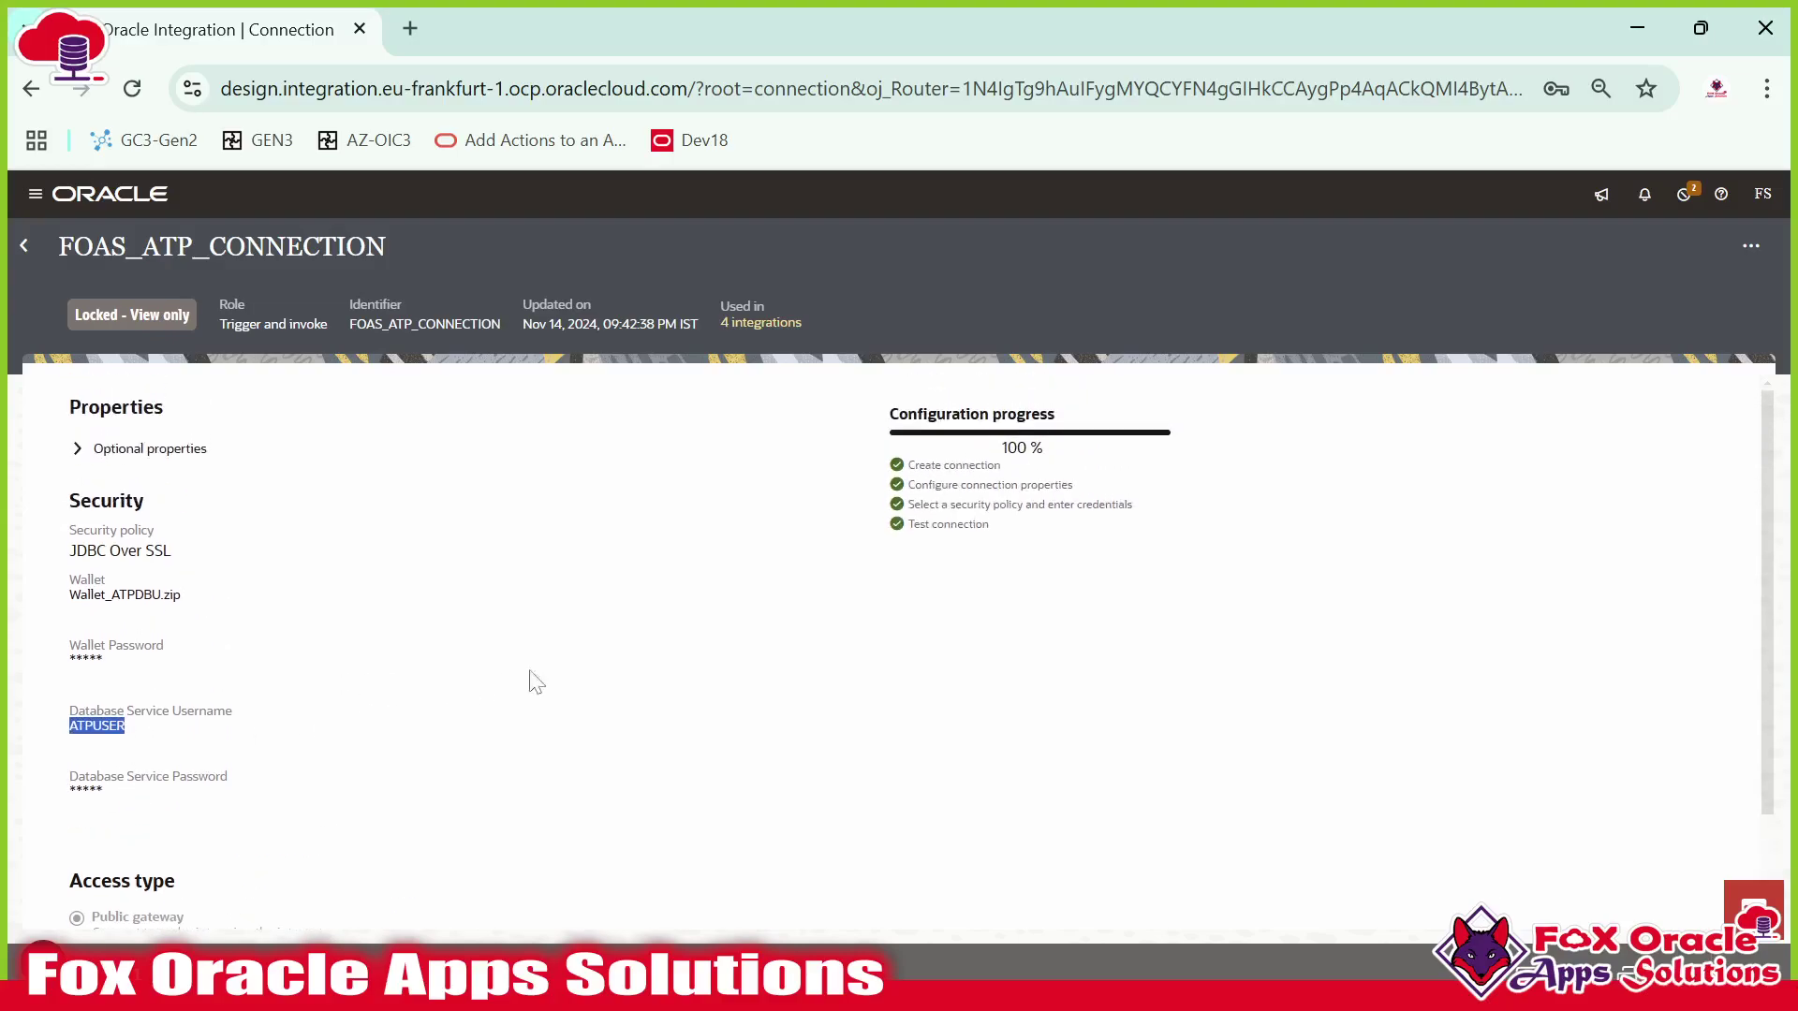
{"action": "key", "text": "alt+Tab"}
{"action": "key", "text": "alt+Tab"}
{"action": "key", "text": "alt+Tab"}
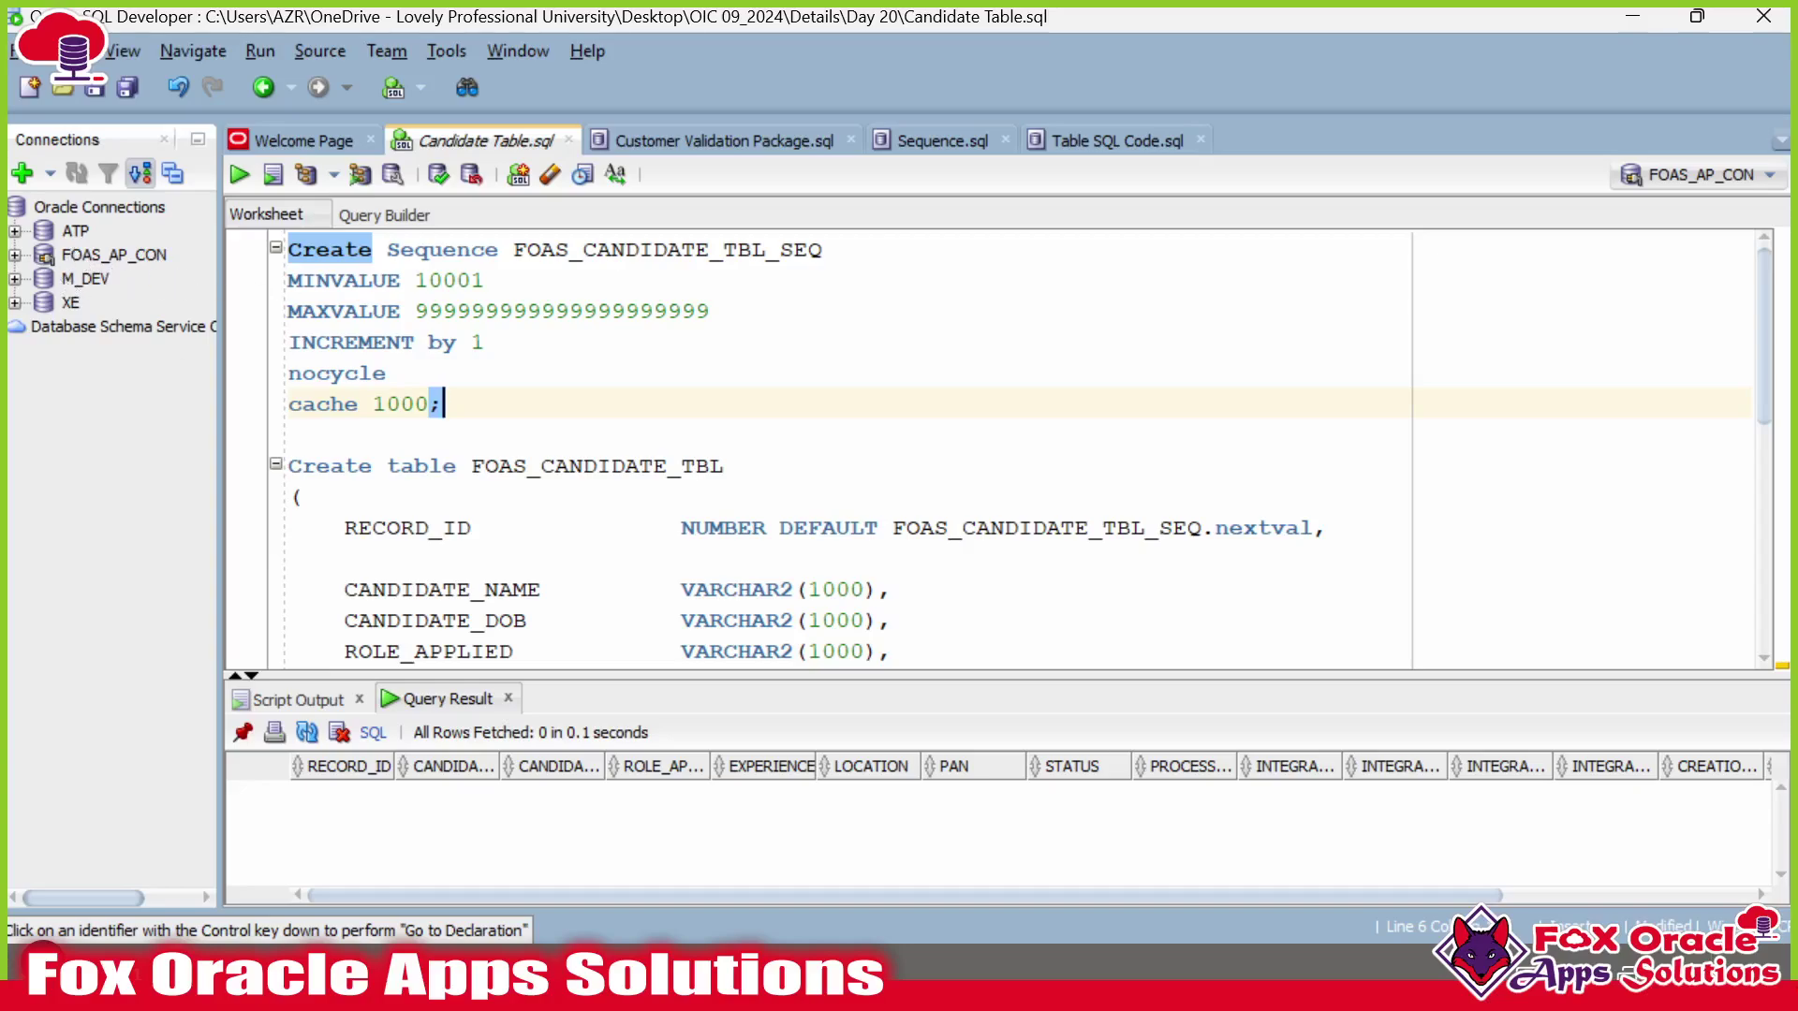
Confirm in FOAS_AP_CON's properties that its username is ATPUSER, closing without changes.
{"action": "right_click", "coordinate": [100, 254]}
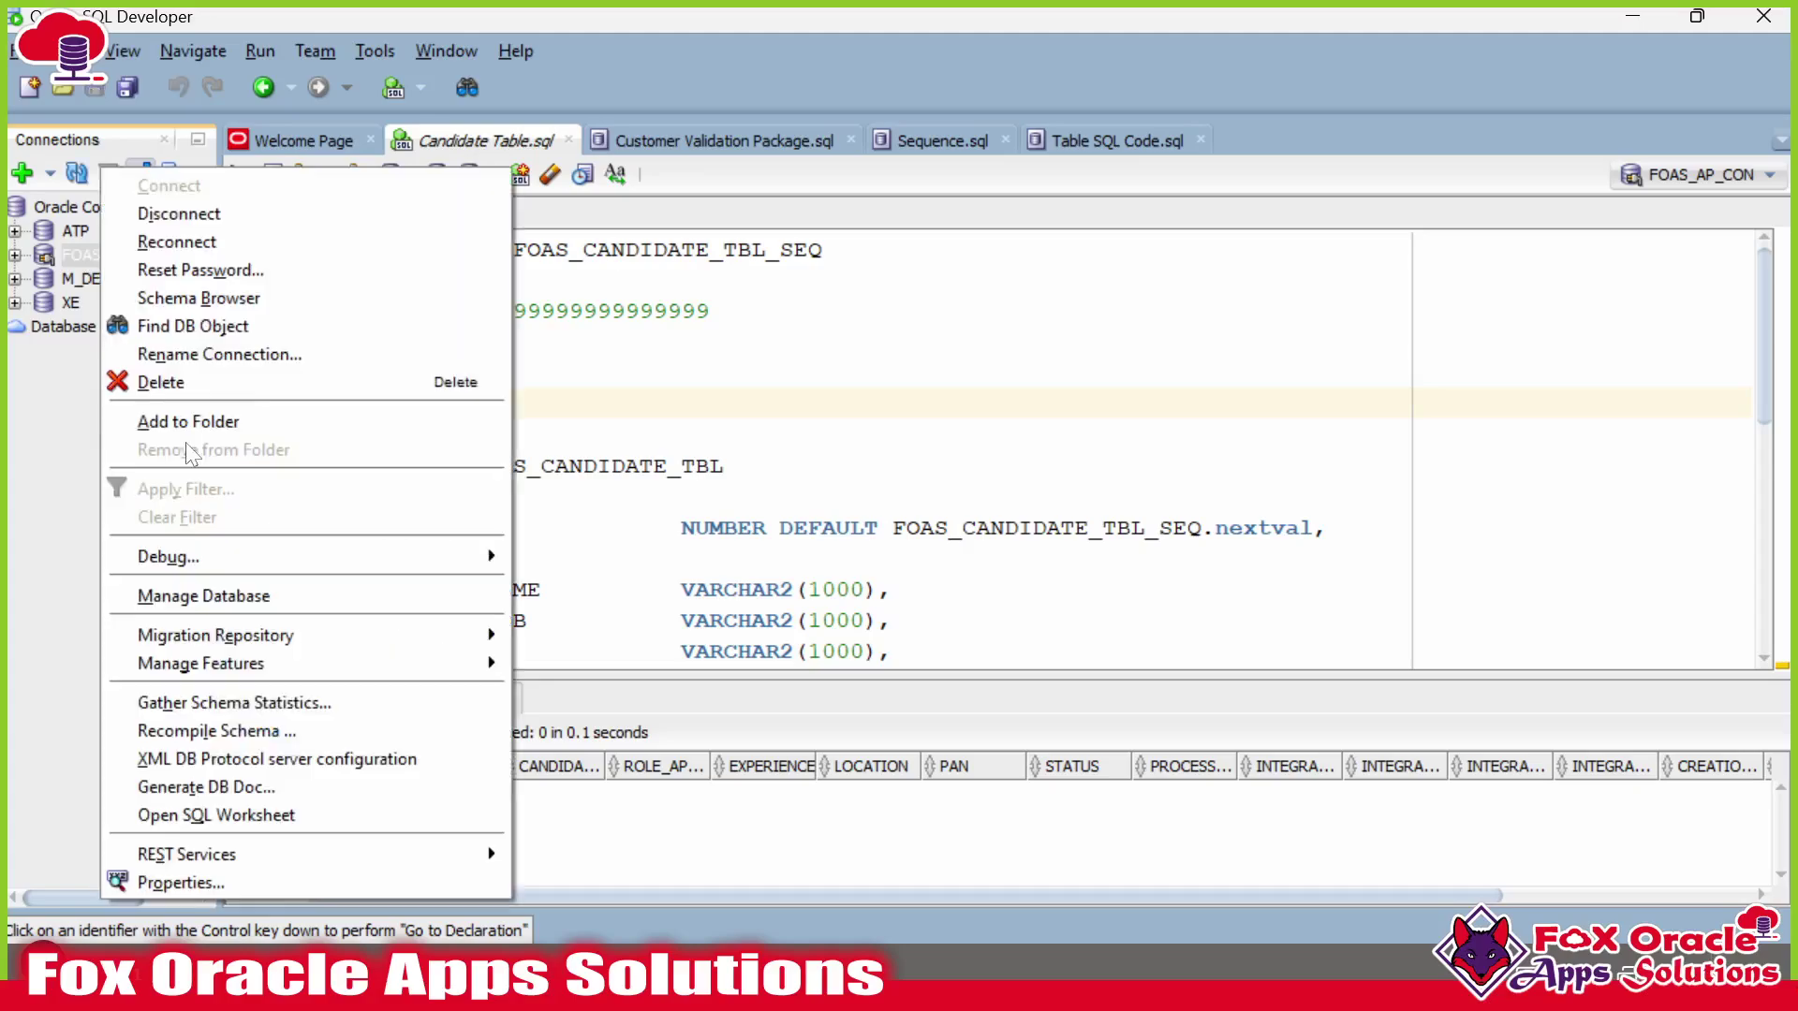
{"action": "left_click", "coordinate": [218, 888]}
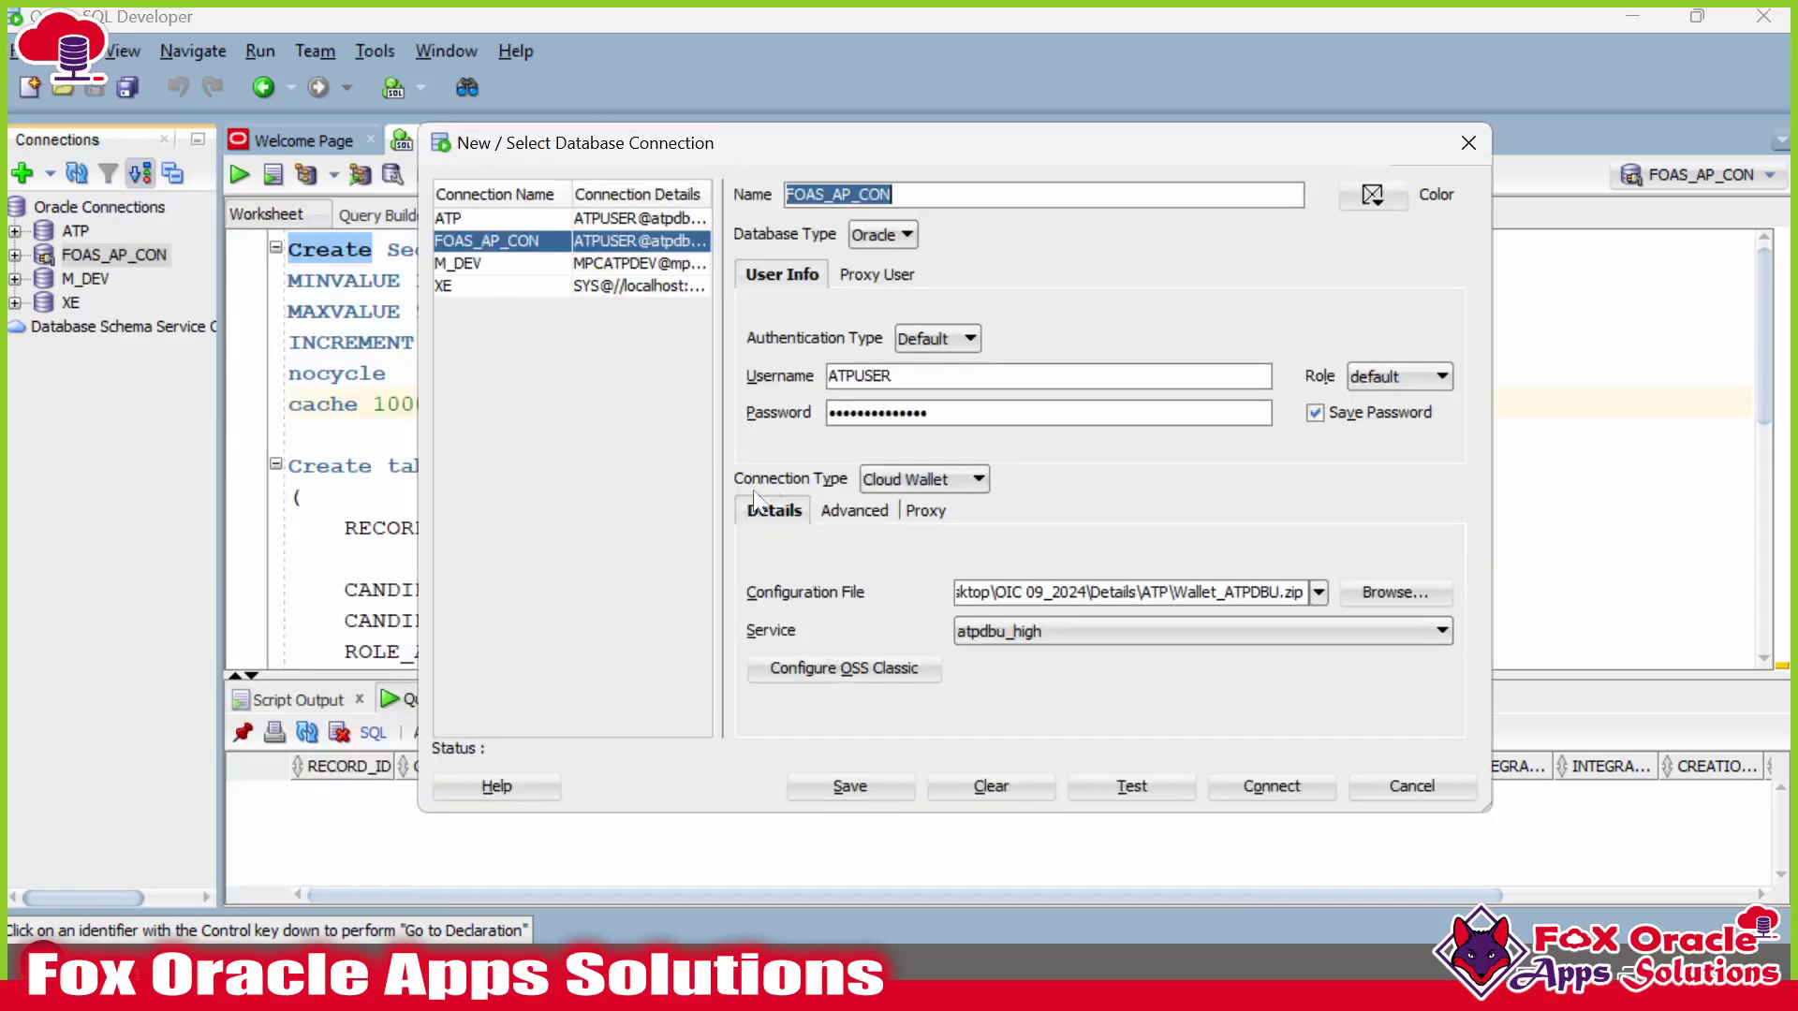
{"action": "double_click", "coordinate": [889, 376]}
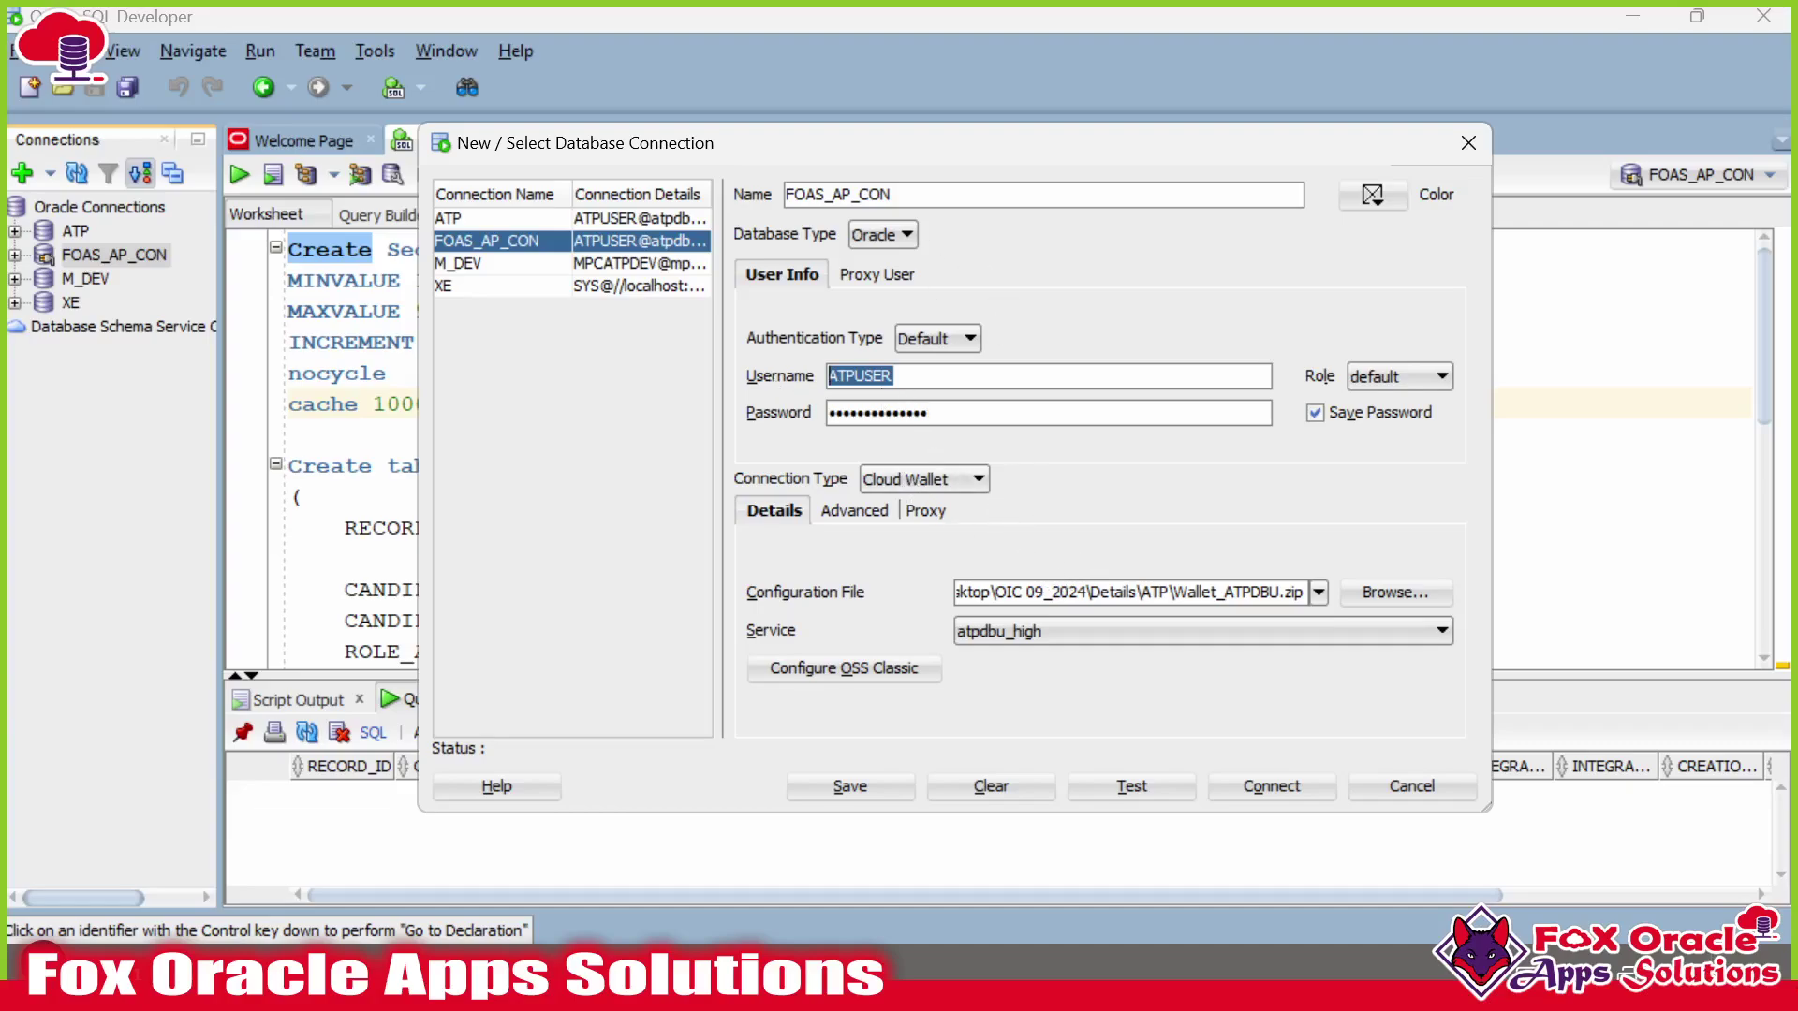
{"action": "left_click", "coordinate": [1468, 143]}
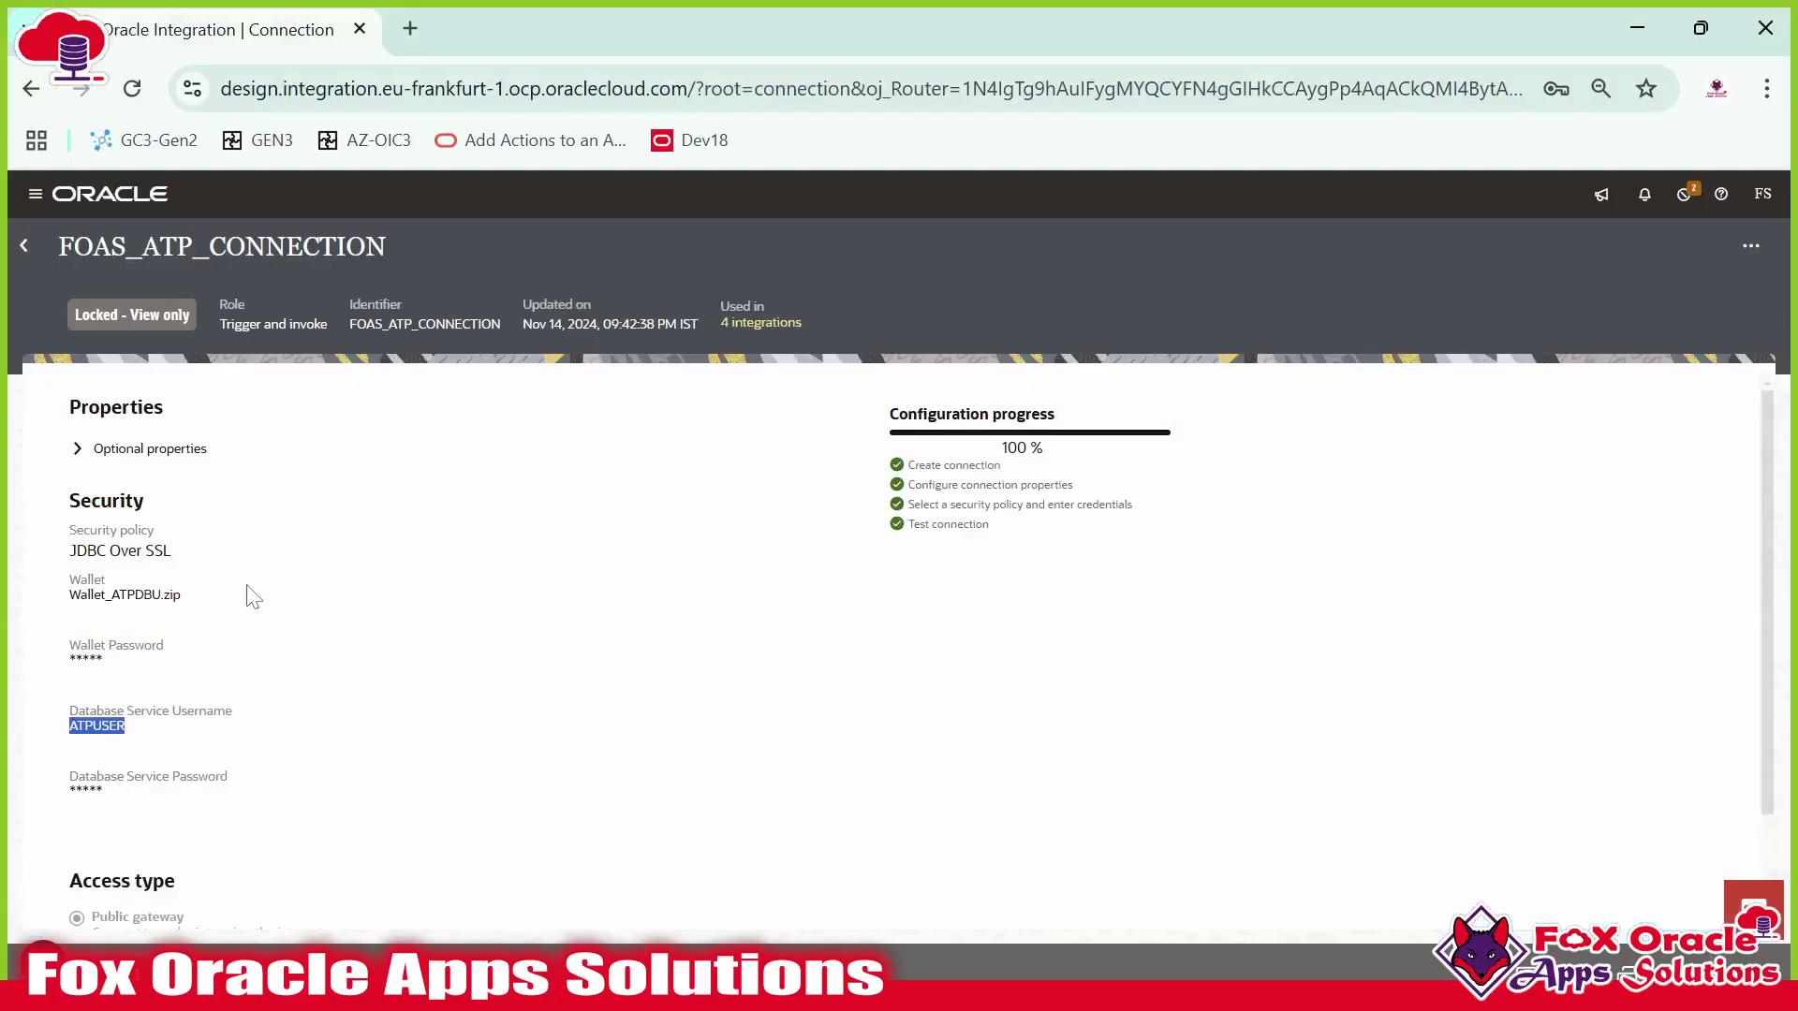
Go back to Oracle Integration's Connections list.
{"action": "scroll", "coordinate": [252, 596], "scroll_direction": "down", "scroll_amount": 1}
{"action": "scroll", "coordinate": [141, 421], "scroll_direction": "up", "scroll_amount": 1}
{"action": "left_click", "coordinate": [24, 246]}
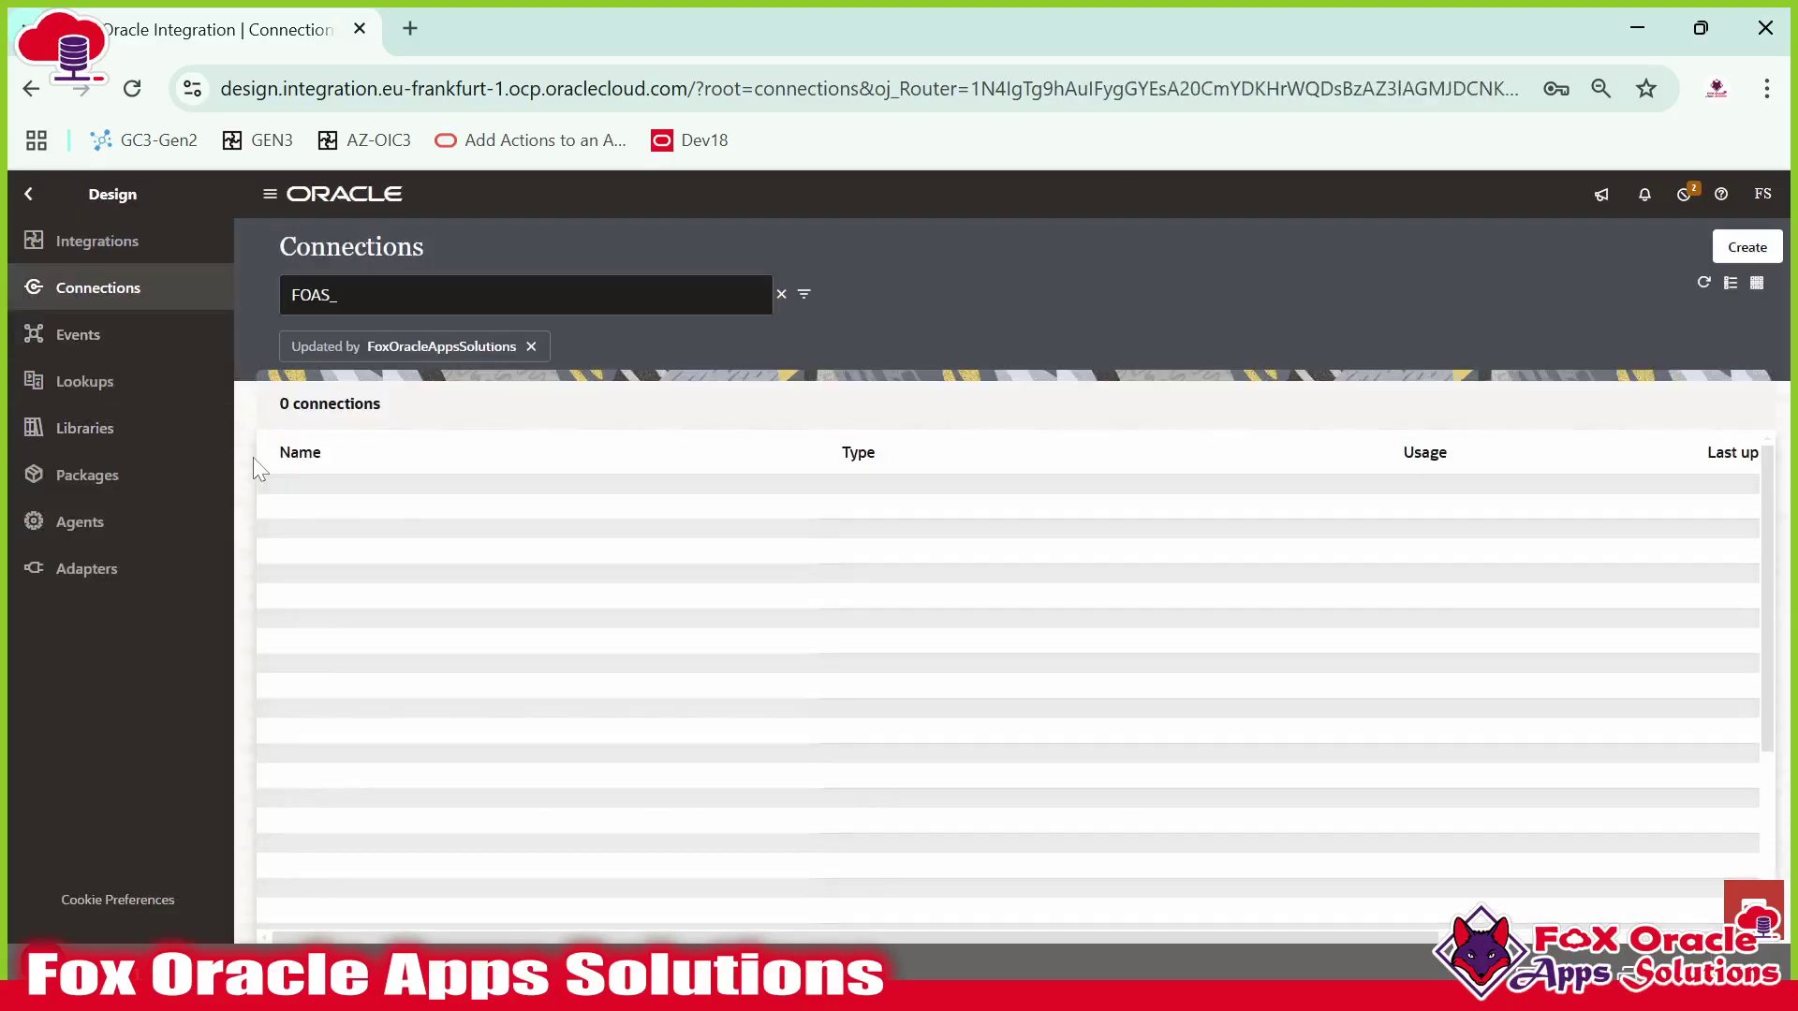
Open FOAS_ATP_CONNECTION's details and go back to the Connections list.
{"action": "mouse_move", "coordinate": [1666, 569]}
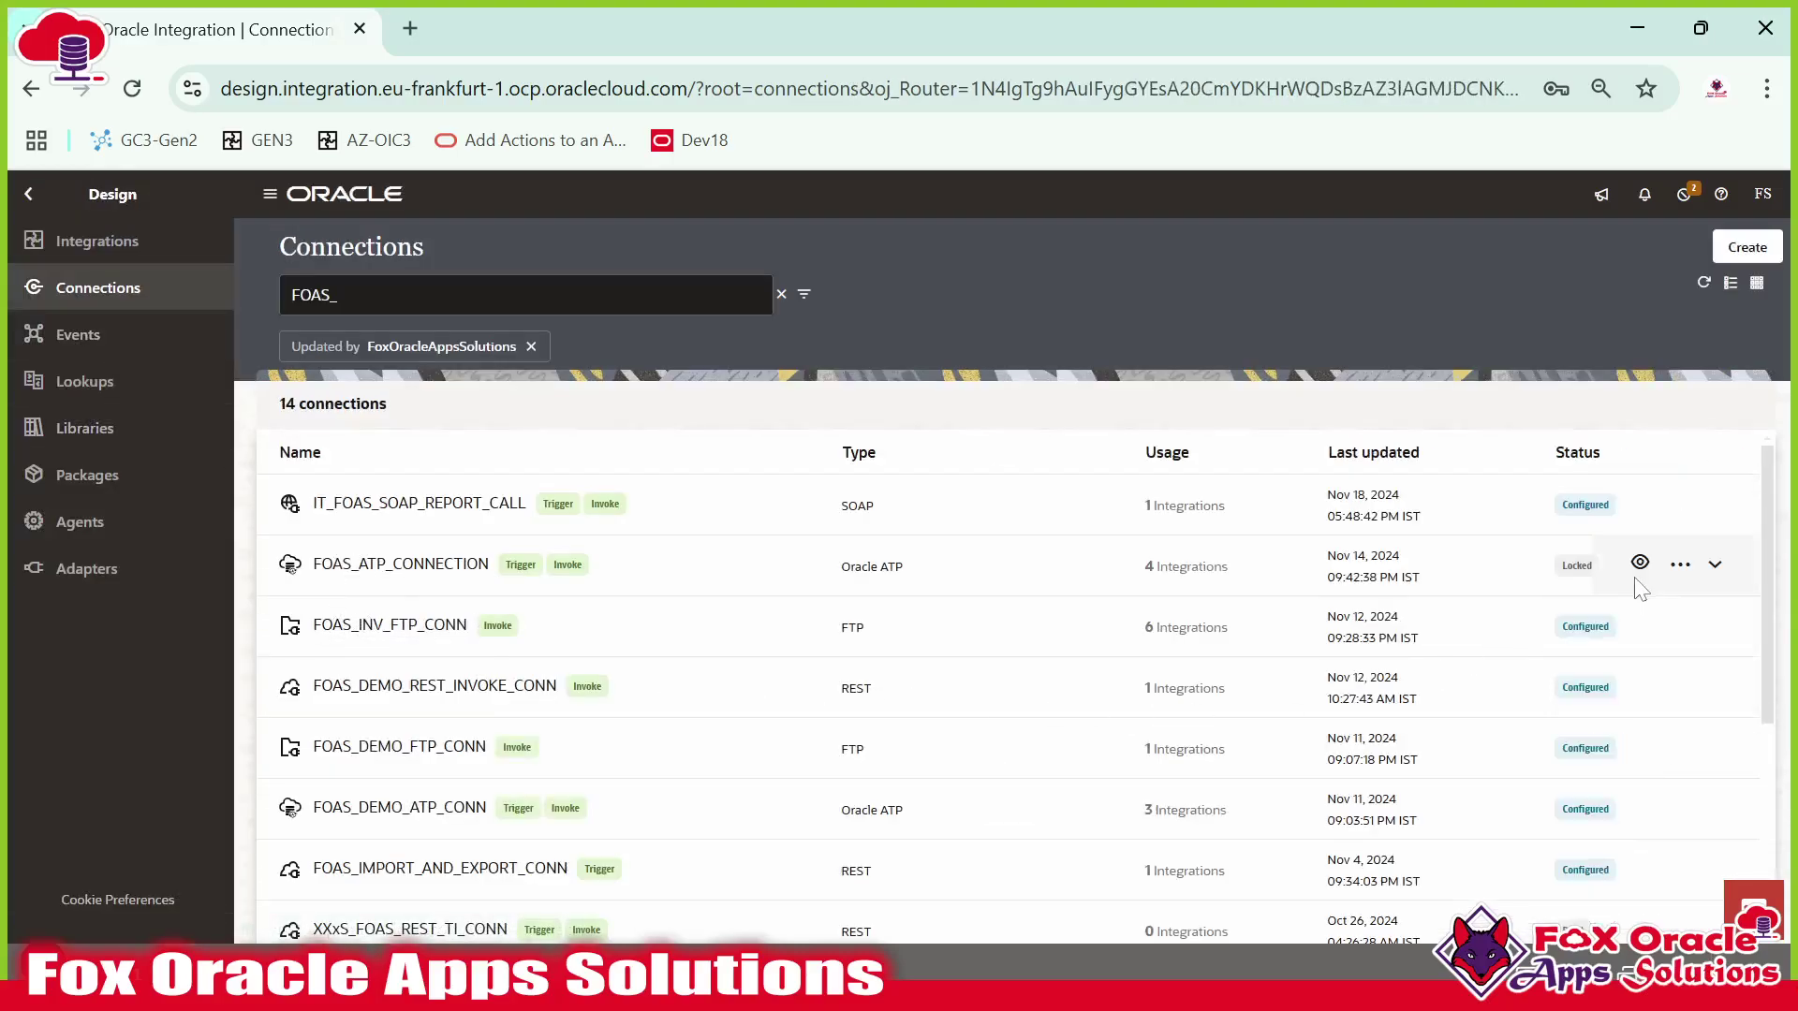
{"action": "left_click", "coordinate": [1666, 571]}
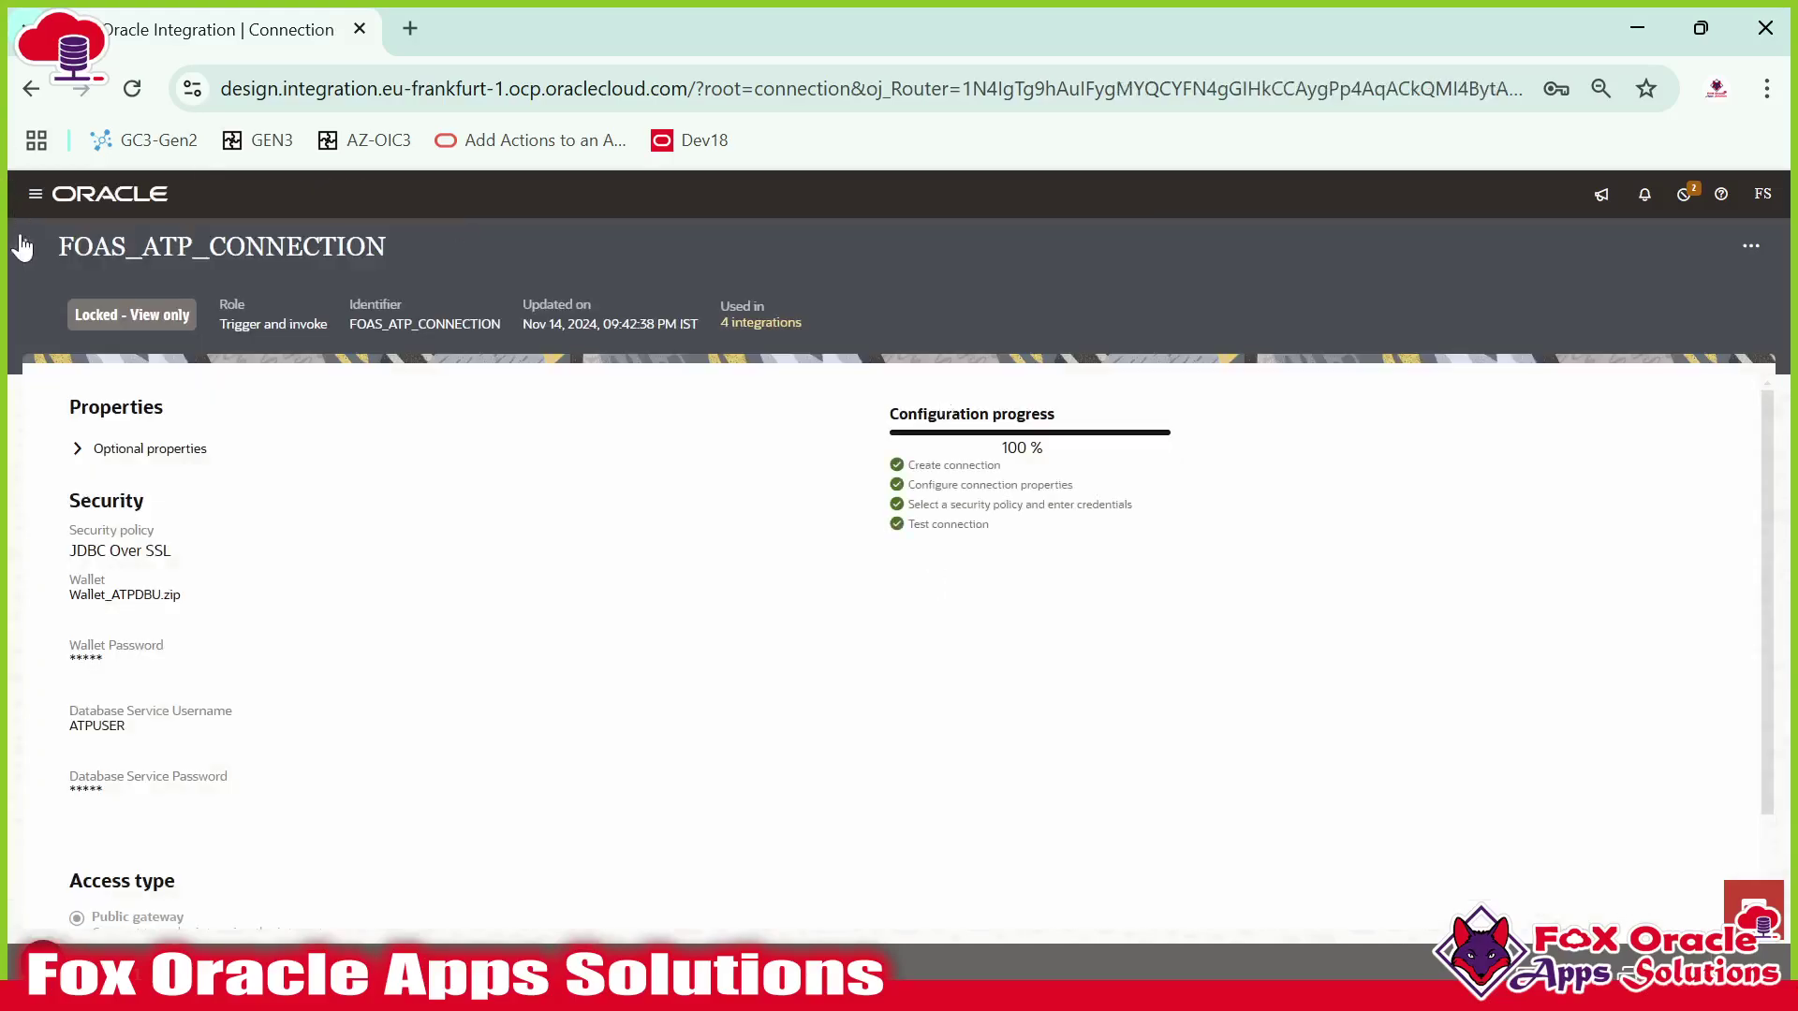
{"action": "left_click", "coordinate": [24, 246]}
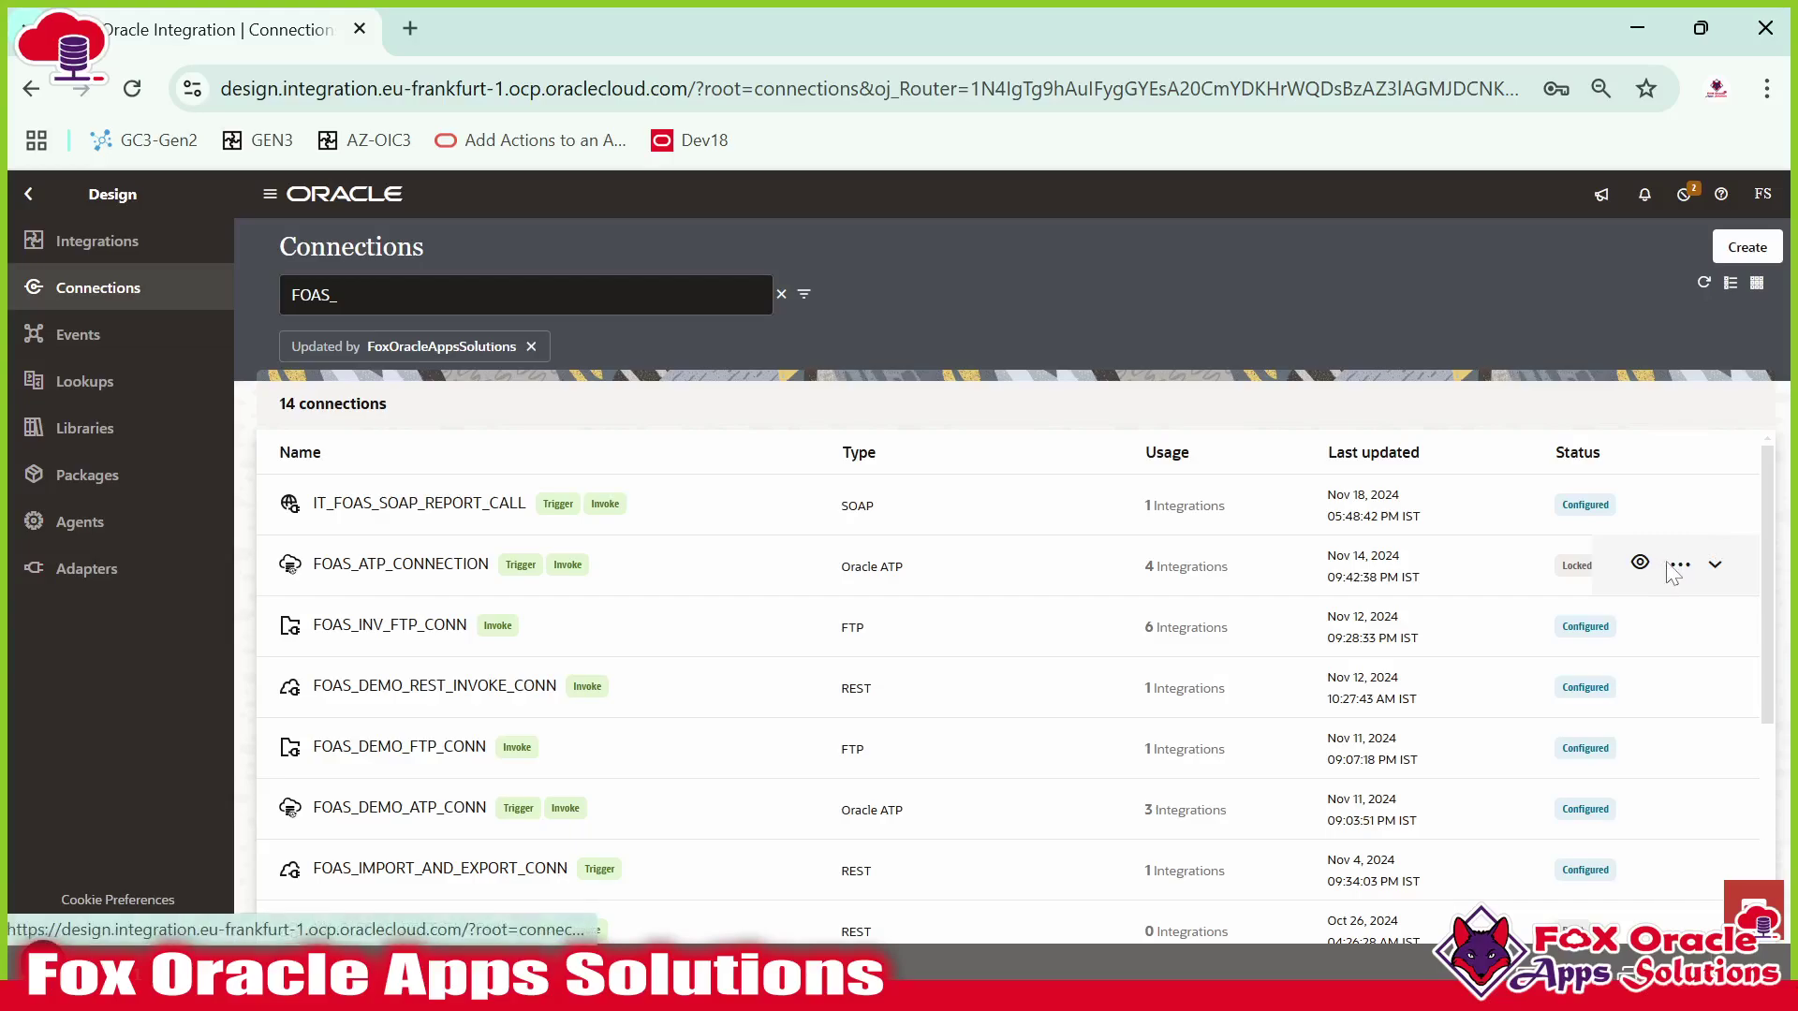
Unlock FOAS_ATP_CONNECTION and dismiss the success message.
{"action": "left_click", "coordinate": [1681, 564]}
{"action": "left_click", "coordinate": [1603, 715]}
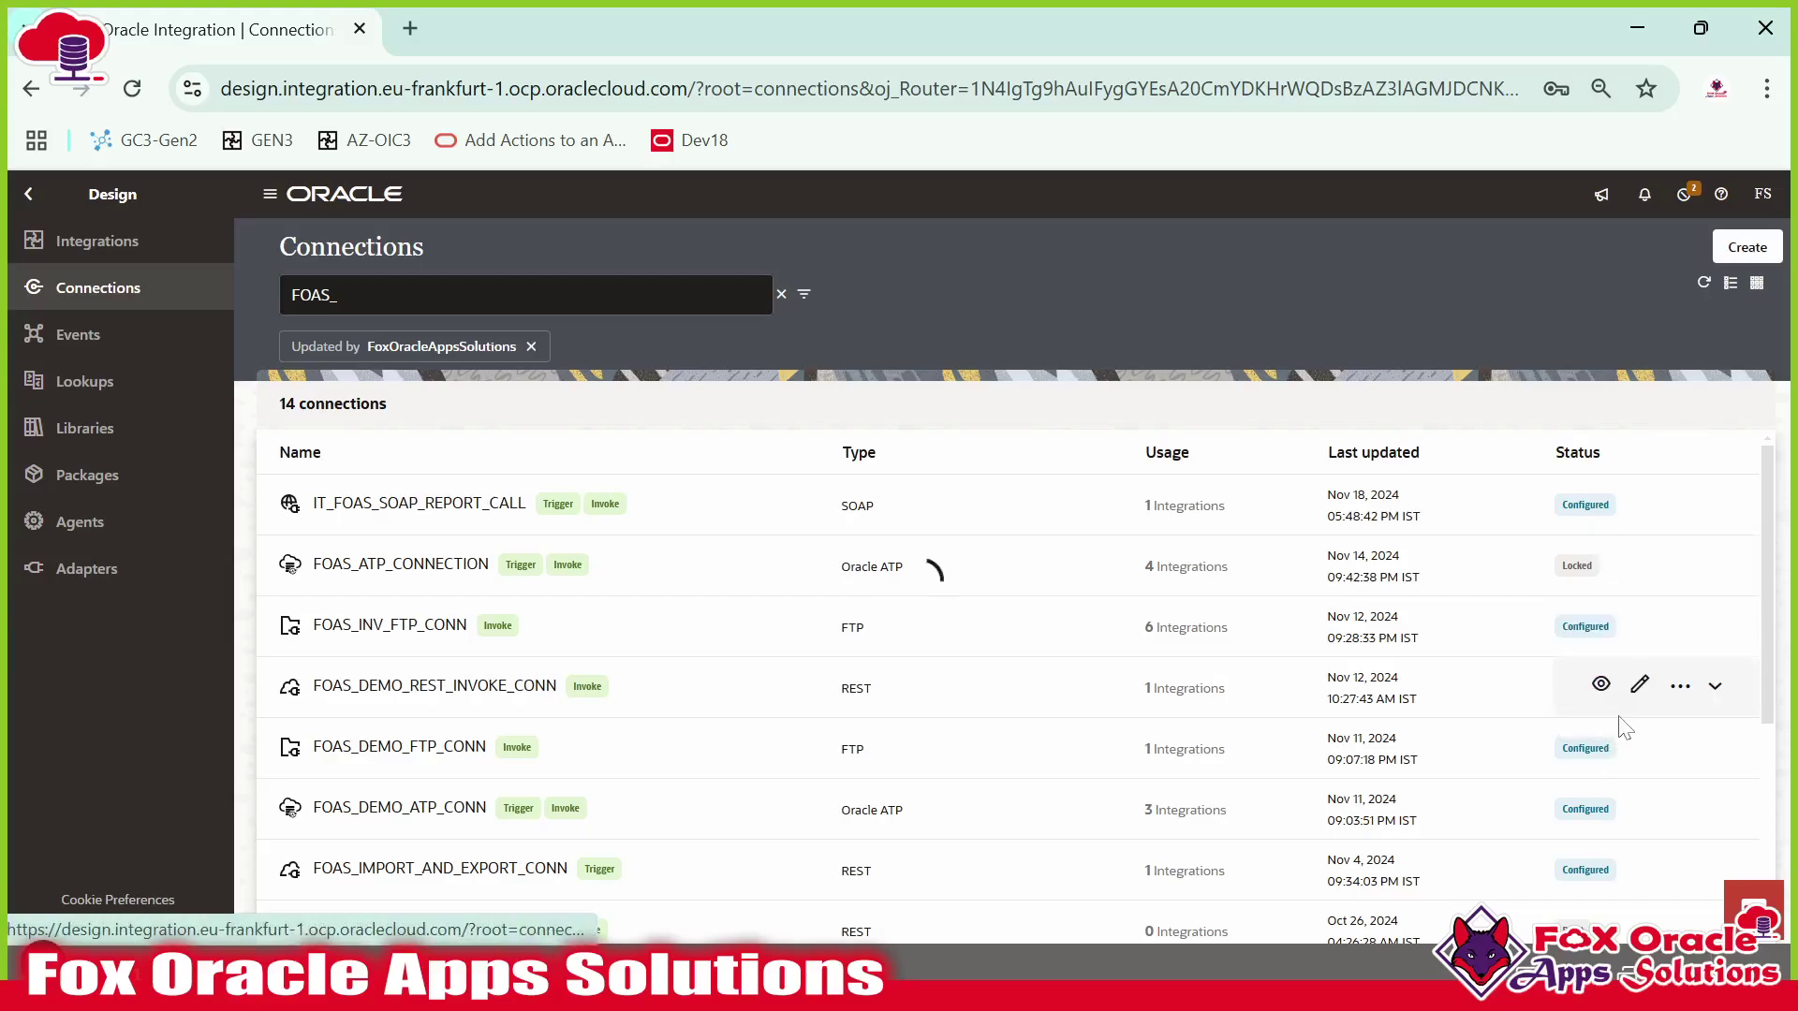
{"action": "left_click", "coordinate": [1094, 639]}
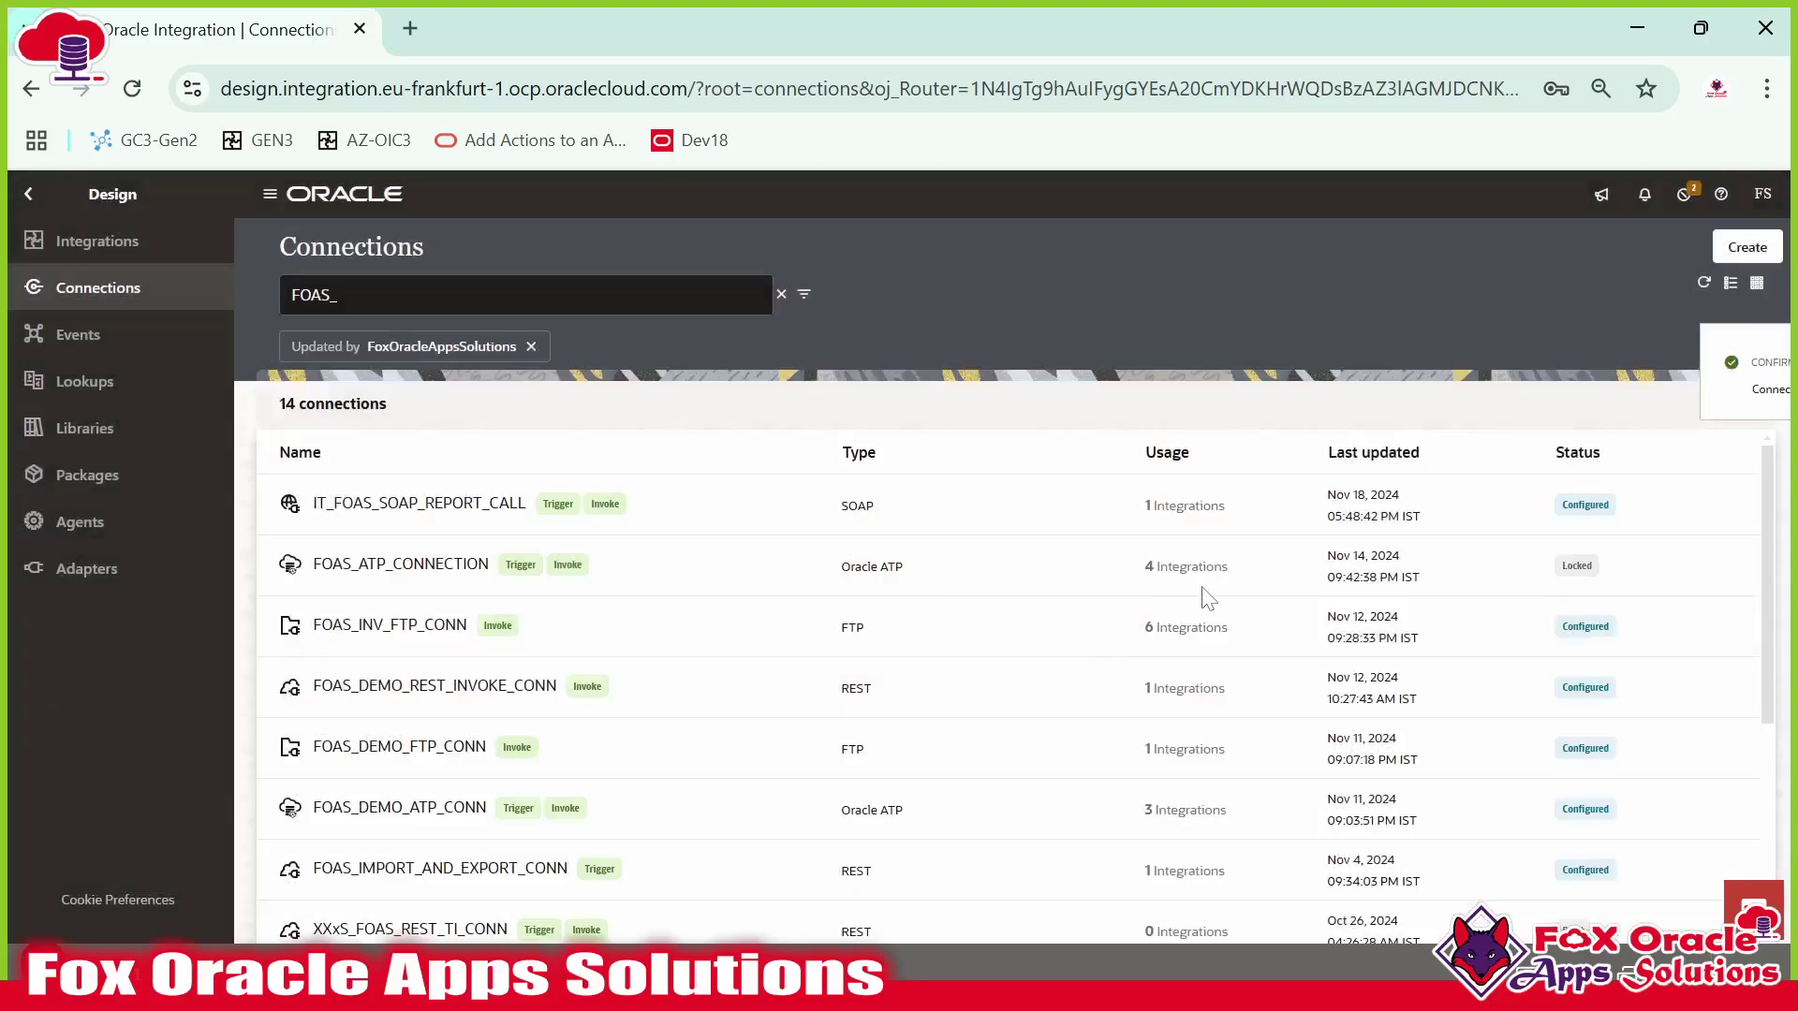
{"action": "left_click", "coordinate": [1757, 358]}
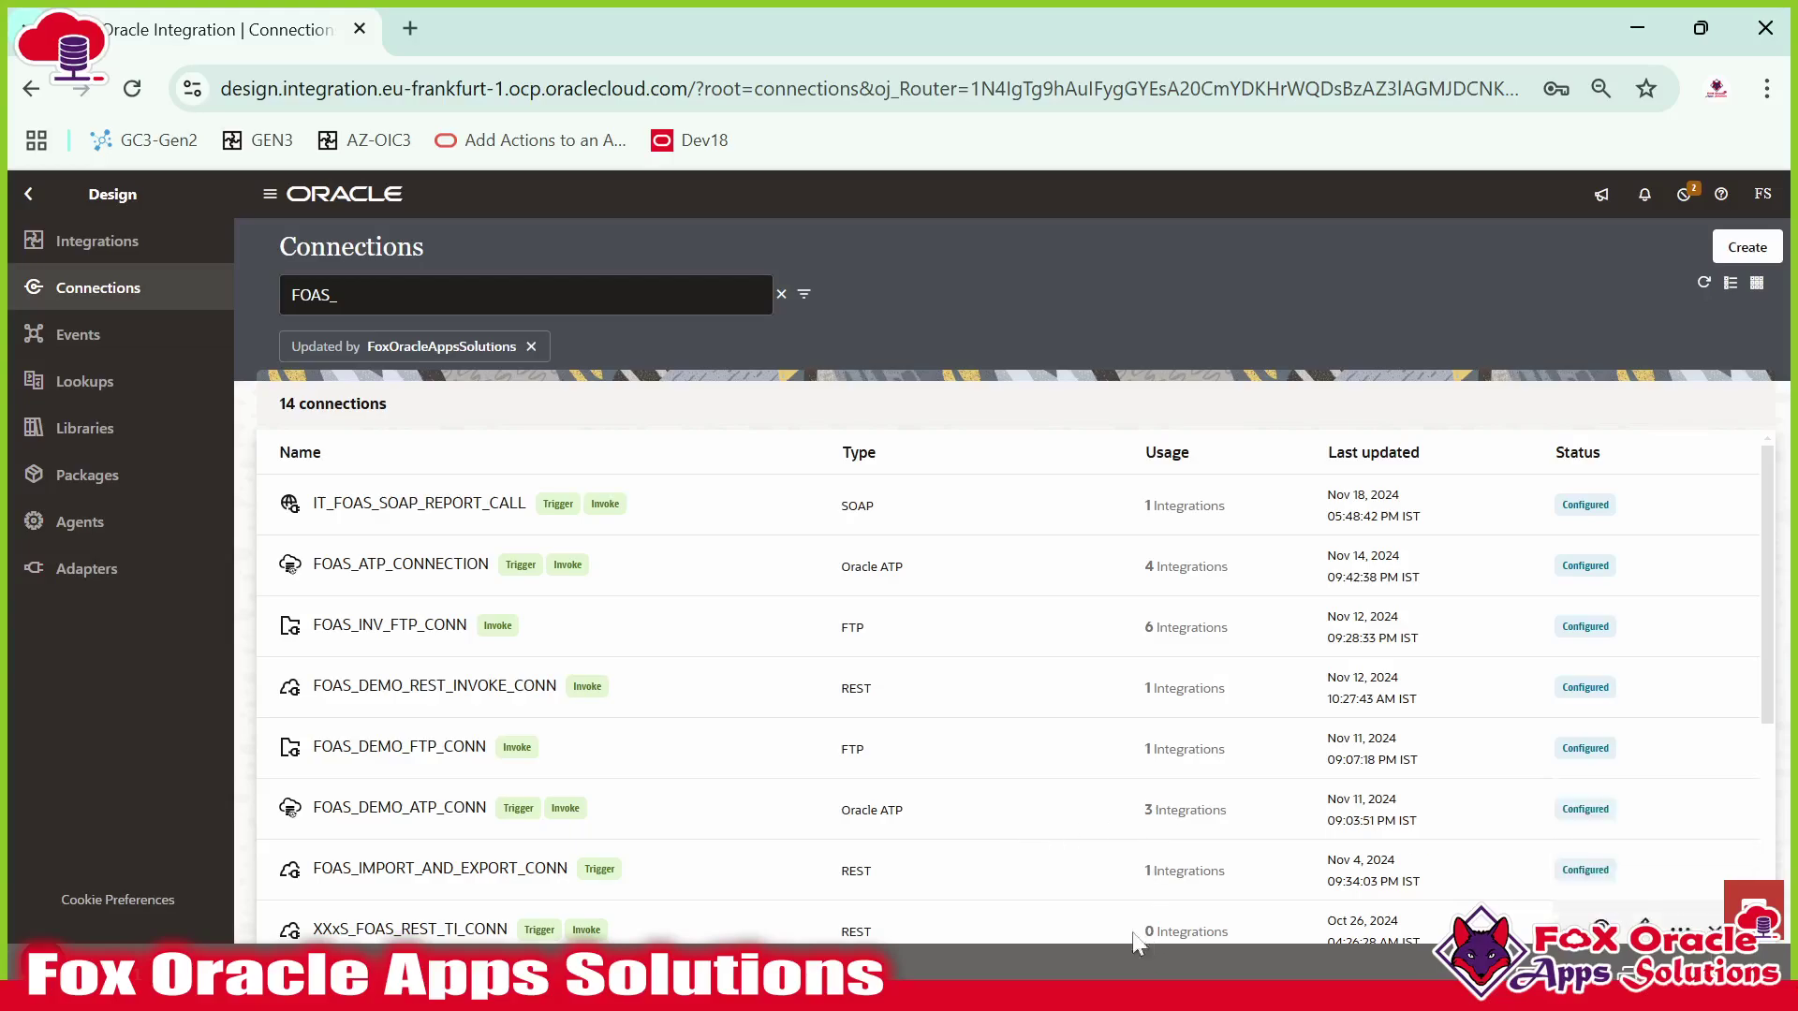
{"action": "left_click", "coordinate": [34, 240]}
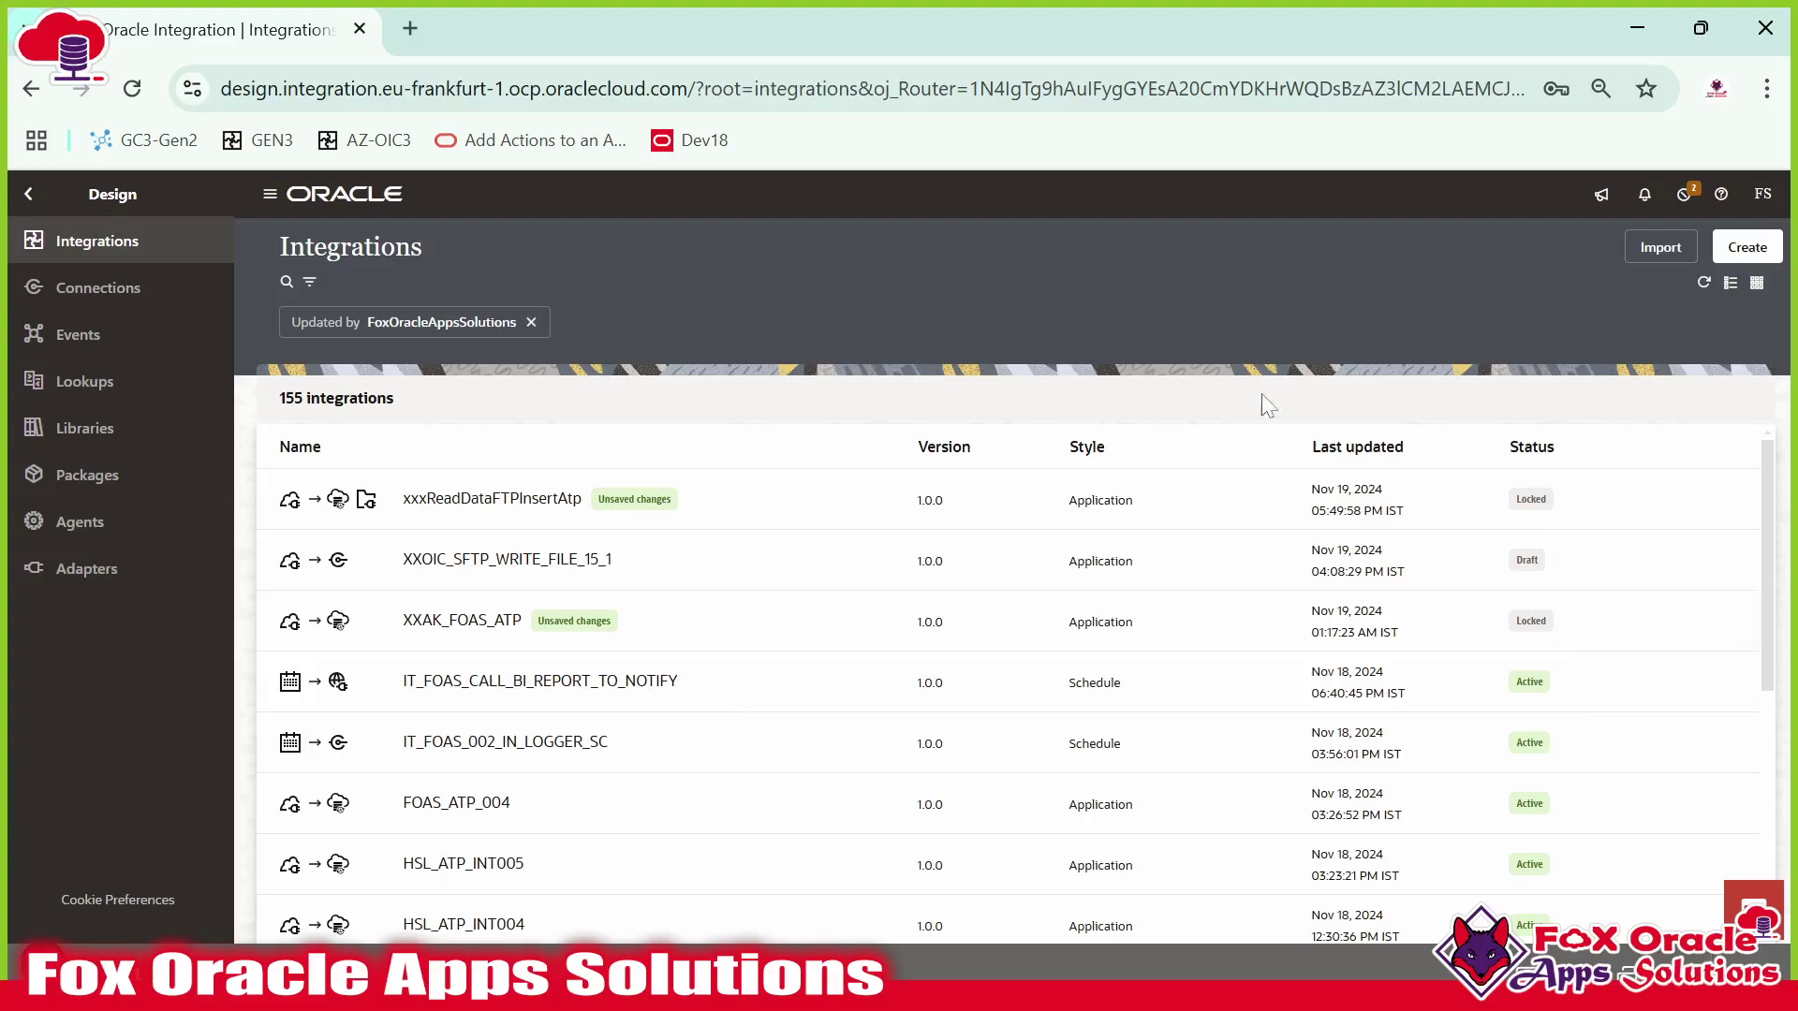
Create a Schedule integration named FOAS_CANDIDATE_PROCESS_SC_INT.
{"action": "left_click", "coordinate": [1747, 247]}
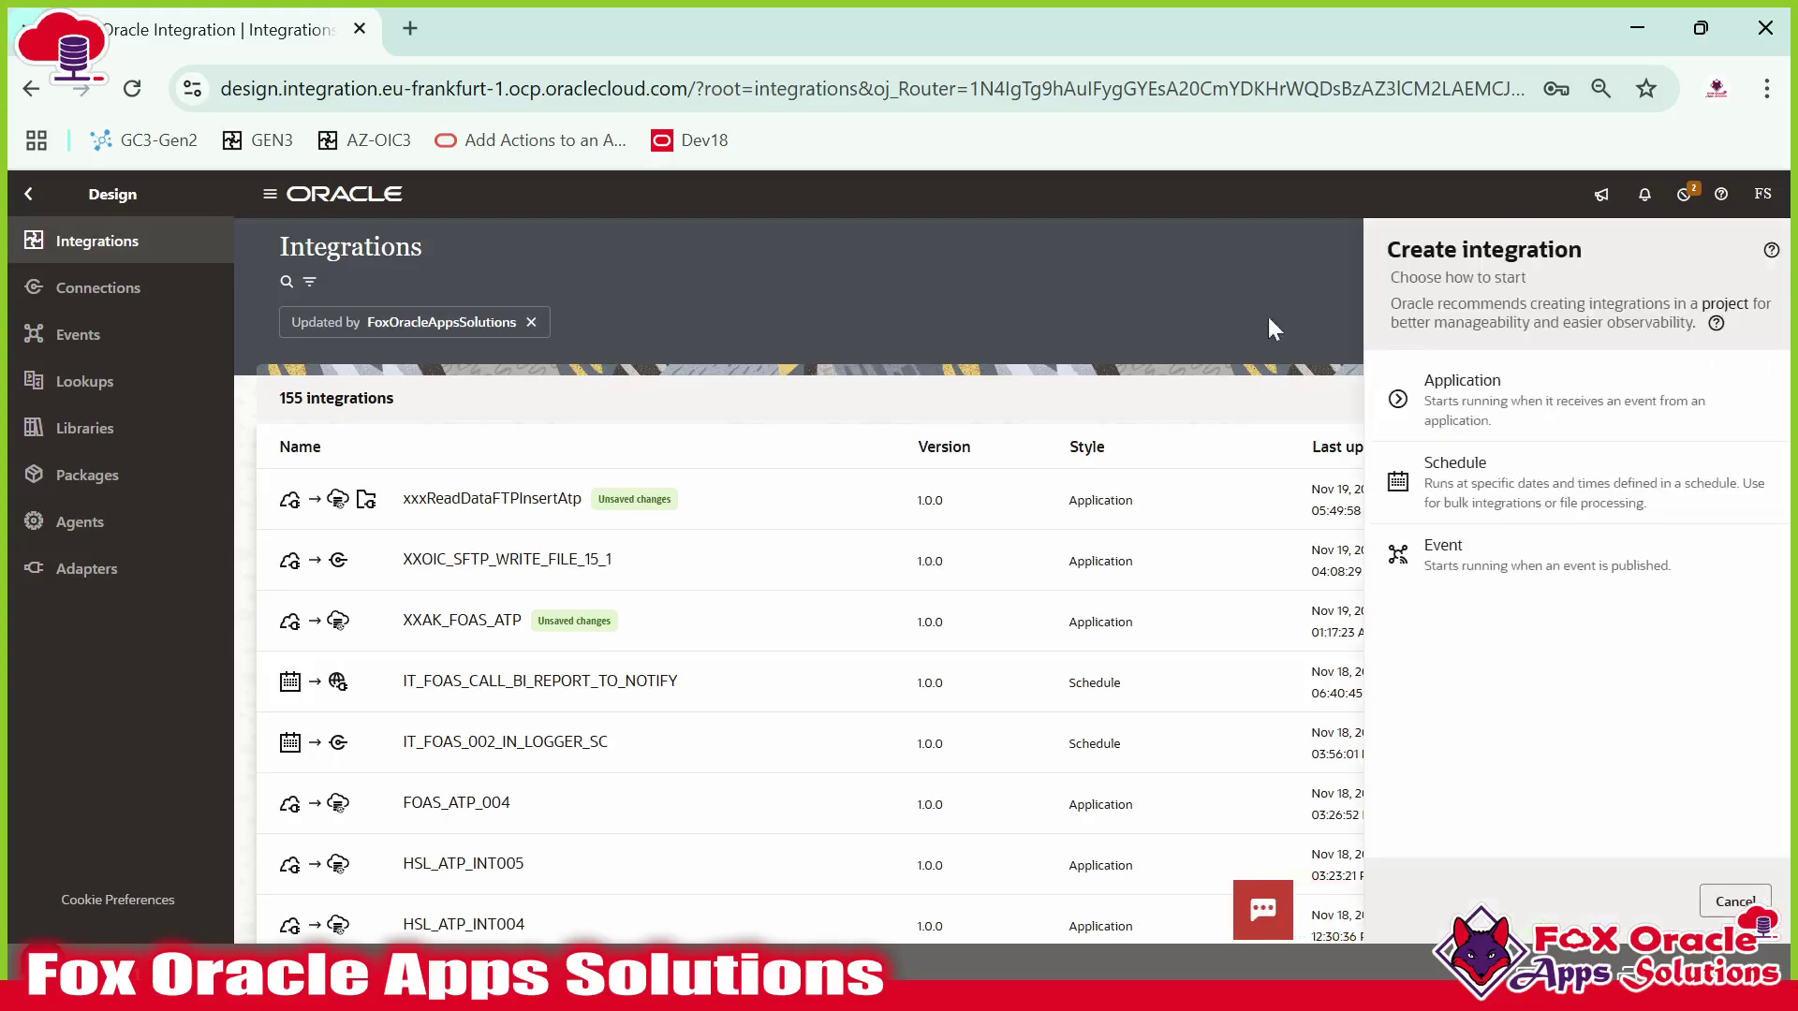
{"action": "left_click", "coordinate": [1501, 483]}
{"action": "left_click", "coordinate": [1517, 398]}
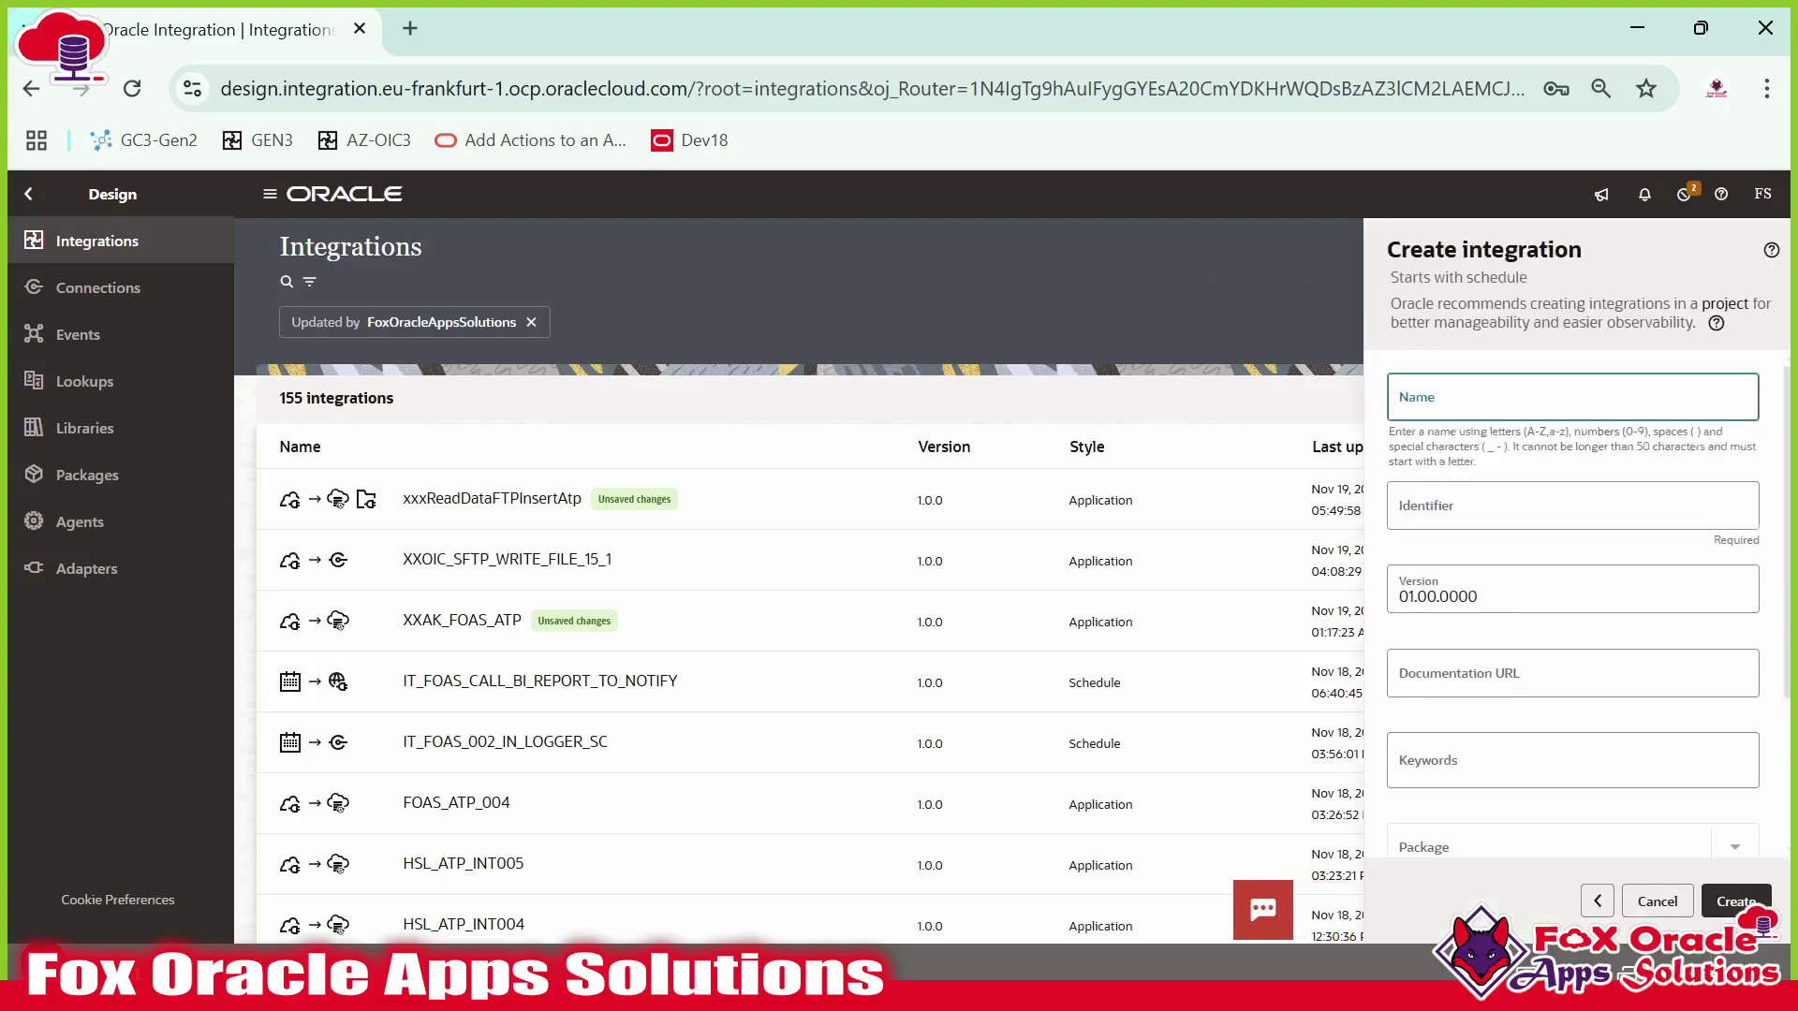
{"action": "type", "text": "FOAS"}
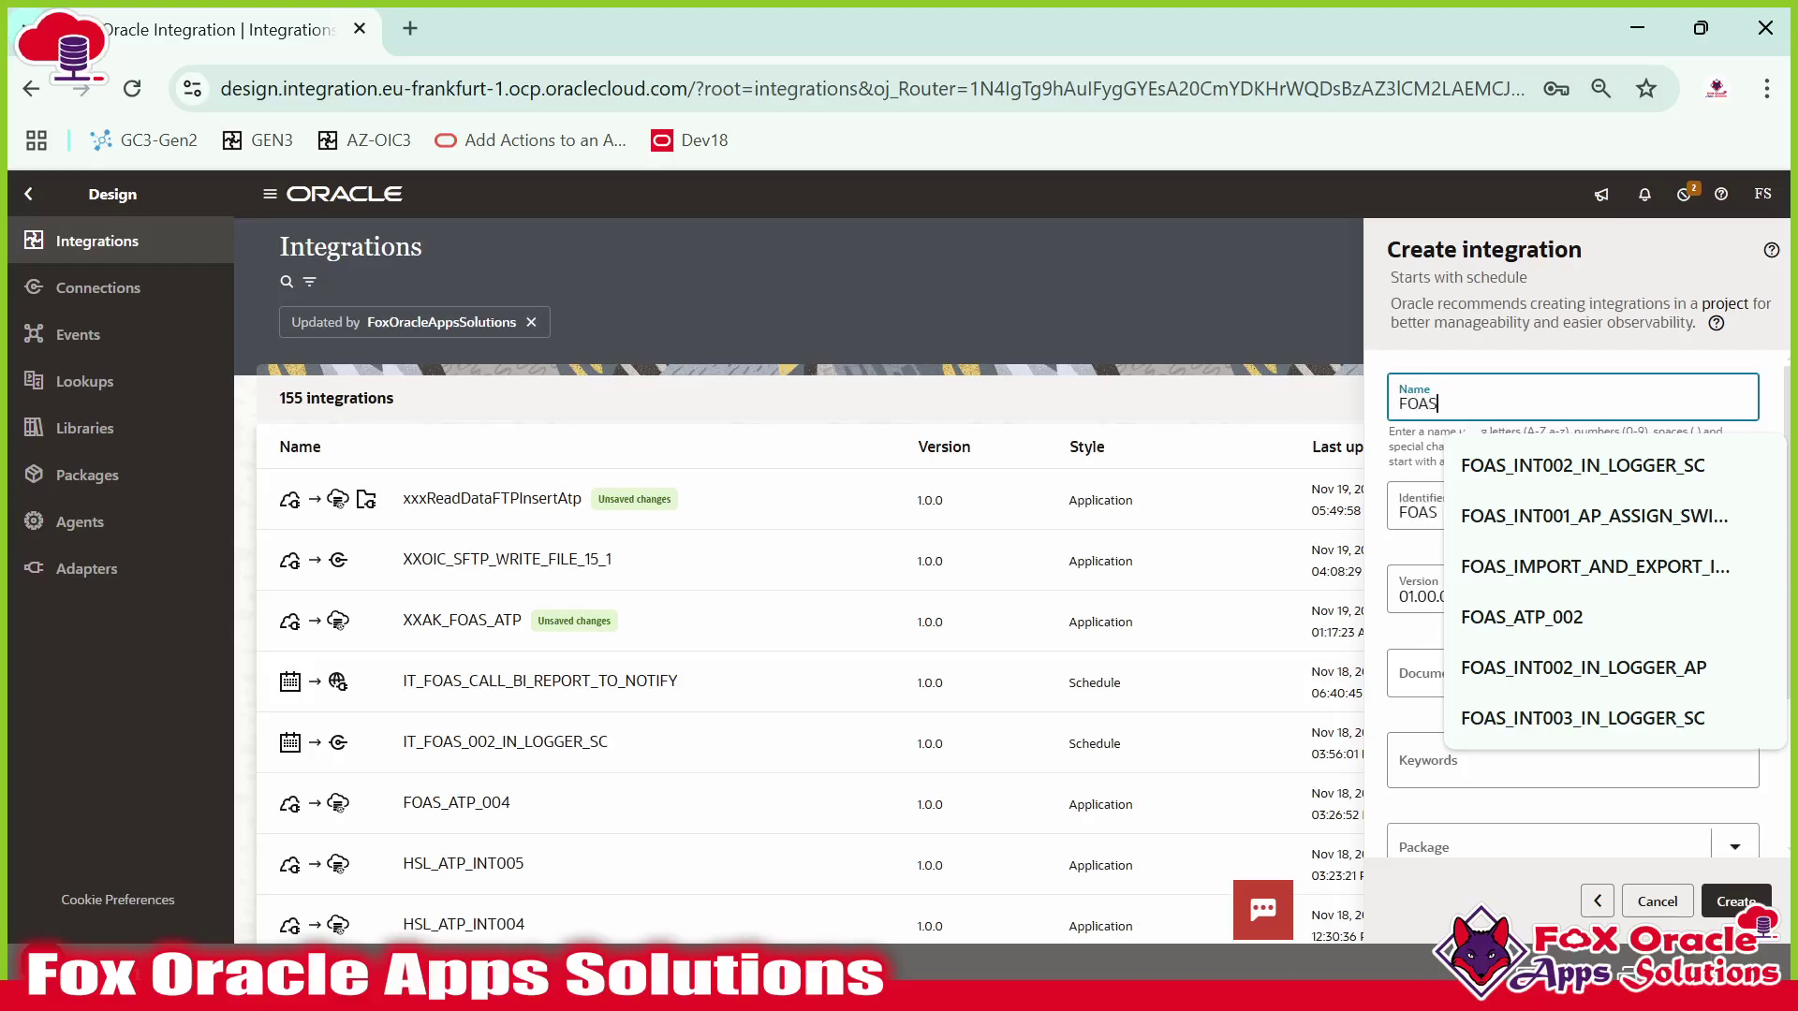
{"action": "type", "text": "_CANDIDATE"}
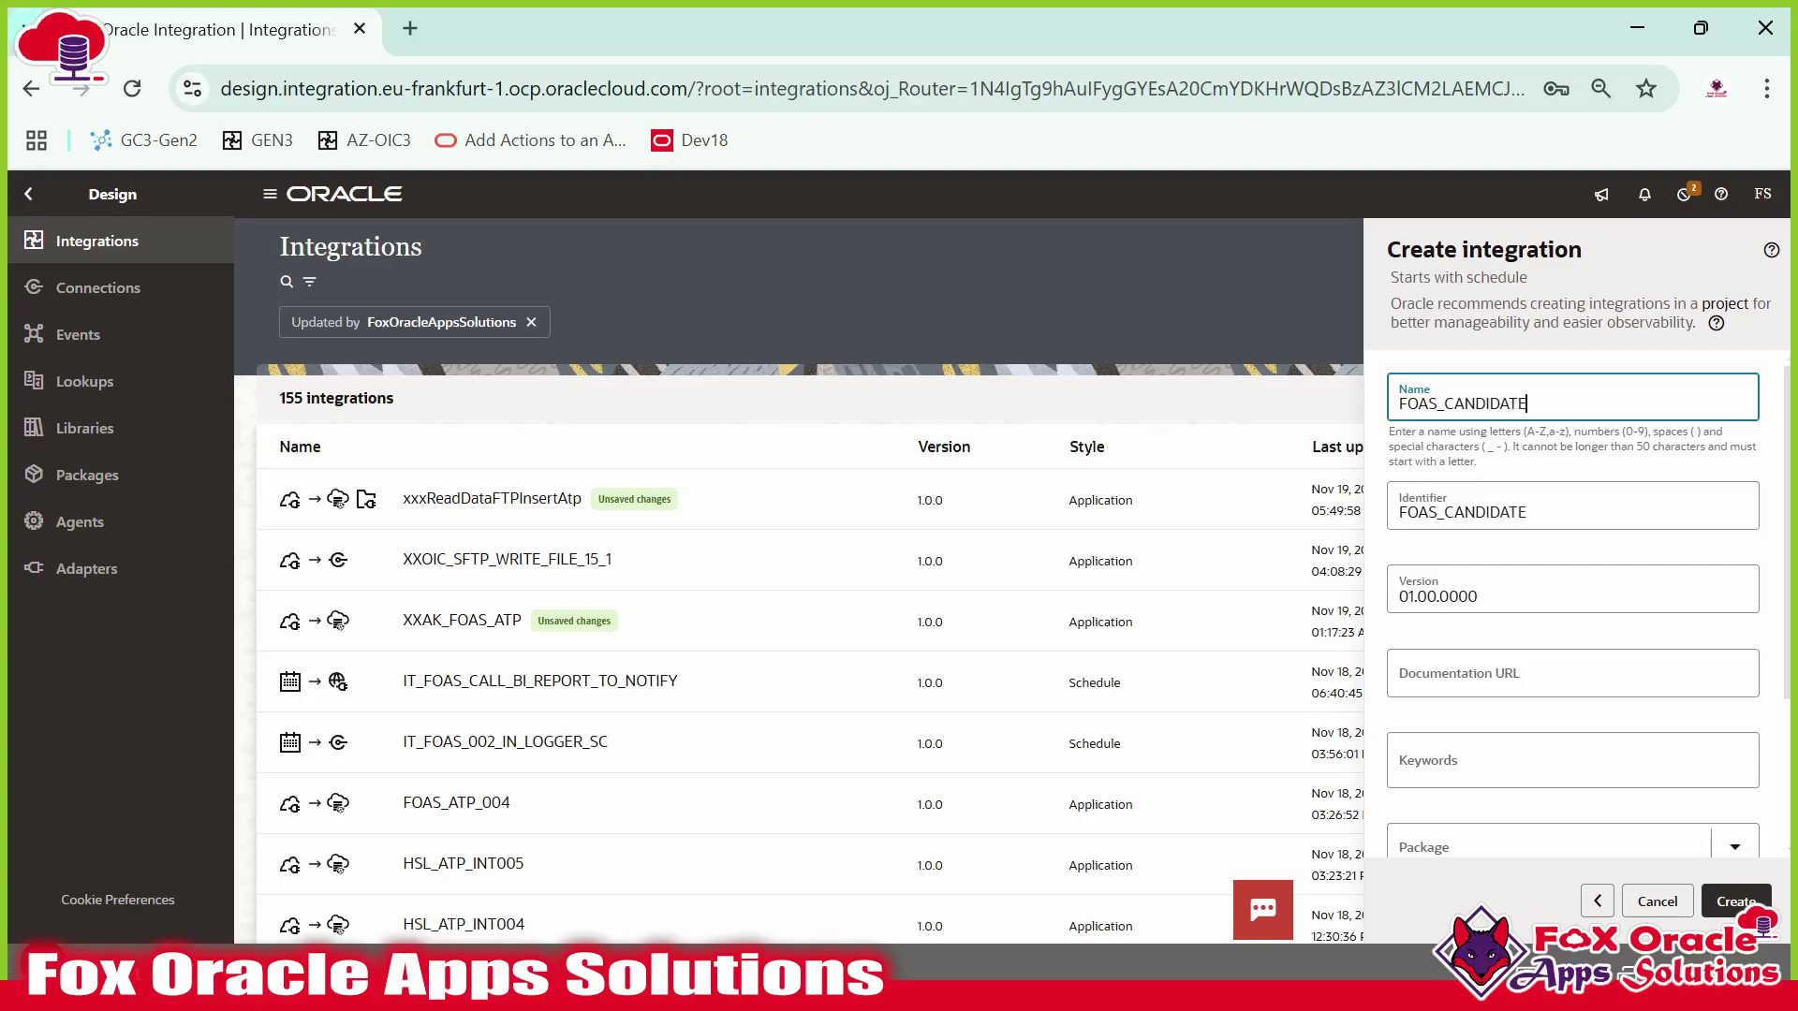
{"action": "type", "text": "_PROCESS_SC_INT"}
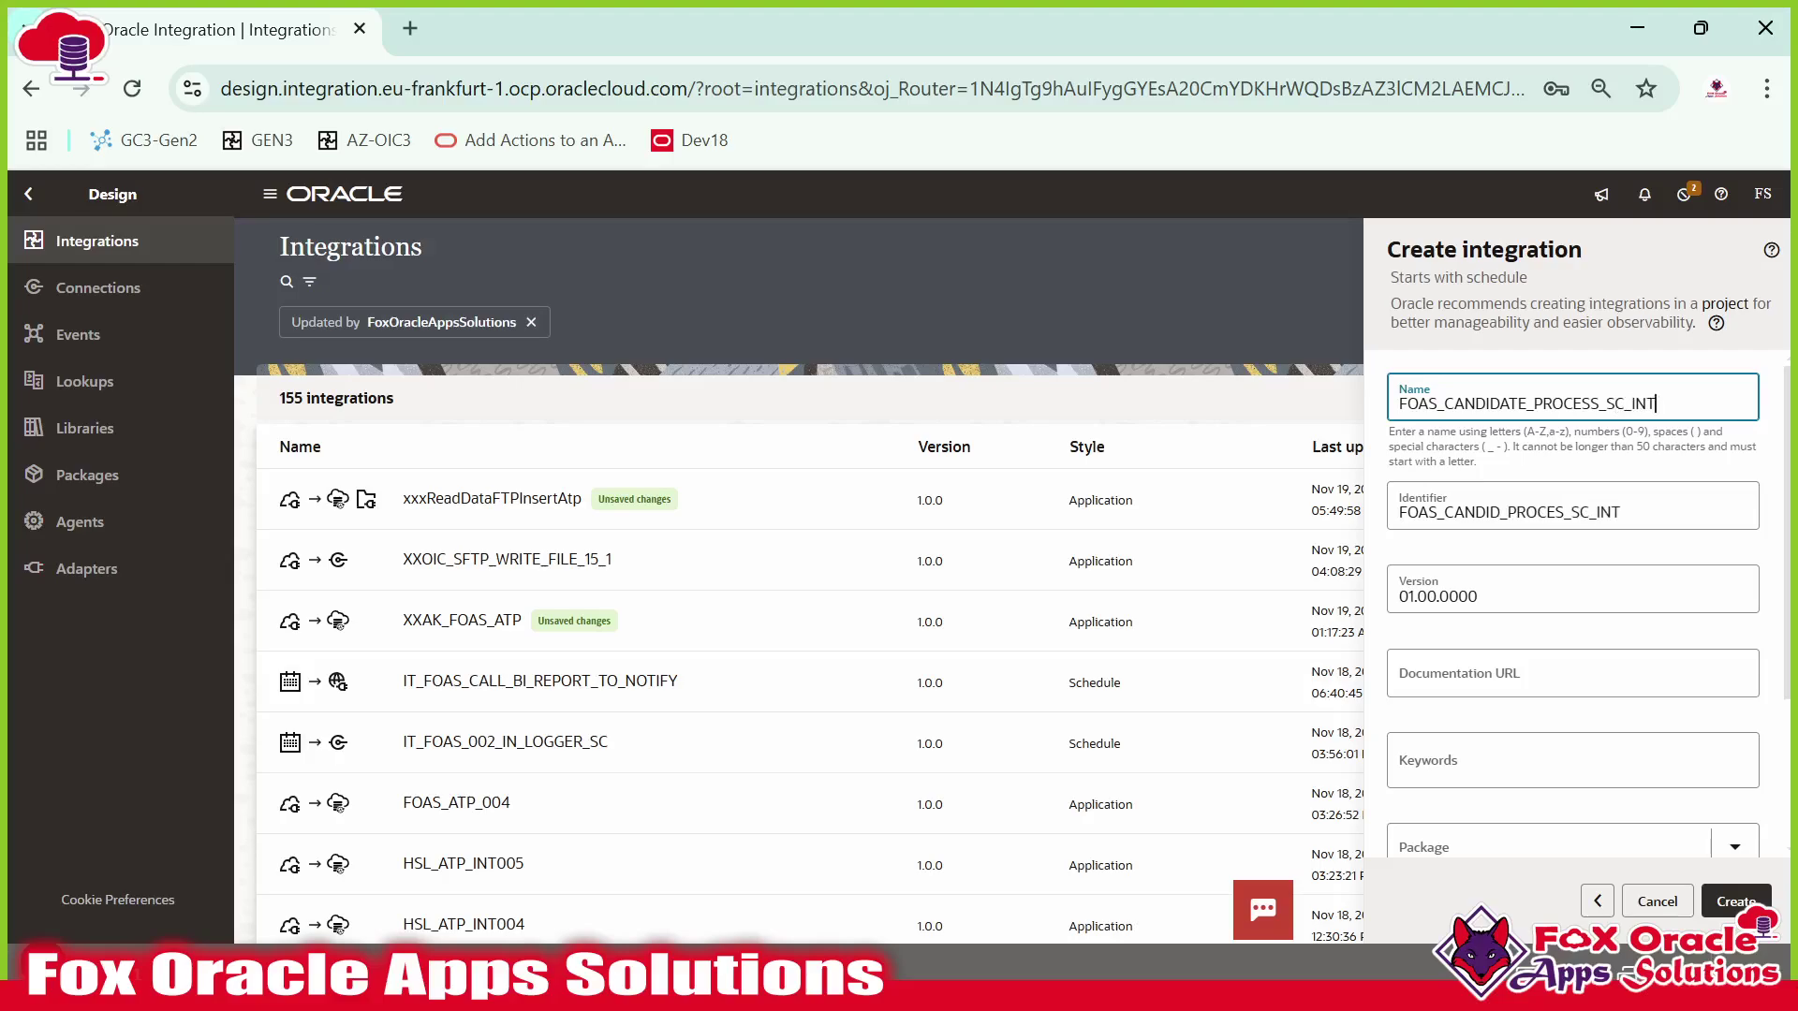
{"action": "left_click", "coordinate": [1764, 899]}
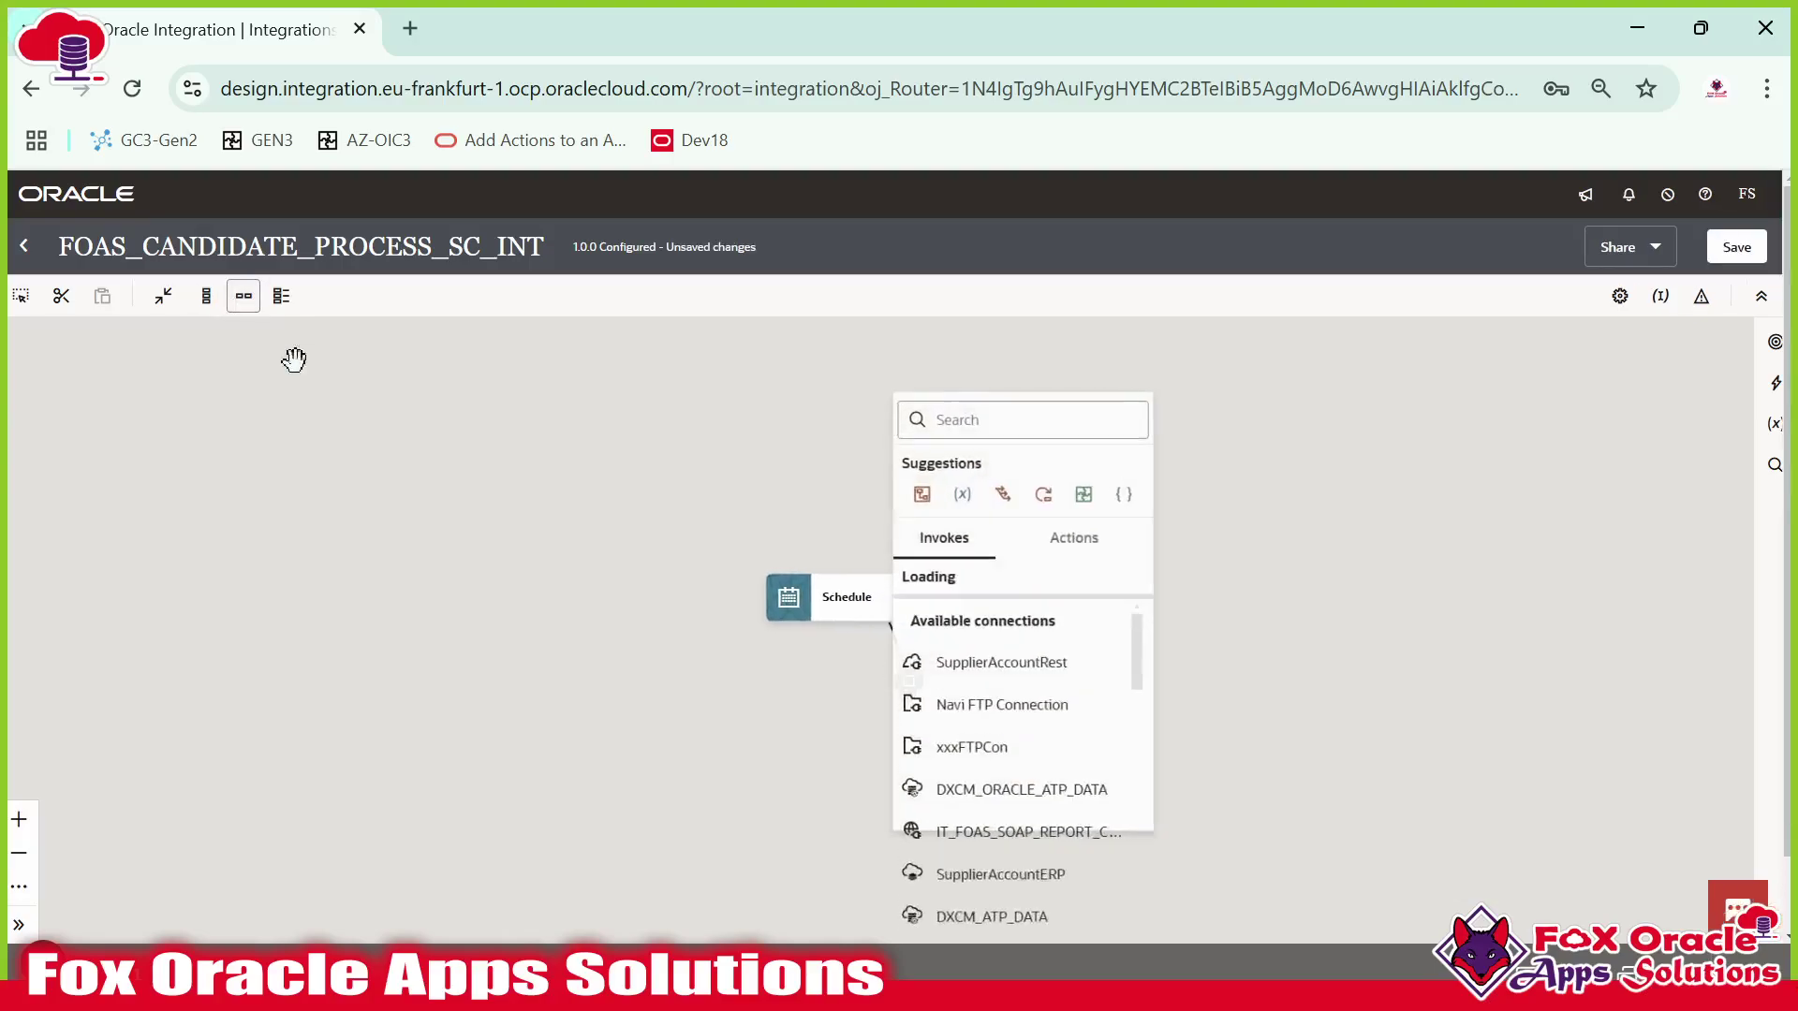
Switch the canvas to horizontal layout and select the Schedule trigger.
{"action": "left_click", "coordinate": [244, 296]}
{"action": "left_click", "coordinate": [811, 574]}
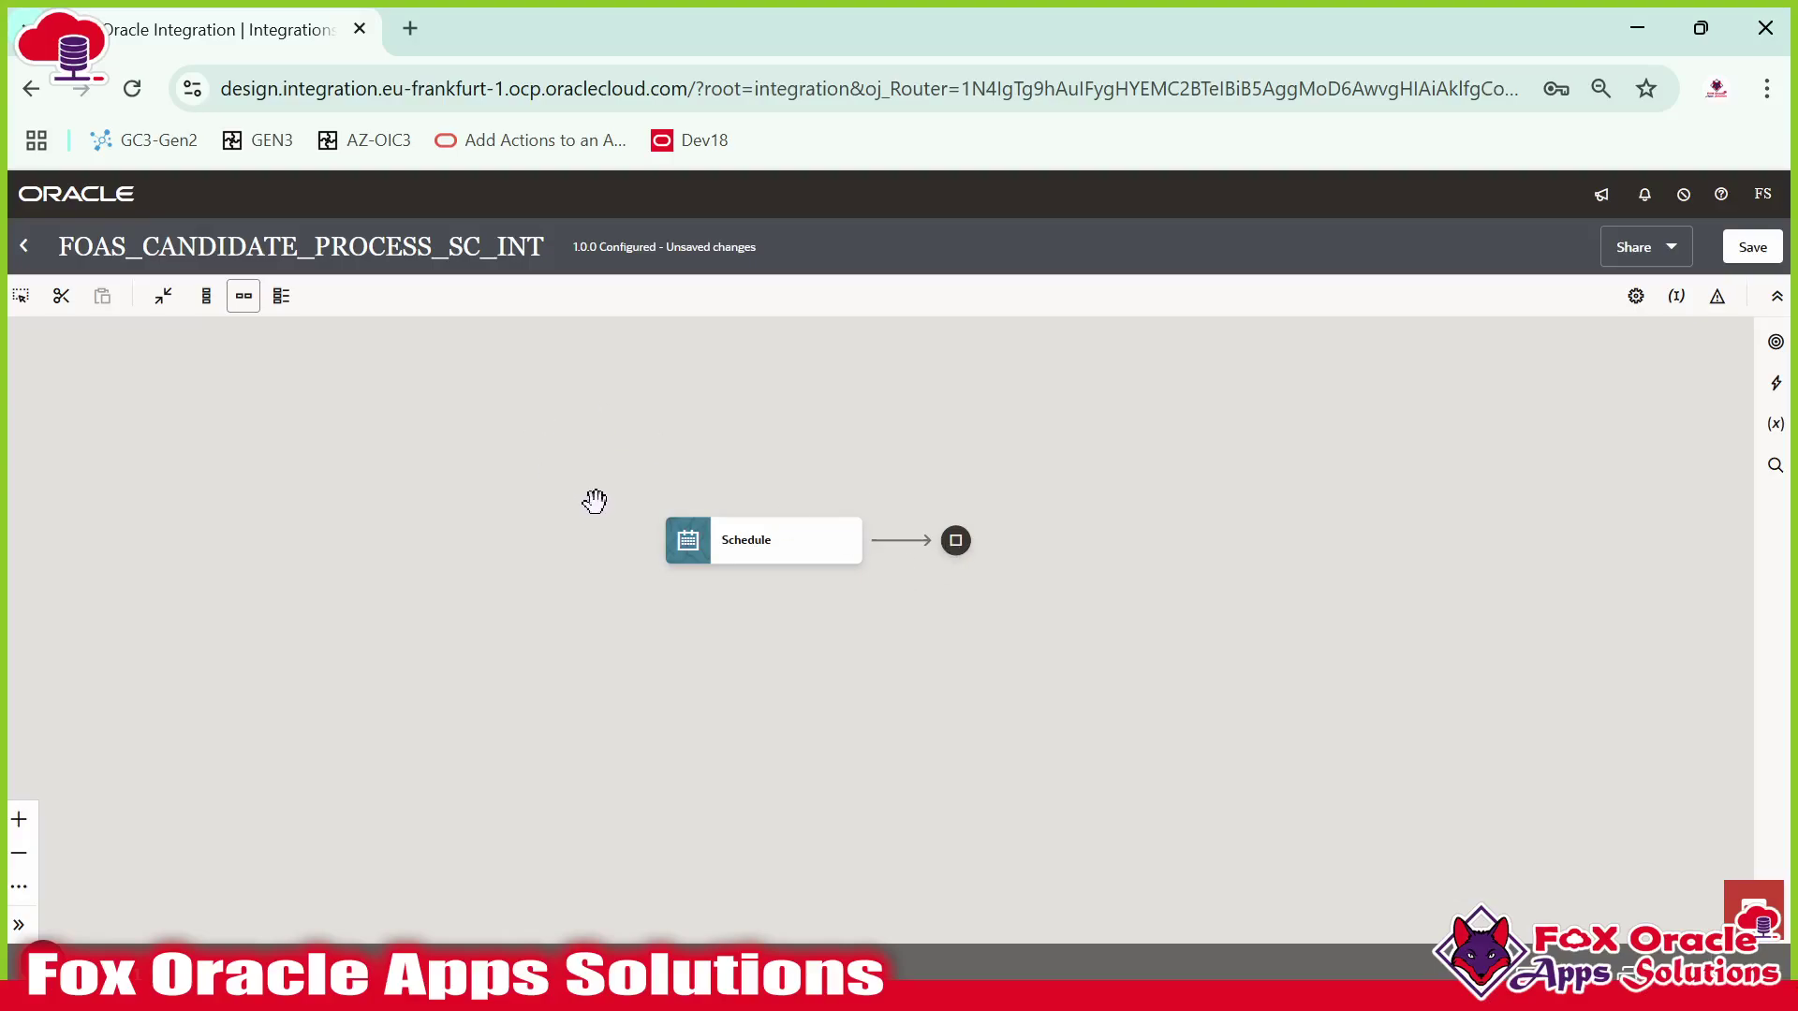
{"action": "left_click", "coordinate": [670, 524]}
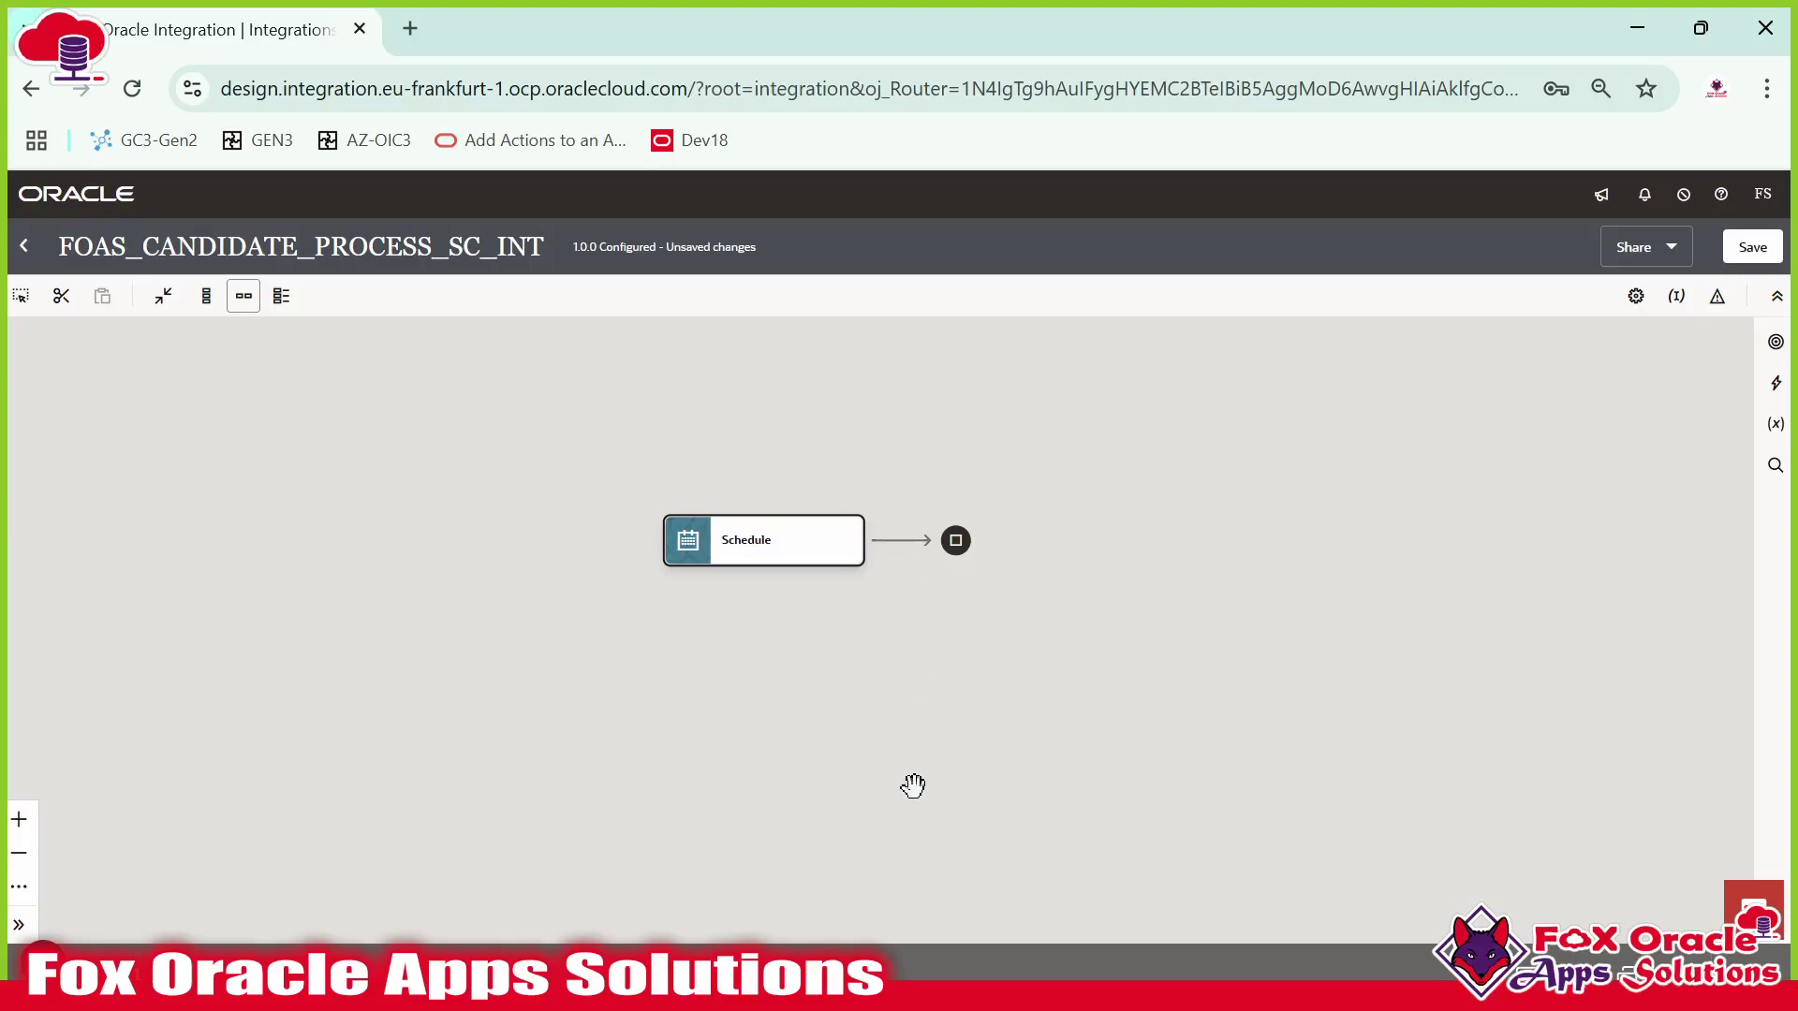
{"action": "key", "text": "alt+Tab"}
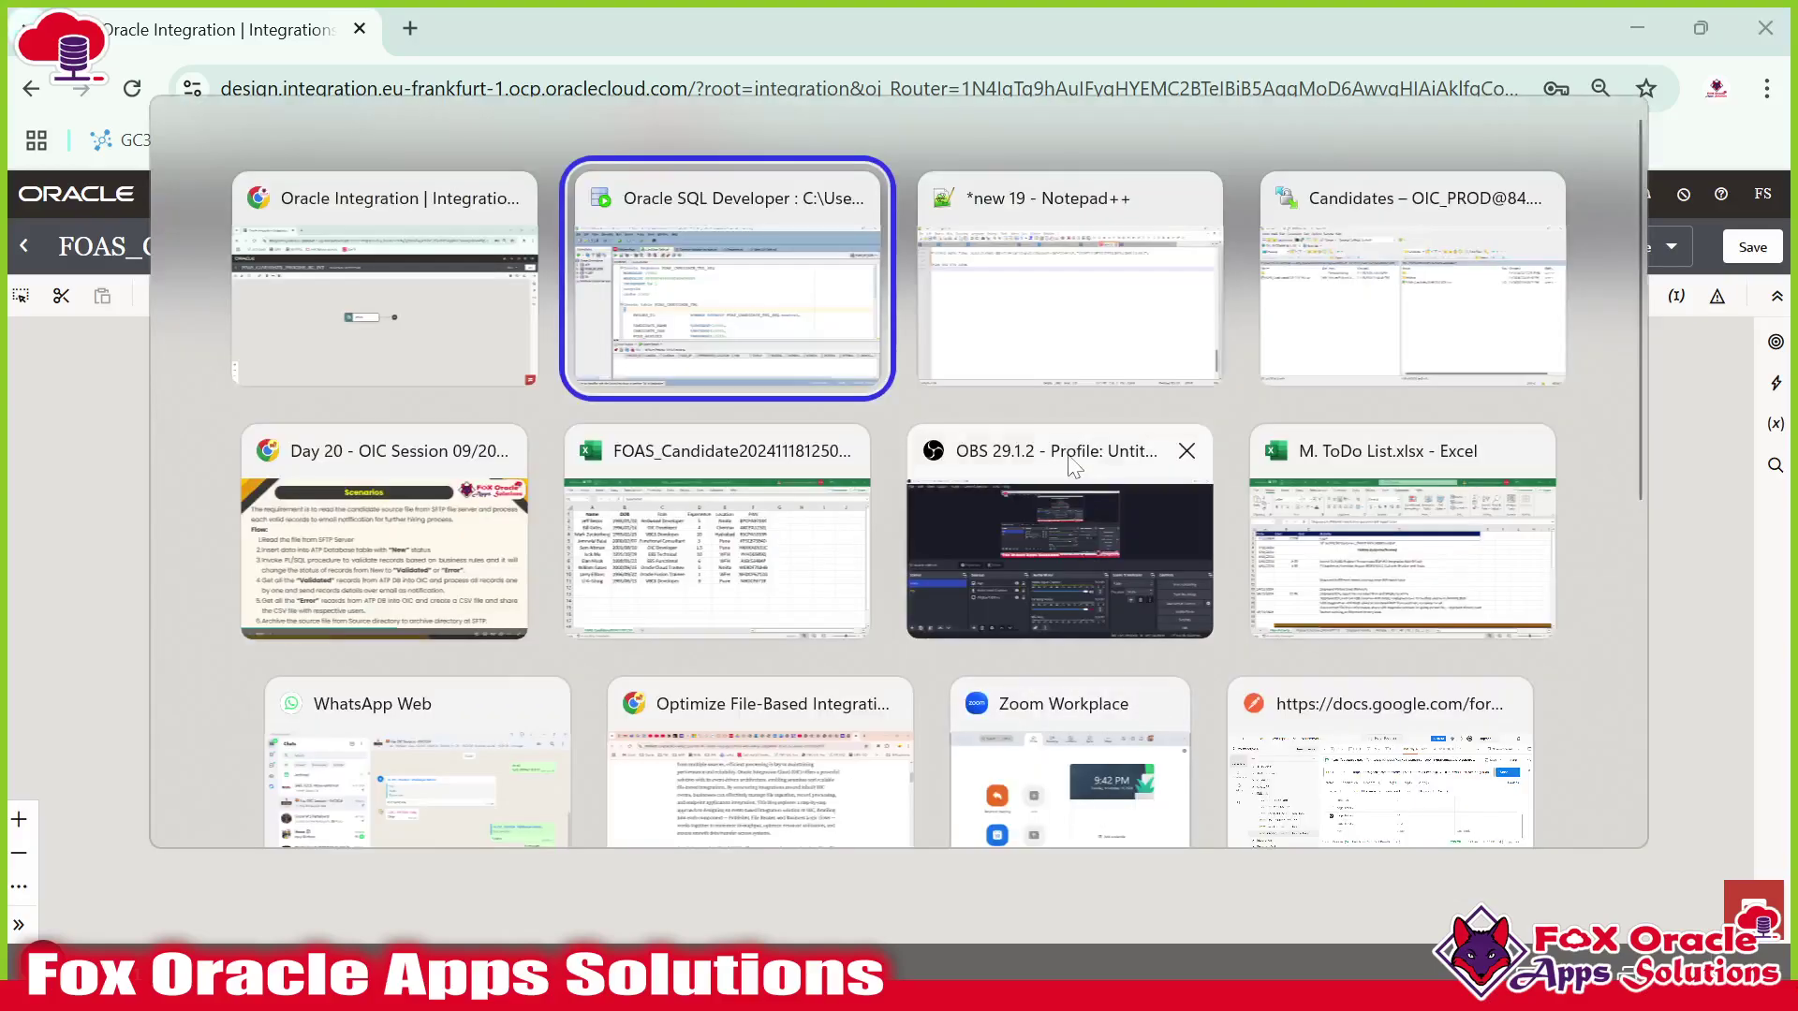
{"action": "key", "text": "alt+Tab"}
{"action": "key", "text": "alt+Tab"}
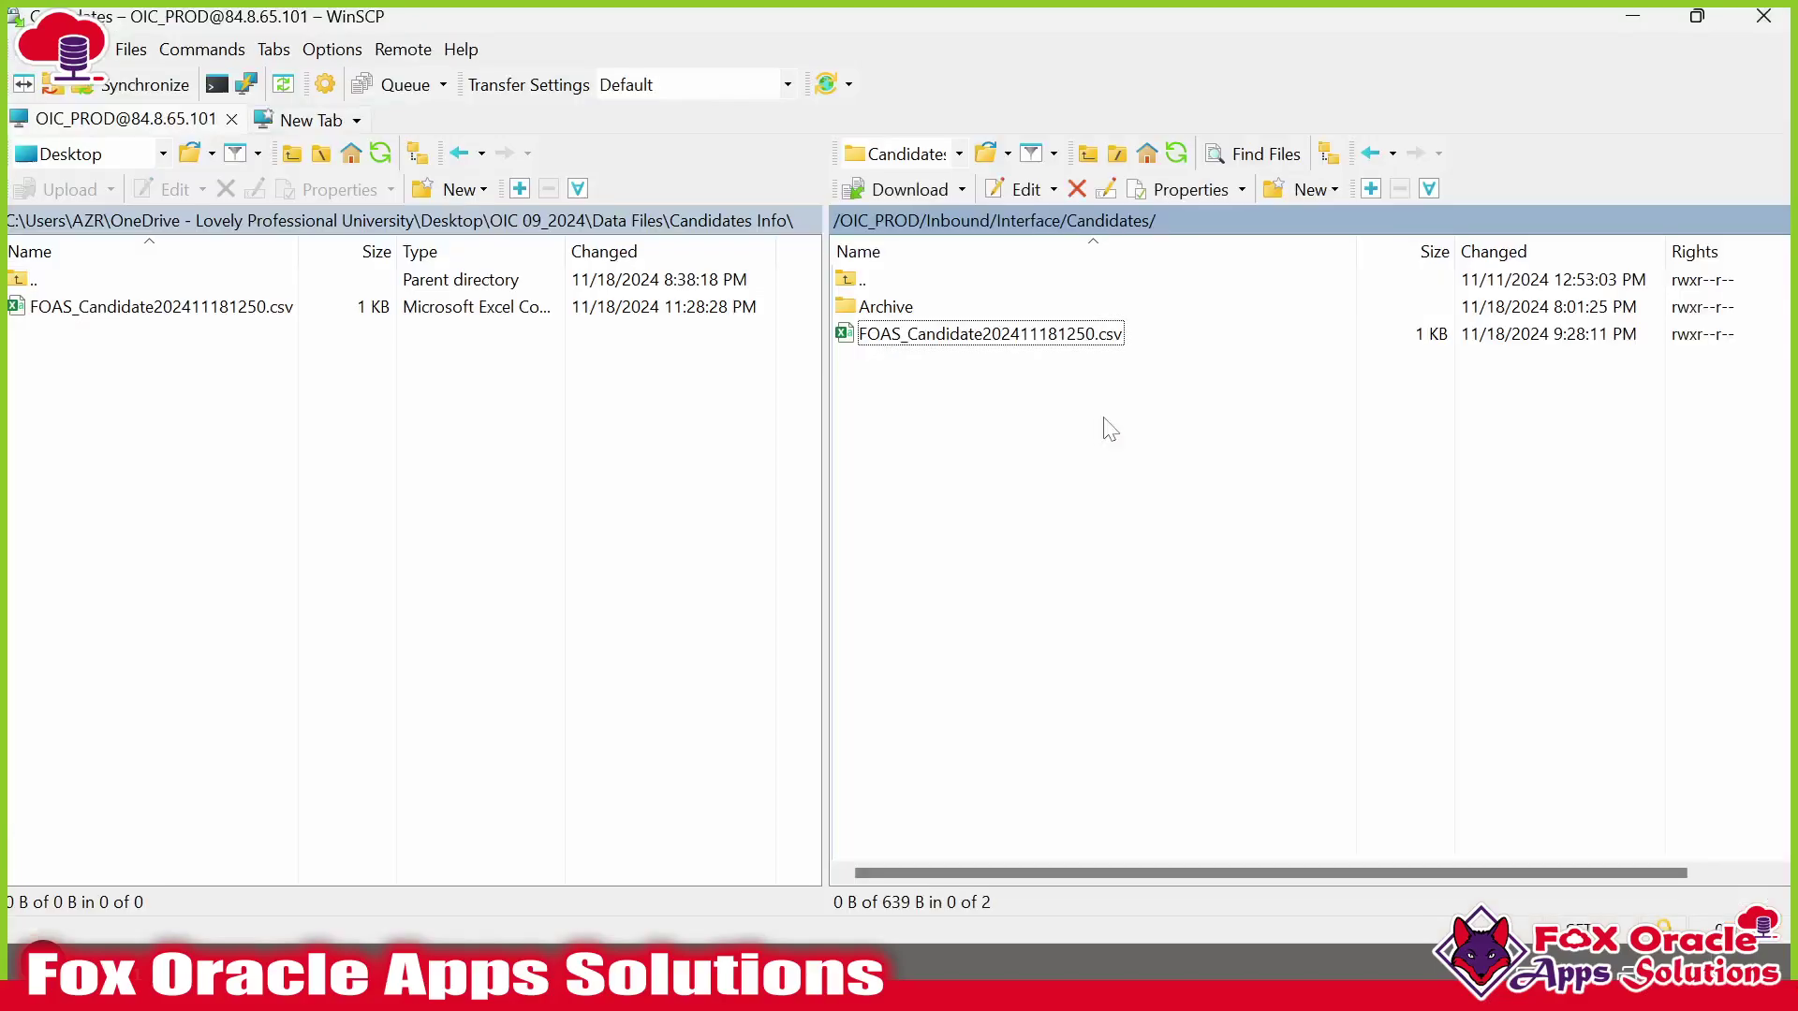
{"action": "left_click", "coordinate": [983, 343]}
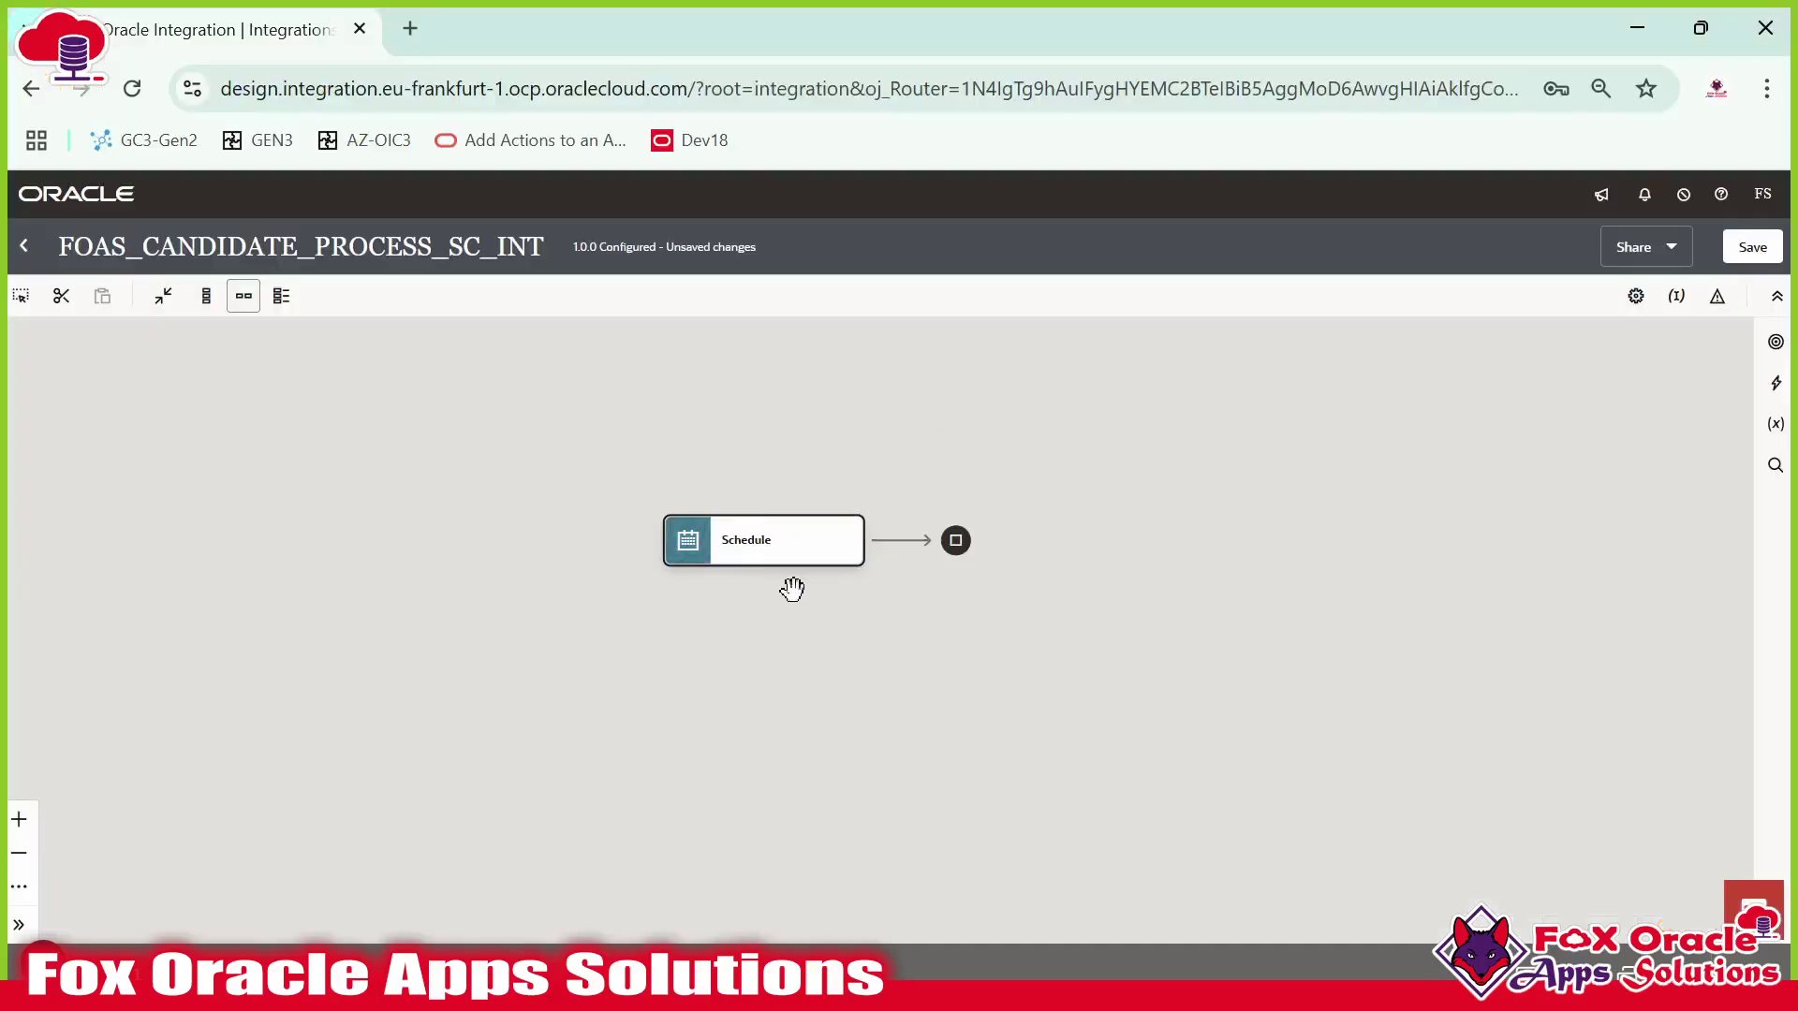
Add an Assign action after the Schedule trigger and name it defaultAssign.
{"action": "left_click", "coordinate": [1775, 383]}
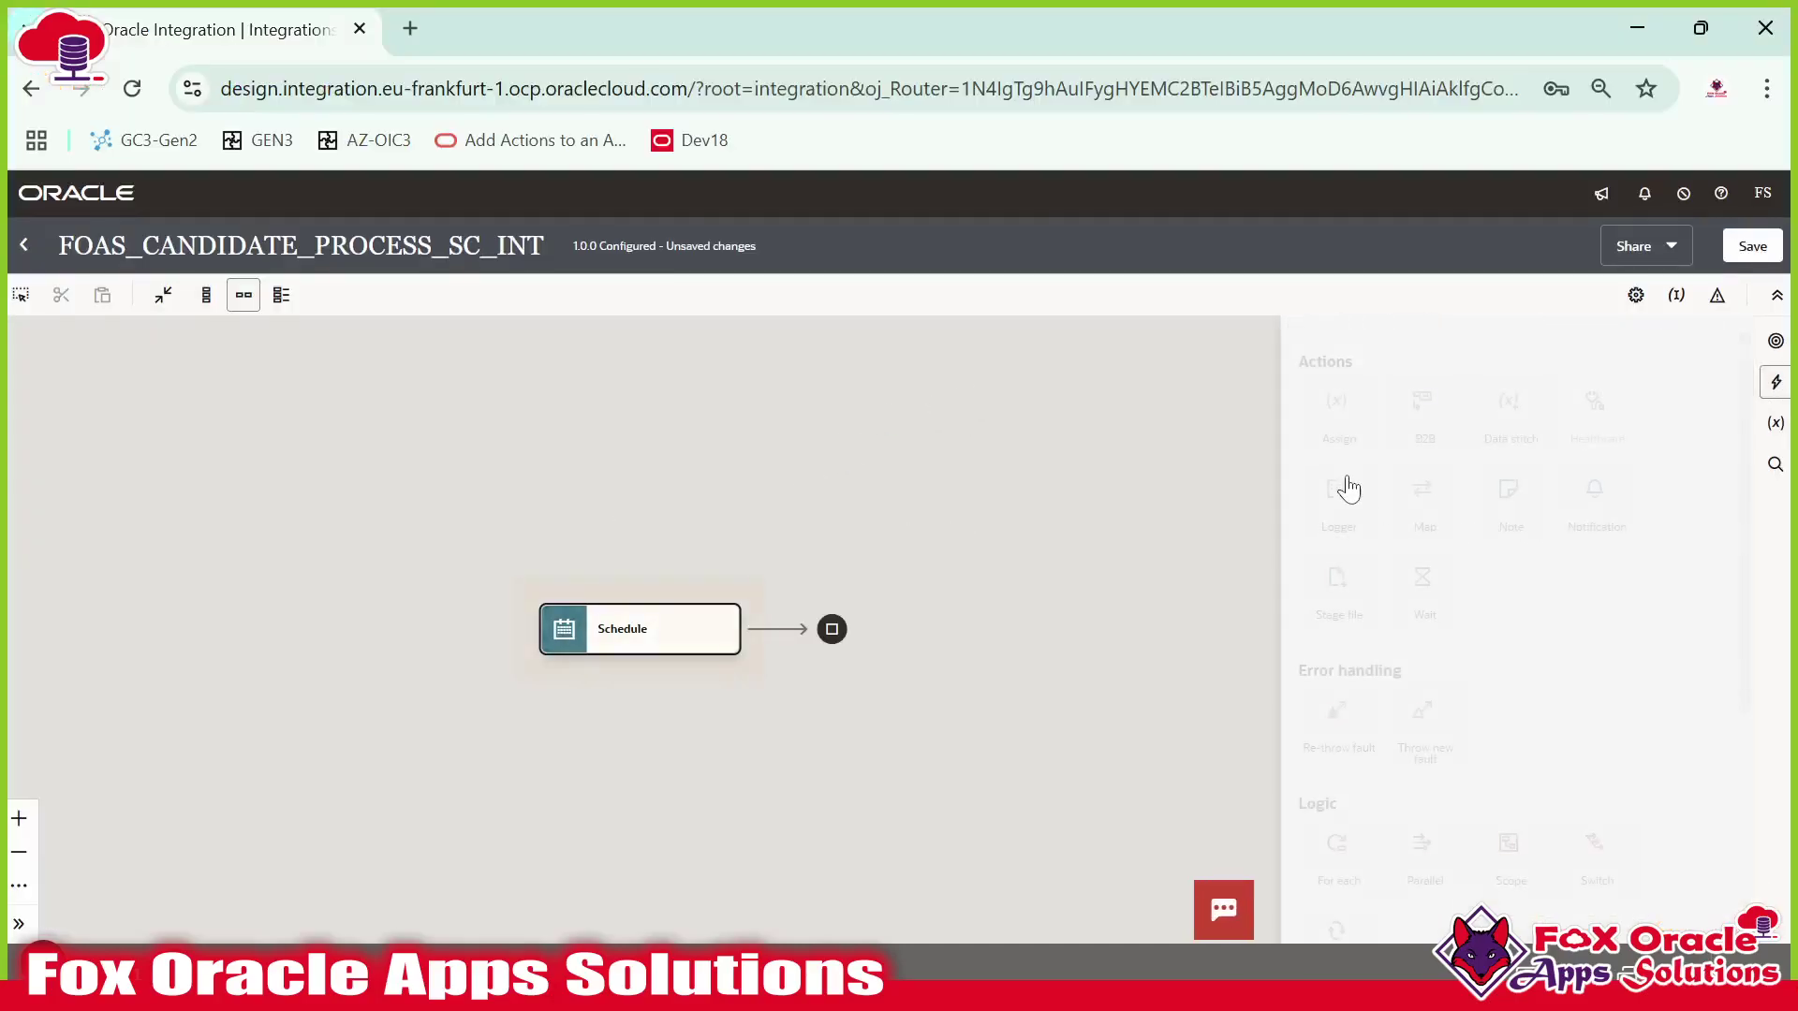
{"action": "left_click_drag", "start_coordinate": [1339, 442], "coordinate": [784, 642]}
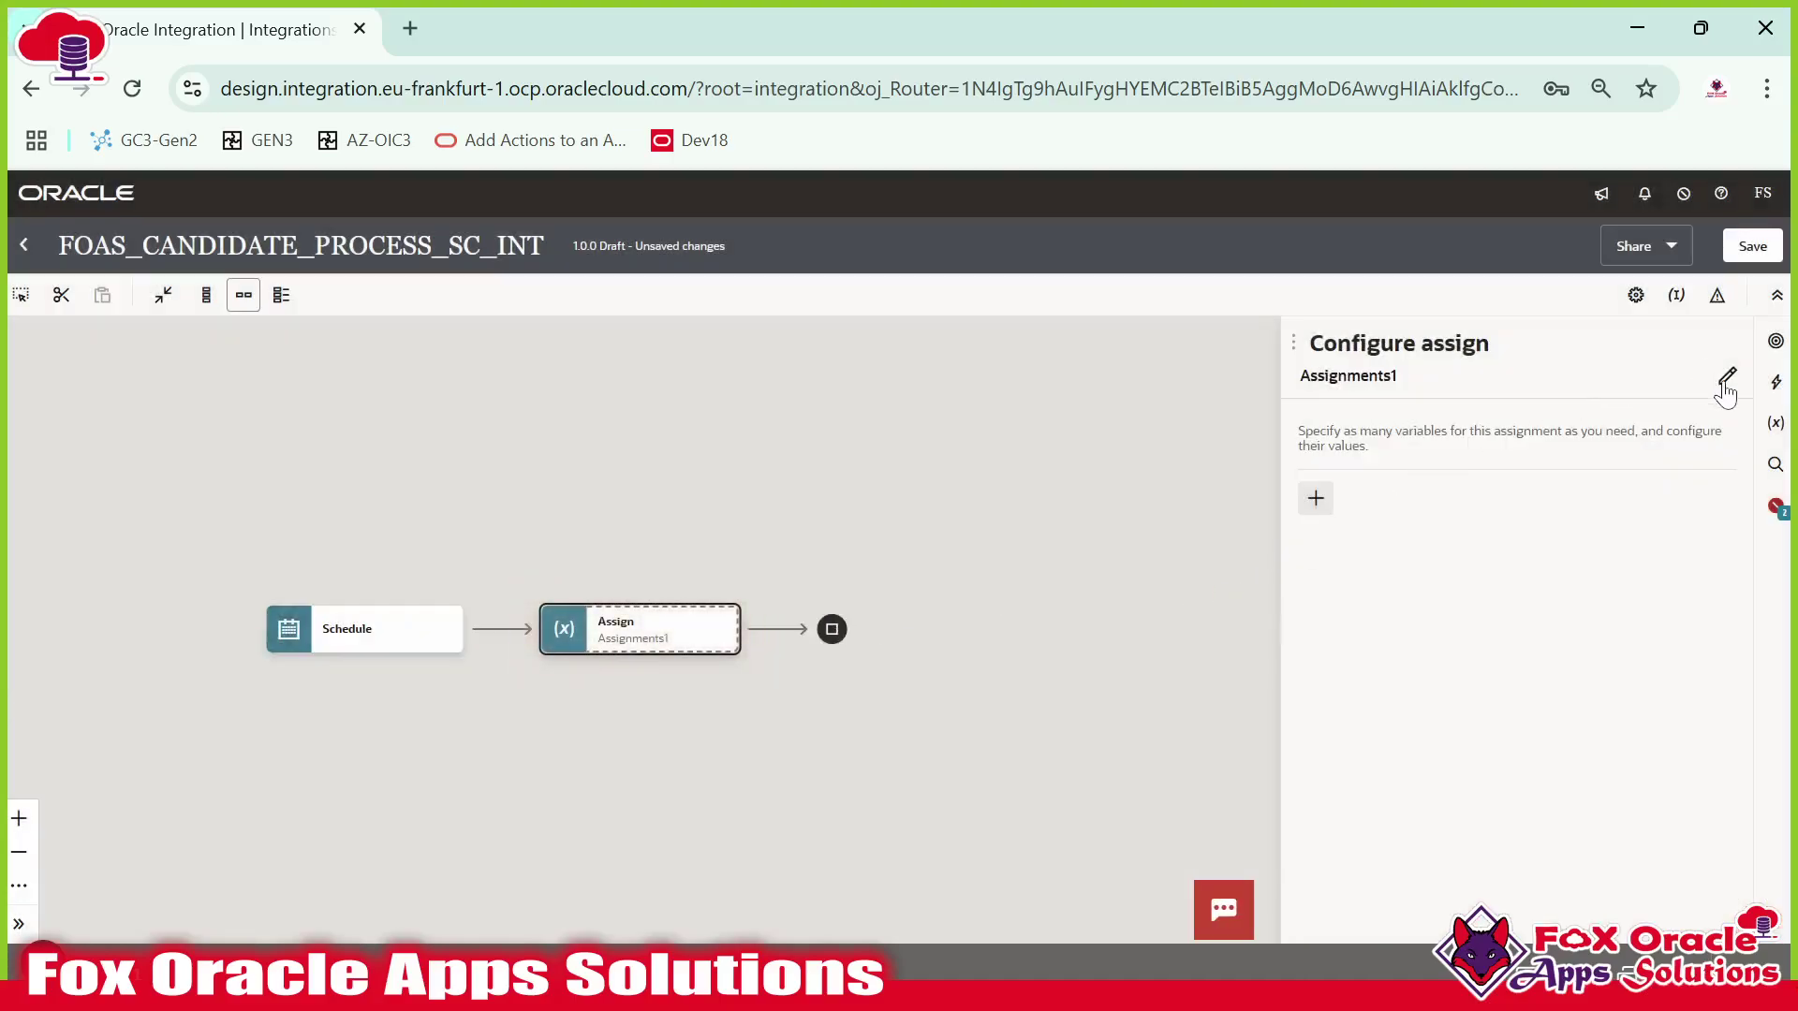
{"action": "left_click", "coordinate": [1458, 393]}
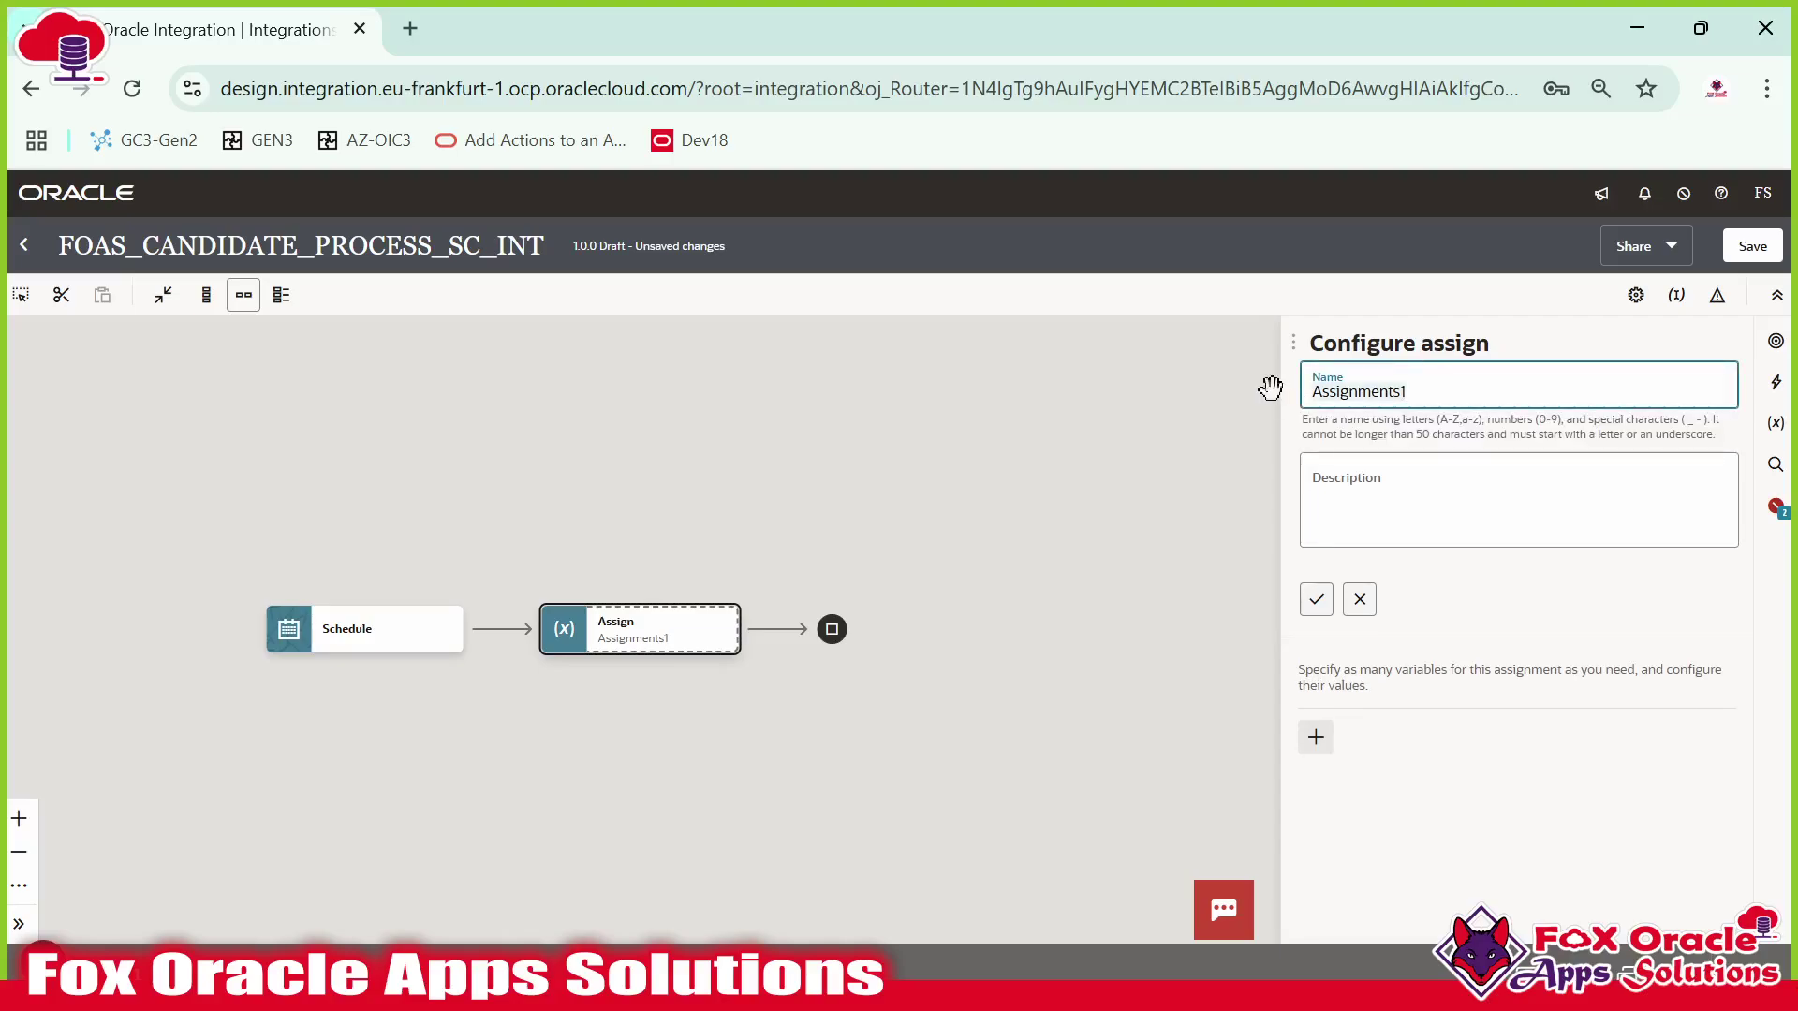
{"action": "key", "text": "ctrl+a"}
{"action": "type", "text": "de"}
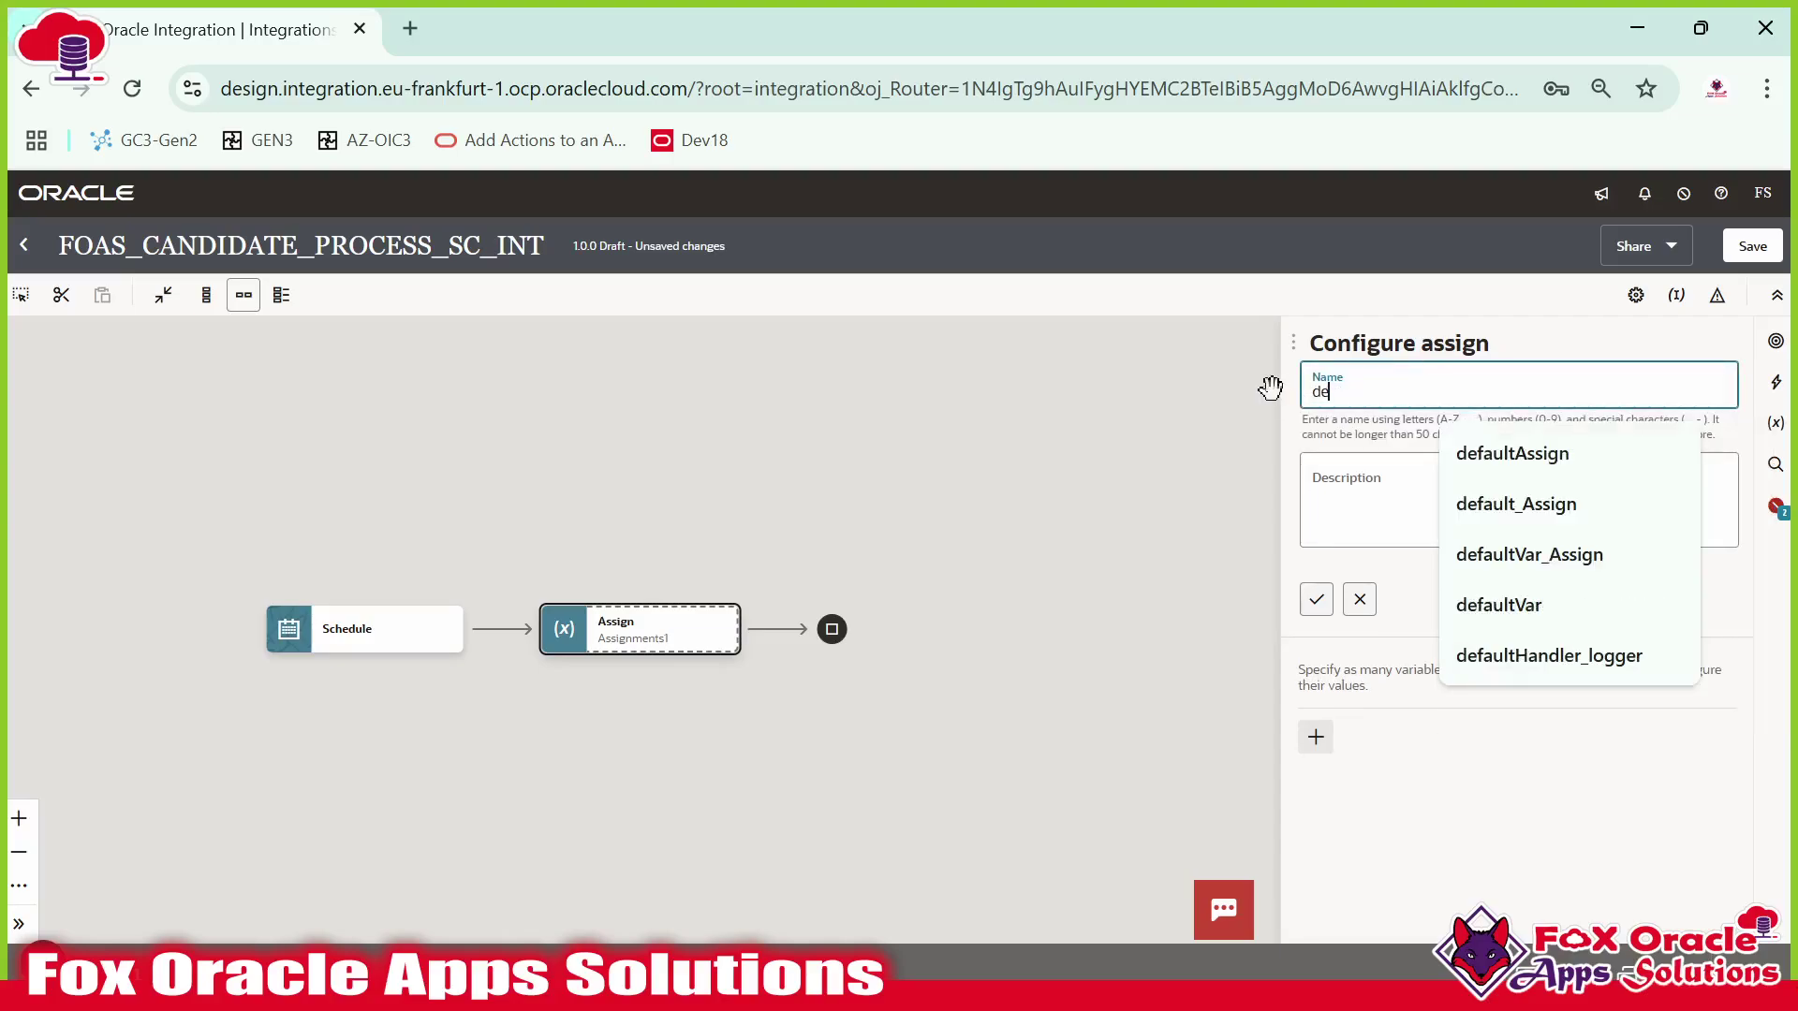
{"action": "type", "text": "faultAs"}
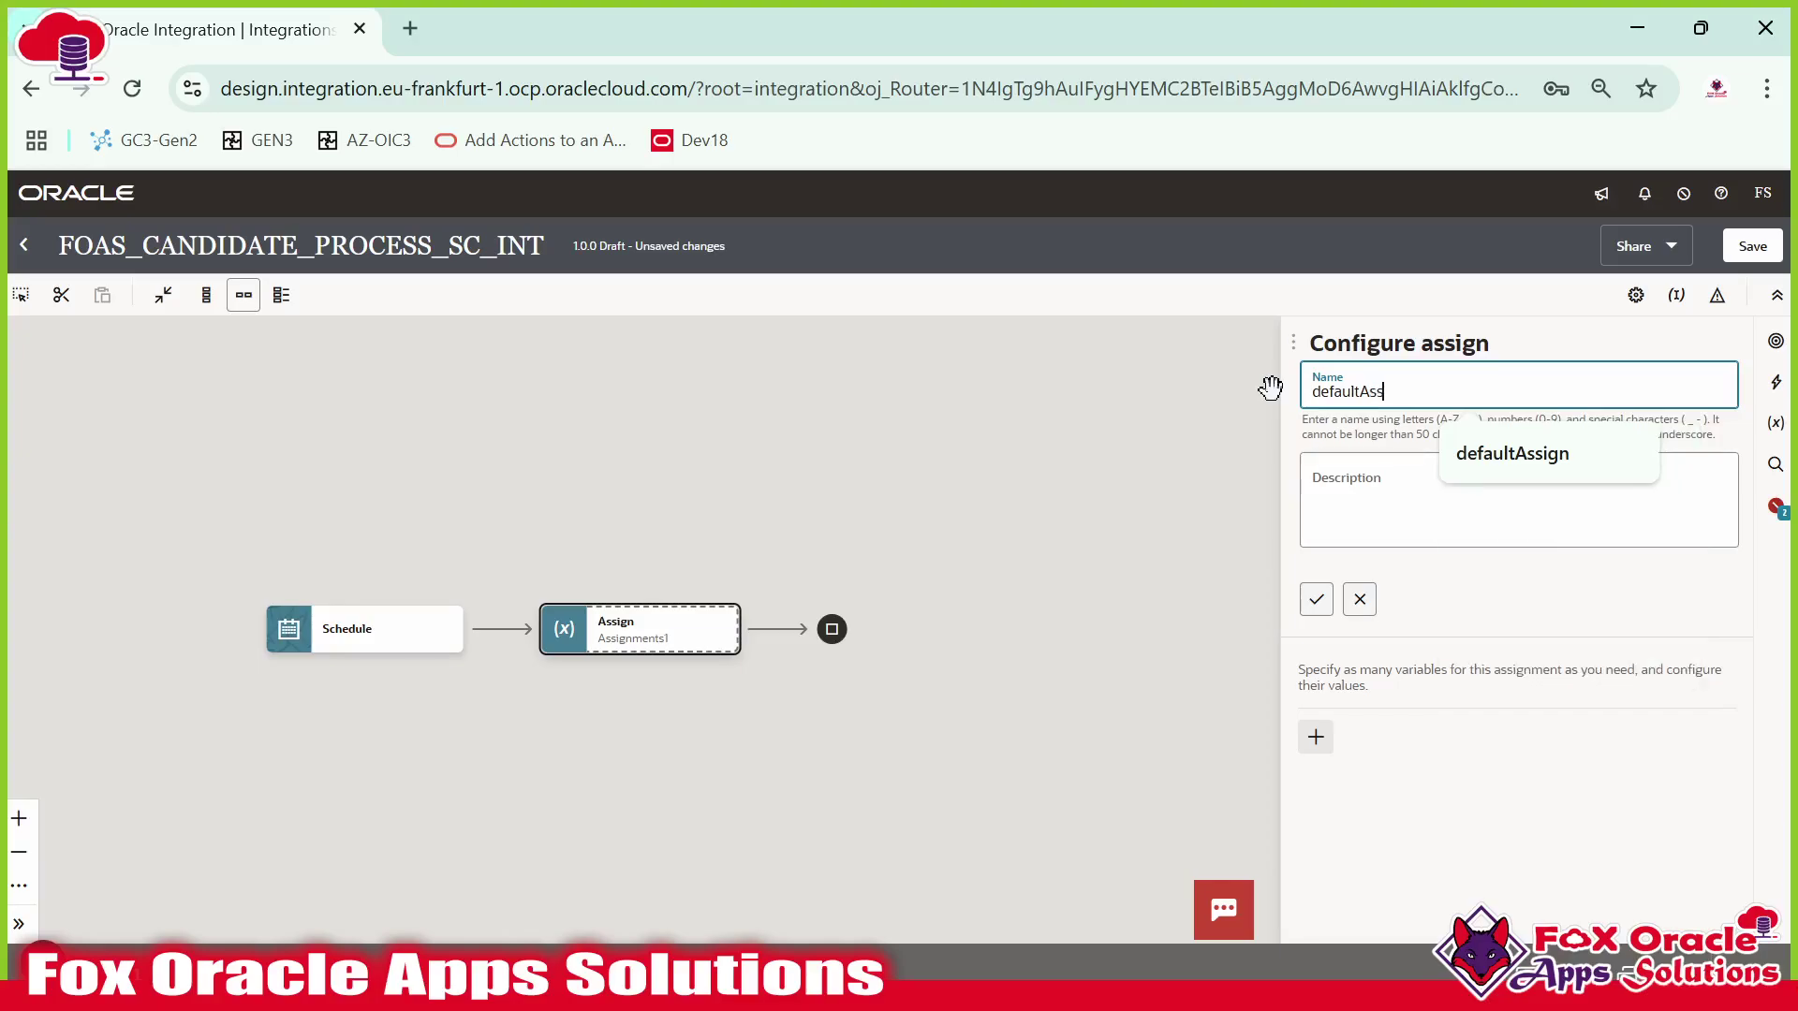
{"action": "type", "text": "s"}
{"action": "left_click", "coordinate": [1475, 459]}
{"action": "left_click", "coordinate": [1315, 599]}
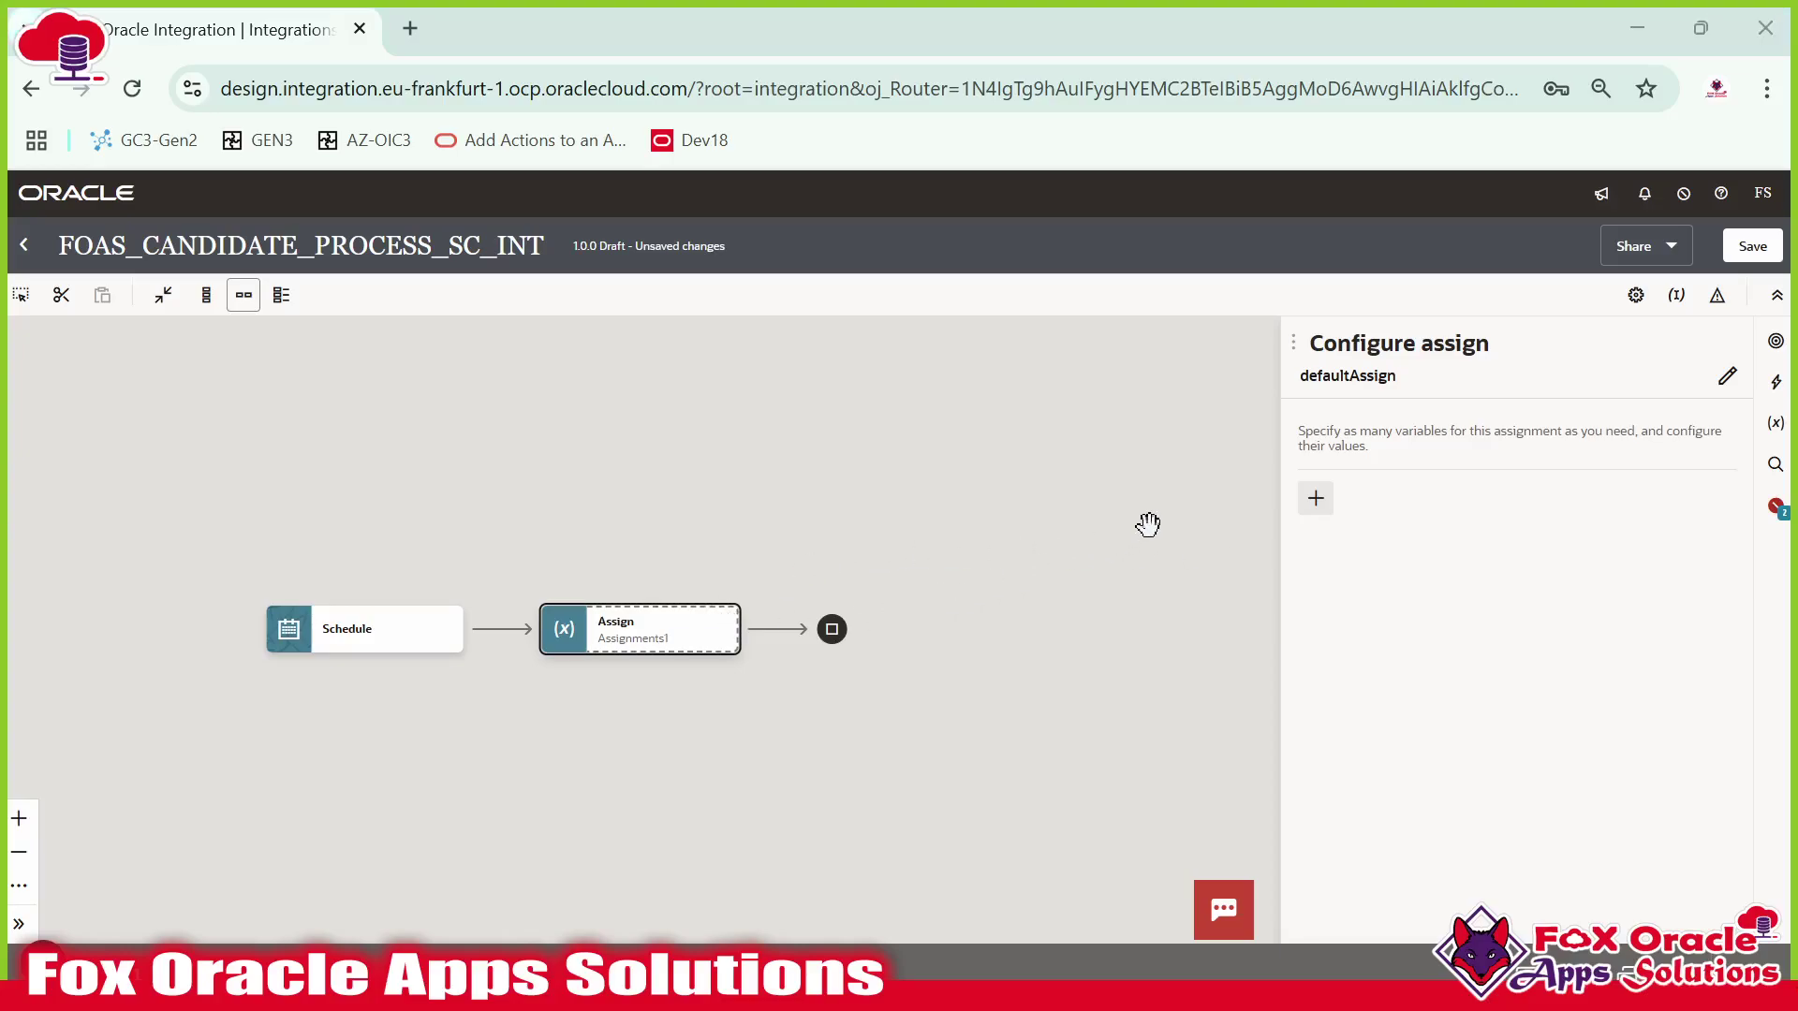
{"action": "key", "text": "alt+Tab"}
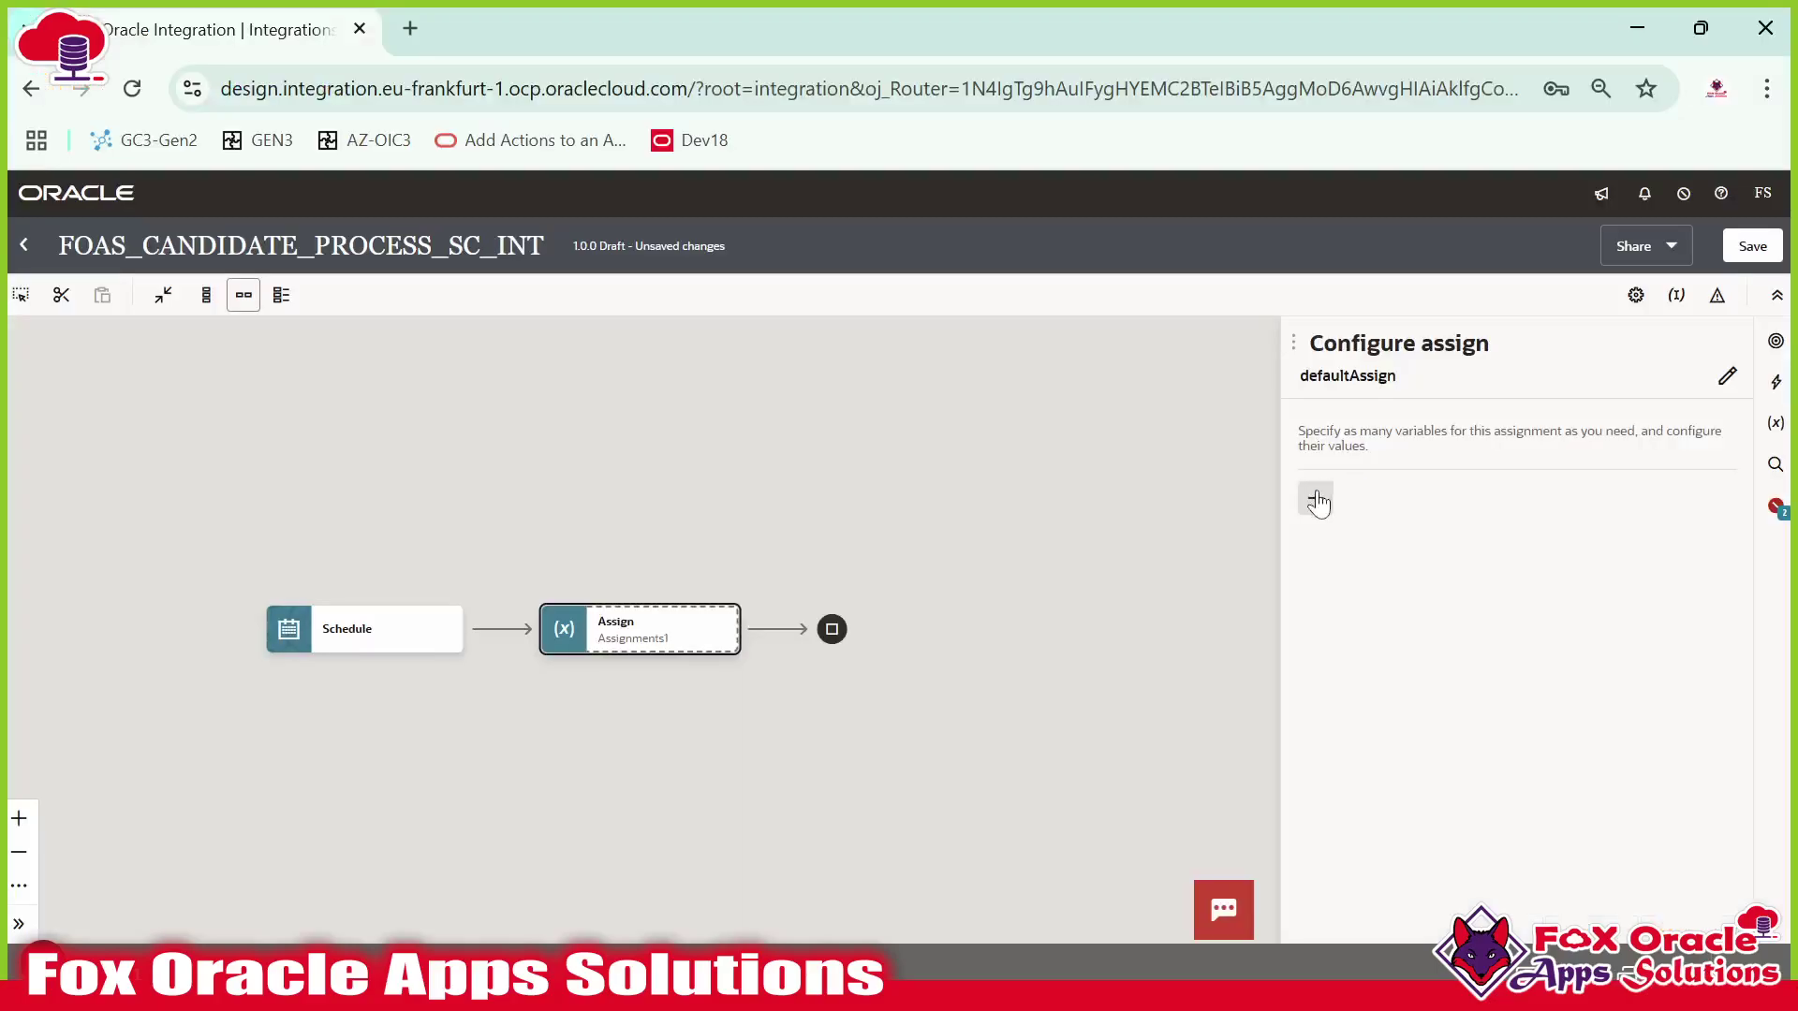
Add String variable var_souceFileDire to defaultAssign, starting its value with a single quote.
{"action": "left_click", "coordinate": [1314, 498]}
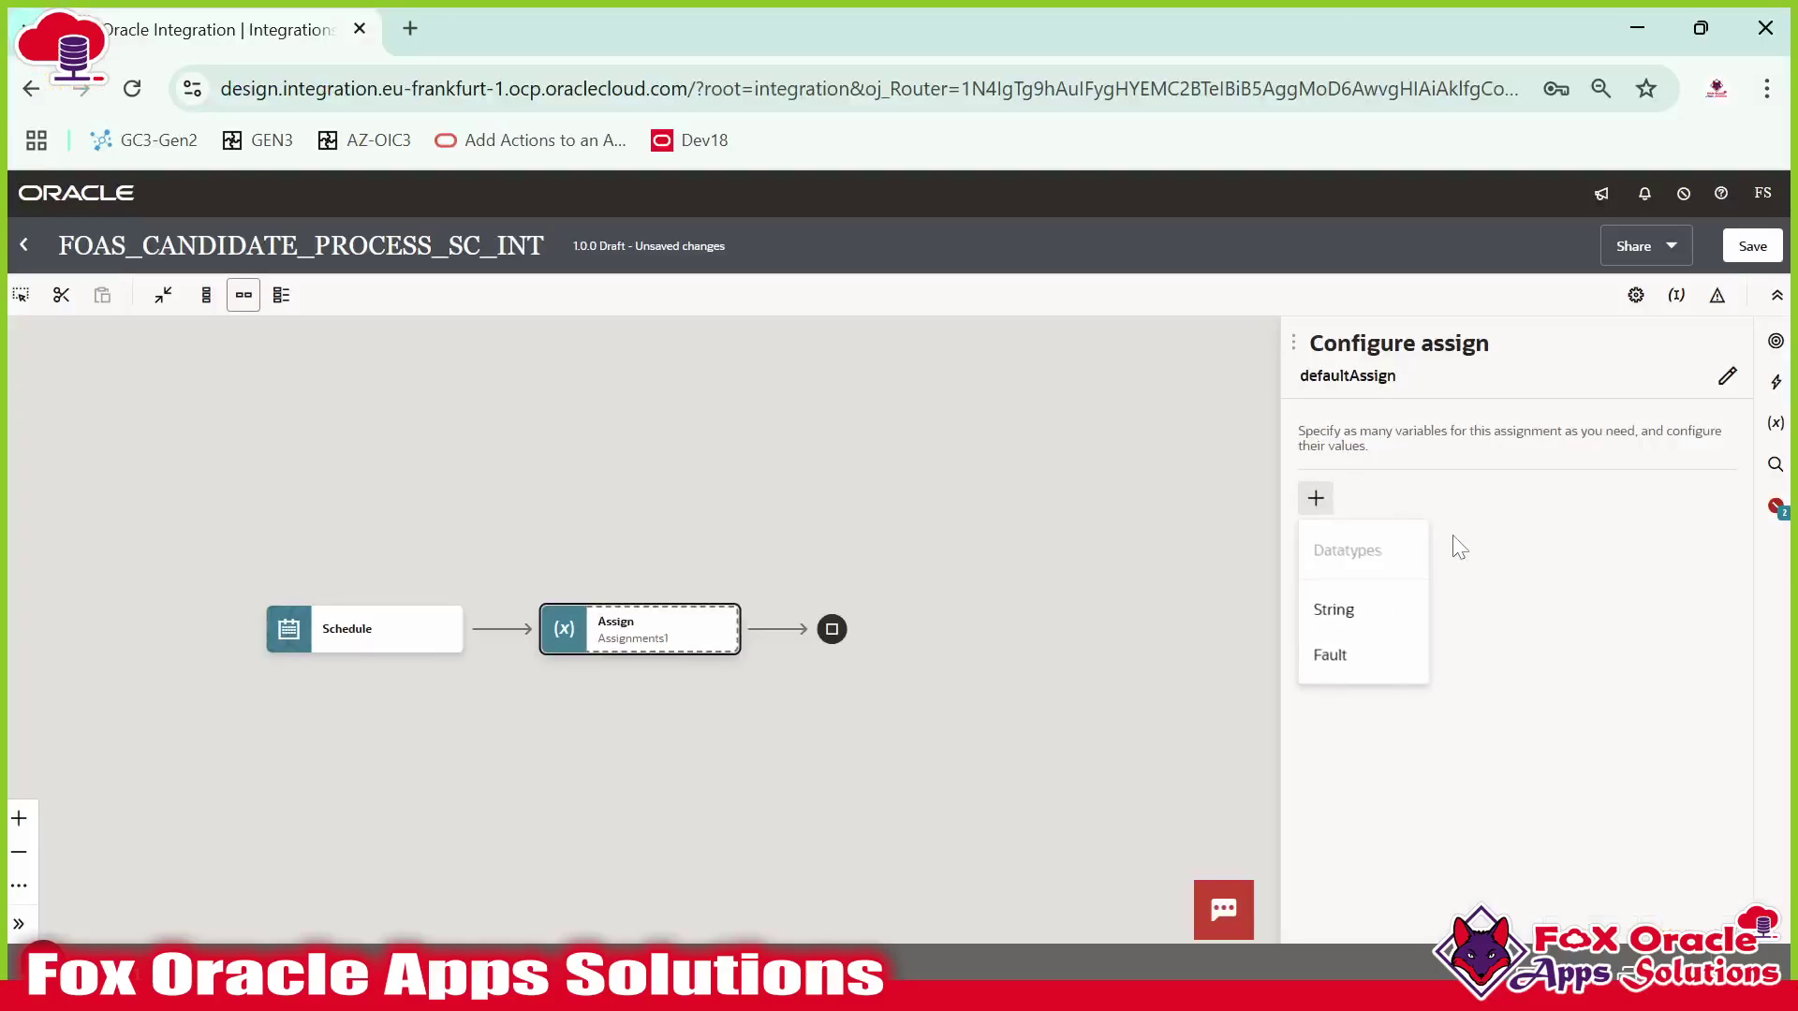
{"action": "left_click", "coordinate": [1384, 599]}
{"action": "left_click", "coordinate": [1414, 581]}
{"action": "key", "text": "BackSpace"}
{"action": "key", "text": "BackSpace"}
{"action": "key", "text": "BackSpace"}
{"action": "key", "text": "BackSpace"}
{"action": "type", "text": "var_"}
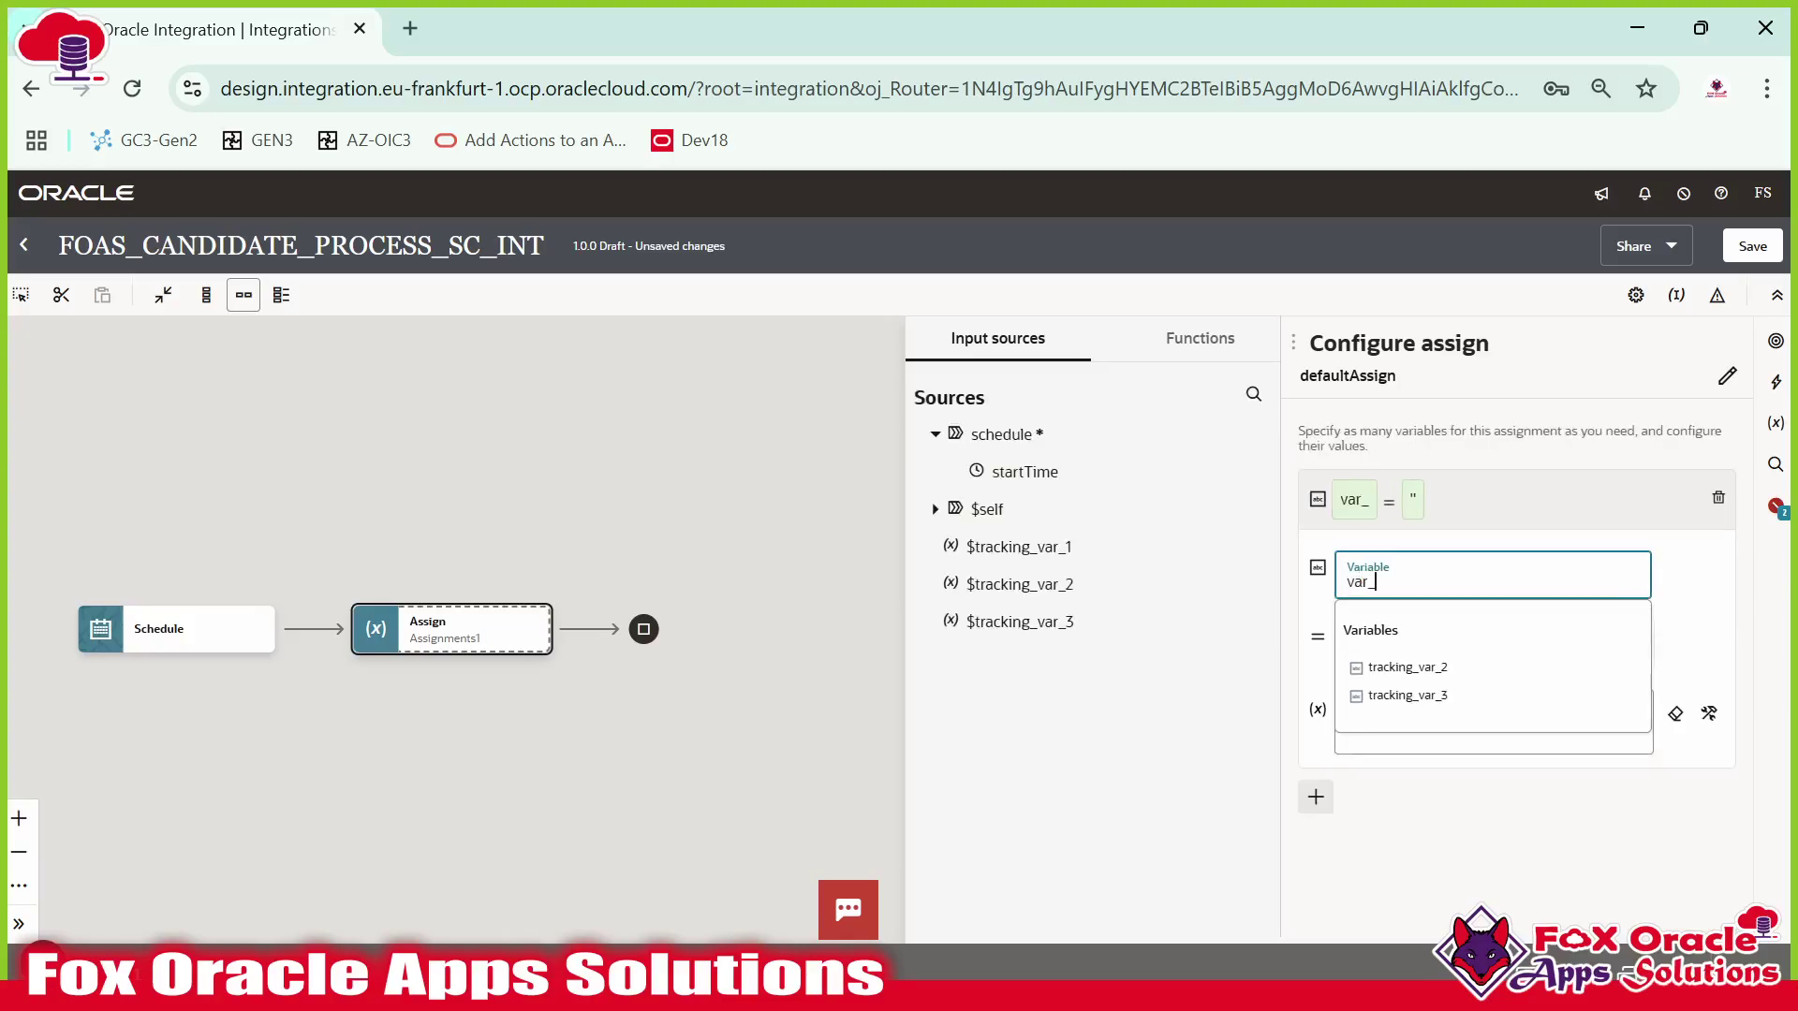
{"action": "type", "text": "souceFileDire"}
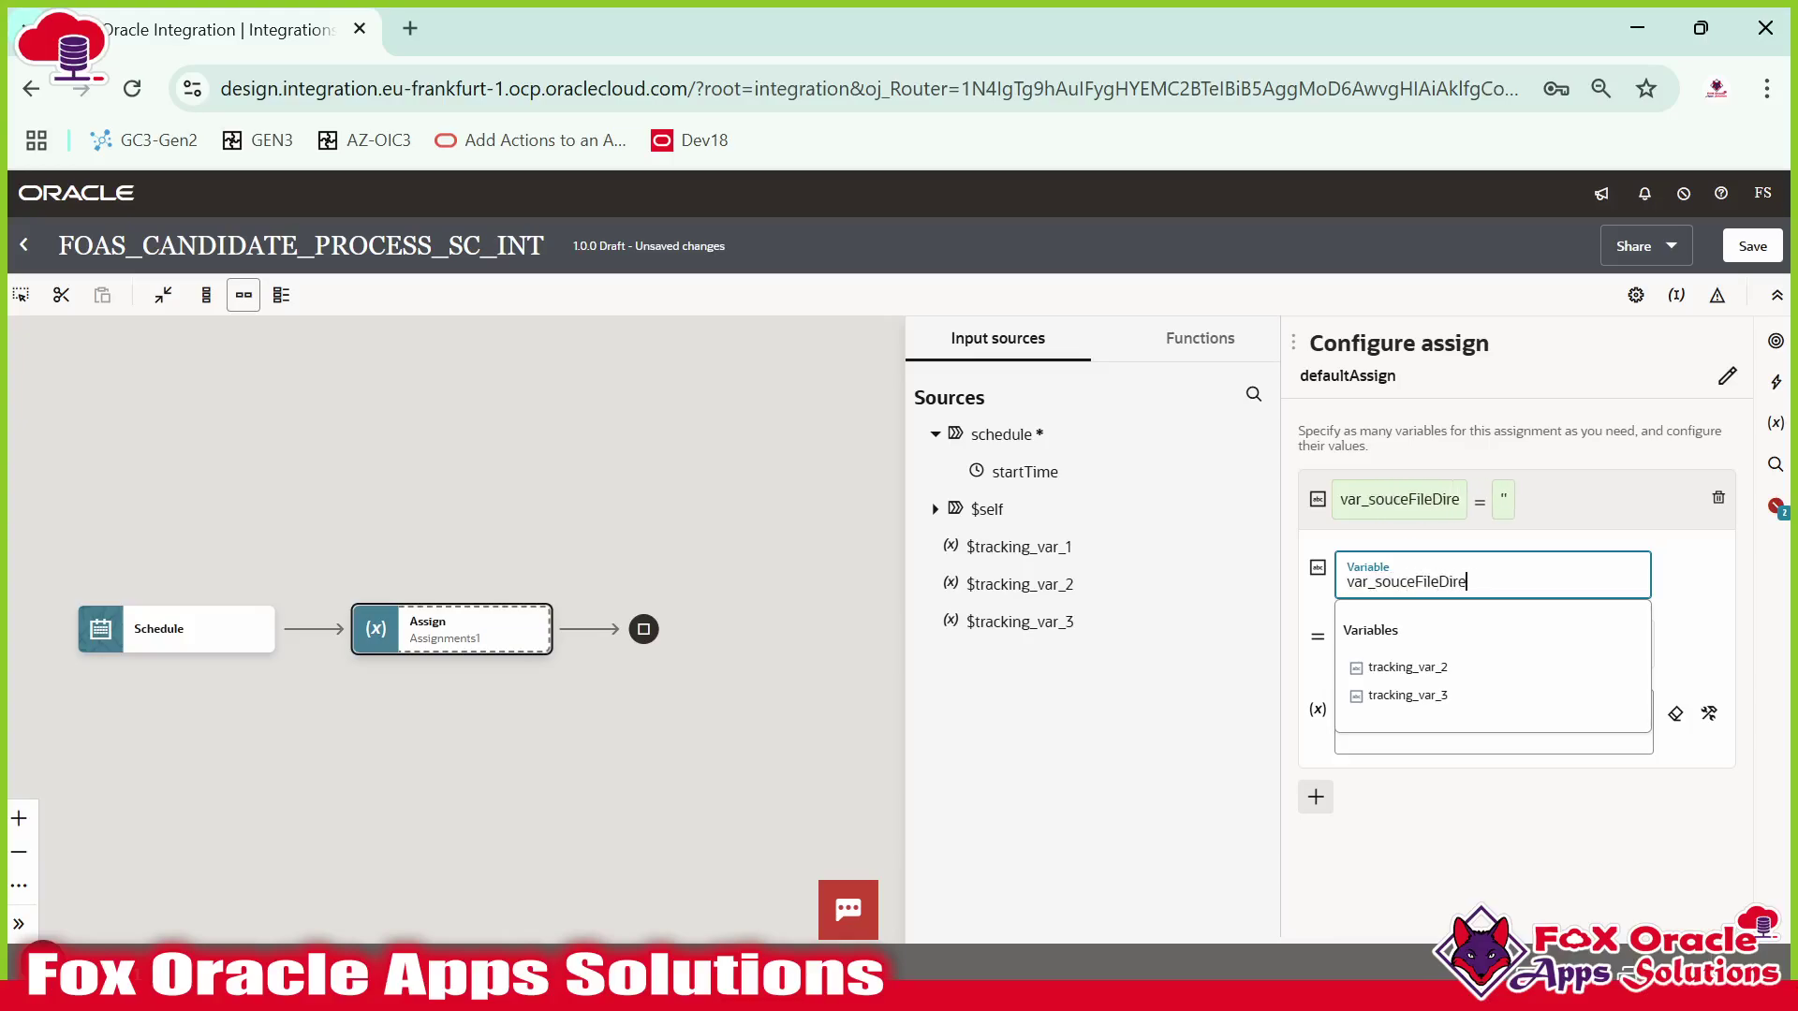
{"action": "key", "text": "Tab"}
{"action": "type", "text": "'"}
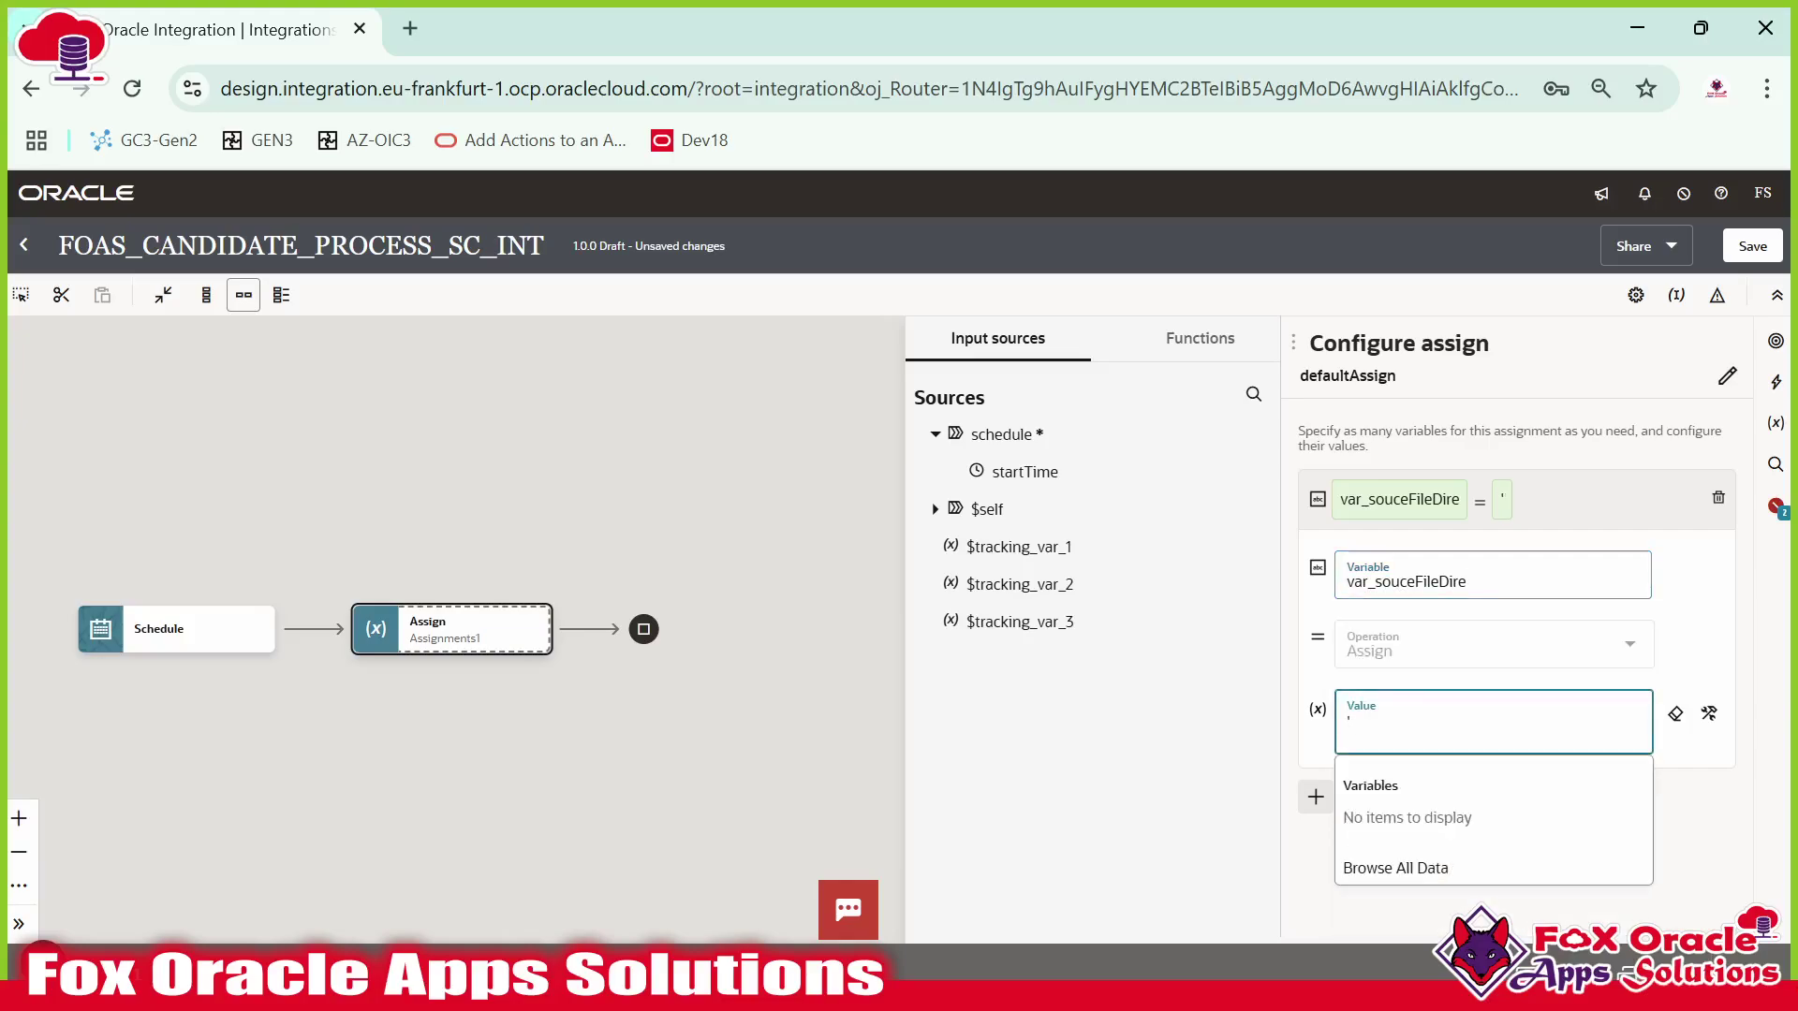
{"action": "key", "text": "alt+Tab"}
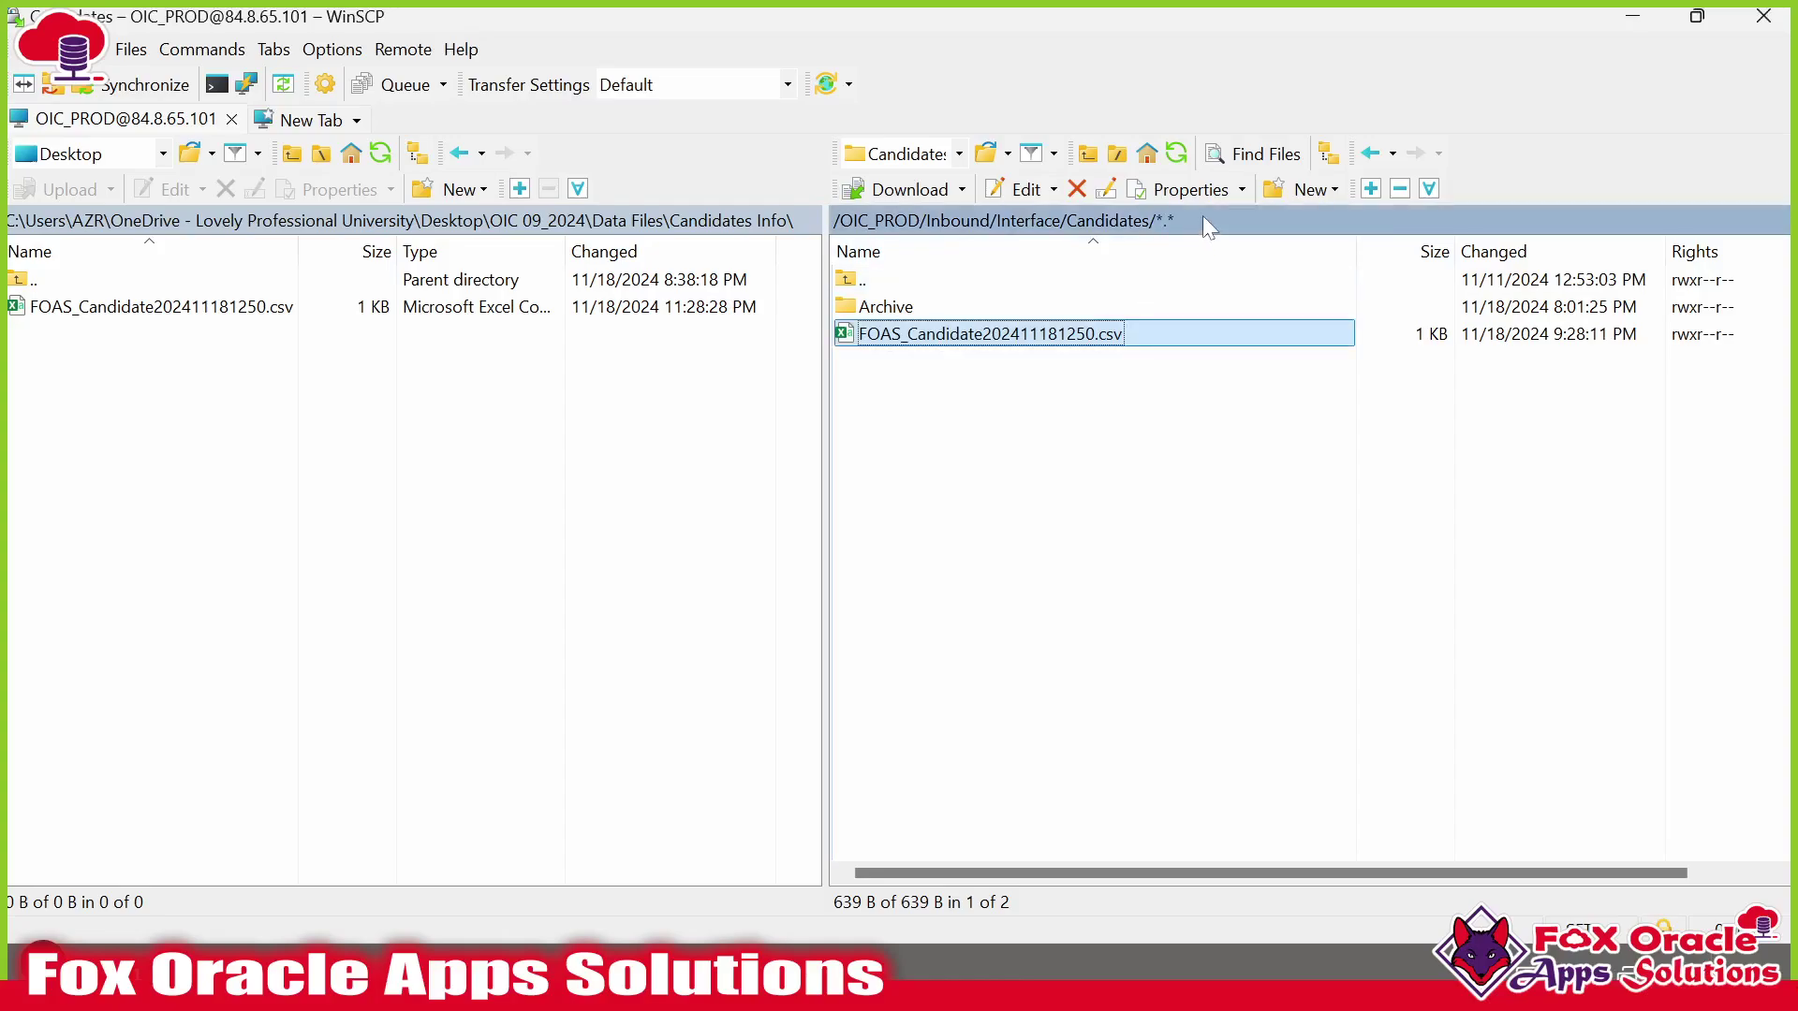
Check the full remote Candidates folder path in WinSCP and glance at the requirement slides.
{"action": "double_click", "coordinate": [1202, 216]}
{"action": "left_click", "coordinate": [887, 682]}
{"action": "key", "text": "alt+Tab"}
{"action": "key", "text": "alt+Tab"}
{"action": "key", "text": "alt+Tab"}
{"action": "key", "text": "alt+Tab"}
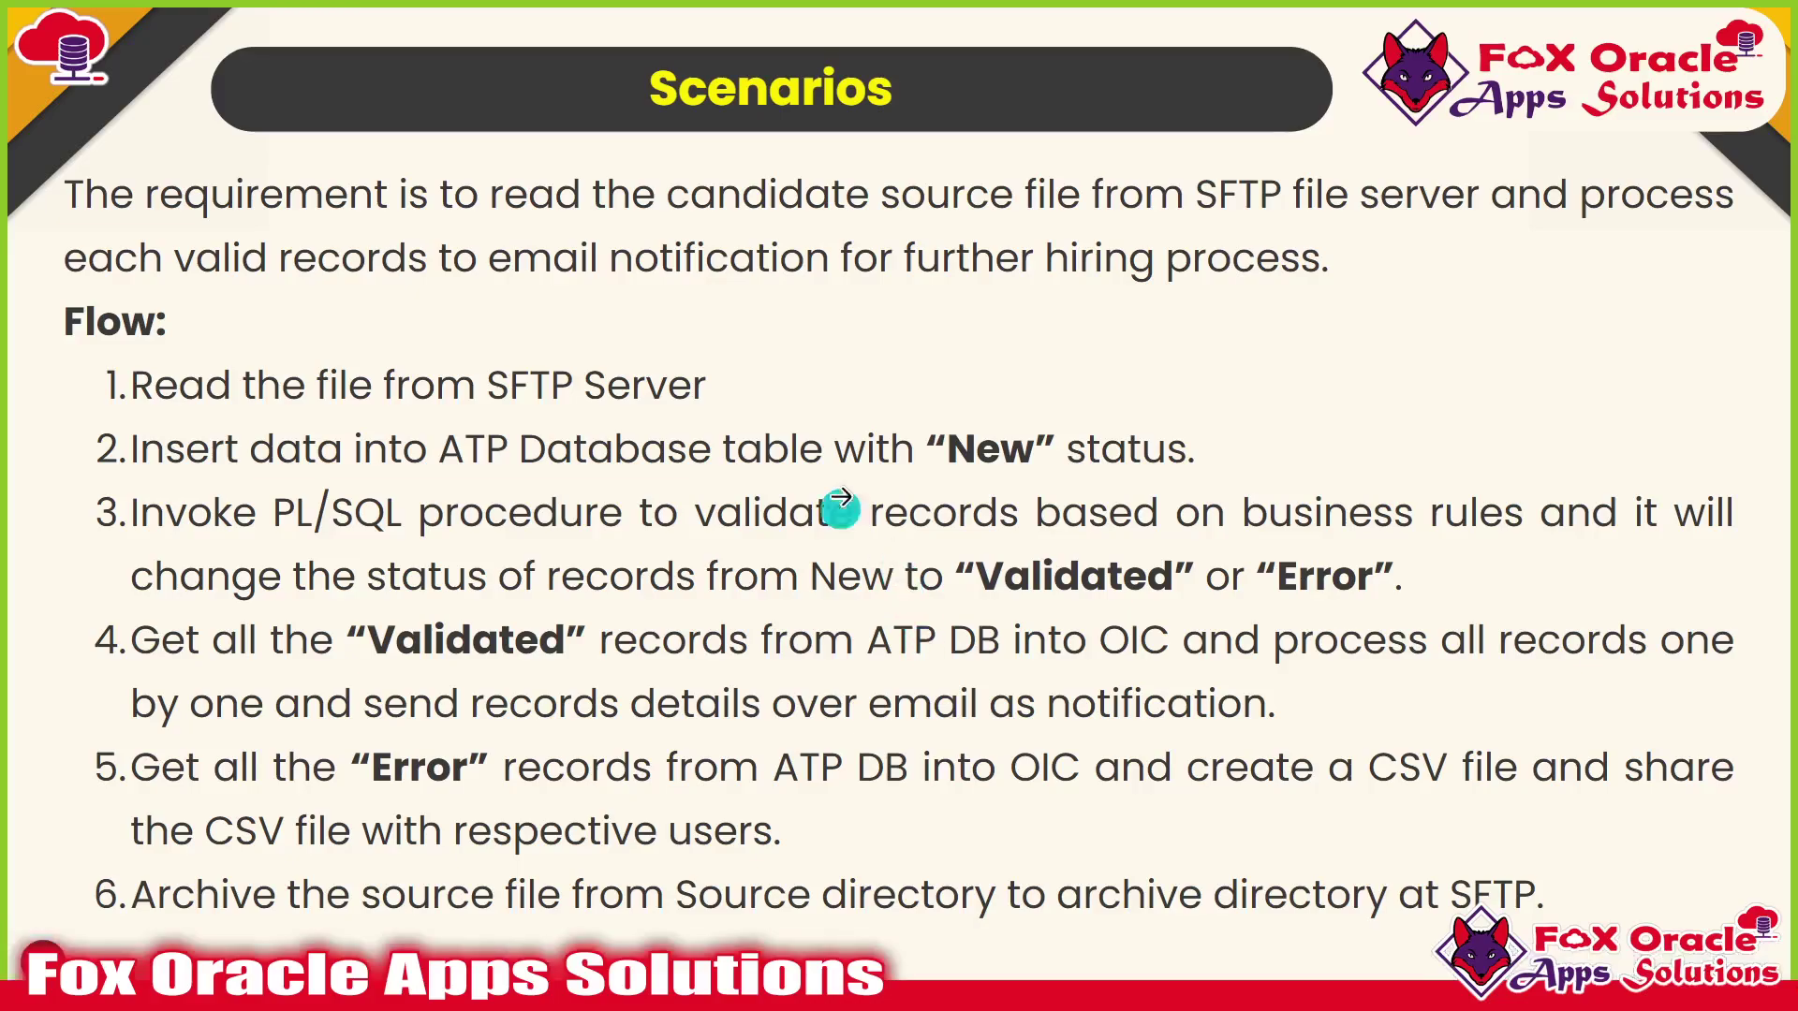
{"action": "key", "text": "Right"}
{"action": "key", "text": "Right"}
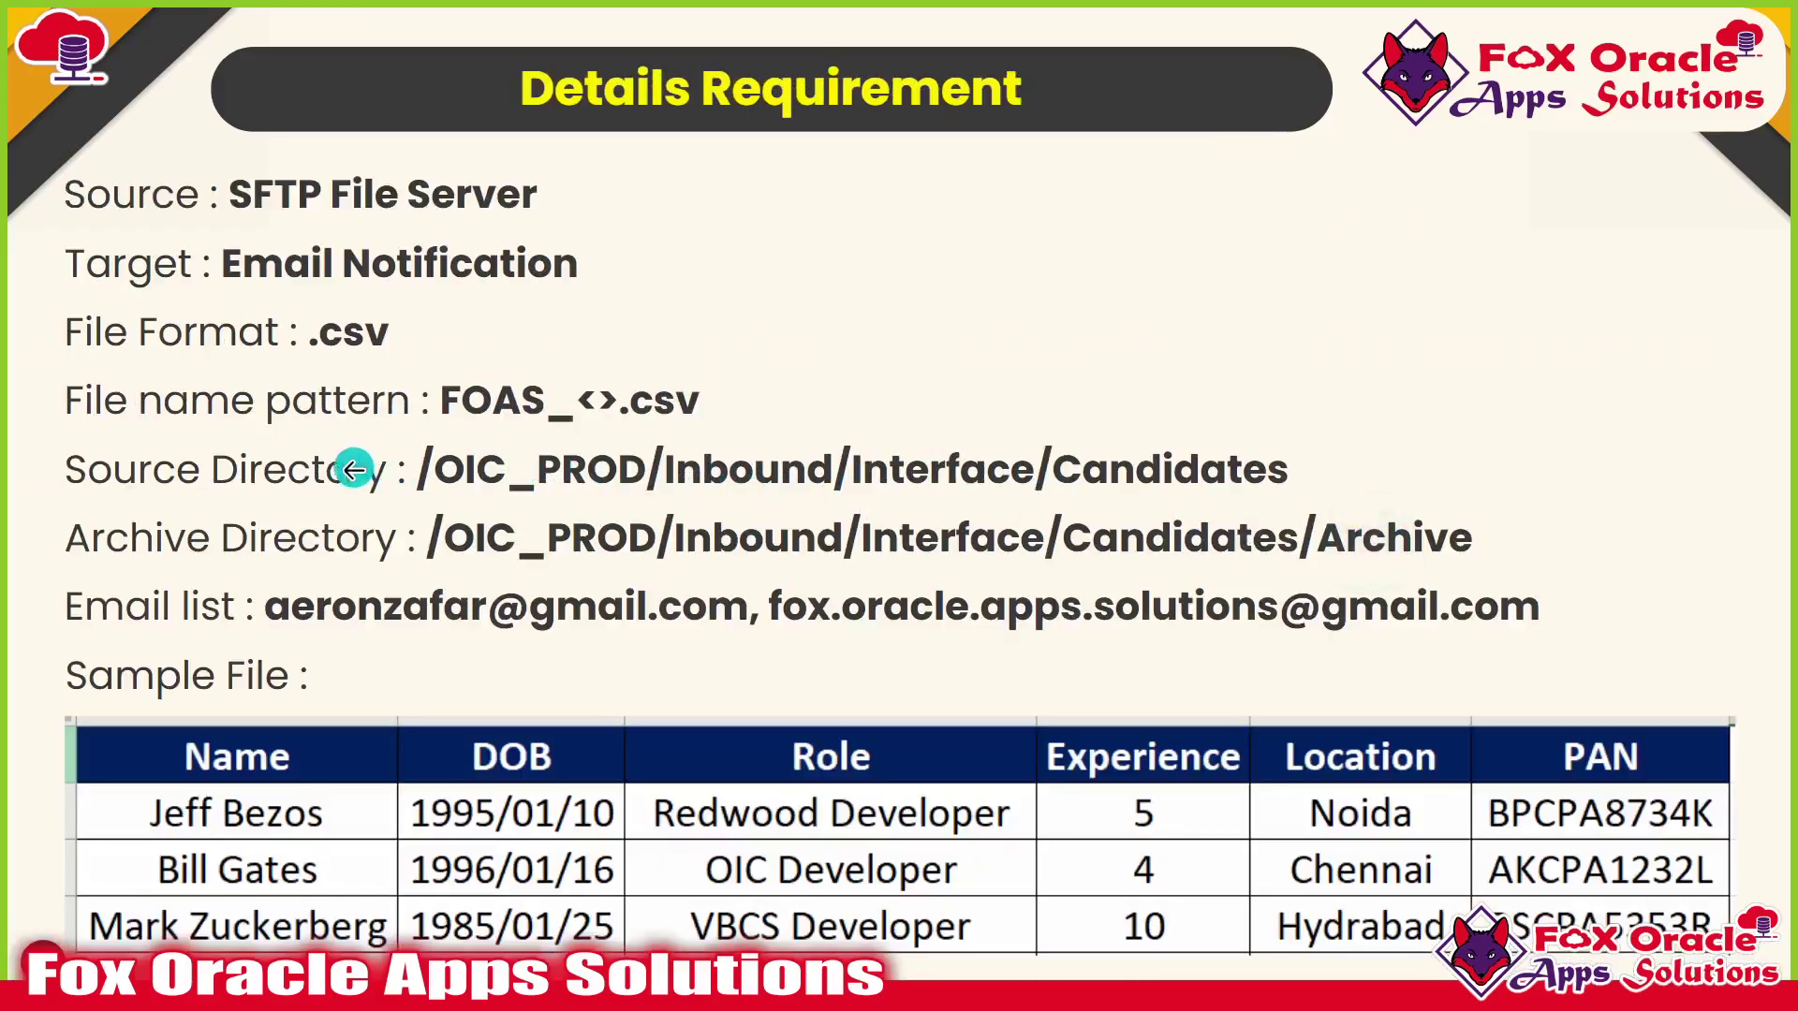
{"action": "key", "text": "alt+Tab"}
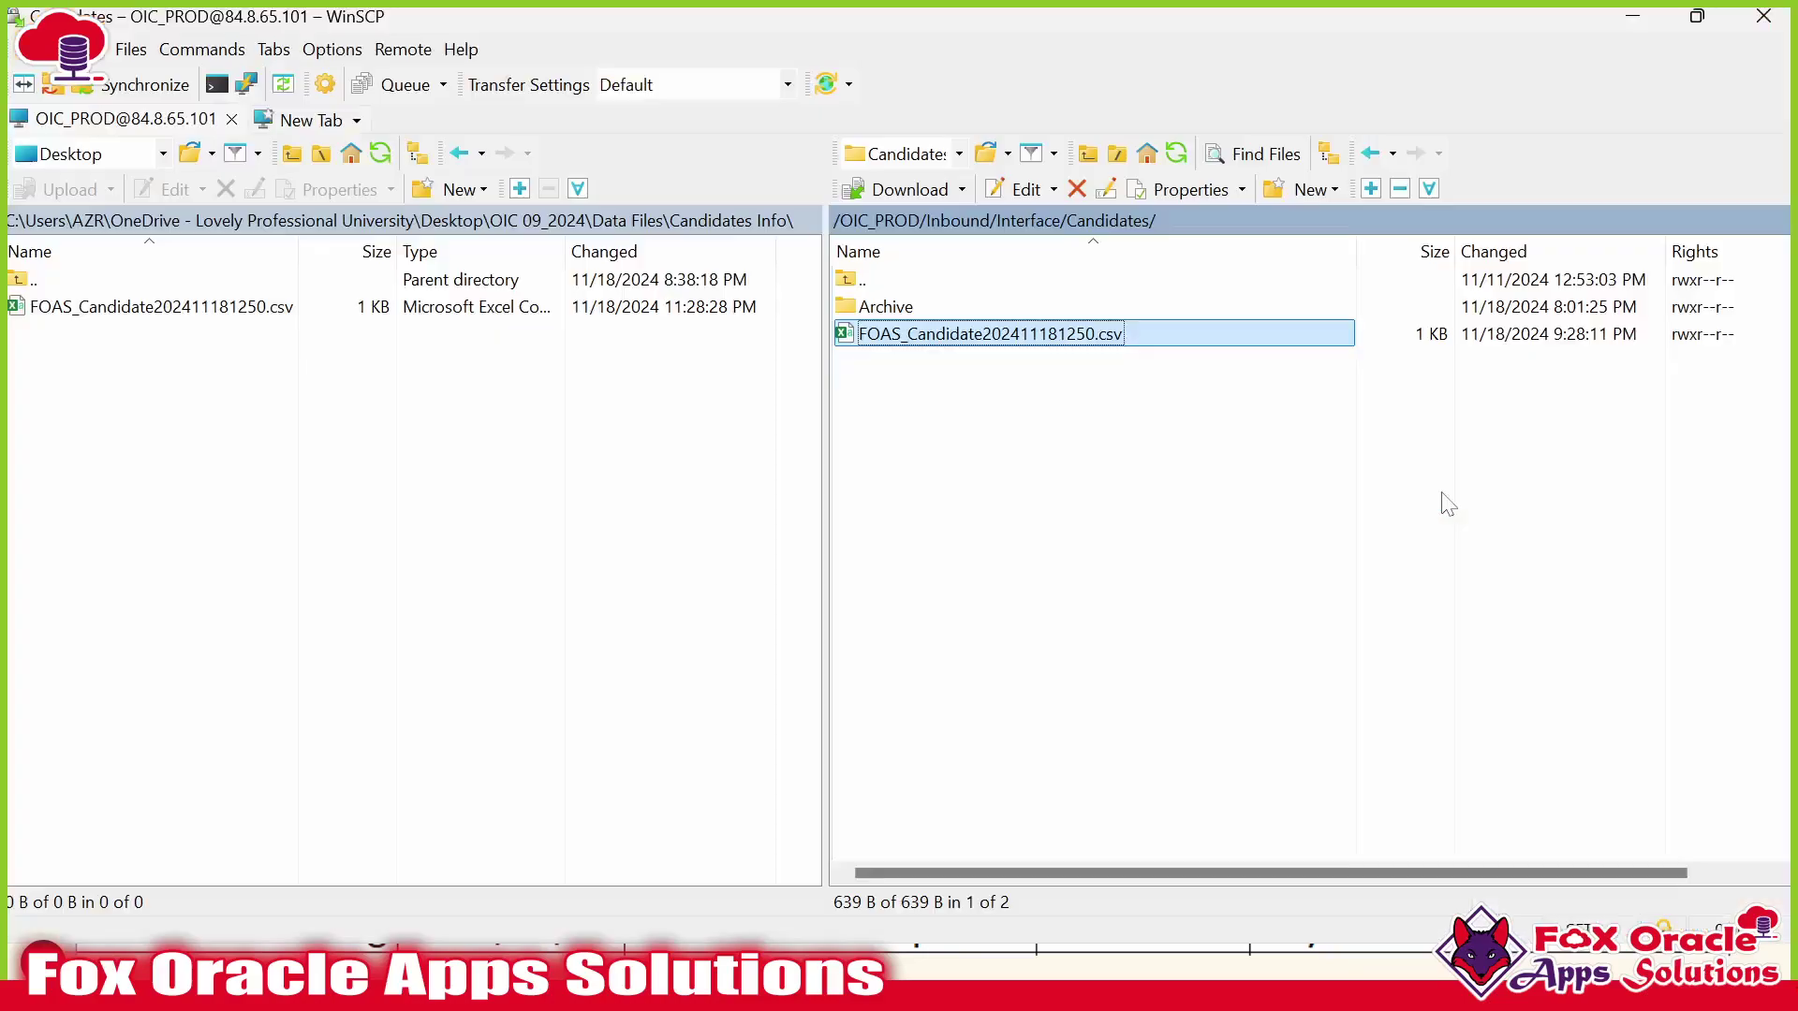
{"action": "key", "text": "alt+Tab"}
{"action": "key", "text": "alt+Tab"}
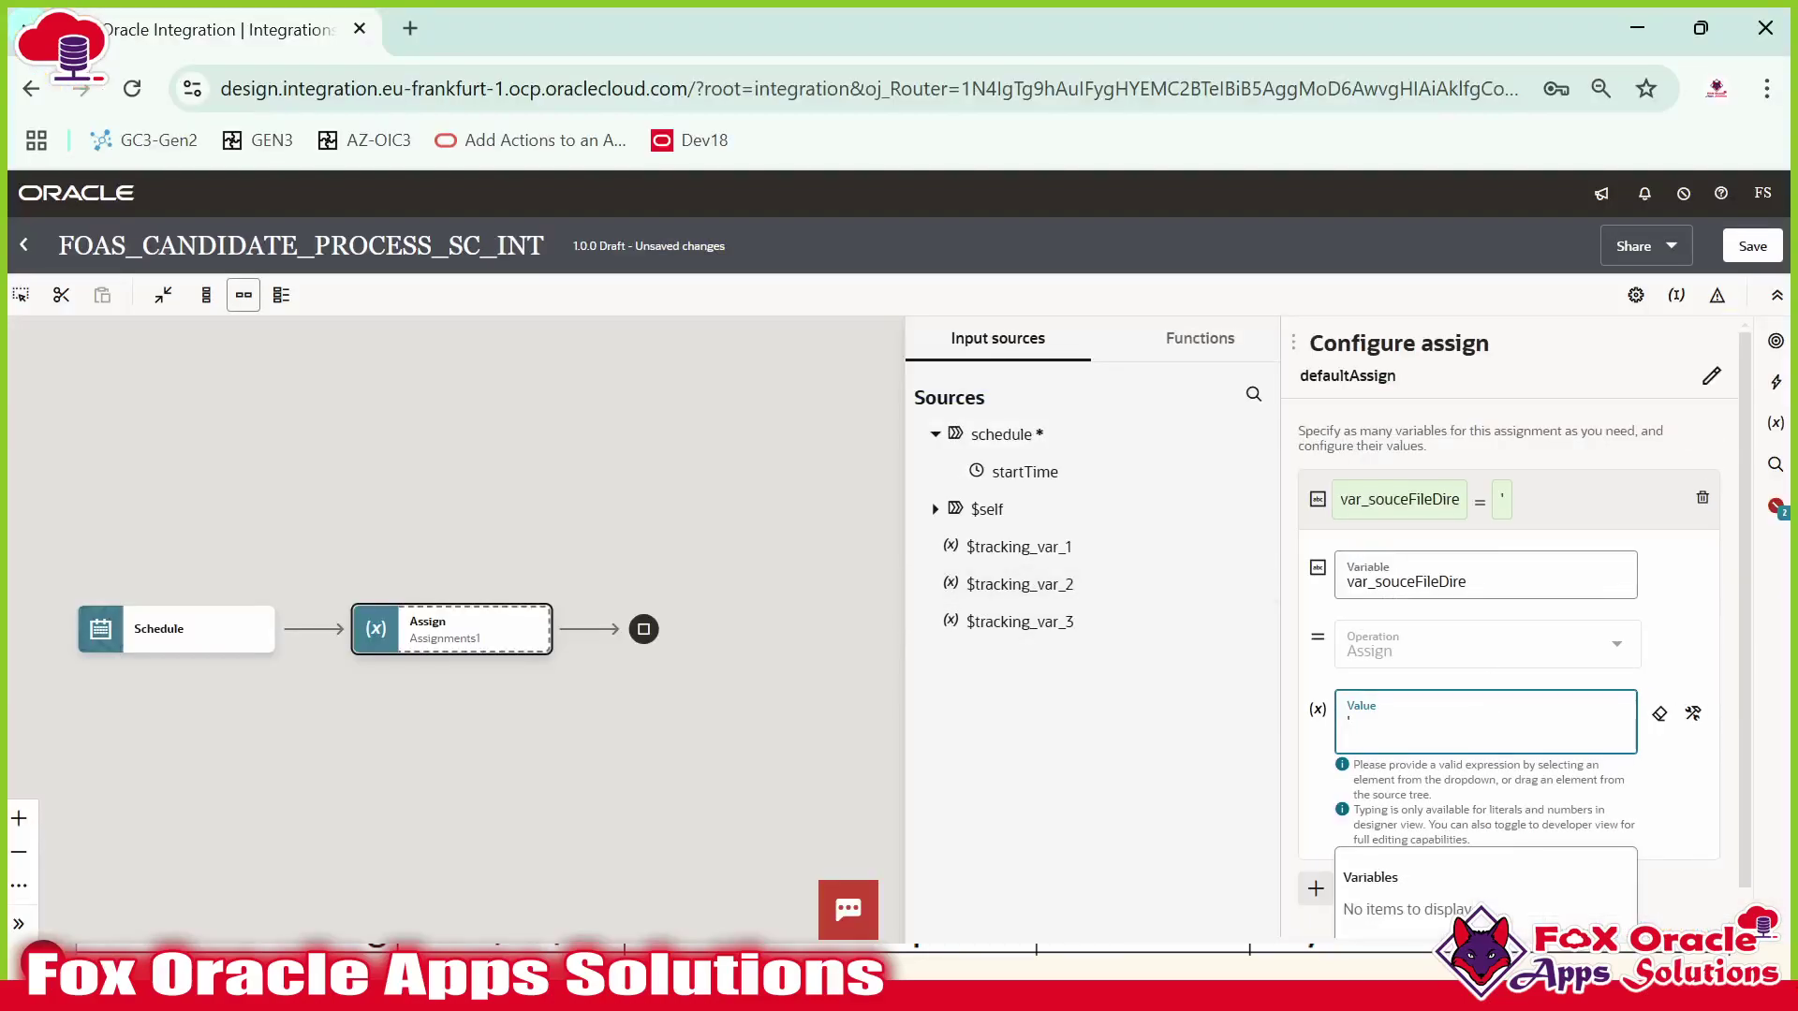
Set var_souceFileDire's value to '/OIC_PROD/Inbound/Interface/Candidates'.
{"action": "left_click", "coordinate": [1692, 713]}
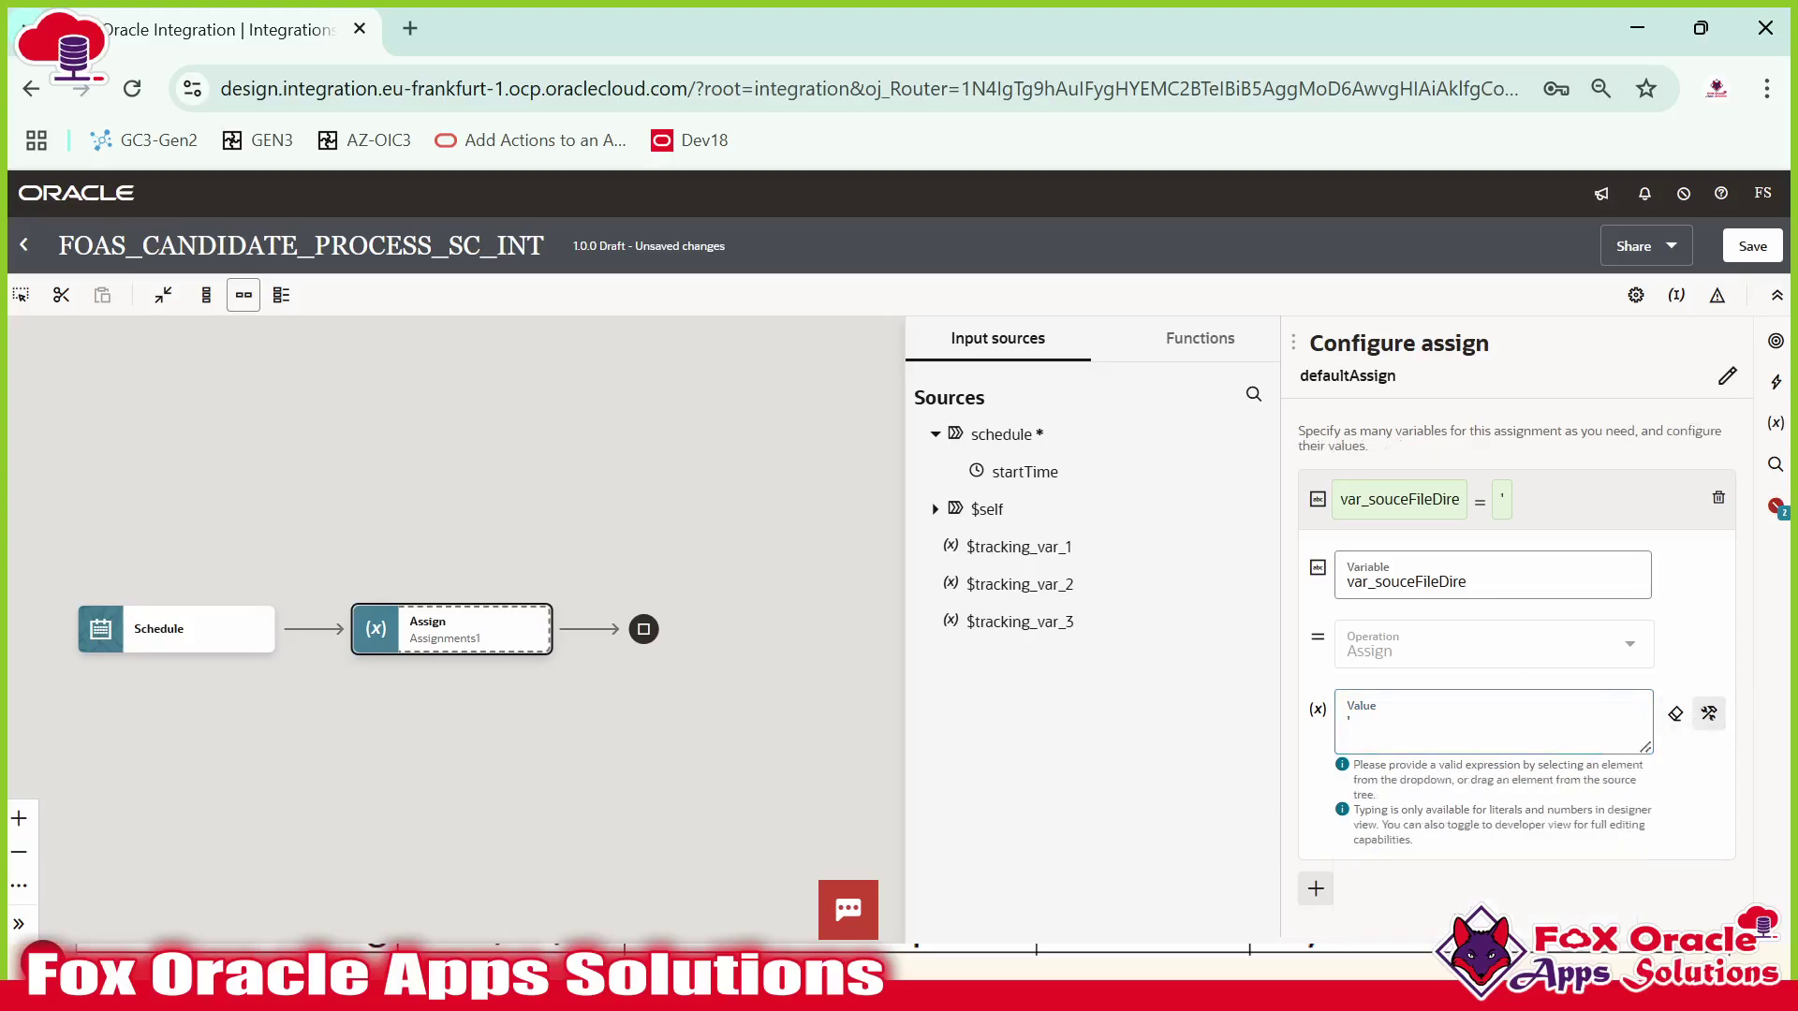
{"action": "key", "text": "BackSpace"}
{"action": "type", "text": "'/OIC_PROD/Inbound/Interface/Candidates"}
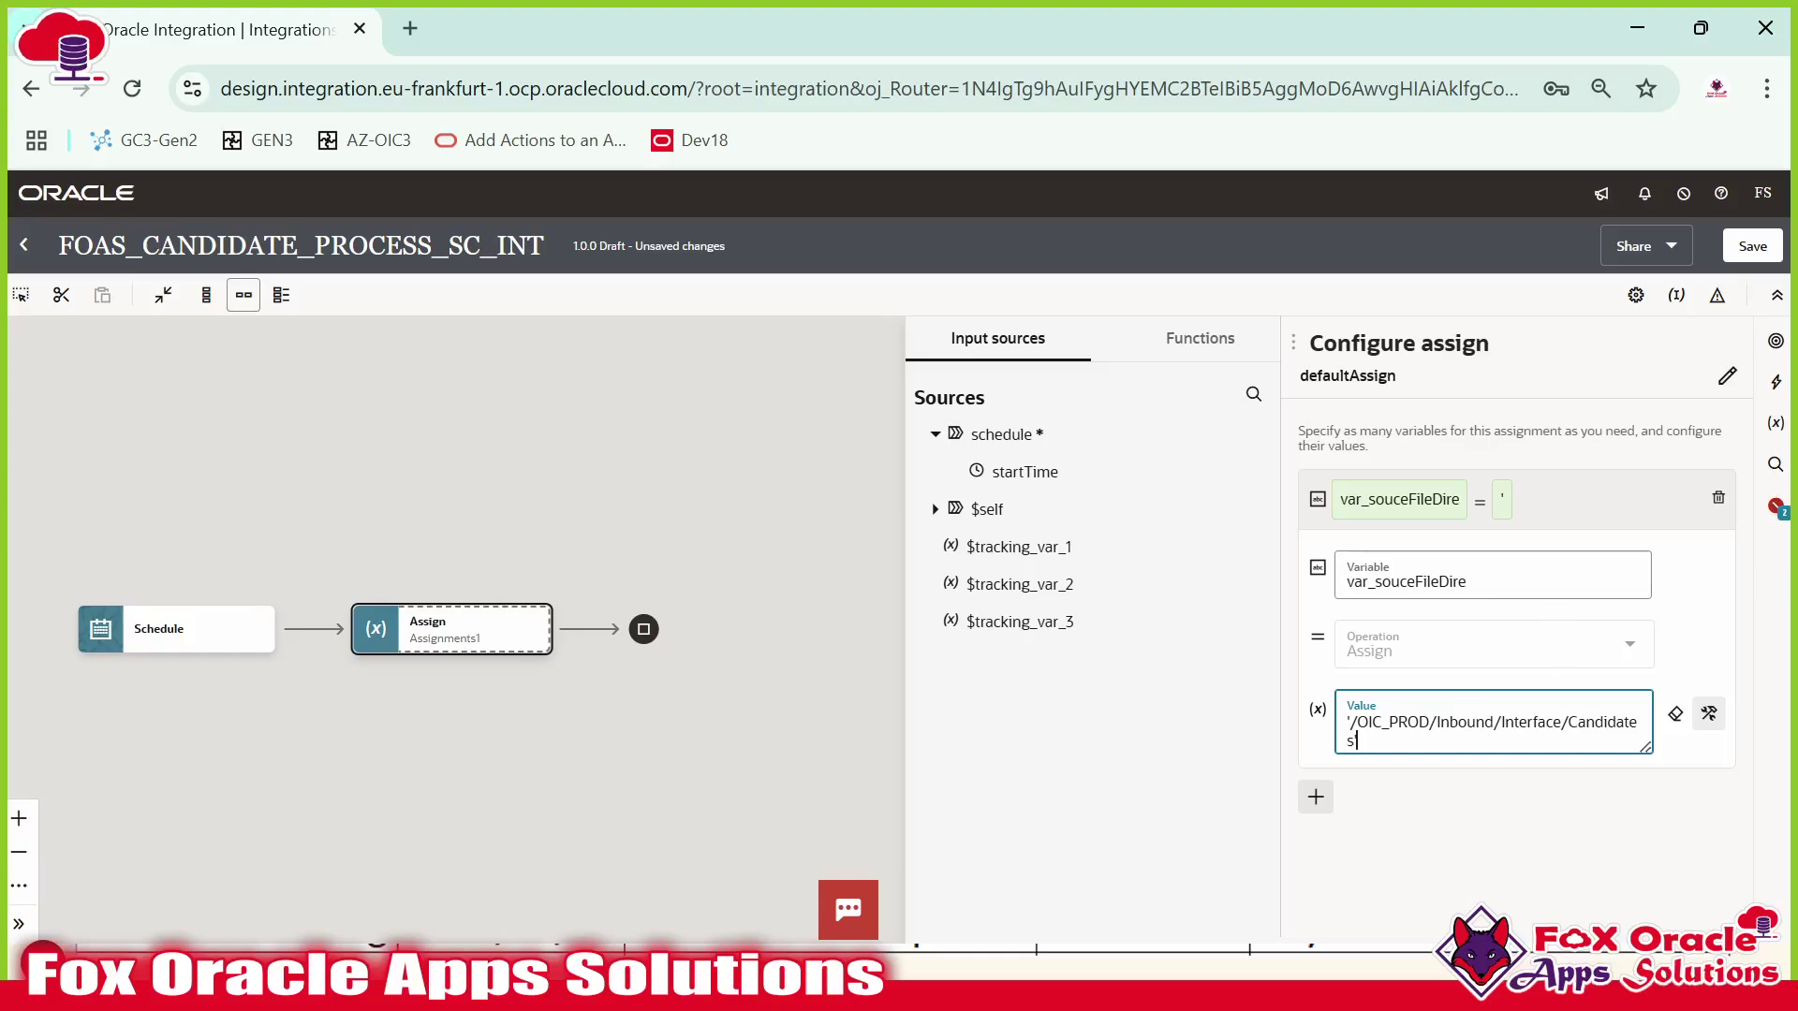
{"action": "left_click", "coordinate": [1569, 509]}
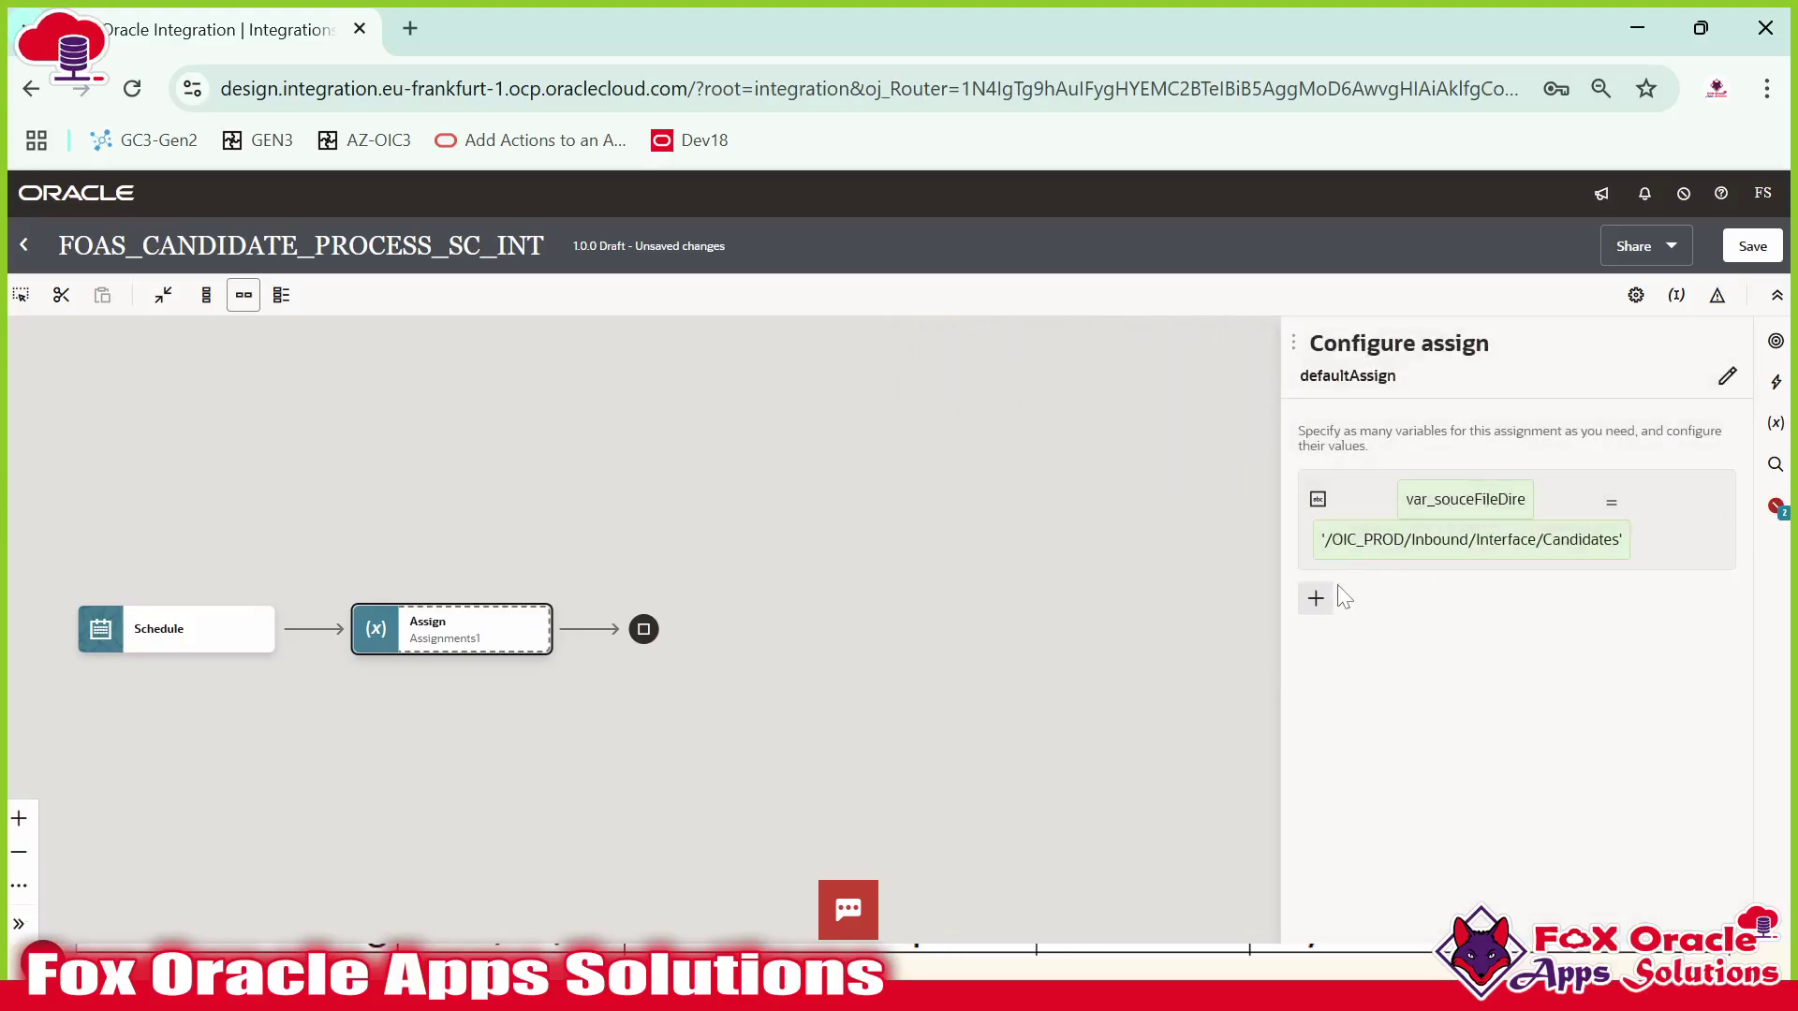
Add a second String variable named var_SoueFileArchiveDire, leaving its value empty.
{"action": "left_click", "coordinate": [1315, 598]}
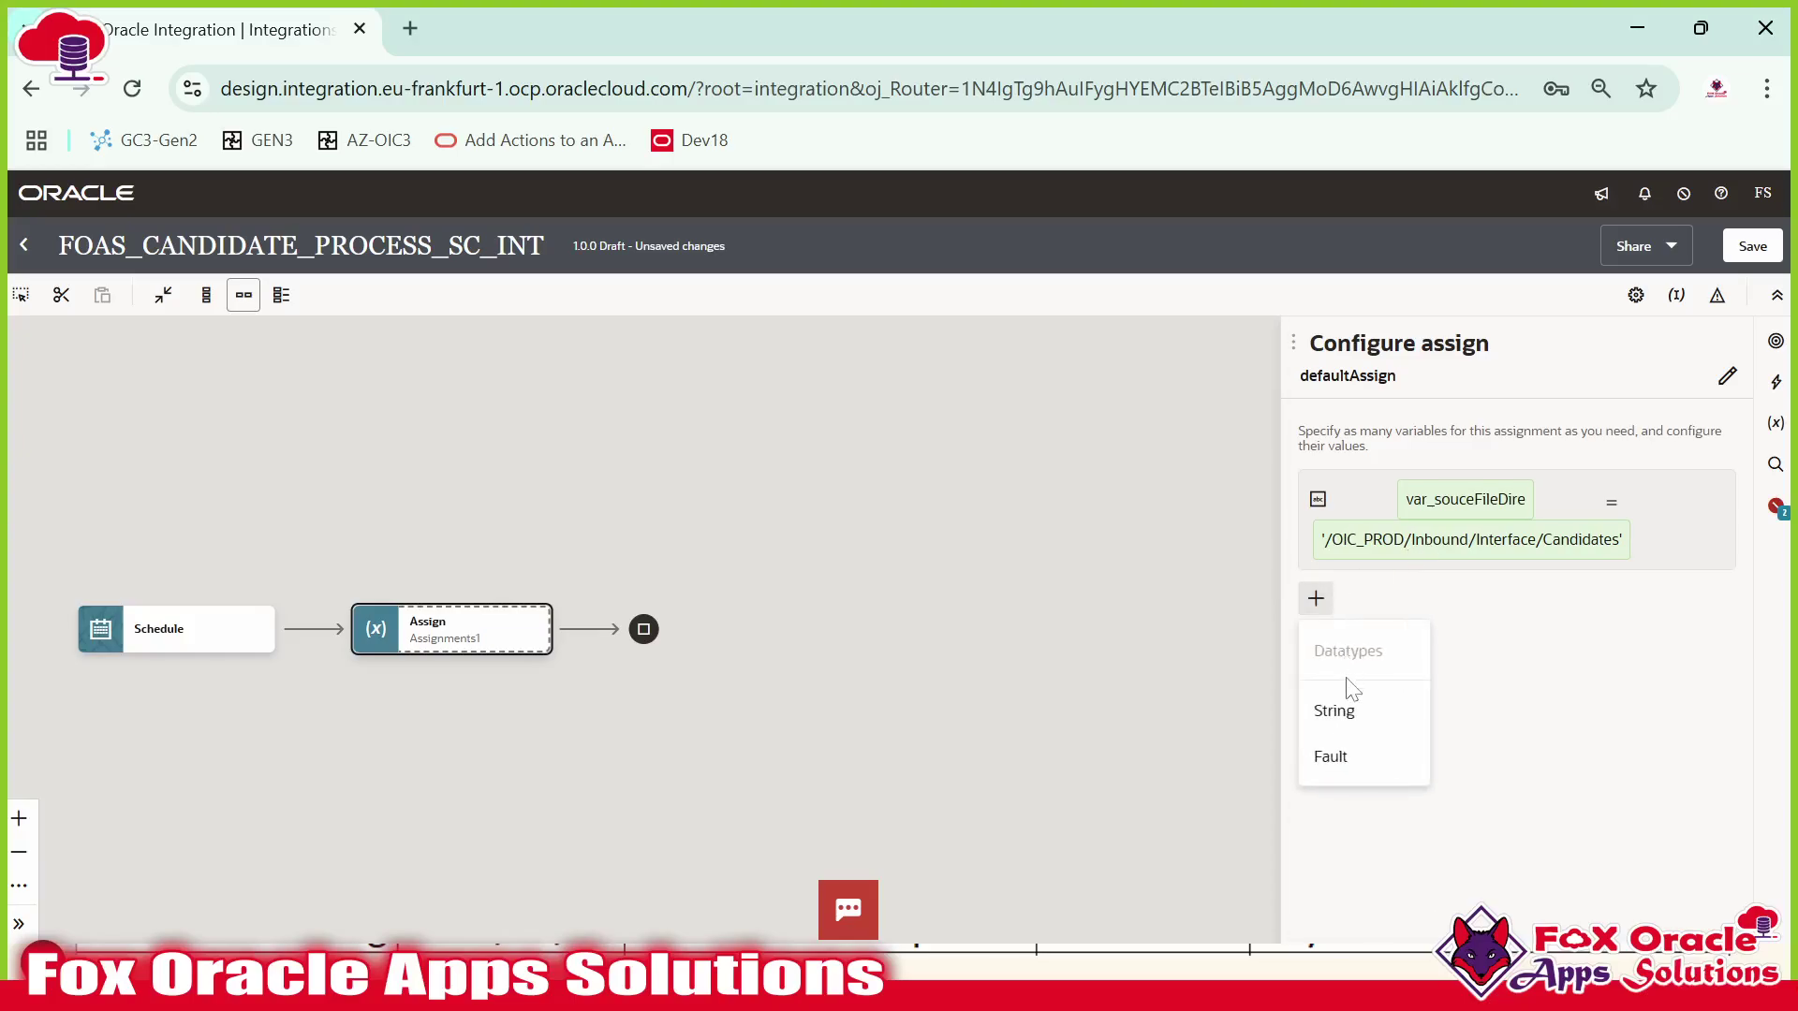
{"action": "left_click", "coordinate": [1343, 704]}
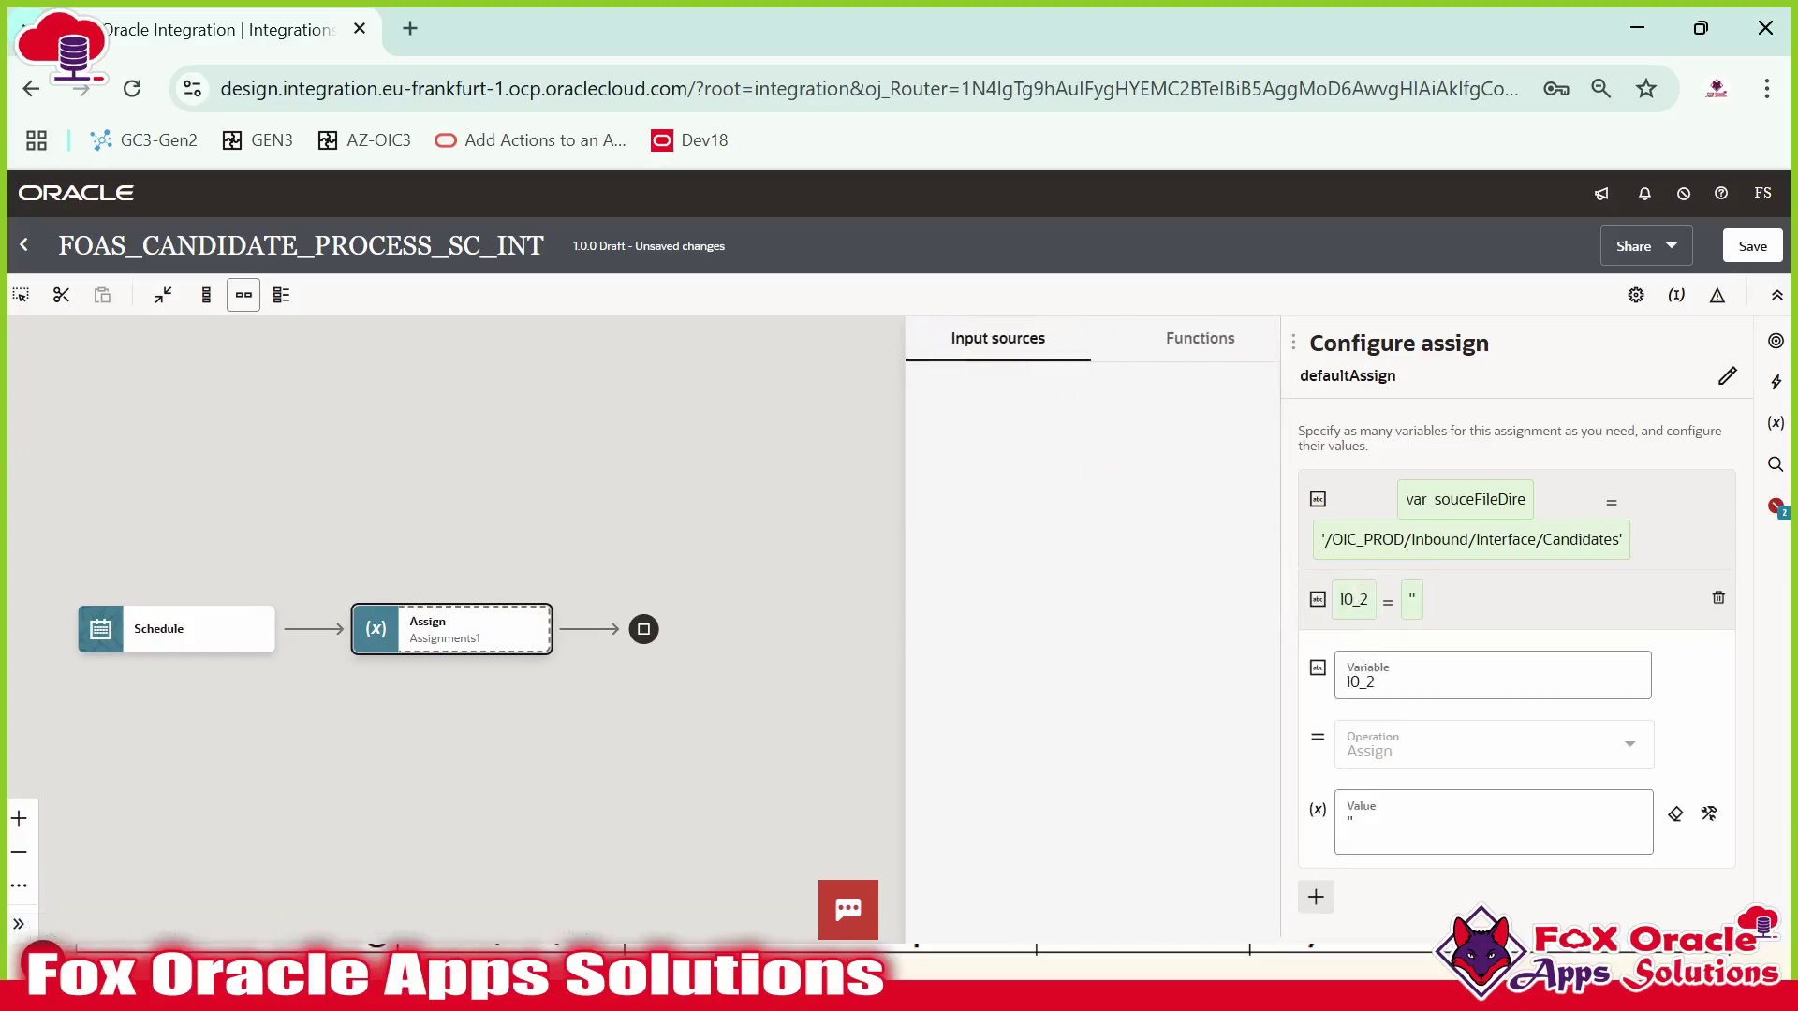
{"action": "key", "text": "BackSpace"}
{"action": "key", "text": "BackSpace"}
{"action": "key", "text": "BackSpace"}
{"action": "type", "text": "vr"}
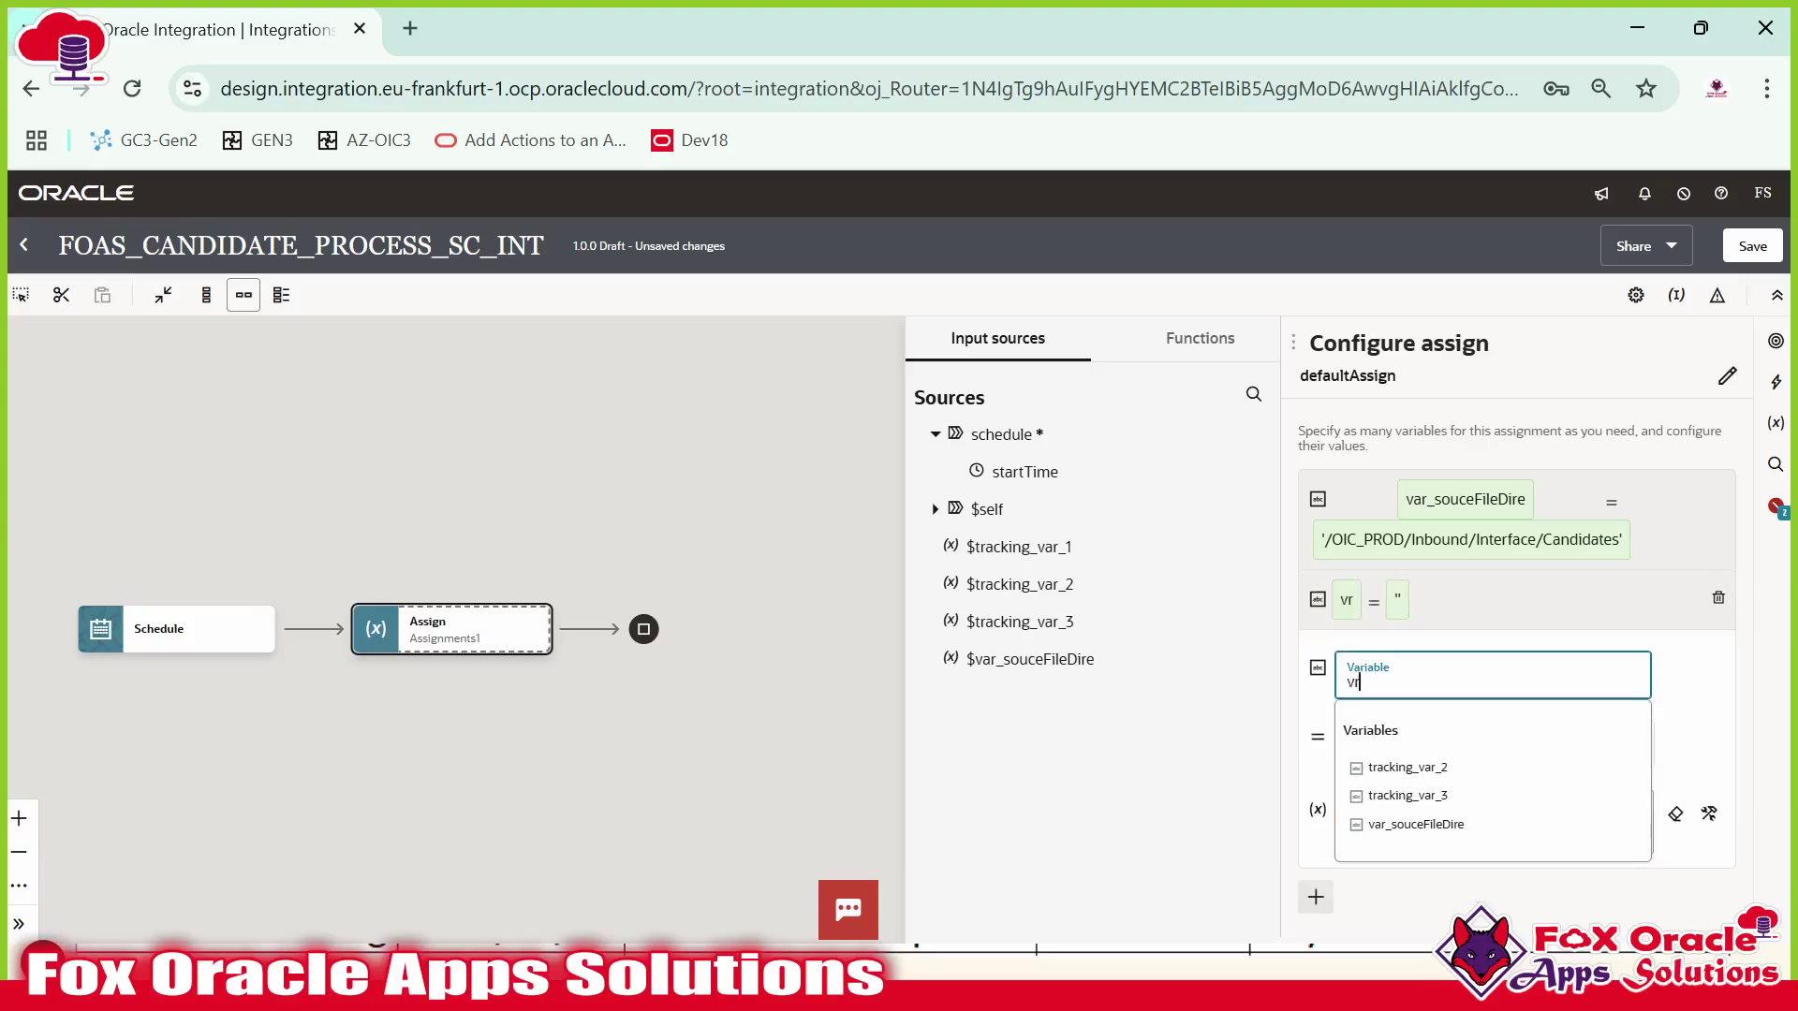
{"action": "key", "text": "BackSpace"}
{"action": "type", "text": "a_Sou"}
{"action": "key", "text": "BackSpace"}
{"action": "key", "text": "BackSpace"}
{"action": "key", "text": "BackSpace"}
{"action": "key", "text": "BackSpace"}
{"action": "type", "text": "r_SoueFile"}
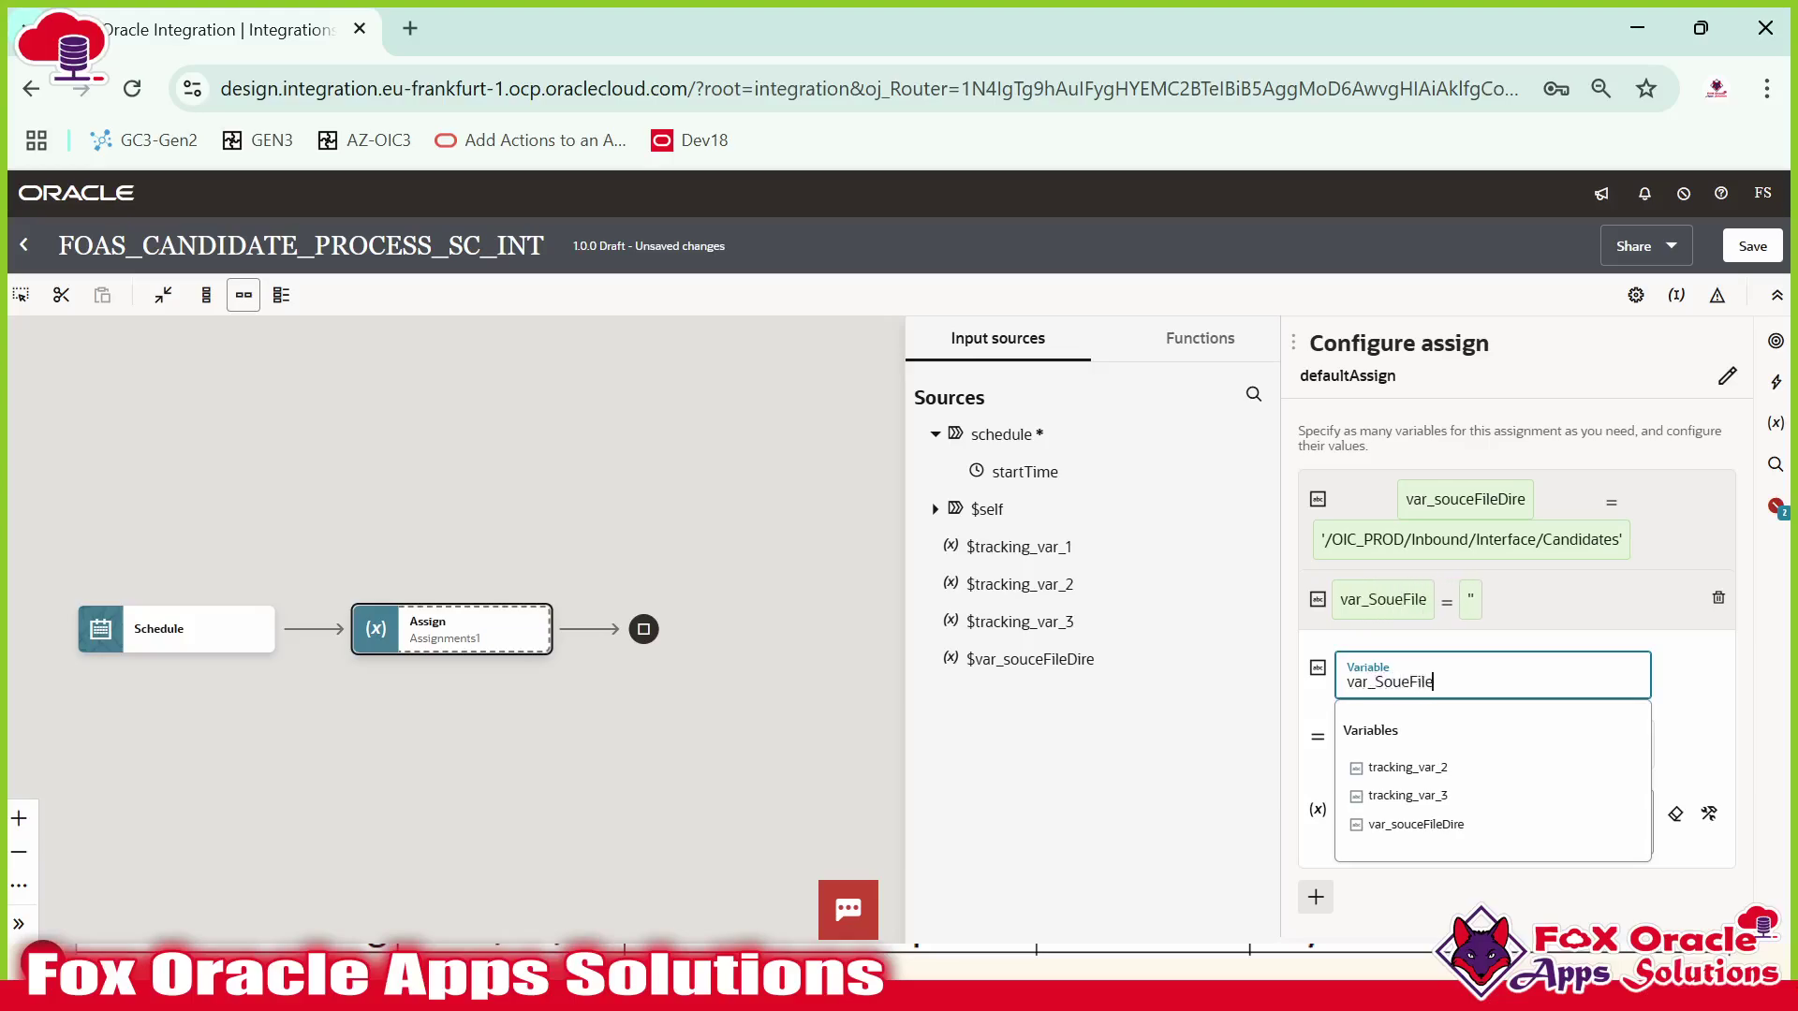
{"action": "type", "text": "Archi"}
{"action": "type", "text": "Dire"}
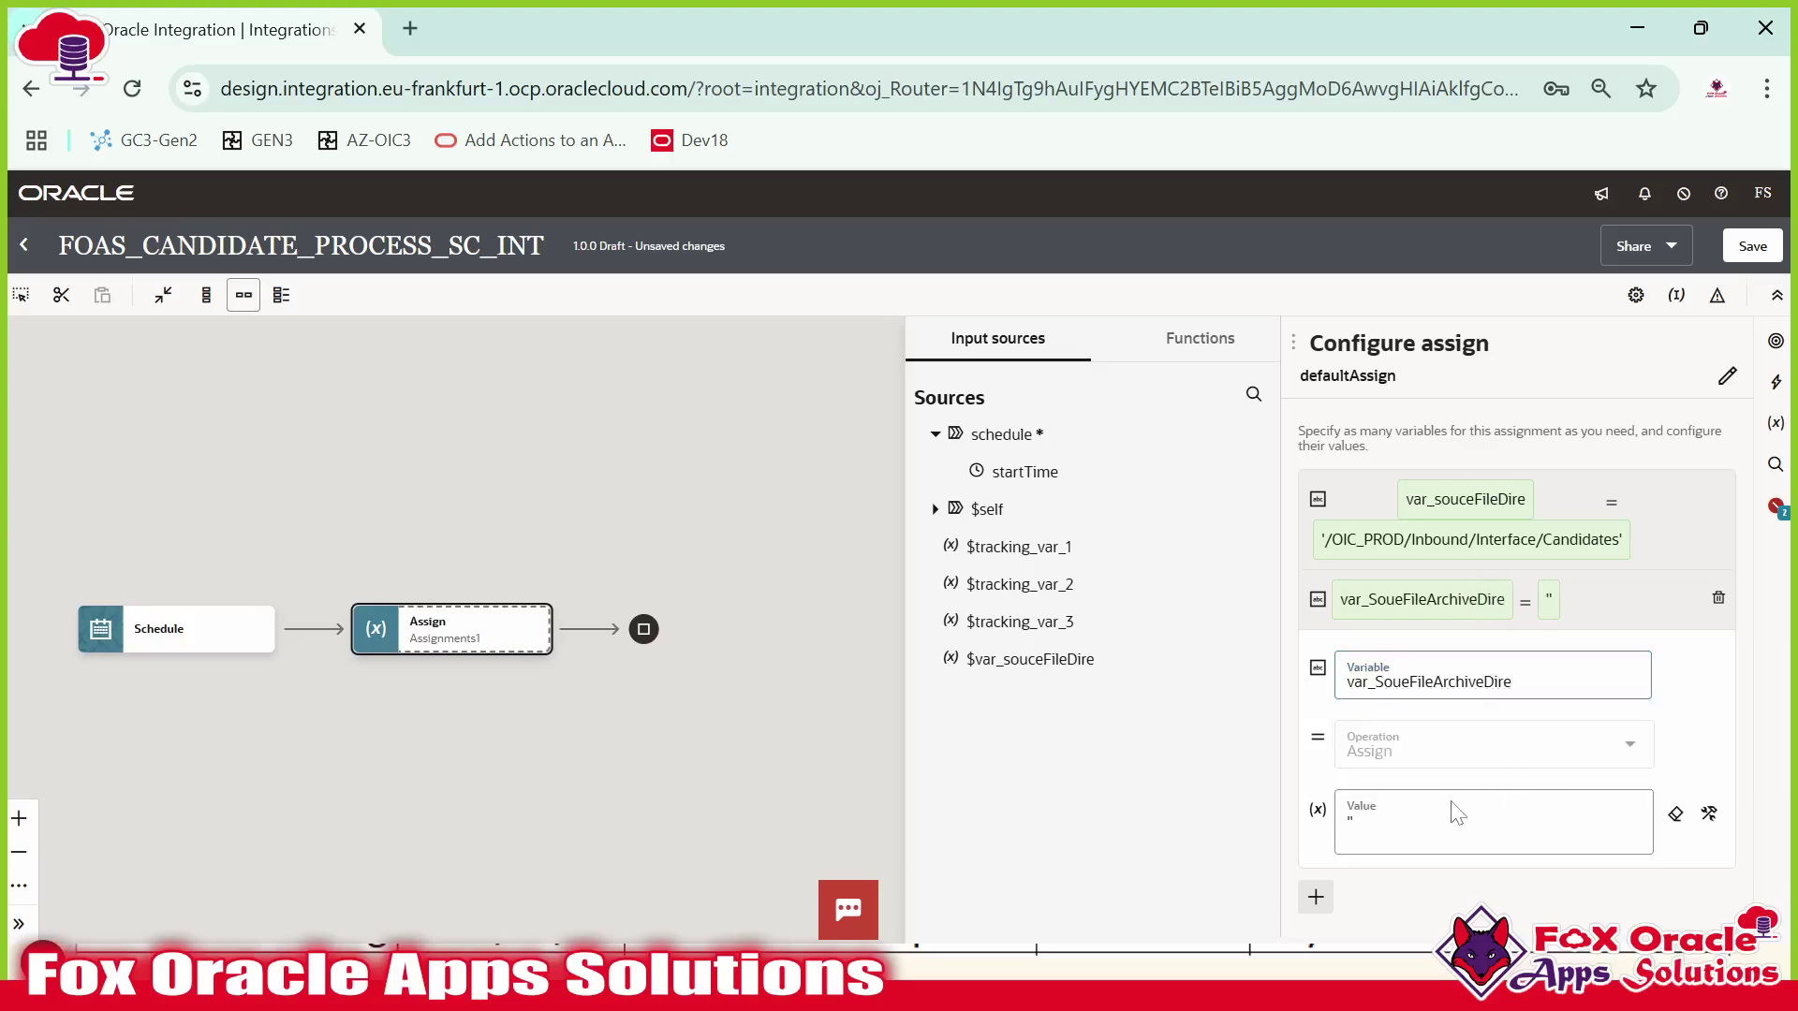
{"action": "key", "text": "alt+Tab"}
{"action": "key", "text": "alt+Tab"}
Open the Archive folder in WinSCP and copy its full path.
{"action": "key", "text": "alt+shift+Tab"}
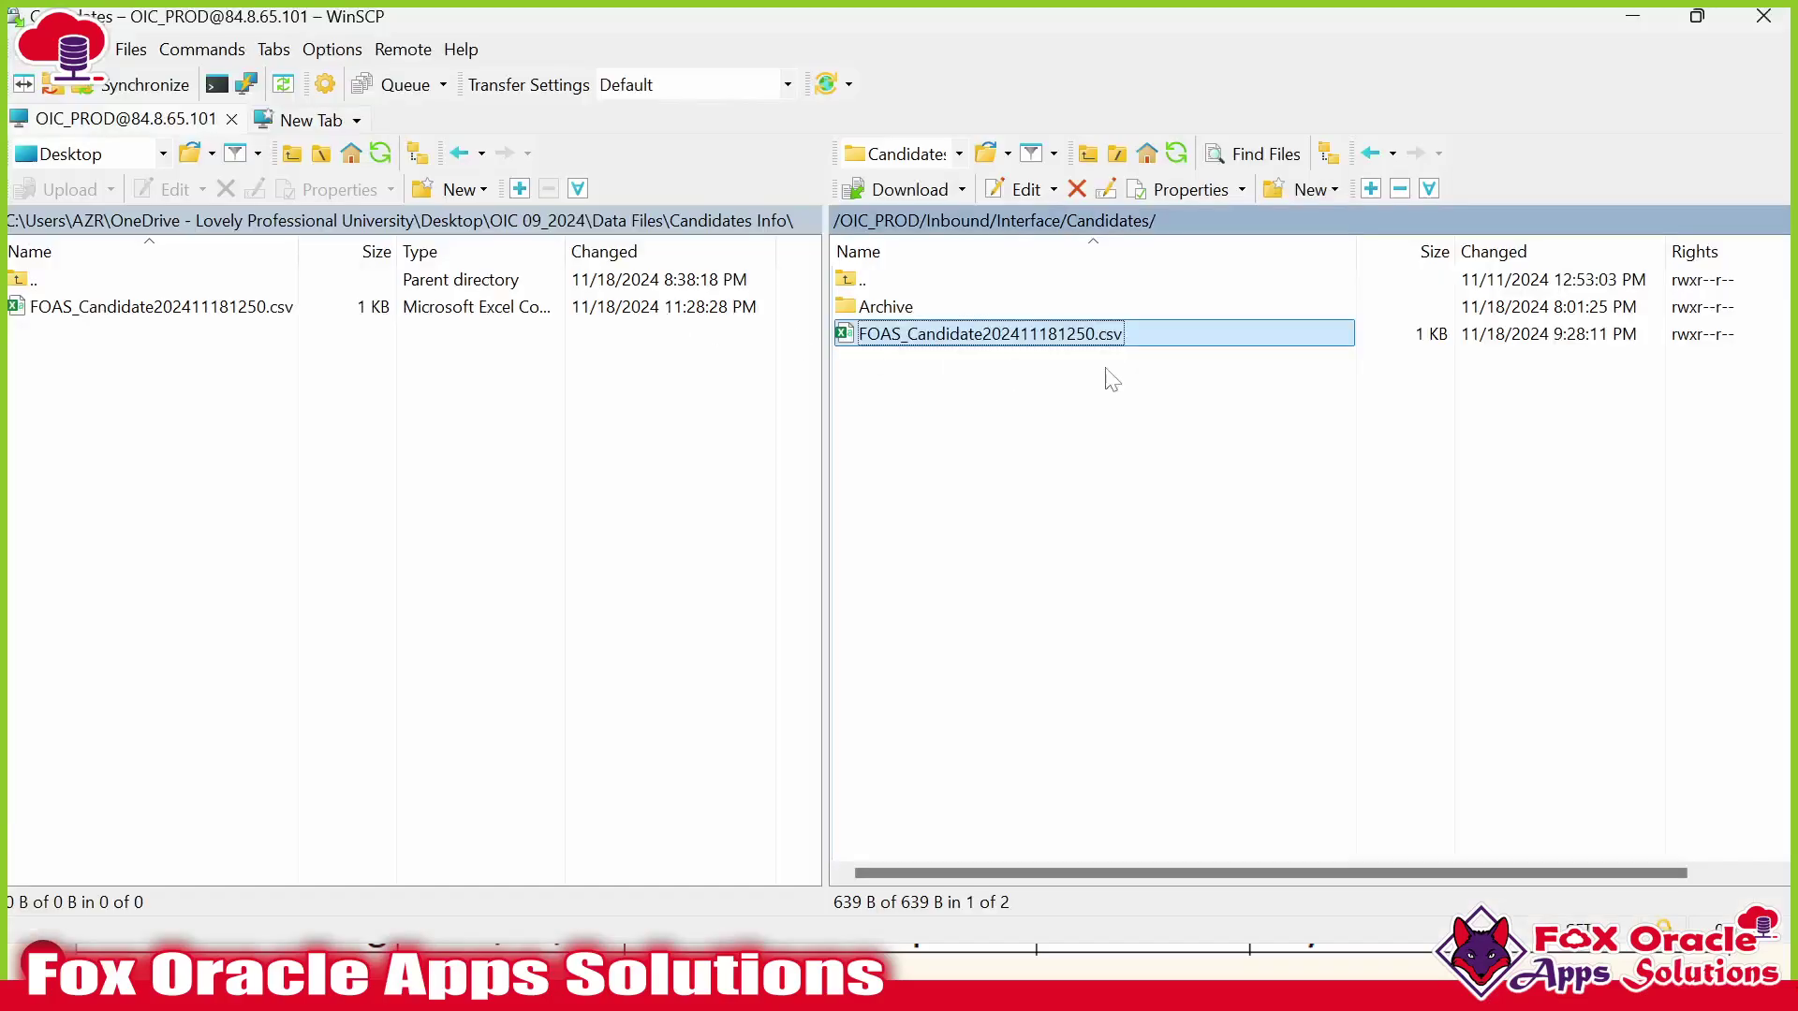
{"action": "left_click", "coordinate": [868, 309]}
{"action": "double_click", "coordinate": [868, 308]}
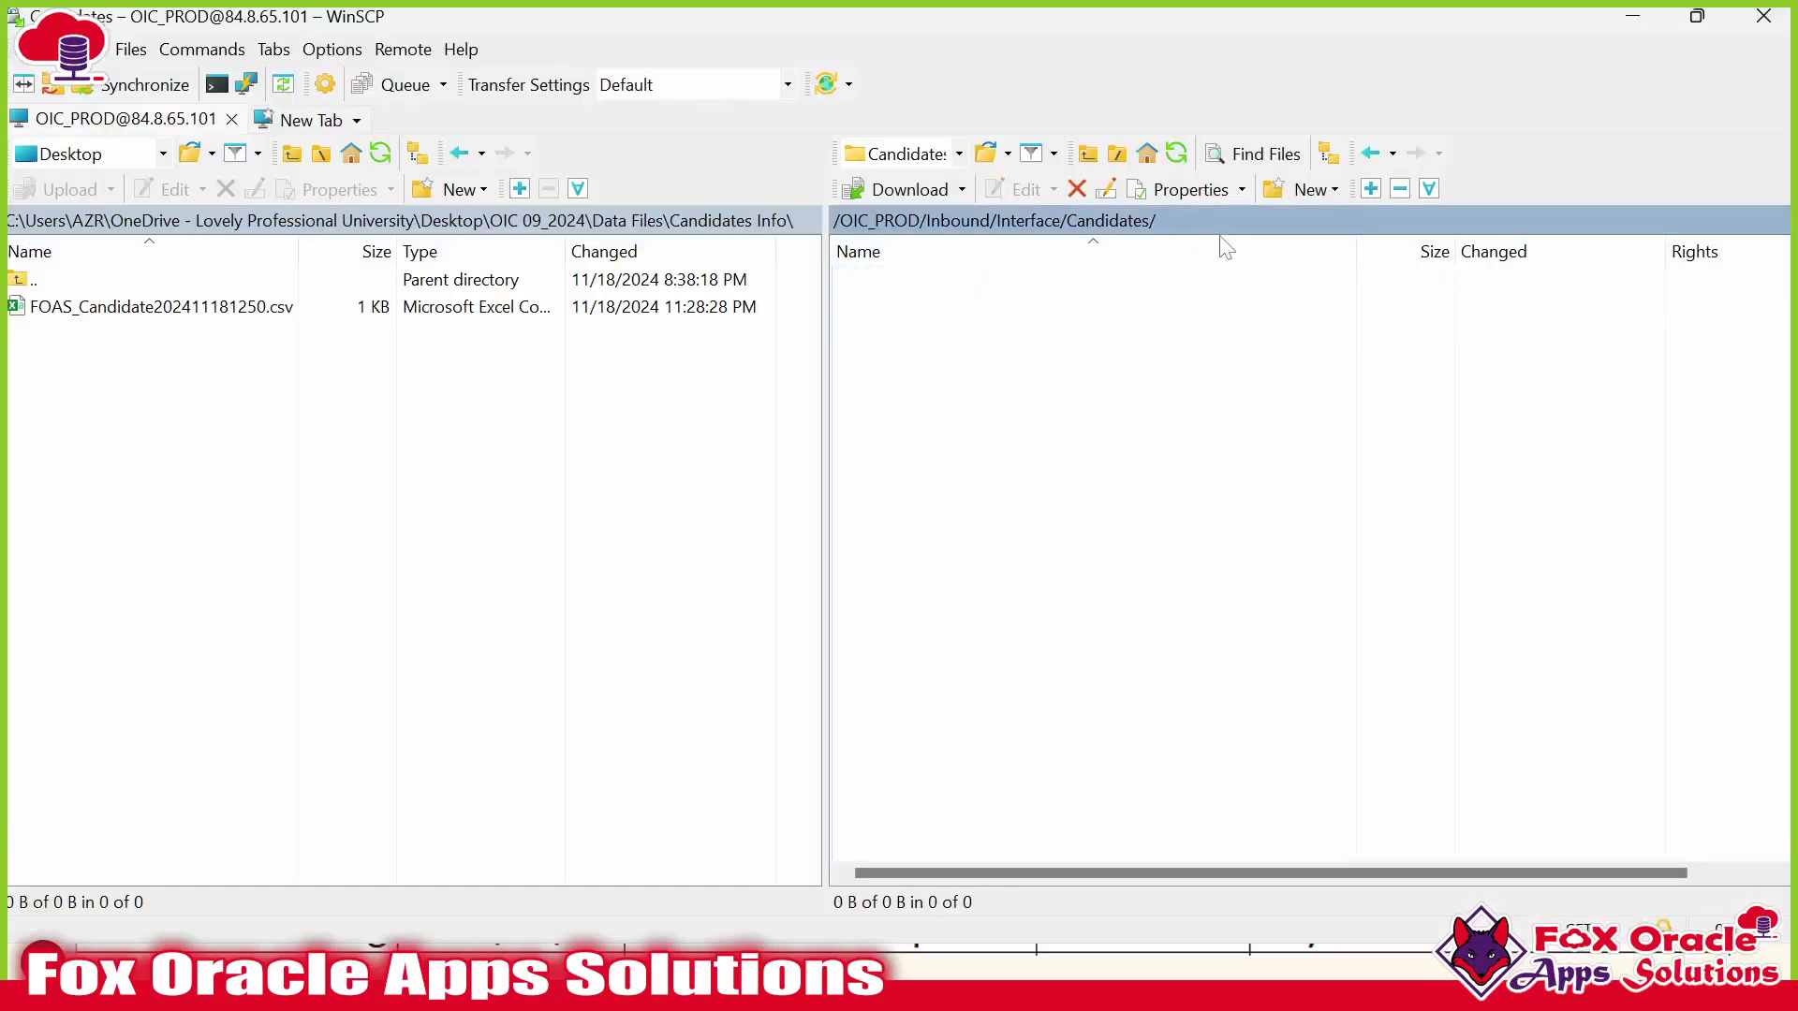
{"action": "left_click", "coordinate": [1294, 225]}
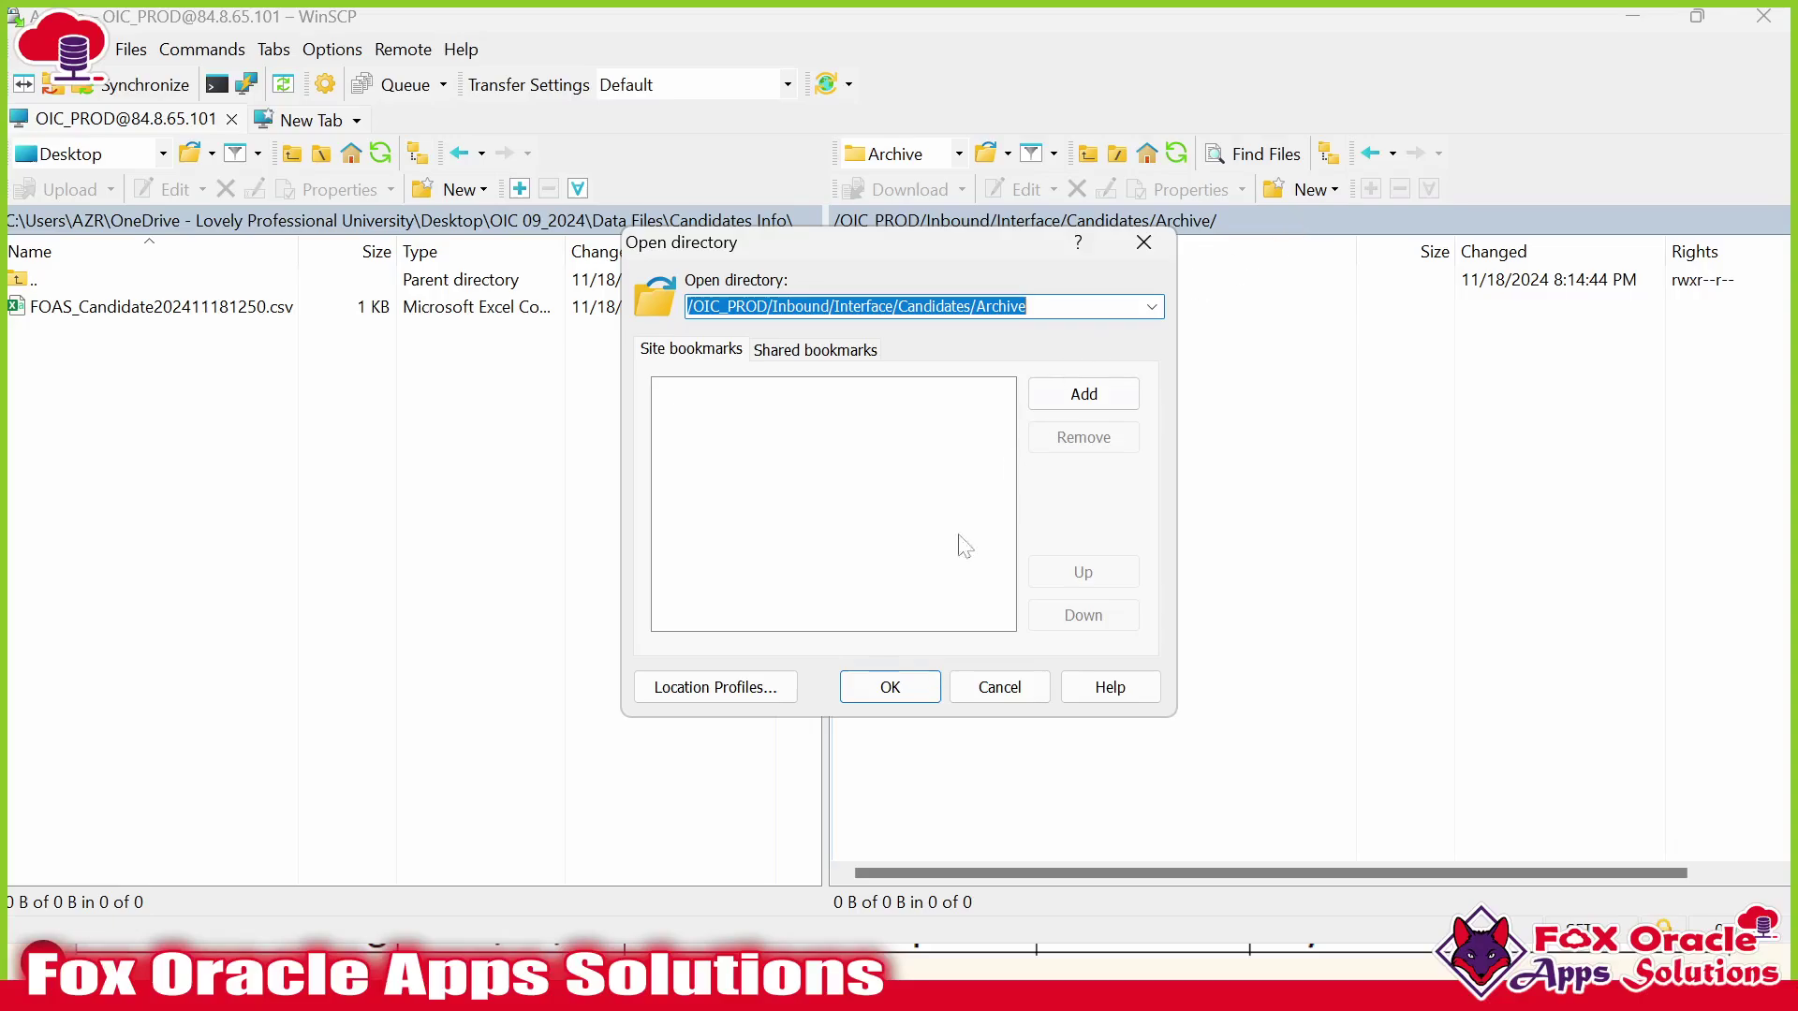
{"action": "left_click", "coordinate": [873, 686]}
Paste '/OIC_PROD/Inbound/Interface/Candidates/Archive as var_SoueFileArchiveDire's quoted value.
{"action": "key", "text": "alt+Tab"}
{"action": "left_click", "coordinate": [1423, 826]}
{"action": "left_click", "coordinate": [1686, 818]}
{"action": "left_click", "coordinate": [1423, 826]}
{"action": "type", "text": "'"}
{"action": "type", "text": "/OIC_PROD/Inbound/Interface/Candidates/Archive"}
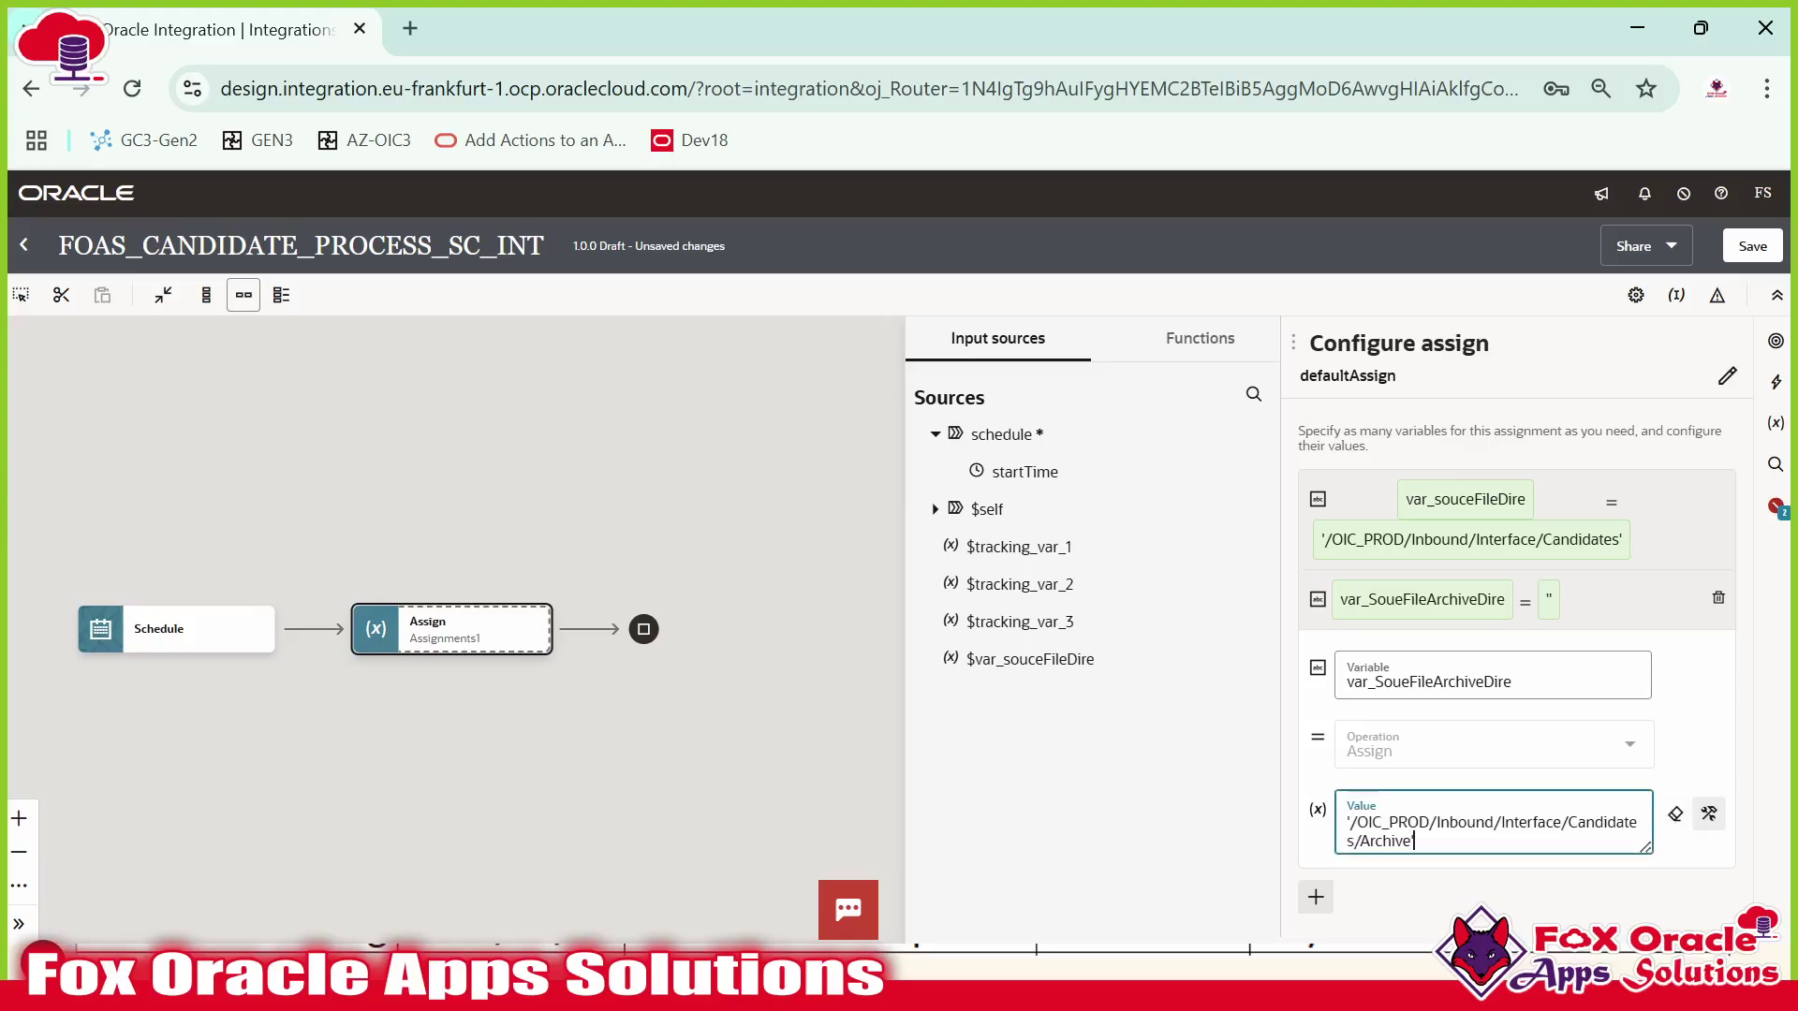
Commit the archive directory value and select the FOAS_ prefix of the candidate CSV name in WinSCP.
{"action": "left_click", "coordinate": [1601, 605]}
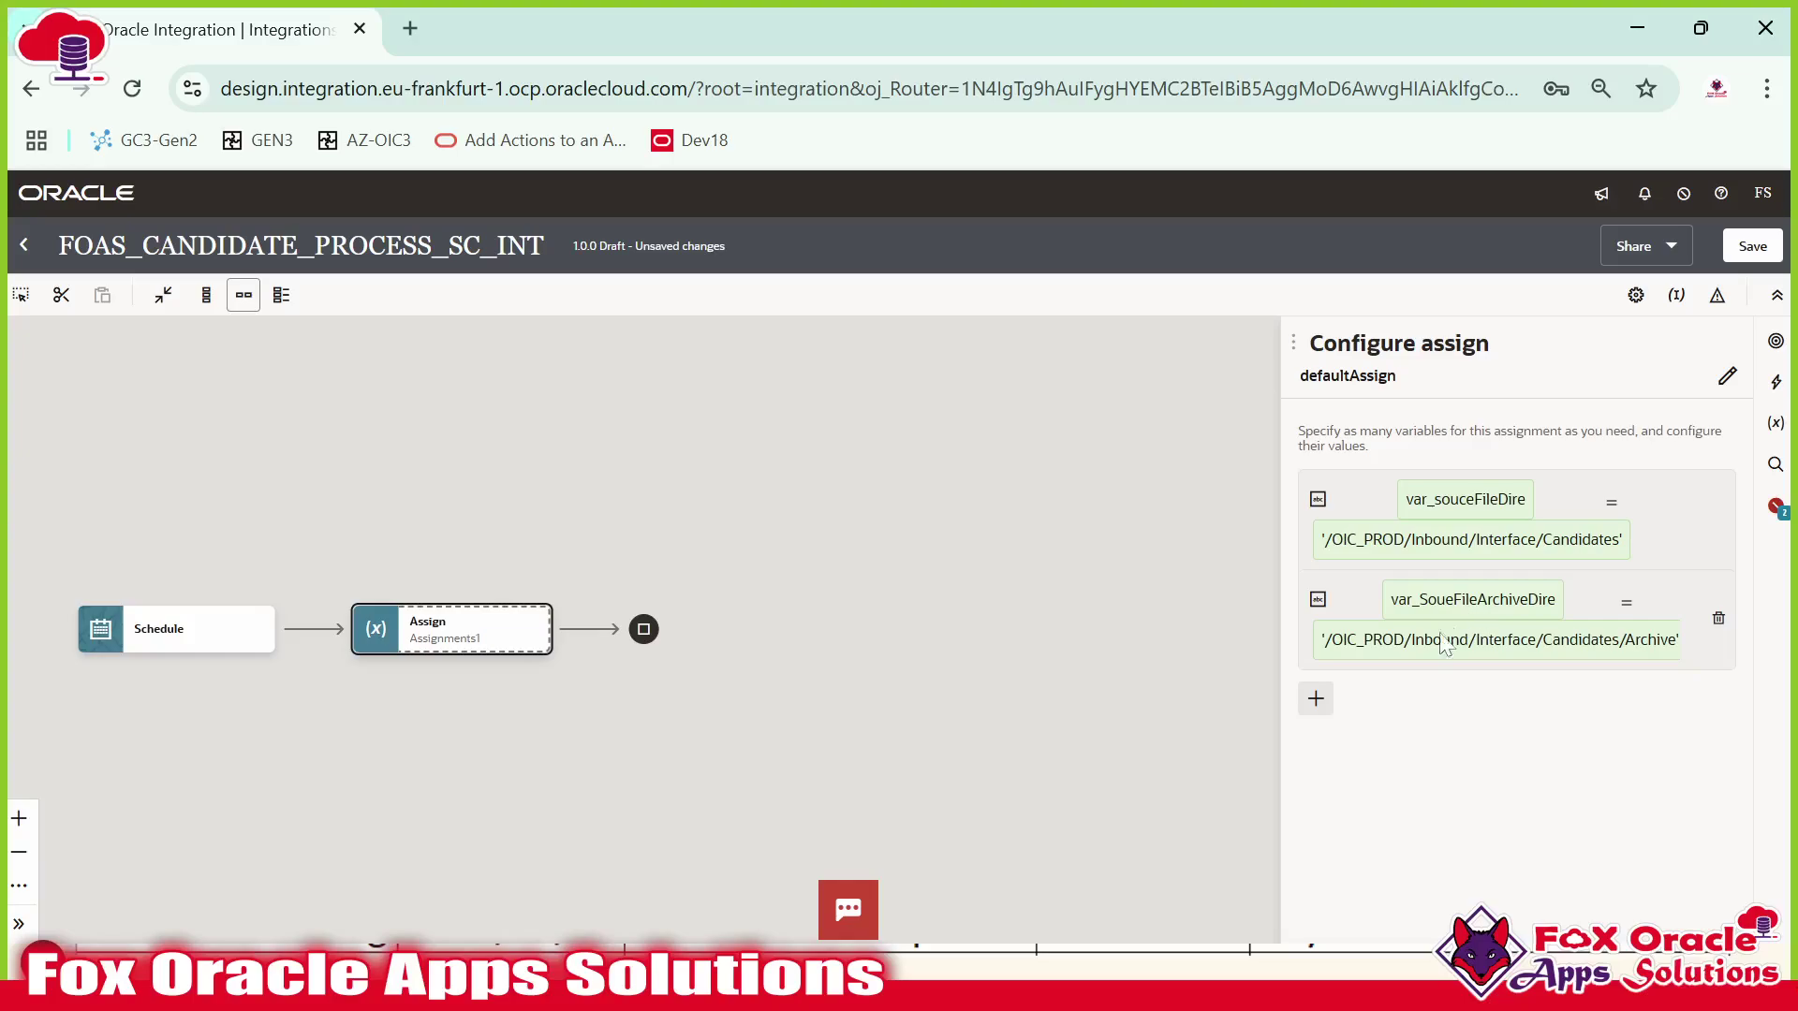
{"action": "key", "text": "alt+Tab"}
{"action": "double_click", "coordinate": [939, 286]}
{"action": "left_click", "coordinate": [906, 337]}
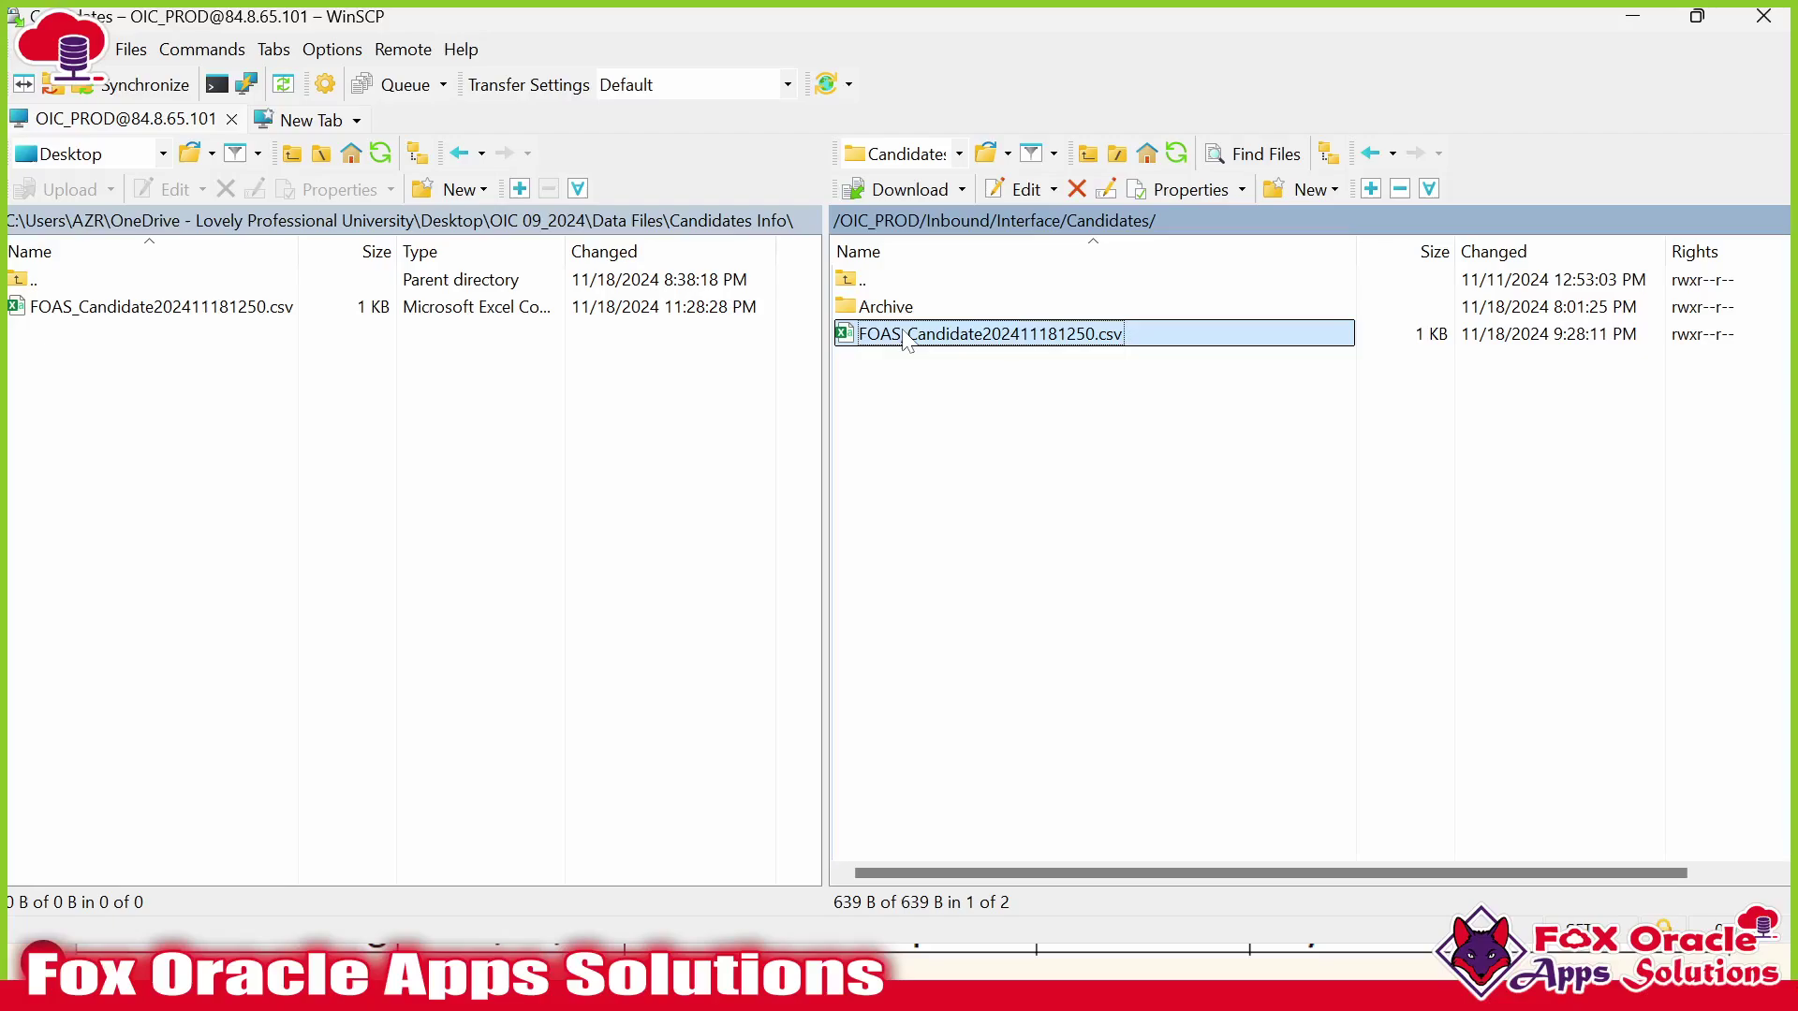
{"action": "key", "text": "F2"}
{"action": "key", "text": "ctrl+shift+Left"}
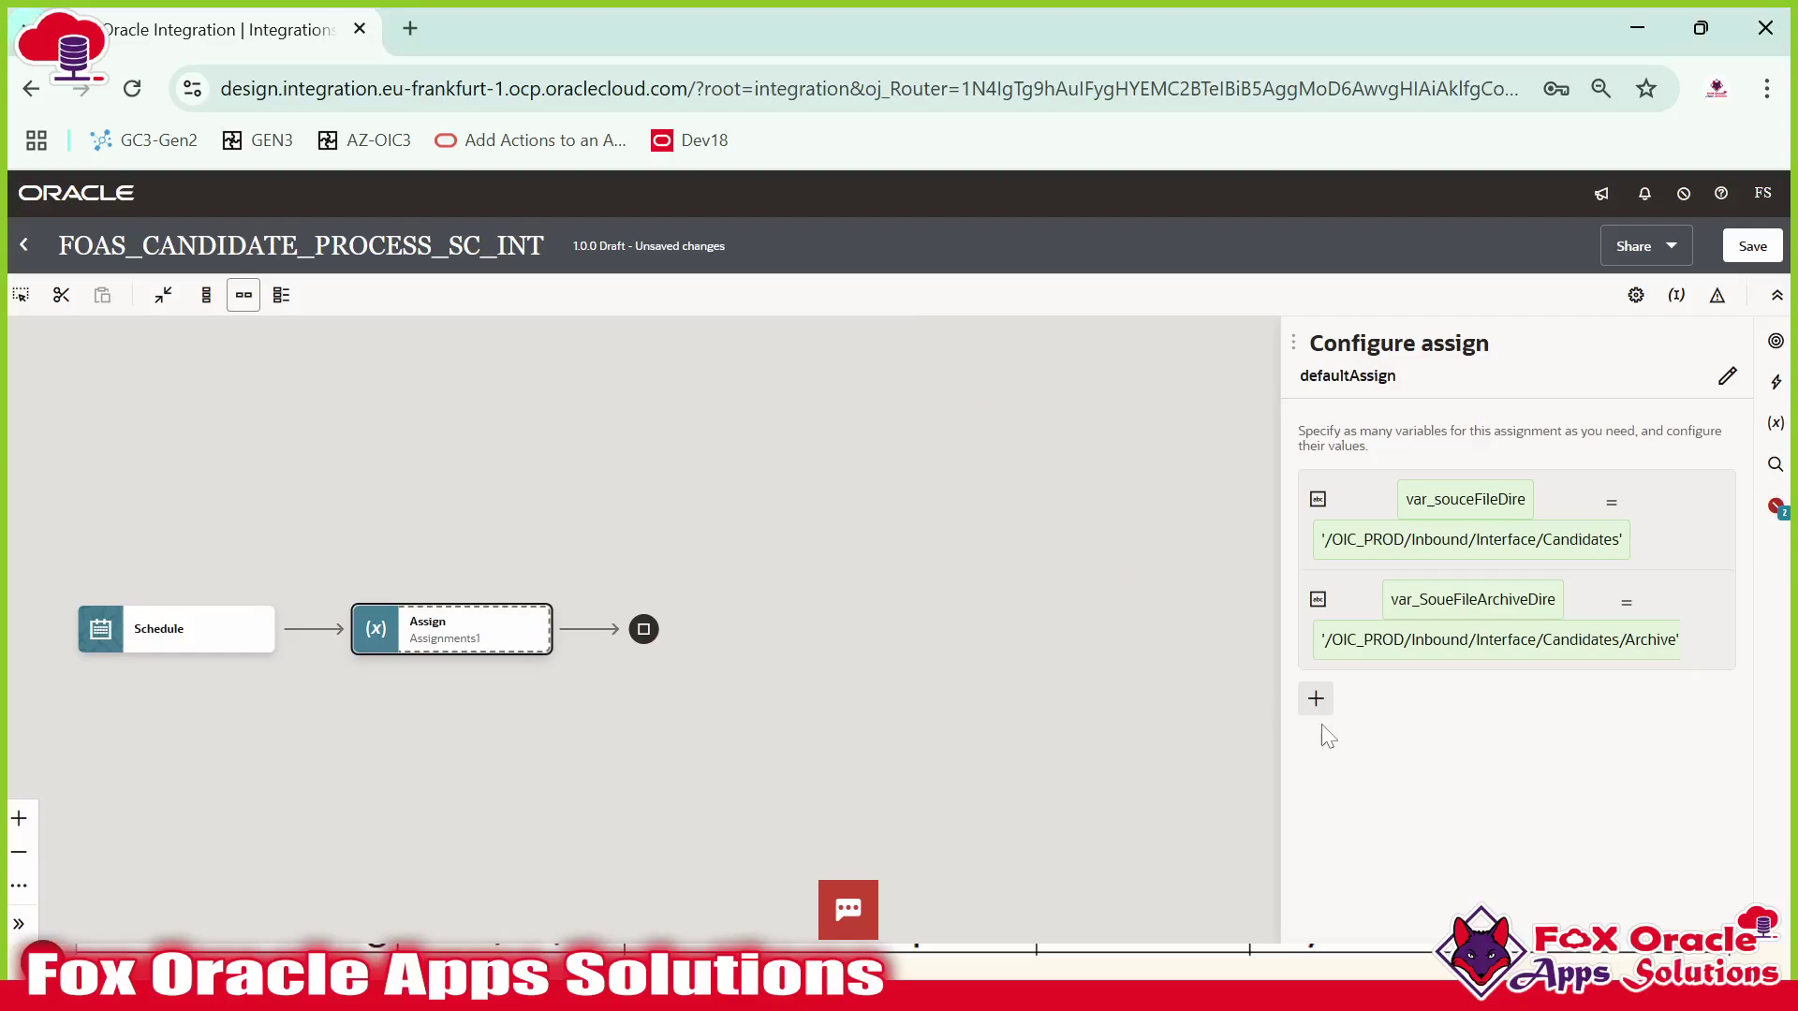
Add a third String variable named var_FilePattern.
{"action": "left_click", "coordinate": [1317, 700]}
{"action": "left_click", "coordinate": [1344, 811]}
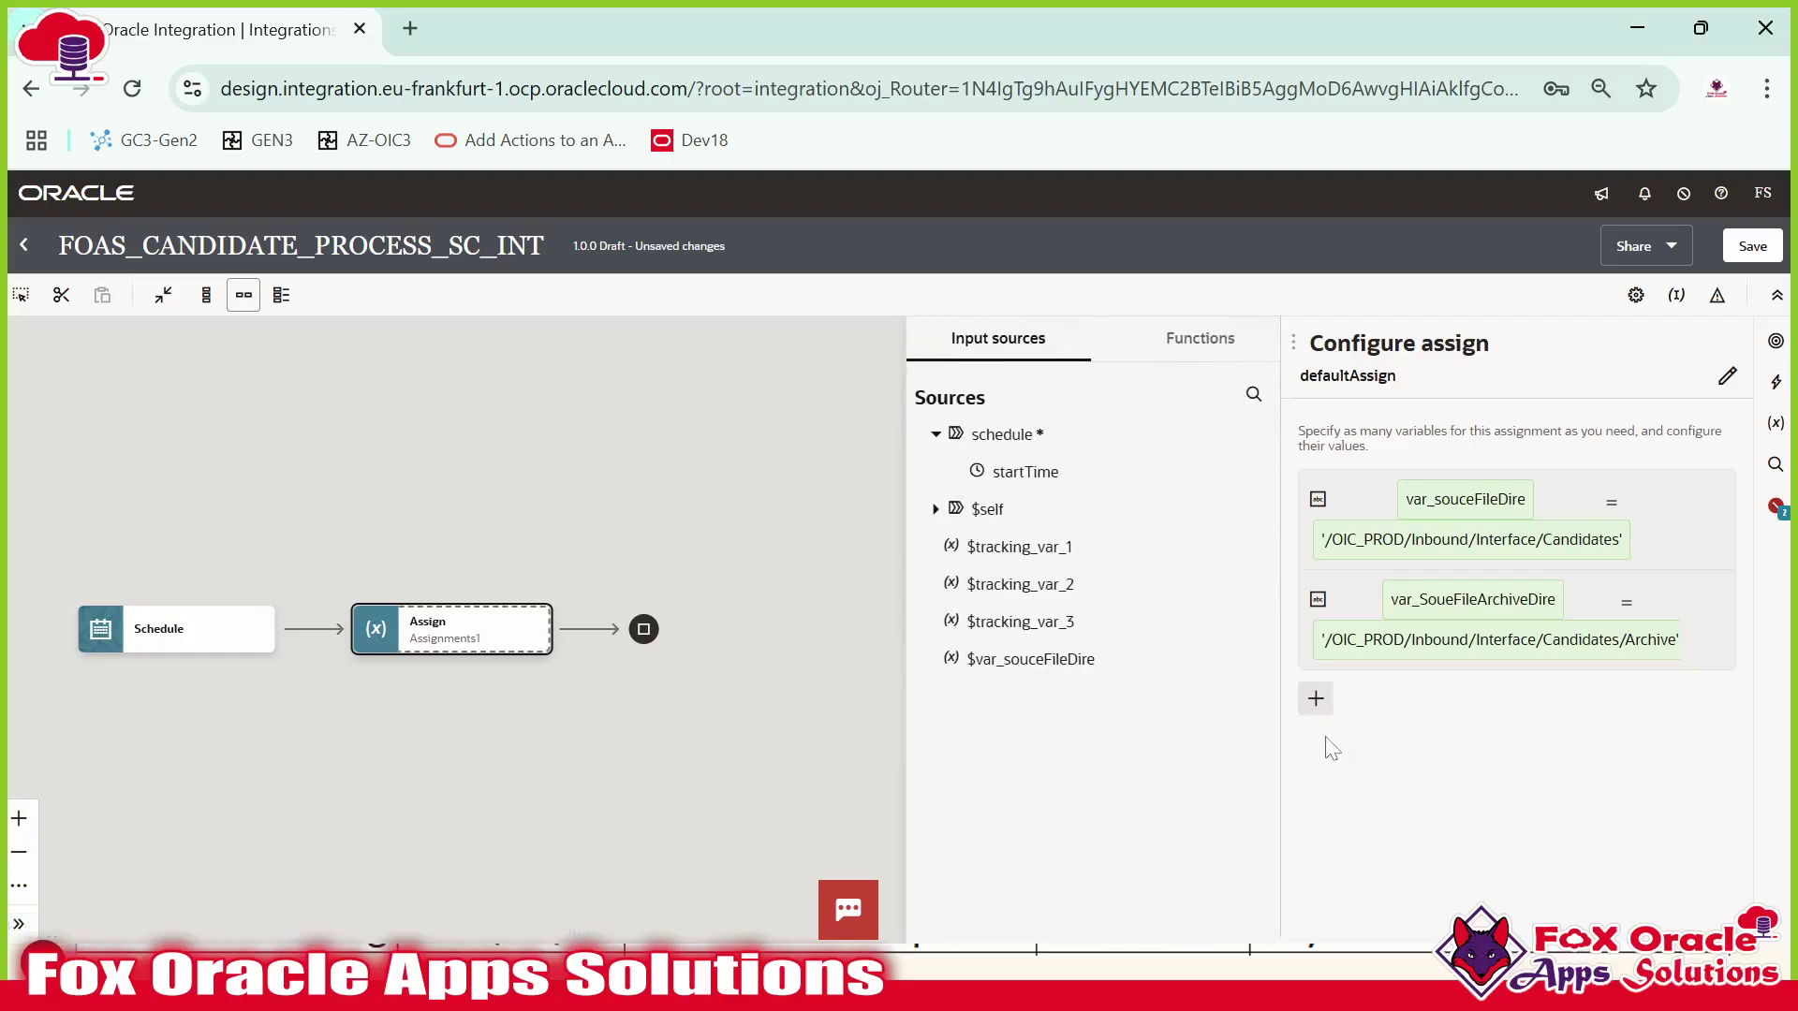
{"action": "key", "text": "BackSpace"}
{"action": "key", "text": "BackSpace"}
{"action": "key", "text": "BackSpace"}
{"action": "key", "text": "BackSpace"}
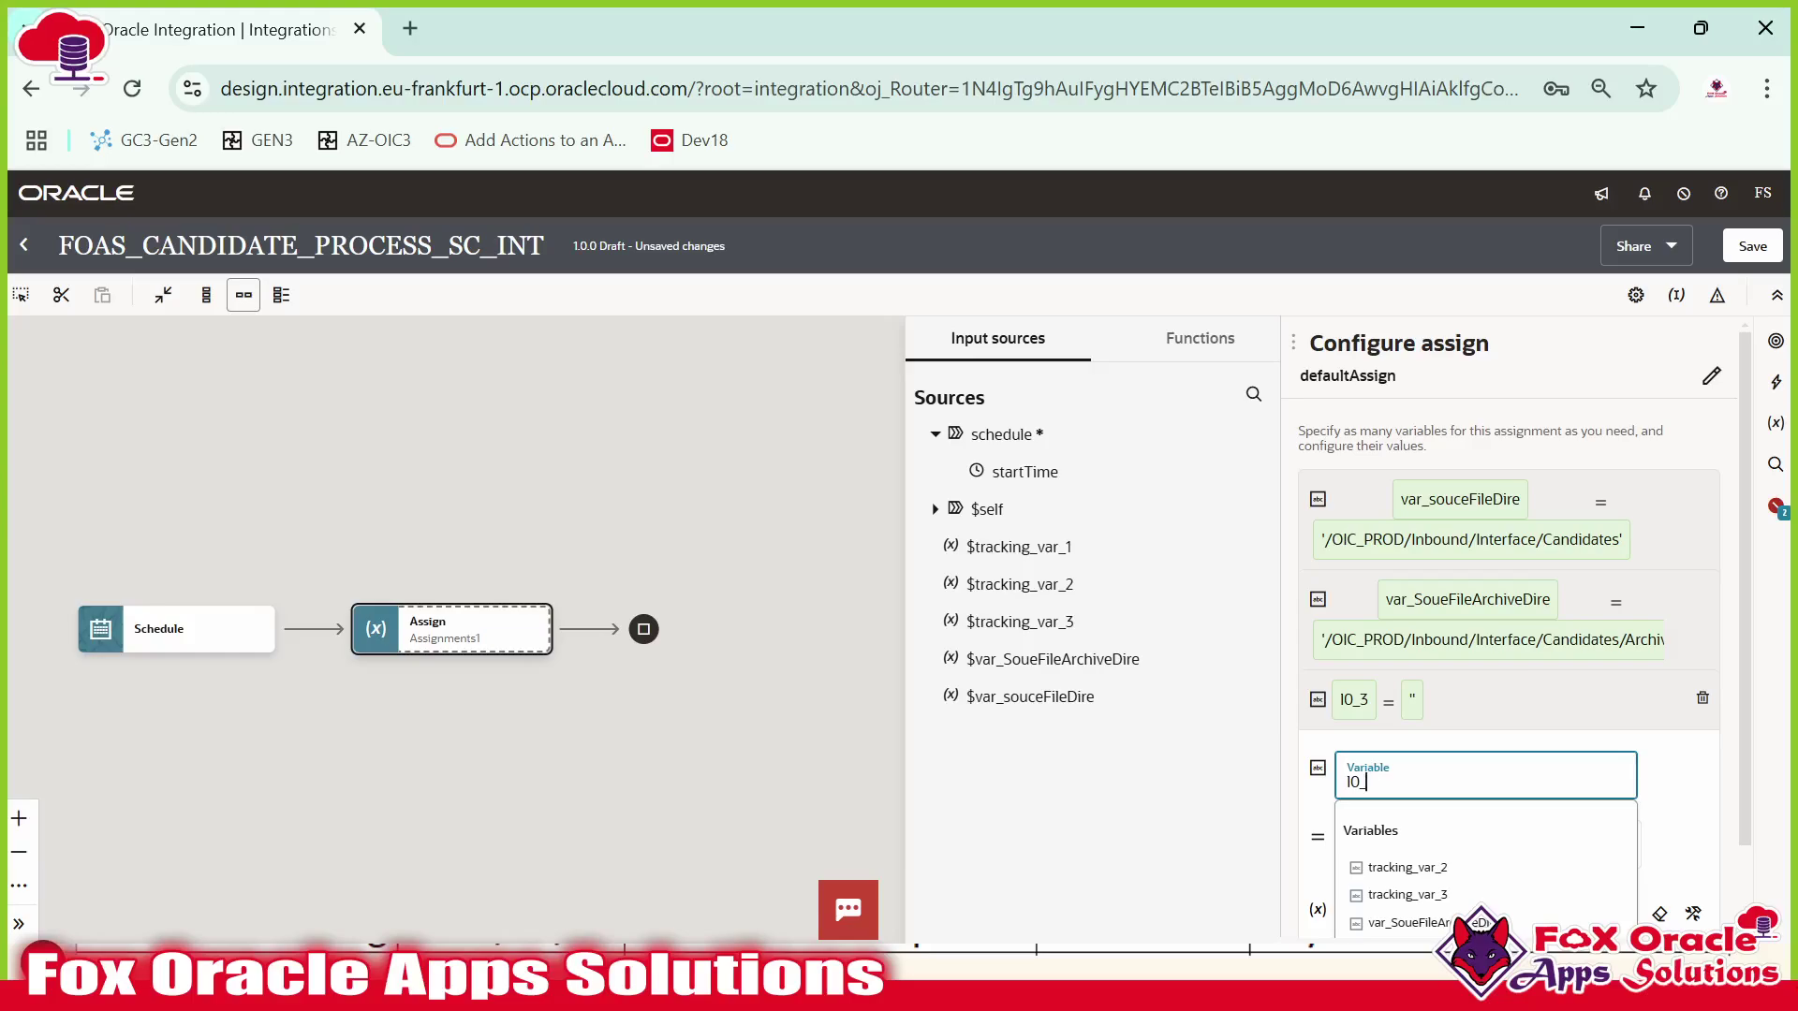
{"action": "type", "text": "var_FilePattern"}
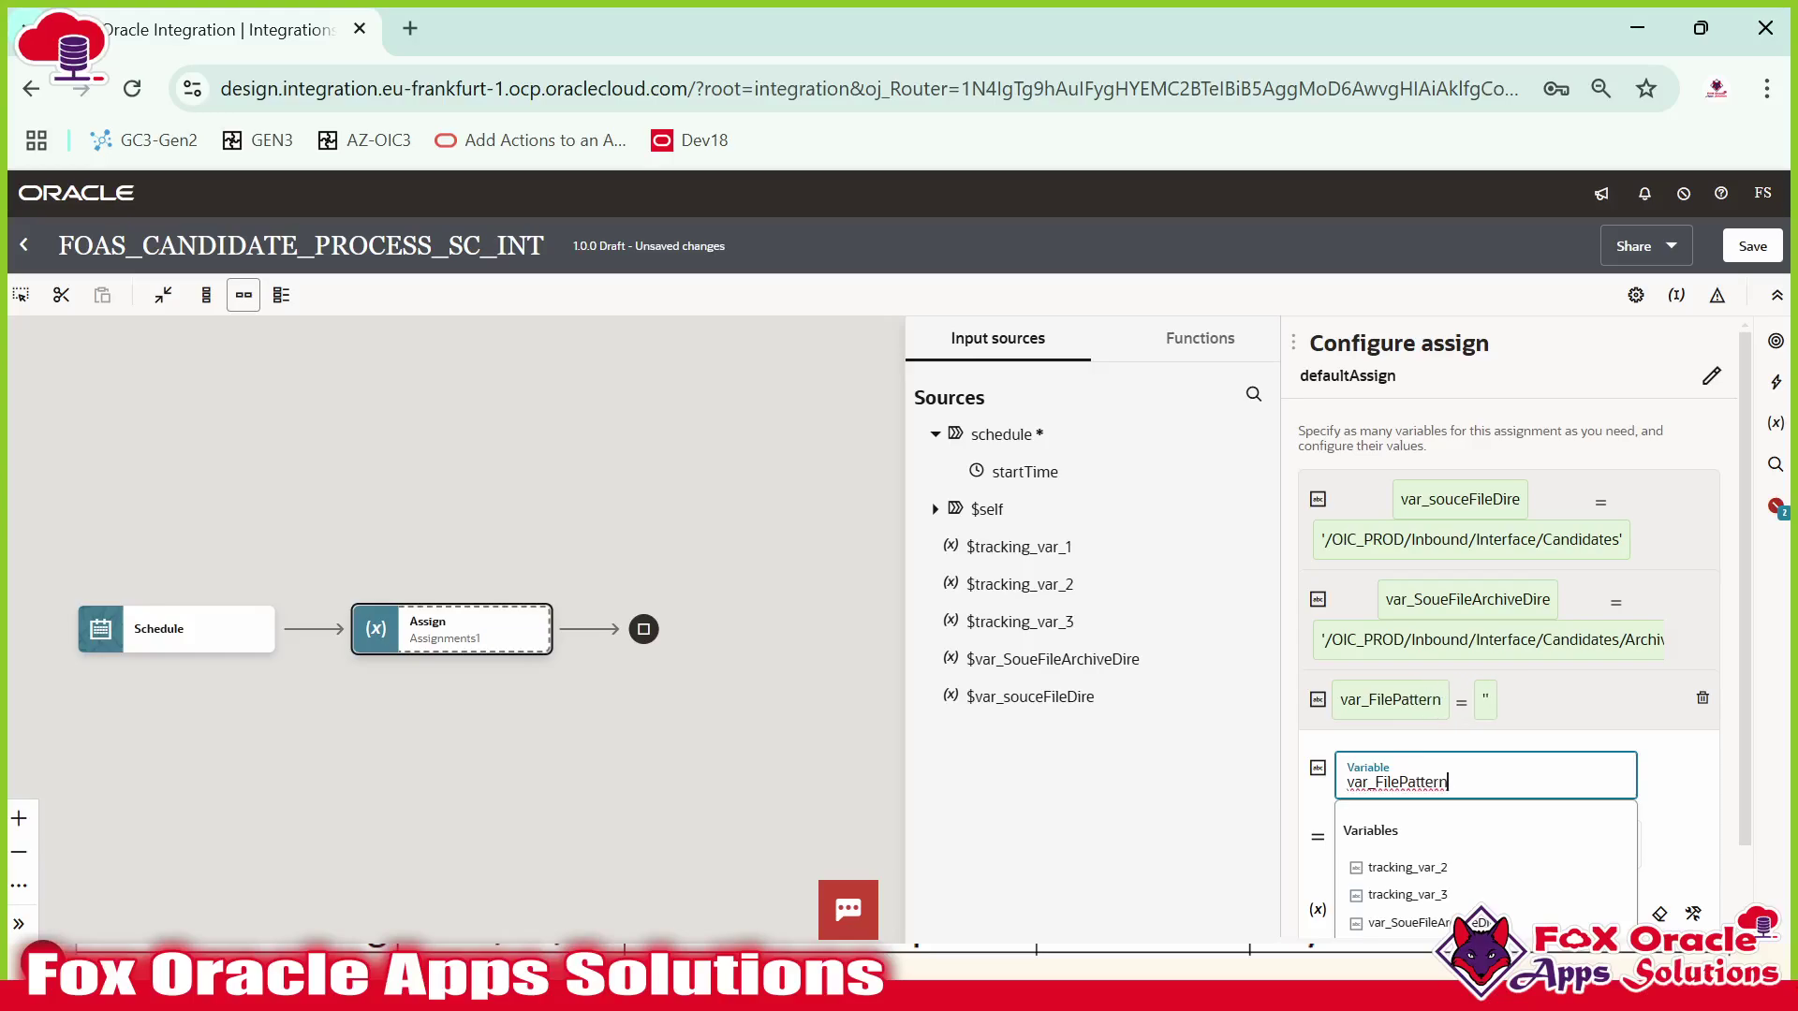
Rename it var_FileNamePattern and set its value to 'FOAS_'.
{"action": "left_click", "coordinate": [1397, 782]}
{"action": "type", "text": "Name"}
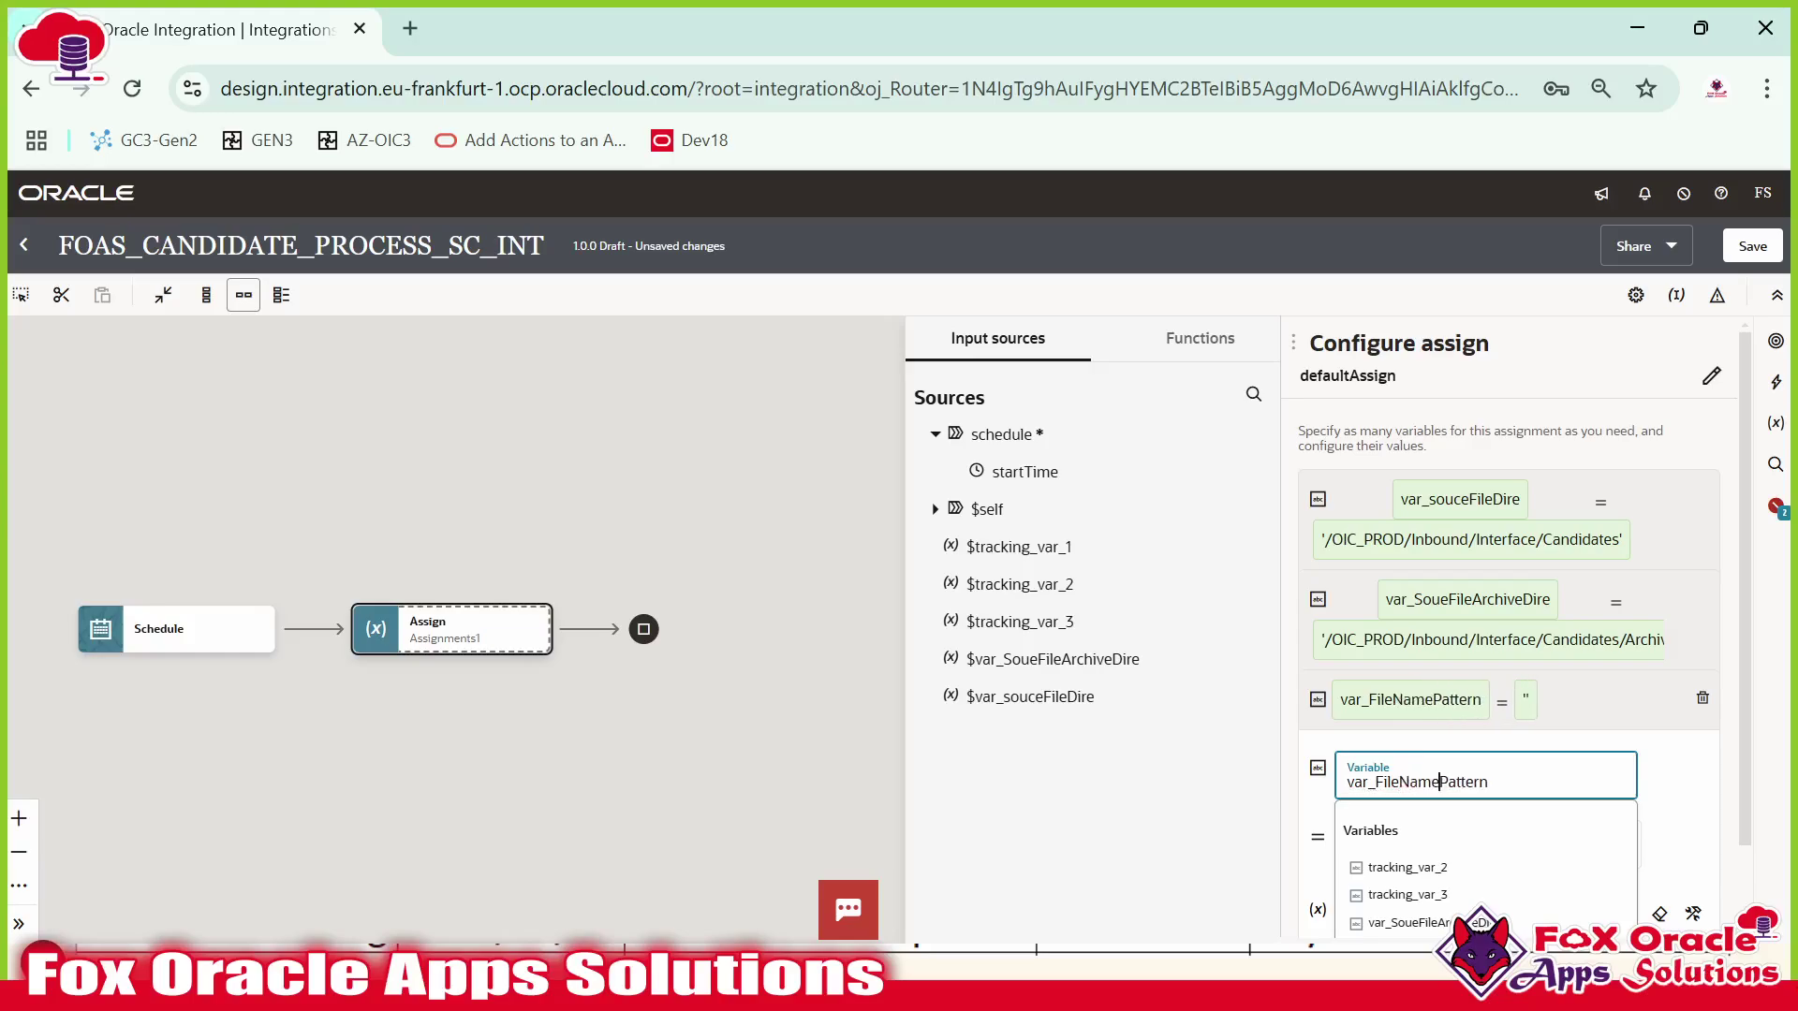
{"action": "left_click", "coordinate": [1682, 779]}
{"action": "left_click", "coordinate": [1390, 913]}
{"action": "scroll", "coordinate": [1460, 891], "scroll_direction": "down", "scroll_amount": 1}
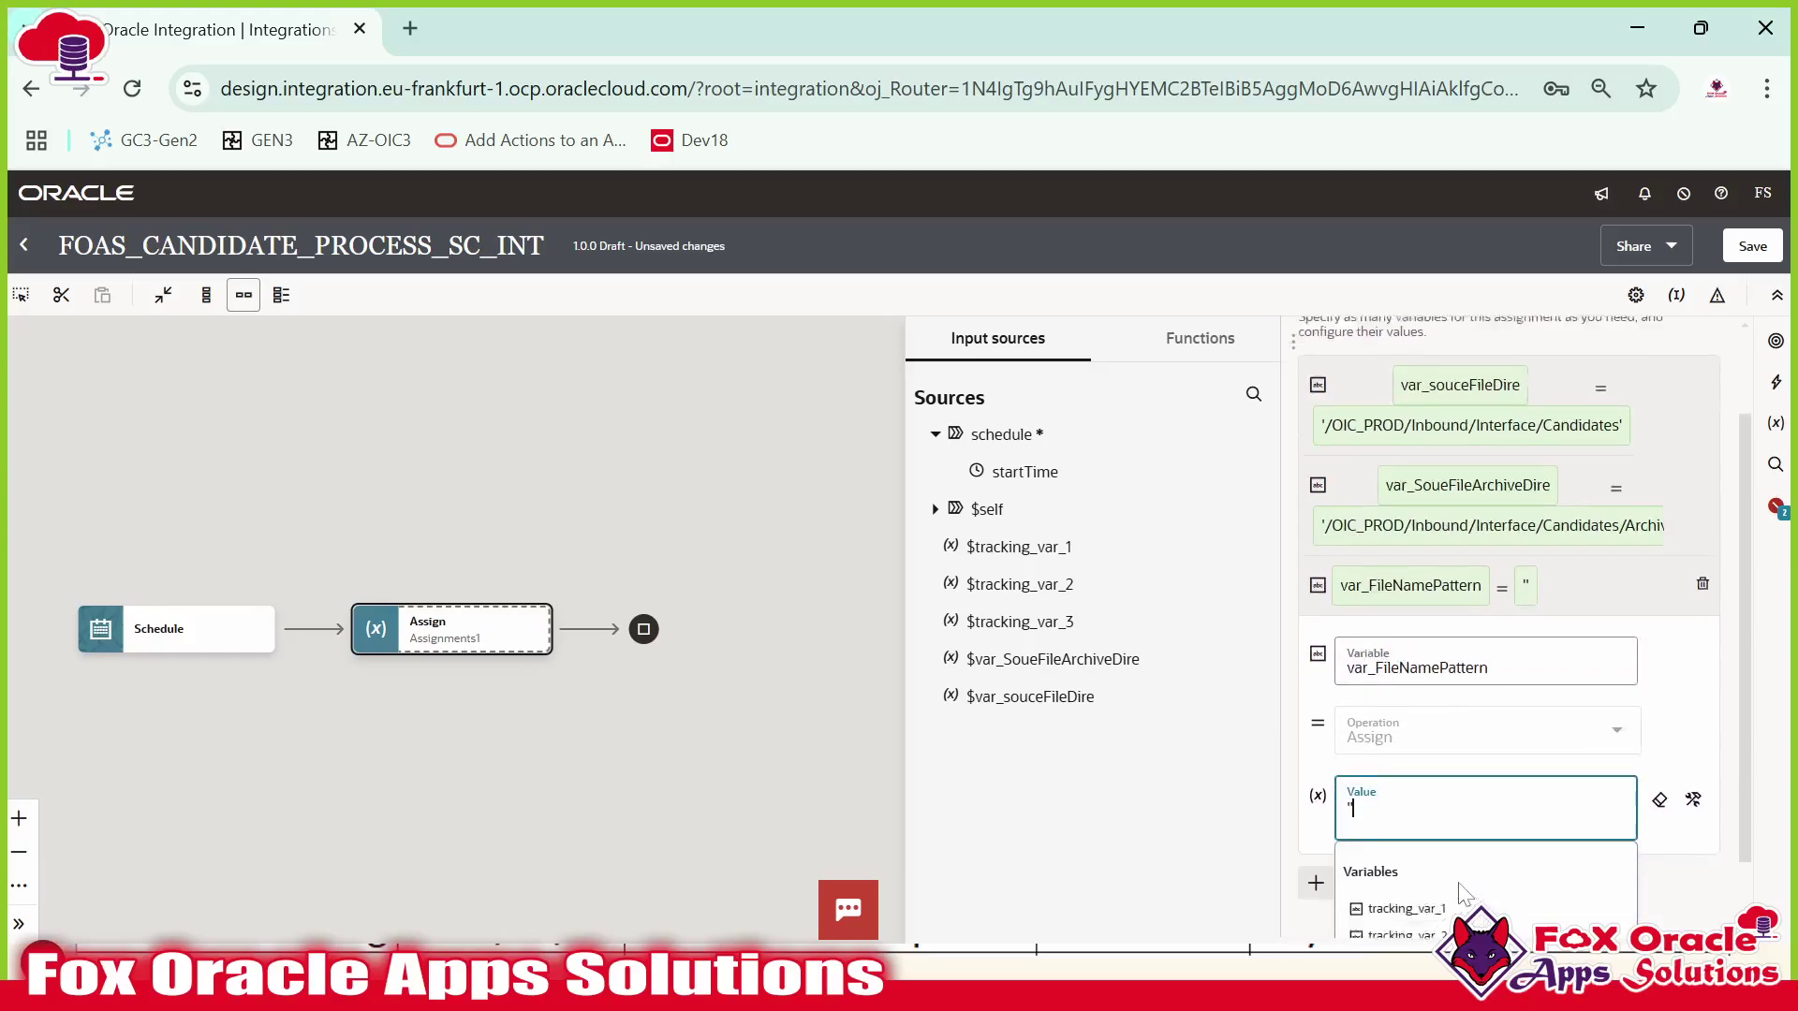
{"action": "type", "text": "FOAS_"}
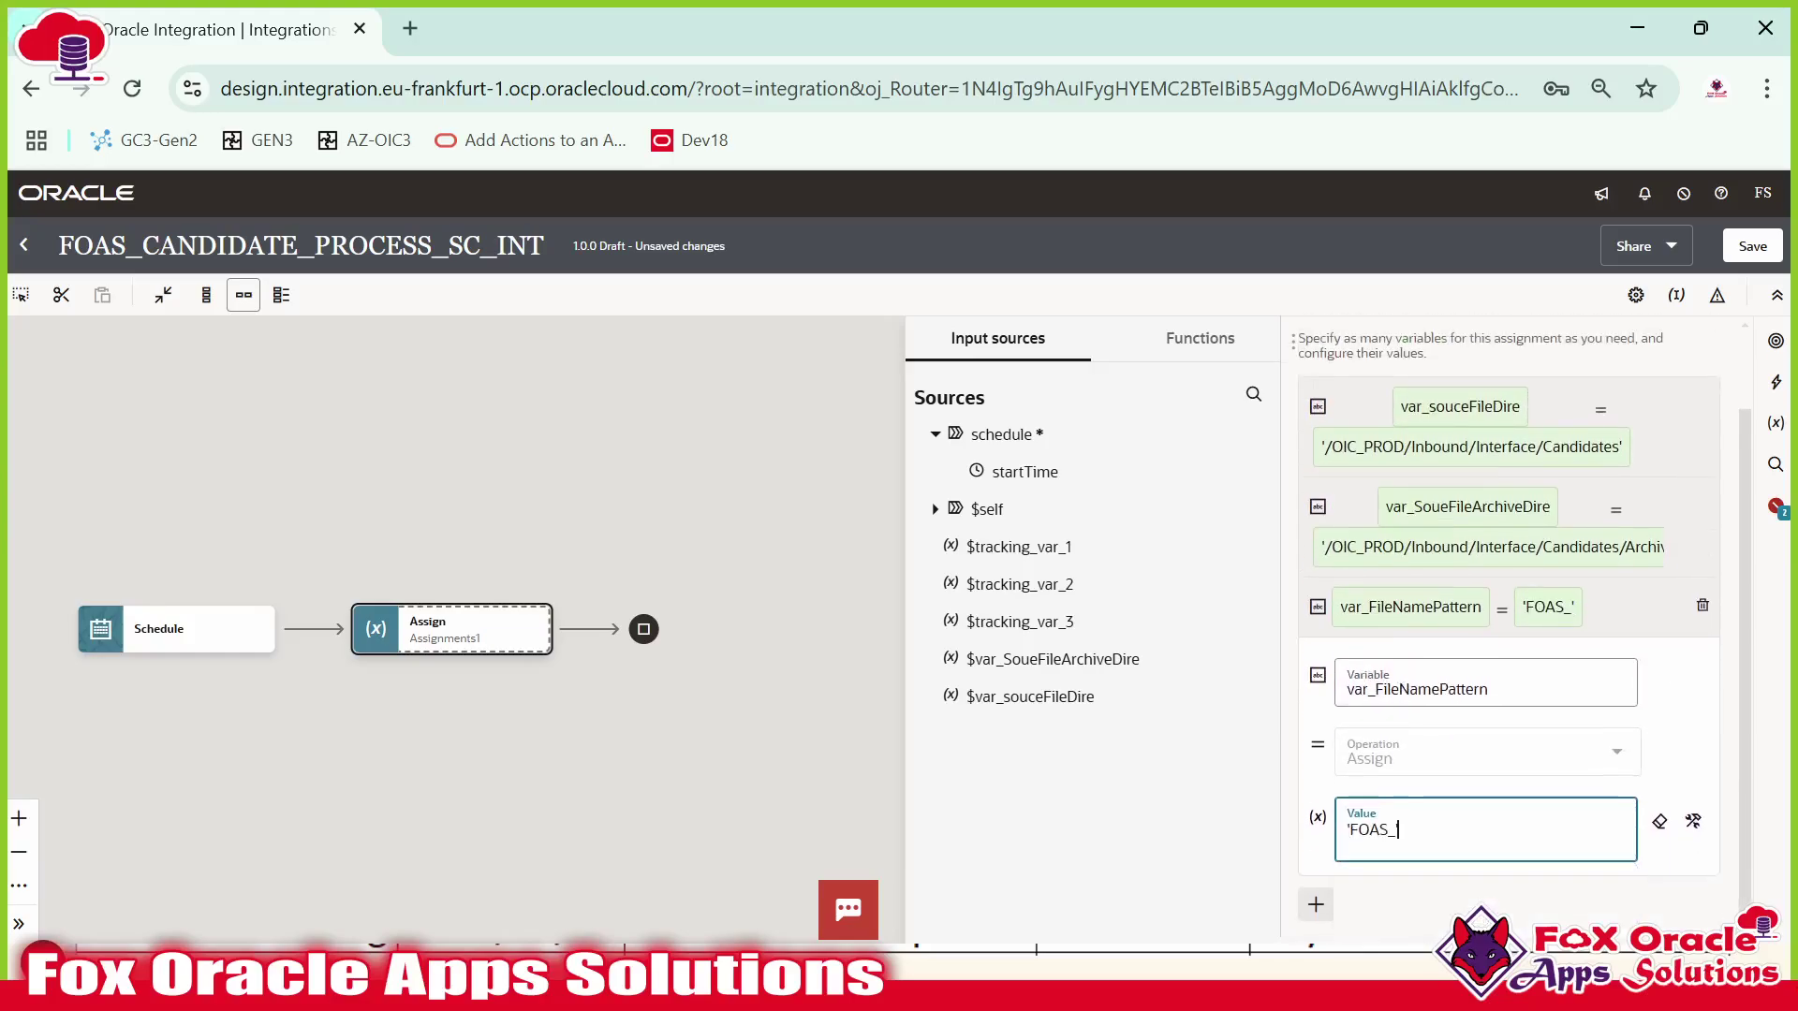
{"action": "left_click", "coordinate": [1596, 617]}
Recheck the candidate CSV file name in WinSCP, then add a String variable named var_FileFormat.
{"action": "key", "text": "alt+Tab"}
{"action": "left_click", "coordinate": [1120, 337]}
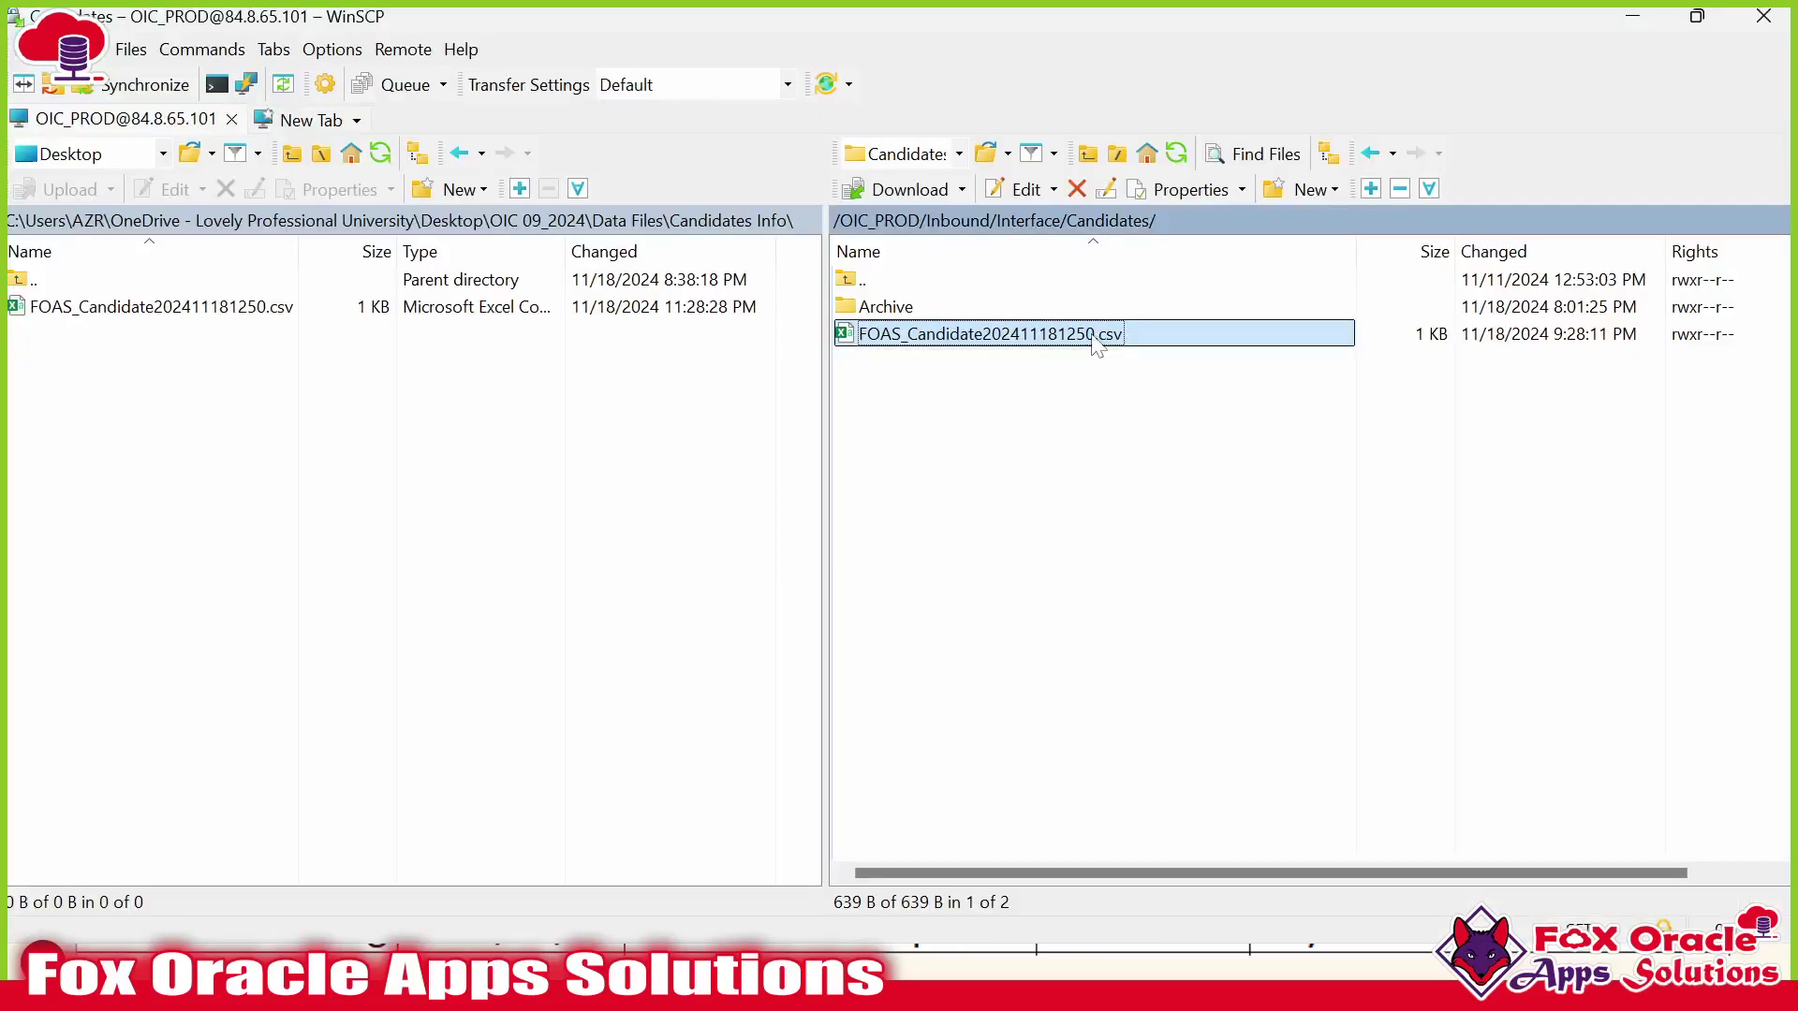
{"action": "key", "text": "alt+Tab"}
{"action": "left_click", "coordinate": [1315, 759]}
{"action": "left_click", "coordinate": [1329, 695]}
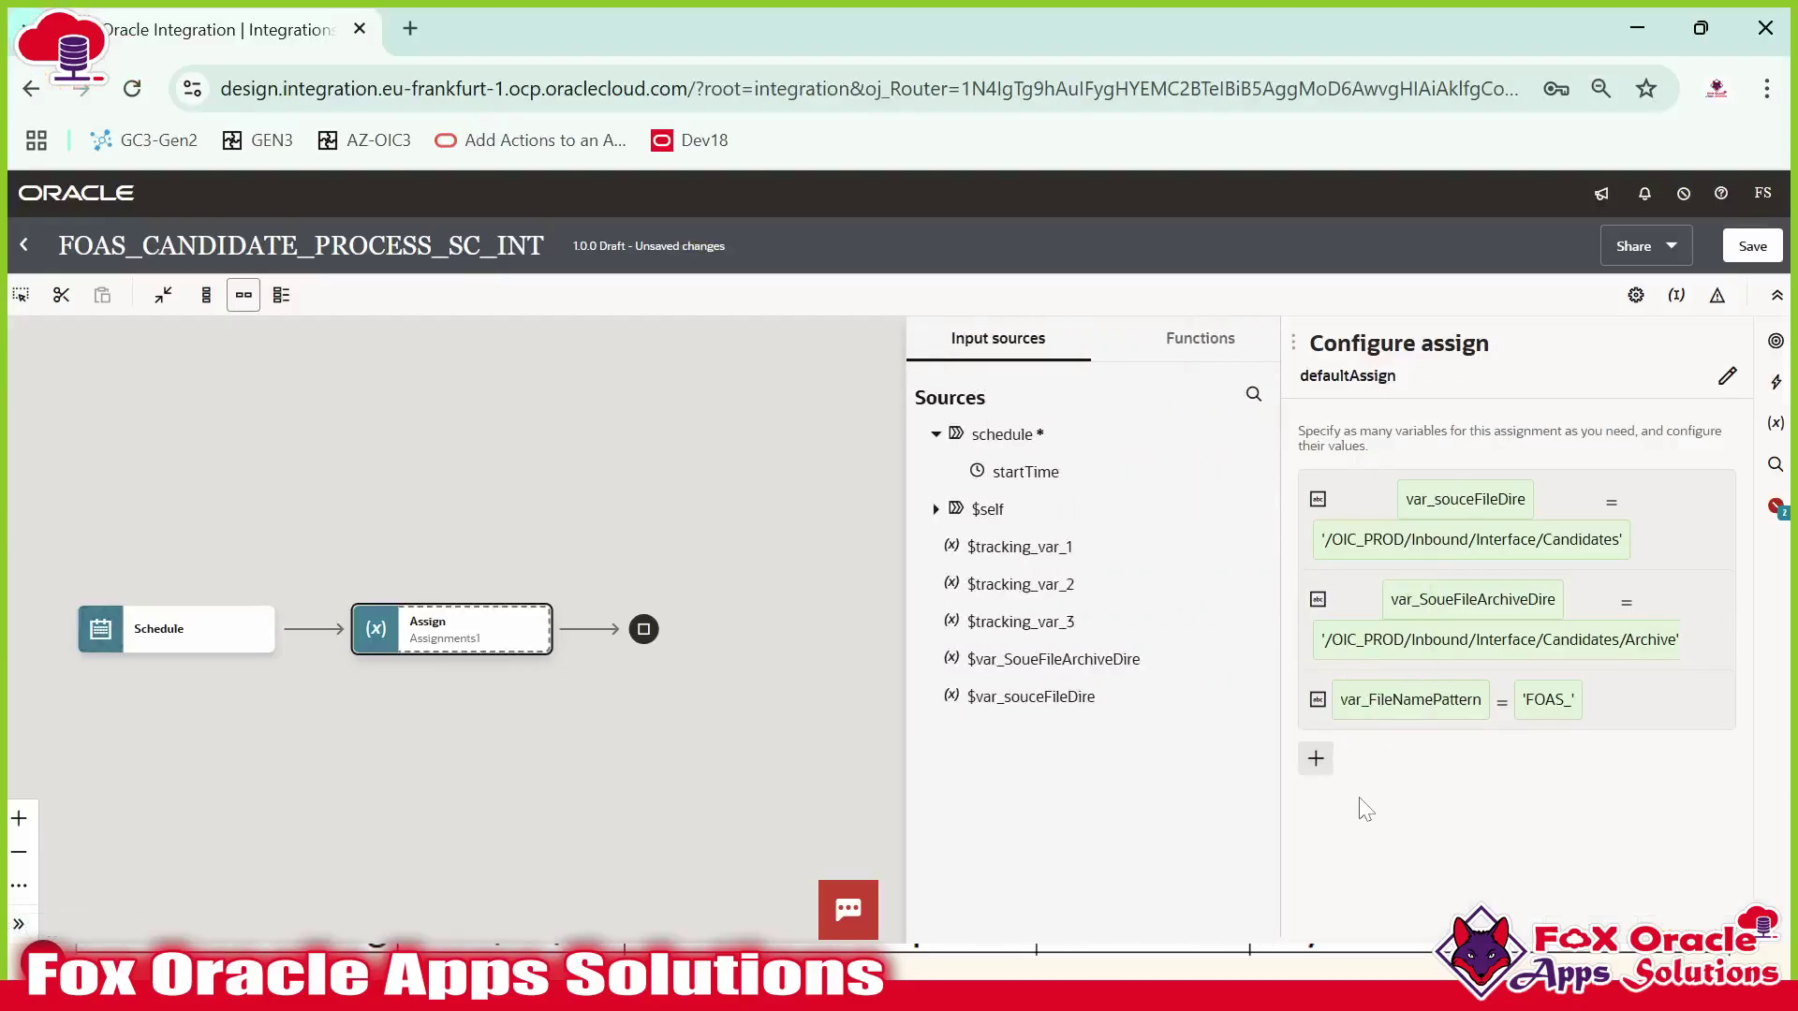
{"action": "key", "text": "BackSpace"}
{"action": "key", "text": "BackSpace"}
{"action": "key", "text": "BackSpace"}
{"action": "type", "text": "var_FileFormat"}
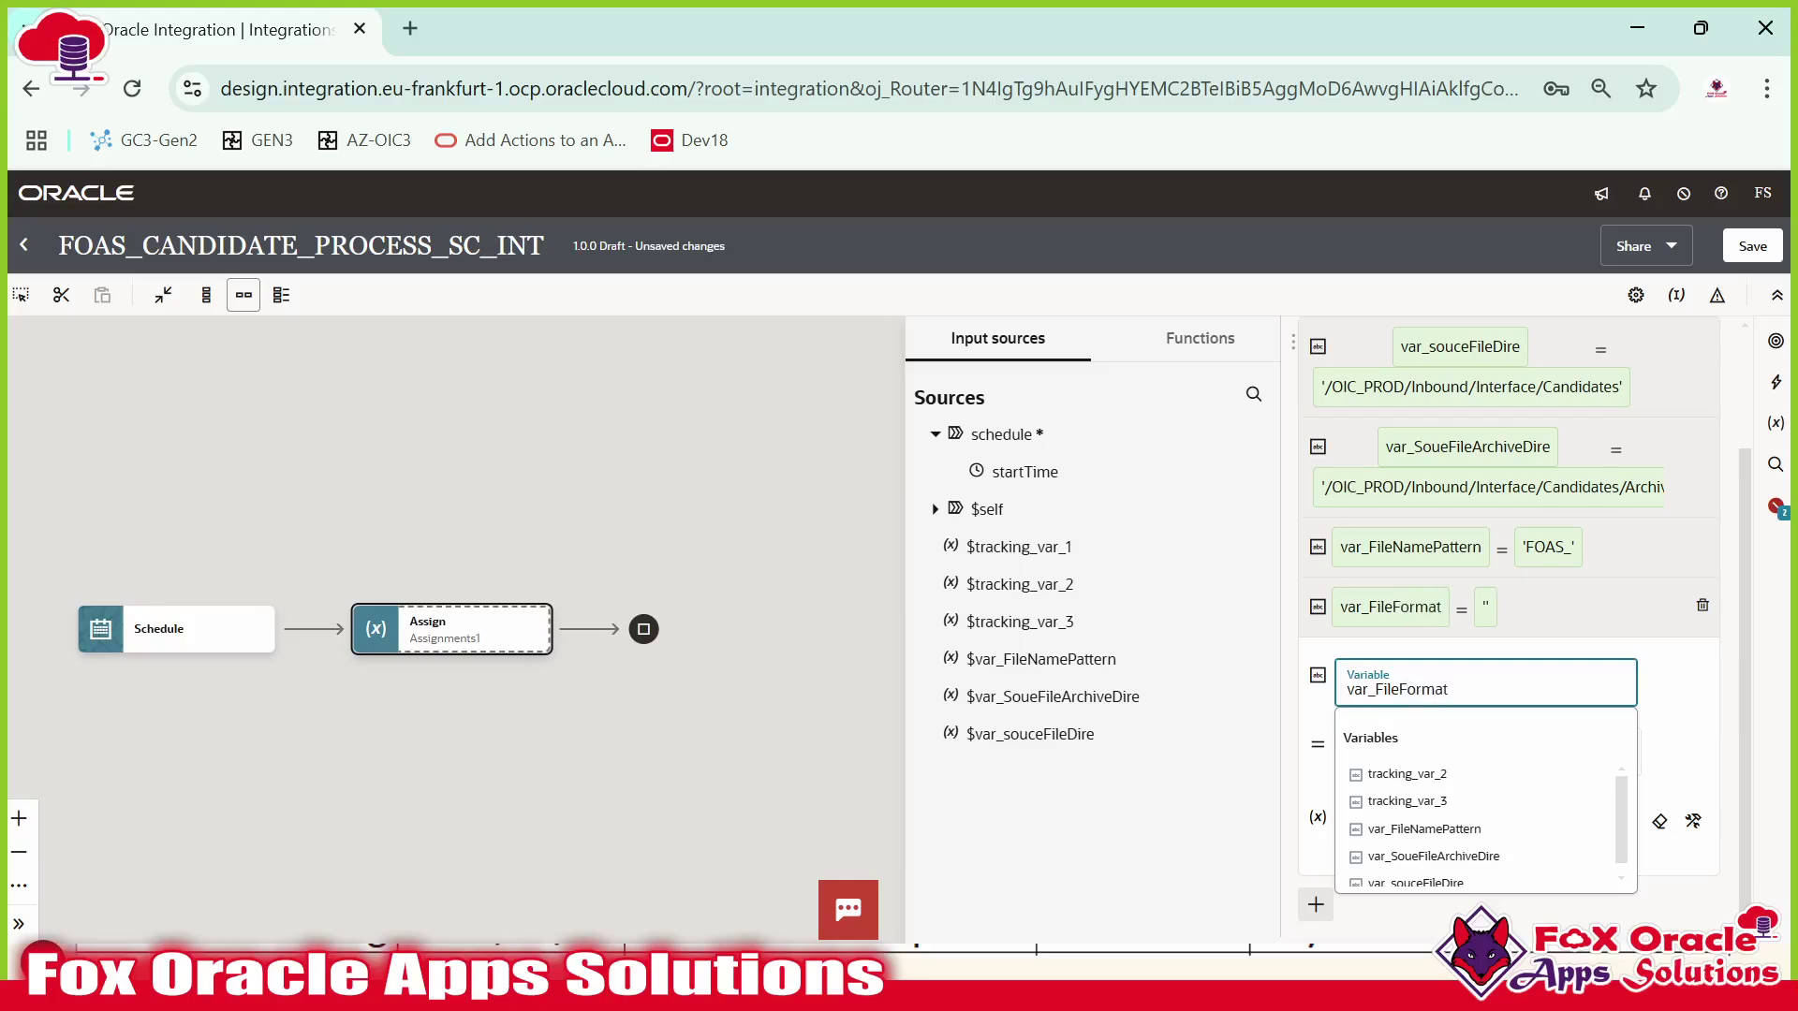
Set var_FileFormat's value to '.csv'.
{"action": "left_click", "coordinate": [1670, 725]}
{"action": "left_click", "coordinate": [1452, 828]}
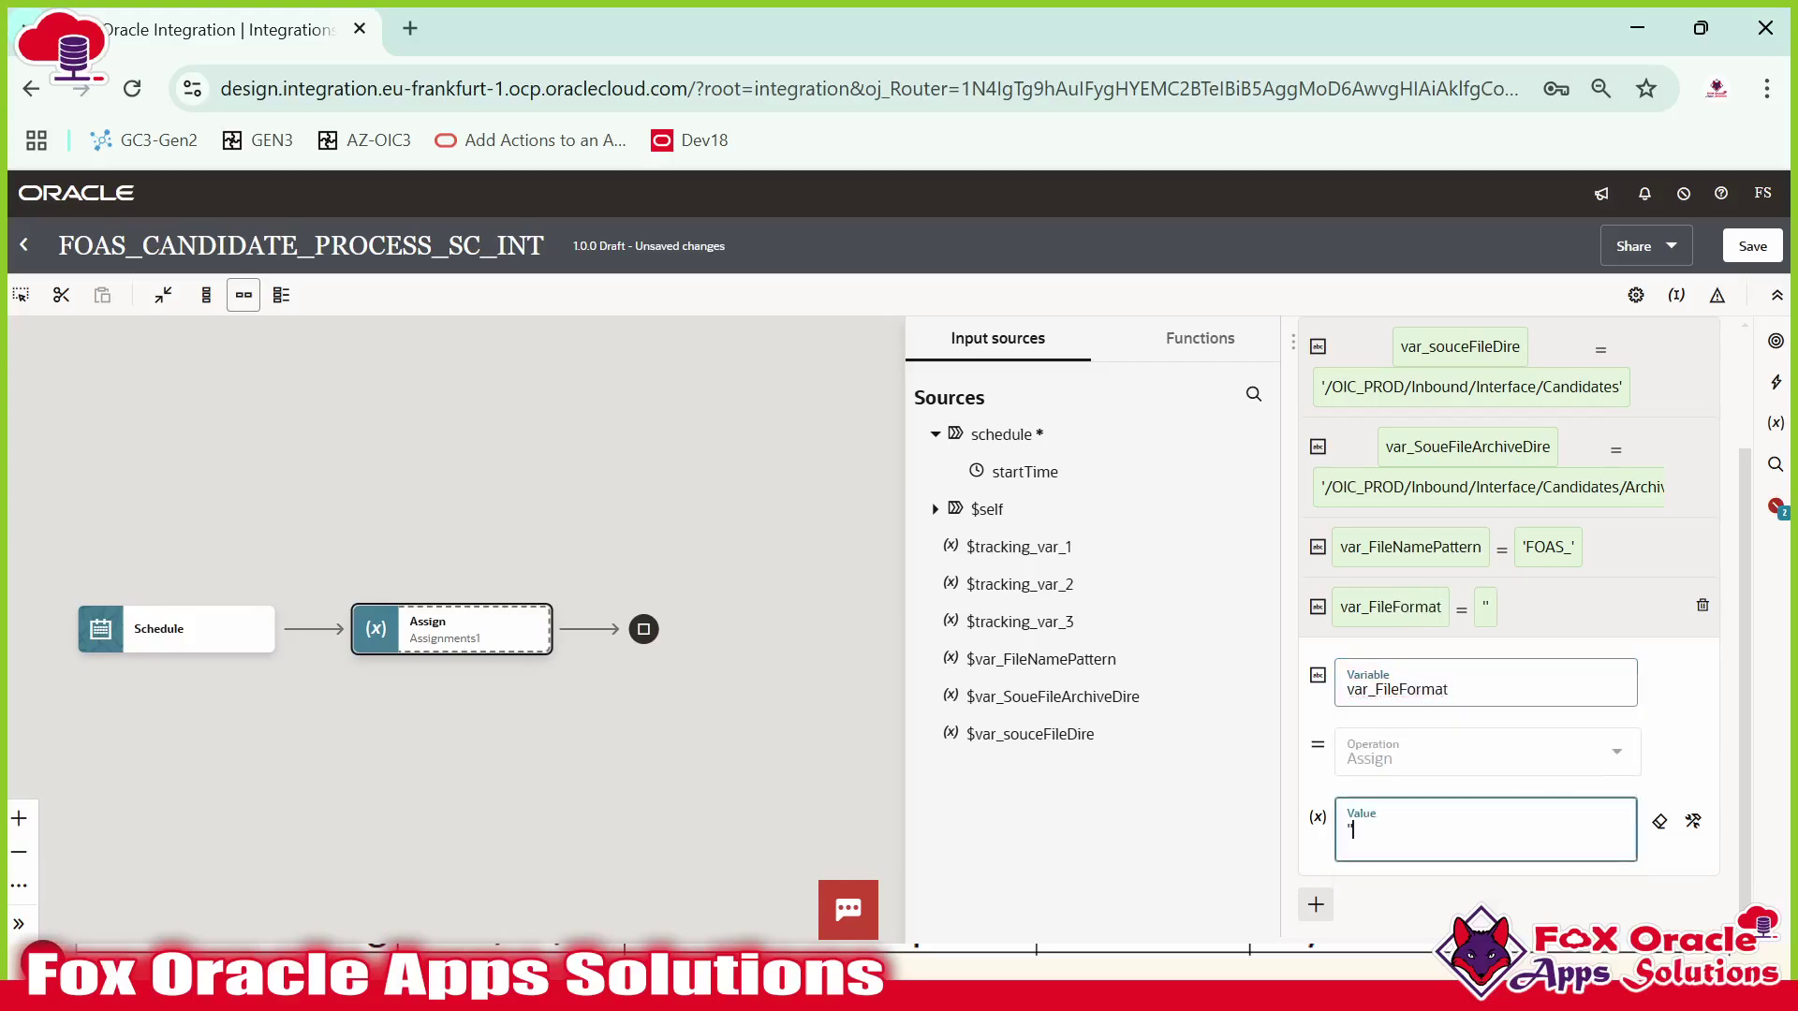
{"action": "key", "text": "BackSpace"}
{"action": "type", "text": ".csv'"}
{"action": "left_click", "coordinate": [1561, 606]}
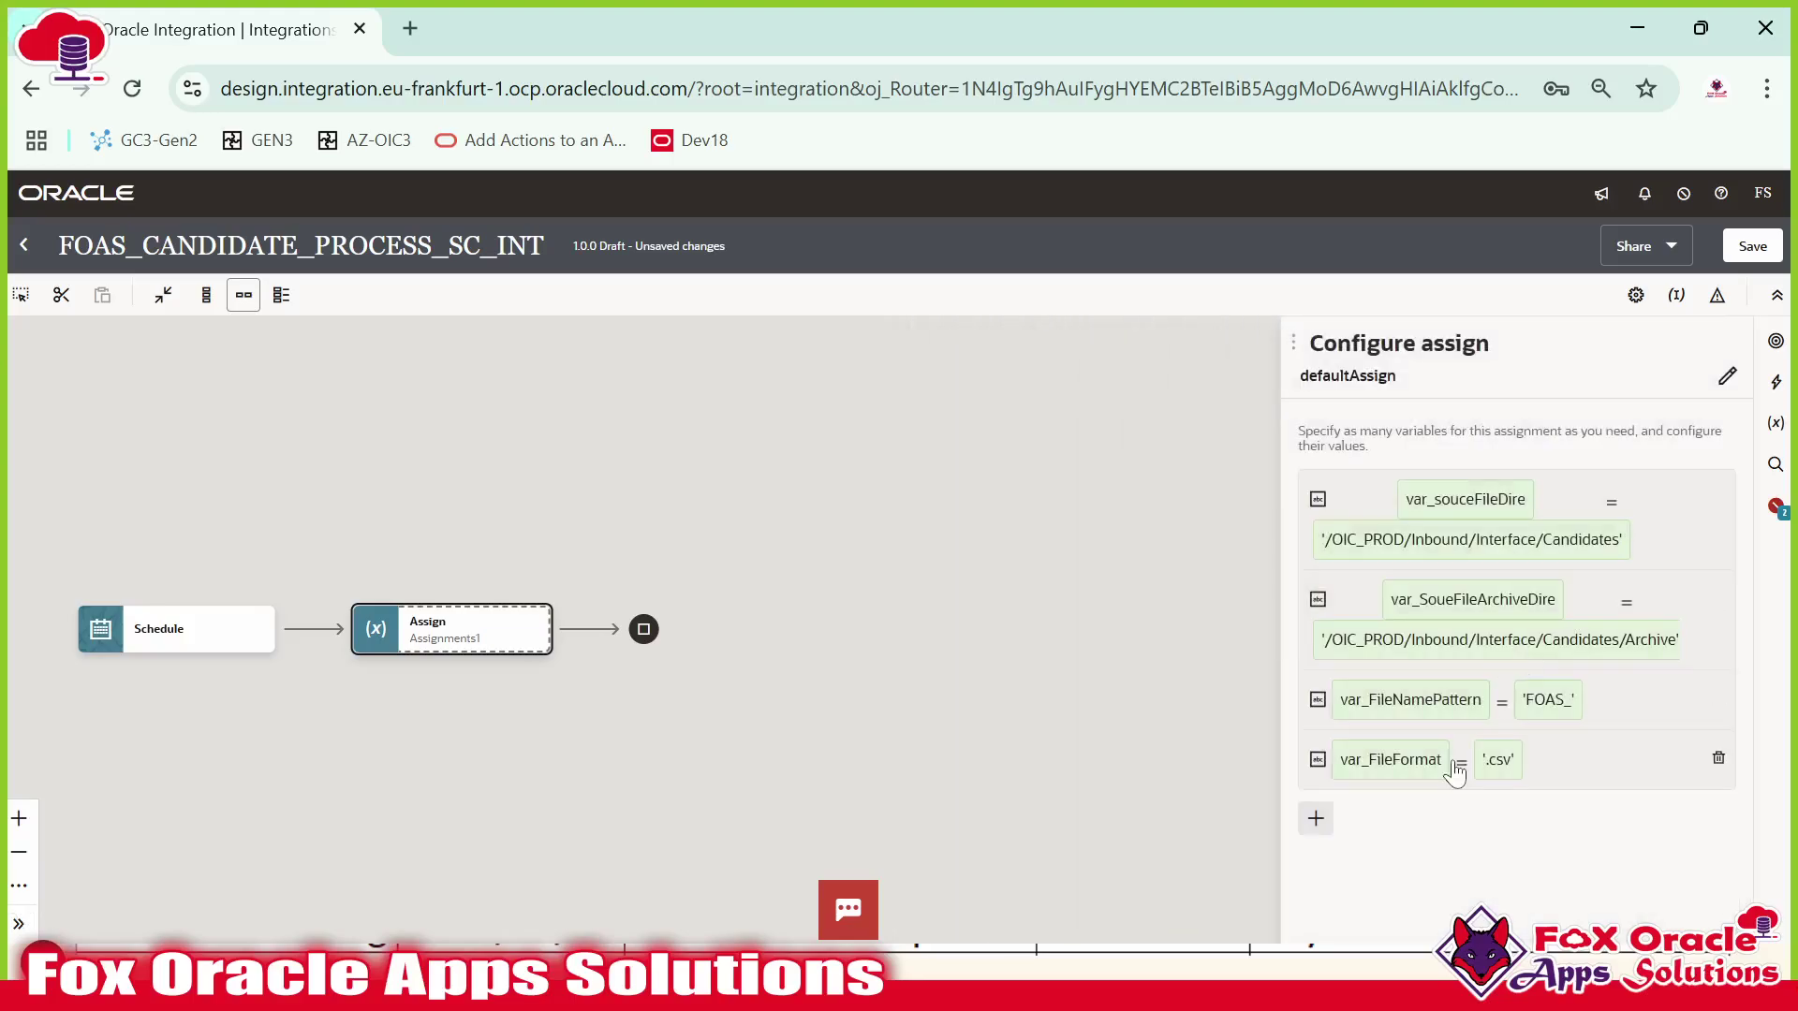
Add a String variable named var_ToEmail after checking the requirement slide.
{"action": "left_click", "coordinate": [1315, 821]}
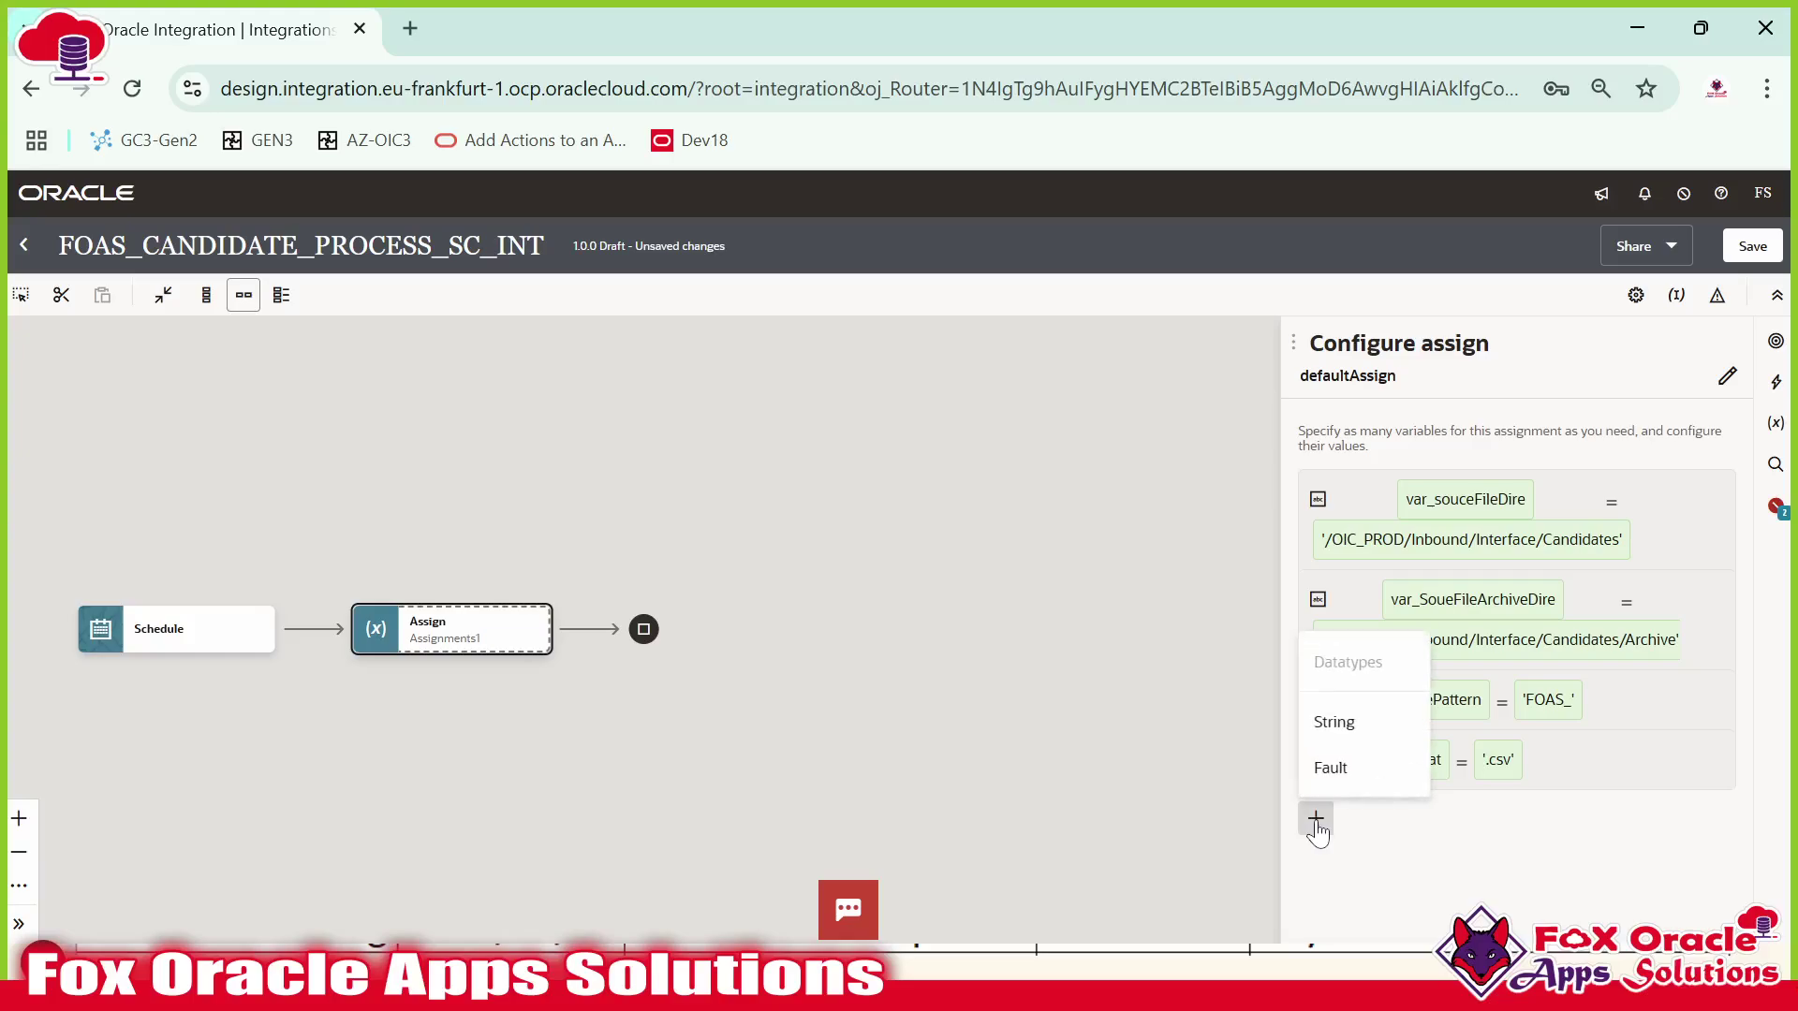
{"action": "left_click", "coordinate": [1352, 765]}
{"action": "key", "text": "alt+Tab"}
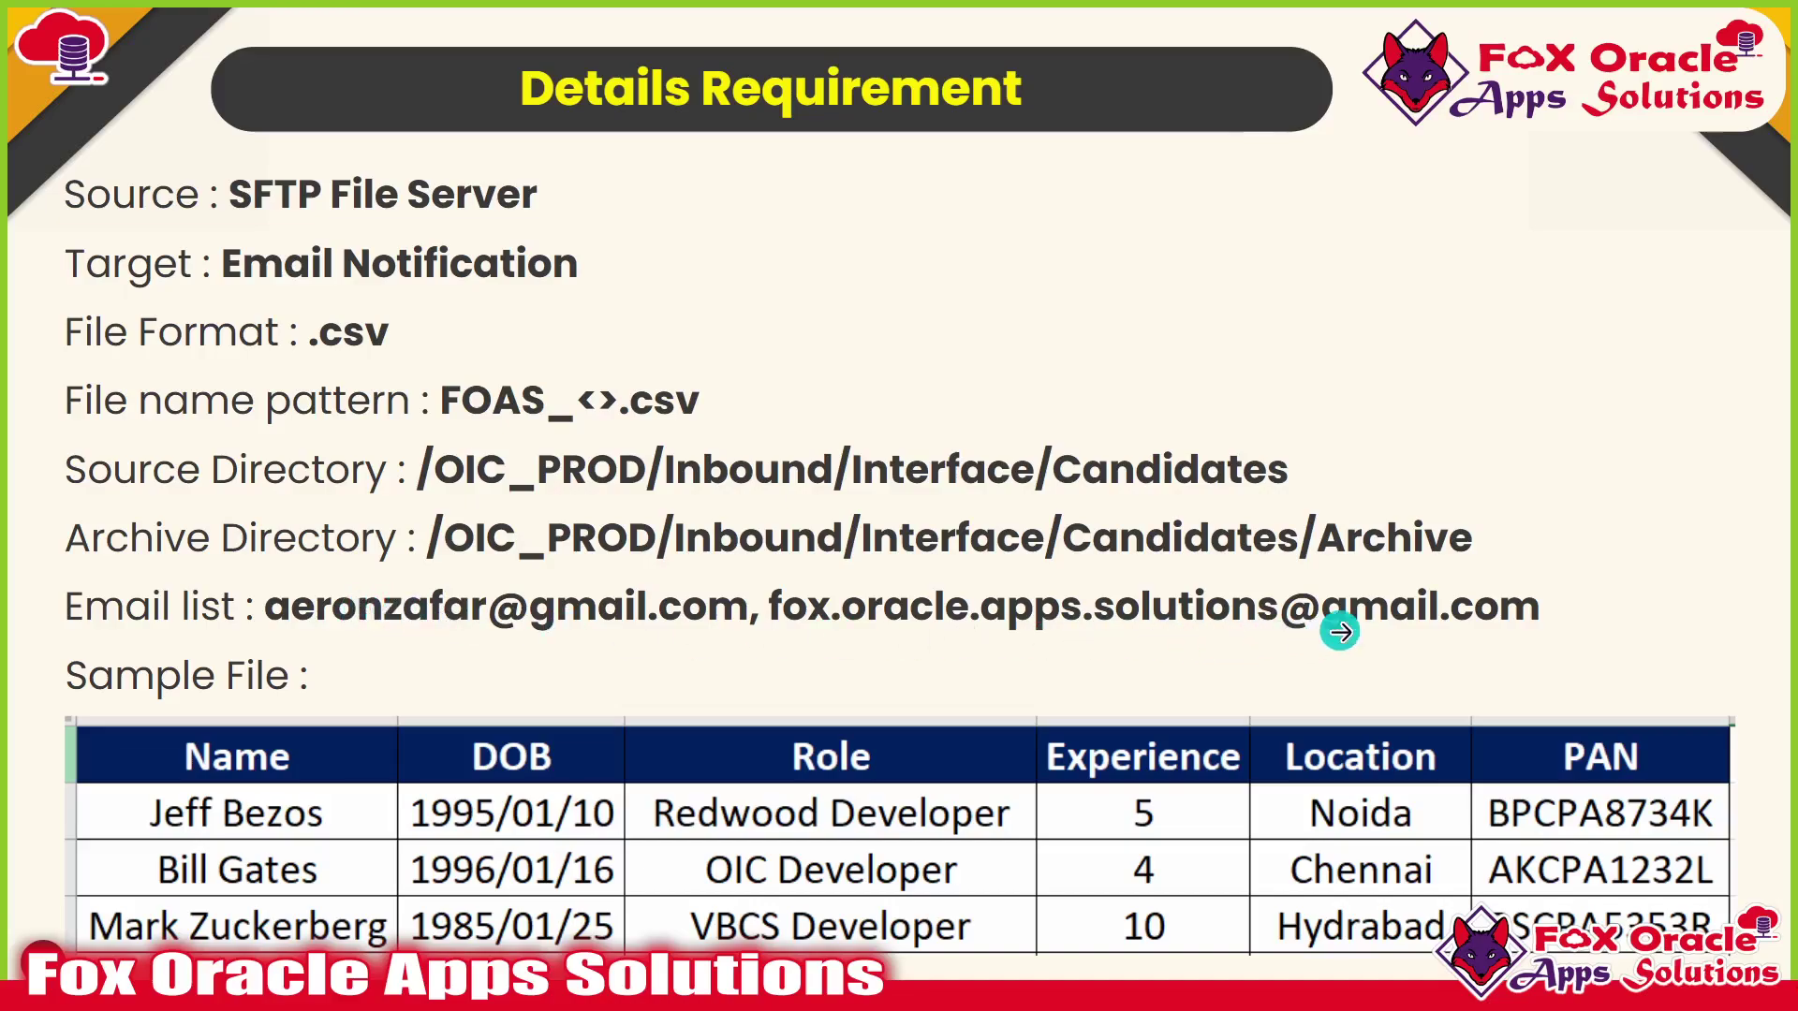
{"action": "key", "text": "alt+Tab"}
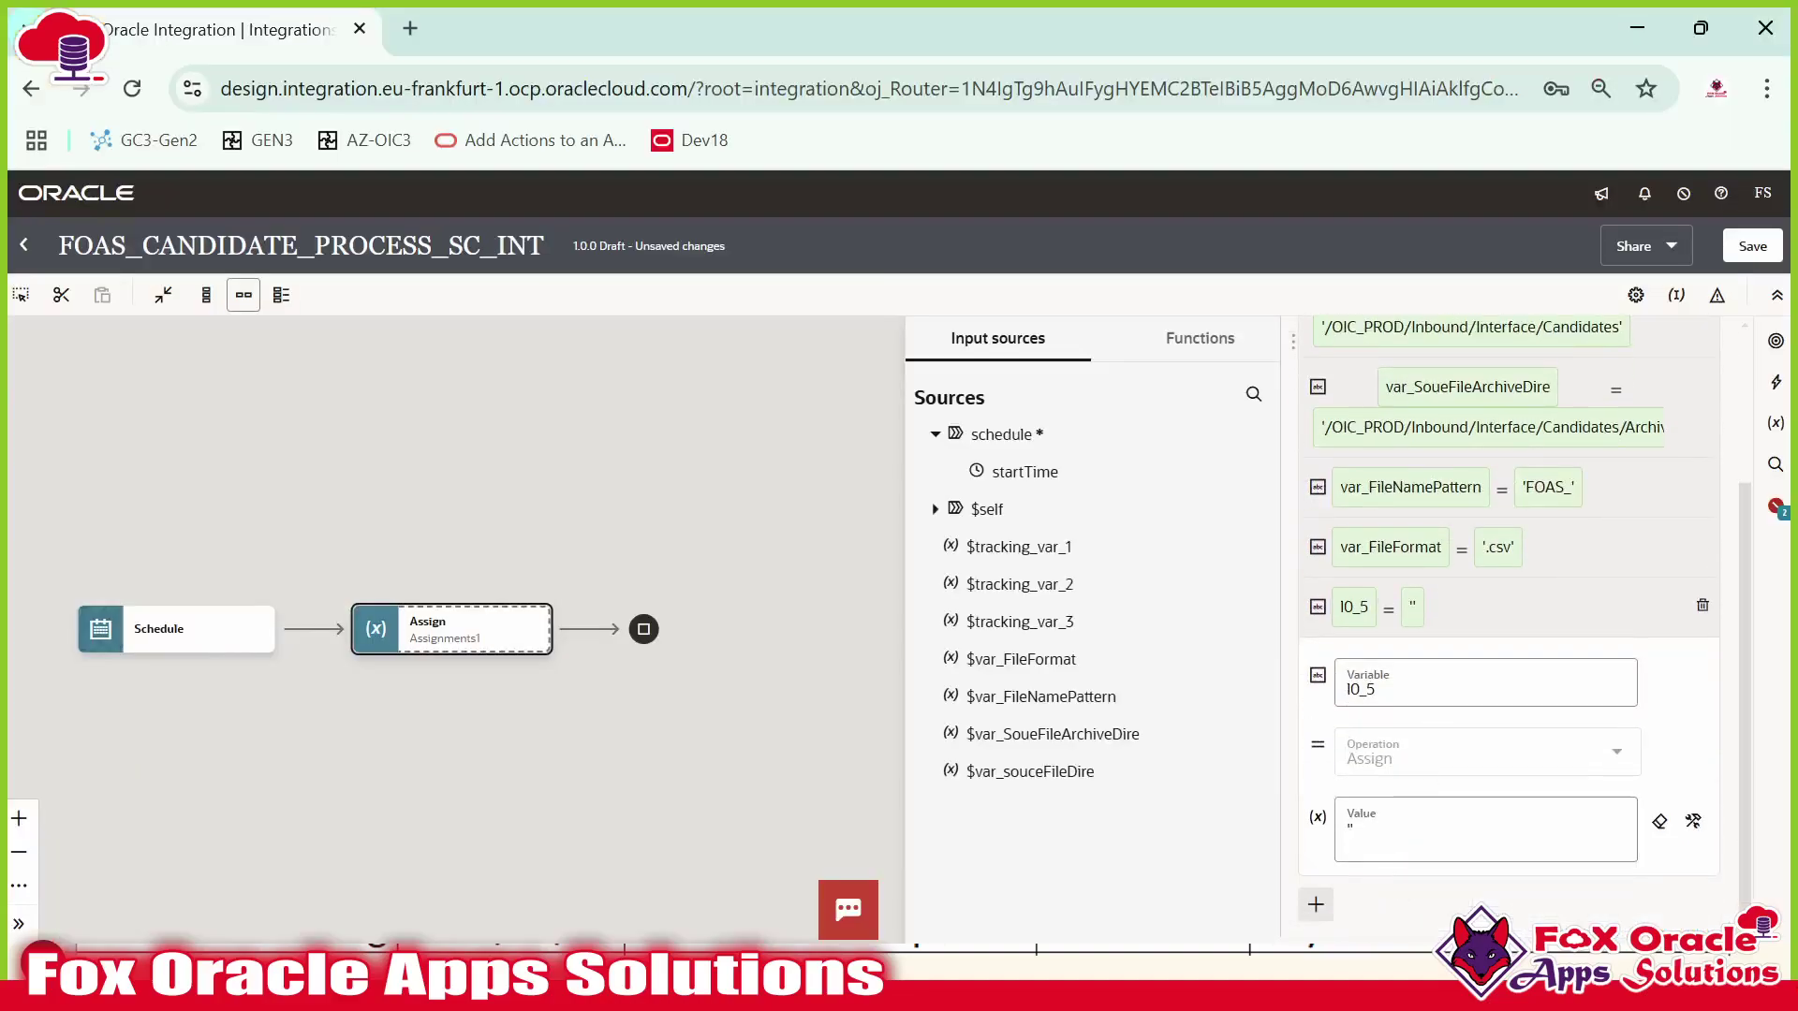
{"action": "left_click", "coordinate": [1432, 690]}
{"action": "key", "text": "BackSpace"}
{"action": "key", "text": "BackSpace"}
{"action": "key", "text": "BackSpace"}
{"action": "key", "text": "BackSpace"}
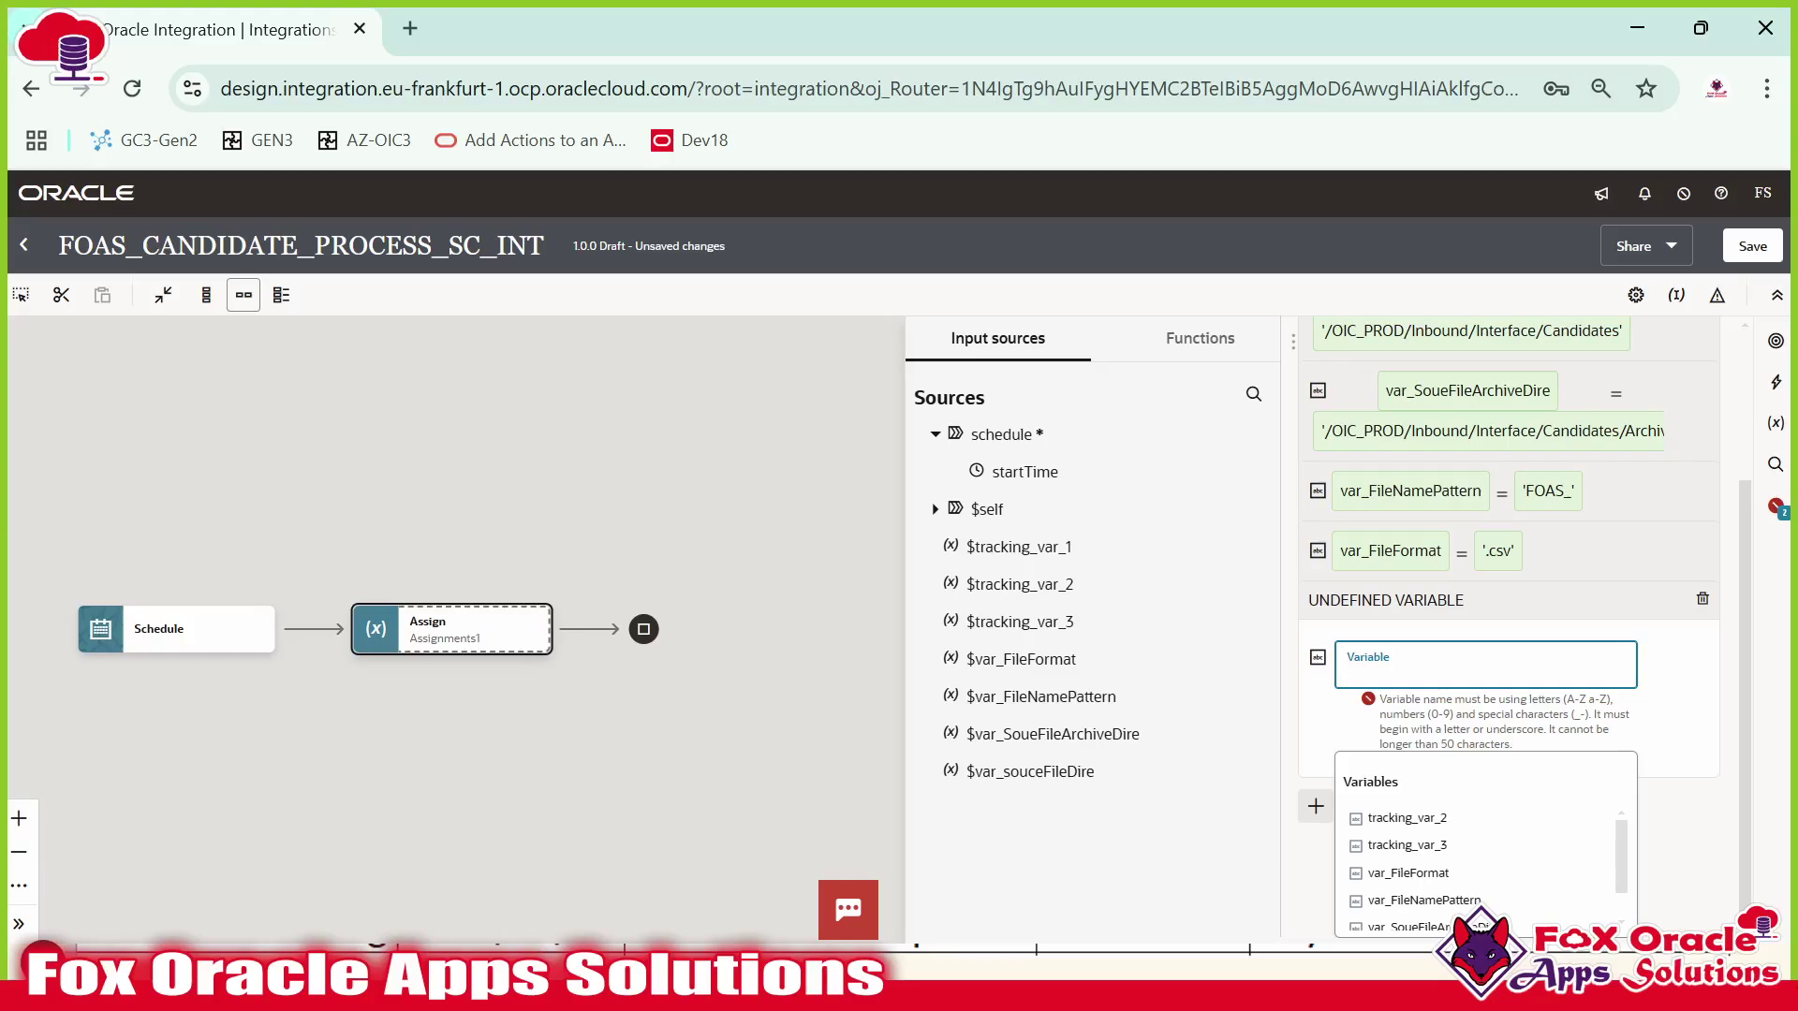
{"action": "type", "text": "var_"}
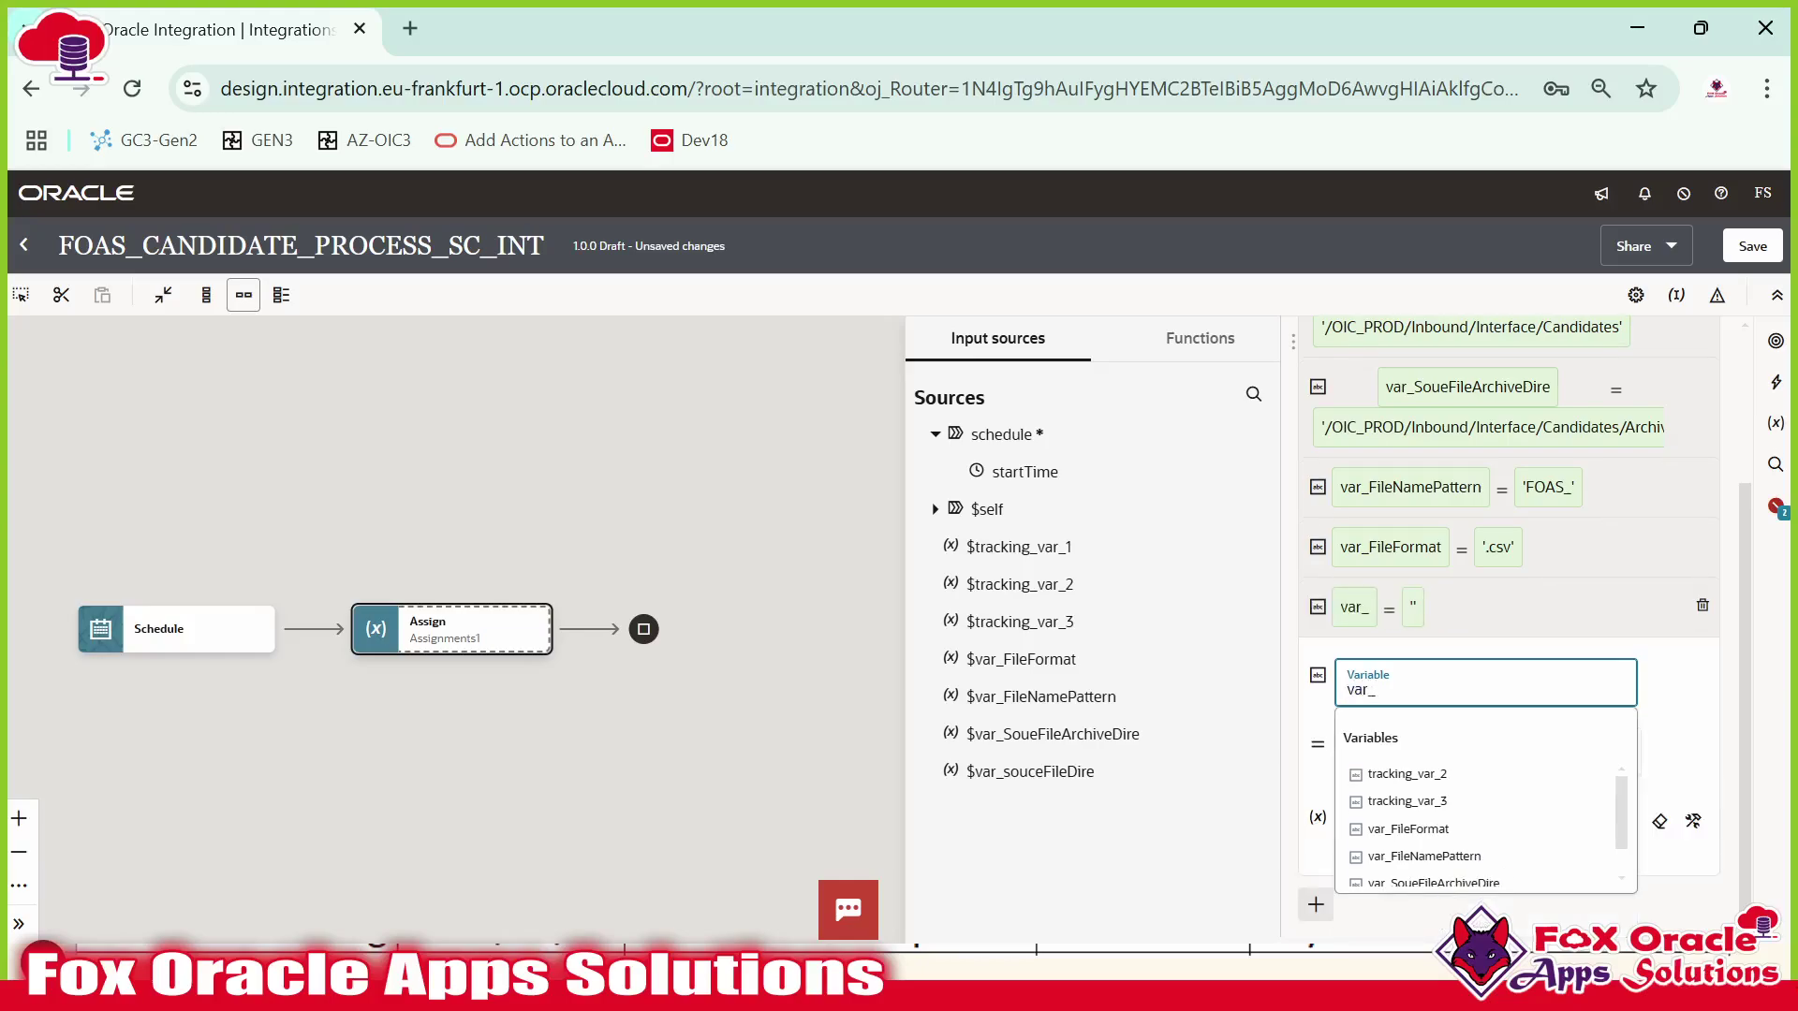
{"action": "type", "text": "ToEmail"}
Set var_ToEmail to the two notification recipient e-mail addresses, then add another blank String variable.
{"action": "left_click", "coordinate": [1683, 714]}
{"action": "left_click", "coordinate": [1460, 831]}
{"action": "key", "text": "BackSpace"}
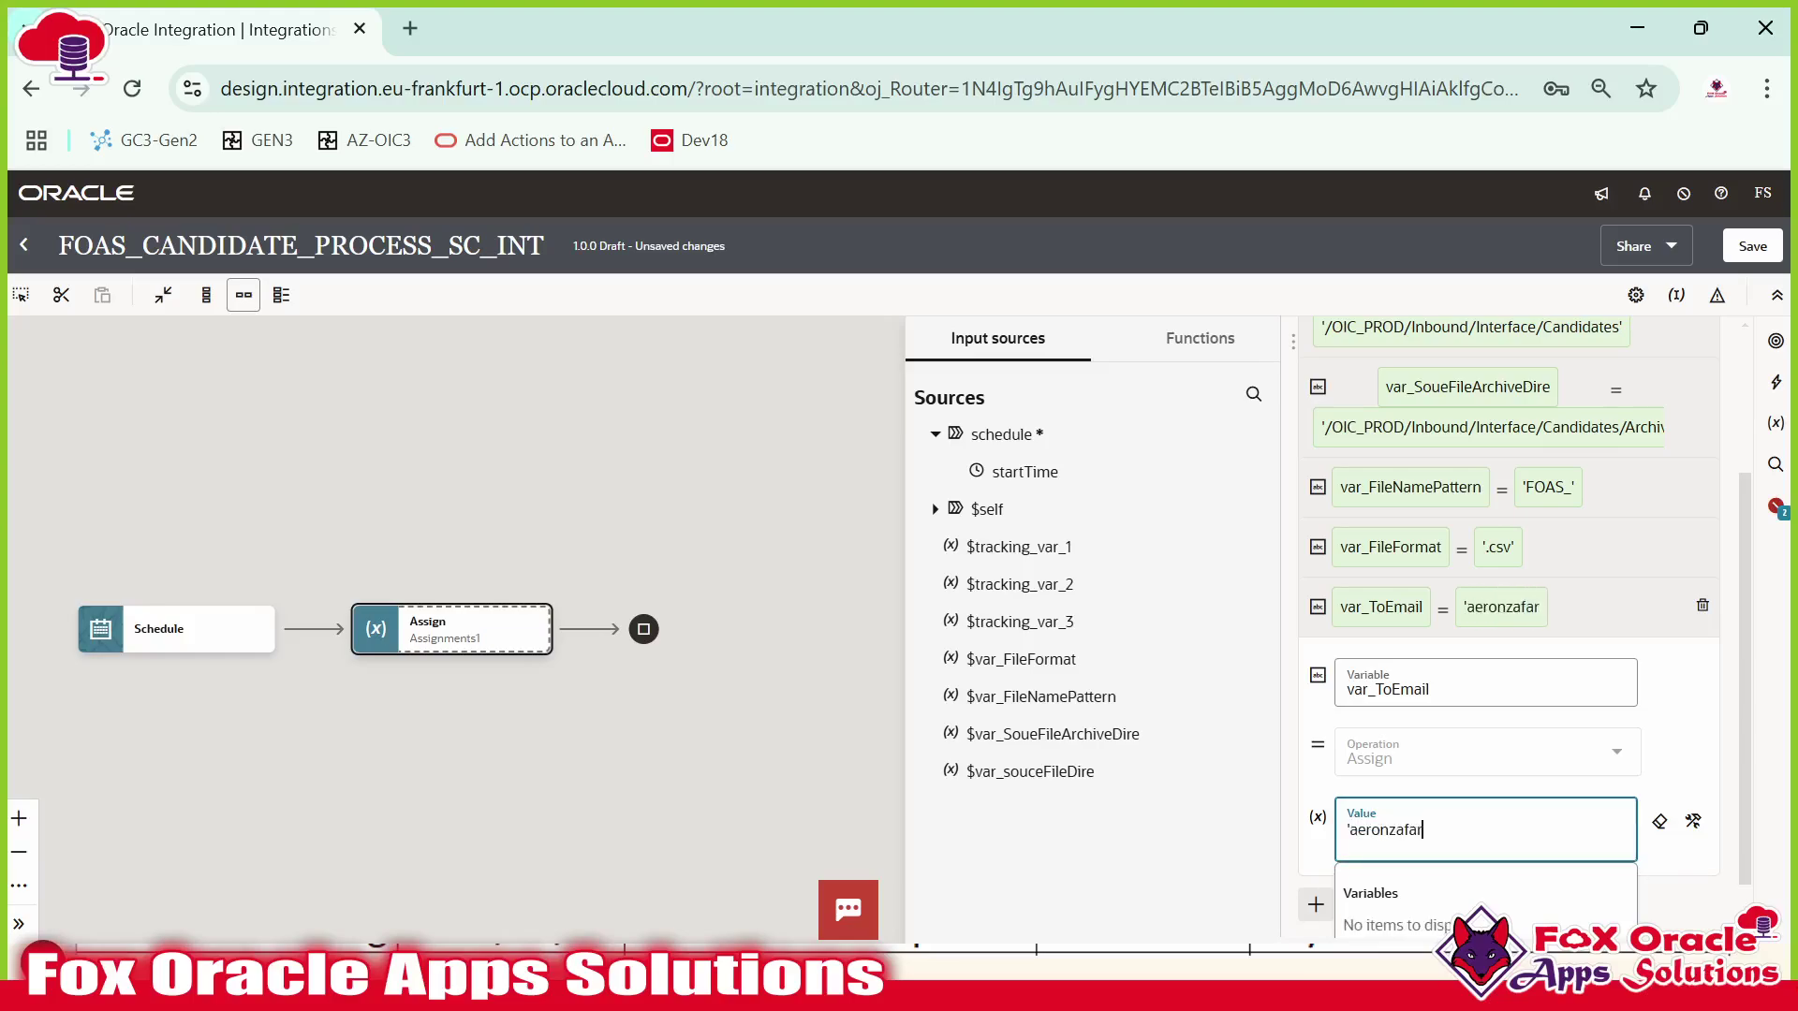
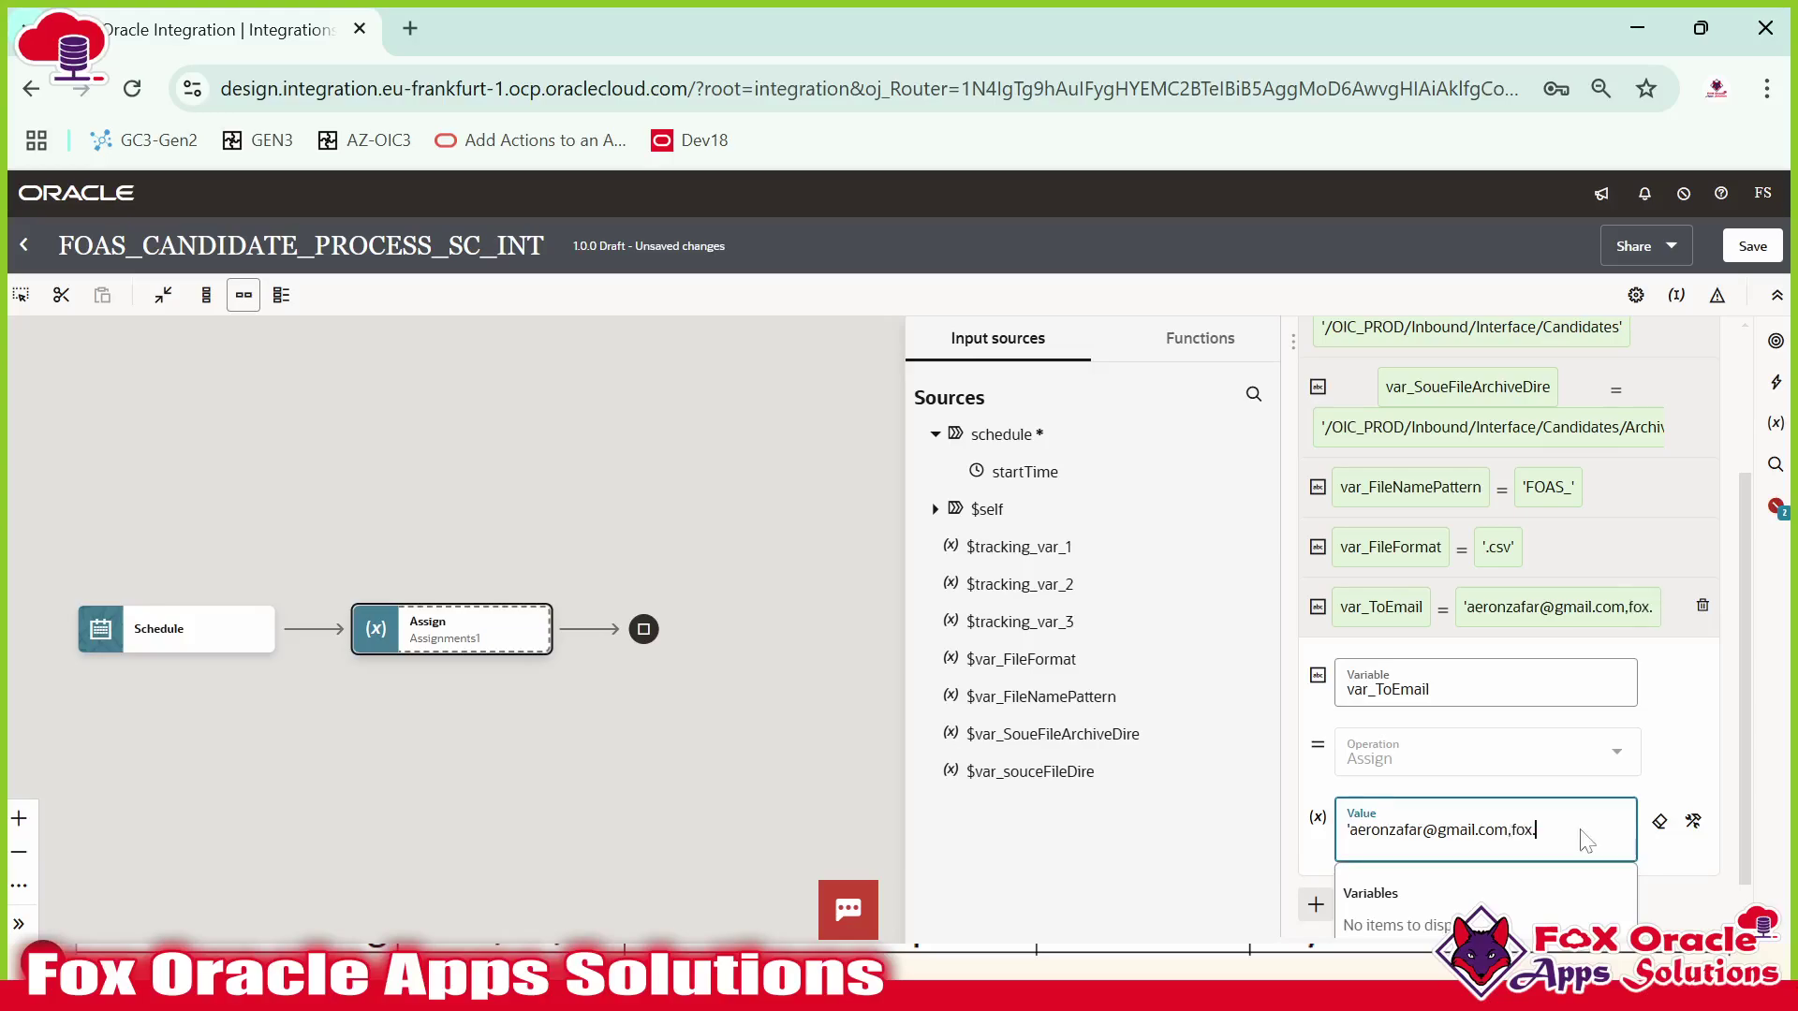
{"action": "left_click", "coordinate": [1662, 702]}
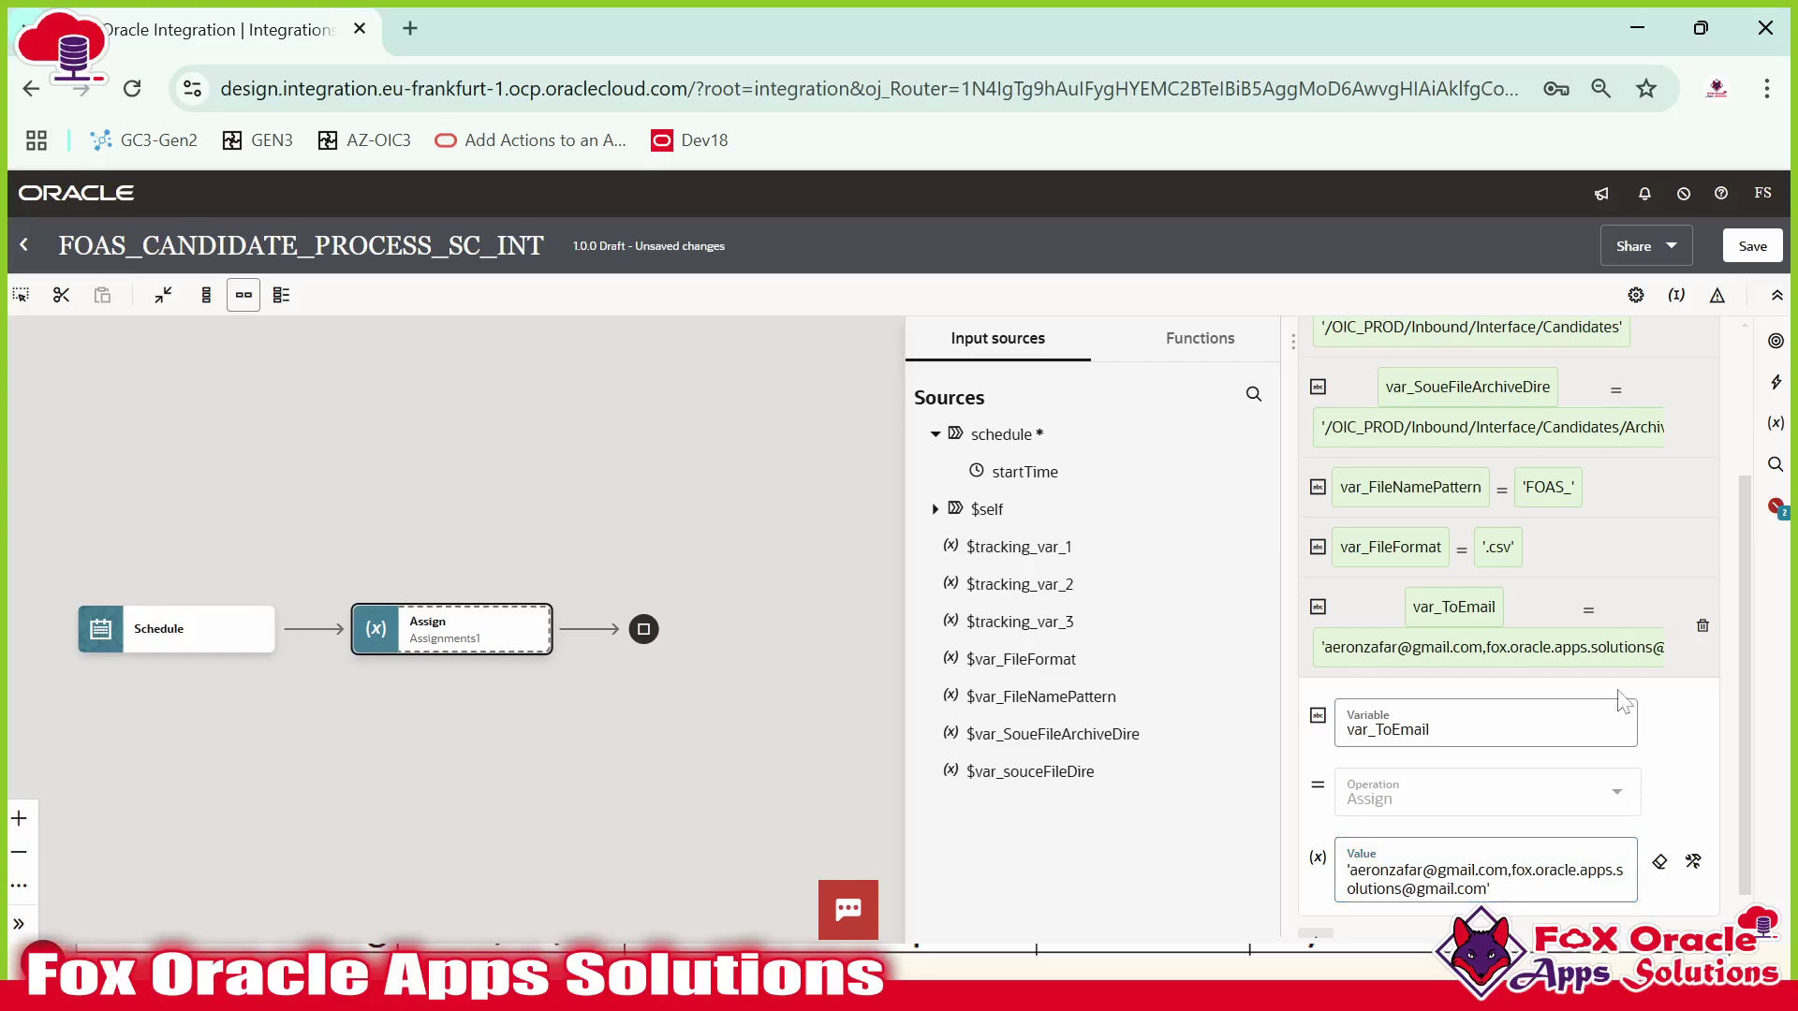
{"action": "left_click", "coordinate": [1507, 610]}
{"action": "left_click", "coordinate": [1316, 904]}
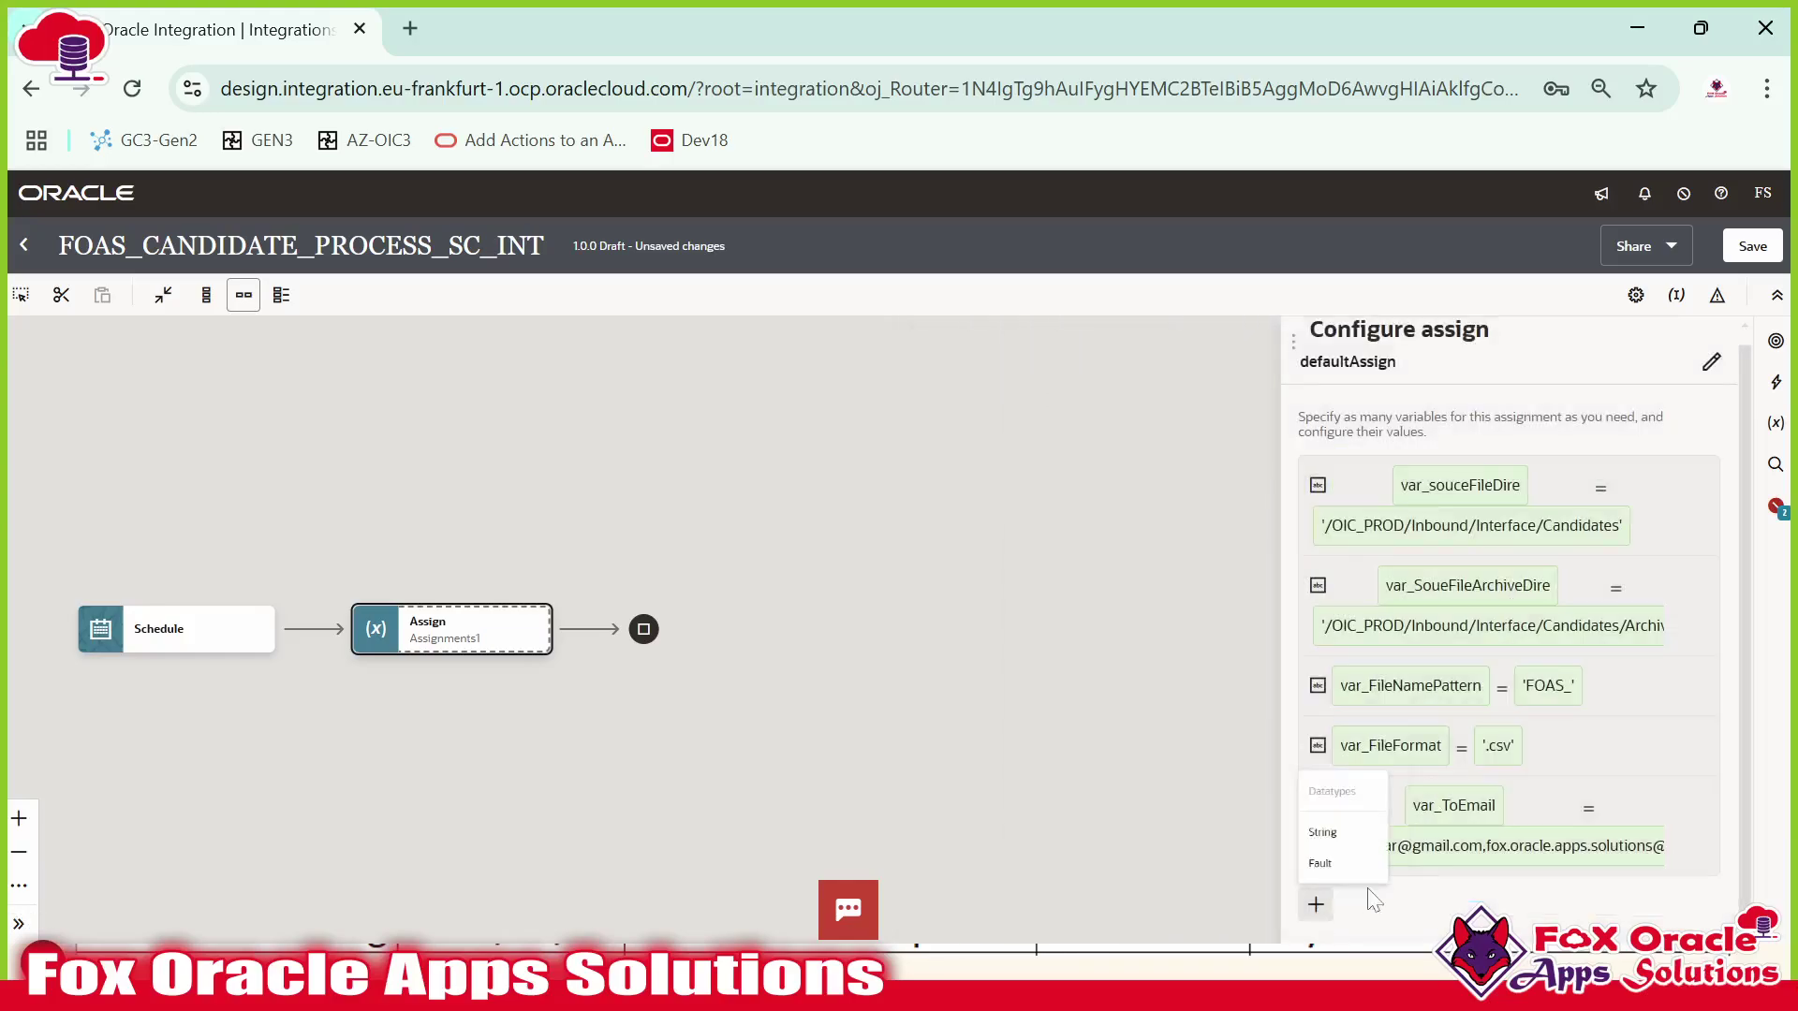
{"action": "left_click", "coordinate": [1339, 833]}
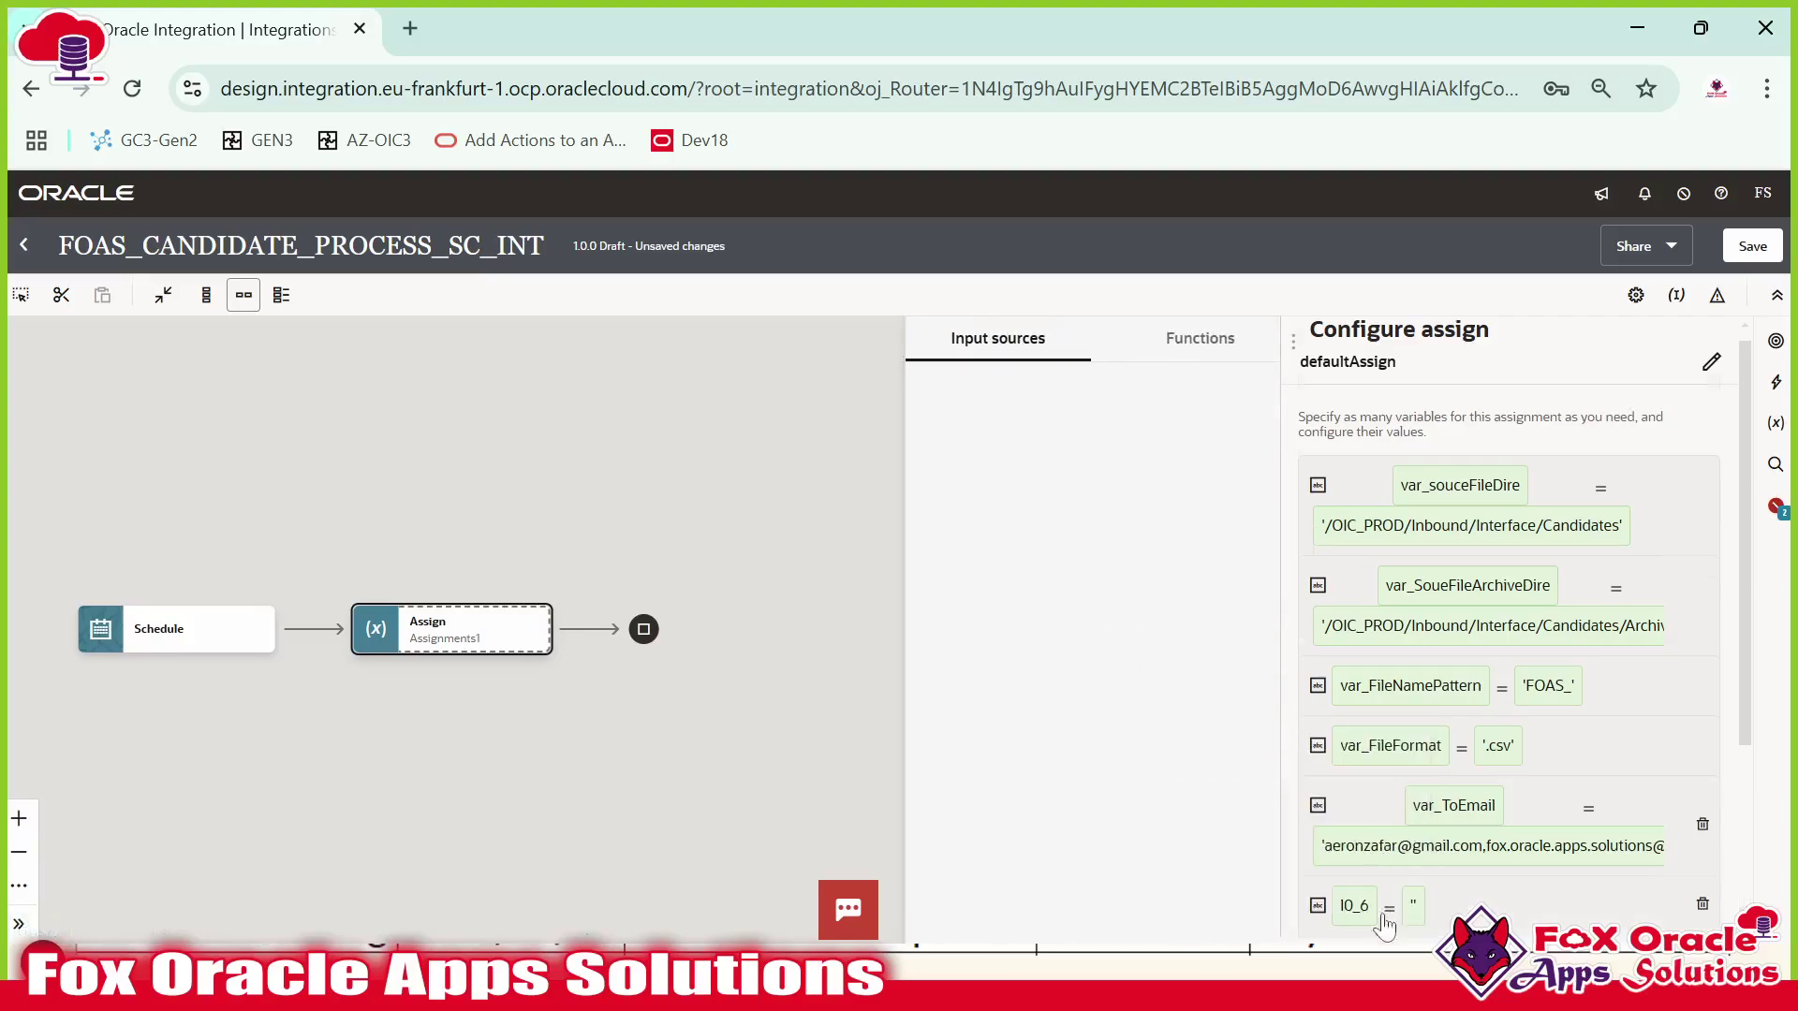
Name the new variable var_FromEmail, give it the quoted no-reply Oracle sender address, and close the editor.
{"action": "left_click", "coordinate": [1382, 913]}
{"action": "key", "text": "BackSpace"}
{"action": "key", "text": "BackSpace"}
{"action": "key", "text": "BackSpace"}
{"action": "key", "text": "BackSpace"}
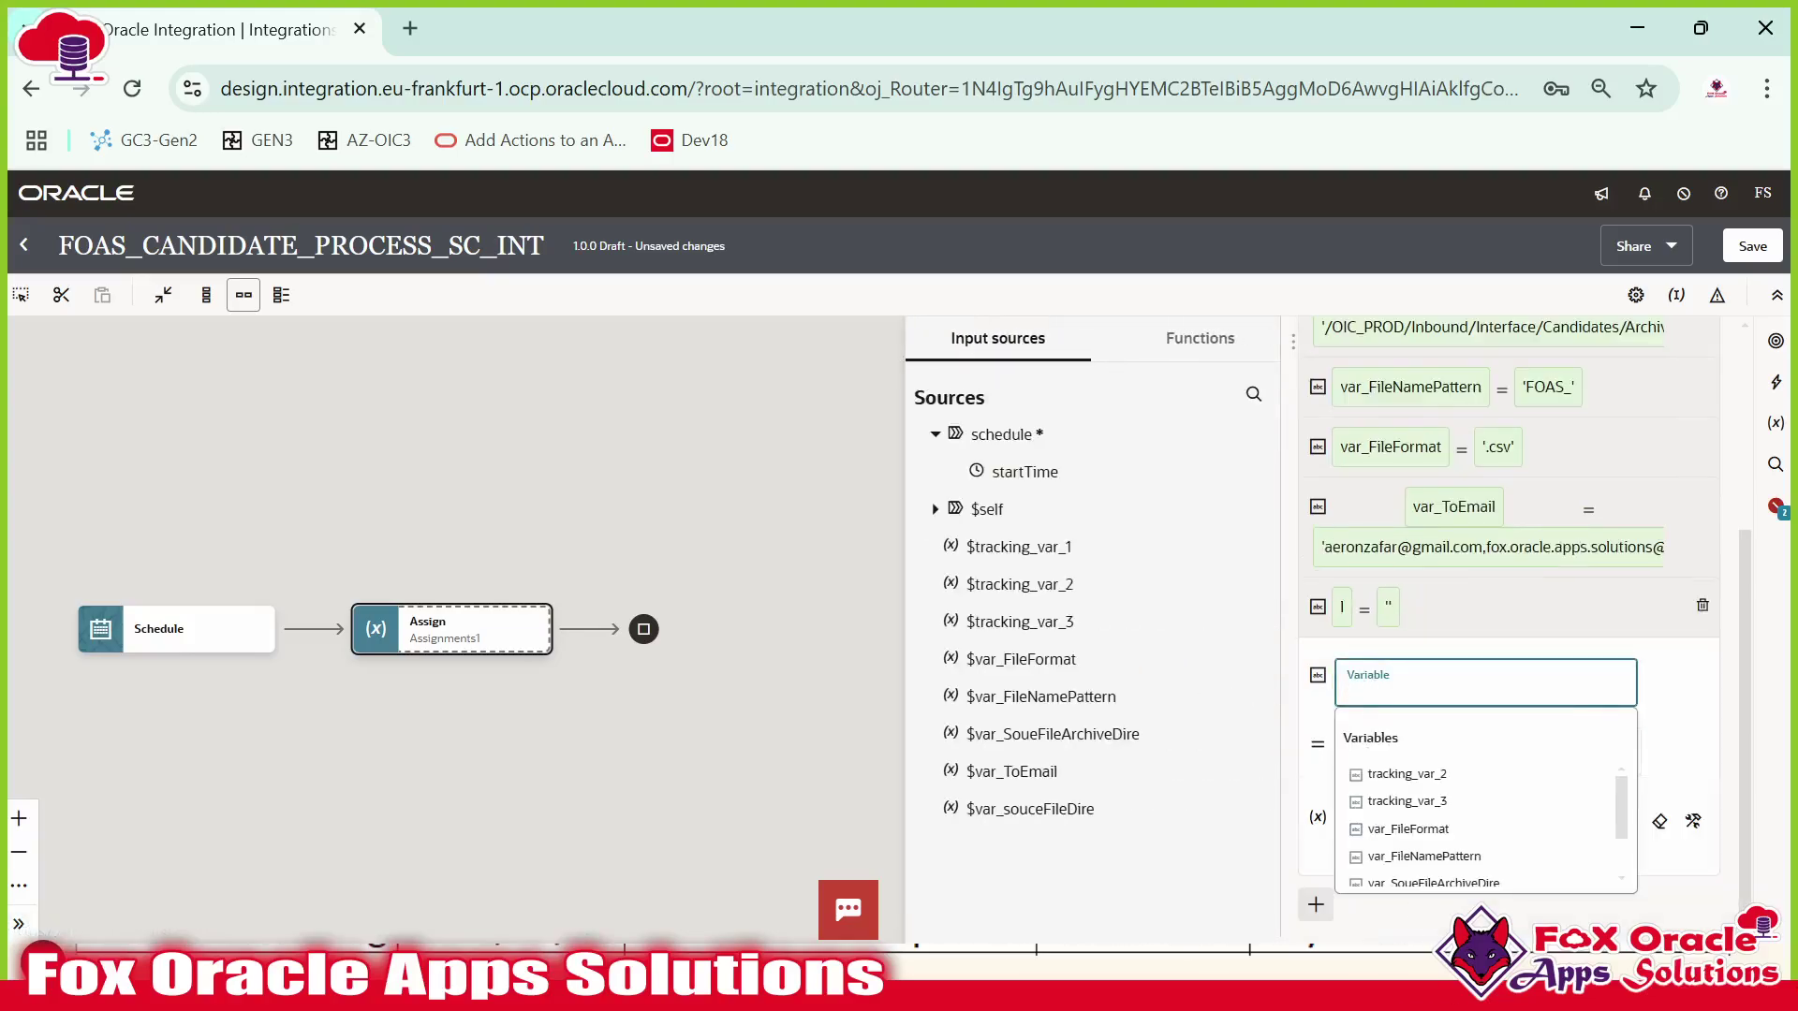
{"action": "type", "text": "var_FromEmail"}
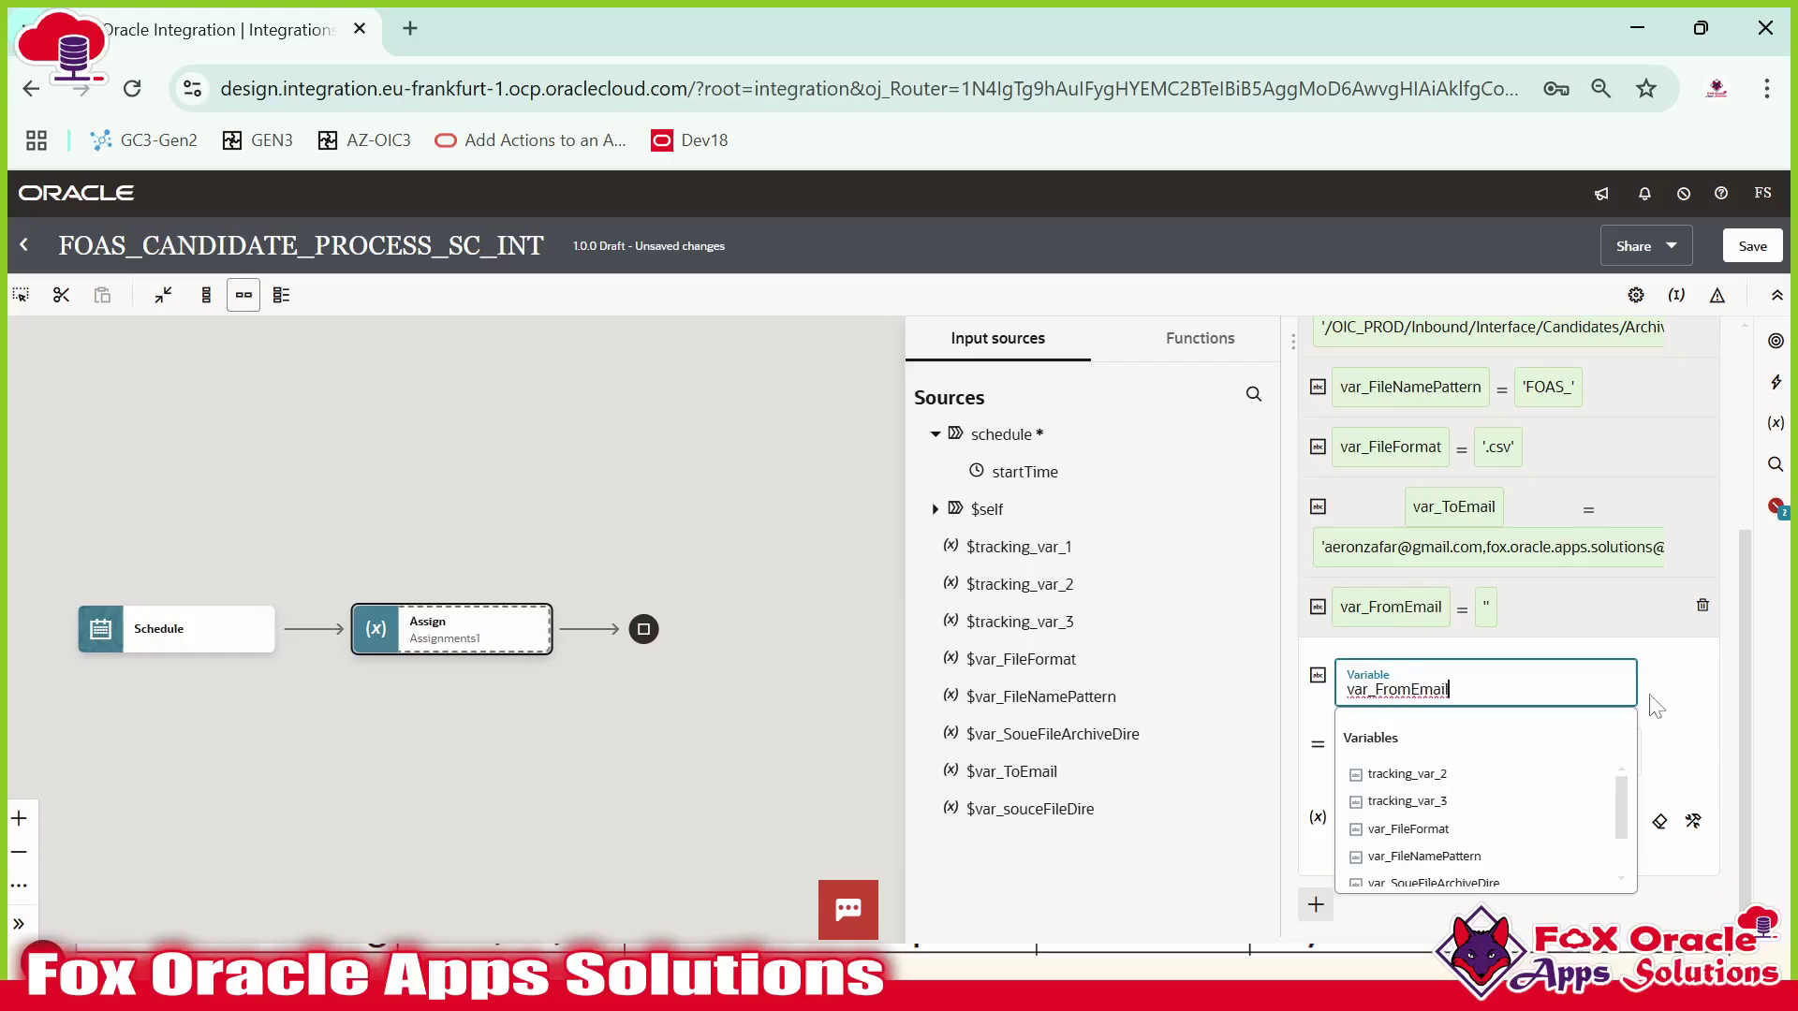
{"action": "left_click", "coordinate": [1481, 814]}
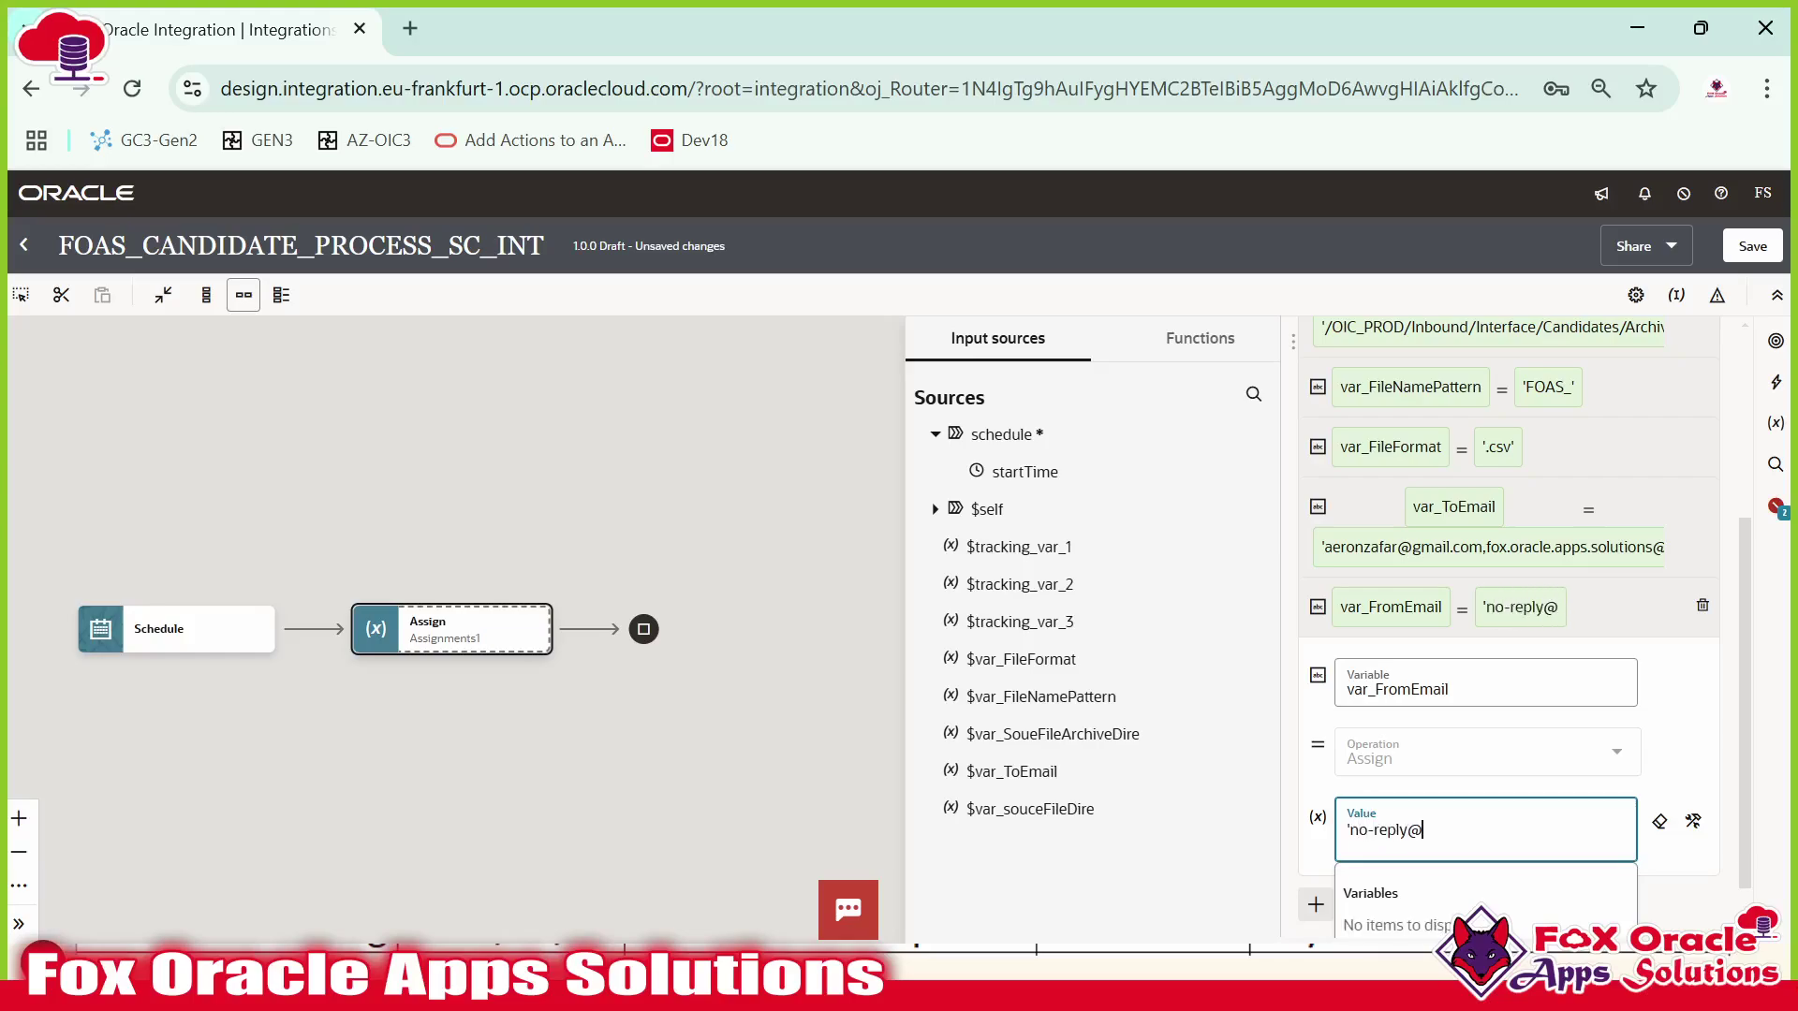
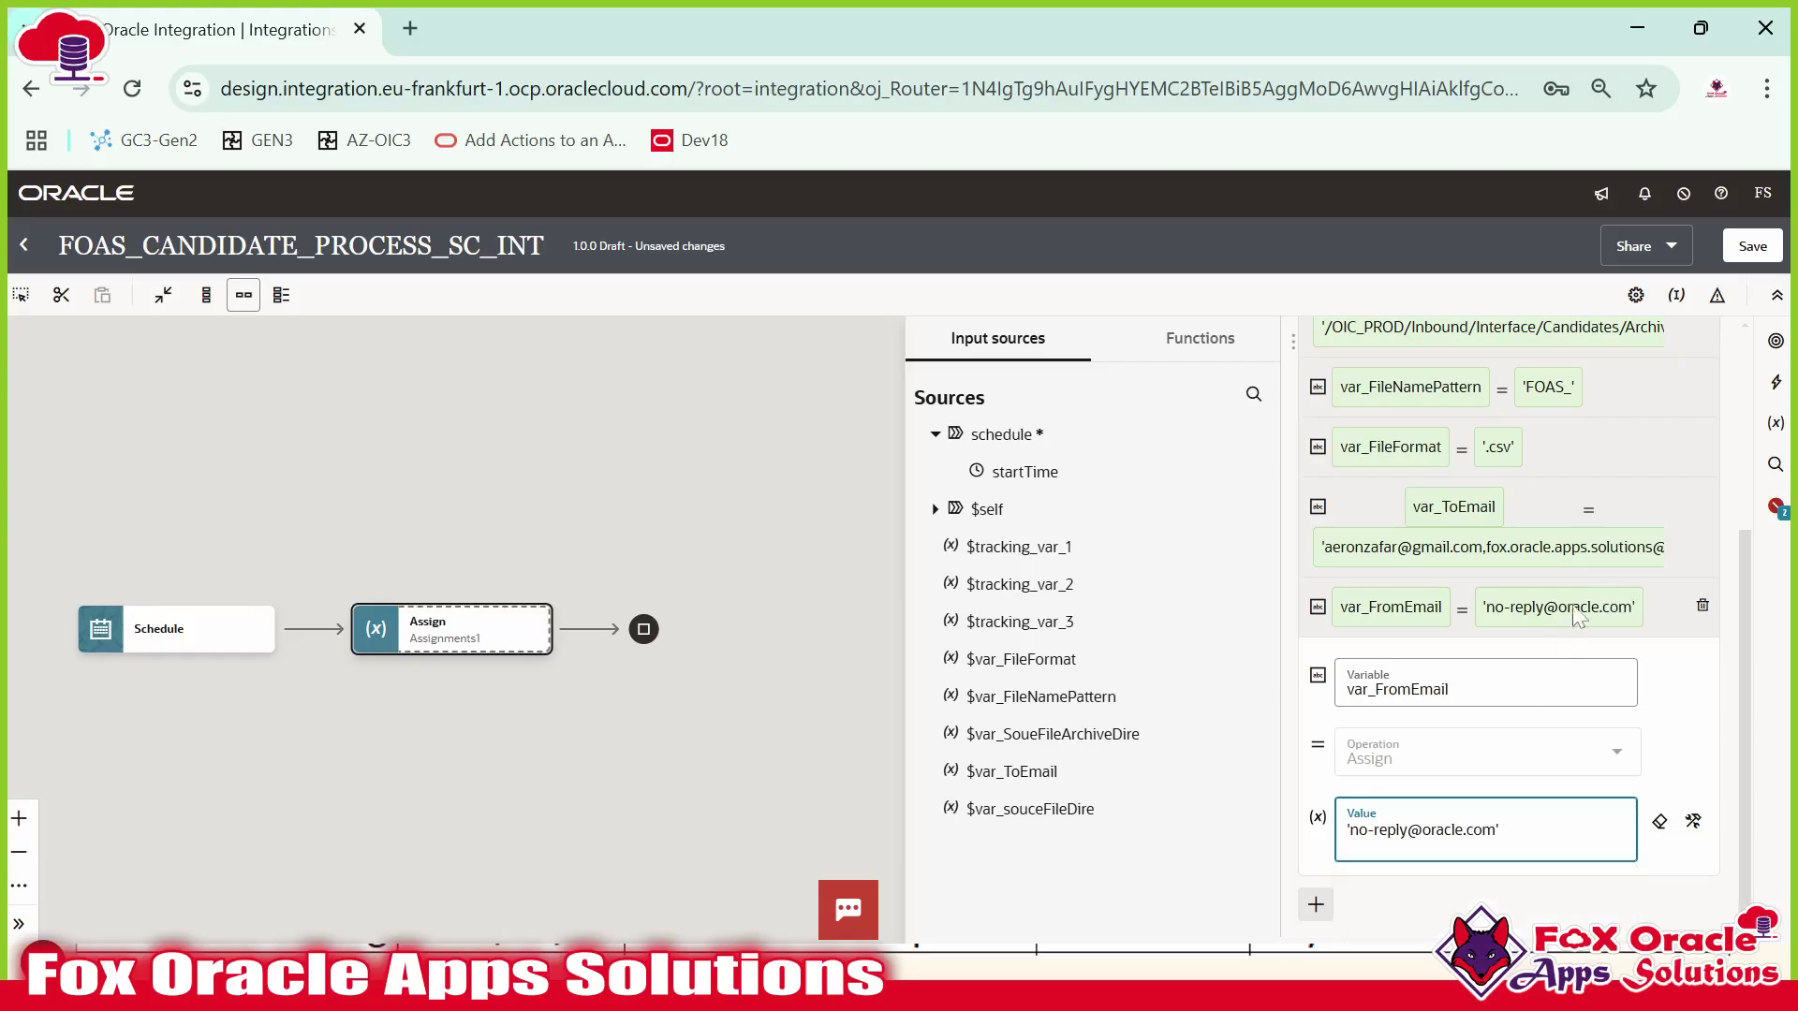
{"action": "left_click", "coordinate": [1653, 631]}
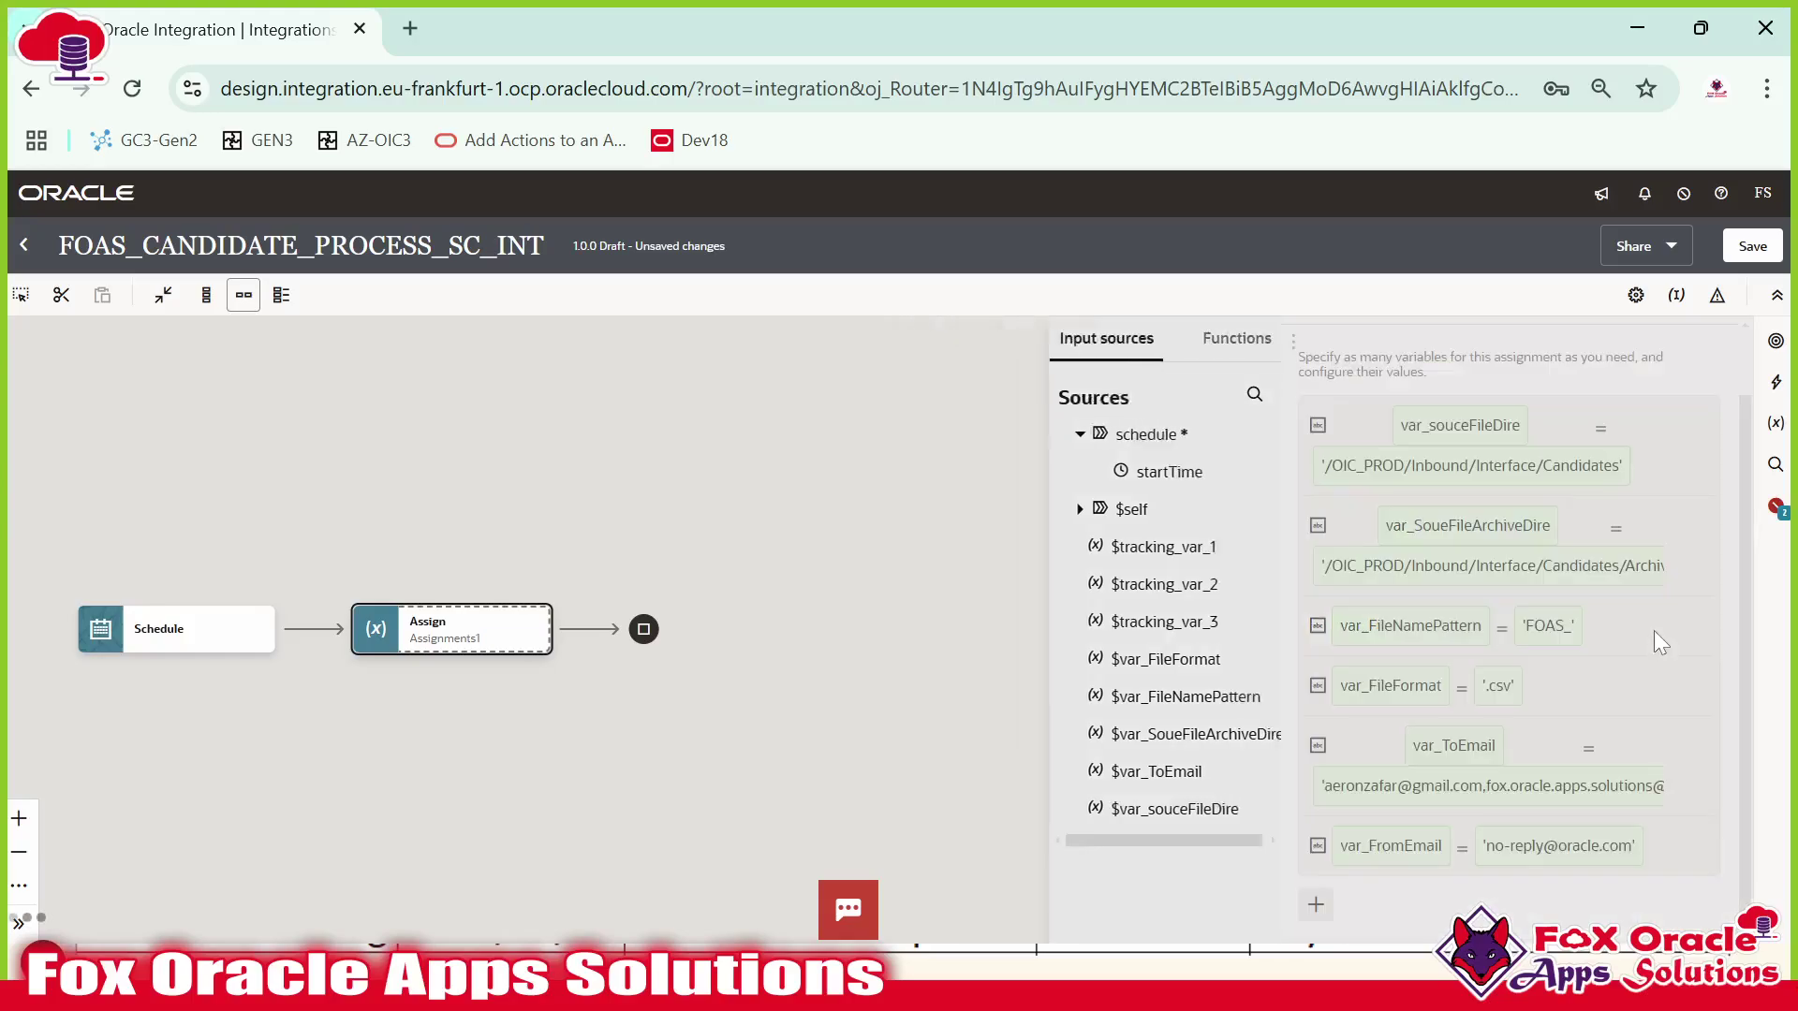
{"action": "scroll", "coordinate": [1475, 775], "scroll_direction": "up", "scroll_amount": 2}
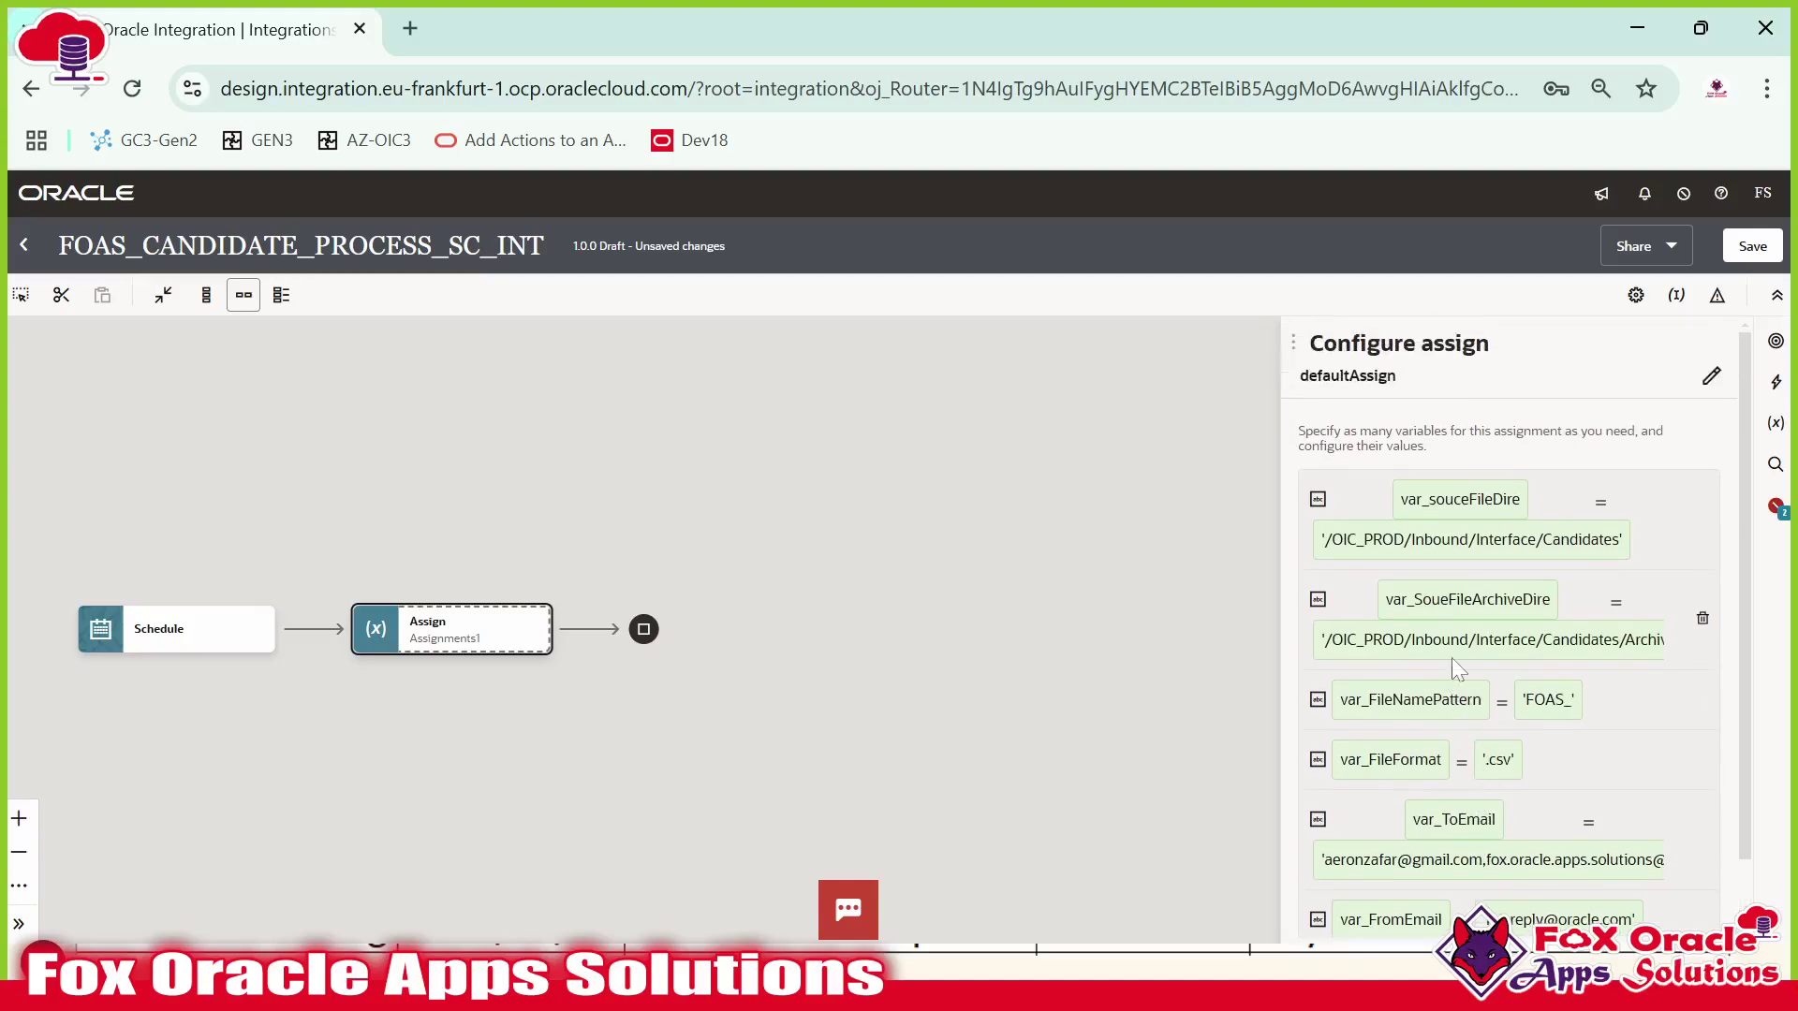
{"action": "scroll", "coordinate": [1430, 688], "scroll_direction": "down", "scroll_amount": 2}
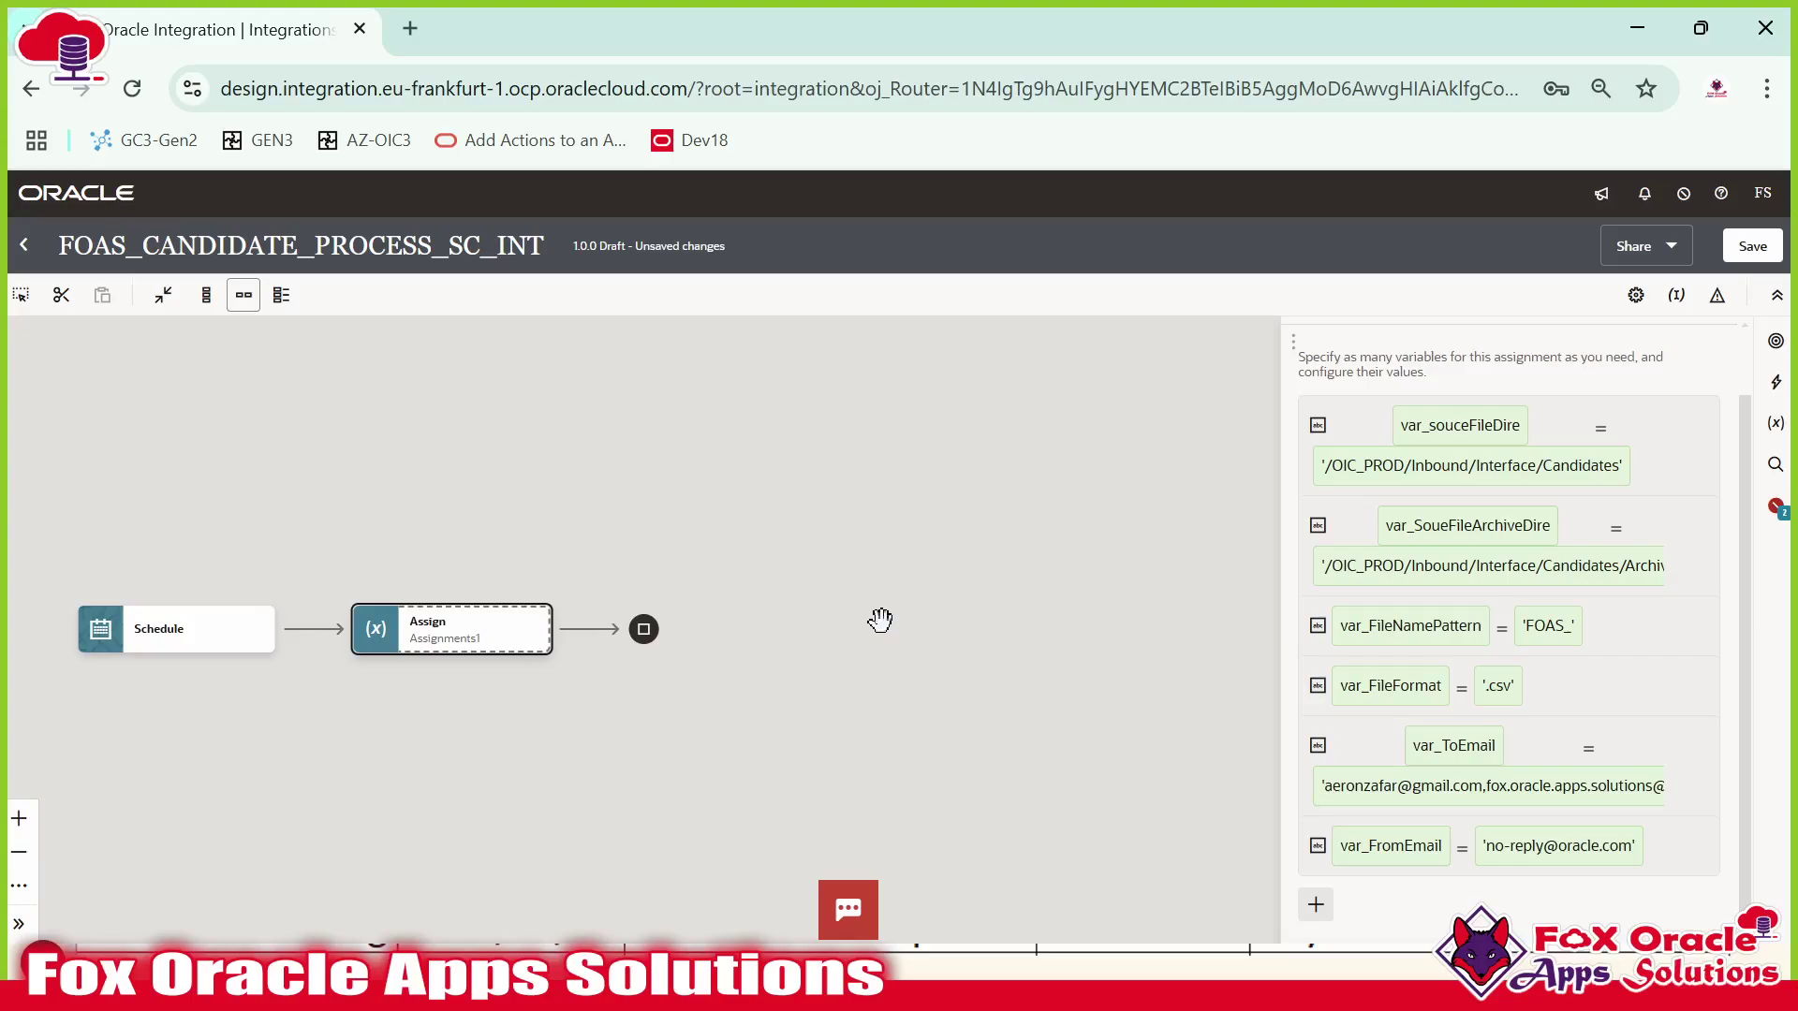
{"action": "left_click", "coordinate": [787, 633]}
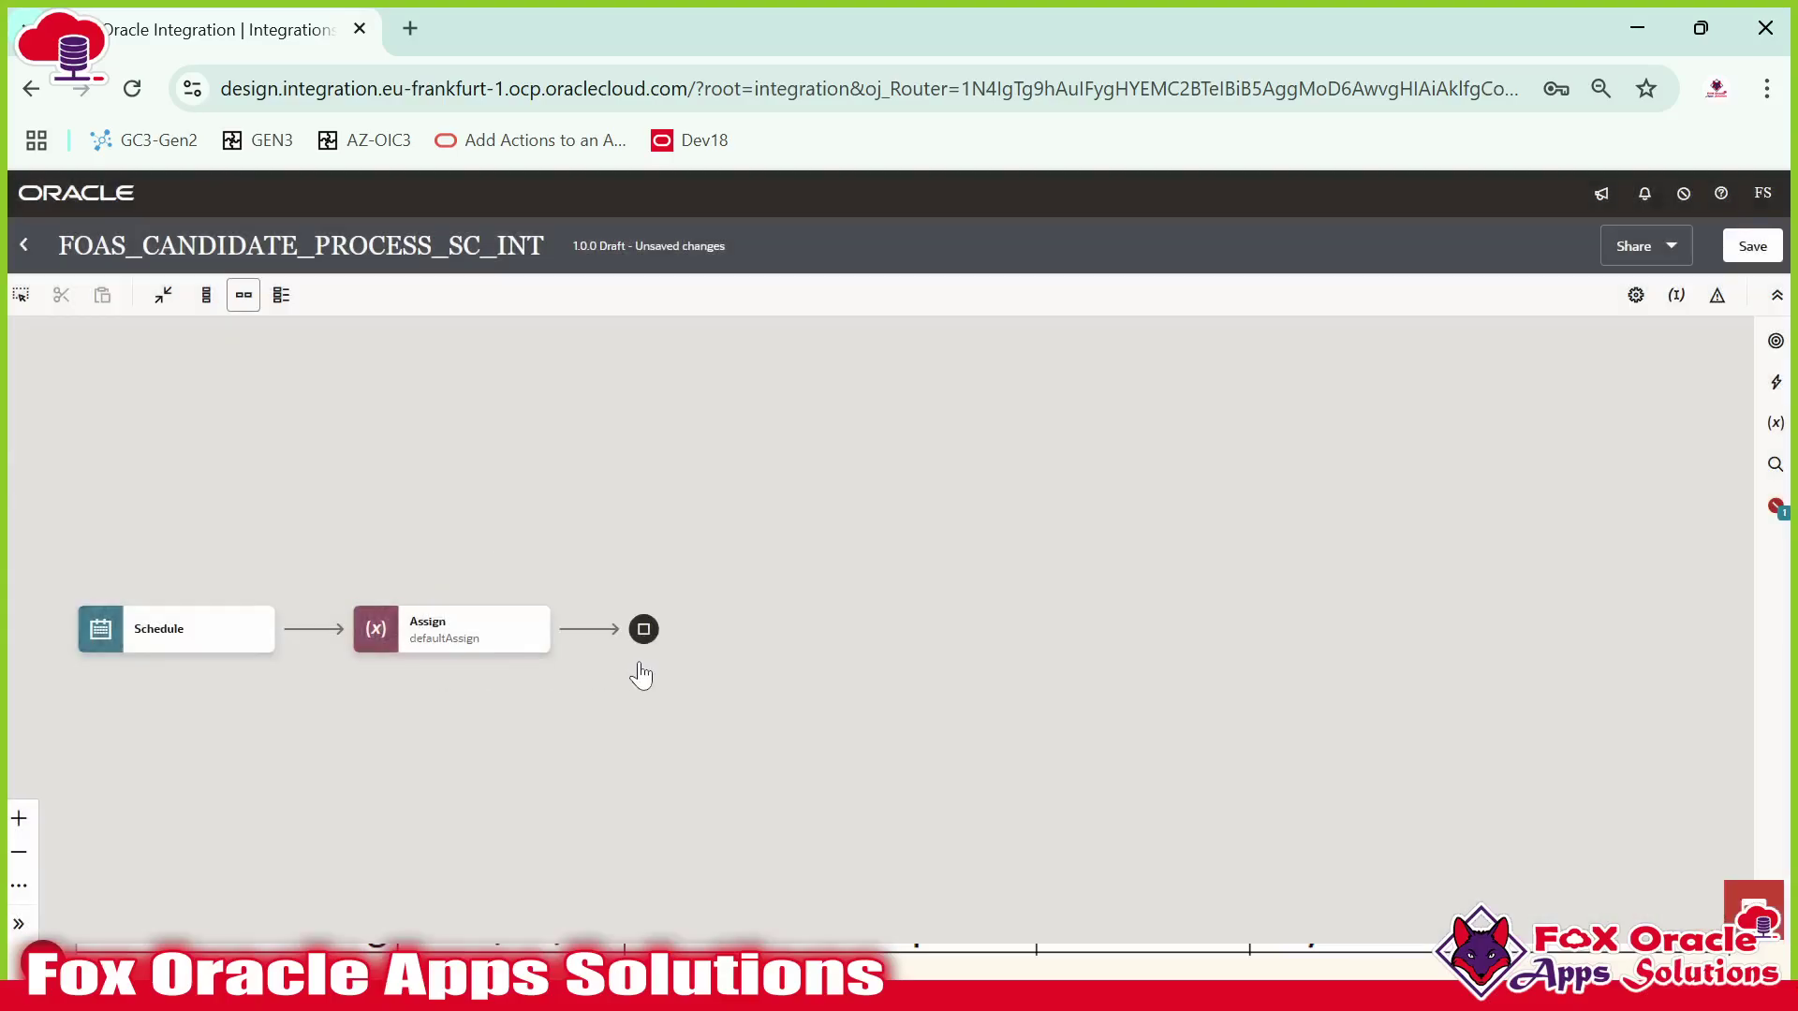
Shift the flow diagram right and start adding a step after the Assign action.
{"action": "left_click_drag", "start_coordinate": [810, 676], "coordinate": [900, 673]}
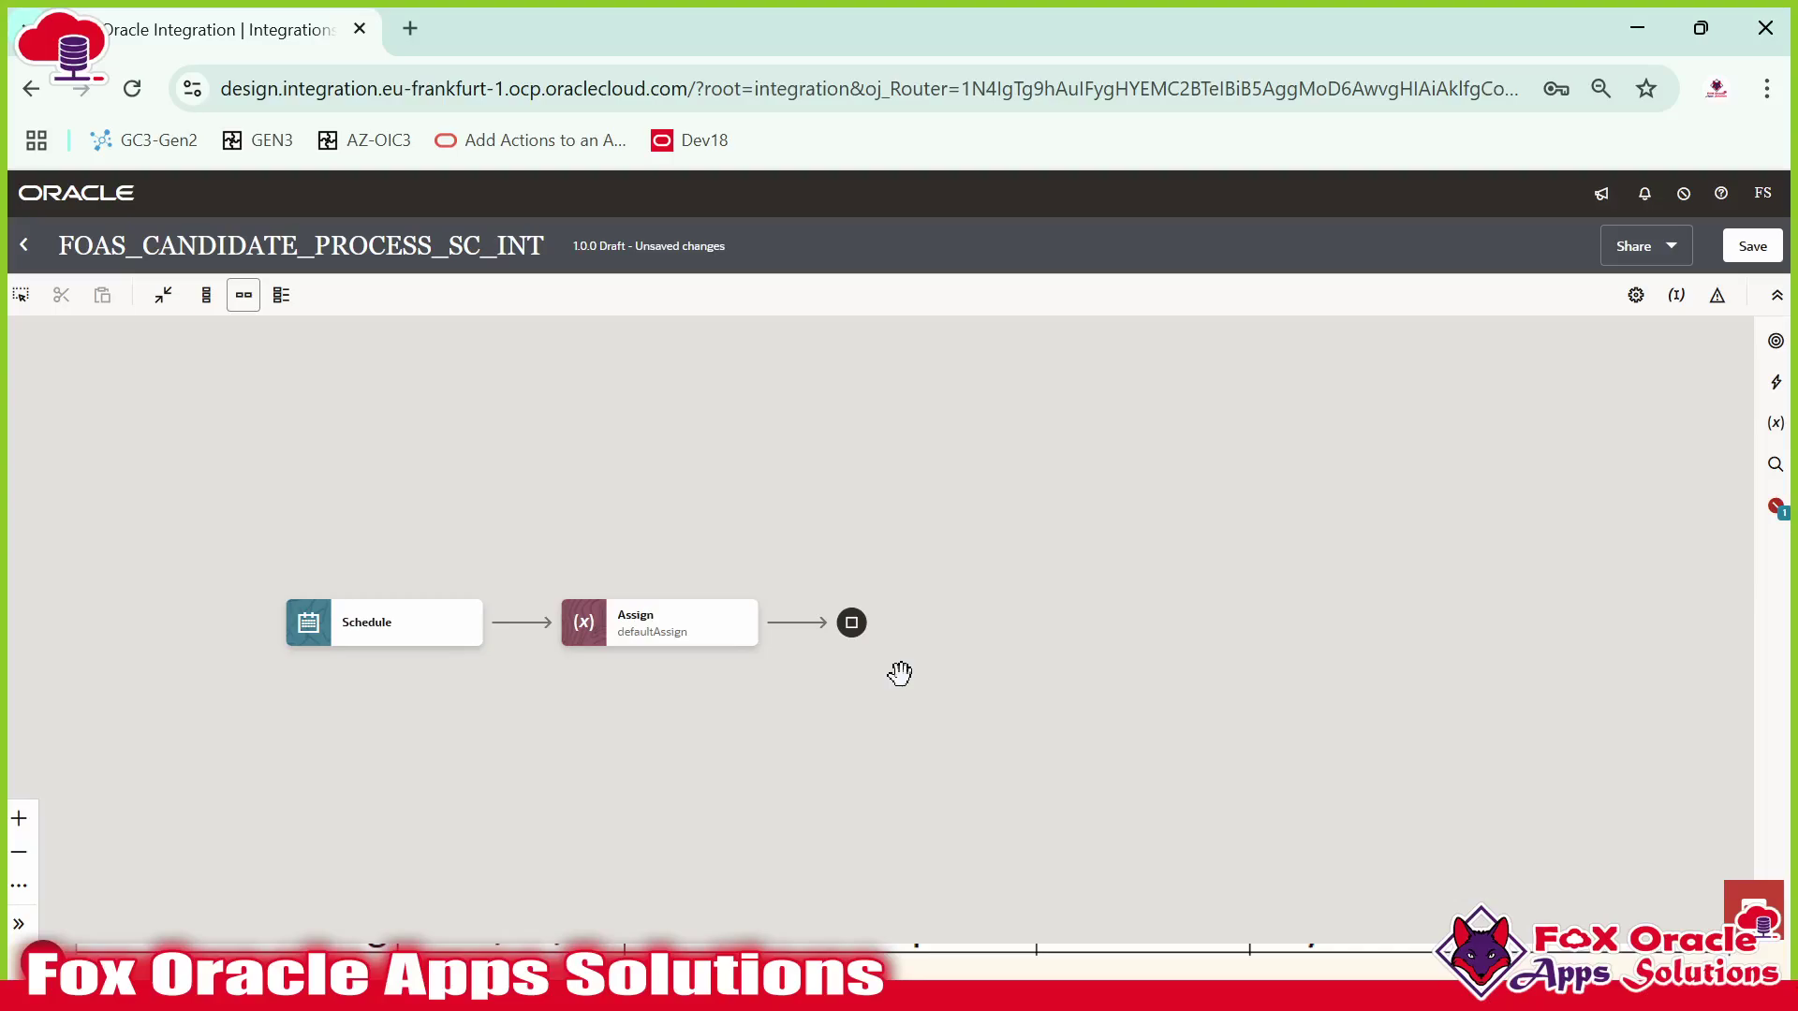
{"action": "mouse_move", "coordinate": [794, 625]}
{"action": "left_click", "coordinate": [794, 624]}
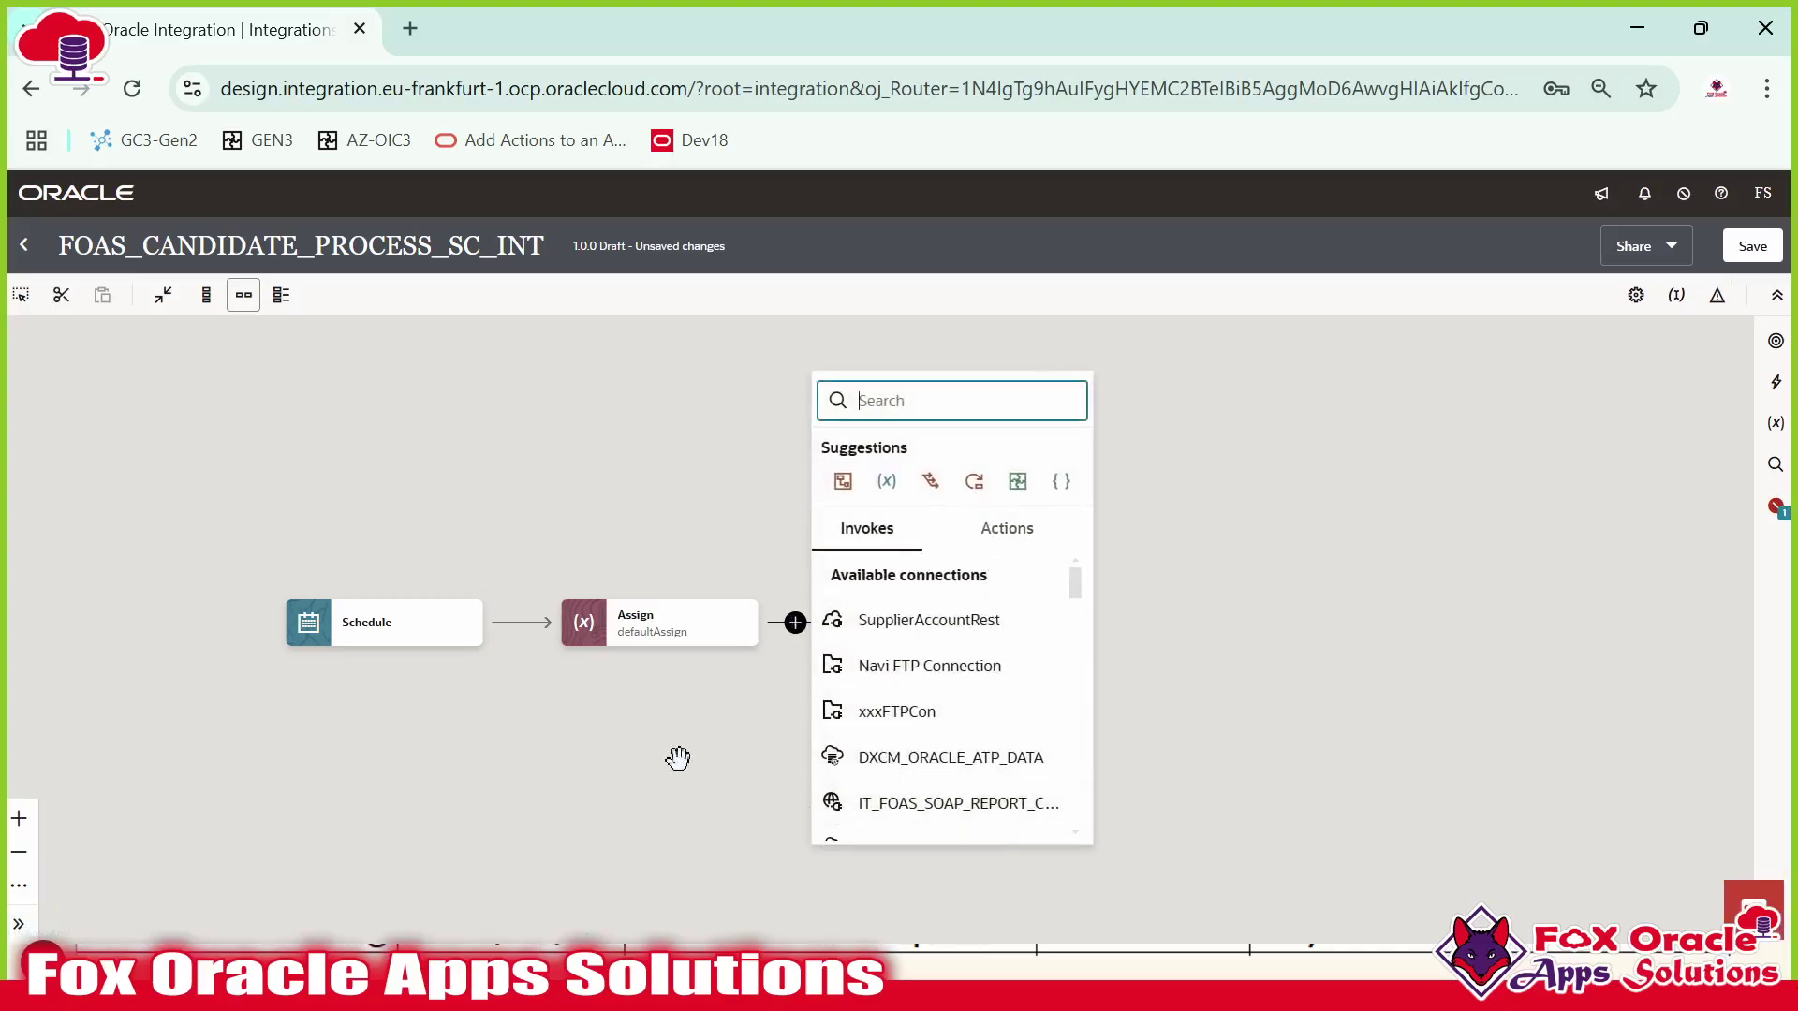
Select the connection name FOAS_INV_FTP_CONN in Notepad++ and dismiss the add-action popup on the canvas.
{"action": "key", "text": "alt+Tab"}
{"action": "key", "text": "Tab"}
{"action": "key", "text": "Tab"}
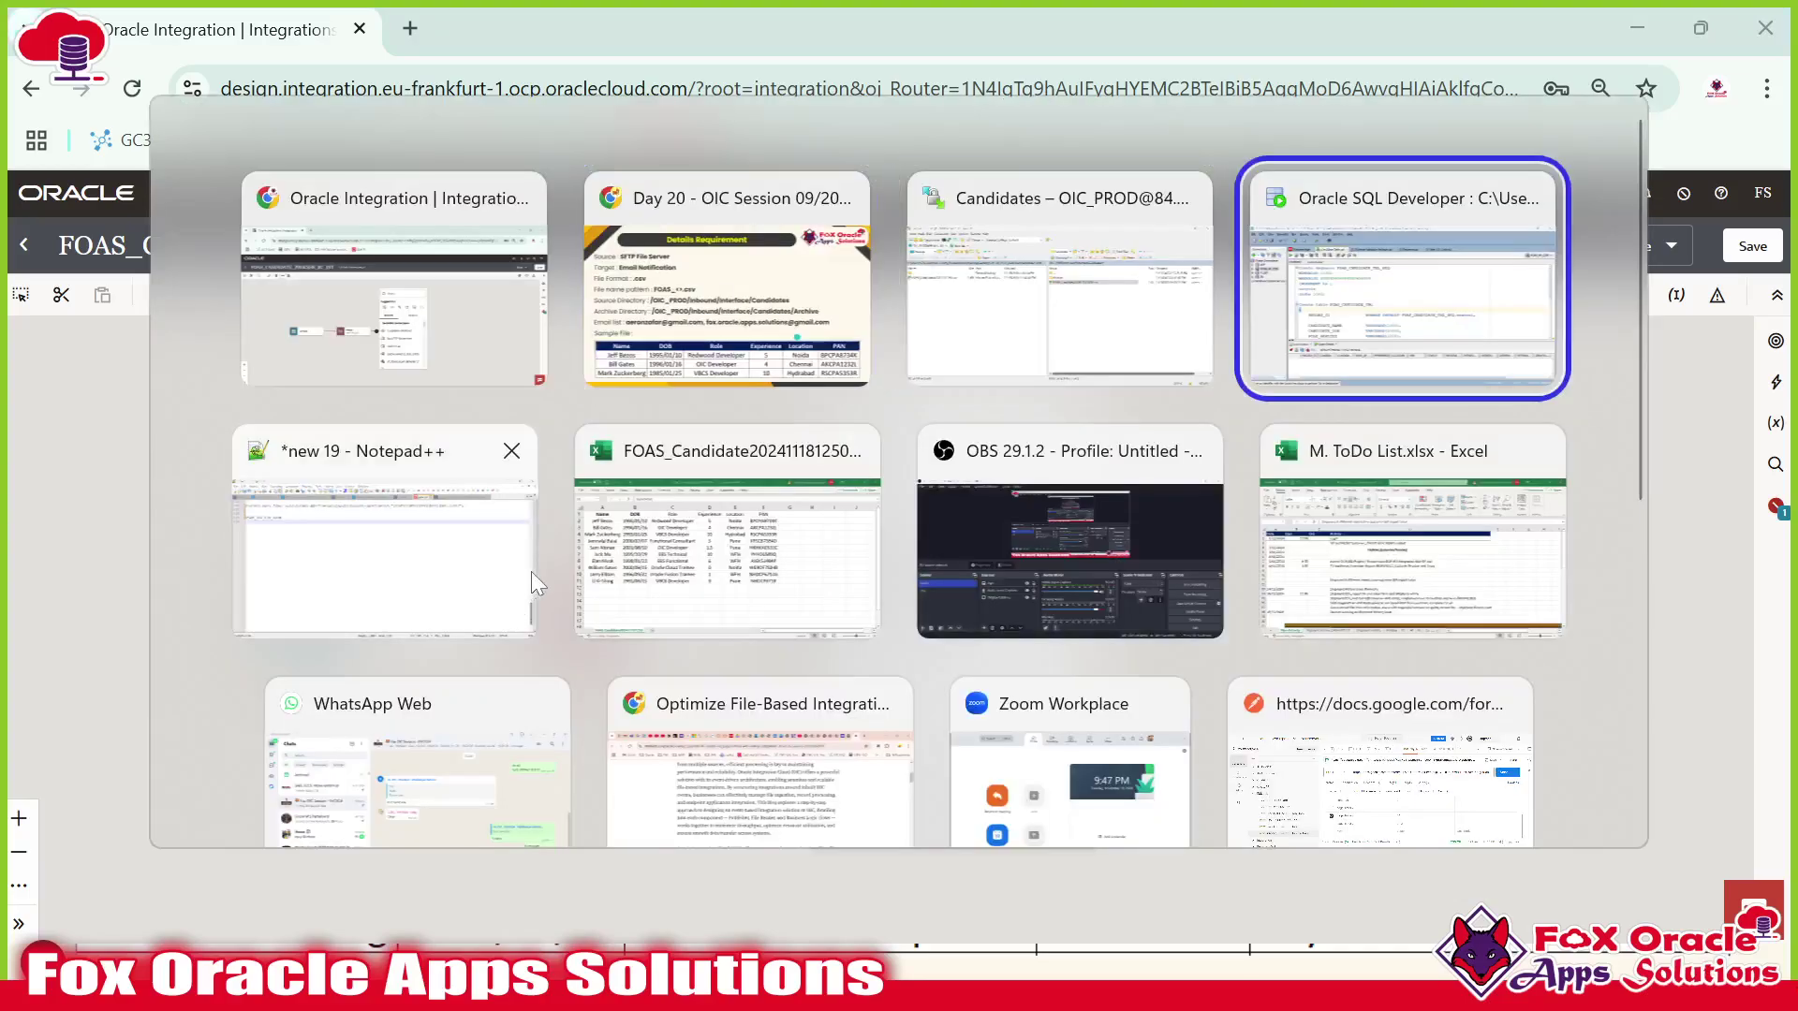
{"action": "key", "text": "Tab"}
{"action": "left_click", "coordinate": [218, 231]}
{"action": "double_click", "coordinate": [218, 231]}
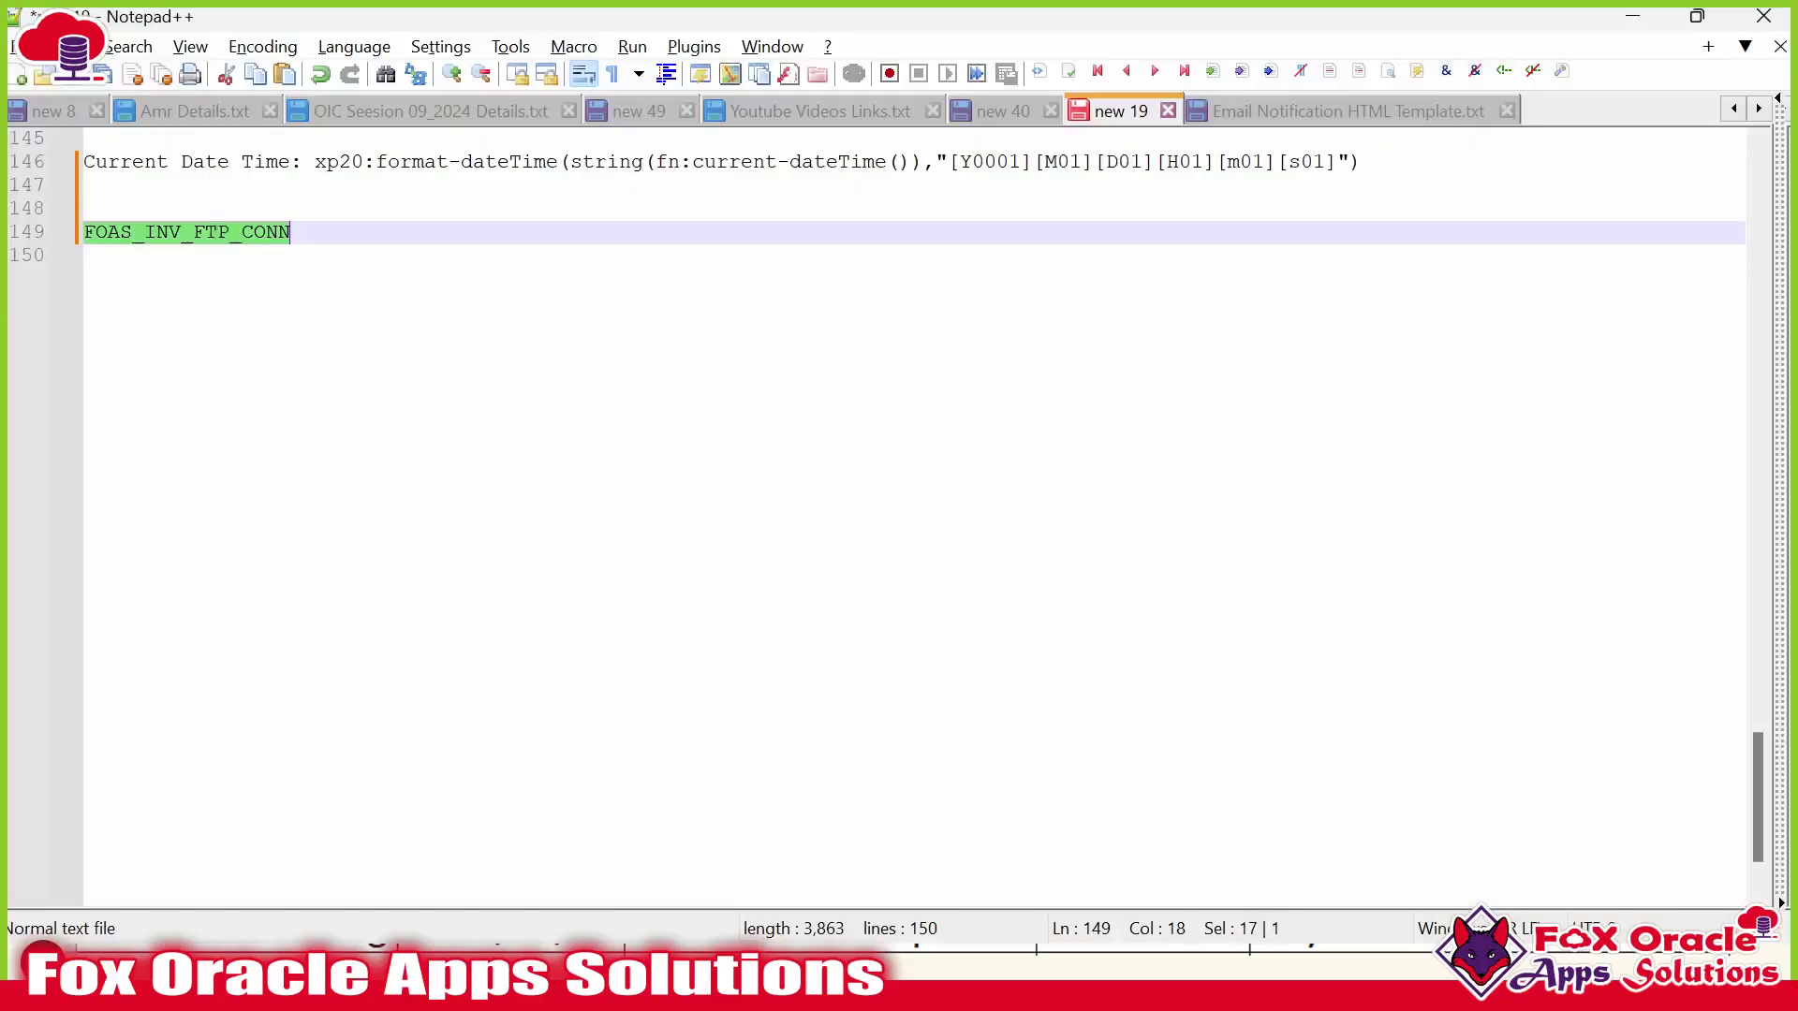
{"action": "key", "text": "alt+Tab"}
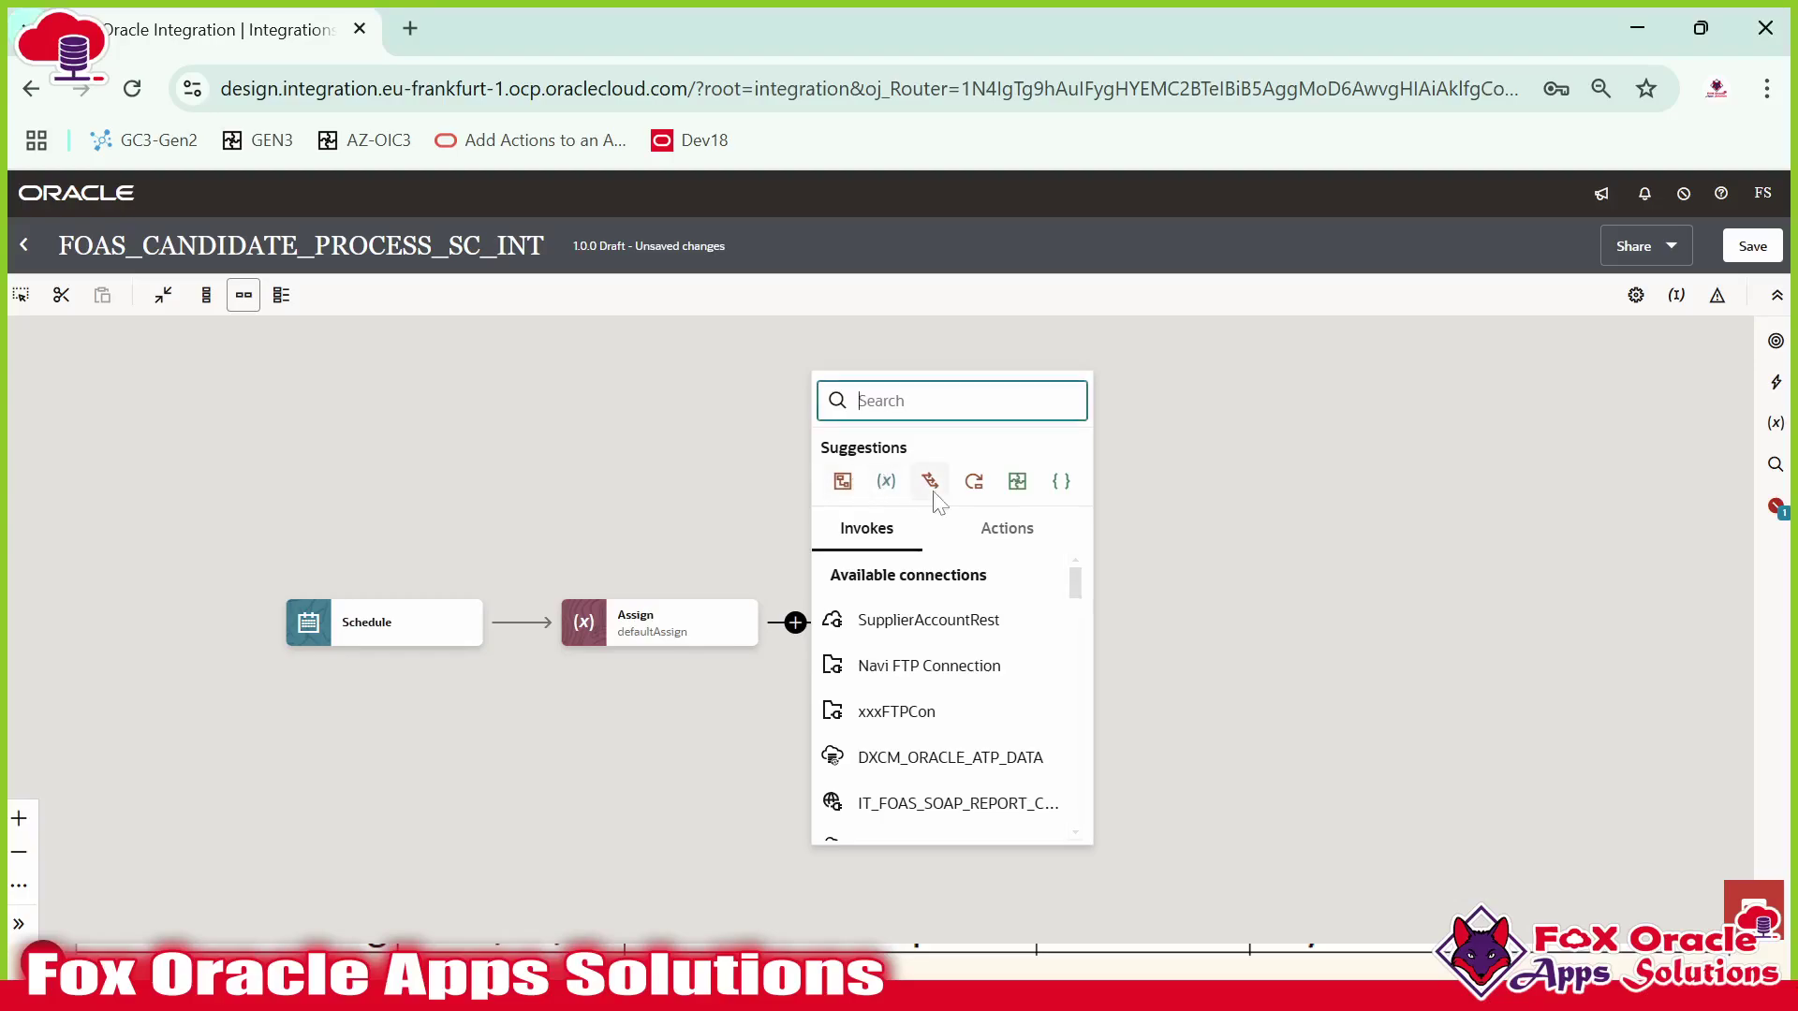
{"action": "left_click", "coordinate": [760, 682]}
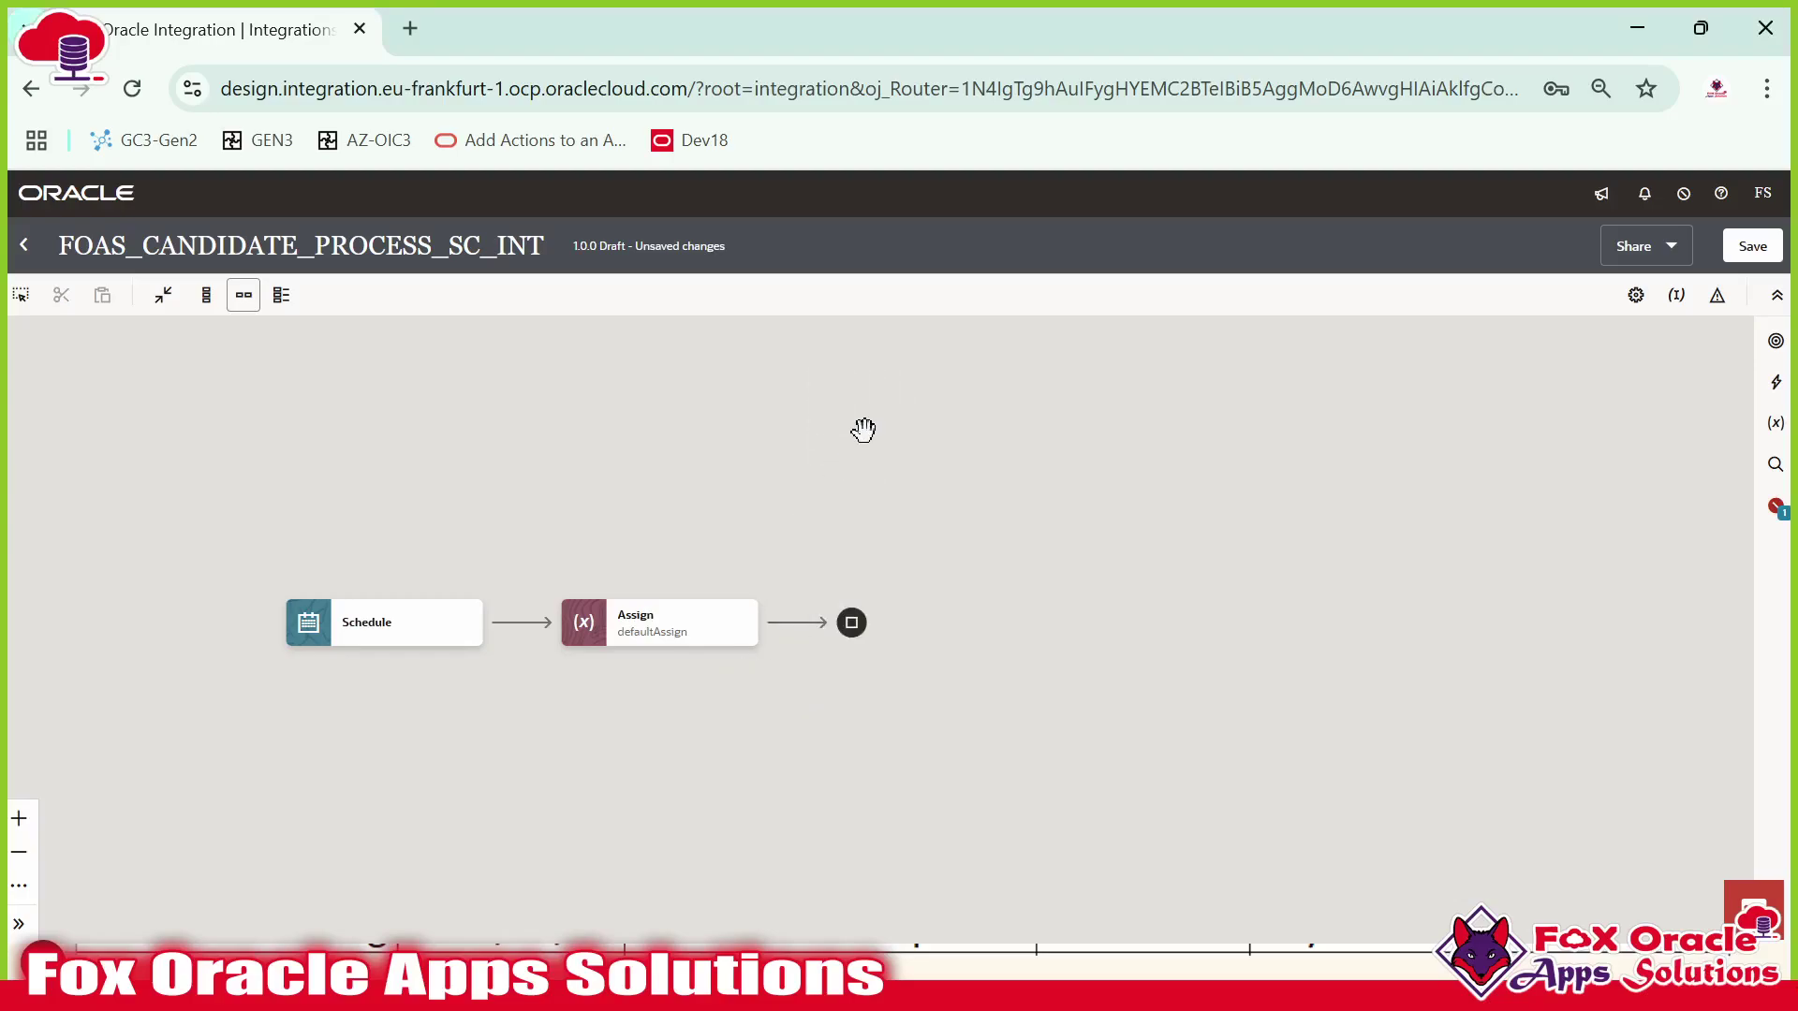
Inspect the INTEGRATION_ID column and its NUMBER datatype in the Candidate Table script.
{"action": "key", "text": "alt+Tab"}
{"action": "key", "text": "alt+Tab"}
{"action": "key", "text": "alt+Tab"}
{"action": "key", "text": "alt+Tab"}
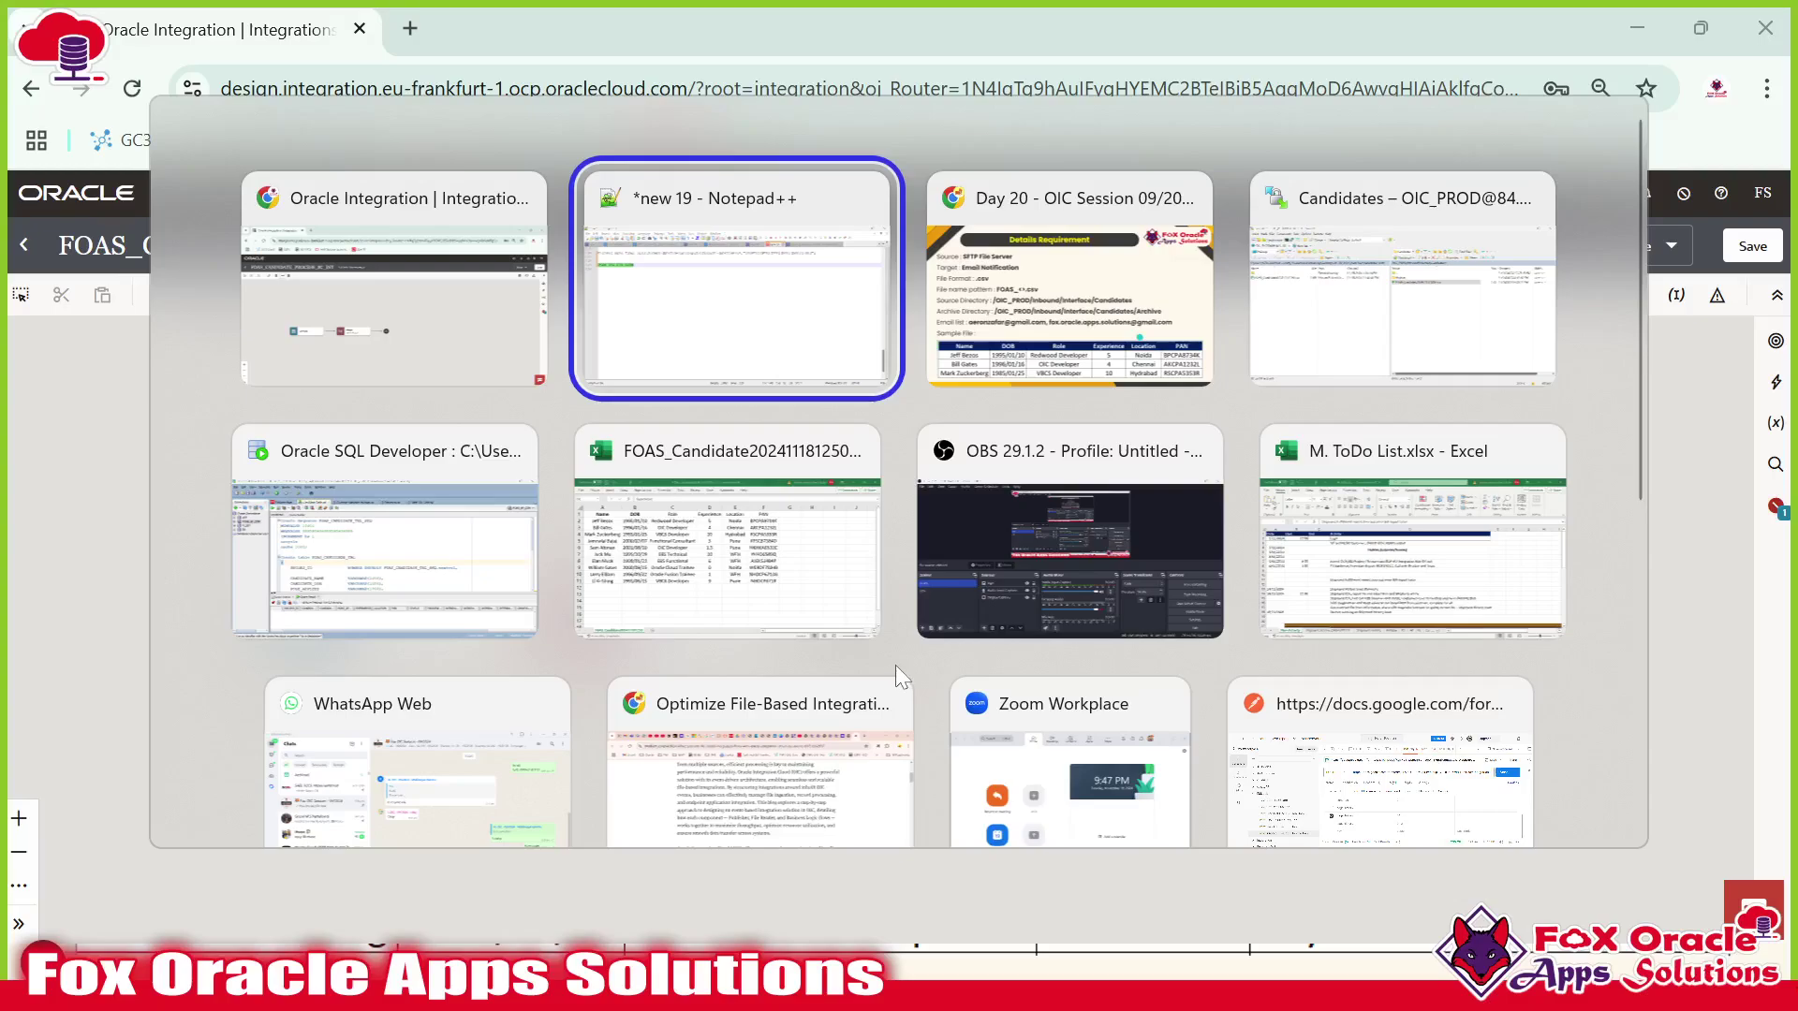
{"action": "scroll", "coordinate": [815, 449], "scroll_direction": "down", "scroll_amount": 6}
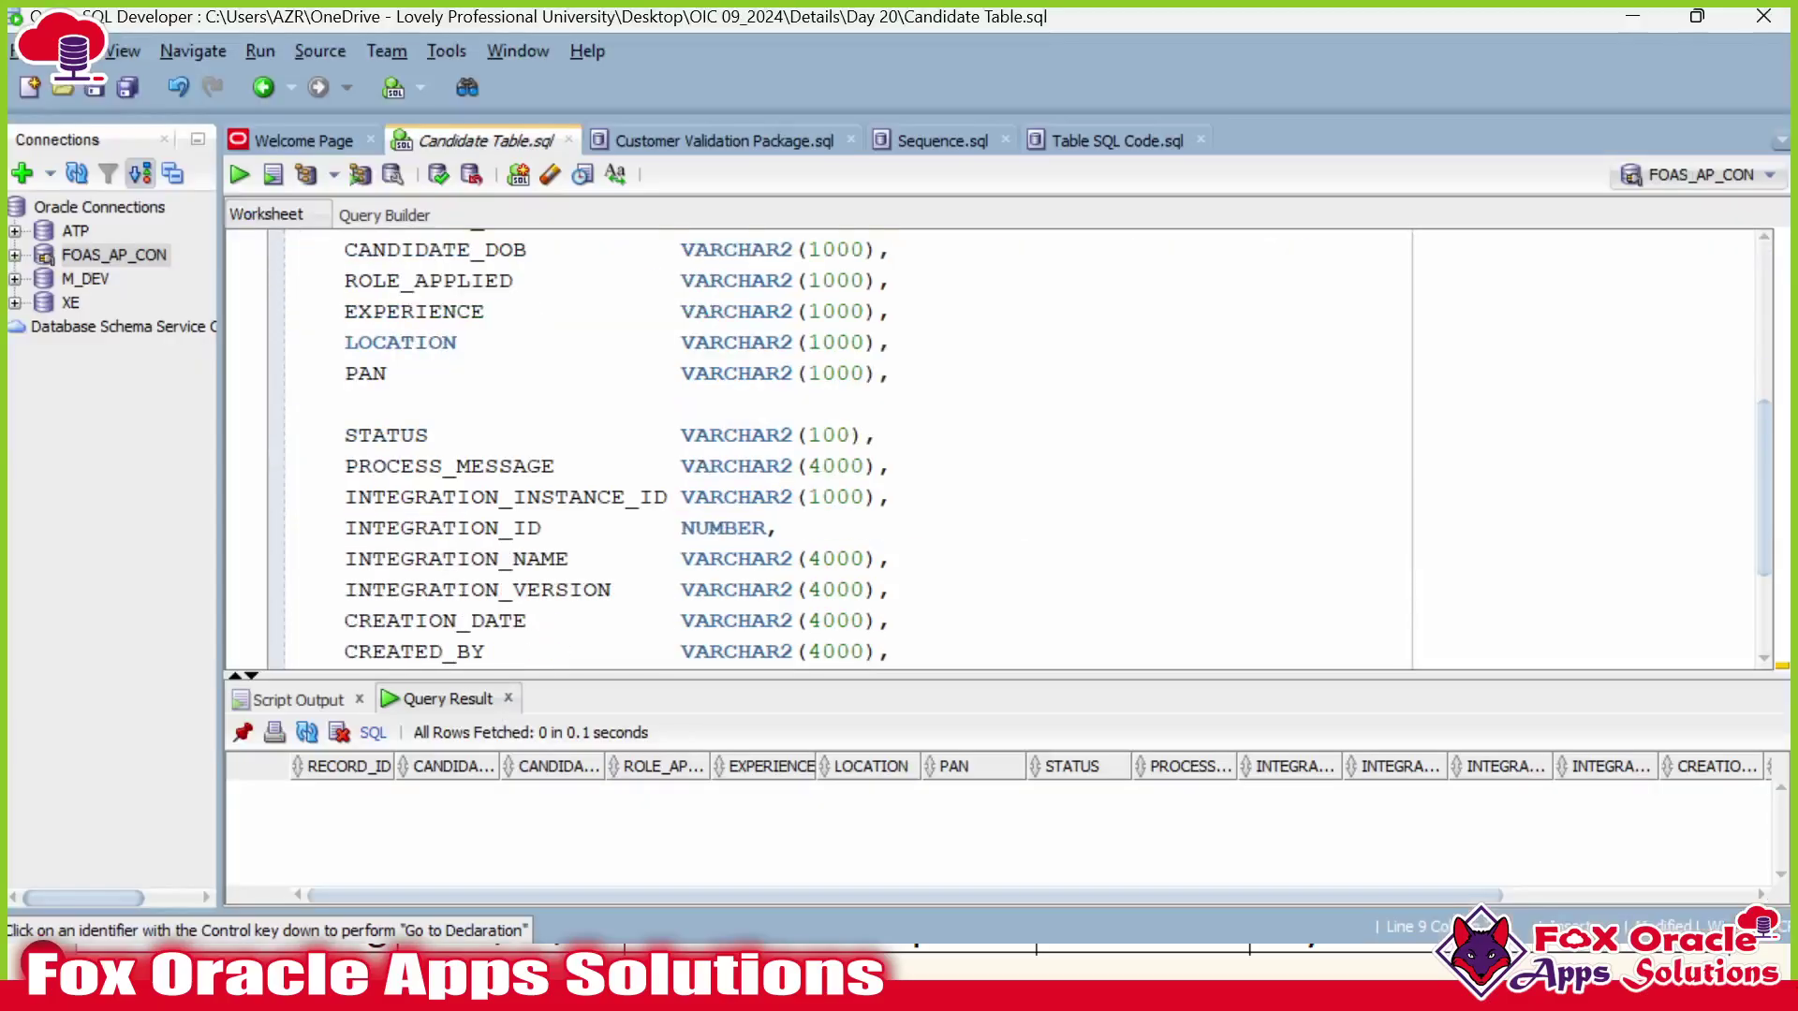
{"action": "scroll", "coordinate": [815, 450], "scroll_direction": "up", "scroll_amount": 2}
{"action": "double_click", "coordinate": [444, 529]}
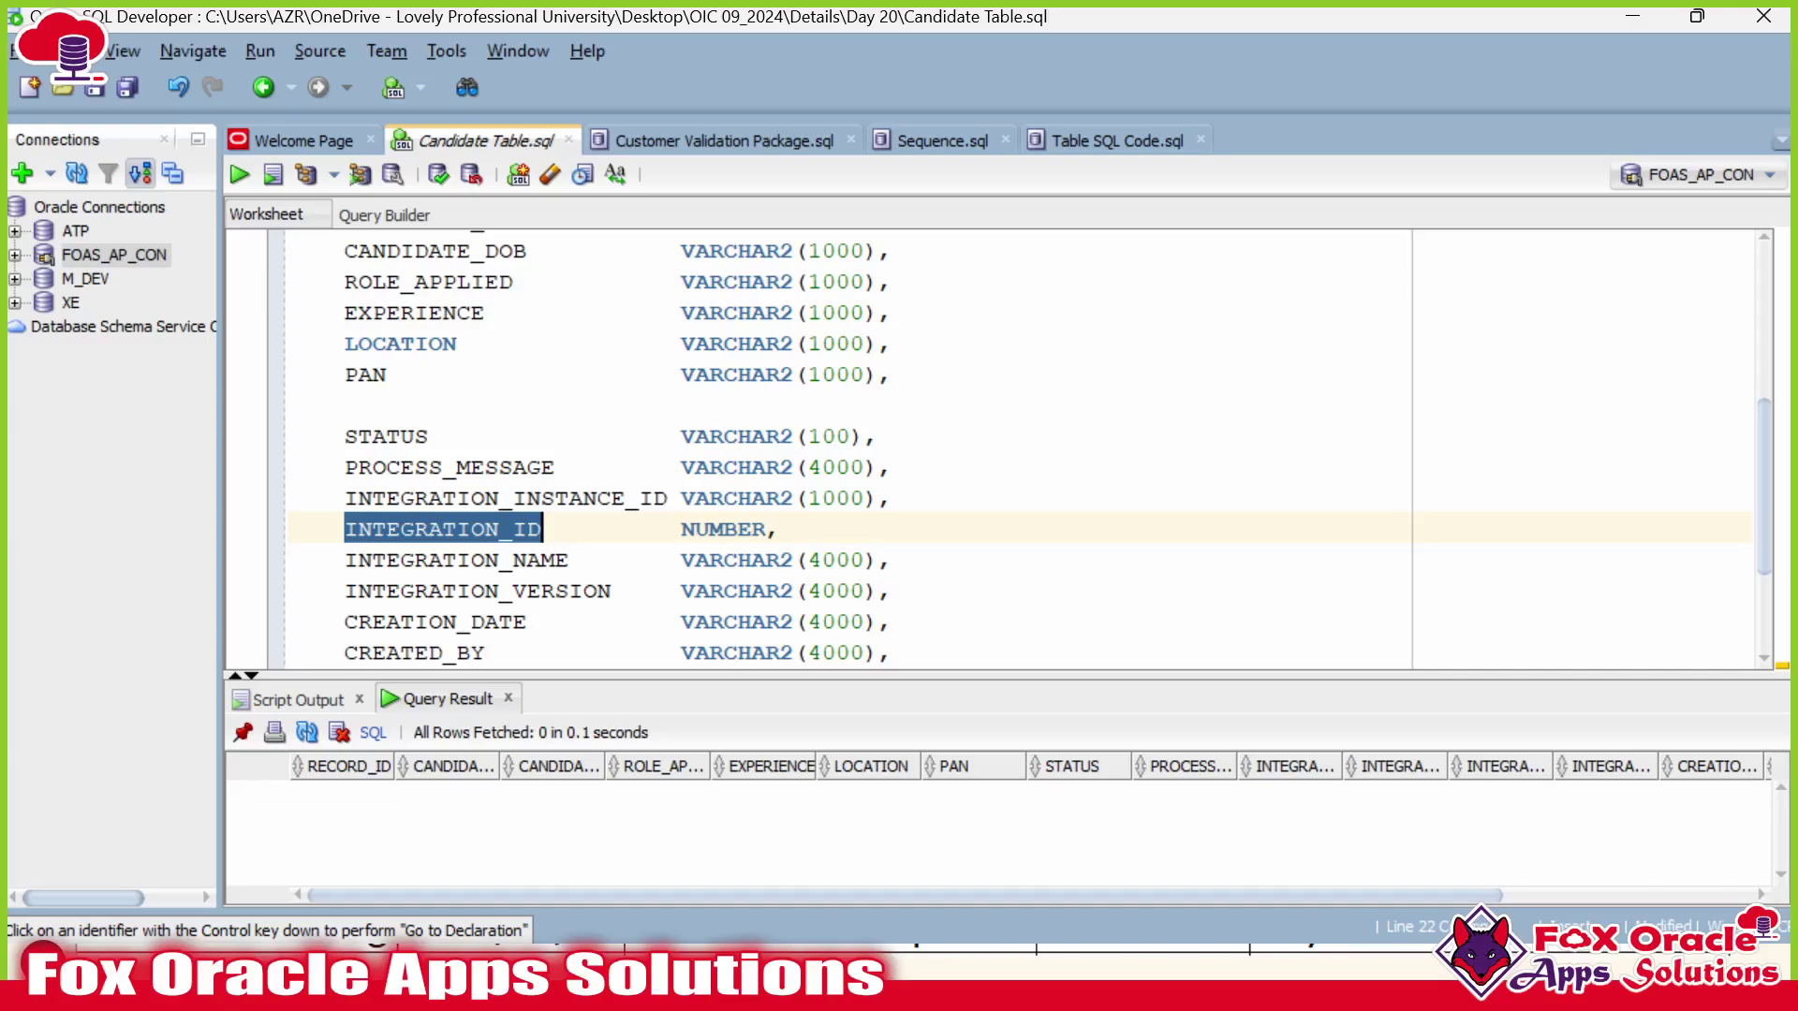
{"action": "double_click", "coordinate": [724, 530]}
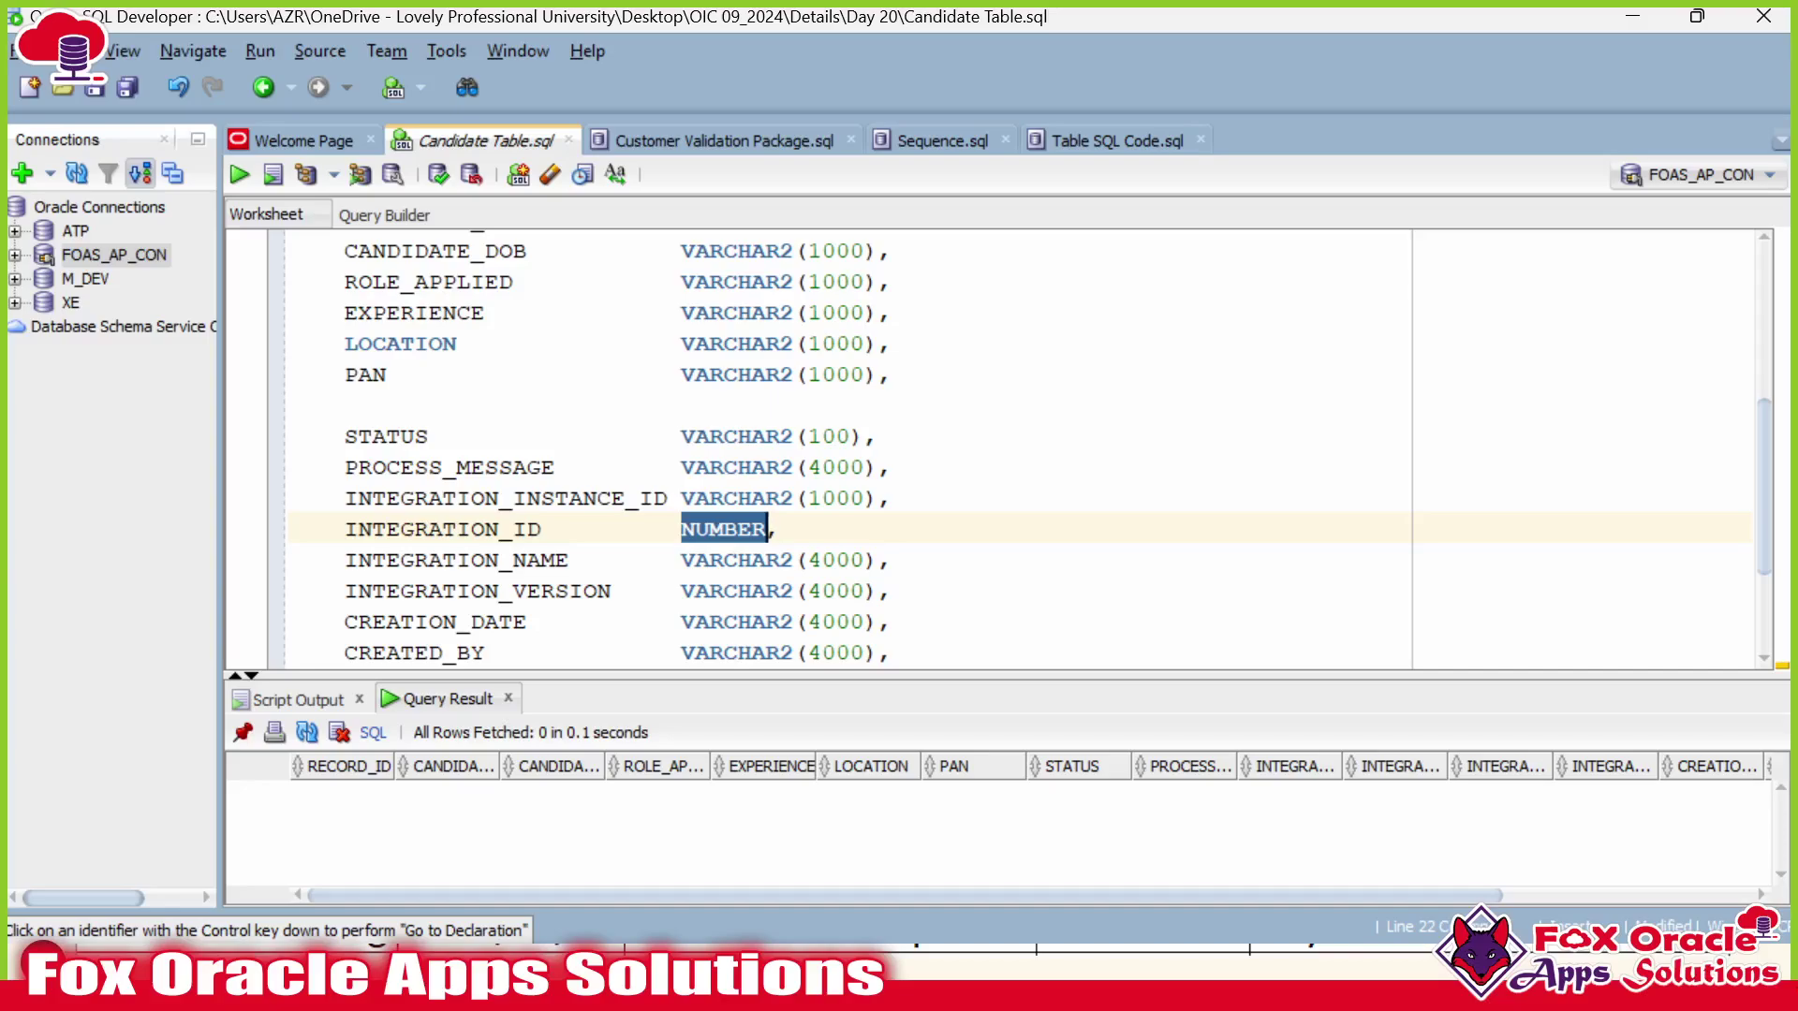
{"action": "double_click", "coordinate": [458, 529]}
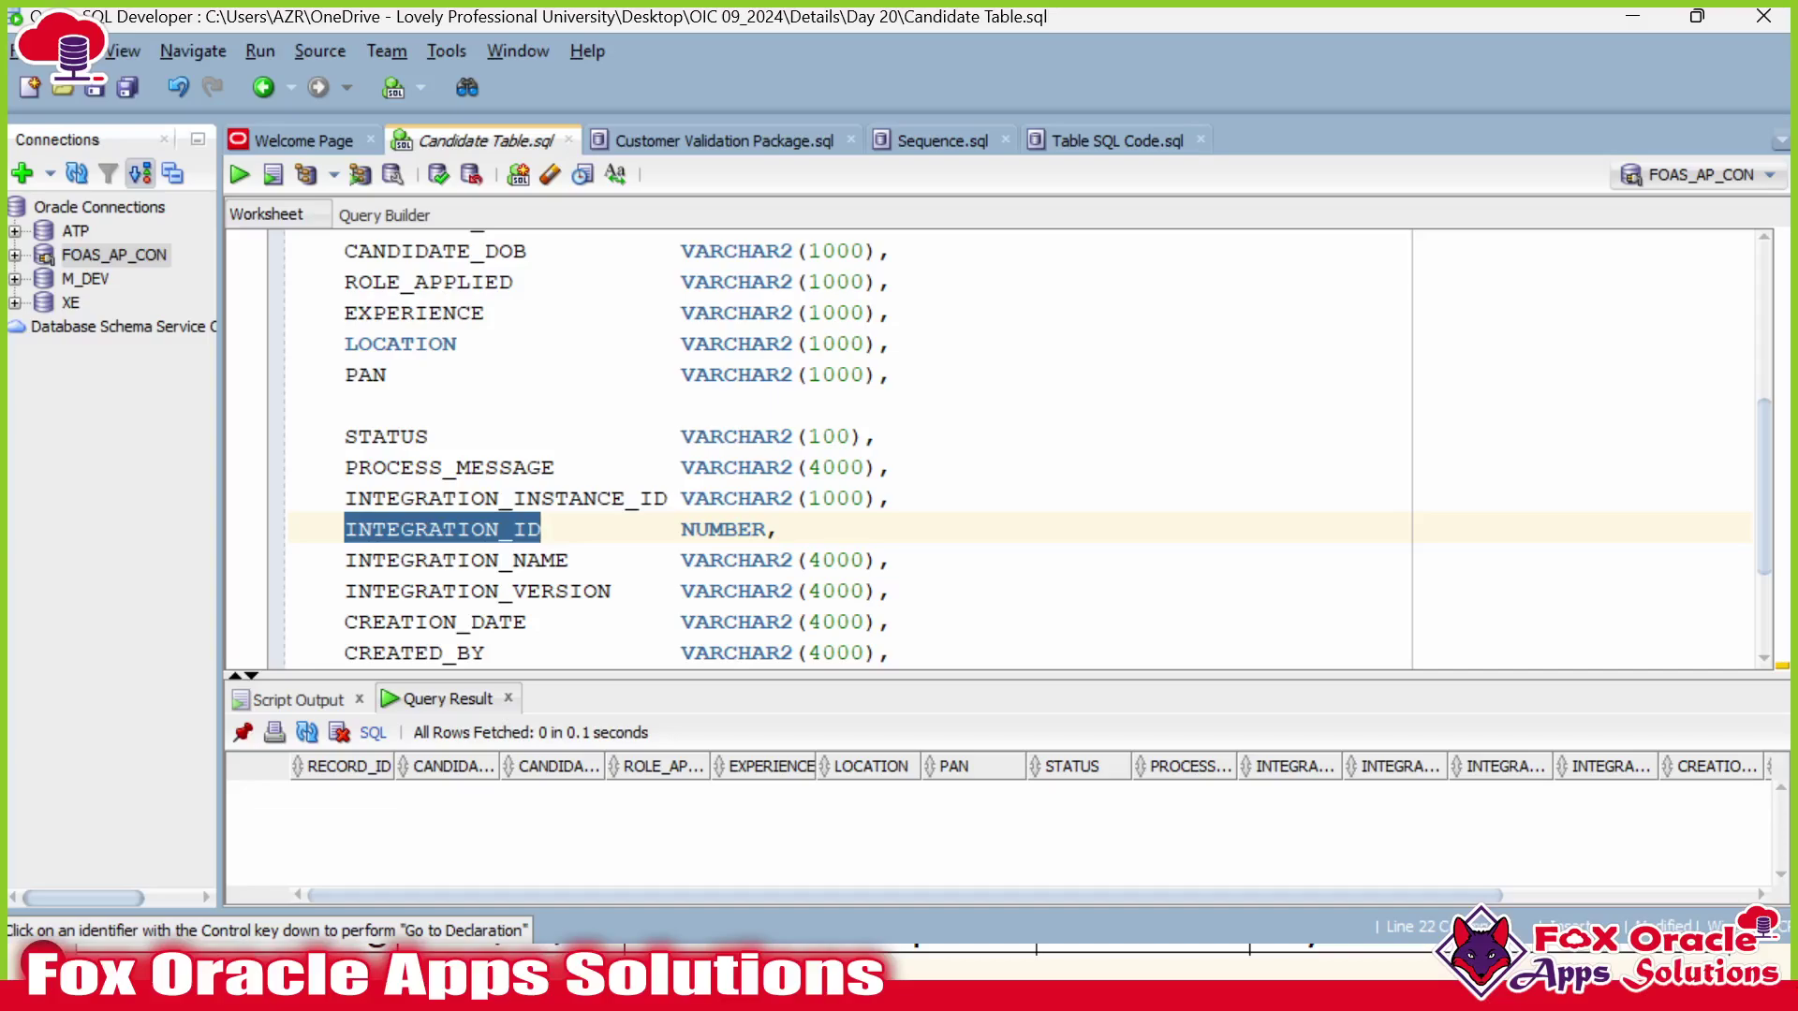
{"action": "left_click", "coordinate": [472, 529]}
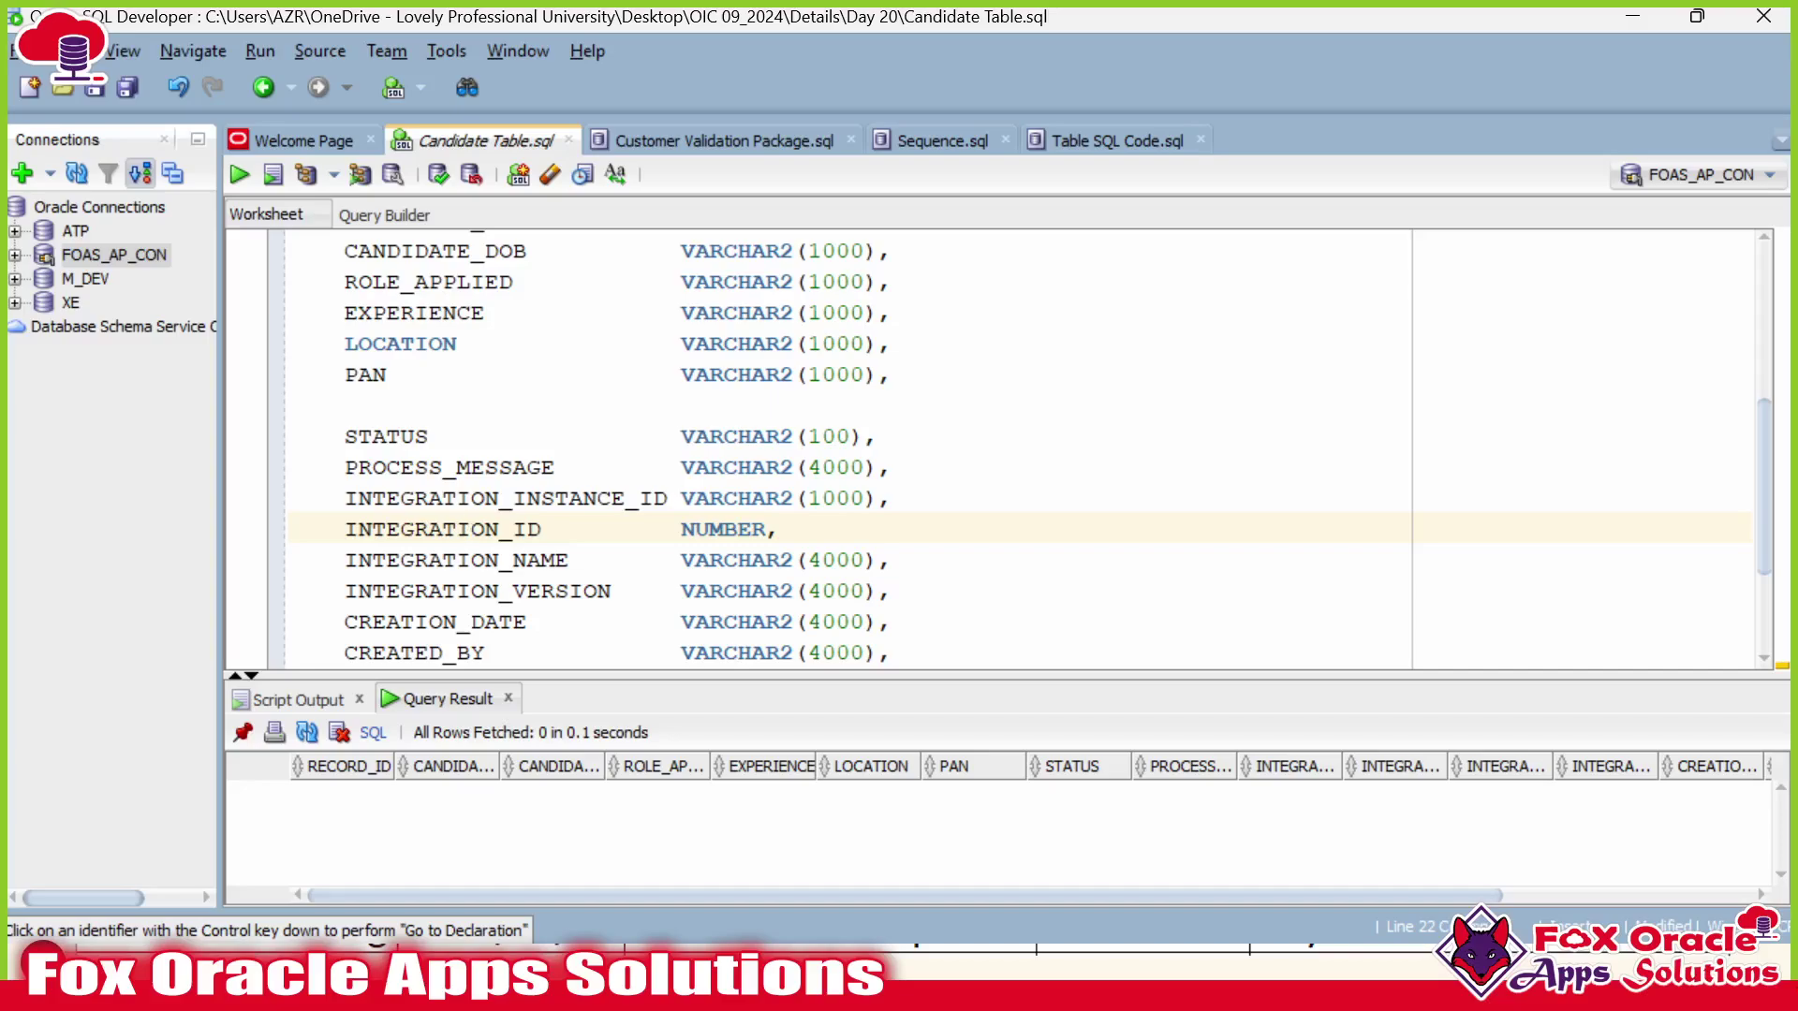
Check the clock, place the caret on the PROCESS_MESSAGE line, and bring the Notepad++ notes forward.
{"action": "key", "text": "alt+Tab"}
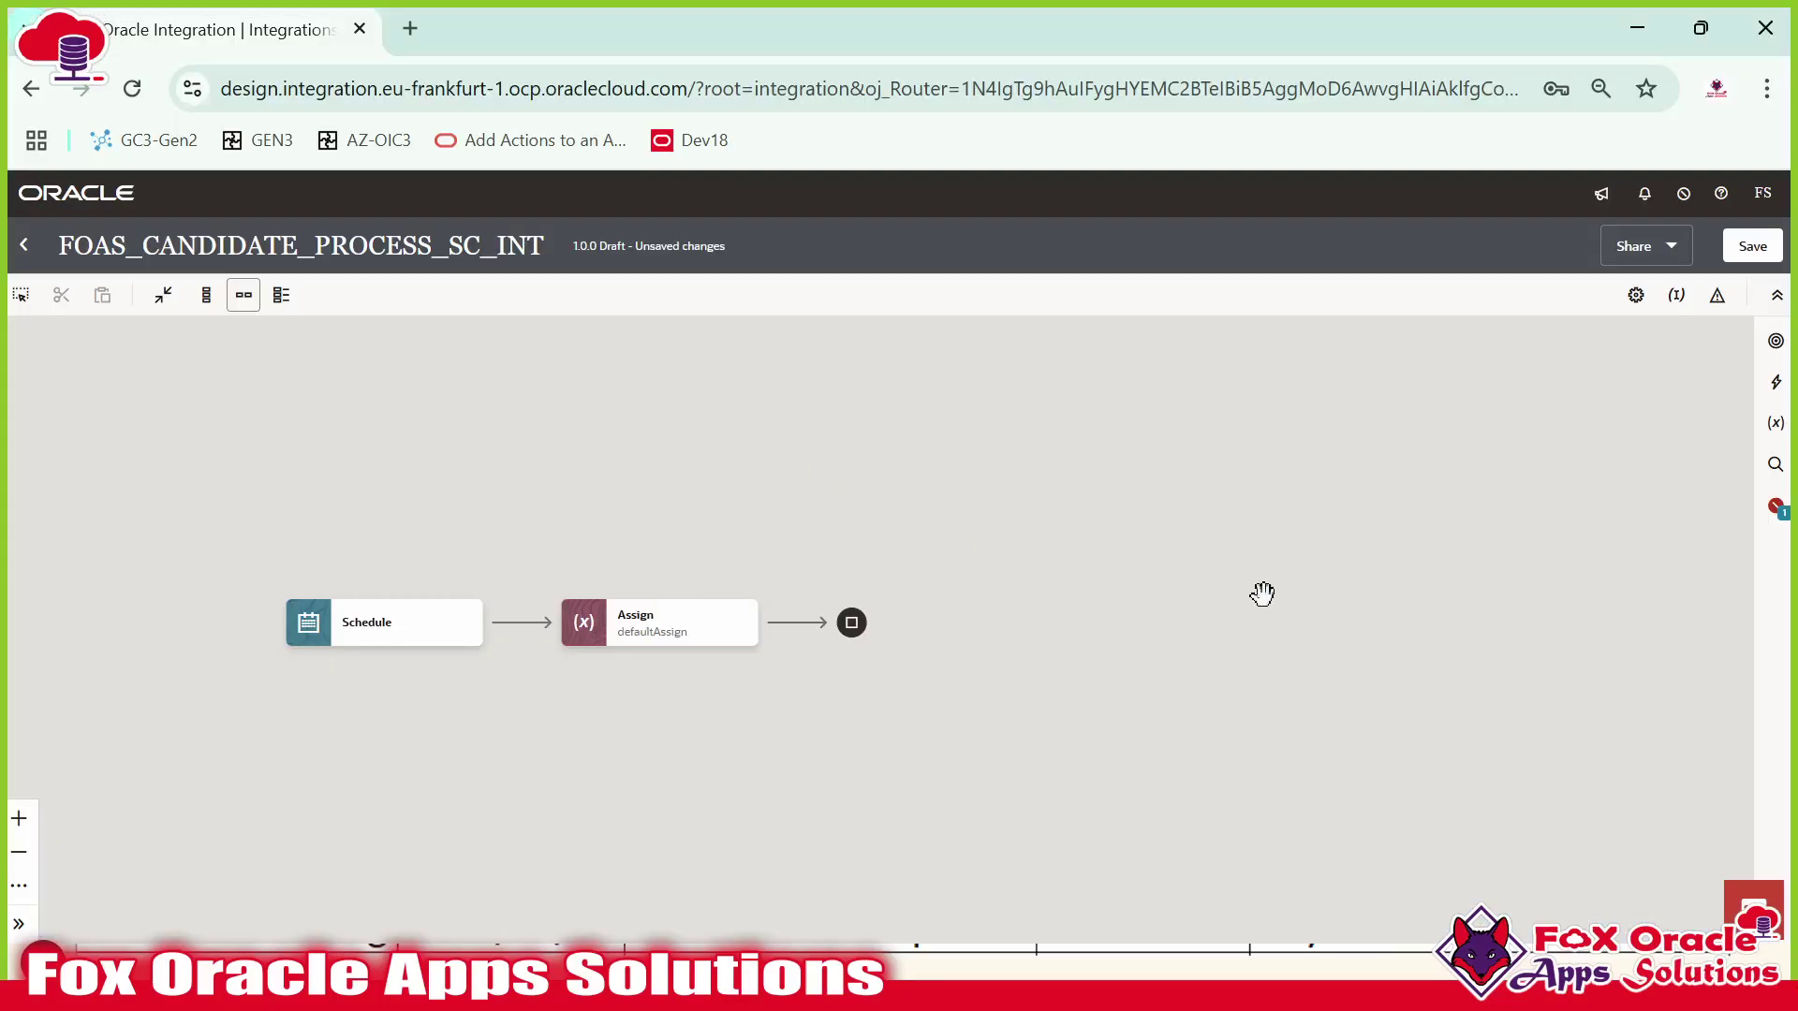
{"action": "key", "text": "alt+Tab"}
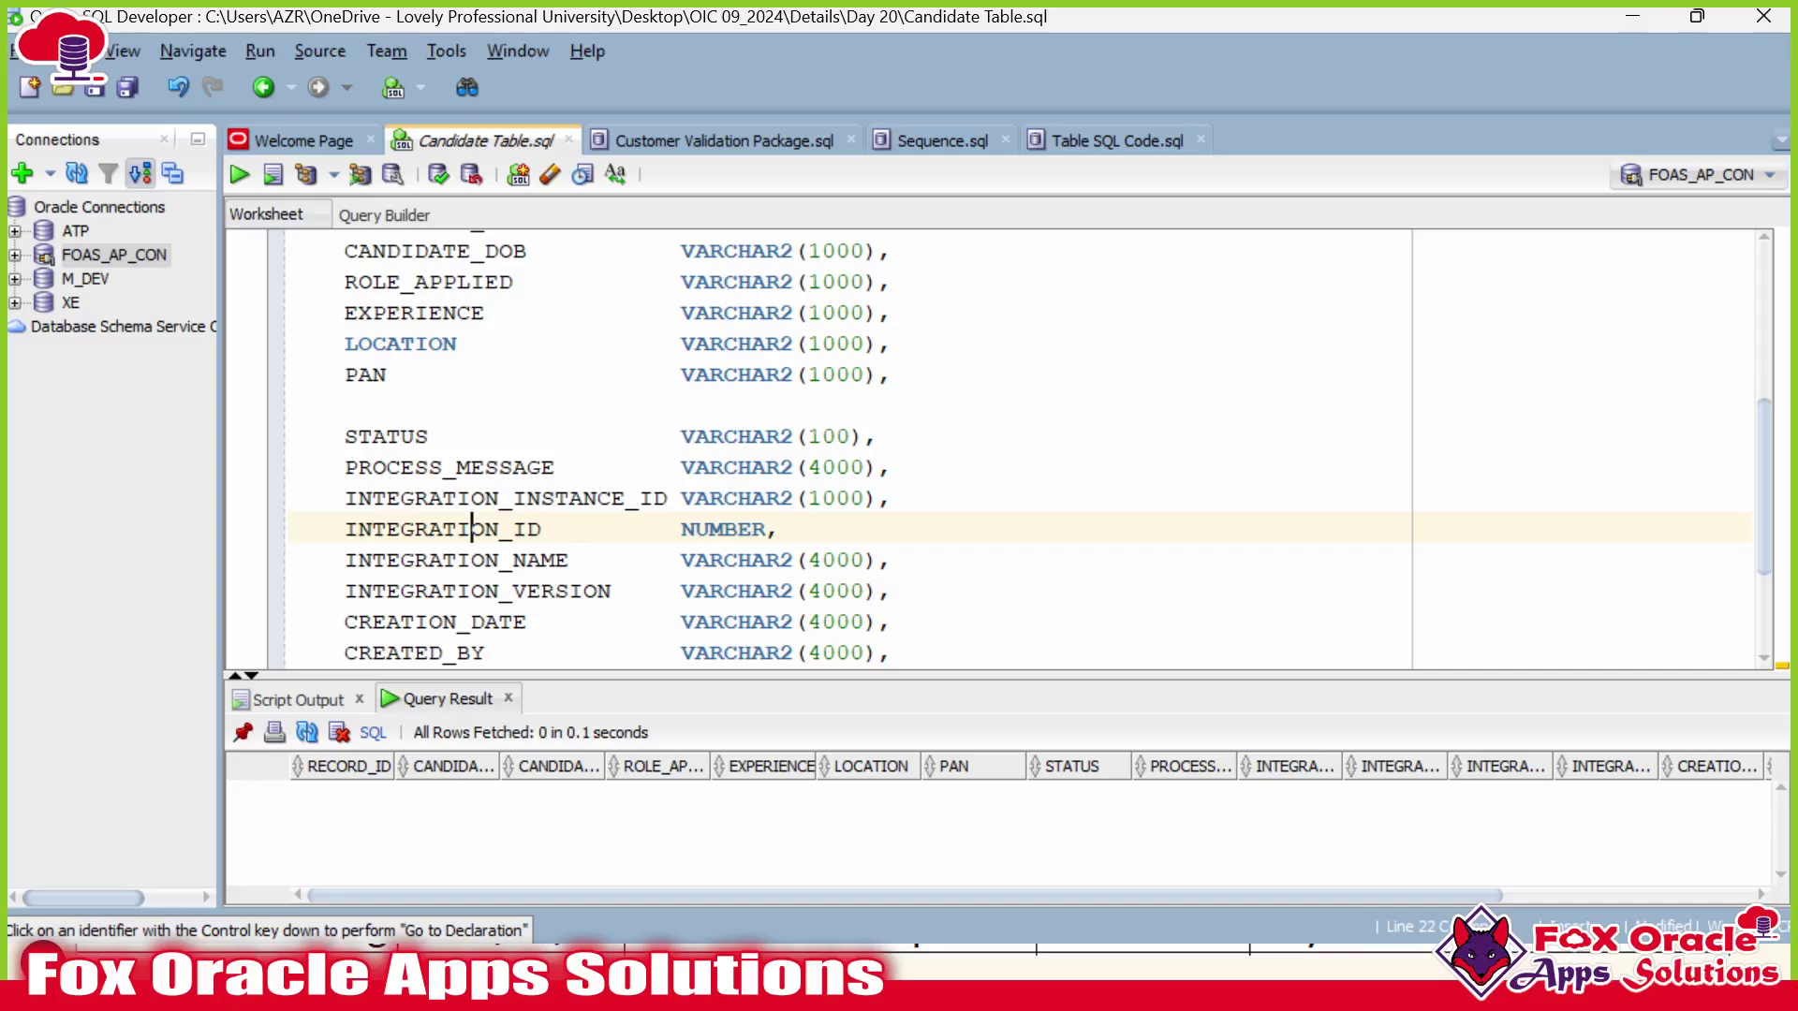
{"action": "key", "text": "super"}
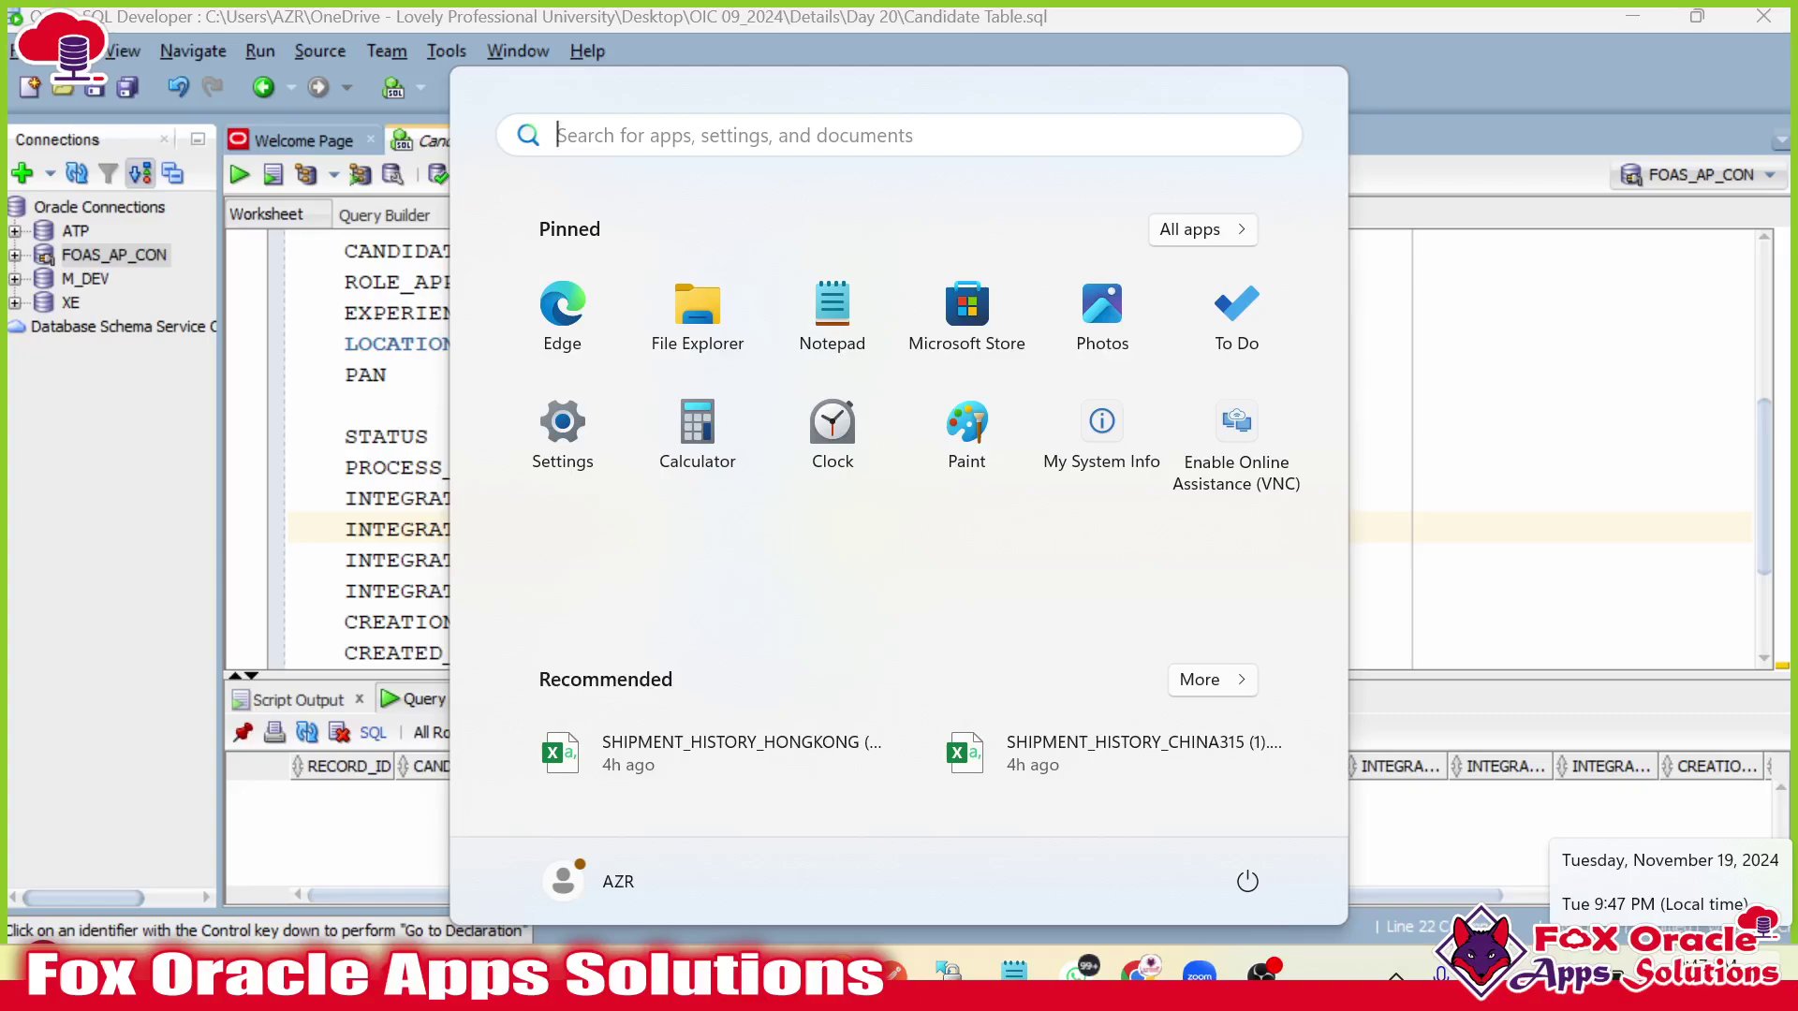
{"action": "key", "text": "Escape"}
{"action": "left_click", "coordinate": [879, 466]}
{"action": "key", "text": "alt+Tab"}
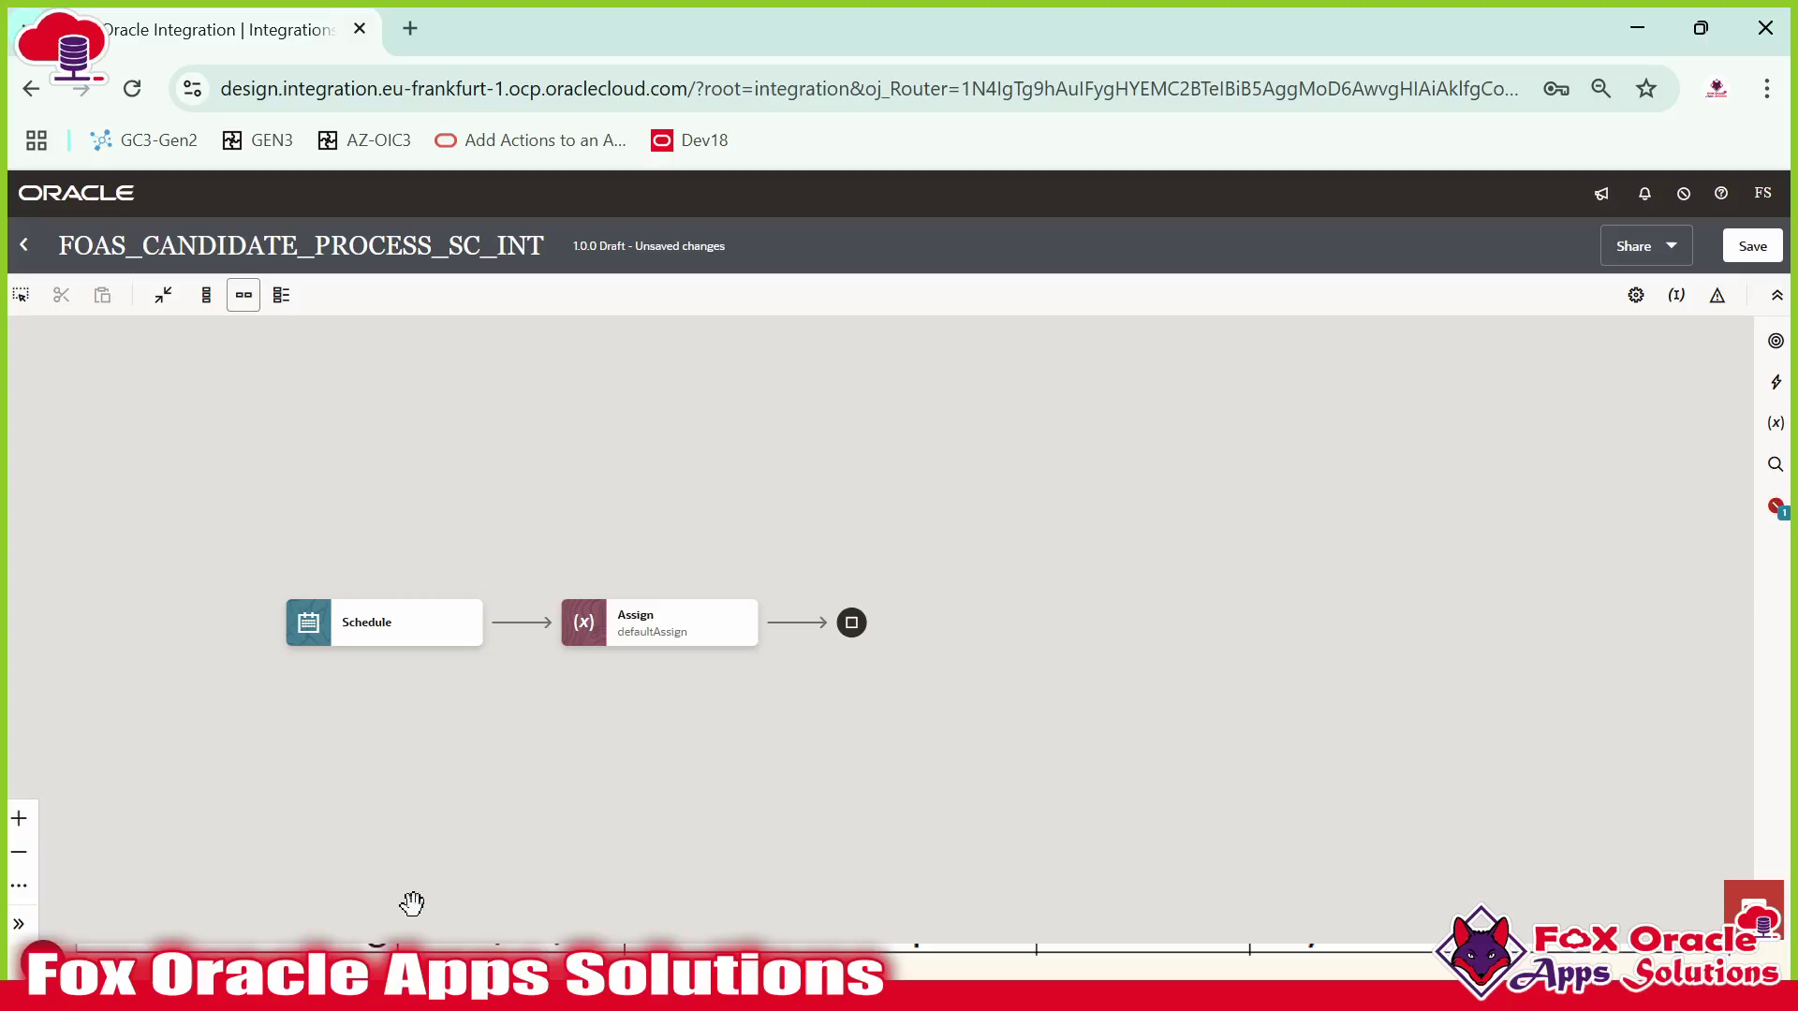
{"action": "key", "text": "alt+Tab"}
{"action": "key", "text": "alt+Tab"}
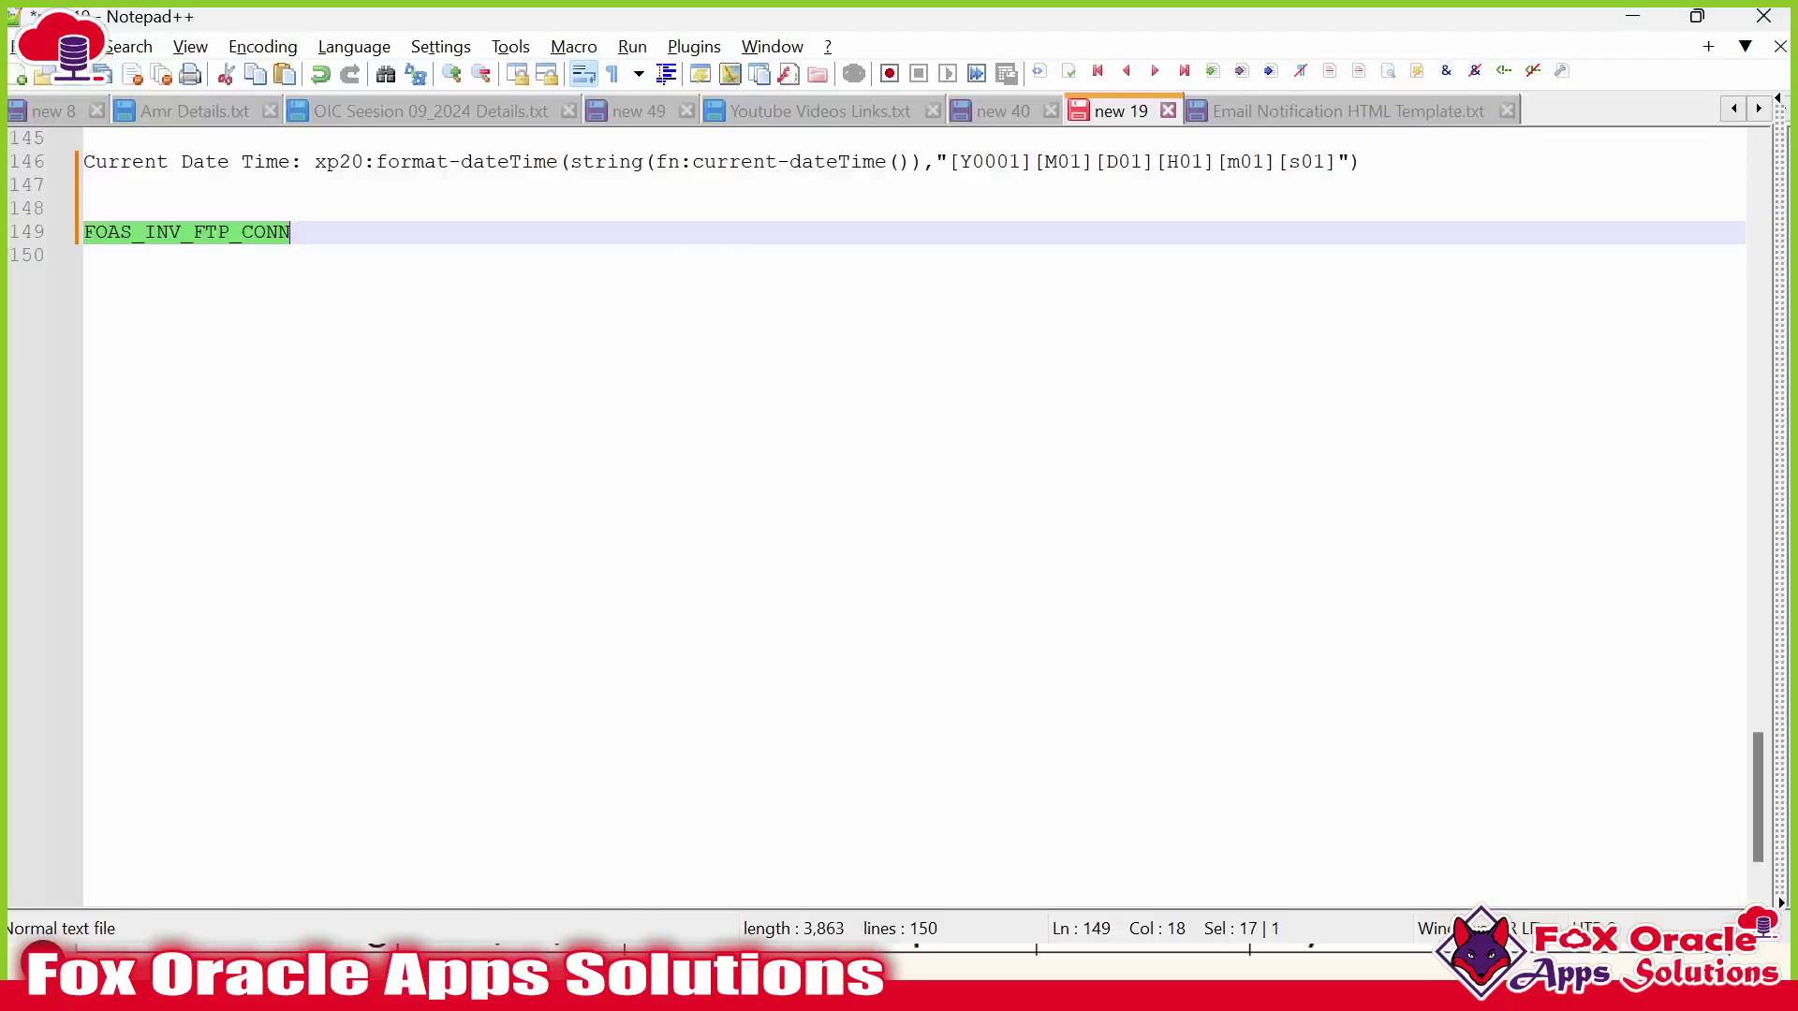
Select fn:current-dateTime() on line 146, then move to the last line of the notes.
{"action": "key", "text": "shift+Right"}
{"action": "key", "text": "shift+Right"}
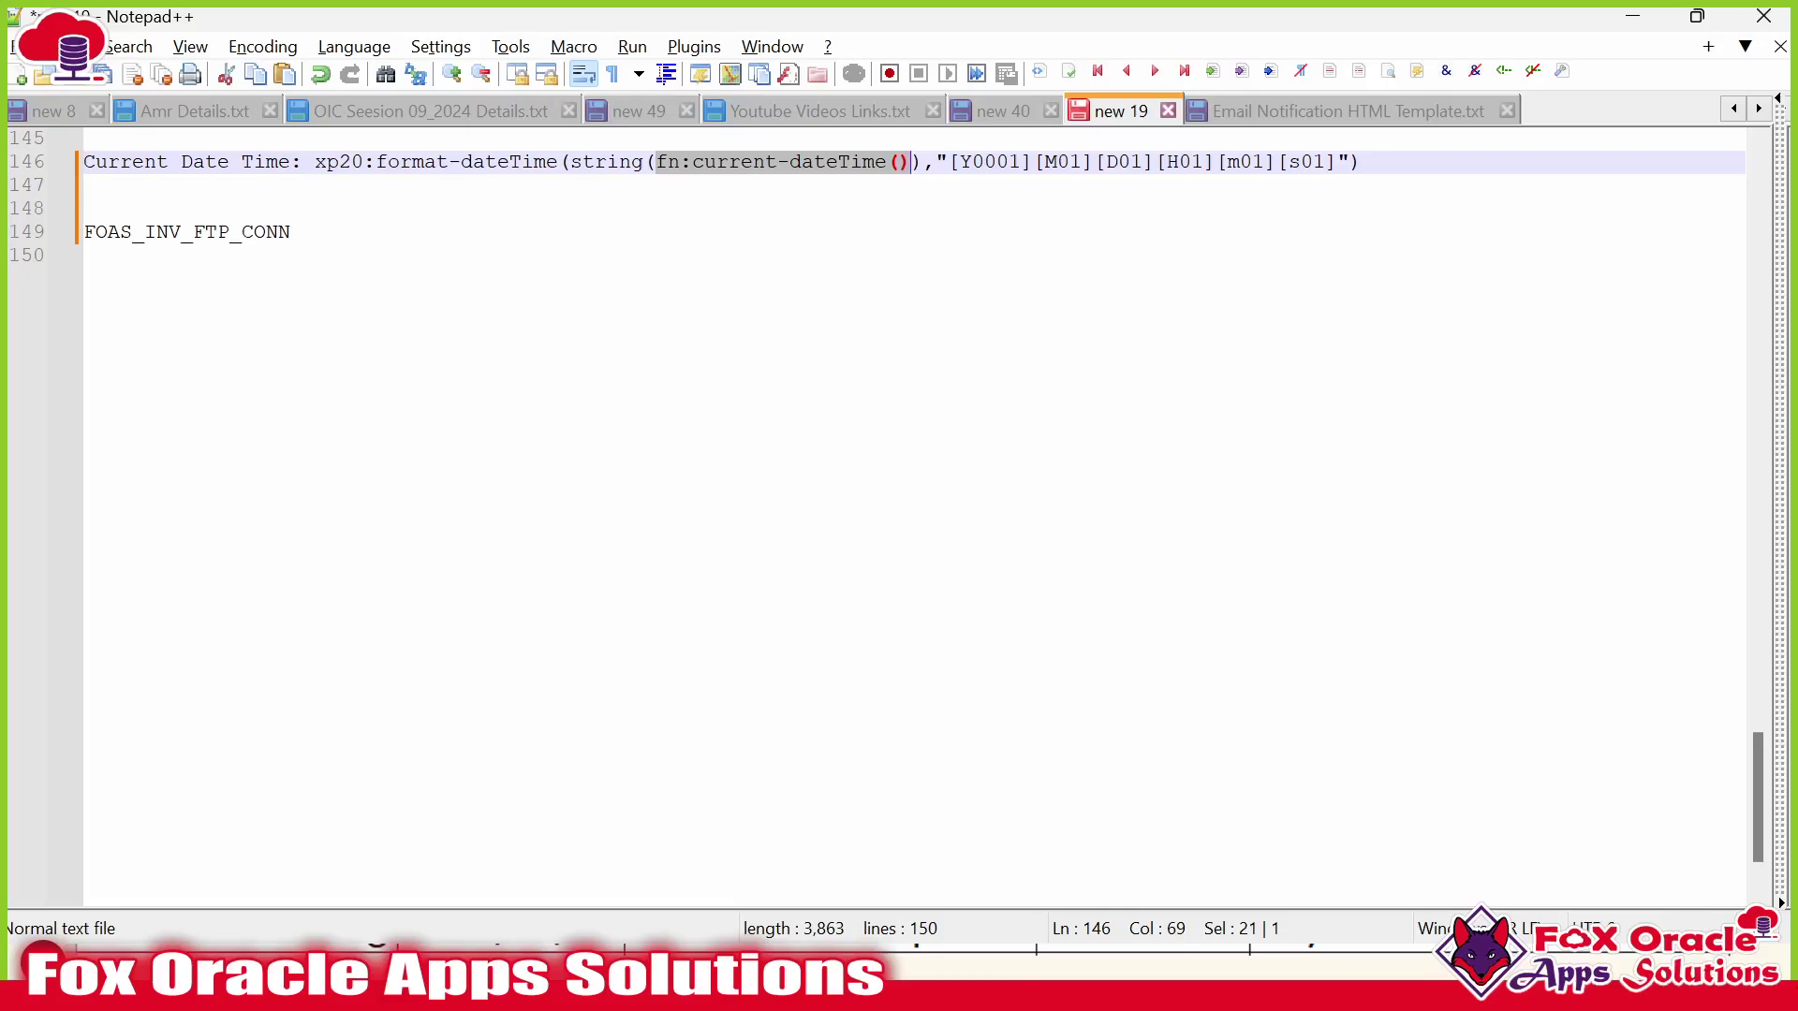
{"action": "left_click", "coordinate": [837, 163]}
{"action": "left_click_drag", "start_coordinate": [656, 162], "coordinate": [924, 162]}
{"action": "key", "text": "shift+Left"}
{"action": "key", "text": "Down"}
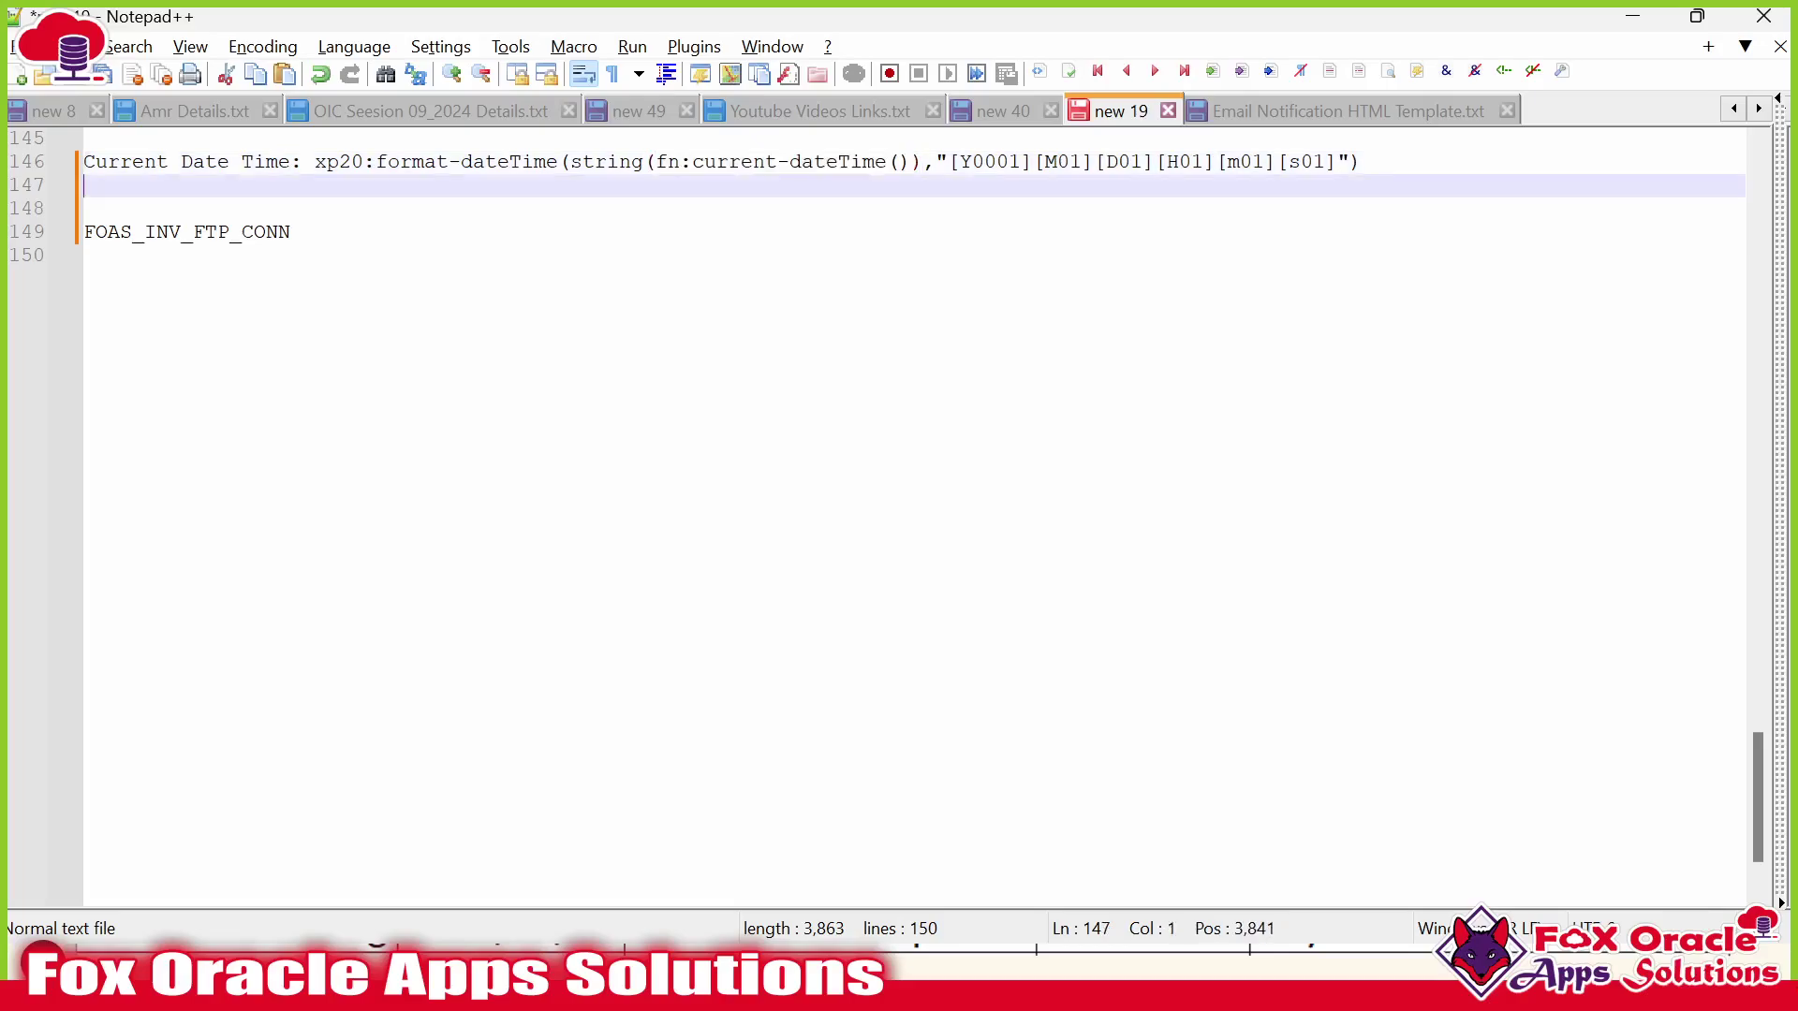
{"action": "key", "text": "Down"}
{"action": "key", "text": "Down"}
{"action": "key", "text": "Down"}
{"action": "key", "text": "Return"}
{"action": "key", "text": "Return"}
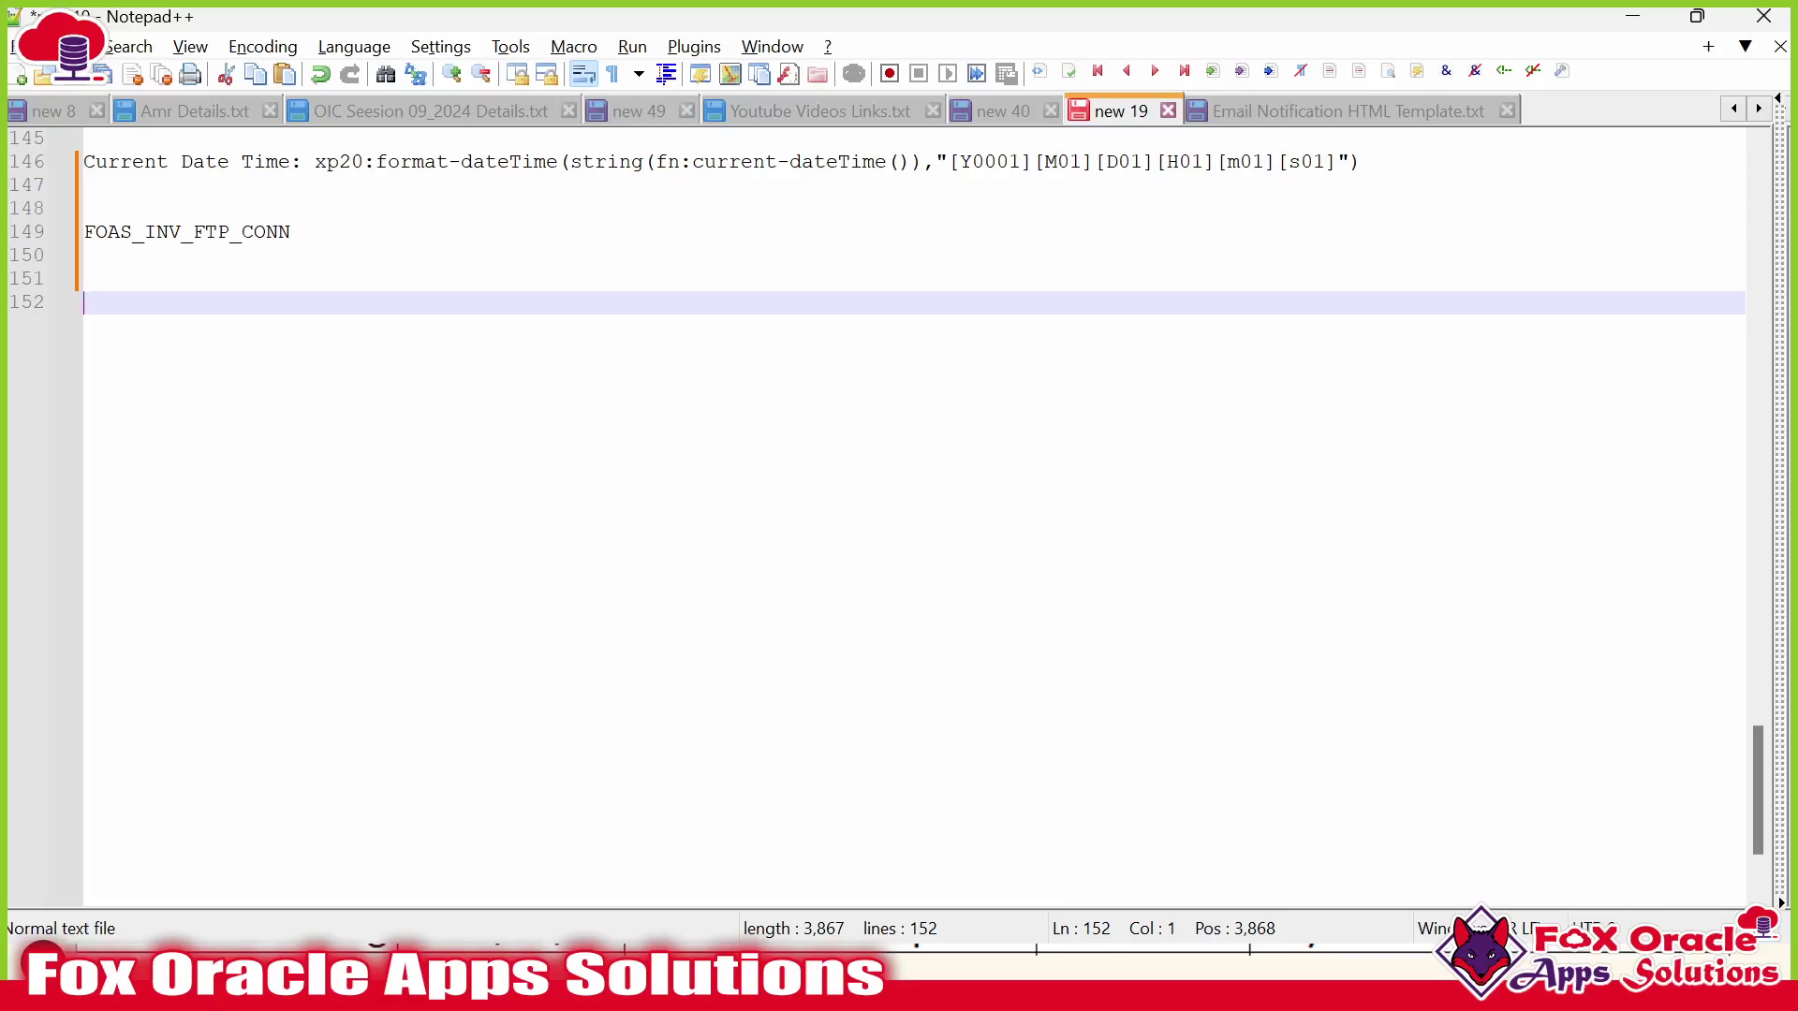
{"action": "type", "text": "19-11-2024 09"}
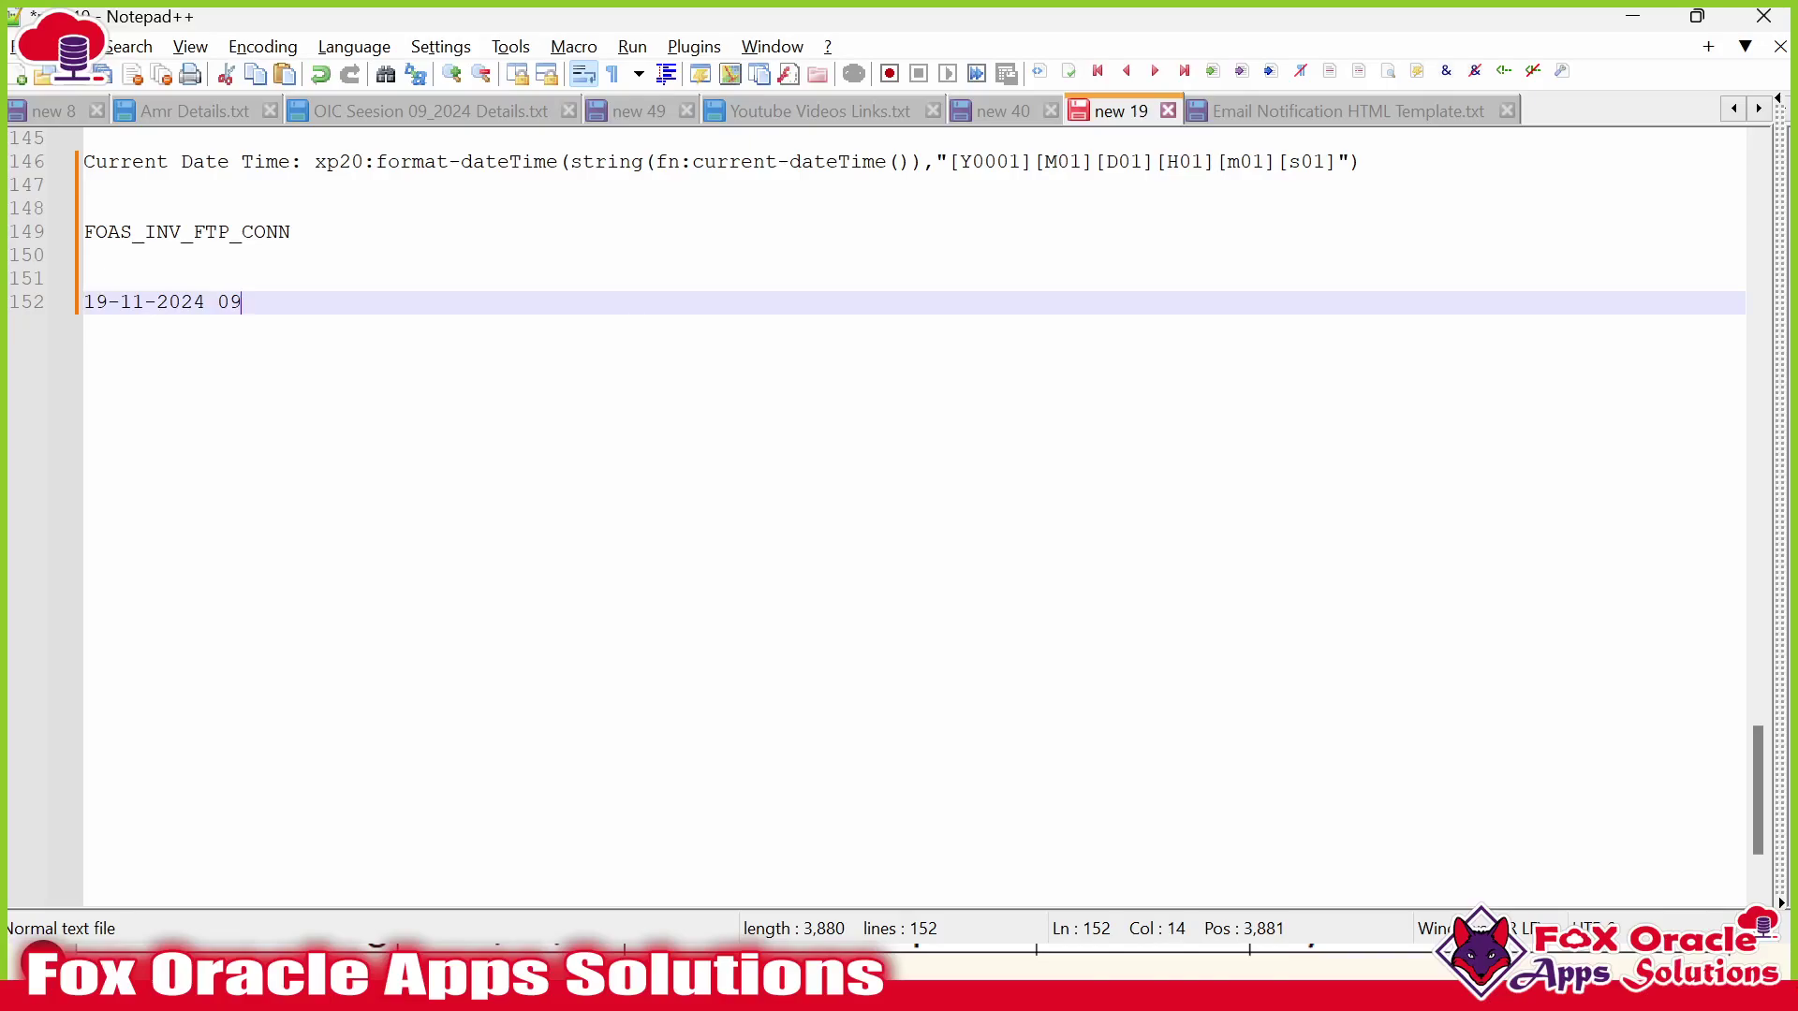
{"action": "key", "text": "super"}
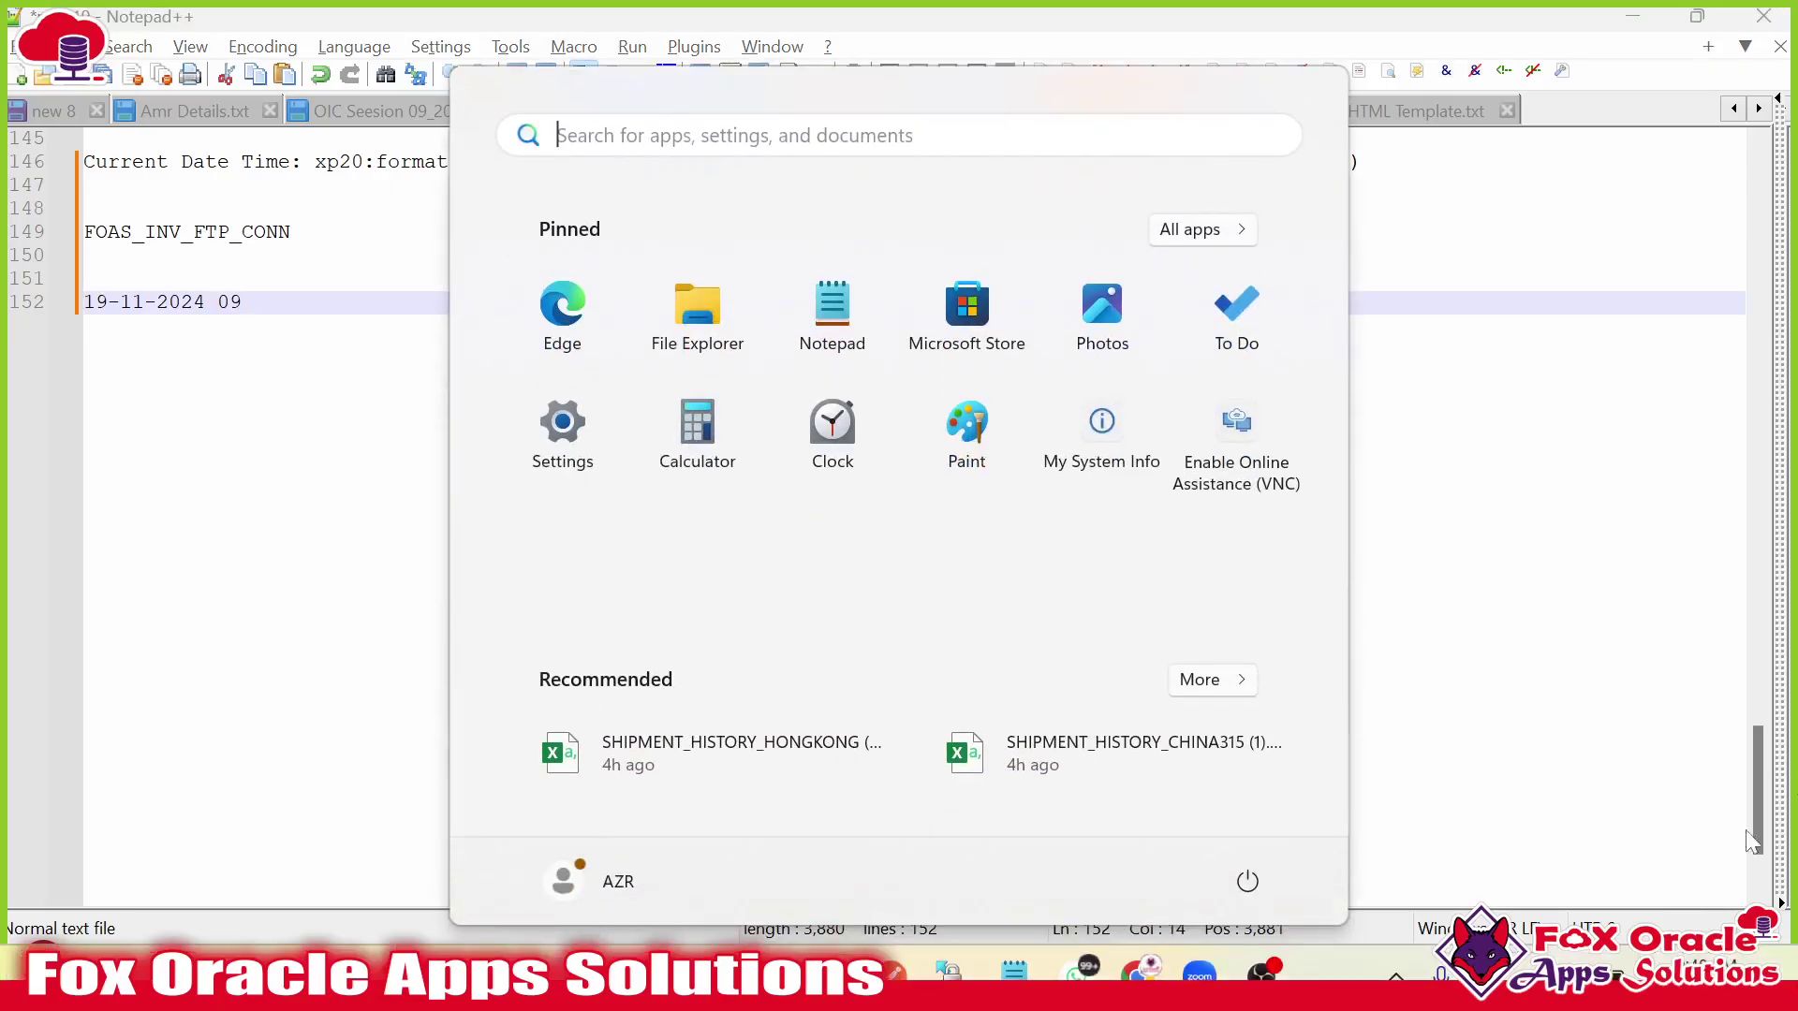
{"action": "key", "text": "Escape"}
{"action": "type", "text": ":48 PM"}
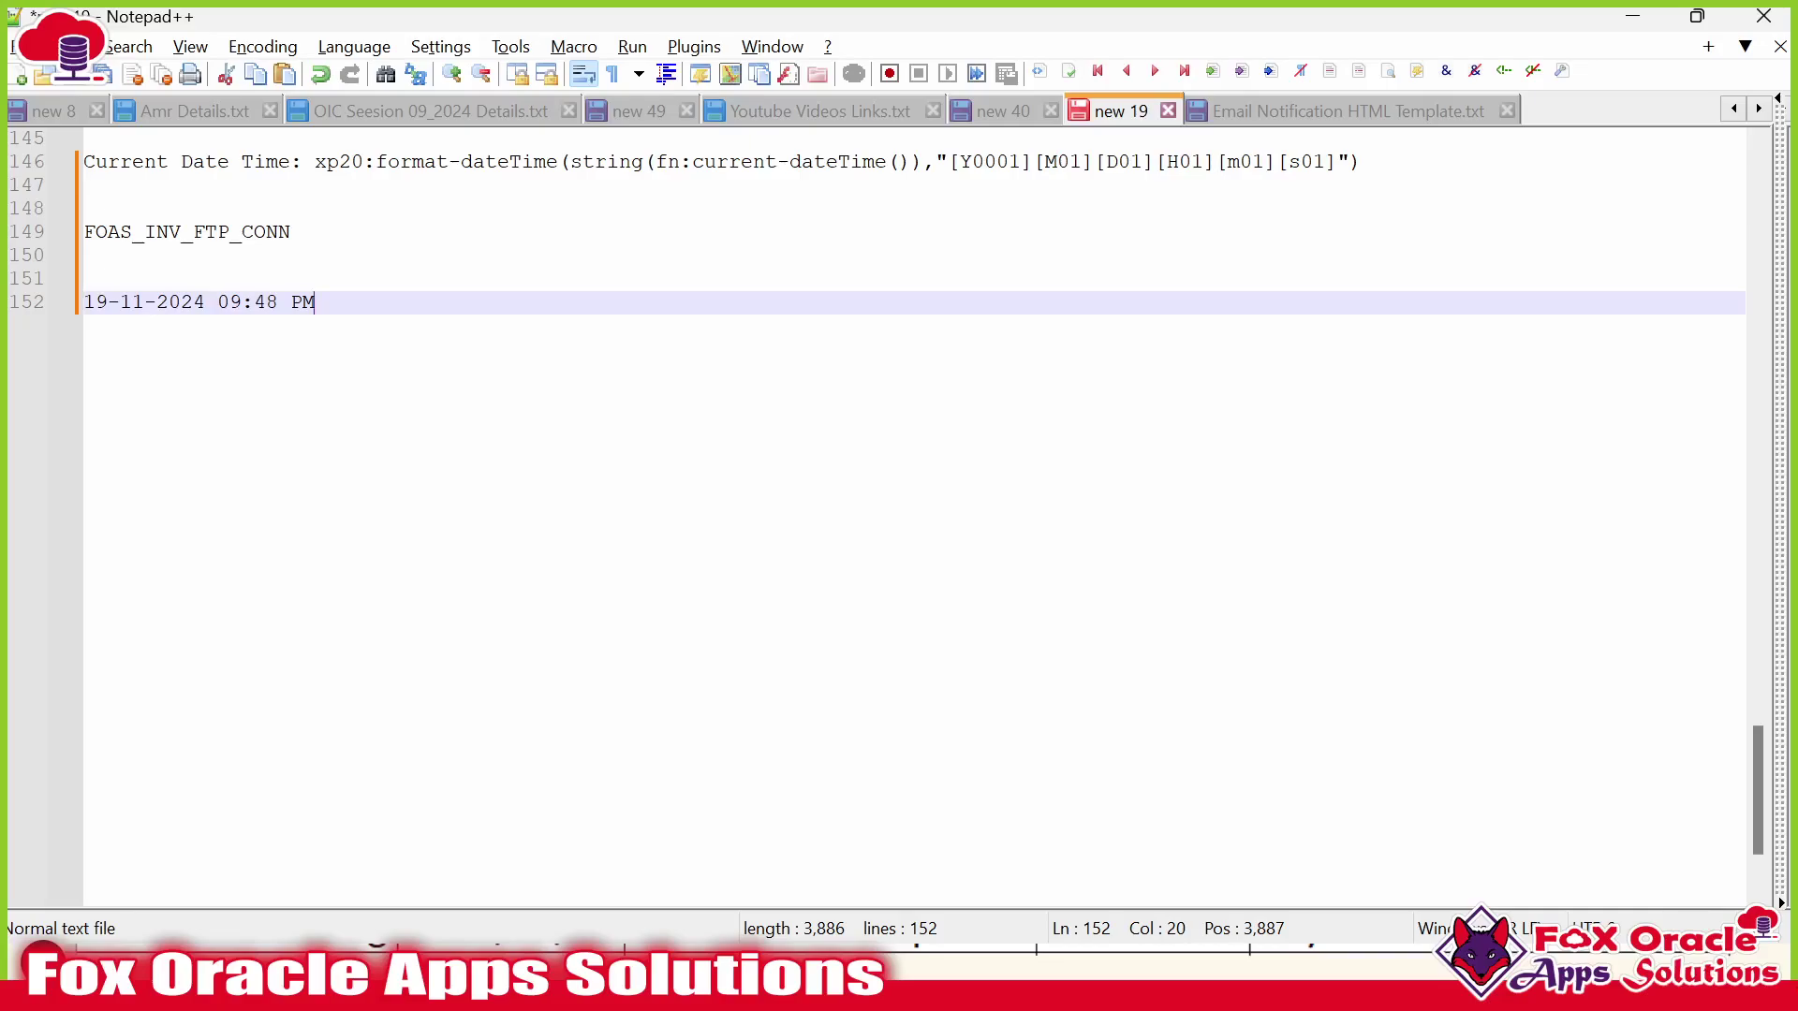
{"action": "left_click_drag", "start_coordinate": [316, 302], "coordinate": [34, 308]}
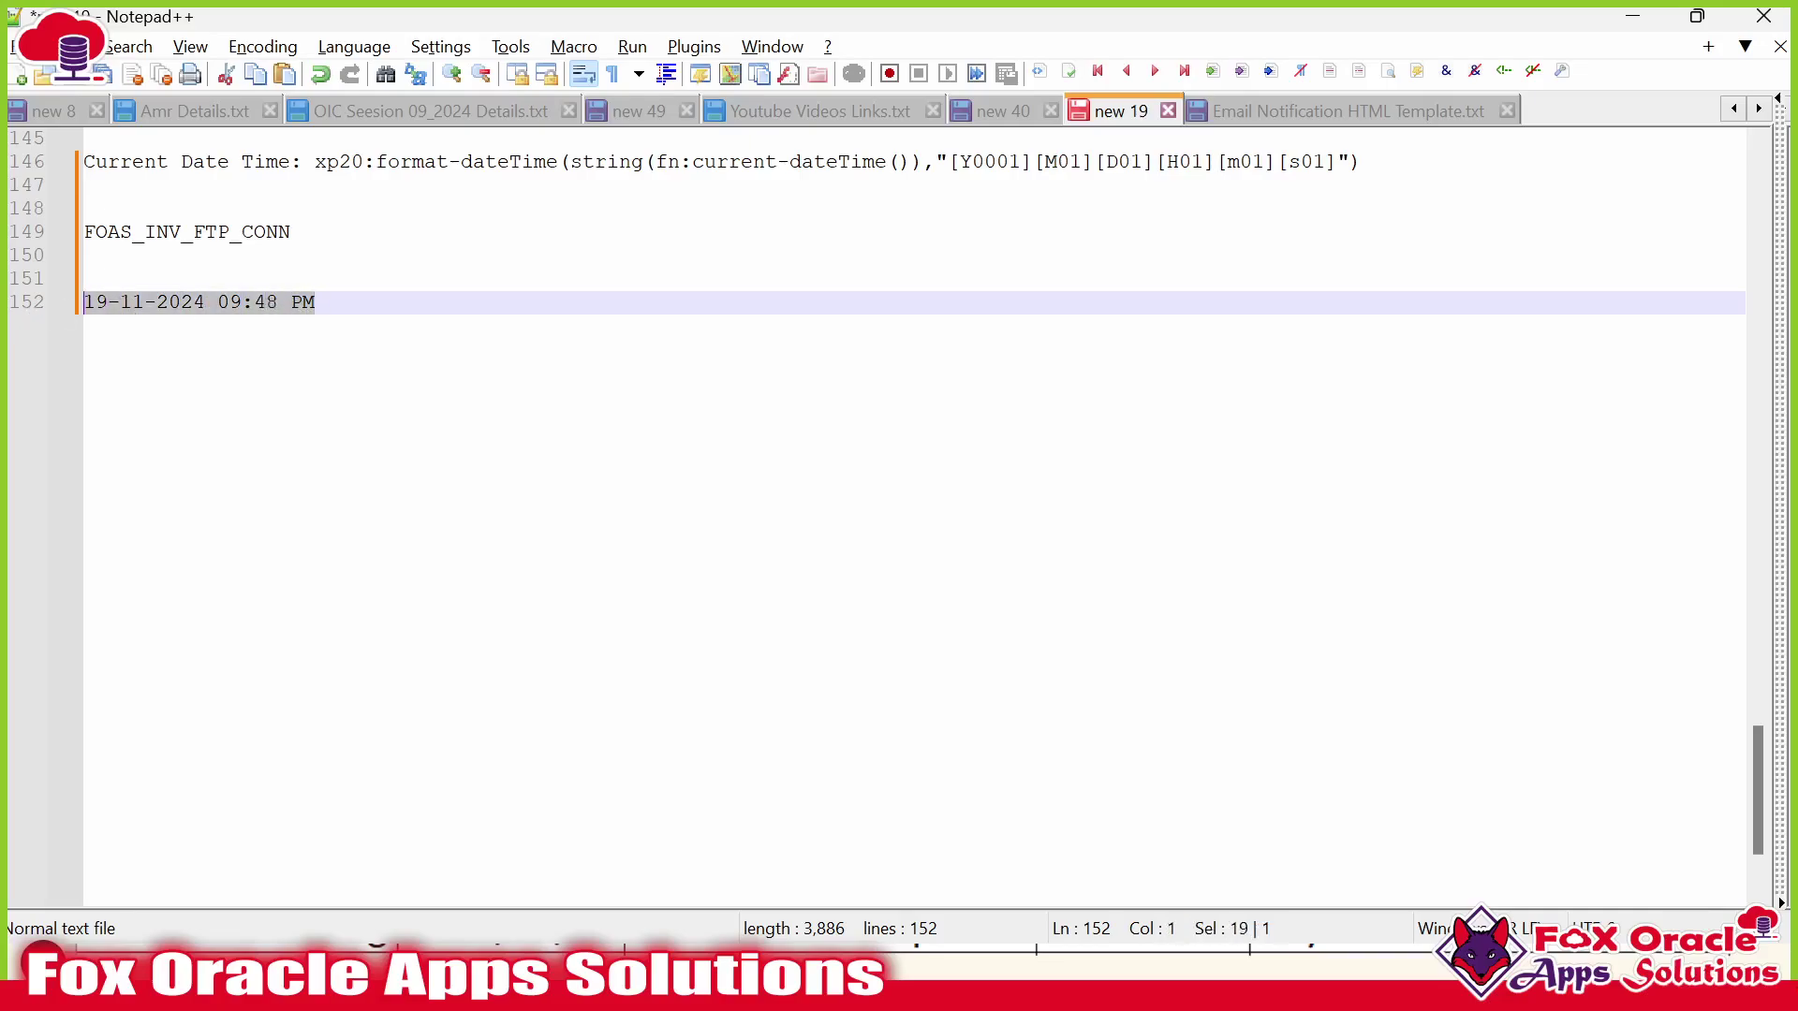
{"action": "left_click", "coordinate": [322, 302]}
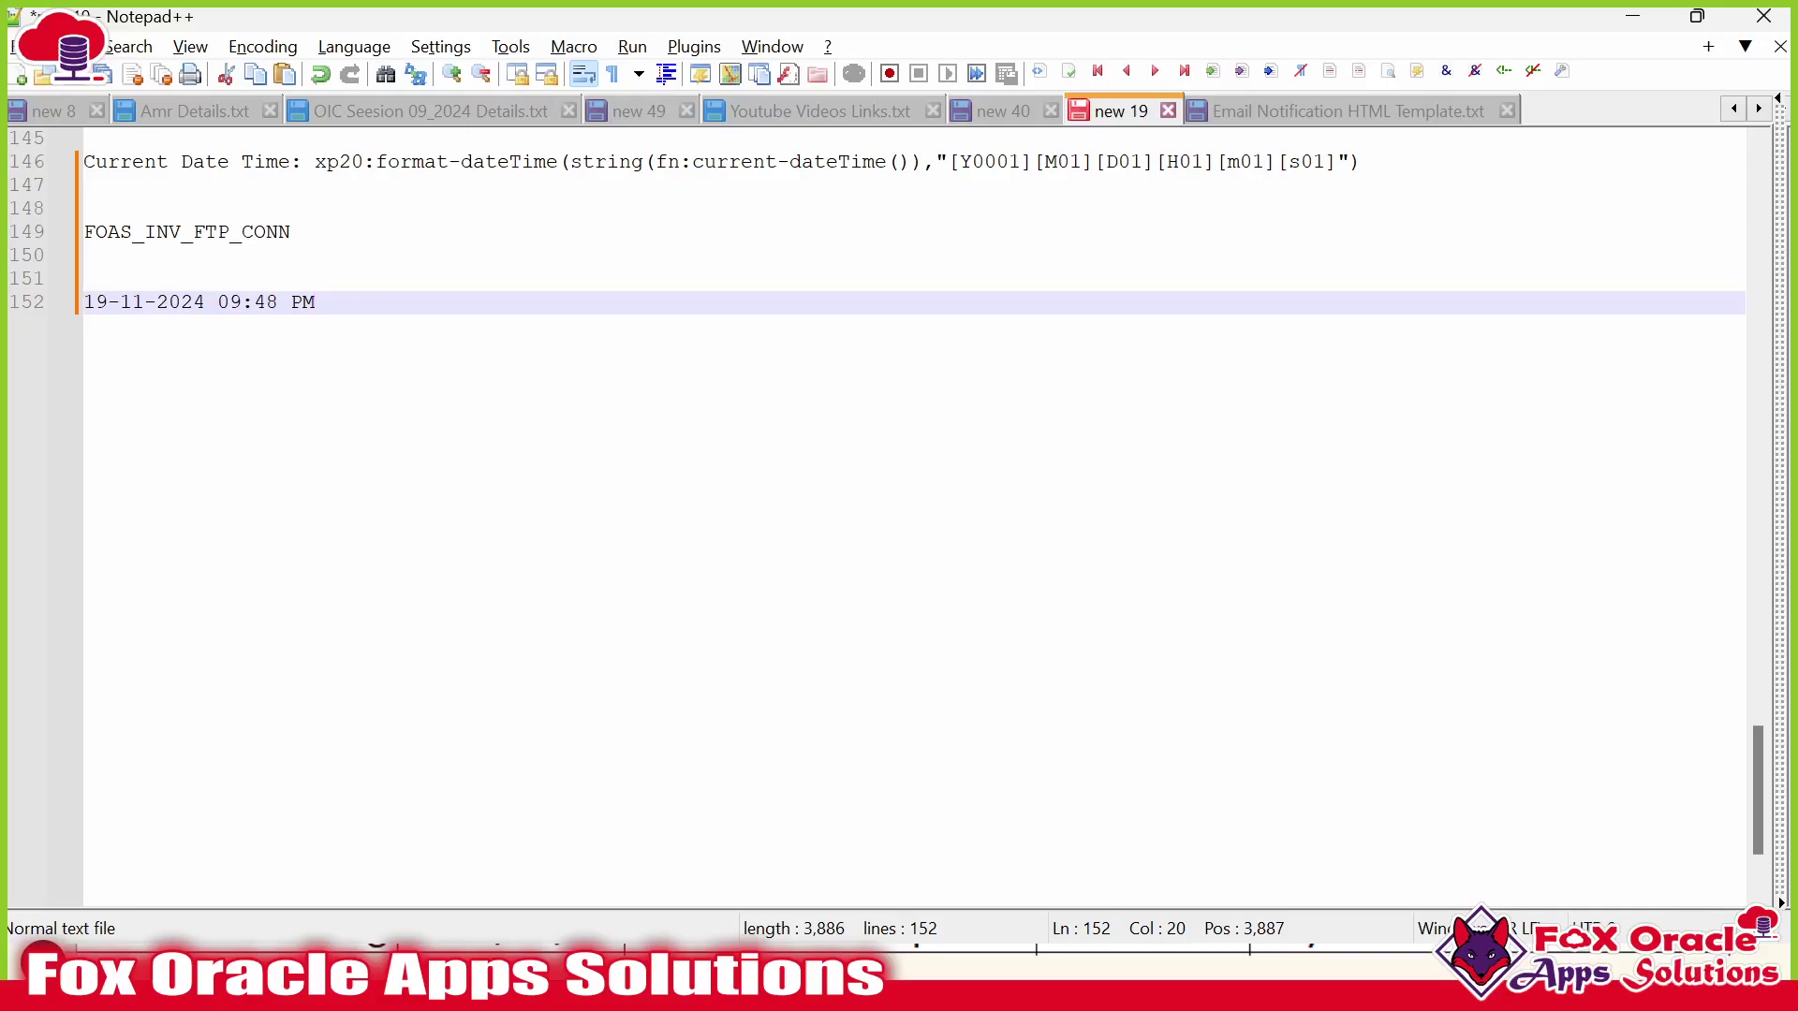
{"action": "key", "text": "alt+Tab"}
{"action": "key", "text": "alt+Tab"}
{"action": "key", "text": "alt+Tab"}
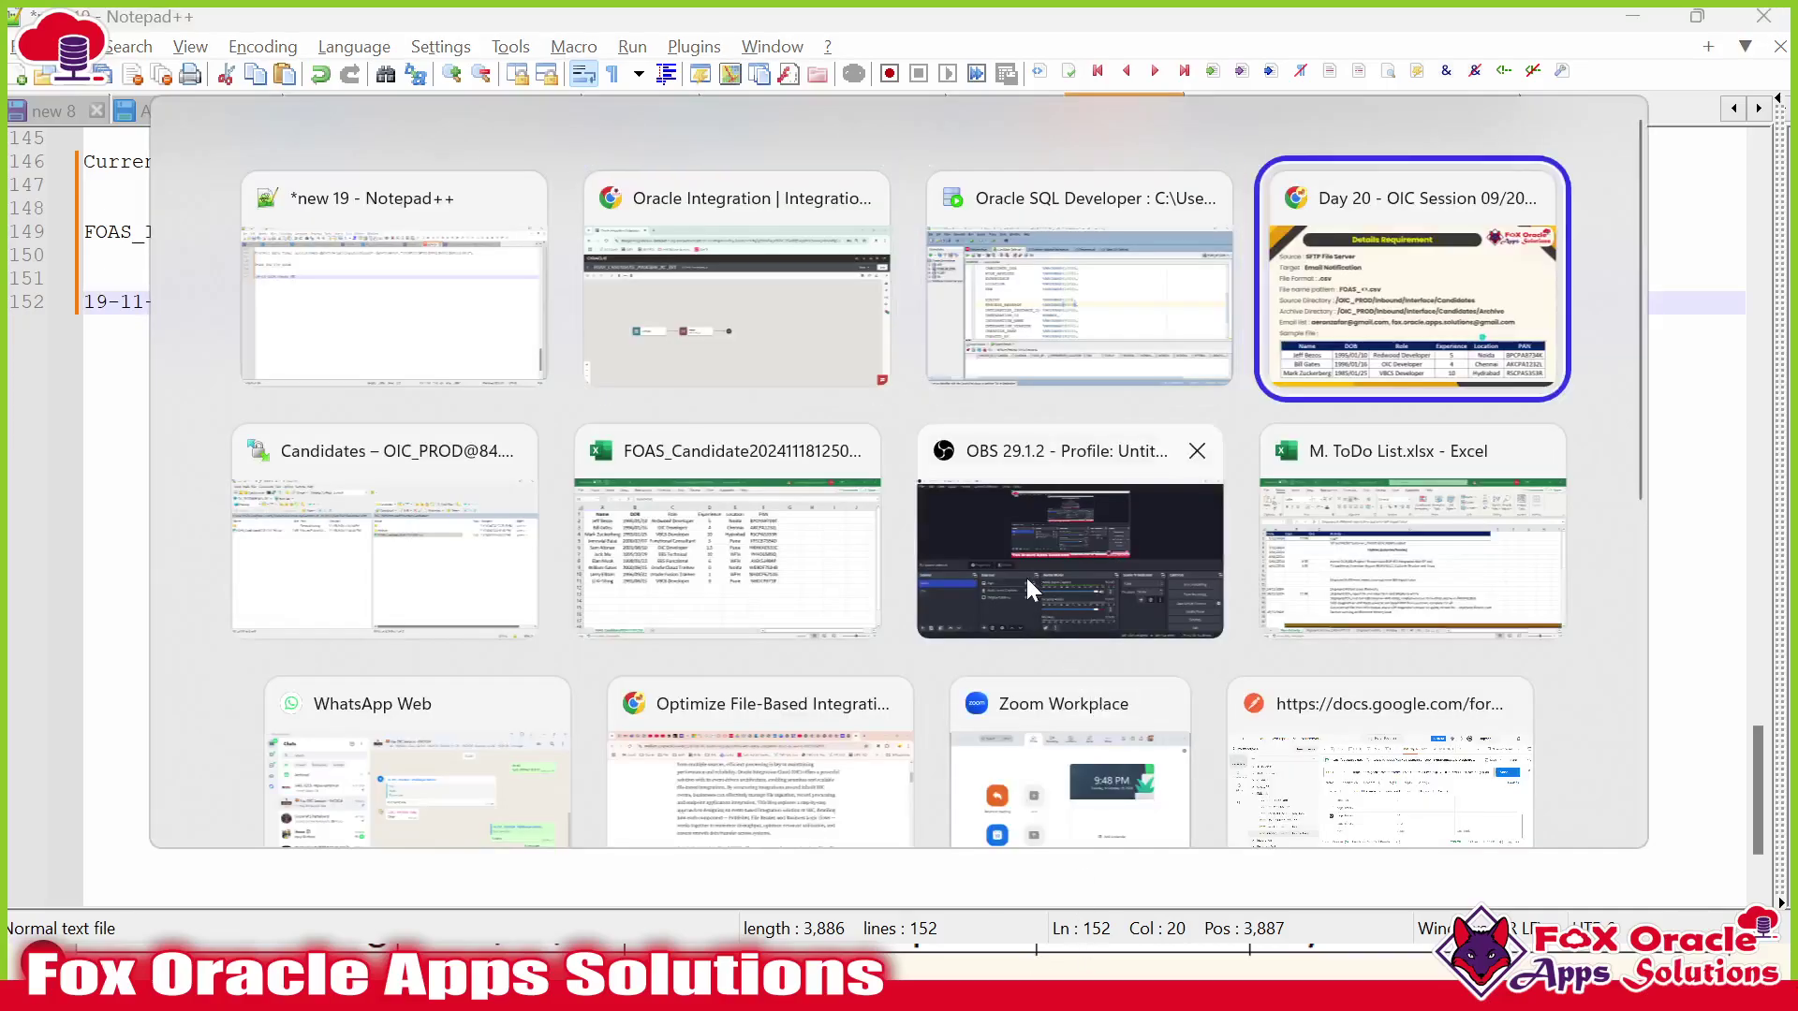
{"action": "key", "text": "alt+Tab"}
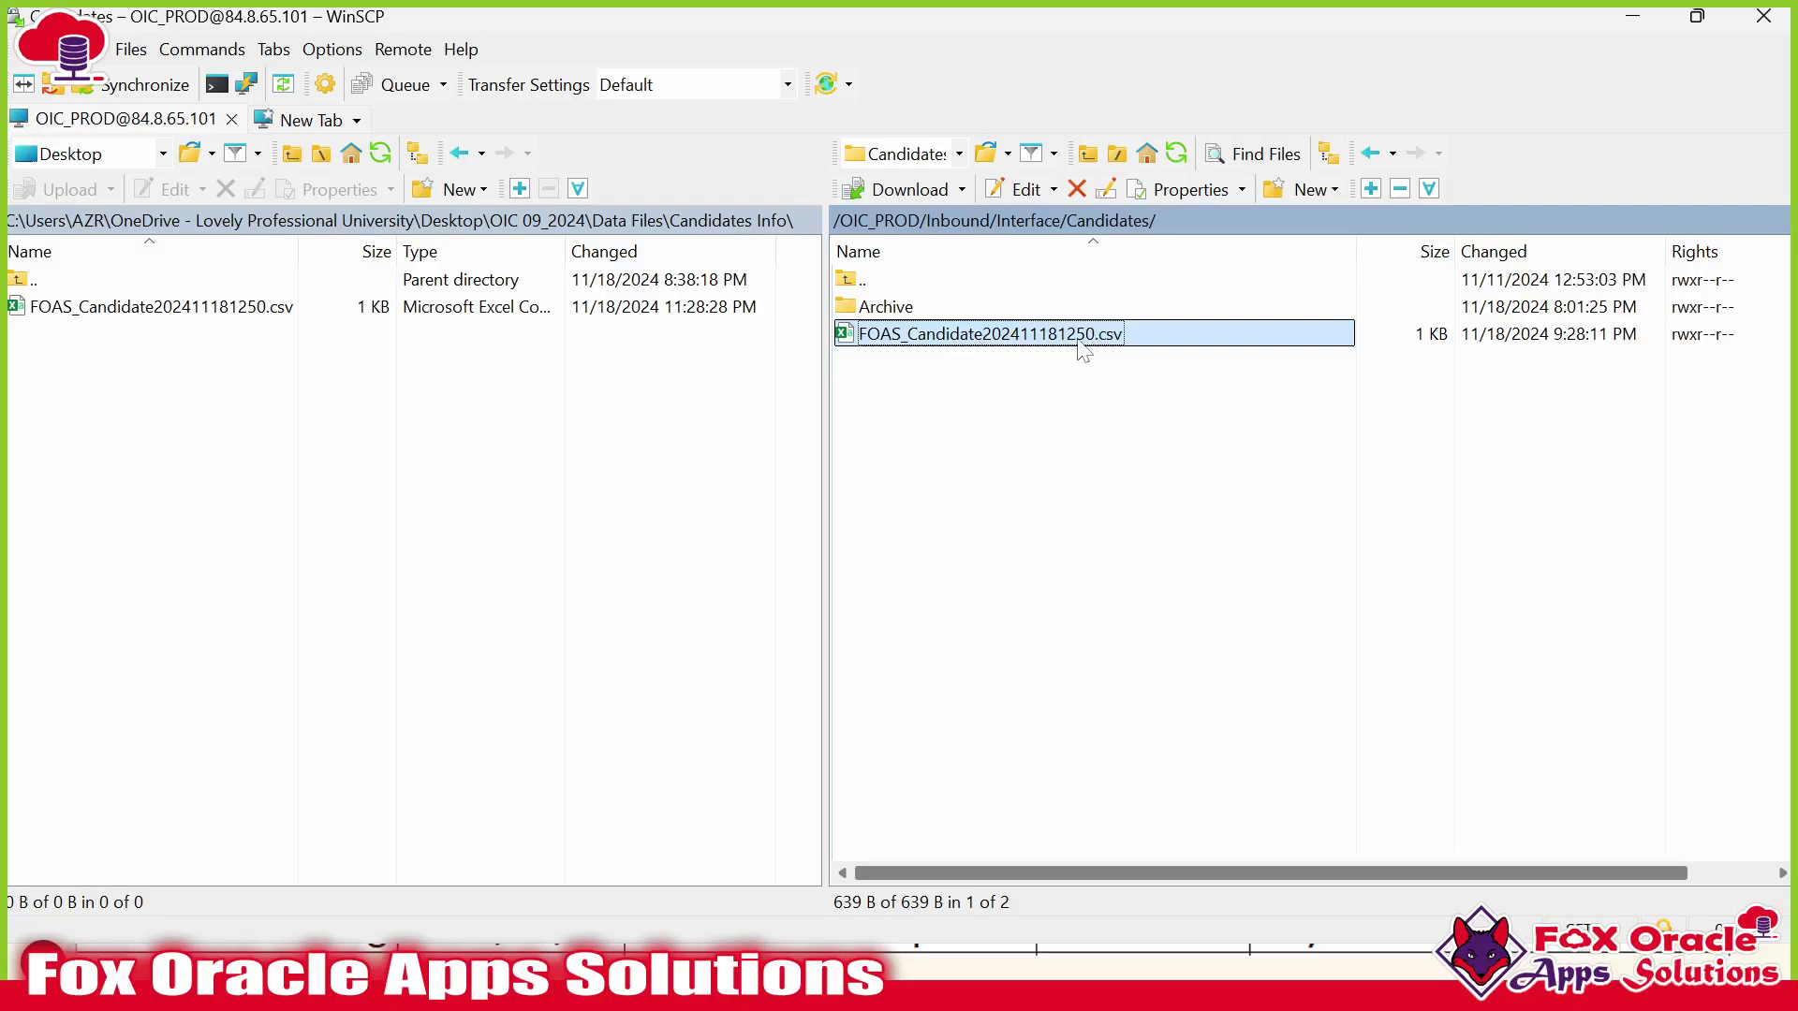
{"action": "key", "text": "alt+Tab"}
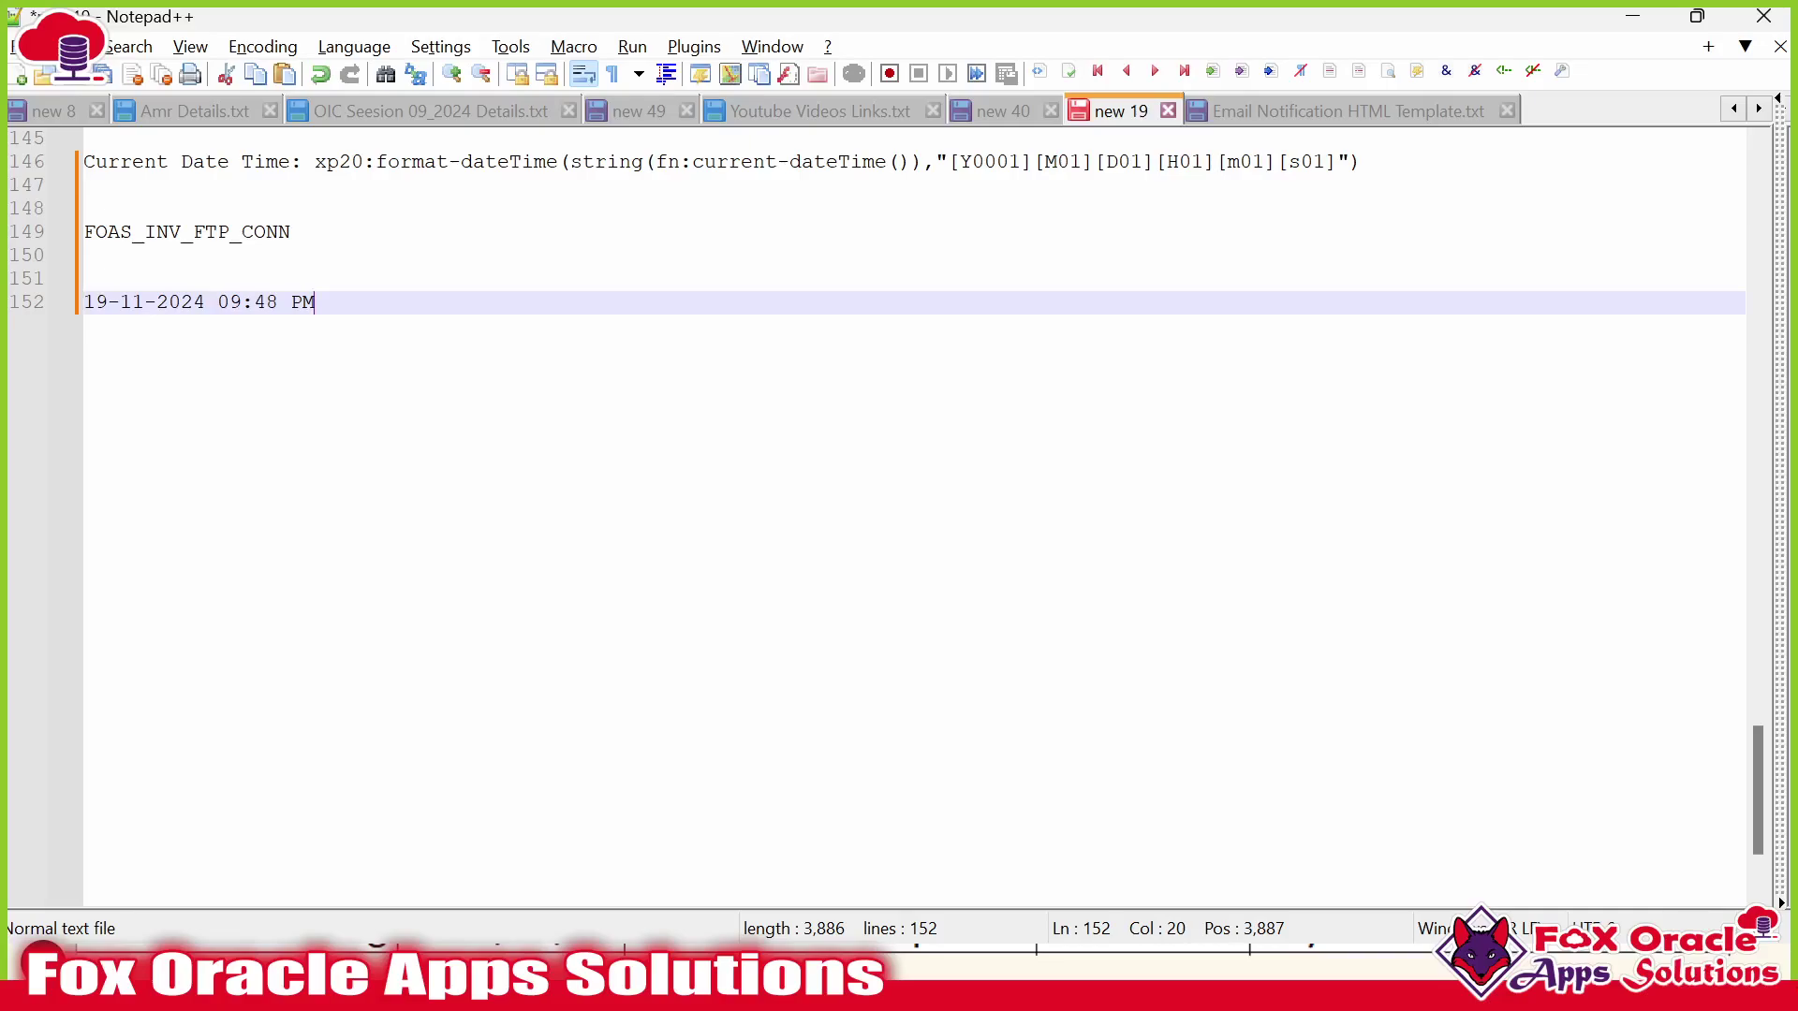
{"action": "left_click_drag", "start_coordinate": [316, 162], "coordinate": [351, 162]}
{"action": "left_click", "coordinate": [351, 187]}
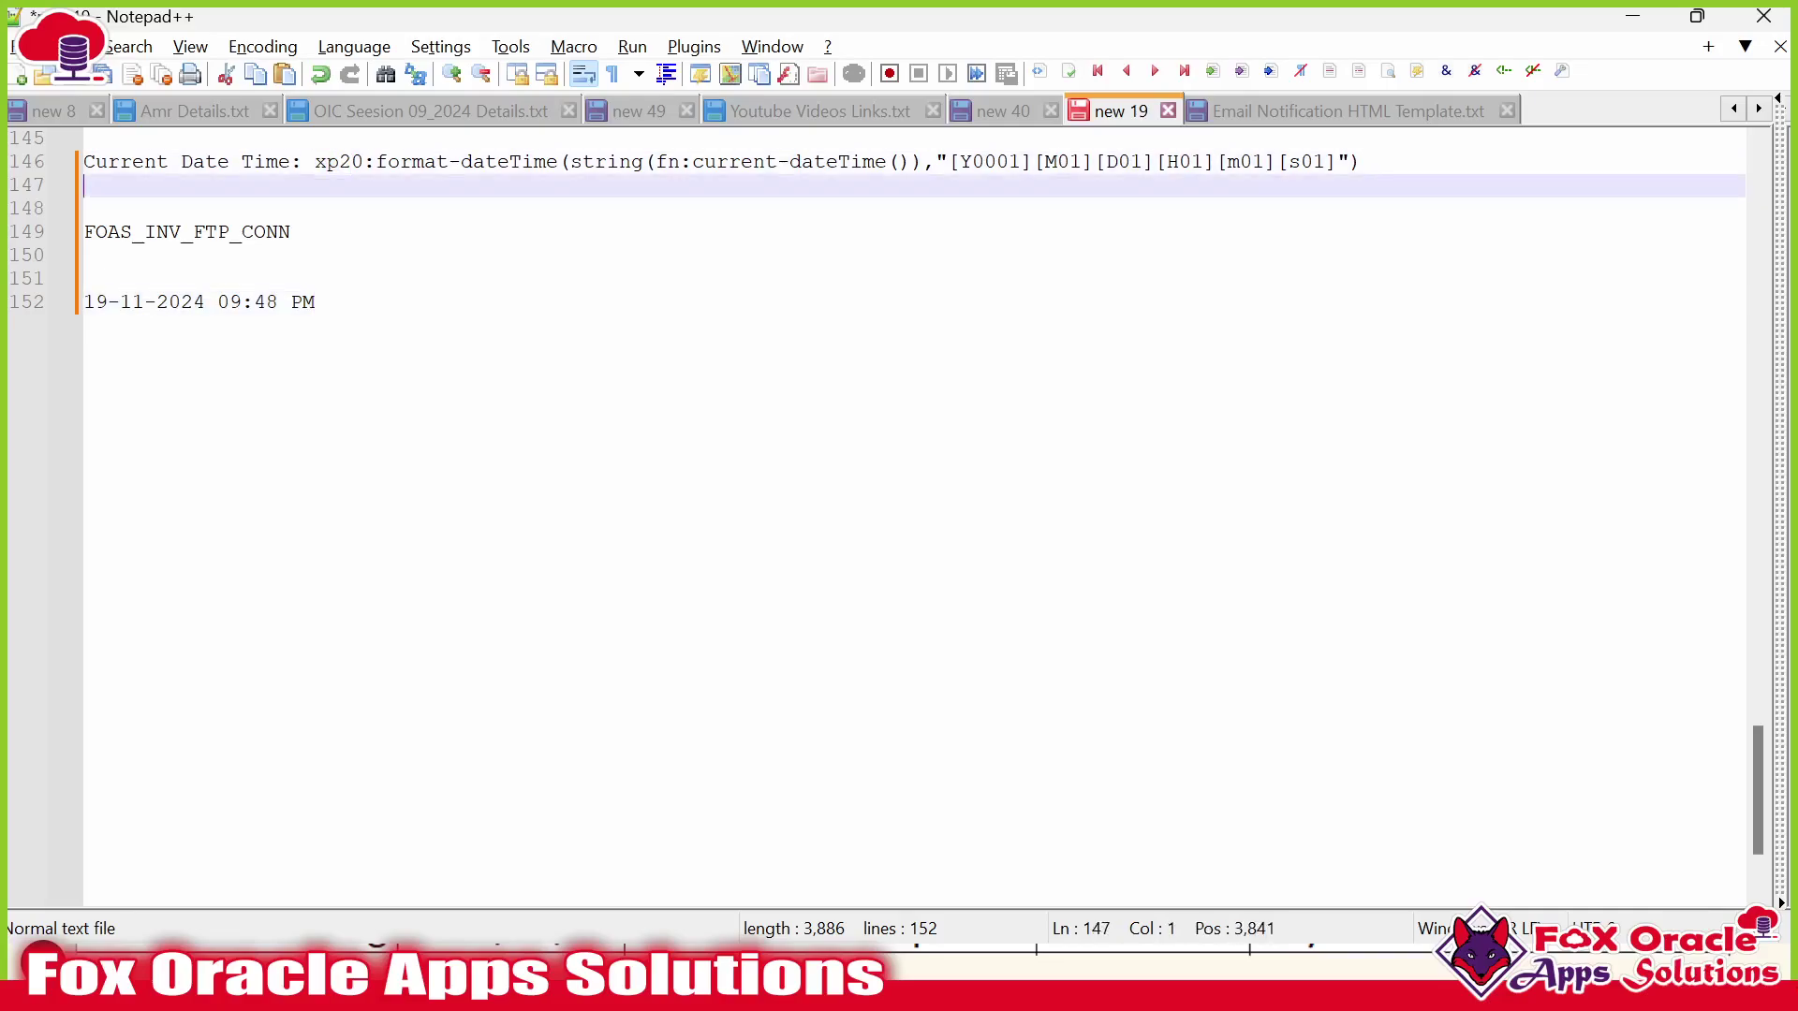
{"action": "left_click_drag", "start_coordinate": [461, 162], "coordinate": [557, 162]}
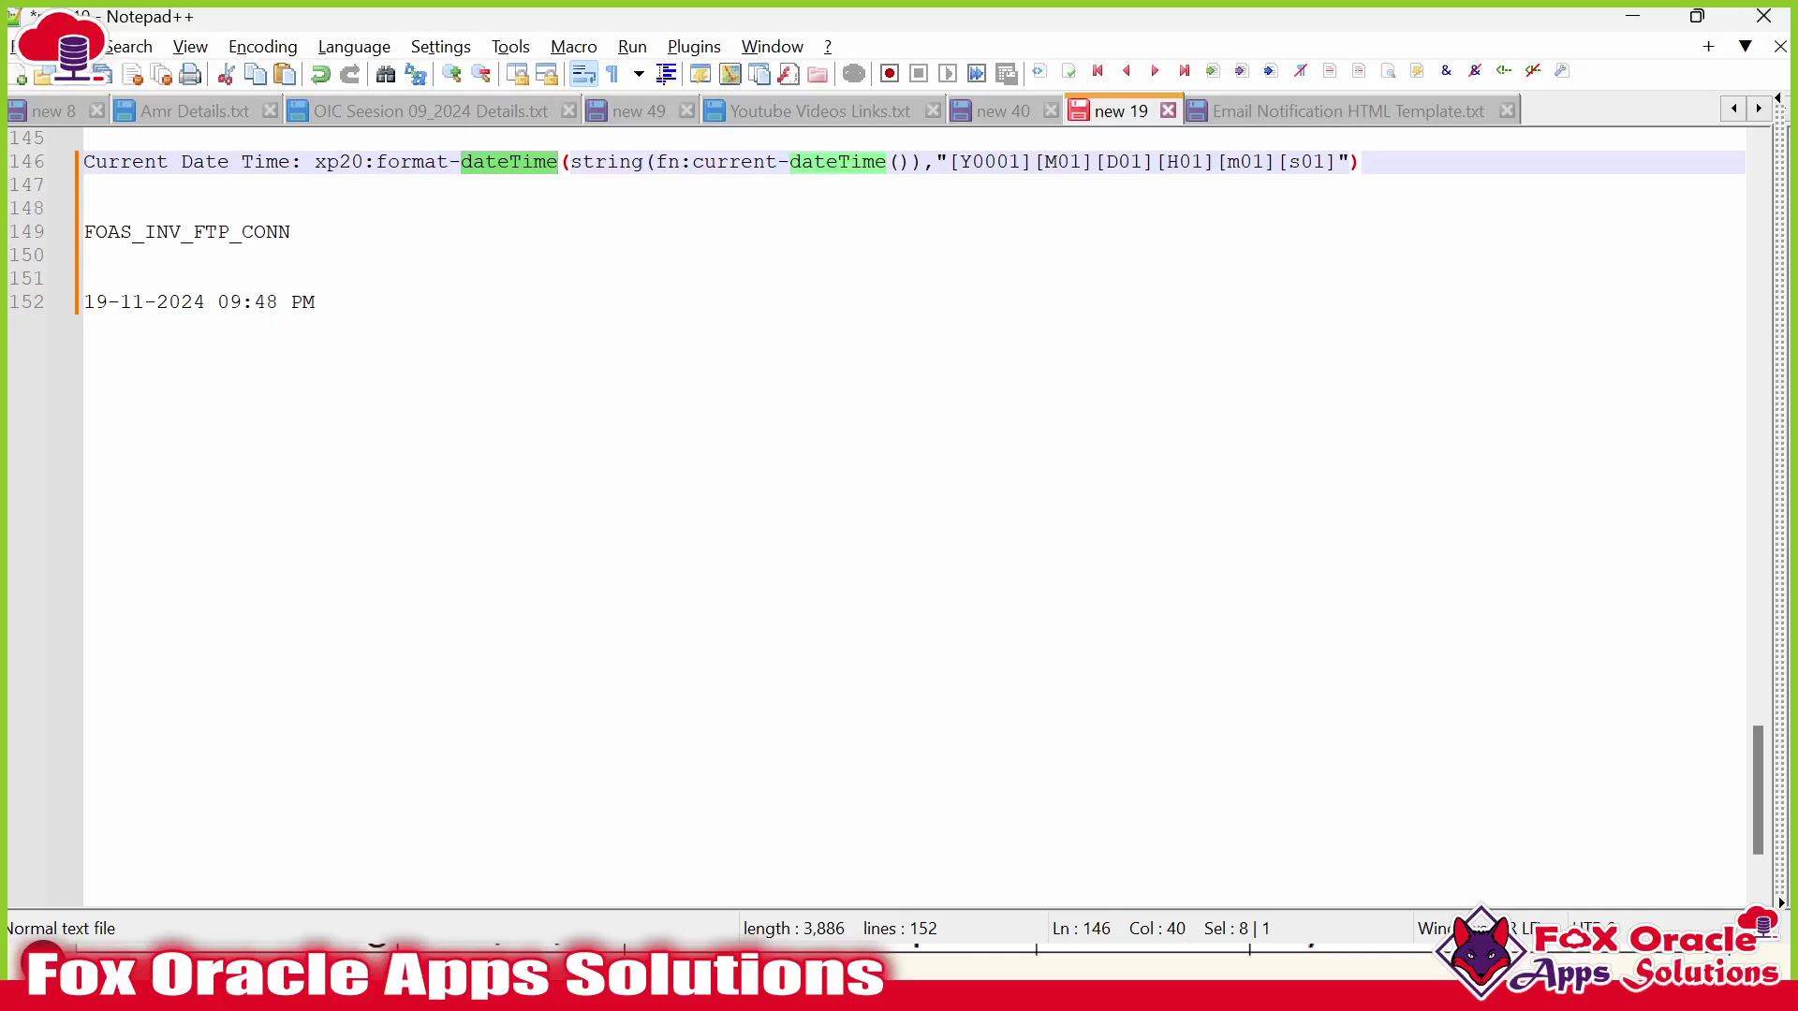
{"action": "left_click", "coordinate": [281, 185]}
{"action": "left_click_drag", "start_coordinate": [693, 162], "coordinate": [962, 162]}
{"action": "left_click", "coordinate": [899, 162]}
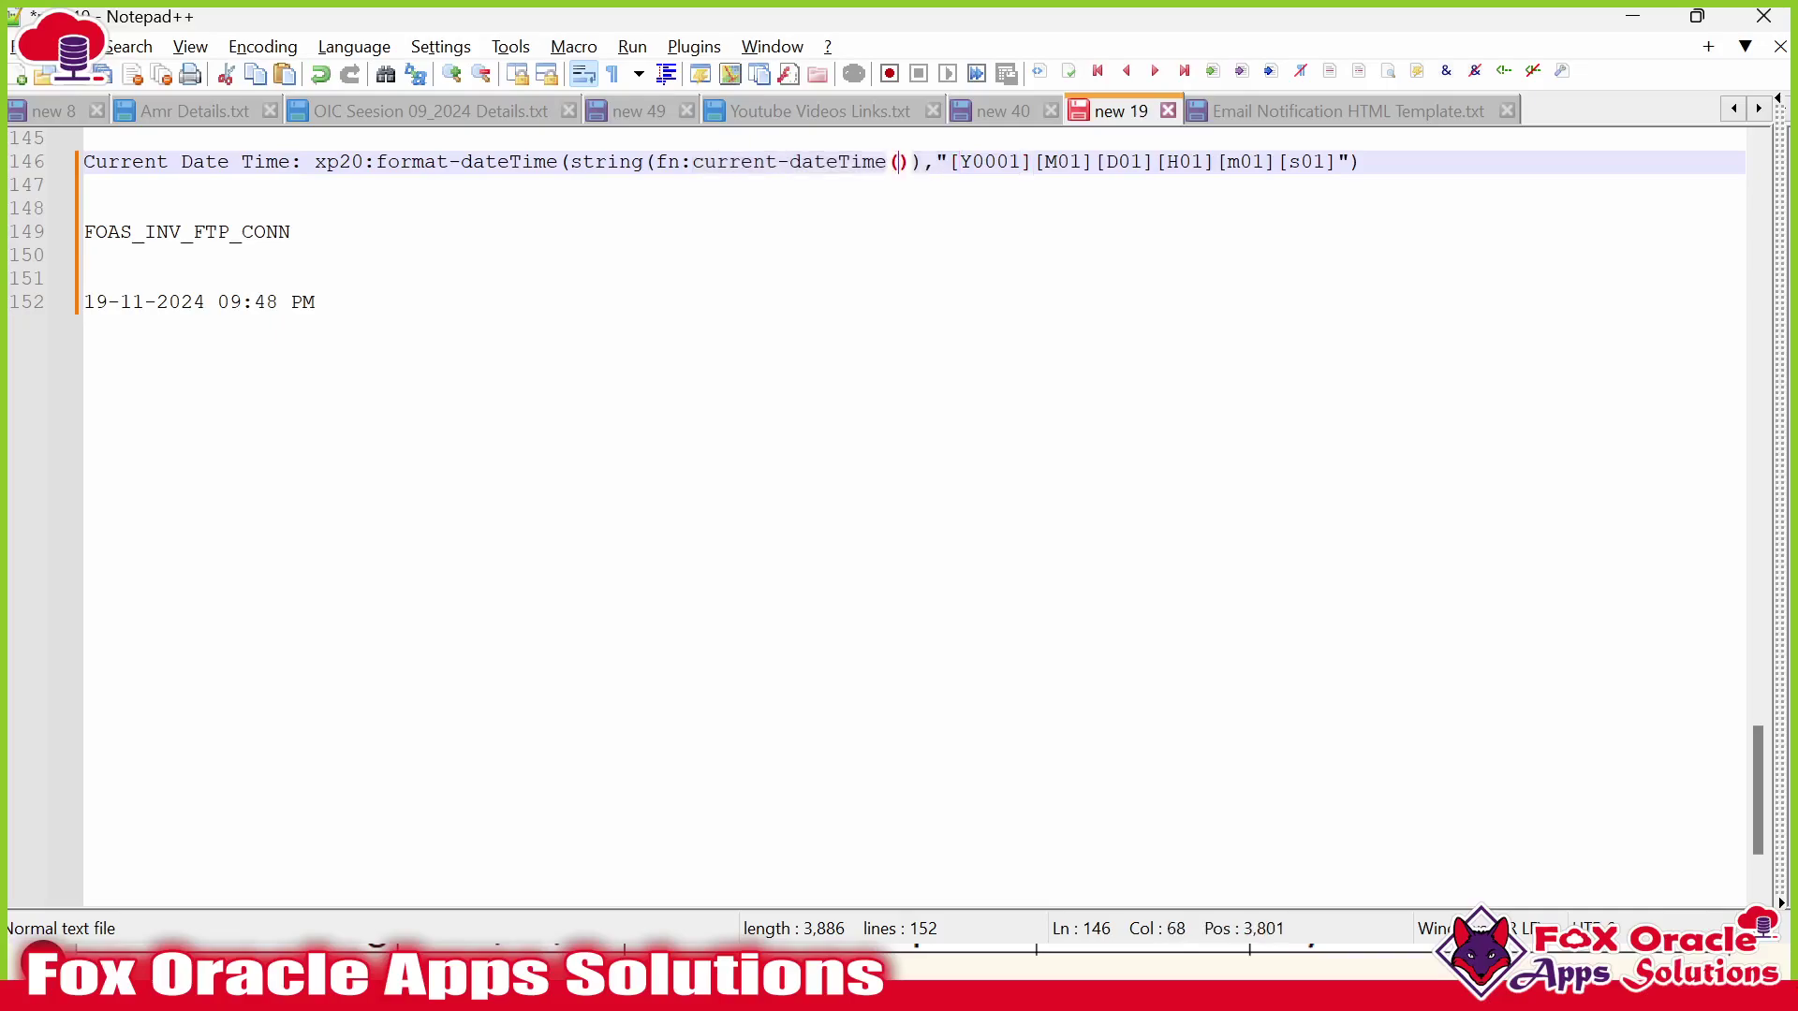
{"action": "left_click_drag", "start_coordinate": [315, 301], "coordinate": [81, 301]}
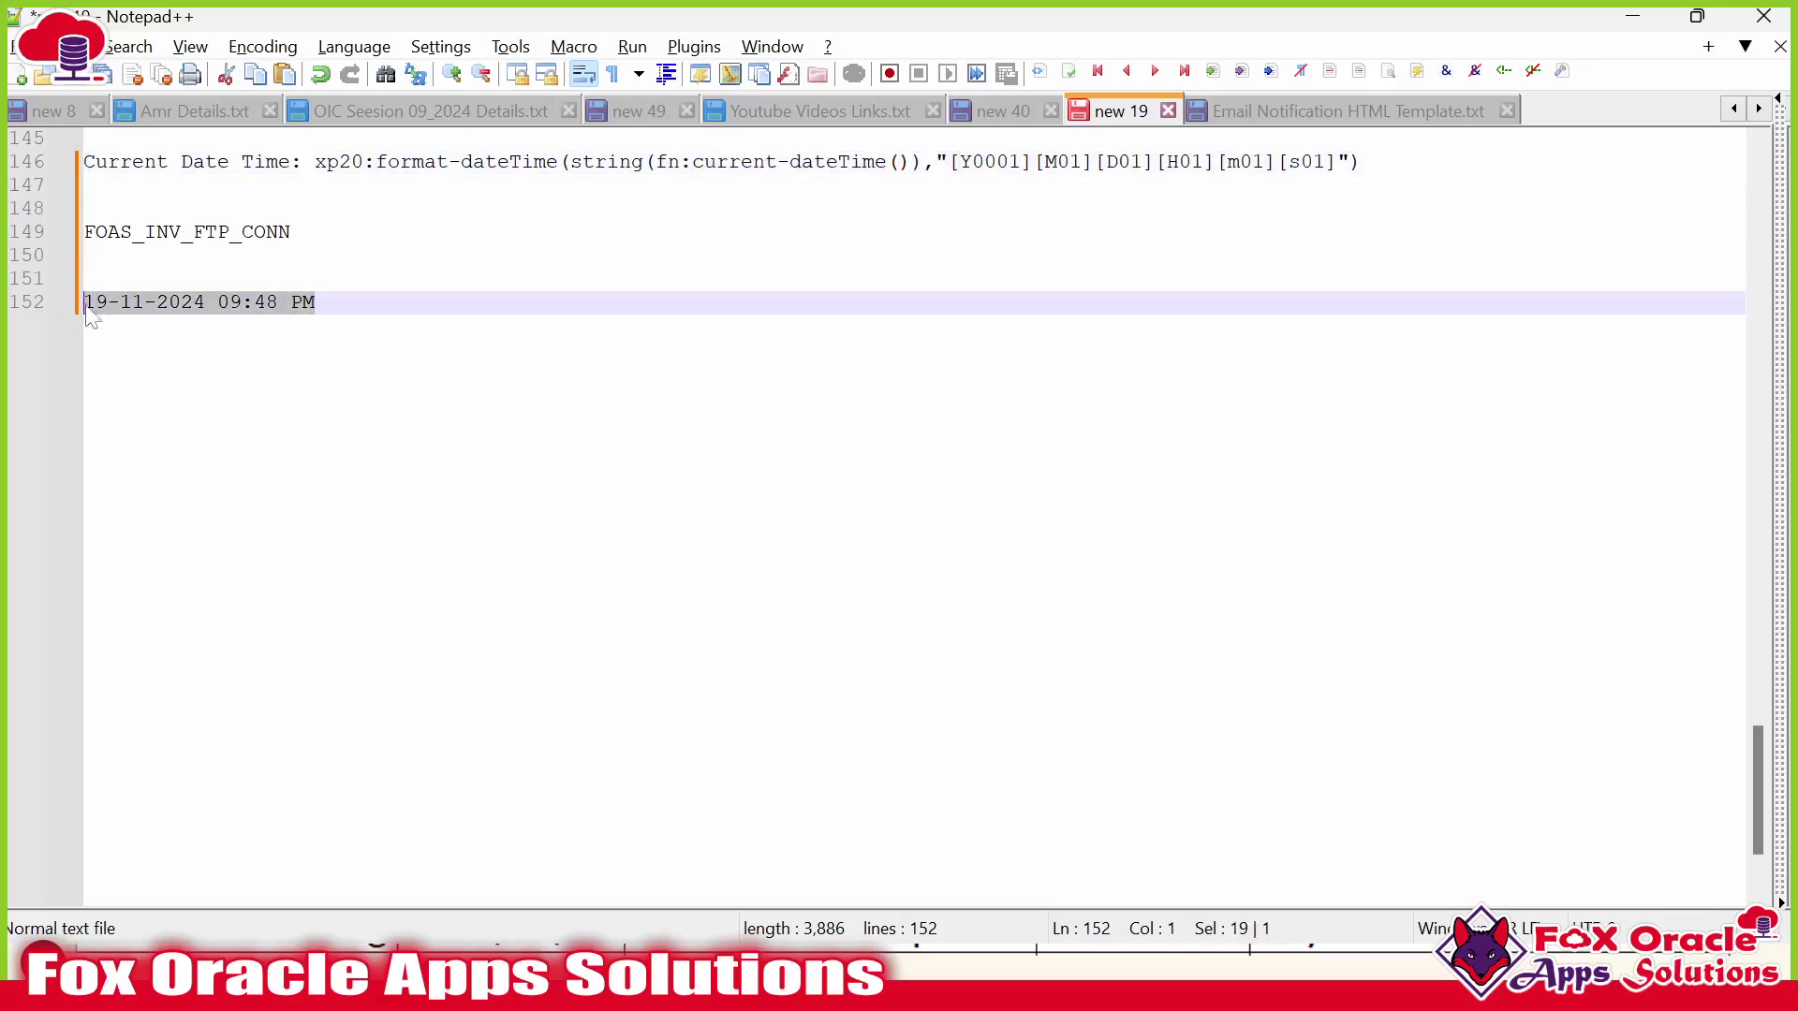
{"action": "left_click_drag", "start_coordinate": [949, 162], "coordinate": [1336, 162]}
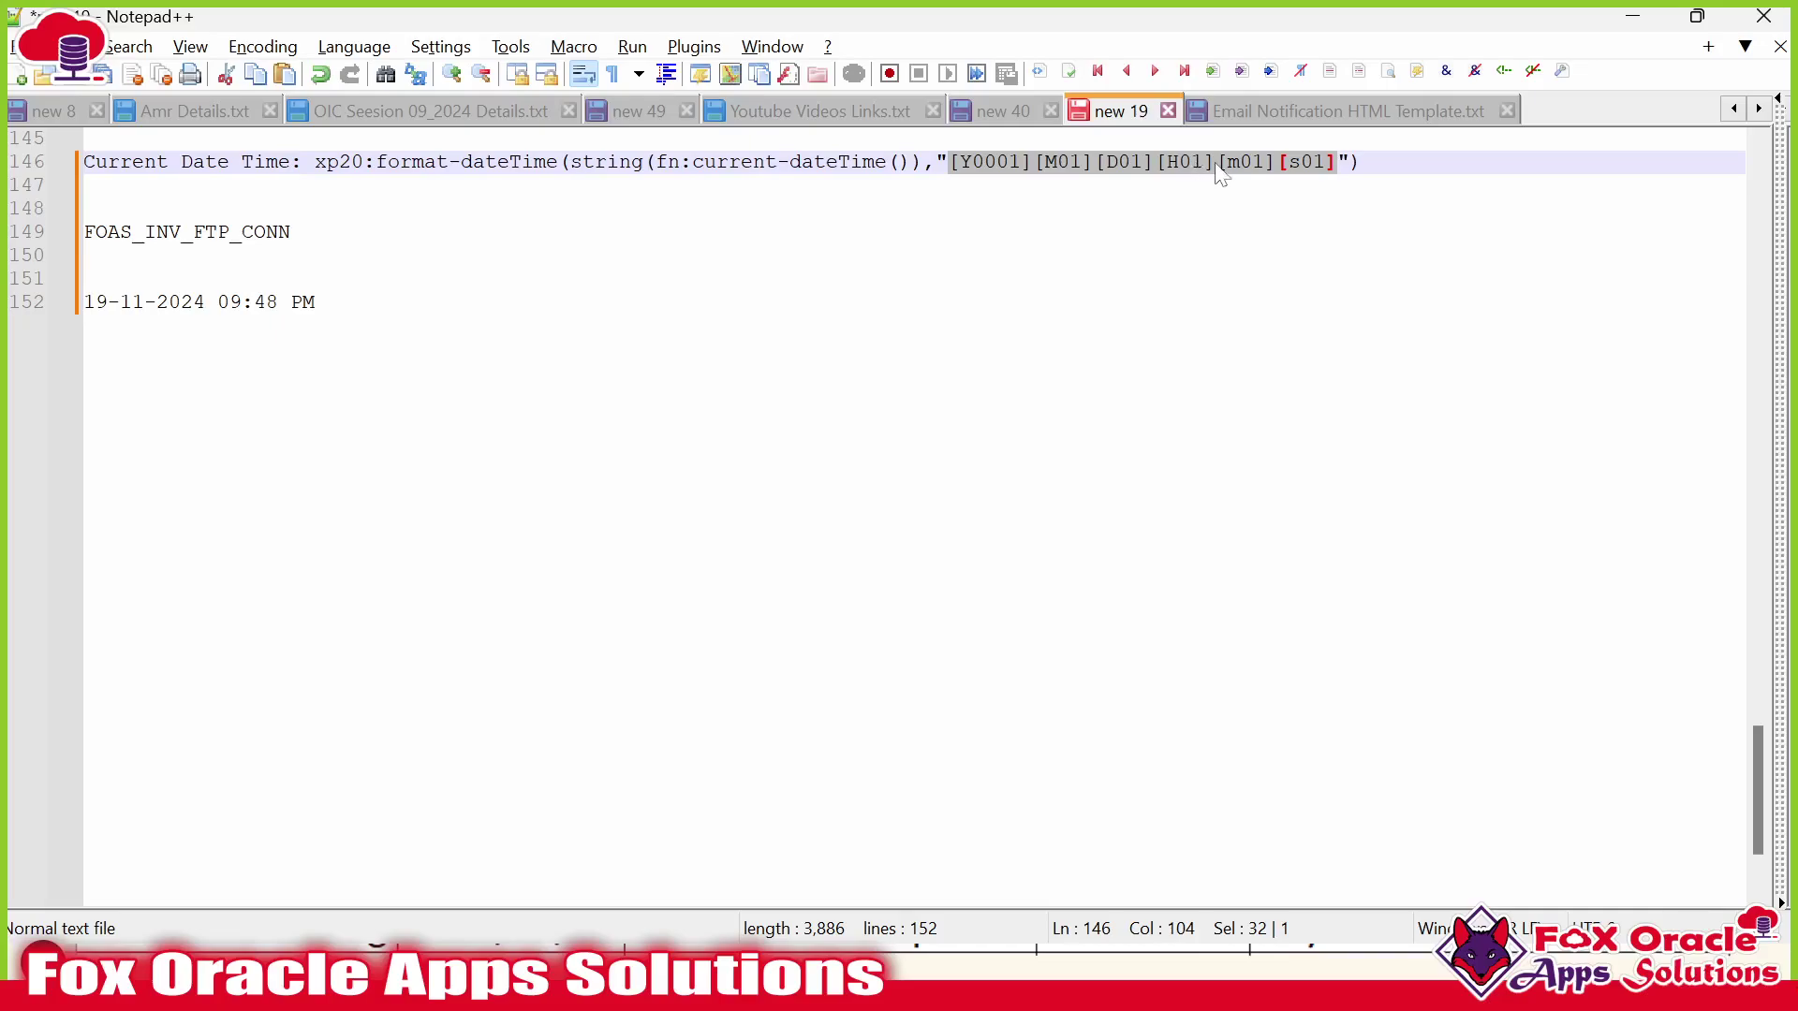
{"action": "left_click", "coordinate": [1301, 305]}
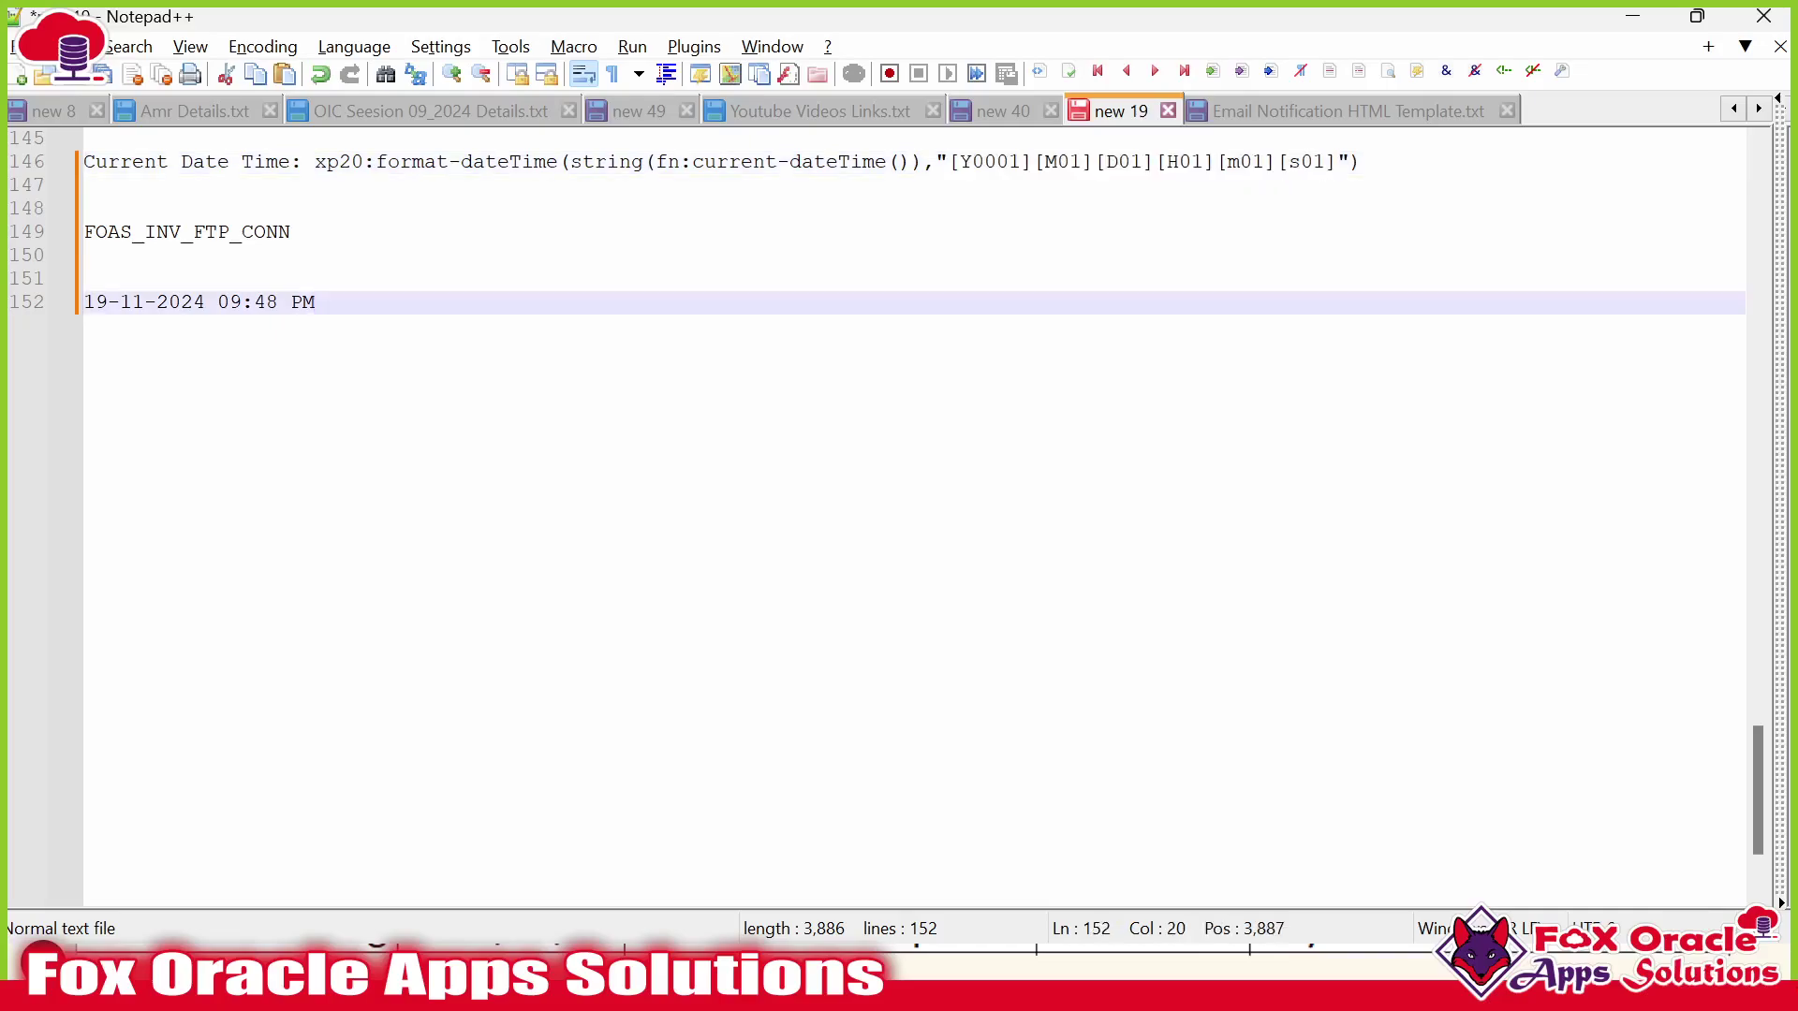
{"action": "left_click_drag", "start_coordinate": [316, 161], "coordinate": [1346, 161]}
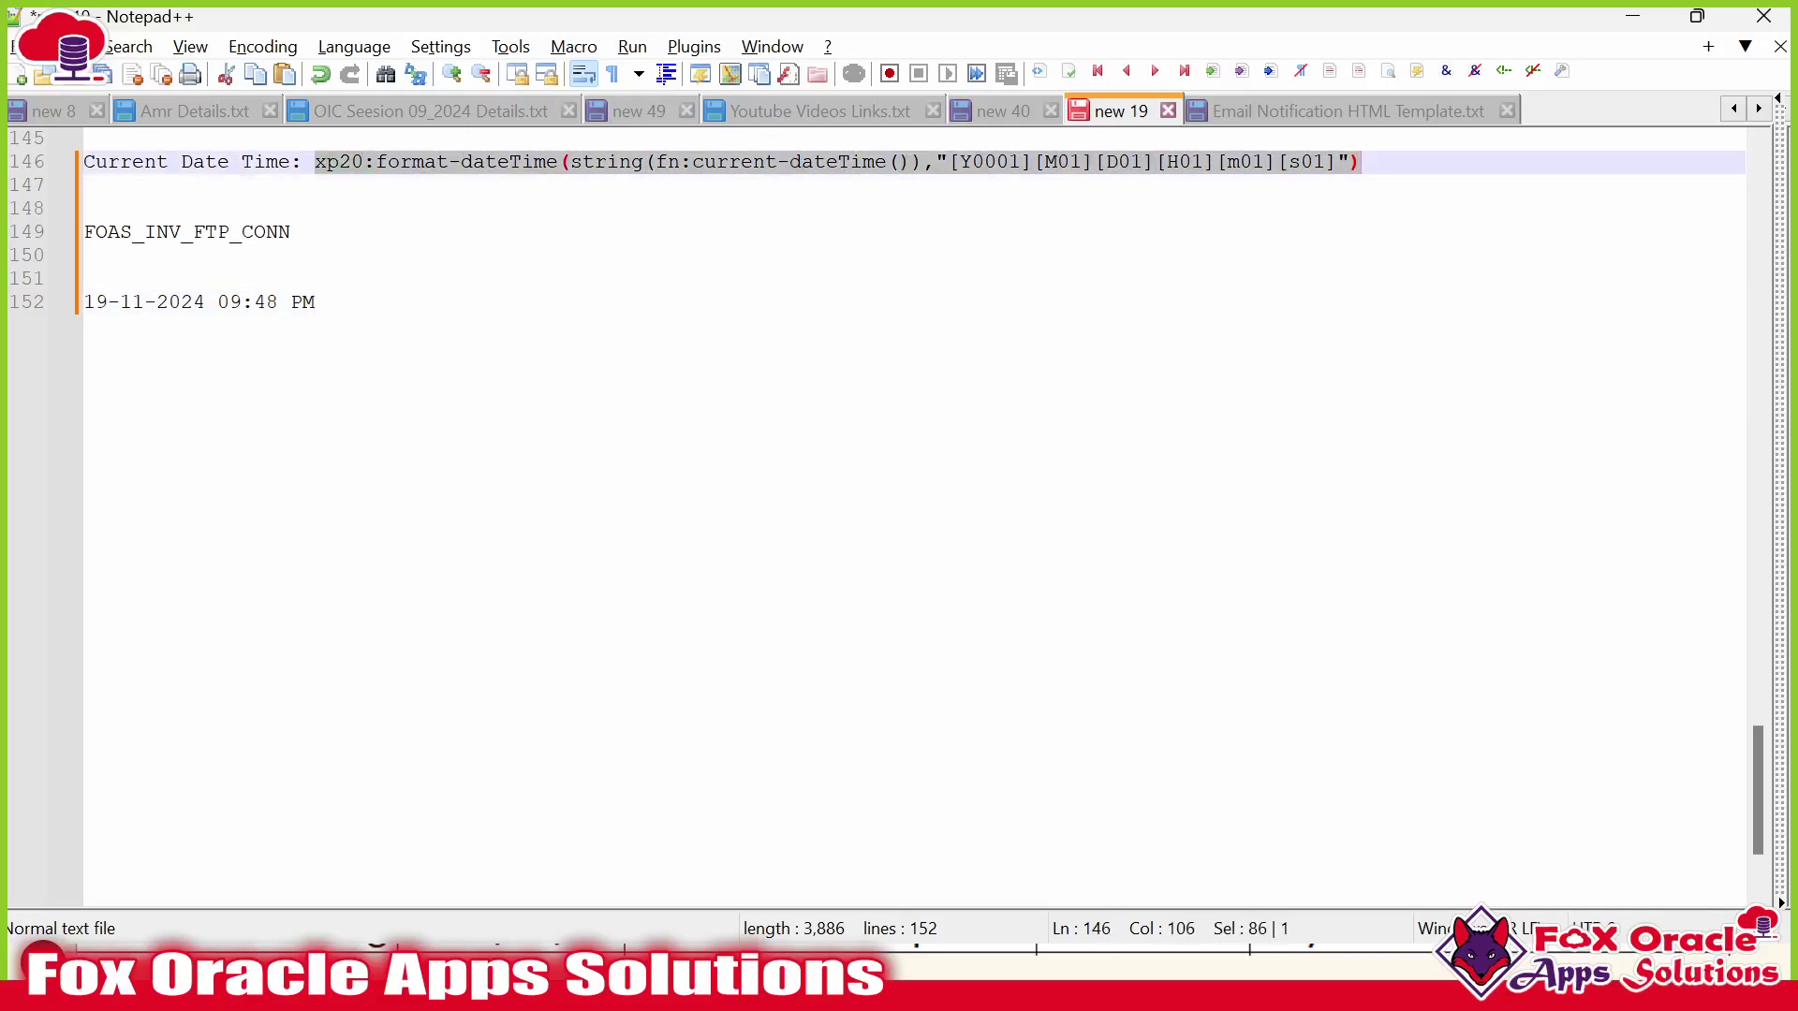
{"action": "left_click", "coordinate": [315, 302]}
{"action": "left_click_drag", "start_coordinate": [316, 303], "coordinate": [83, 302]}
{"action": "key", "text": "End"}
{"action": "key", "text": "Return"}
{"action": "key", "text": "Return"}
{"action": "type", "text": "202"}
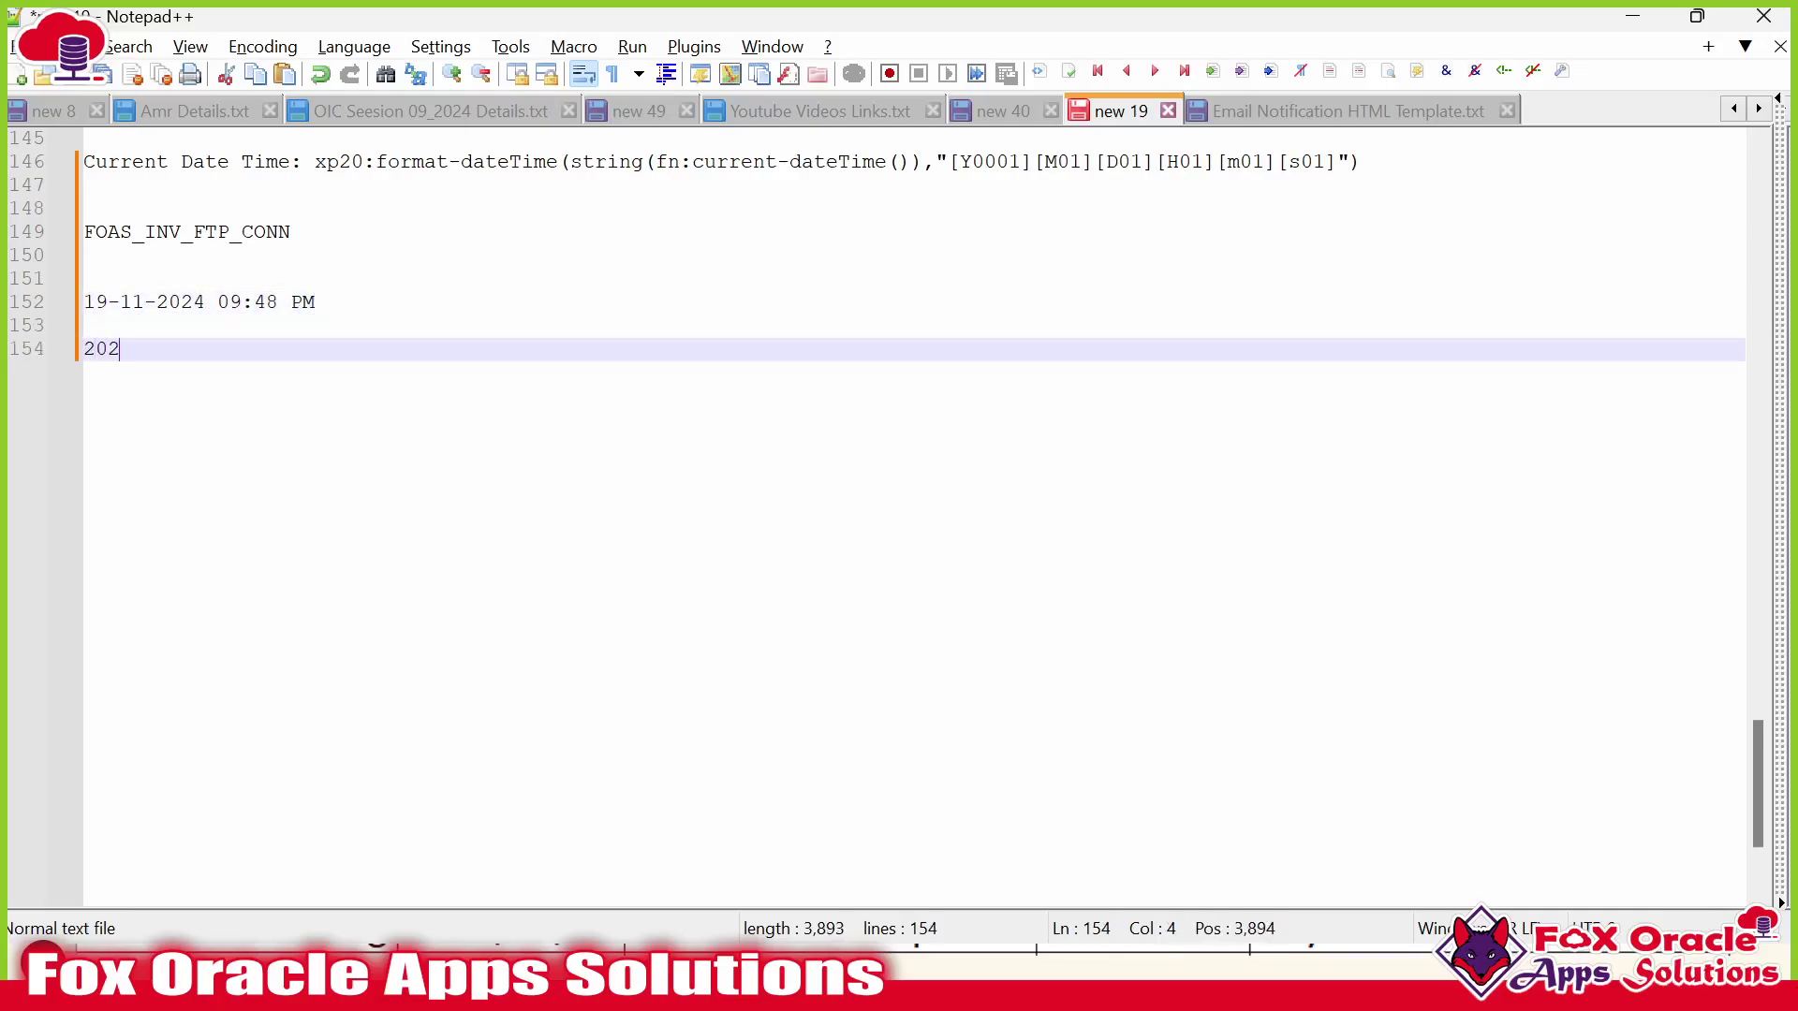
{"action": "type", "text": "41119214"}
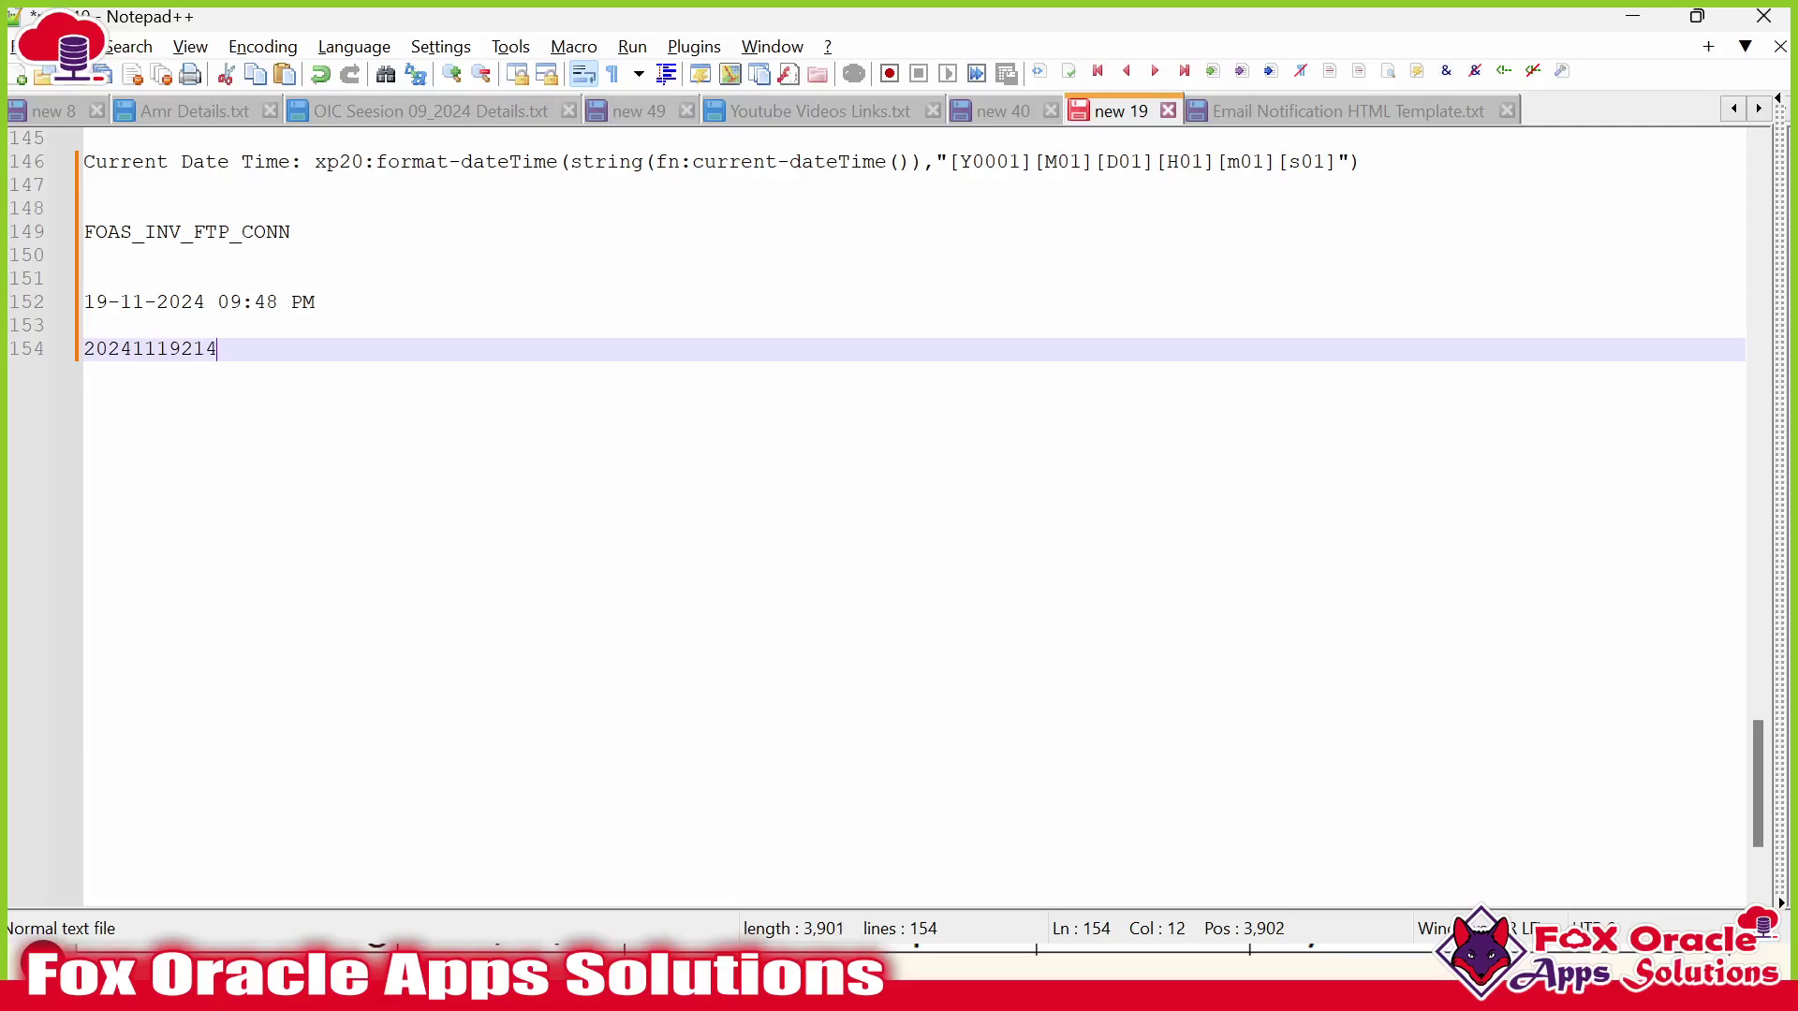
{"action": "type", "text": "855"}
{"action": "left_click_drag", "start_coordinate": [319, 303], "coordinate": [100, 312]}
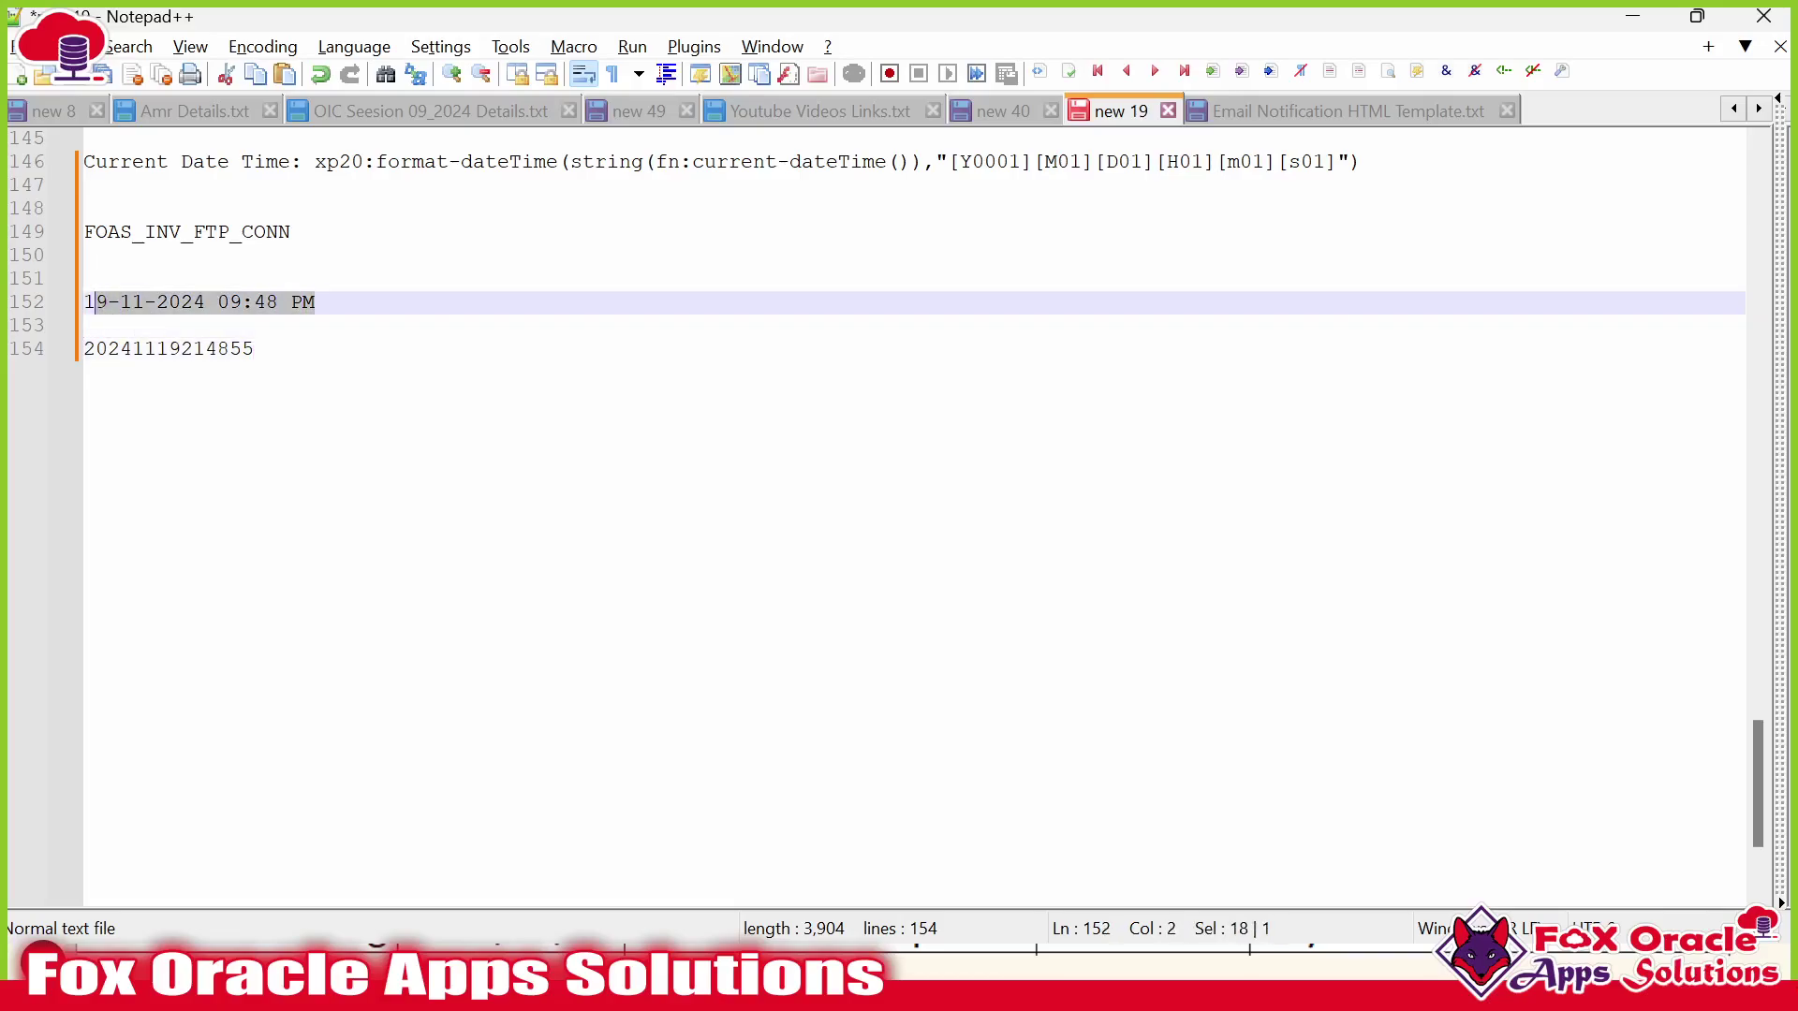
{"action": "left_click", "coordinate": [262, 349]}
{"action": "left_click_drag", "start_coordinate": [254, 349], "coordinate": [64, 352]}
Label the timestamp 'Intance Id : ' on the same line.
{"action": "key", "text": "Up"}
{"action": "key", "text": "Return"}
{"action": "key", "text": "Return"}
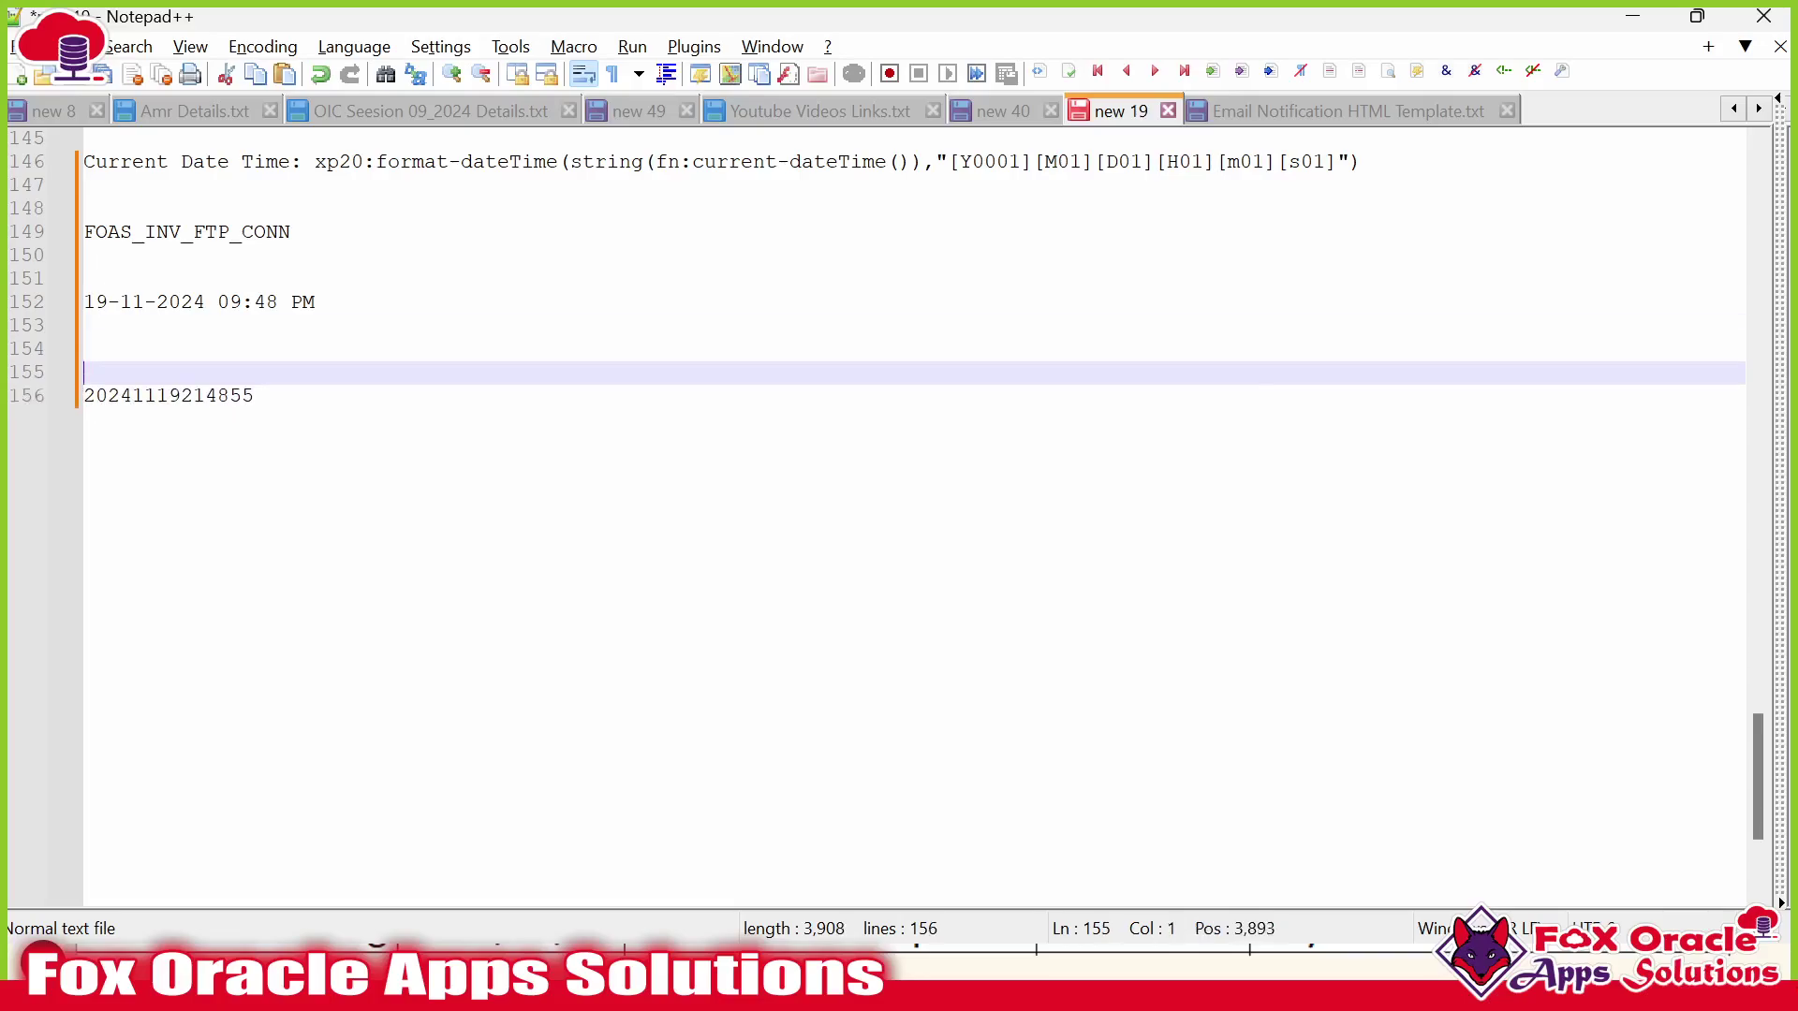
{"action": "type", "text": "Intance Id :"}
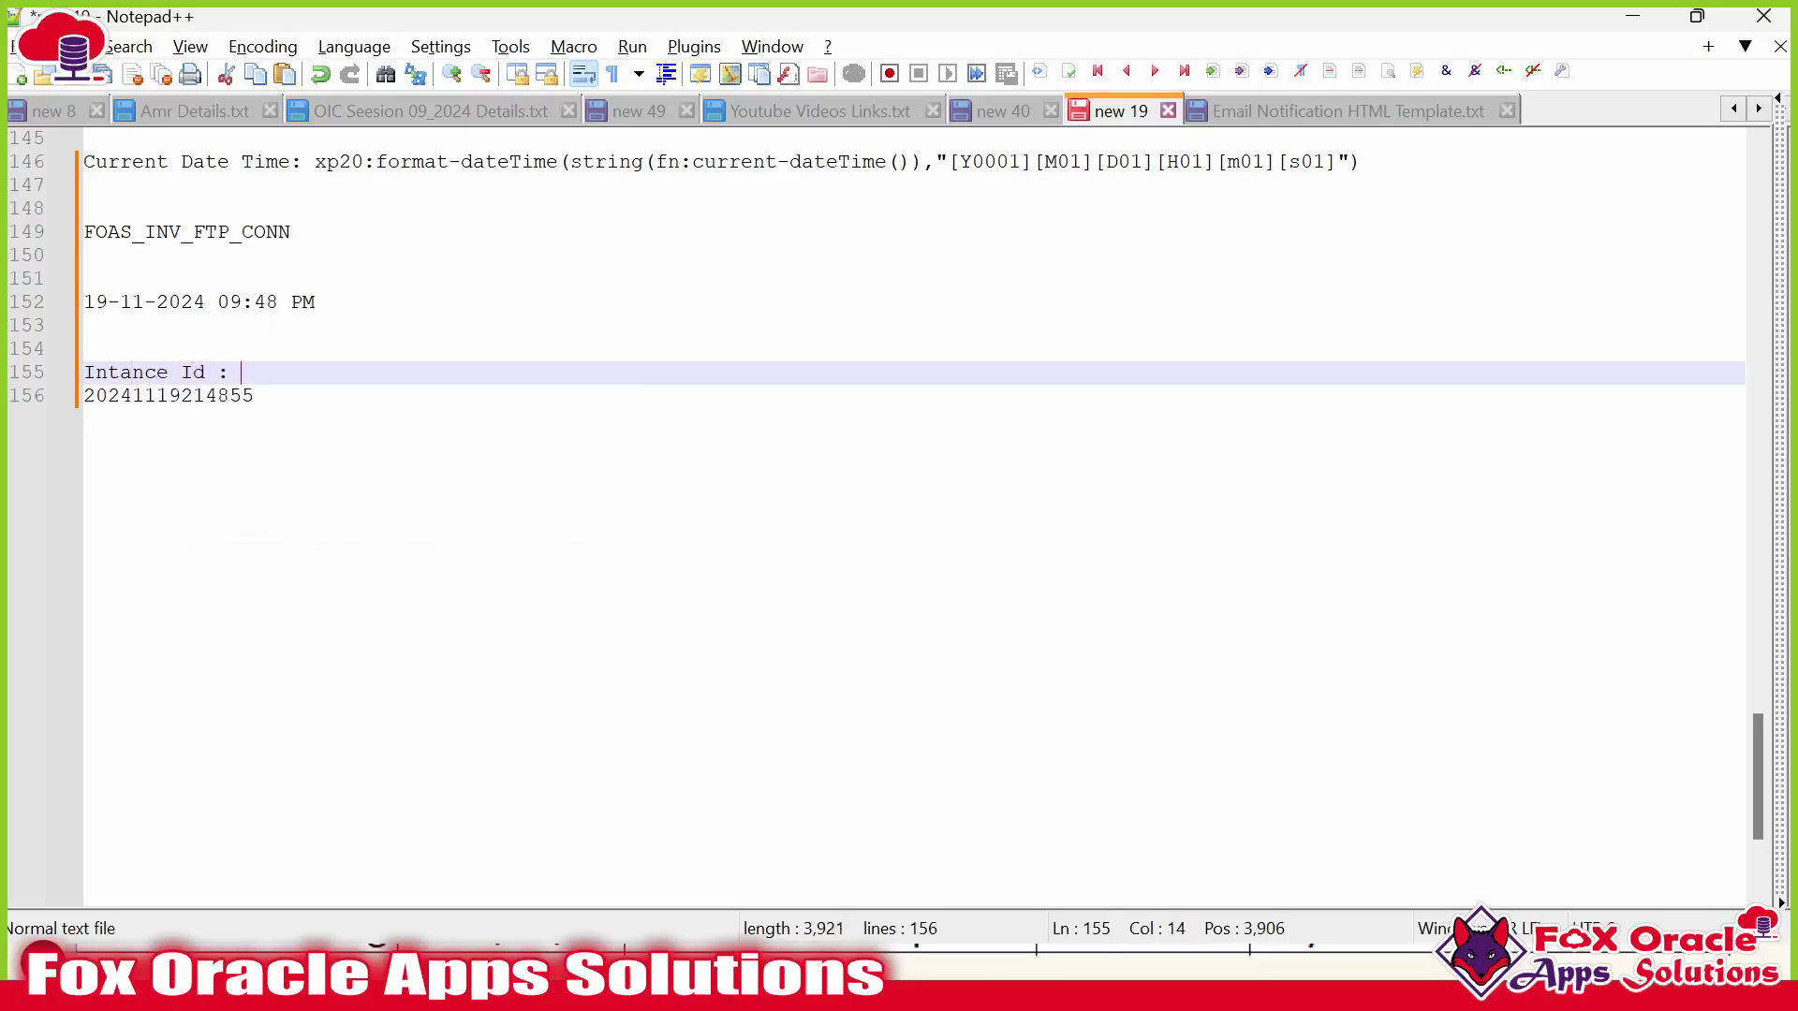
{"action": "key", "text": "Delete"}
{"action": "key", "text": "shift+End"}
In SQL Developer, select the INTEGRATION_ID and INTEGRATION_INSTANCE_ID columns in Candidate Table.sql.
{"action": "key", "text": "alt+Tab"}
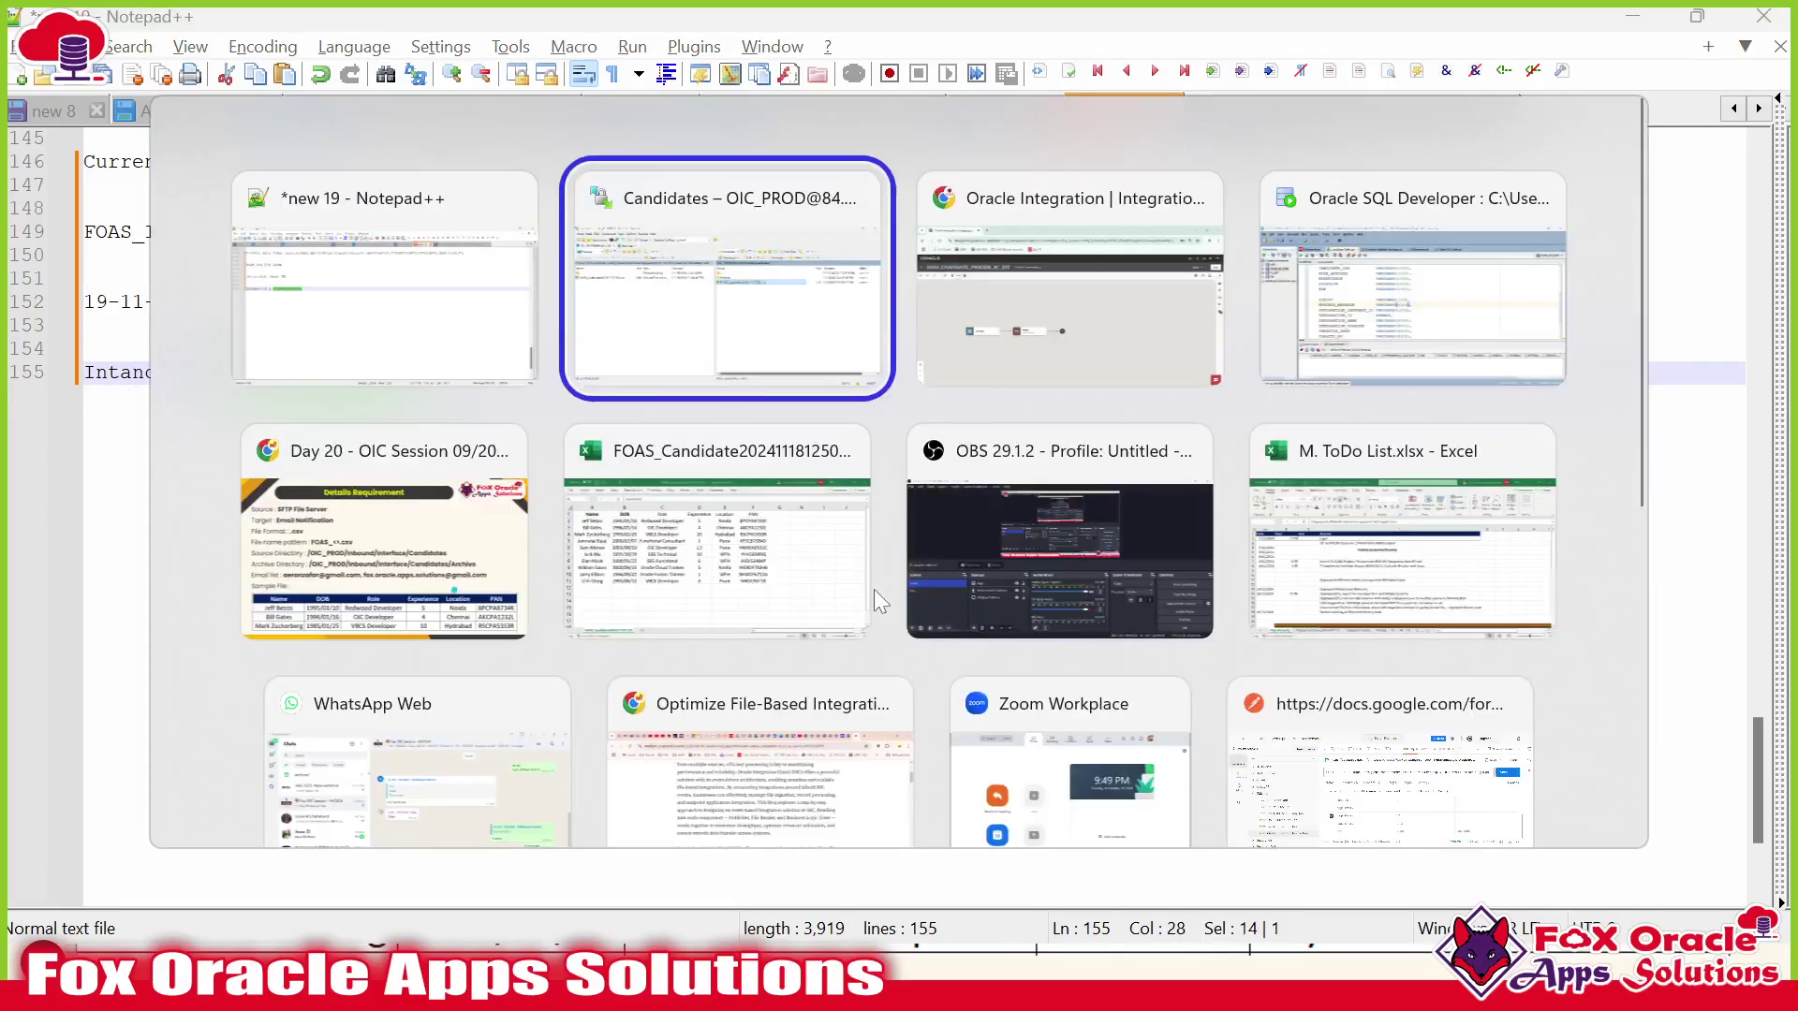
{"action": "key", "text": "alt+Tab"}
{"action": "key", "text": "alt+Tab"}
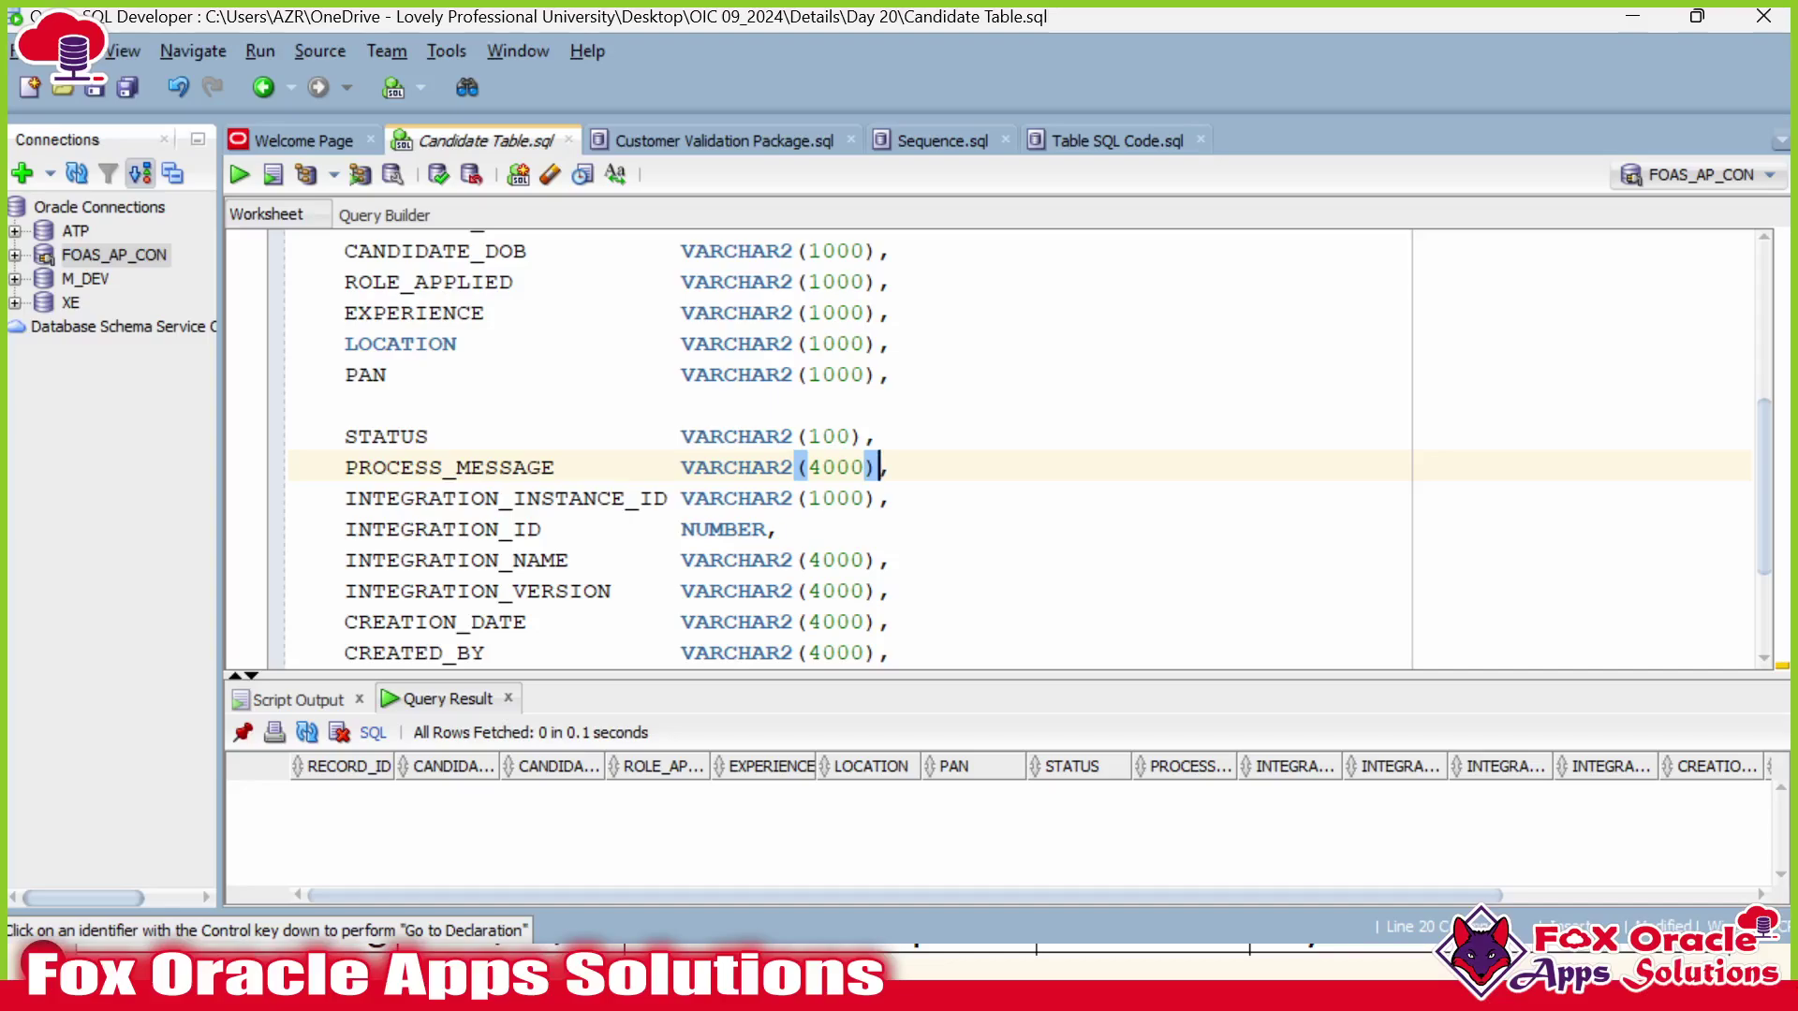
{"action": "double_click", "coordinate": [443, 529]}
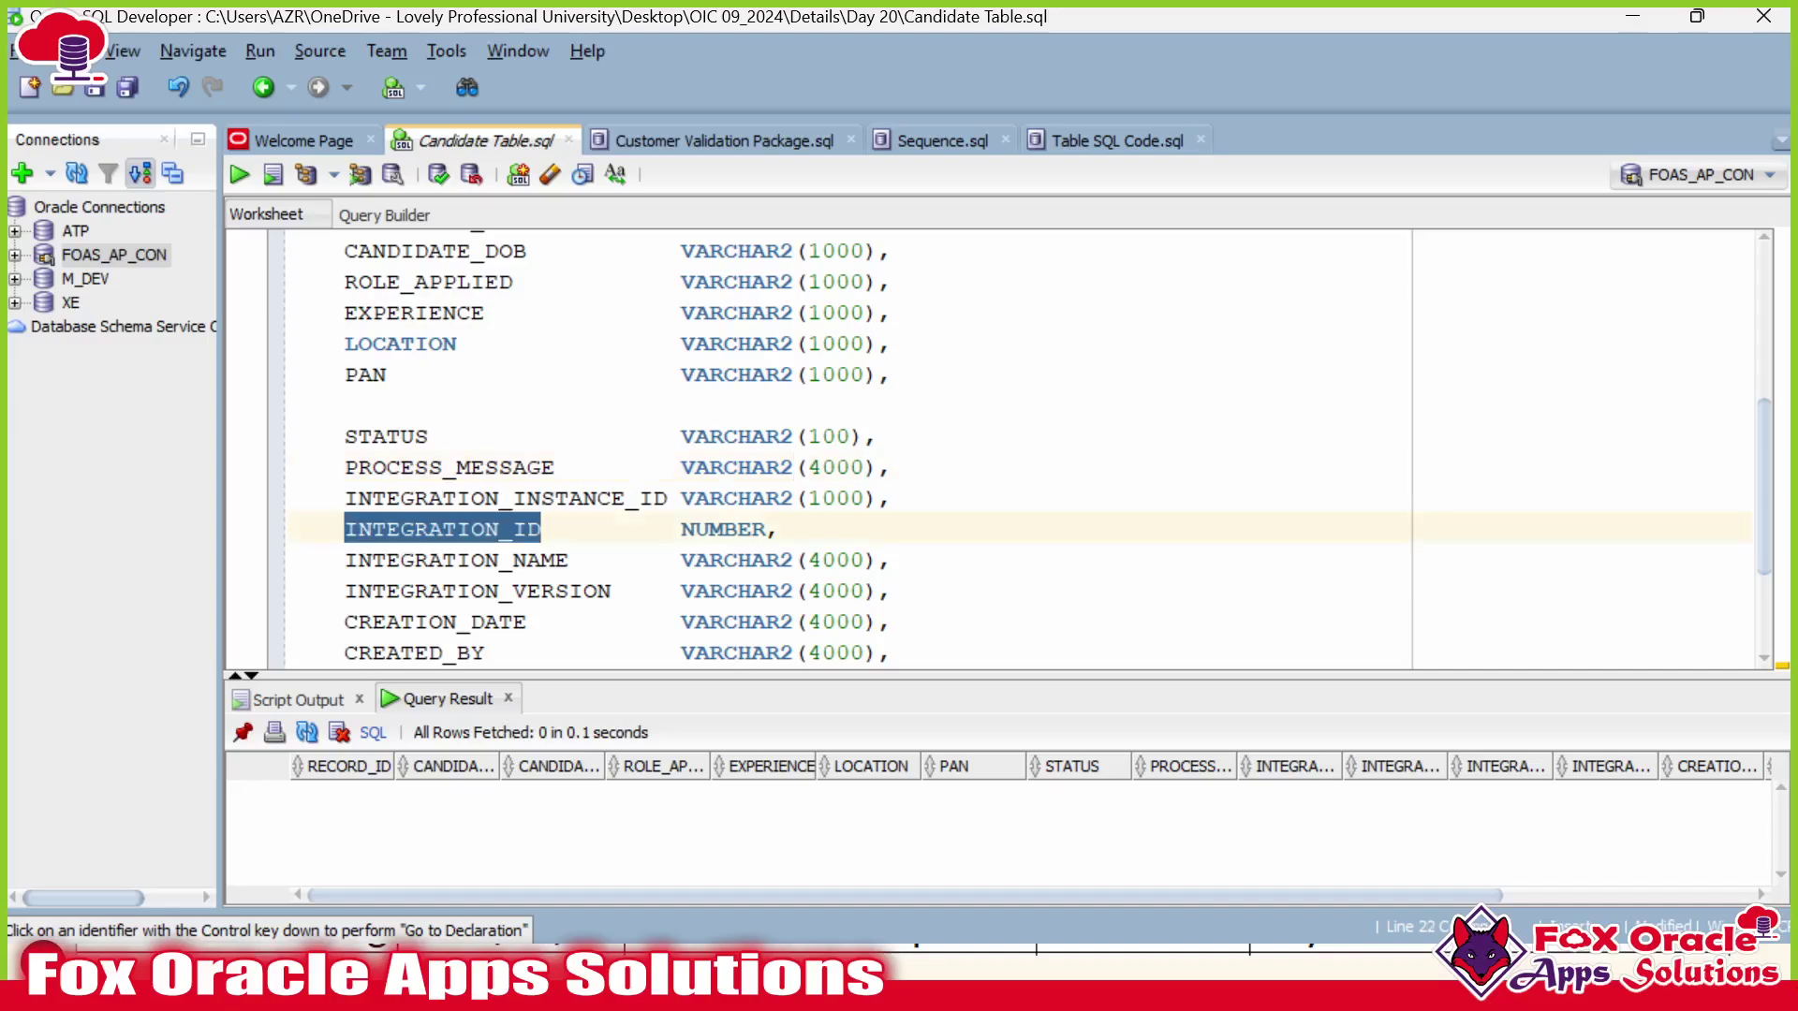
{"action": "double_click", "coordinate": [441, 498]}
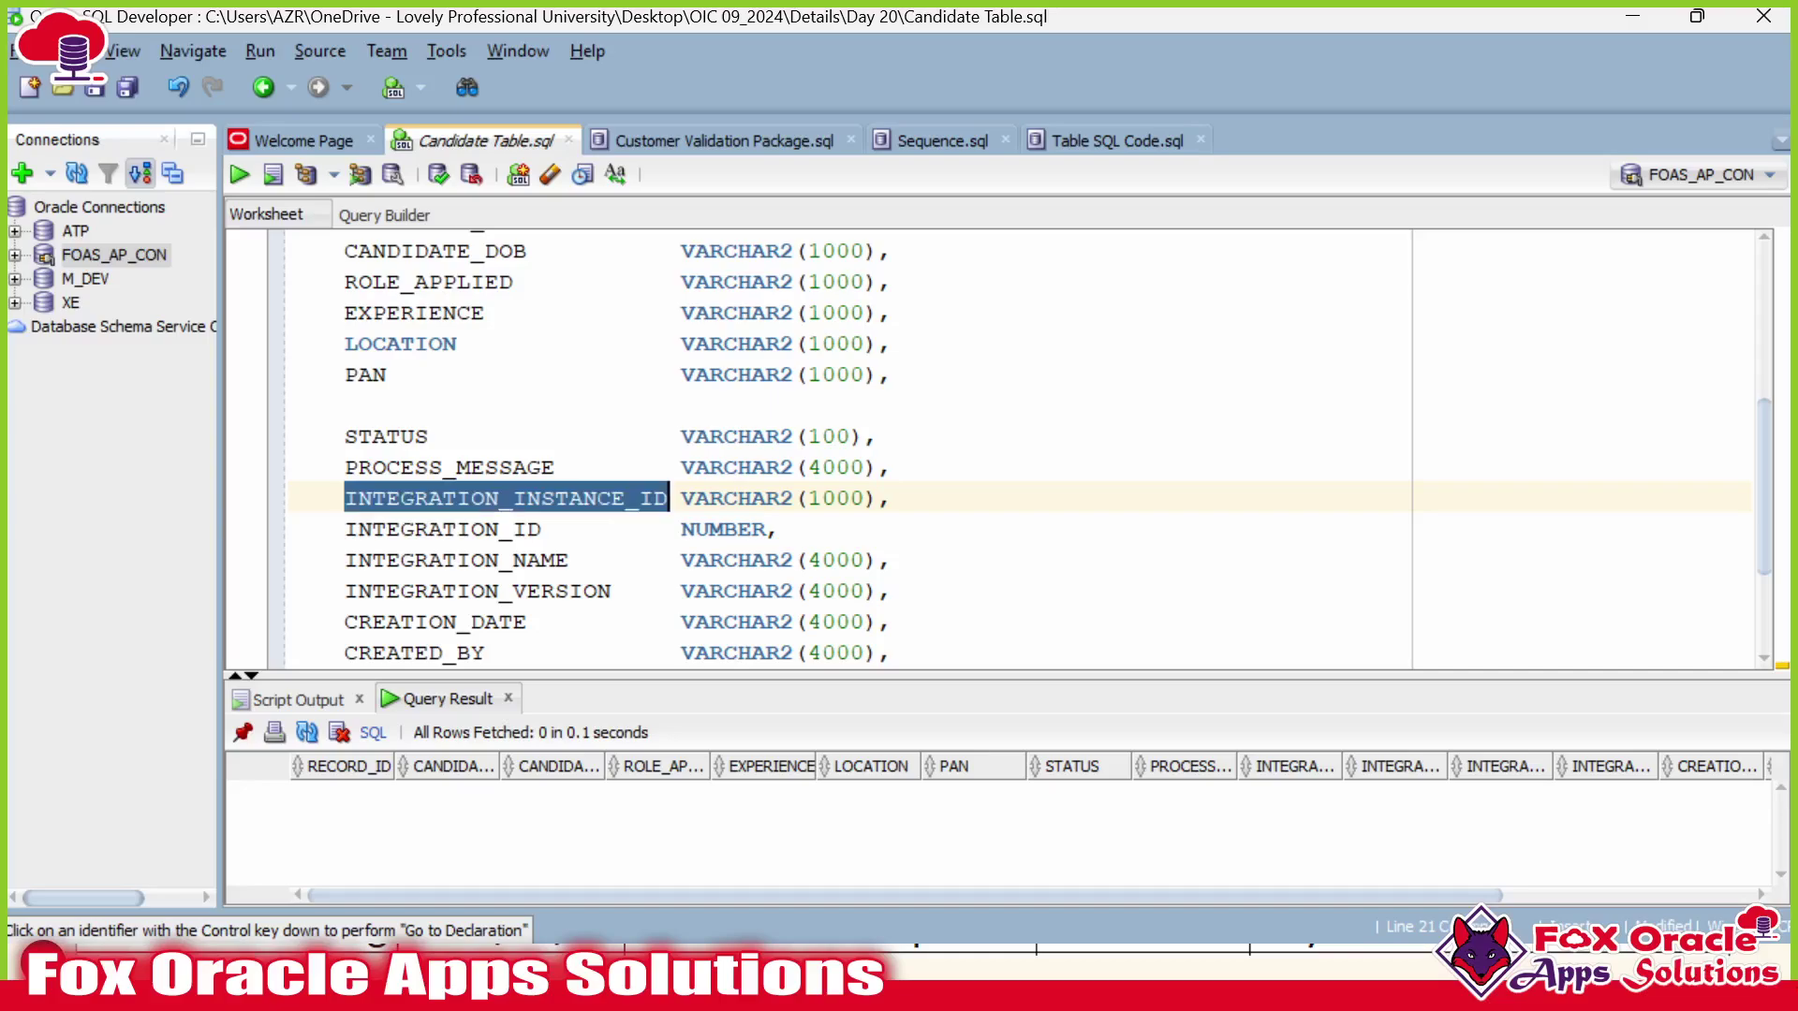
Reopen the Assign action's defaultAssign configuration and start adding a new variable.
{"action": "key", "text": "alt+Tab"}
{"action": "left_click", "coordinate": [84, 350]}
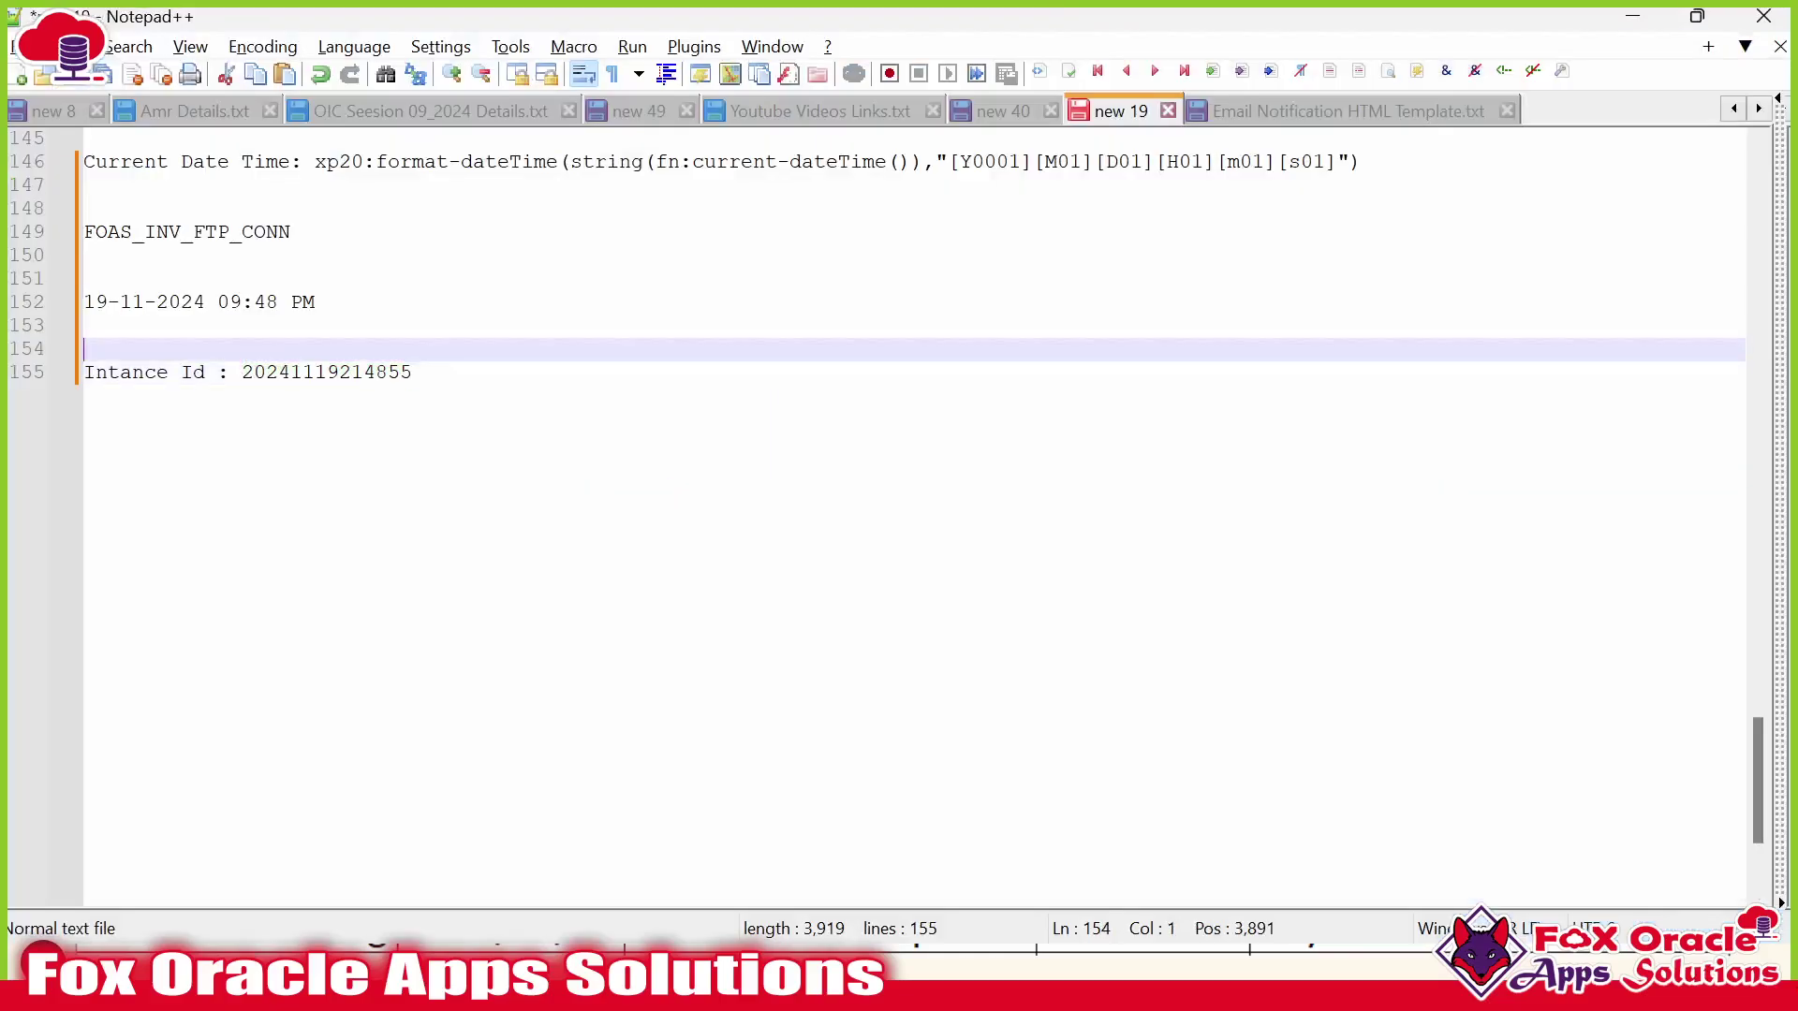
{"action": "left_click_drag", "start_coordinate": [315, 161], "coordinate": [84, 185]}
{"action": "key", "text": "alt+Tab"}
{"action": "key", "text": "alt+Tab"}
{"action": "key", "text": "alt+Tab"}
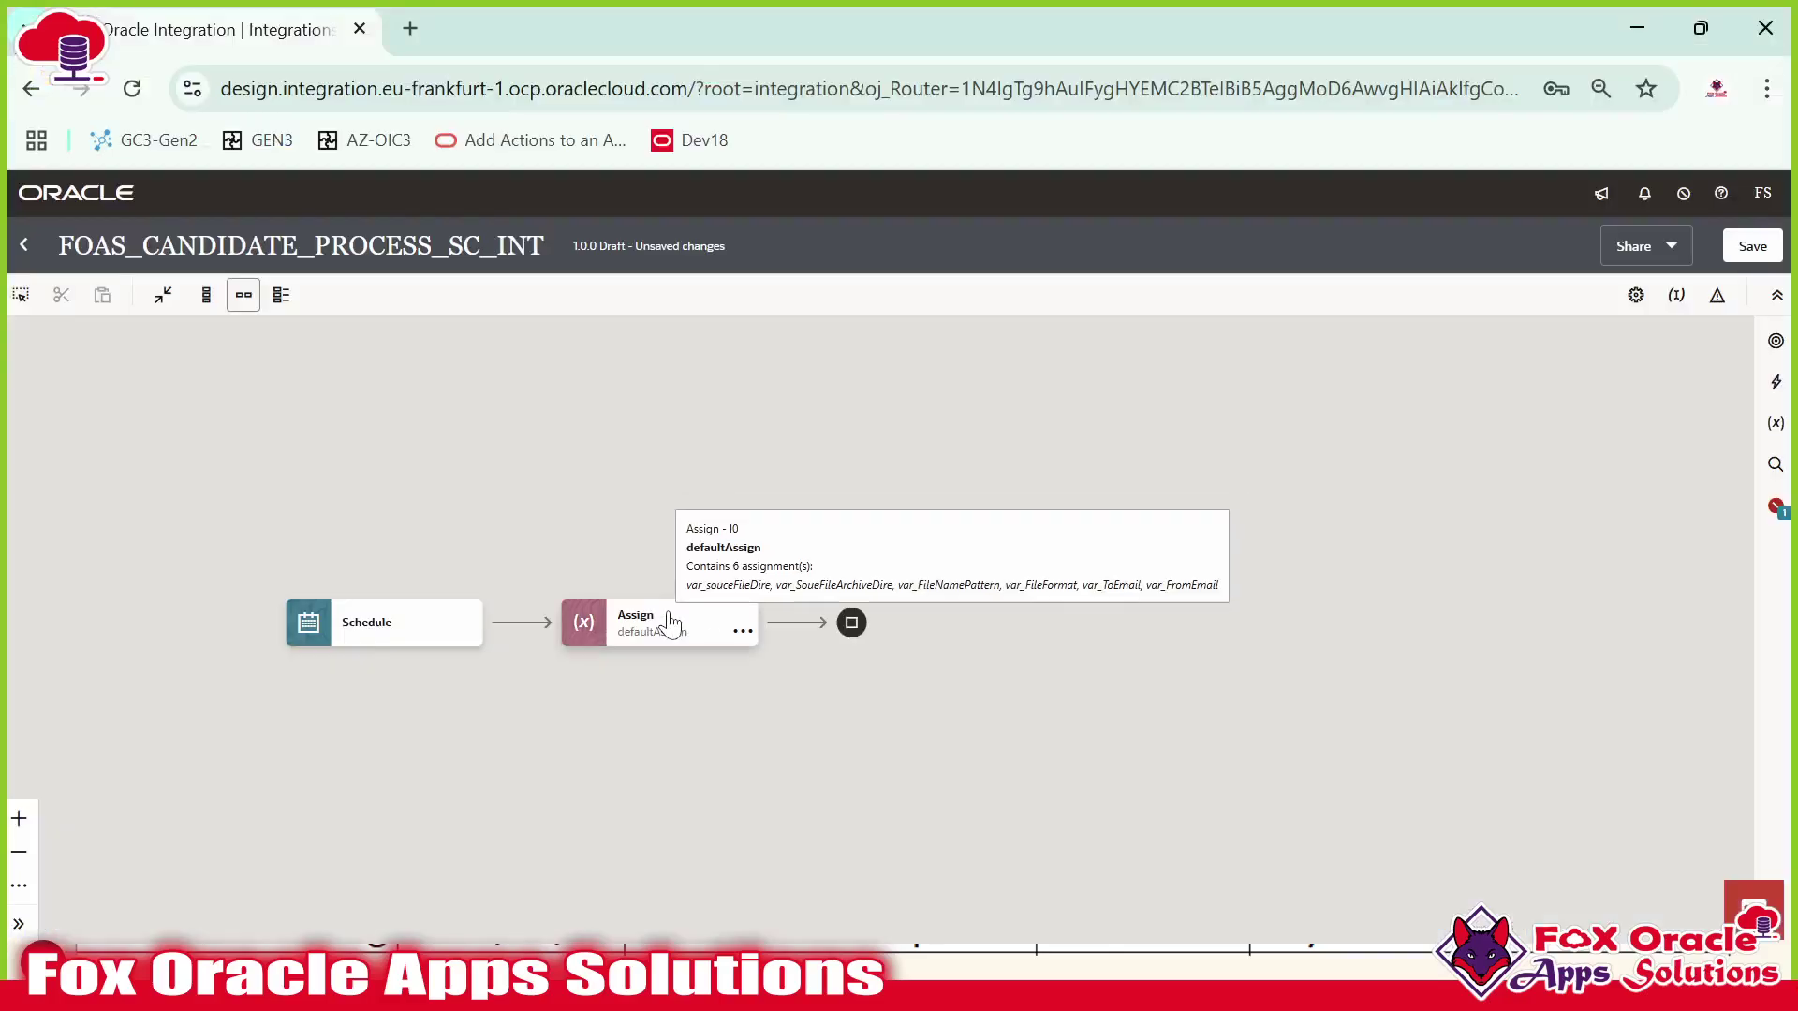
{"action": "left_click", "coordinate": [744, 620]}
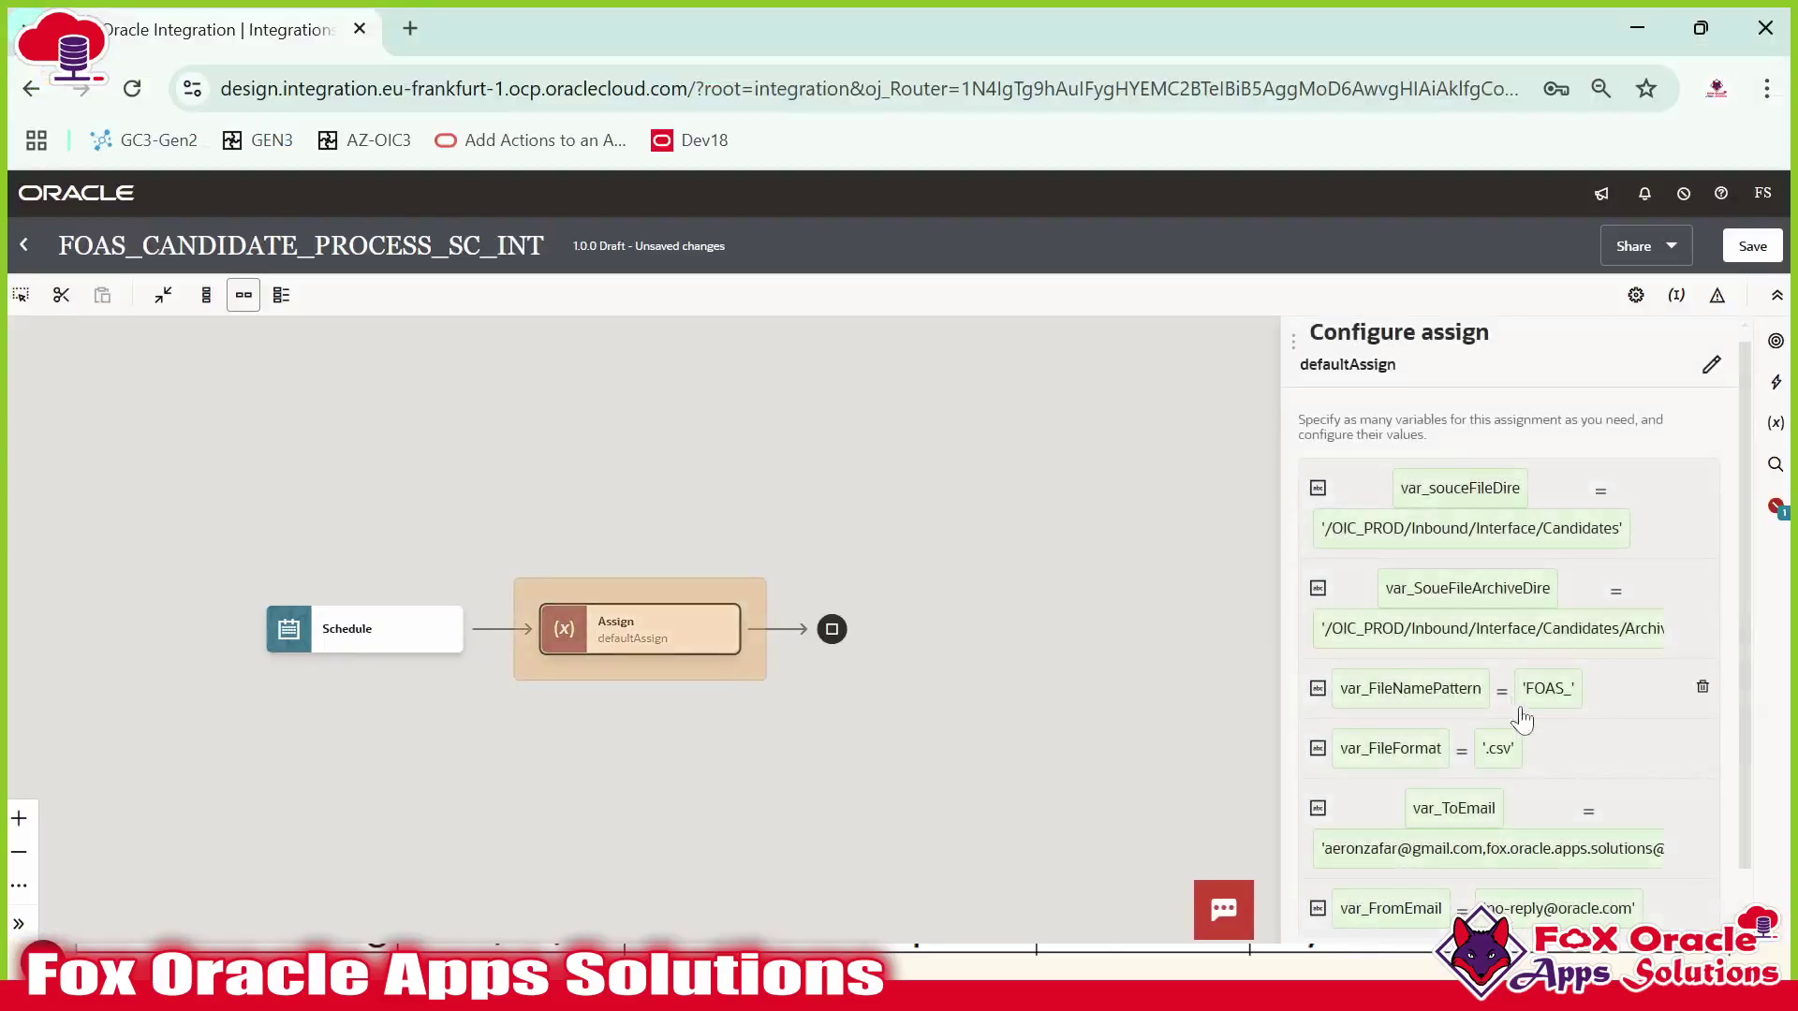
{"action": "scroll", "coordinate": [1508, 699], "scroll_direction": "down", "scroll_amount": 2}
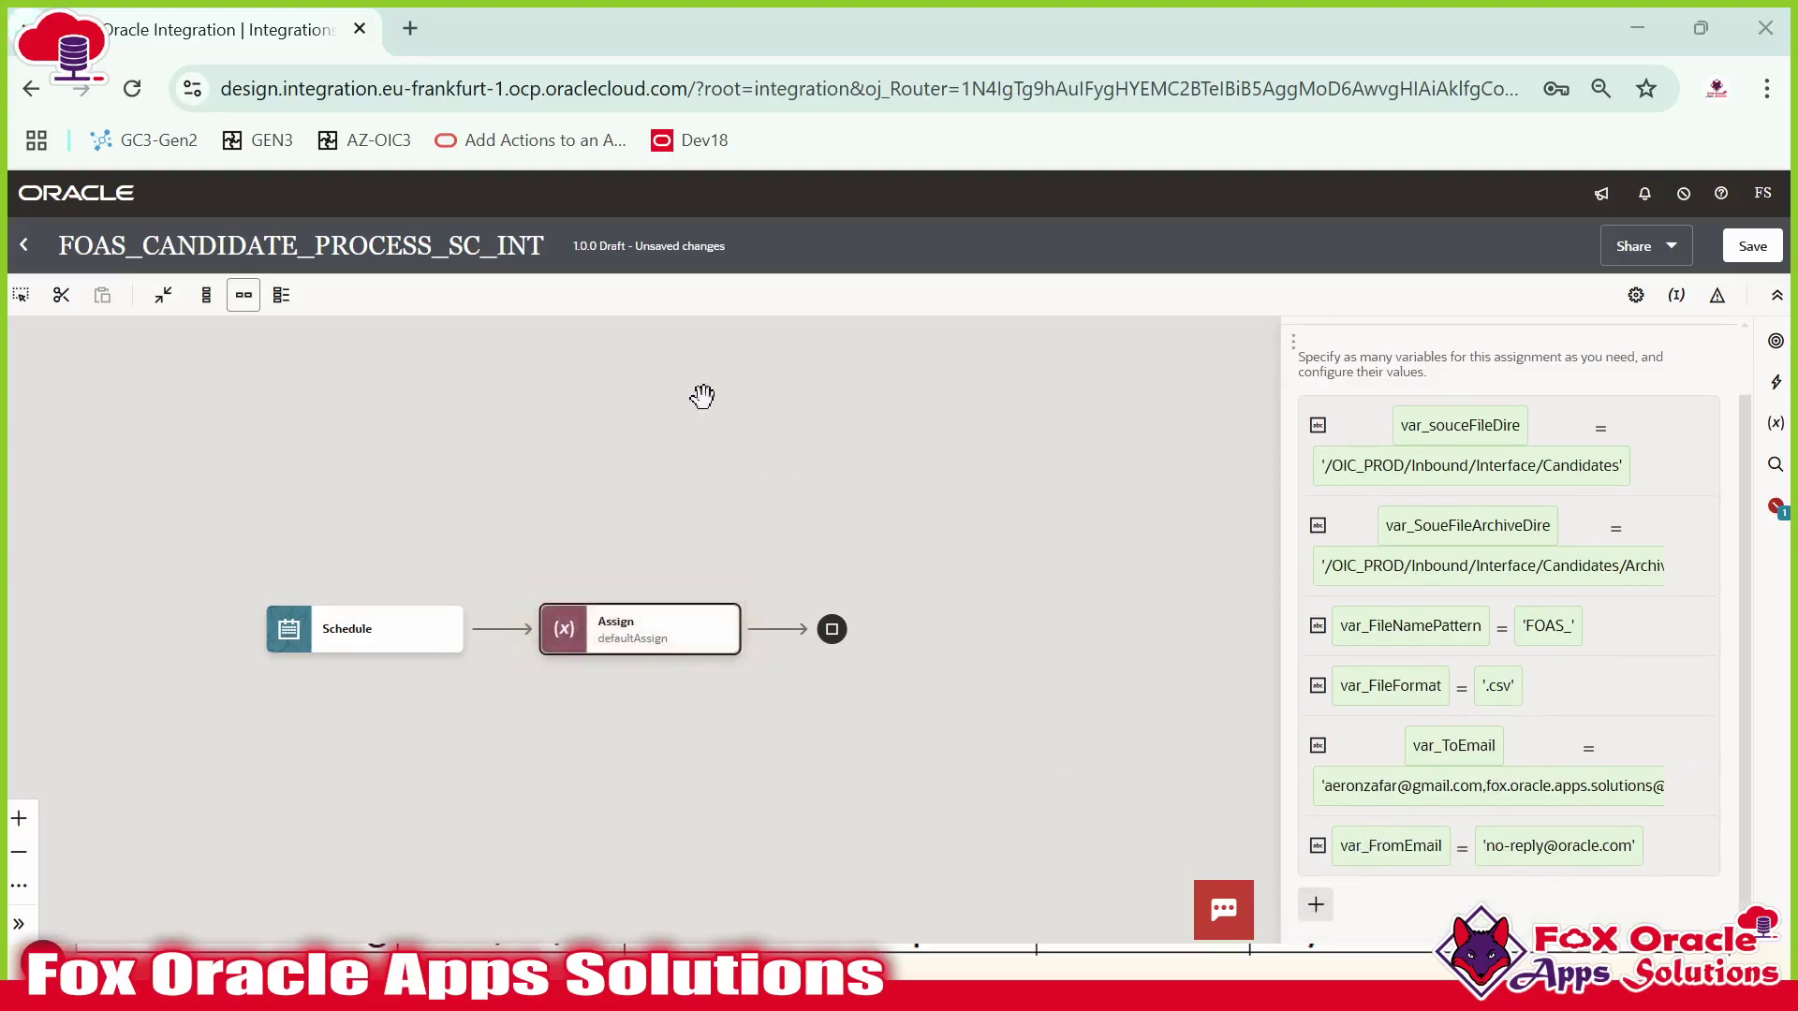
{"action": "key", "text": "alt+Tab"}
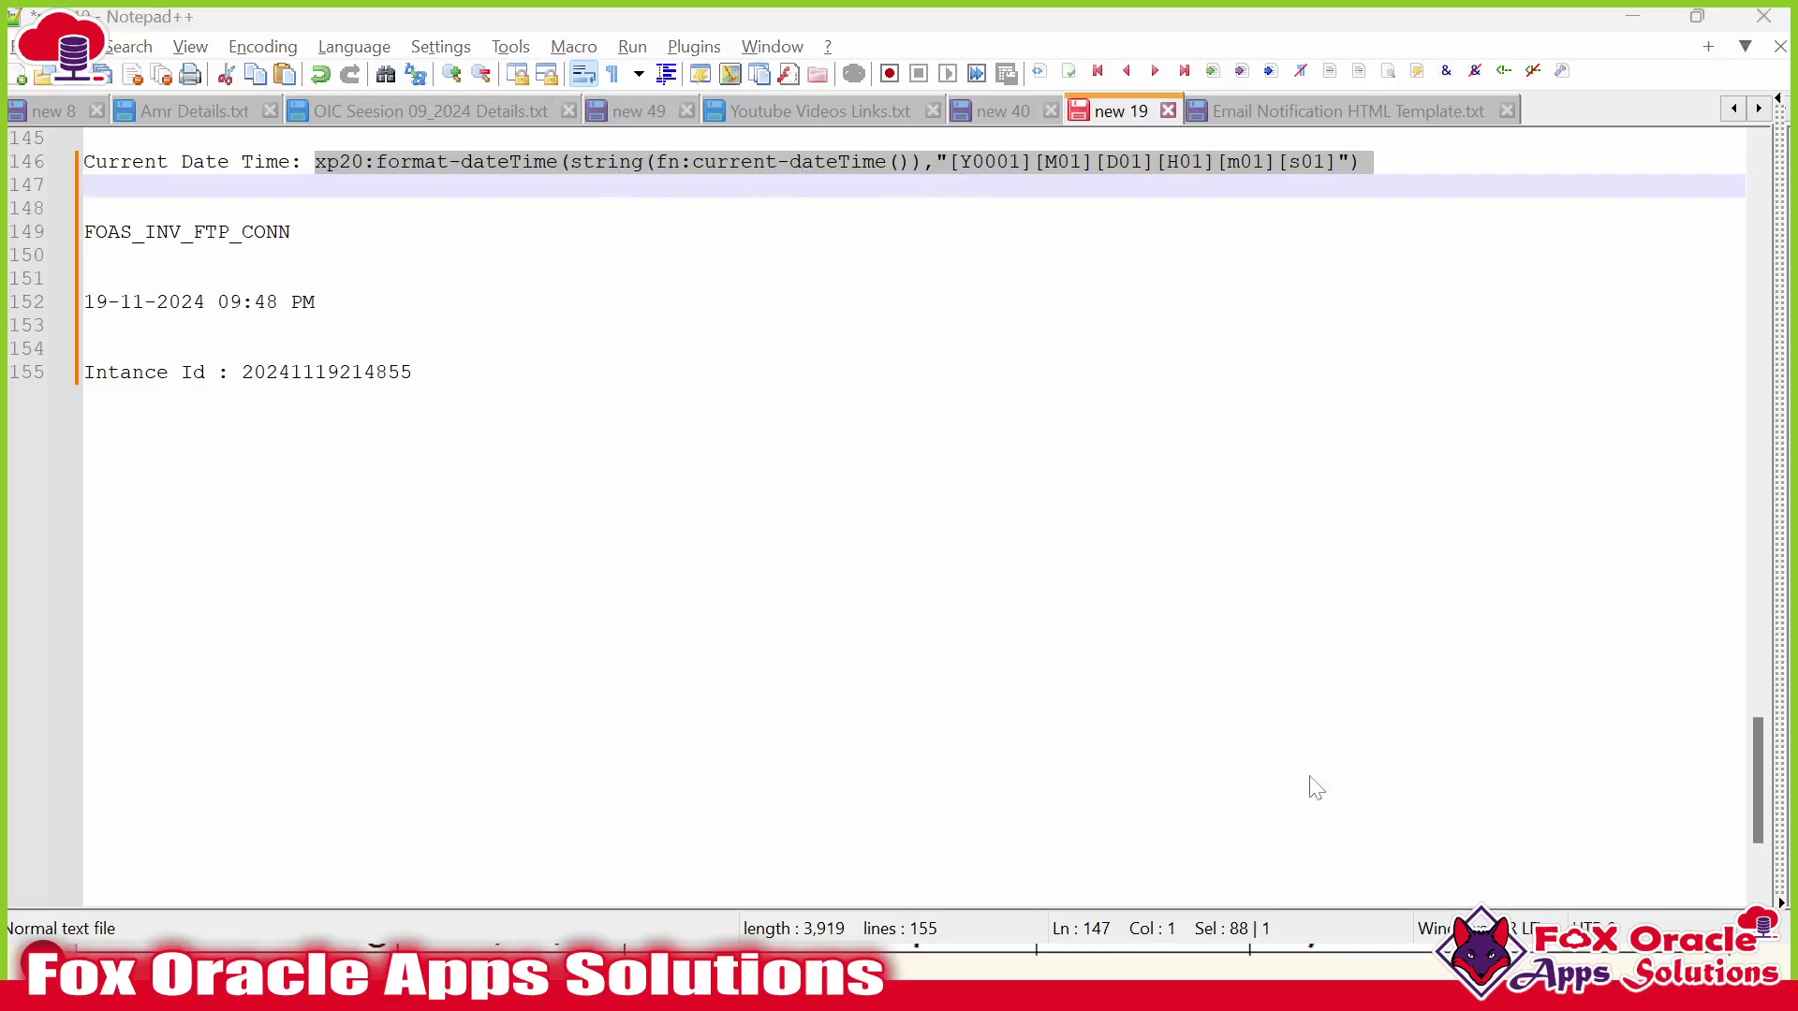
{"action": "key", "text": "alt+Tab"}
{"action": "left_click", "coordinate": [1315, 904]}
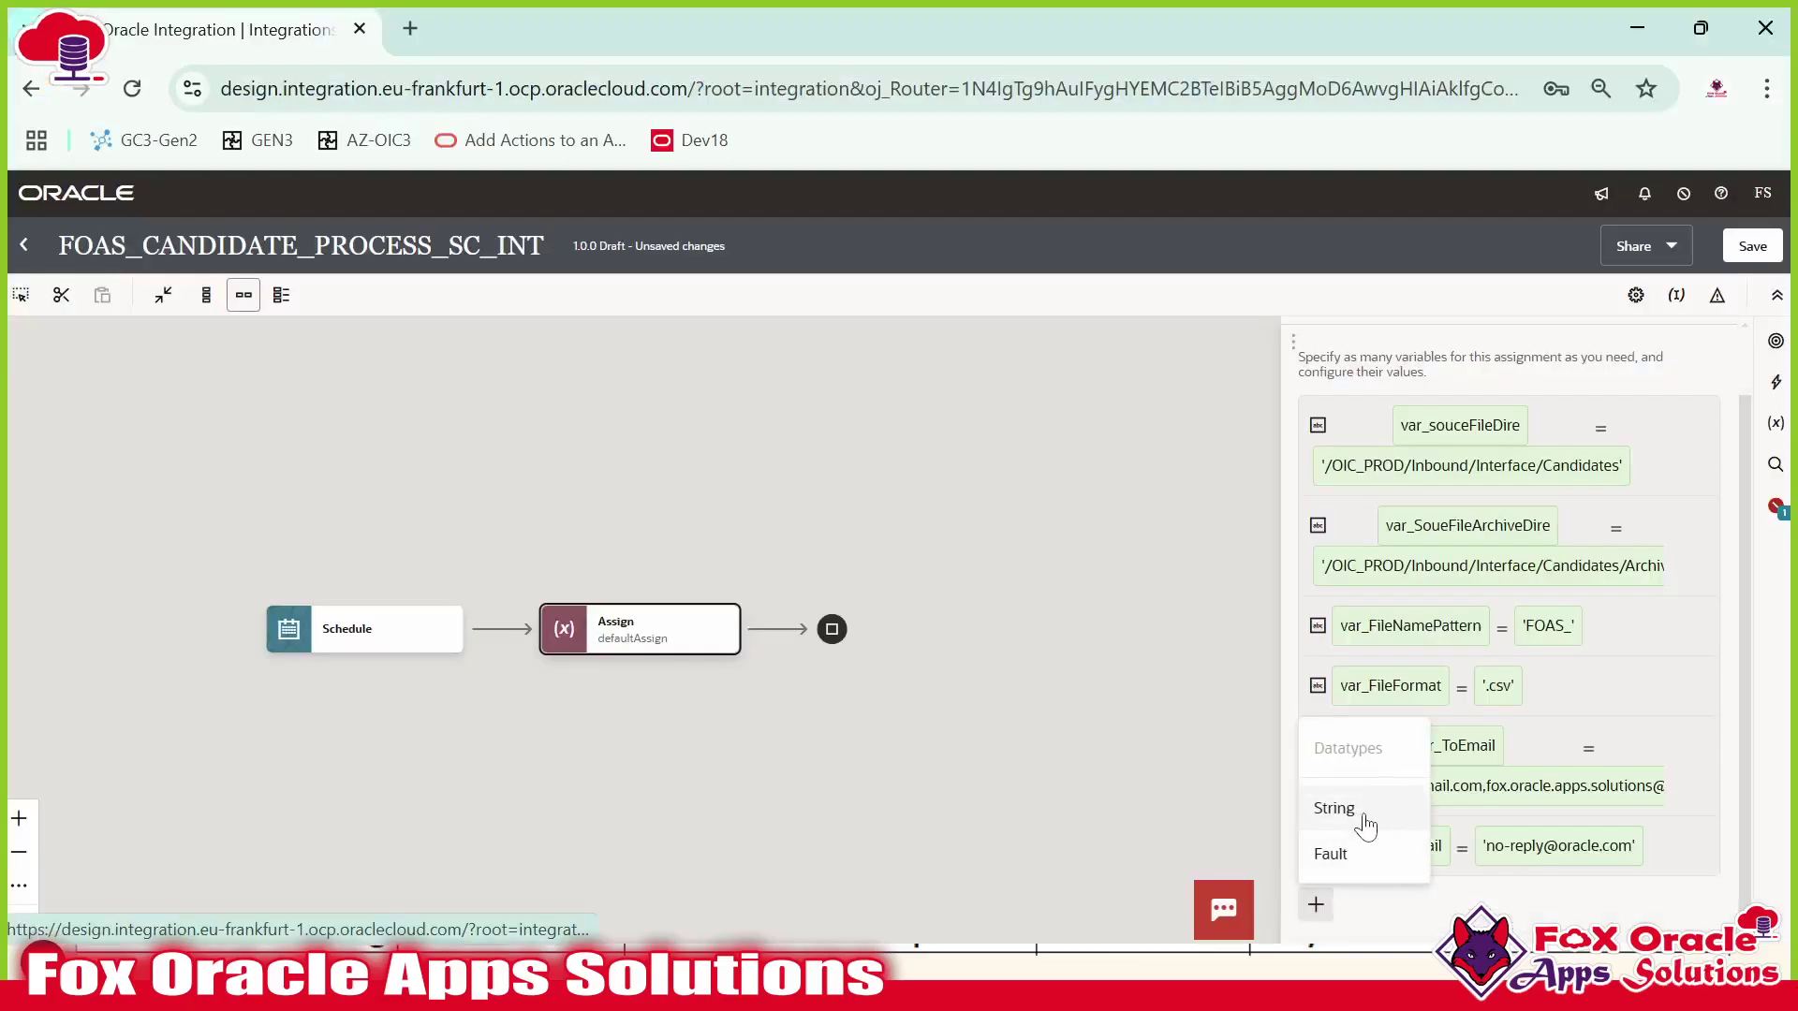
Add a String variable named var_TimeStamp in place of the default I0_7.
{"action": "left_click", "coordinate": [1367, 813]}
{"action": "left_click", "coordinate": [1442, 688]}
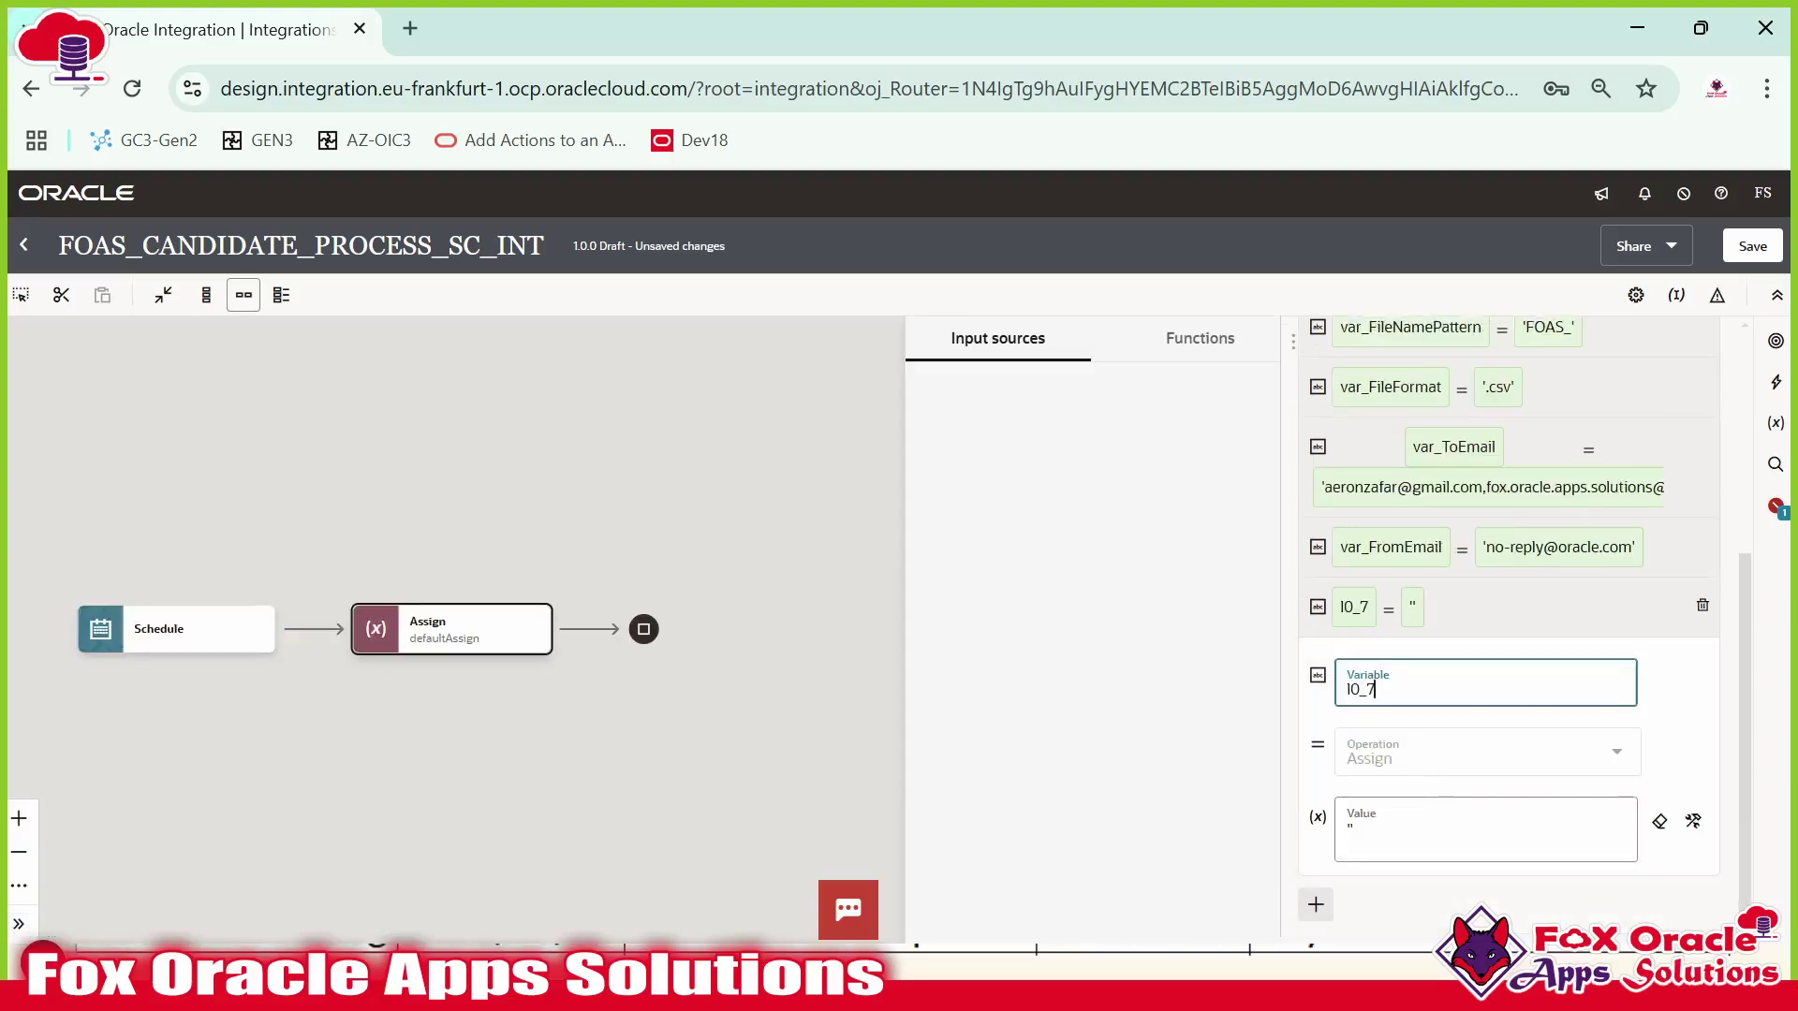
{"action": "key", "text": "BackSpace"}
{"action": "key", "text": "BackSpace"}
{"action": "key", "text": "BackSpace"}
{"action": "key", "text": "BackSpace"}
{"action": "type", "text": "va"}
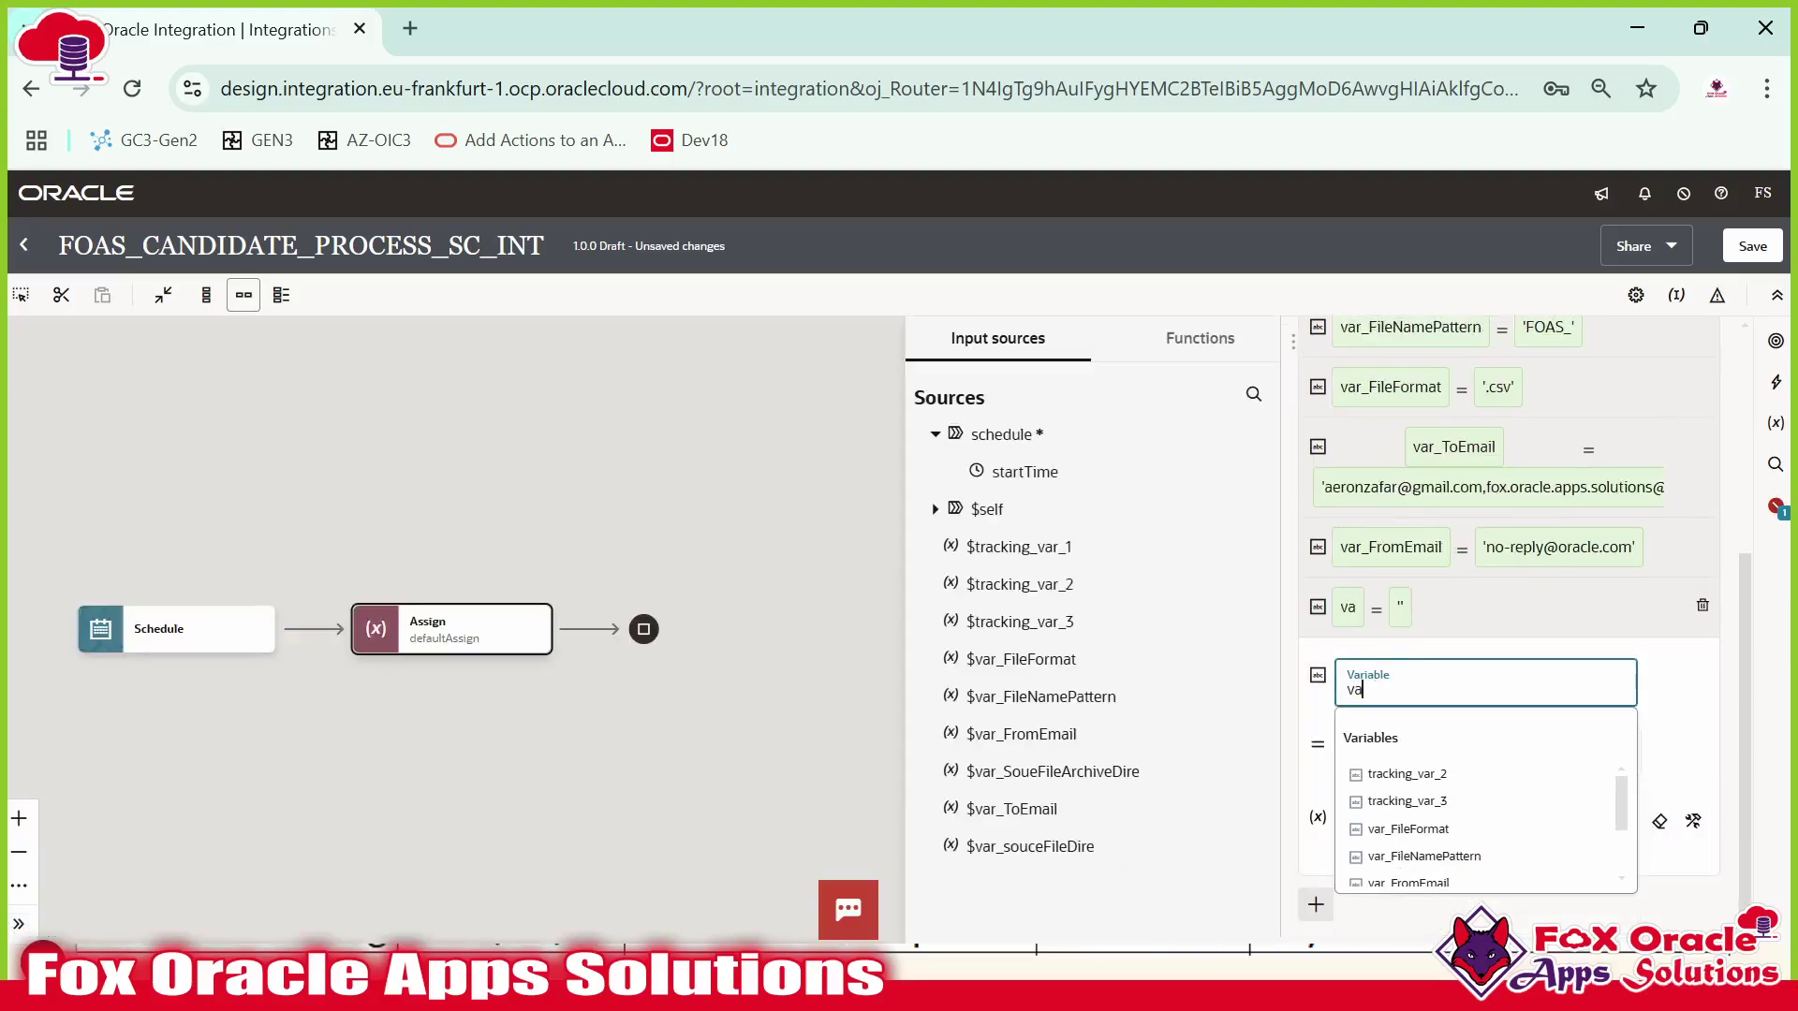
{"action": "type", "text": "r_TimeStamp"}
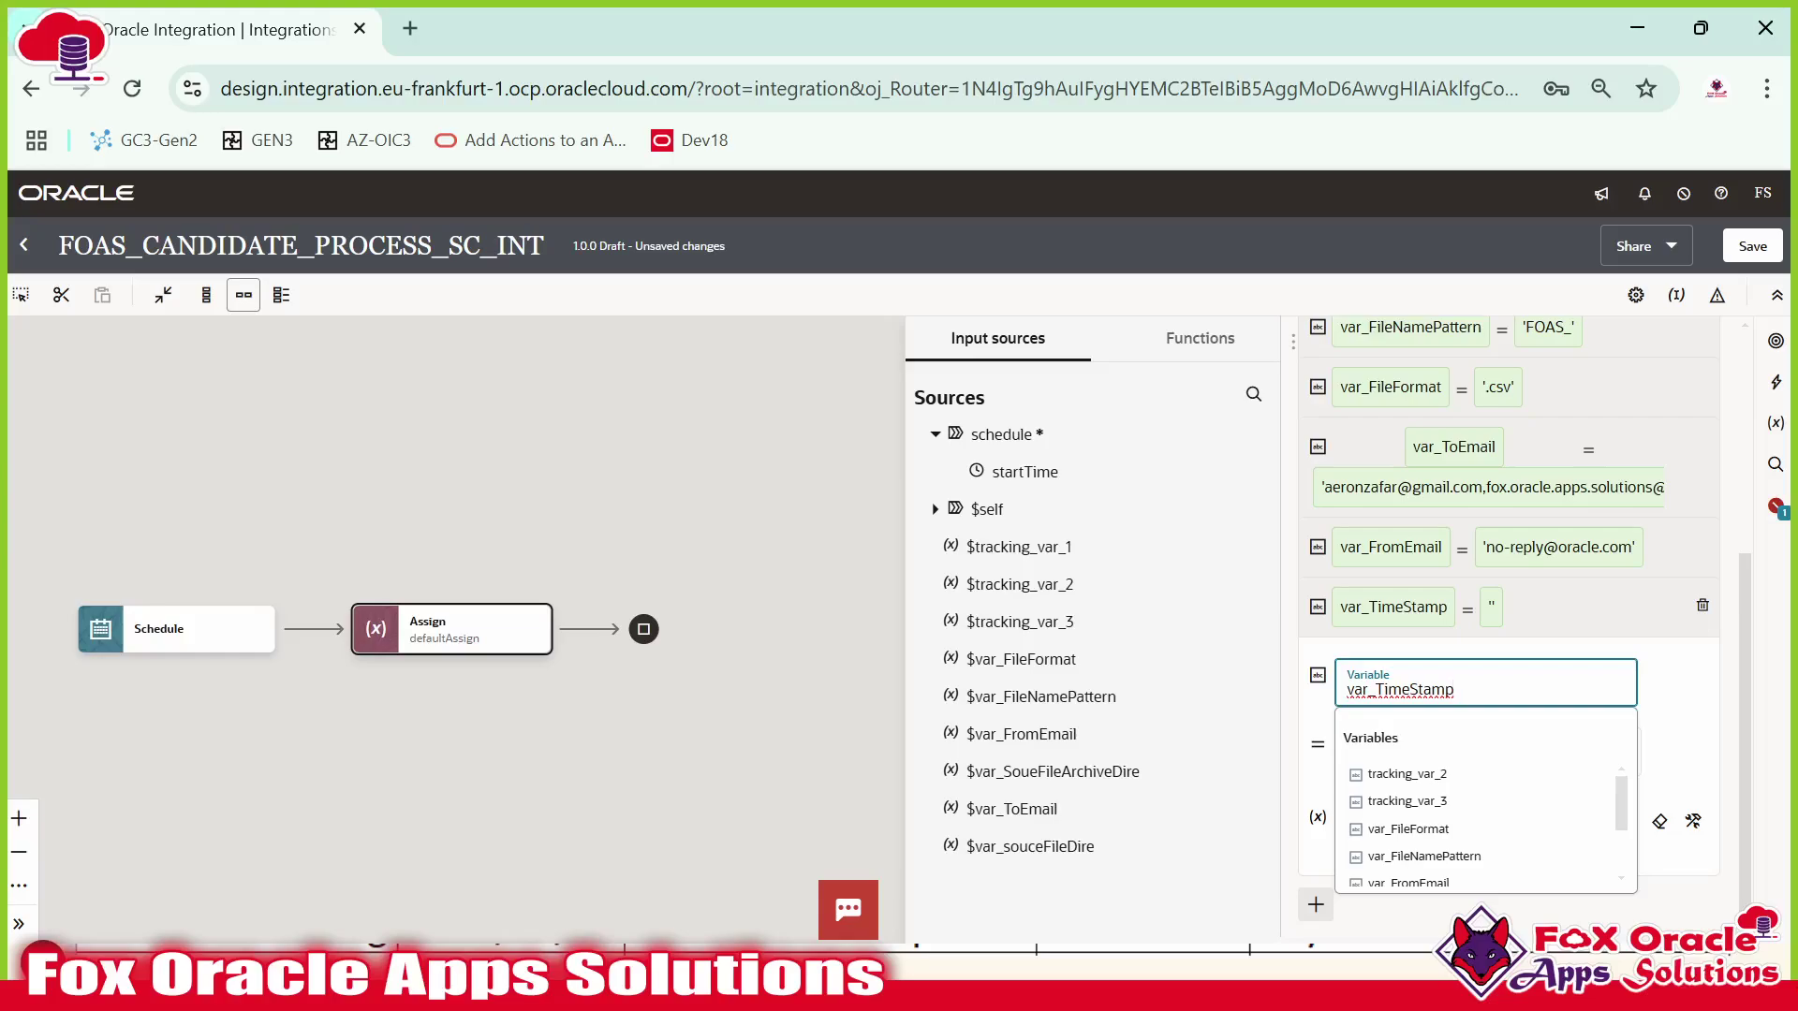
{"action": "left_click", "coordinate": [1671, 674]}
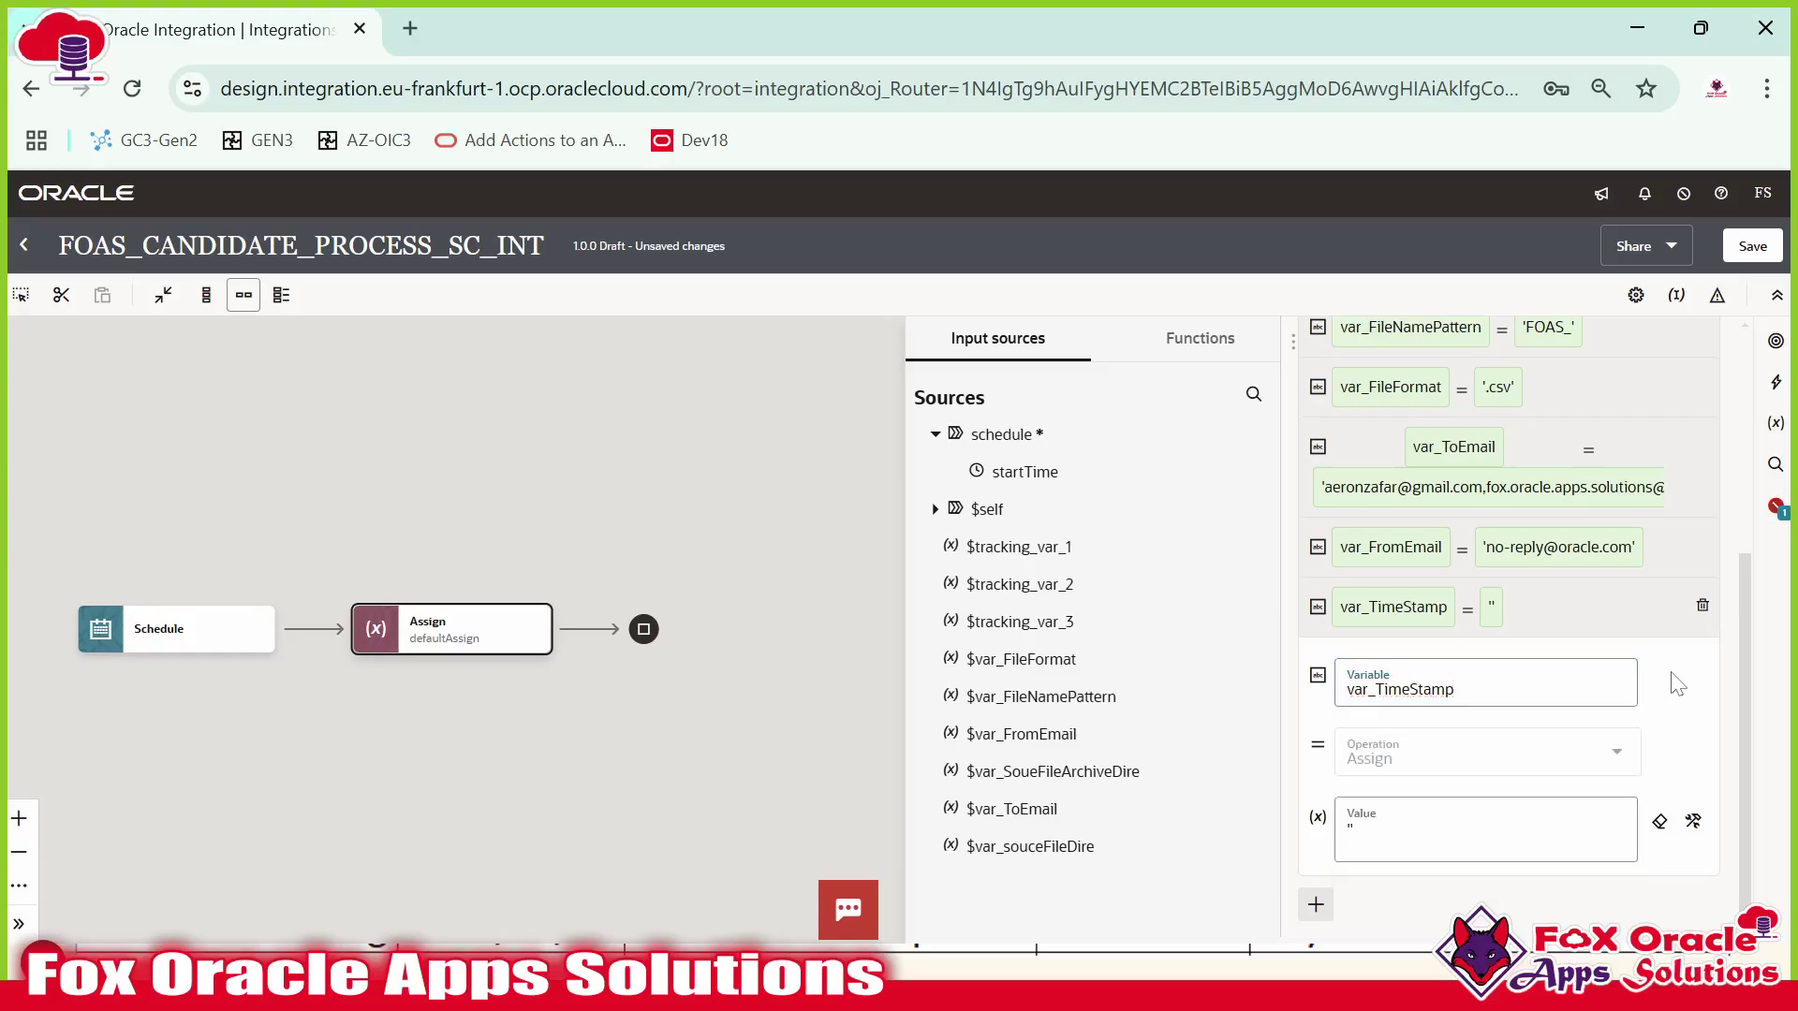
Set var_TimeStamp's value to the current-dateTime function from the Date functions.
{"action": "left_click", "coordinate": [1447, 830]}
{"action": "key", "text": "BackSpace"}
{"action": "key", "text": "BackSpace"}
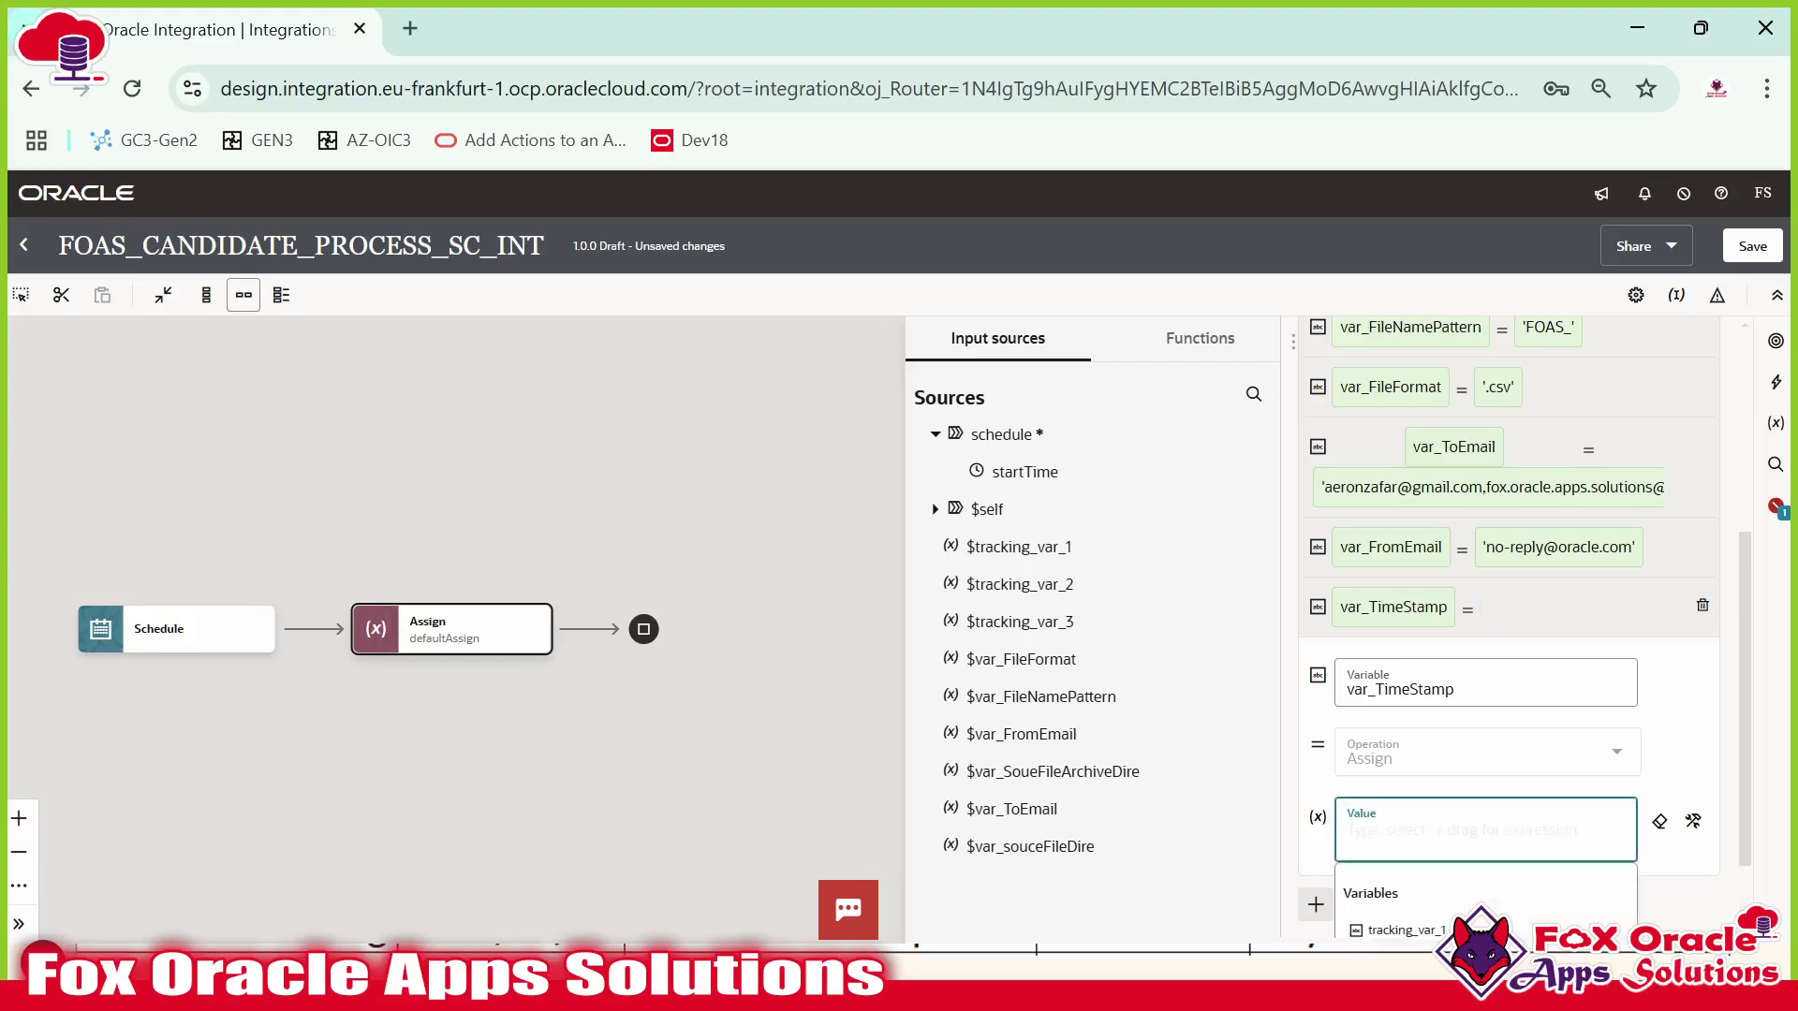
{"action": "left_click", "coordinate": [1205, 335]}
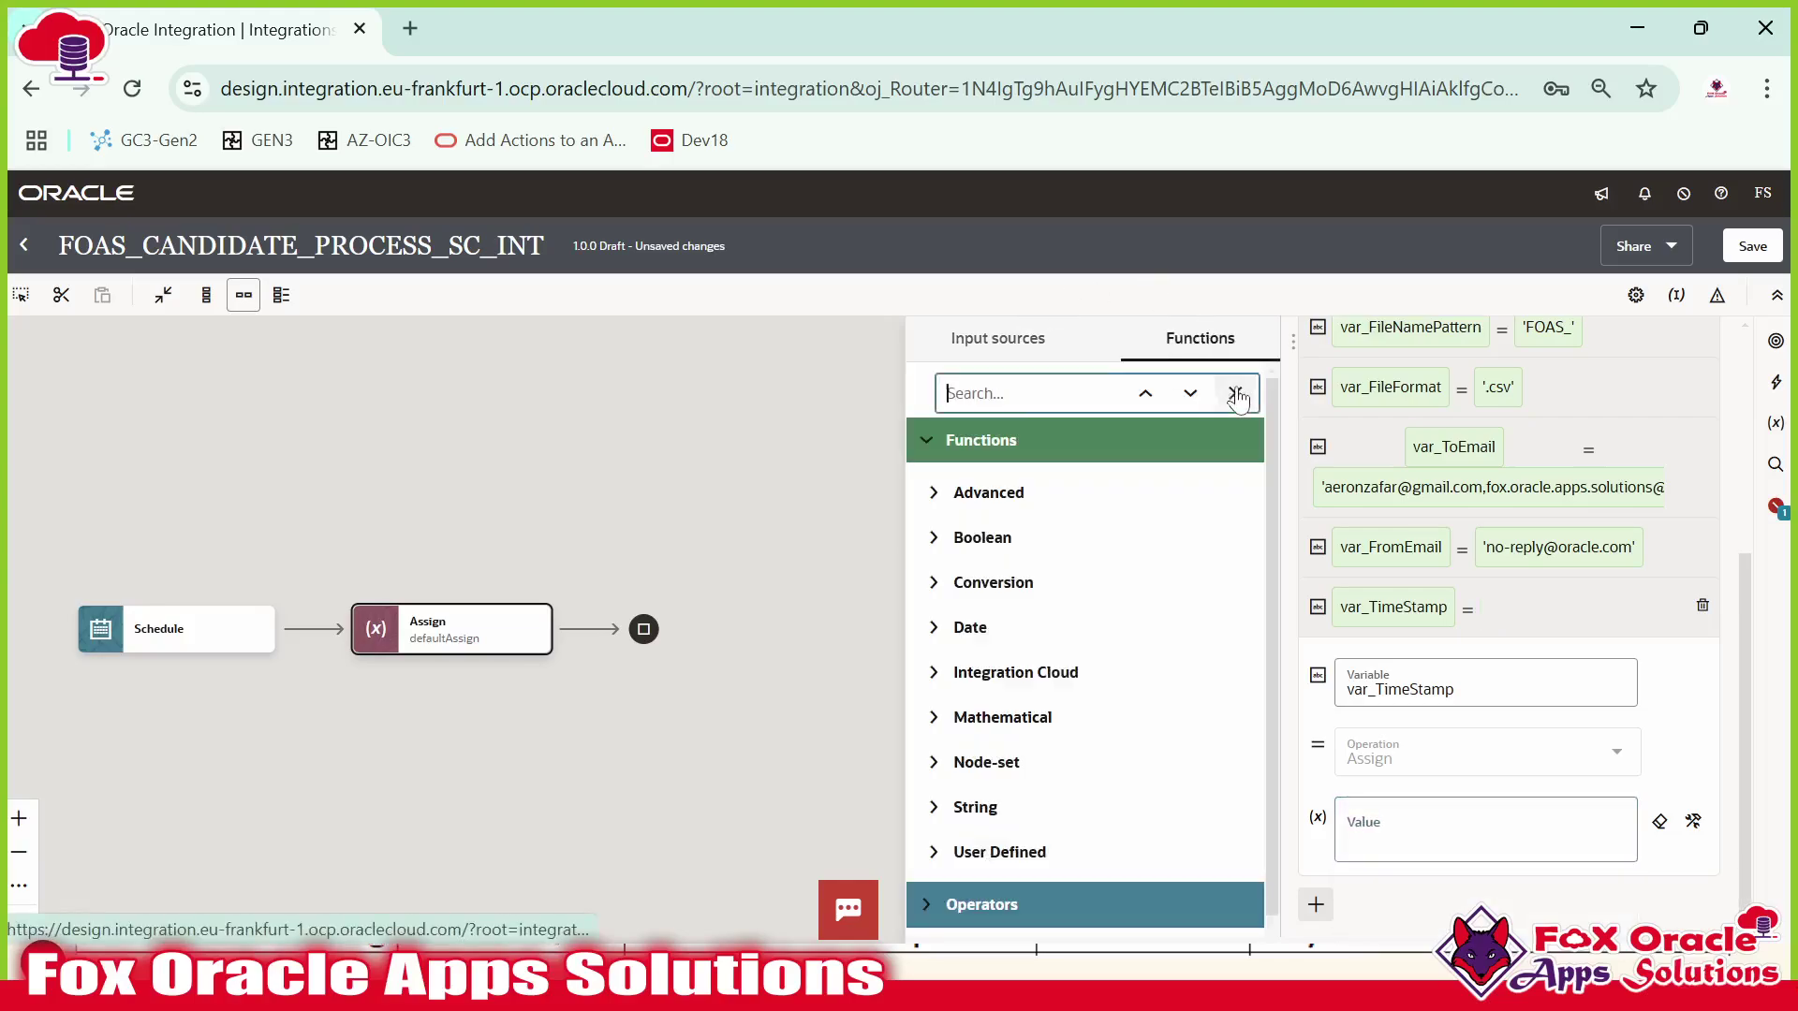
{"action": "left_click", "coordinate": [1252, 393]}
{"action": "type", "text": "current-date"}
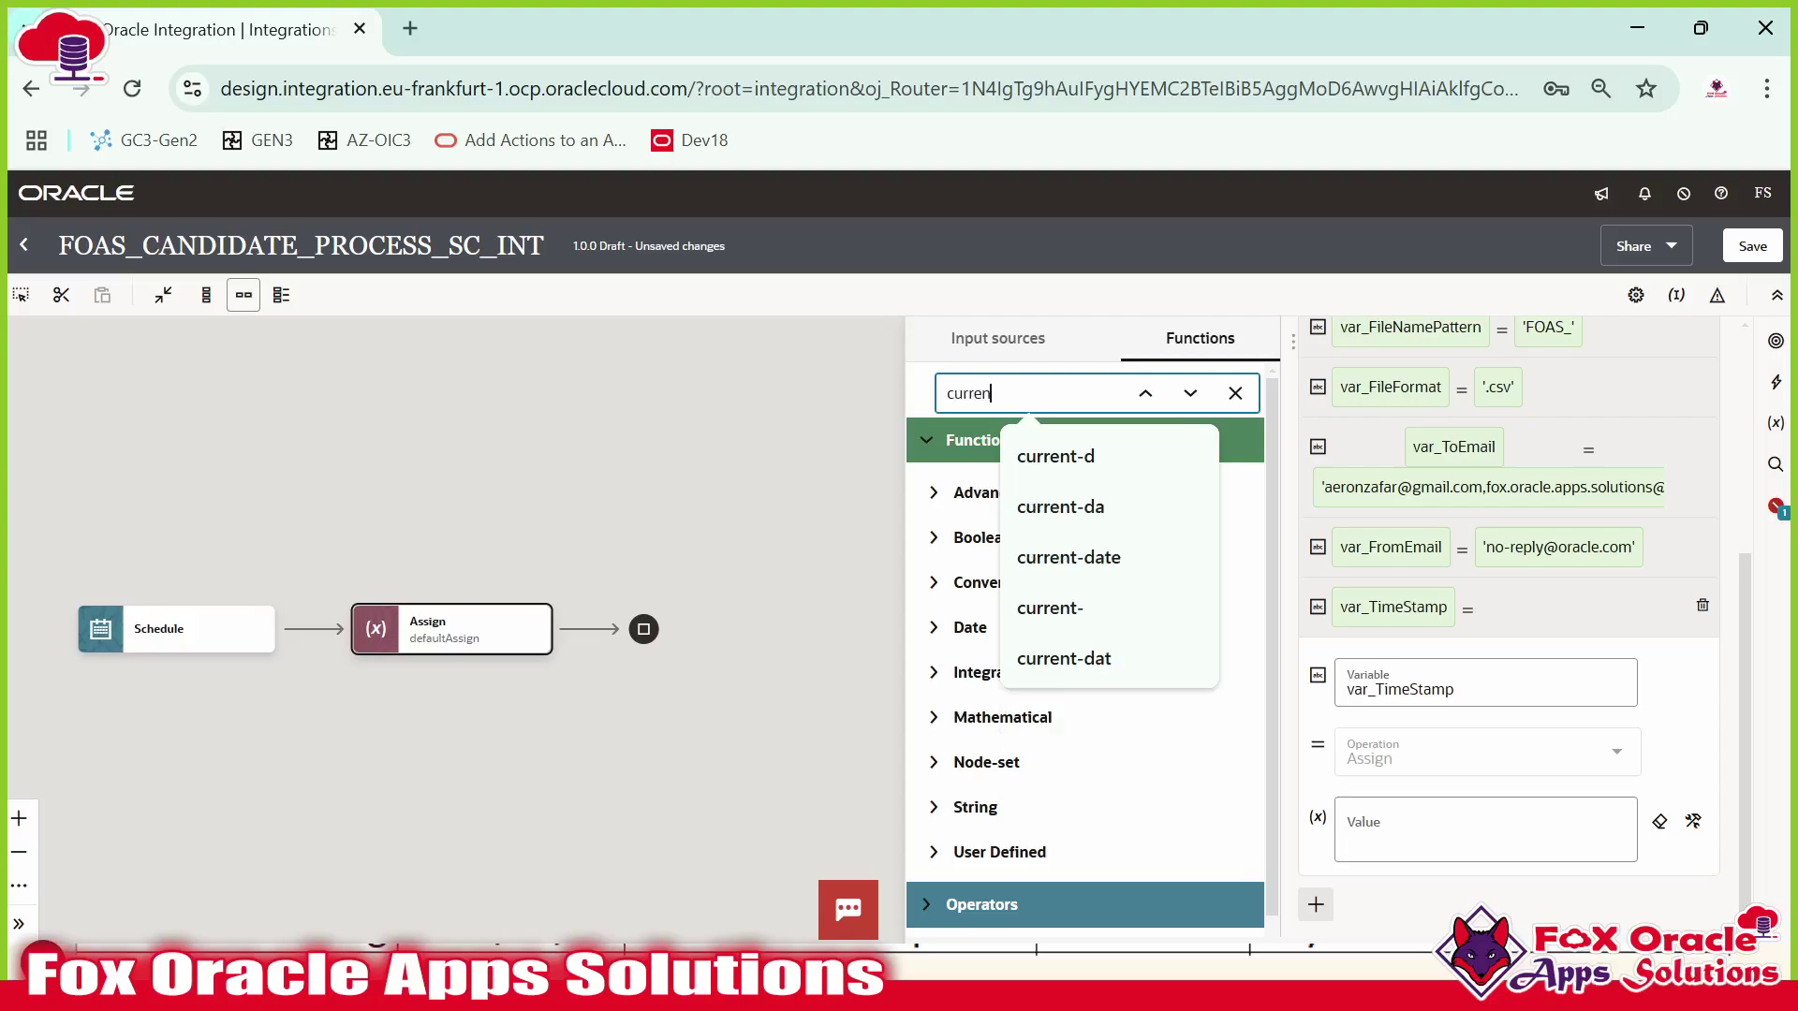
{"action": "key", "text": "Return"}
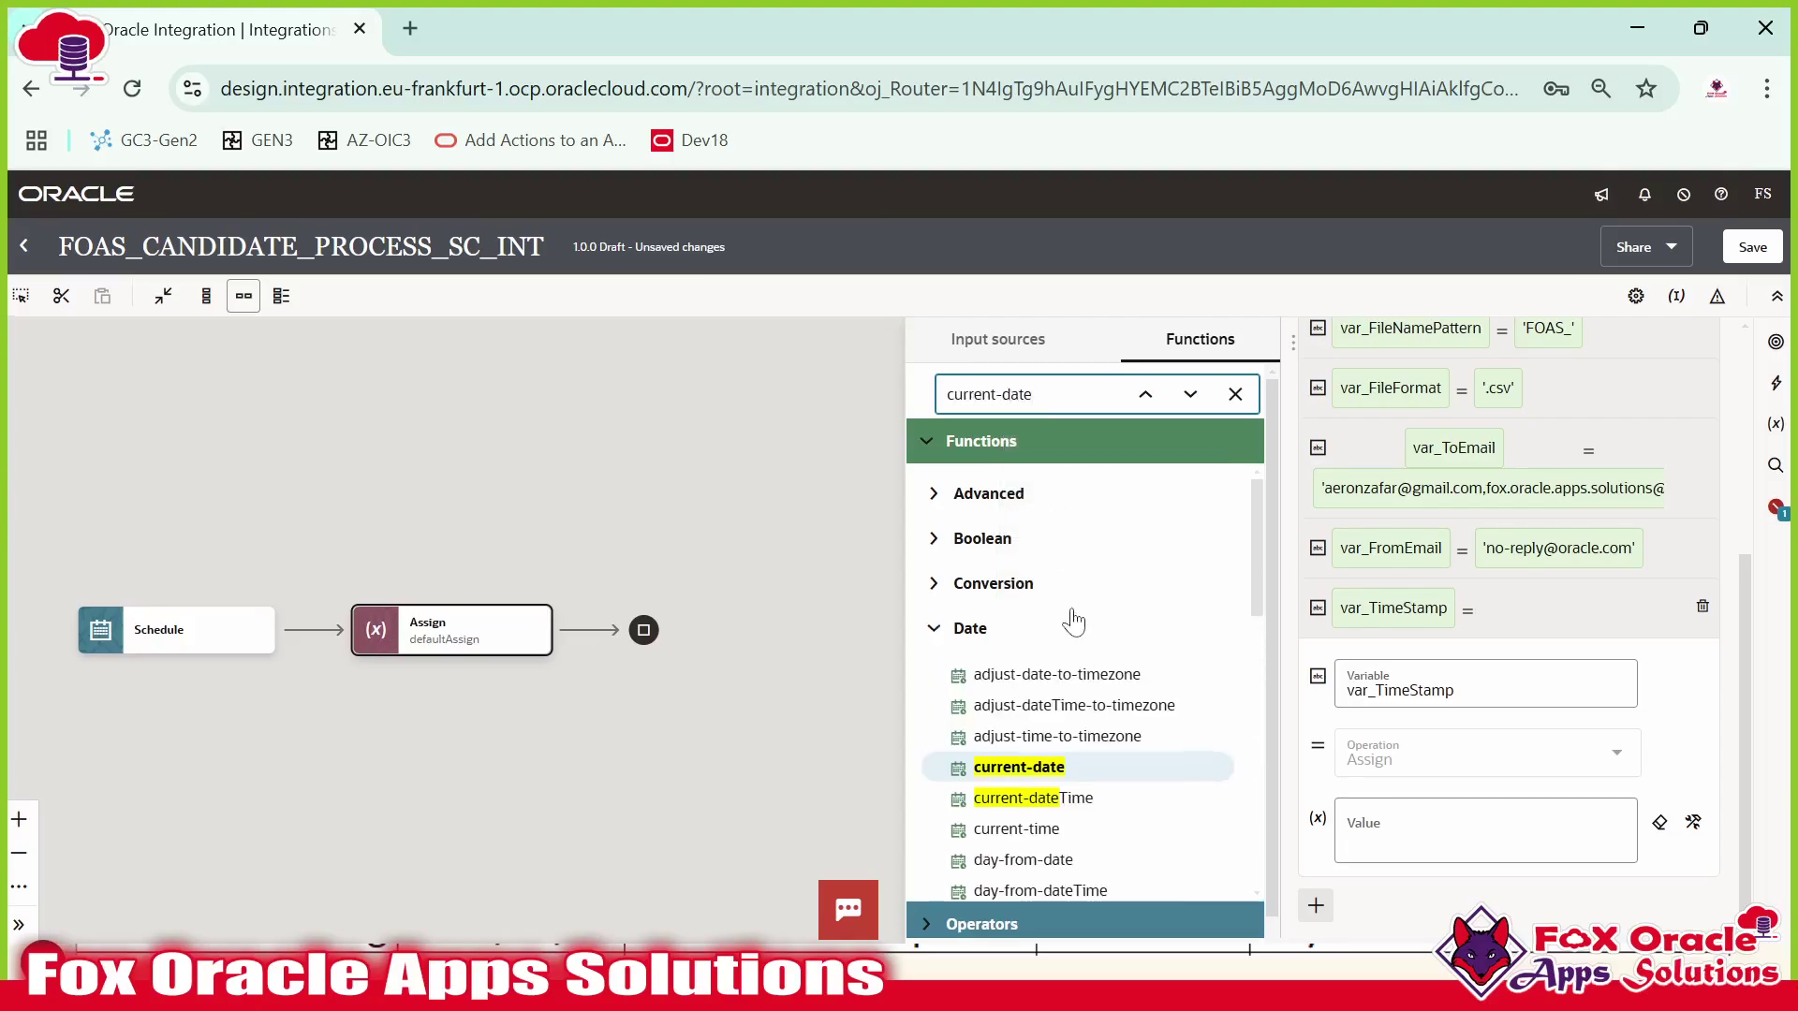
{"action": "scroll", "coordinate": [1076, 622], "scroll_direction": "down", "scroll_amount": 3}
{"action": "scroll", "coordinate": [1083, 518], "scroll_direction": "up", "scroll_amount": 3}
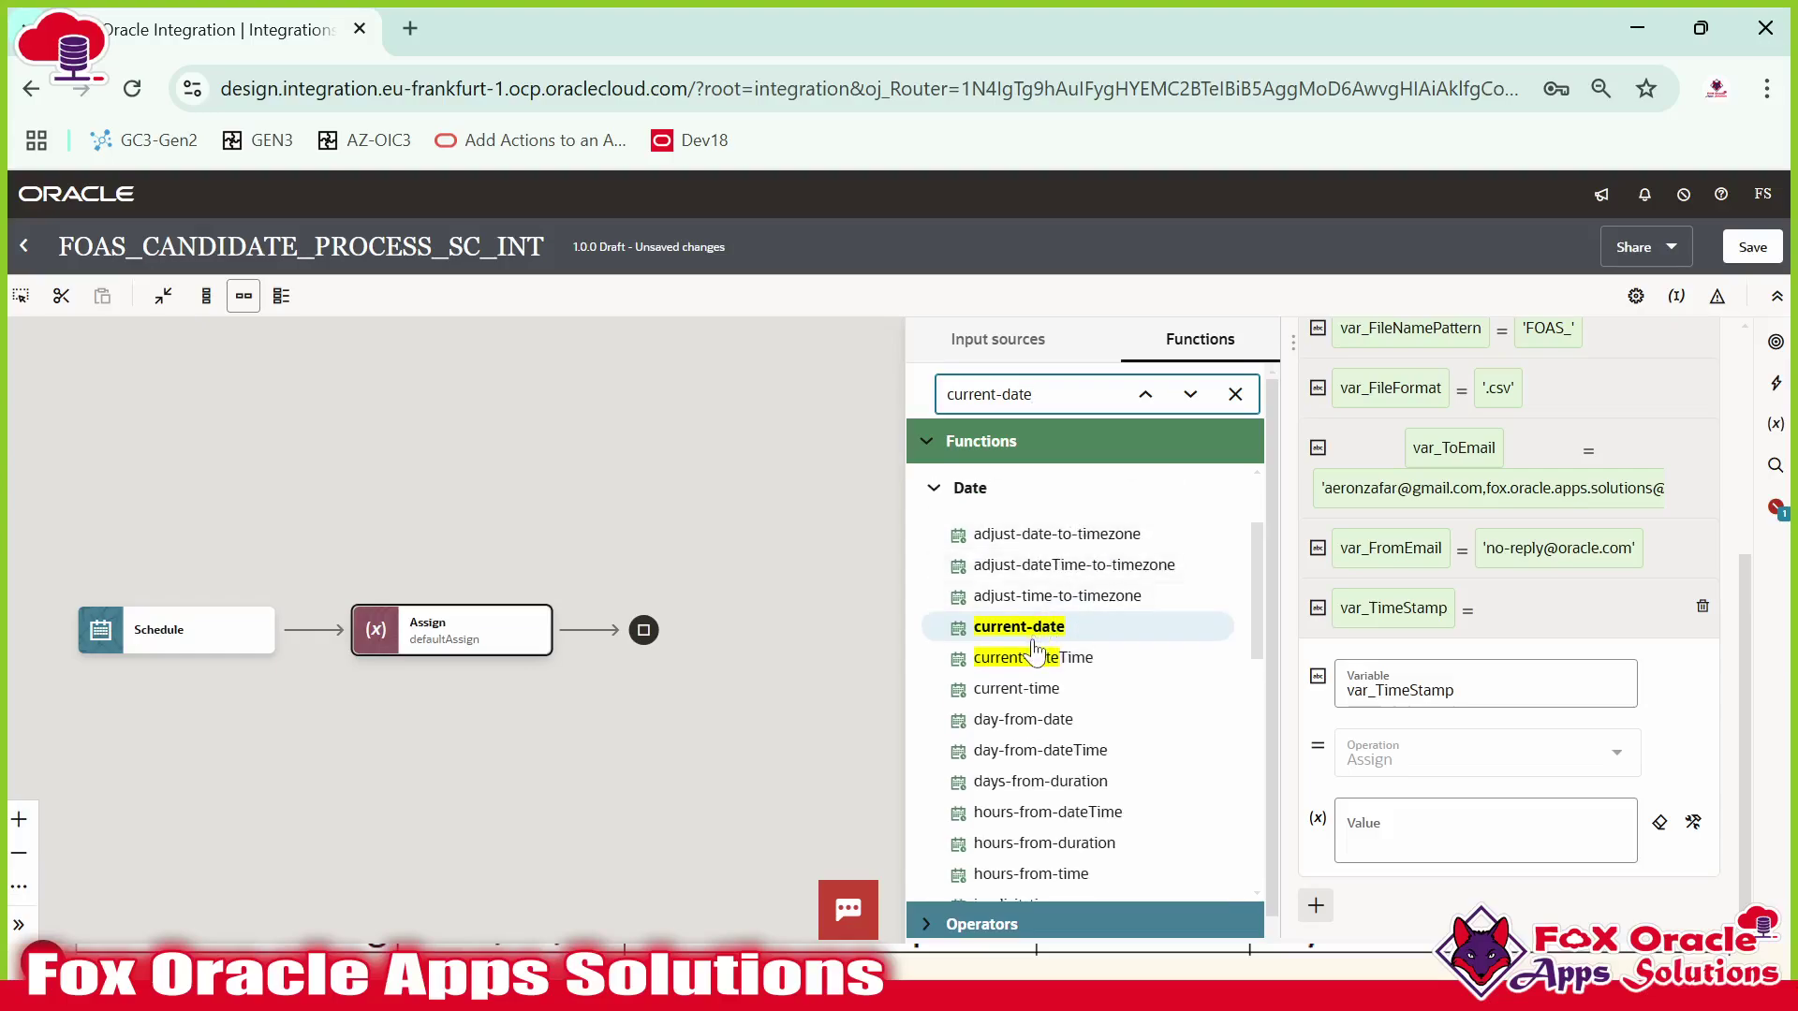
{"action": "left_click_drag", "start_coordinate": [1033, 660], "coordinate": [1415, 847]}
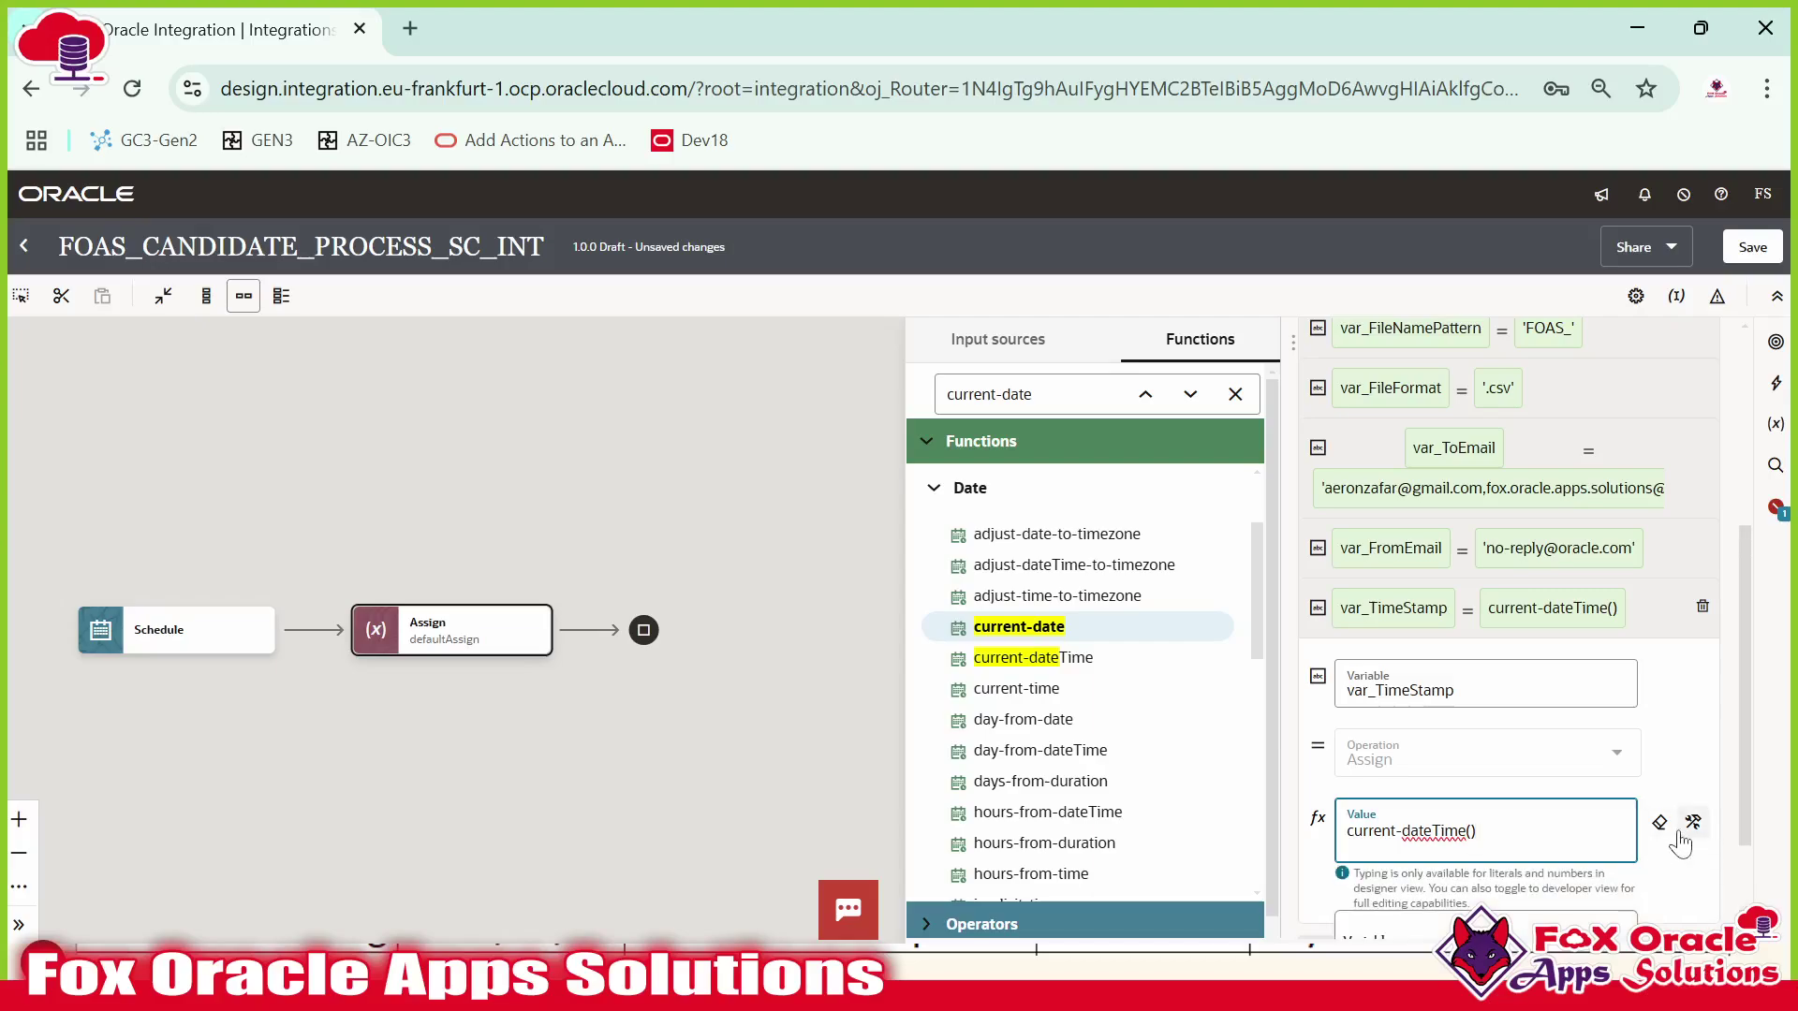
{"action": "left_click", "coordinate": [1495, 831]}
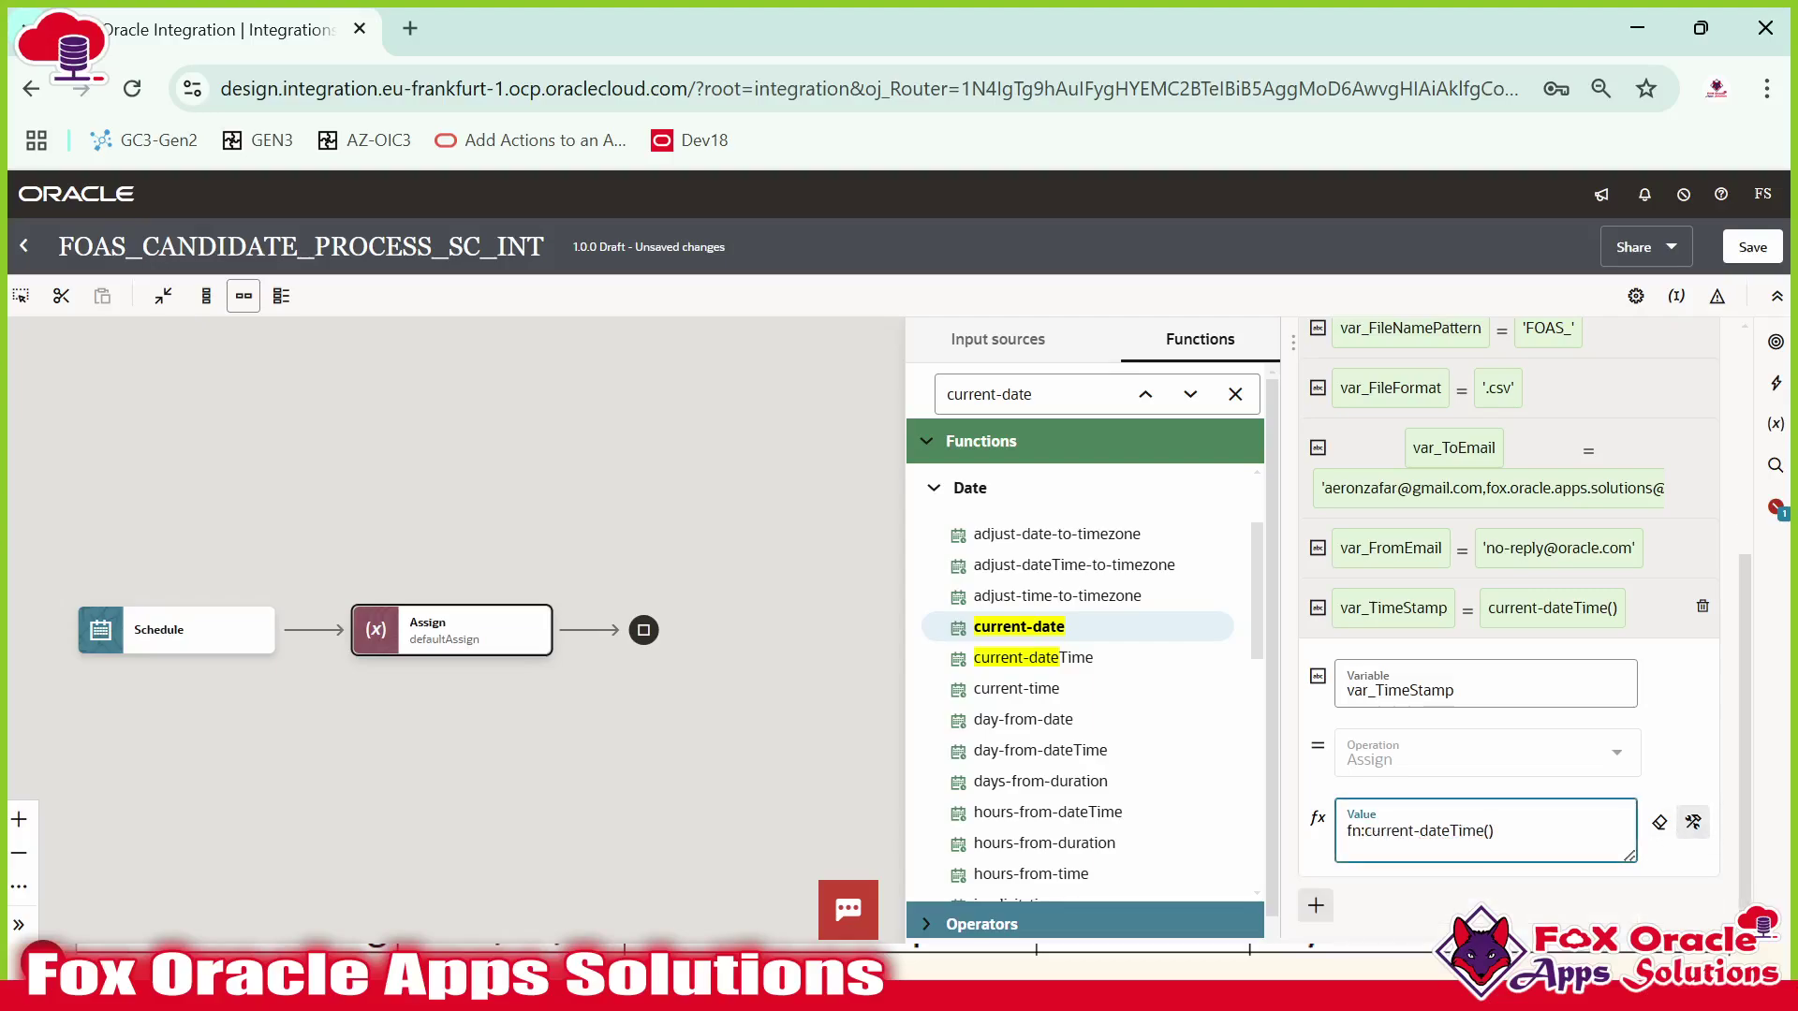
{"action": "key", "text": "alt+Tab"}
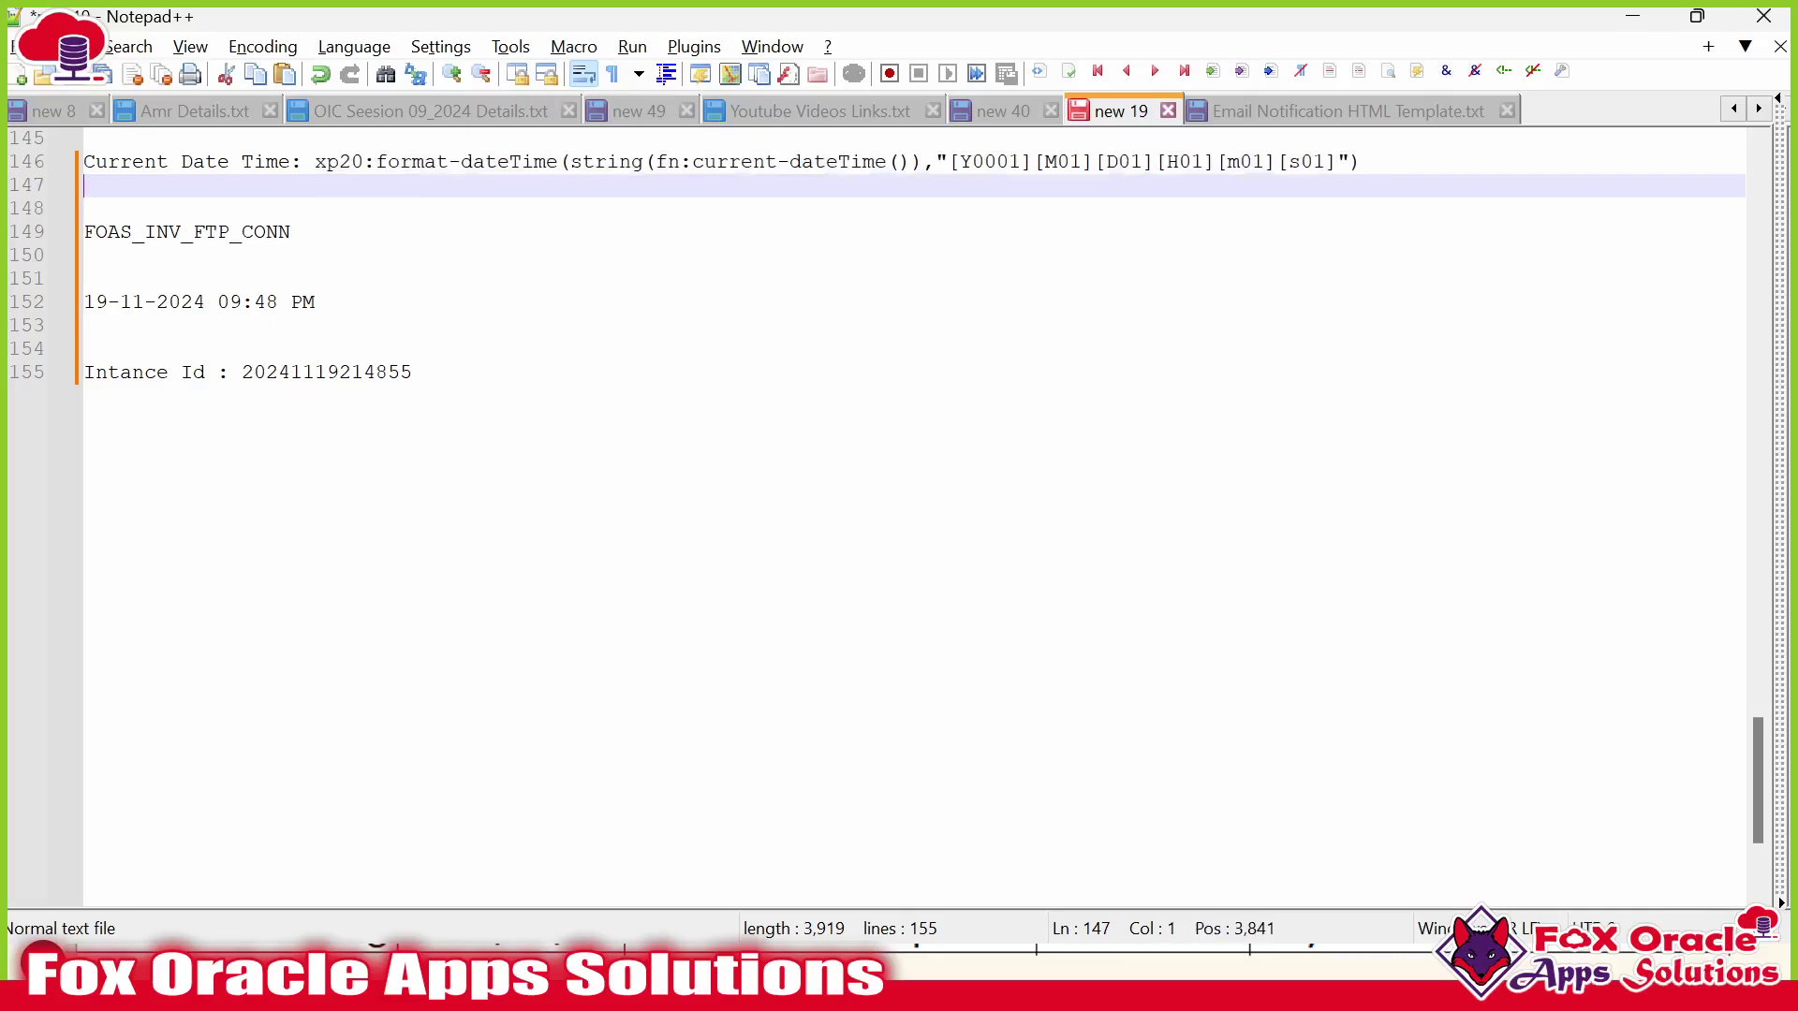
Examine the format-dateTime, string and fn:current-dateTime() parts of the reference expression on line 146.
{"action": "left_click_drag", "start_coordinate": [558, 161], "coordinate": [376, 161]}
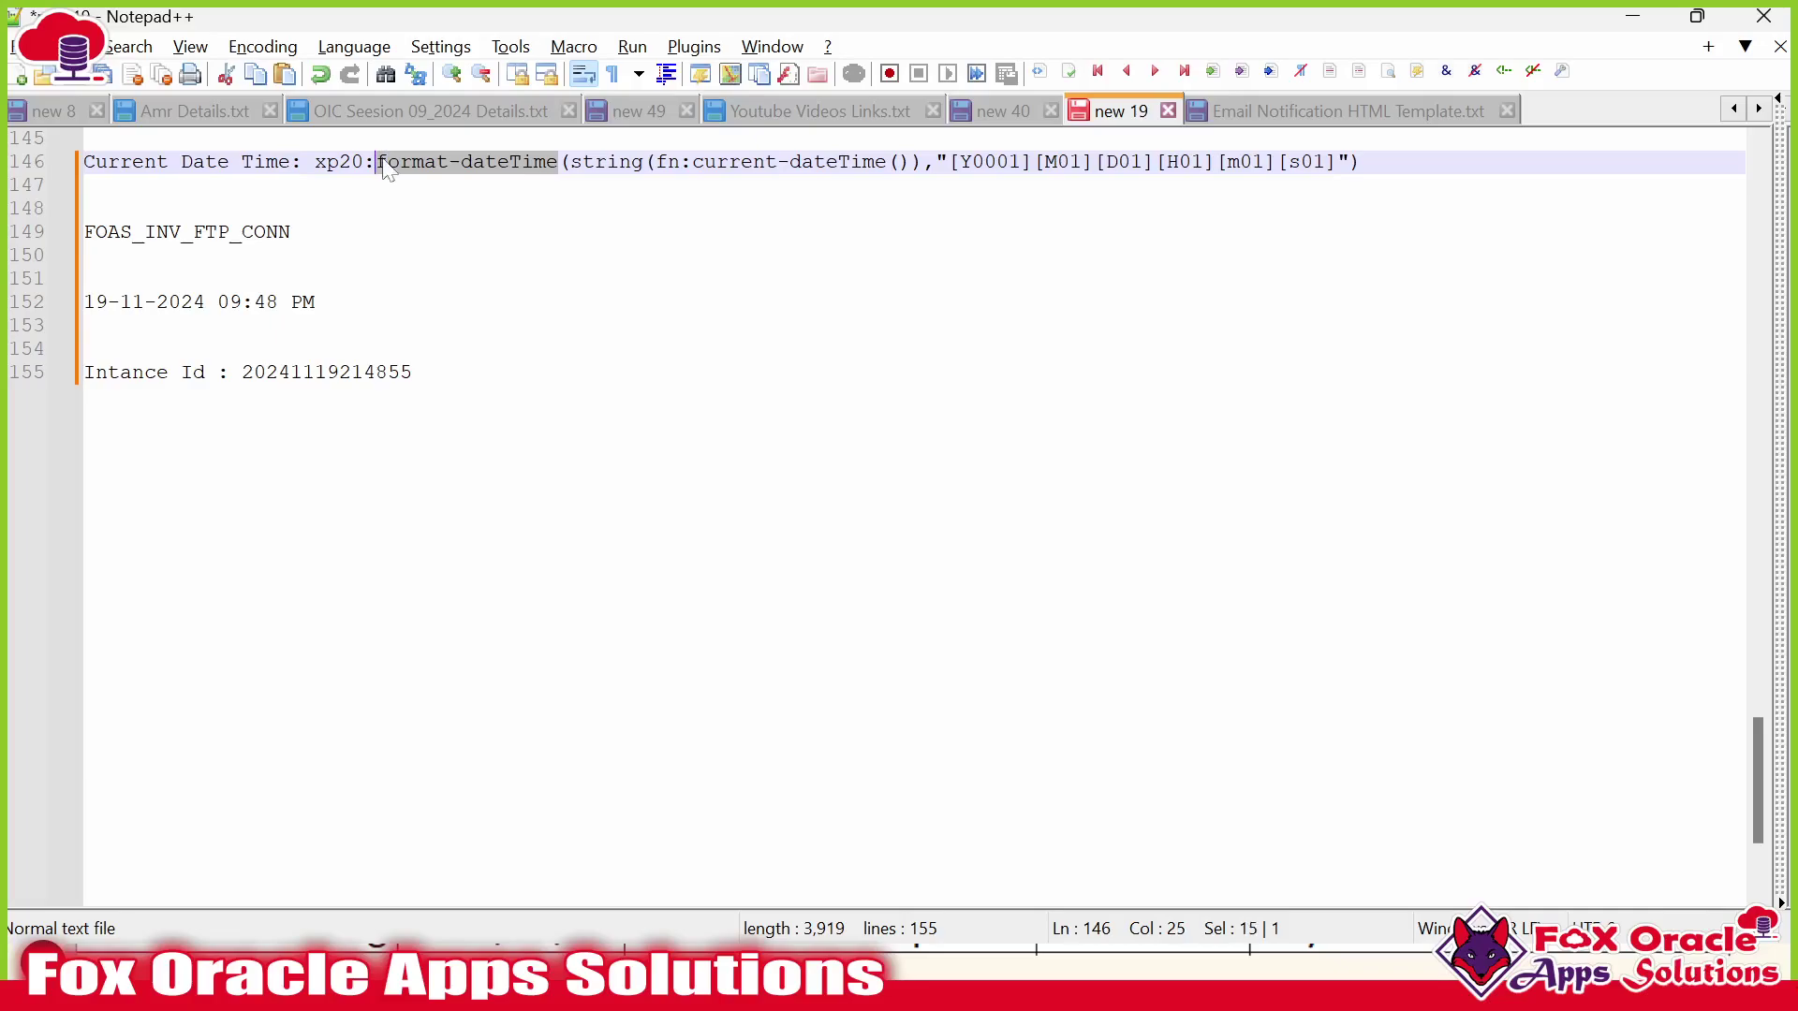
{"action": "left_click_drag", "start_coordinate": [561, 161], "coordinate": [920, 161]}
{"action": "left_click", "coordinate": [813, 161]}
{"action": "left_click_drag", "start_coordinate": [656, 161], "coordinate": [911, 162]}
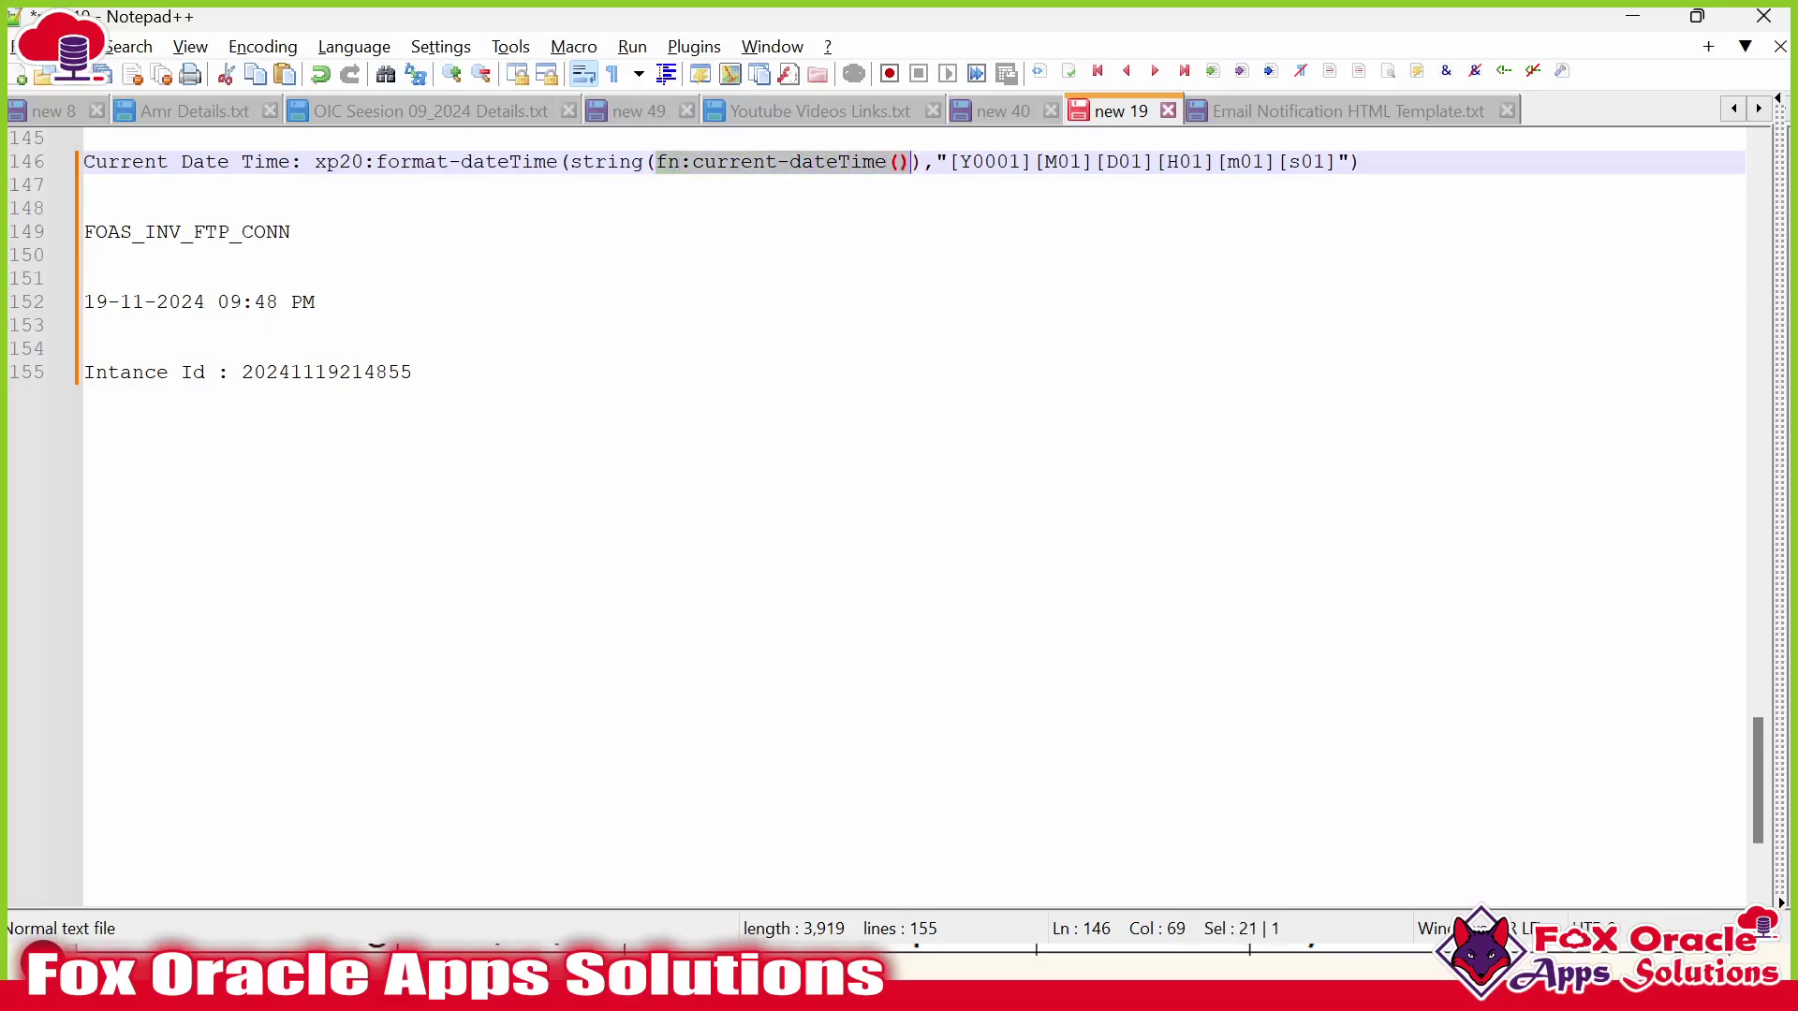
{"action": "left_click", "coordinate": [655, 163]}
{"action": "left_click_drag", "start_coordinate": [646, 161], "coordinate": [959, 162]}
{"action": "double_click", "coordinate": [607, 162]}
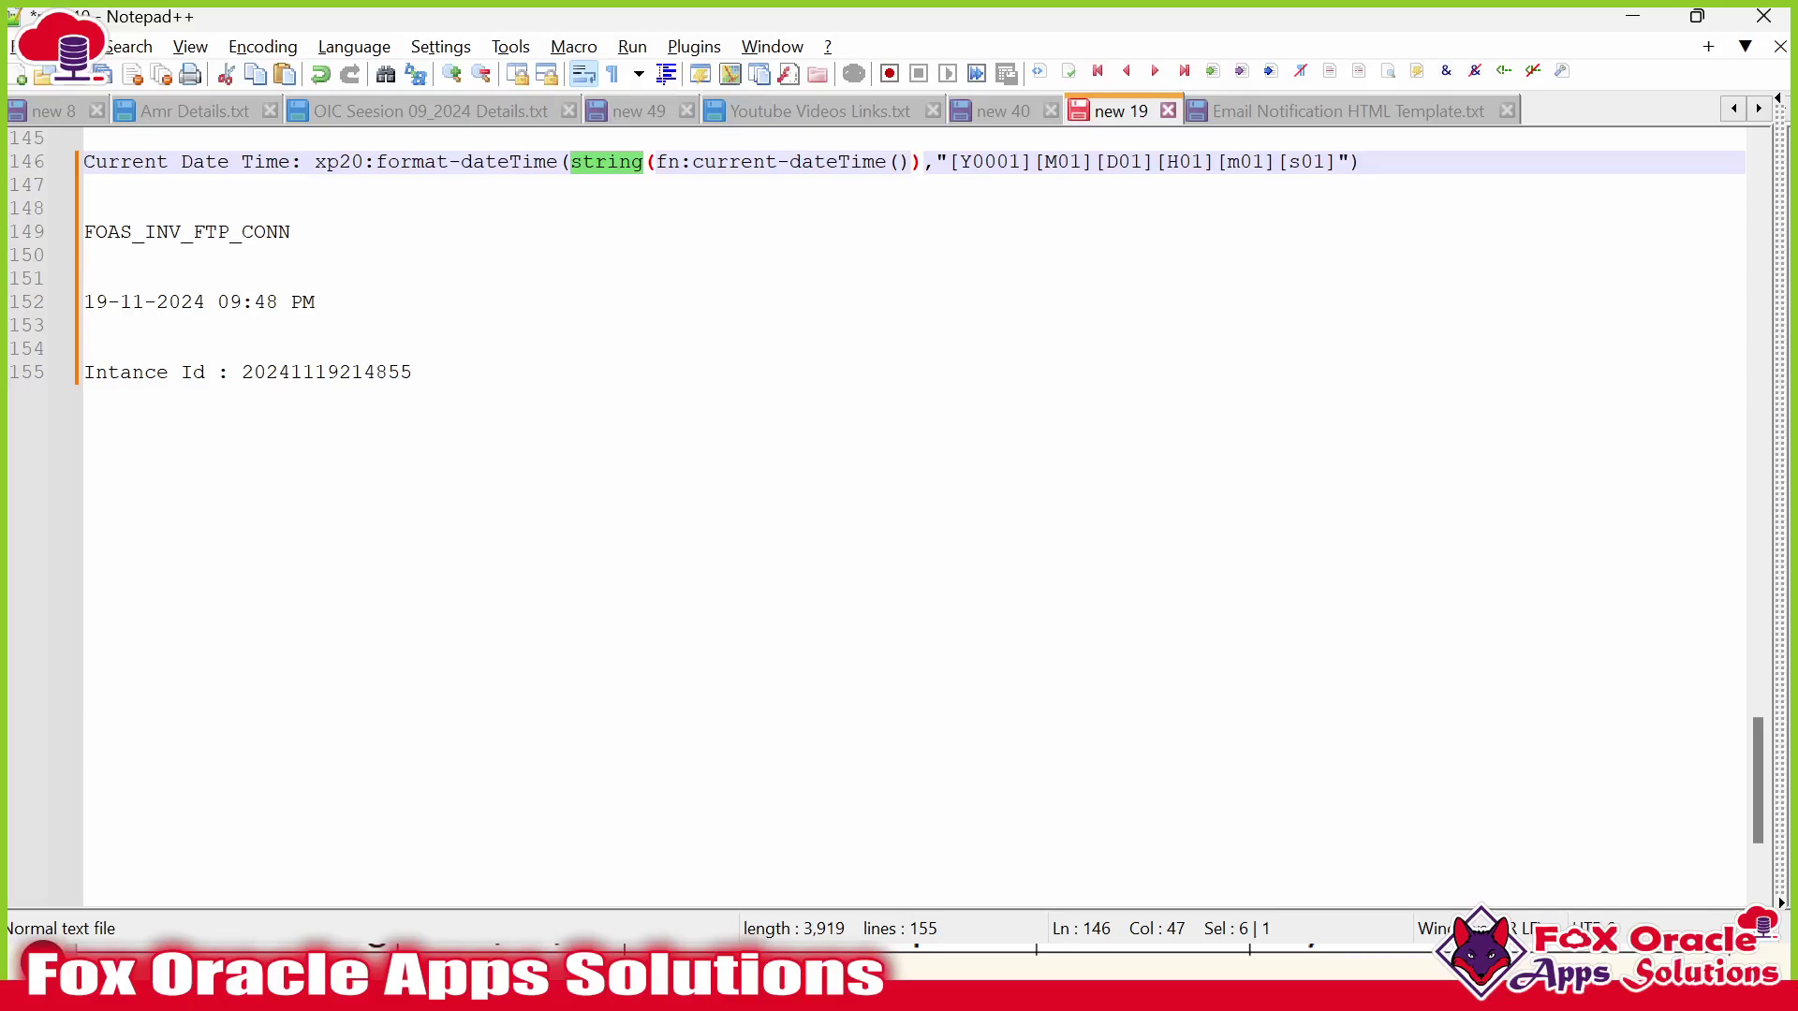
{"action": "key", "text": "alt+Tab"}
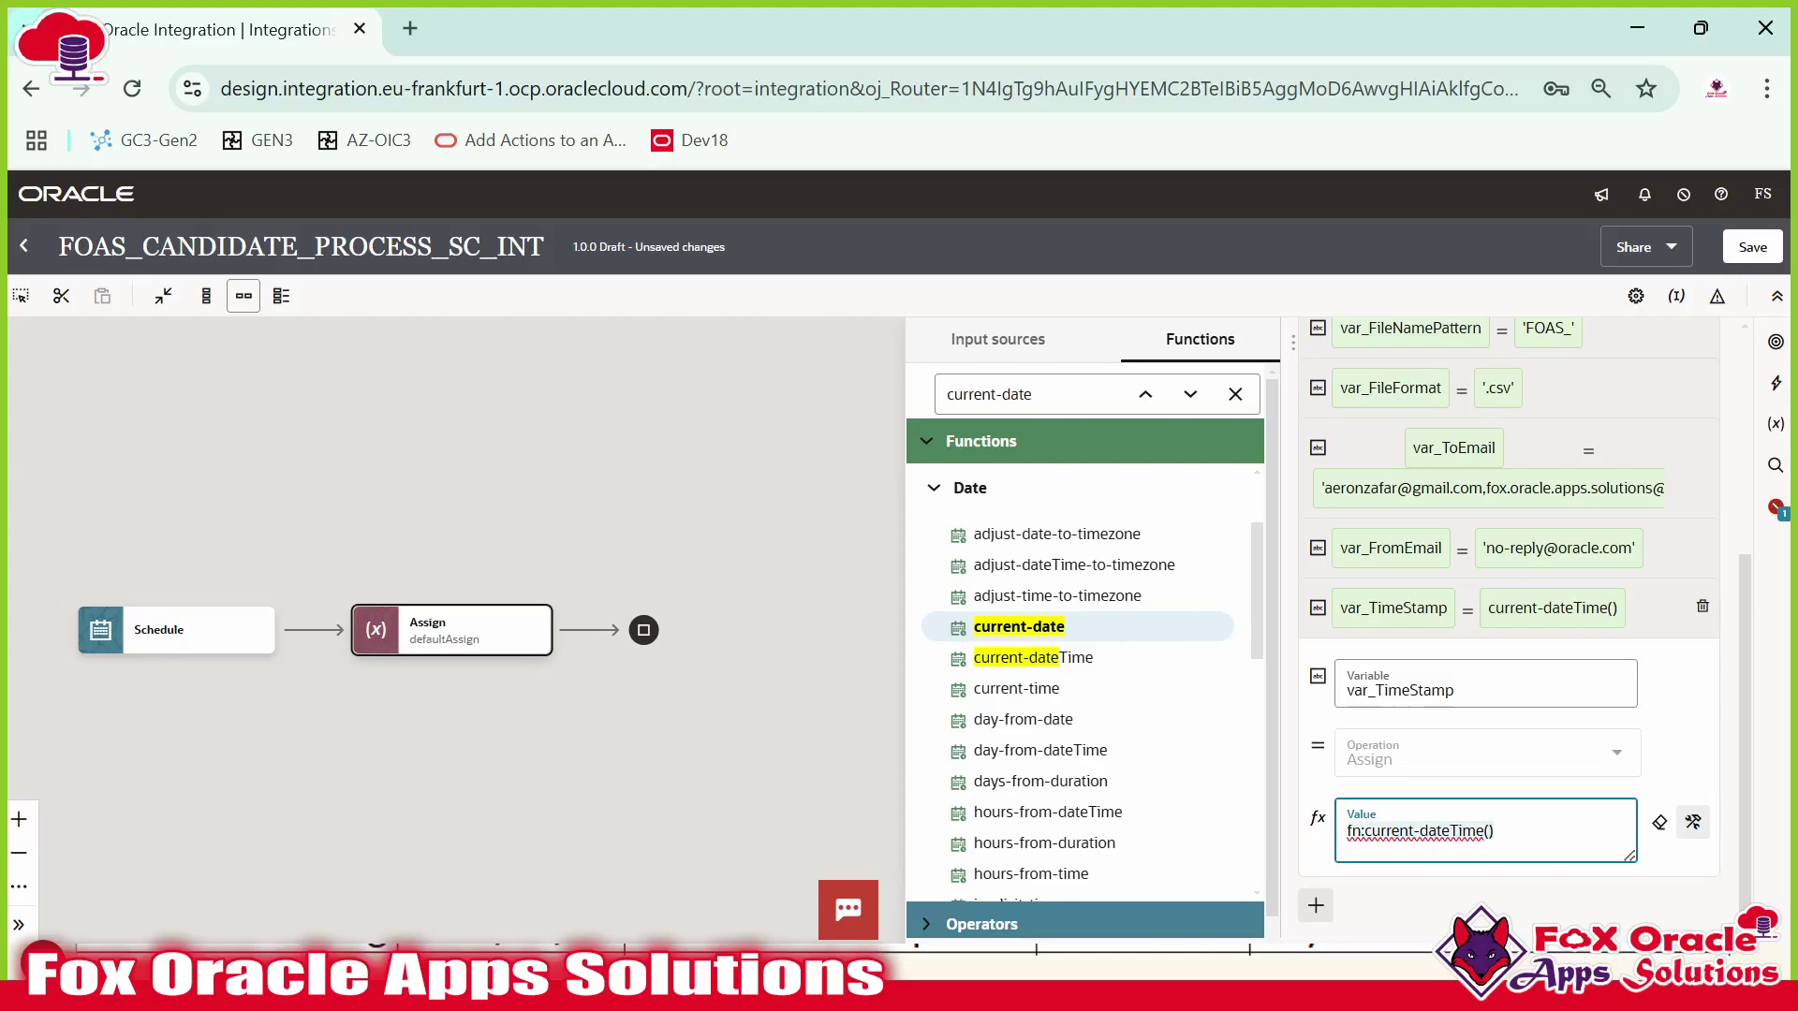
Wrap var_TimeStamp's value as fn:string(fn:current-dateTime()) using the string function.
{"action": "key", "text": "ctrl+a"}
{"action": "key", "text": "ctrl+c"}
{"action": "key", "text": "BackSpace"}
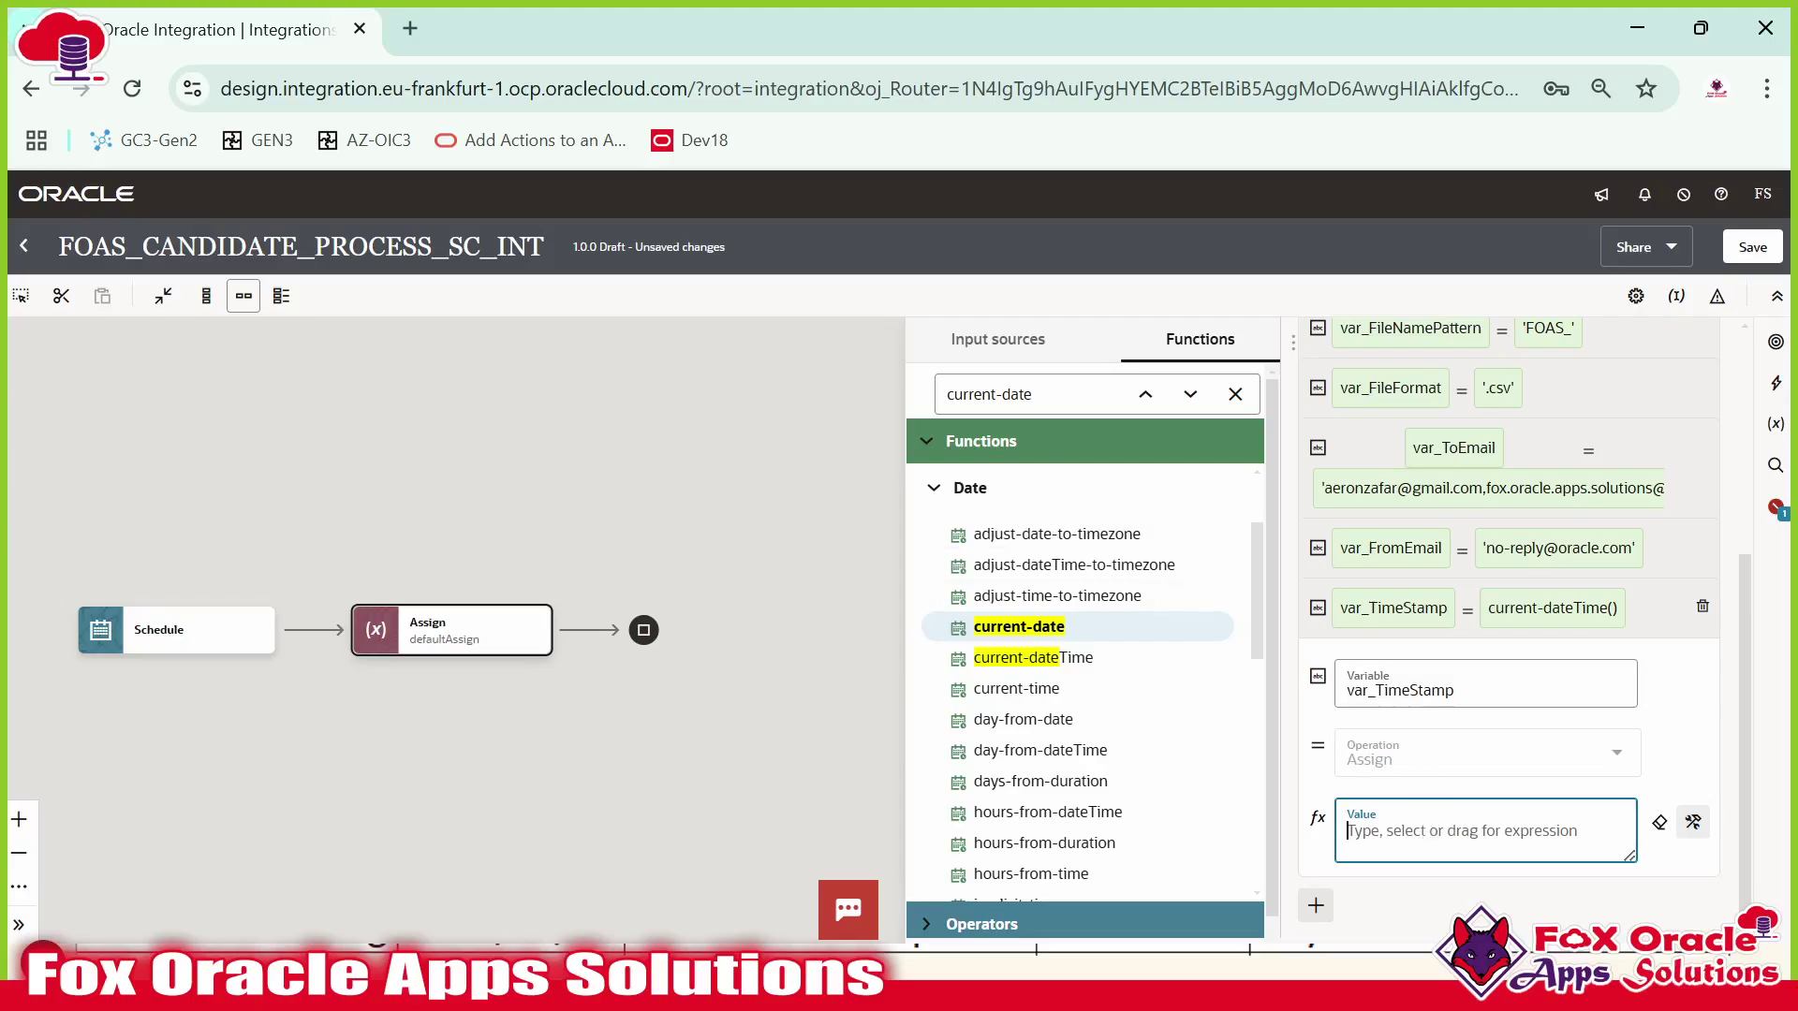
{"action": "key", "text": "ctrl+v"}
{"action": "key", "text": "ctrl+a"}
{"action": "key", "text": "ctrl+c"}
{"action": "key", "text": "BackSpace"}
{"action": "triple_click", "coordinate": [1029, 394]}
{"action": "type", "text": "strin"}
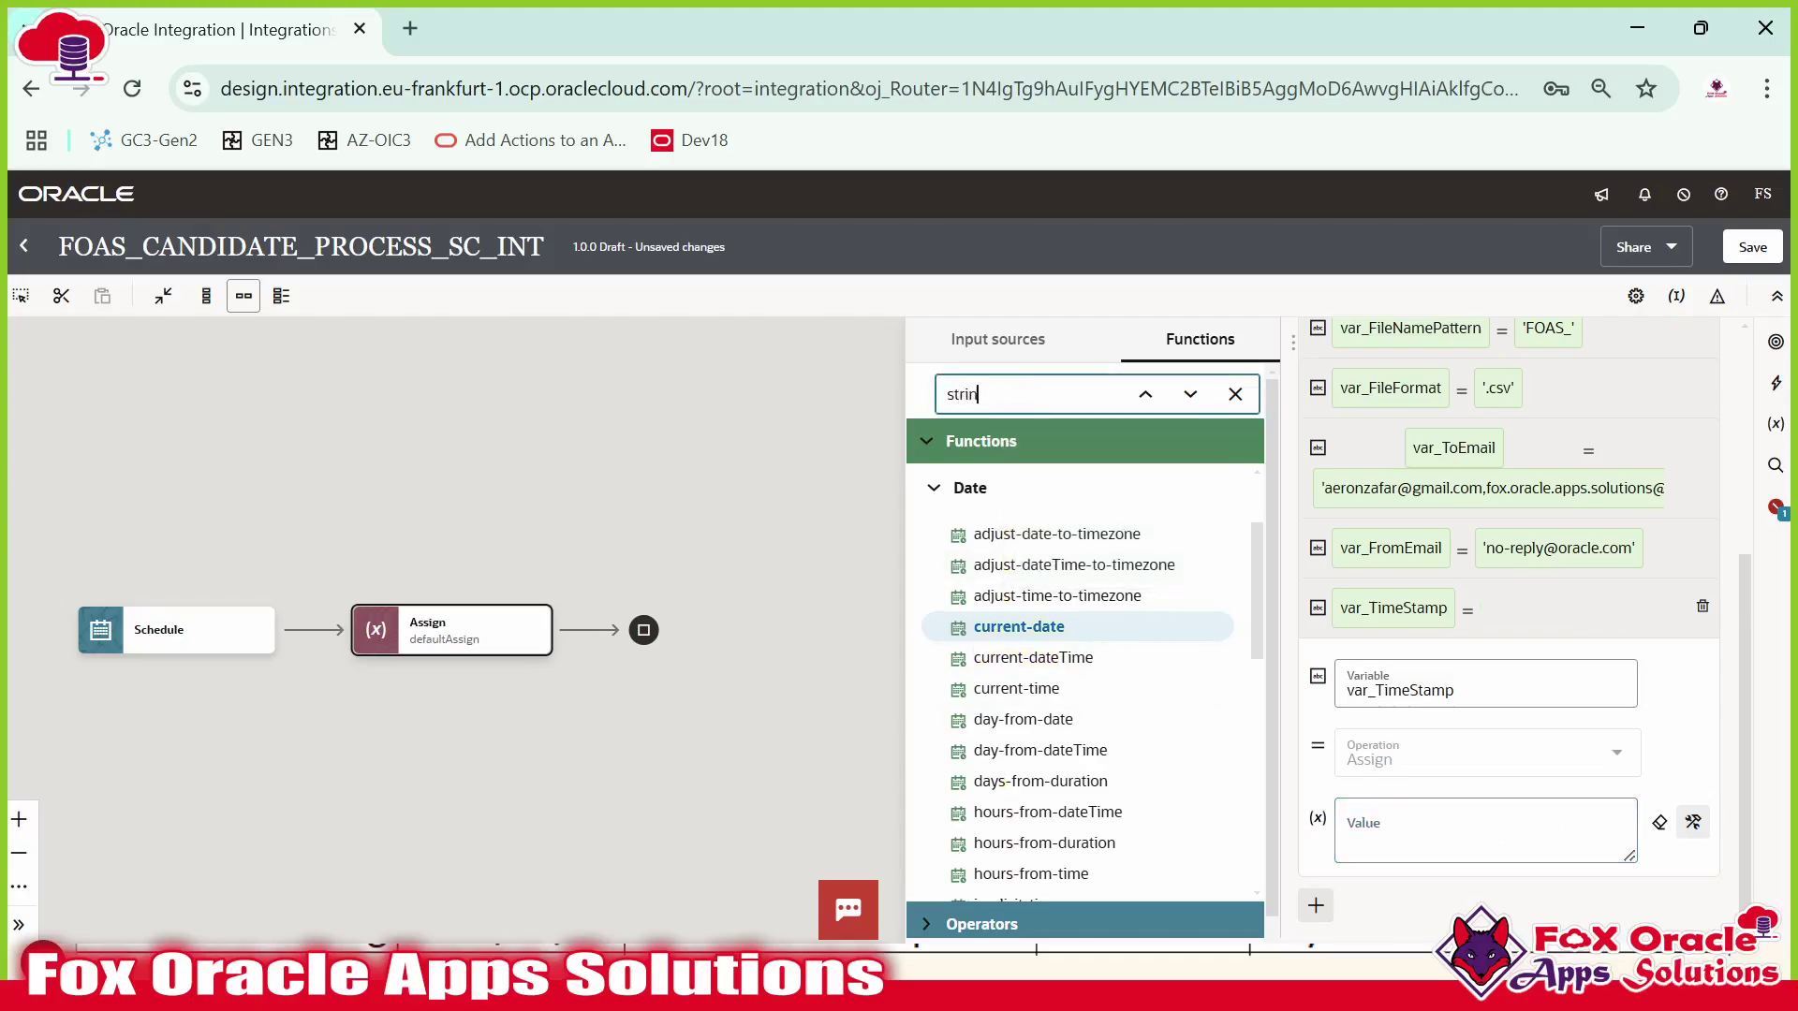
{"action": "type", "text": "g"}
{"action": "scroll", "coordinate": [1016, 791], "scroll_direction": "down", "scroll_amount": 2}
{"action": "left_click_drag", "start_coordinate": [994, 746], "coordinate": [1411, 847]}
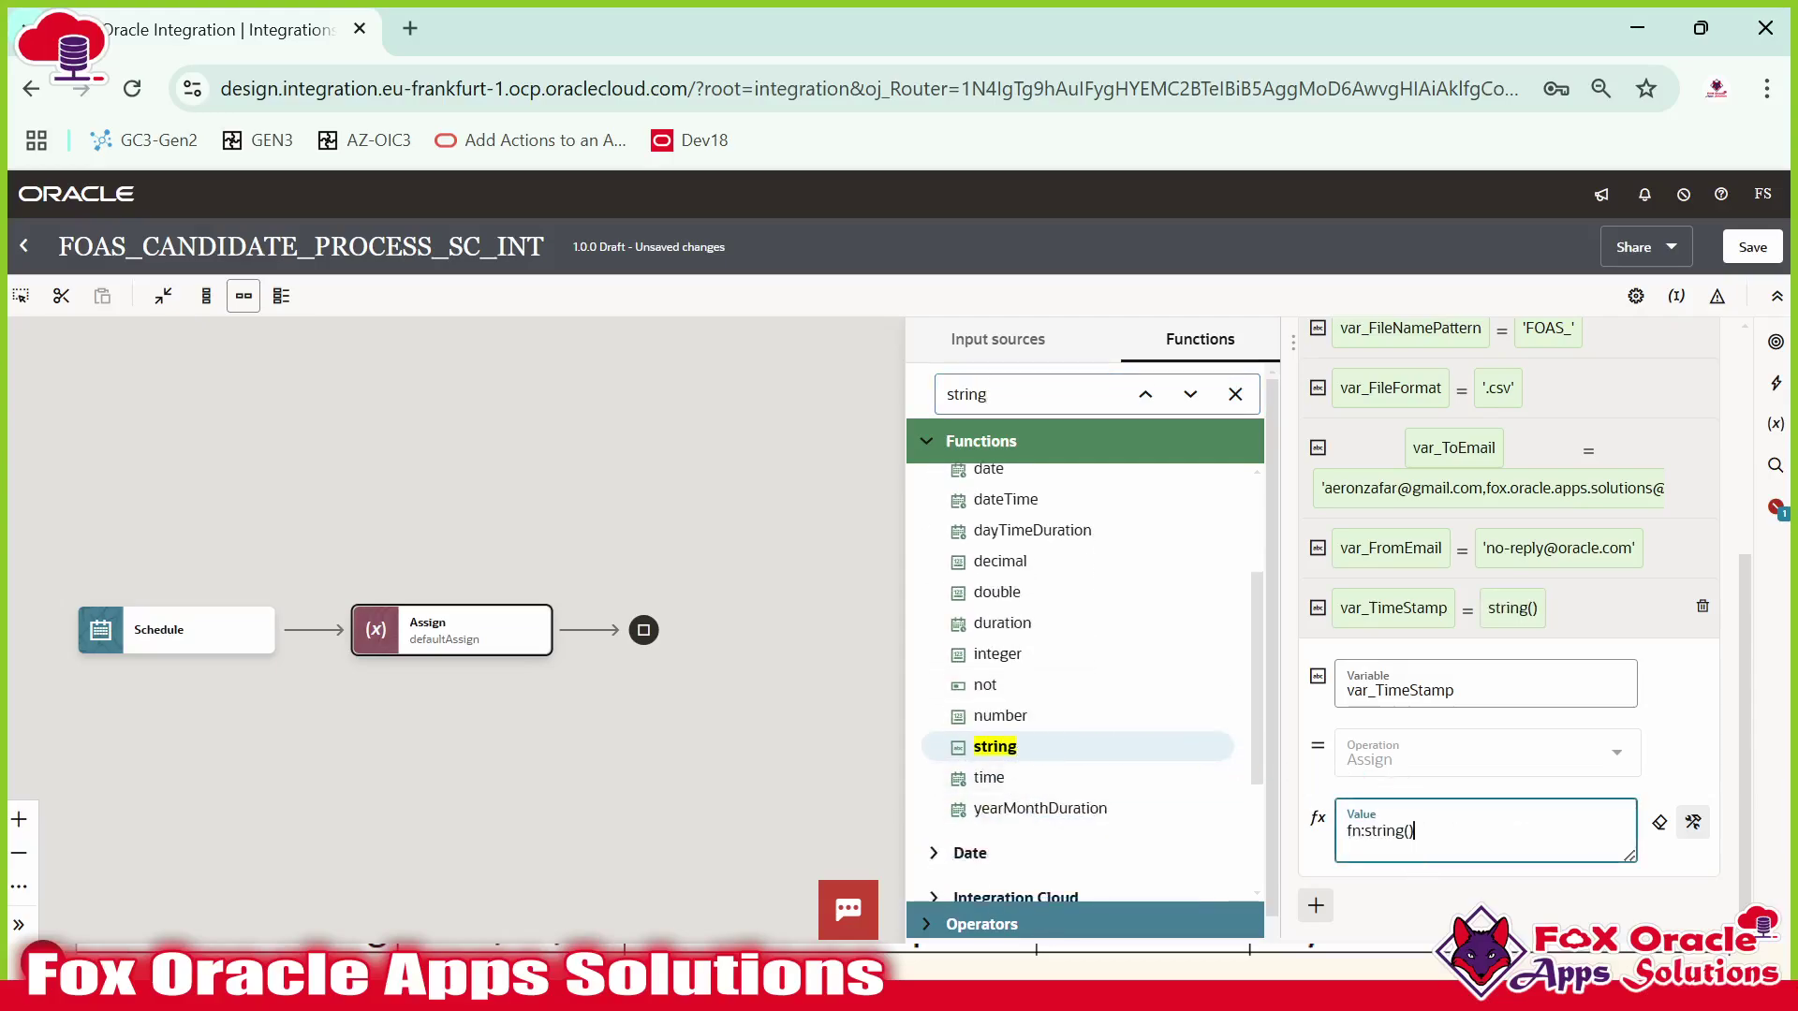
{"action": "left_click", "coordinate": [1408, 831]}
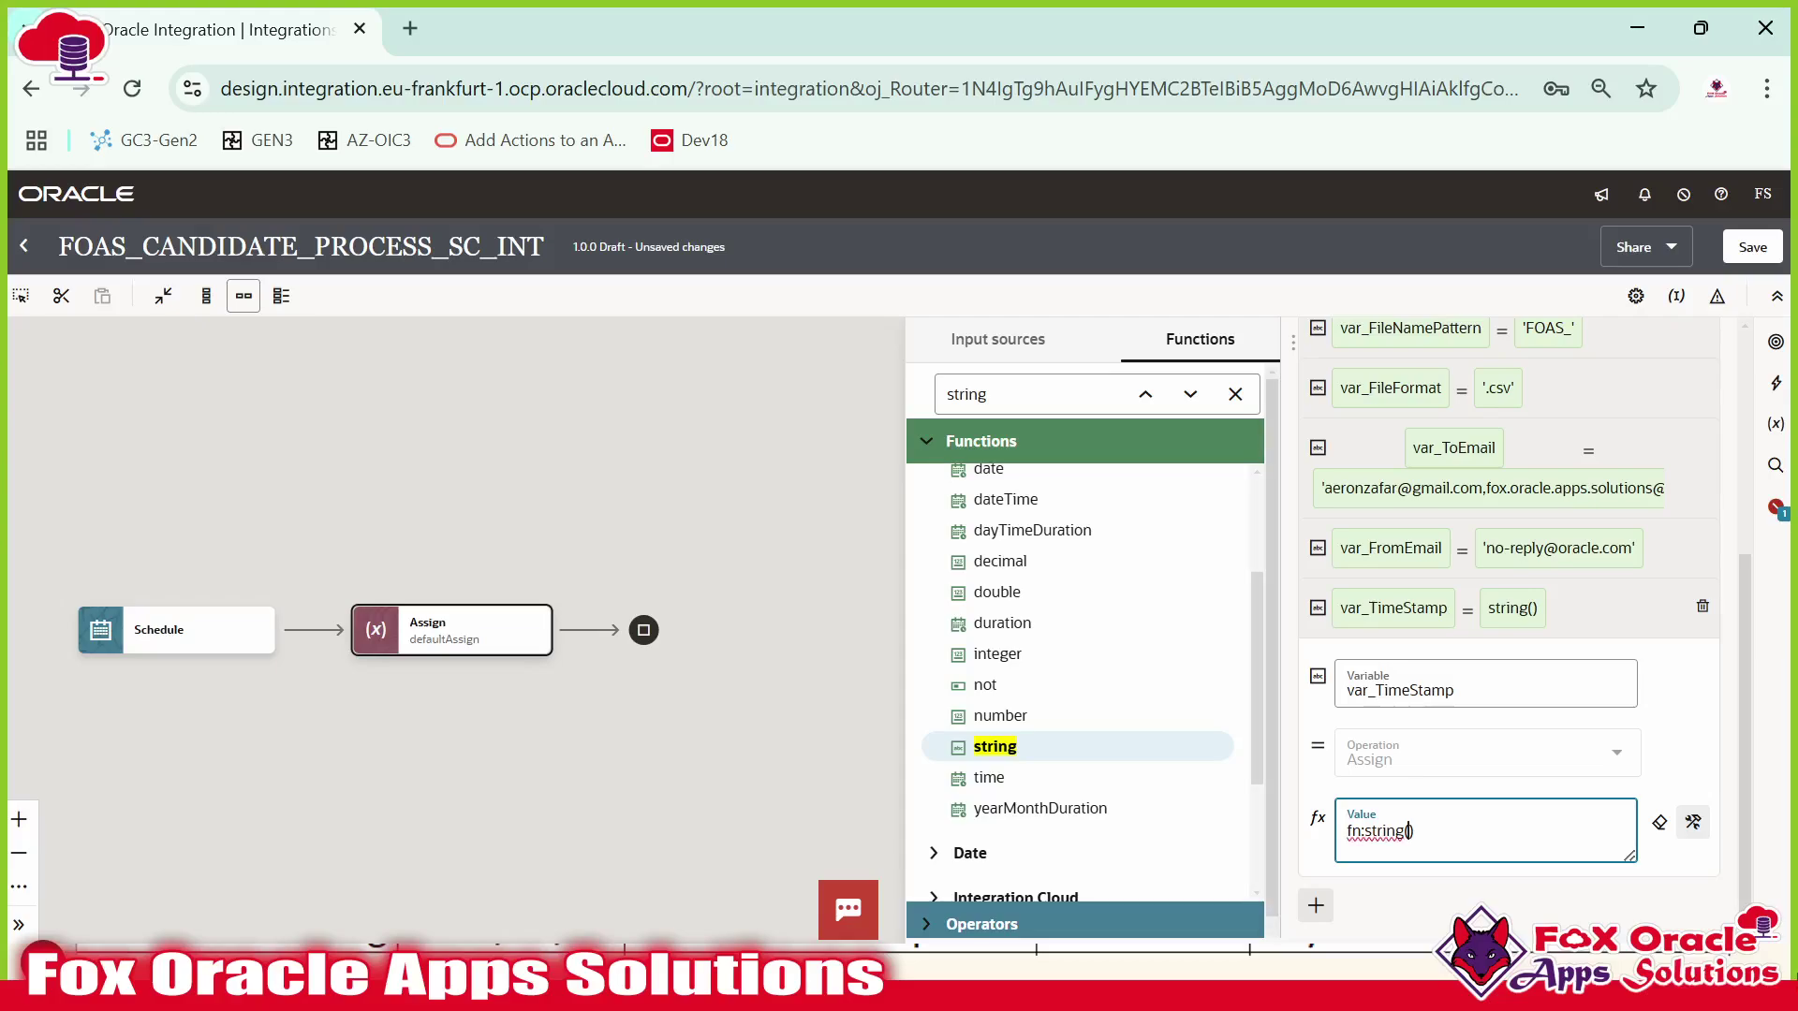
{"action": "key", "text": "ctrl+v"}
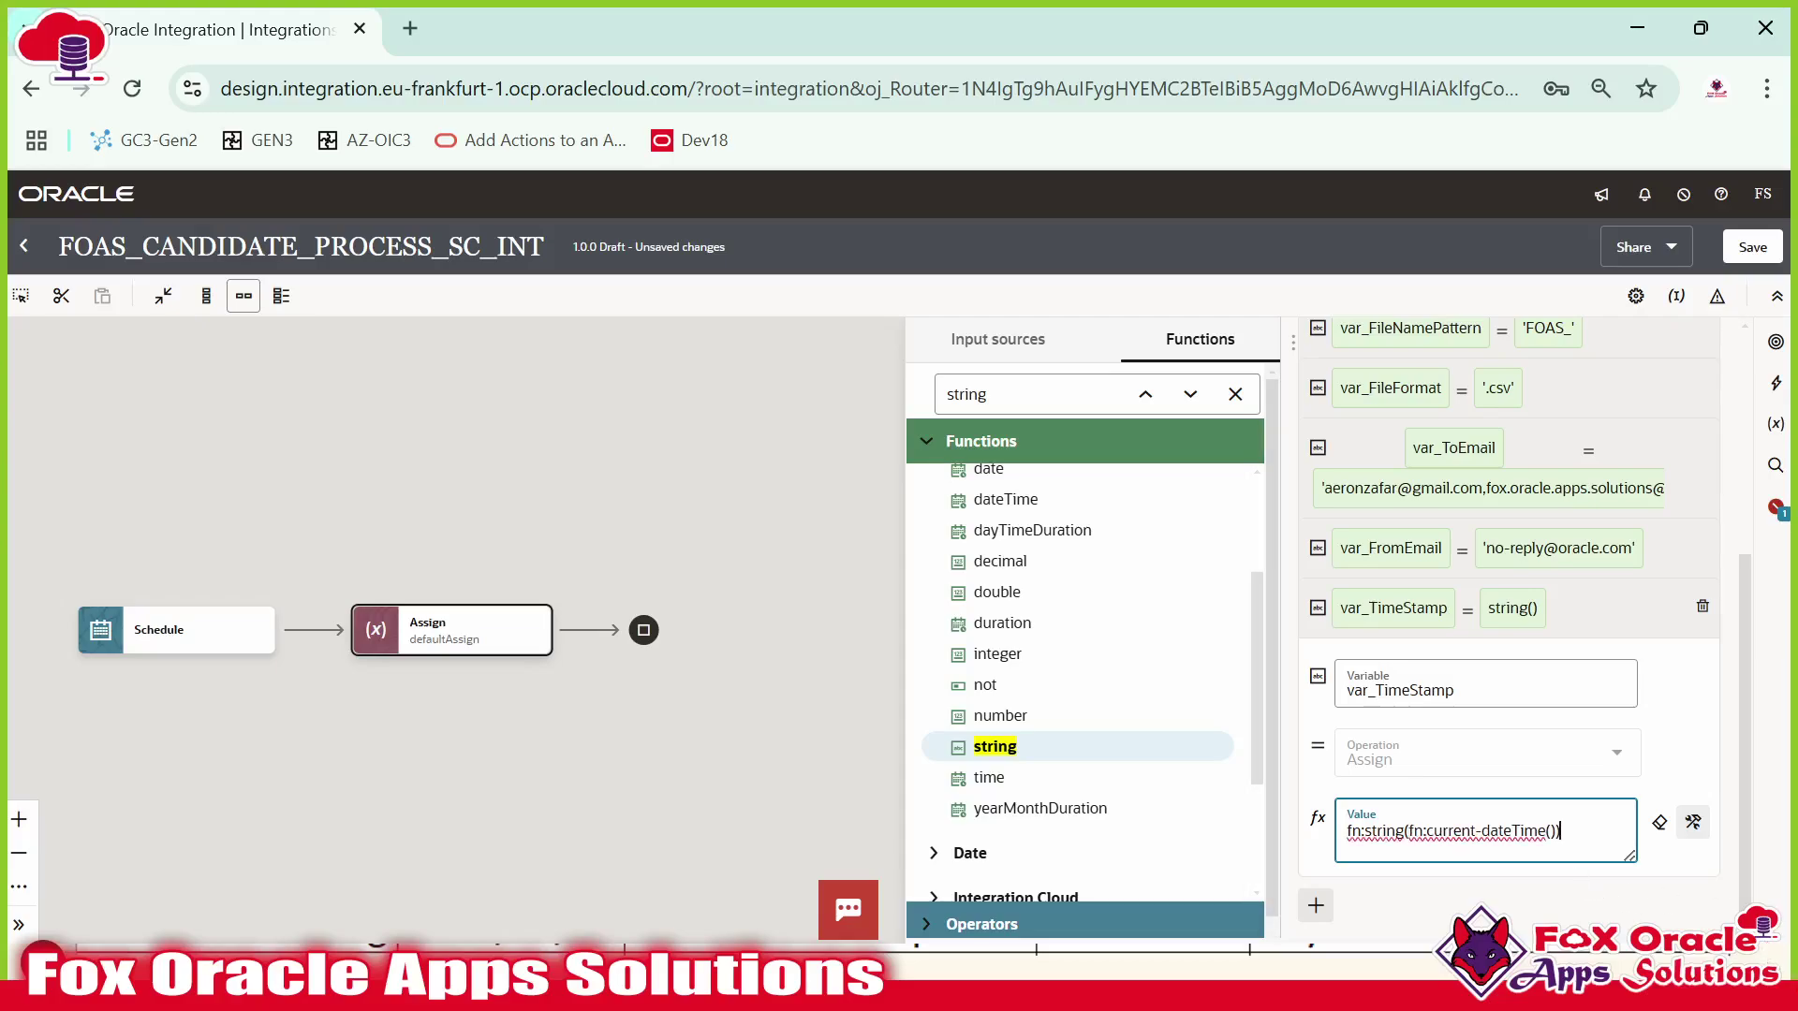
{"action": "left_click_drag", "start_coordinate": [1560, 831], "coordinate": [1346, 831]}
{"action": "key", "text": "ctrl+c"}
{"action": "left_click", "coordinate": [1498, 831]}
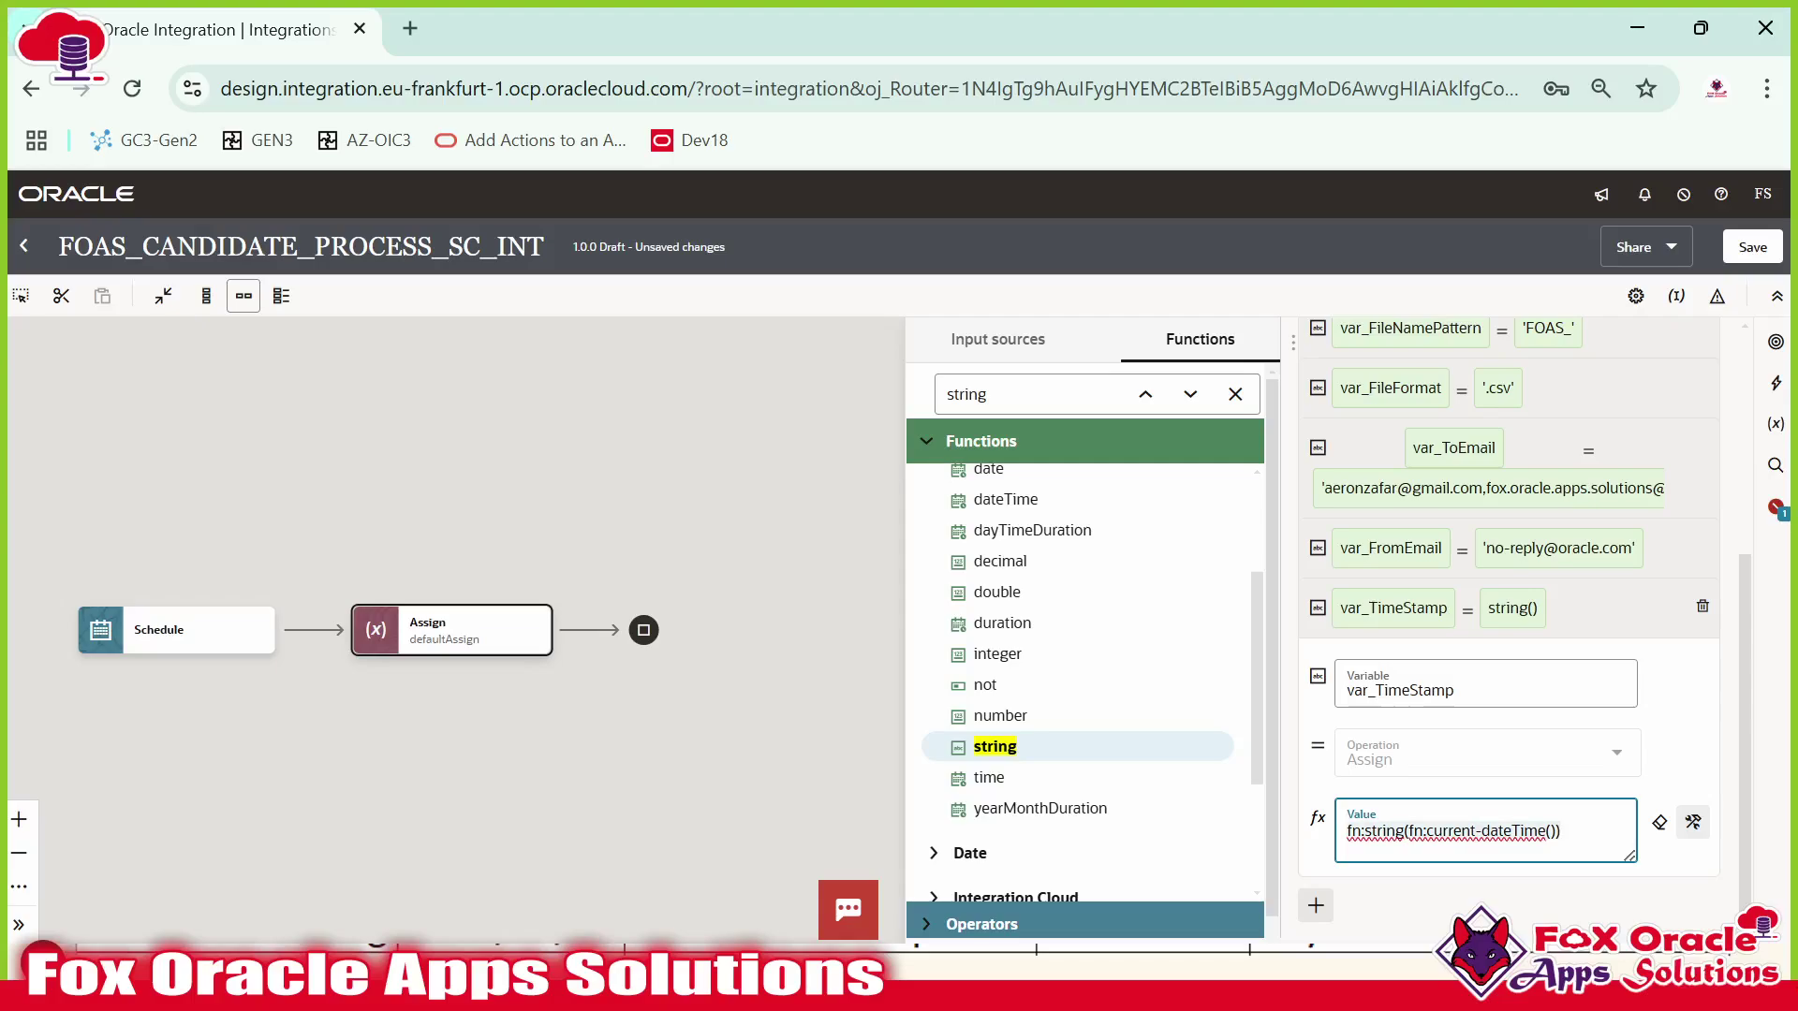
Compare with the format-dateTime and string arguments of the reference expression in Notepad++.
{"action": "key", "text": "alt+Tab"}
{"action": "left_click", "coordinate": [618, 165]}
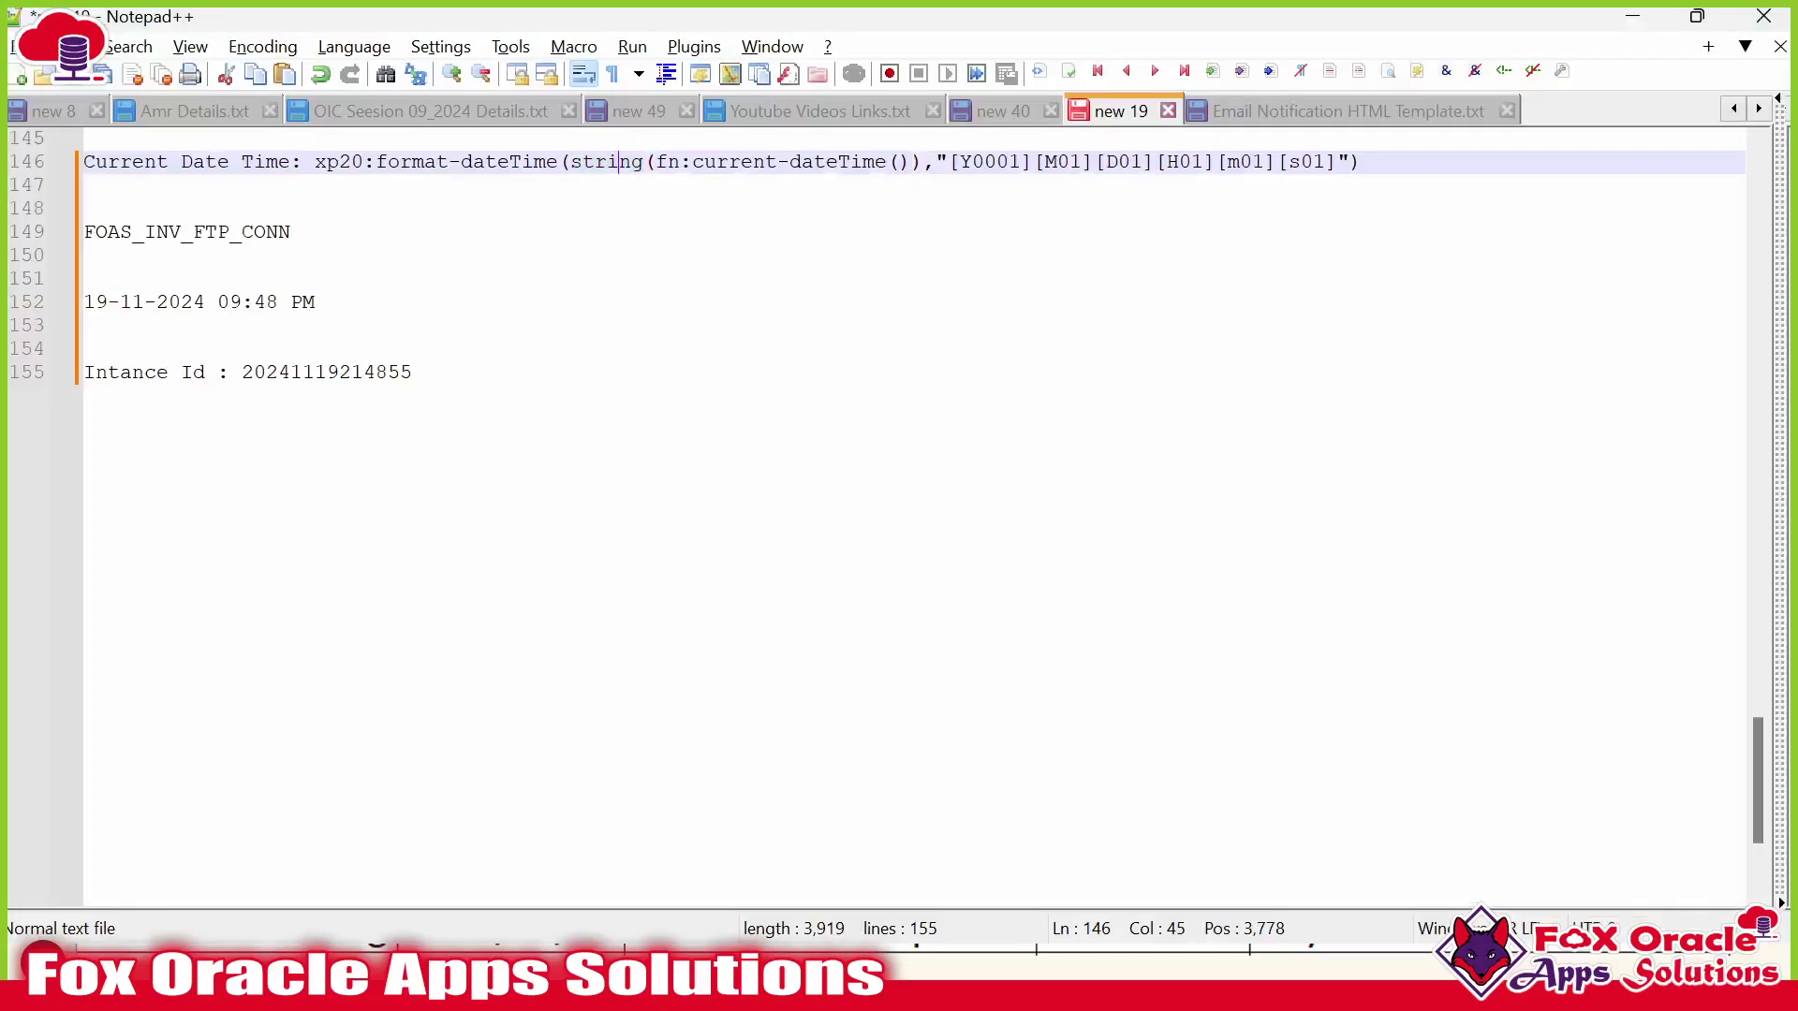
{"action": "left_click", "coordinate": [559, 163]}
{"action": "left_click_drag", "start_coordinate": [375, 163], "coordinate": [559, 163]}
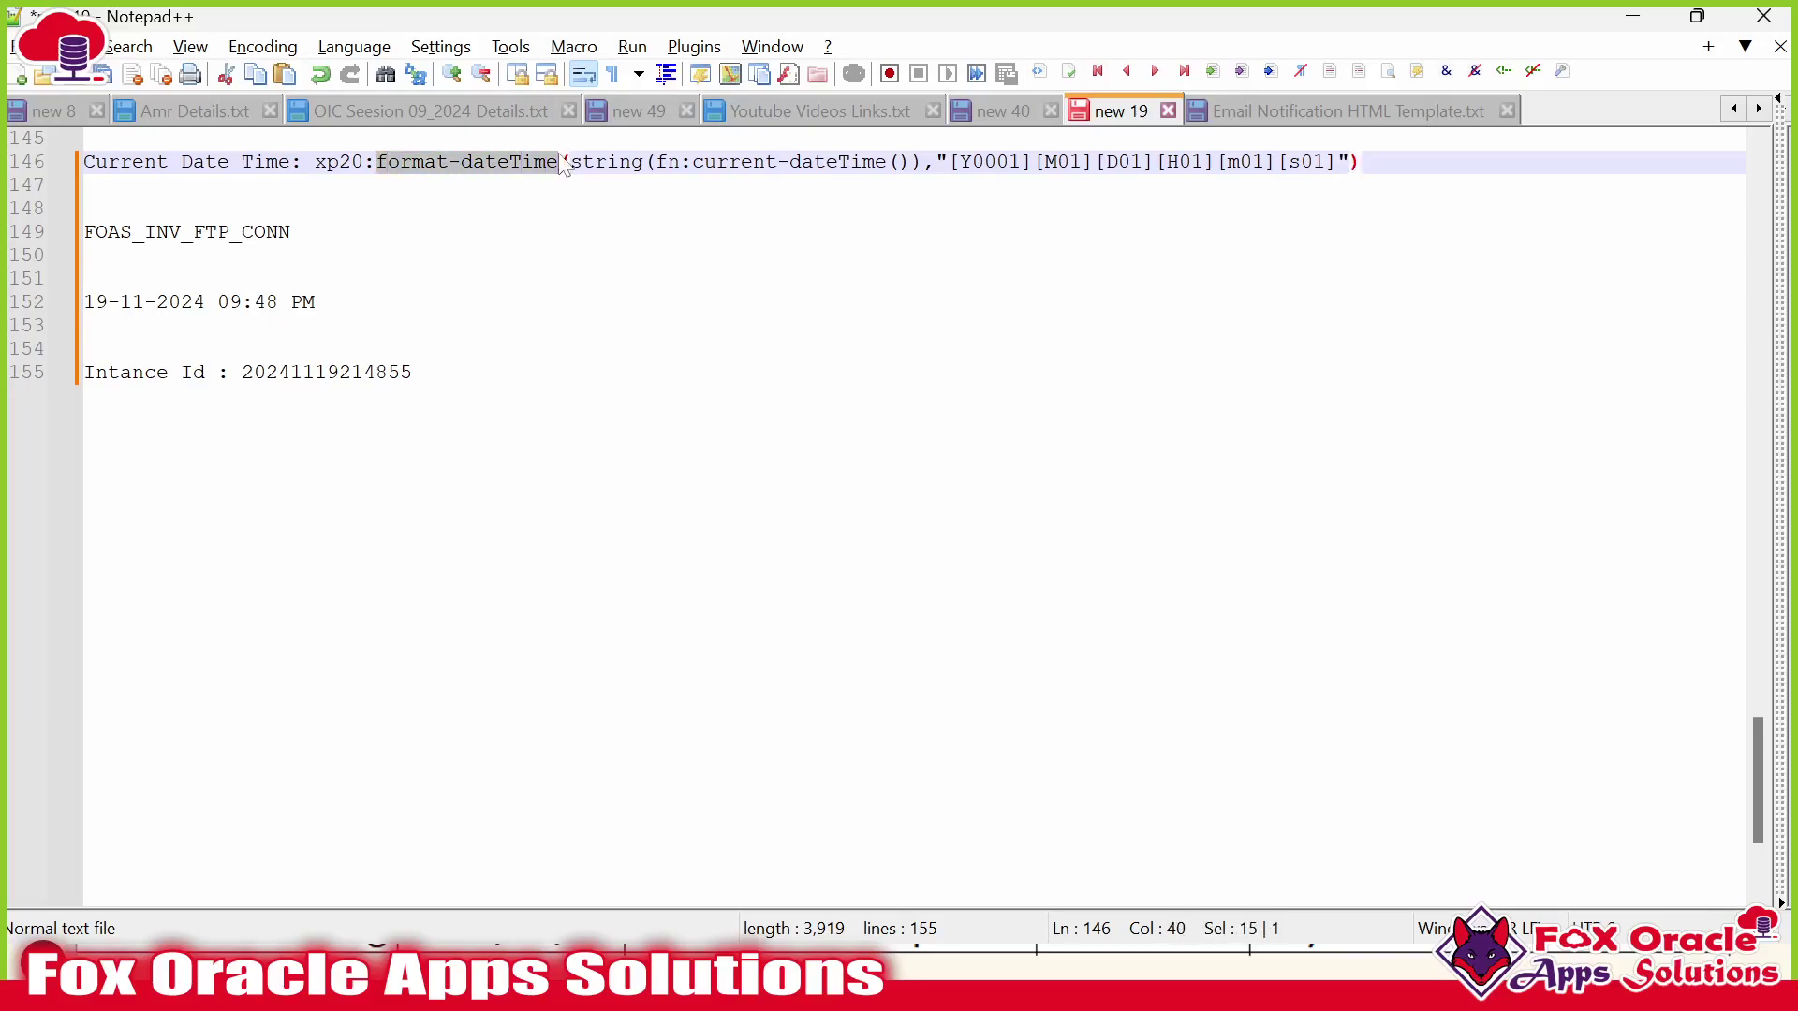
{"action": "left_click_drag", "start_coordinate": [571, 163], "coordinate": [1335, 164]}
{"action": "key", "text": "alt+Tab"}
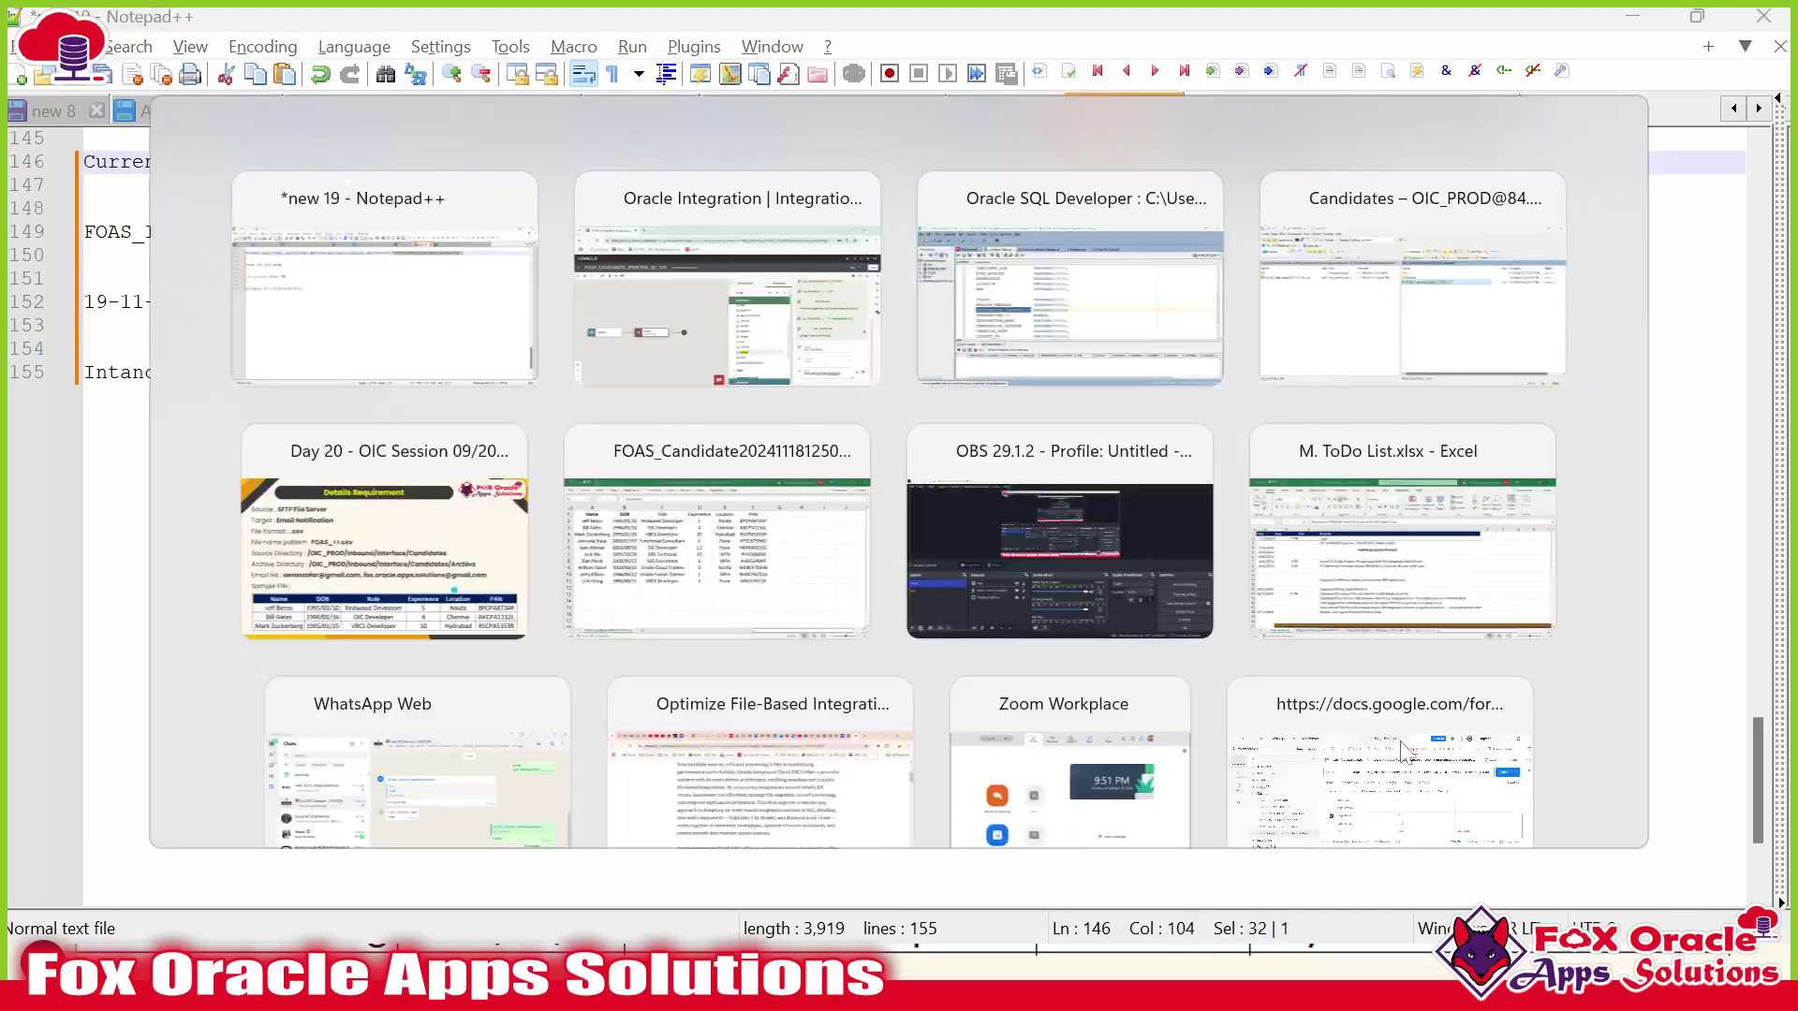
Replace the value with format-dateTime, using fn:string(fn:current-dateTime()) as its first argument.
{"action": "key", "text": "ctrl+a"}
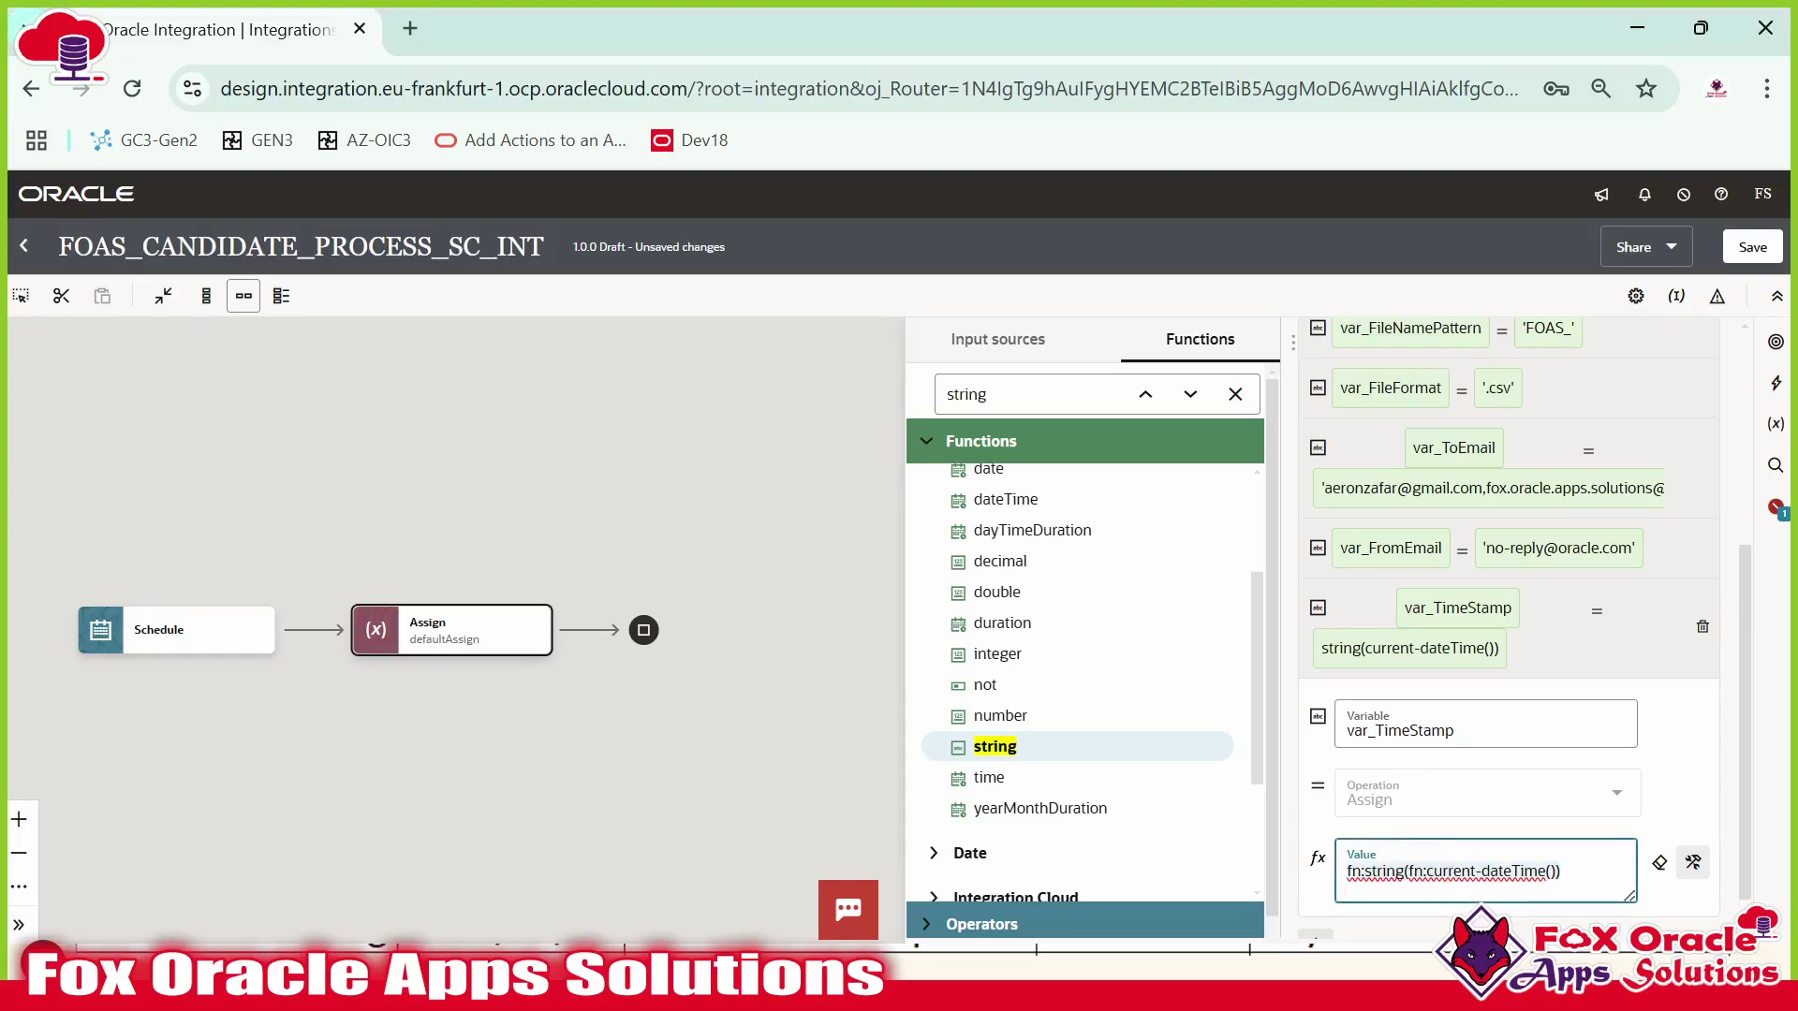
{"action": "key", "text": "BackSpace"}
{"action": "key", "text": "ctrl+f"}
{"action": "type", "text": "format-da"}
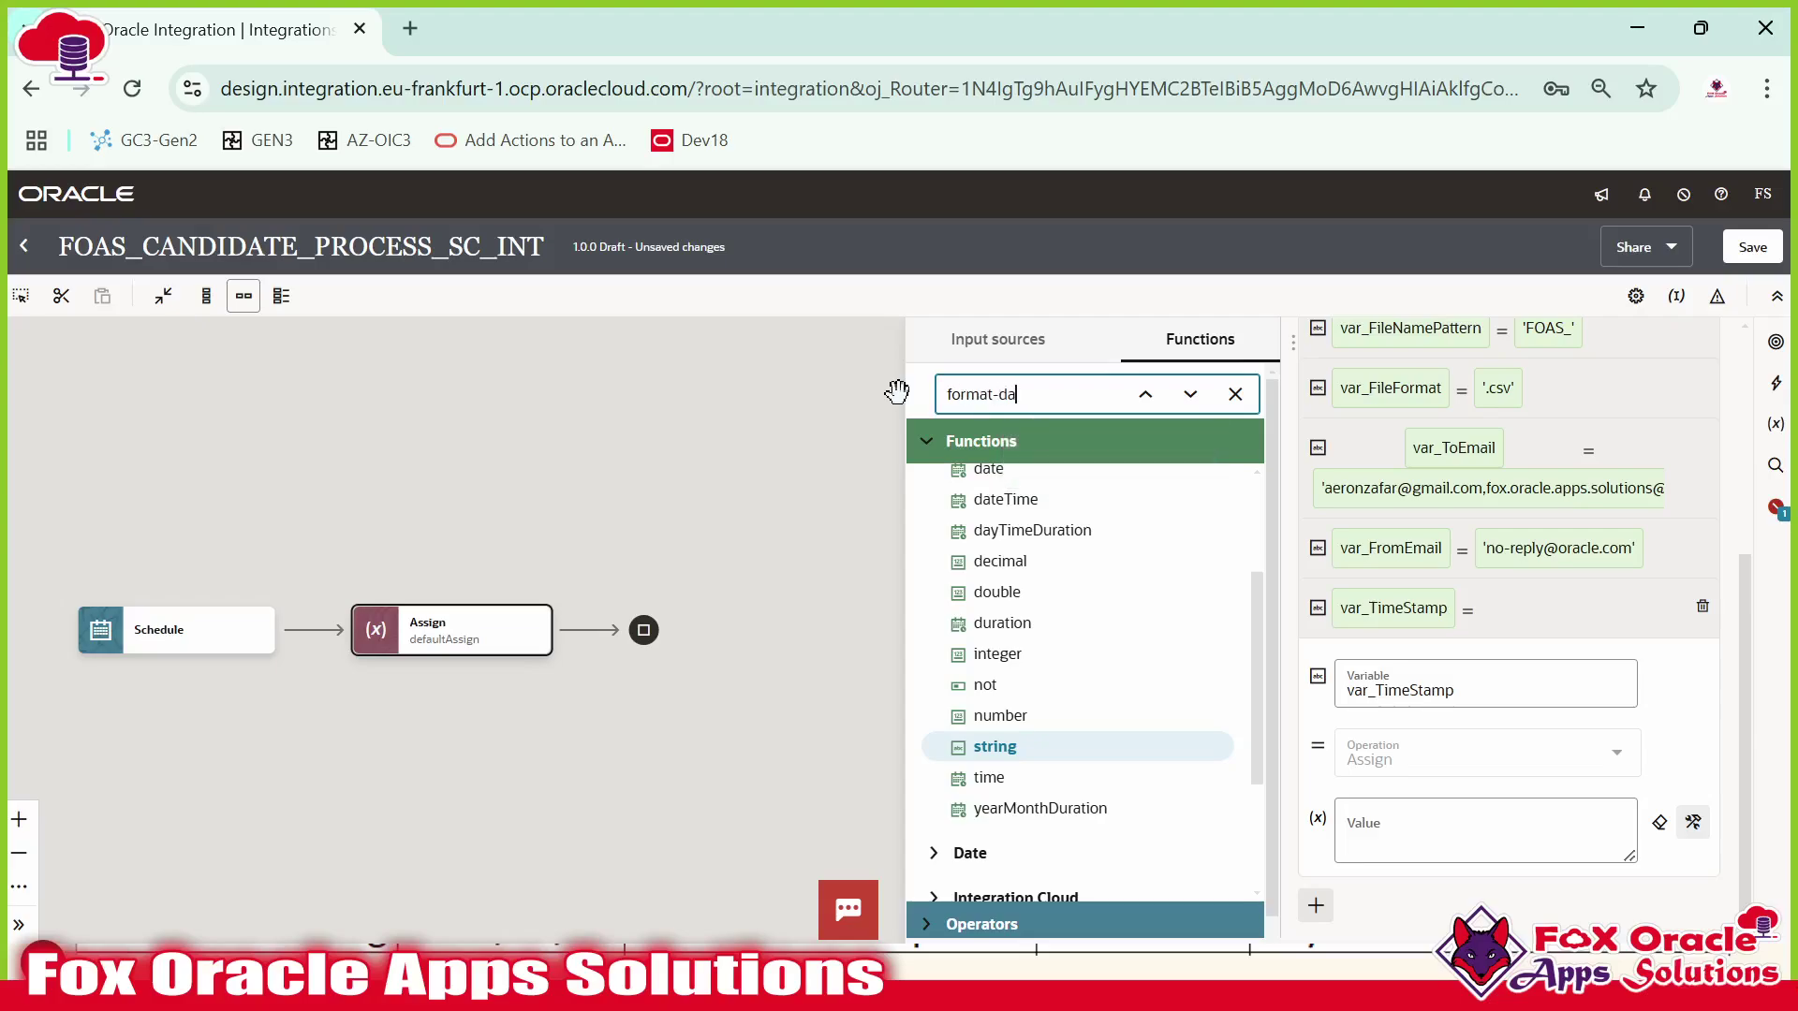
{"action": "scroll", "coordinate": [1092, 602], "scroll_direction": "down", "scroll_amount": 4}
{"action": "left_click_drag", "start_coordinate": [1043, 610], "coordinate": [1414, 832]}
{"action": "scroll", "coordinate": [1442, 828], "scroll_direction": "down", "scroll_amount": 1}
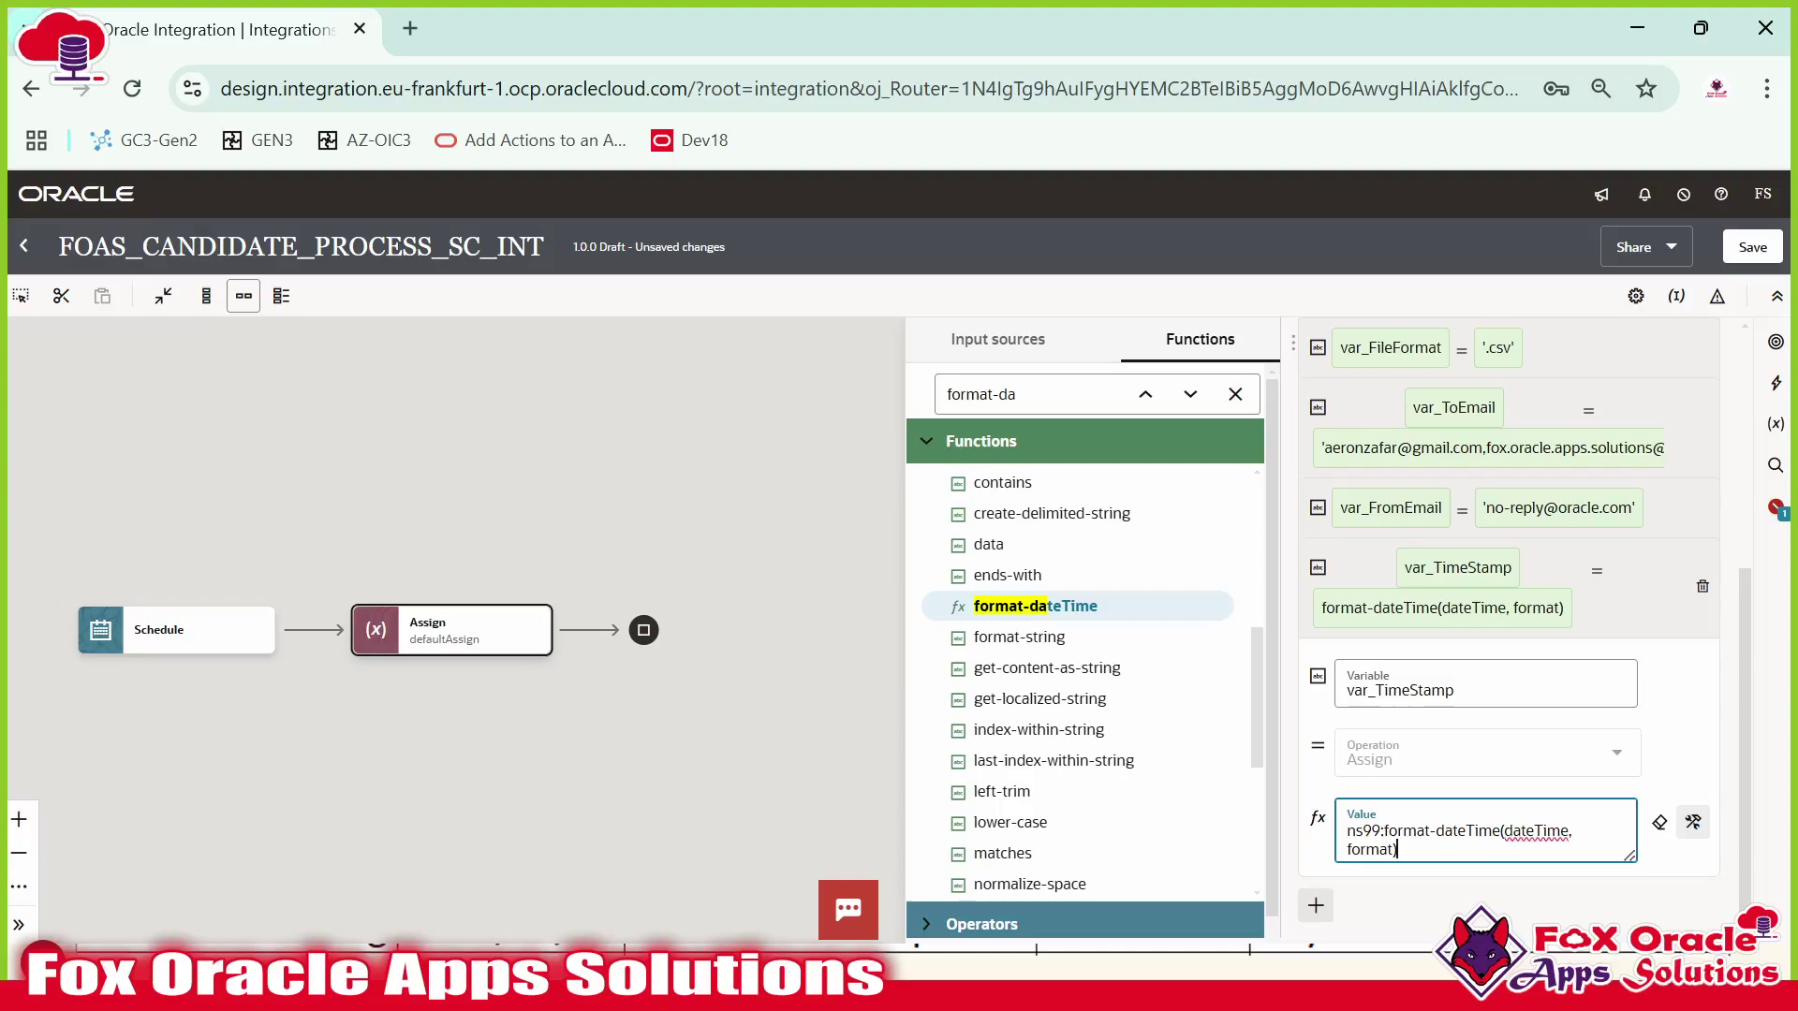
{"action": "key", "text": "BackSpace"}
{"action": "key", "text": "ctrl+v"}
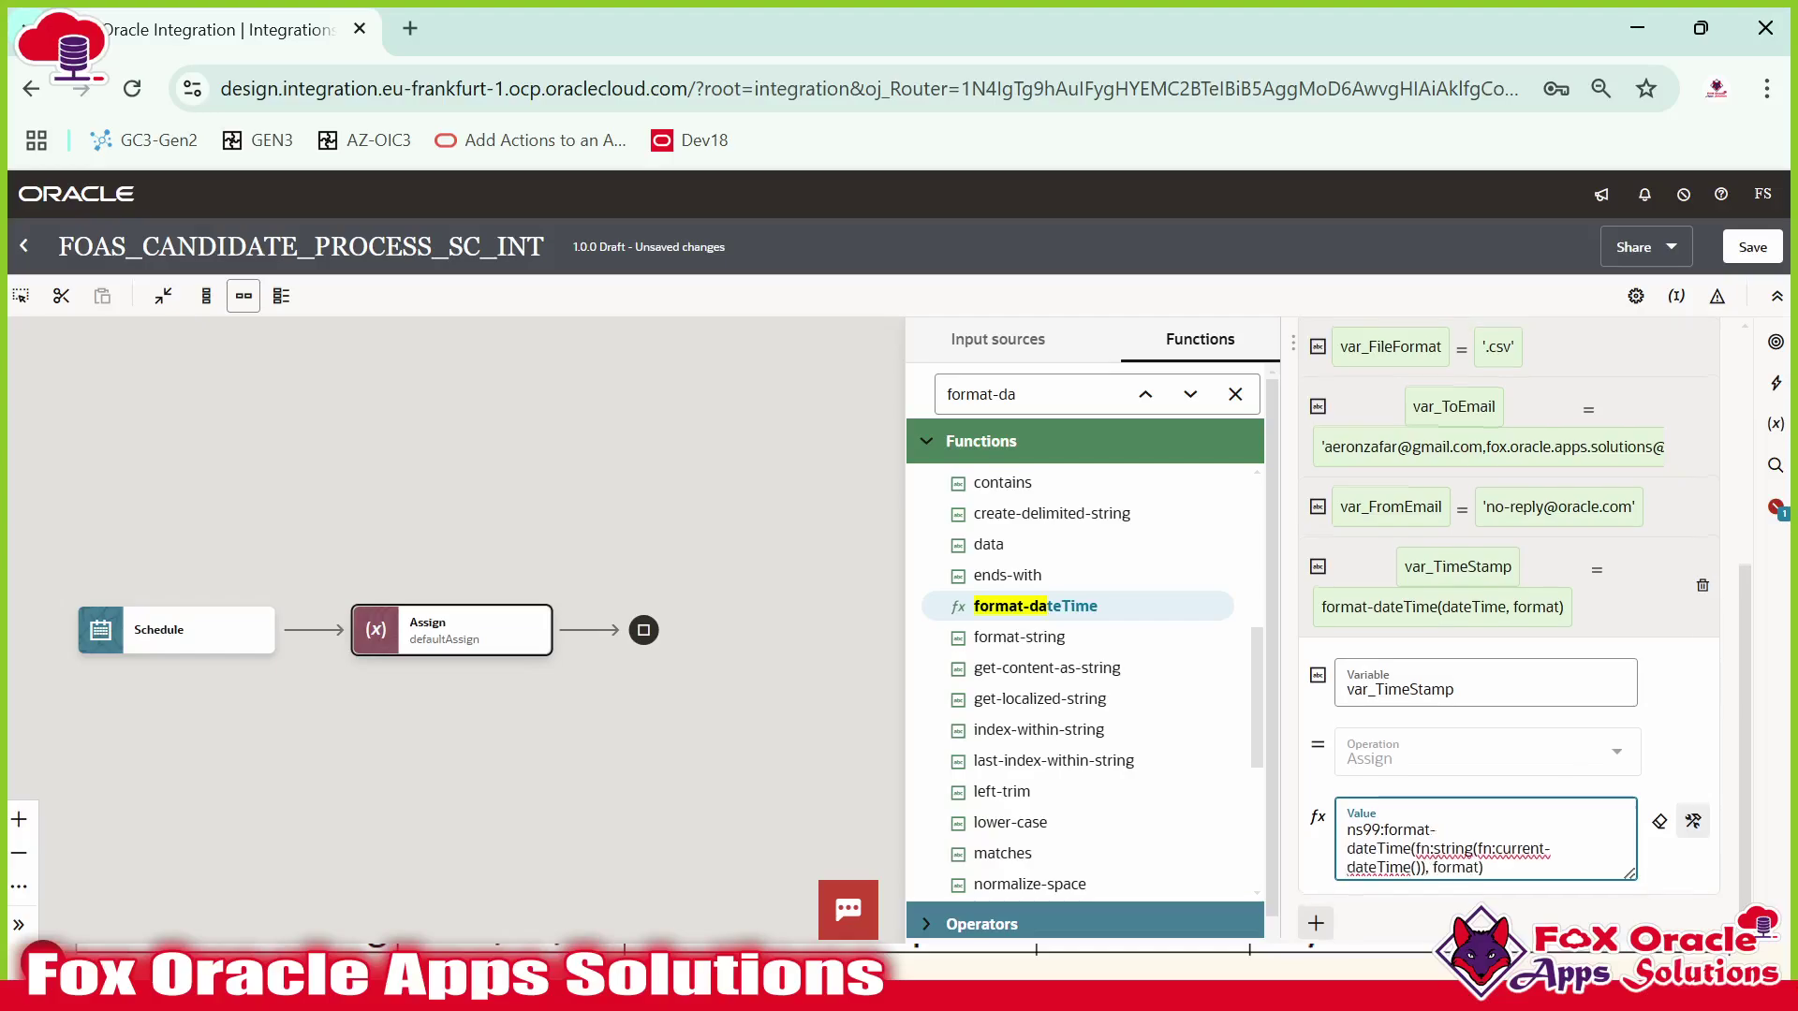
{"action": "scroll", "coordinate": [1525, 630], "scroll_direction": "down", "scroll_amount": 1}
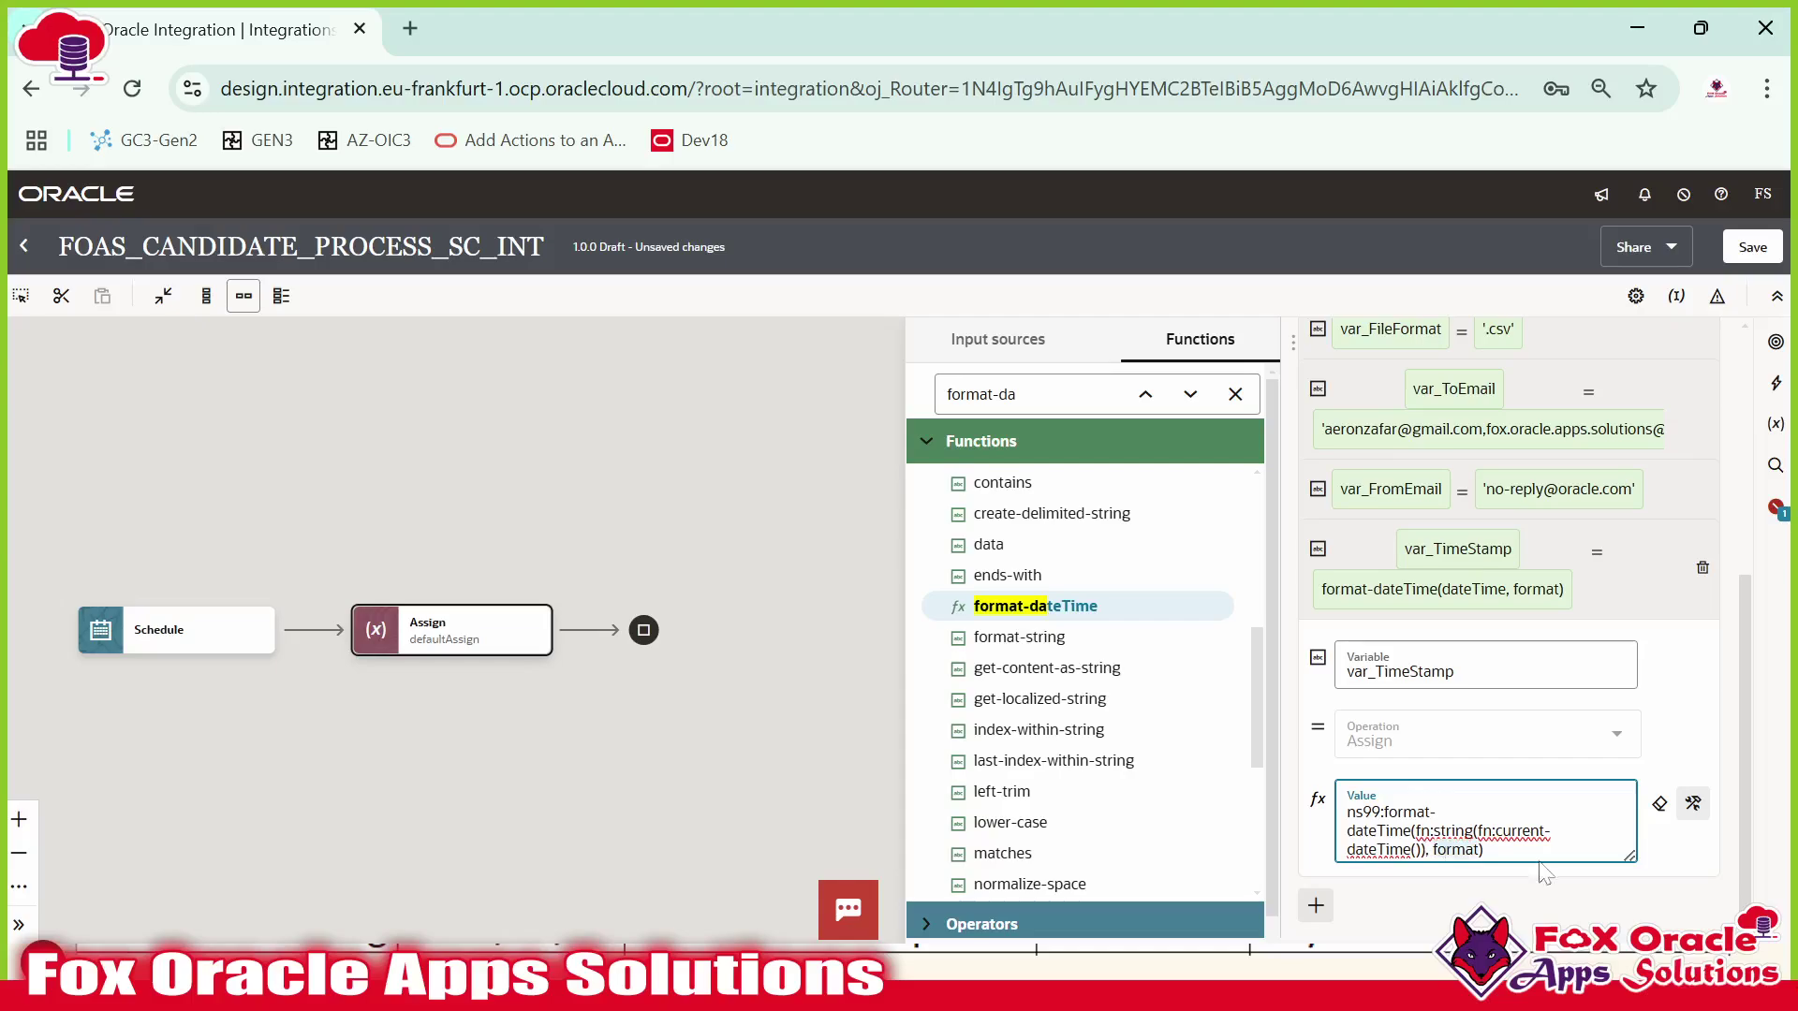
Paste the [Y0001][M01][D01][H01][m01][s01] pattern from the notes as the format, then commit.
{"action": "key", "text": "alt+Tab"}
{"action": "left_click", "coordinate": [972, 162]}
{"action": "left_click", "coordinate": [947, 162]}
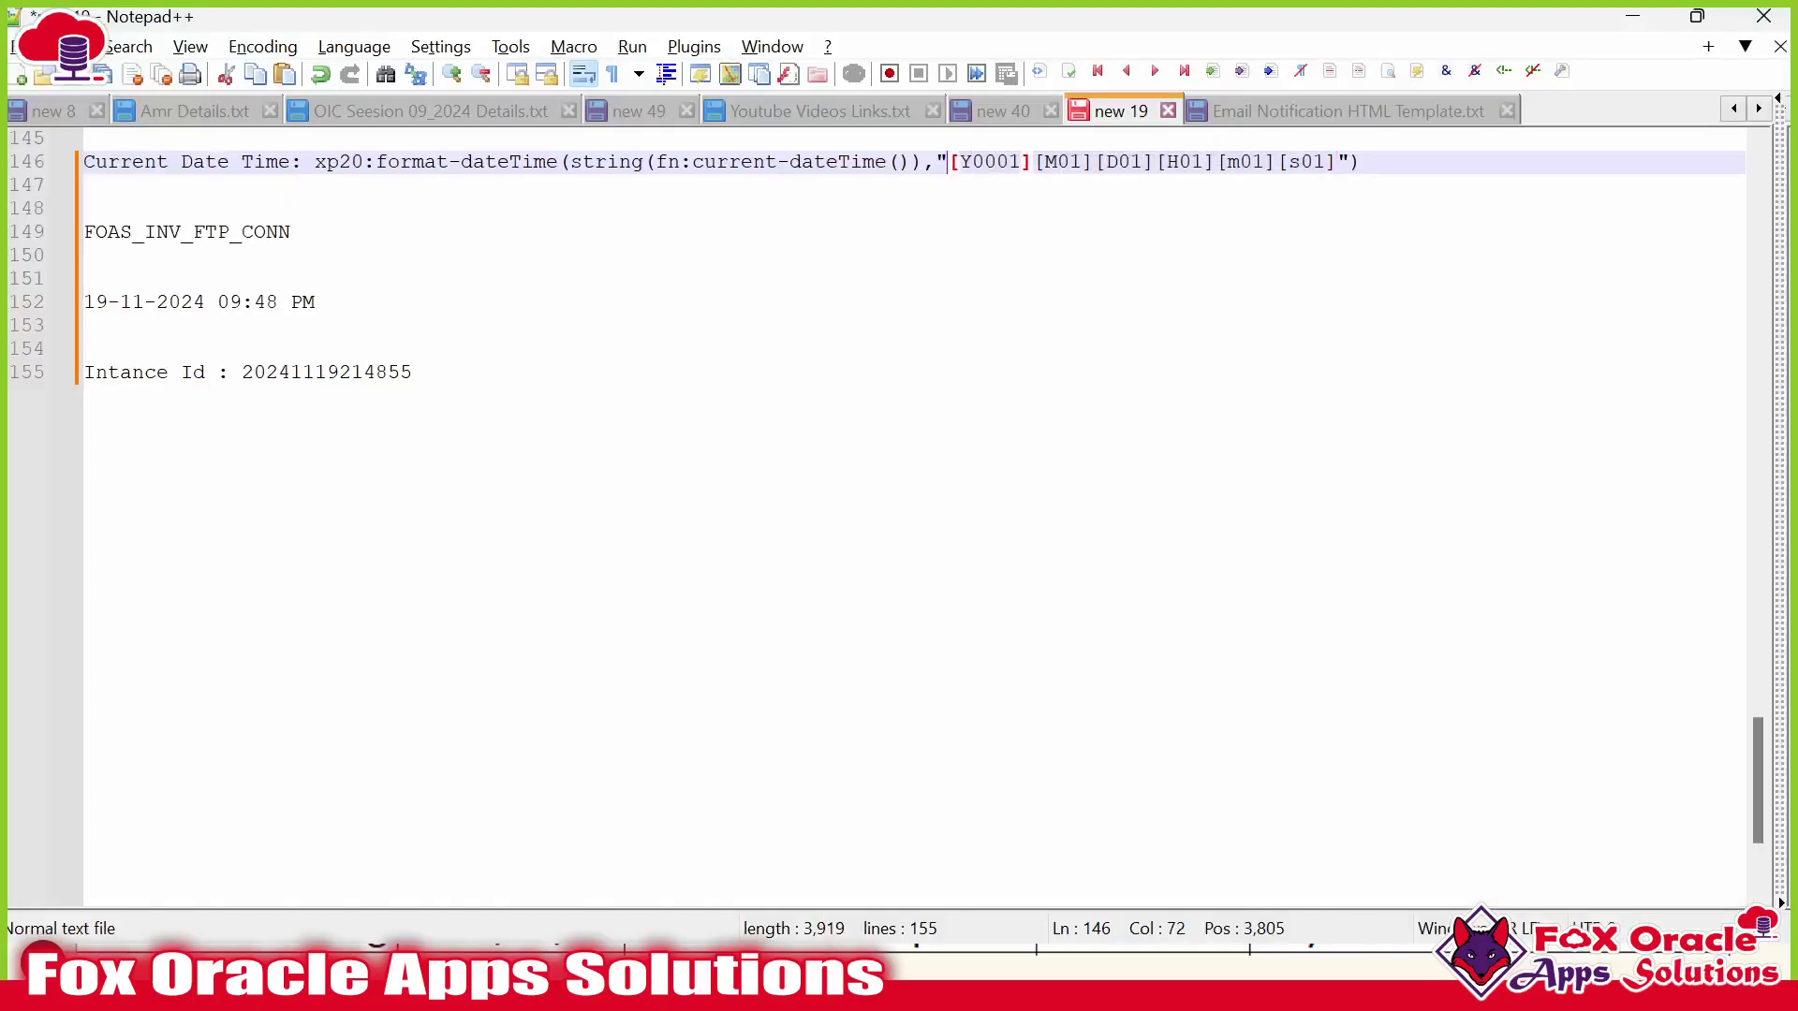
{"action": "left_click_drag", "start_coordinate": [948, 162], "coordinate": [1338, 164]}
{"action": "key", "text": "alt+Tab"}
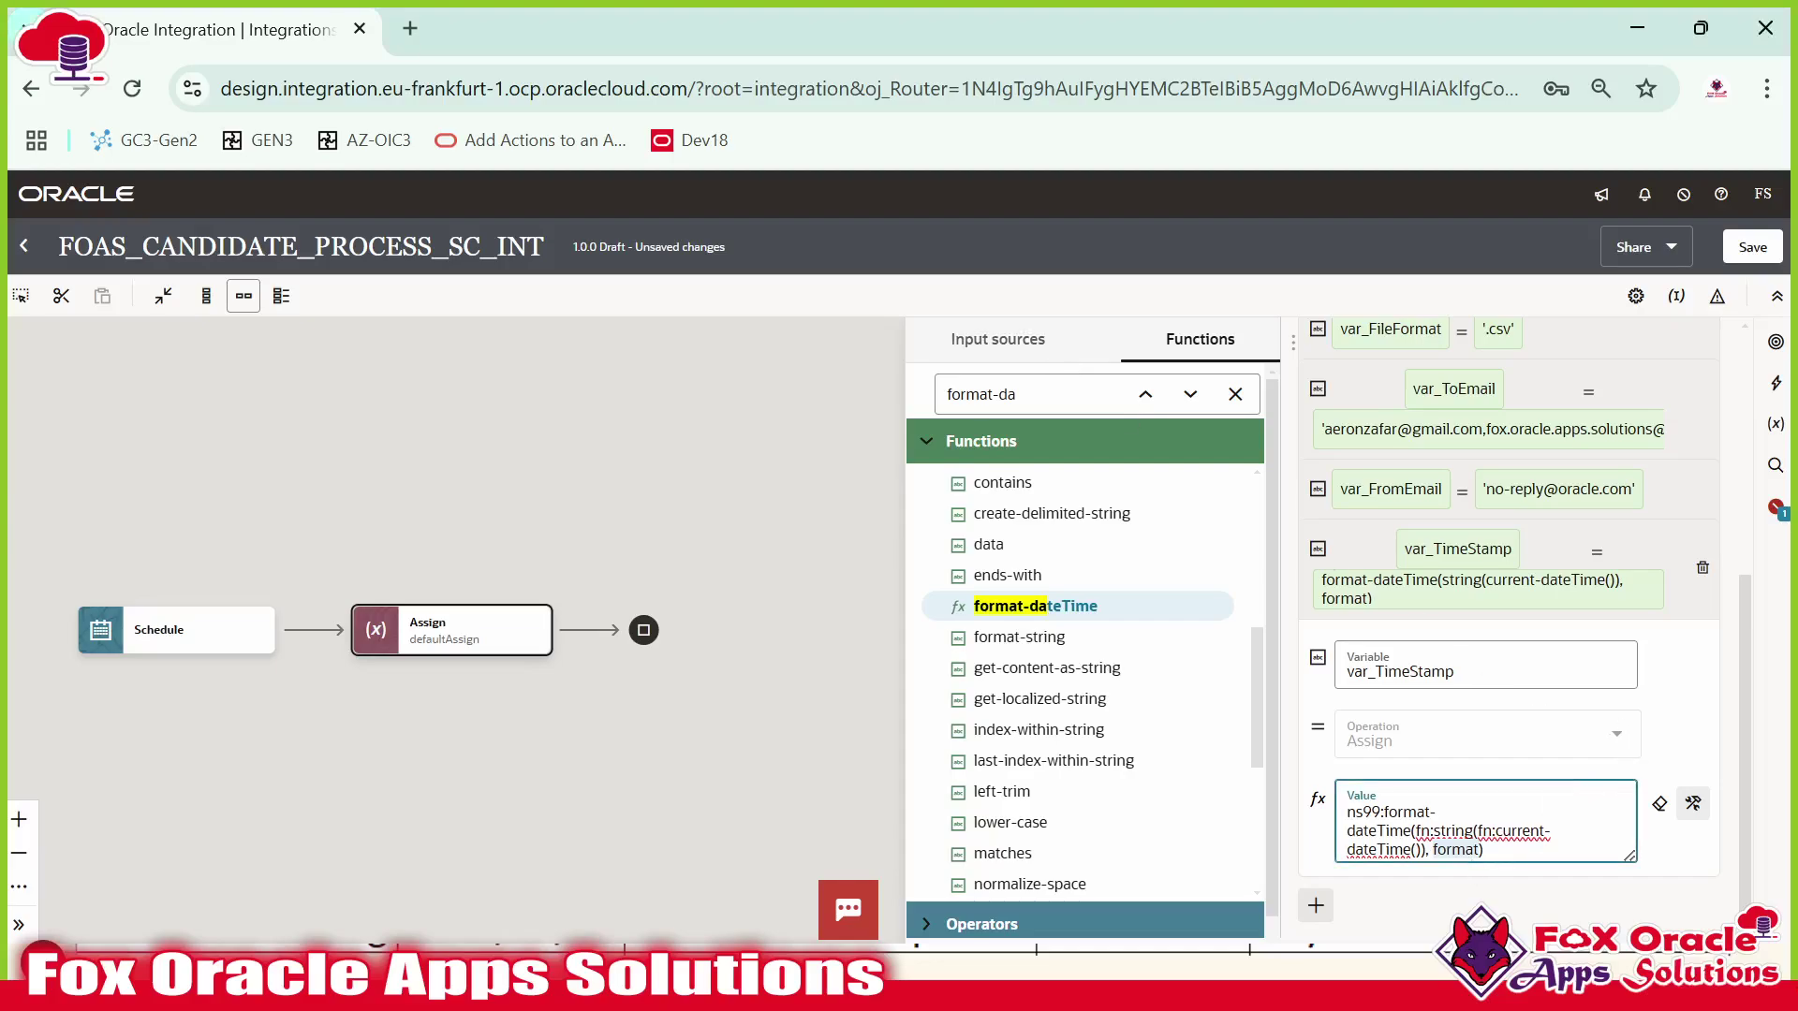
{"action": "key", "text": "alt+Tab"}
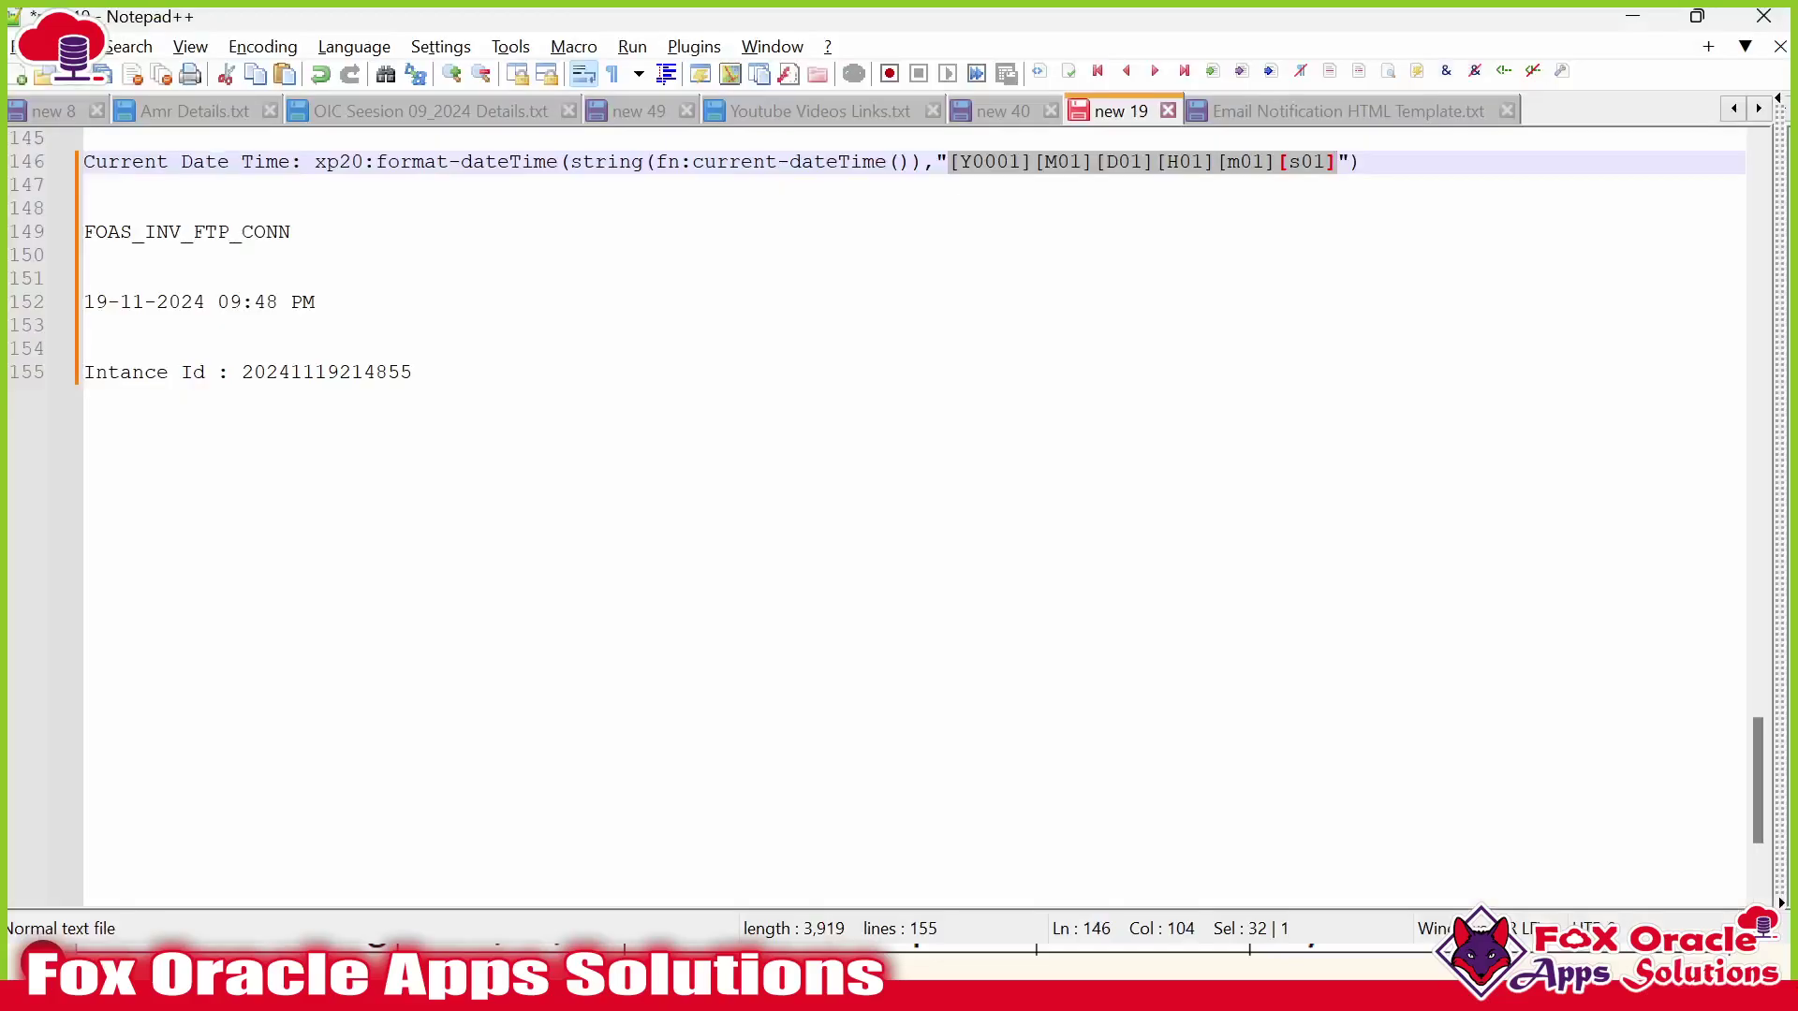
{"action": "key", "text": "alt+Tab"}
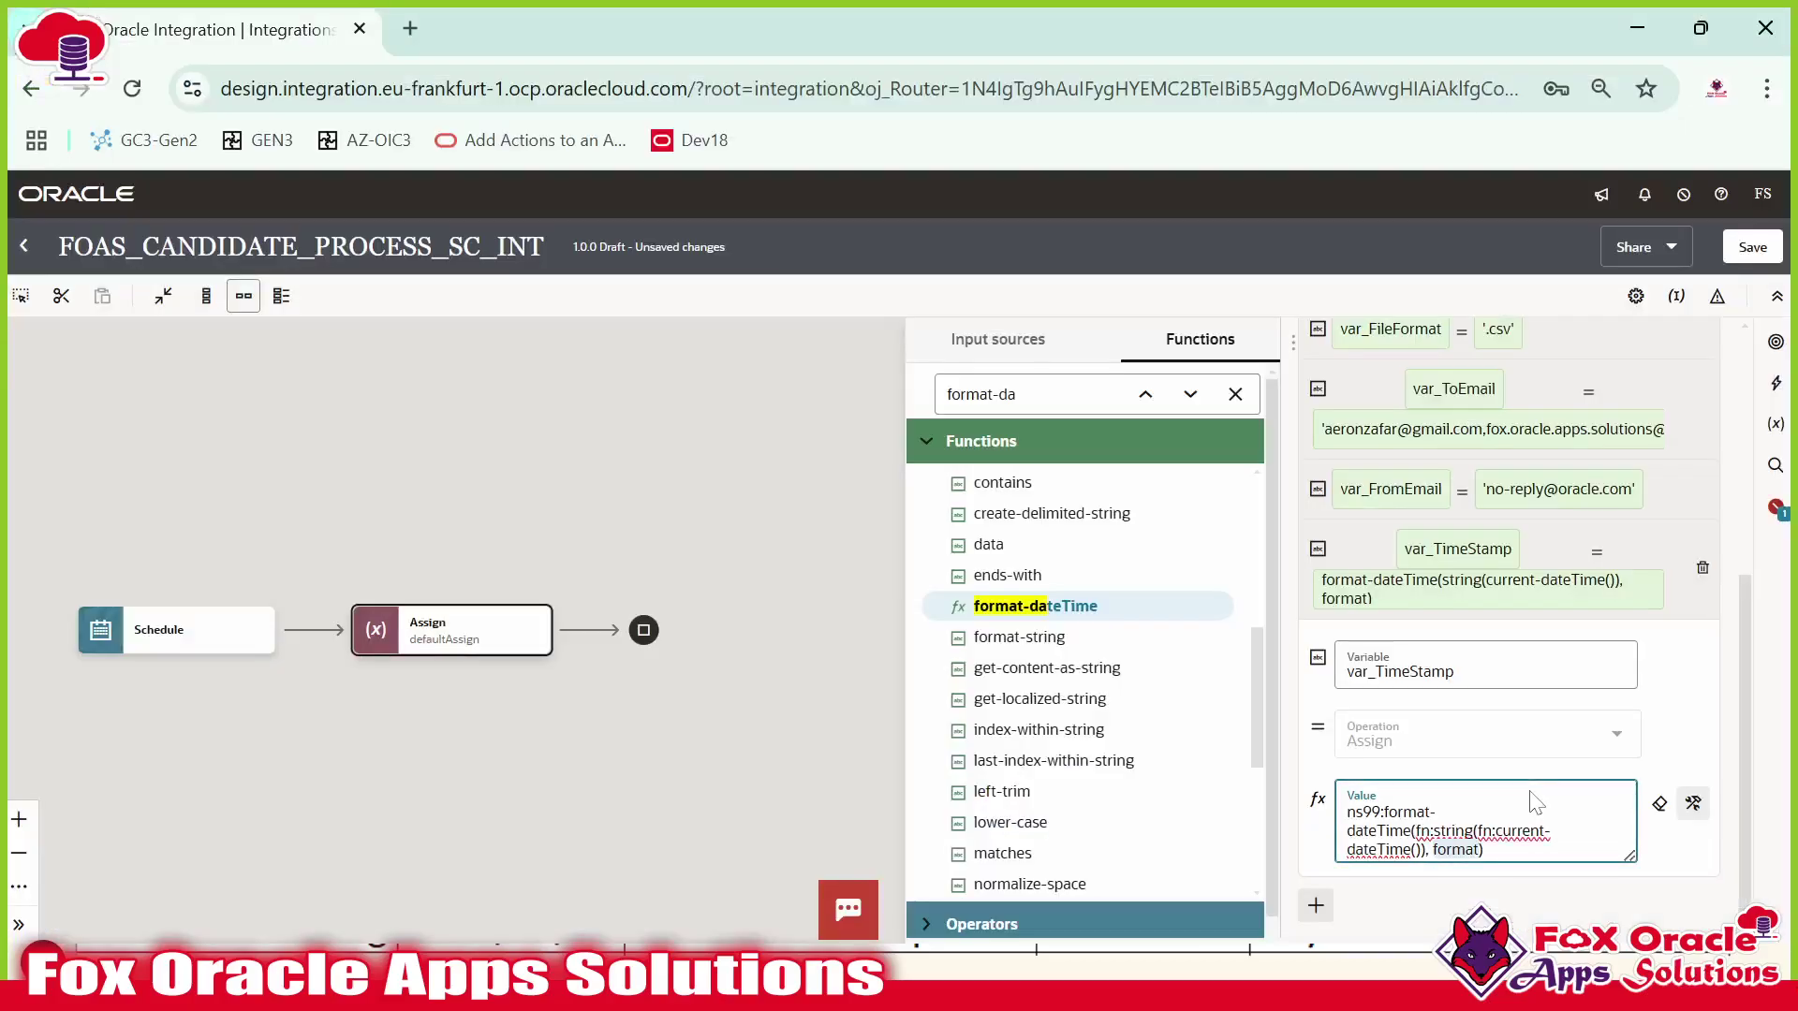
{"action": "type", "text": "'[Y0001][M01][D01][H01][m01][s01]'"}
{"action": "scroll", "coordinate": [1554, 807], "scroll_direction": "down", "scroll_amount": 1}
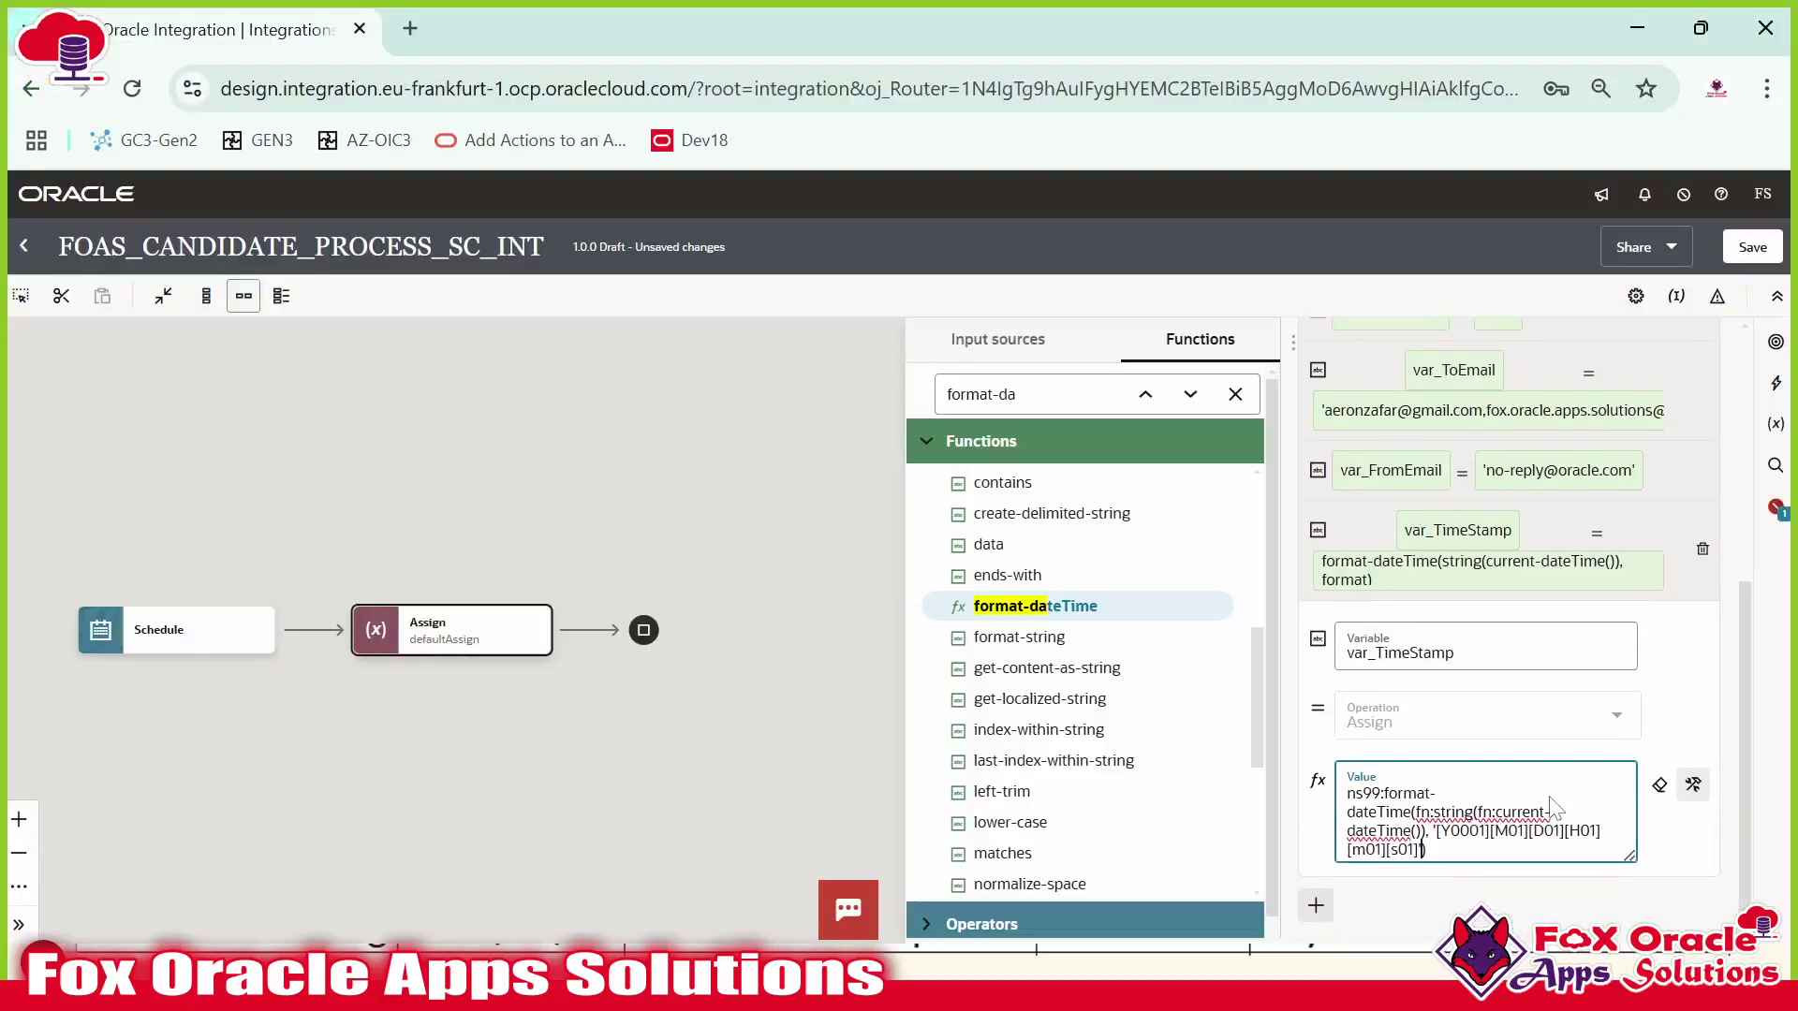
{"action": "left_click", "coordinate": [1530, 521]}
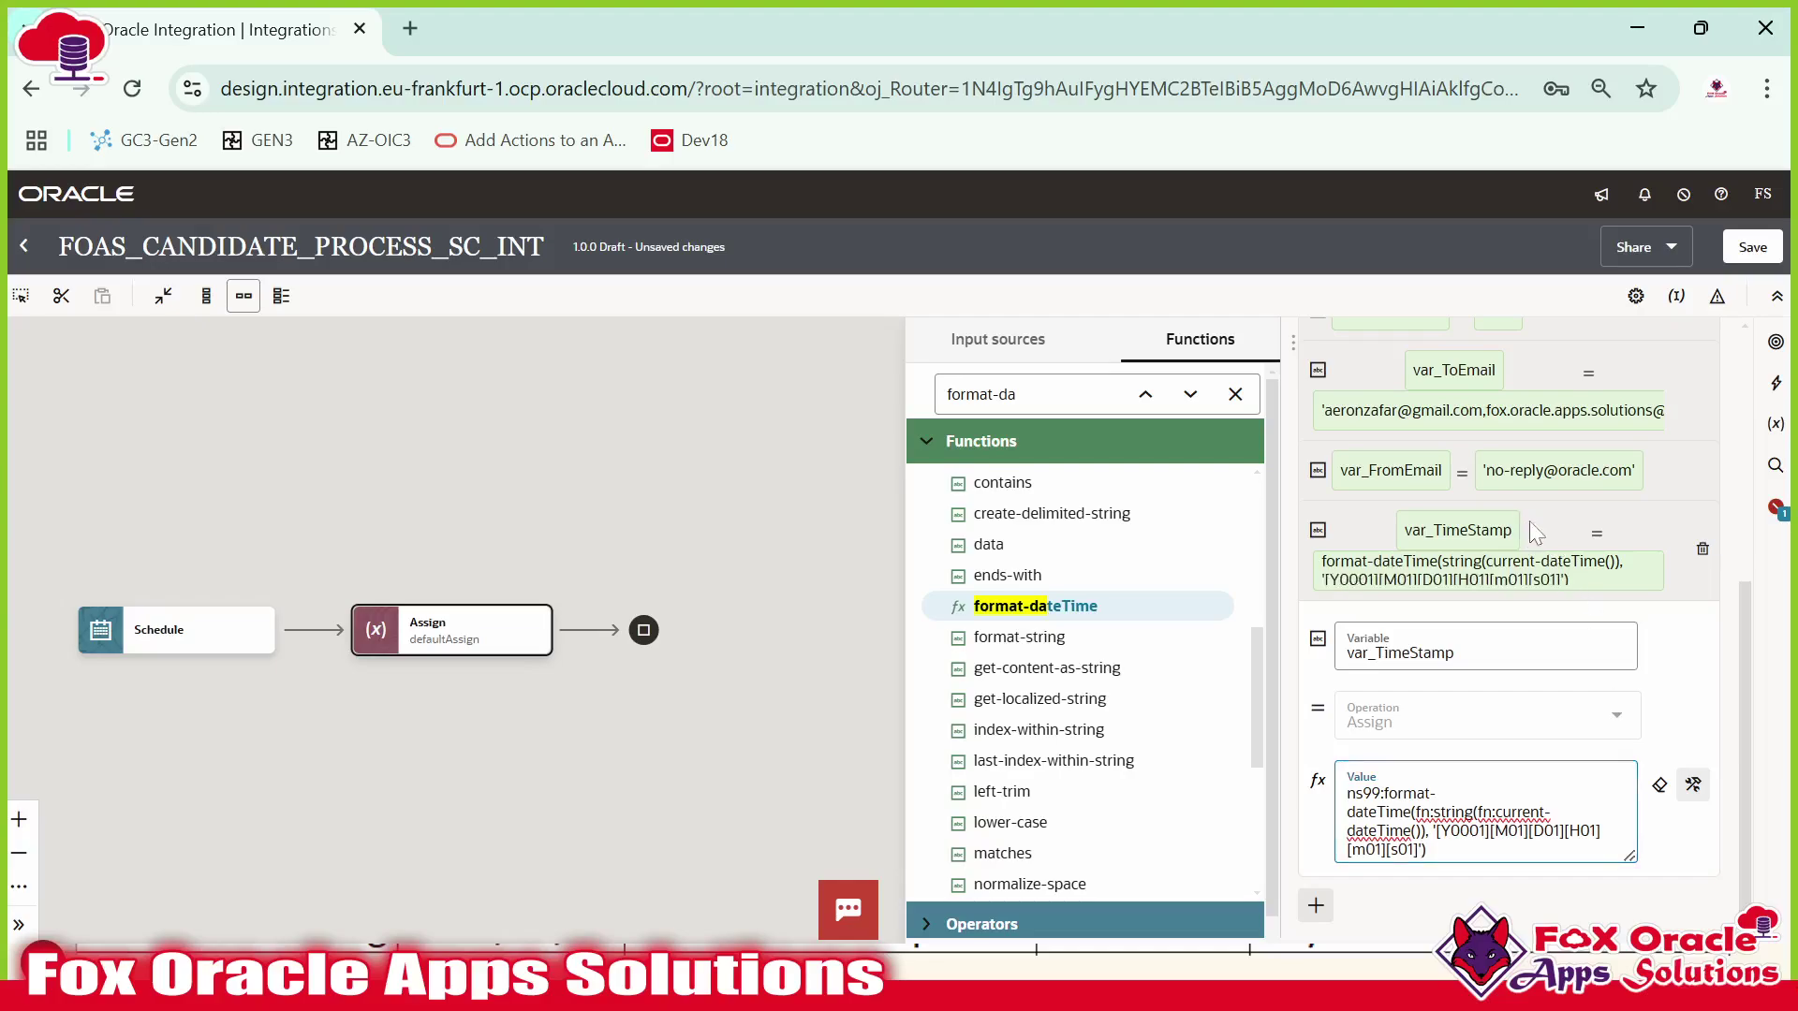
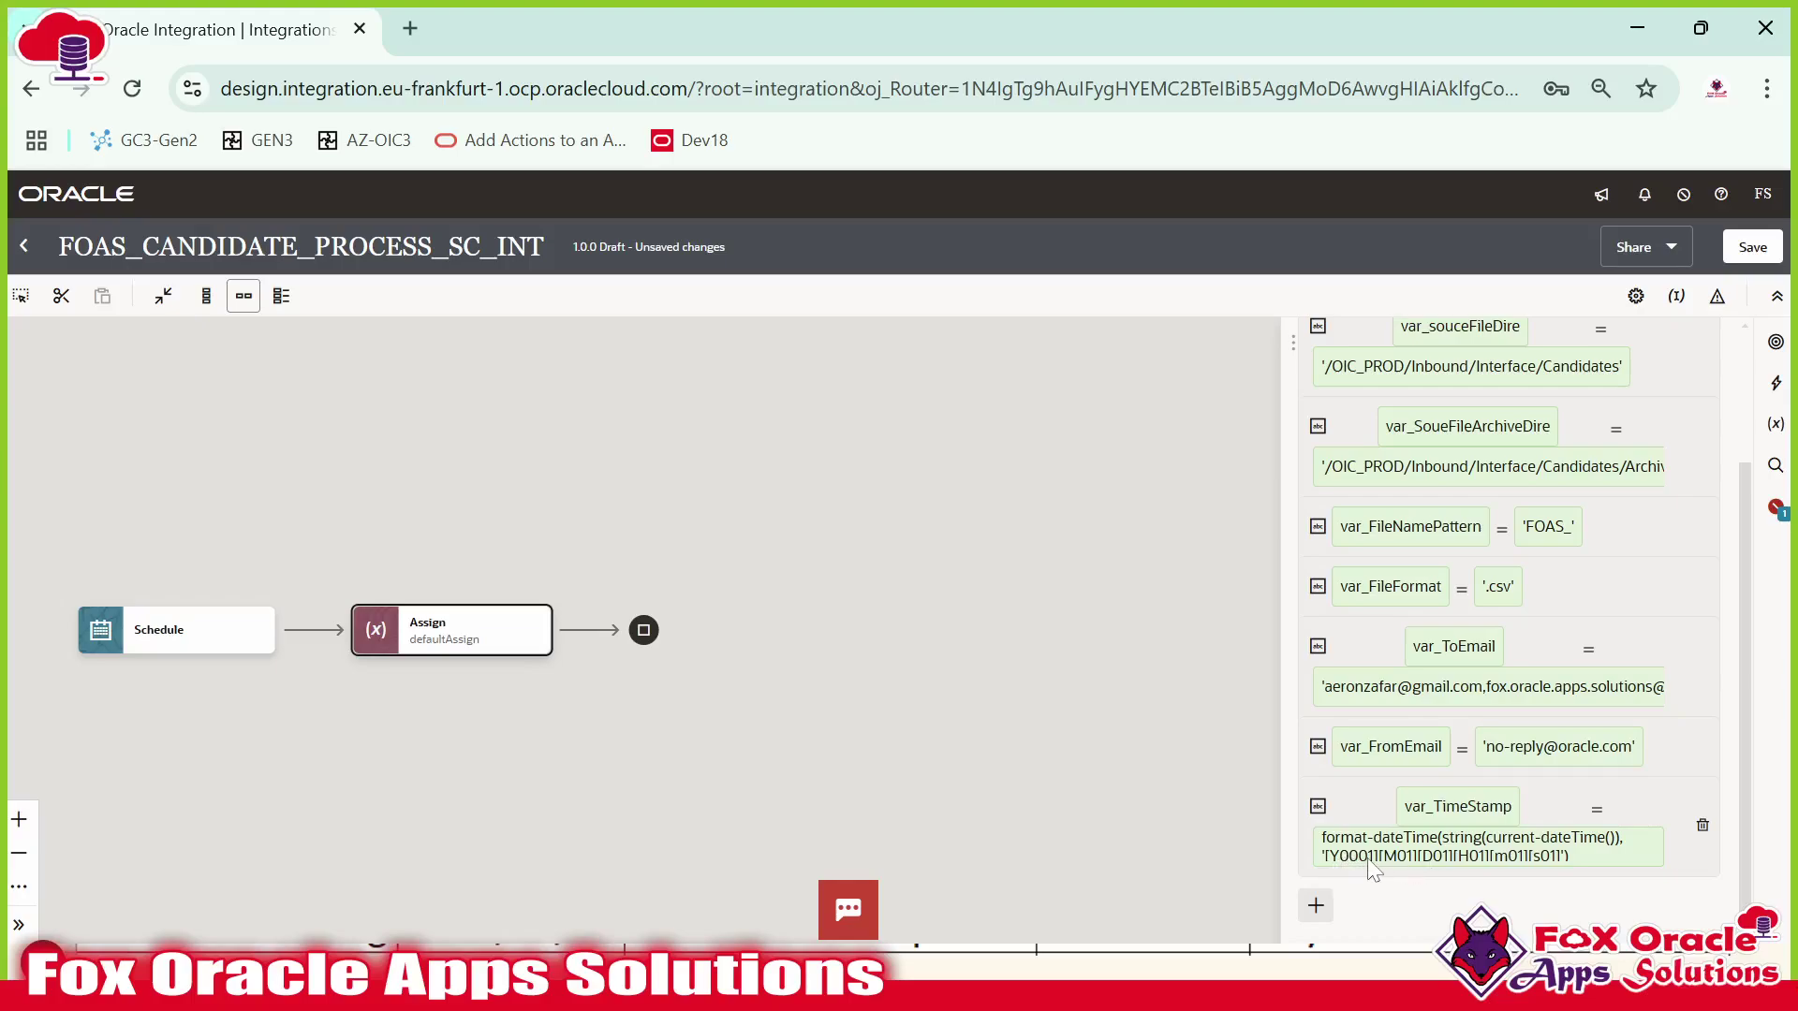
Check each part of the [Y0001][M01][D01][H01][m01][s01] mask in the notes, then close the Assign editor.
{"action": "key", "text": "alt+Tab"}
{"action": "left_click", "coordinate": [1070, 171]}
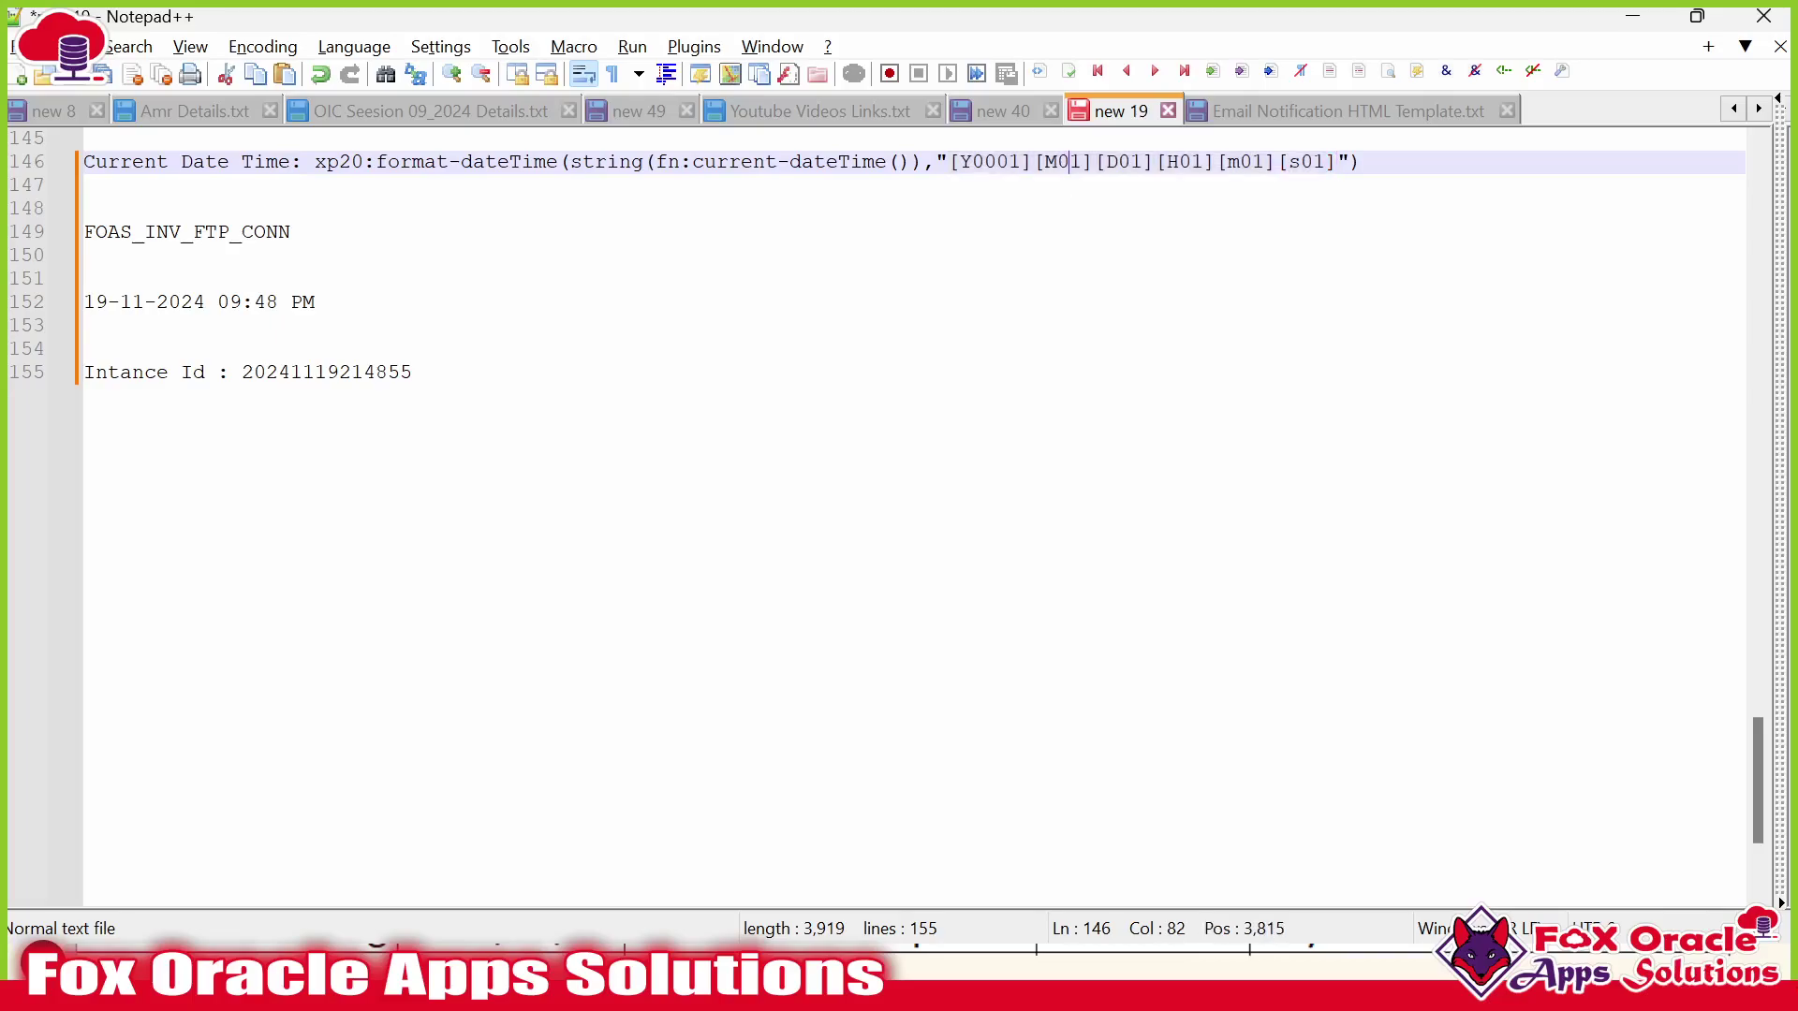
{"action": "left_click_drag", "start_coordinate": [960, 169], "coordinate": [1191, 163]}
{"action": "left_click", "coordinate": [999, 172]}
{"action": "left_click", "coordinate": [1056, 168]}
{"action": "left_click", "coordinate": [1114, 169]}
{"action": "left_click", "coordinate": [1178, 163]}
{"action": "left_click", "coordinate": [1313, 163]}
{"action": "left_click", "coordinate": [1067, 972]}
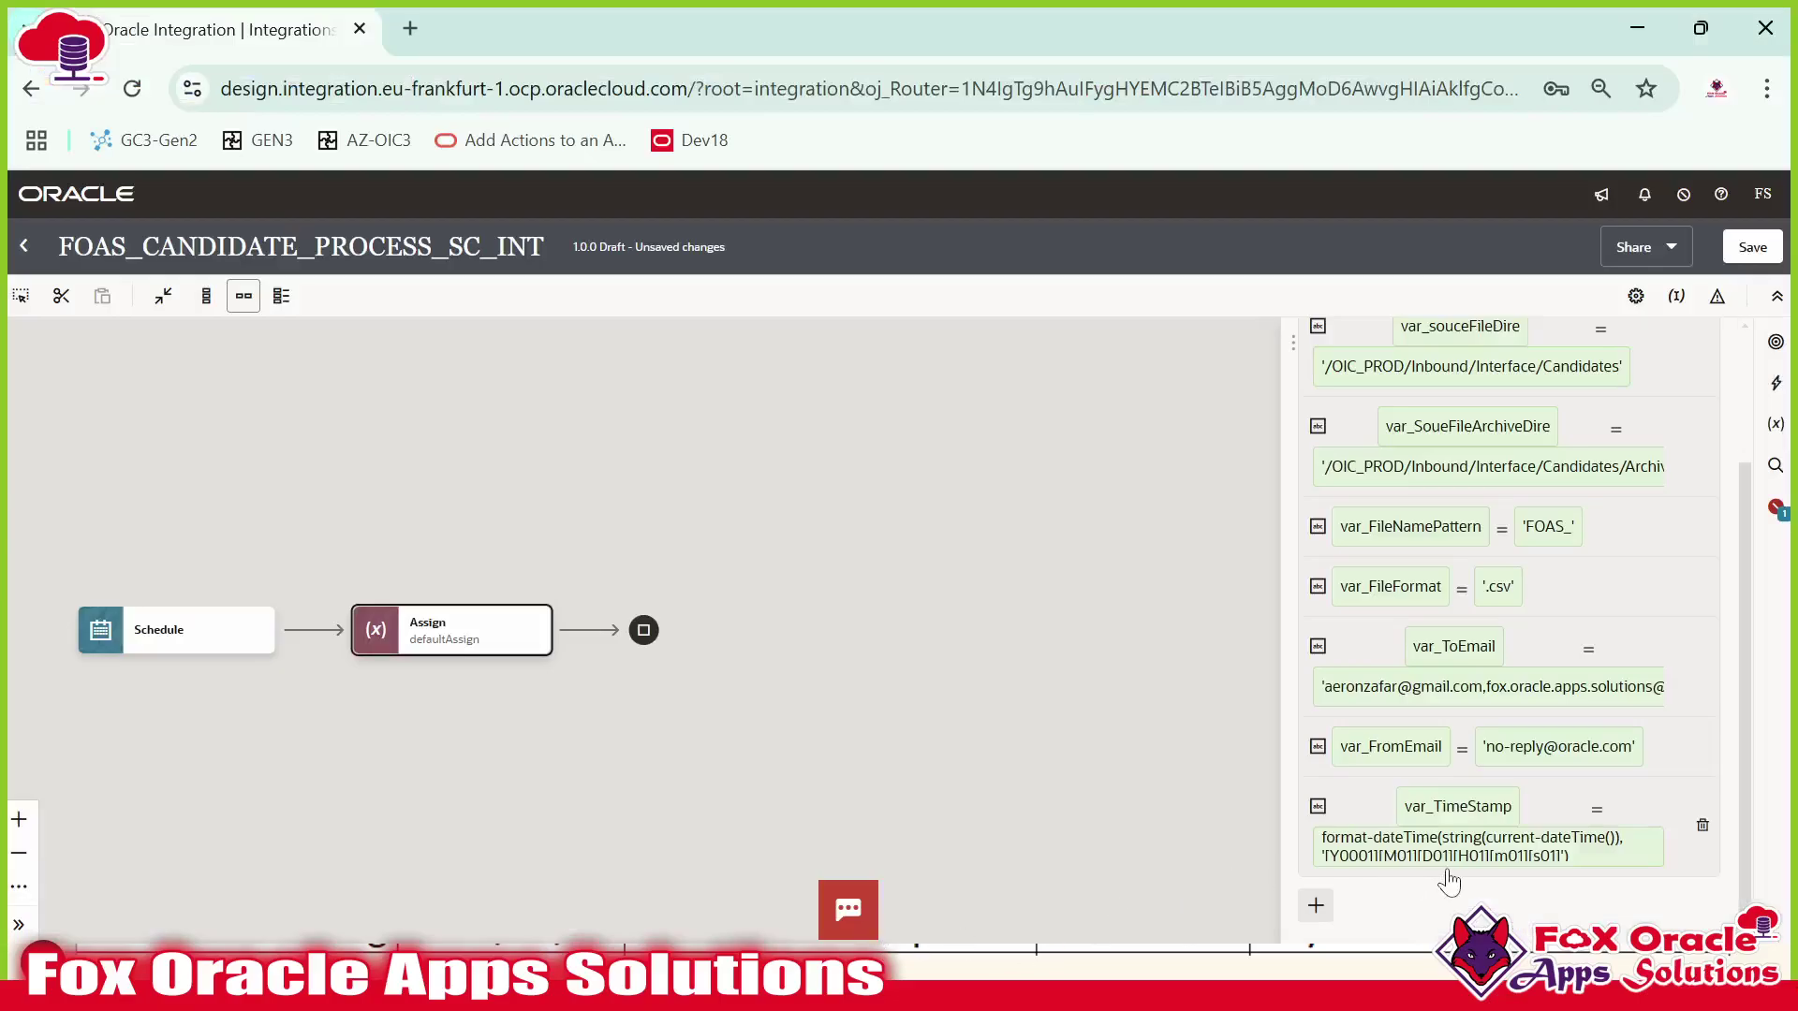
{"action": "left_click", "coordinate": [1119, 665]}
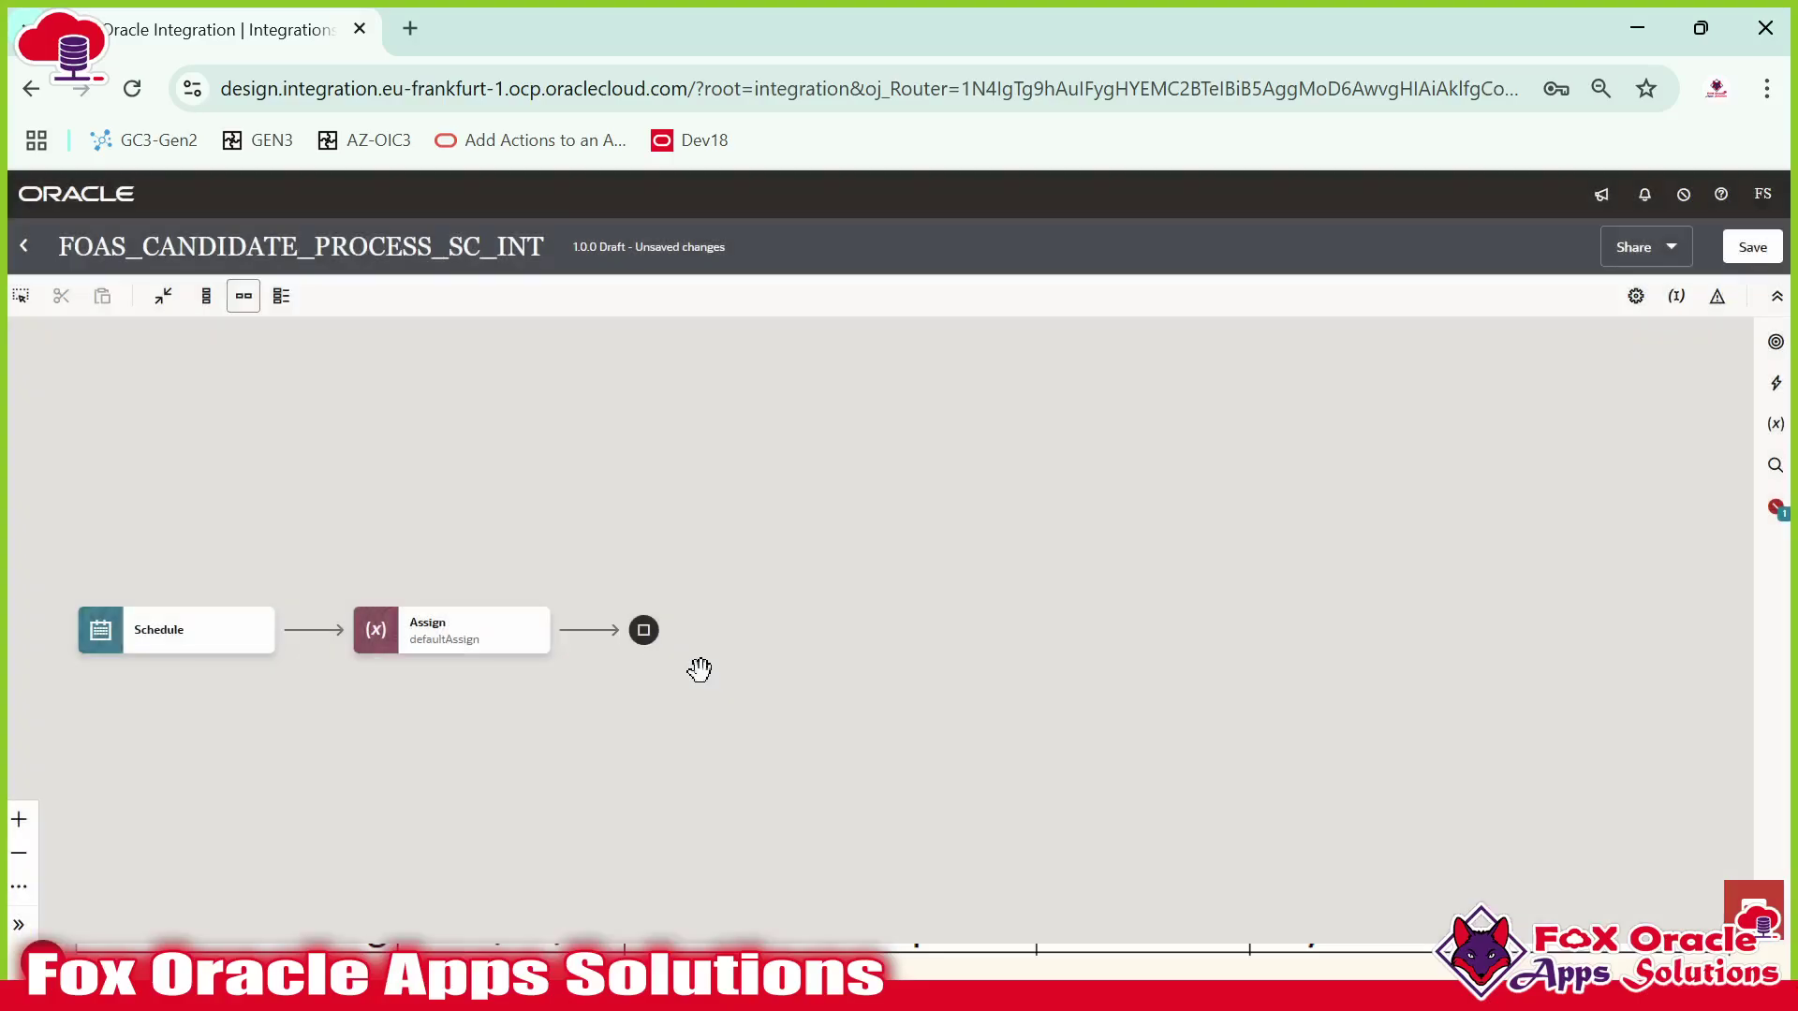
Copy the connection name FOAS_INV_FTP_CONN from the Notepad++ notes.
{"action": "key", "text": "alt+Tab"}
{"action": "scroll", "coordinate": [913, 514], "scroll_direction": "up", "scroll_amount": 5}
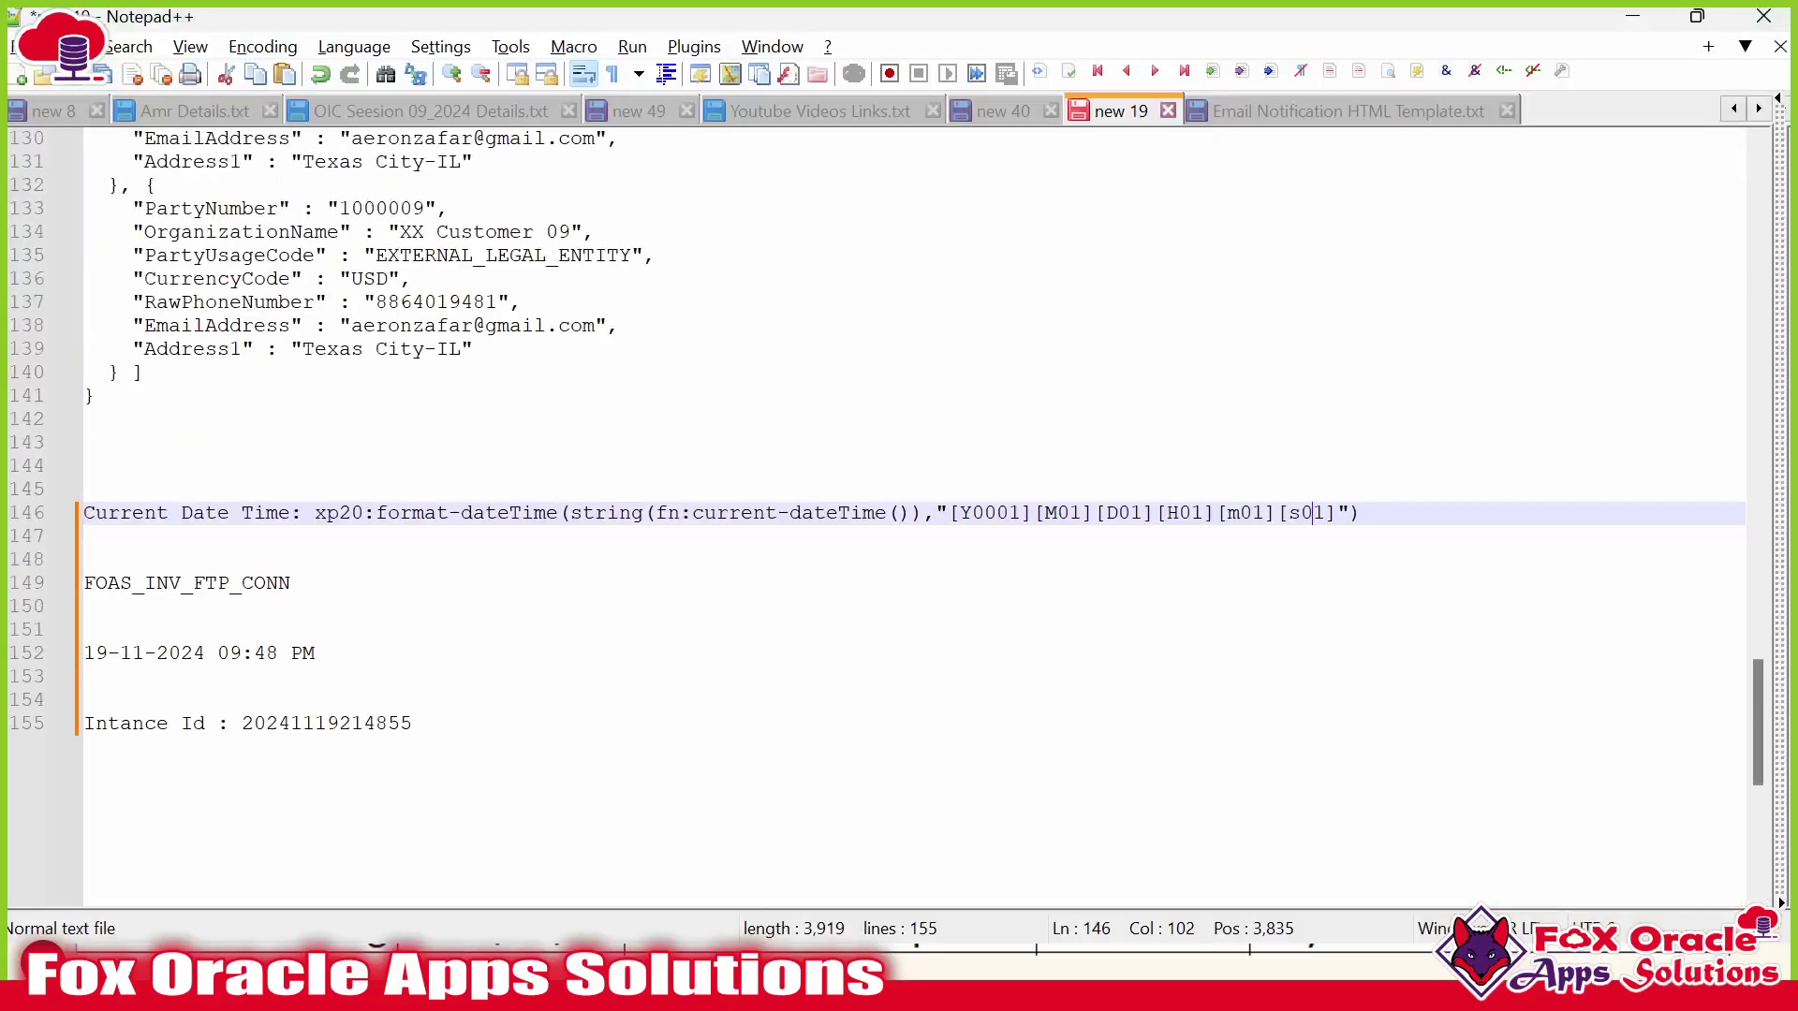
{"action": "double_click", "coordinate": [181, 590]}
{"action": "key", "text": "ctrl+c"}
{"action": "scroll", "coordinate": [913, 515], "scroll_direction": "down", "scroll_amount": 3}
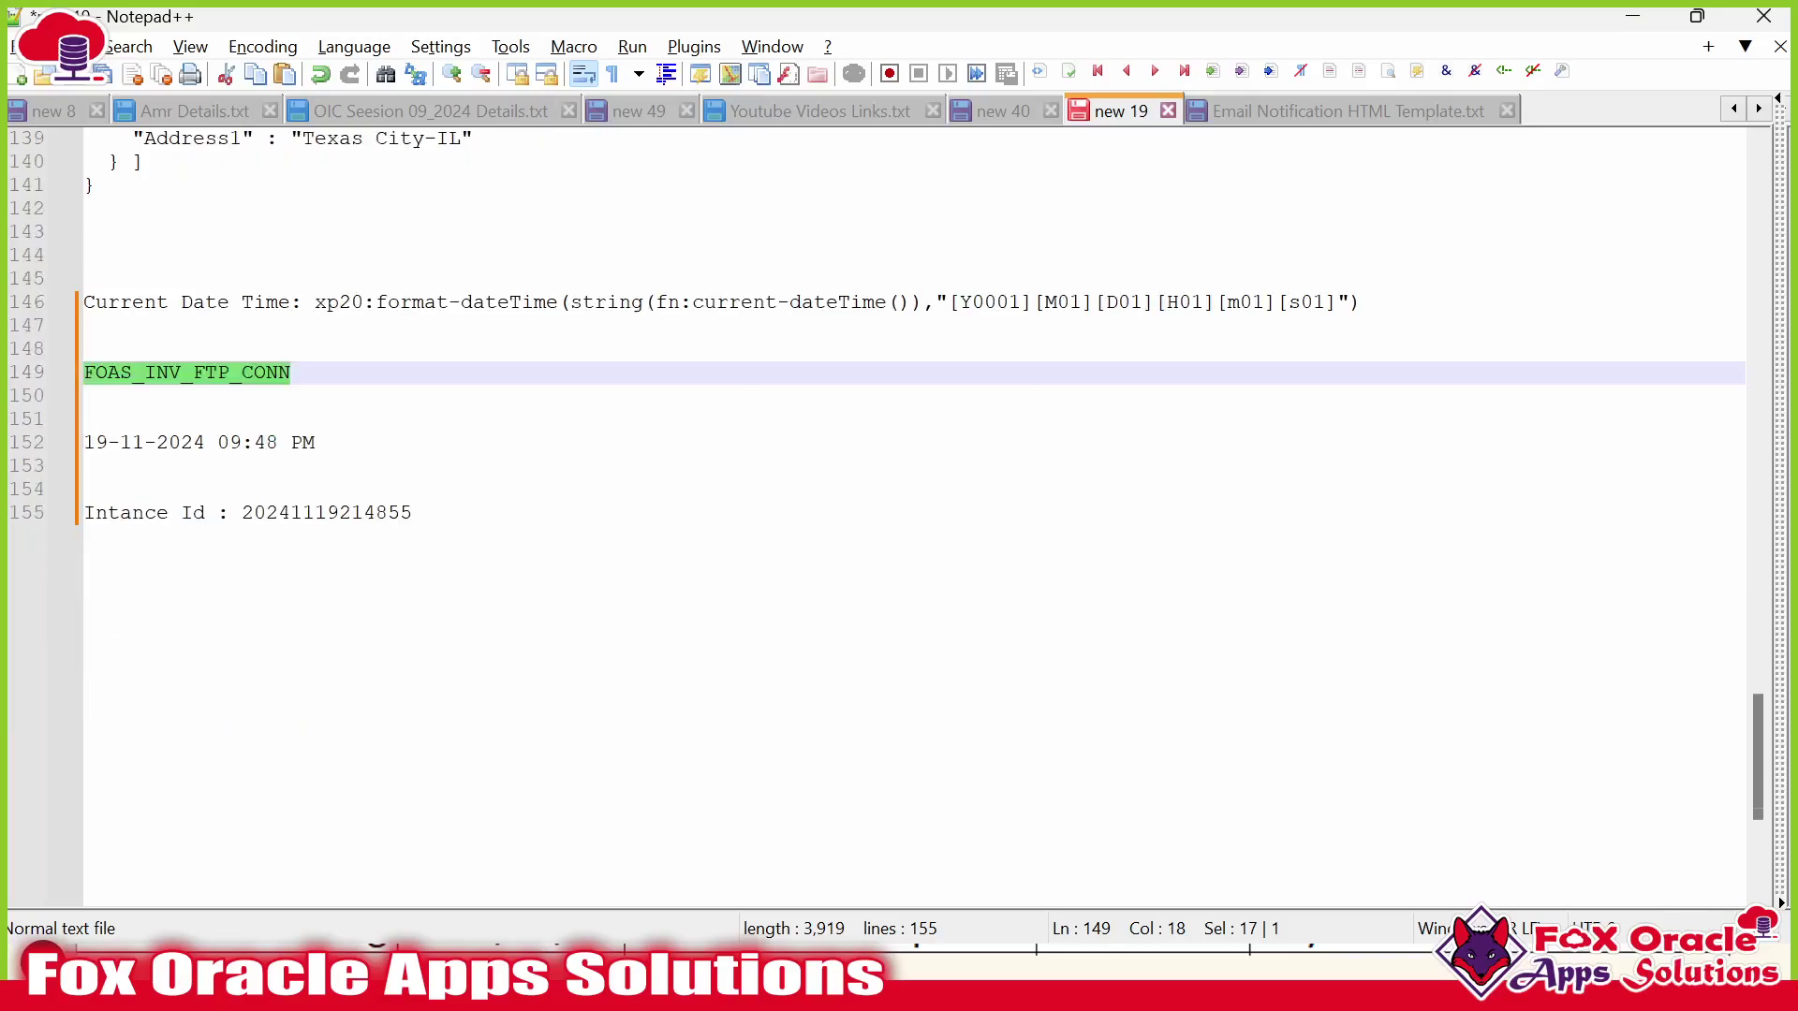
{"action": "scroll", "coordinate": [764, 498], "scroll_direction": "down", "scroll_amount": 1}
{"action": "key", "text": "alt+Tab"}
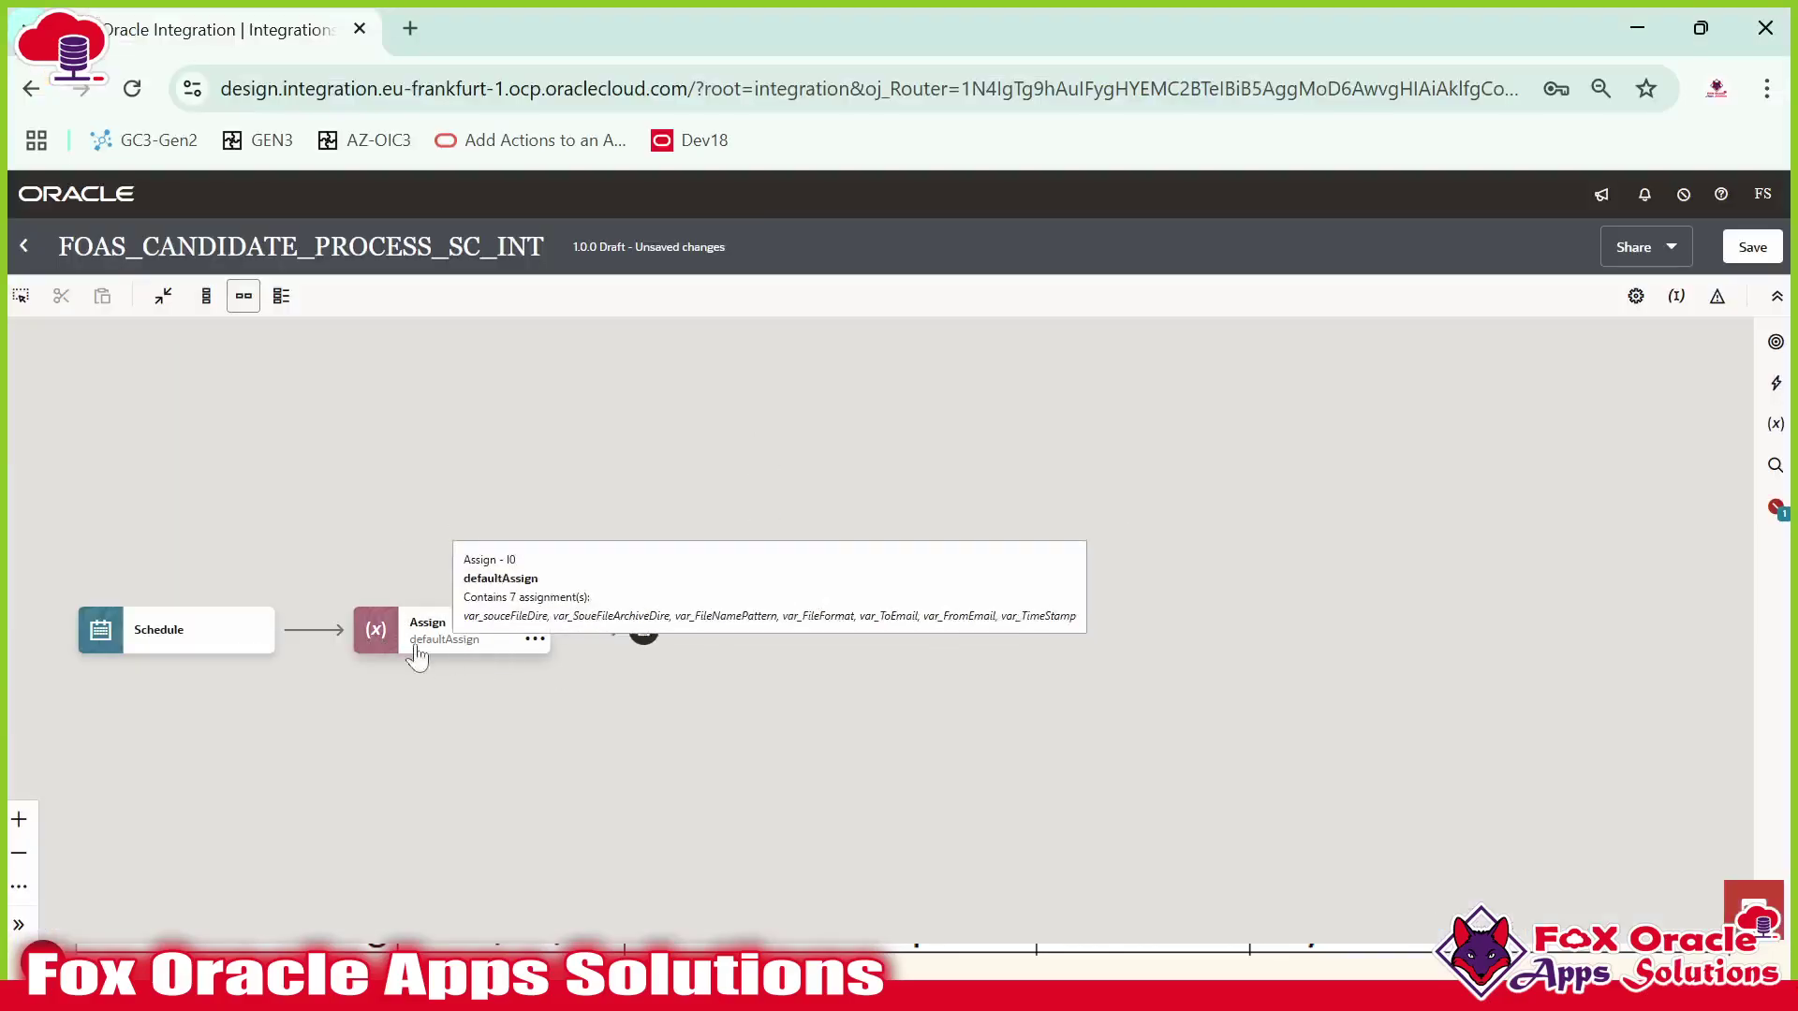
Add an invoke after the Assign on FOAS_INV_FTP_CONN, named listFTP.
{"action": "left_click", "coordinate": [587, 630]}
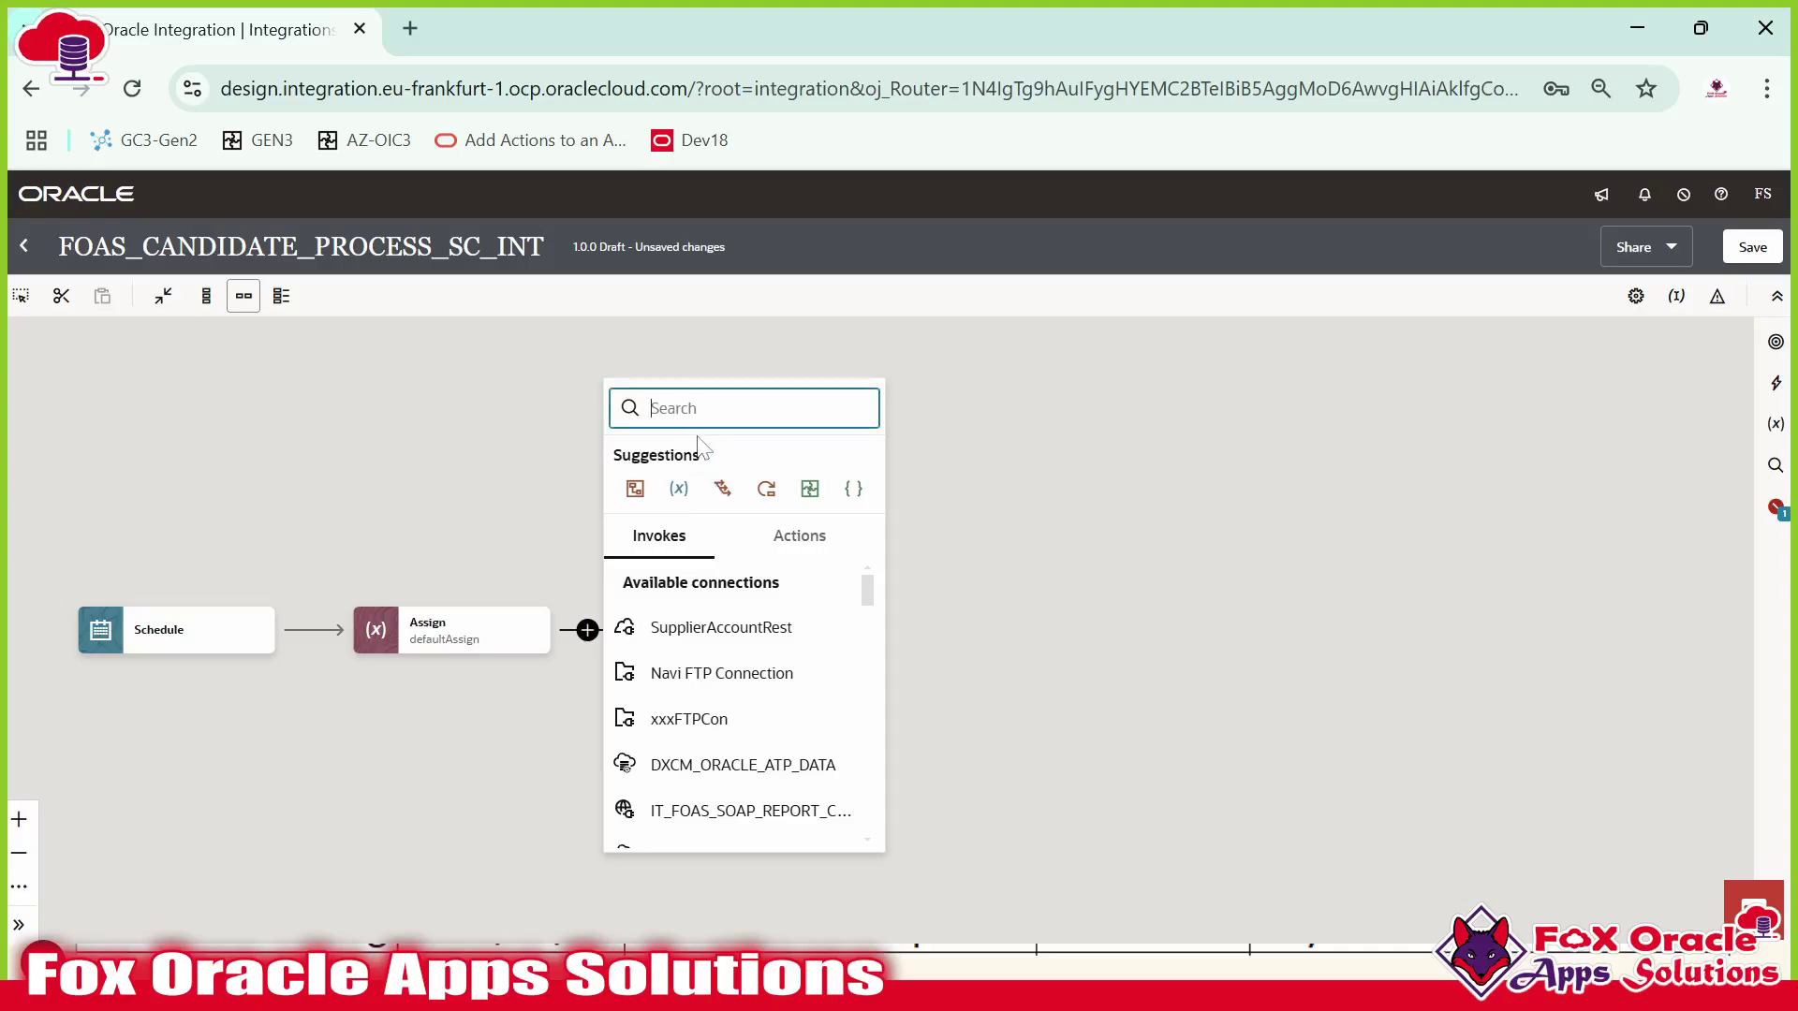
{"action": "key", "text": "ctrl+v"}
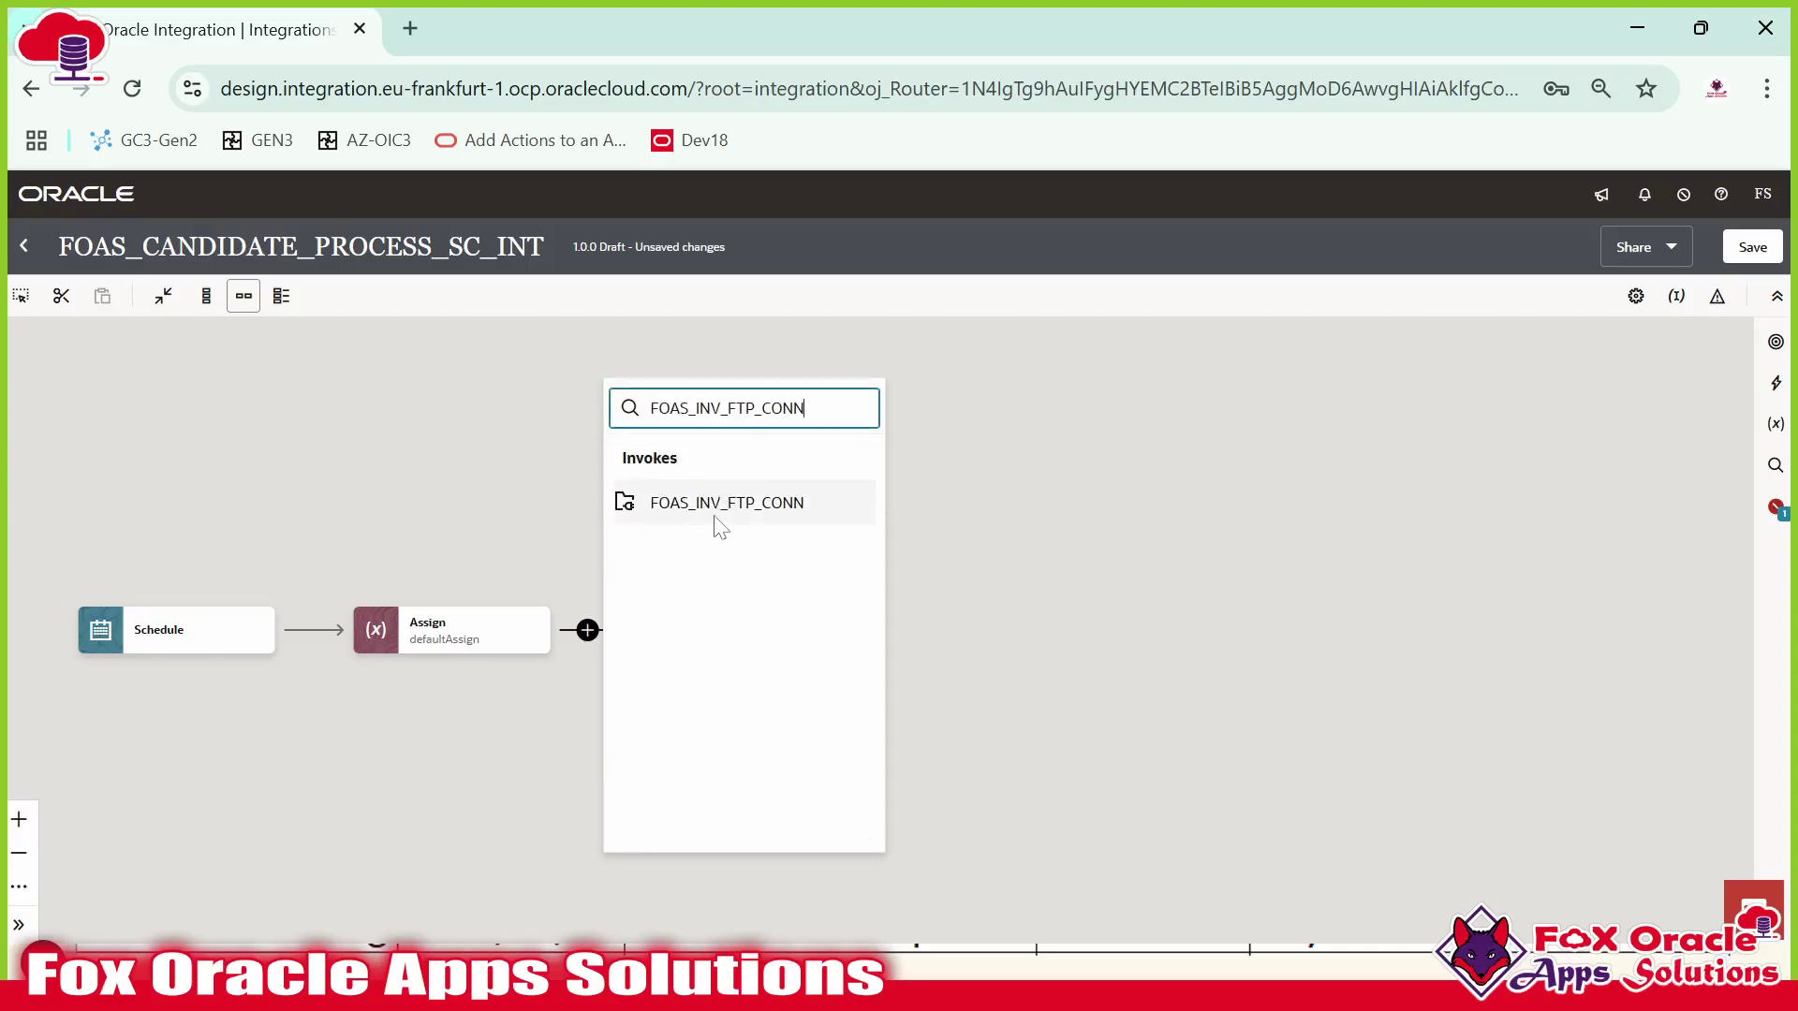
{"action": "left_click", "coordinate": [716, 519]}
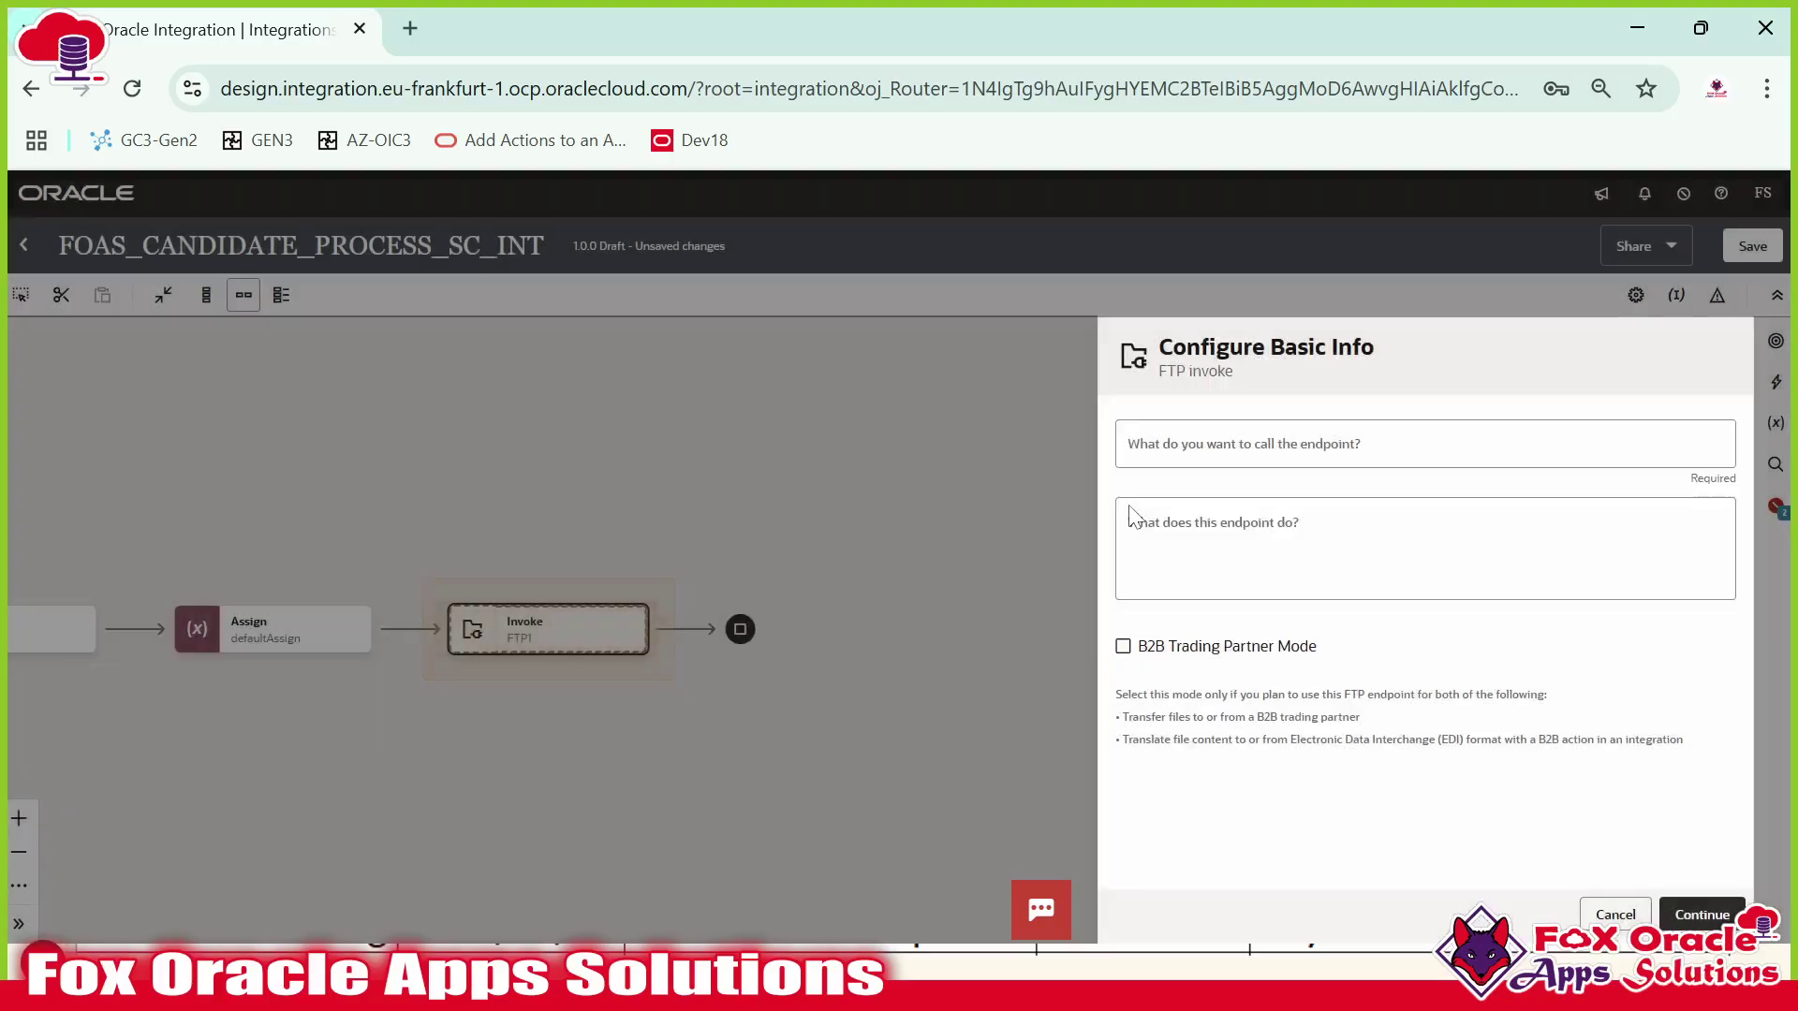
{"action": "left_click", "coordinate": [1177, 457]}
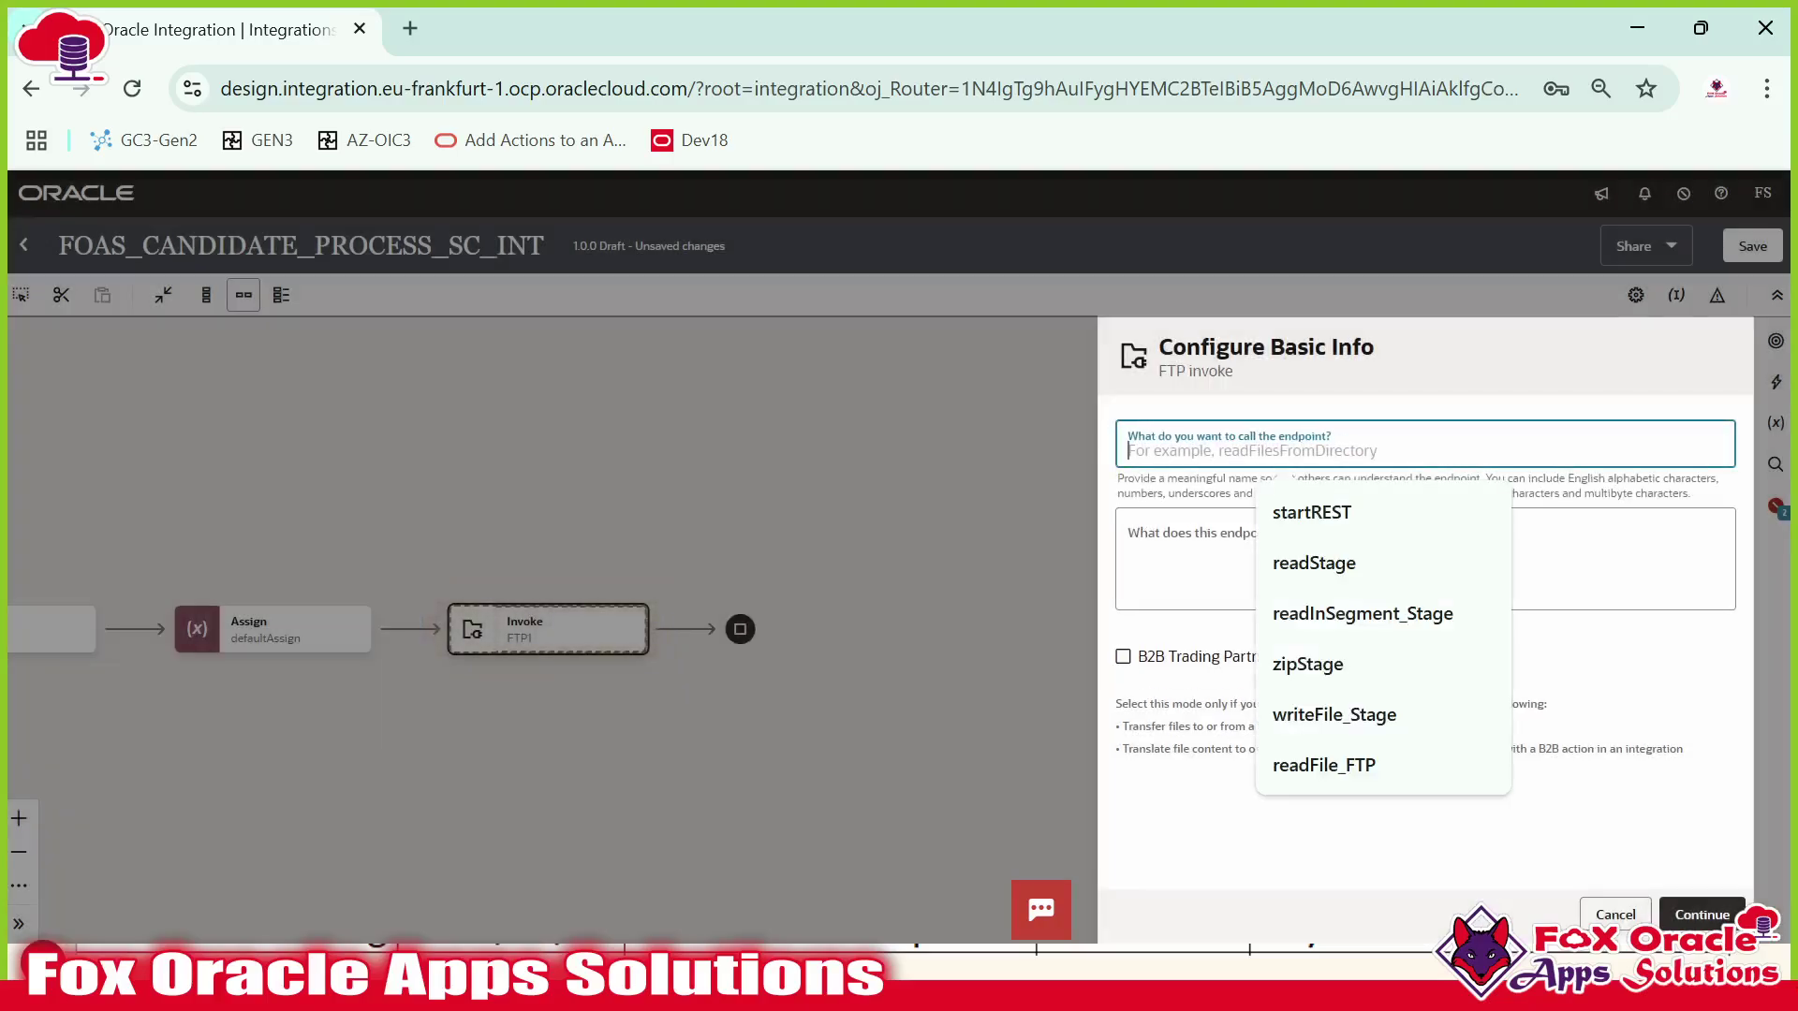
{"action": "type", "text": "list"}
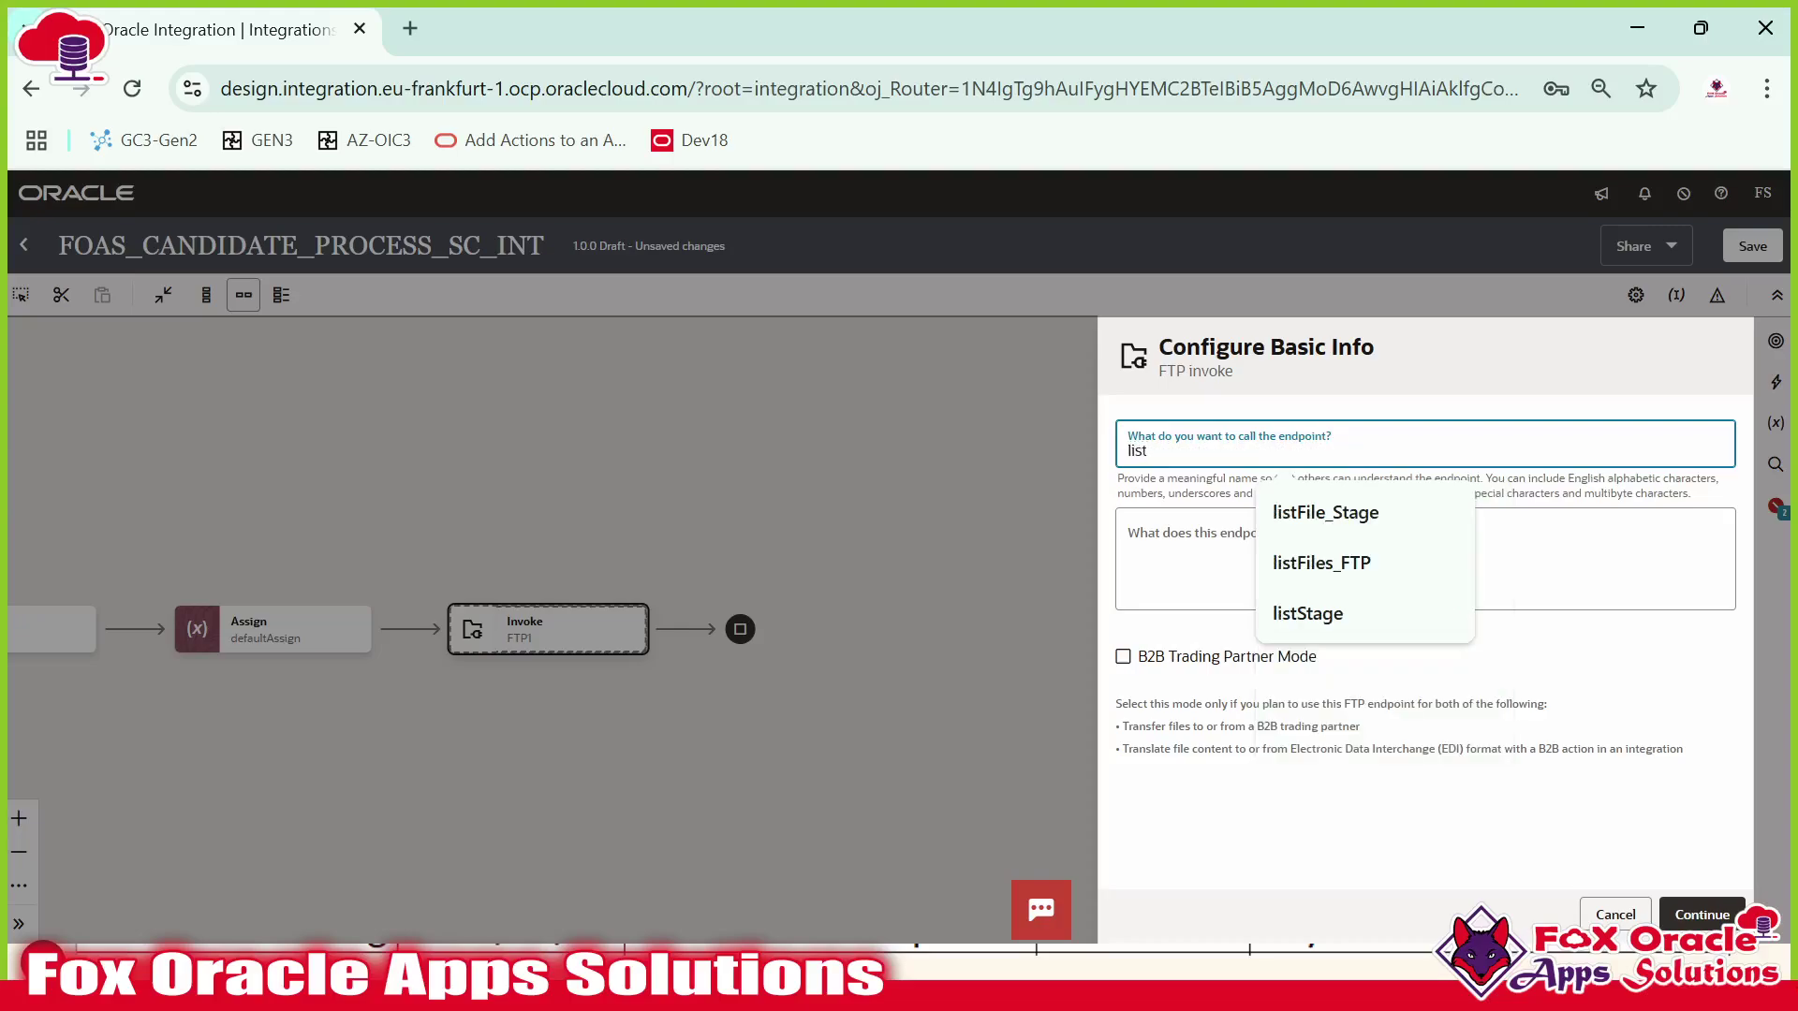
{"action": "type", "text": "FTP"}
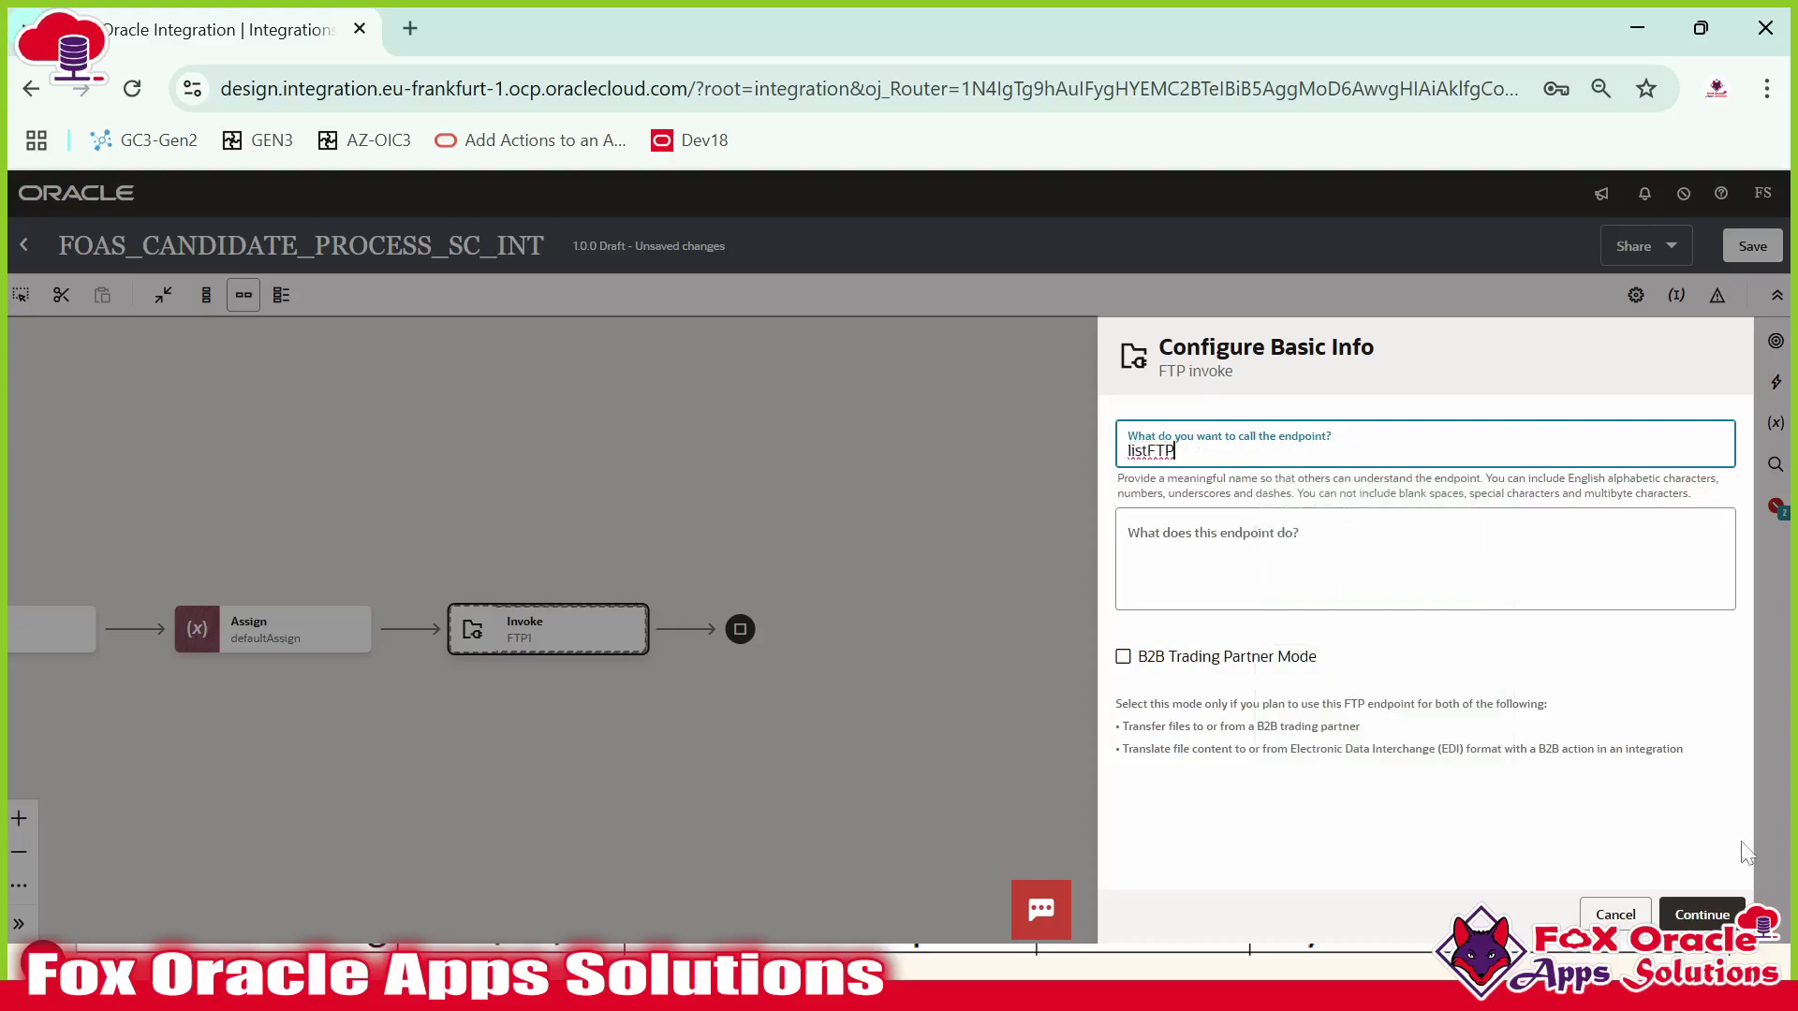
{"action": "left_click", "coordinate": [1701, 915]}
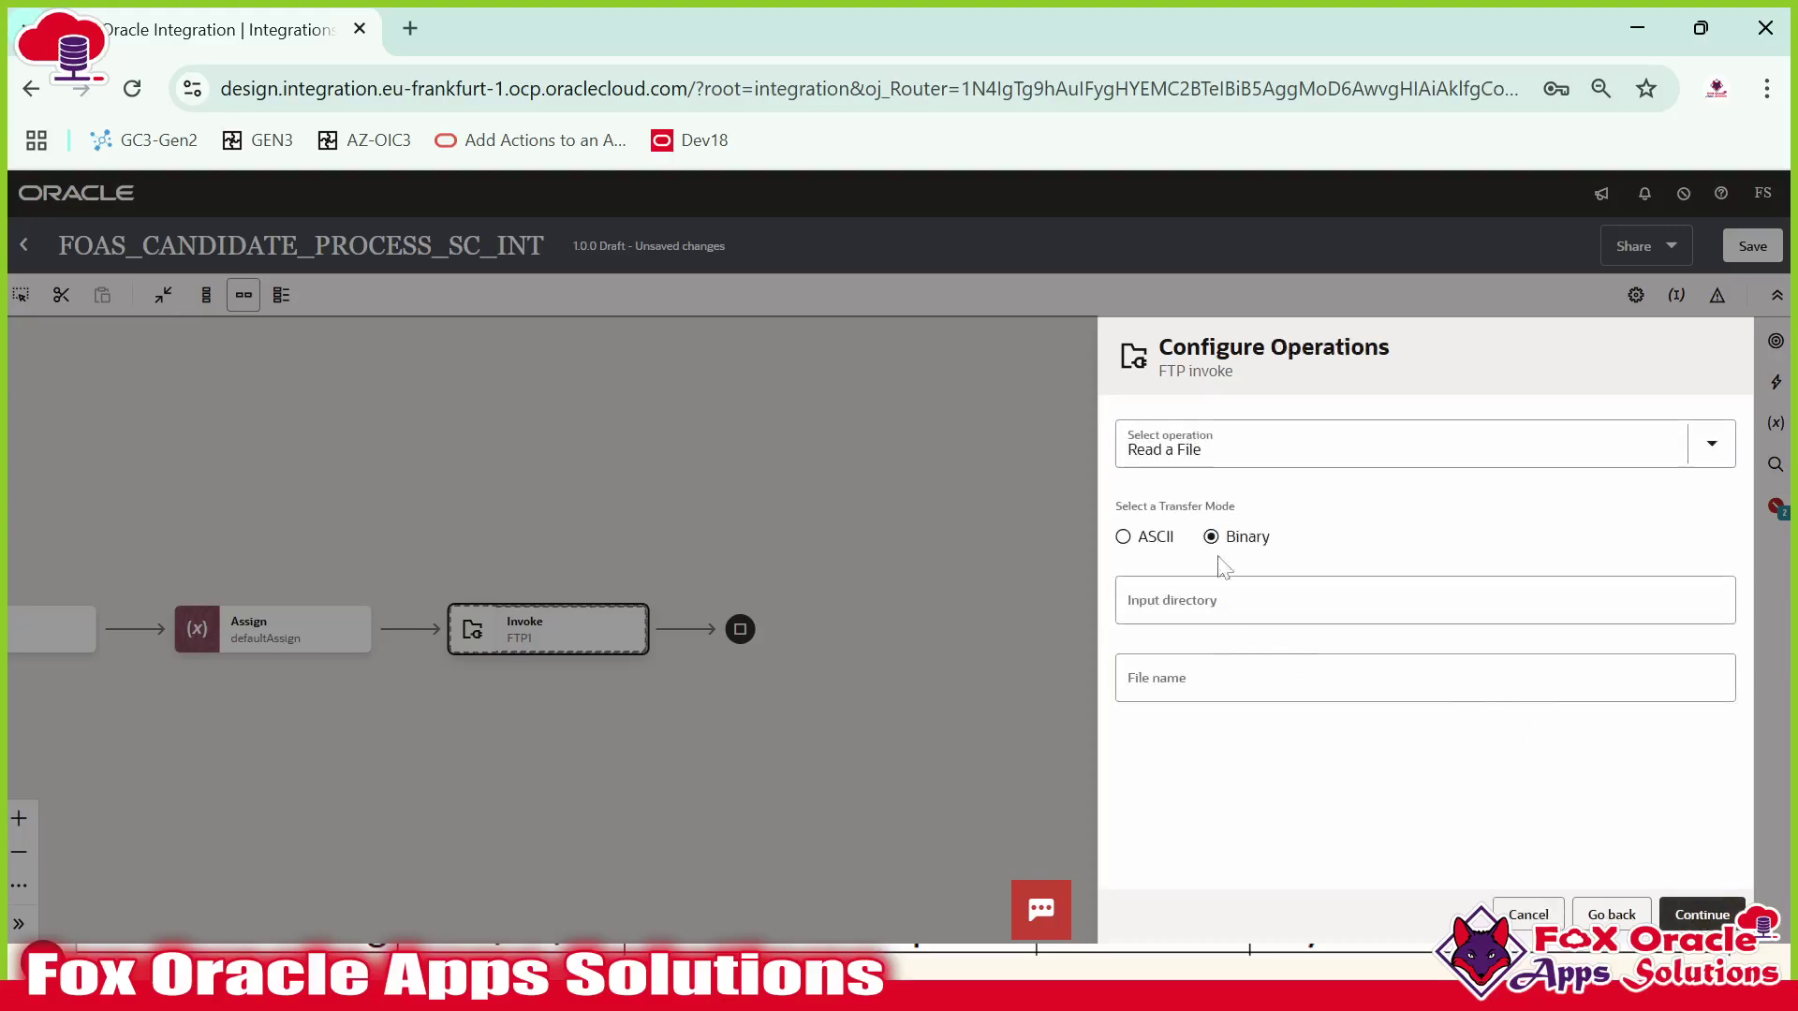
Choose the List Files operation with input directory / and file name pattern *.
{"action": "left_click", "coordinate": [1181, 453]}
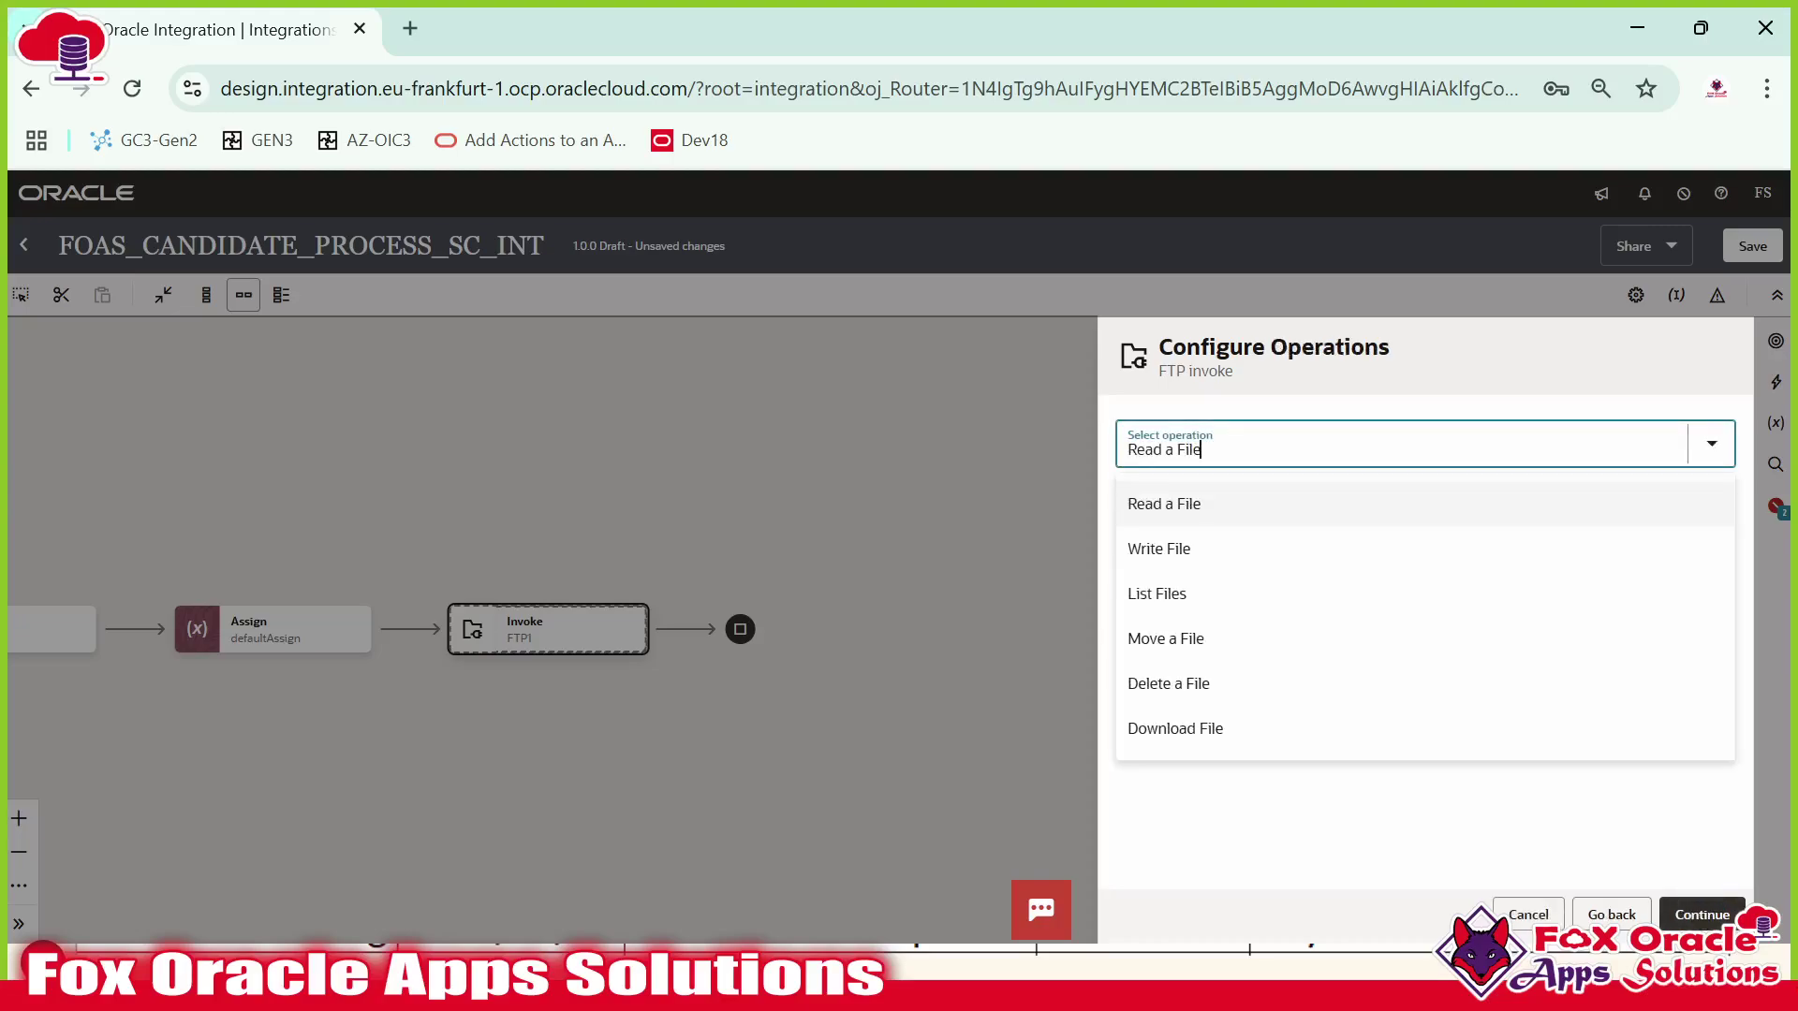
{"action": "left_click", "coordinate": [1169, 607]}
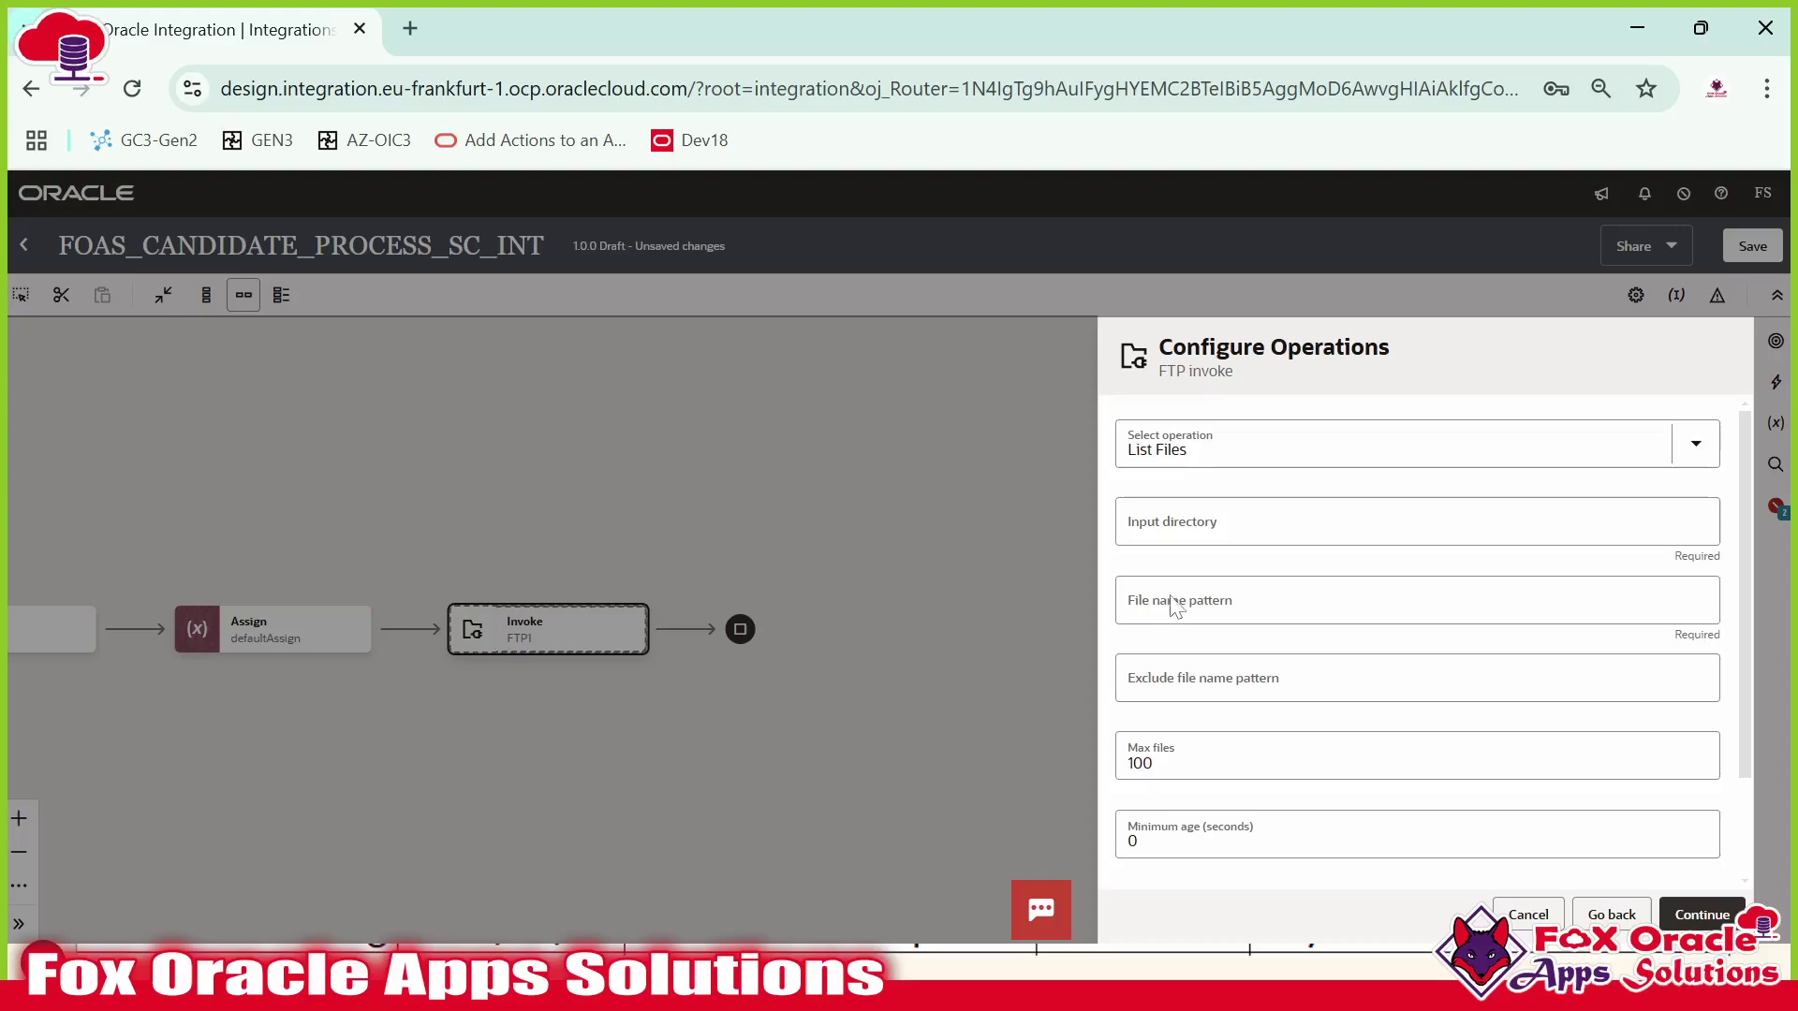
{"action": "left_click", "coordinate": [1245, 534]}
{"action": "left_click", "coordinate": [1184, 604]}
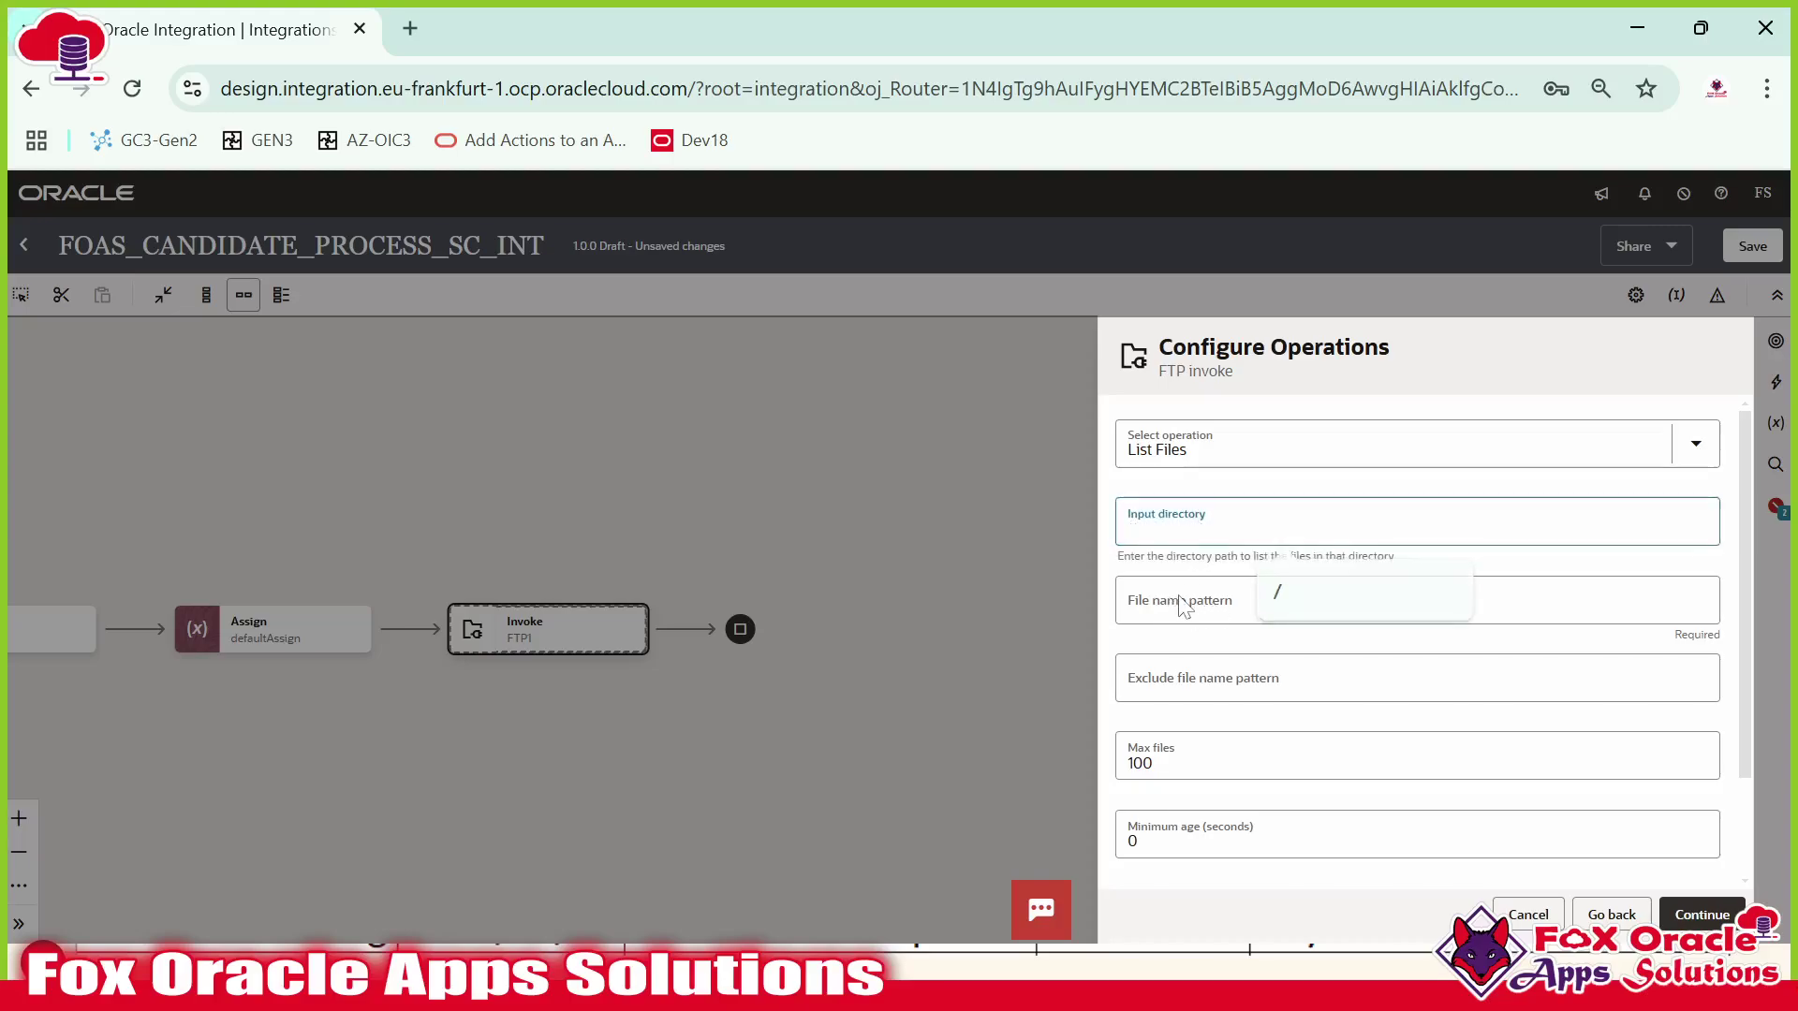
{"action": "left_click", "coordinate": [1181, 534]}
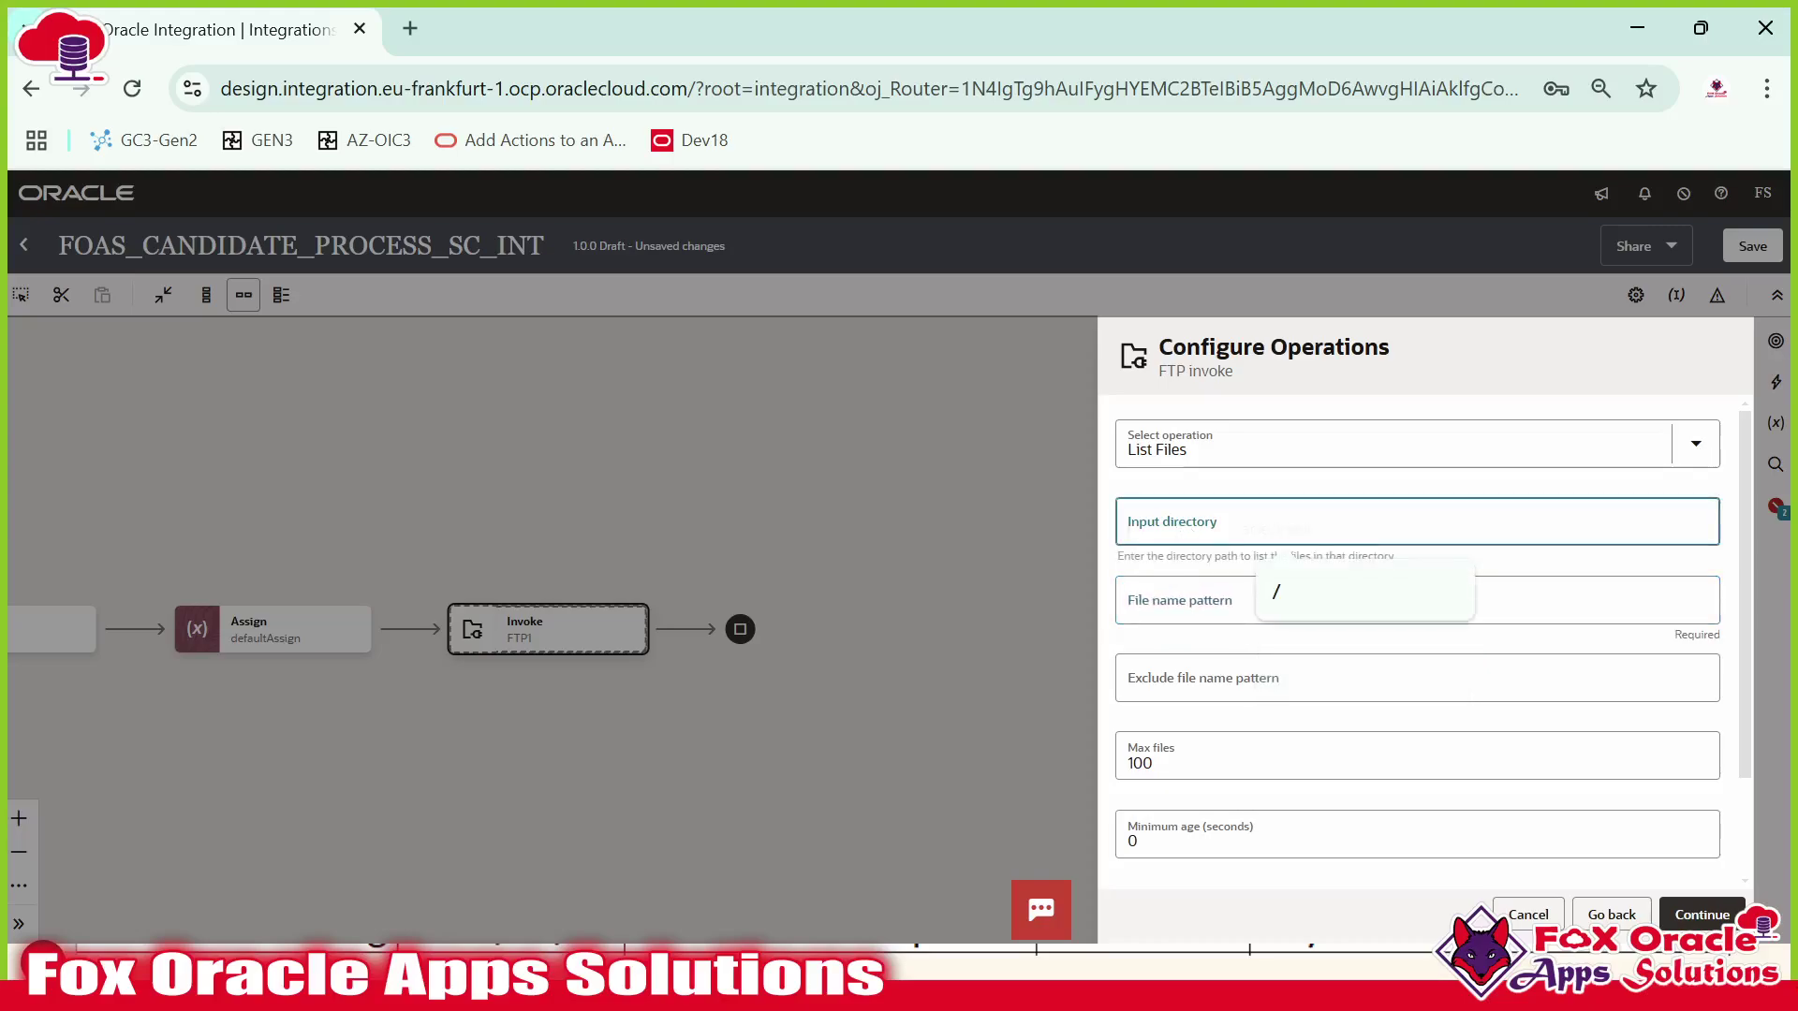
{"action": "type", "text": "/"}
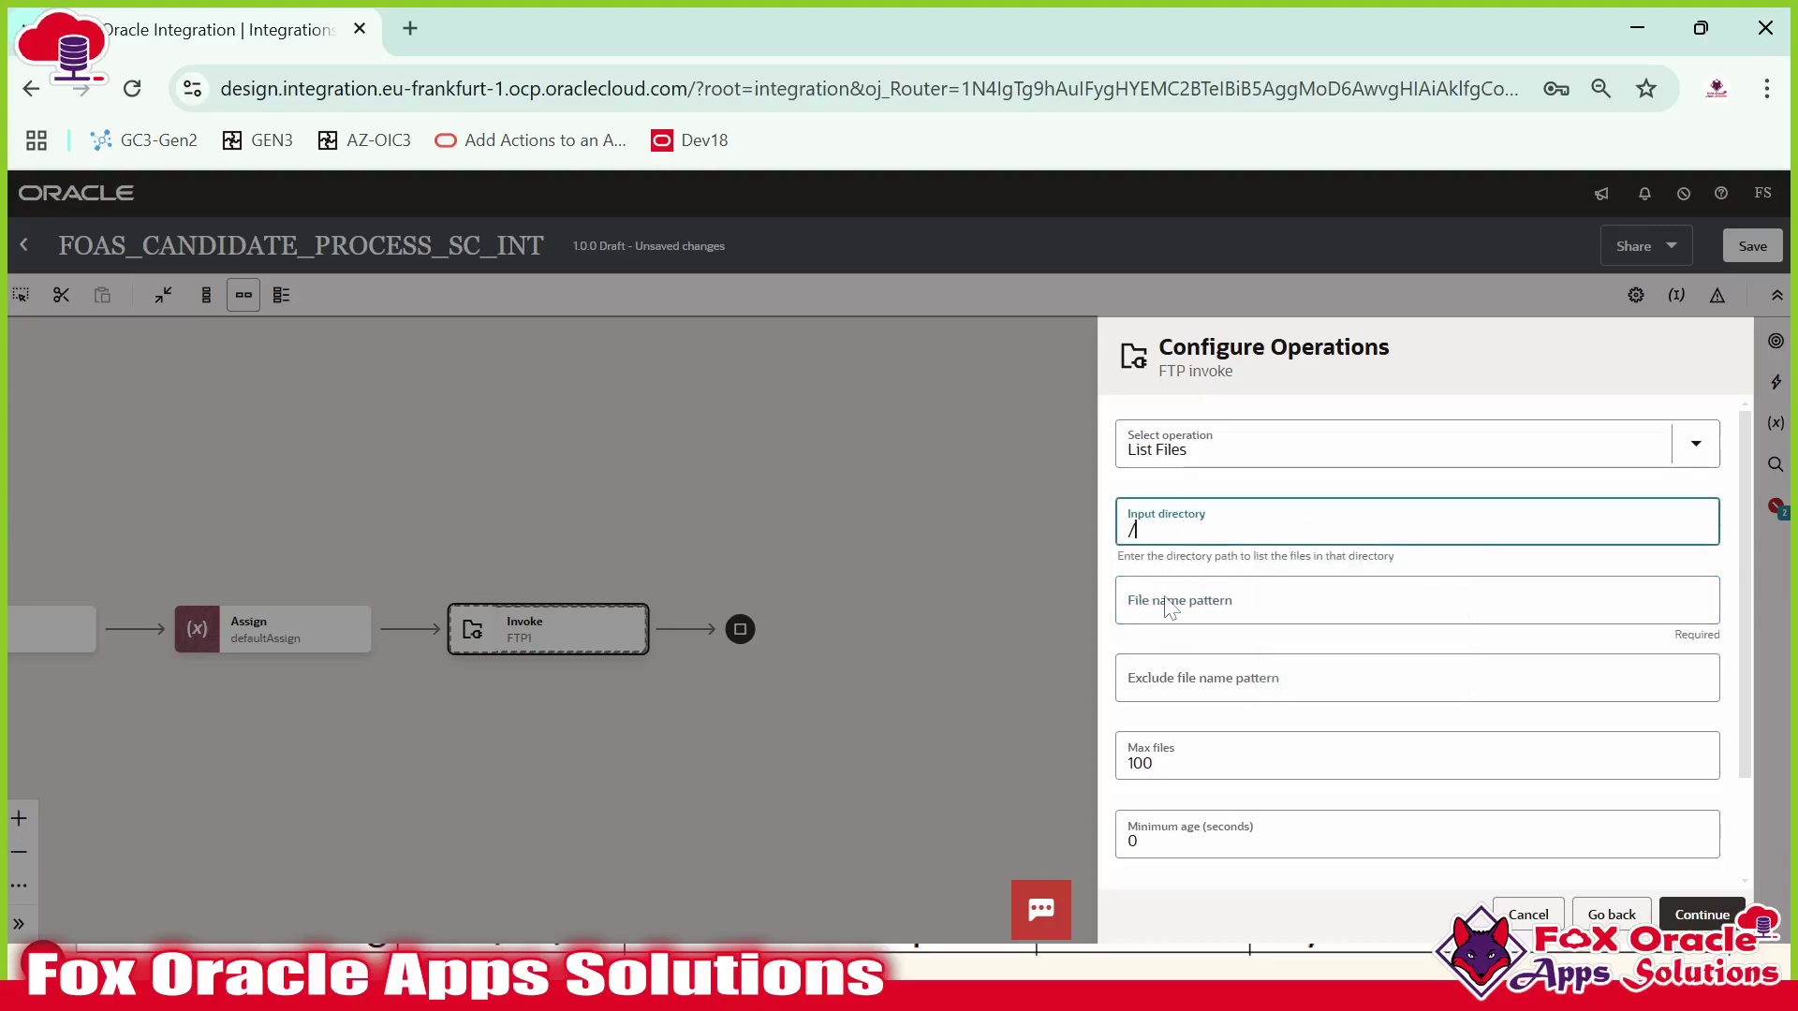
{"action": "left_click", "coordinate": [1169, 608]}
{"action": "type", "text": "*"}
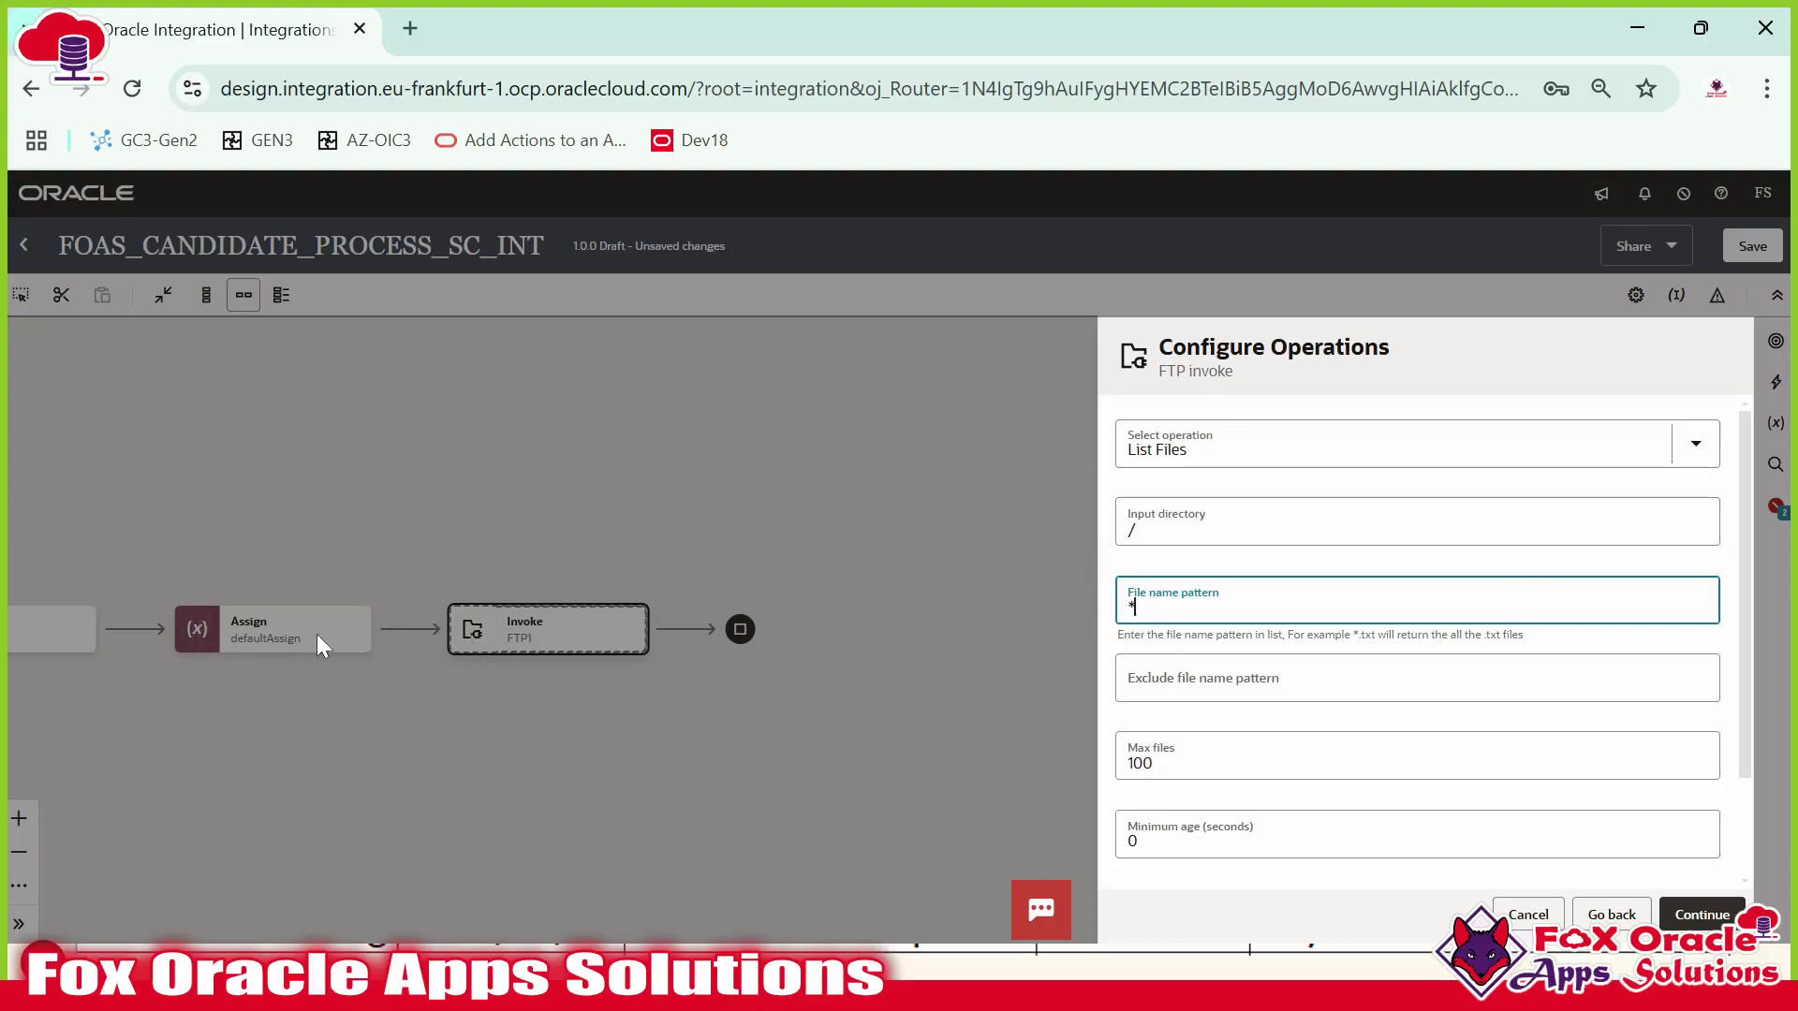
Review the remaining List Files options, including the exclude file name pattern.
{"action": "scroll", "coordinate": [1215, 641], "scroll_direction": "down", "scroll_amount": 2}
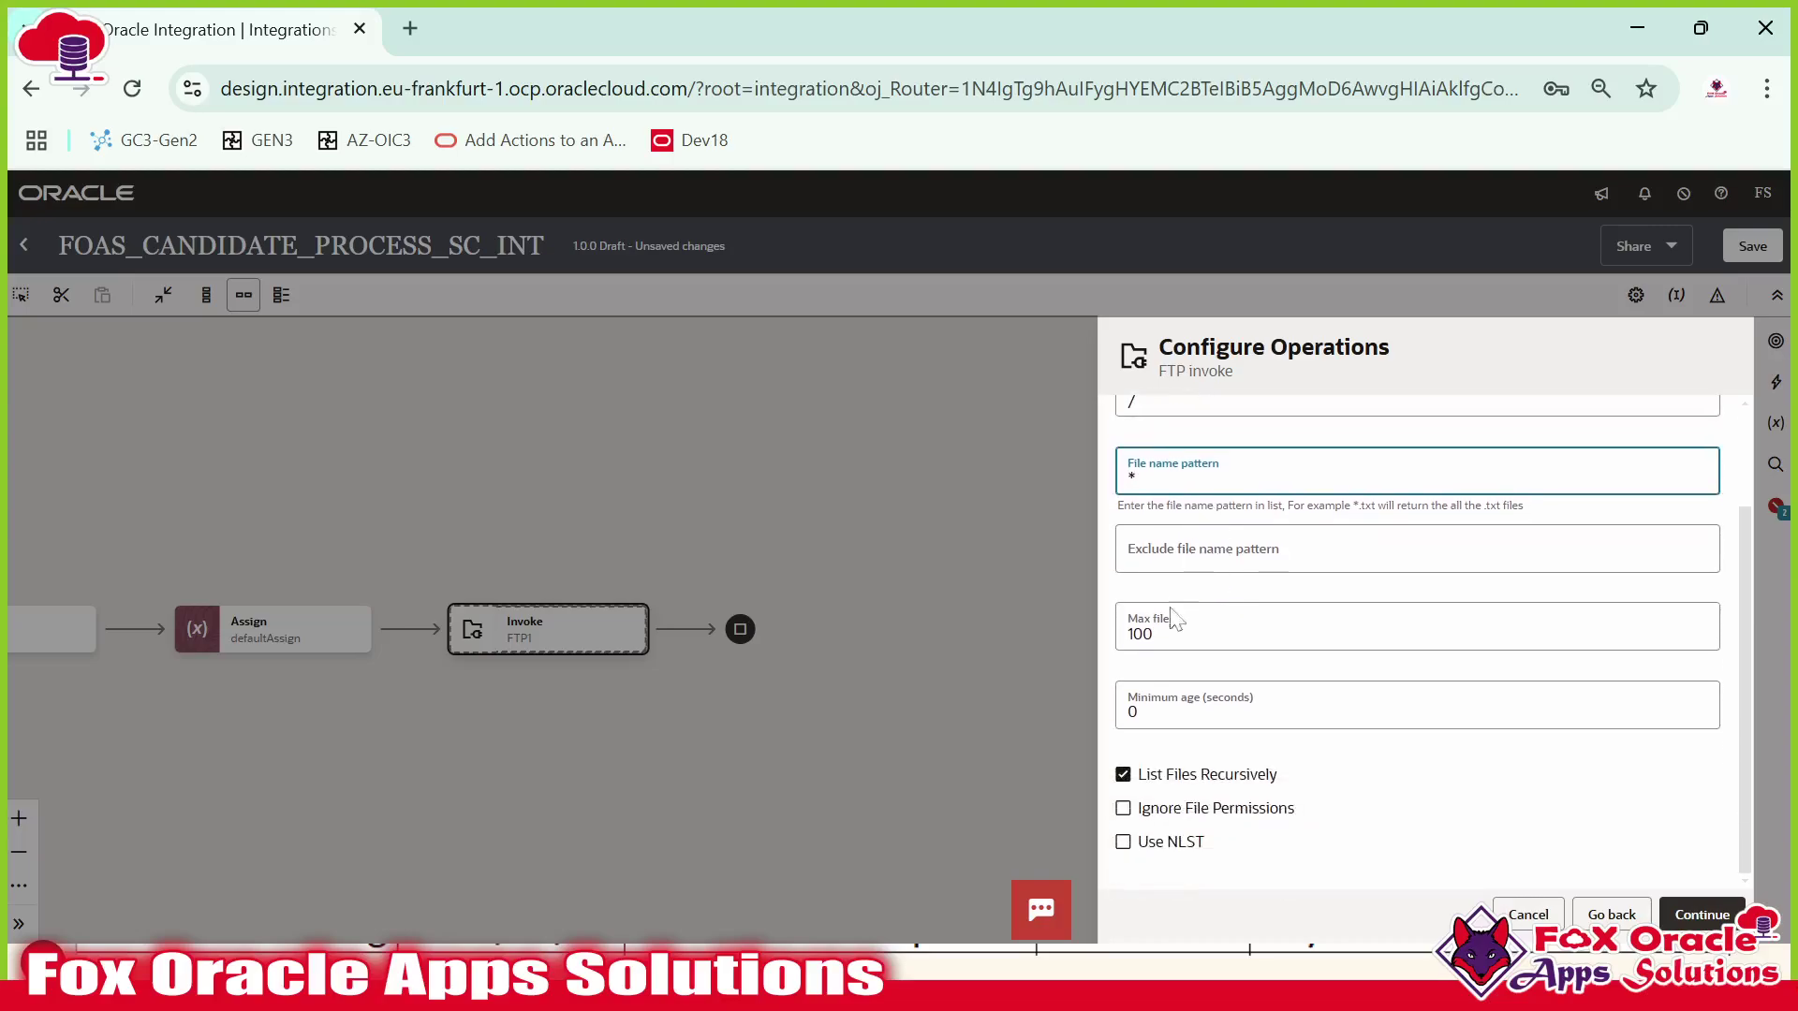
{"action": "left_click", "coordinate": [1214, 553]}
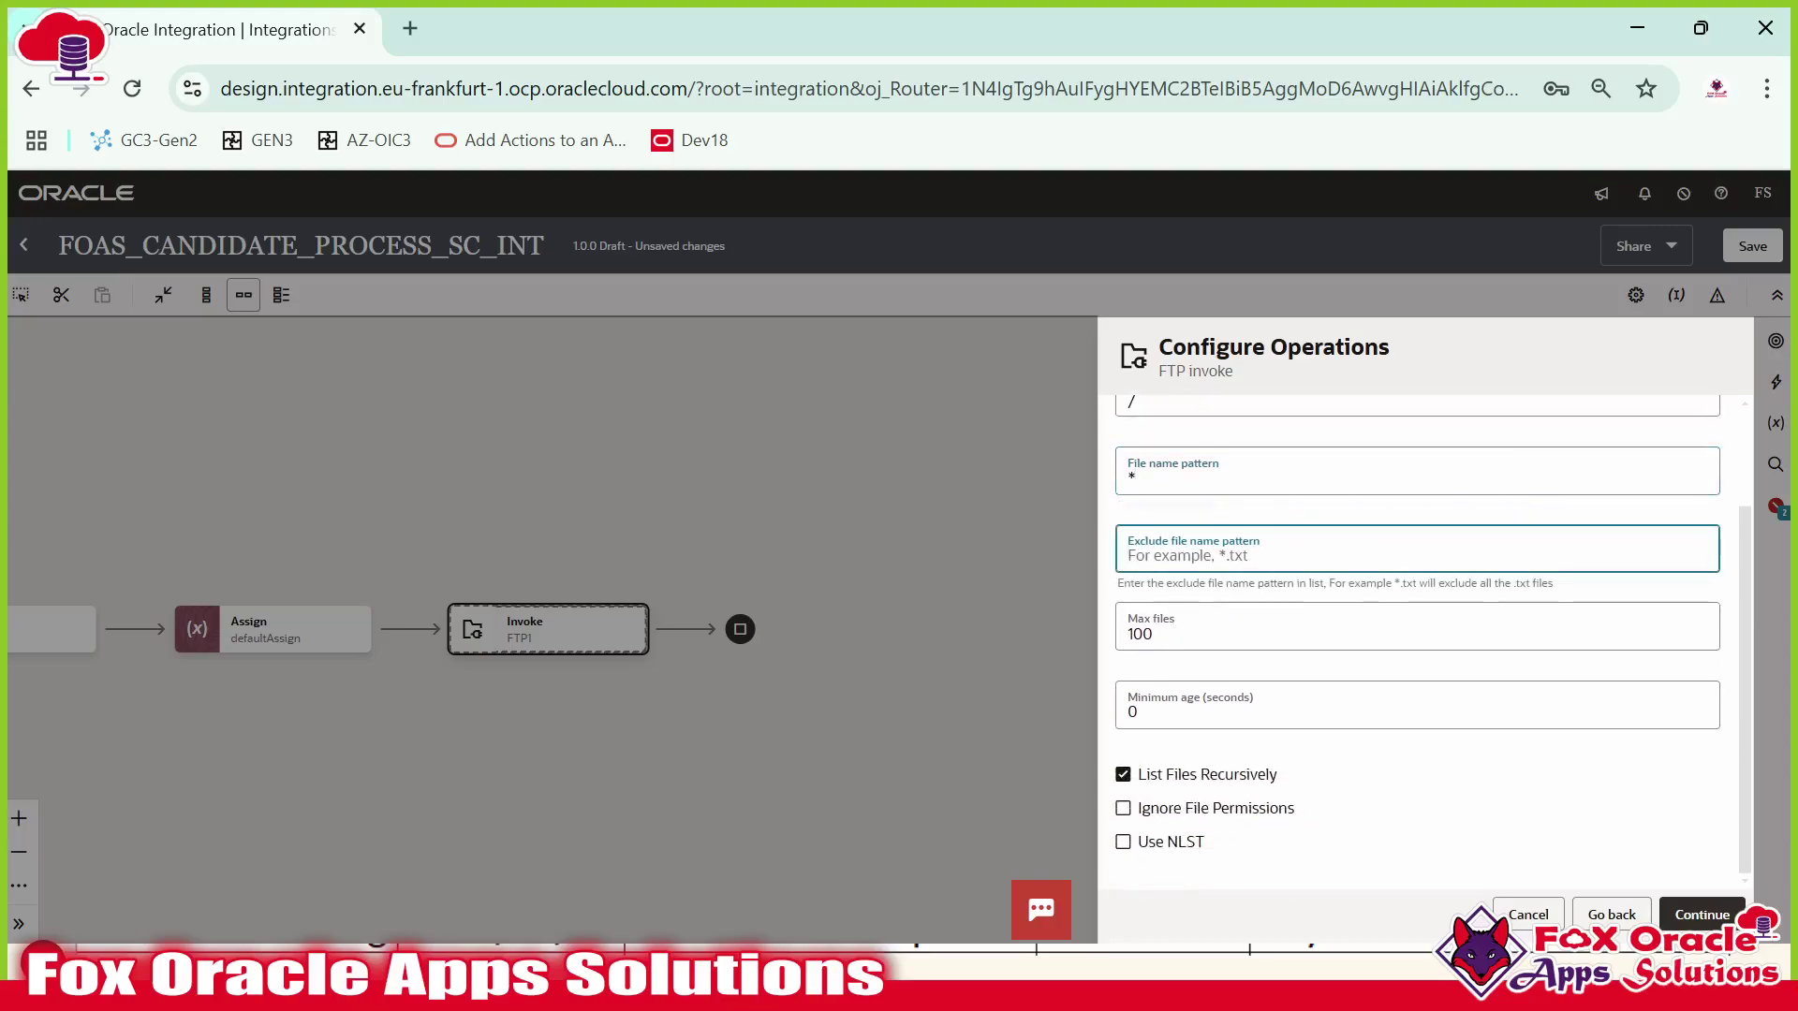
{"action": "scroll", "coordinate": [1417, 637], "scroll_direction": "up", "scroll_amount": 2}
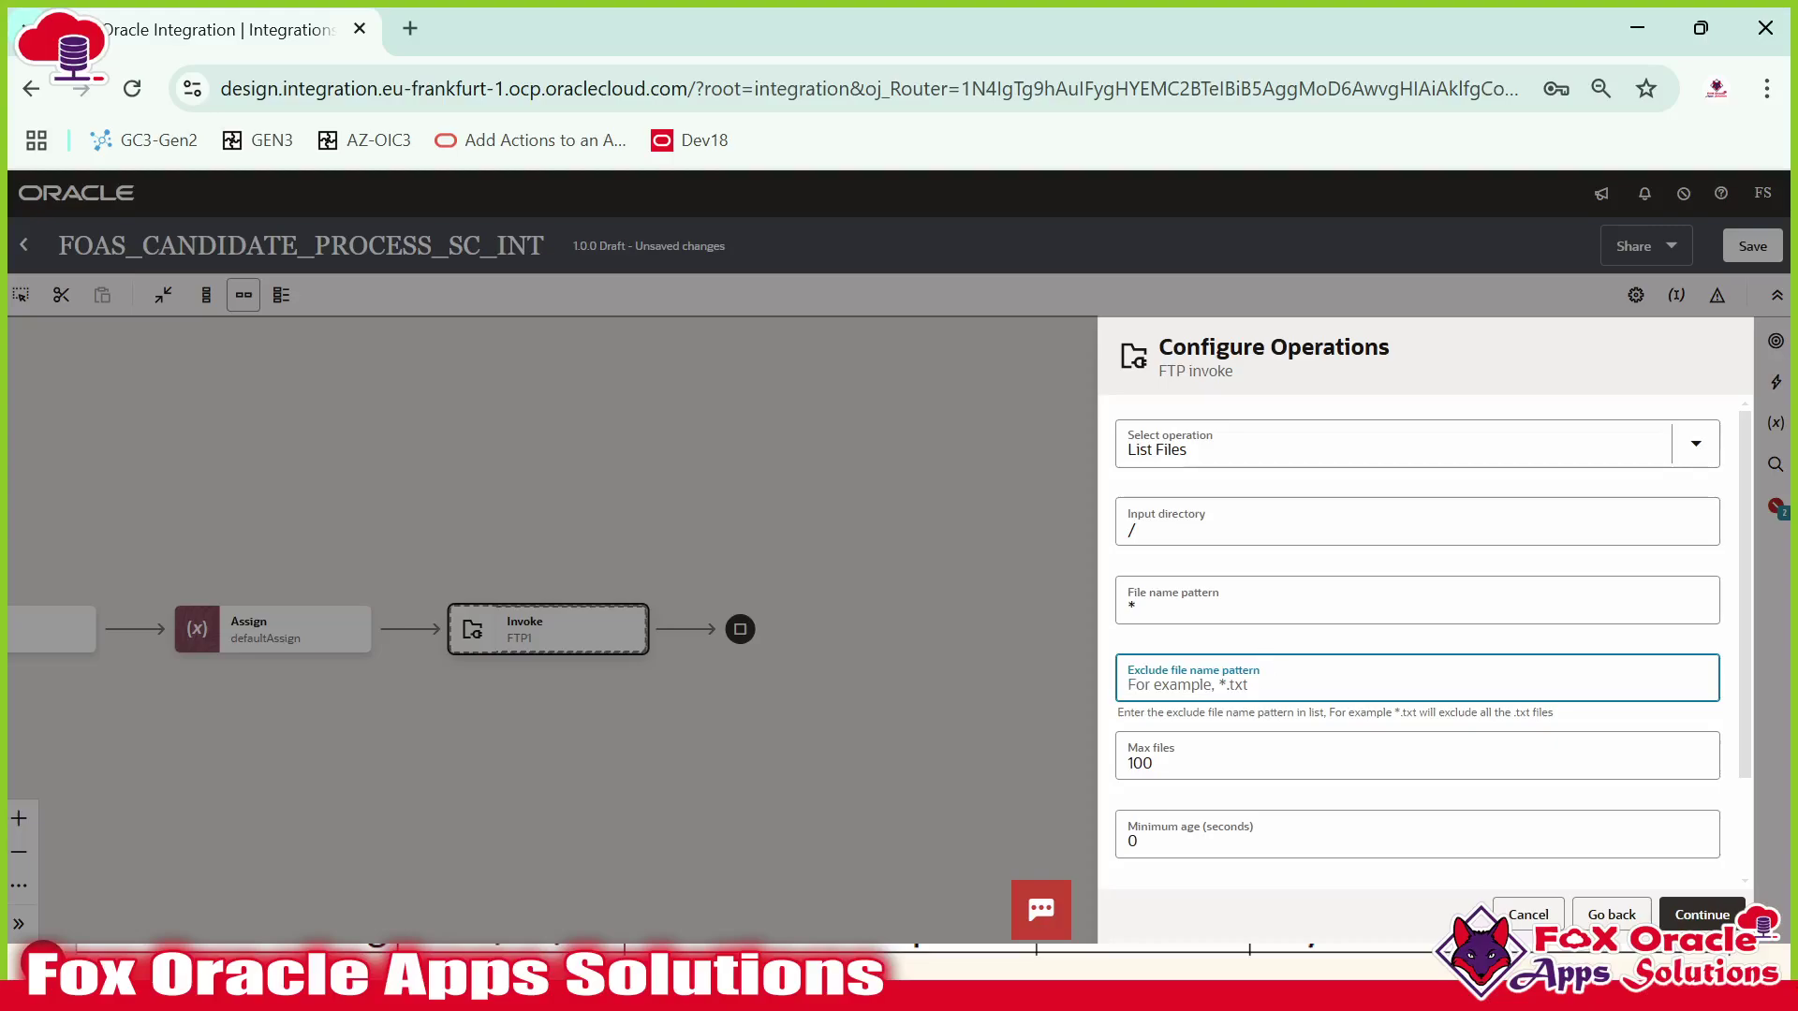
{"action": "scroll", "coordinate": [1191, 735], "scroll_direction": "down", "scroll_amount": 2}
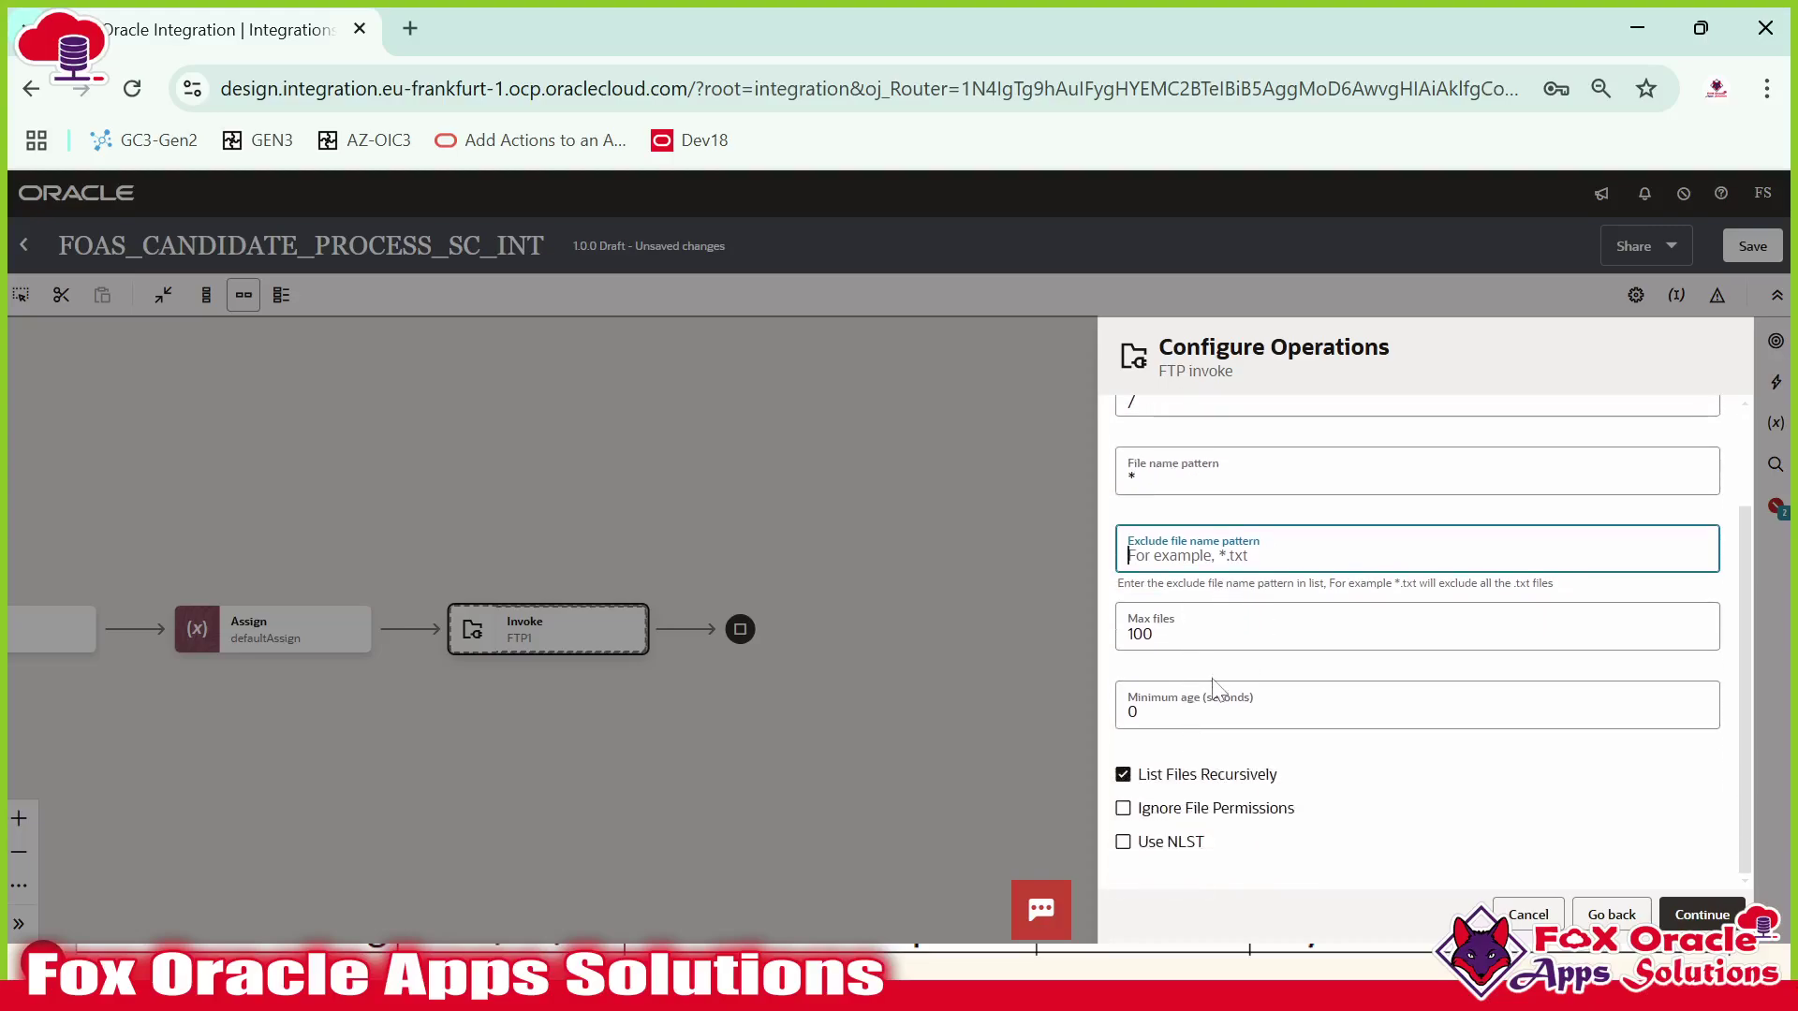
{"action": "scroll", "coordinate": [1269, 672], "scroll_direction": "up", "scroll_amount": 2}
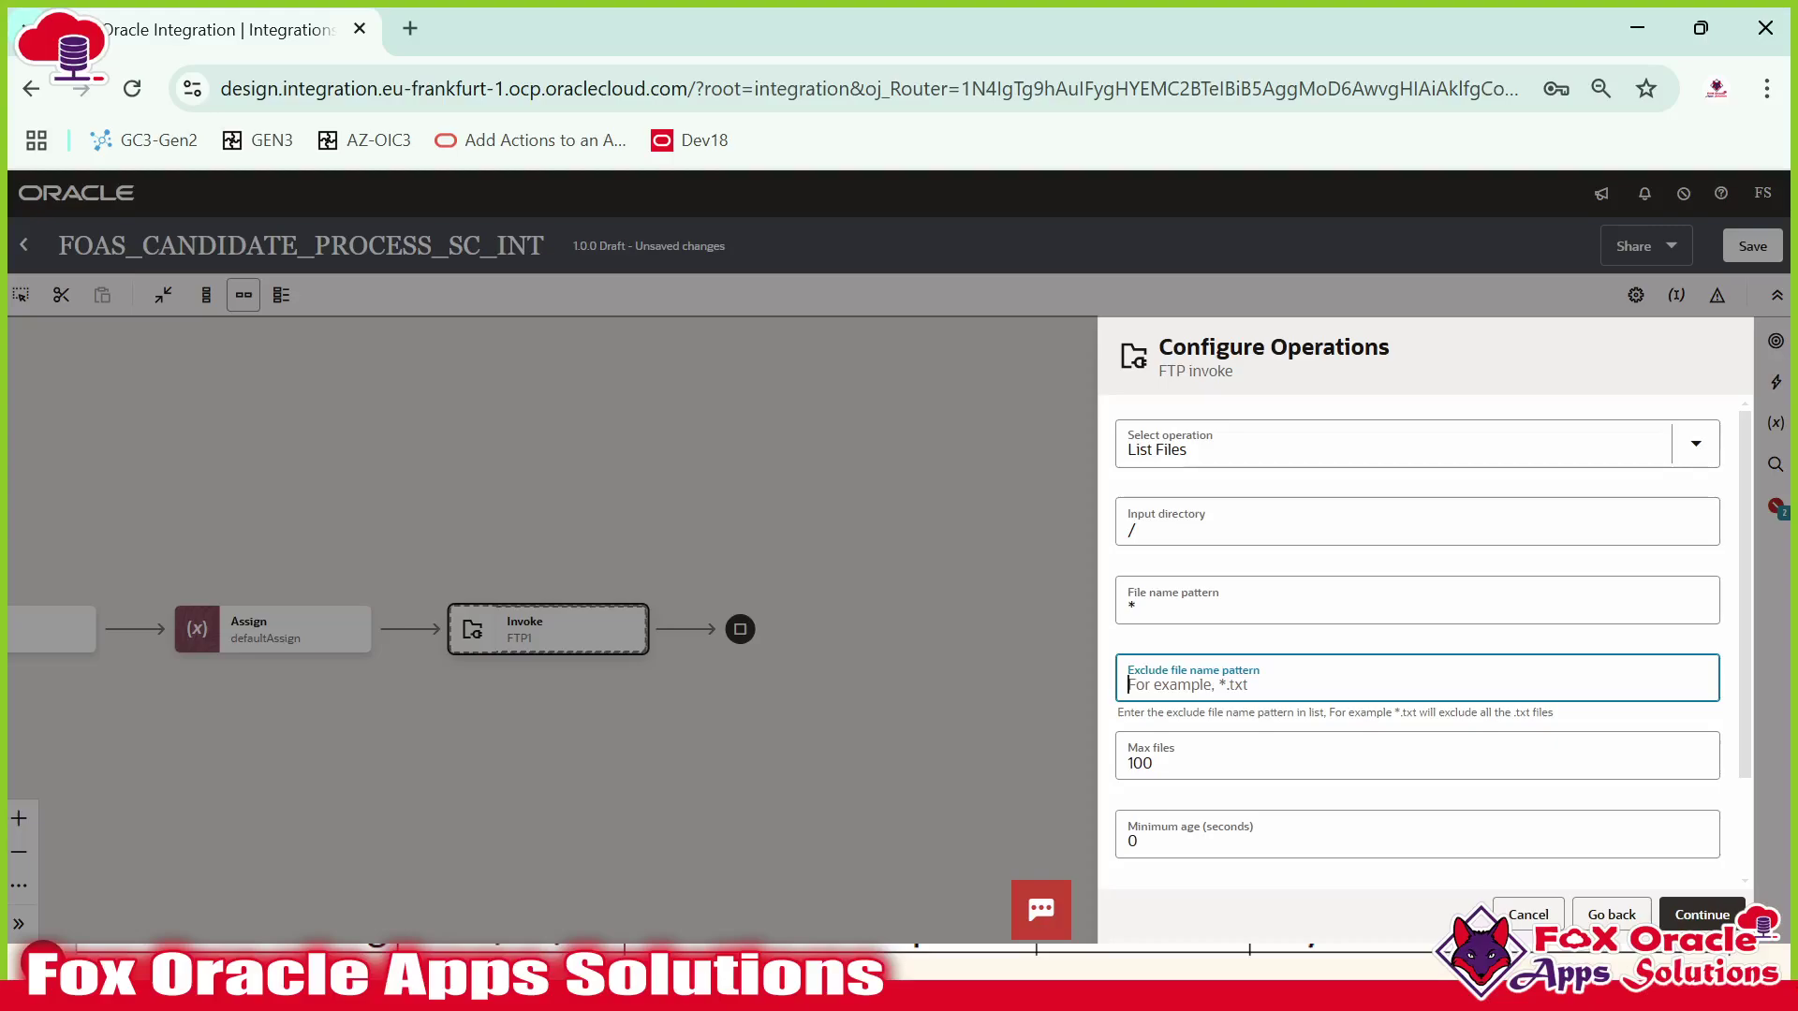
{"action": "scroll", "coordinate": [1330, 782], "scroll_direction": "down", "scroll_amount": 2}
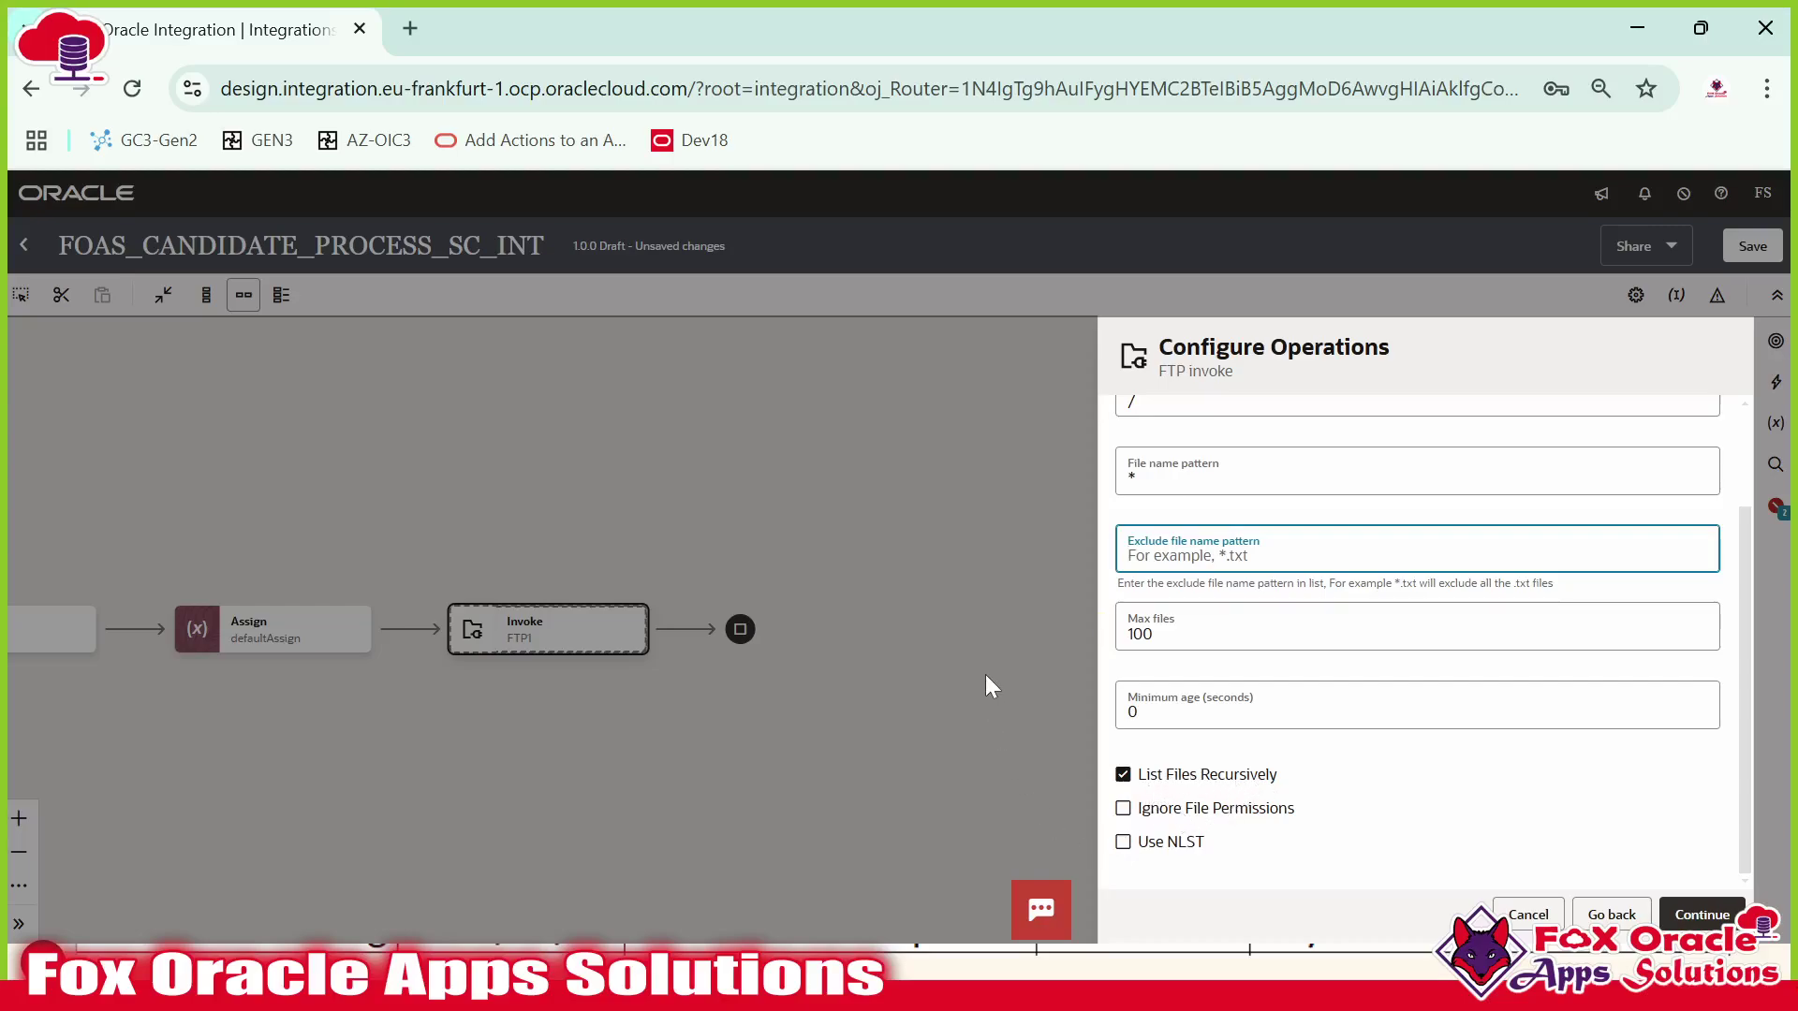
Check the server's Candidates folder, then turn off recursive listing and confirm the operation settings.
{"action": "key", "text": "alt+Tab"}
{"action": "key", "text": "alt+Tab"}
{"action": "key", "text": "Tab"}
{"action": "key", "text": "alt+Tab"}
{"action": "key", "text": "Tab"}
{"action": "key", "text": "Tab"}
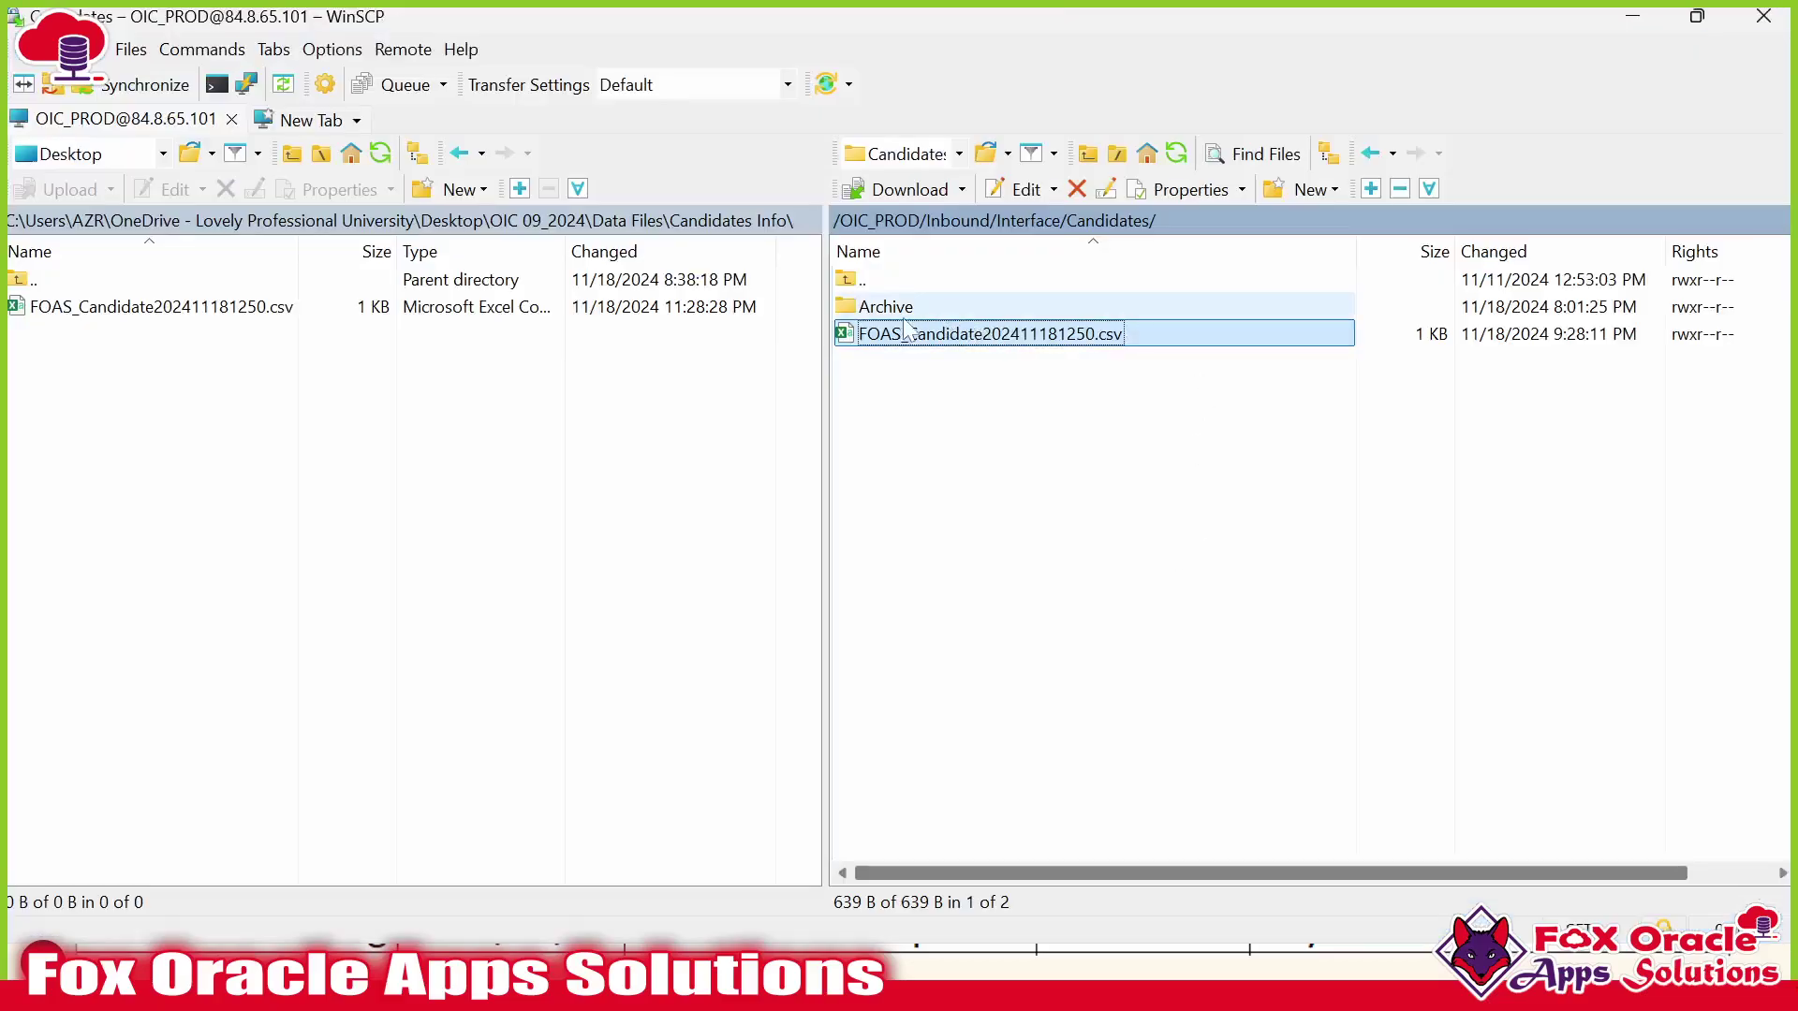
{"action": "key", "text": "alt+Tab"}
{"action": "key", "text": "Tab"}
{"action": "key", "text": "Tab"}
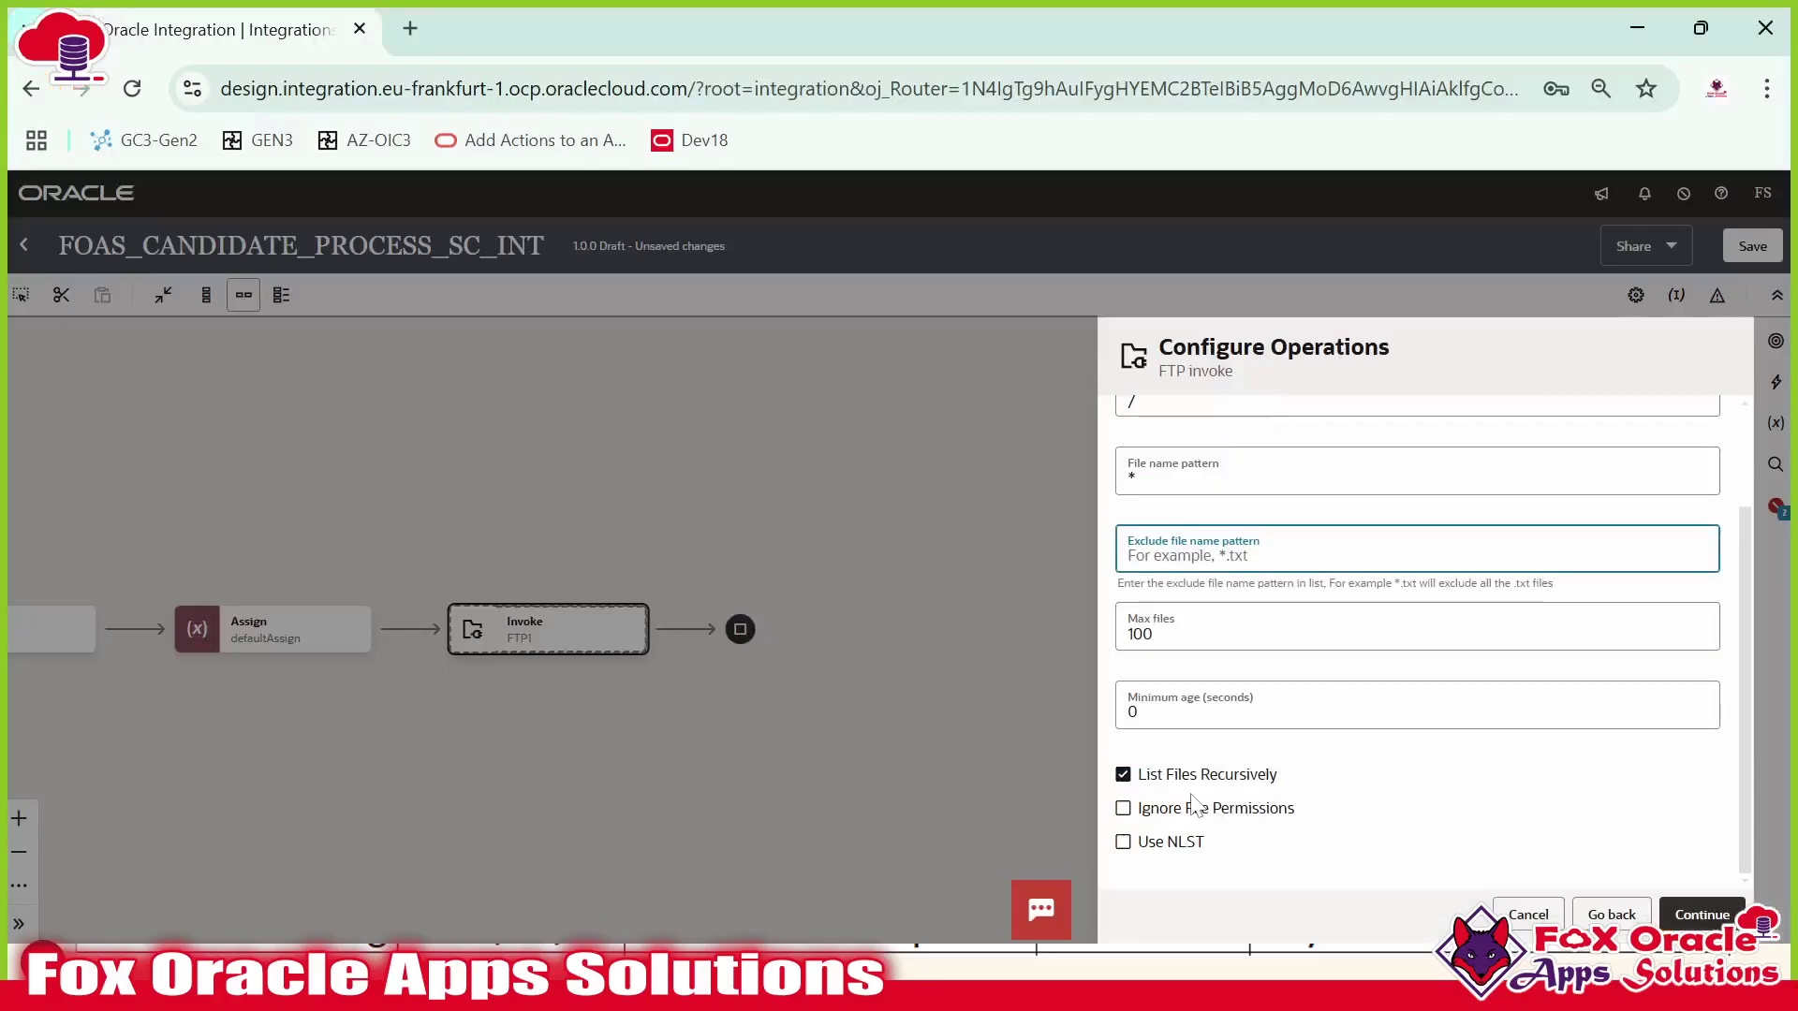
{"action": "left_click", "coordinate": [1165, 778]}
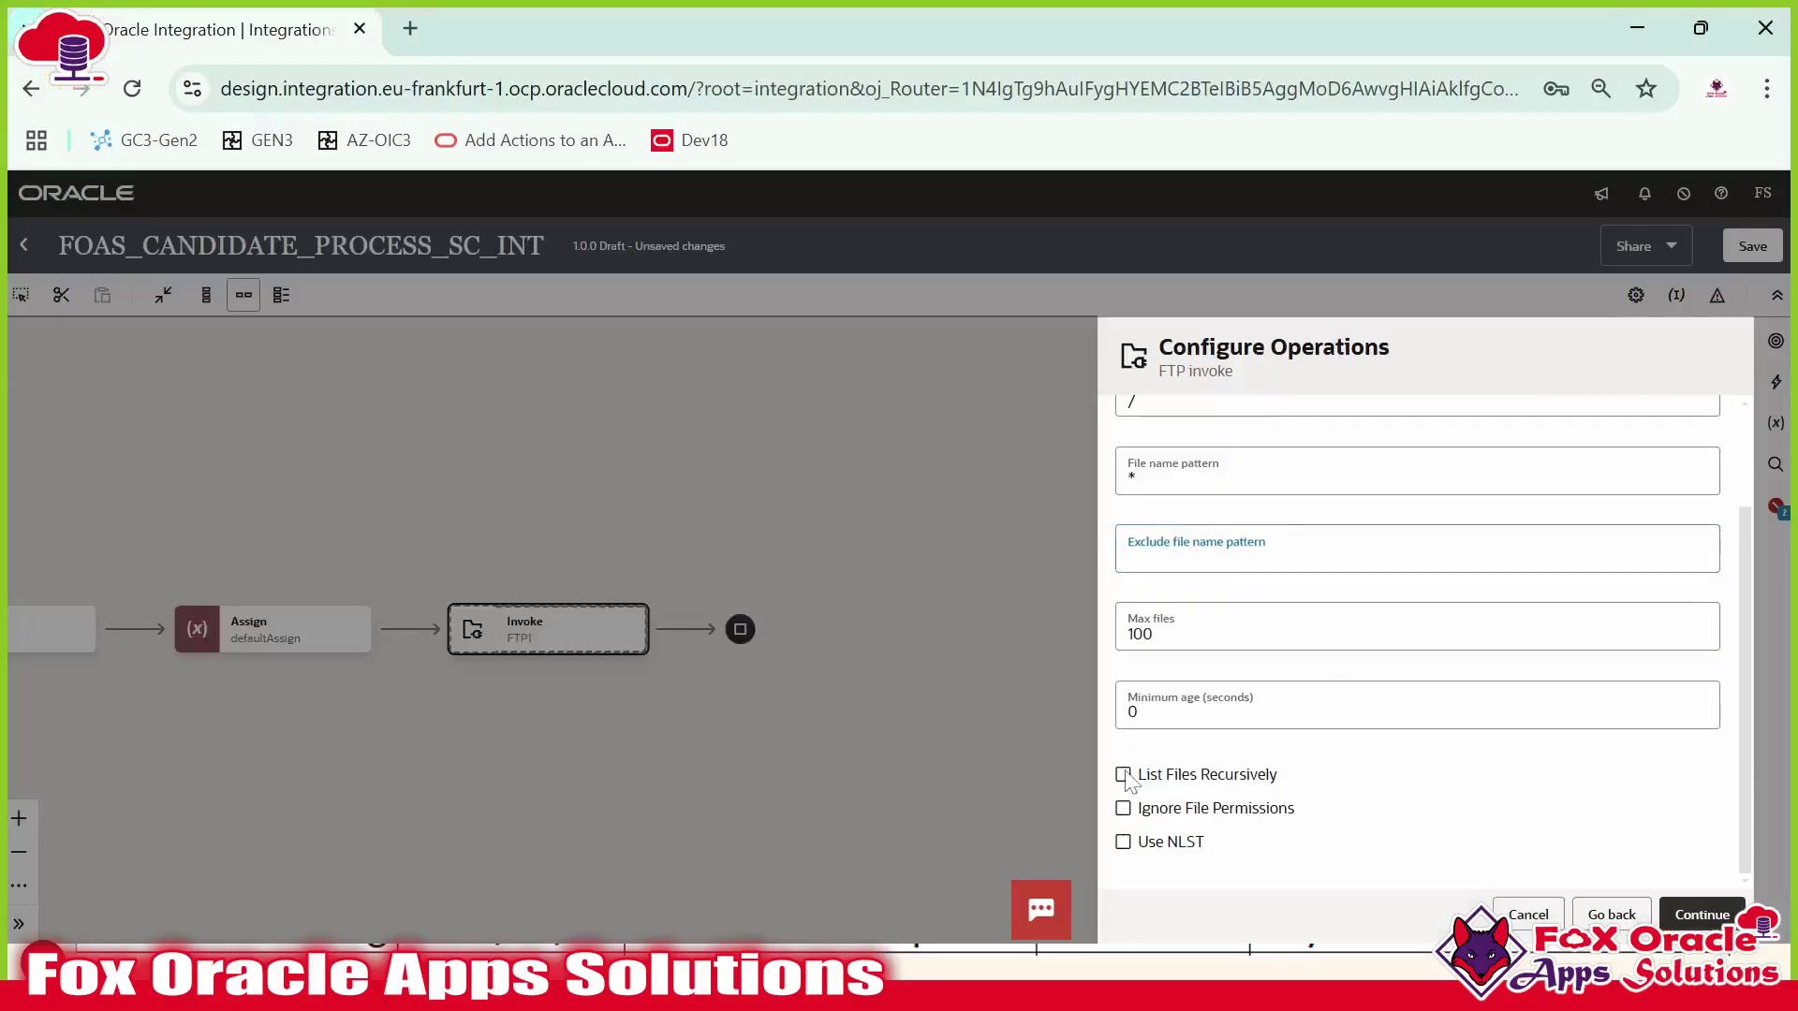
{"action": "left_click", "coordinate": [1700, 918]}
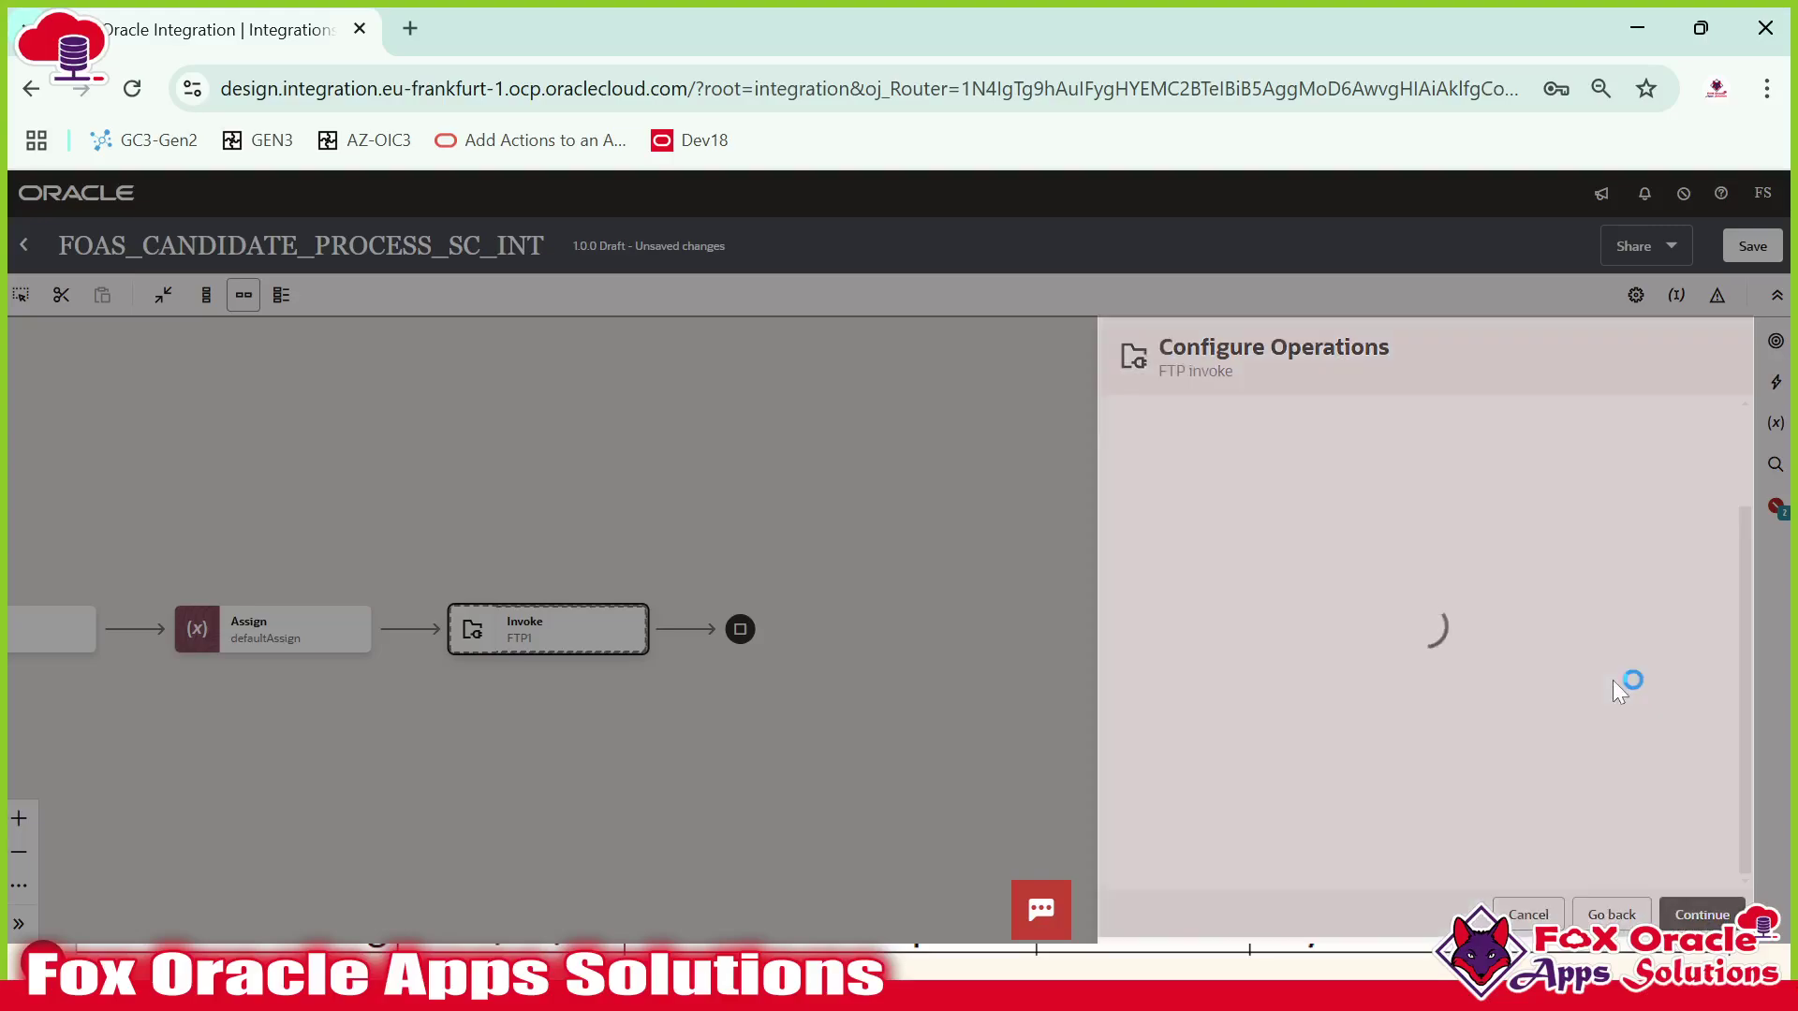
{"action": "scroll", "coordinate": [1356, 662], "scroll_direction": "down", "scroll_amount": 3}
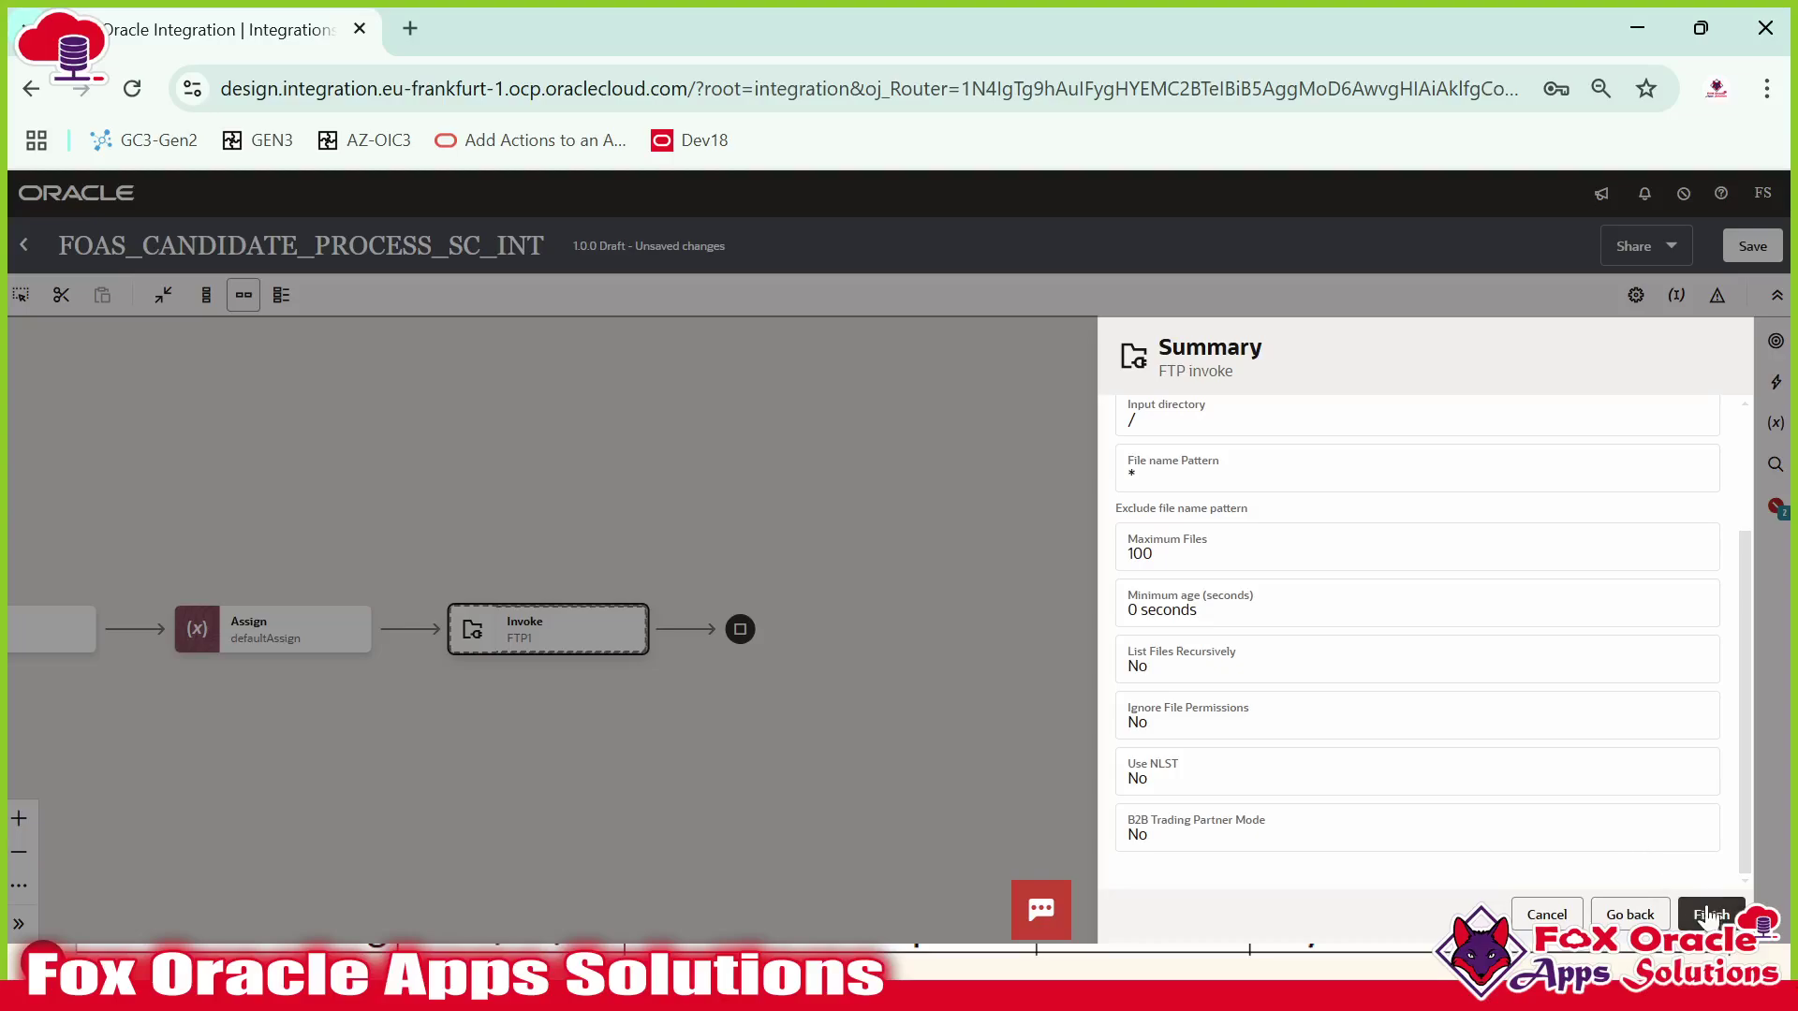
Finish the listFTP invoke, save, and expand List Request > FTP List Header in its map.
{"action": "left_click", "coordinate": [1704, 914]}
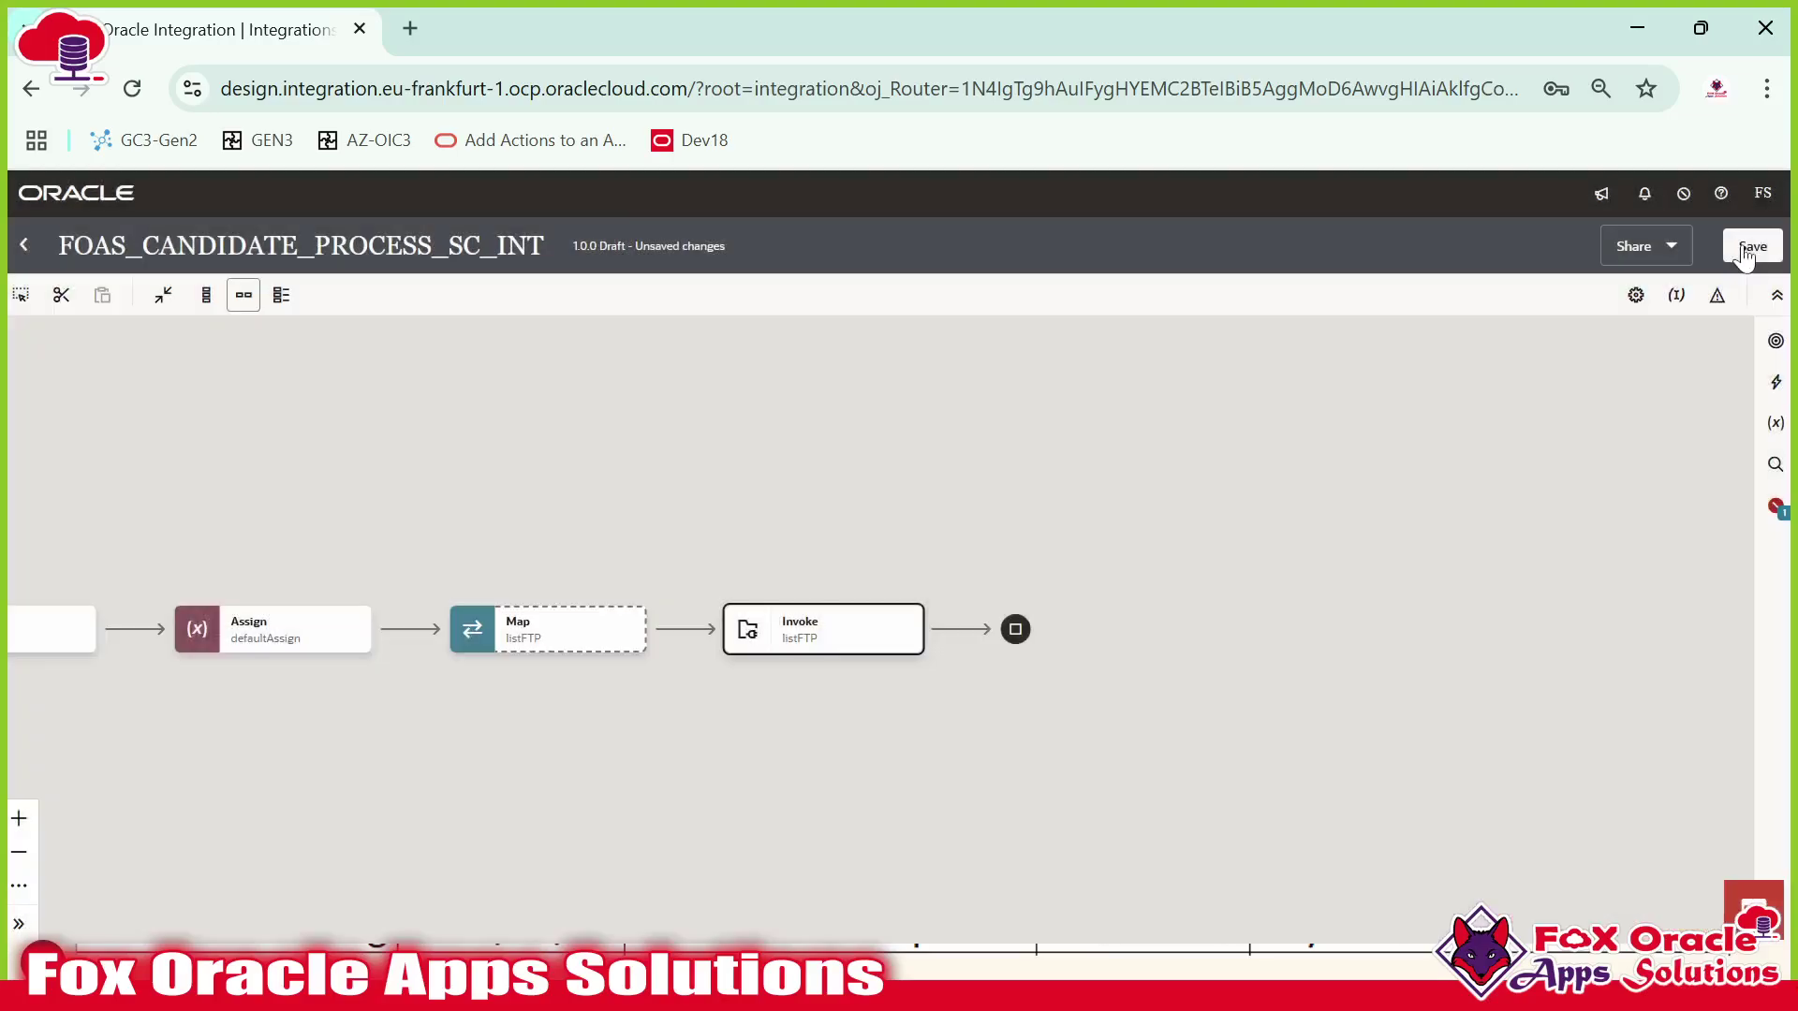
{"action": "left_click", "coordinate": [1752, 245]}
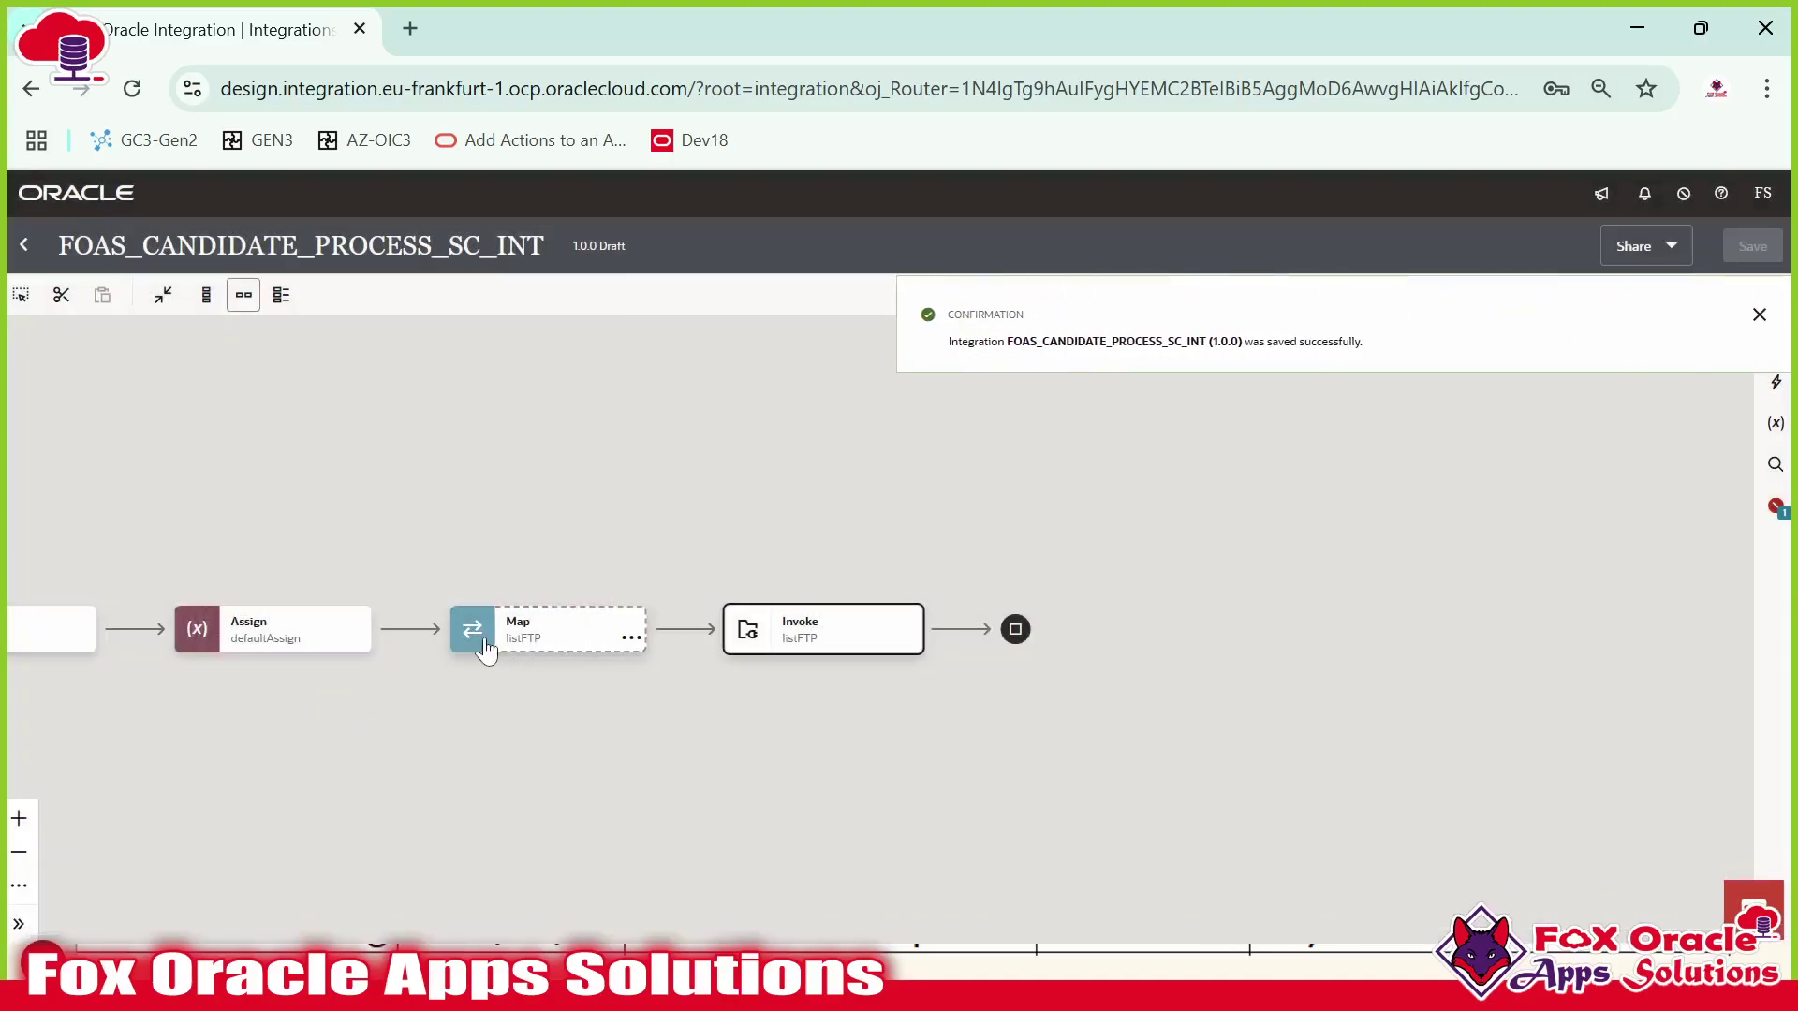
{"action": "left_click", "coordinate": [542, 642]}
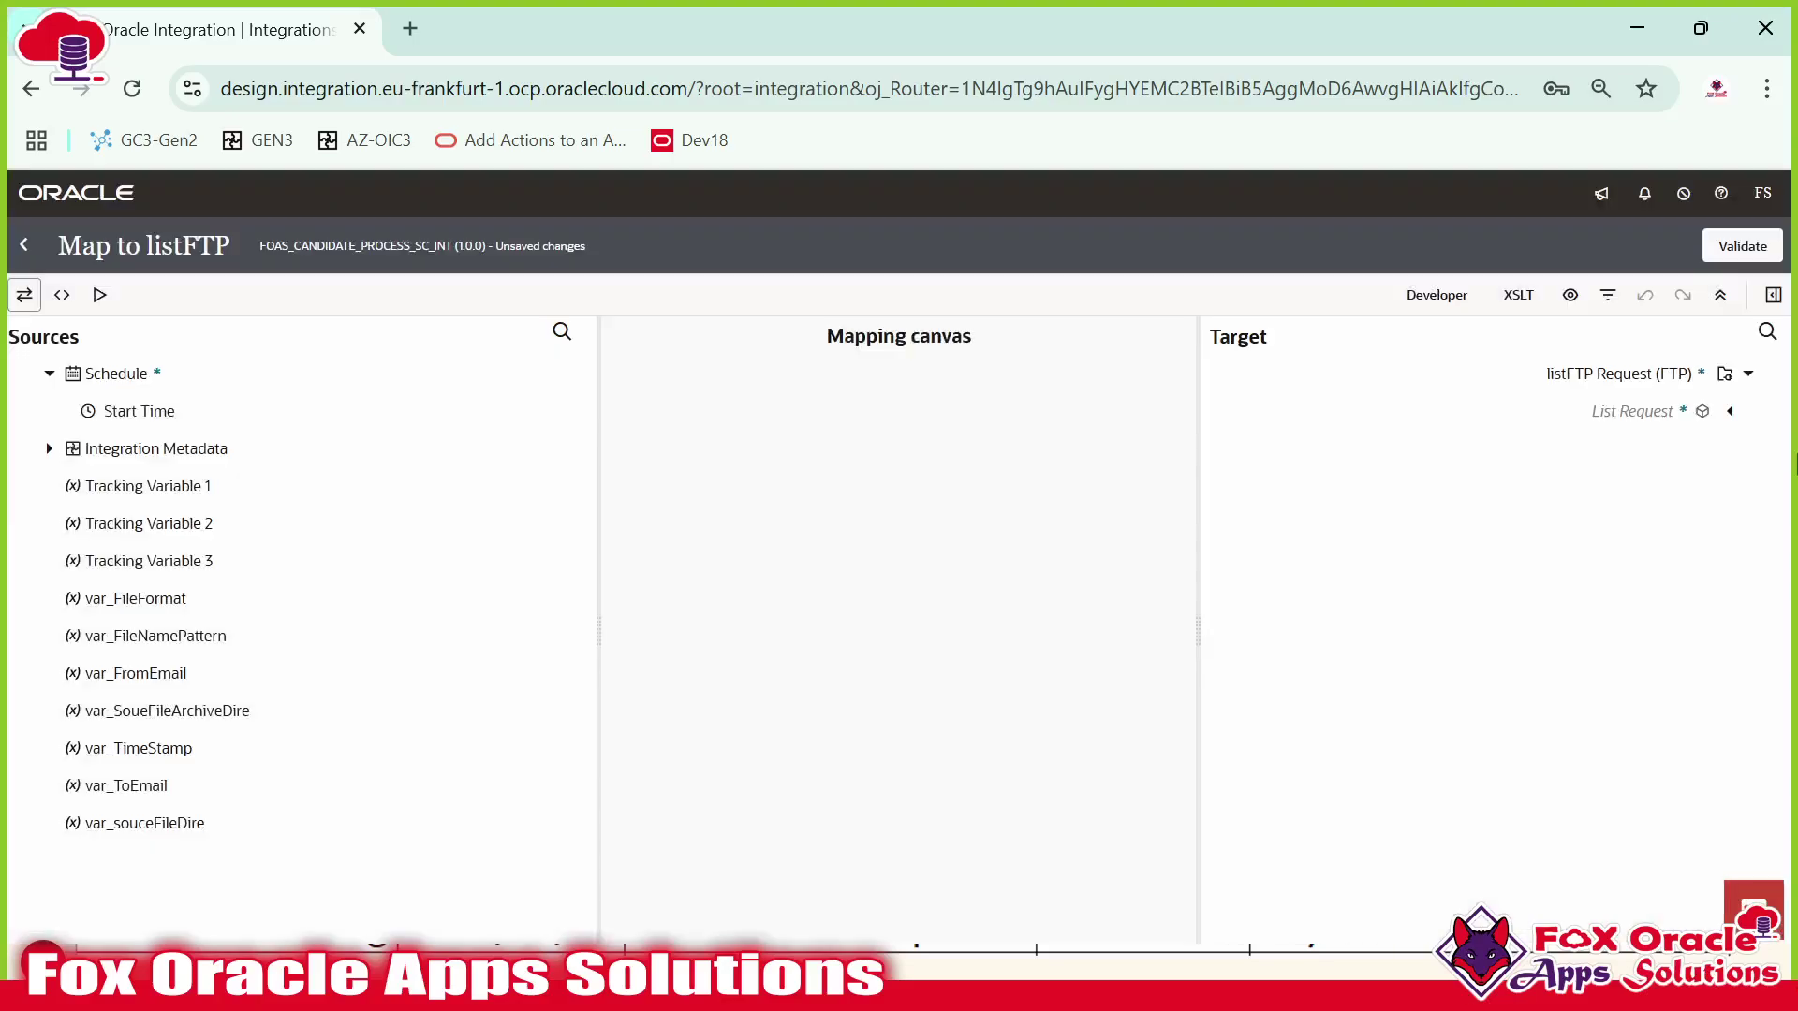
{"action": "left_click", "coordinate": [1731, 413]}
{"action": "left_click", "coordinate": [1712, 449]}
Map var_FileNamePattern to File Name Pattern and var_souceFileDire to Directory, then validate.
{"action": "left_click", "coordinate": [1605, 488]}
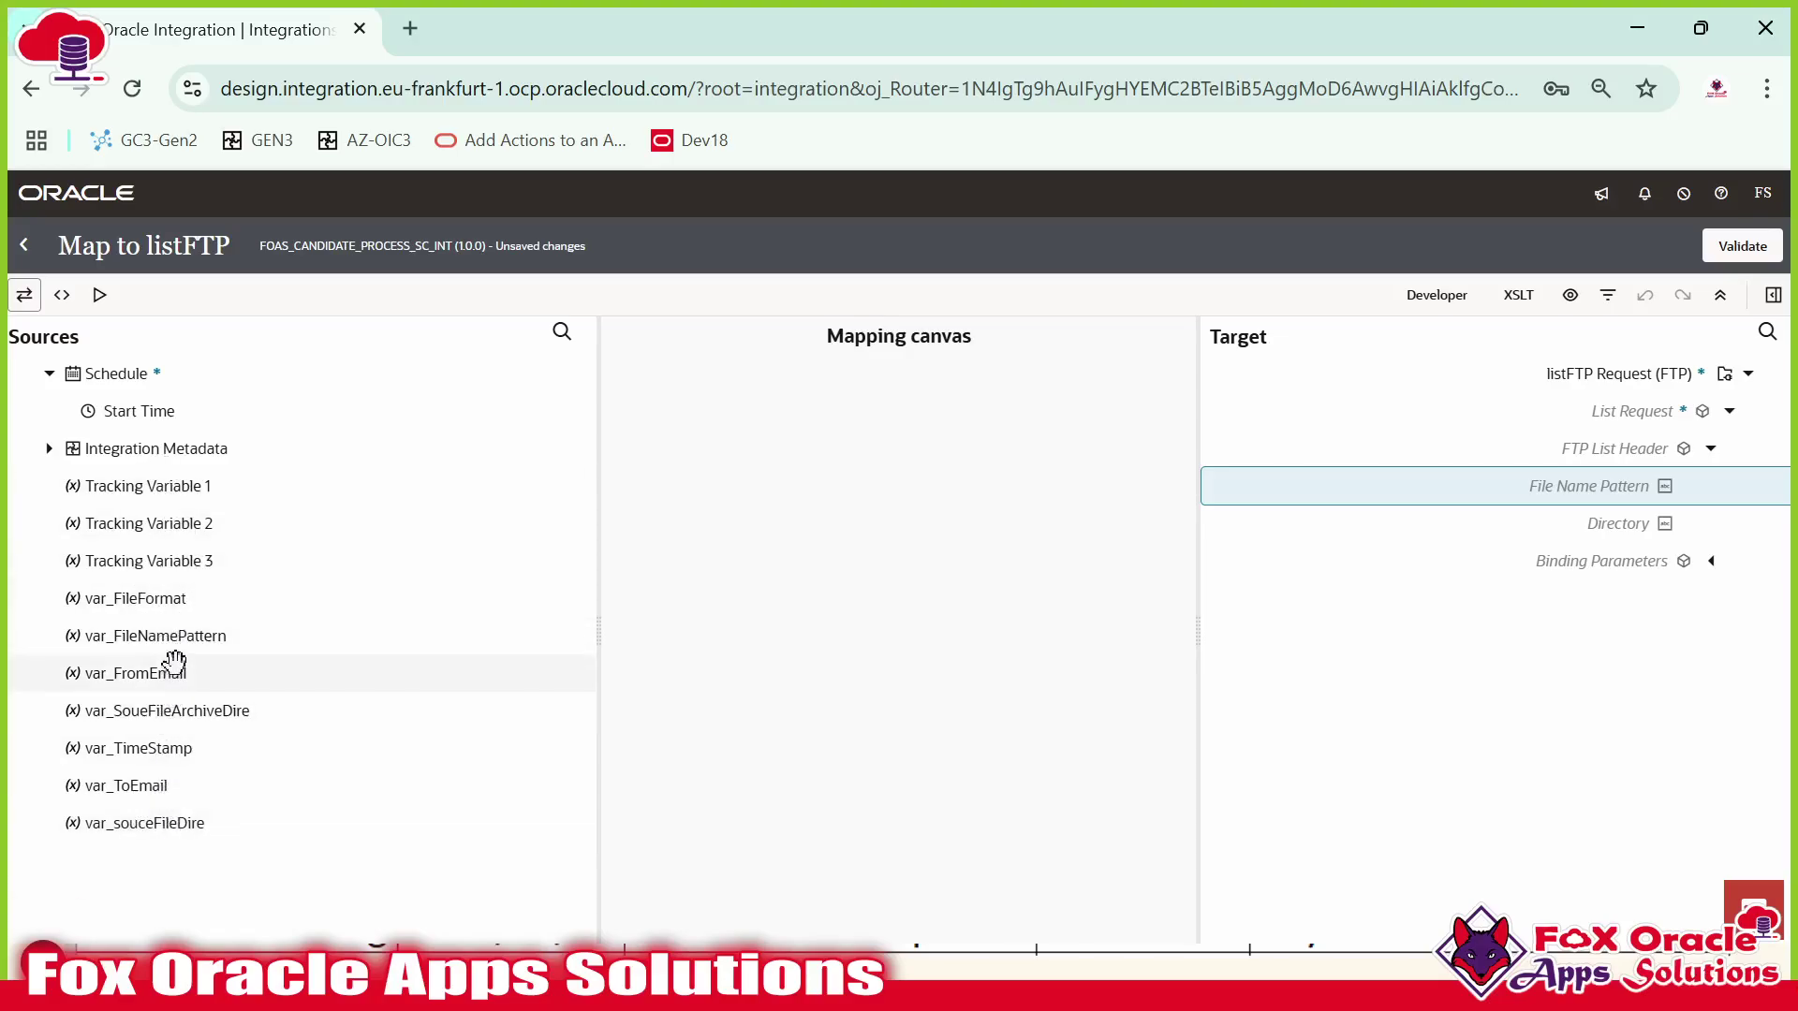
{"action": "left_click_drag", "start_coordinate": [192, 642], "coordinate": [1505, 486]}
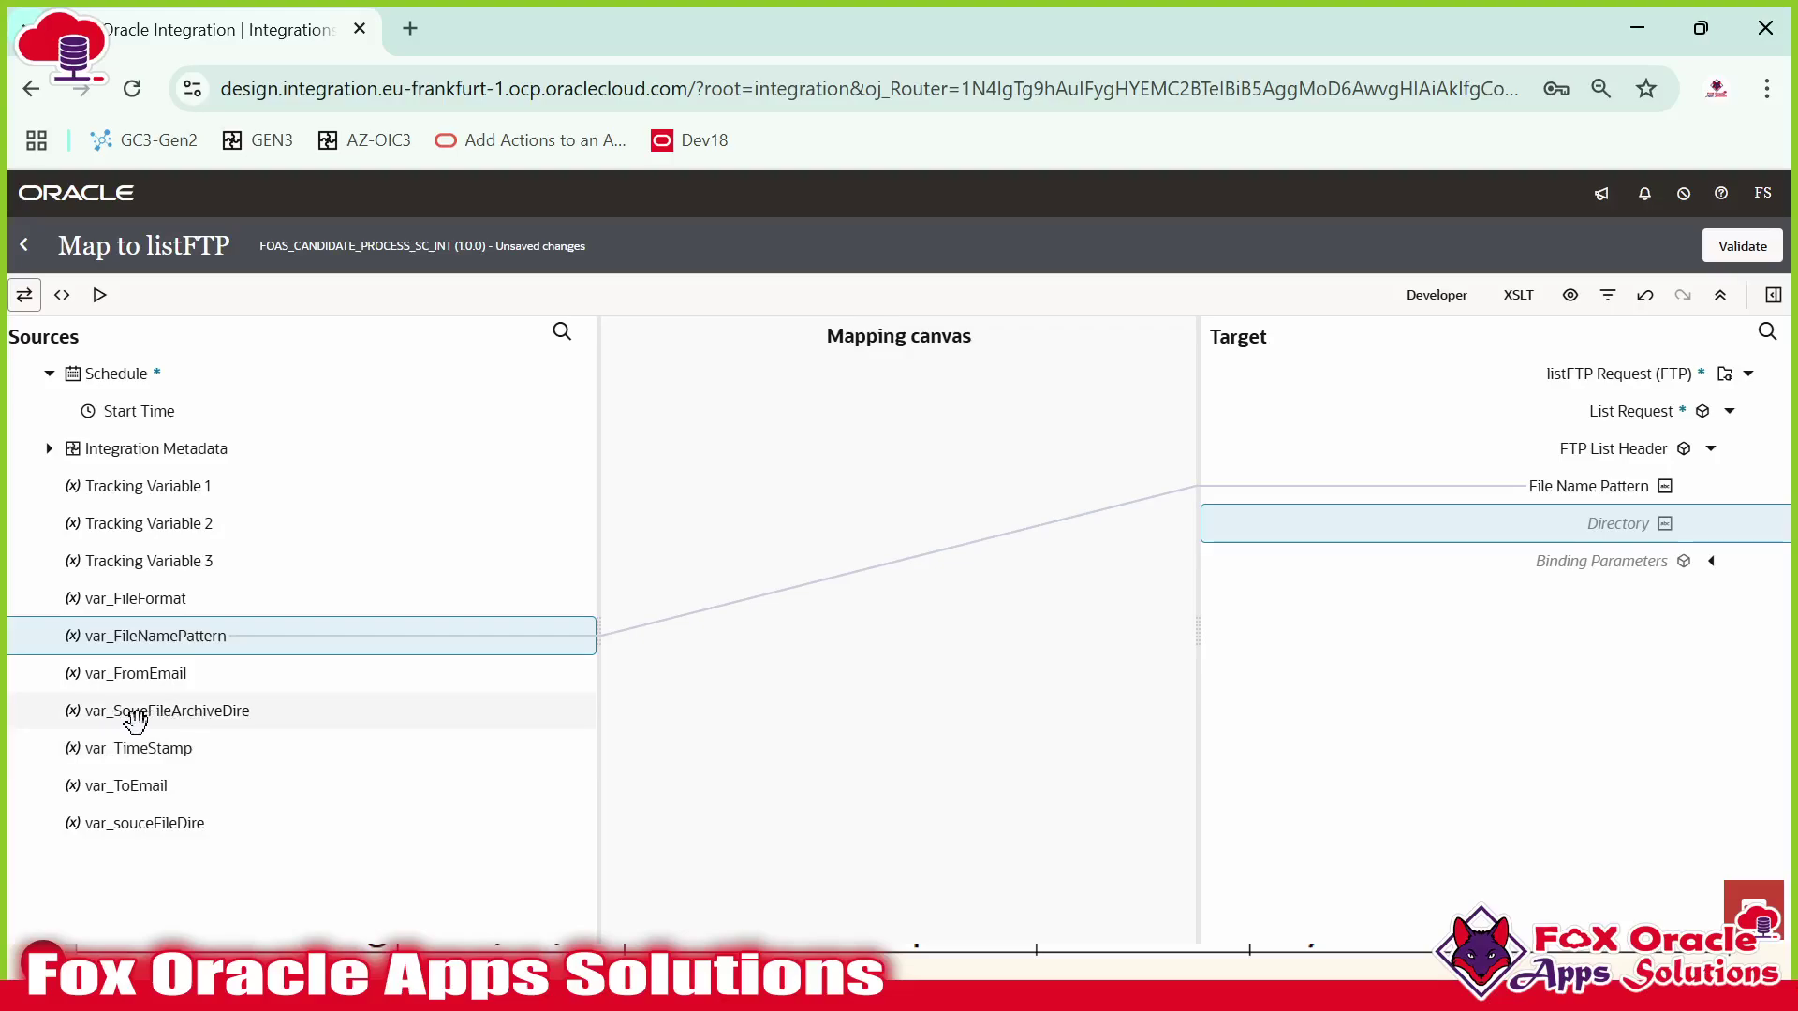
{"action": "left_click_drag", "start_coordinate": [169, 829], "coordinate": [1512, 522]}
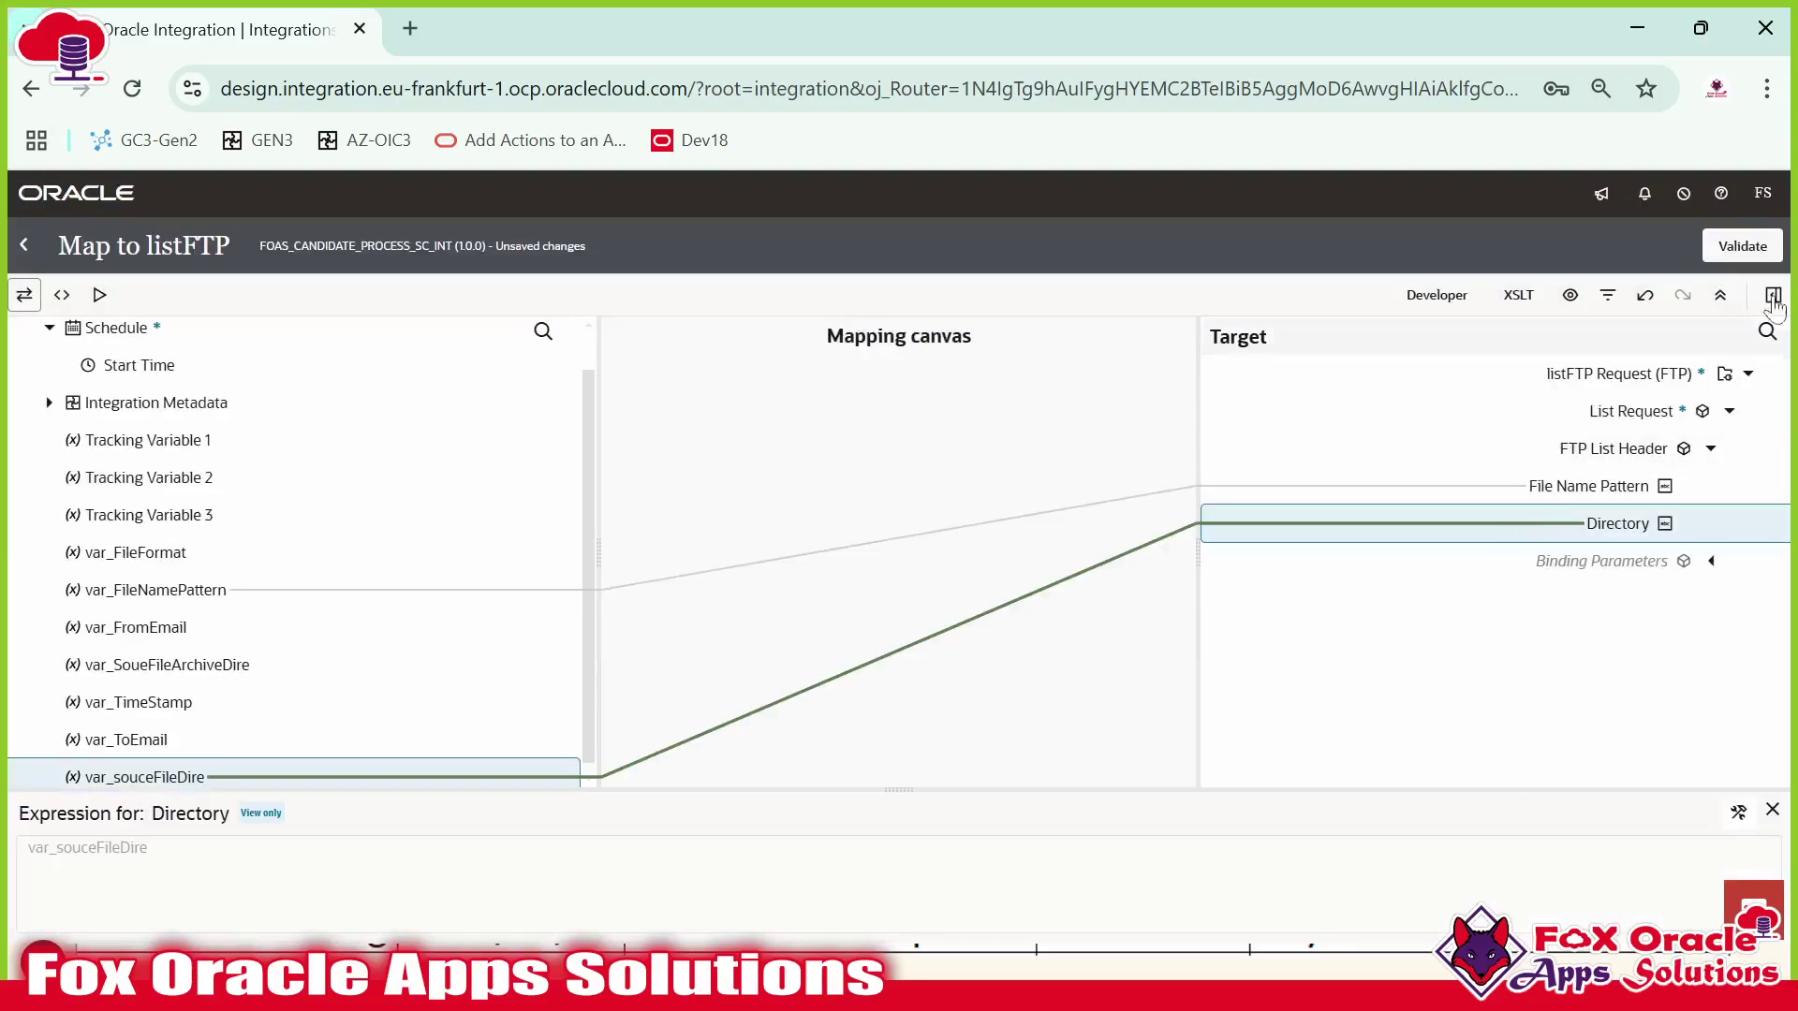
{"action": "left_click", "coordinate": [1742, 245]}
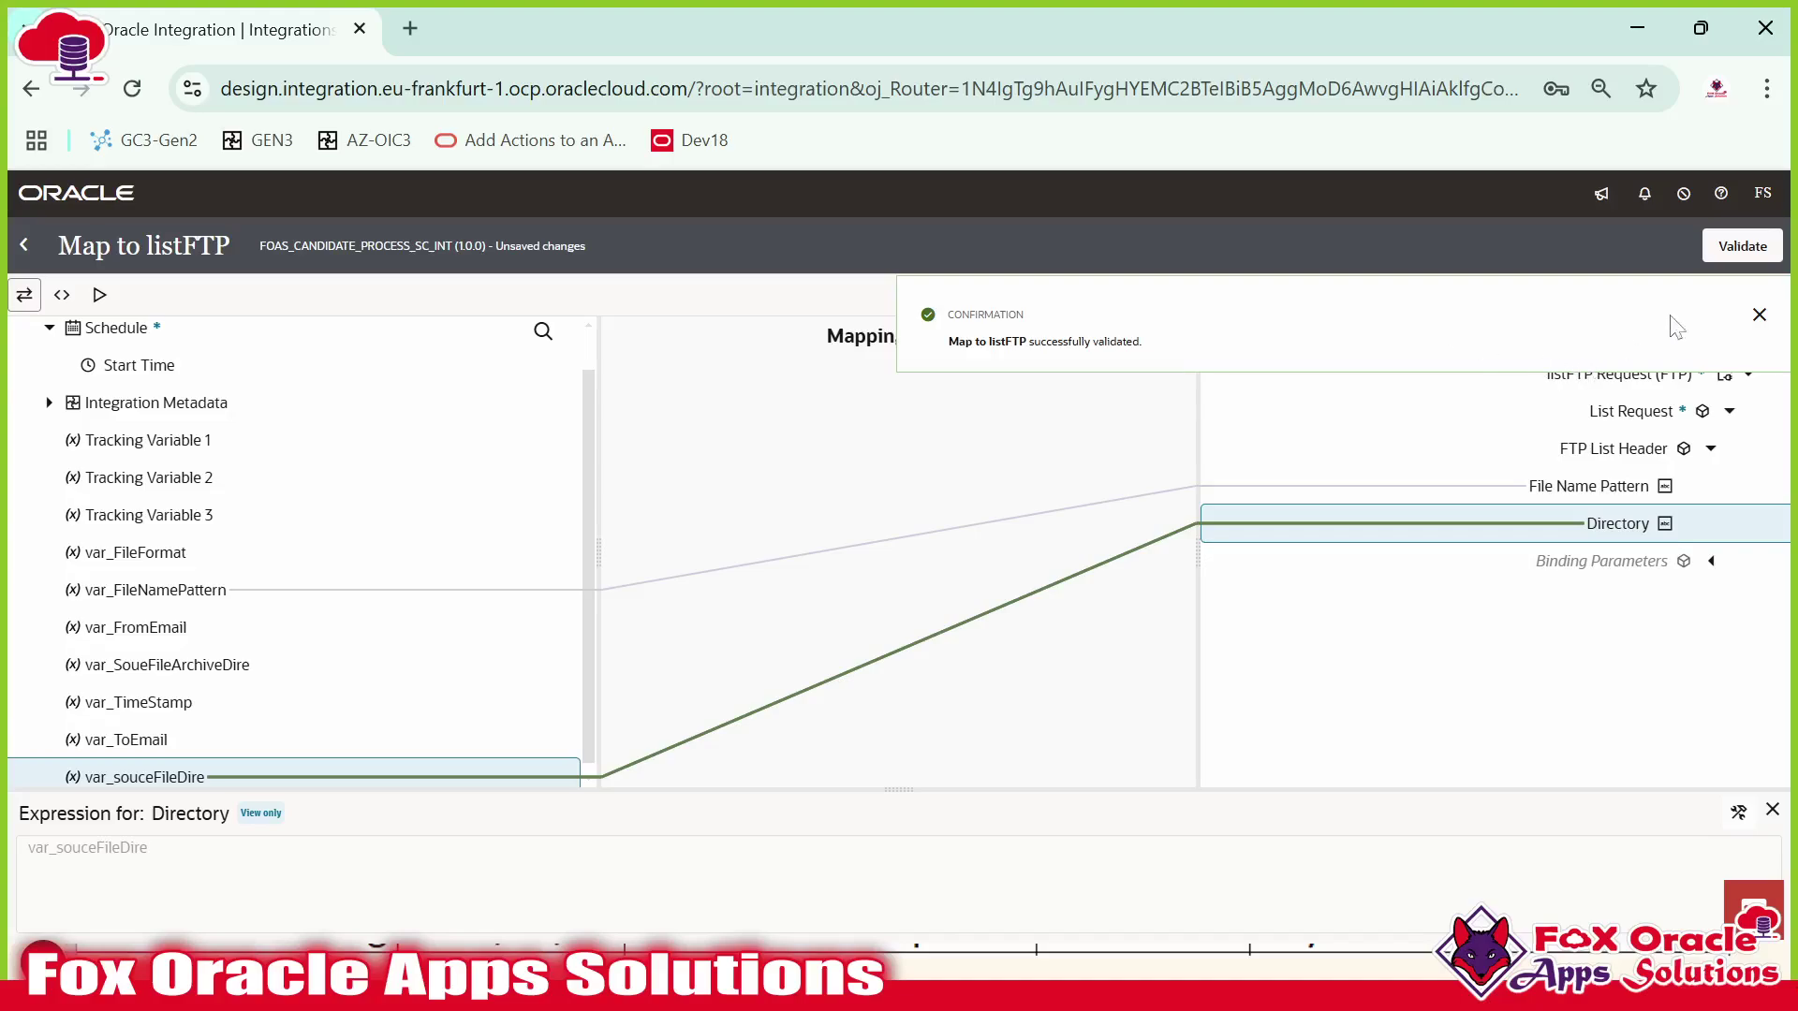
{"action": "left_click", "coordinate": [1760, 315]}
{"action": "left_click", "coordinate": [25, 253]}
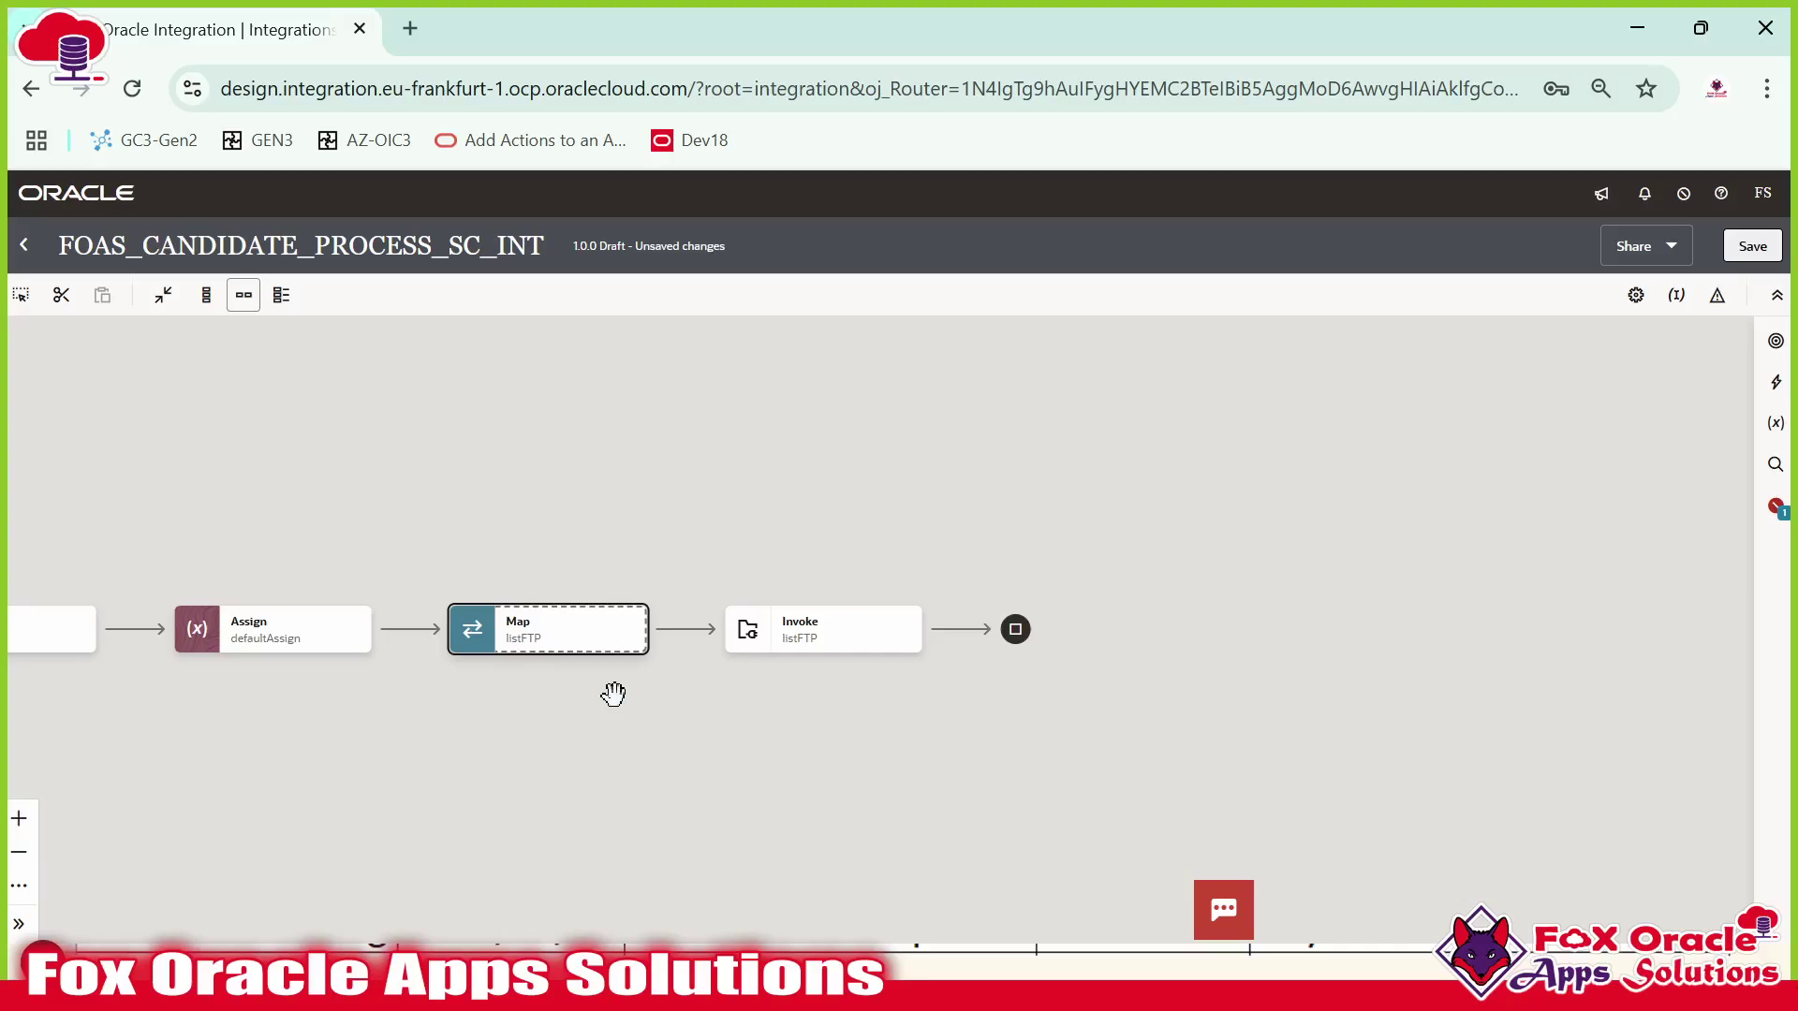
Add a Switch action after the listFTP invoke.
{"action": "left_click", "coordinate": [763, 644]}
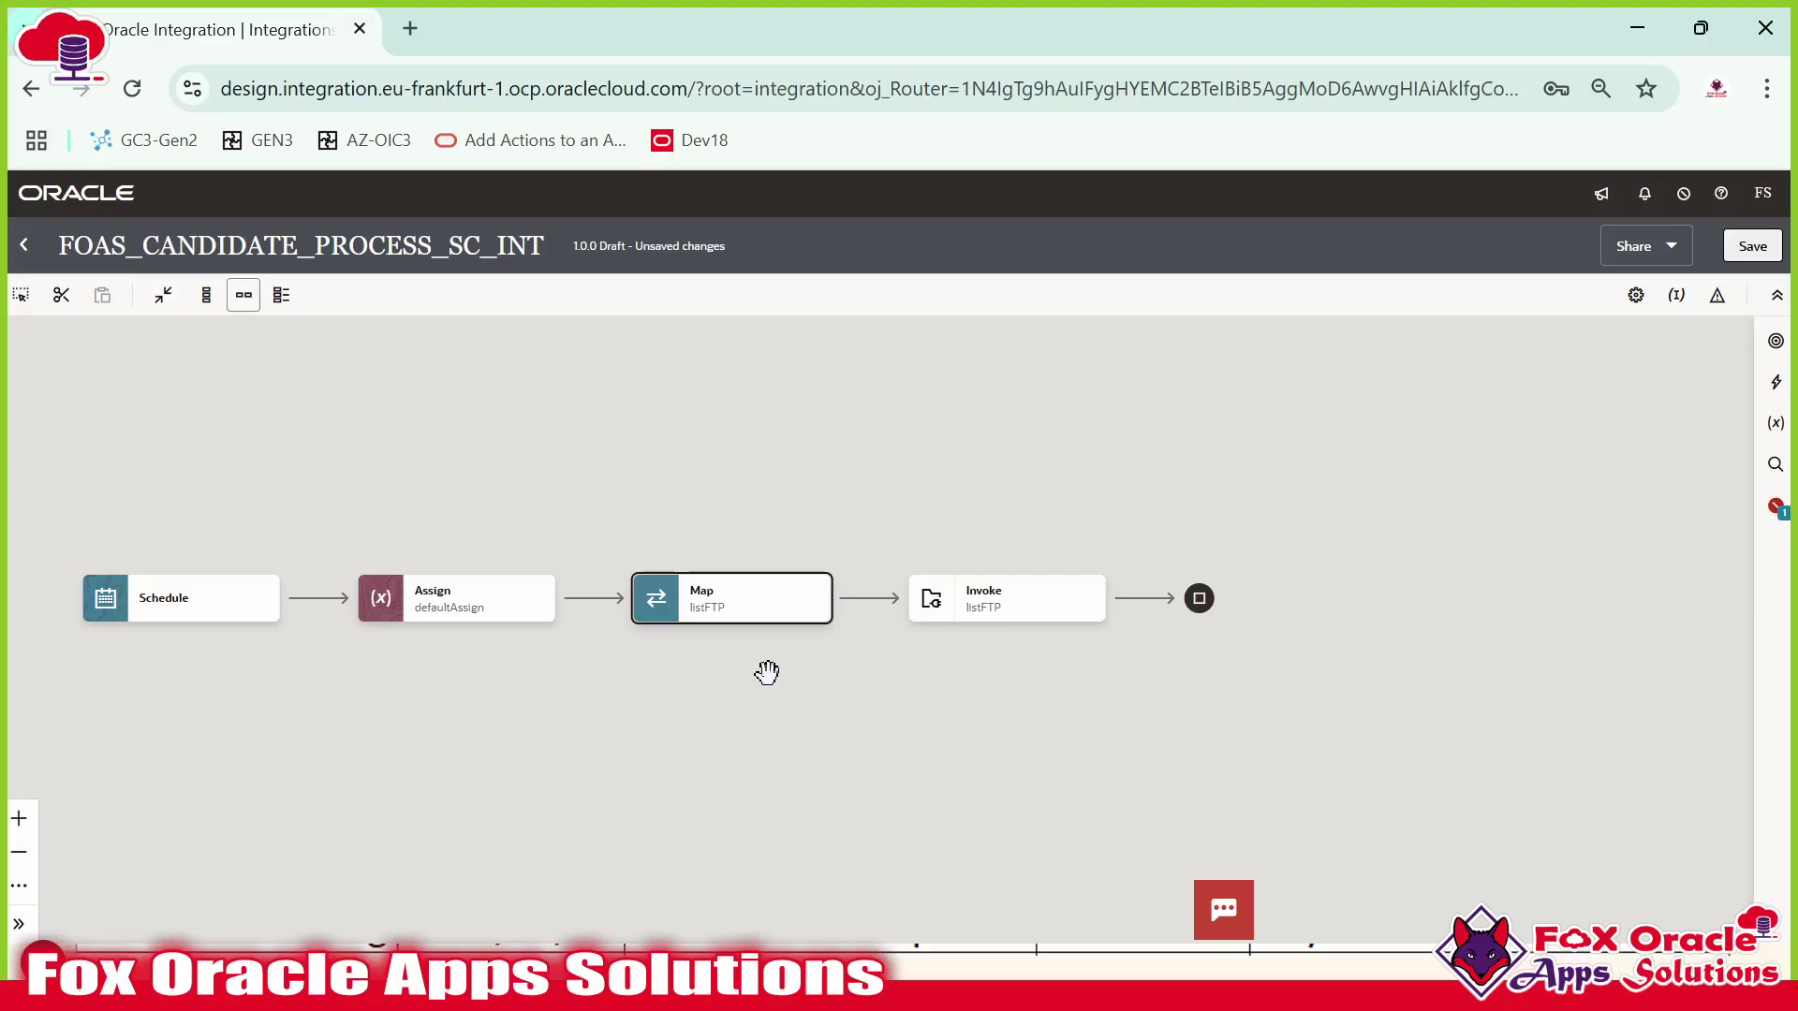
{"action": "left_click", "coordinate": [1775, 384]}
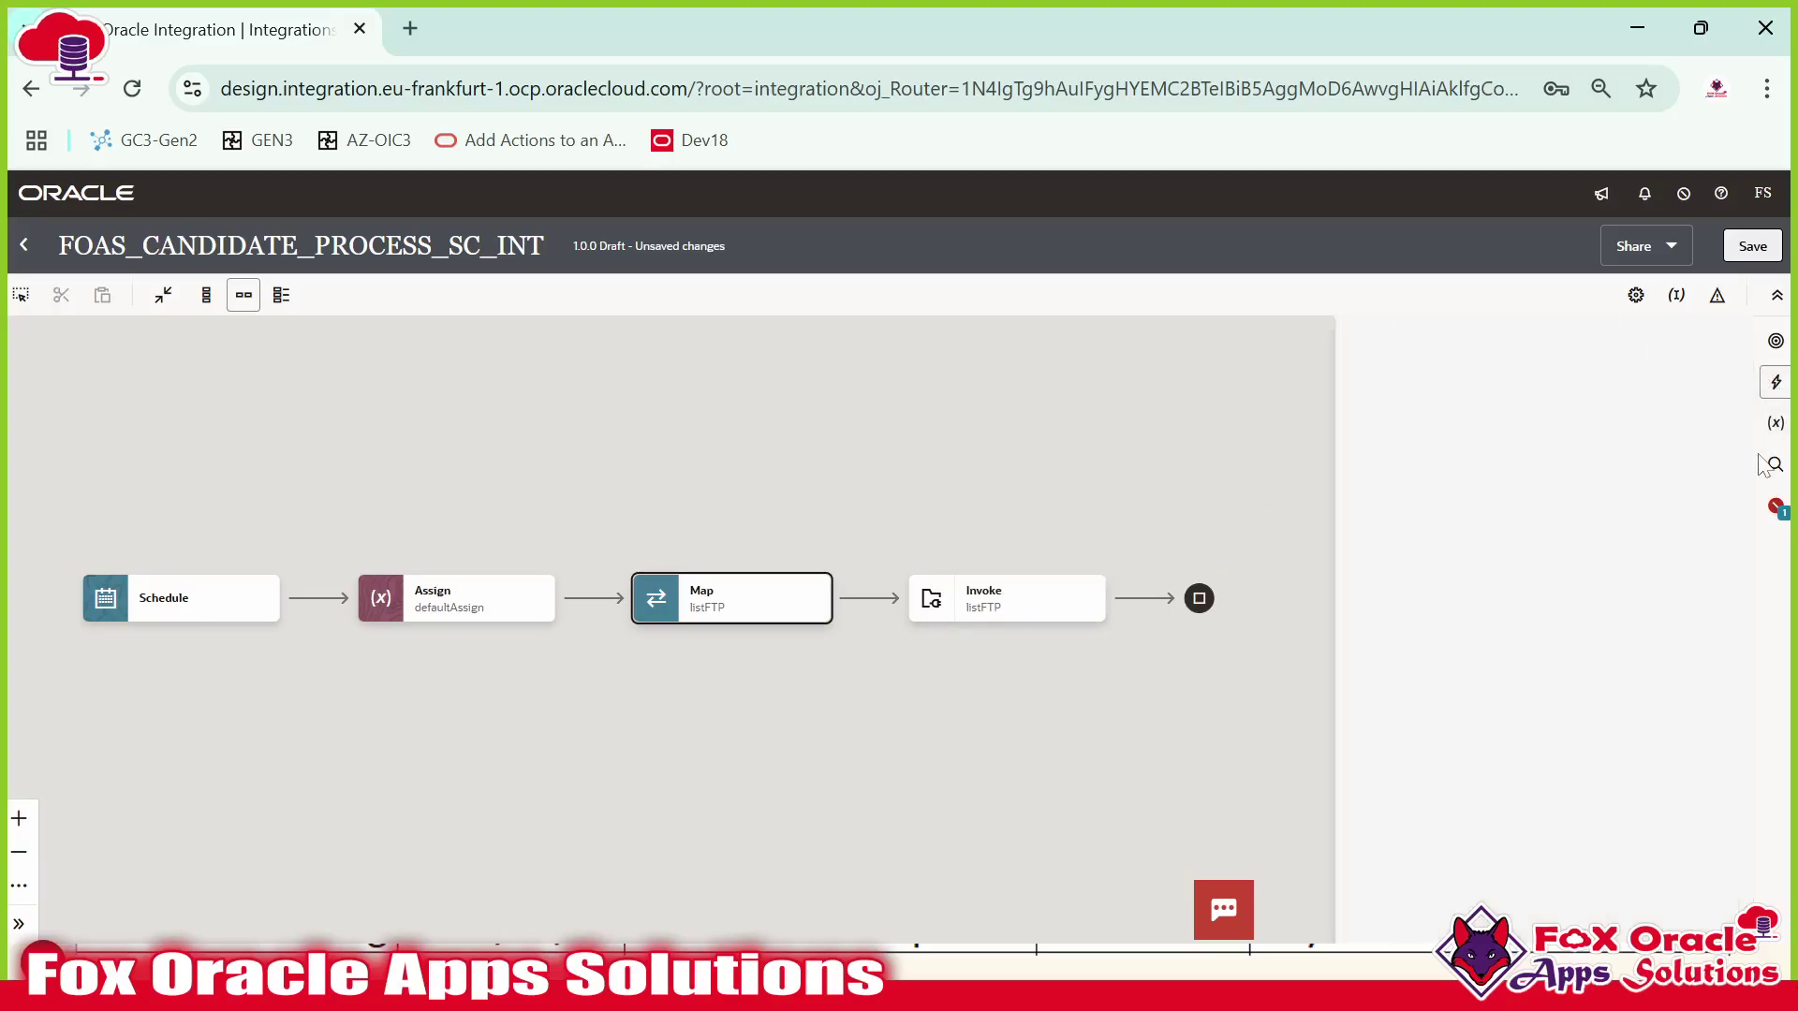
{"action": "scroll", "coordinate": [1494, 646], "scroll_direction": "down", "scroll_amount": 2}
{"action": "scroll", "coordinate": [1494, 646], "scroll_direction": "down", "scroll_amount": 1}
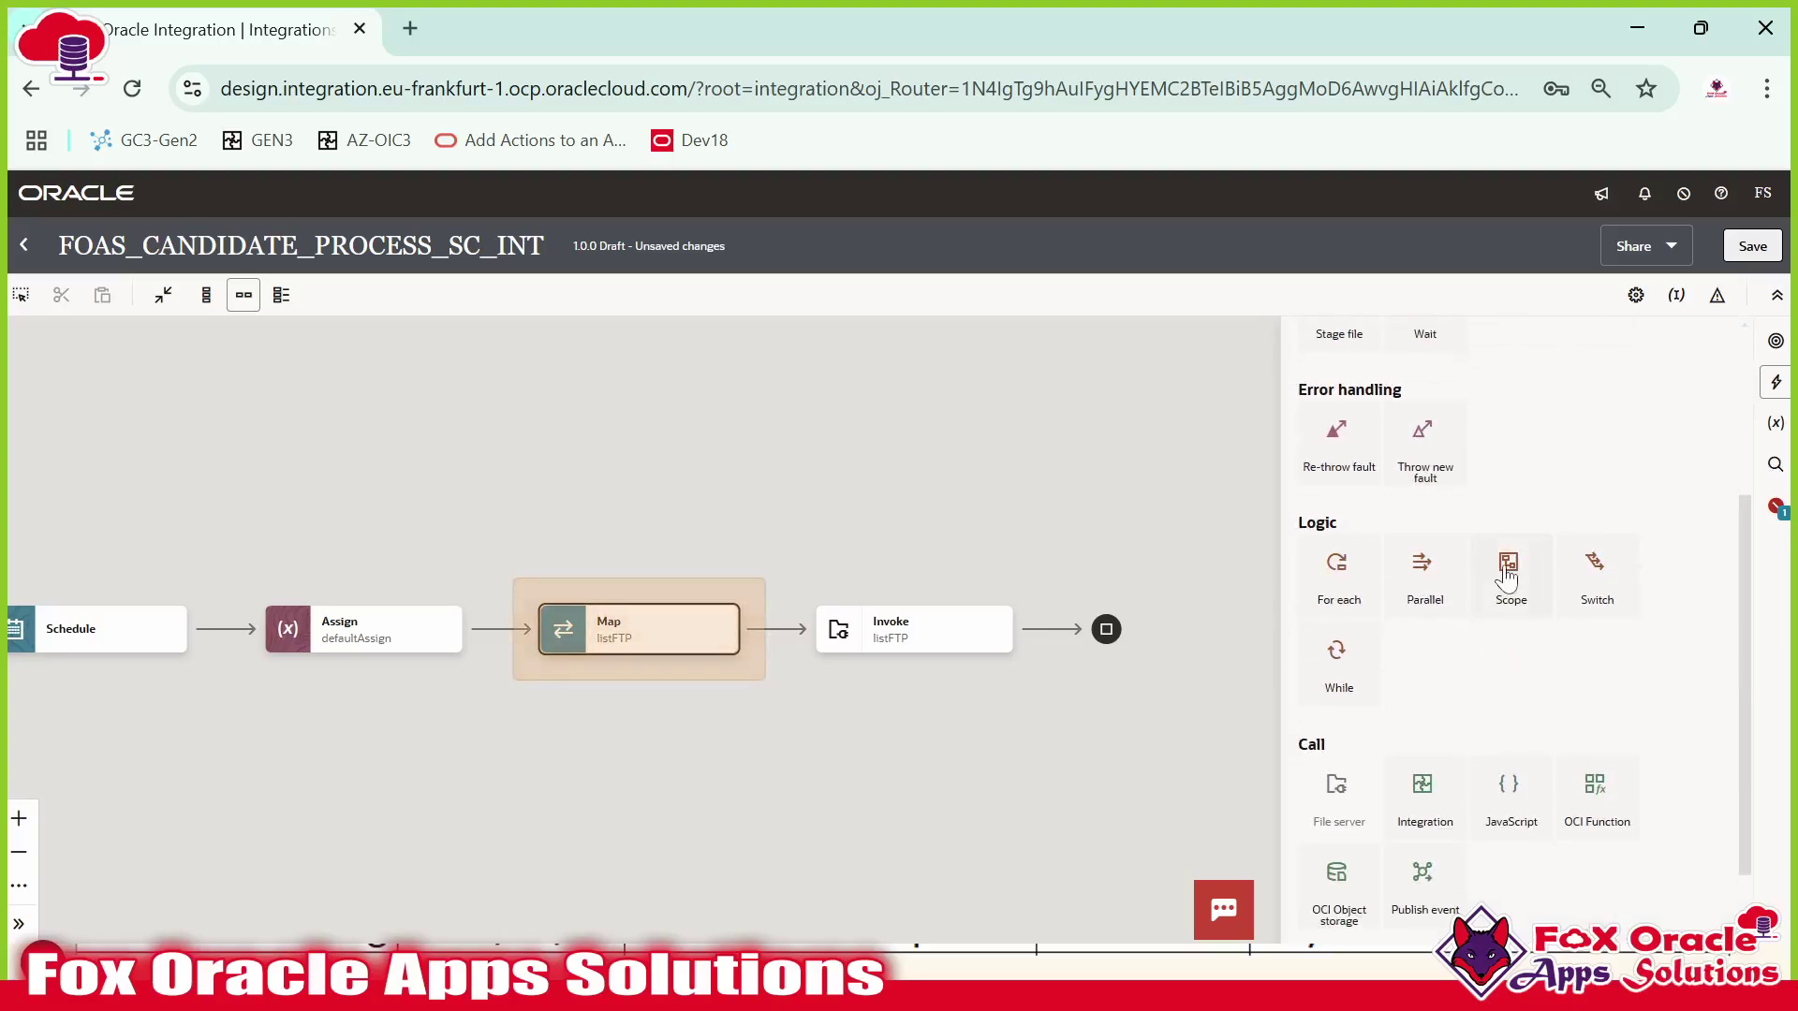
{"action": "left_click_drag", "start_coordinate": [1592, 566], "coordinate": [1059, 629]}
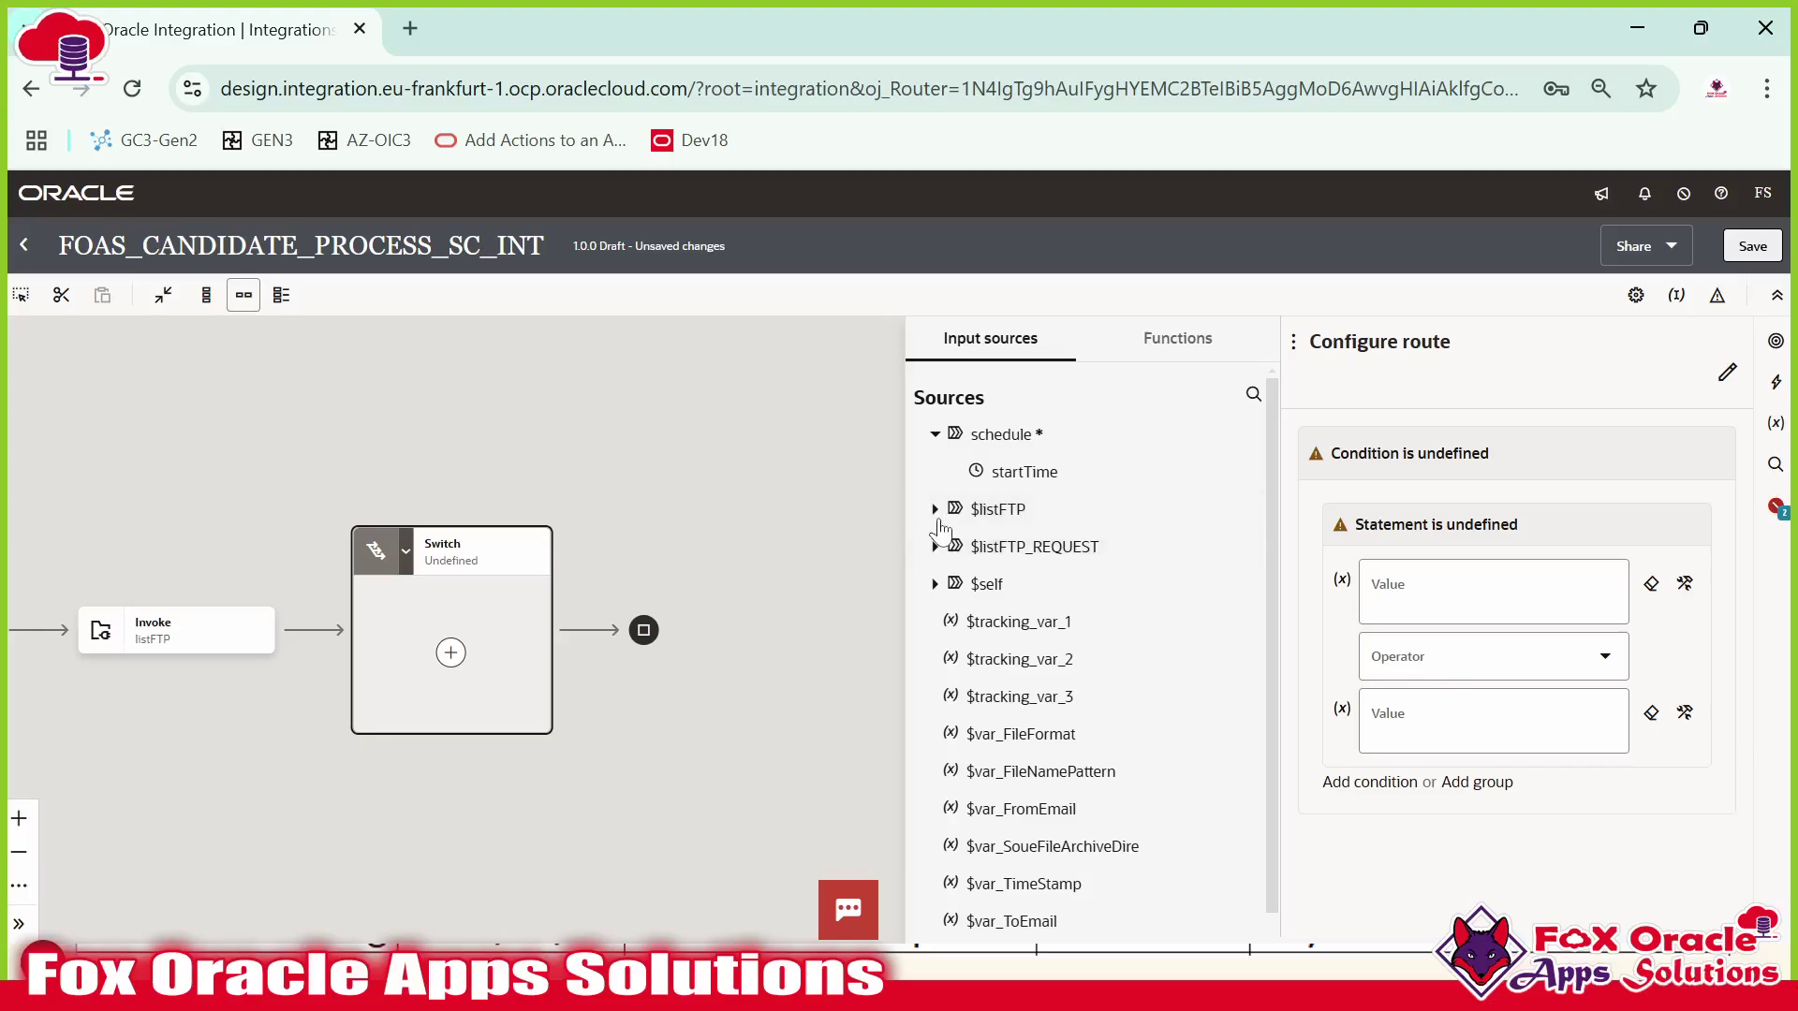
Set the route condition to $listFTP ListResponse ItemCount > 0.
{"action": "left_click", "coordinate": [998, 510]}
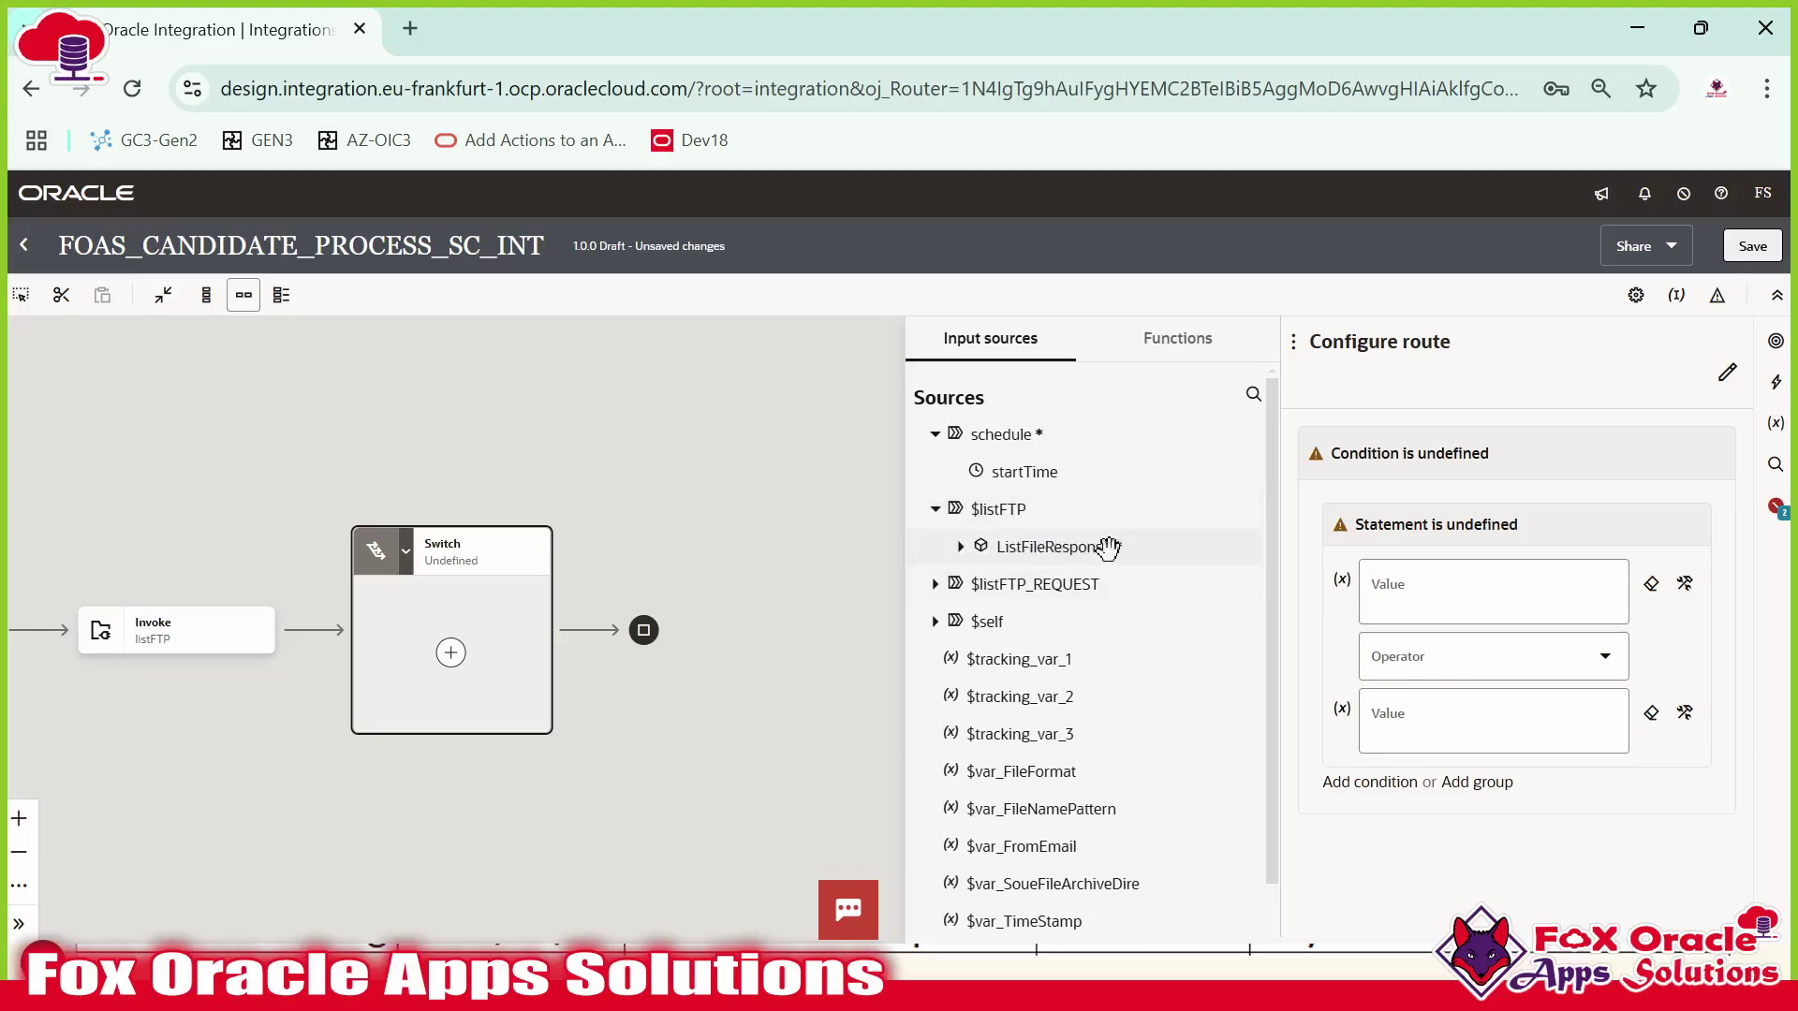
{"action": "left_click", "coordinate": [961, 546]}
{"action": "left_click", "coordinate": [978, 583]}
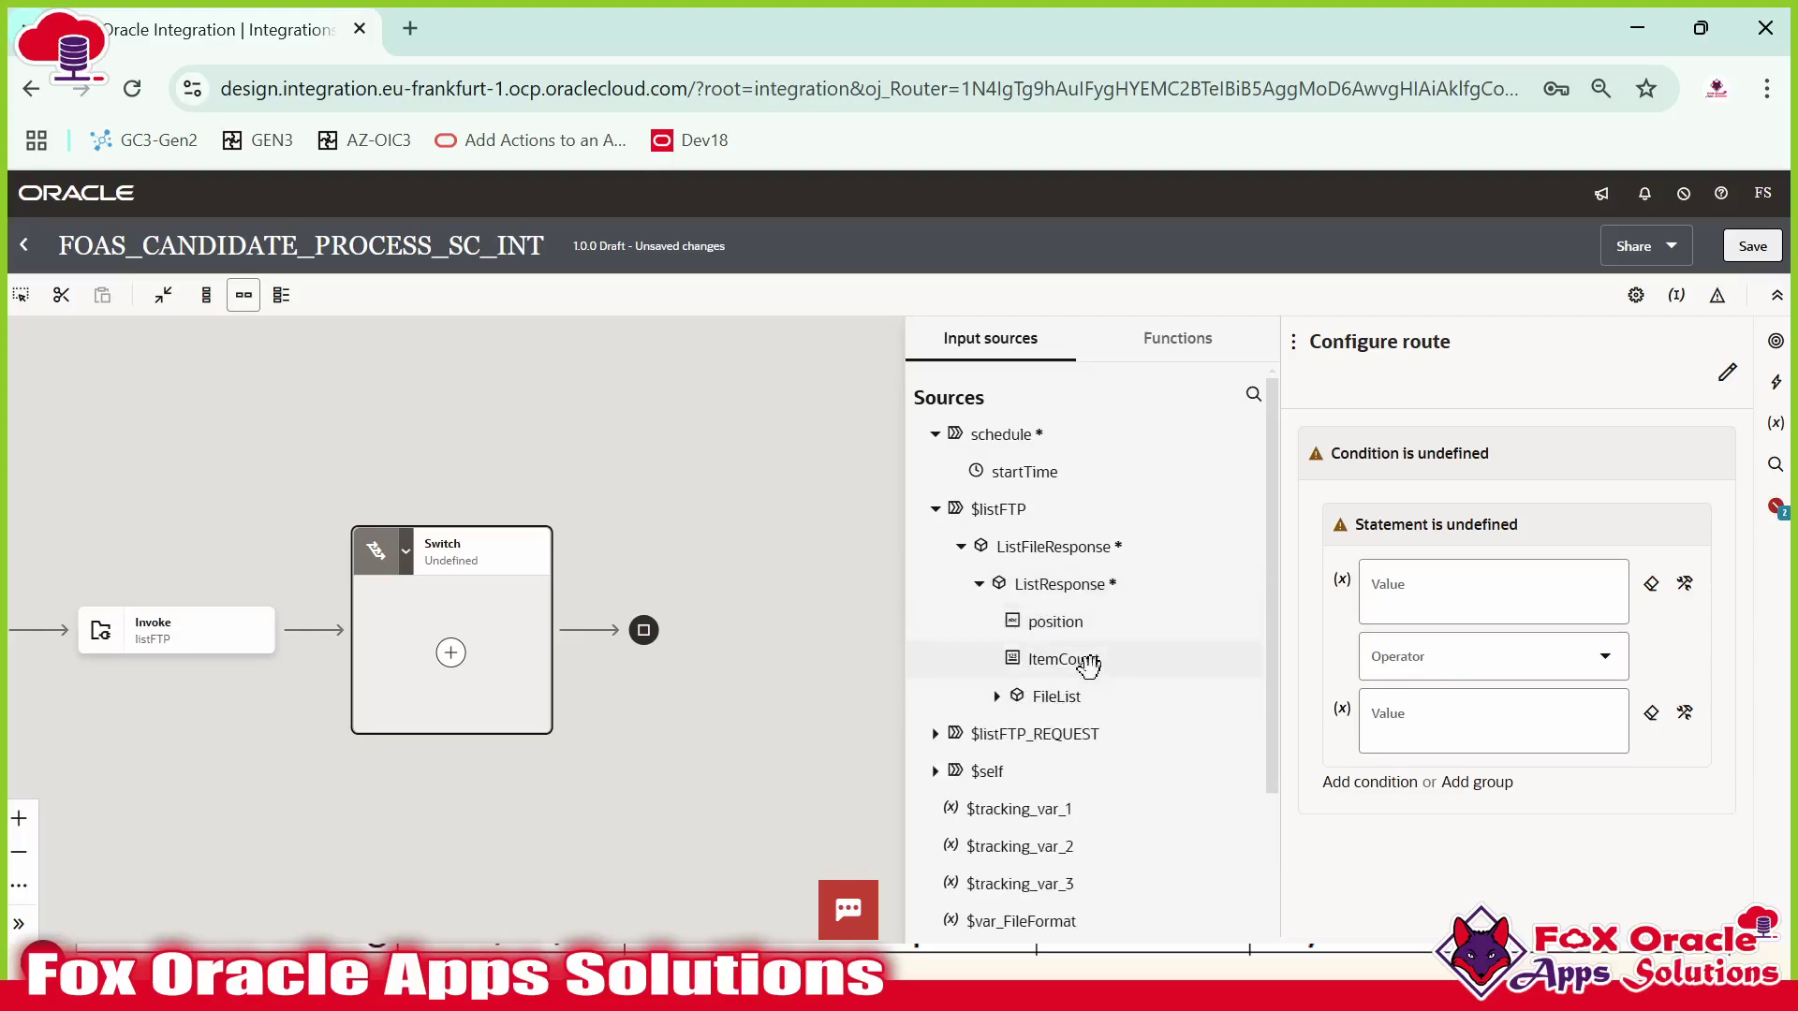
{"action": "left_click_drag", "start_coordinate": [1088, 657], "coordinate": [1404, 600]}
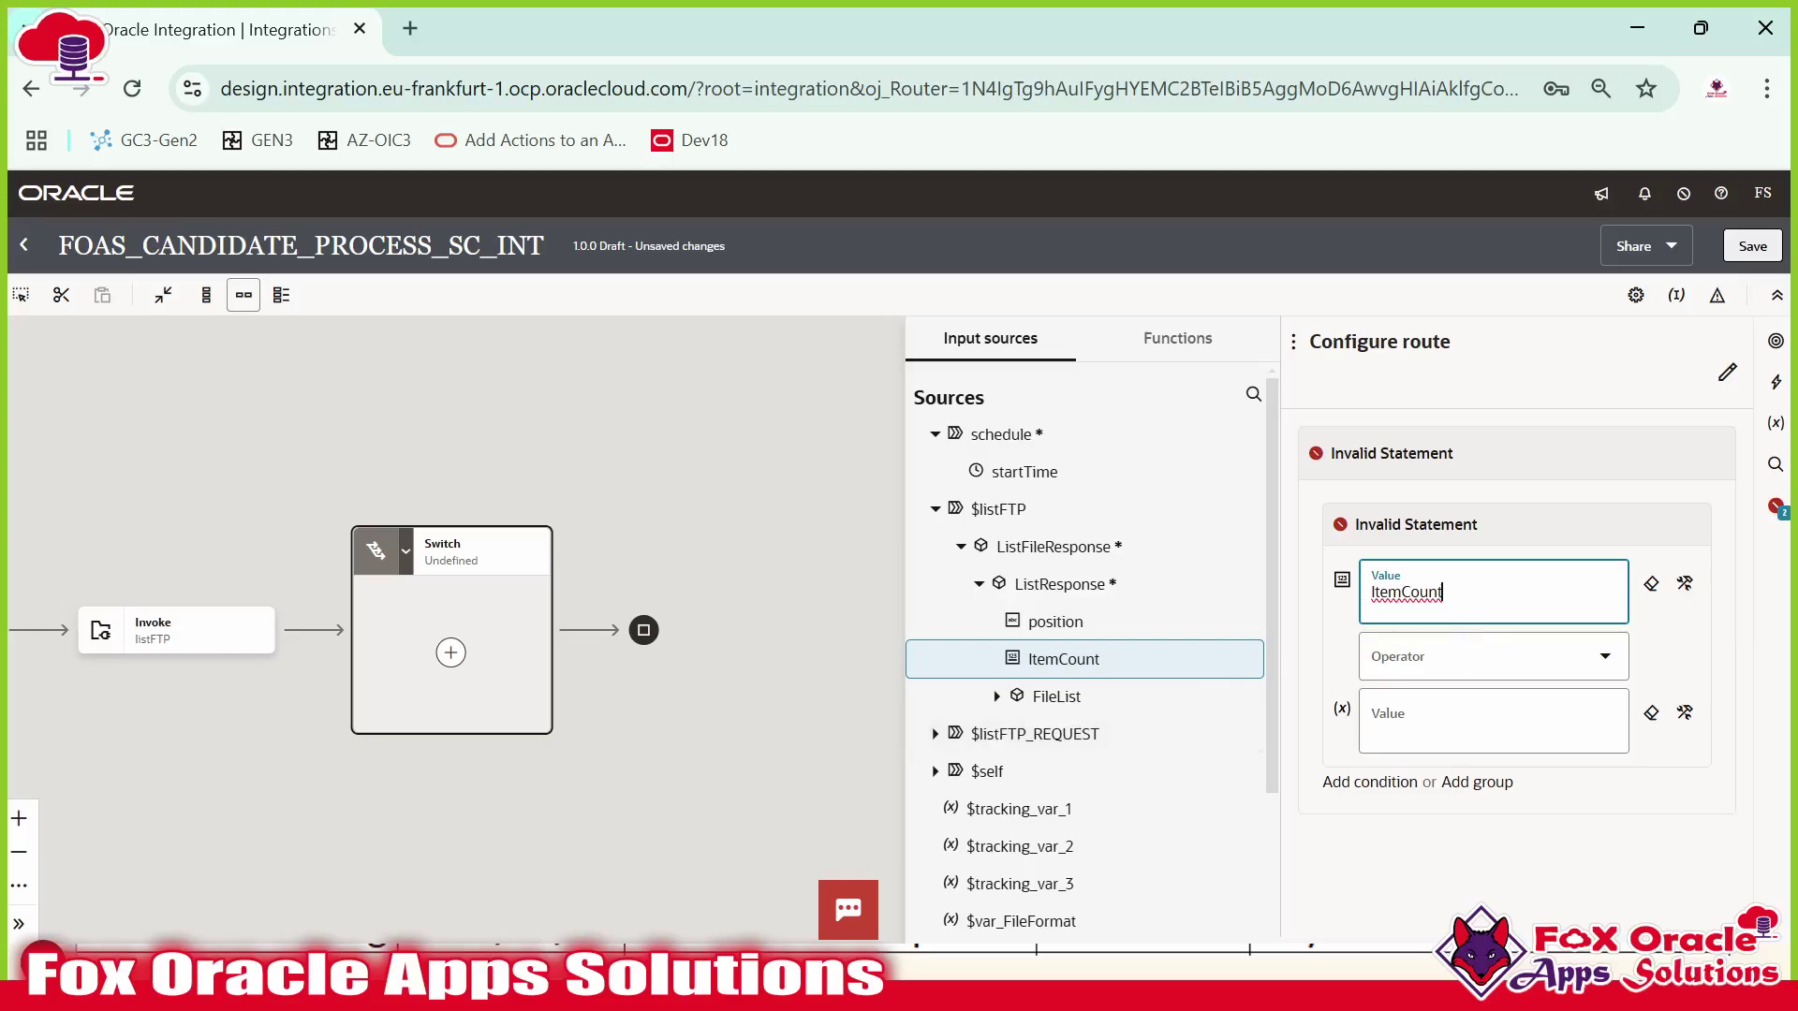
{"action": "left_click", "coordinate": [1488, 656]}
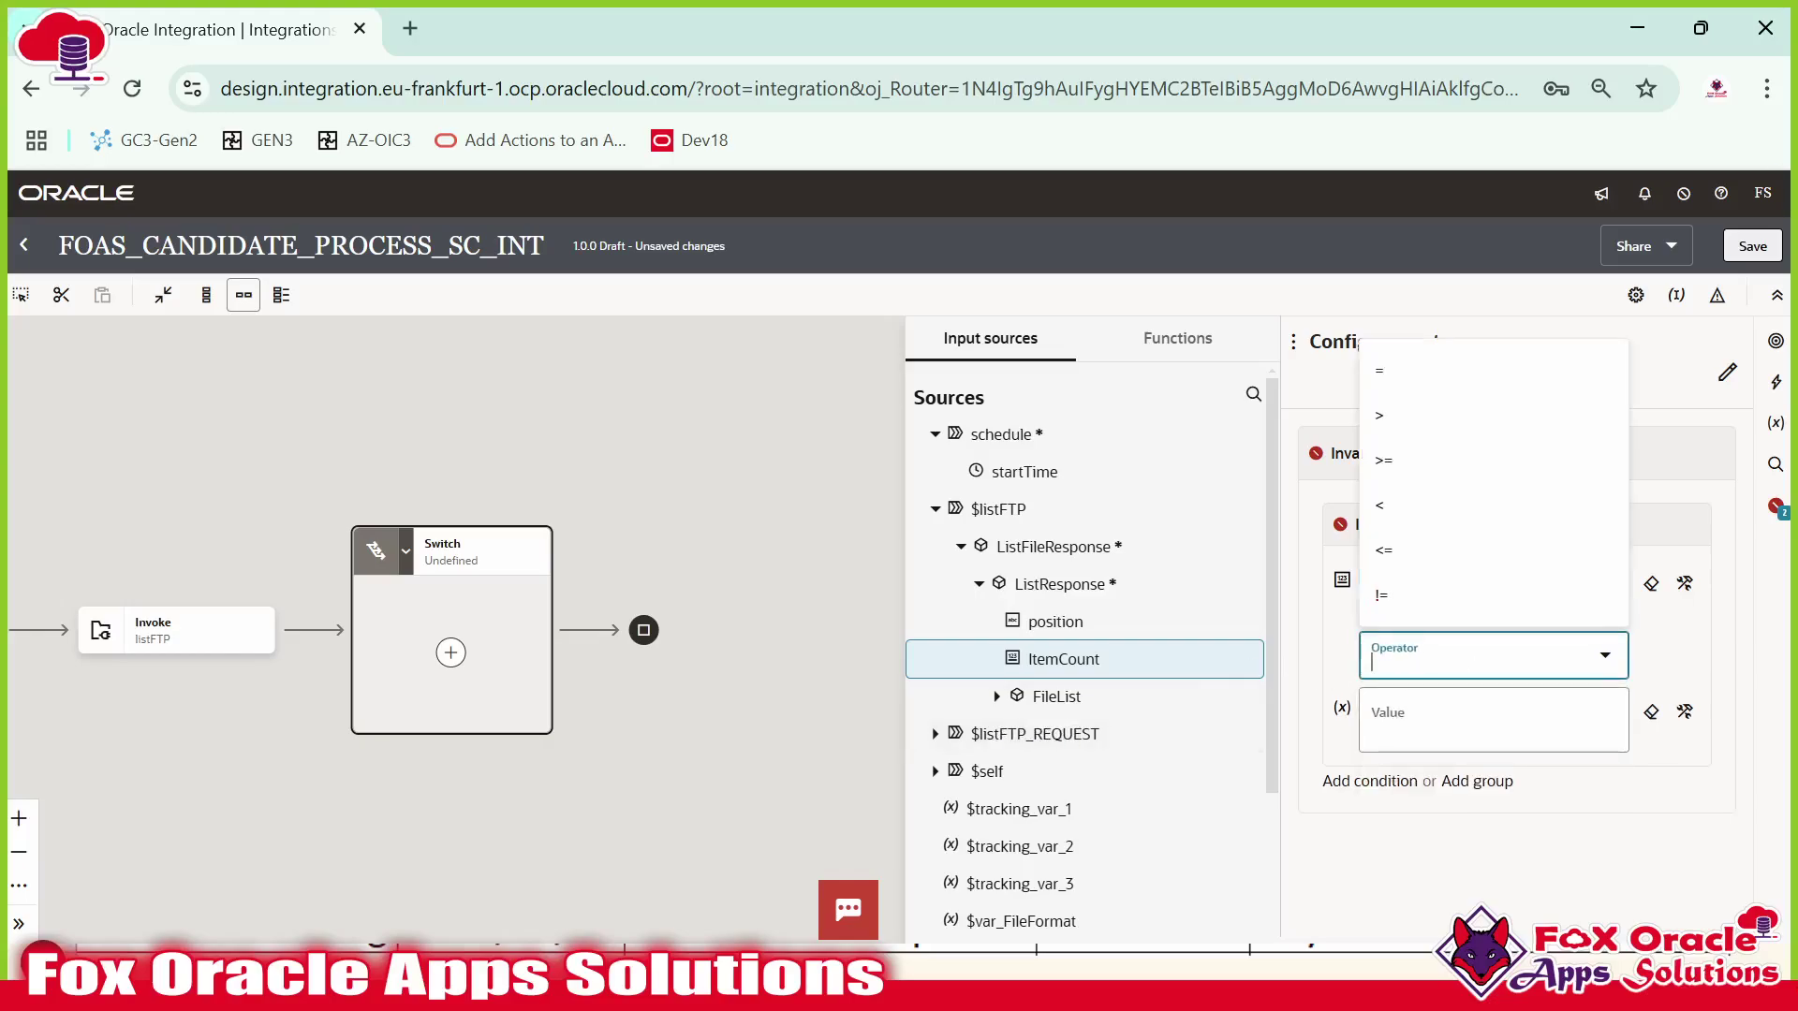
{"action": "left_click", "coordinate": [1407, 401]}
{"action": "left_click", "coordinate": [1488, 725]}
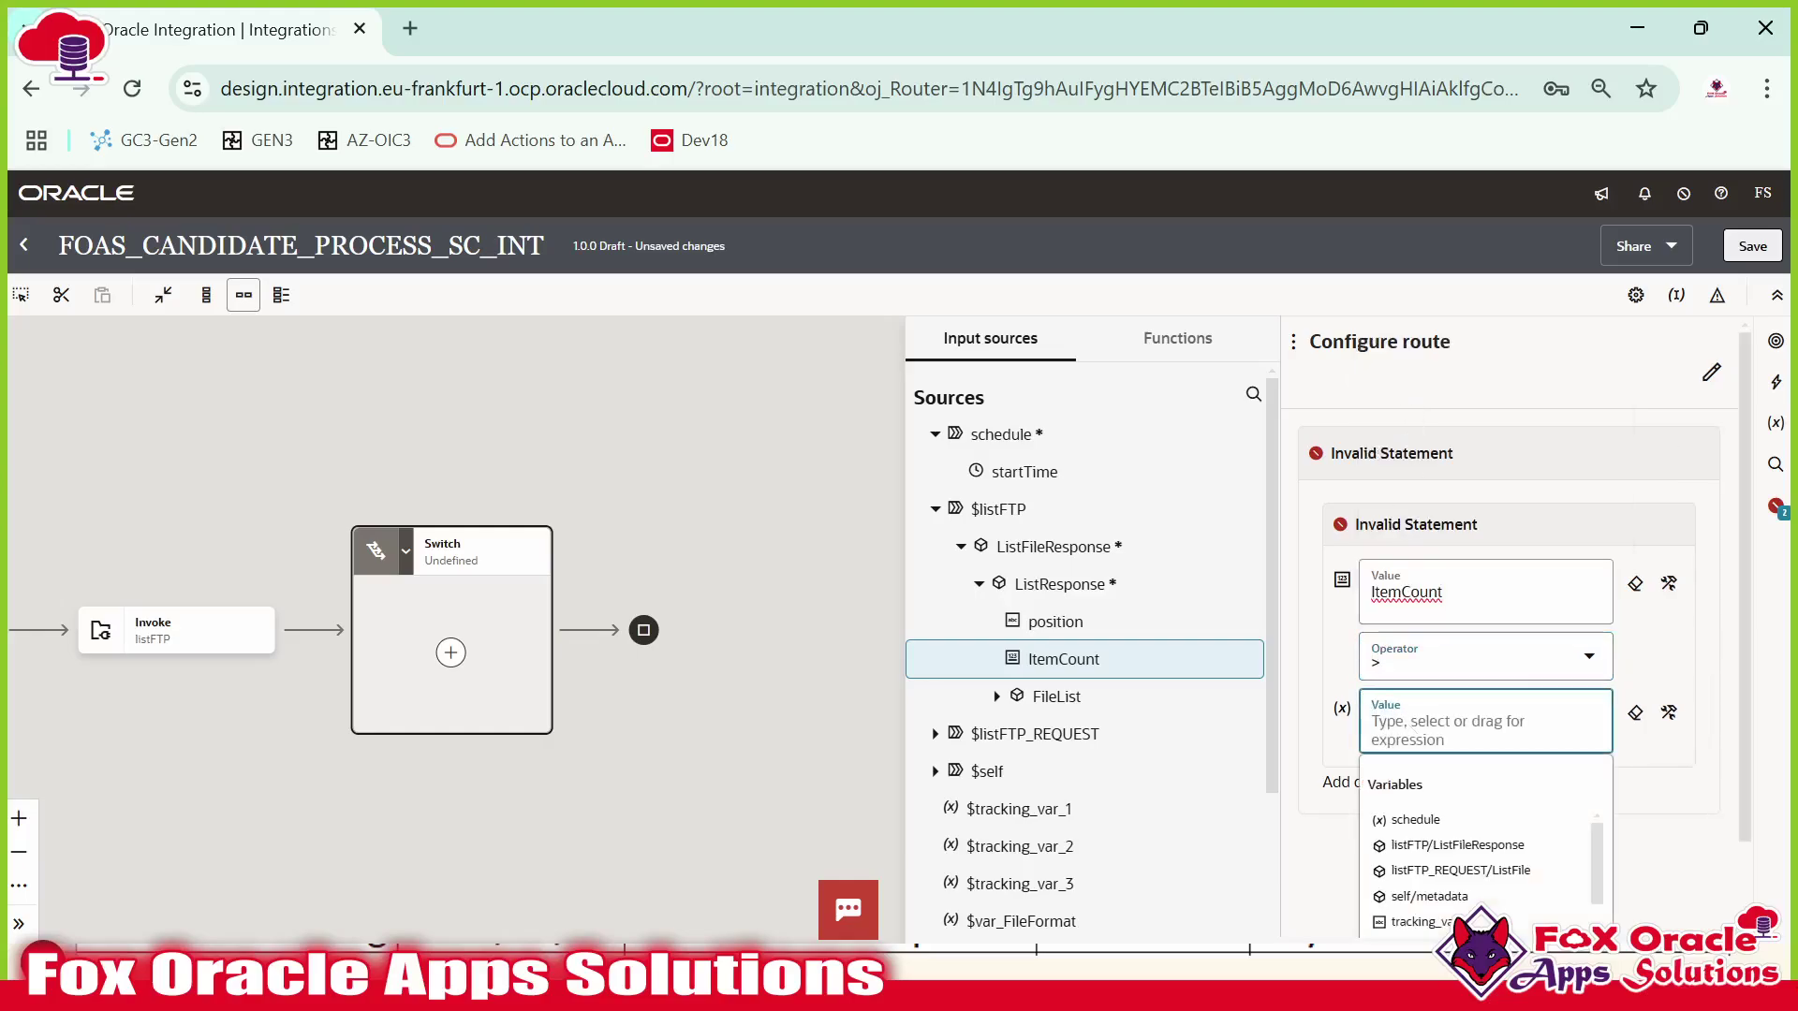
{"action": "type", "text": "0"}
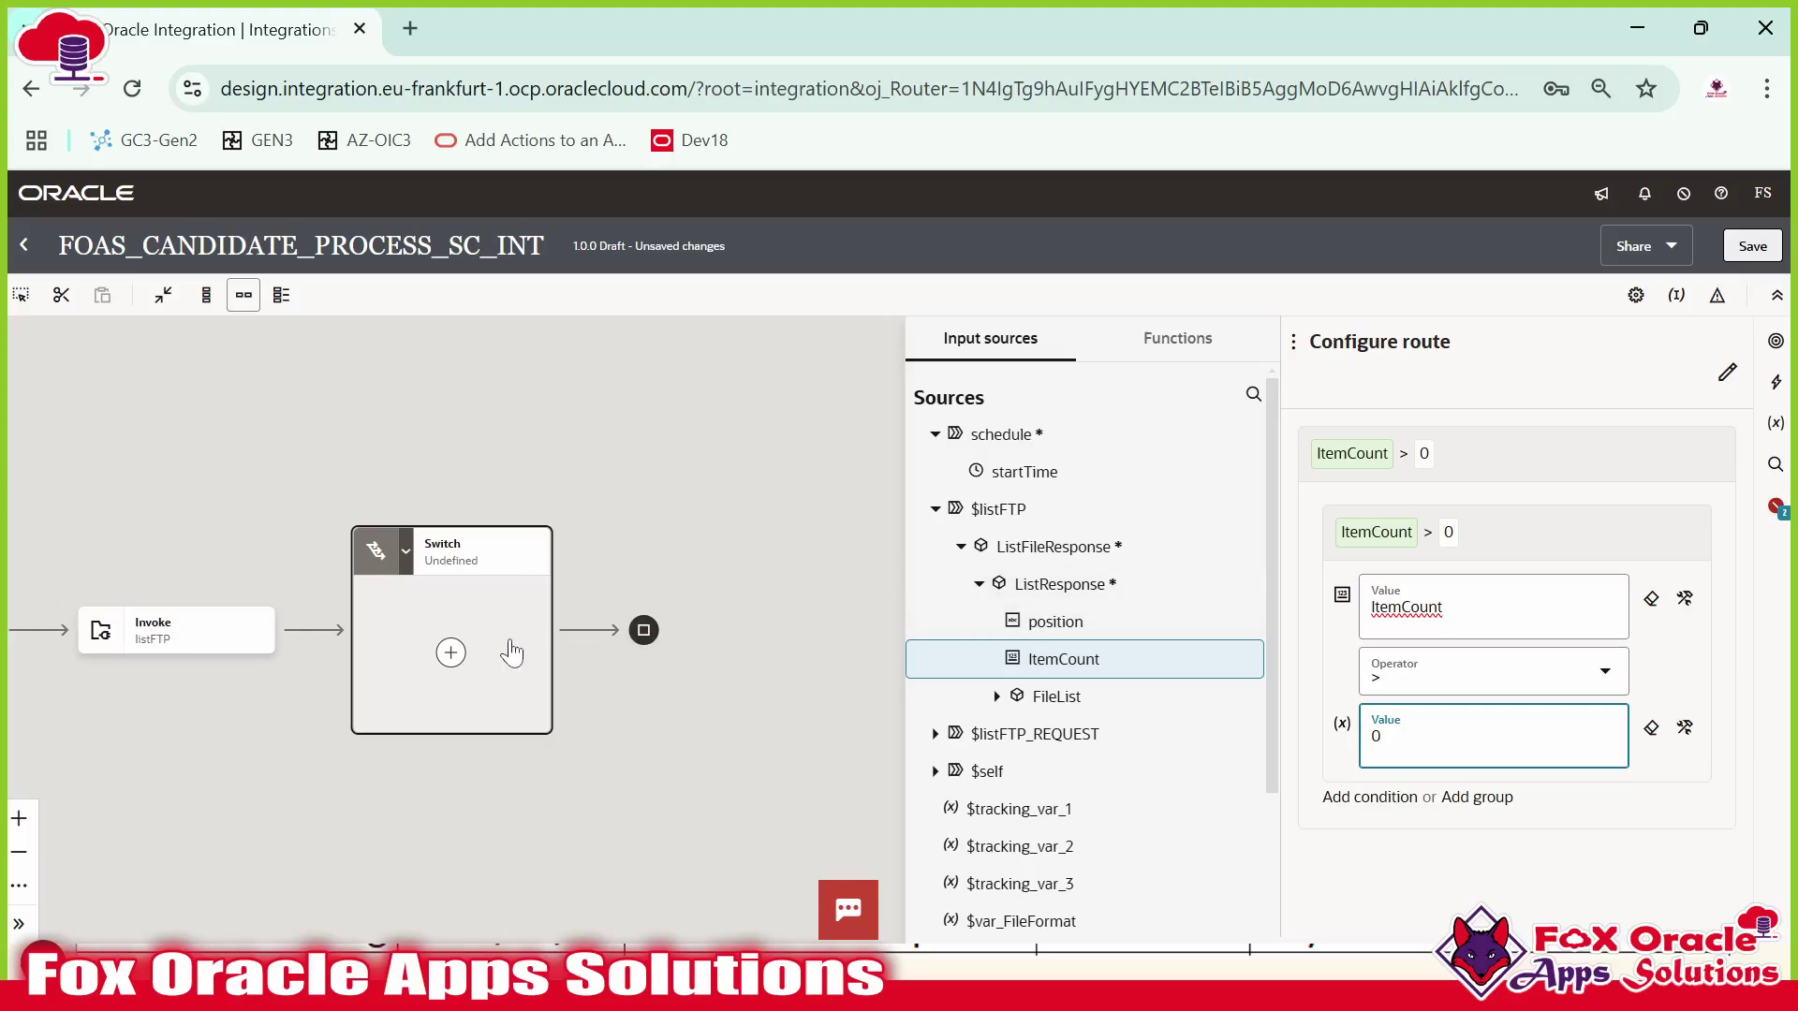
{"action": "left_click", "coordinate": [1374, 401]}
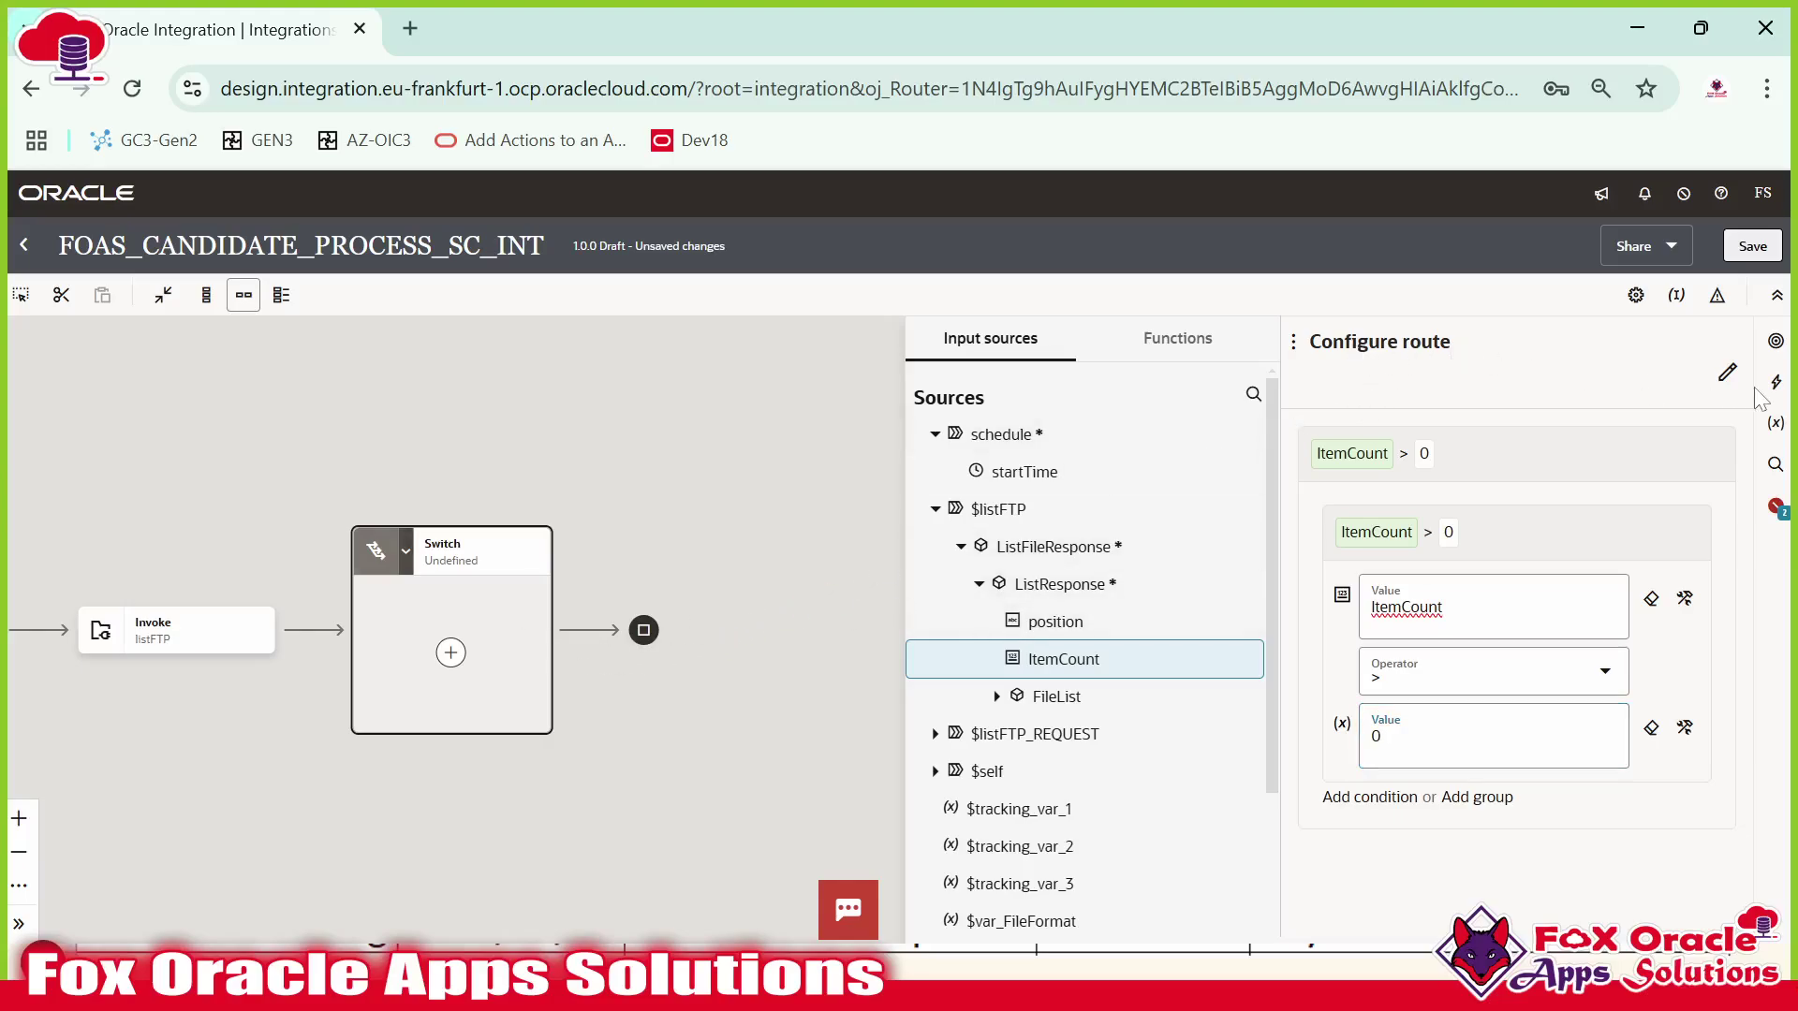
Rename the route fileCountIsMoreThan0 and close its configuration.
{"action": "left_click", "coordinate": [1727, 373]}
{"action": "left_click", "coordinate": [1468, 393]}
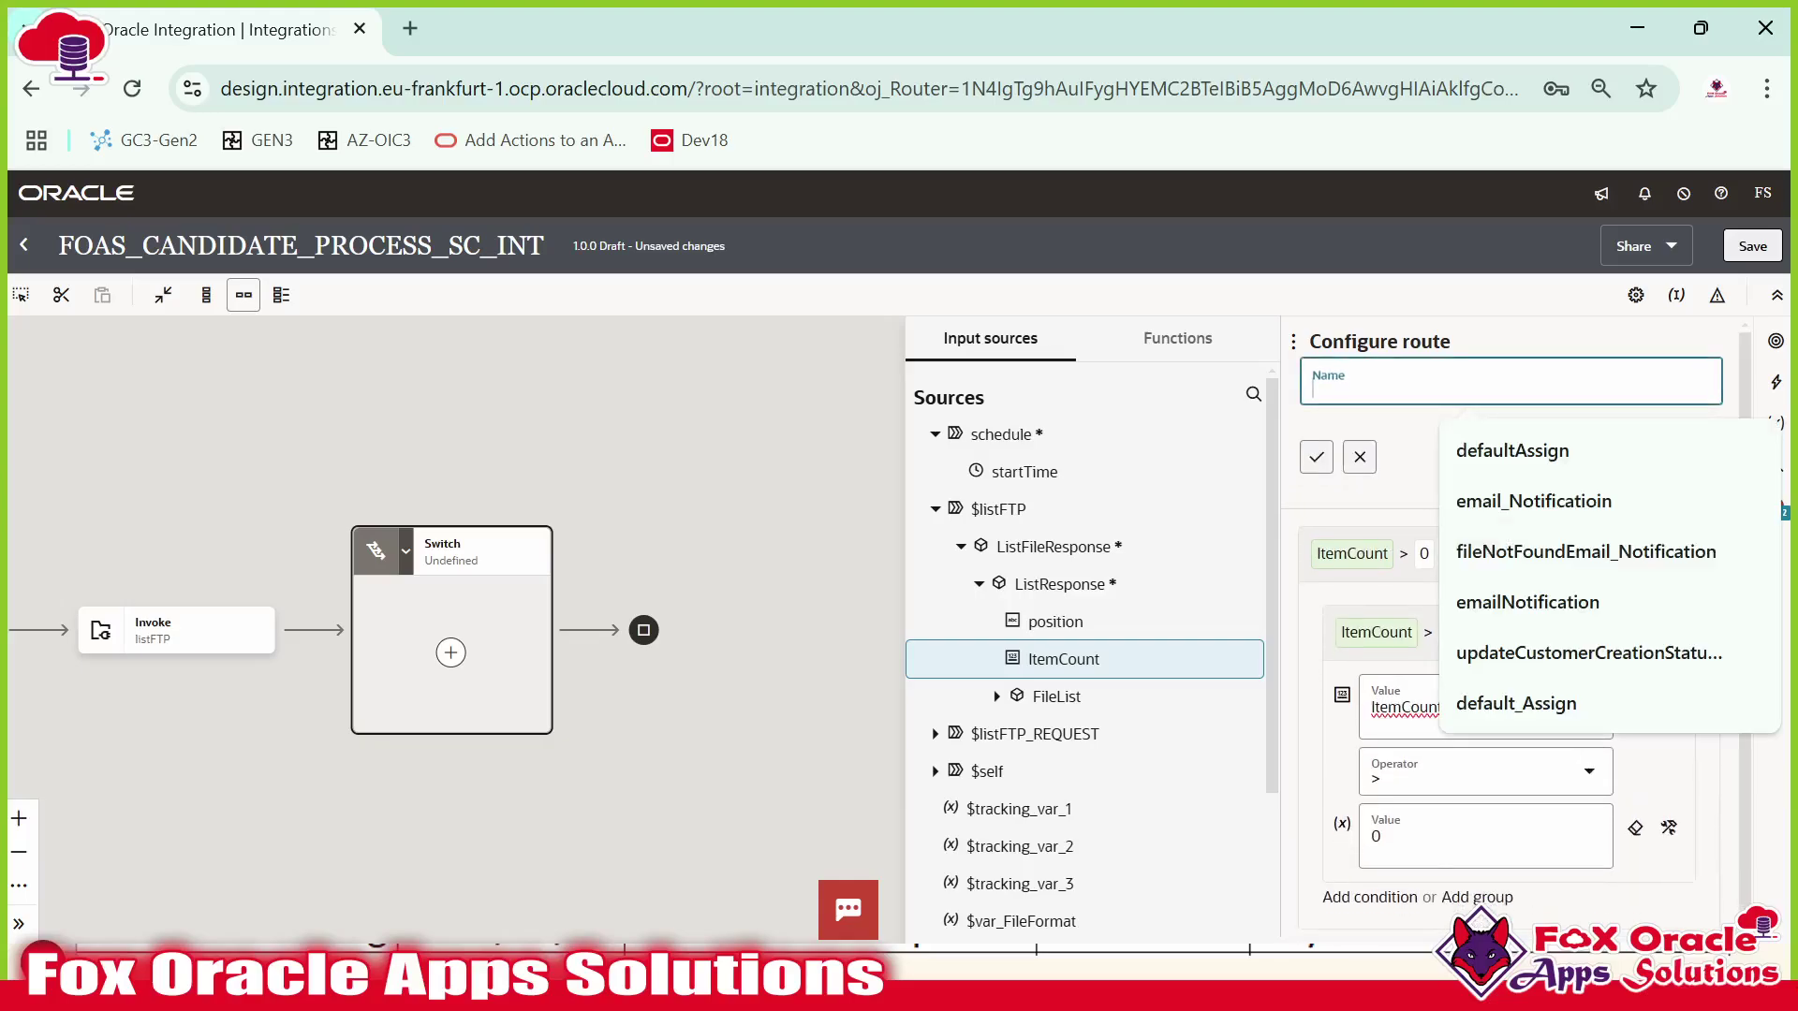
{"action": "type", "text": "if"}
{"action": "key", "text": "BackSpace"}
{"action": "key", "text": "BackSpace"}
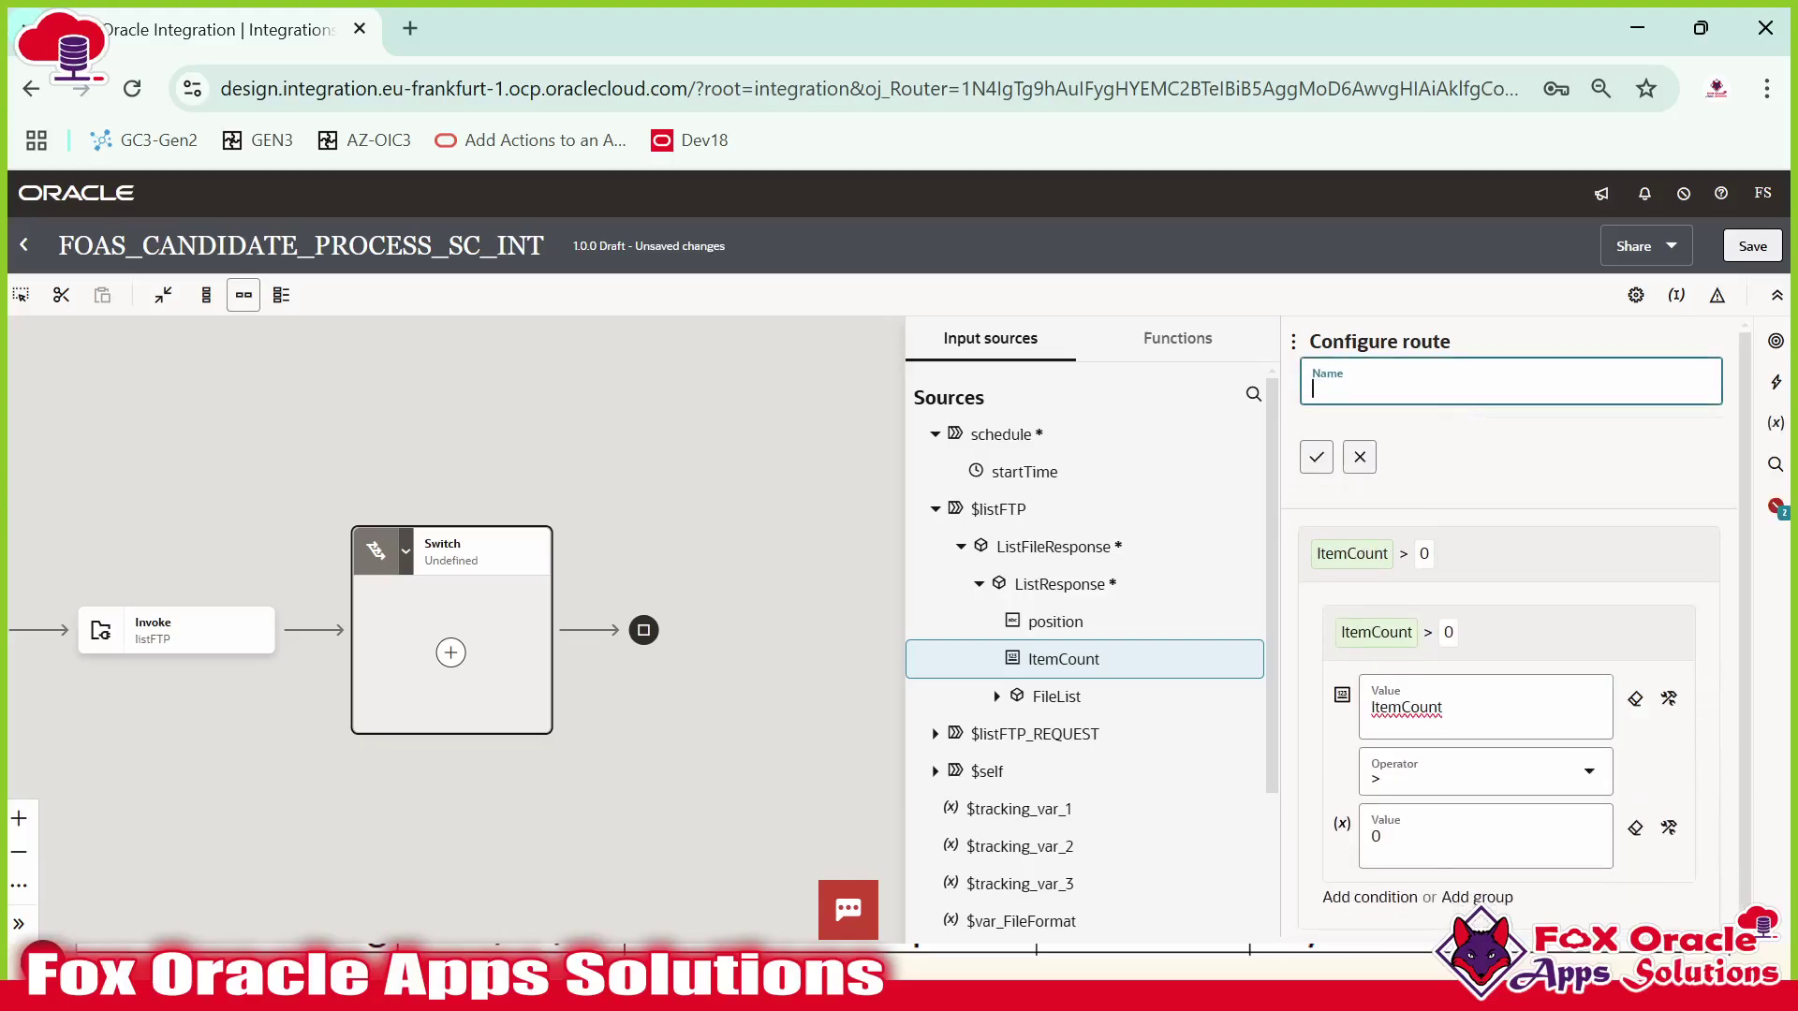
{"action": "type", "text": "fileCountIsMoreThan0"}
{"action": "left_click", "coordinate": [1316, 457]}
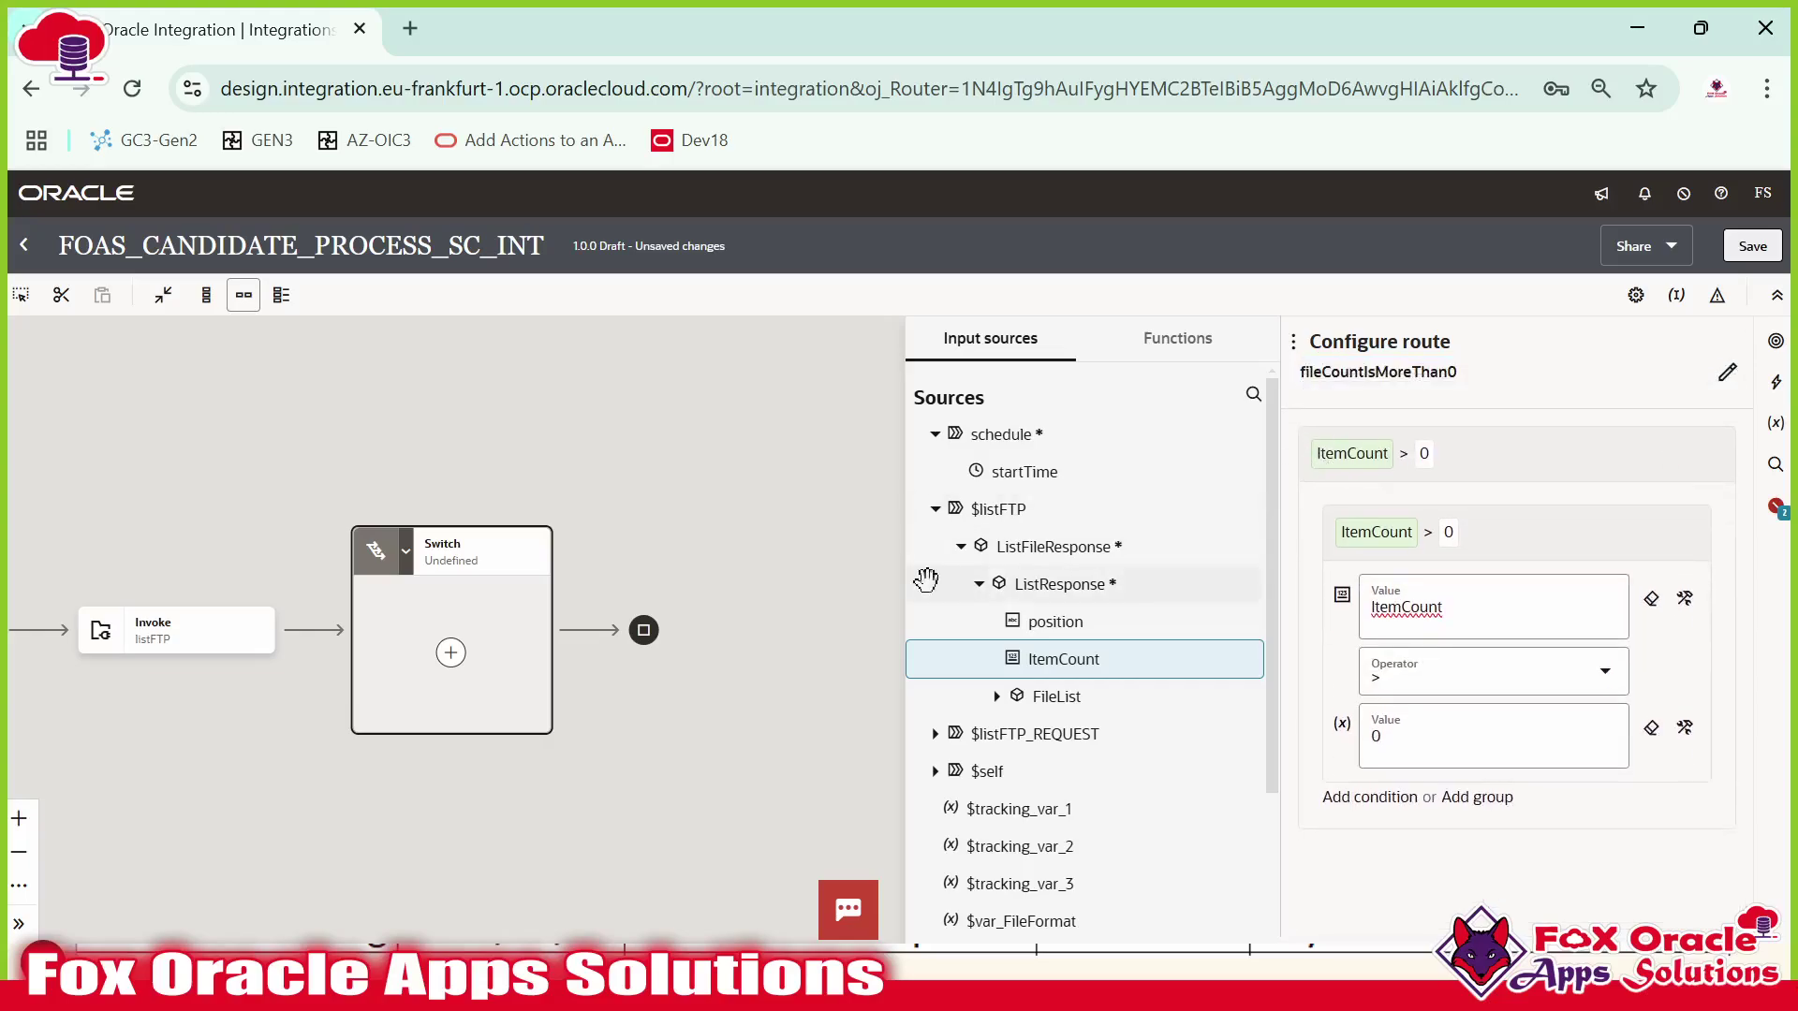
{"action": "left_click", "coordinate": [675, 553]}
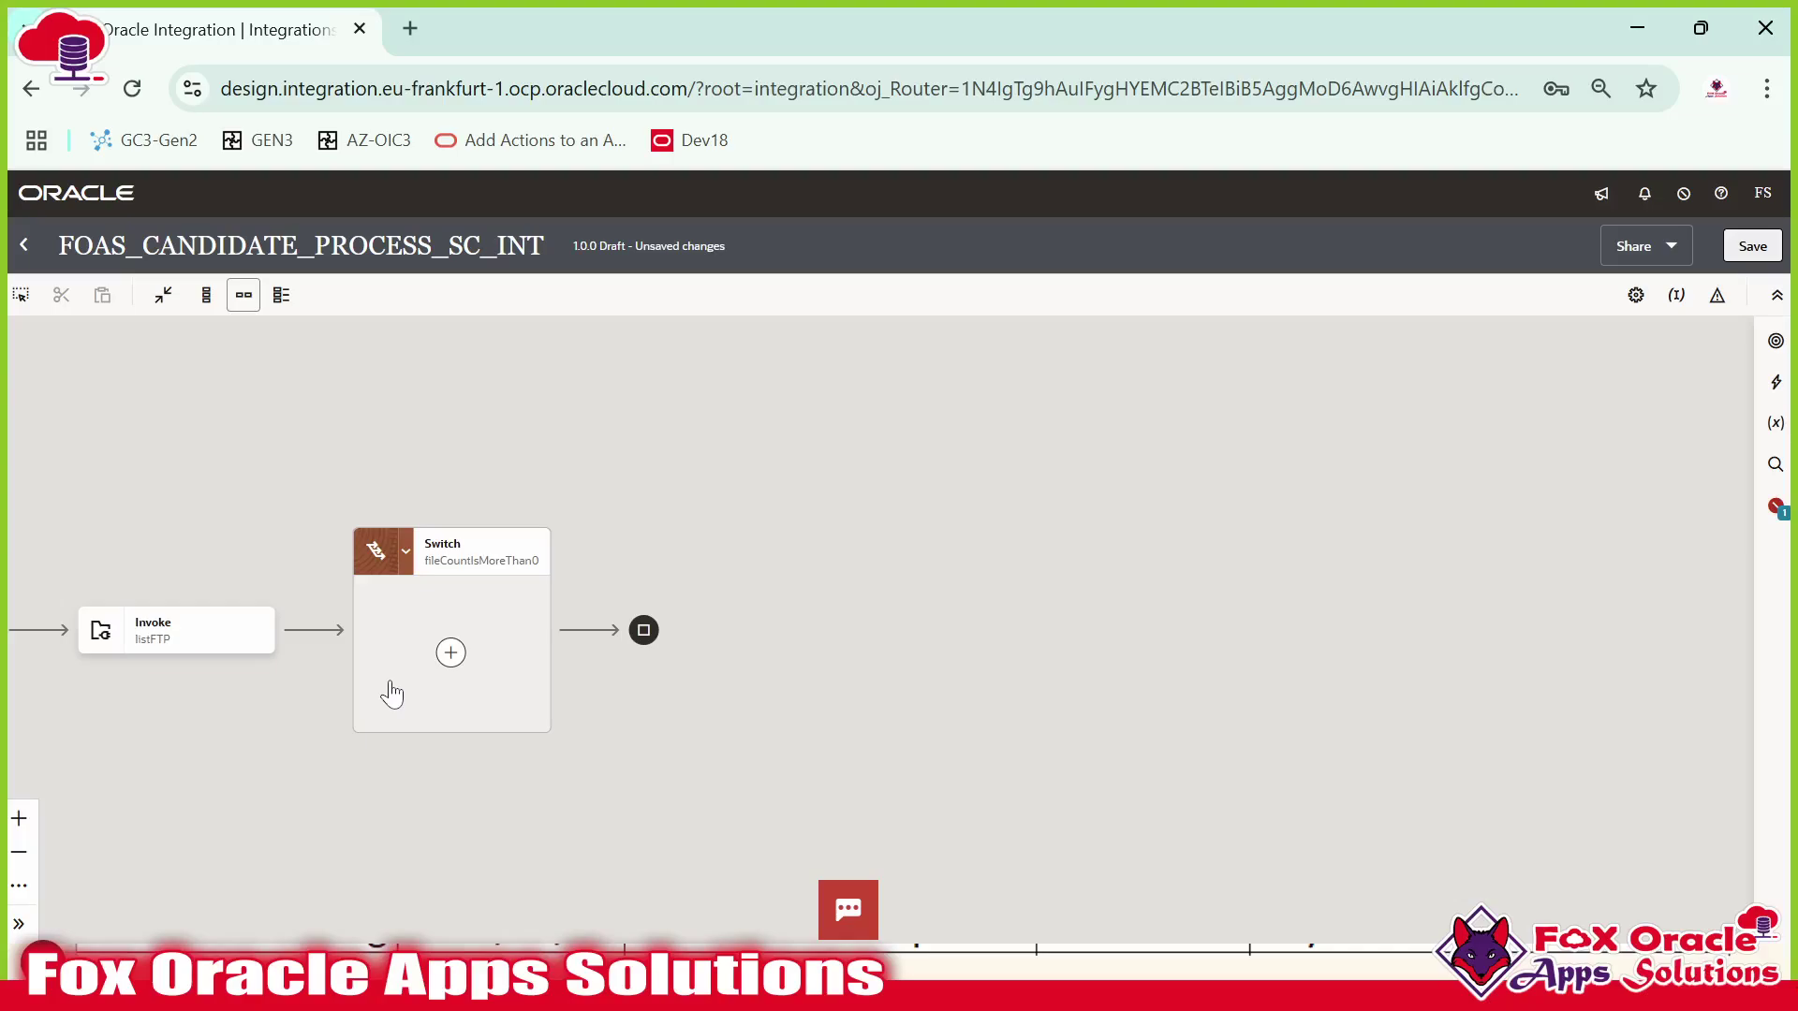
Add an Otherwise branch to the Switch.
{"action": "scroll", "coordinate": [426, 664], "scroll_direction": "left", "scroll_amount": 3}
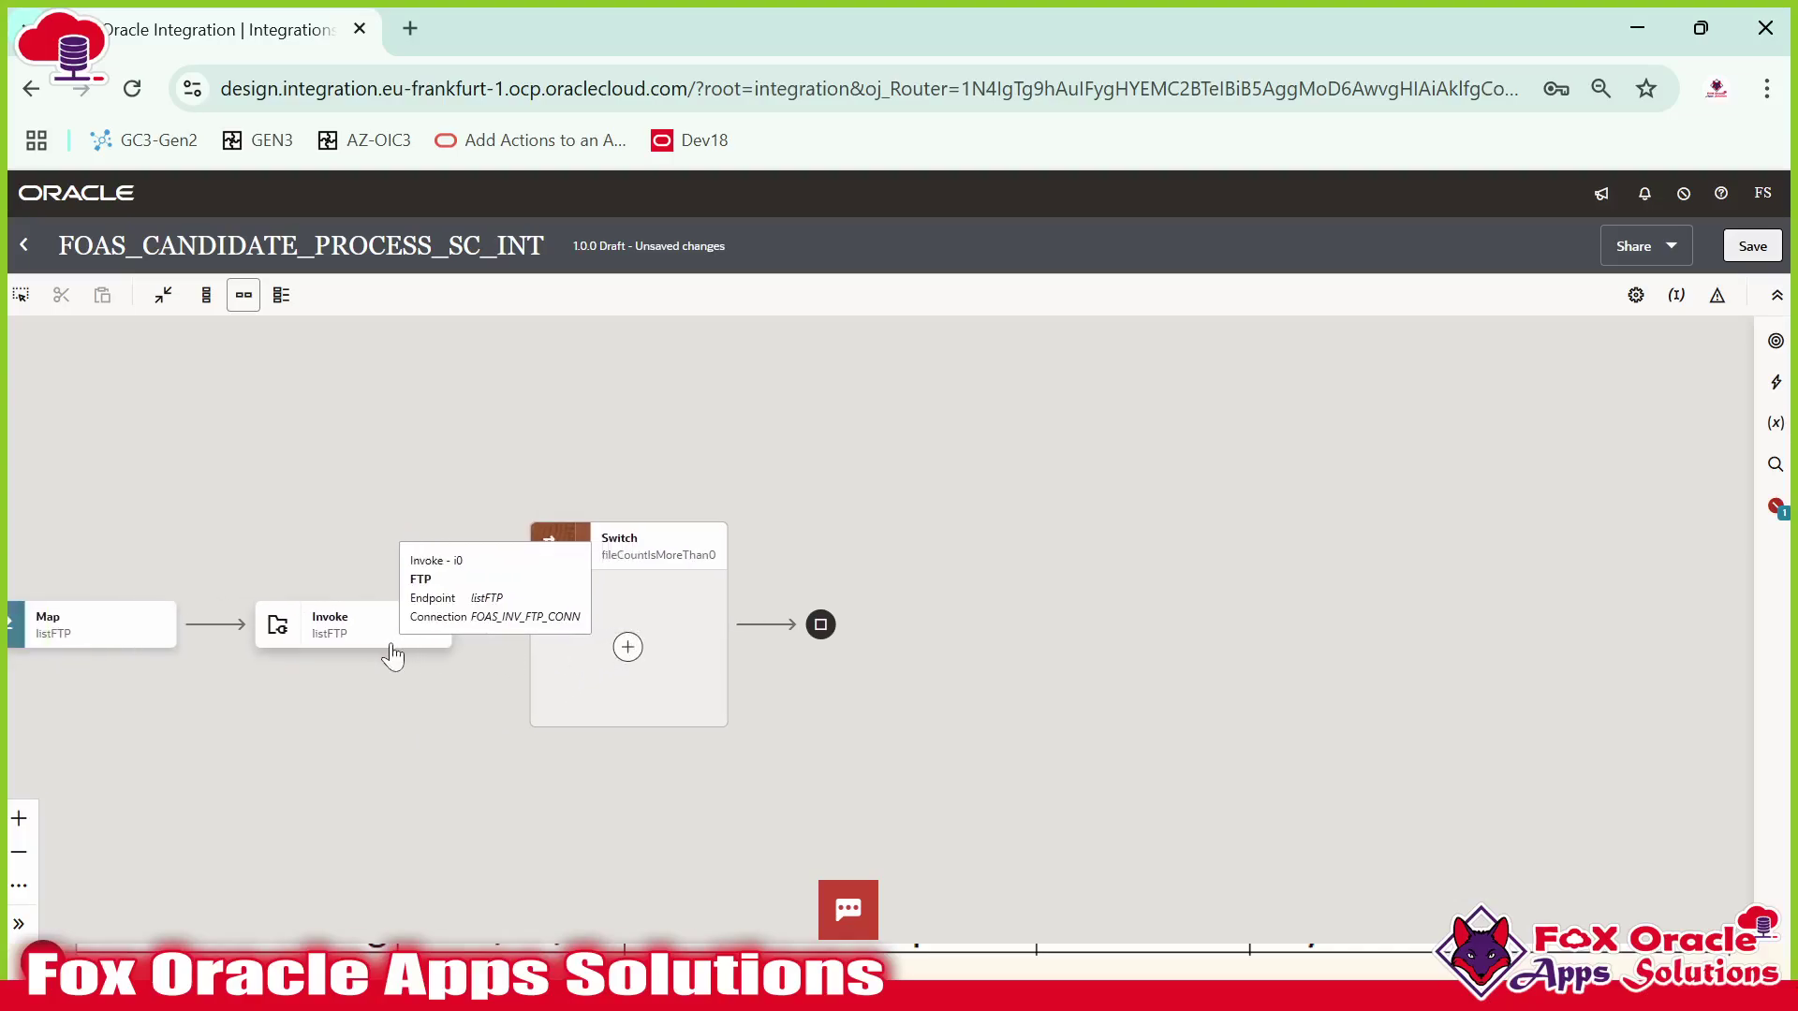
{"action": "left_click_drag", "start_coordinate": [470, 695], "coordinate": [622, 686]}
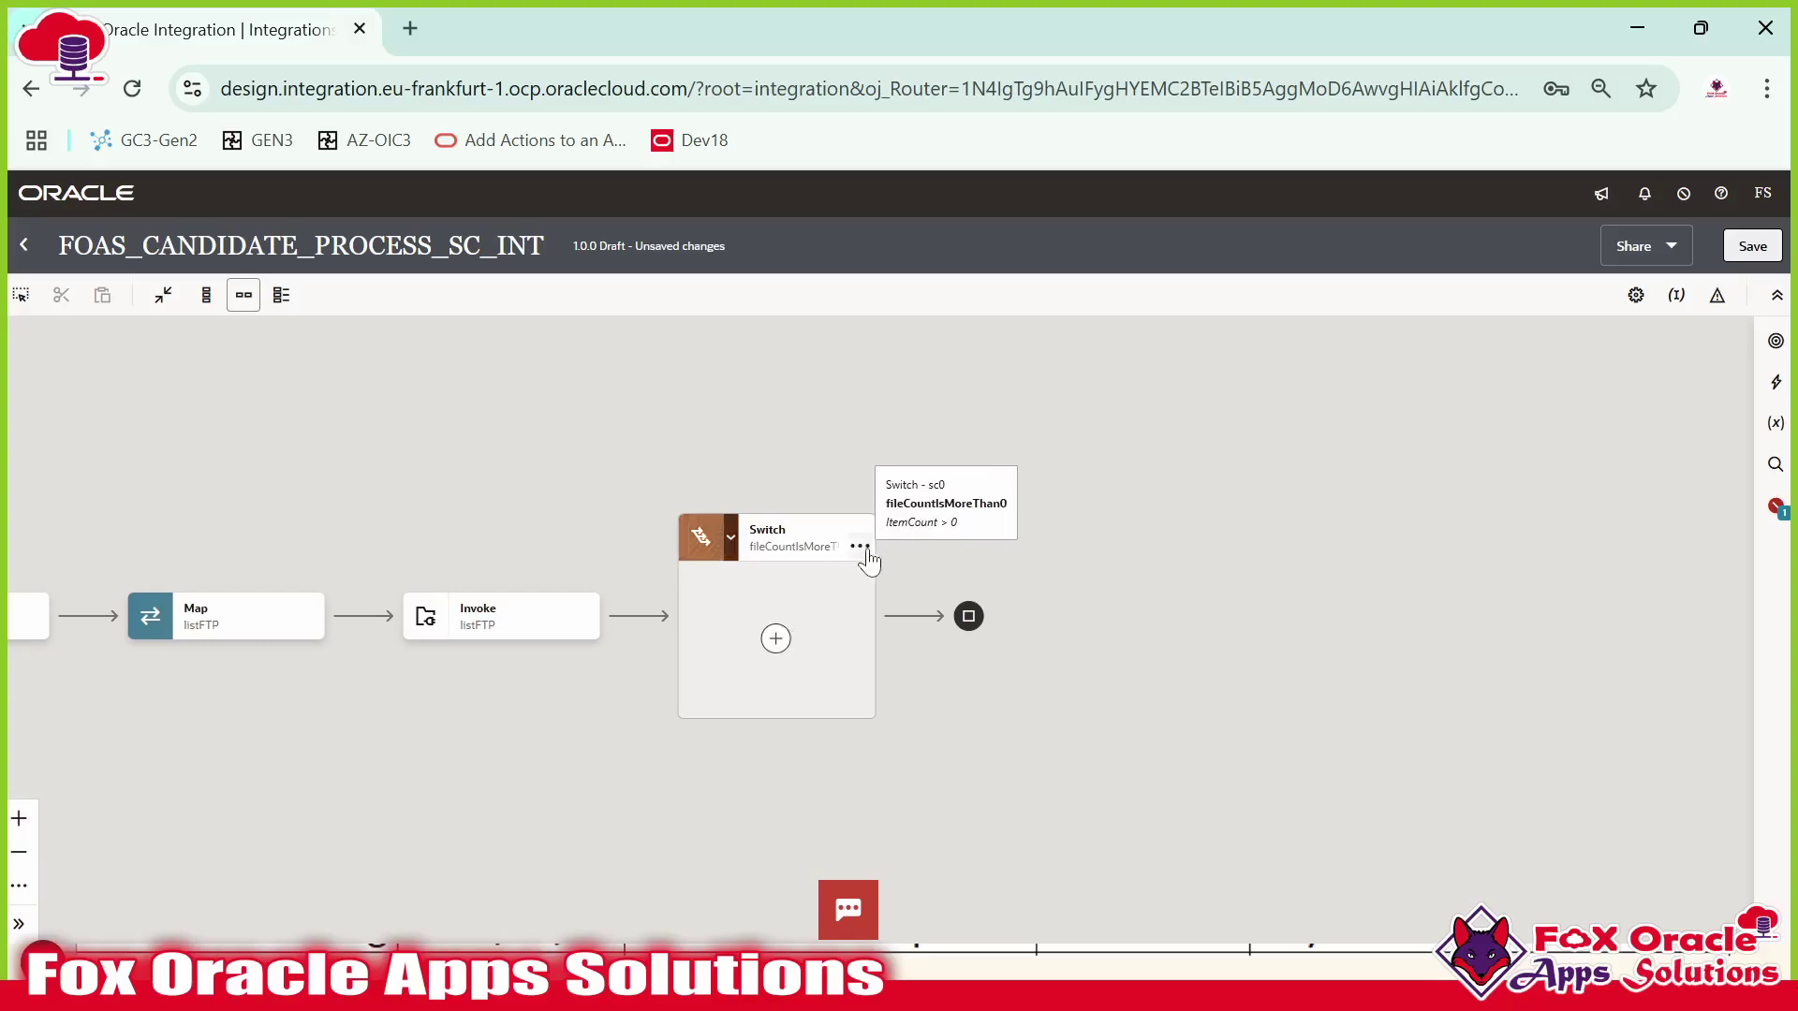
{"action": "left_click", "coordinate": [861, 562]}
{"action": "mouse_move", "coordinate": [969, 638]}
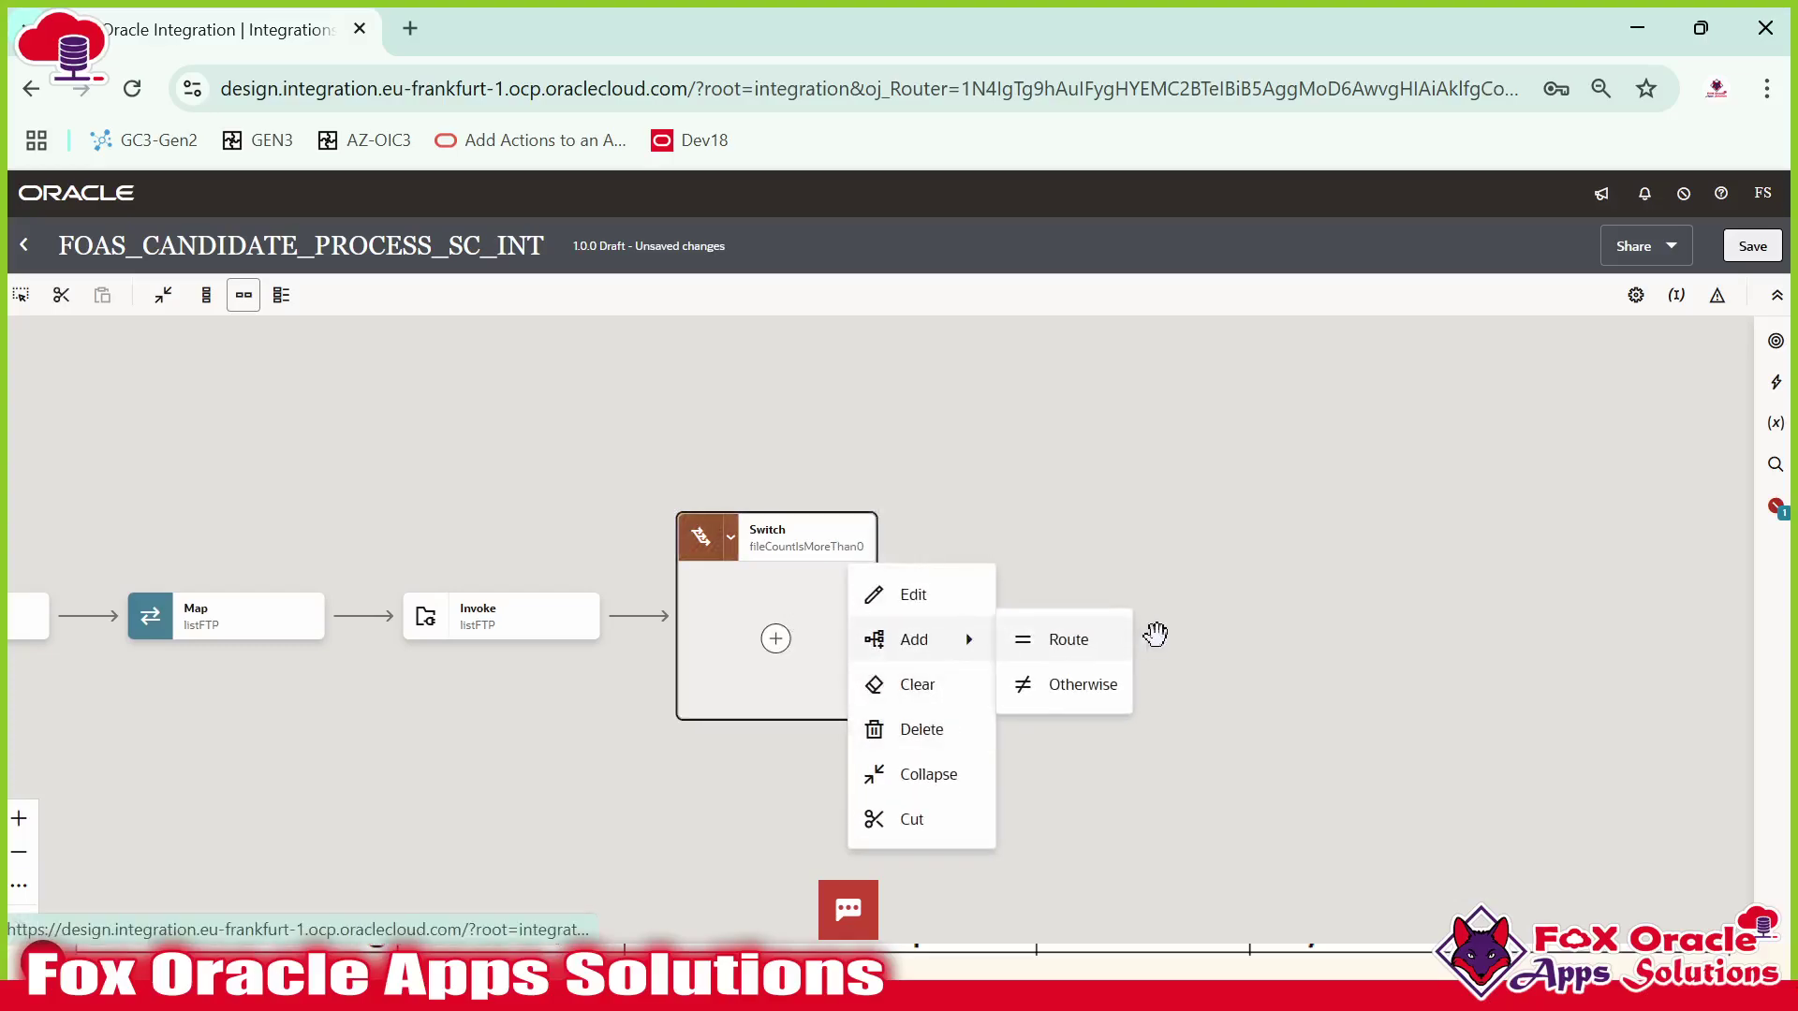
{"action": "left_click", "coordinate": [1099, 694]}
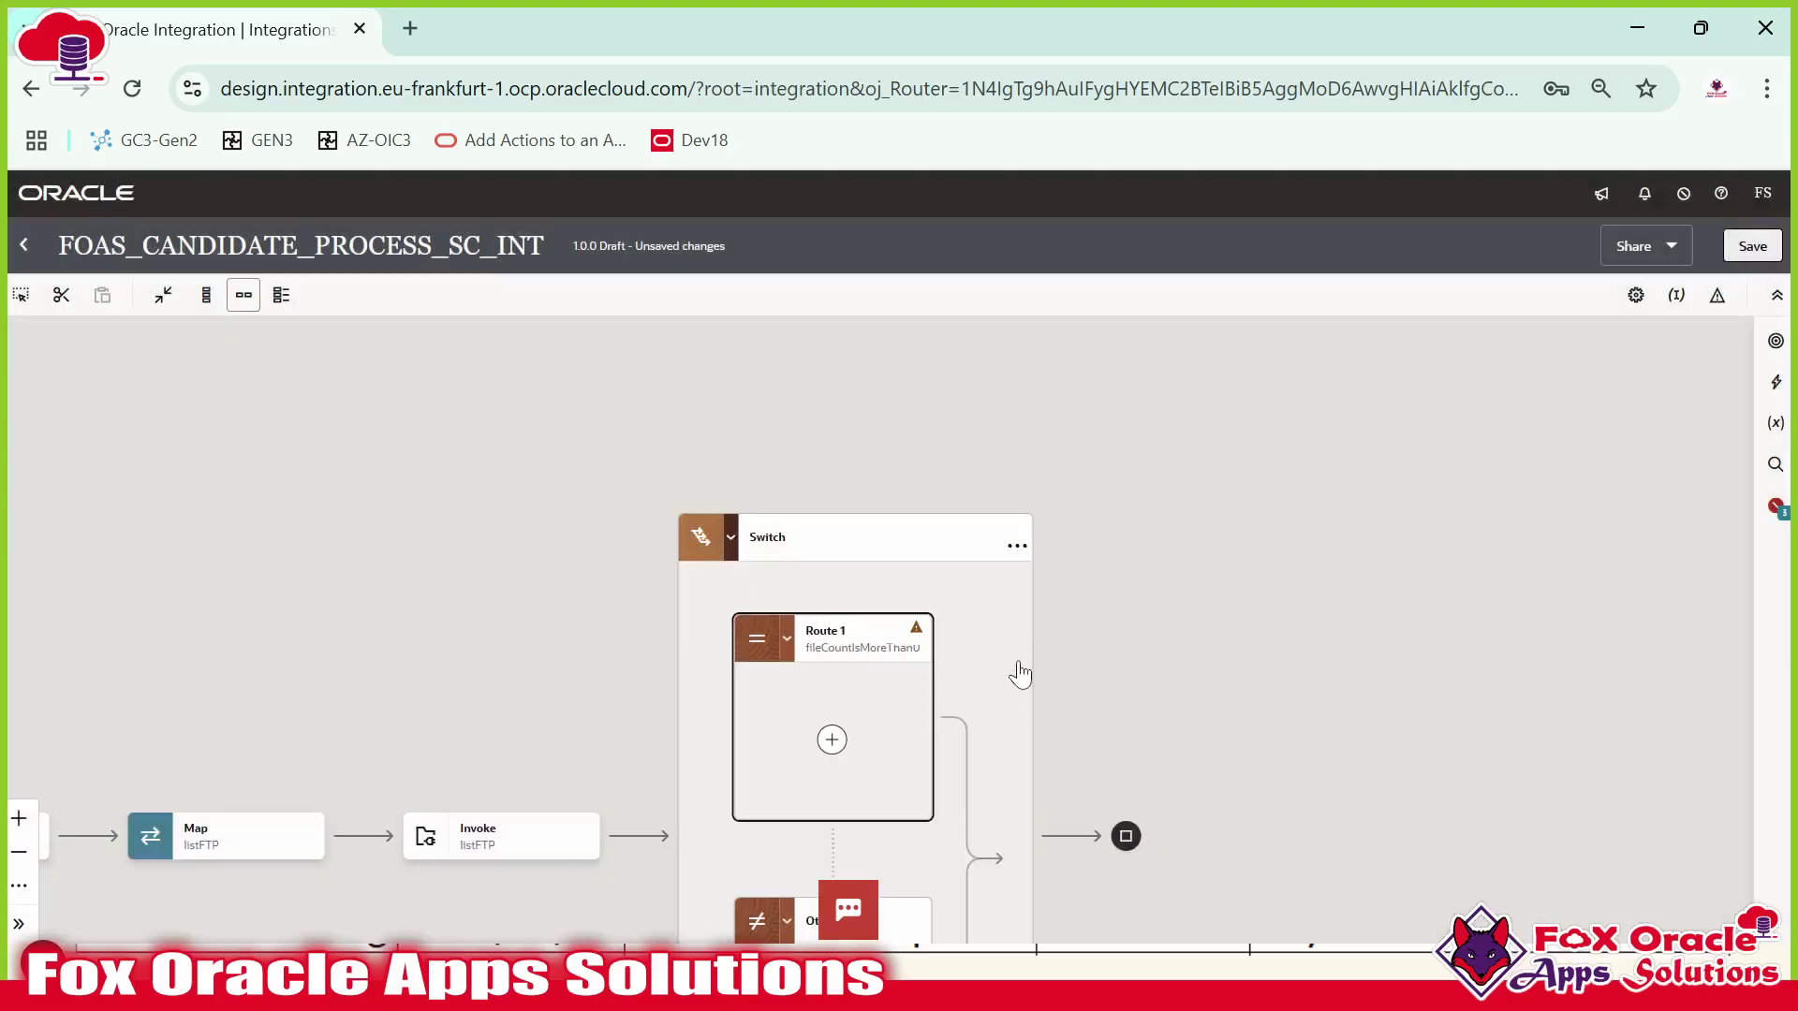
{"action": "left_click_drag", "start_coordinate": [1021, 672], "coordinate": [1032, 423]}
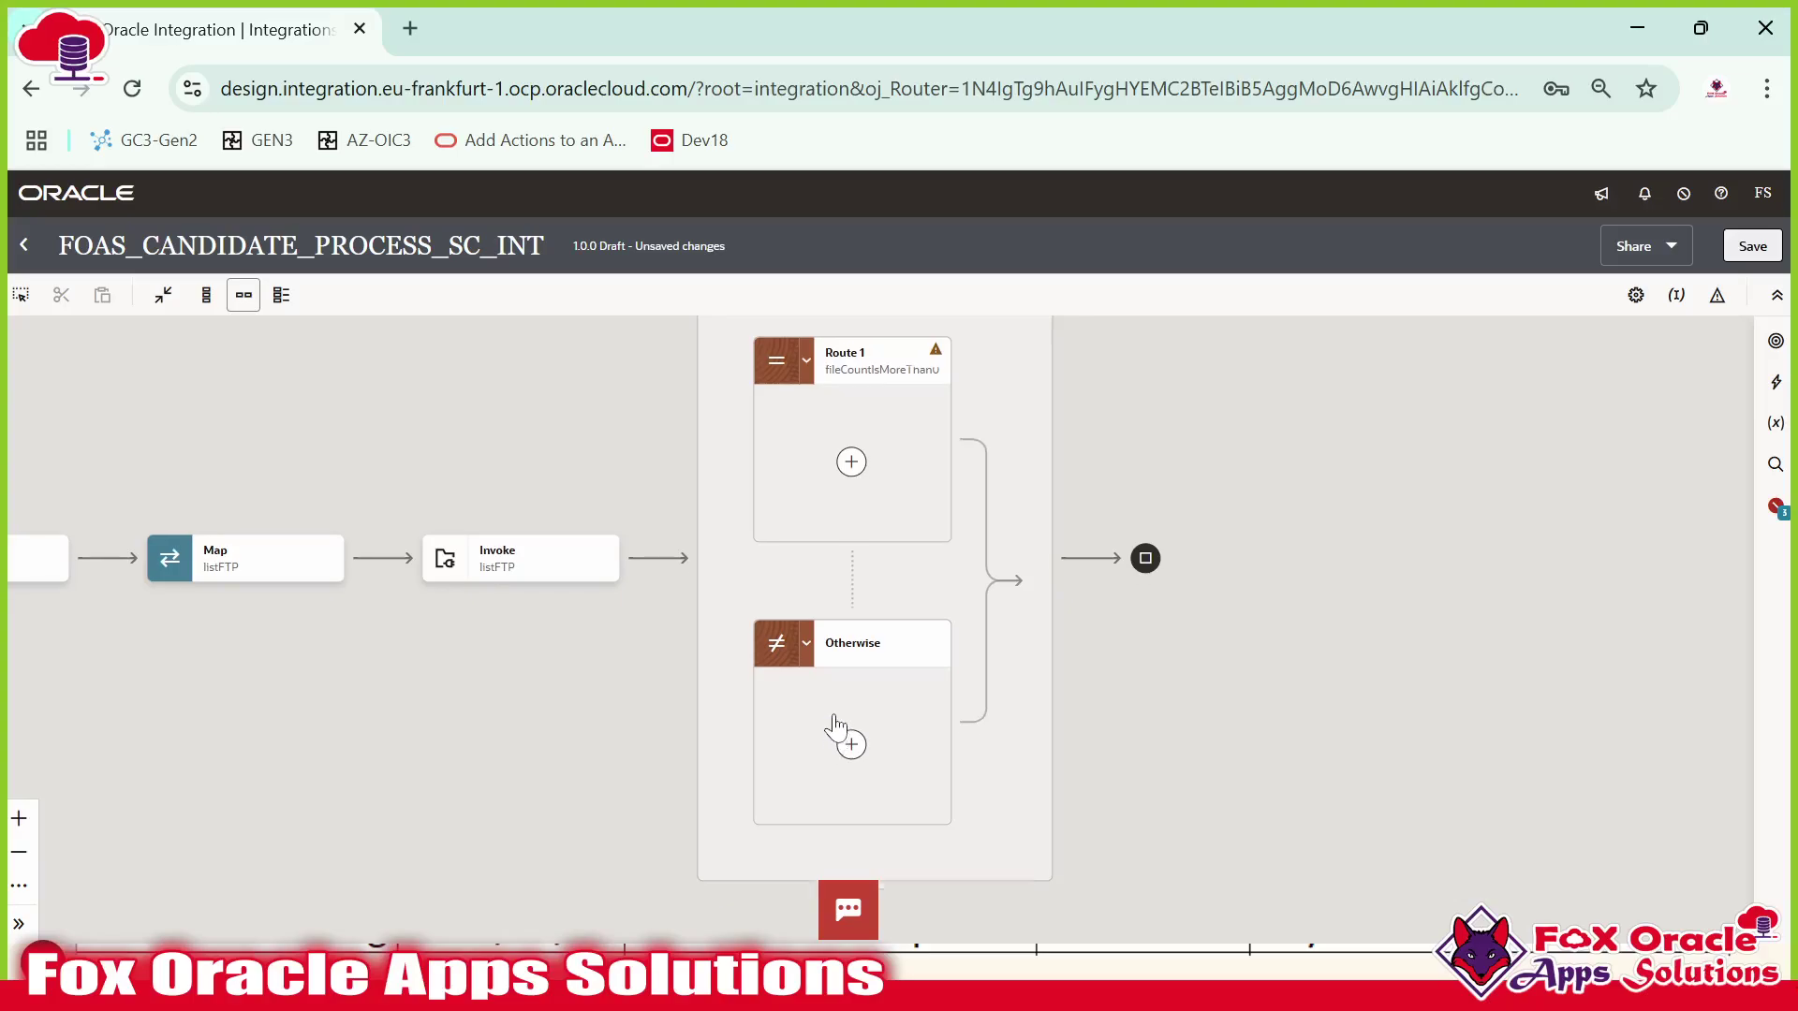
Drop a Logger into the Otherwise branch, then delete it.
{"action": "left_click", "coordinate": [1776, 384]}
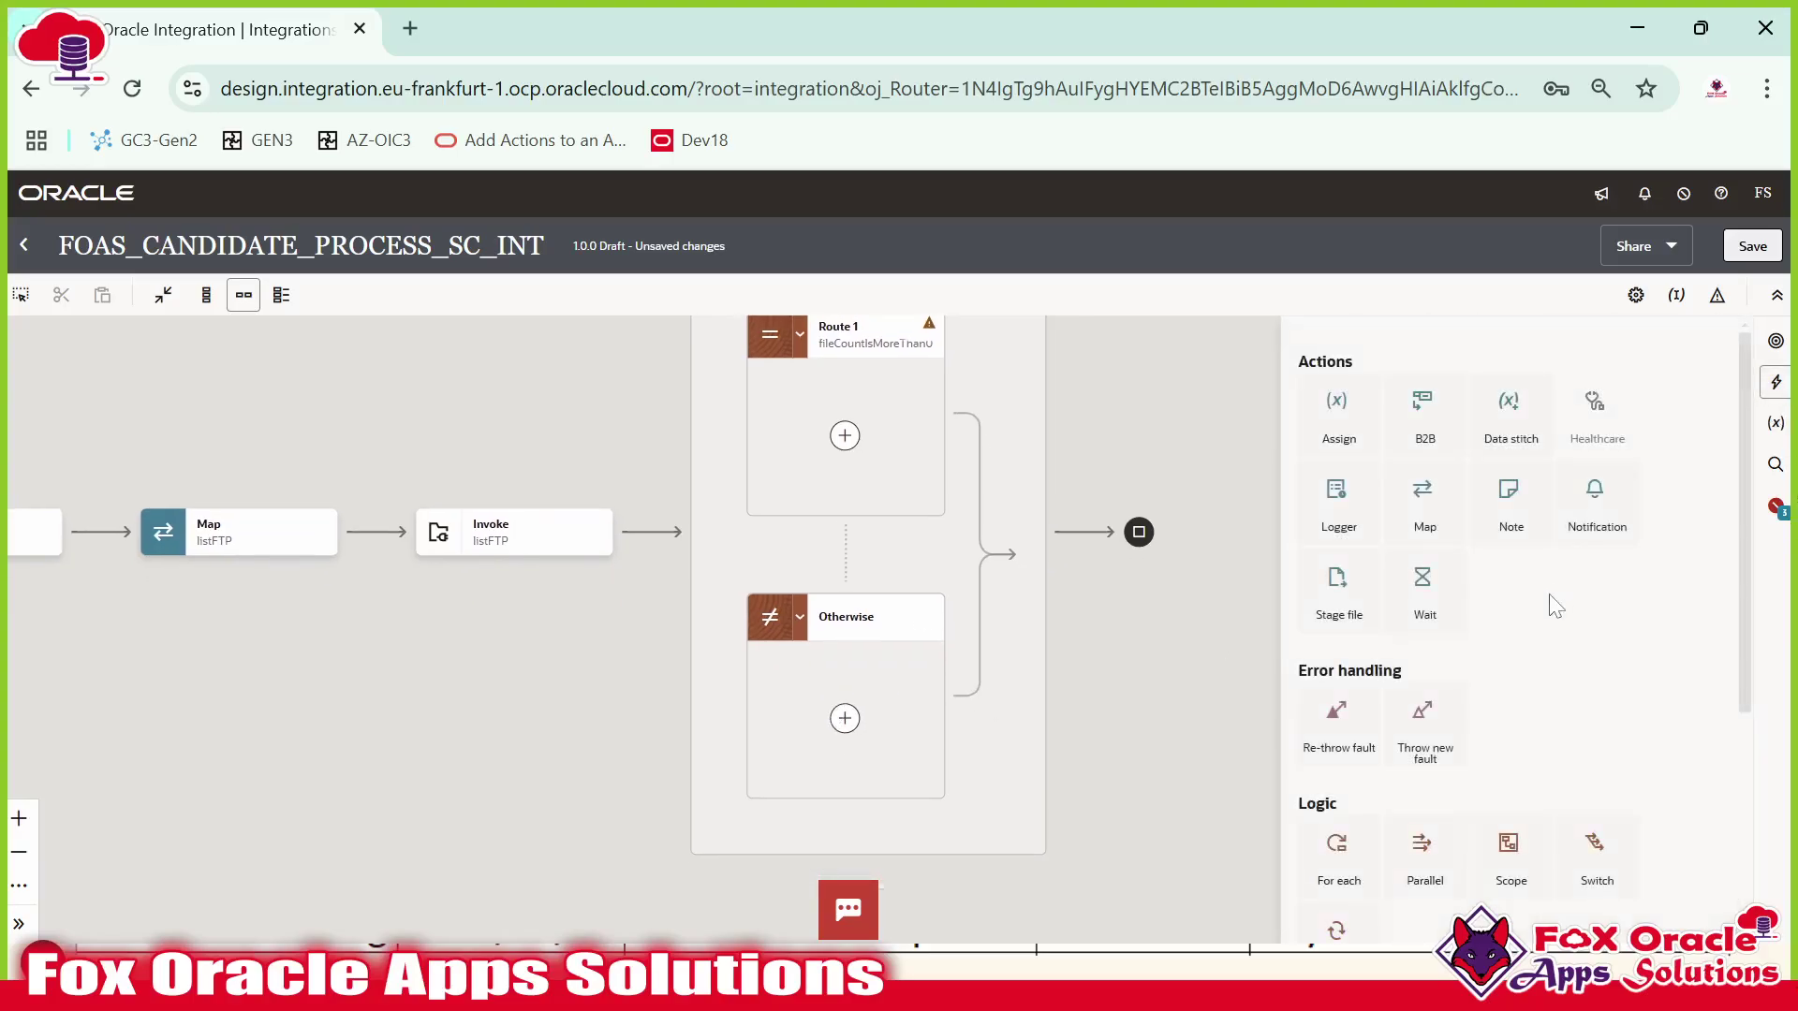
{"action": "left_click_drag", "start_coordinate": [1452, 535], "coordinate": [844, 721]}
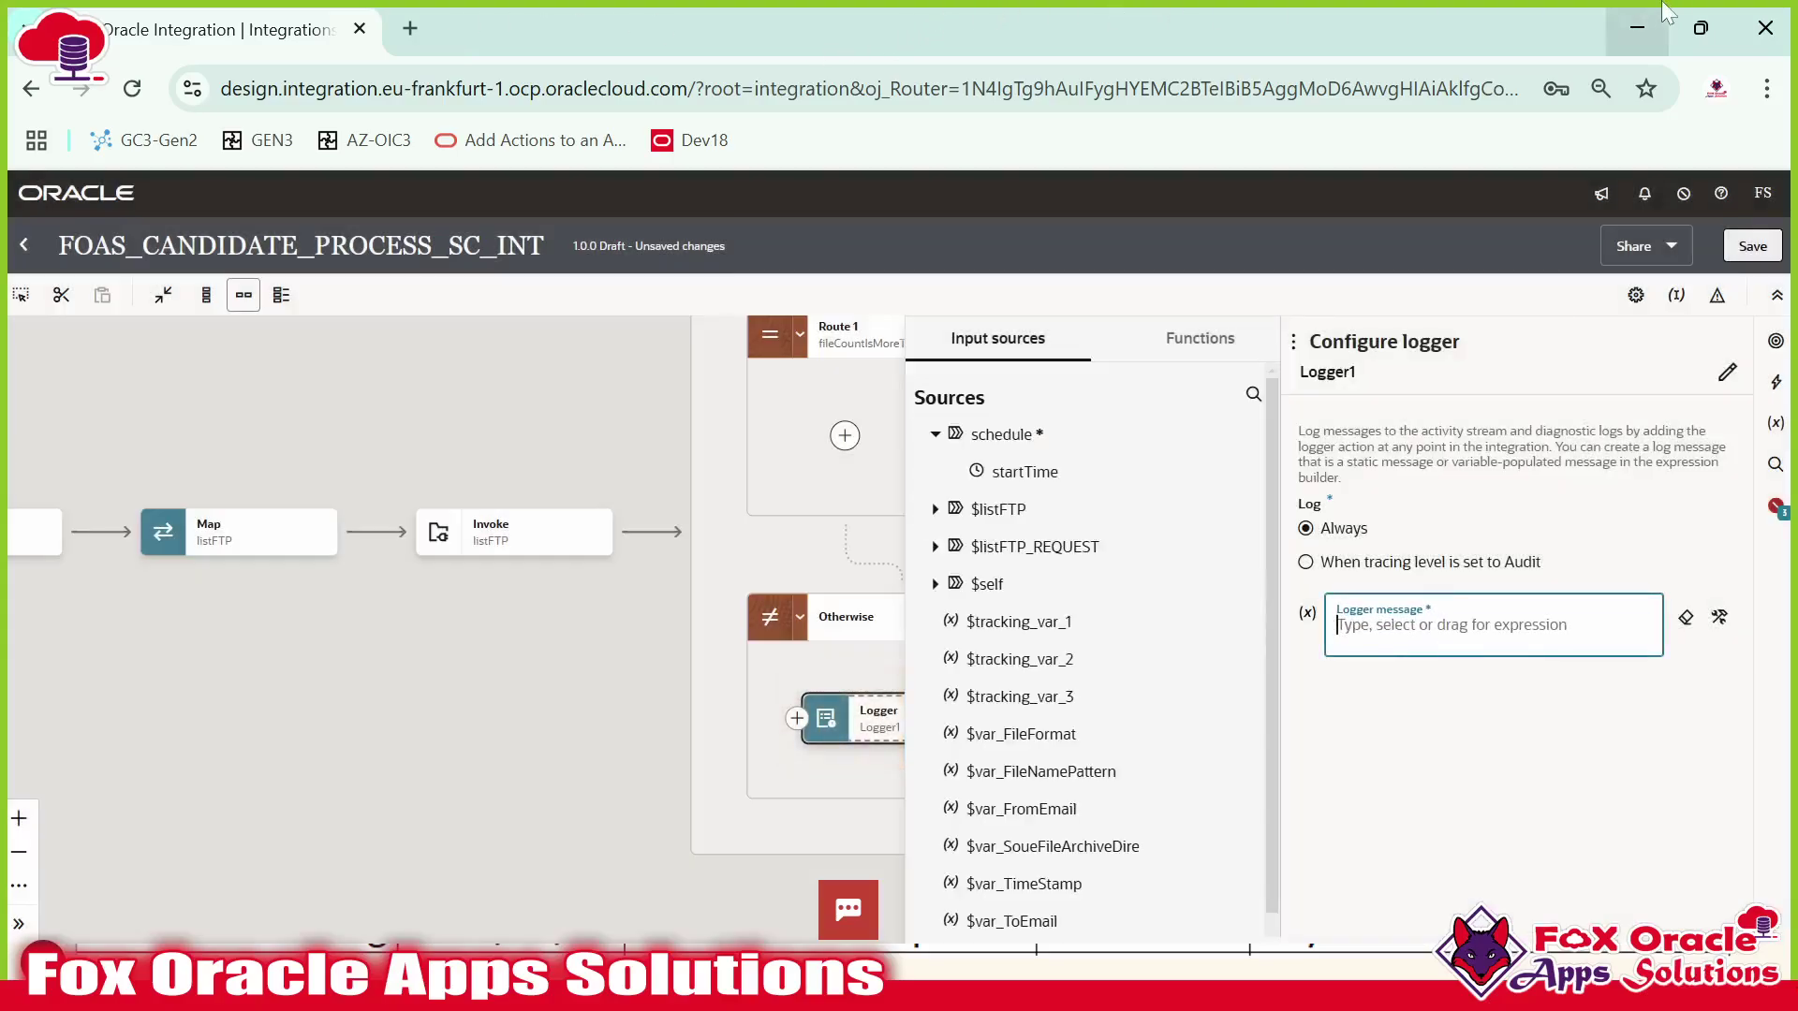
{"action": "left_click", "coordinate": [849, 662]}
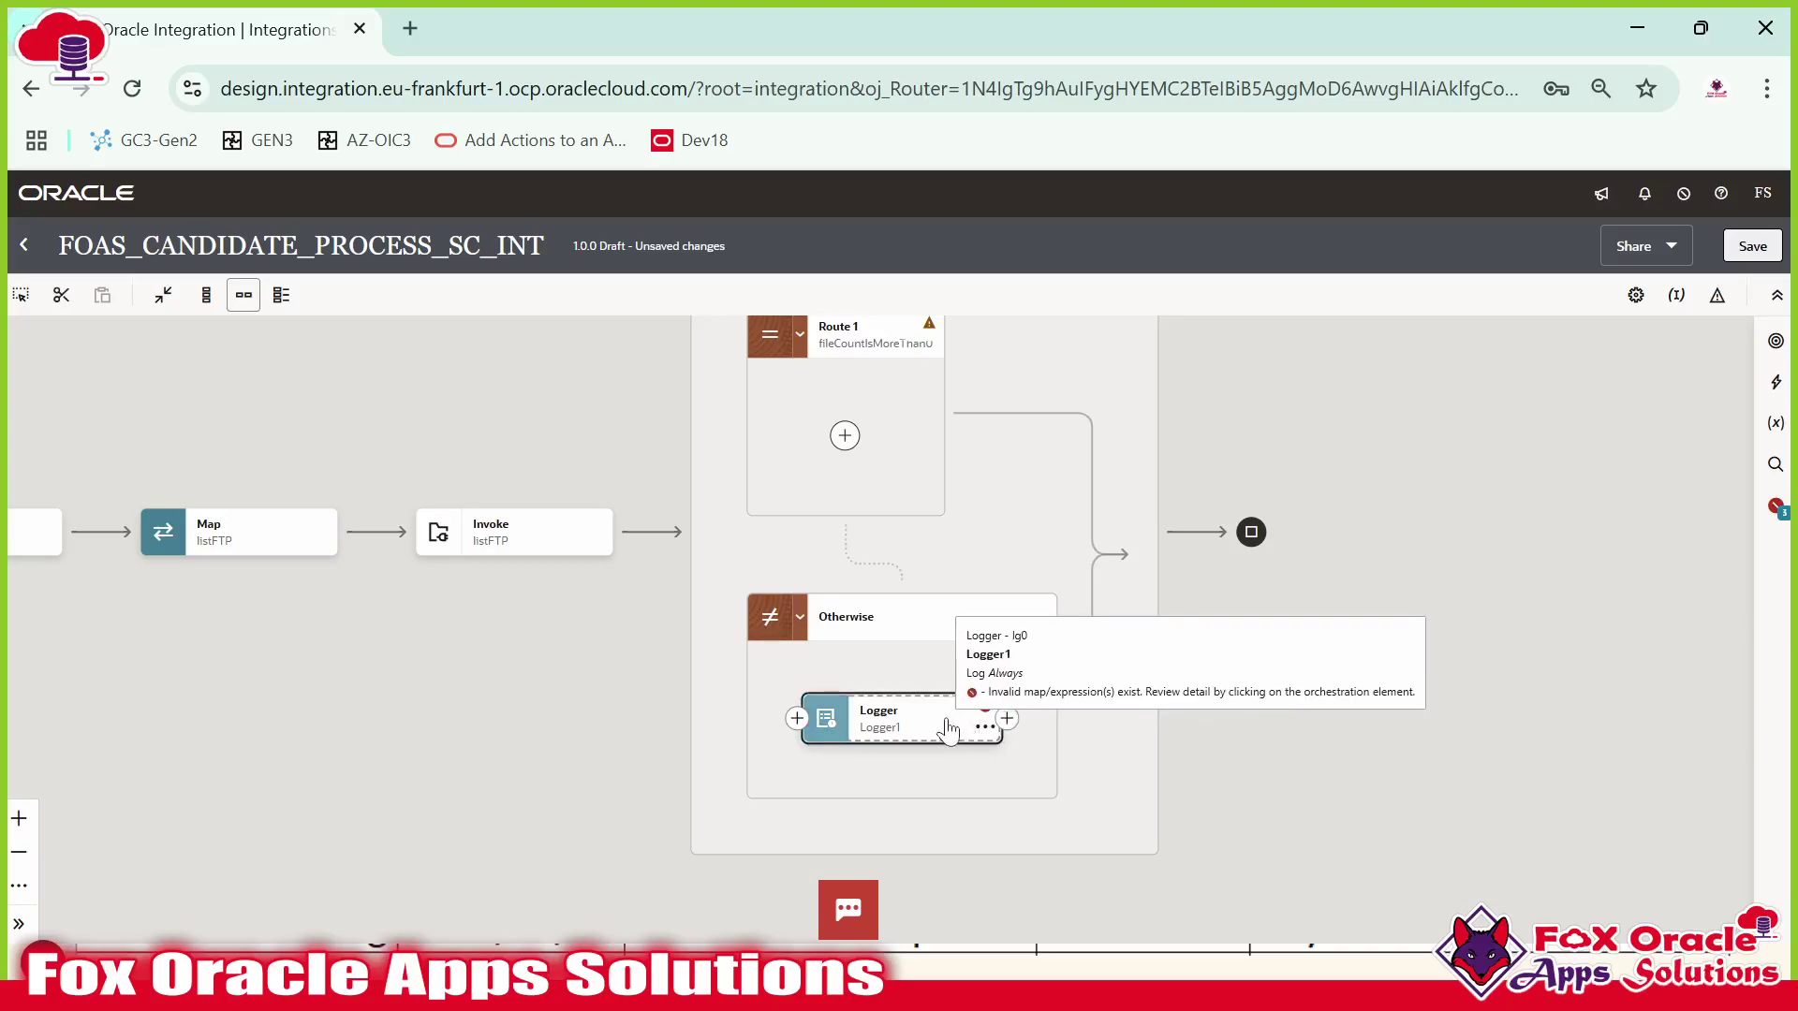
{"action": "left_click", "coordinate": [987, 740]}
{"action": "left_click", "coordinate": [1027, 824]}
{"action": "left_click", "coordinate": [1111, 614]}
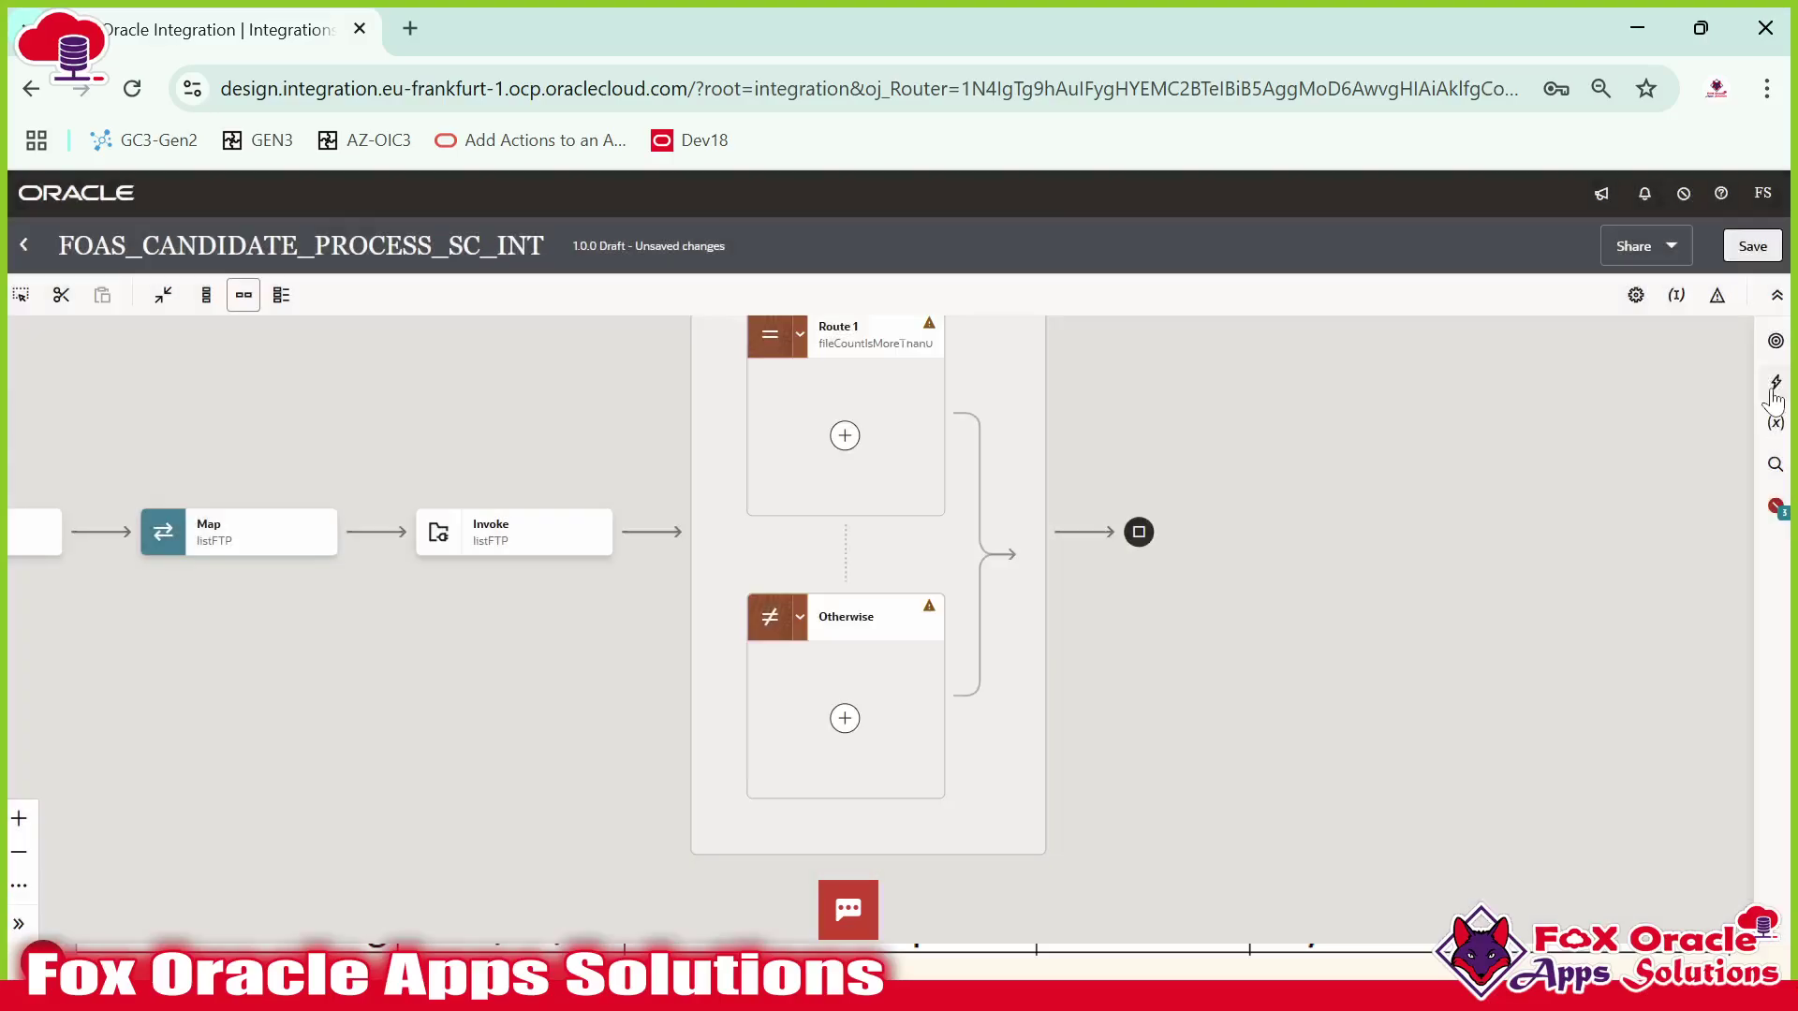
Place a Notification action in the Otherwise branch.
{"action": "left_click", "coordinate": [1773, 386]}
{"action": "scroll", "coordinate": [1498, 581], "scroll_direction": "down", "scroll_amount": 3}
{"action": "scroll", "coordinate": [1564, 559], "scroll_direction": "up", "scroll_amount": 3}
{"action": "left_click_drag", "start_coordinate": [1597, 529], "coordinate": [842, 721]}
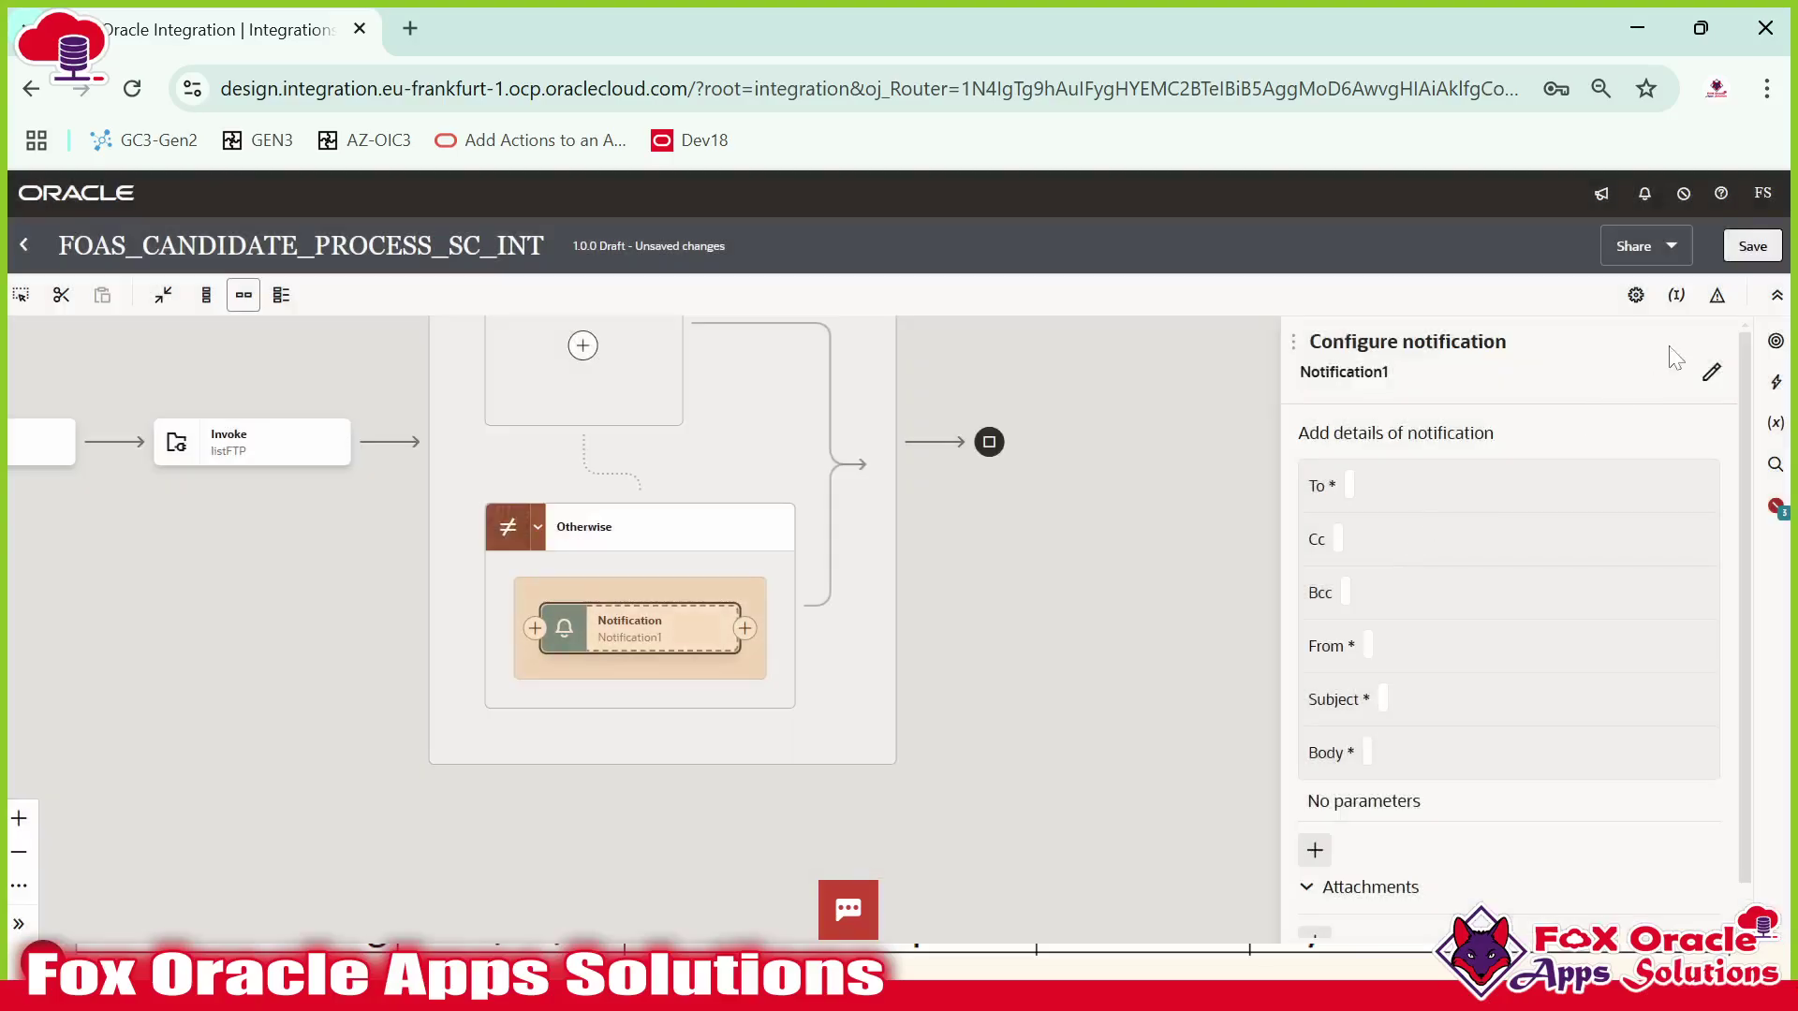
Name the notification noFileFound_notification and set its To recipient to var_ToEmail.
{"action": "left_click", "coordinate": [1712, 375]}
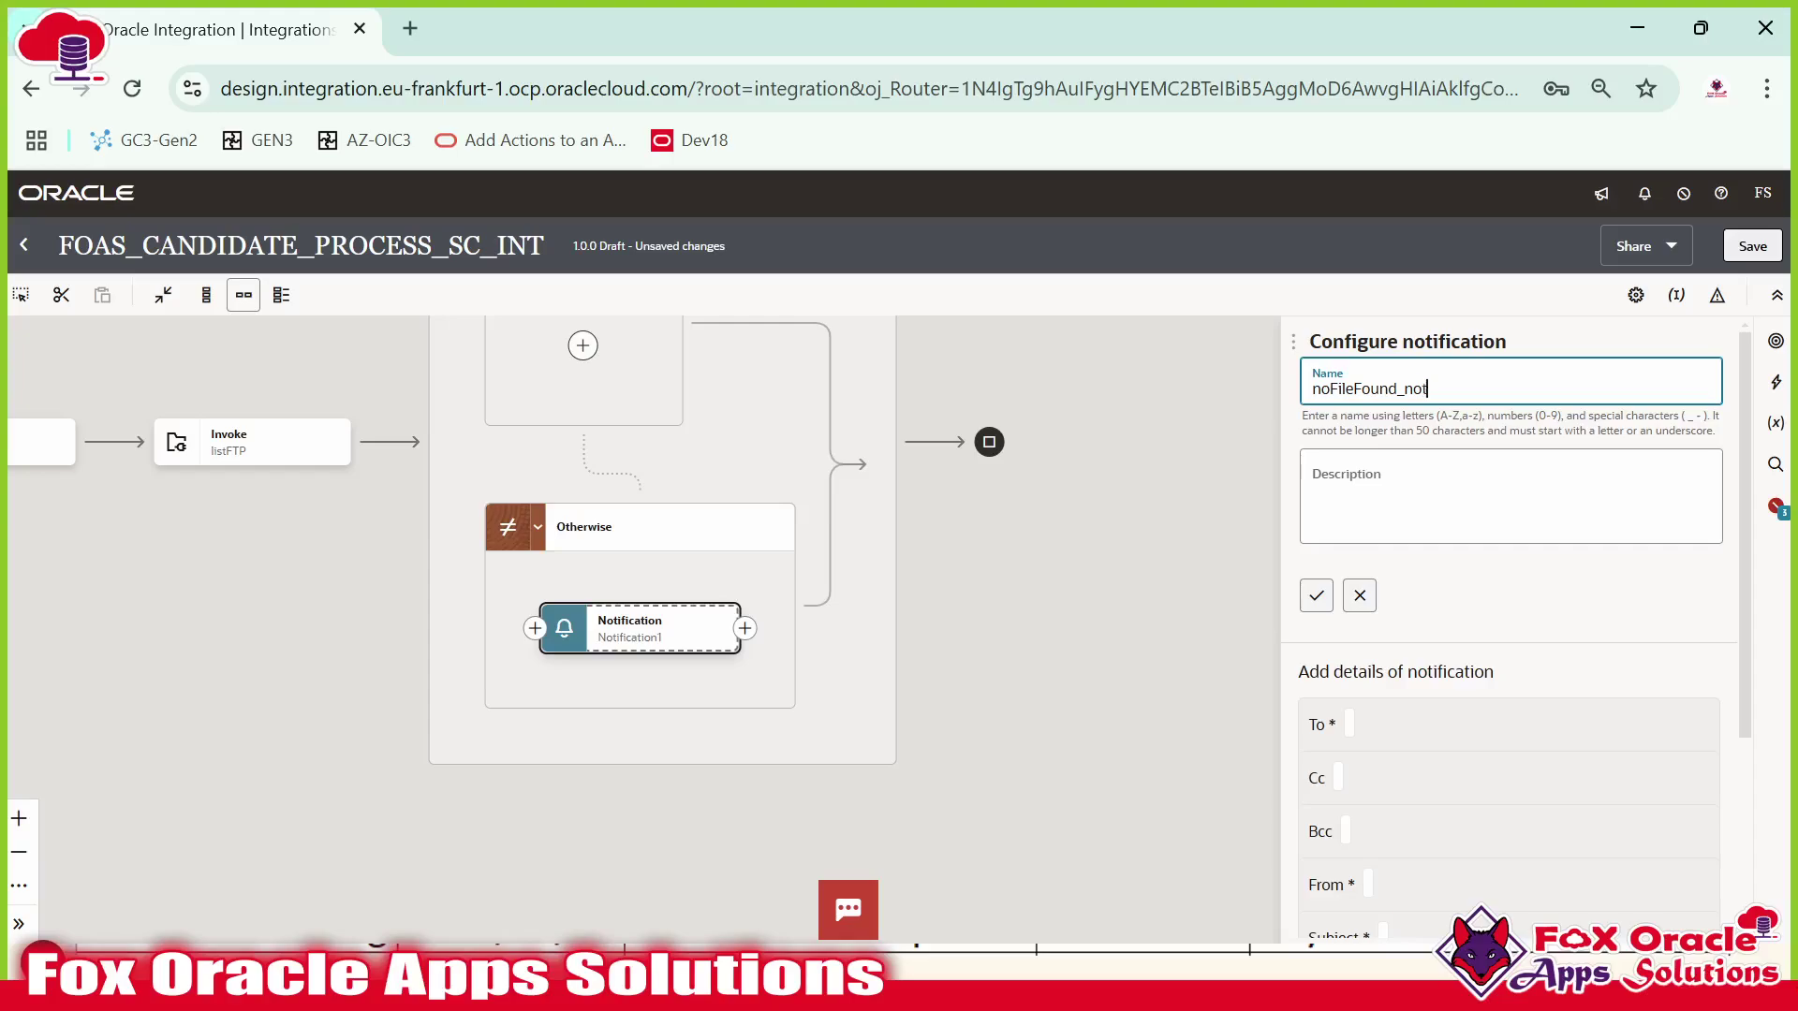
{"action": "left_click", "coordinate": [1317, 595]}
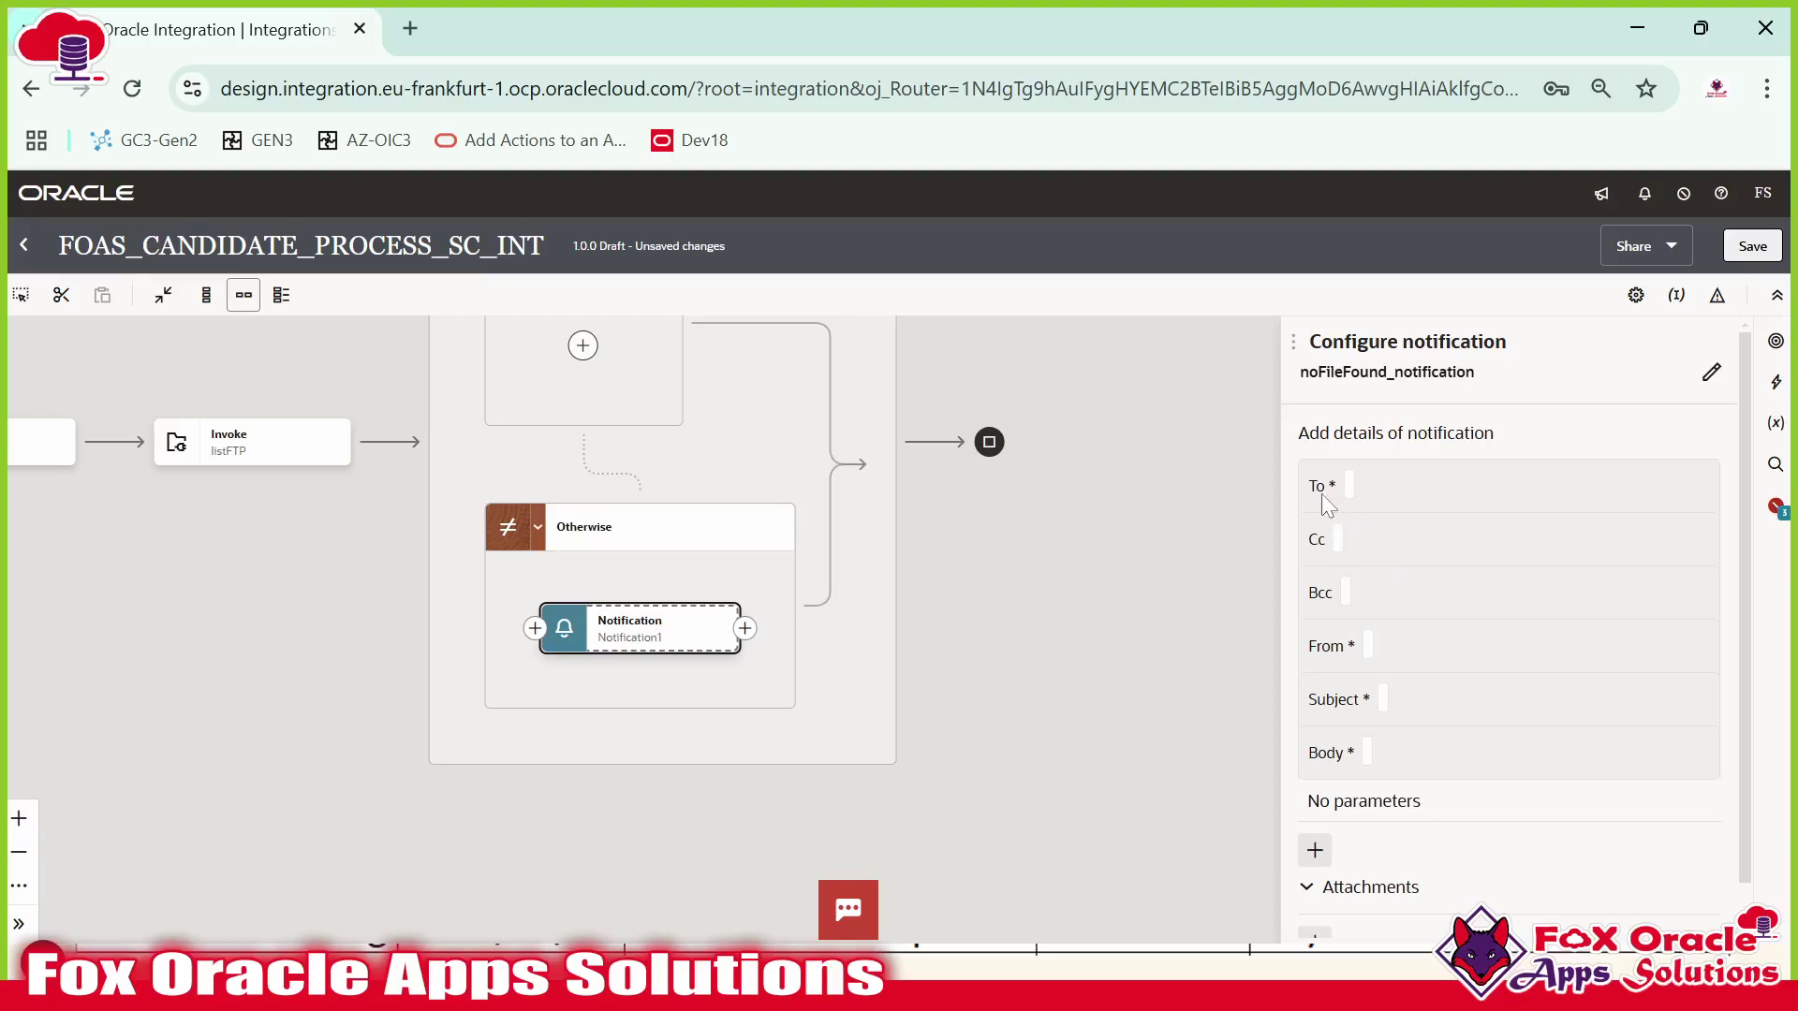
{"action": "left_click", "coordinate": [1348, 486]}
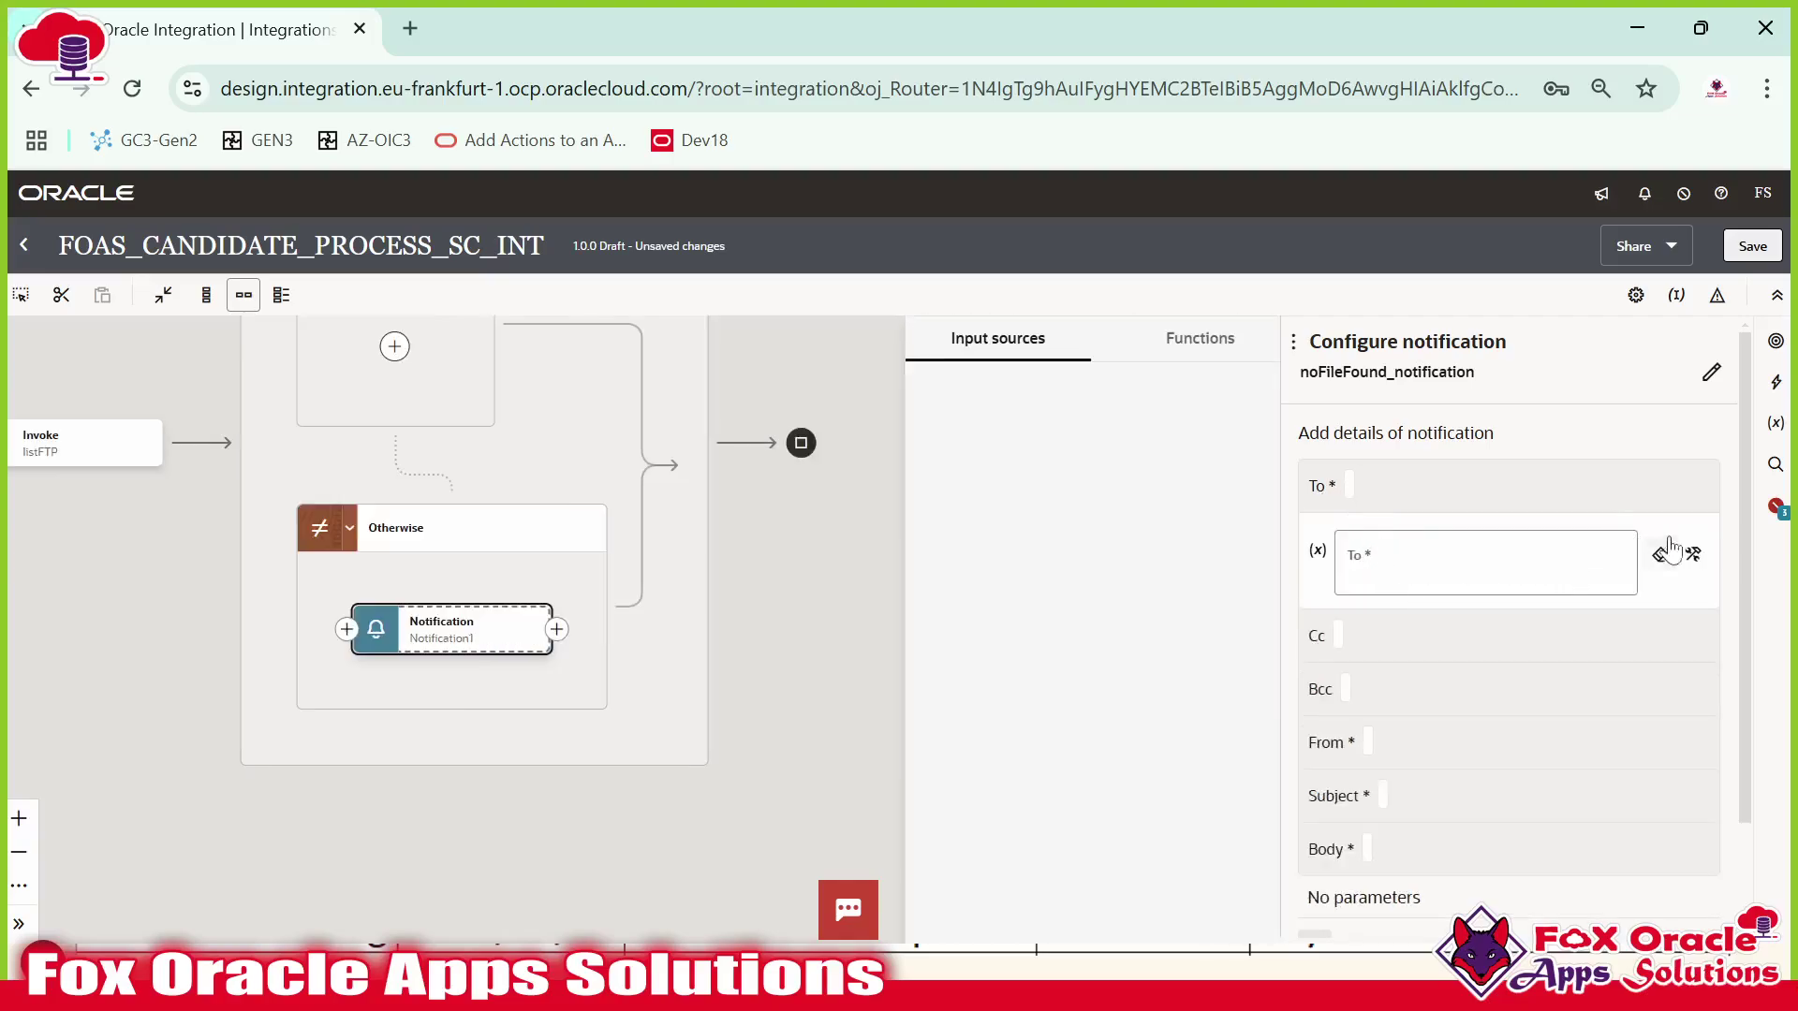
{"action": "scroll", "coordinate": [1002, 632], "scroll_direction": "down", "scroll_amount": 1}
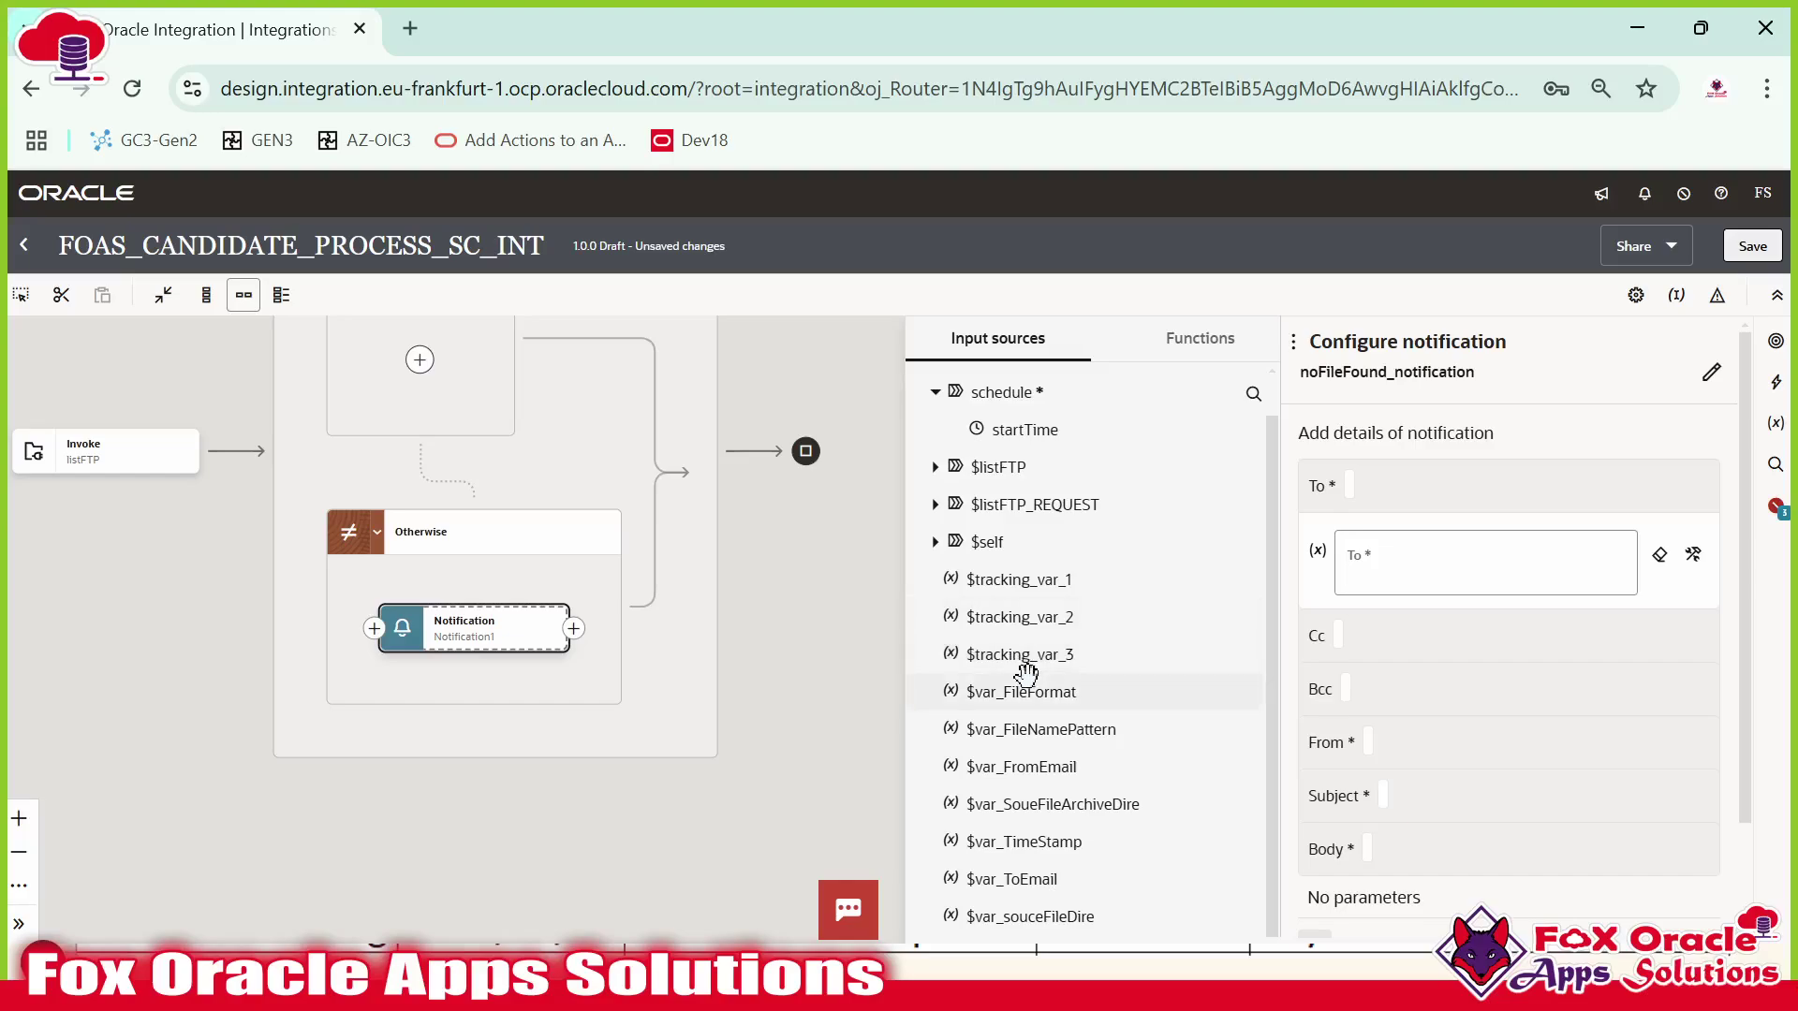
{"action": "left_click_drag", "start_coordinate": [1034, 880], "coordinate": [1363, 562]}
Set the notification's sender to var_FromEmail.
{"action": "left_click", "coordinate": [1374, 647]}
{"action": "scroll", "coordinate": [1386, 669], "scroll_direction": "down", "scroll_amount": 2}
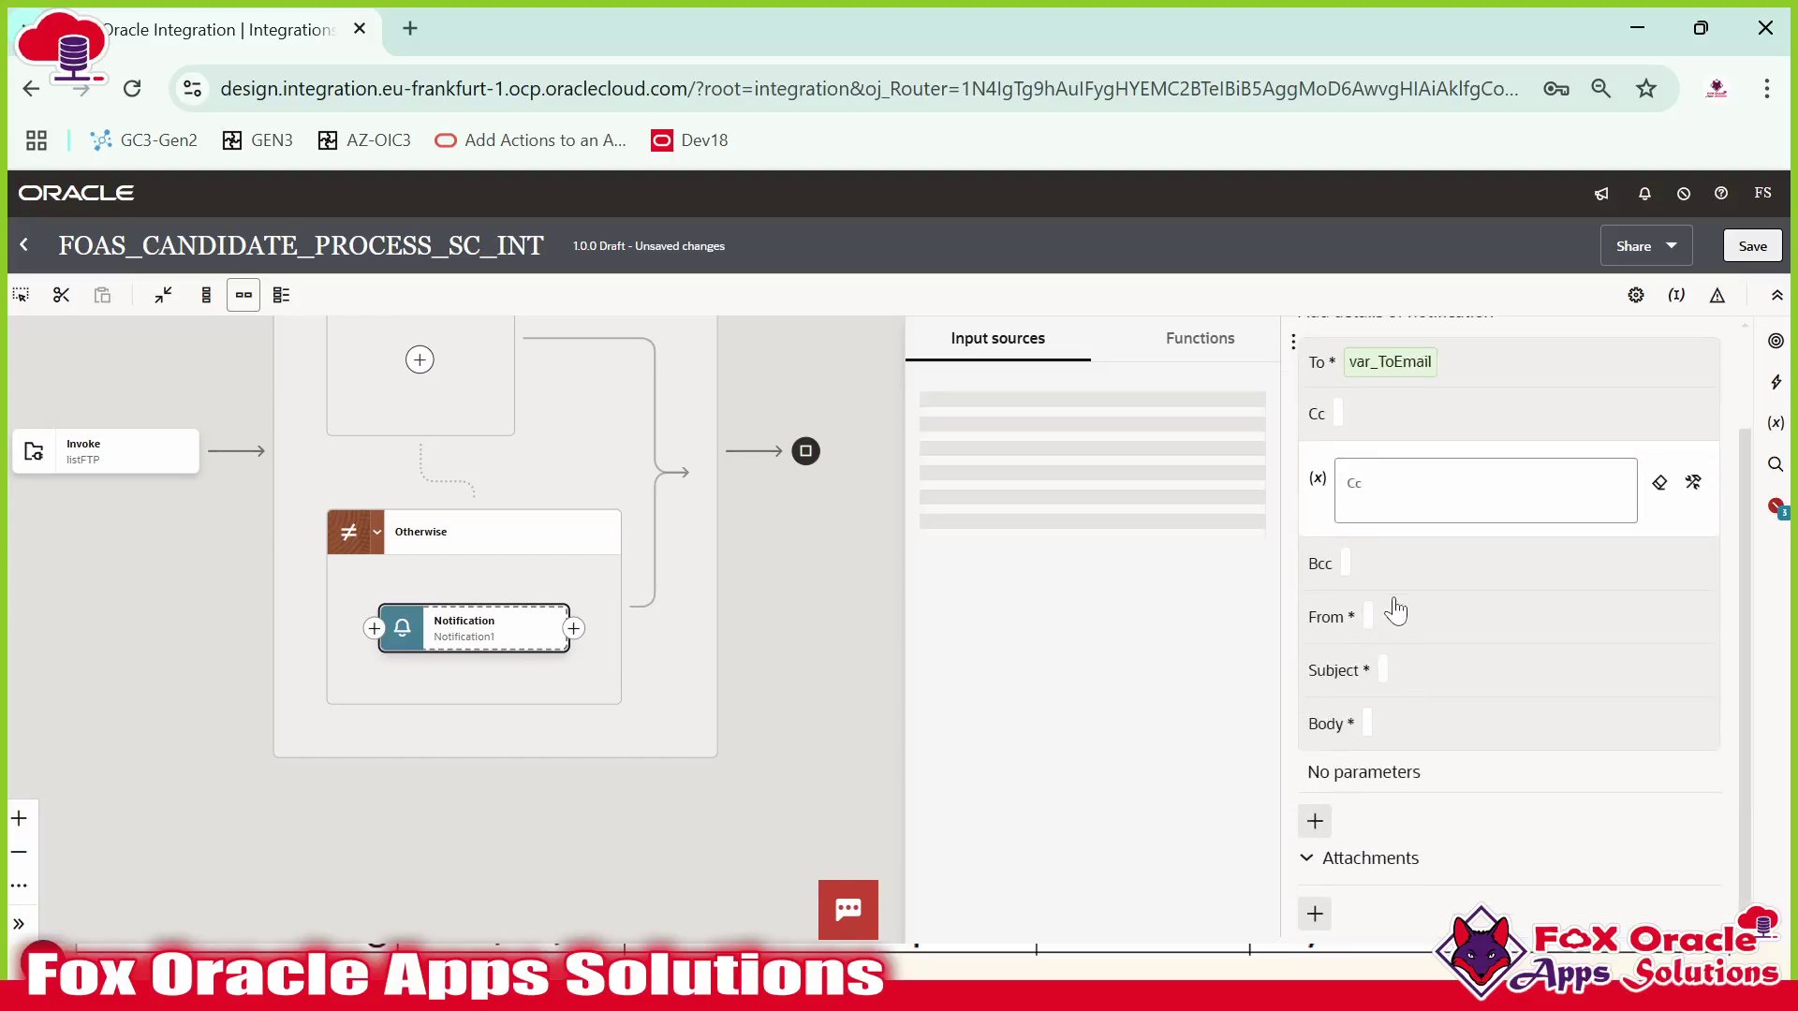
{"action": "left_click", "coordinate": [1376, 623]}
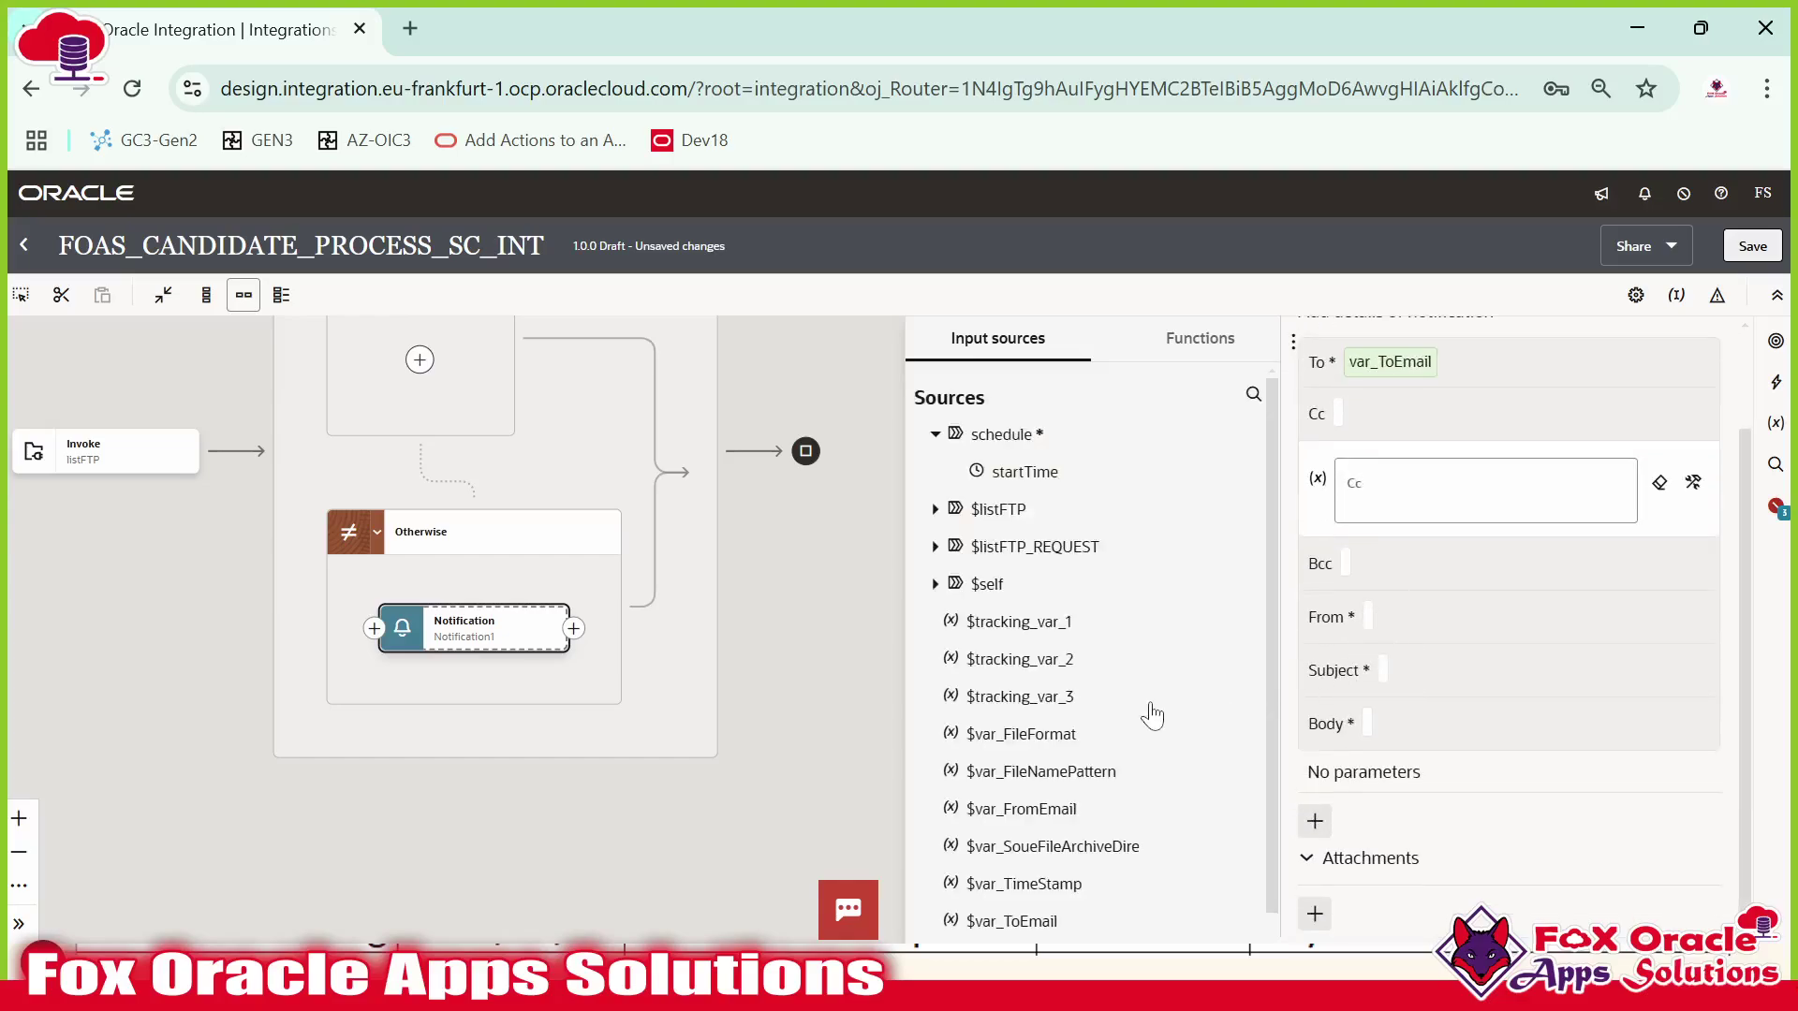
{"action": "scroll", "coordinate": [1072, 739], "scroll_direction": "down", "scroll_amount": 1}
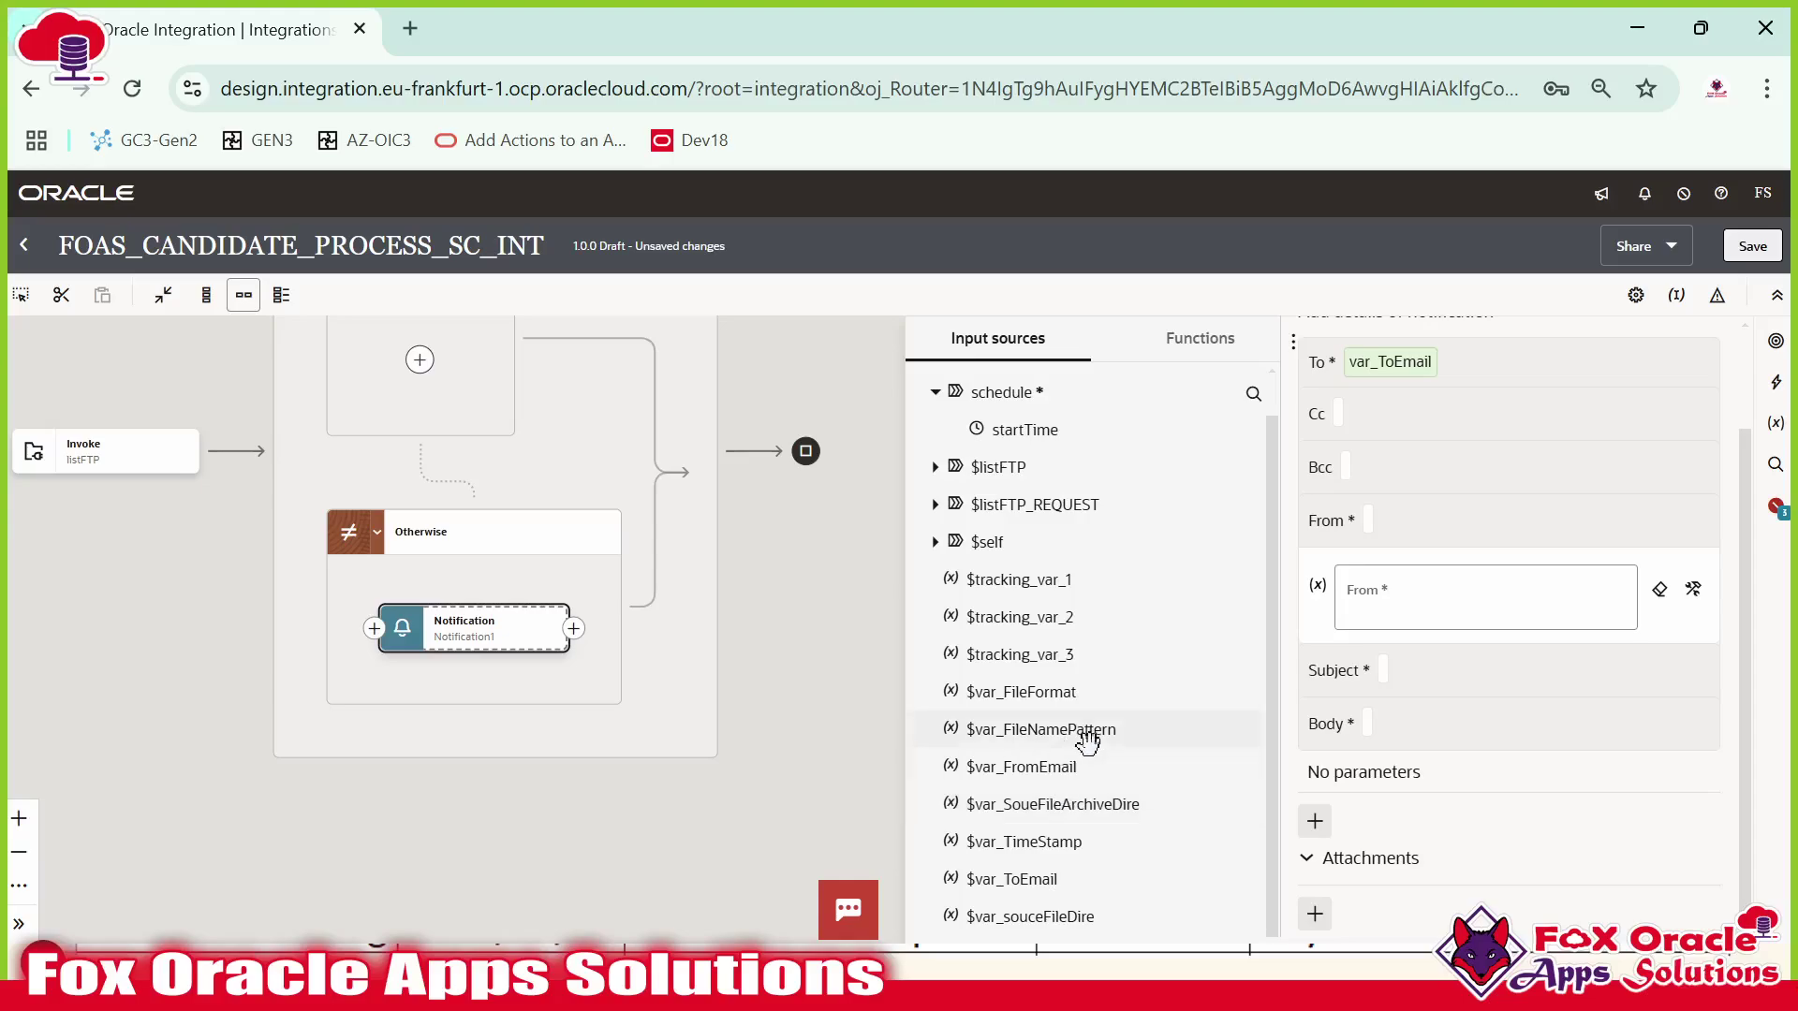
{"action": "left_click_drag", "start_coordinate": [1055, 762], "coordinate": [1400, 604]}
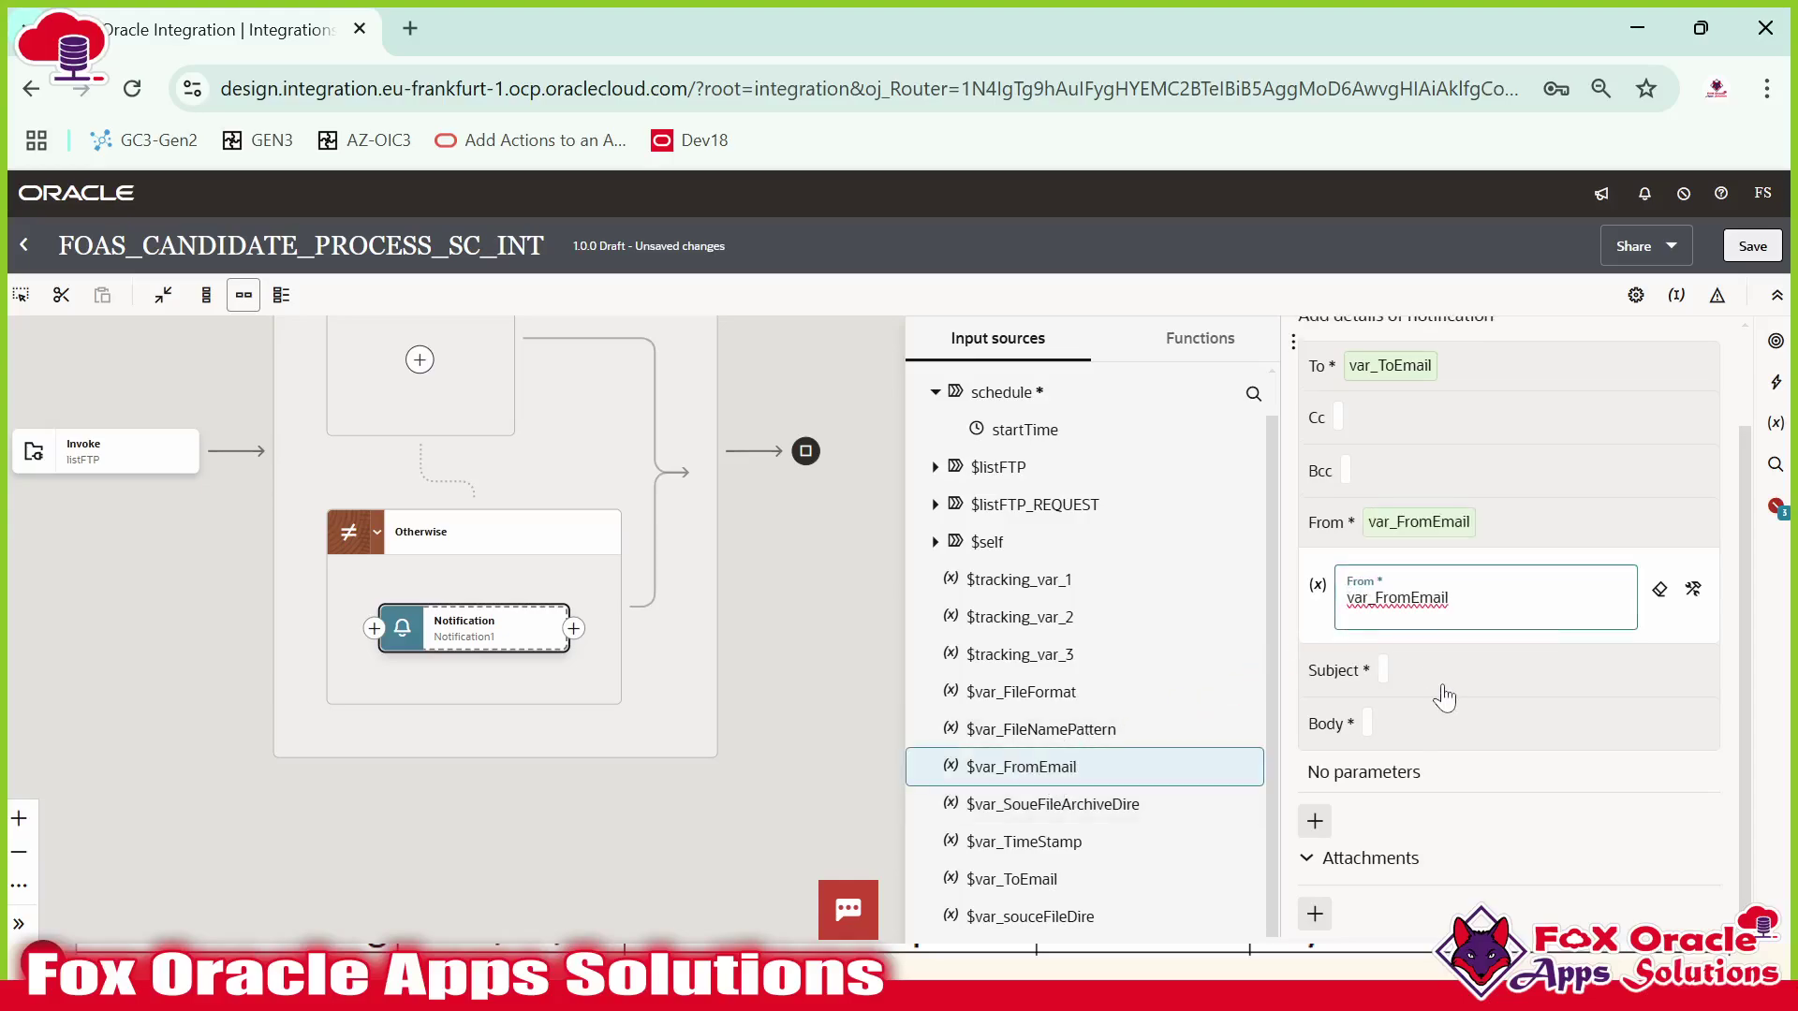
Enter the subject 'Candidate Interface Status : File Not Found'.
{"action": "left_click", "coordinate": [1402, 672]}
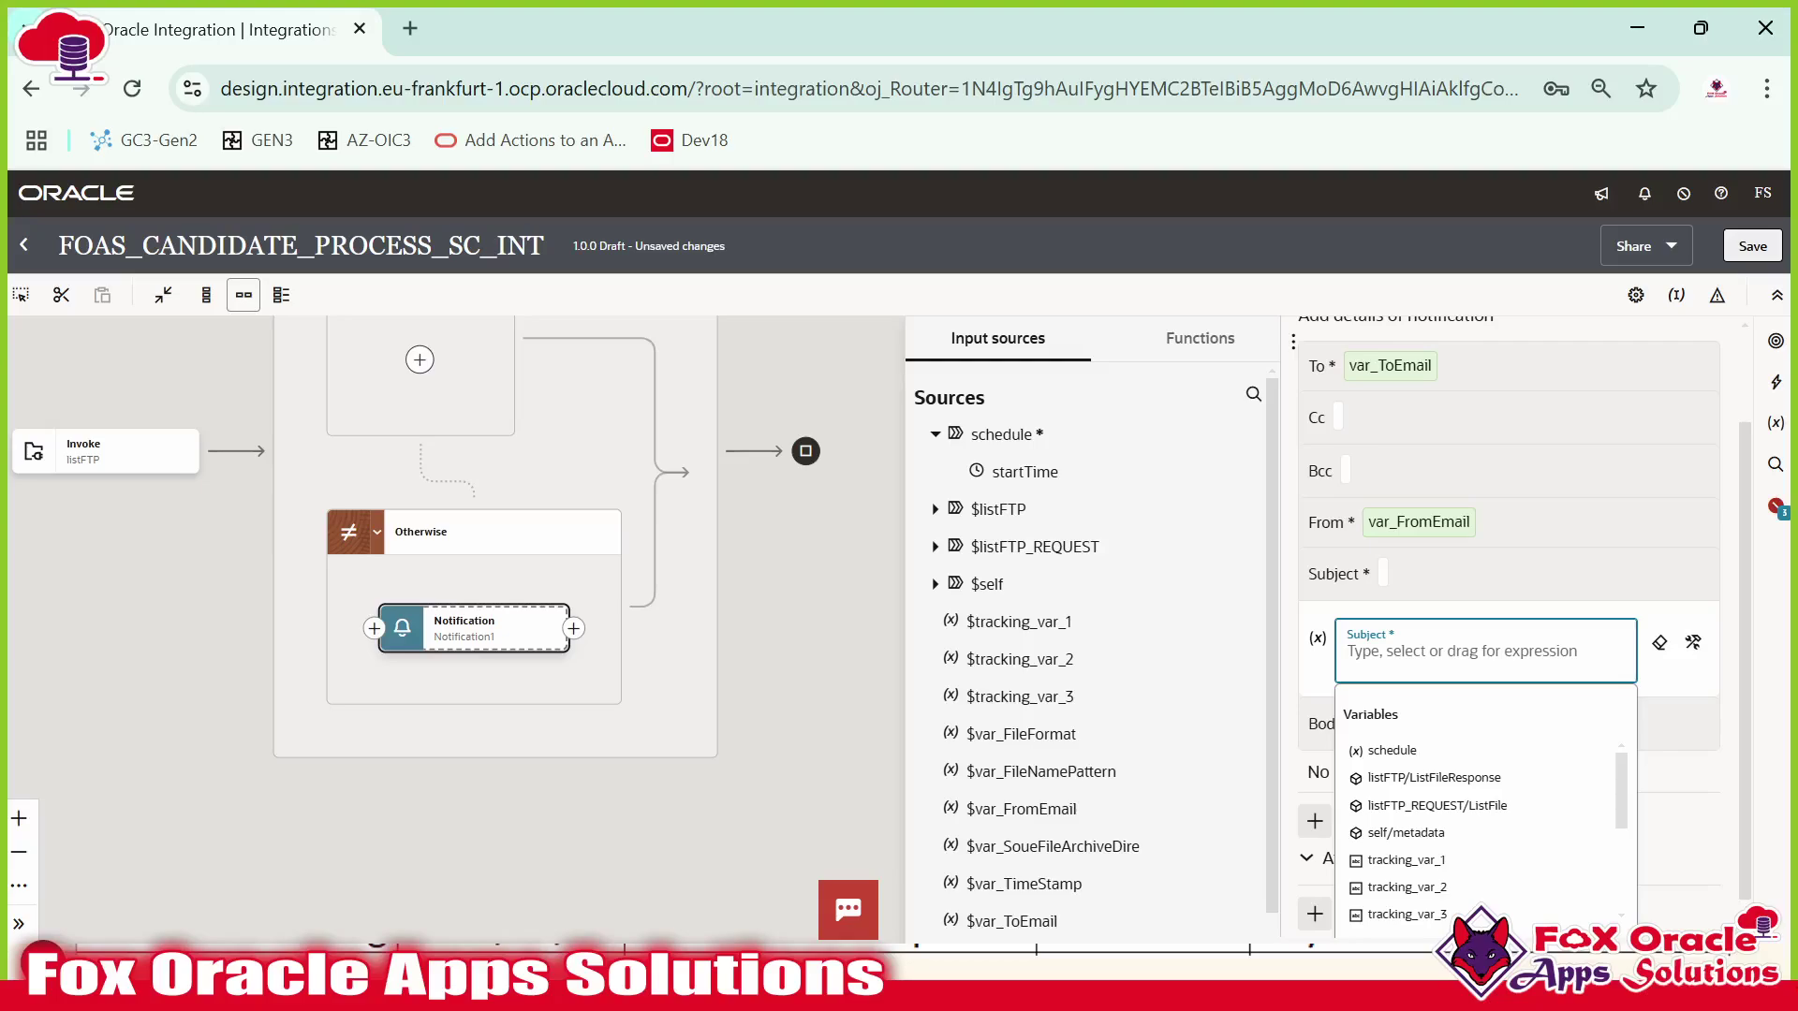
{"action": "type", "text": "\""}
{"action": "key", "text": "BackSpace"}
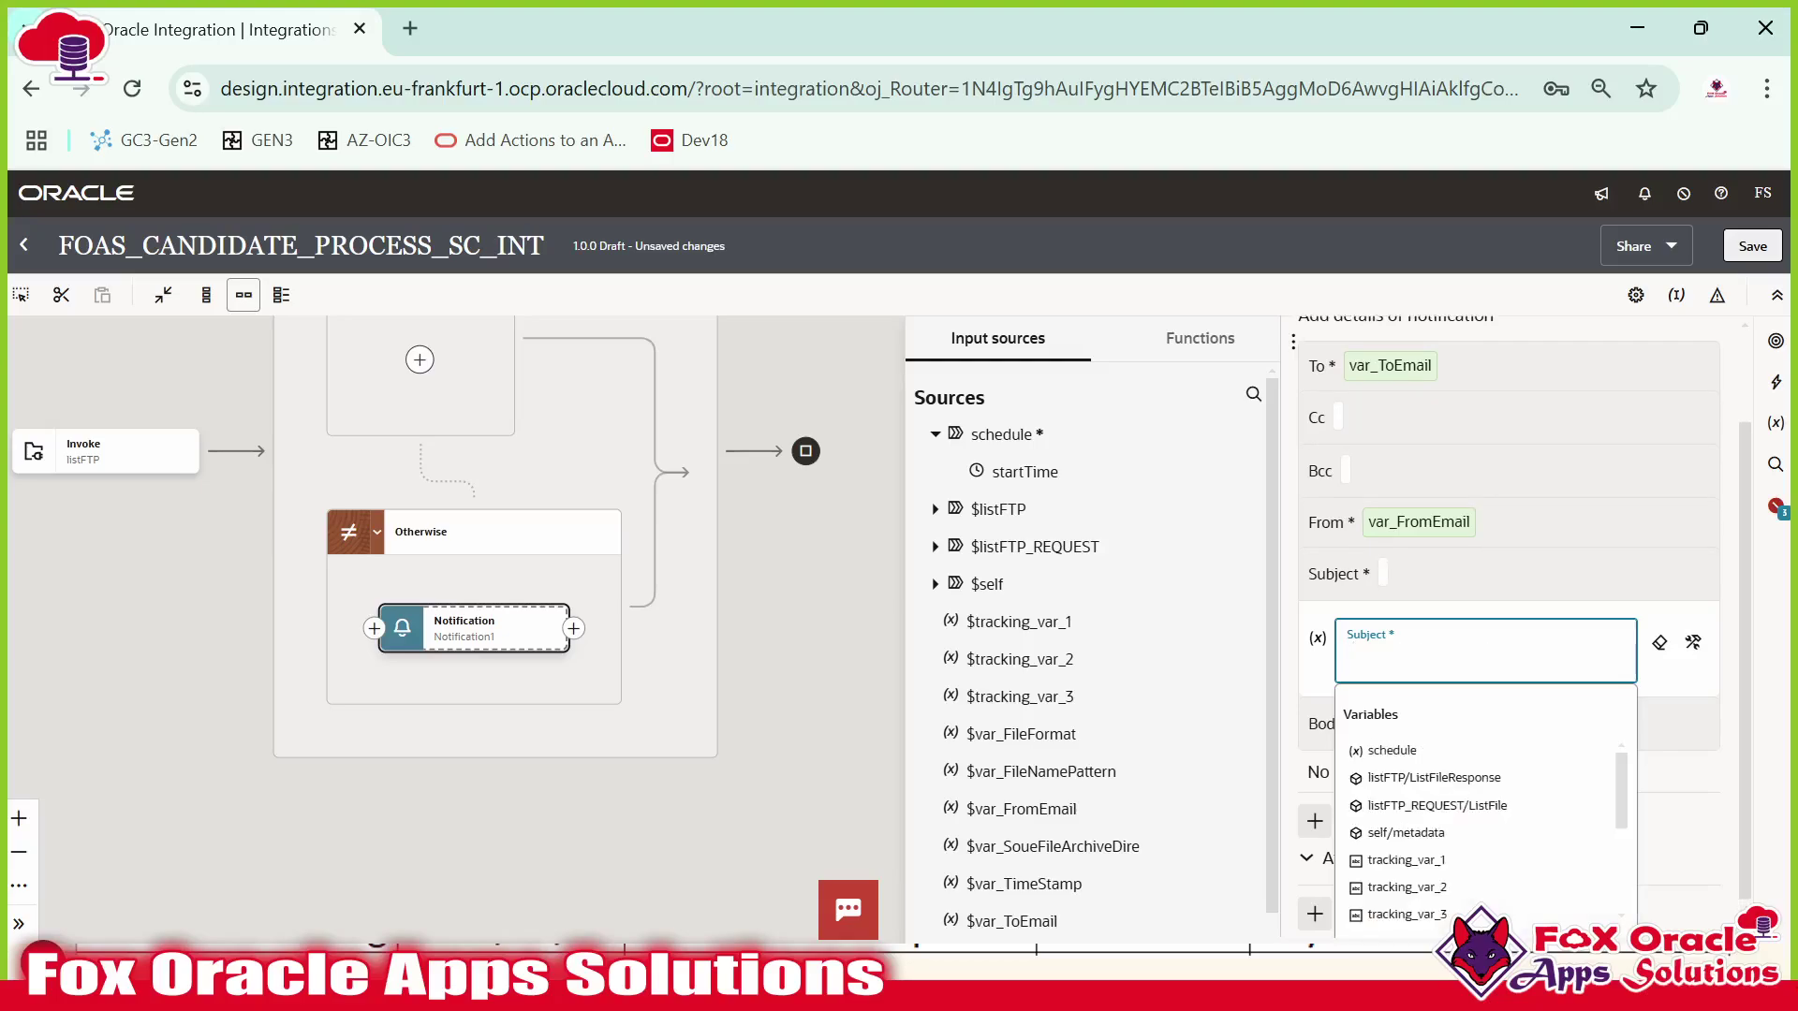
{"action": "type", "text": "'Candidate Interfa"}
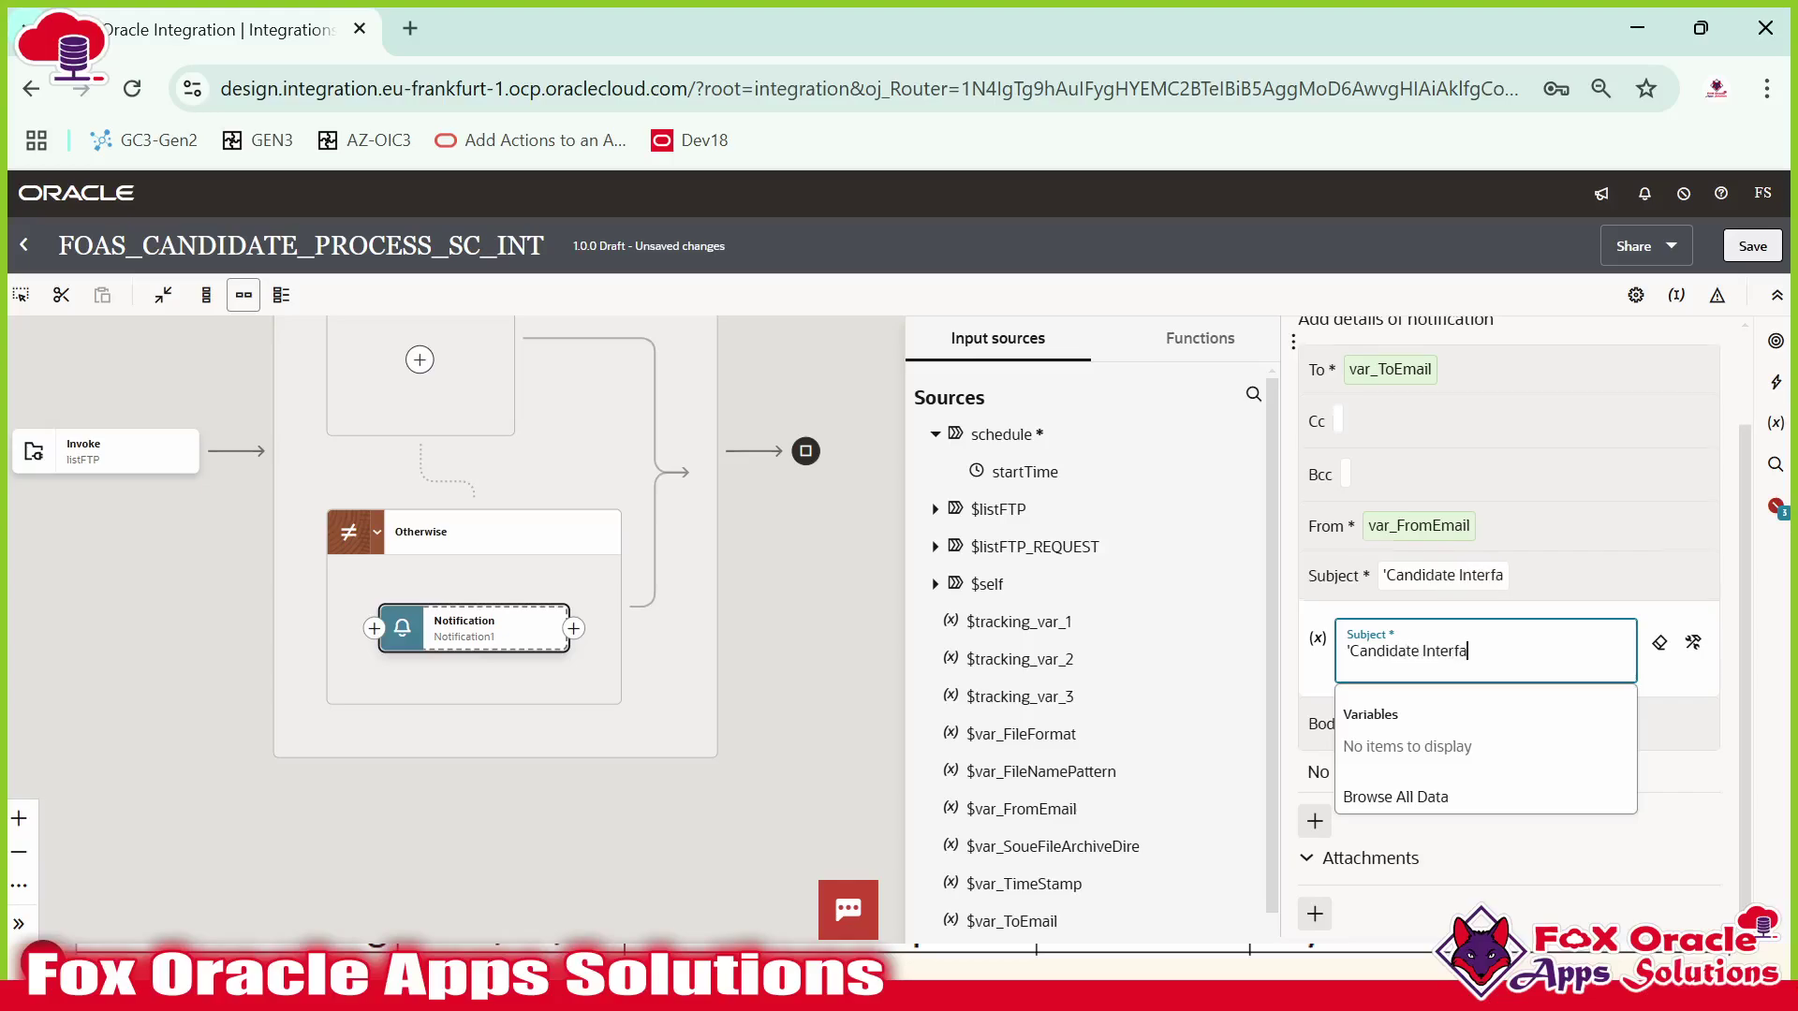
{"action": "type", "text": "ce Status"}
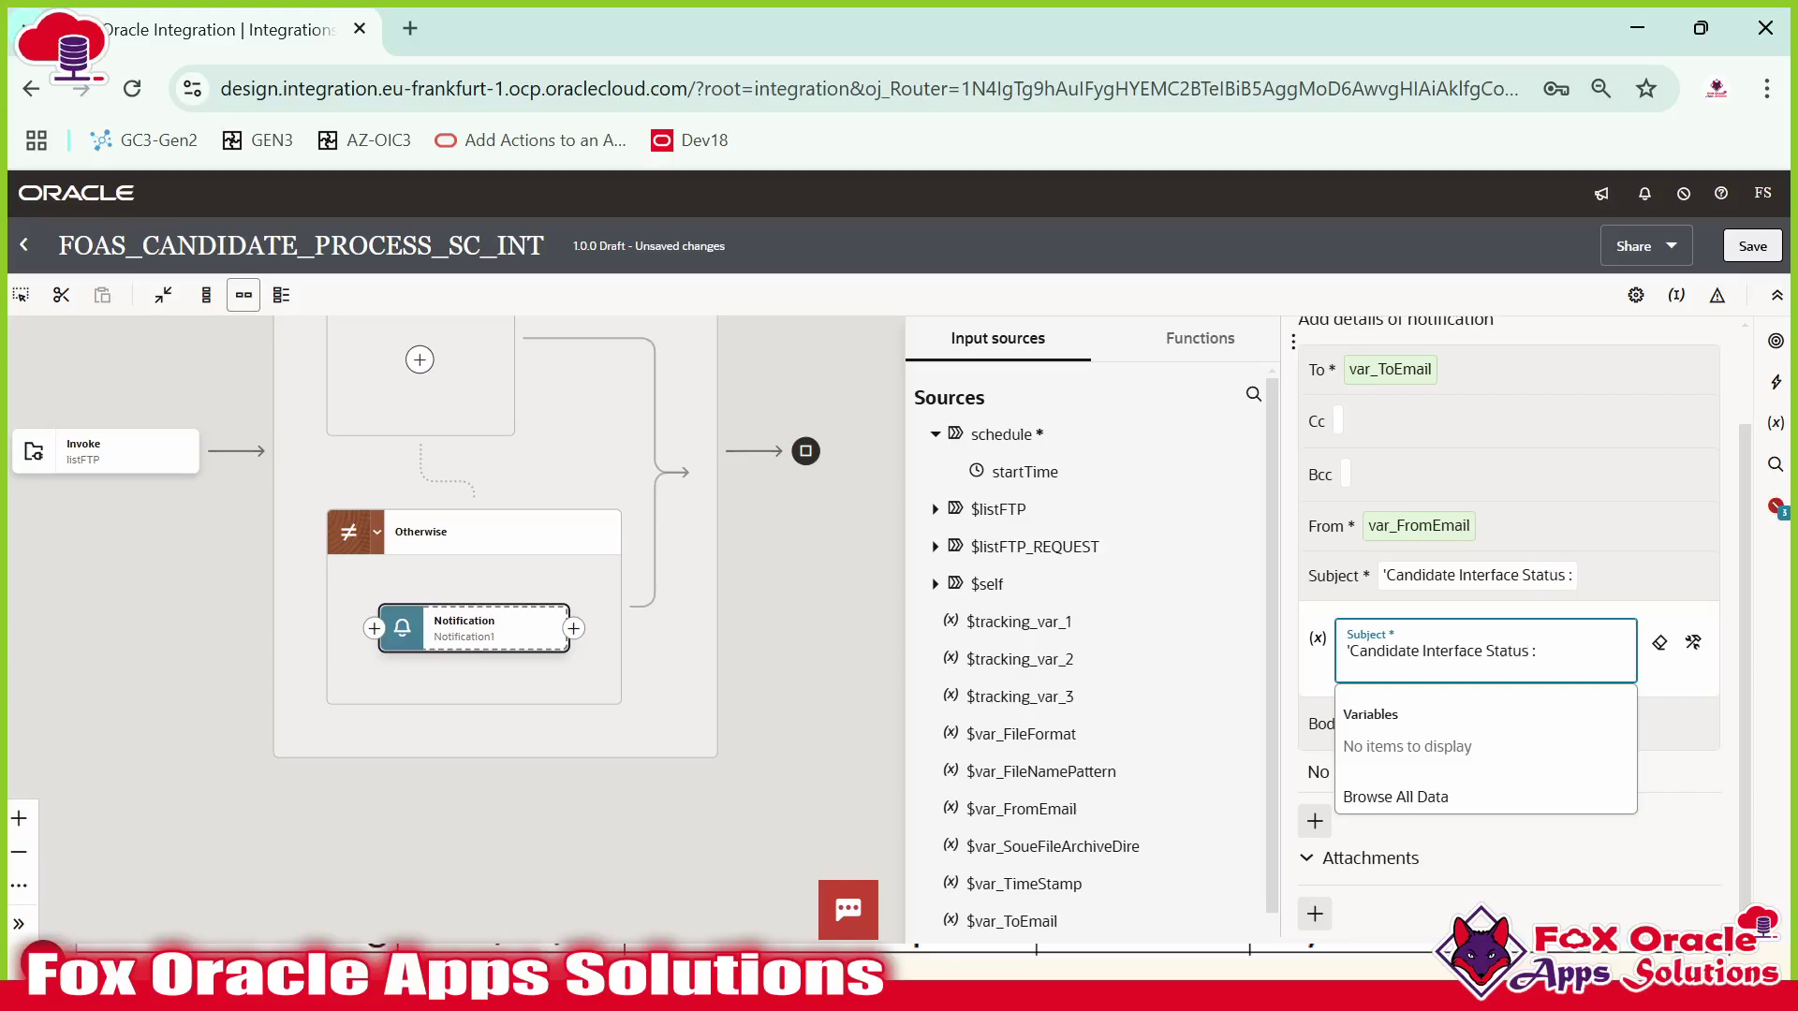
{"action": "type", "text": " : File NOt"}
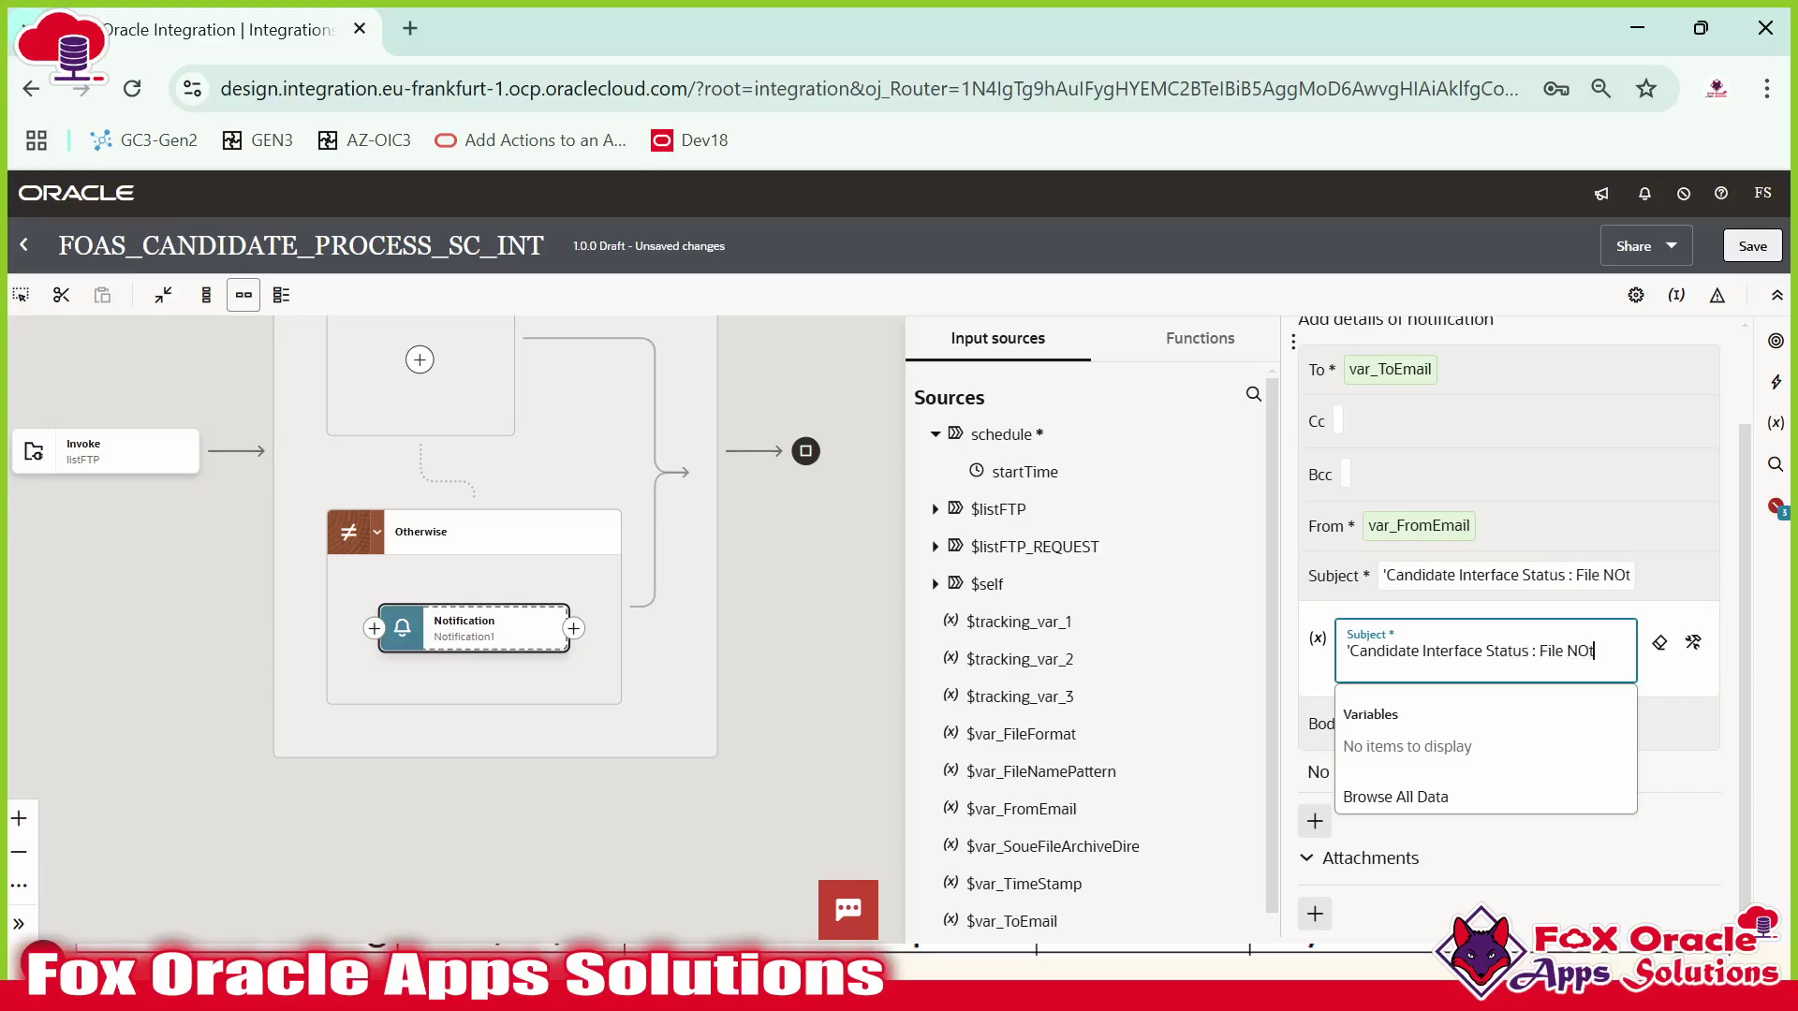
{"action": "type", "text": " Found'"}
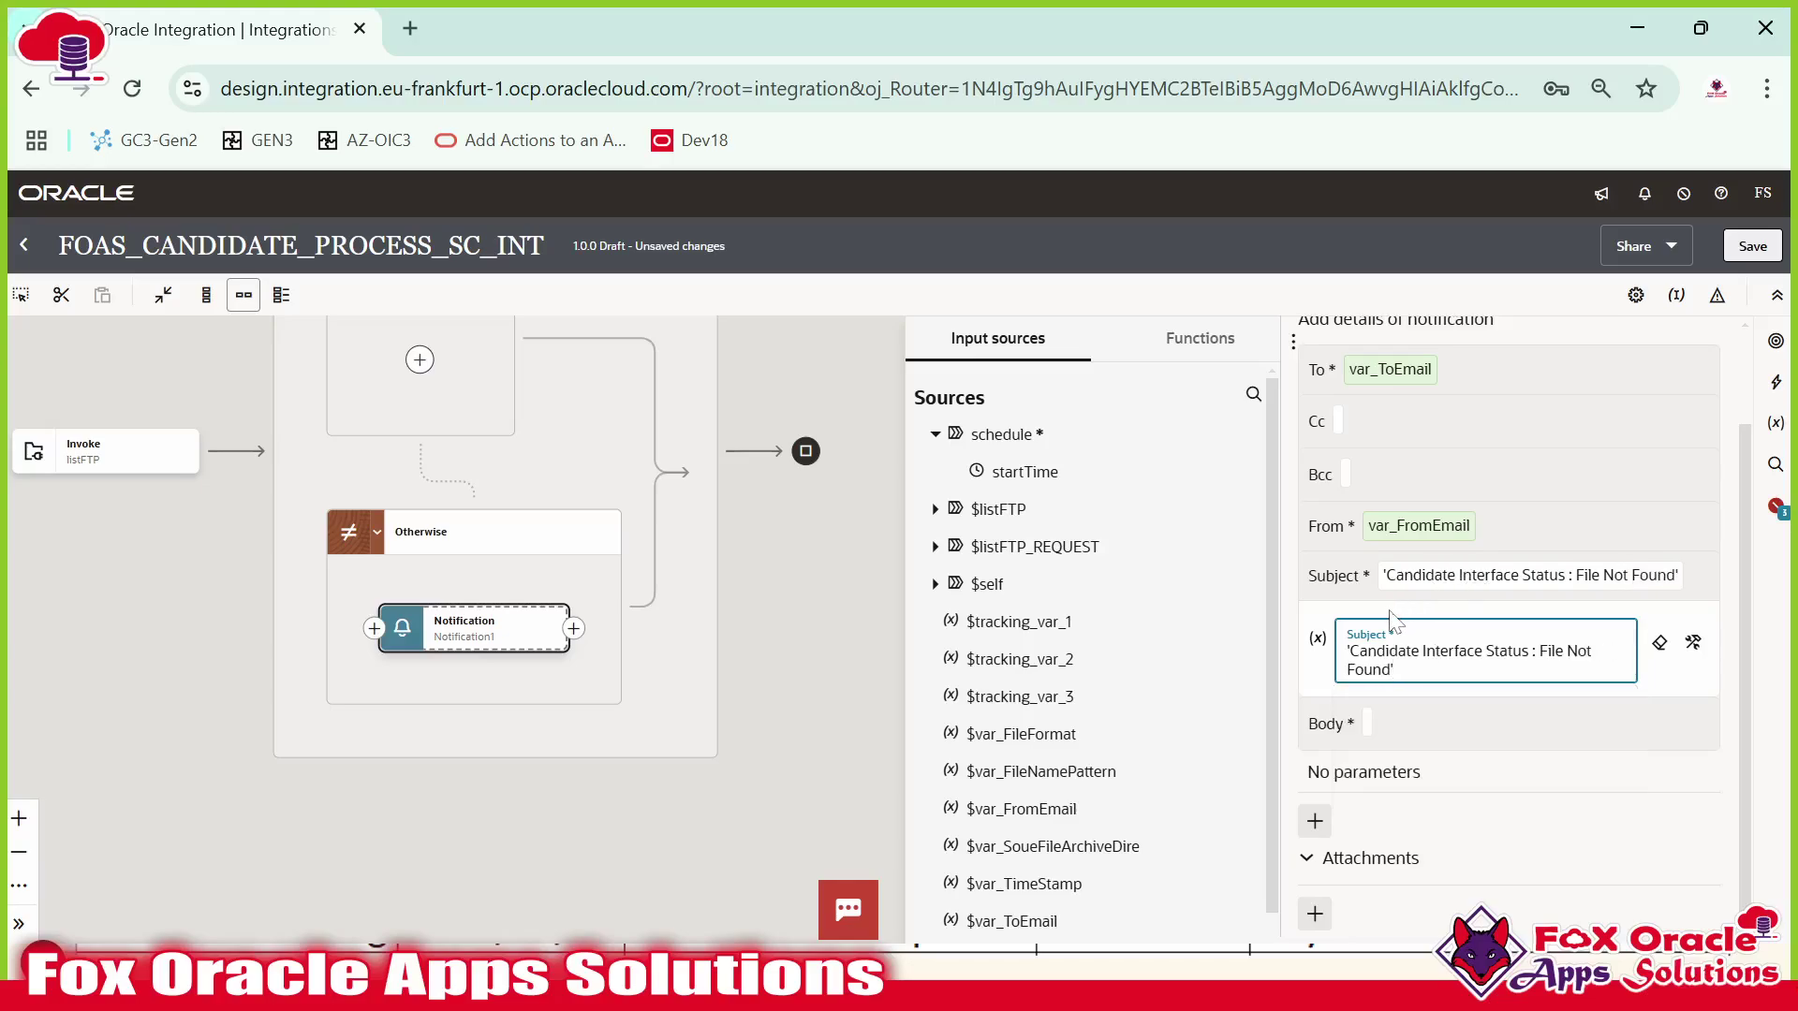
{"action": "mouse_move", "coordinate": [464, 623]}
Write the body saying no file is present at the source directory, signed 'Regards: OIC Support Team'.
{"action": "left_click", "coordinate": [1377, 732]}
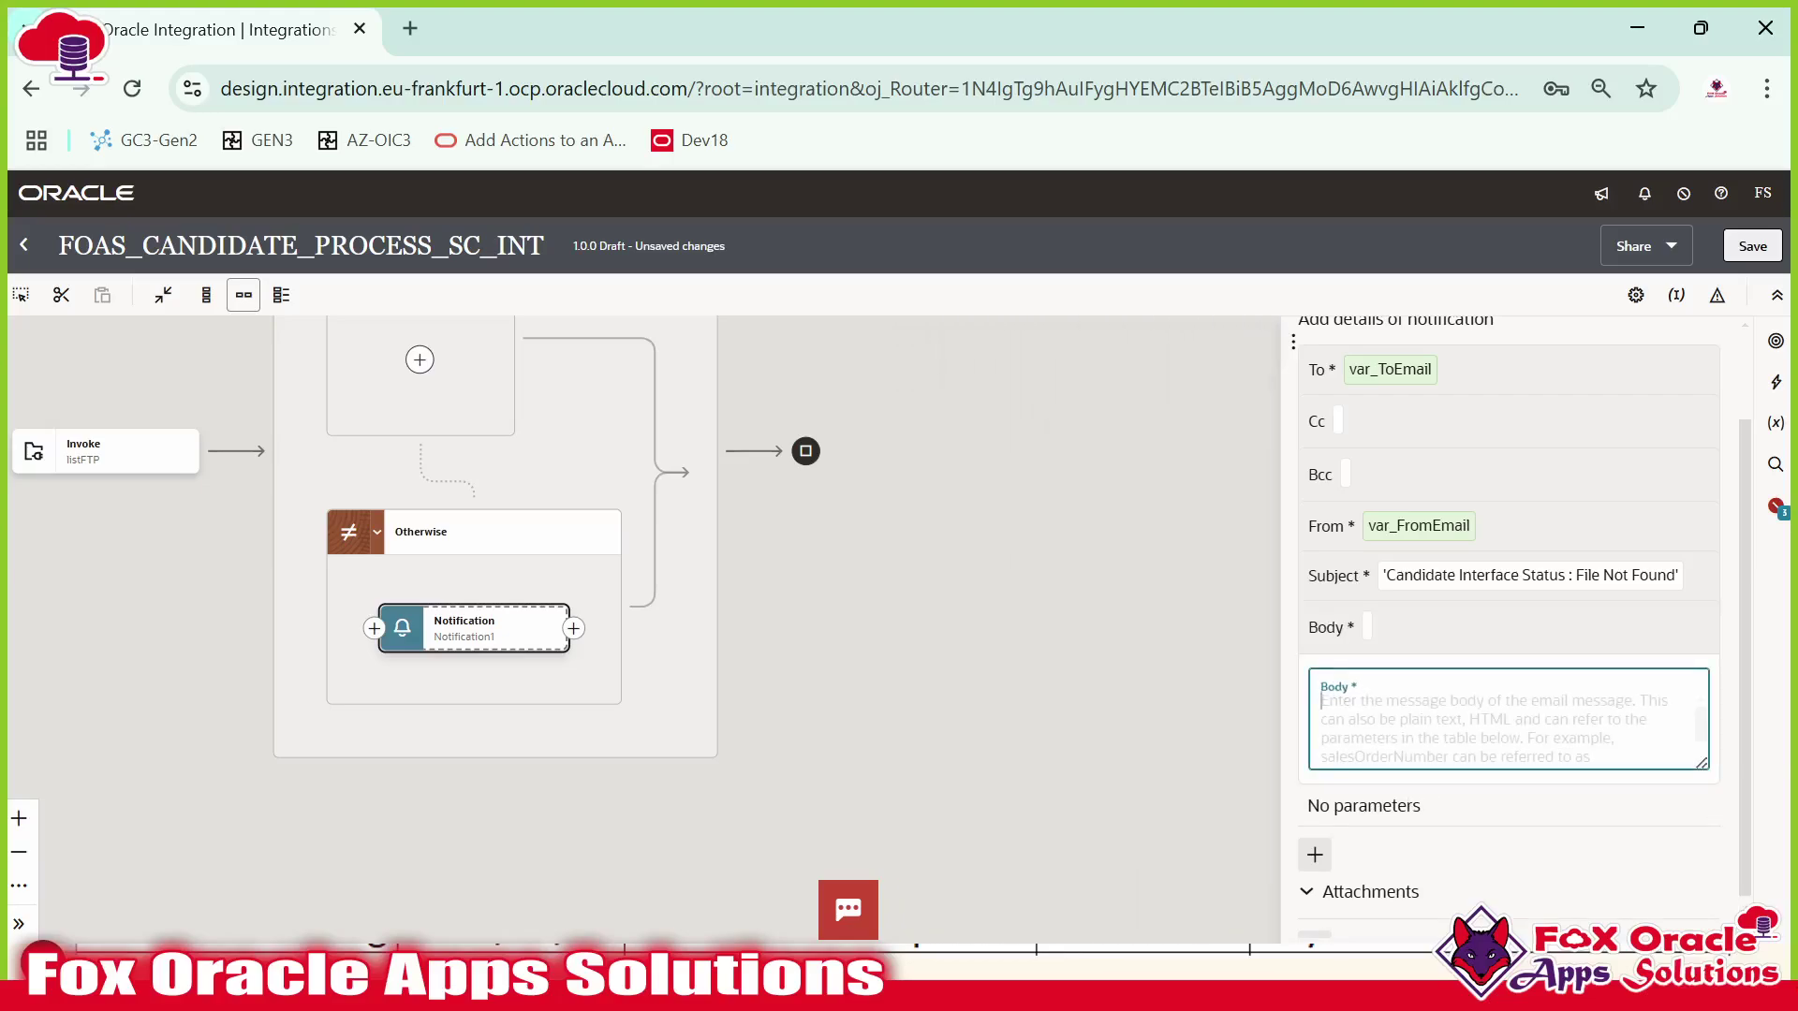
{"action": "type", "text": "Hi Ta"}
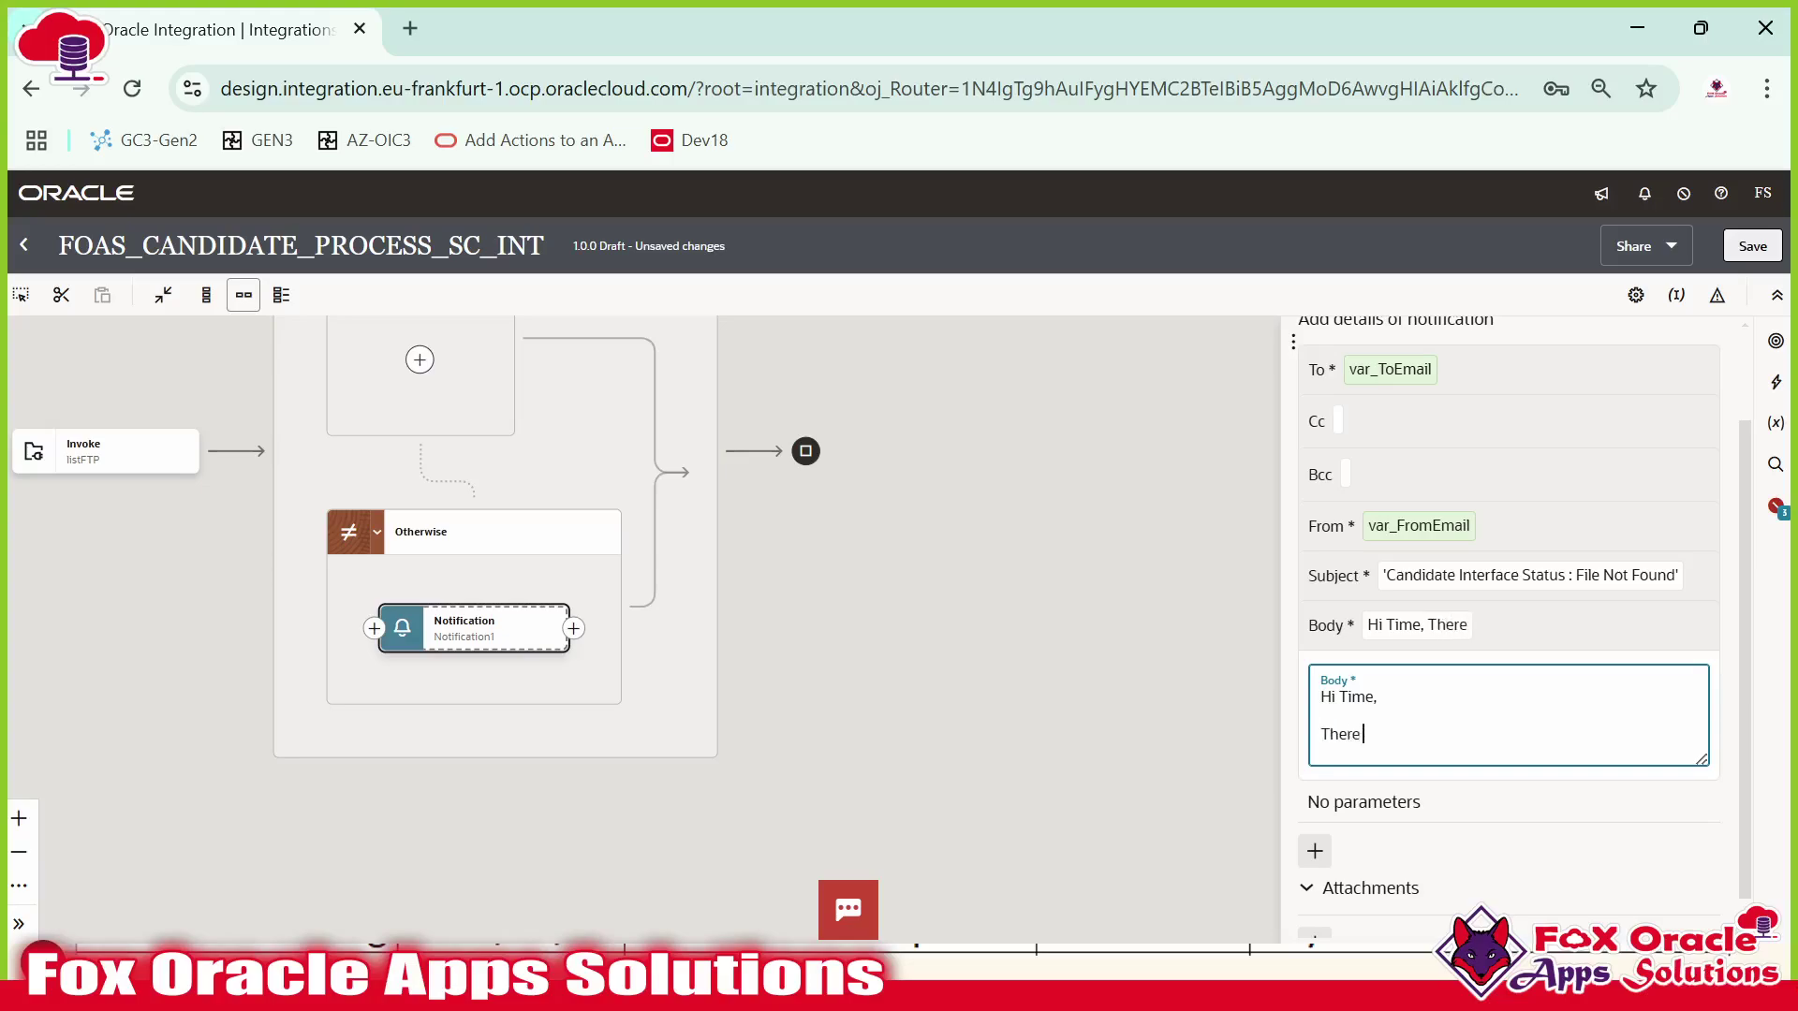
{"action": "type", "text": "file present at"}
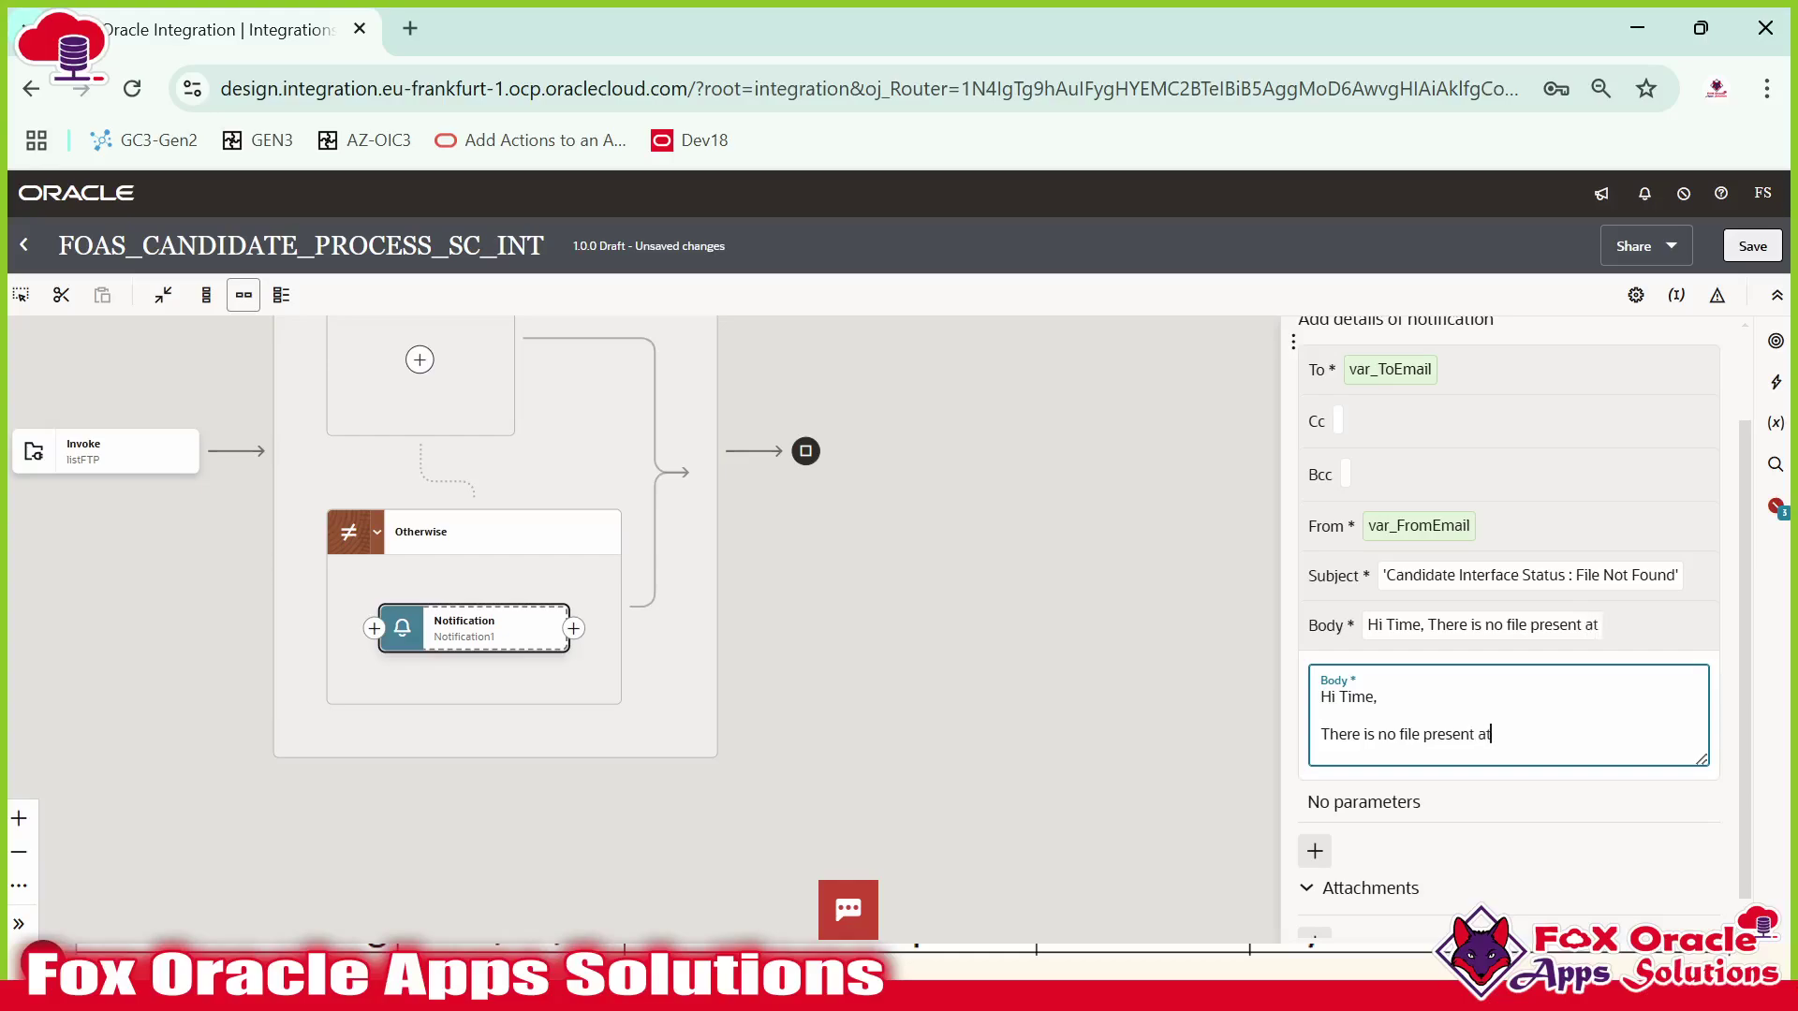
{"action": "type", "text": " source file directo"}
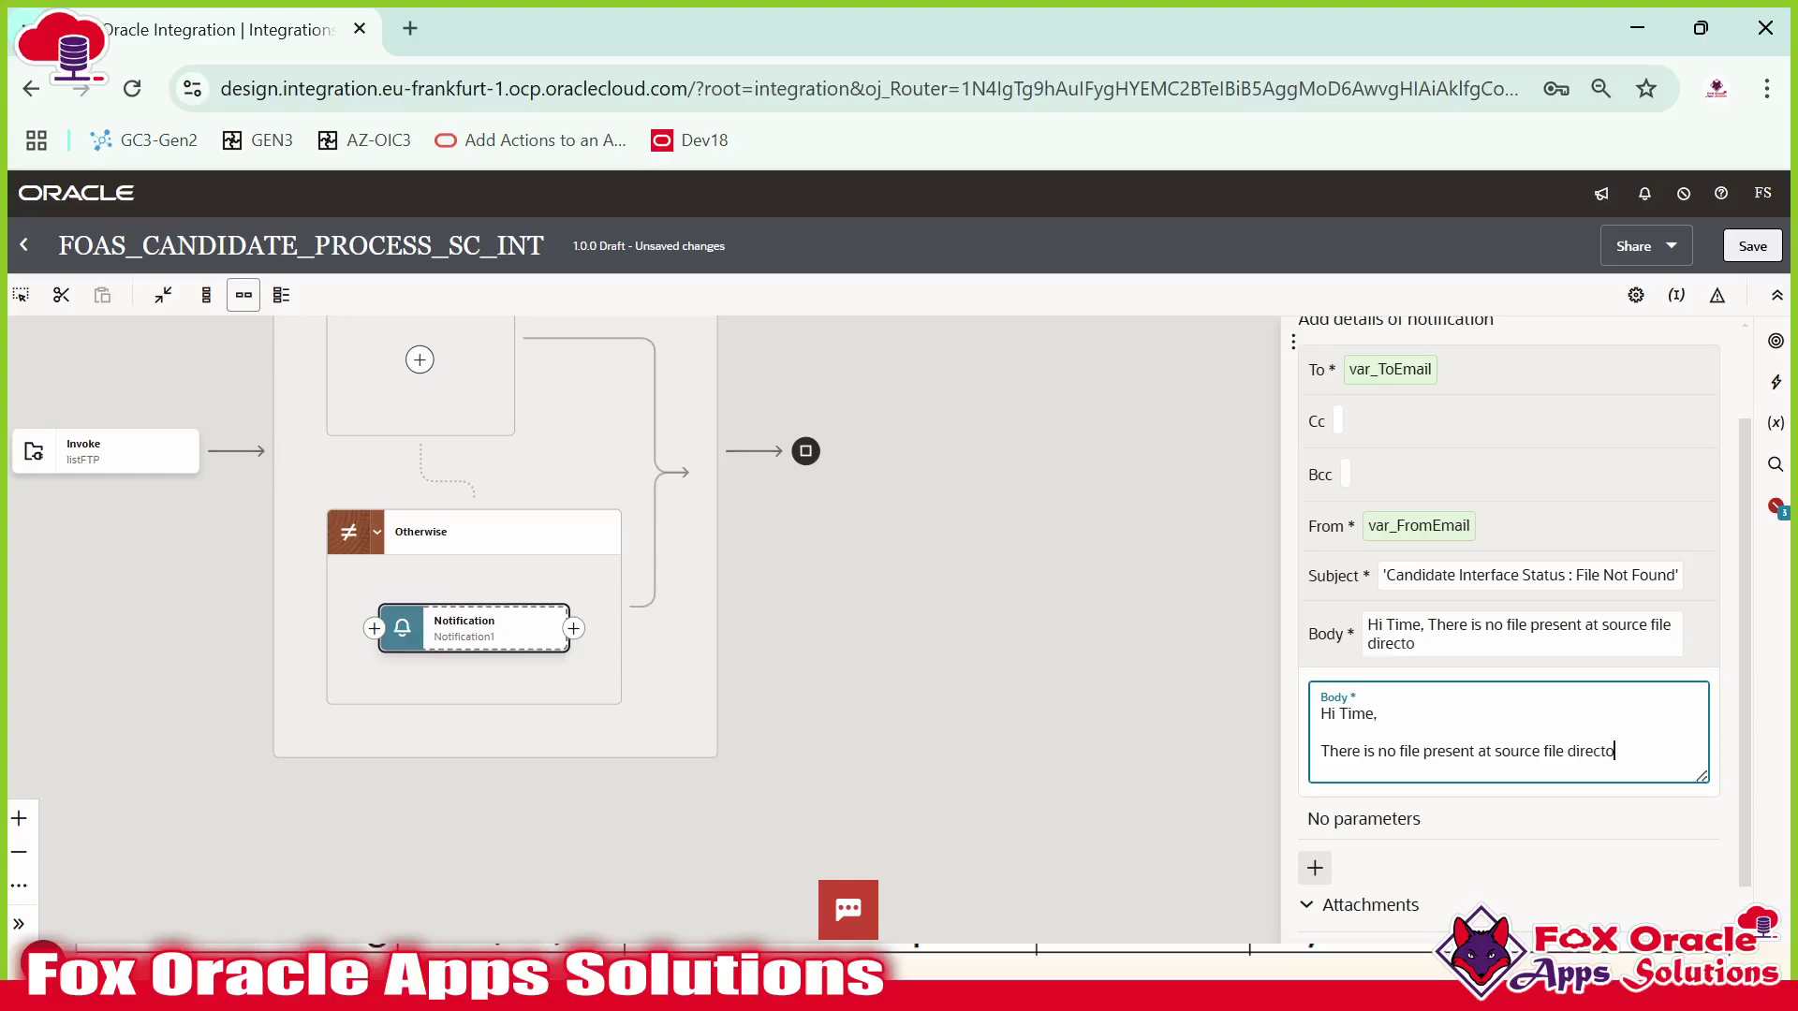
{"action": "type", "text": "ry. Please check"}
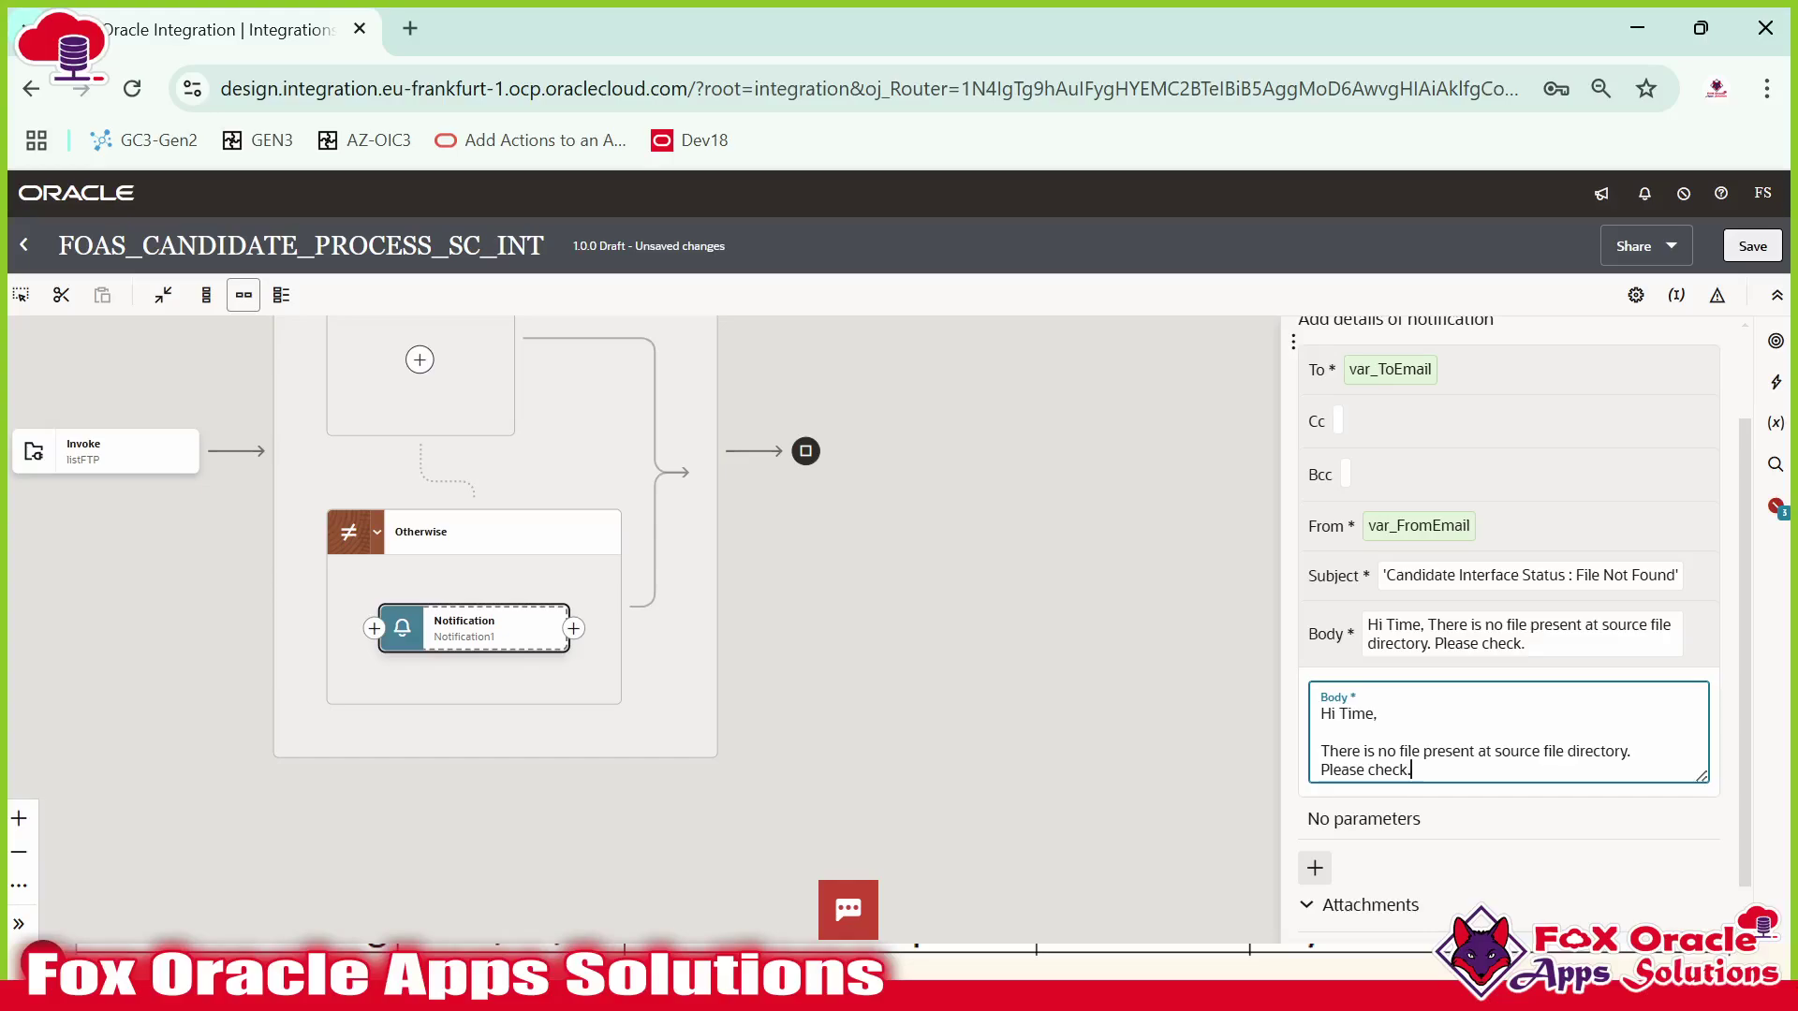
{"action": "key", "text": "Return"}
{"action": "key", "text": "Return"}
{"action": "type", "text": "Regards"}
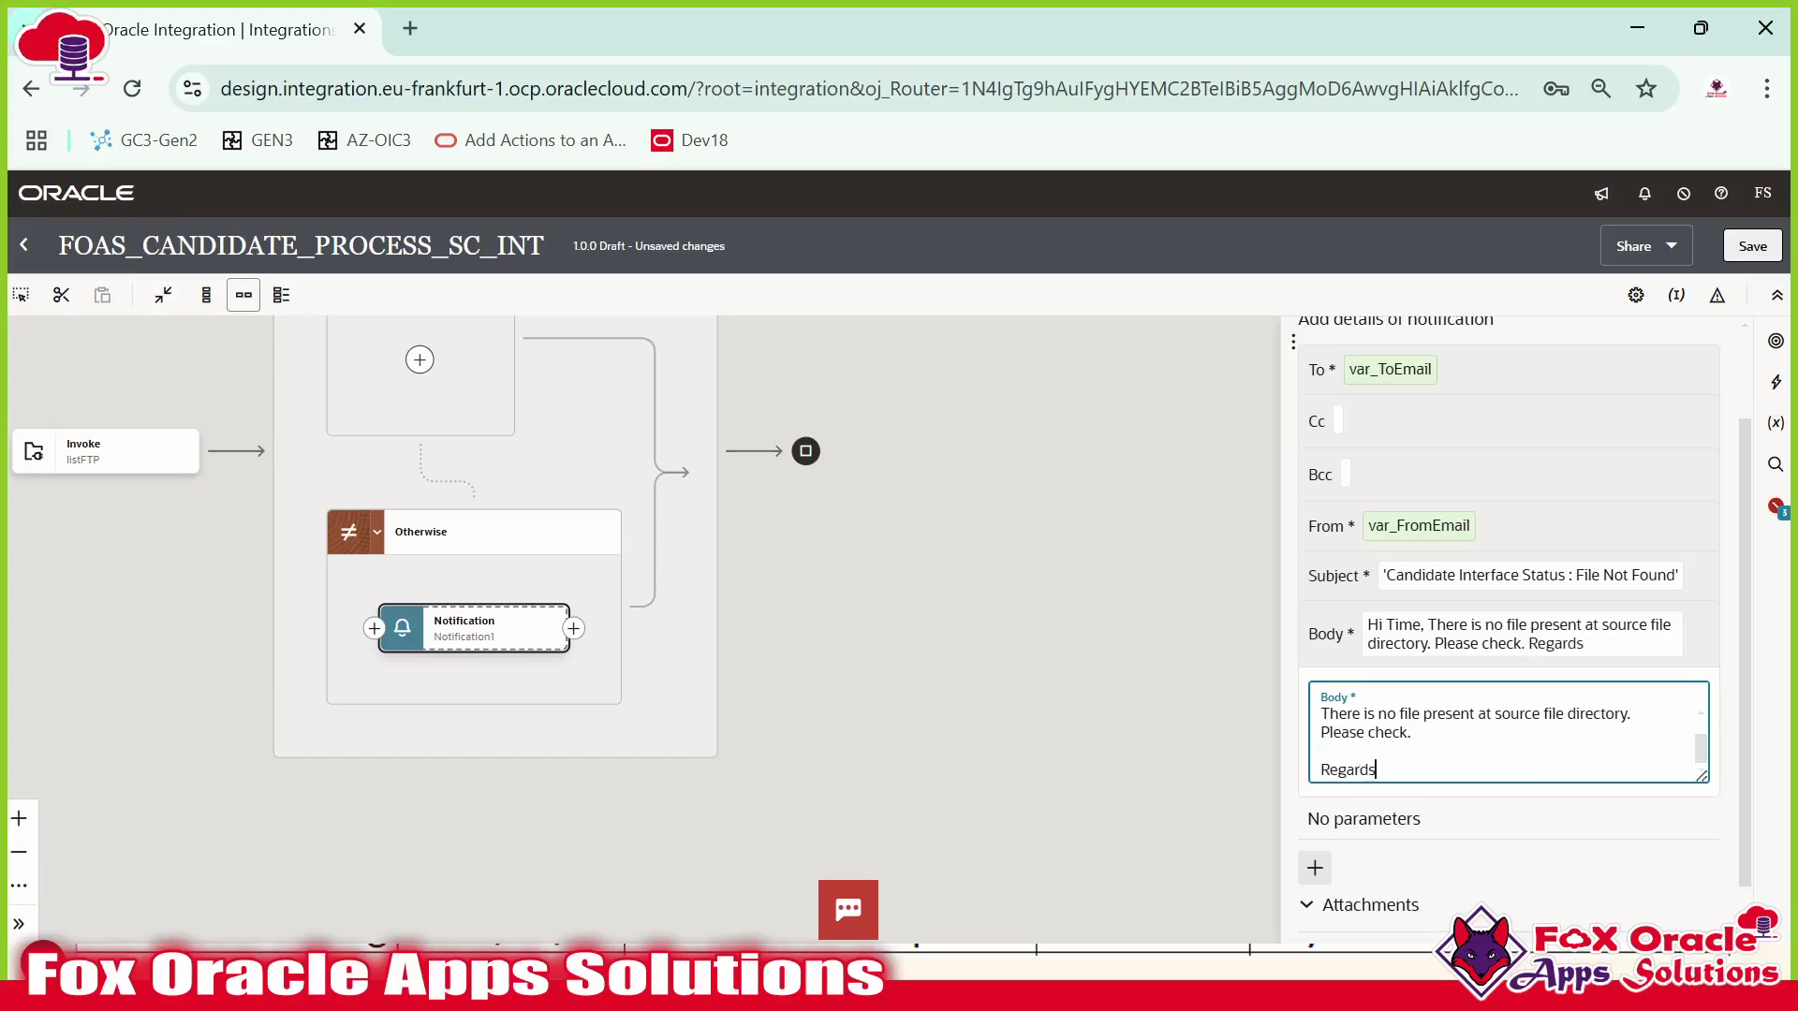
{"action": "type", "text": ":"}
{"action": "key", "text": "Return"}
{"action": "type", "text": "OIC"}
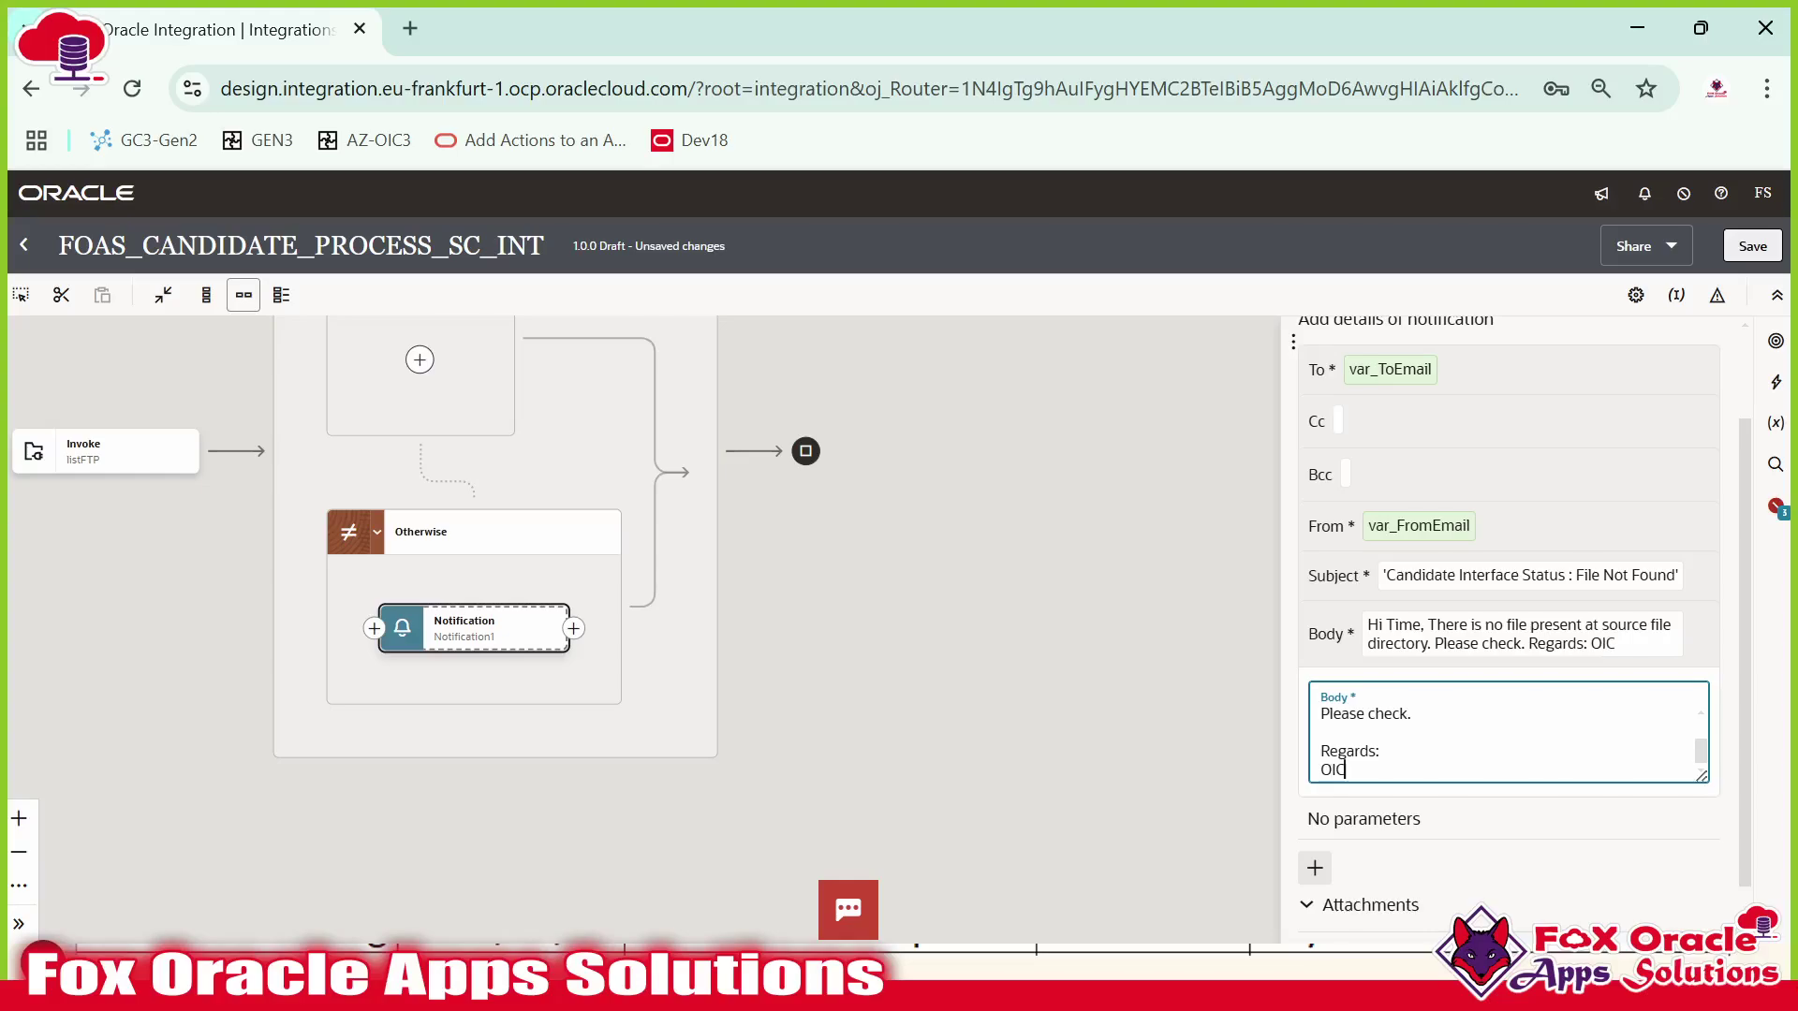
{"action": "type", "text": " Support Team"}
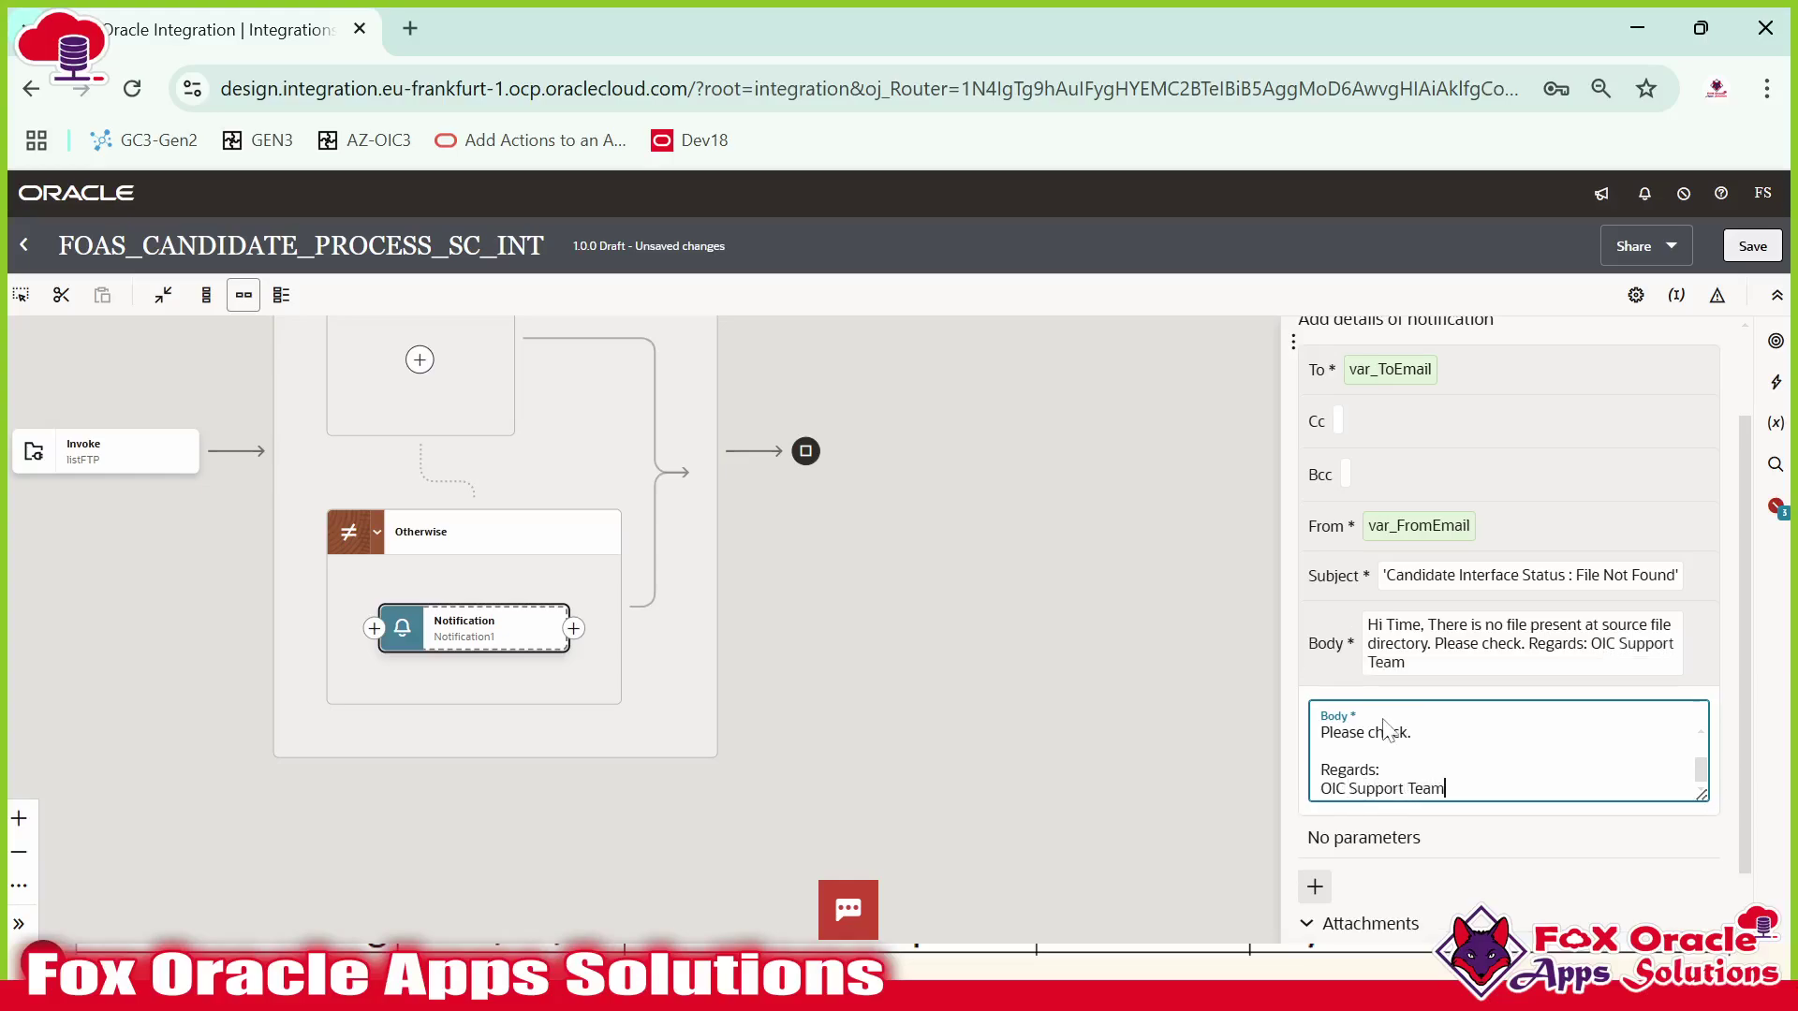
Save the integration with Ctrl+S.
{"action": "scroll", "coordinate": [1387, 729], "scroll_direction": "down", "scroll_amount": 1}
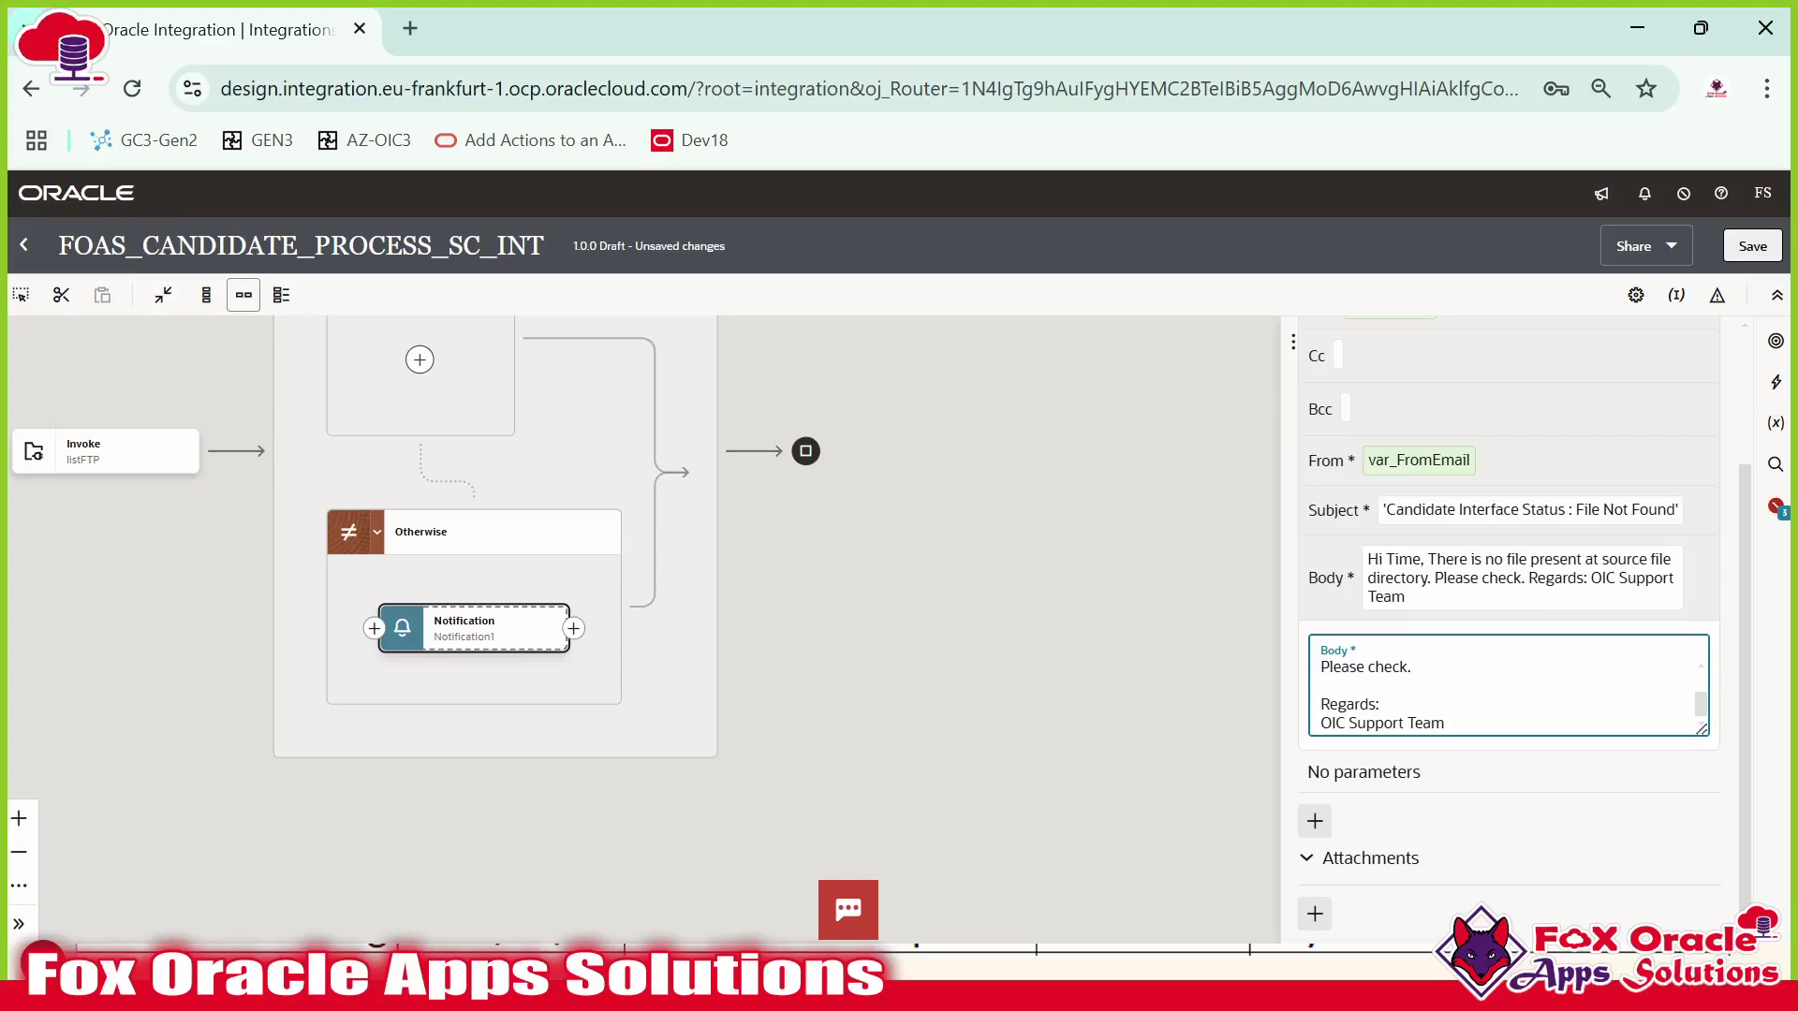
{"action": "scroll", "coordinate": [1508, 685], "scroll_direction": "up", "scroll_amount": 1}
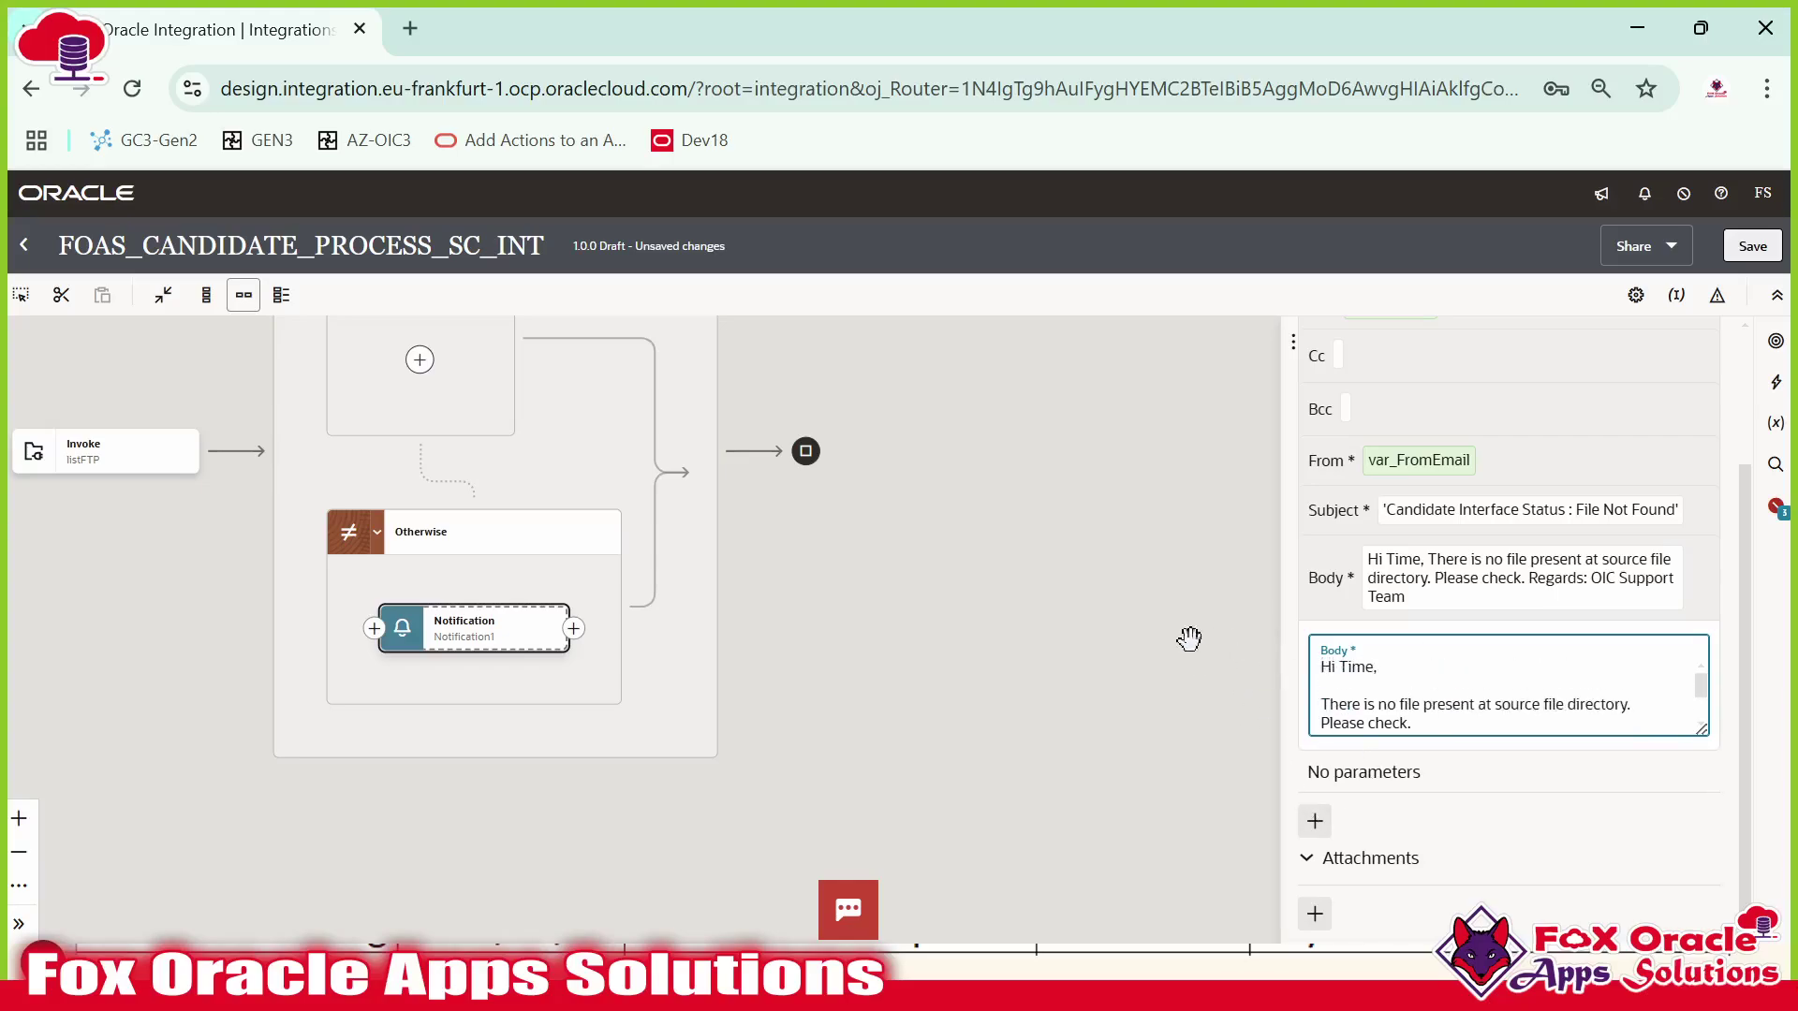
{"action": "key", "text": "ctrl+s"}
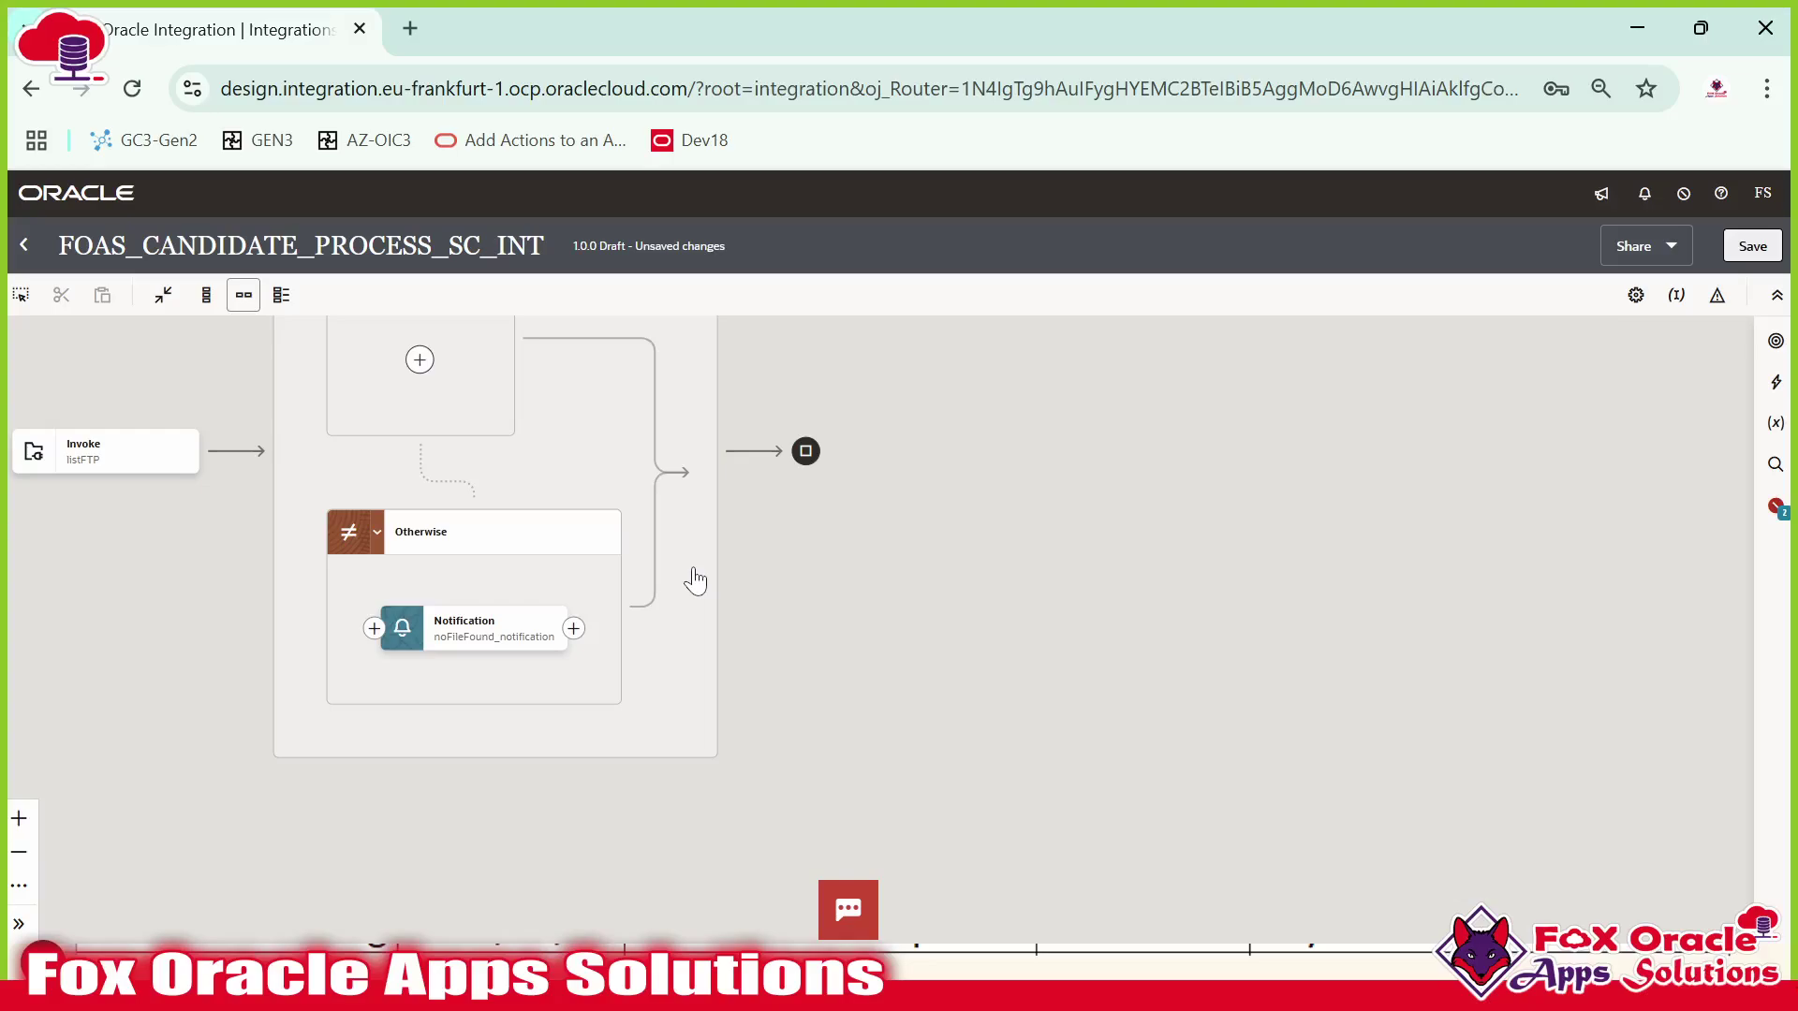
Pan the canvas until the Switch with Route 1 and Otherwise is fully visible.
{"action": "left_click_drag", "start_coordinate": [763, 538], "coordinate": [1082, 706]}
{"action": "left_click_drag", "start_coordinate": [918, 565], "coordinate": [1019, 643]}
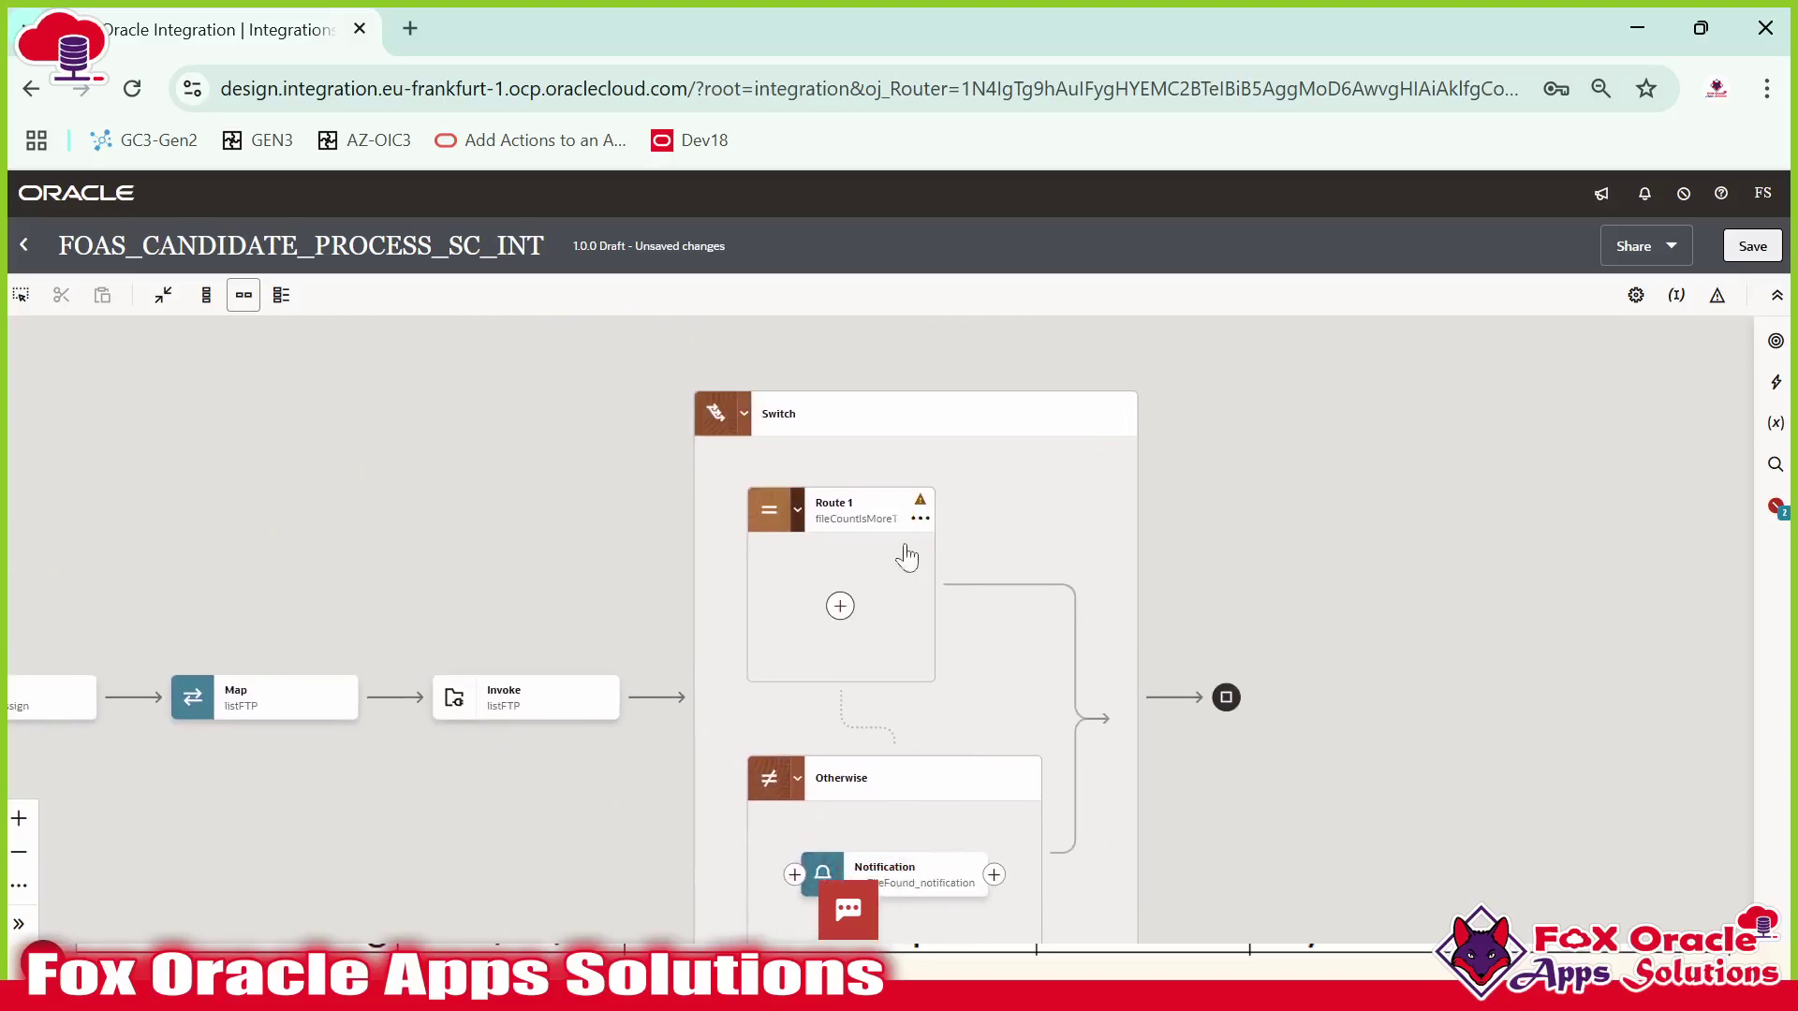
{"action": "left_click", "coordinate": [845, 517]}
{"action": "mouse_move", "coordinate": [530, 698]}
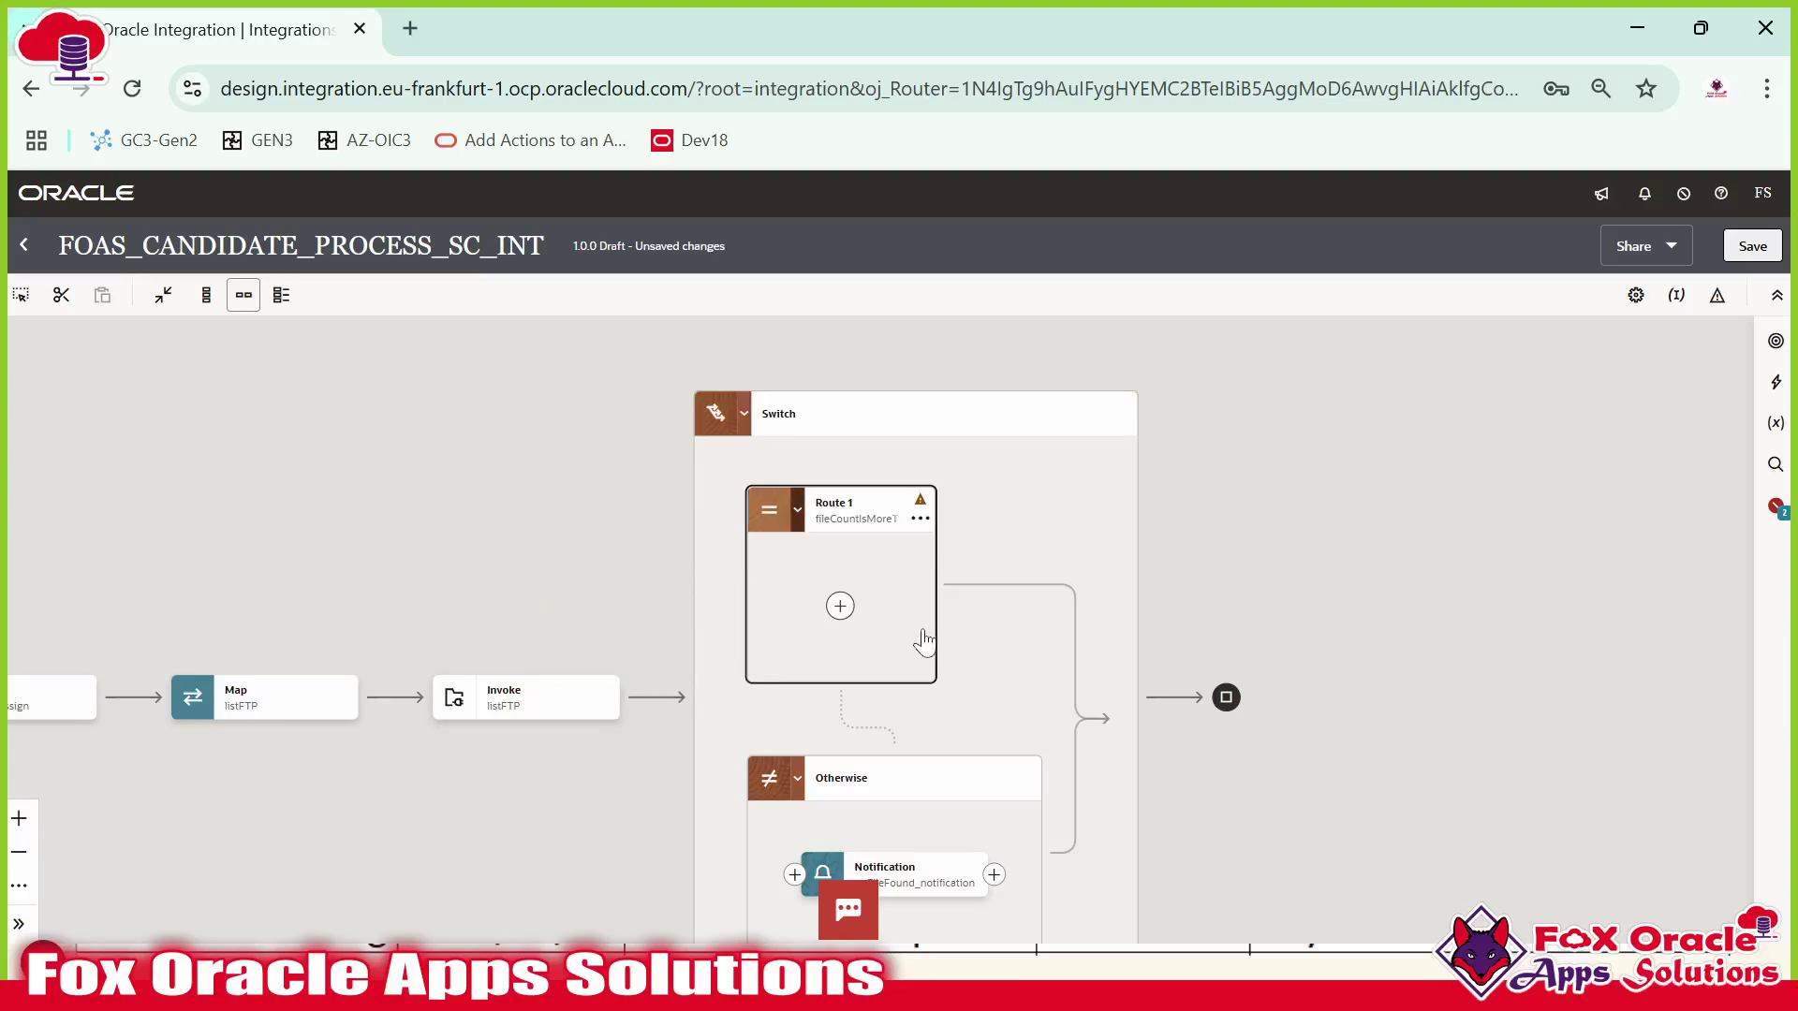
{"action": "left_click_drag", "start_coordinate": [918, 633], "coordinate": [964, 569]}
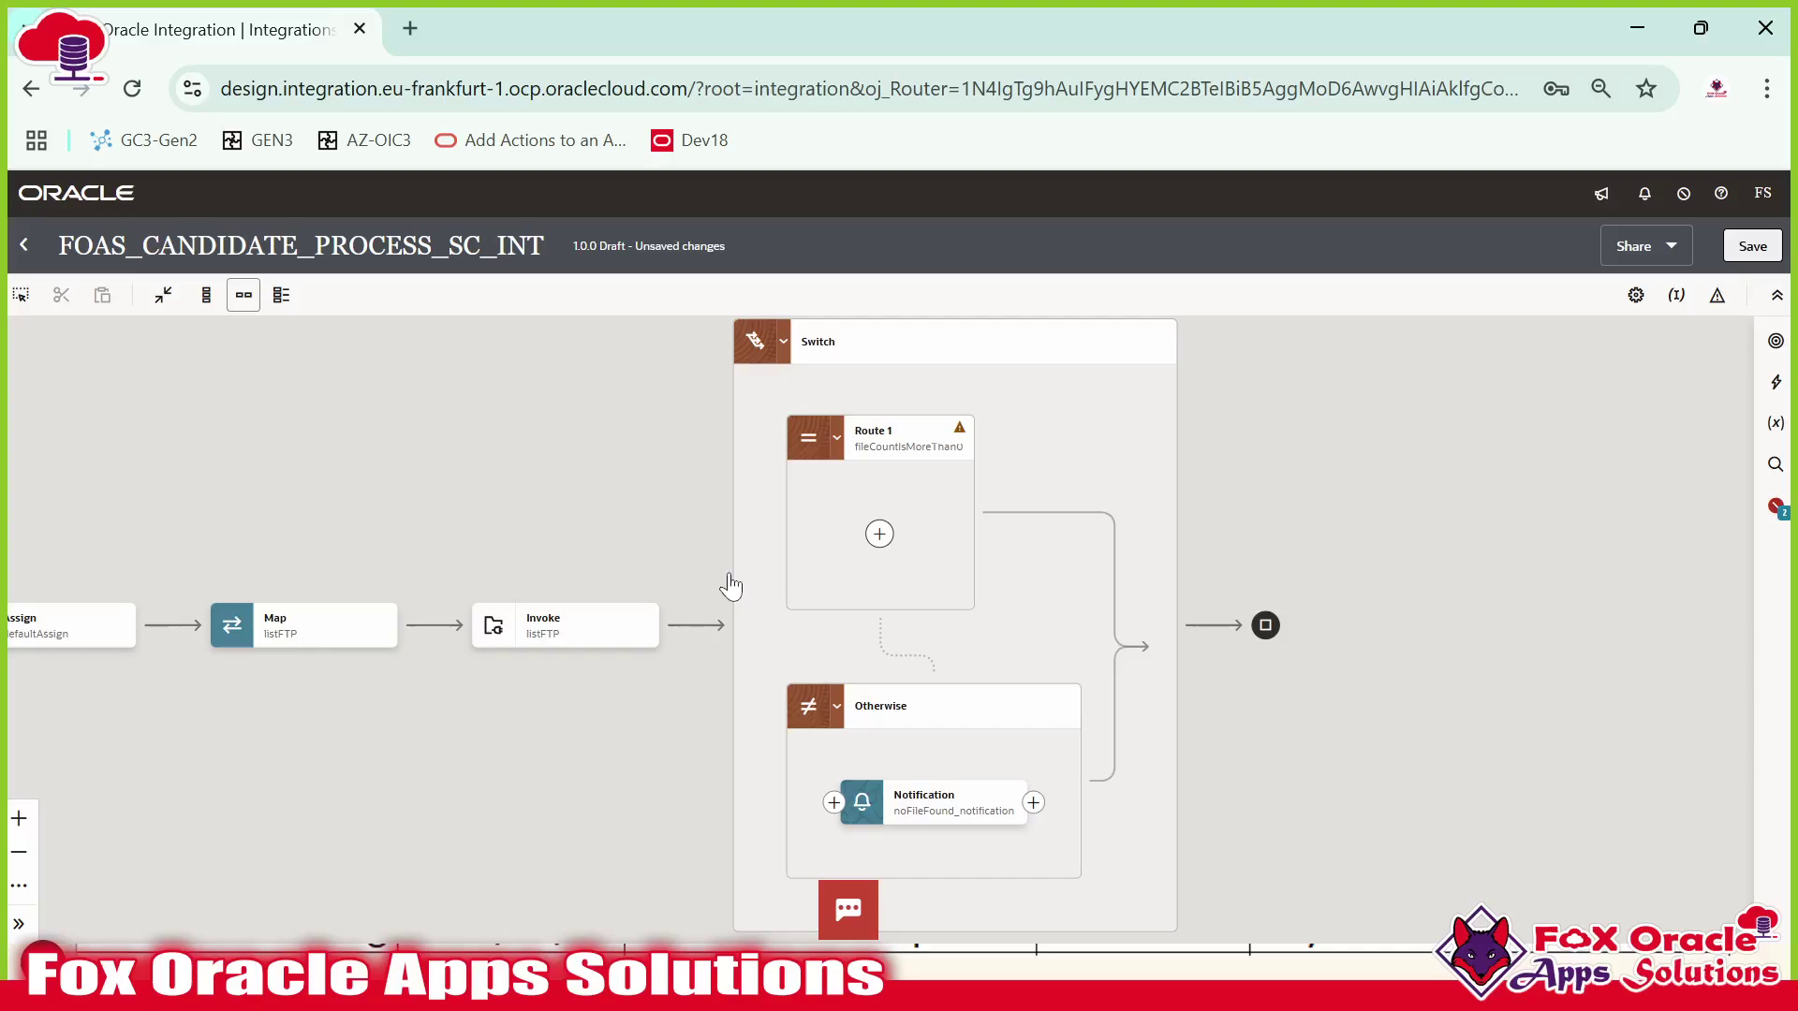
{"action": "left_click_drag", "start_coordinate": [932, 560], "coordinate": [884, 556]}
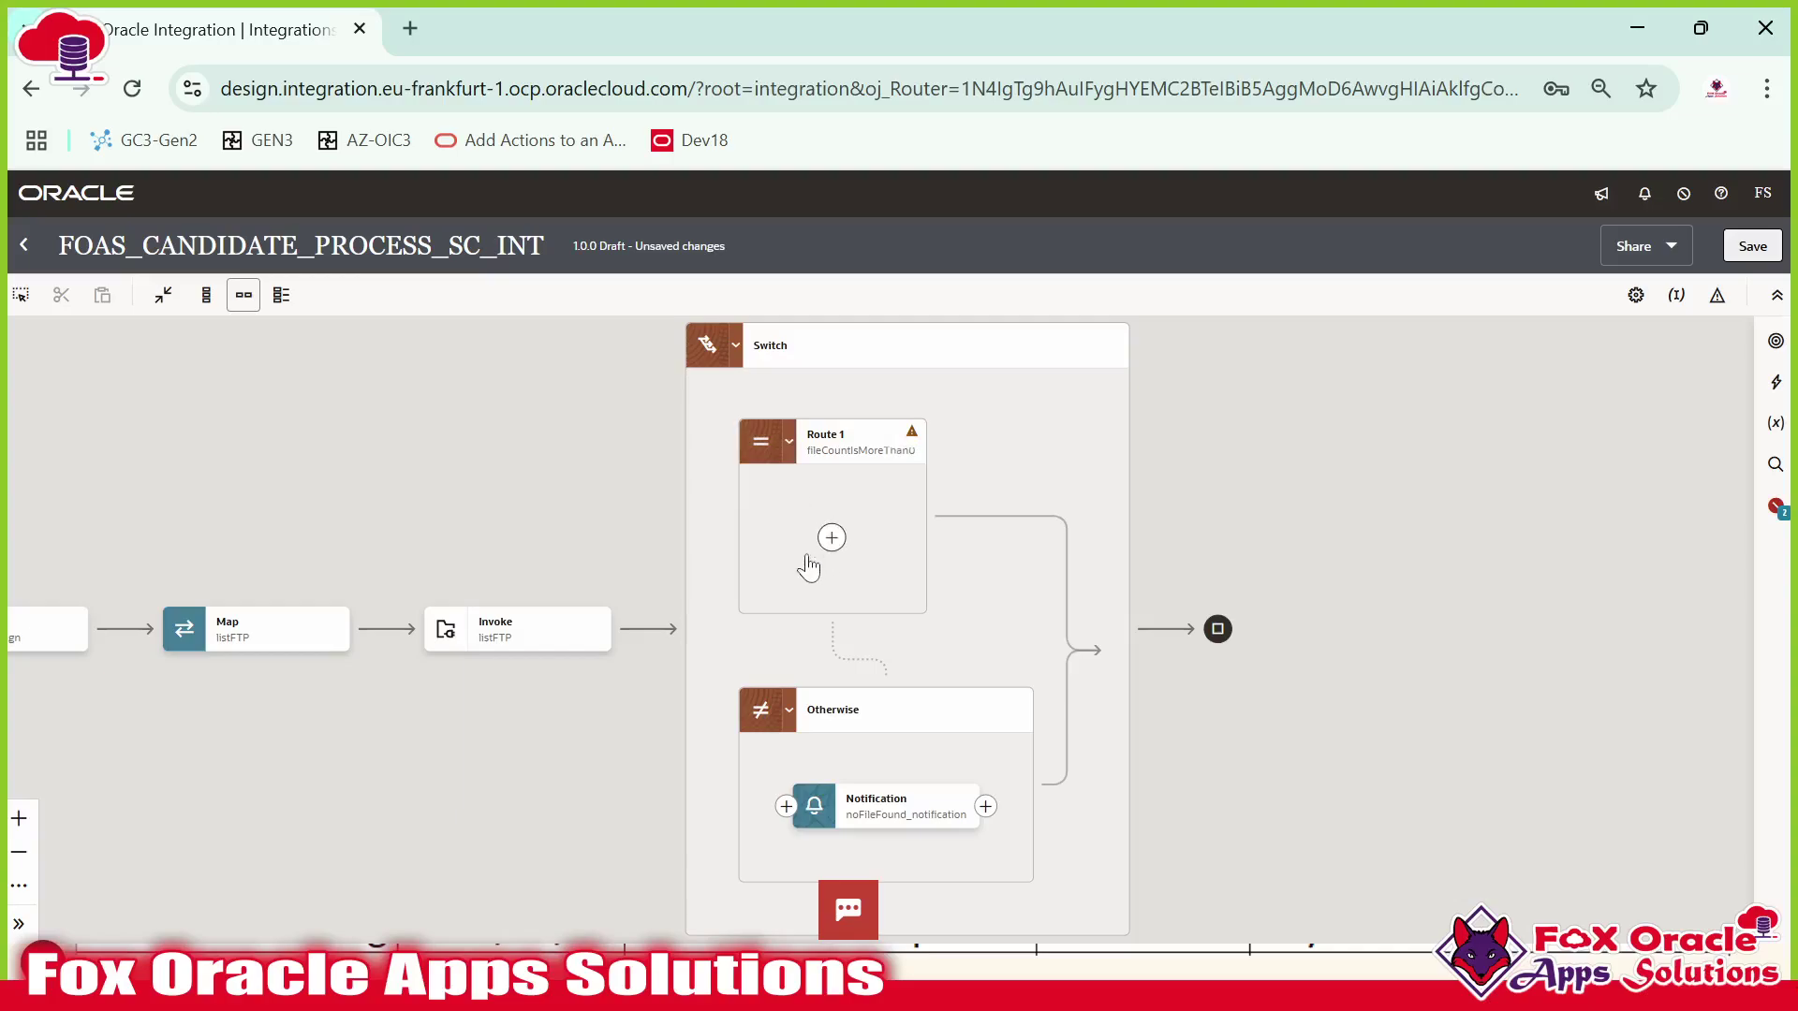
Add an FTP invoke on FOAS_INV_FTP_CONN inside Route 1, named downloadFile_FTP.
{"action": "left_click_drag", "start_coordinate": [853, 495], "coordinate": [878, 549]}
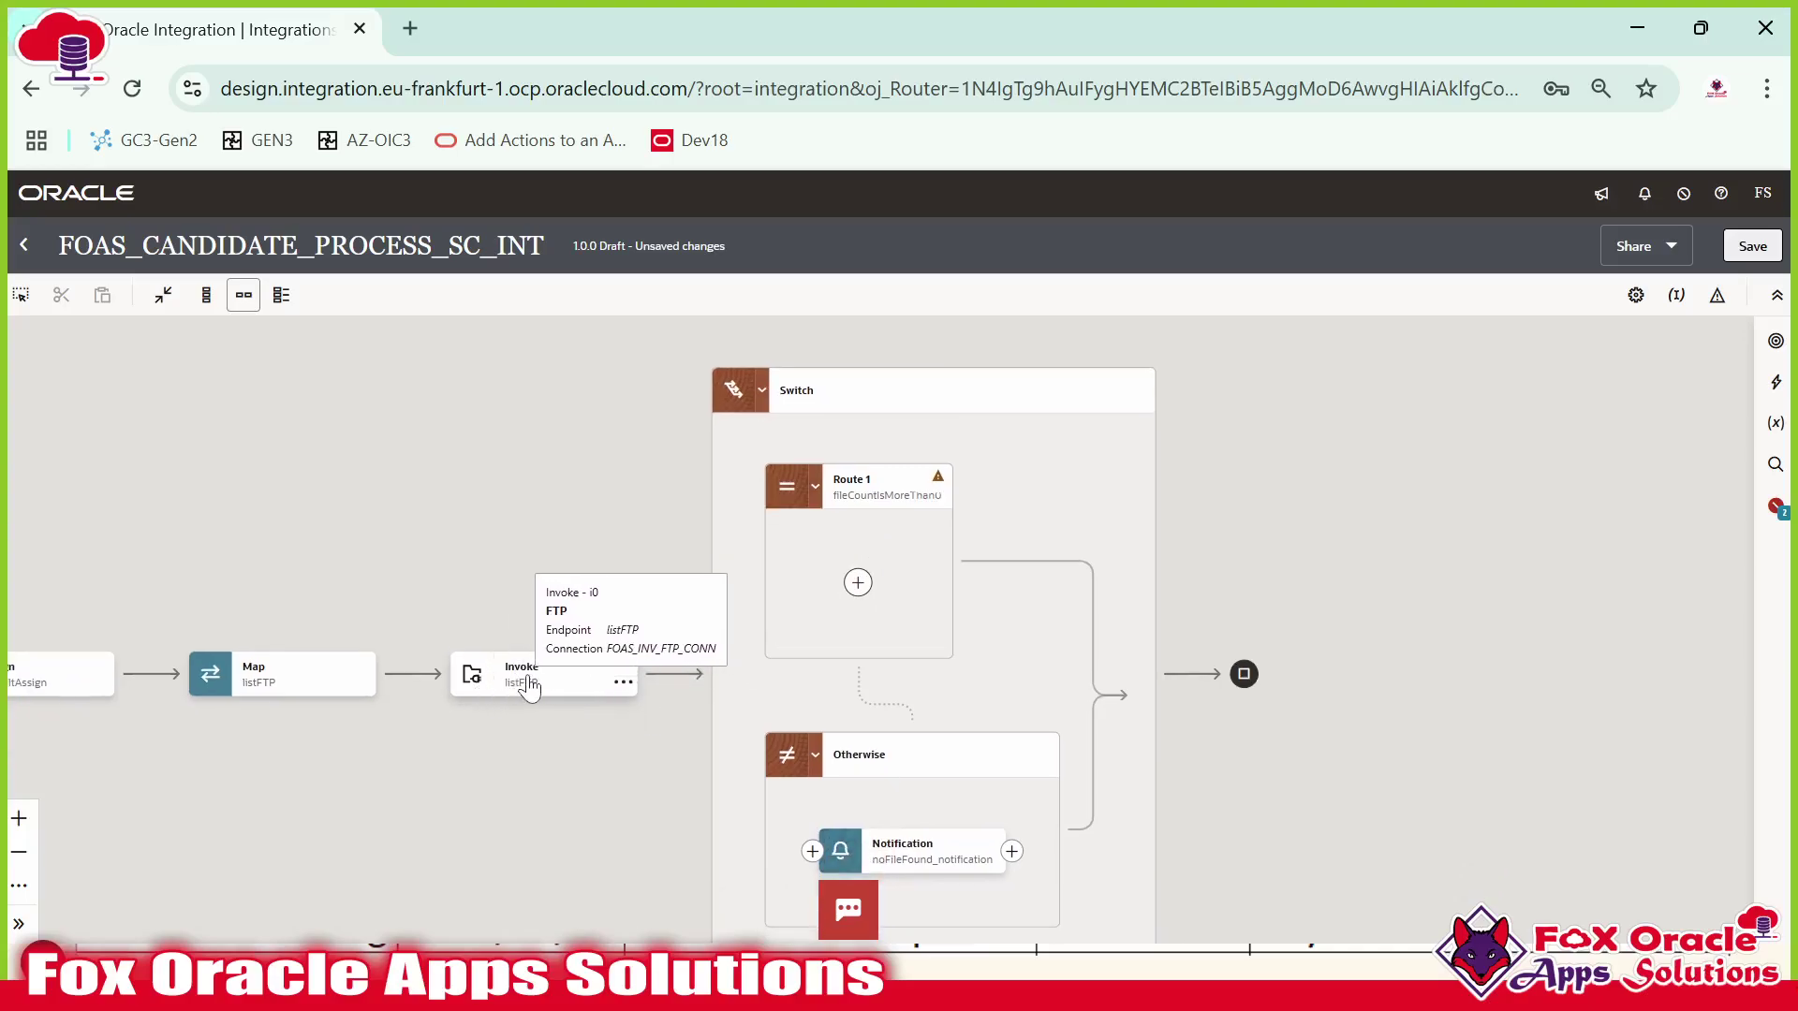
{"action": "left_click", "coordinate": [858, 583]}
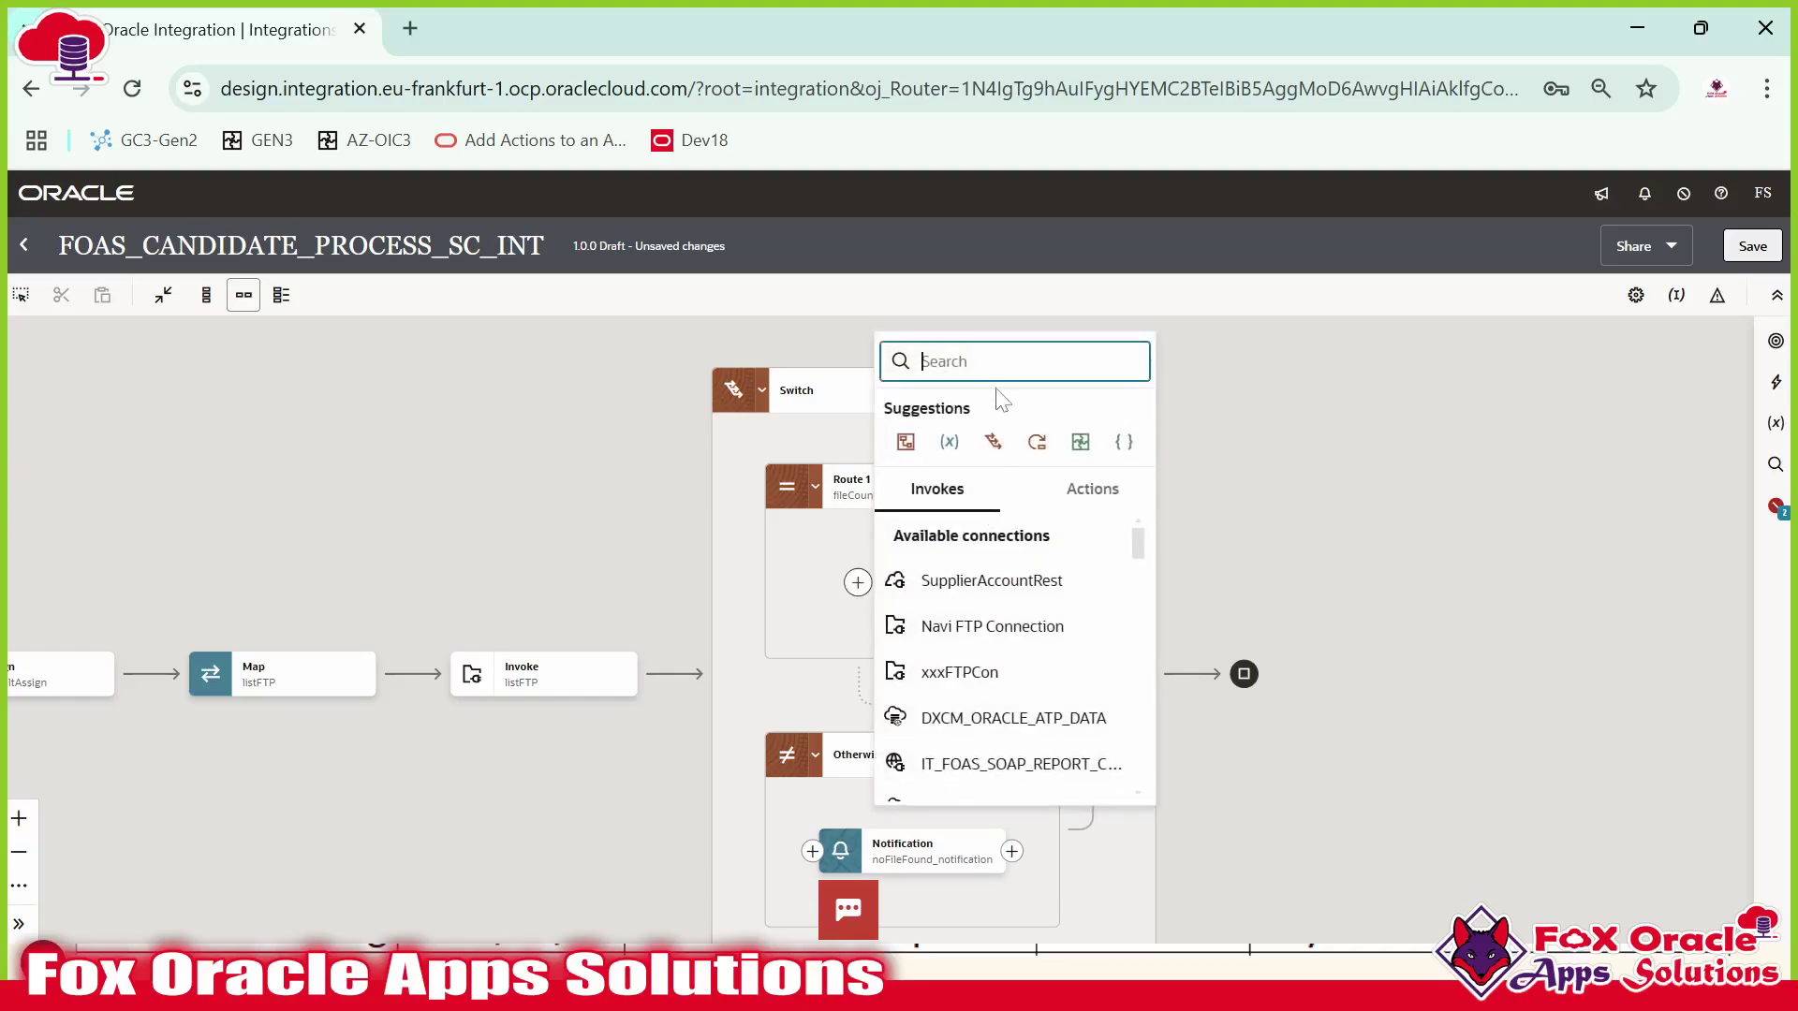
{"action": "type", "text": "FOAS_INV_FTP_CONN"}
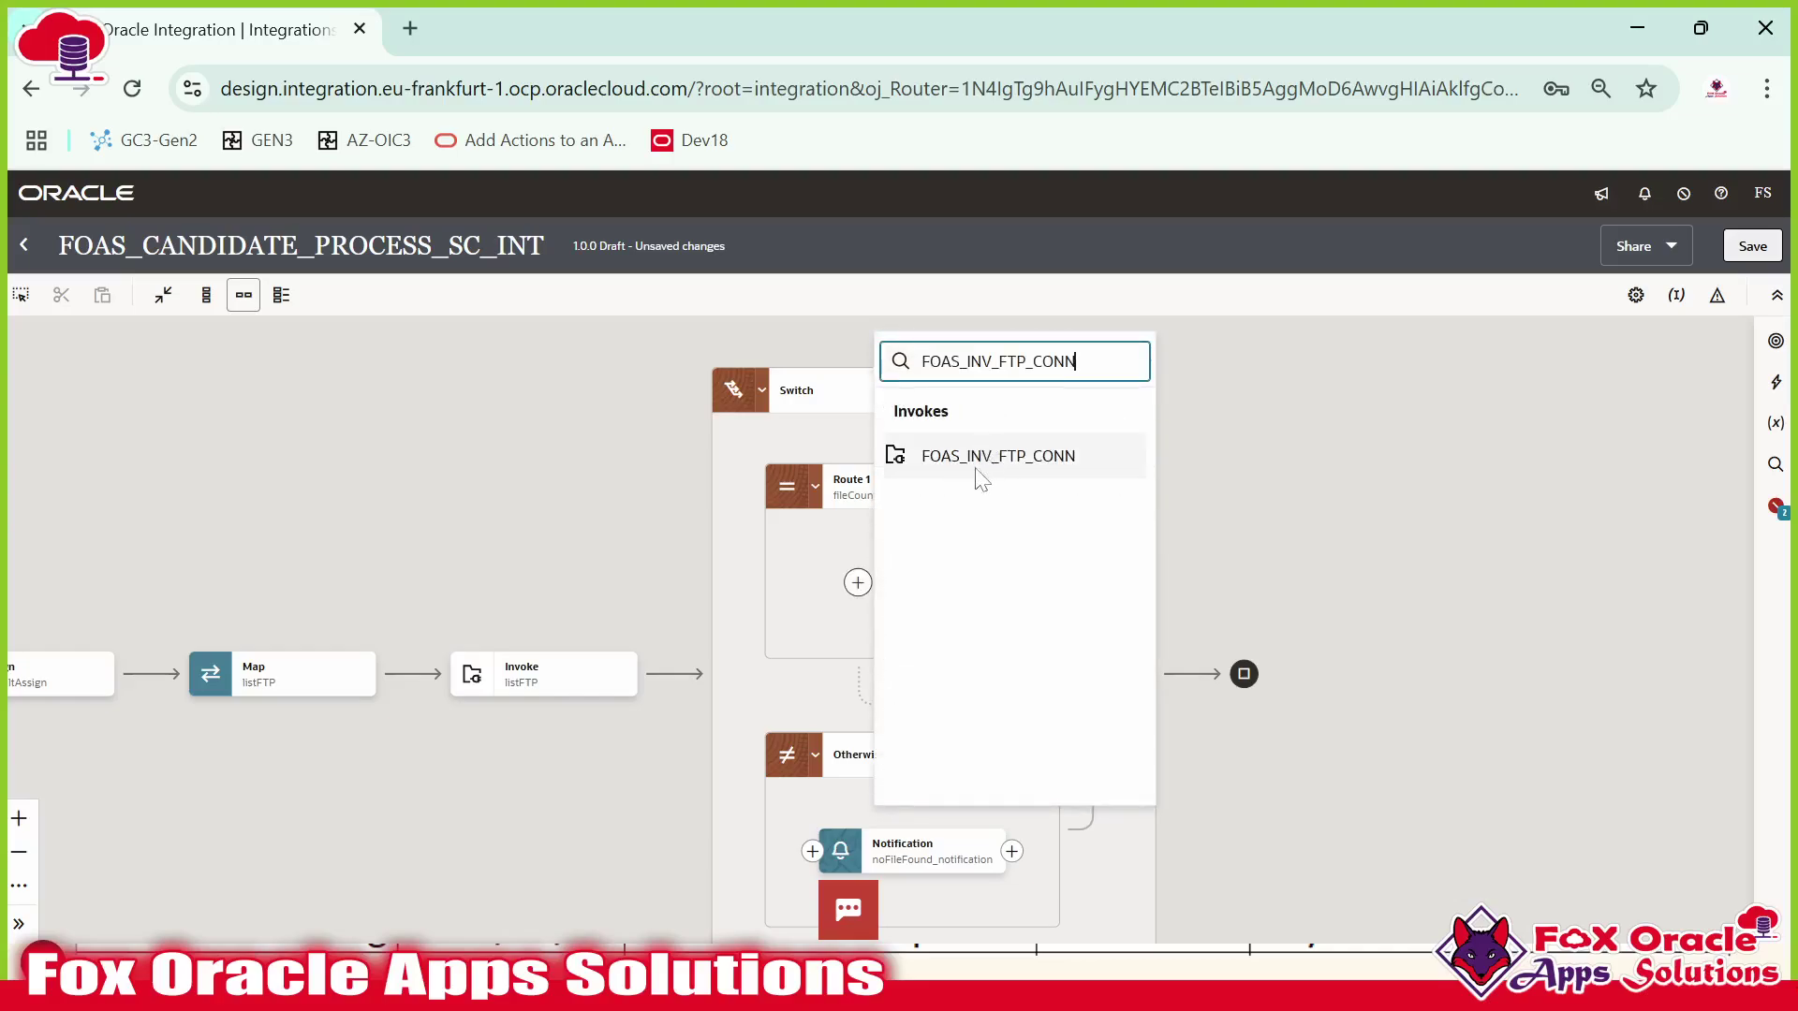
{"action": "left_click", "coordinate": [1009, 476]}
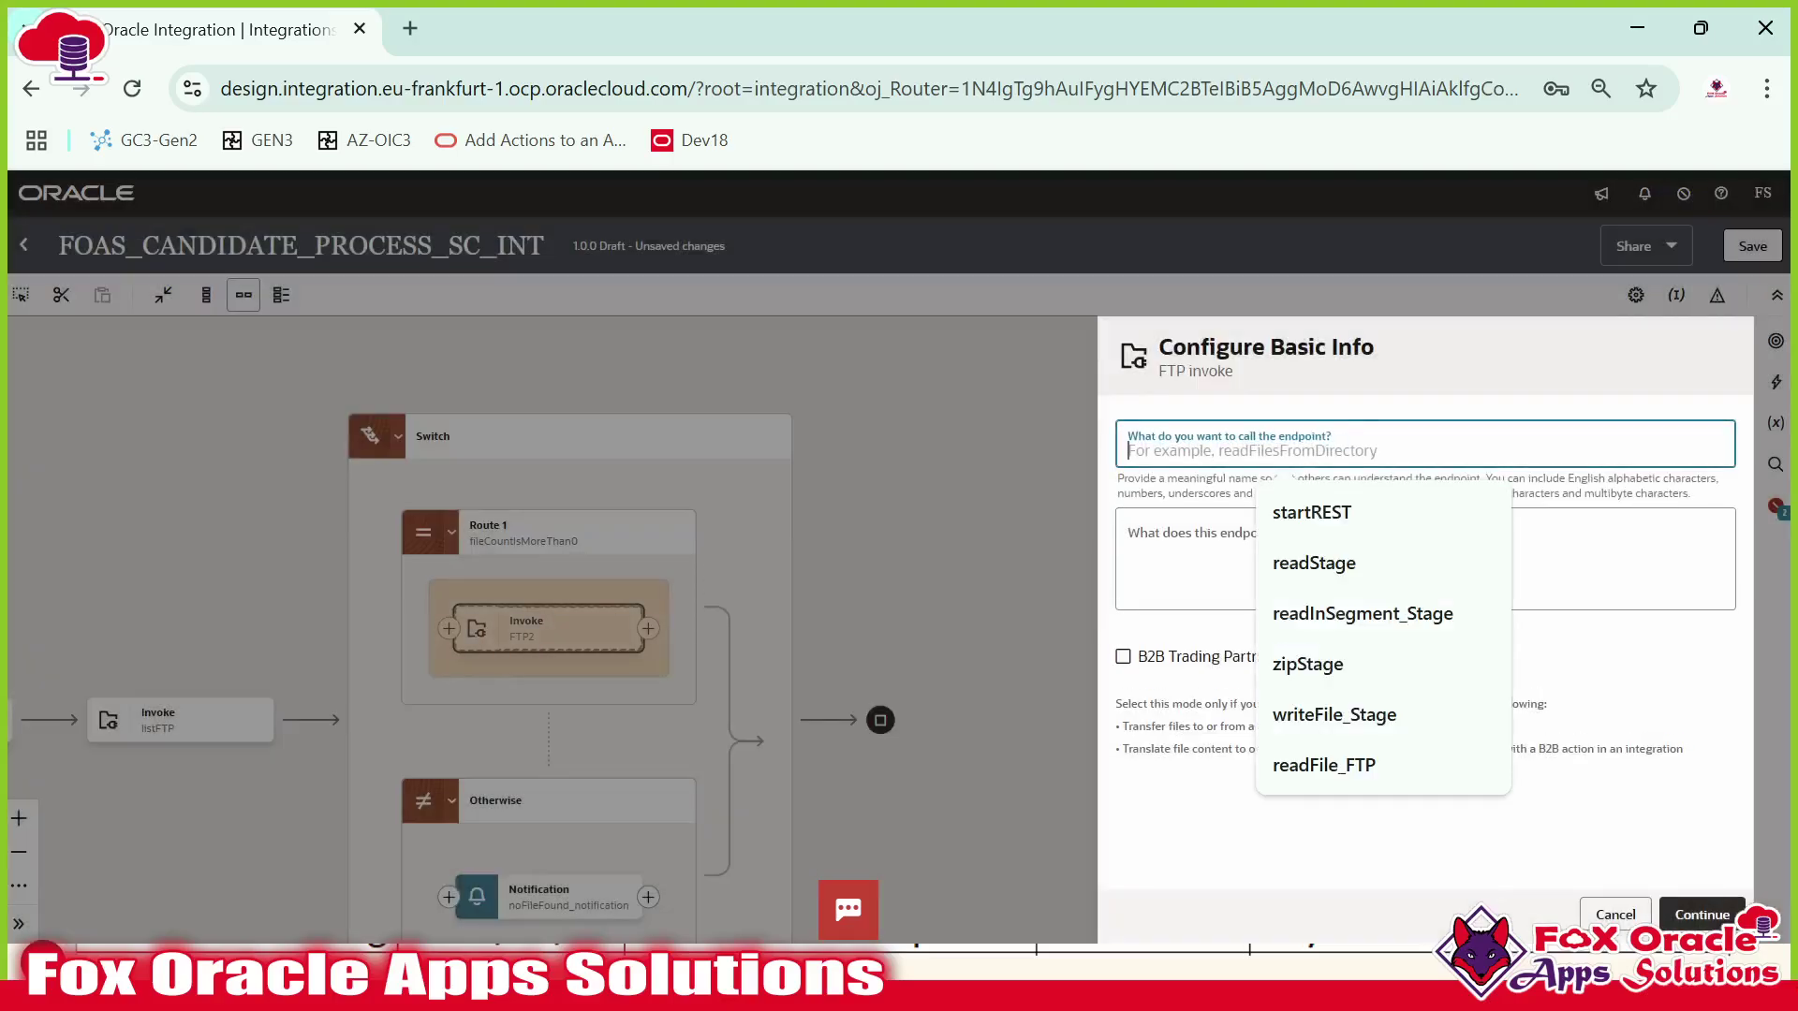
{"action": "type", "text": "dow"}
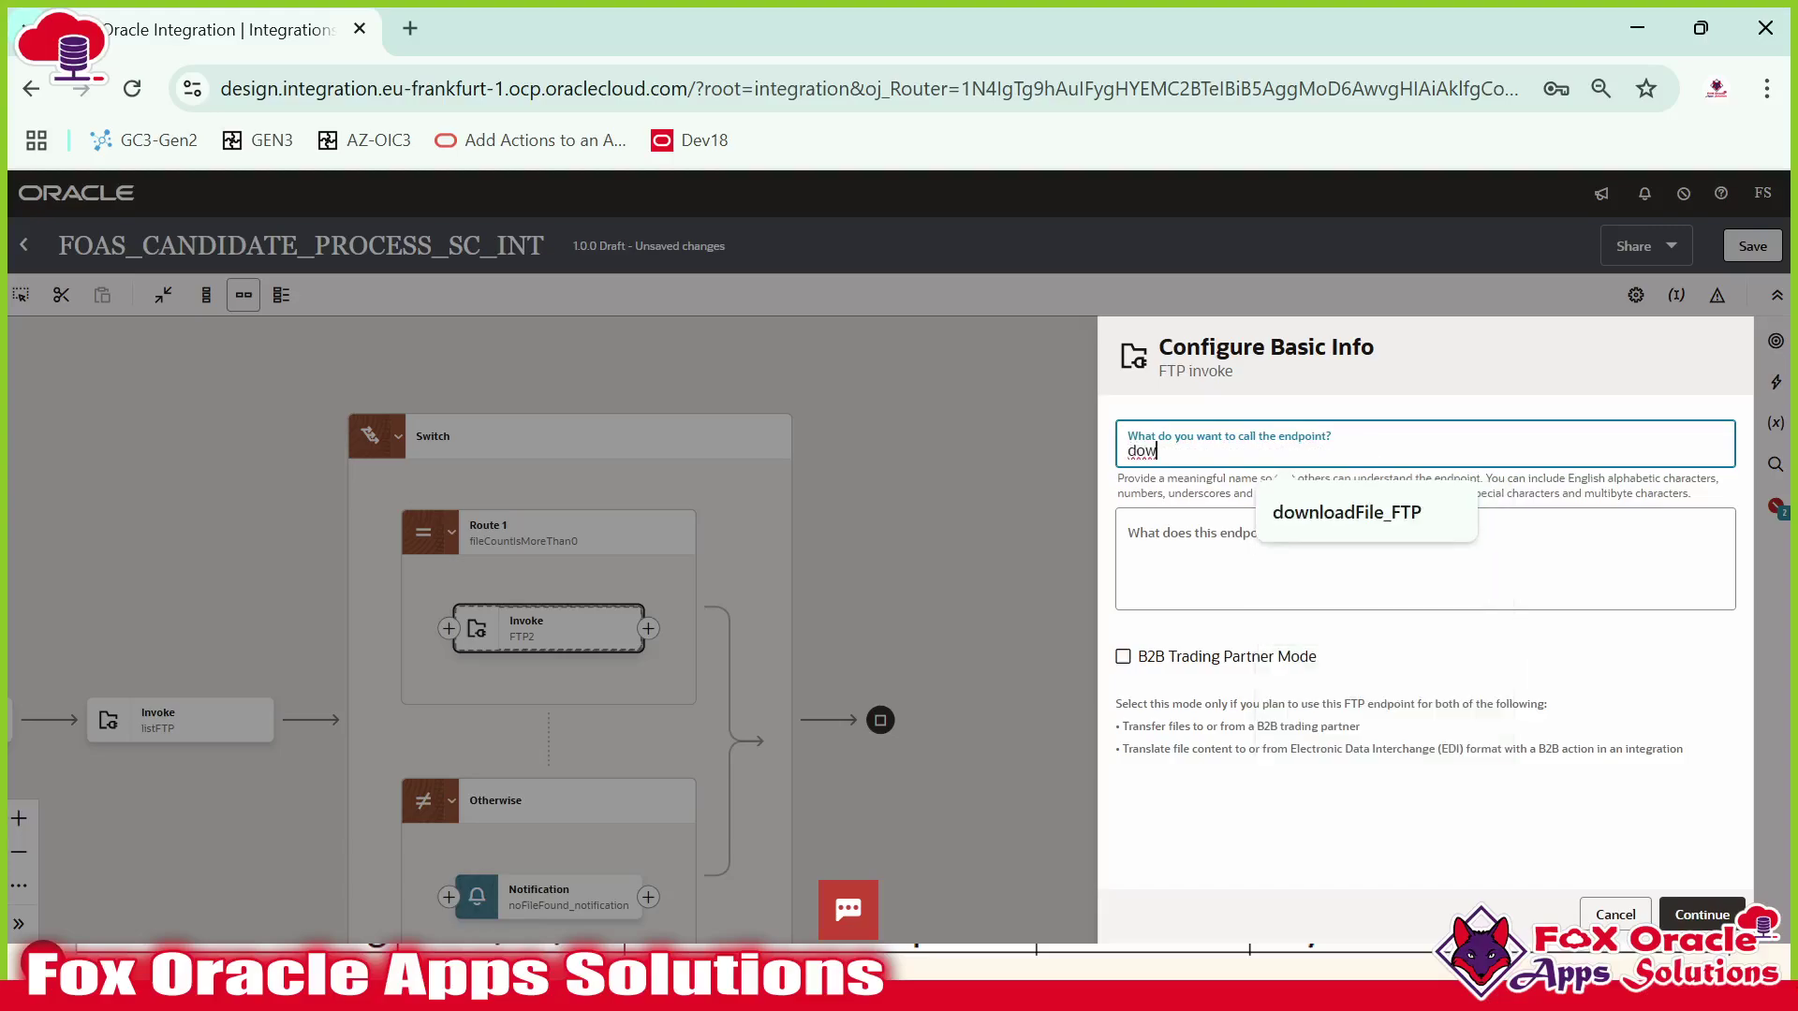
{"action": "left_click", "coordinate": [1384, 513]}
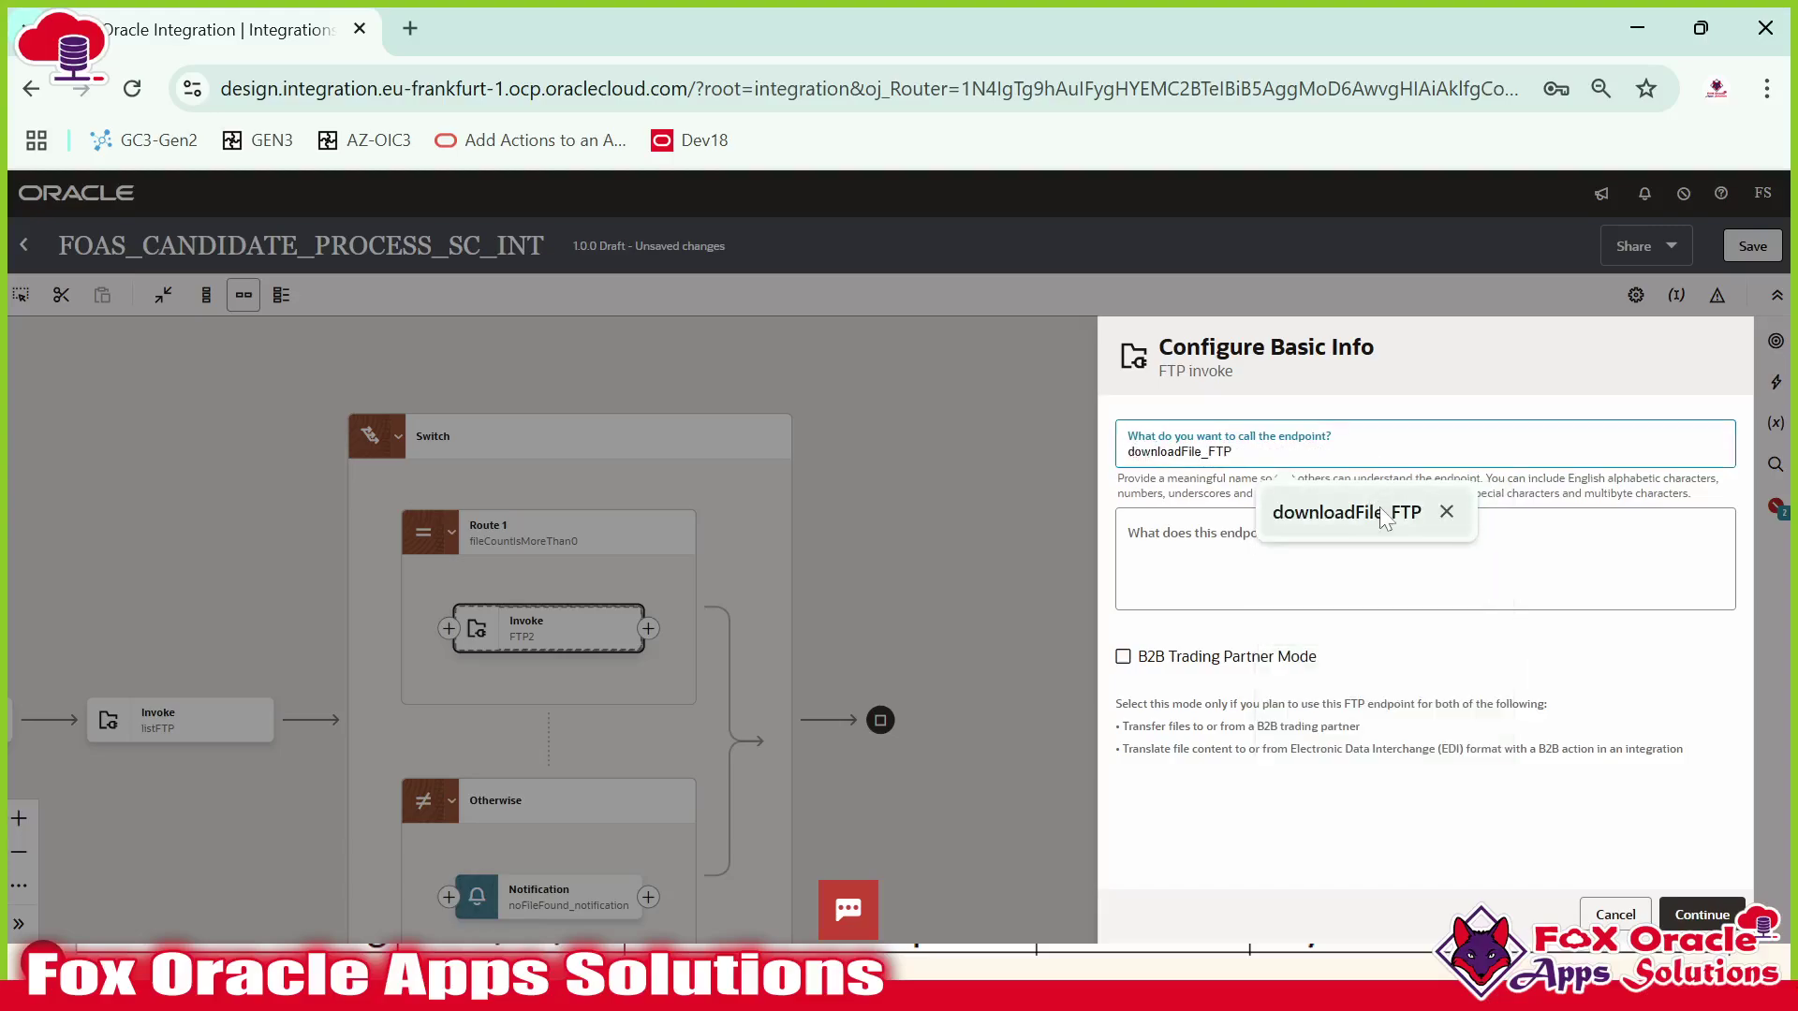
Choose Download File as the FTP operation, keeping Binary transfer mode.
{"action": "left_click", "coordinate": [1704, 917]}
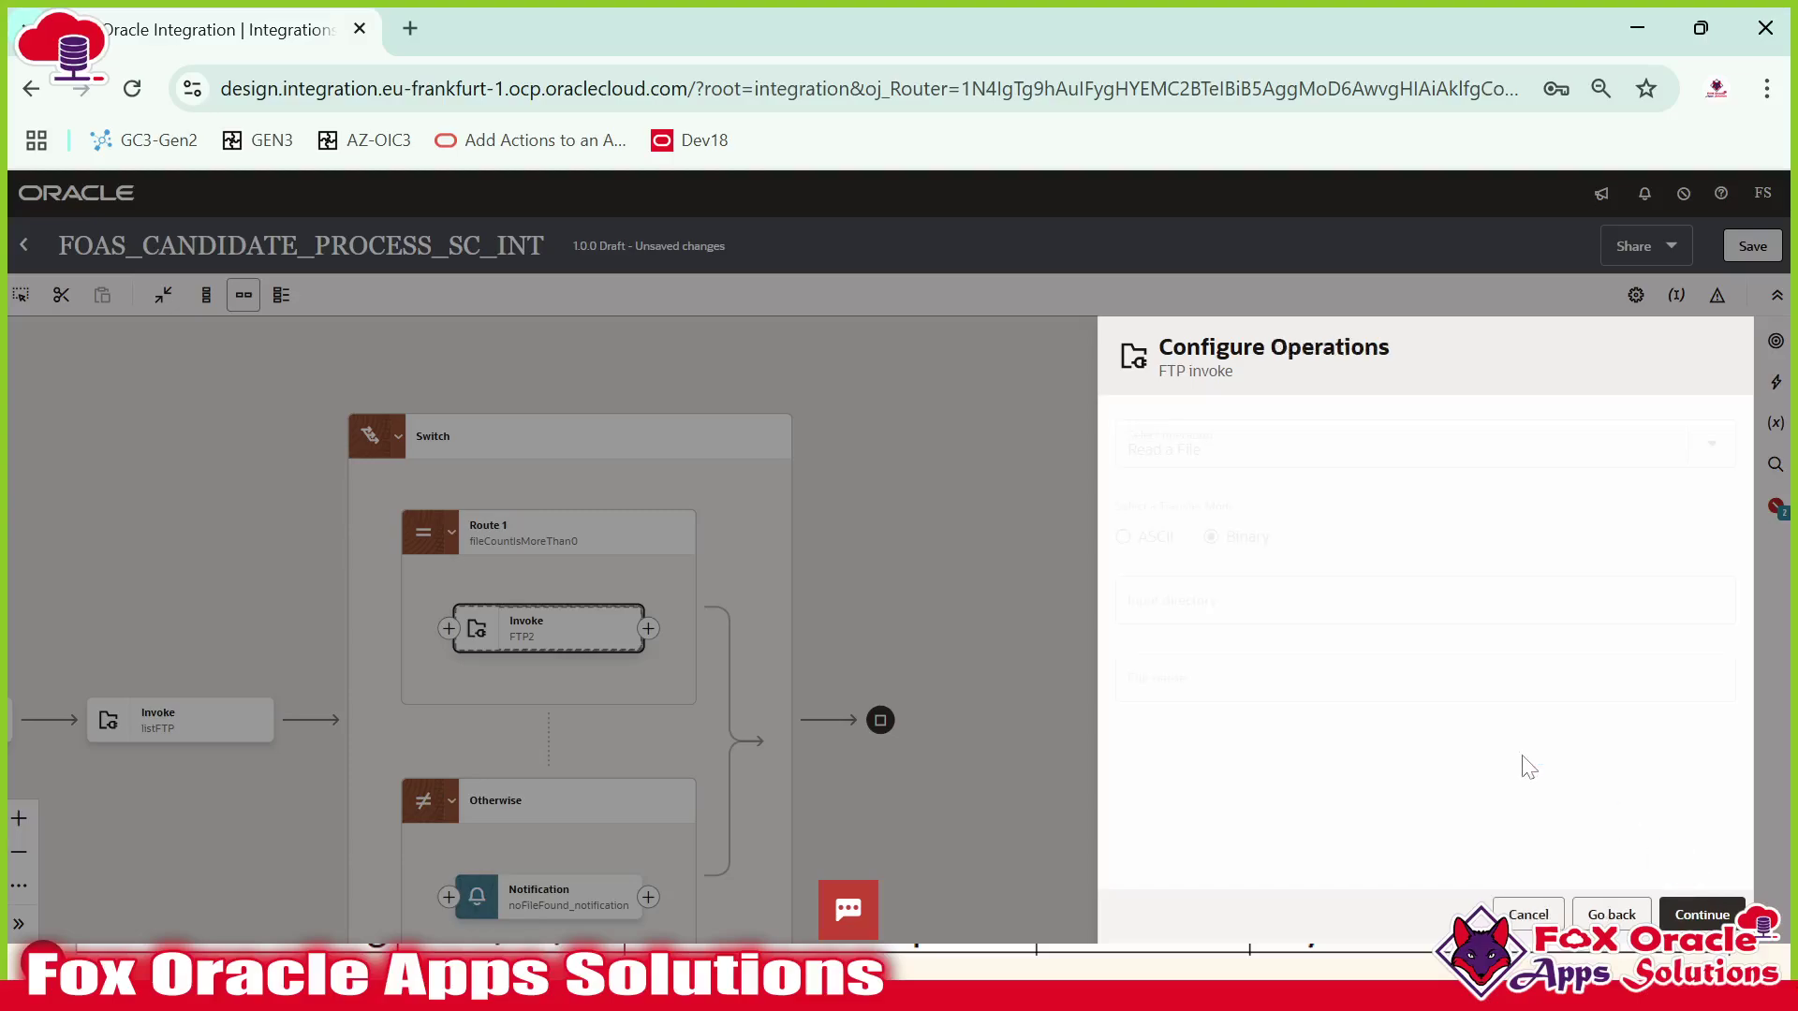
{"action": "left_click", "coordinate": [1201, 449]}
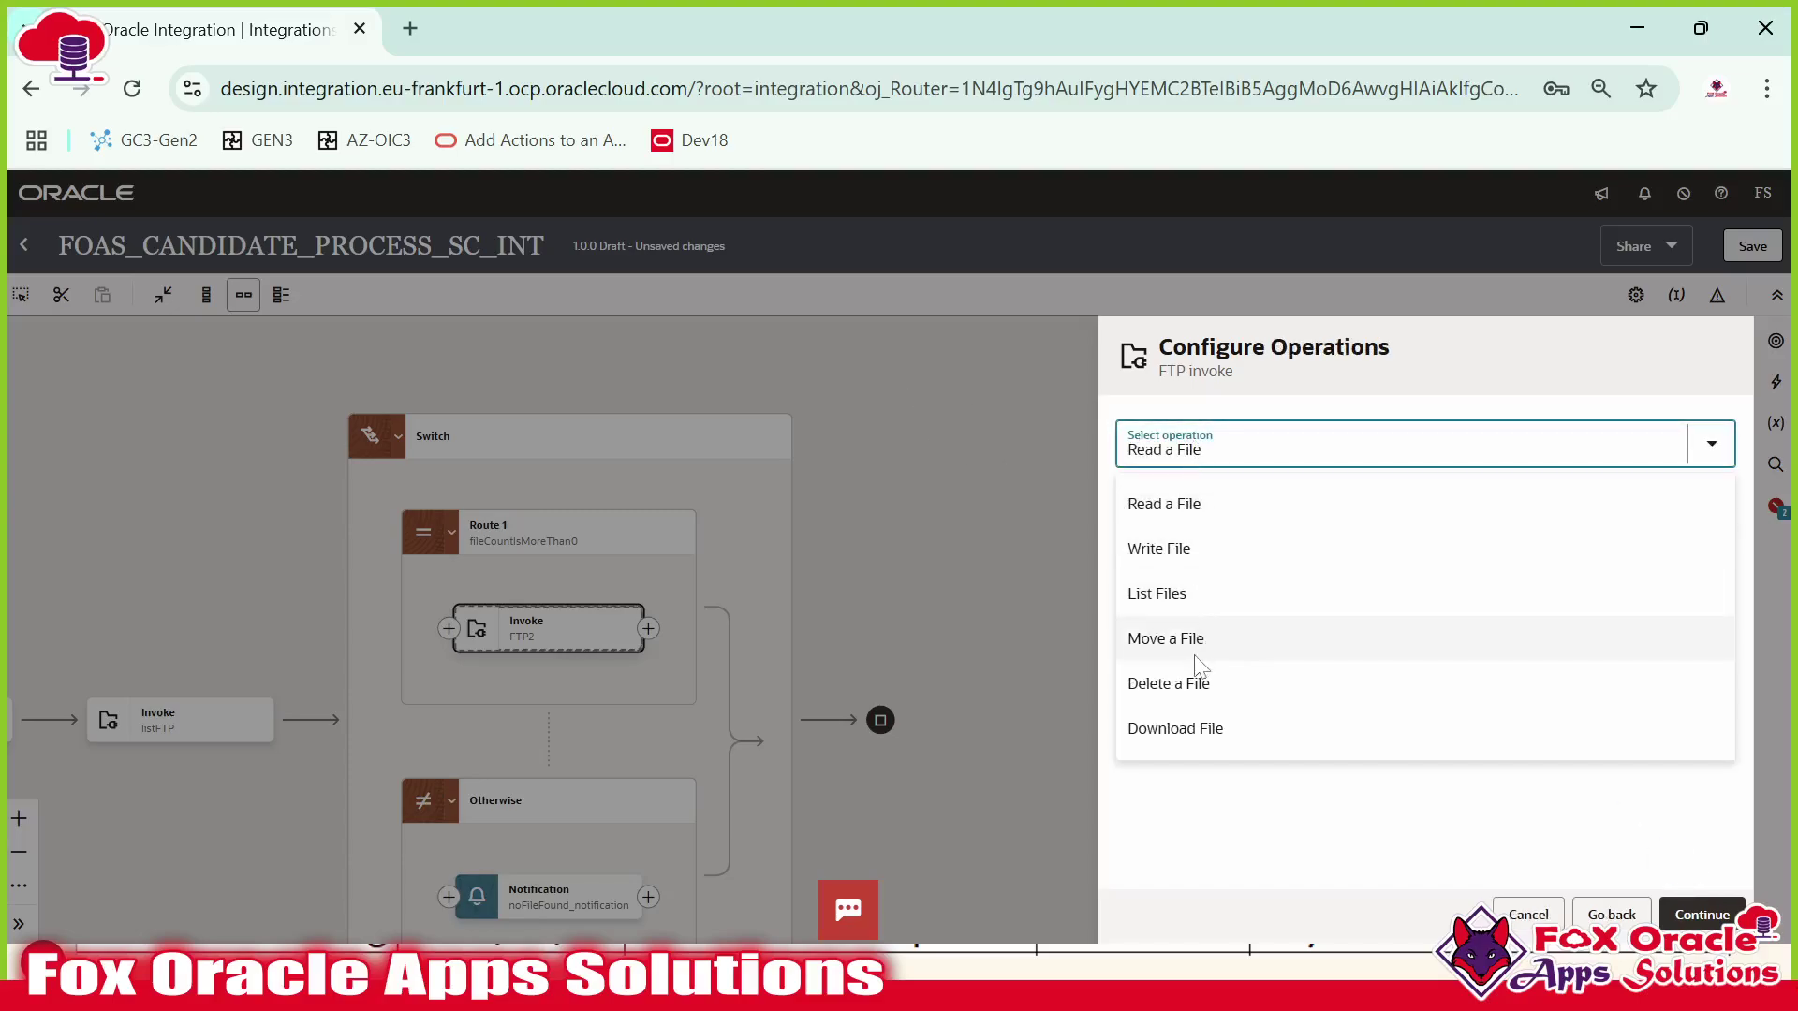
{"action": "left_click", "coordinate": [1196, 740]}
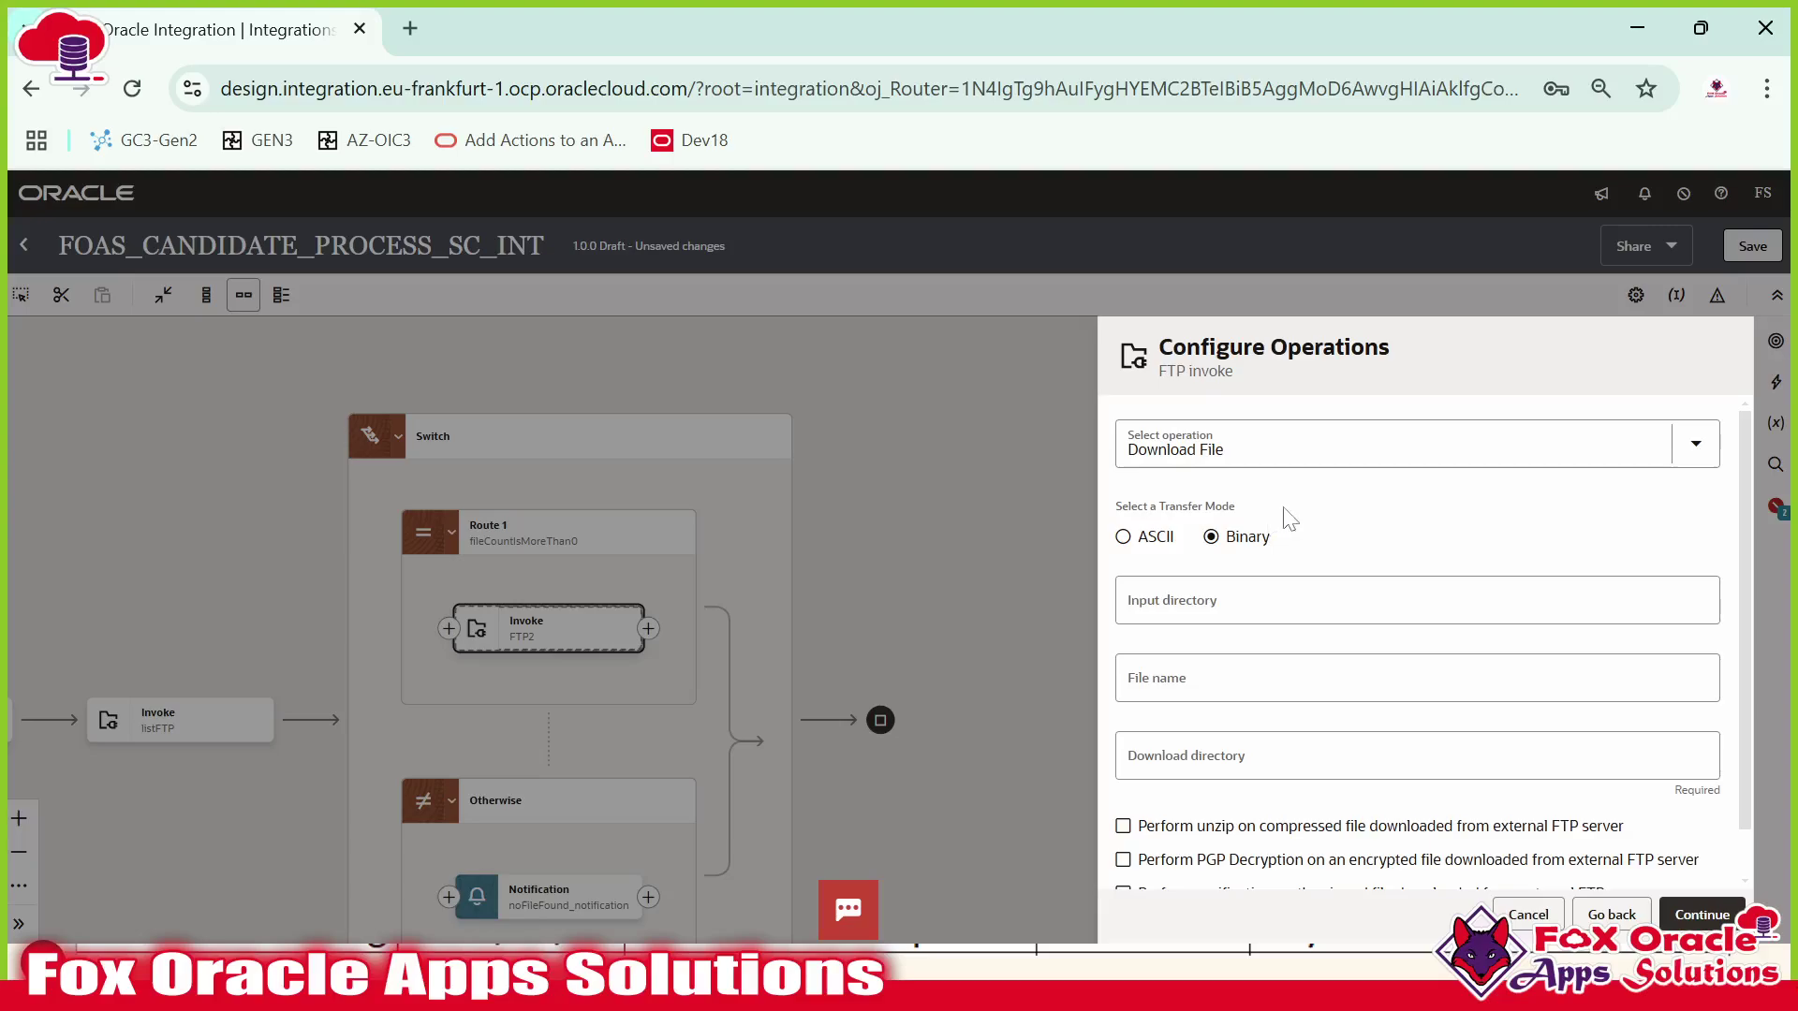
{"action": "scroll", "coordinate": [1288, 519], "scroll_direction": "down", "scroll_amount": 1}
Set the download directory to '/temp'.
{"action": "left_click", "coordinate": [1191, 558]}
{"action": "left_click", "coordinate": [1187, 625]}
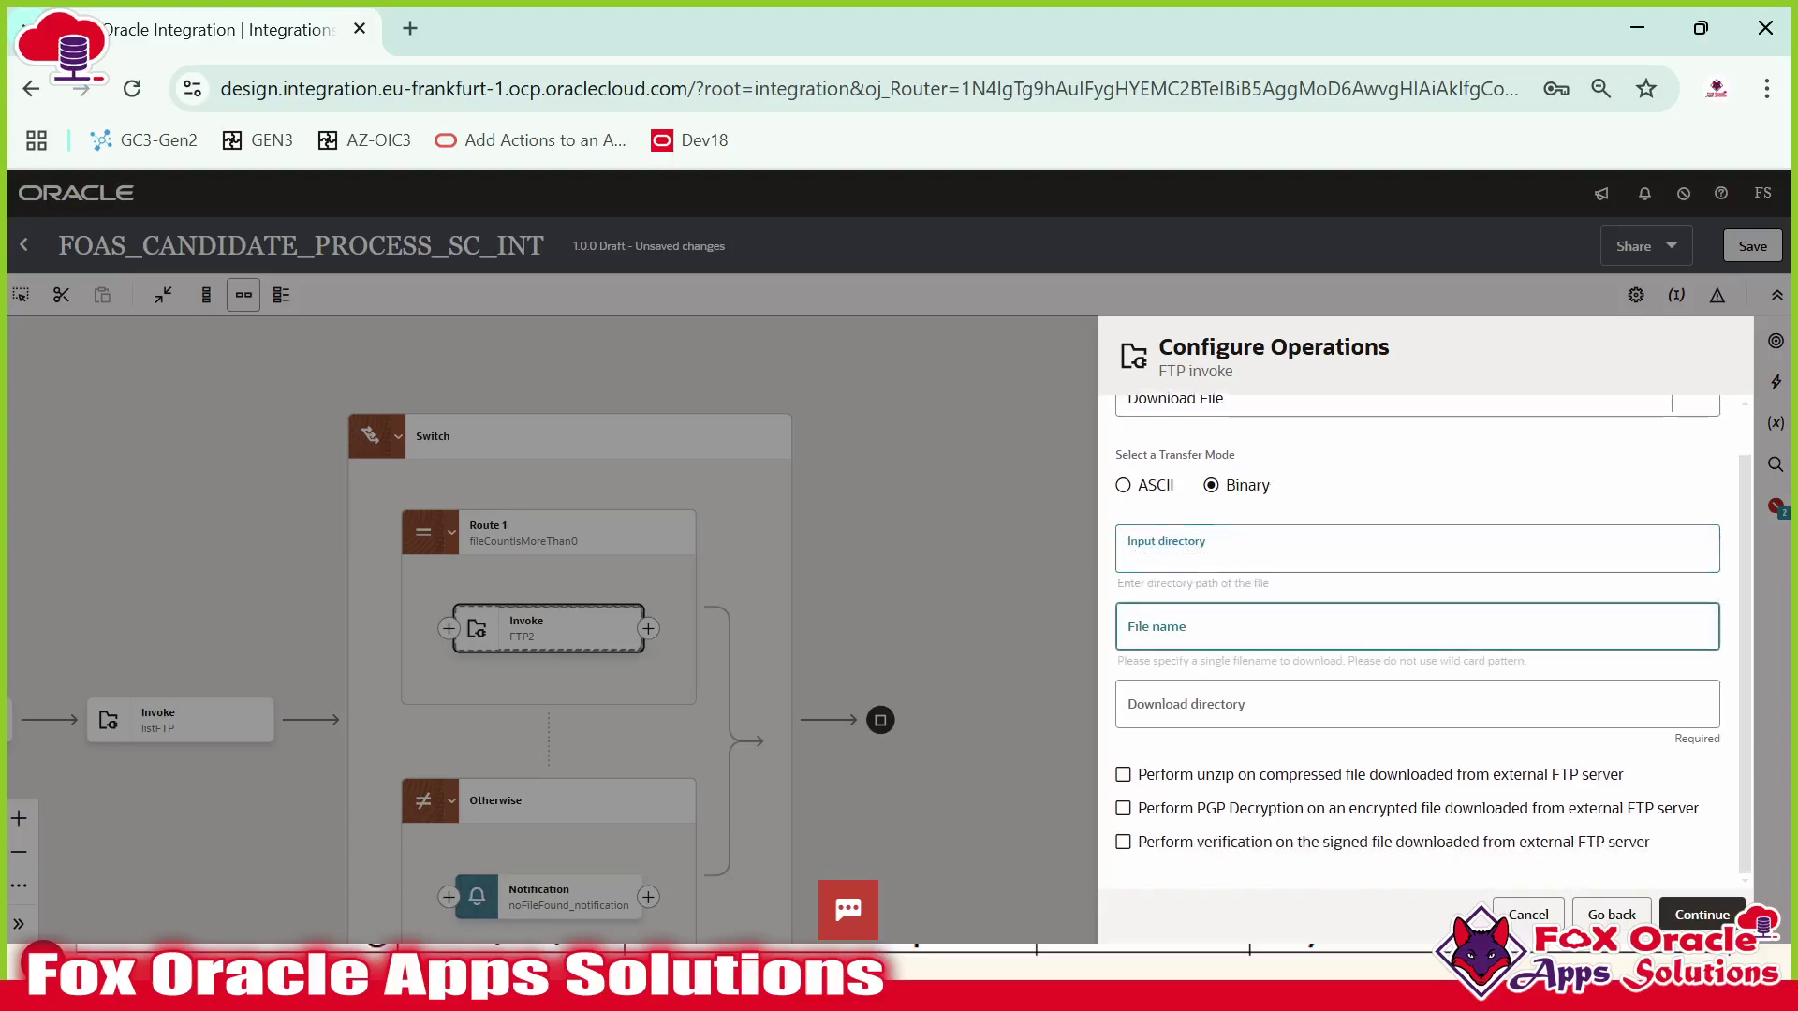
{"action": "left_click", "coordinate": [1200, 710]}
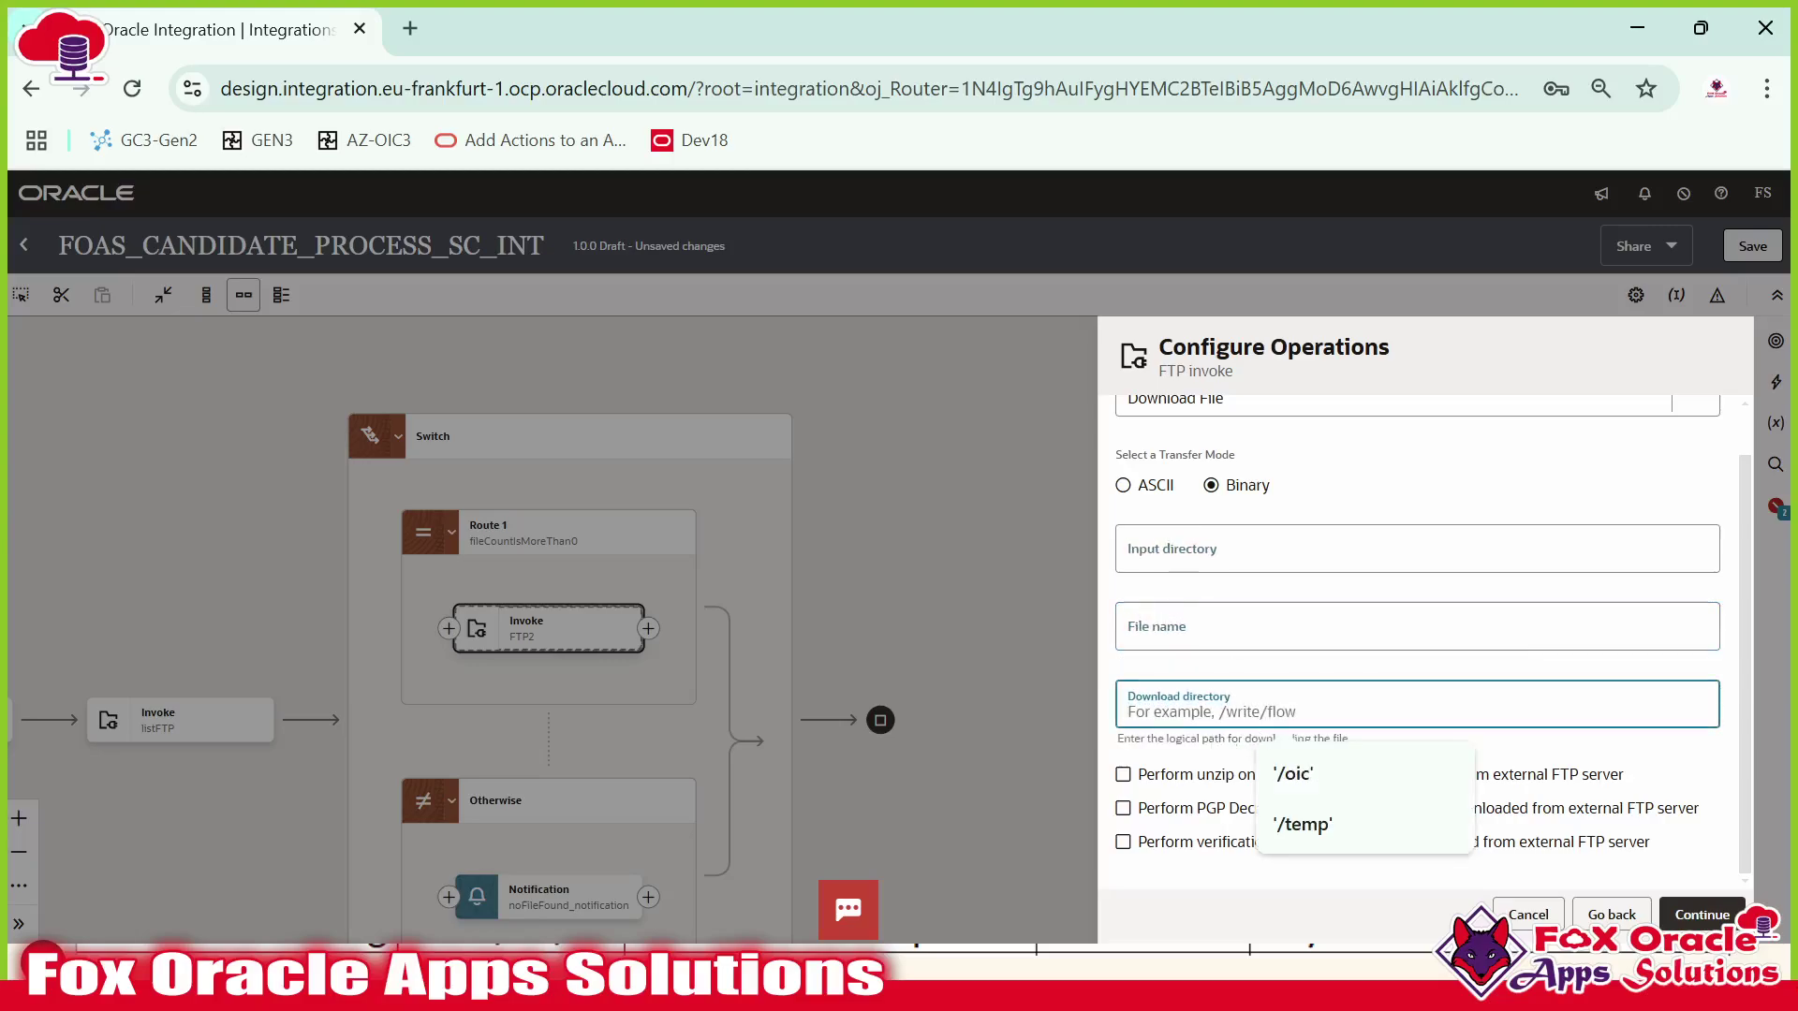
{"action": "type", "text": "'temp"}
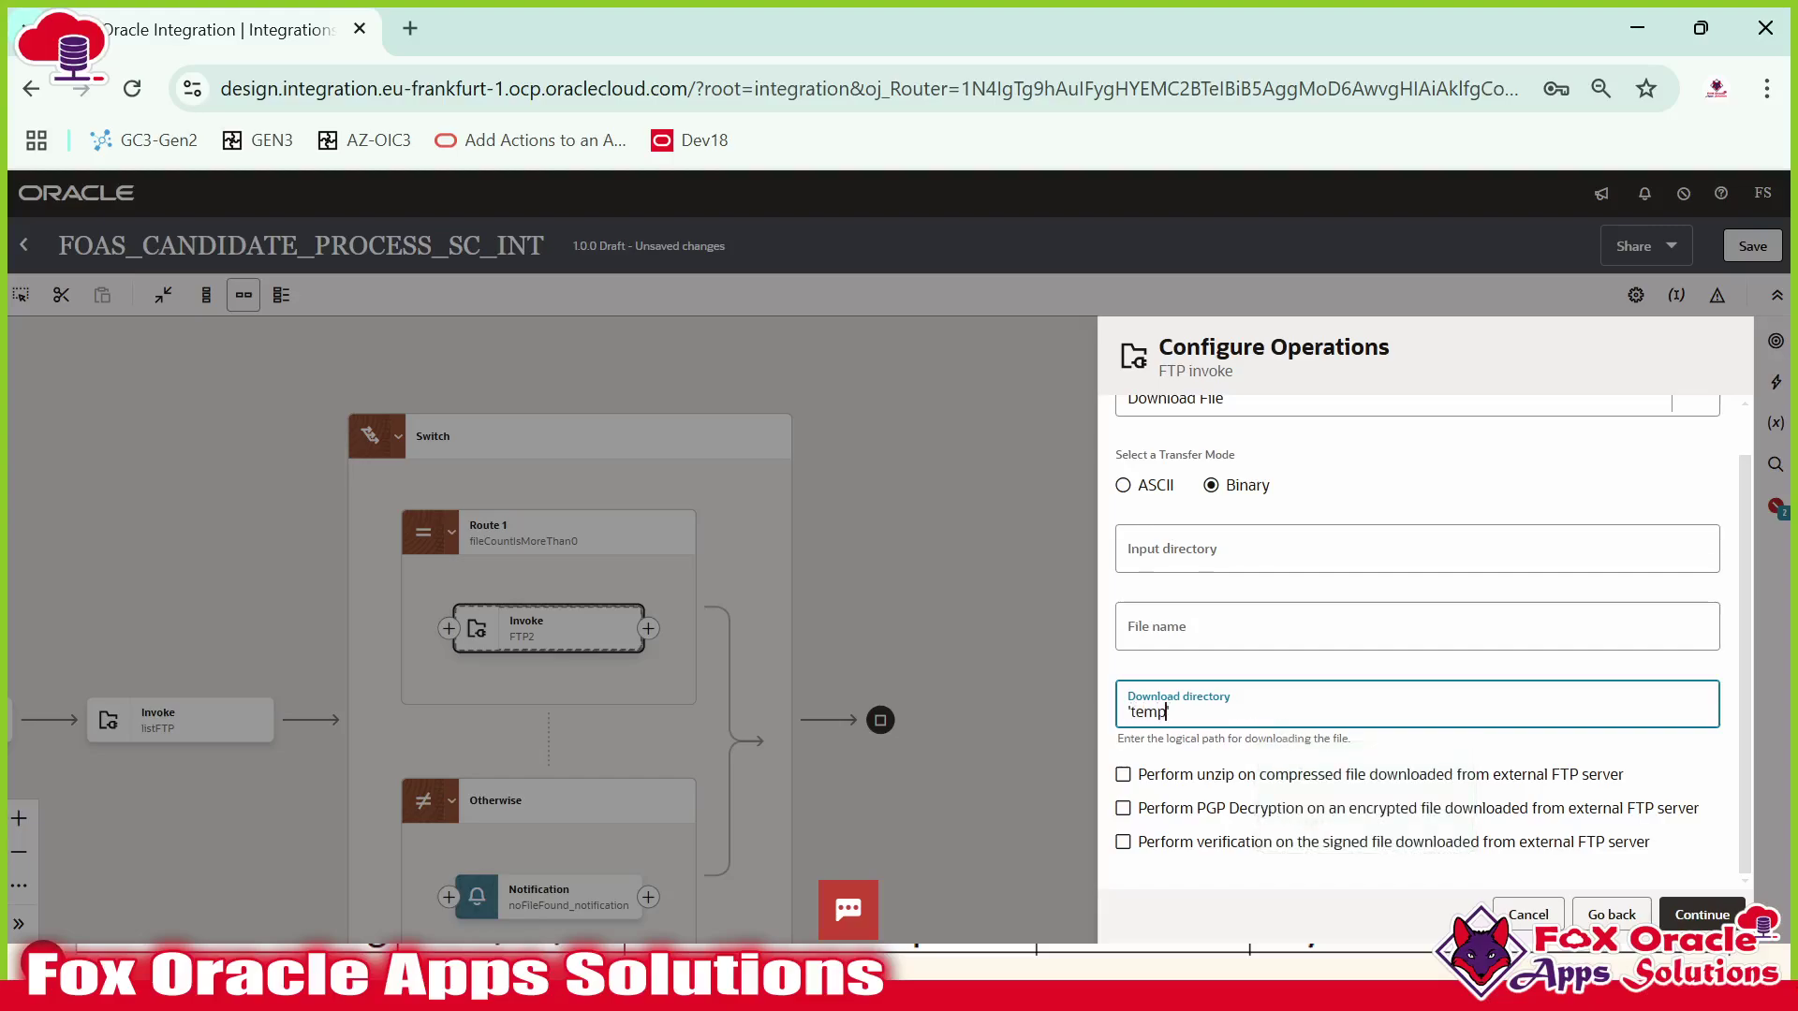
{"action": "type", "text": "/"}
Check the input directory and file name fields, then complete the downloadFile_FTP invoke.
{"action": "left_click", "coordinate": [1185, 551]}
{"action": "left_click", "coordinate": [1186, 627]}
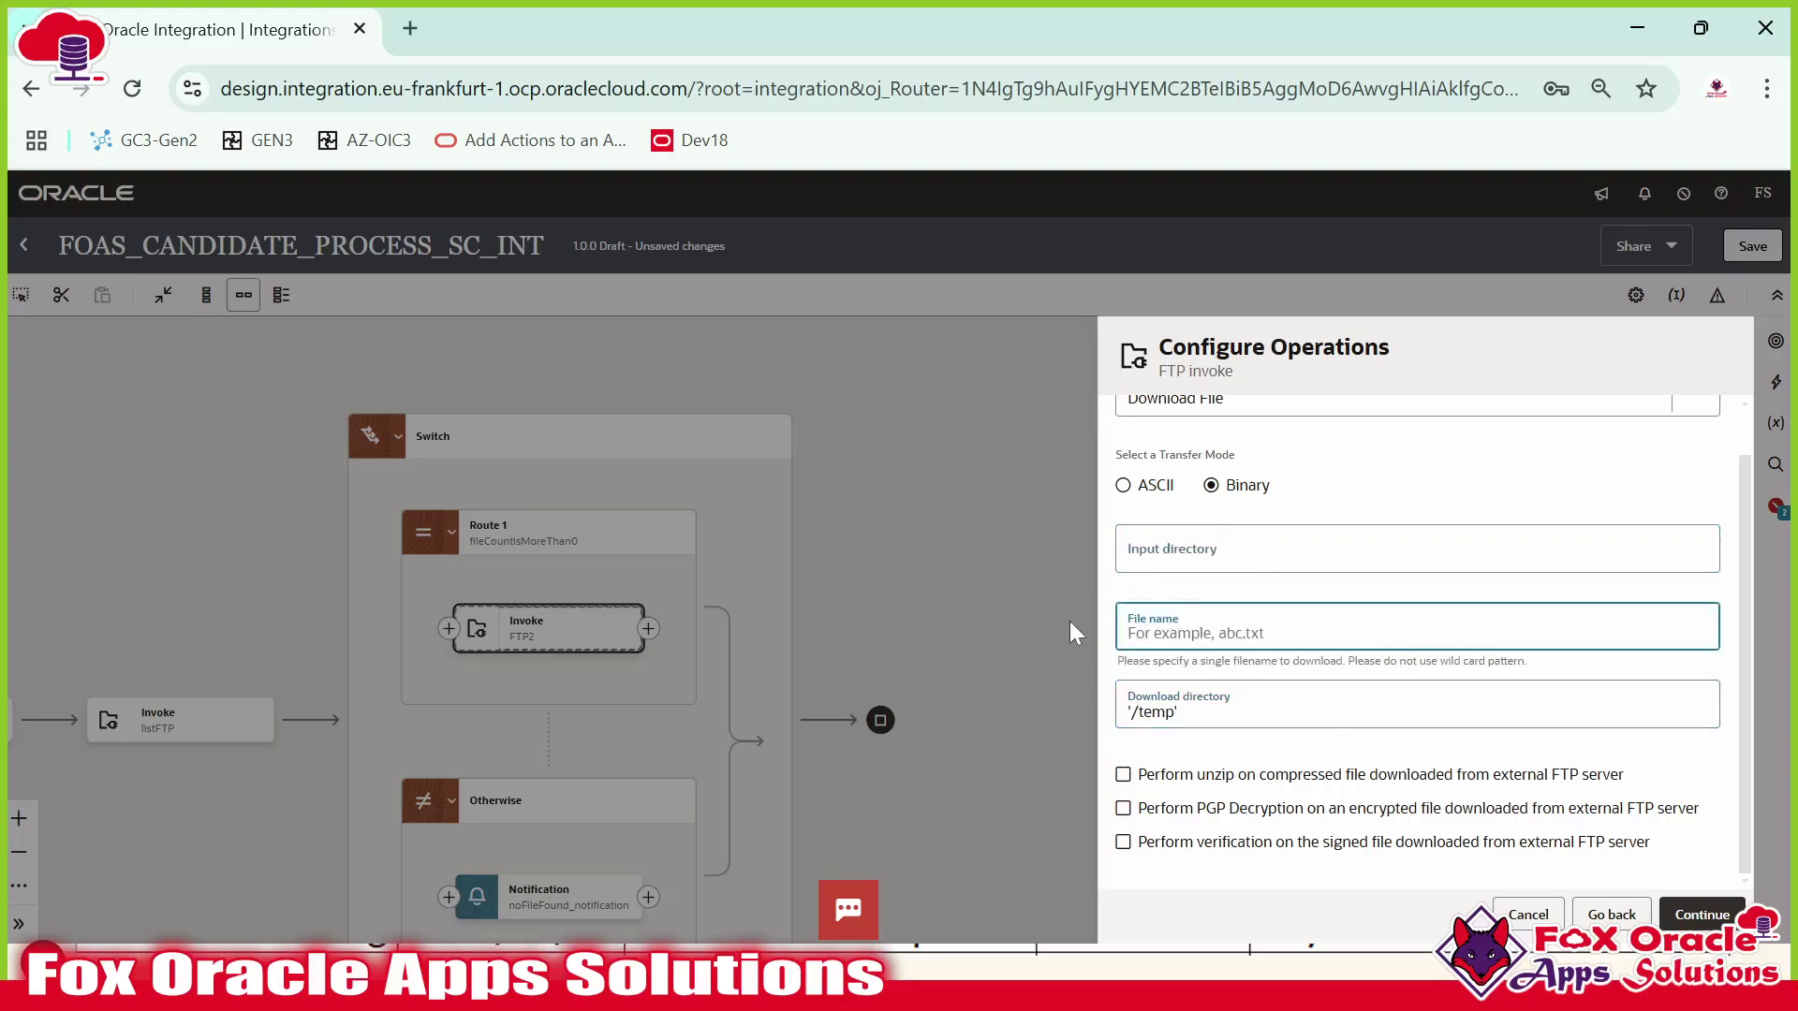
{"action": "left_click", "coordinate": [1180, 557]}
{"action": "left_click", "coordinate": [1165, 627]}
{"action": "left_click", "coordinate": [1170, 562]}
{"action": "left_click", "coordinate": [1169, 629]}
{"action": "left_click", "coordinate": [1171, 559]}
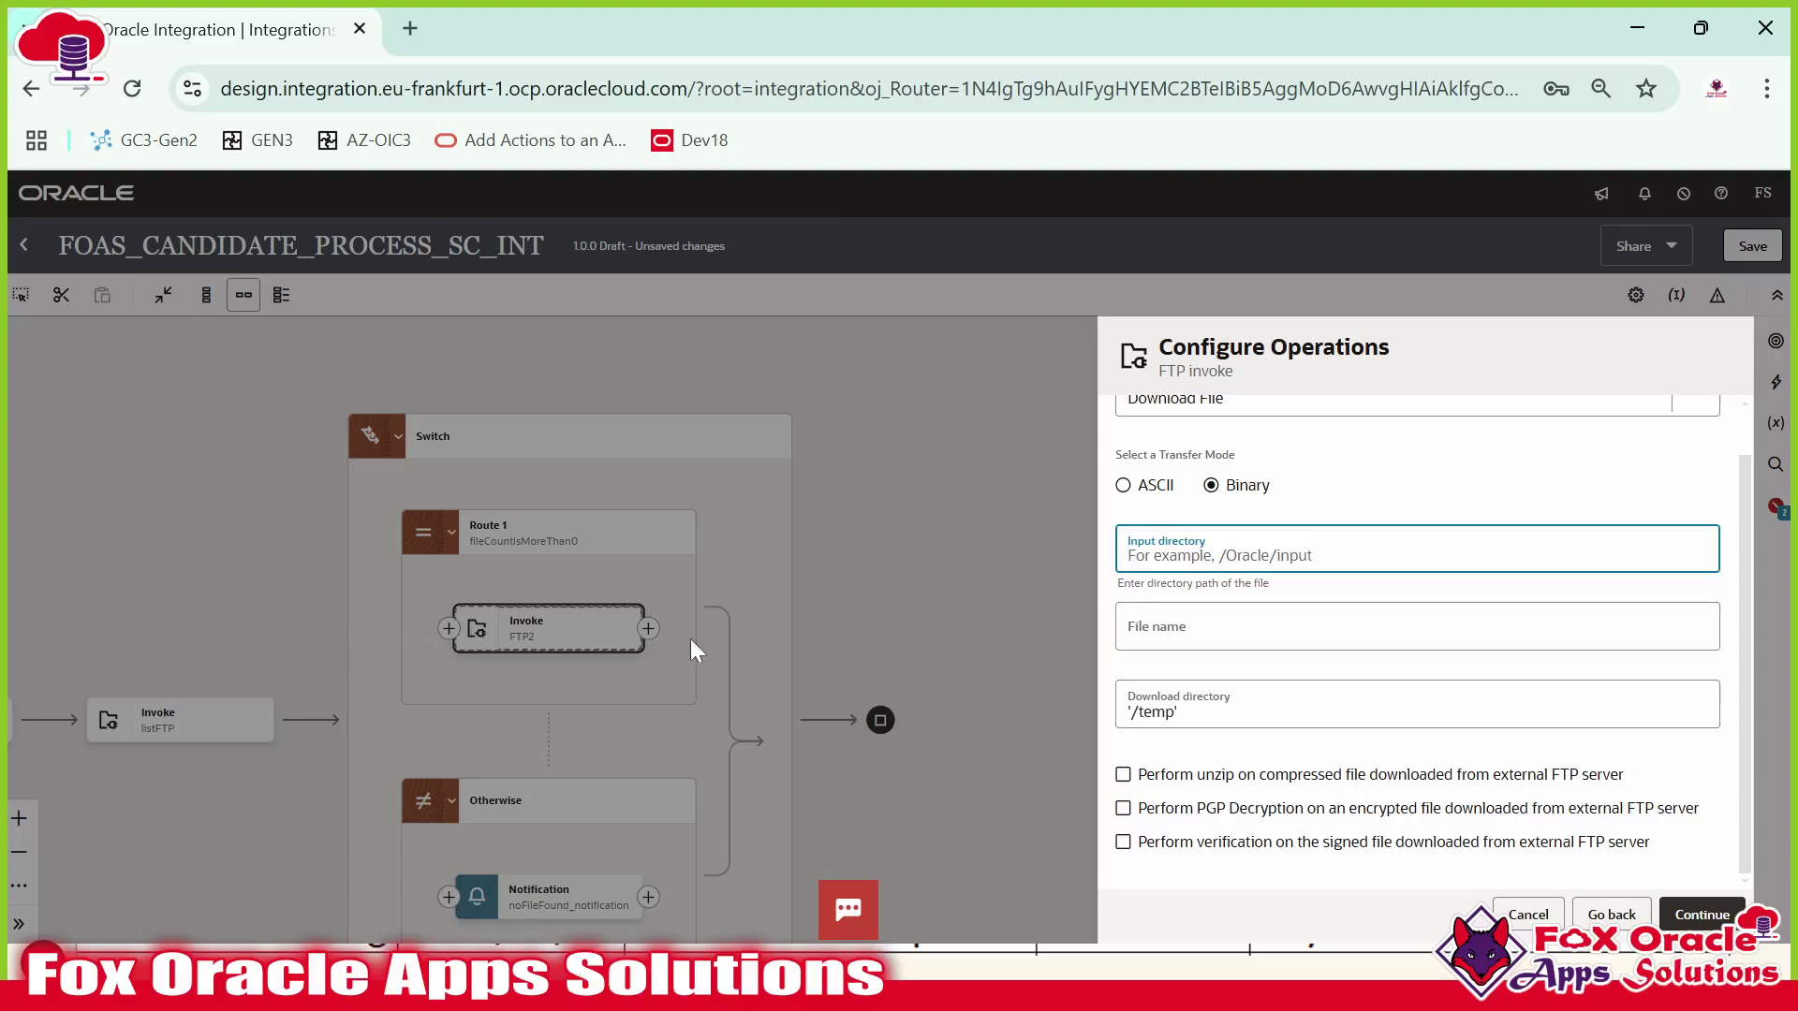
{"action": "left_click", "coordinate": [1170, 627]}
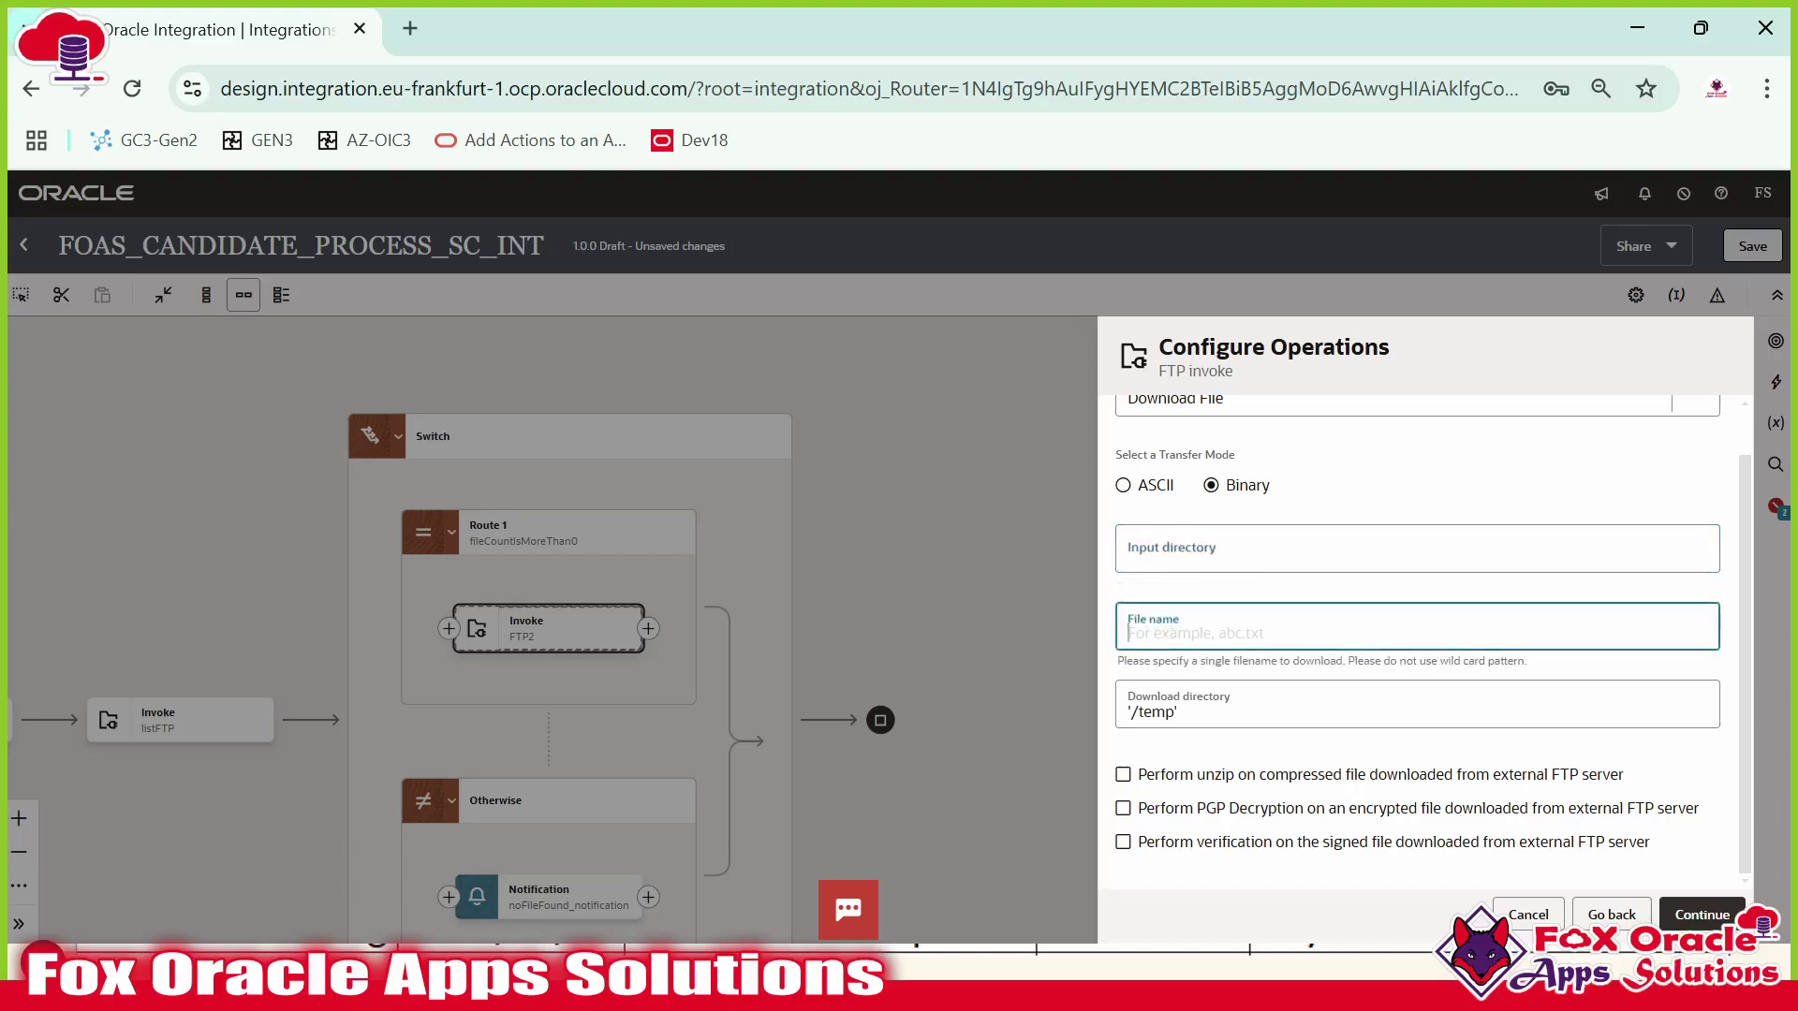
{"action": "left_click", "coordinate": [1701, 915]}
{"action": "left_click", "coordinate": [1709, 914]}
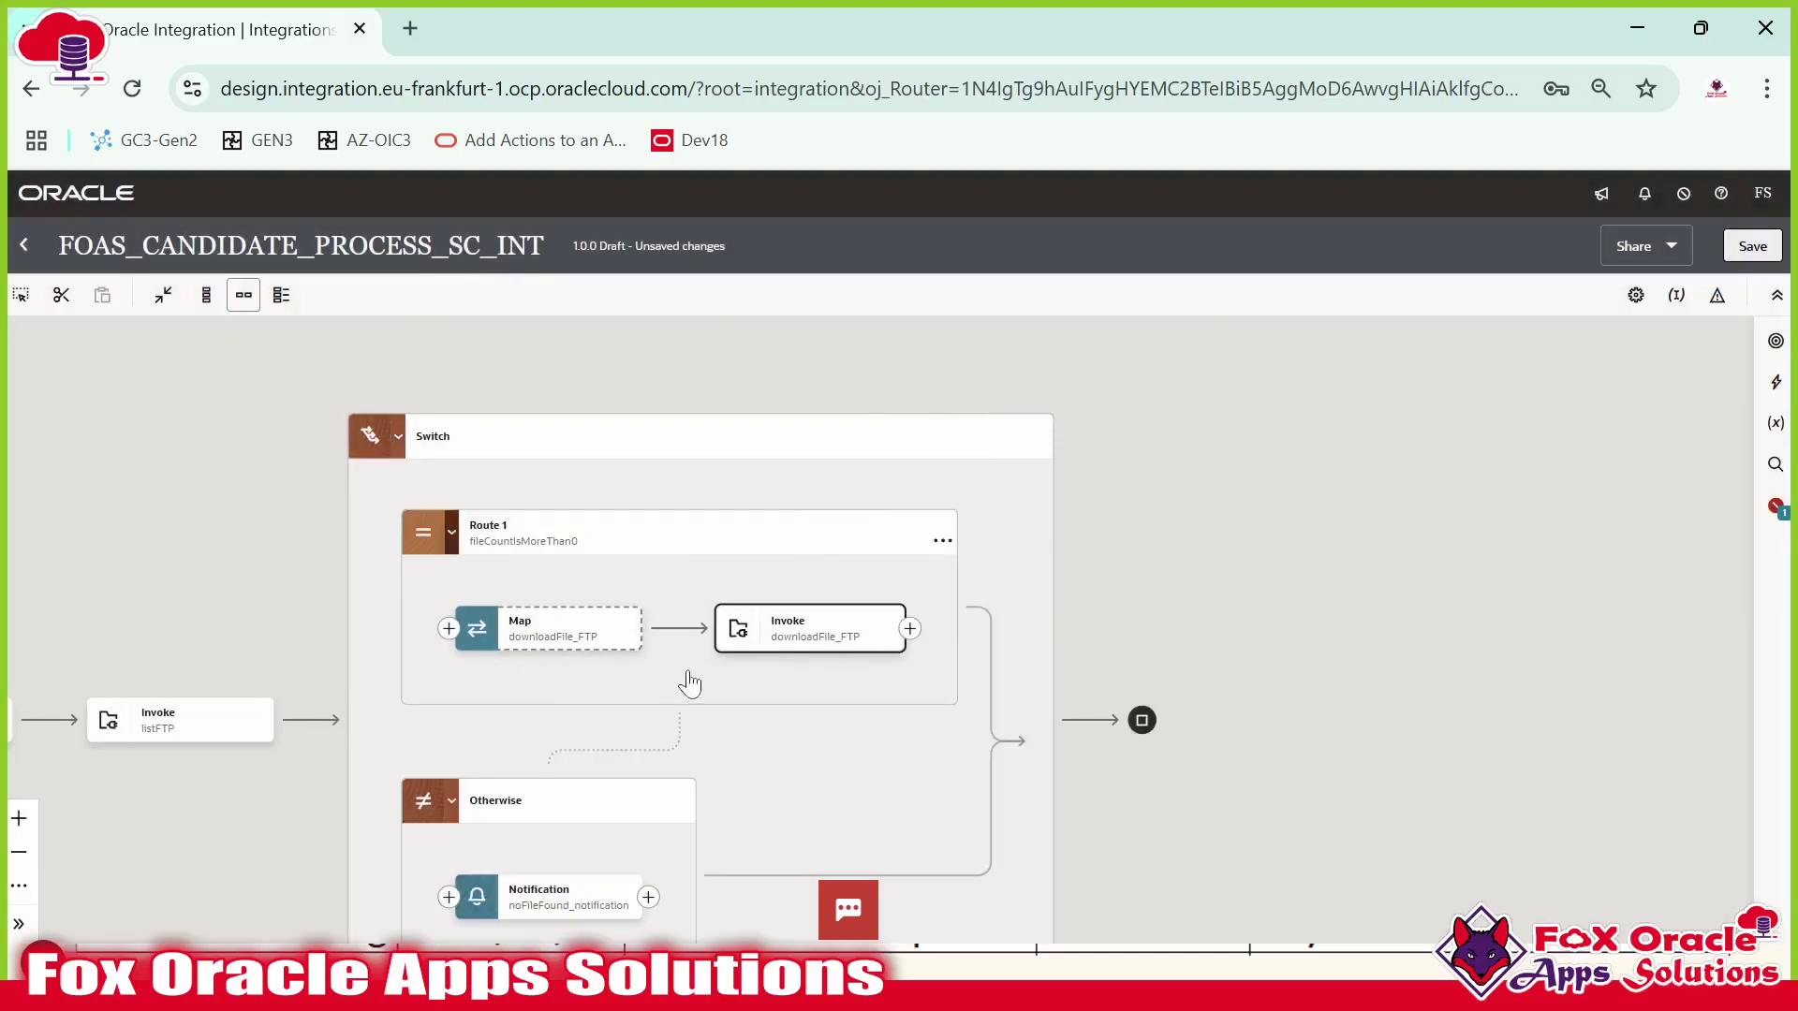
Open the Map before downloadFile_FTP and expand the Download Request targets.
{"action": "left_click", "coordinate": [553, 640]}
{"action": "left_click", "coordinate": [553, 640]}
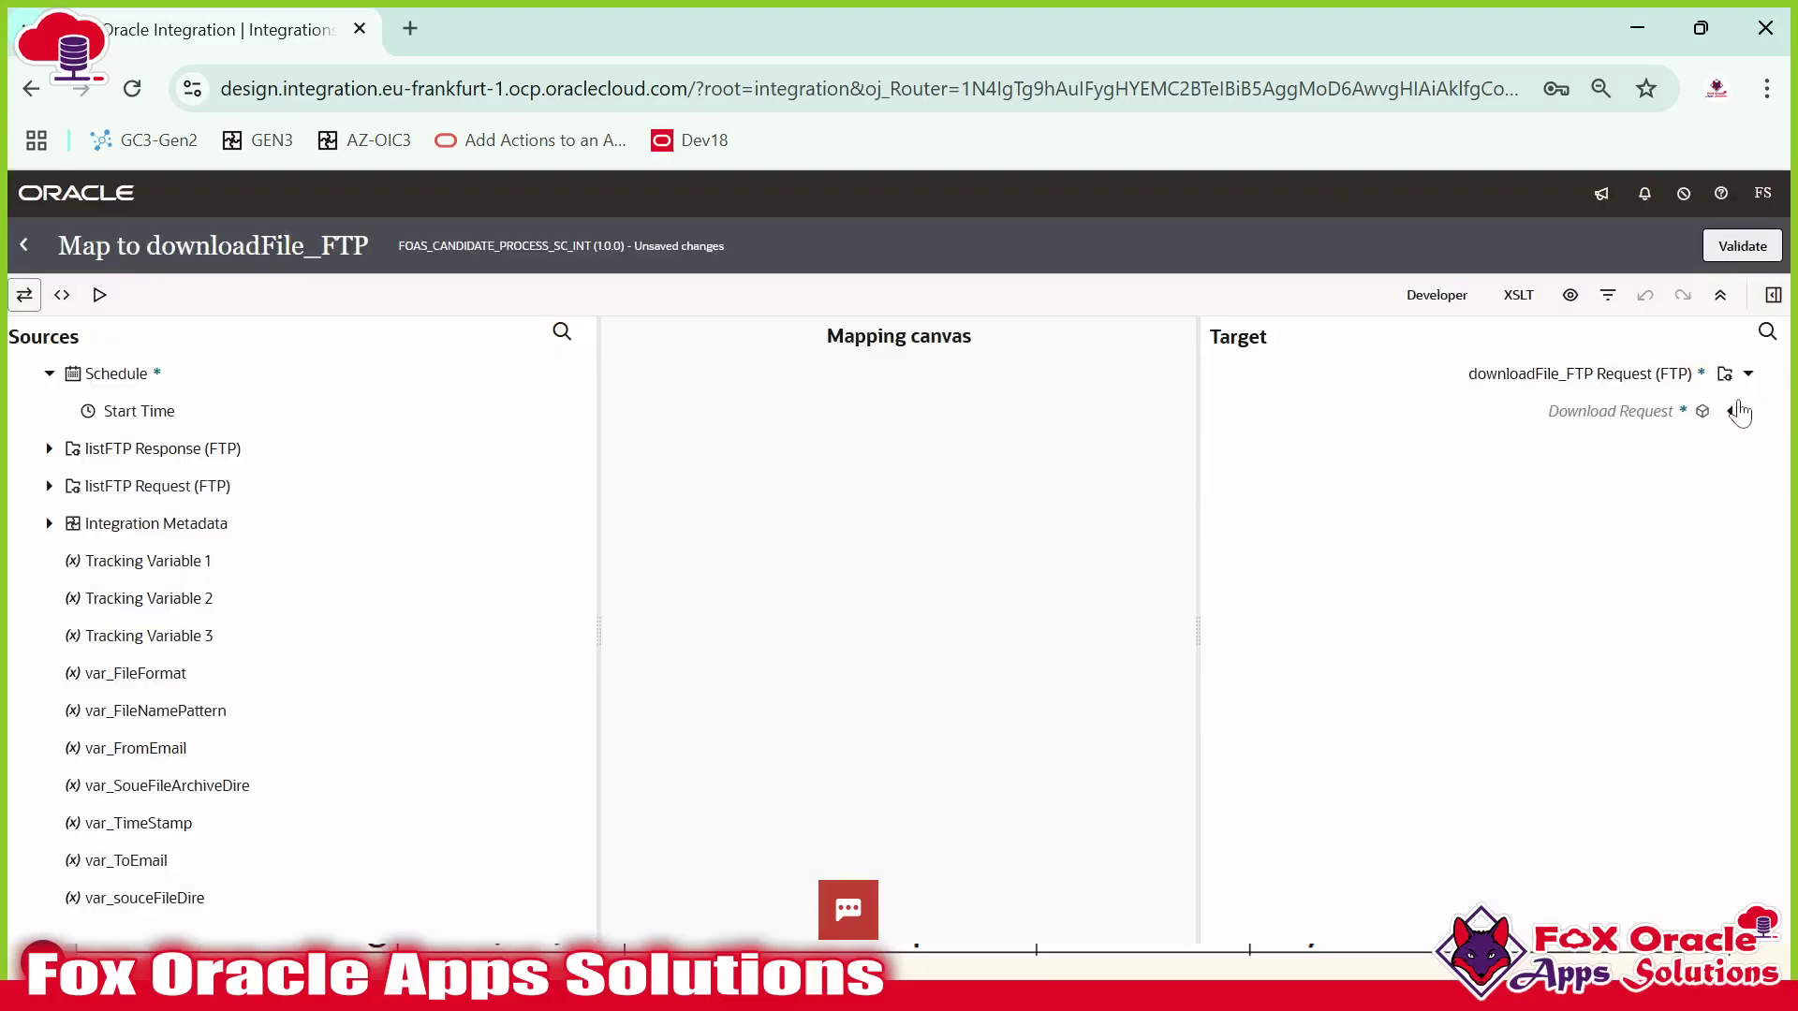
{"action": "left_click", "coordinate": [1732, 412]}
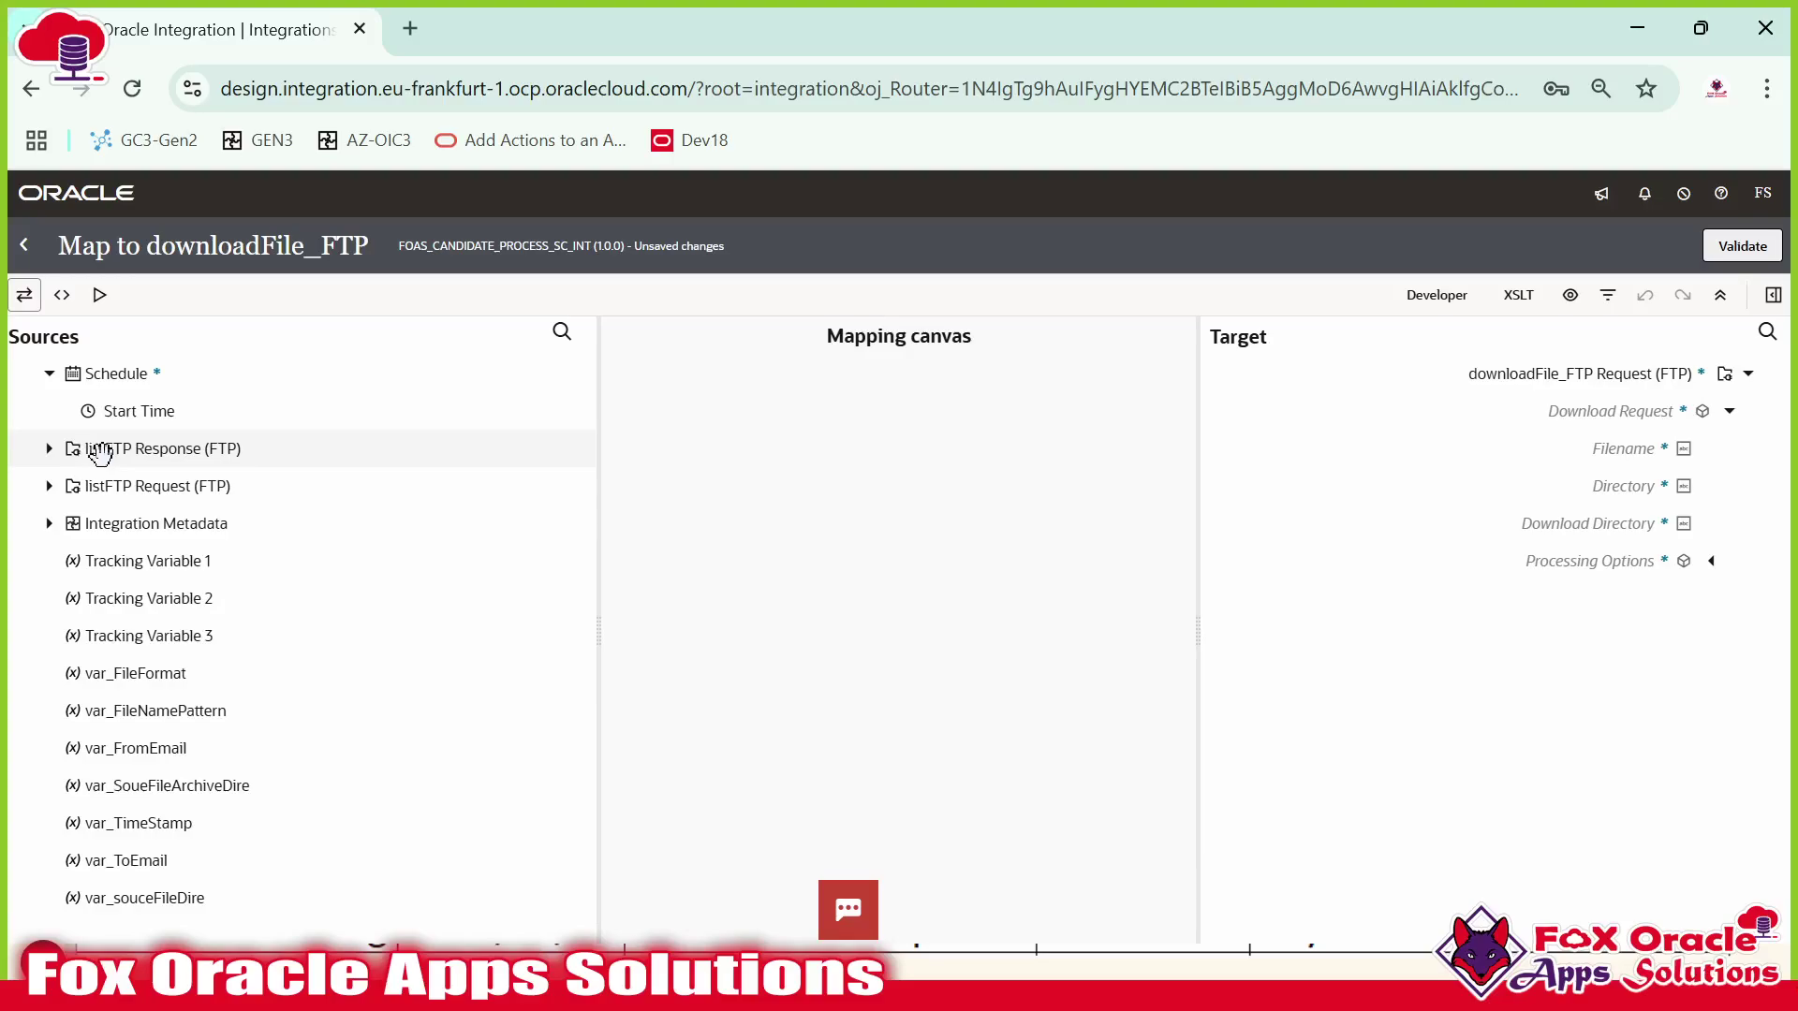
Expand listFTP Response > List File Response > List Response > File List > File to reveal Filename.
{"action": "left_click", "coordinate": [50, 450]}
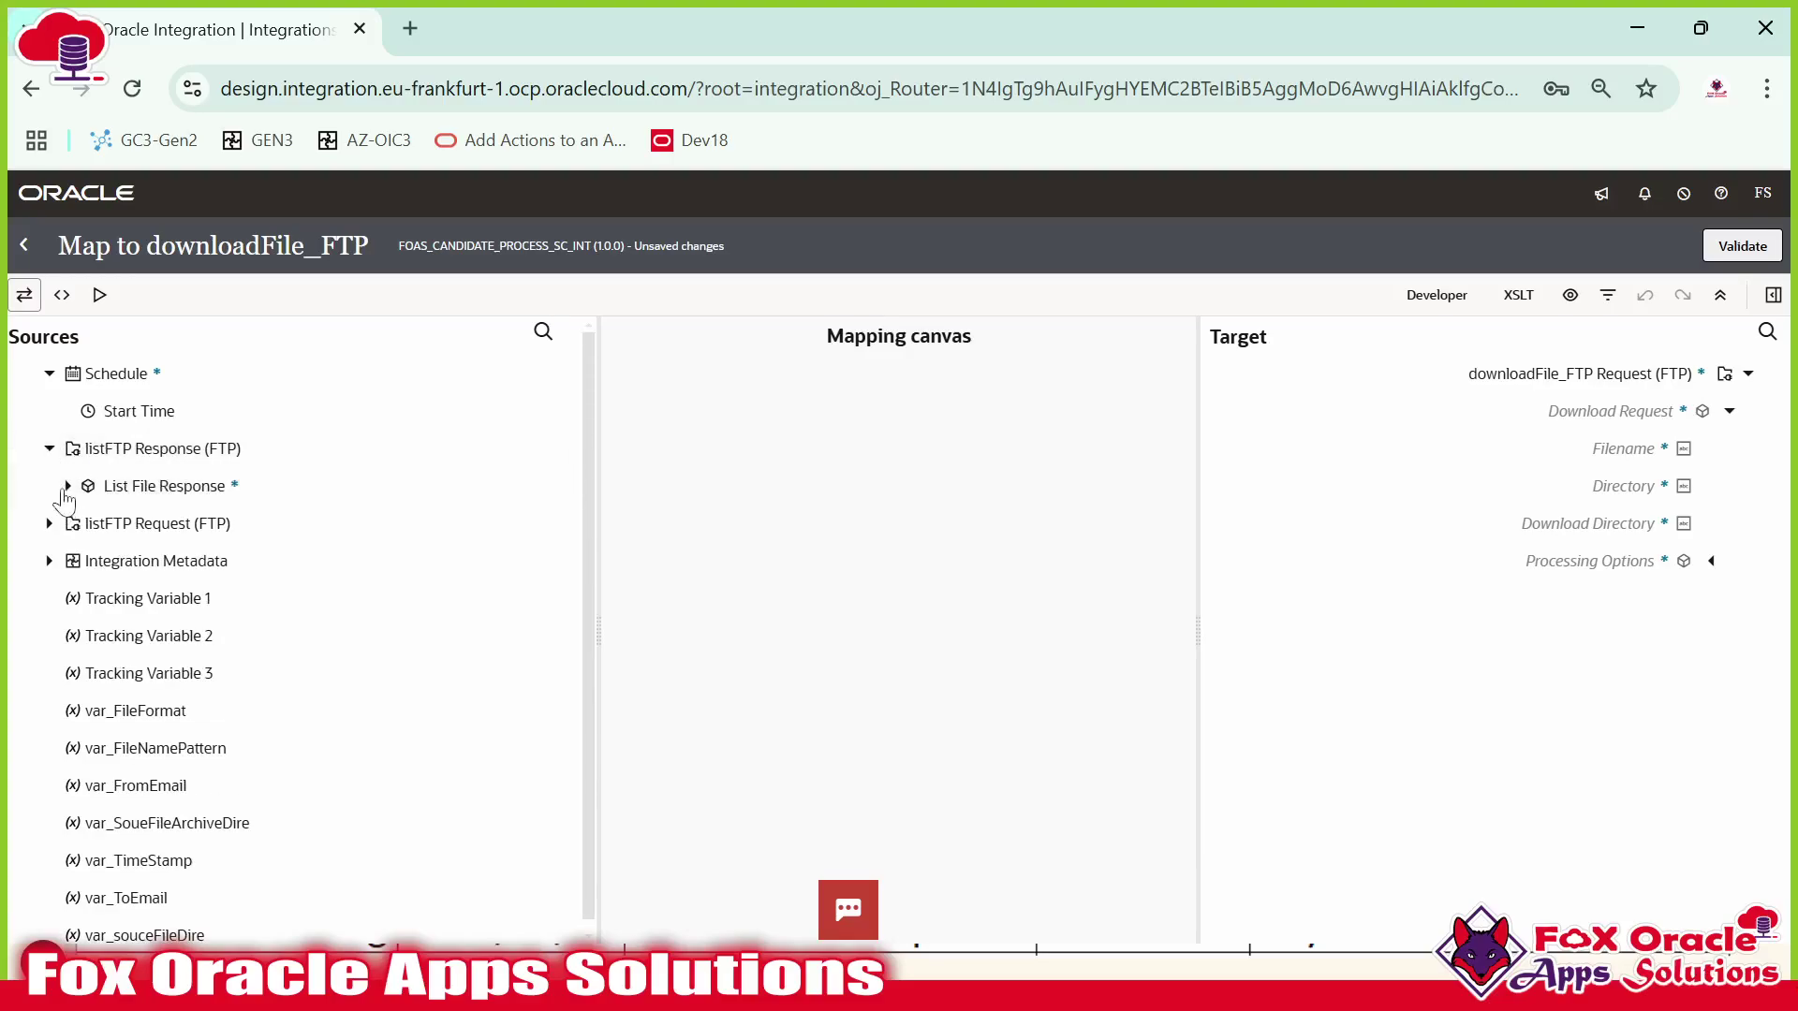
{"action": "left_click", "coordinate": [67, 486]}
{"action": "left_click", "coordinate": [87, 523]}
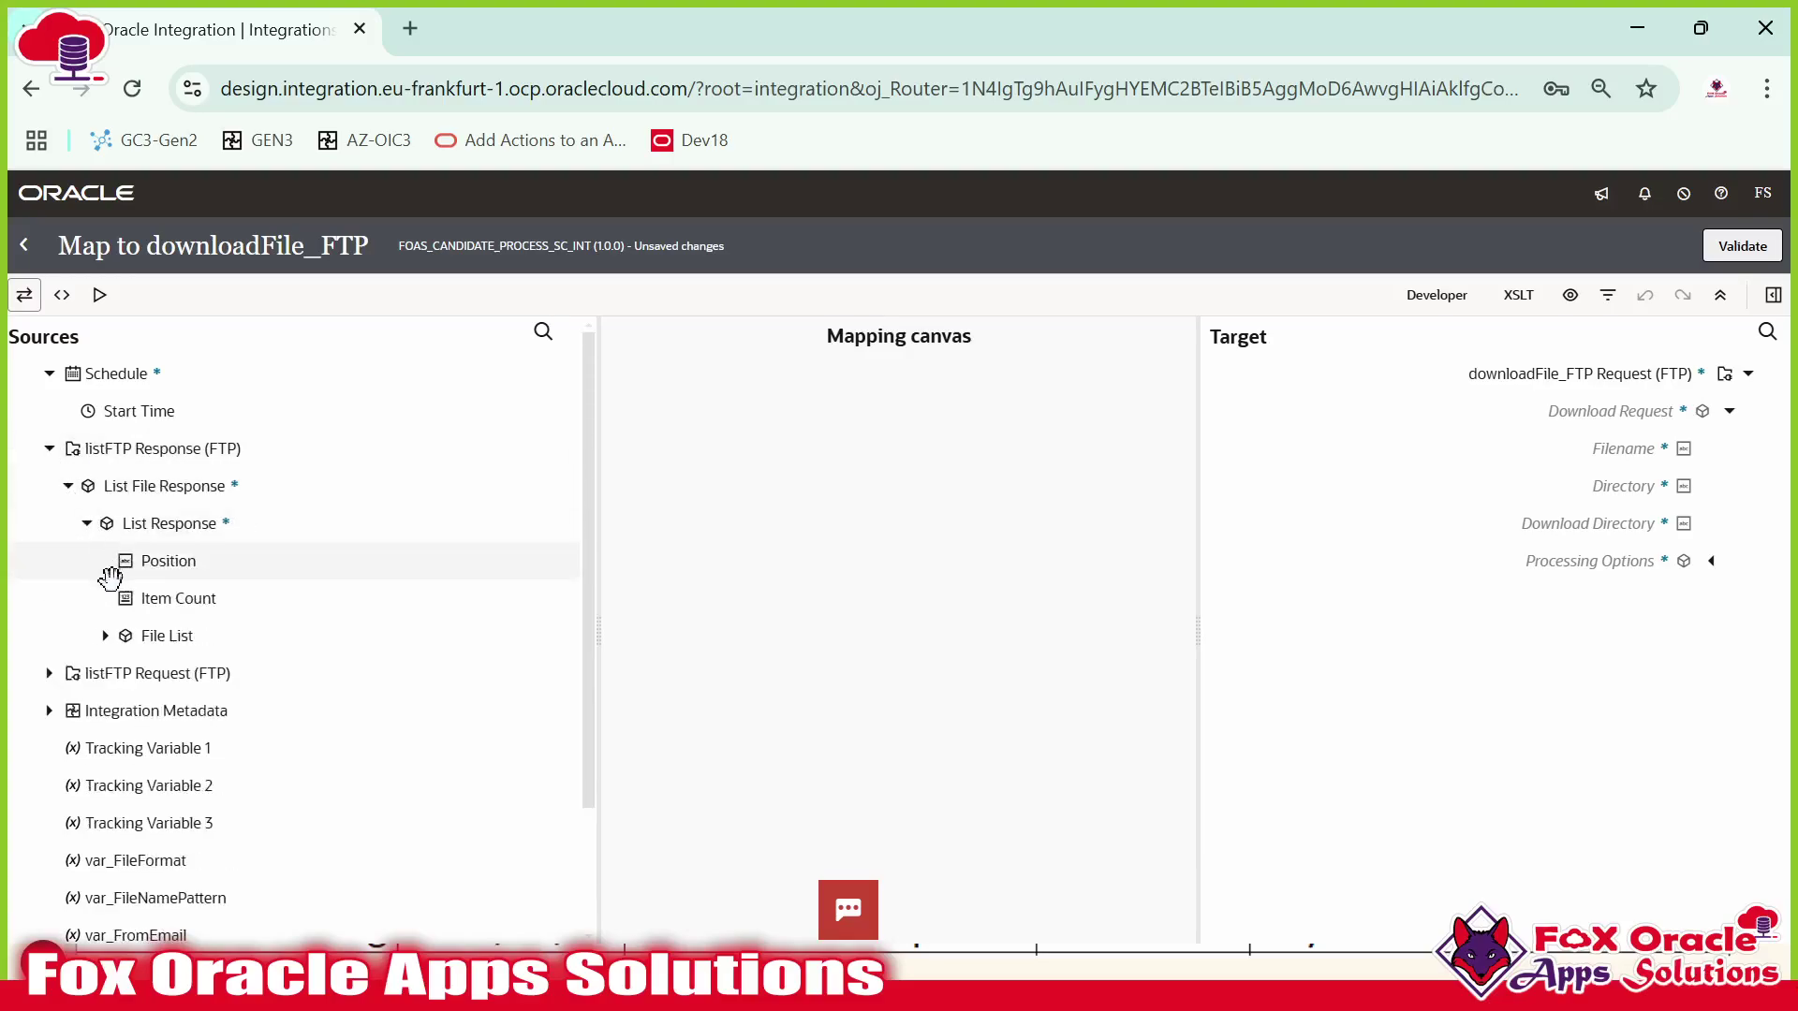
{"action": "left_click", "coordinate": [101, 637]}
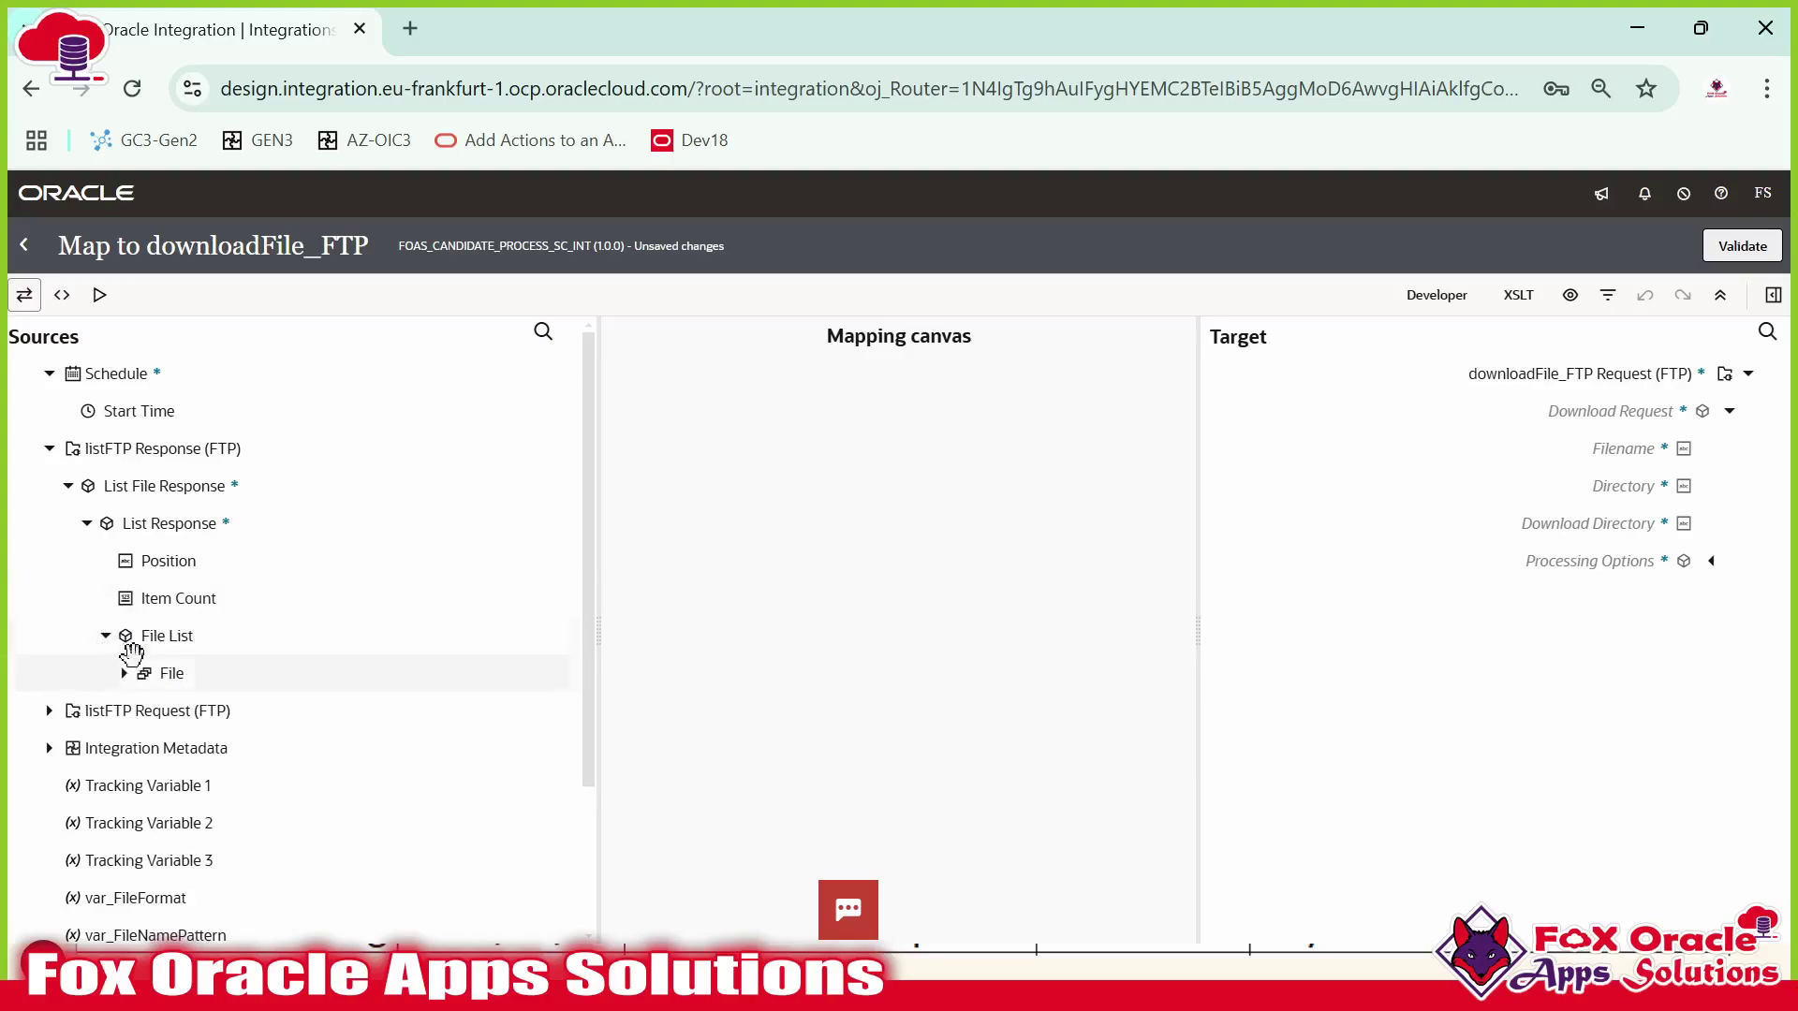
{"action": "left_click", "coordinate": [124, 675]}
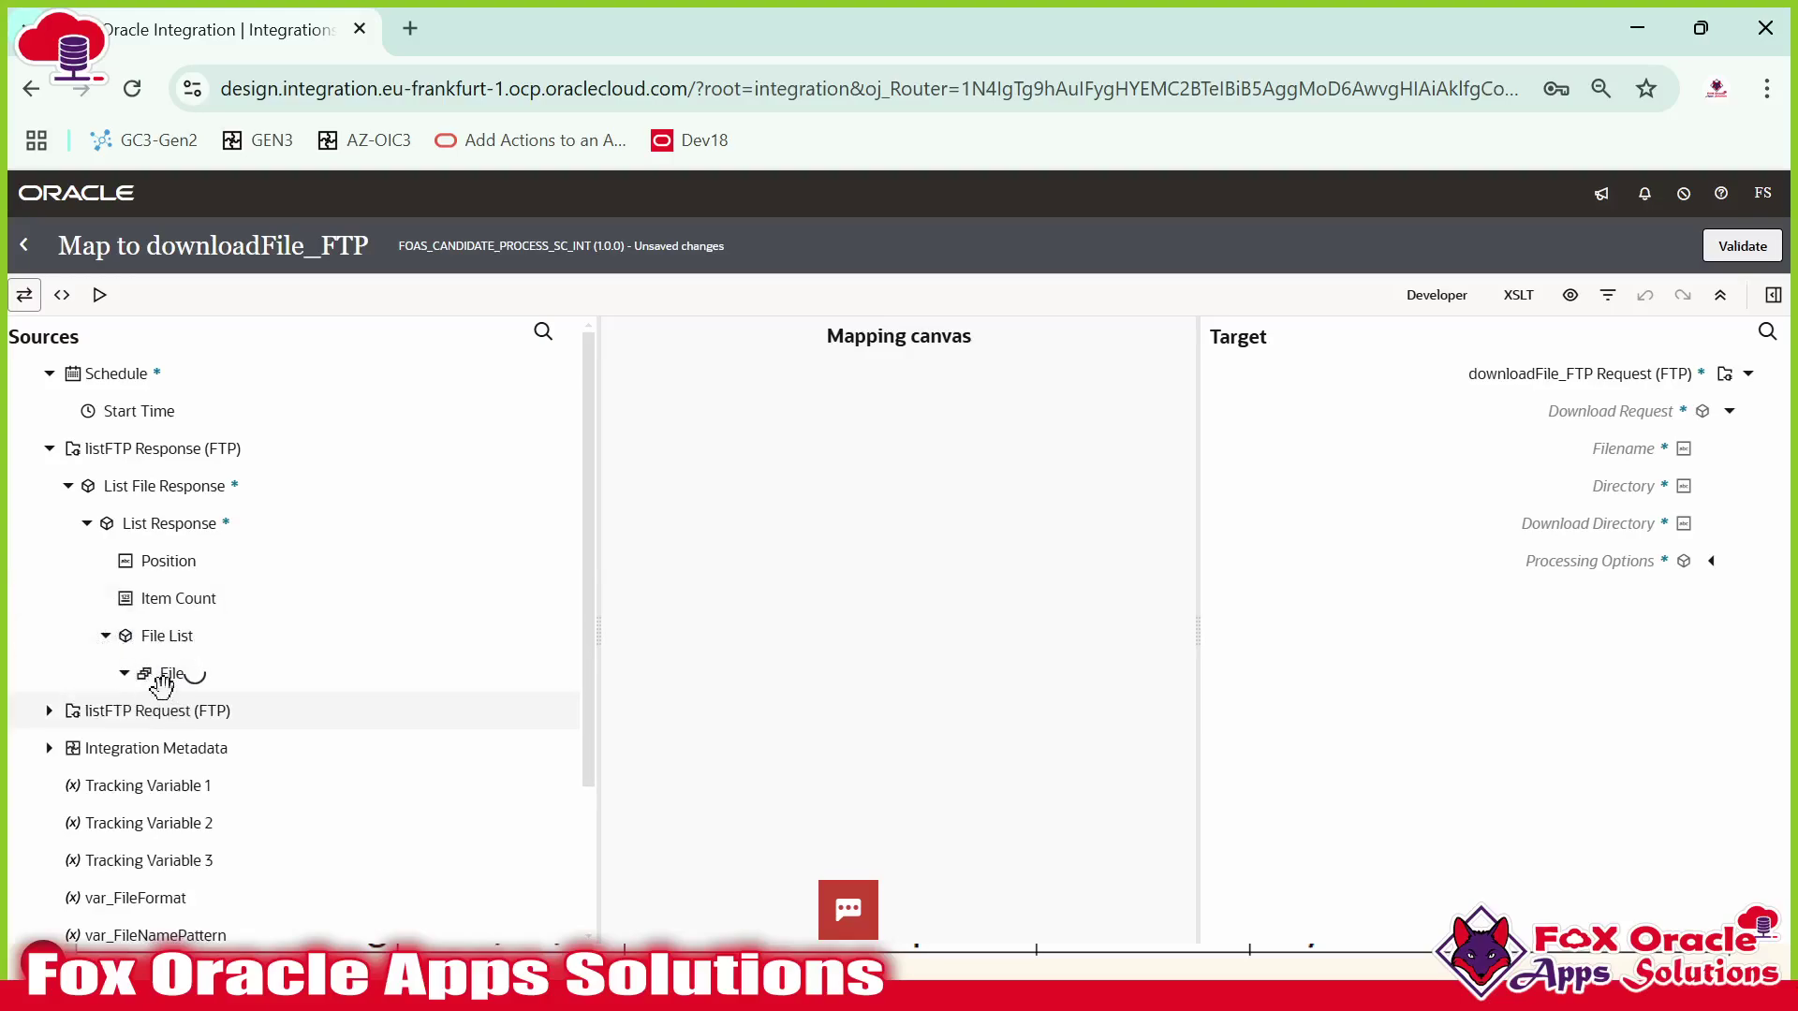
{"action": "left_click", "coordinate": [225, 752]}
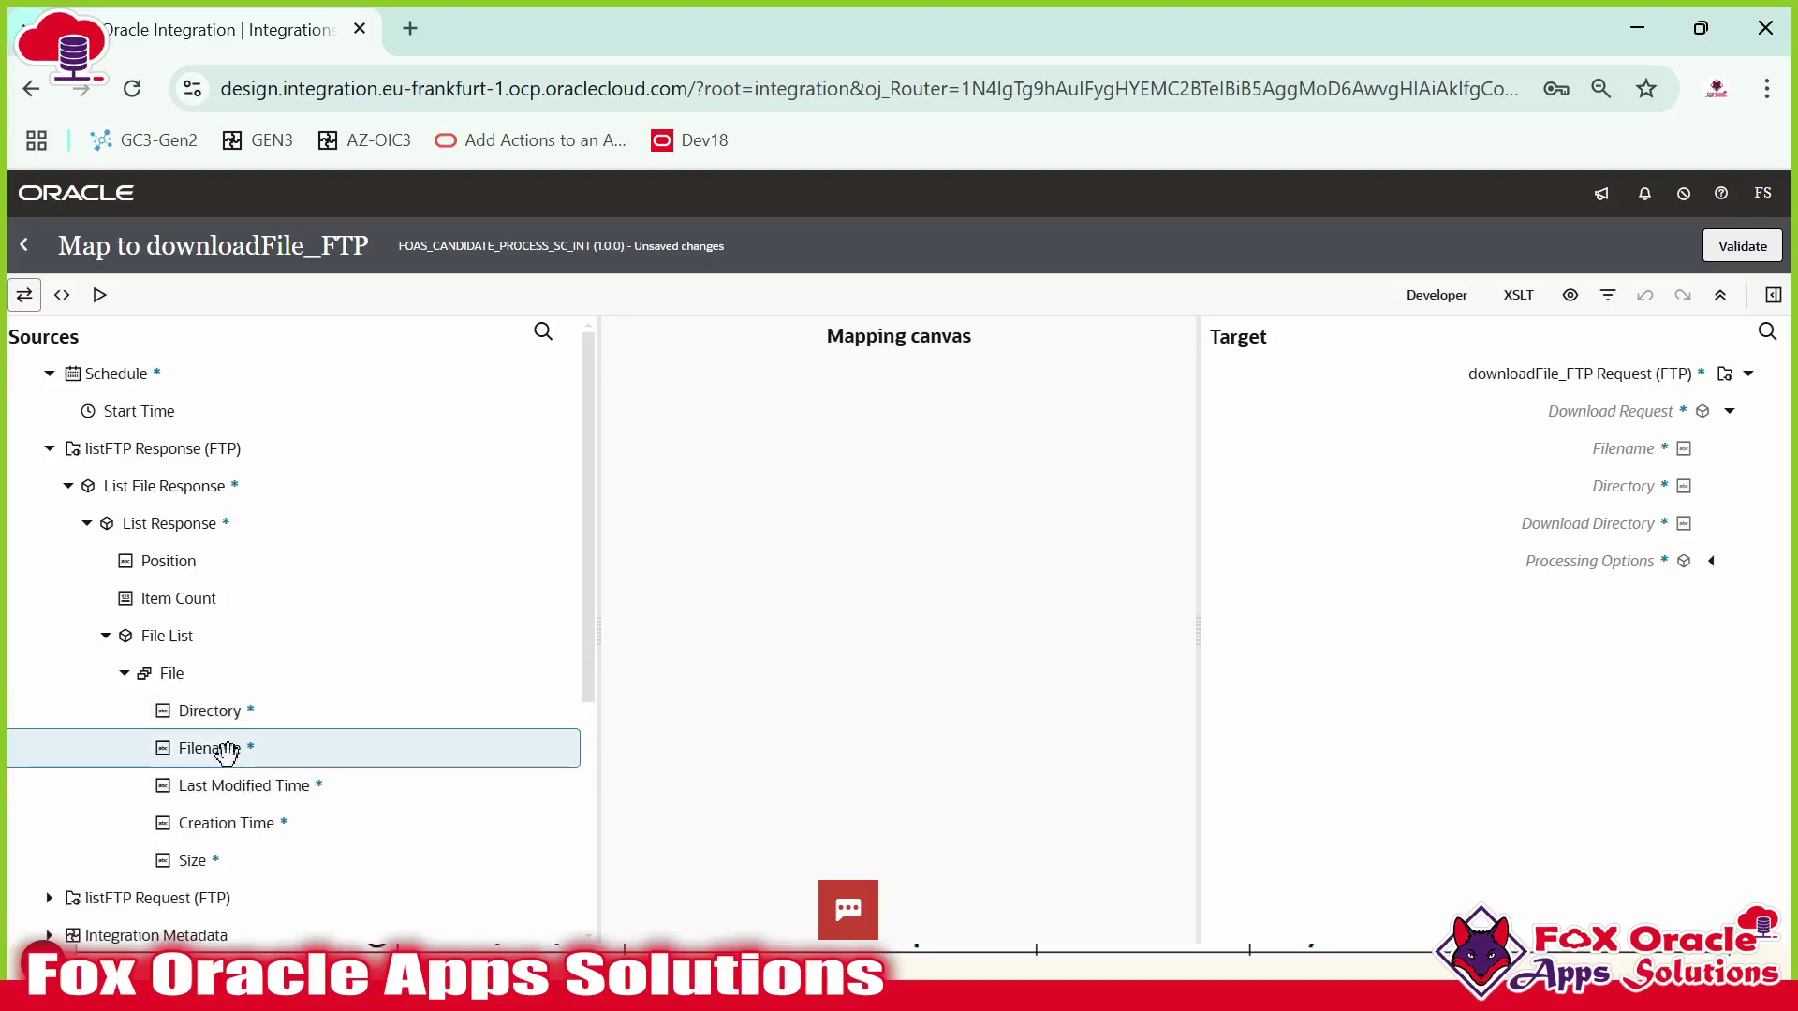
{"action": "key", "text": "alt+Tab"}
{"action": "key", "text": "alt+Tab"}
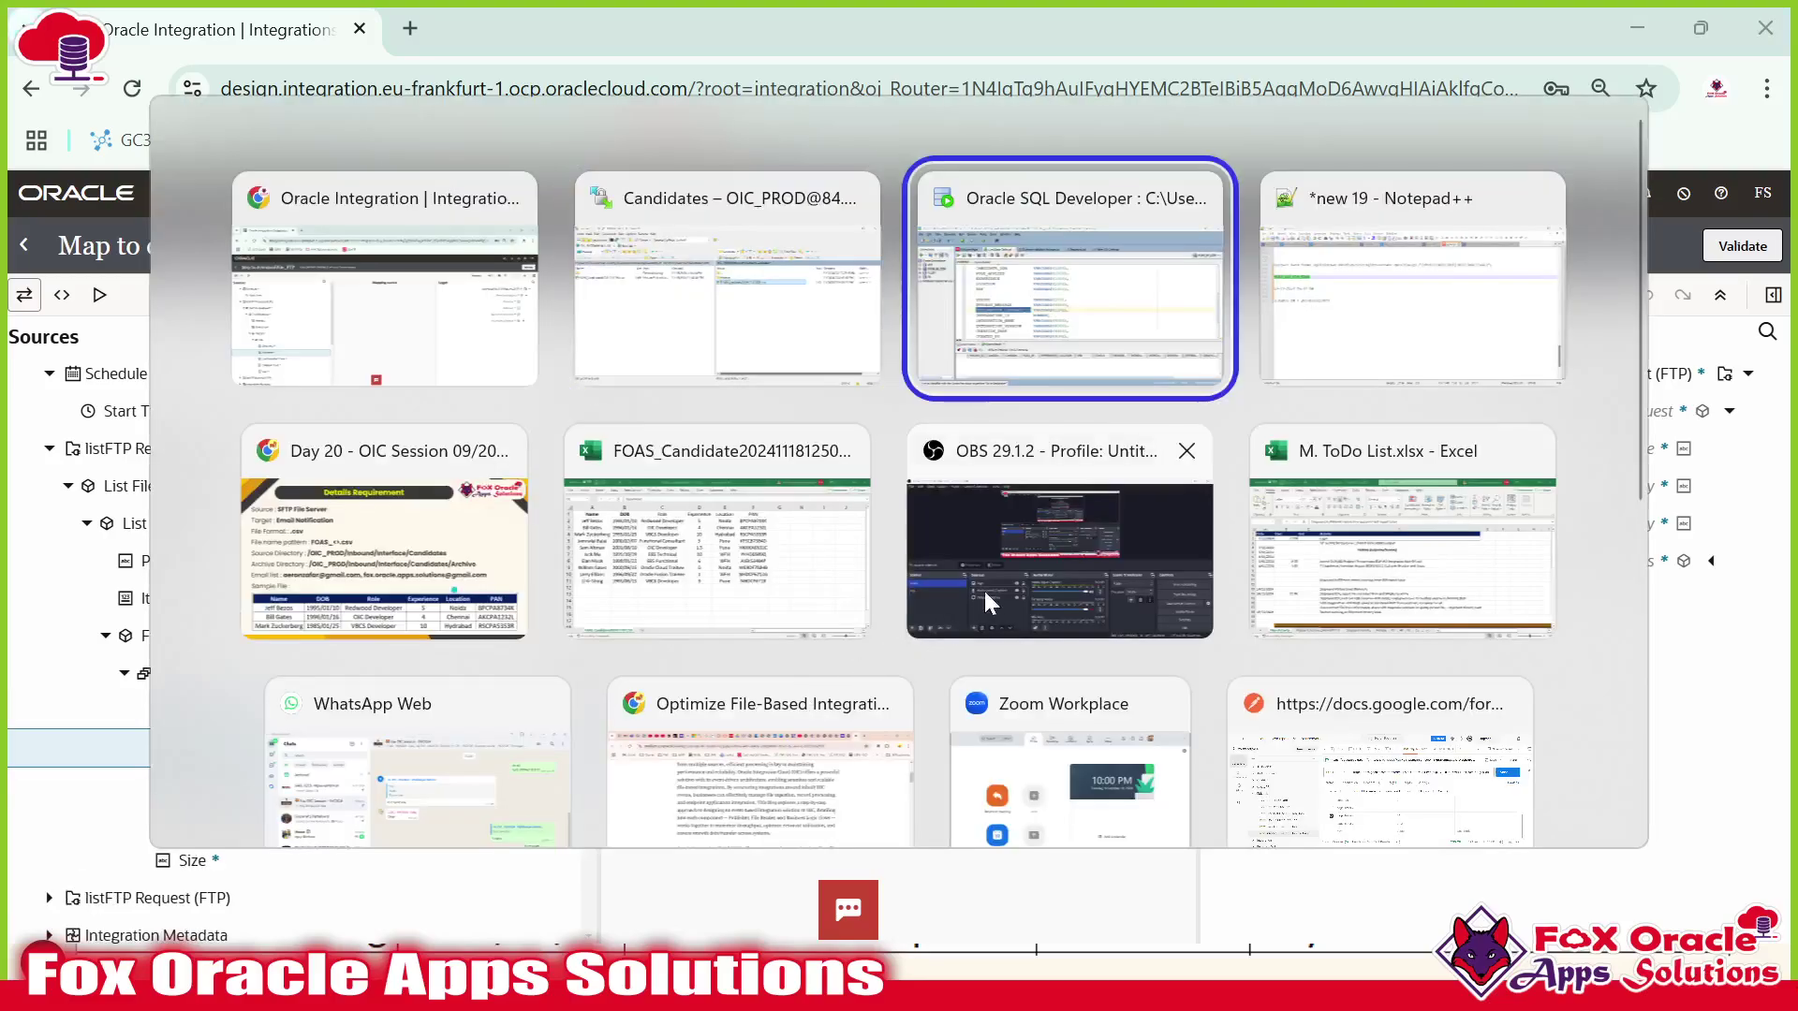
{"action": "left_click", "coordinate": [690, 379]}
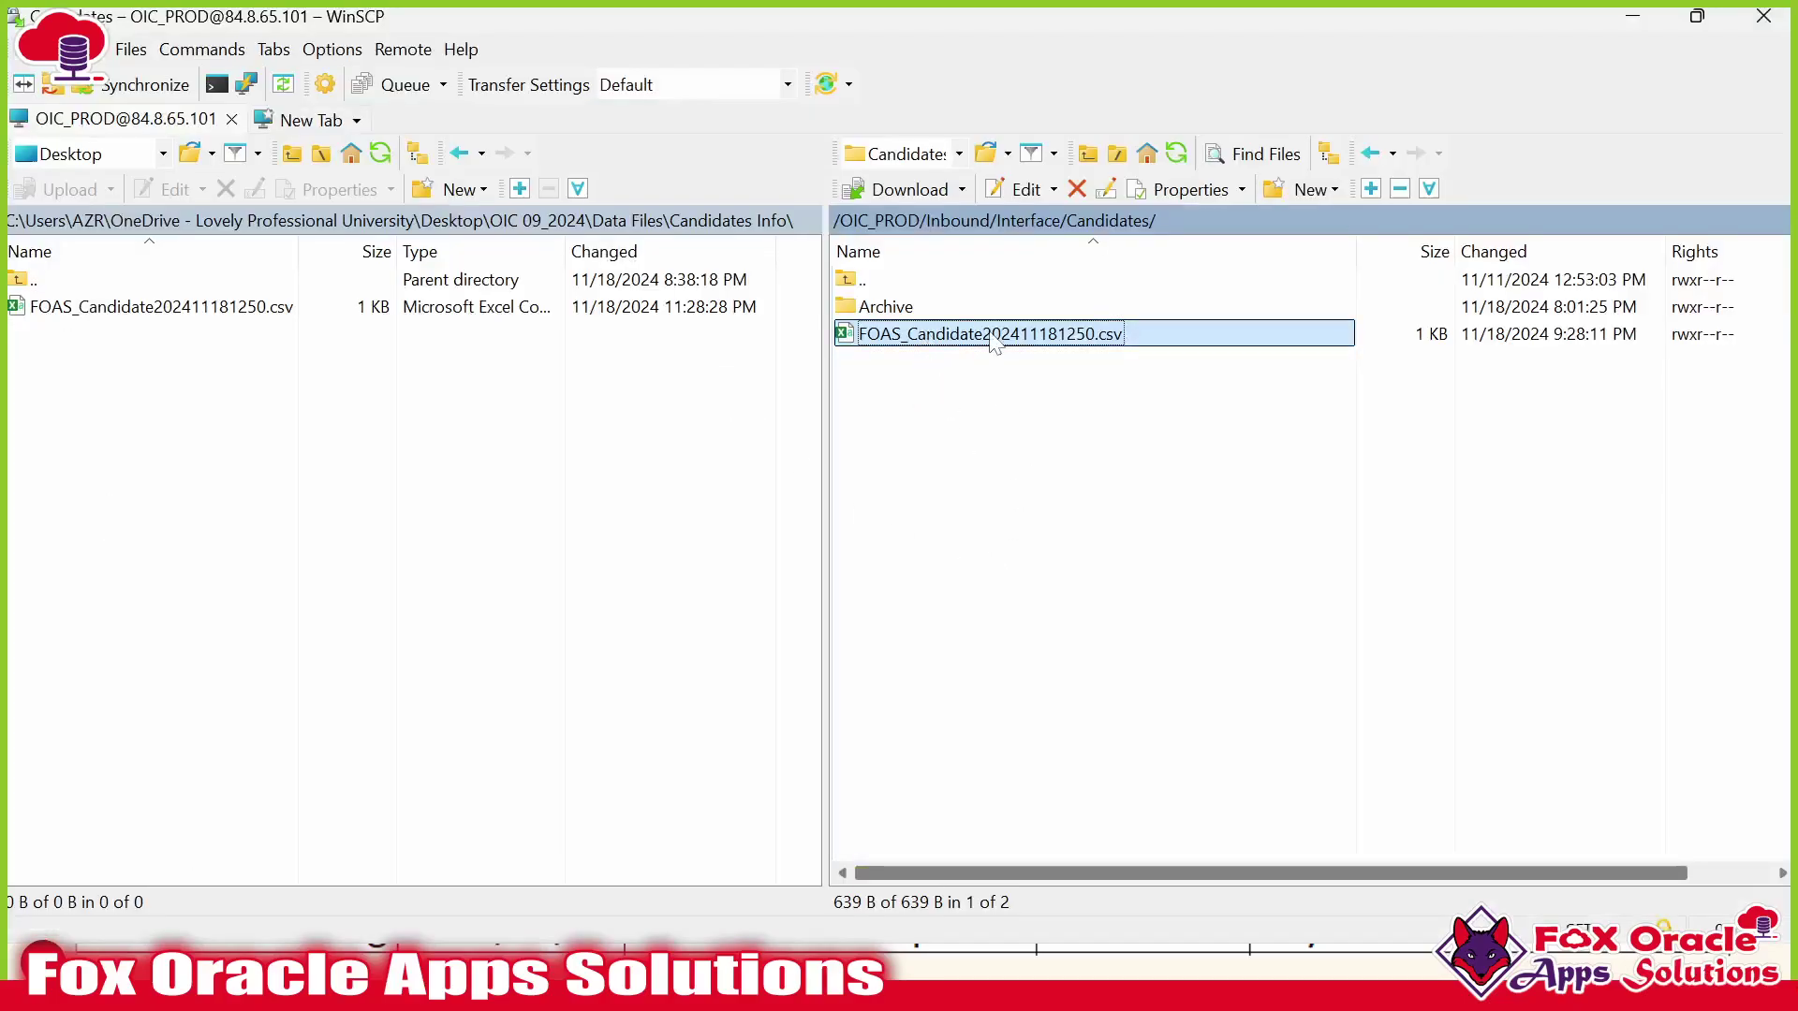
{"action": "key", "text": "alt+Tab"}
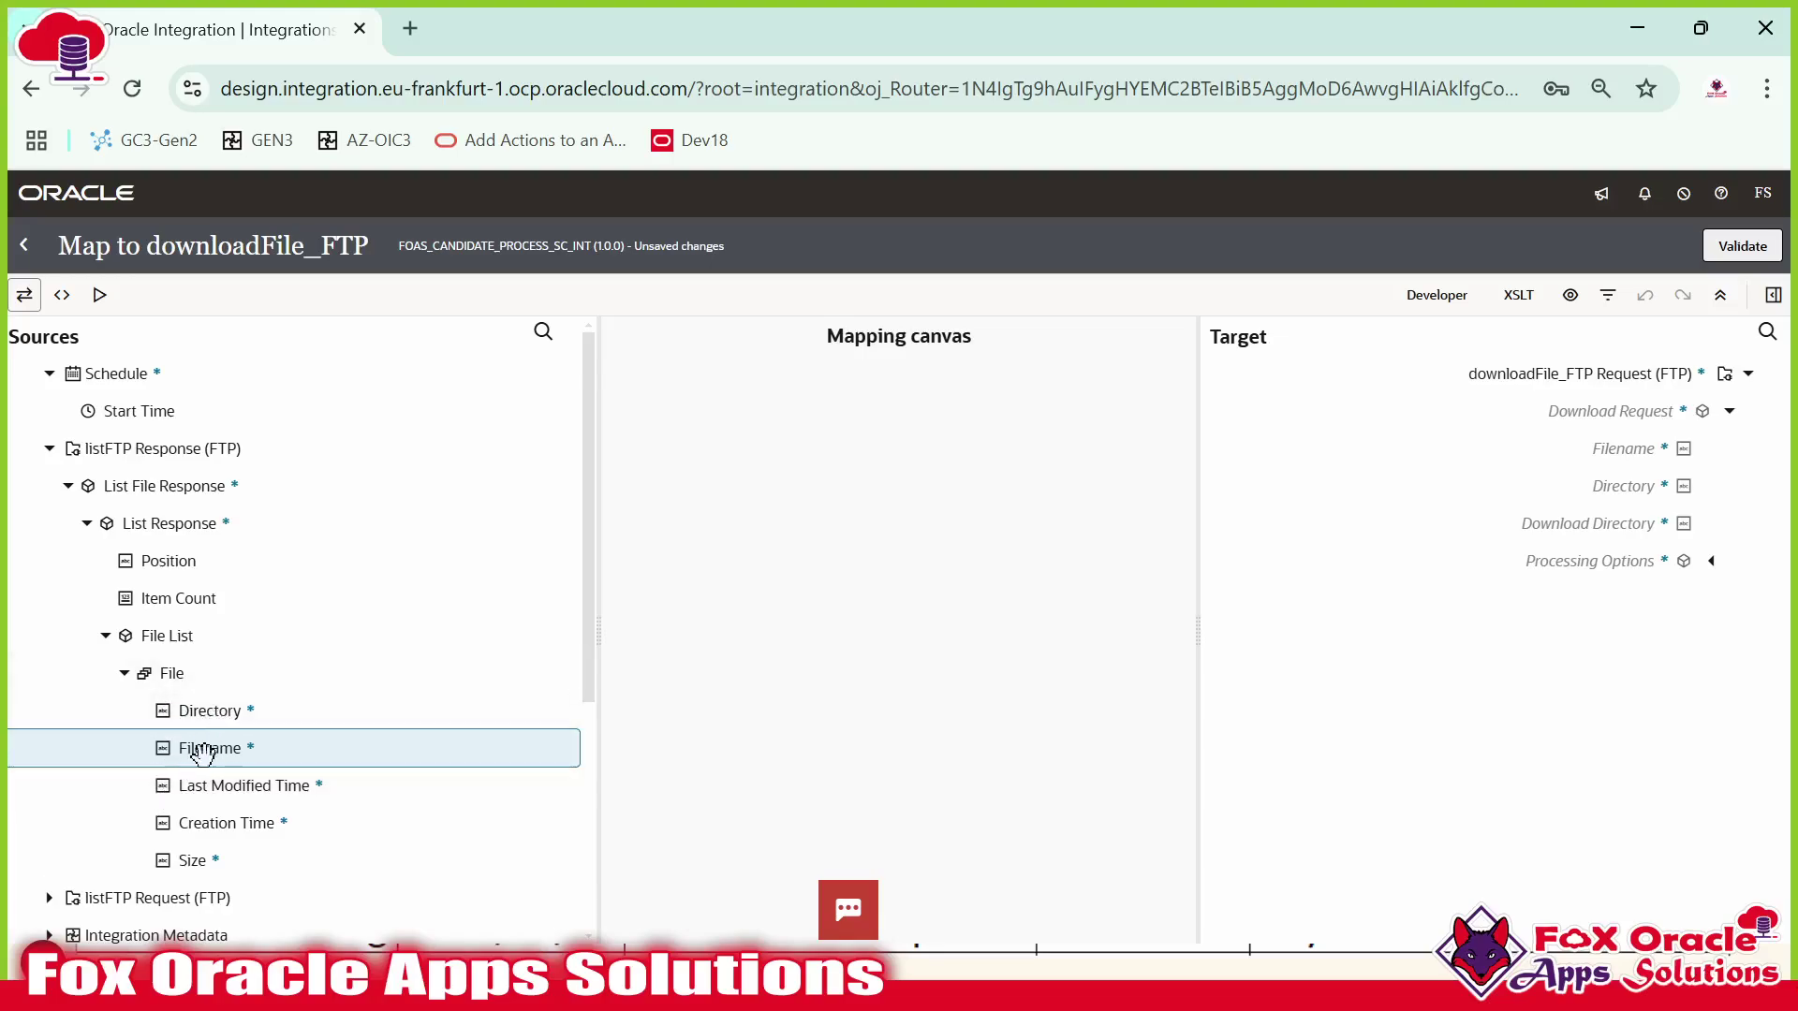
Map source File > Filename onto target Filename and make its XPath expression editable.
{"action": "left_click_drag", "start_coordinate": [217, 751], "coordinate": [1603, 441]}
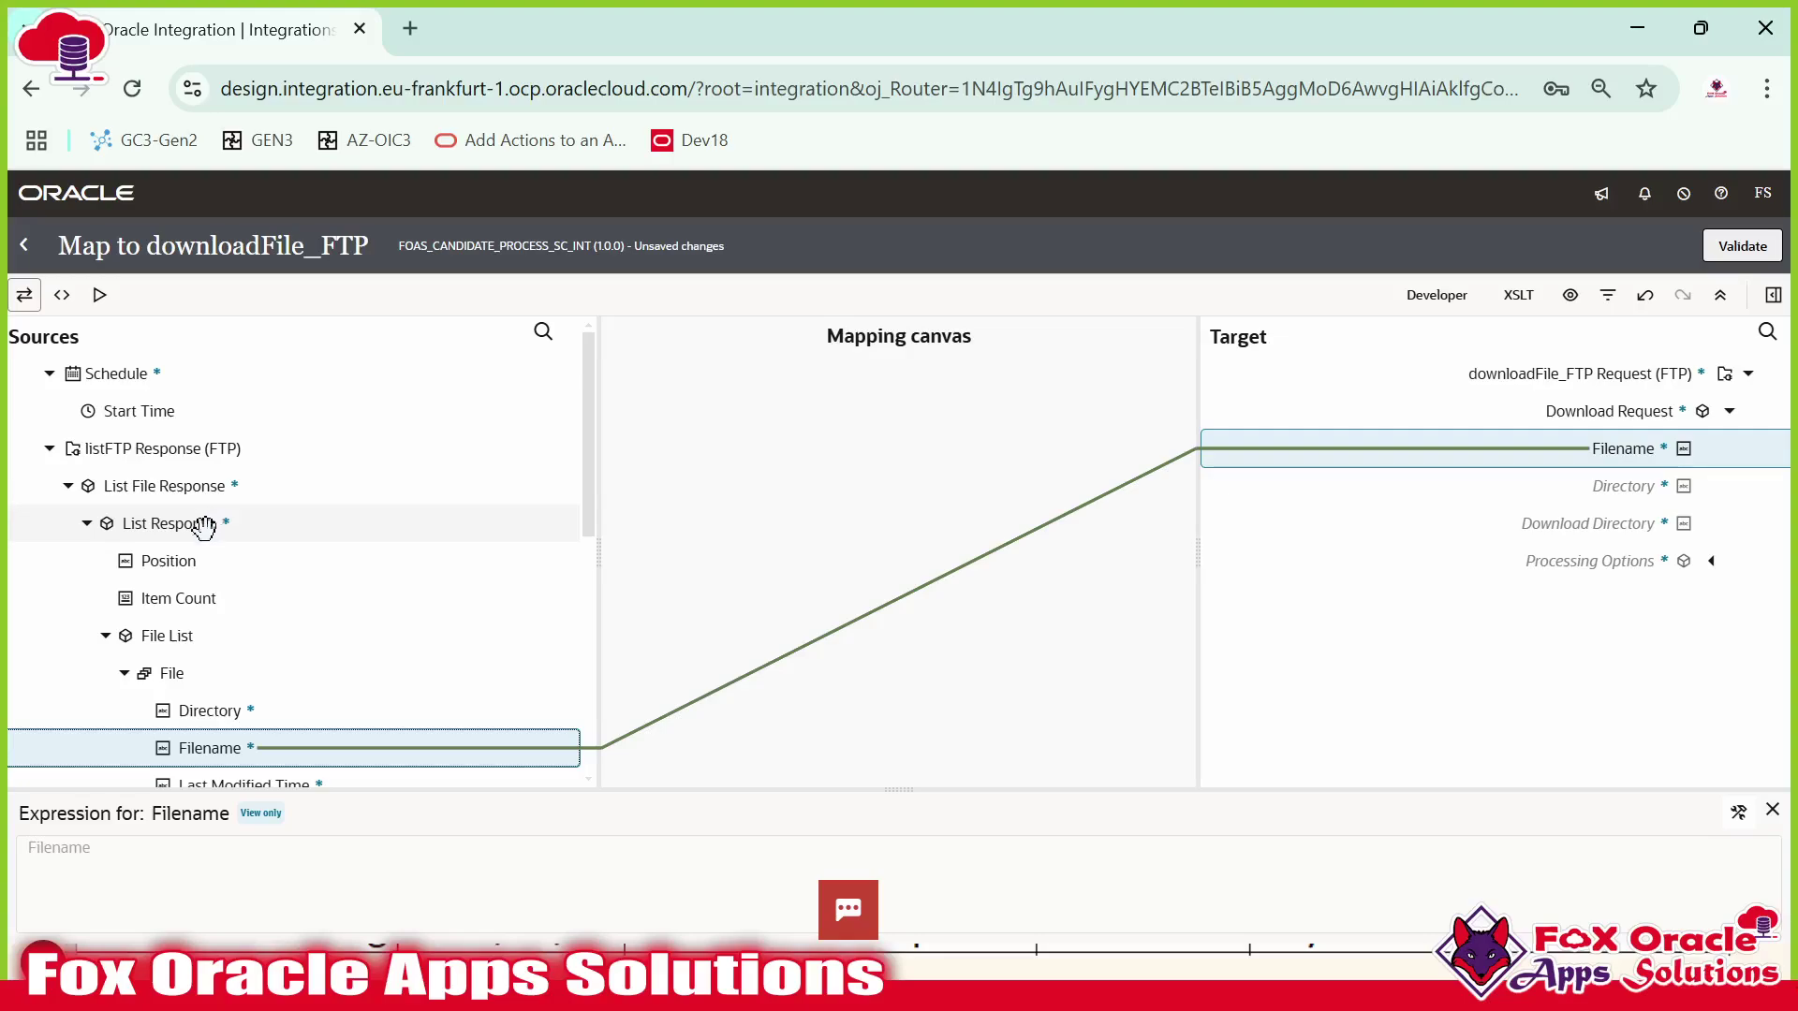
{"action": "scroll", "coordinate": [206, 524], "scroll_direction": "down", "scroll_amount": 3}
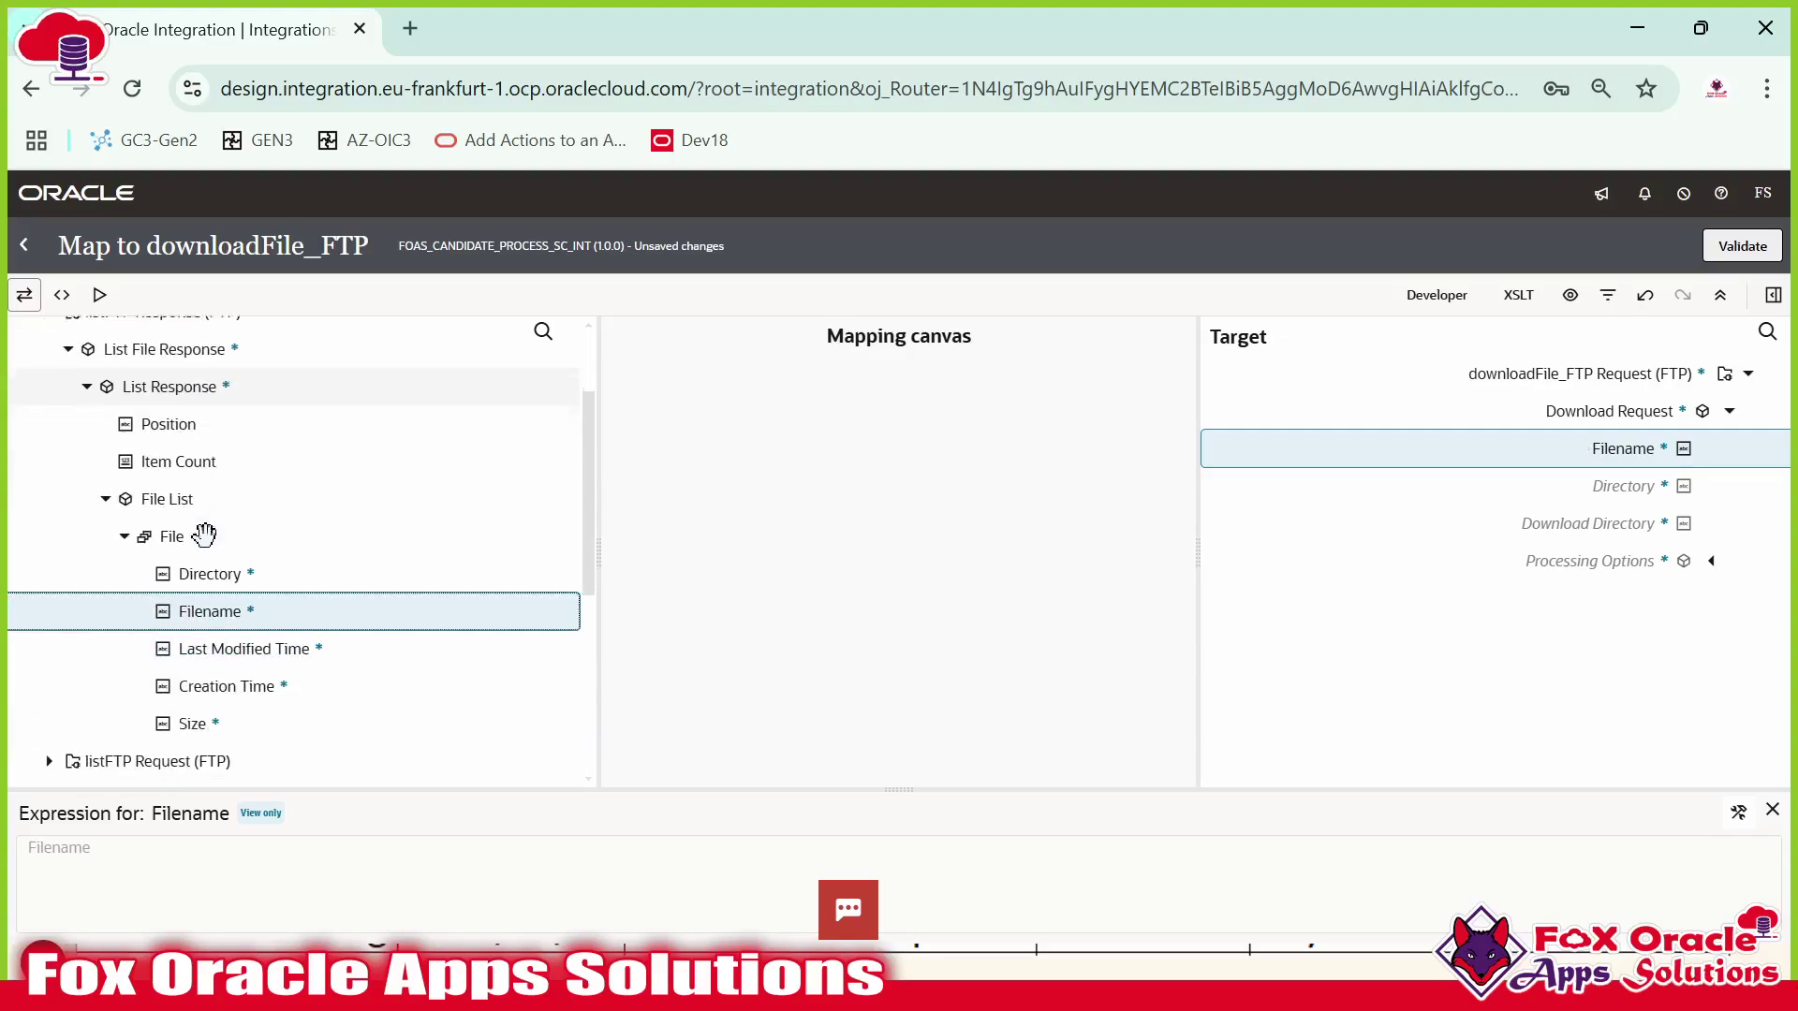
{"action": "left_click", "coordinate": [1739, 813]}
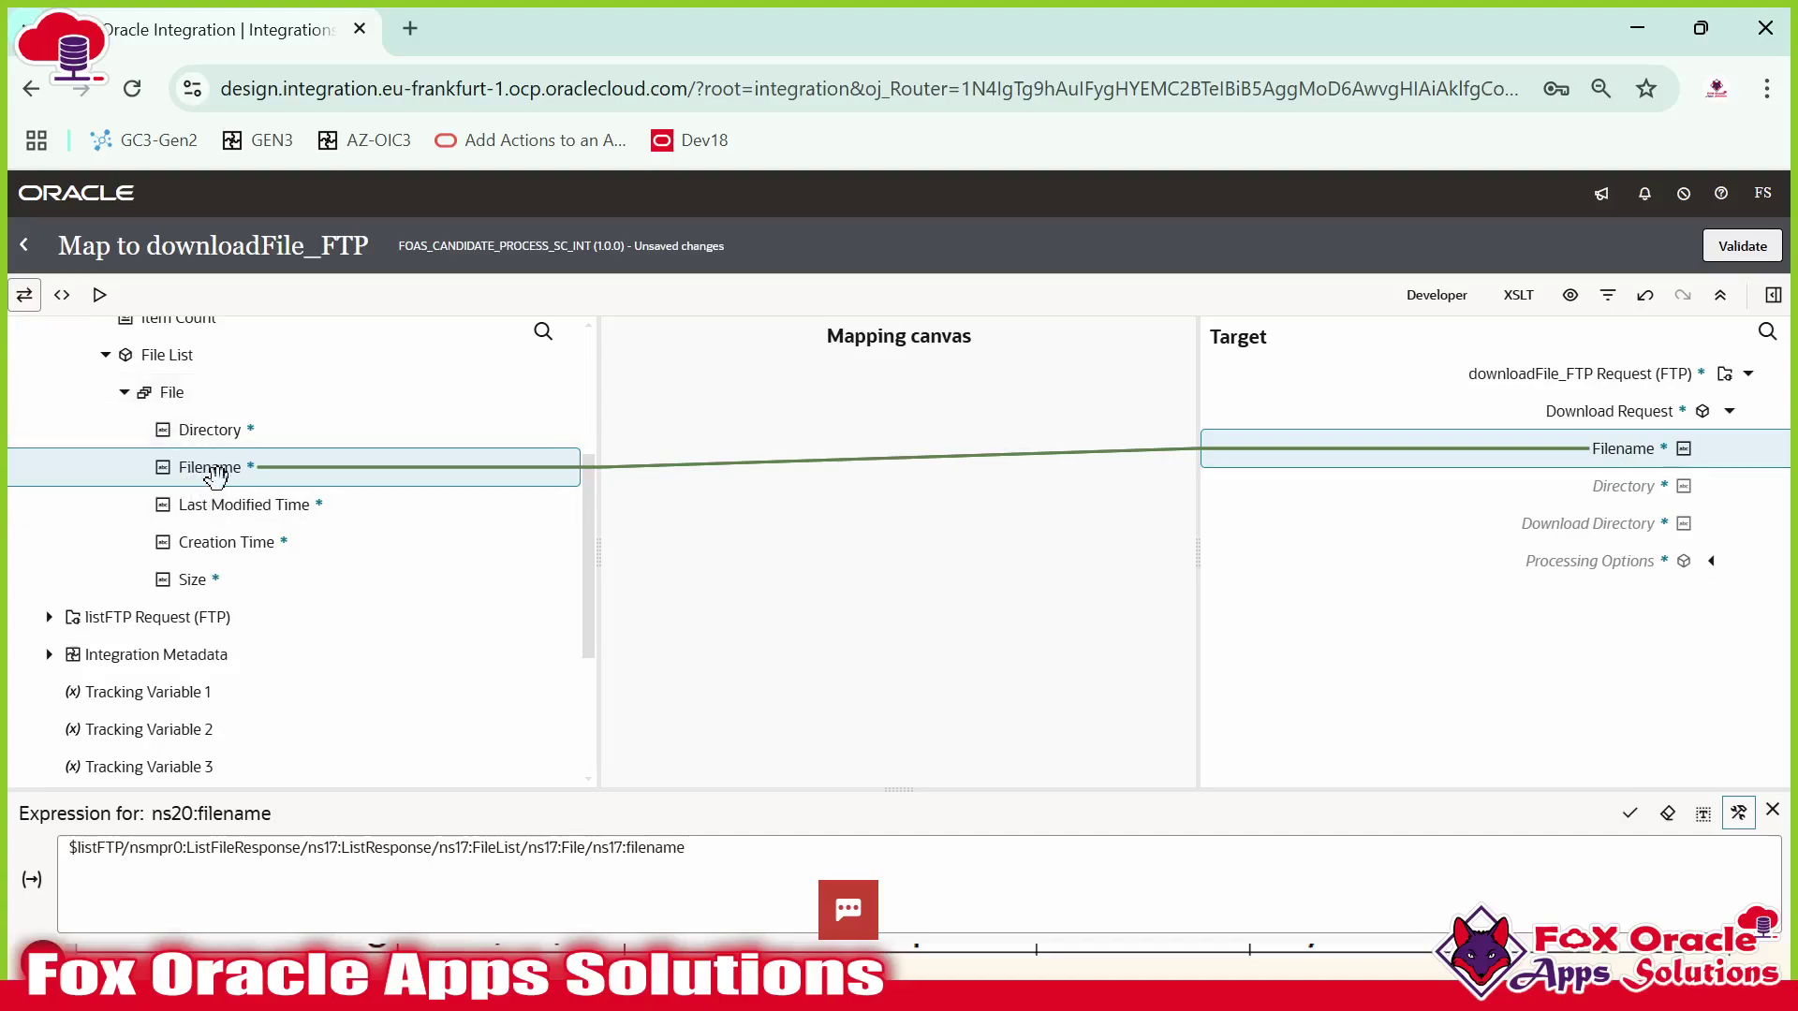
{"action": "left_click", "coordinate": [734, 850]}
Change the Filename expression to use ns17:File[1] and save it.
{"action": "double_click", "coordinate": [646, 847]}
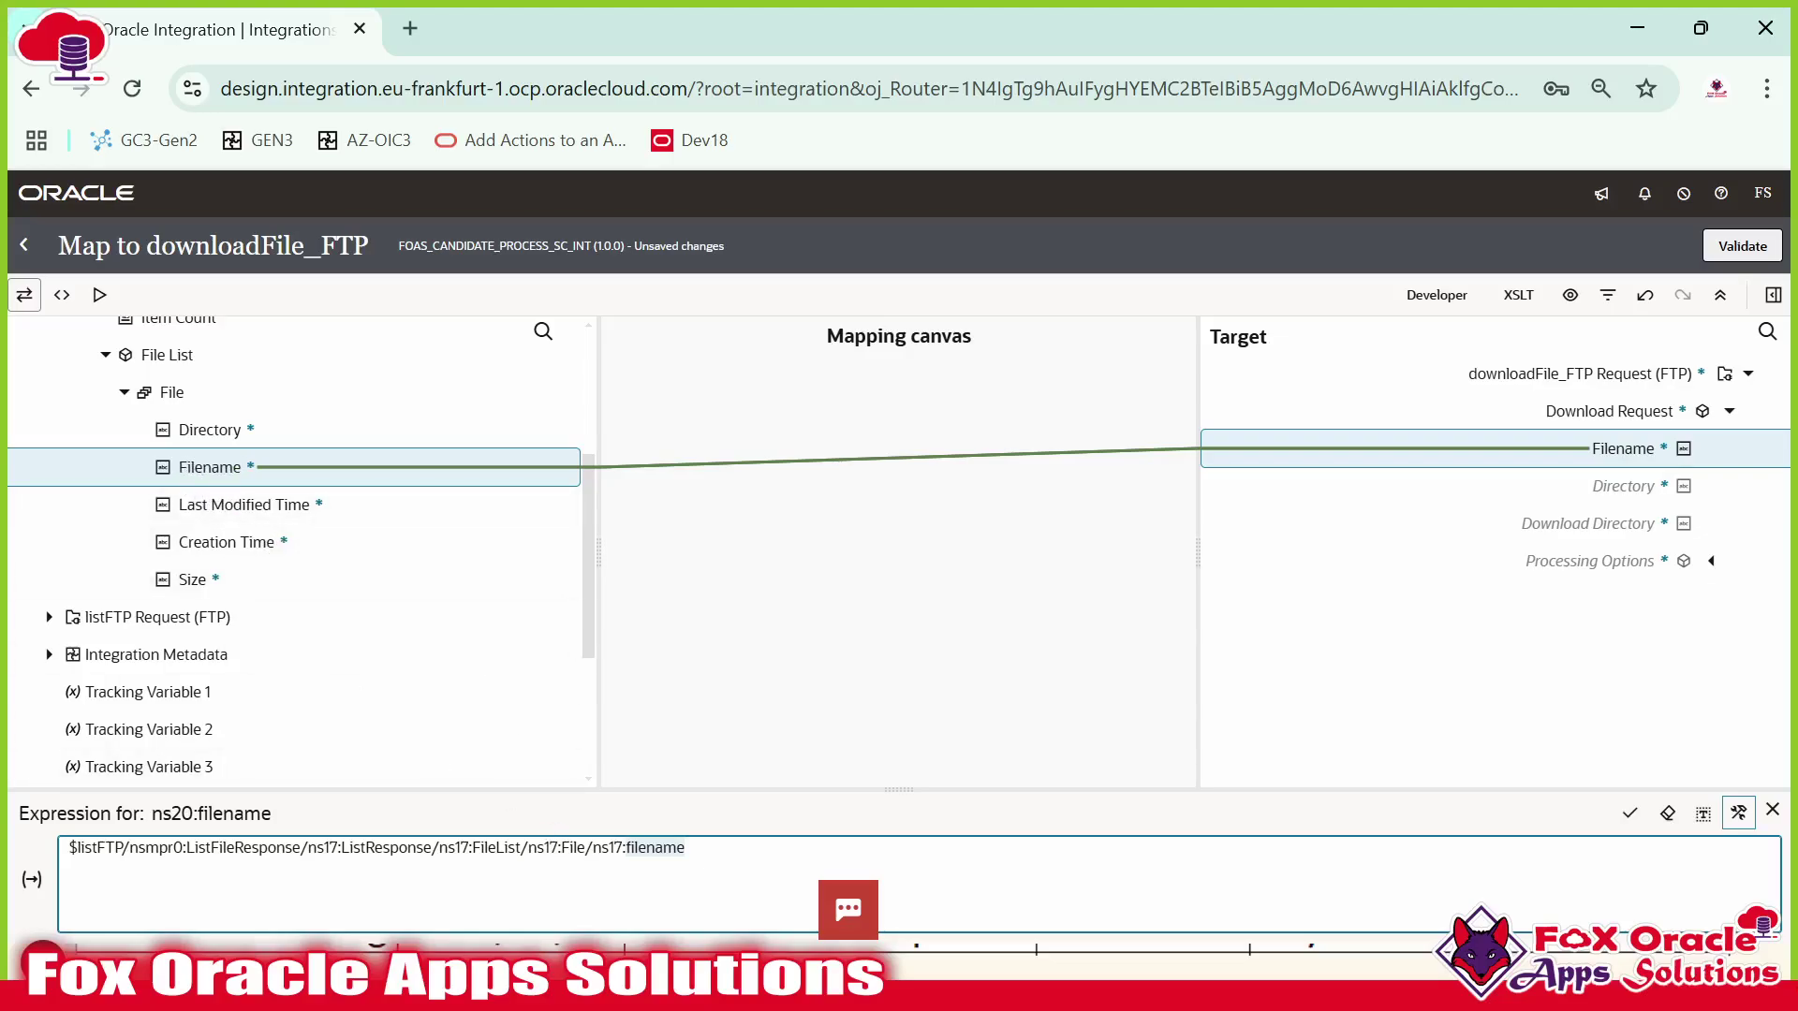
{"action": "double_click", "coordinate": [571, 847]}
{"action": "type", "text": "["}
{"action": "type", "text": "0"}
{"action": "key", "text": "BackSpace"}
{"action": "type", "text": "1]"}
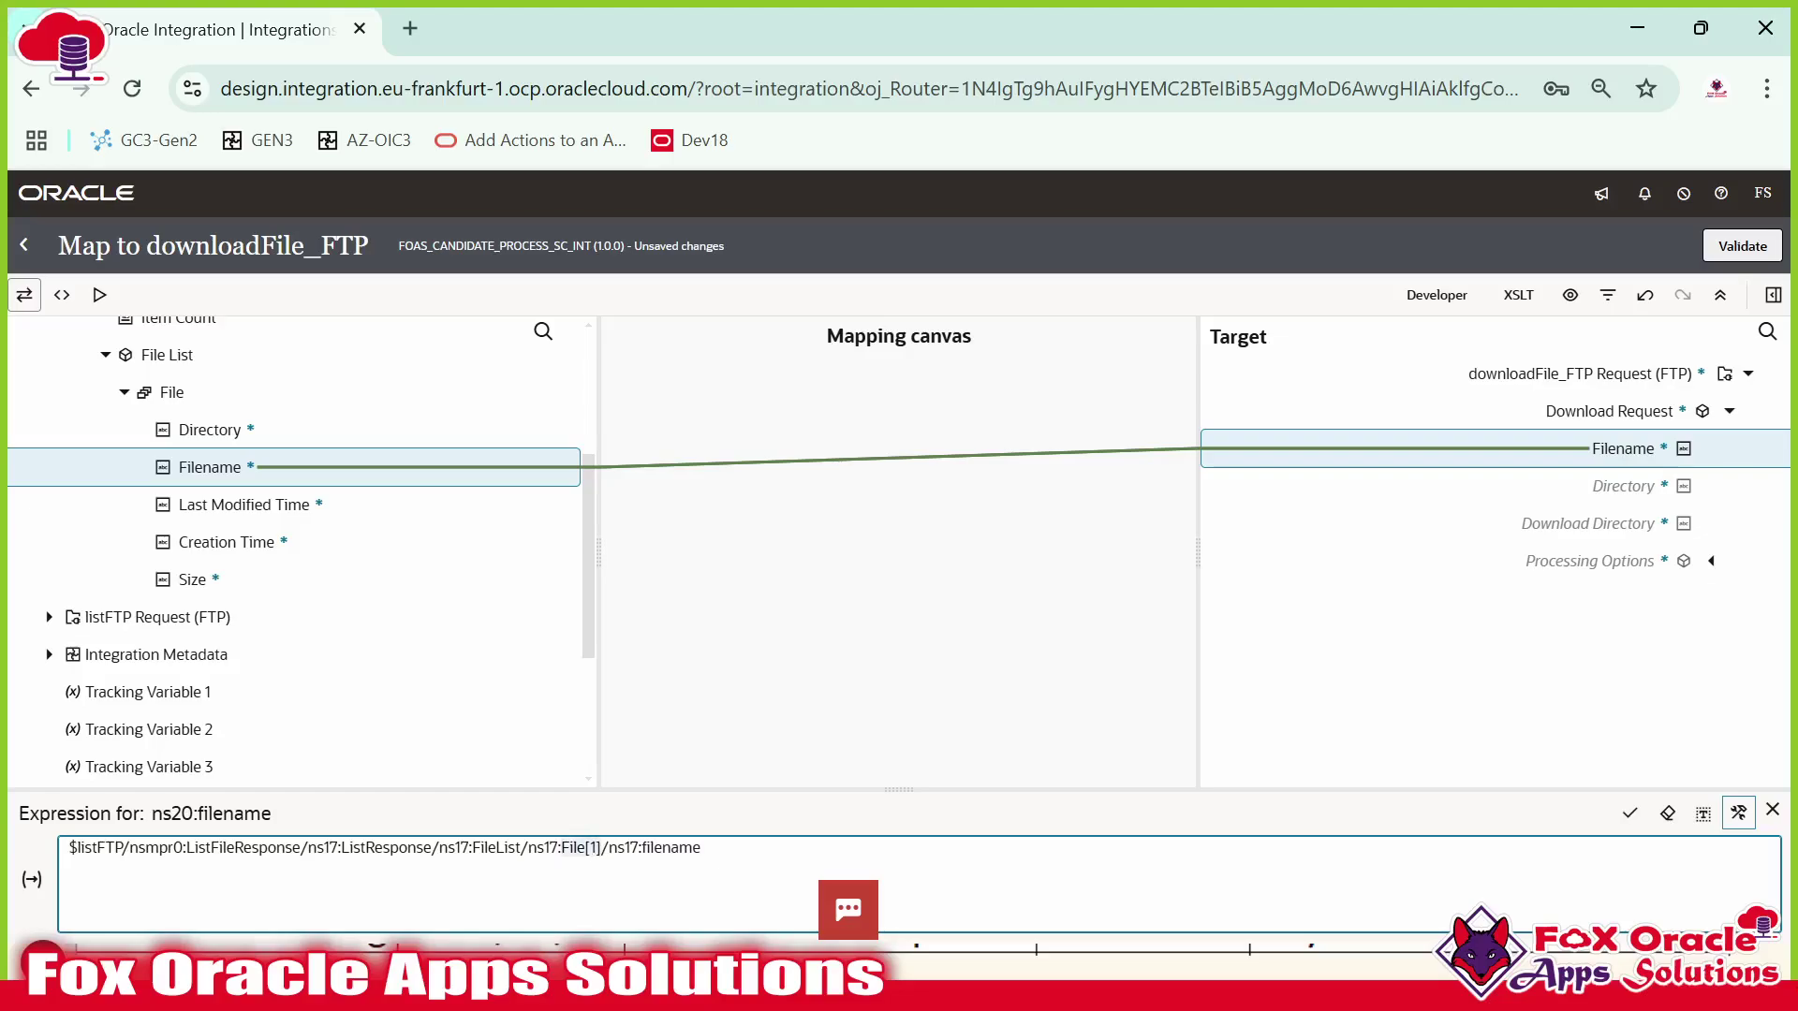
{"action": "left_click", "coordinate": [701, 848]}
{"action": "left_click", "coordinate": [1630, 813]}
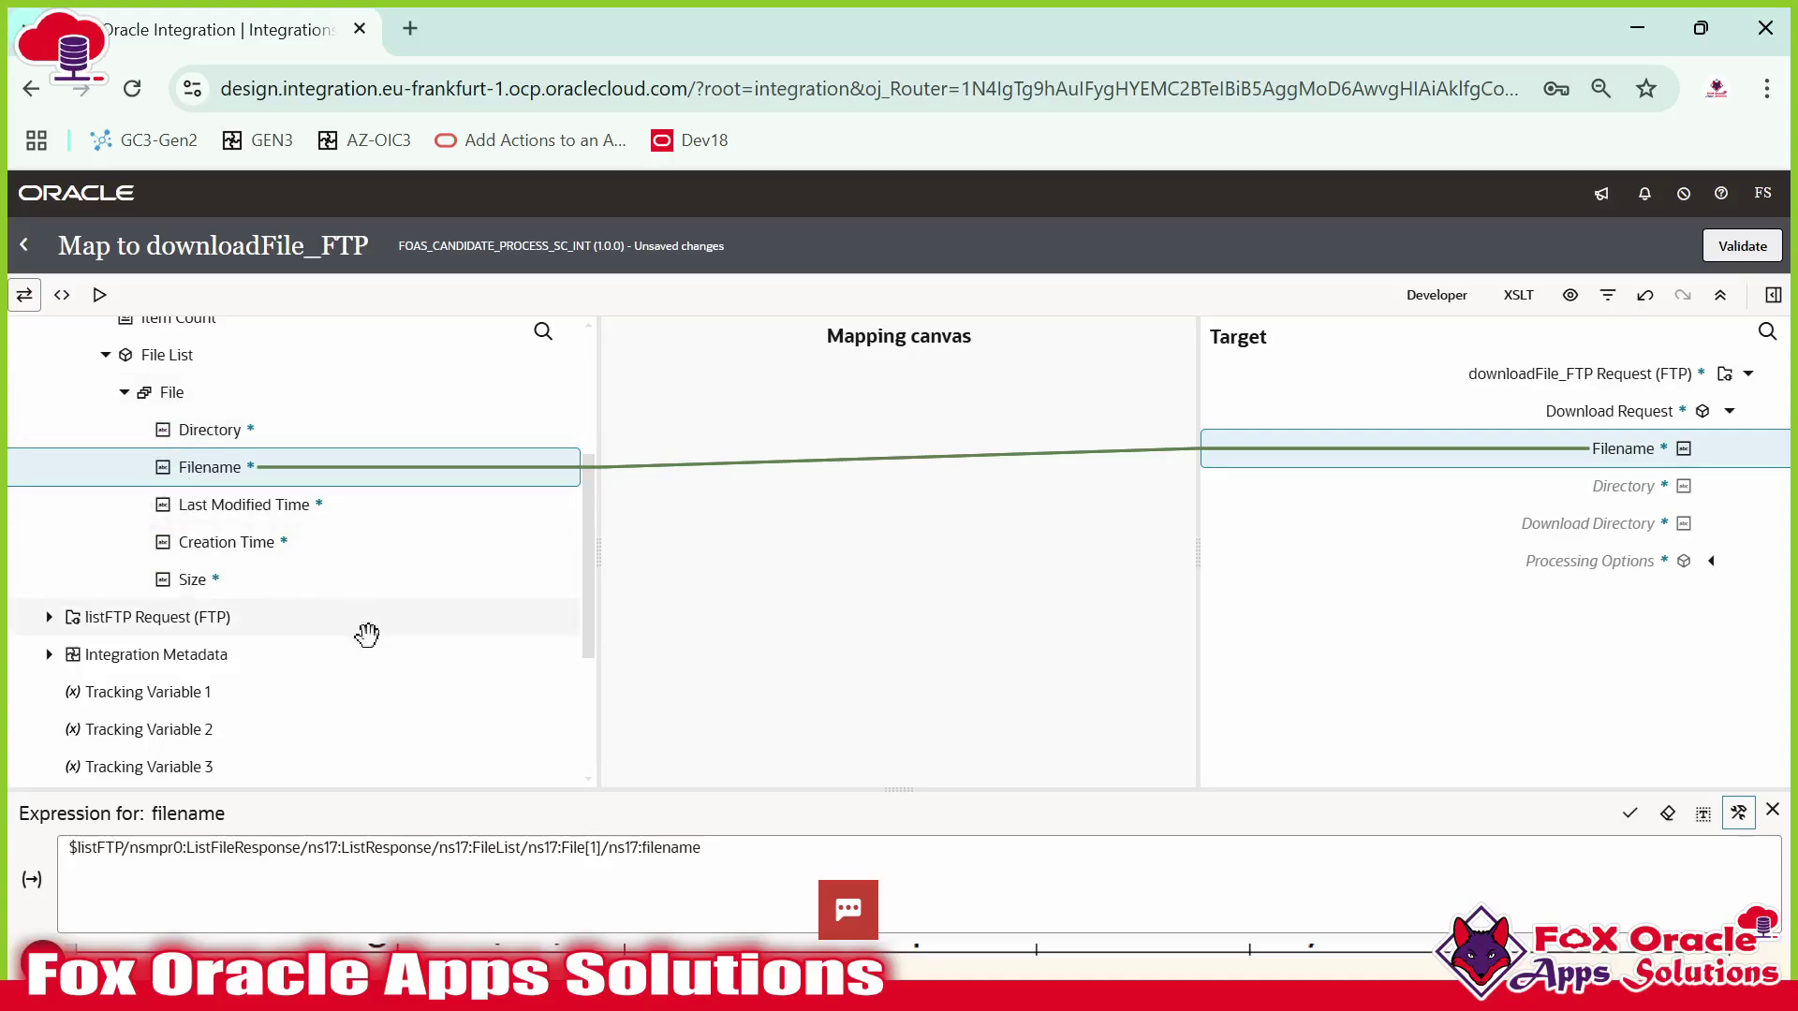
Select the target Directory field in the mapper.
{"action": "left_click", "coordinate": [573, 847]}
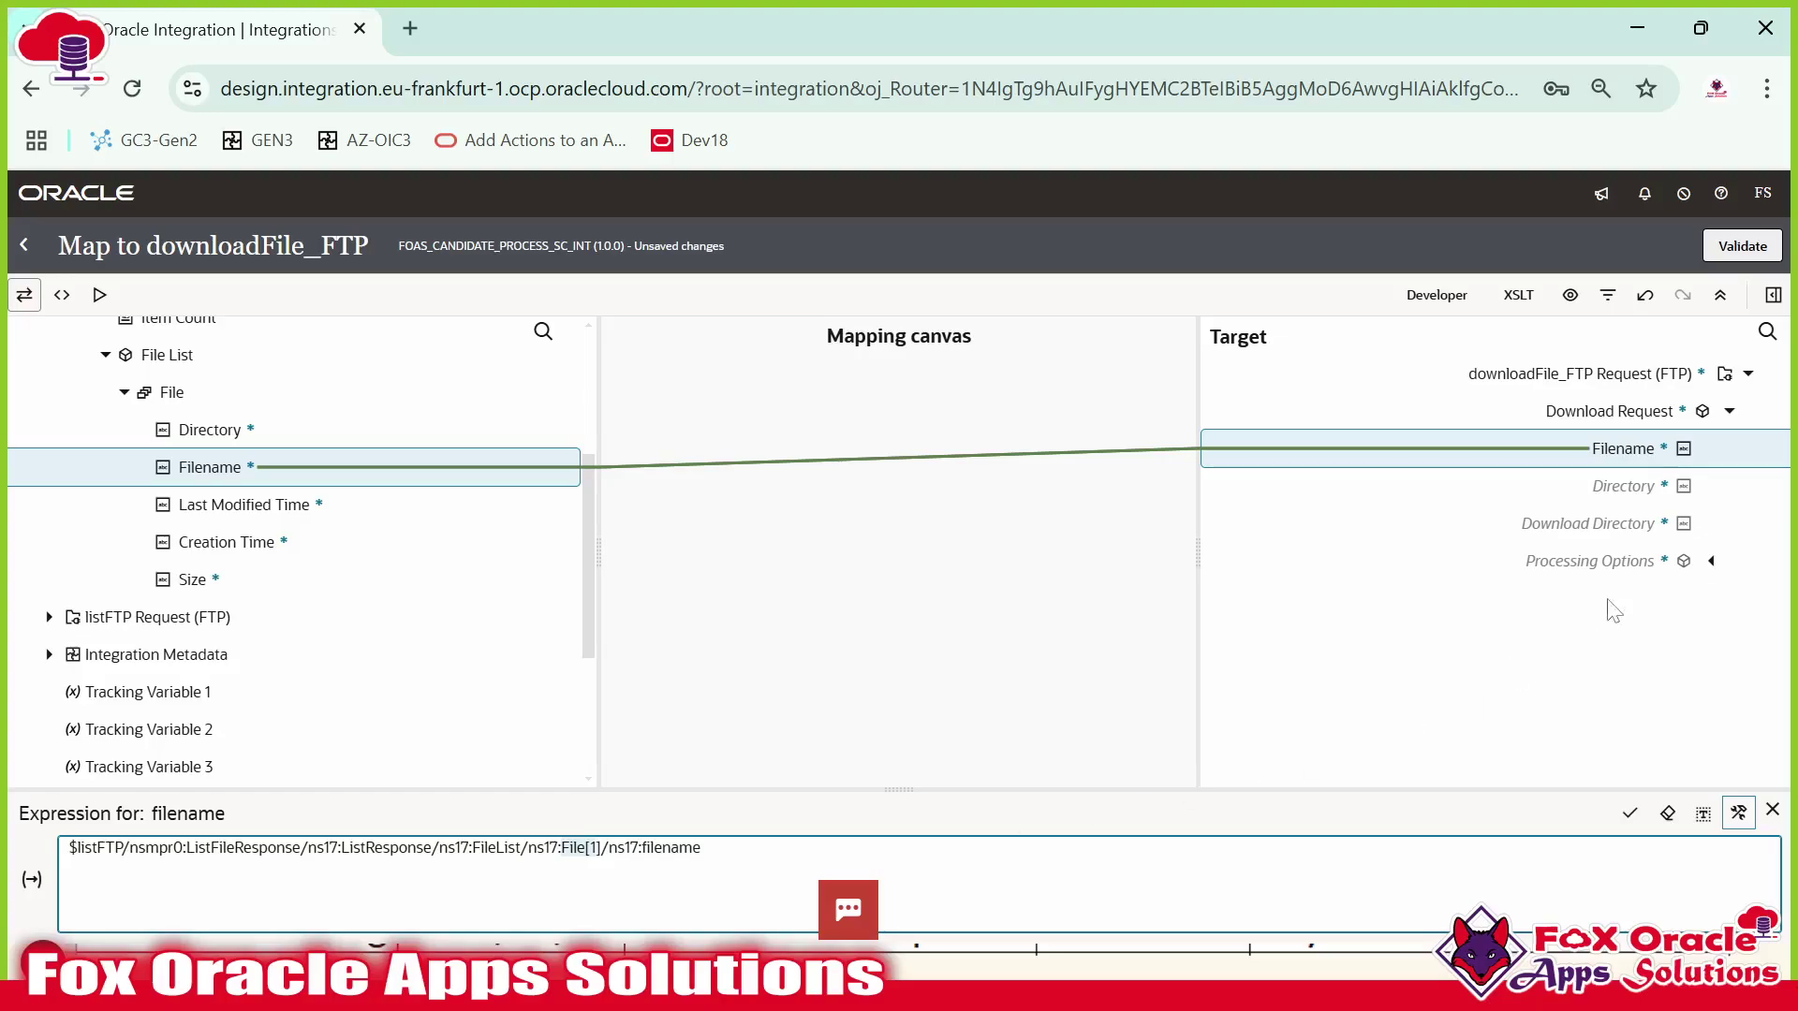
{"action": "left_click", "coordinate": [1605, 450]}
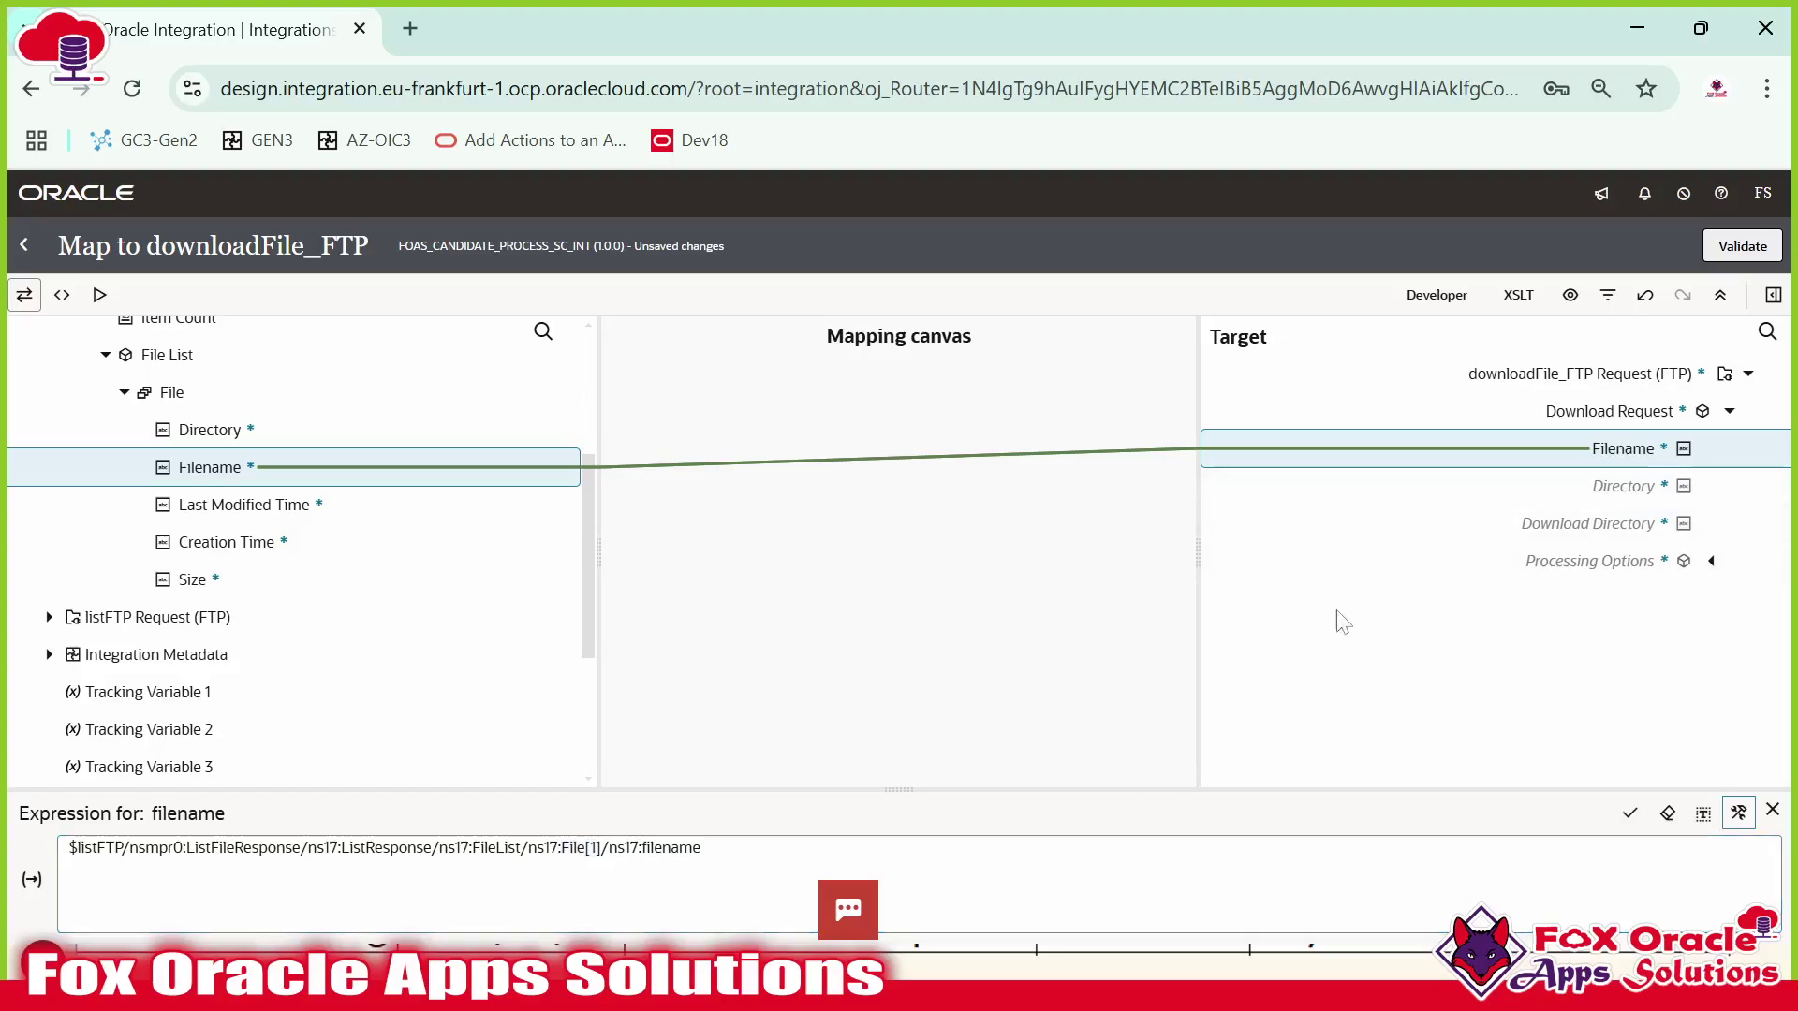
{"action": "left_click", "coordinate": [1595, 481]}
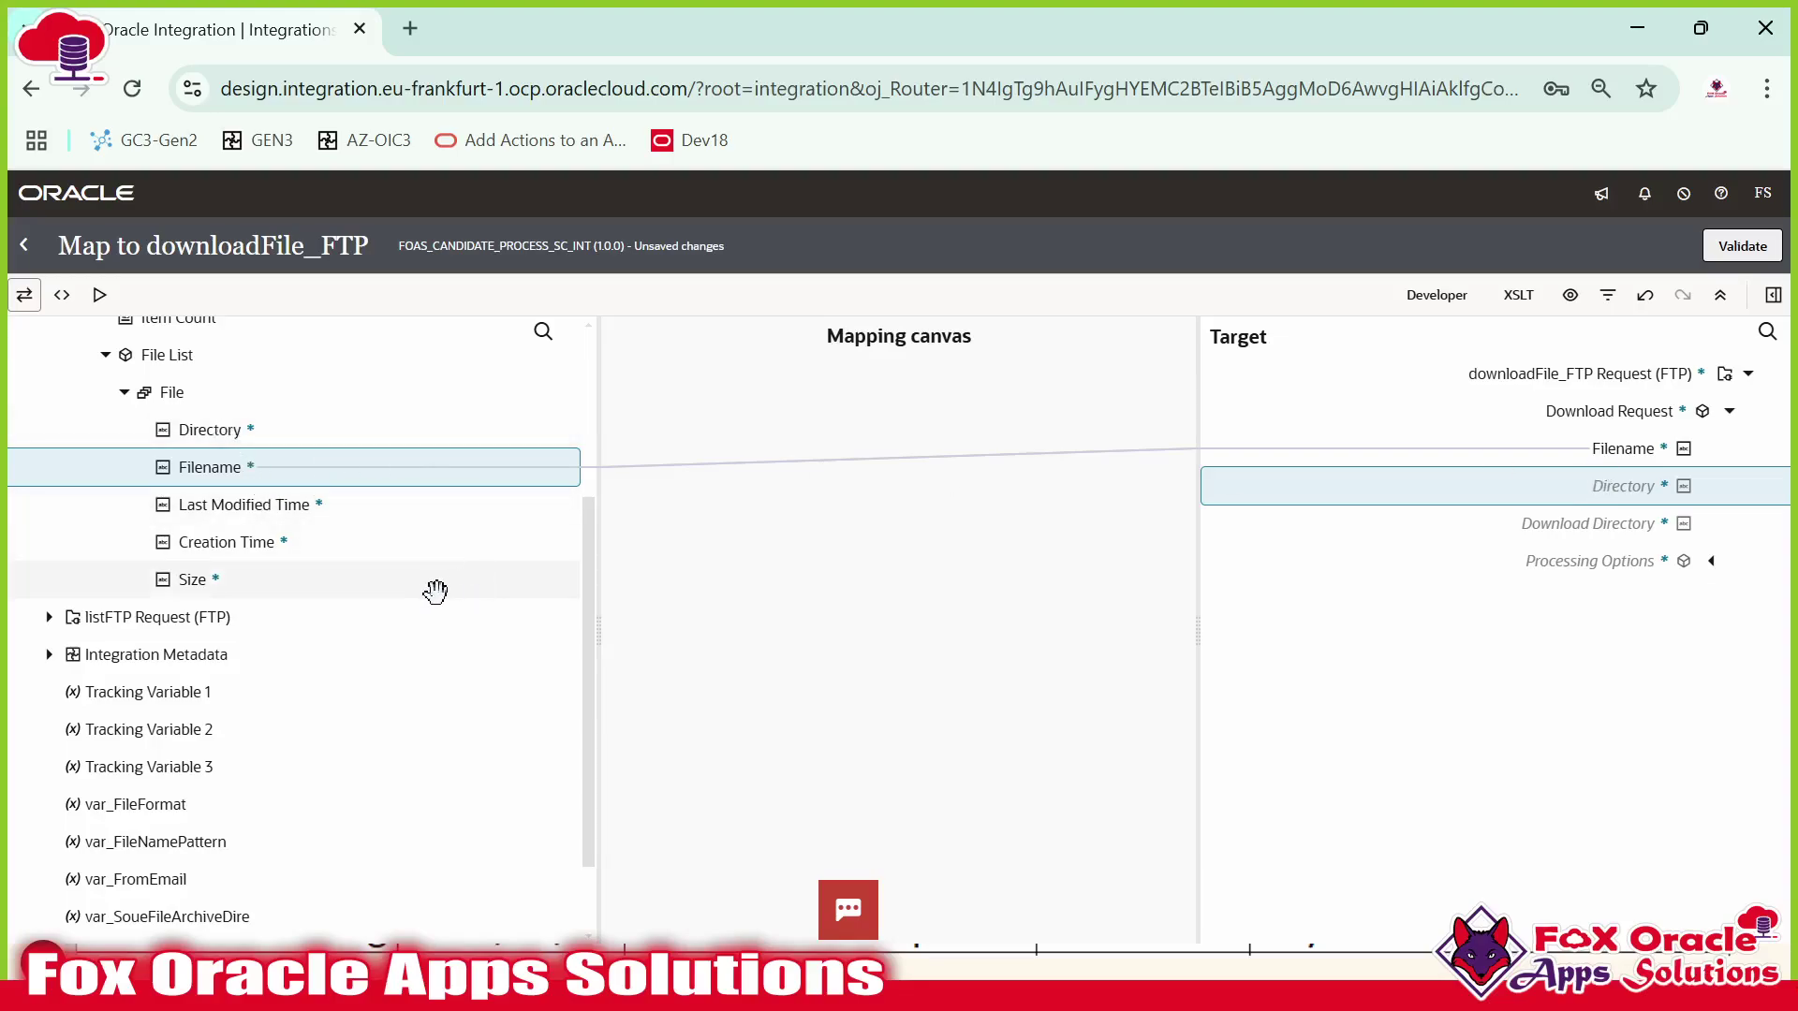
{"action": "scroll", "coordinate": [89, 418], "scroll_direction": "up", "scroll_amount": 3}
Map source Directory to target Directory and validate the downloadFile_FTP map.
{"action": "left_click_drag", "start_coordinate": [209, 716], "coordinate": [1627, 482]}
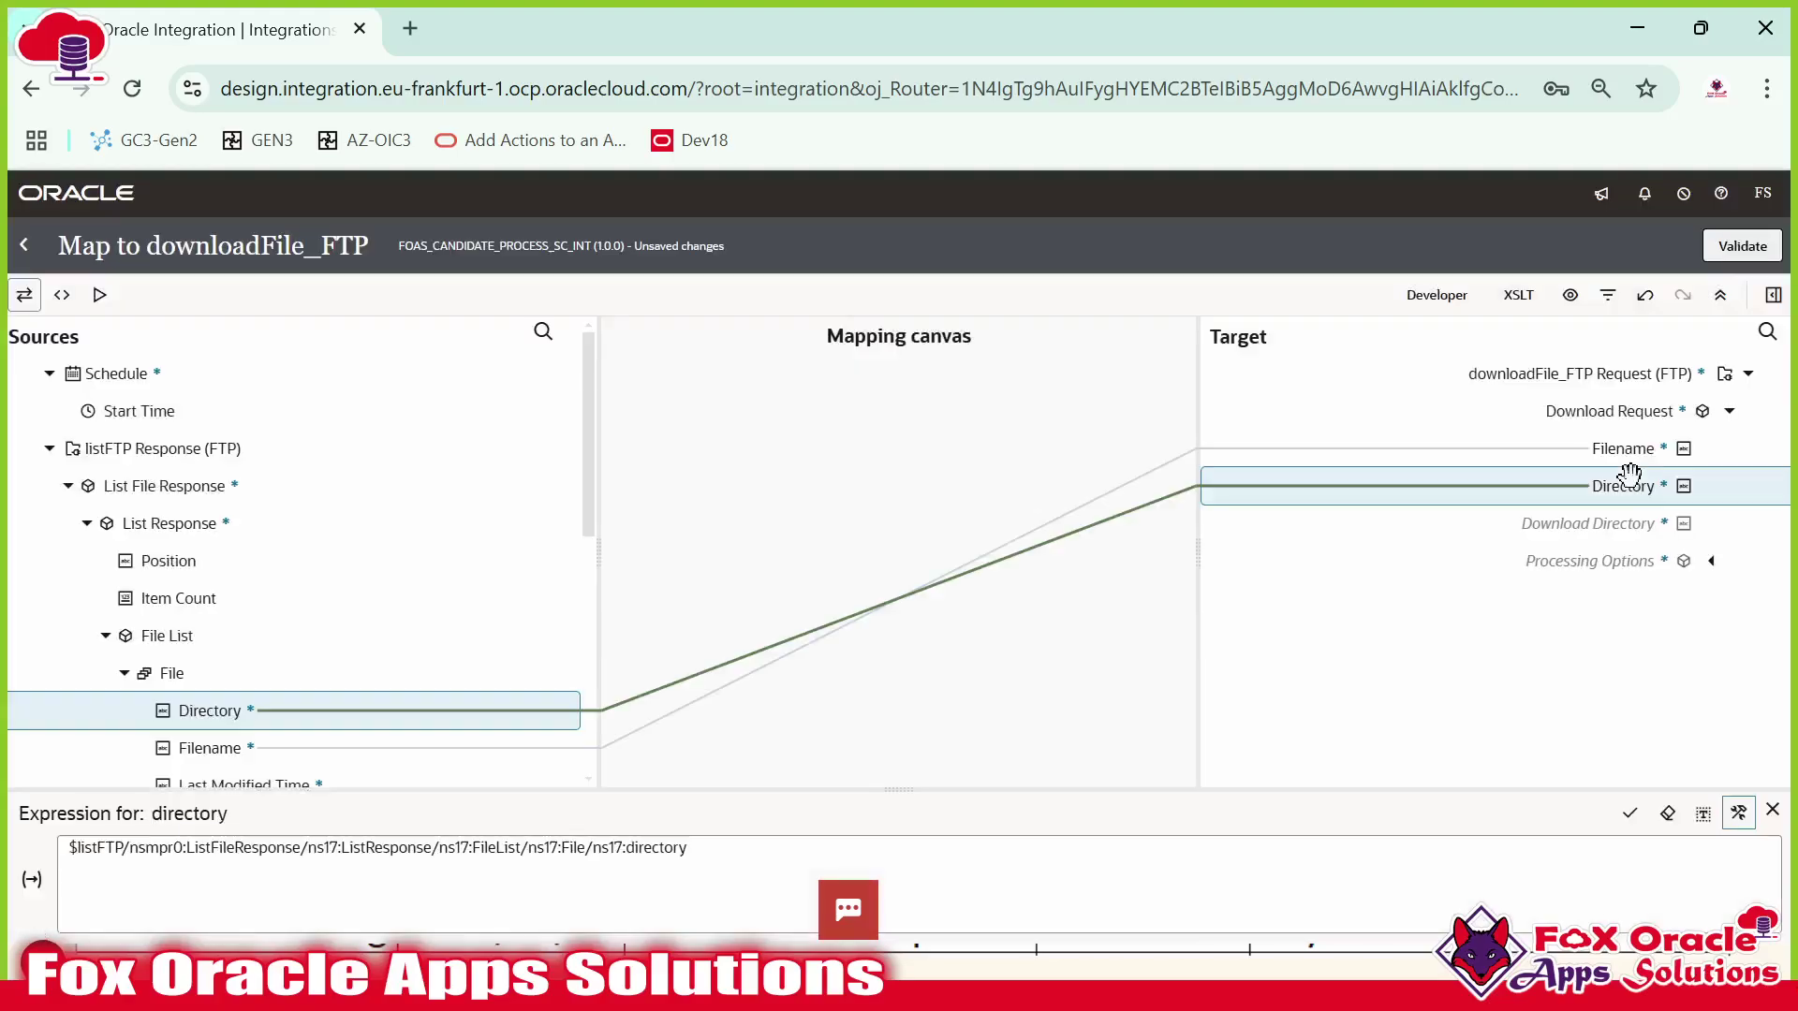
{"action": "left_click", "coordinate": [1559, 525]}
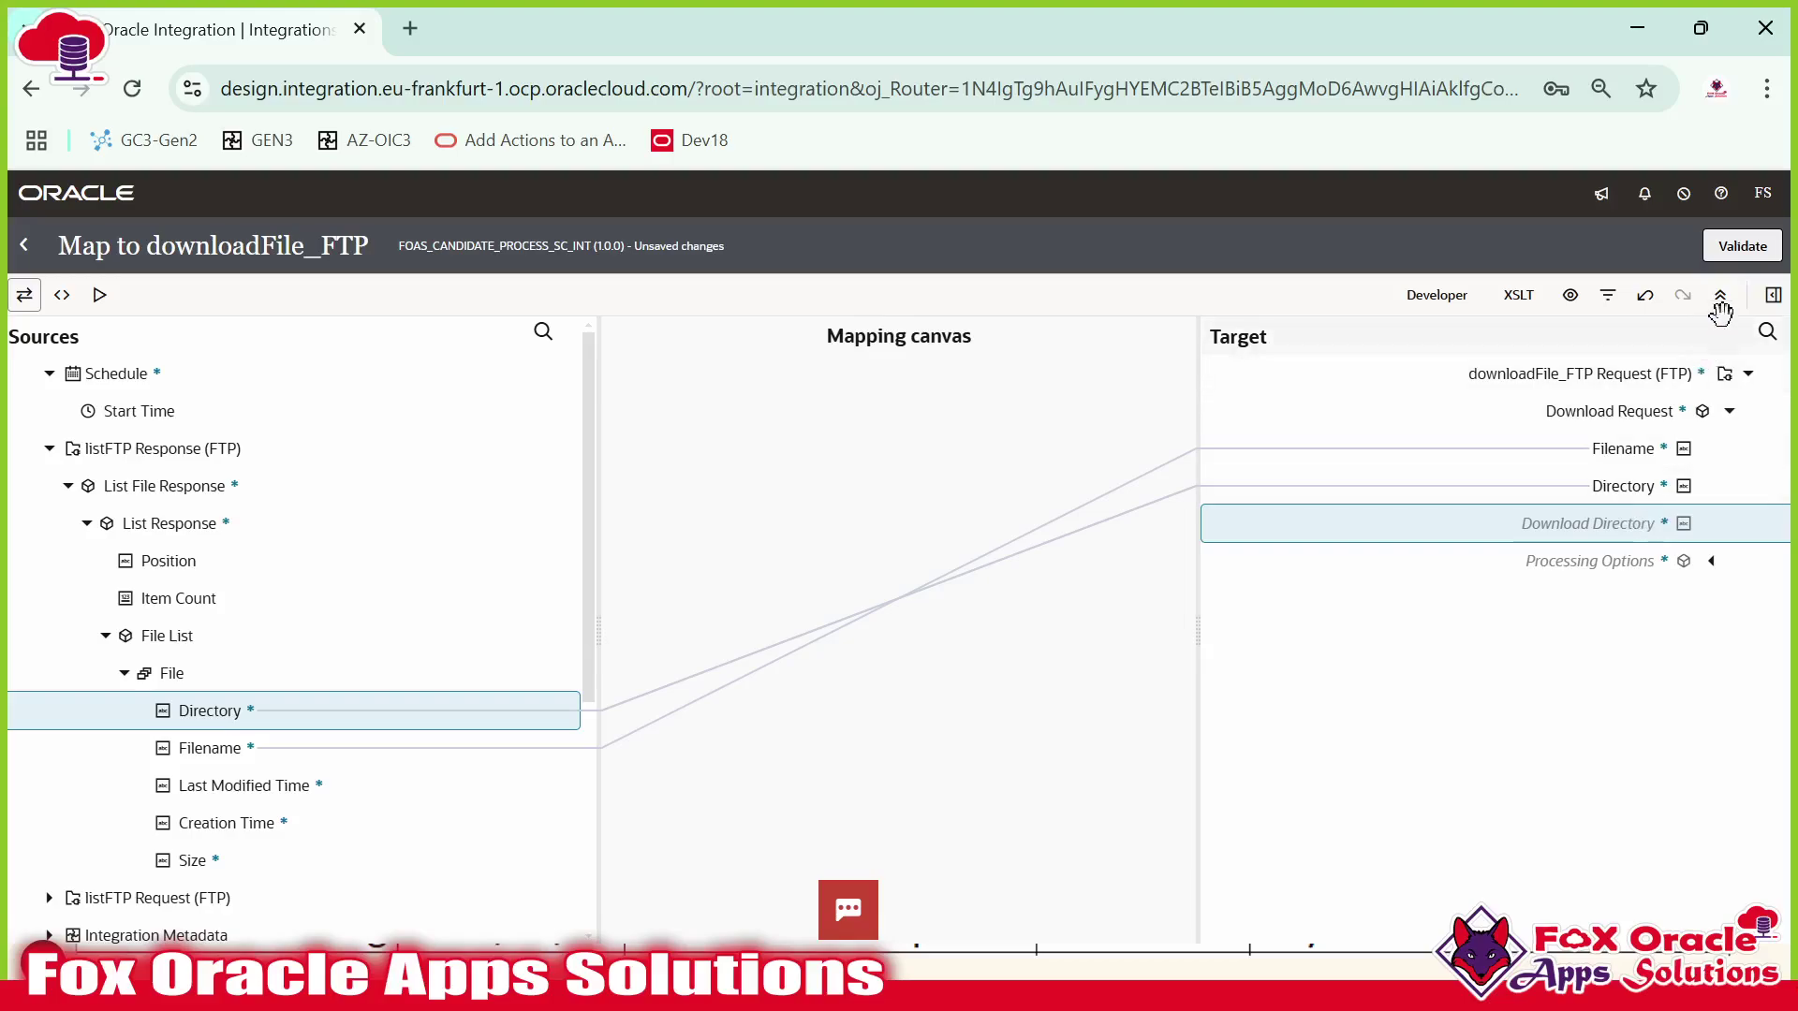
{"action": "left_click", "coordinate": [1734, 254]}
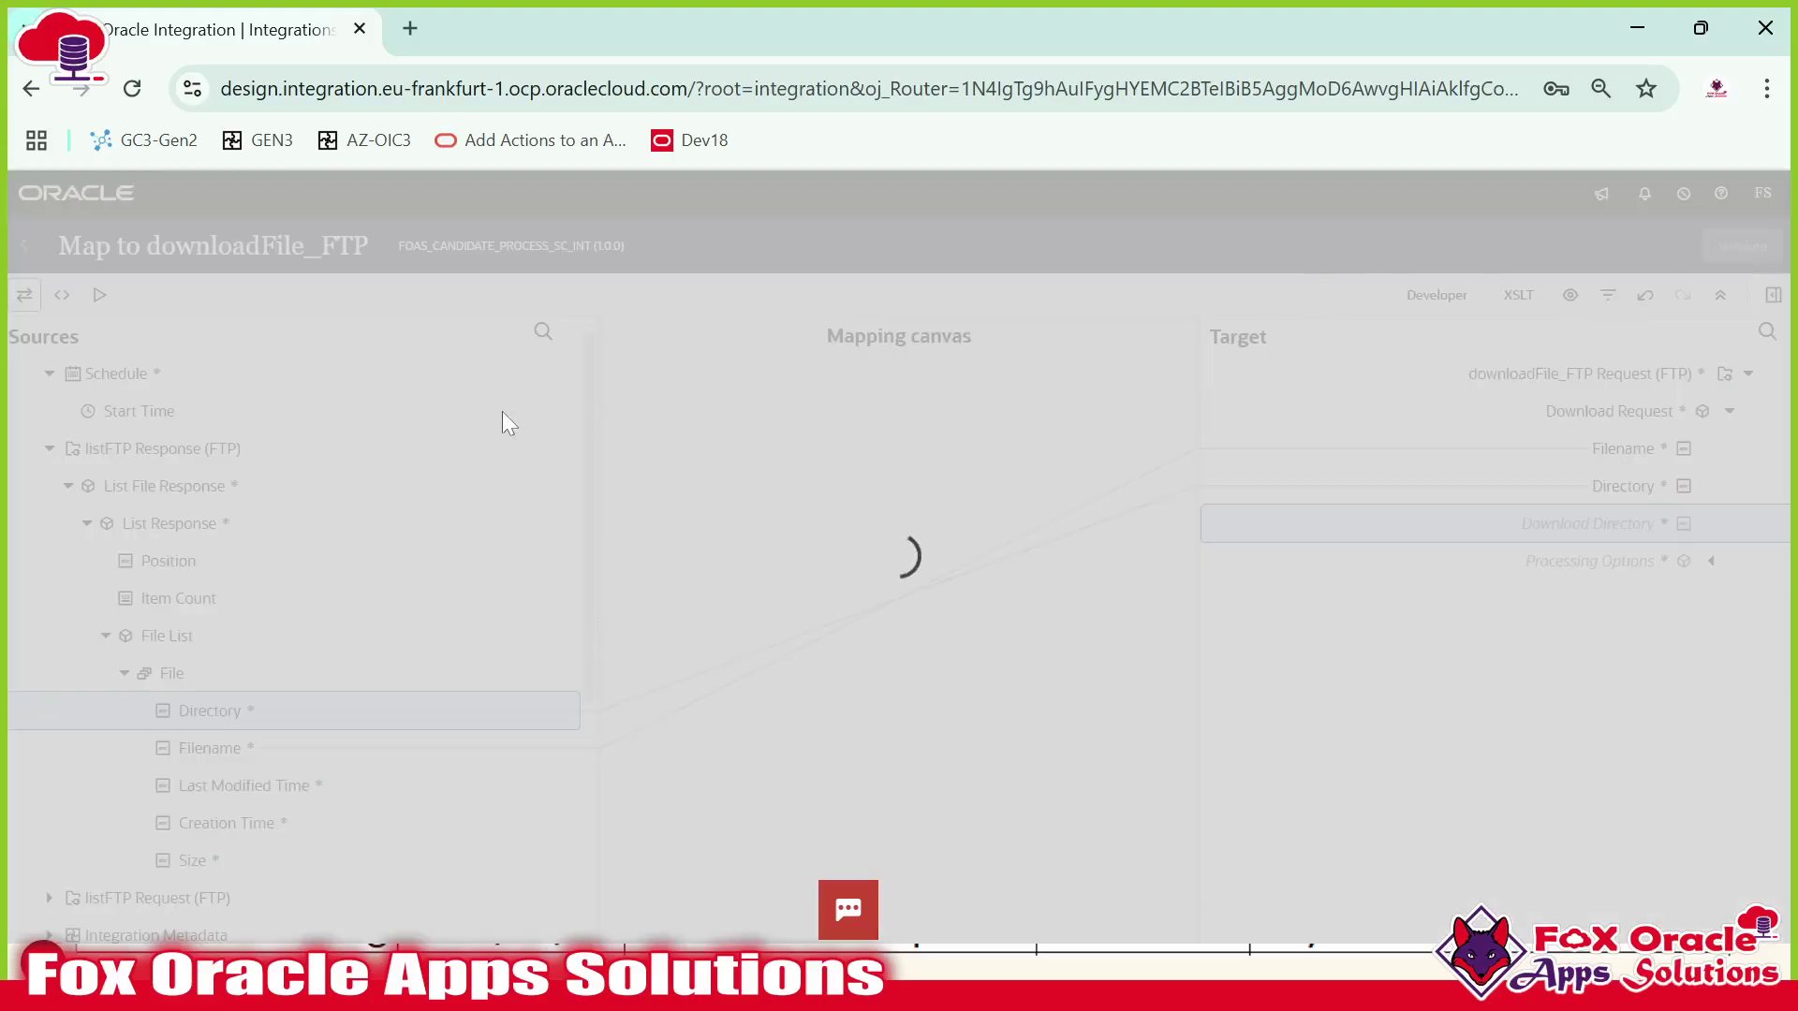
{"action": "mouse_move", "coordinate": [890, 974]}
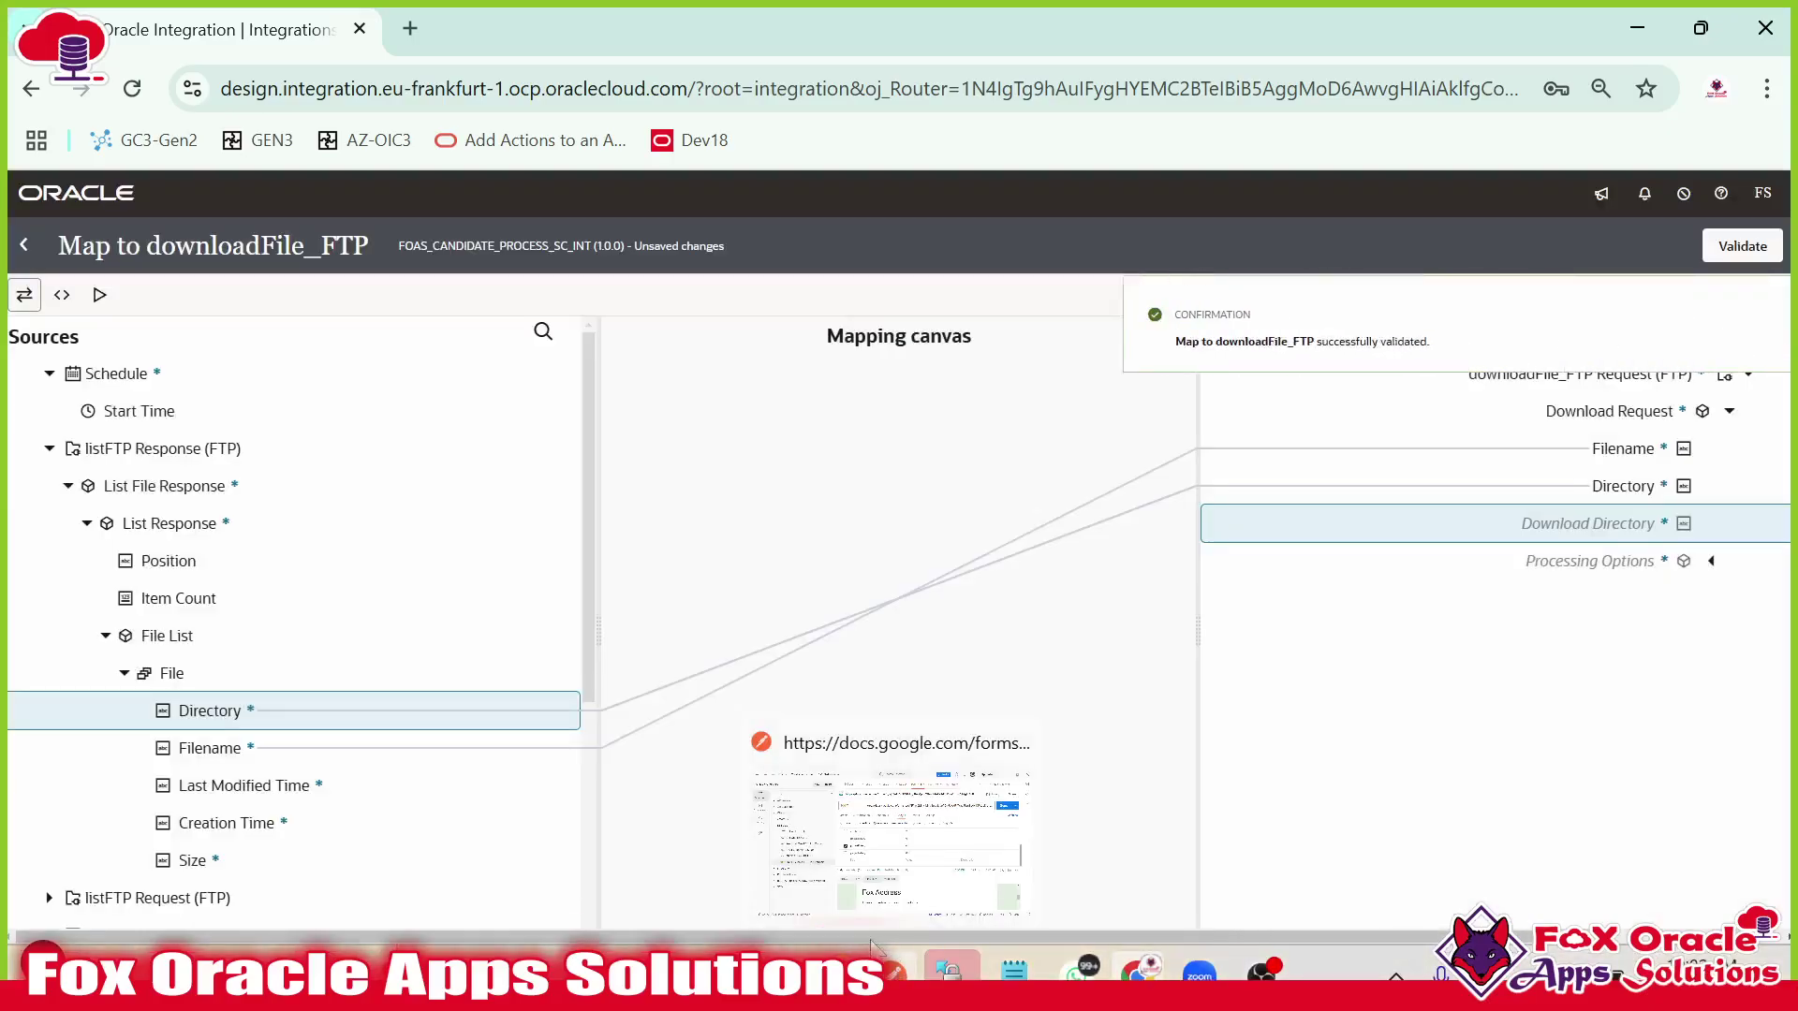
{"action": "left_click", "coordinate": [1759, 314]}
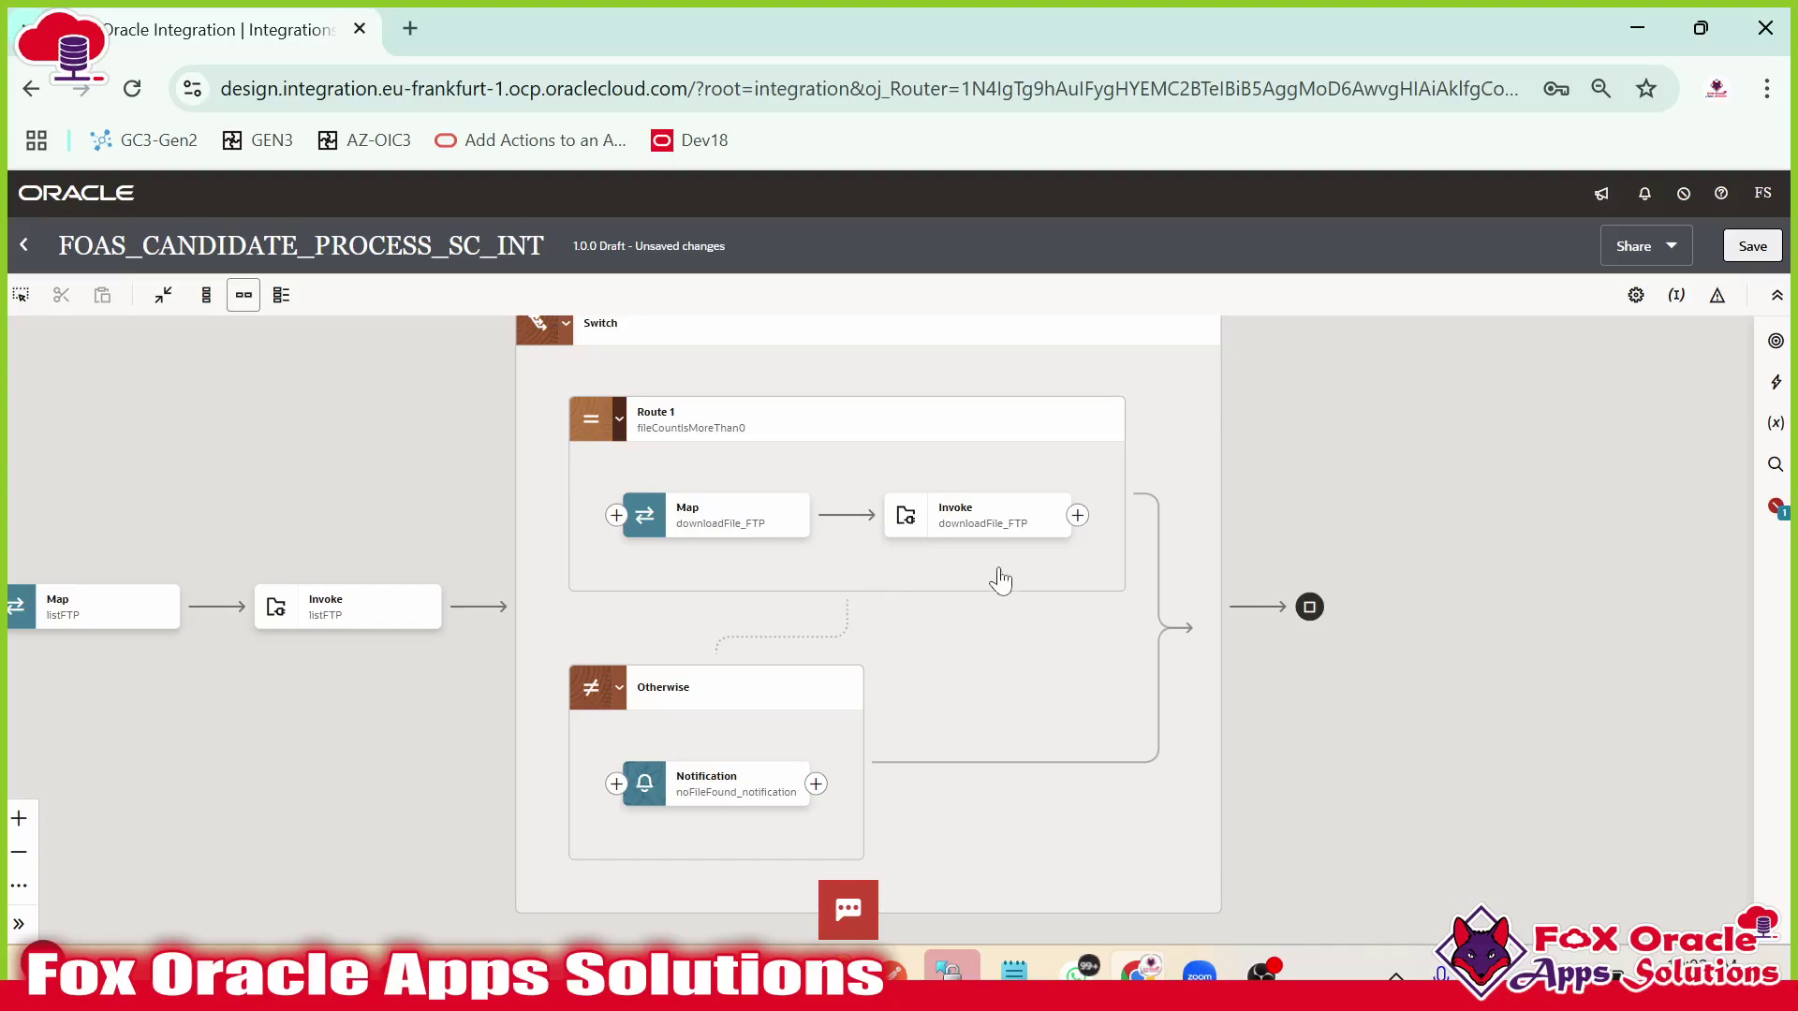
Add a Stage File action named readStage after the downloadFile_FTP invoke.
{"action": "left_click", "coordinate": [951, 526]}
{"action": "left_click", "coordinate": [746, 521]}
{"action": "left_click", "coordinate": [949, 515]}
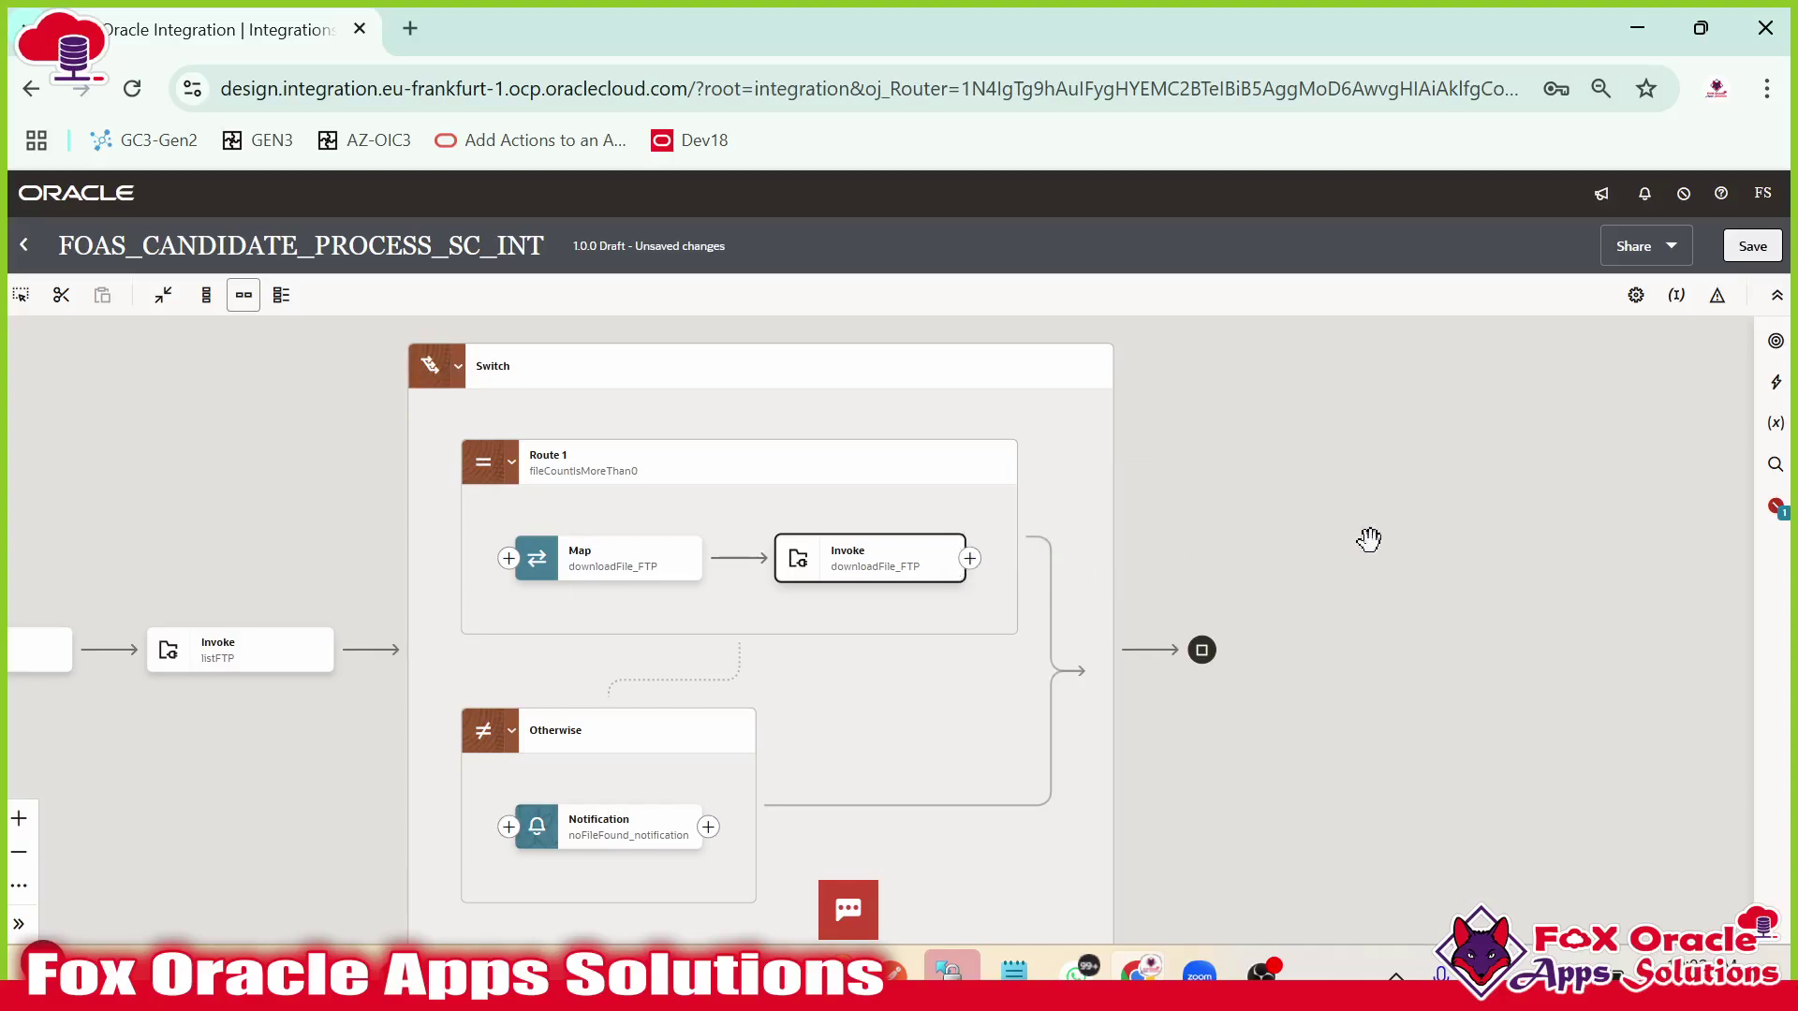
{"action": "left_click", "coordinate": [1775, 381]}
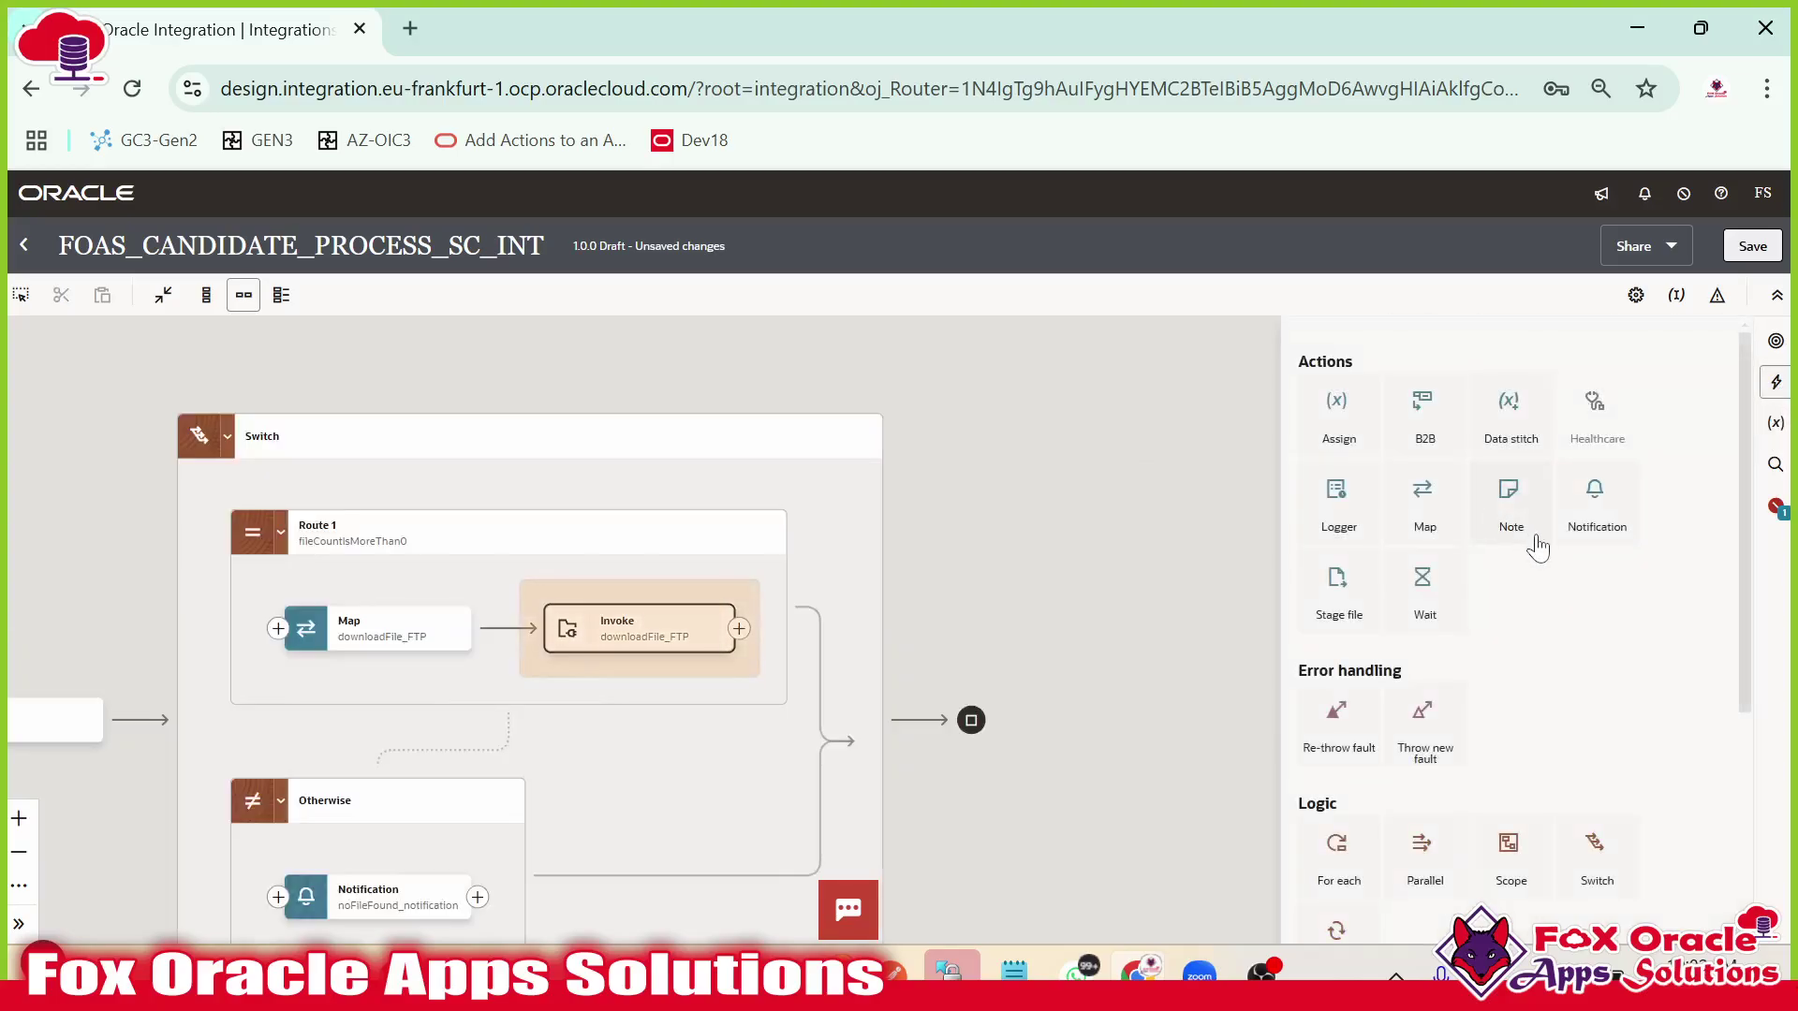
{"action": "left_click_drag", "start_coordinate": [1339, 589], "coordinate": [739, 632]}
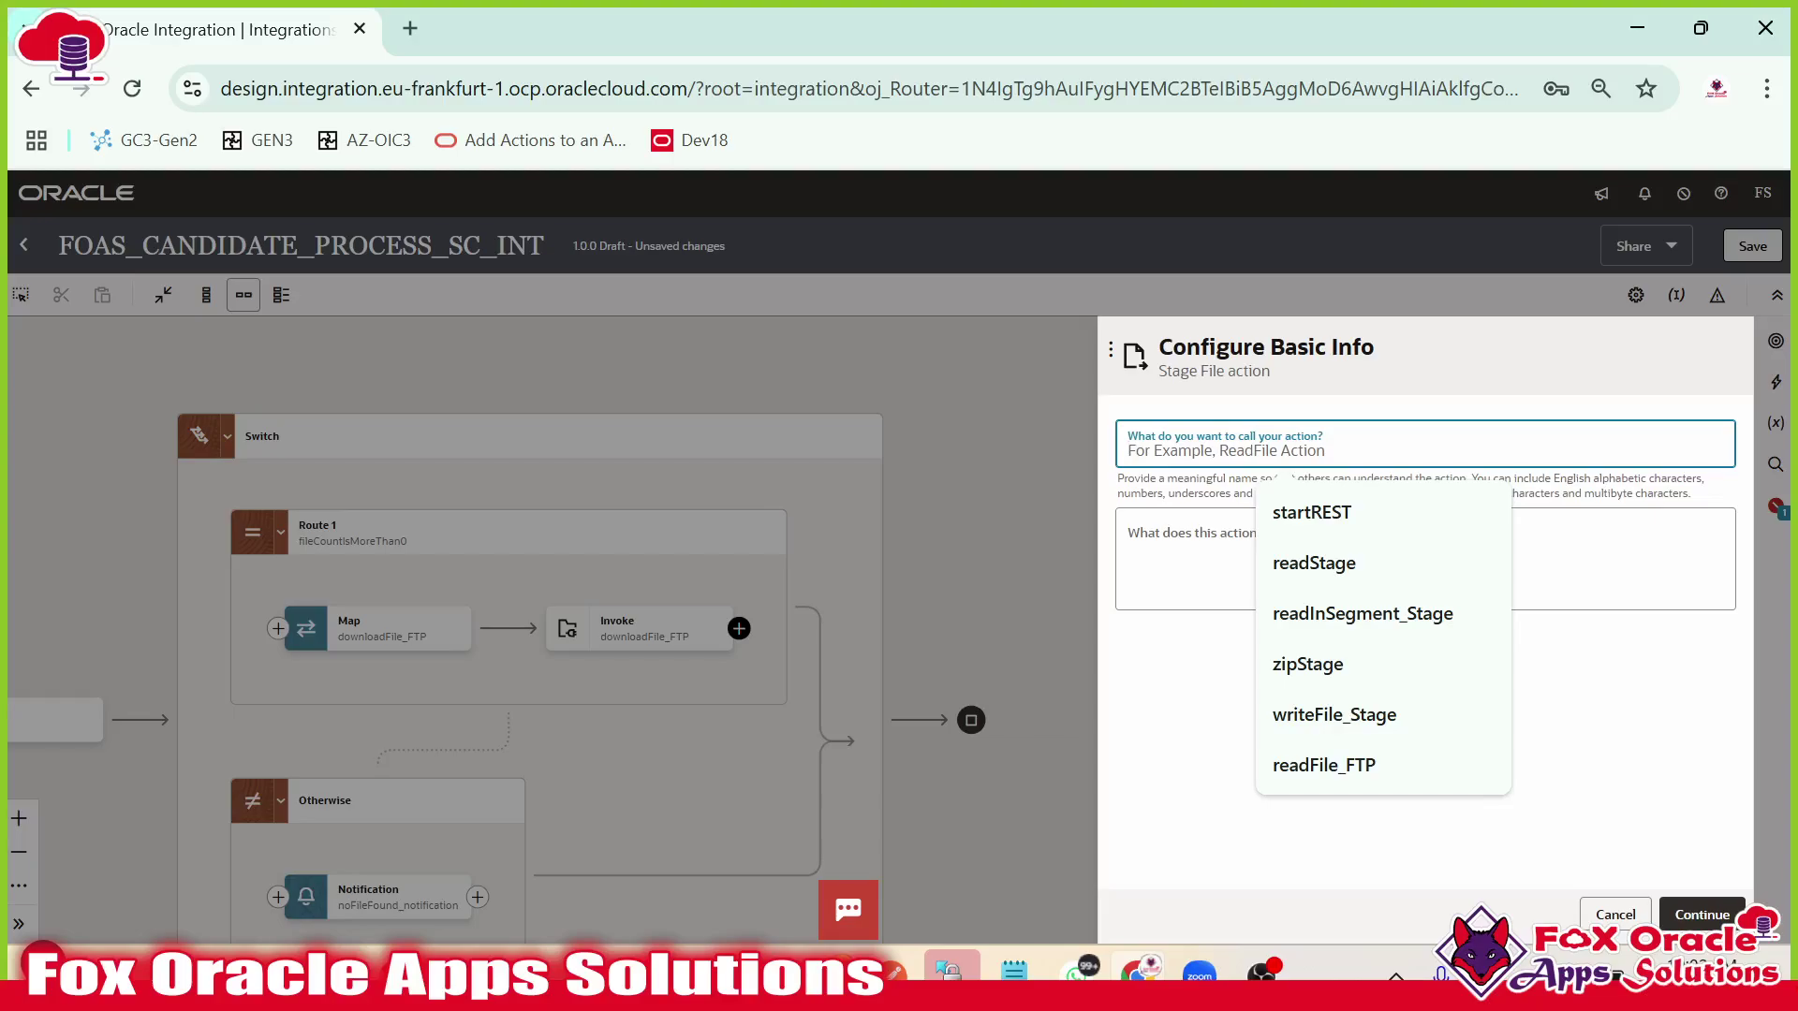
{"action": "type", "text": "readStage"}
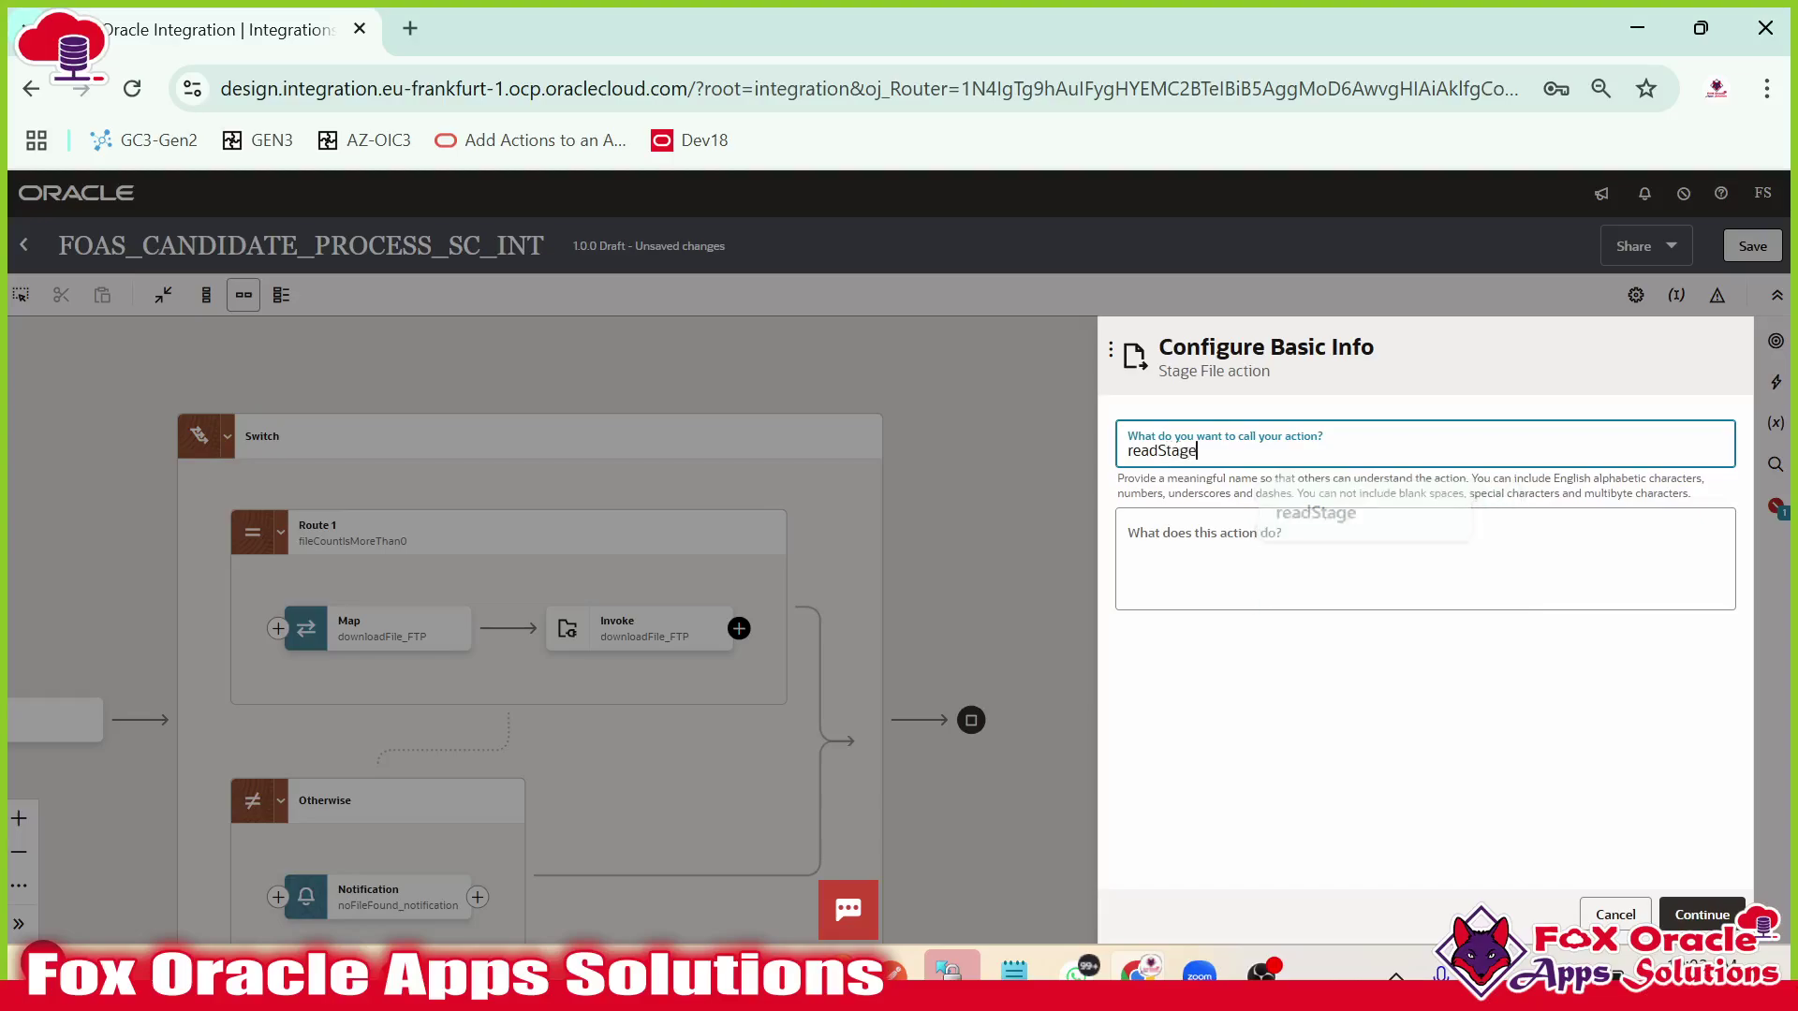
Set the stage file operation to Read Entire File.
{"action": "left_click", "coordinate": [1702, 915]}
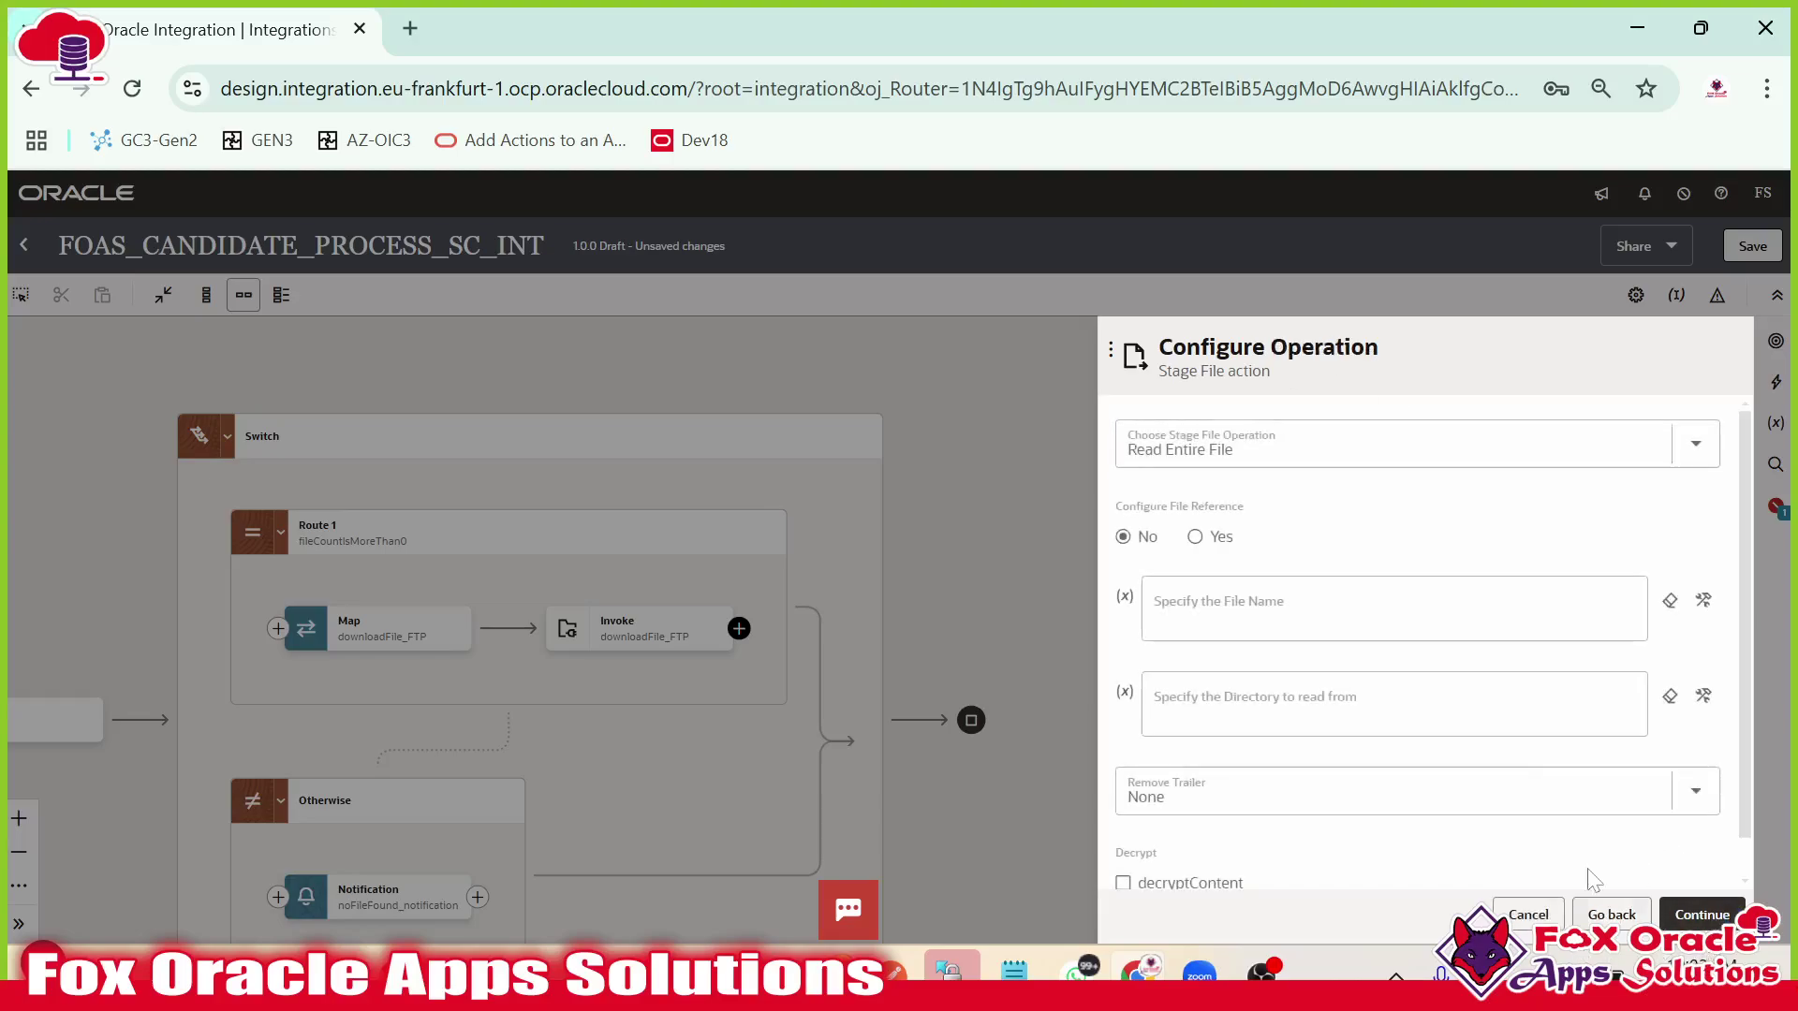
{"action": "left_click", "coordinate": [1311, 448]}
{"action": "left_click", "coordinate": [1203, 513]}
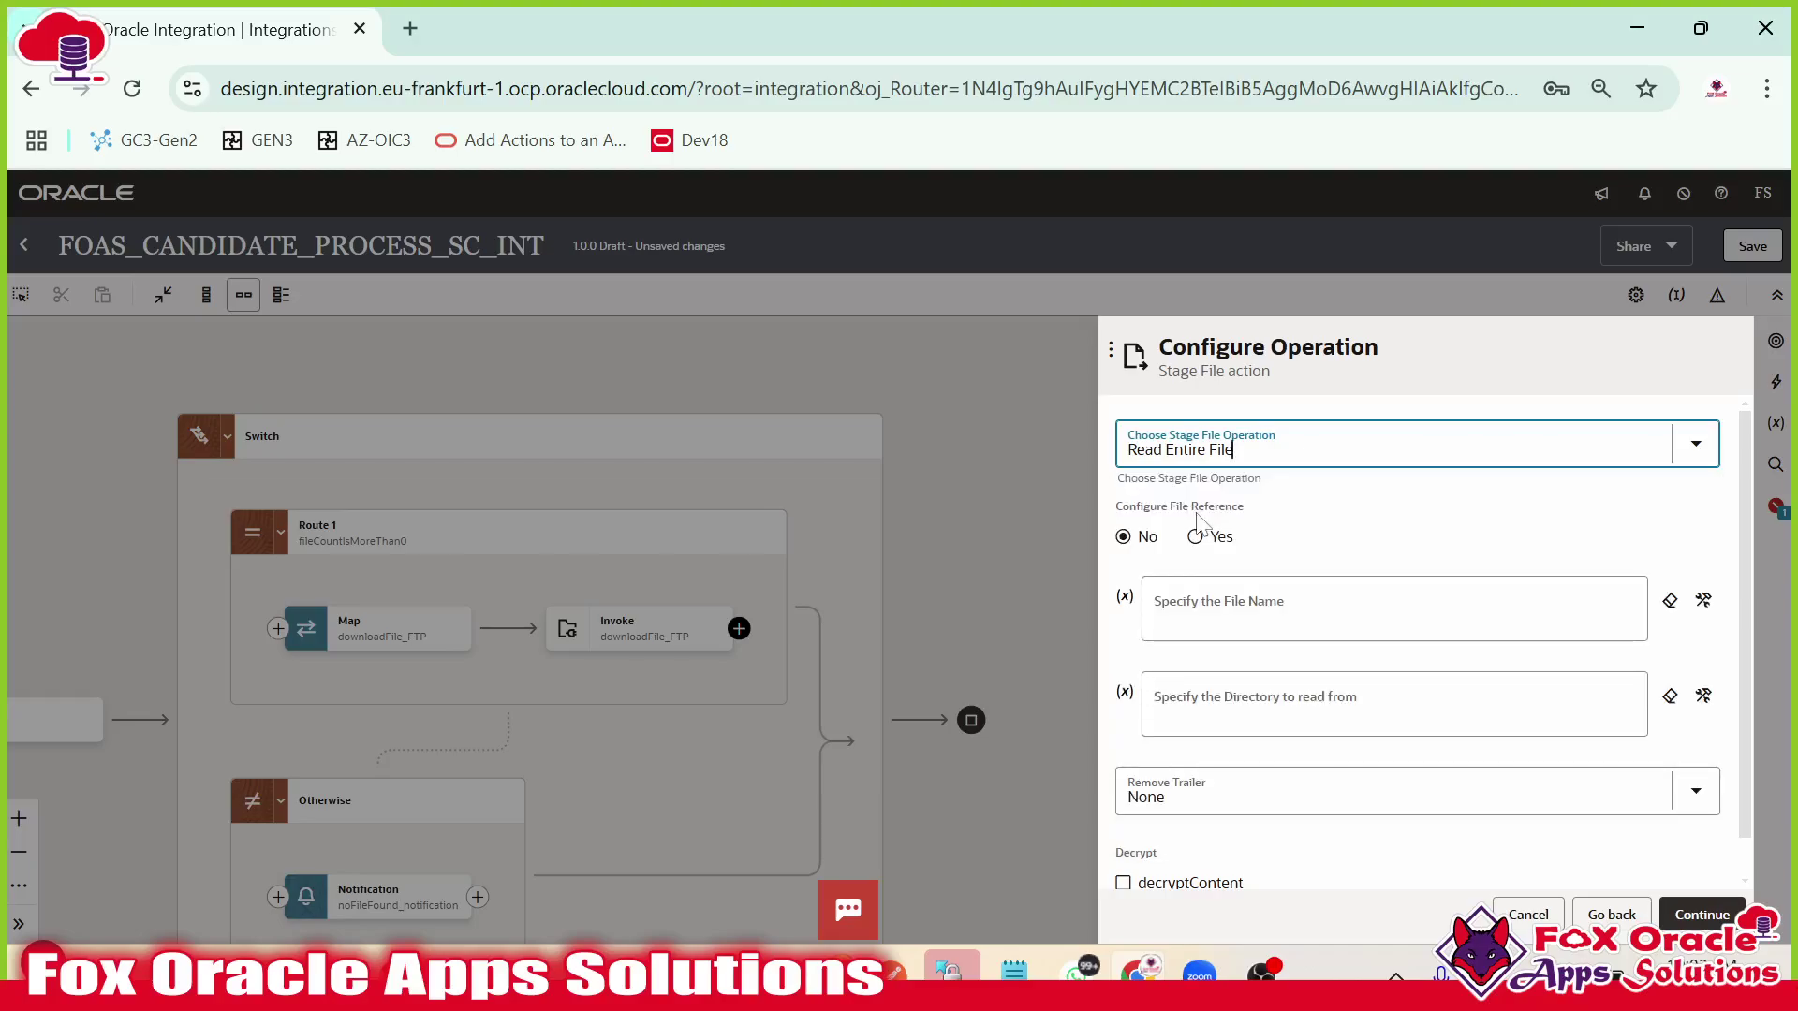
{"action": "left_click", "coordinate": [1256, 457]}
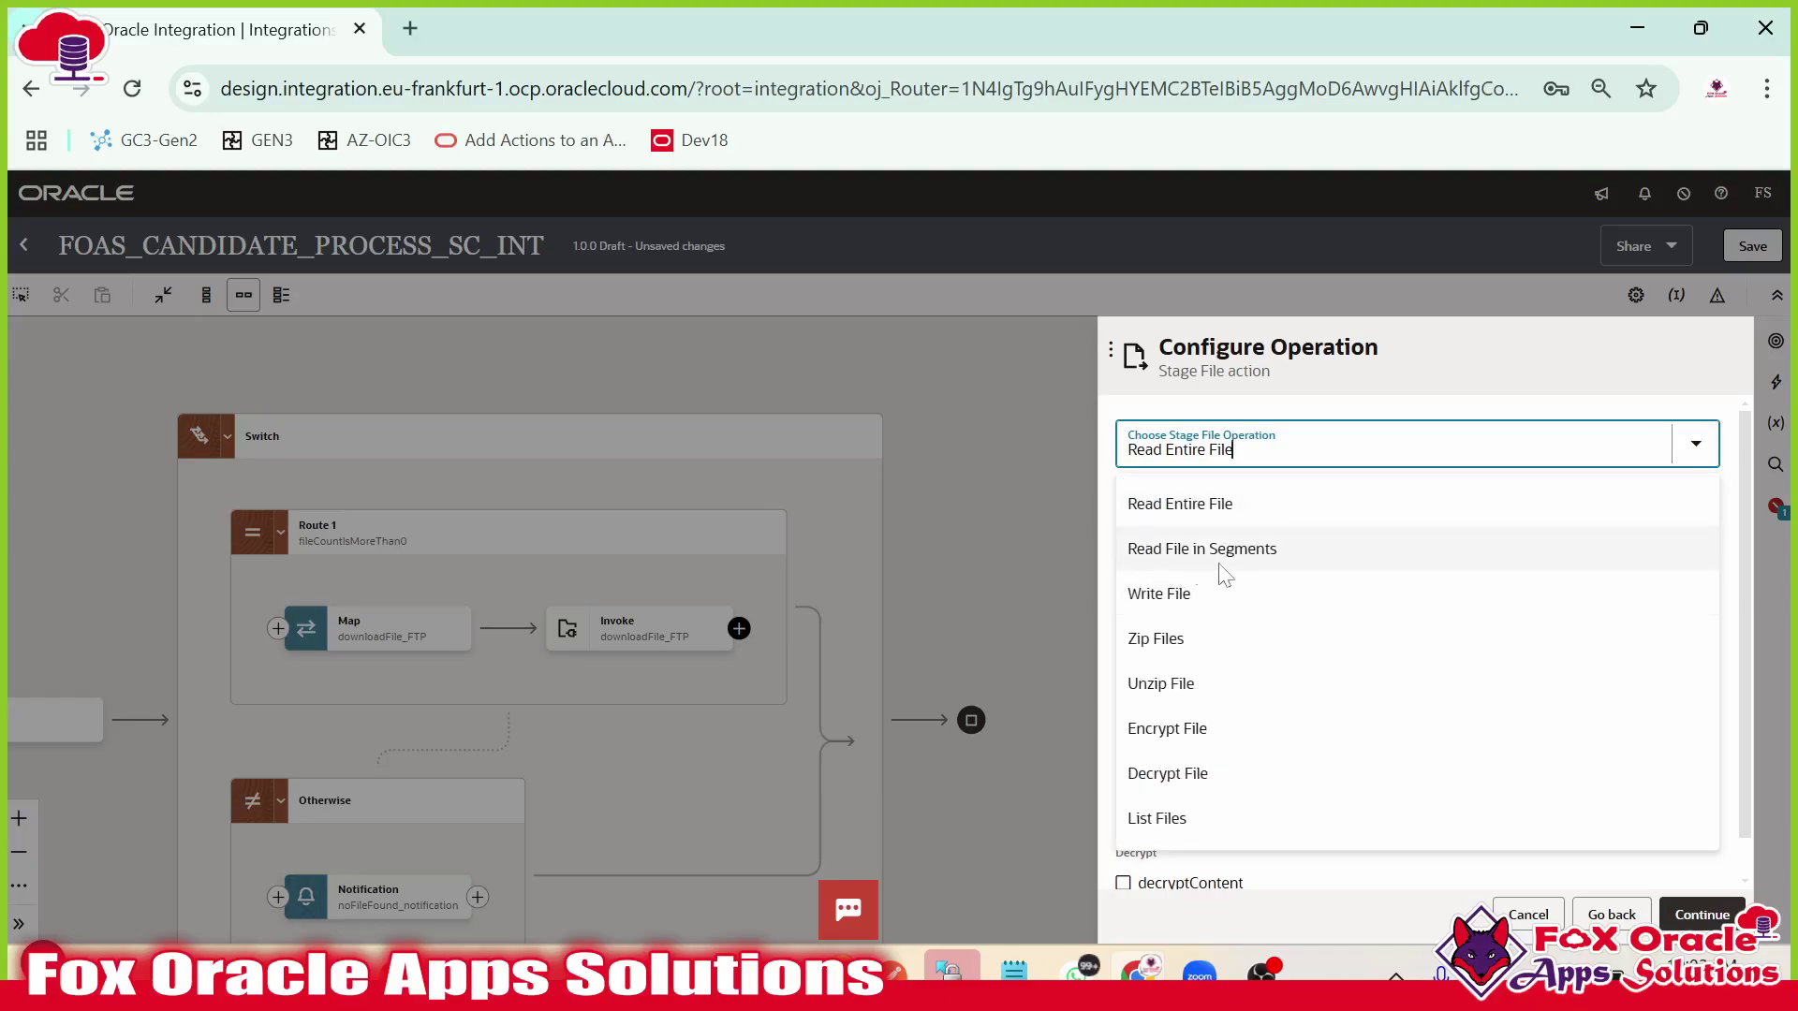
{"action": "left_click", "coordinate": [1325, 402]}
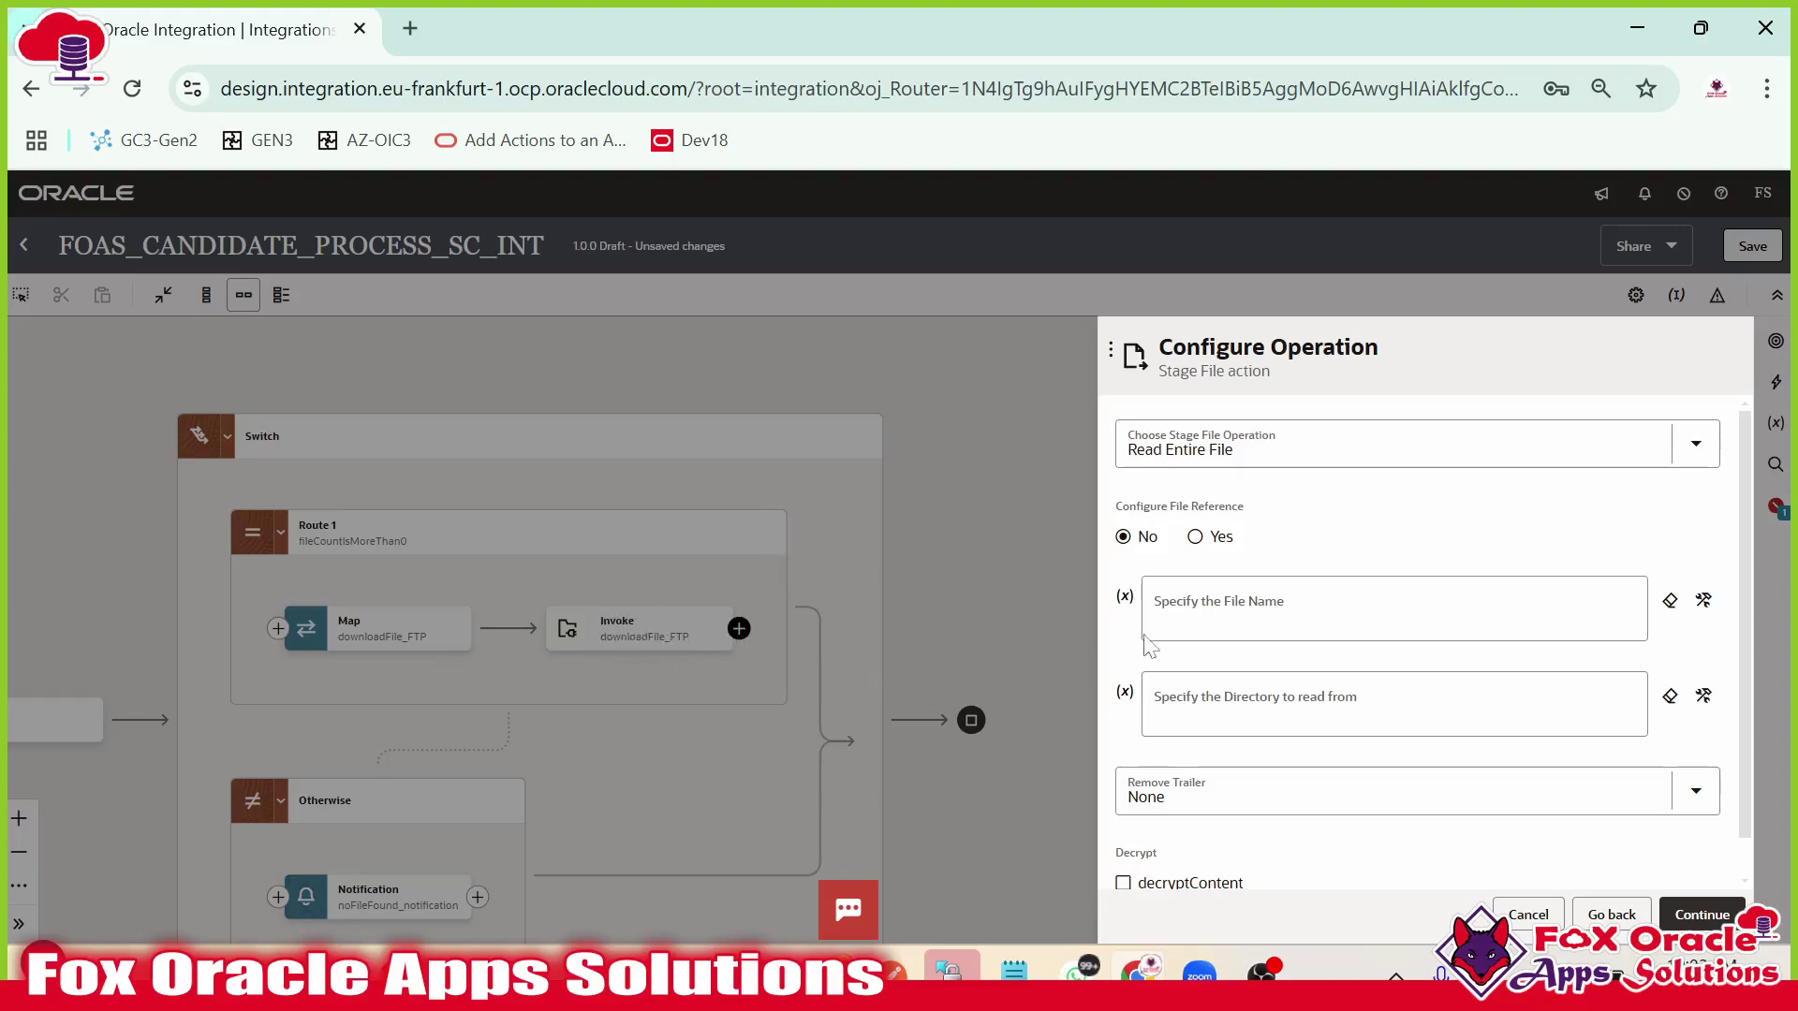
Choose Yes to specify a file reference and open its input sources.
{"action": "left_click", "coordinate": [1292, 603]}
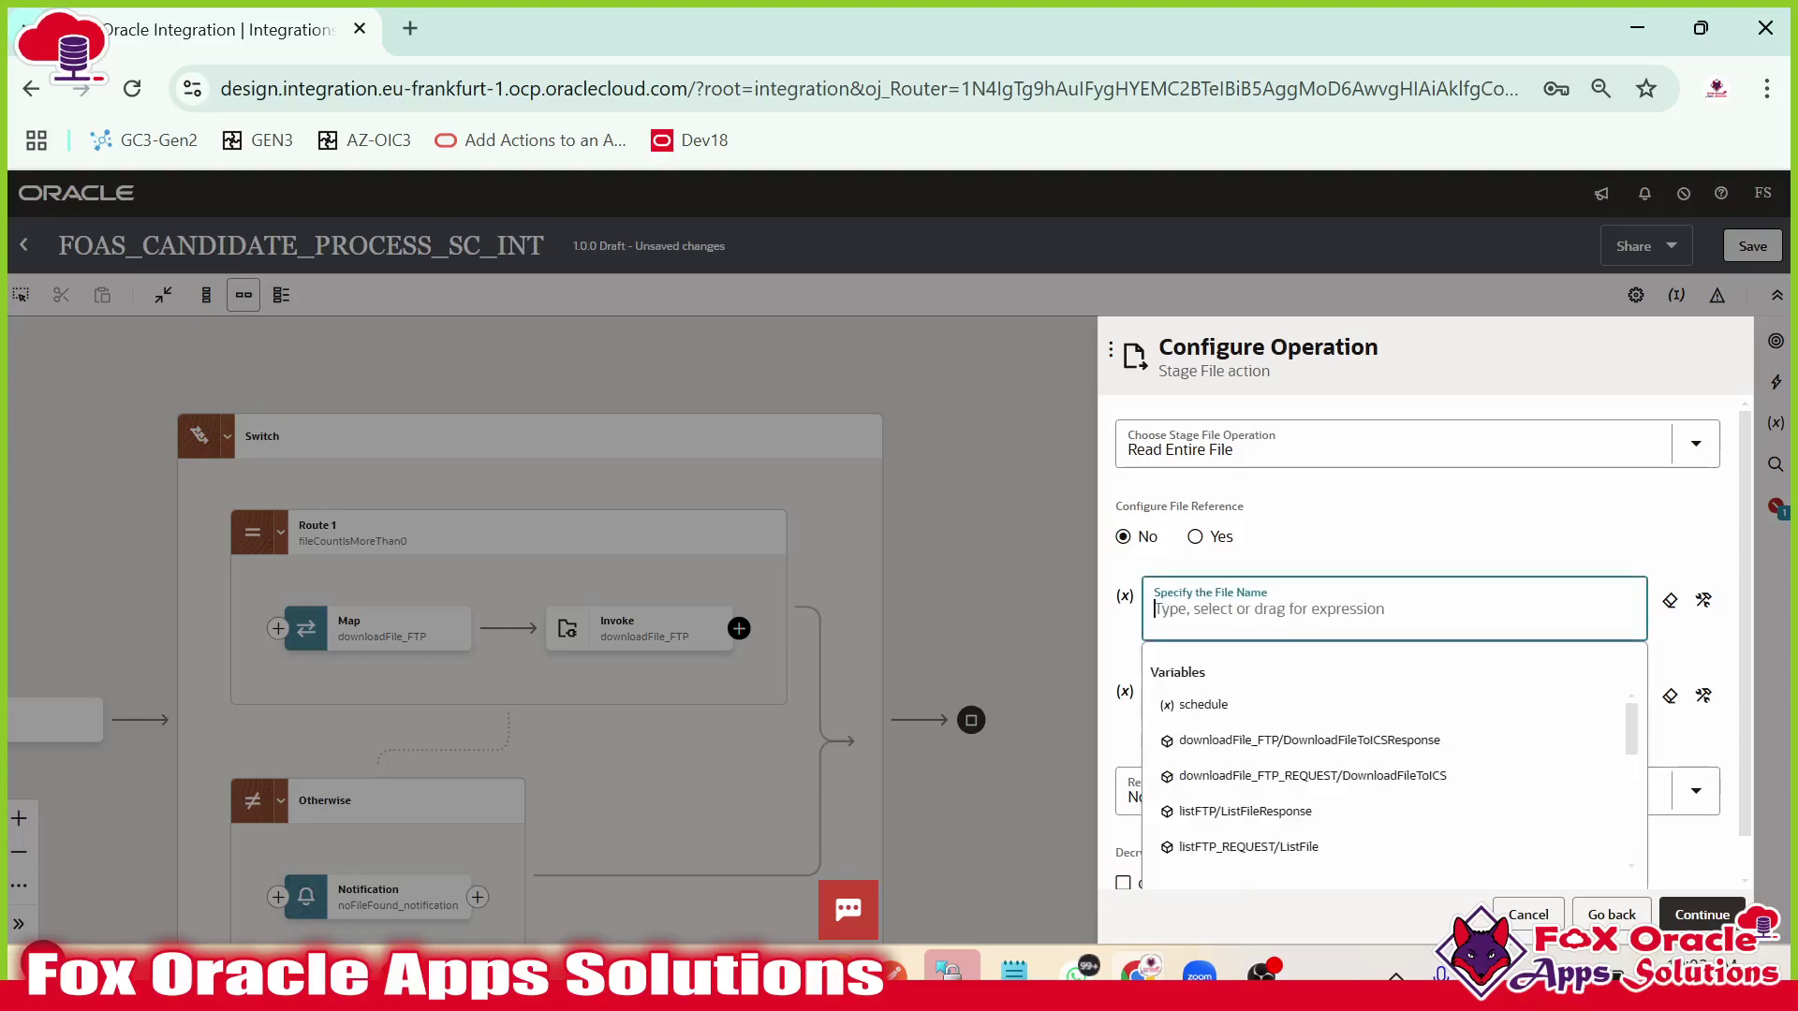
{"action": "left_click", "coordinate": [1383, 518]}
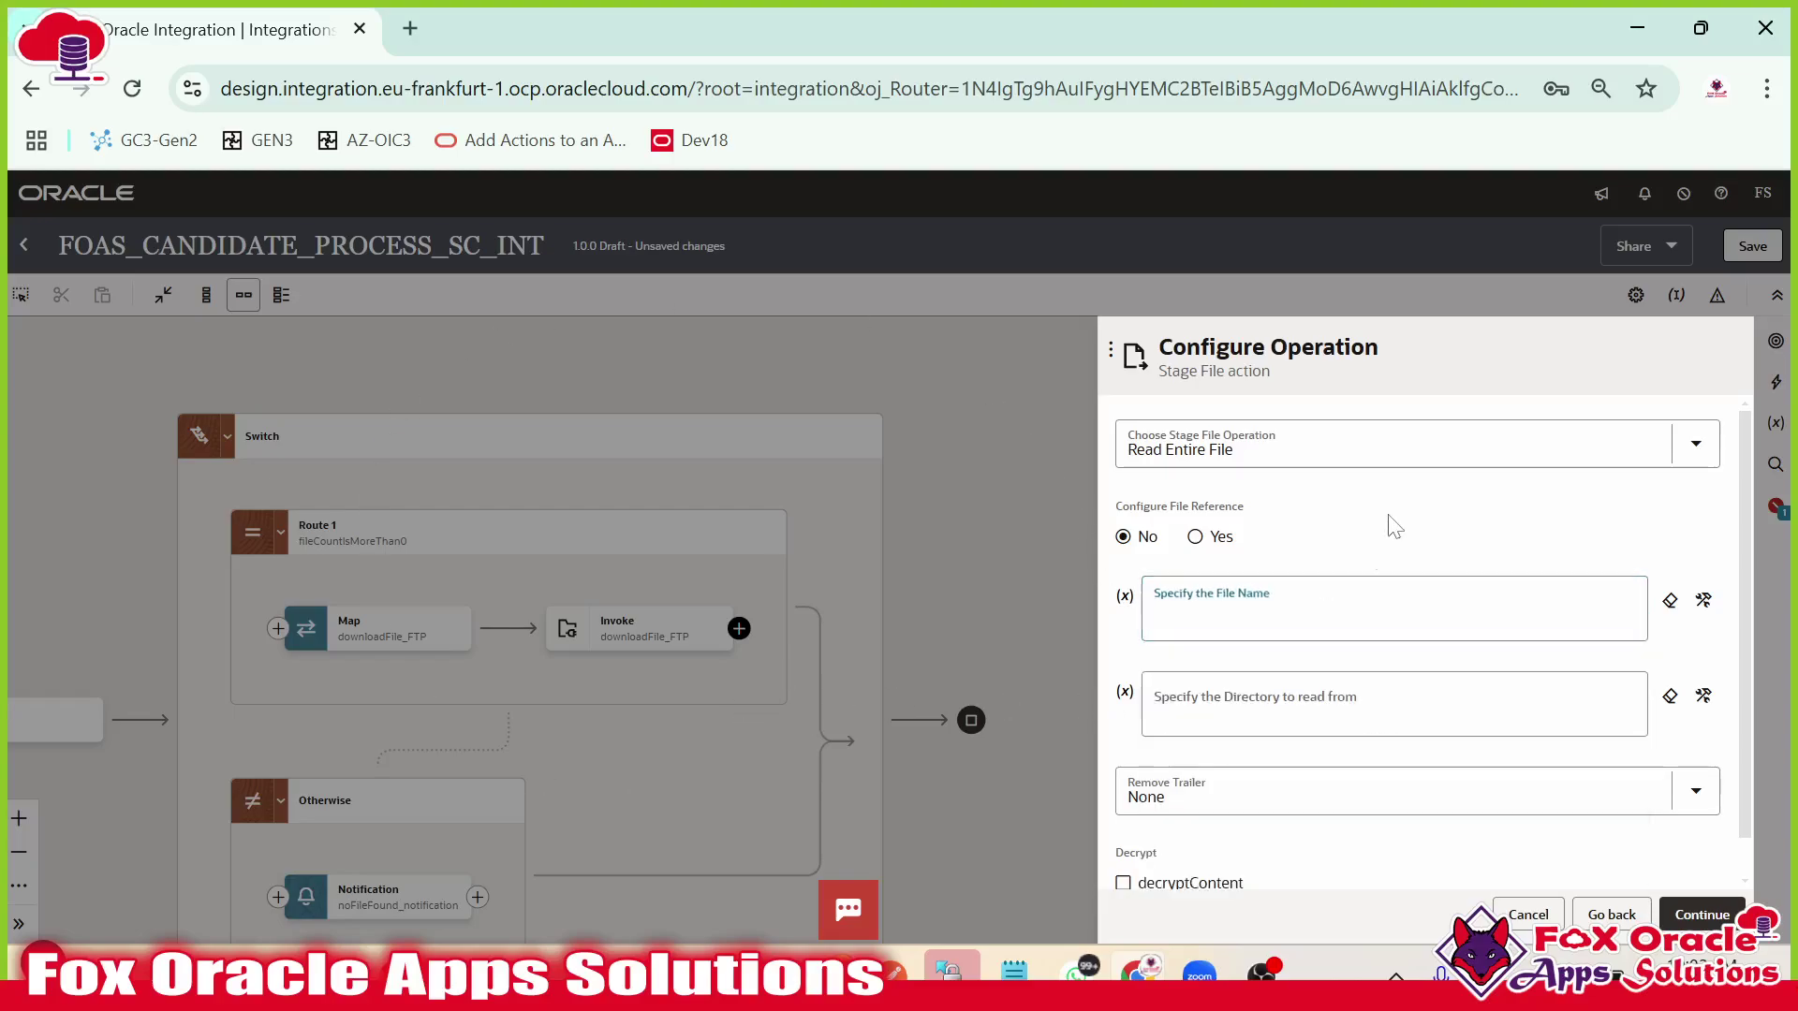
{"action": "left_click", "coordinate": [1217, 710]}
{"action": "left_click", "coordinate": [1197, 541]}
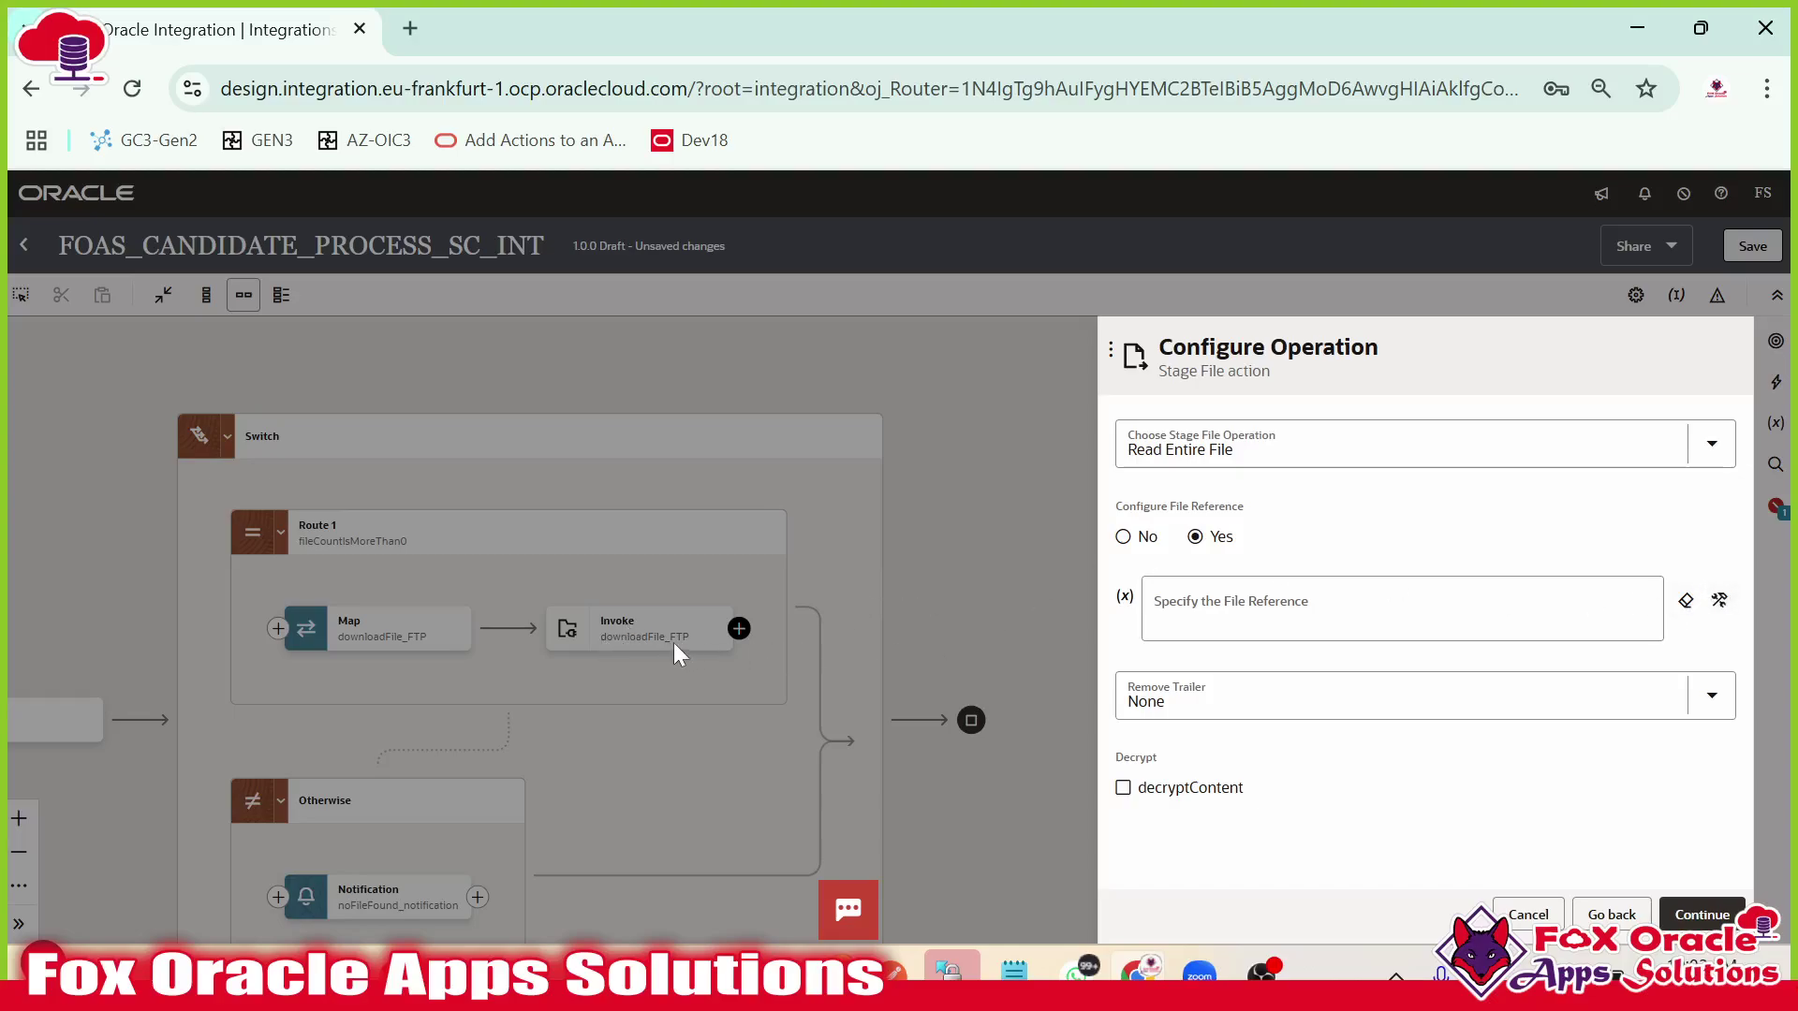
{"action": "left_click", "coordinate": [1719, 602]}
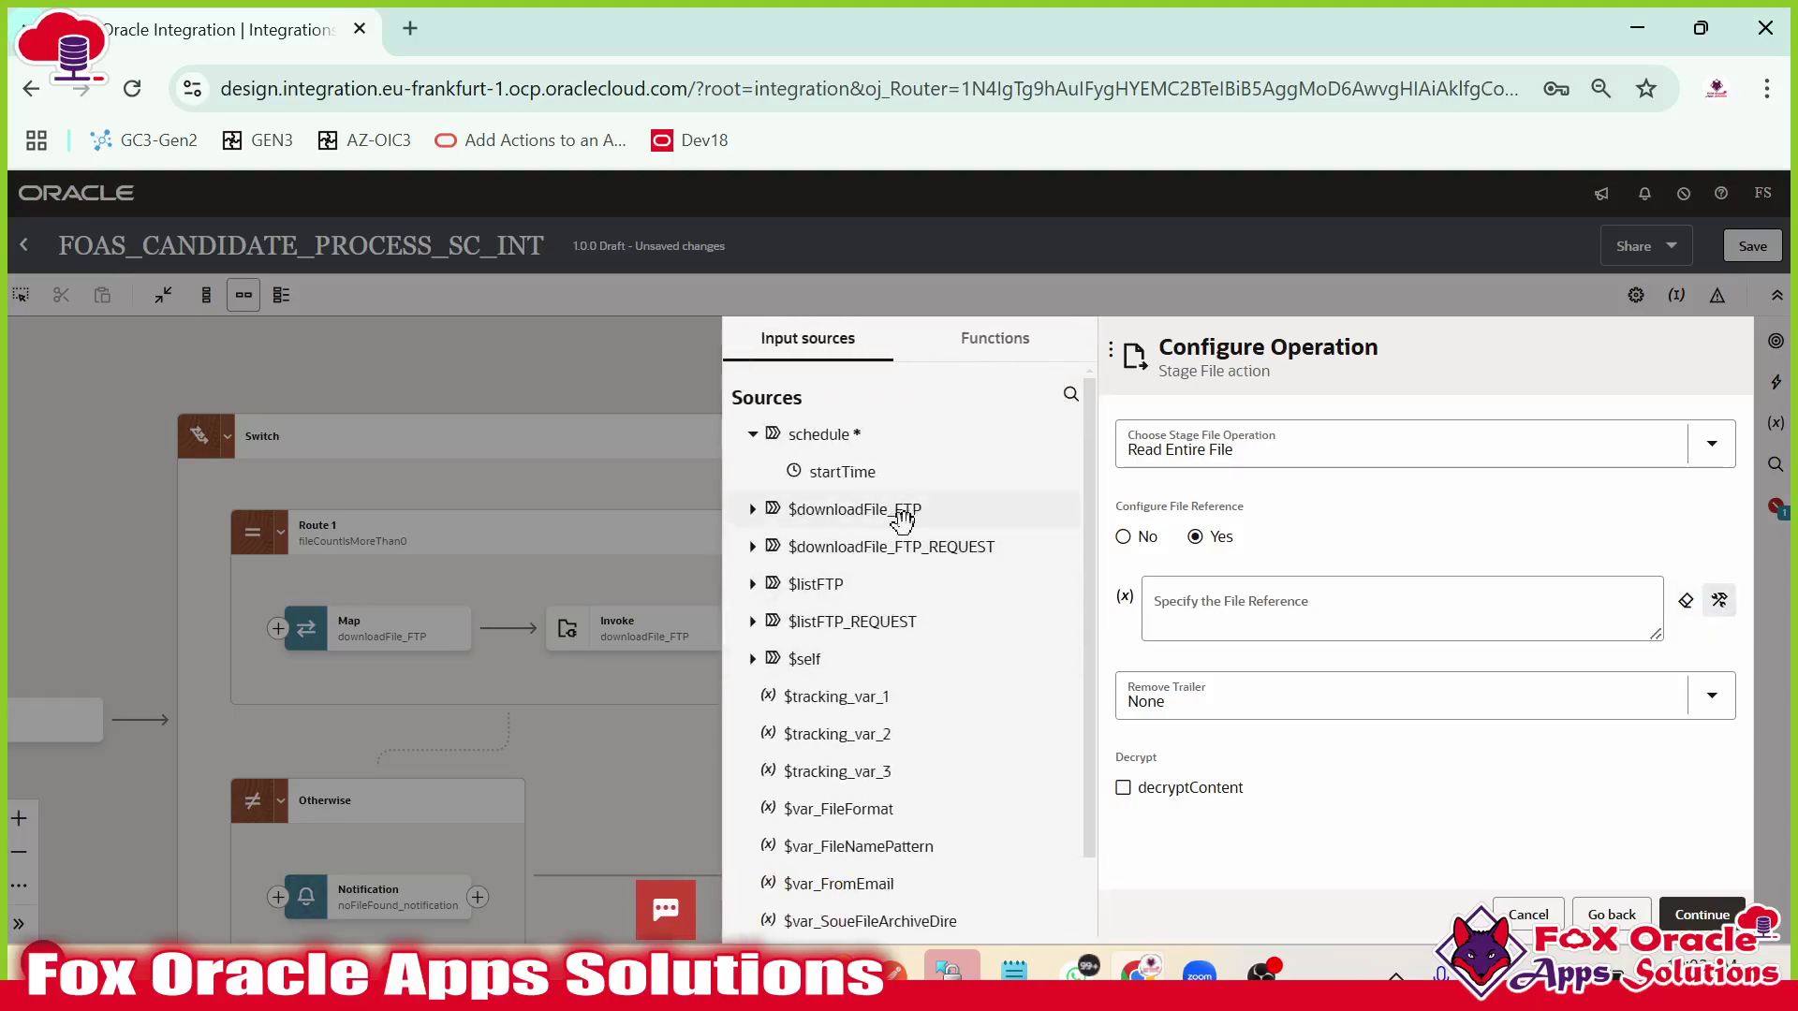
Use $downloadFile_FTP ICSFiles > ICSFile > FileReference as the stage file's reference.
{"action": "left_click", "coordinate": [752, 509]}
{"action": "left_click", "coordinate": [778, 545]}
{"action": "left_click", "coordinate": [795, 584]}
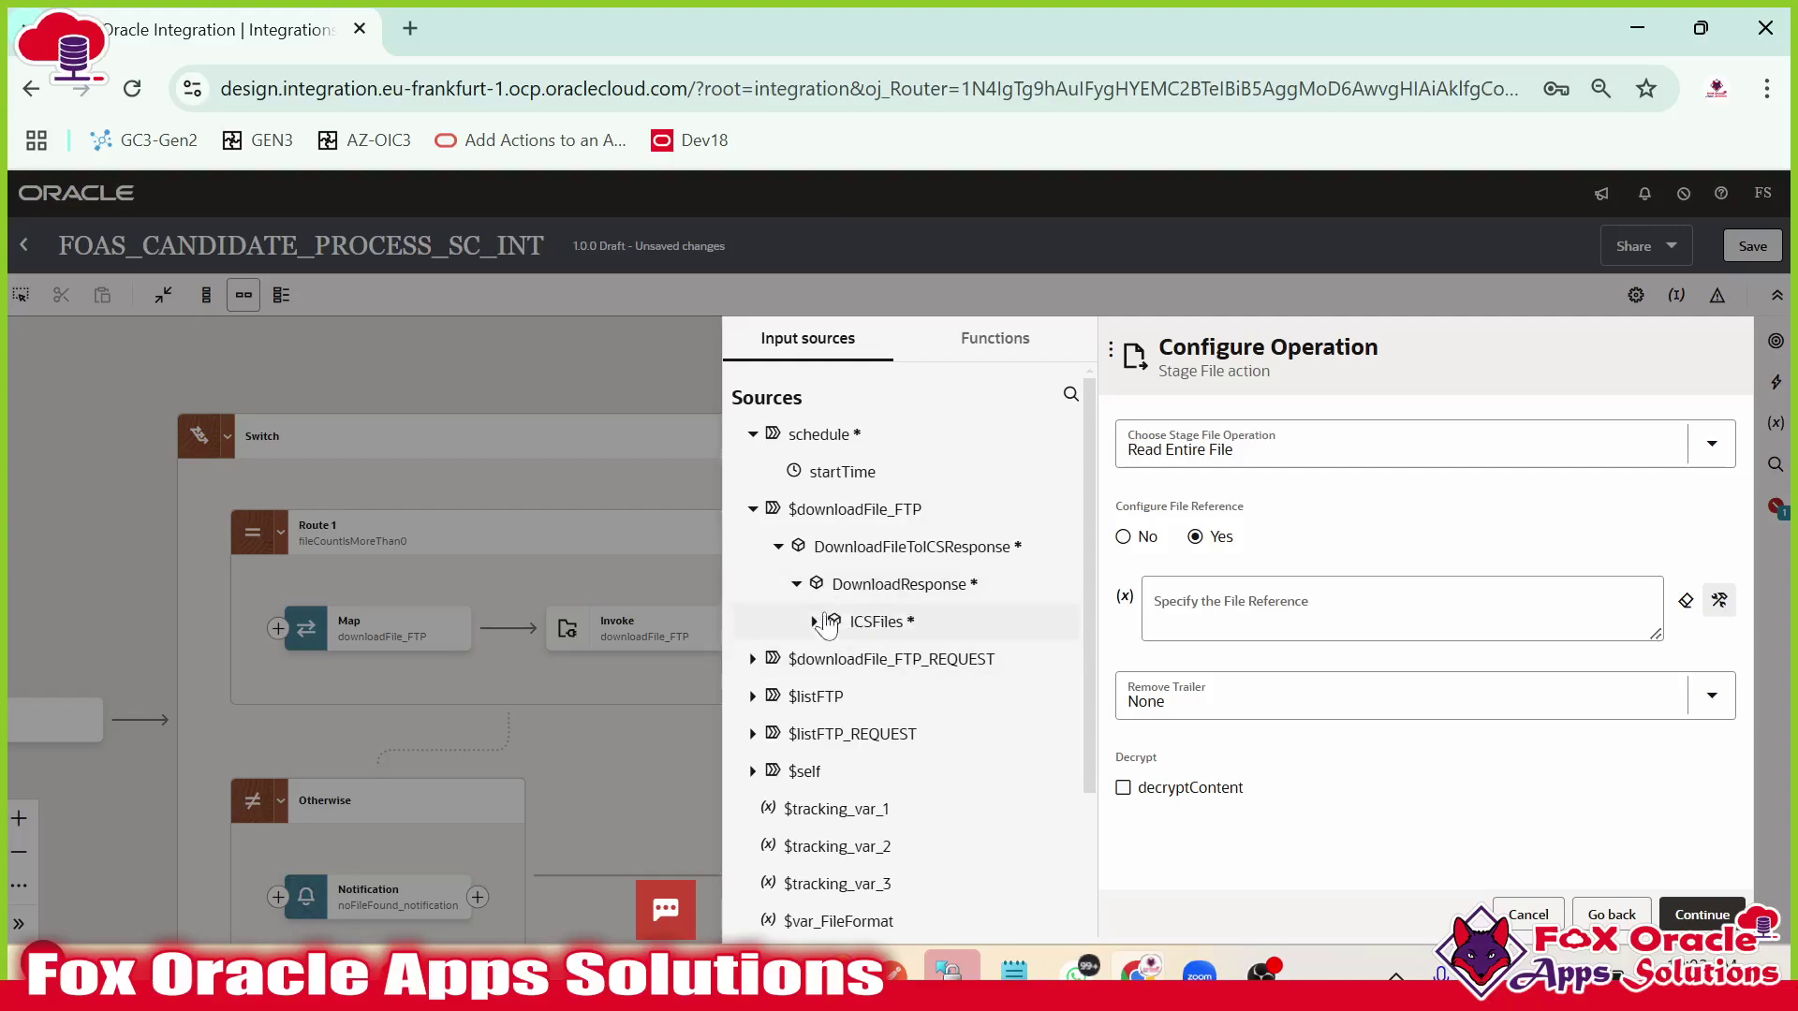
{"action": "left_click", "coordinate": [814, 621]}
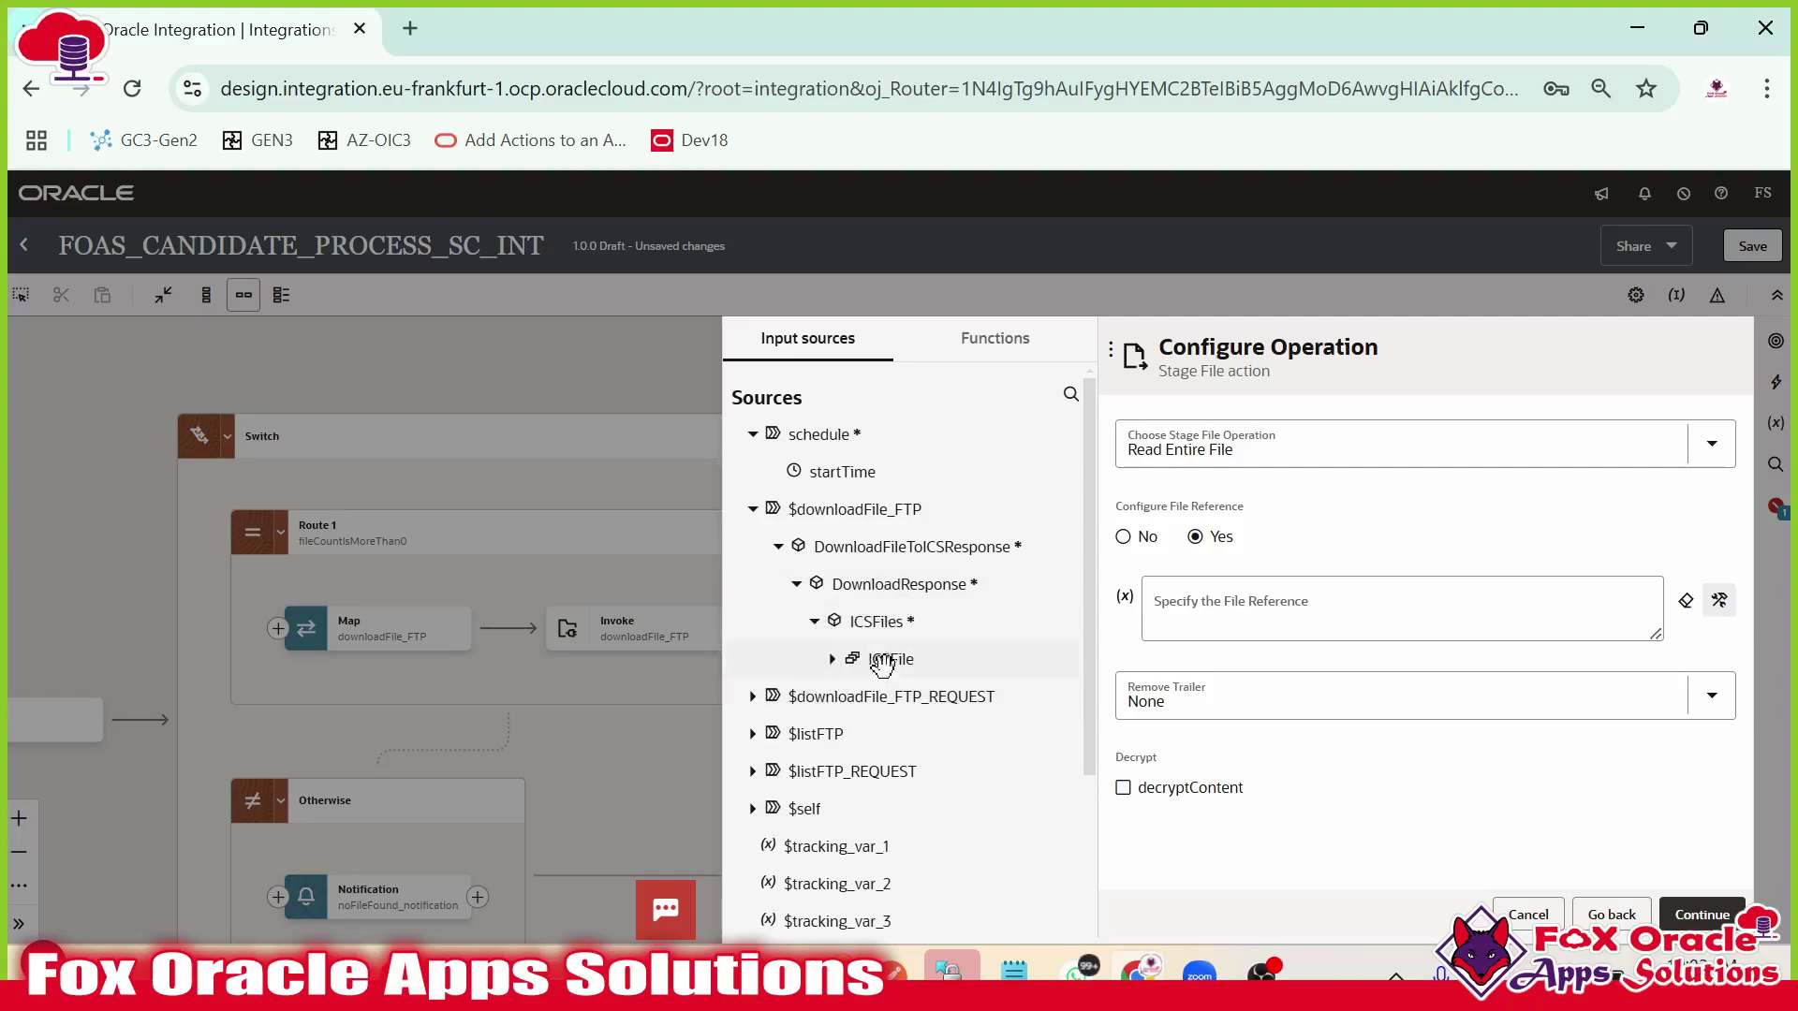
{"action": "left_click", "coordinate": [832, 659]}
{"action": "left_click_drag", "start_coordinate": [930, 694], "coordinate": [1243, 602]}
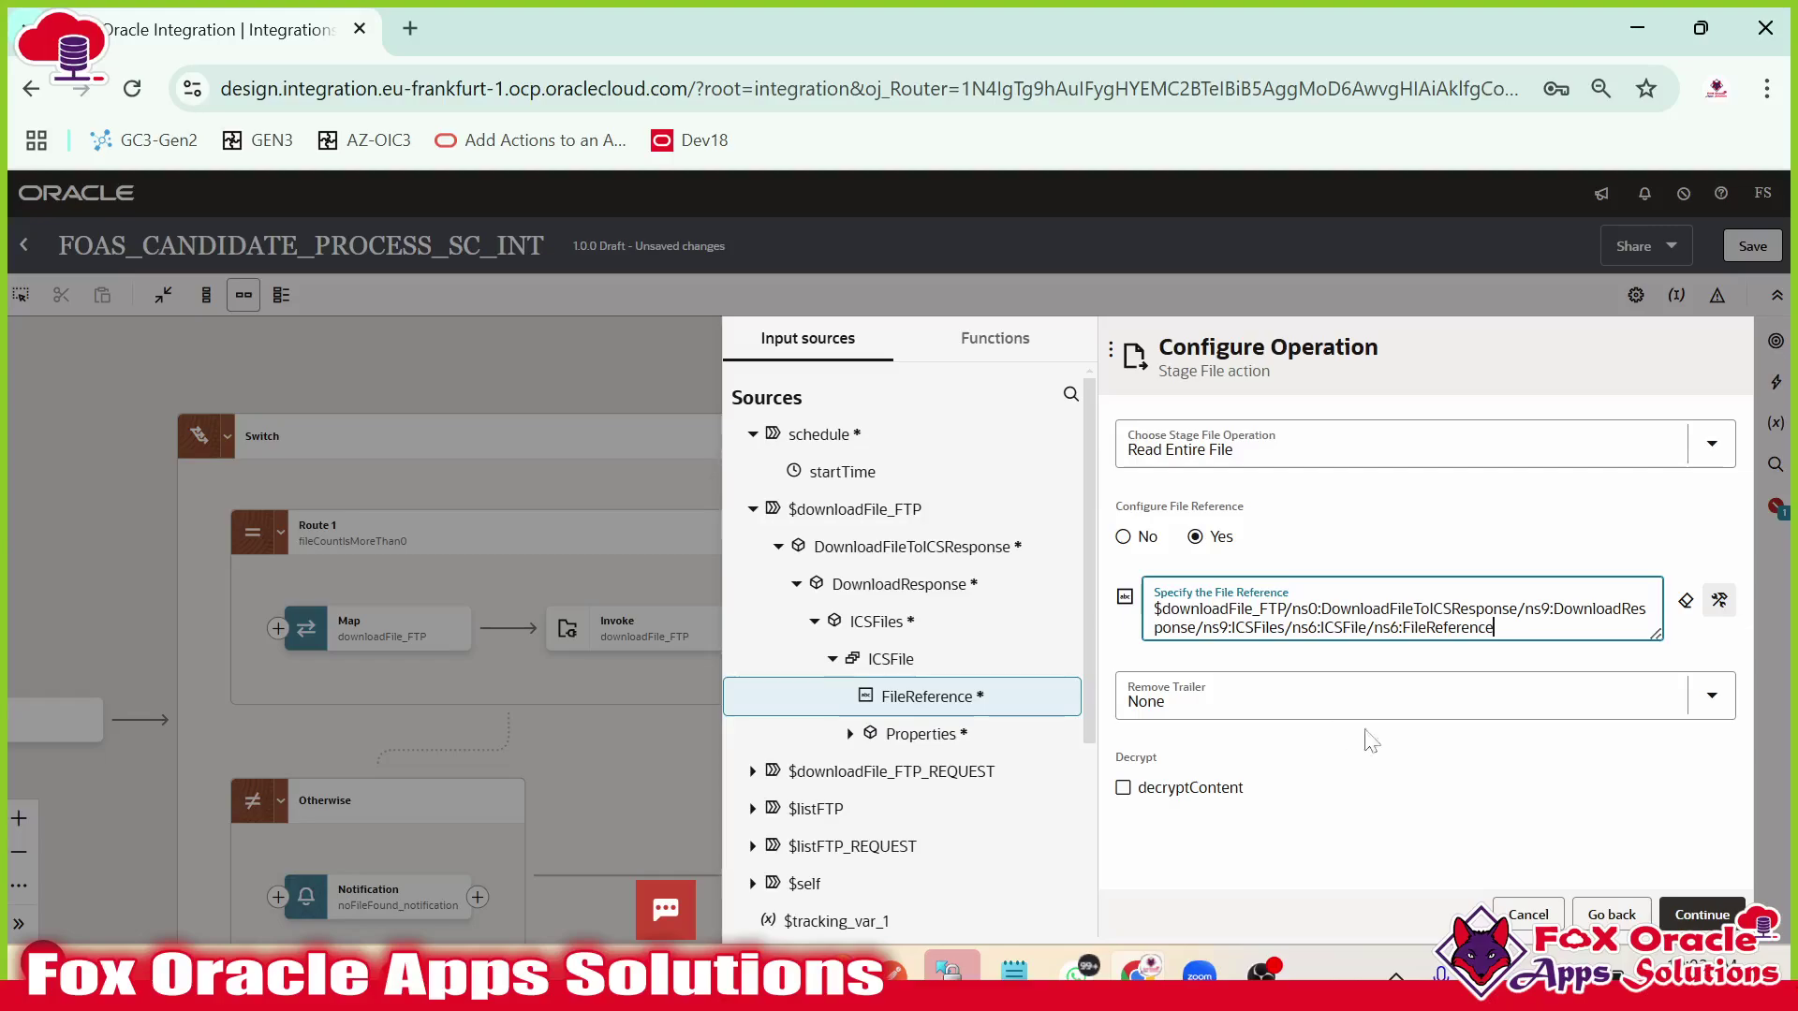
Keep the sample delimited CSV schema option and bring up the FOAS_Candidate CSV in Excel.
{"action": "left_click", "coordinate": [1696, 914]}
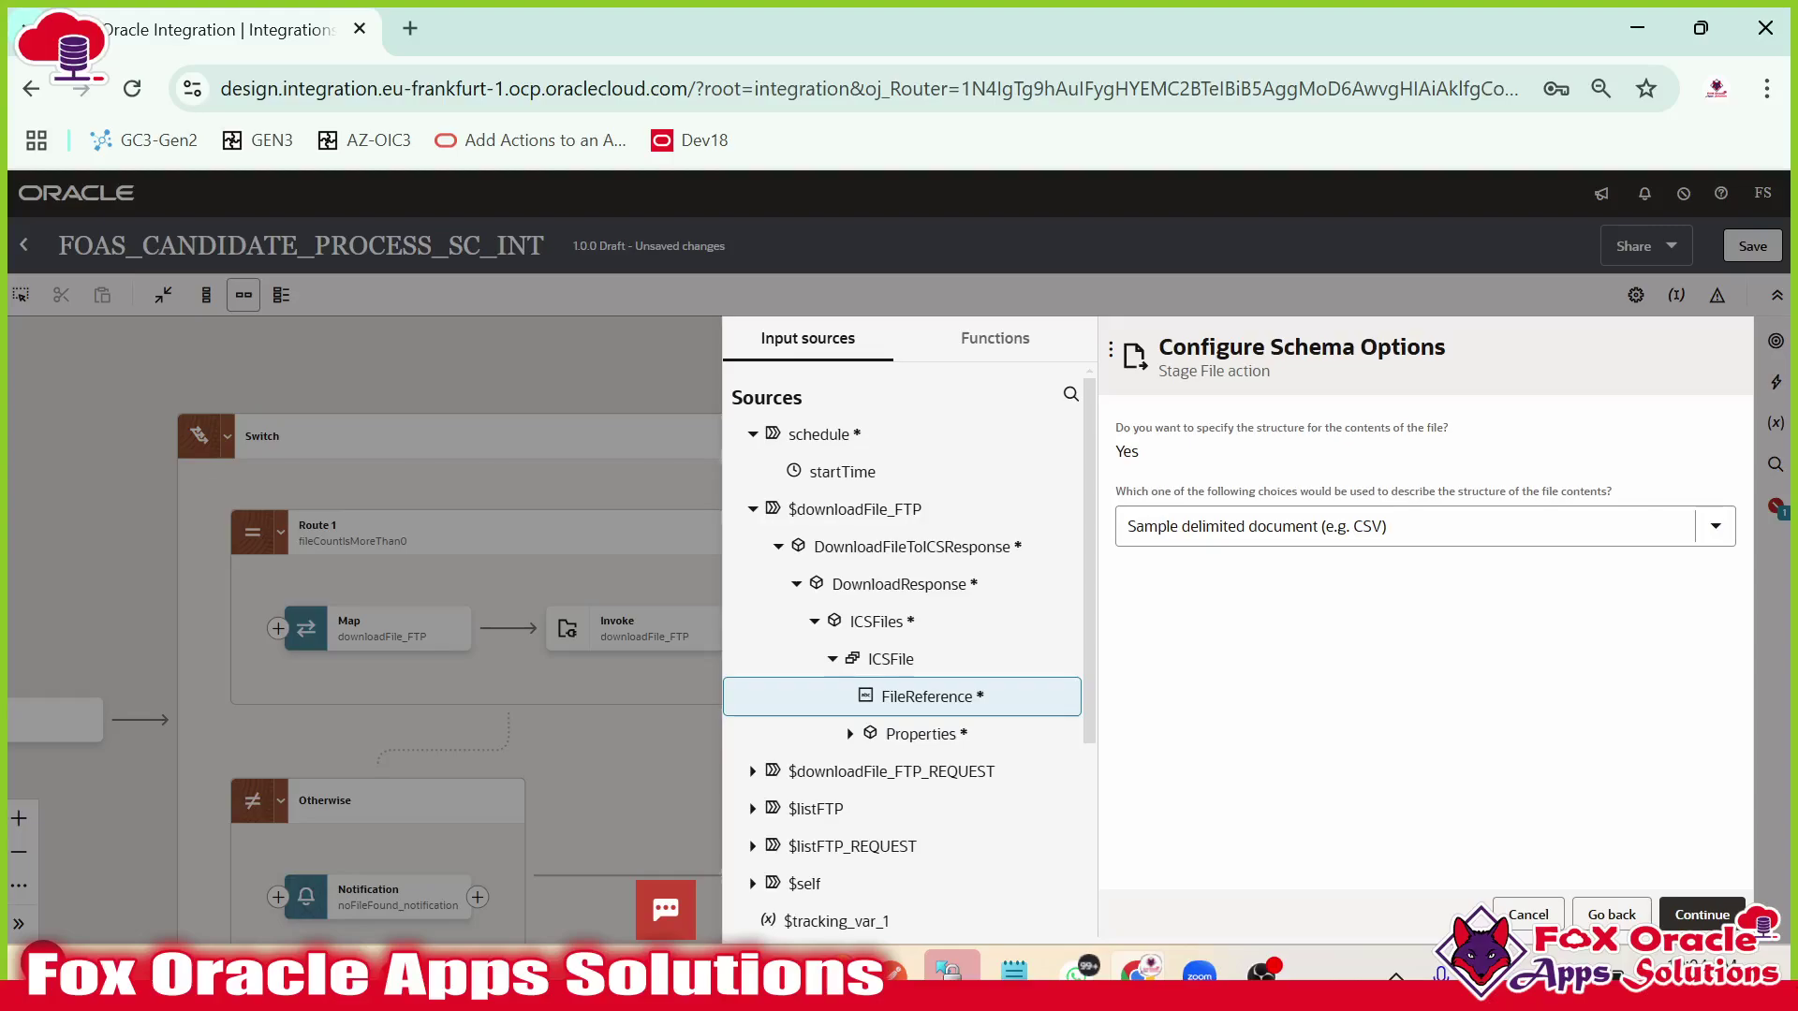
{"action": "left_click", "coordinate": [1702, 914]}
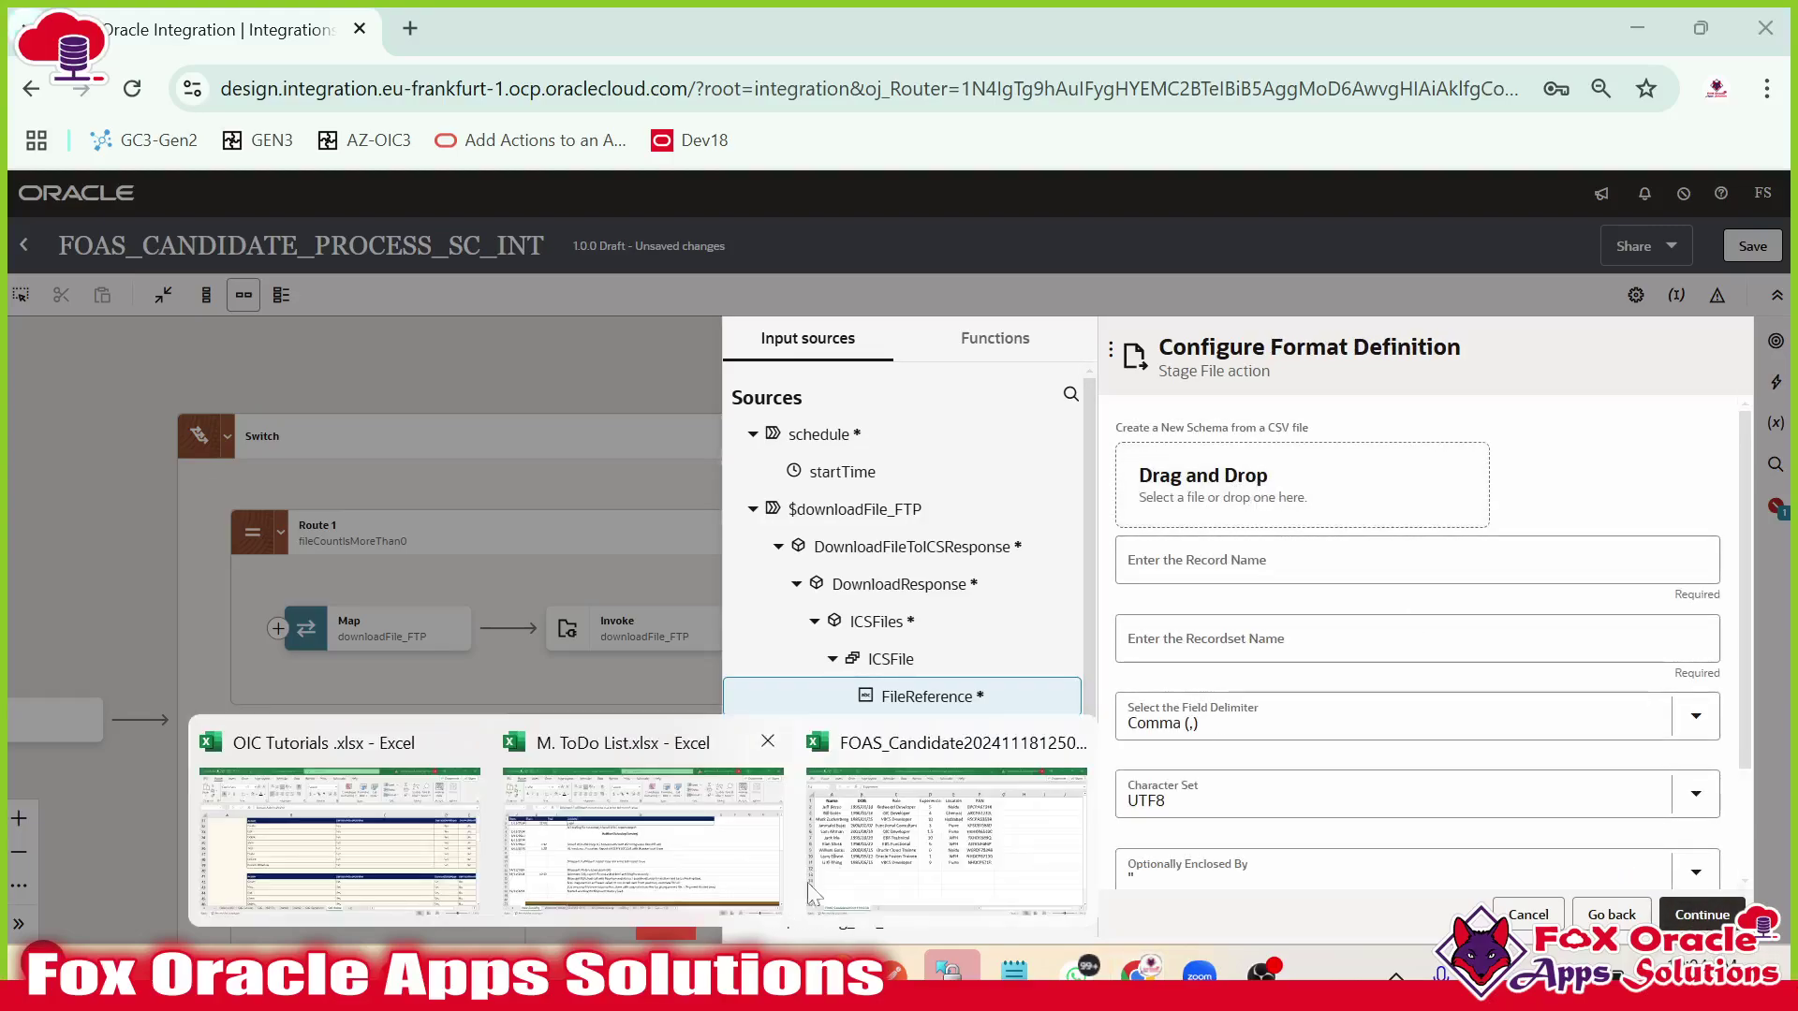
{"action": "left_click", "coordinate": [942, 818]}
{"action": "left_click", "coordinate": [234, 298]}
Copy the header and first two candidate rows into a new blank workbook.
{"action": "left_click_drag", "start_coordinate": [124, 208], "coordinate": [1125, 289]}
{"action": "key", "text": "ctrl+c"}
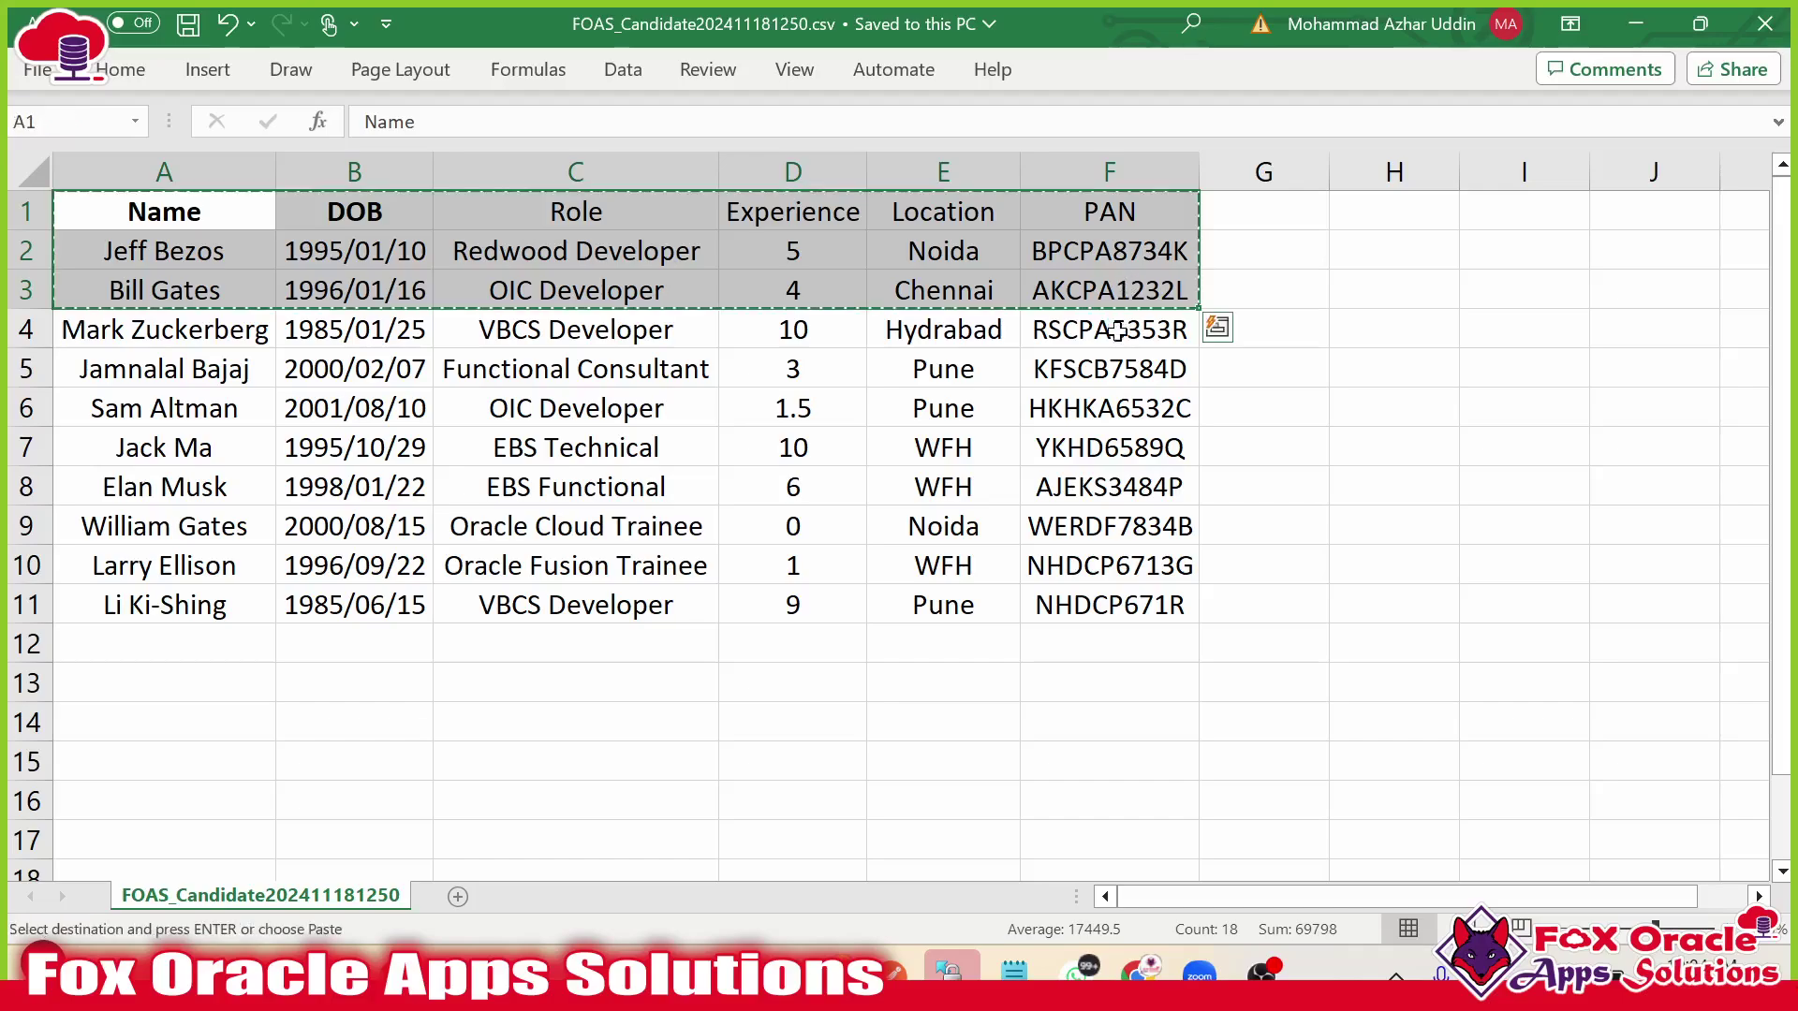
{"action": "key", "text": "ctrl+n"}
{"action": "key", "text": "ctrl+v"}
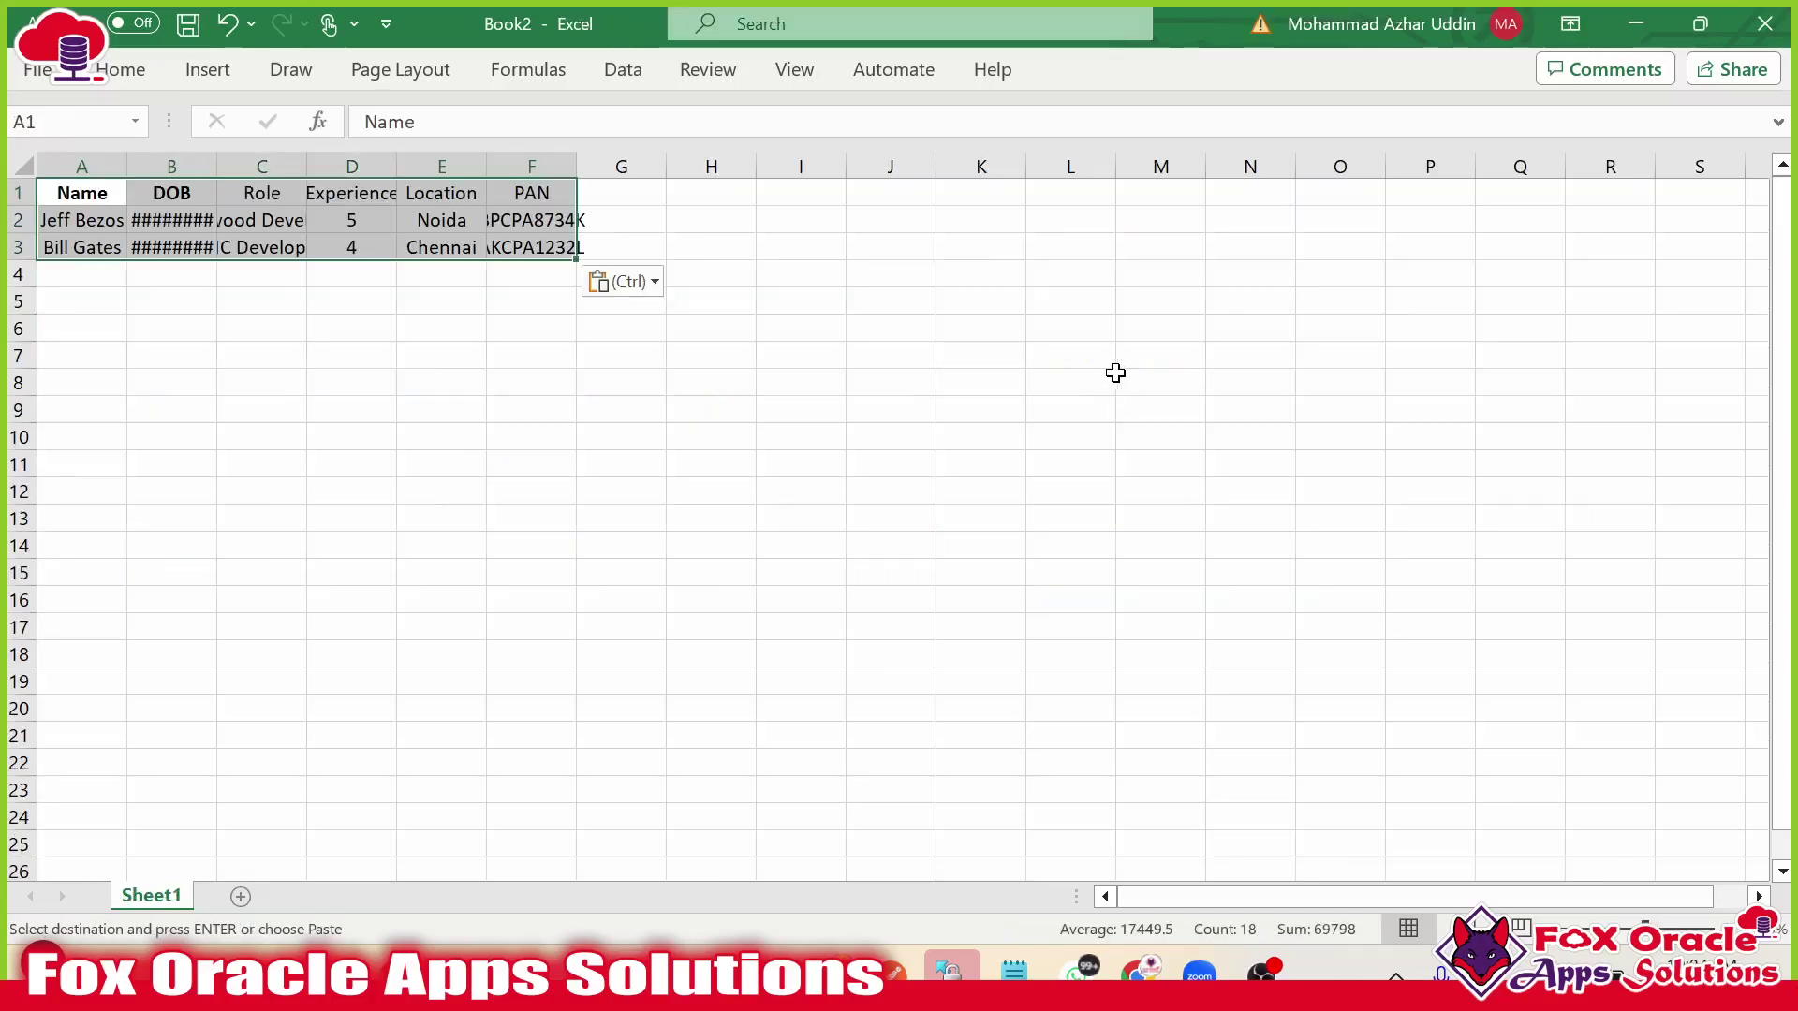
Save it as CSV UTF-8 named SampleCandidateFile in Desktop\OIC 09_2024\Data Files\Candidates Info.
{"action": "key", "text": "ctrl+s"}
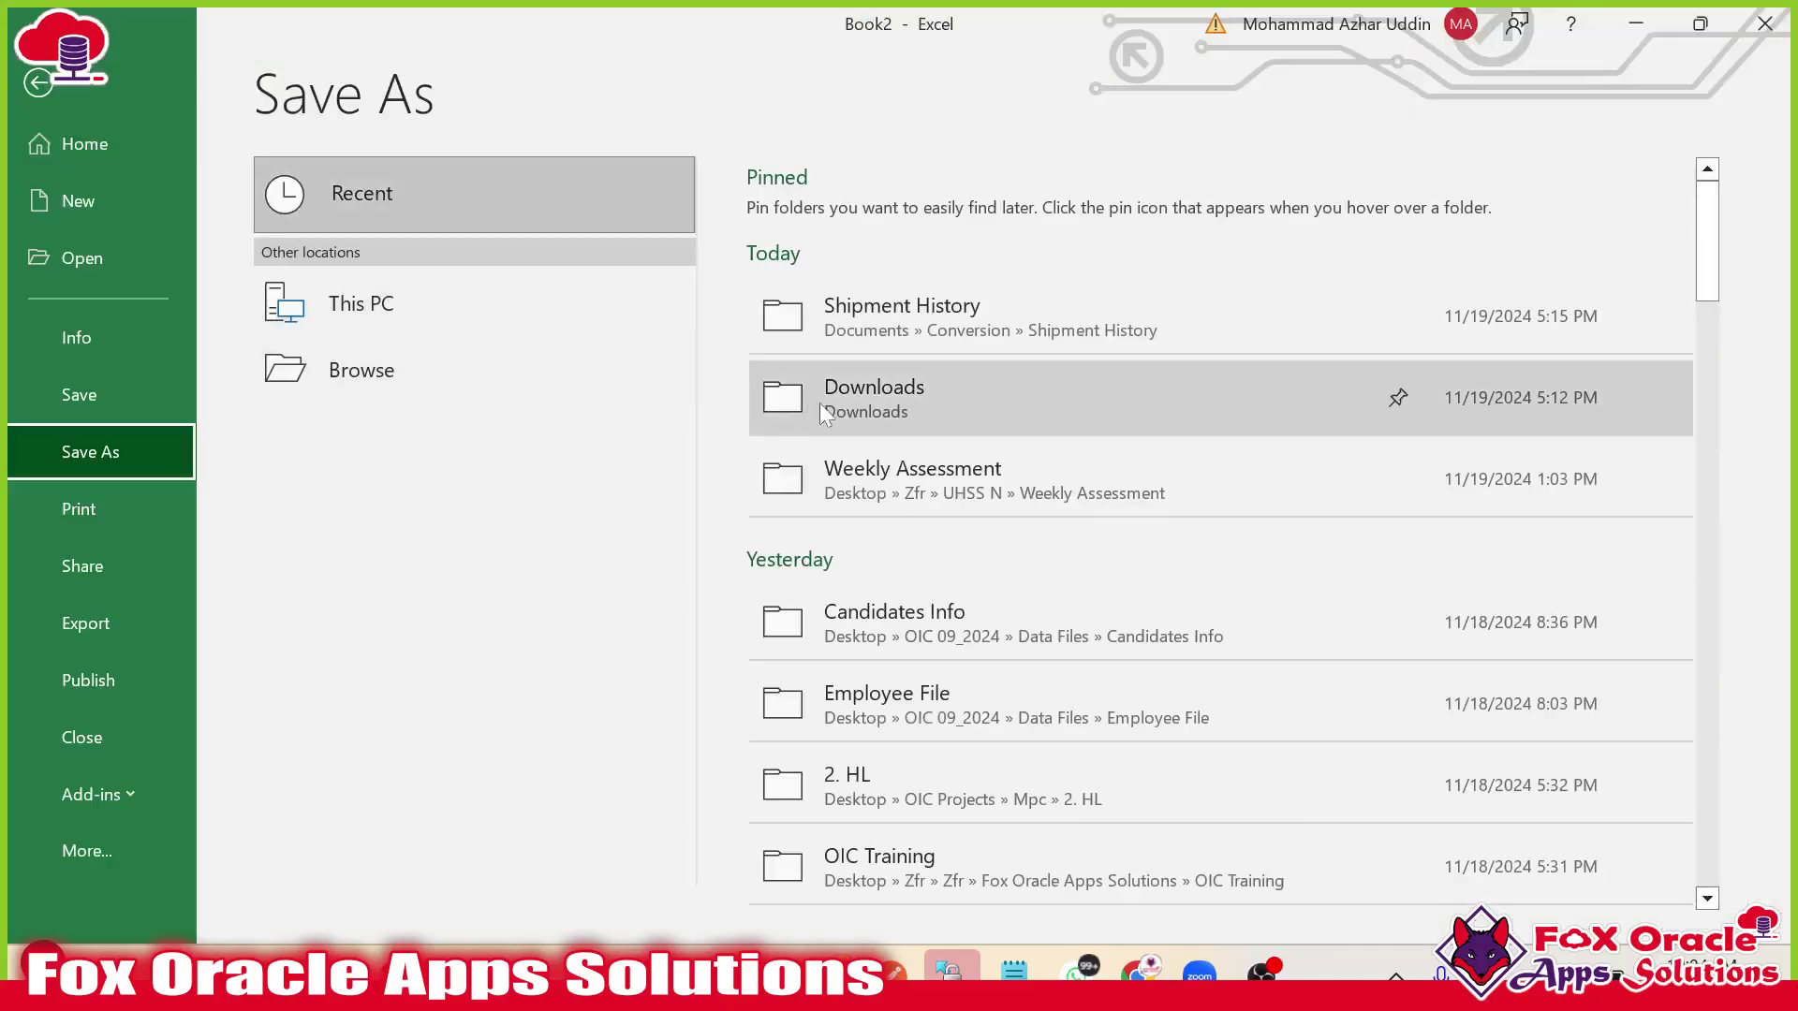
{"action": "left_click", "coordinate": [352, 374]}
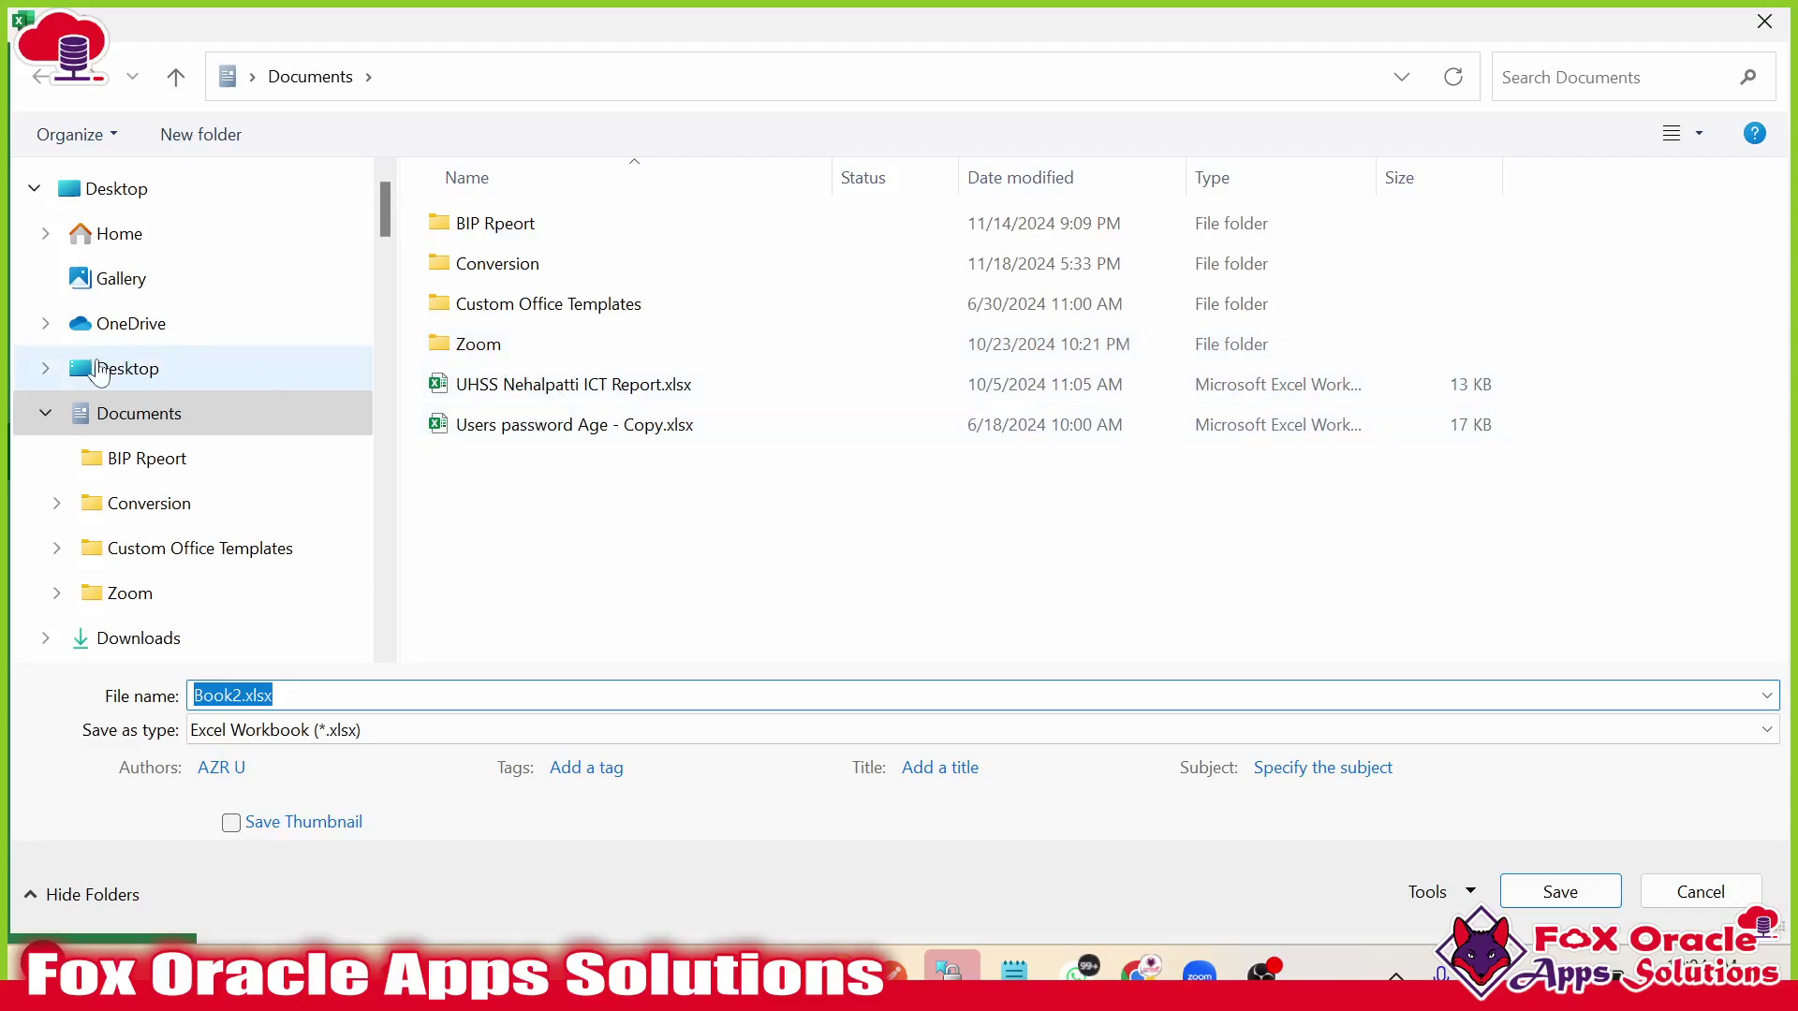
{"action": "left_click", "coordinate": [106, 373]}
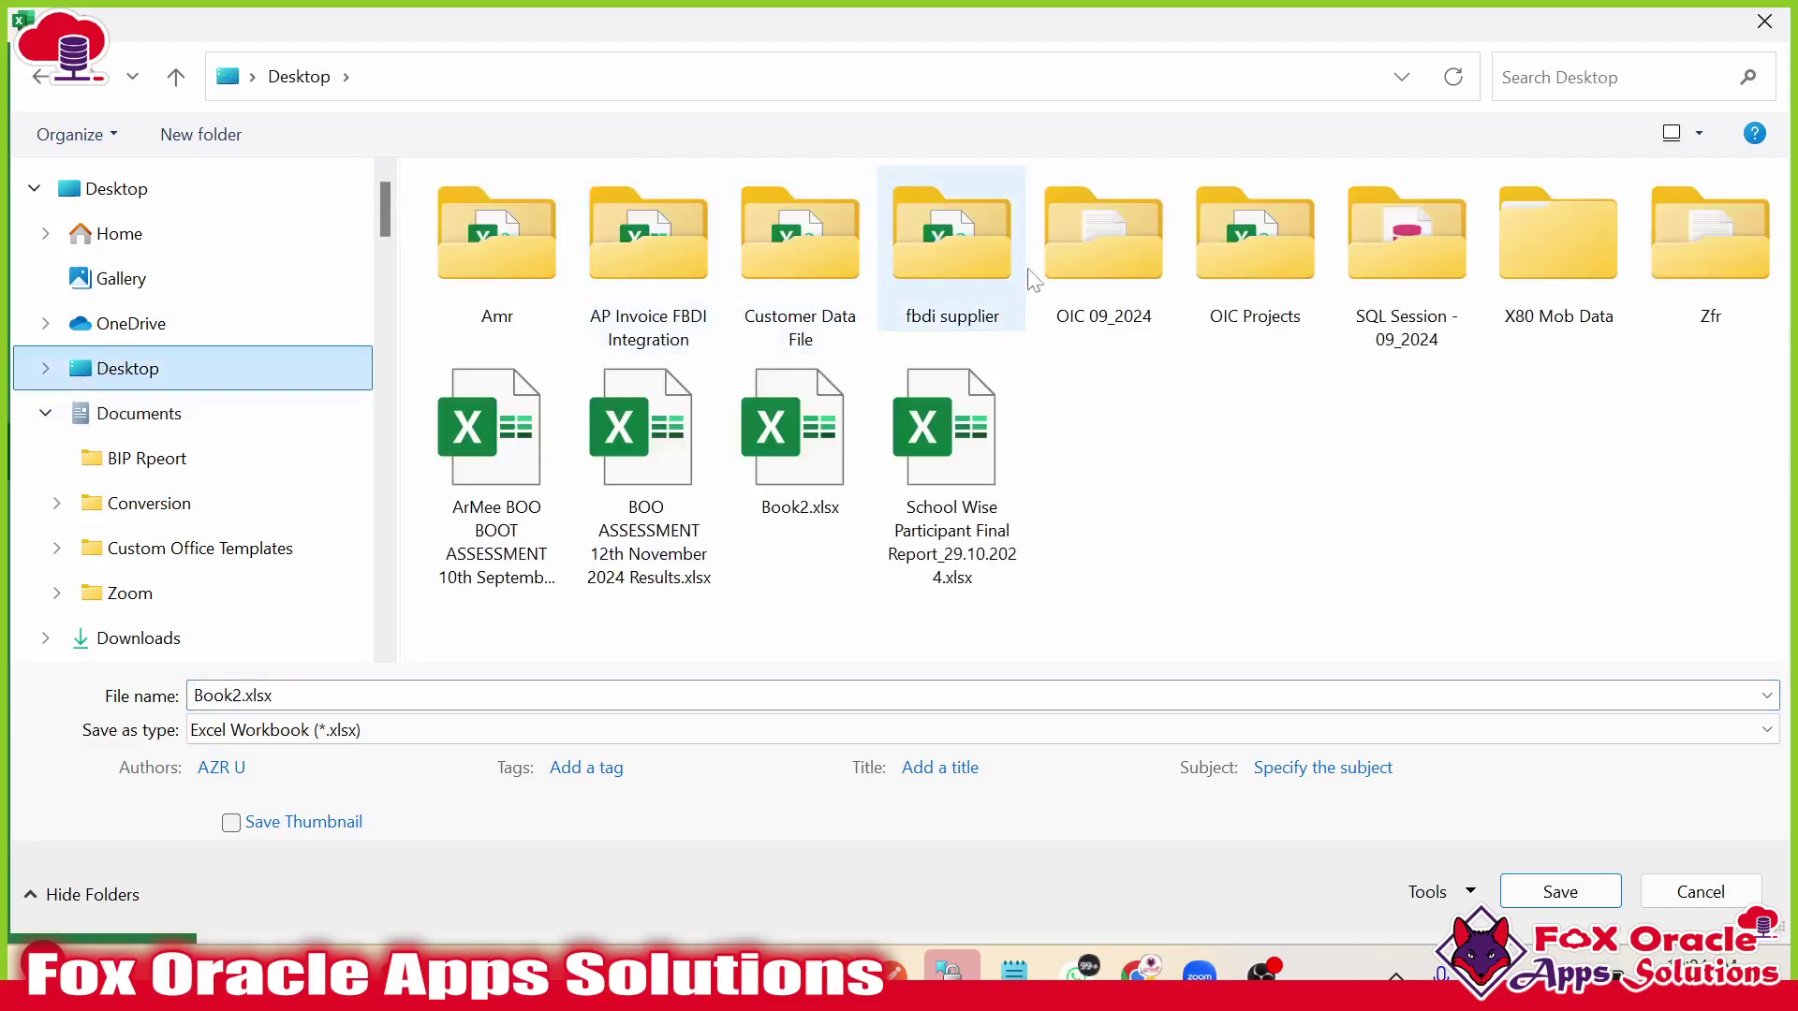
{"action": "double_click", "coordinate": [1093, 248]}
{"action": "double_click", "coordinate": [511, 238]}
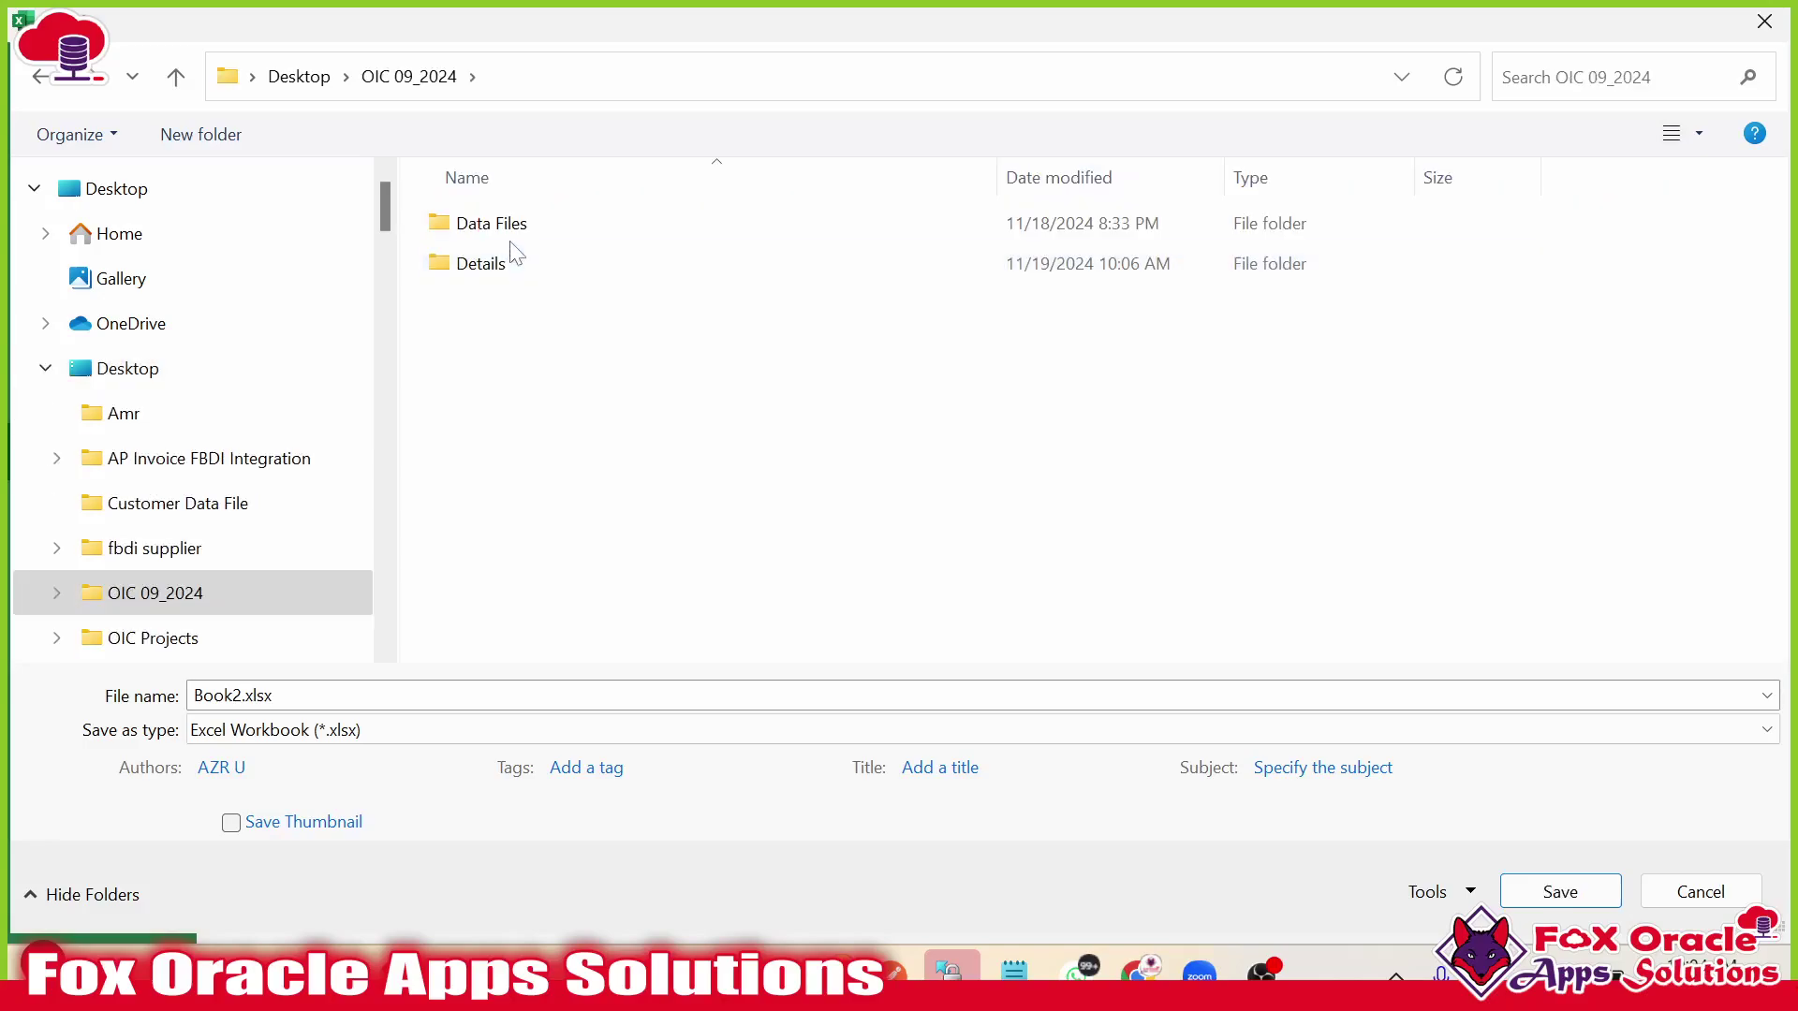
{"action": "double_click", "coordinate": [521, 236]}
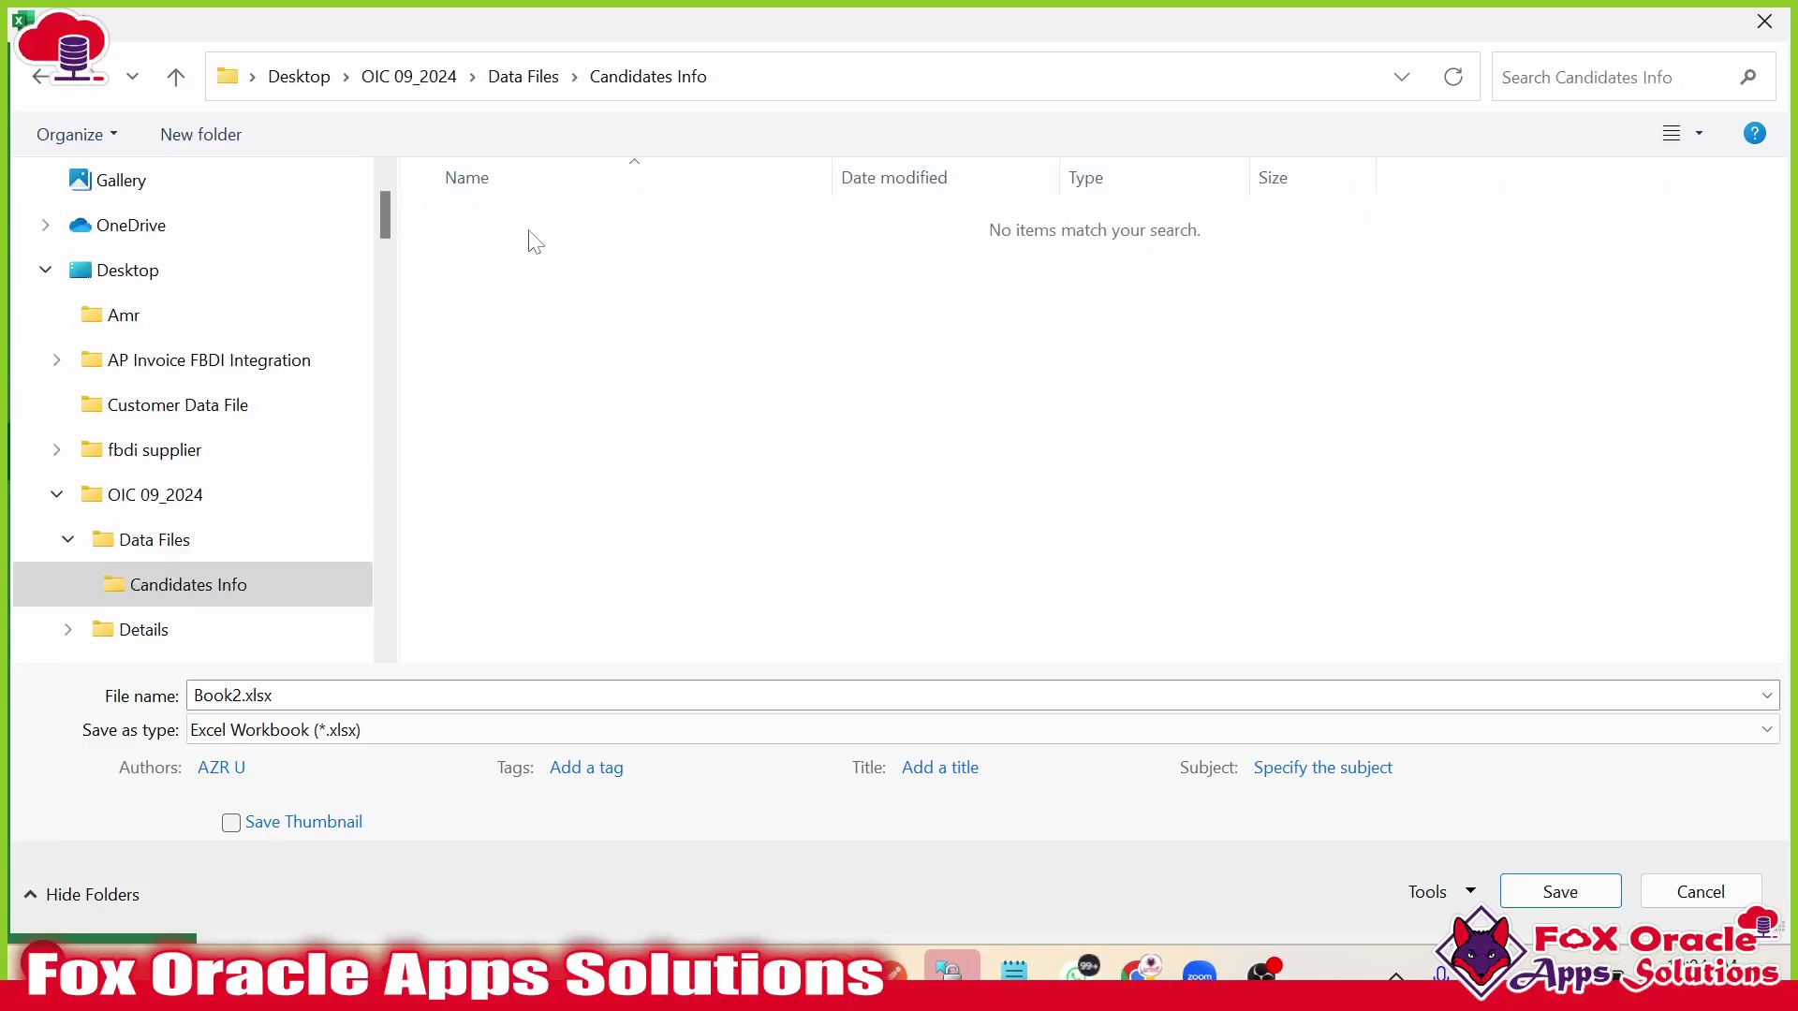
{"action": "left_click", "coordinate": [402, 728]}
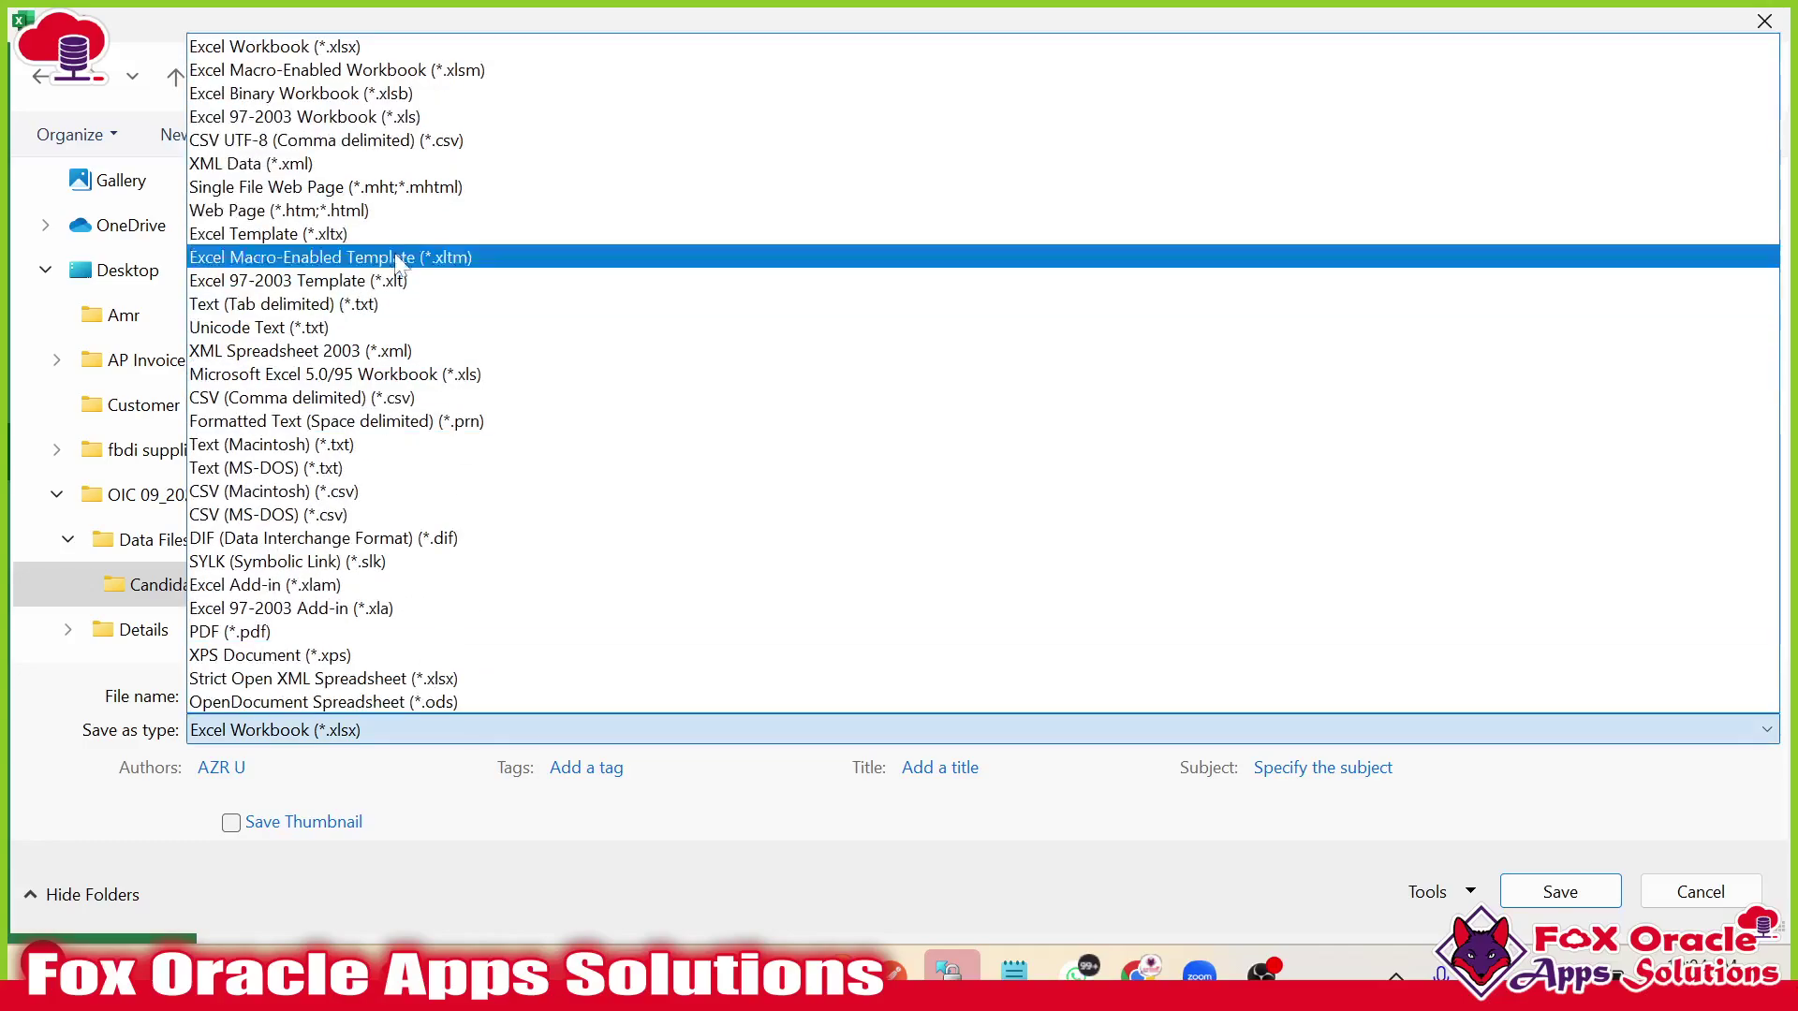
{"action": "left_click", "coordinate": [402, 141]}
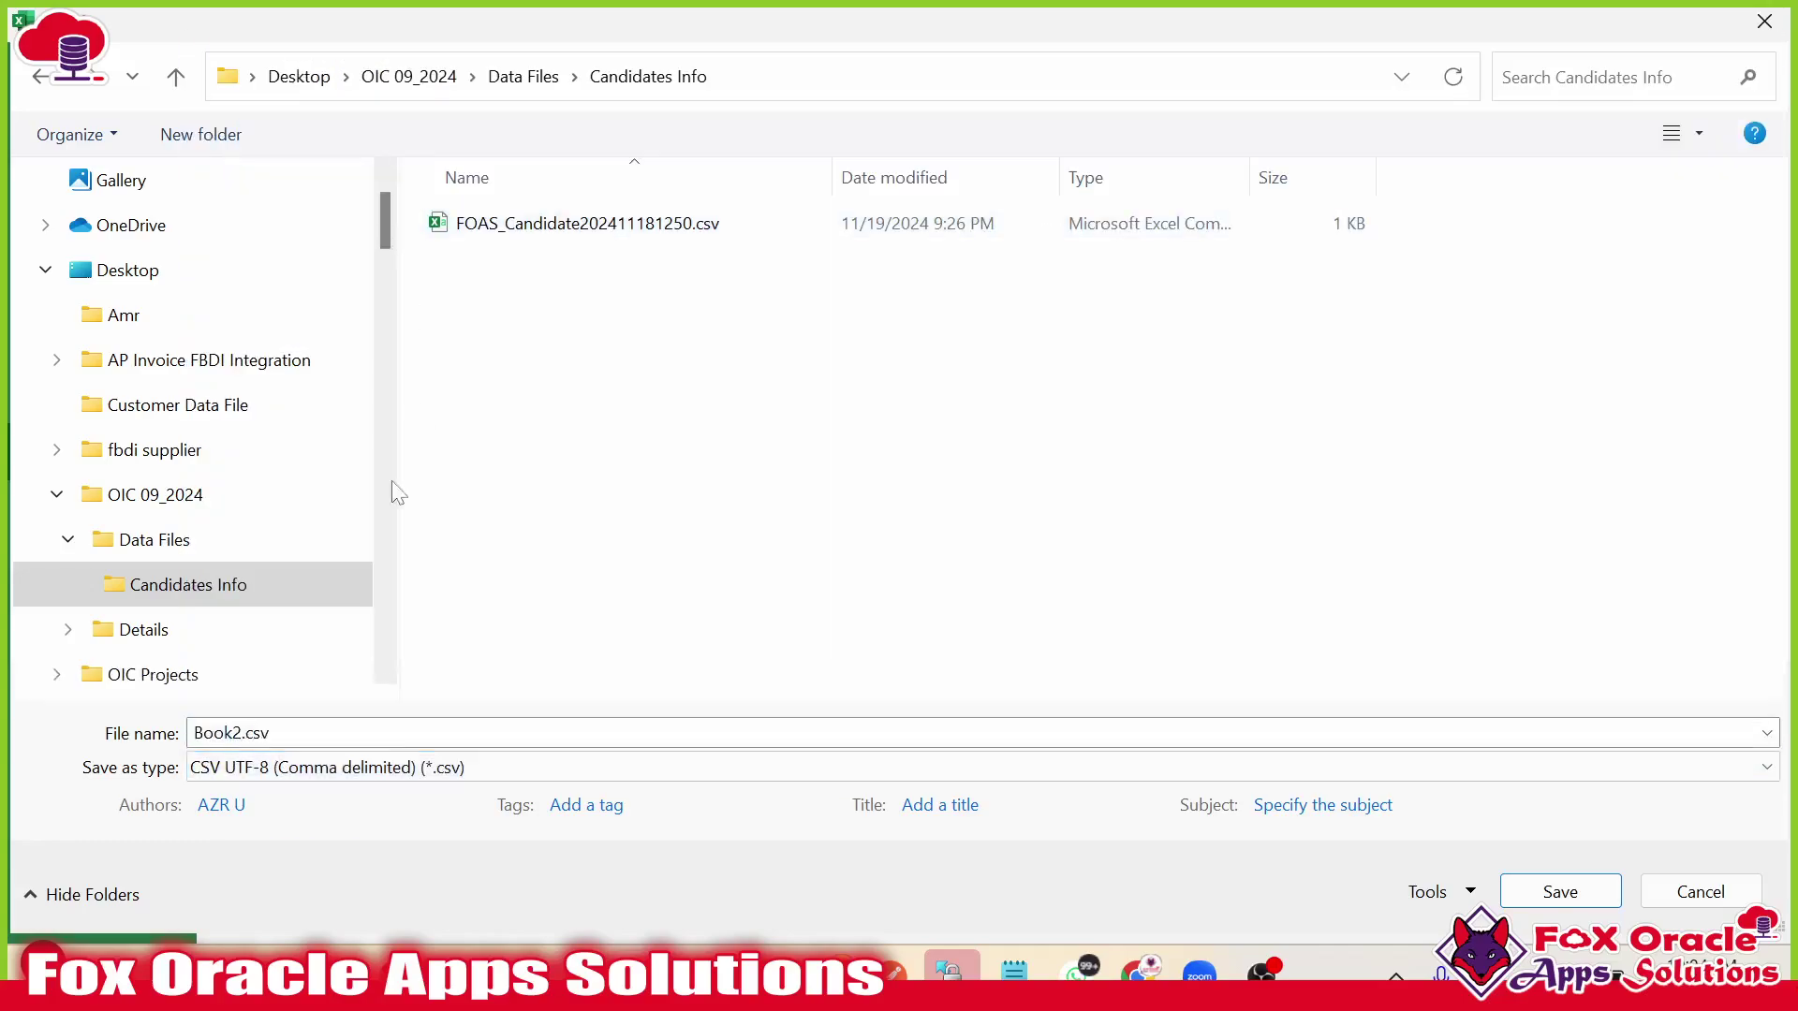
{"action": "left_click", "coordinate": [370, 731]}
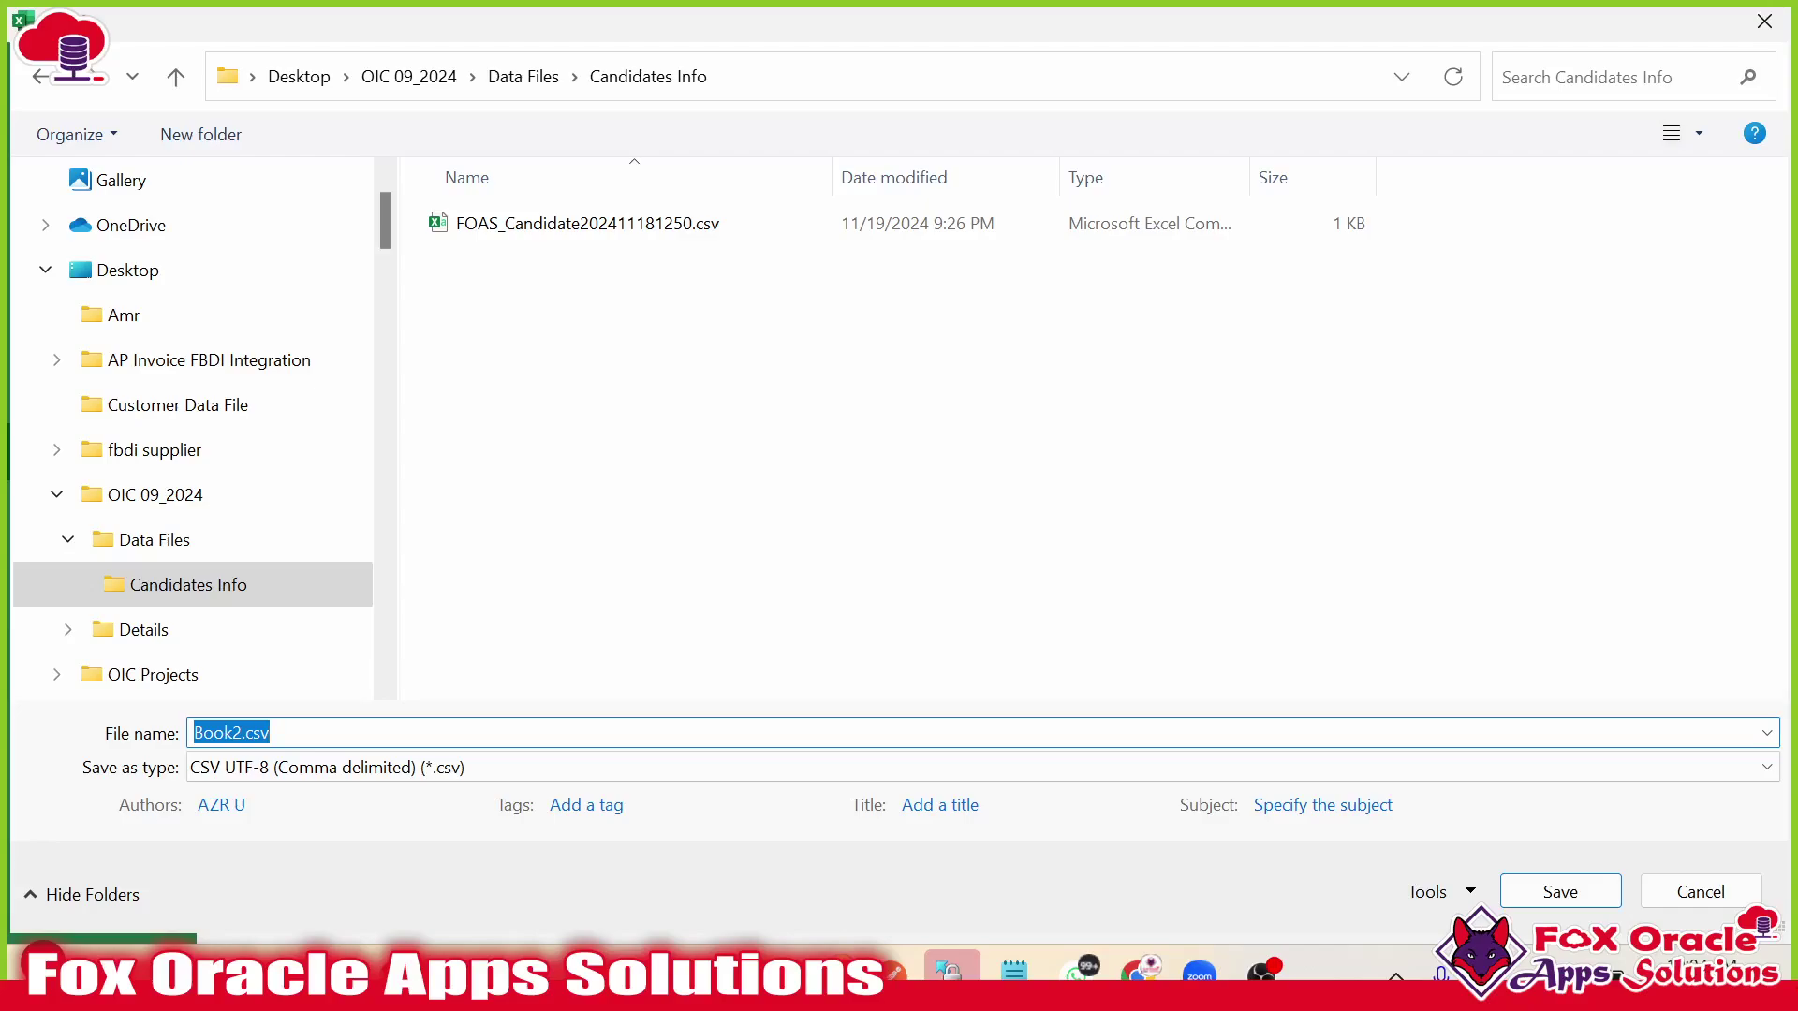
{"action": "type", "text": "SampleFile"}
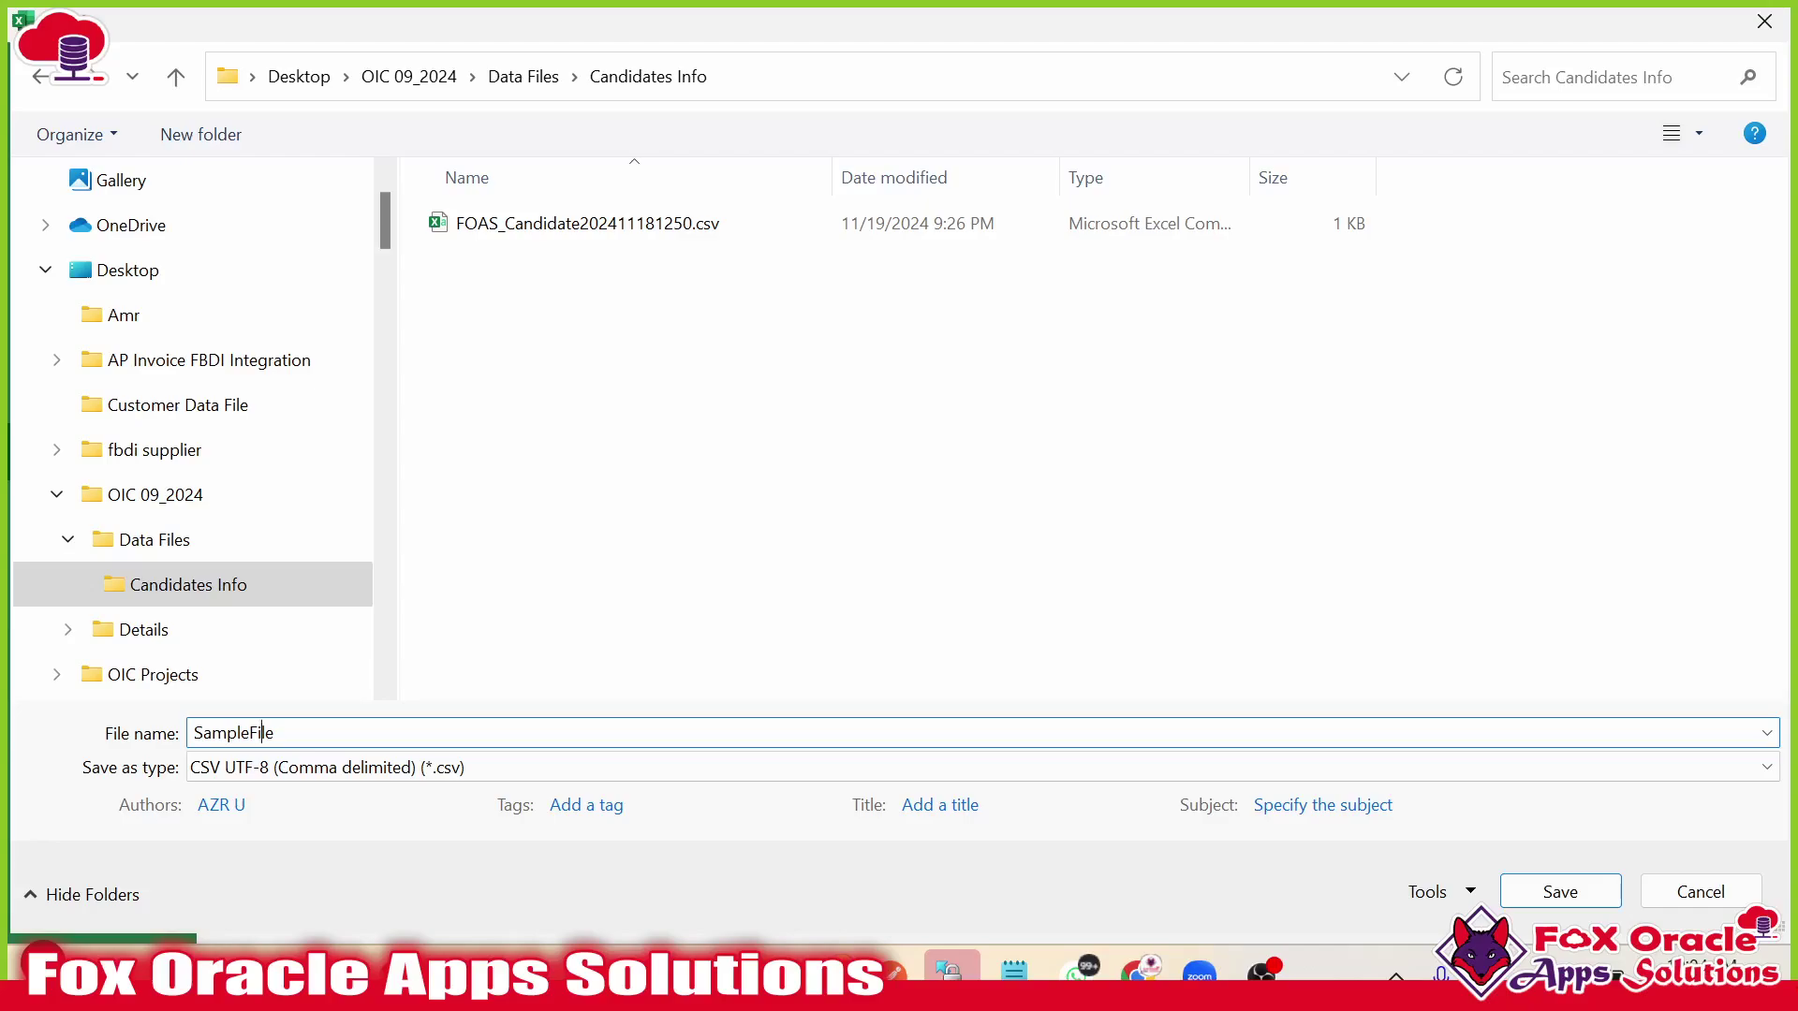
{"action": "type", "text": "date"}
{"action": "left_click", "coordinate": [1560, 891]}
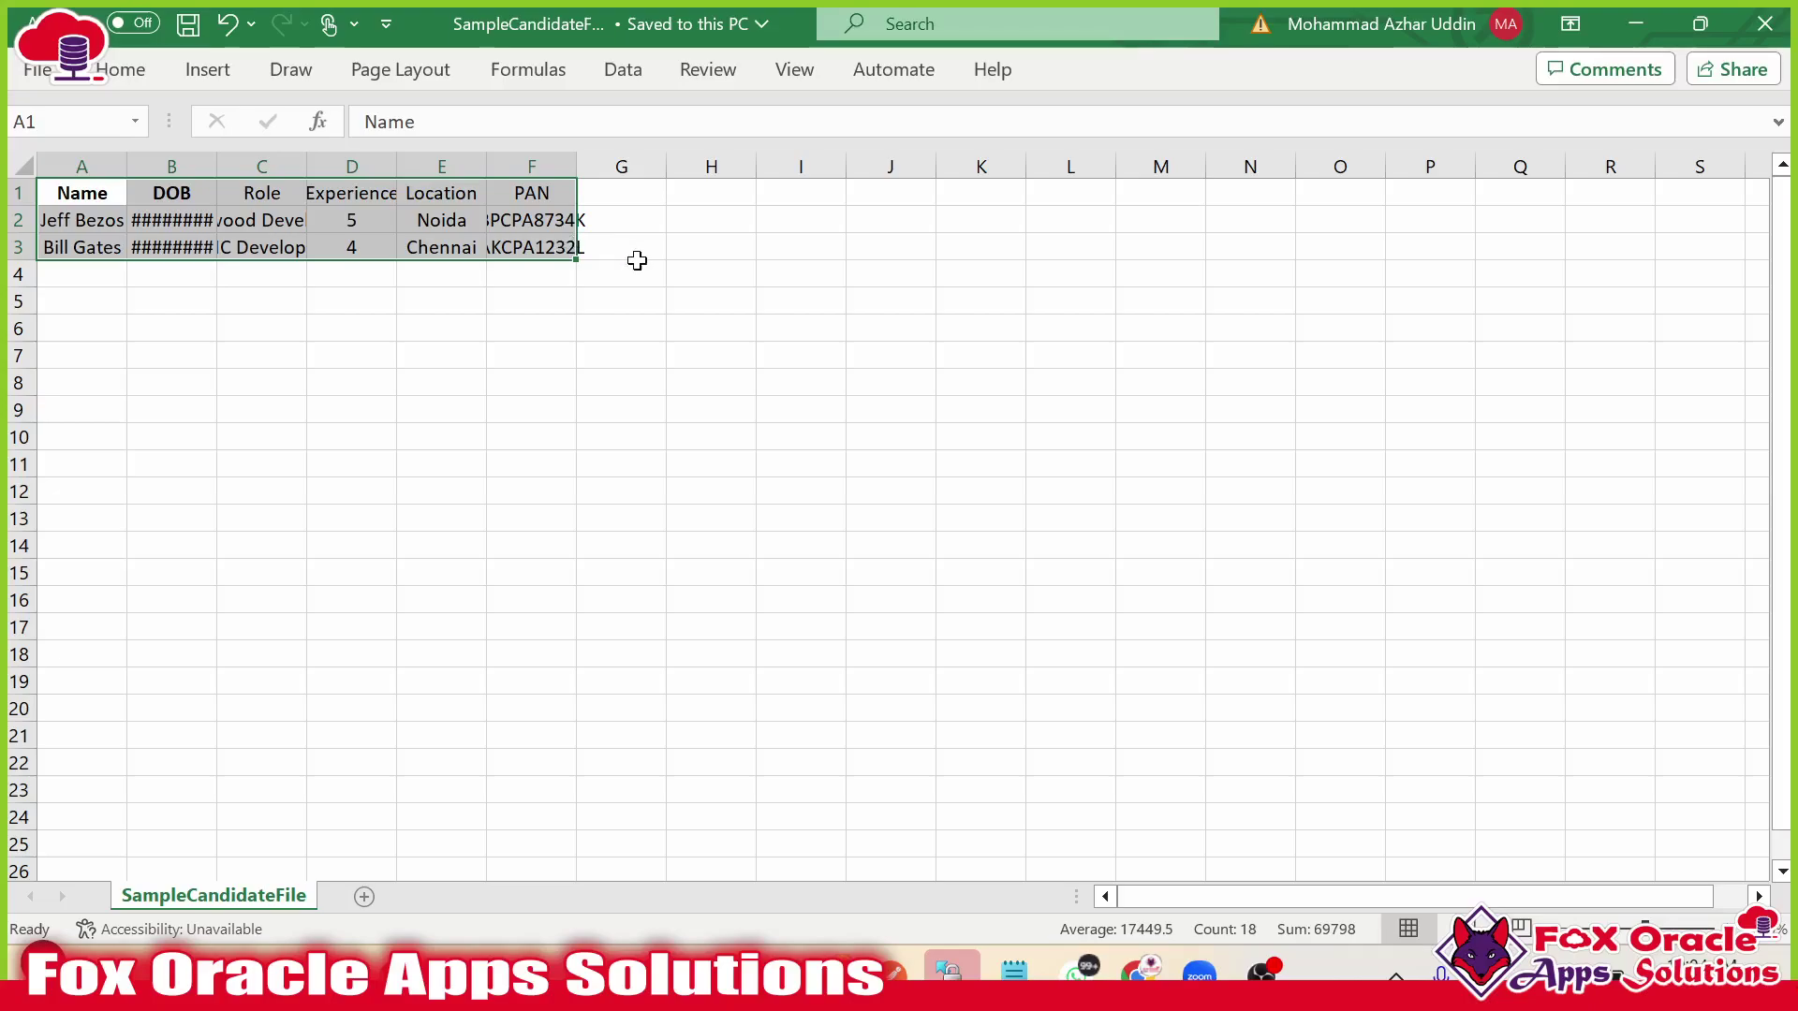
Clear the copied range selection on the sheet.
{"action": "left_click", "coordinate": [633, 269]}
{"action": "left_click_drag", "start_coordinate": [94, 198], "coordinate": [558, 245]}
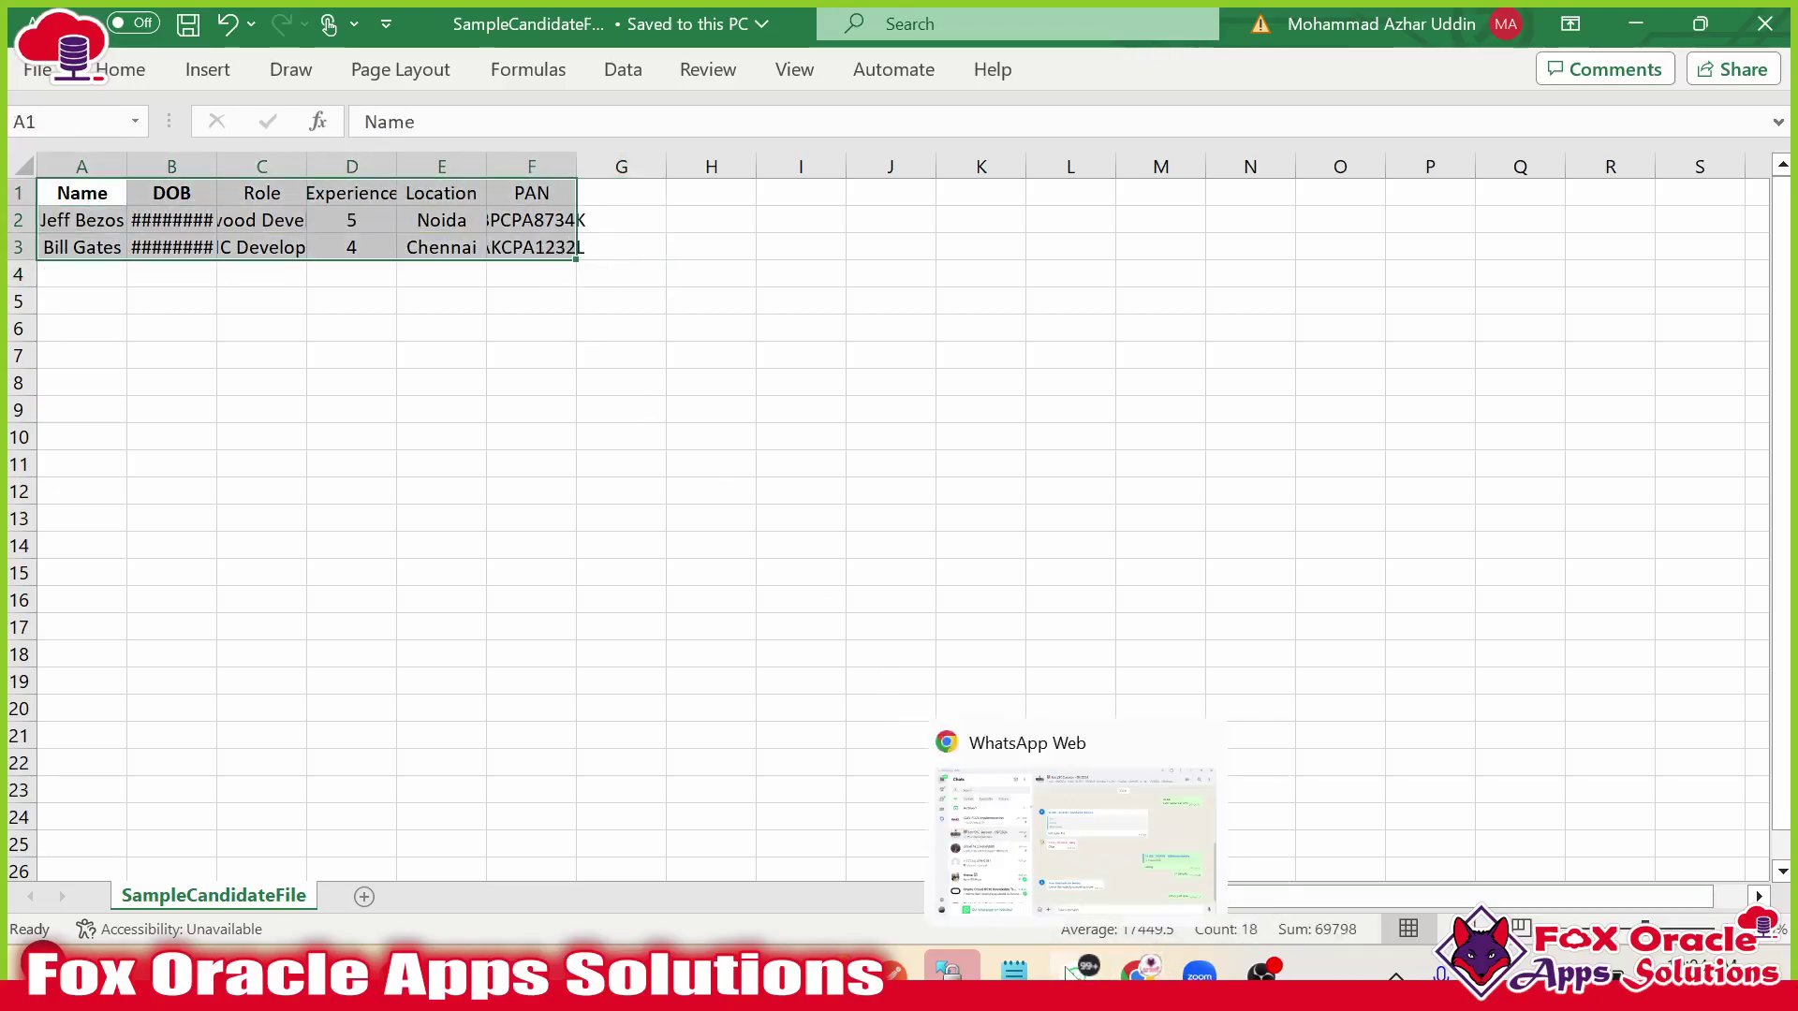
{"action": "mouse_move", "coordinate": [1140, 972]}
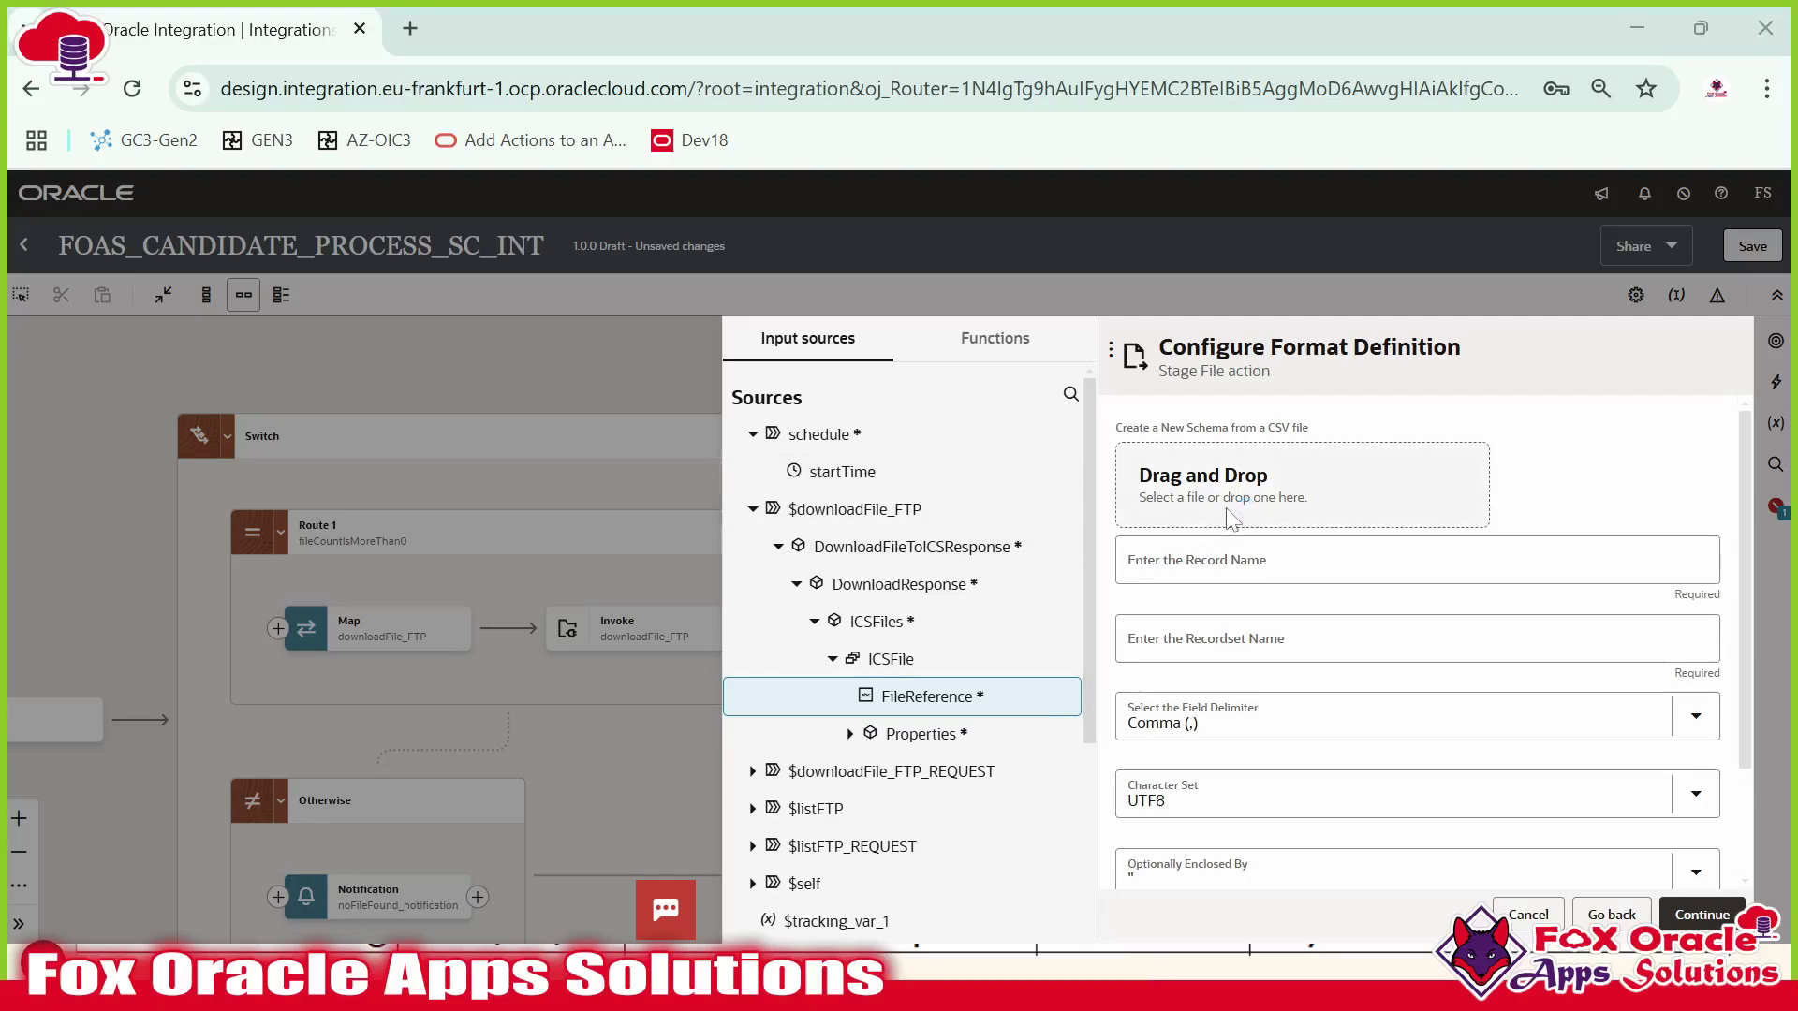
Load SampleCandidateFile.csv from Data Files > Candidates Info as the sample file.
{"action": "left_click", "coordinate": [1230, 518]}
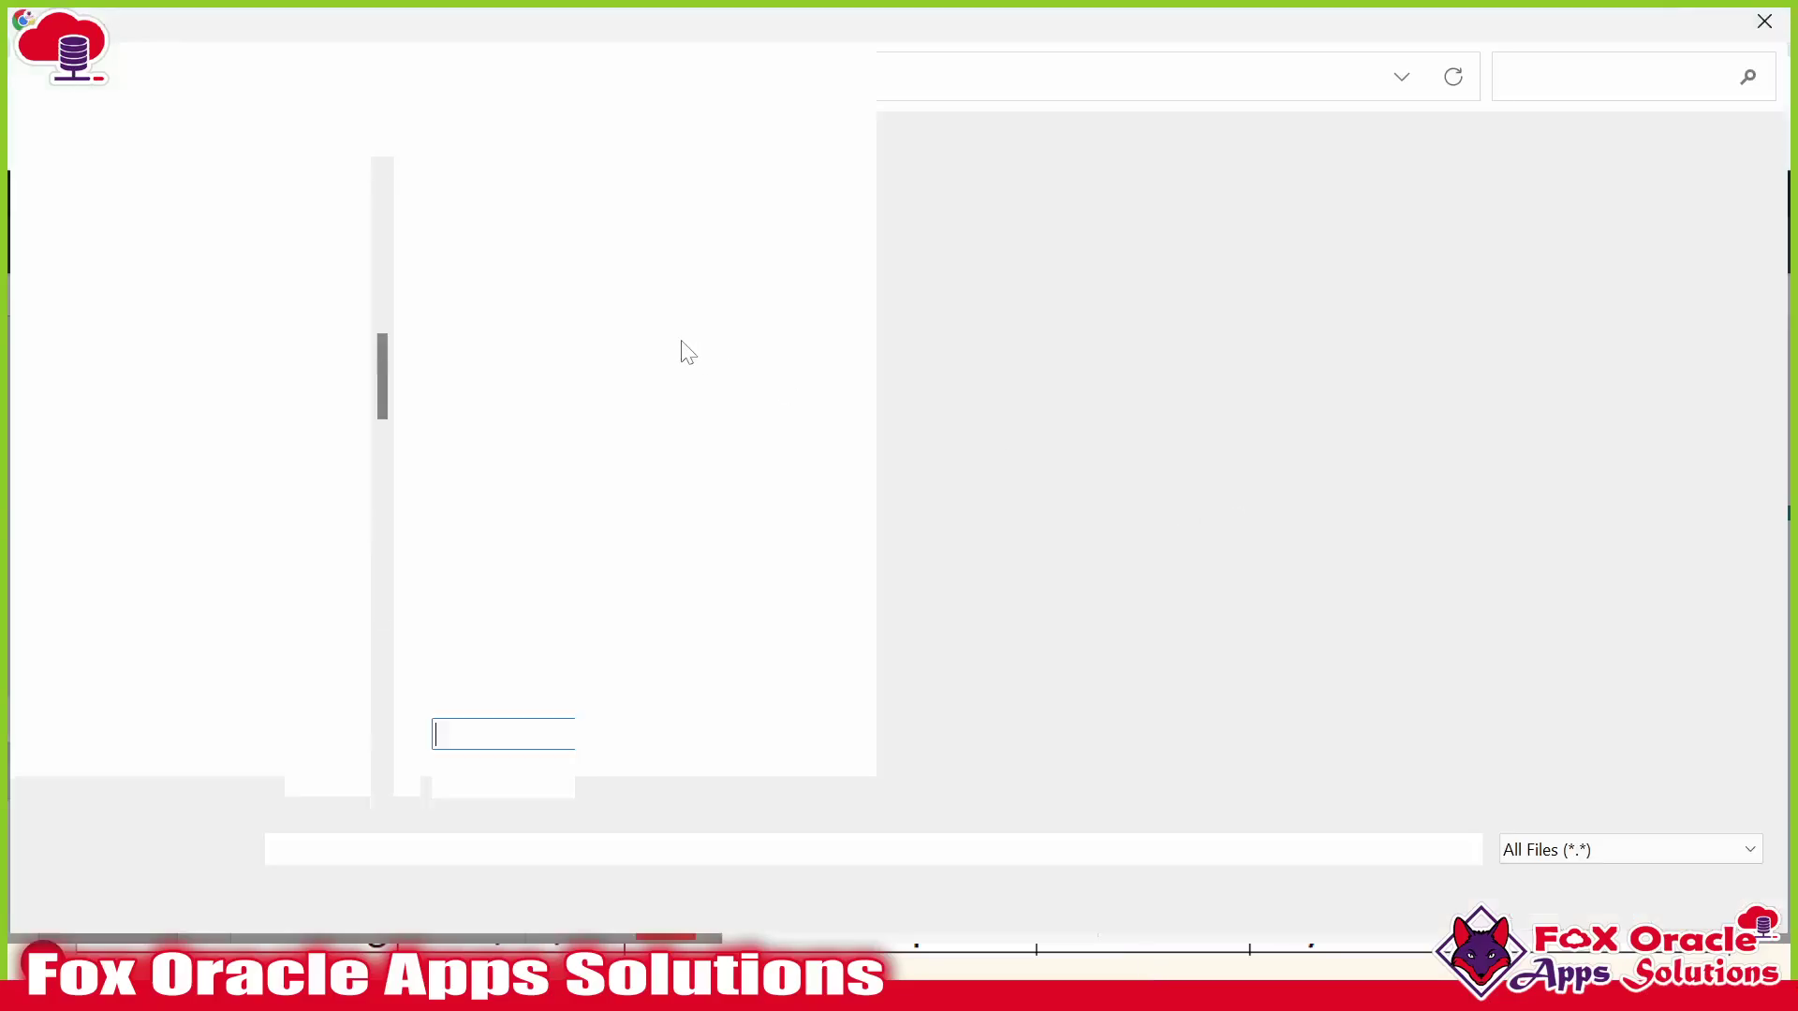
{"action": "left_click", "coordinate": [398, 78]}
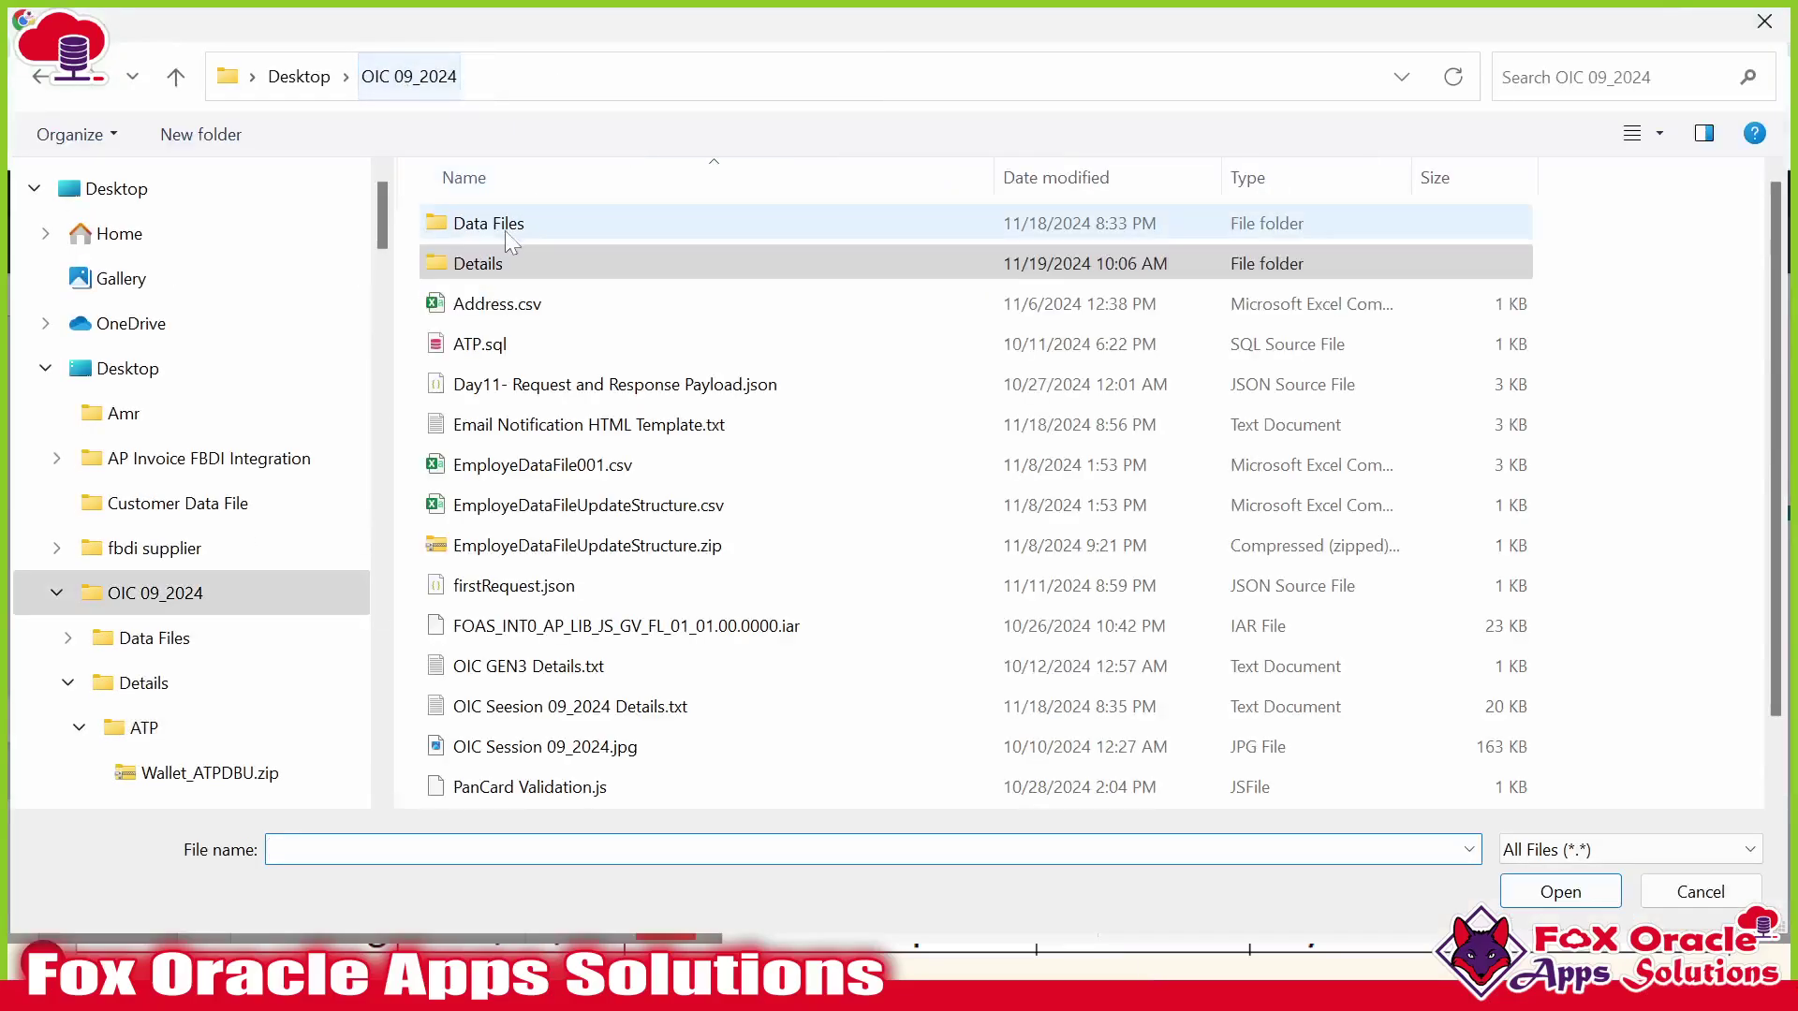
{"action": "double_click", "coordinate": [504, 225]}
{"action": "double_click", "coordinate": [497, 226]}
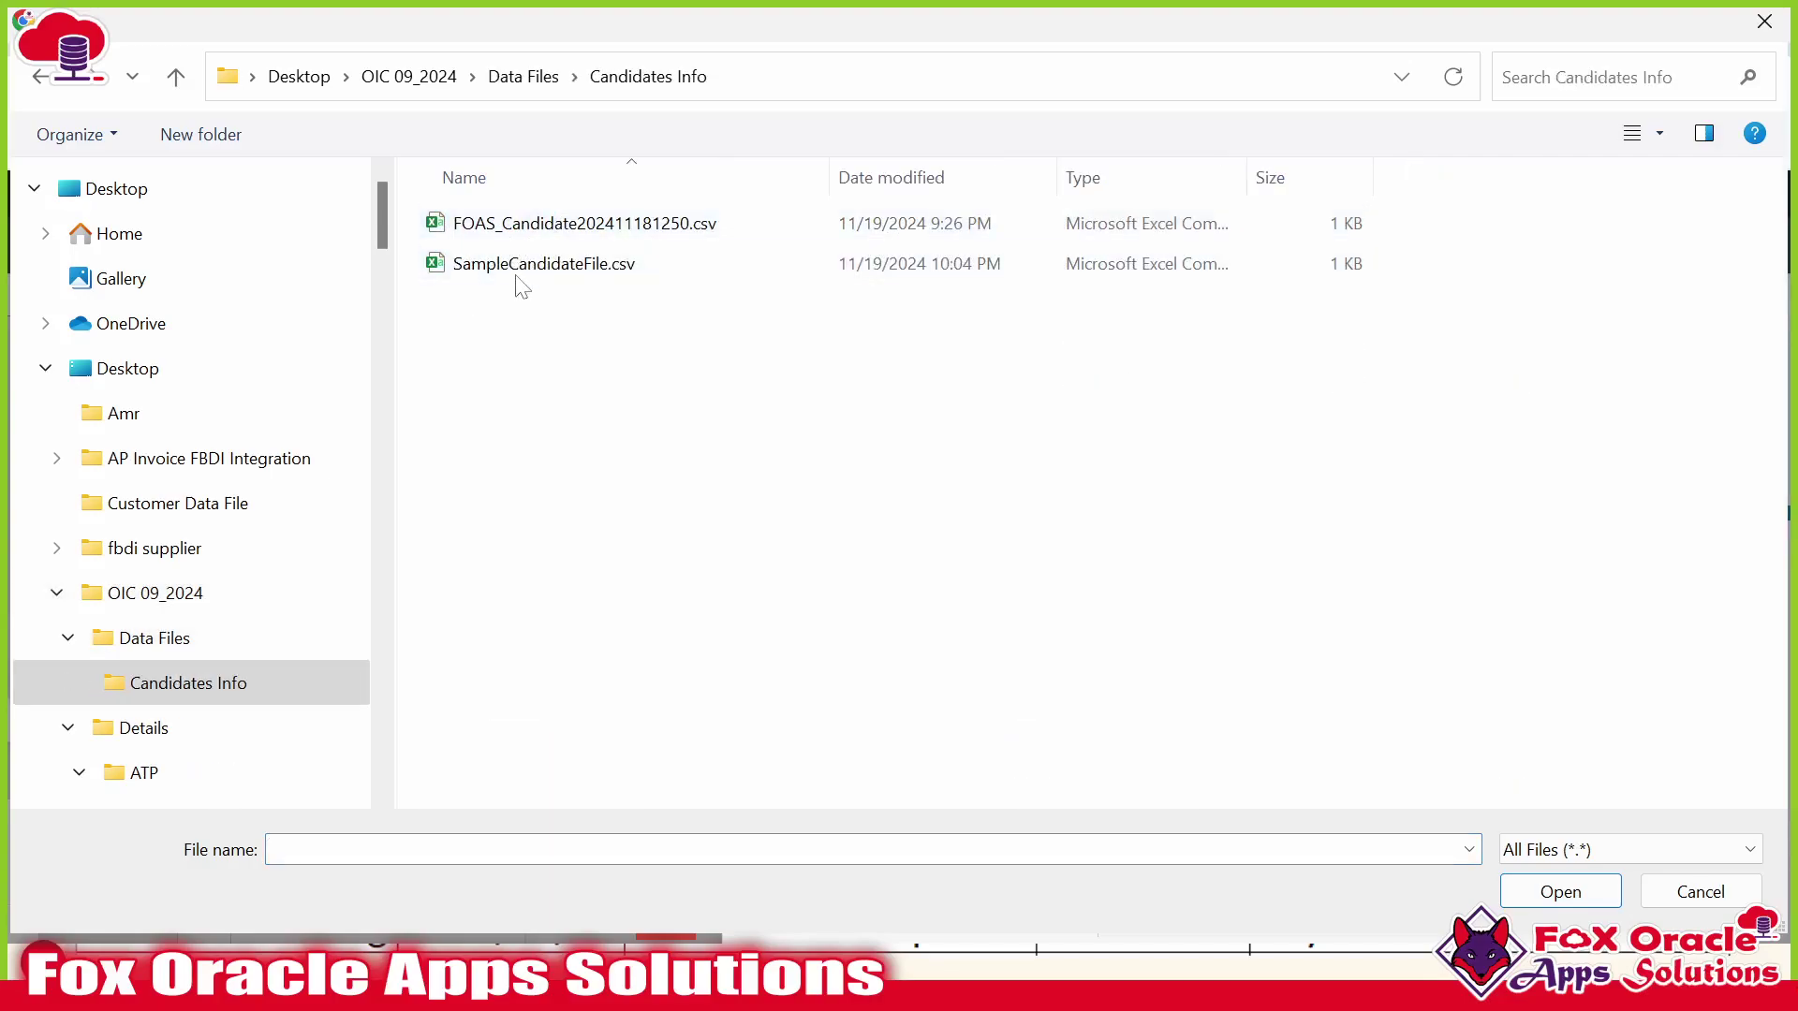
{"action": "left_click", "coordinate": [538, 266]}
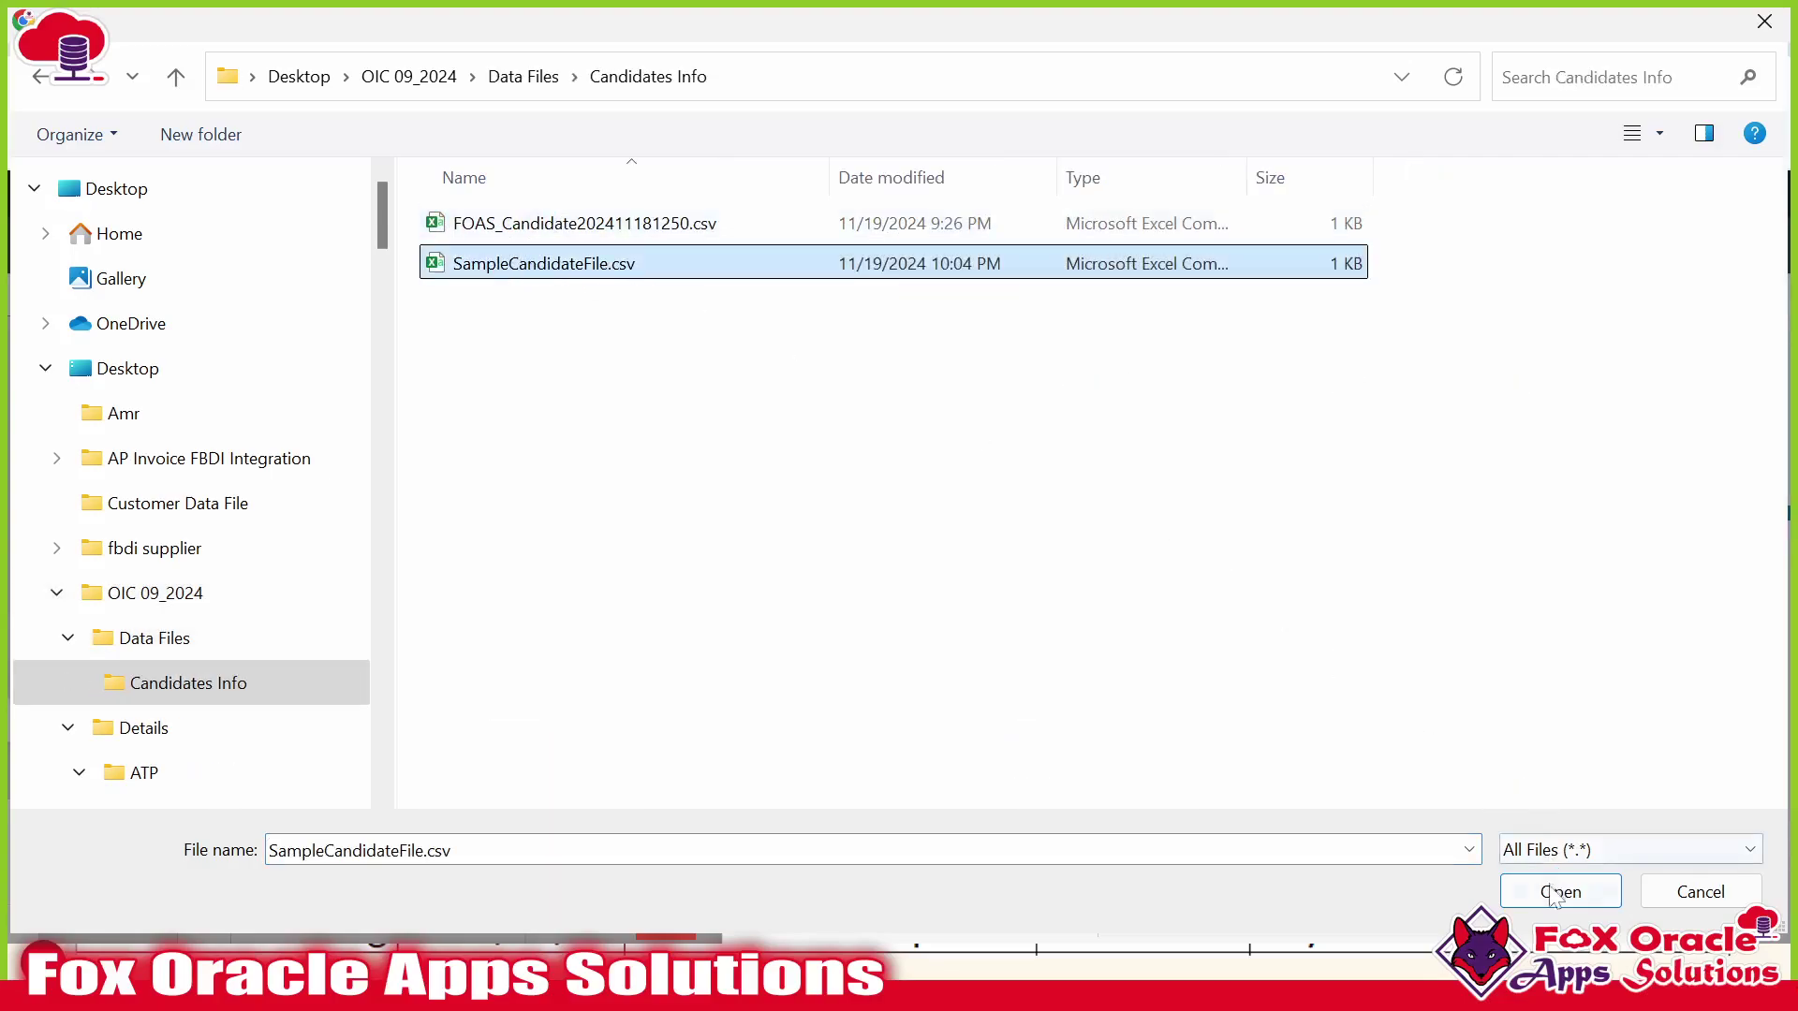
{"action": "left_click", "coordinate": [1558, 891]}
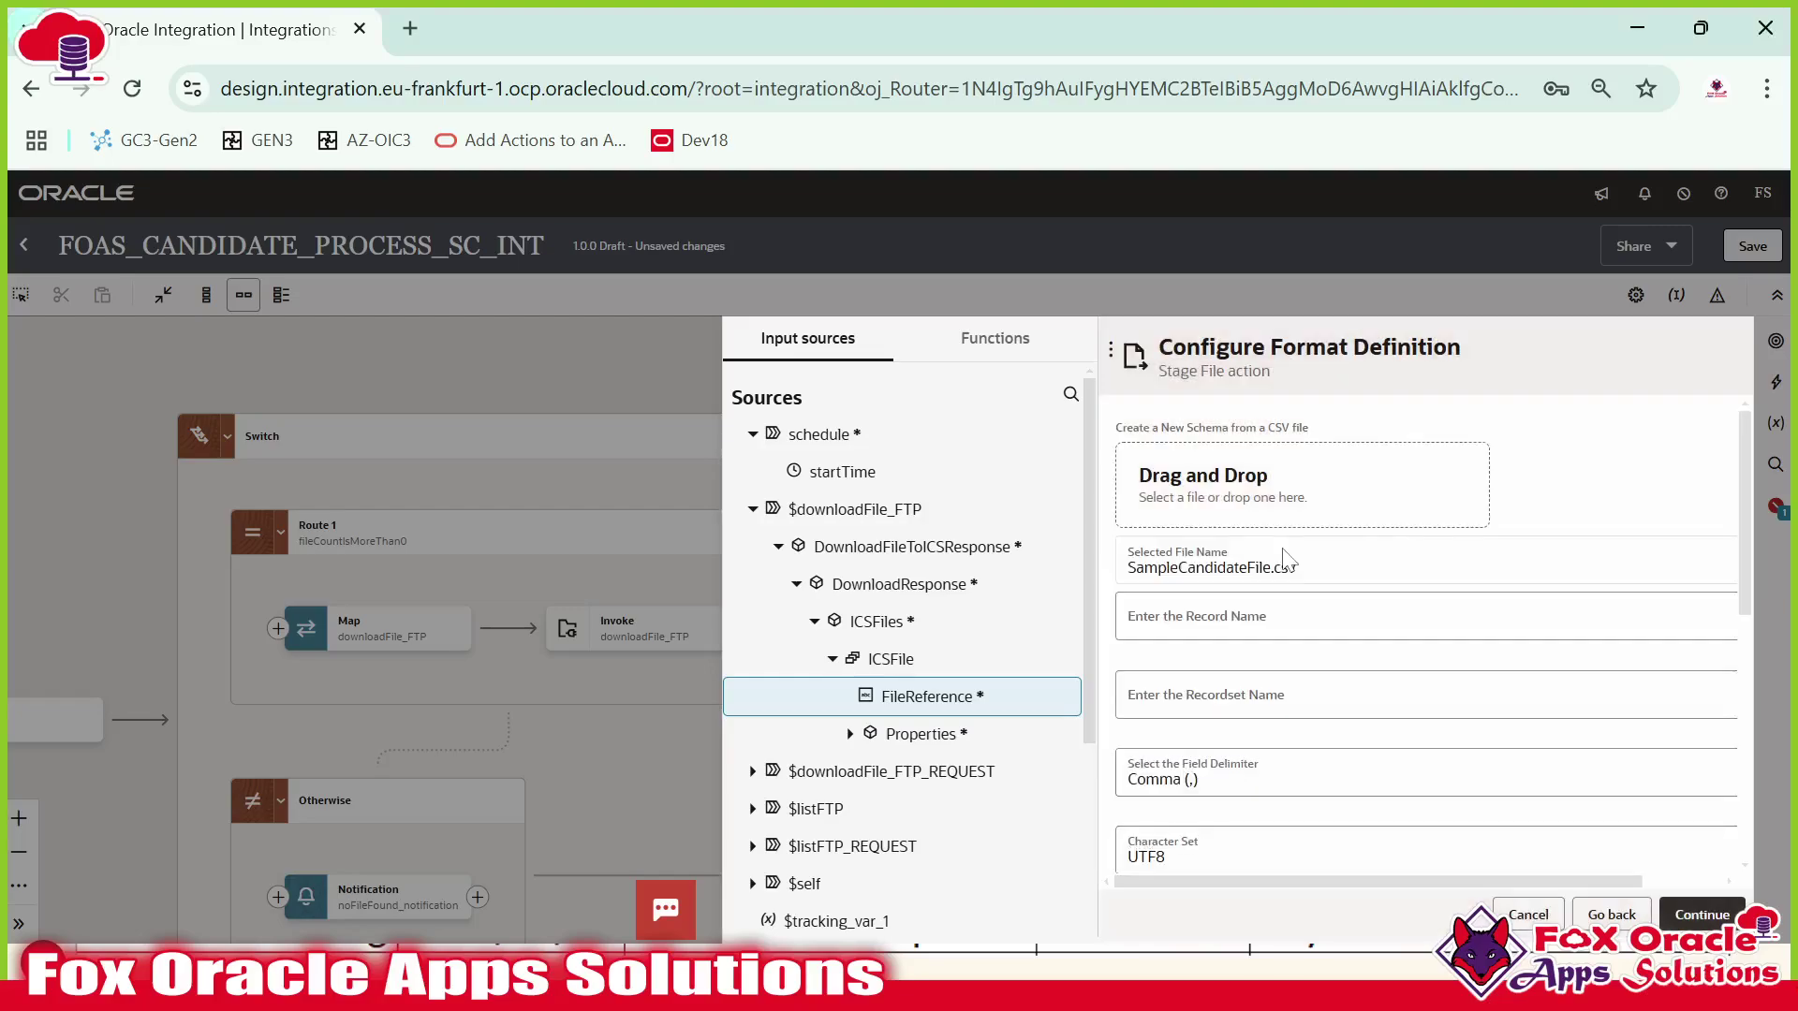
{"action": "scroll", "coordinate": [1318, 627], "scroll_direction": "down", "scroll_amount": 6}
{"action": "scroll", "coordinate": [1320, 631], "scroll_direction": "up", "scroll_amount": 6}
Enter R as the Record Name and RS as the Recordset Name.
{"action": "left_click", "coordinate": [1257, 636]}
{"action": "type", "text": "R"}
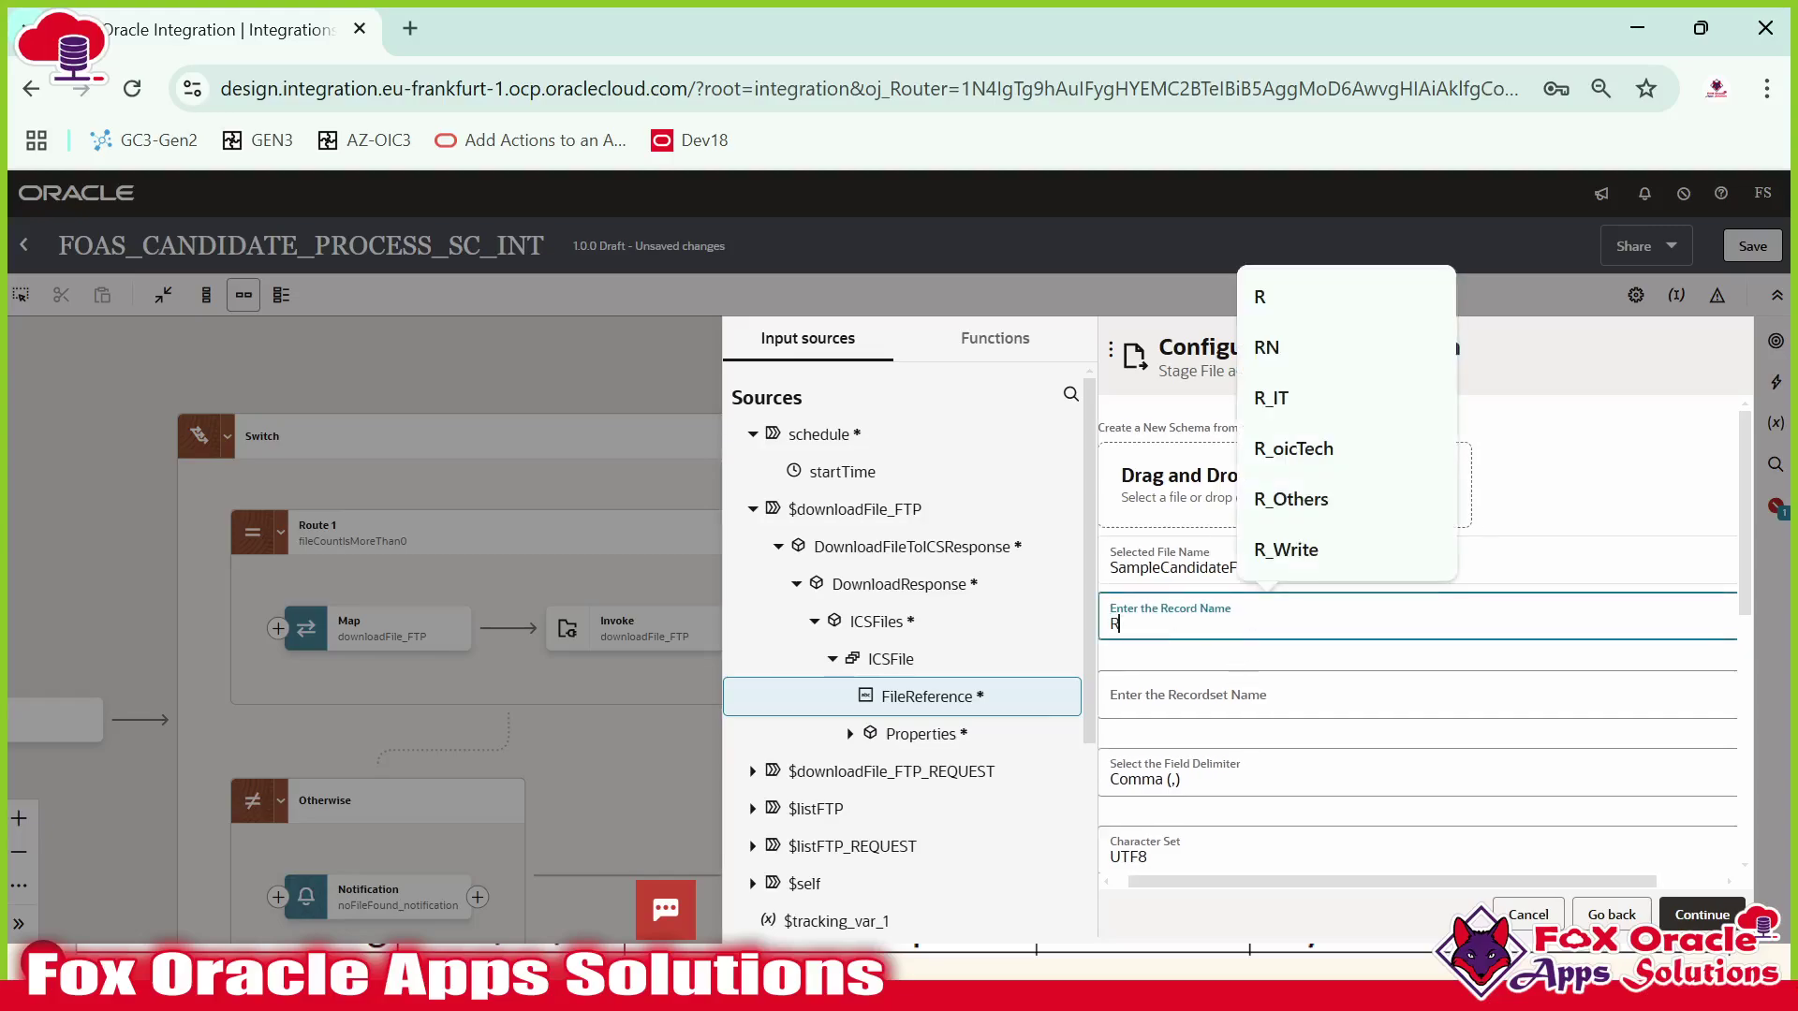
{"action": "left_click", "coordinate": [1217, 697]}
{"action": "type", "text": "RS"}
{"action": "scroll", "coordinate": [1569, 648], "scroll_direction": "down", "scroll_amount": 5}
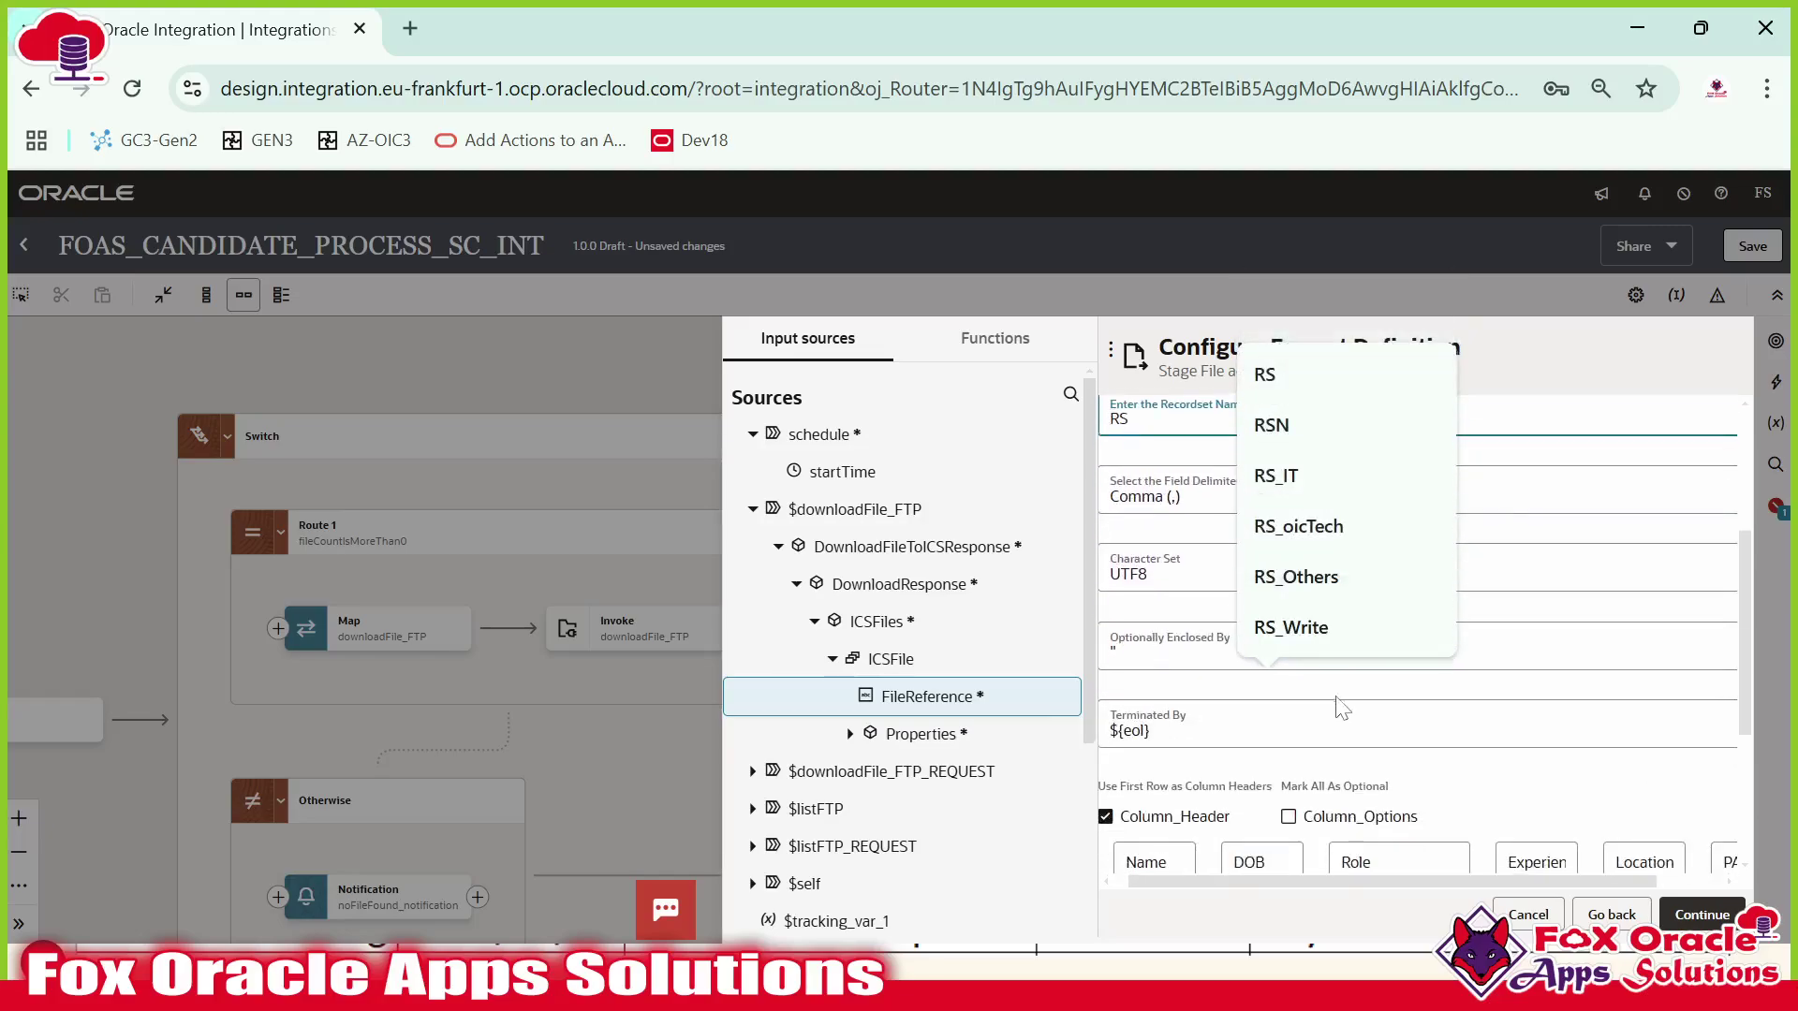
{"action": "left_click", "coordinate": [1568, 648]}
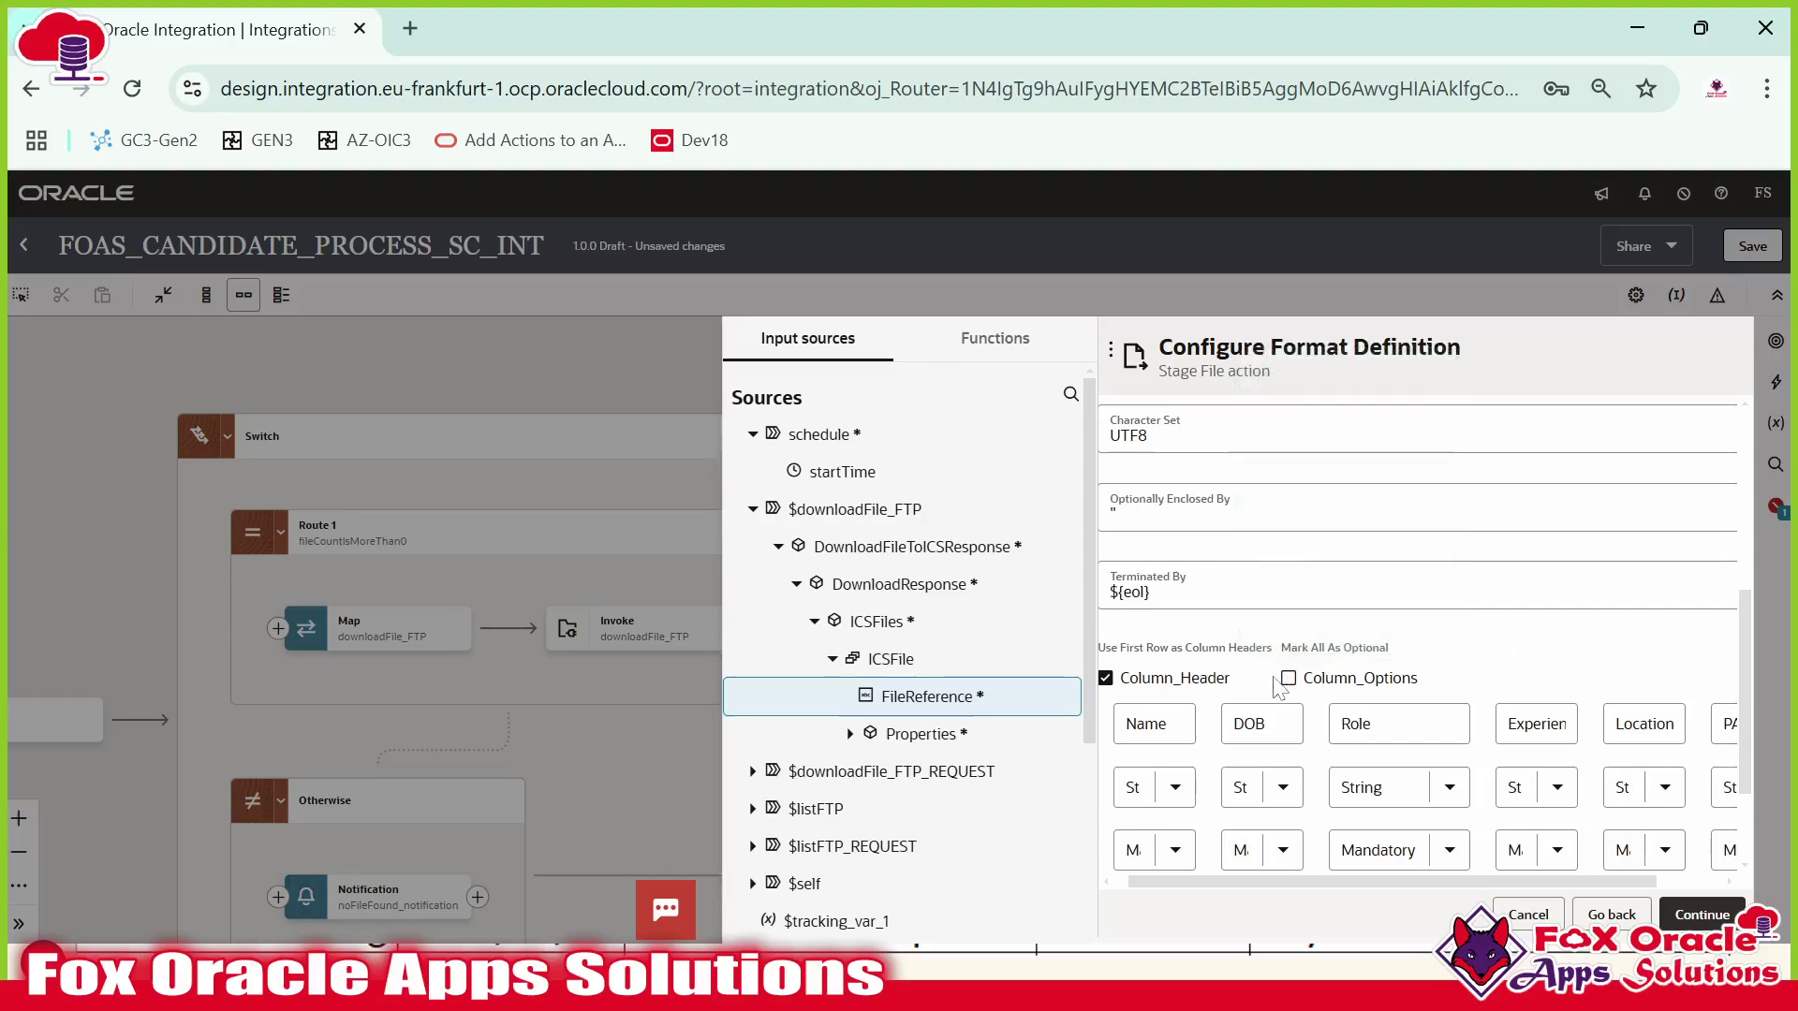
{"action": "key", "text": "alt+Tab"}
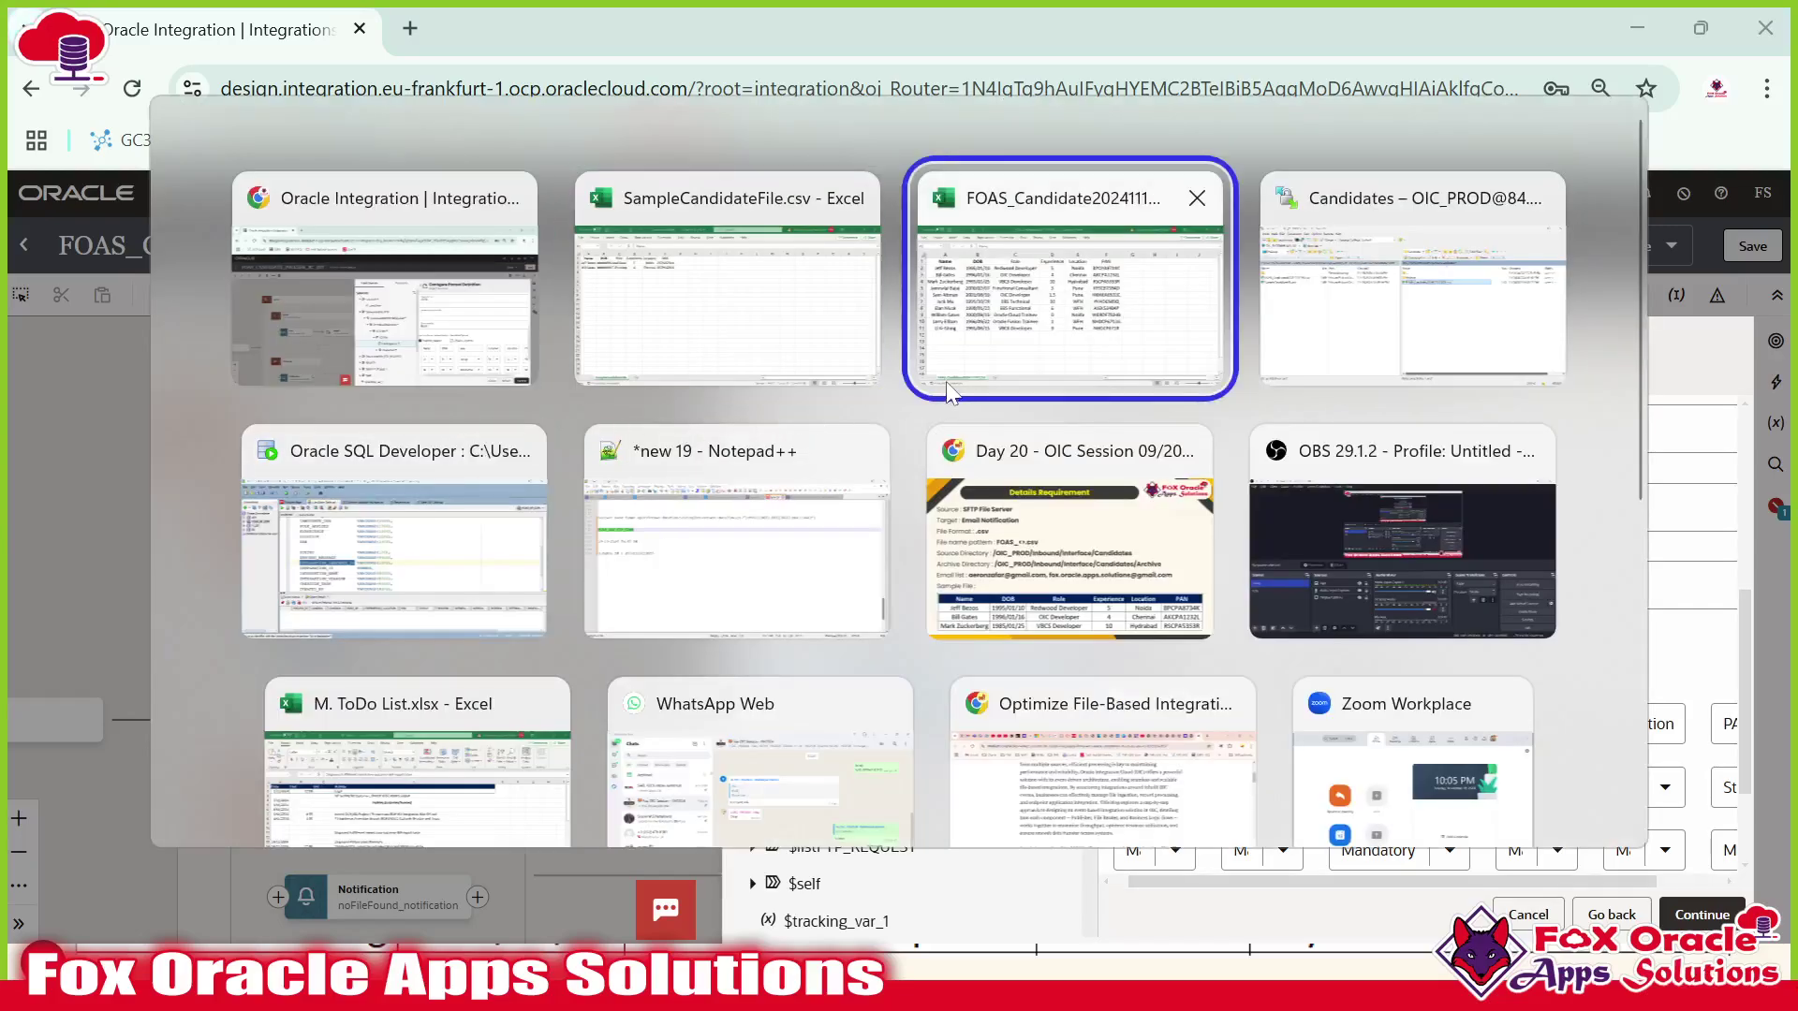
Review the FOAS_CANDIDATE_TBL column definitions in the SQL Developer script.
{"action": "key", "text": "alt+Tab"}
{"action": "key", "text": "alt+Tab"}
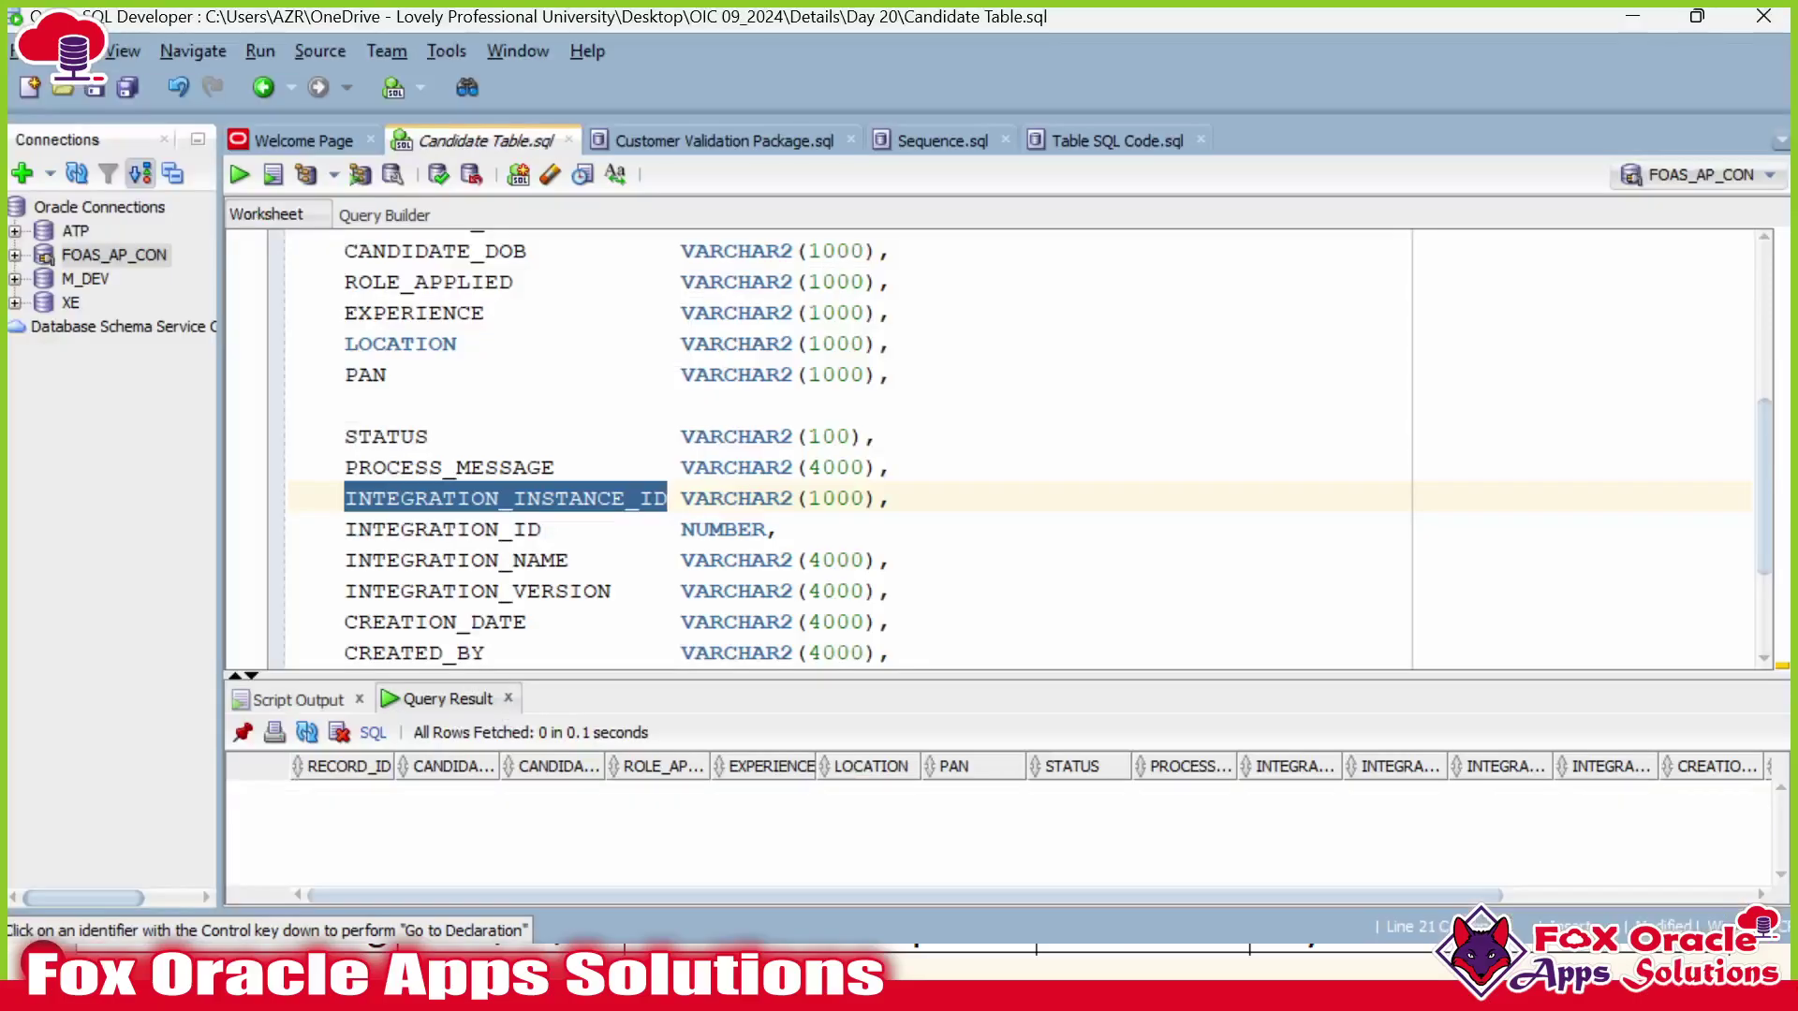
{"action": "scroll", "coordinate": [936, 421], "scroll_direction": "up", "scroll_amount": 2}
{"action": "left_click", "coordinate": [936, 344]}
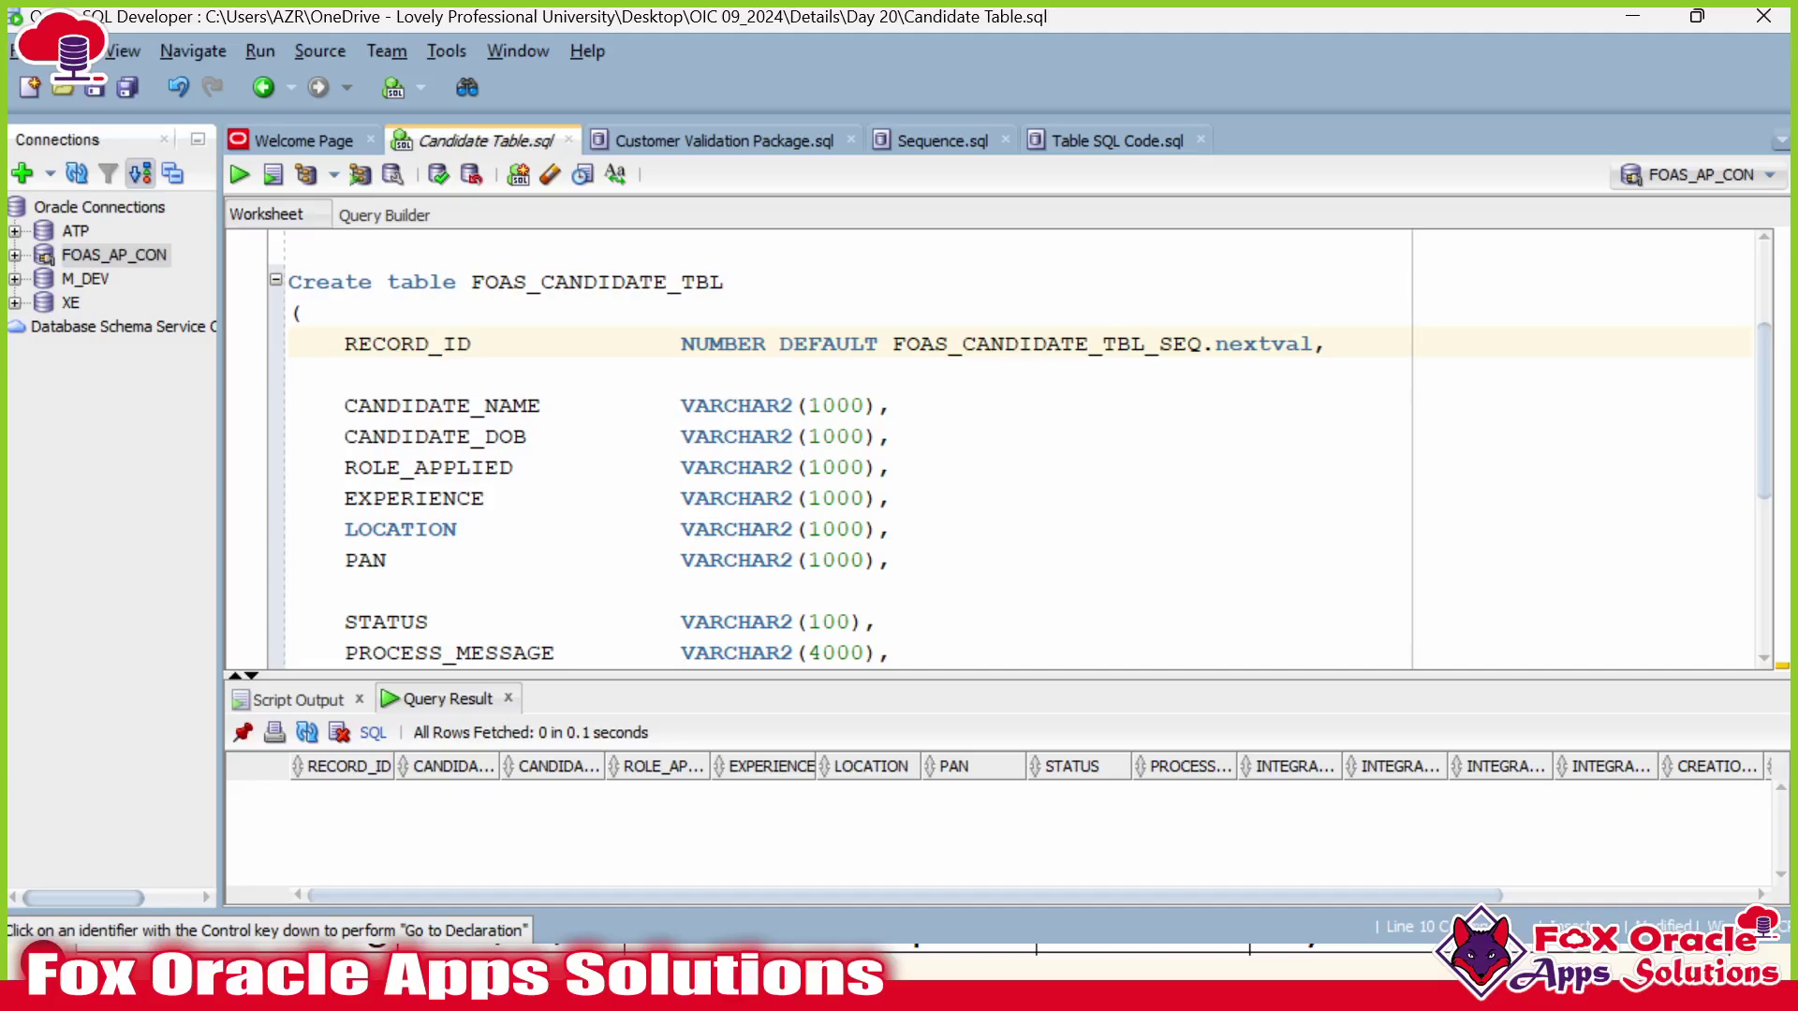
{"action": "left_click_drag", "start_coordinate": [496, 673], "coordinate": [496, 765]}
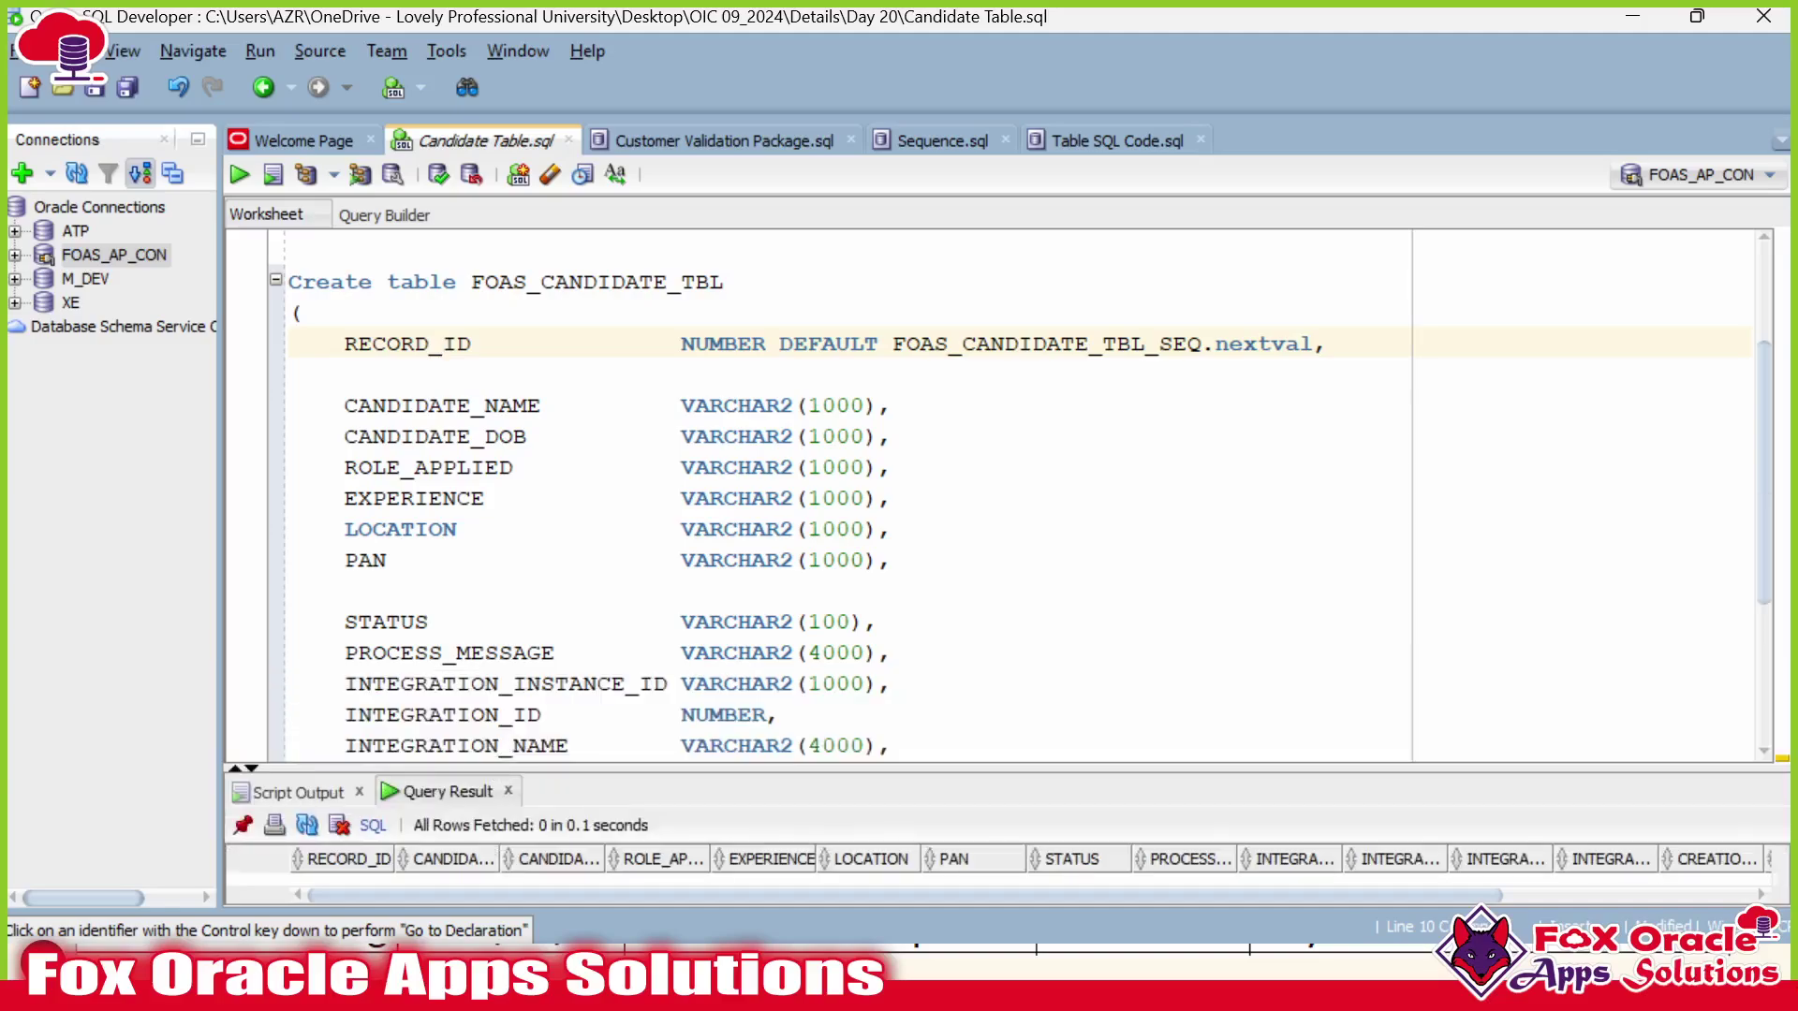
{"action": "double_click", "coordinate": [597, 281]}
{"action": "left_click_drag", "start_coordinate": [344, 344], "coordinate": [877, 623]}
{"action": "scroll", "coordinate": [348, 375], "scroll_direction": "down", "scroll_amount": 3}
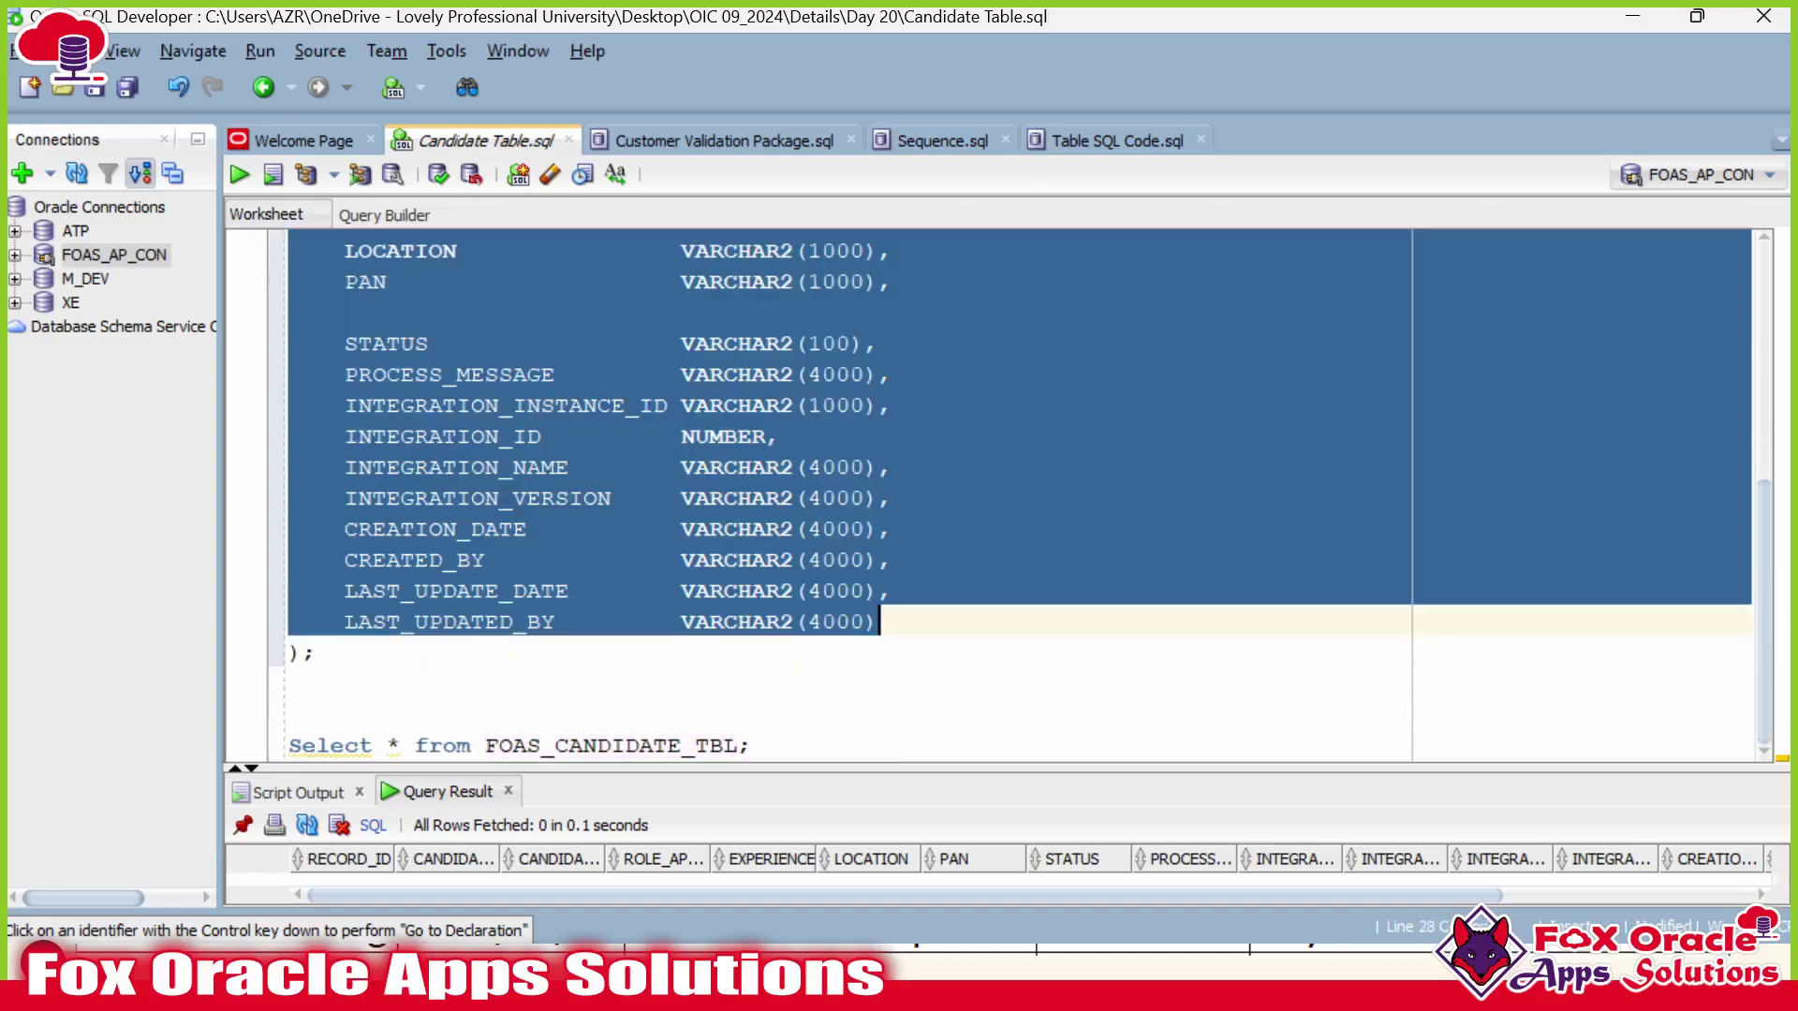
{"action": "scroll", "coordinate": [877, 622], "scroll_direction": "up", "scroll_amount": 3}
{"action": "left_click", "coordinate": [302, 312]}
{"action": "left_click_drag", "start_coordinate": [429, 344], "coordinate": [443, 344]}
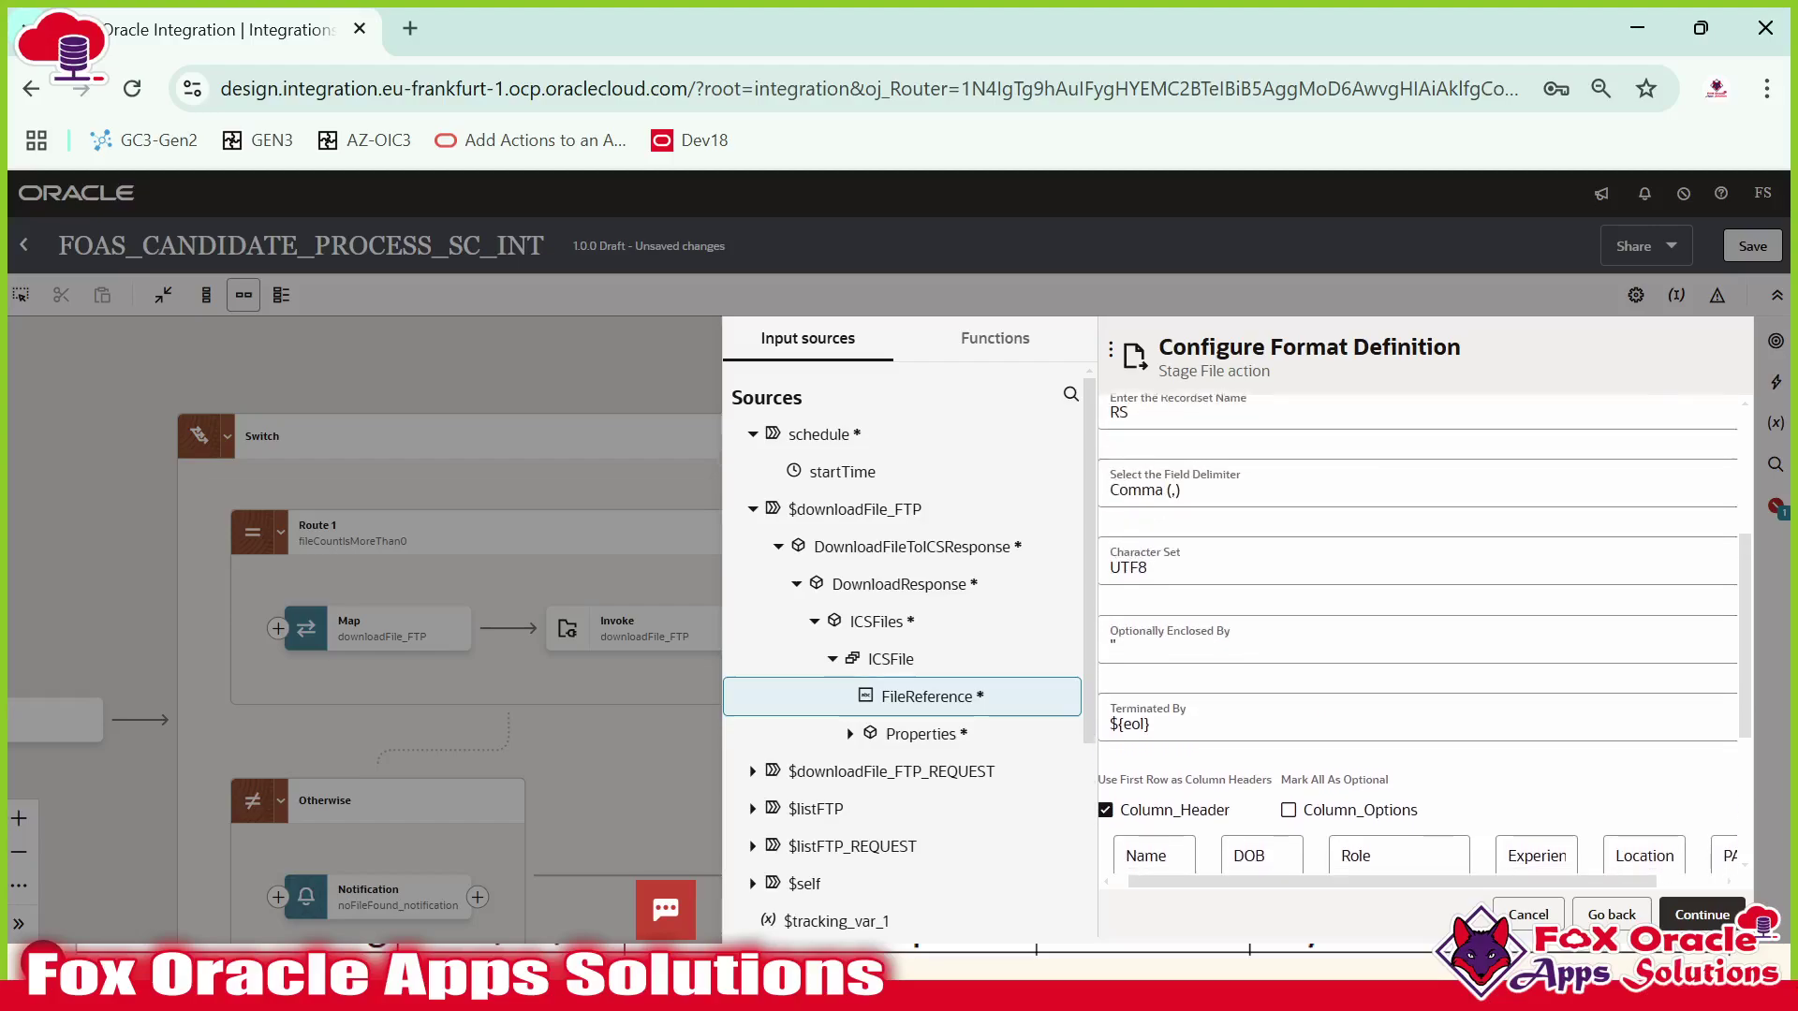
{"action": "scroll", "coordinate": [1248, 468], "scroll_direction": "down", "scroll_amount": 2}
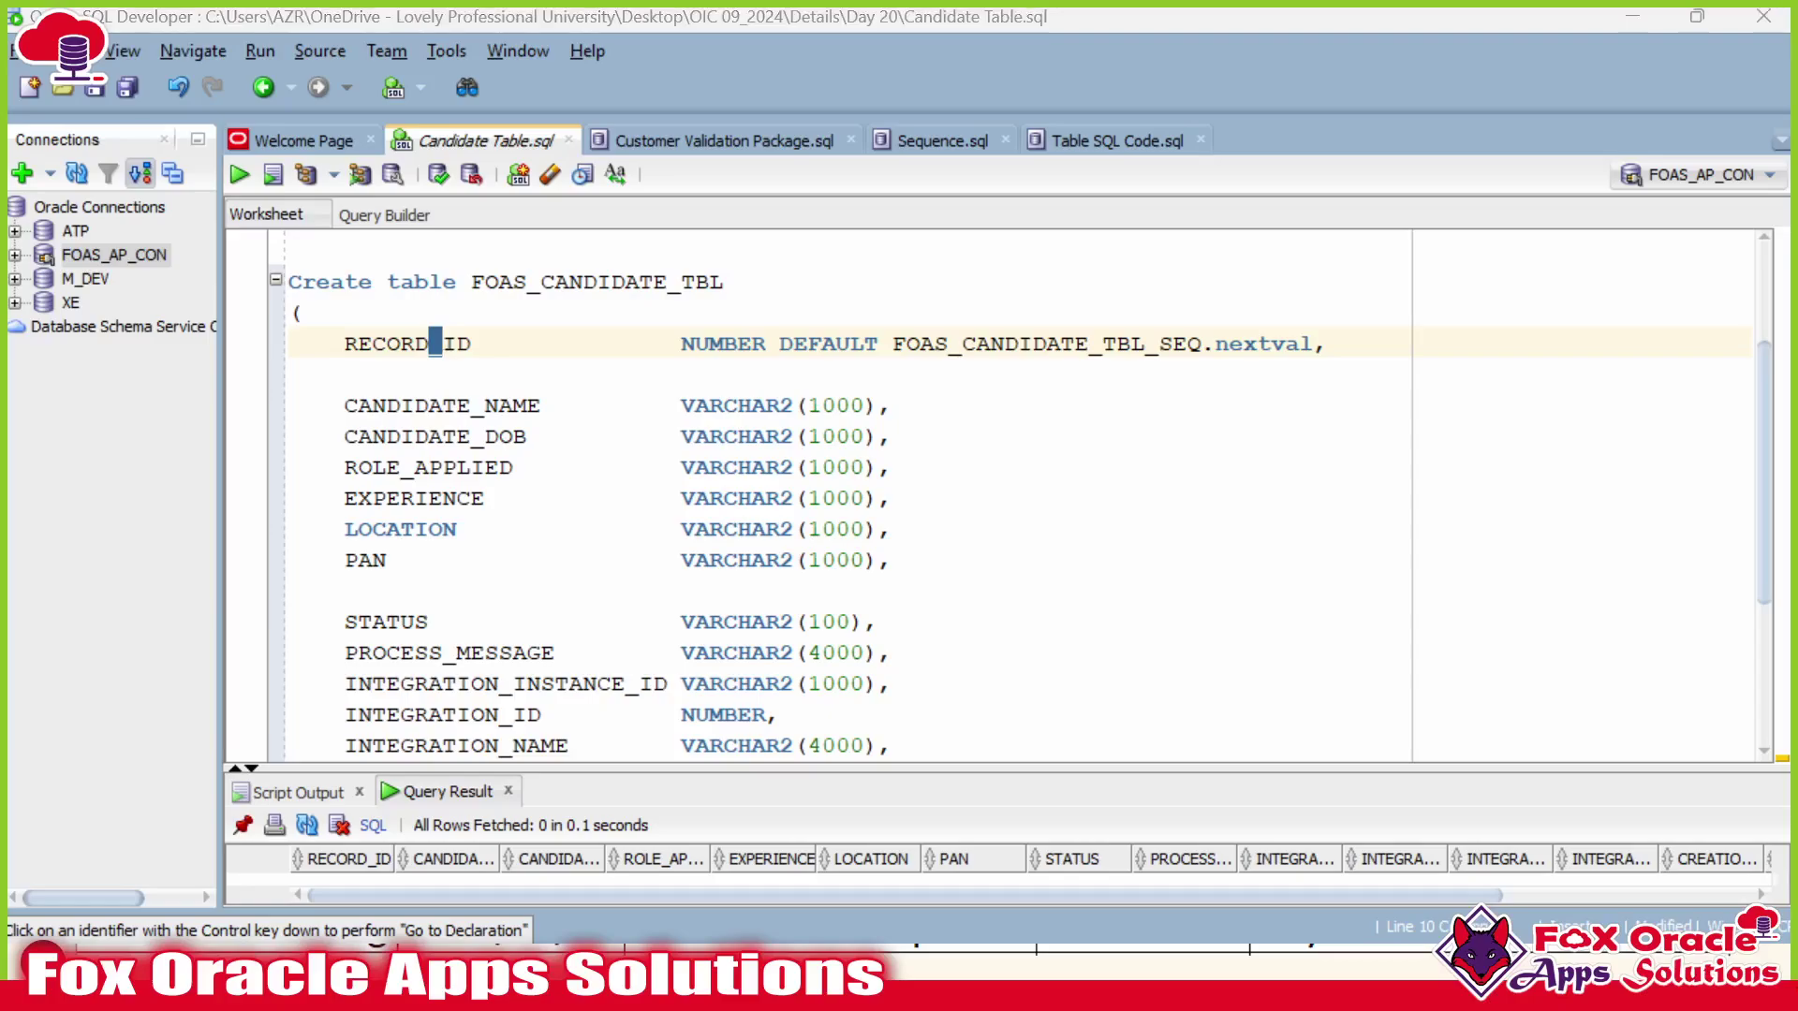
Check the Experience column values in the candidate CSV, then return to Oracle Integration.
{"action": "key", "text": "alt+Tab"}
{"action": "key", "text": "Tab"}
{"action": "key", "text": "ctrl+a"}
{"action": "key", "text": "alt+Tab"}
{"action": "key", "text": "alt+Tab"}
{"action": "key", "text": "alt+Tab"}
{"action": "left_click", "coordinate": [820, 287]}
{"action": "left_click_drag", "start_coordinate": [803, 240], "coordinate": [808, 597]}
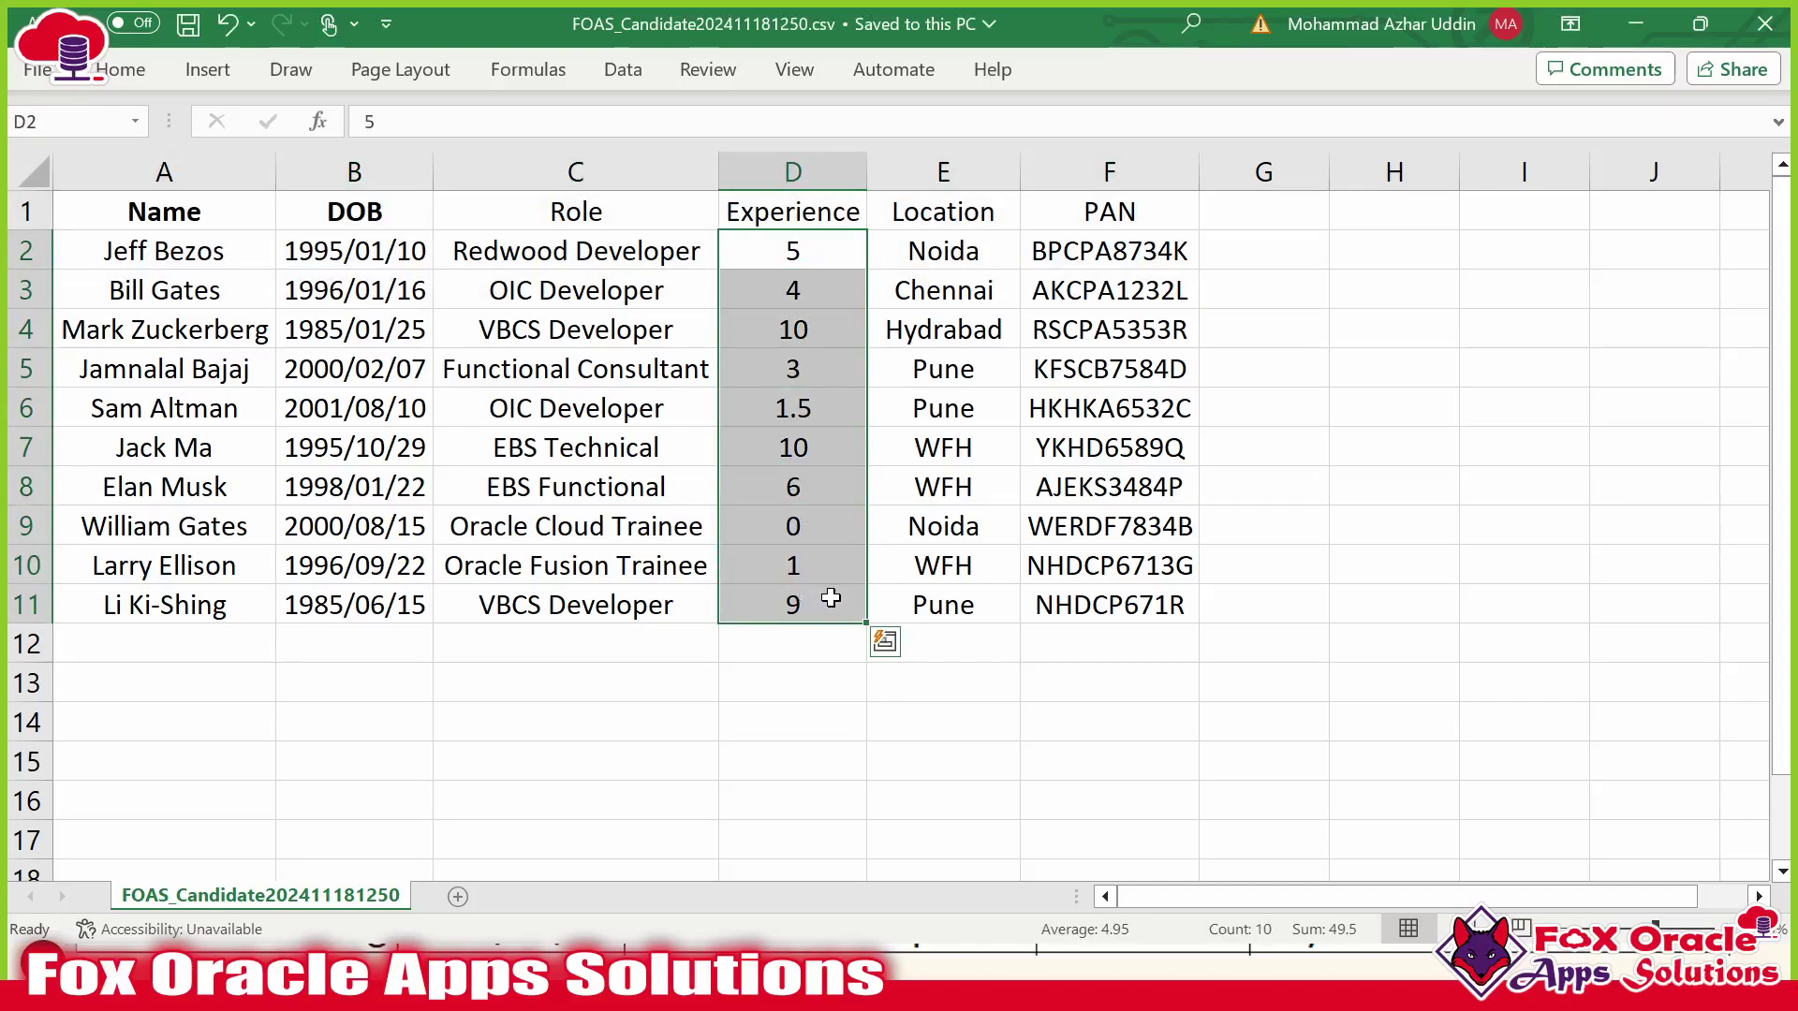
{"action": "key", "text": "alt+Tab"}
{"action": "key", "text": "ctrl+a"}
{"action": "key", "text": "alt+Tab"}
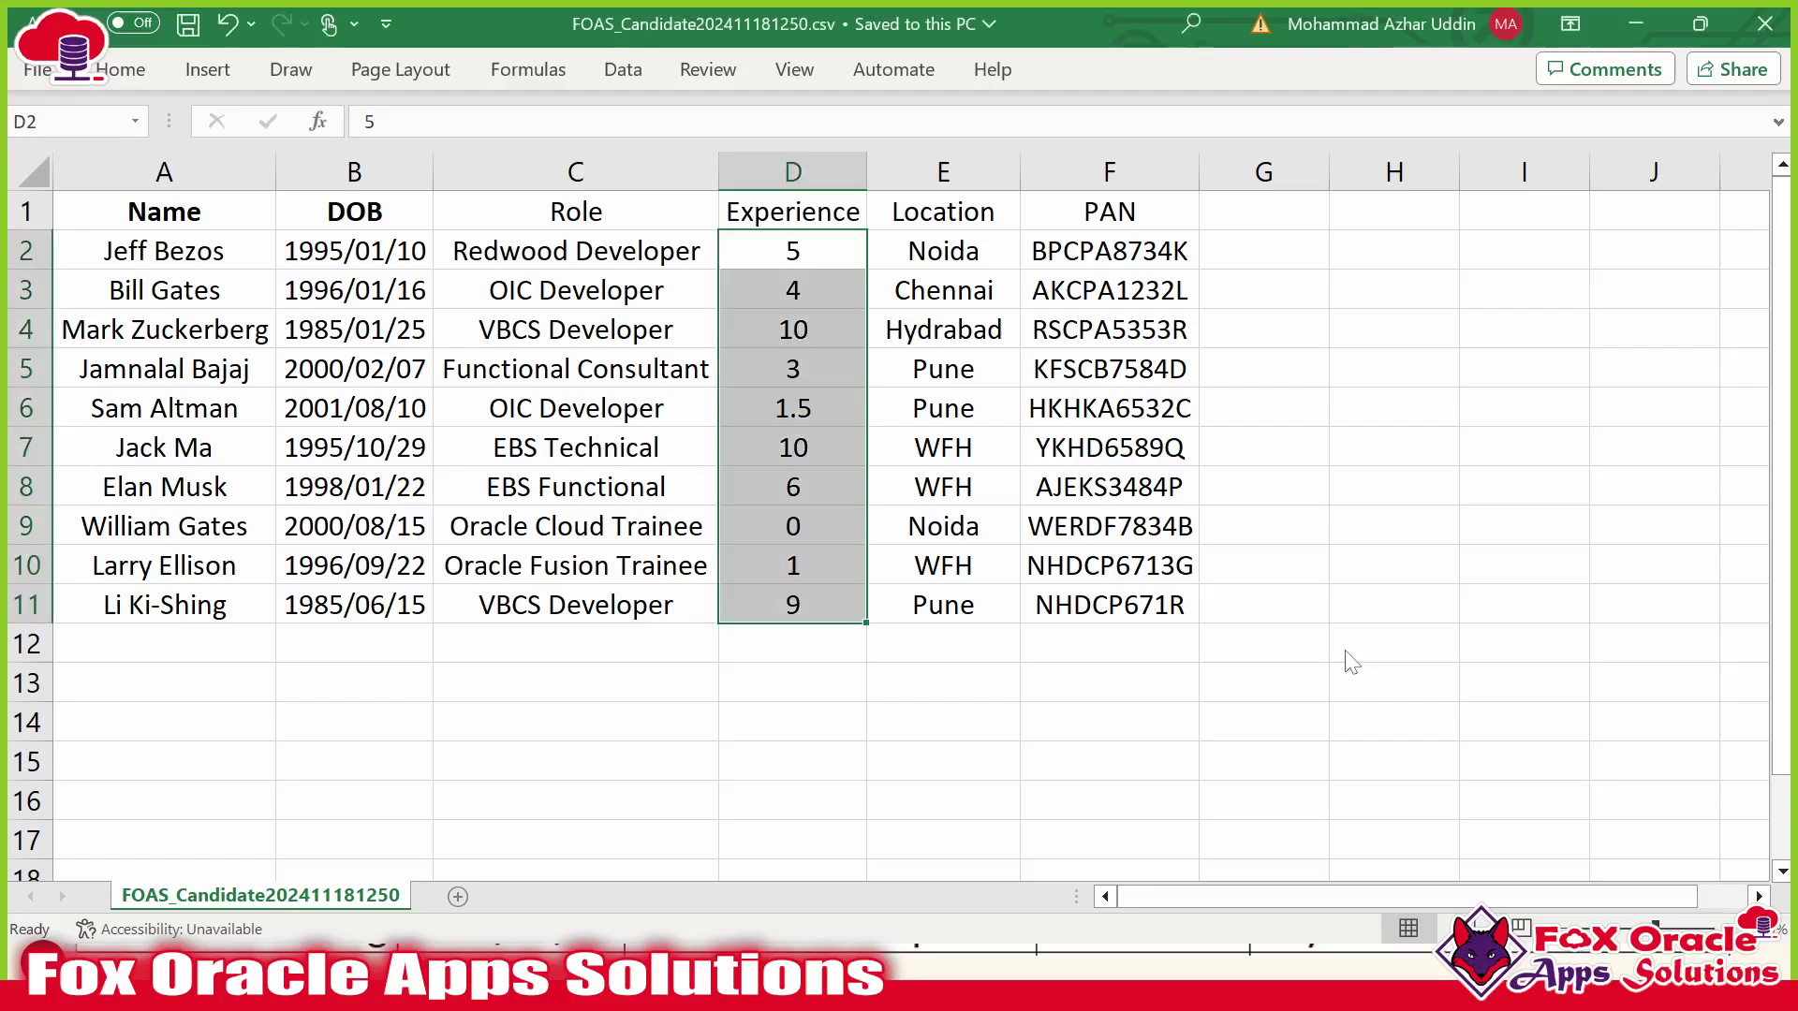
{"action": "key", "text": "alt+Tab"}
{"action": "key", "text": "alt+Tab"}
{"action": "key", "text": "alt+Tab"}
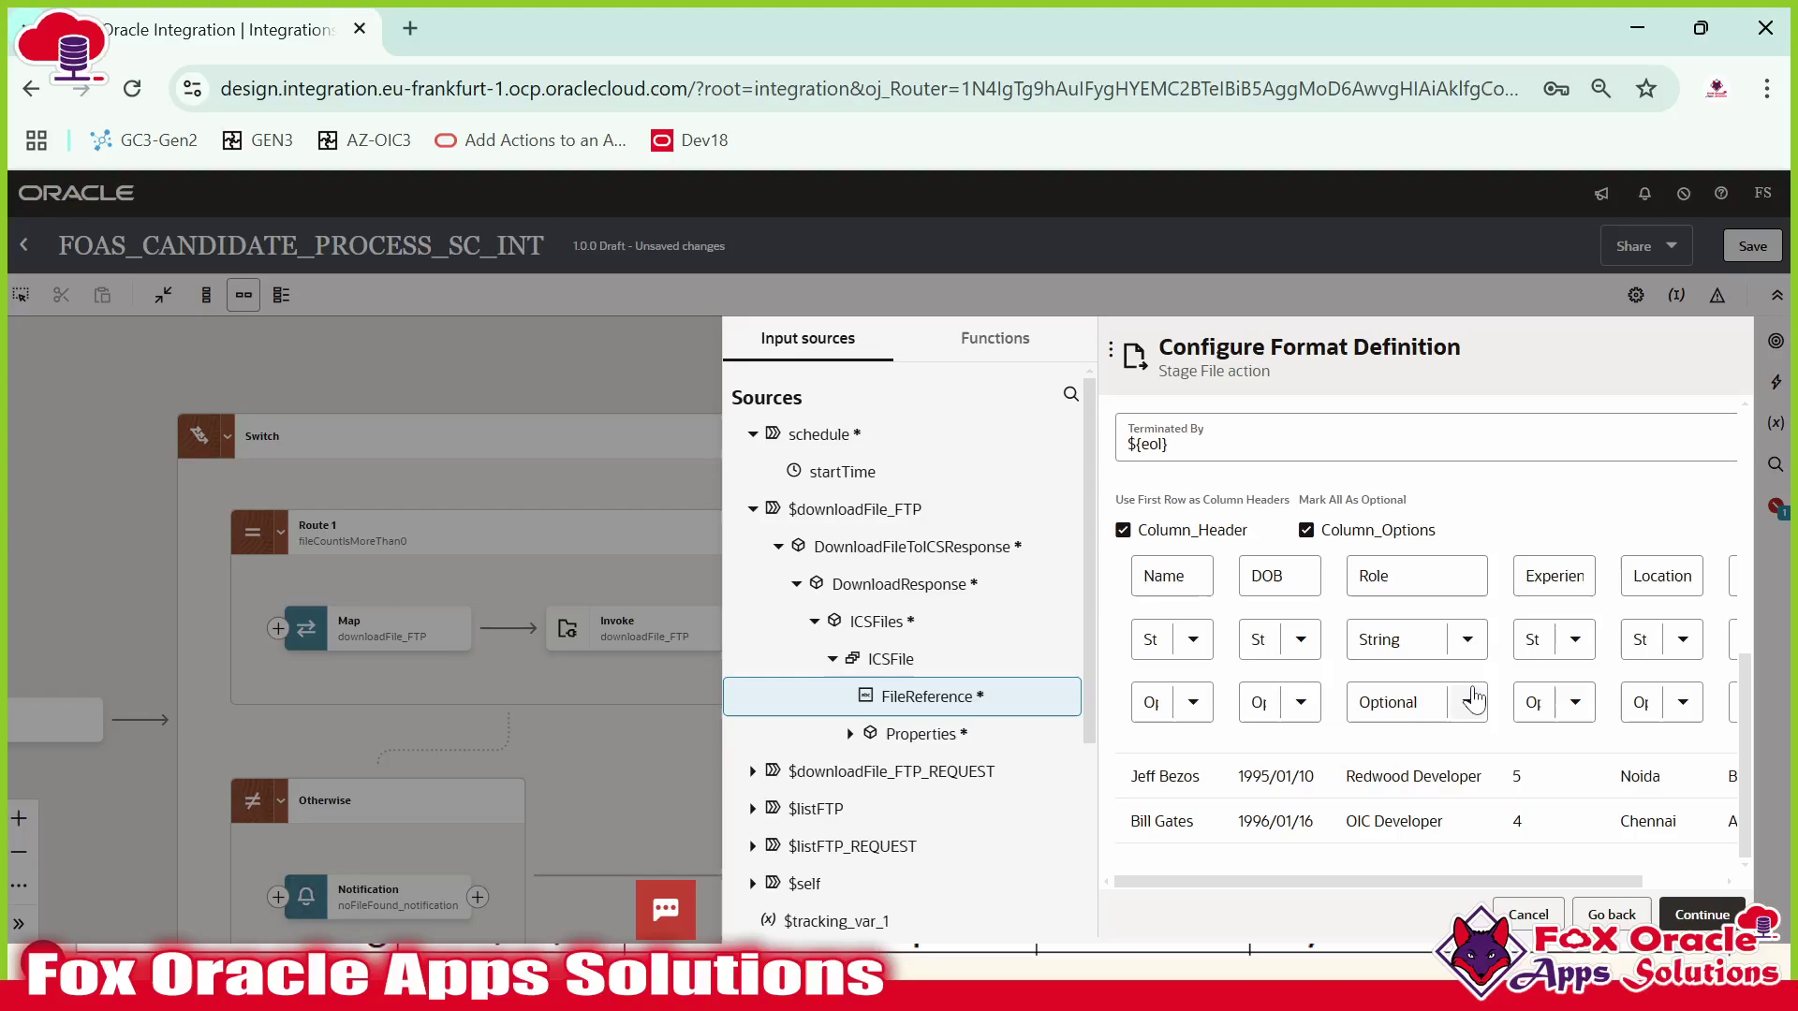
Make the Name column Mandatory and finish the readStage Stage File action from its summary.
{"action": "left_click", "coordinate": [1191, 703]}
{"action": "left_click", "coordinate": [1166, 766]}
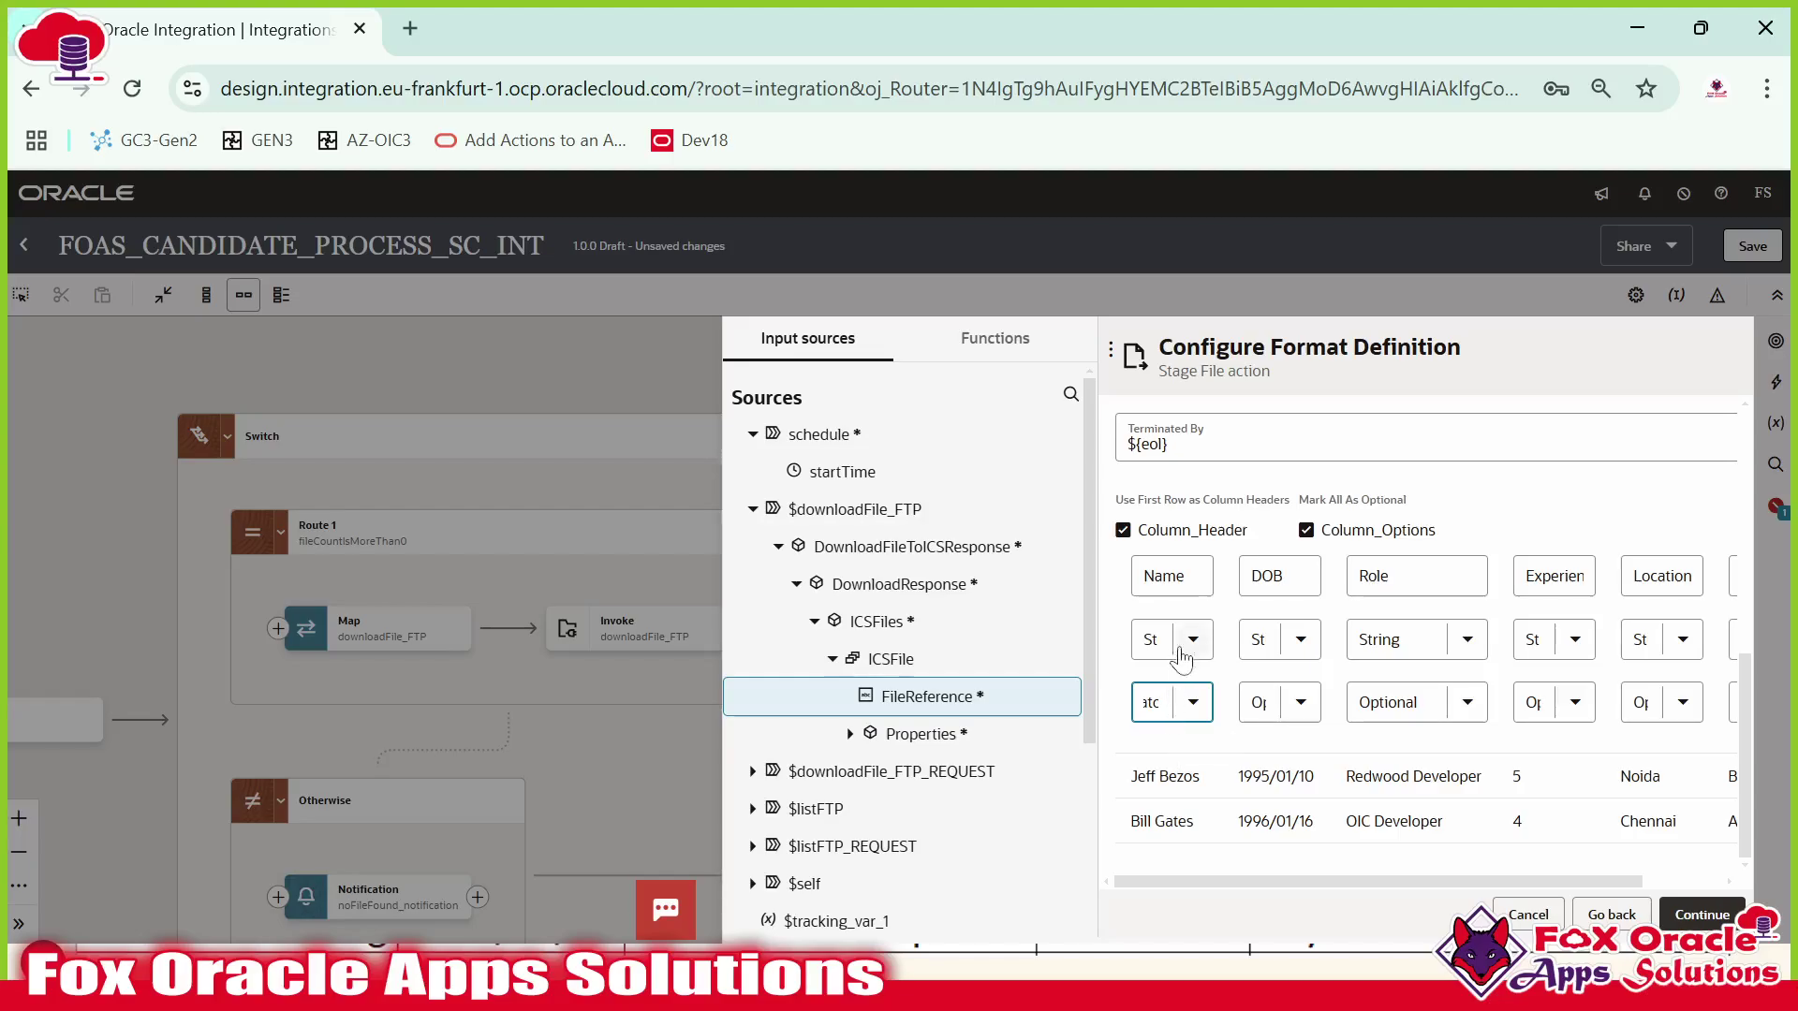
{"action": "left_click", "coordinate": [1701, 915]}
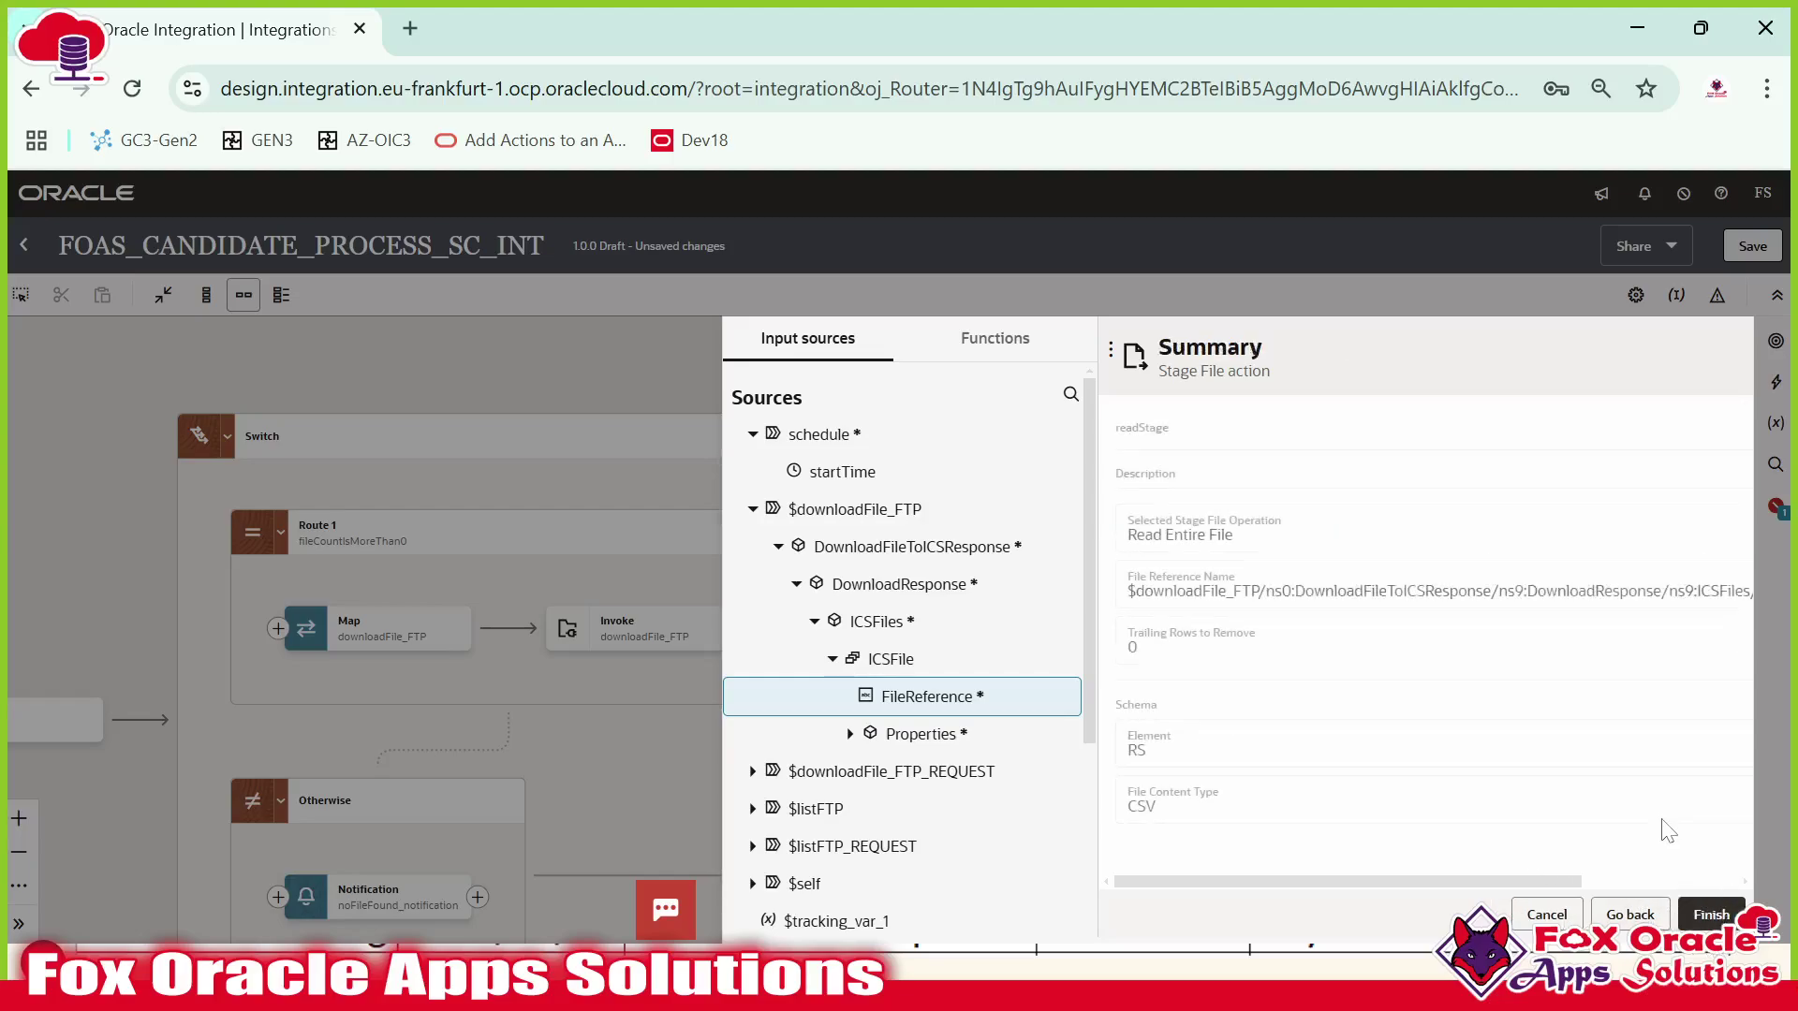
{"action": "left_click", "coordinate": [1711, 916]}
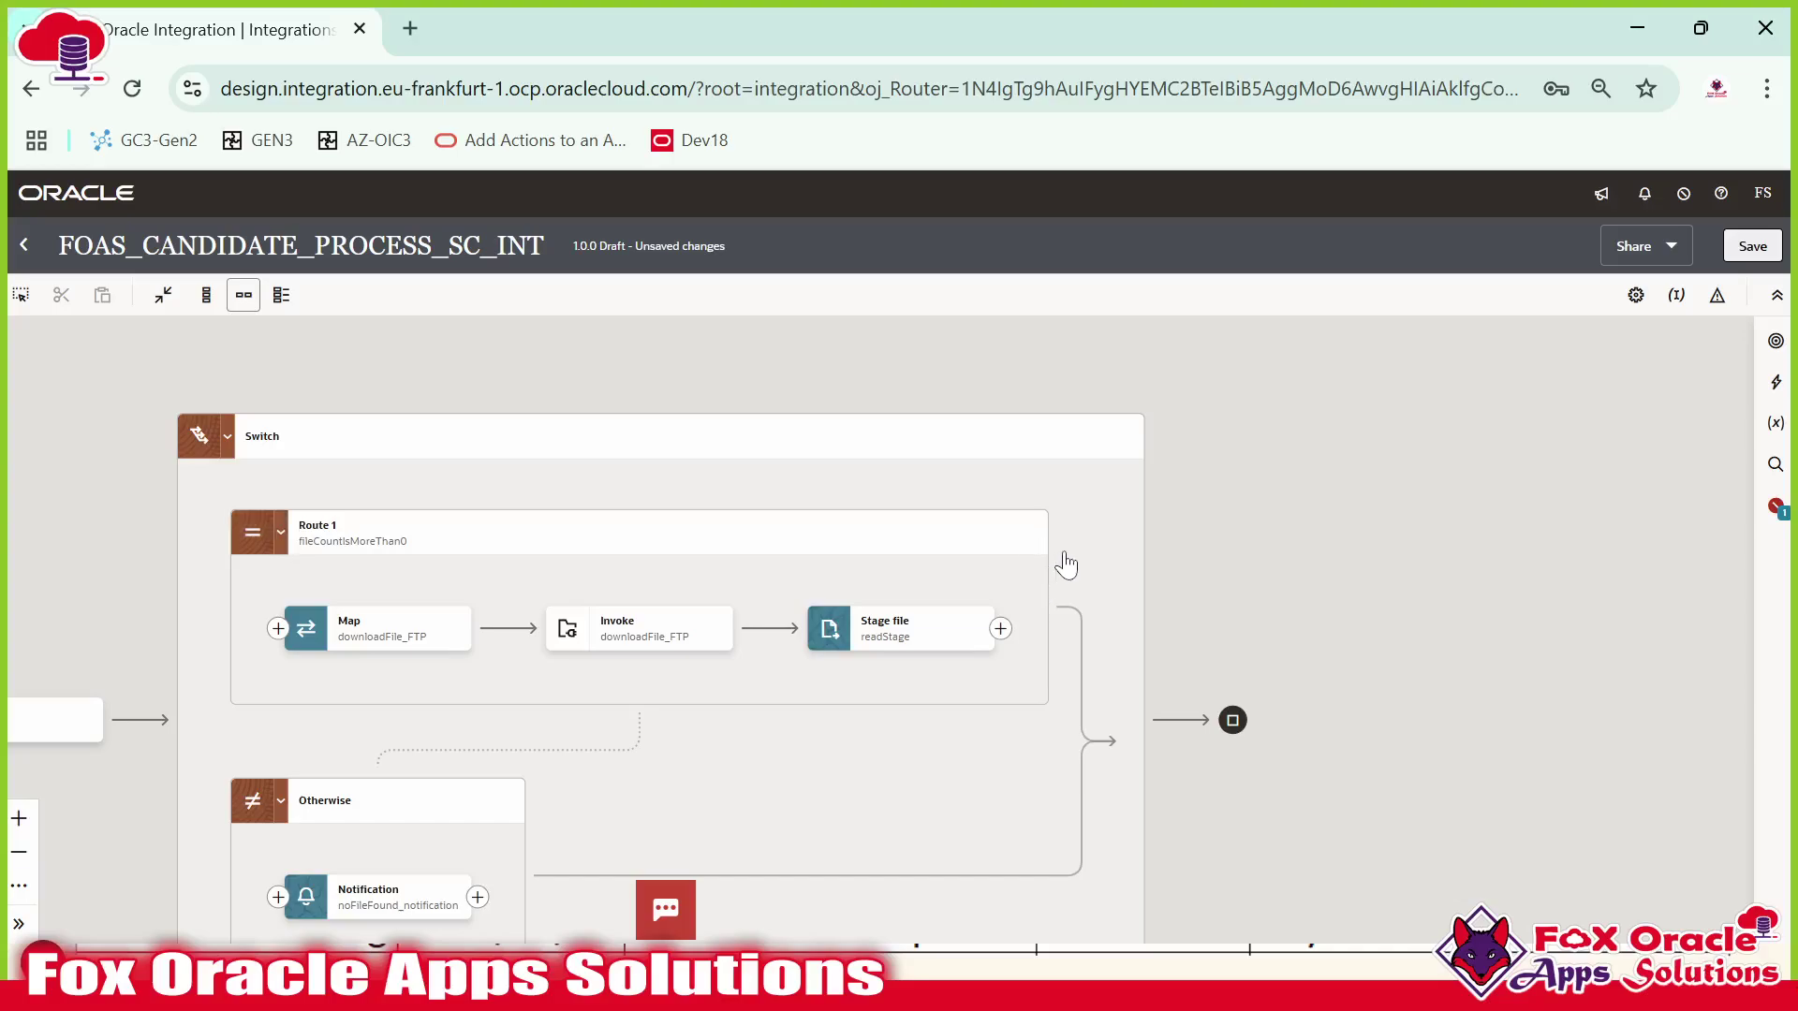
{"action": "left_click", "coordinate": [889, 632]}
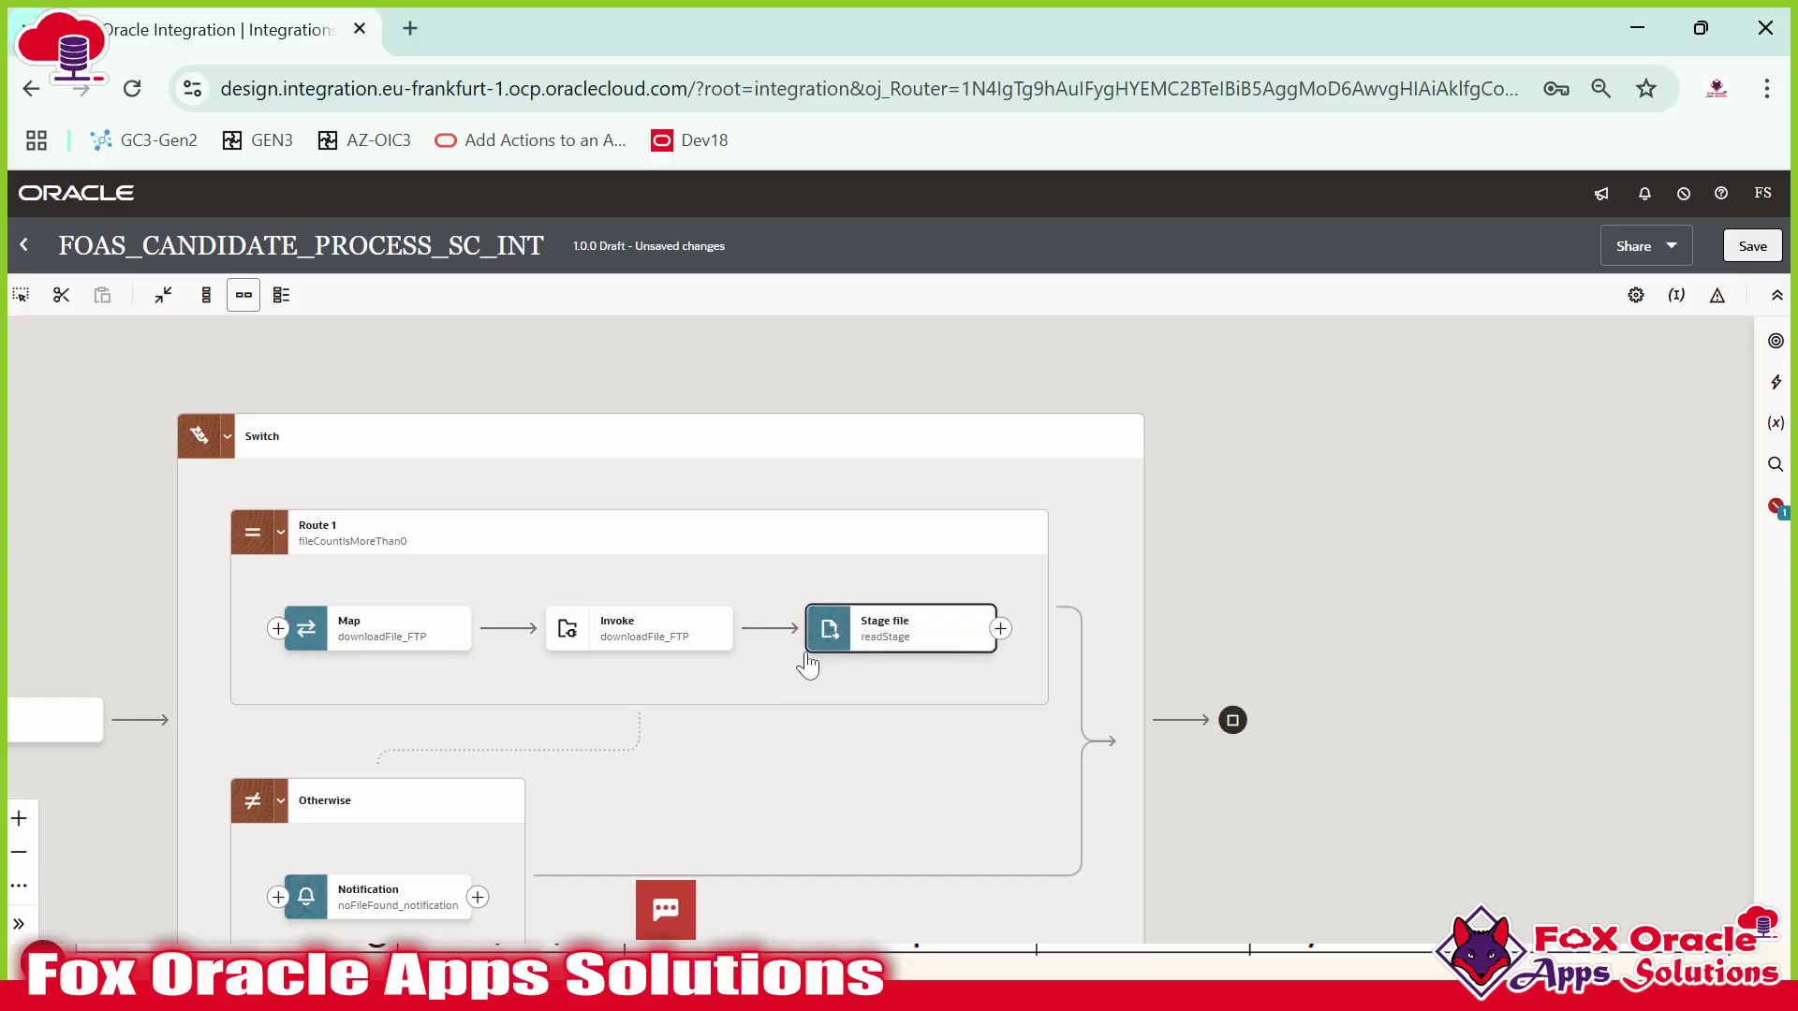
{"action": "left_click", "coordinate": [841, 639]}
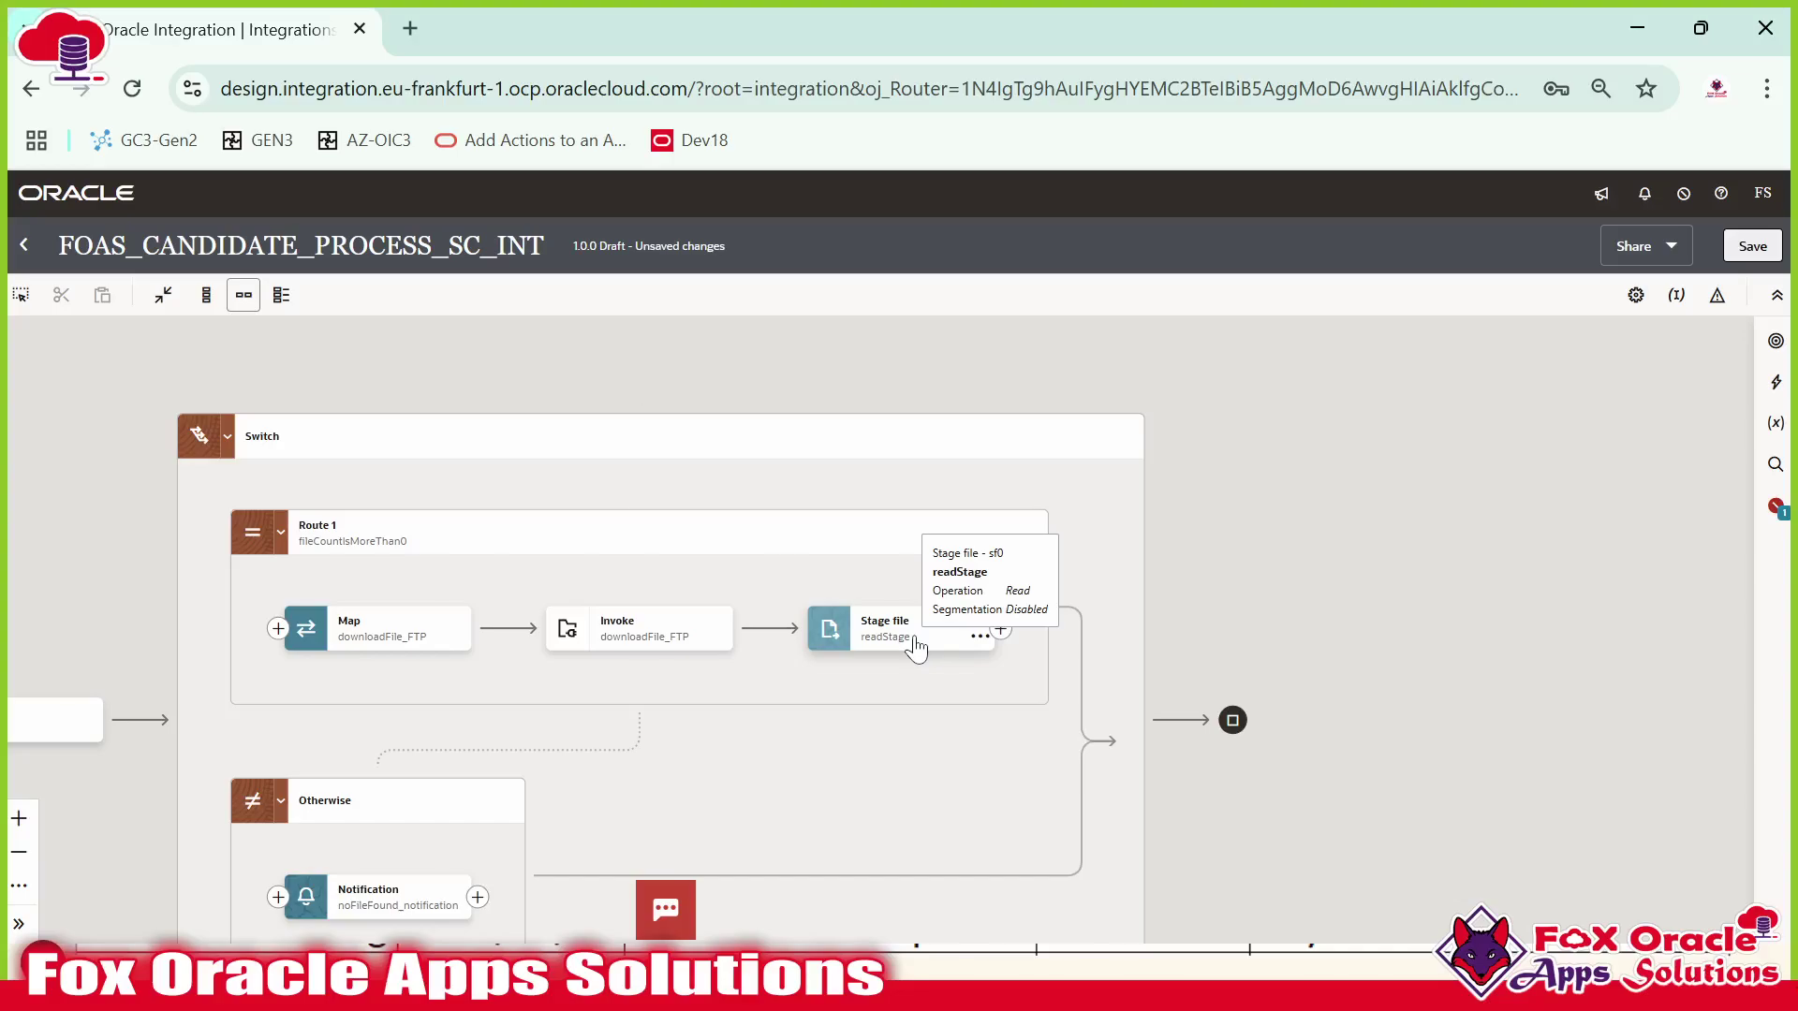
{"action": "key", "text": "alt+Tab"}
{"action": "left_click", "coordinate": [769, 637]}
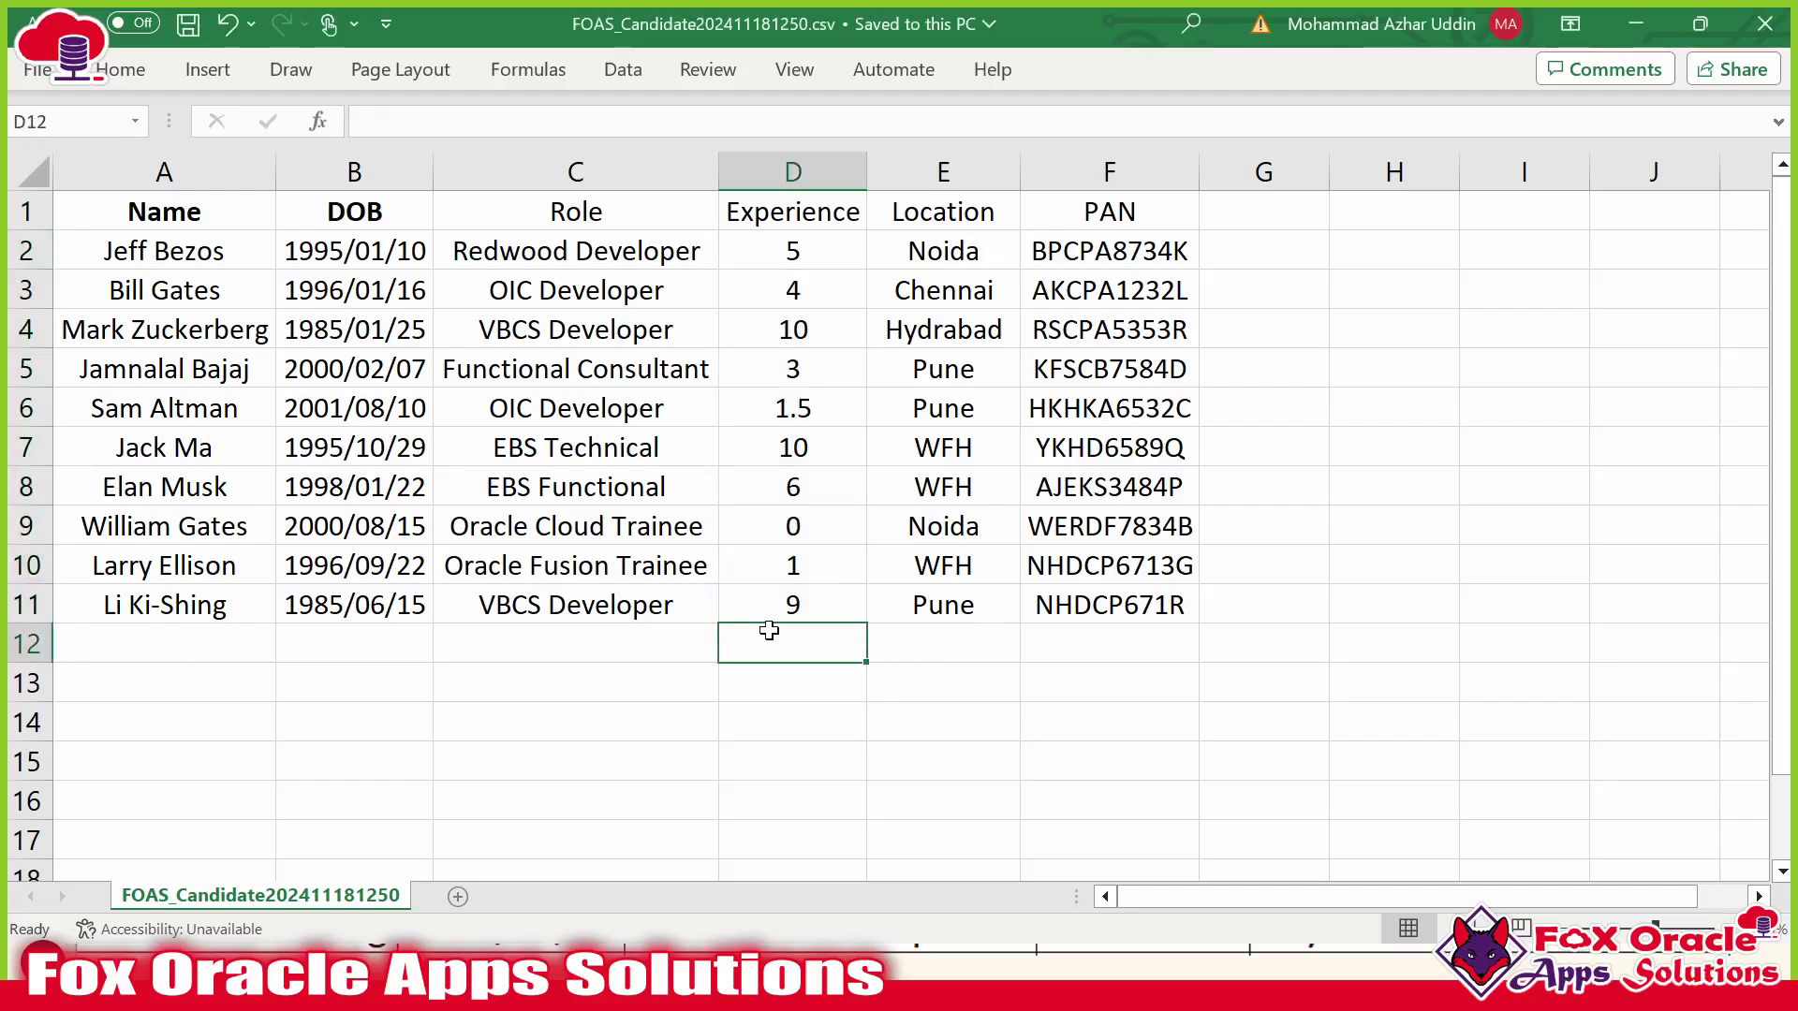
{"action": "key", "text": "alt+Tab"}
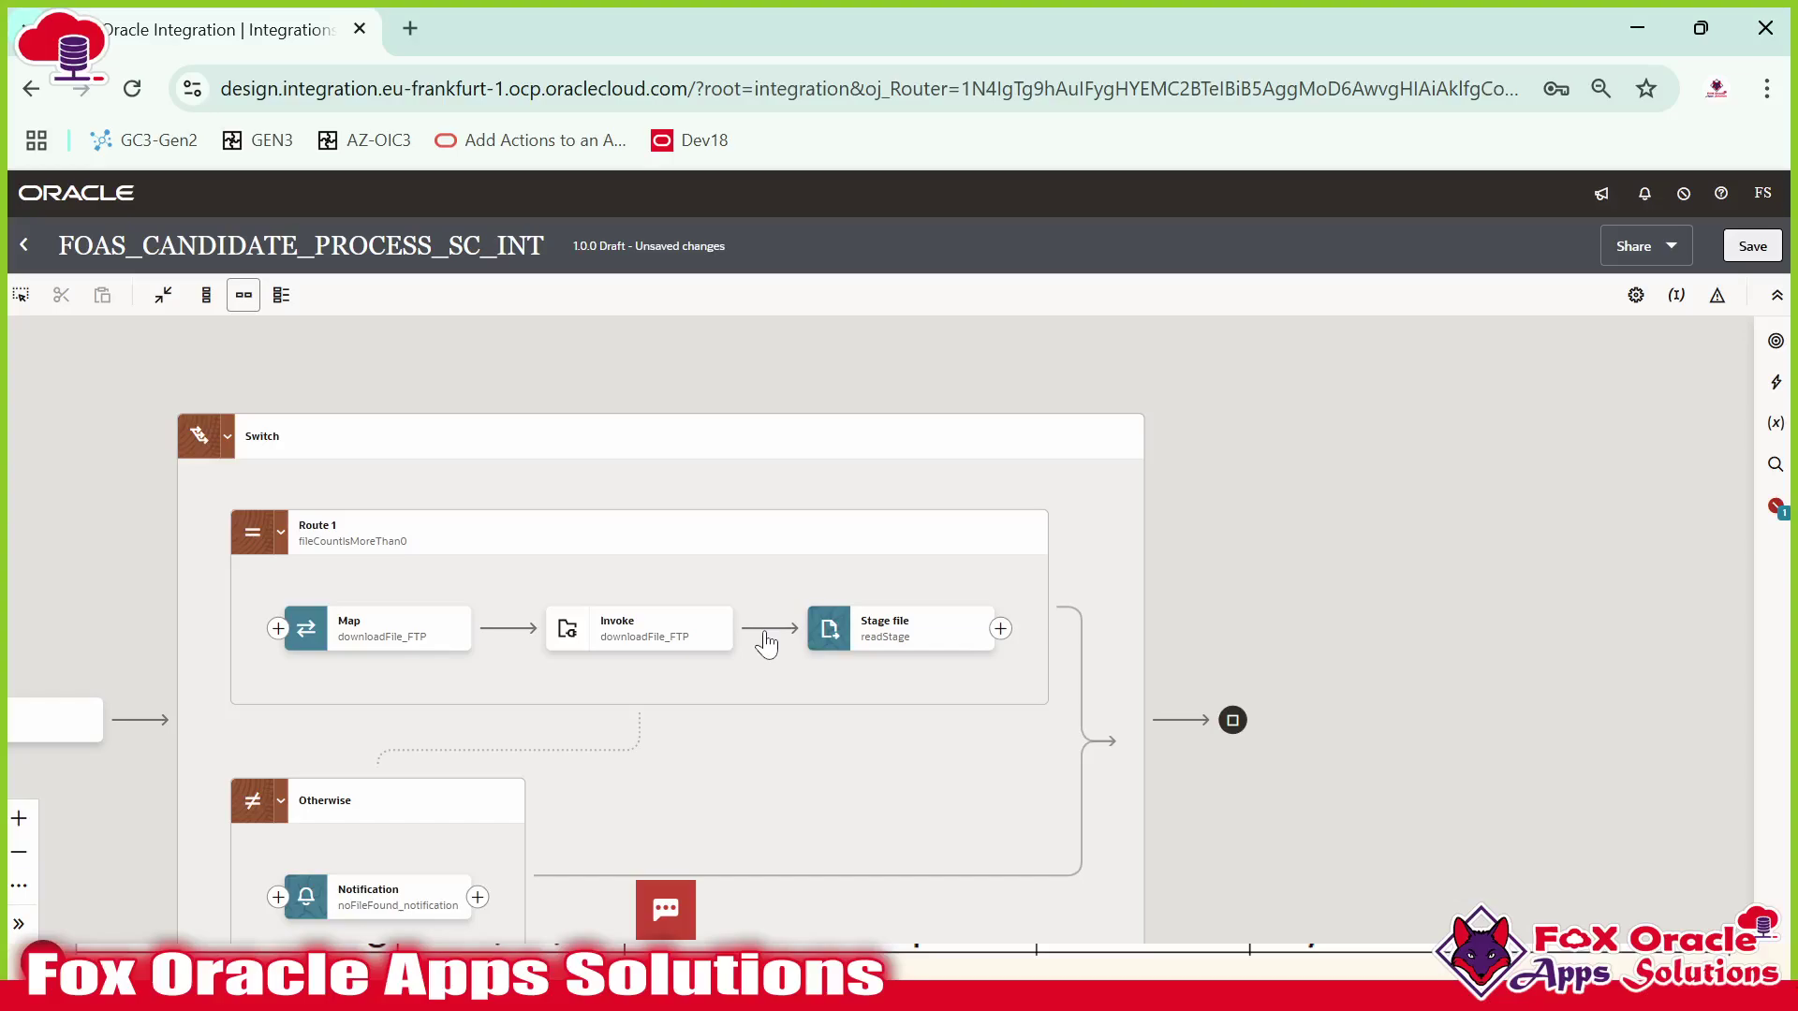
{"action": "left_click", "coordinate": [886, 644]}
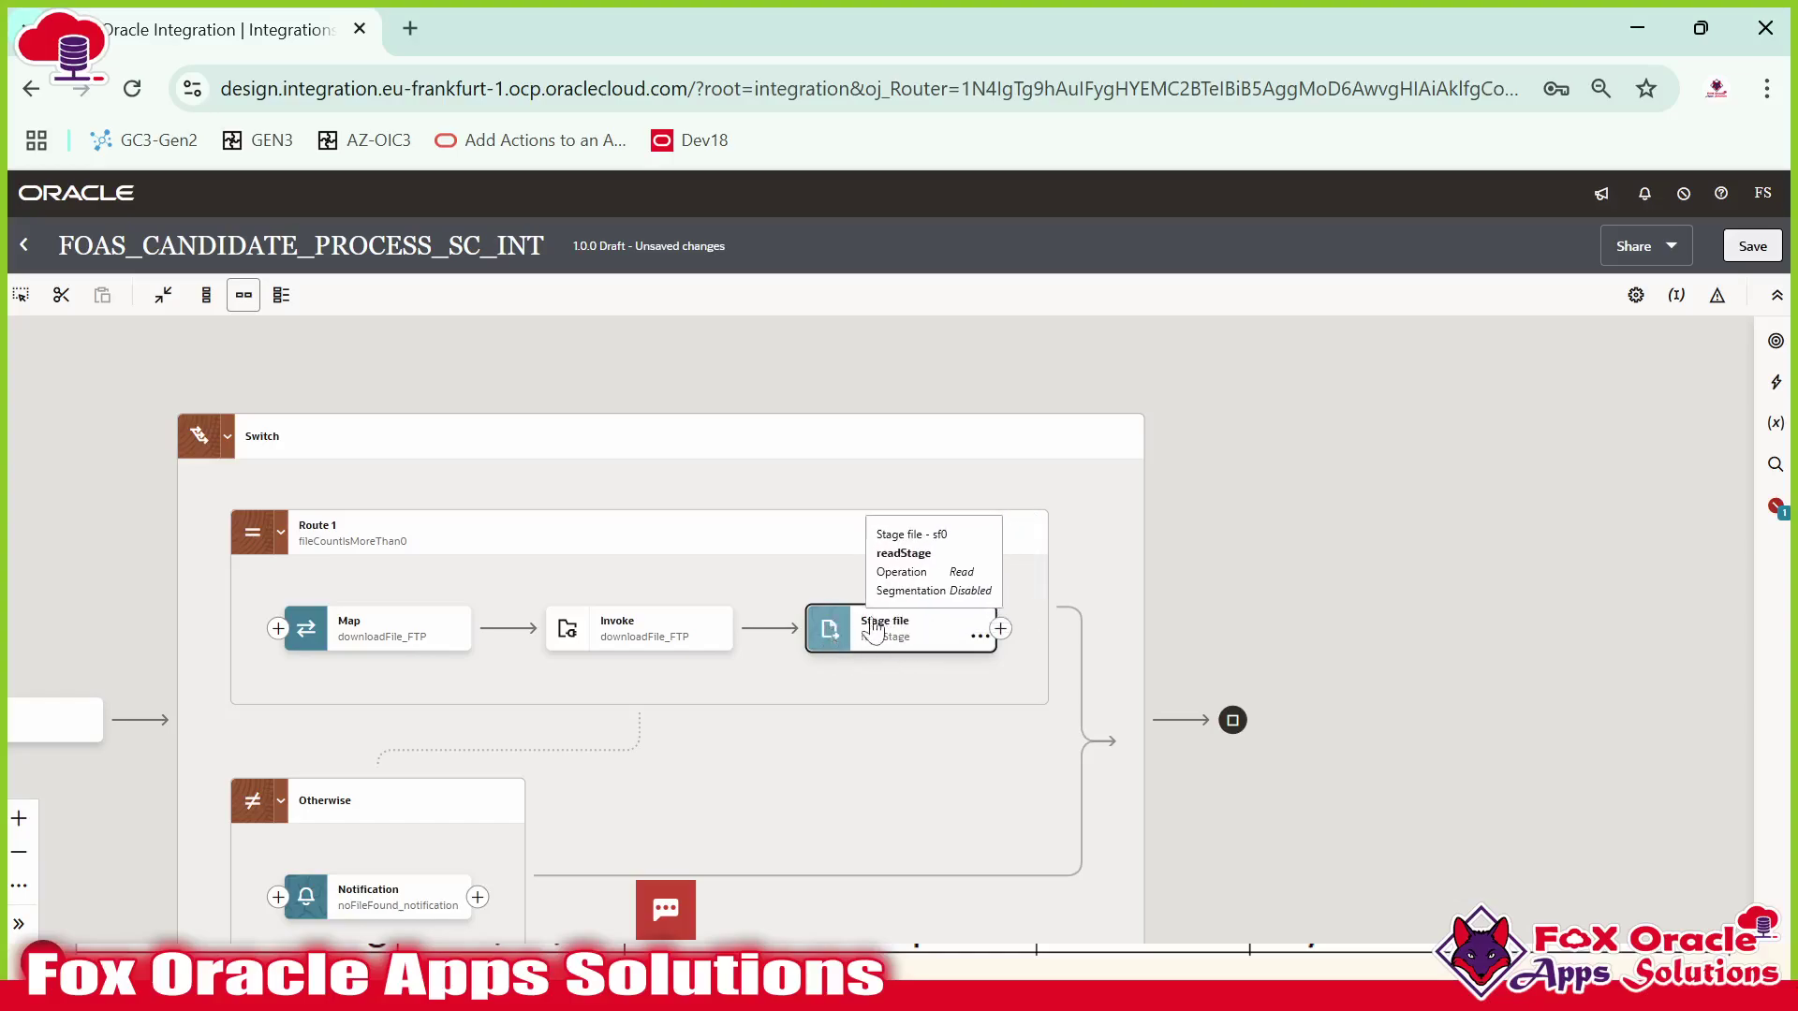
Add an invoke after readStage using the FOAS_ATP_CONNECTION Oracle ATP connection.
{"action": "left_click", "coordinate": [999, 629]}
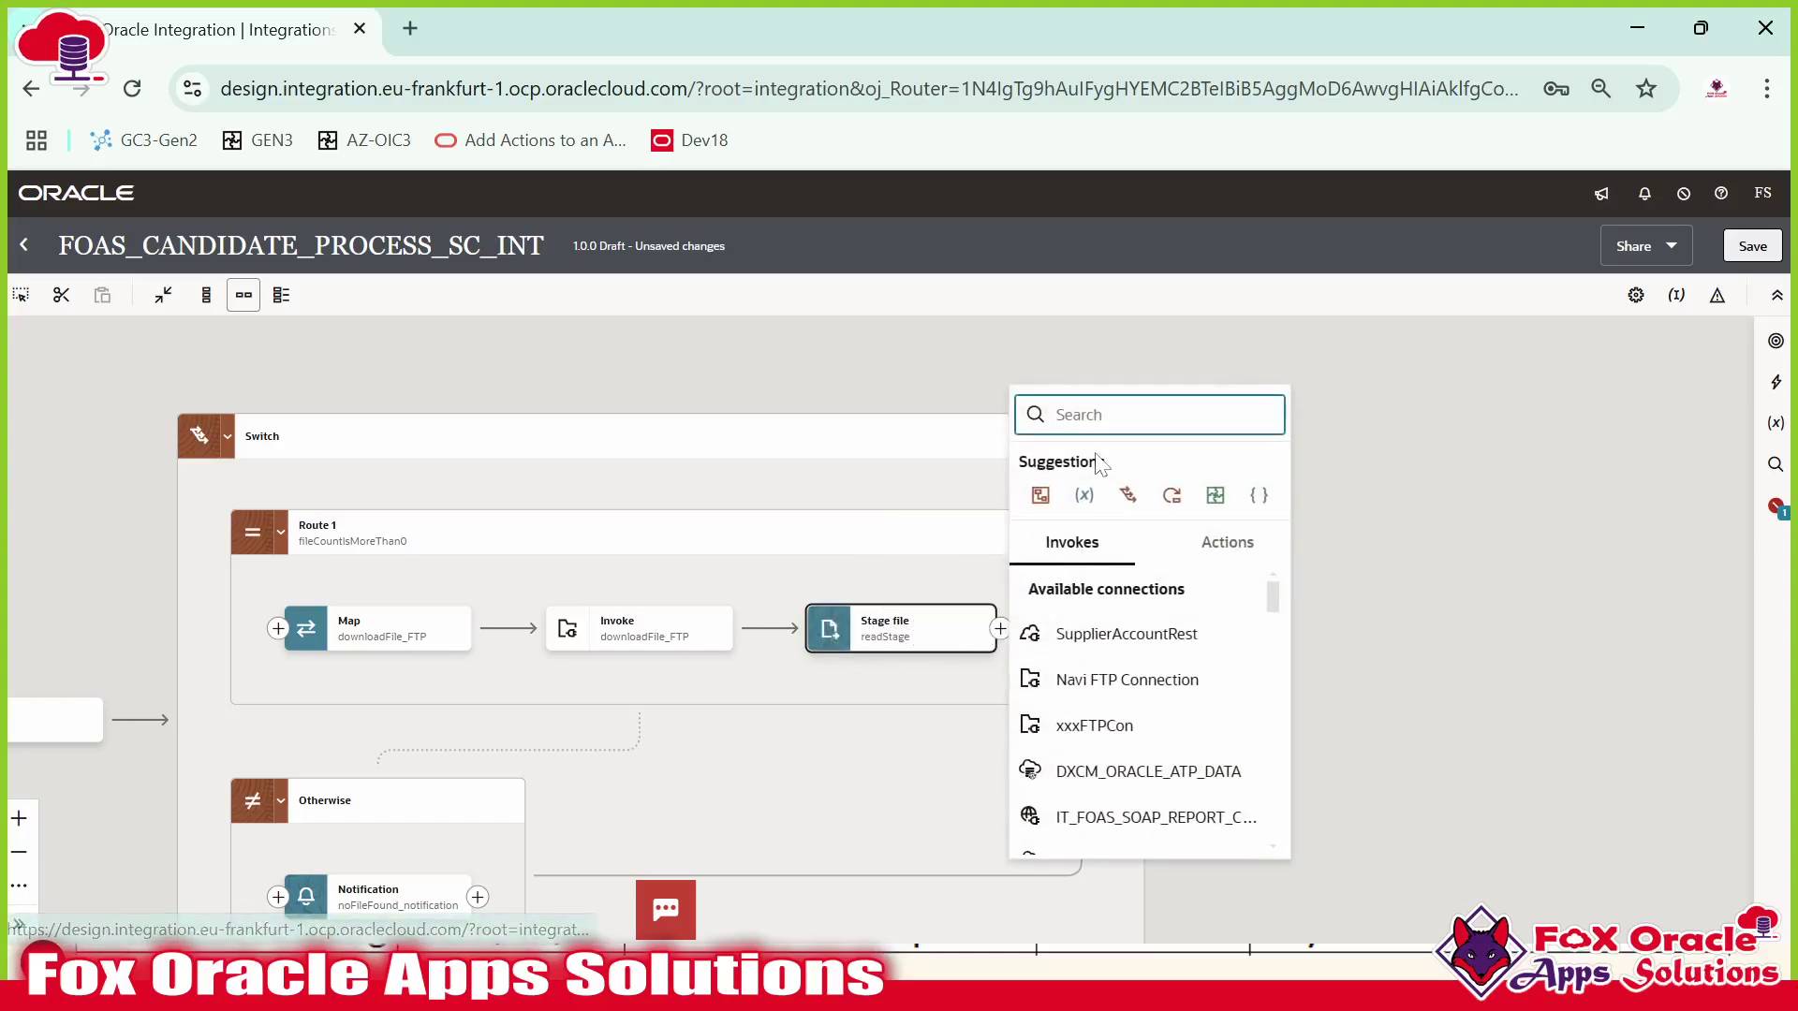
{"action": "scroll", "coordinate": [1133, 735], "scroll_direction": "down", "scroll_amount": 2}
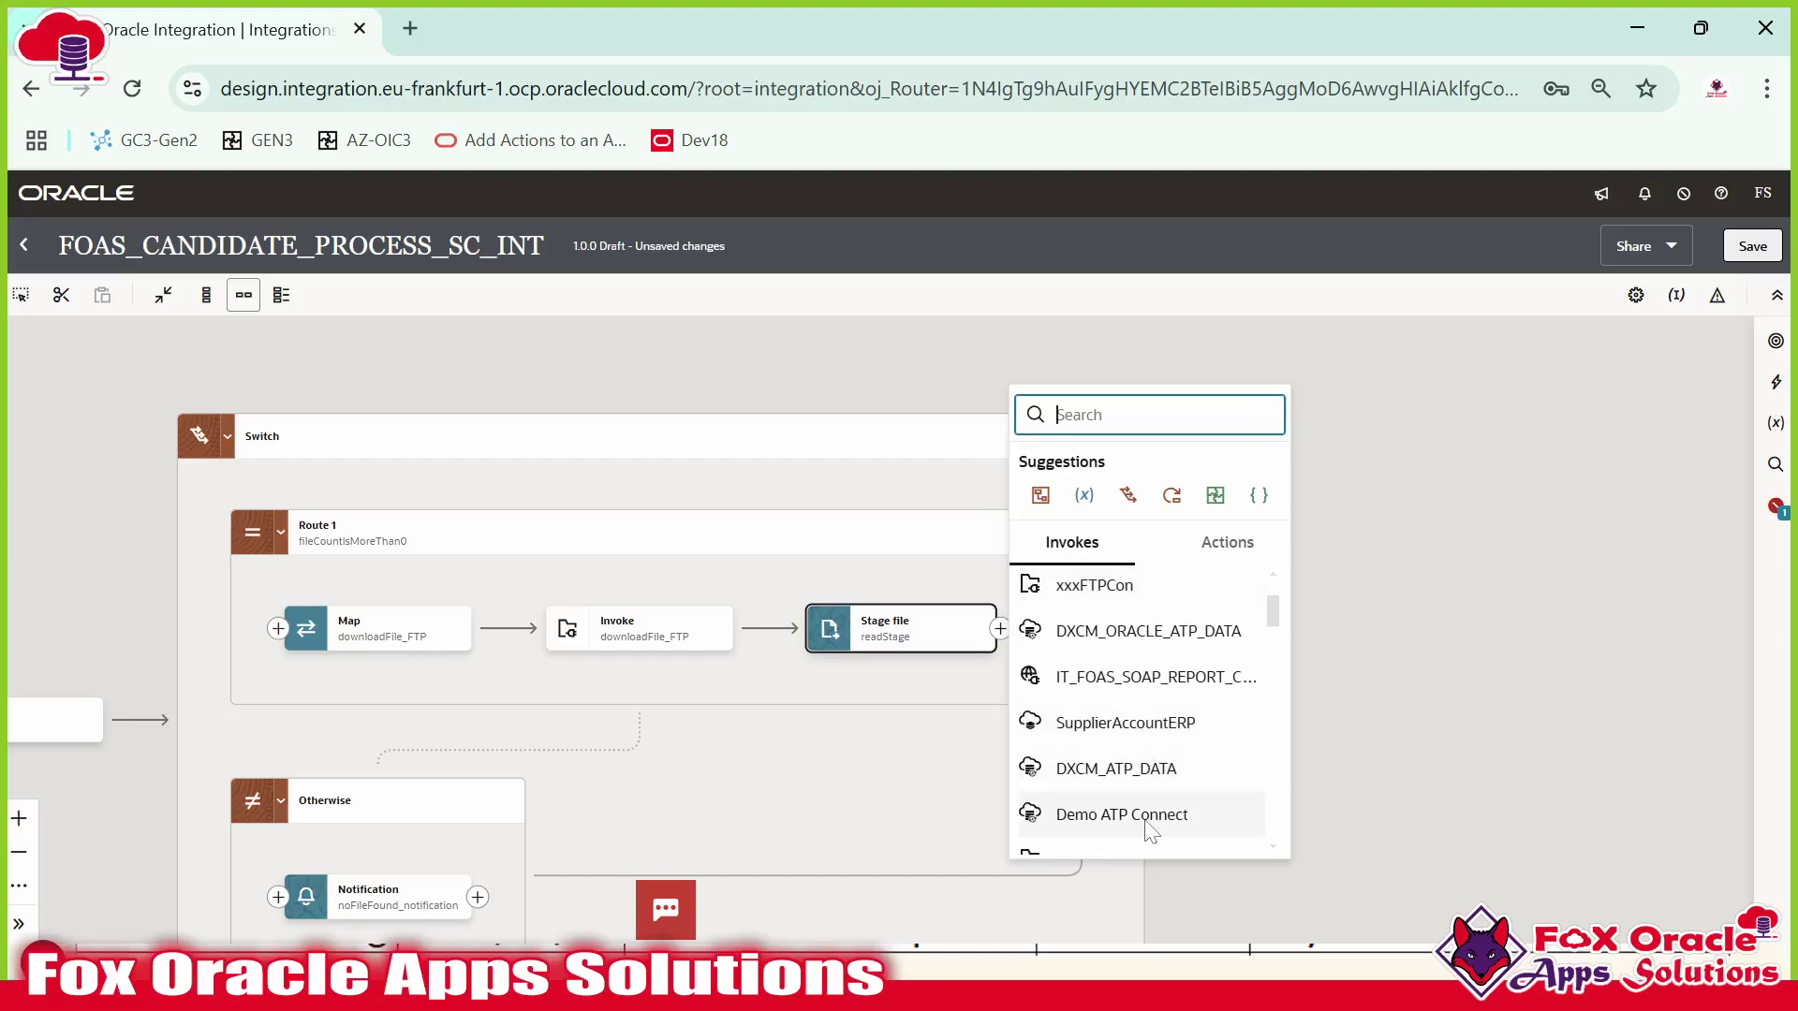
{"action": "scroll", "coordinate": [1161, 800], "scroll_direction": "down", "scroll_amount": 2}
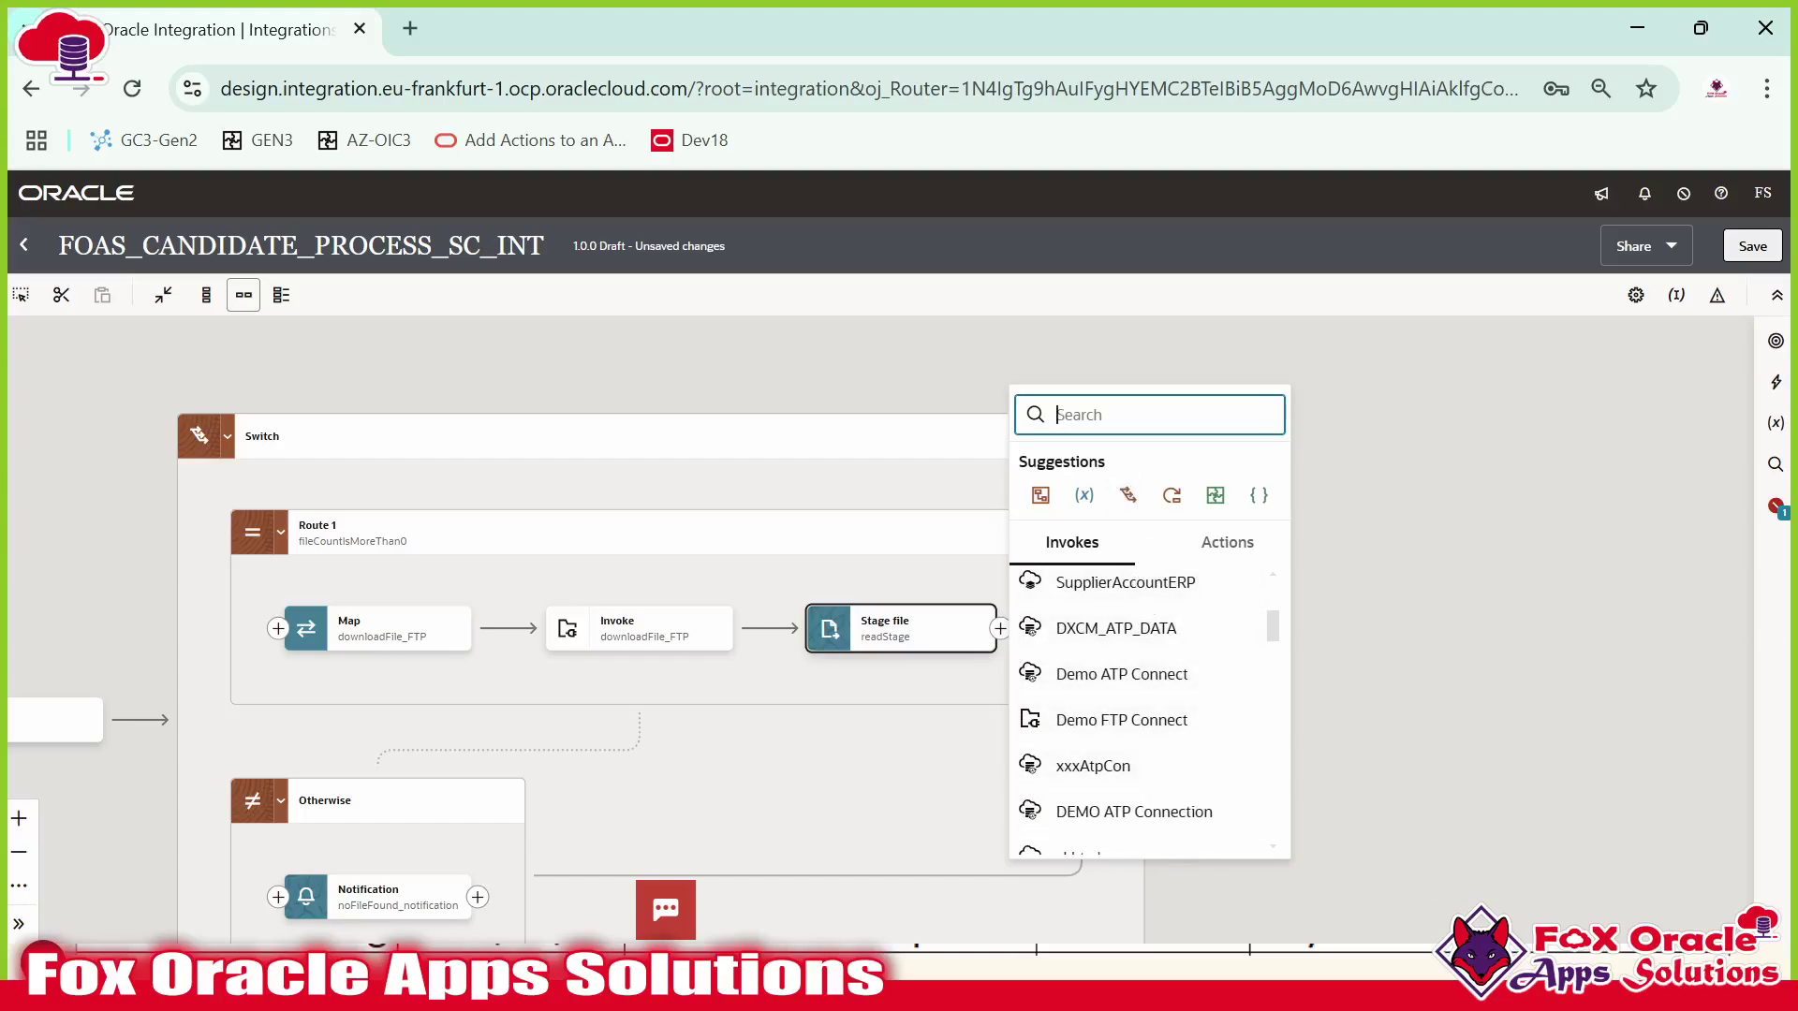
{"action": "type", "text": "FOAS)_"}
{"action": "key", "text": "BackSpace"}
{"action": "key", "text": "BackSpace"}
{"action": "type", "text": "_"}
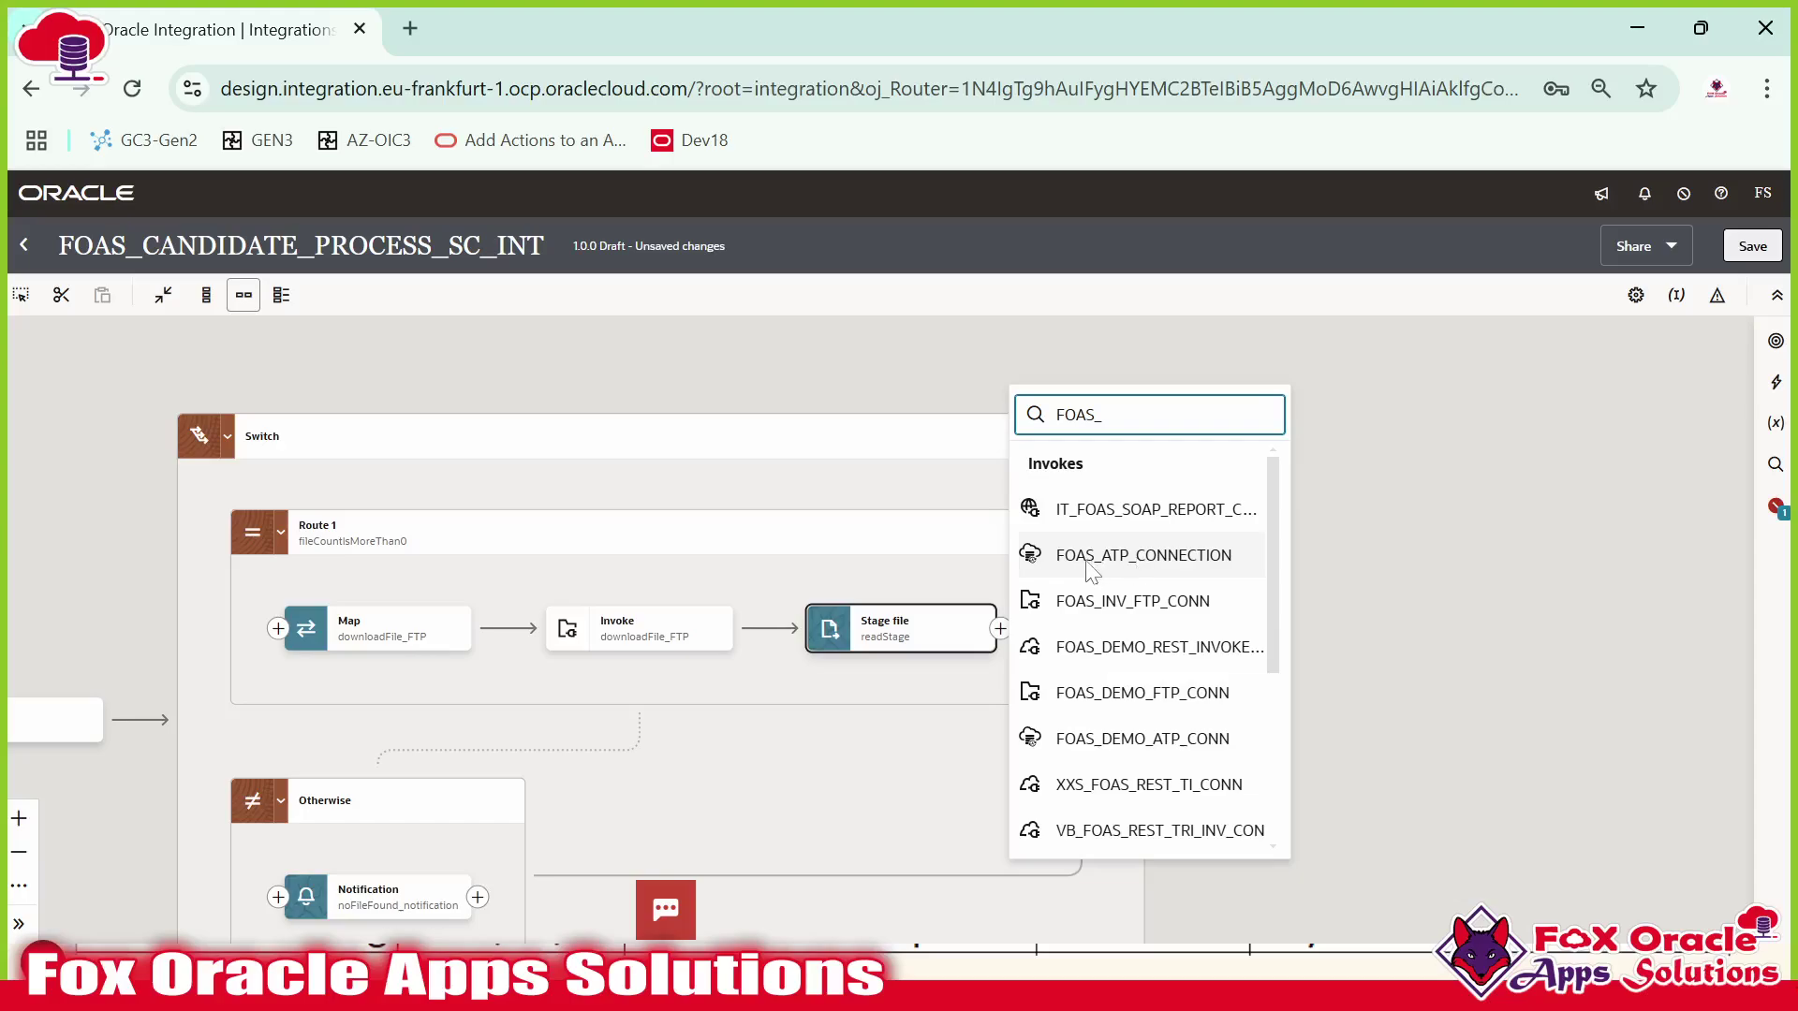
{"action": "left_click", "coordinate": [1170, 567]}
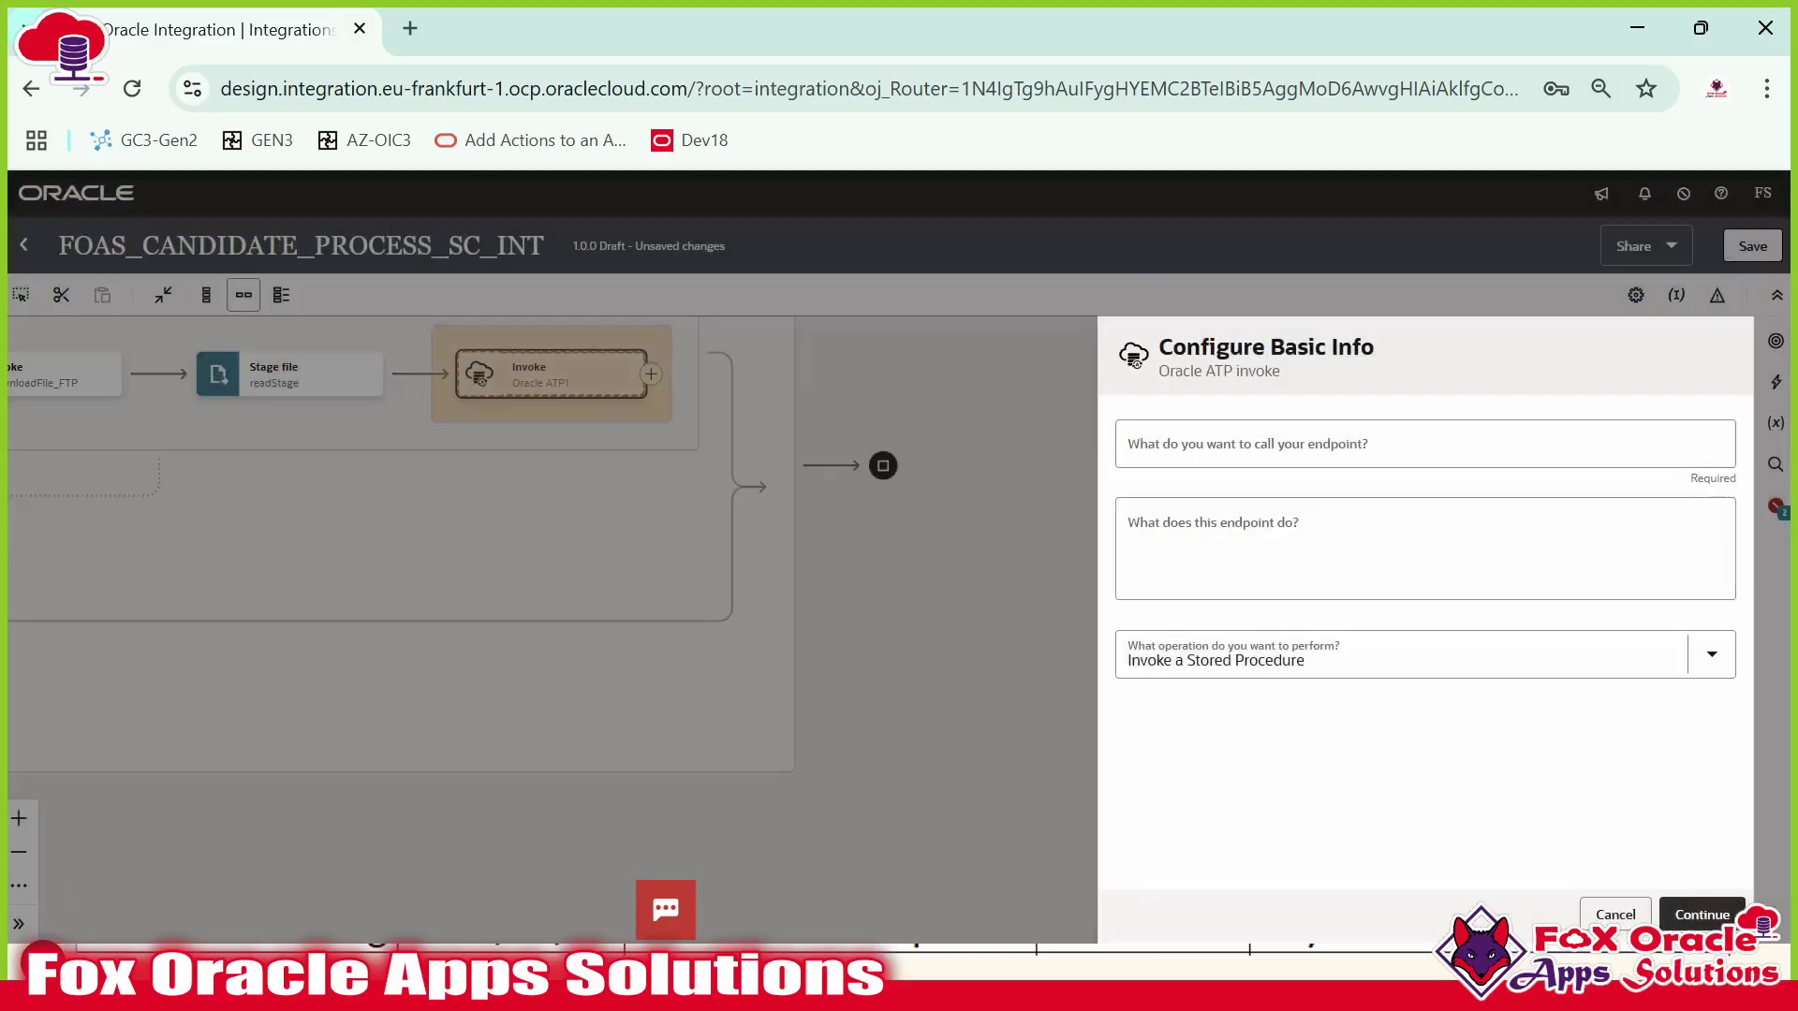
Name the ATP endpoint insertATP, choose Perform an Operation On a Table with Insert, then go to SQL Developer.
{"action": "left_click", "coordinate": [1330, 444]}
{"action": "type", "text": "insertATP"}
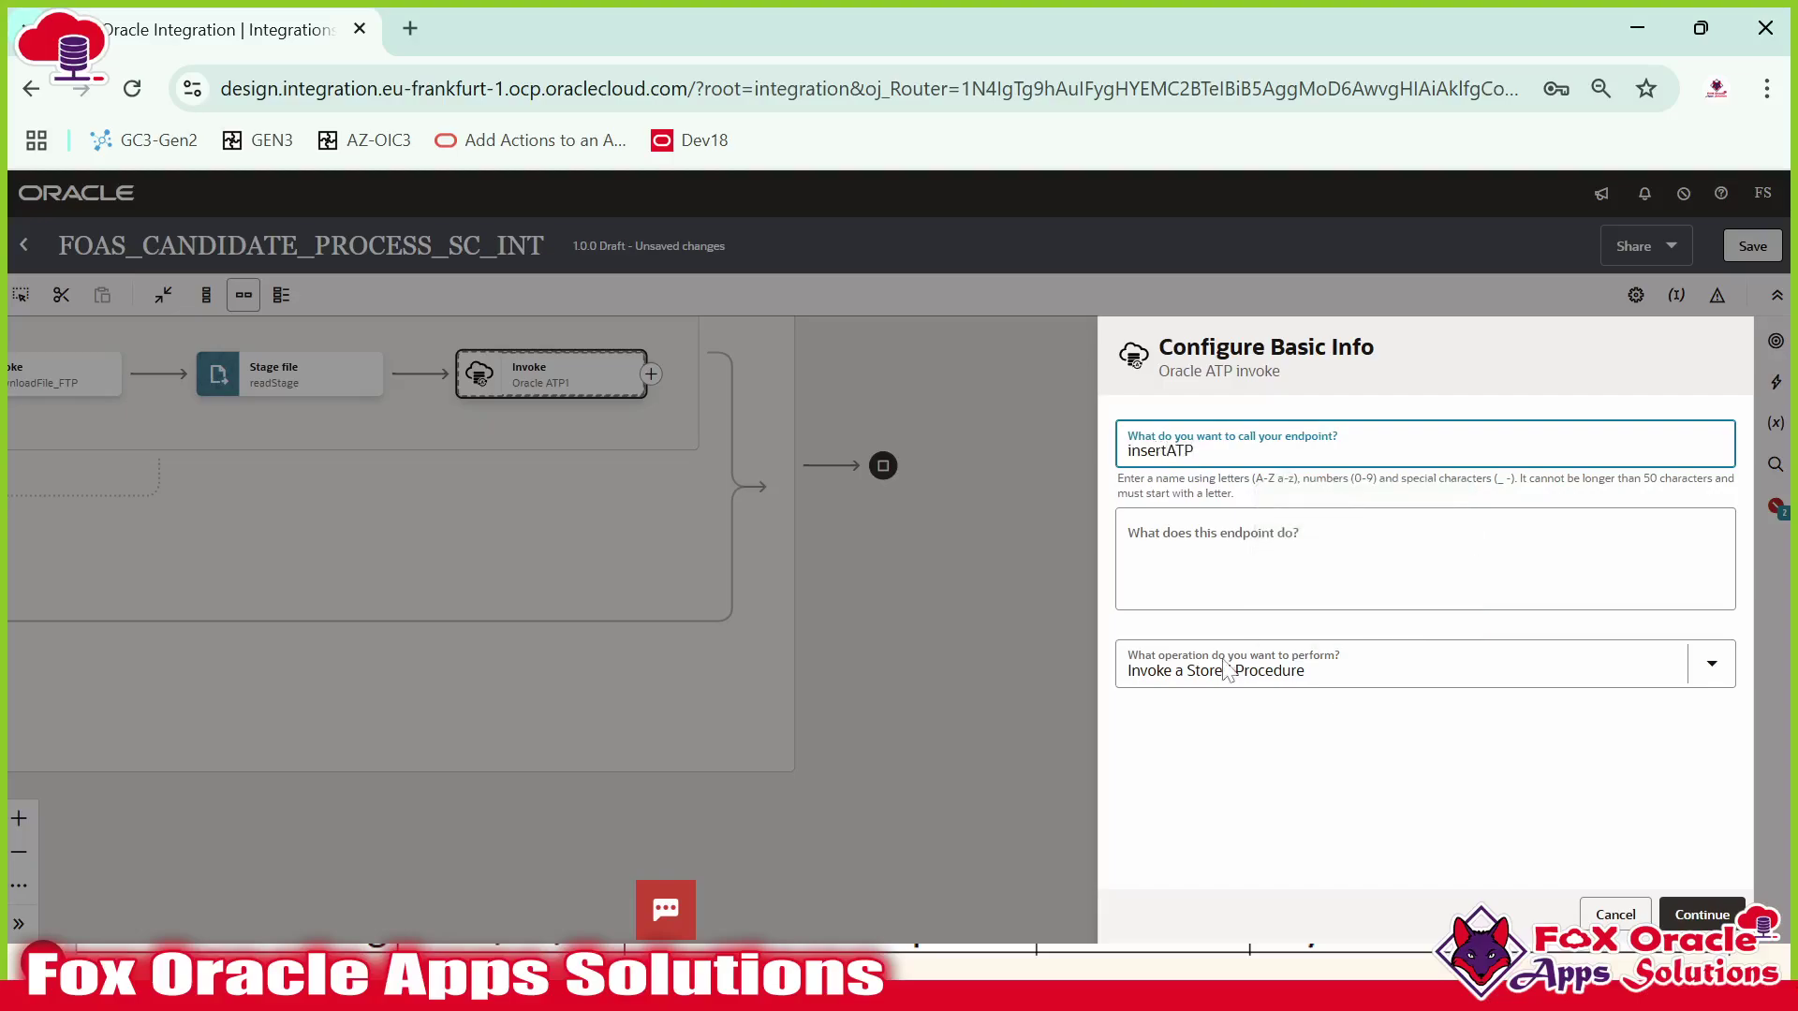
{"action": "left_click", "coordinate": [1228, 668]}
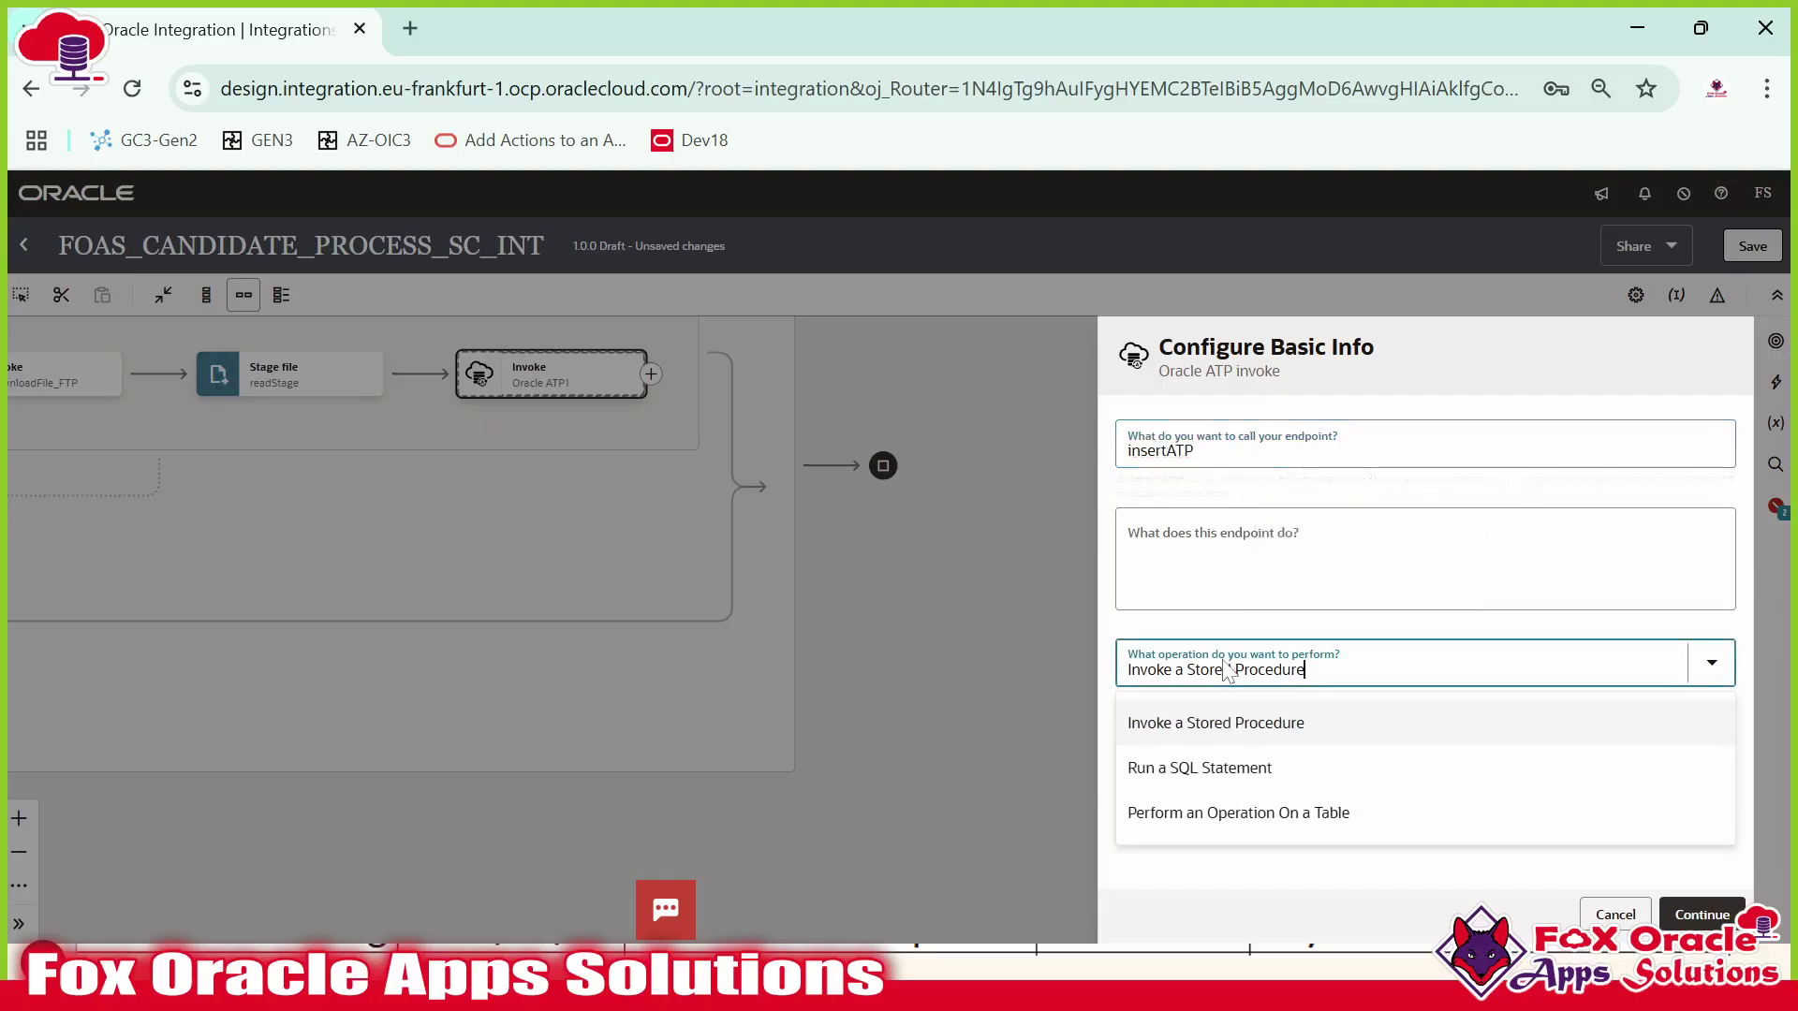
{"action": "left_click", "coordinate": [1255, 811]}
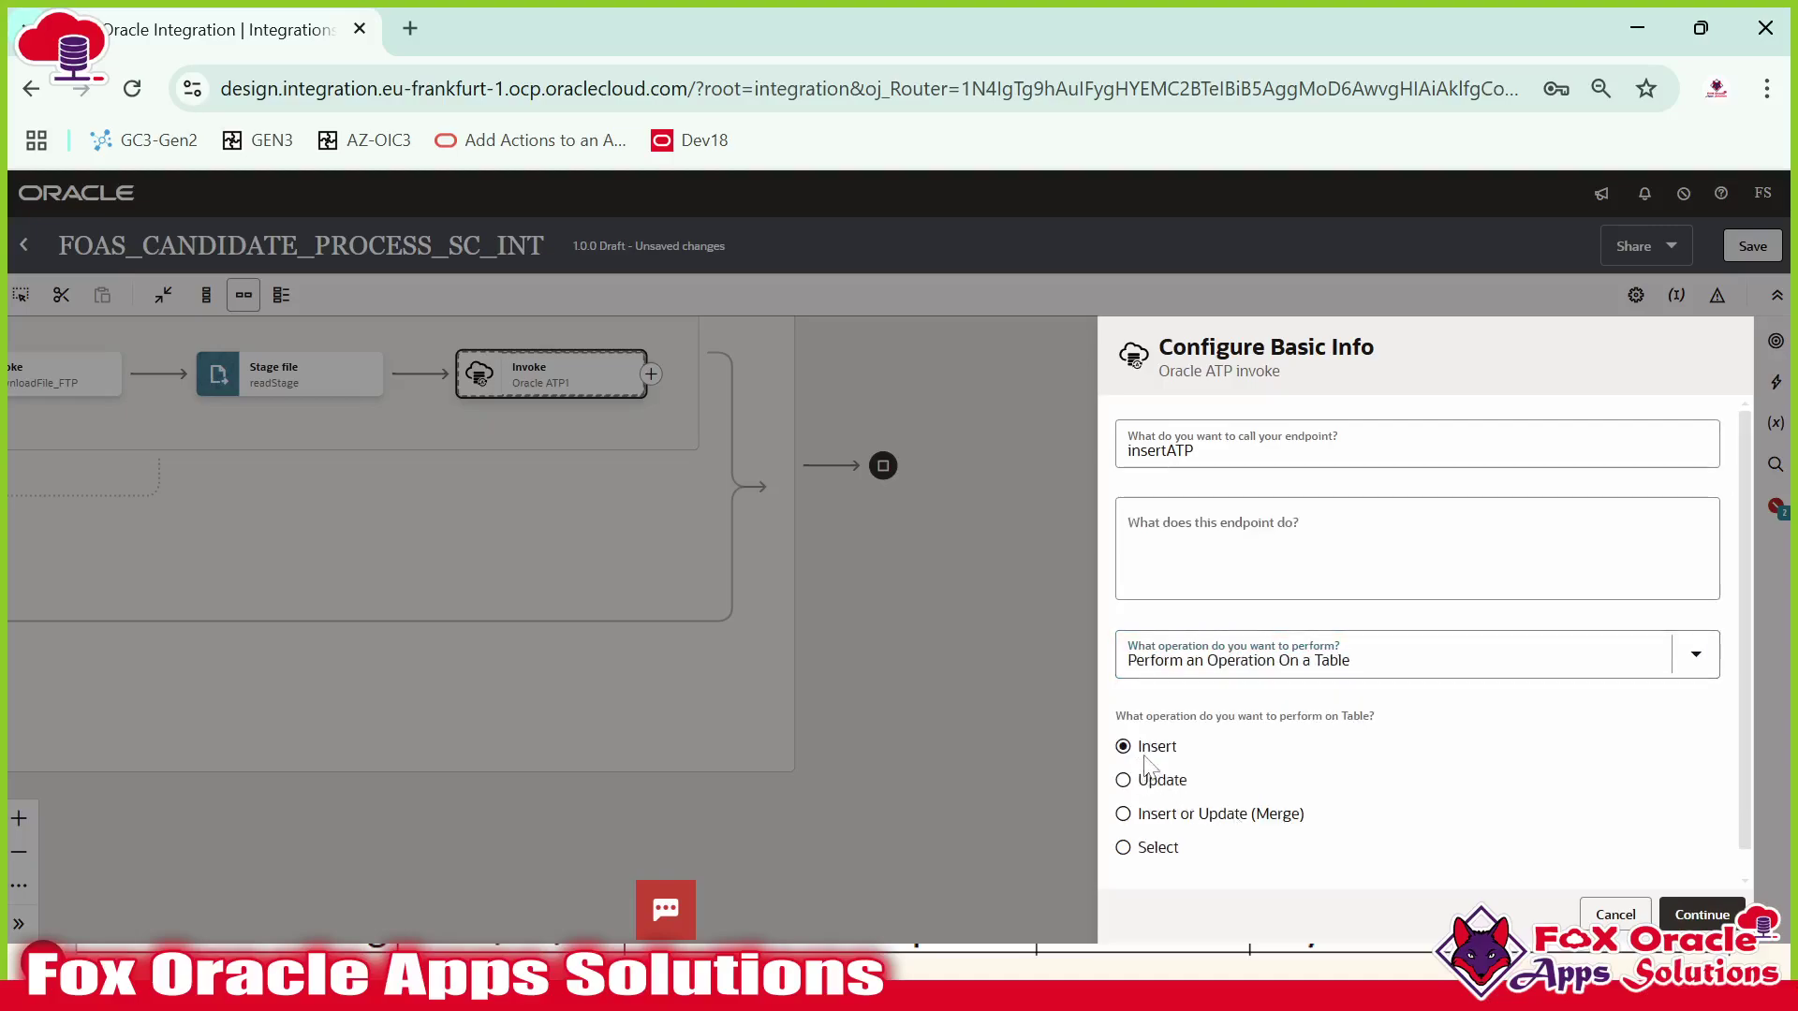
{"action": "left_click", "coordinate": [1719, 915]}
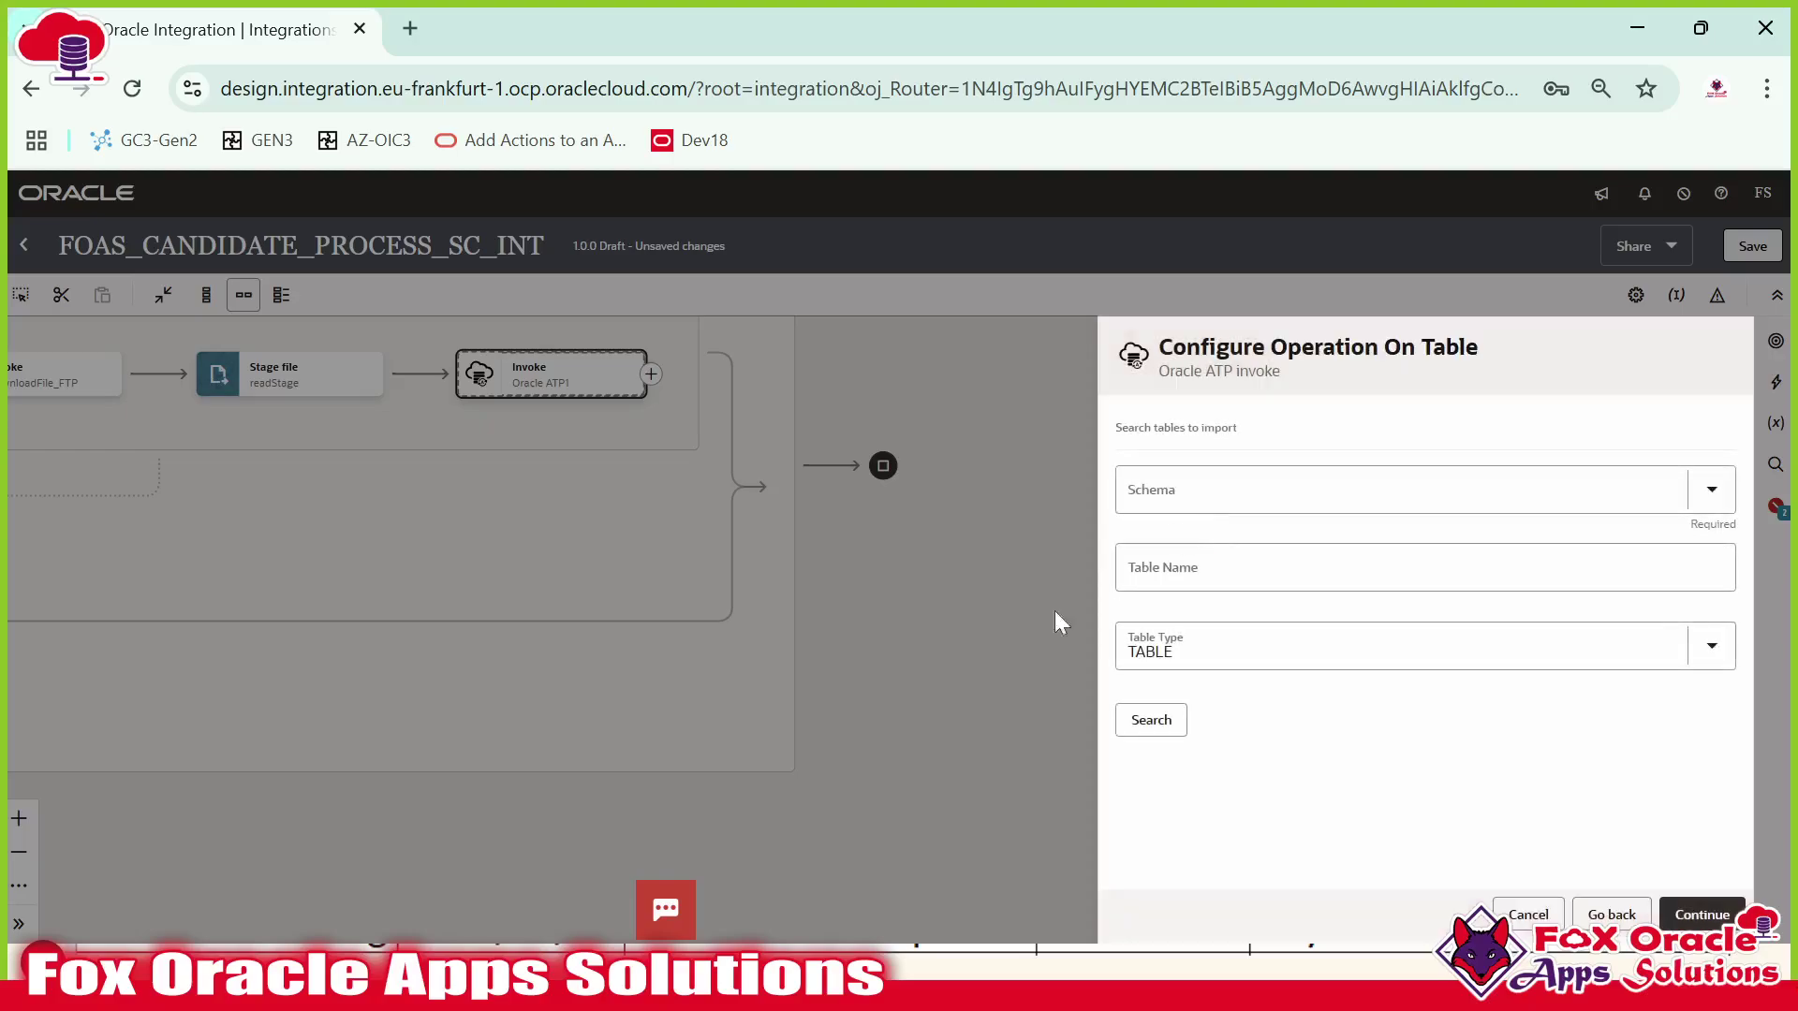
{"action": "key", "text": "alt+Tab"}
{"action": "key", "text": "Tab"}
{"action": "key", "text": "Tab"}
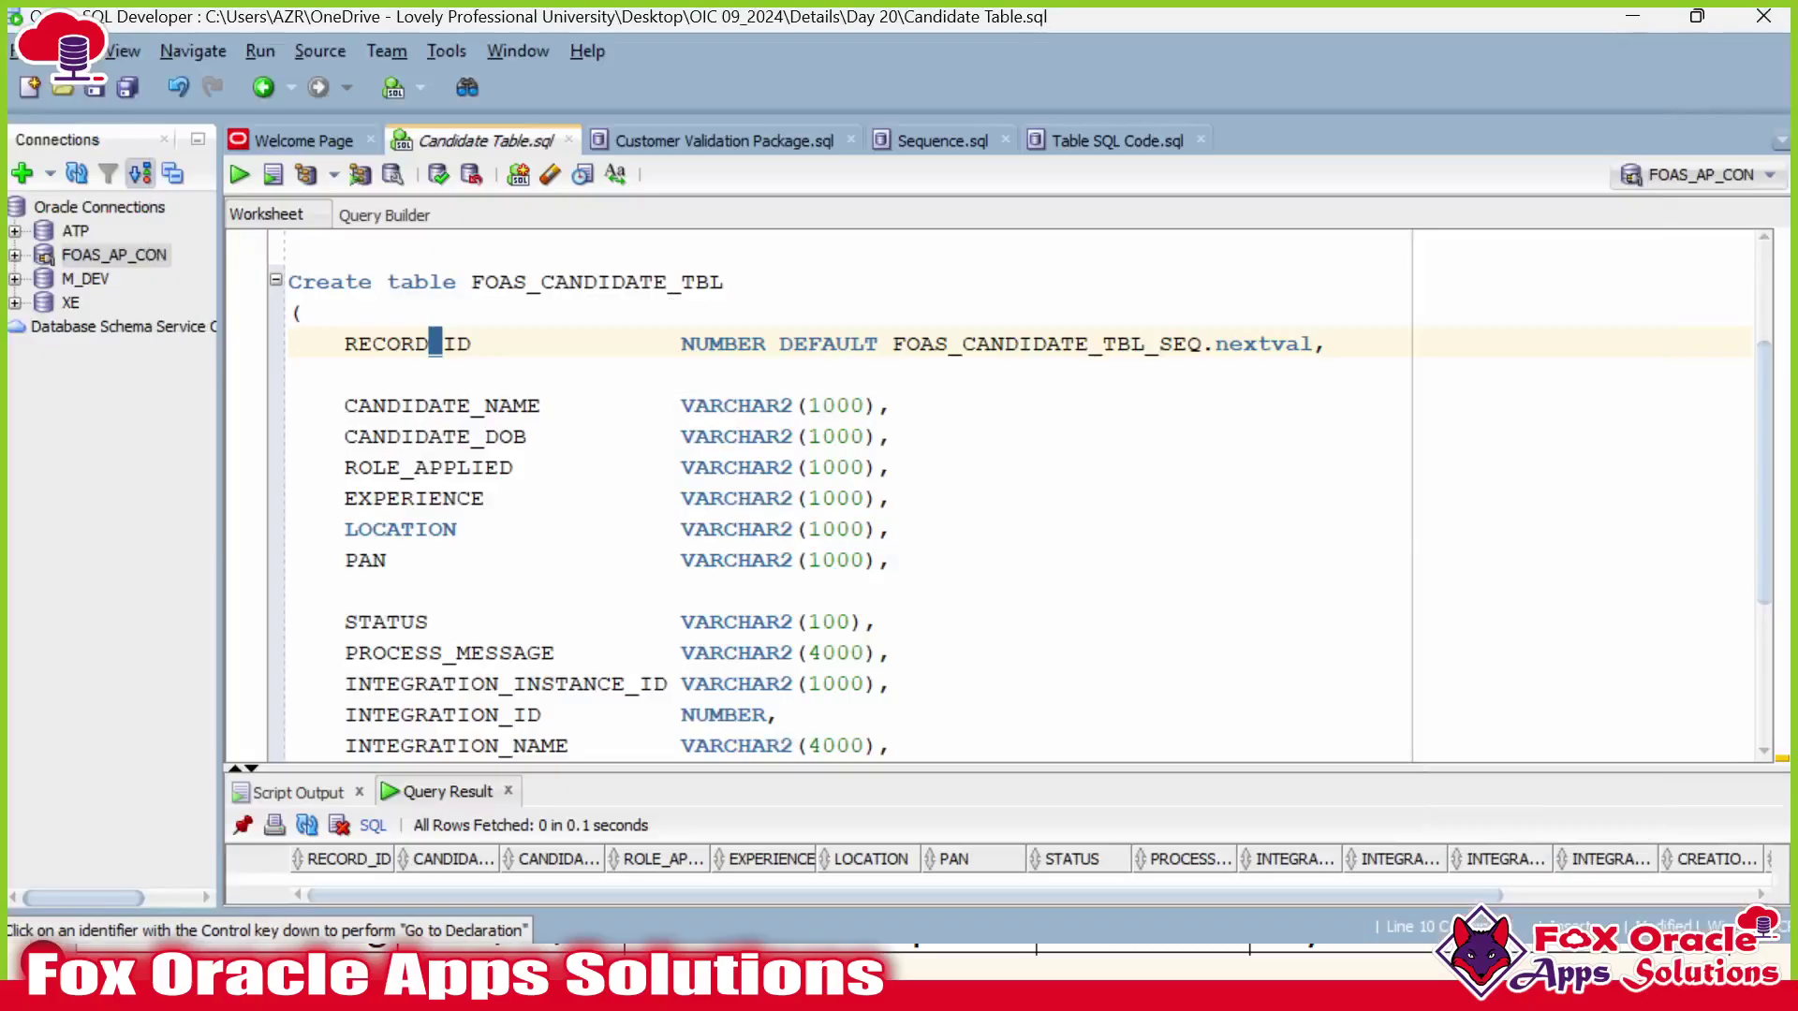
Copy the table name FOAS_CANDIDATE_TBL and run 'Select * from all_objects;' on a new line.
{"action": "scroll", "coordinate": [936, 496], "scroll_direction": "up", "scroll_amount": 2}
{"action": "double_click", "coordinate": [597, 465]}
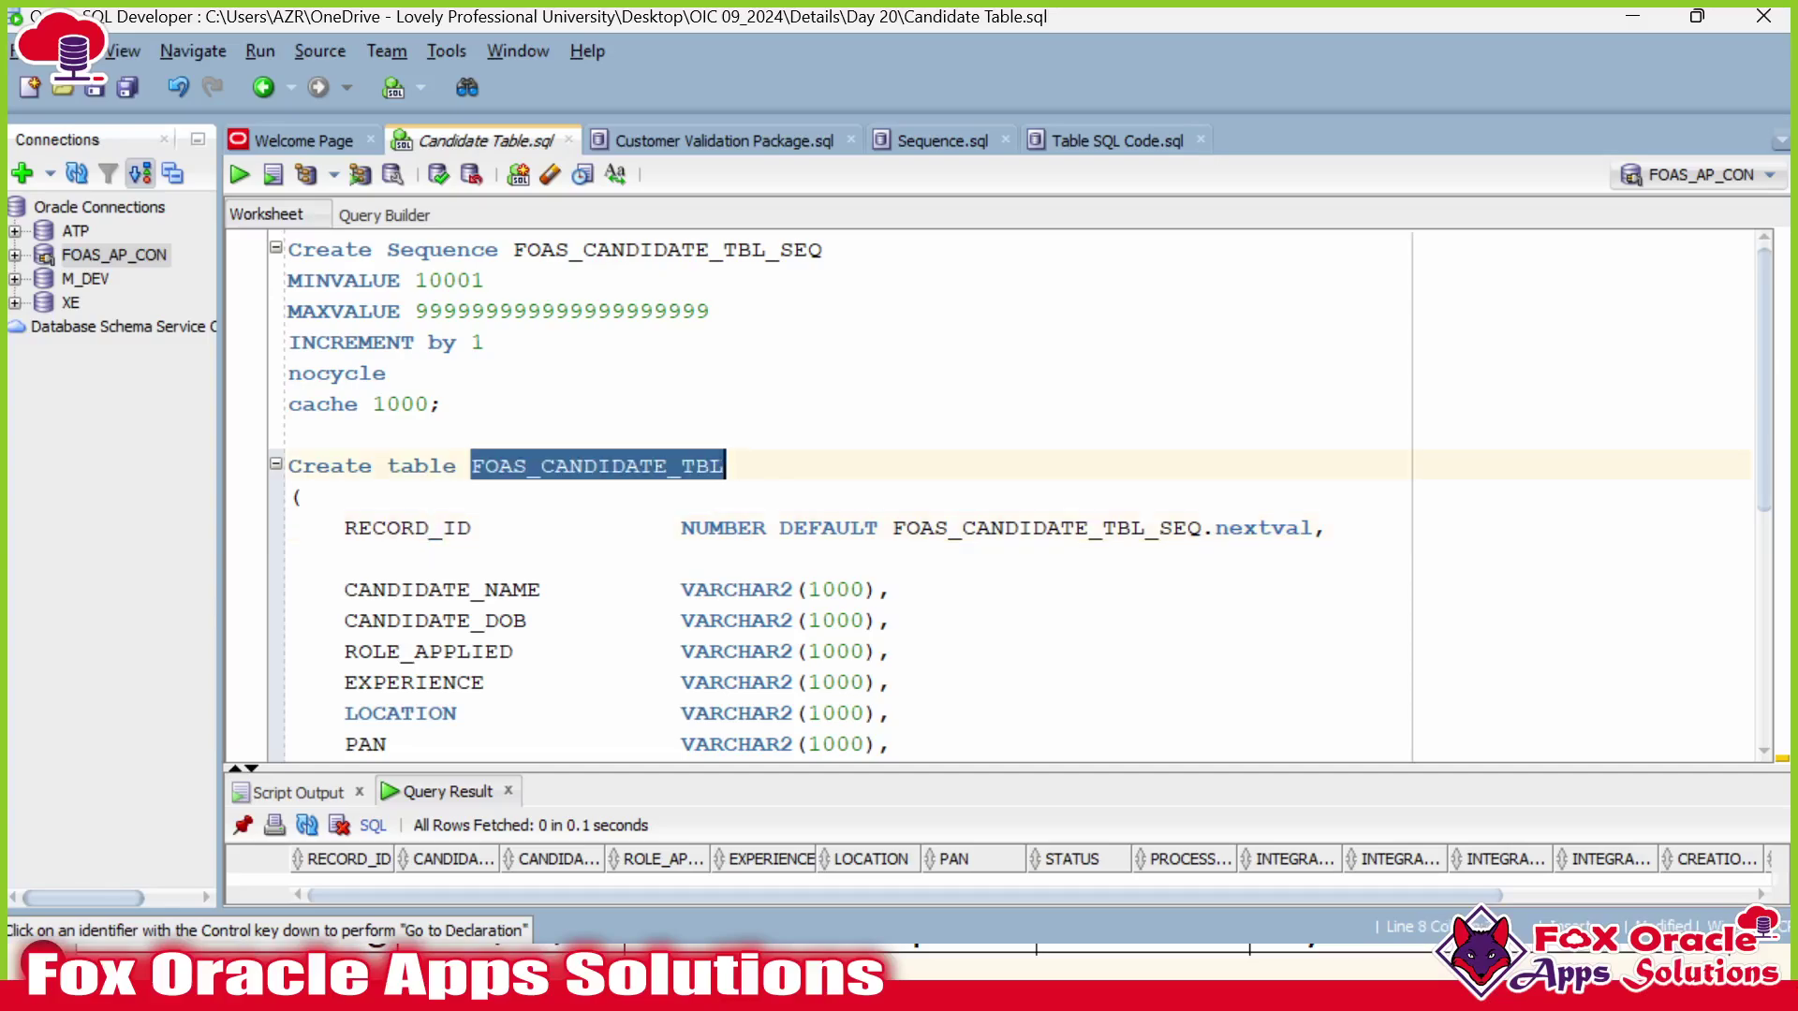
{"action": "scroll", "coordinate": [936, 496], "scroll_direction": "down", "scroll_amount": 5}
{"action": "triple_click", "coordinate": [303, 653]}
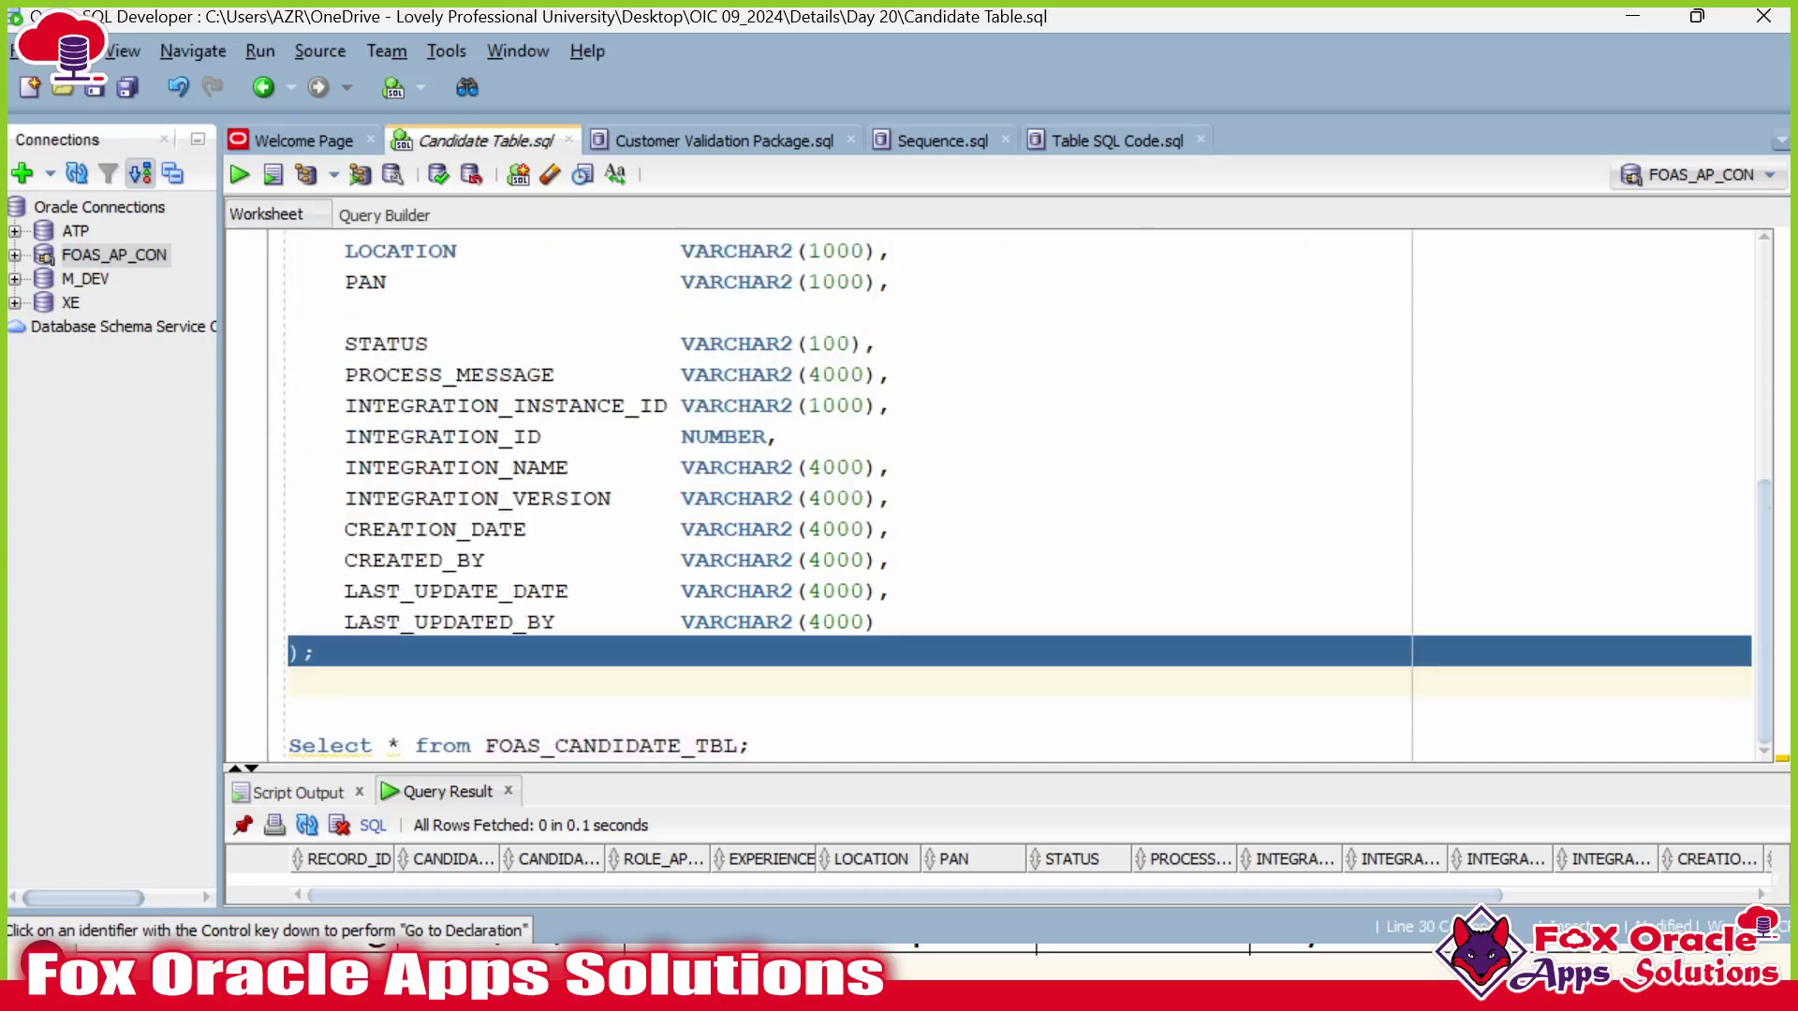
{"action": "left_click", "coordinate": [291, 713]}
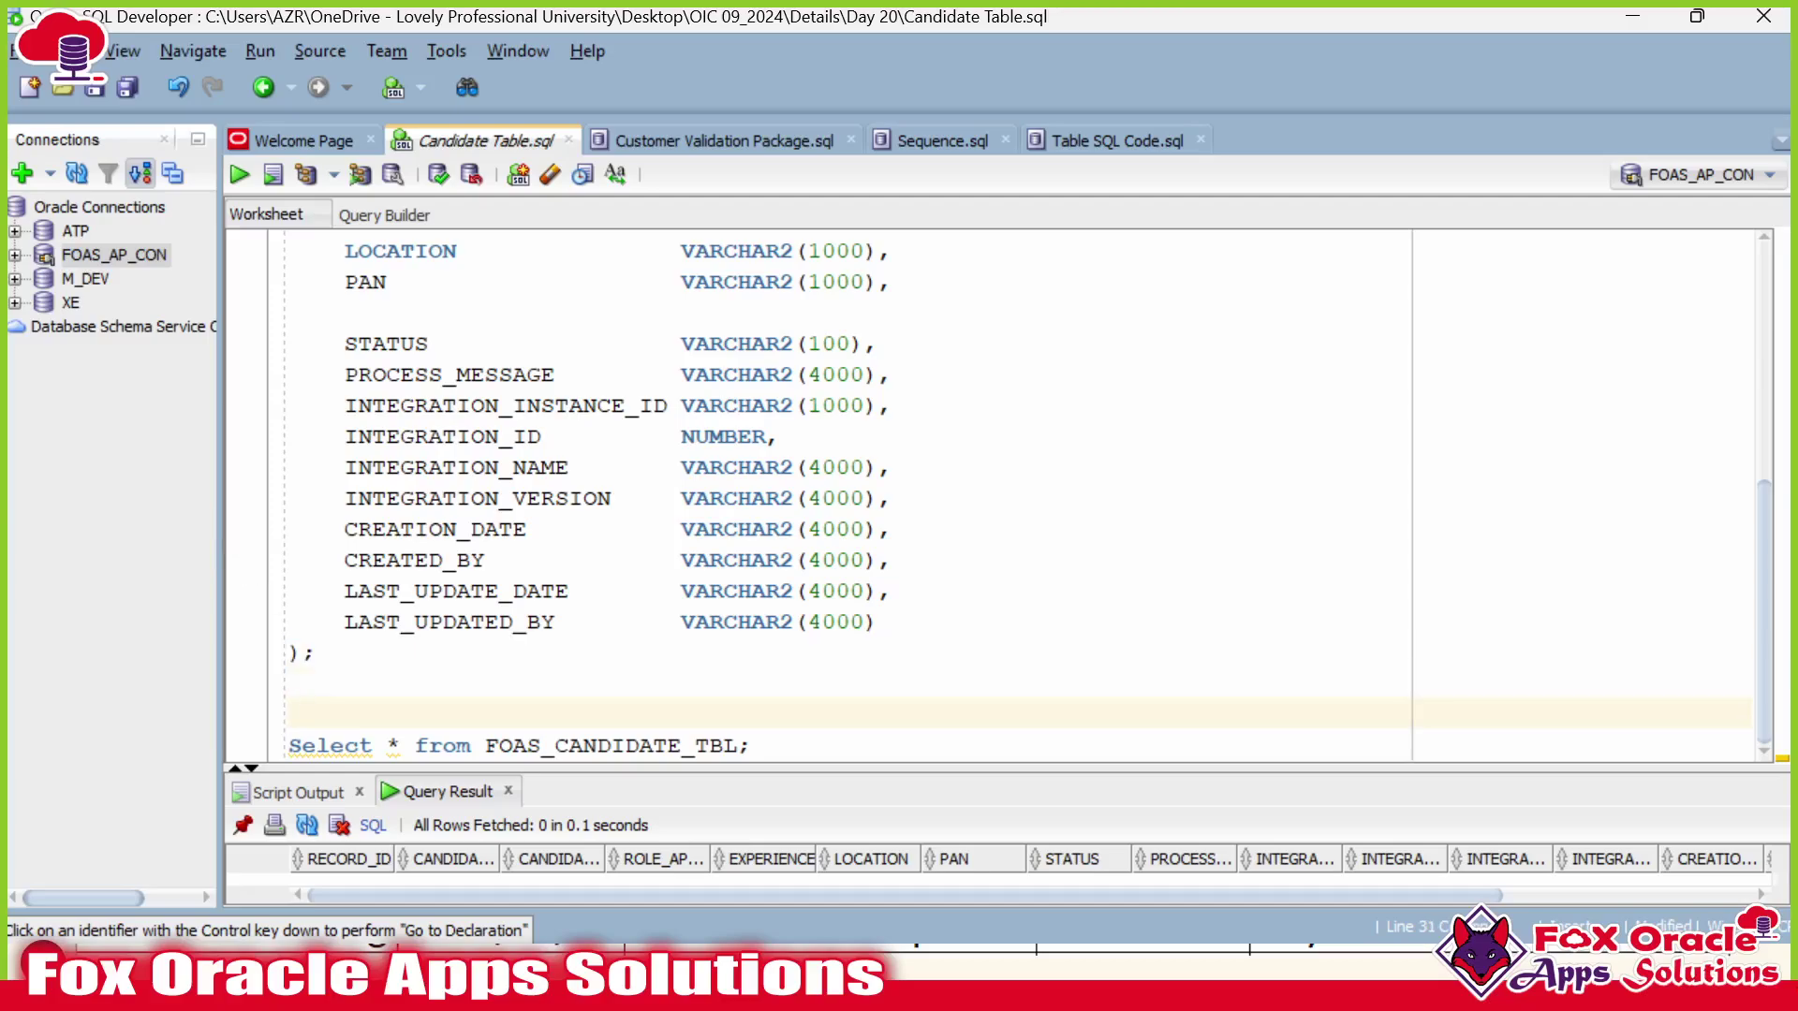
{"action": "key", "text": "Return"}
{"action": "key", "text": "Up"}
{"action": "type", "text": "Select"}
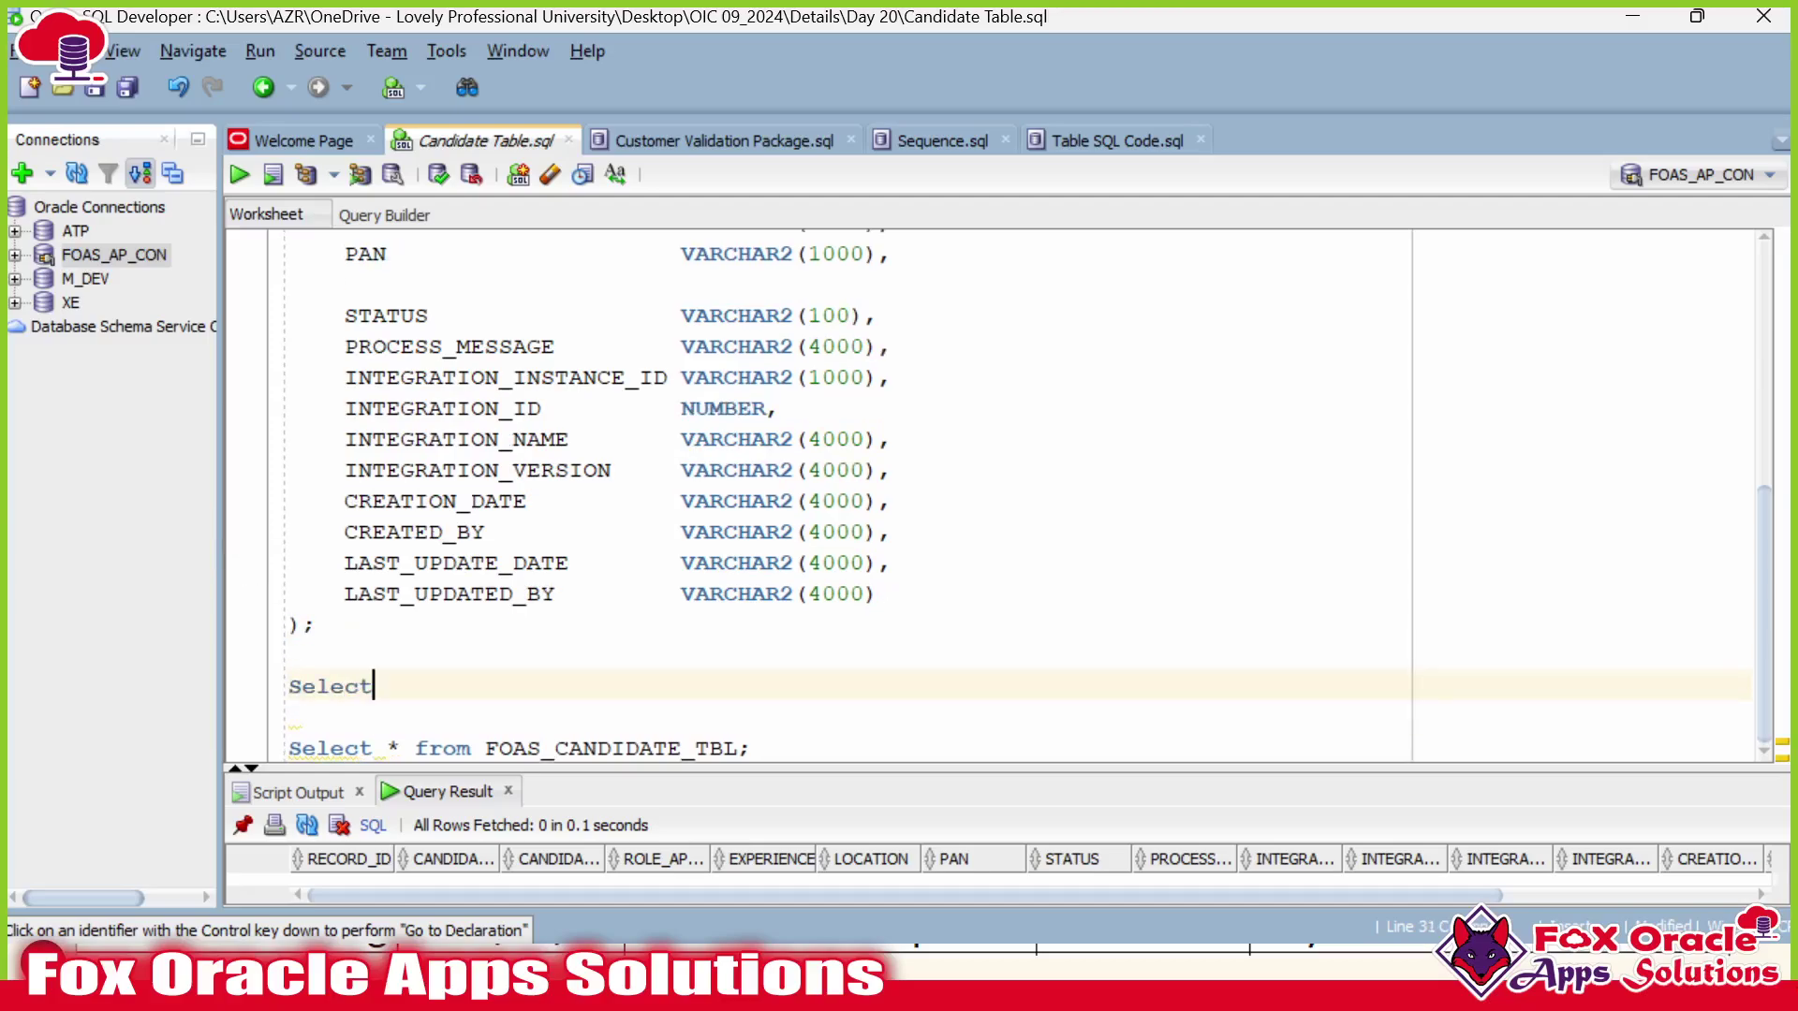
{"action": "type", "text": " * from all_obje"}
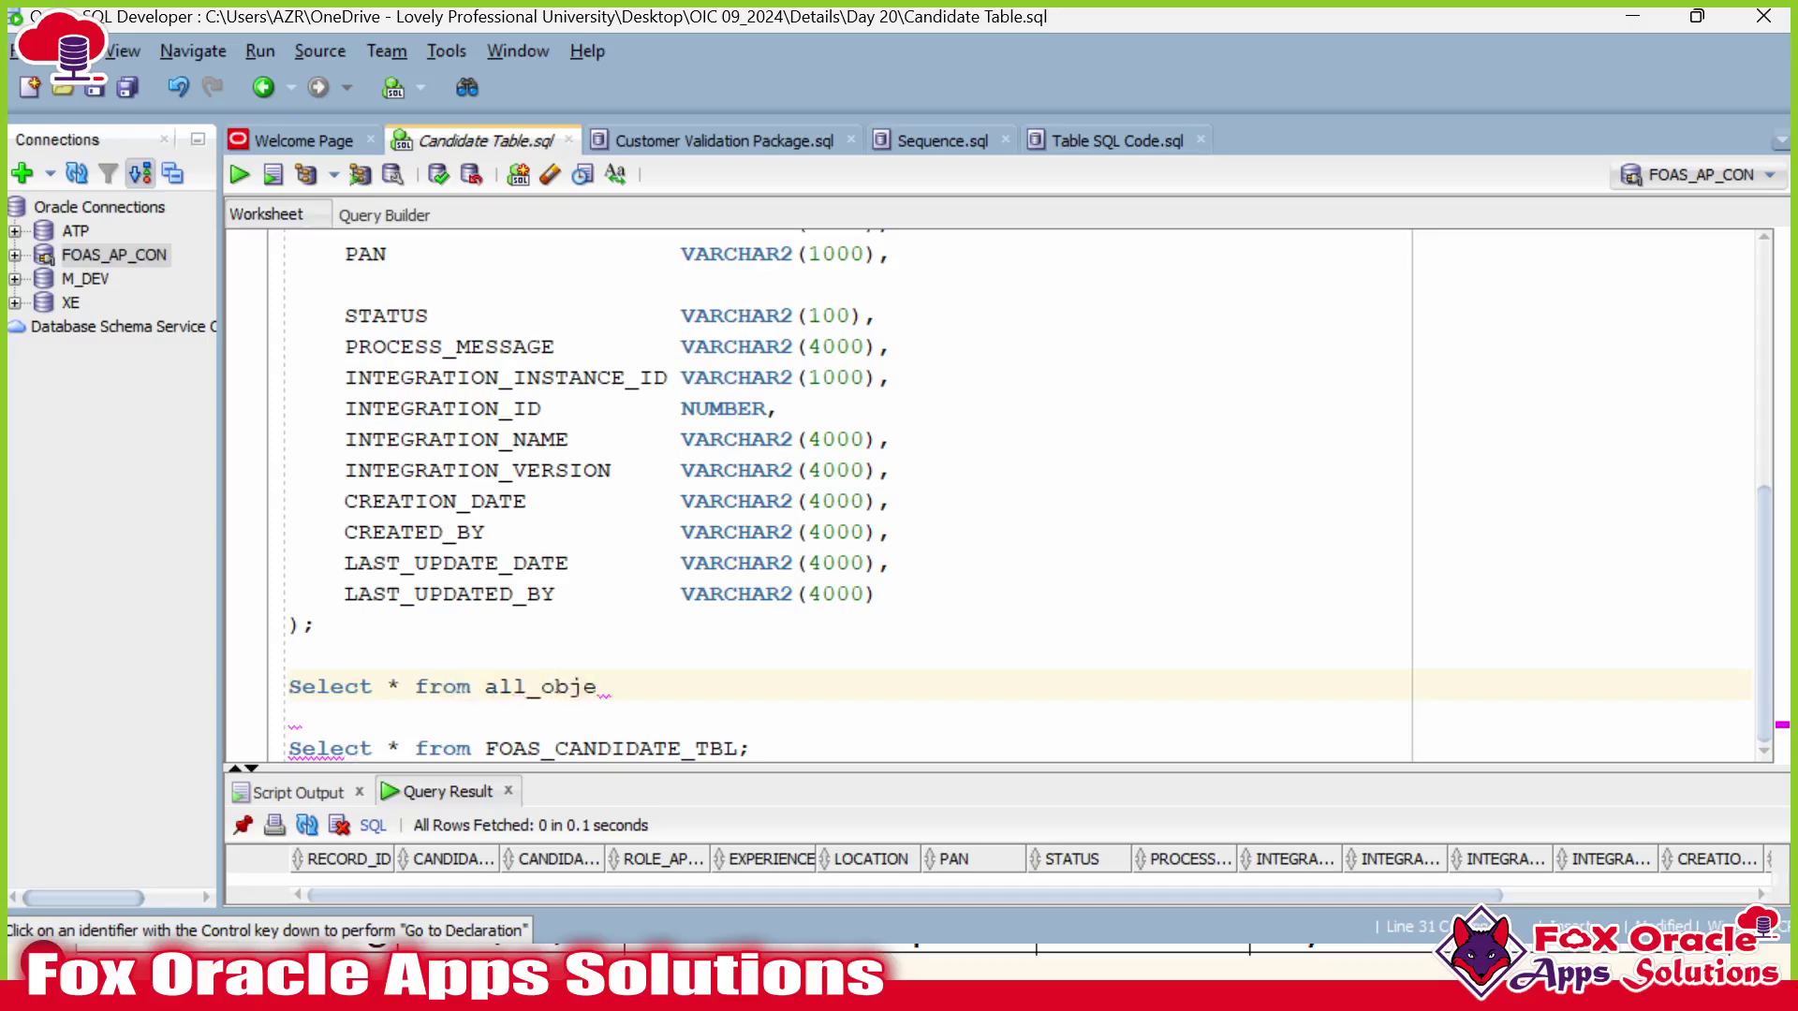
{"action": "type", "text": "cts;"}
{"action": "key", "text": "ctrl+Return"}
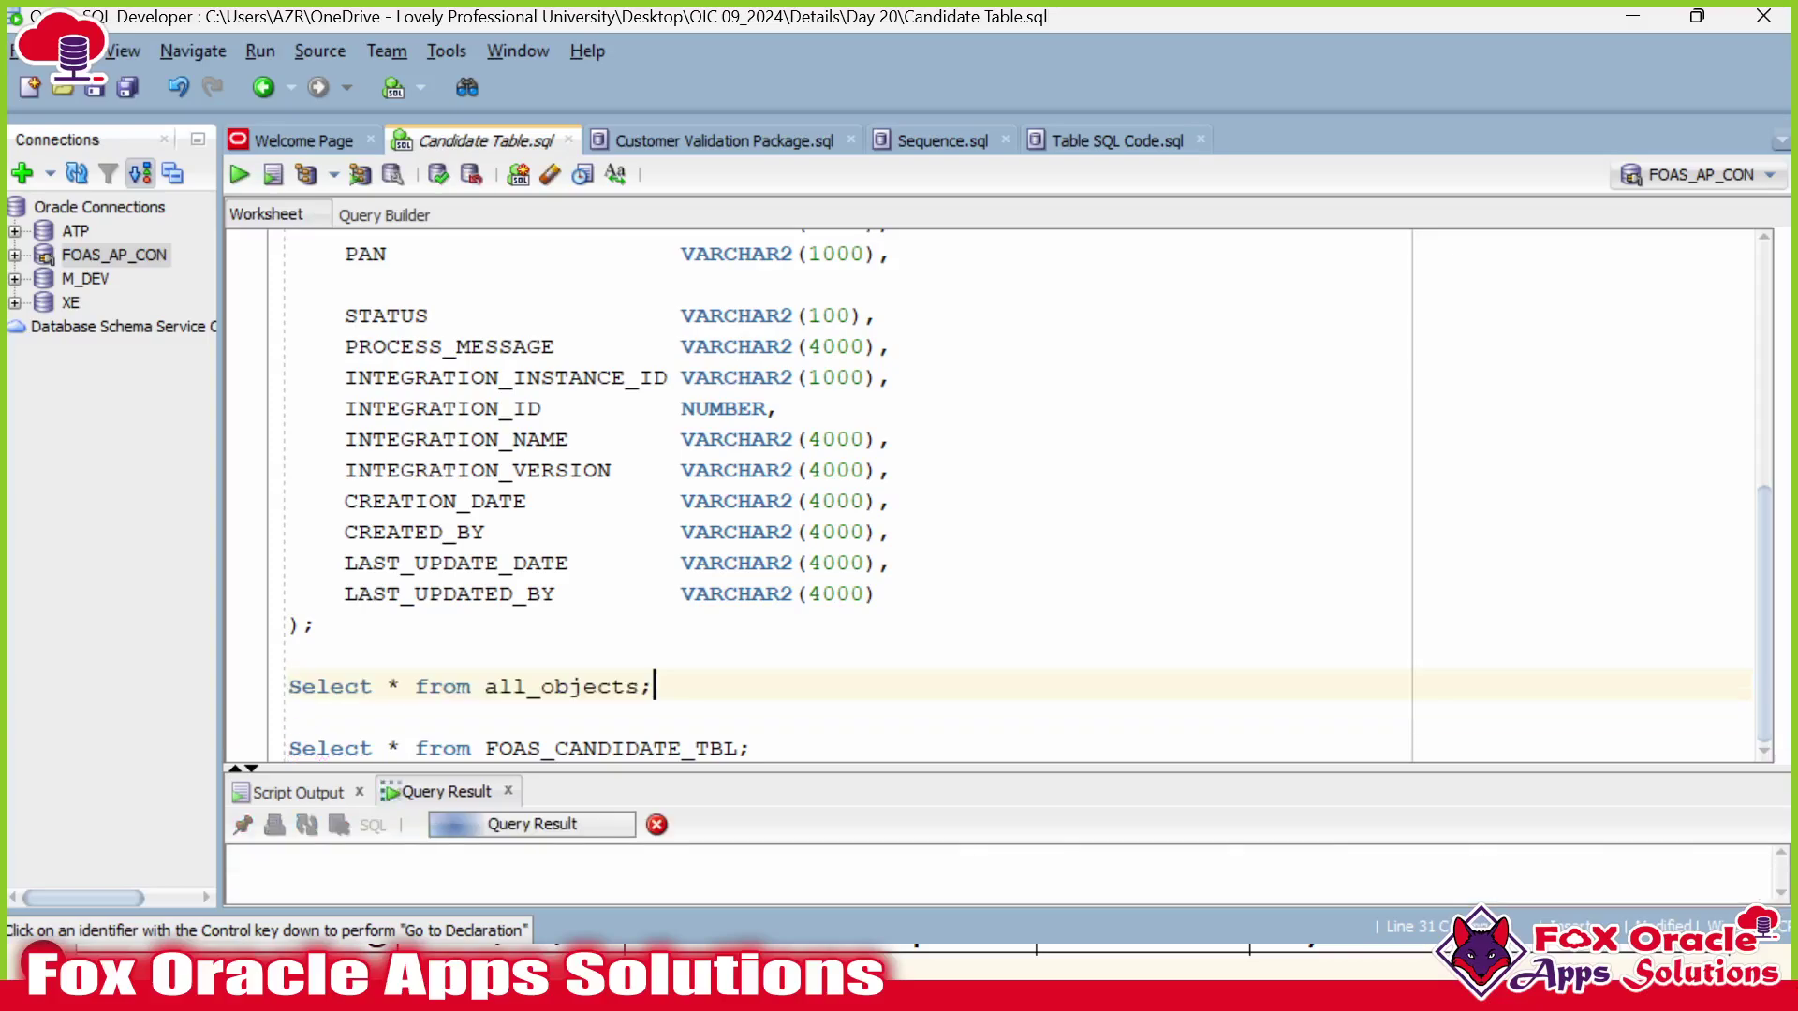
Review the all_objects results' OBJECT_NAME values and object types: SYNONYM, TABLE, INDEX.
{"action": "left_click_drag", "start_coordinate": [590, 767], "coordinate": [646, 701]}
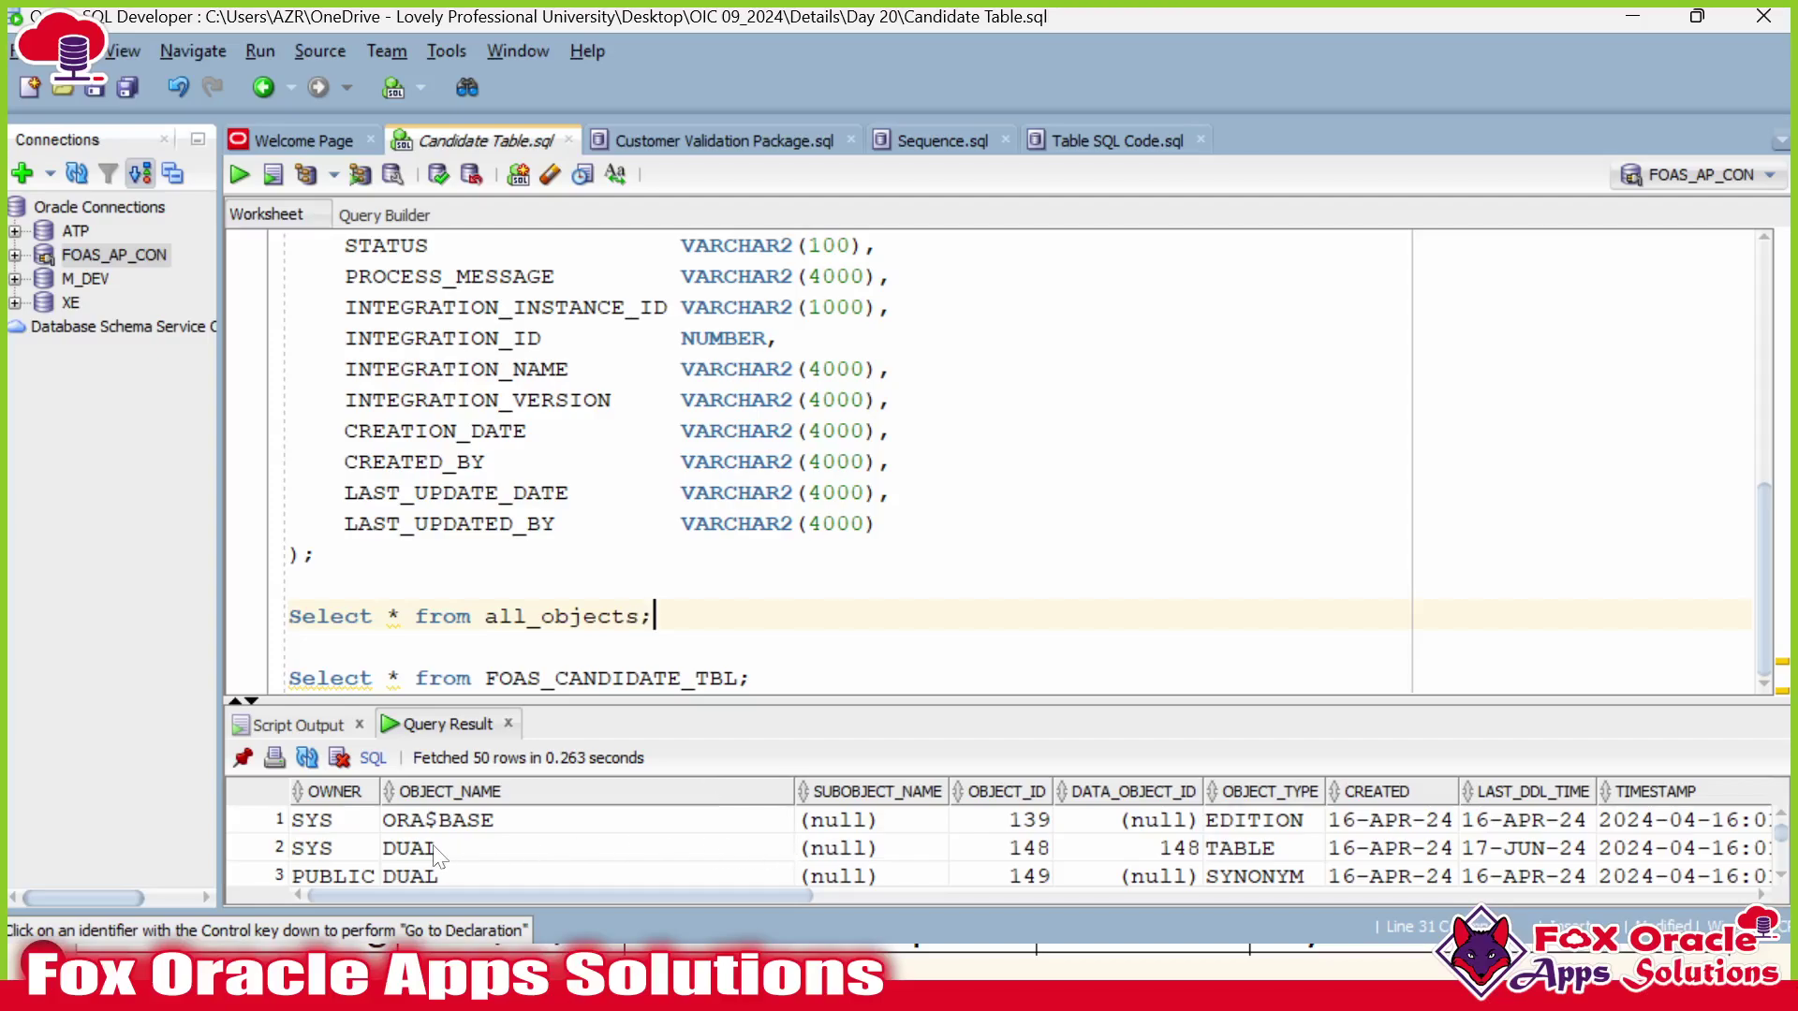
{"action": "left_click", "coordinate": [457, 788]}
{"action": "left_click", "coordinate": [460, 829]}
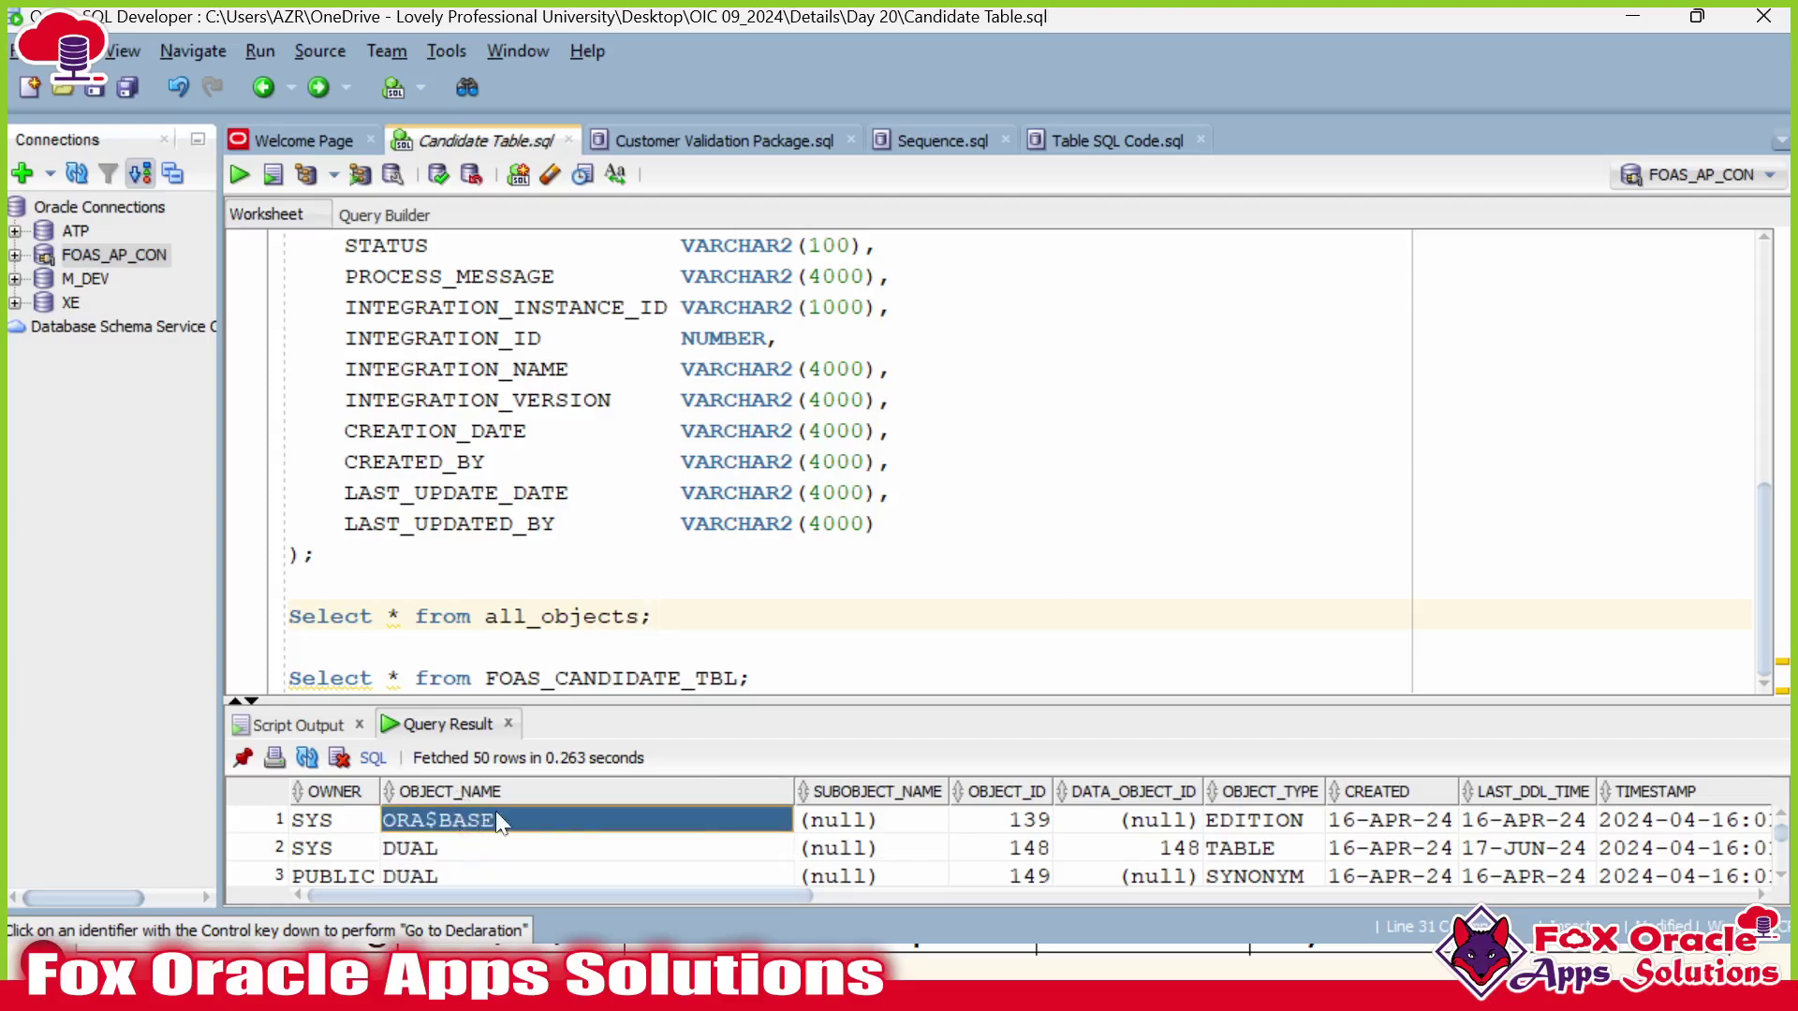
{"action": "left_click", "coordinate": [1245, 824]}
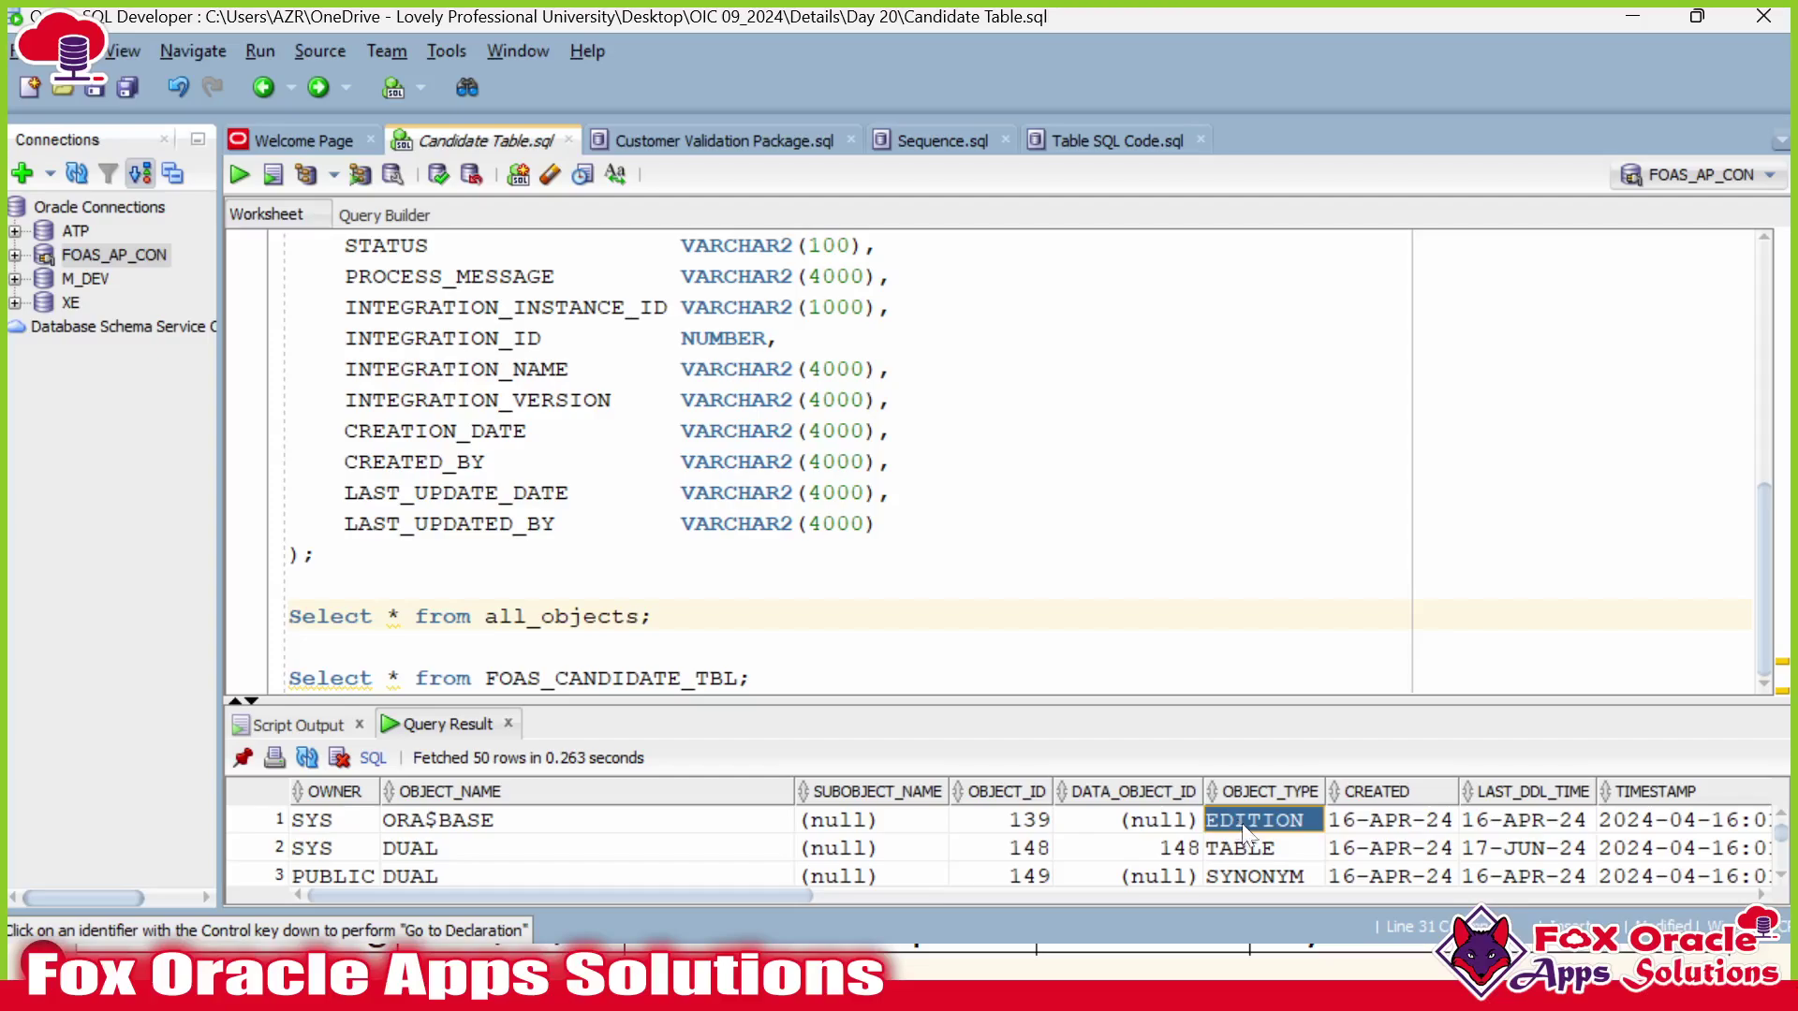
{"action": "left_click_drag", "start_coordinate": [1286, 703], "coordinate": [1286, 568]}
{"action": "left_click", "coordinate": [1279, 747]}
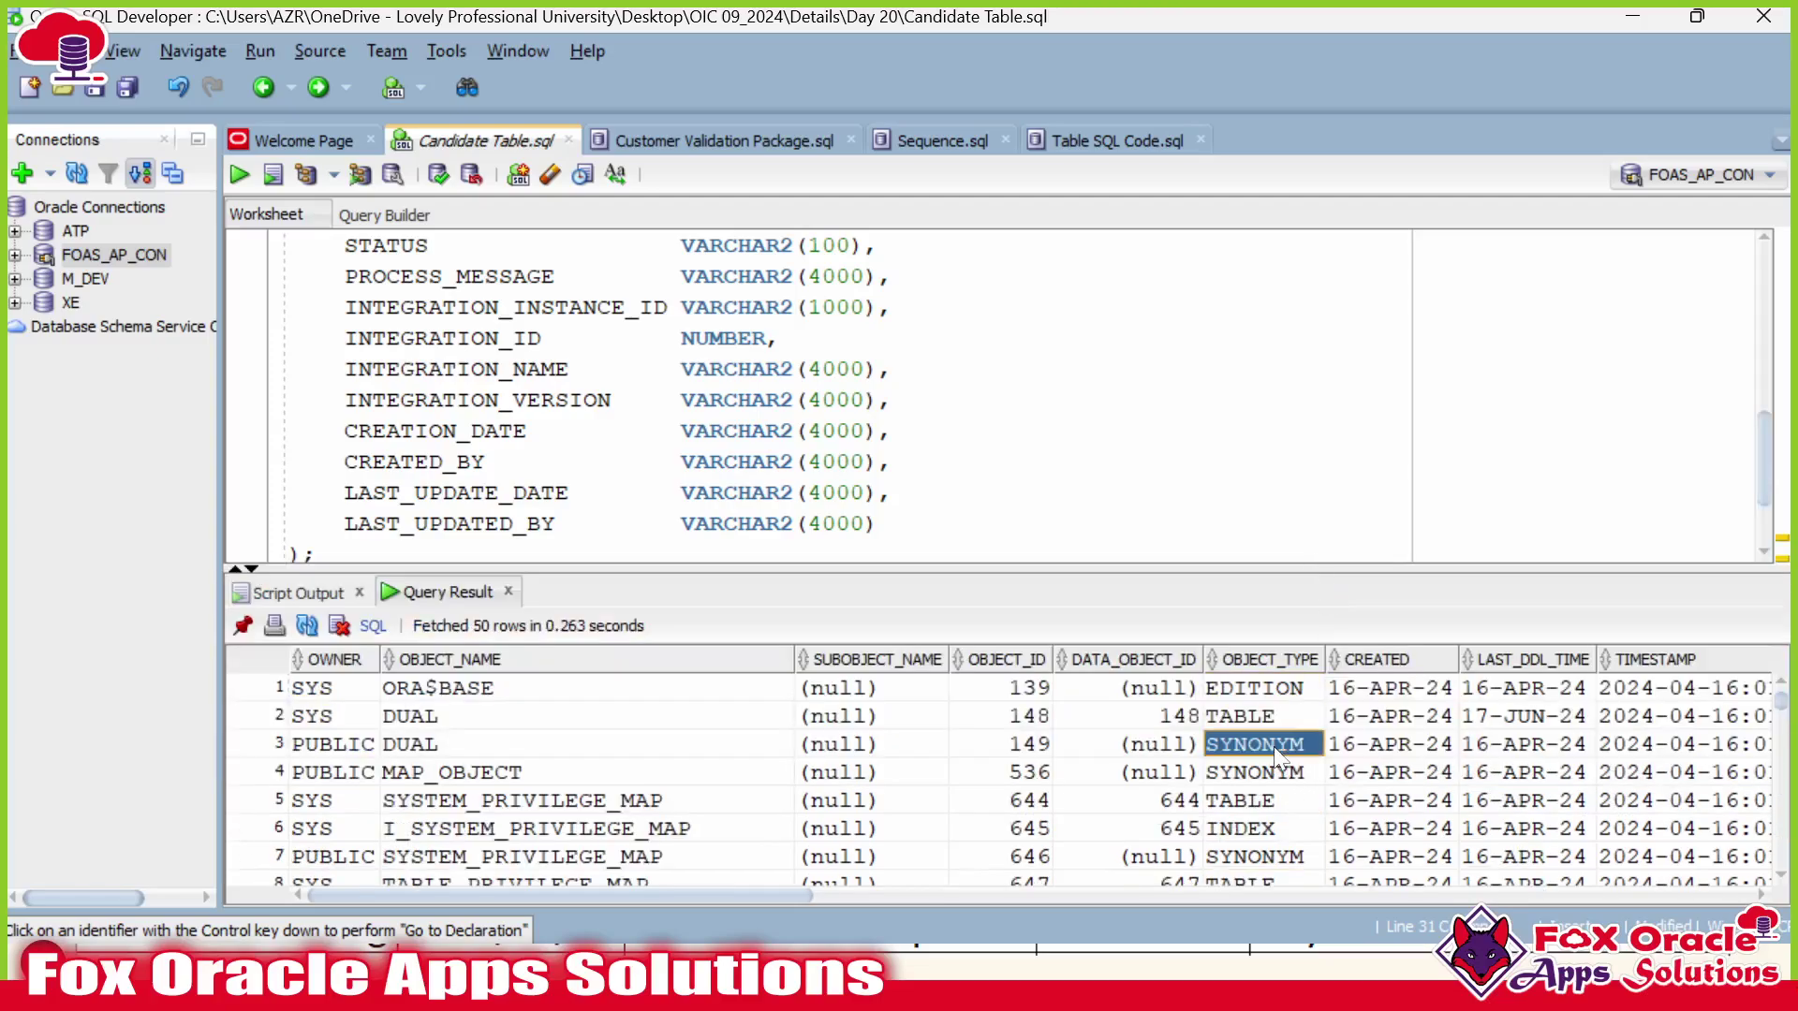
{"action": "left_click", "coordinate": [1275, 802]}
{"action": "left_click", "coordinate": [1276, 828]}
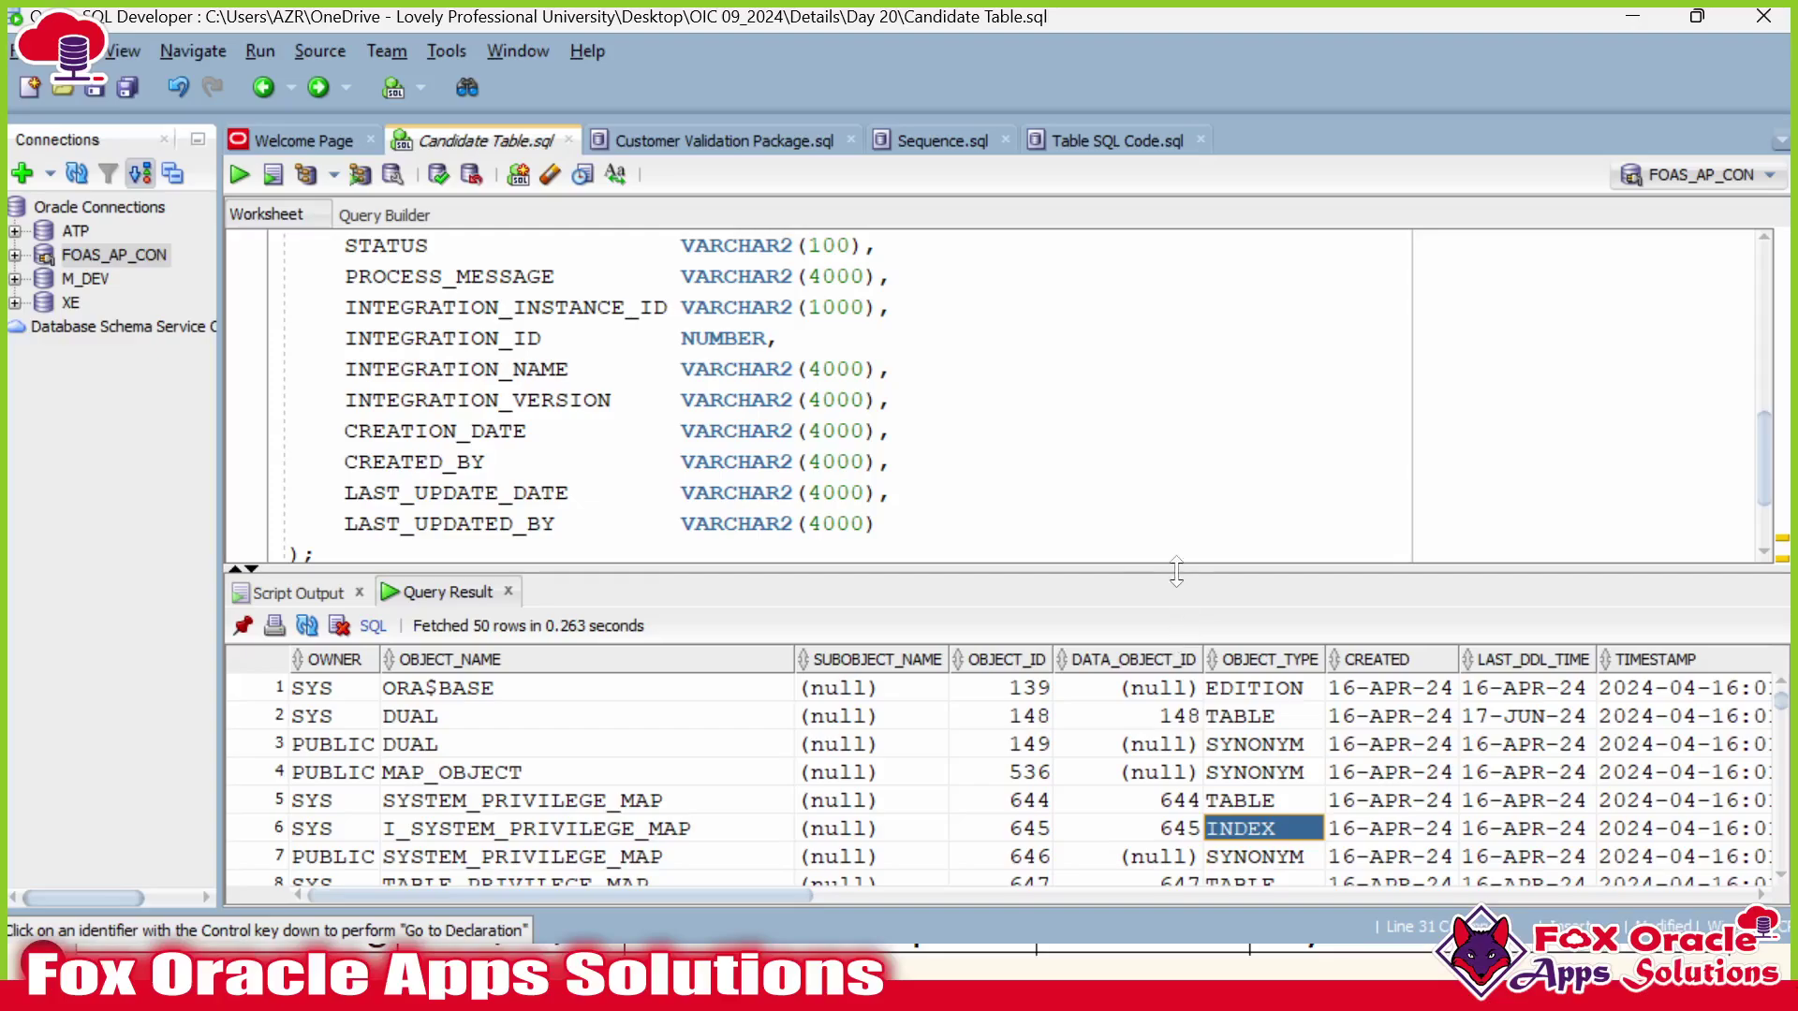
{"action": "left_click_drag", "start_coordinate": [1176, 571], "coordinate": [1176, 688]}
Filter the query with where object_name = FOAS_CANDIDATE_TBL and run it again.
{"action": "scroll", "coordinate": [815, 450], "scroll_direction": "up", "scroll_amount": 2}
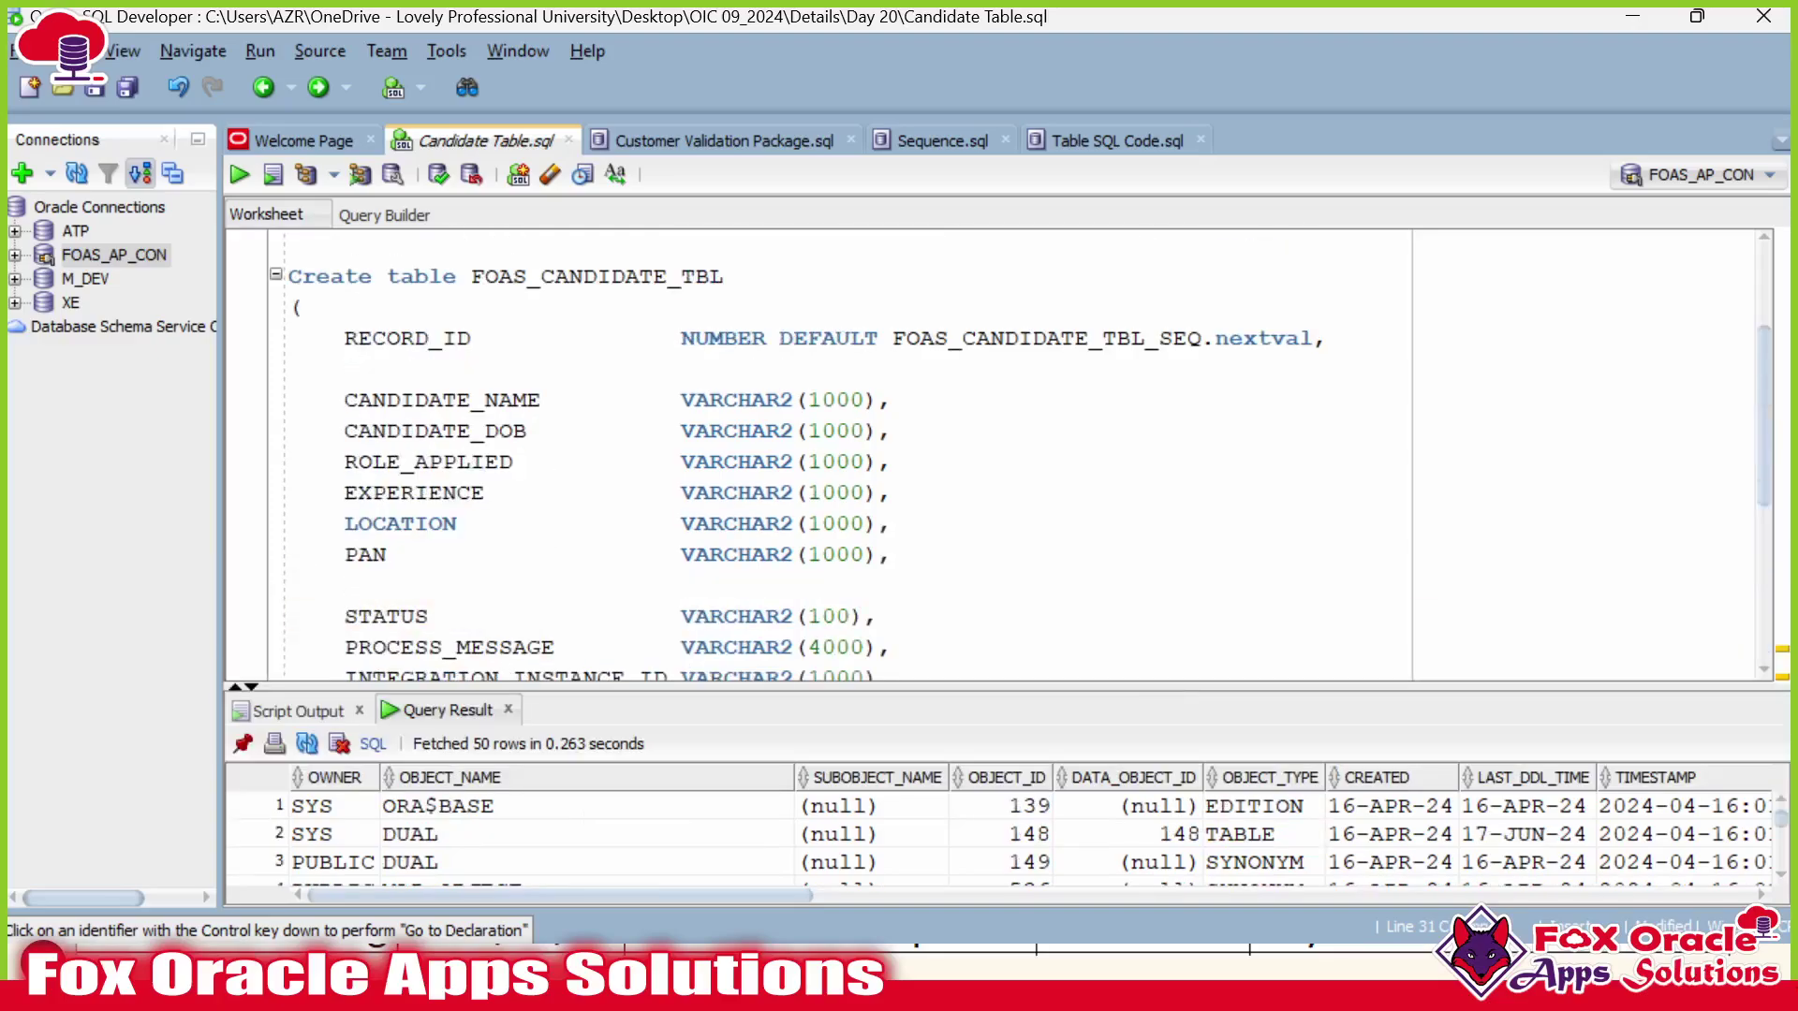
{"action": "double_click", "coordinate": [683, 276]}
{"action": "scroll", "coordinate": [682, 276], "scroll_direction": "down", "scroll_amount": 4}
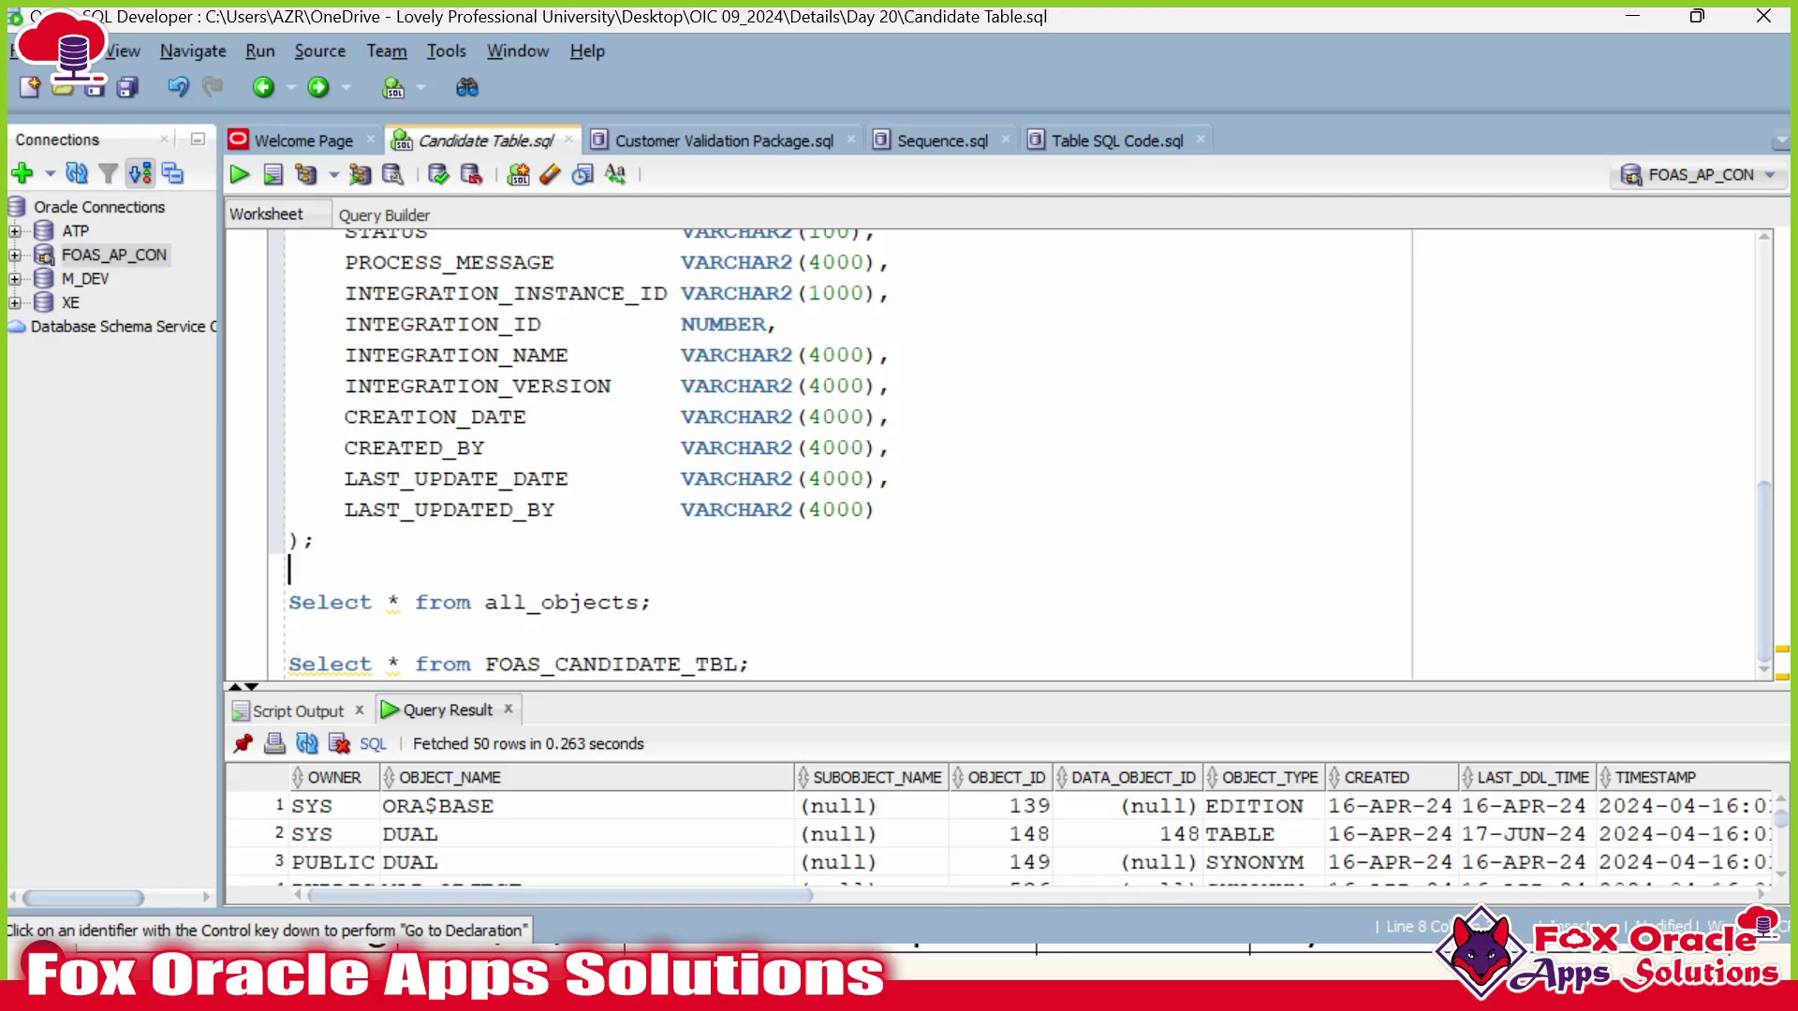
{"action": "left_click", "coordinate": [641, 602]}
{"action": "type", "text": "where obje"}
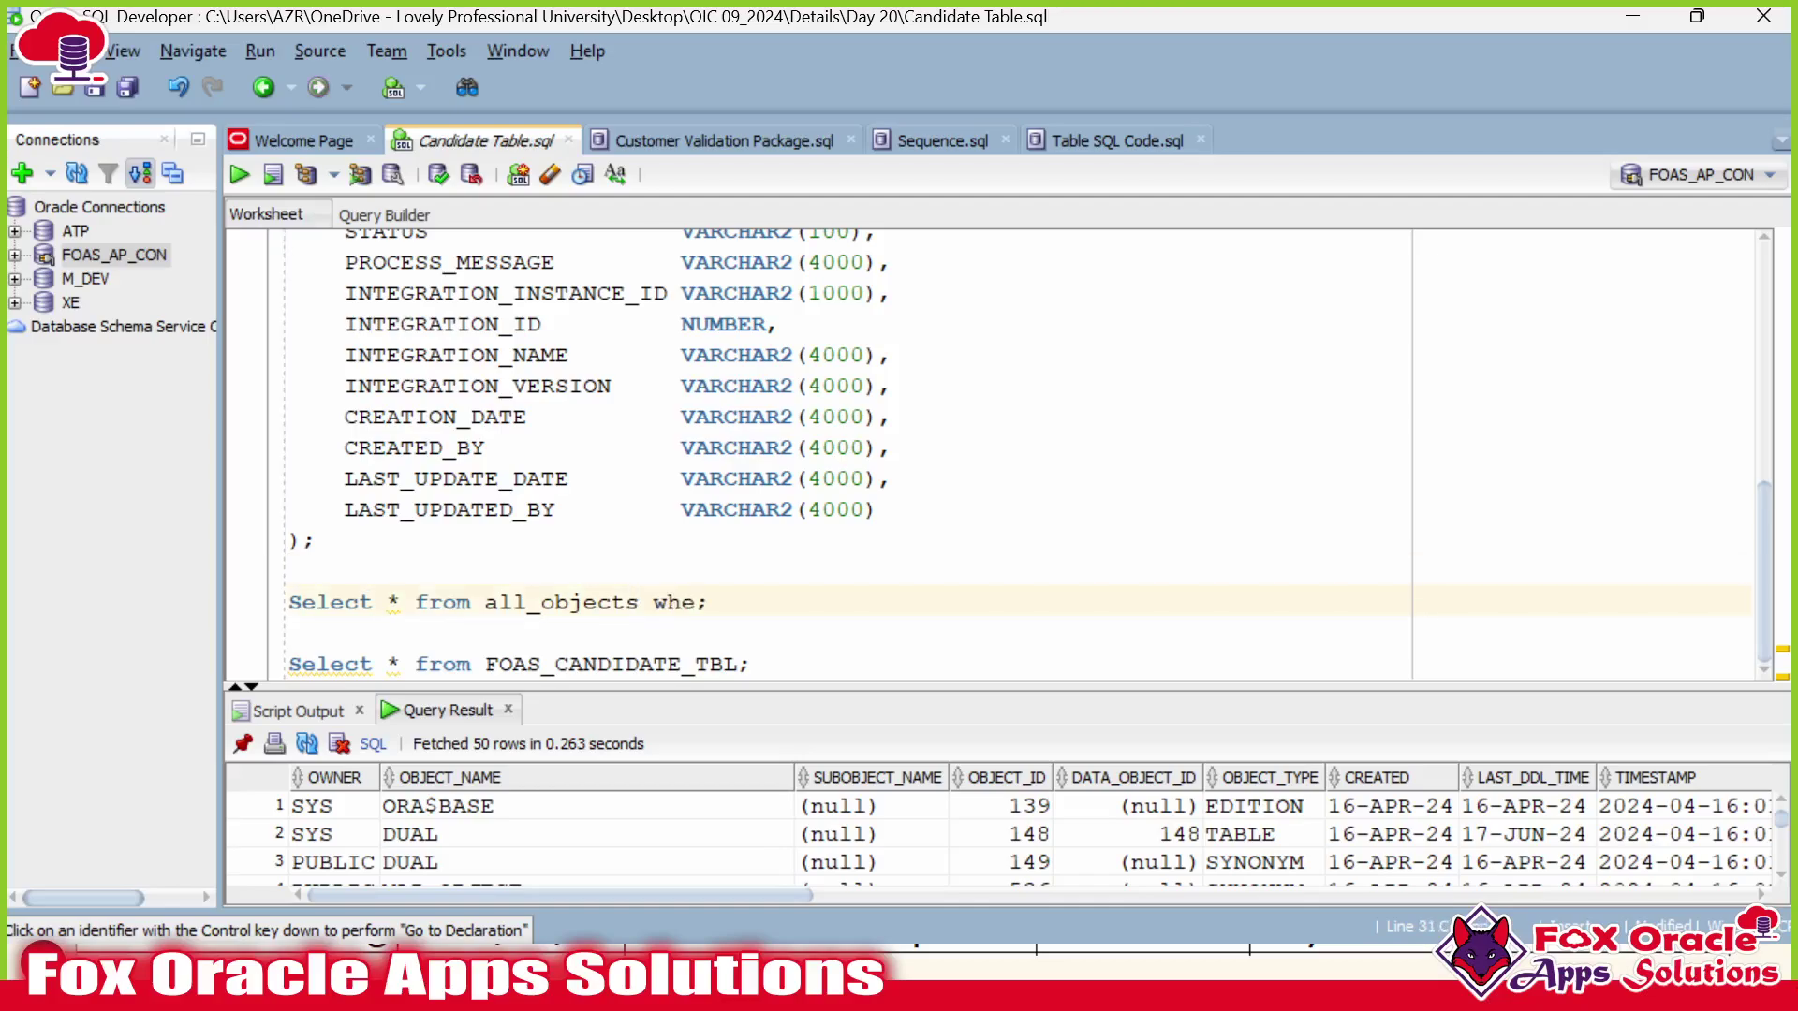
{"action": "type", "text": "ct-name="}
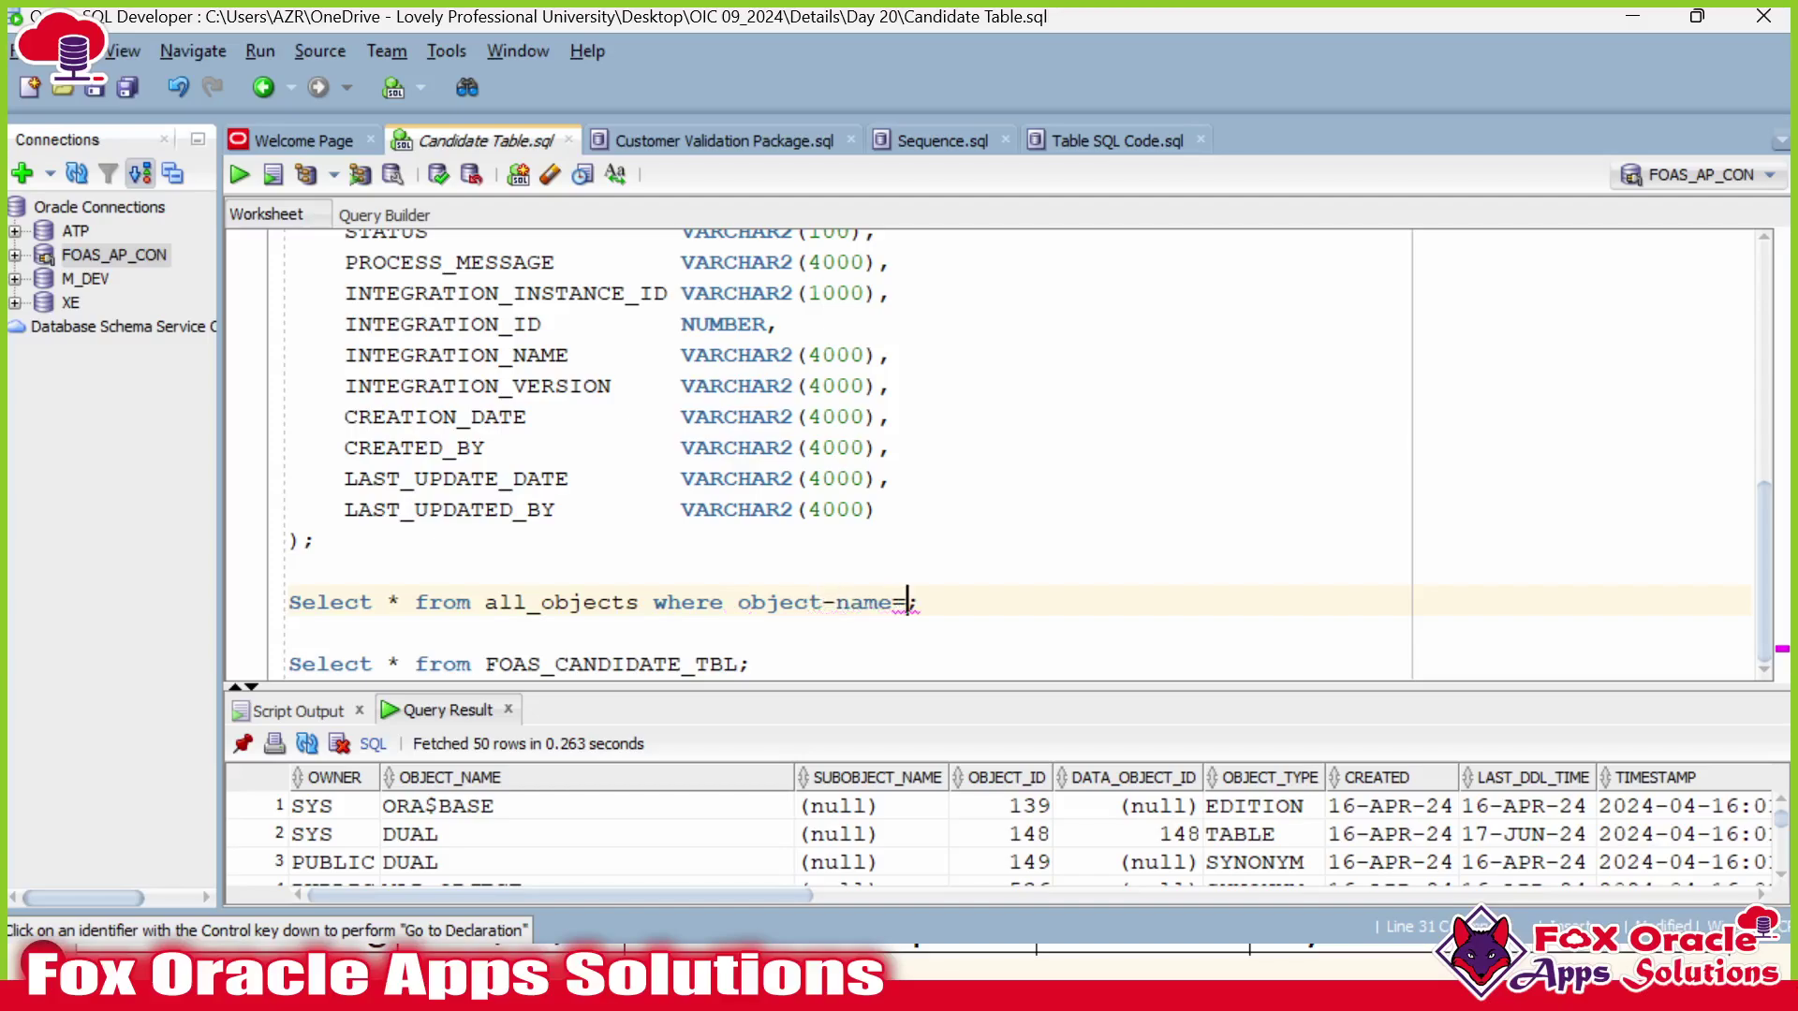
{"action": "key", "text": "BackSpace"}
{"action": "type", "text": "_"}
{"action": "type", "text": "'FOAS_CANDIDATE_TBL'"}
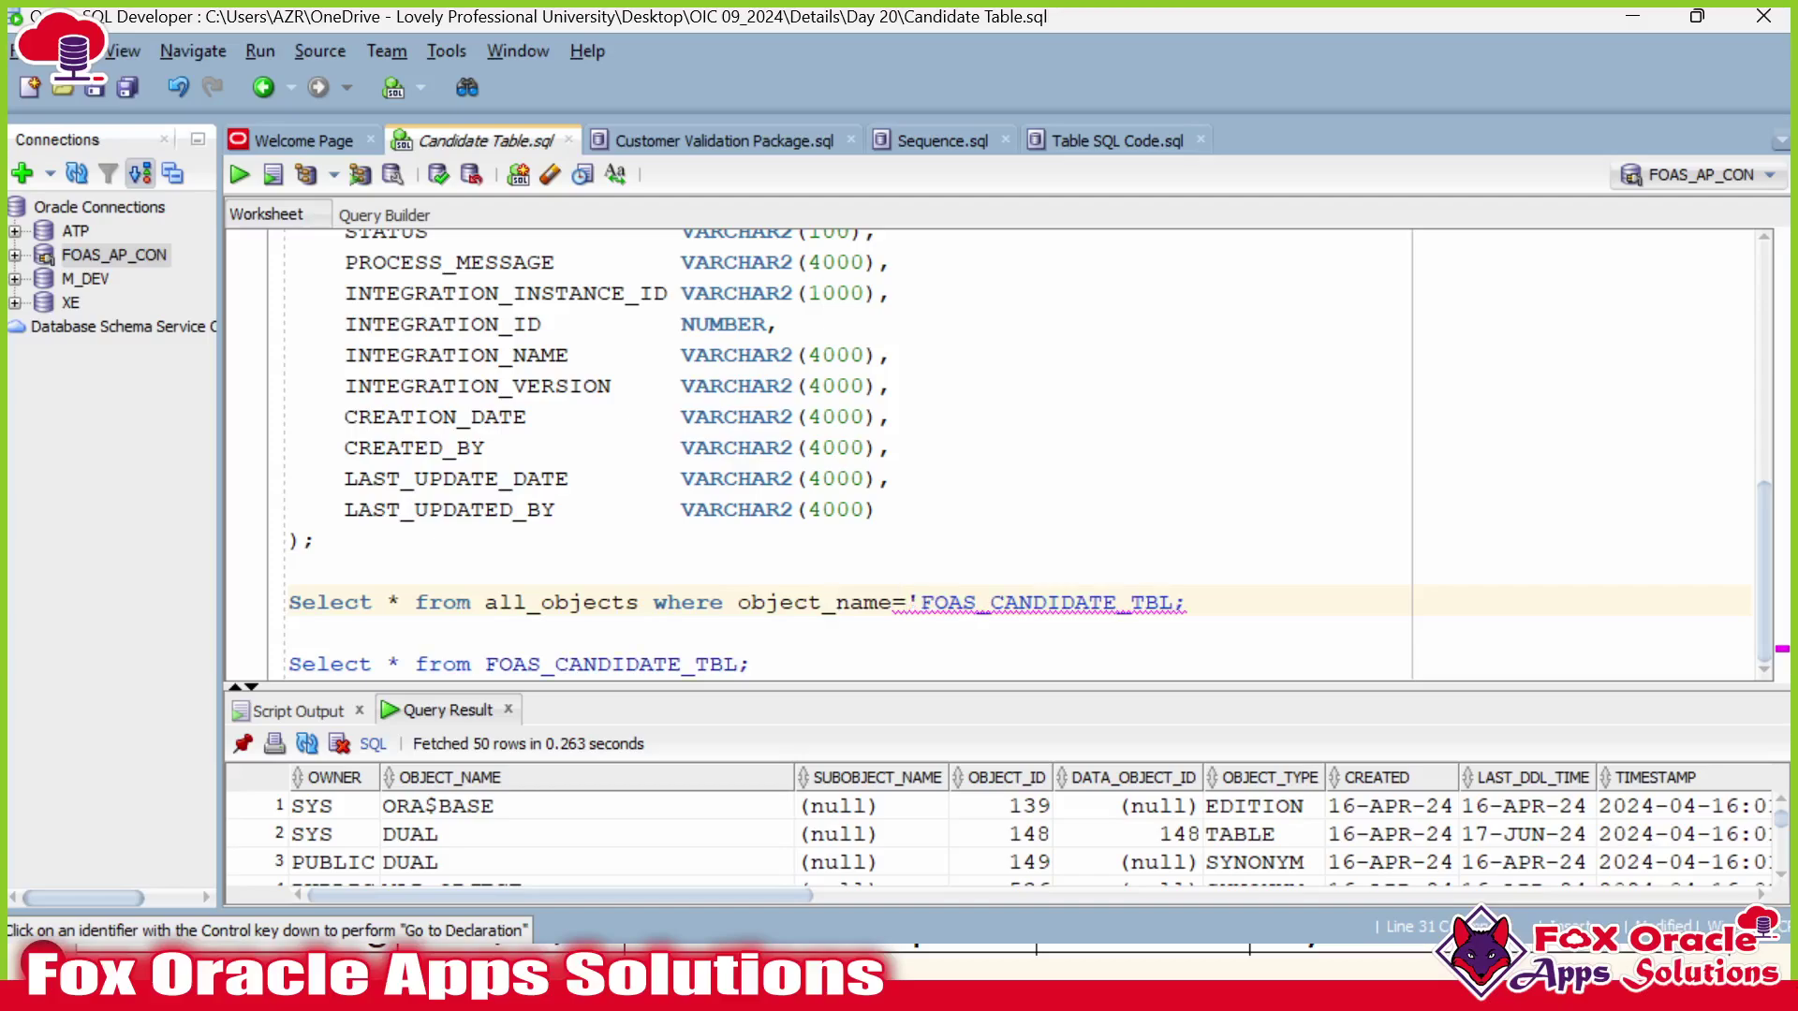
{"action": "key", "text": "ctrl+Return"}
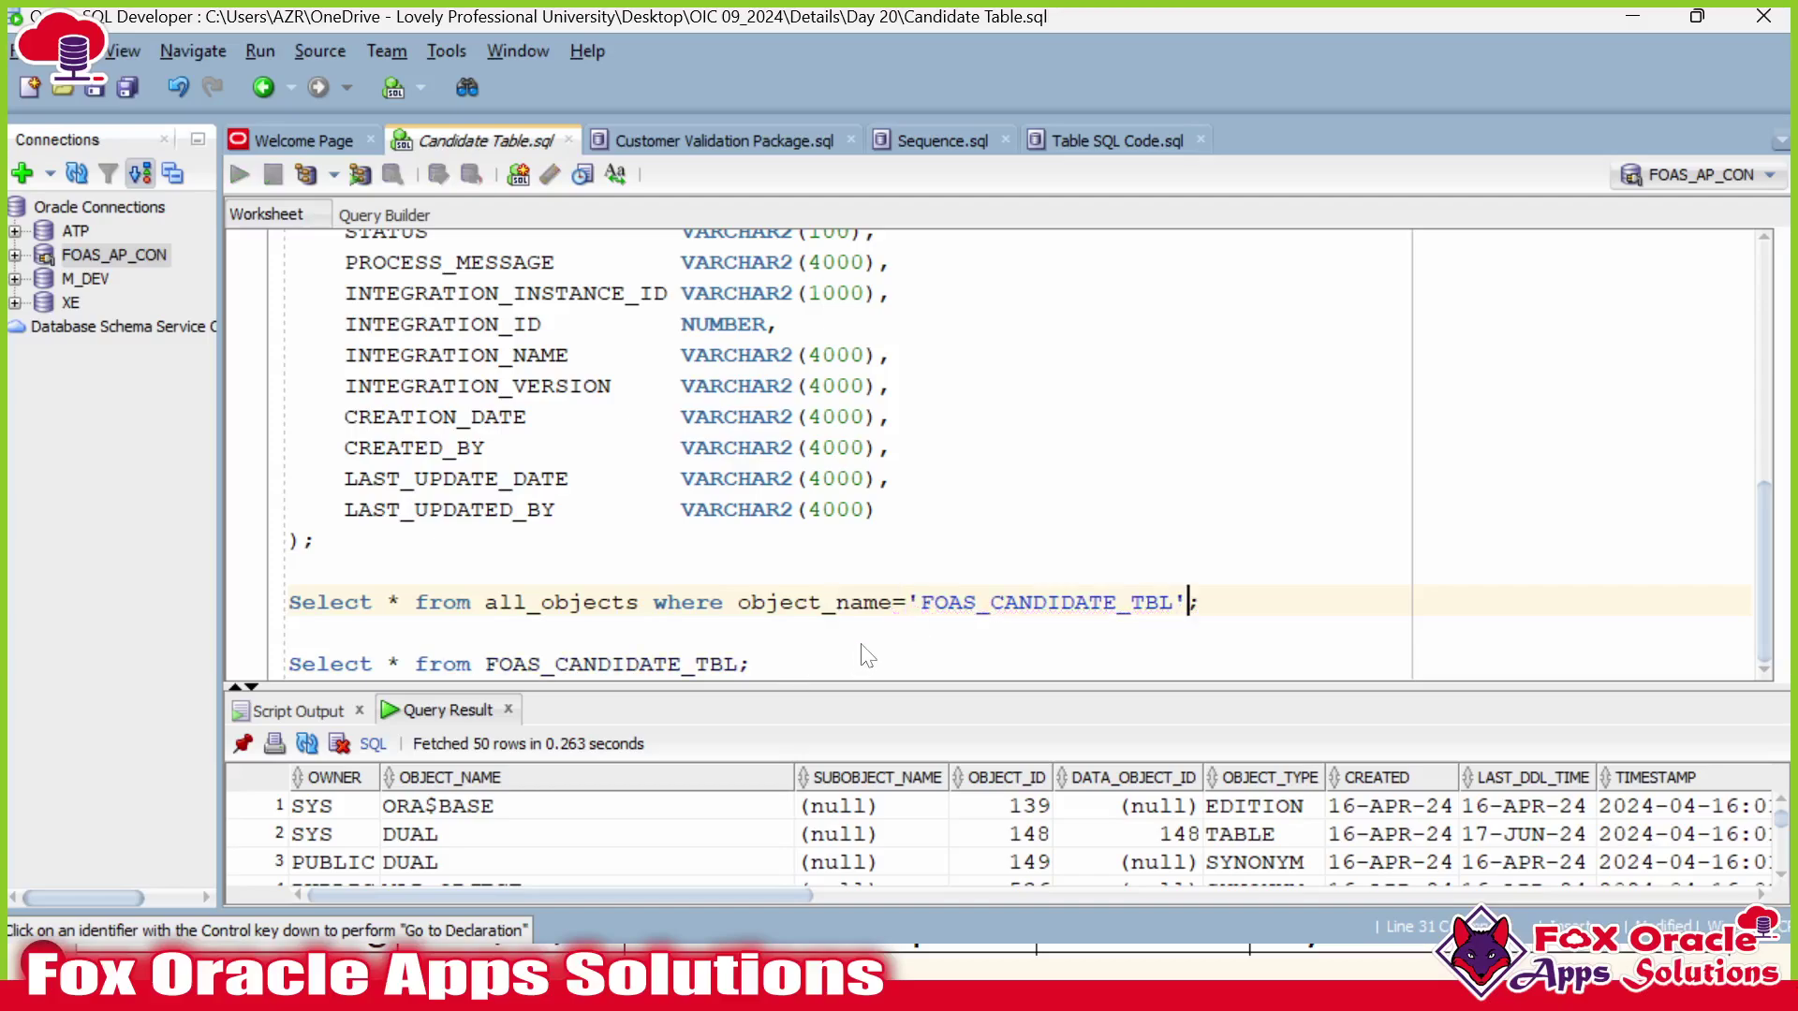
Confirm in the results that ATPUSER owns FOAS_CANDIDATE_TBL, then return to Oracle Integration.
{"action": "left_click_drag", "start_coordinate": [821, 682], "coordinate": [821, 655]}
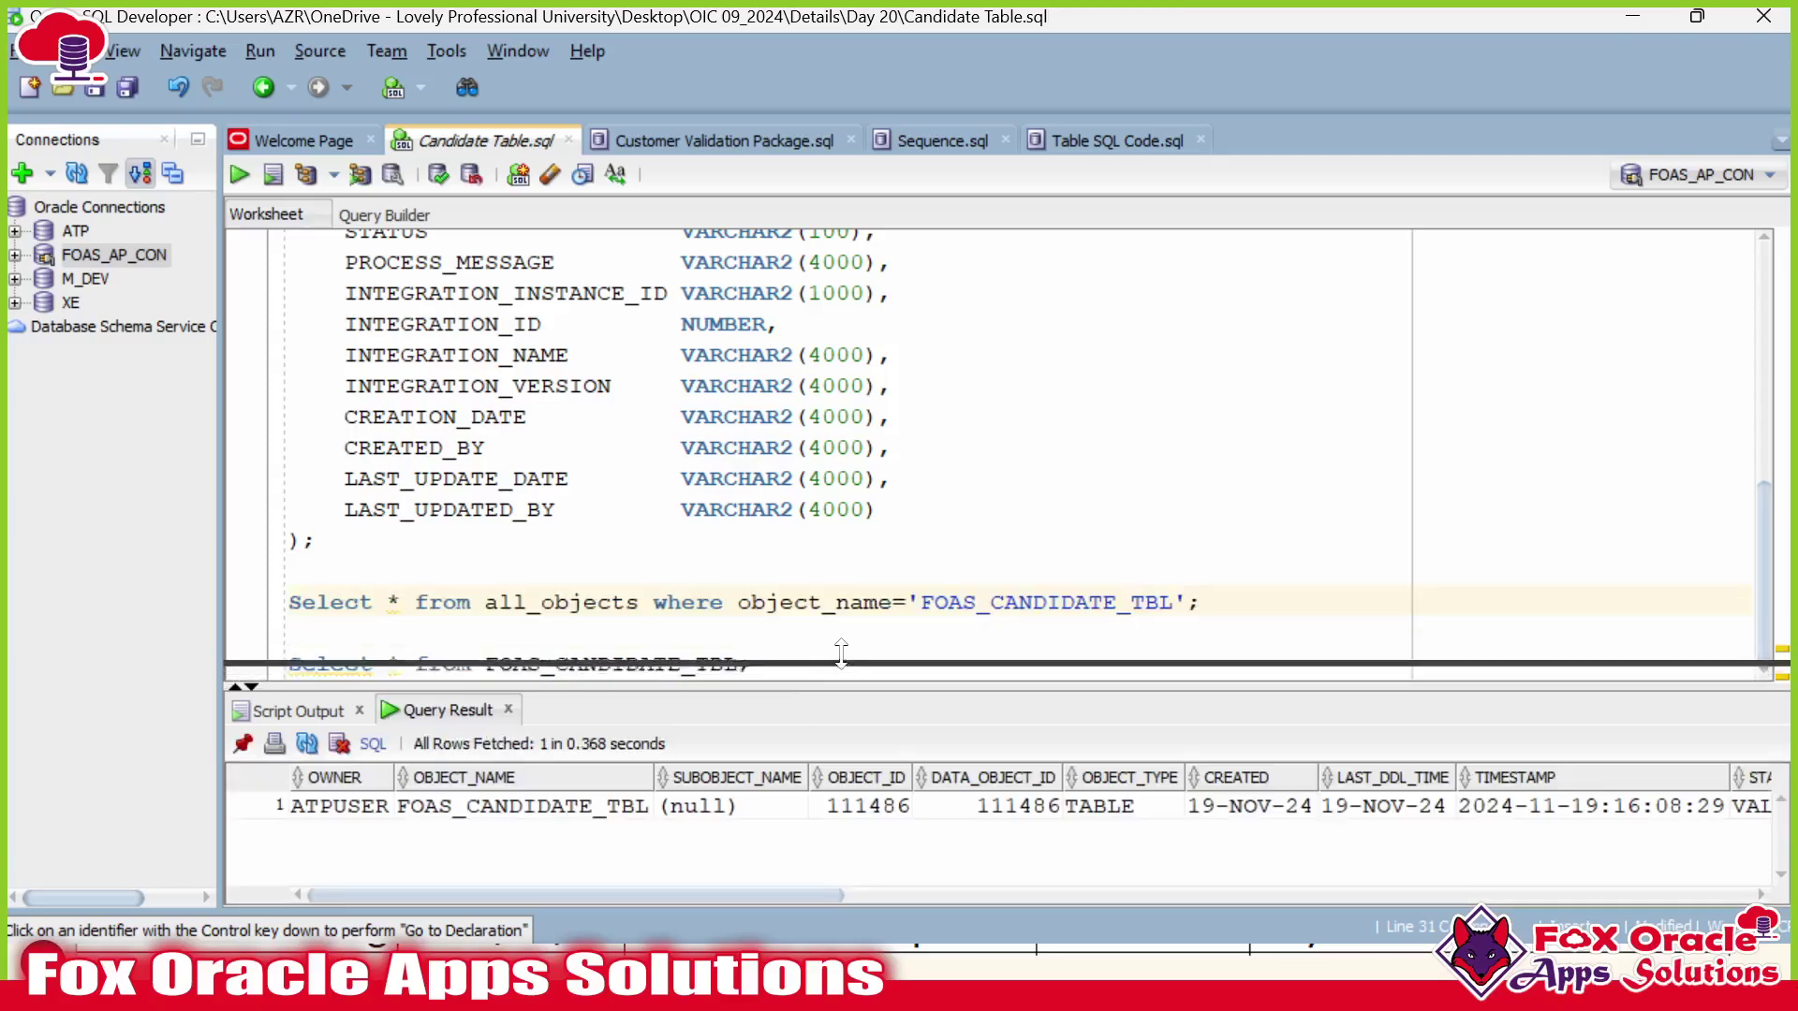
{"action": "left_click_drag", "start_coordinate": [620, 895], "coordinate": [549, 891]}
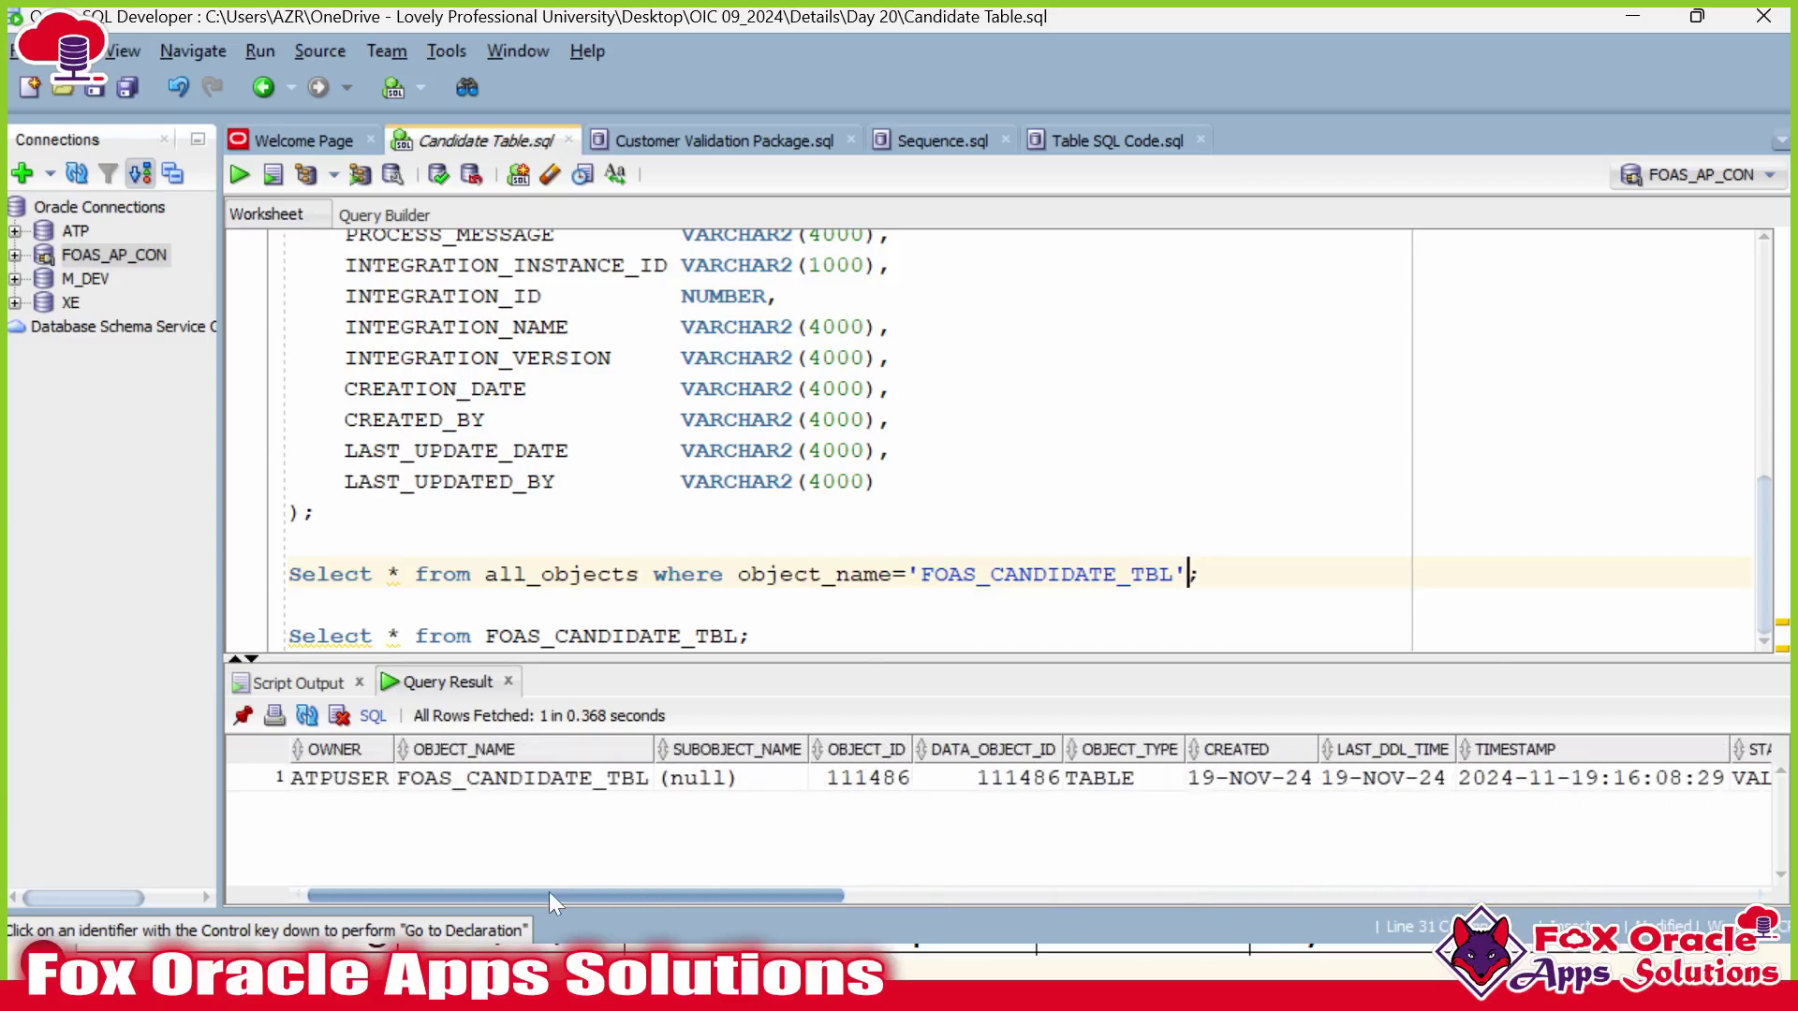
{"action": "left_click", "coordinate": [339, 781]}
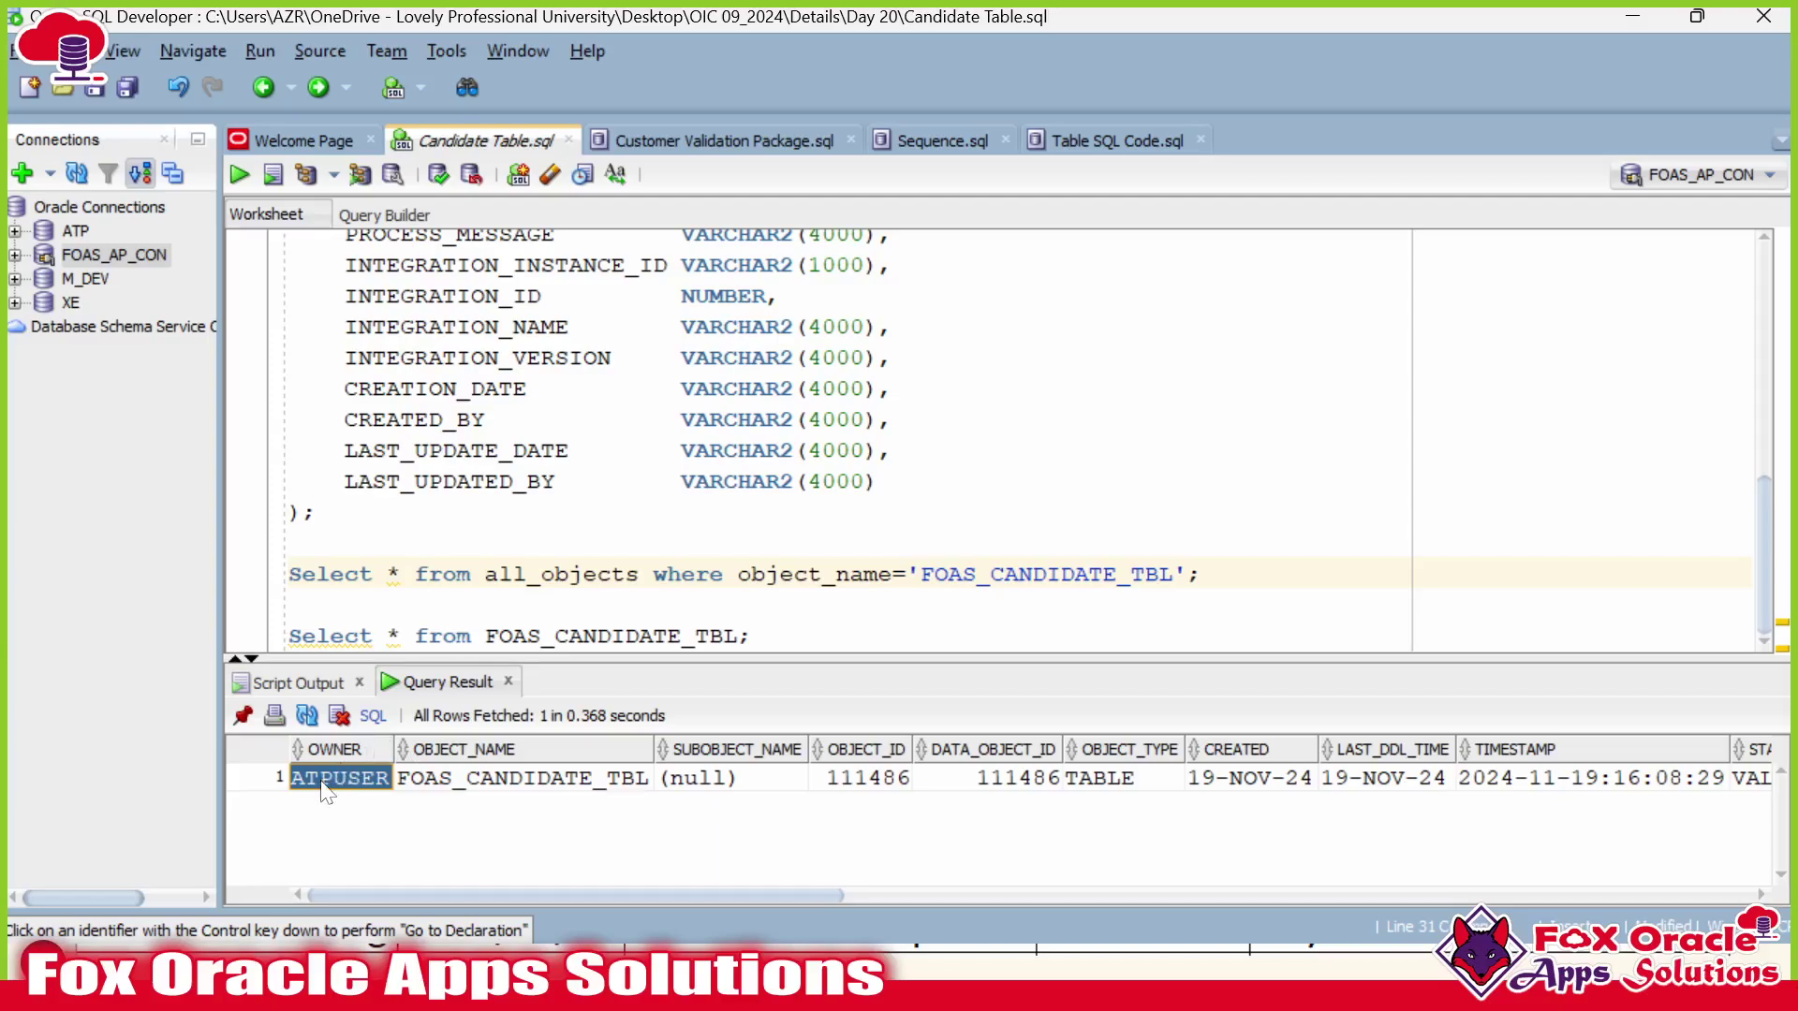
{"action": "key", "text": "alt+Tab"}
Set Schema to ATPUSER and Table Name to FOAS_CANDIDATE_TBL, copied from SQL Developer.
{"action": "left_click", "coordinate": [1401, 489]}
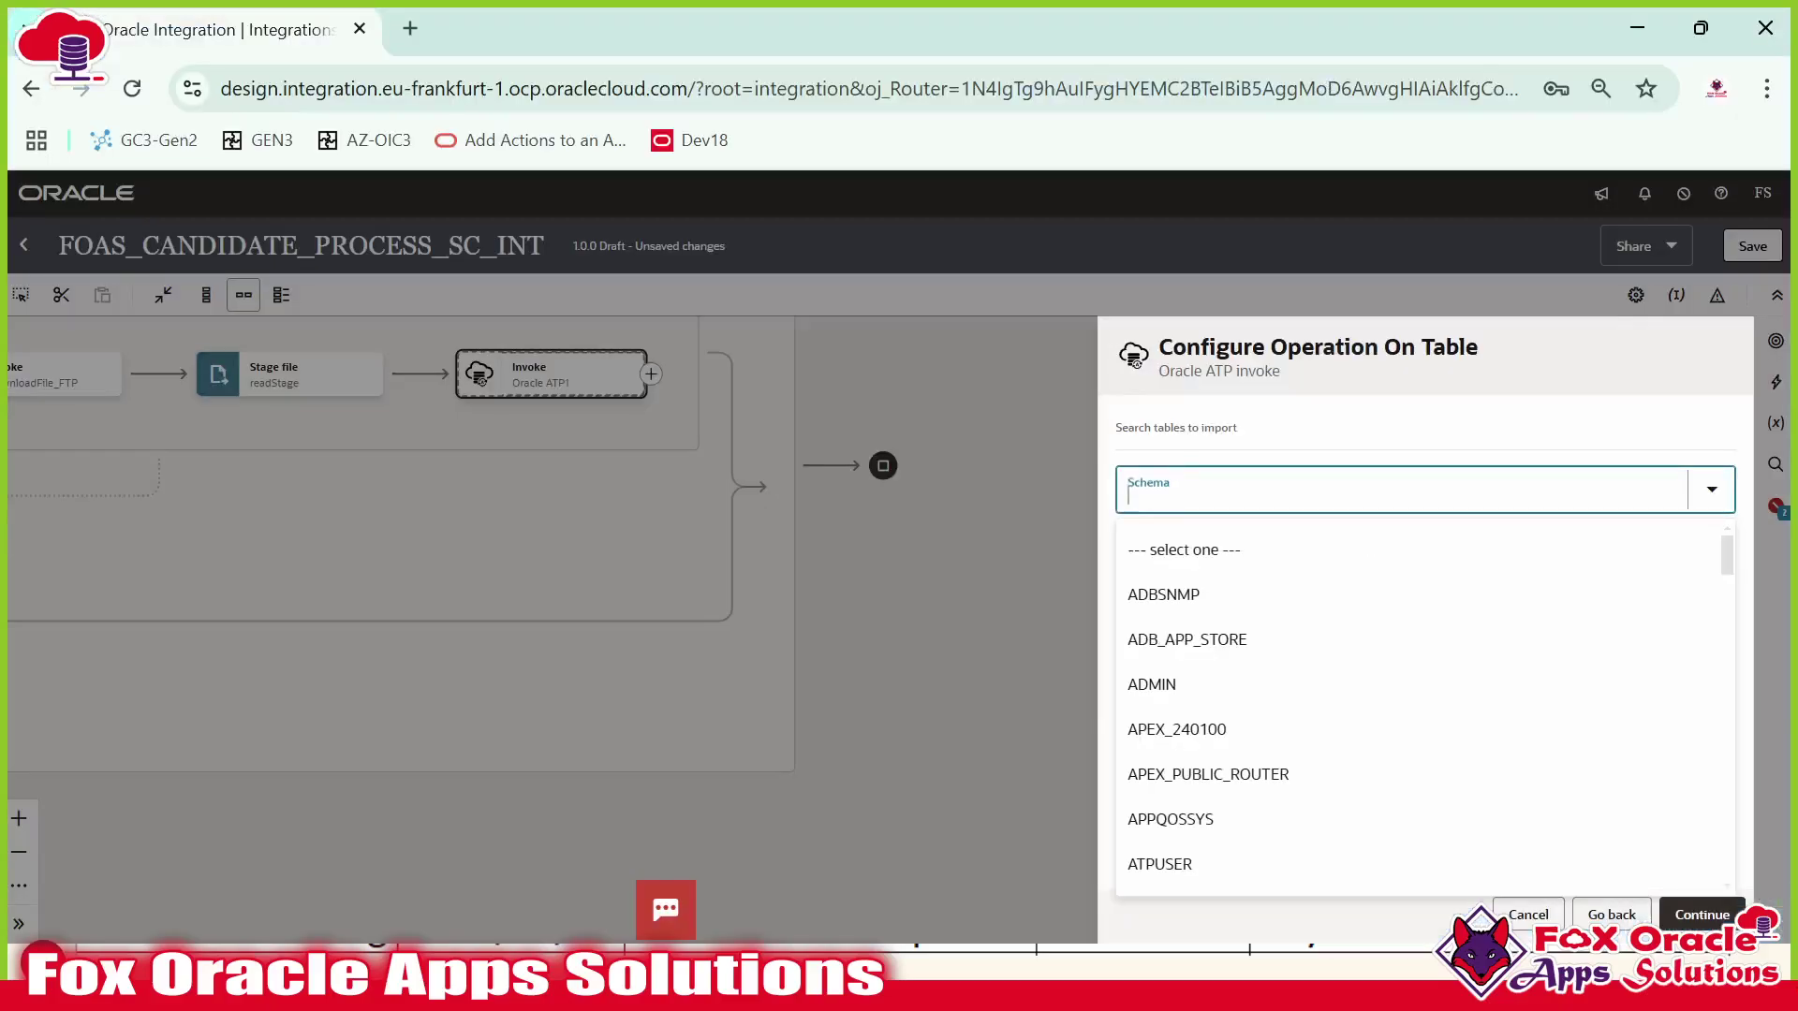
{"action": "type", "text": "ATP"}
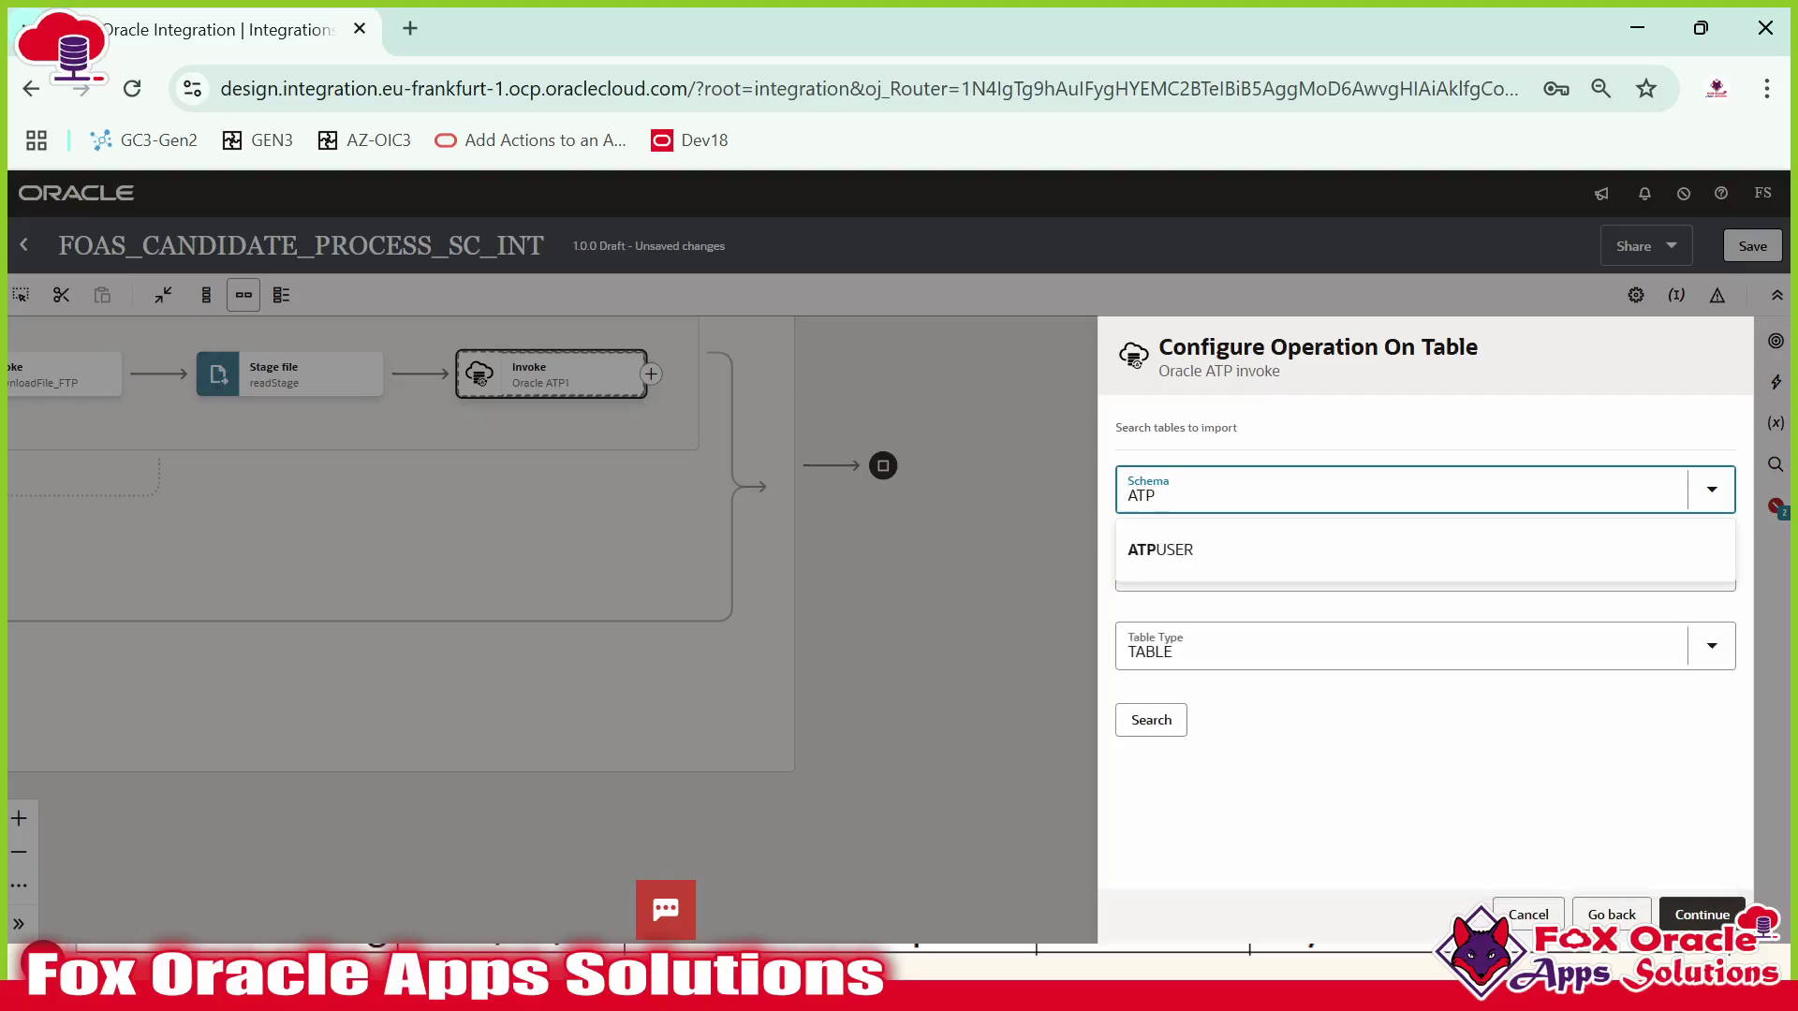
{"action": "left_click", "coordinate": [1227, 545]}
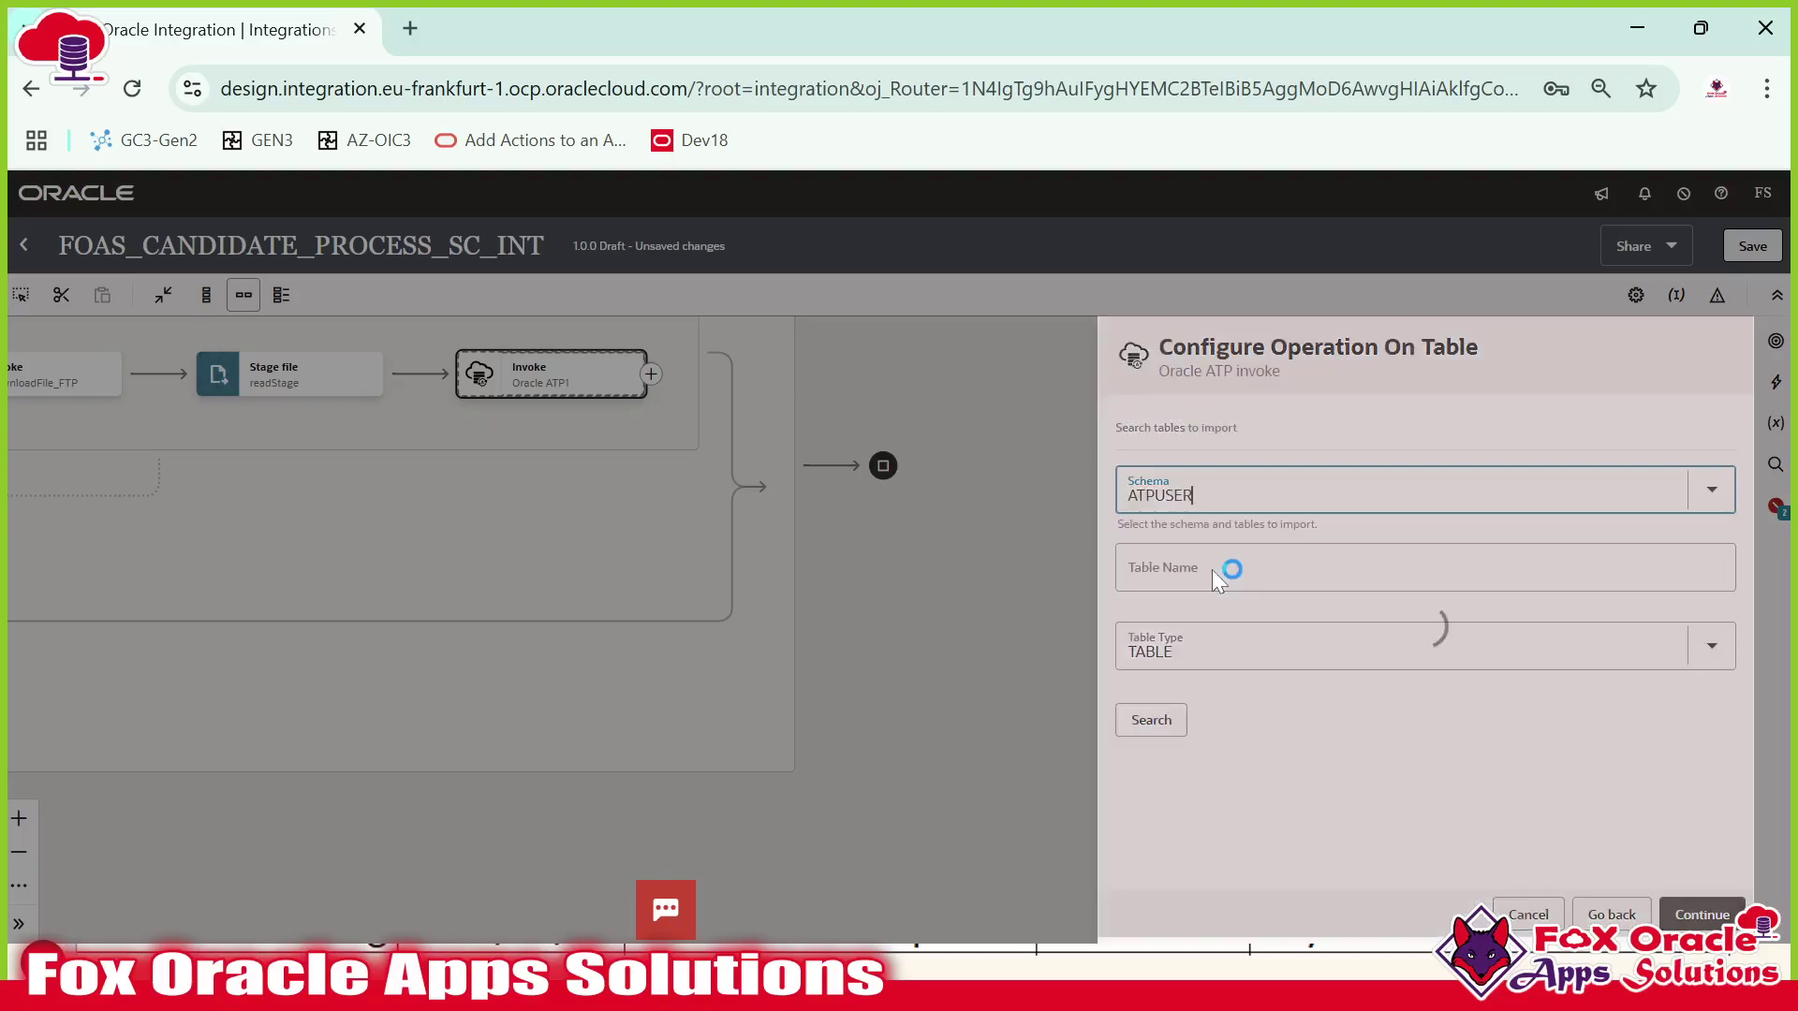
{"action": "key", "text": "alt+Tab"}
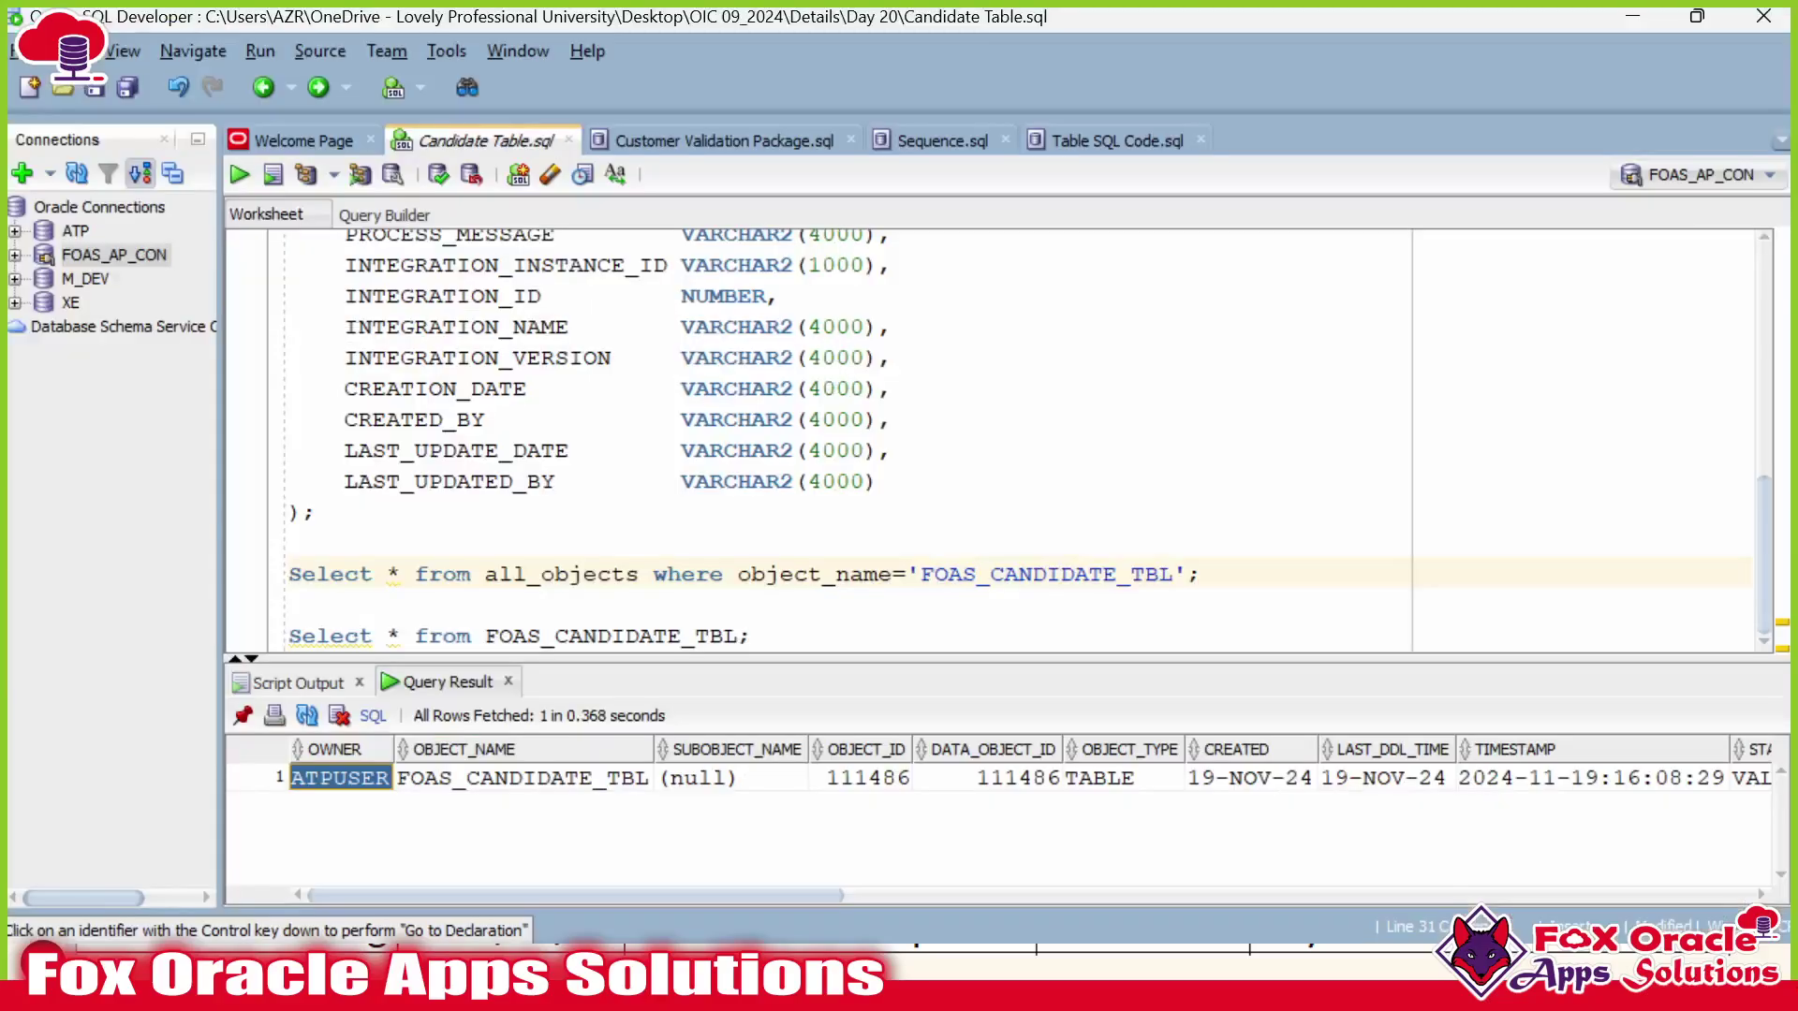
{"action": "scroll", "coordinate": [814, 440], "scroll_direction": "up", "scroll_amount": 4}
{"action": "scroll", "coordinate": [1020, 437], "scroll_direction": "up", "scroll_amount": 1}
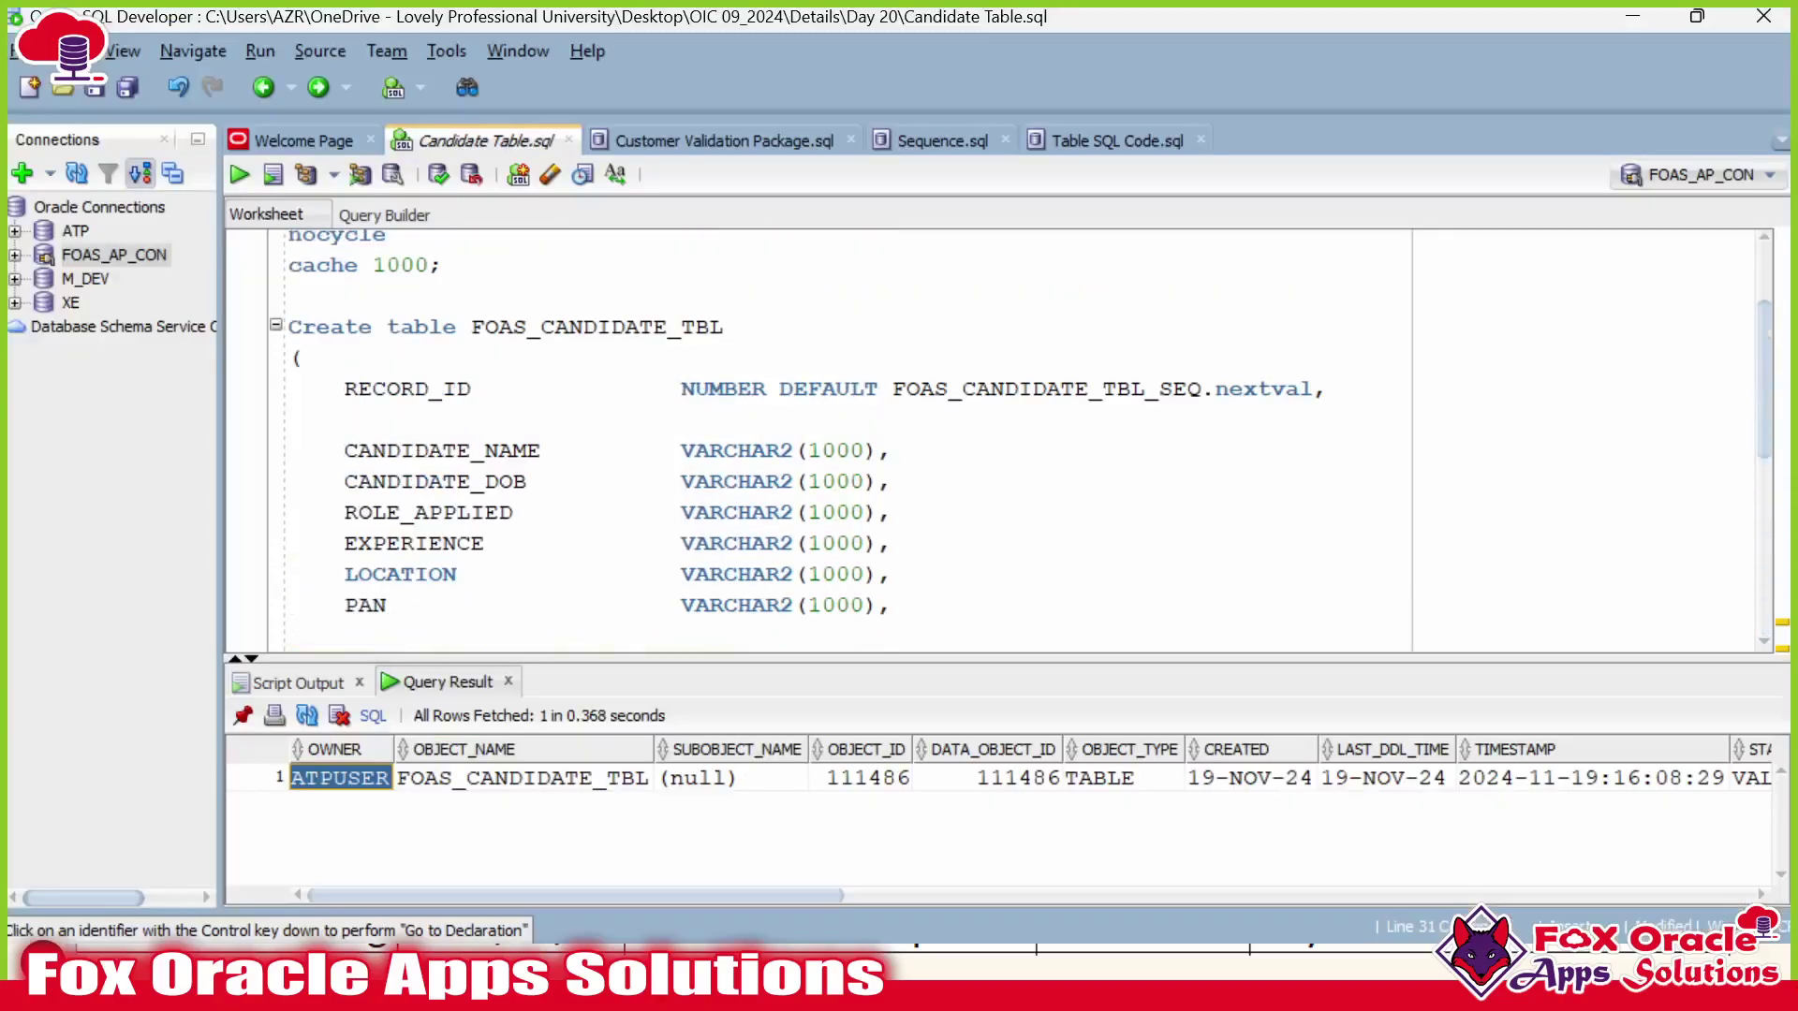
{"action": "double_click", "coordinate": [599, 326]}
{"action": "key", "text": "ctrl+c"}
{"action": "key", "text": "alt+Tab"}
{"action": "left_click", "coordinate": [1172, 573]}
{"action": "key", "text": "ctrl+v"}
Search with Table Type TABLE, move FOAS_CANDIDATE_TBL to Selected, and import it.
{"action": "left_click", "coordinate": [1182, 646]}
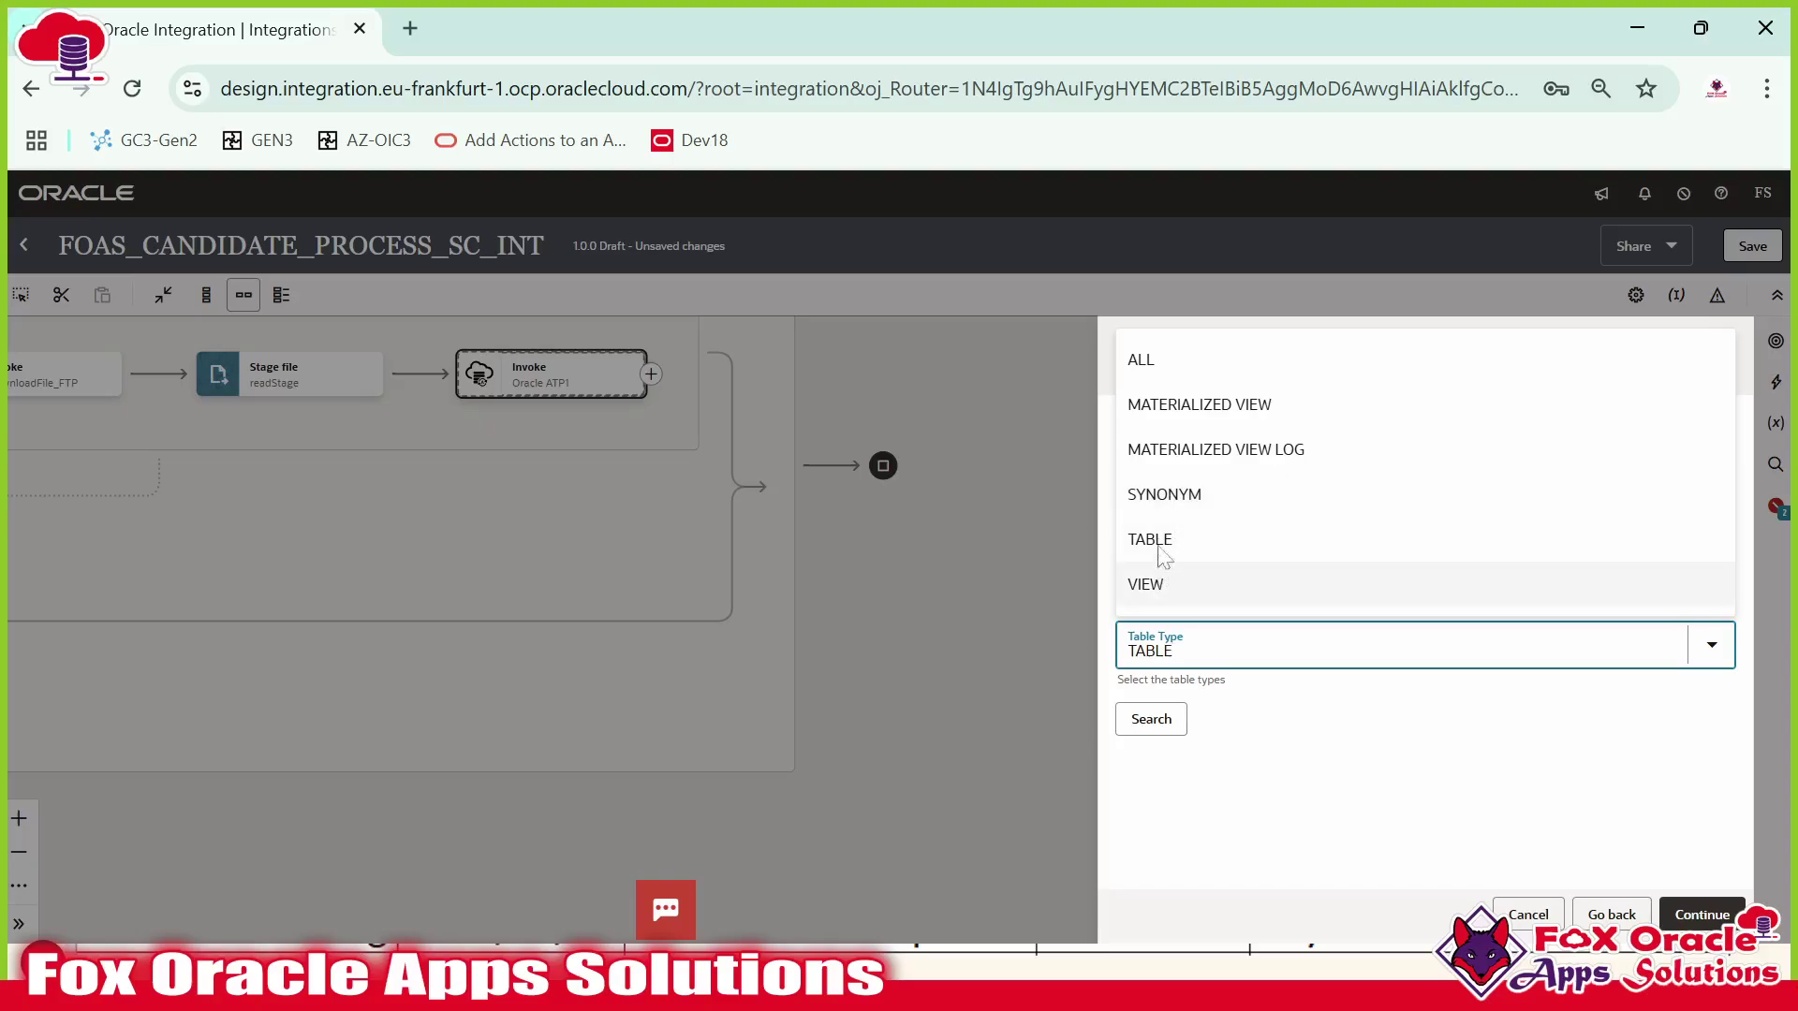
{"action": "left_click", "coordinate": [1216, 752]}
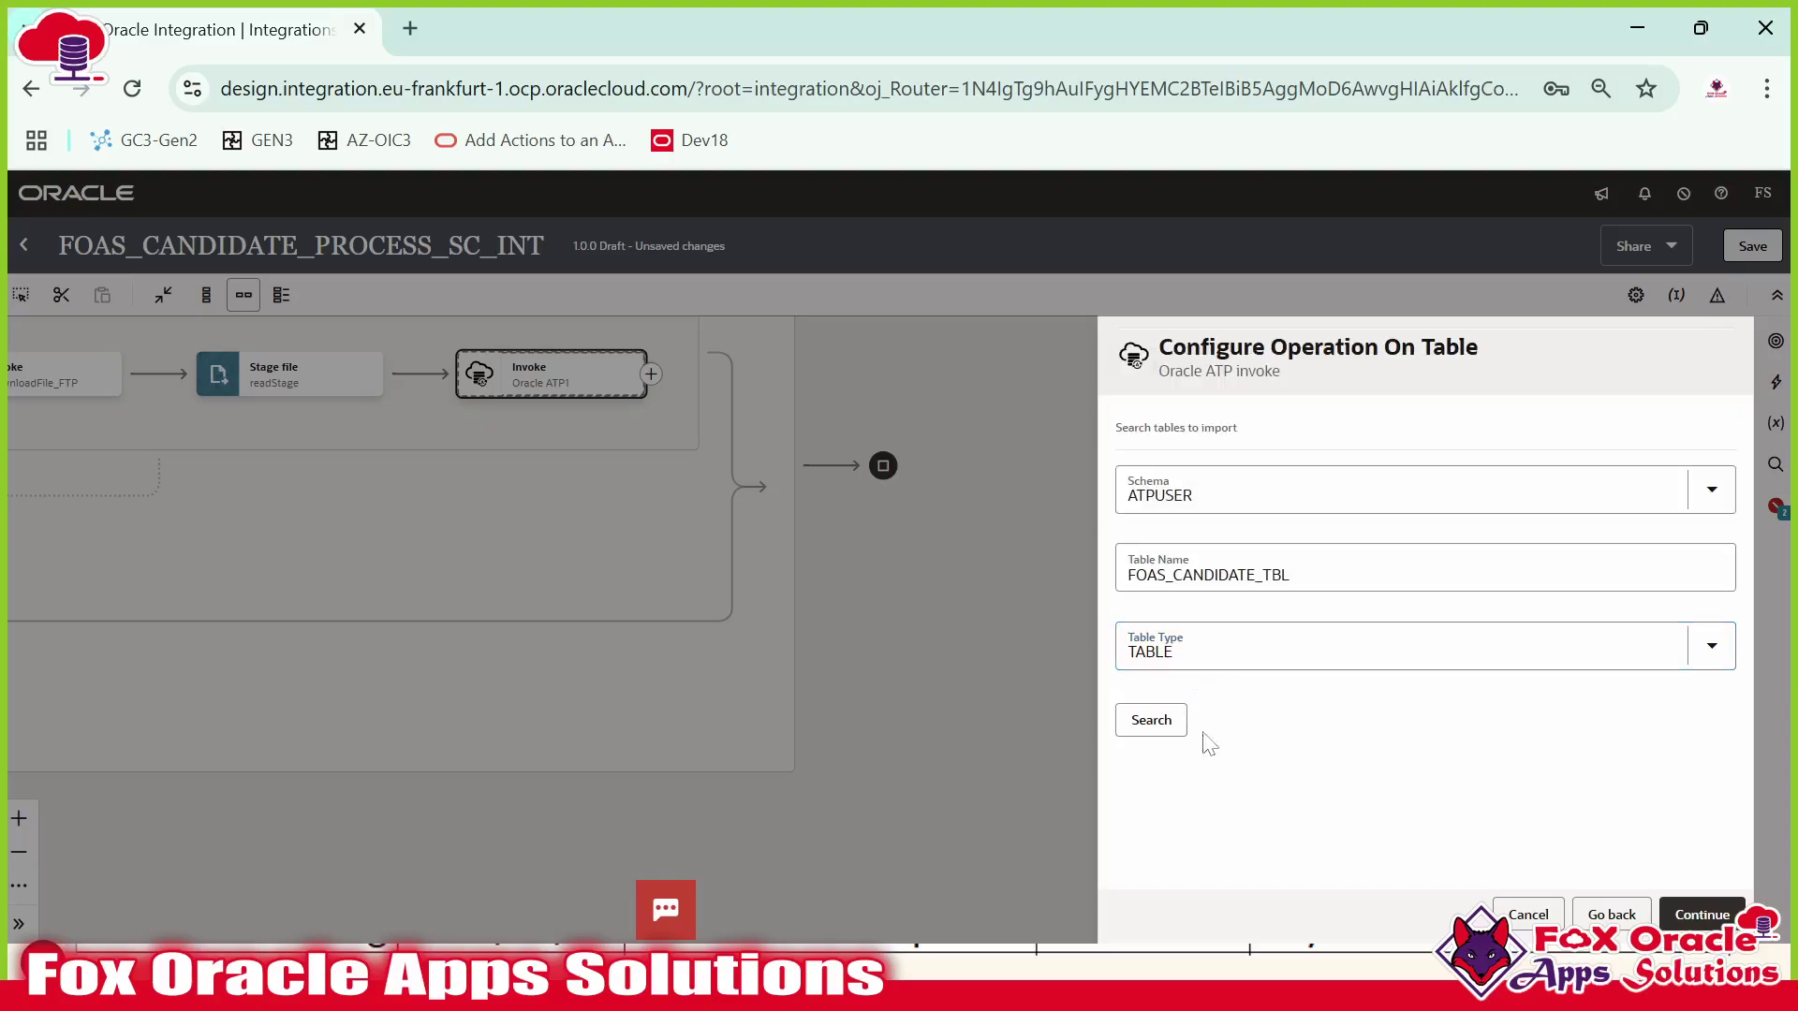
{"action": "left_click", "coordinate": [1150, 720]}
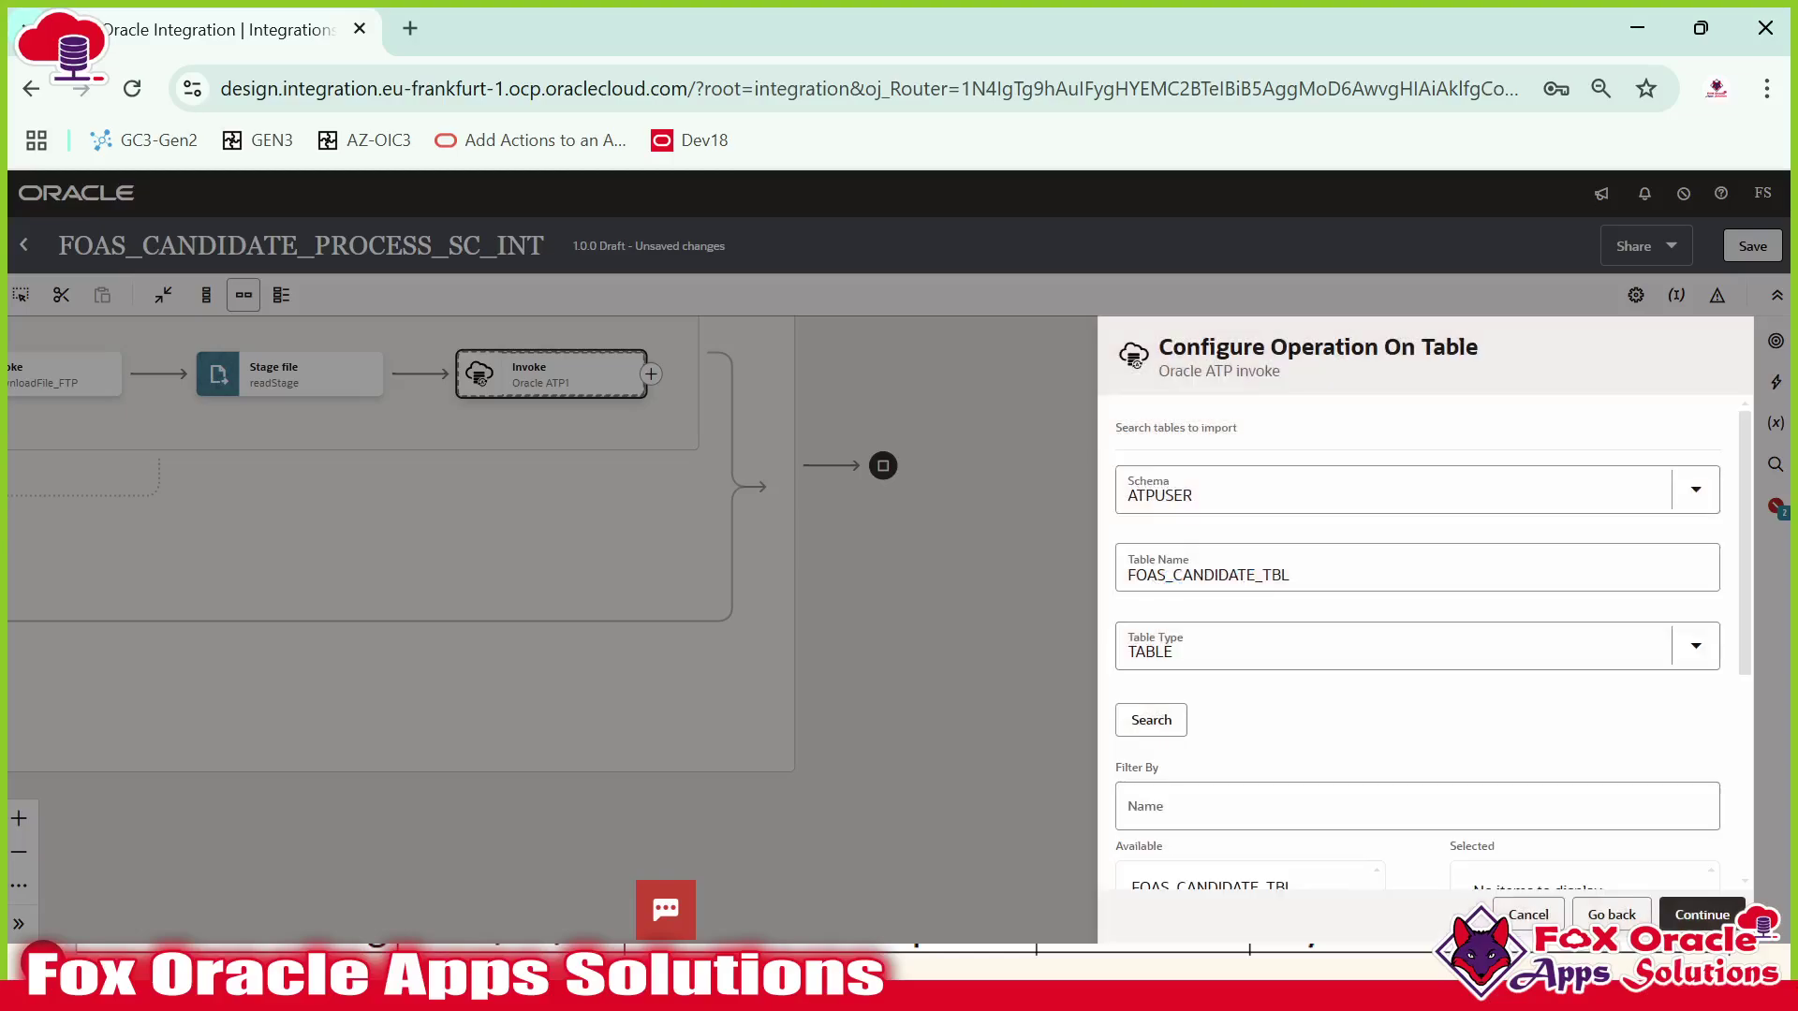
{"action": "scroll", "coordinate": [1298, 626], "scroll_direction": "down", "scroll_amount": 3}
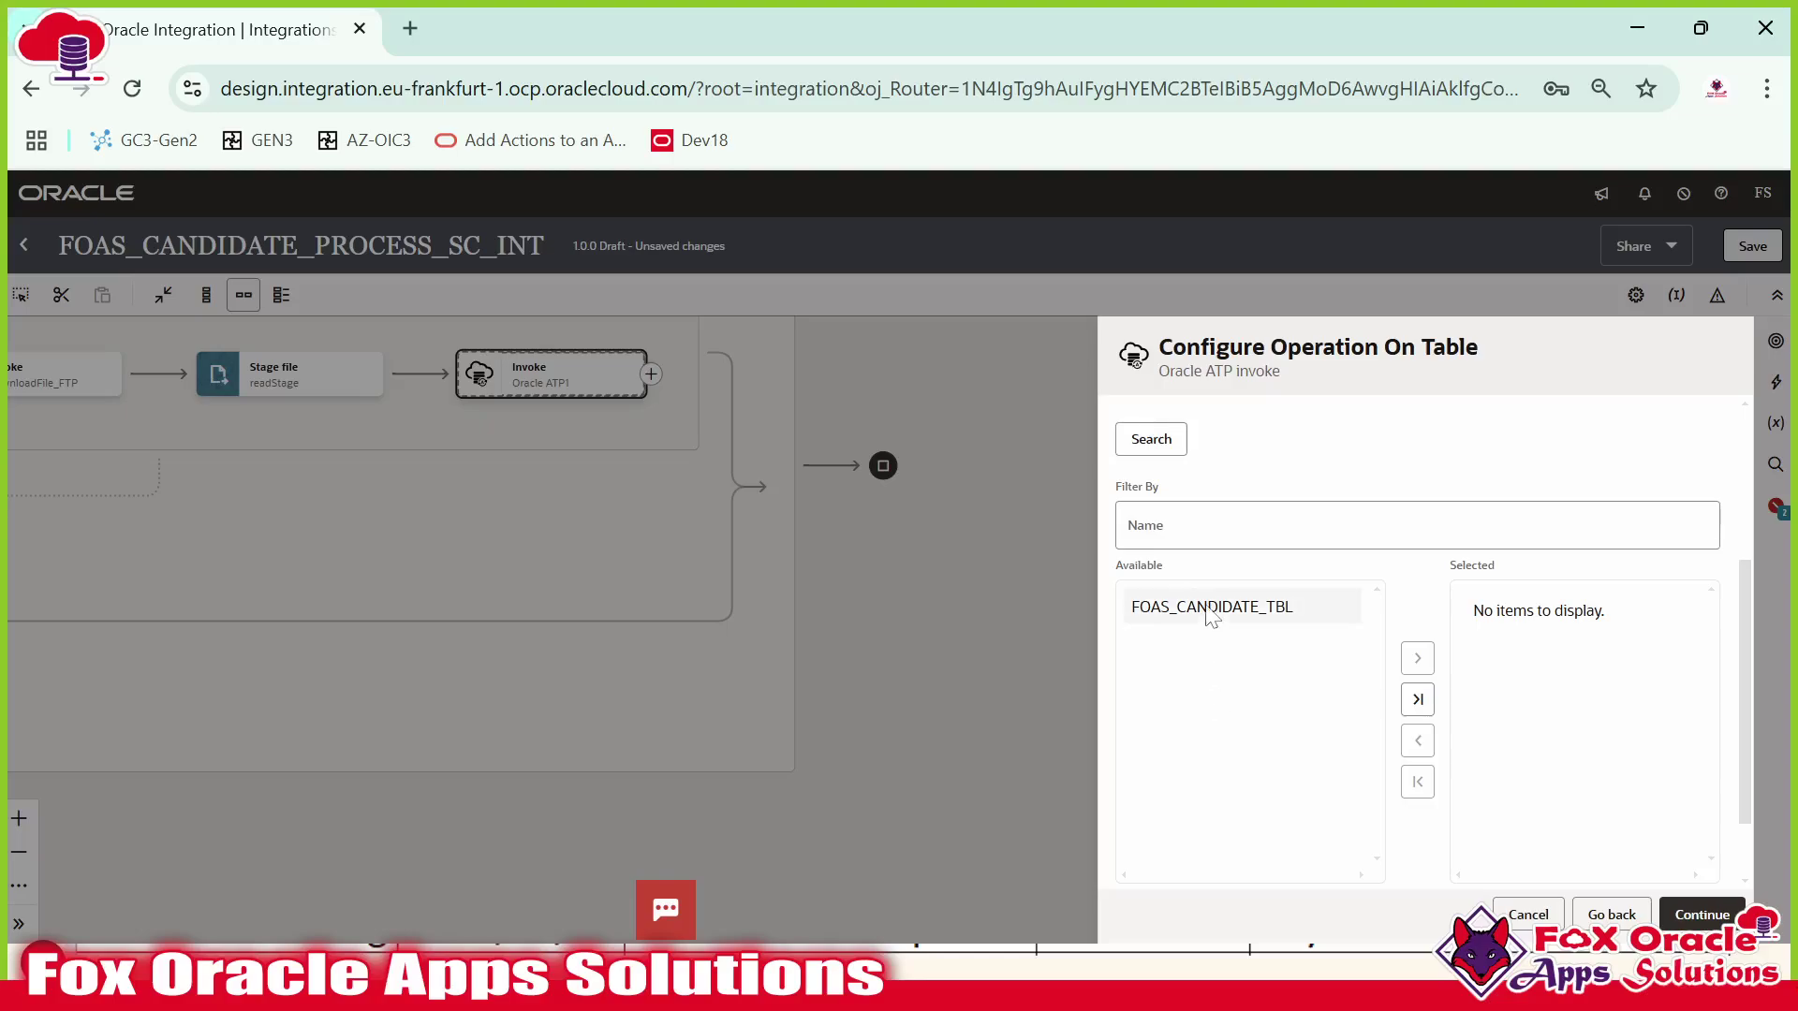
{"action": "left_click", "coordinate": [1417, 658]}
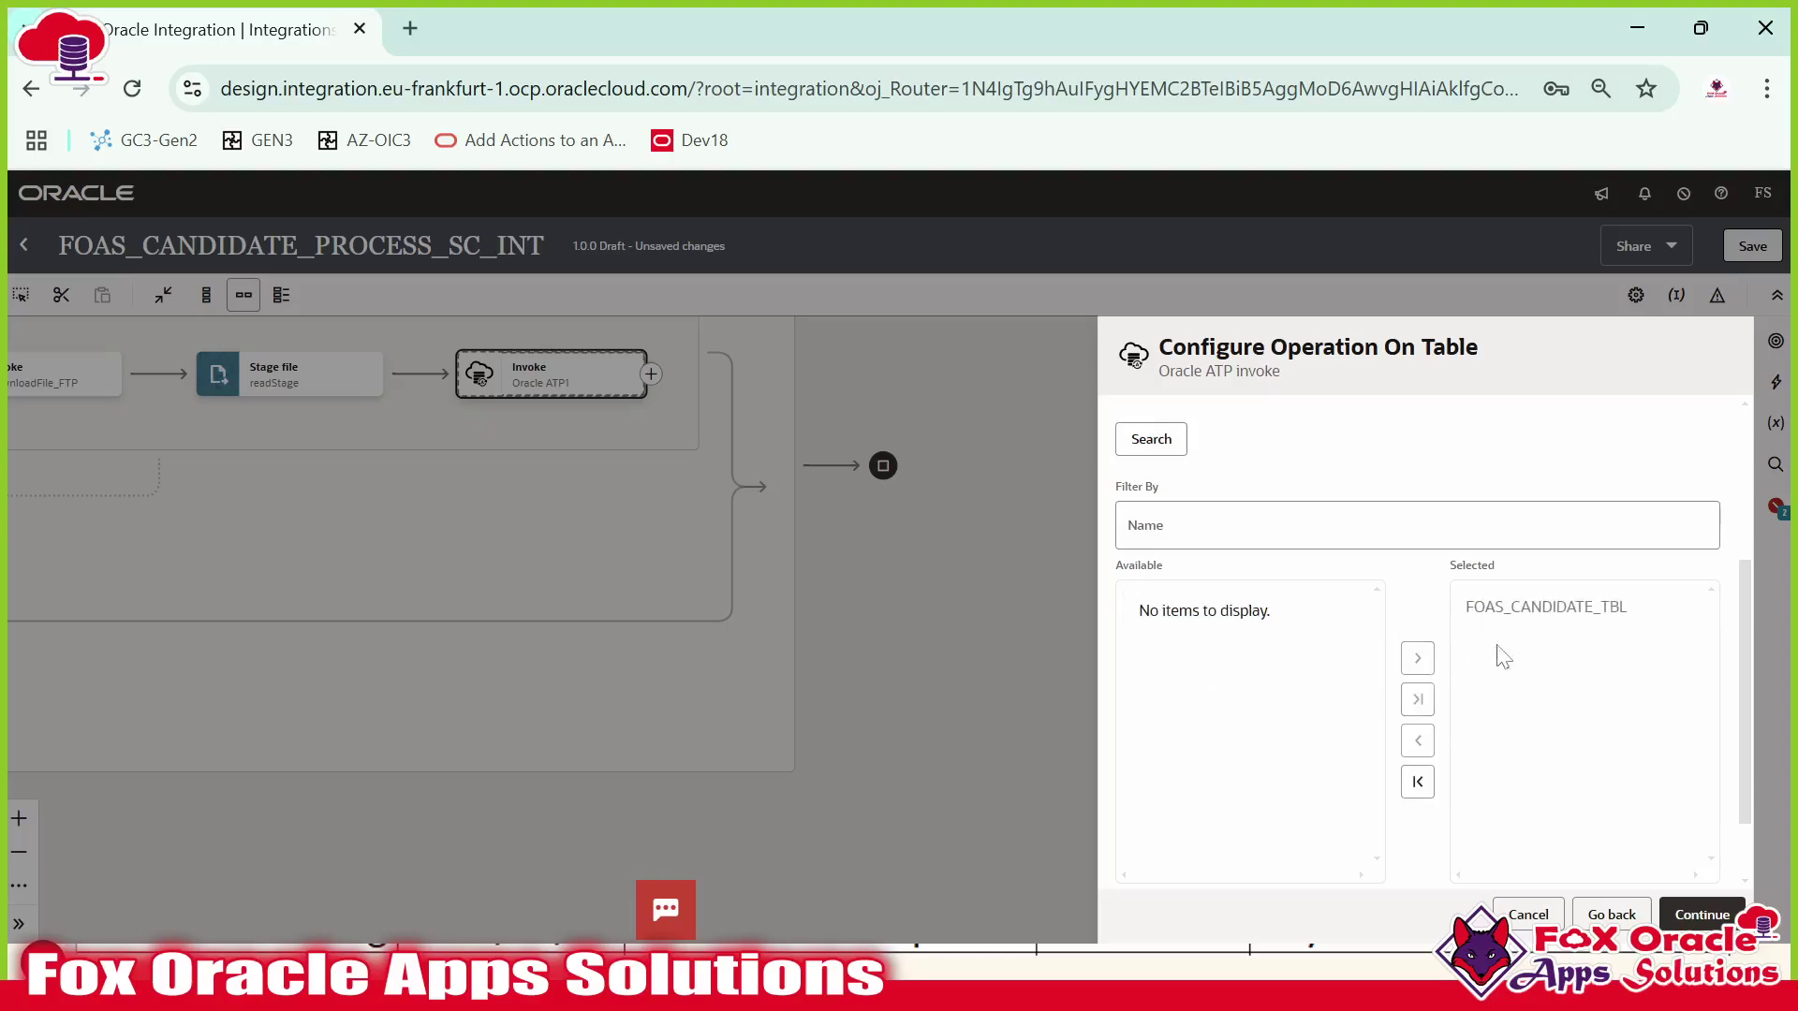
{"action": "scroll", "coordinate": [1505, 739], "scroll_direction": "down", "scroll_amount": 1}
{"action": "left_click", "coordinate": [1170, 830]}
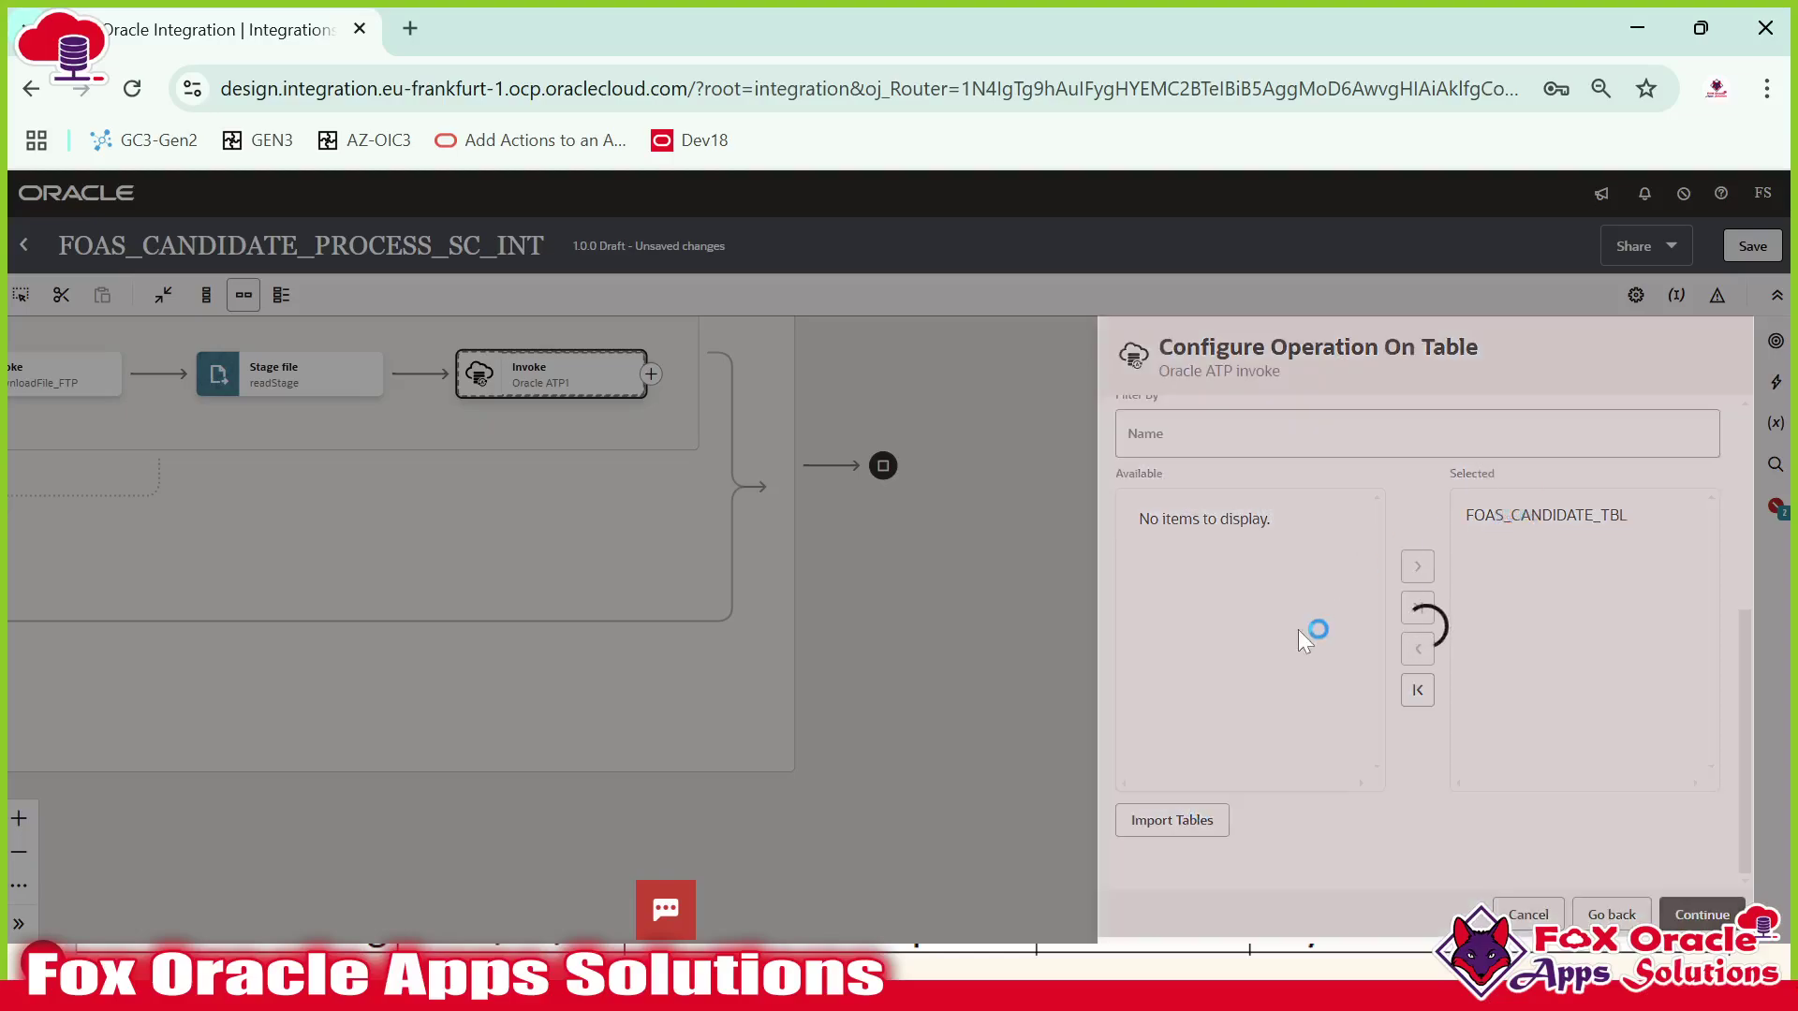
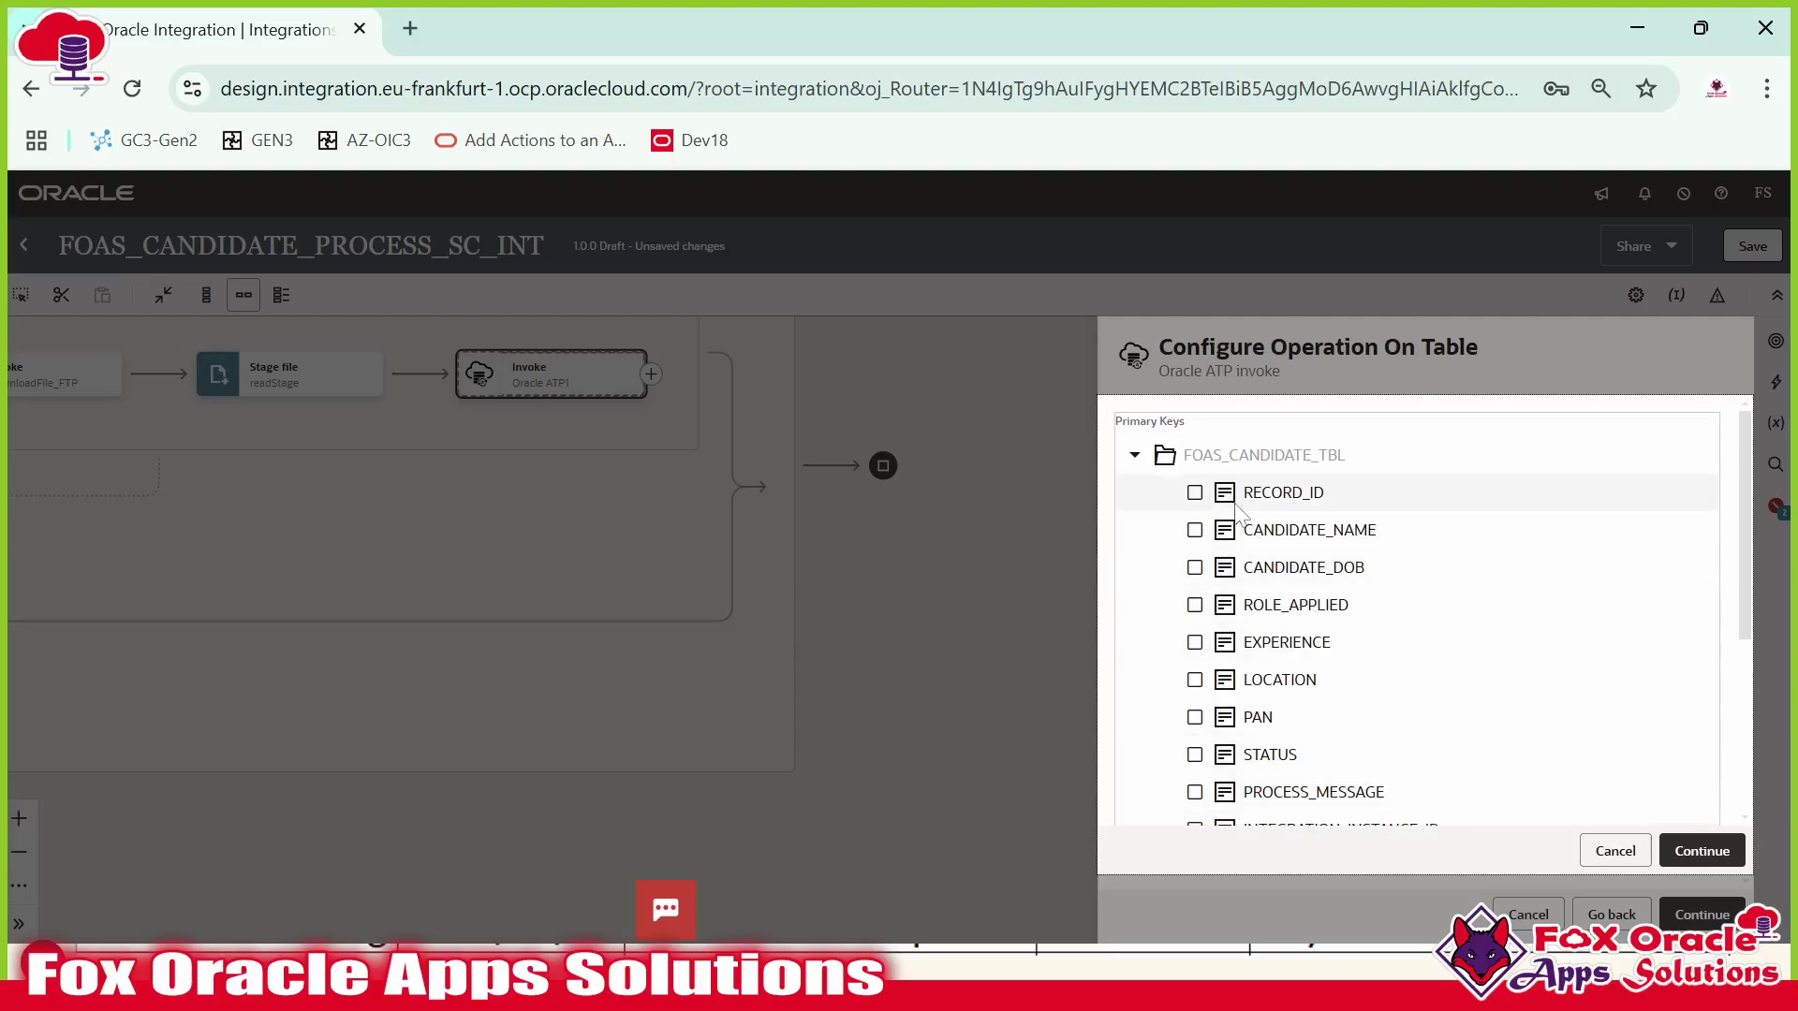
Review the Primary Keys column list, then bring up the Candidate Table.sql script in SQL Developer.
{"action": "scroll", "coordinate": [1355, 581], "scroll_direction": "down", "scroll_amount": 3}
{"action": "scroll", "coordinate": [1338, 646], "scroll_direction": "up", "scroll_amount": 3}
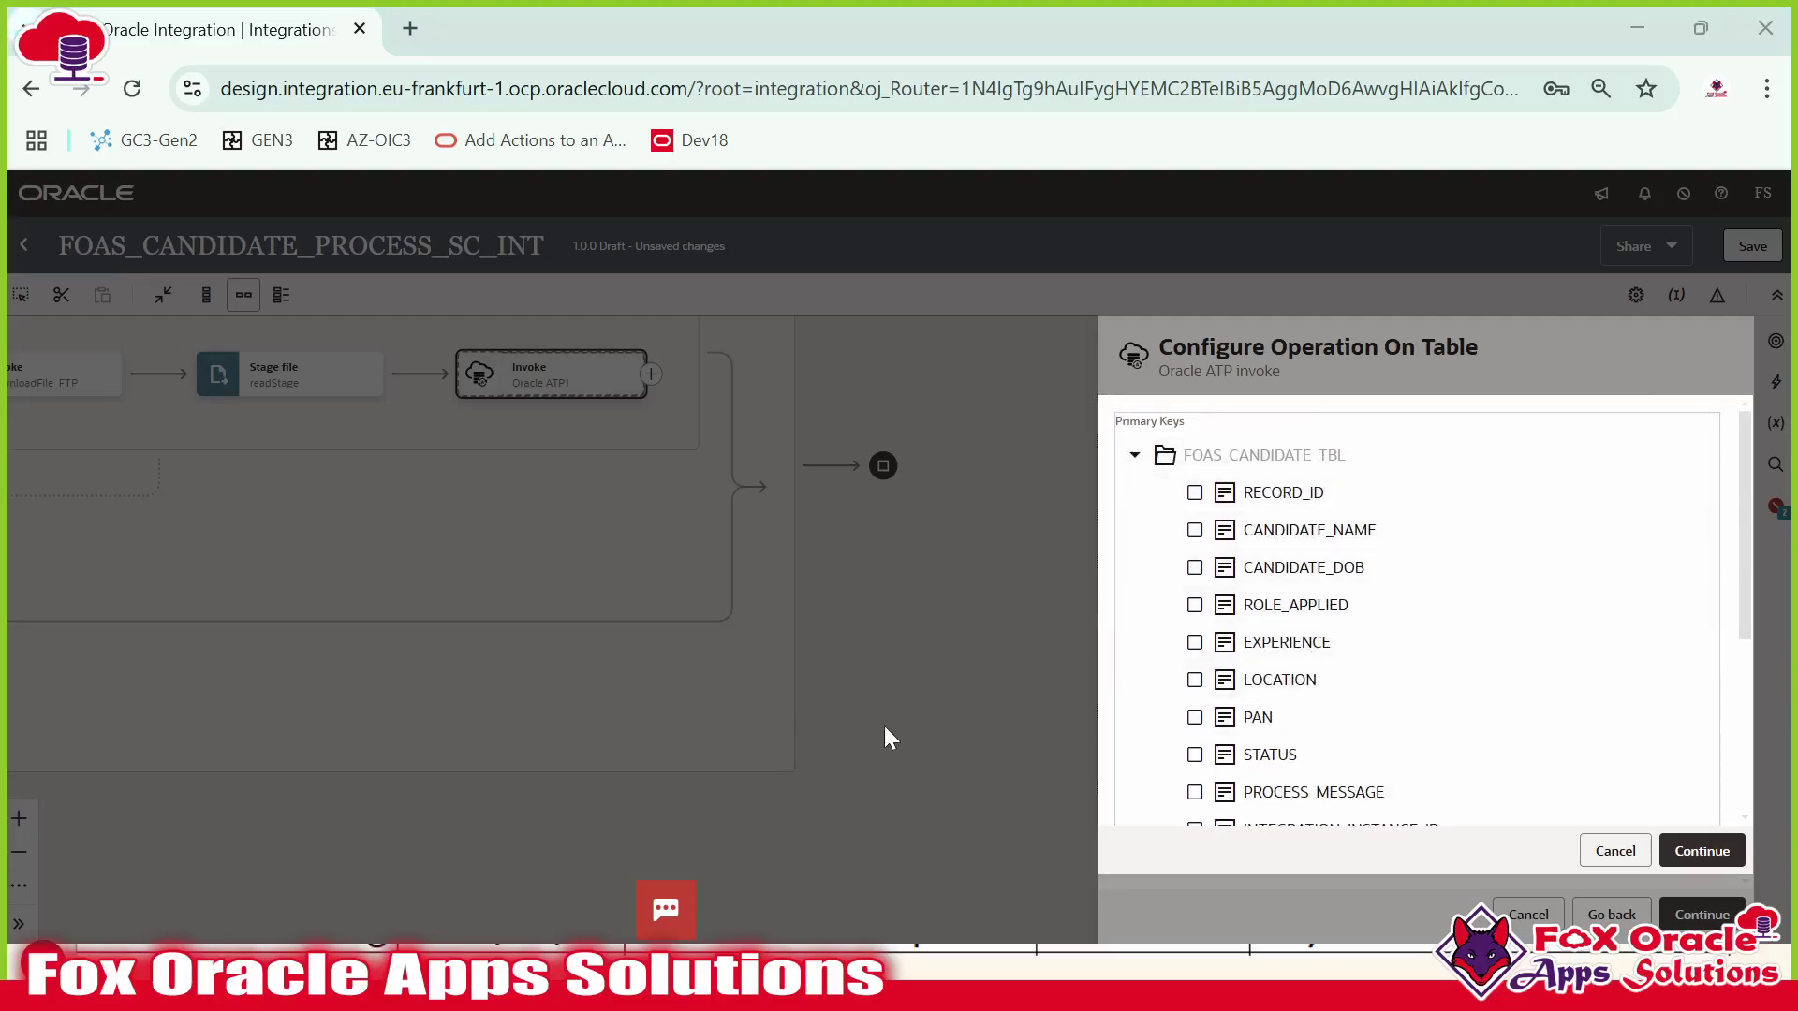
{"action": "key", "text": "alt+Tab"}
{"action": "scroll", "coordinate": [815, 440], "scroll_direction": "up", "scroll_amount": 2}
Compare the integration's Primary Keys list against the FOAS_CANDIDATE_TBL table script.
{"action": "scroll", "coordinate": [814, 440], "scroll_direction": "down", "scroll_amount": 3}
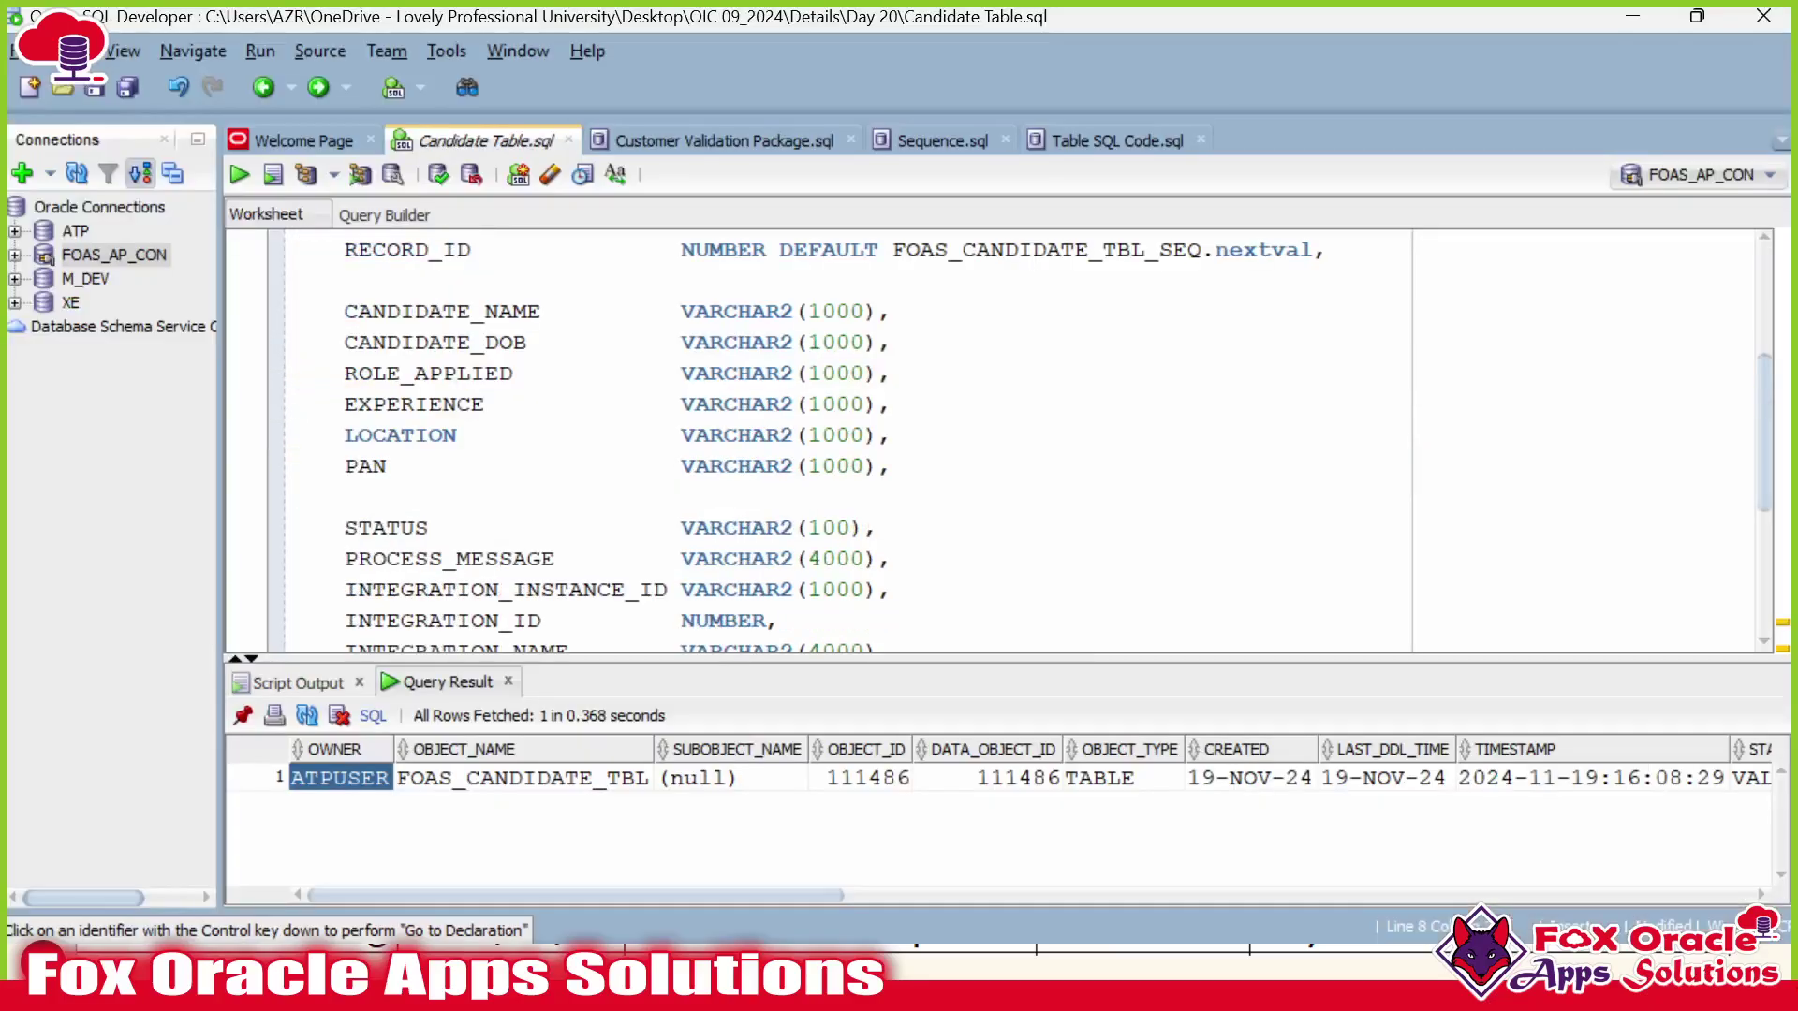
{"action": "key", "text": "alt+Tab"}
{"action": "scroll", "coordinate": [1245, 608], "scroll_direction": "down", "scroll_amount": 3}
{"action": "scroll", "coordinate": [1243, 622], "scroll_direction": "up", "scroll_amount": 3}
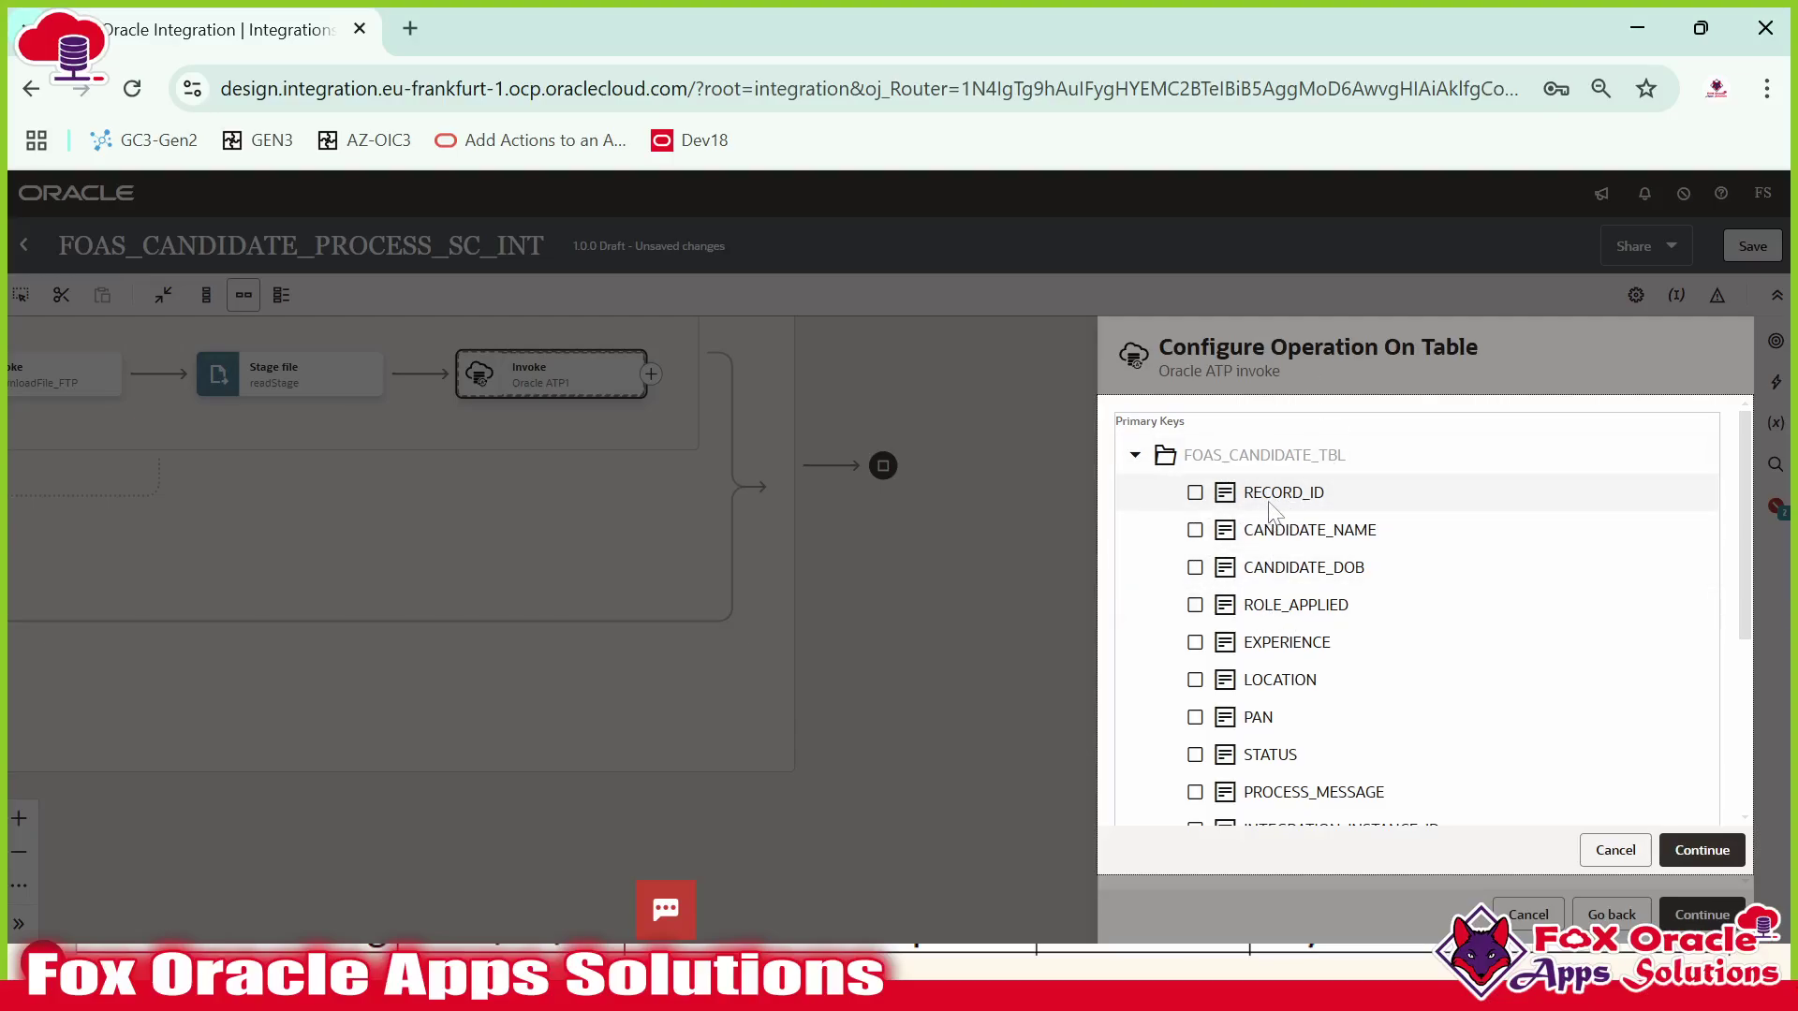
{"action": "key", "text": "alt+Tab"}
Check RECORD_ID's DEFAULT from FOAS_CANDIDATE_TBL_SEQ, then make CANDIDATE_NAME the primary key.
{"action": "scroll", "coordinate": [655, 468], "scroll_direction": "up", "scroll_amount": 3}
{"action": "left_click", "coordinate": [402, 527]}
{"action": "double_click", "coordinate": [402, 527]}
{"action": "left_click", "coordinate": [401, 527]}
{"action": "double_click", "coordinate": [402, 527]}
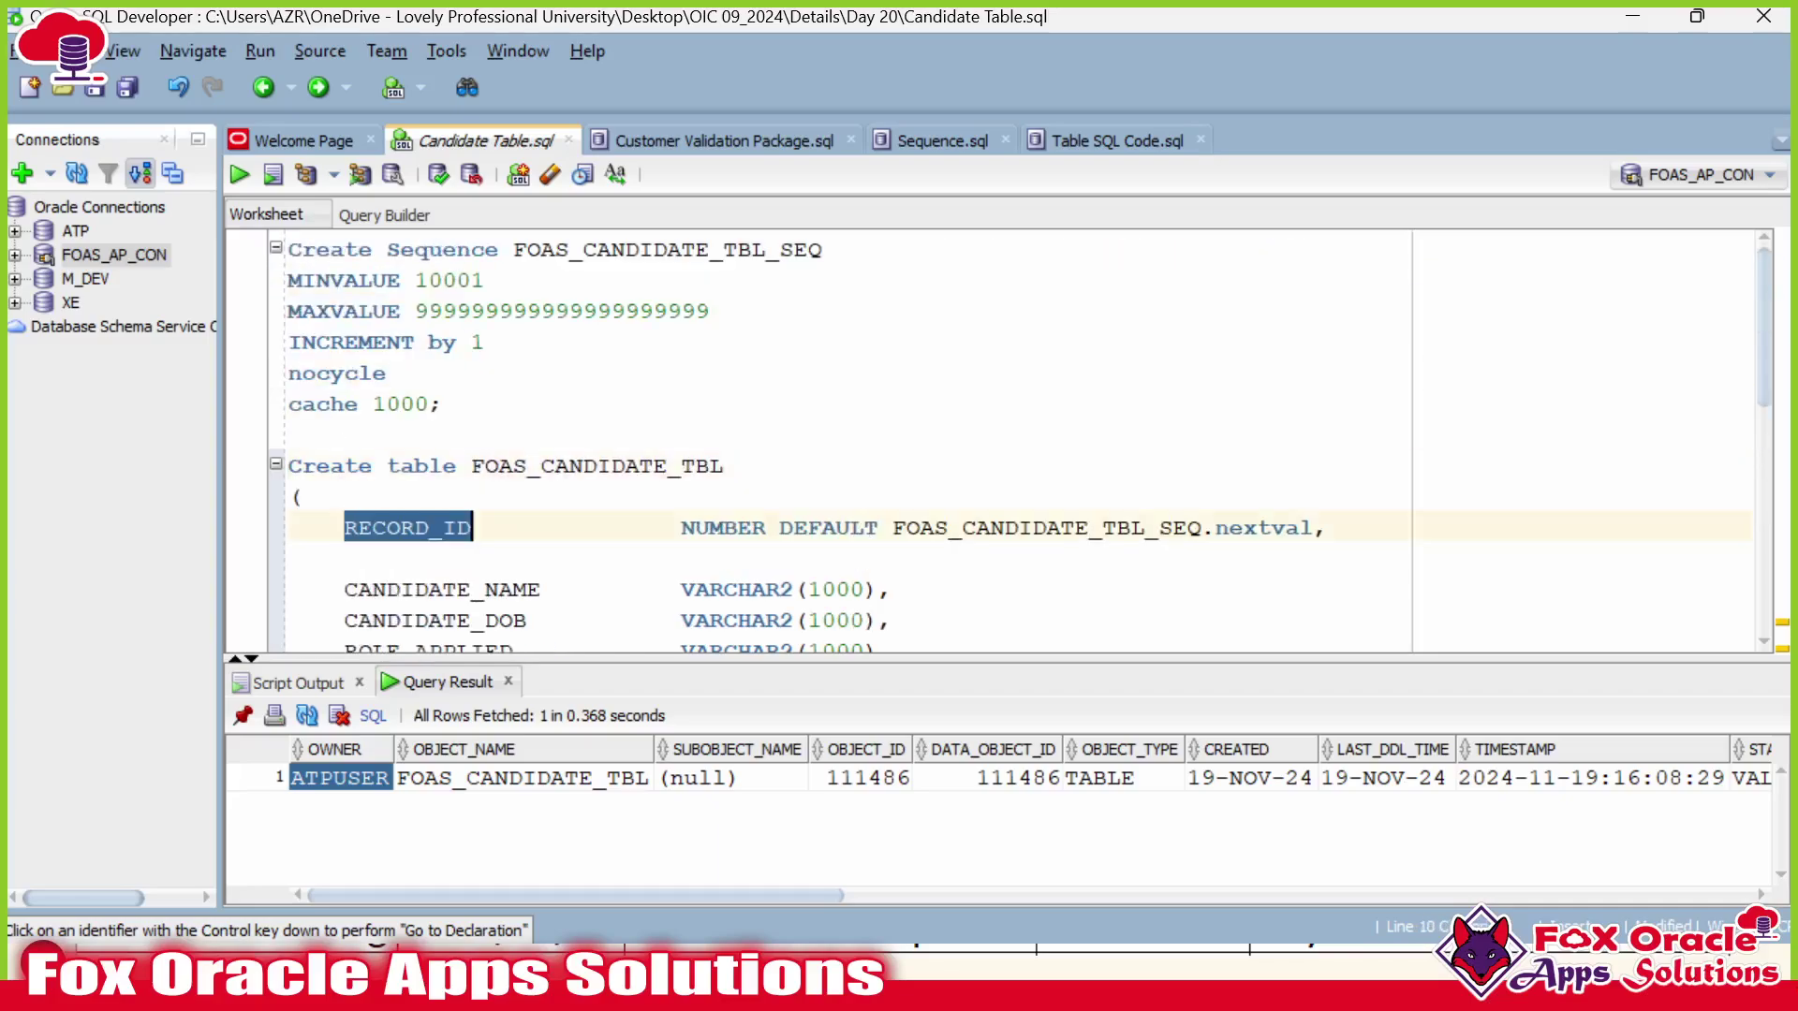
{"action": "scroll", "coordinate": [401, 528], "scroll_direction": "down", "scroll_amount": 1}
{"action": "scroll", "coordinate": [1002, 440], "scroll_direction": "down", "scroll_amount": 1}
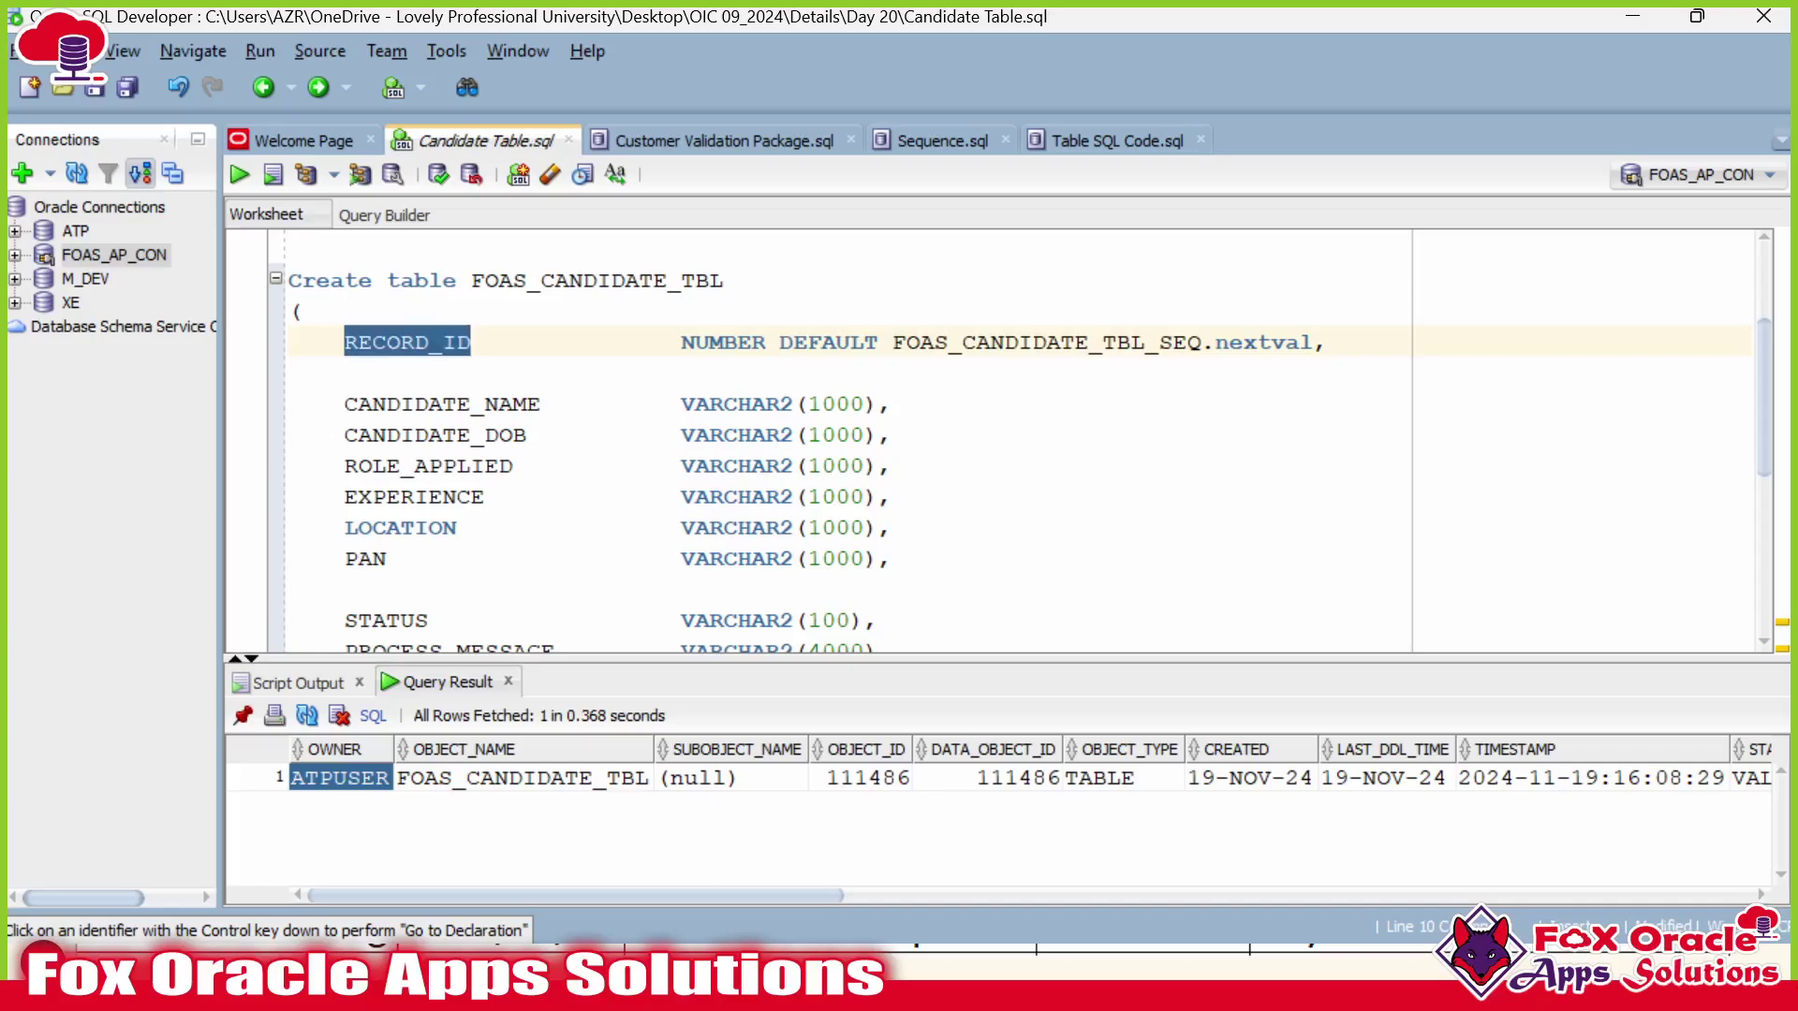
{"action": "double_click", "coordinate": [829, 342]}
{"action": "left_click_drag", "start_coordinate": [893, 342], "coordinate": [1203, 343]}
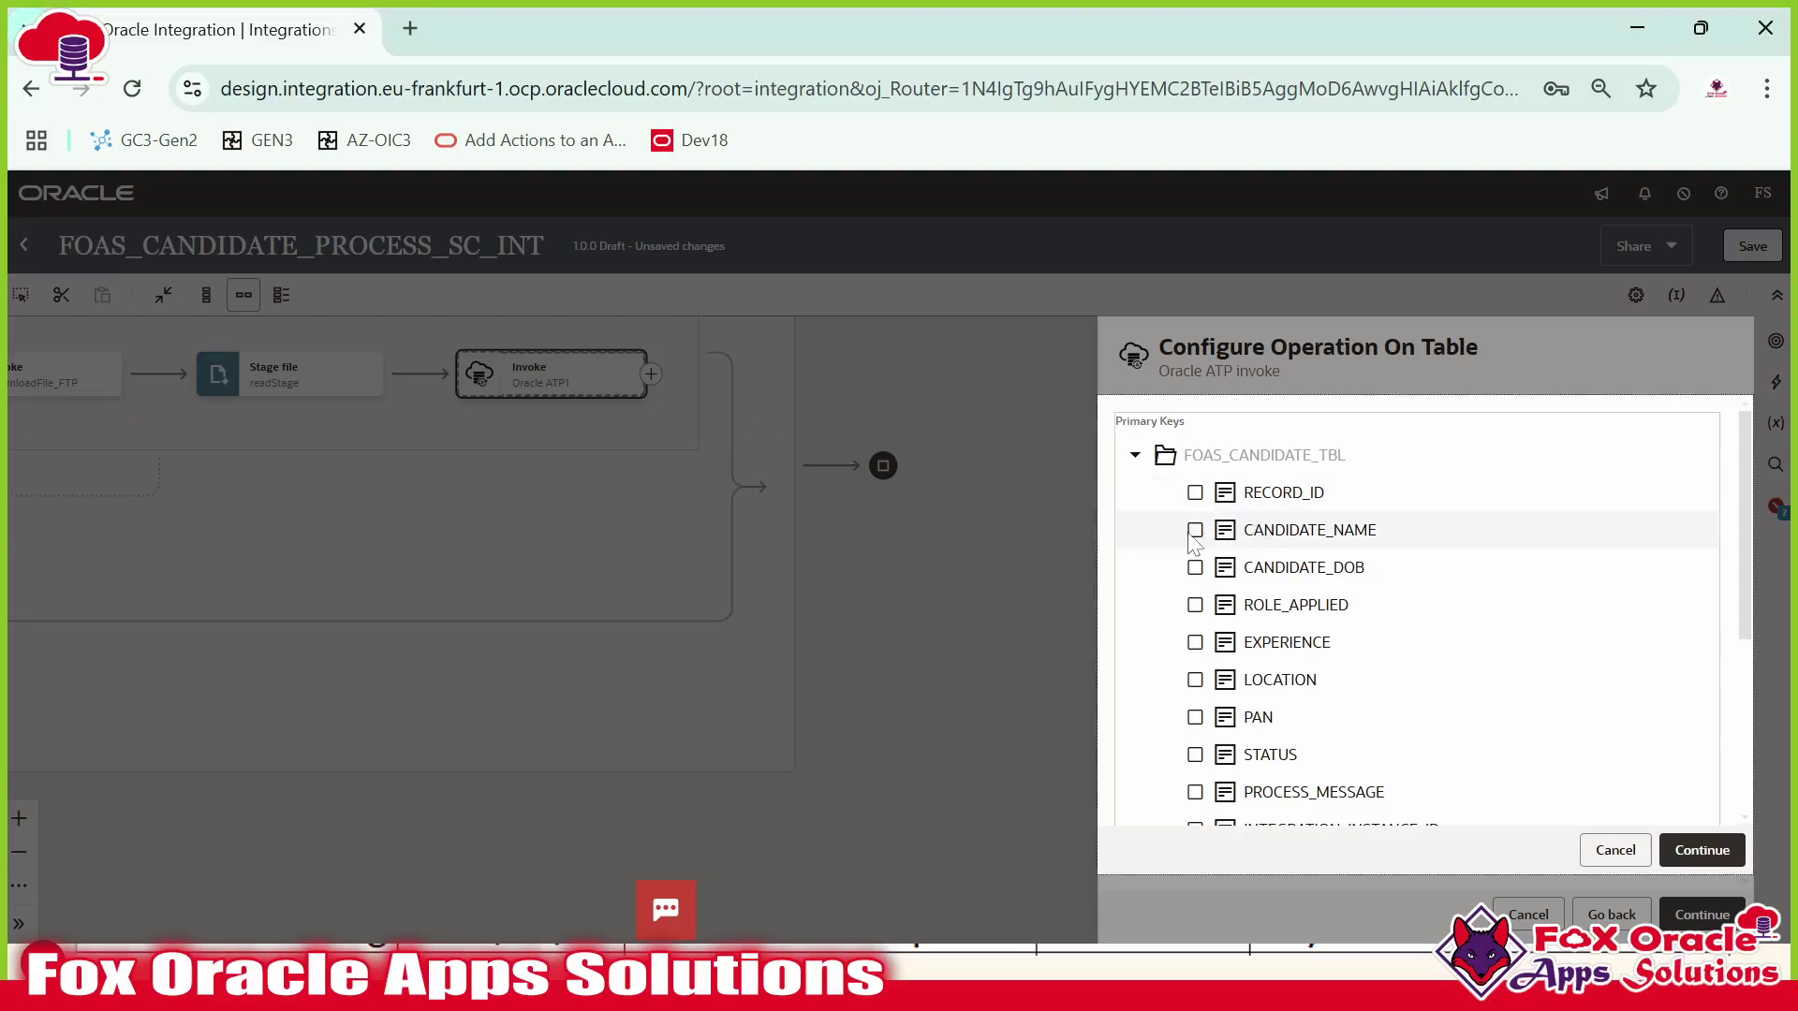
{"action": "left_click", "coordinate": [1195, 532]}
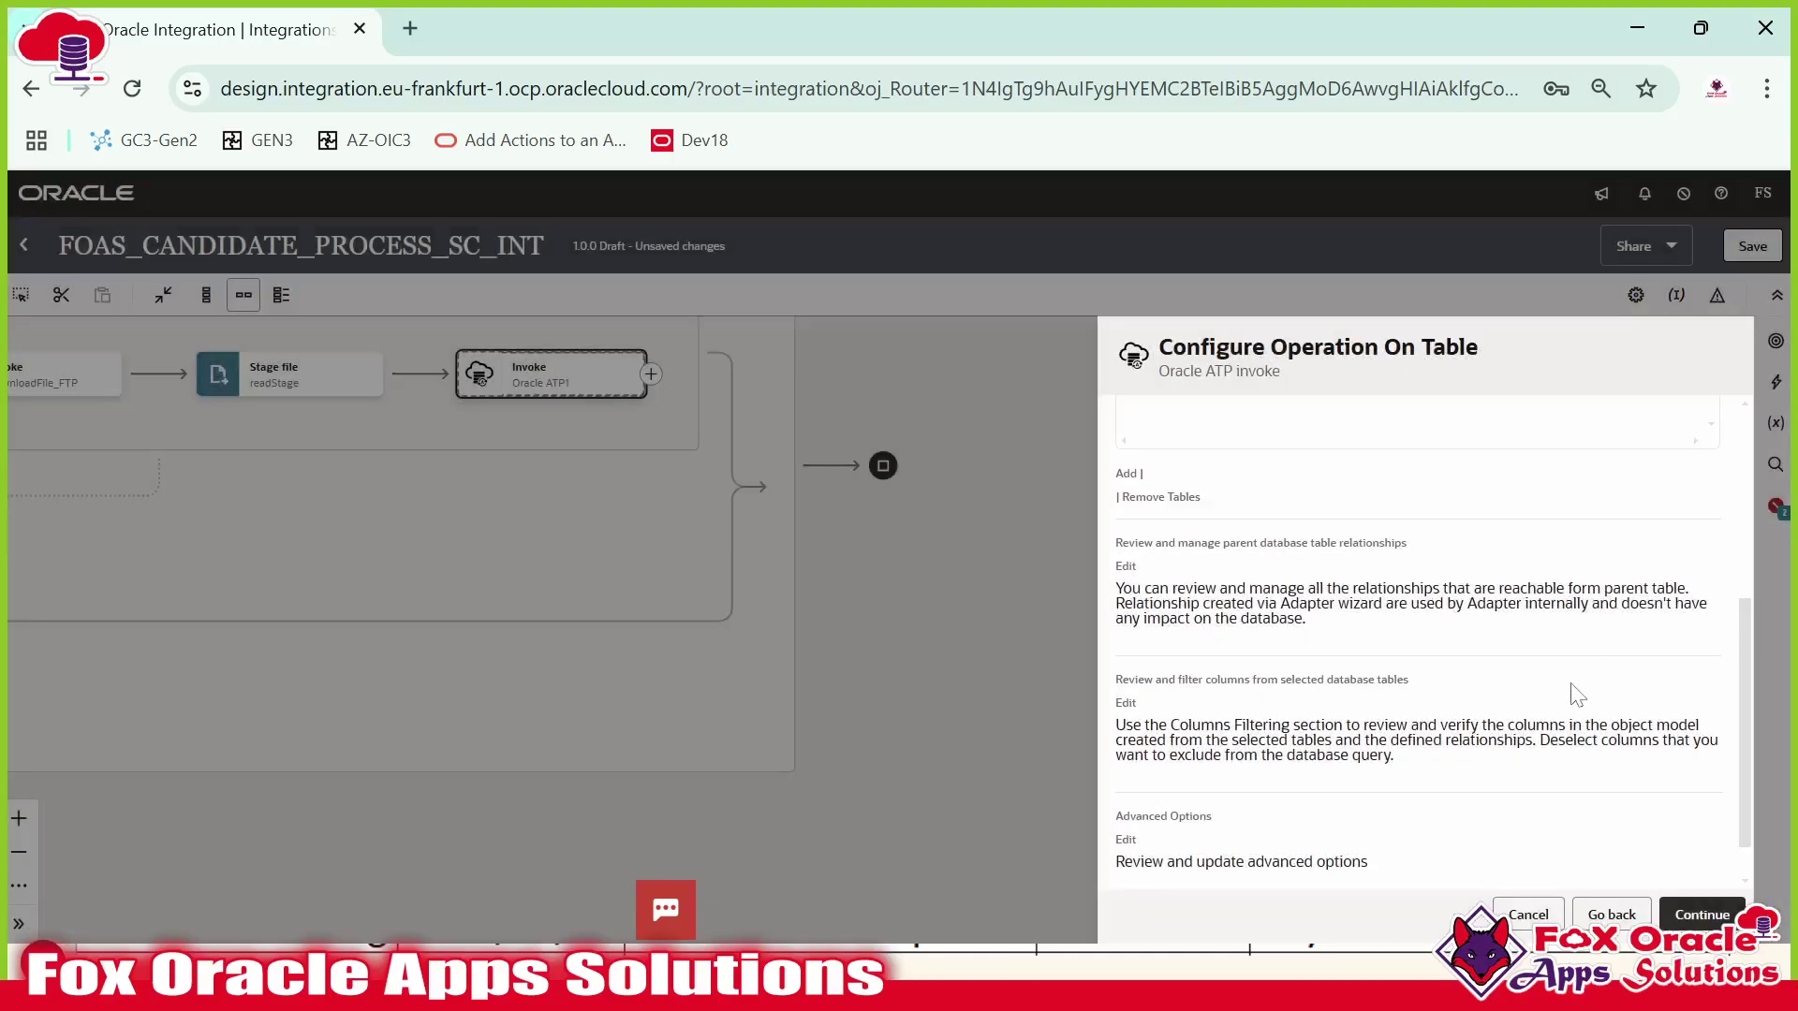
Finish the insertATP invoke configuration from its operation summary.
{"action": "scroll", "coordinate": [1532, 707], "scroll_direction": "down", "scroll_amount": 1}
{"action": "left_click", "coordinate": [1717, 917]}
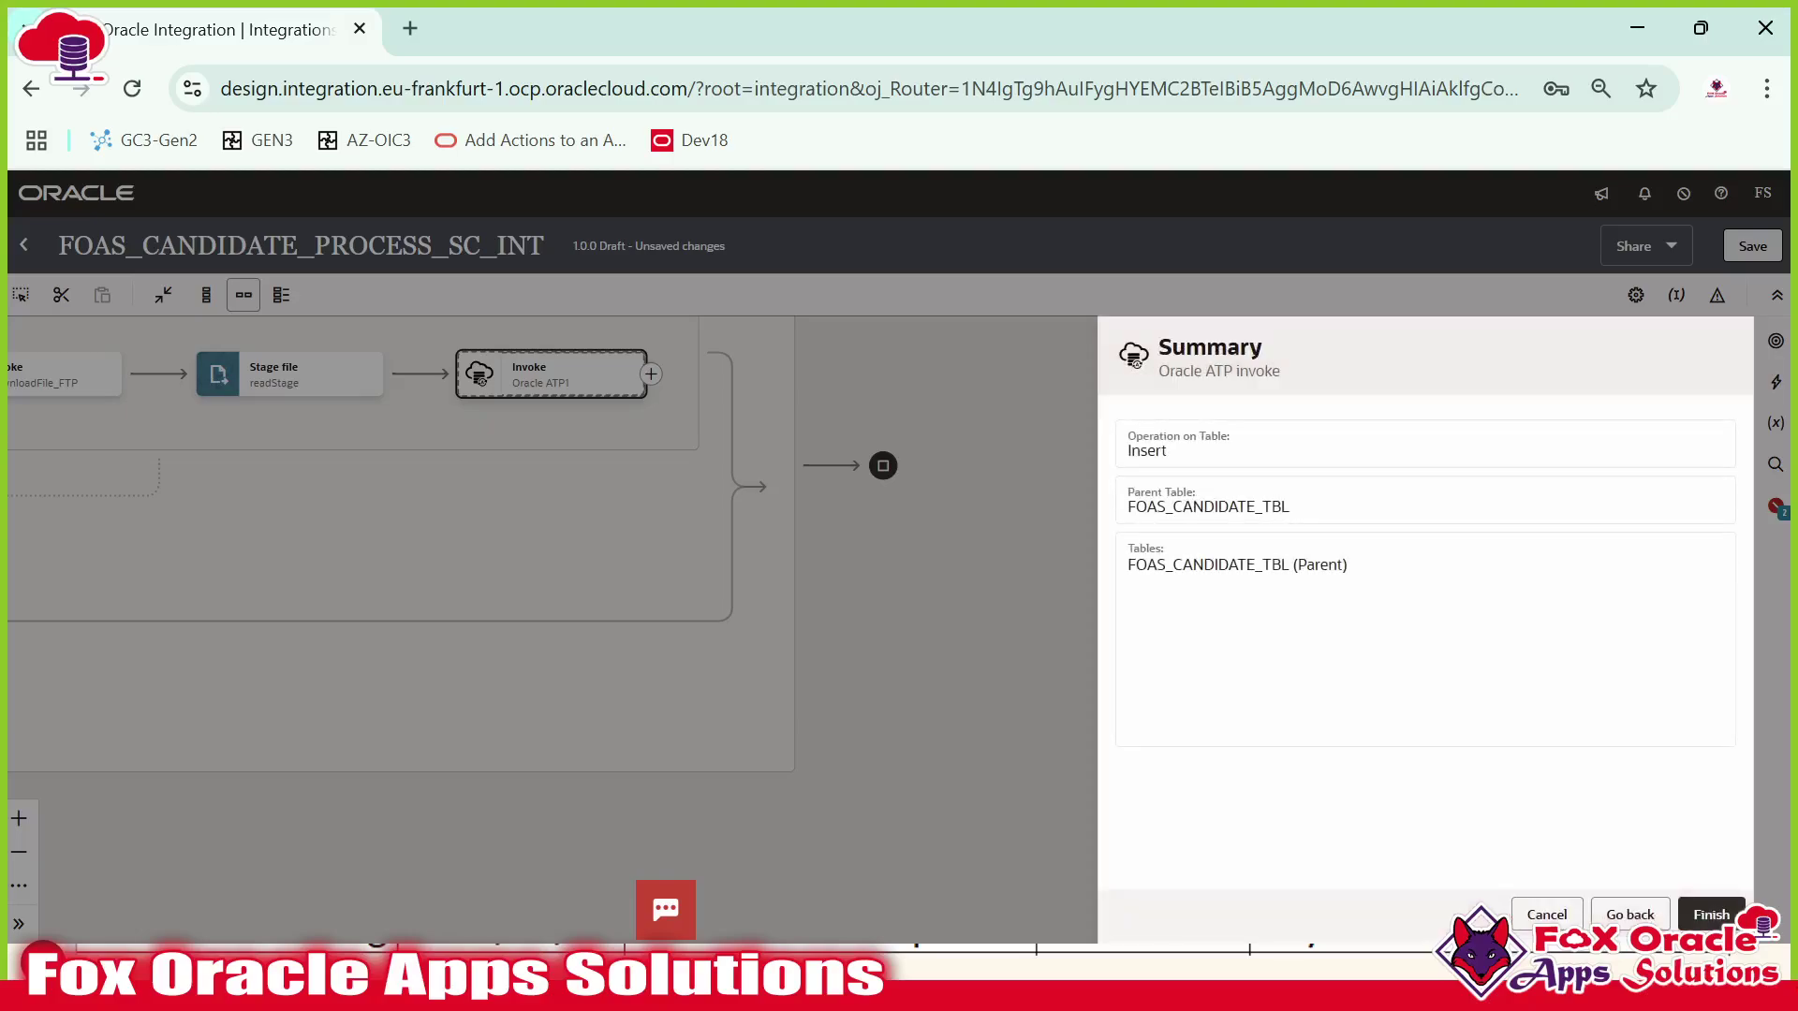
{"action": "left_click", "coordinate": [1712, 915]}
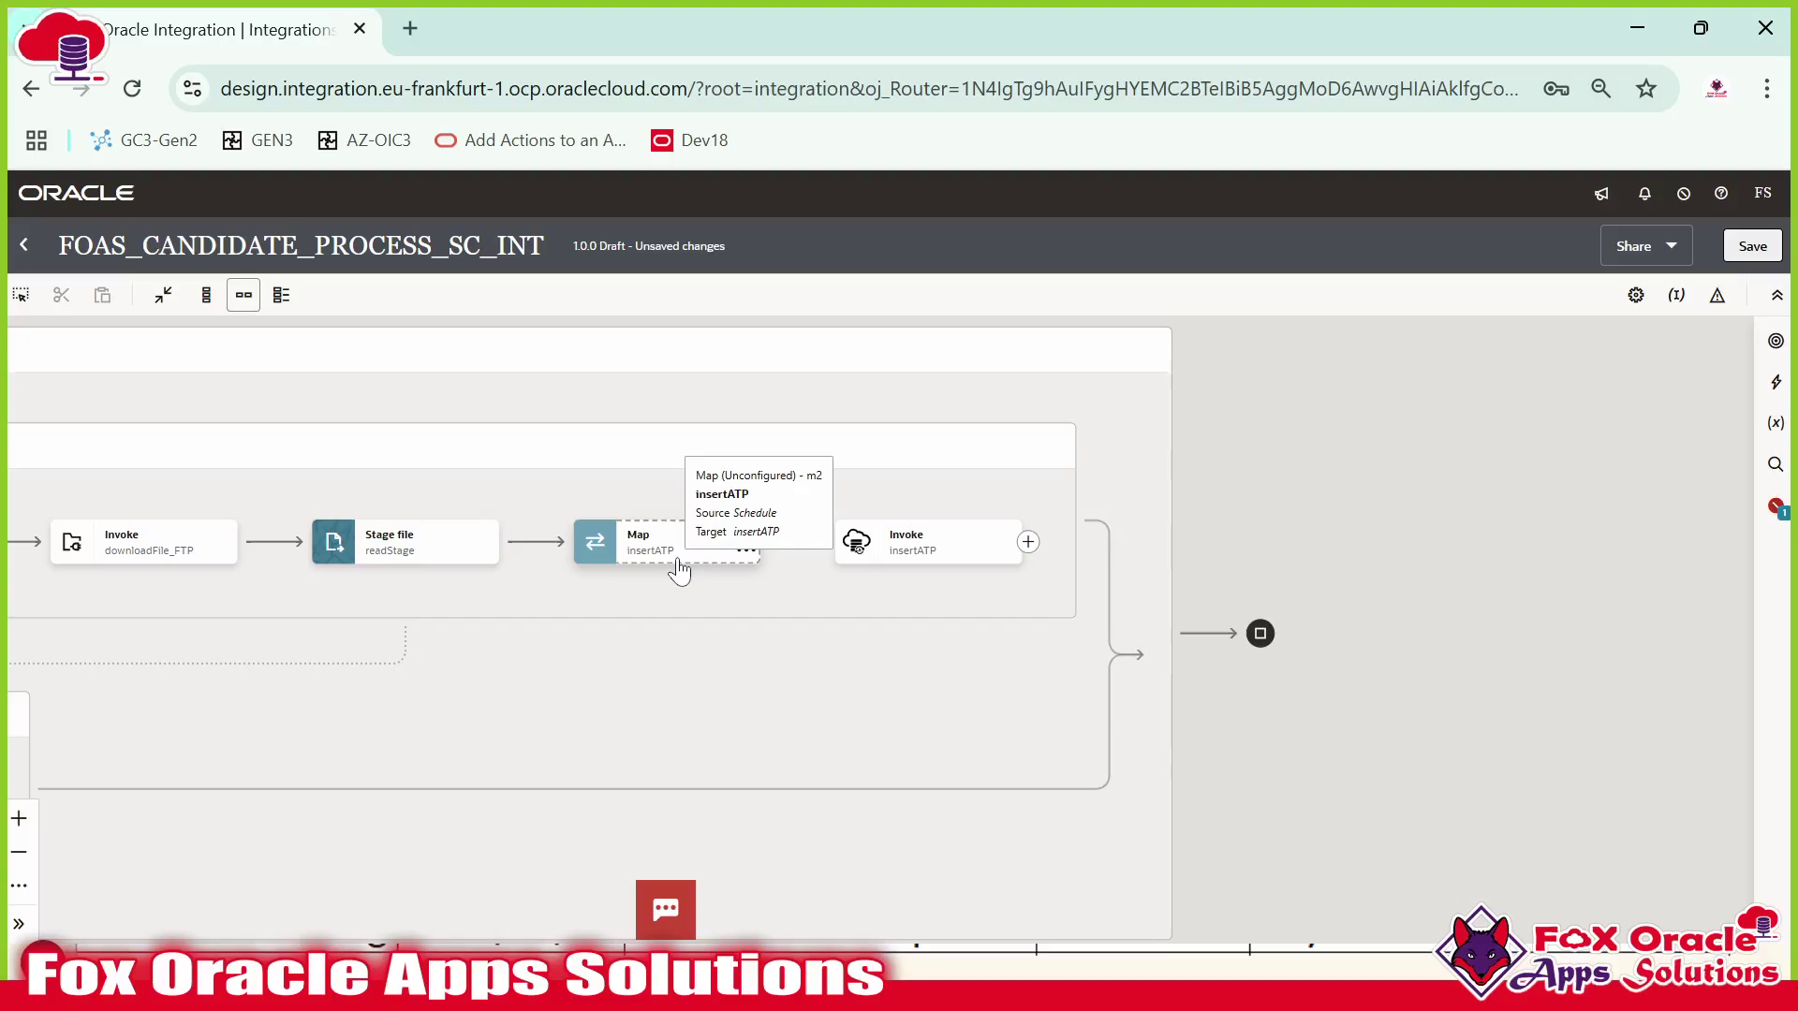
Bring the Map and Invoke nodes into view and open the insertATP map.
{"action": "scroll", "coordinate": [687, 566], "scroll_direction": "up", "scroll_amount": 5}
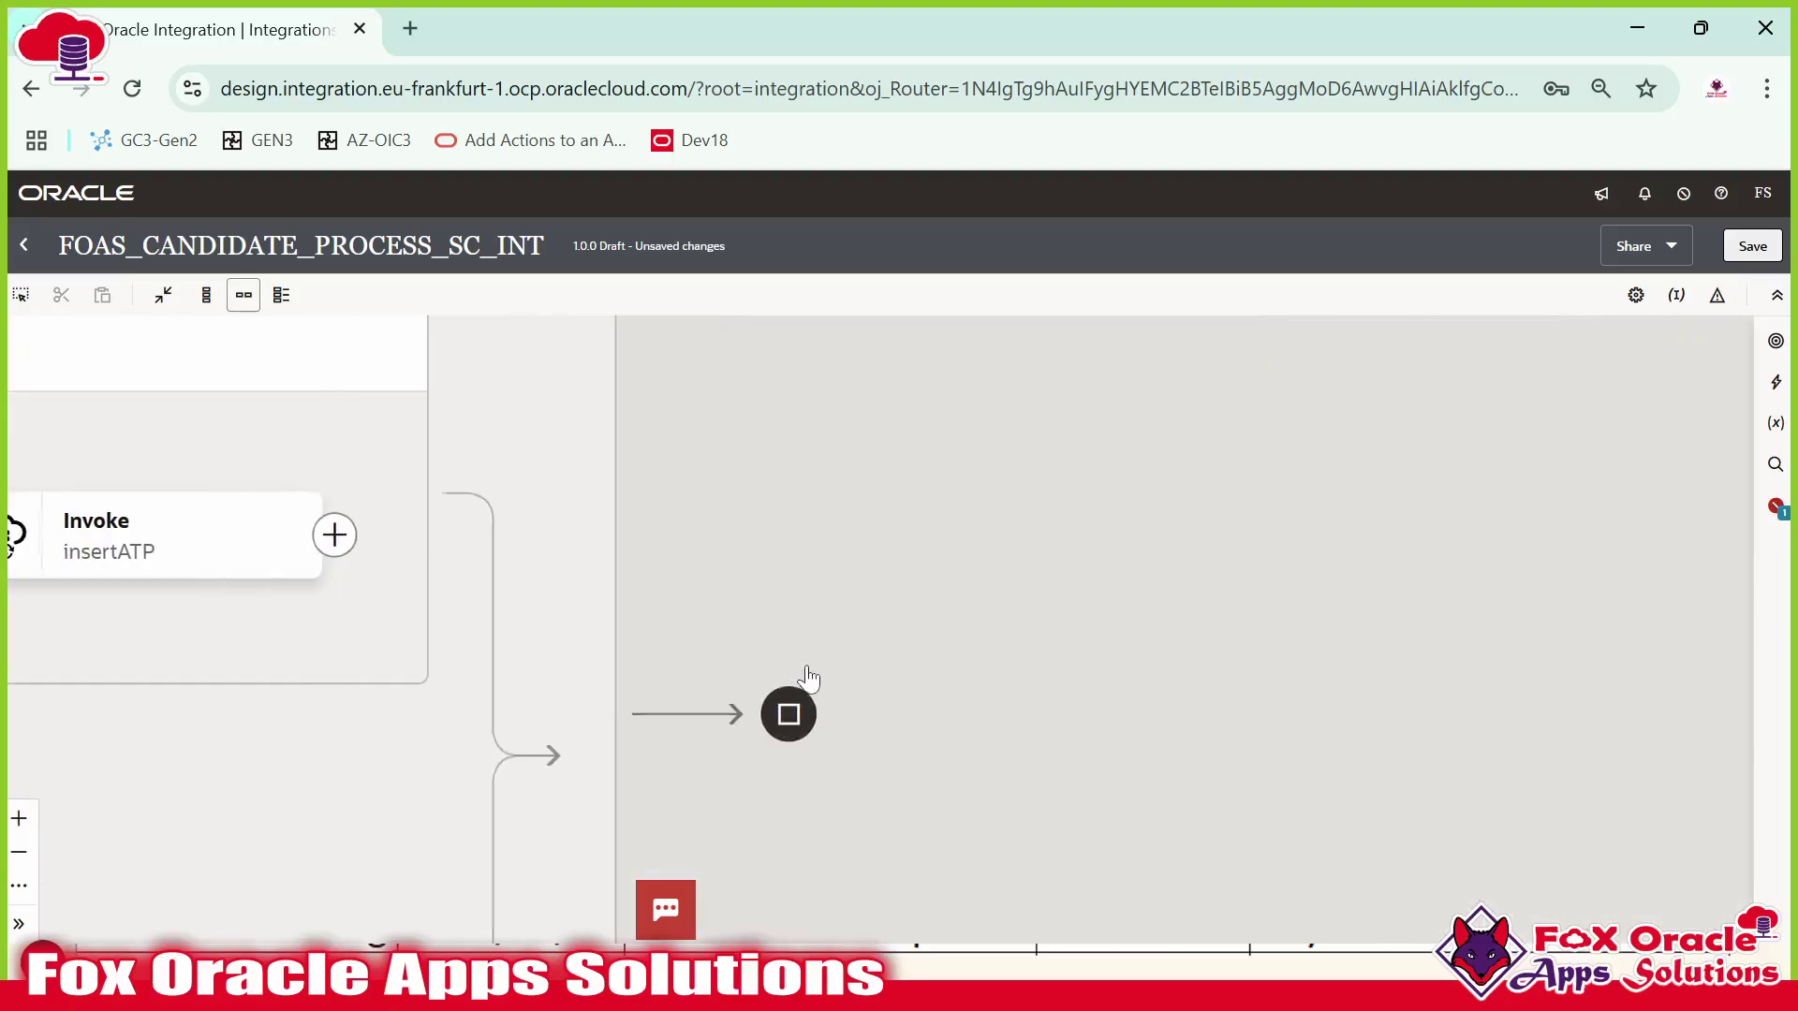
{"action": "scroll", "coordinate": [806, 678], "scroll_direction": "up", "scroll_amount": 3}
{"action": "scroll", "coordinate": [650, 605], "scroll_direction": "down", "scroll_amount": 3}
{"action": "left_click_drag", "start_coordinate": [417, 559], "coordinate": [1065, 557]}
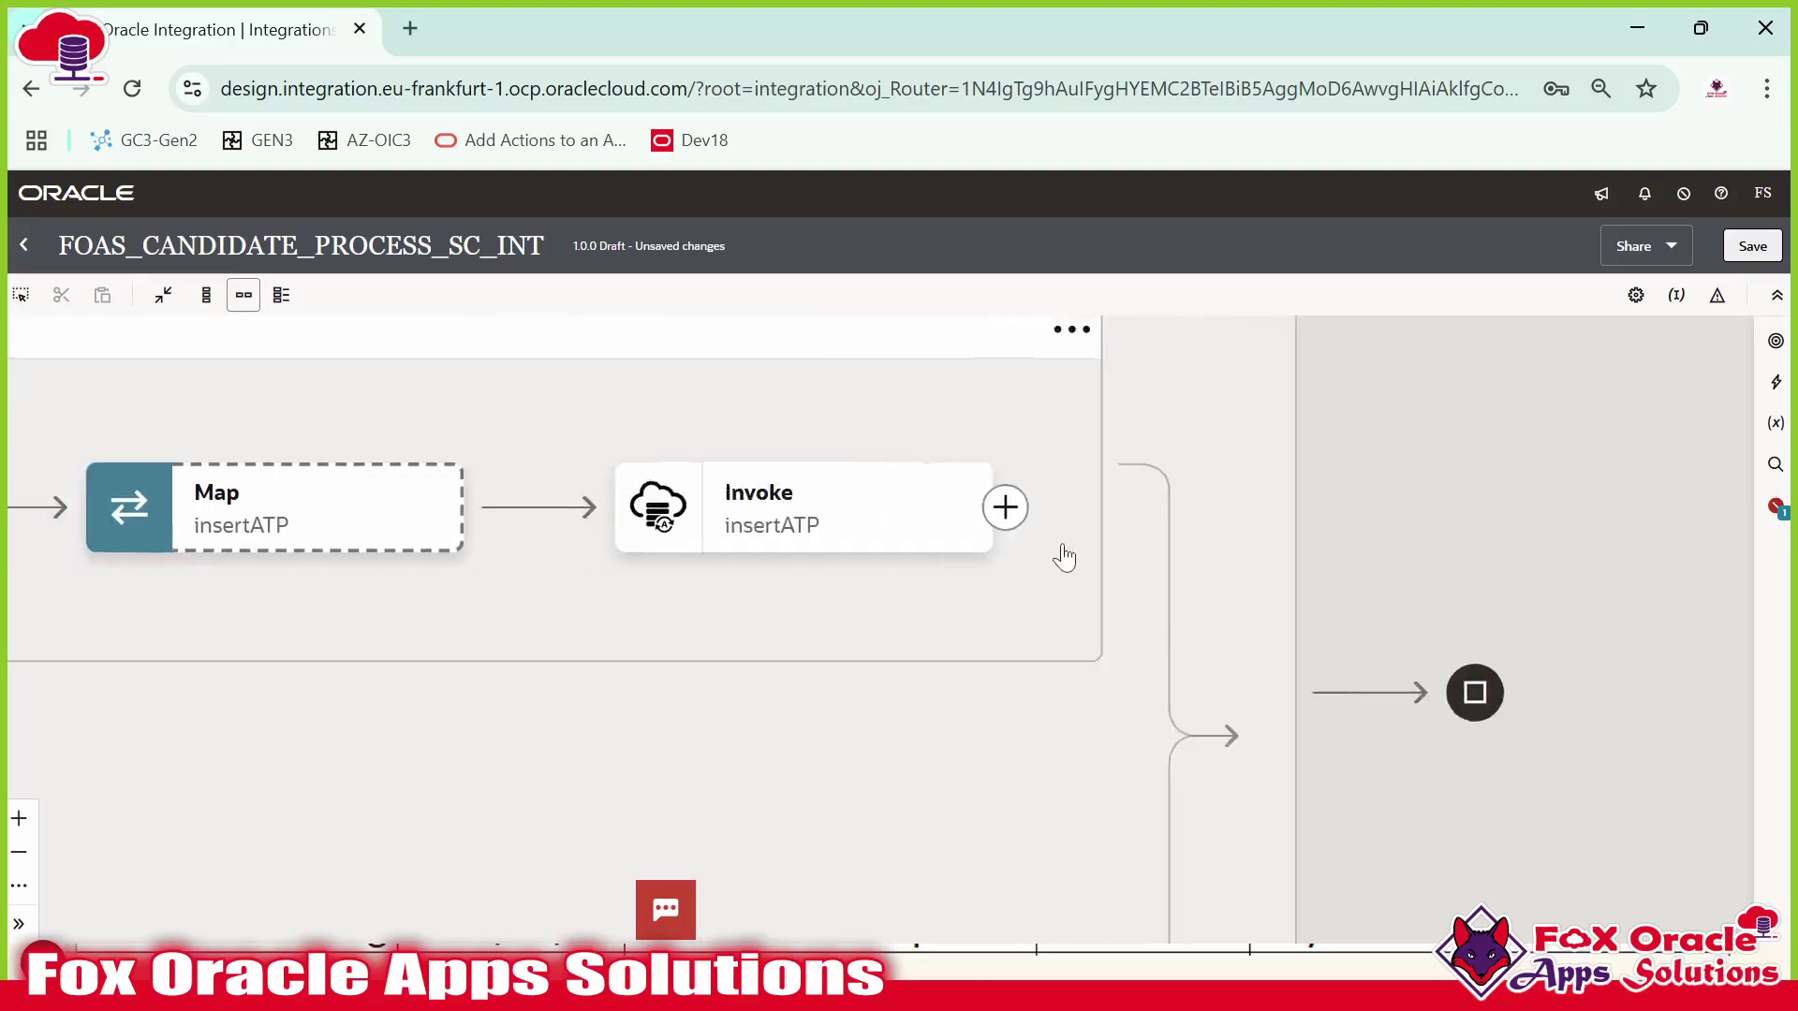
{"action": "double_click", "coordinate": [526, 509]}
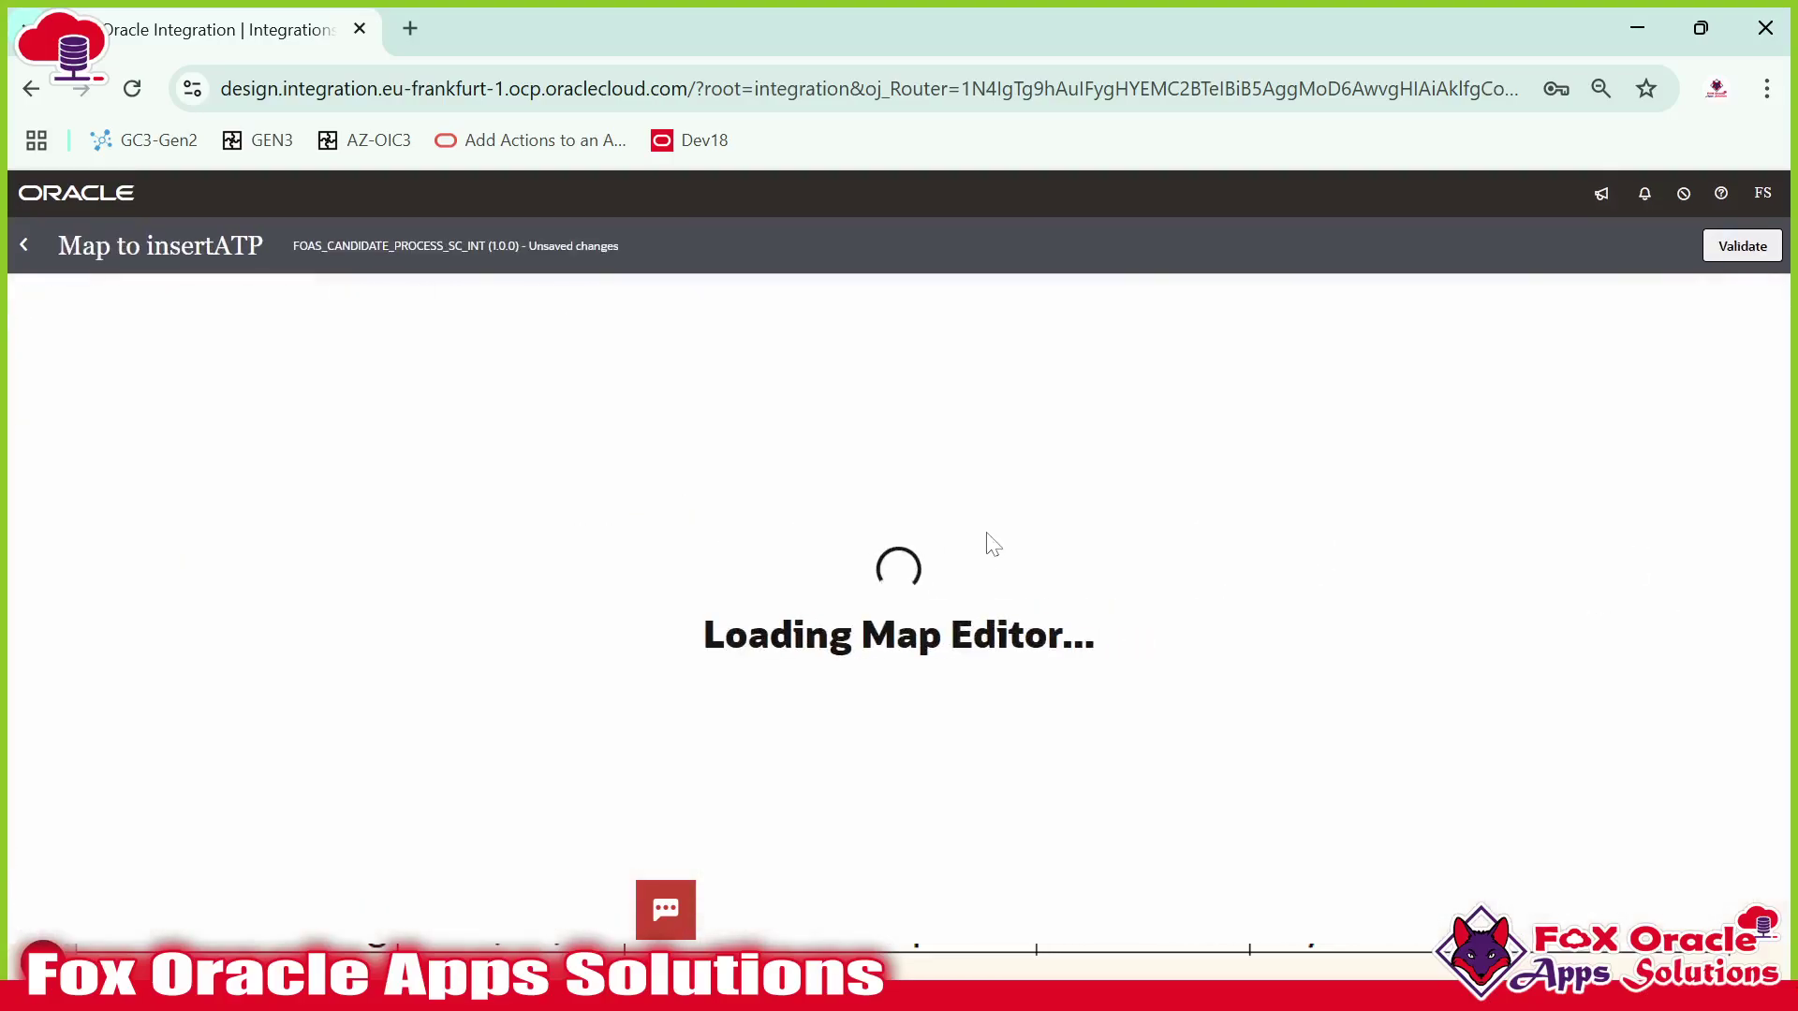
Restore the browser page zoom and expand FoasCandidateTbl in the Target pane.
{"action": "key", "text": "ctrl+minus"}
{"action": "key", "text": "ctrl+minus"}
{"action": "key", "text": "ctrl+plus"}
{"action": "key", "text": "ctrl+plus"}
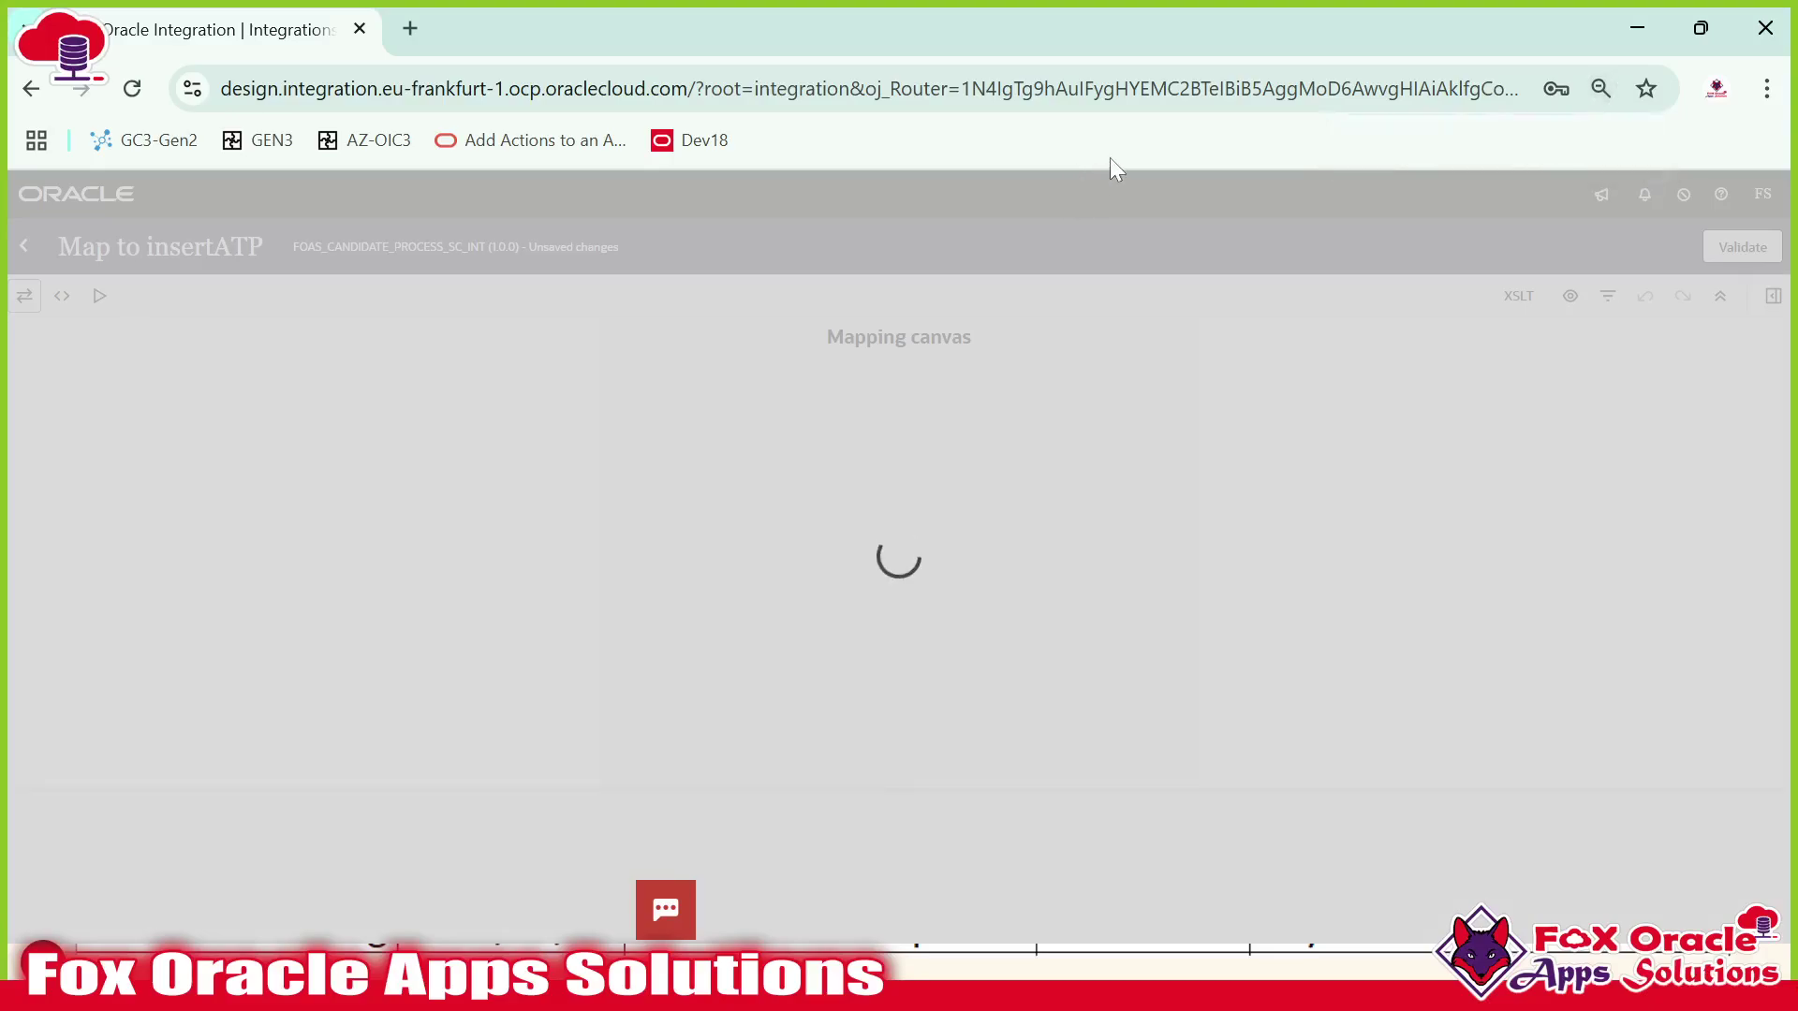
{"action": "key", "text": "ctrl+plus"}
{"action": "key", "text": "ctrl+plus"}
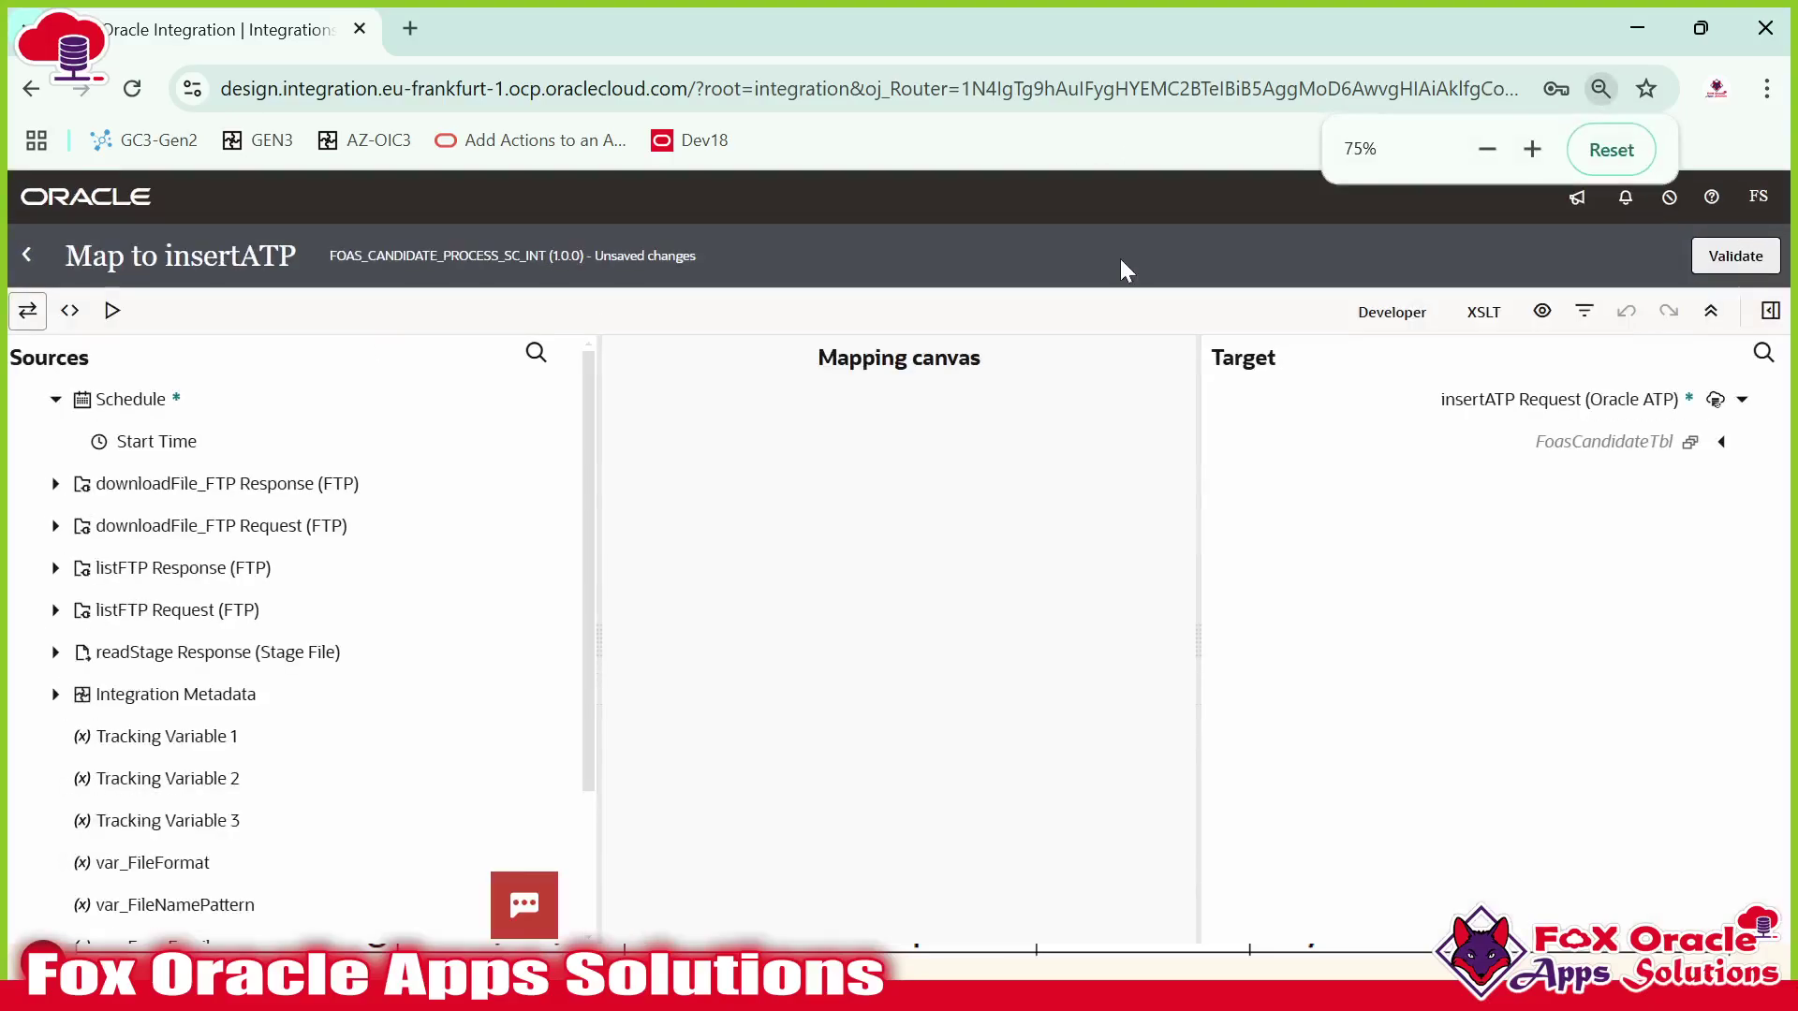
{"action": "key", "text": "ctrl+plus"}
{"action": "key", "text": "ctrl+plus"}
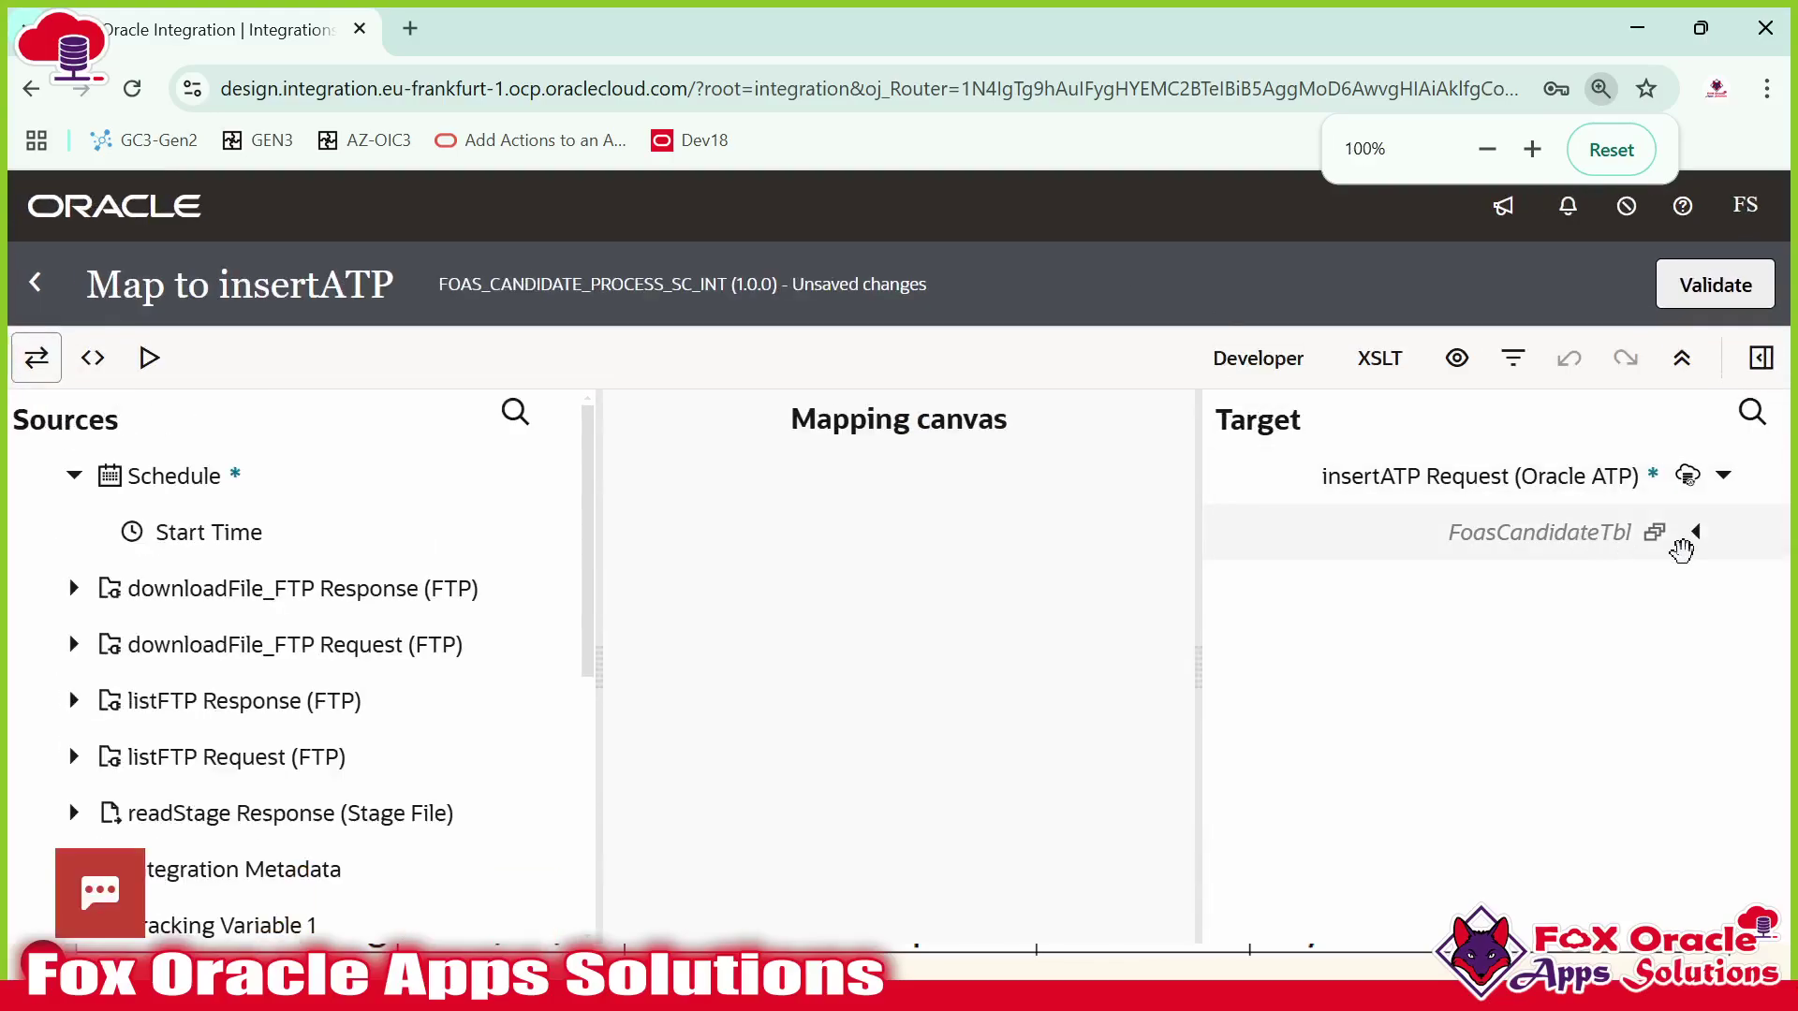
{"action": "left_click", "coordinate": [1696, 536]}
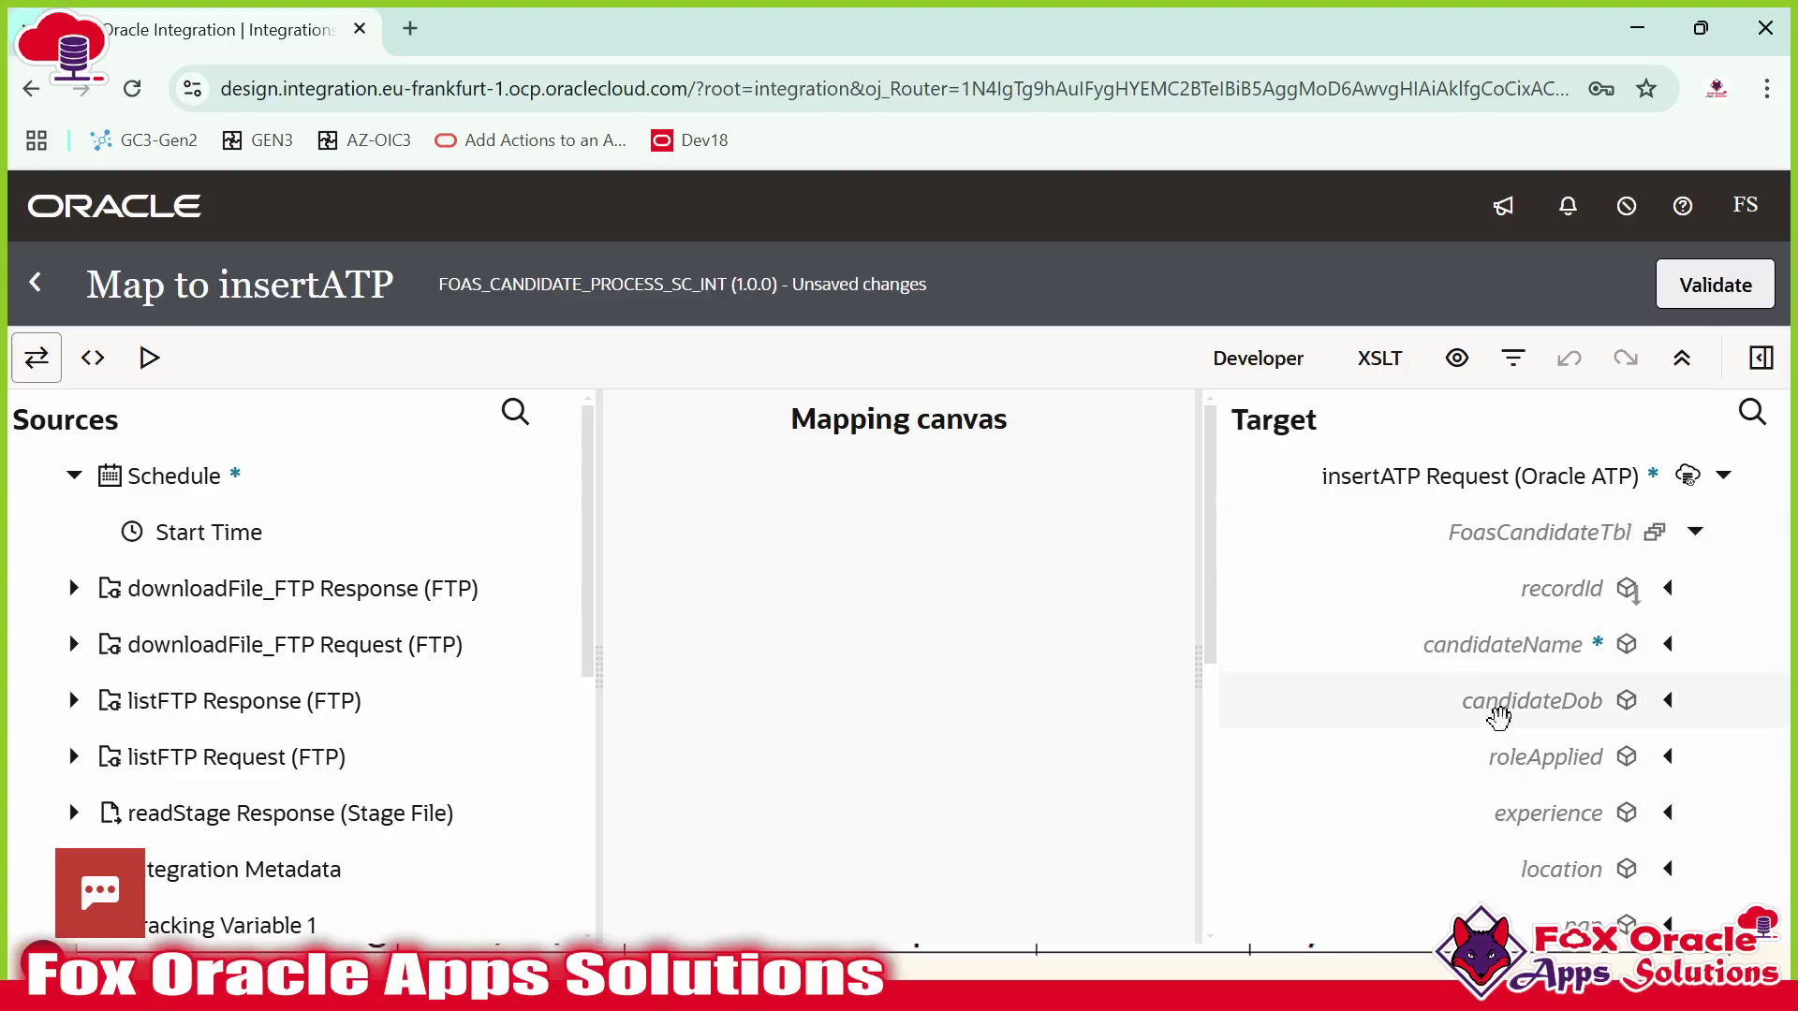
{"action": "scroll", "coordinate": [1550, 800], "scroll_direction": "down", "scroll_amount": 5}
{"action": "scroll", "coordinate": [1550, 806], "scroll_direction": "up", "scroll_amount": 5}
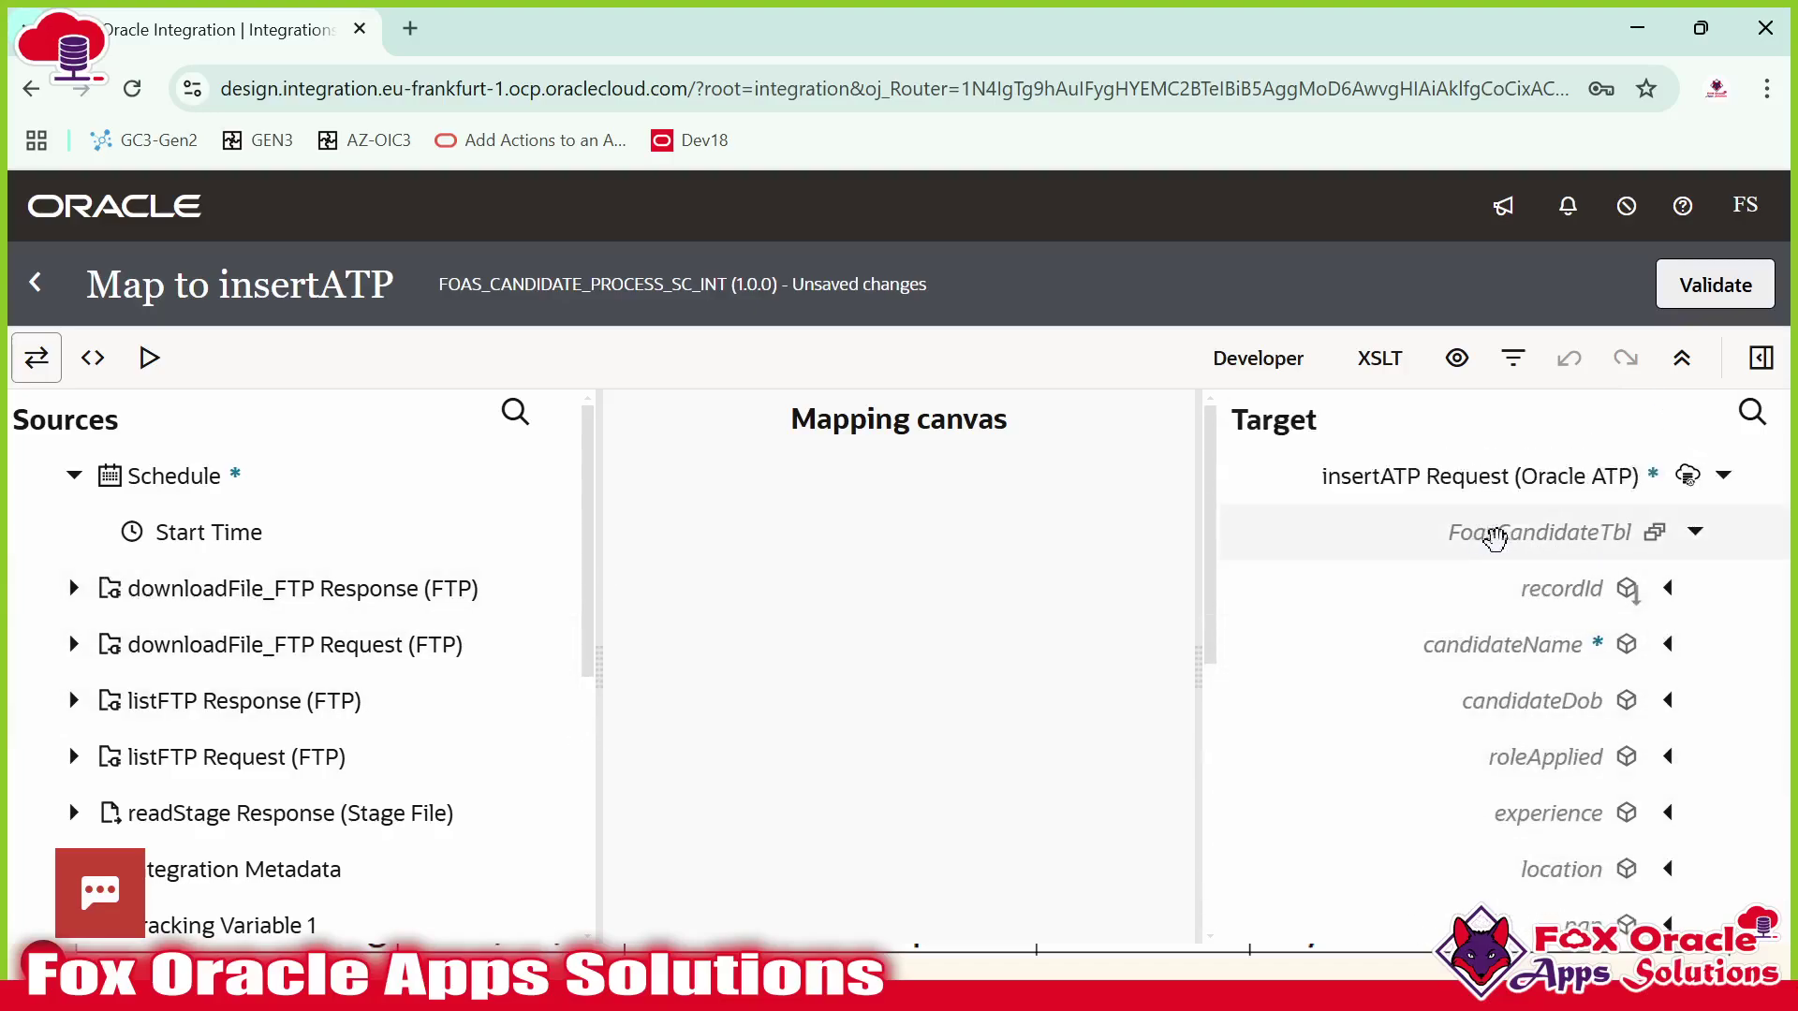
{"action": "scroll", "coordinate": [223, 666], "scroll_direction": "down", "scroll_amount": 3}
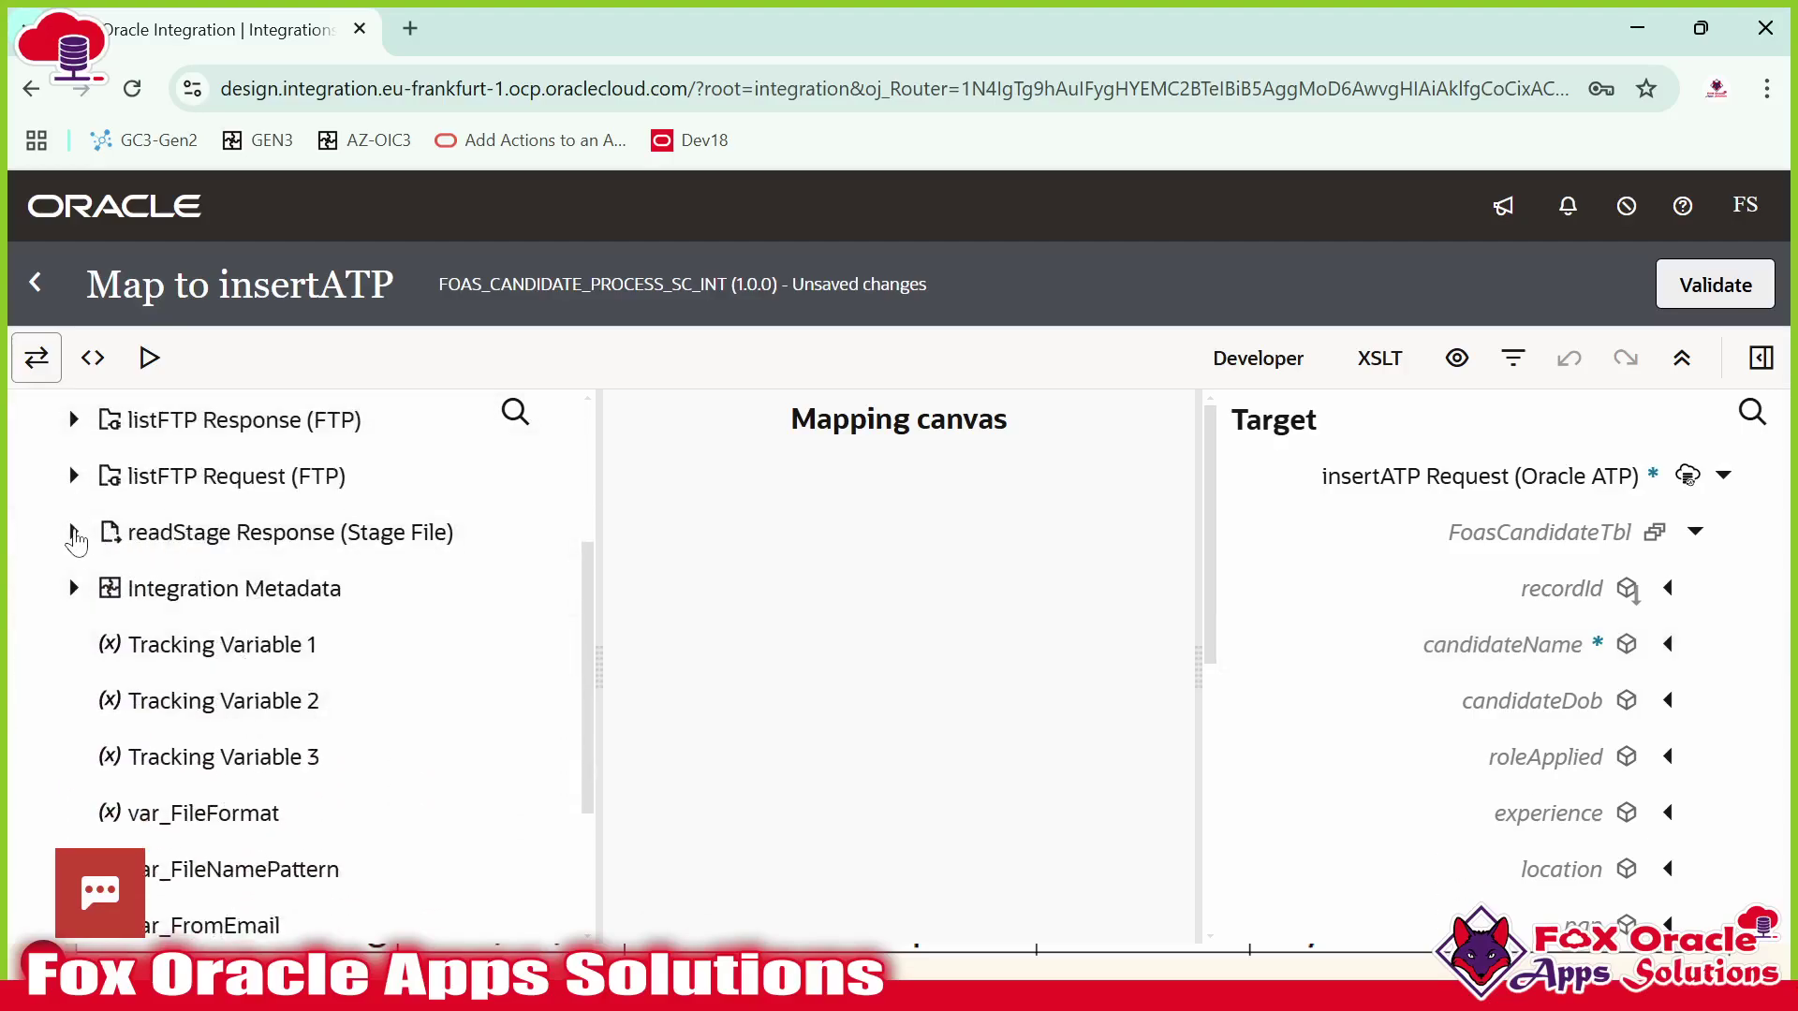
Expand readStage Response > Read Response > RS to reveal record R's fields.
{"action": "left_click", "coordinate": [73, 532]}
{"action": "left_click", "coordinate": [101, 588]}
{"action": "left_click", "coordinate": [132, 644]}
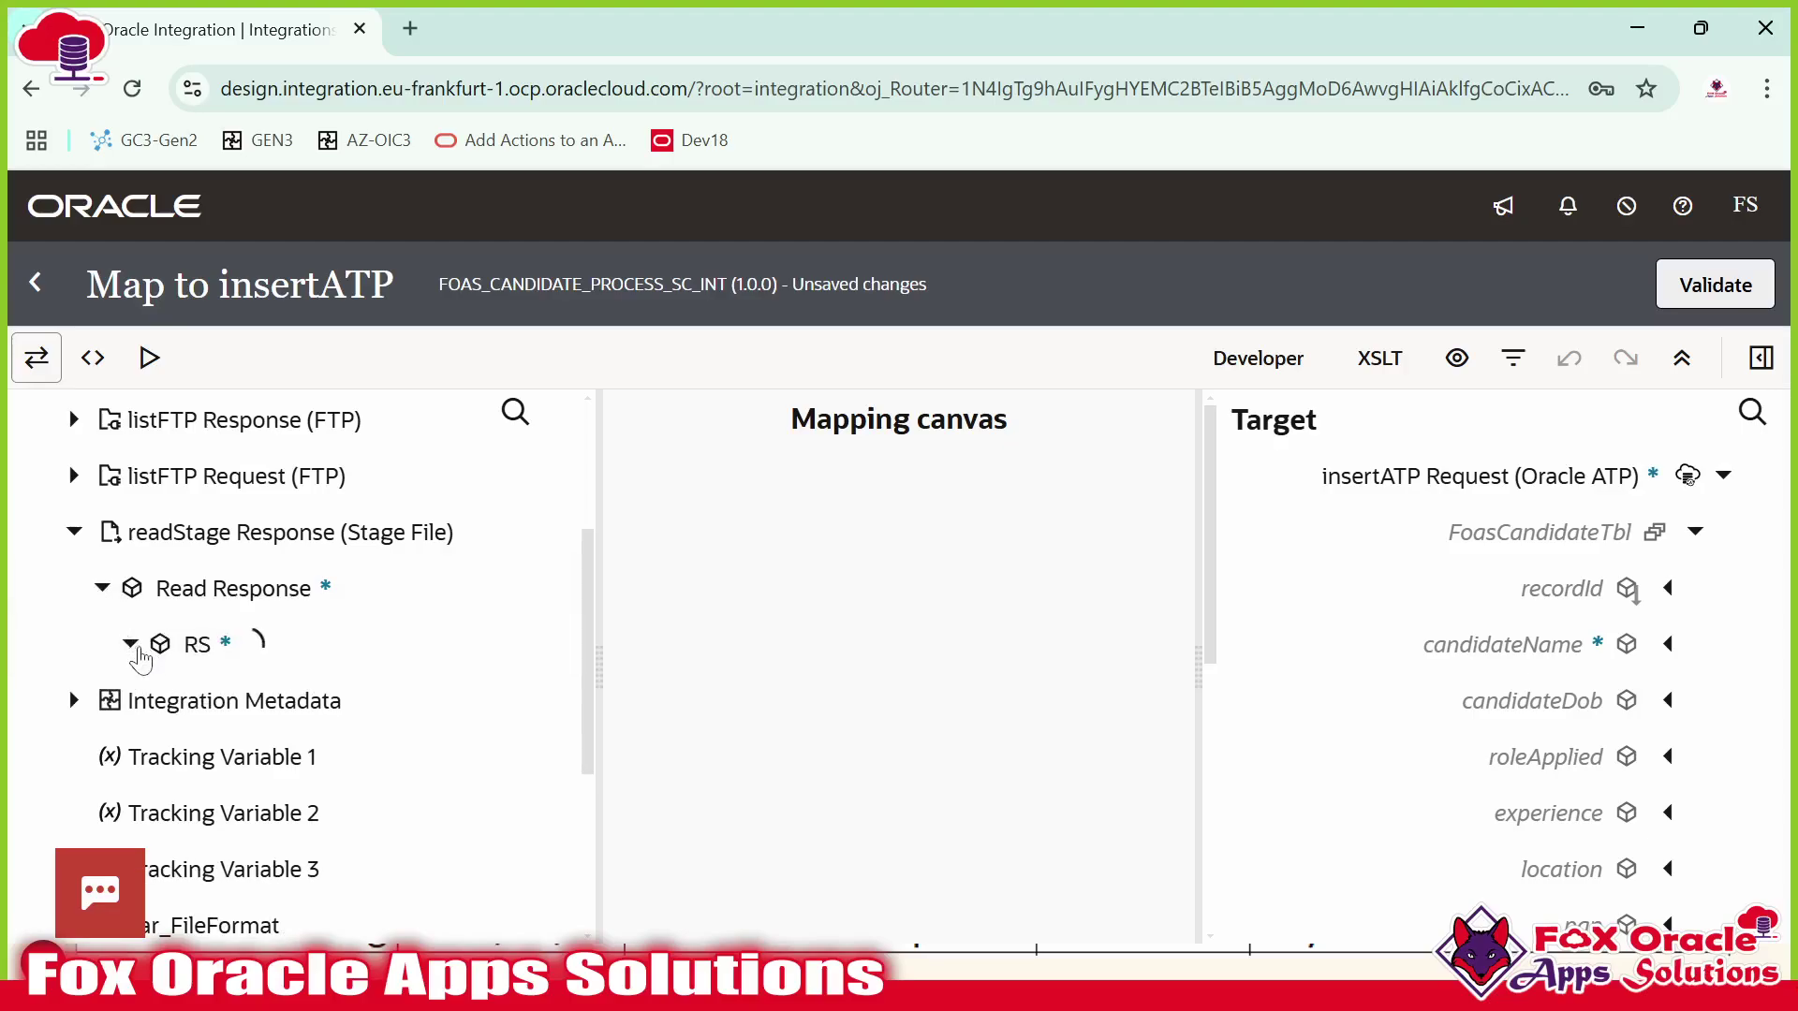
{"action": "scroll", "coordinate": [187, 688], "scroll_direction": "down", "scroll_amount": 1}
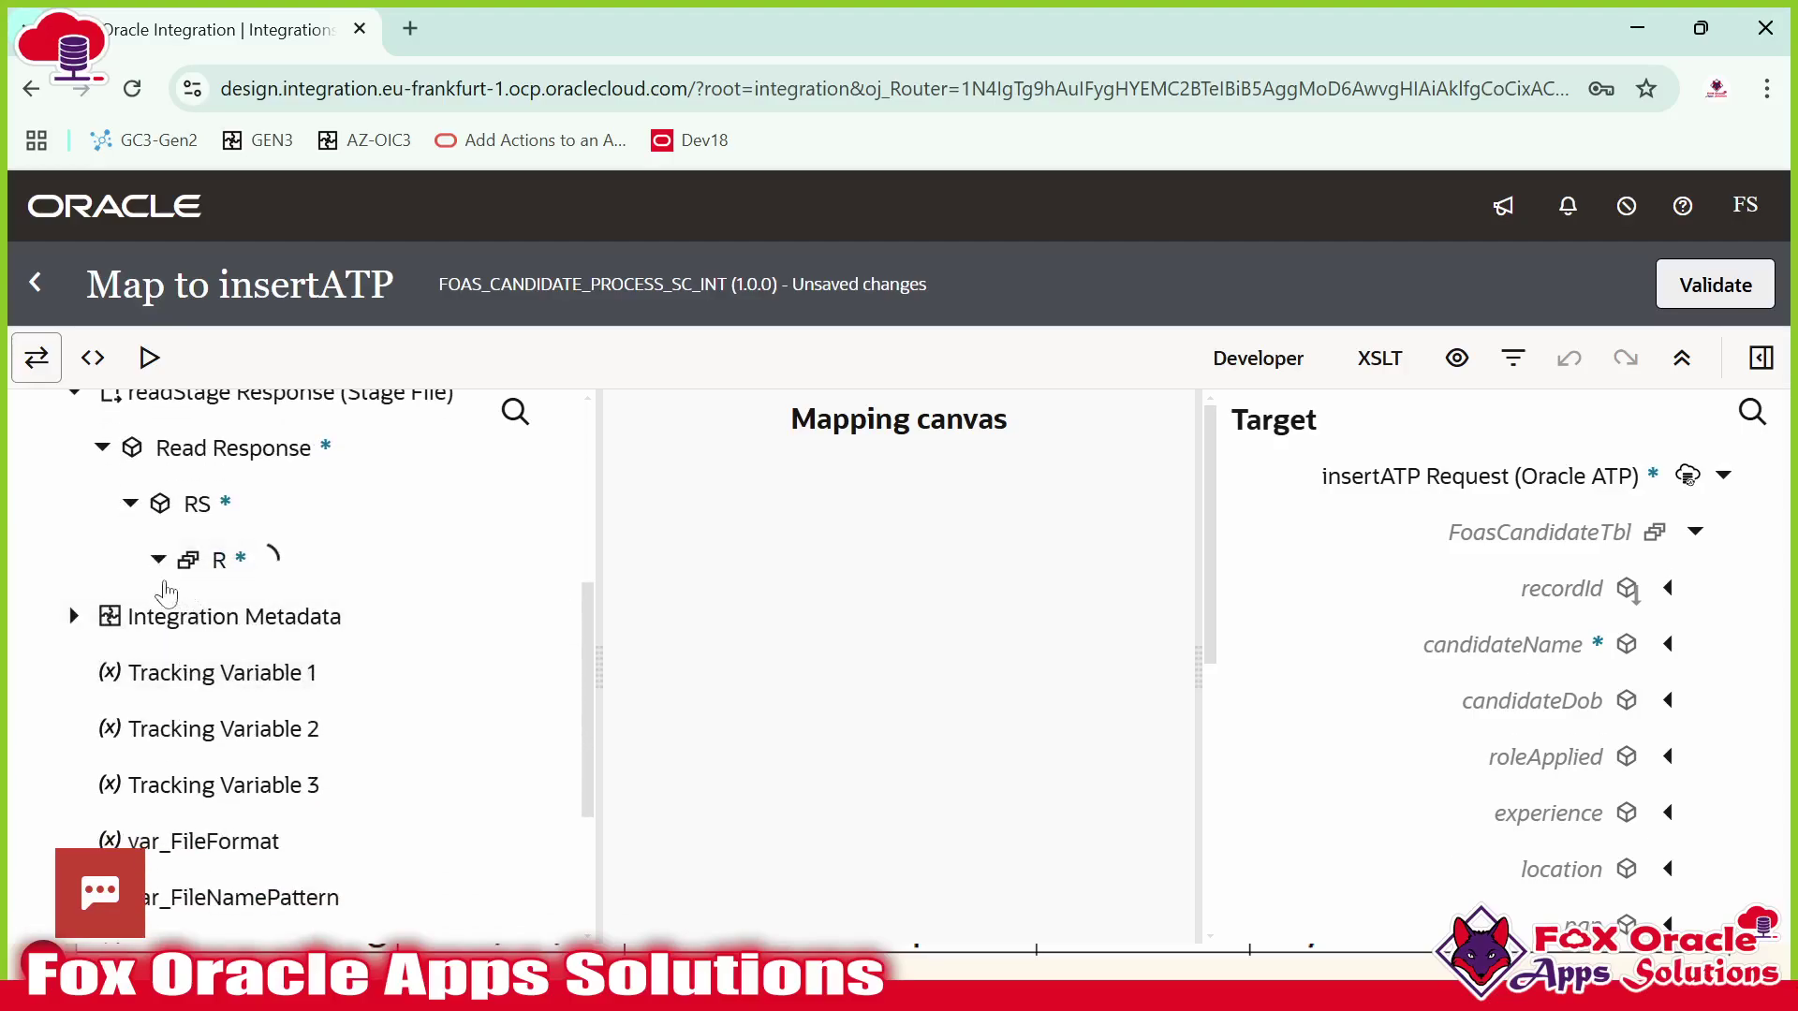
{"action": "scroll", "coordinate": [214, 562], "scroll_direction": "down", "scroll_amount": 1}
{"action": "scroll", "coordinate": [248, 641], "scroll_direction": "up", "scroll_amount": 1}
Map R to FoasCandidateTbl, Name to candidateName and DOB to candidateDob.
{"action": "left_click_drag", "start_coordinate": [289, 567], "coordinate": [1591, 559]}
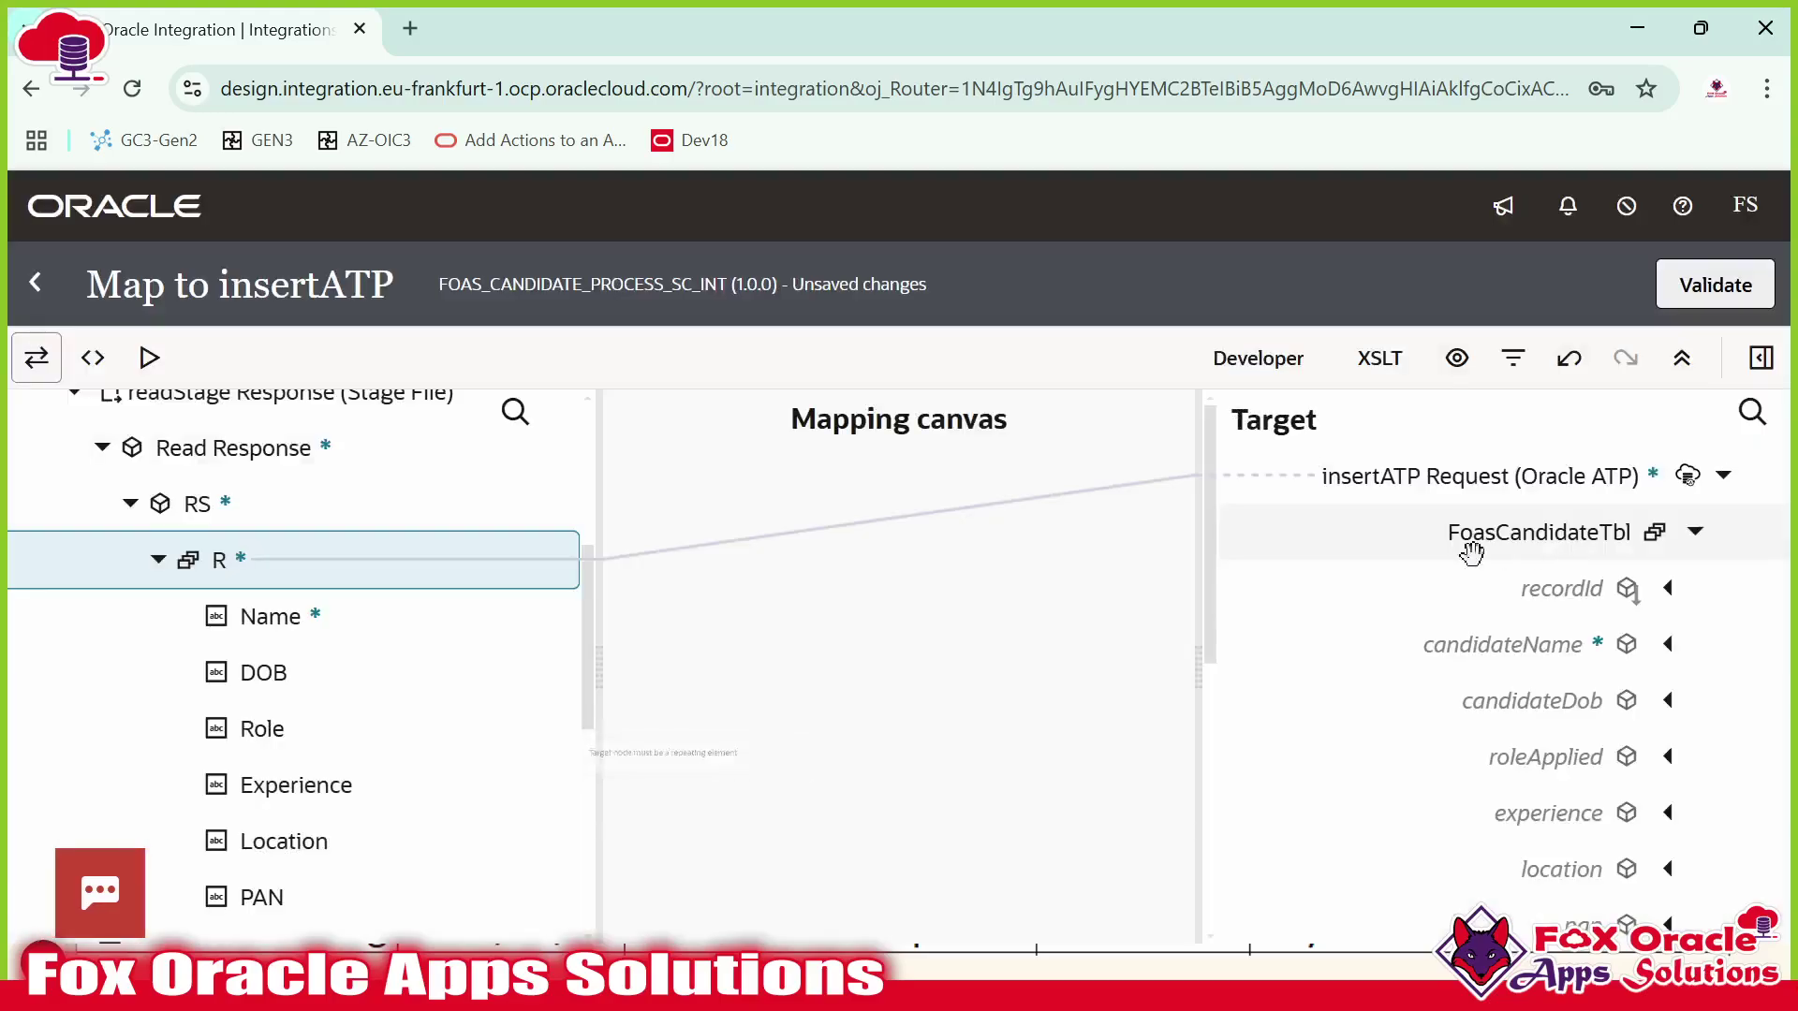
{"action": "left_click", "coordinate": [1574, 602]}
{"action": "scroll", "coordinate": [1573, 524], "scroll_direction": "down", "scroll_amount": 2}
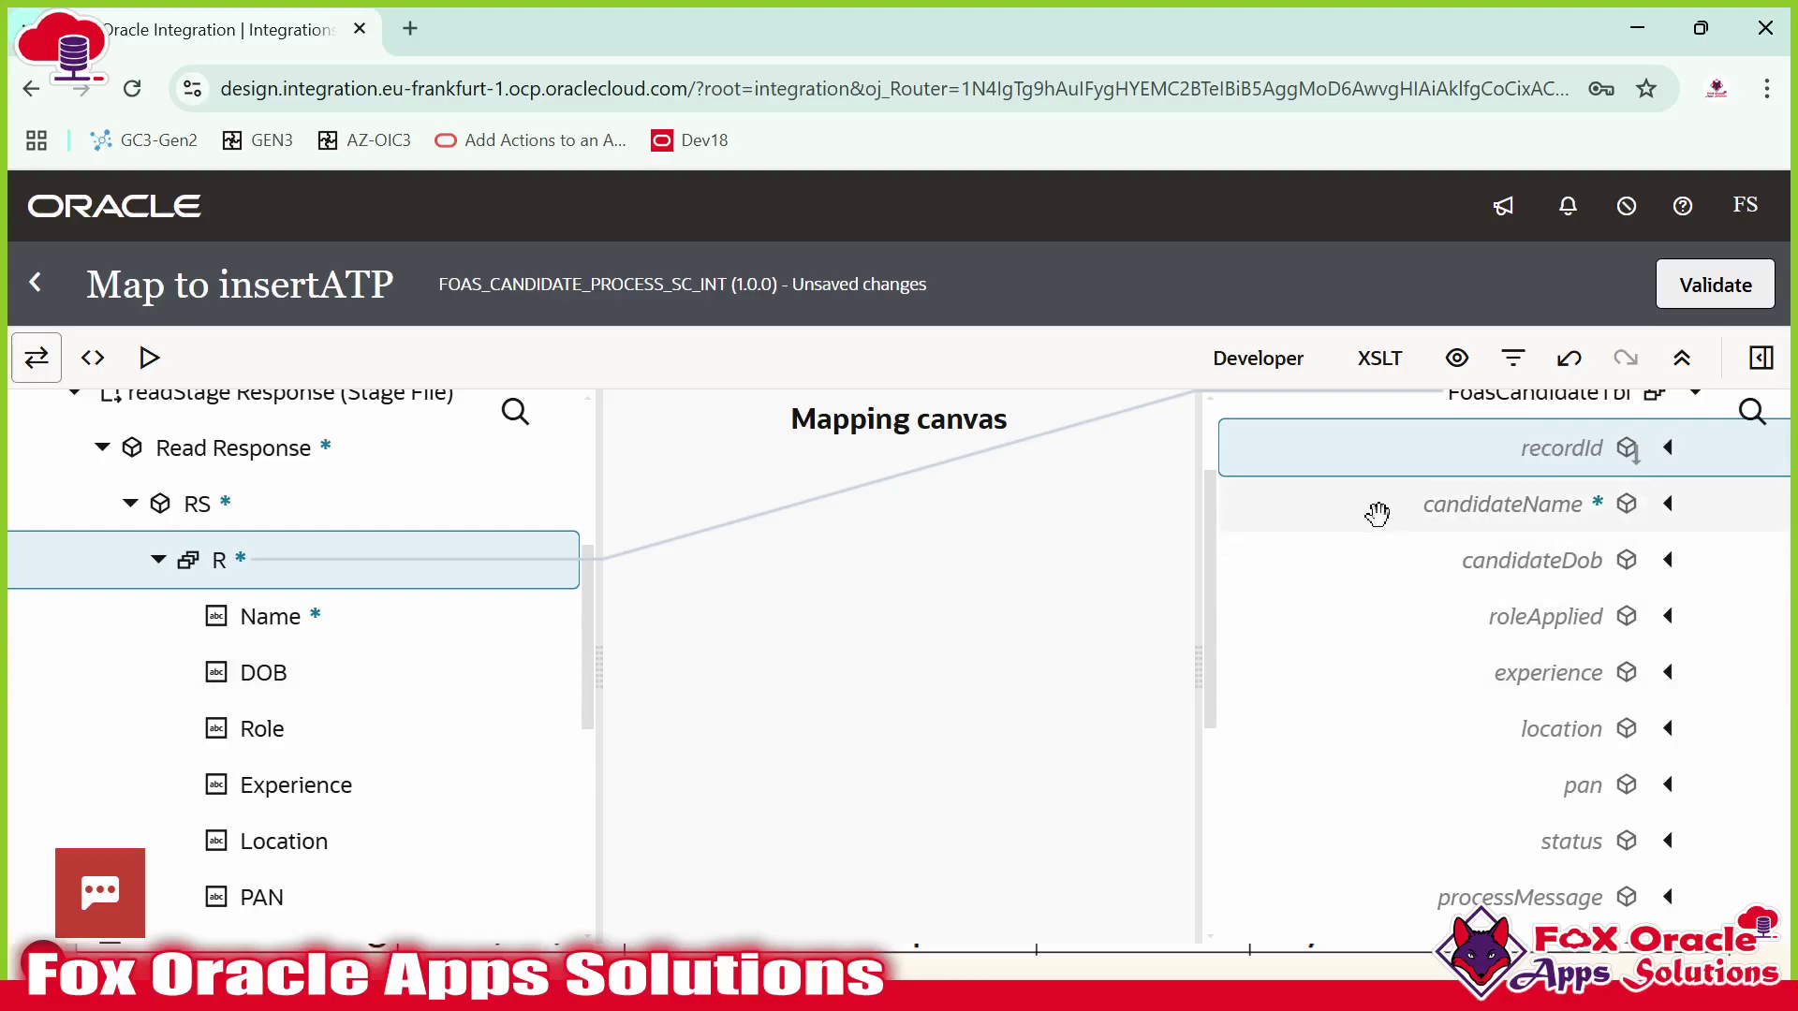
{"action": "left_click_drag", "start_coordinate": [265, 614], "coordinate": [1396, 536]}
{"action": "left_click_drag", "start_coordinate": [265, 673], "coordinate": [1442, 697]}
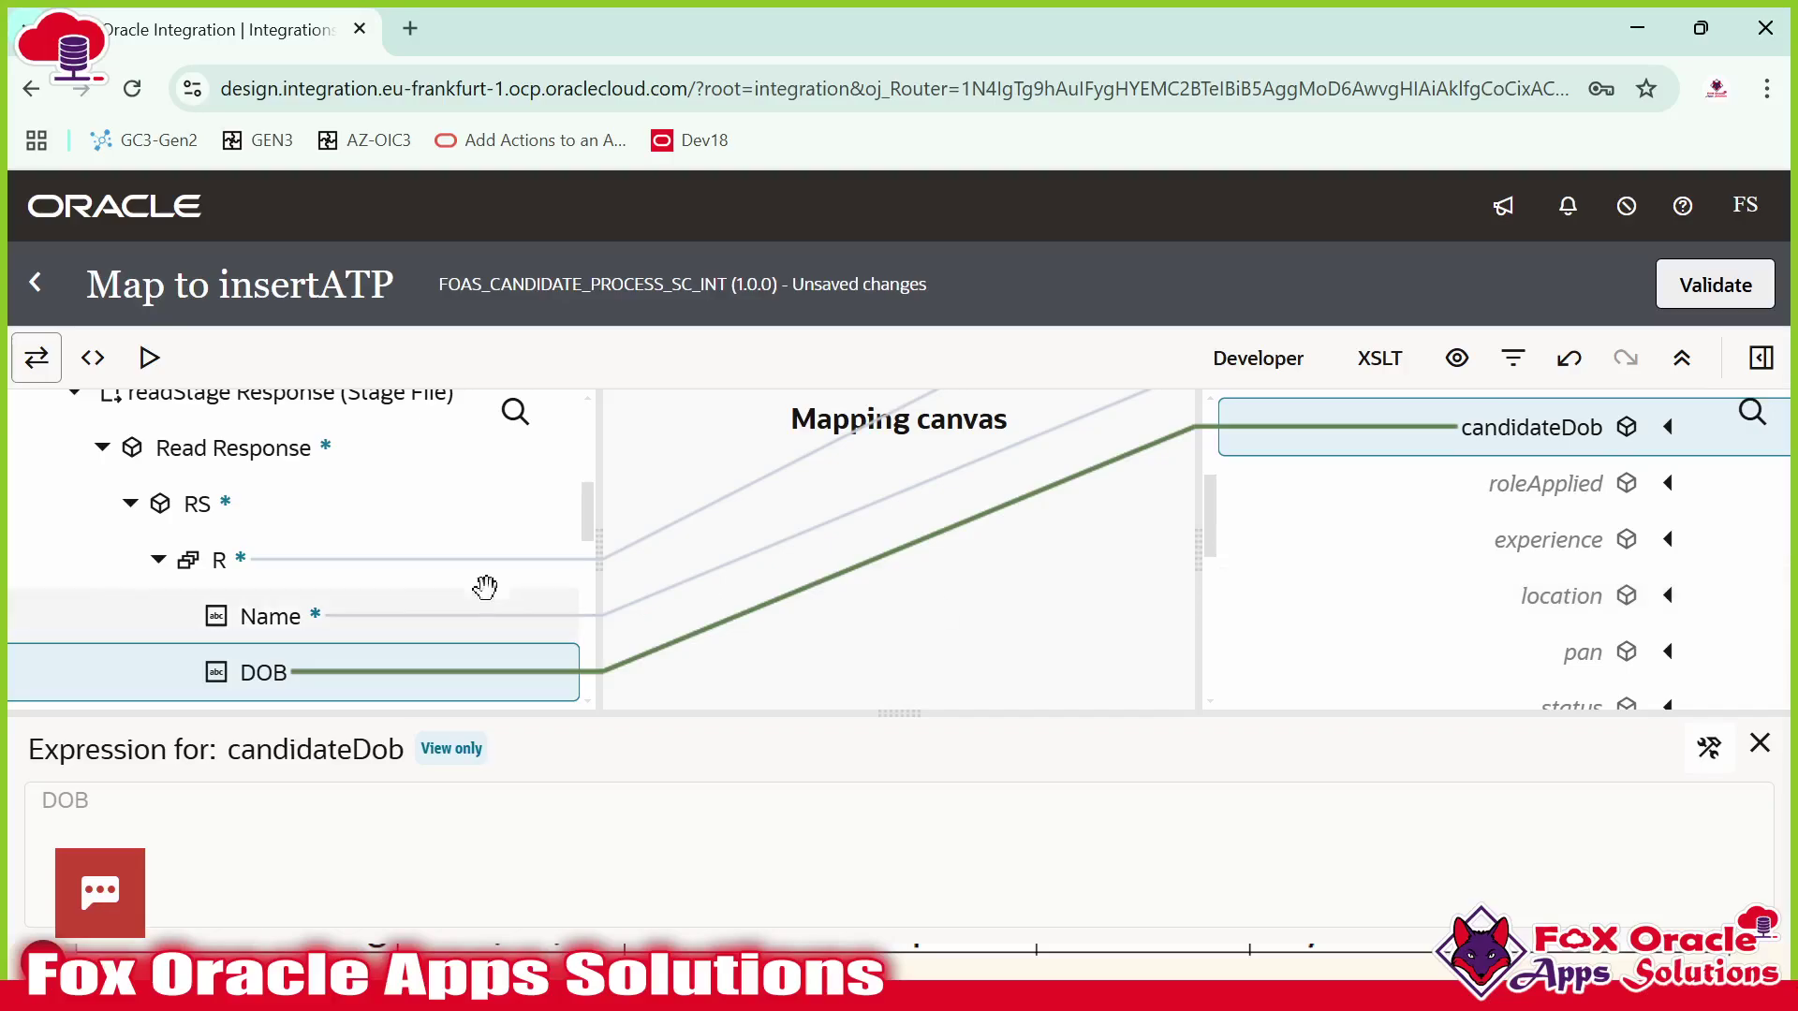
Map Role, Experience, Location and PAN to roleApplied, experience, location and pan.
{"action": "left_click_drag", "start_coordinate": [281, 594], "coordinate": [1453, 488]}
{"action": "scroll", "coordinate": [1425, 562], "scroll_direction": "down", "scroll_amount": 2}
{"action": "scroll", "coordinate": [369, 558], "scroll_direction": "down", "scroll_amount": 2}
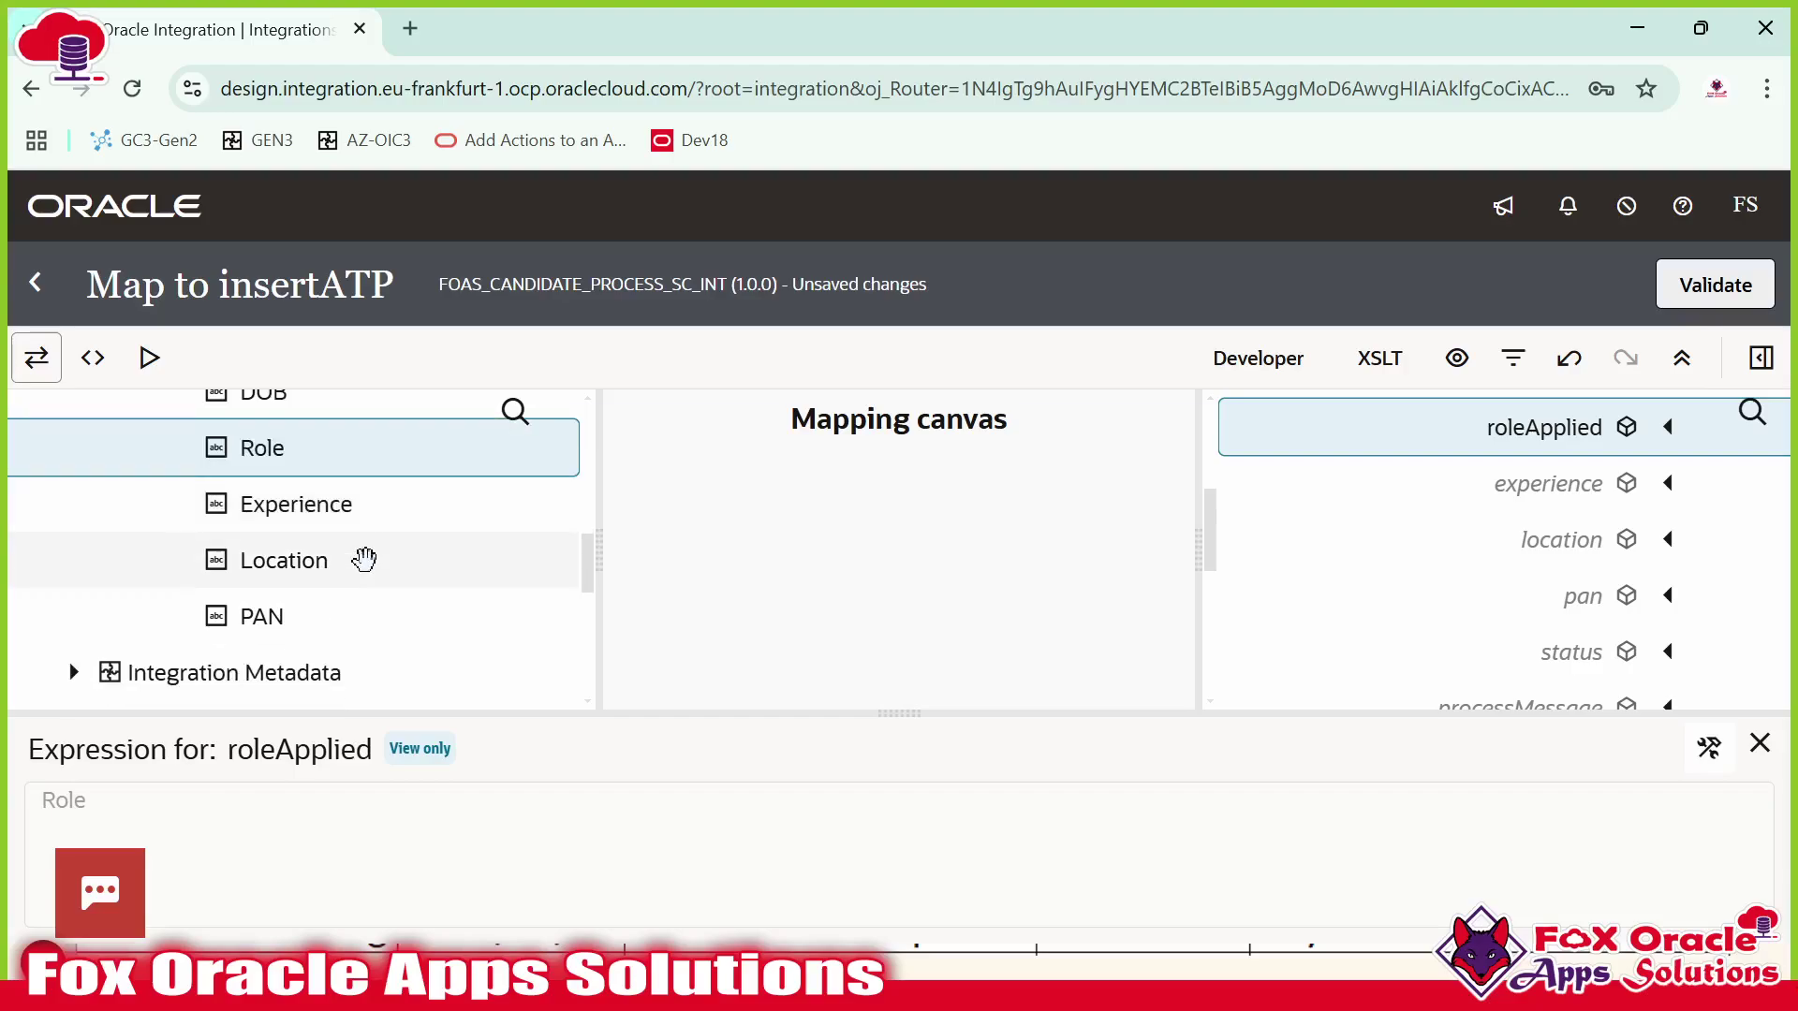
{"action": "left_click_drag", "start_coordinate": [324, 517], "coordinate": [1528, 504]}
{"action": "left_click_drag", "start_coordinate": [309, 562], "coordinate": [1491, 624]}
{"action": "scroll", "coordinate": [1532, 549], "scroll_direction": "down", "scroll_amount": 2}
{"action": "scroll", "coordinate": [1556, 660], "scroll_direction": "up", "scroll_amount": 1}
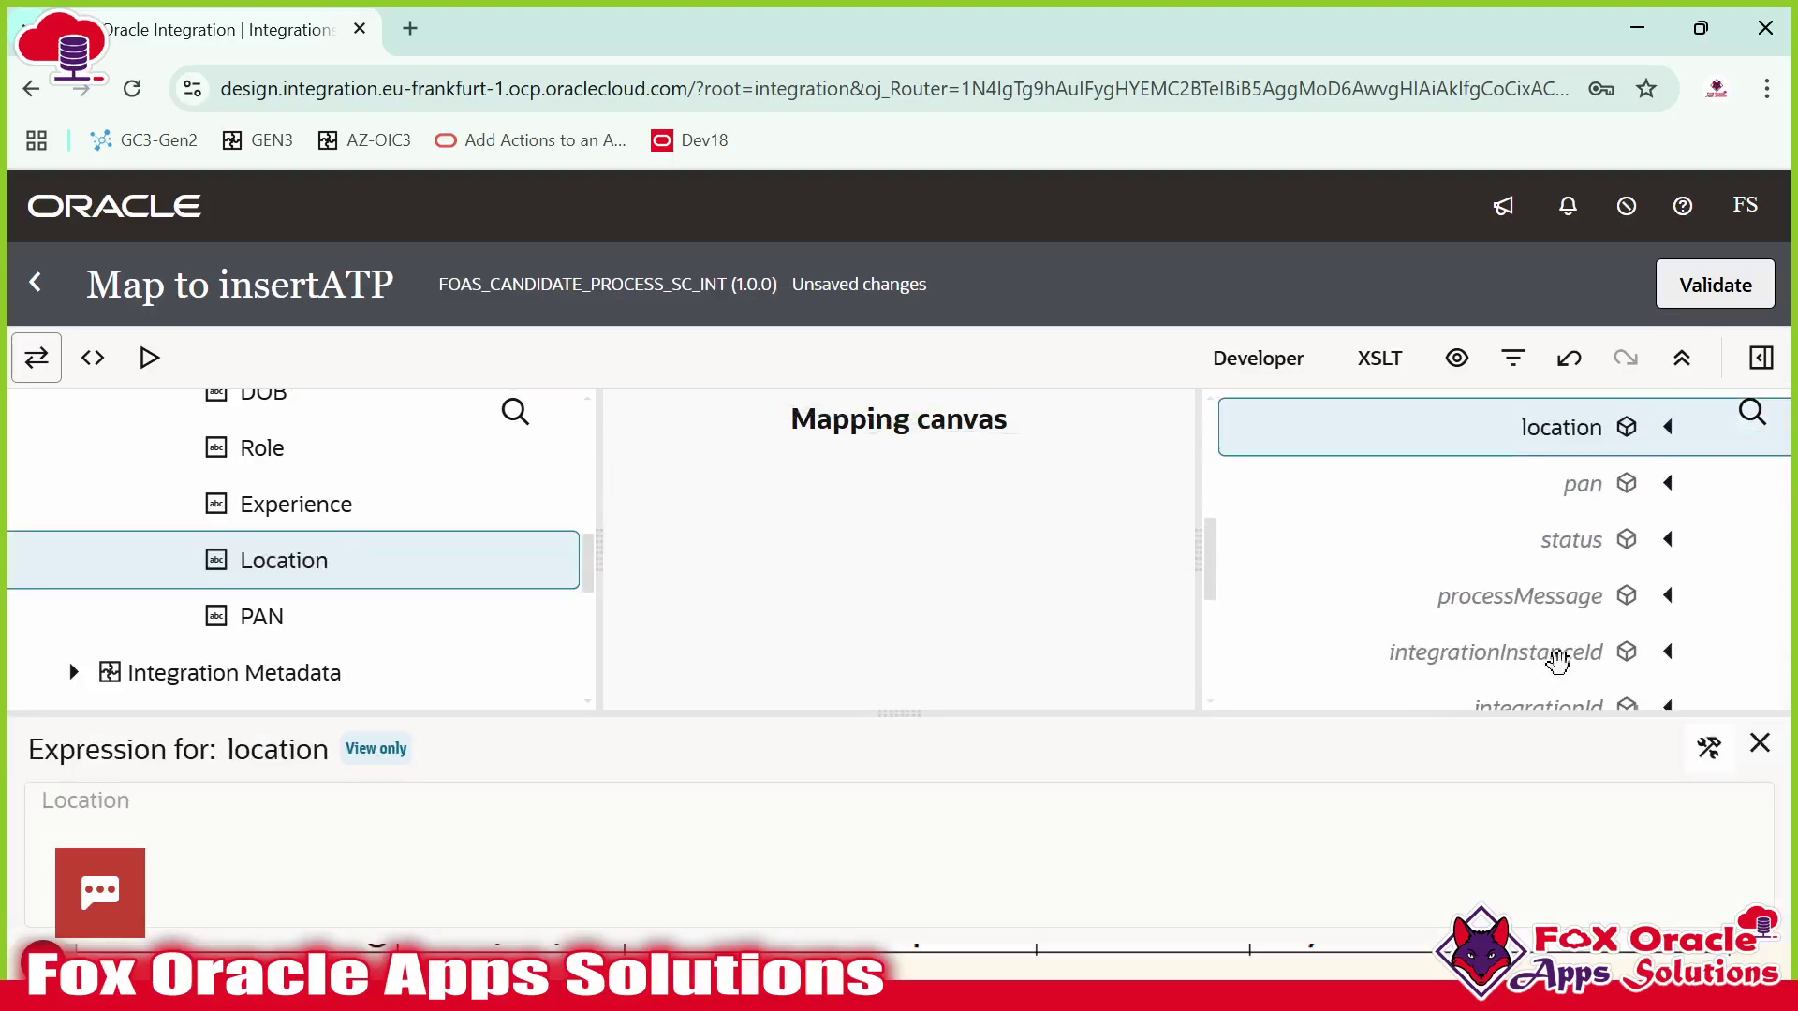
{"action": "left_click_drag", "start_coordinate": [281, 618], "coordinate": [1529, 488]}
{"action": "scroll", "coordinate": [1485, 618], "scroll_direction": "up", "scroll_amount": 1}
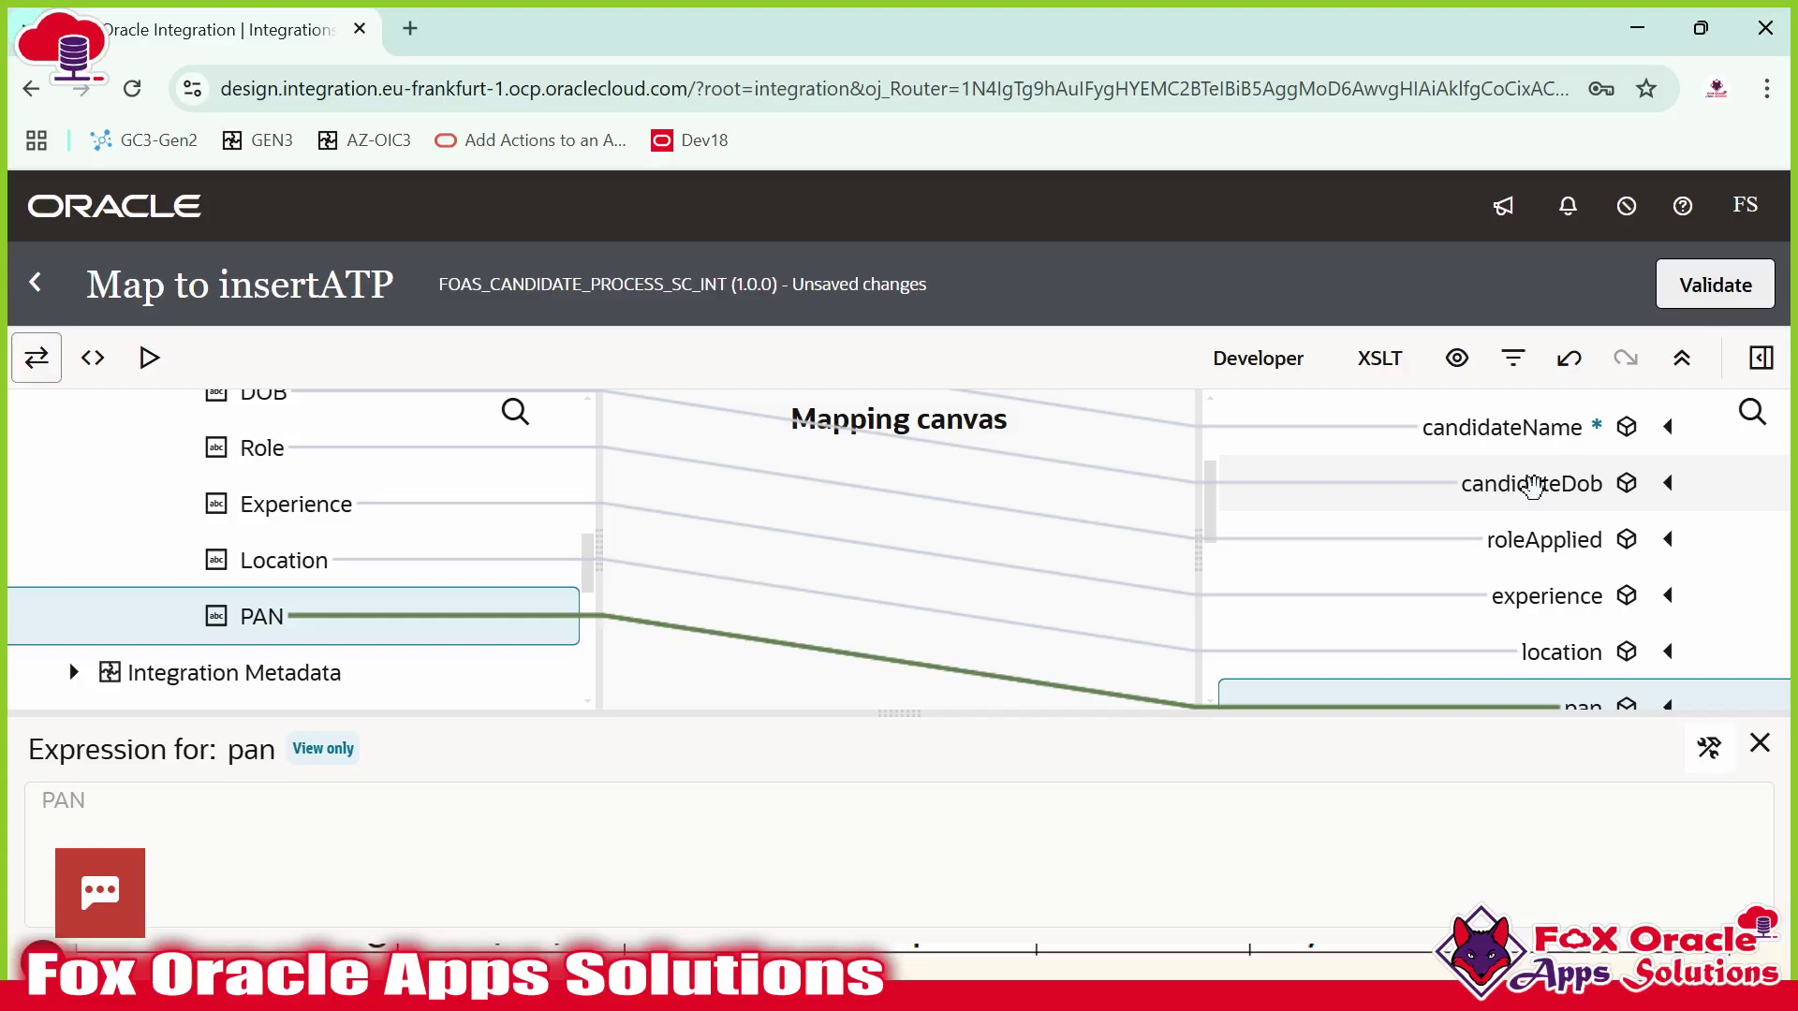
{"action": "scroll", "coordinate": [1537, 522], "scroll_direction": "down", "scroll_amount": 2}
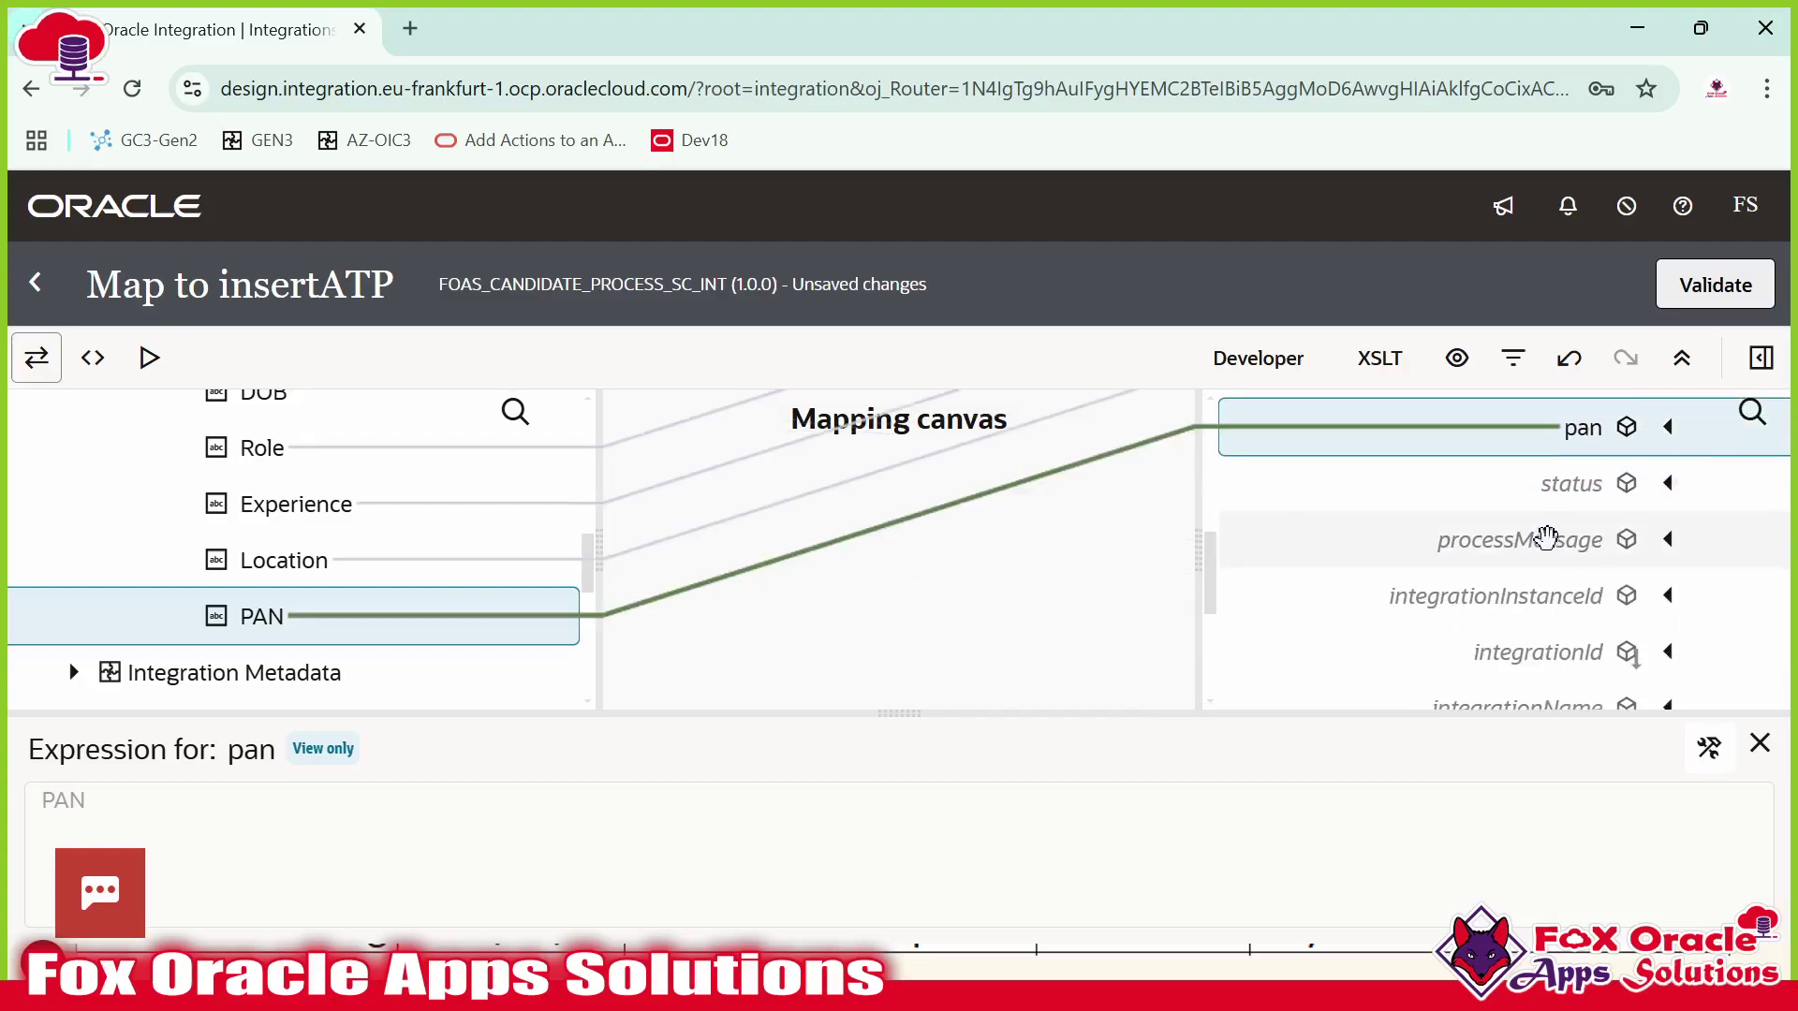
Create the status target node with the constant value 'N'.
{"action": "right_click", "coordinate": [1555, 482]}
{"action": "left_click", "coordinate": [1384, 648]}
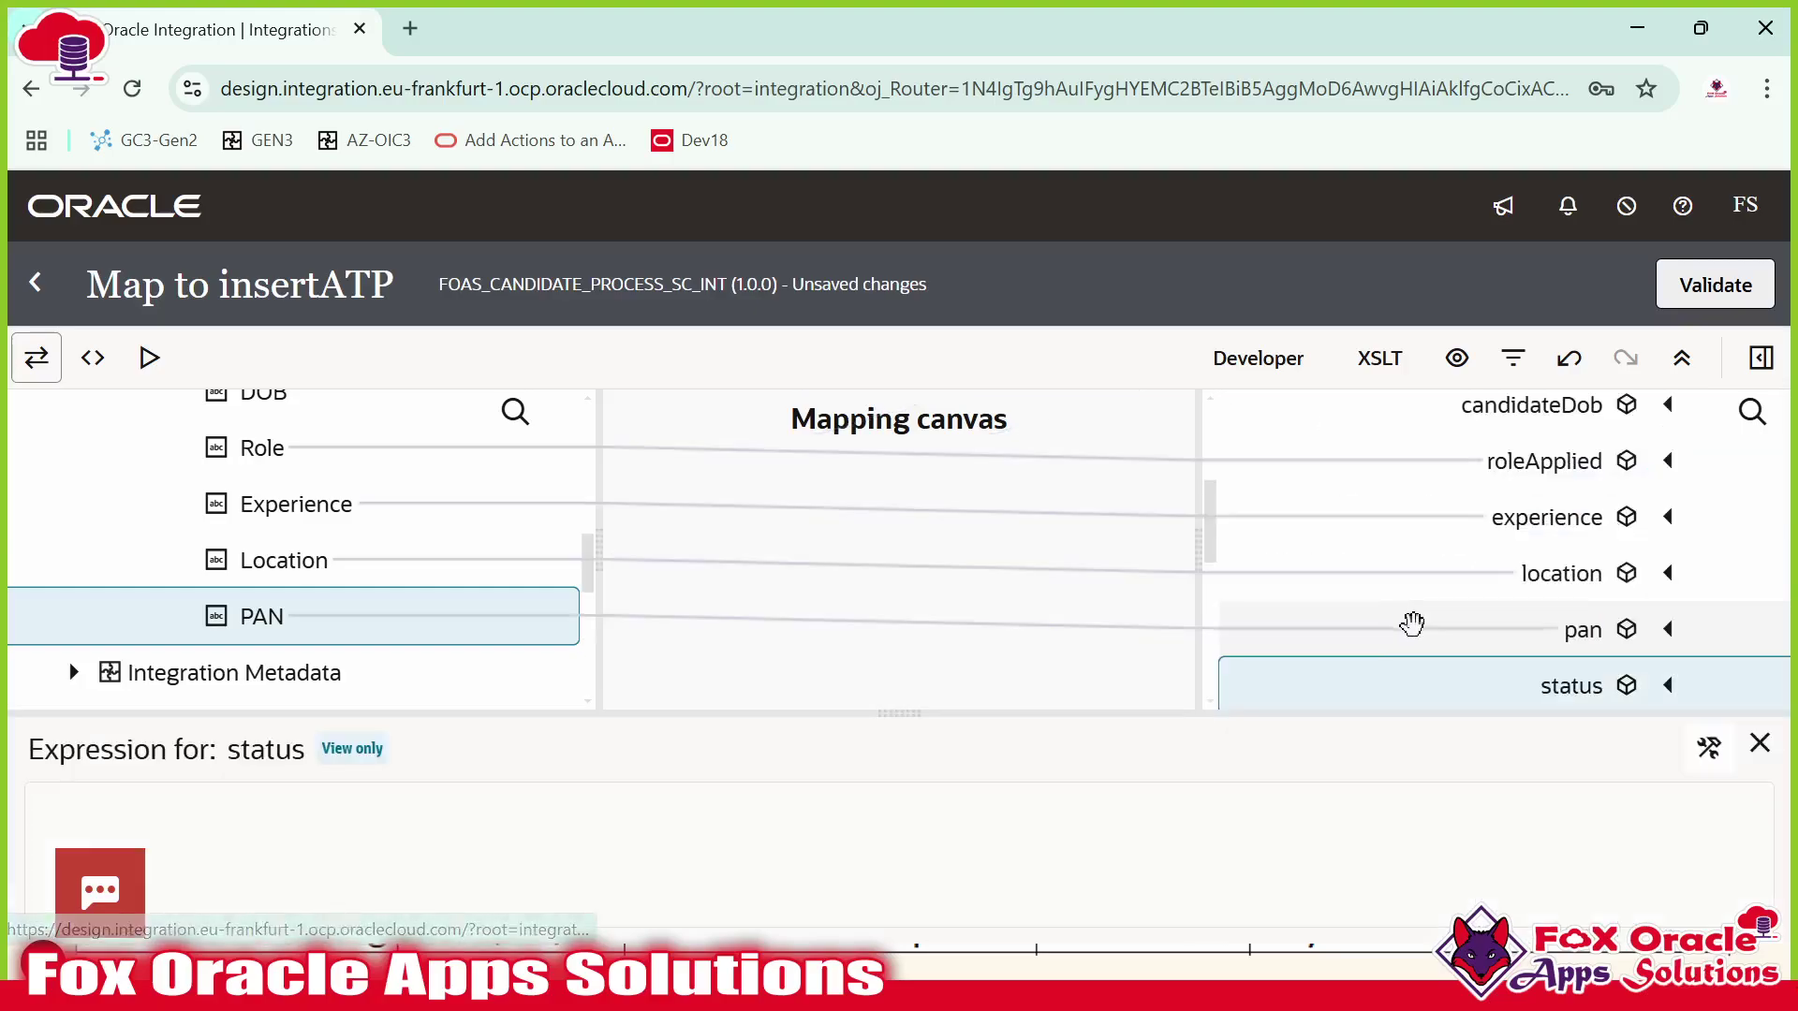
{"action": "left_click", "coordinate": [1709, 747]}
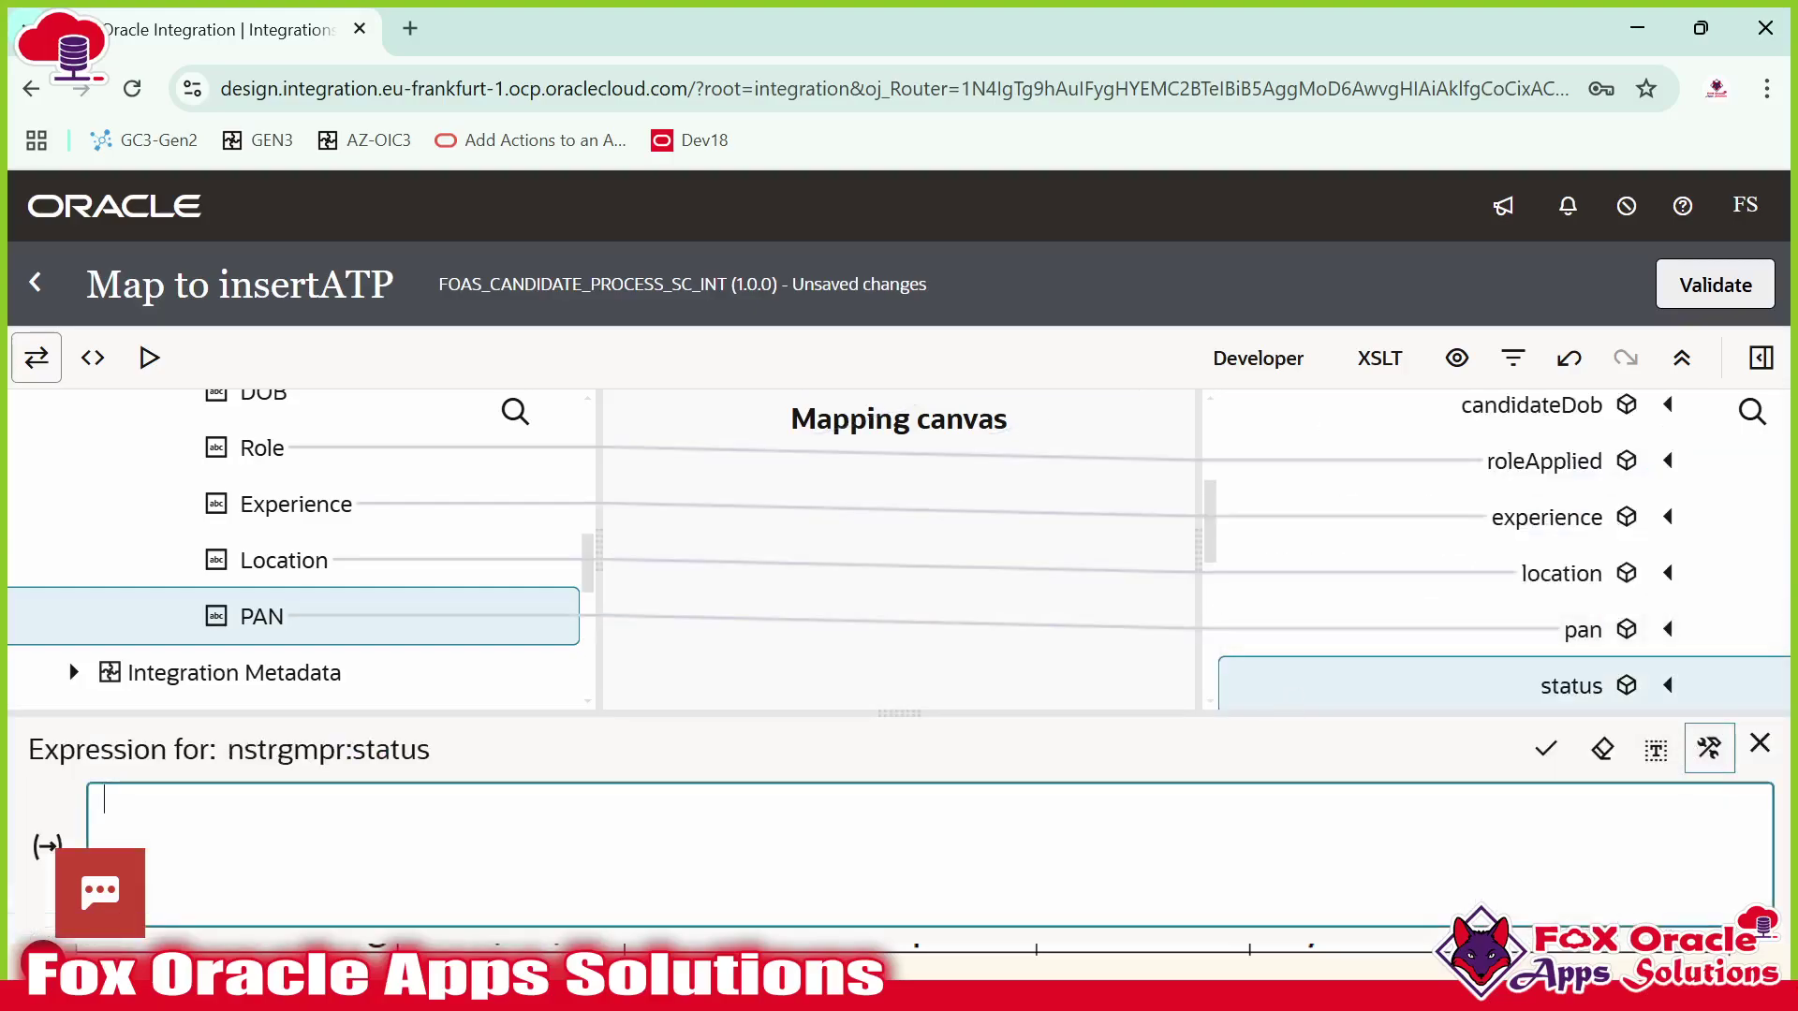
{"action": "type", "text": "'N'"}
{"action": "left_click", "coordinate": [1545, 748]}
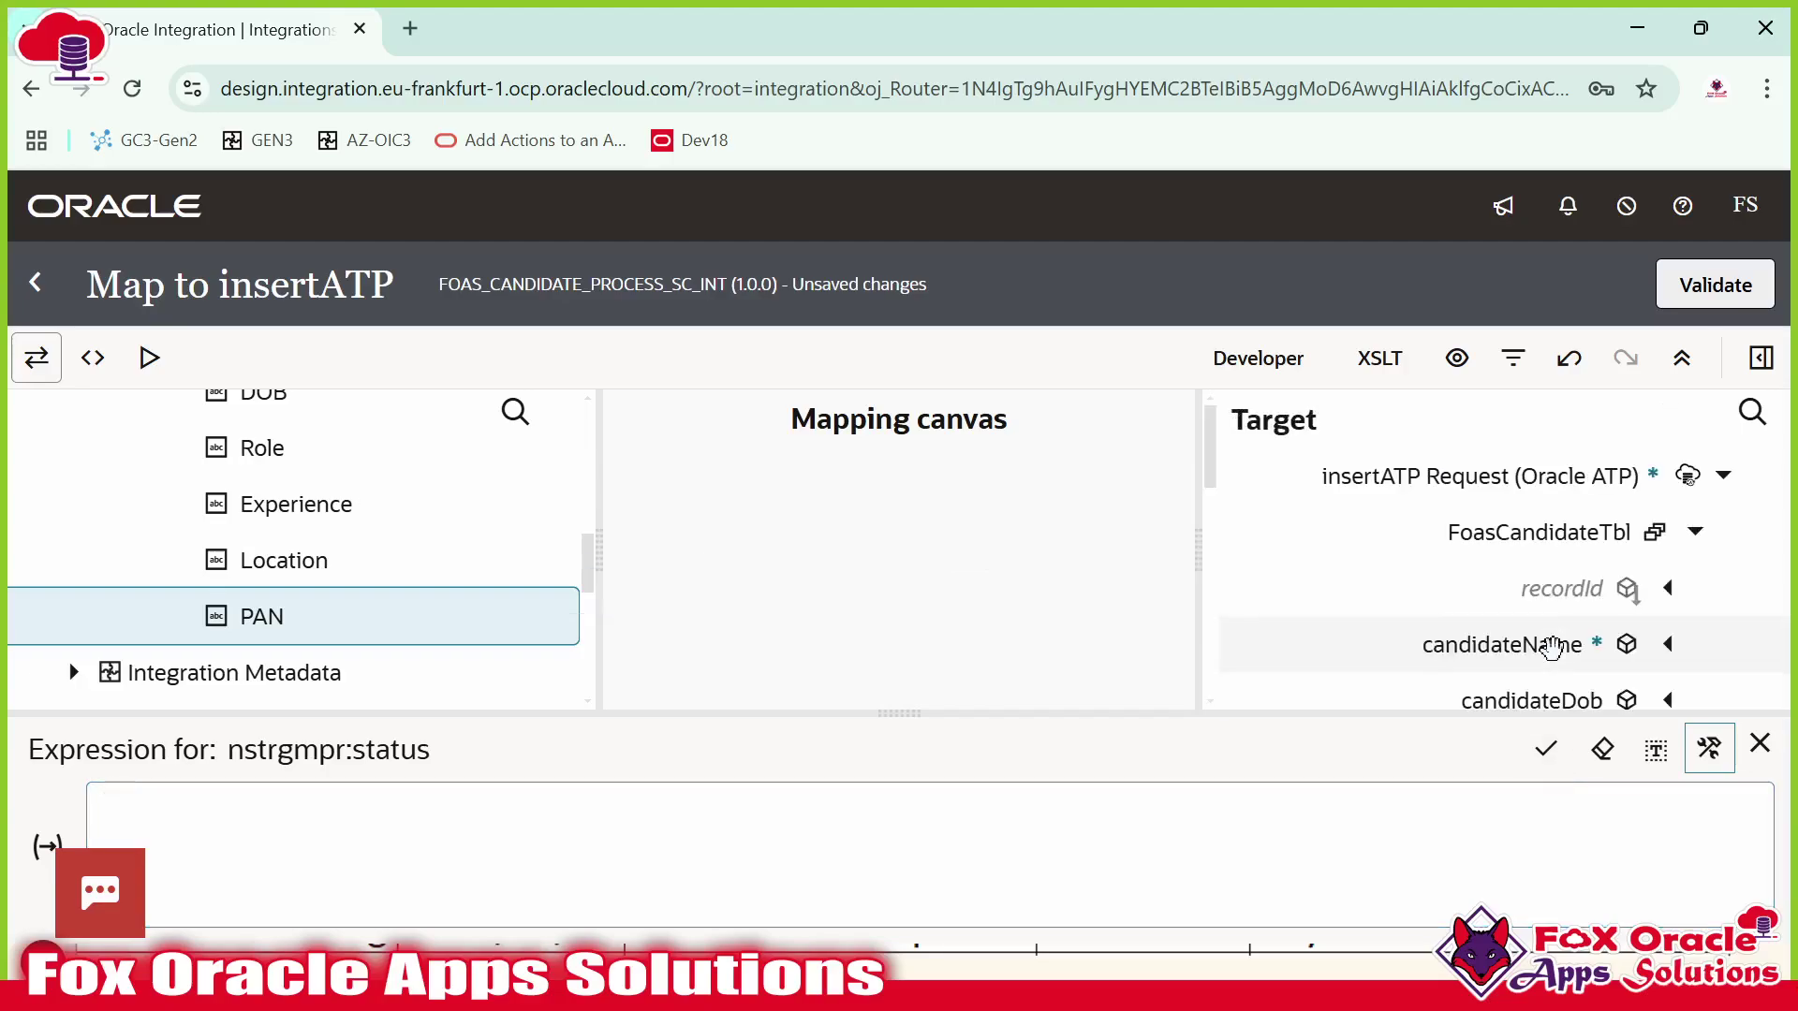
Set processMessage to the constant 'New'.
{"action": "left_click", "coordinate": [1498, 487]}
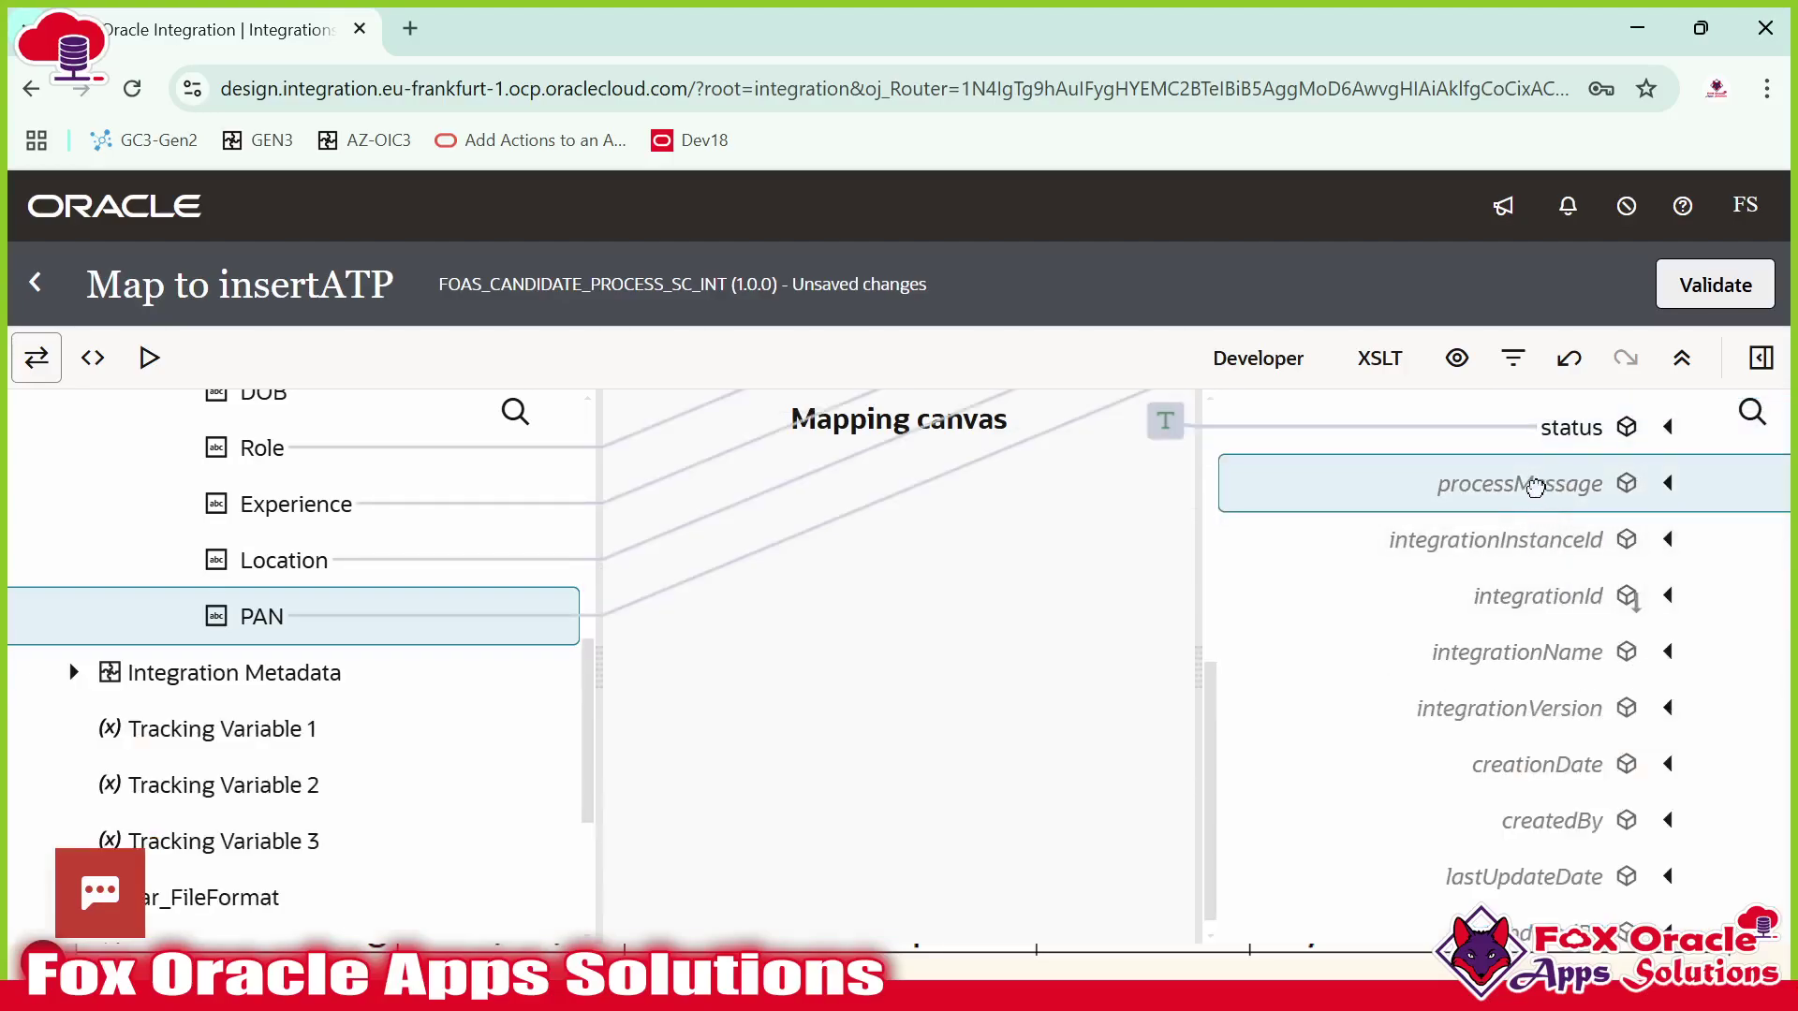
{"action": "right_click", "coordinate": [1535, 484]}
{"action": "left_click", "coordinate": [1357, 636]}
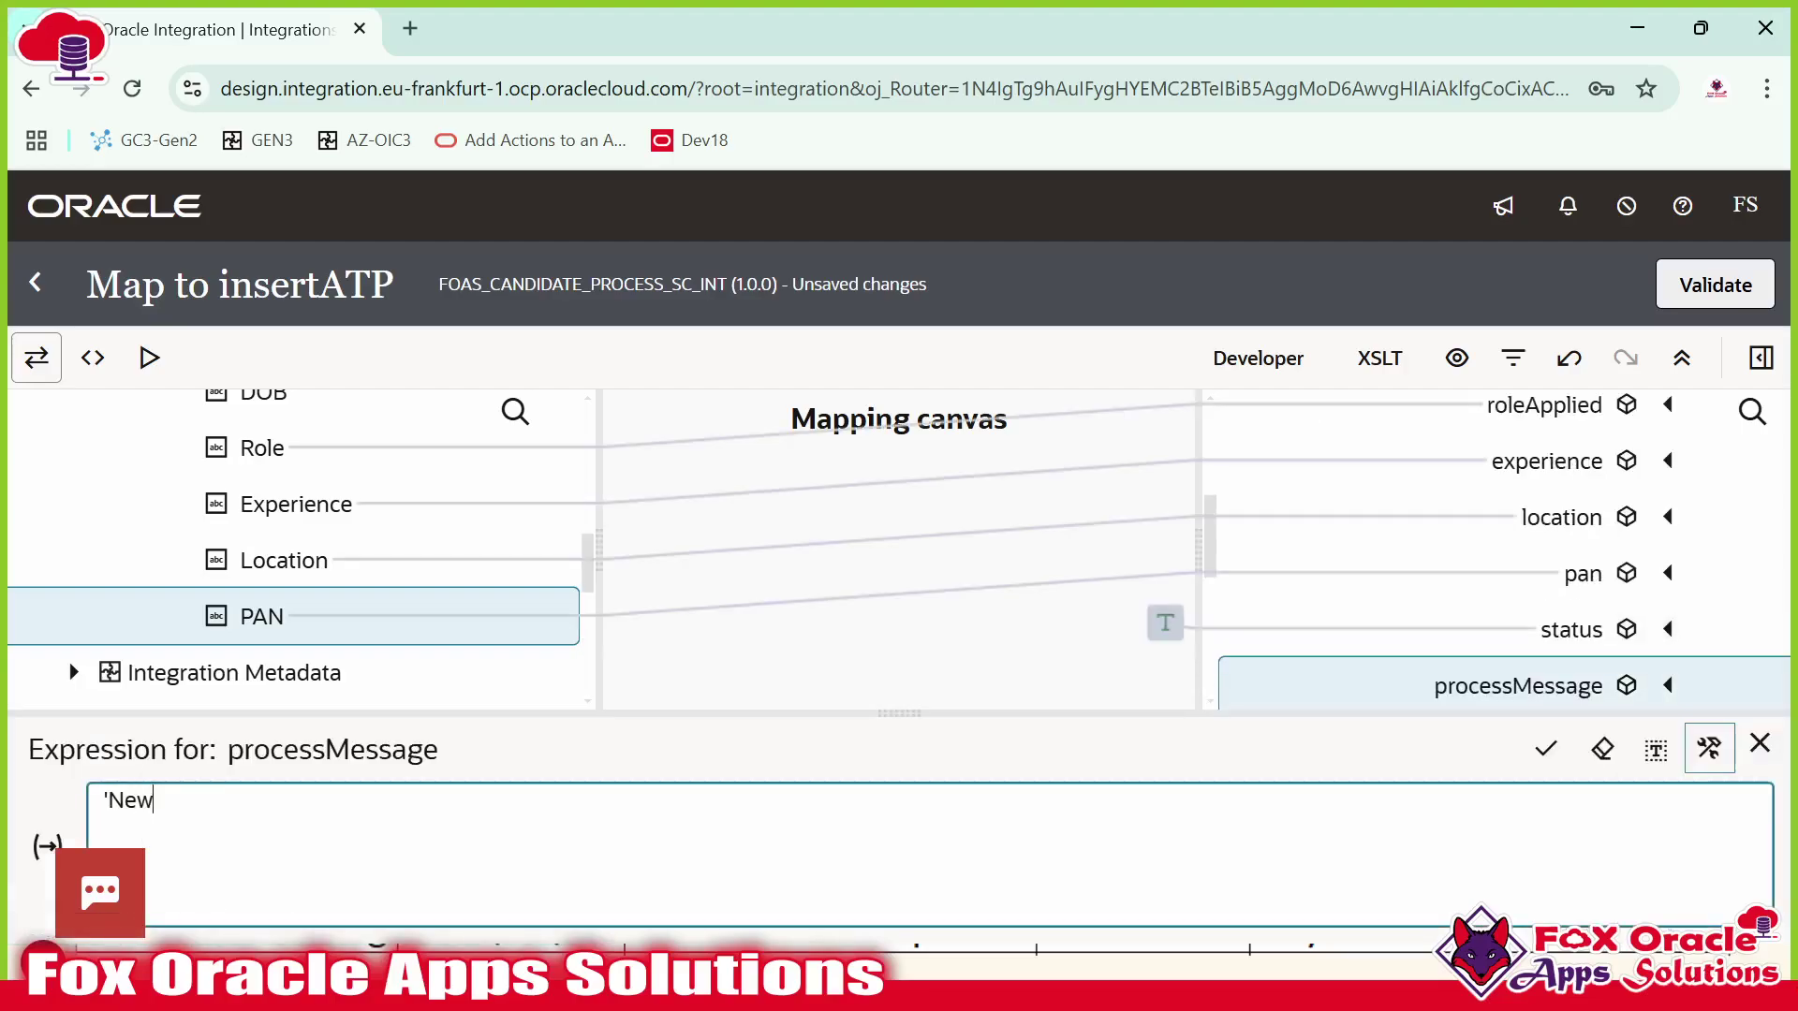
{"action": "left_click", "coordinate": [1540, 766]}
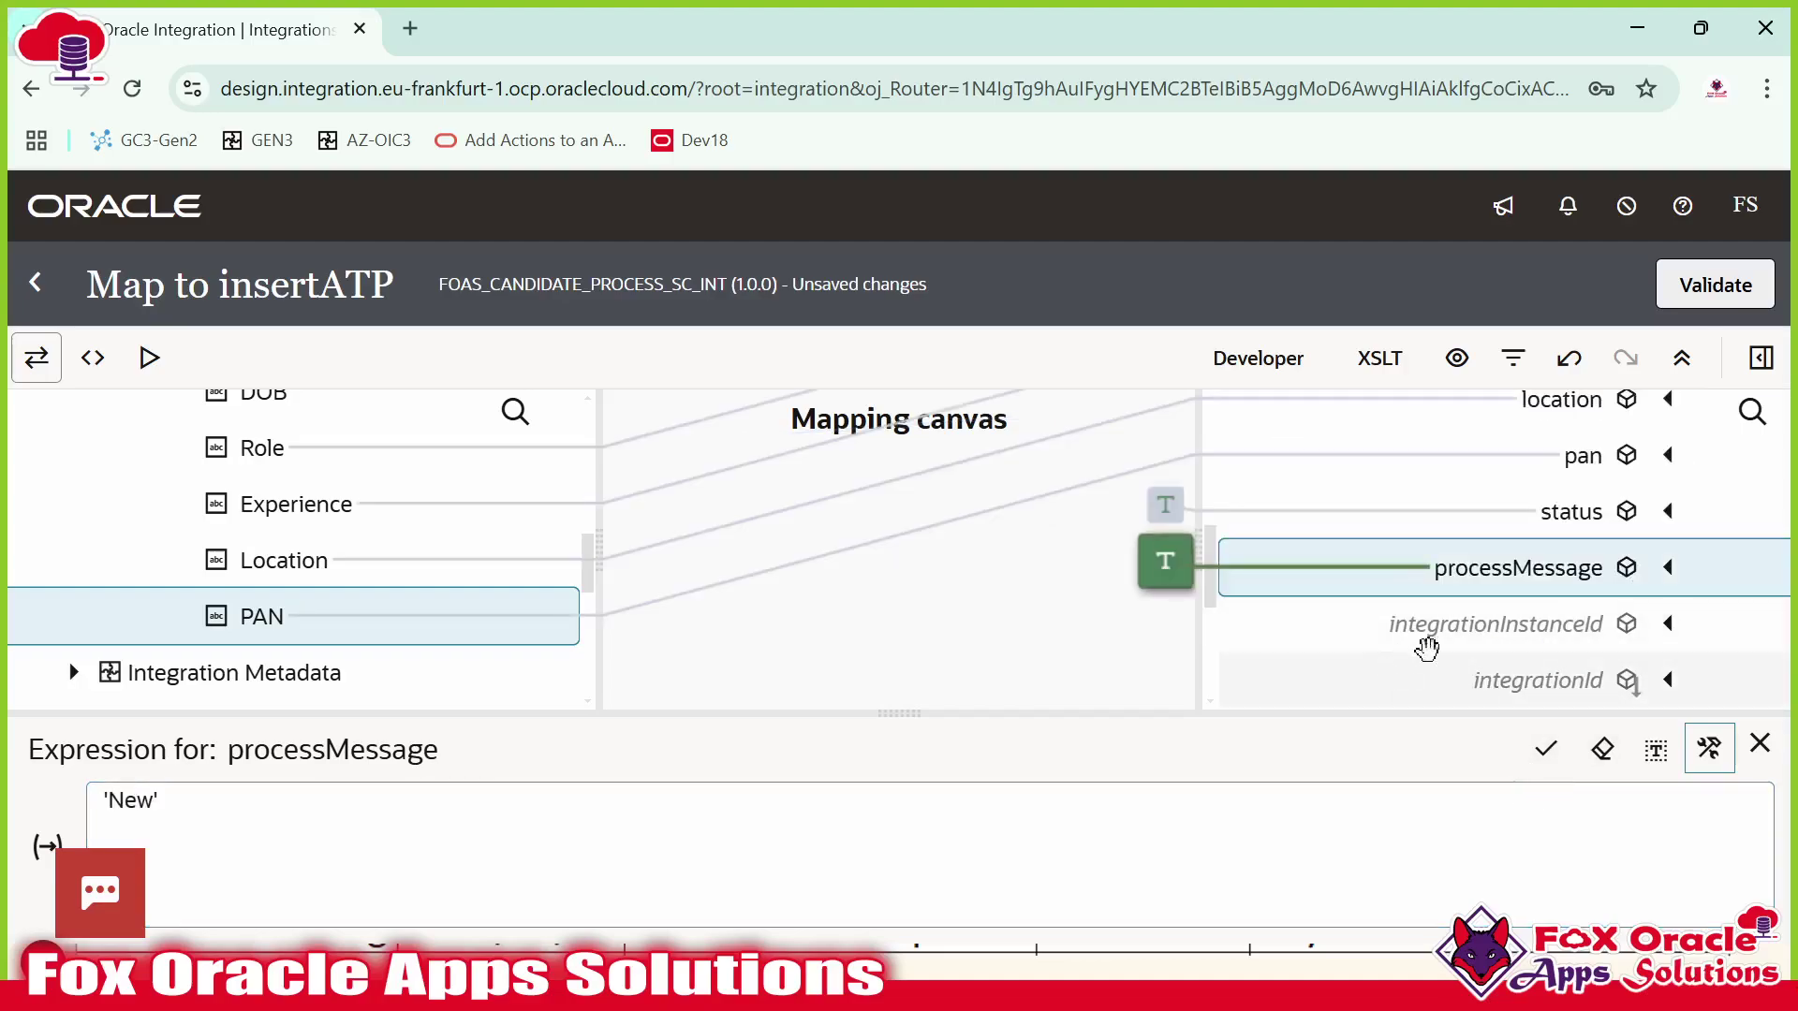
{"action": "left_click", "coordinate": [1451, 632]}
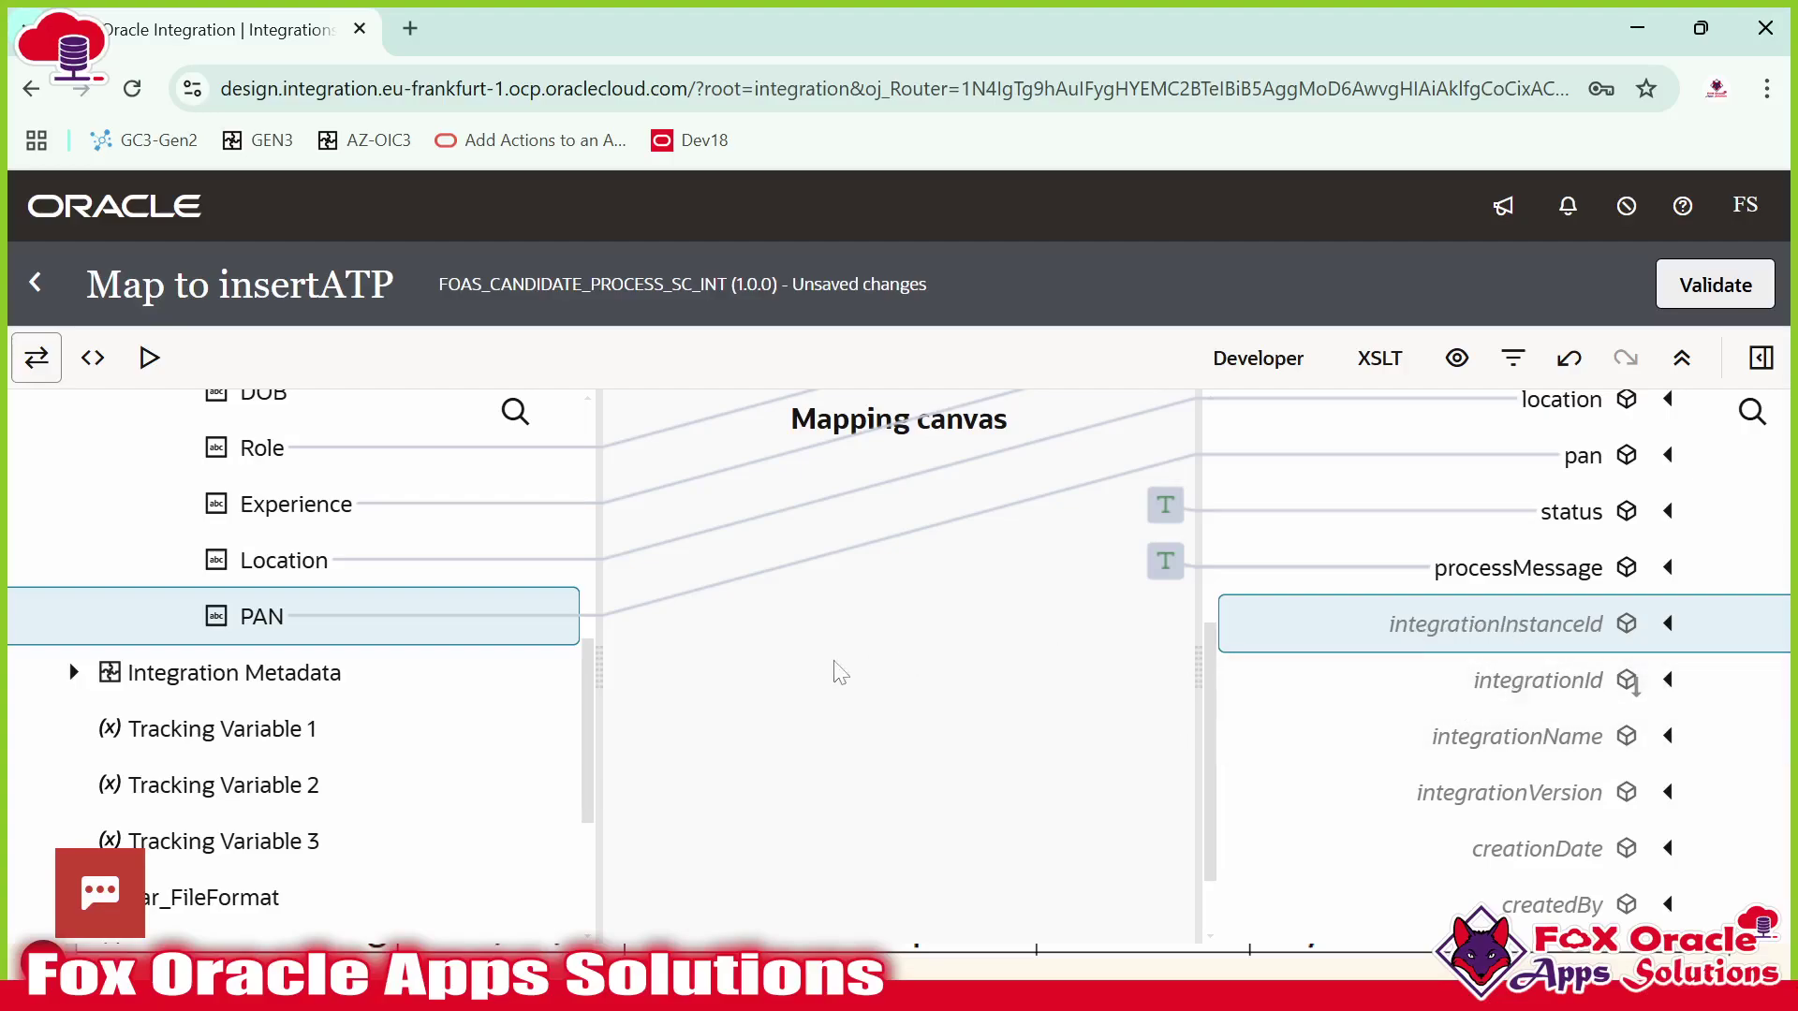
Map Runtime Details Instance ID to integrationInstanceId and var_TimeStamp to integrationId.
{"action": "left_click", "coordinate": [73, 673]}
{"action": "left_click", "coordinate": [102, 729]}
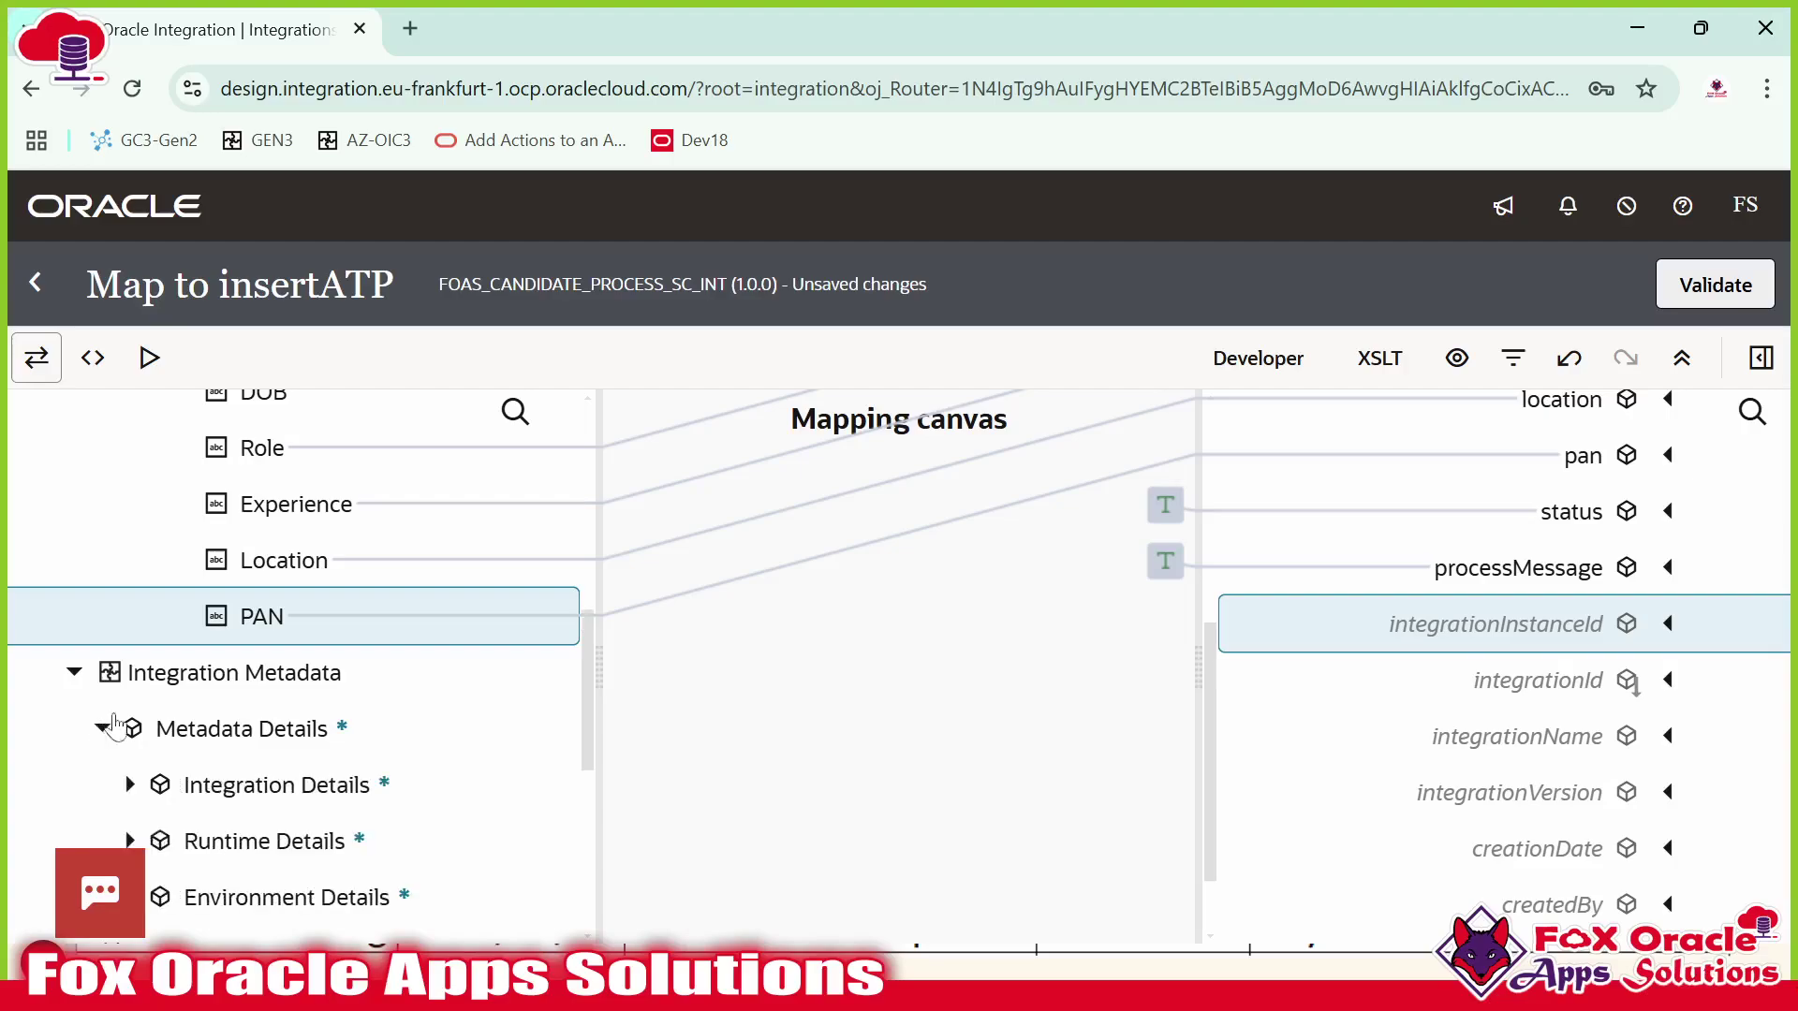
{"action": "scroll", "coordinate": [108, 730], "scroll_direction": "down", "scroll_amount": 3}
{"action": "left_click", "coordinate": [136, 562]}
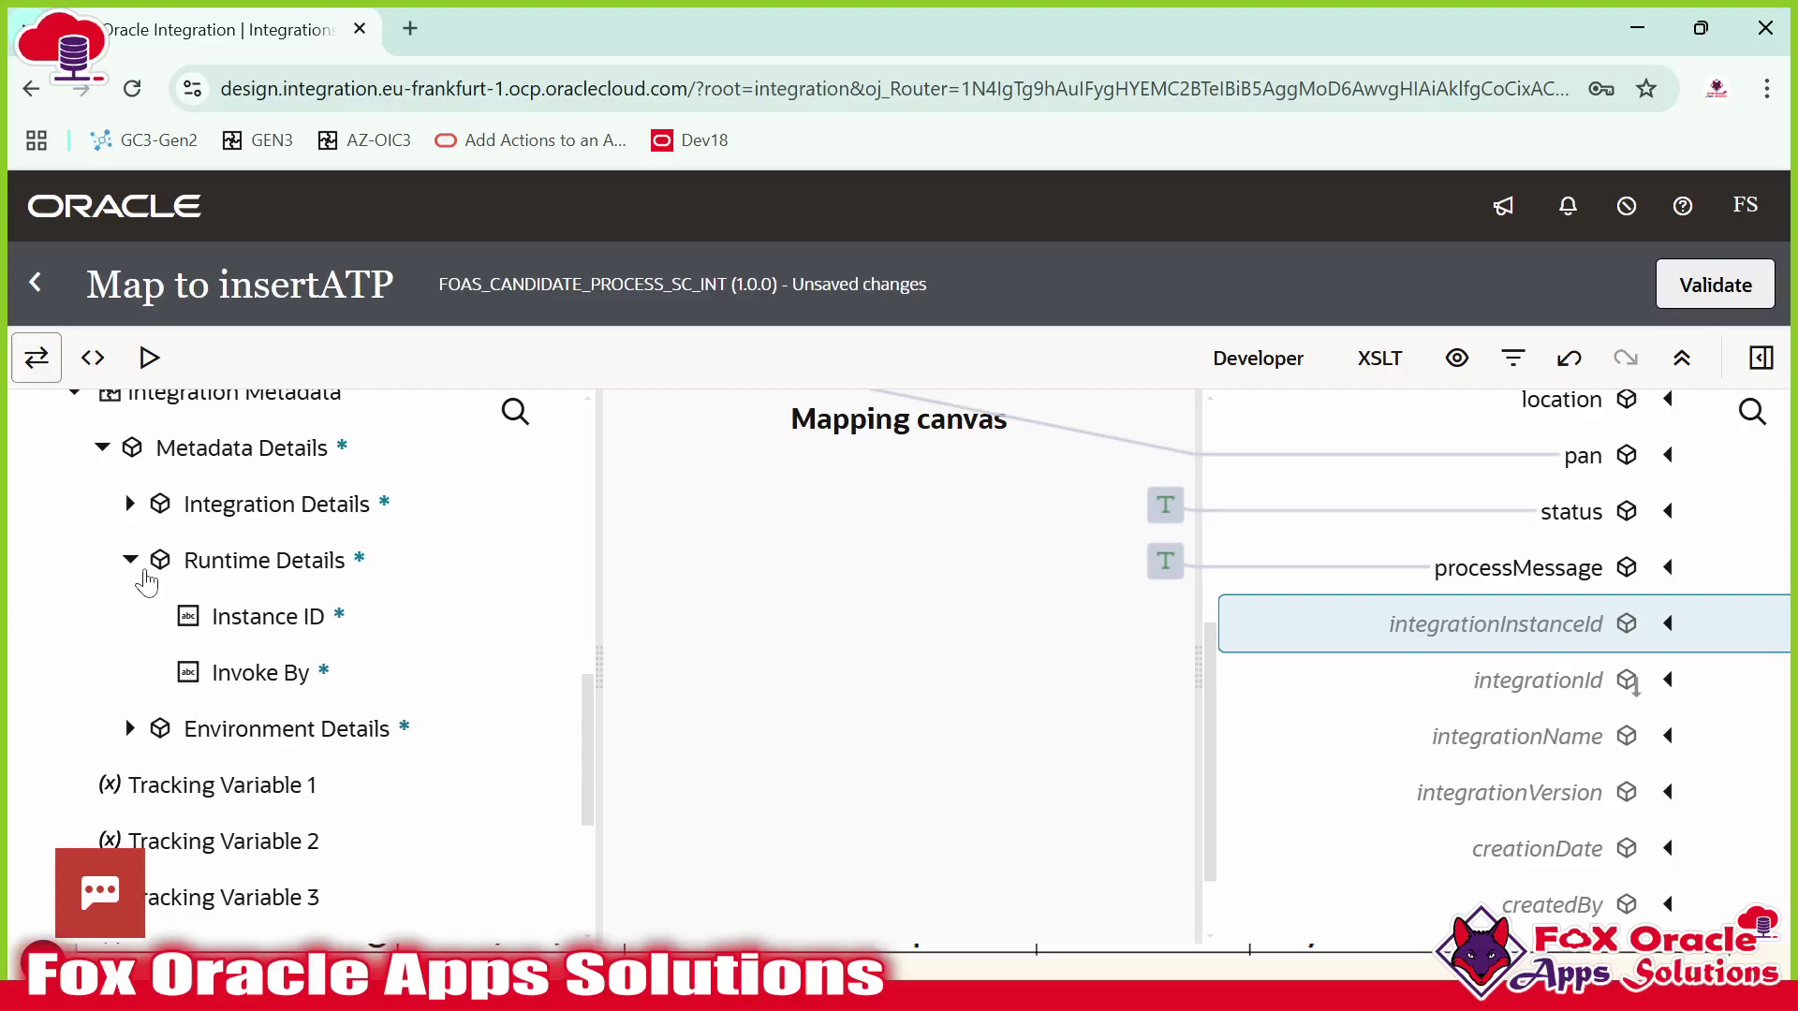
{"action": "left_click_drag", "start_coordinate": [256, 614], "coordinate": [1511, 618]}
{"action": "scroll", "coordinate": [1529, 631], "scroll_direction": "down", "scroll_amount": 3}
{"action": "left_click", "coordinate": [1530, 472]}
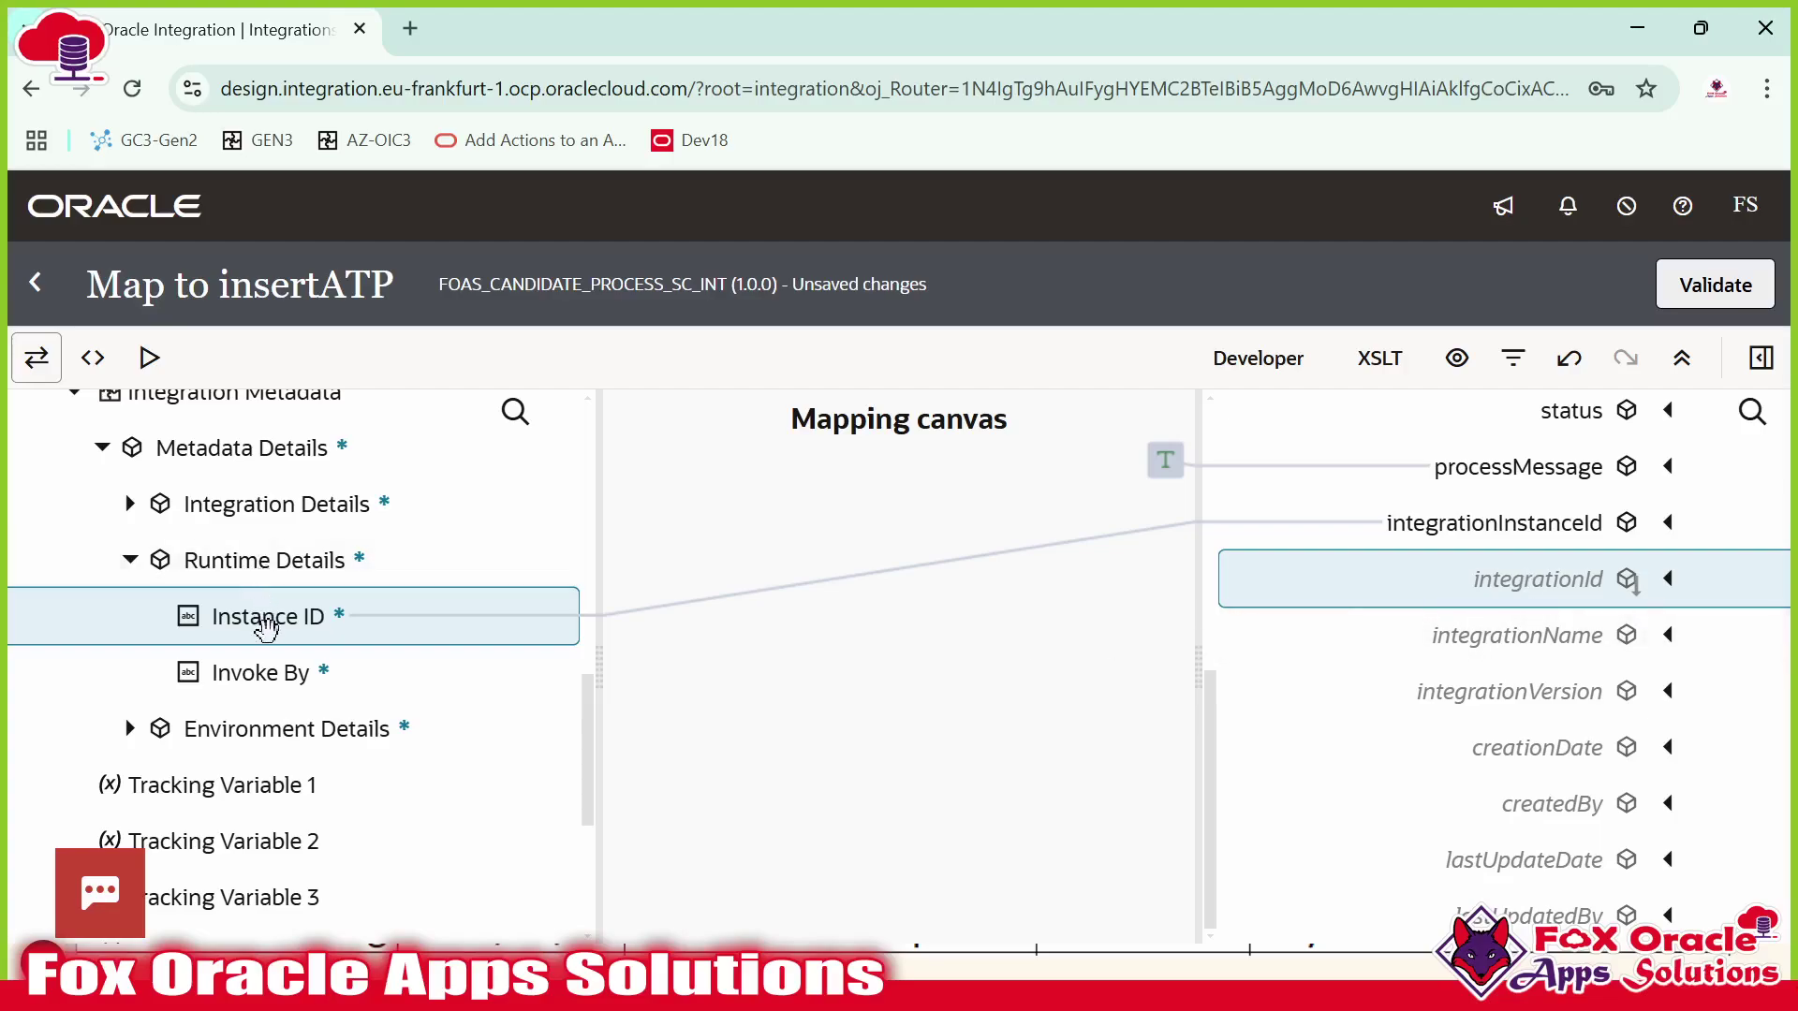
{"action": "scroll", "coordinate": [281, 666], "scroll_direction": "down", "scroll_amount": 5}
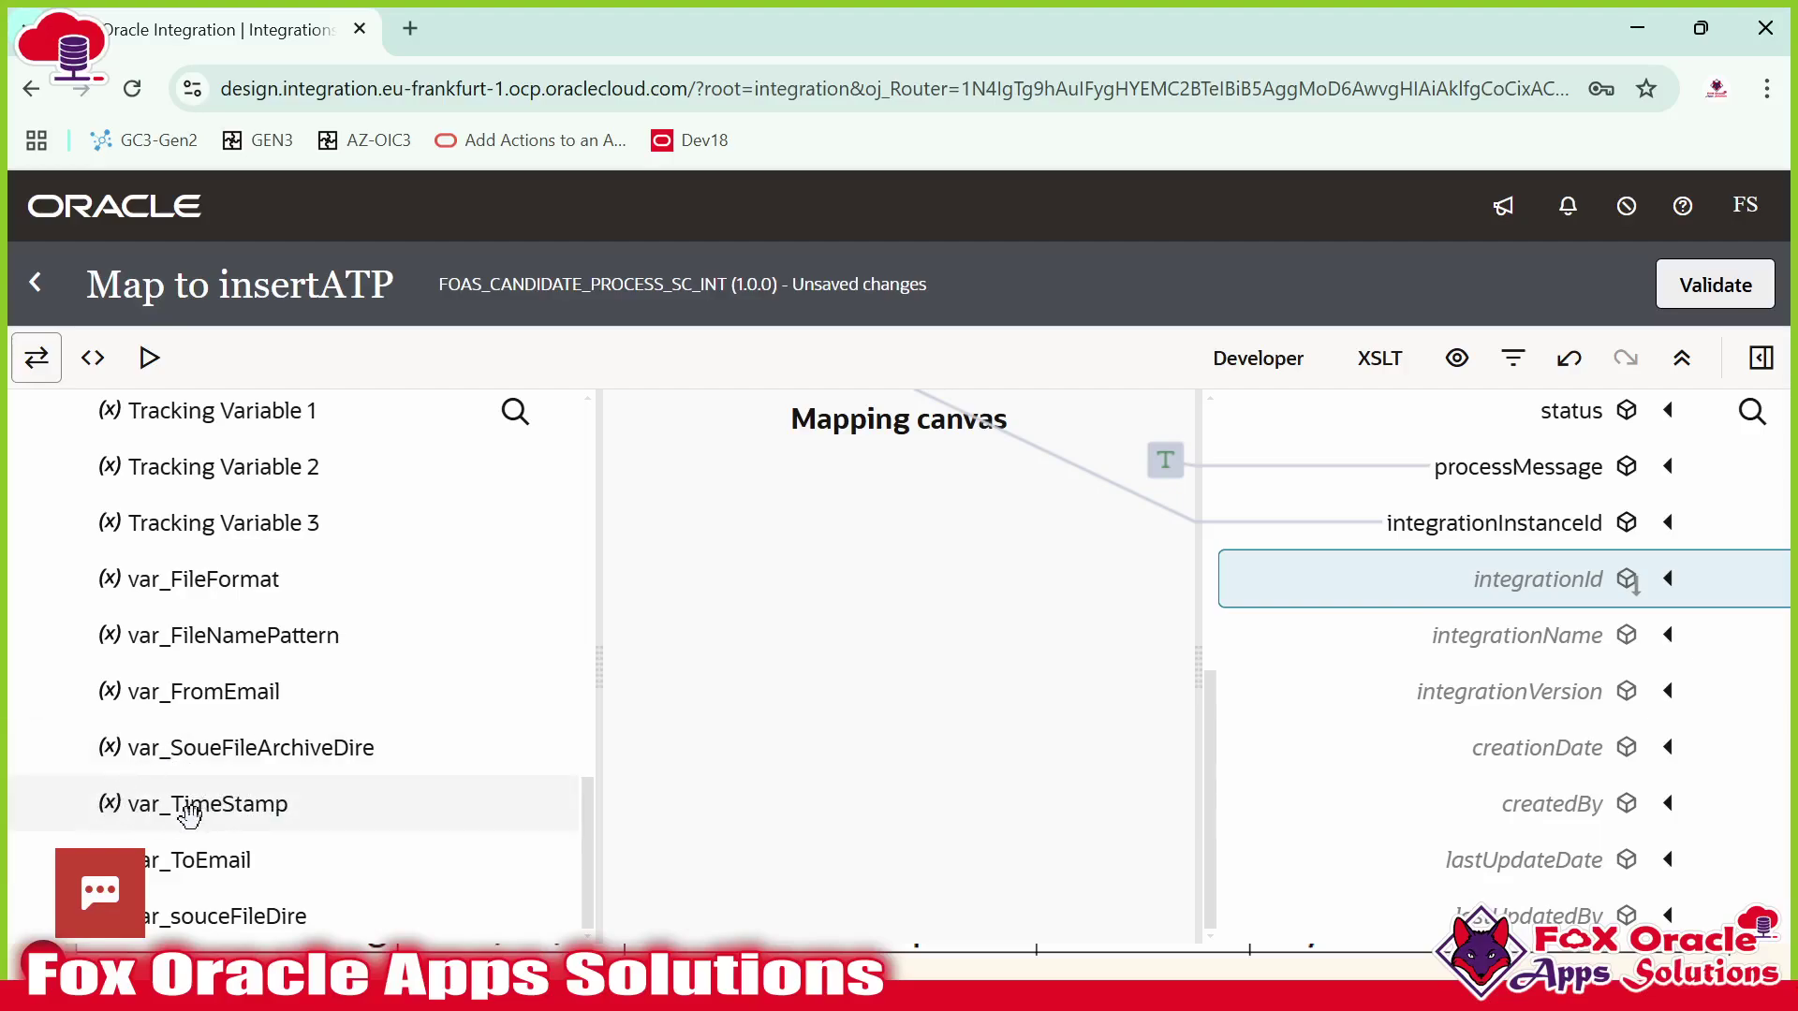
{"action": "left_click_drag", "start_coordinate": [276, 817], "coordinate": [1437, 581]}
Map Integration Details' Integration Name to integrationName.
{"action": "scroll", "coordinate": [1496, 567], "scroll_direction": "down", "scroll_amount": 3}
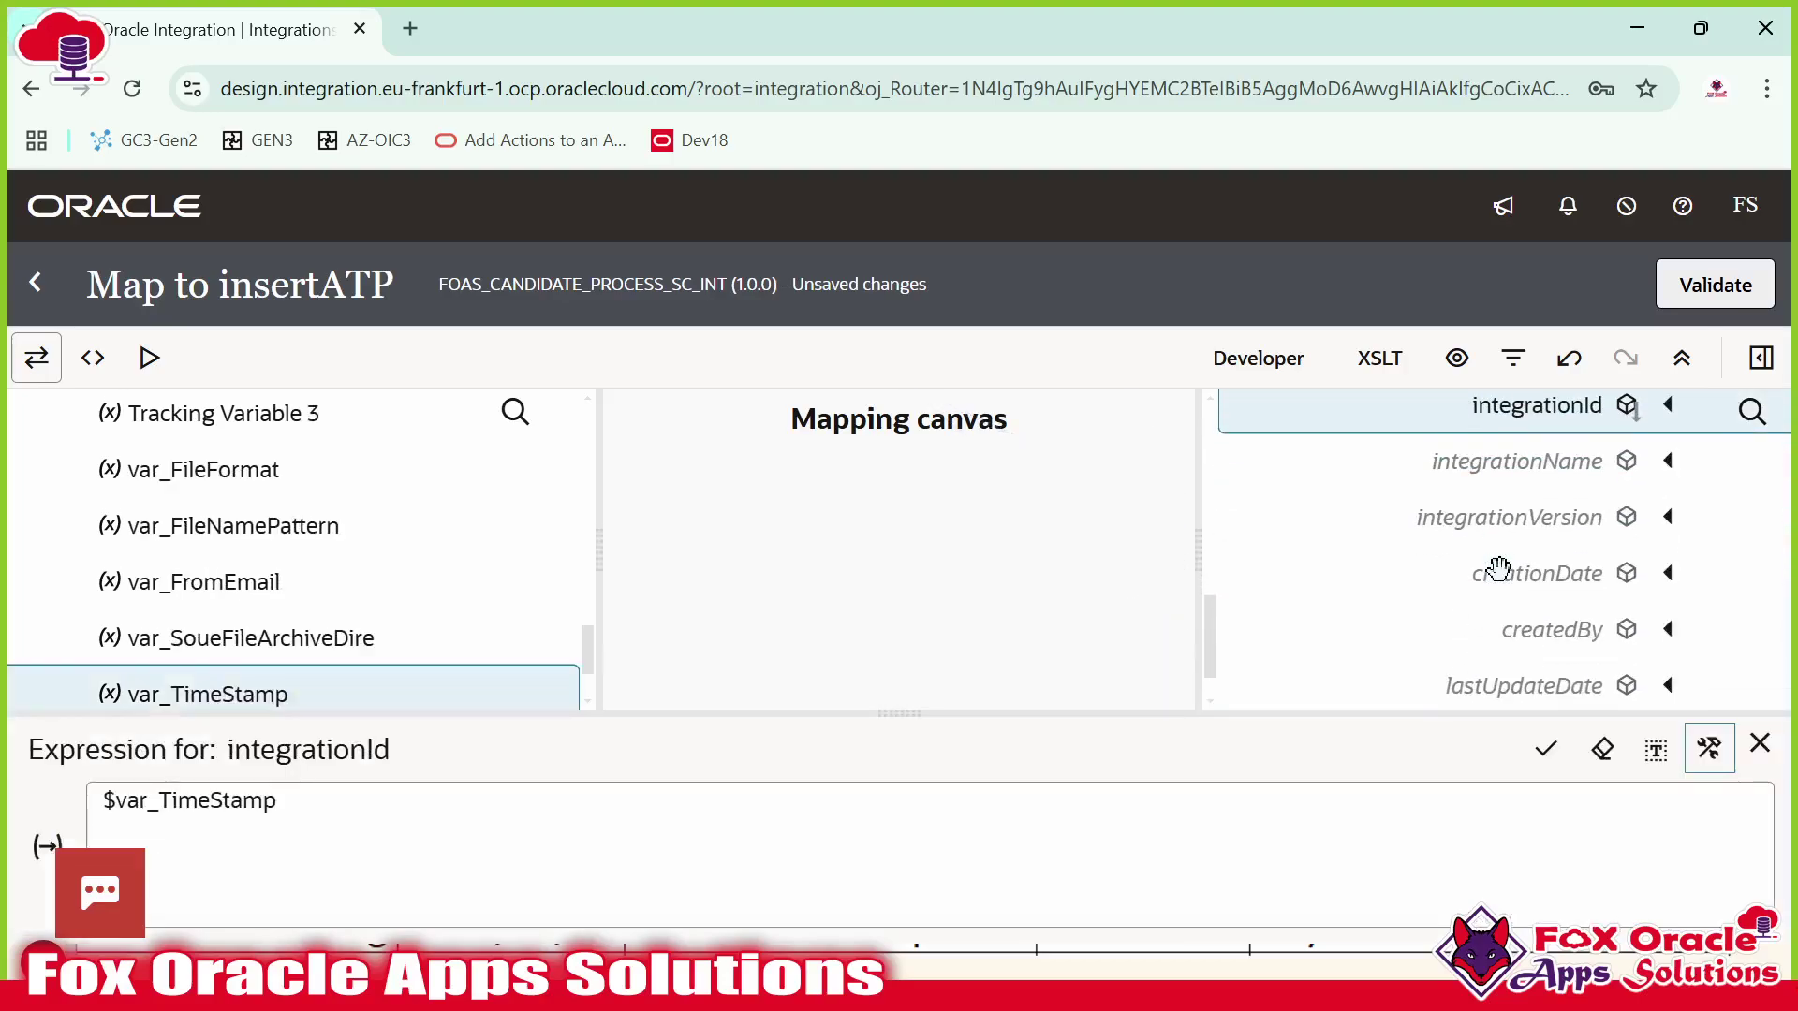
{"action": "left_click", "coordinate": [1492, 457]}
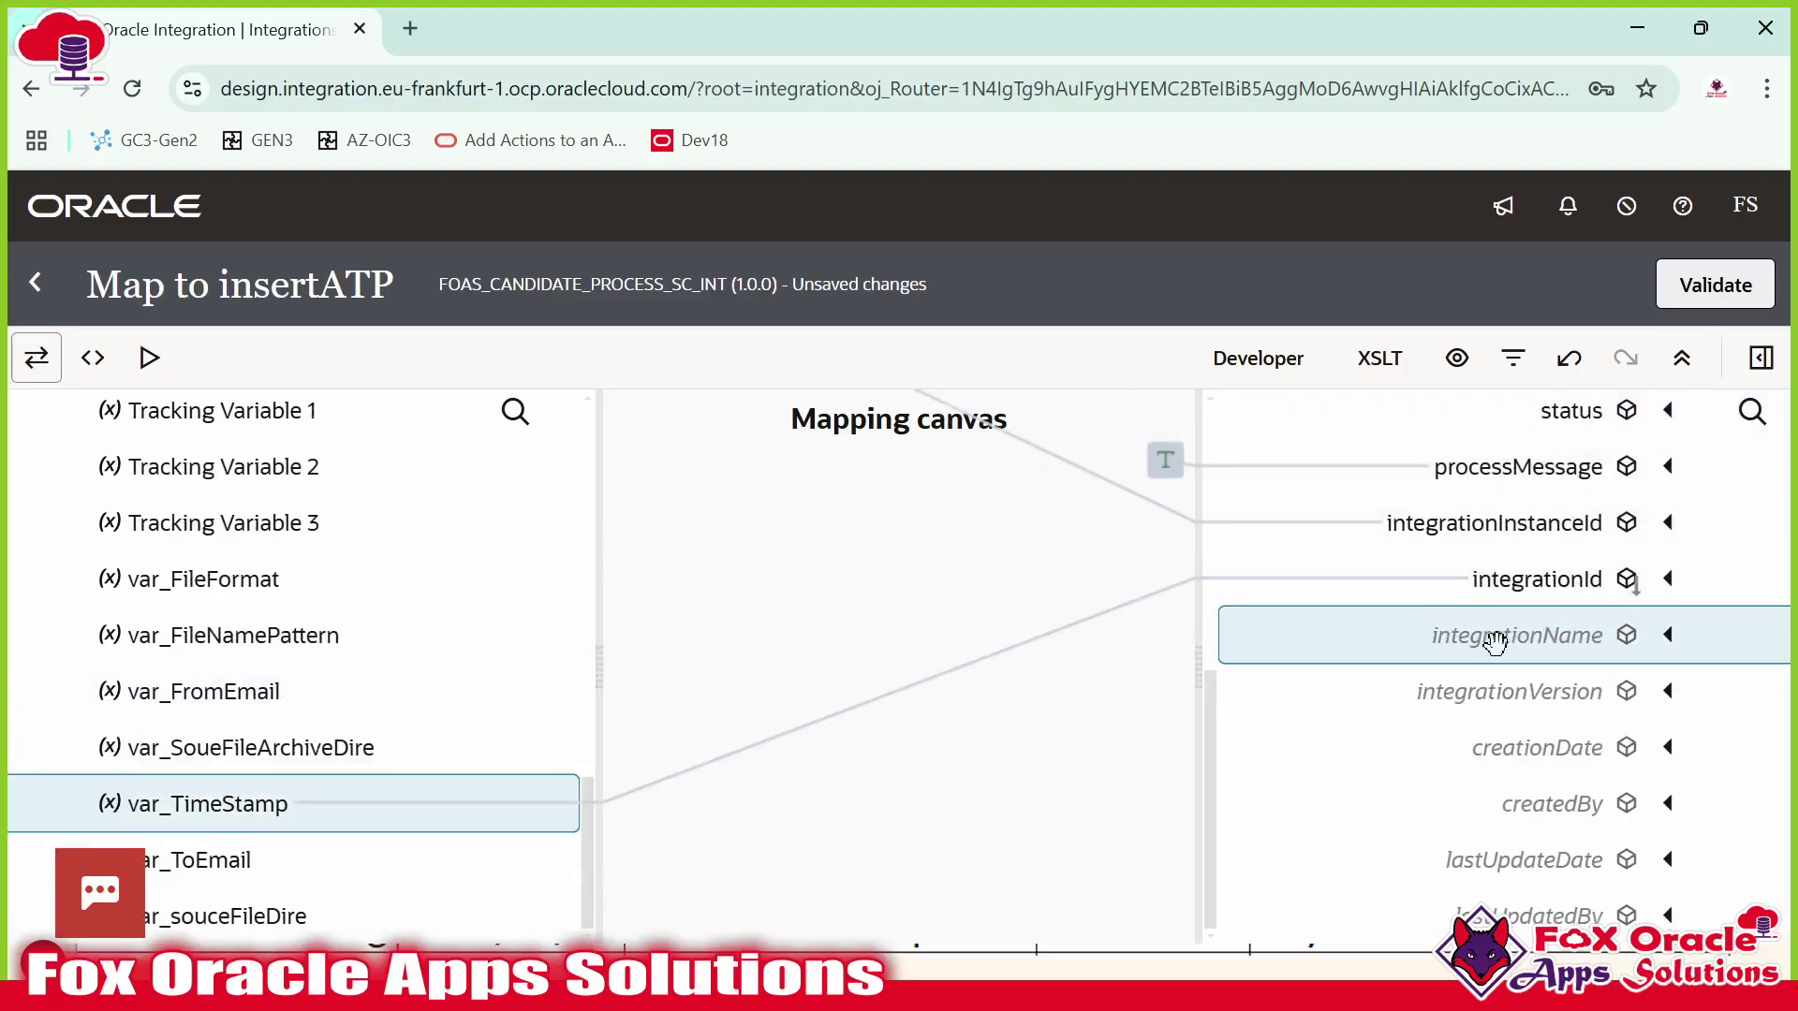
{"action": "scroll", "coordinate": [347, 655], "scroll_direction": "up", "scroll_amount": 5}
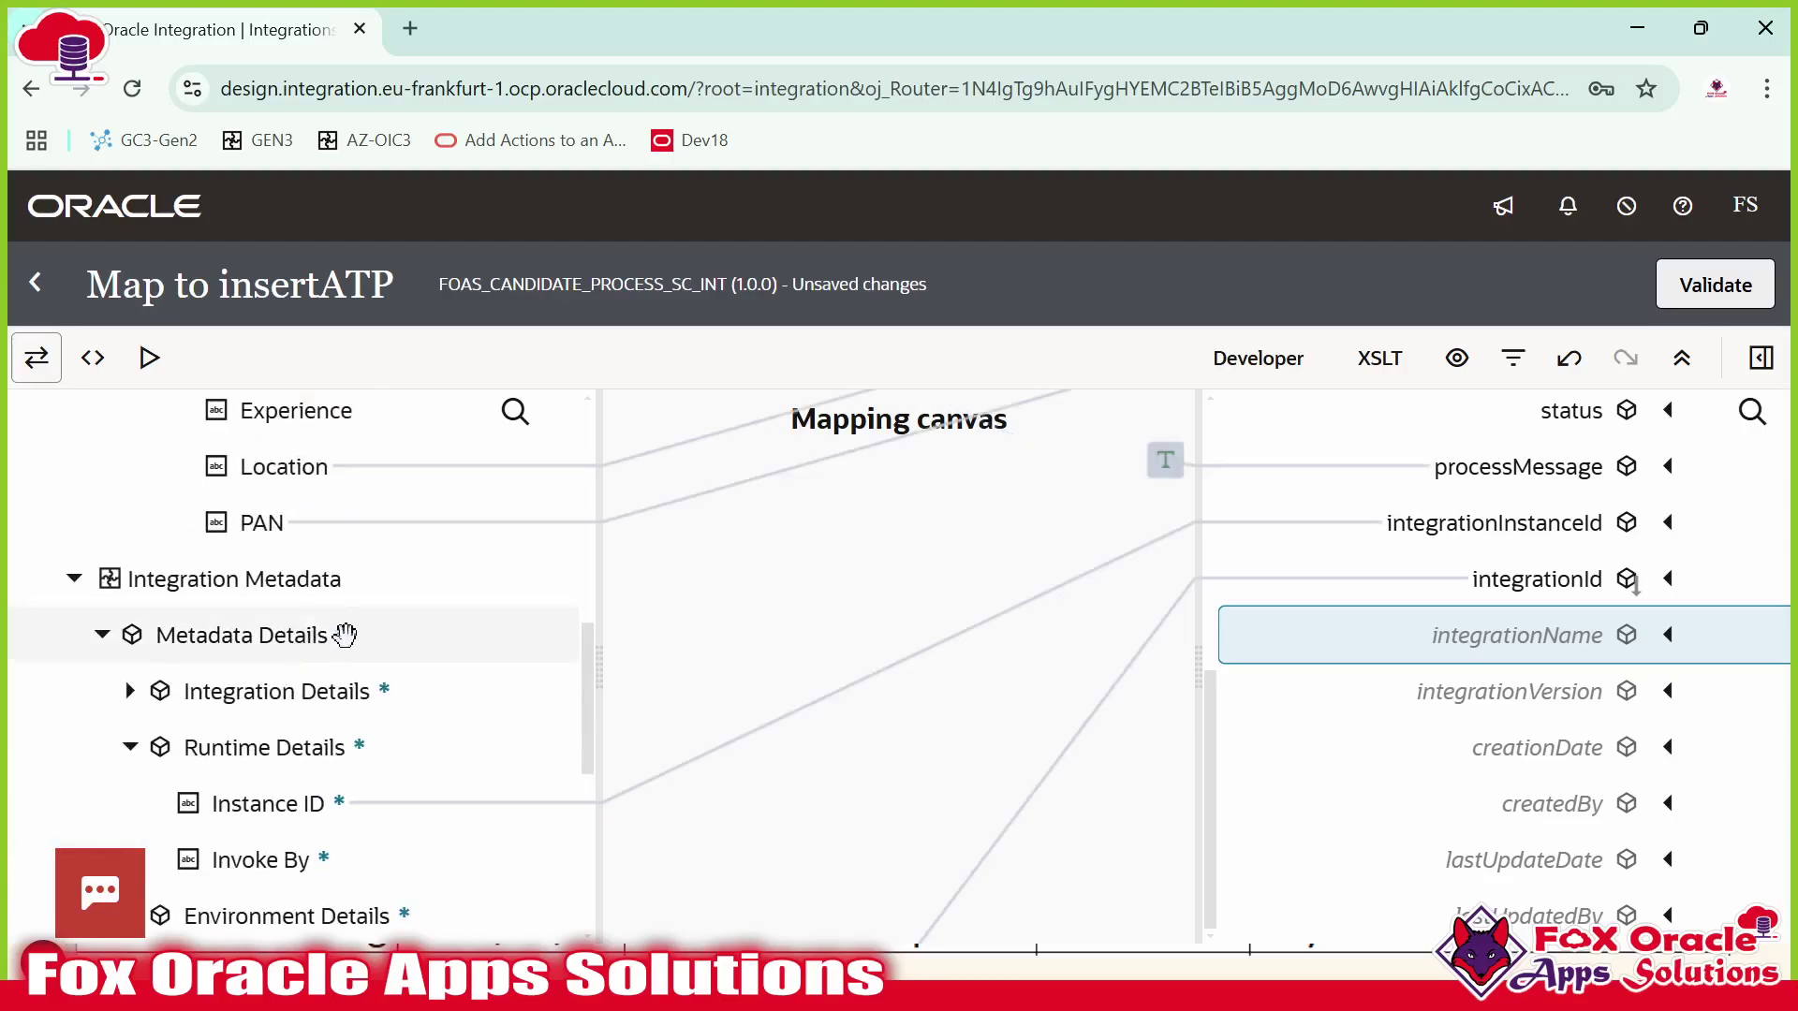
{"action": "scroll", "coordinate": [349, 634], "scroll_direction": "down", "scroll_amount": 1}
{"action": "left_click", "coordinate": [129, 552]}
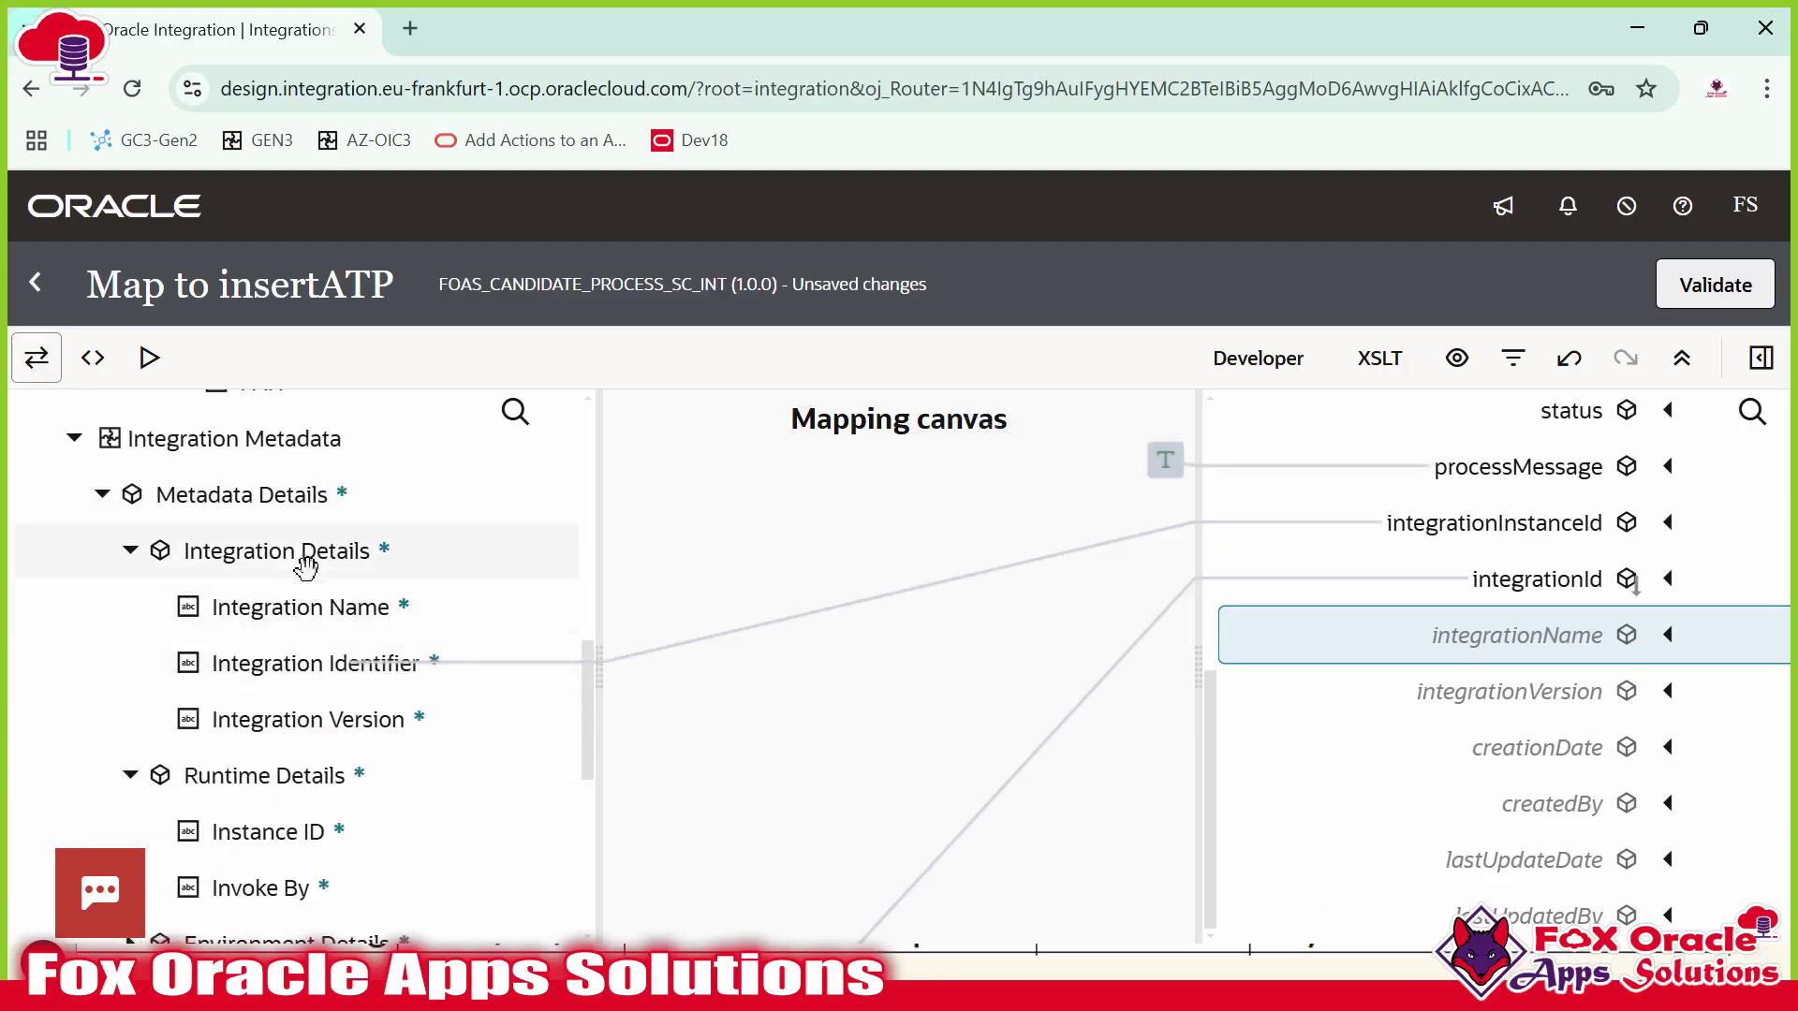
{"action": "left_click_drag", "start_coordinate": [280, 597], "coordinate": [1409, 636]}
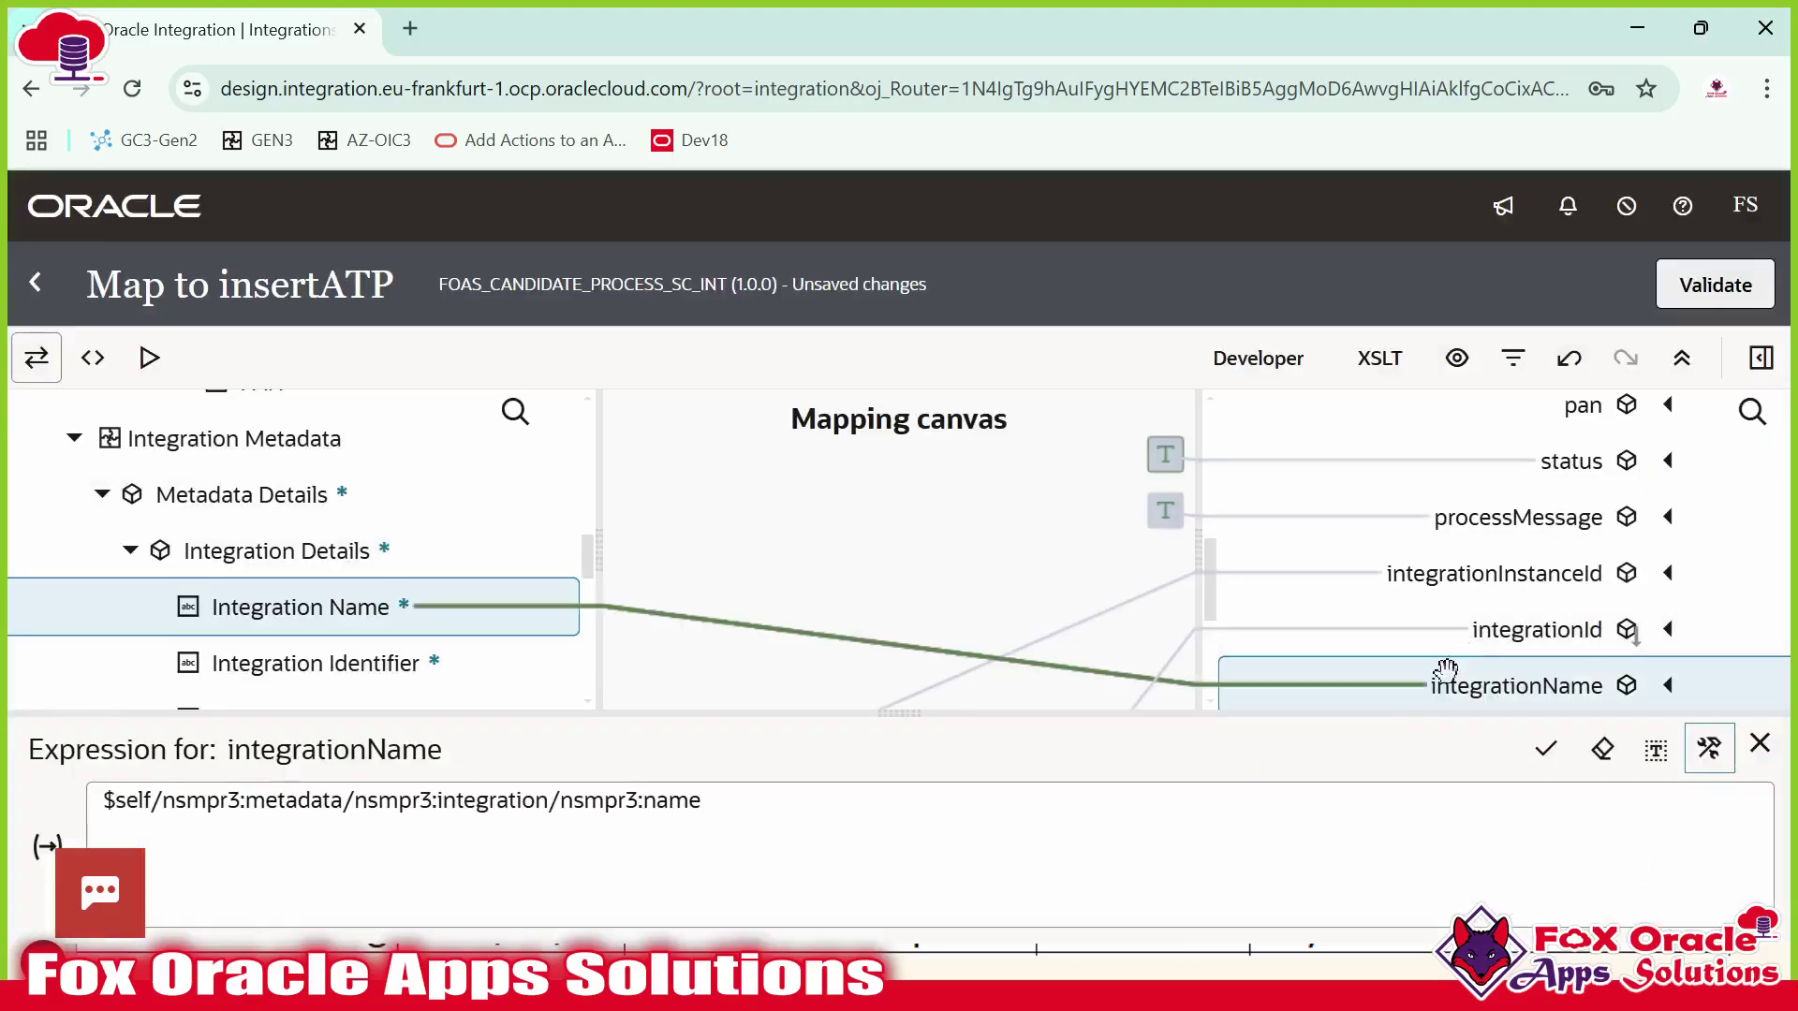
Map Integration Version to integrationVersion, replacing the wrong Identifier-based expression.
{"action": "scroll", "coordinate": [1498, 637], "scroll_direction": "down", "scroll_amount": 3}
{"action": "left_click_drag", "start_coordinate": [315, 655], "coordinate": [1424, 469]}
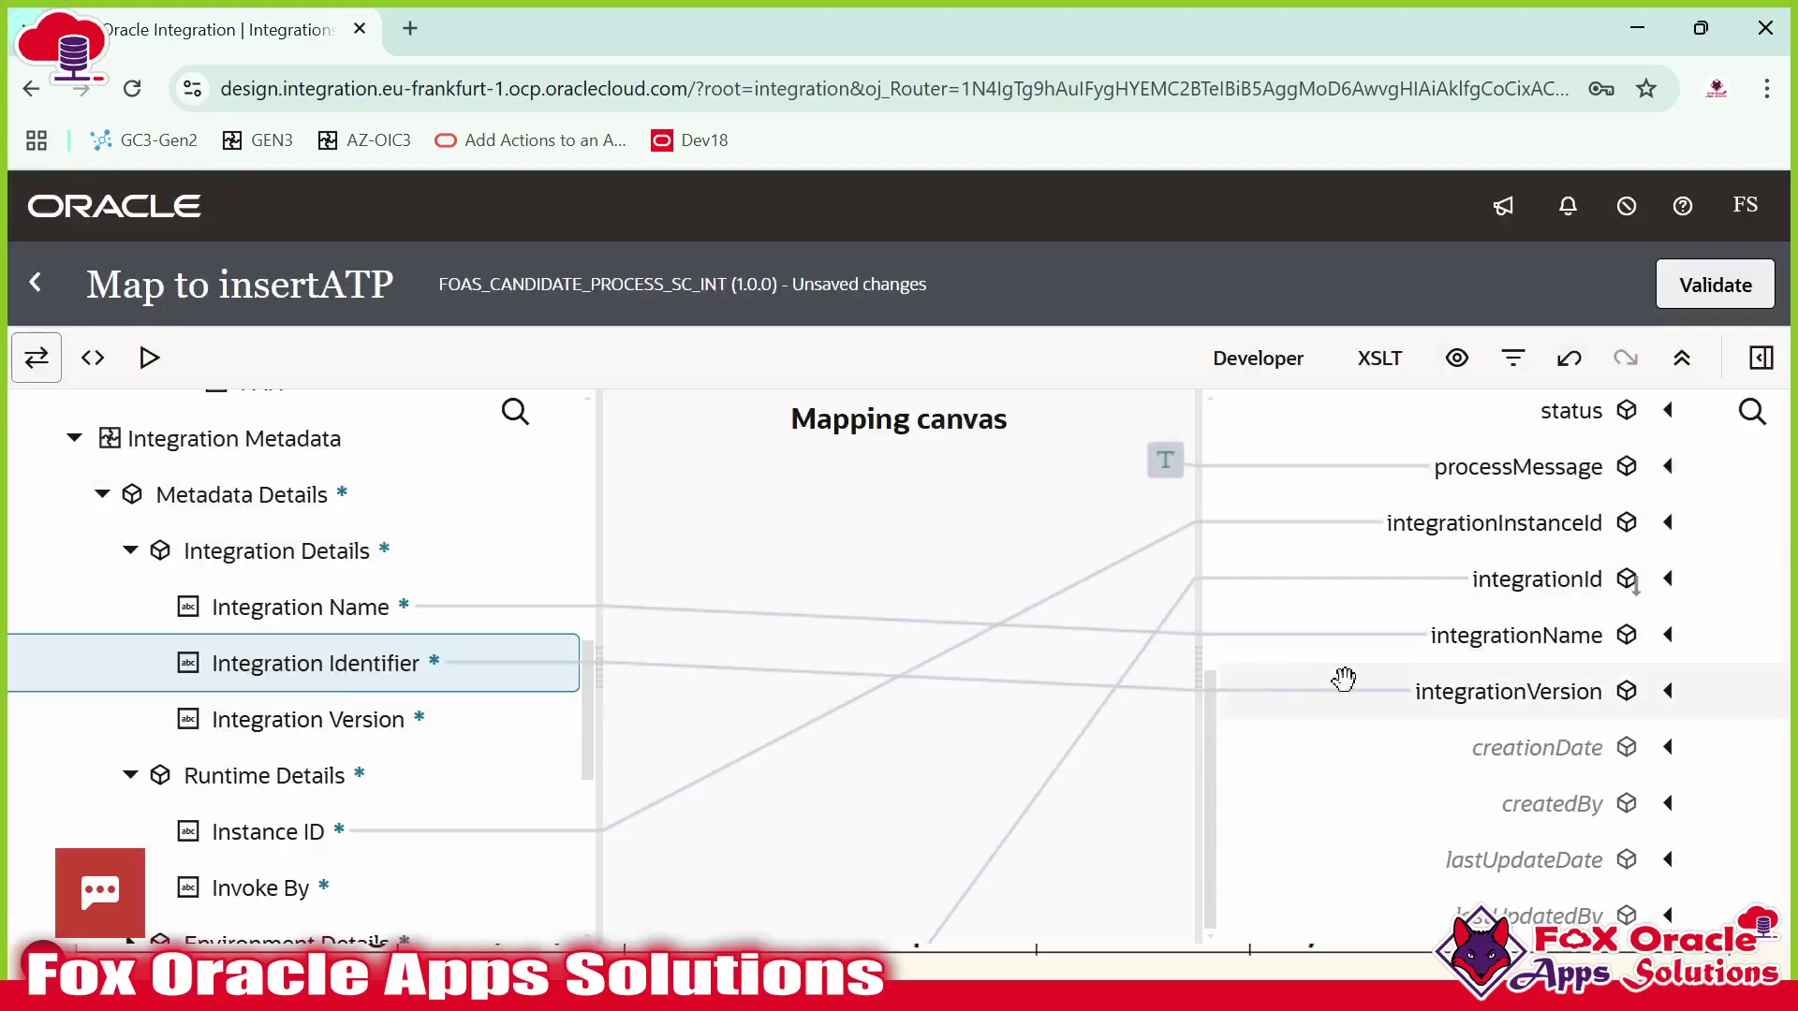
{"action": "left_click", "coordinate": [1491, 691]}
{"action": "key", "text": "ctrl+a"}
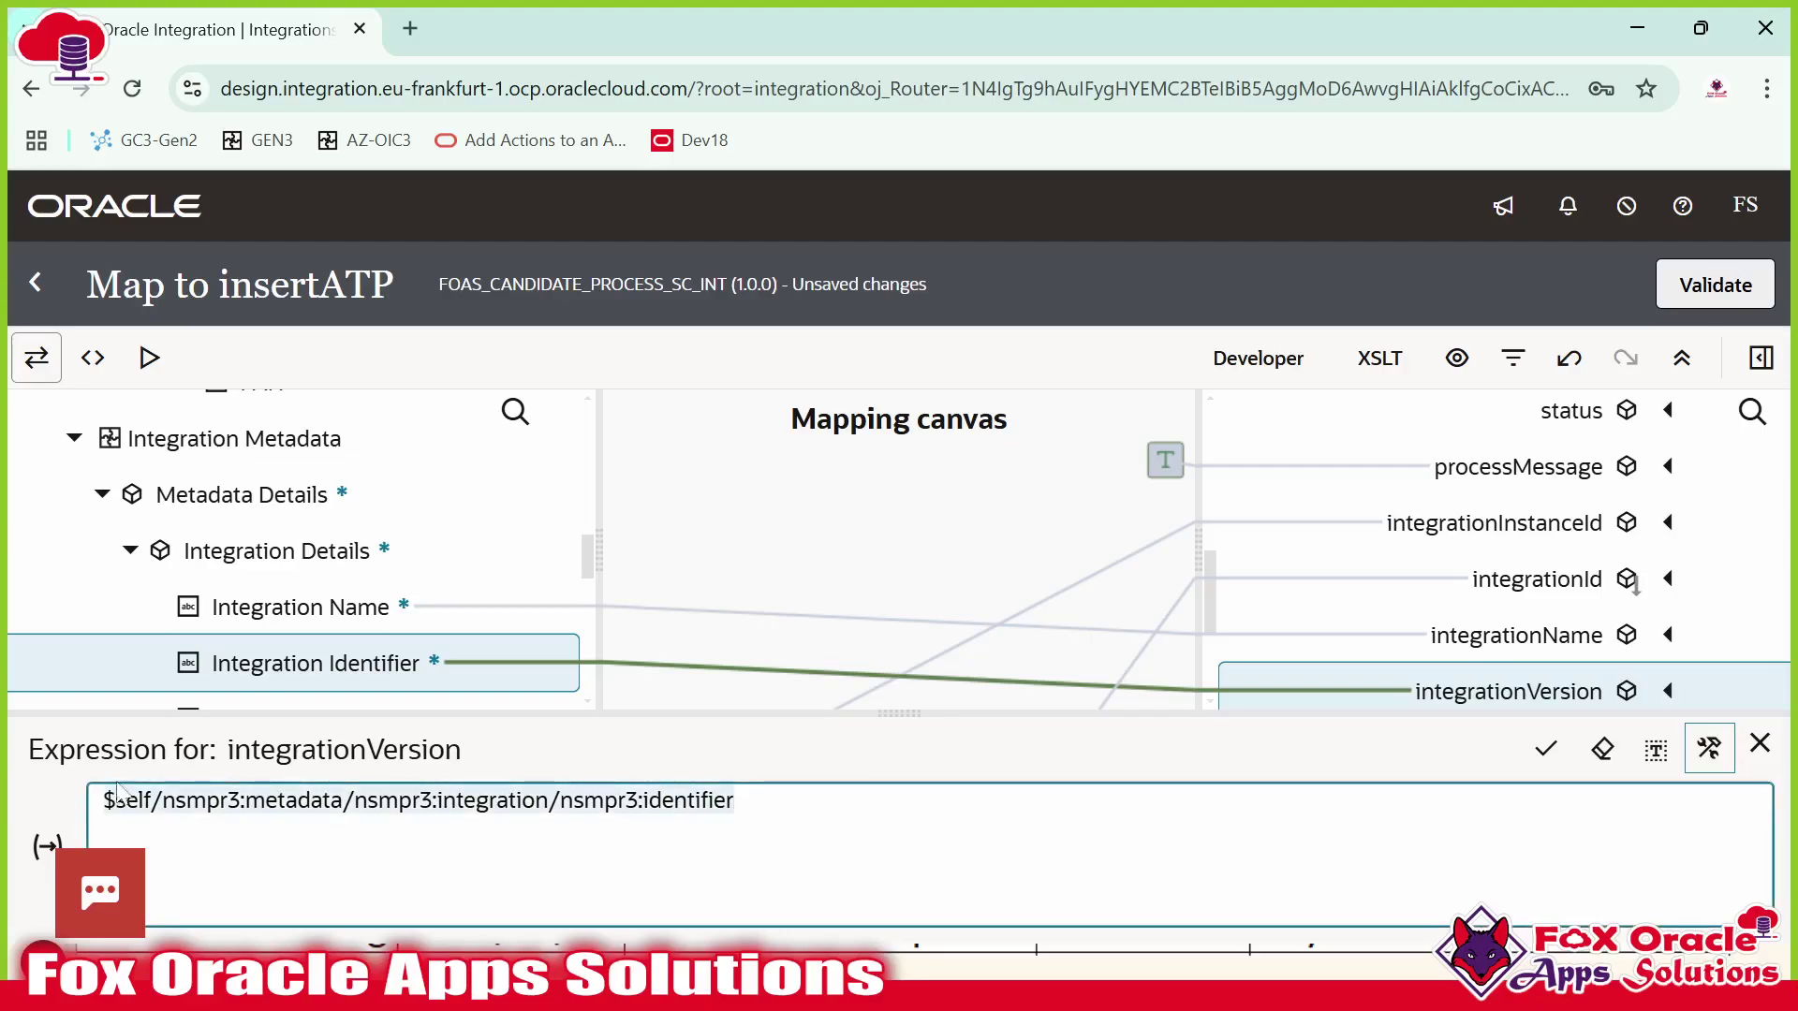
{"action": "key", "text": "BackSpace"}
{"action": "scroll", "coordinate": [261, 610], "scroll_direction": "down", "scroll_amount": 3}
{"action": "left_click_drag", "start_coordinate": [313, 582], "coordinate": [412, 800]}
{"action": "left_click", "coordinate": [1545, 755]}
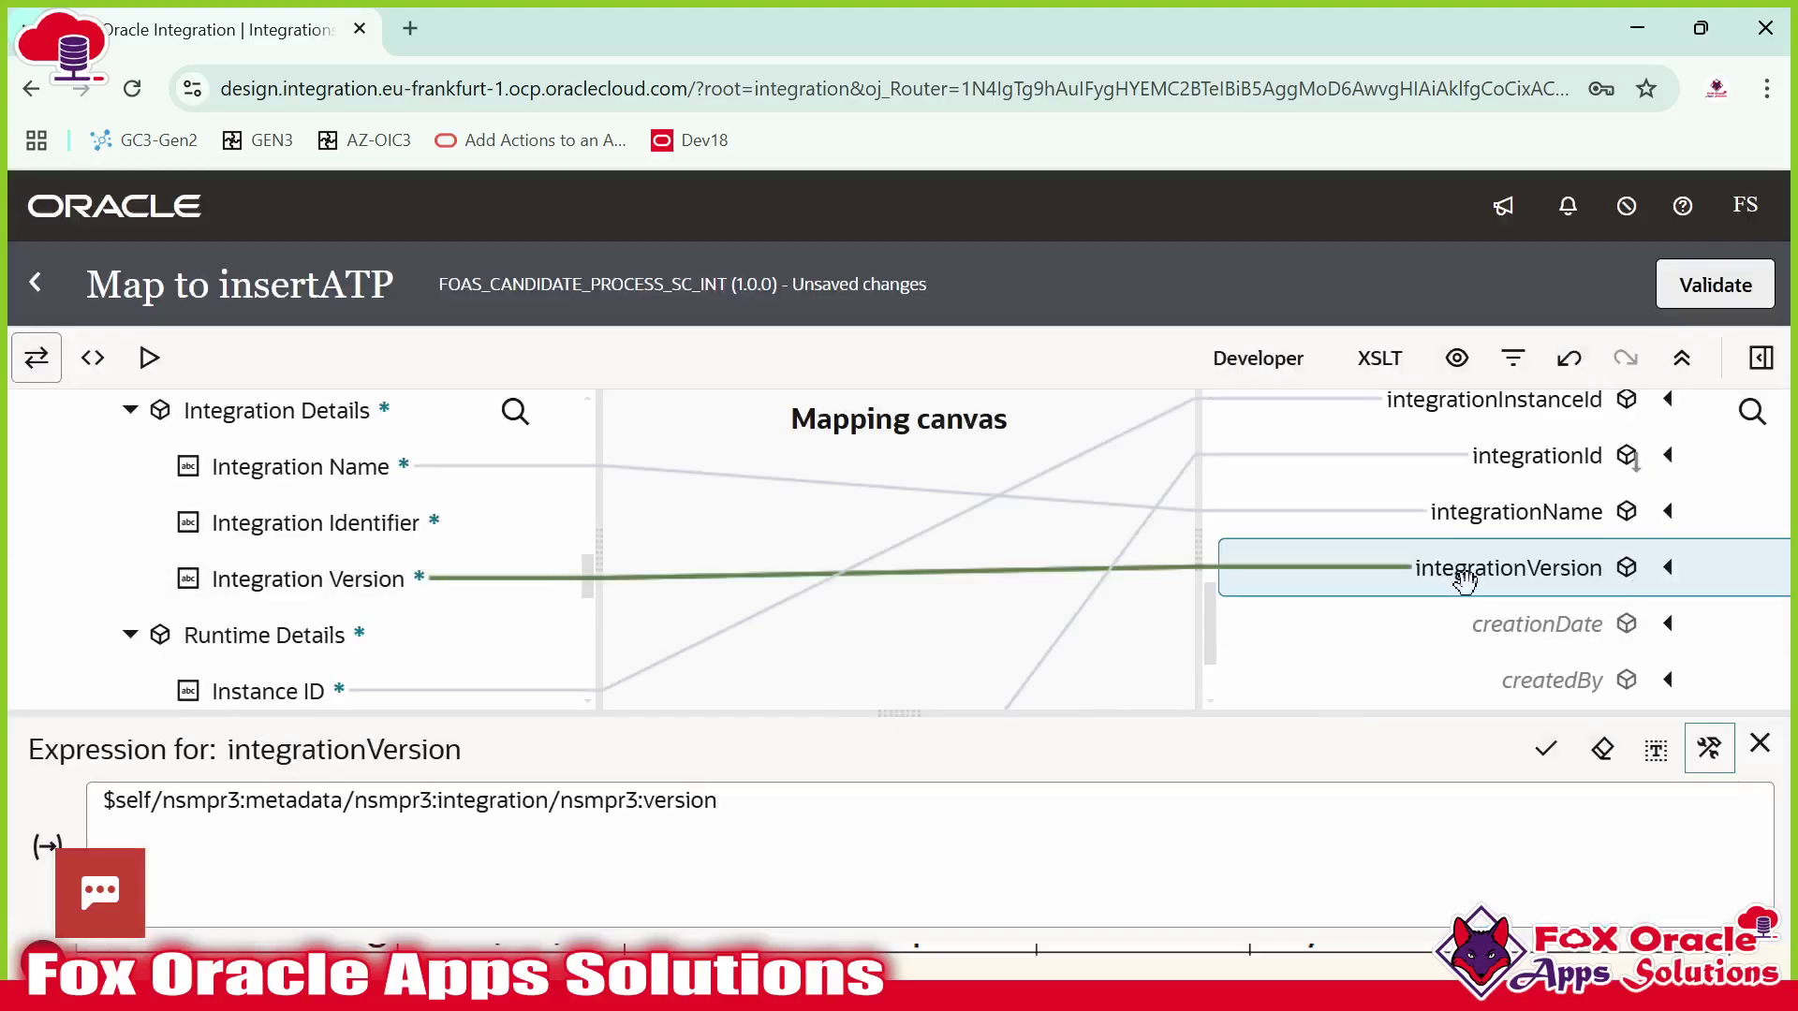
Select the creationDate target and show the mapping functions list.
{"action": "scroll", "coordinate": [1466, 580], "scroll_direction": "down", "scroll_amount": 2}
{"action": "left_click", "coordinate": [1525, 522]}
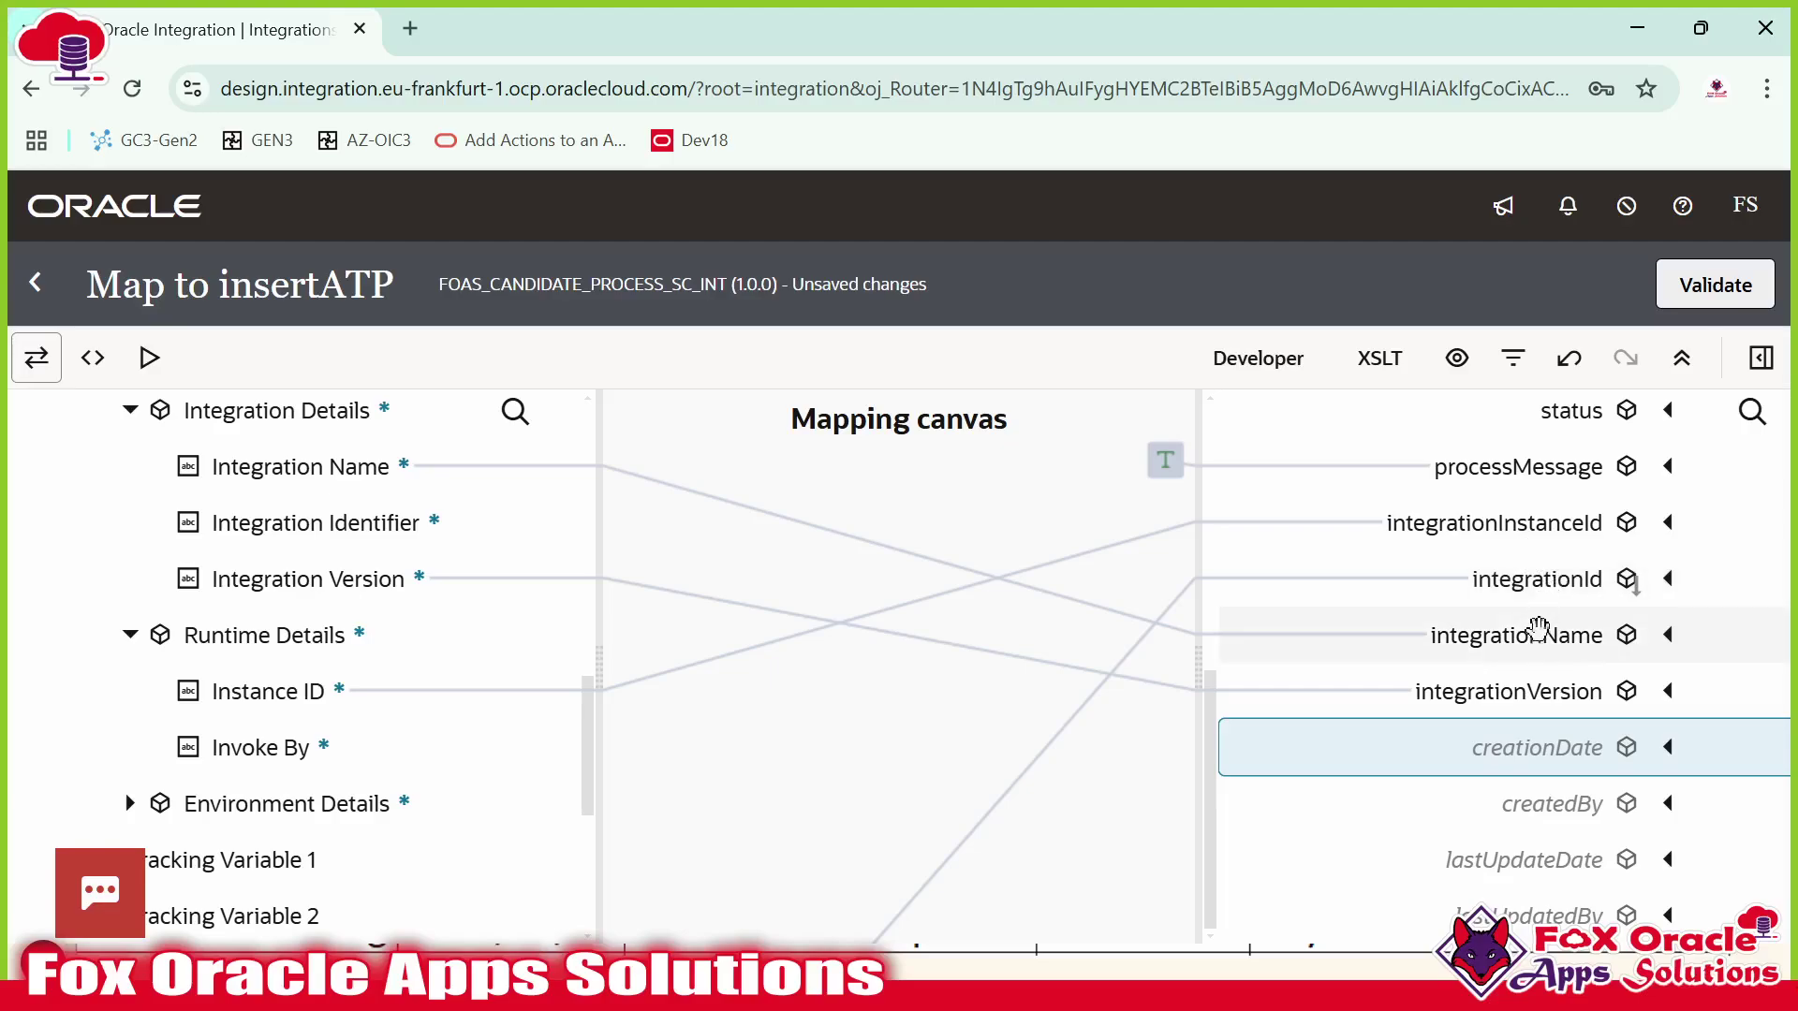
{"action": "left_click", "coordinate": [1774, 353]}
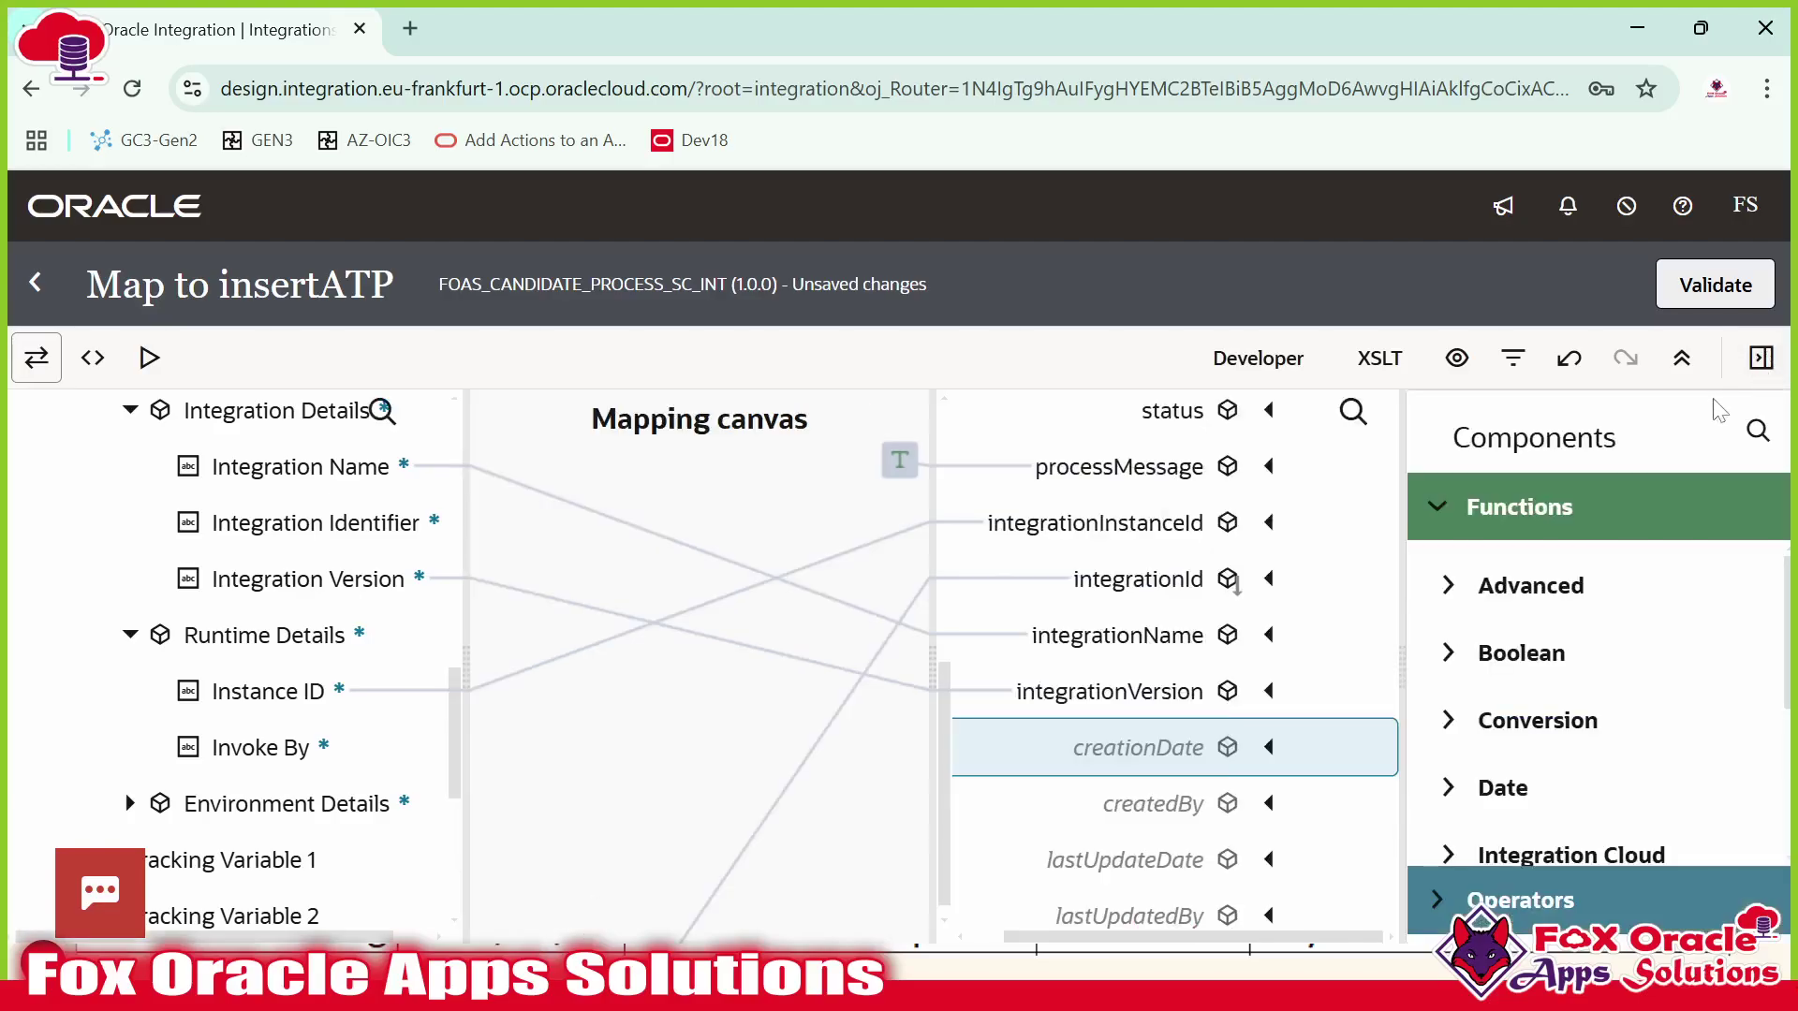
Search functions for 'current-da' and map current-dateTime onto creationDate.
{"action": "left_click", "coordinate": [1756, 432]}
{"action": "type", "text": "curren"}
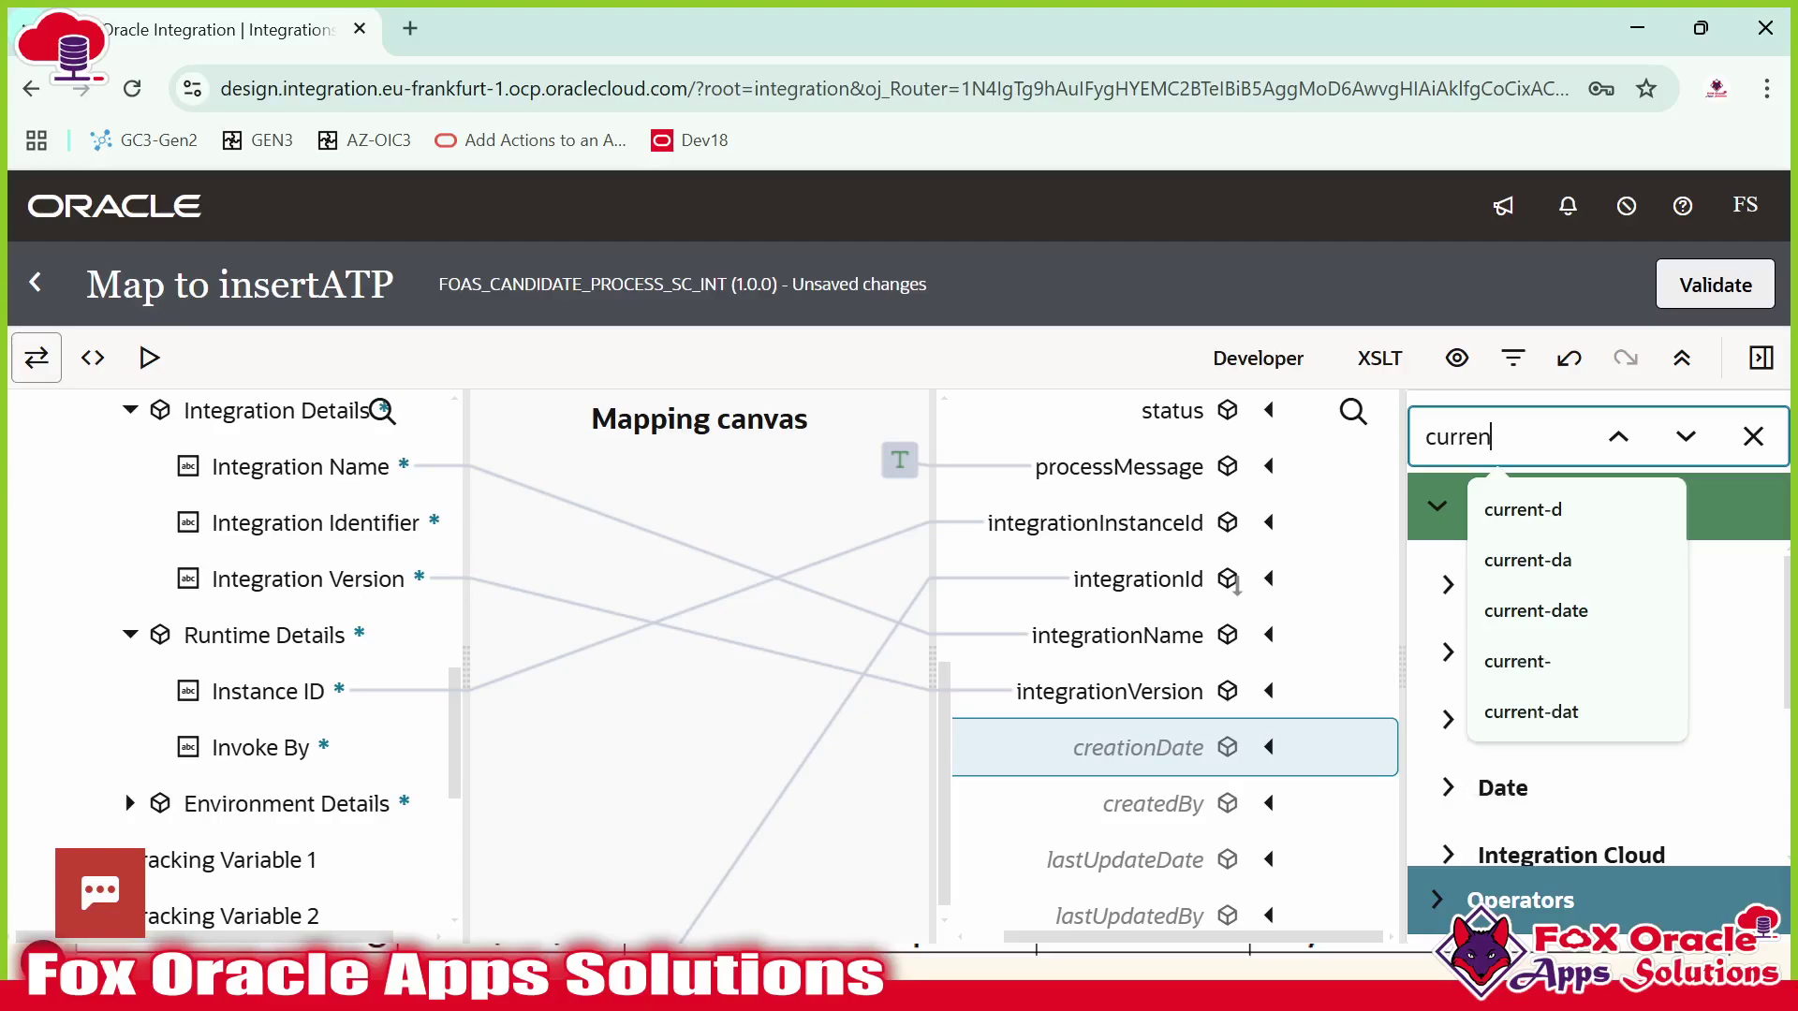
{"action": "key", "text": "BackSpace"}
{"action": "type", "text": "nt-da"}
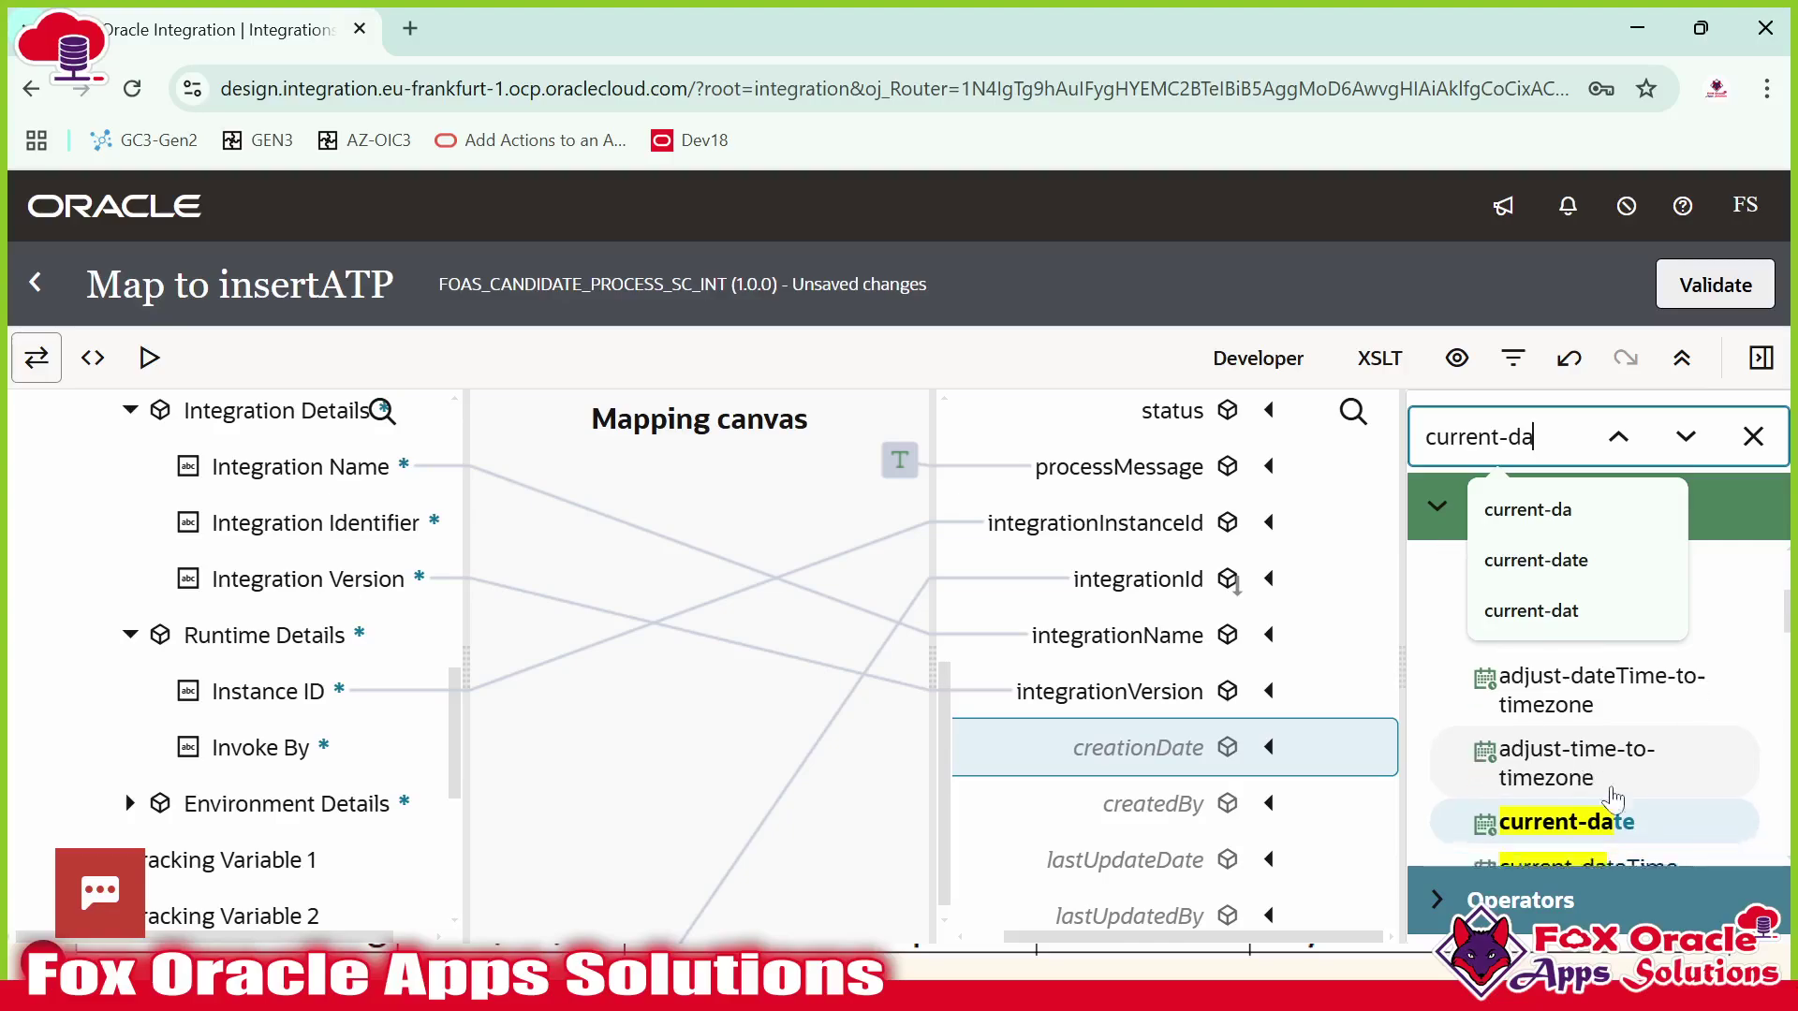
{"action": "left_click_drag", "start_coordinate": [1484, 751], "coordinate": [1166, 751]}
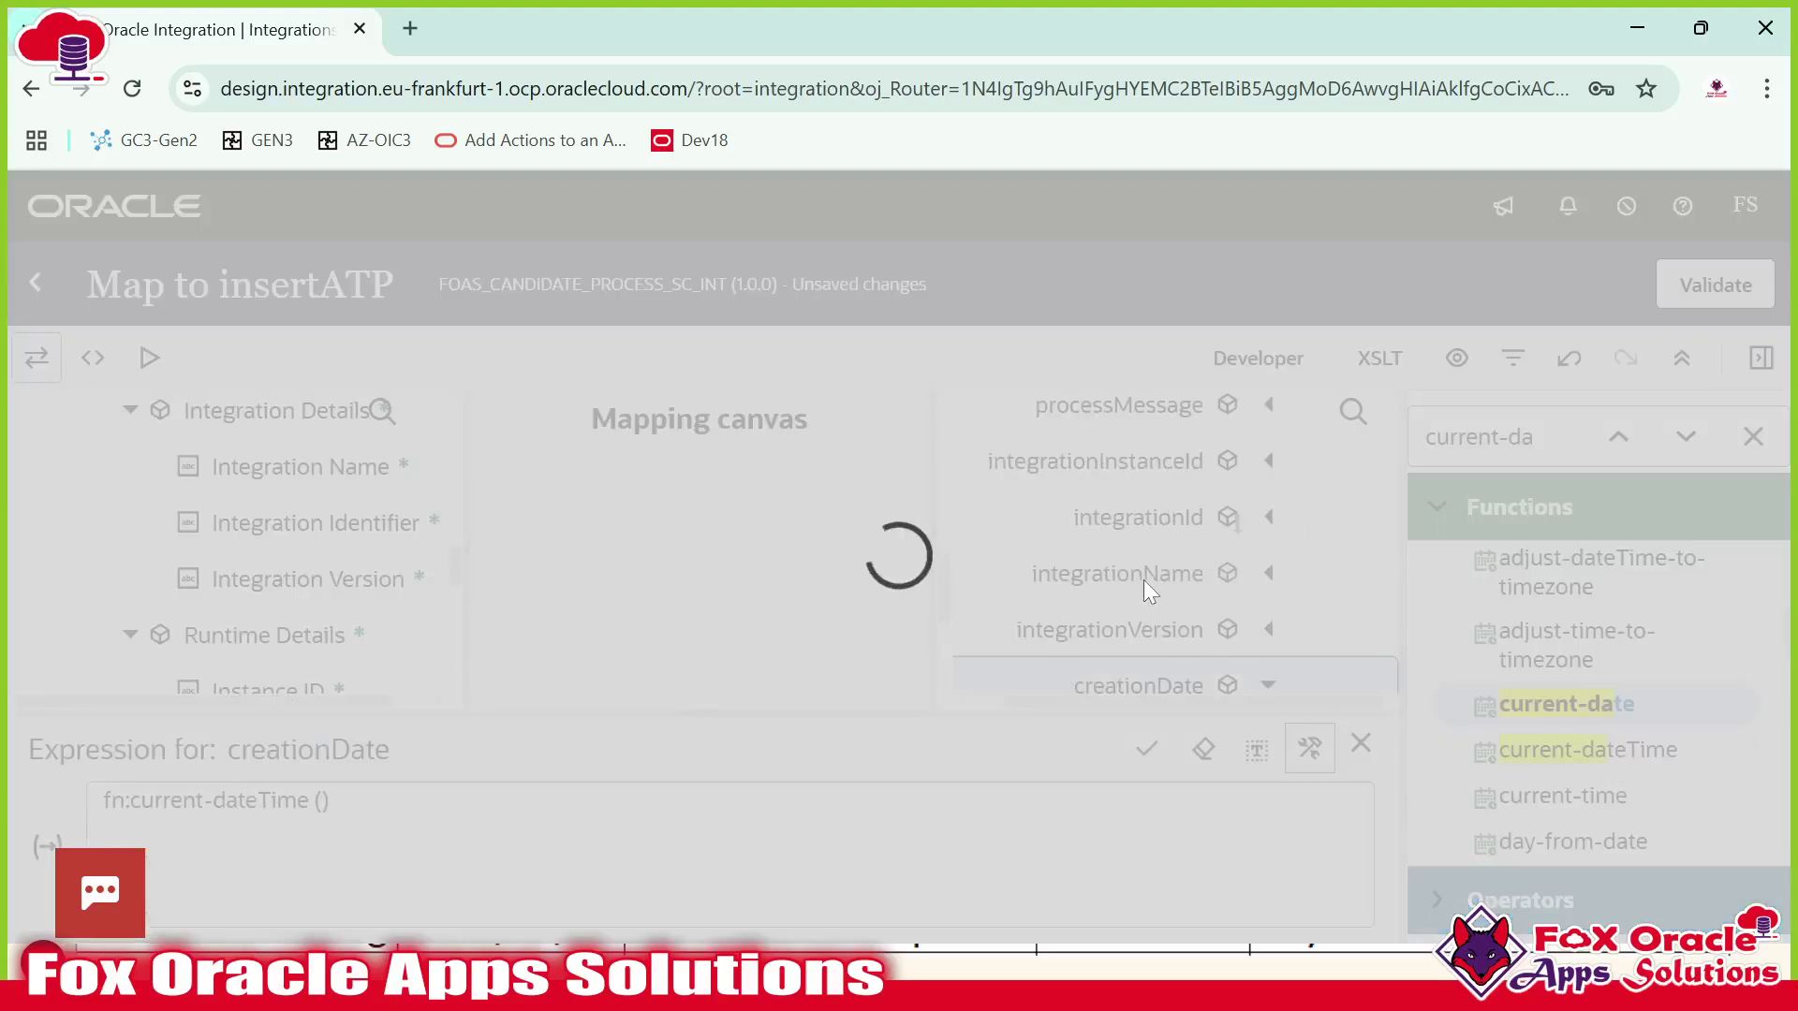
Map Invoke By to createdBy and move on to lastUpdateDate.
{"action": "scroll", "coordinate": [1171, 608], "scroll_direction": "down", "scroll_amount": 2}
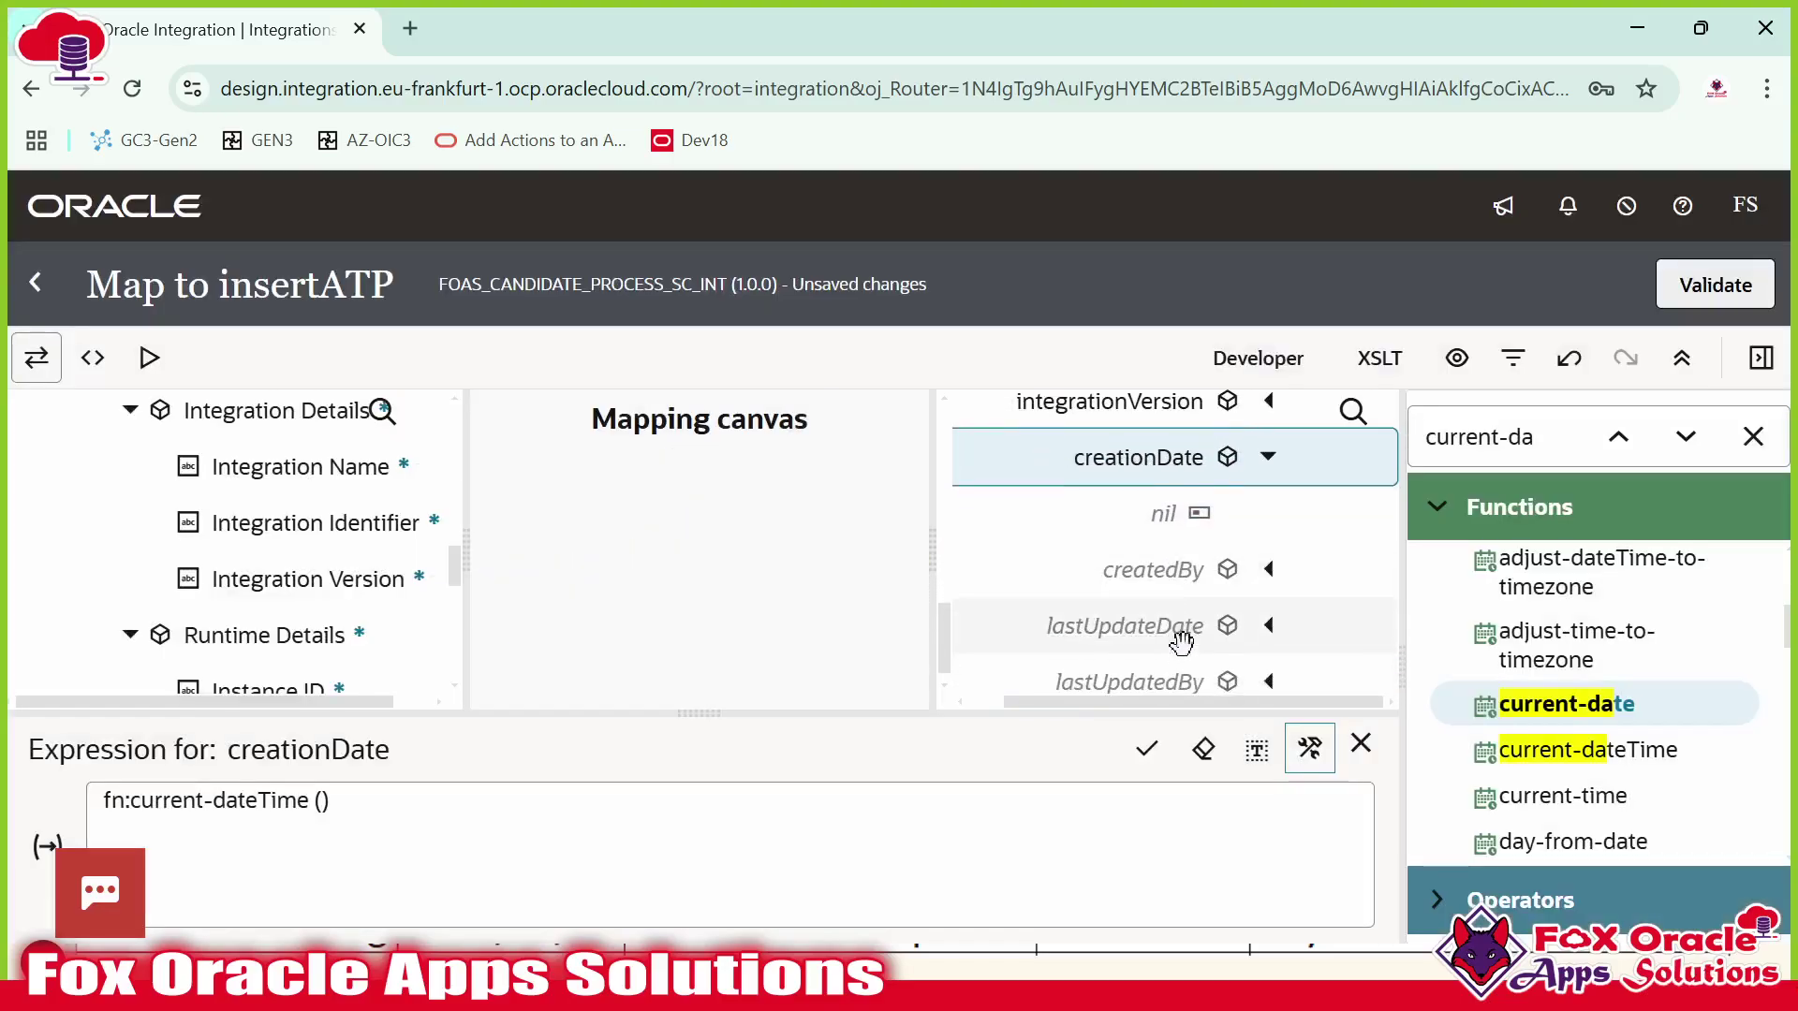
{"action": "scroll", "coordinate": [273, 578], "scroll_direction": "down", "scroll_amount": 1}
{"action": "scroll", "coordinate": [273, 577], "scroll_direction": "down", "scroll_amount": 1}
{"action": "left_click_drag", "start_coordinate": [328, 614], "coordinate": [1067, 553]}
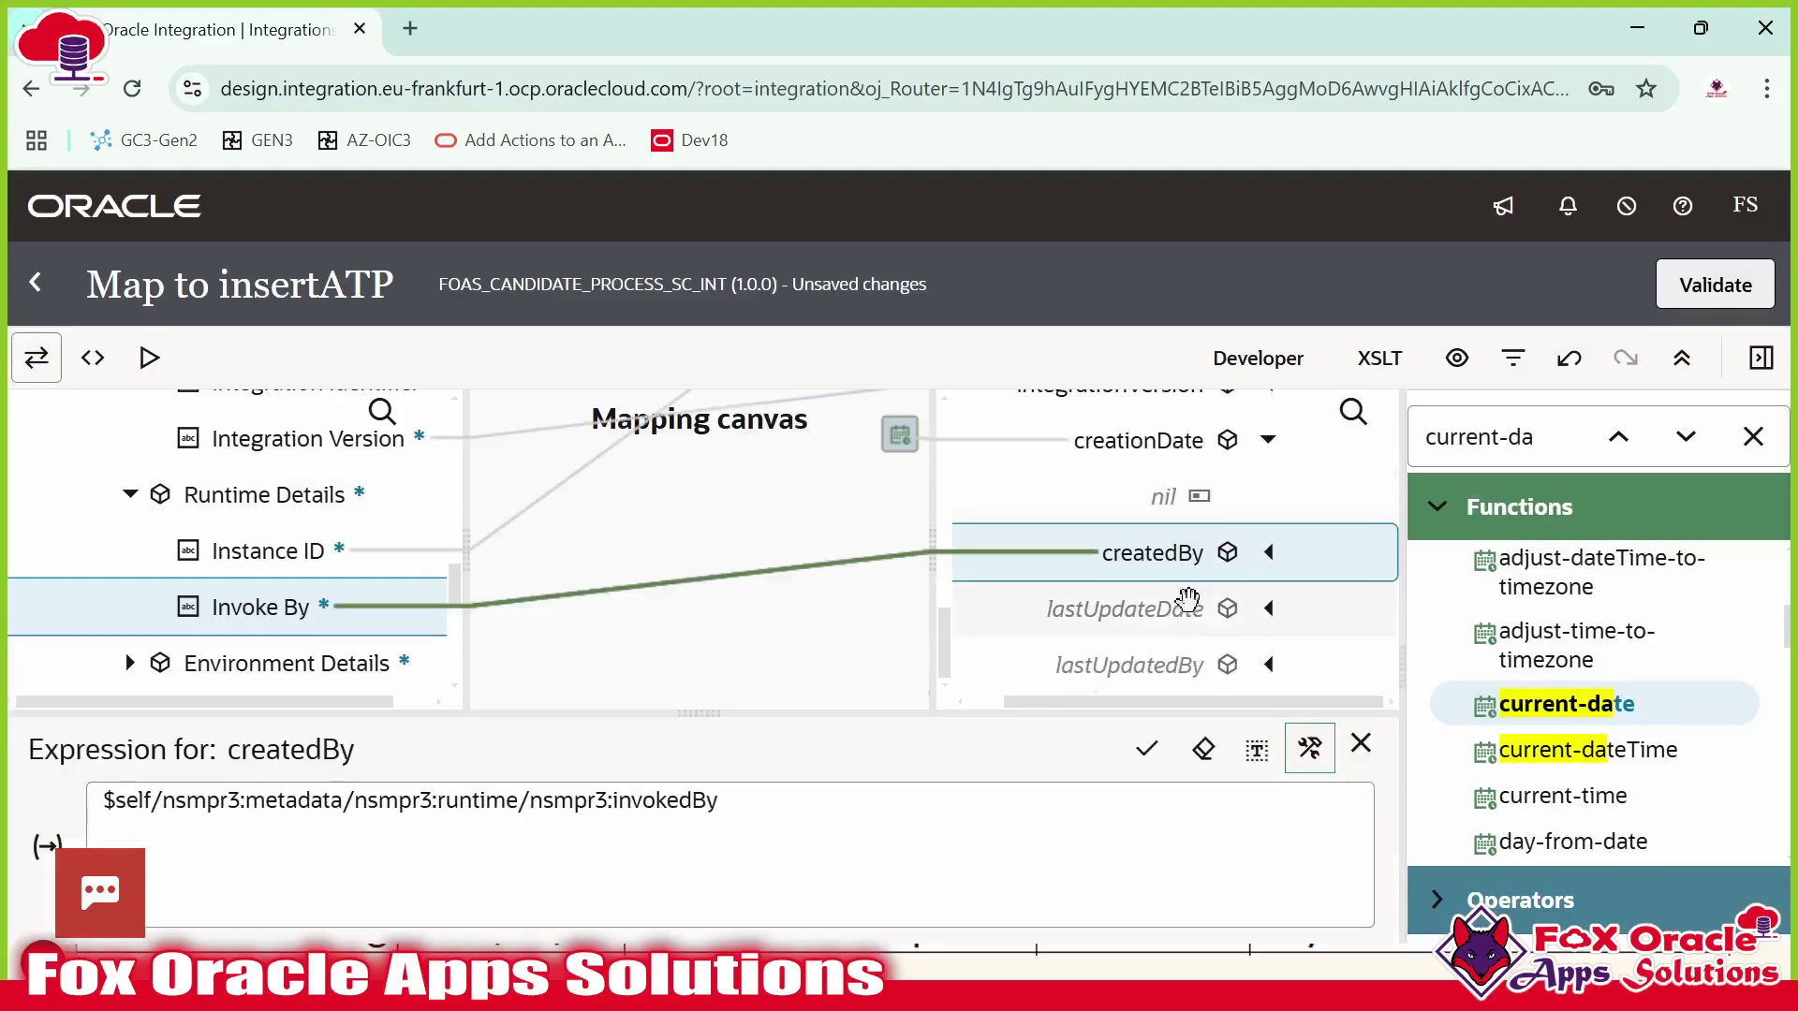
{"action": "left_click", "coordinate": [1125, 619]}
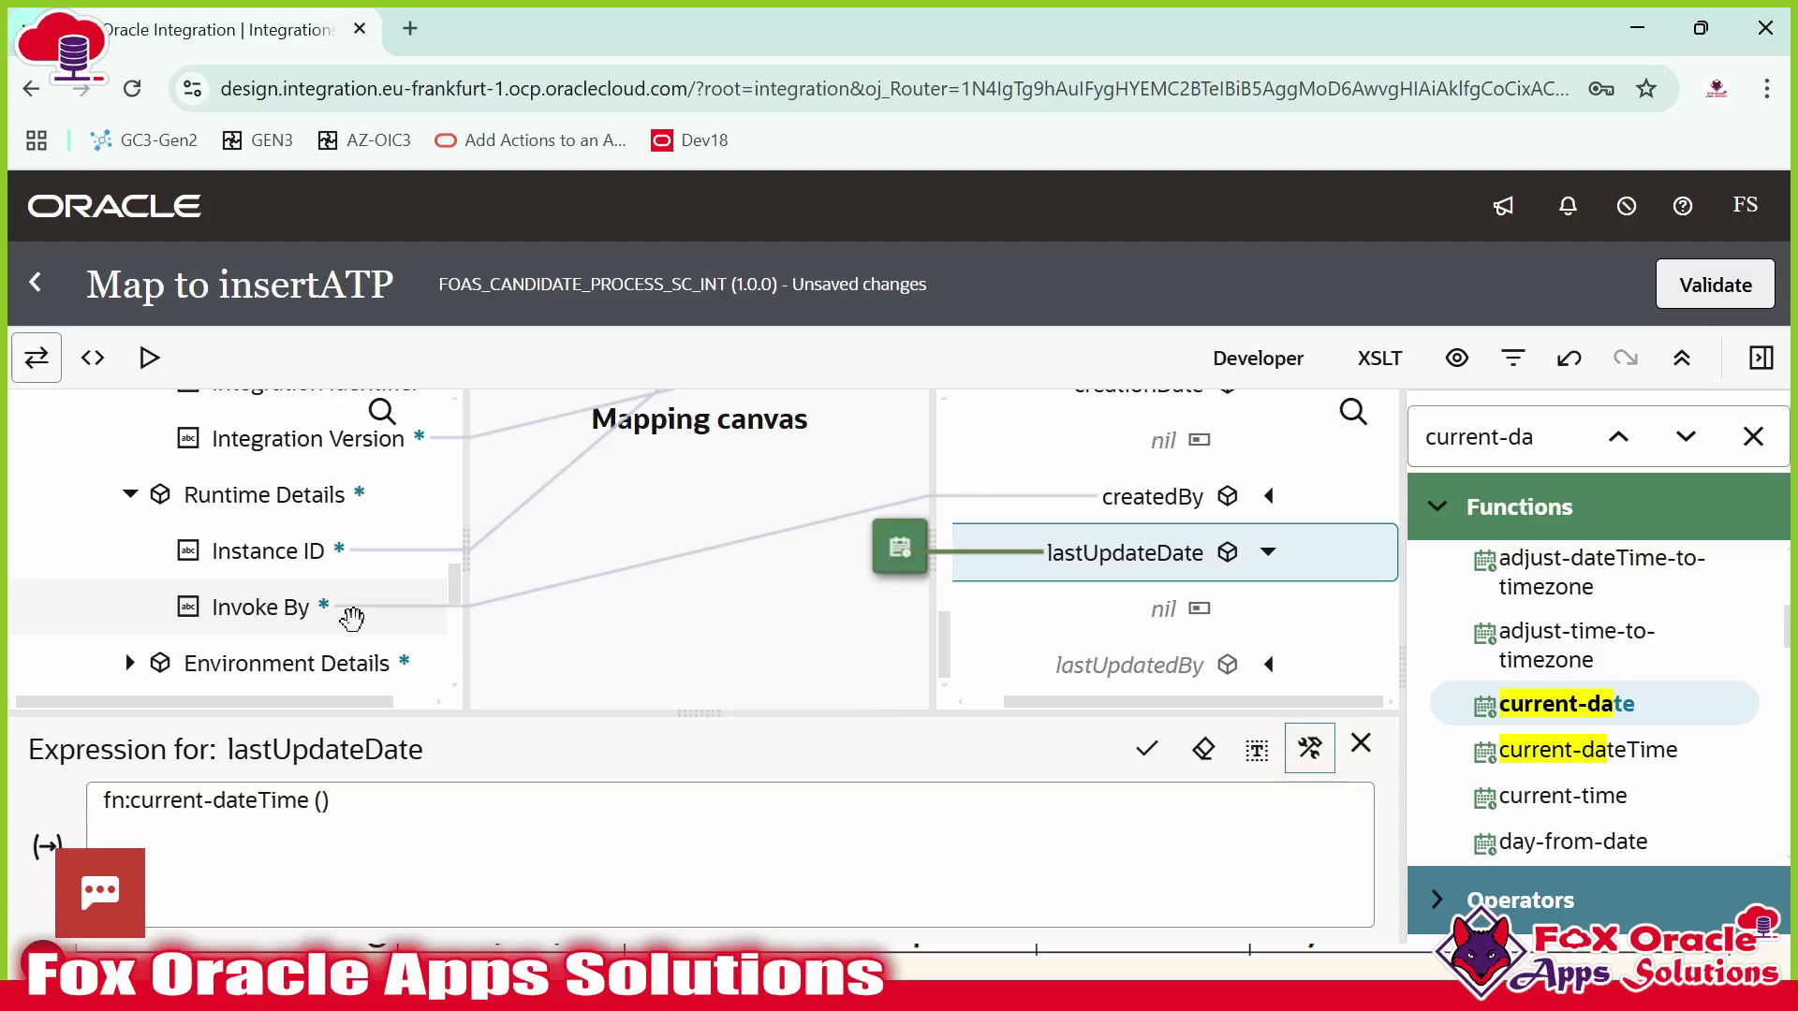
Map Invoke By to lastUpdatedBy, then close the functions list and zoom out.
{"action": "left_click_drag", "start_coordinate": [261, 611], "coordinate": [323, 636]}
{"action": "left_click_drag", "start_coordinate": [450, 634], "coordinate": [1032, 665]}
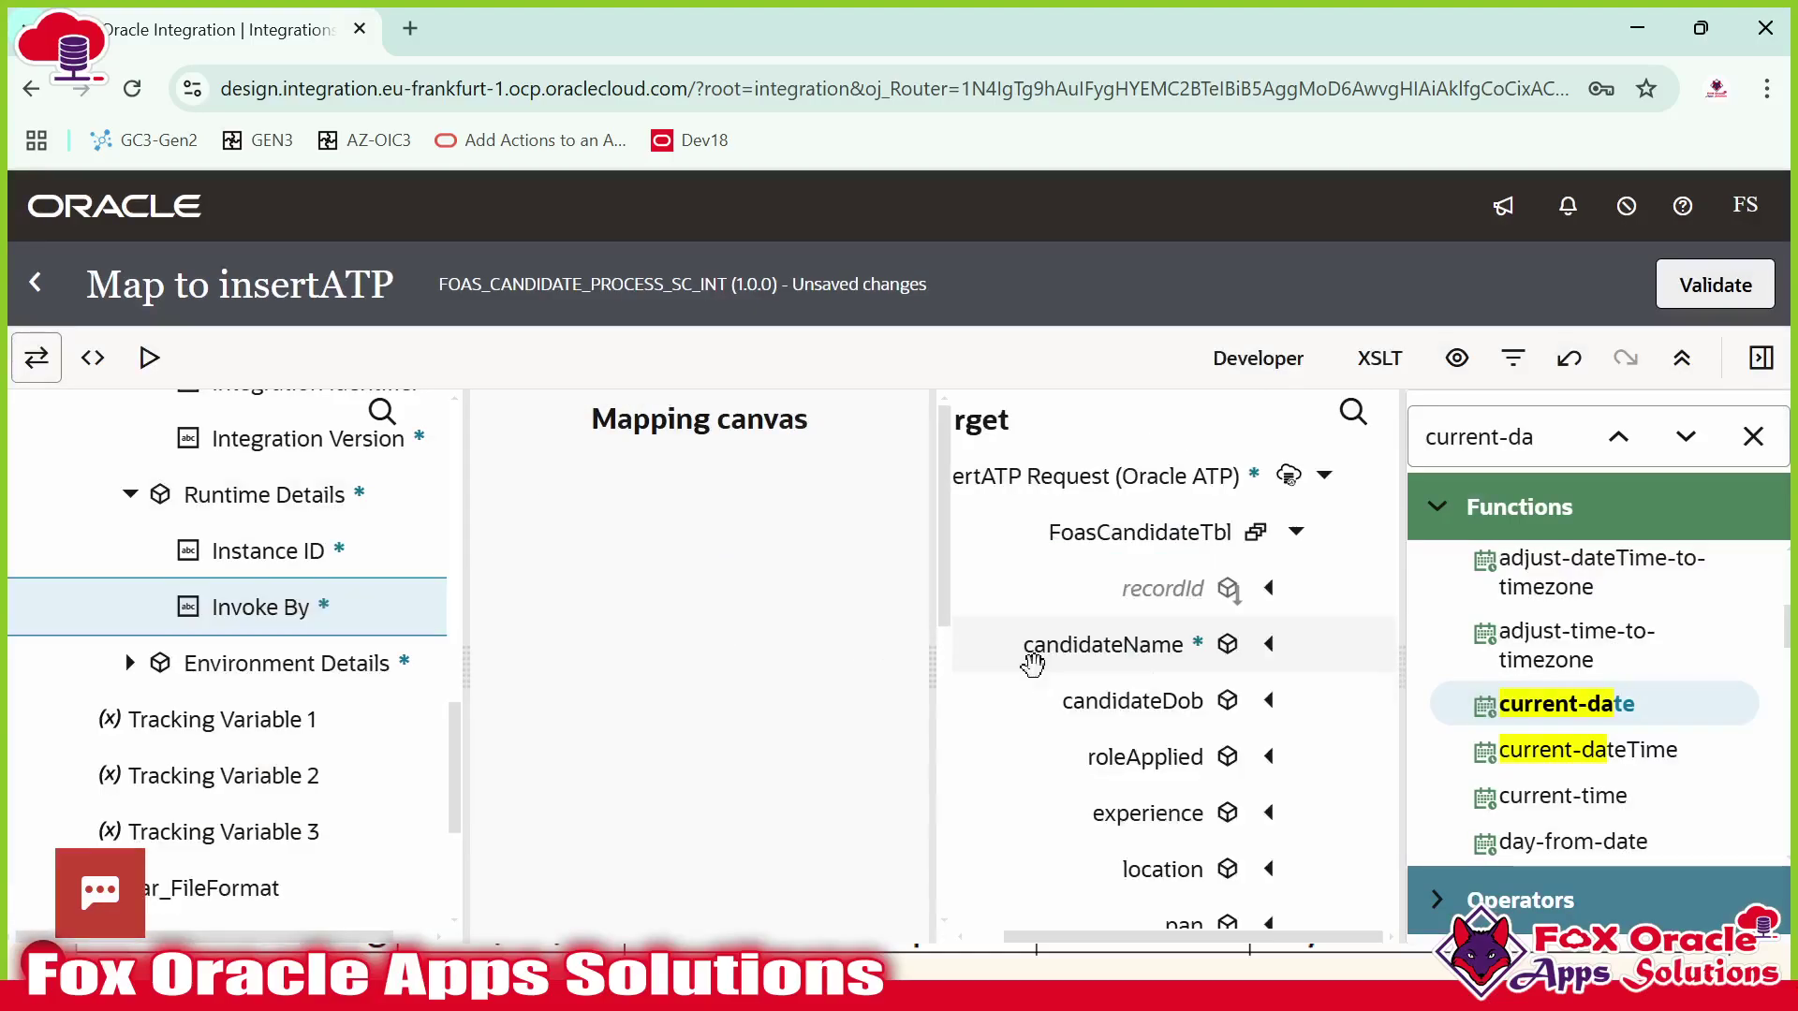
{"action": "left_click", "coordinate": [1753, 436]}
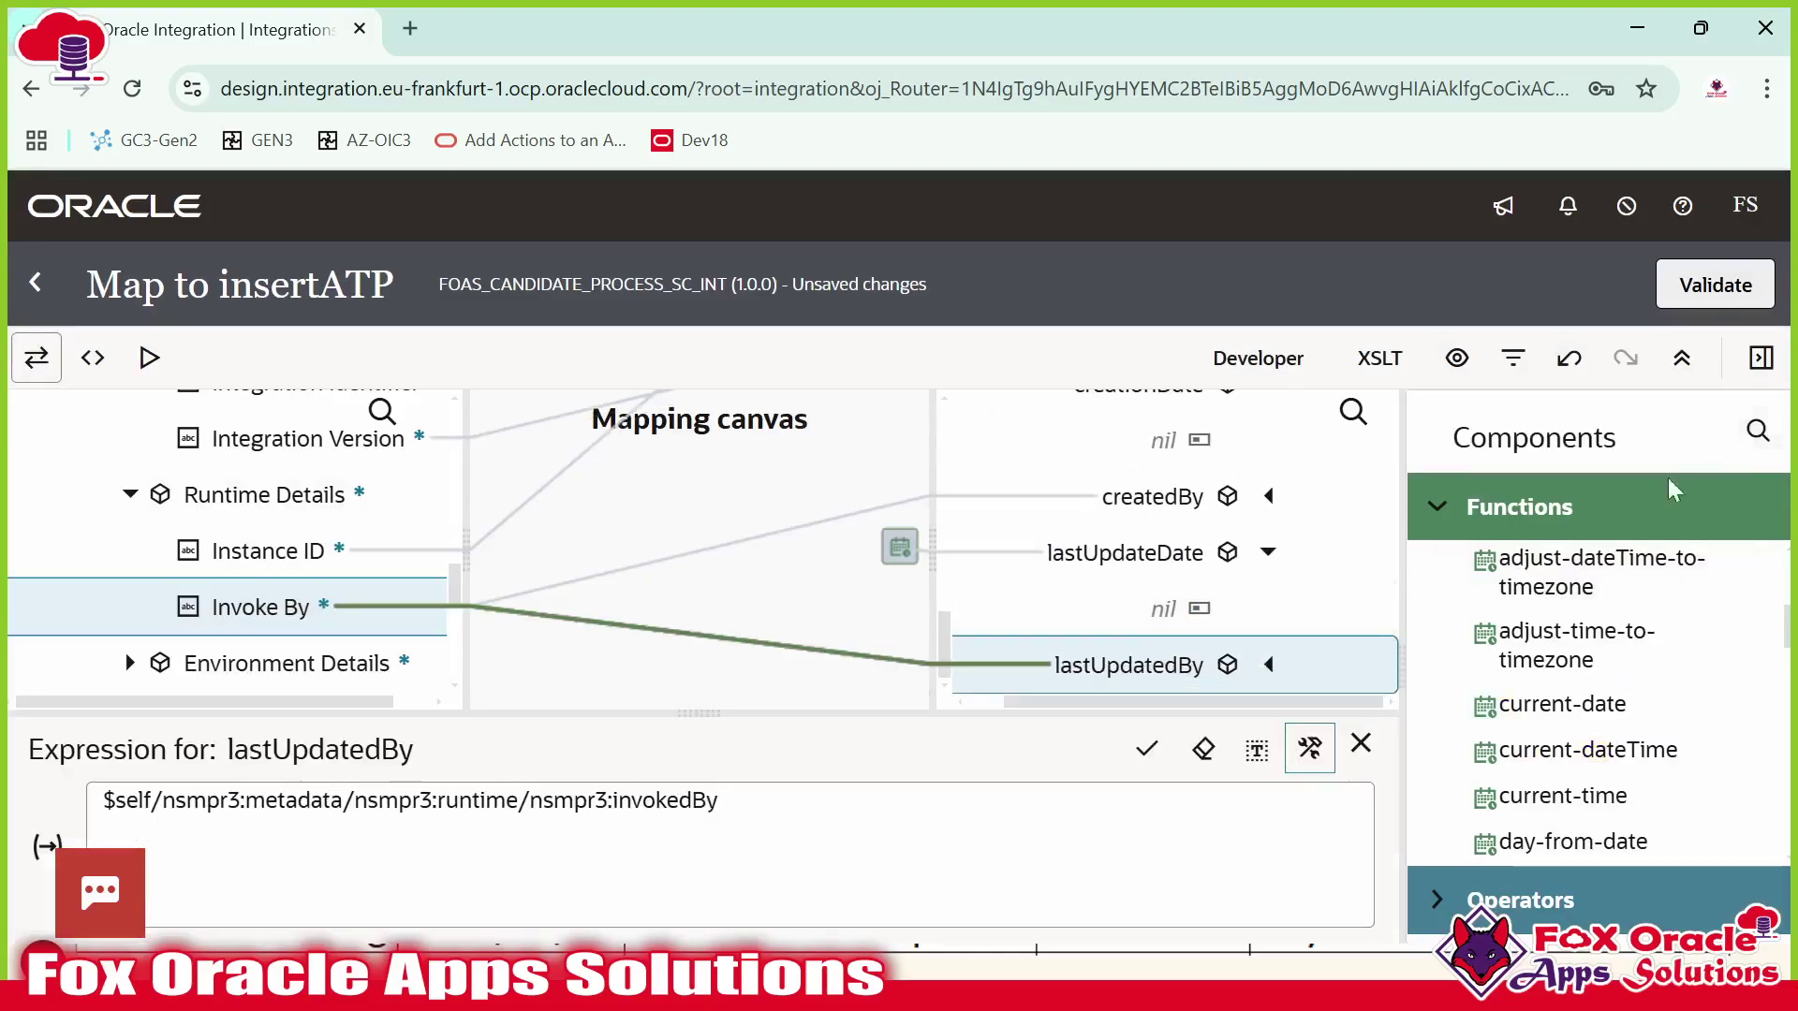
{"action": "left_click", "coordinate": [1768, 373]}
{"action": "key", "text": "ctrl+minus"}
{"action": "key", "text": "ctrl+minus"}
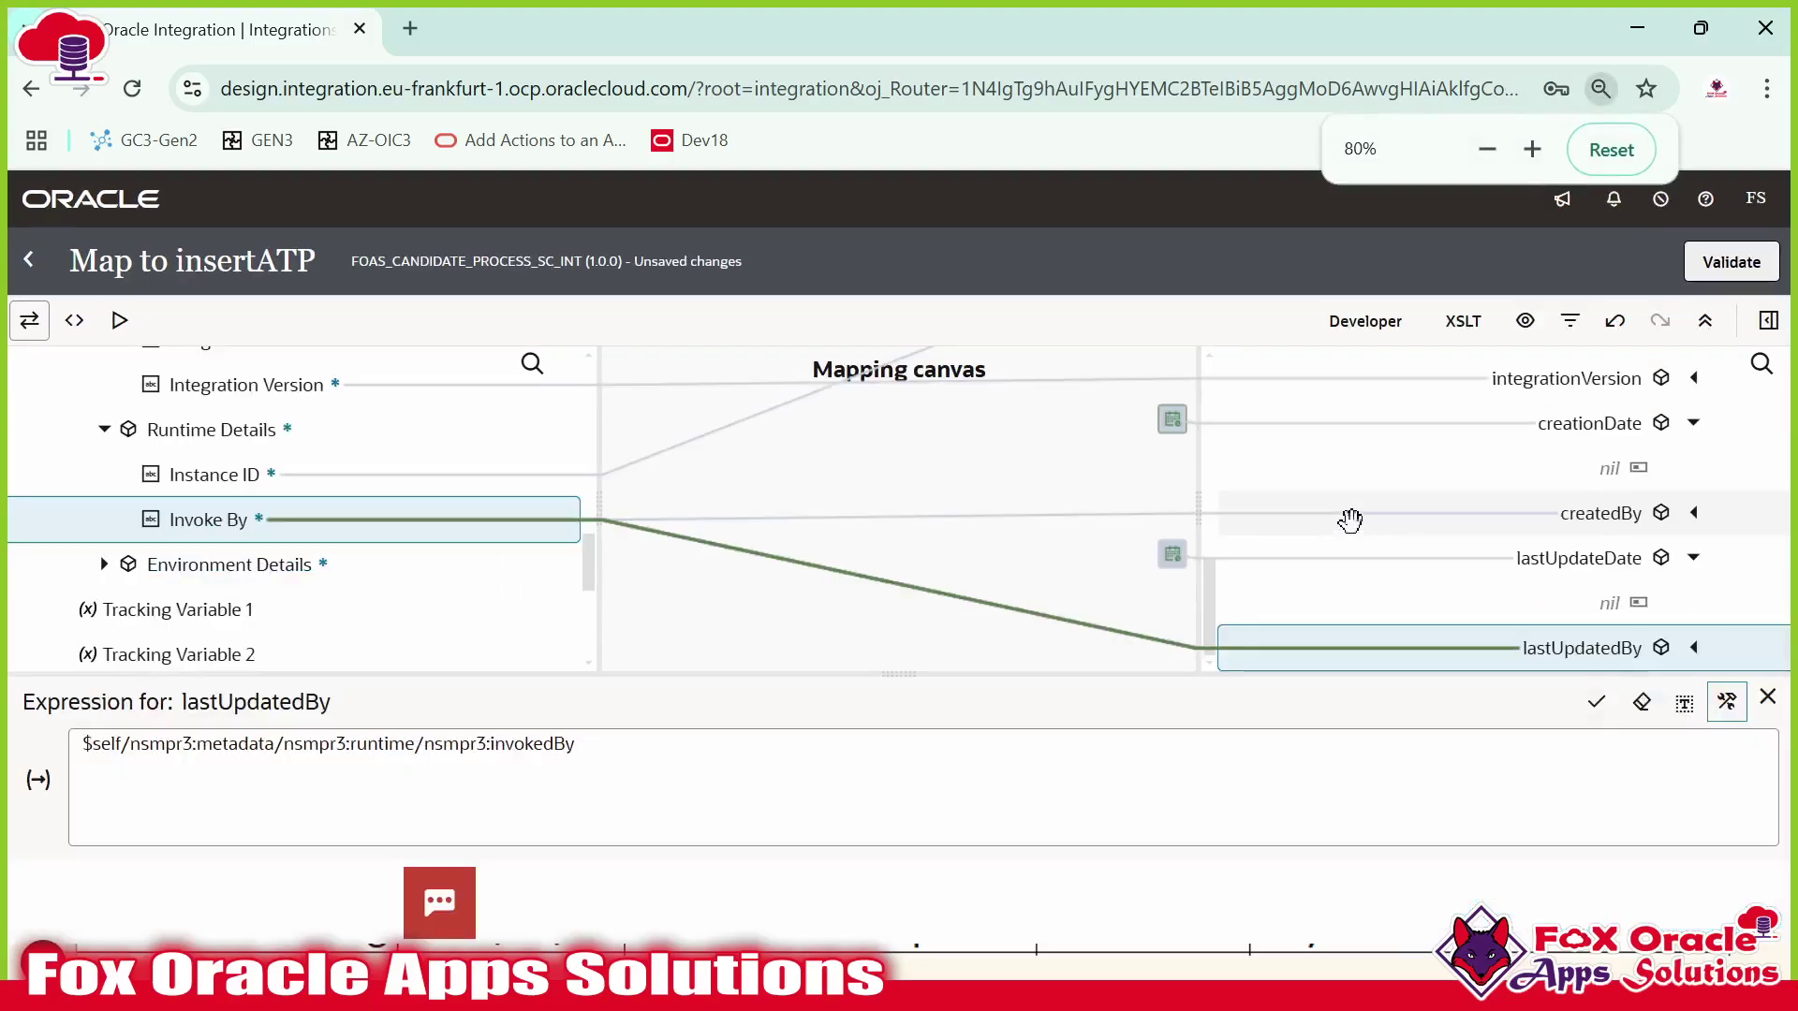
Mute all participants in the Zoom meeting.
{"action": "left_click", "coordinate": [816, 207]}
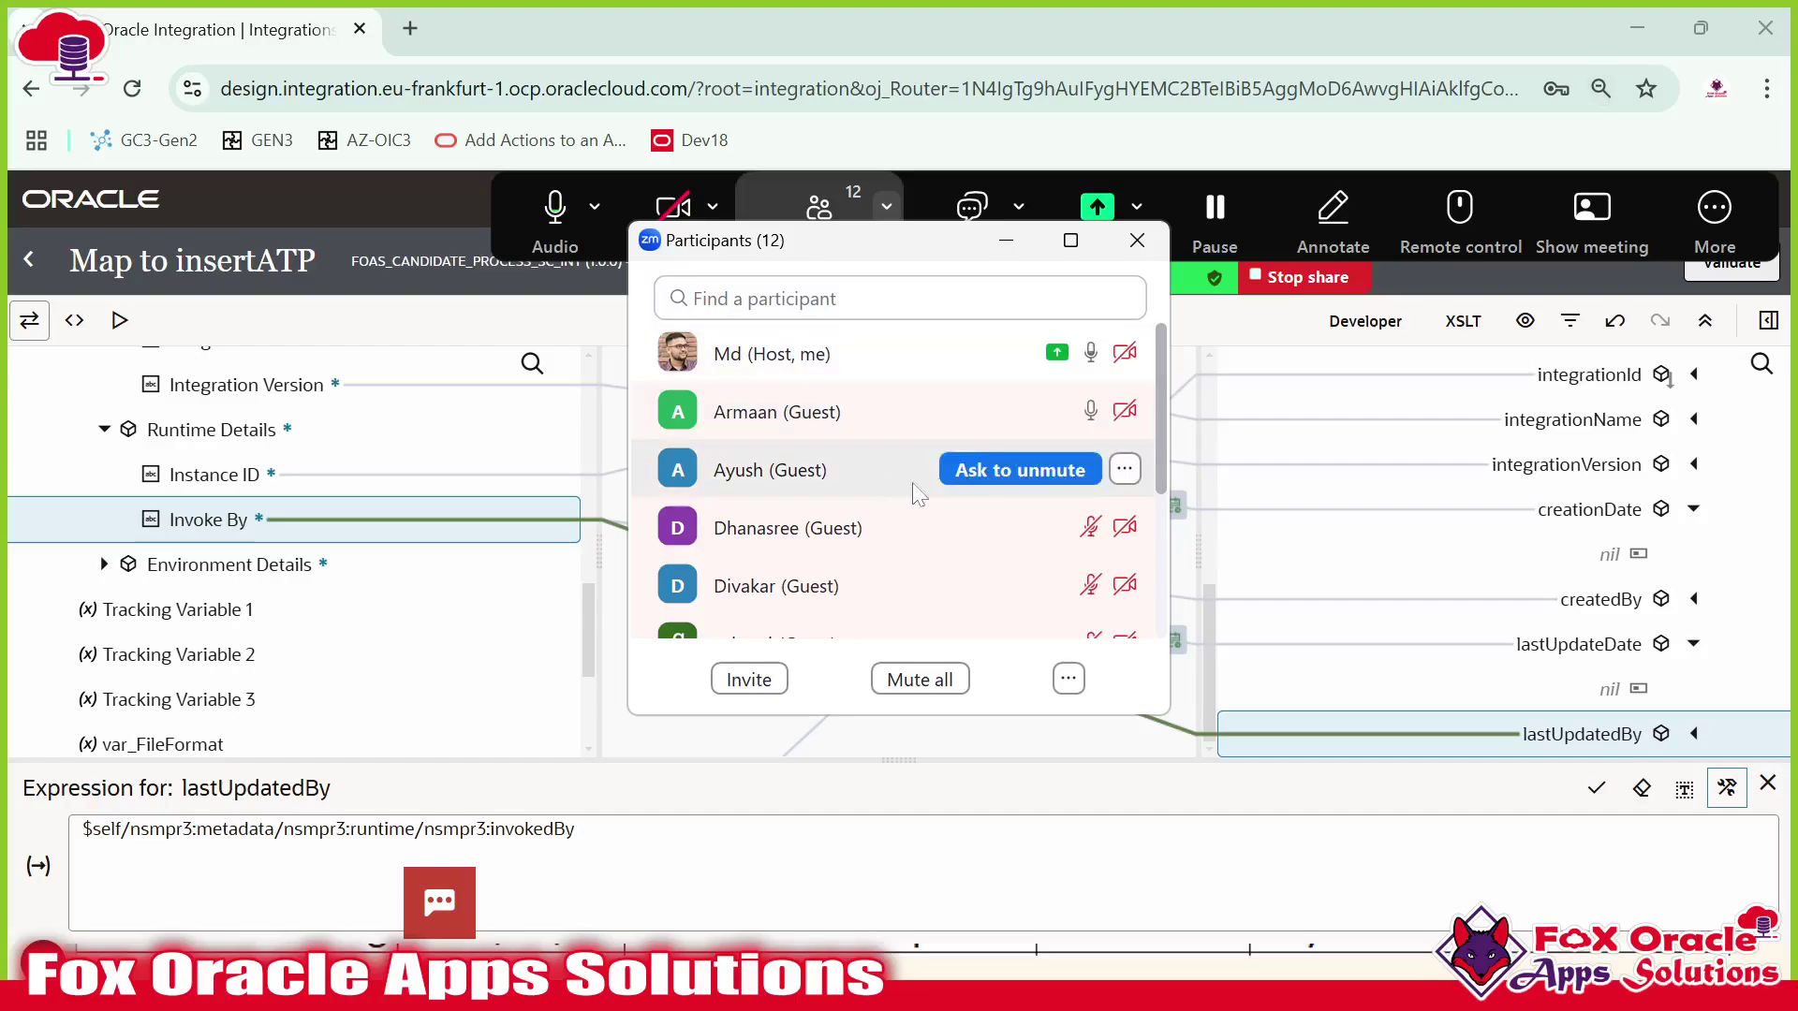
{"action": "scroll", "coordinate": [917, 581], "scroll_direction": "down", "scroll_amount": 4}
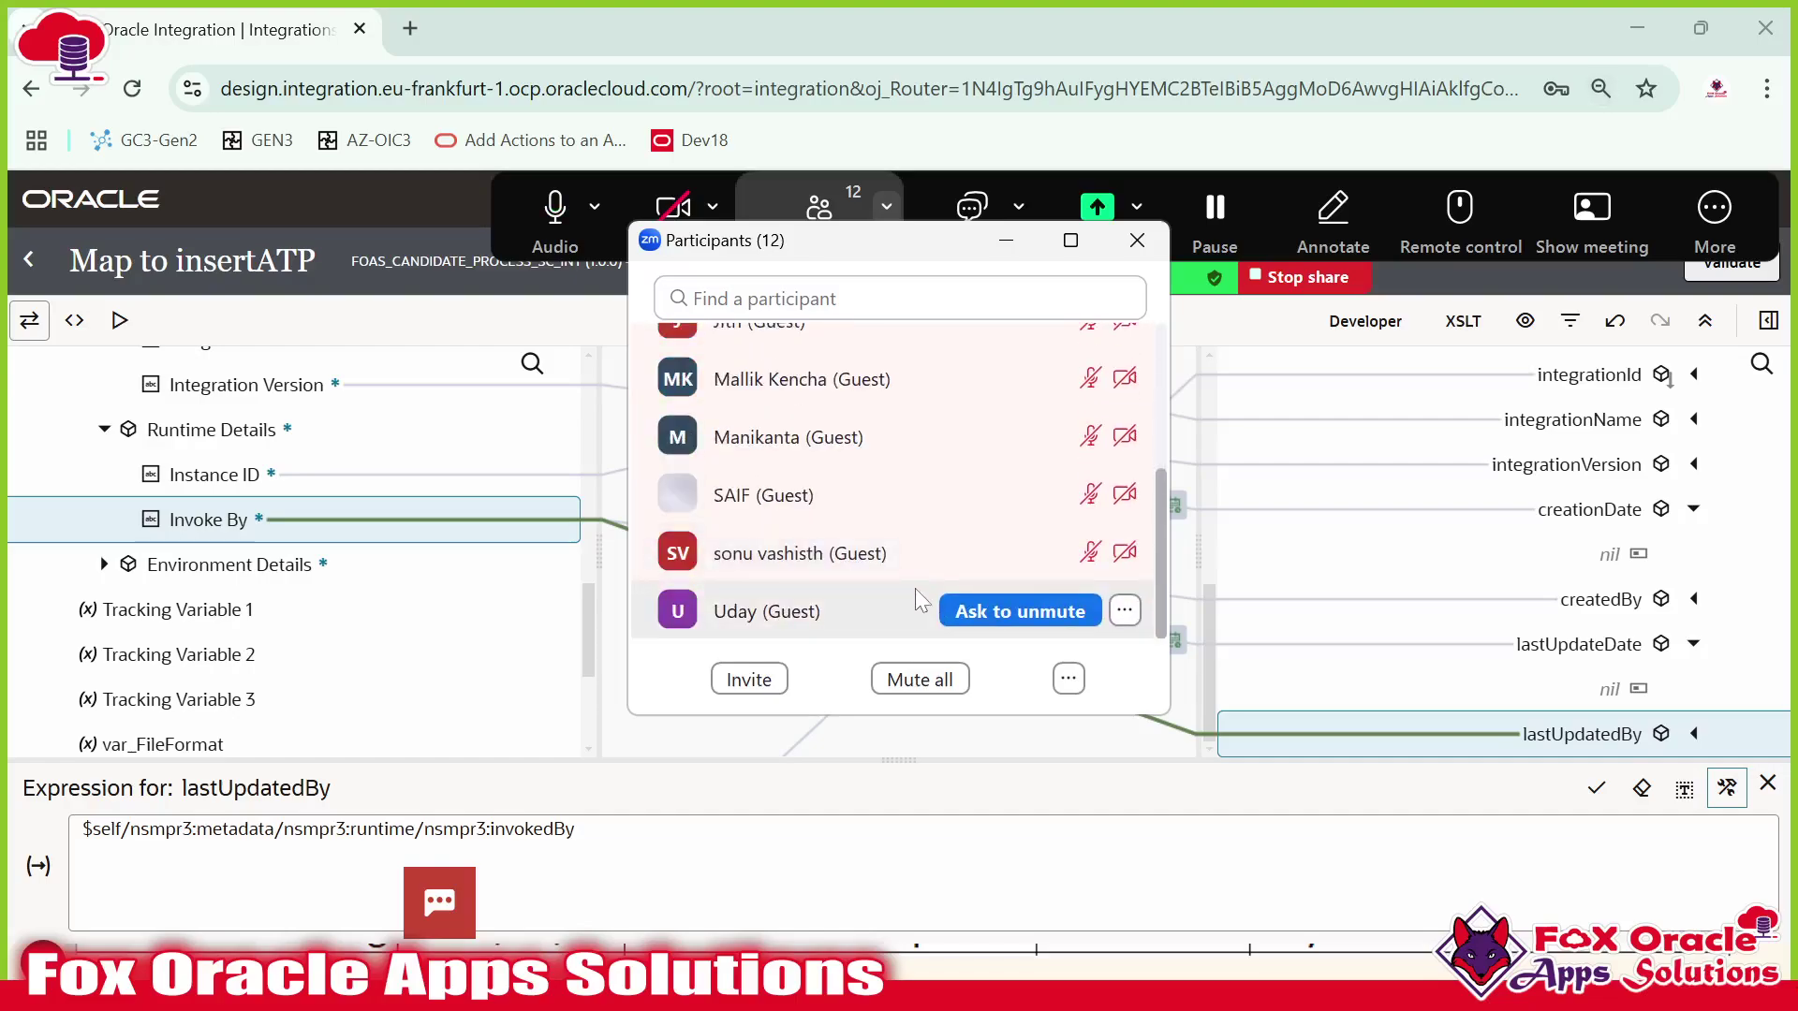
{"action": "scroll", "coordinate": [880, 488], "scroll_direction": "up", "scroll_amount": 5}
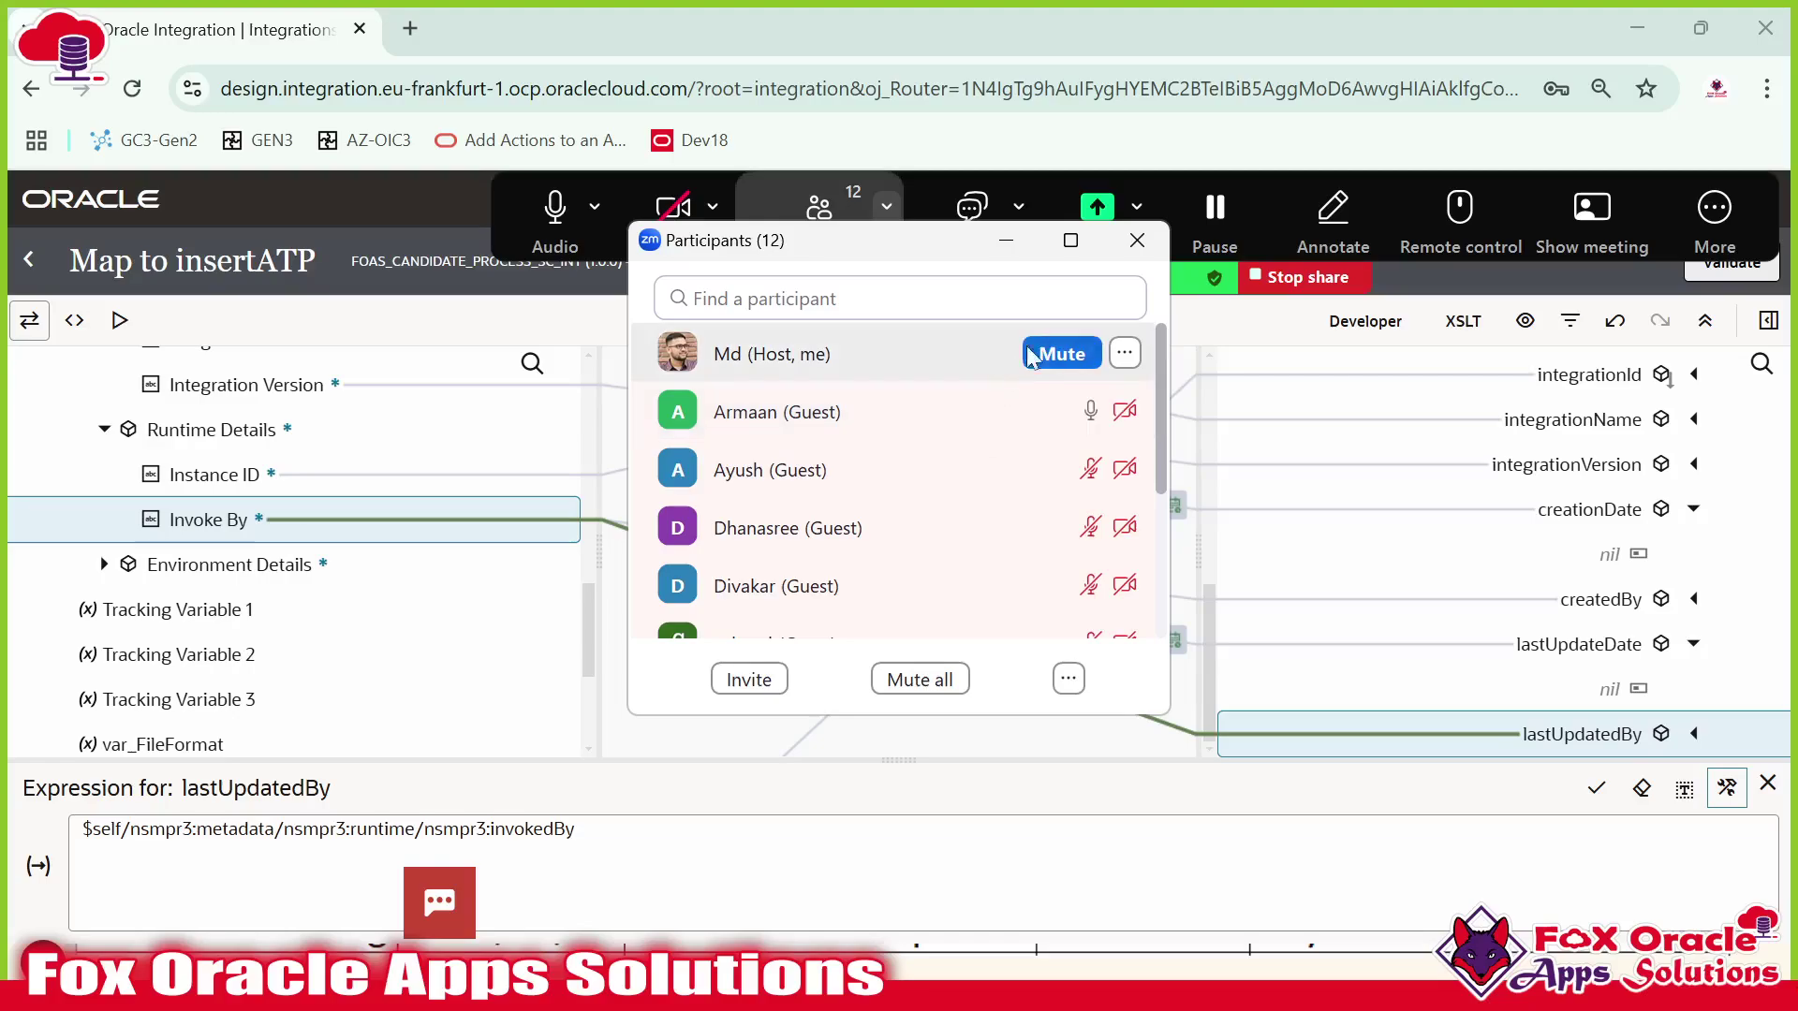
{"action": "left_click", "coordinate": [943, 693]}
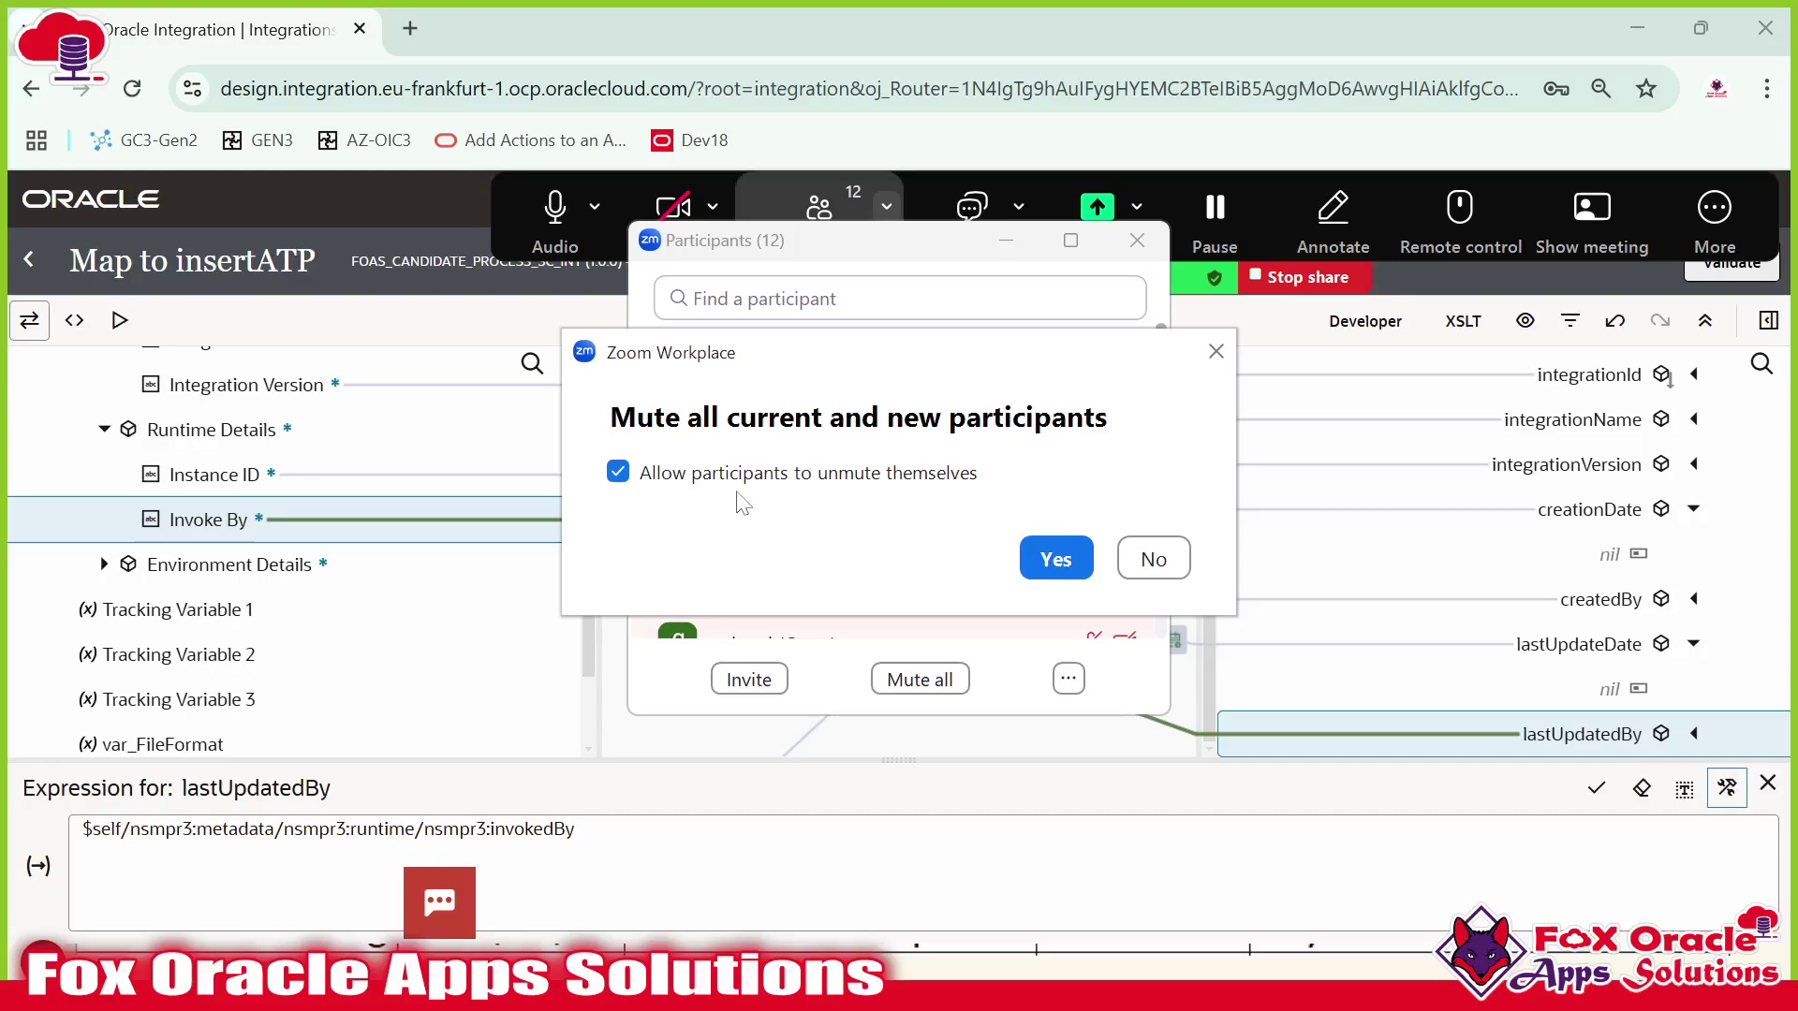
{"action": "left_click", "coordinate": [1051, 560]}
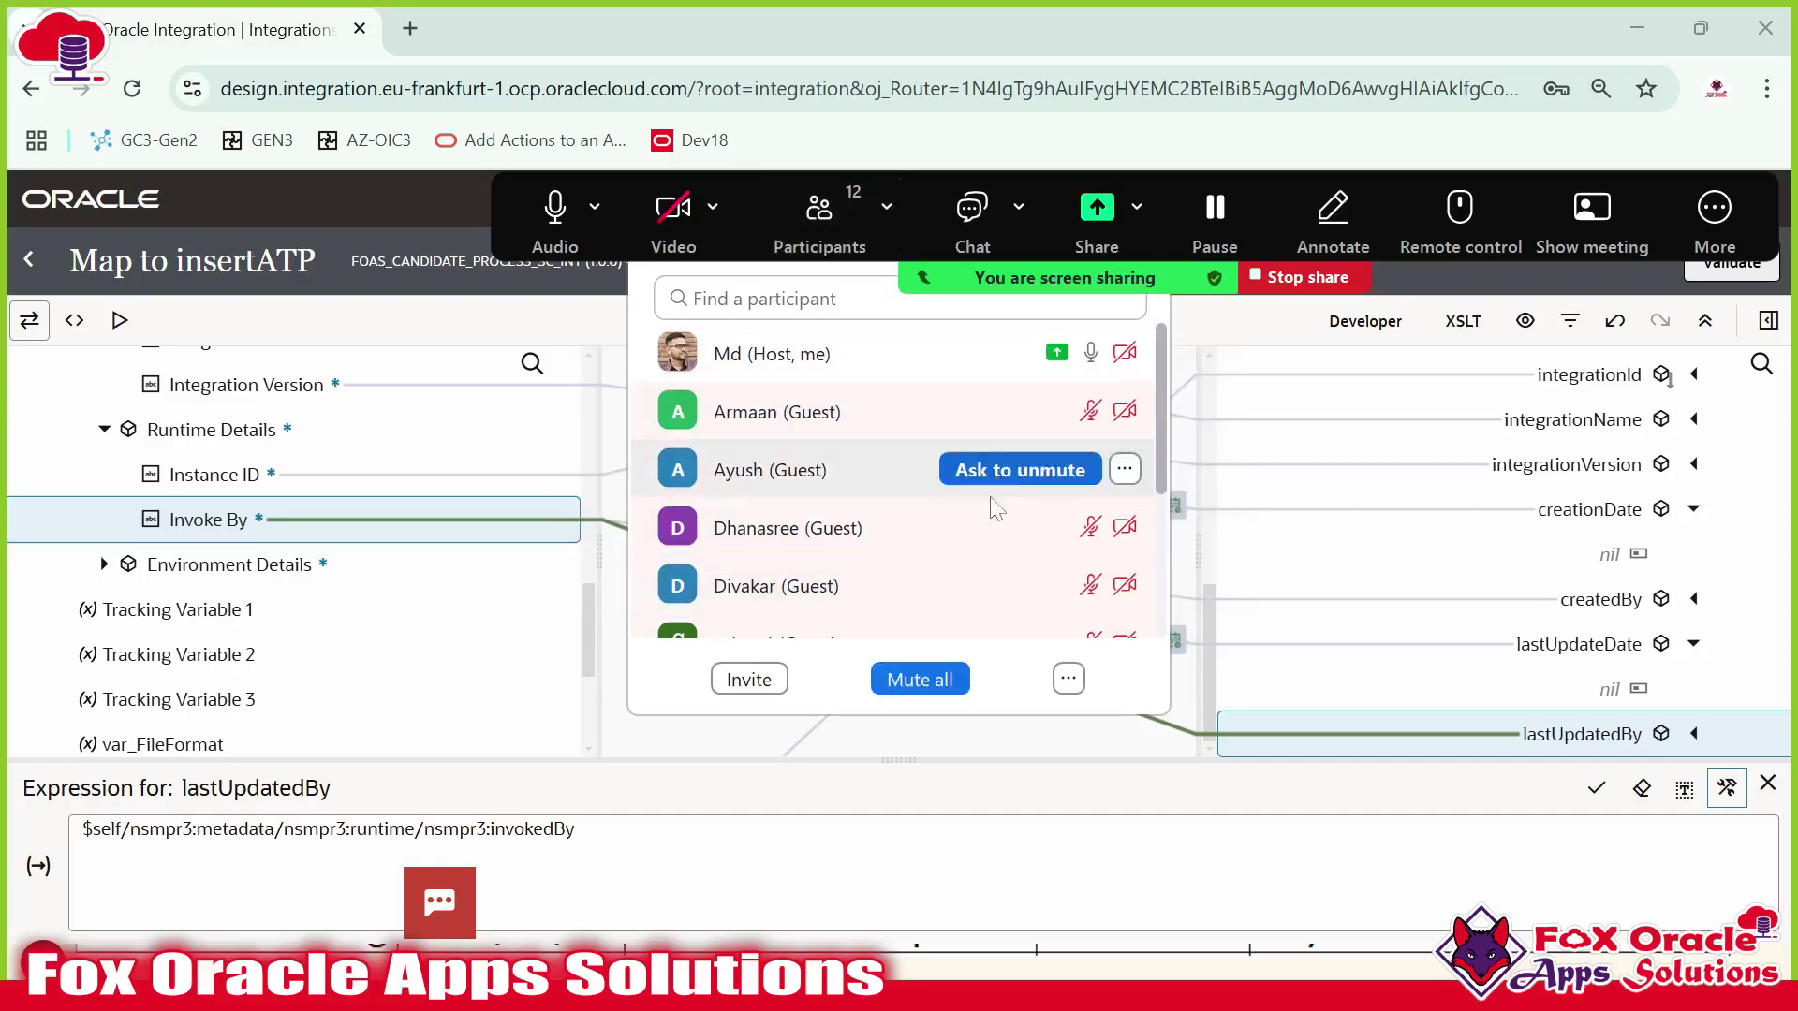
Close the participants list and hide the floating meeting controls.
{"action": "left_click", "coordinate": [646, 294]}
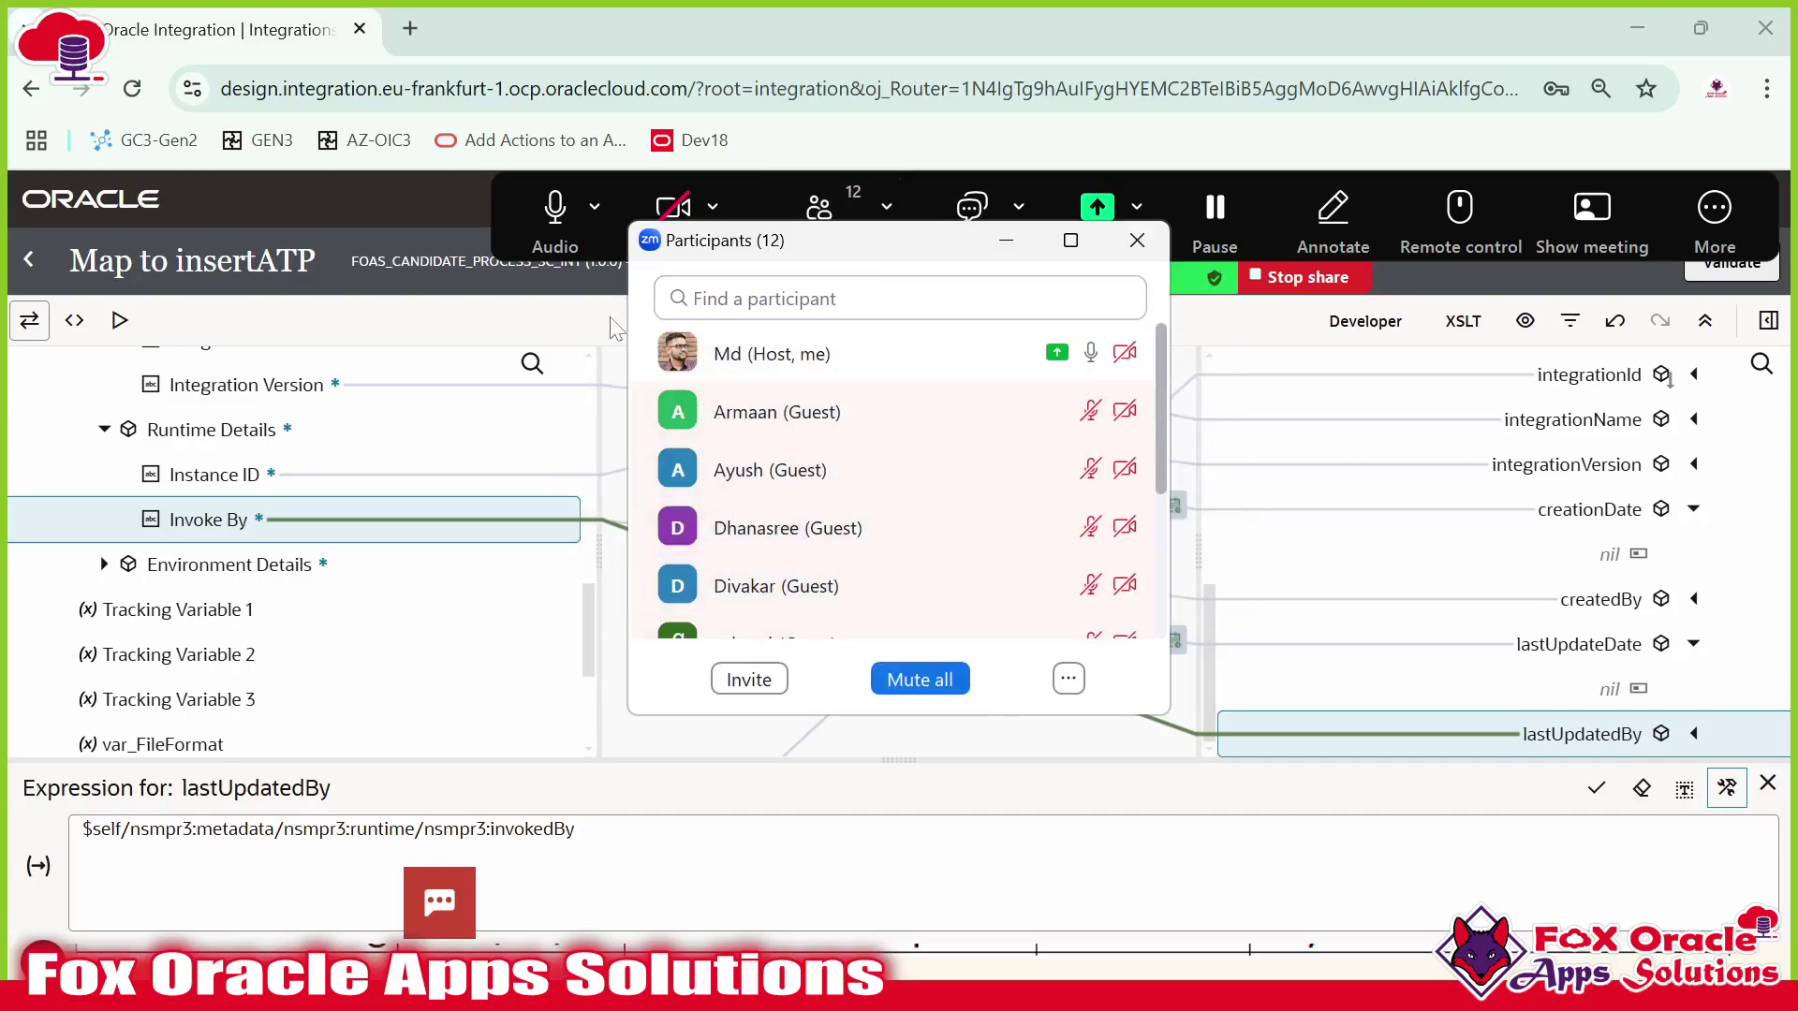
{"action": "left_click", "coordinate": [1136, 243]}
{"action": "left_click", "coordinate": [1714, 215]}
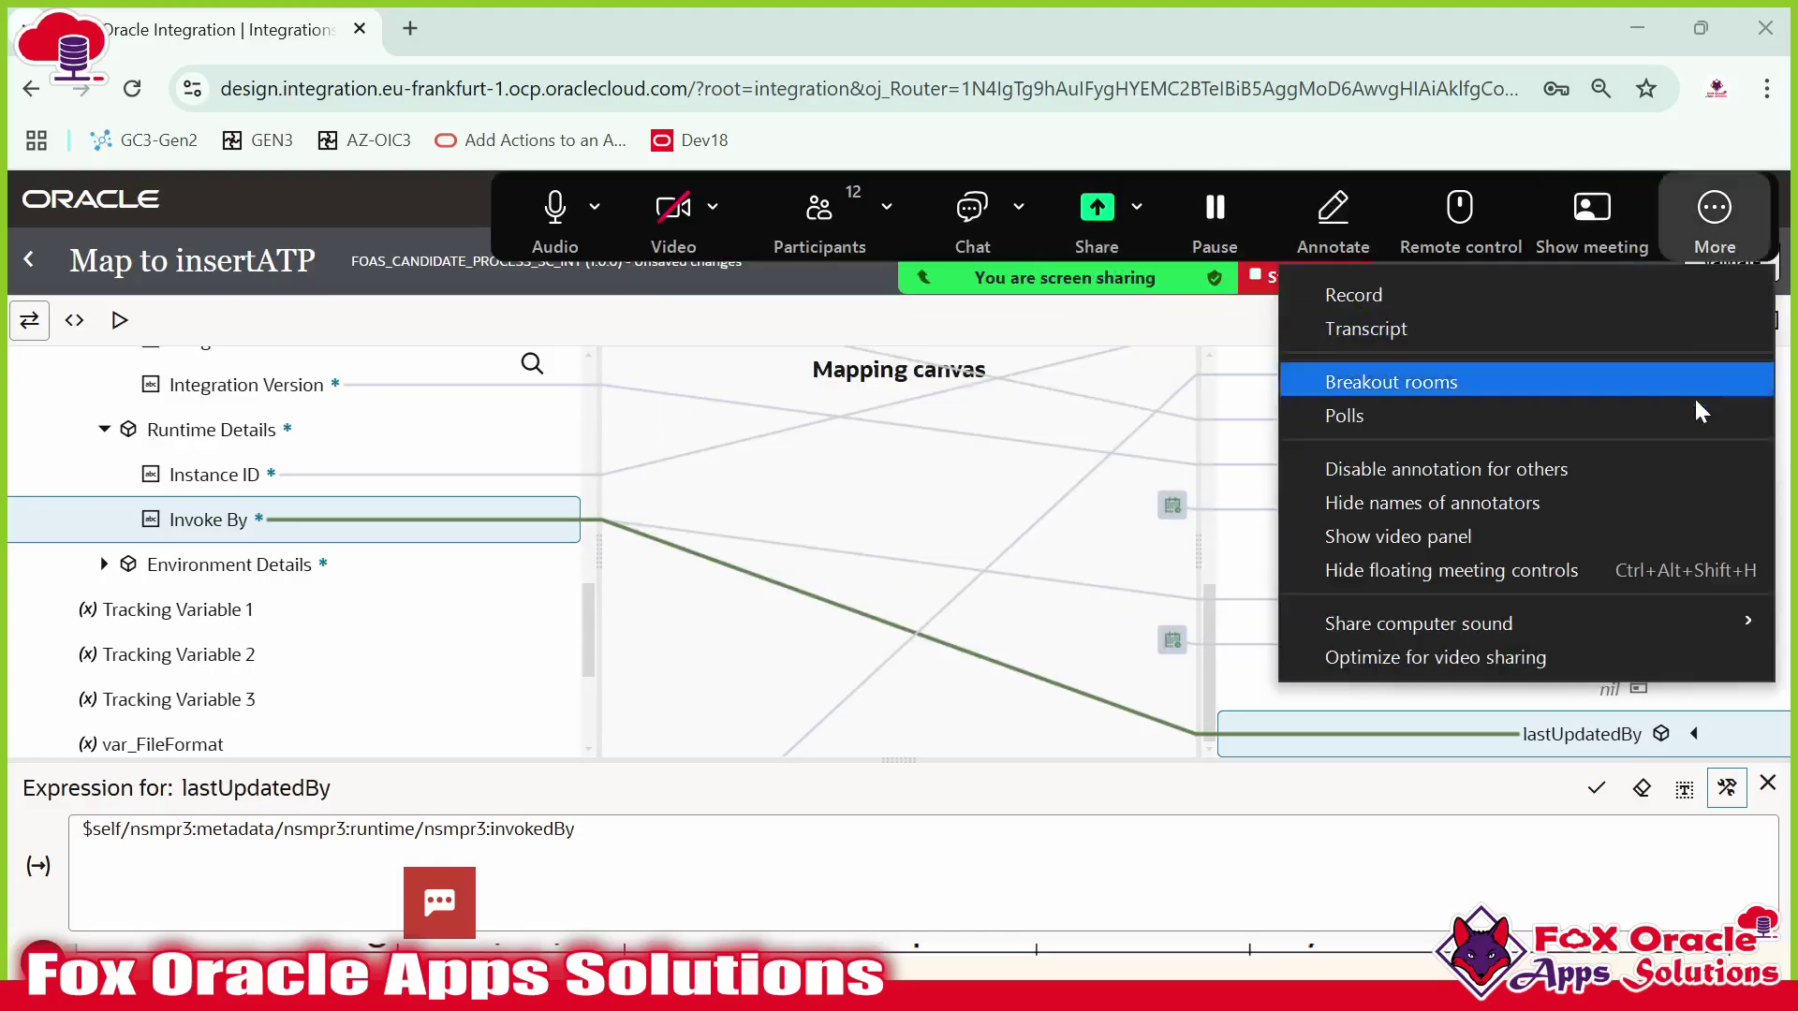
{"action": "left_click", "coordinate": [1454, 577]}
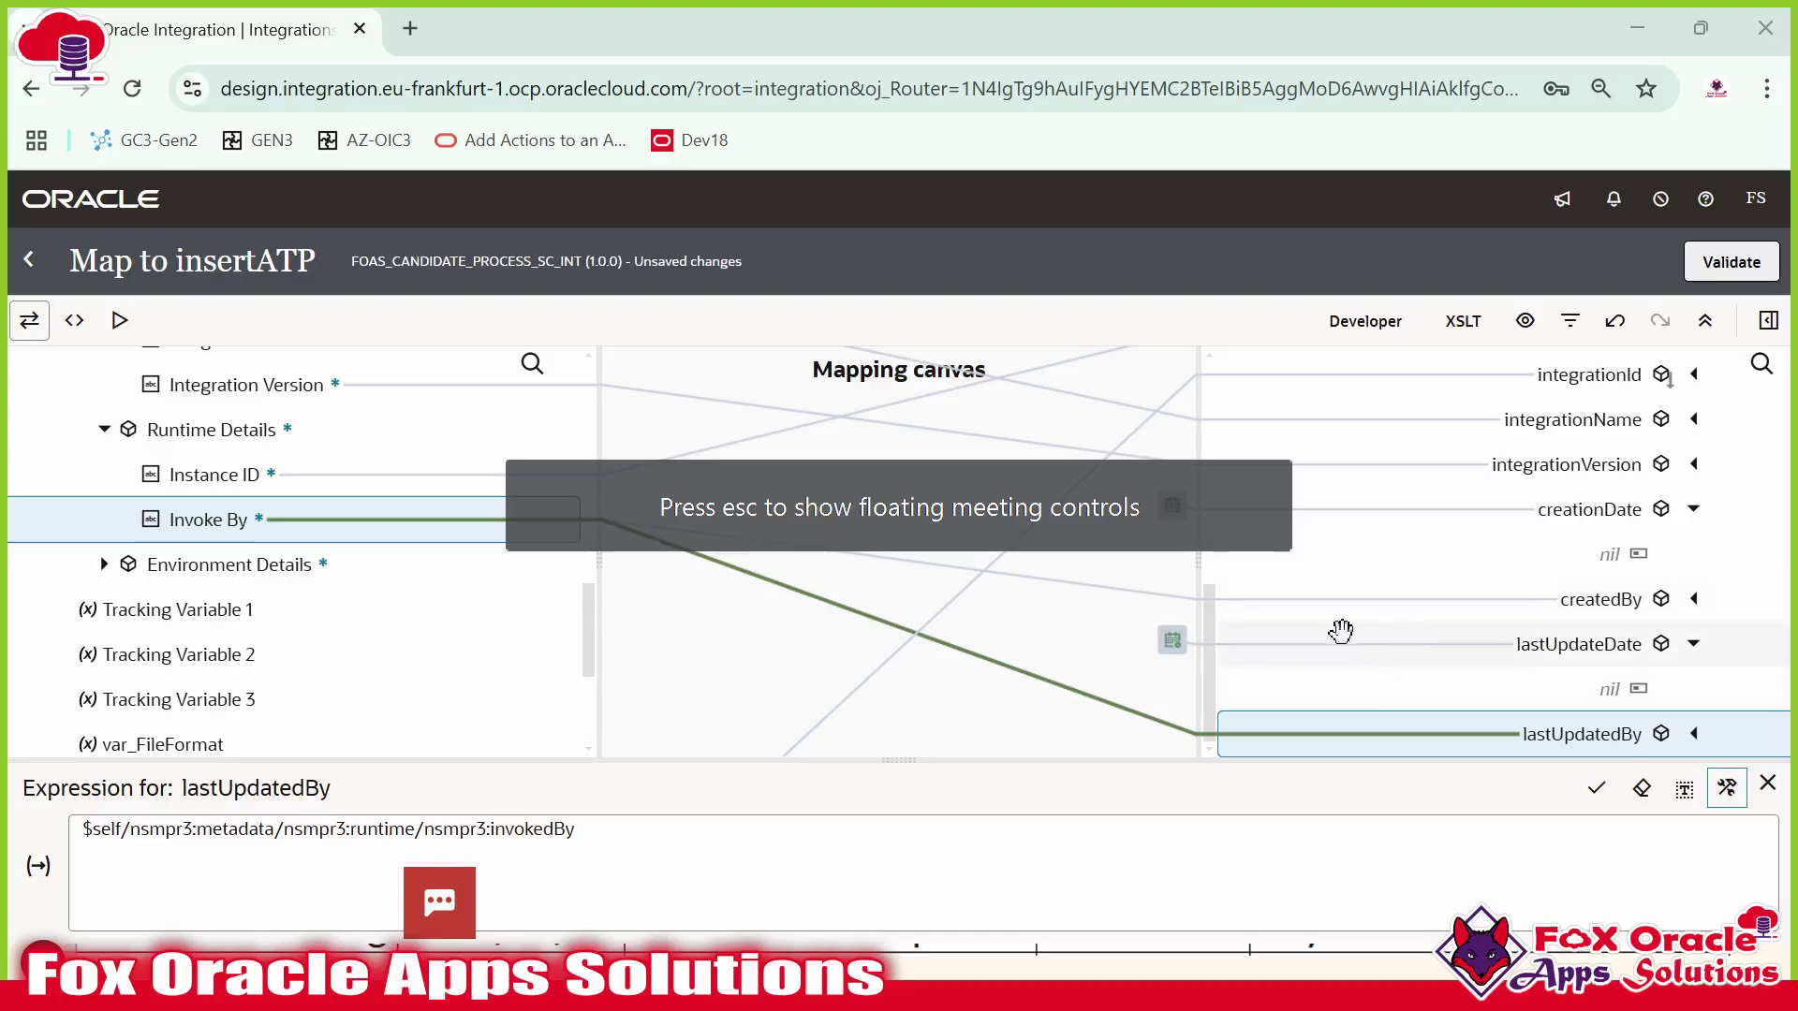
Validate the insertATP mapping and return to the integration canvas.
{"action": "left_click", "coordinate": [1743, 267]}
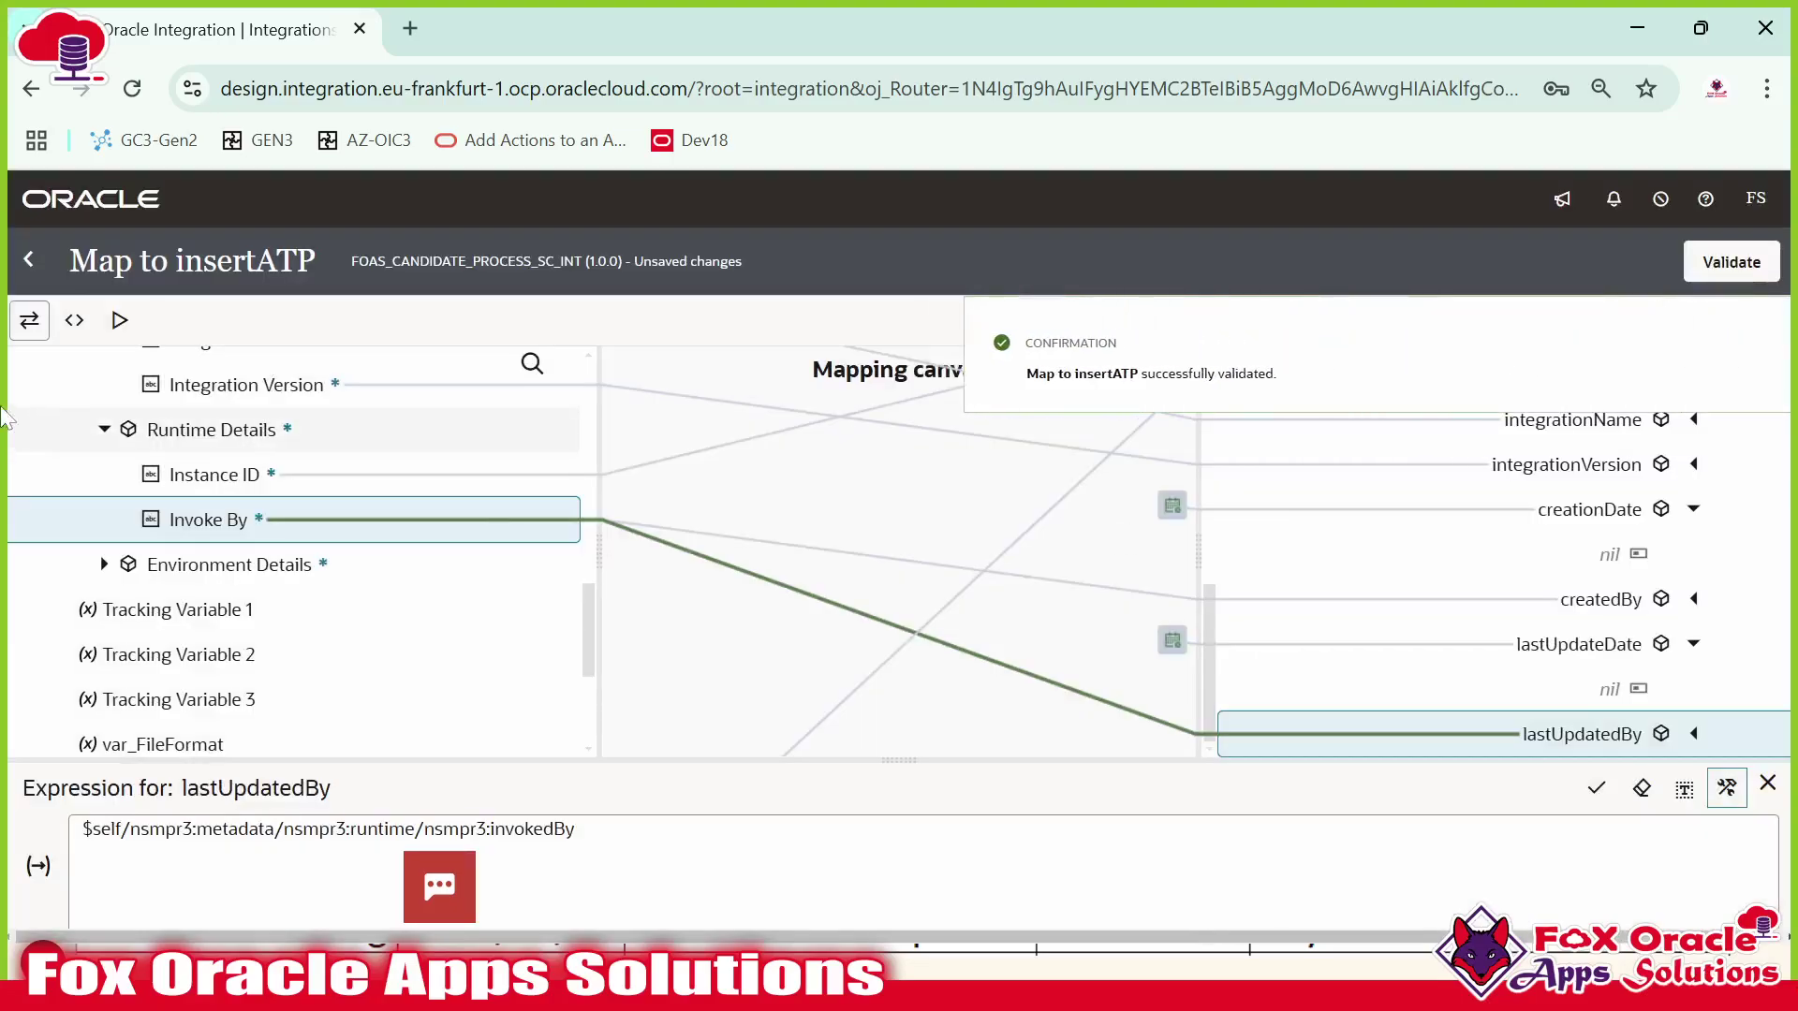
{"action": "left_click", "coordinate": [30, 260]}
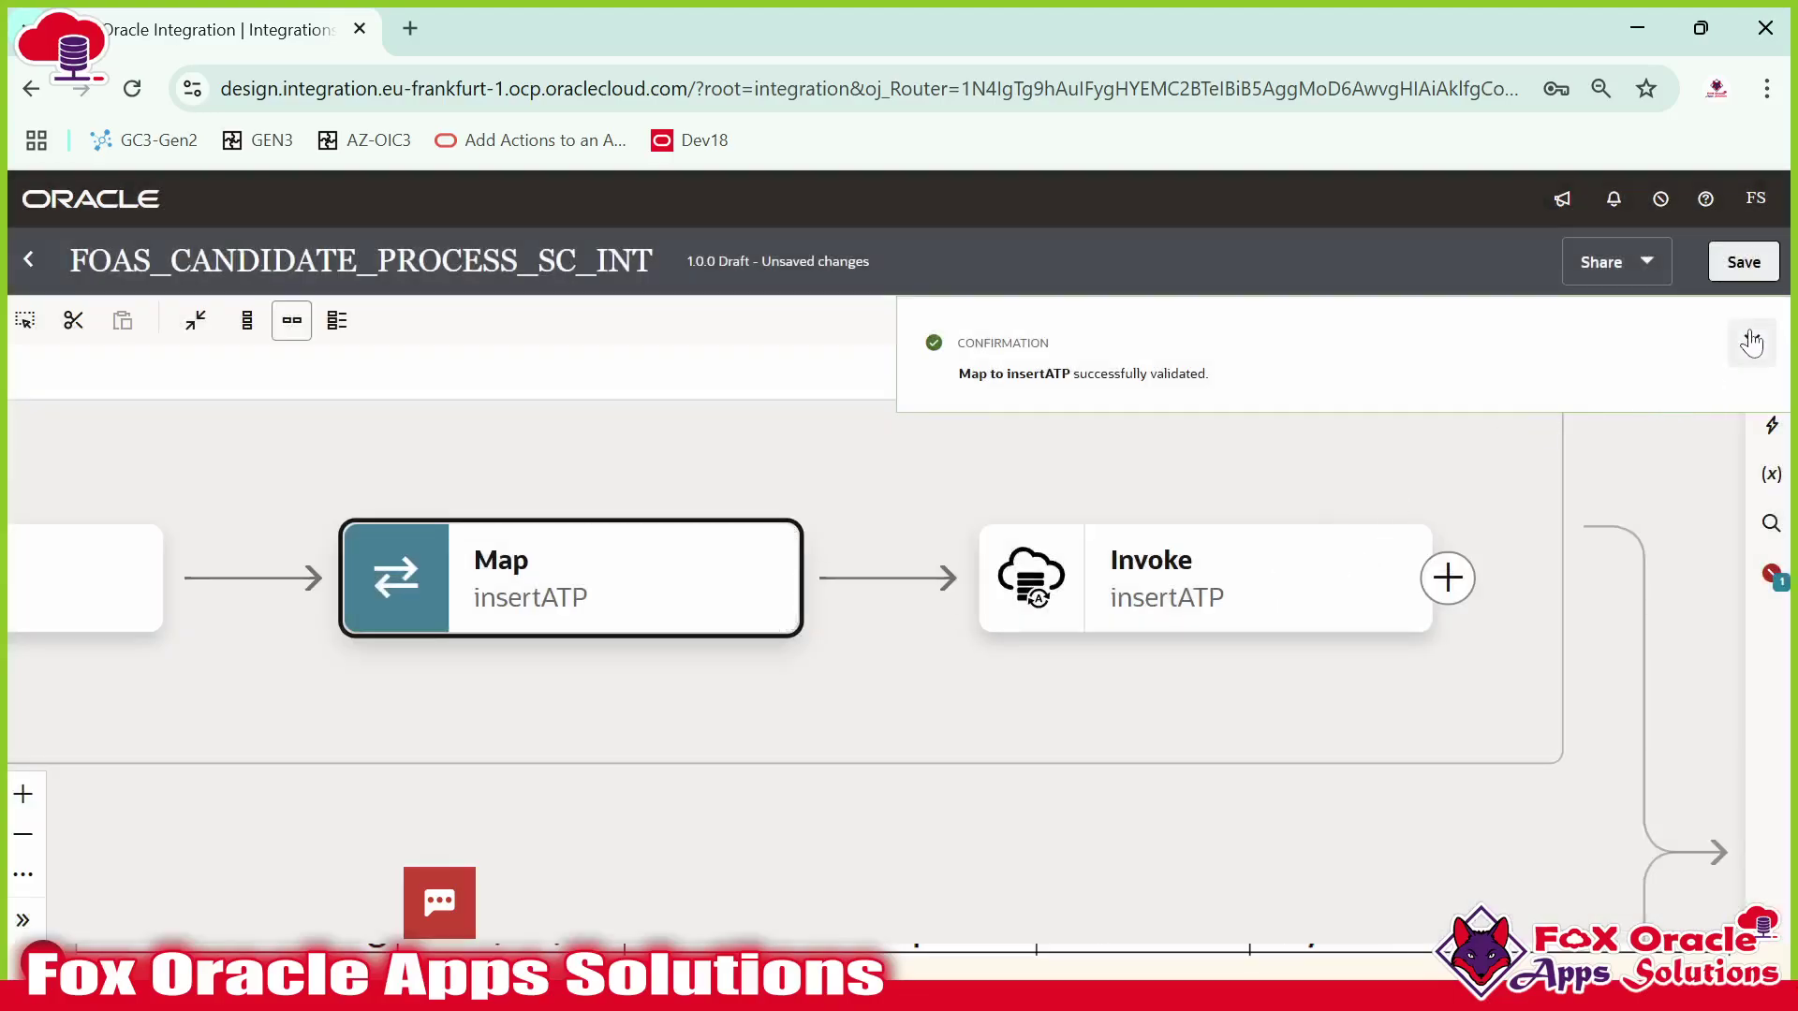
{"action": "left_click", "coordinate": [1751, 343]}
{"action": "scroll", "coordinate": [1415, 522], "scroll_direction": "down", "scroll_amount": 5}
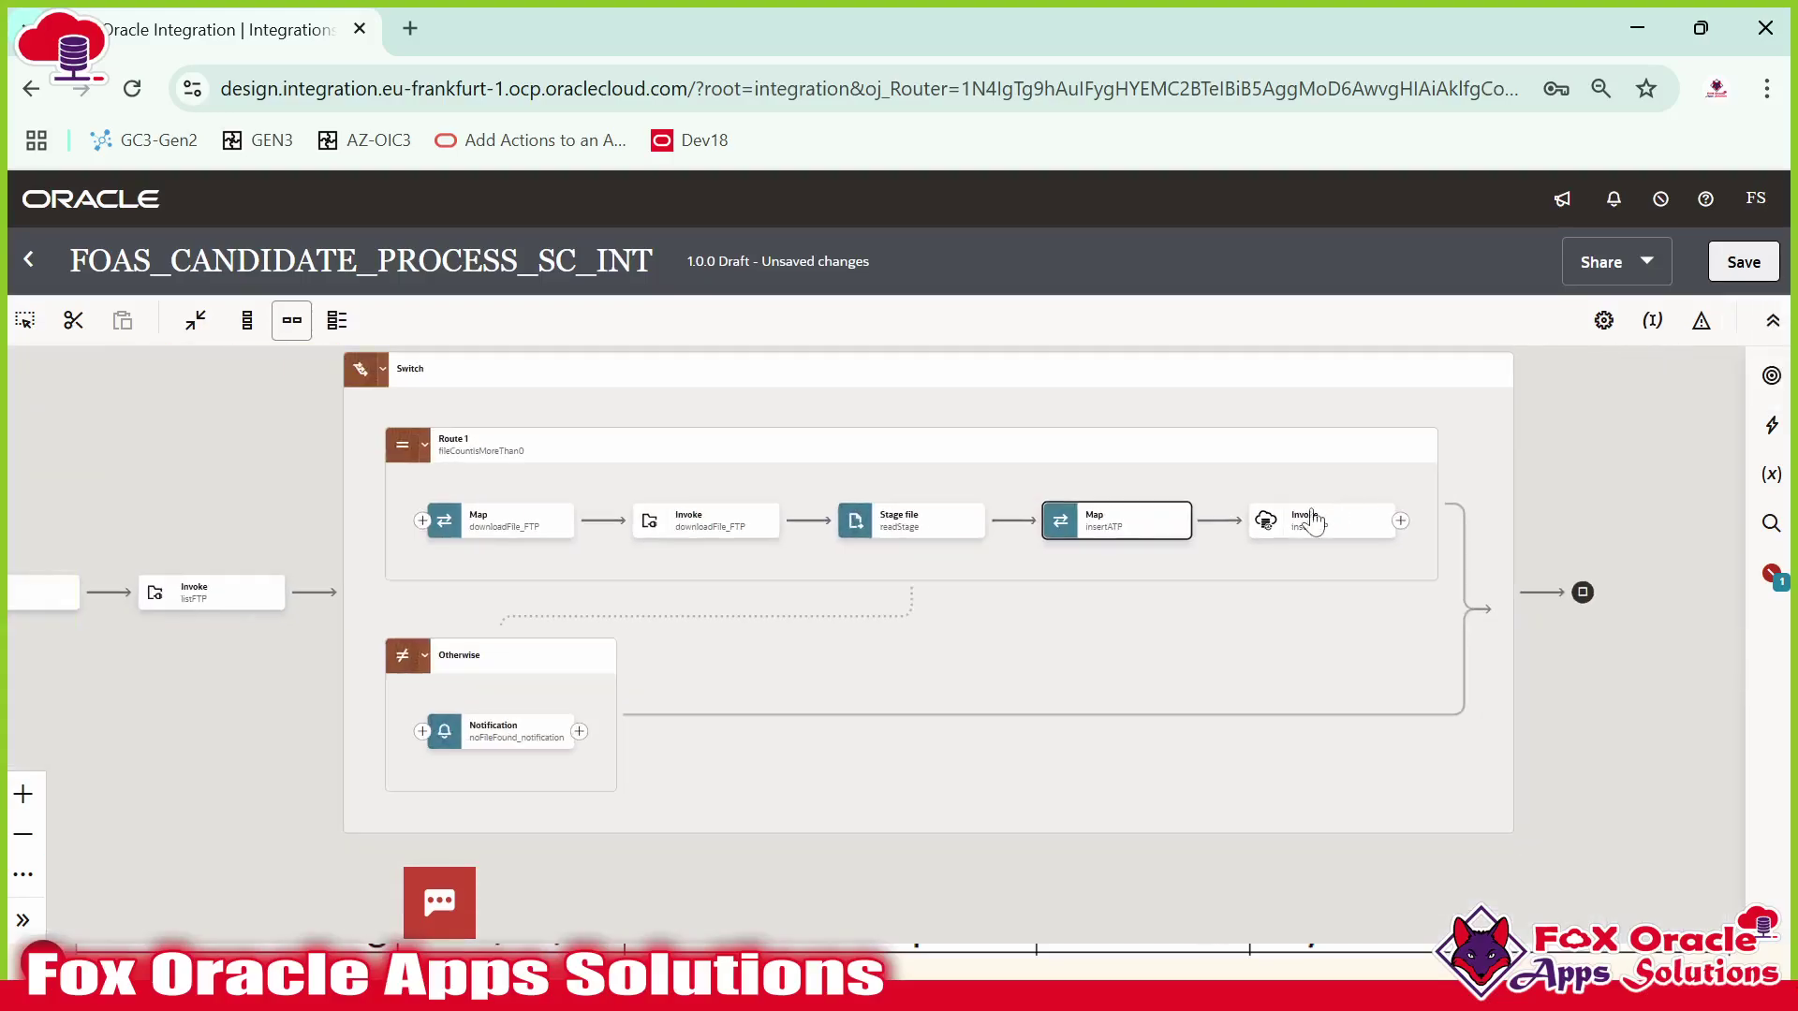
{"action": "left_click_drag", "start_coordinate": [974, 692], "coordinate": [1430, 727]}
{"action": "left_click_drag", "start_coordinate": [520, 543], "coordinate": [770, 515]}
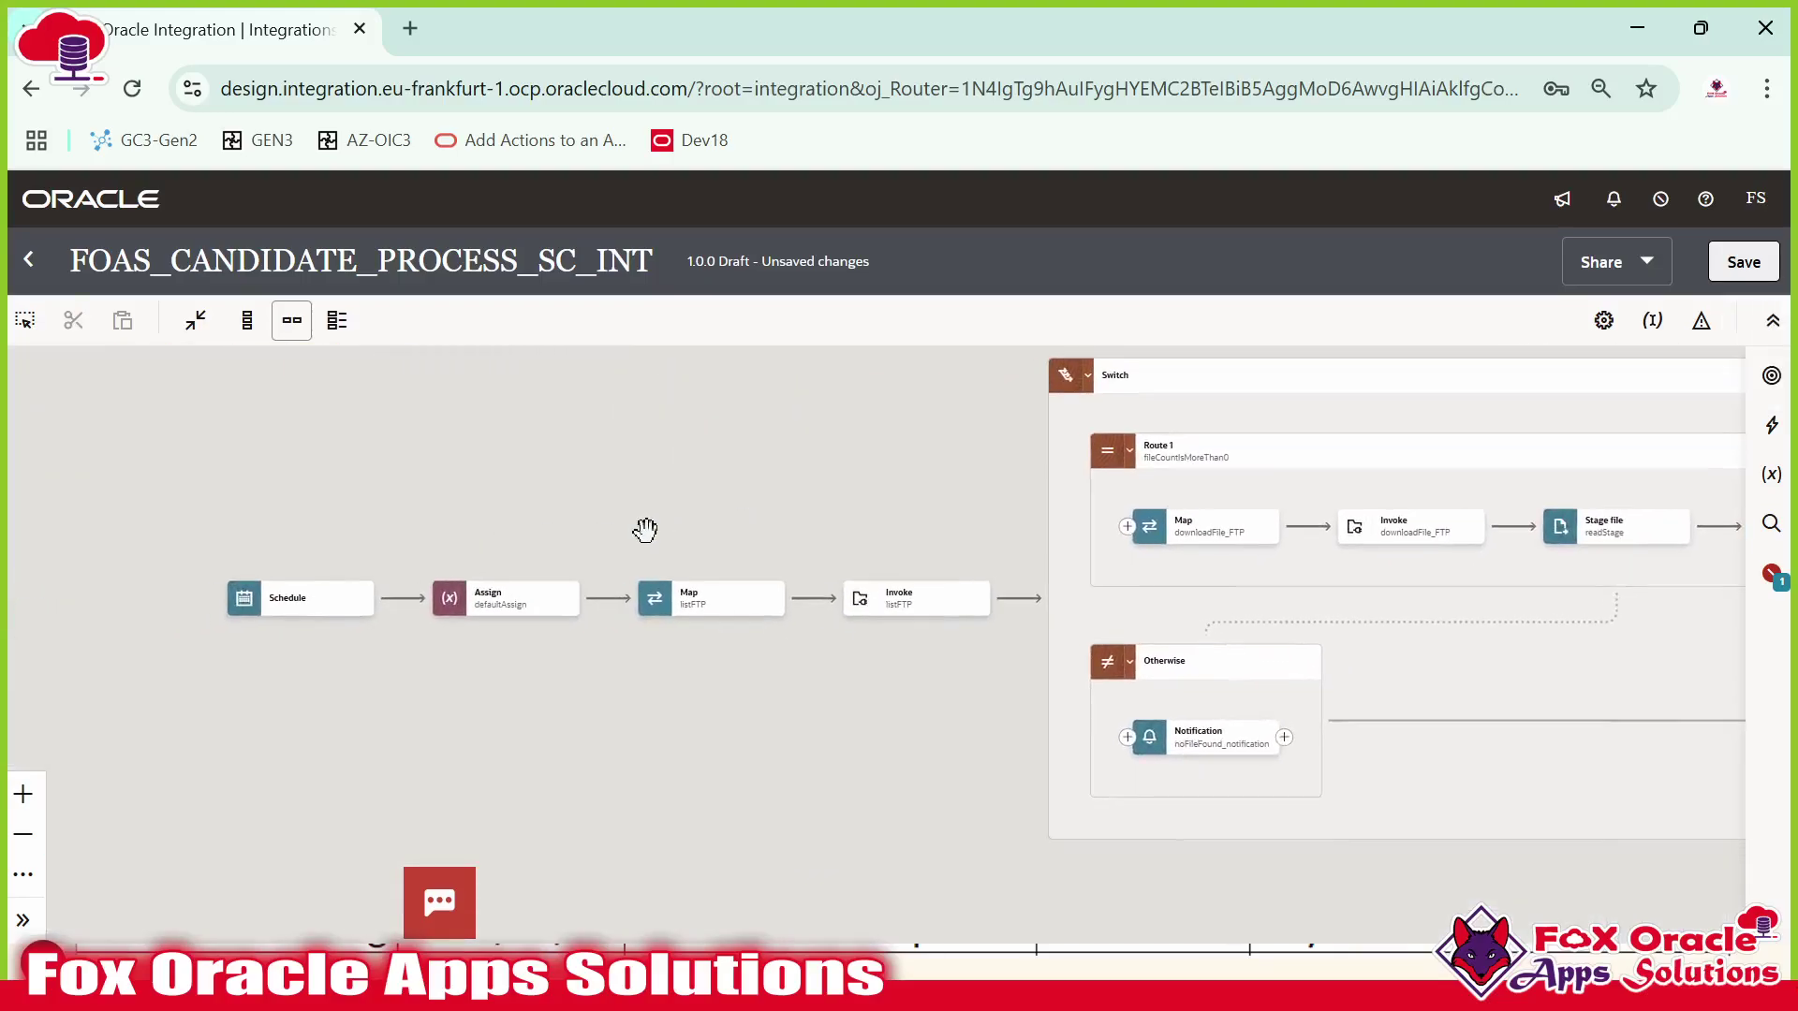
Step through defaultAssign, listFTP, downloadFile_FTP, readStage and insertATP on the canvas.
{"action": "left_click", "coordinate": [363, 607]}
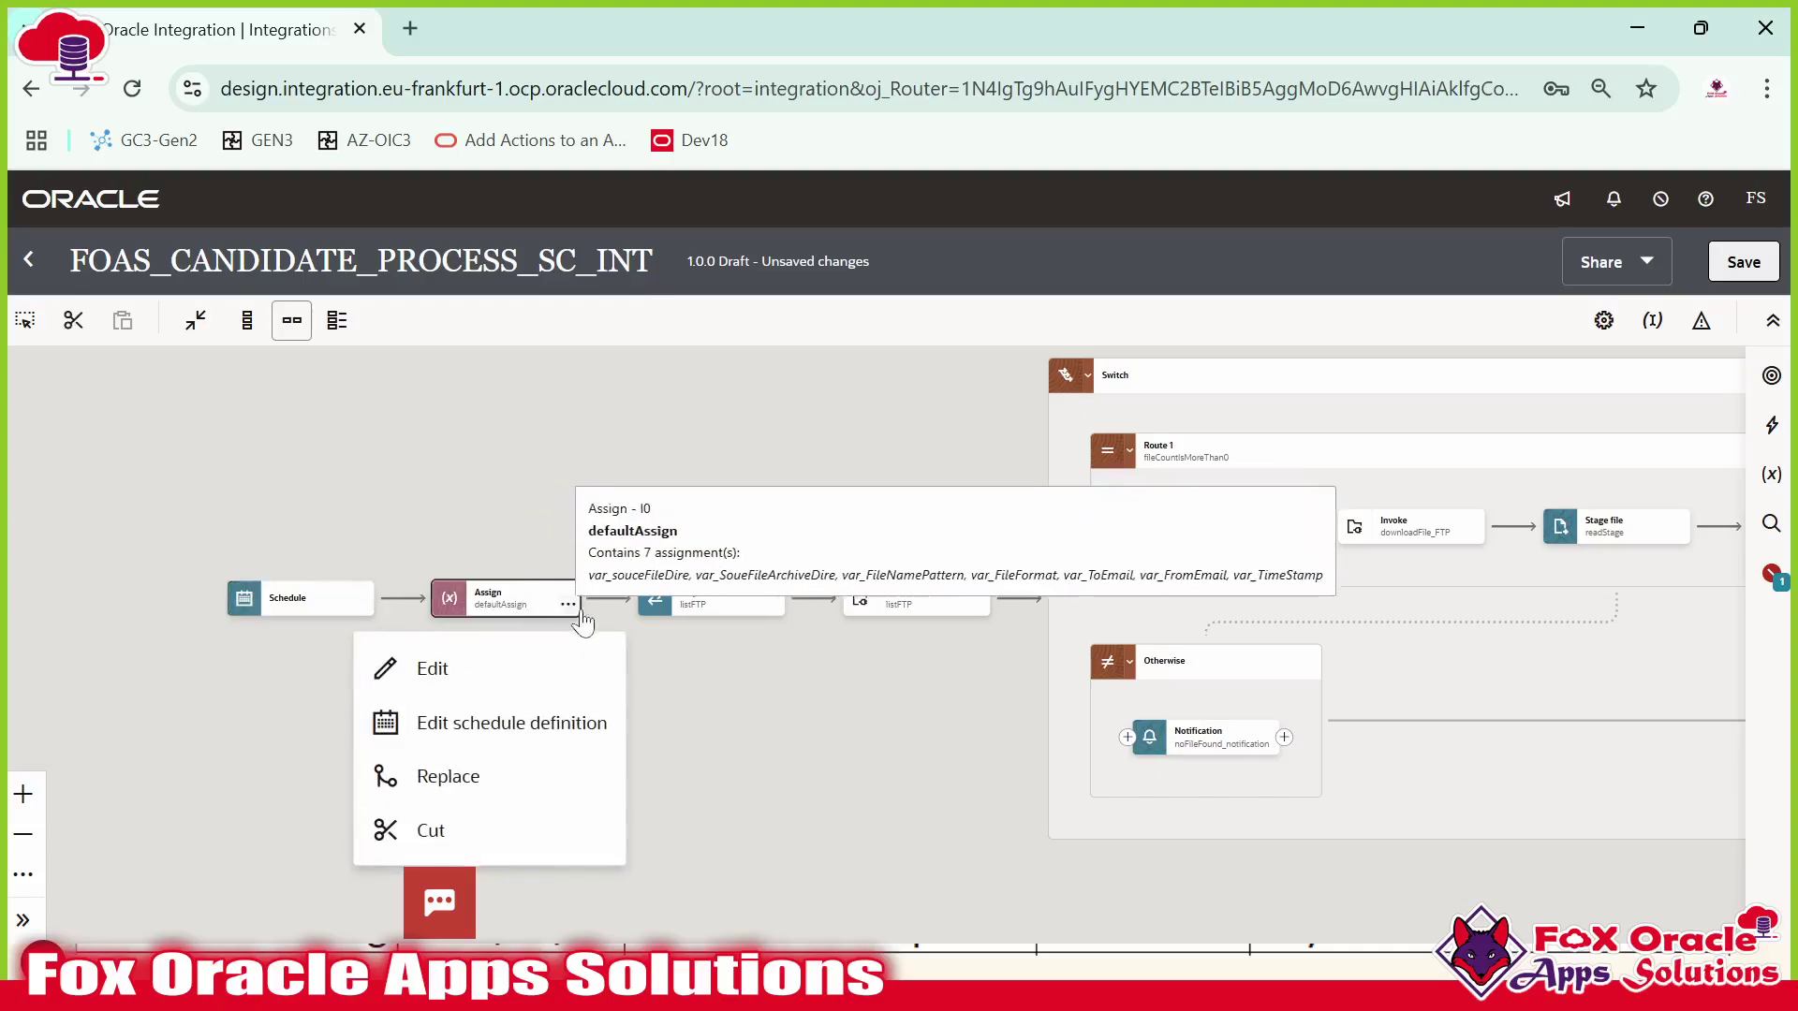
{"action": "left_click_drag", "start_coordinate": [679, 648], "coordinate": [517, 638]}
{"action": "left_click", "coordinate": [483, 598]}
{"action": "left_click", "coordinate": [704, 582]}
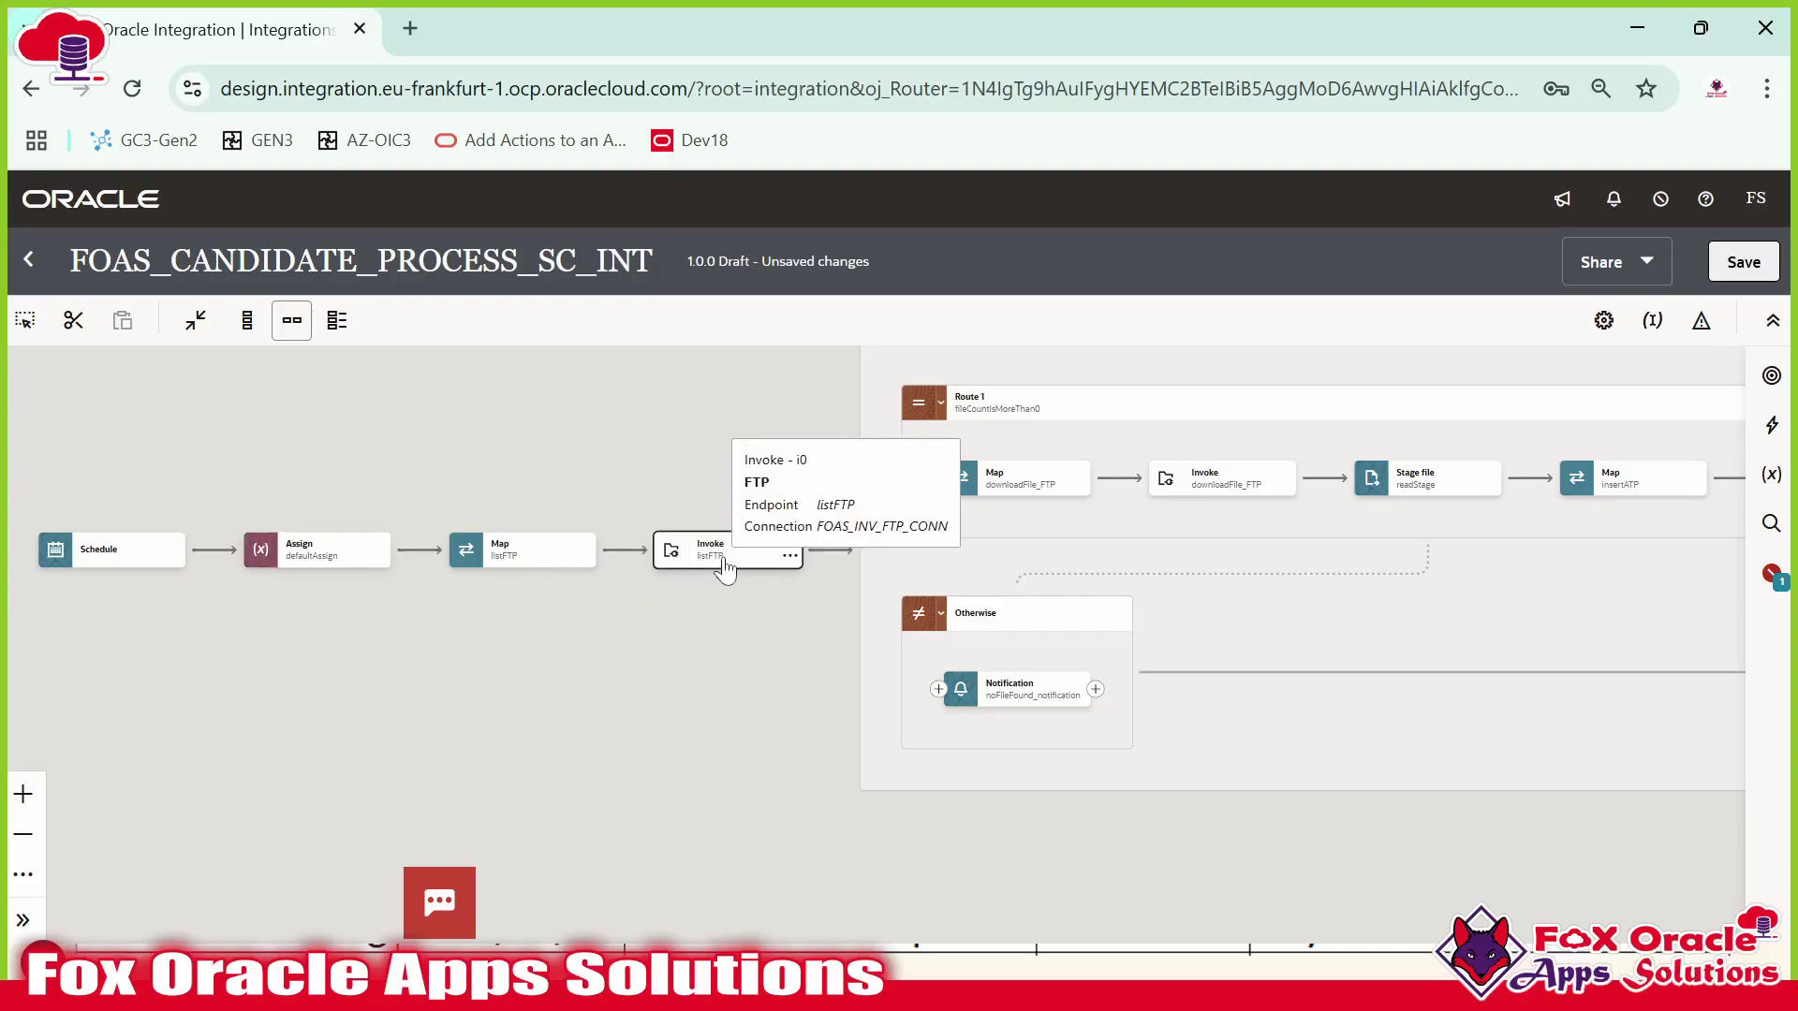
{"action": "left_click_drag", "start_coordinate": [767, 626], "coordinate": [594, 755]}
{"action": "left_click_drag", "start_coordinate": [858, 699], "coordinate": [570, 647]}
{"action": "left_click", "coordinate": [821, 560]}
{"action": "left_click_drag", "start_coordinate": [819, 545], "coordinate": [777, 511]}
{"action": "left_click", "coordinate": [671, 546]}
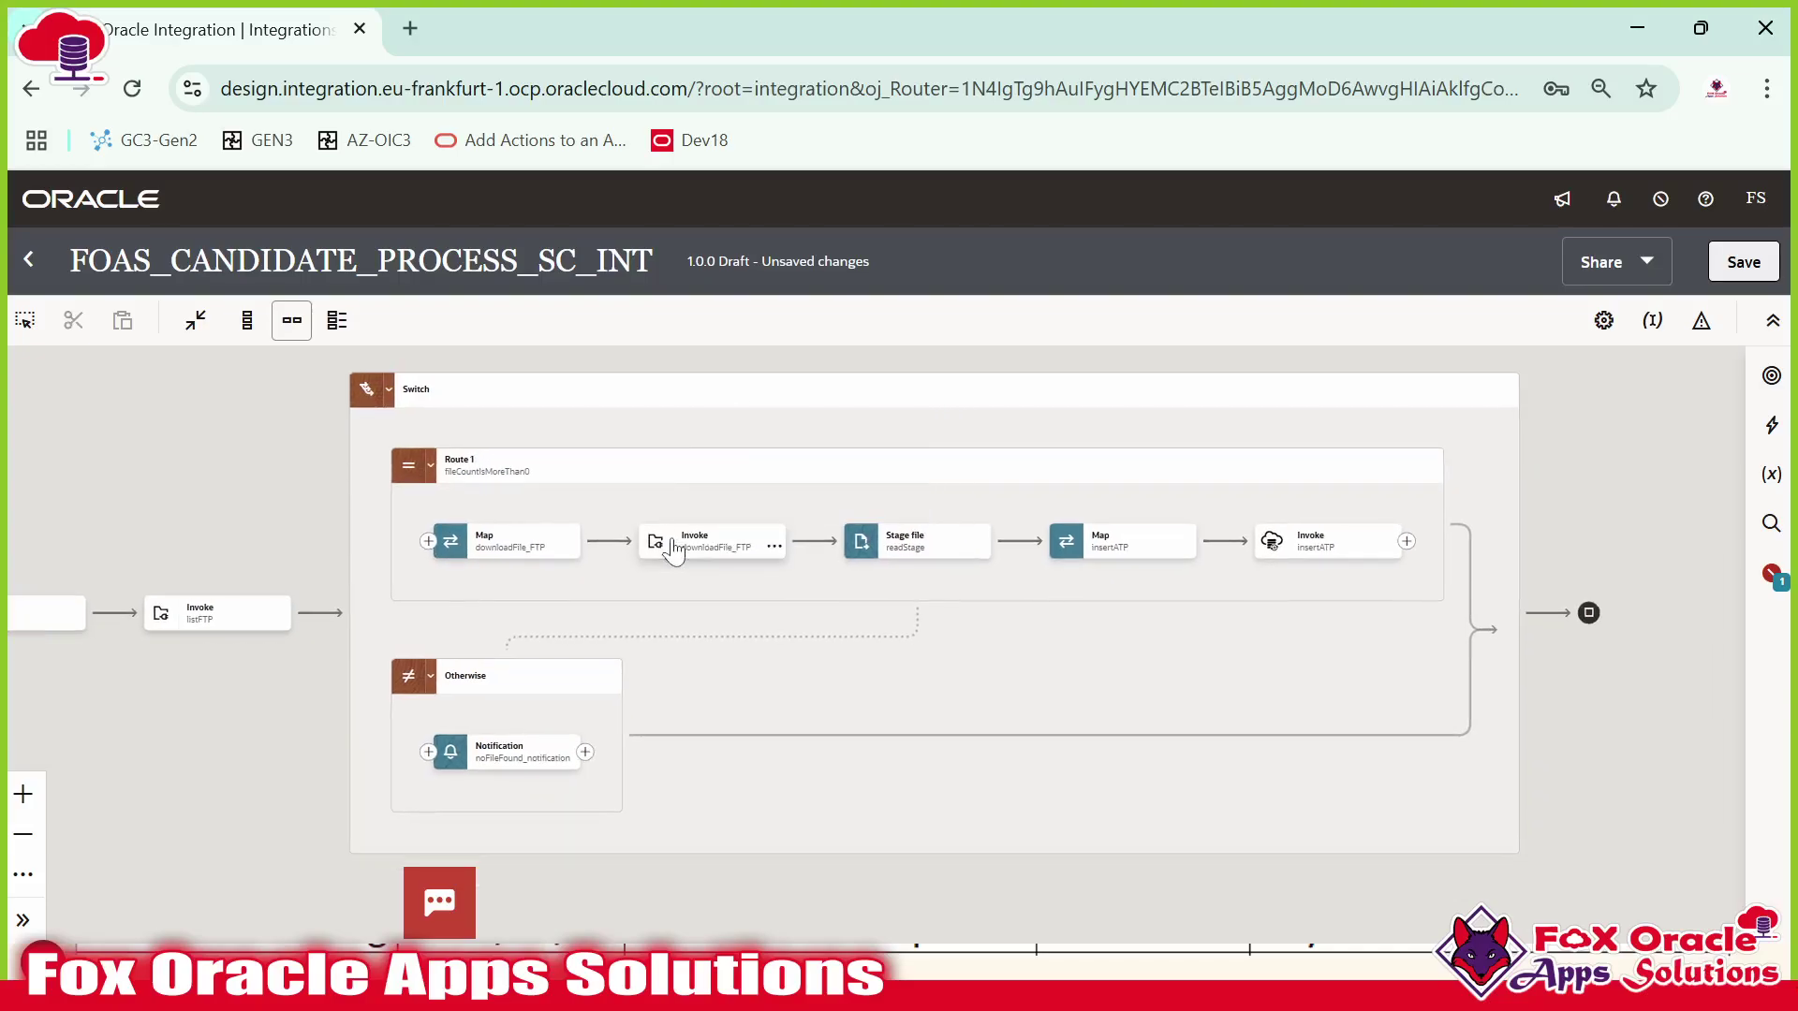
{"action": "left_click", "coordinate": [770, 549]}
{"action": "left_click", "coordinate": [904, 552]}
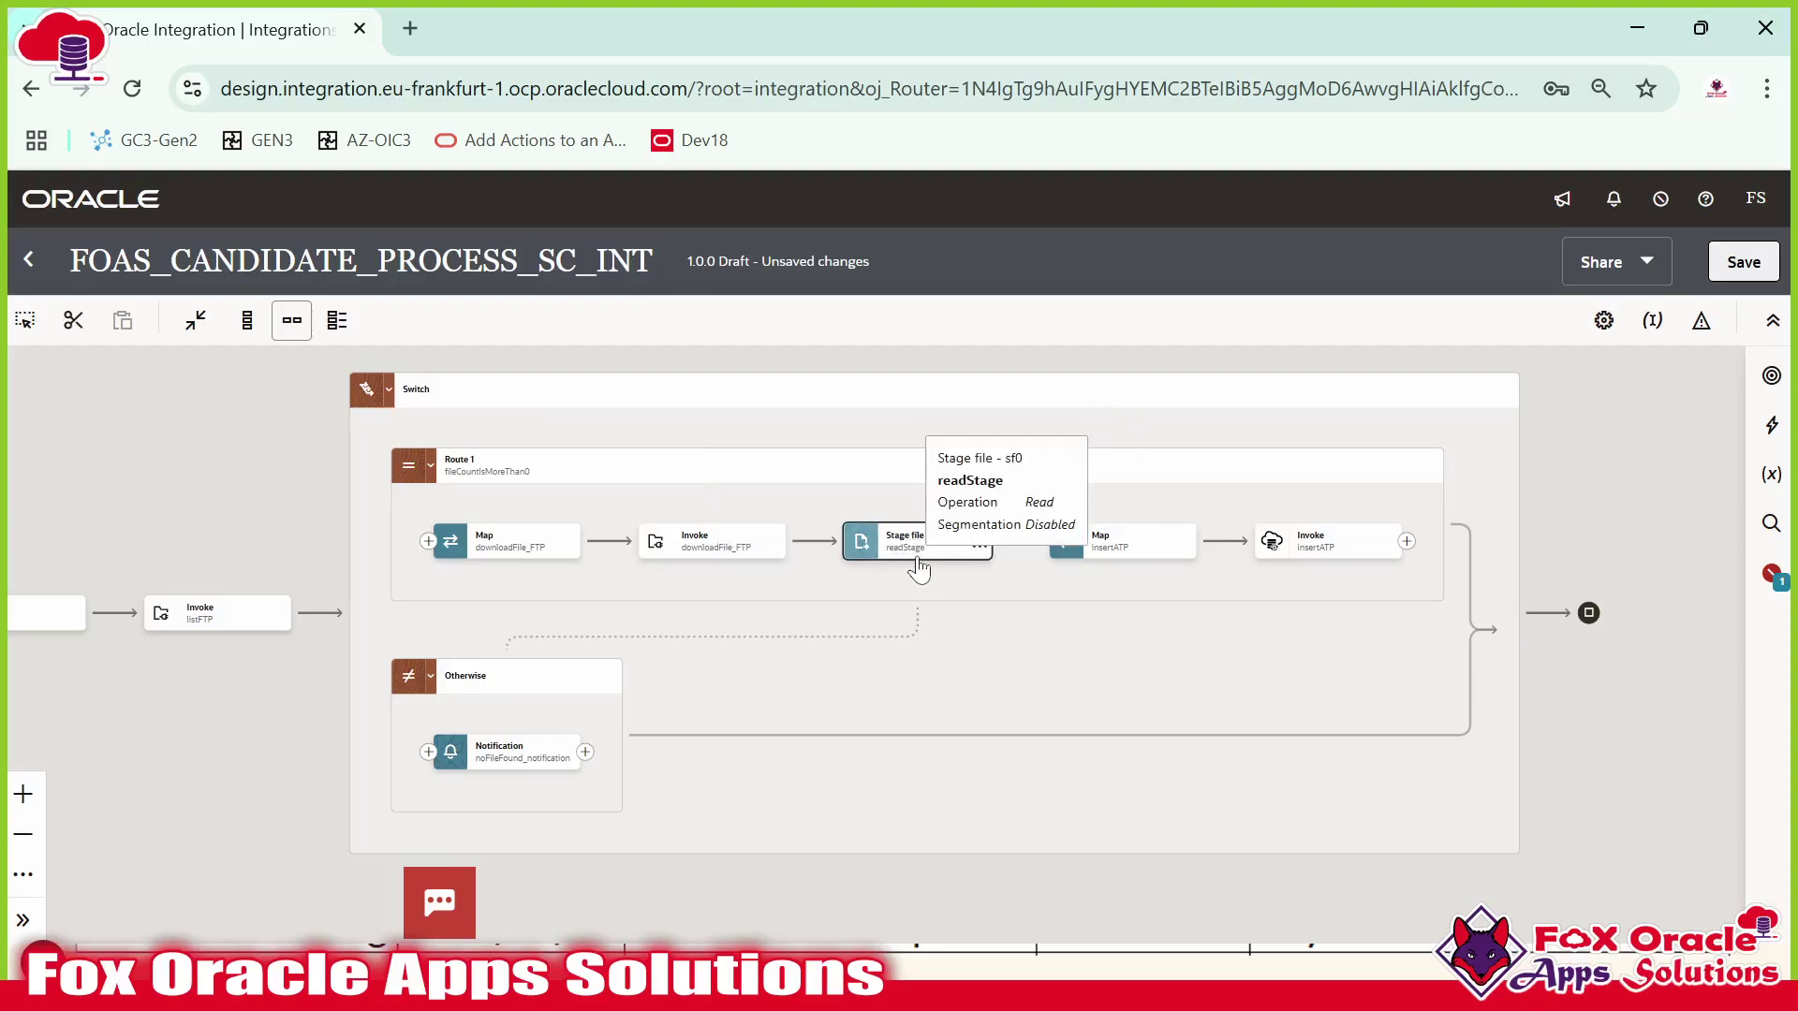
{"action": "left_click", "coordinate": [1297, 562]}
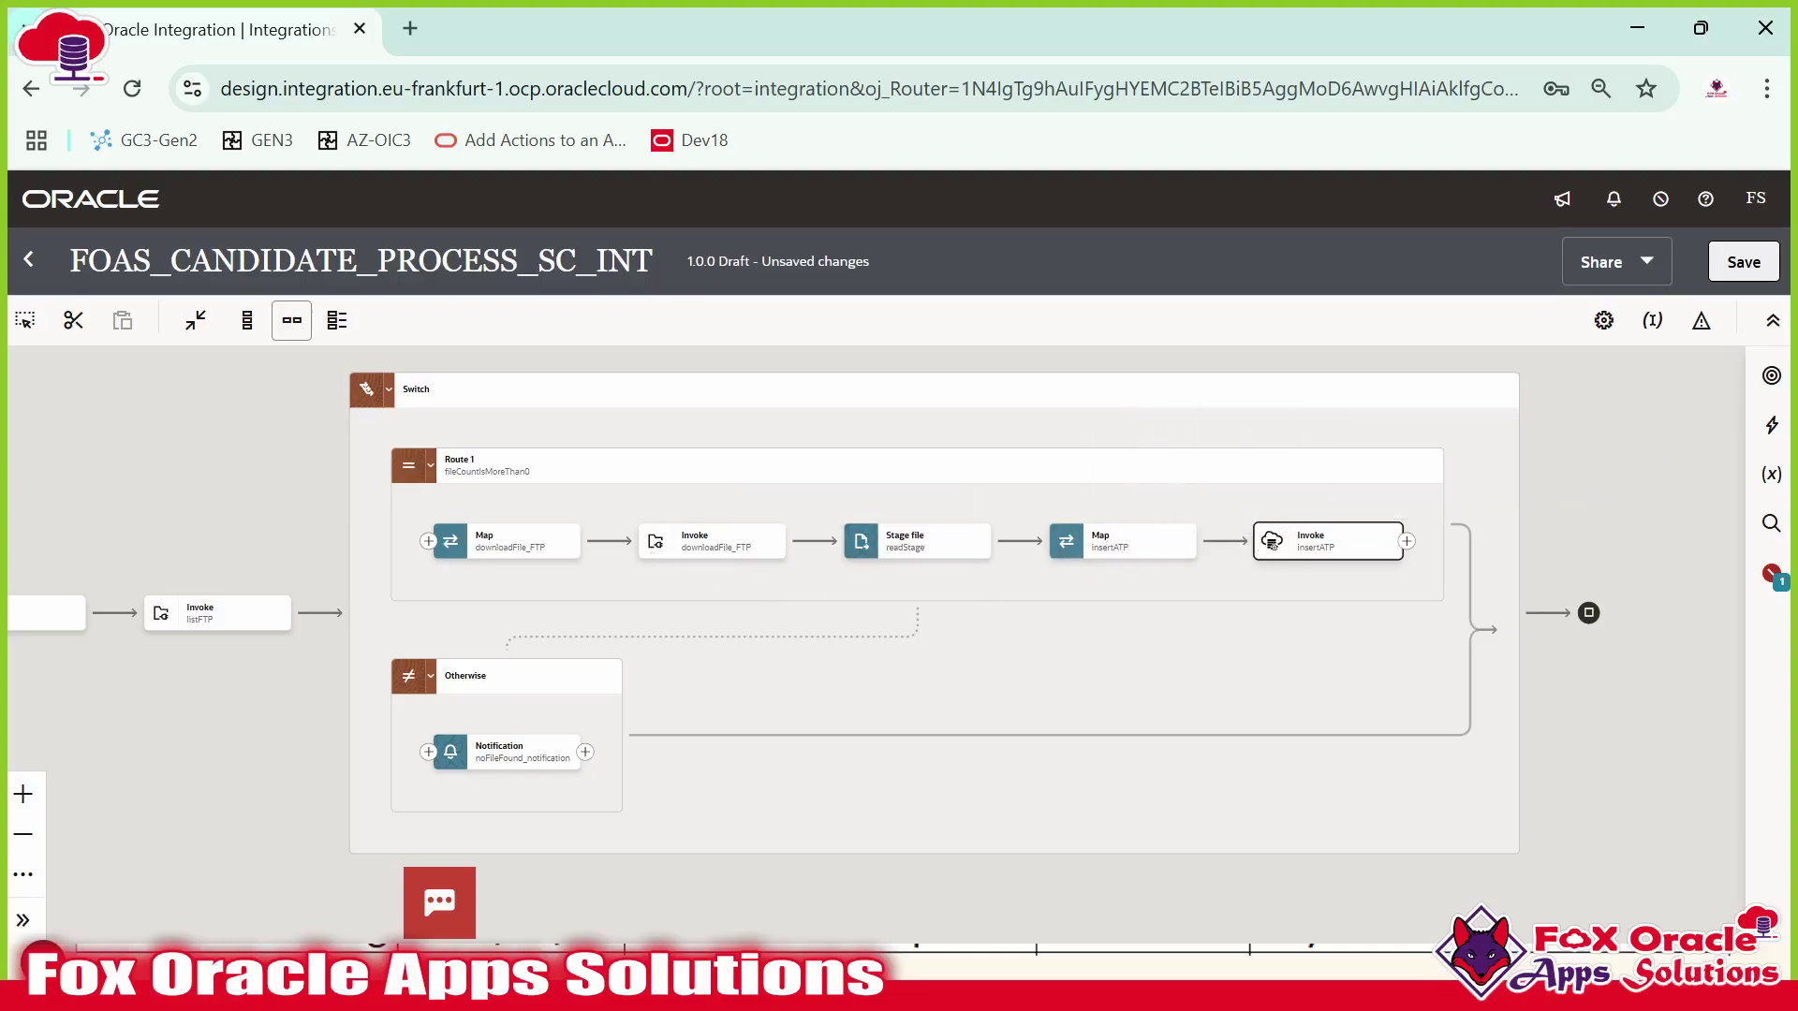
Make startTime the business identifier of FOAS_CANDIDATE_PROCESS_SC_INT.
{"action": "left_click", "coordinate": [1654, 321]}
{"action": "left_click", "coordinate": [1766, 580]}
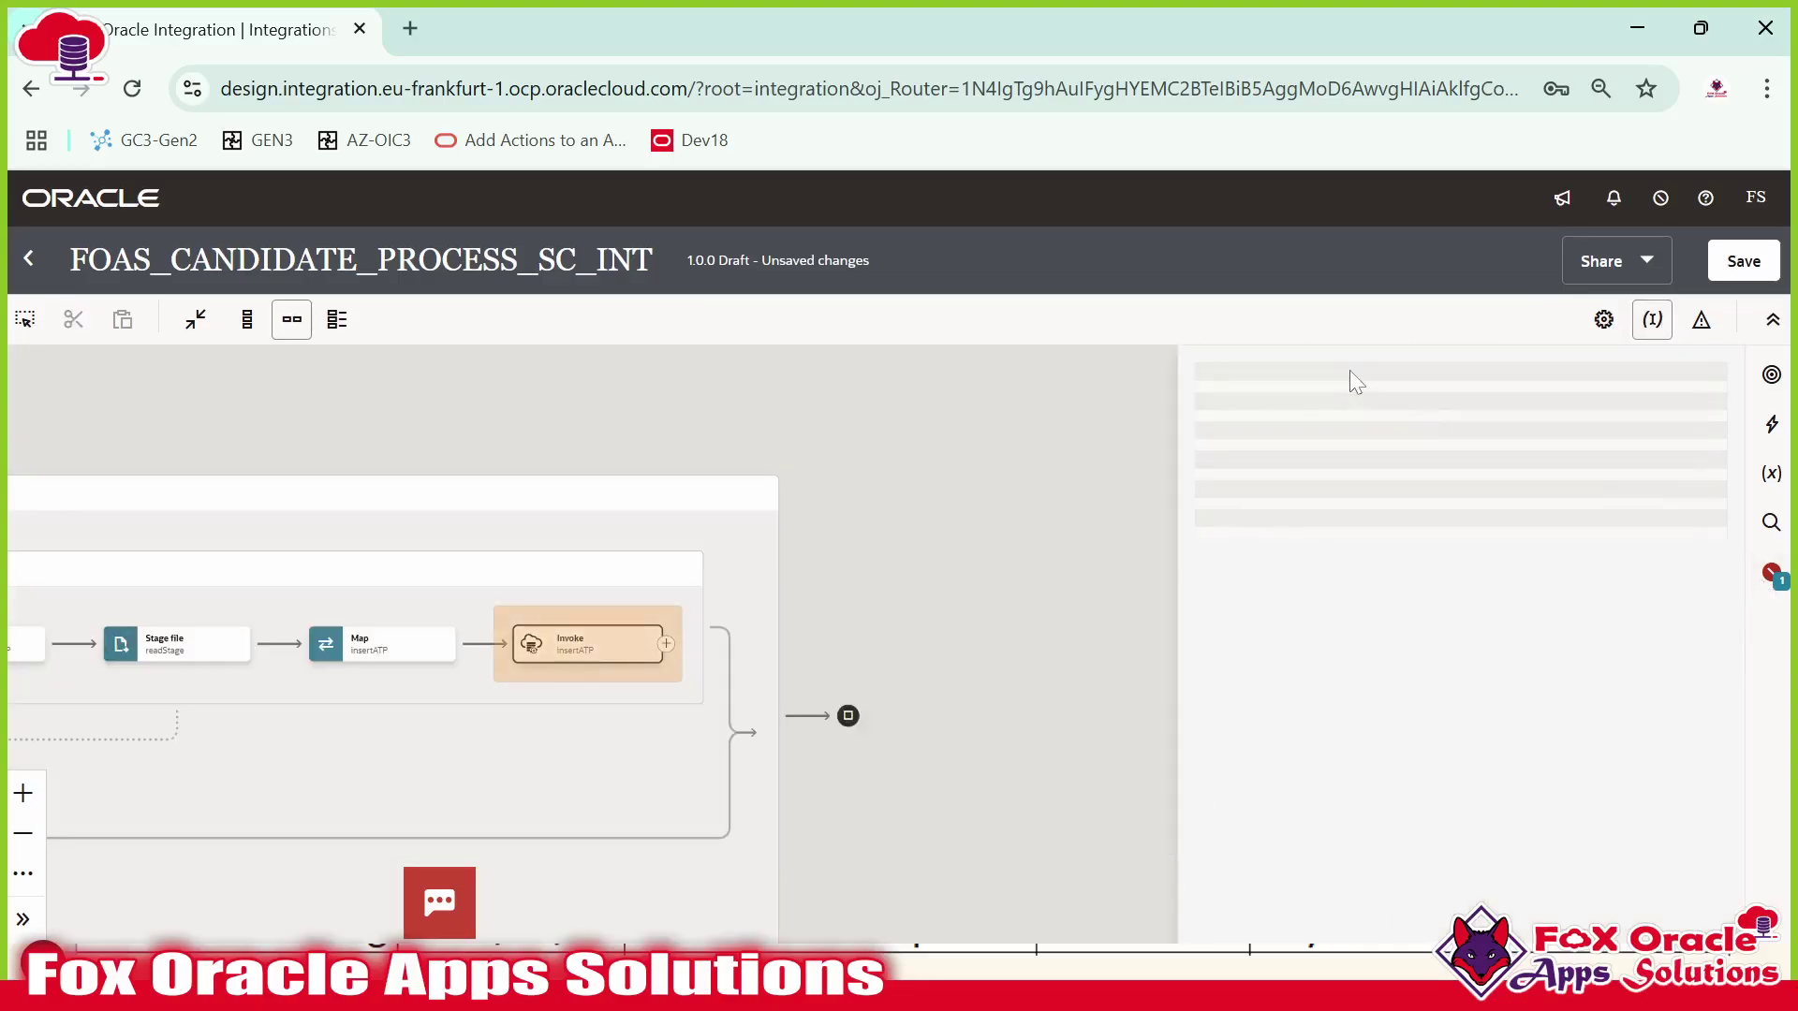
{"action": "left_click_drag", "start_coordinate": [856, 531], "coordinate": [1376, 688]}
{"action": "left_click", "coordinate": [560, 468]}
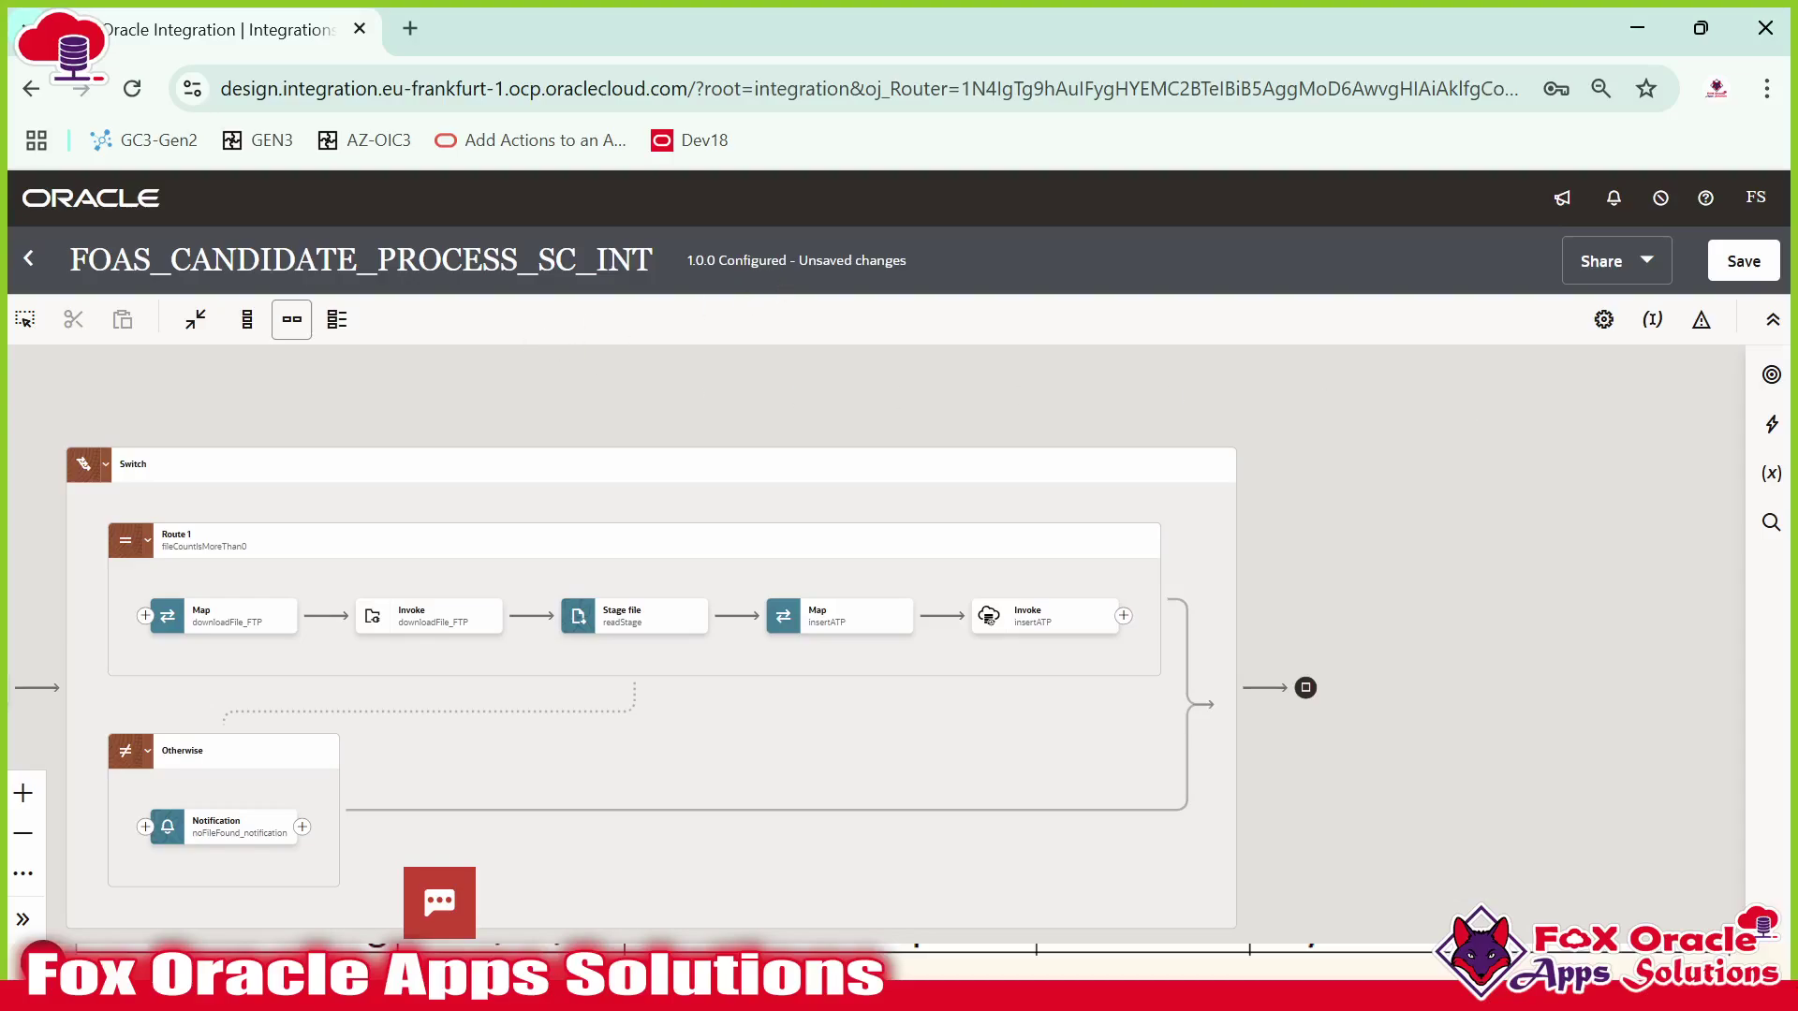
Save the integration and return to the Integrations list, zoomed out to 75%.
{"action": "left_click", "coordinate": [1732, 260]}
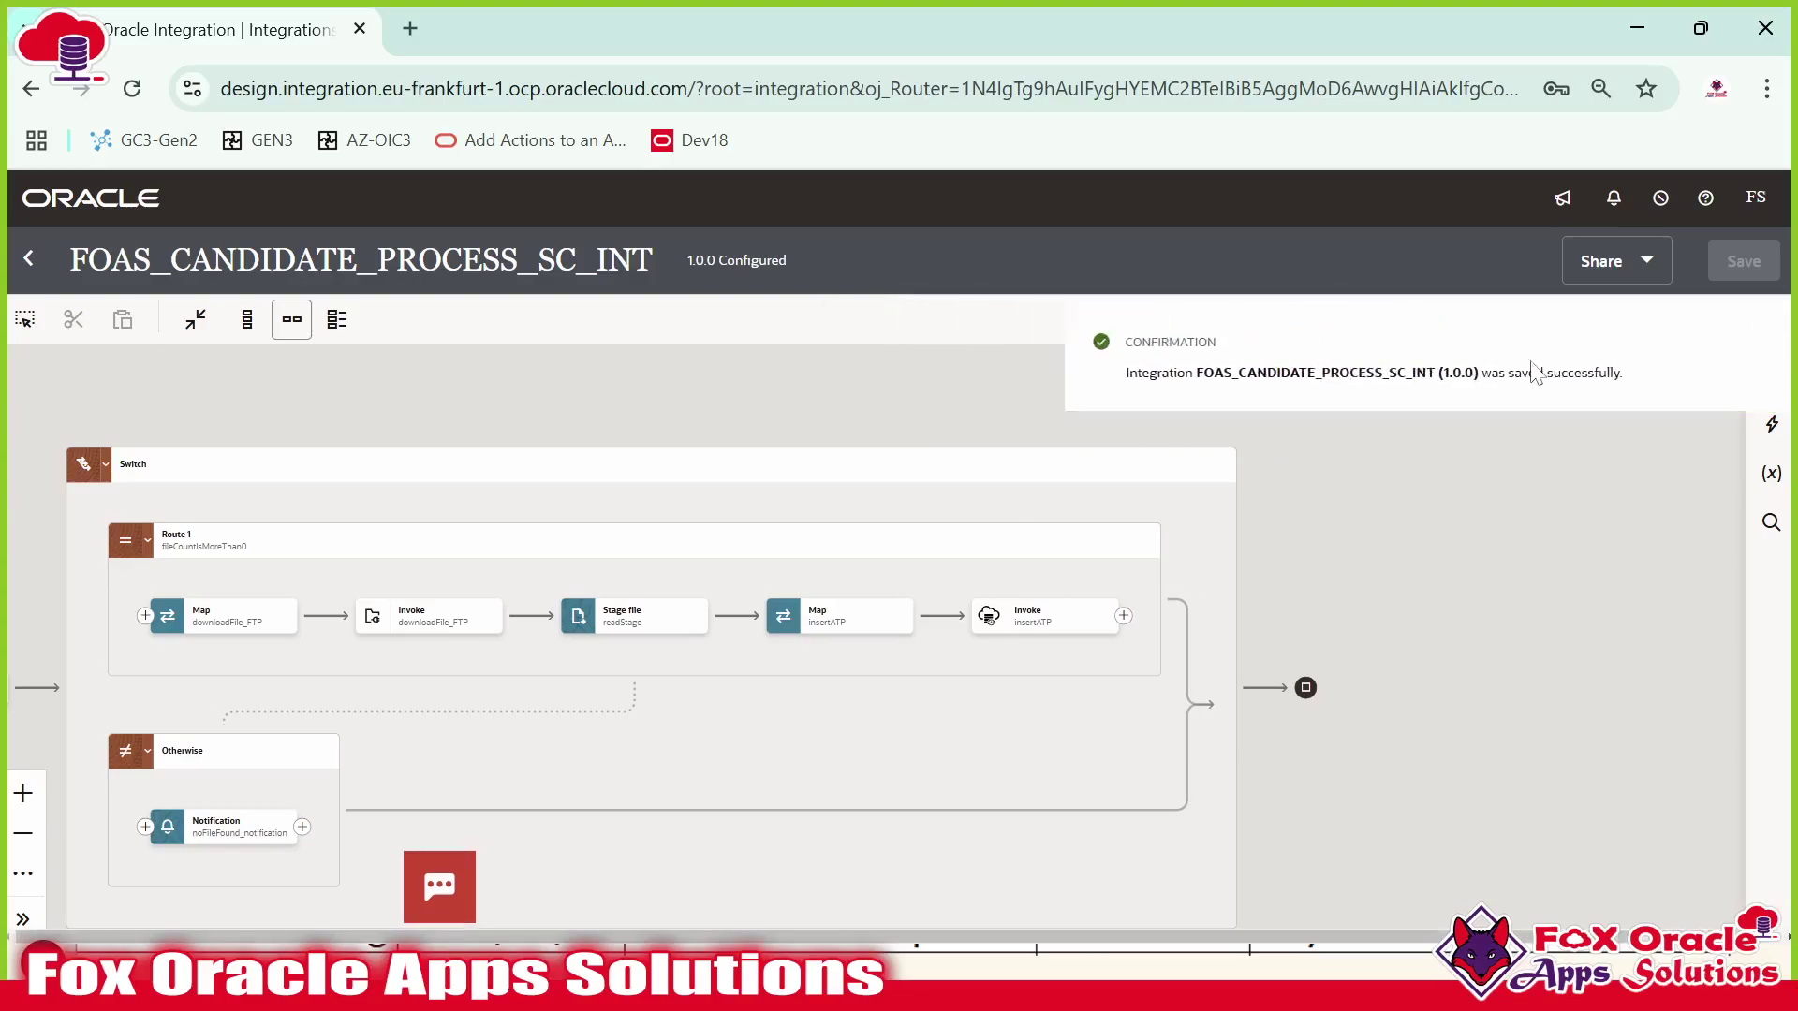
{"action": "left_click", "coordinate": [31, 261]}
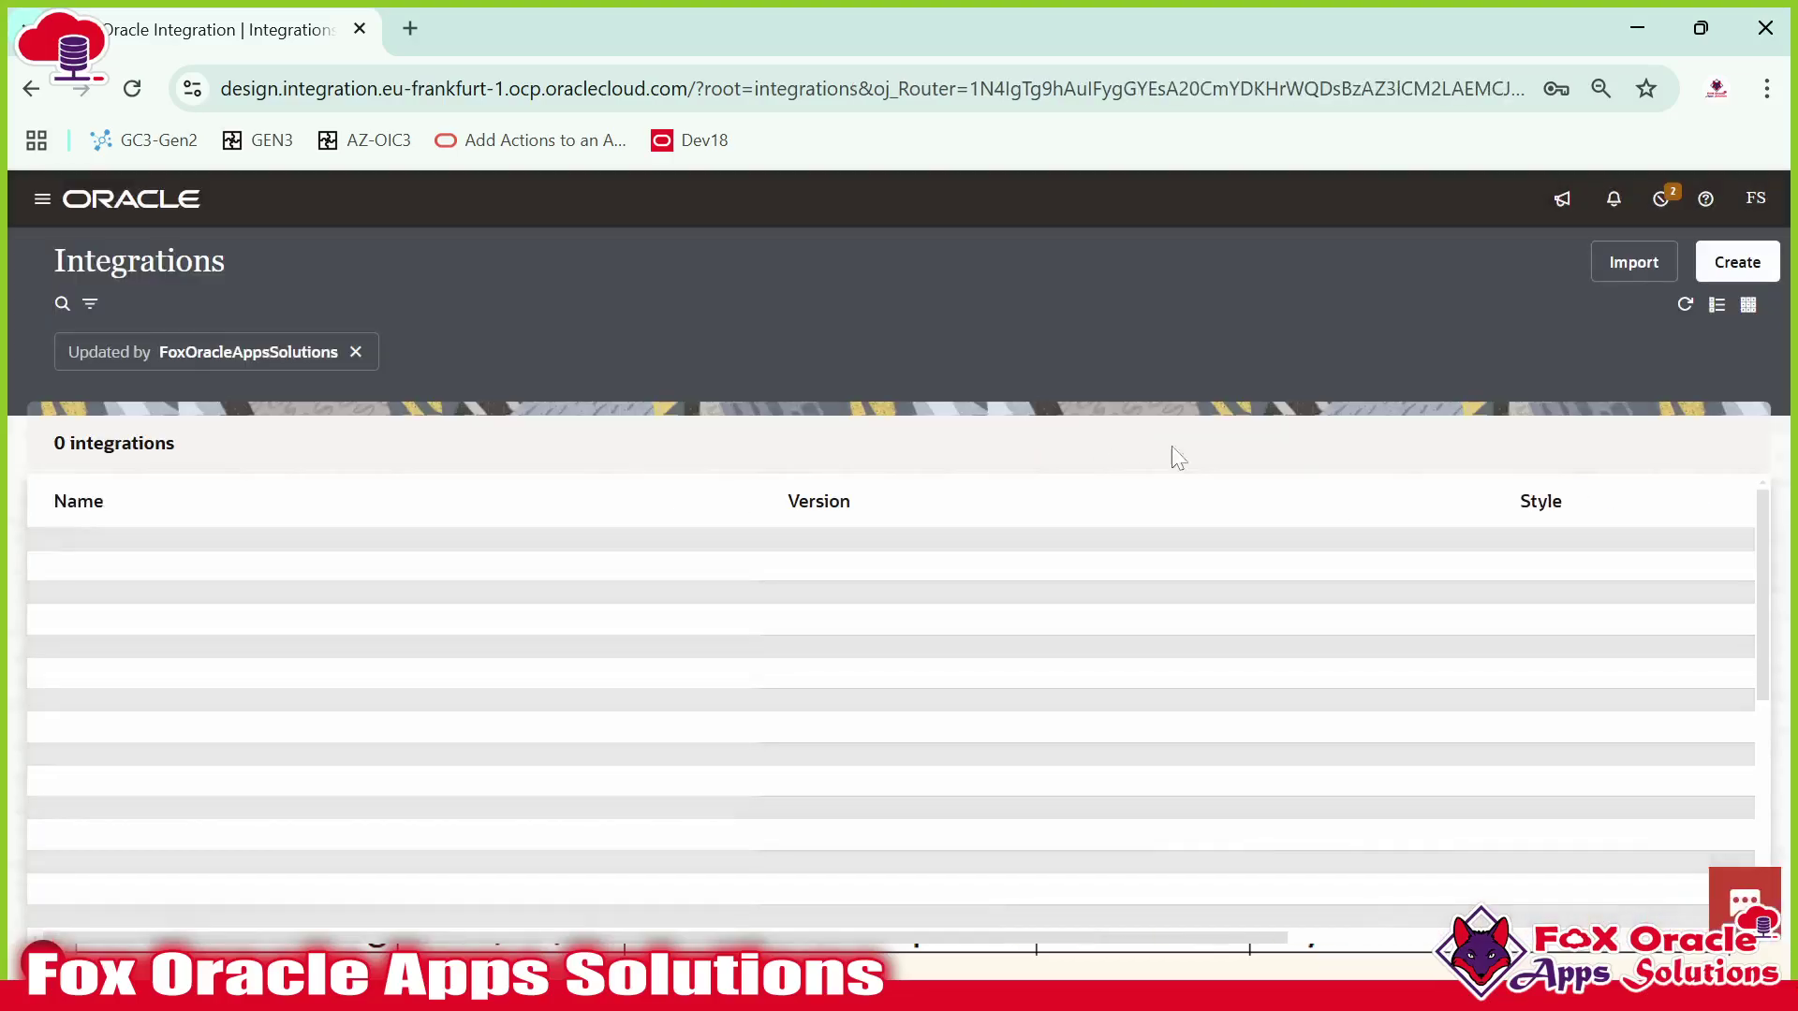
{"action": "key", "text": "ctrl+minus"}
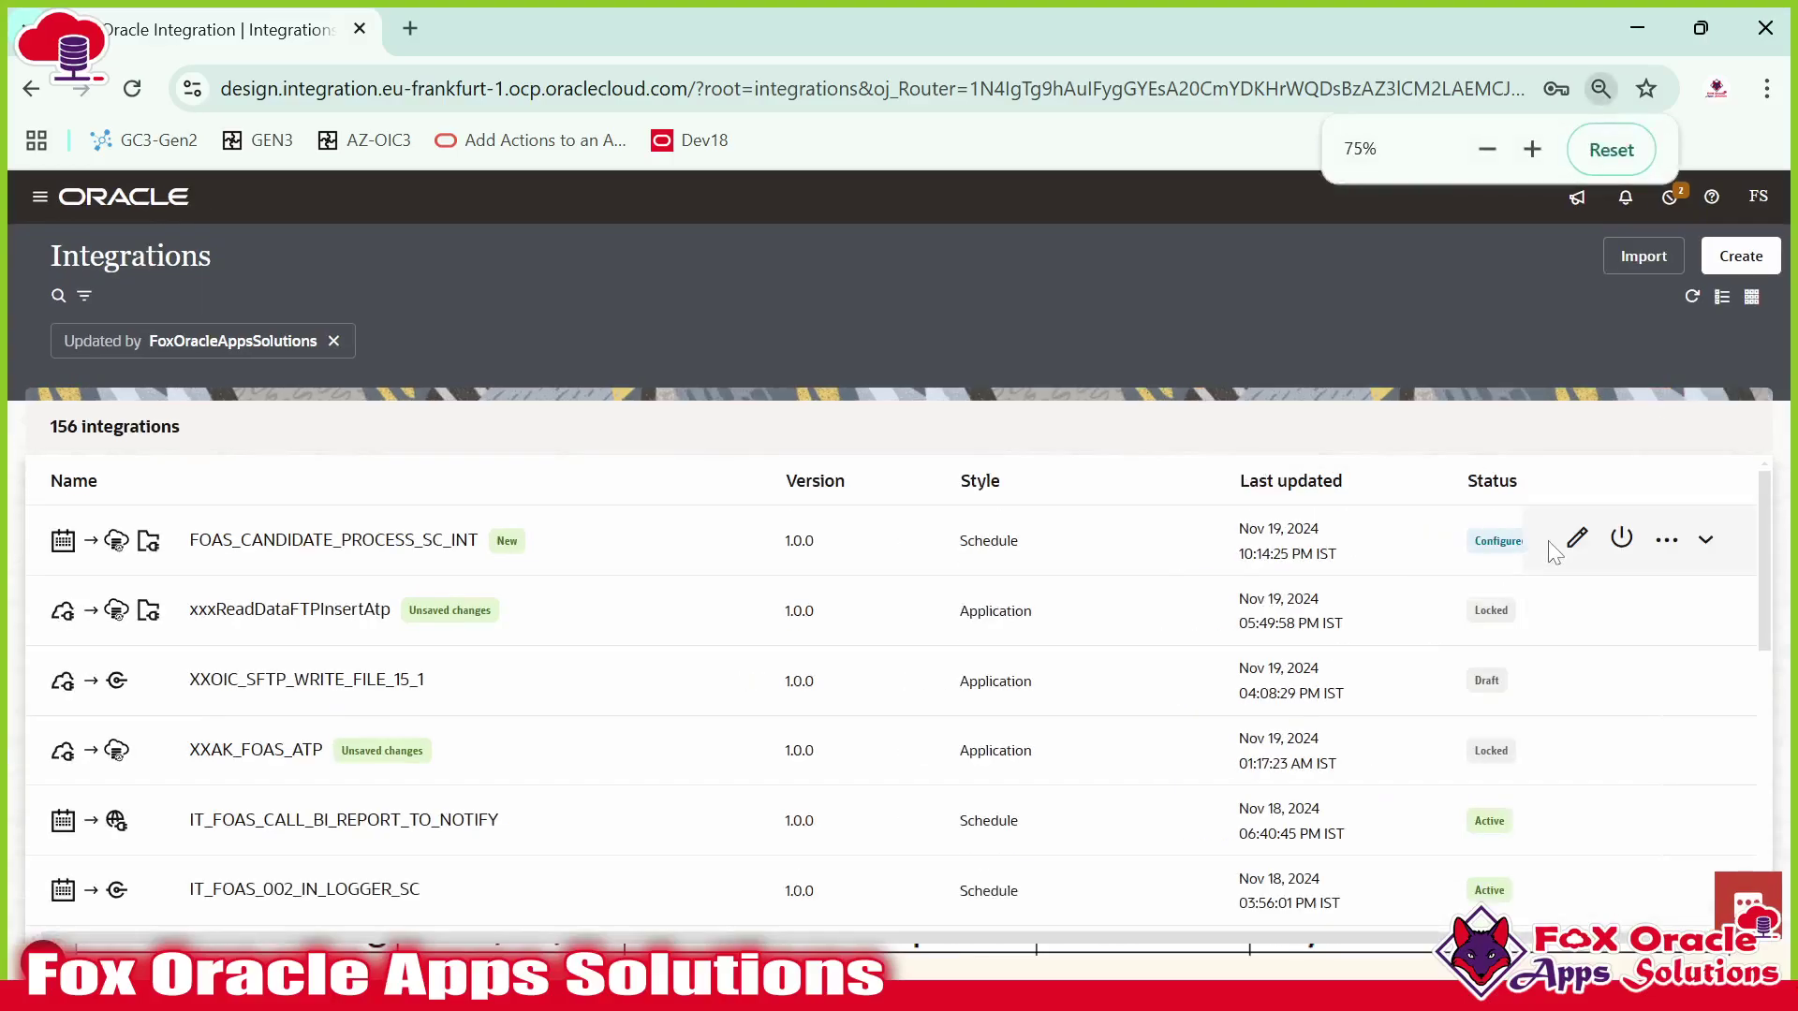
{"action": "left_click", "coordinate": [1624, 541]}
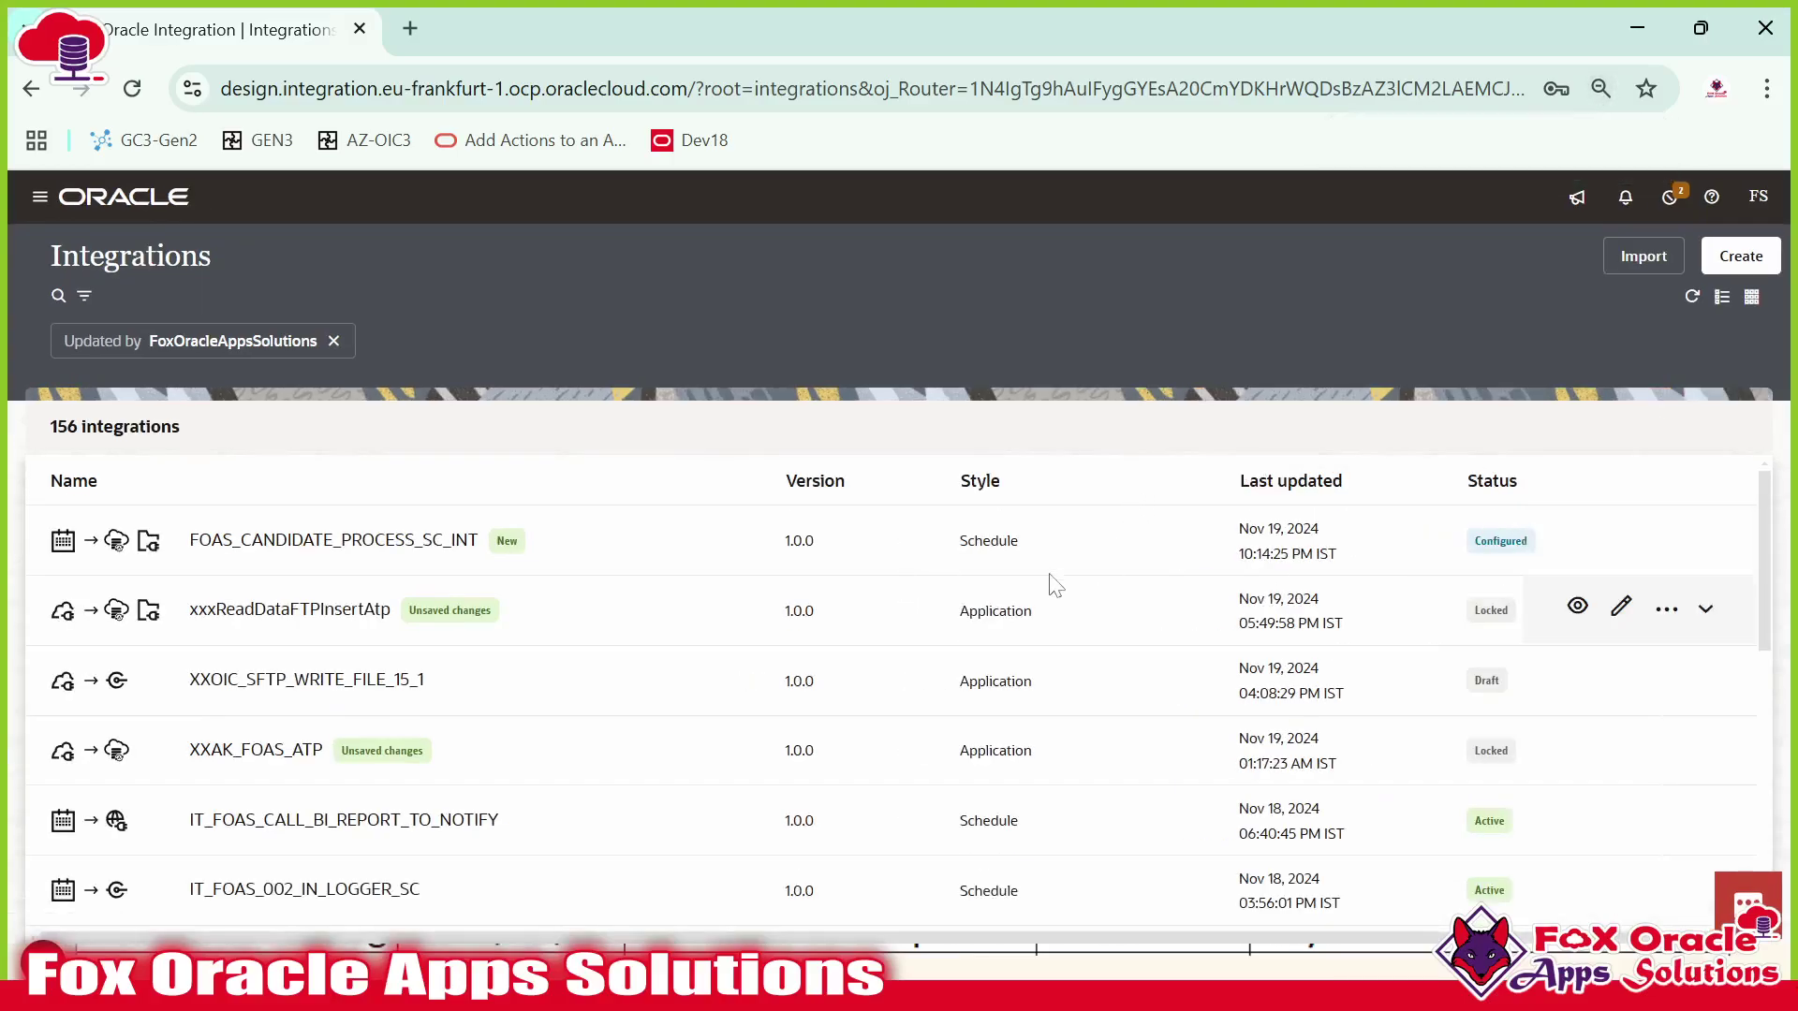
Activate the integration with debug tracing and refresh the list to show it Active.
{"action": "left_click", "coordinate": [1430, 477]}
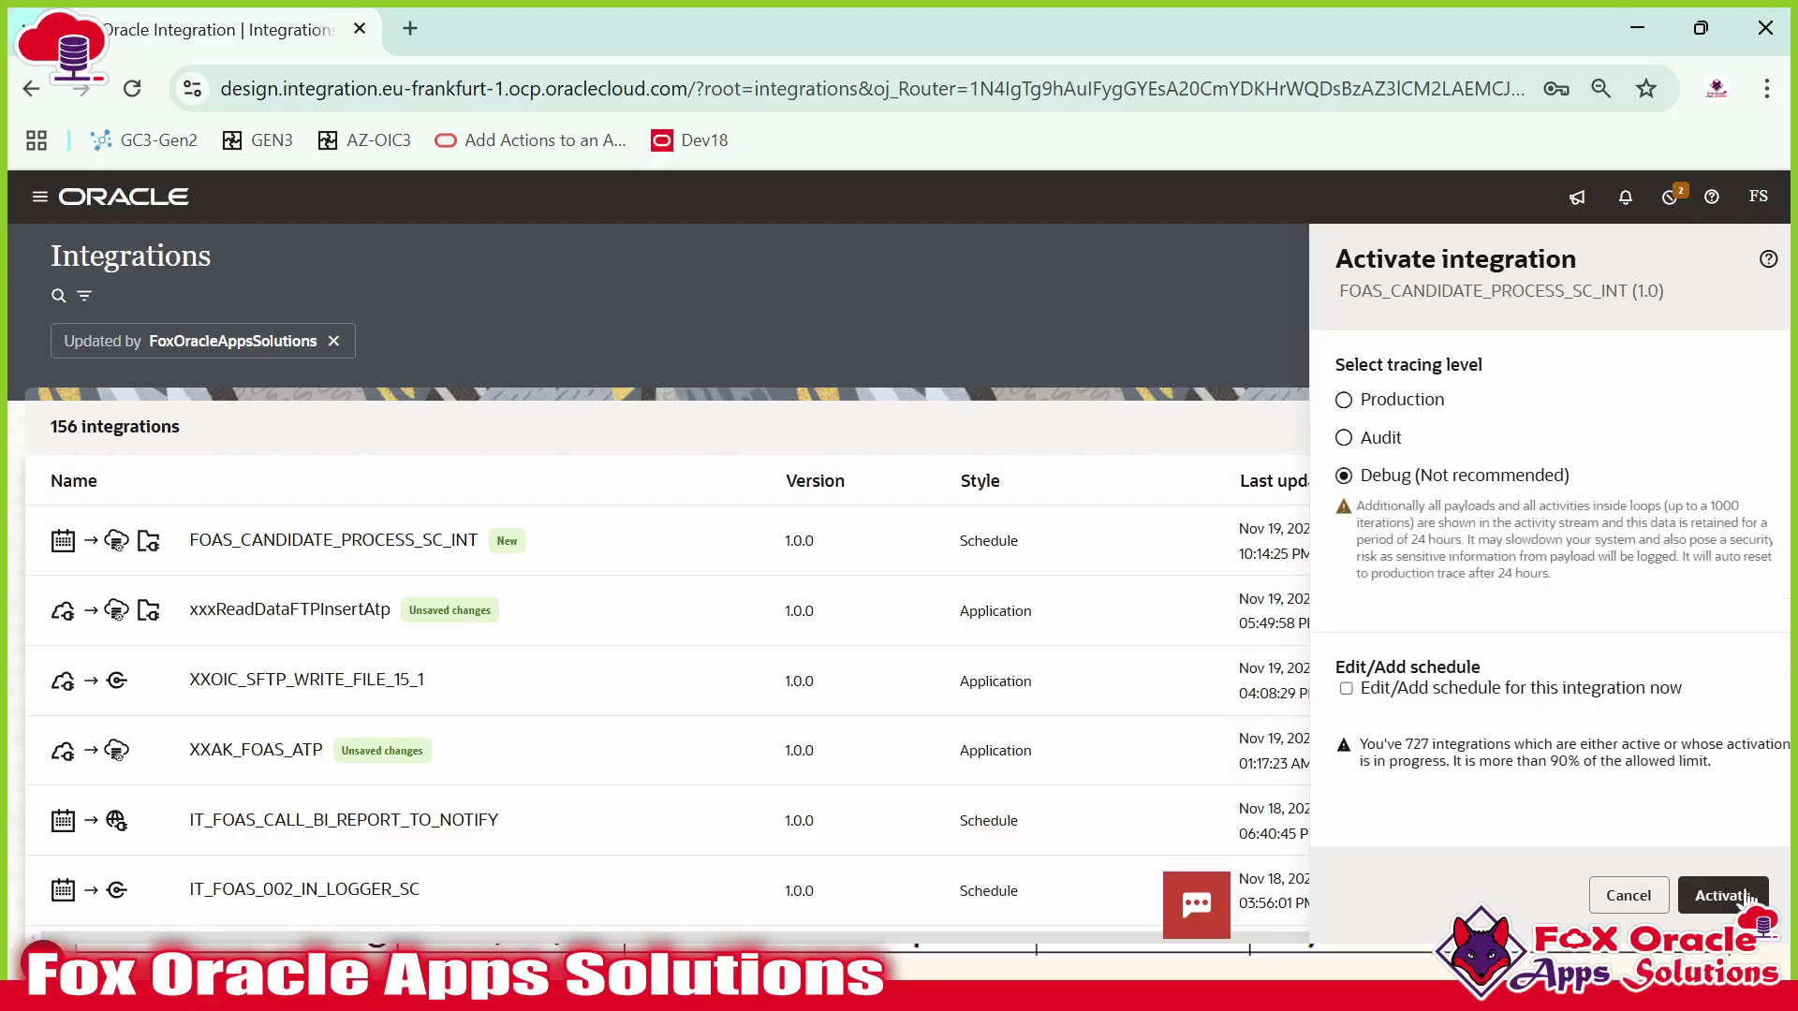
{"action": "left_click", "coordinate": [1721, 895]}
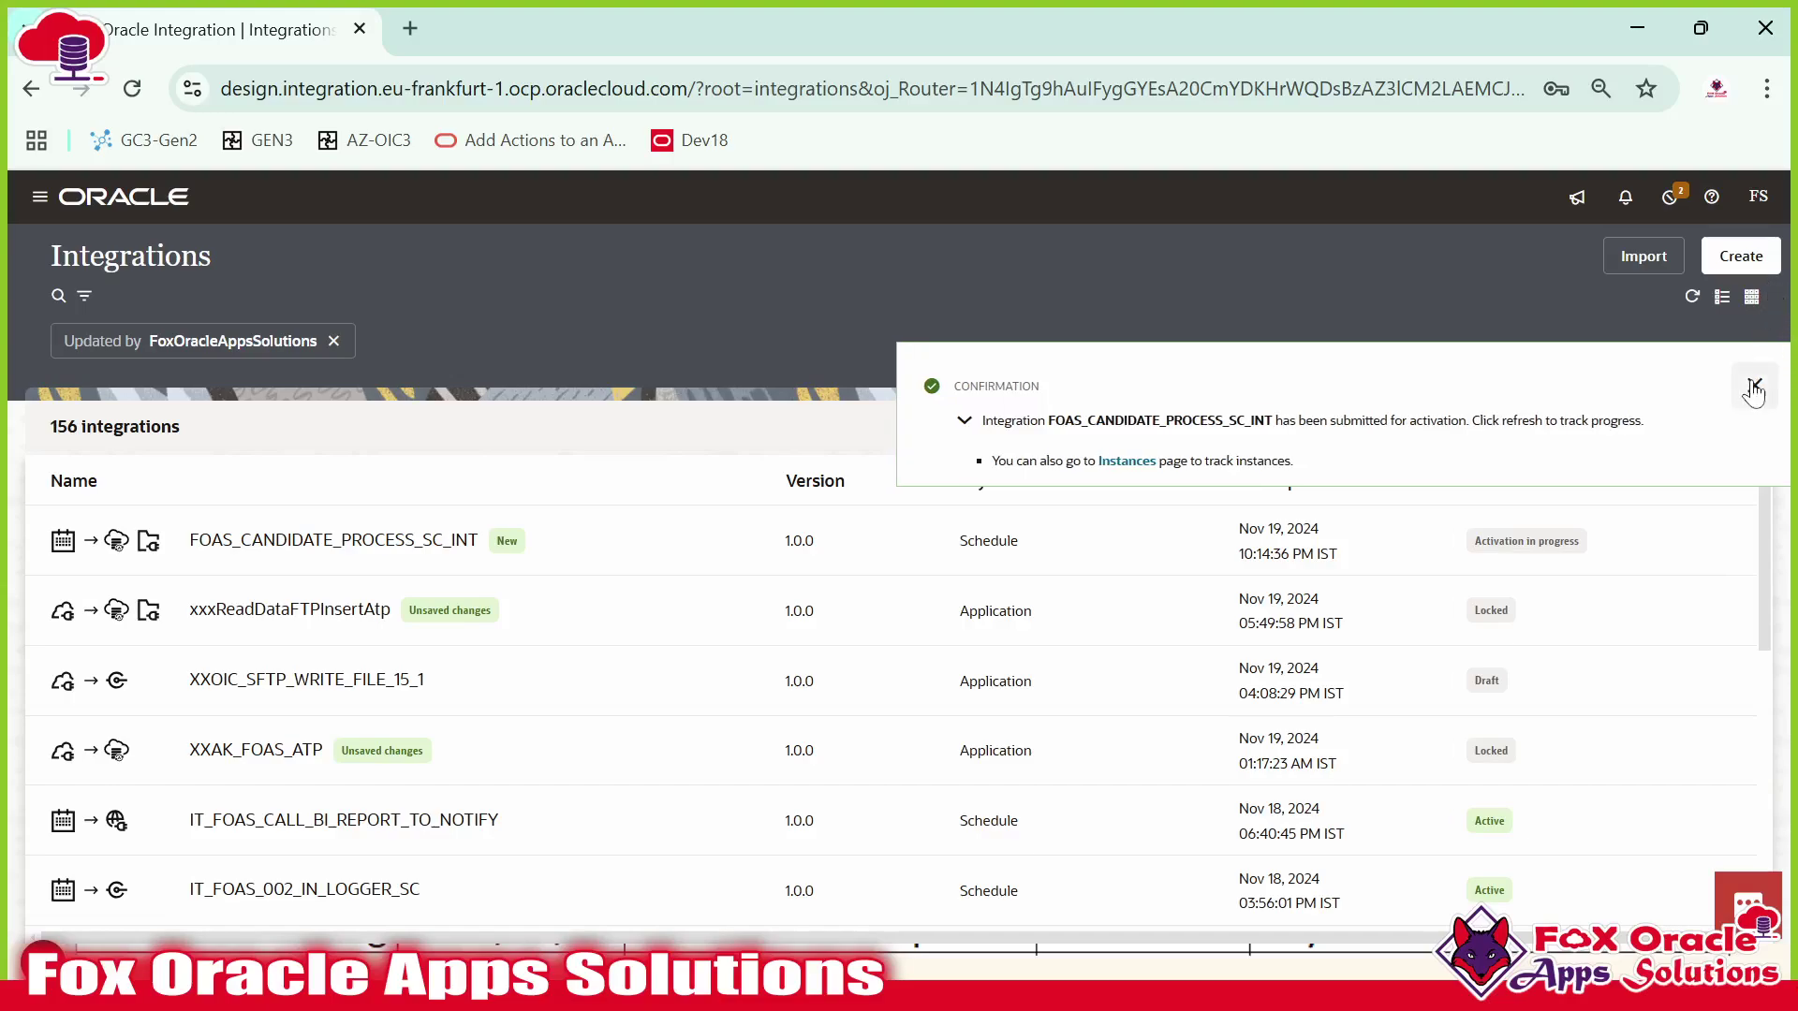
{"action": "left_click", "coordinate": [1752, 391]}
{"action": "left_click", "coordinate": [1692, 297]}
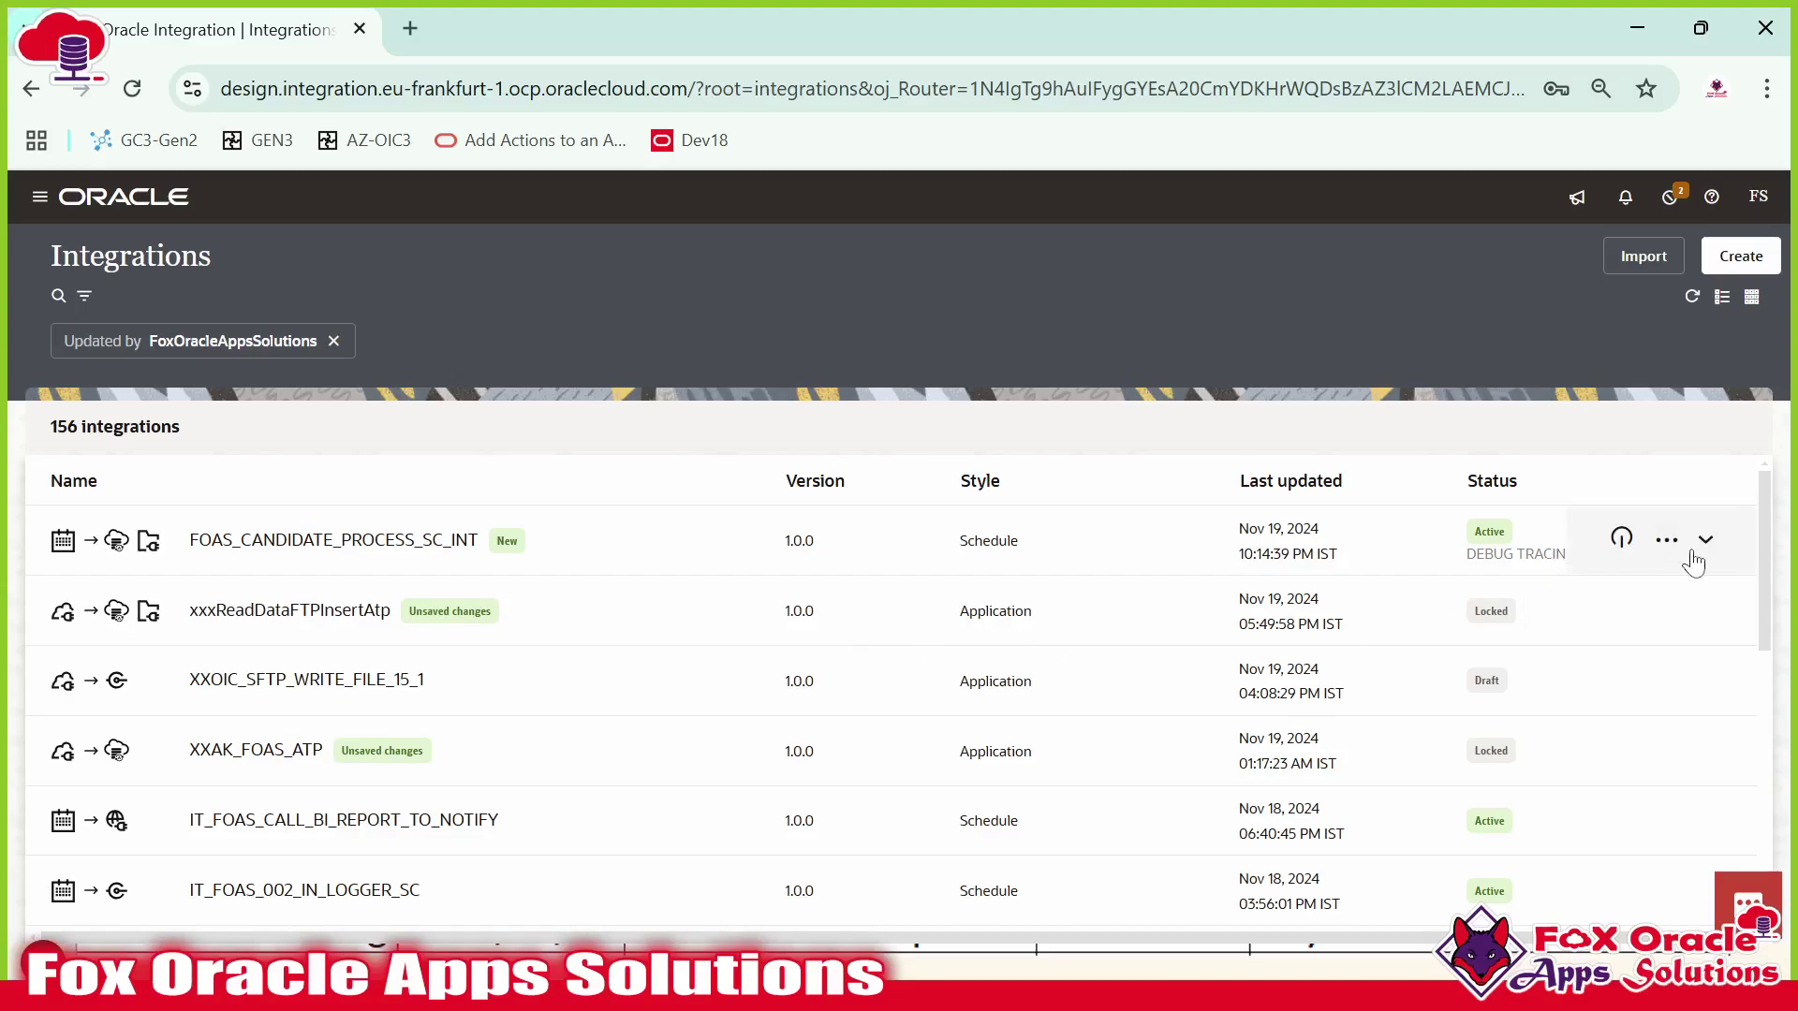
Expand the integration's row and open its run page from the actions menu.
{"action": "left_click", "coordinate": [1705, 540]}
{"action": "left_click", "coordinate": [1666, 541]}
{"action": "left_click", "coordinate": [1557, 562]}
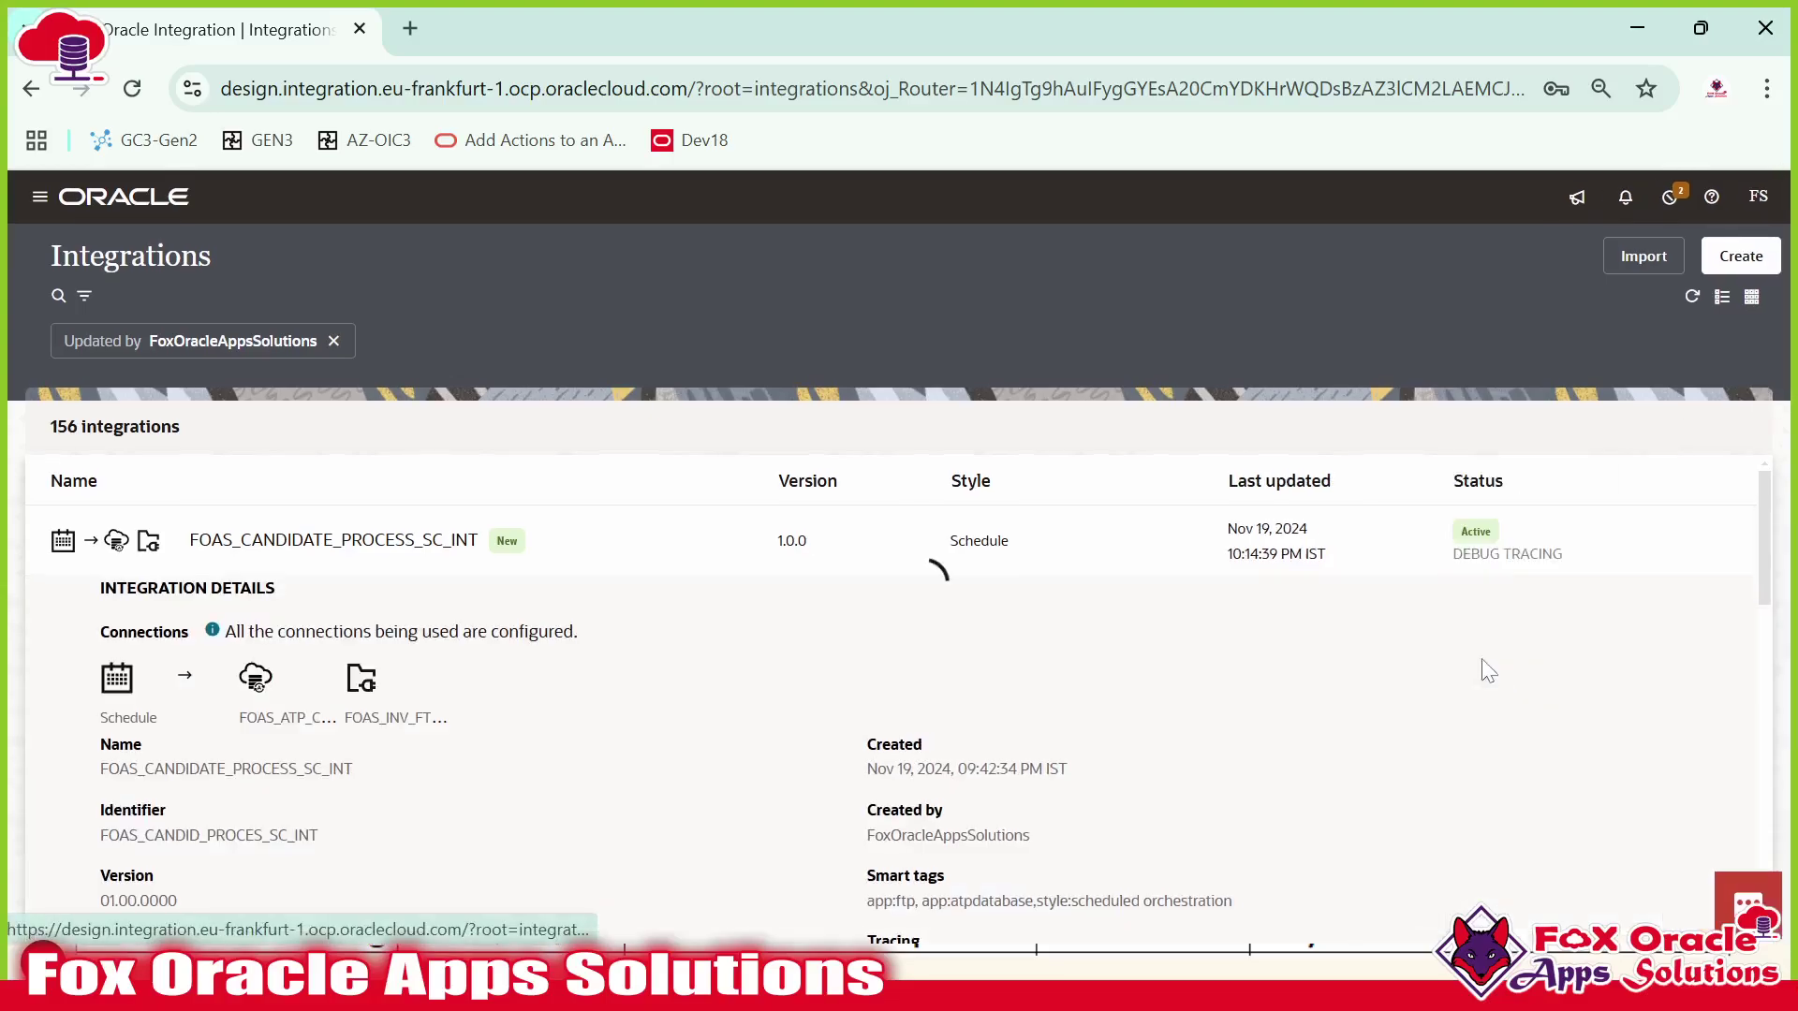
Run the Select * from FOAS_CANDIDATE_TBL query in SQL Developer, returning 0 rows, then go back to the browser.
{"action": "key", "text": "alt+Tab"}
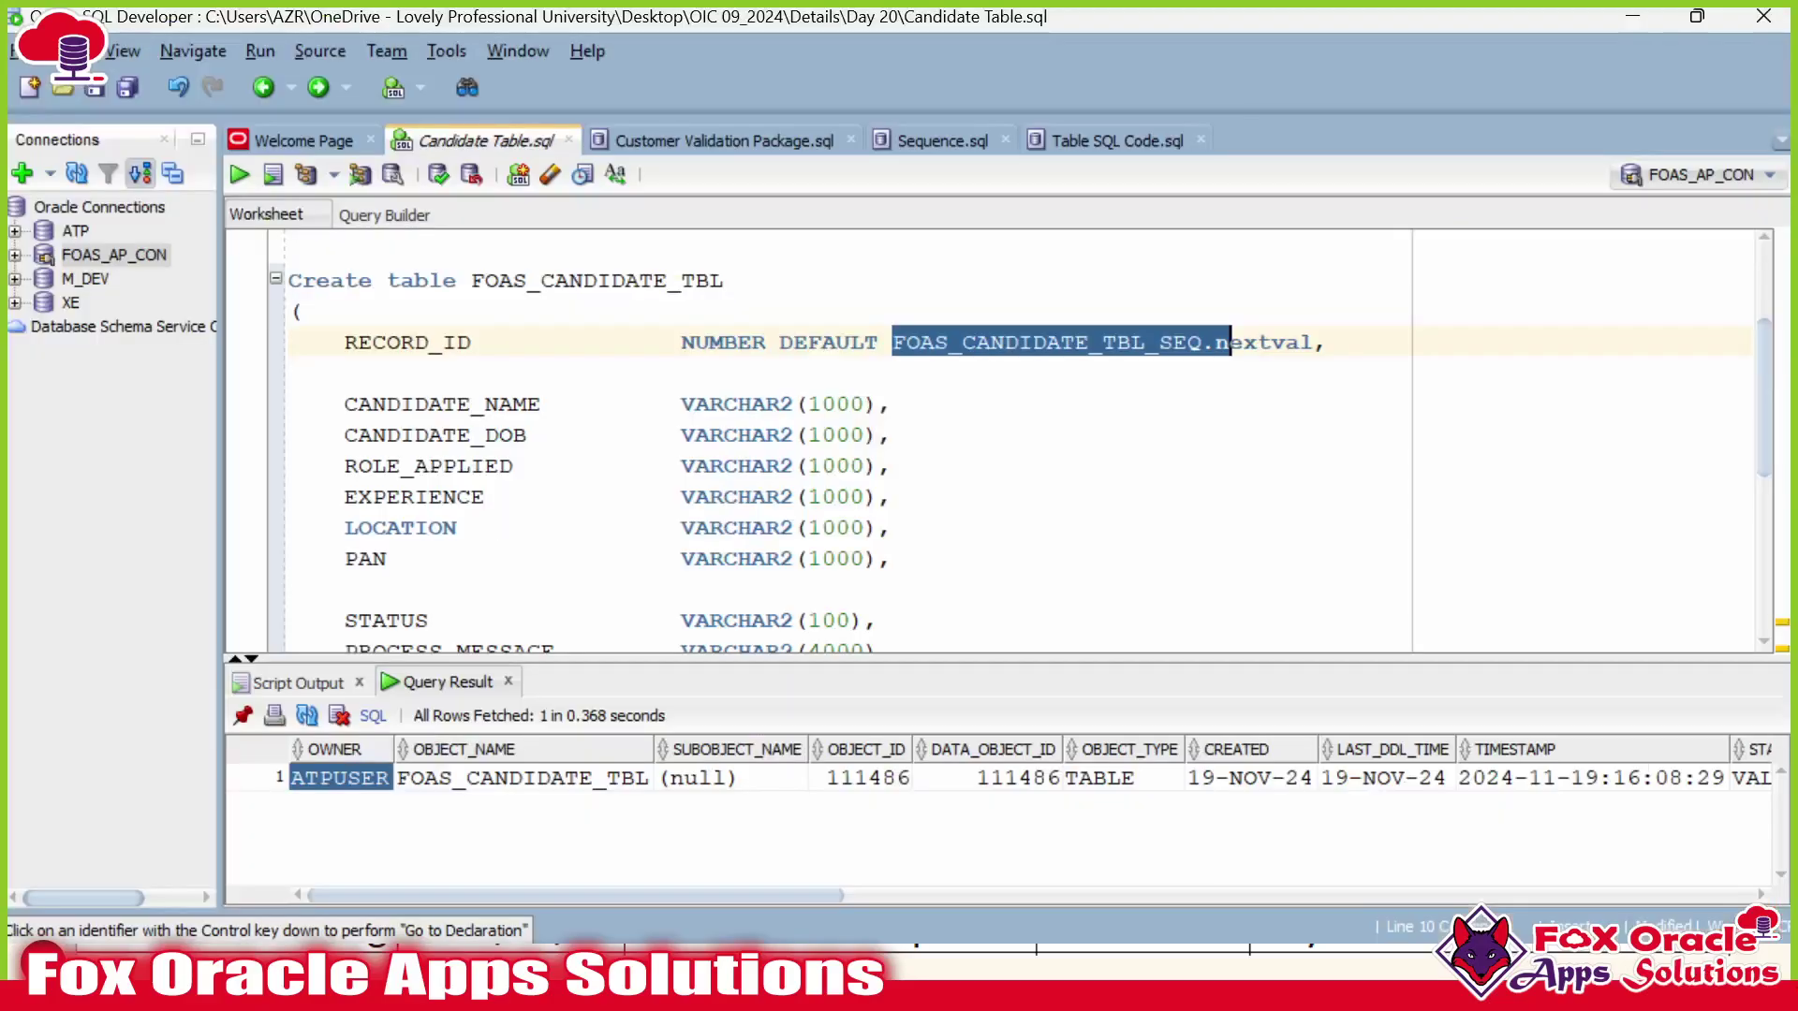
{"action": "scroll", "coordinate": [1229, 341], "scroll_direction": "down", "scroll_amount": 5}
{"action": "left_click", "coordinate": [654, 636]}
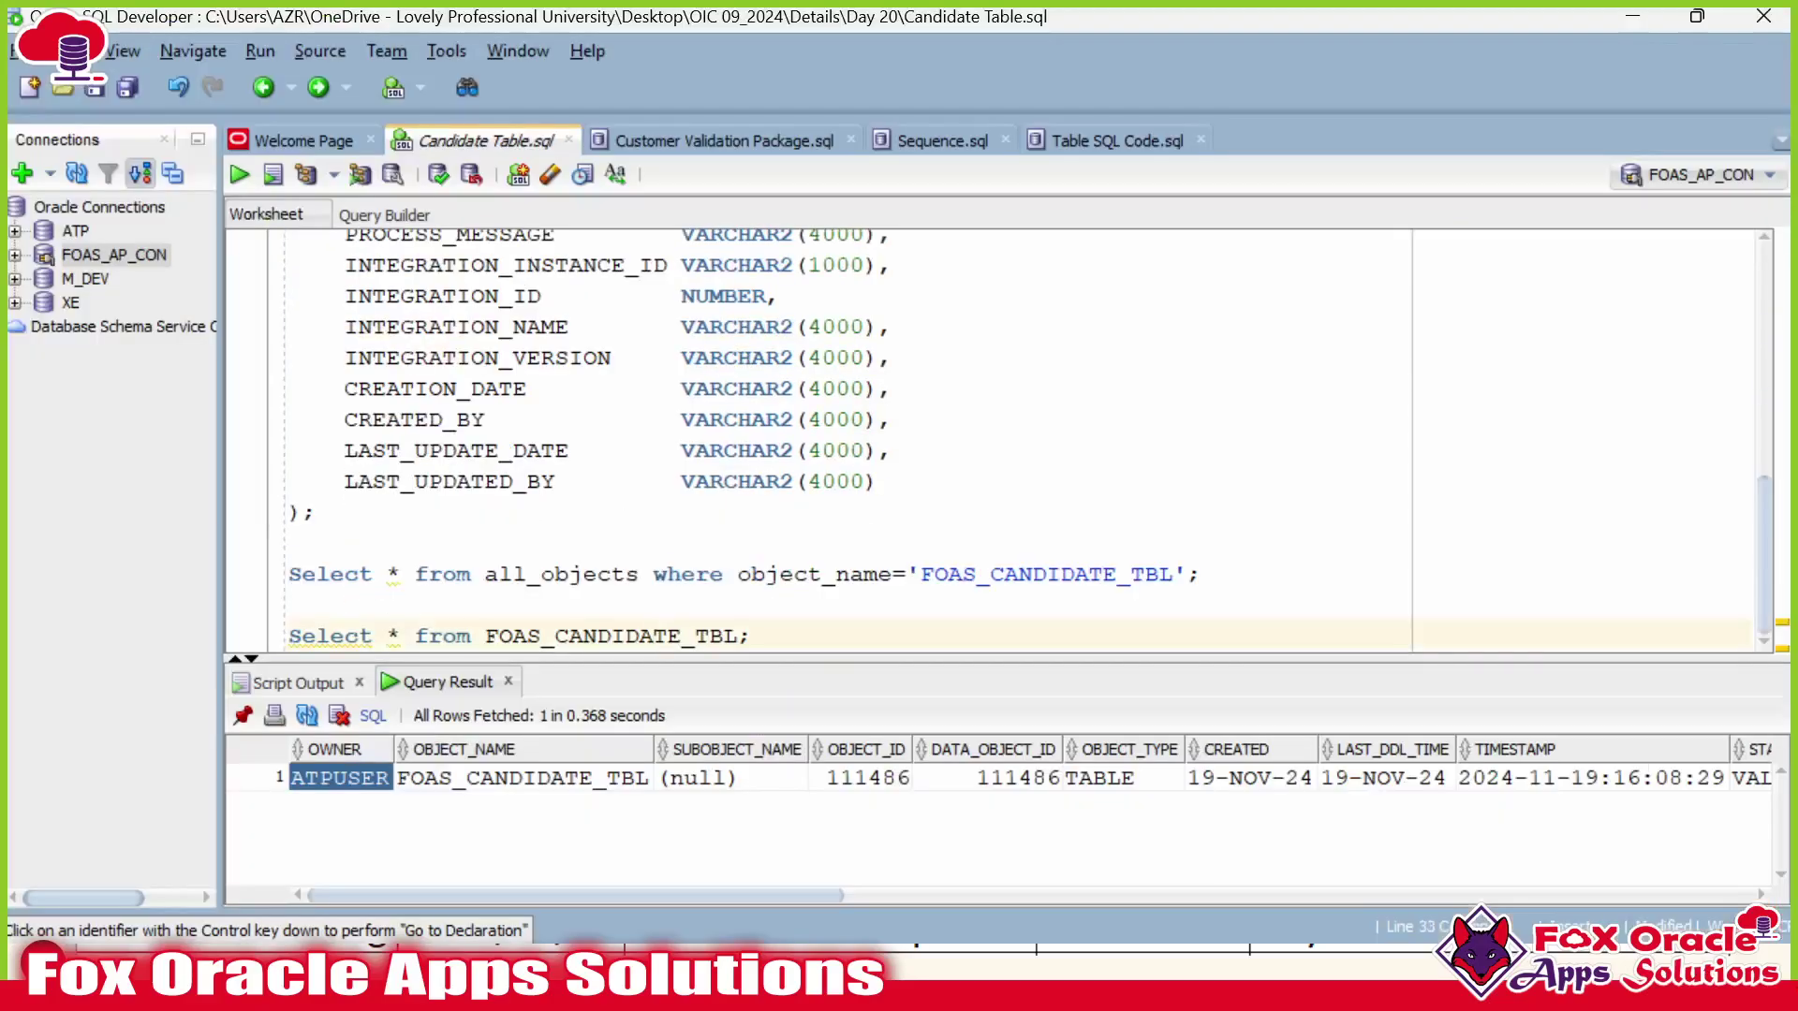
{"action": "key", "text": "ctrl+Return"}
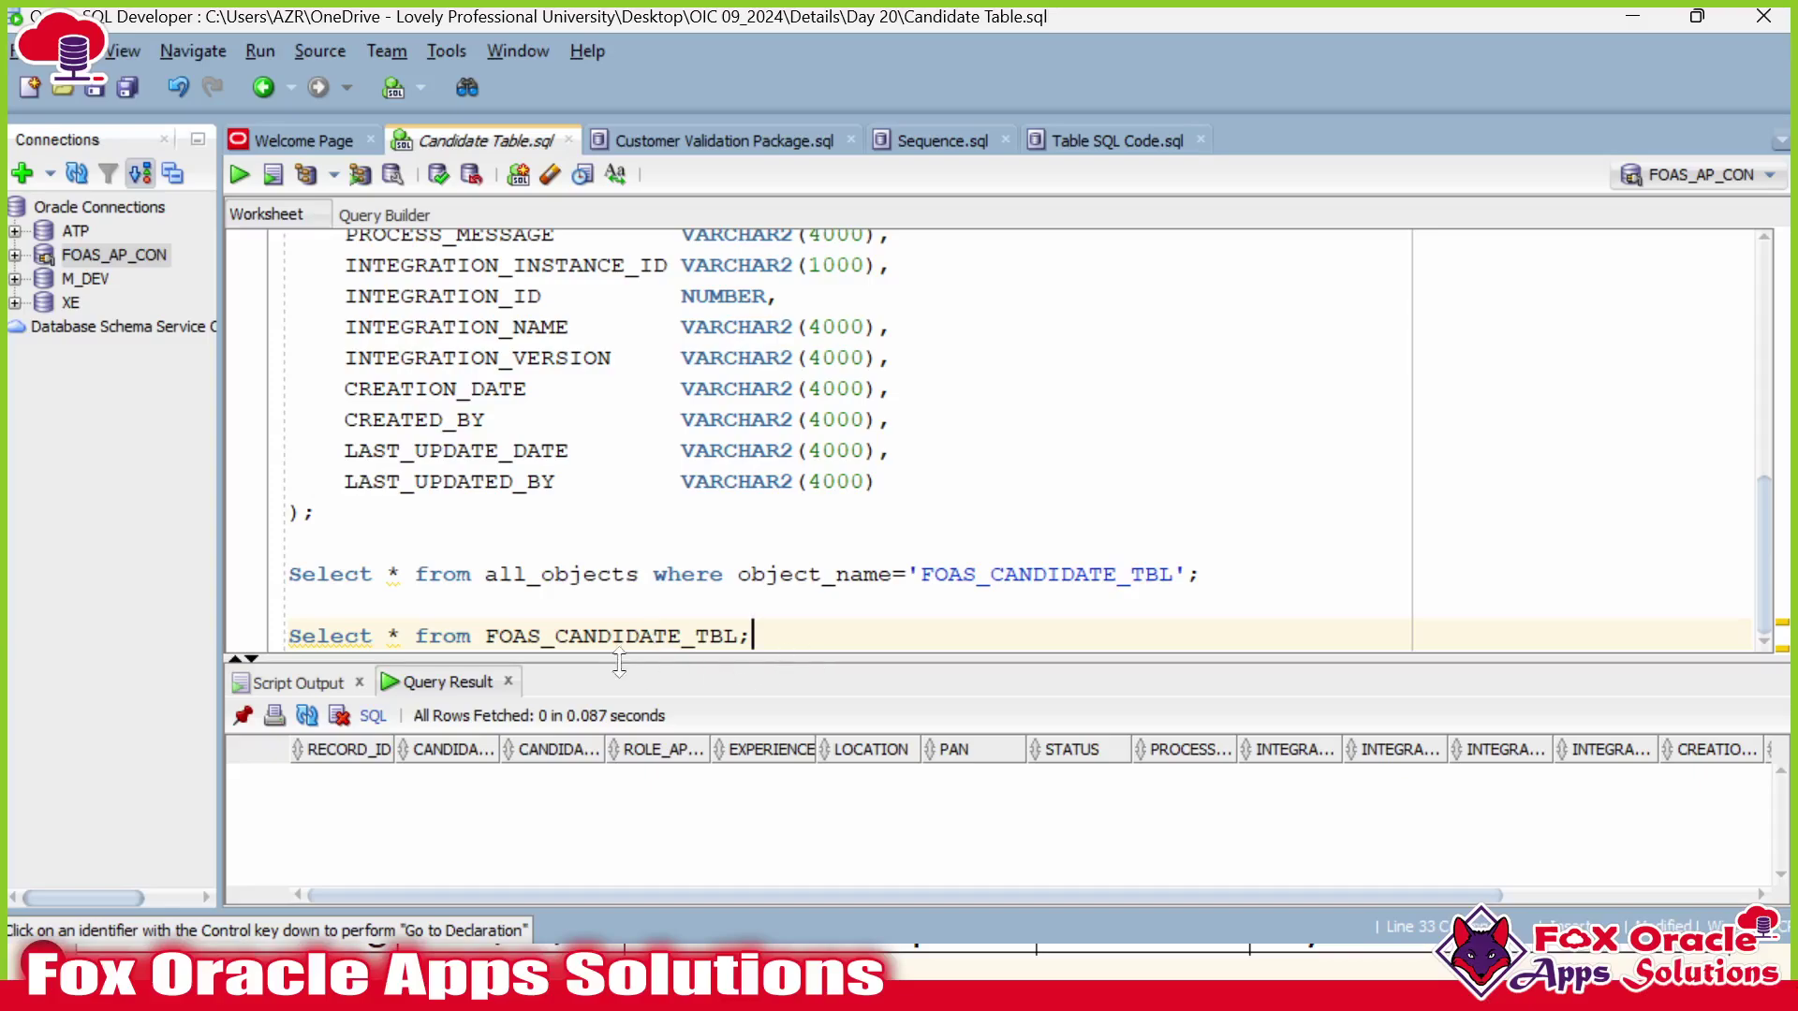
{"action": "key", "text": "alt+Tab"}
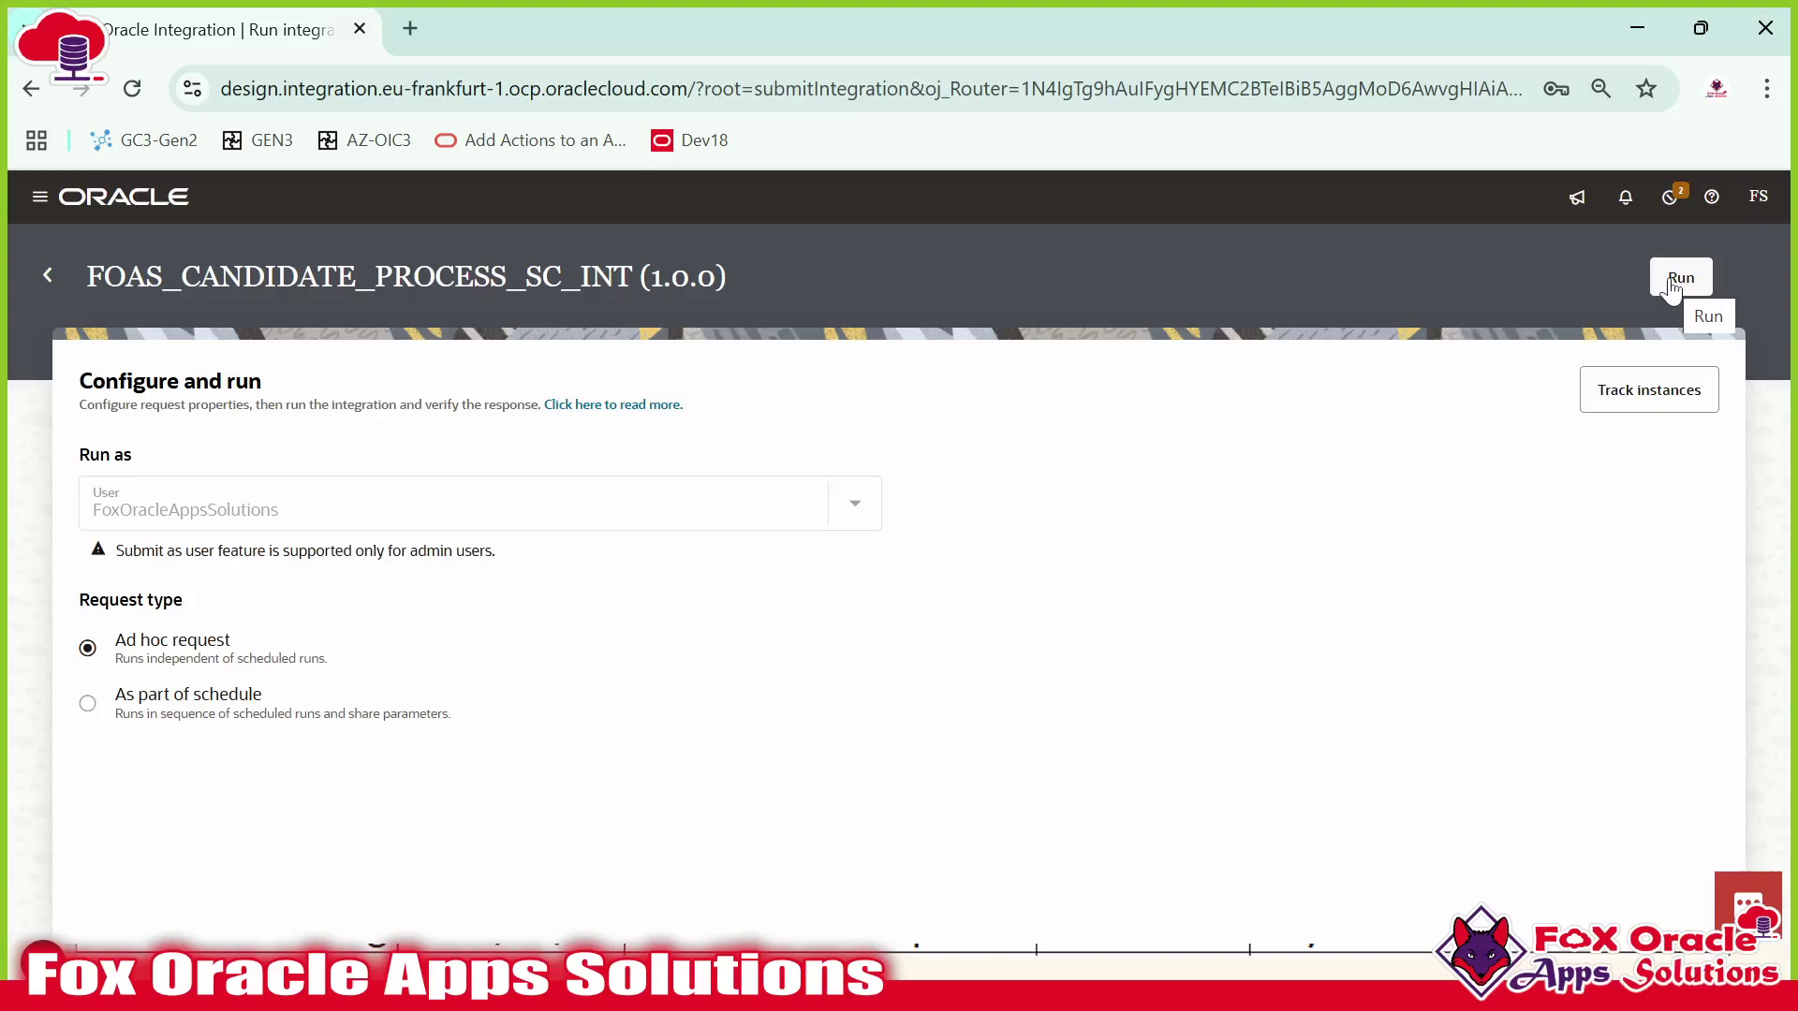
Check the uploaded candidate CSV file on the server in WinSCP.
{"action": "key", "text": "super"}
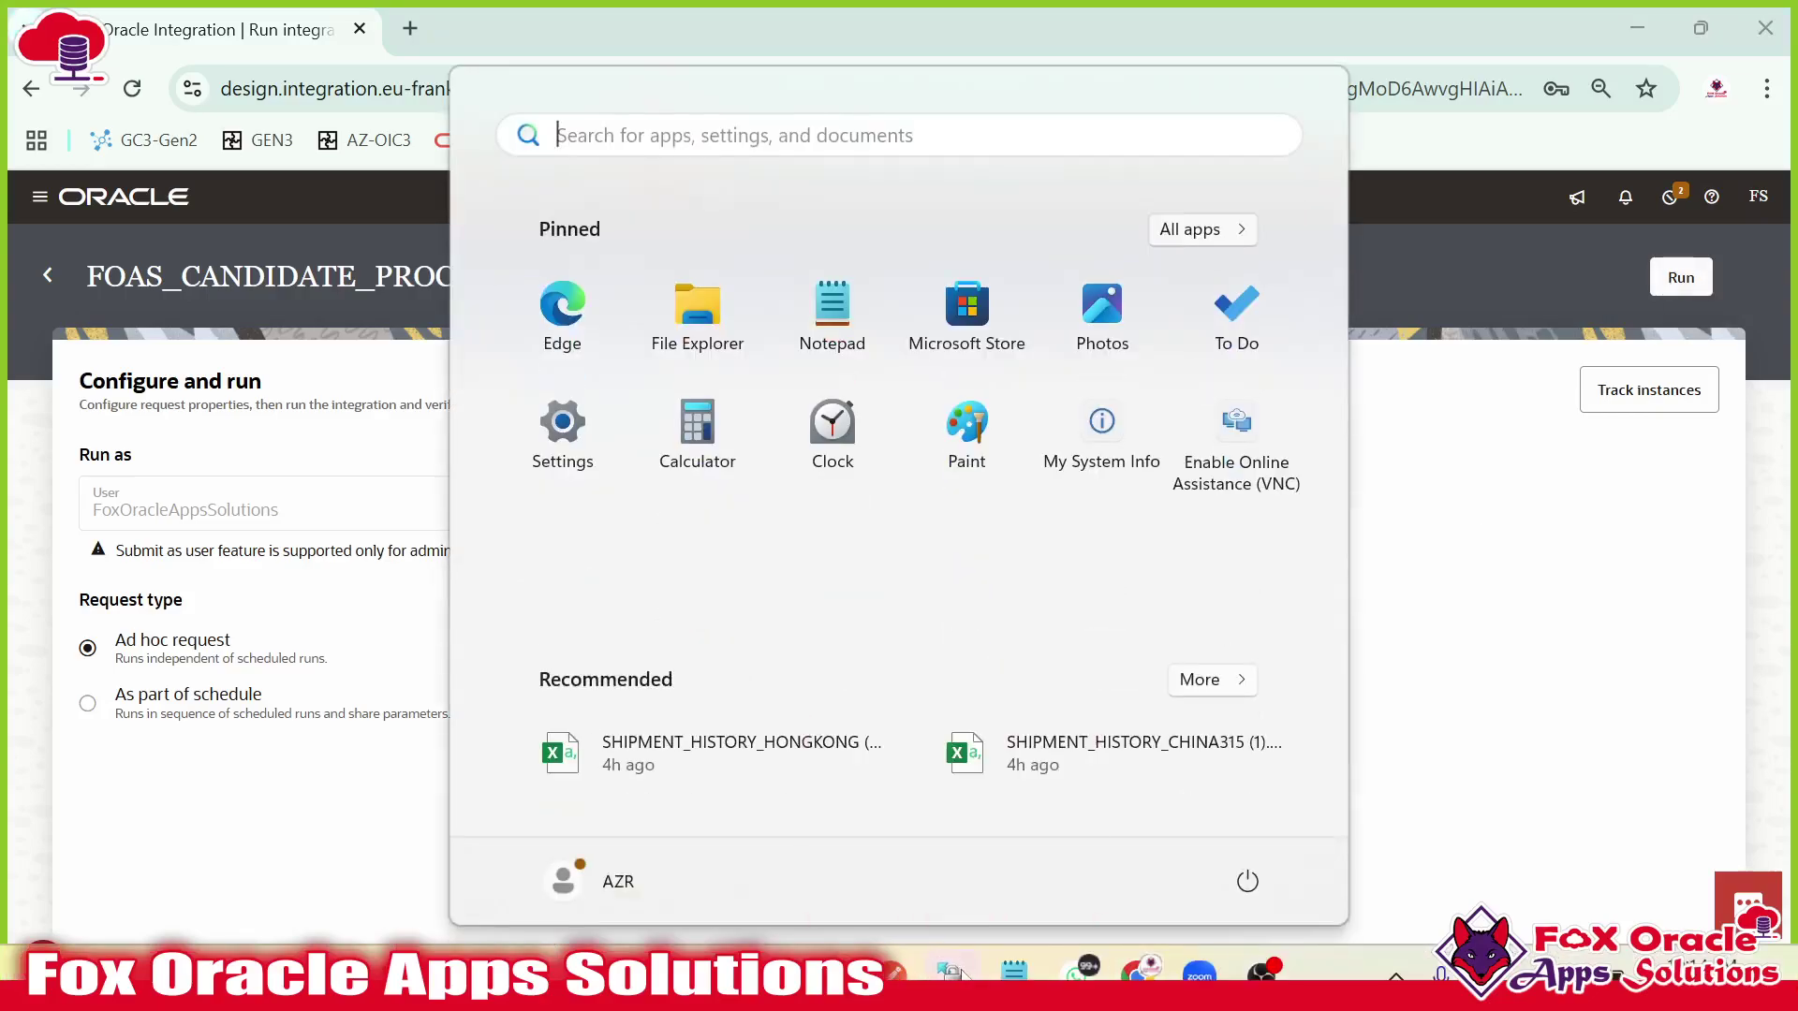
{"action": "left_click", "coordinate": [948, 969]}
{"action": "left_click", "coordinate": [1006, 337]}
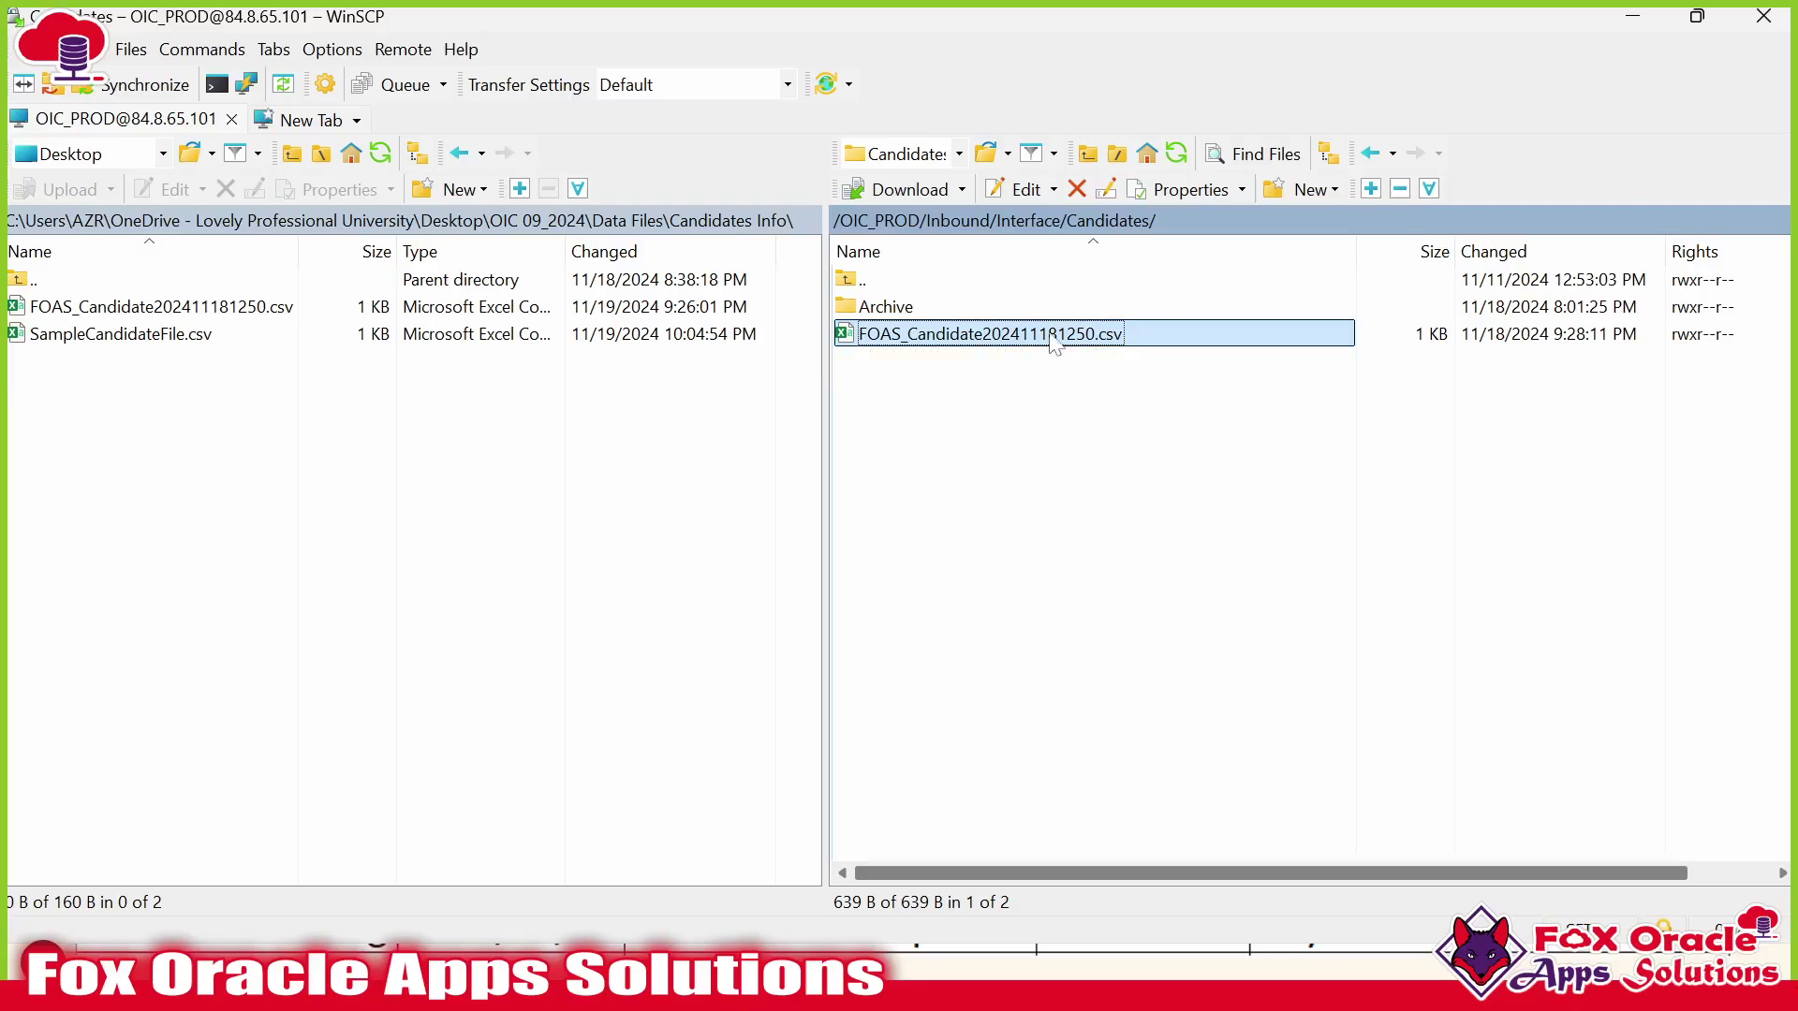
Return to the Integrations list and begin deactivating FOAS_CANDIDATE_PROCESS_SC_INT.
{"action": "key", "text": "alt+Tab"}
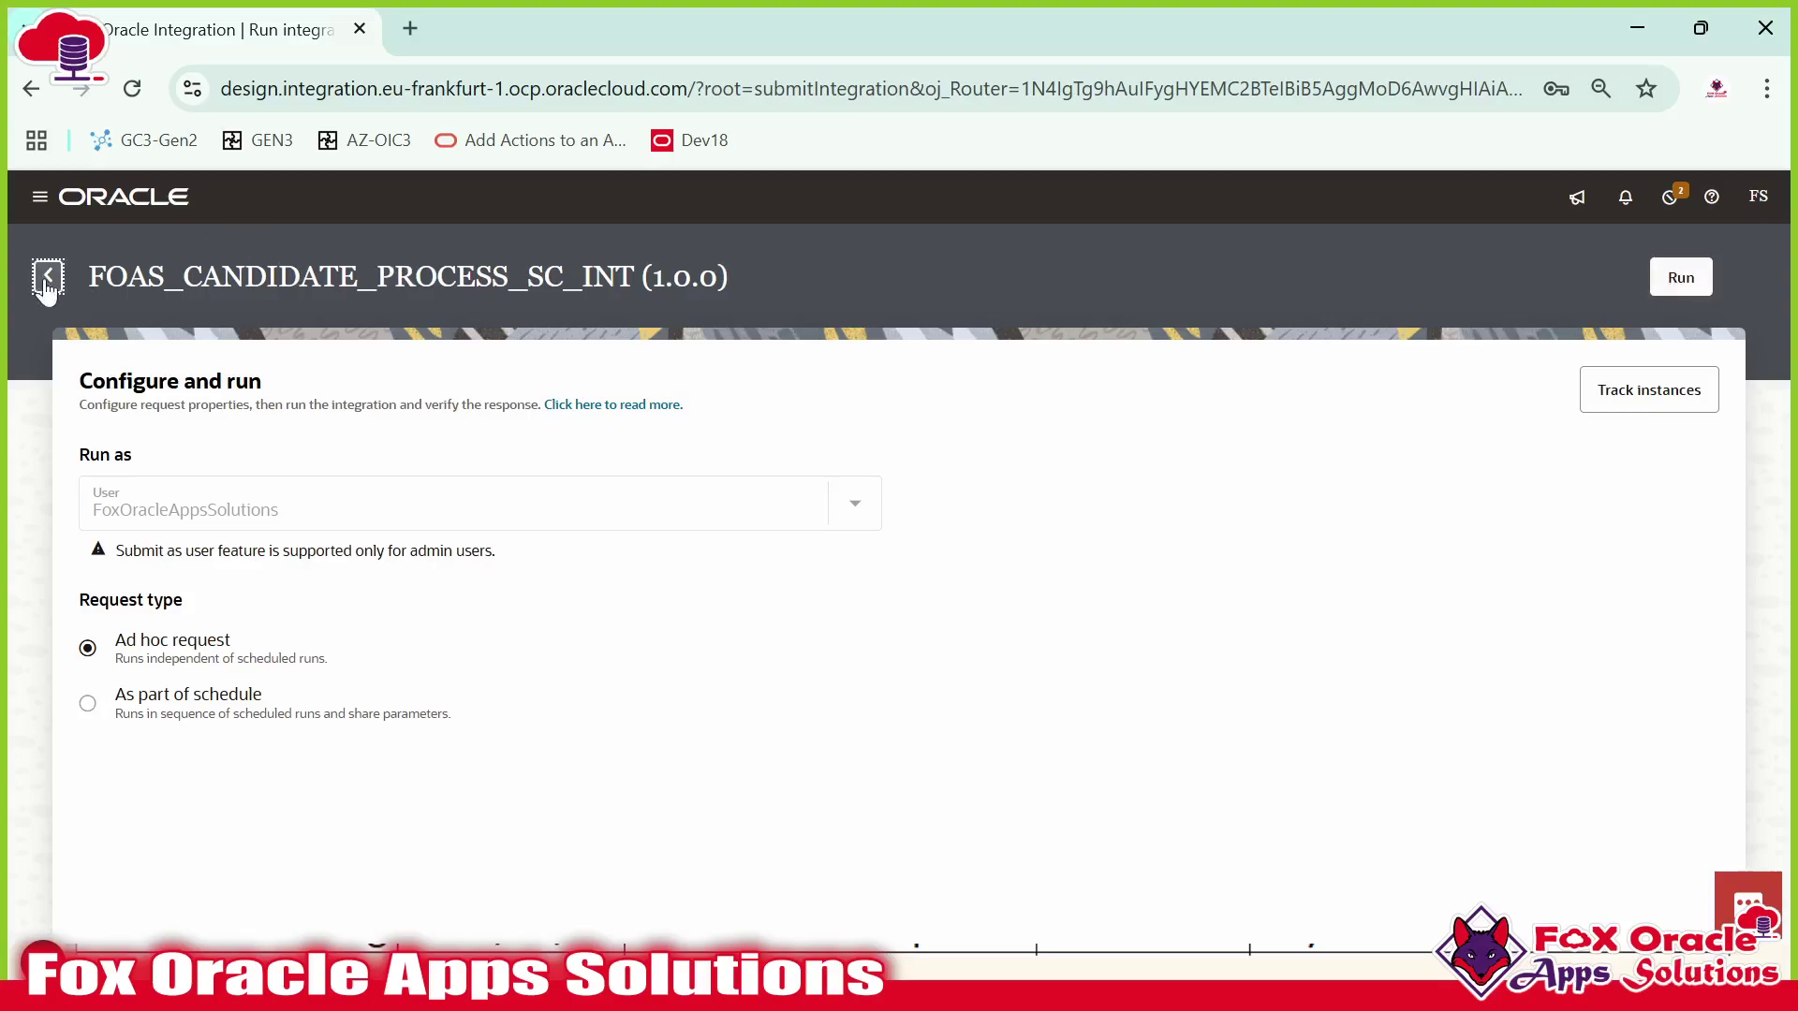
{"action": "left_click", "coordinate": [47, 275]}
{"action": "left_click", "coordinate": [1613, 541]}
Confirm deactivation of FOAS_CANDIDATE_PROCESS_SC_INT and refresh the list.
{"action": "left_click", "coordinate": [1153, 674]}
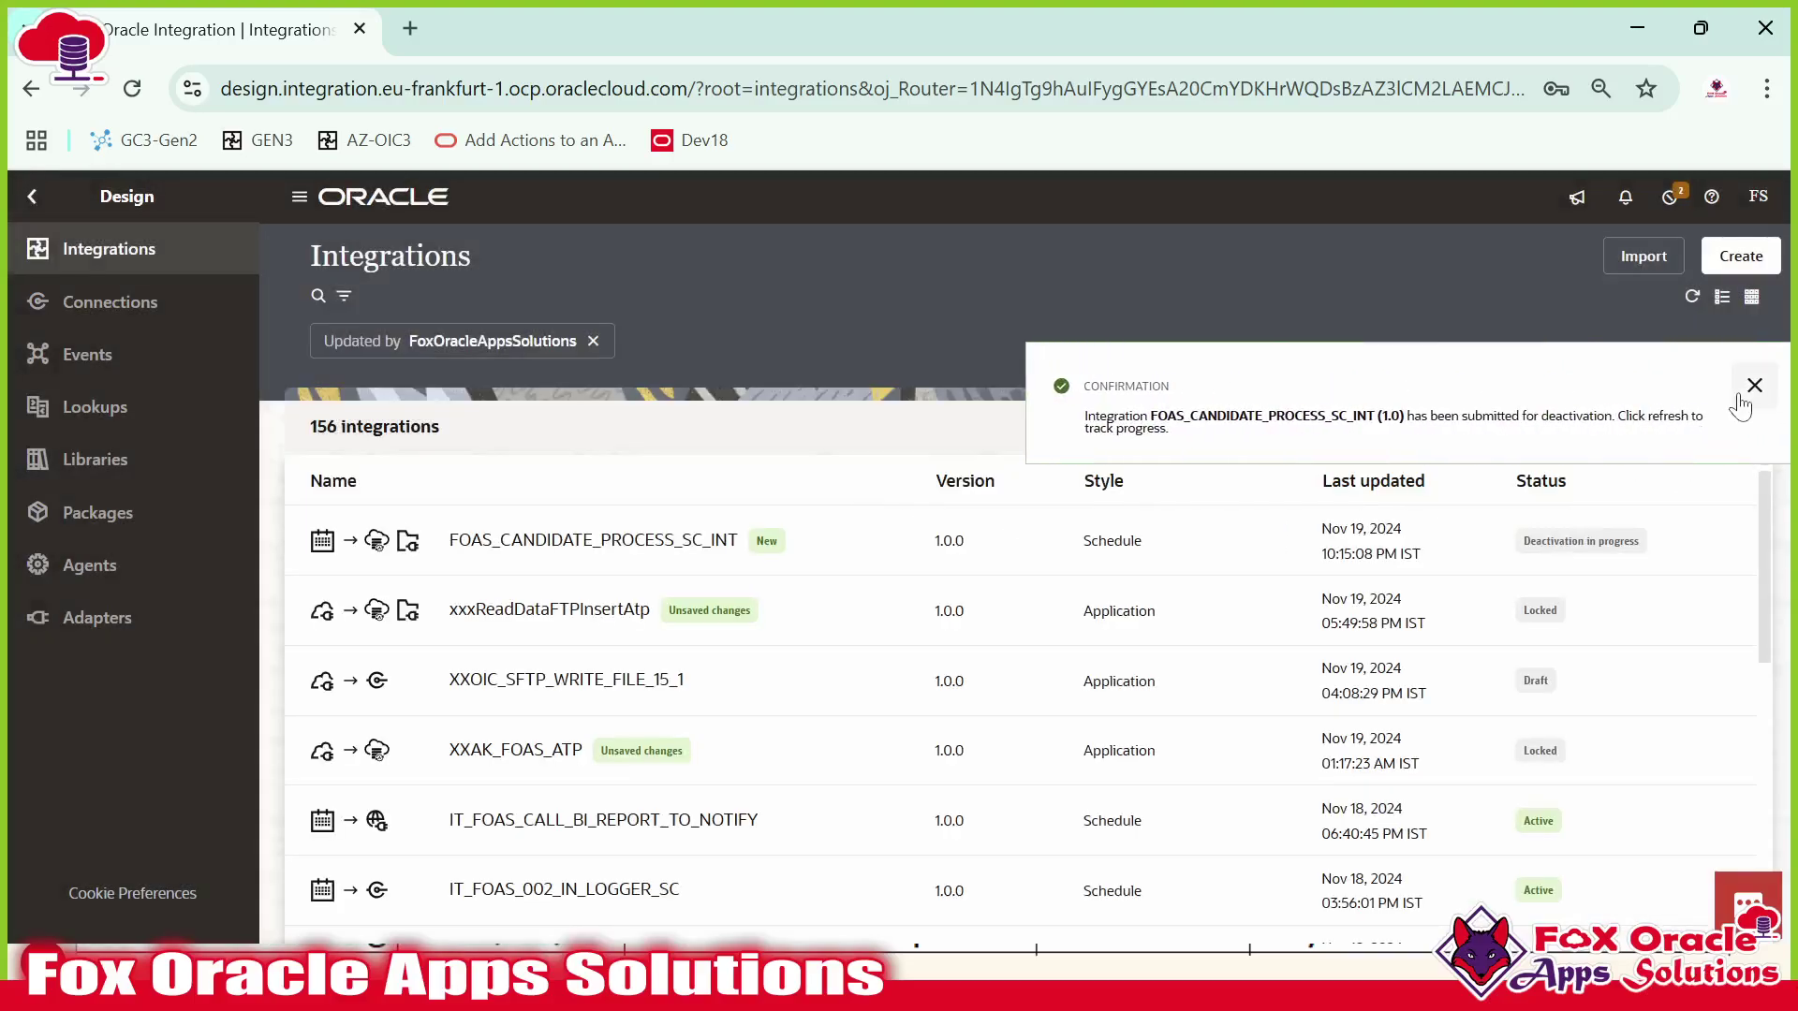
{"action": "left_click", "coordinate": [1753, 386]}
{"action": "left_click", "coordinate": [1692, 297]}
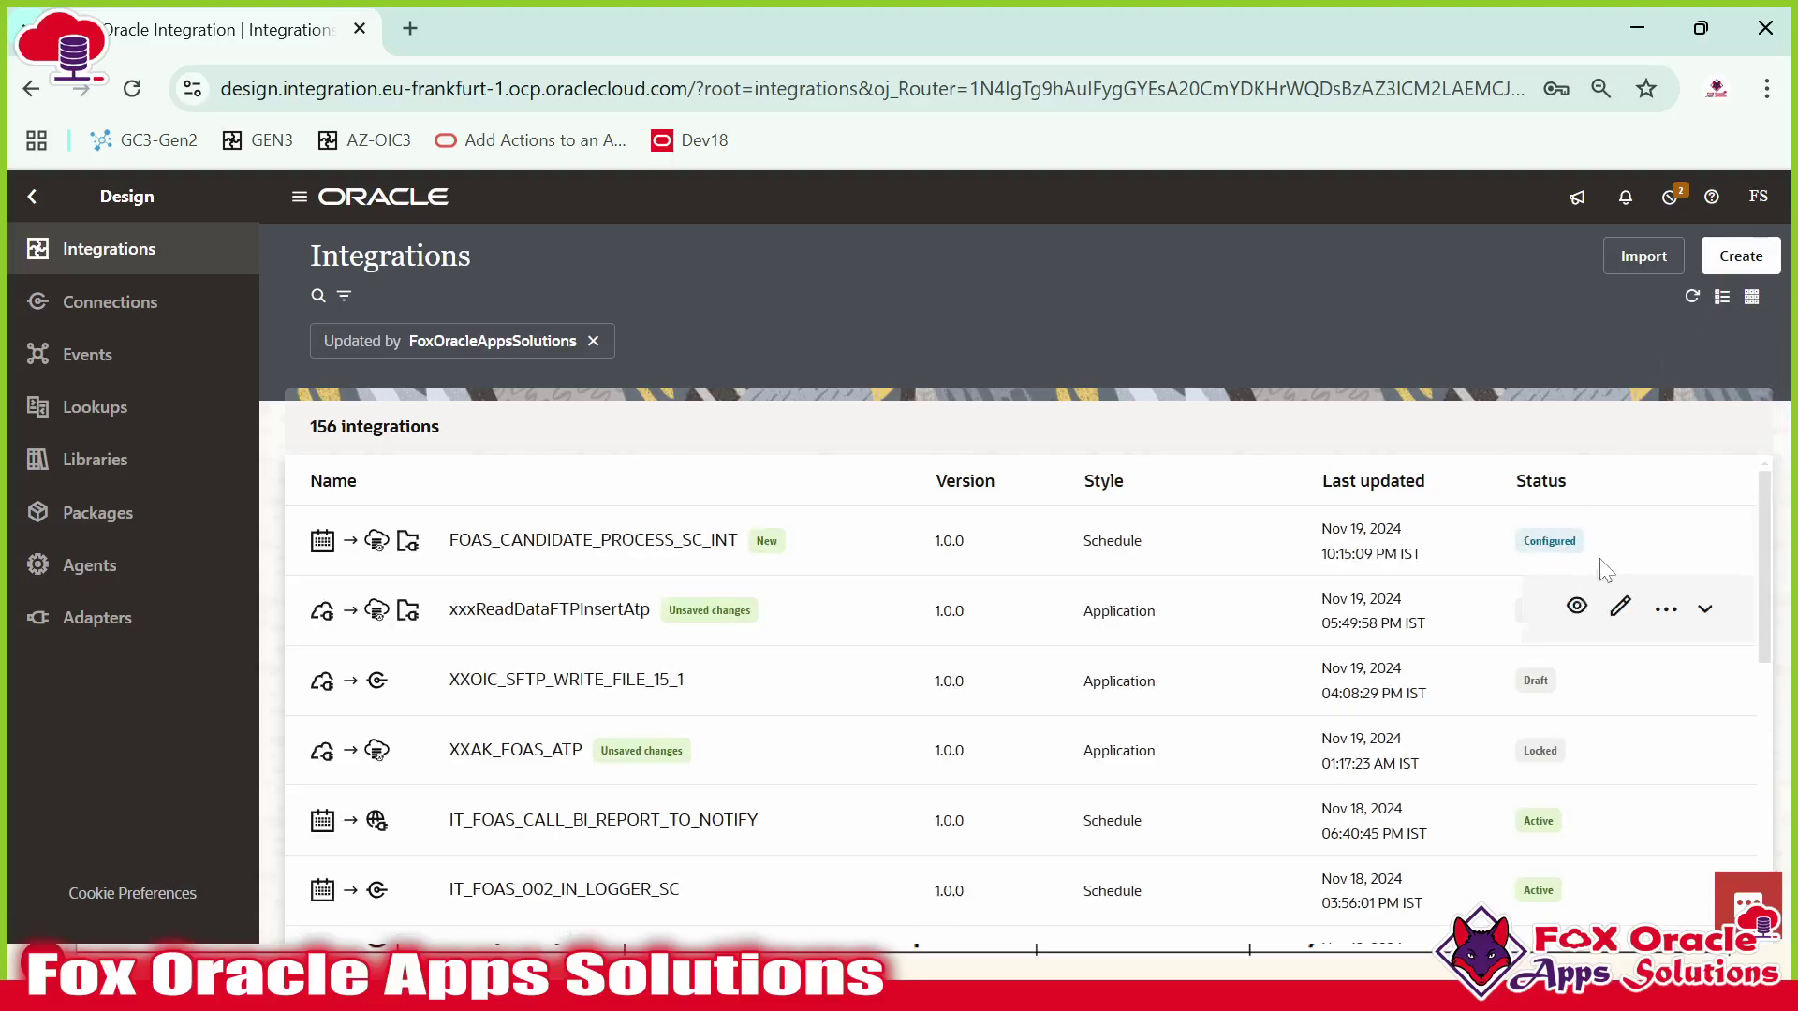
In the defaultAssign action, change var_FileNamePattern to 'FOAS_*'.
{"action": "left_click", "coordinate": [1579, 541]}
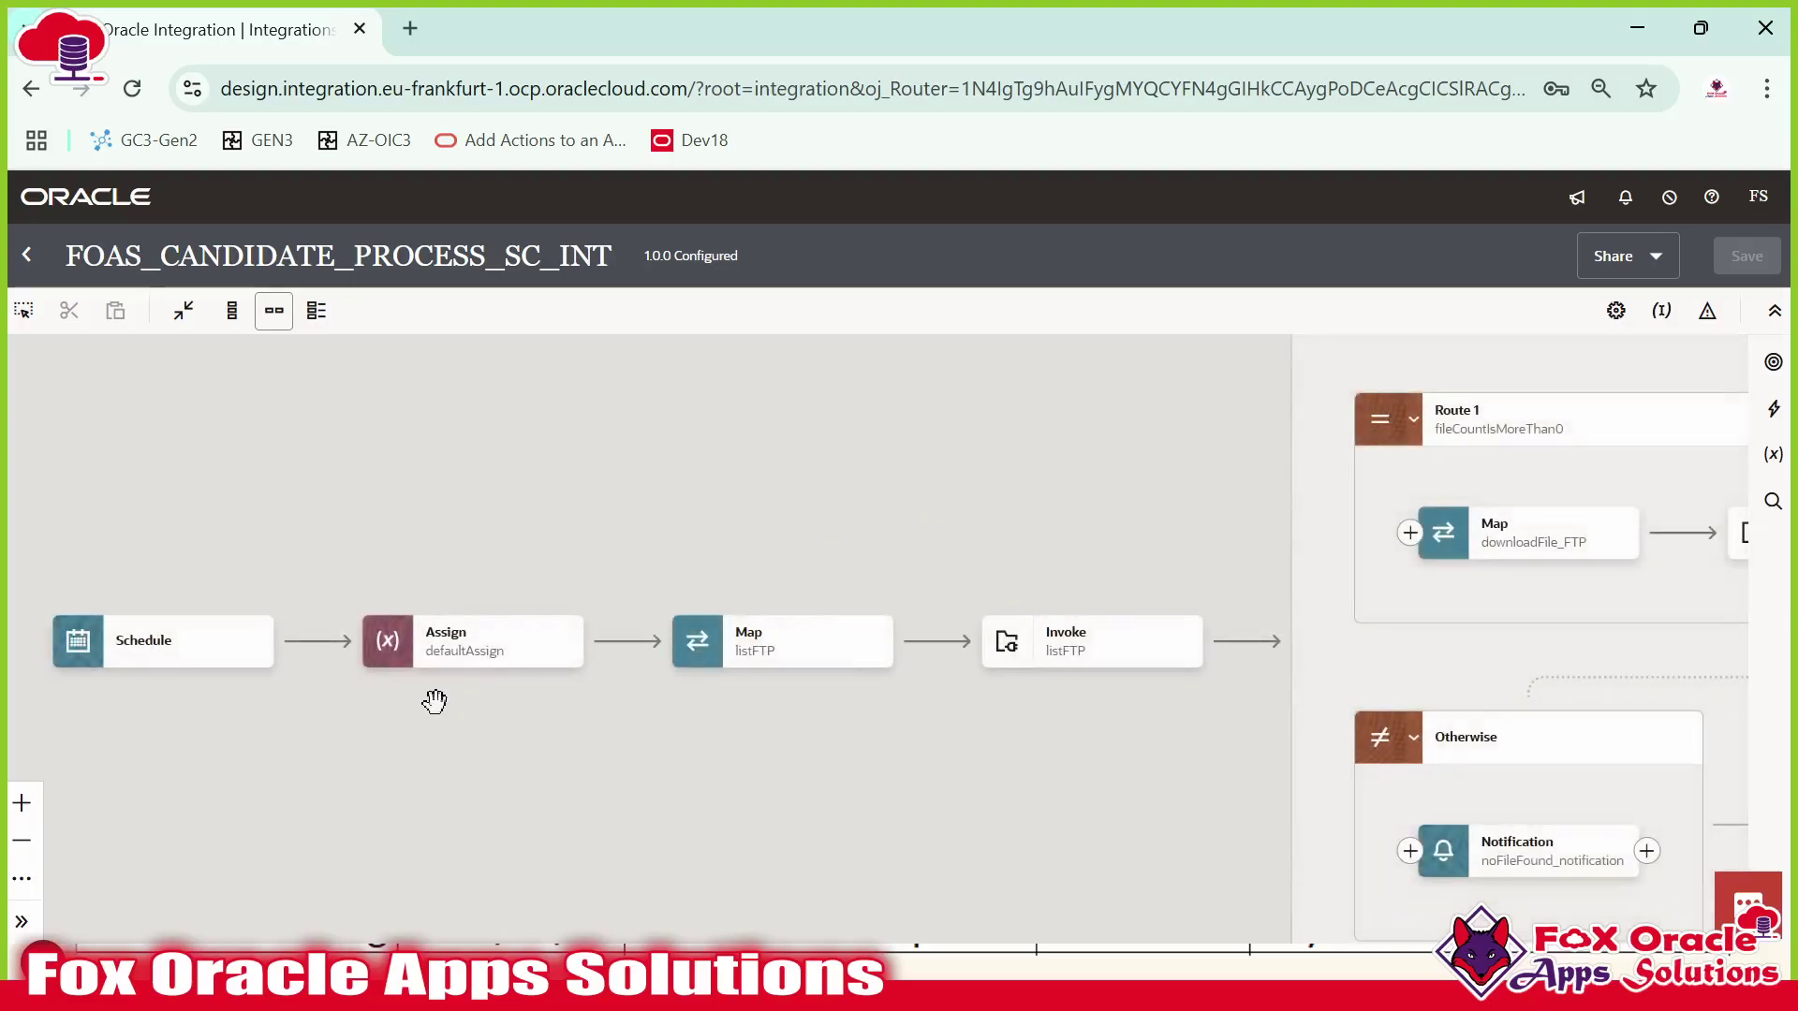
{"action": "left_click_drag", "start_coordinate": [435, 735], "coordinate": [585, 721]}
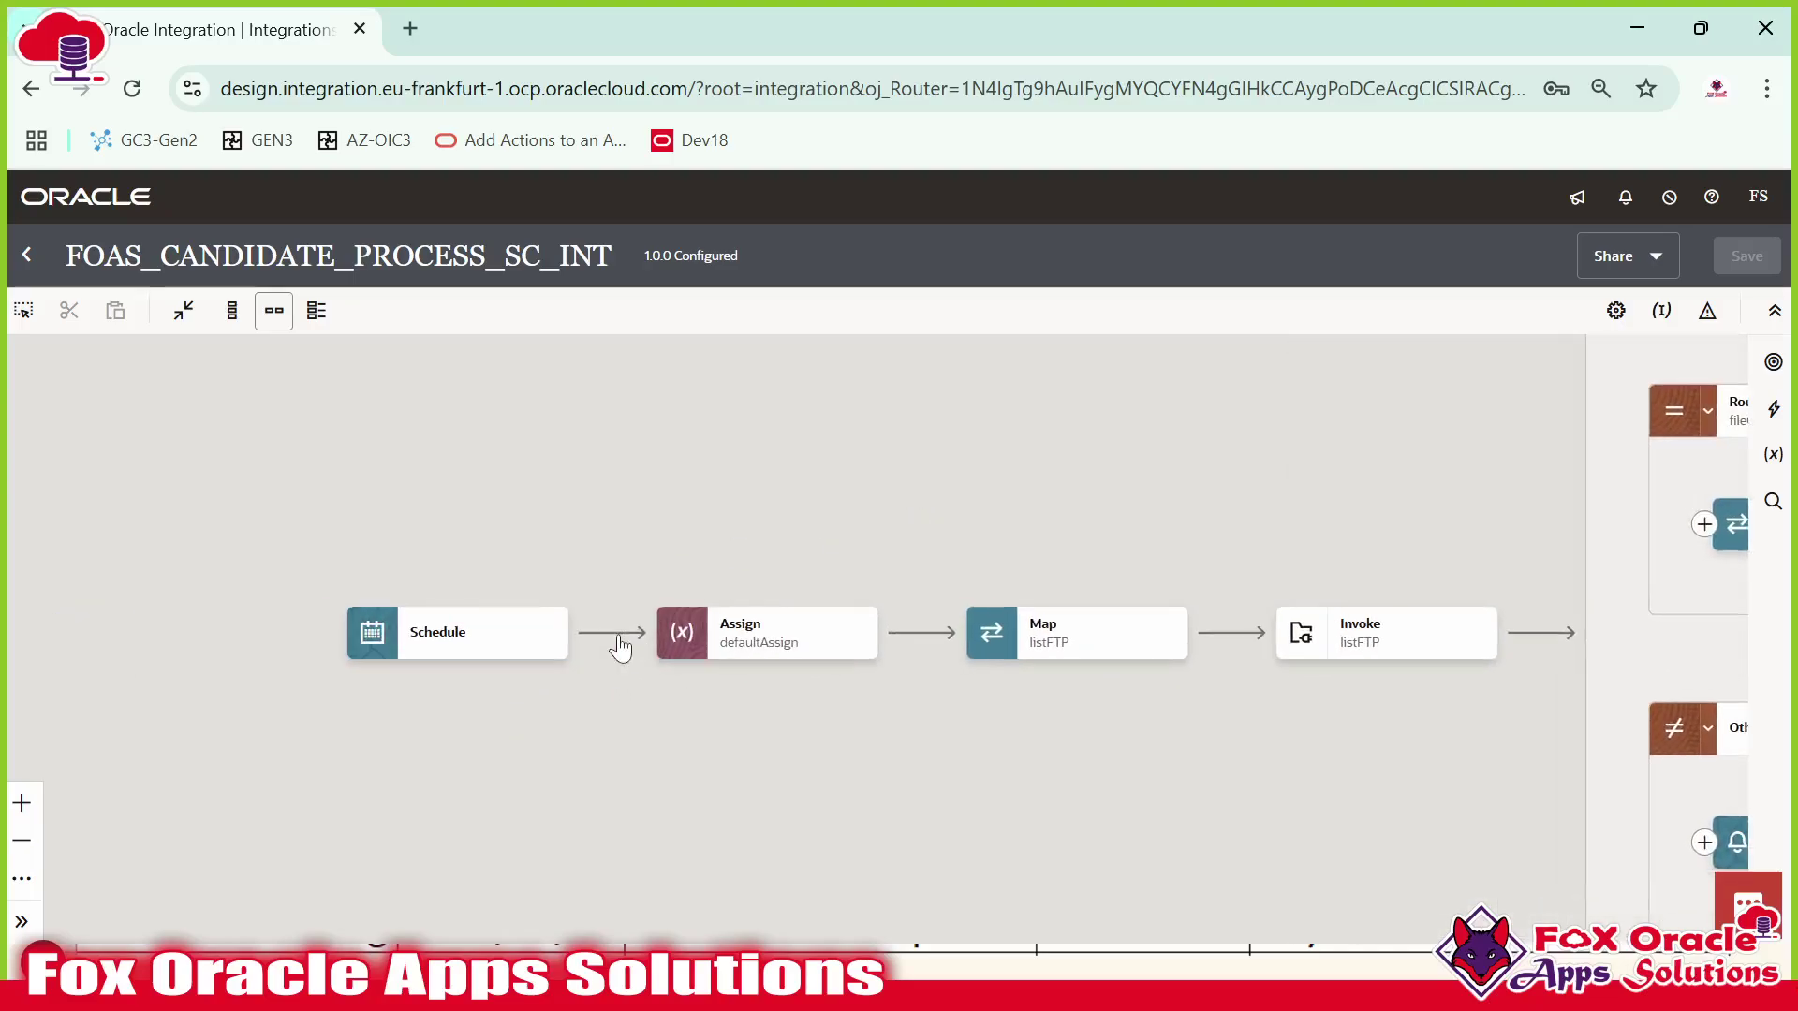
{"action": "double_click", "coordinate": [802, 644]}
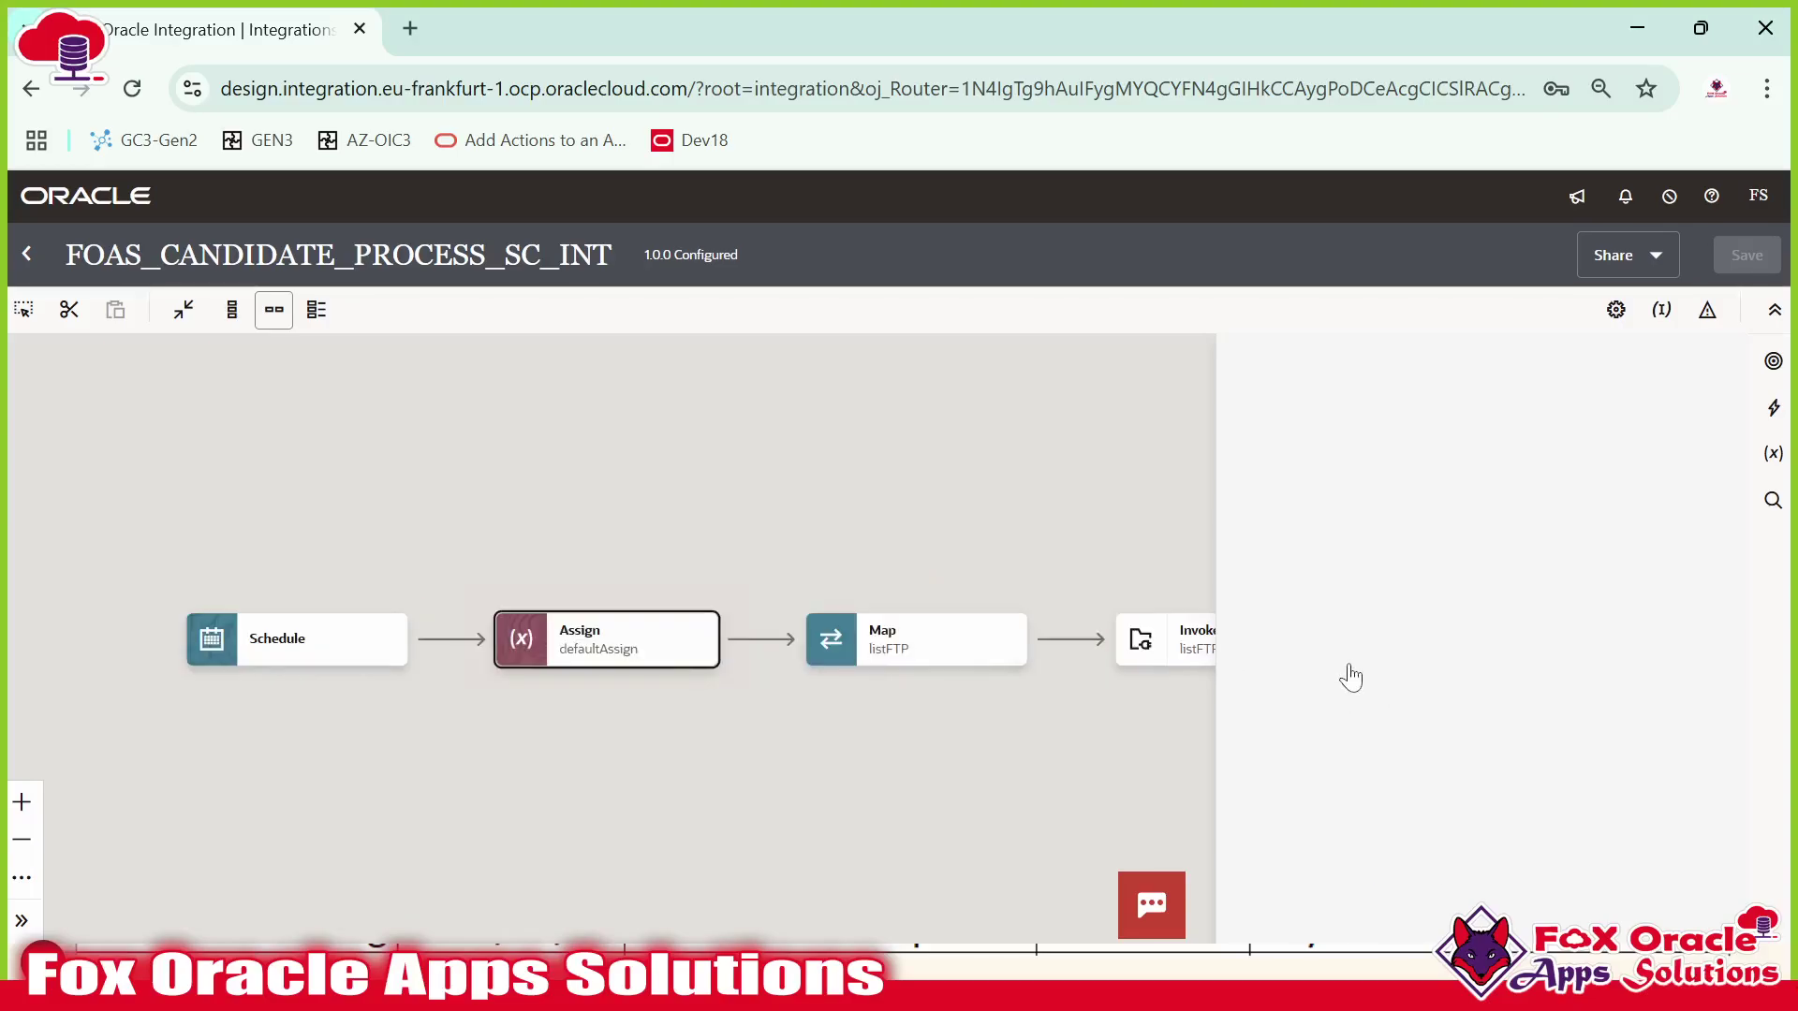
{"action": "scroll", "coordinate": [1523, 660], "scroll_direction": "down", "scroll_amount": 1}
{"action": "scroll", "coordinate": [1507, 617], "scroll_direction": "down", "scroll_amount": 1}
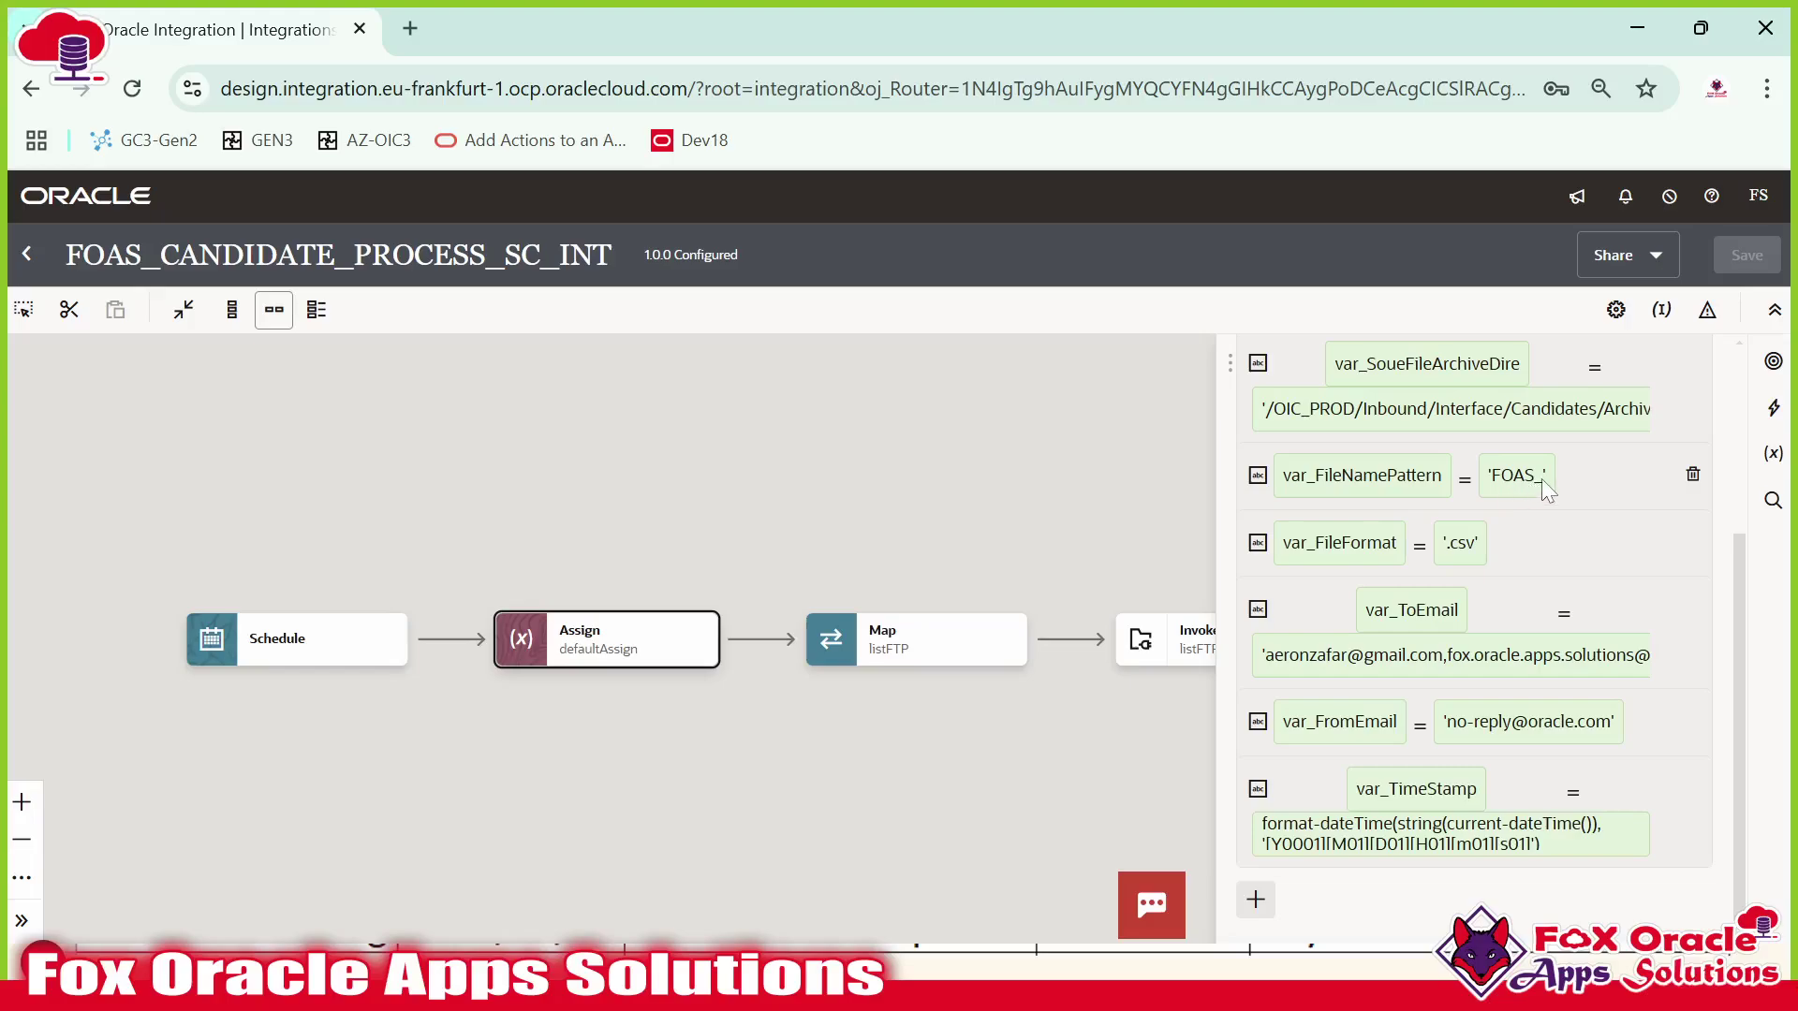
{"action": "key", "text": "alt+Tab"}
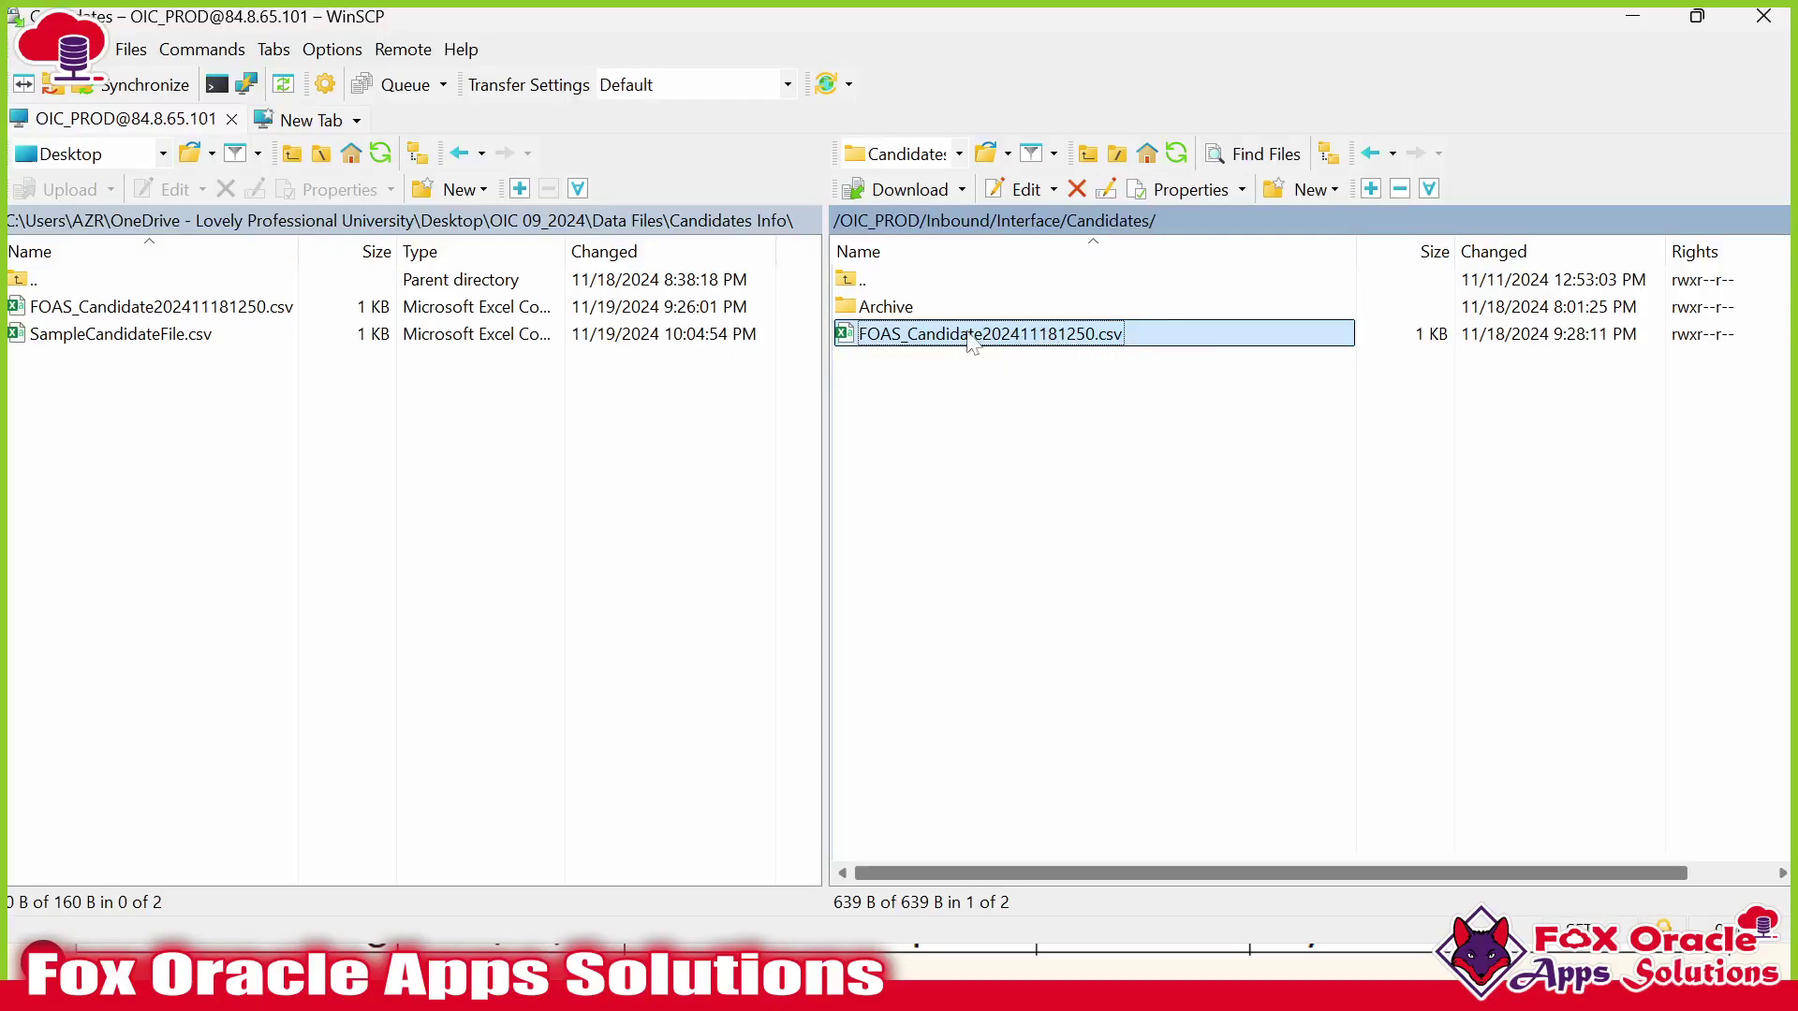
{"action": "key", "text": "alt+Tab"}
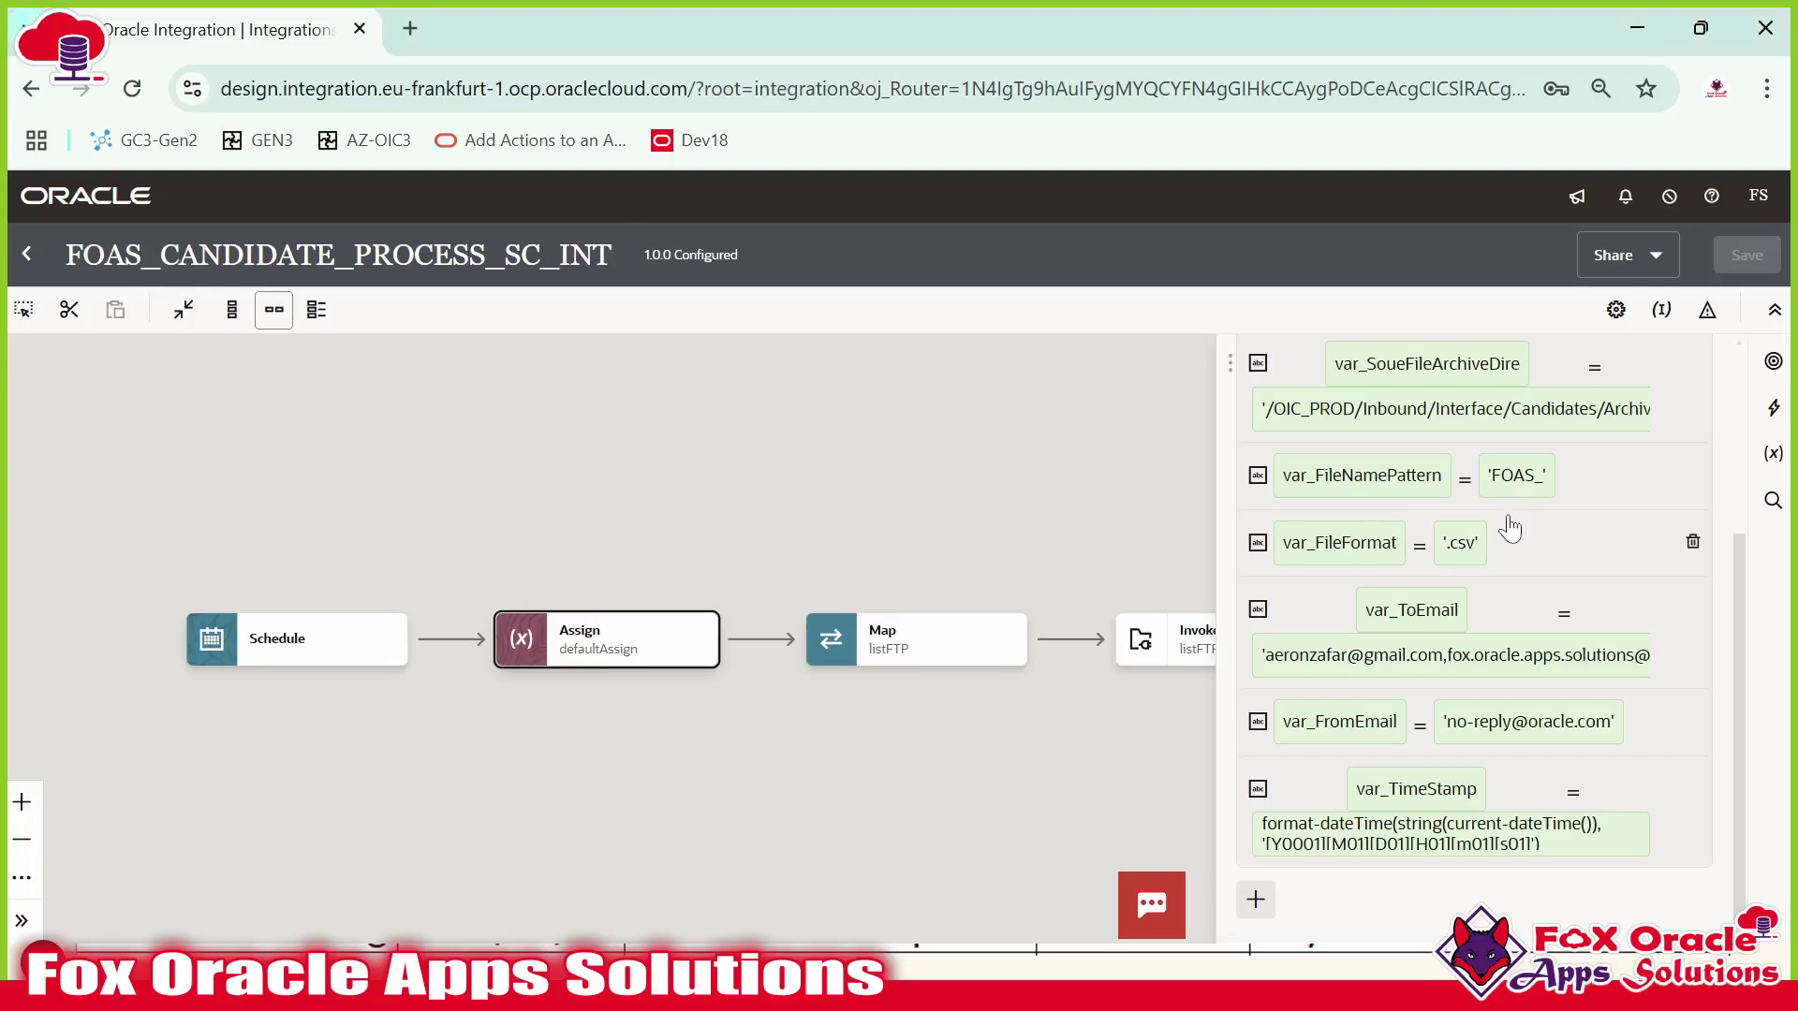
{"action": "left_click", "coordinate": [1509, 483]}
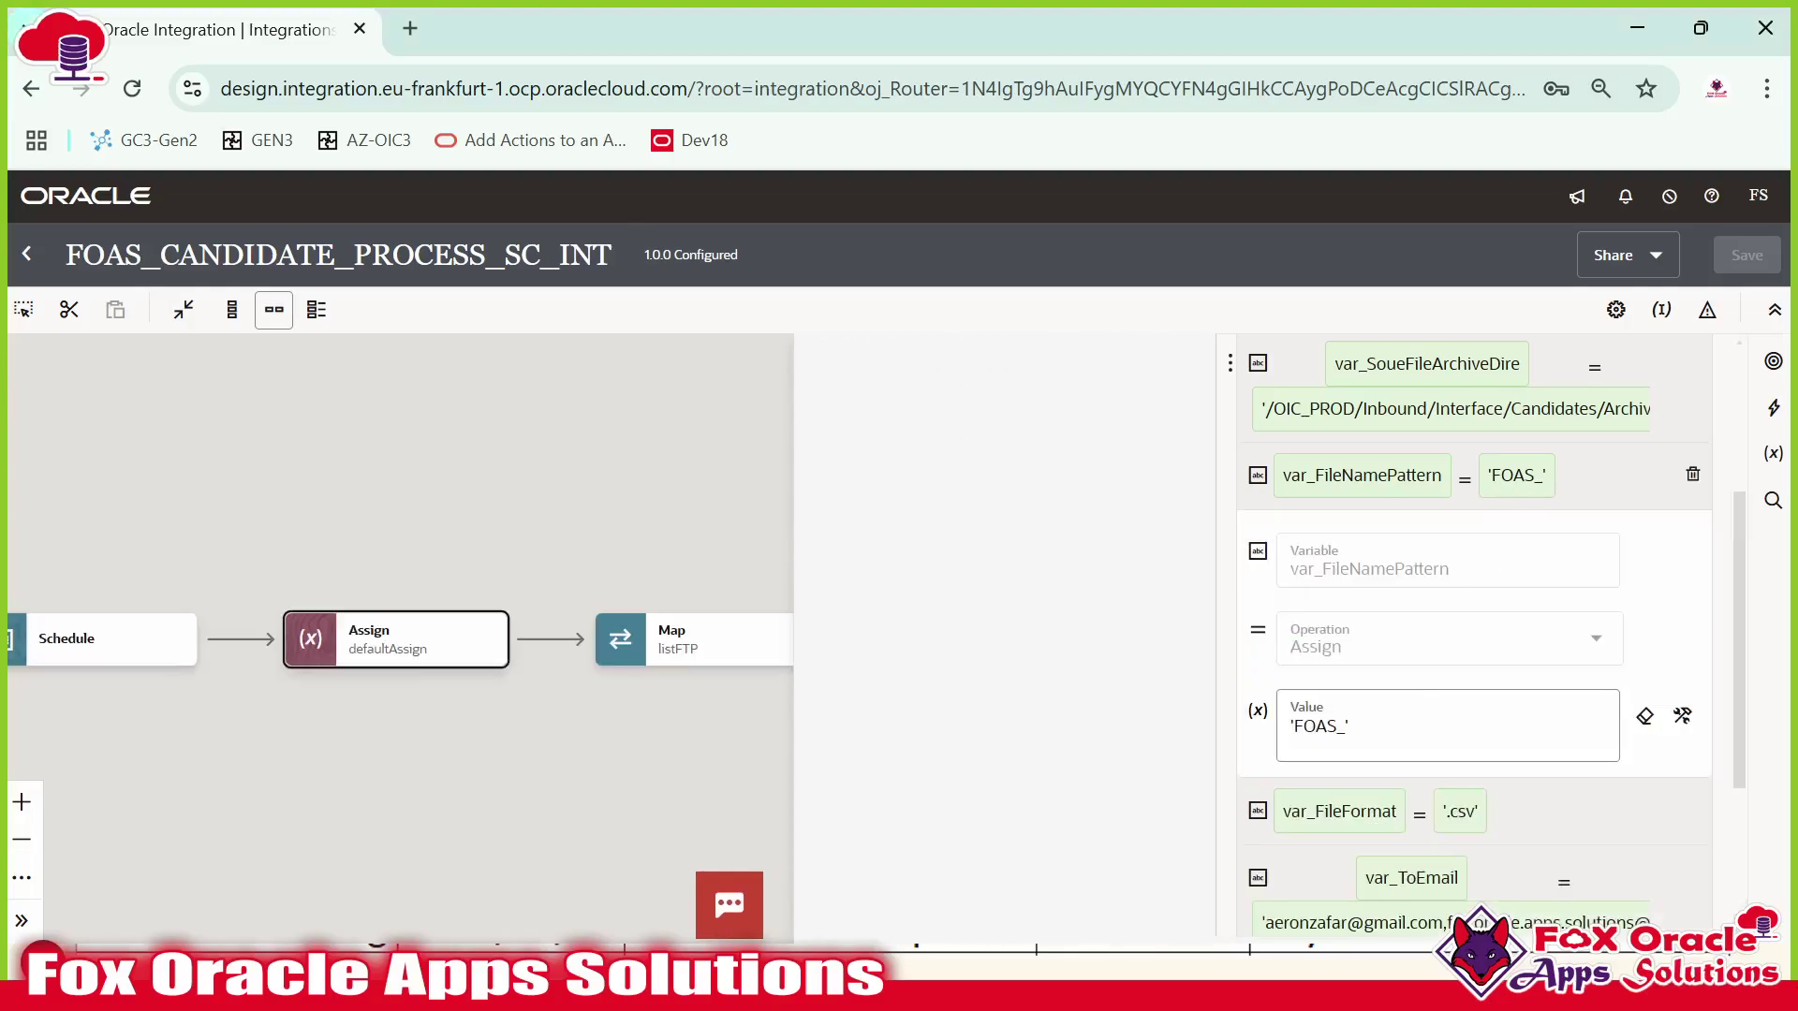
{"action": "key", "text": "BackSpace"}
{"action": "type", "text": "*'"}
{"action": "left_click", "coordinate": [616, 528]}
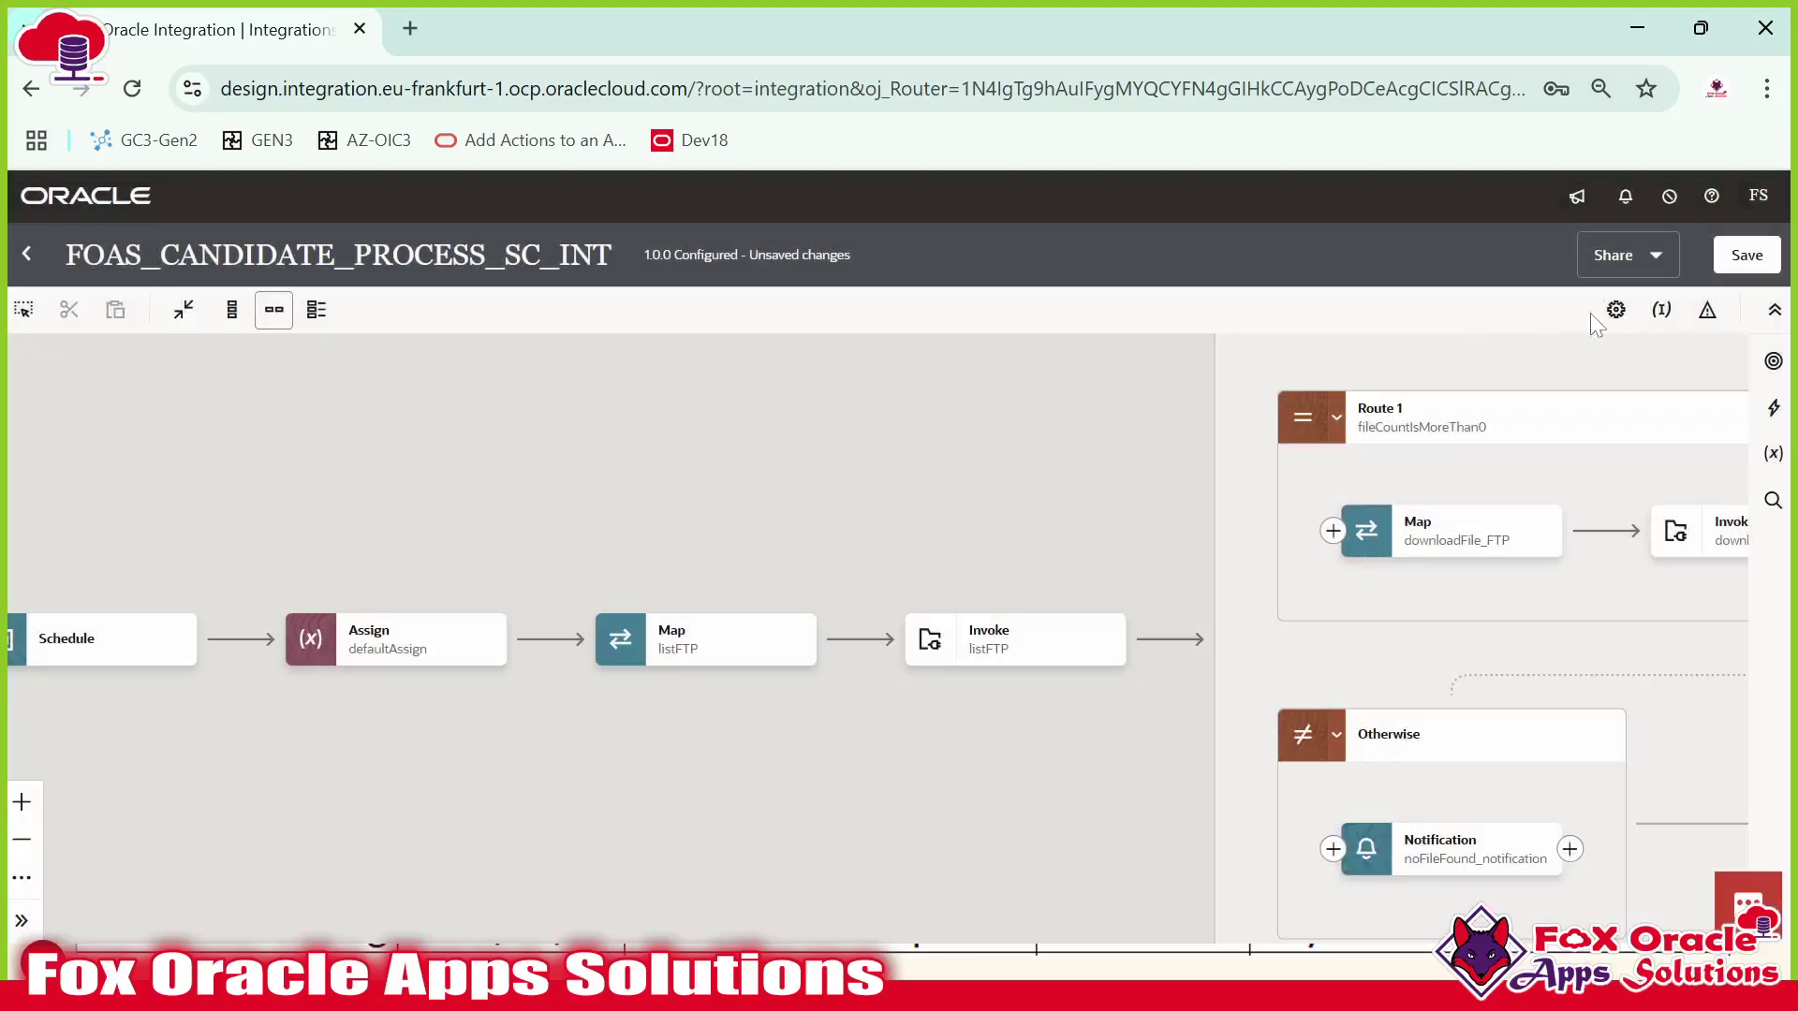
Save the integration and close the editor.
{"action": "left_click", "coordinate": [1746, 255]}
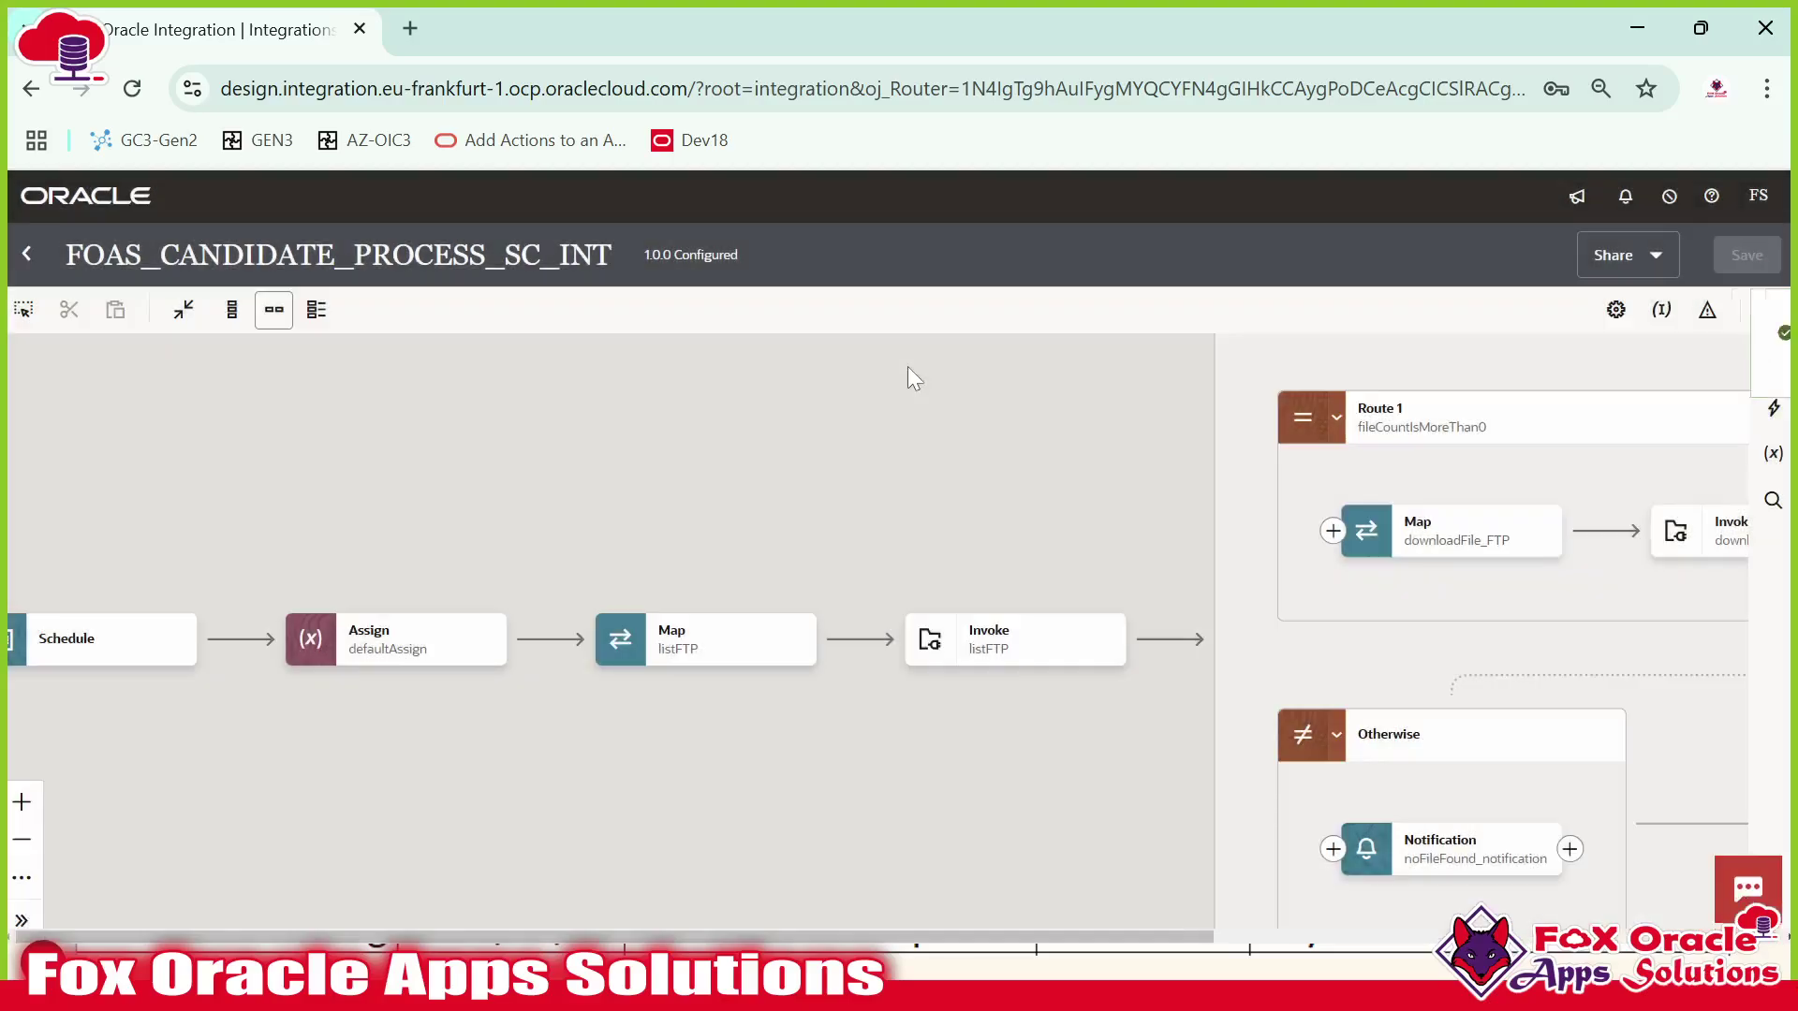
{"action": "left_click", "coordinate": [1757, 333]}
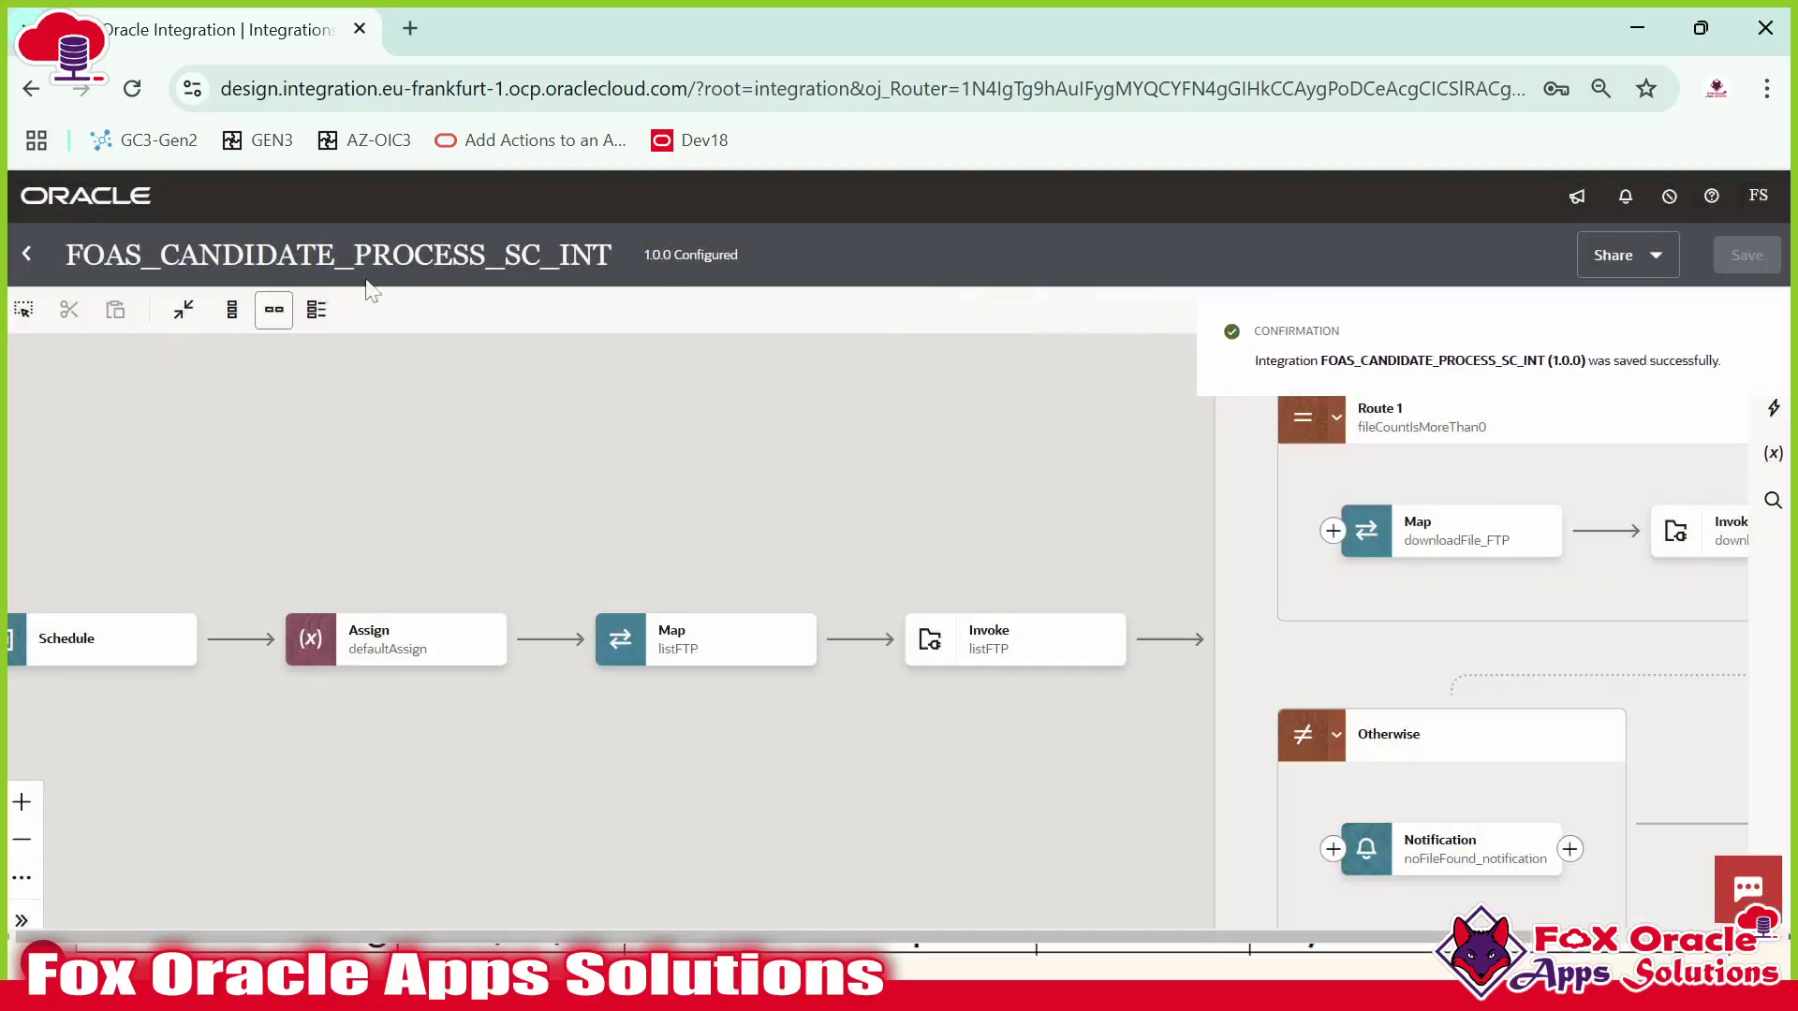
{"action": "left_click", "coordinate": [28, 255]}
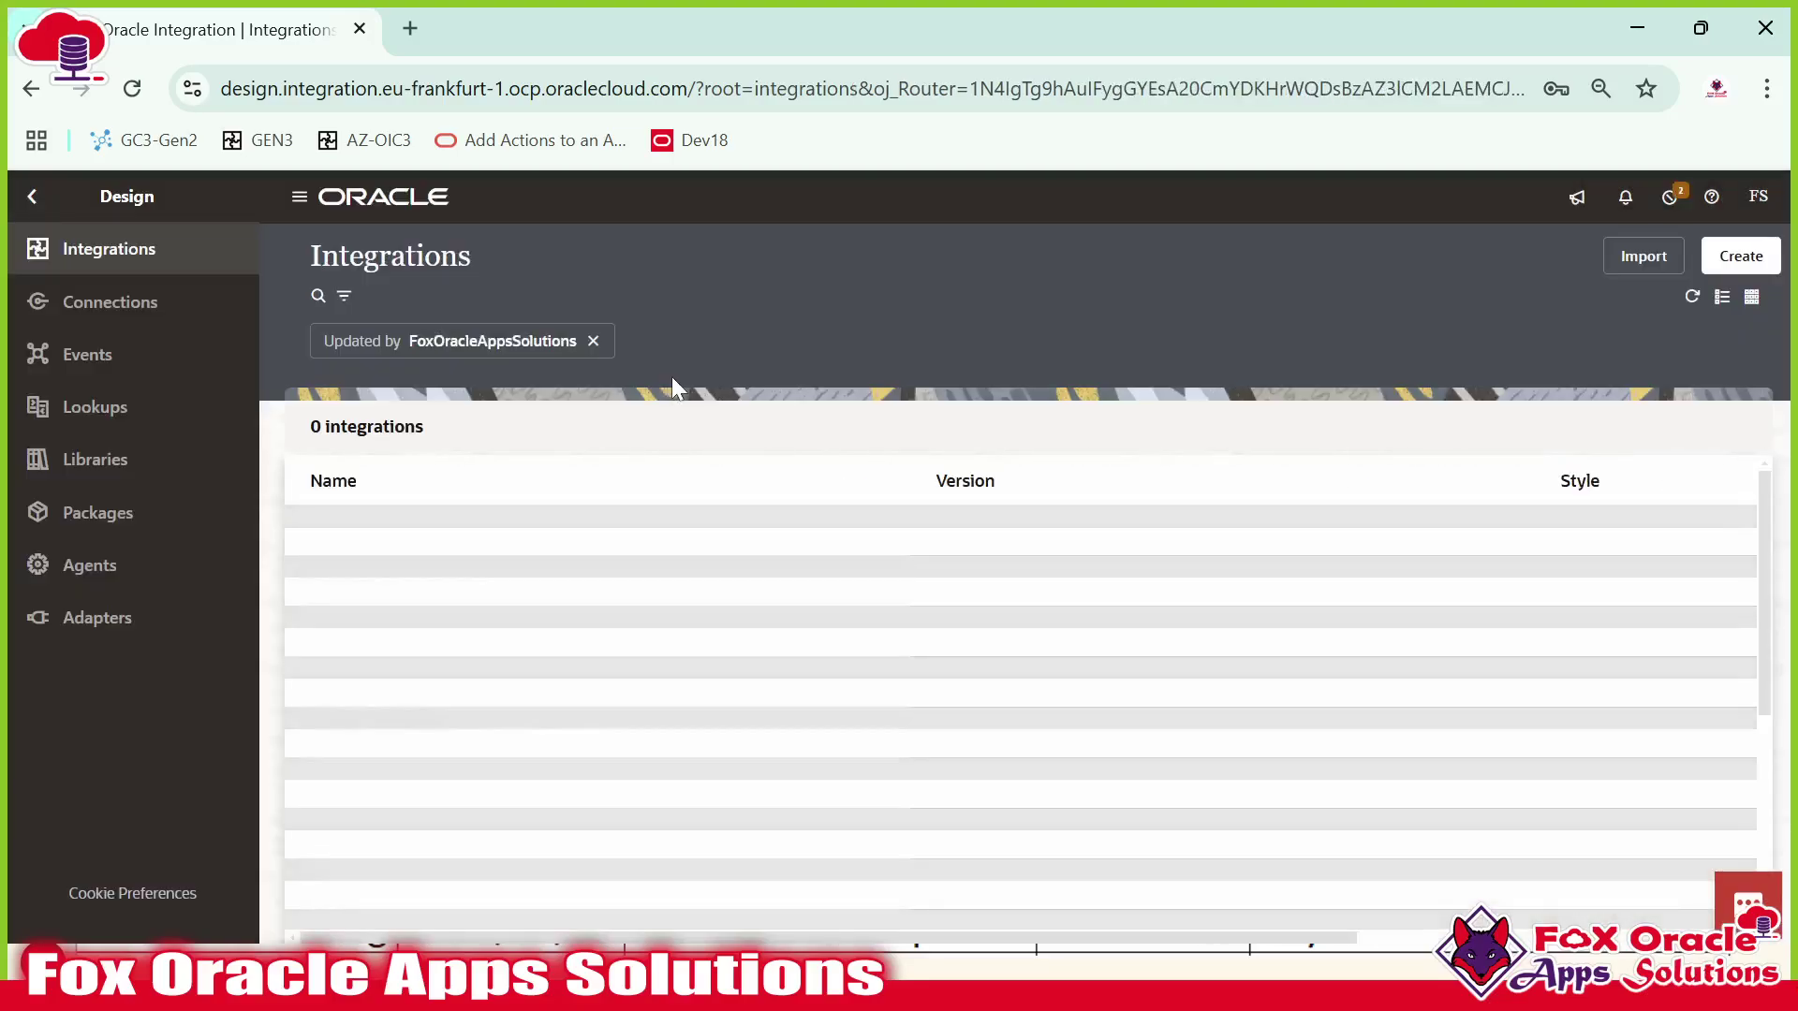
Reactivate the integration with debug tracing and open its run page.
{"action": "left_click", "coordinate": [1621, 540]}
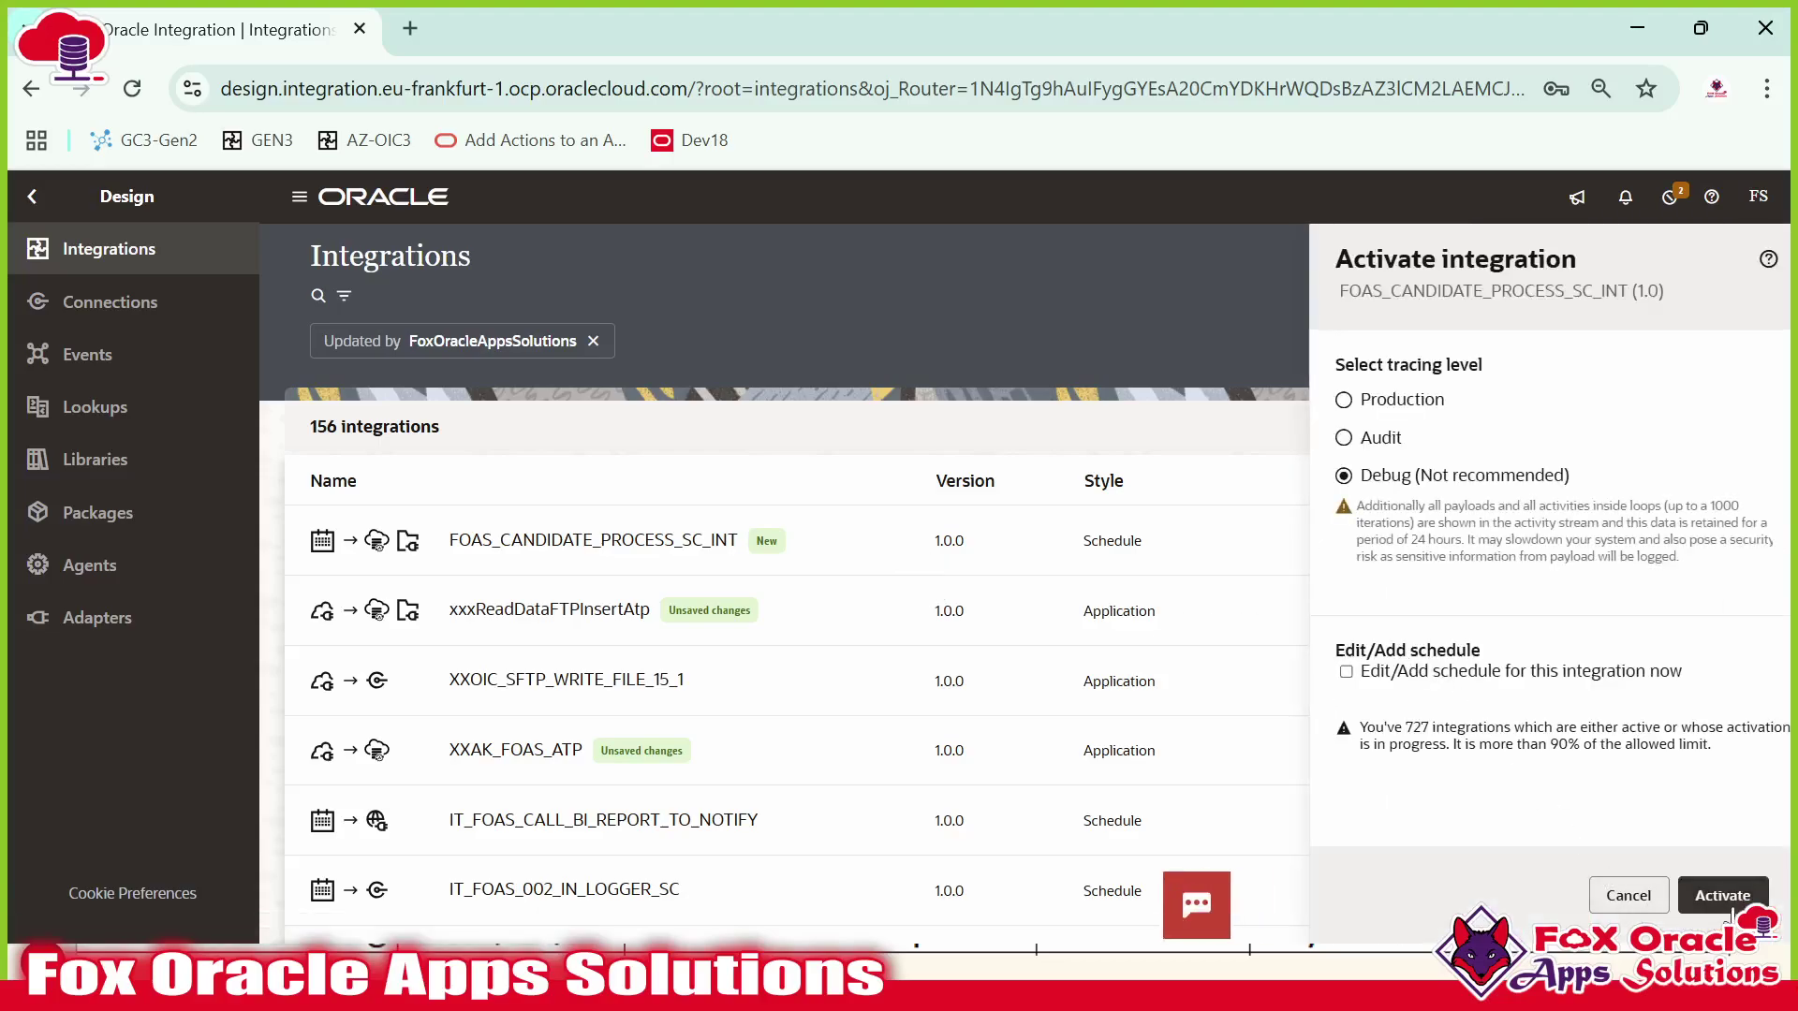
{"action": "left_click", "coordinate": [1722, 895]}
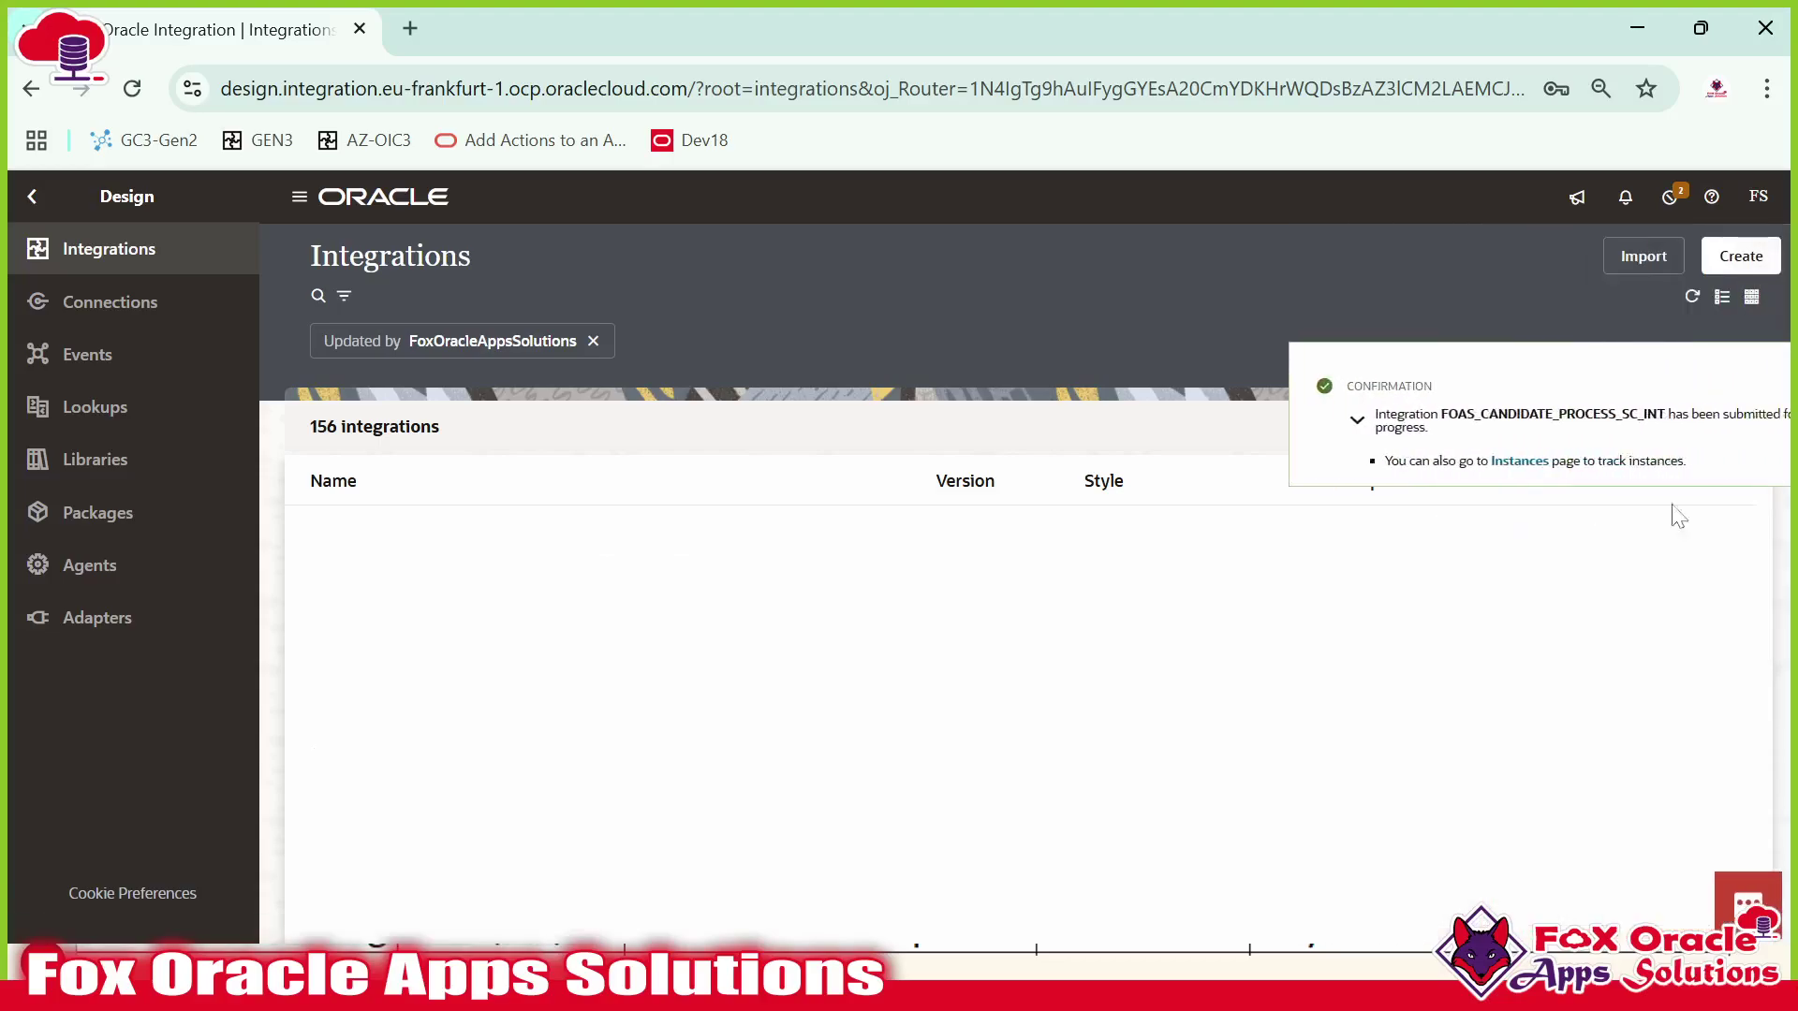
{"action": "left_click", "coordinate": [1693, 297]}
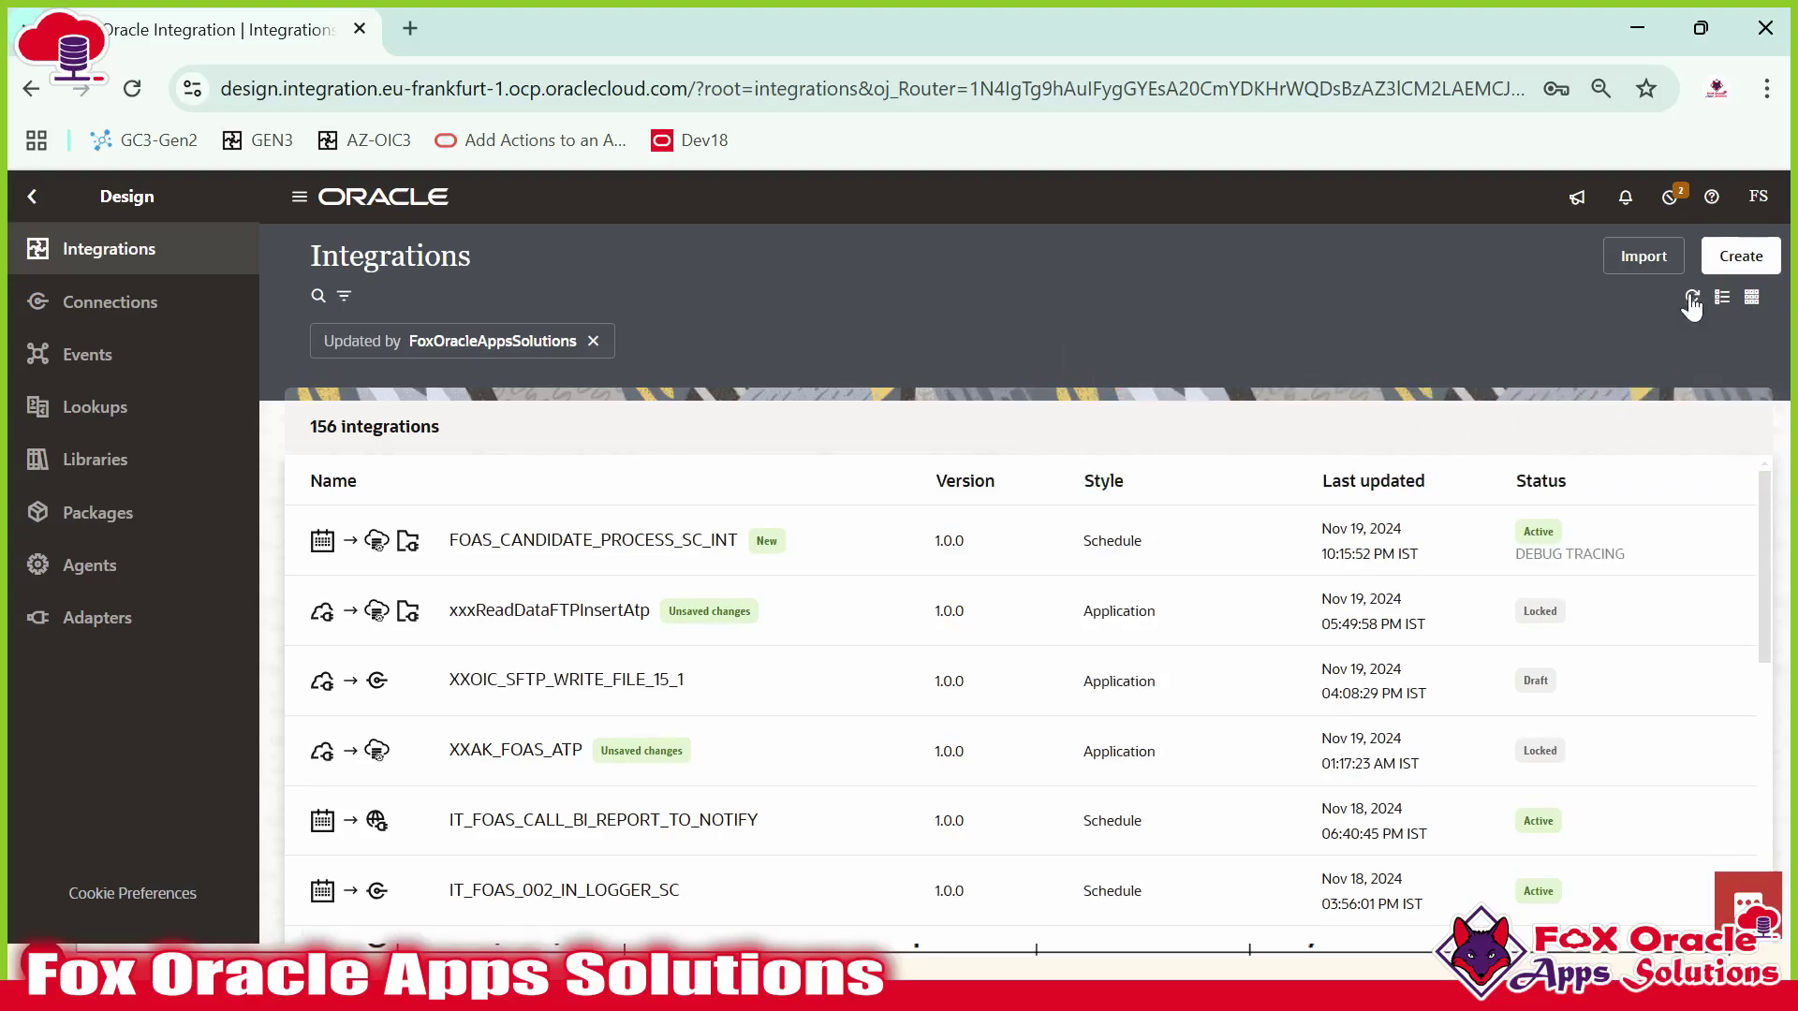
{"action": "left_click", "coordinate": [1659, 544]}
{"action": "left_click", "coordinate": [1484, 558]}
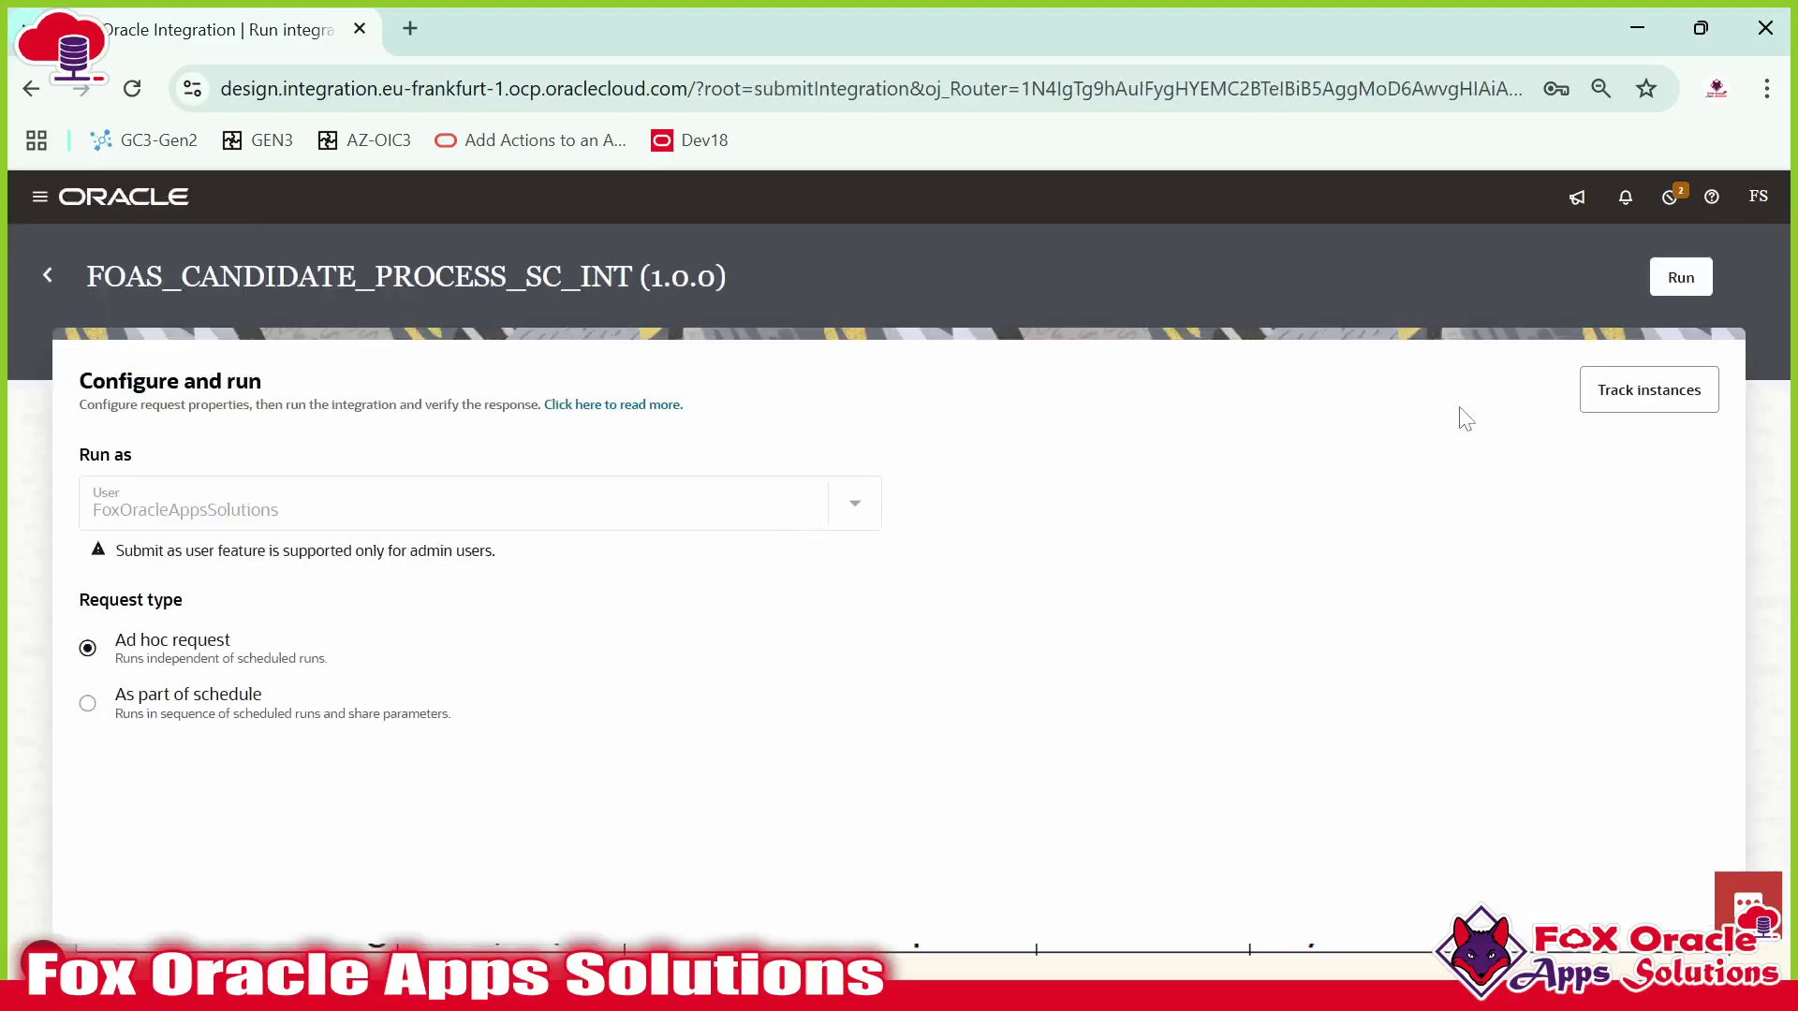
Submit an ad hoc run and refresh the activity stream until it appears.
{"action": "left_click", "coordinate": [1669, 281]}
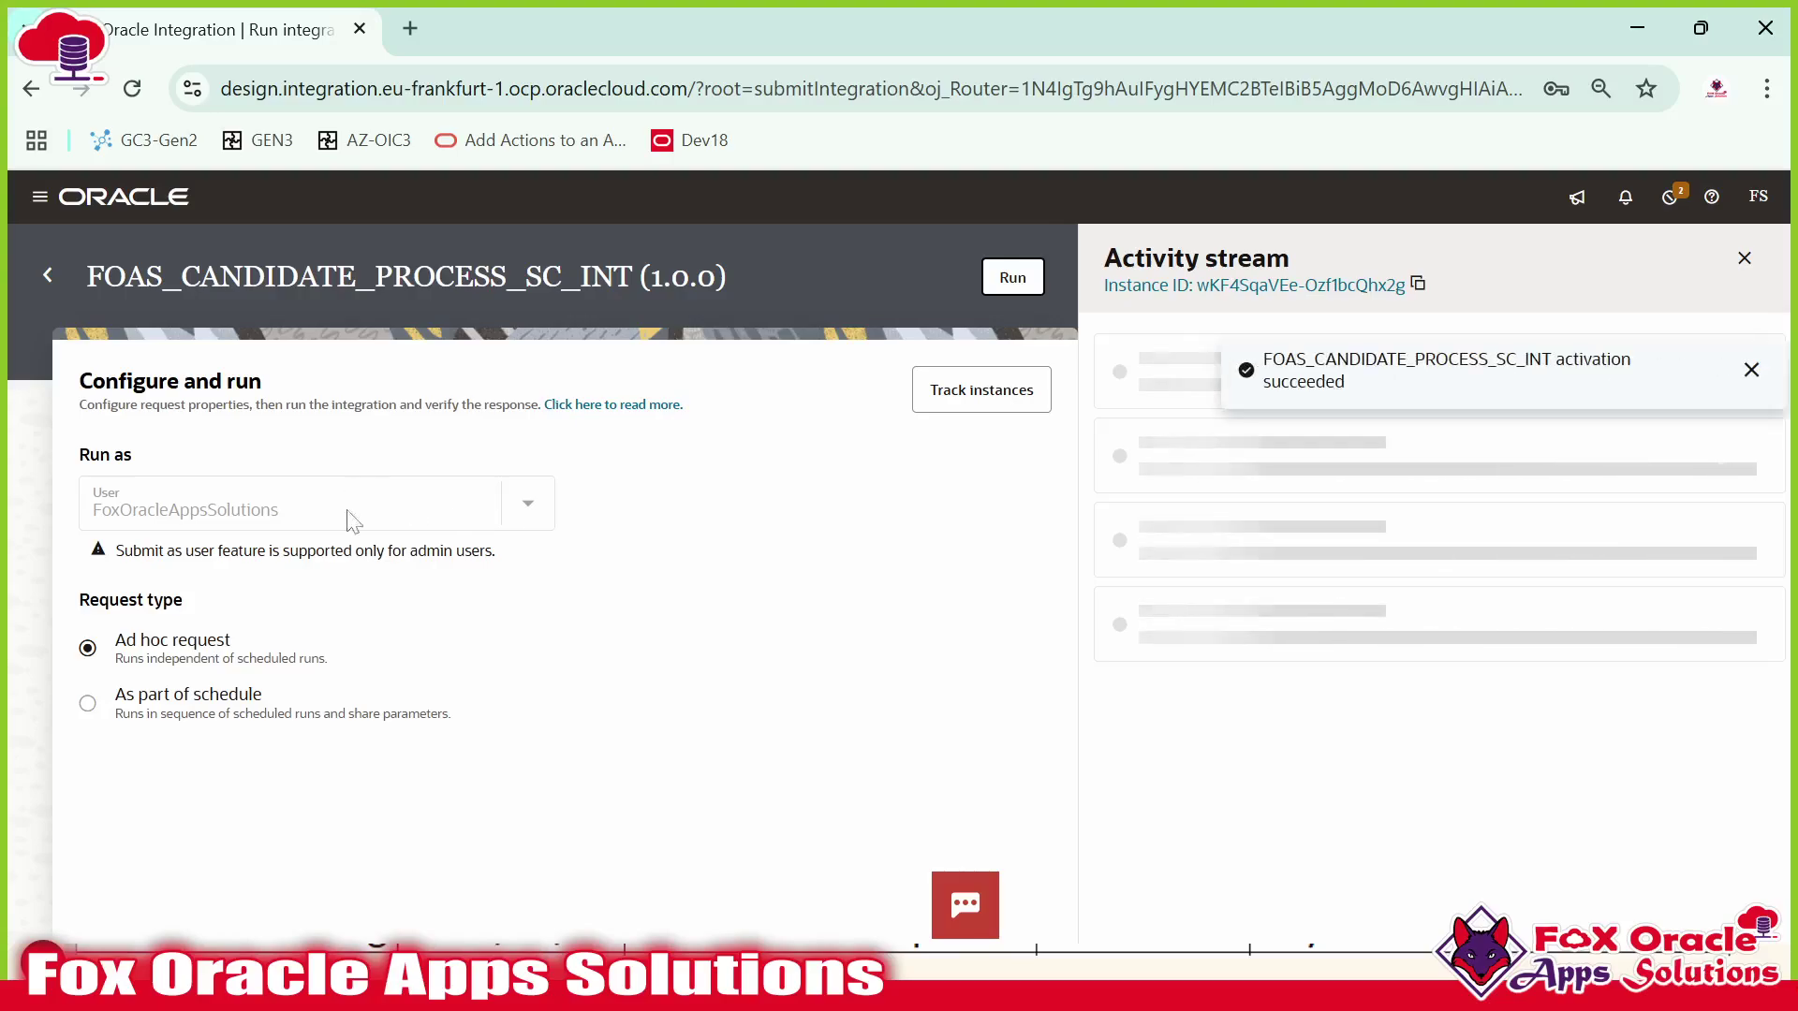
{"action": "left_click", "coordinate": [1751, 370]}
{"action": "left_click", "coordinate": [1684, 349]}
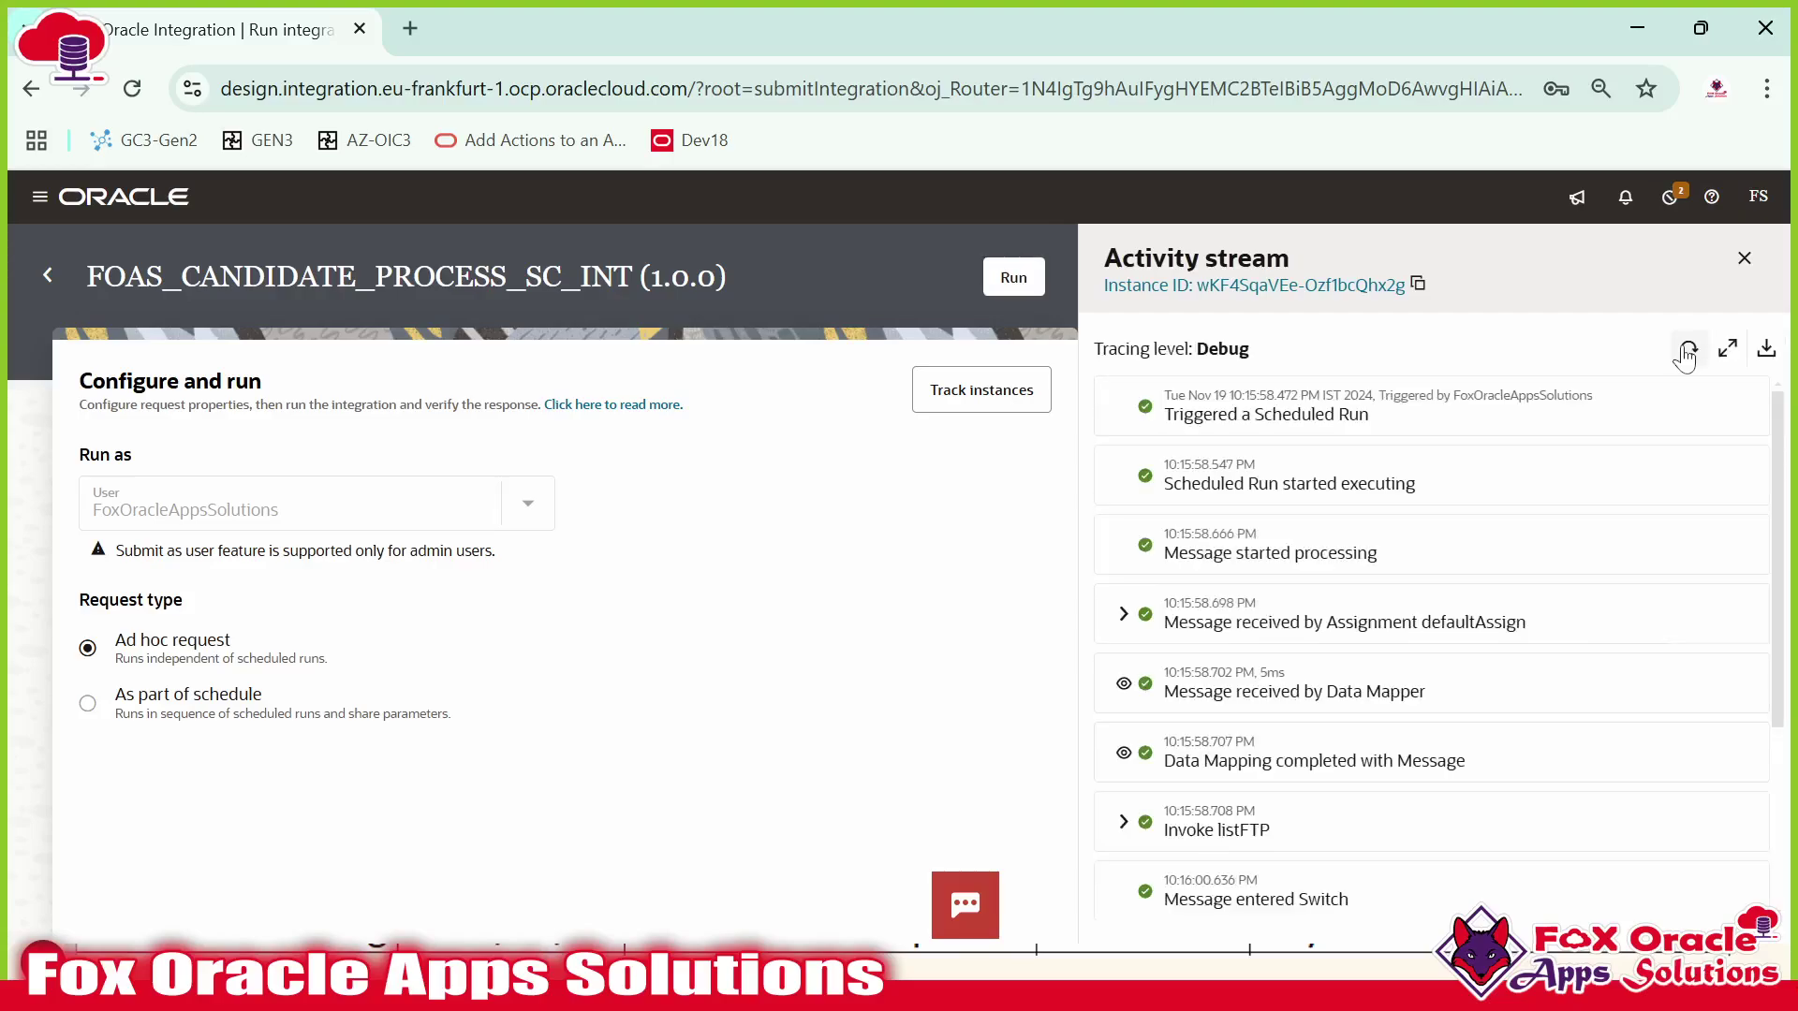
{"action": "left_click", "coordinate": [1686, 350]}
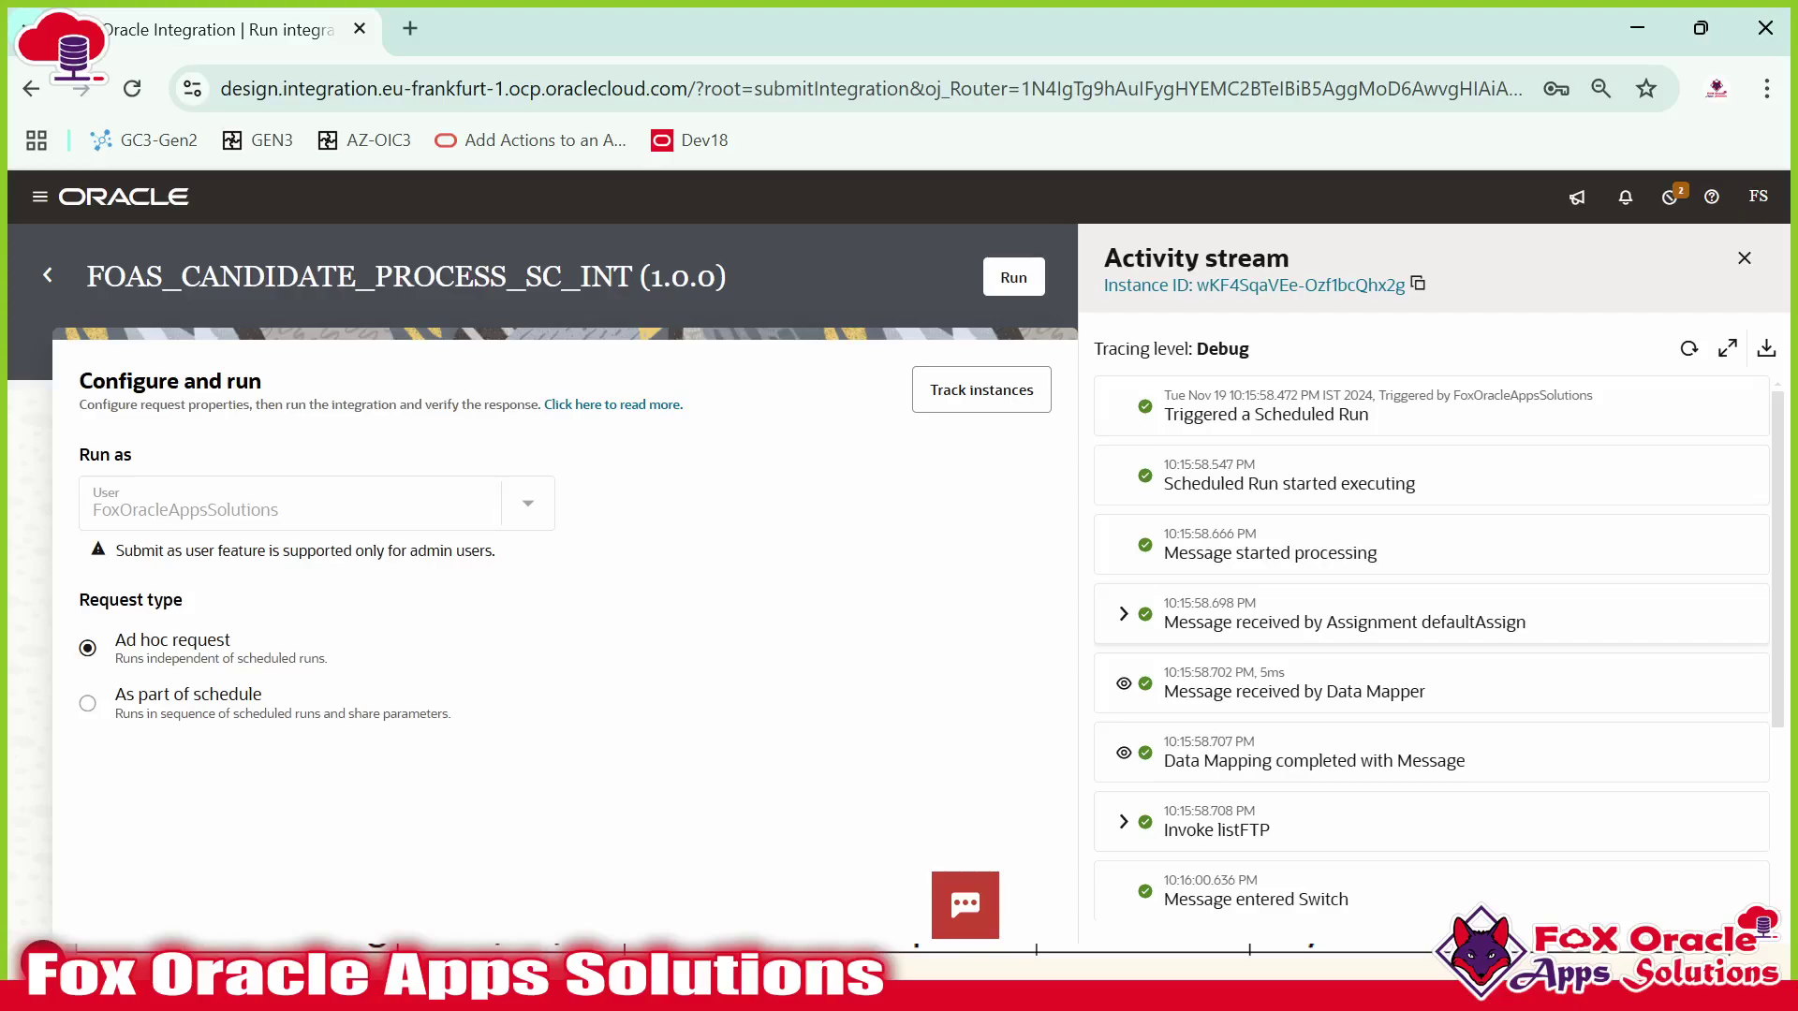
Expand the defaultAssign message and widen the activity stream to review the 'FOAS_*' assignment.
{"action": "left_click", "coordinate": [1123, 614]}
{"action": "scroll", "coordinate": [1298, 553], "scroll_direction": "down", "scroll_amount": 2}
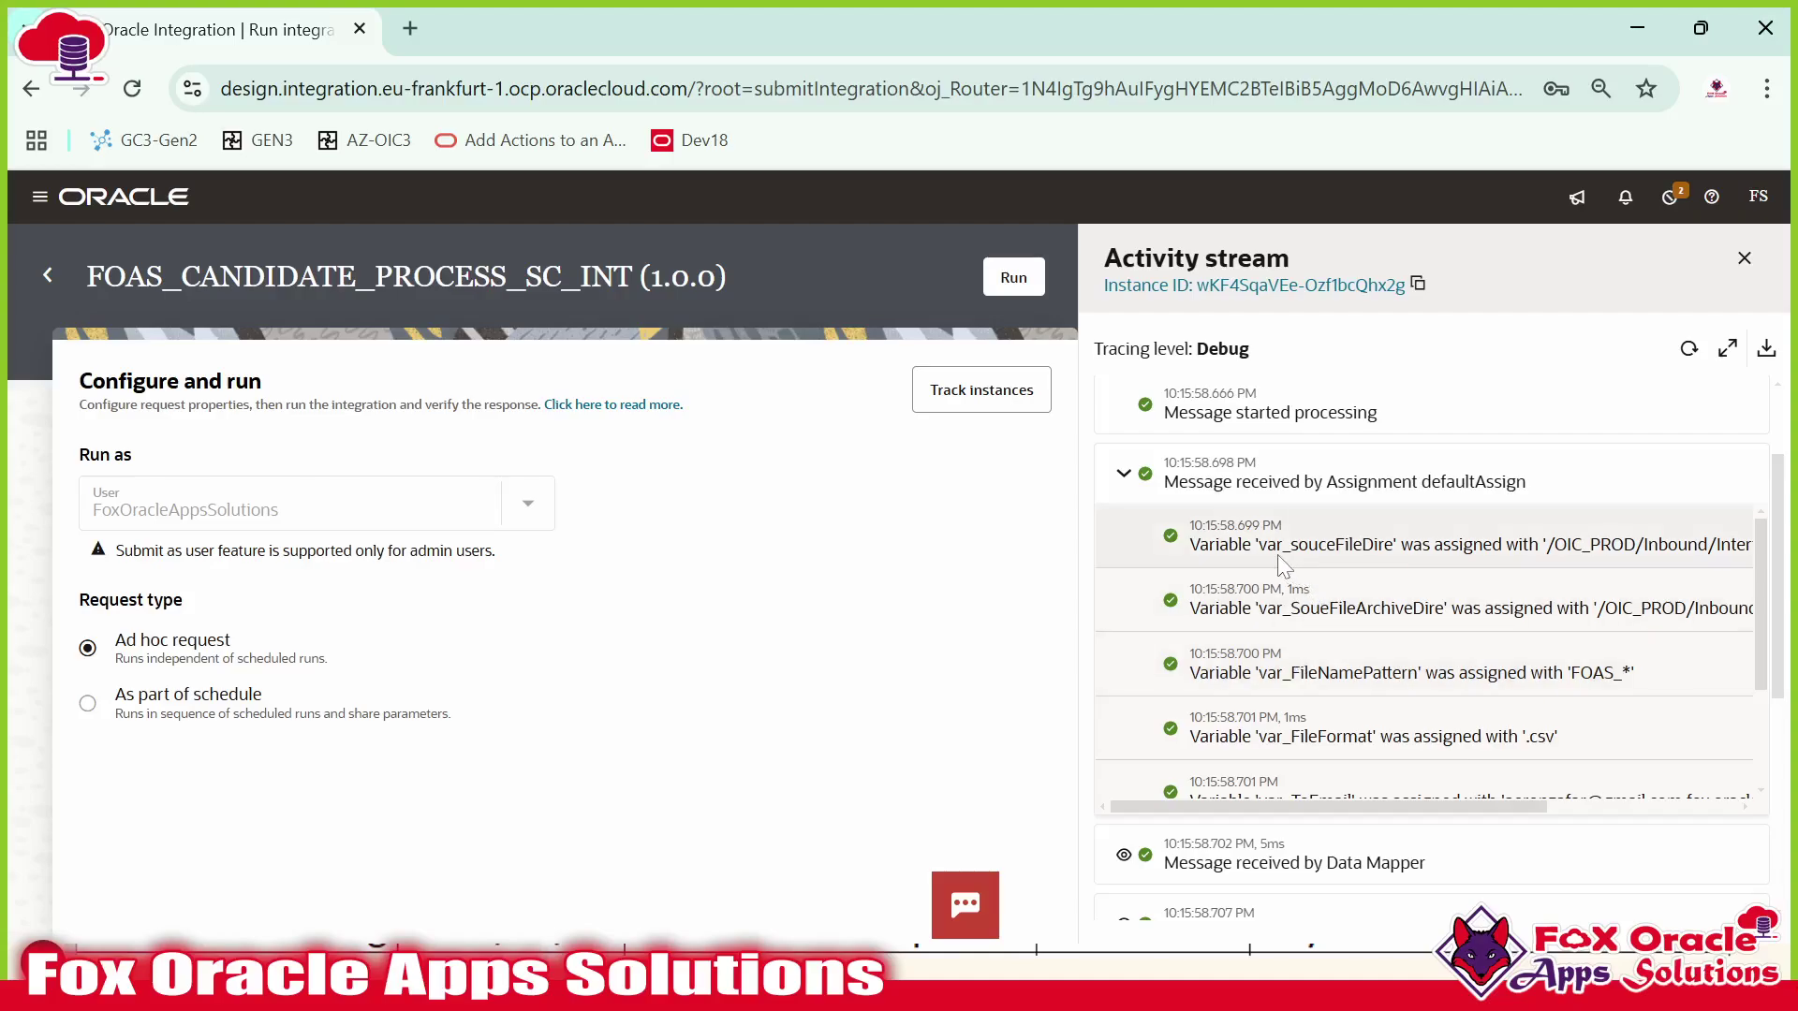
{"action": "scroll", "coordinate": [1340, 809], "scroll_direction": "right", "scroll_amount": 2}
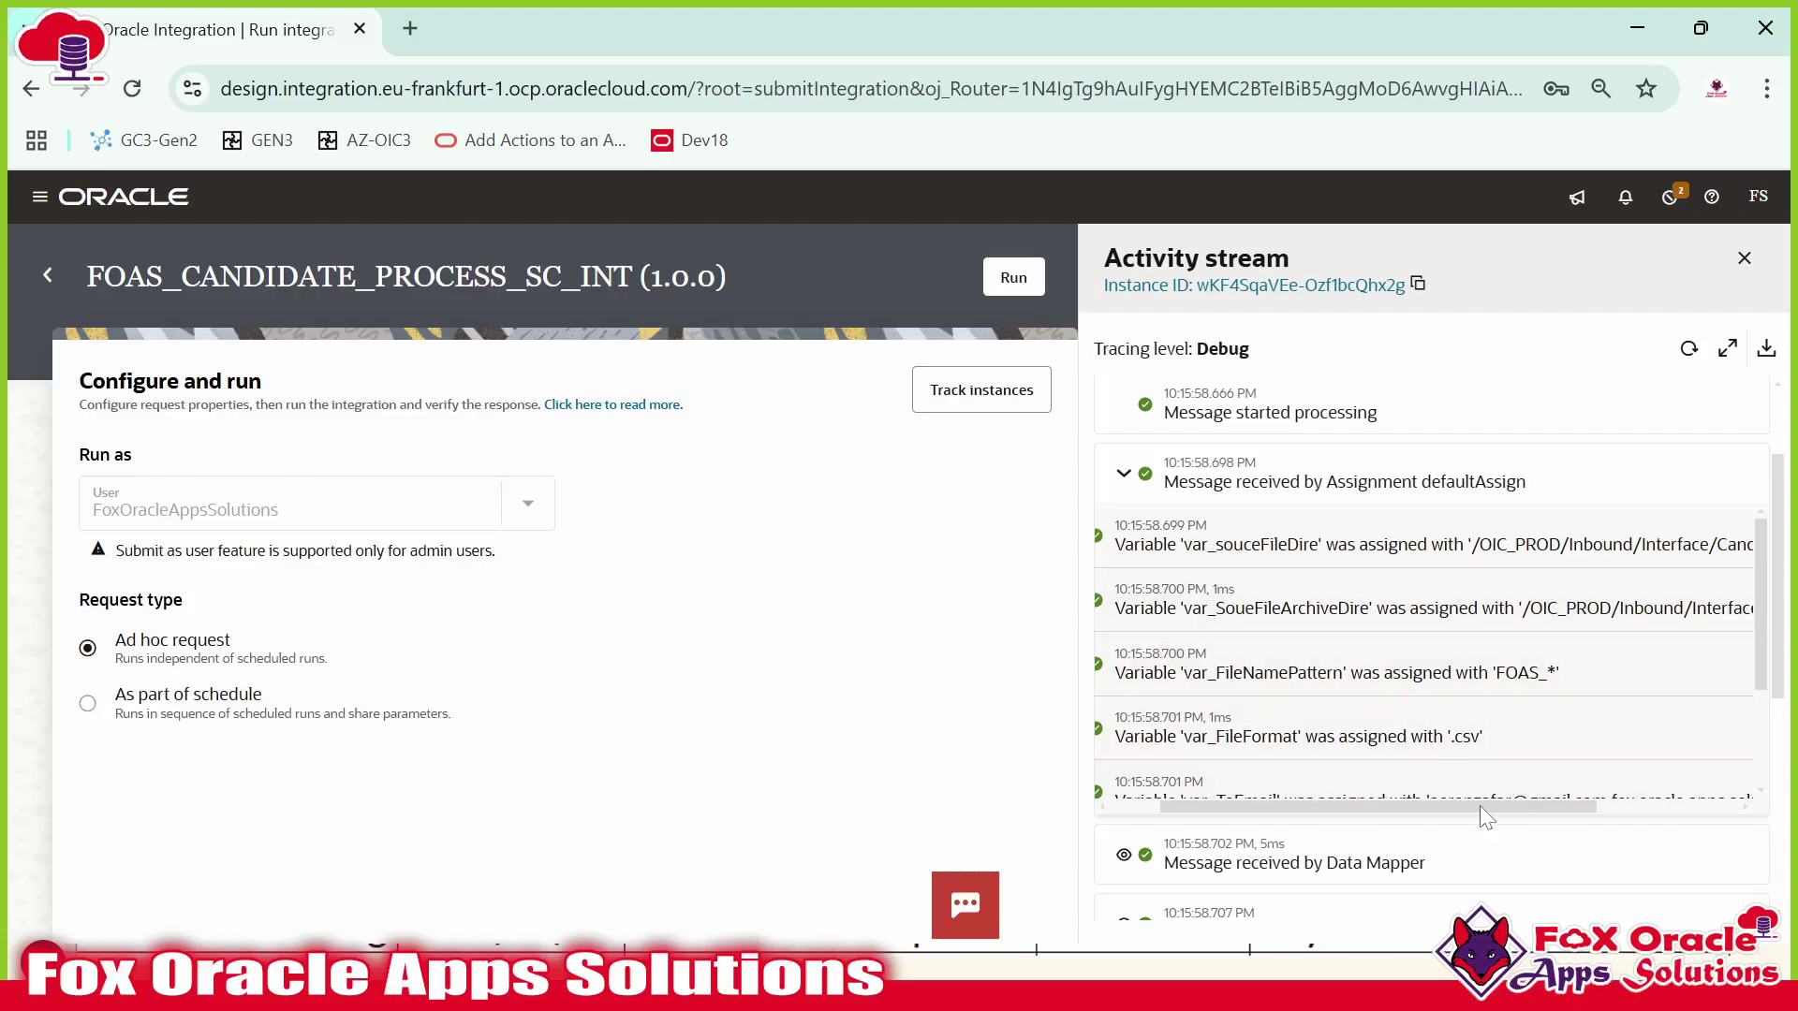
{"action": "left_click_drag", "start_coordinate": [1480, 805], "coordinate": [1534, 821]}
{"action": "left_click", "coordinate": [1728, 348]}
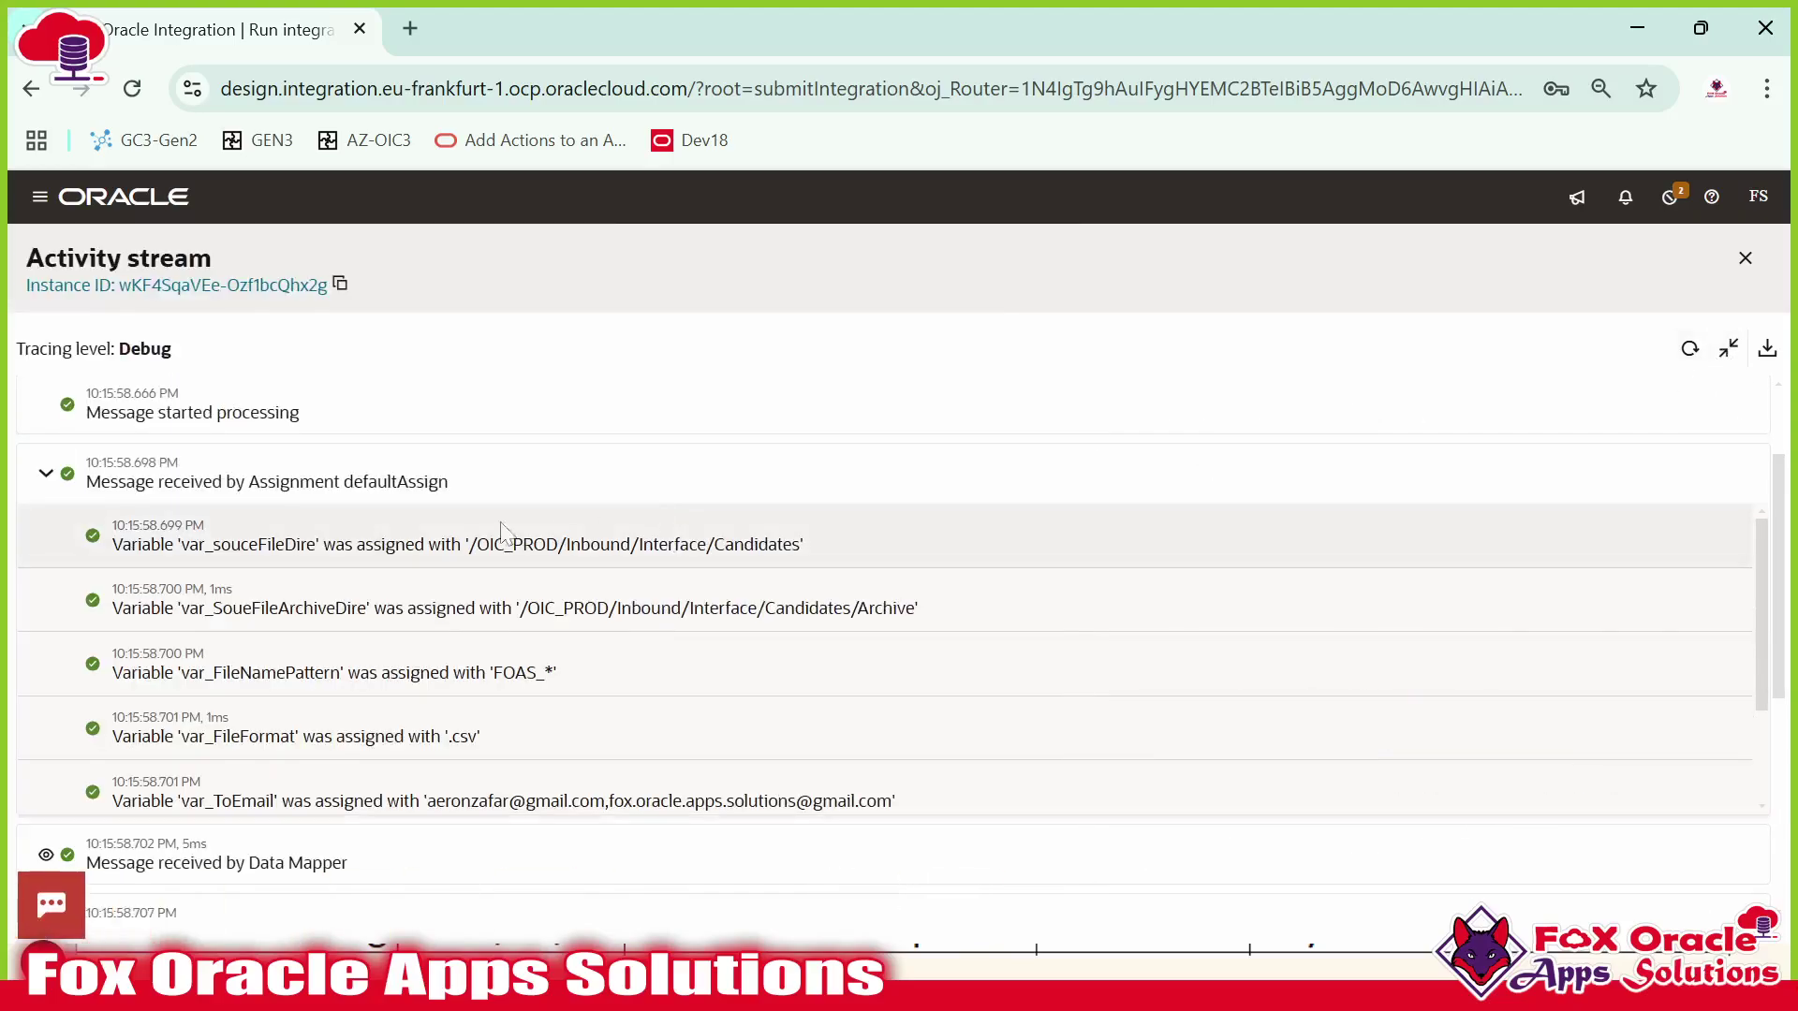
{"action": "scroll", "coordinate": [482, 554], "scroll_direction": "up", "scroll_amount": 2}
{"action": "scroll", "coordinate": [486, 602], "scroll_direction": "down", "scroll_amount": 4}
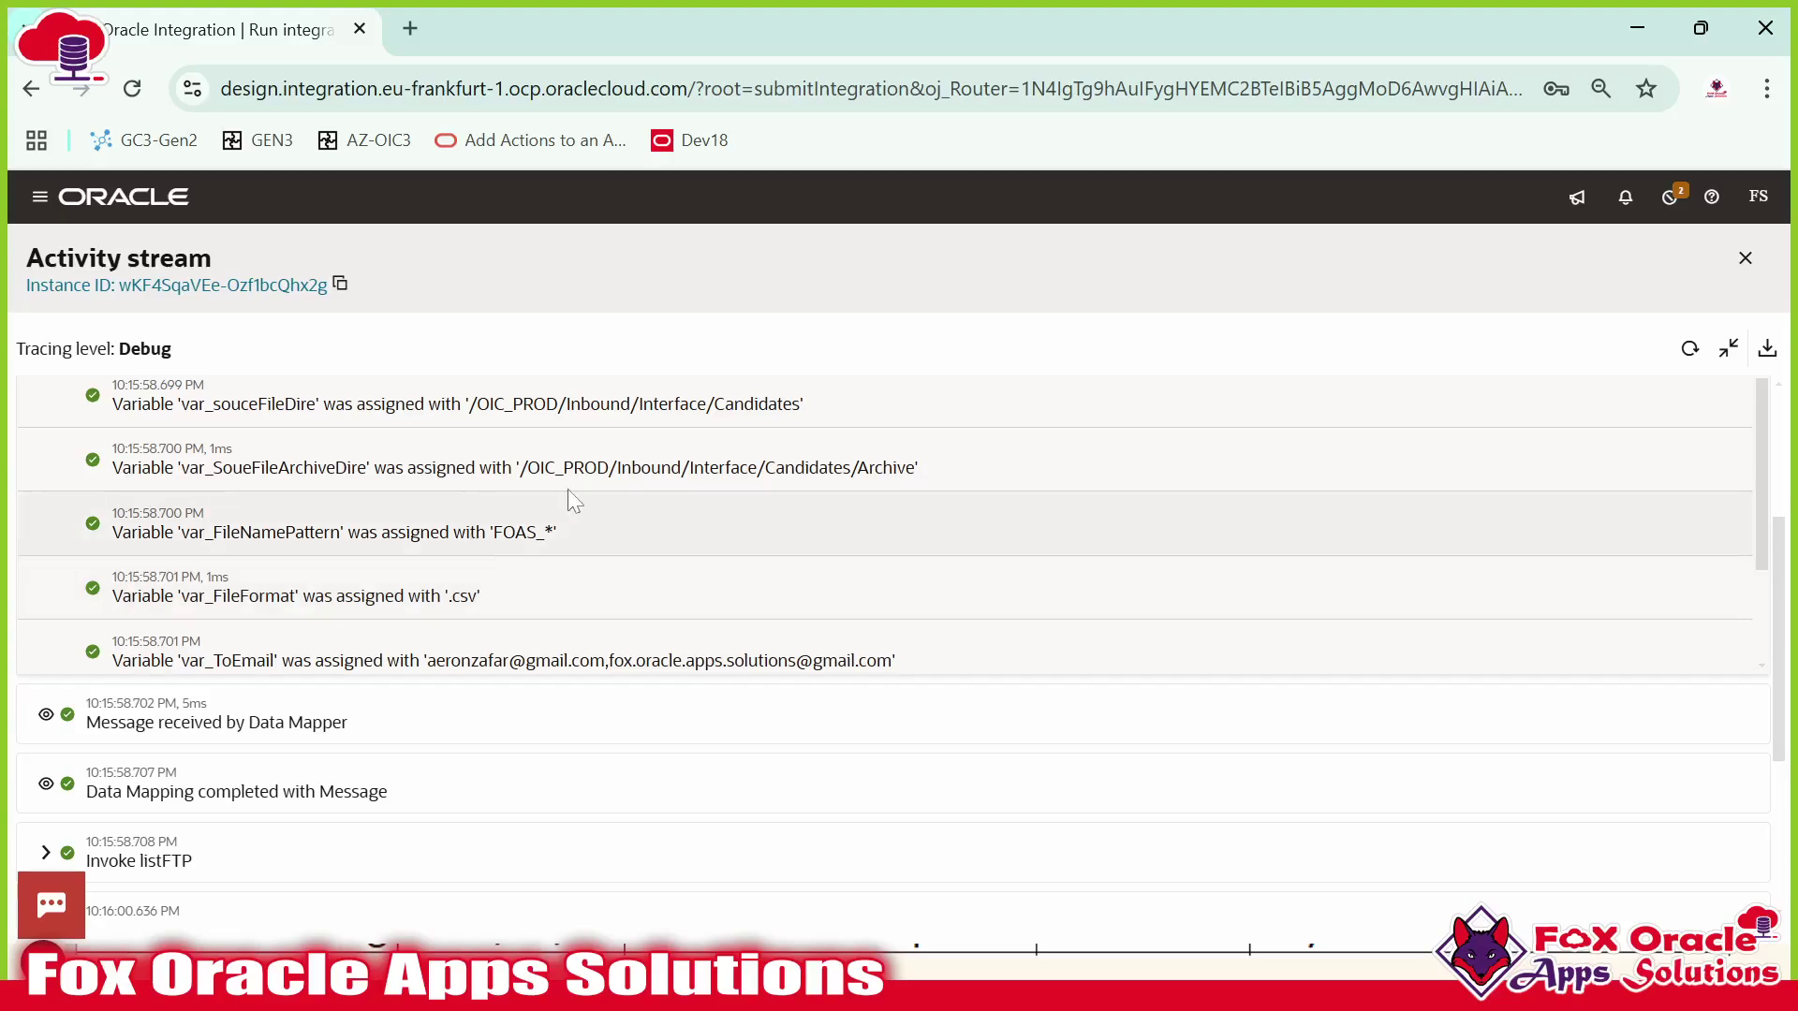
{"action": "scroll", "coordinate": [526, 539], "scroll_direction": "down", "scroll_amount": 2}
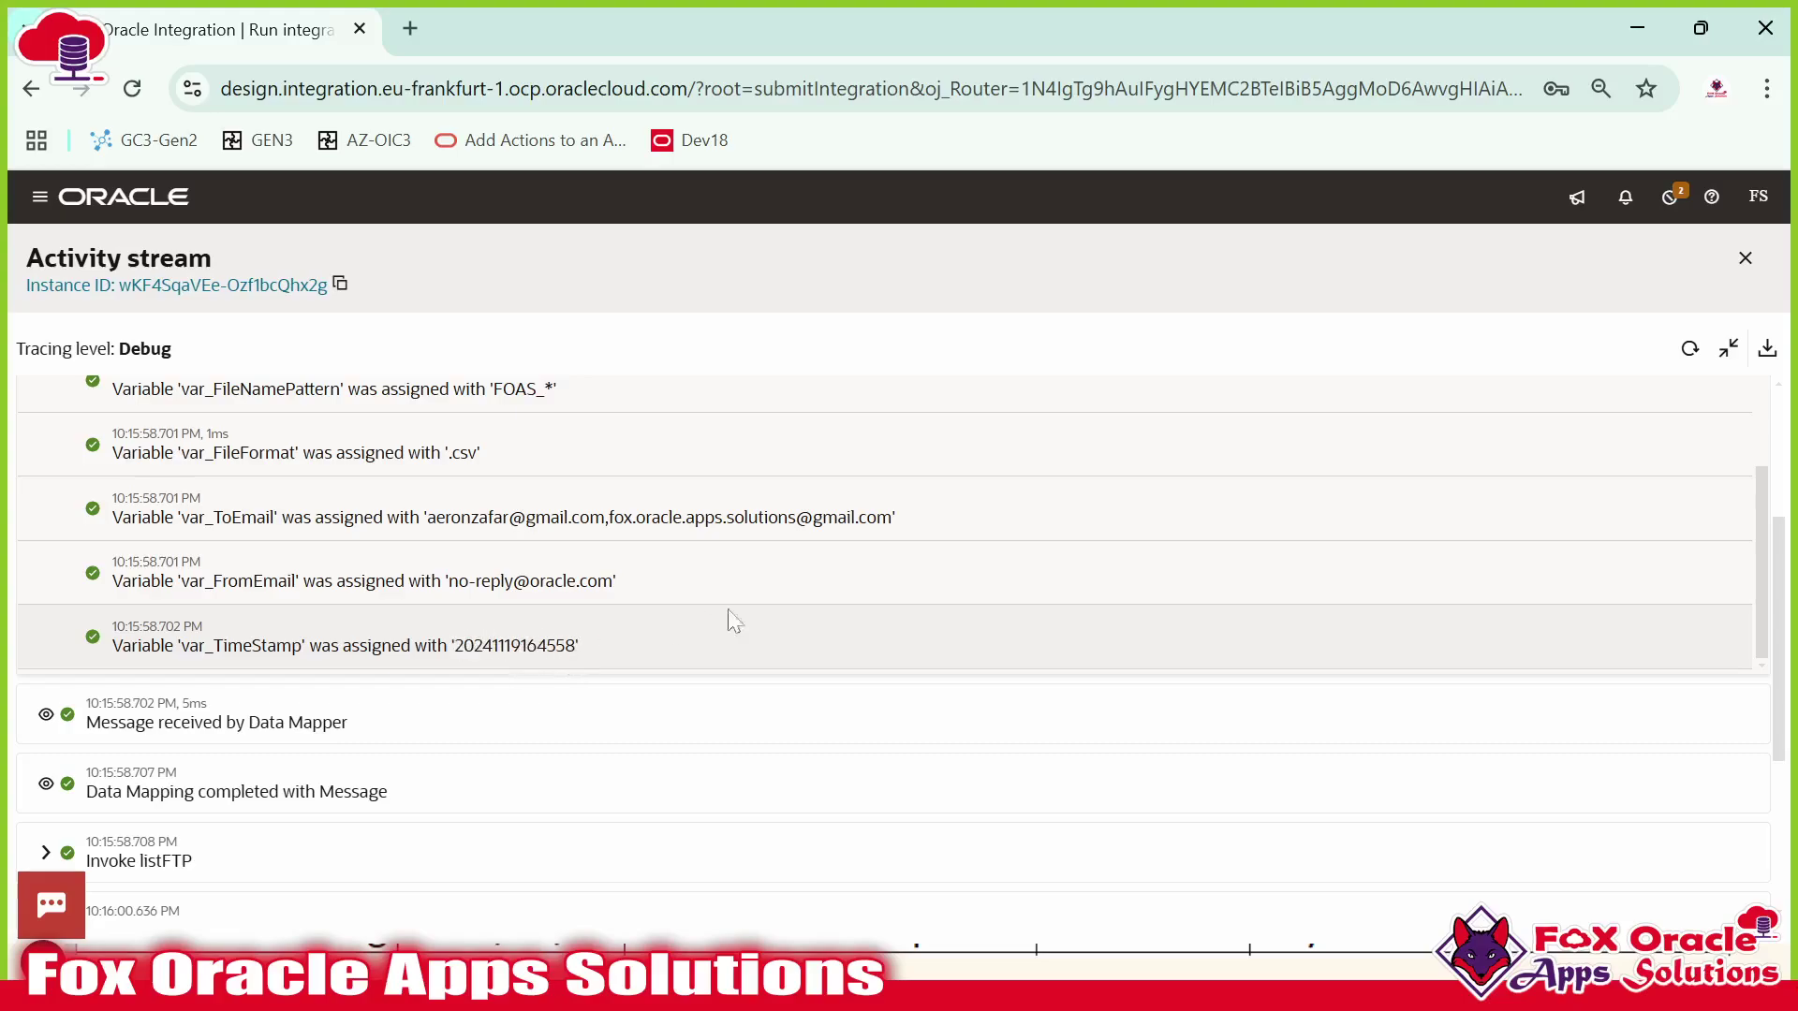
{"action": "scroll", "coordinate": [700, 612], "scroll_direction": "up", "scroll_amount": 2}
{"action": "left_click", "coordinate": [1759, 196]}
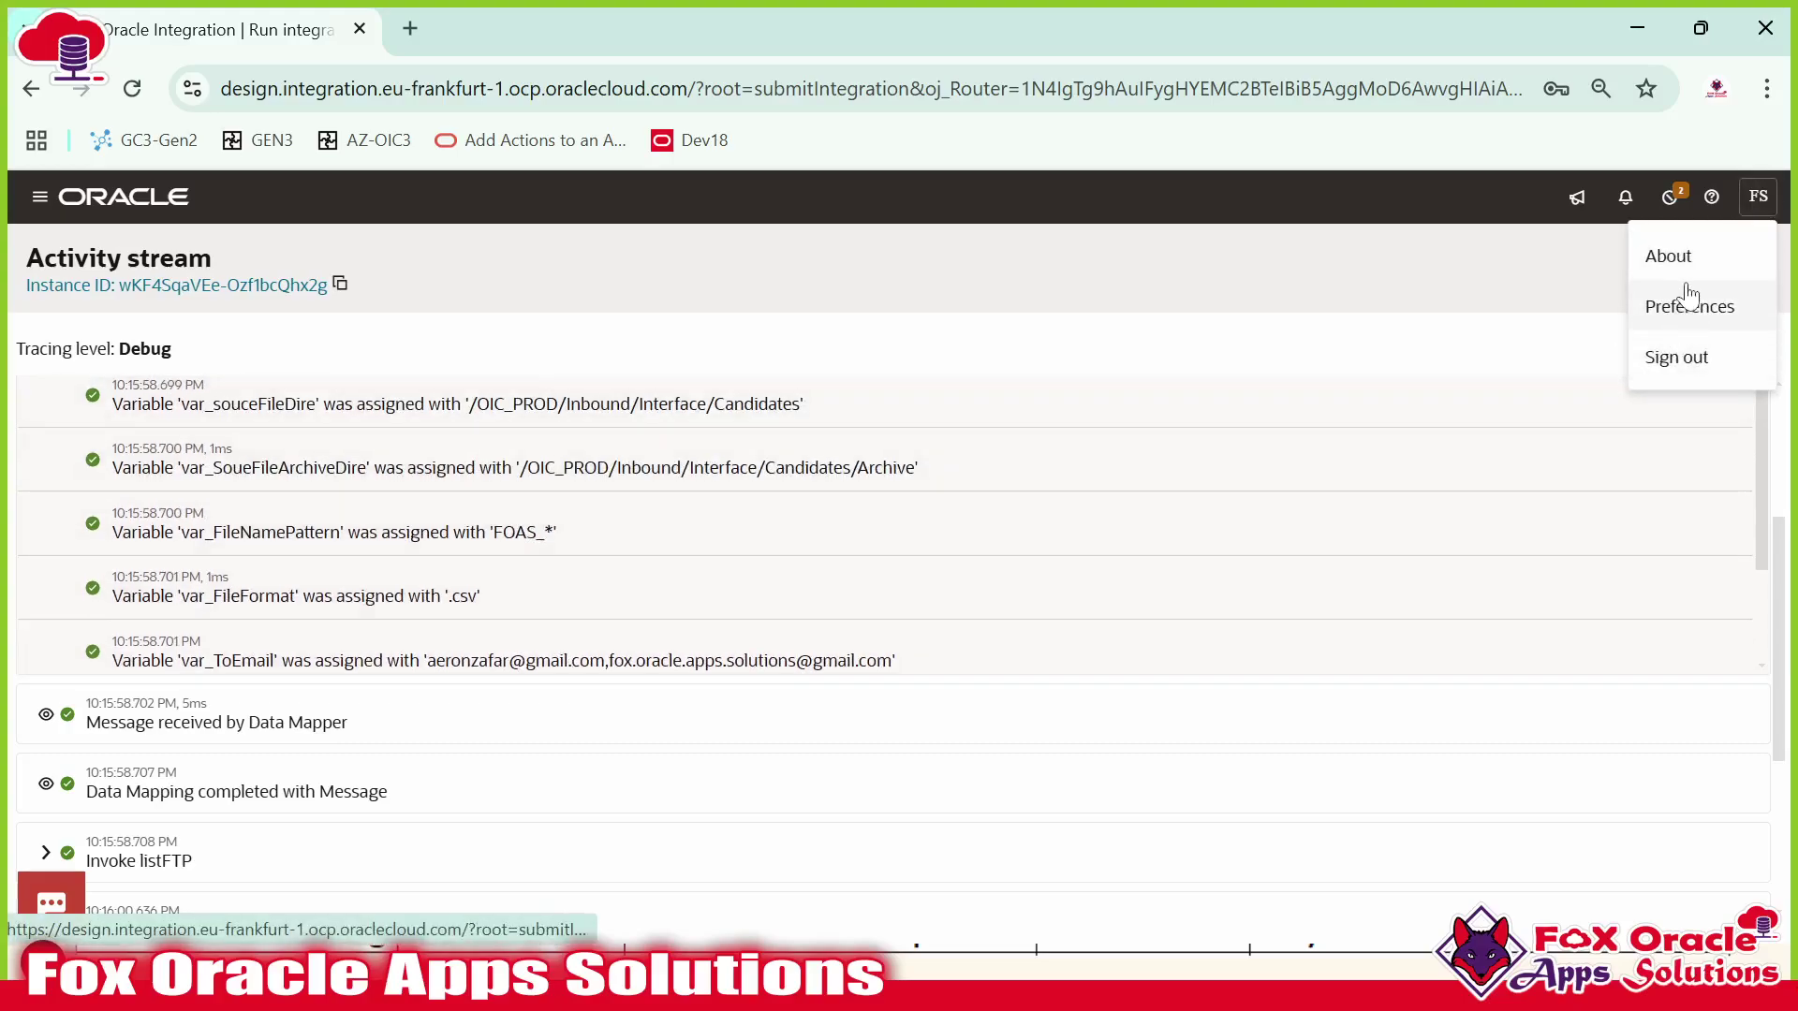
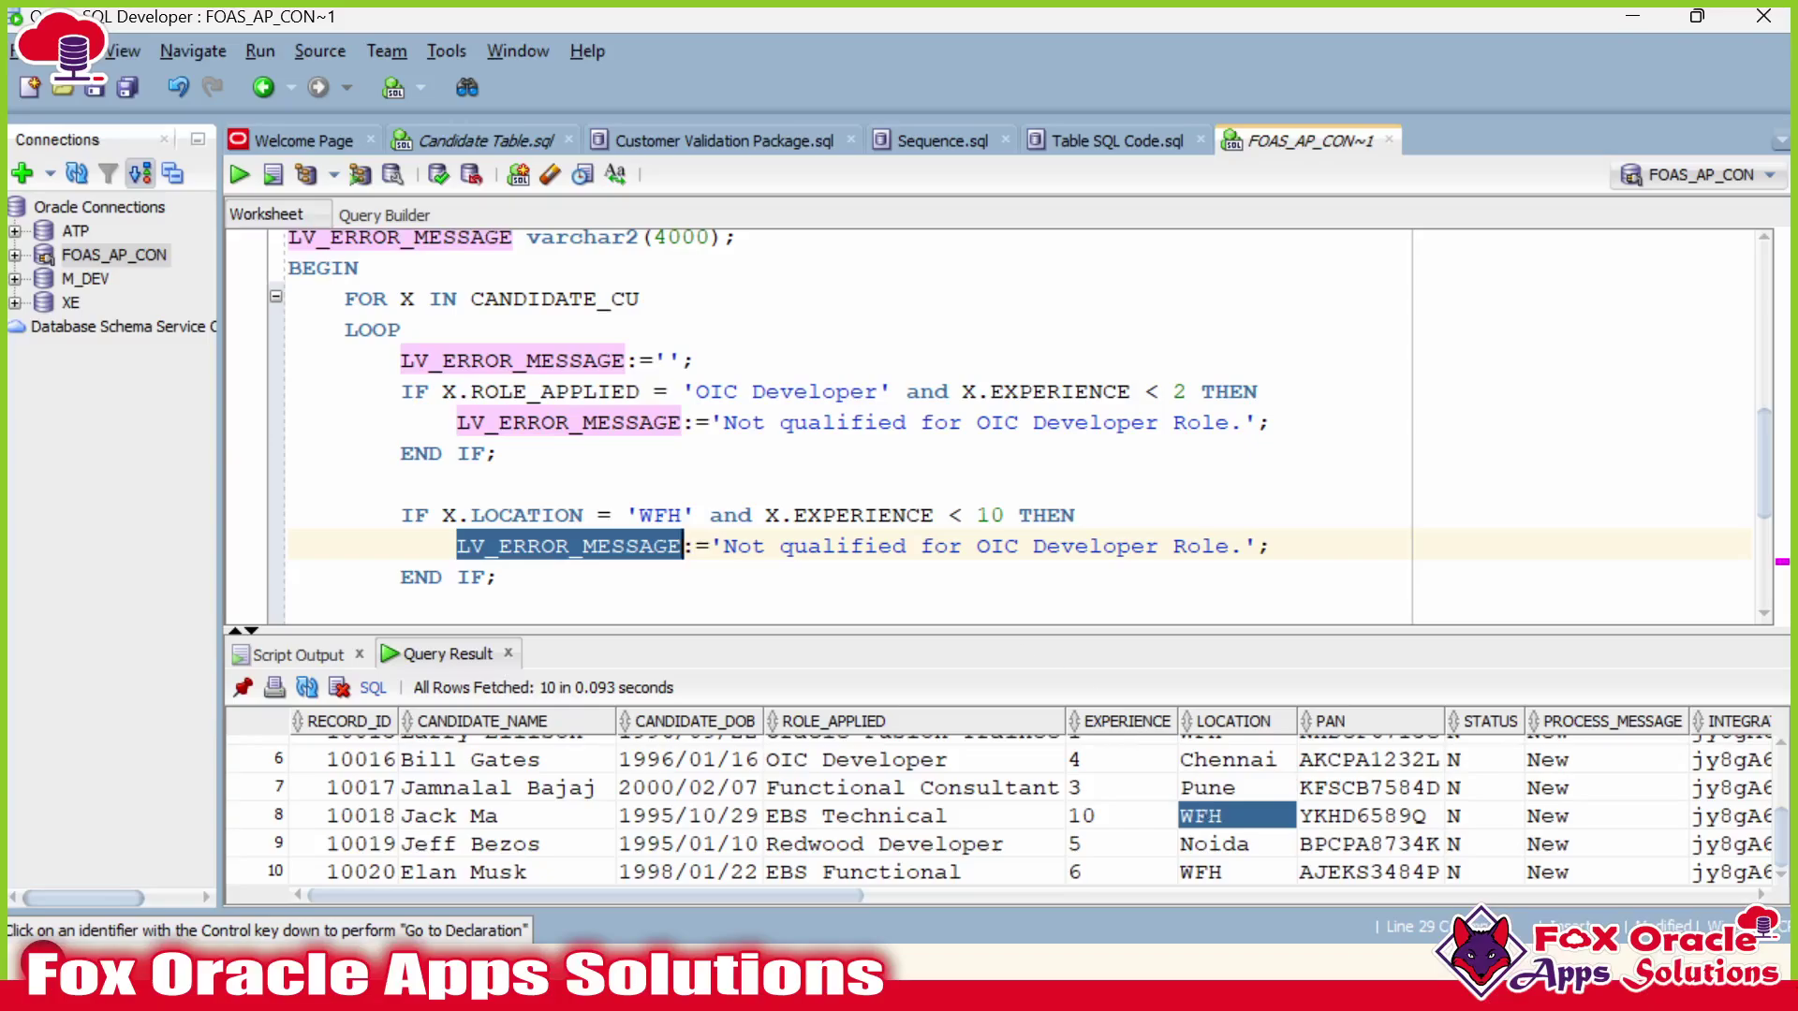
Make the WFH branch append with LV_ERROR_MESSAGE|| and change the message wording to WFH.
{"action": "scroll", "coordinate": [1020, 422], "scroll_direction": "down", "scroll_amount": 1}
{"action": "left_click", "coordinate": [500, 484]}
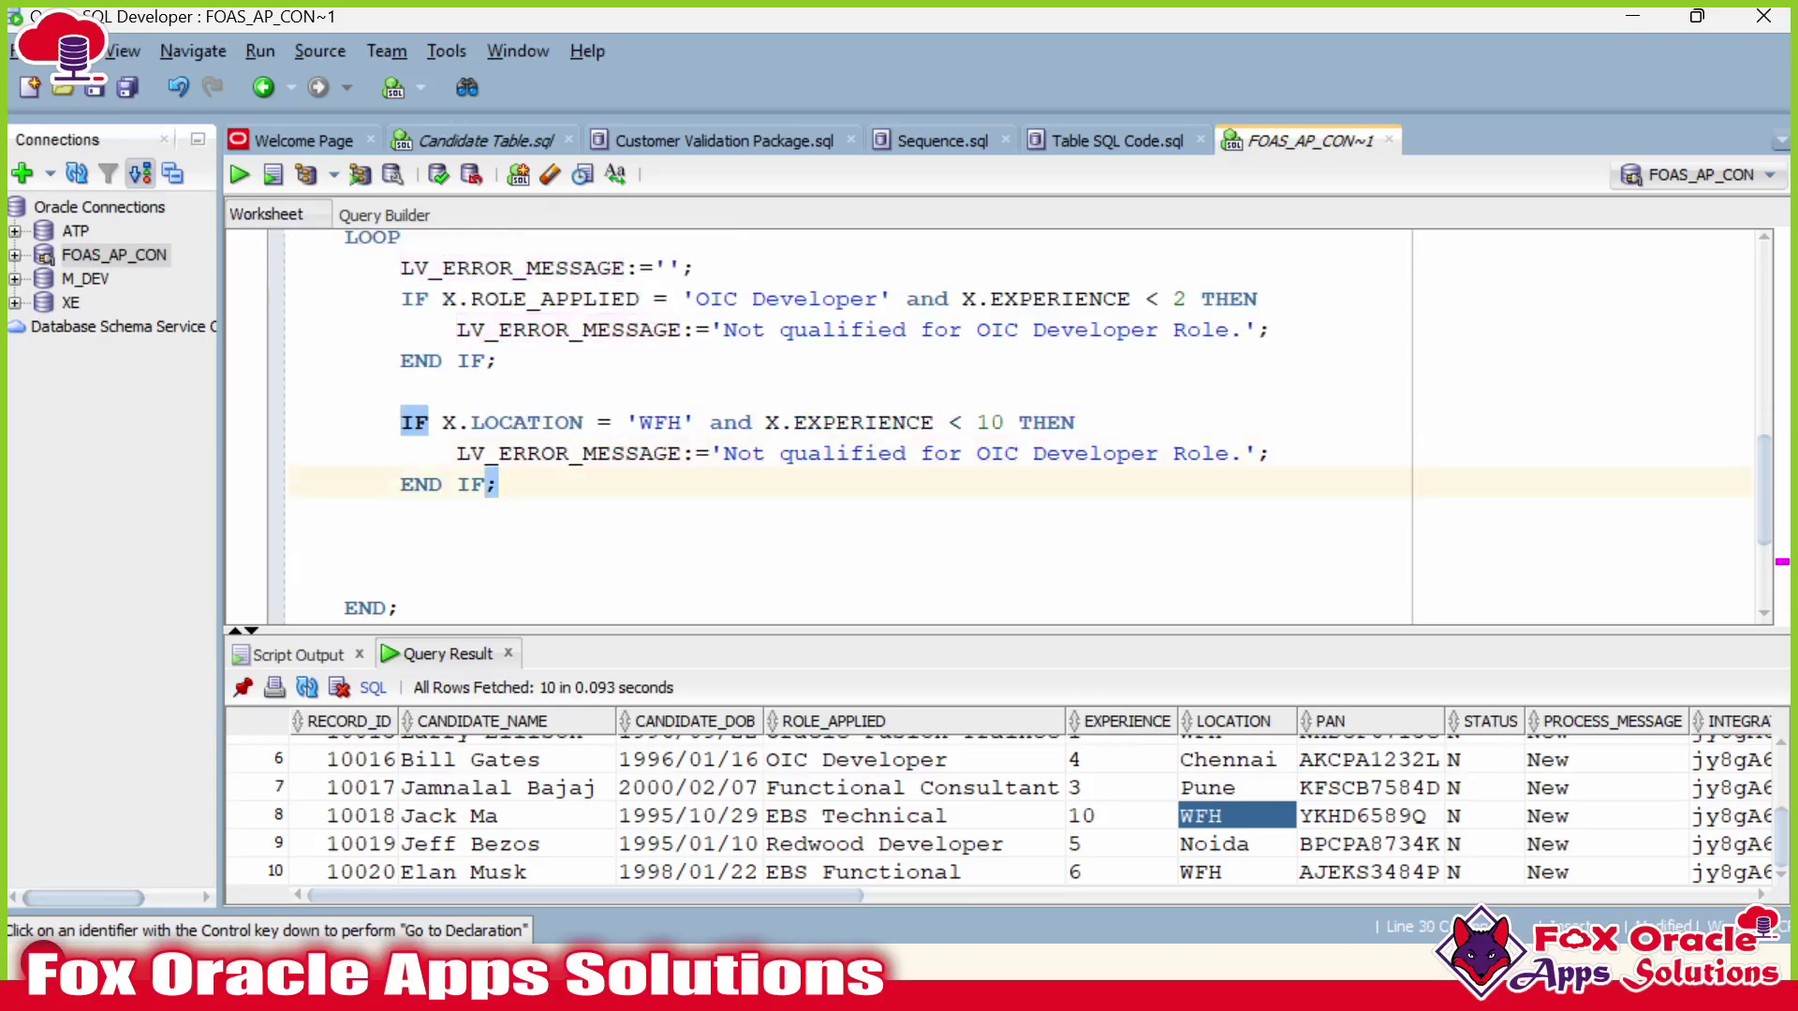
{"action": "double_click", "coordinate": [542, 453]}
{"action": "key", "text": "ctrl+c"}
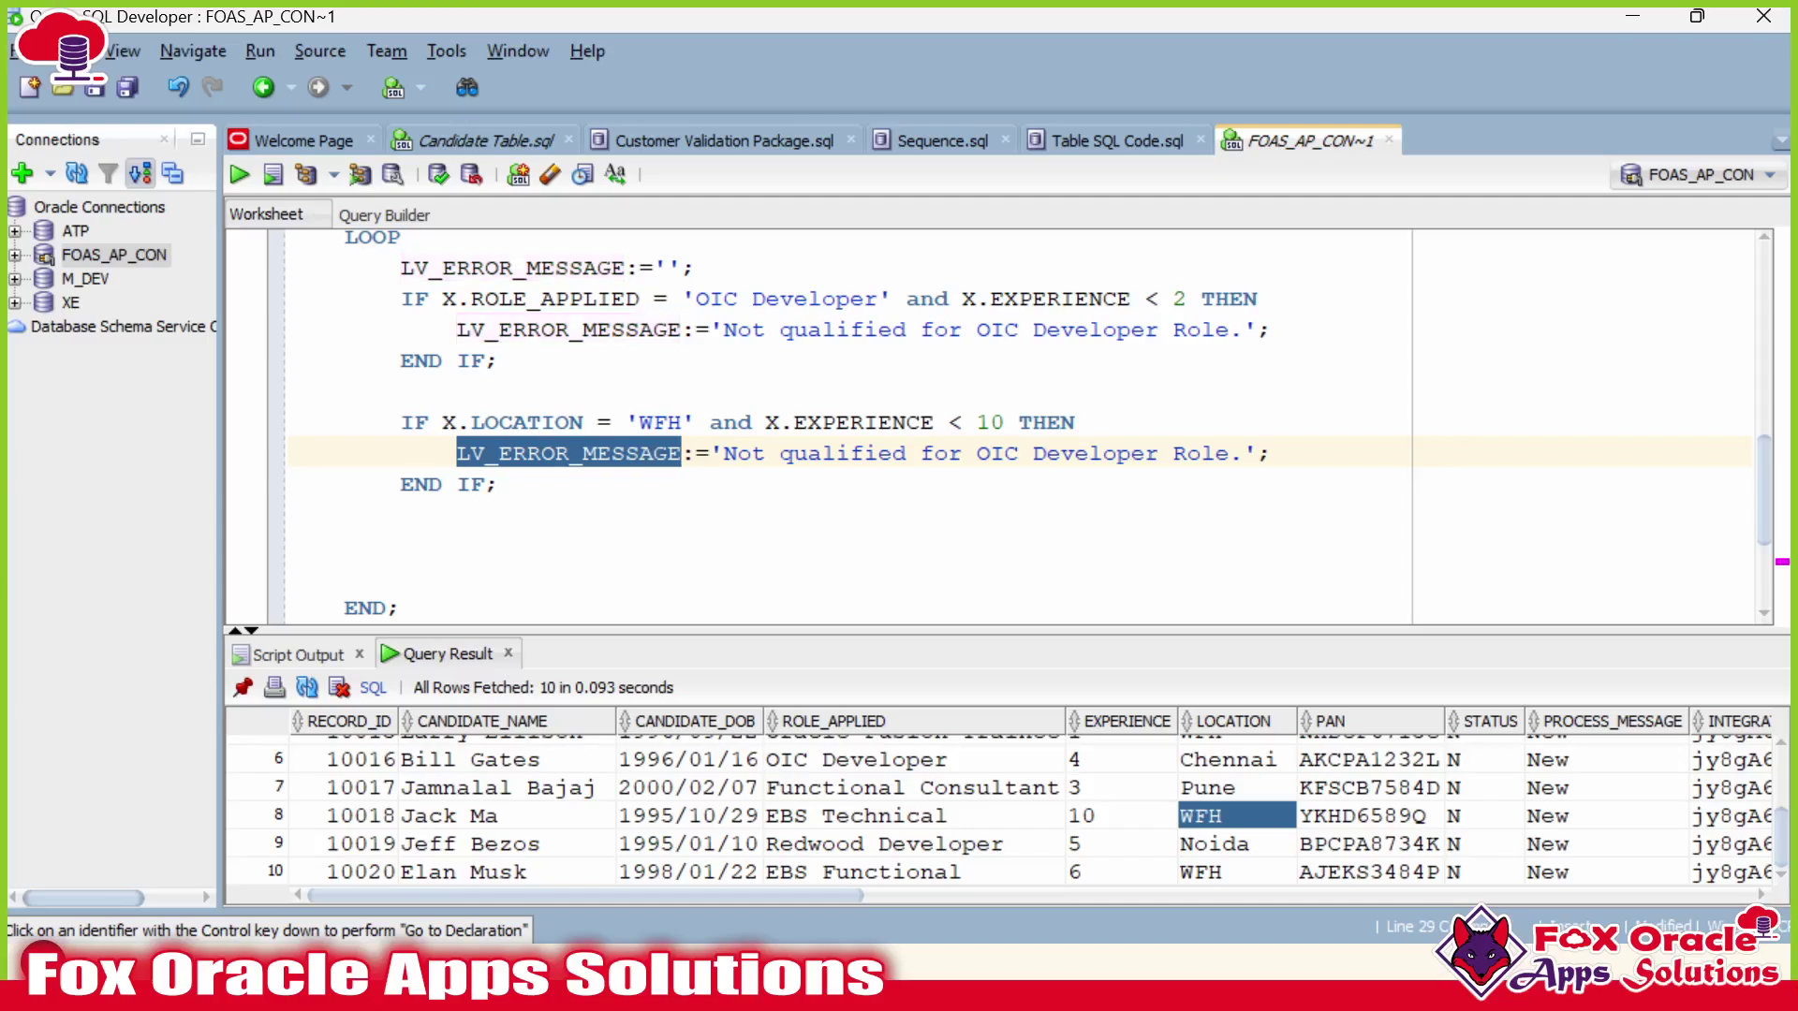
{"action": "left_click", "coordinate": [710, 453]}
{"action": "key", "text": "ctrl+v"}
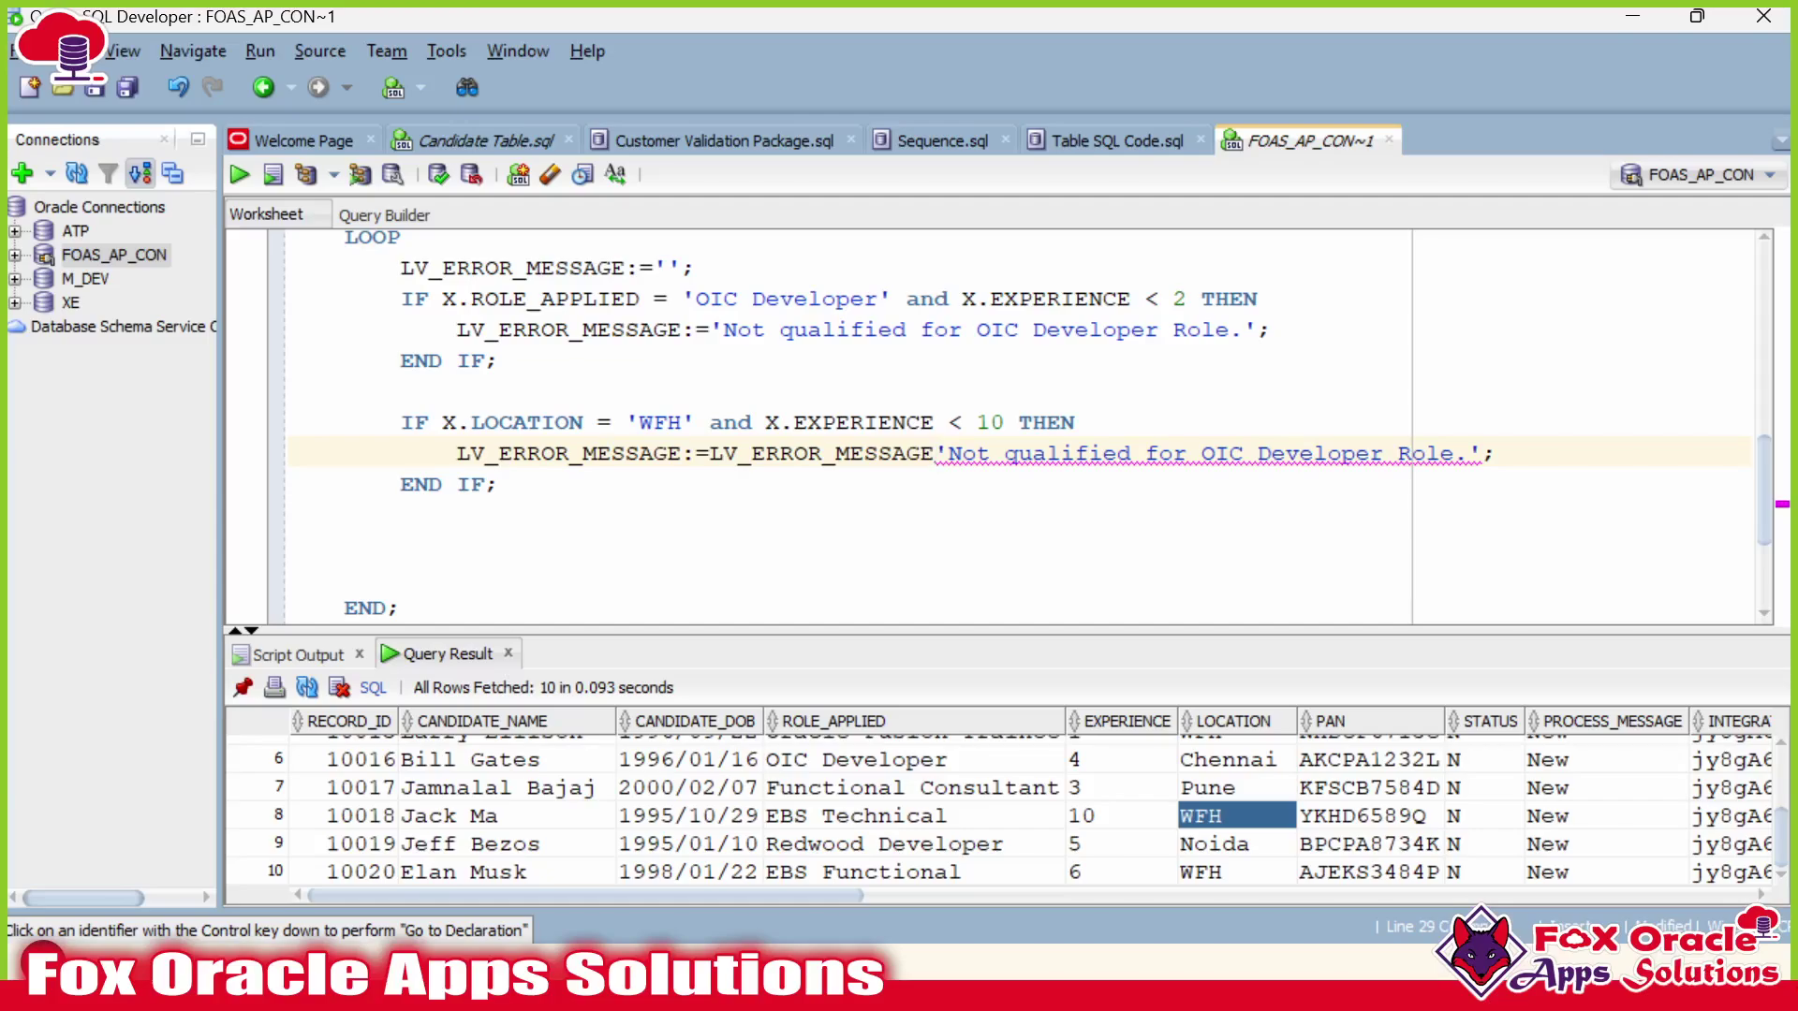
{"action": "type", "text": "||"}
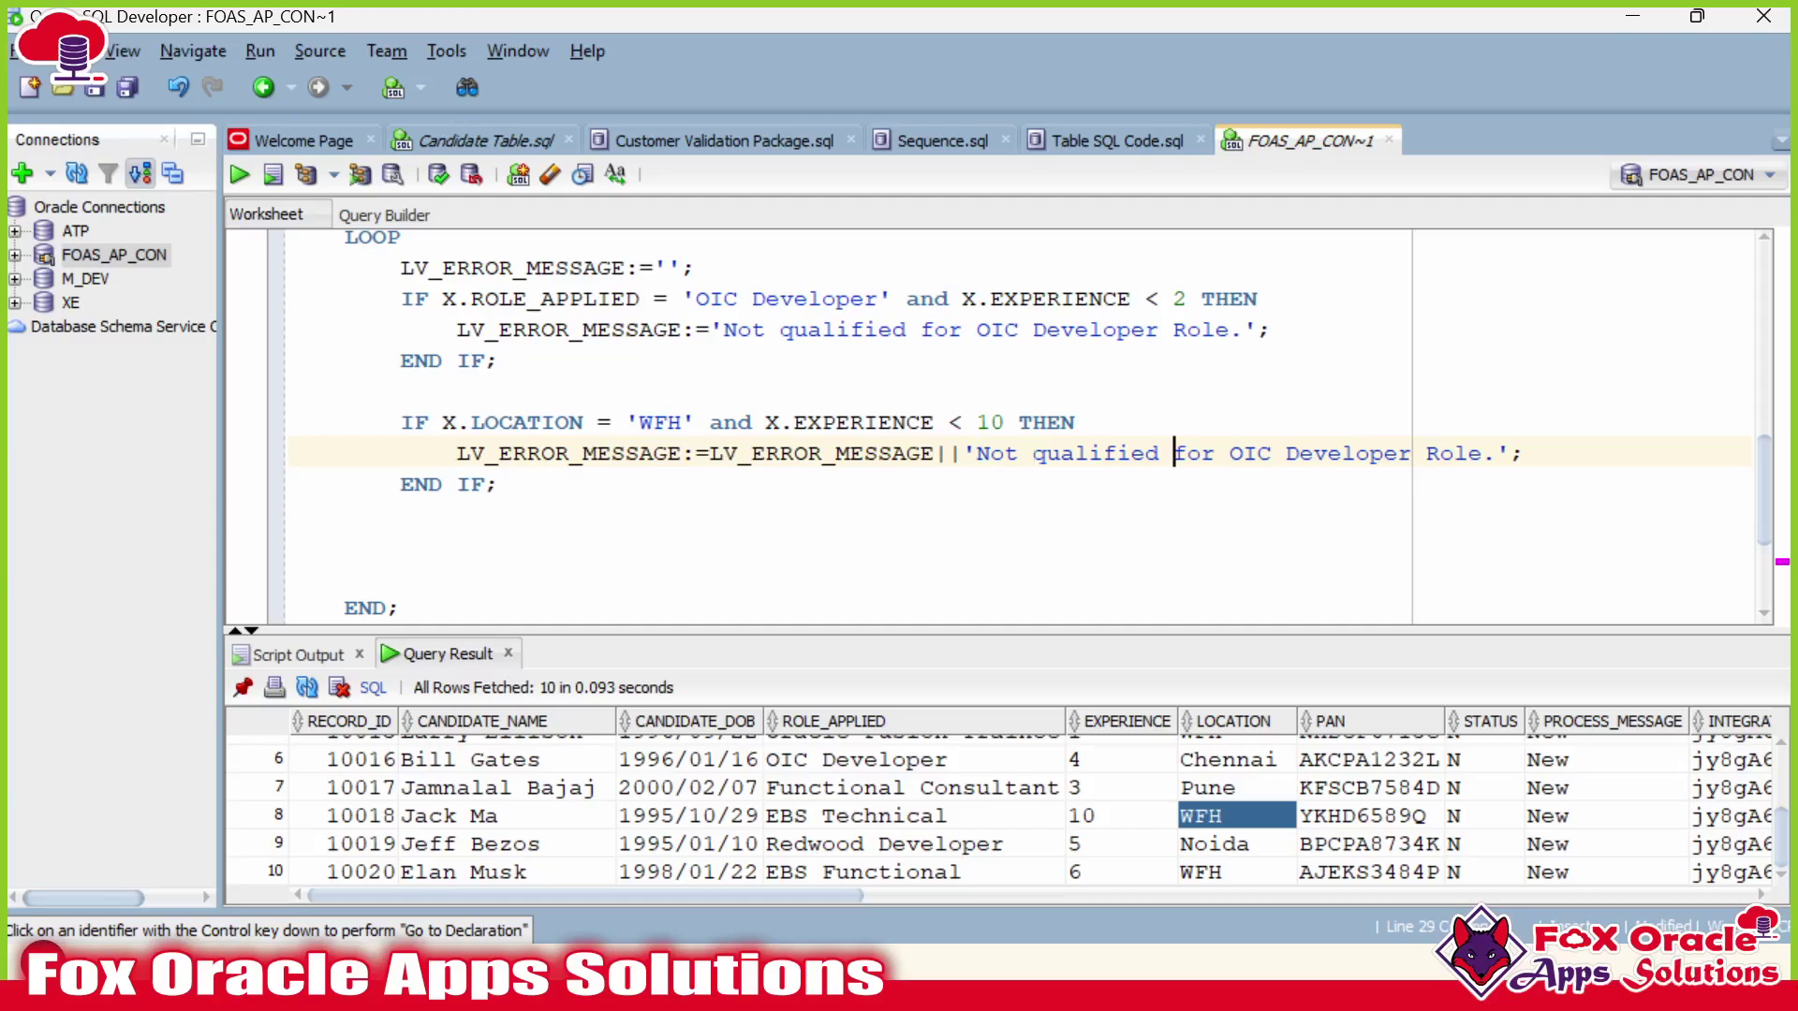
{"action": "left_click_drag", "start_coordinate": [1229, 453], "coordinate": [1498, 453]}
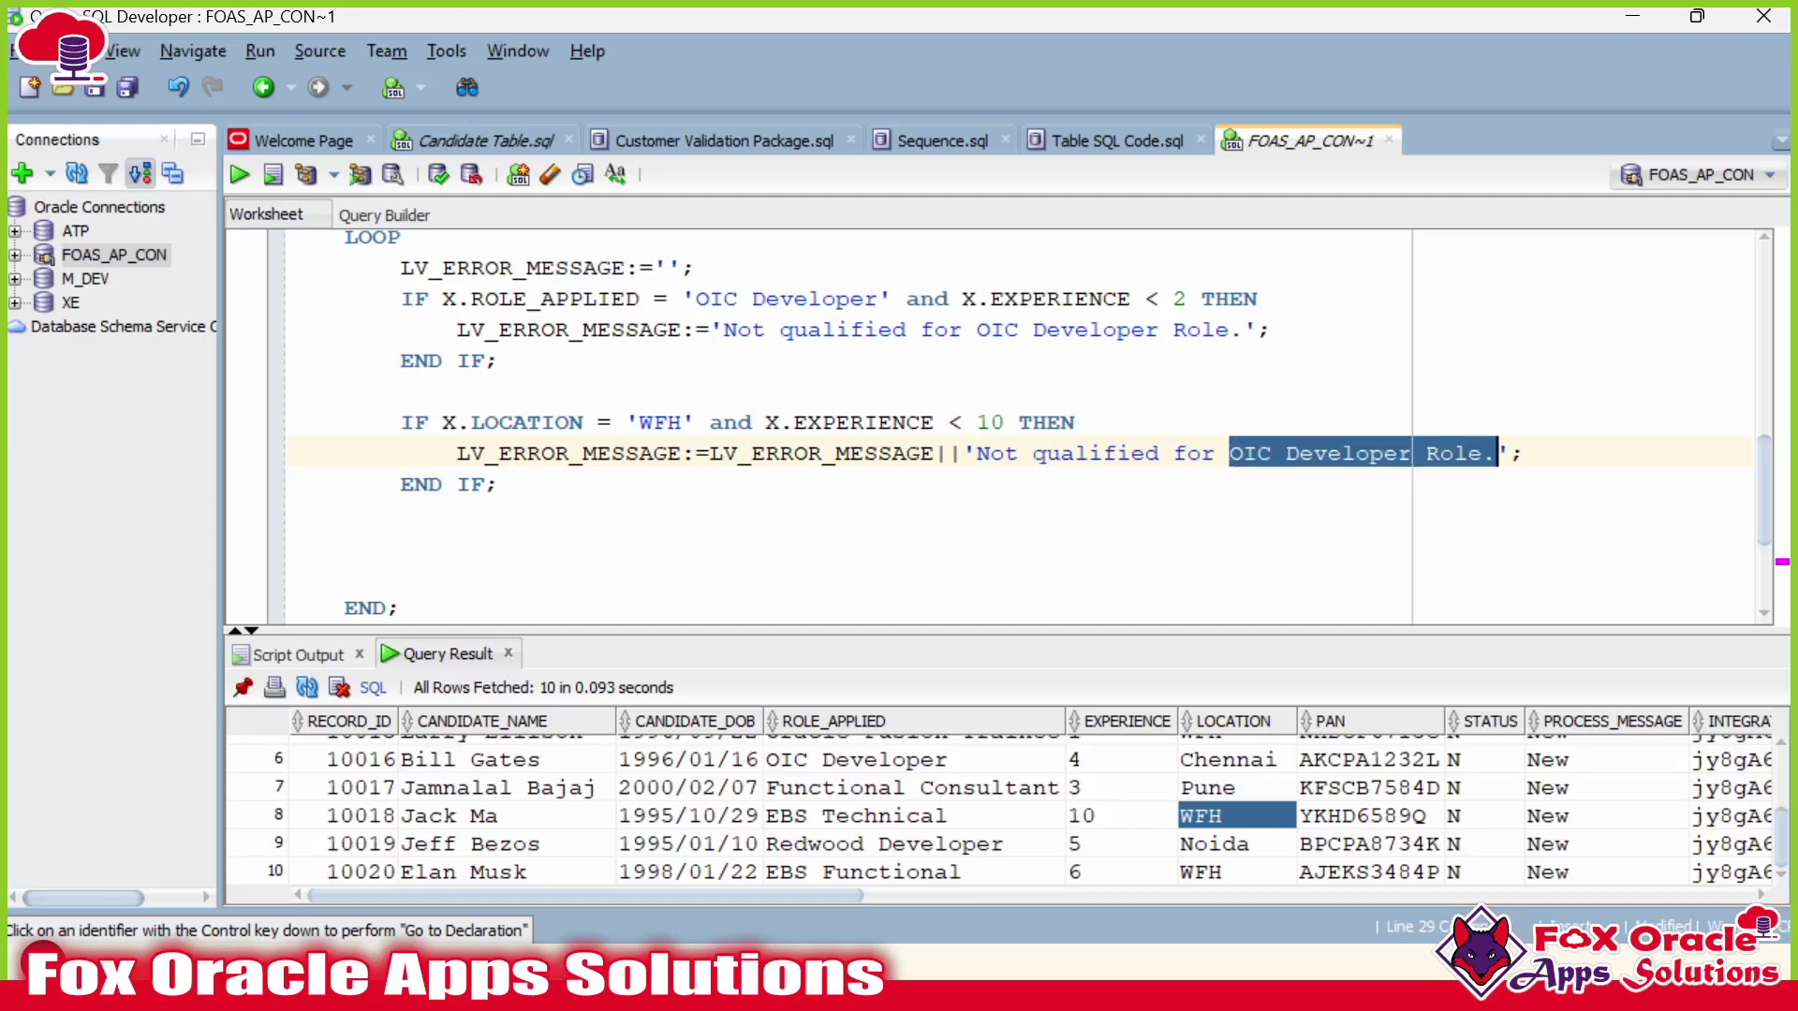
{"action": "type", "text": "WFH"}
{"action": "key", "text": "End"}
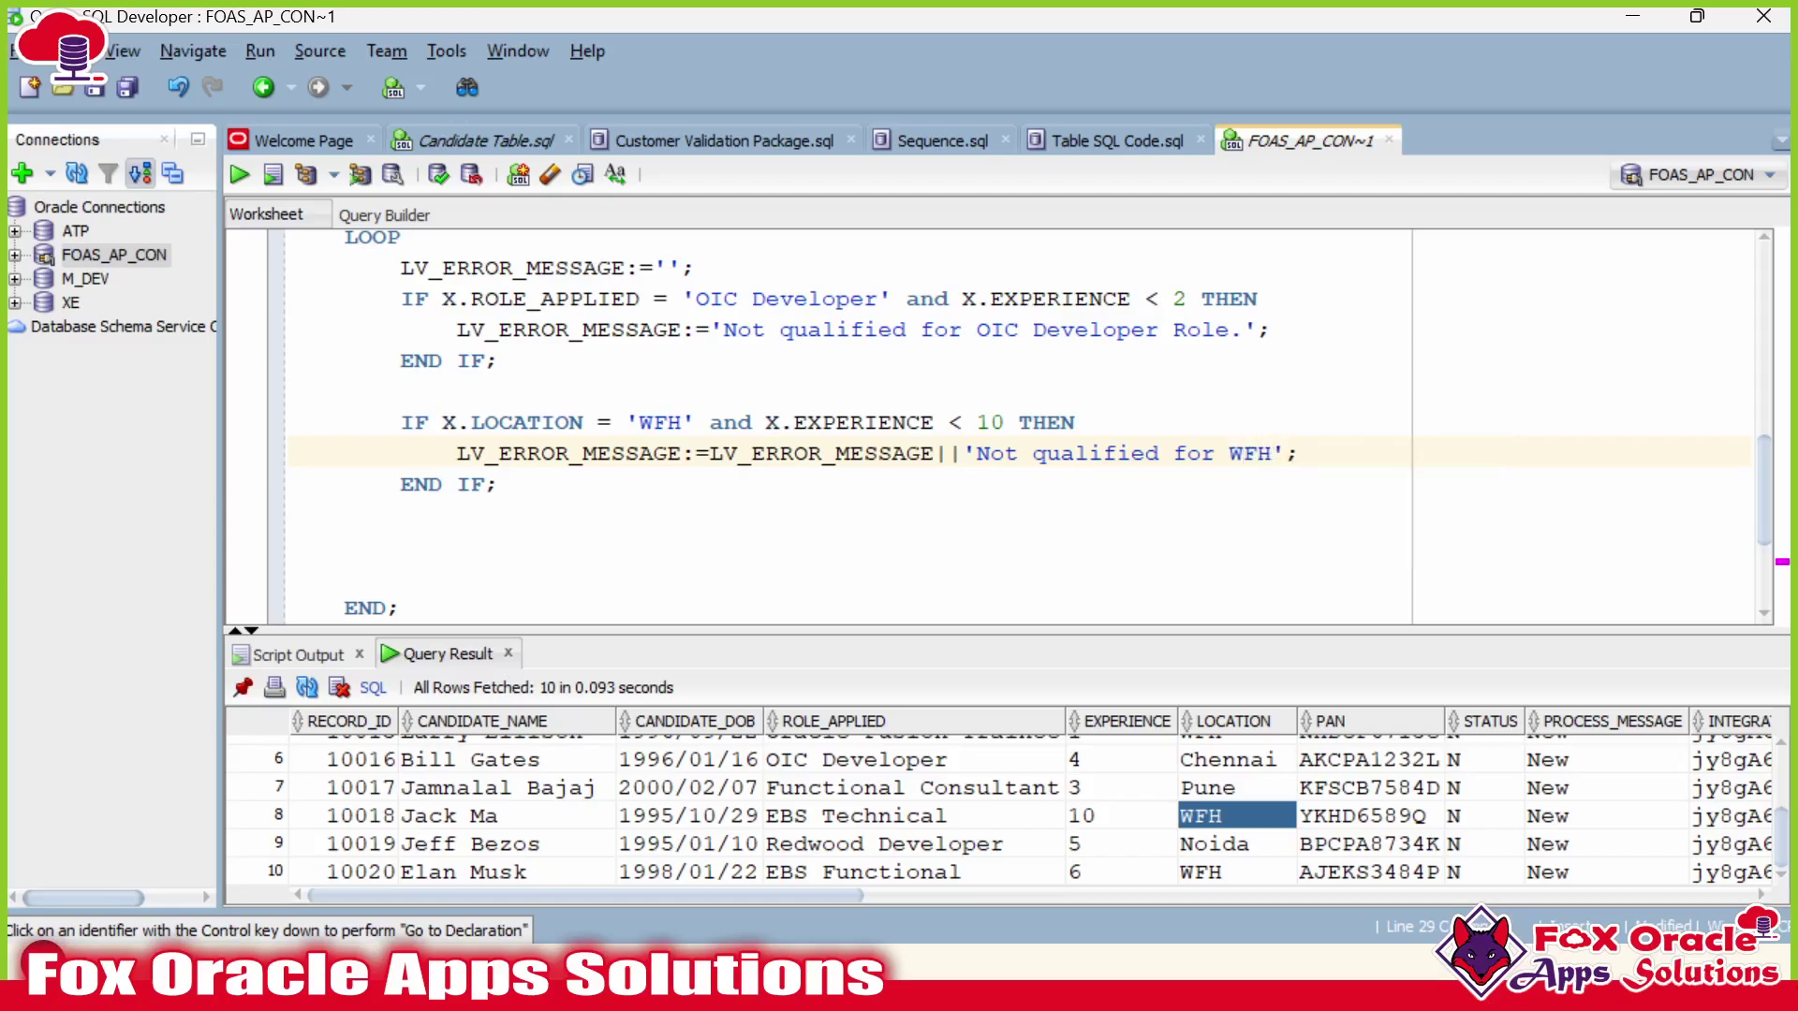
Prefix the message with '#' so it reads ' # Not qualified for WFH'.
{"action": "type", "text": "-"}
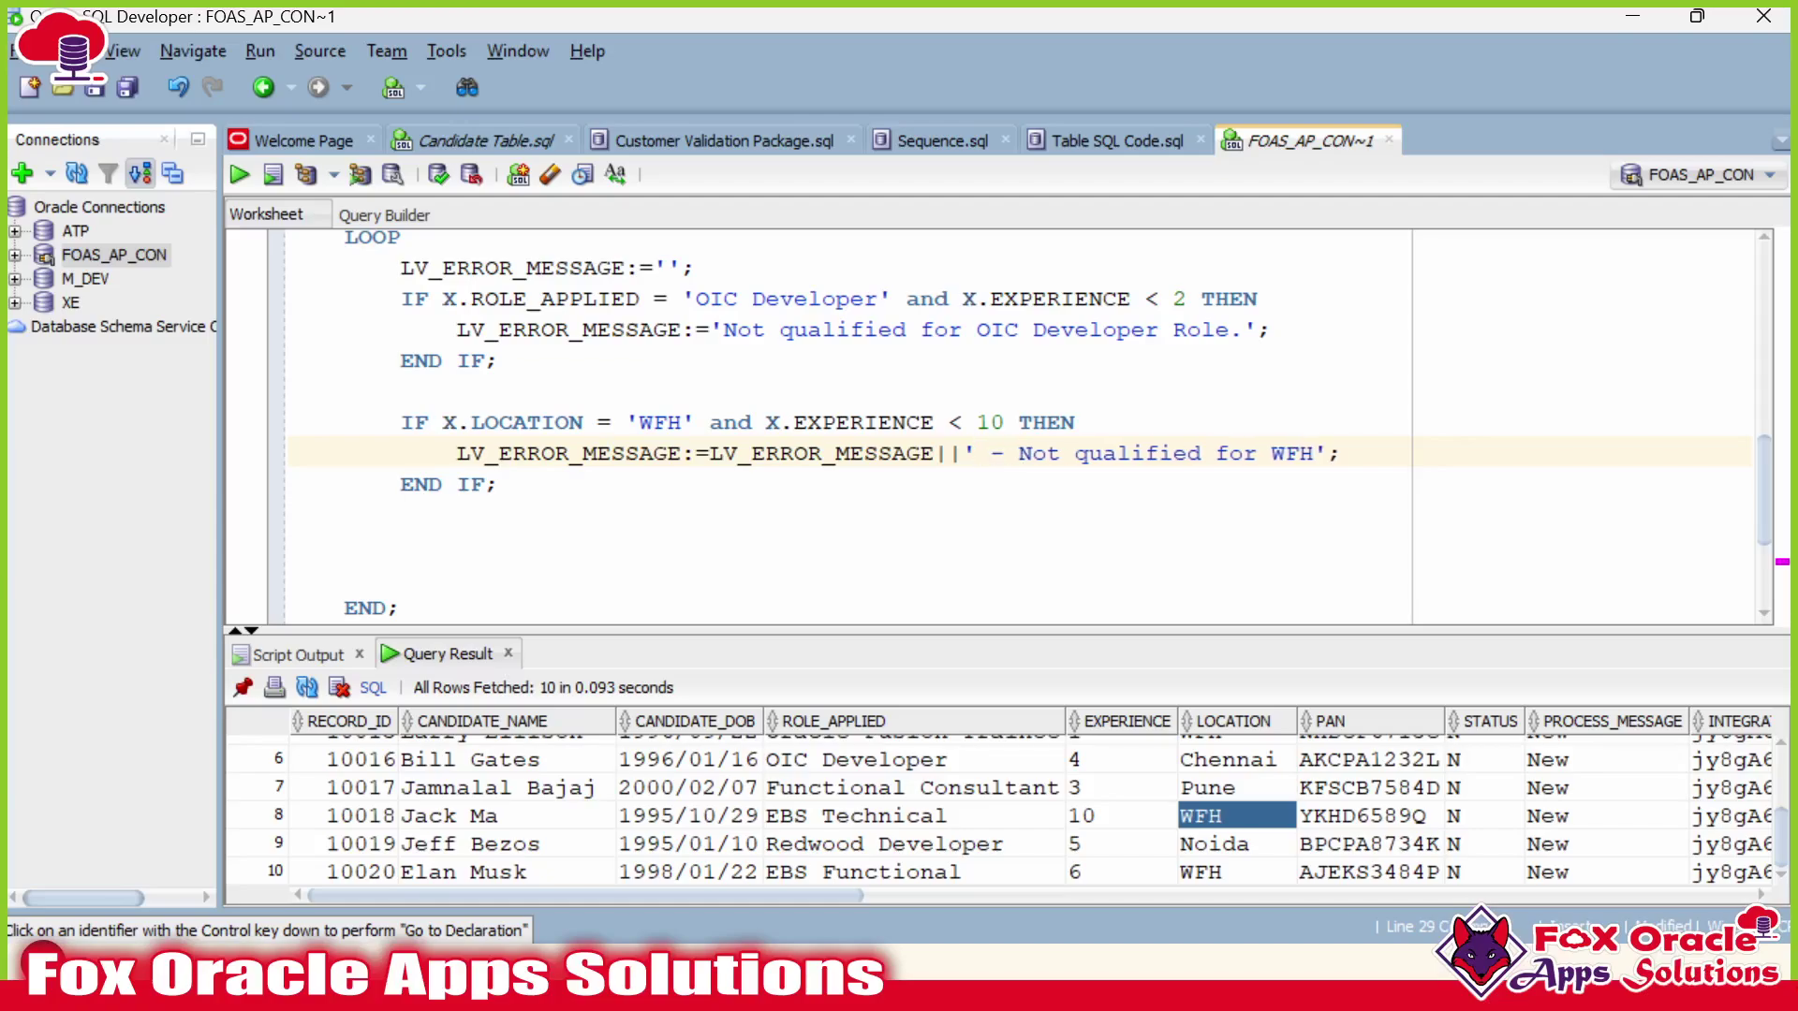
{"action": "left_click", "coordinate": [1061, 422]}
{"action": "left_click", "coordinate": [1089, 329]}
{"action": "key", "text": "BackSpace"}
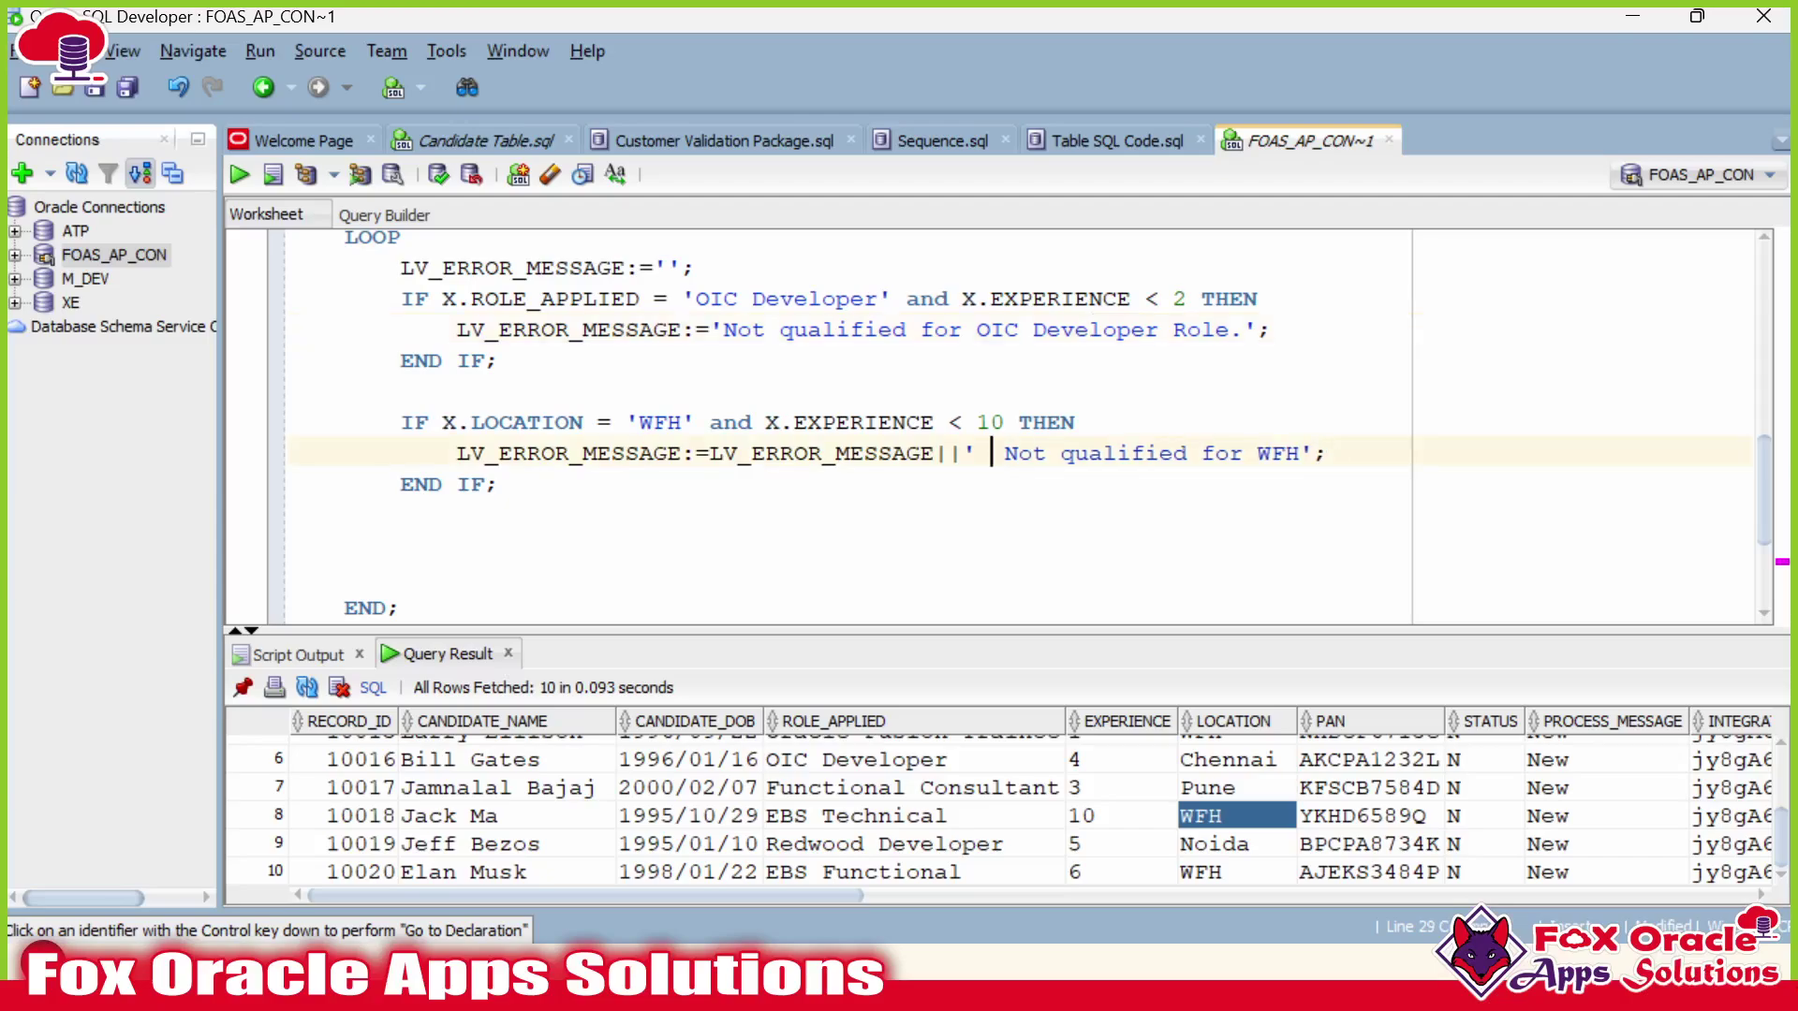
{"action": "type", "text": "#"}
{"action": "left_click", "coordinate": [1033, 423]}
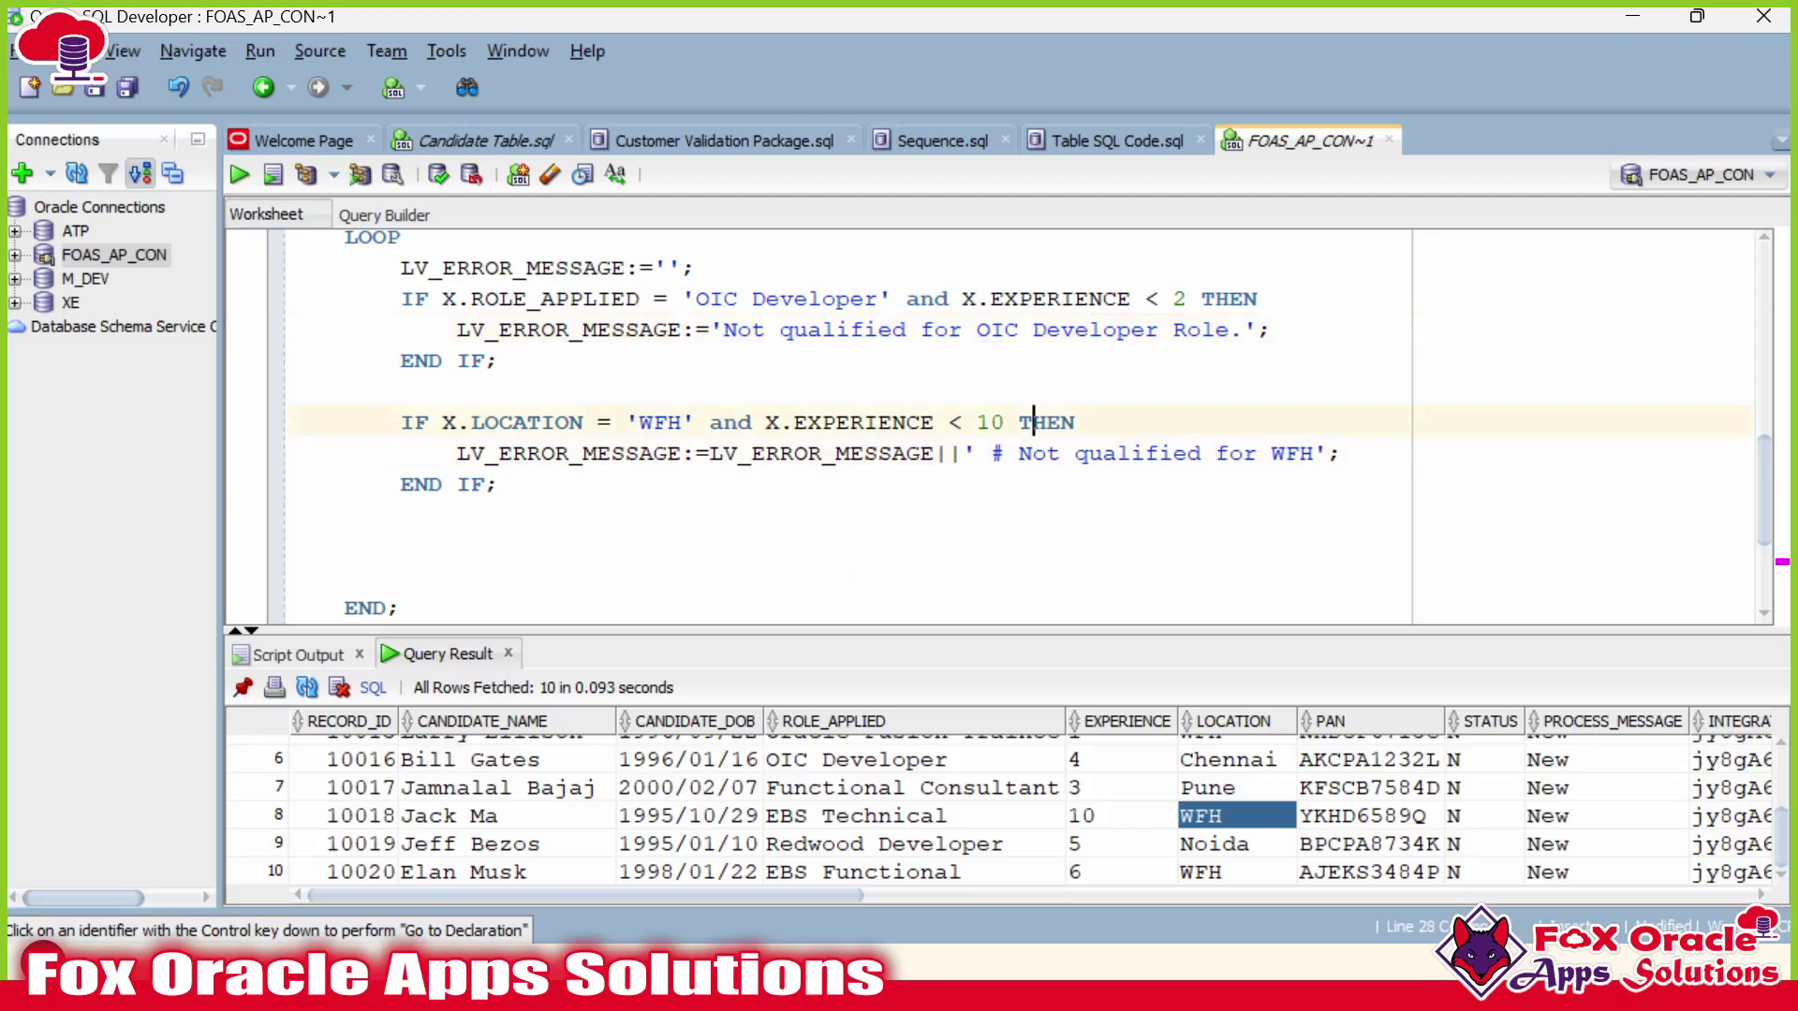
{"action": "double_click", "coordinate": [997, 330]}
{"action": "left_click", "coordinate": [1062, 453]}
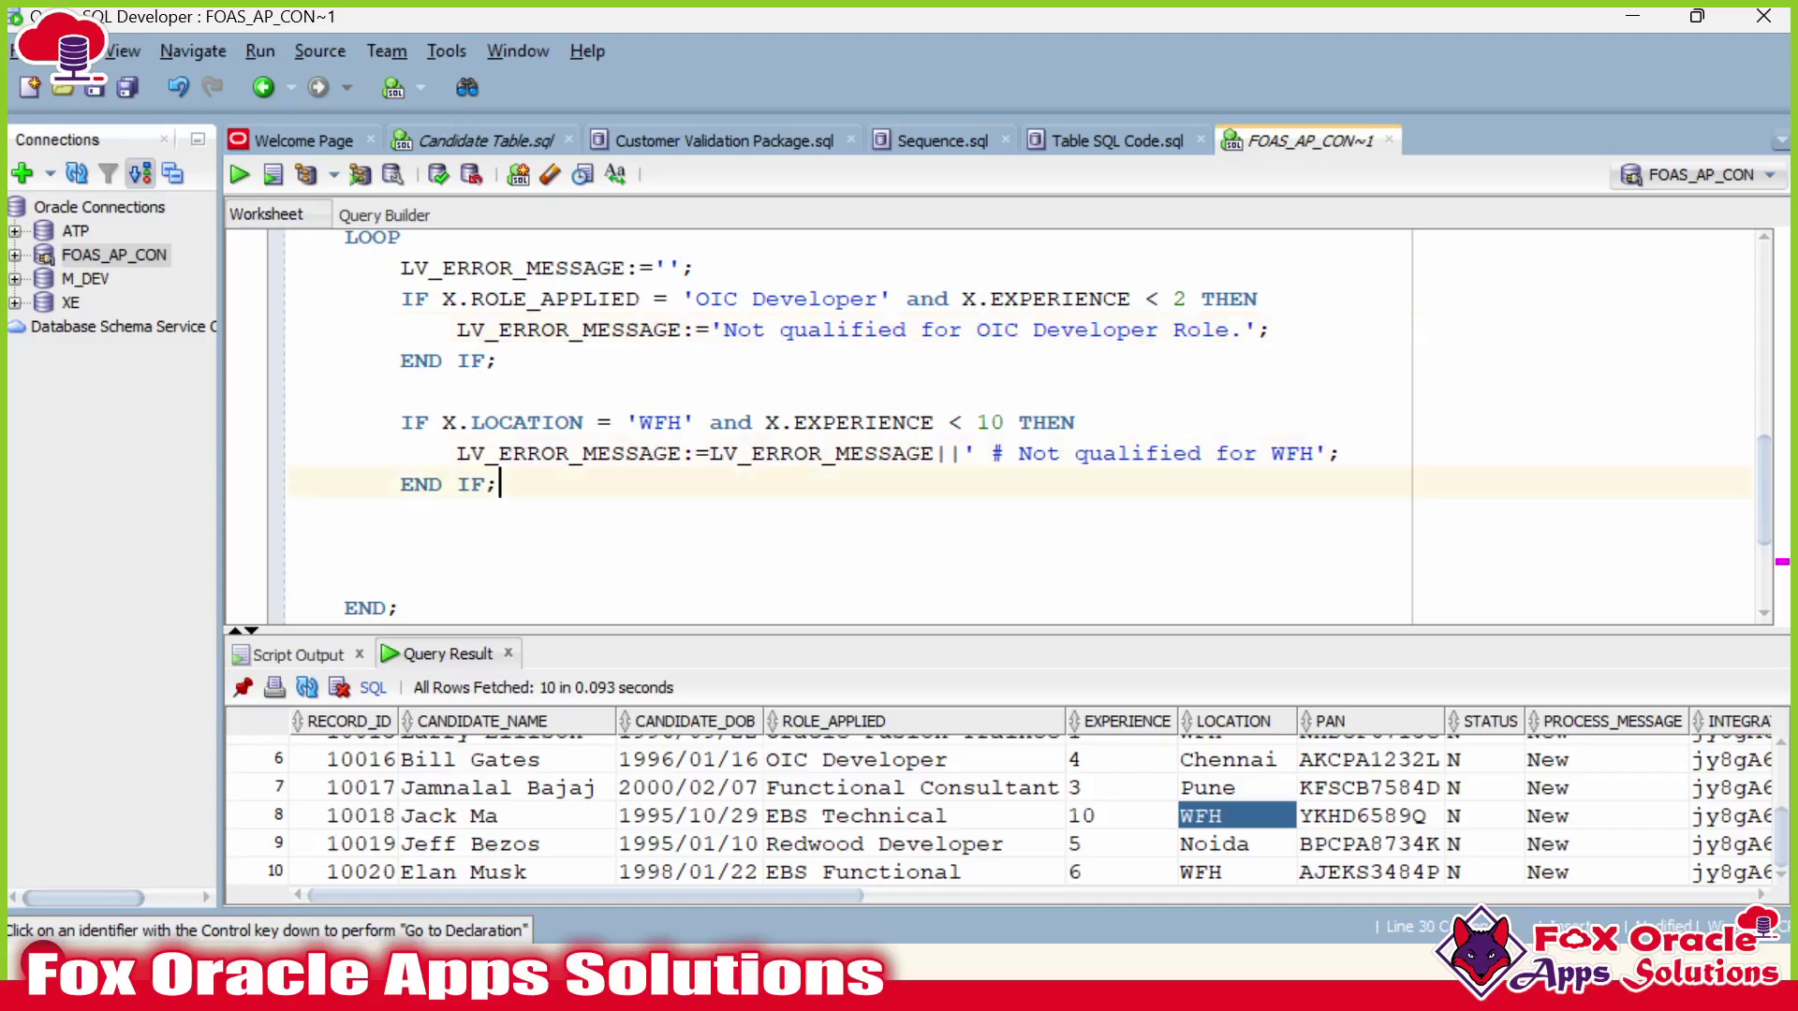
{"action": "key", "text": "alt+Tab"}
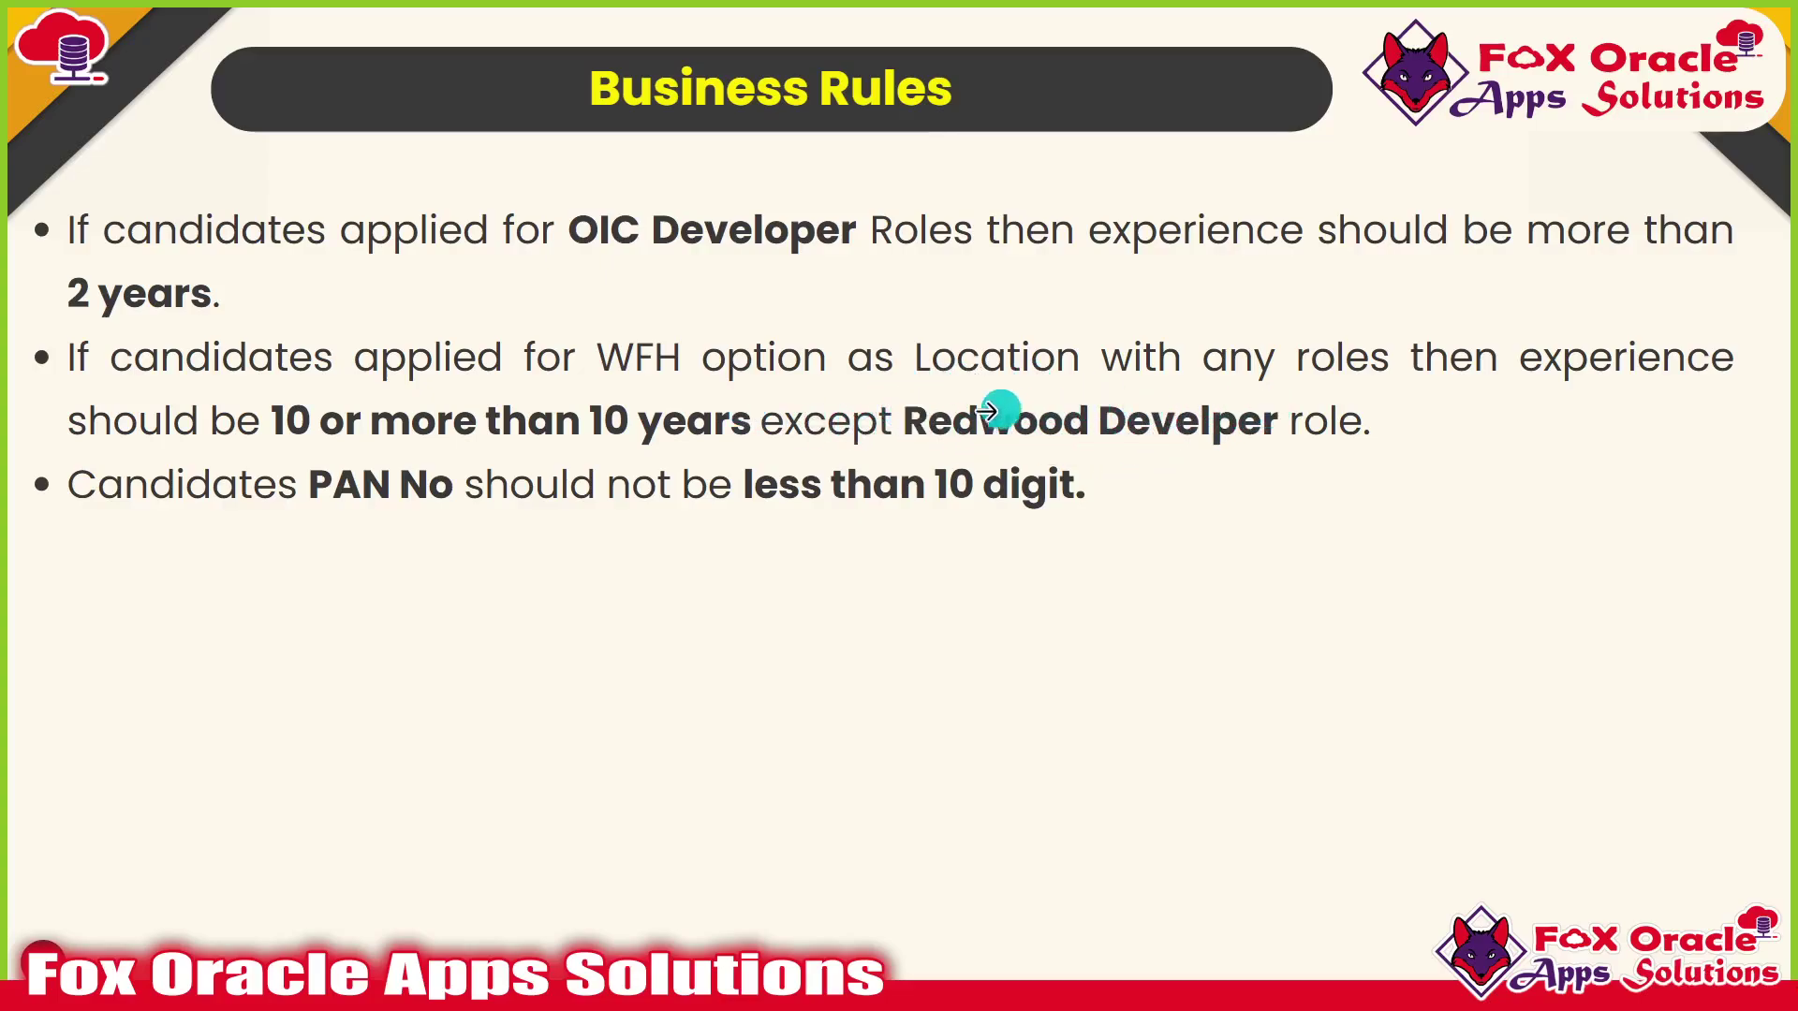
{"action": "key", "text": "alt+Tab"}
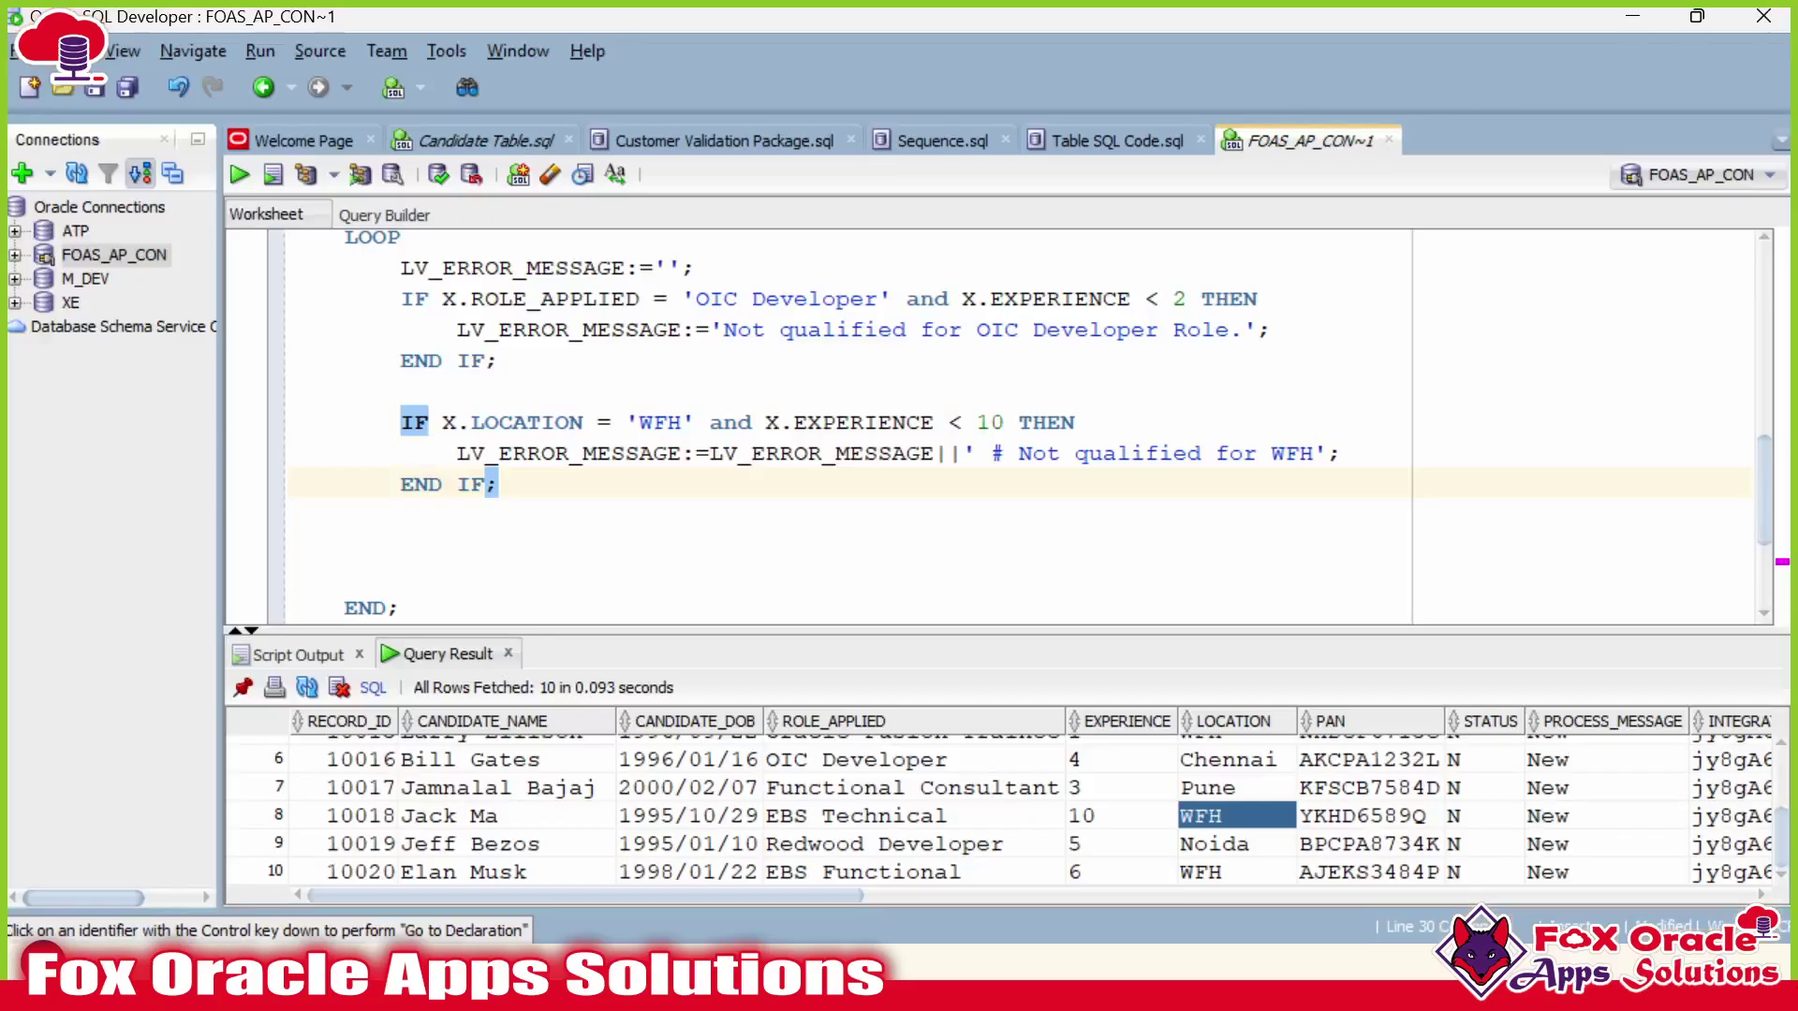
Extend the WFH condition with && X.ROLE_APPLIED <> '' before THEN.
{"action": "left_click", "coordinate": [1019, 422]}
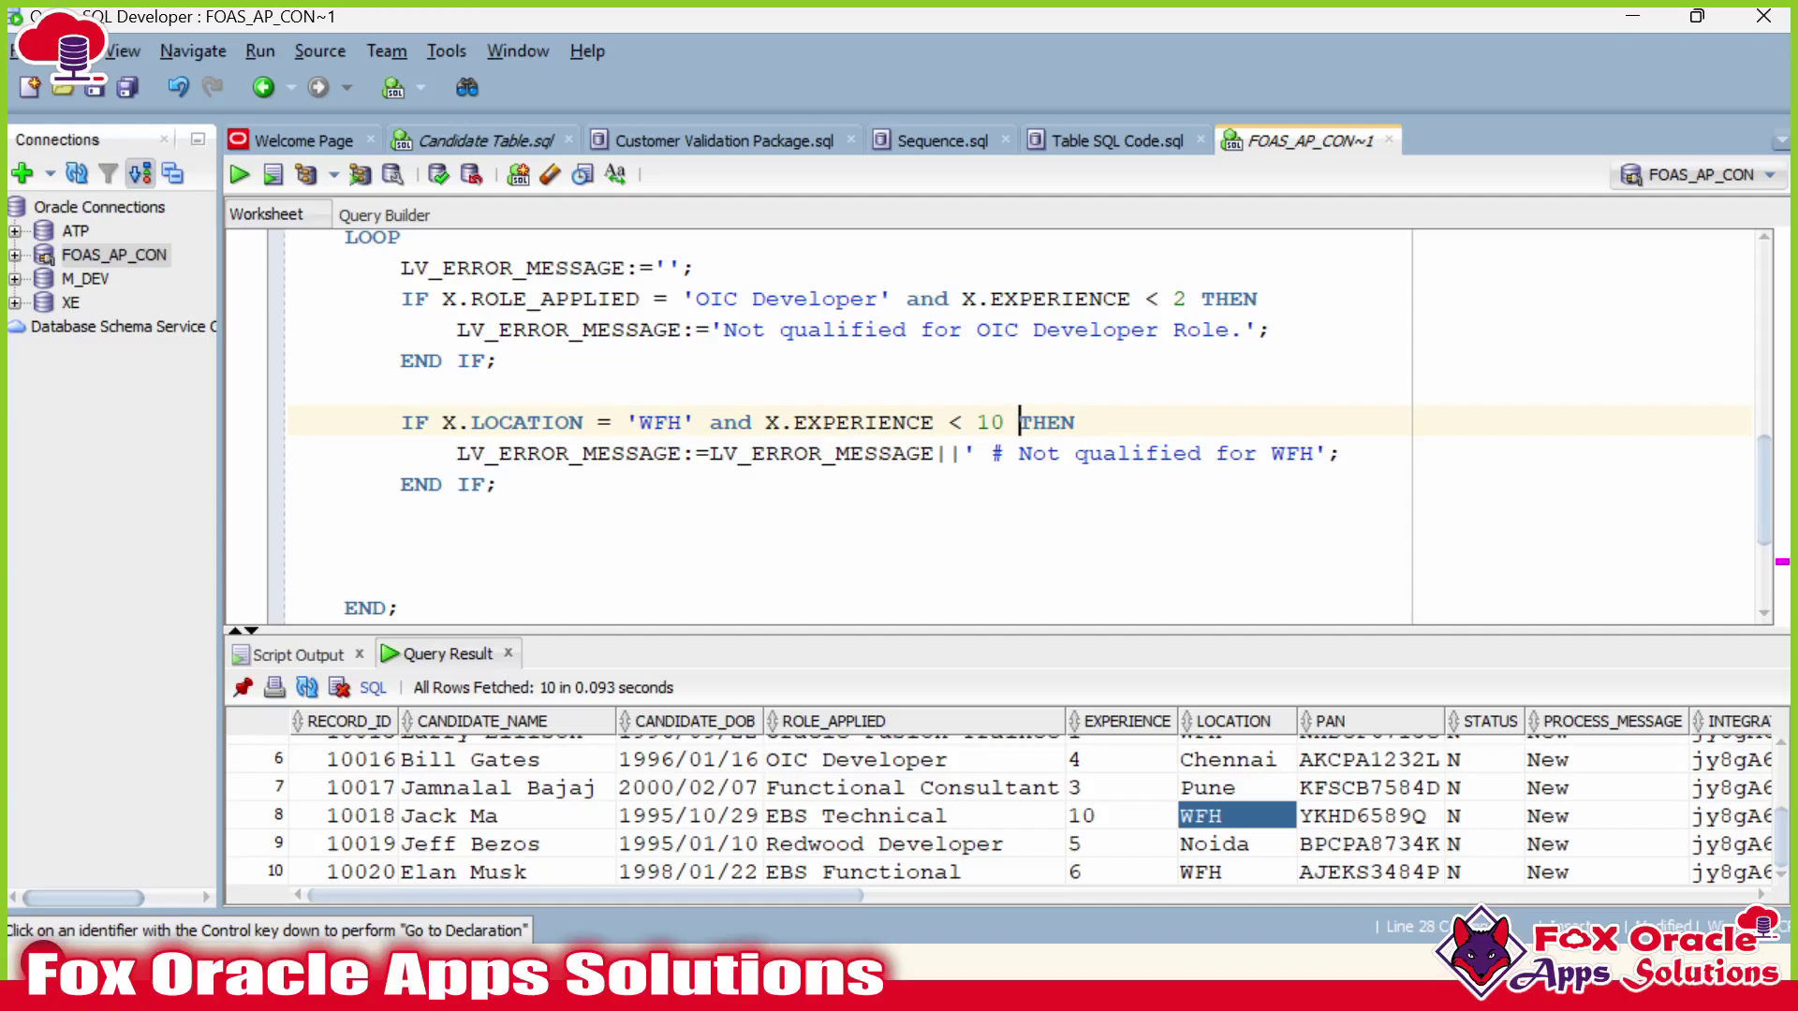
{"action": "type", "text": "&& "}
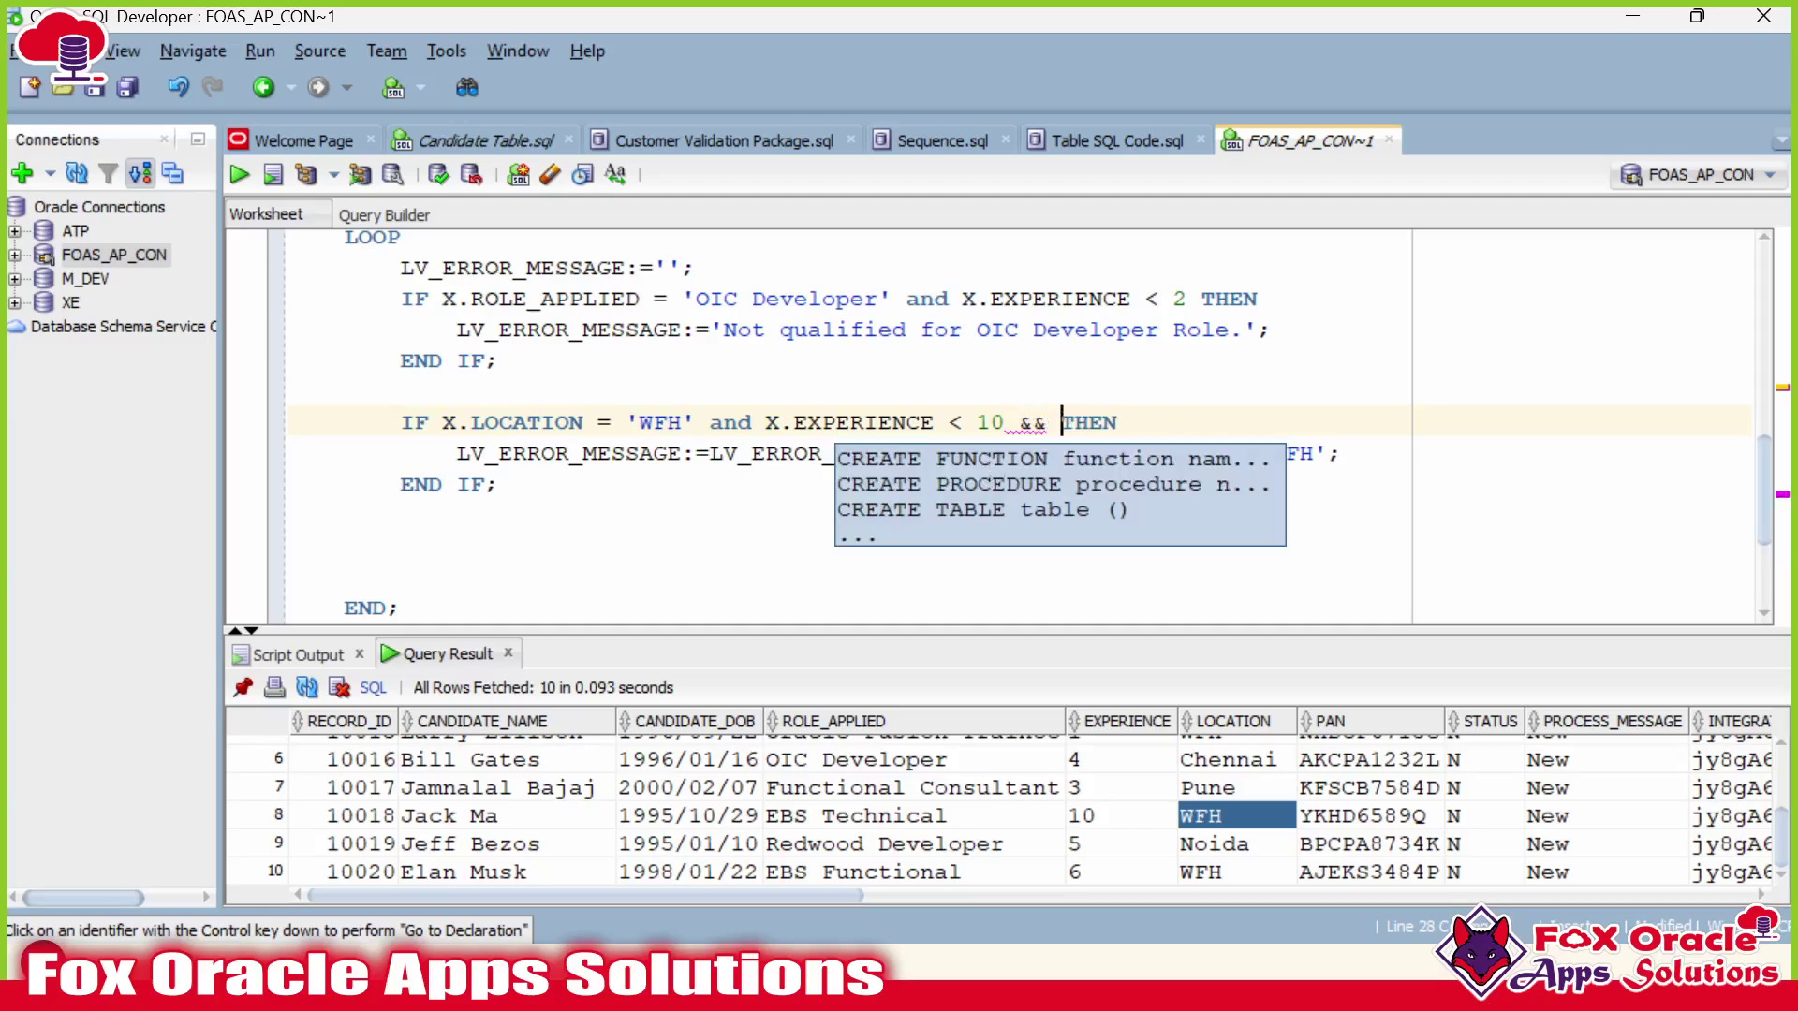
{"action": "type", "text": "X"}
{"action": "right_click", "coordinate": [850, 718]}
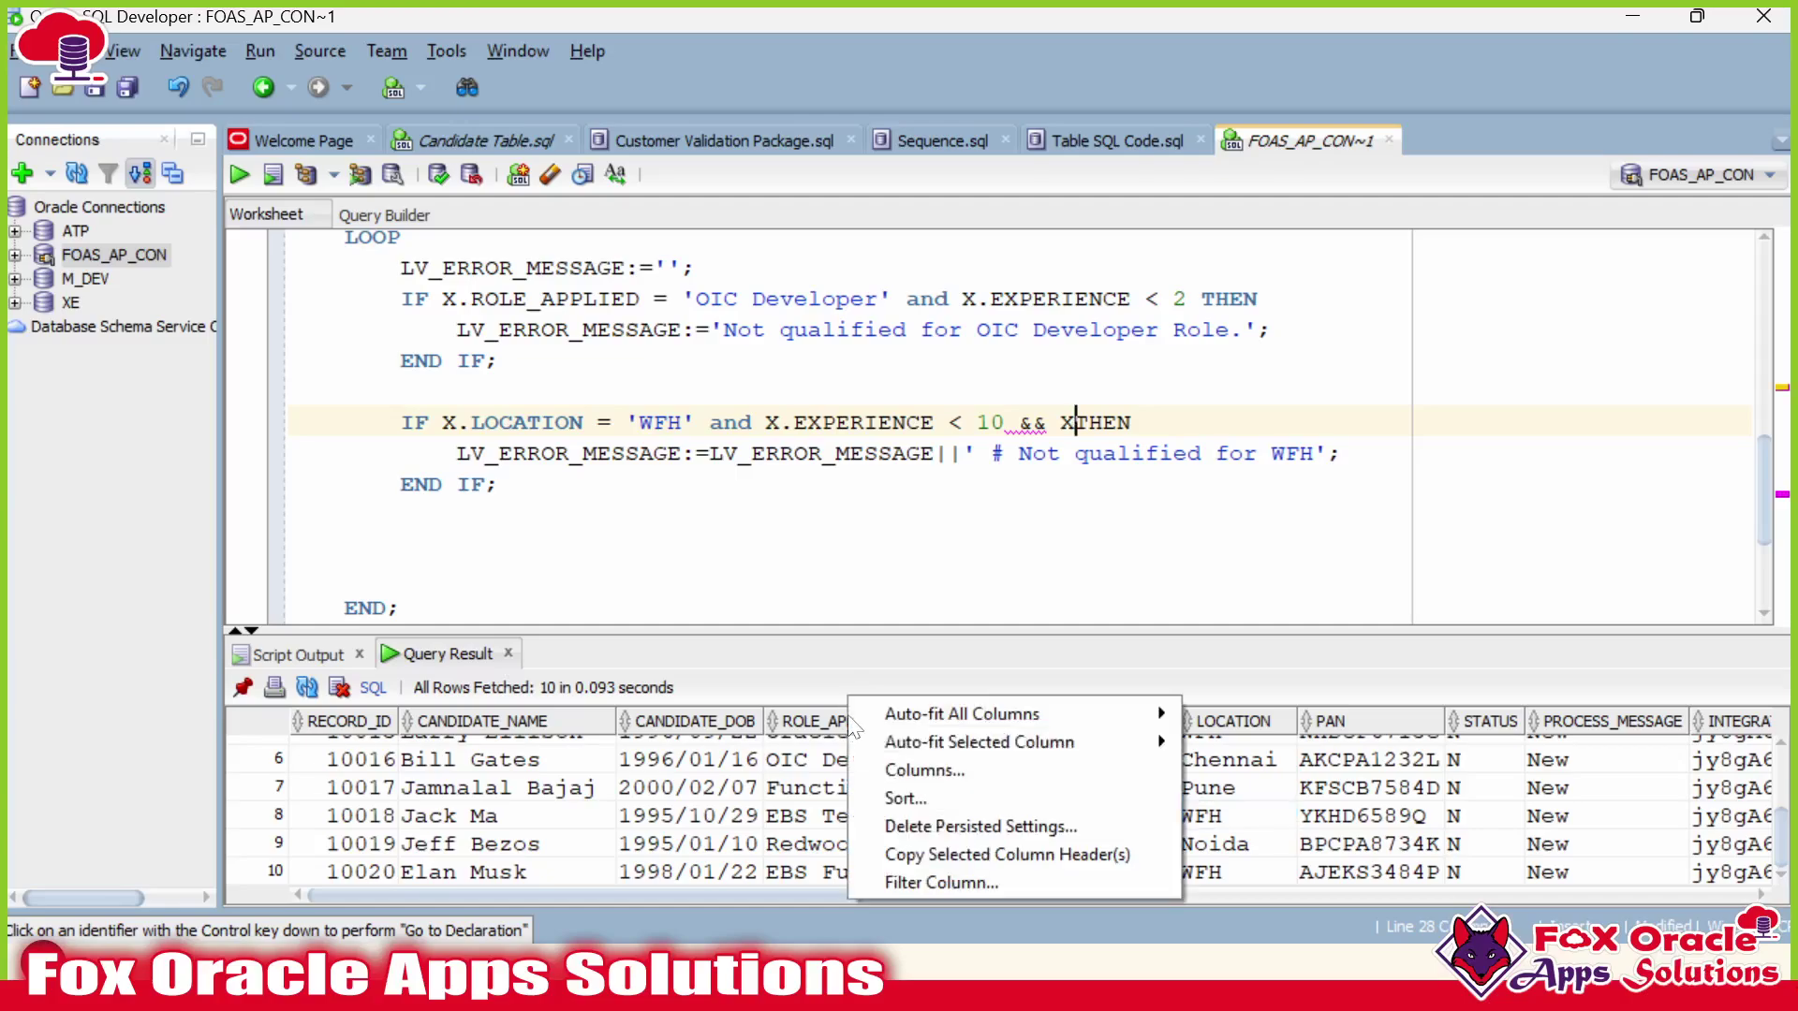
{"action": "left_click", "coordinate": [912, 853]}
{"action": "left_click", "coordinate": [1073, 422]}
{"action": "key", "text": "ctrl+v"}
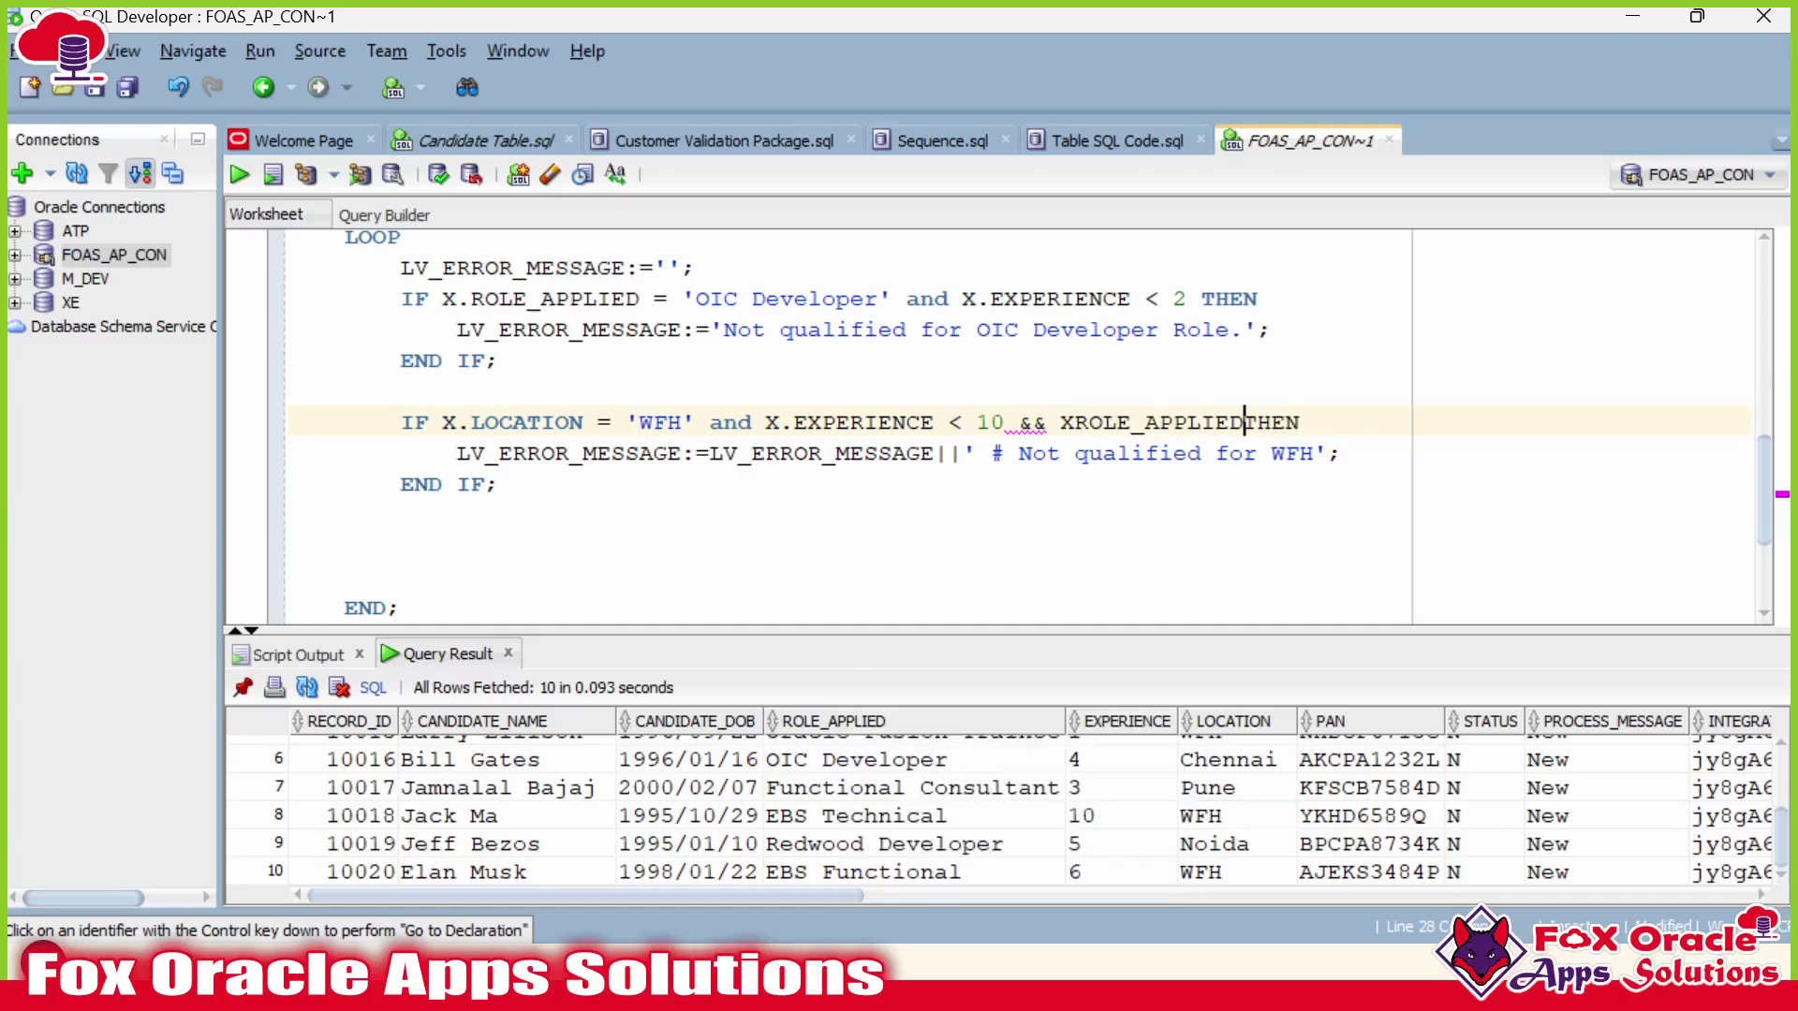
{"action": "type", "text": "."}
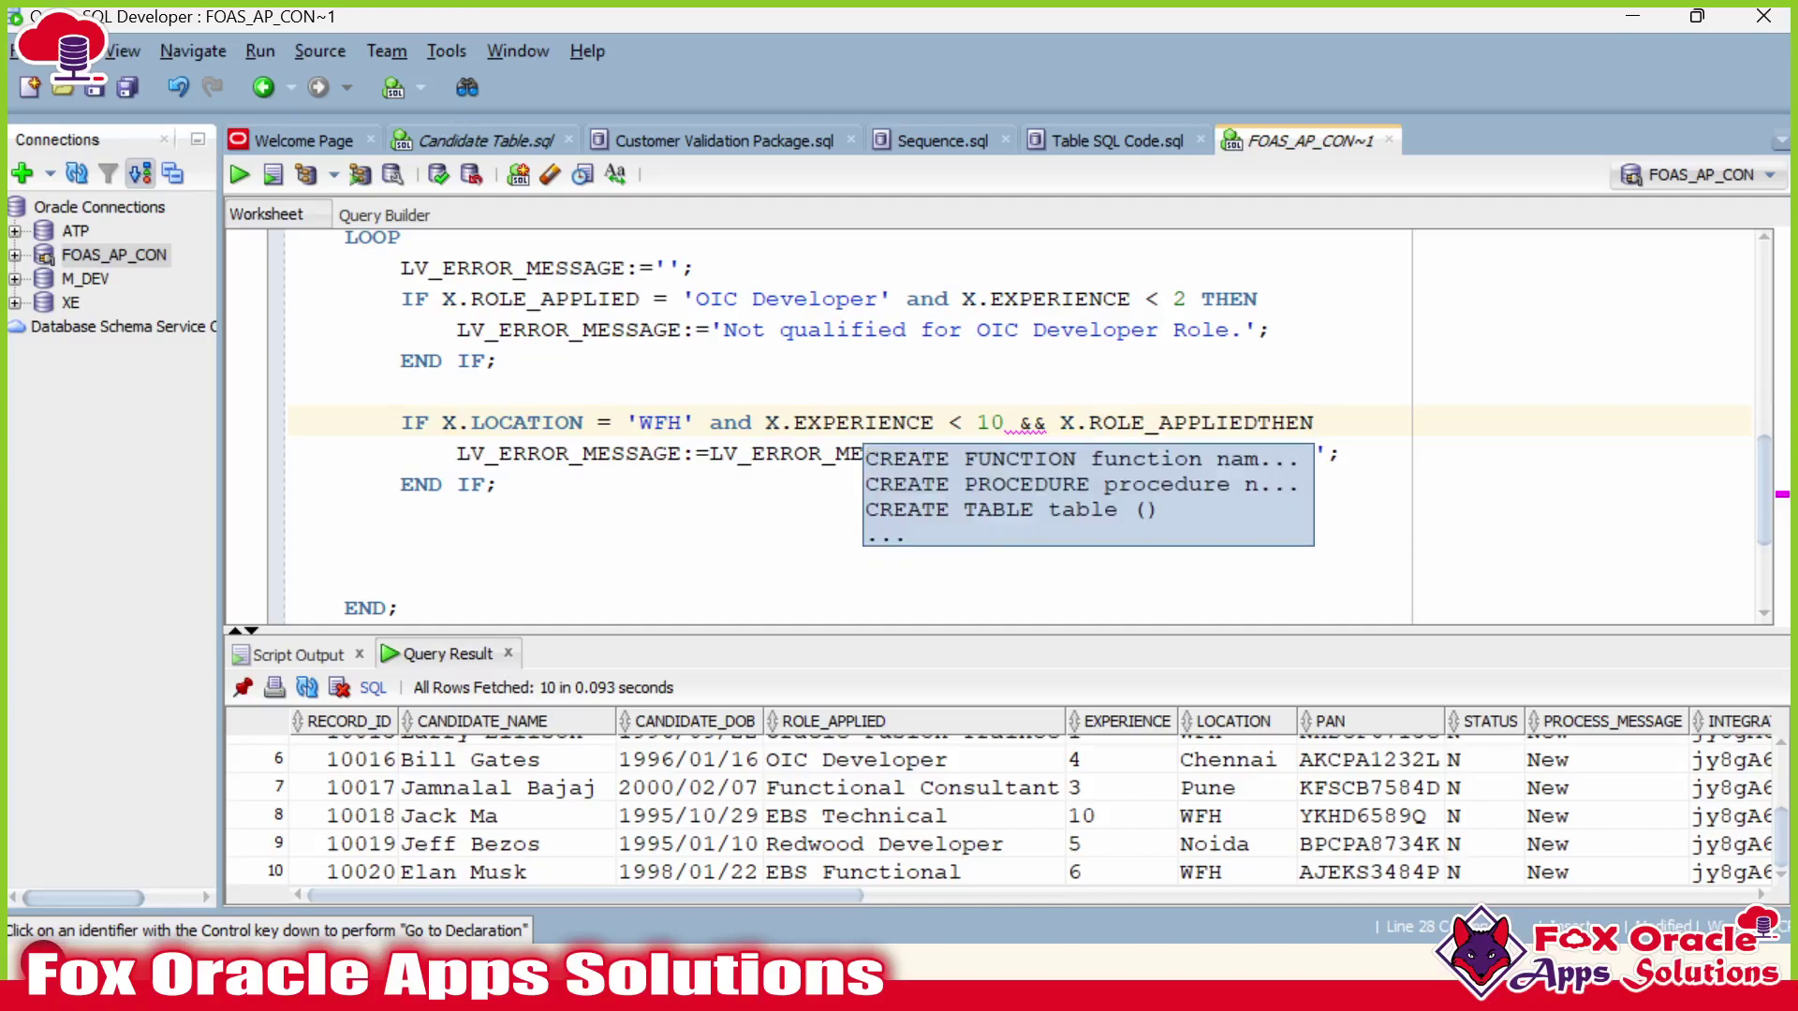
{"action": "left_click", "coordinate": [1258, 422]}
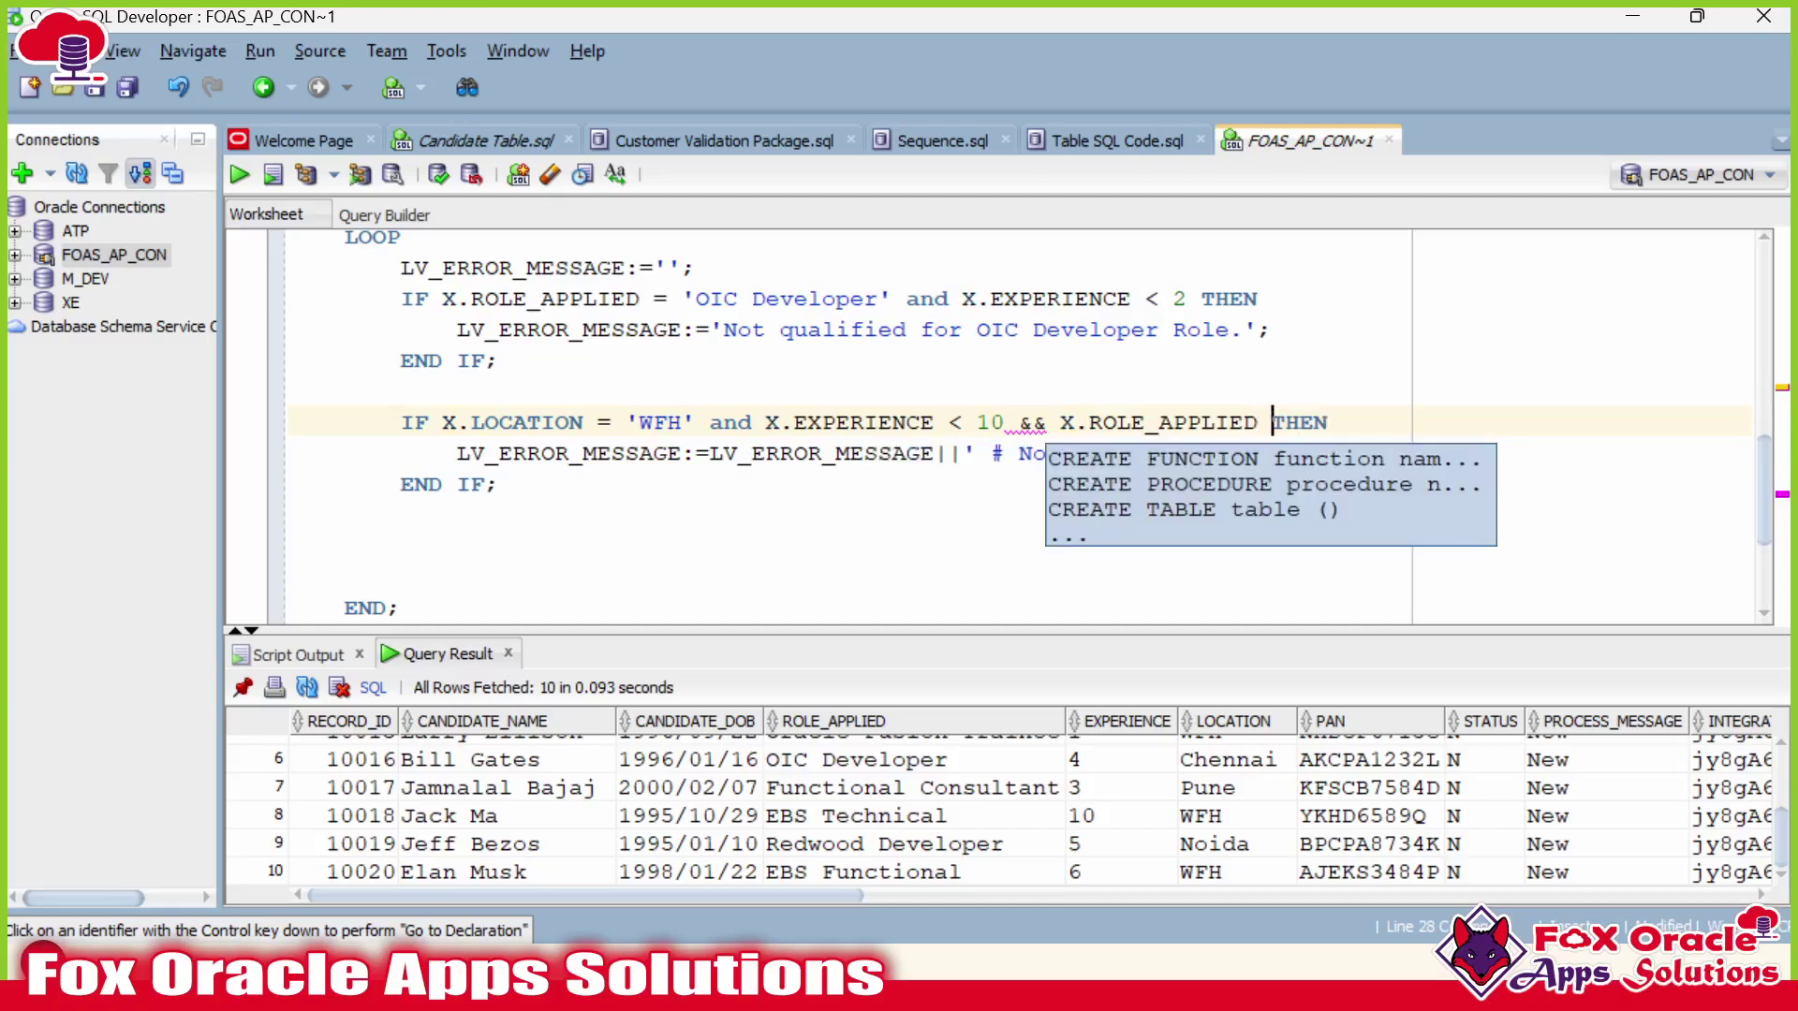
{"action": "key", "text": "Left"}
{"action": "type", "text": "<> ''"}
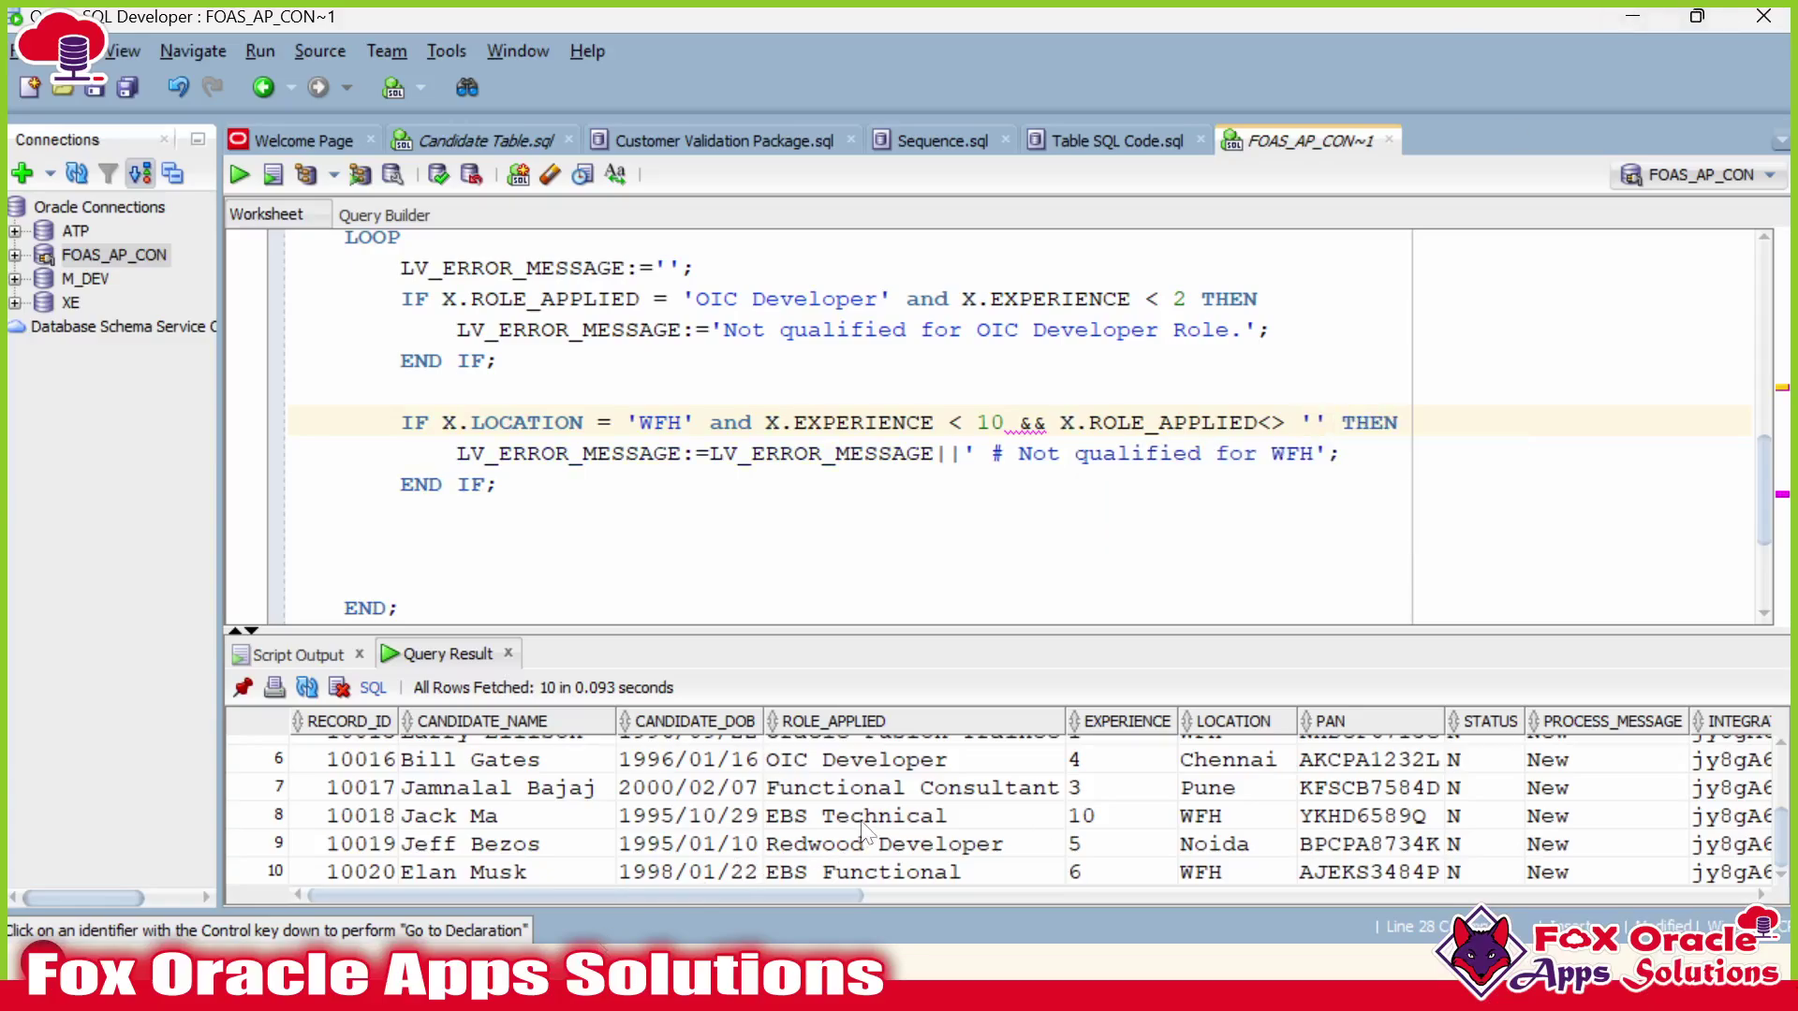
Fill the empty quotes with 'Redwood Developer' copied from the result grid.
{"action": "double_click", "coordinate": [983, 846]}
{"action": "left_click_drag", "start_coordinate": [1007, 845], "coordinate": [768, 857]}
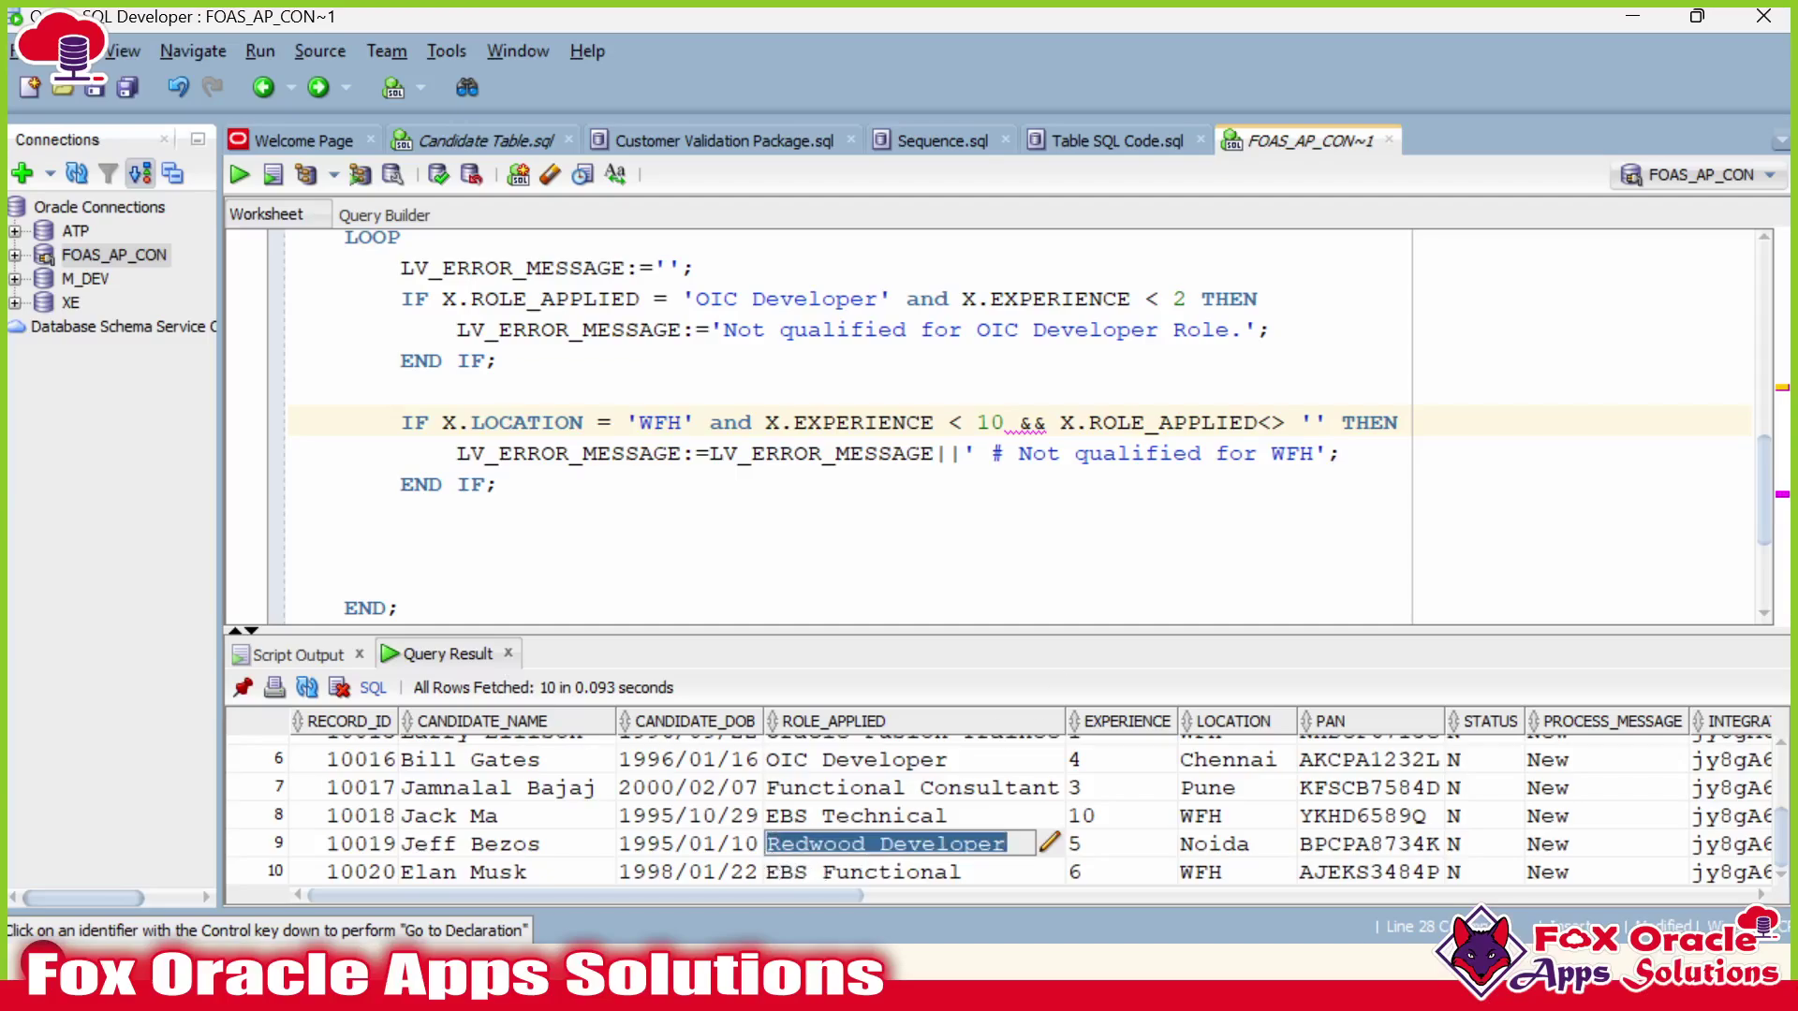
{"action": "left_click", "coordinate": [1315, 422]}
{"action": "key", "text": "ctrl+v"}
{"action": "left_click", "coordinate": [977, 422]}
{"action": "left_click", "coordinate": [1034, 422]}
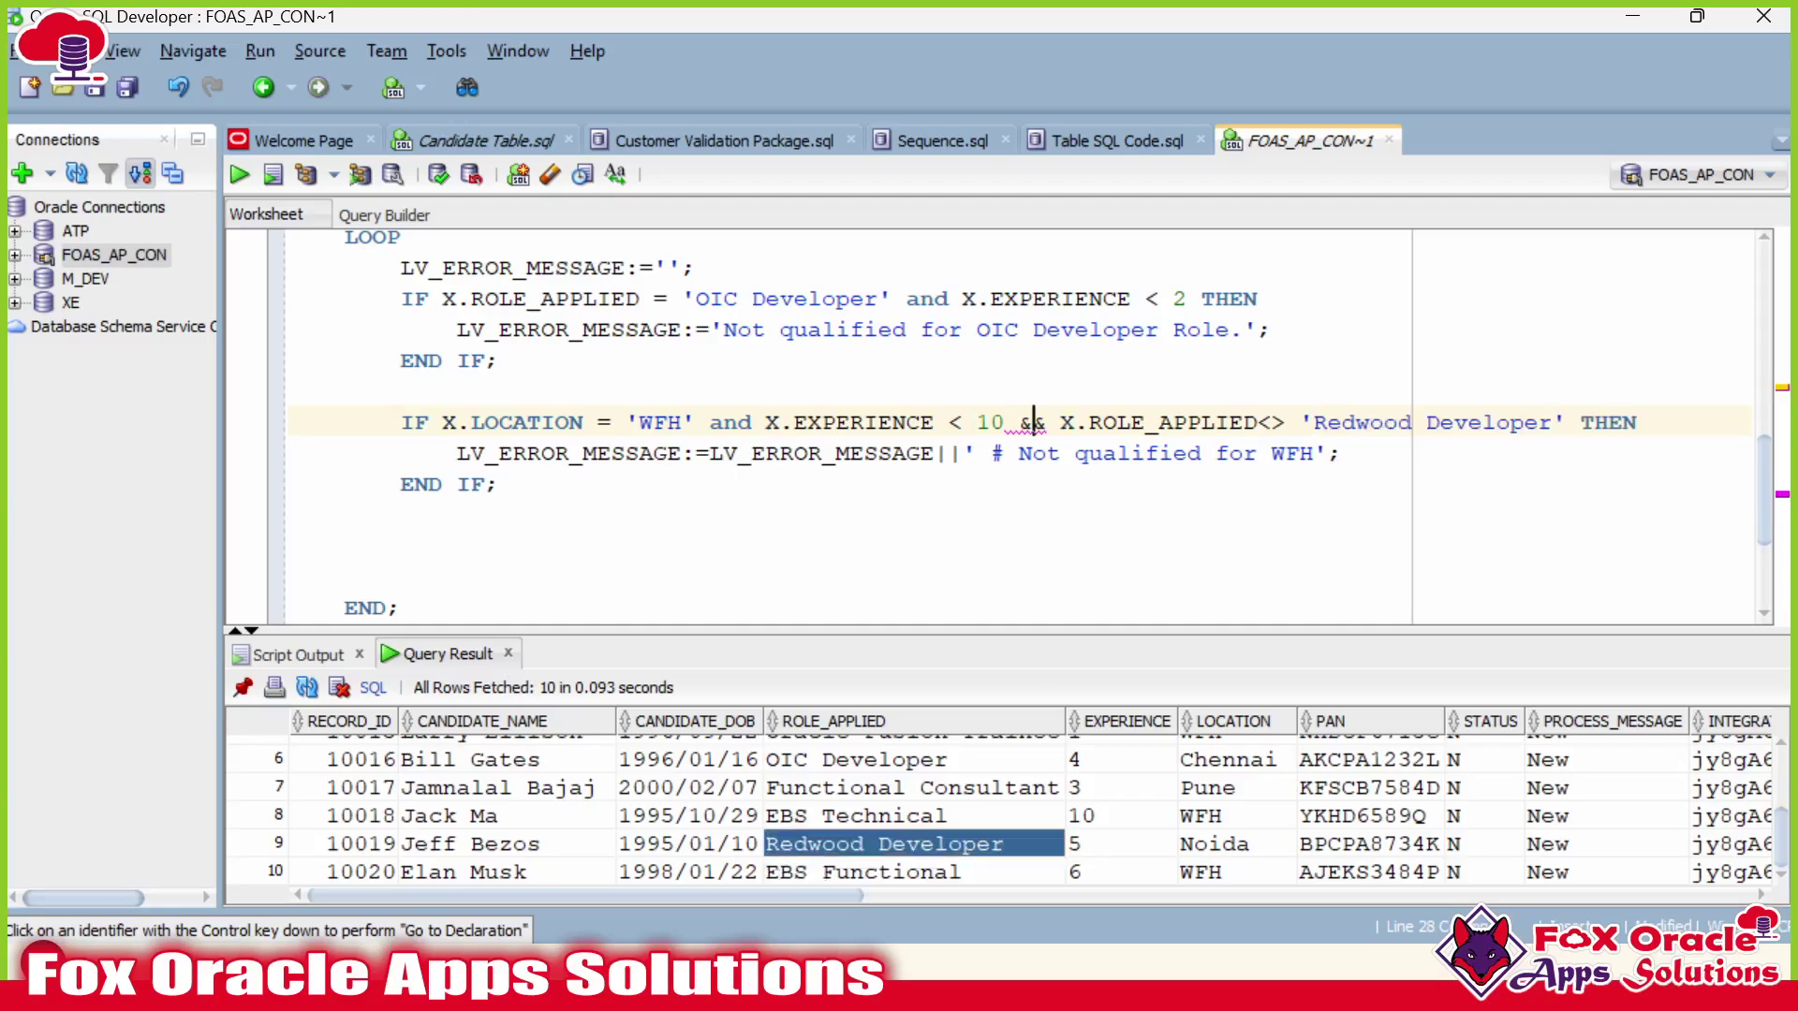
{"action": "left_click", "coordinate": [1047, 423]}
{"action": "left_click", "coordinate": [1089, 453]}
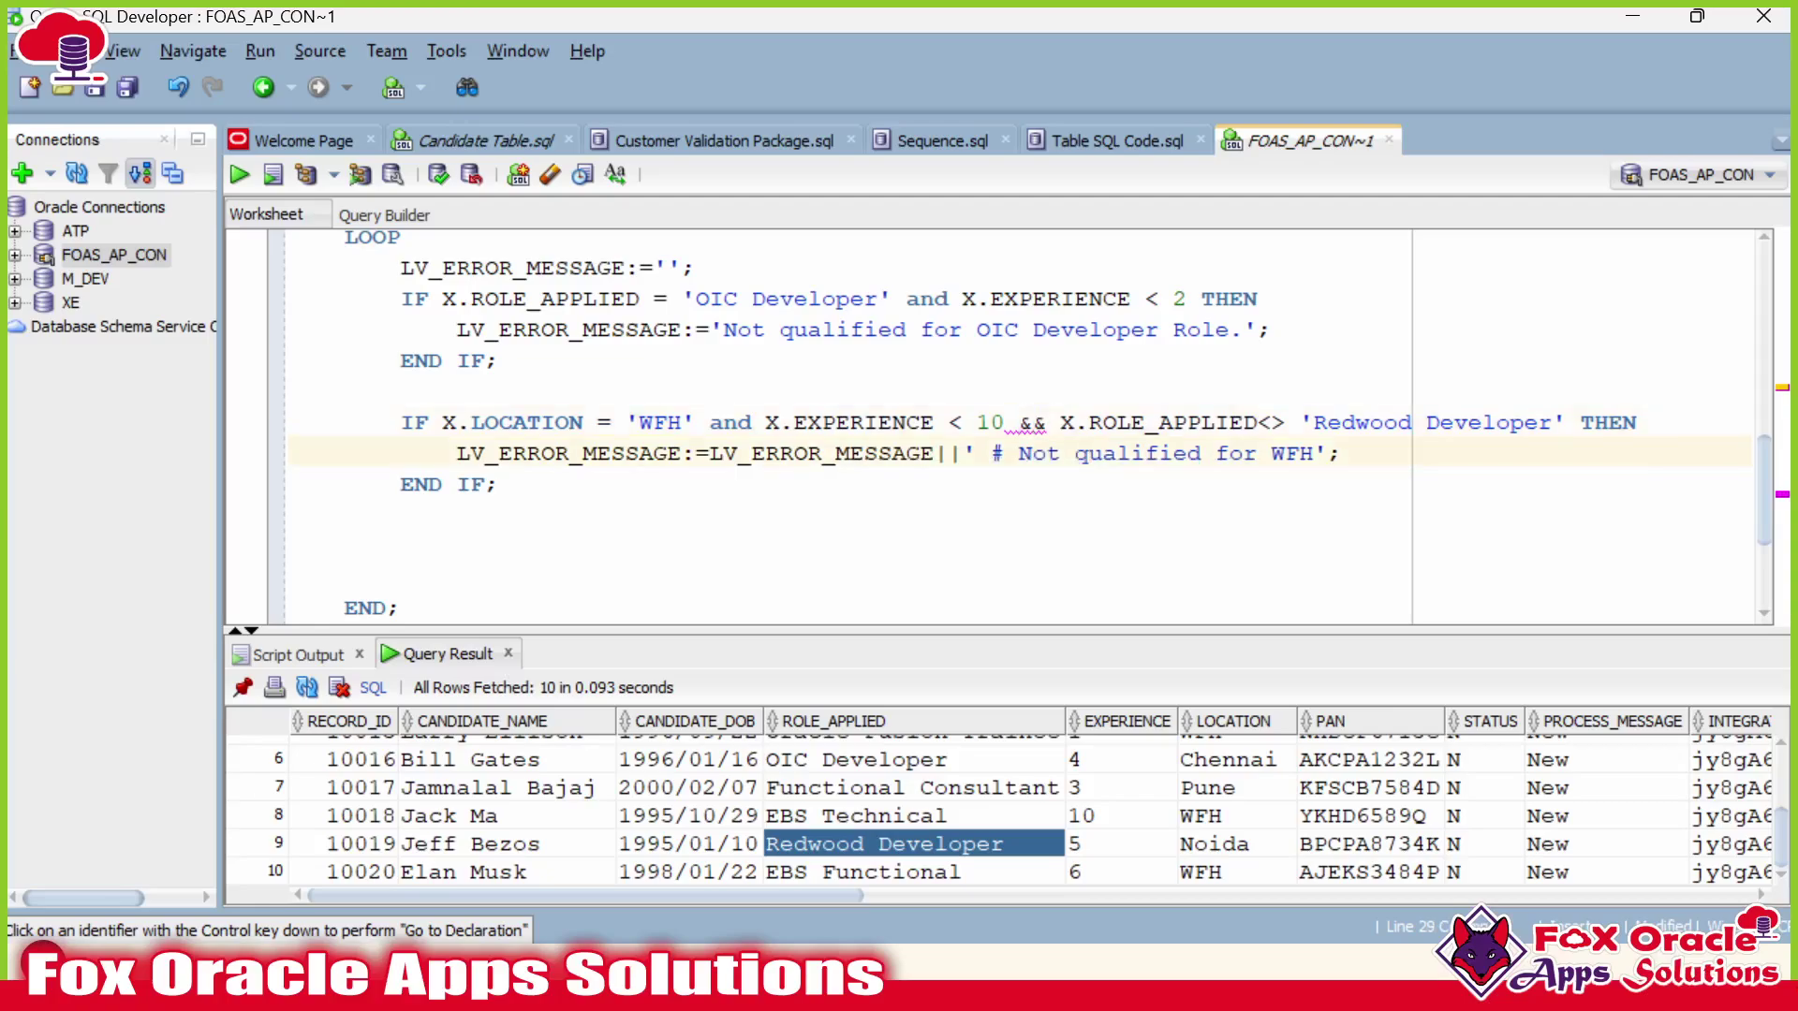
Fix the && operator and spacing around the role comparison.
{"action": "left_click", "coordinate": [1034, 422]}
{"action": "key", "text": "BackSpace"}
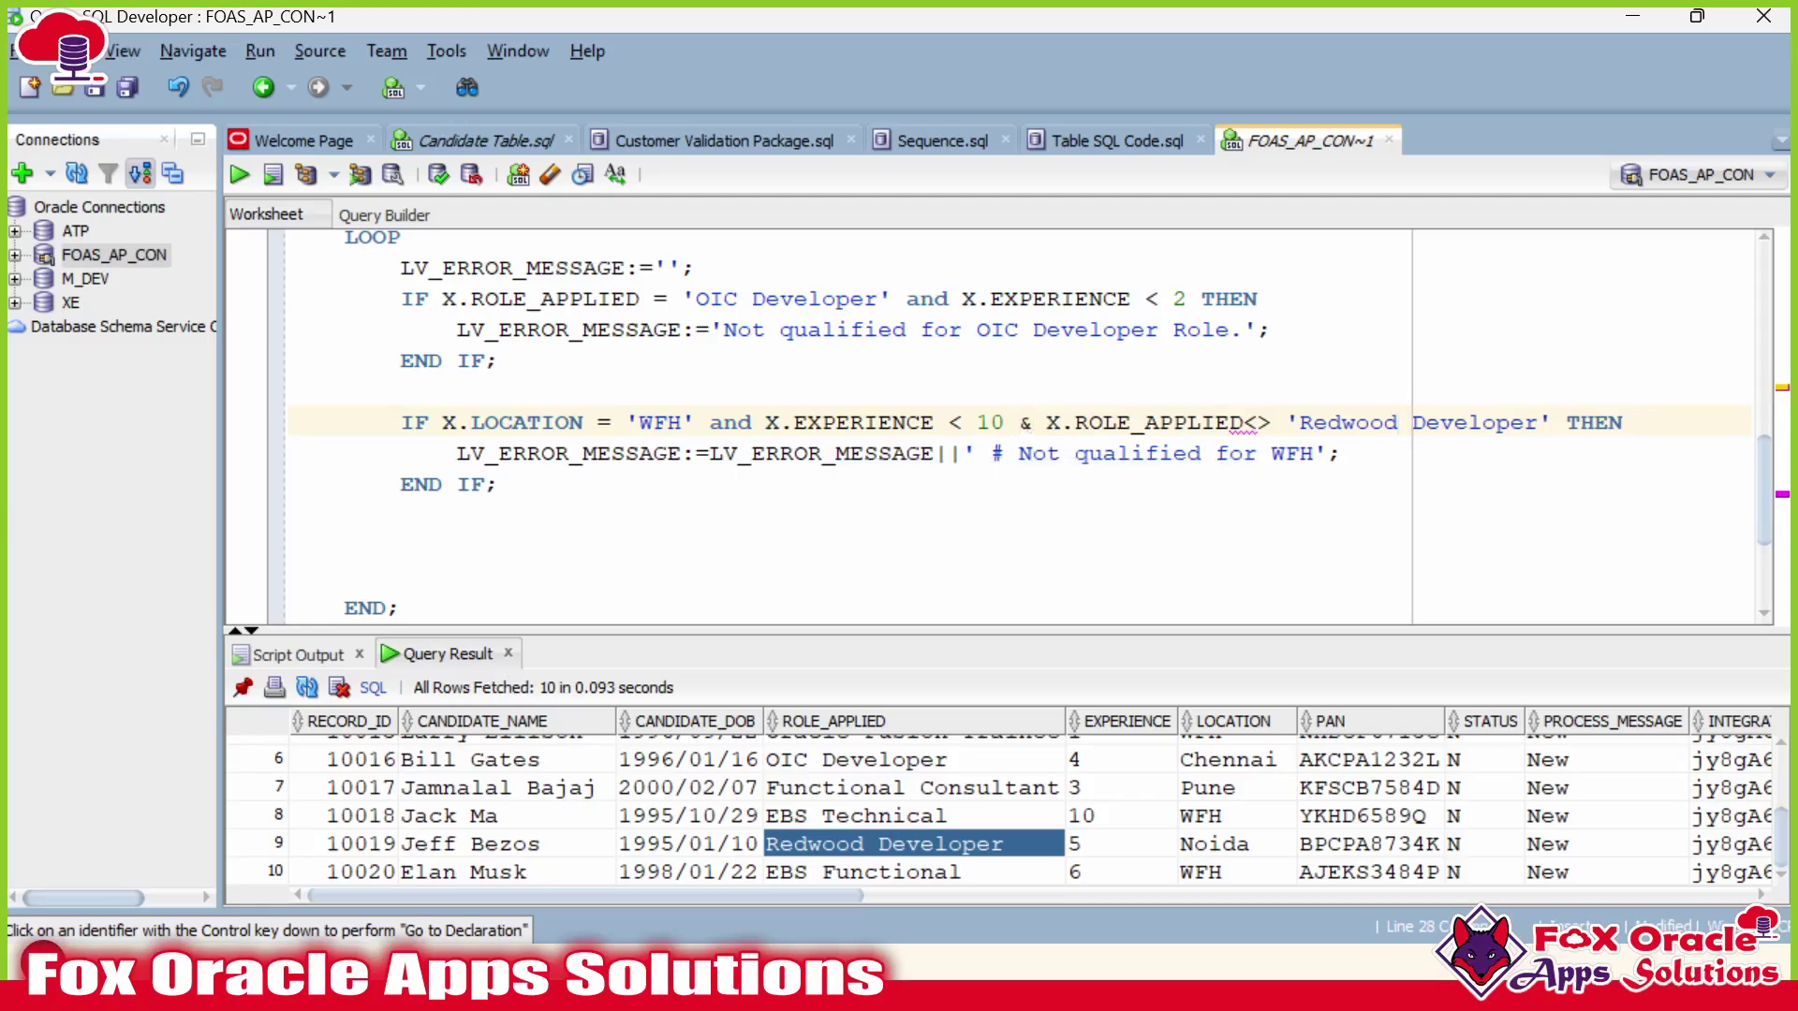
{"action": "left_click", "coordinate": [1245, 422]}
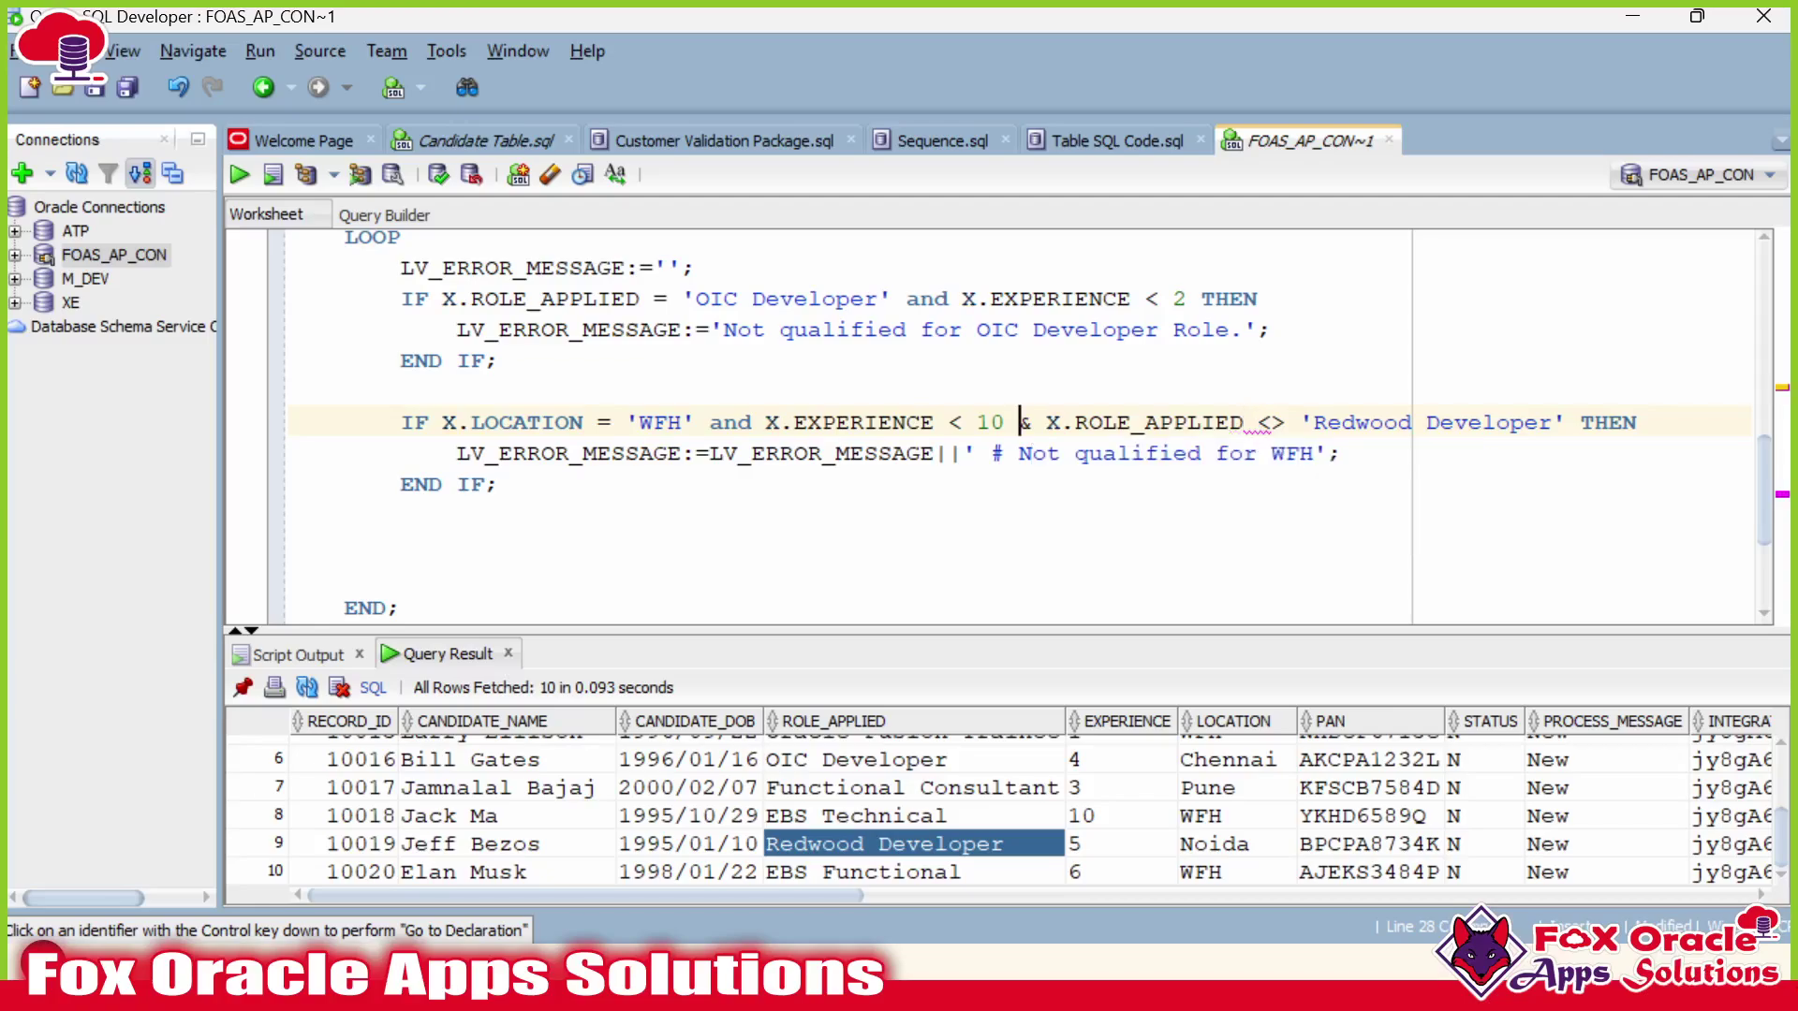
{"action": "left_click", "coordinate": [1019, 422]}
{"action": "type", "text": "&"}
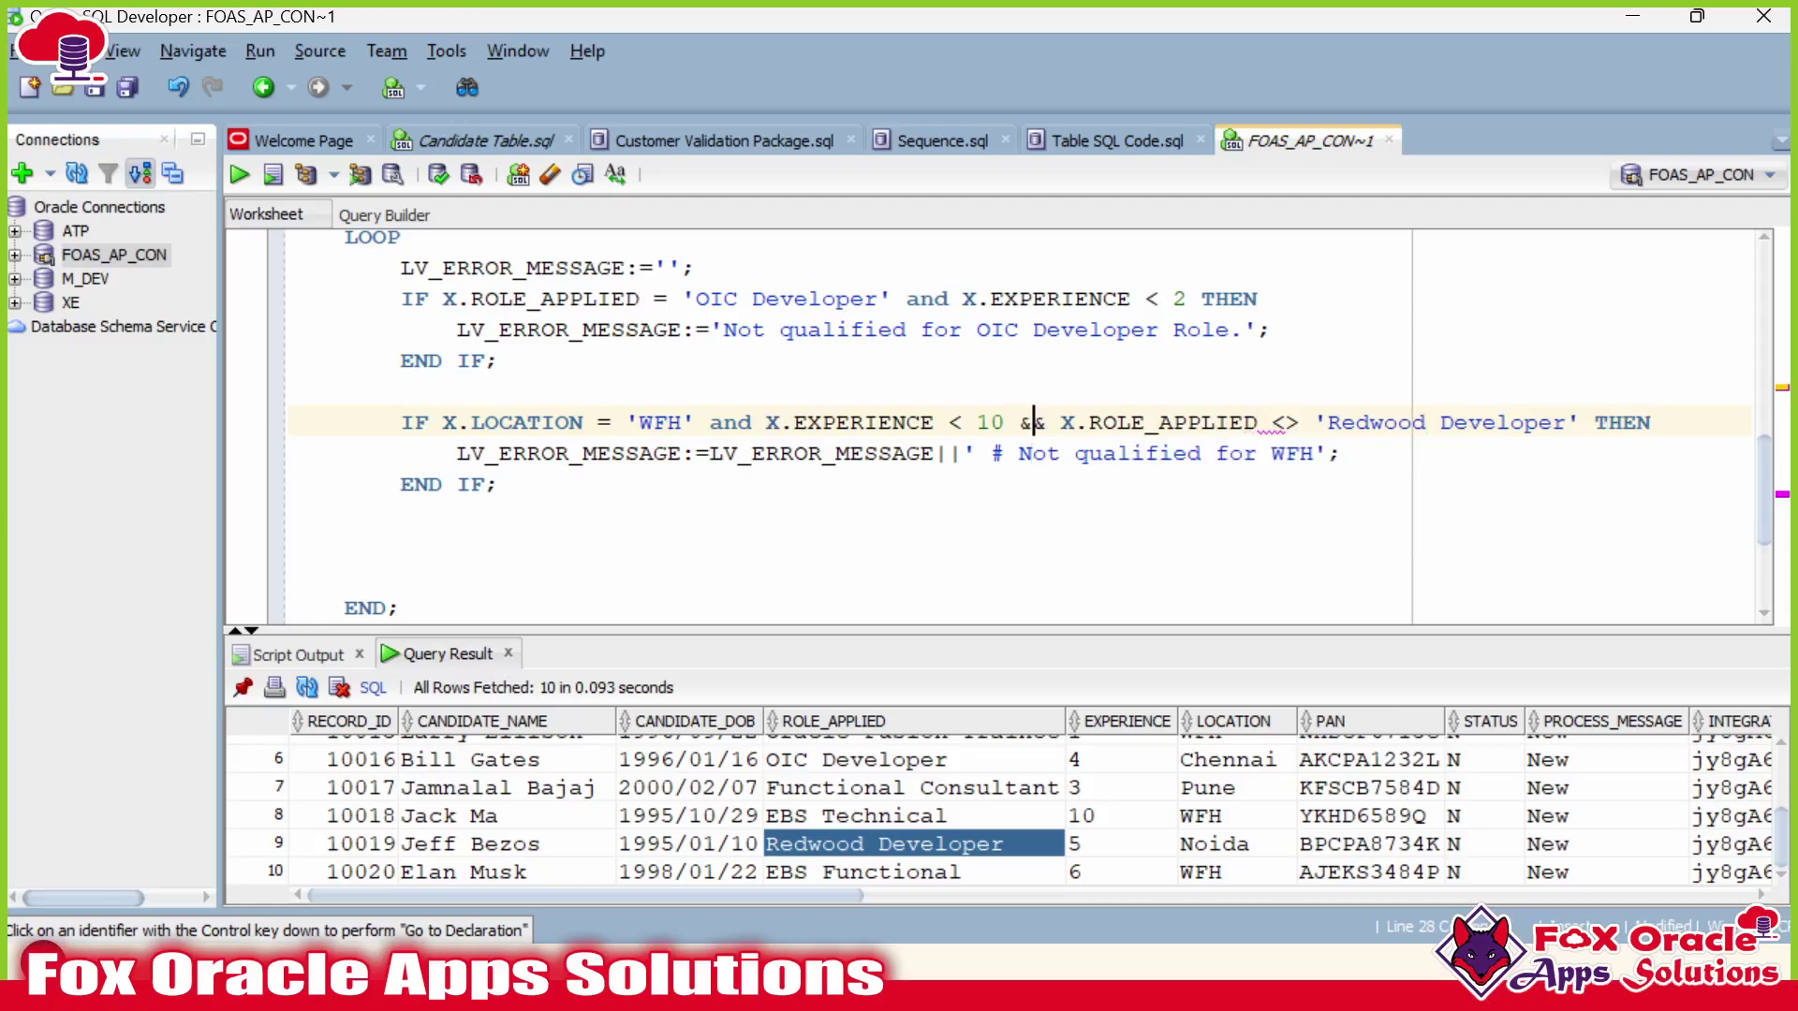
{"action": "double_click", "coordinate": [1033, 422]}
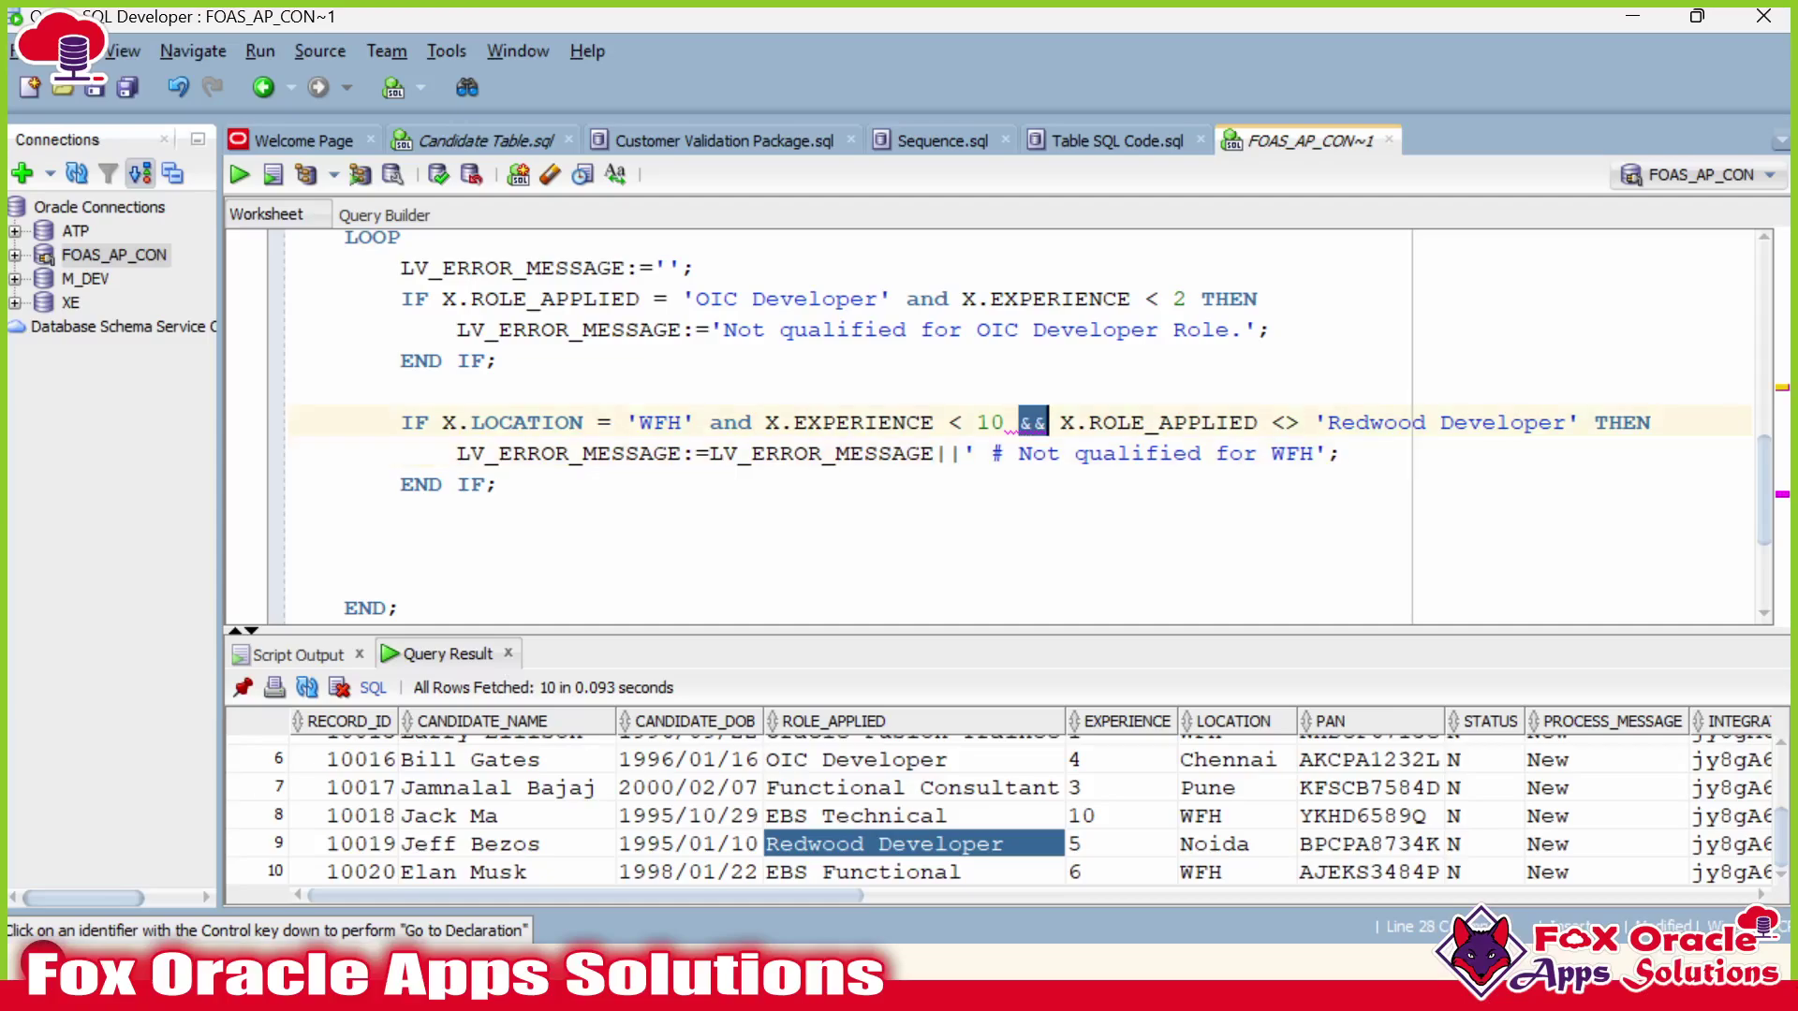
{"action": "left_click", "coordinate": [1004, 422]}
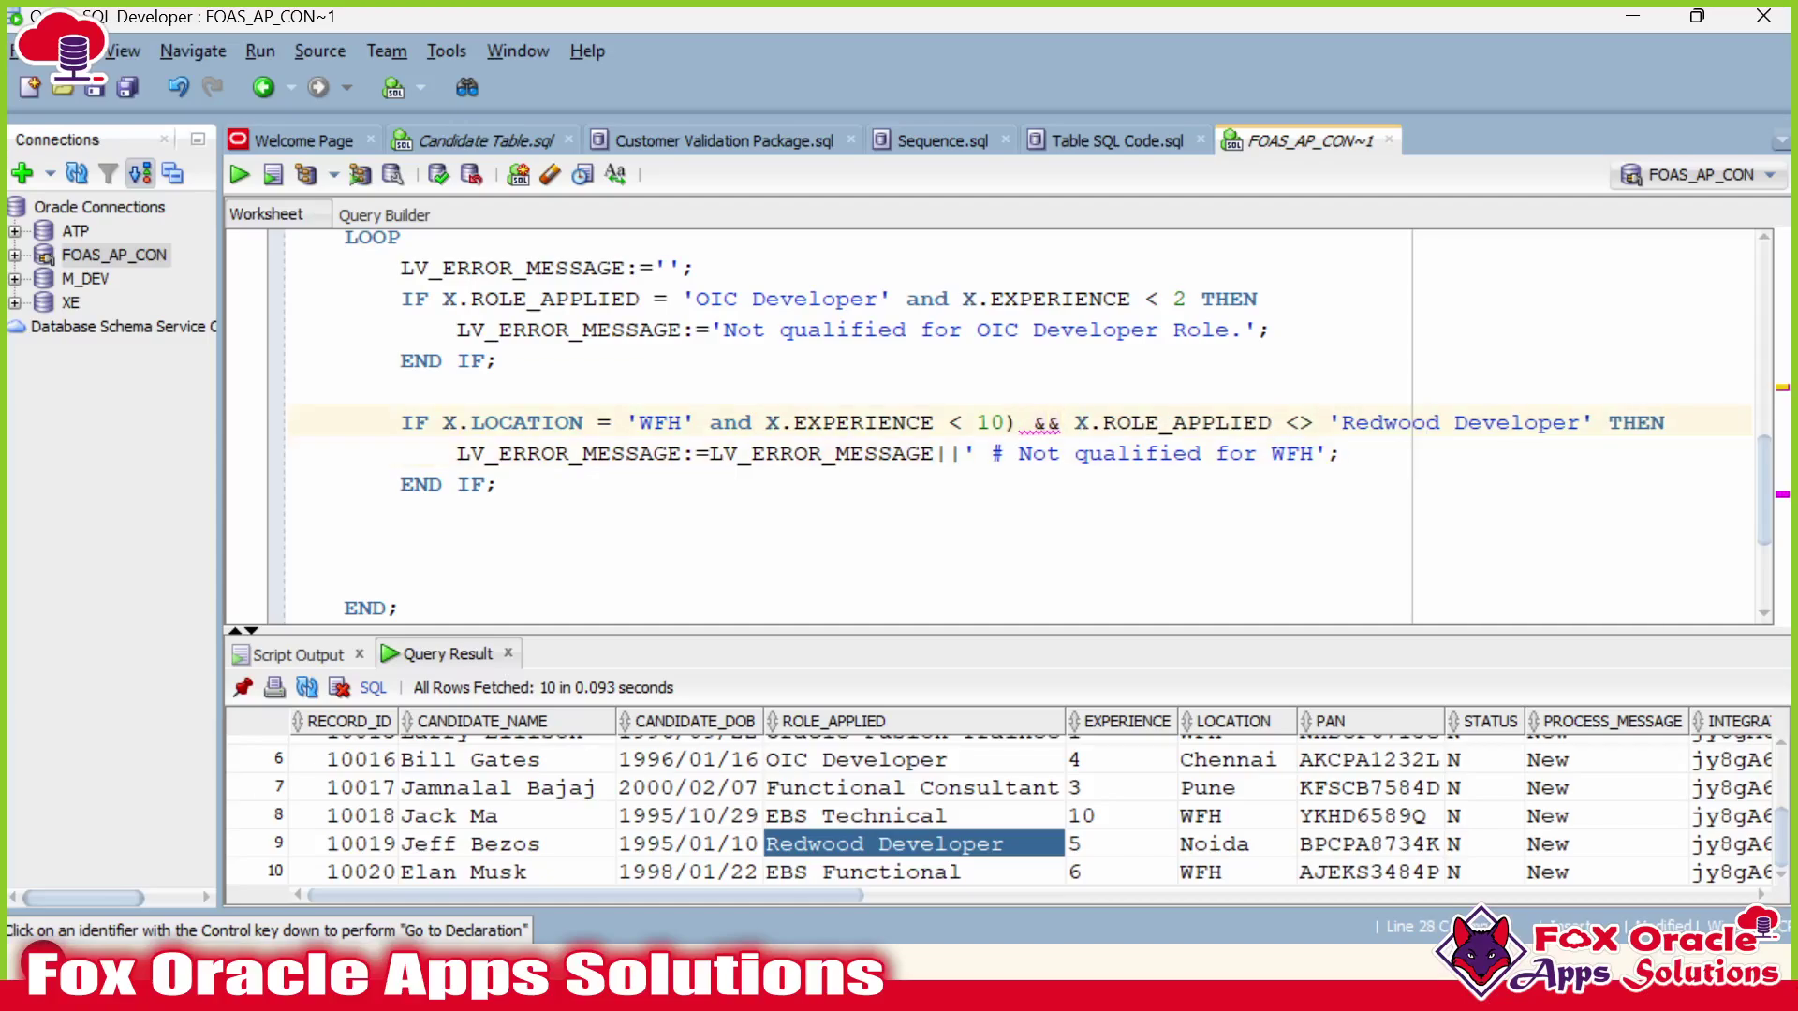
{"action": "key", "text": "BackSpace"}
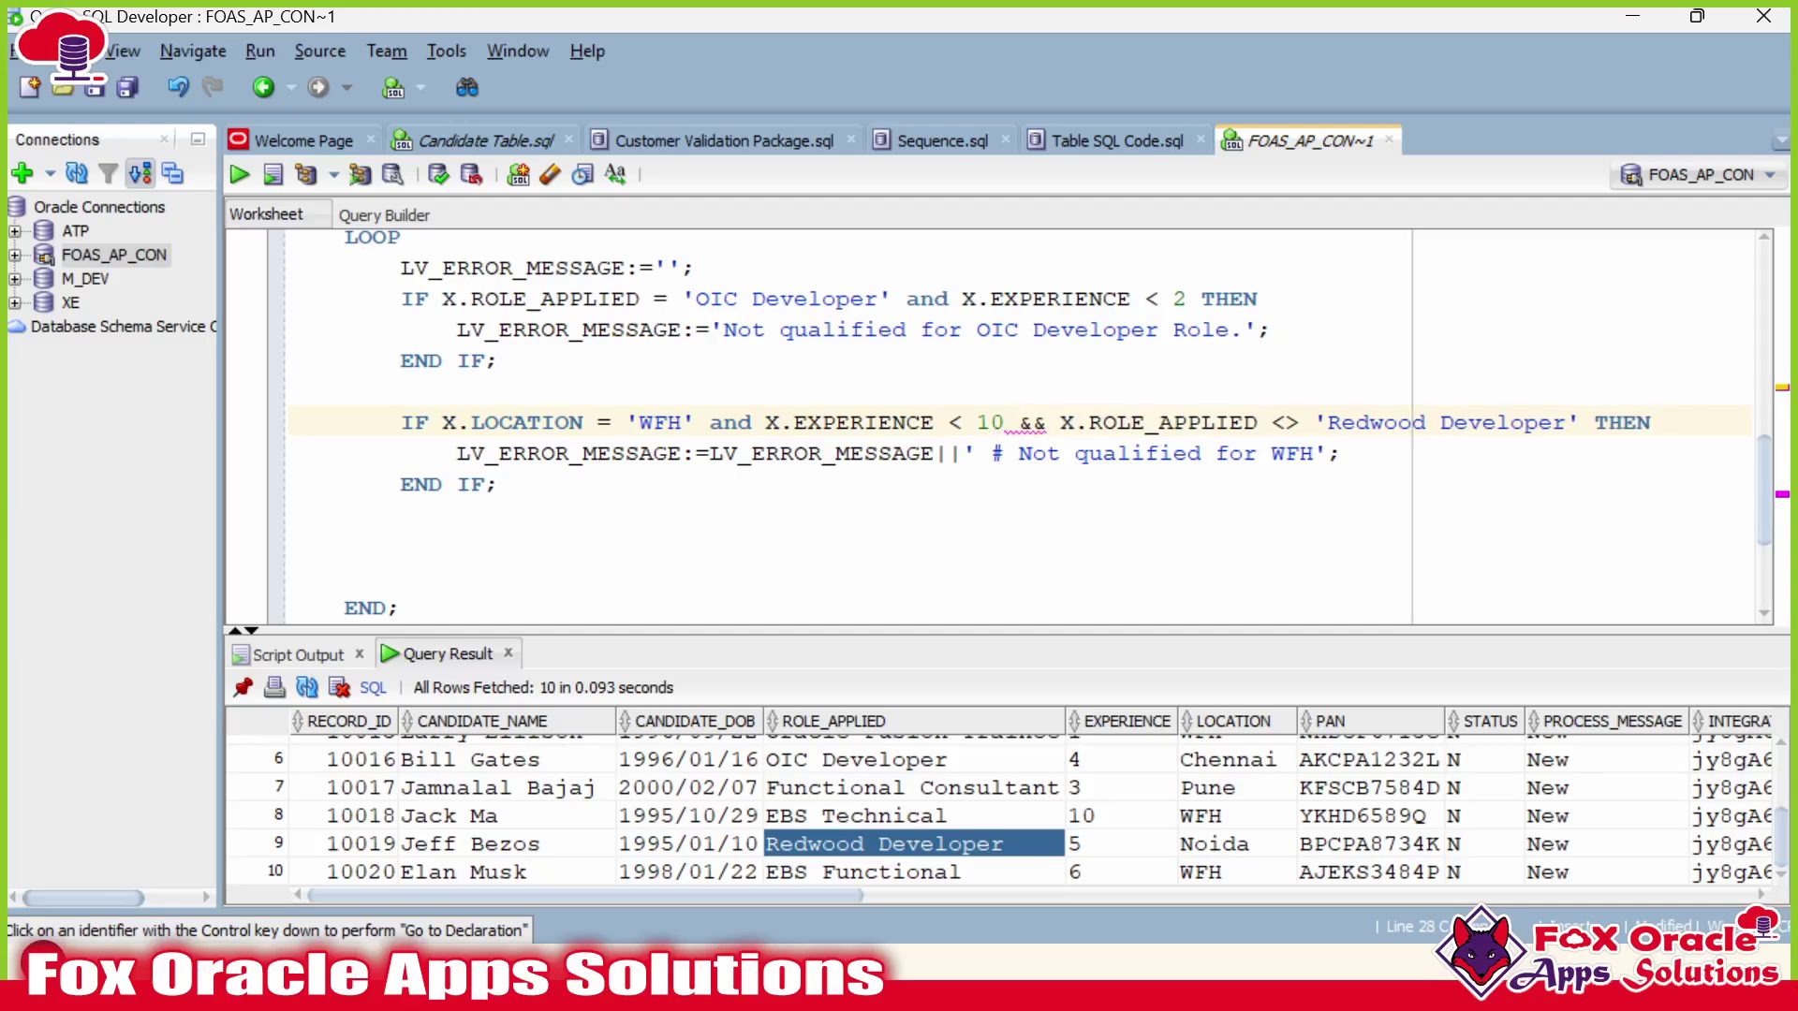
Wrap the EXPERIENCE < 10 and ROLE_APPLIED <> 'Redwood Developer' checks in parentheses.
{"action": "left_click", "coordinate": [766, 422]}
{"action": "type", "text": "("}
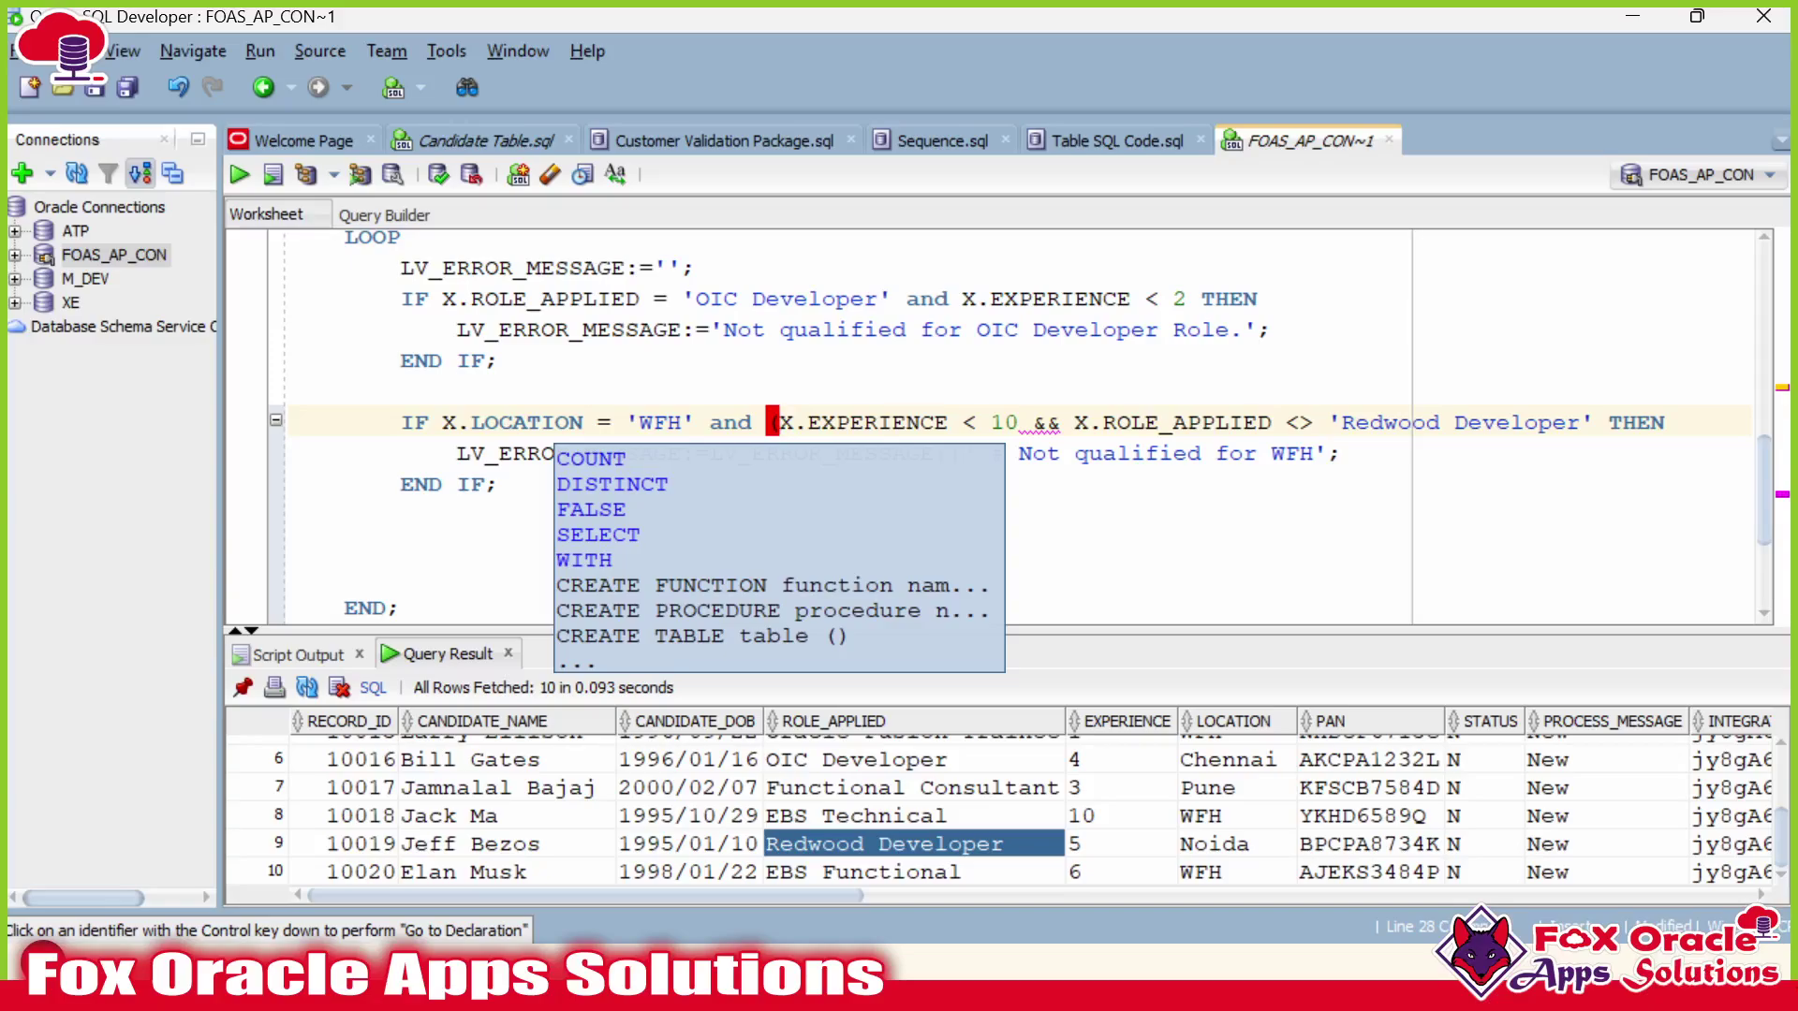
{"action": "left_click", "coordinate": [1596, 423]}
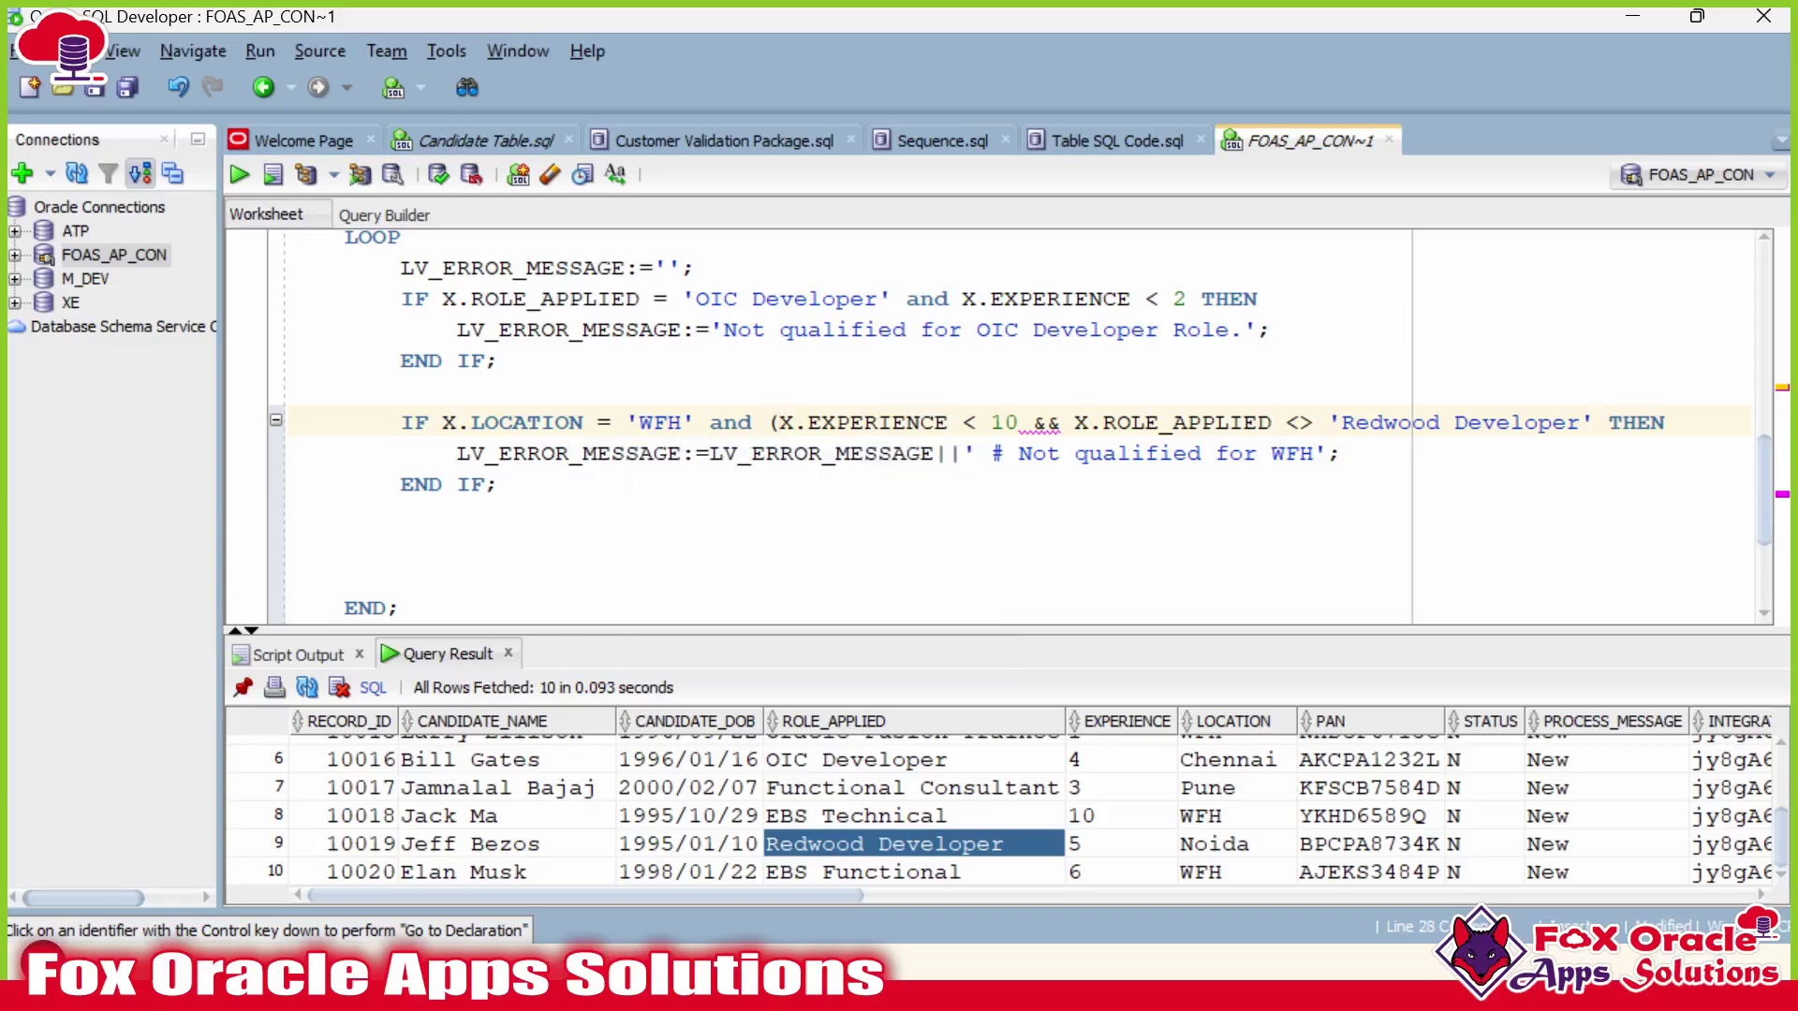
{"action": "type", "text": ")"}
{"action": "left_click", "coordinate": [1090, 422]}
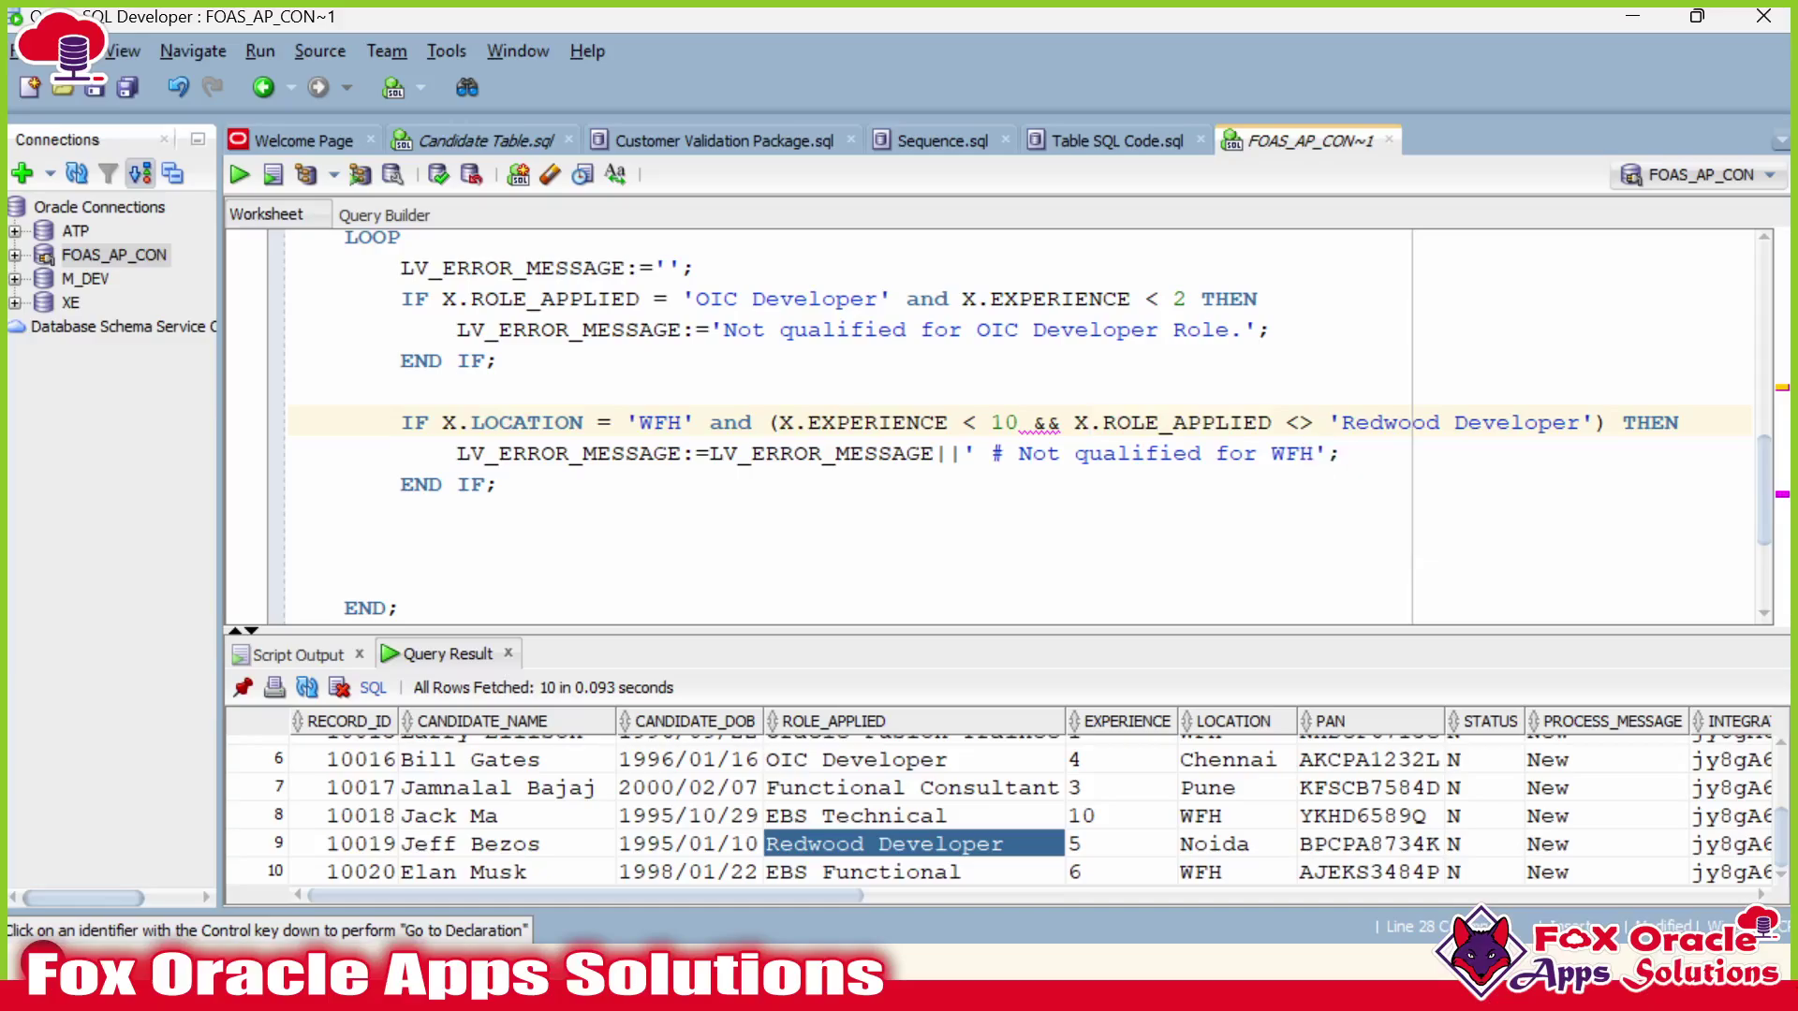
{"action": "double_click", "coordinate": [1042, 422]}
{"action": "left_click", "coordinate": [1005, 422]}
{"action": "scroll", "coordinate": [1006, 423], "scroll_direction": "down", "scroll_amount": 1}
Replace the && operator in the WFH condition with and.
{"action": "key", "text": "Right"}
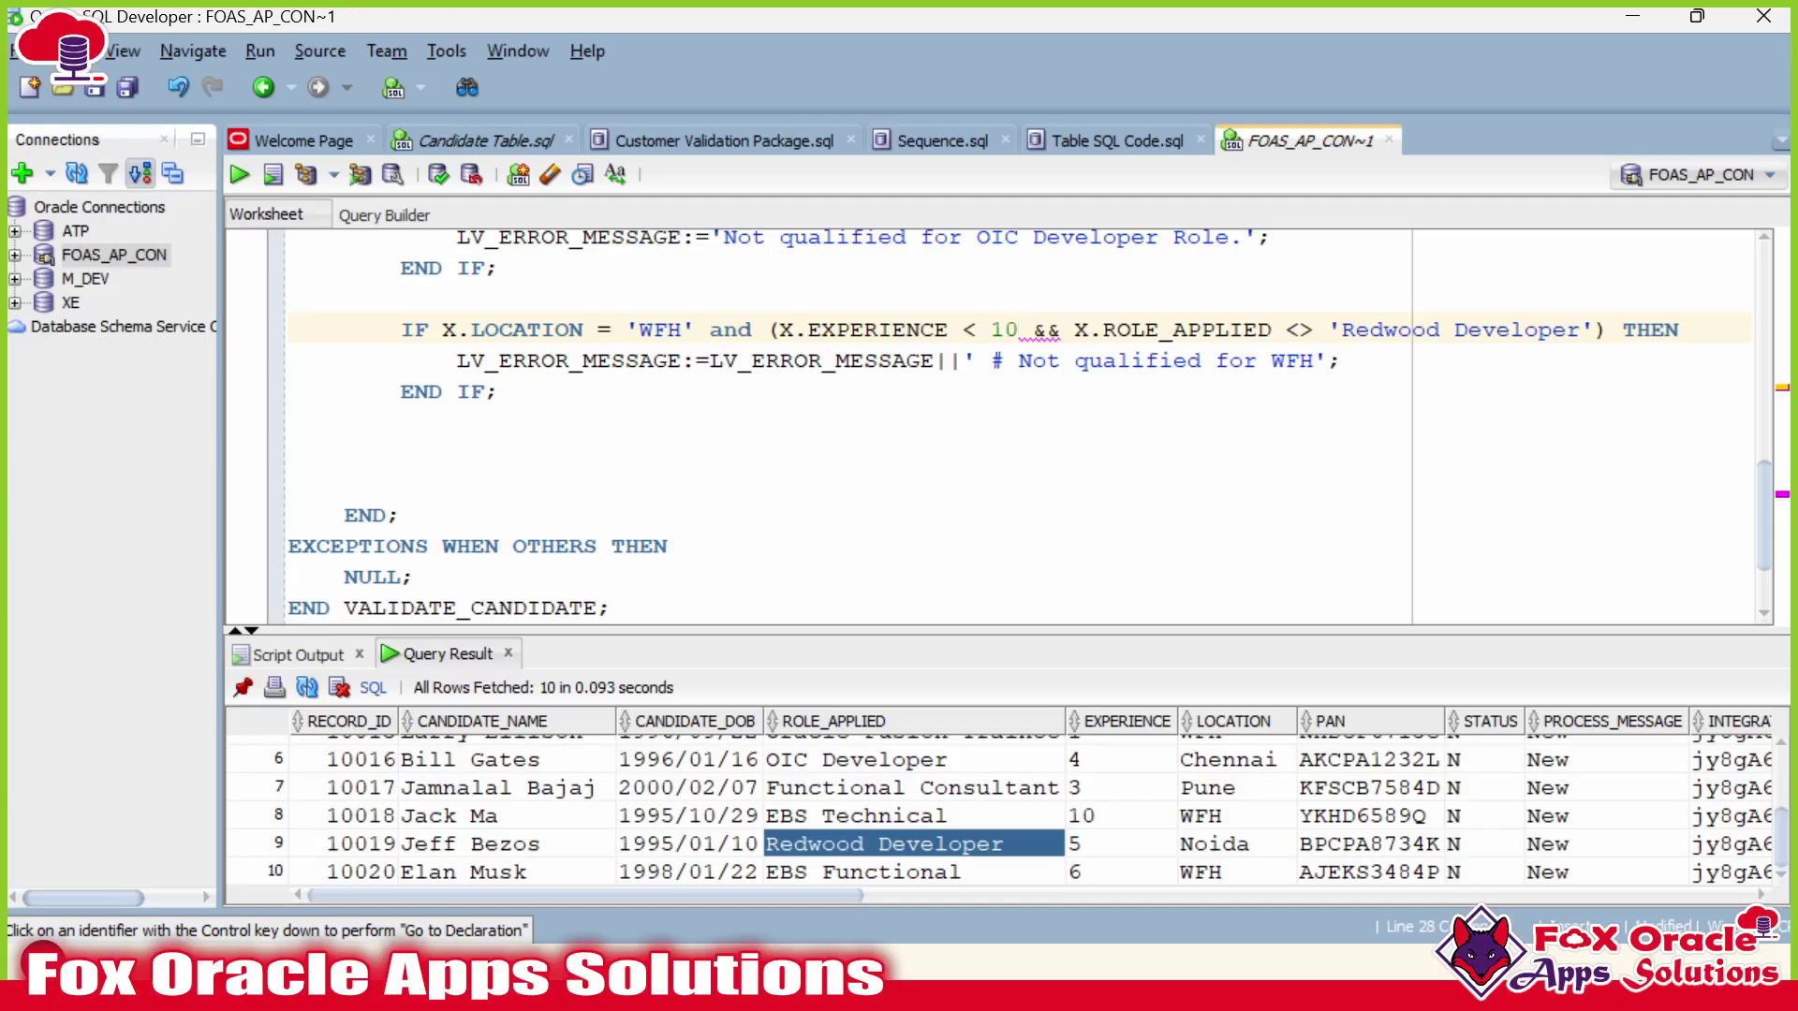
{"action": "scroll", "coordinate": [921, 330], "scroll_direction": "up", "scroll_amount": 1}
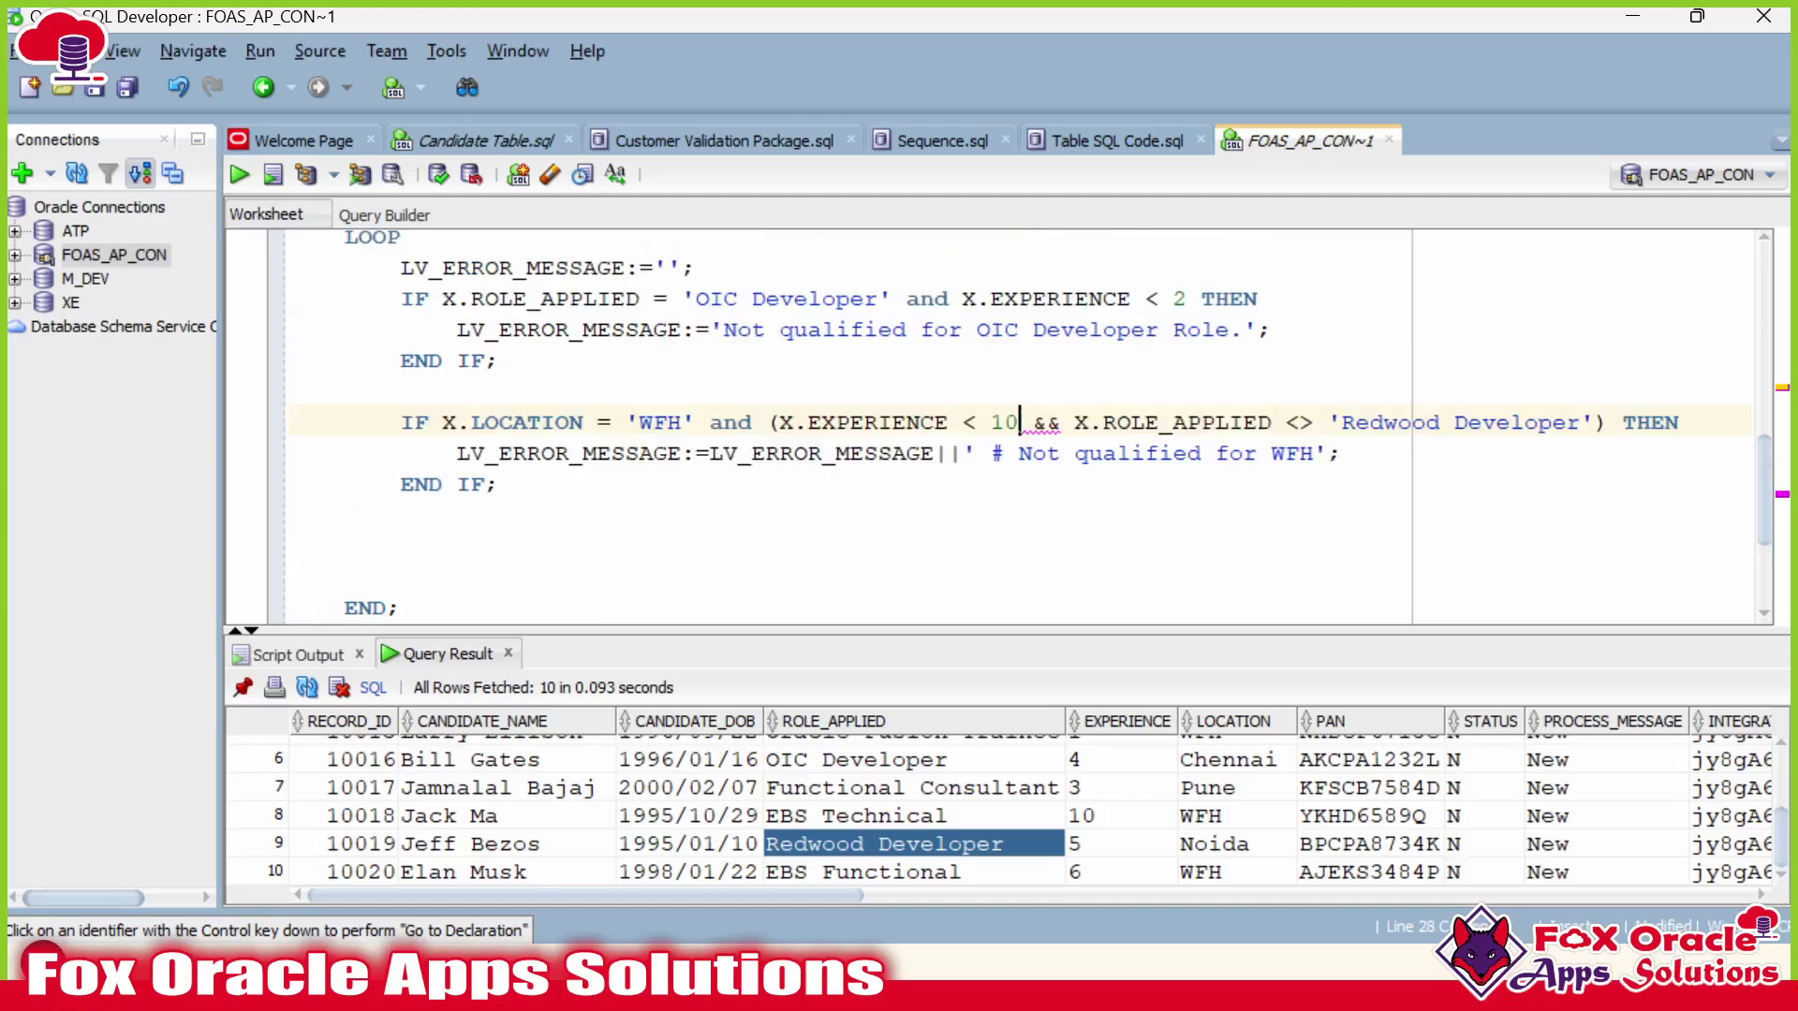
{"action": "left_click", "coordinate": [1034, 422]}
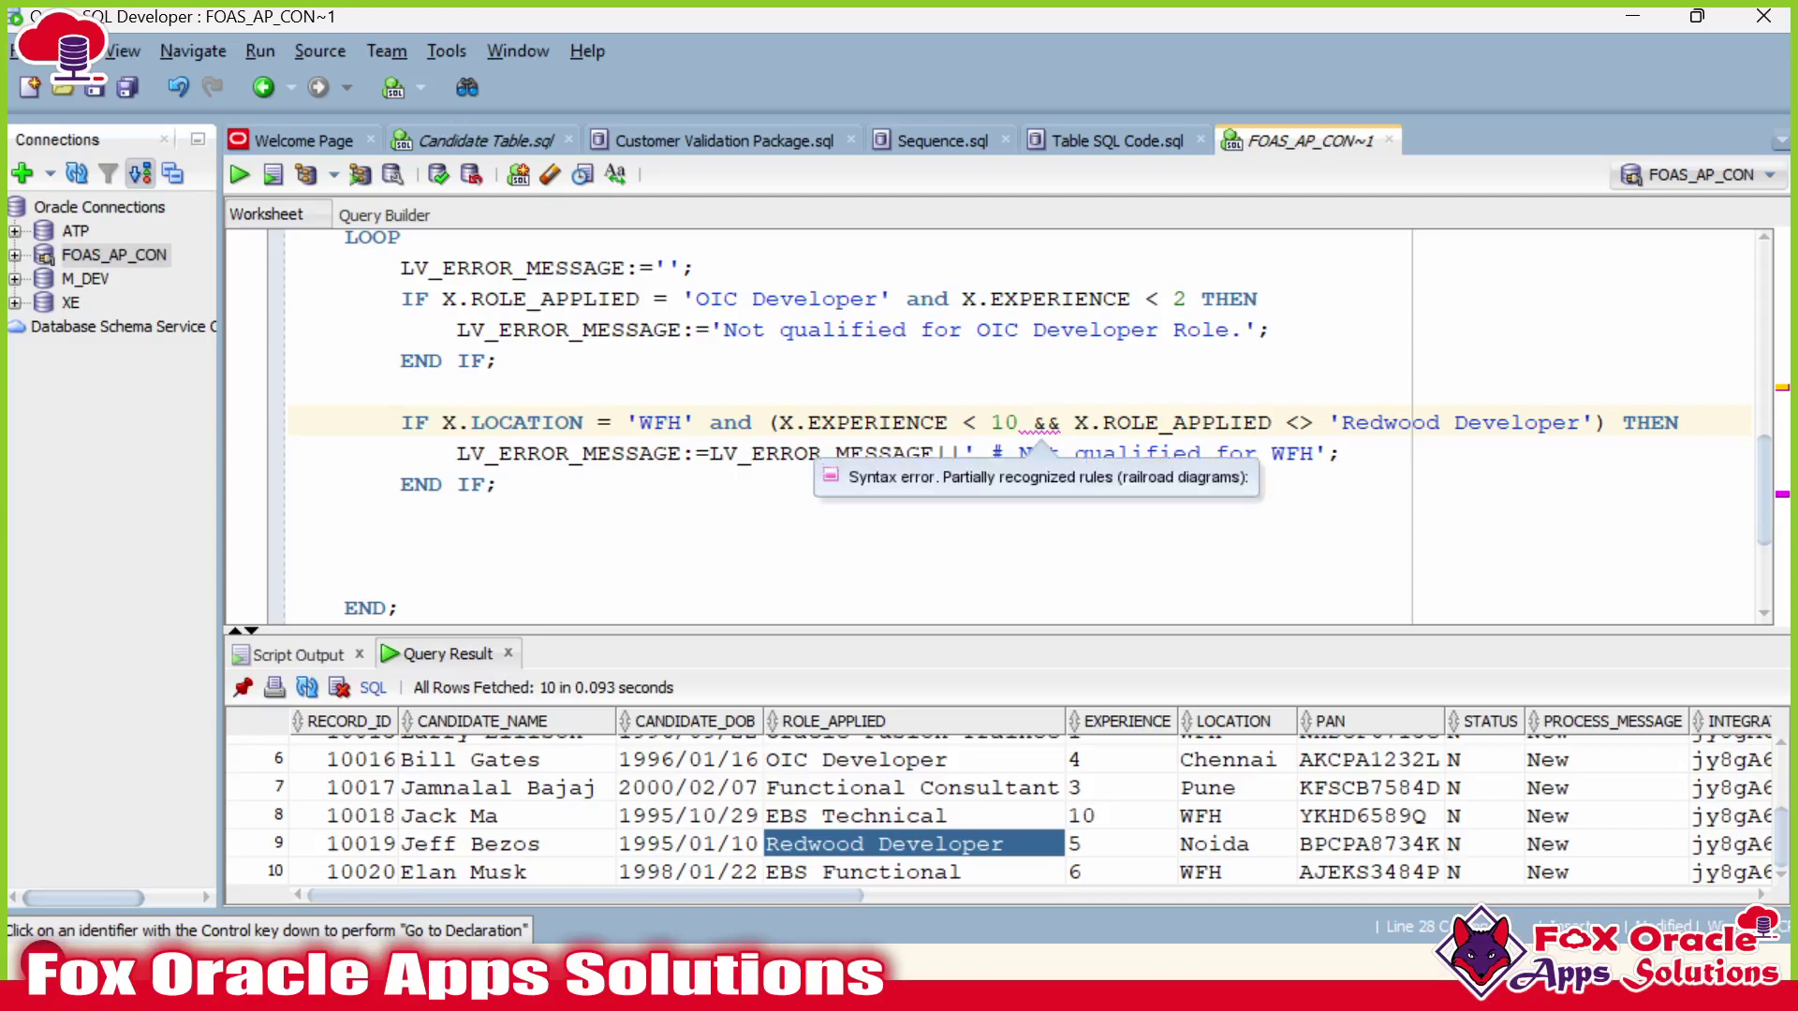
{"action": "left_click_drag", "start_coordinate": [1284, 423], "coordinate": [1332, 422]}
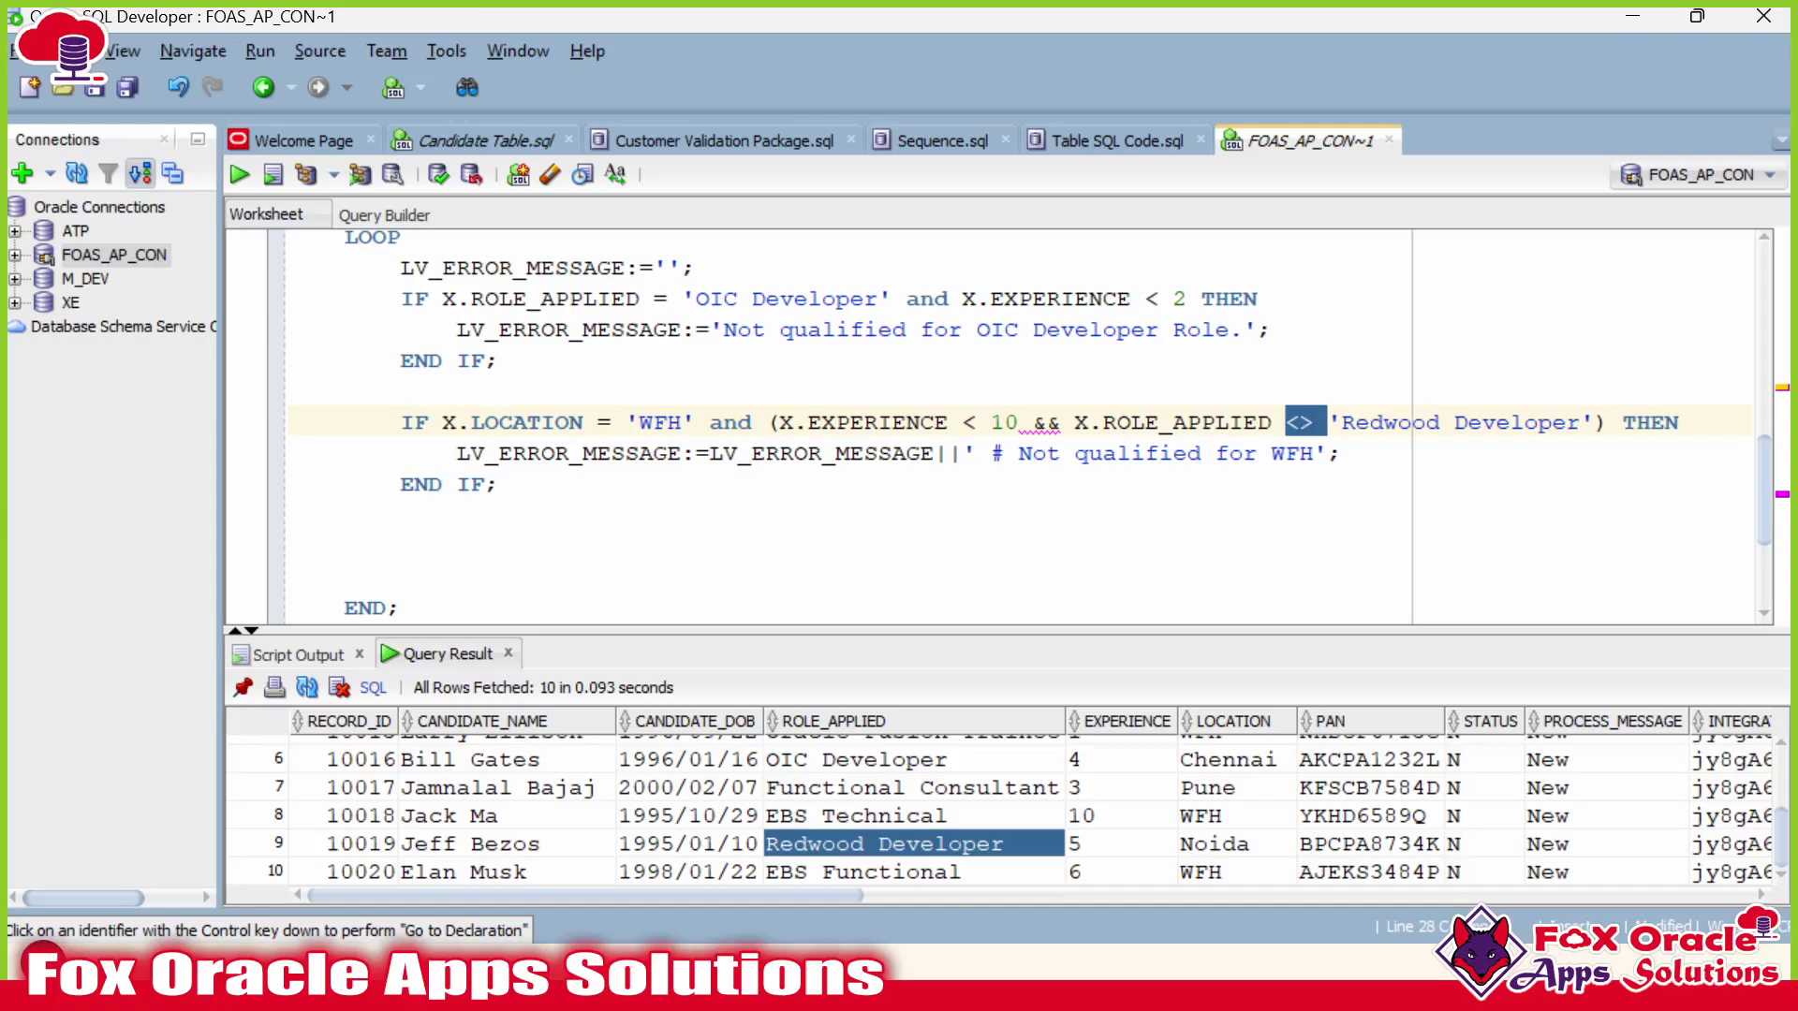
{"action": "left_click", "coordinate": [1301, 423]}
{"action": "left_click", "coordinate": [401, 391]}
{"action": "left_click", "coordinate": [1034, 422]}
{"action": "double_click", "coordinate": [1046, 422]}
{"action": "type", "text": "and"}
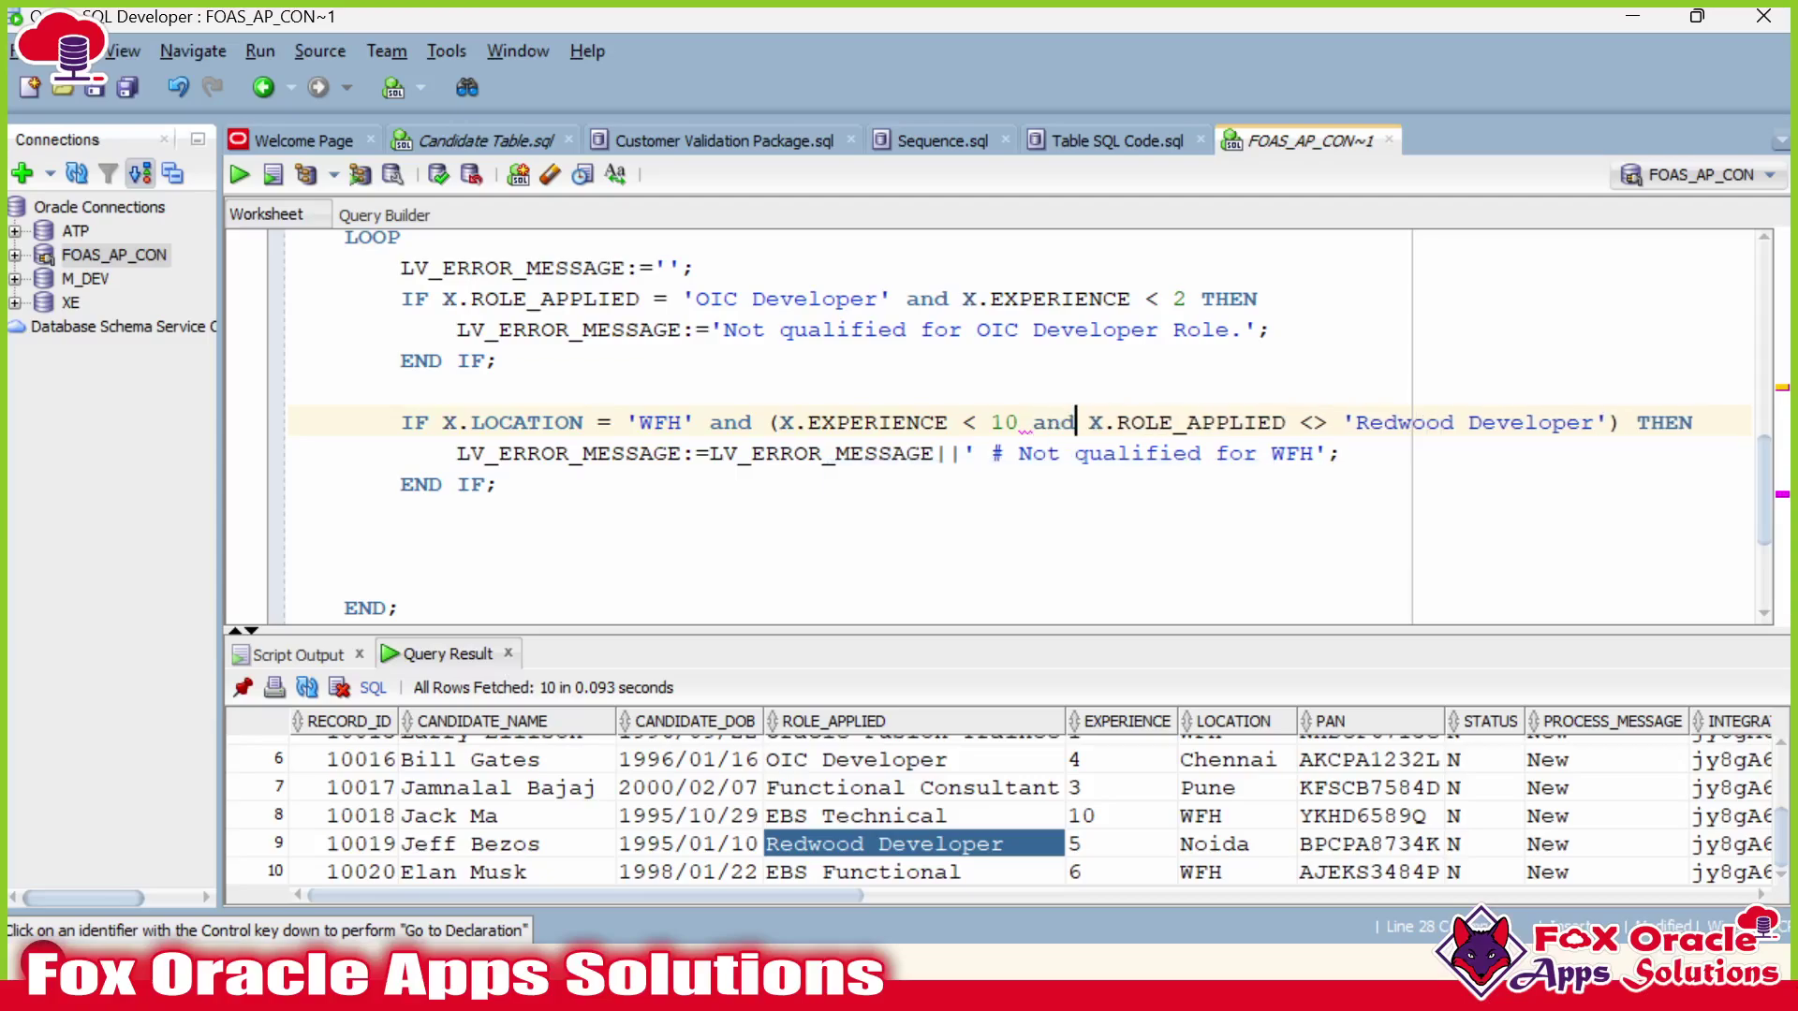
{"action": "left_click", "coordinate": [794, 422]}
Compare result rows 7 and 8 against the location and experience checks.
{"action": "left_click", "coordinate": [880, 453]}
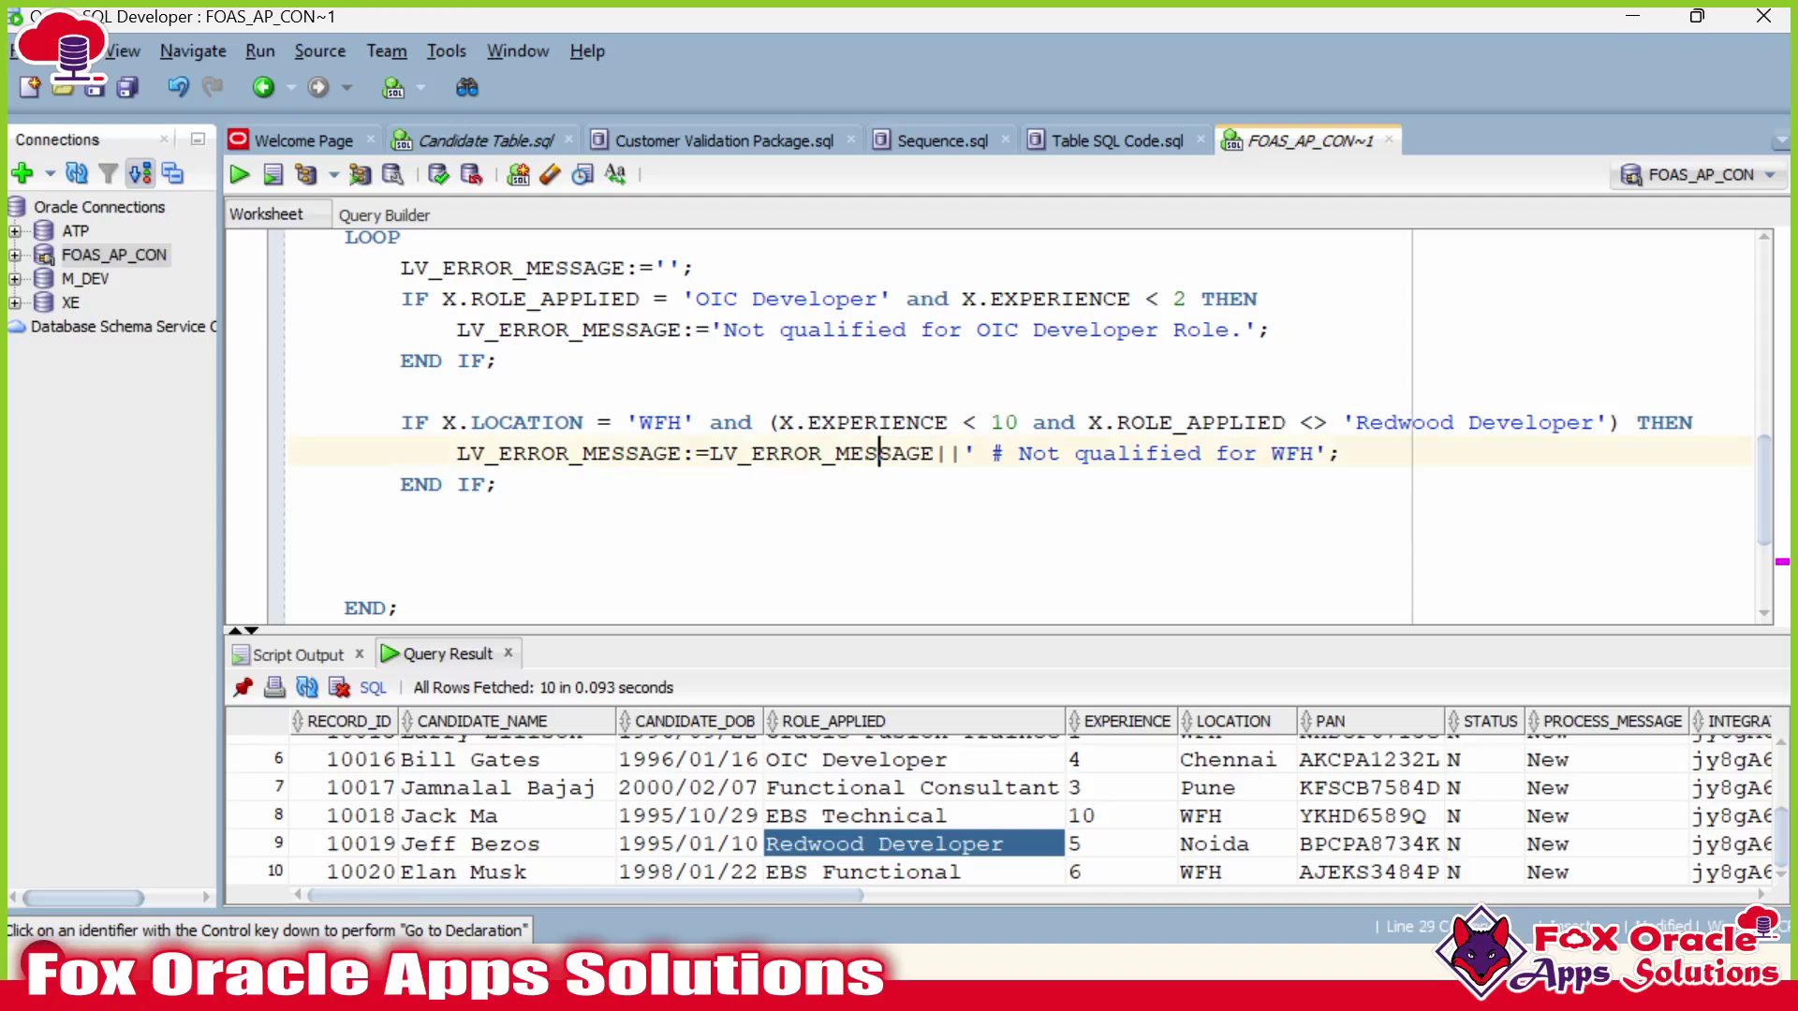
{"action": "left_click_drag", "start_coordinate": [429, 422], "coordinate": [639, 423]}
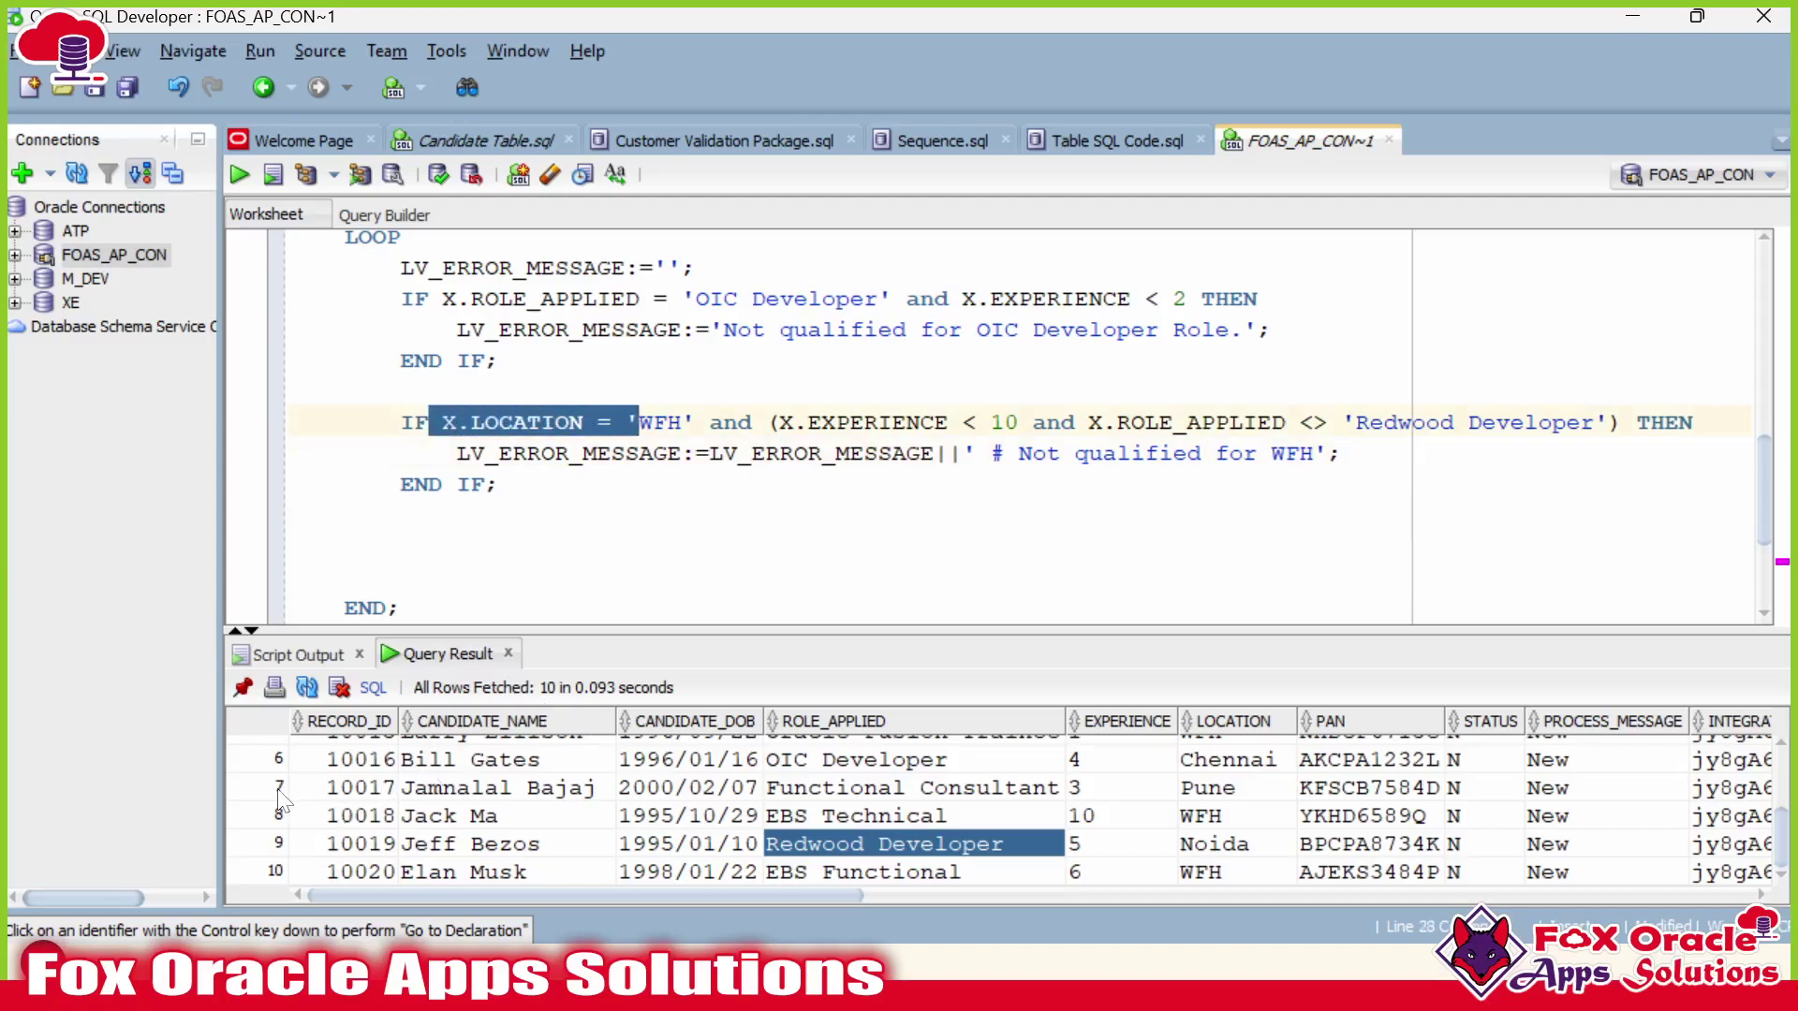
{"action": "left_click", "coordinate": [666, 794]}
{"action": "left_click", "coordinate": [788, 791]}
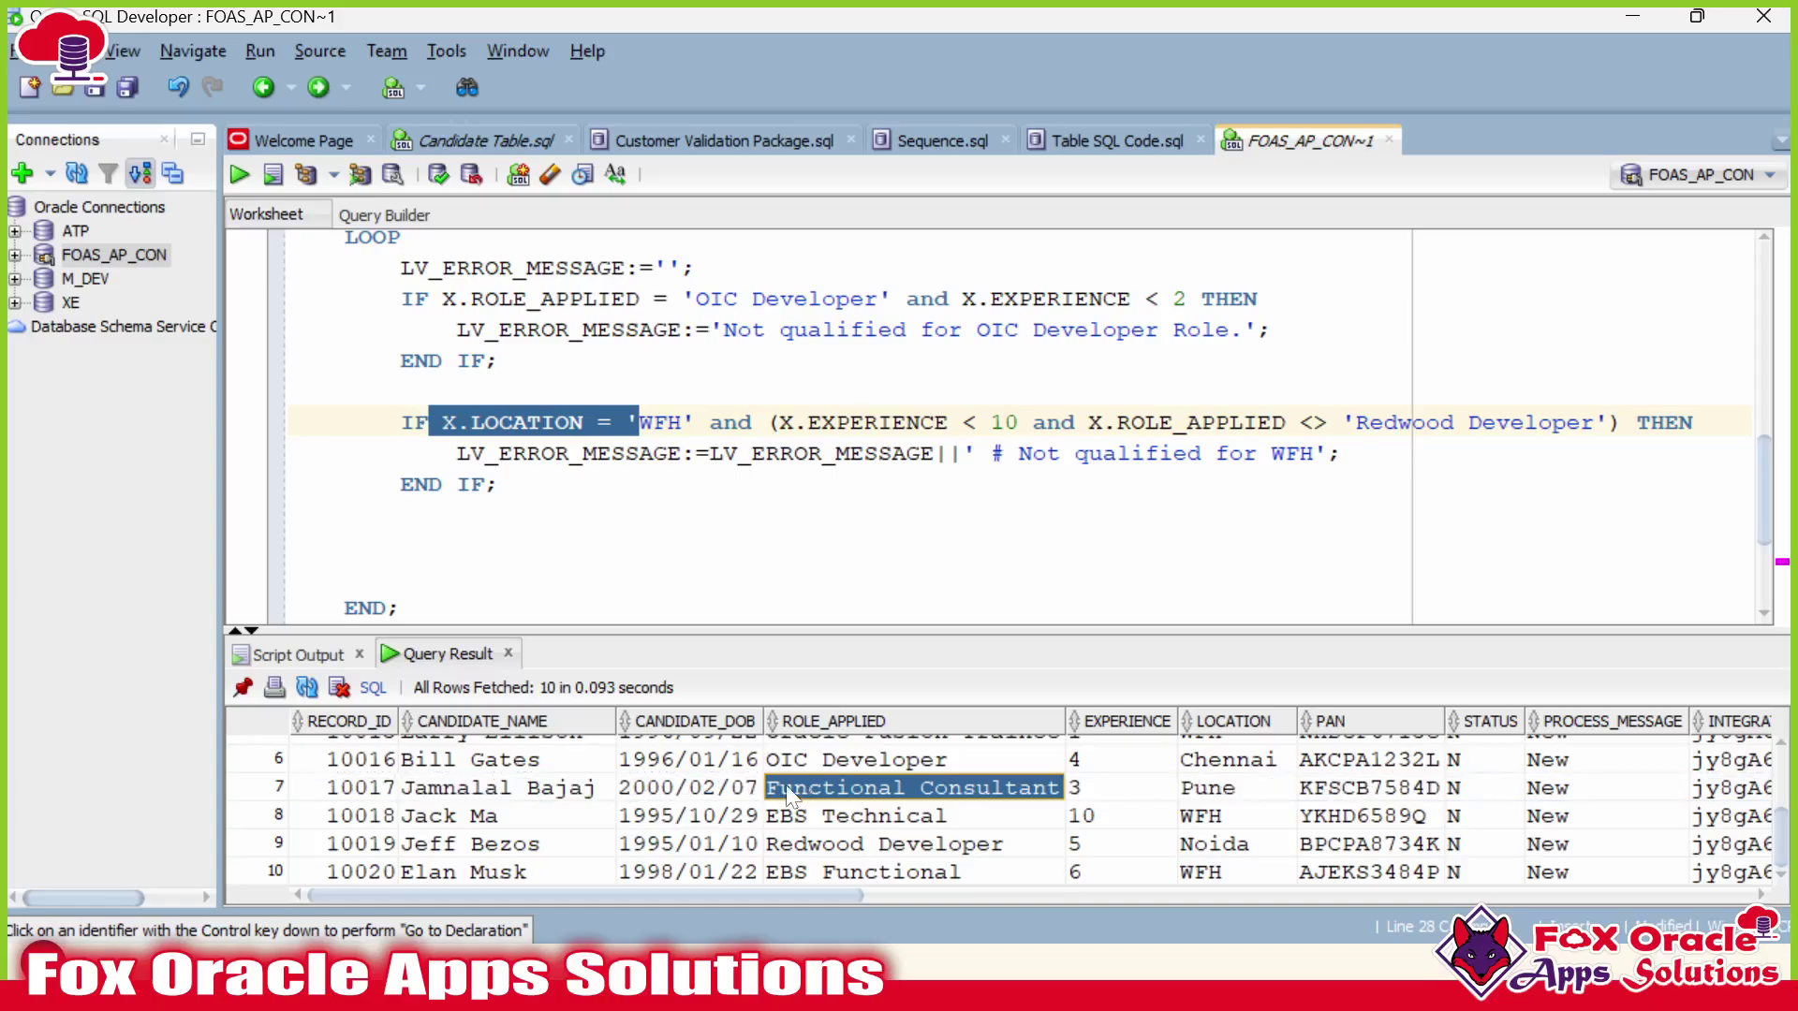
{"action": "left_click", "coordinate": [1208, 816]}
{"action": "left_click", "coordinate": [274, 822]}
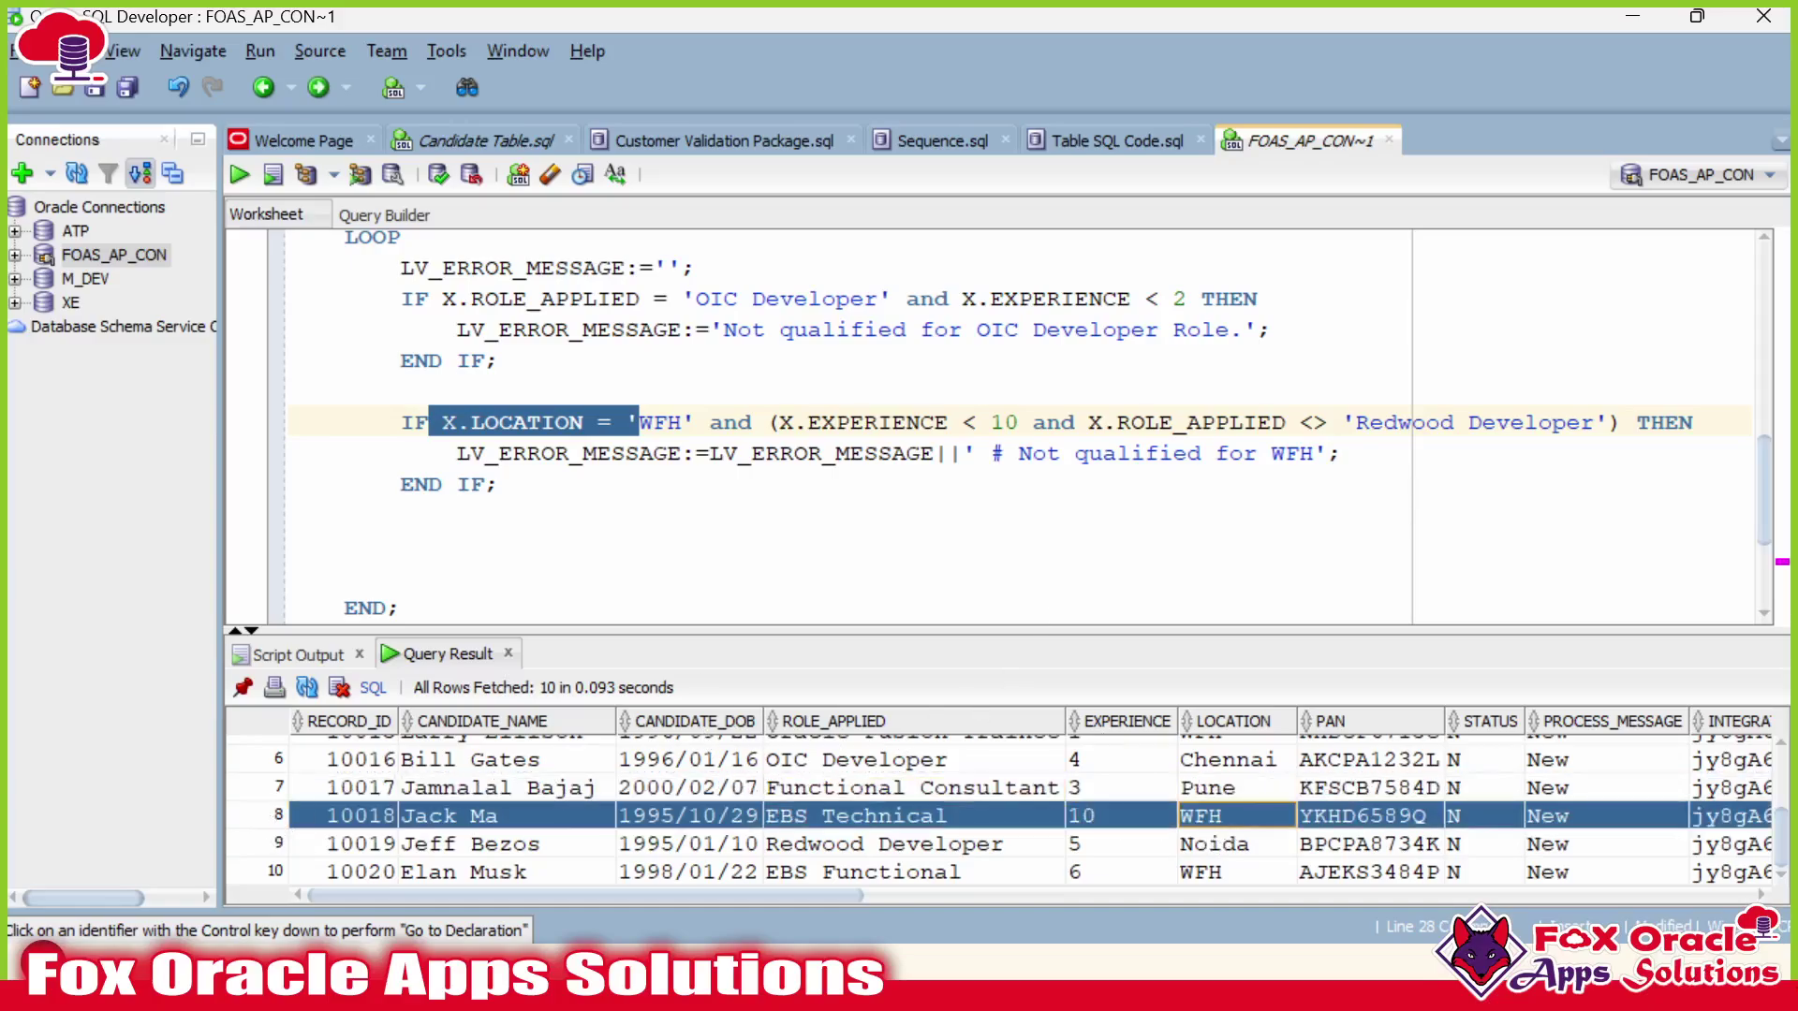
{"action": "left_click", "coordinate": [777, 423]}
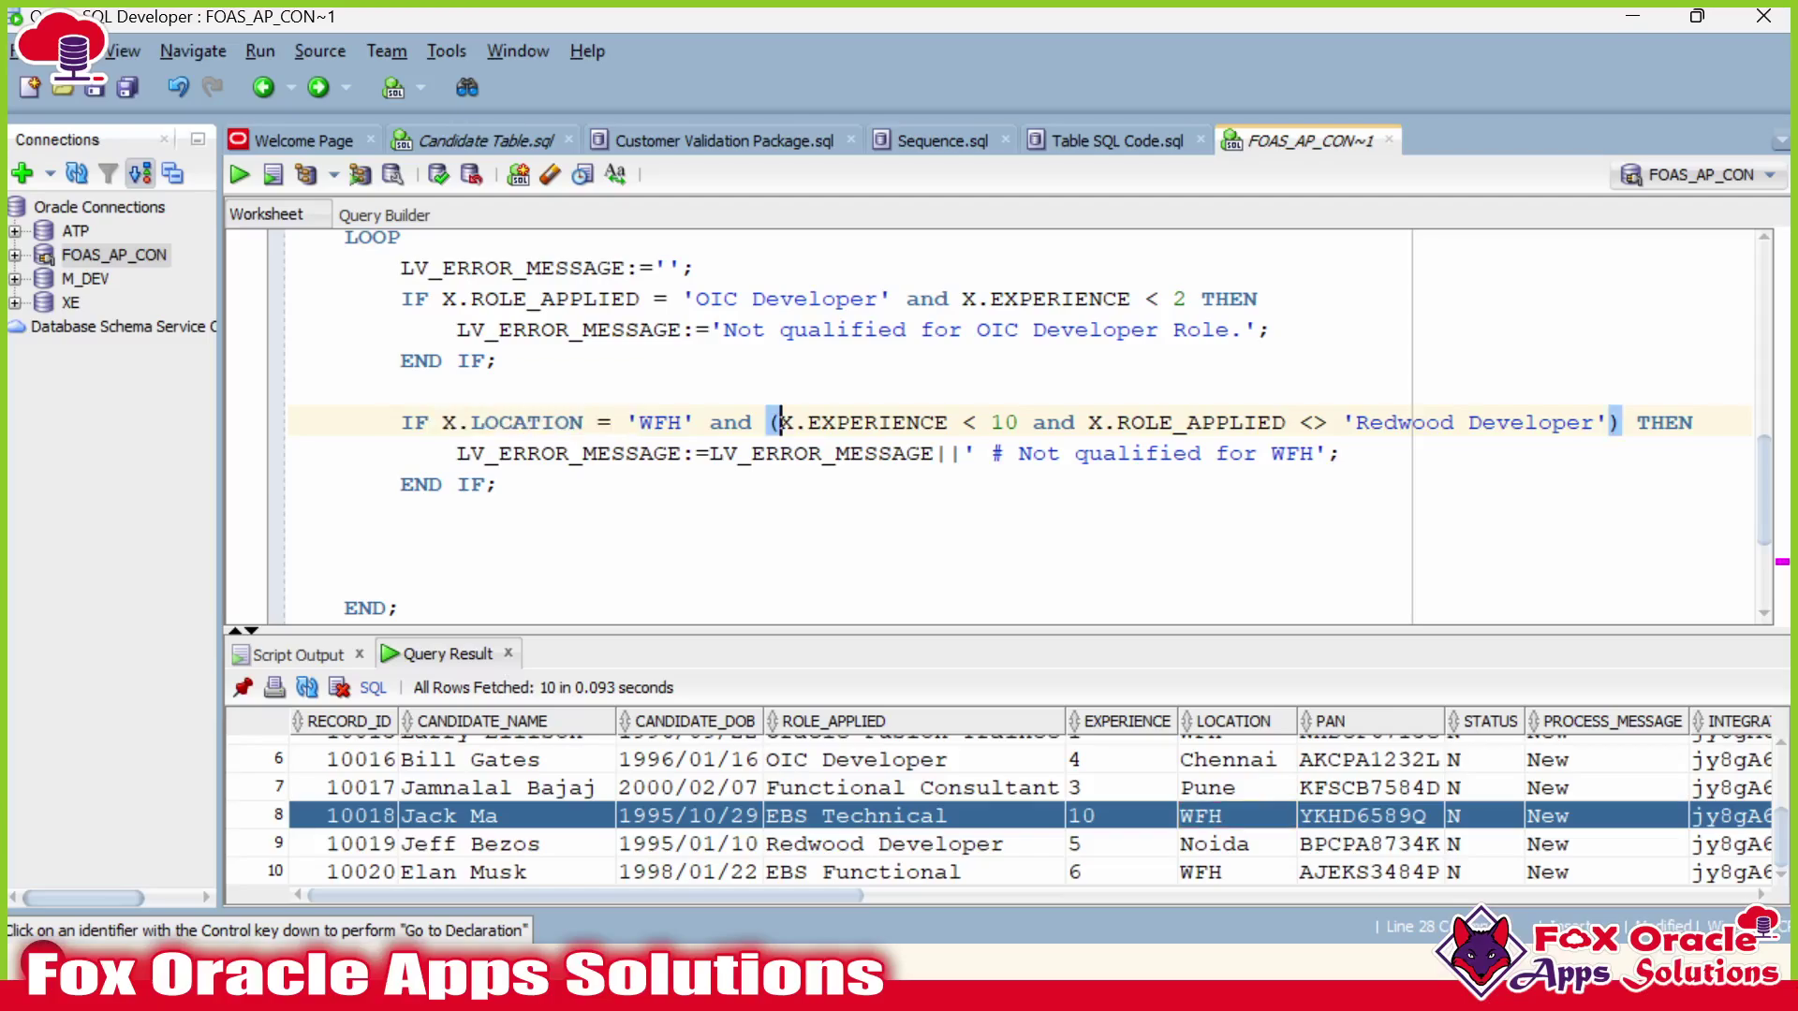
{"action": "left_click_drag", "start_coordinate": [778, 422], "coordinate": [1019, 423]}
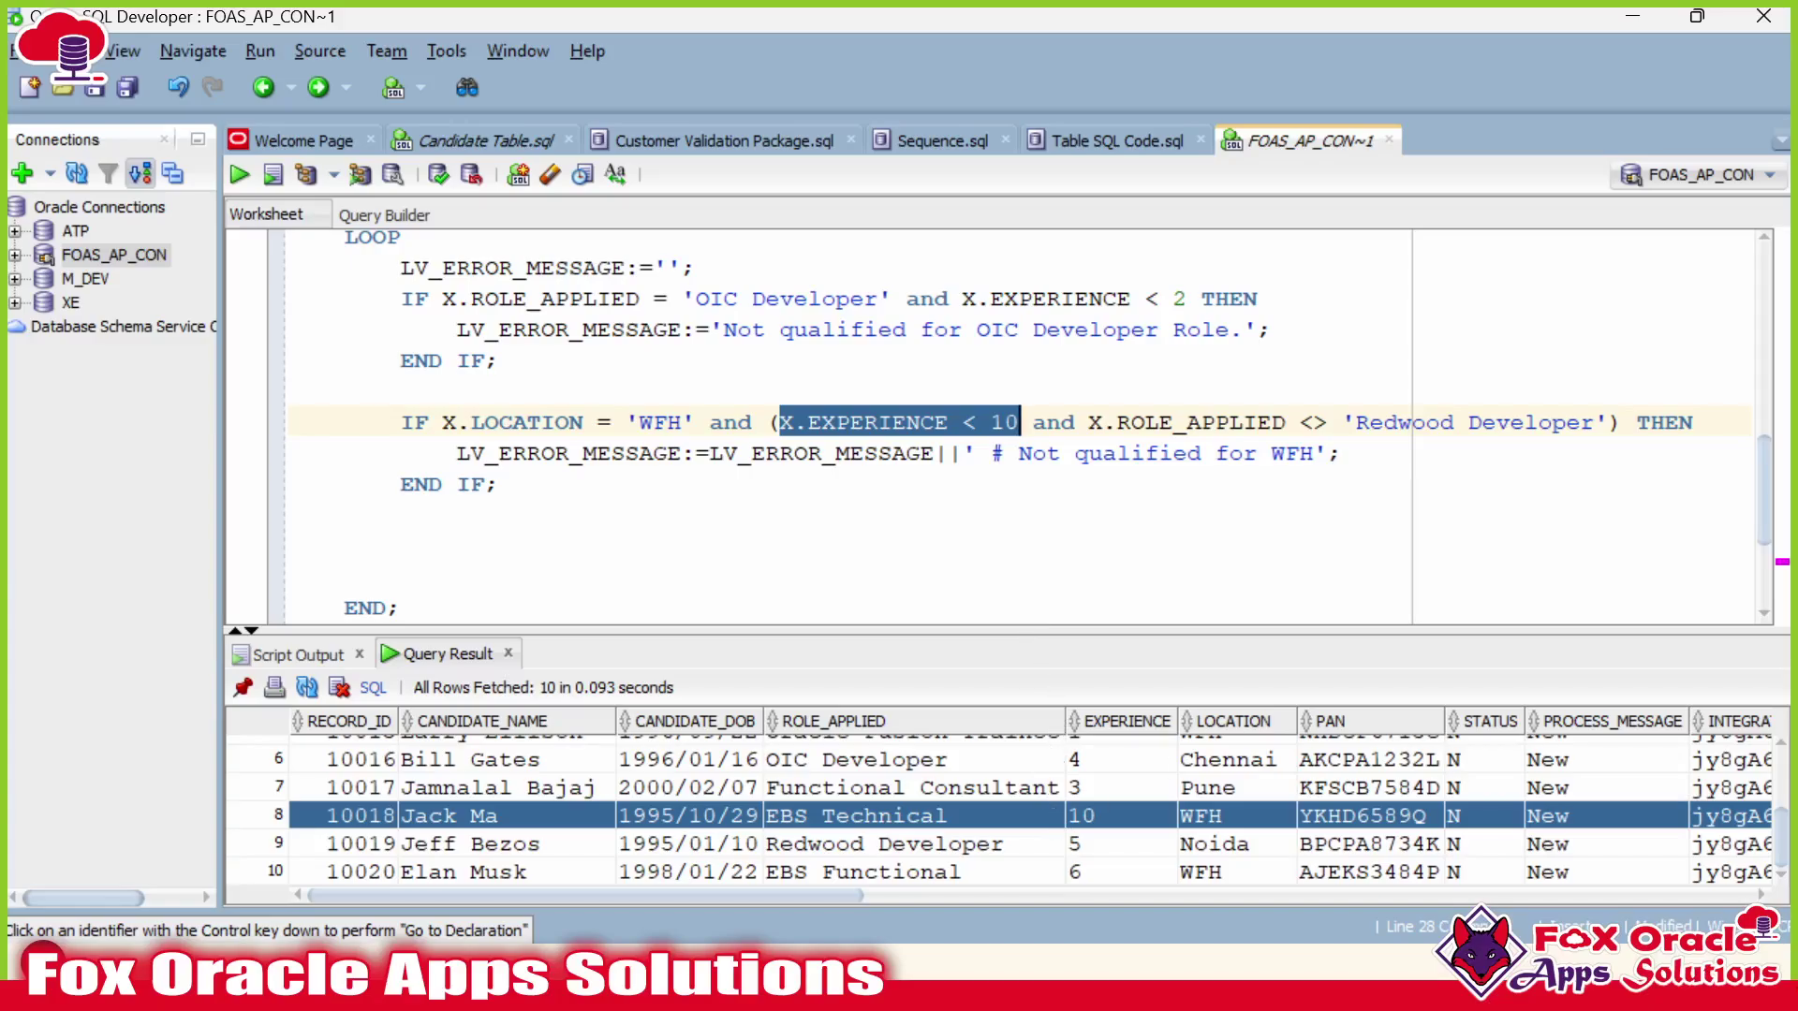
Change and to or, then check row 8's role and WFH location.
{"action": "double_click", "coordinate": [1061, 422]}
{"action": "type", "text": "or"}
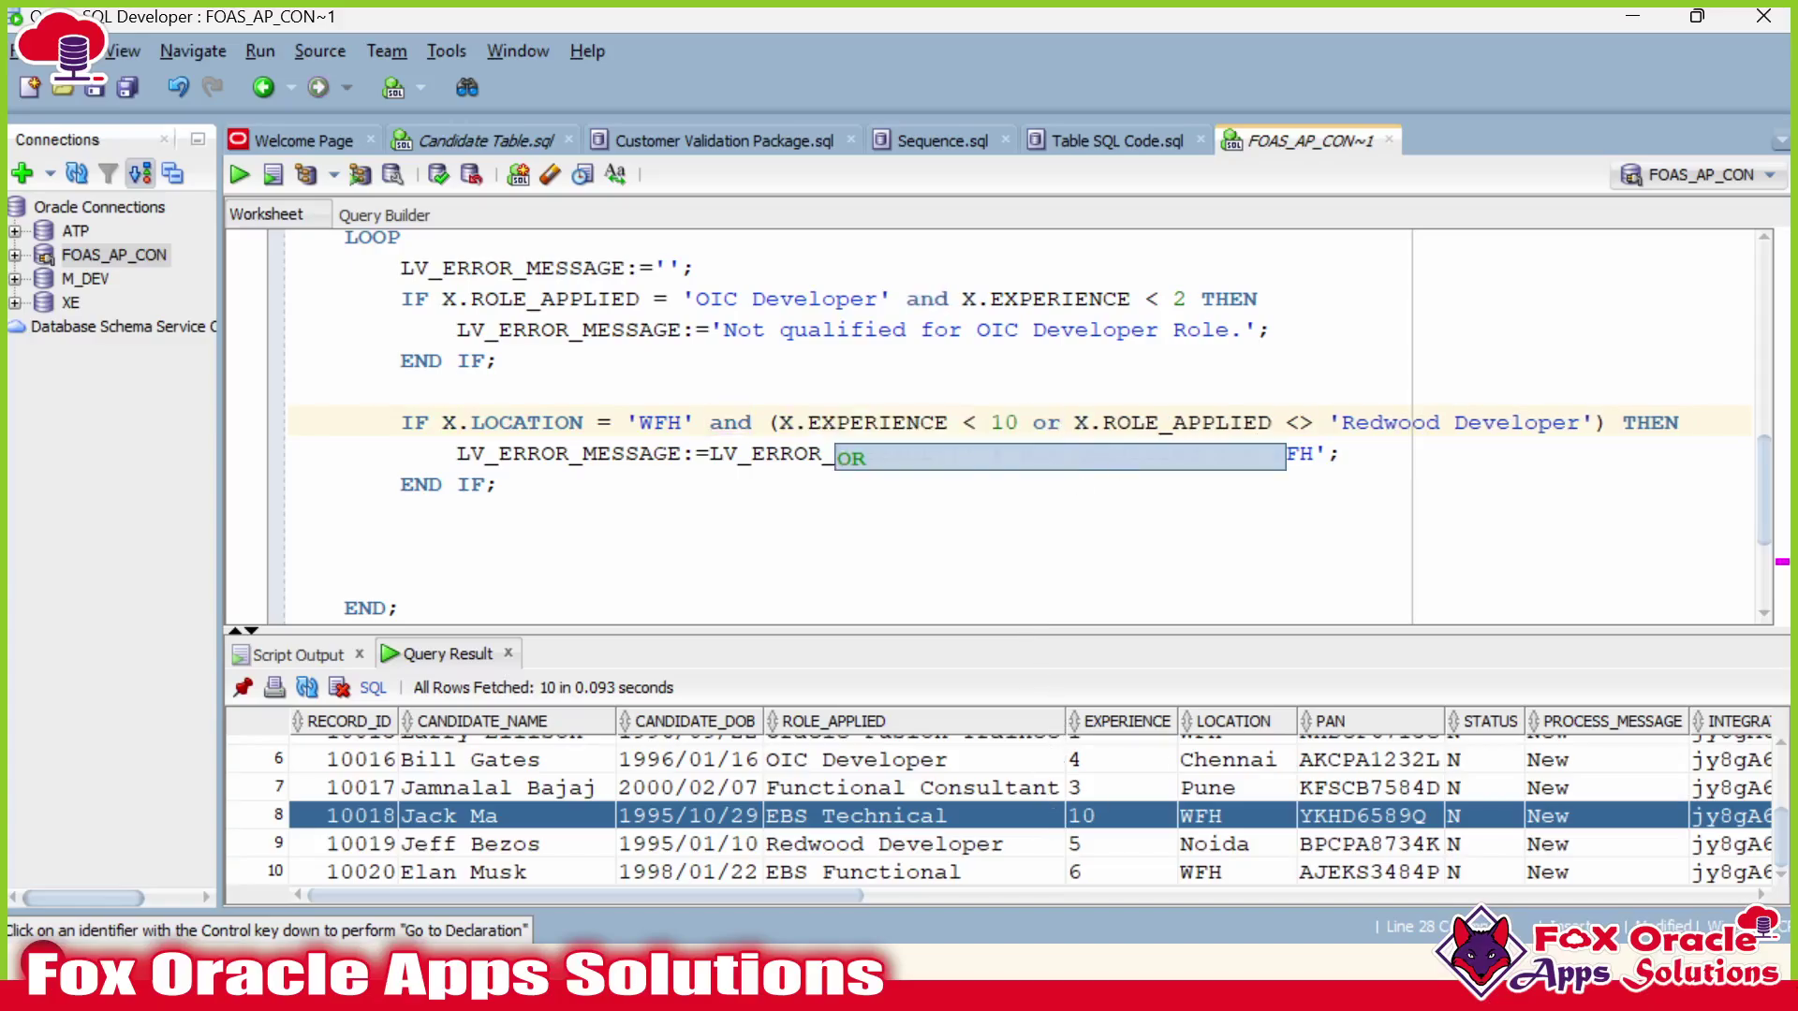
{"action": "left_click", "coordinate": [1118, 422]}
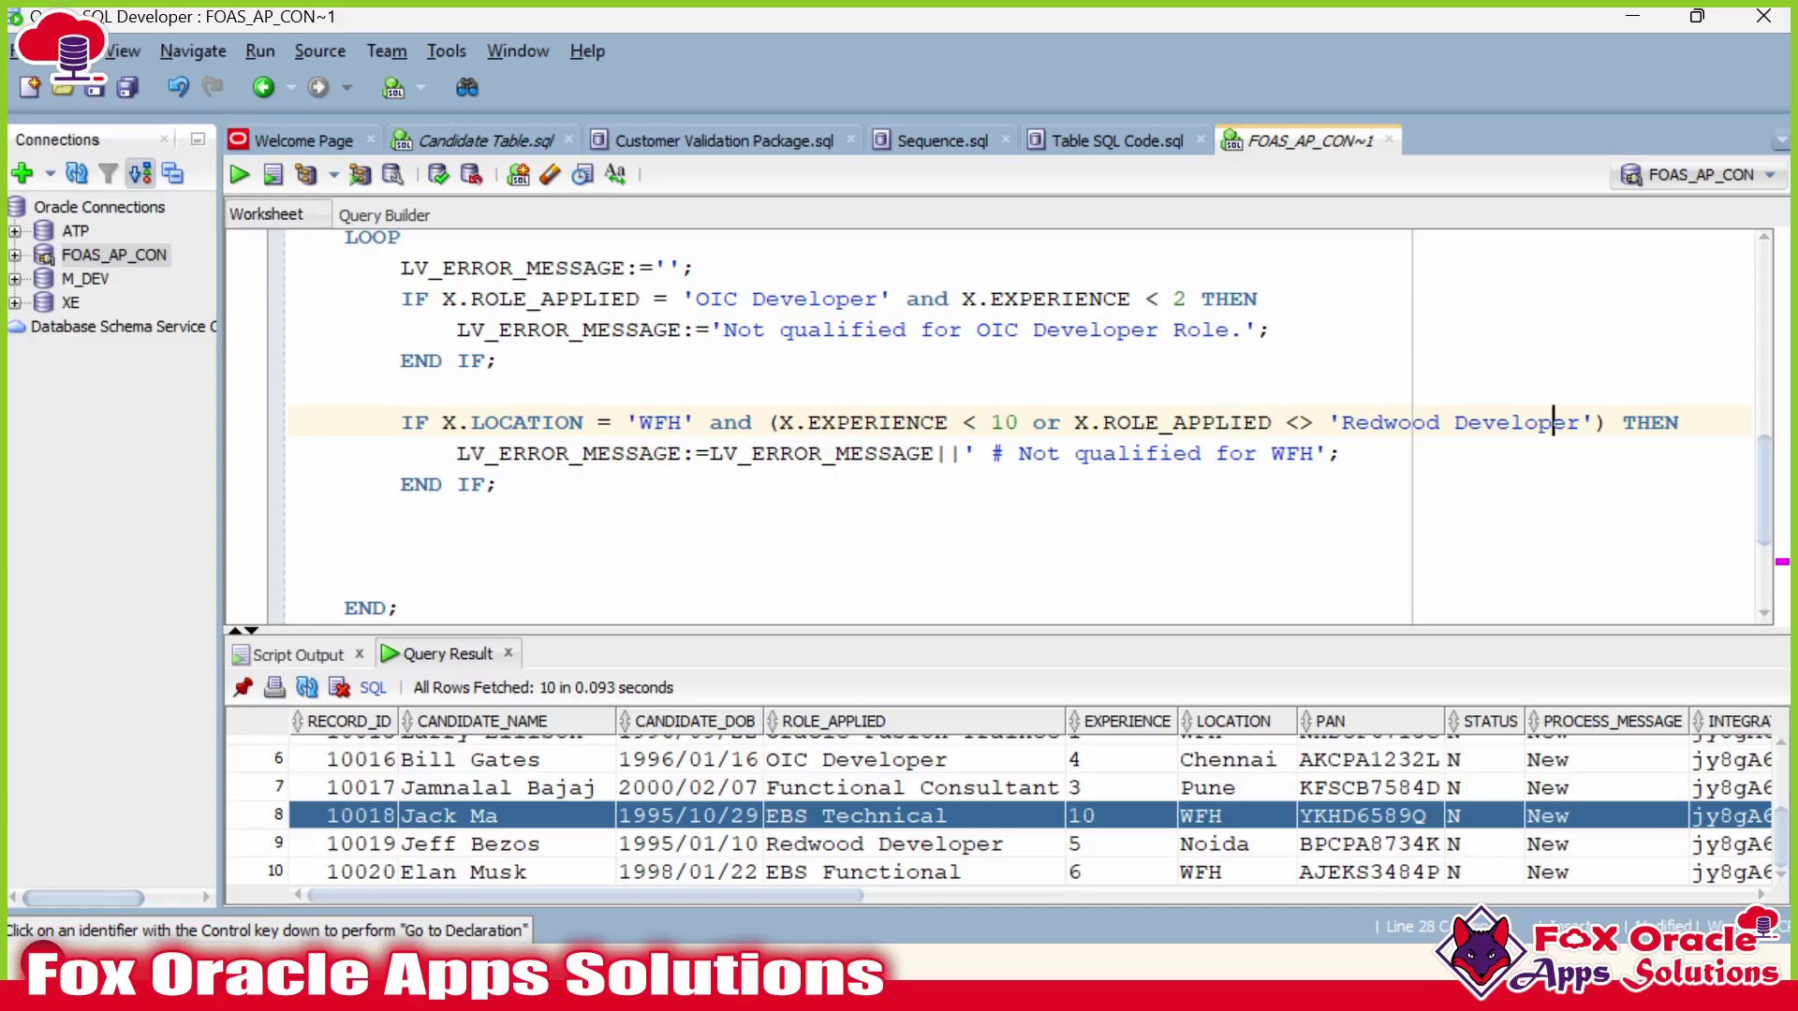
{"action": "left_click_drag", "start_coordinate": [1593, 422], "coordinate": [1300, 422]}
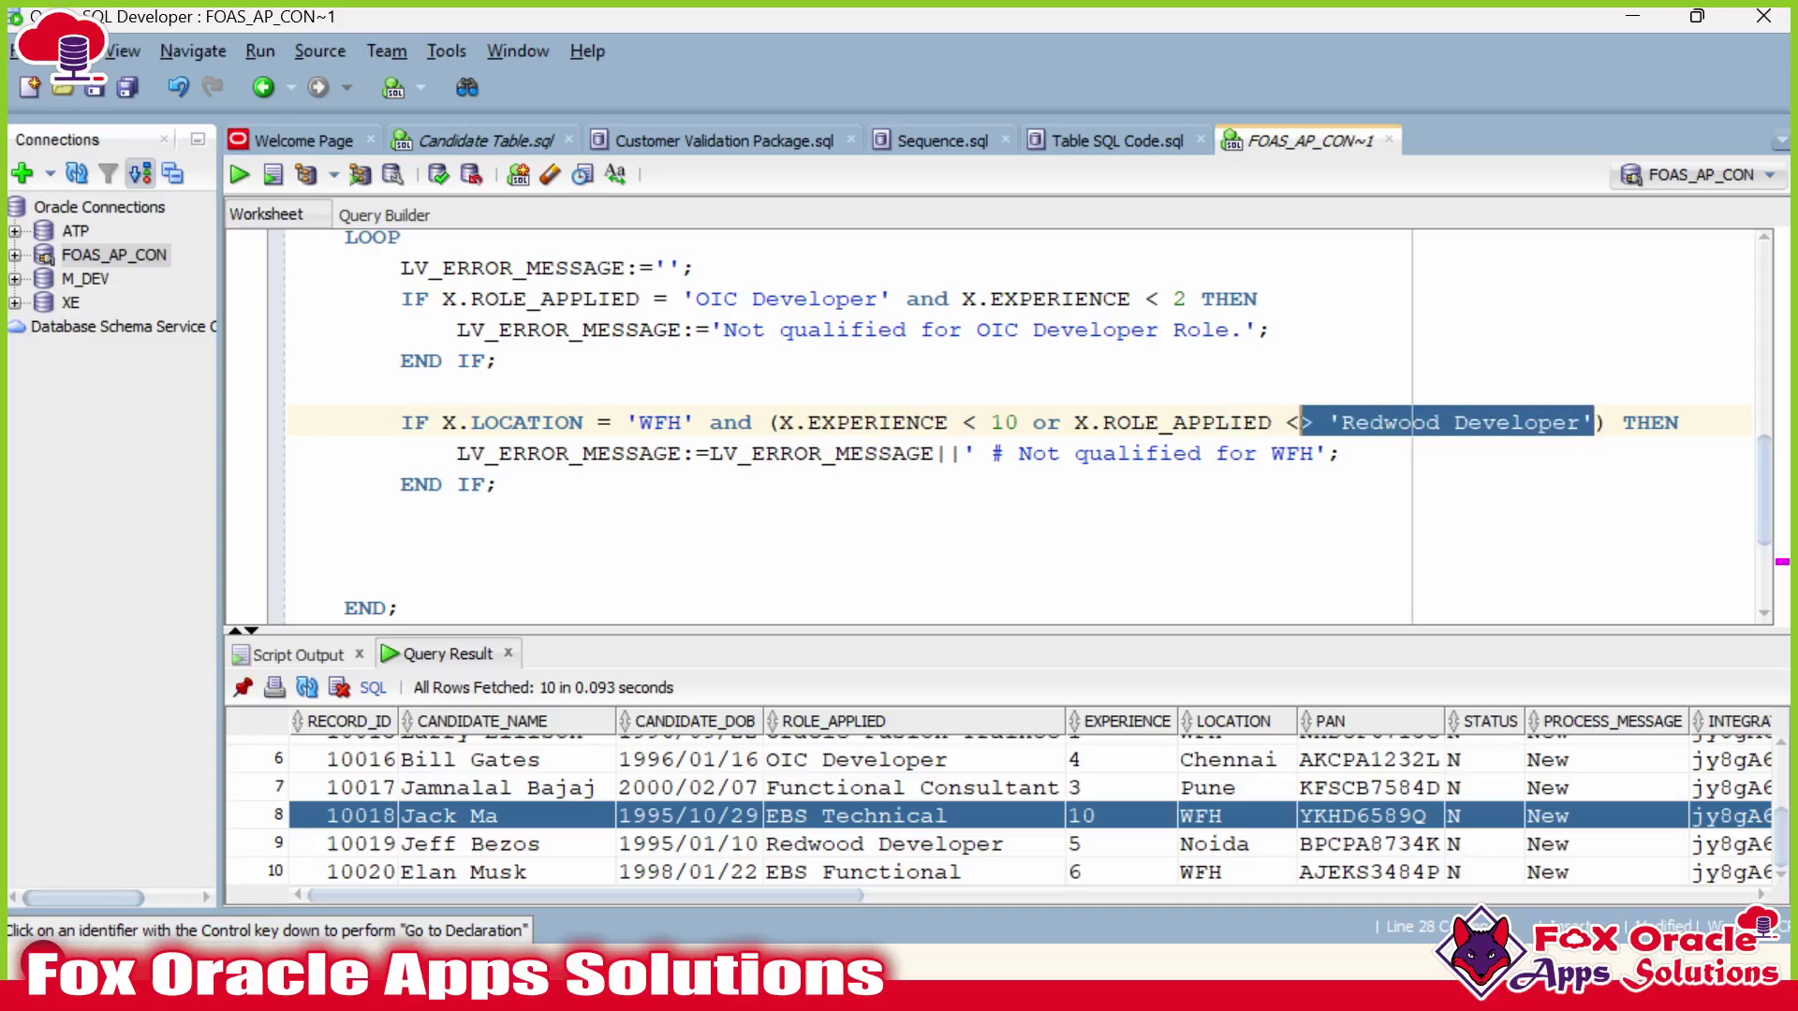
{"action": "left_click", "coordinate": [869, 807]}
{"action": "left_click", "coordinate": [517, 823]}
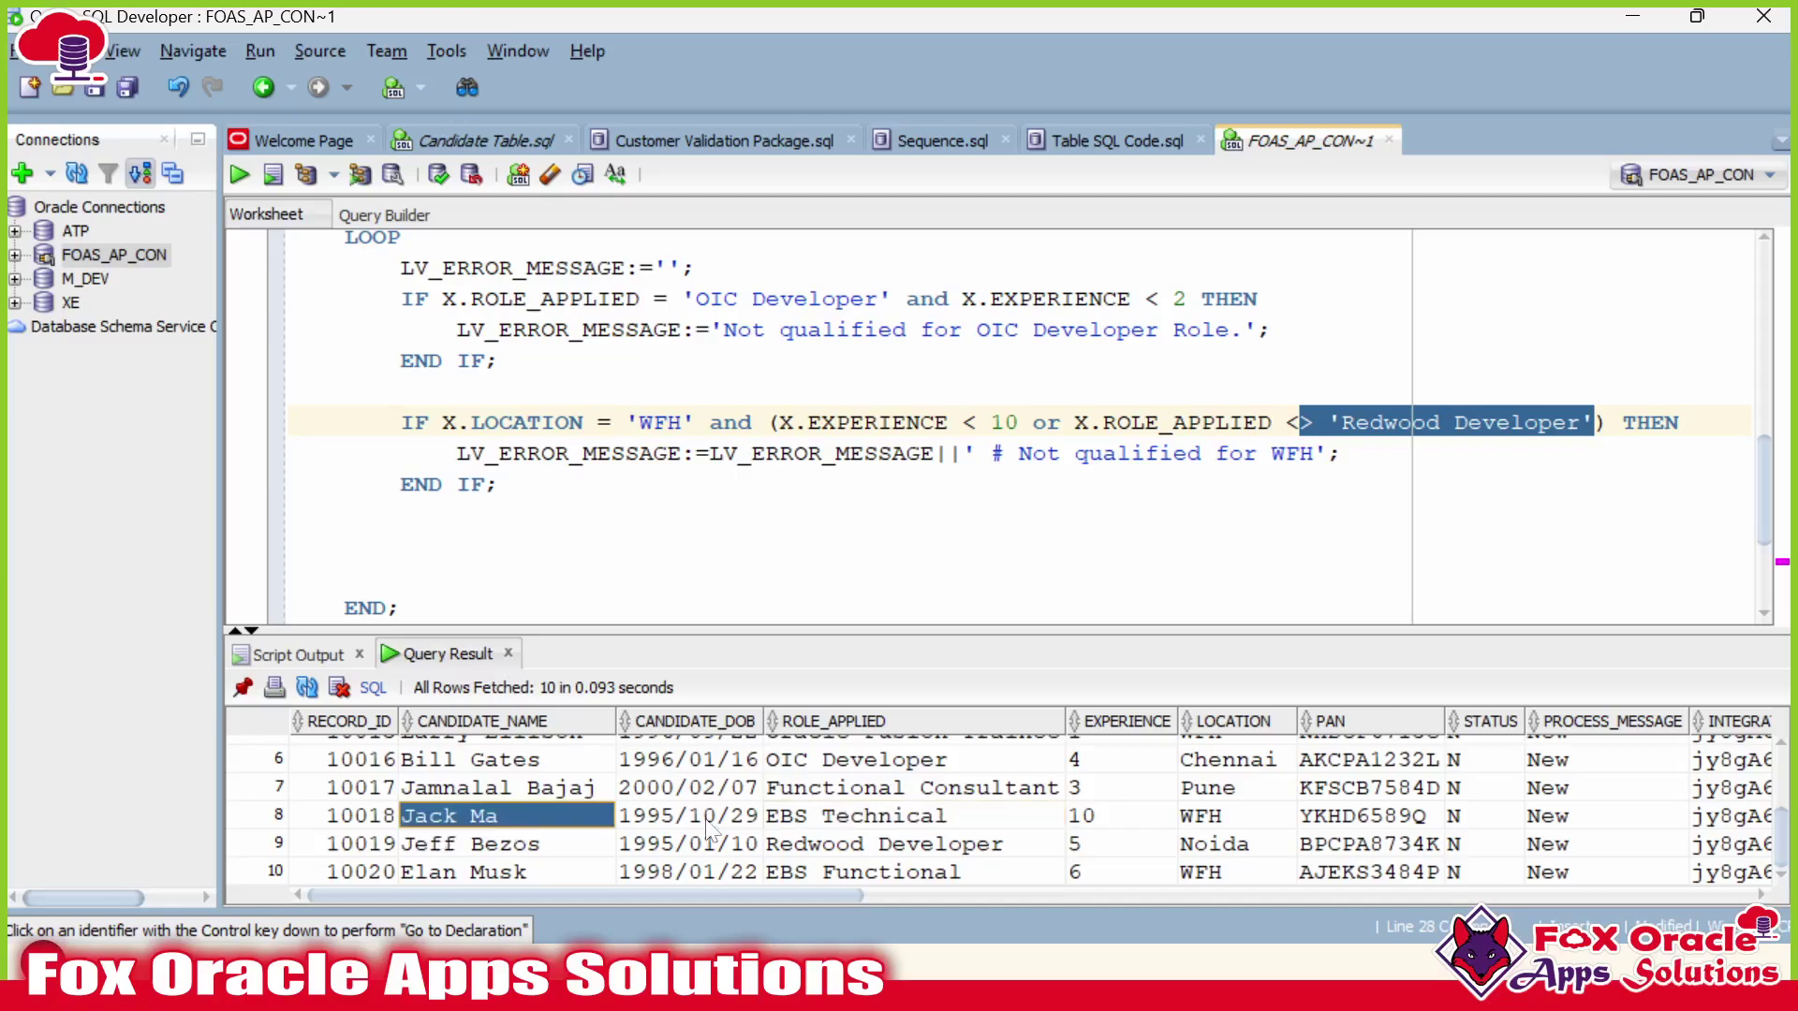
{"action": "left_click", "coordinate": [1231, 816]}
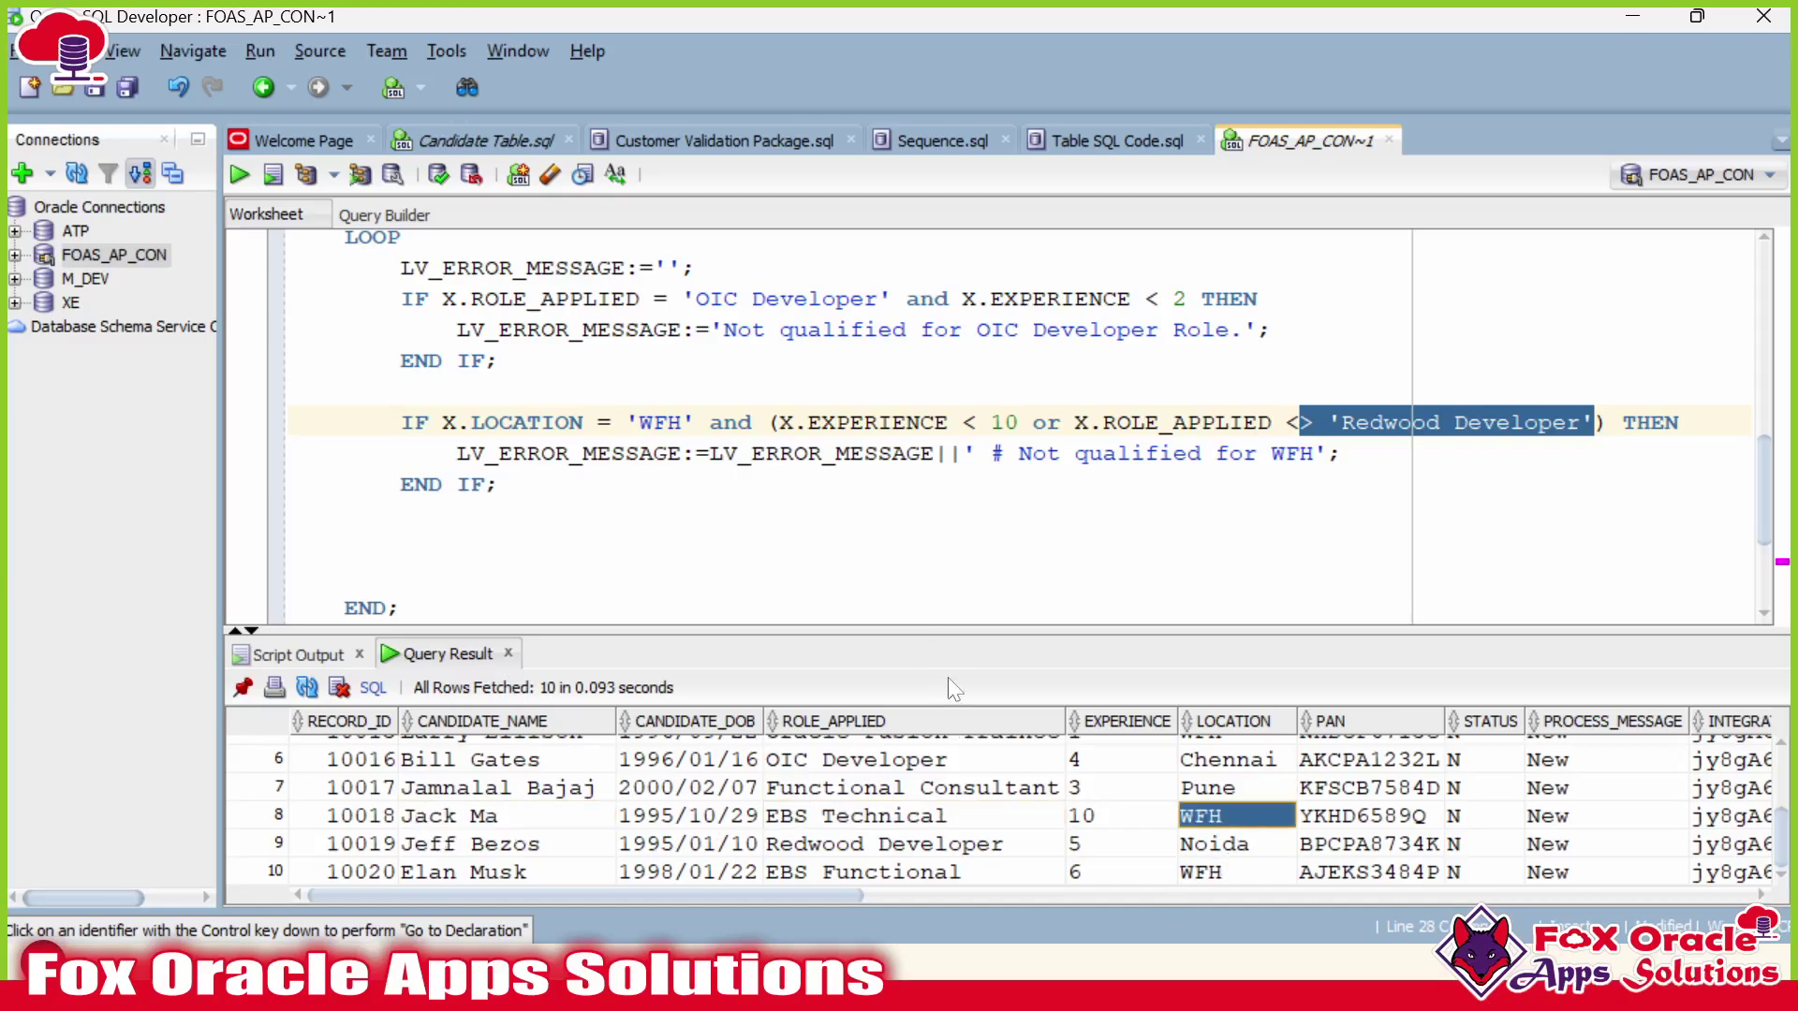
Verify row 8 (experience 10, role EBS Technical) against the or condition and <> operator.
{"action": "left_click_drag", "start_coordinate": [780, 422], "coordinate": [1315, 453]}
{"action": "left_click", "coordinate": [865, 423]}
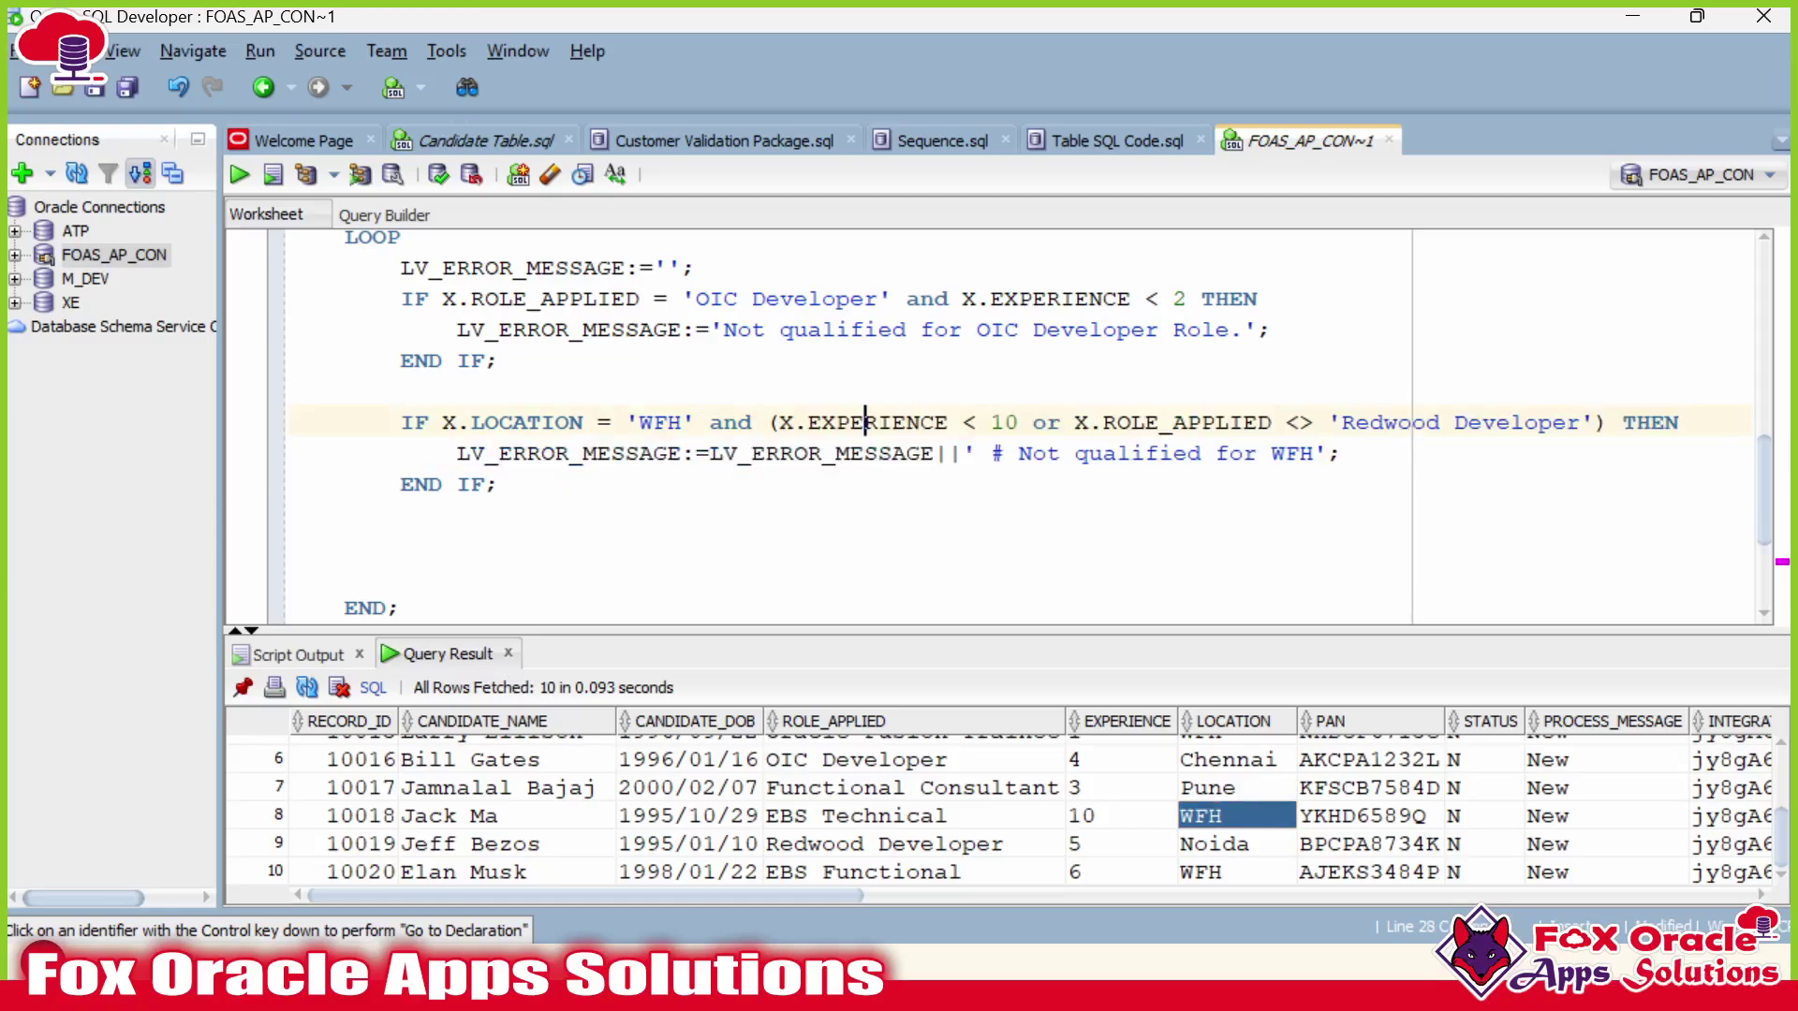
{"action": "left_click", "coordinate": [978, 422]}
{"action": "left_click", "coordinate": [1121, 828]}
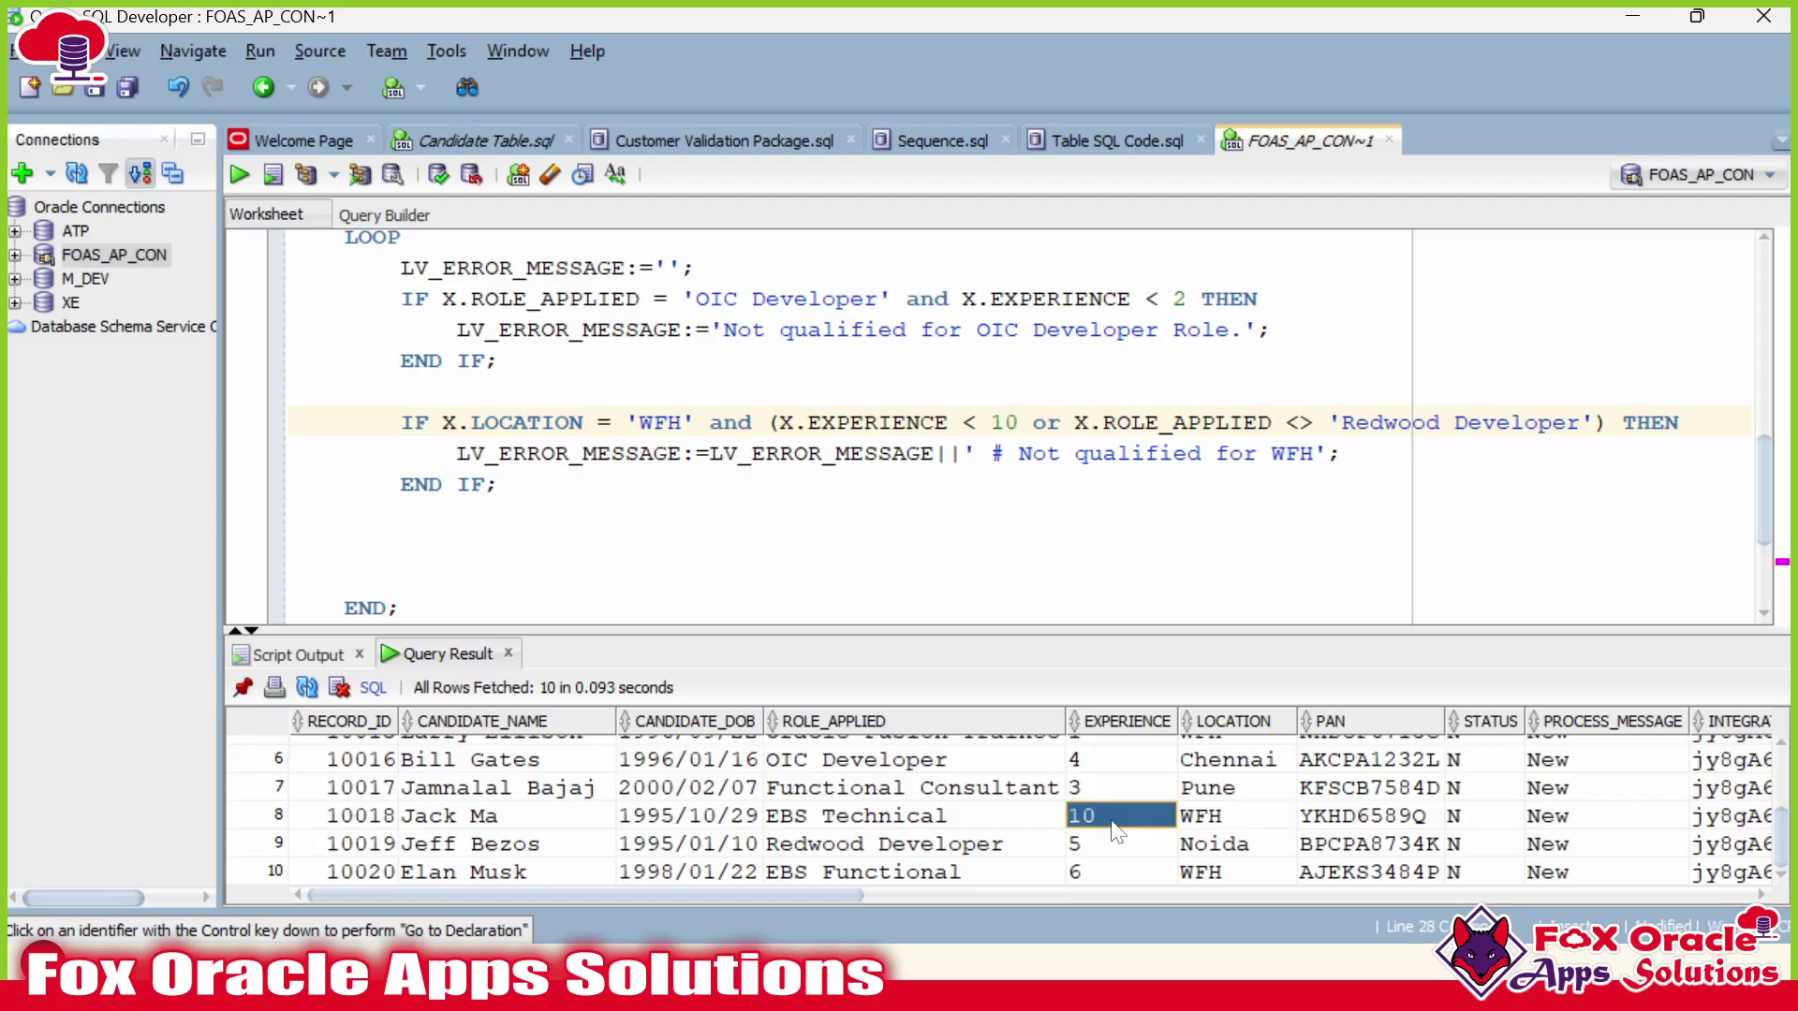
{"action": "left_click_drag", "start_coordinate": [1005, 422], "coordinate": [1596, 422]}
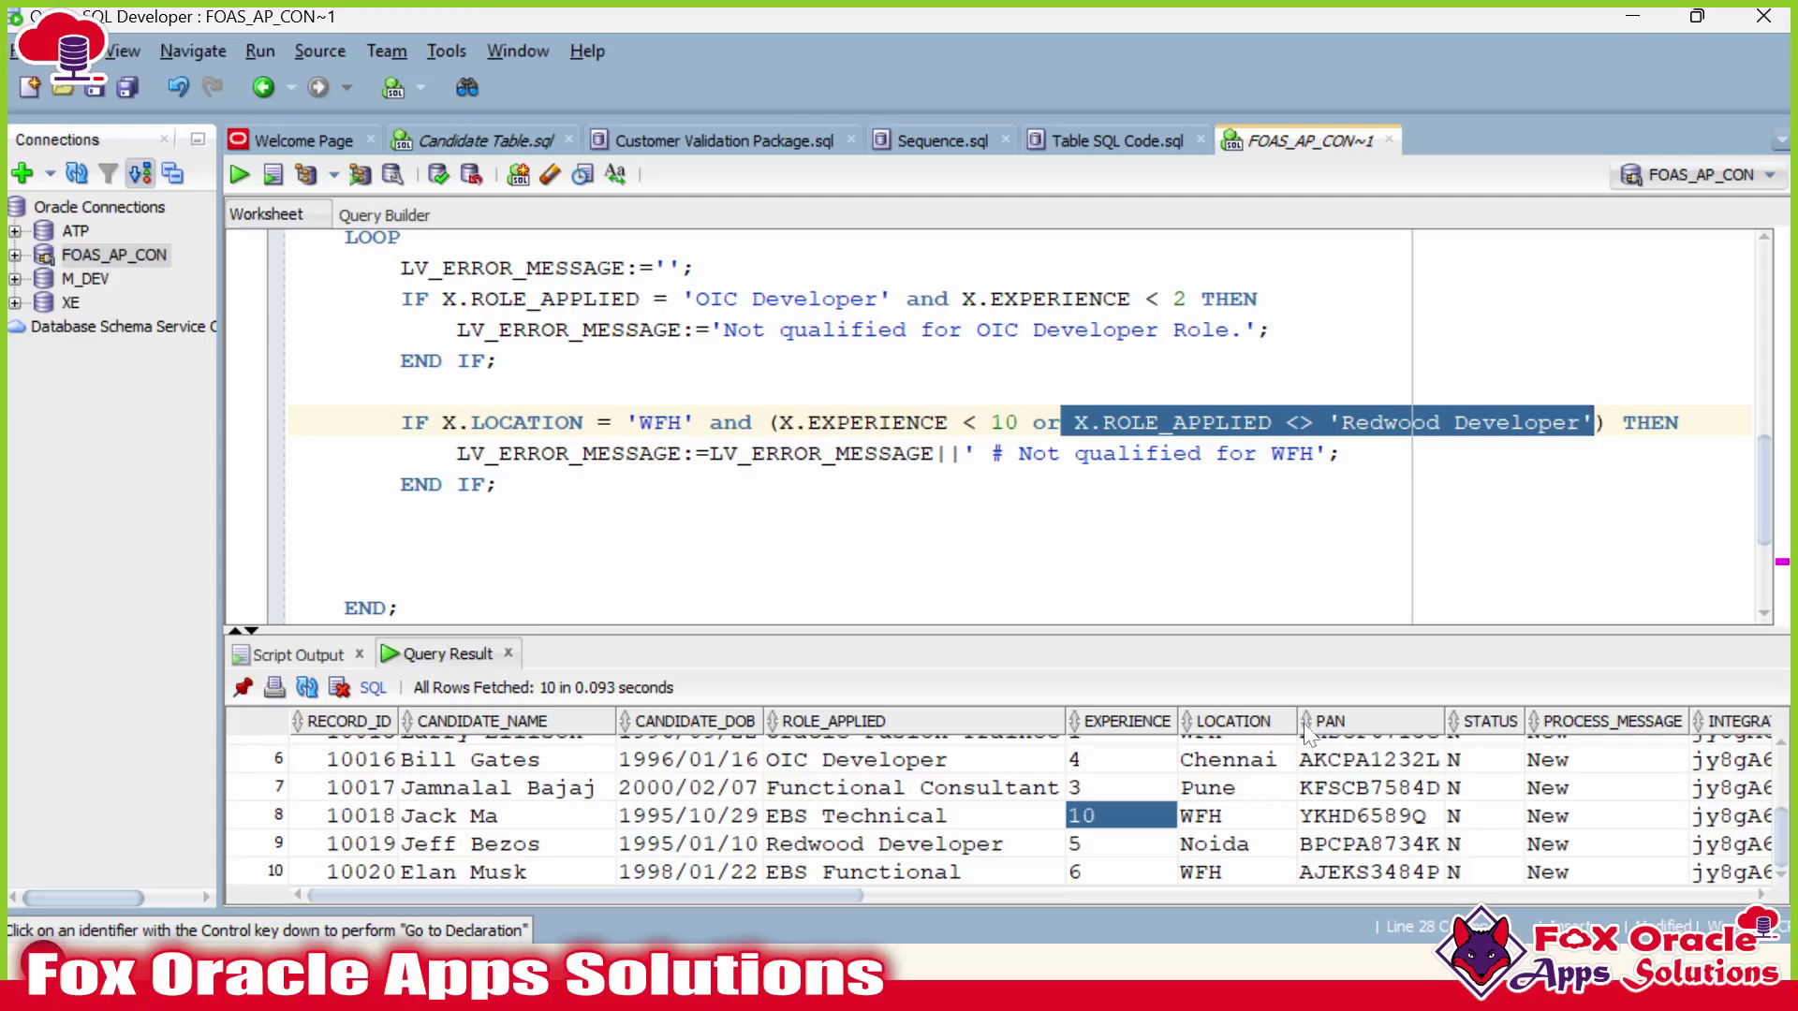
{"action": "left_click", "coordinate": [977, 816]}
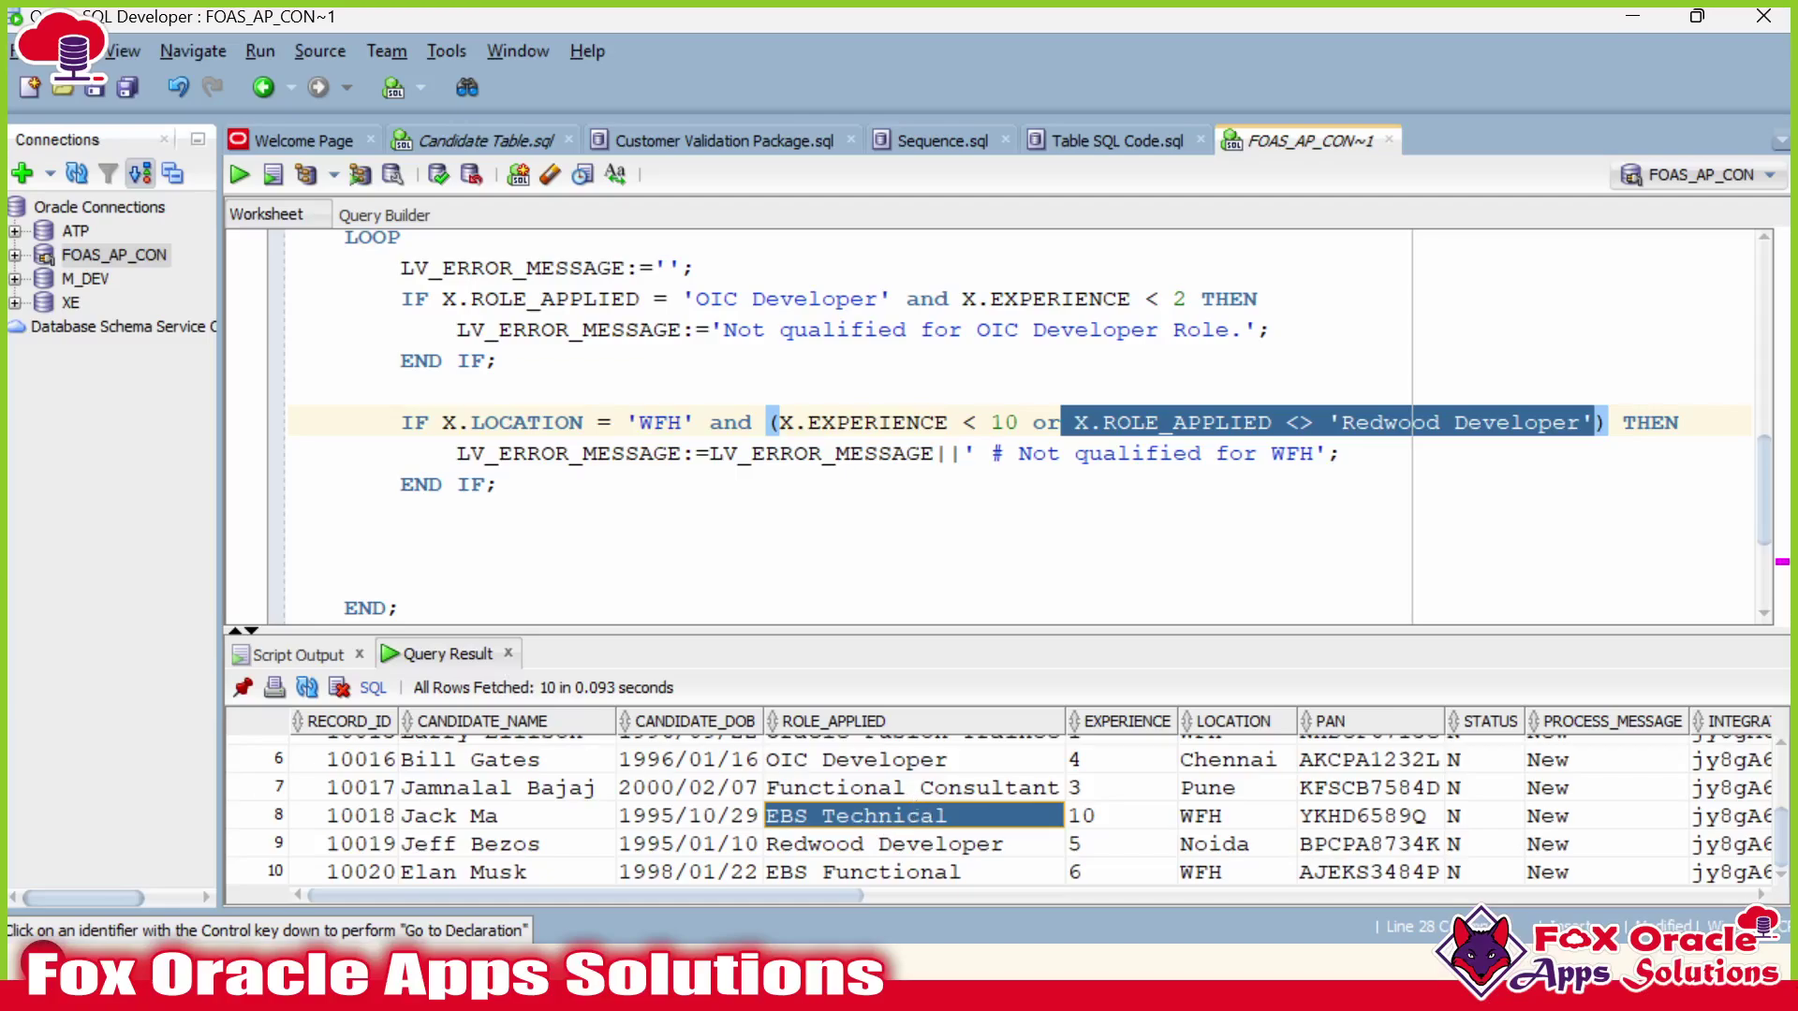
{"action": "left_click", "coordinate": [1315, 422]}
{"action": "left_click_drag", "start_coordinate": [1314, 422], "coordinate": [1286, 422]}
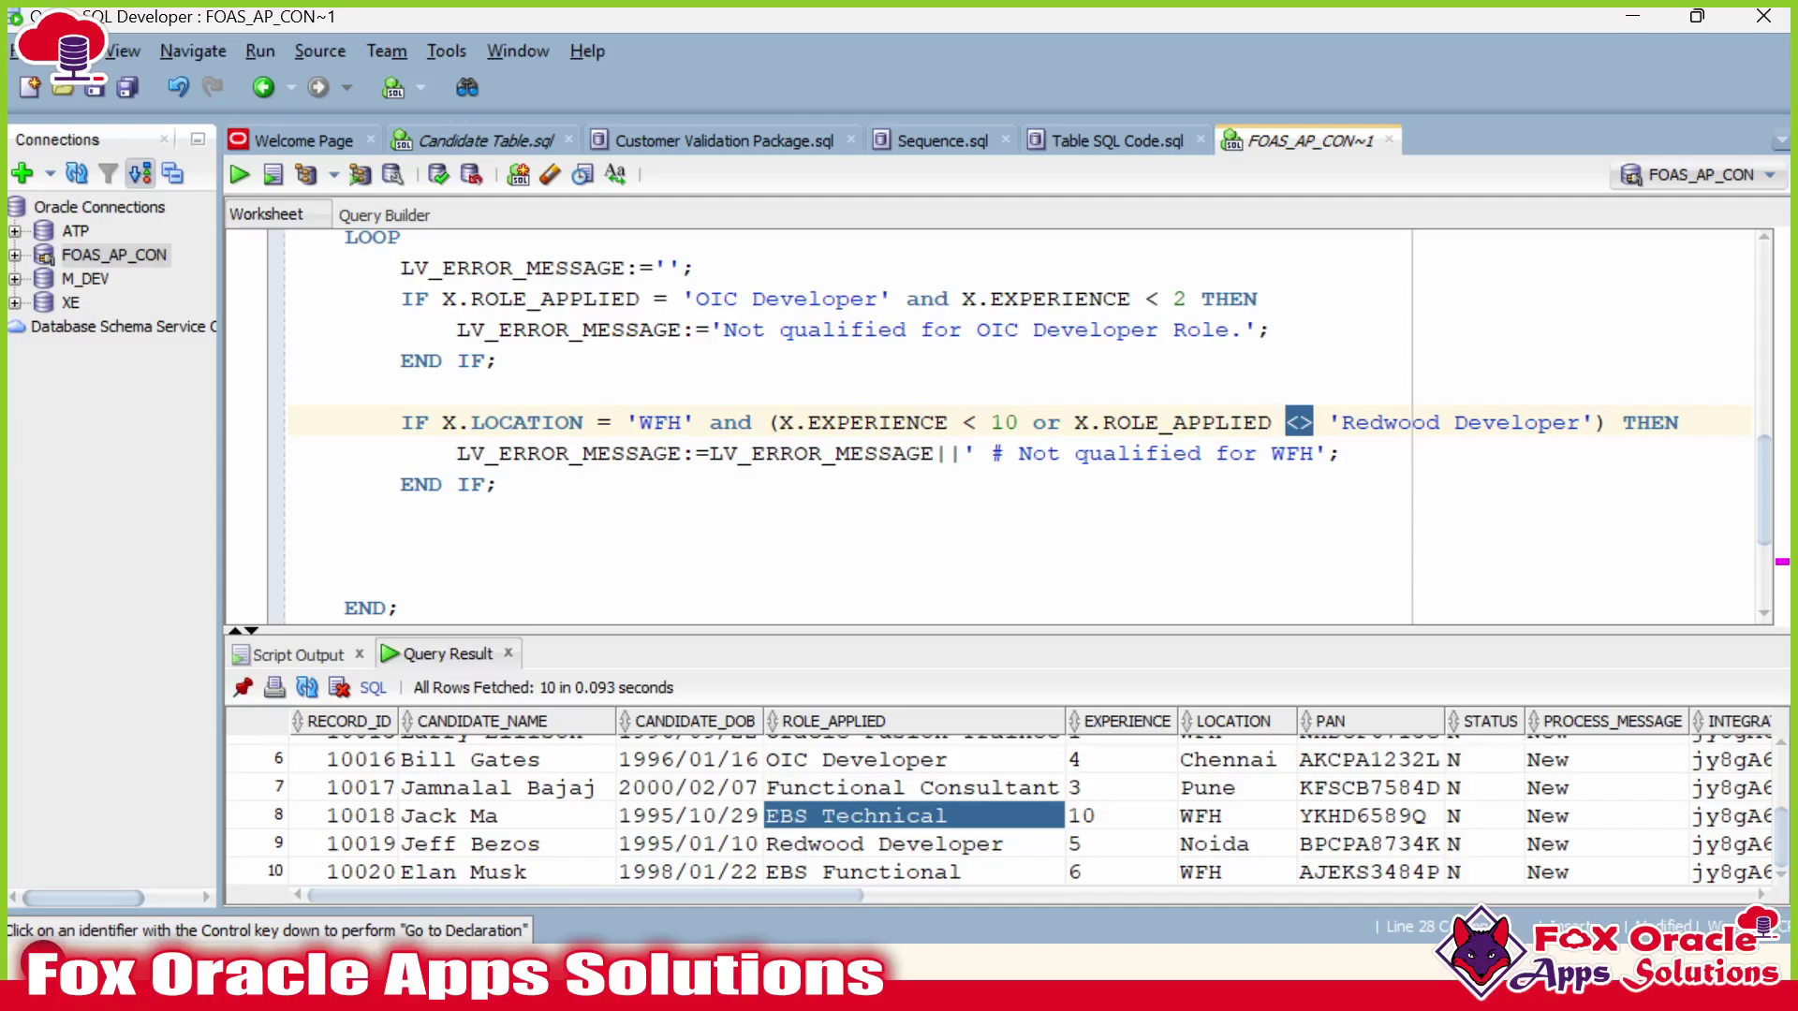
{"action": "left_click", "coordinate": [1301, 423]}
{"action": "left_click_drag", "start_coordinate": [1315, 422], "coordinate": [1287, 422]}
{"action": "left_click", "coordinate": [1287, 422]}
Move to the WFH block's END IF line and bring up the Business Rules slide.
{"action": "left_click", "coordinate": [1103, 453]}
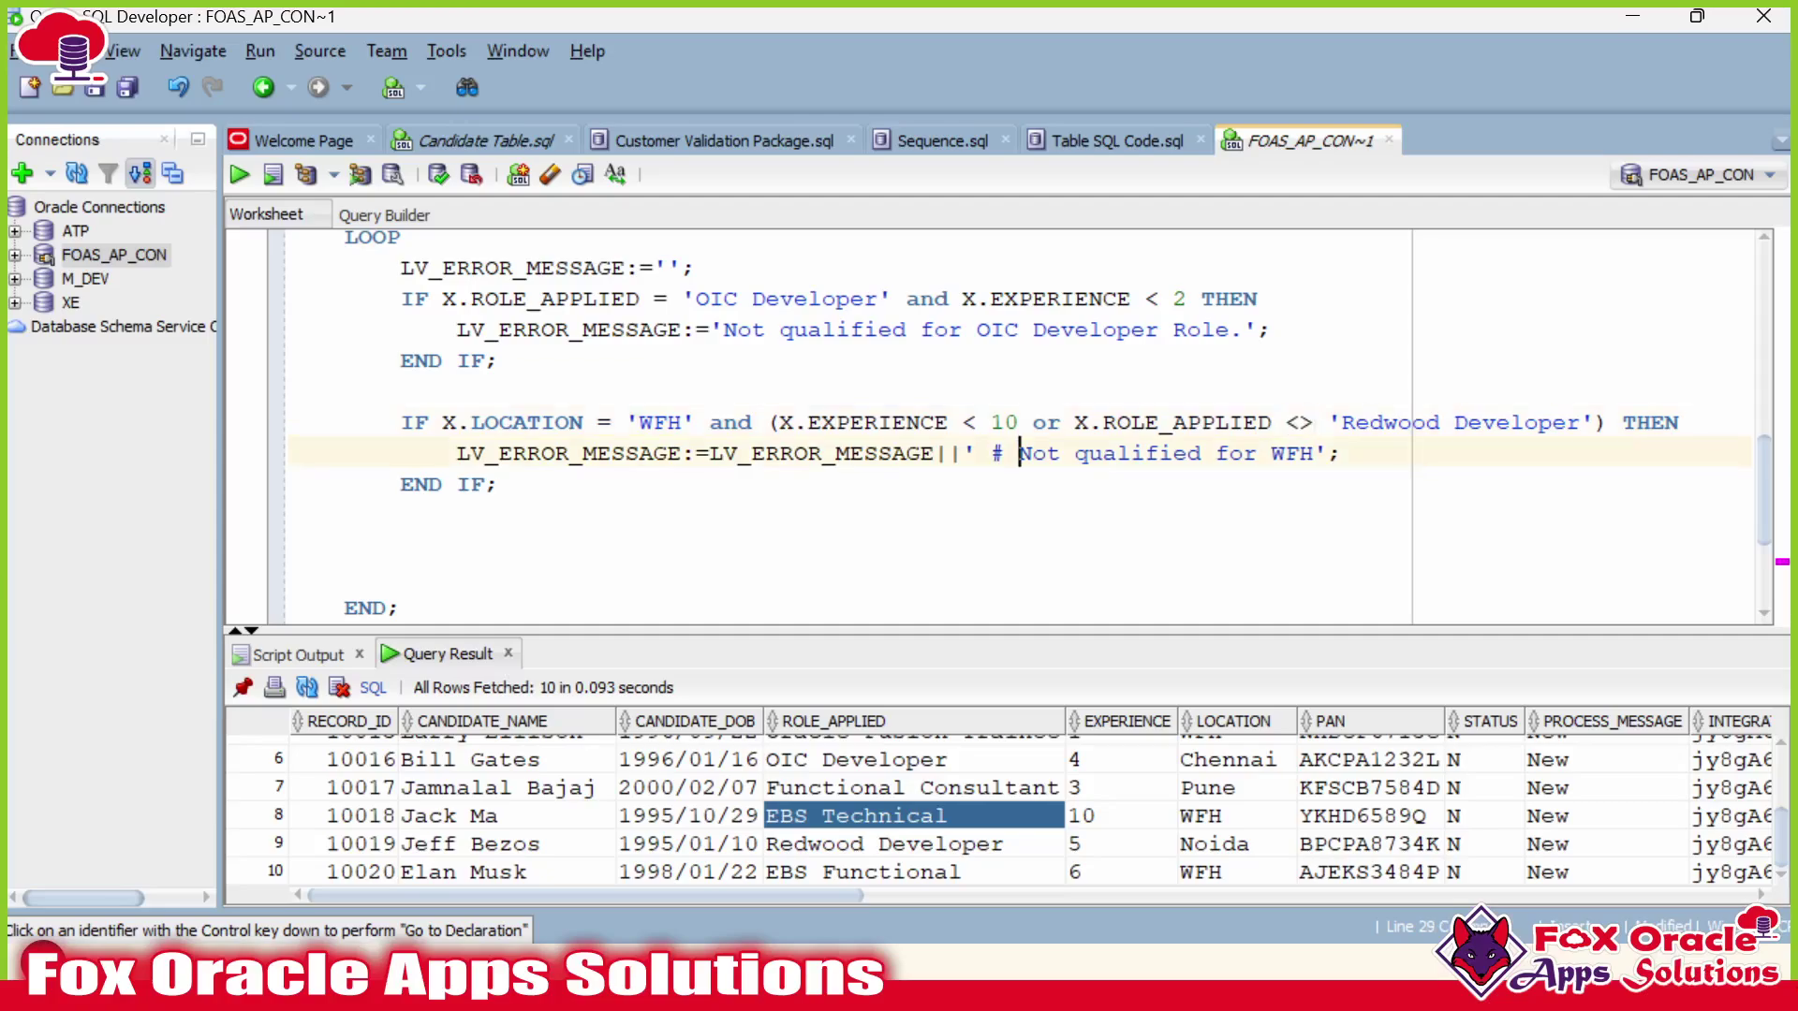
{"action": "left_click", "coordinate": [1315, 453]}
{"action": "key", "text": "Right"}
{"action": "key", "text": "Down"}
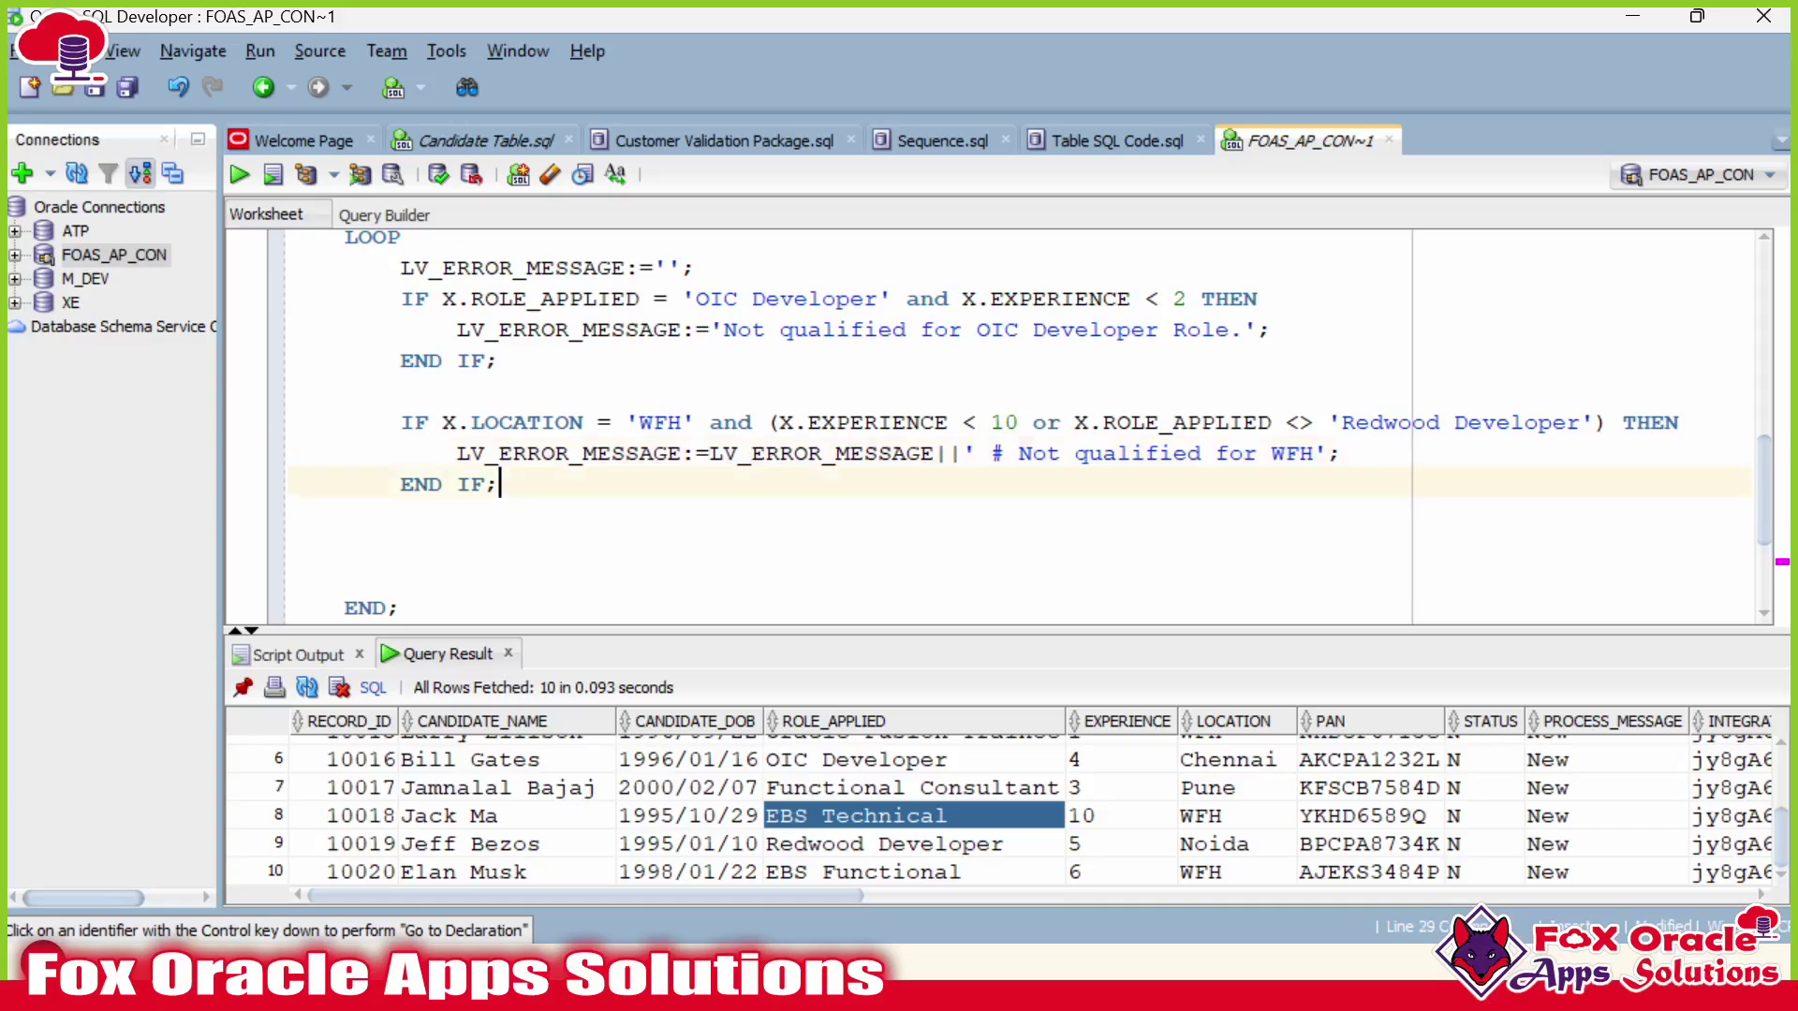
{"action": "key", "text": "alt+Tab"}
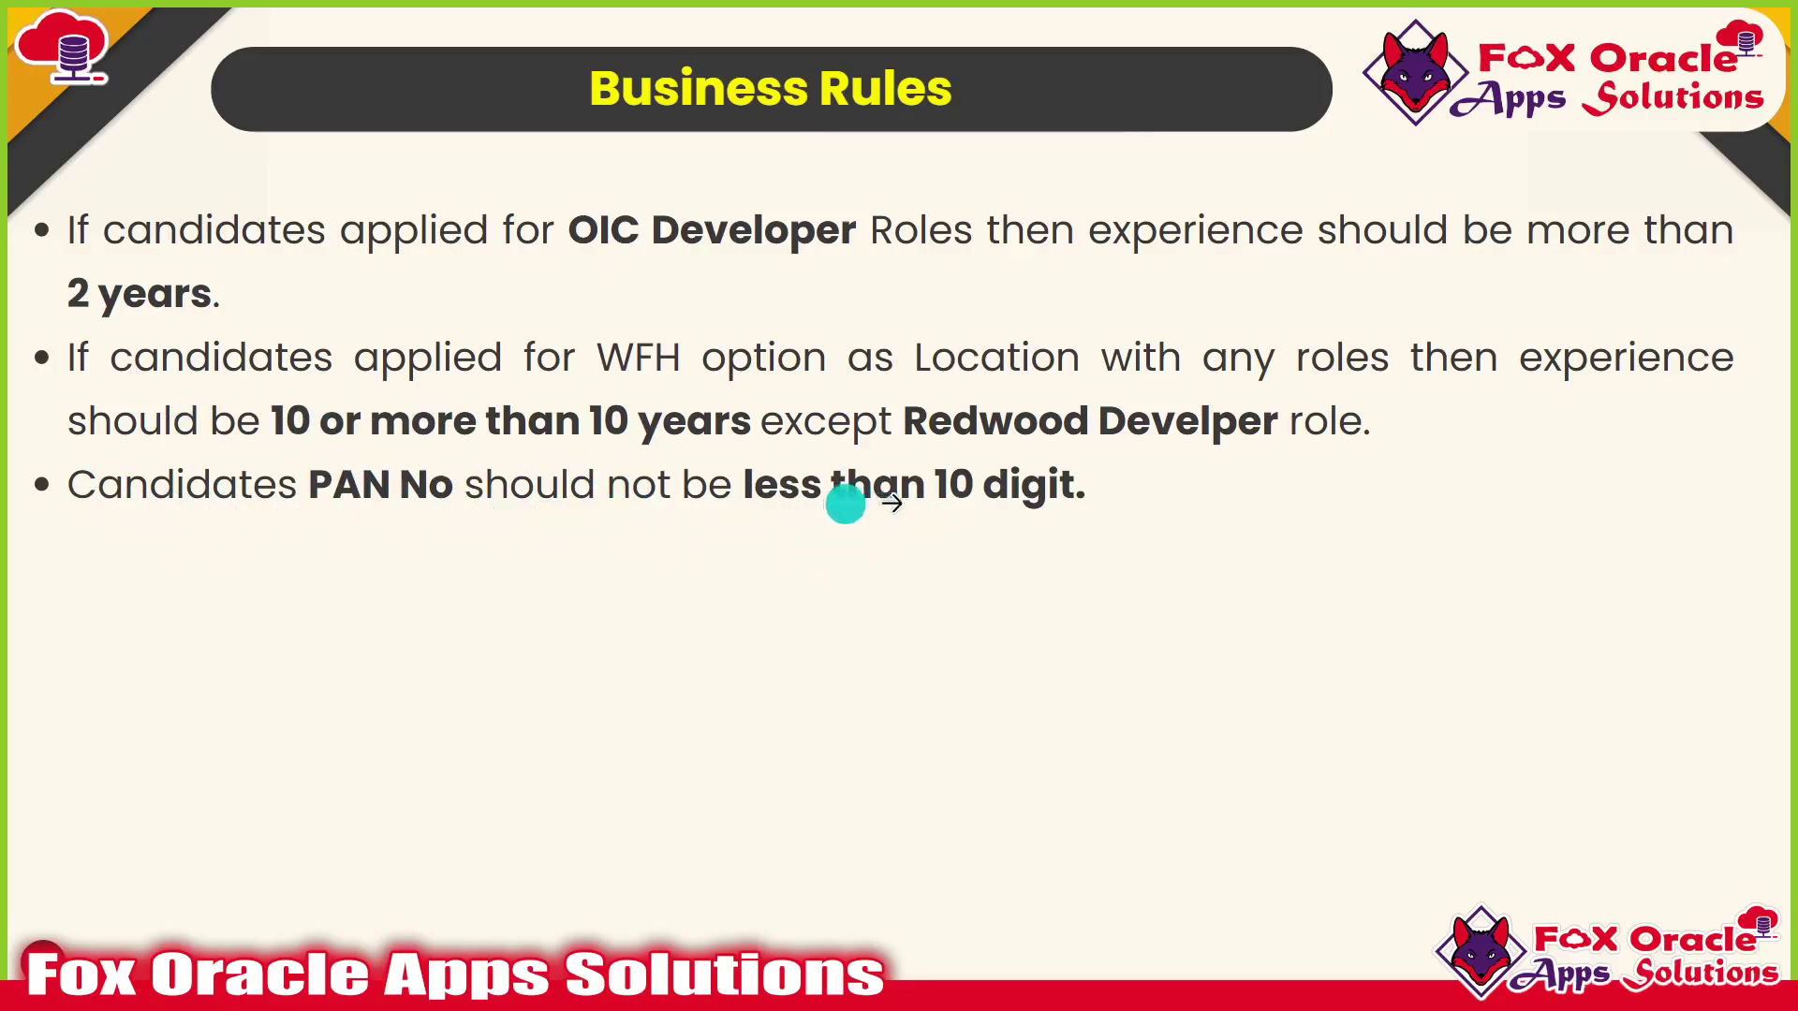
Duplicate the WFH check block on the blank line below it.
{"action": "key", "text": "alt+Tab"}
{"action": "left_click", "coordinate": [403, 545]}
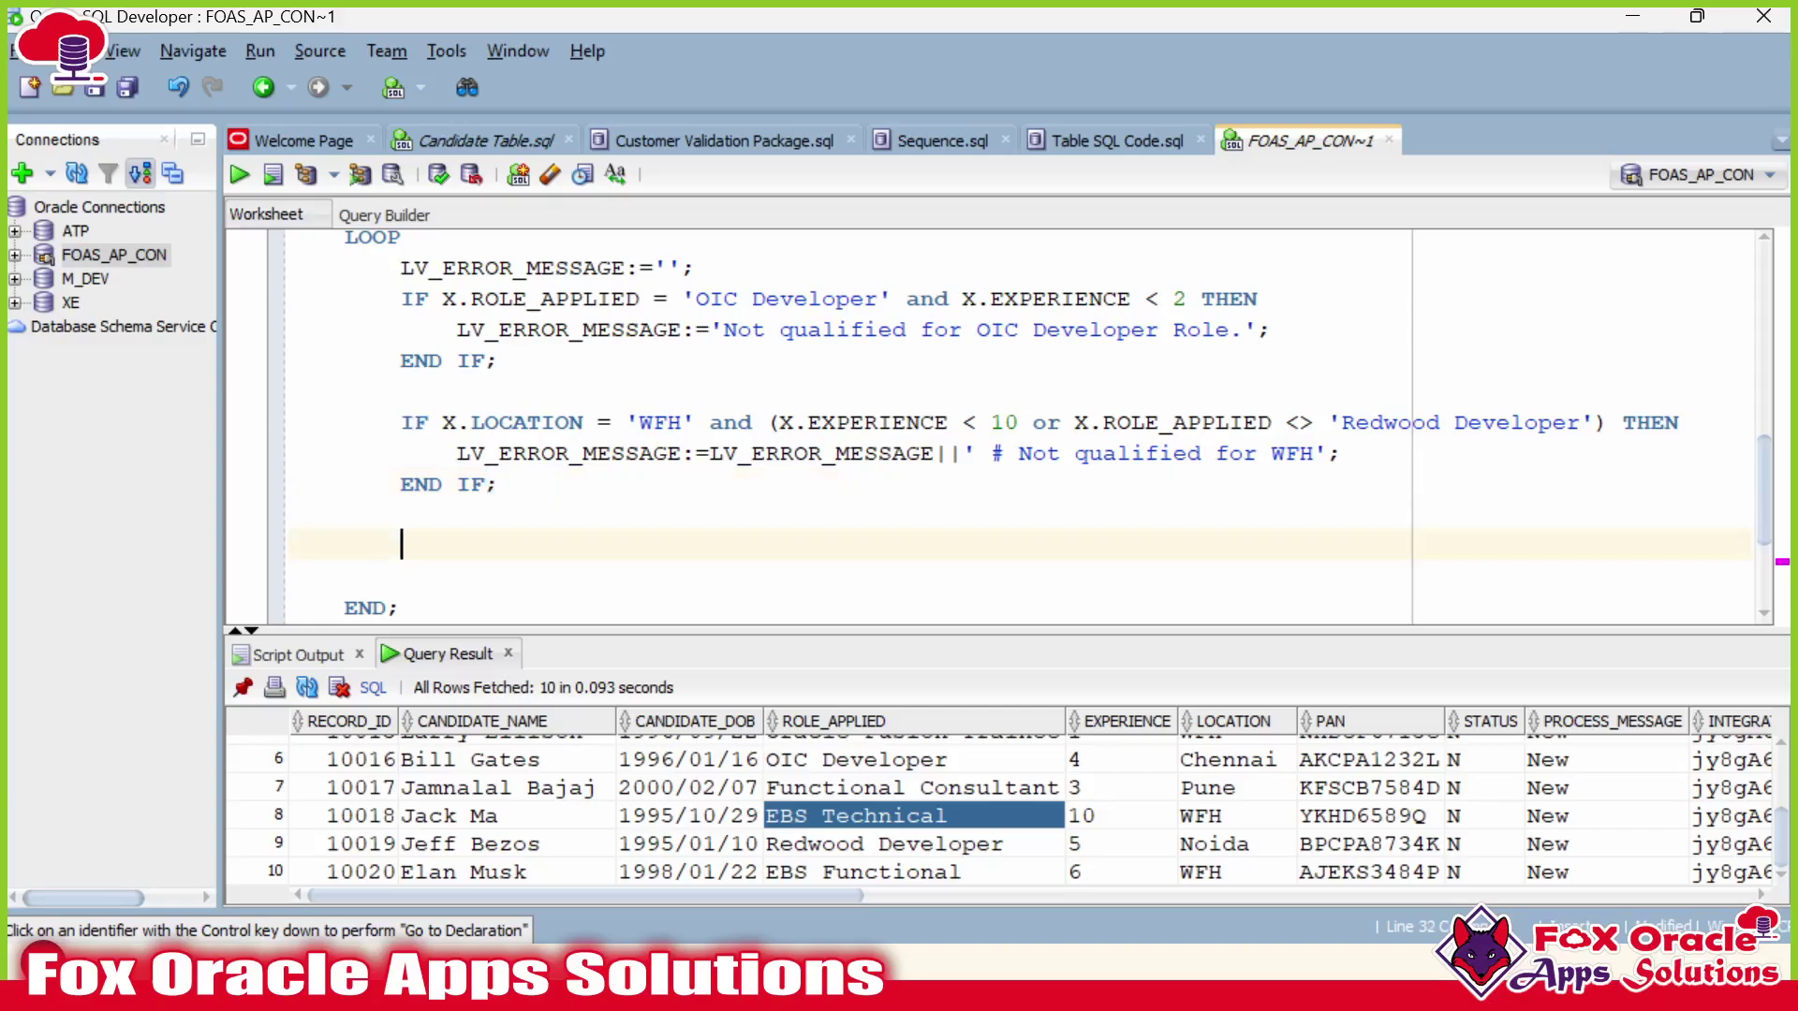
{"action": "left_click_drag", "start_coordinate": [402, 423], "coordinate": [499, 485]}
{"action": "key", "text": "ctrl+c"}
{"action": "left_click", "coordinate": [402, 545]}
{"action": "key", "text": "ctrl+v"}
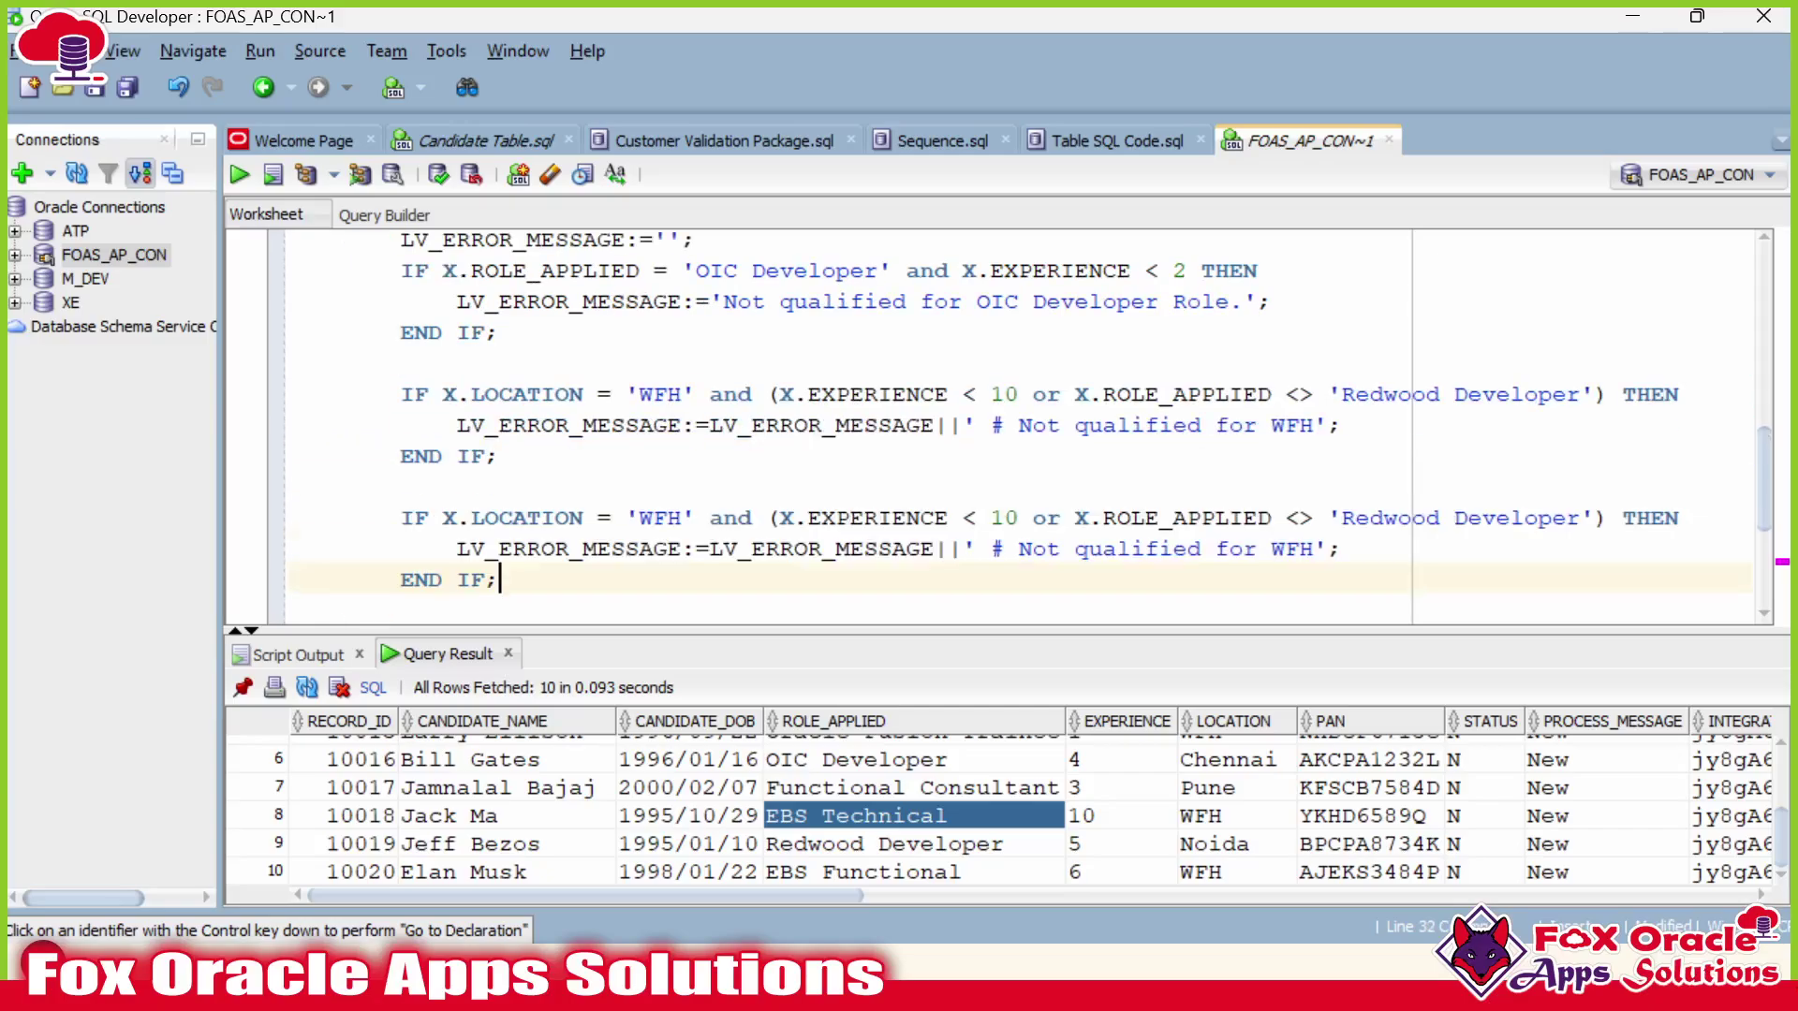
Replace LOCATION with PAN in the copy and delete the rest of its condition.
{"action": "scroll", "coordinate": [402, 545], "scroll_direction": "down", "scroll_amount": 1}
{"action": "left_click", "coordinate": [517, 425]}
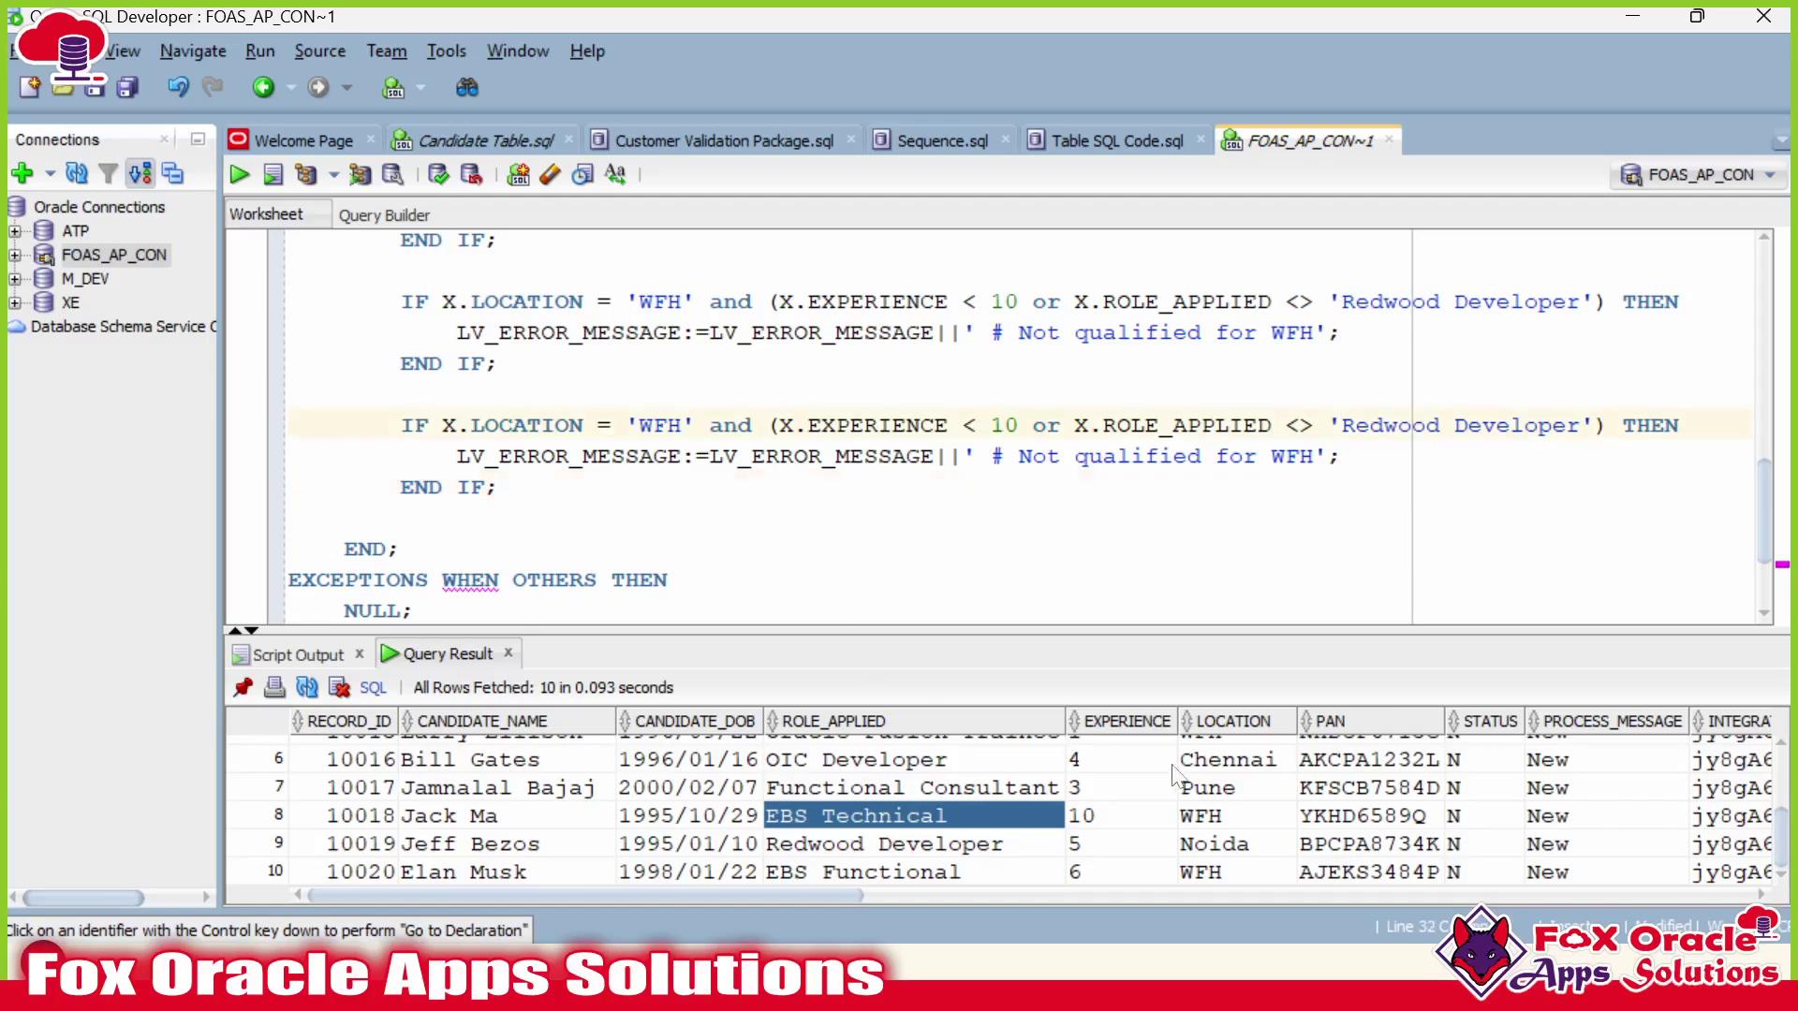
{"action": "right_click", "coordinate": [1349, 733]}
{"action": "left_click", "coordinate": [1392, 855]}
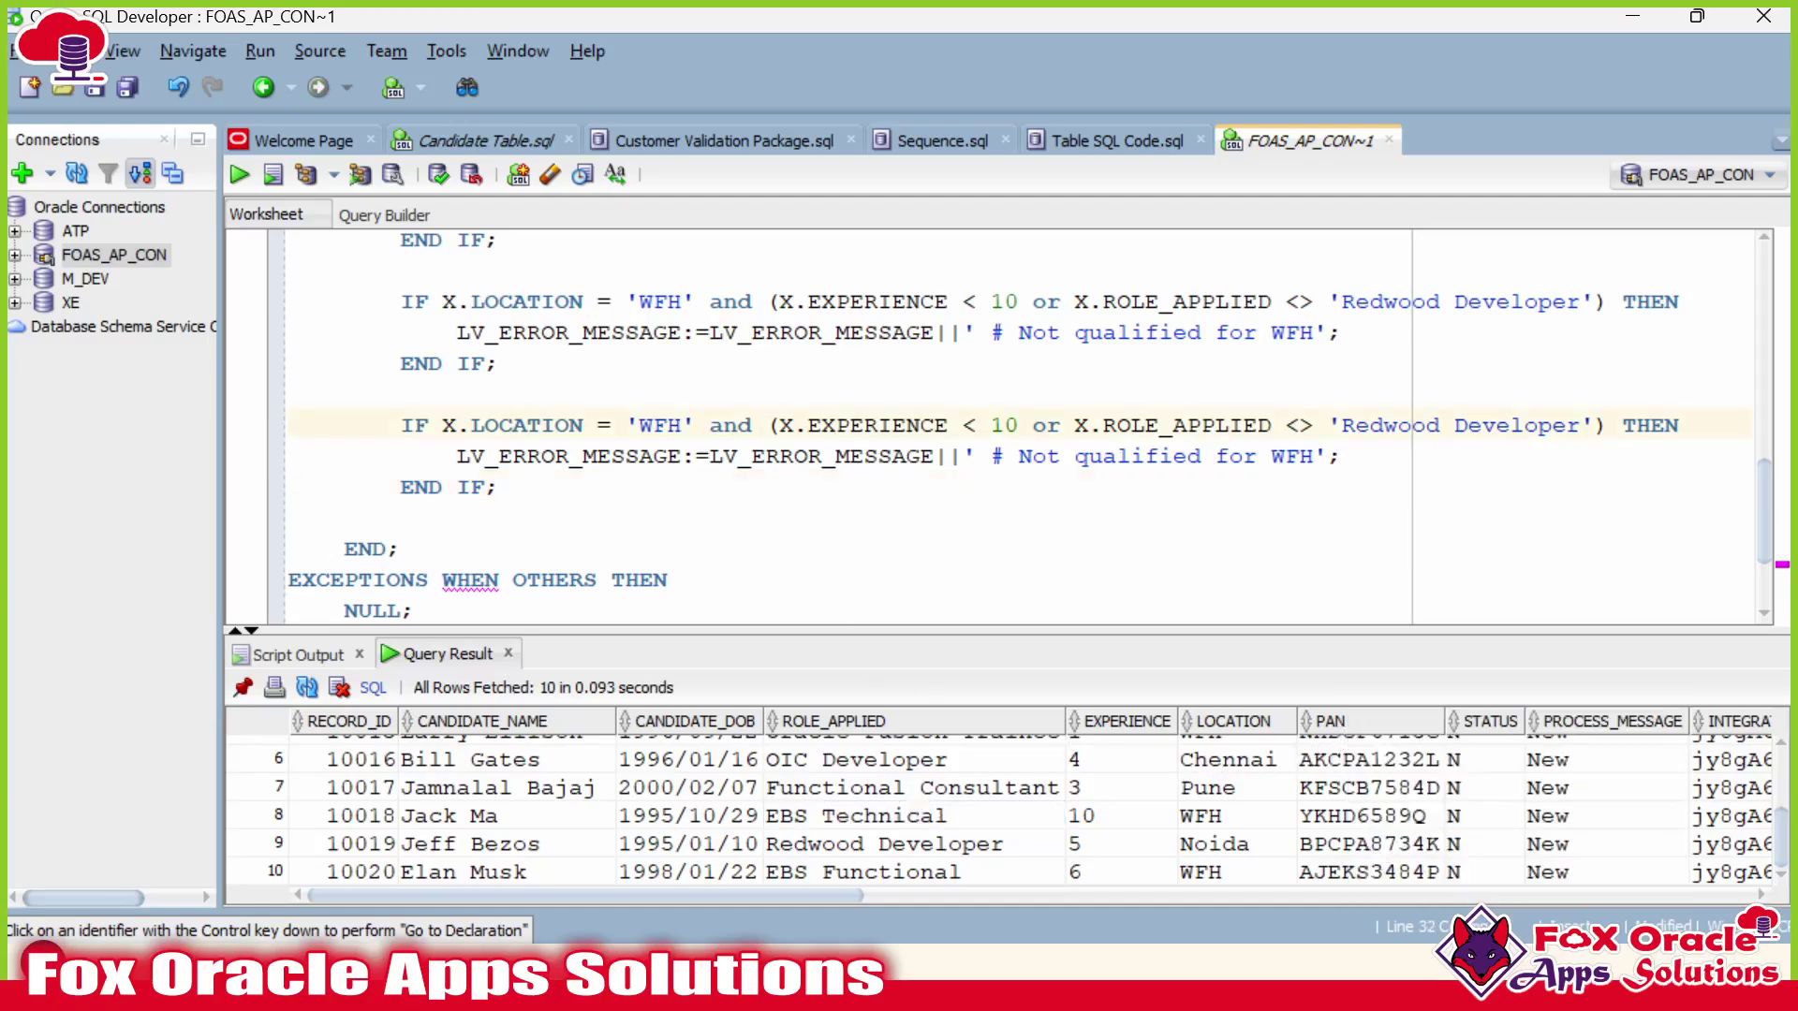
{"action": "double_click", "coordinate": [514, 426]}
{"action": "key", "text": "ctrl+v"}
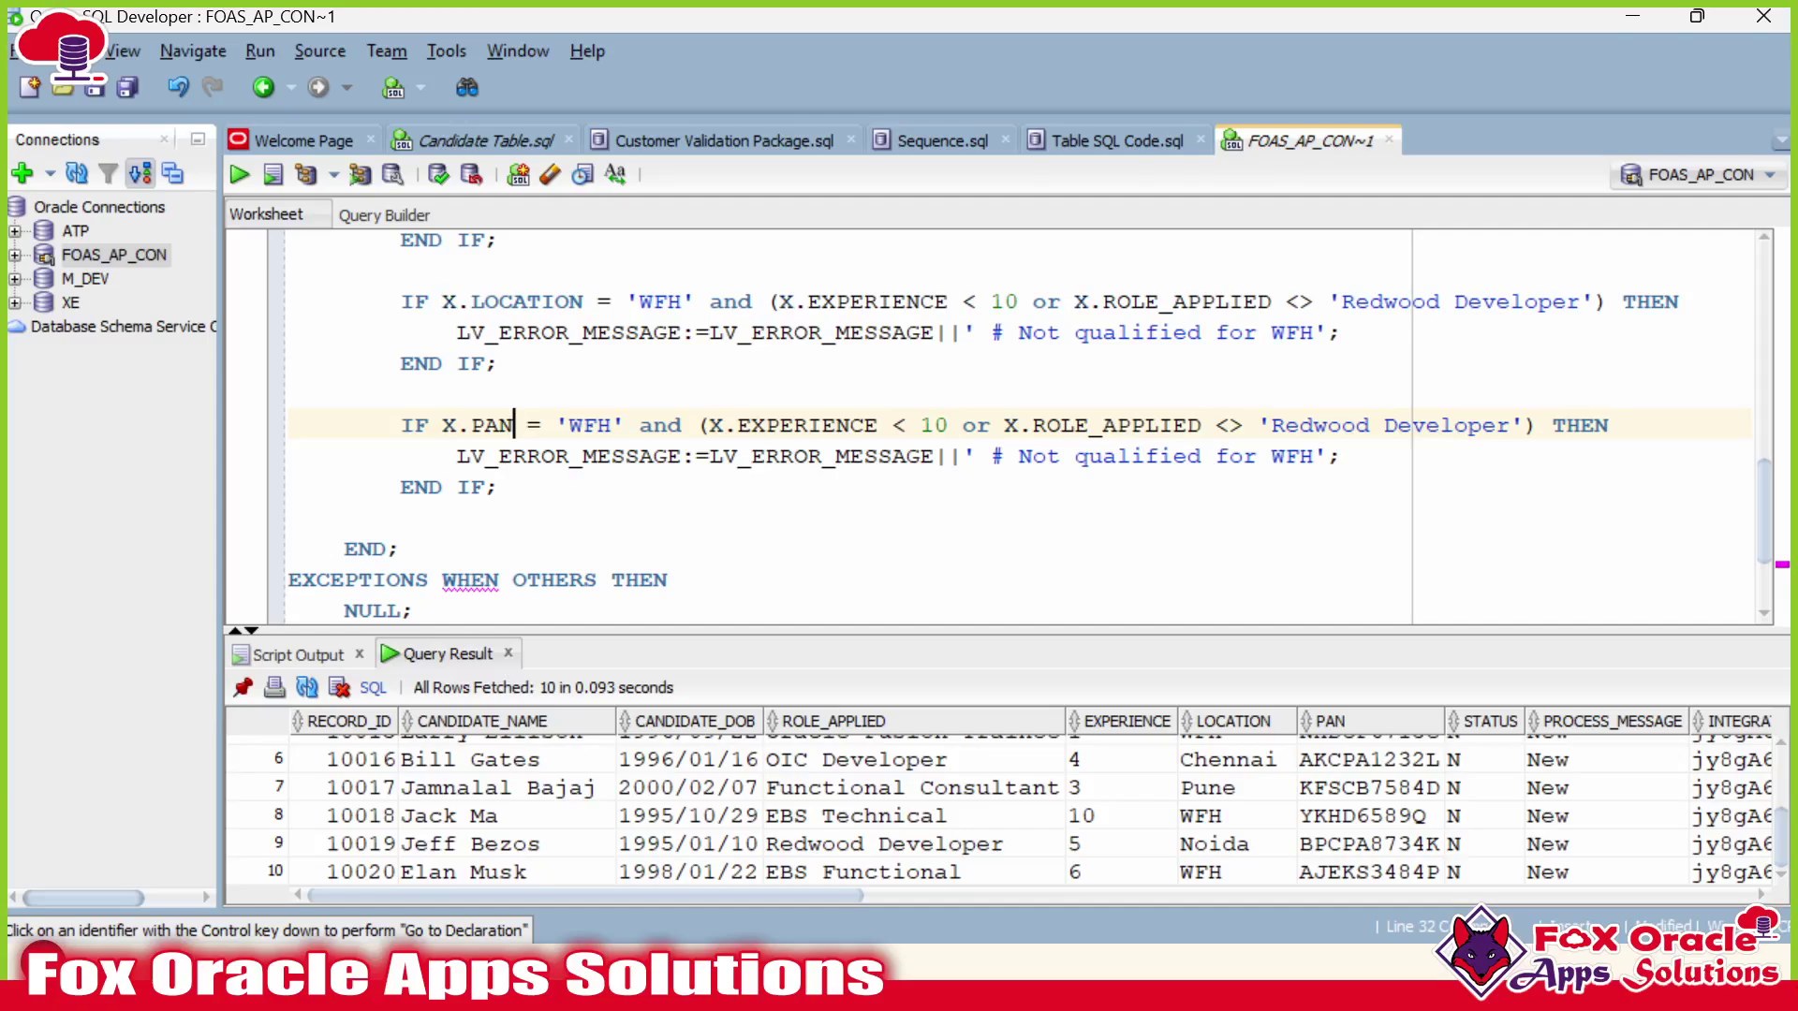
{"action": "left_click_drag", "start_coordinate": [555, 426], "coordinate": [1538, 426]}
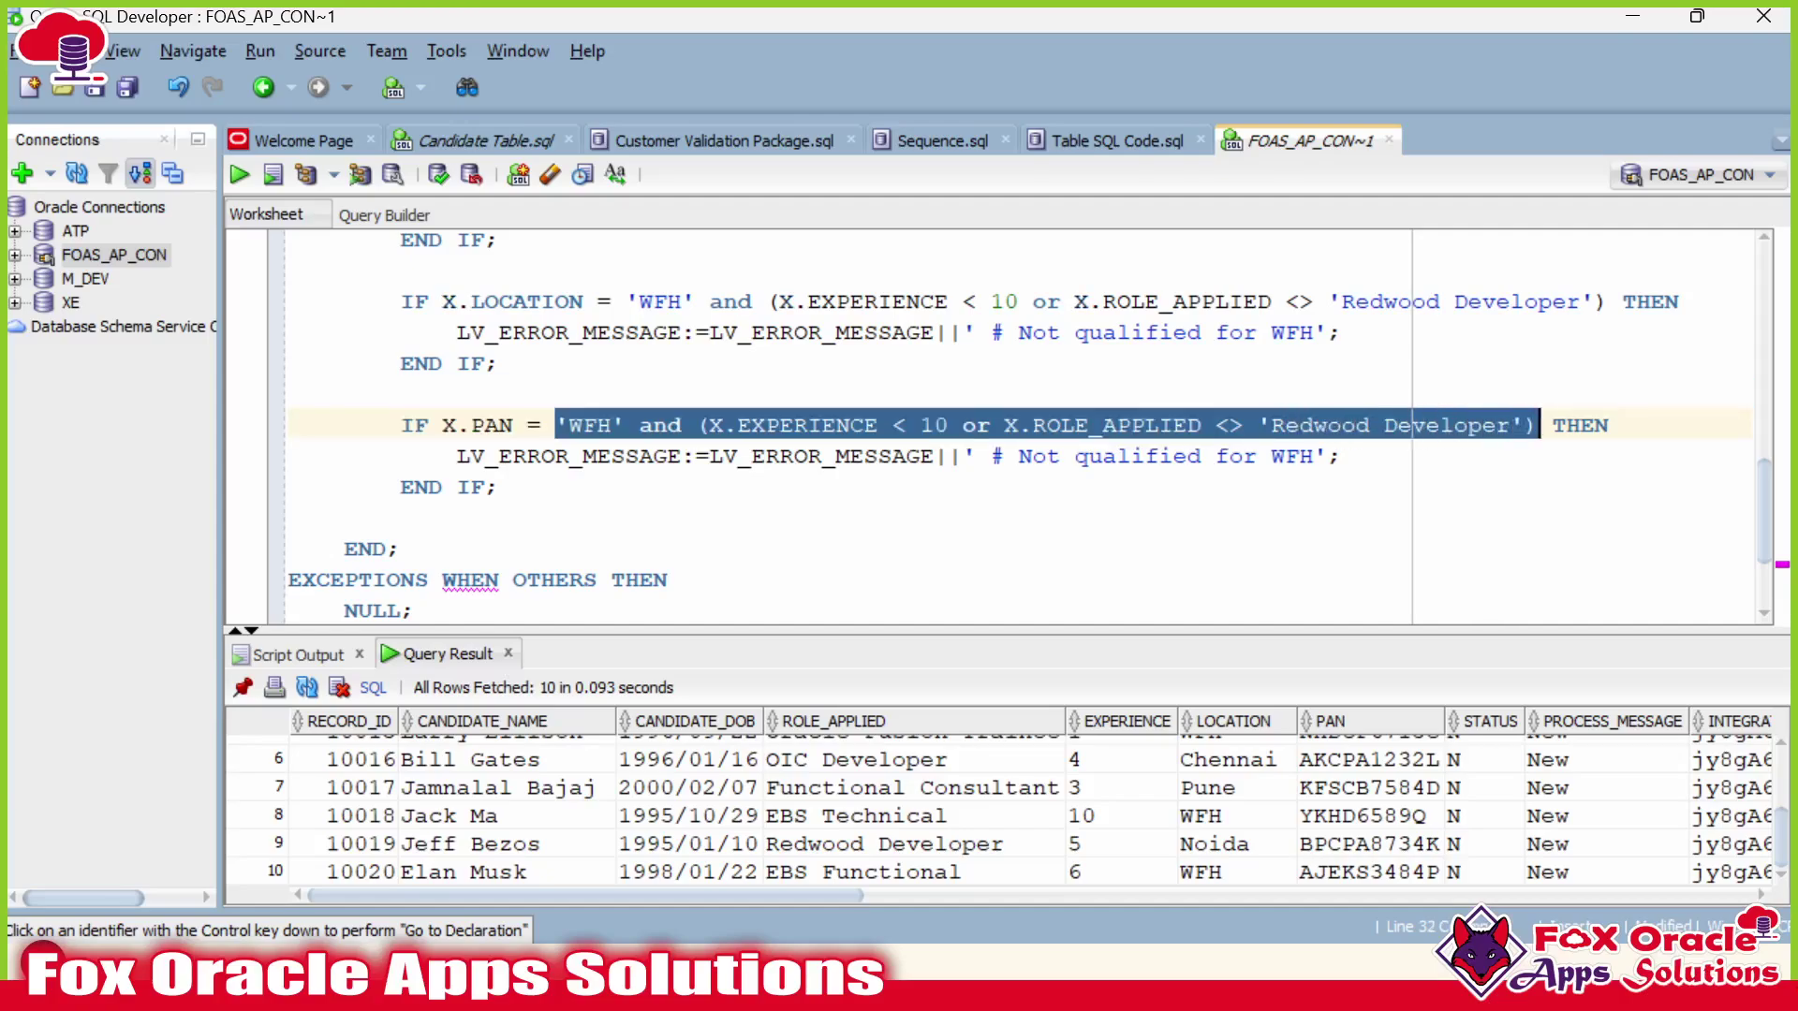
{"action": "key", "text": "Delete"}
Make the new condition read lnegh(X.PAN) <> 10.
{"action": "left_click", "coordinate": [444, 426]}
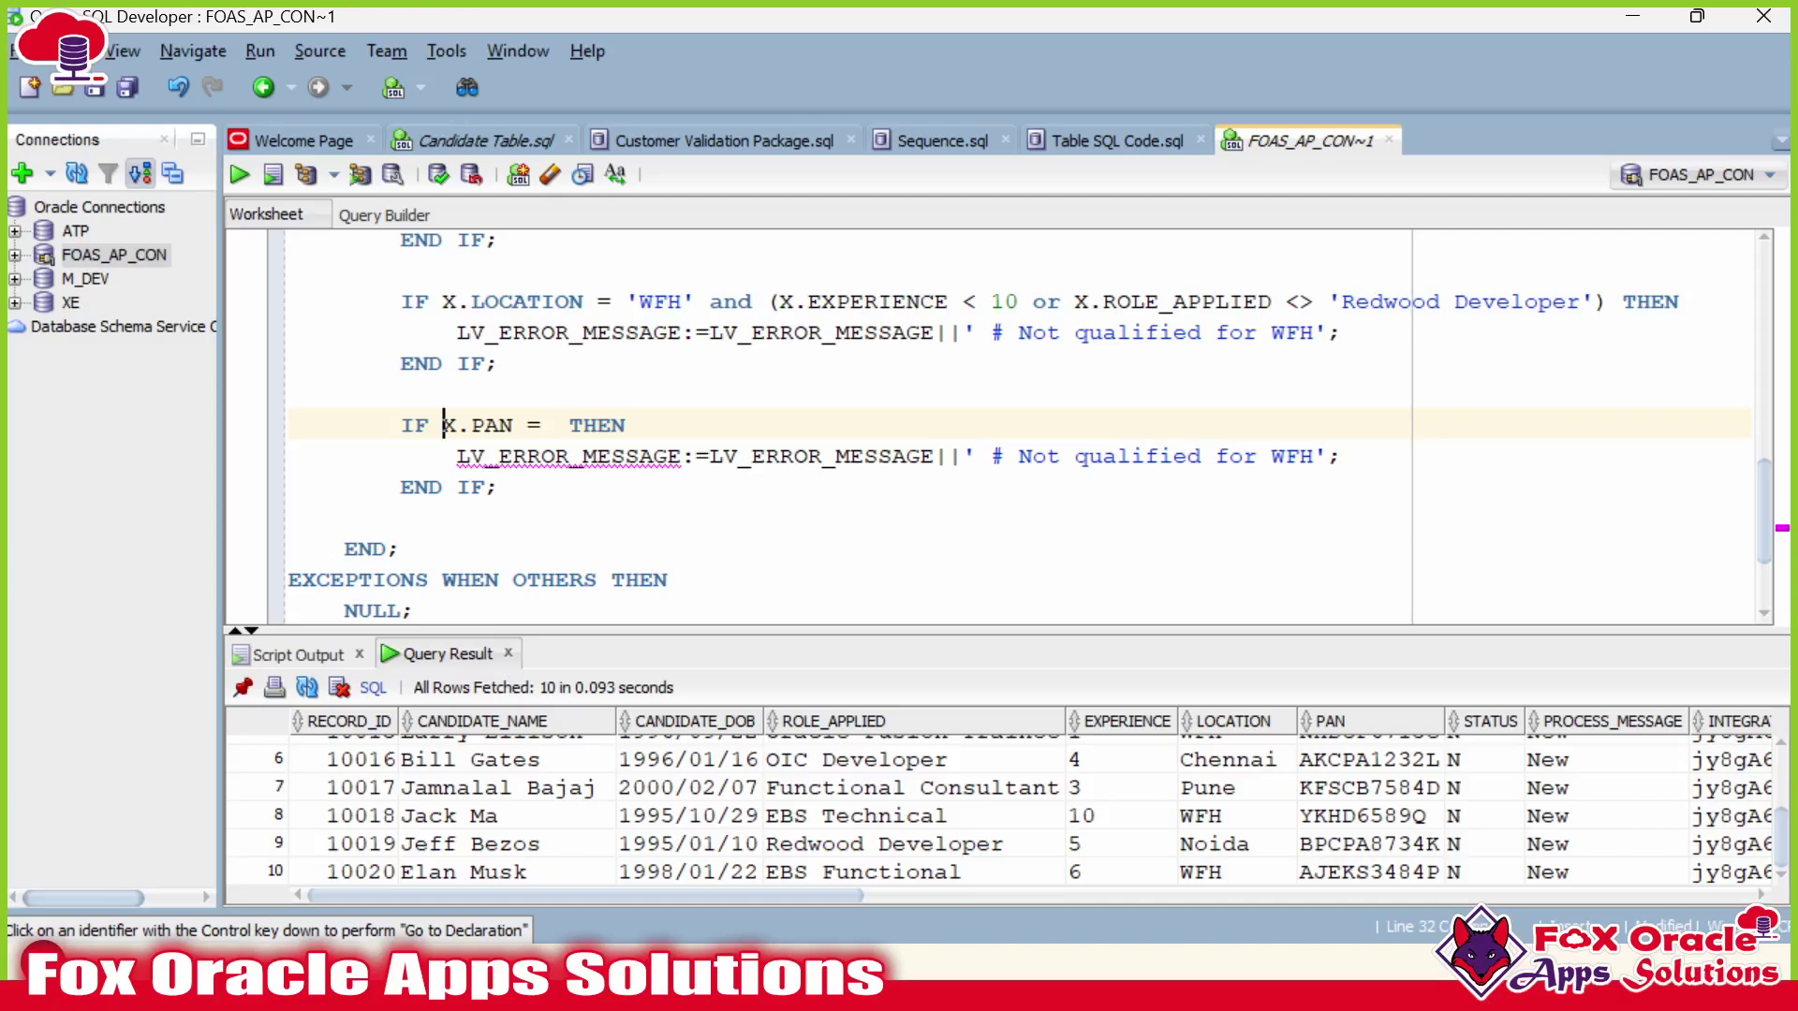
{"action": "type", "text": "lnegh(X.PAN"}
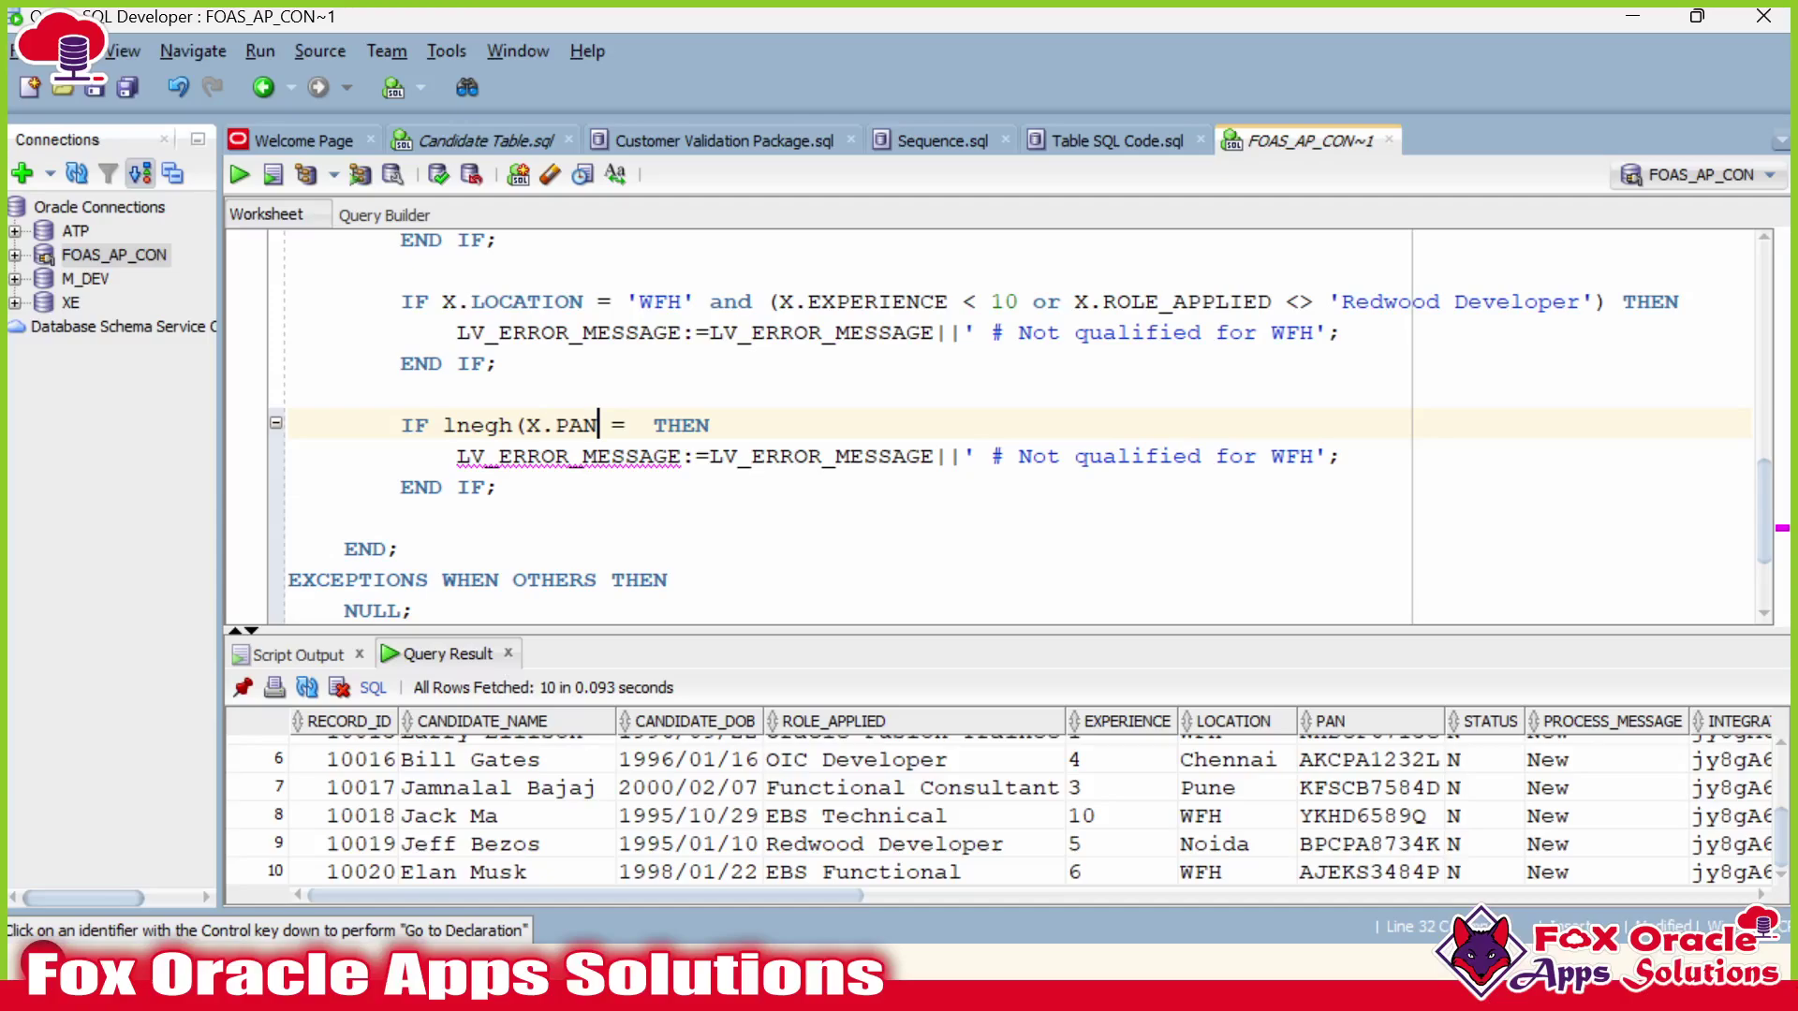
{"action": "type", "text": ")"}
{"action": "left_click", "coordinate": [443, 426]}
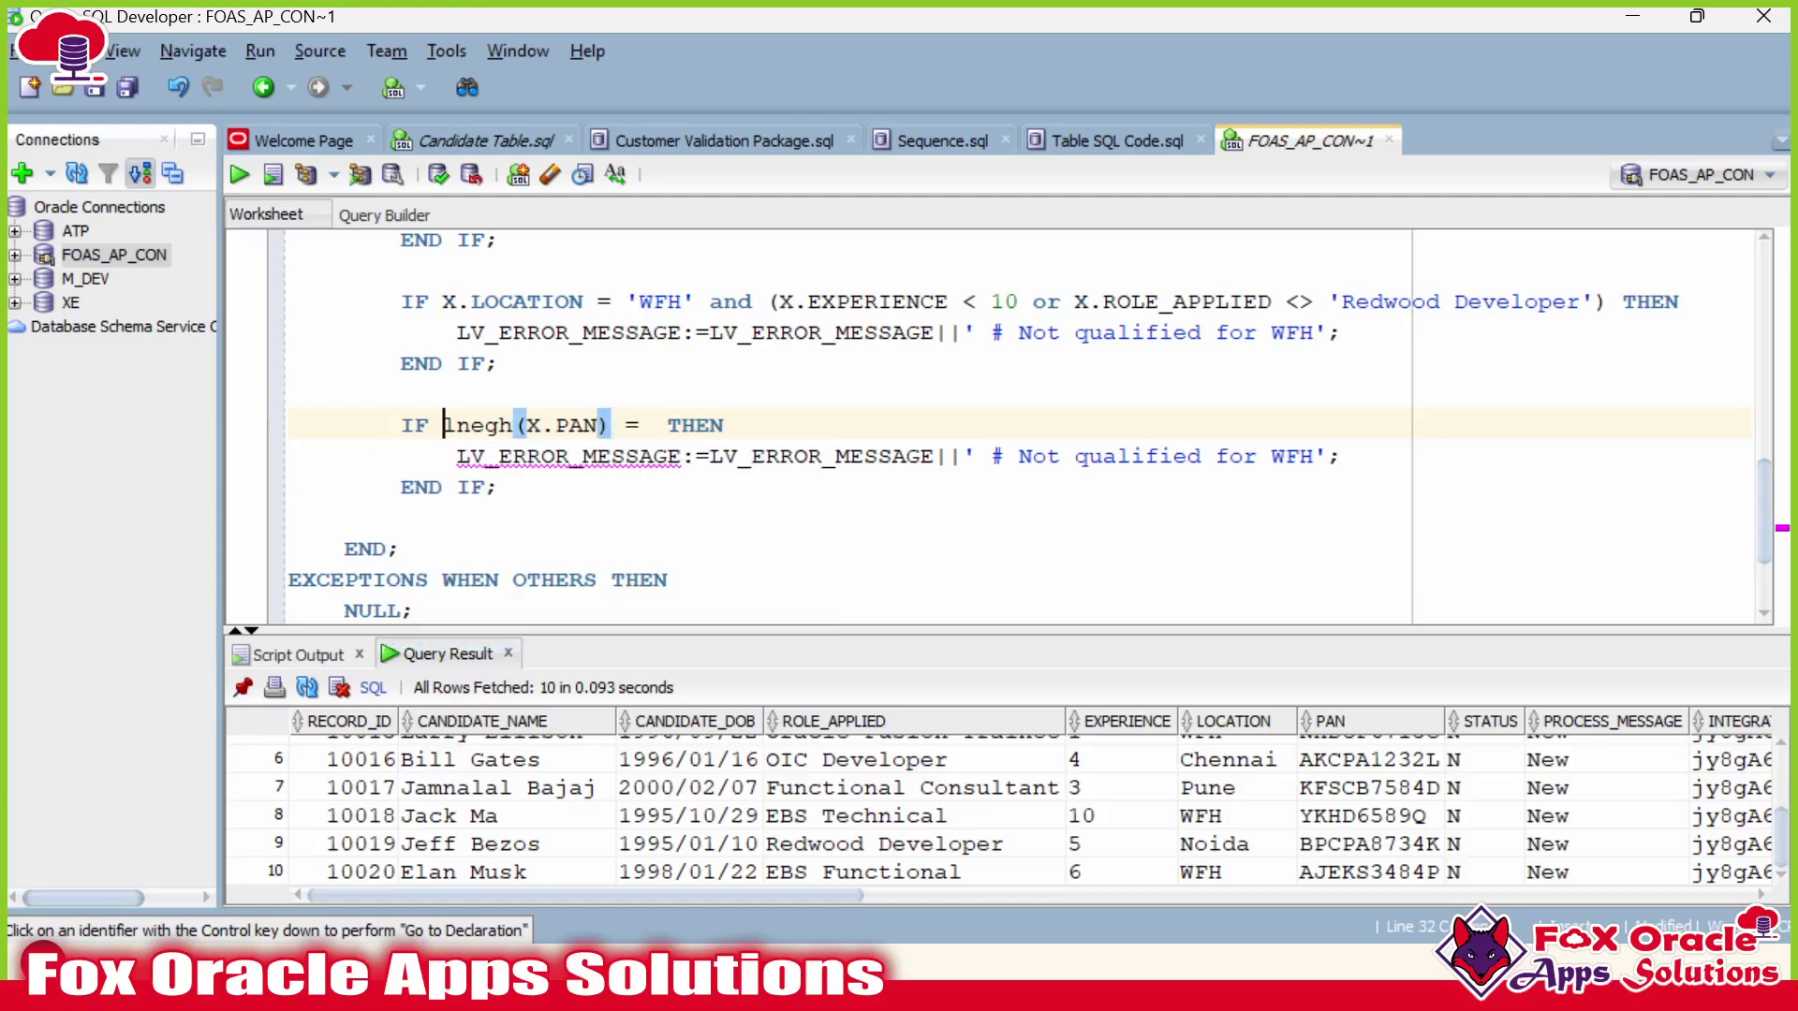
{"action": "left_click_drag", "start_coordinate": [443, 426], "coordinate": [585, 426]}
{"action": "left_click", "coordinate": [555, 426]}
{"action": "left_click", "coordinate": [569, 426]}
{"action": "double_click", "coordinate": [627, 426]}
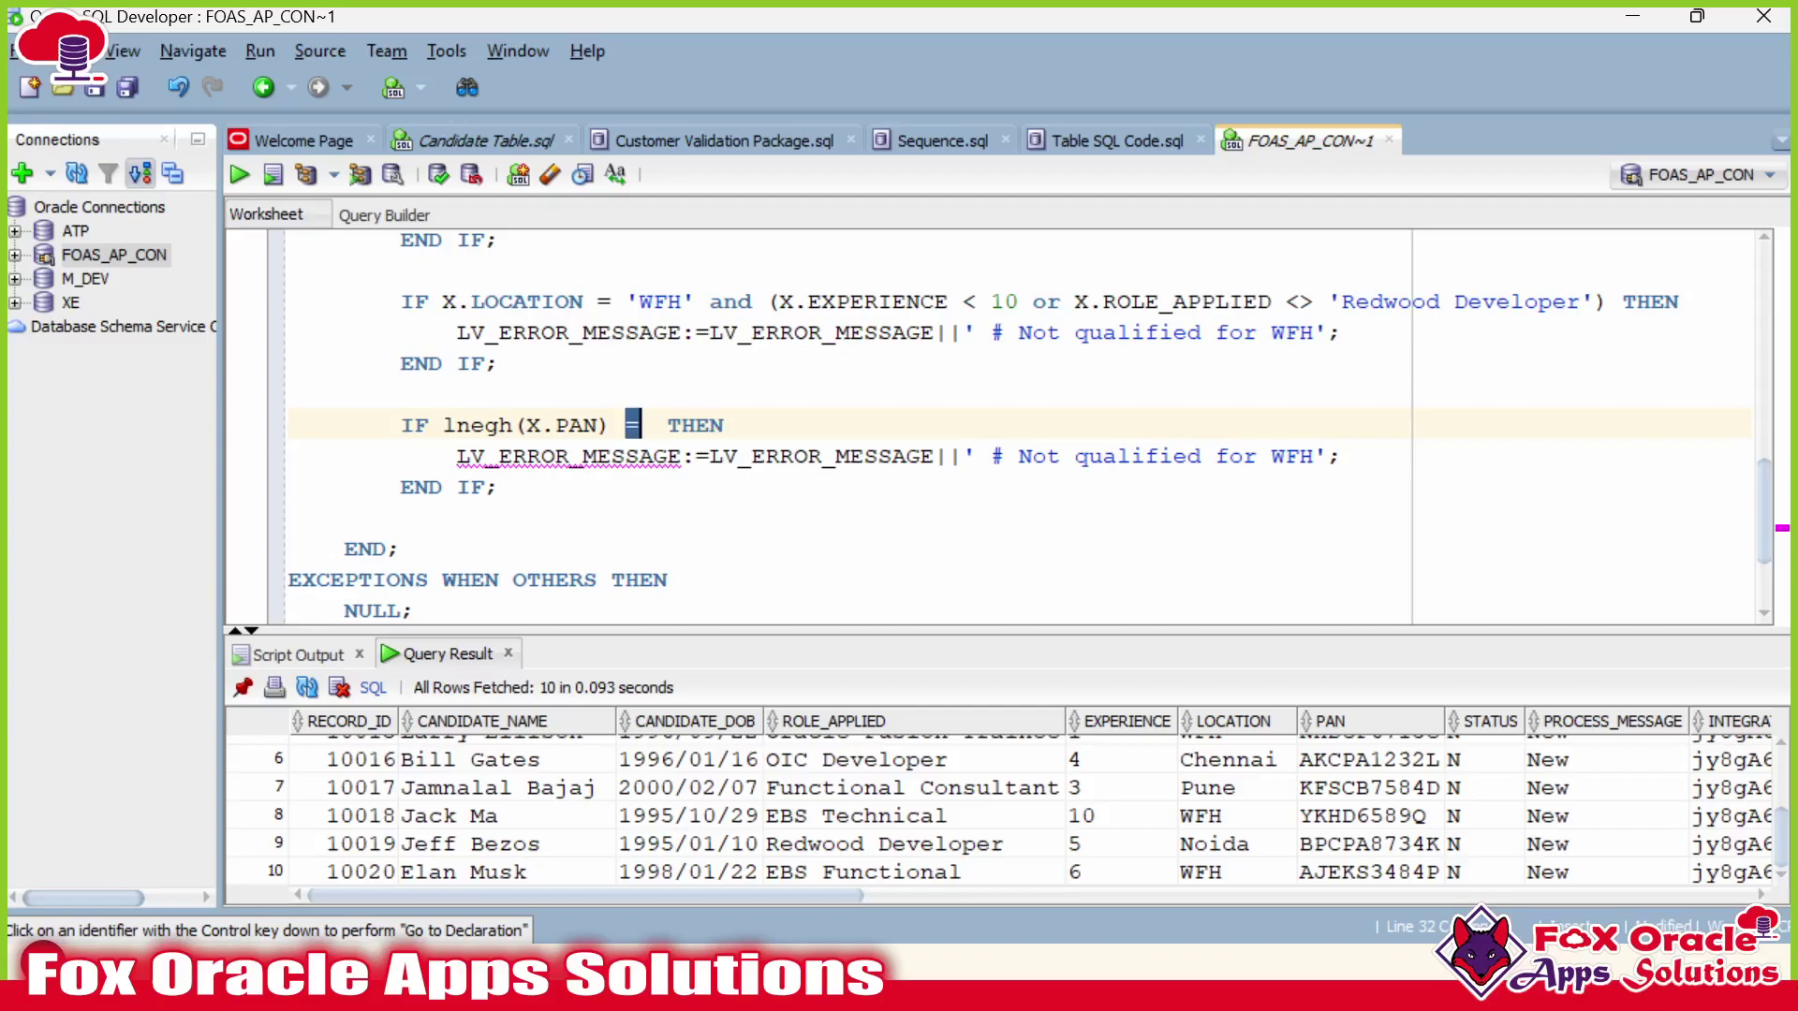
{"action": "type", "text": "<>10"}
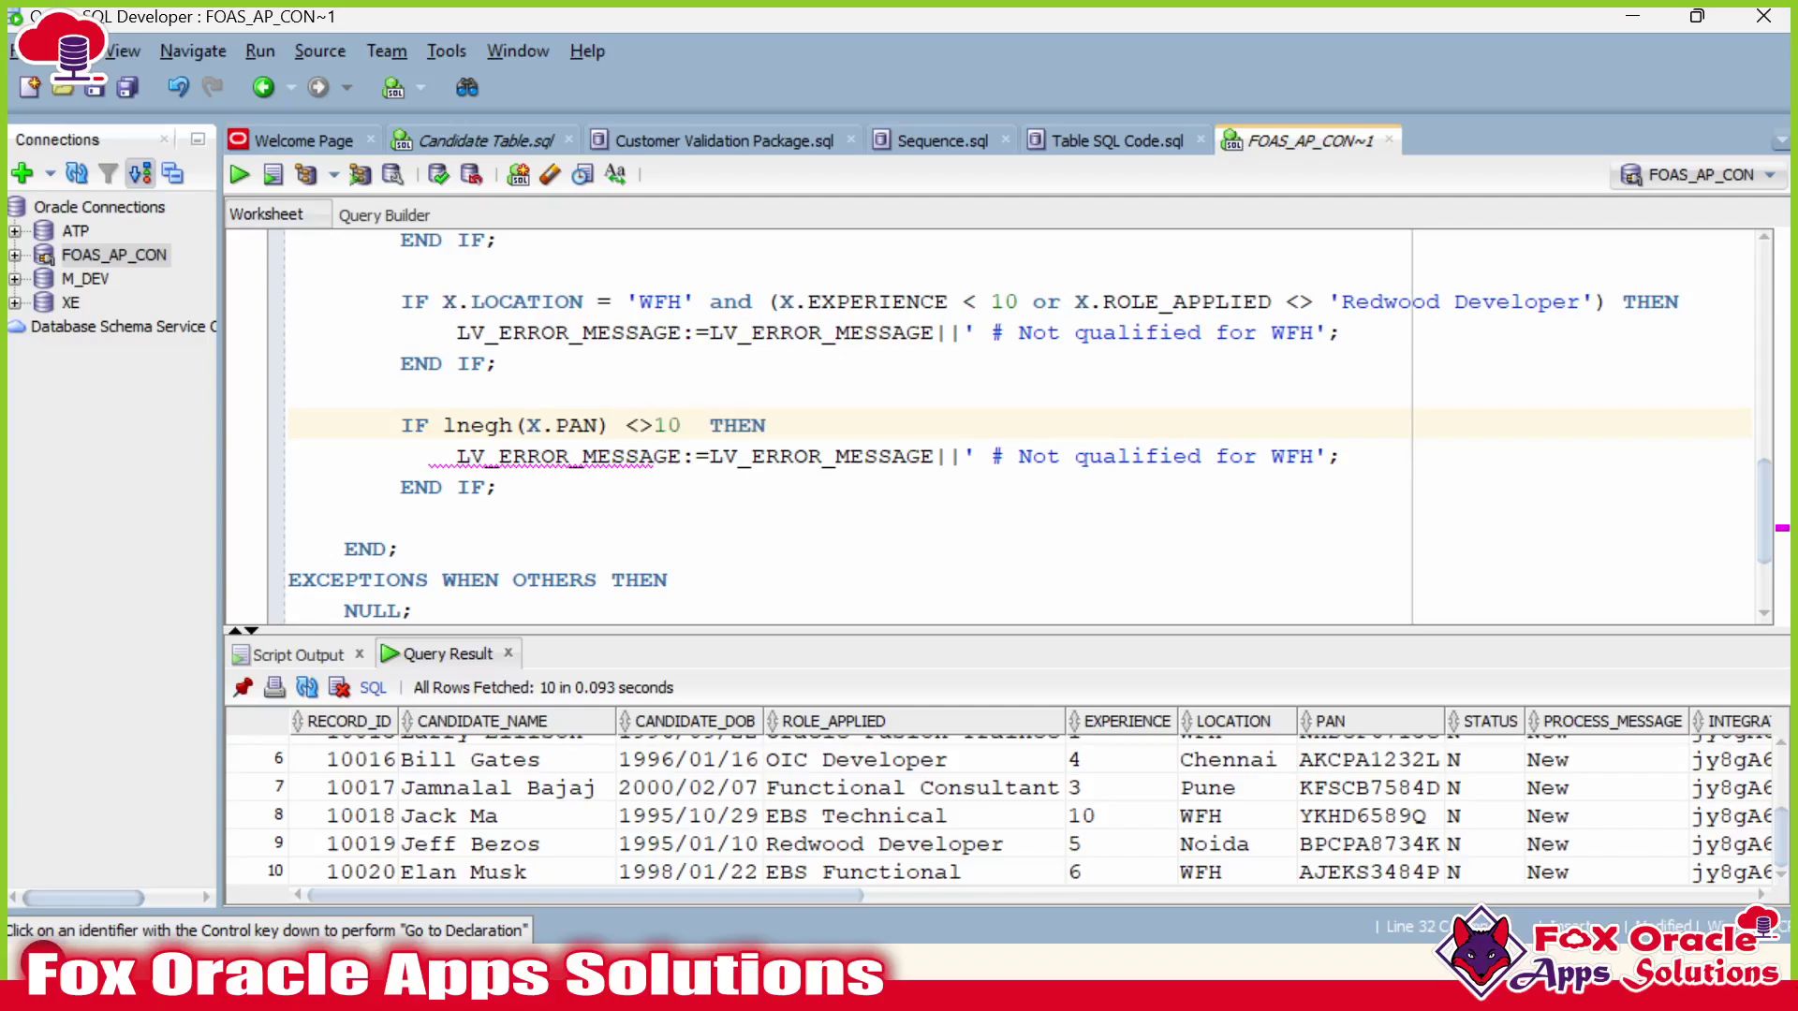
{"action": "key", "text": "Left"}
{"action": "key", "text": "Left"}
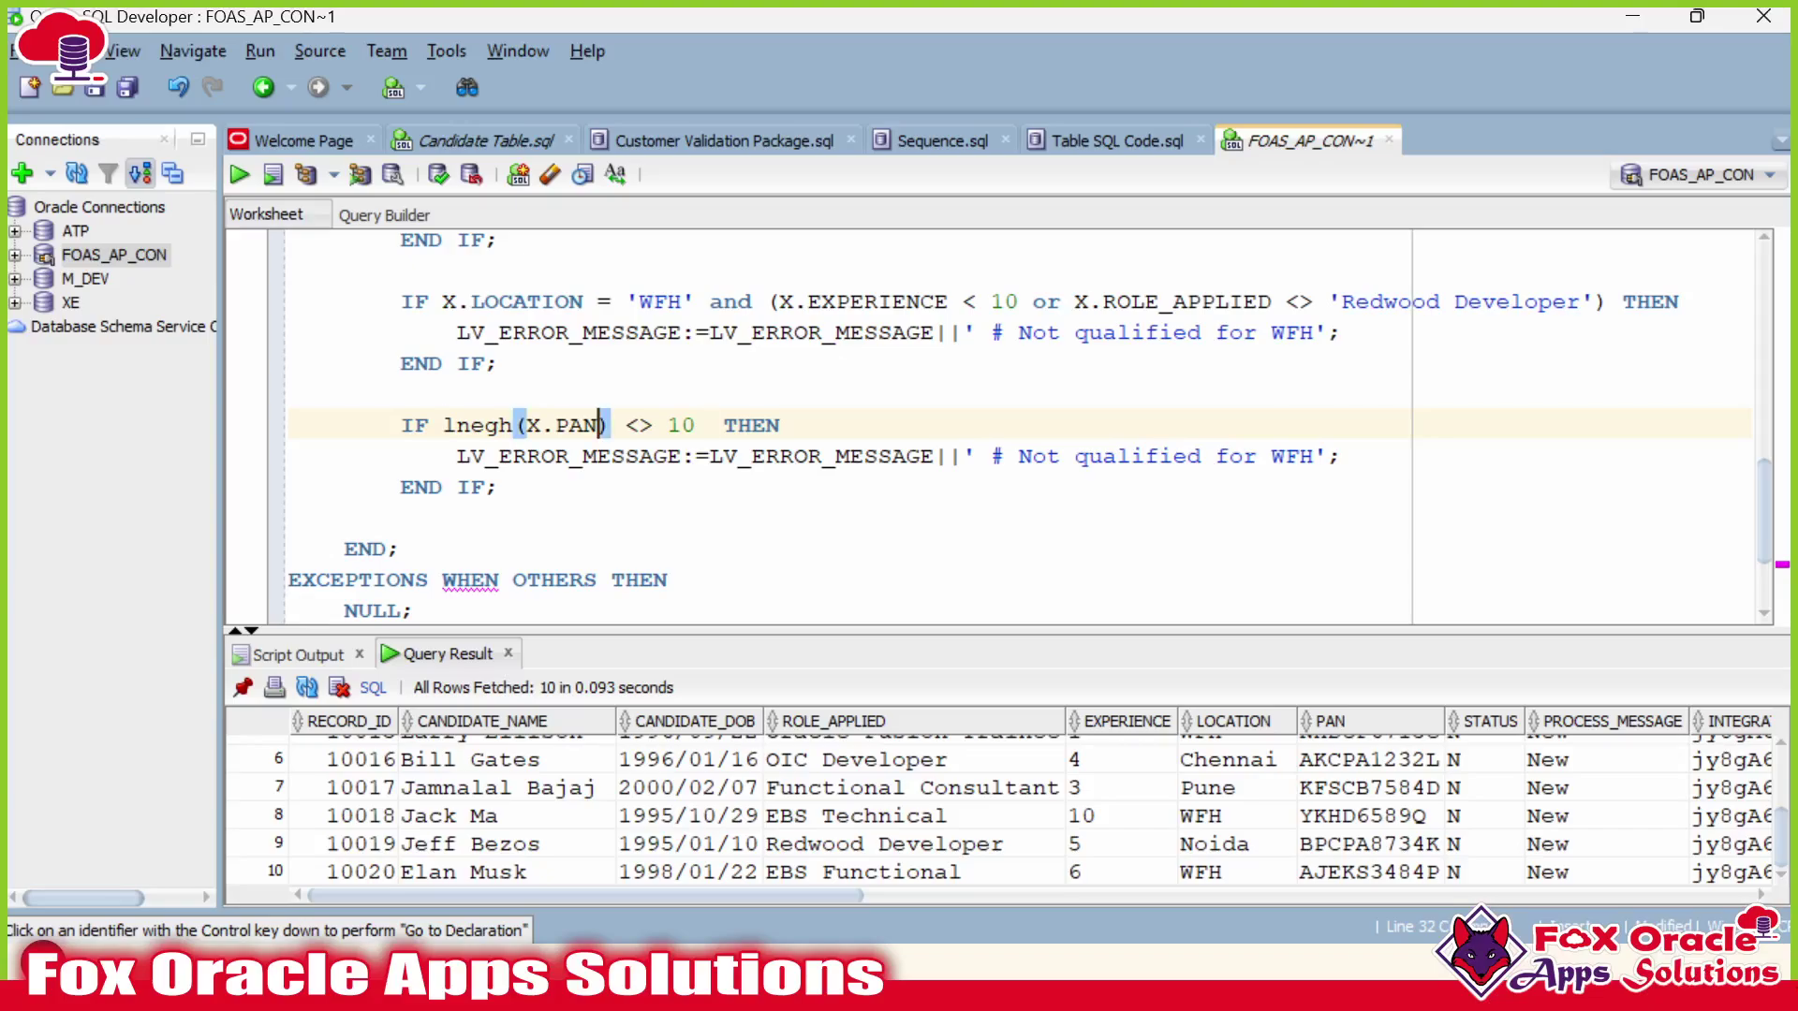
Review the PAN length-10 check and the LV_ERROR_MESSAGE line it sets.
{"action": "left_click", "coordinate": [444, 425]}
{"action": "double_click", "coordinate": [681, 425]}
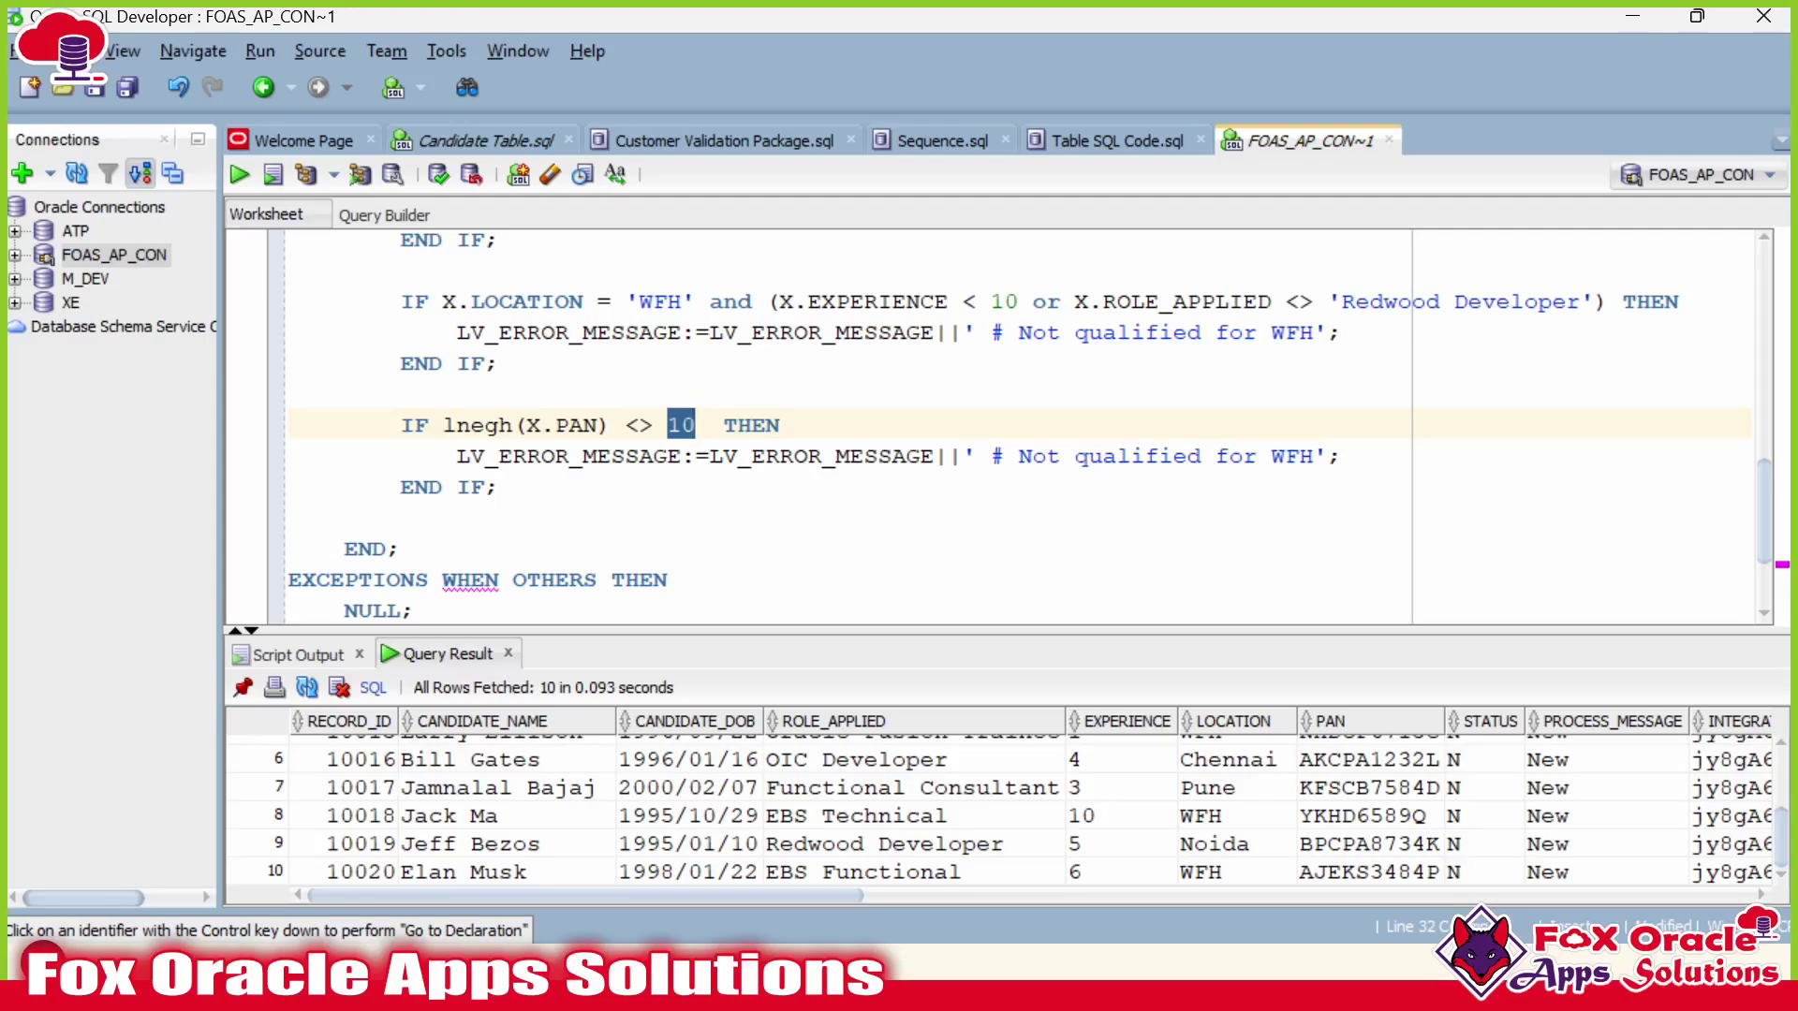
{"action": "left_click", "coordinate": [682, 425]}
{"action": "left_click", "coordinate": [499, 487]}
{"action": "left_click", "coordinate": [598, 455]}
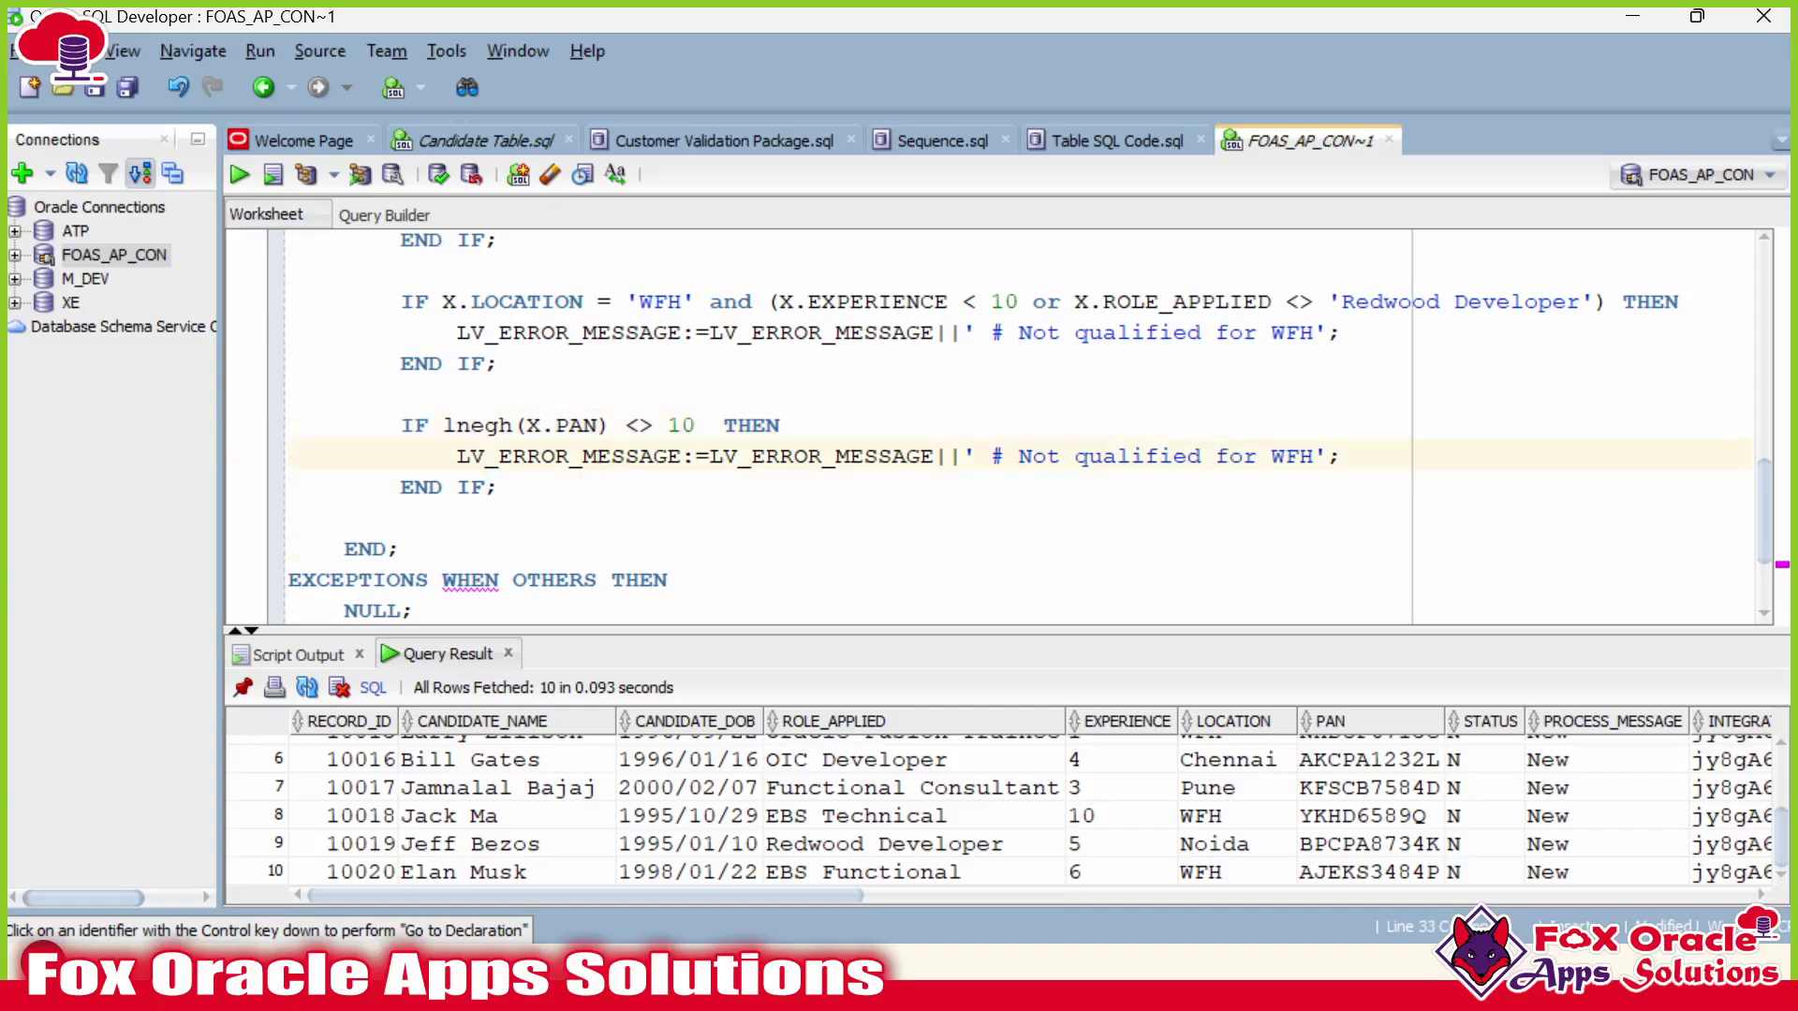
{"action": "scroll", "coordinate": [598, 456], "scroll_direction": "up", "scroll_amount": 1}
{"action": "scroll", "coordinate": [598, 456], "scroll_direction": "down", "scroll_amount": 1}
{"action": "double_click", "coordinate": [598, 456]}
Replace 'Not qualified for WFH' with 'Invalid PAN No' in the PAN check's LV_ERROR_MESSAGE assignment.
{"action": "left_click", "coordinate": [751, 455]}
{"action": "double_click", "coordinate": [752, 456]}
{"action": "scroll", "coordinate": [751, 456], "scroll_direction": "up", "scroll_amount": 2}
{"action": "scroll", "coordinate": [752, 456], "scroll_direction": "down", "scroll_amount": 2}
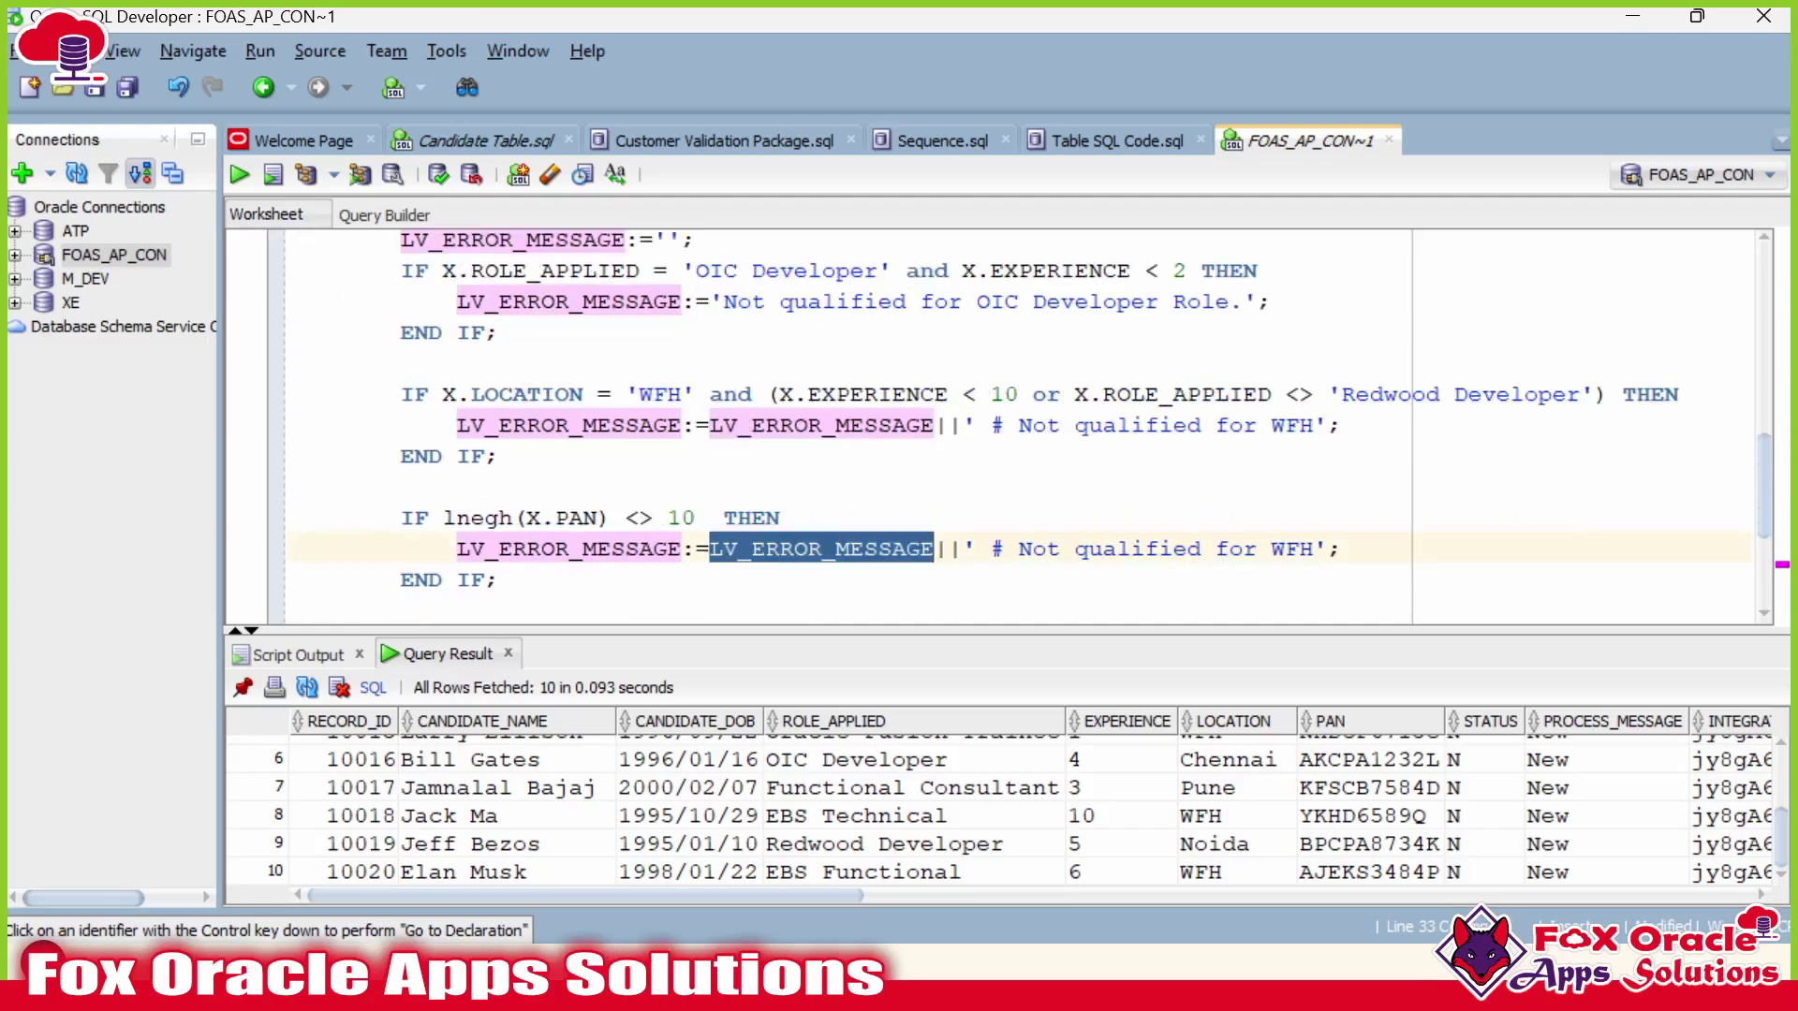
{"action": "left_click", "coordinate": [991, 456]}
{"action": "left_click", "coordinate": [1019, 456]}
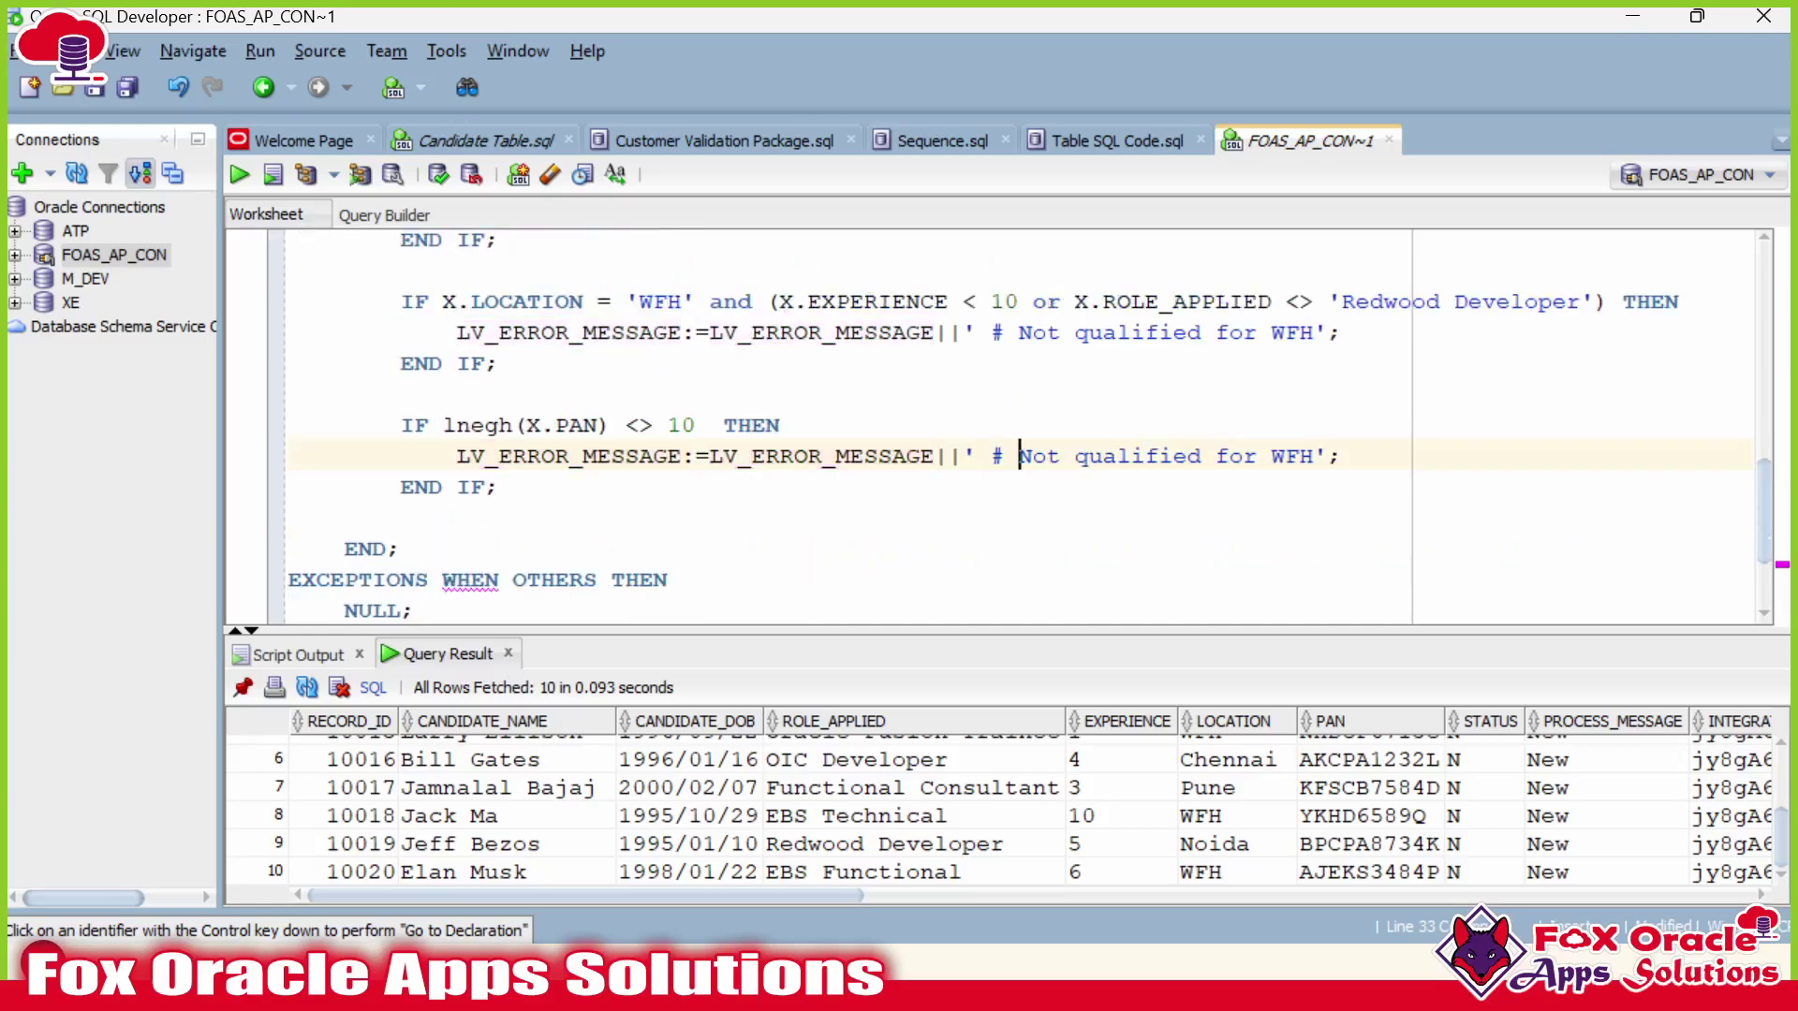
{"action": "left_click_drag", "start_coordinate": [1020, 456], "coordinate": [1315, 456]}
{"action": "type", "text": "Invalid PA"}
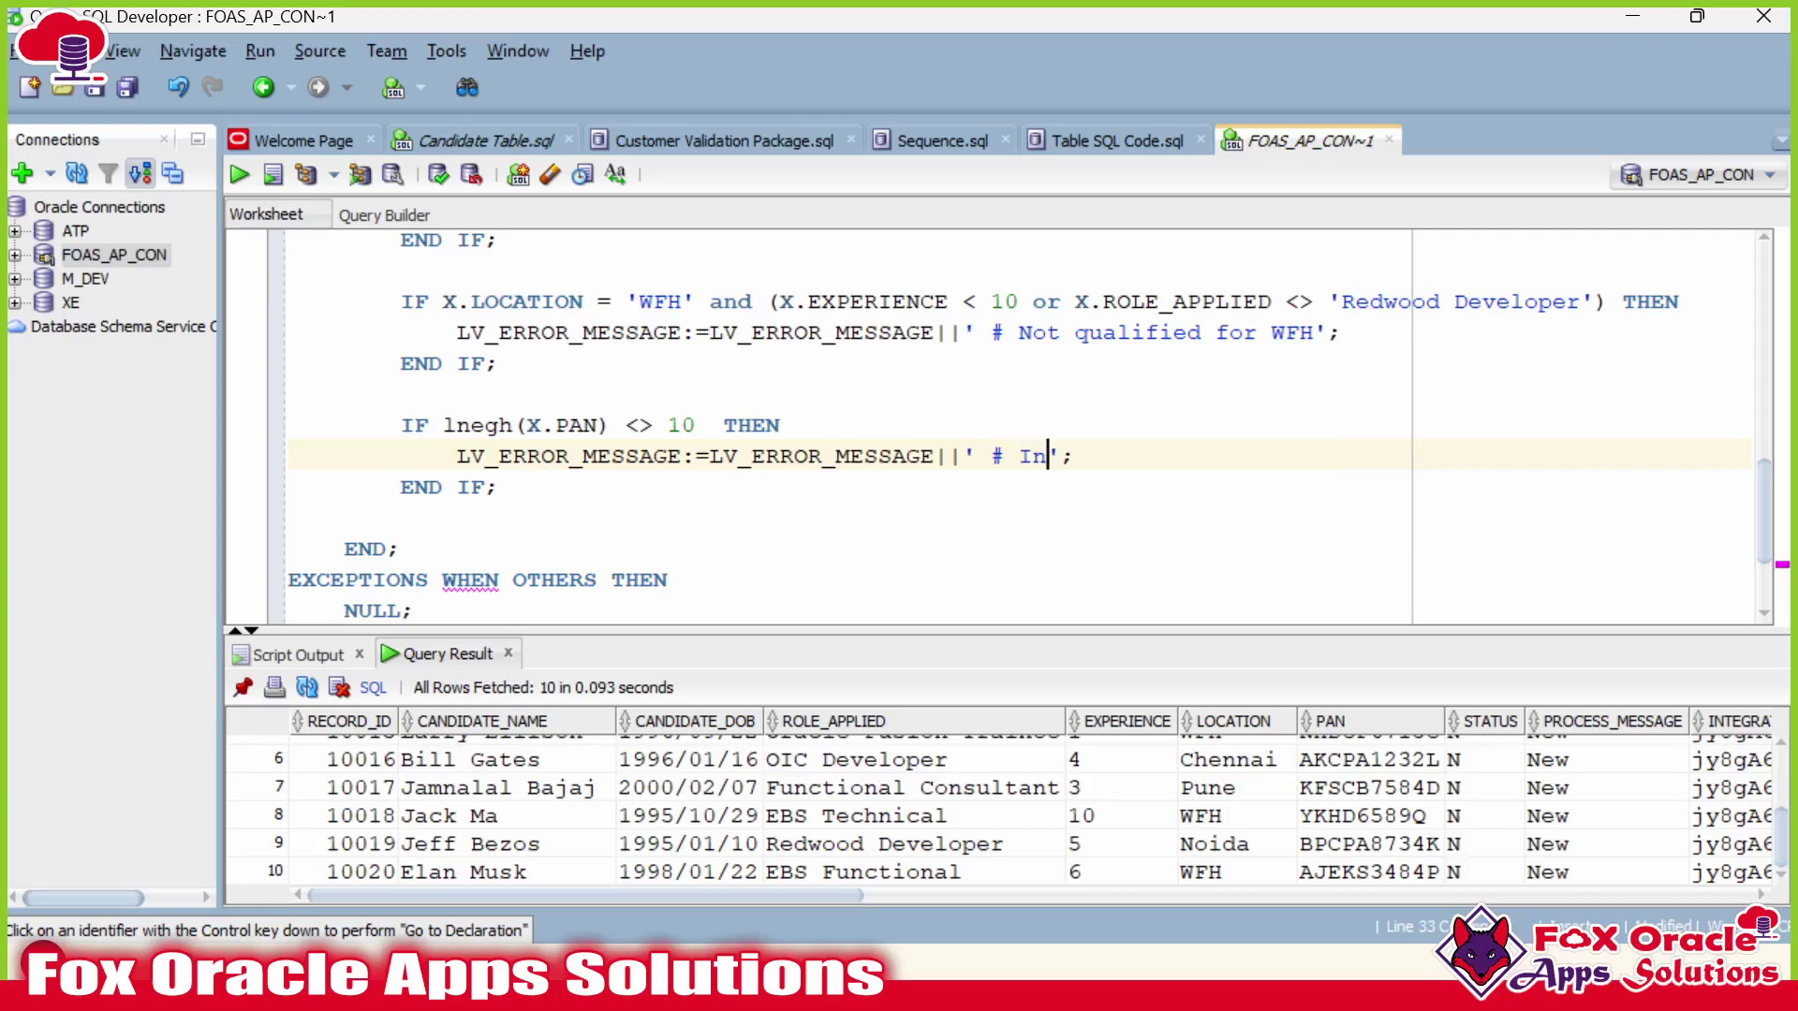
{"action": "type", "text": "N No"}
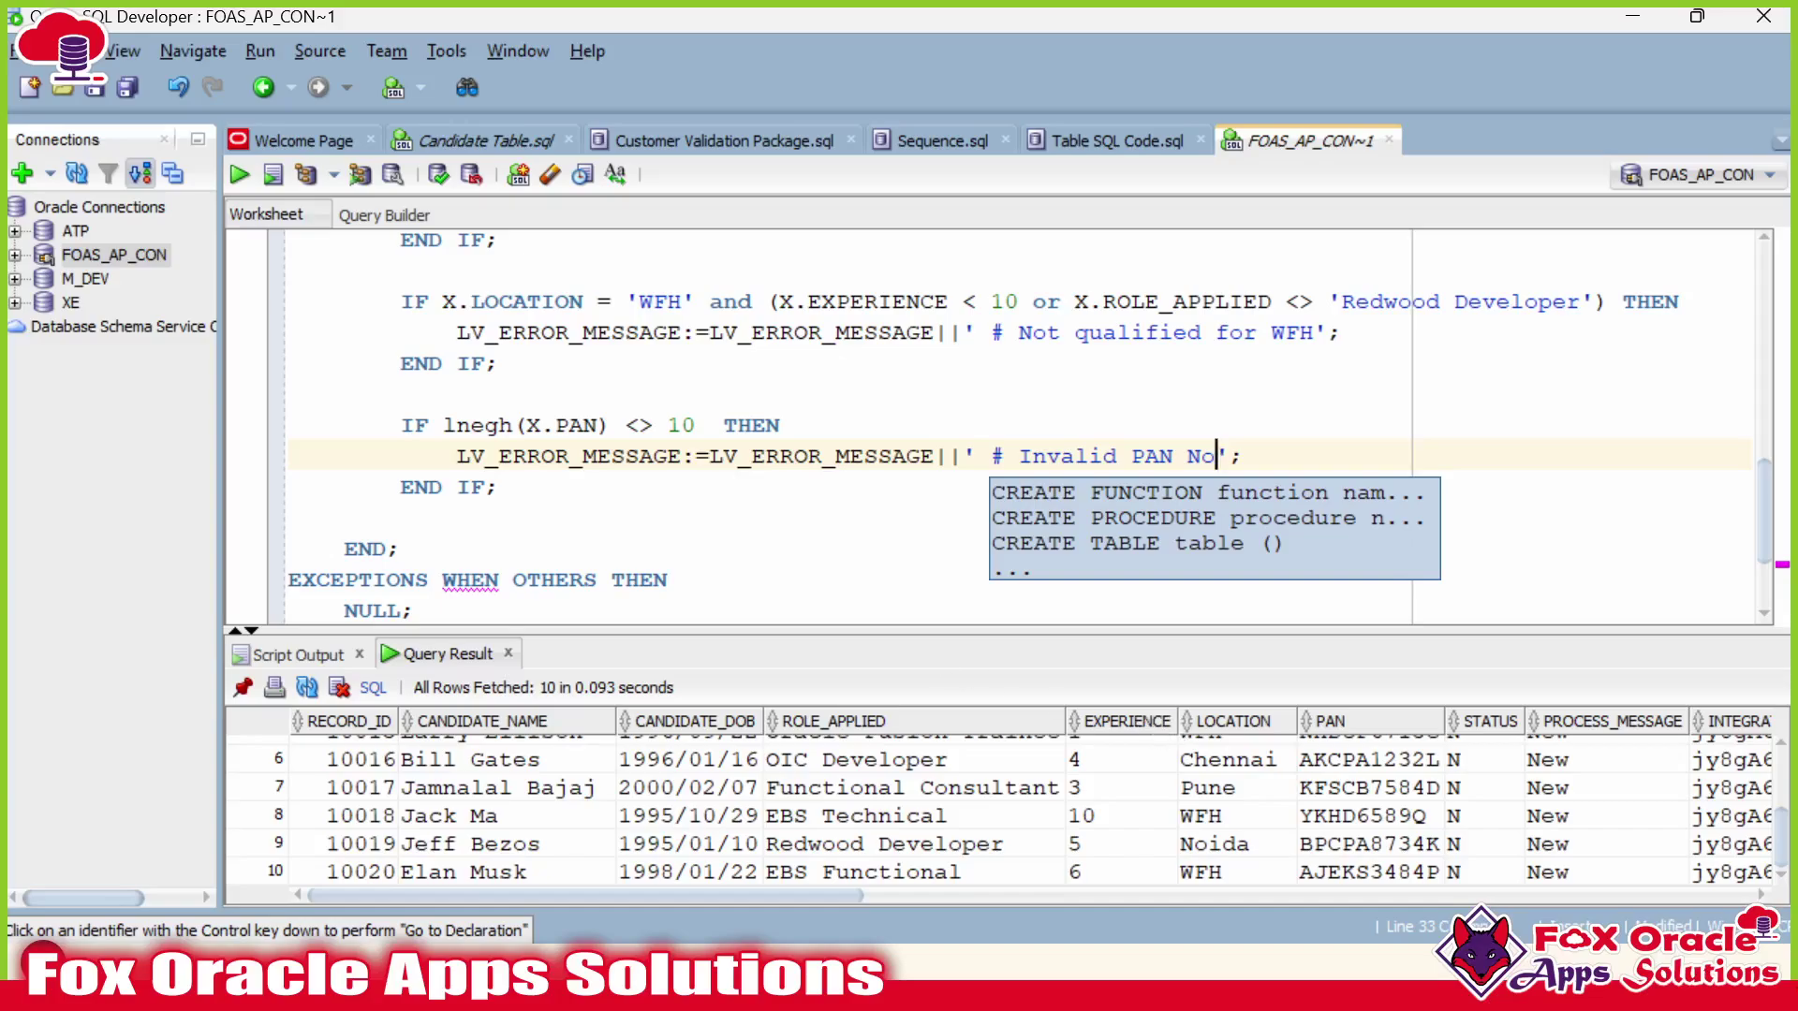
Review the edited PAN check and place the caret on the empty line after it.
{"action": "scroll", "coordinate": [937, 426], "scroll_direction": "up", "scroll_amount": 2}
{"action": "scroll", "coordinate": [823, 524], "scroll_direction": "down", "scroll_amount": 1}
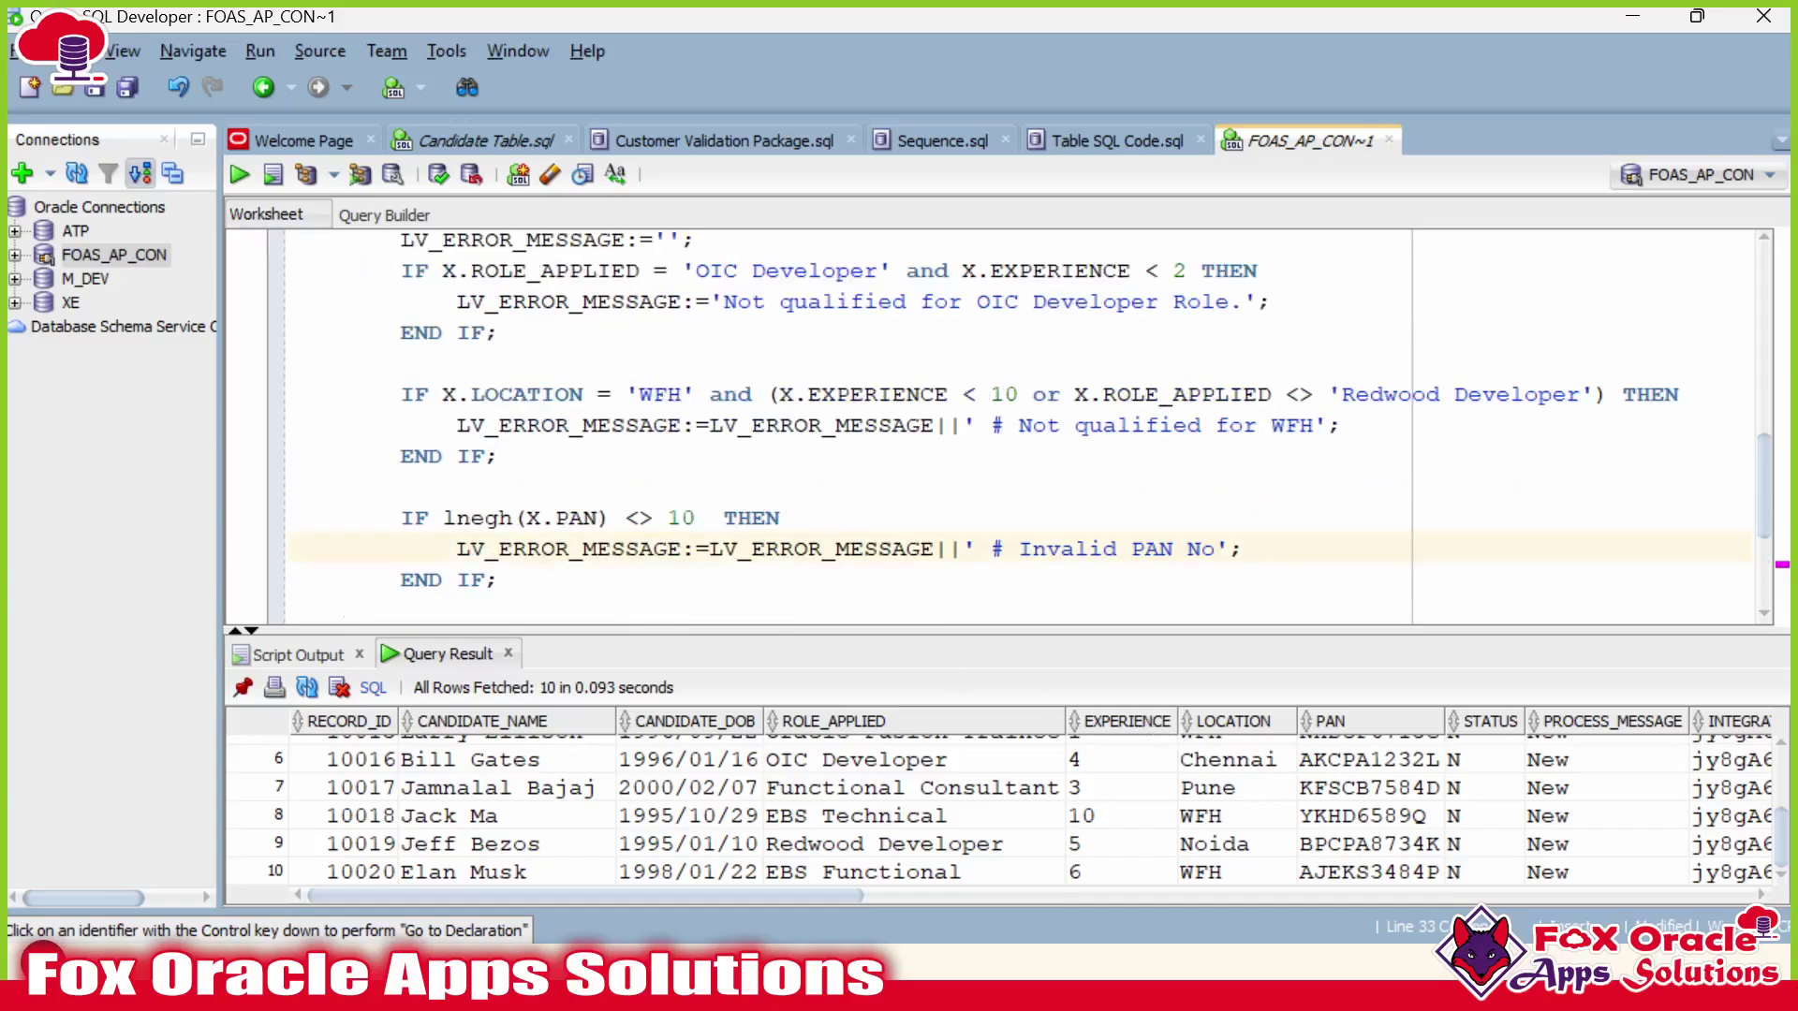
{"action": "left_click_drag", "start_coordinate": [605, 629], "coordinate": [605, 813]}
{"action": "scroll", "coordinate": [636, 656], "scroll_direction": "up", "scroll_amount": 1}
{"action": "scroll", "coordinate": [936, 510], "scroll_direction": "up", "scroll_amount": 1}
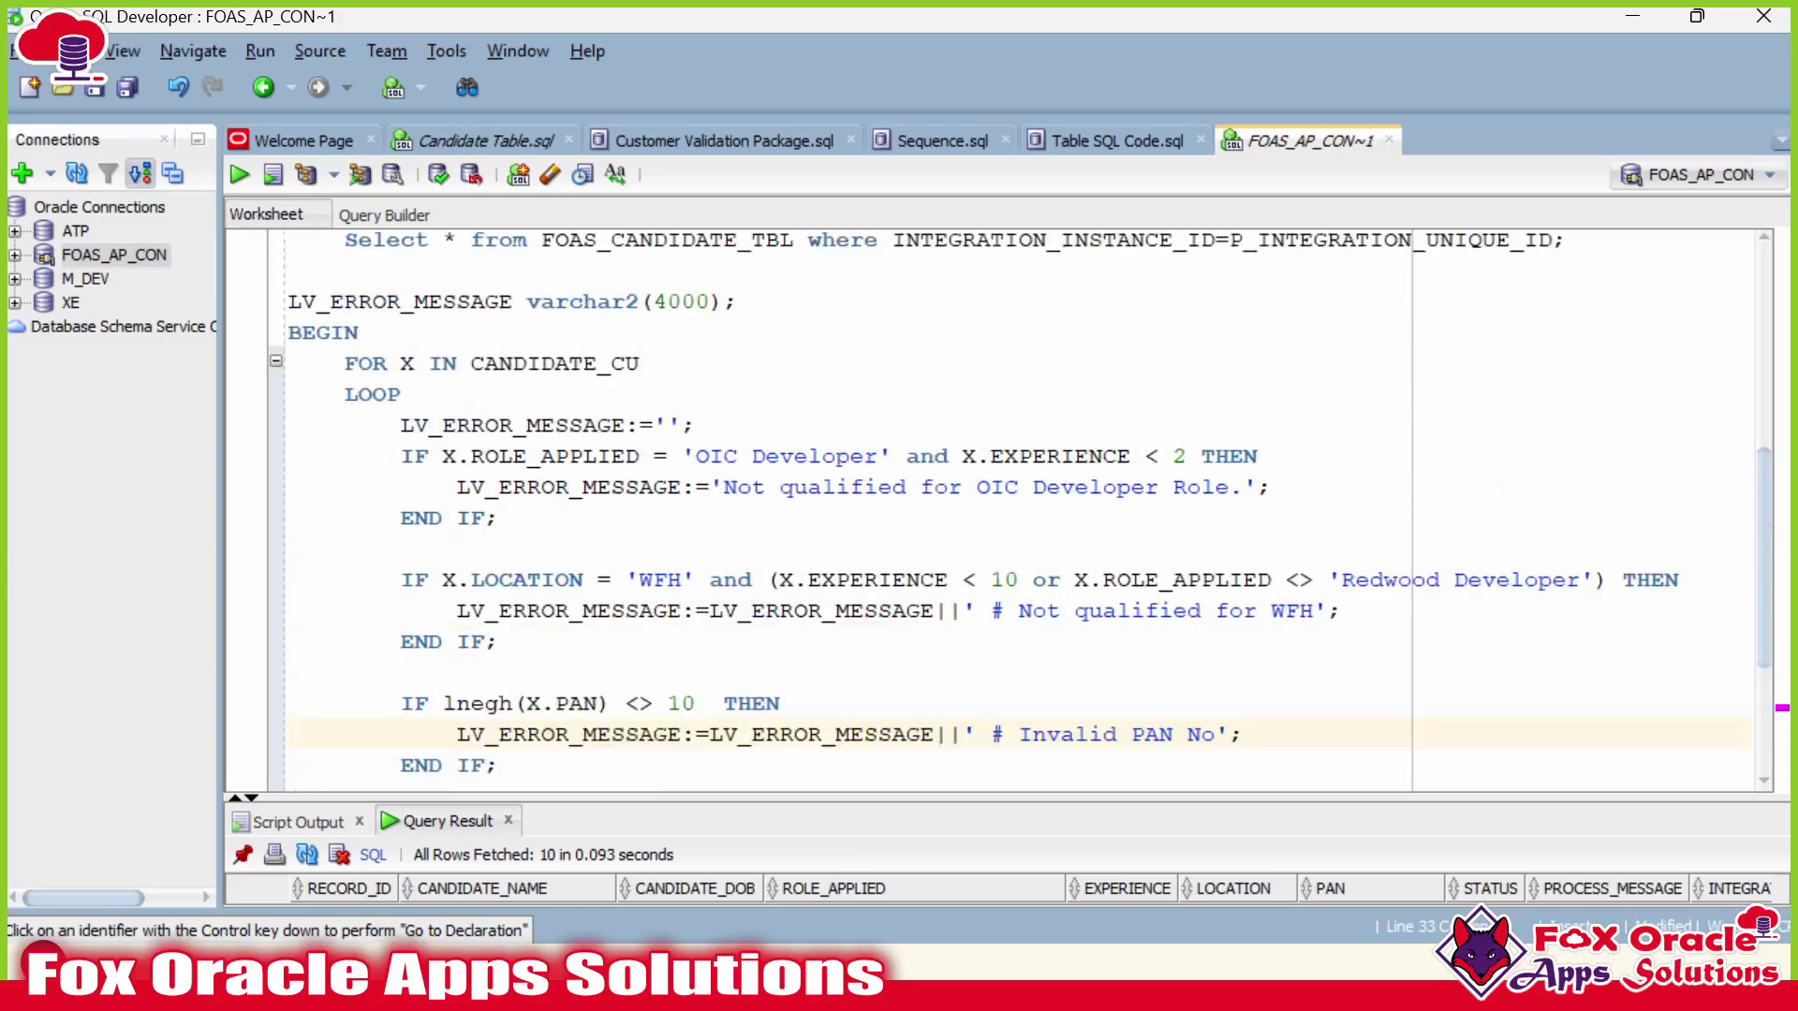
{"action": "scroll", "coordinate": [416, 424], "scroll_direction": "down", "scroll_amount": 2}
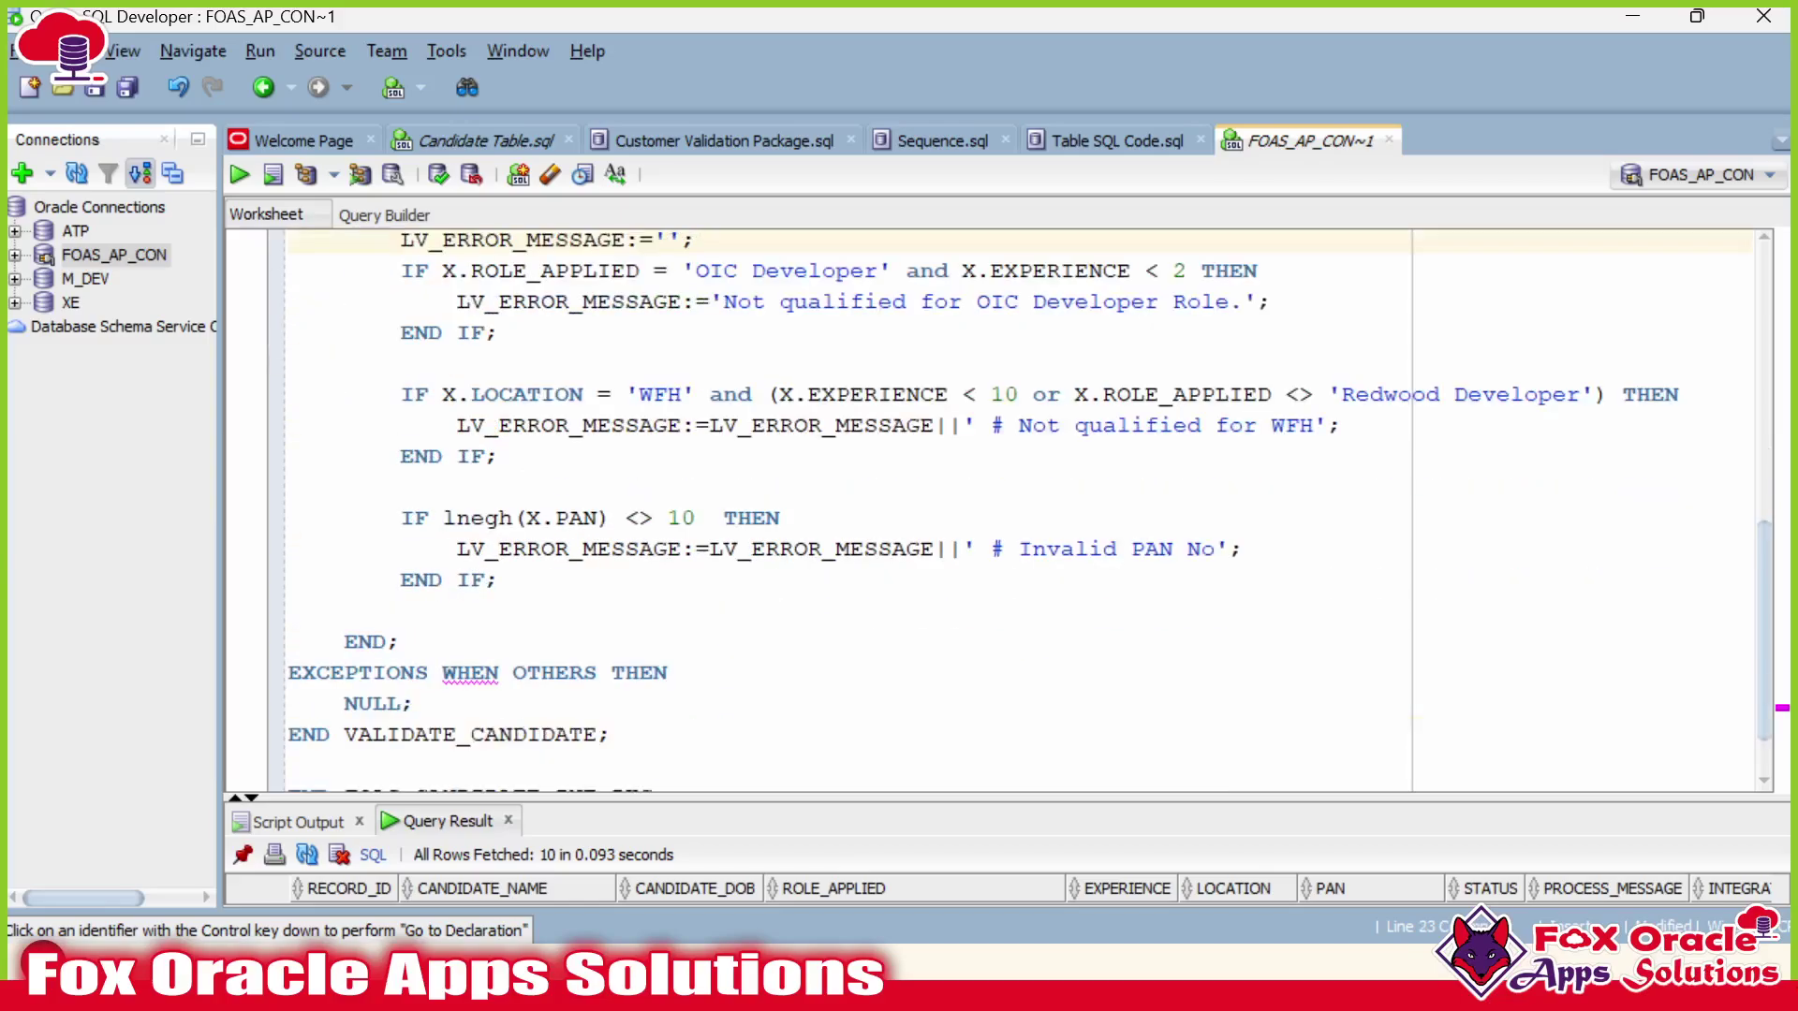
{"action": "left_click", "coordinate": [401, 609]}
Highlight the empty-string reset of LV_ERROR_MESSAGE and the three validation checks in the loop.
{"action": "scroll", "coordinate": [936, 510], "scroll_direction": "up", "scroll_amount": 1}
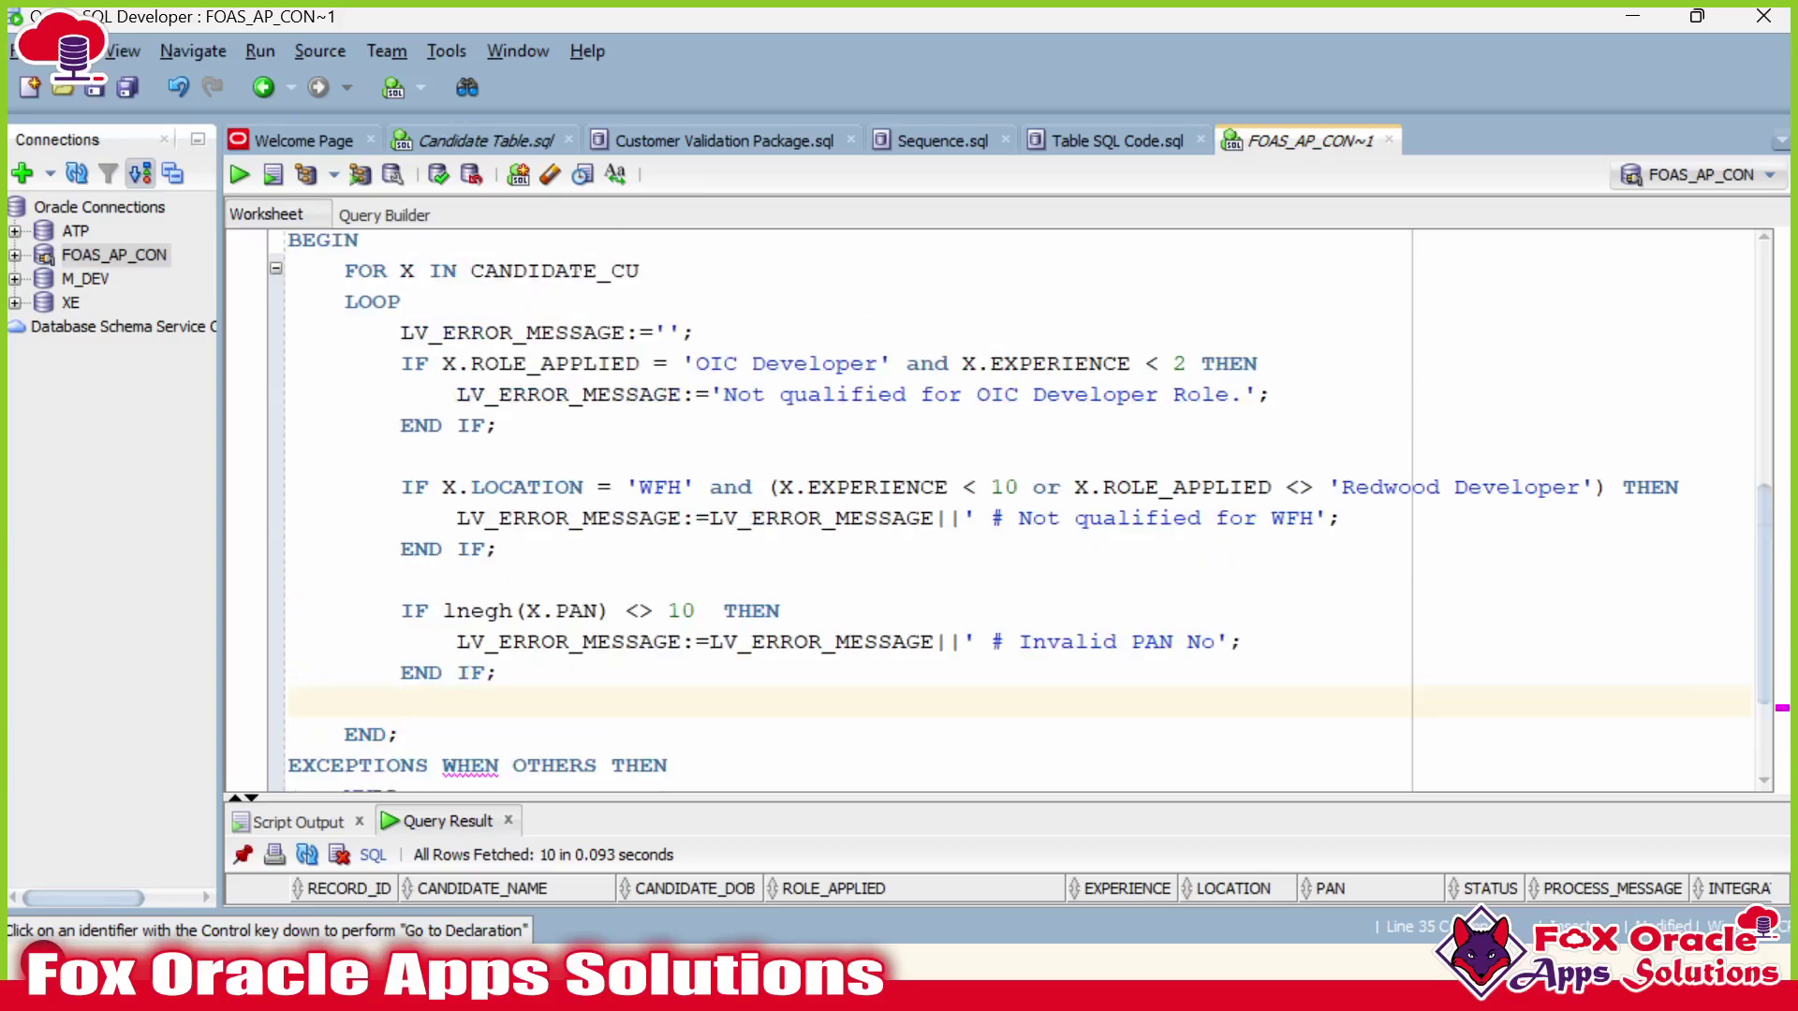
{"action": "double_click", "coordinate": [513, 332]}
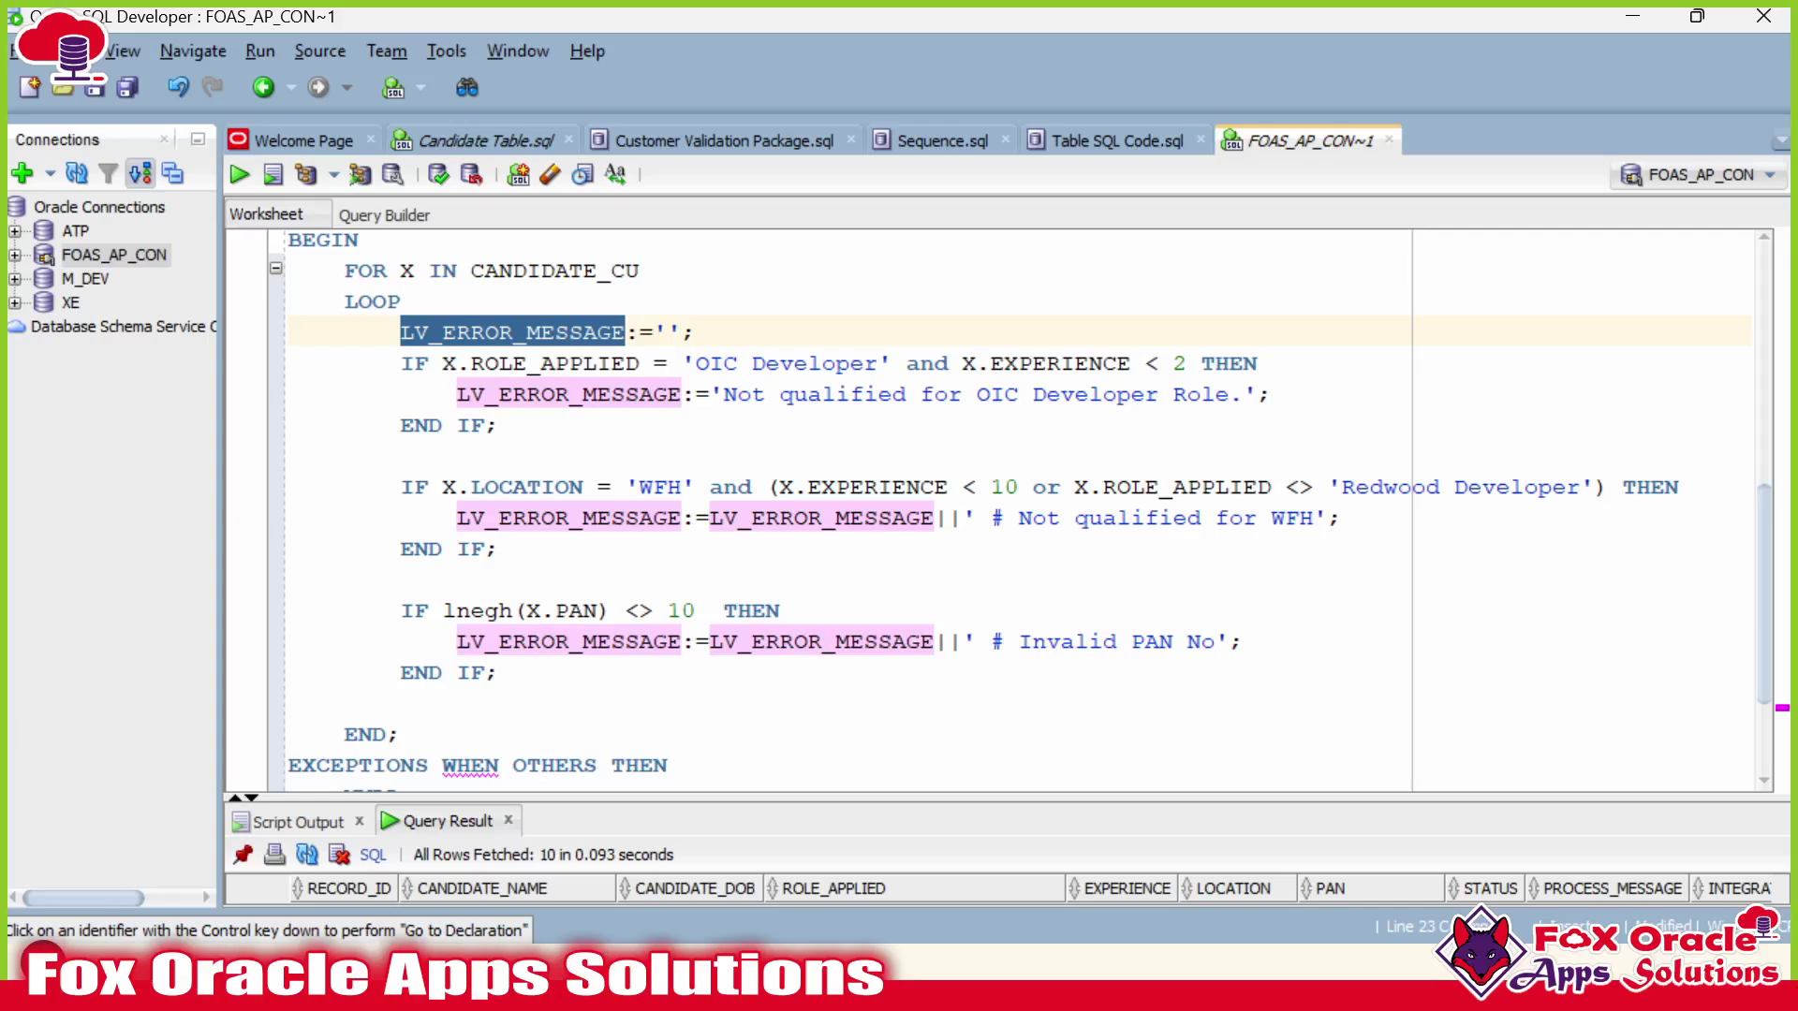
{"action": "left_click", "coordinate": [614, 332]}
{"action": "left_click_drag", "start_coordinate": [653, 333], "coordinate": [684, 333]}
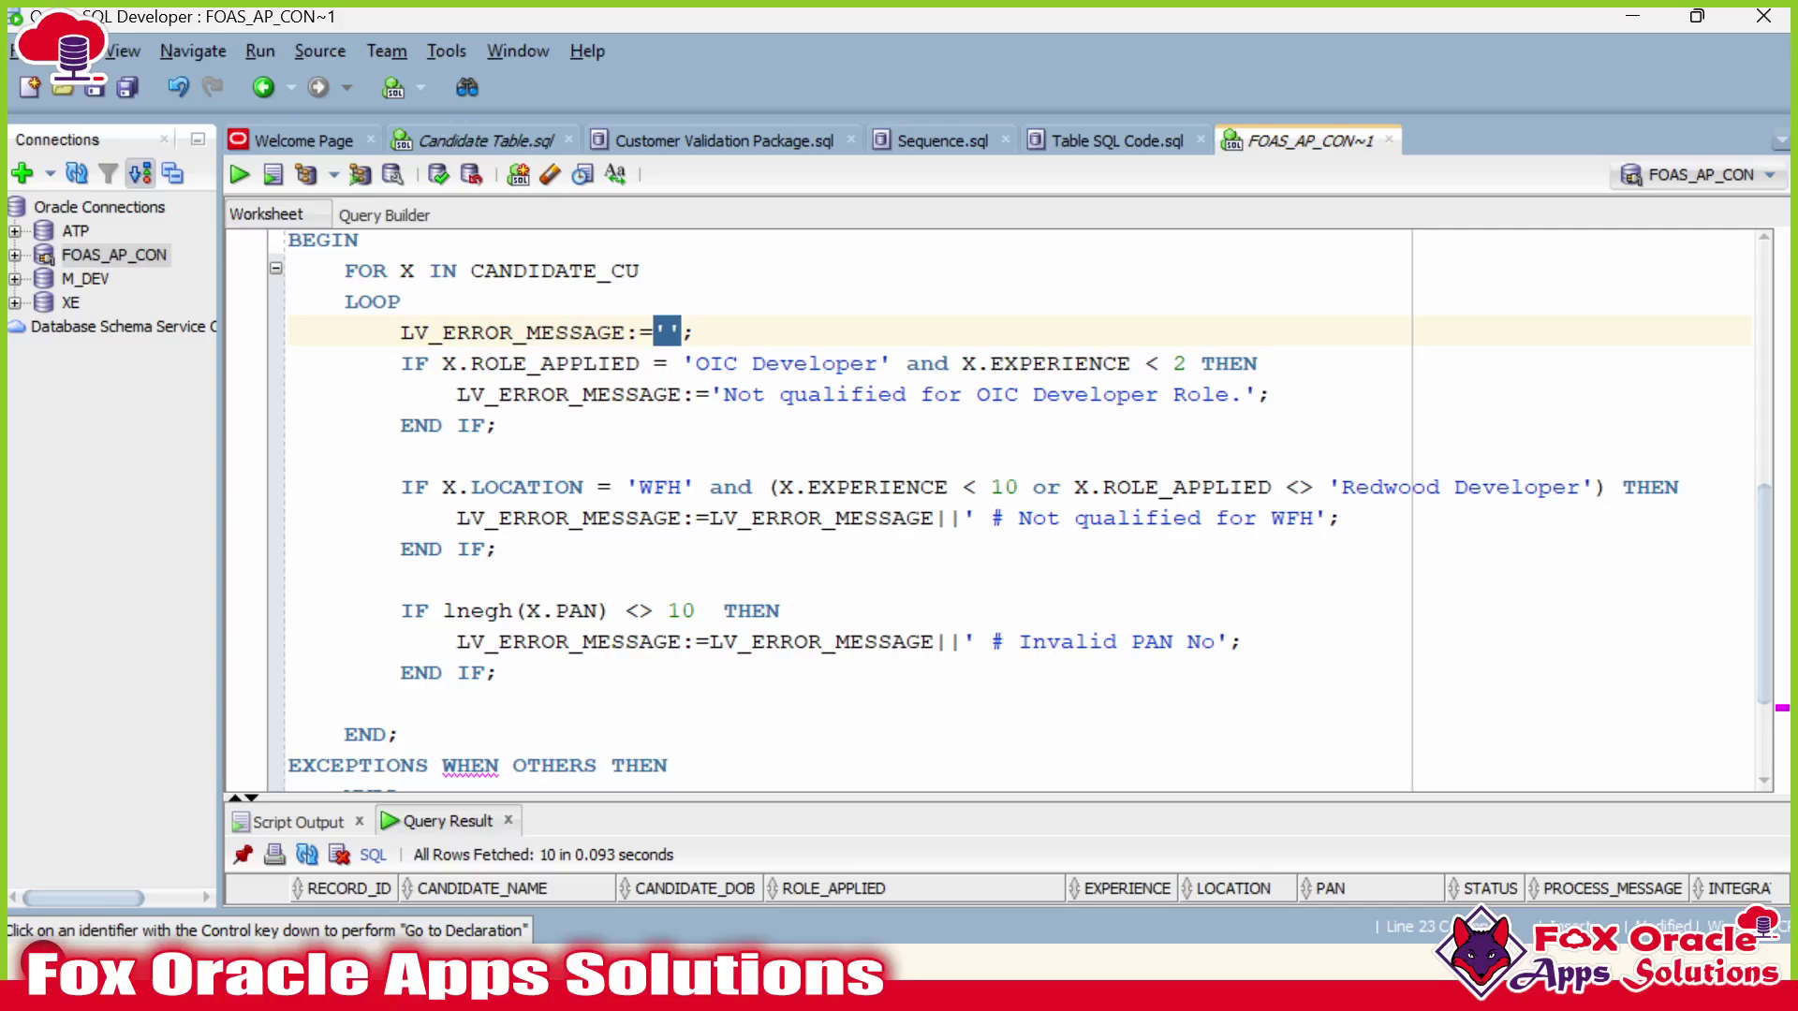
{"action": "left_click", "coordinate": [668, 332]}
{"action": "left_click_drag", "start_coordinate": [401, 363], "coordinate": [501, 672]}
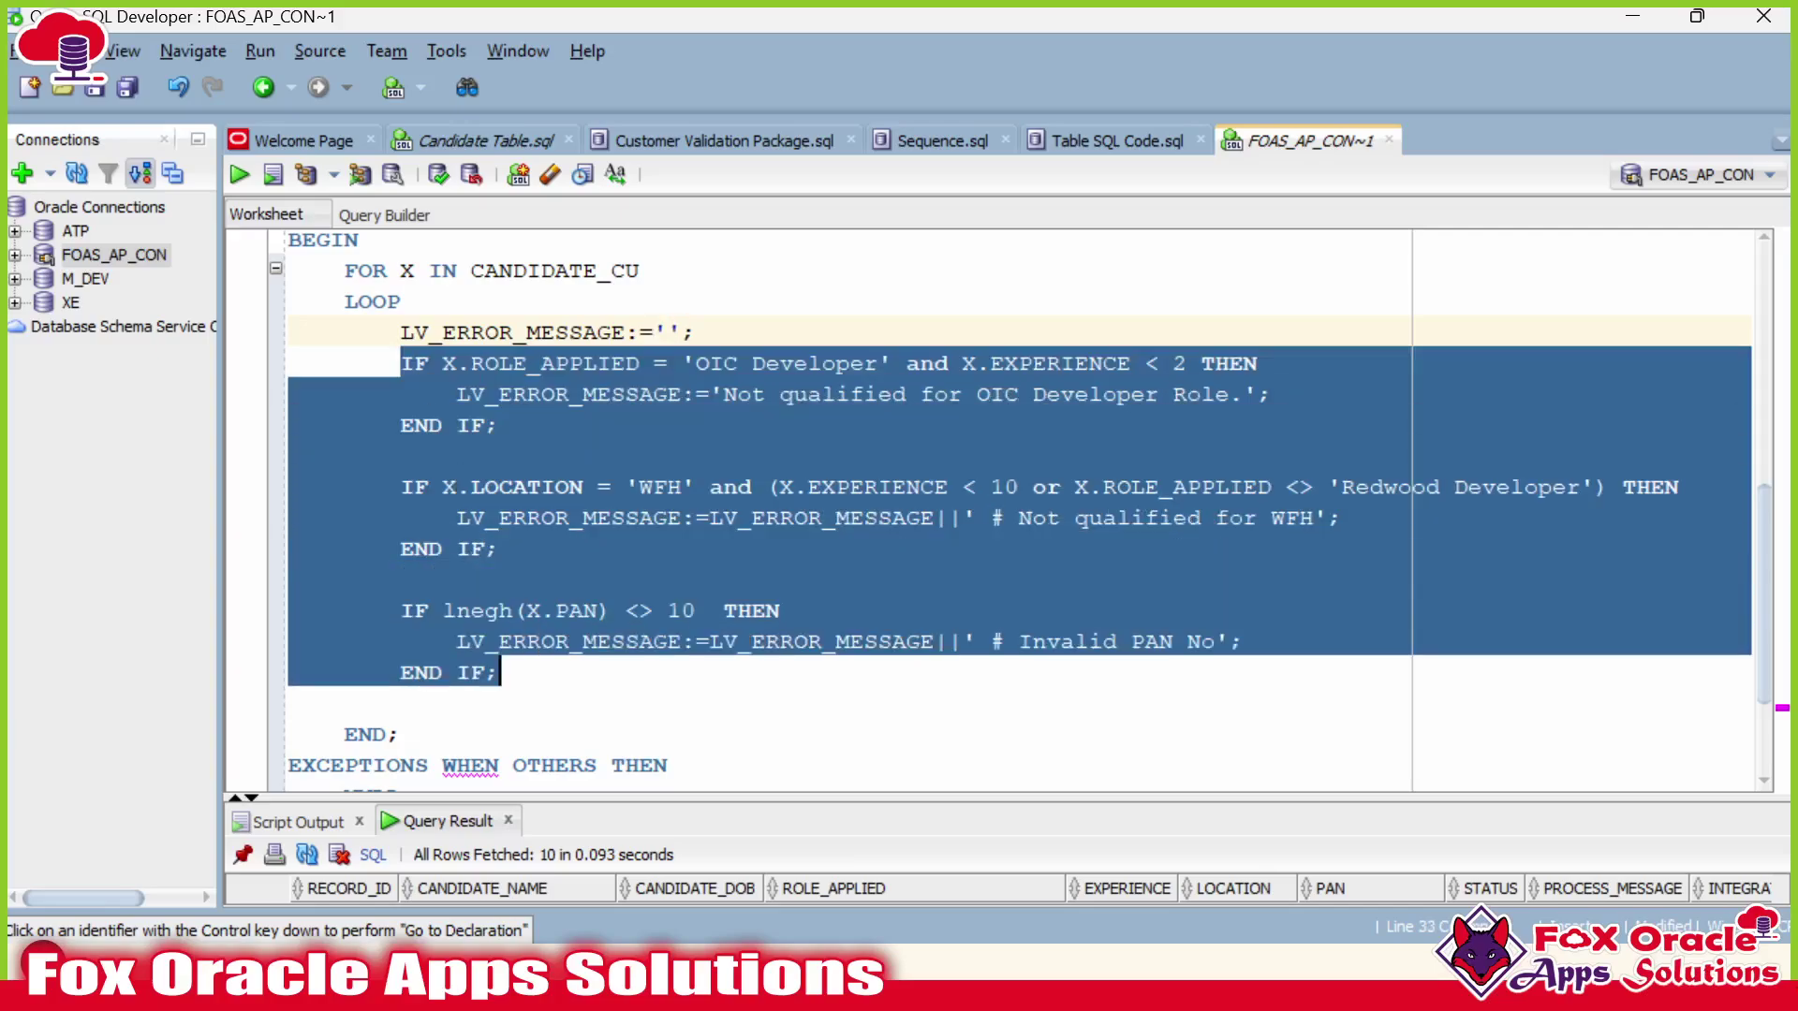
{"action": "left_click", "coordinate": [501, 672]}
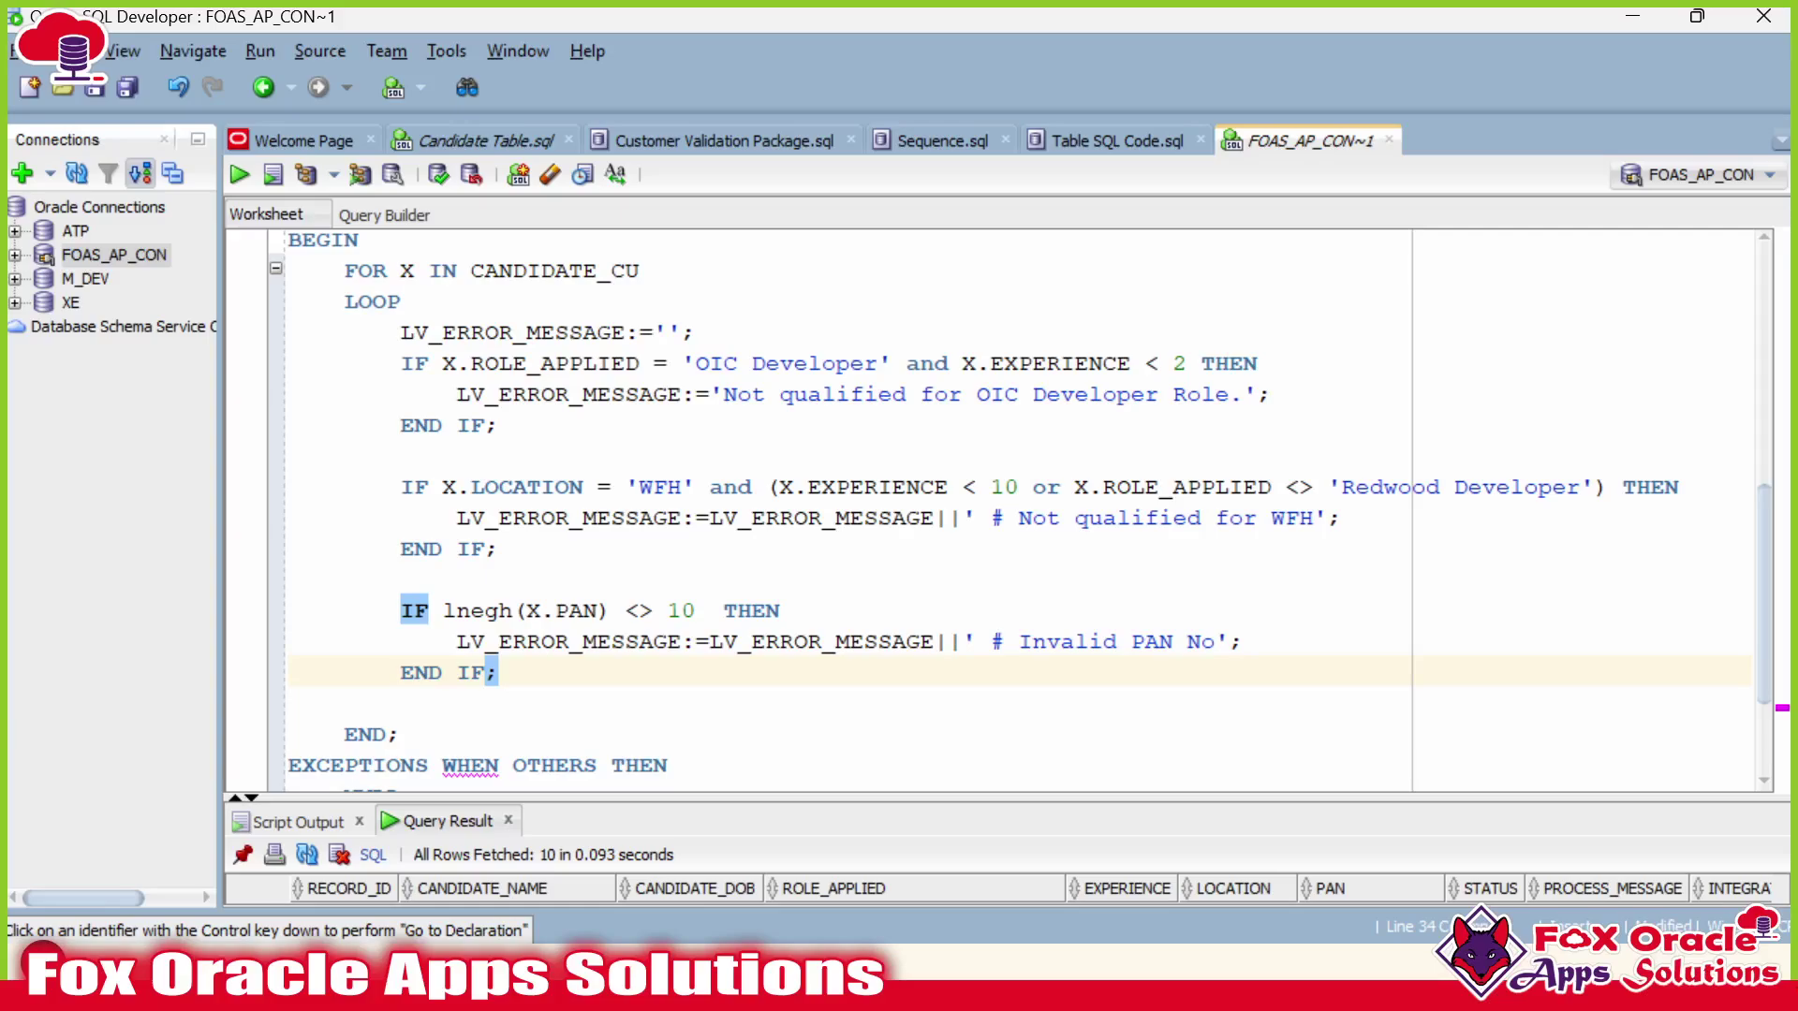
{"action": "left_click", "coordinate": [459, 395]}
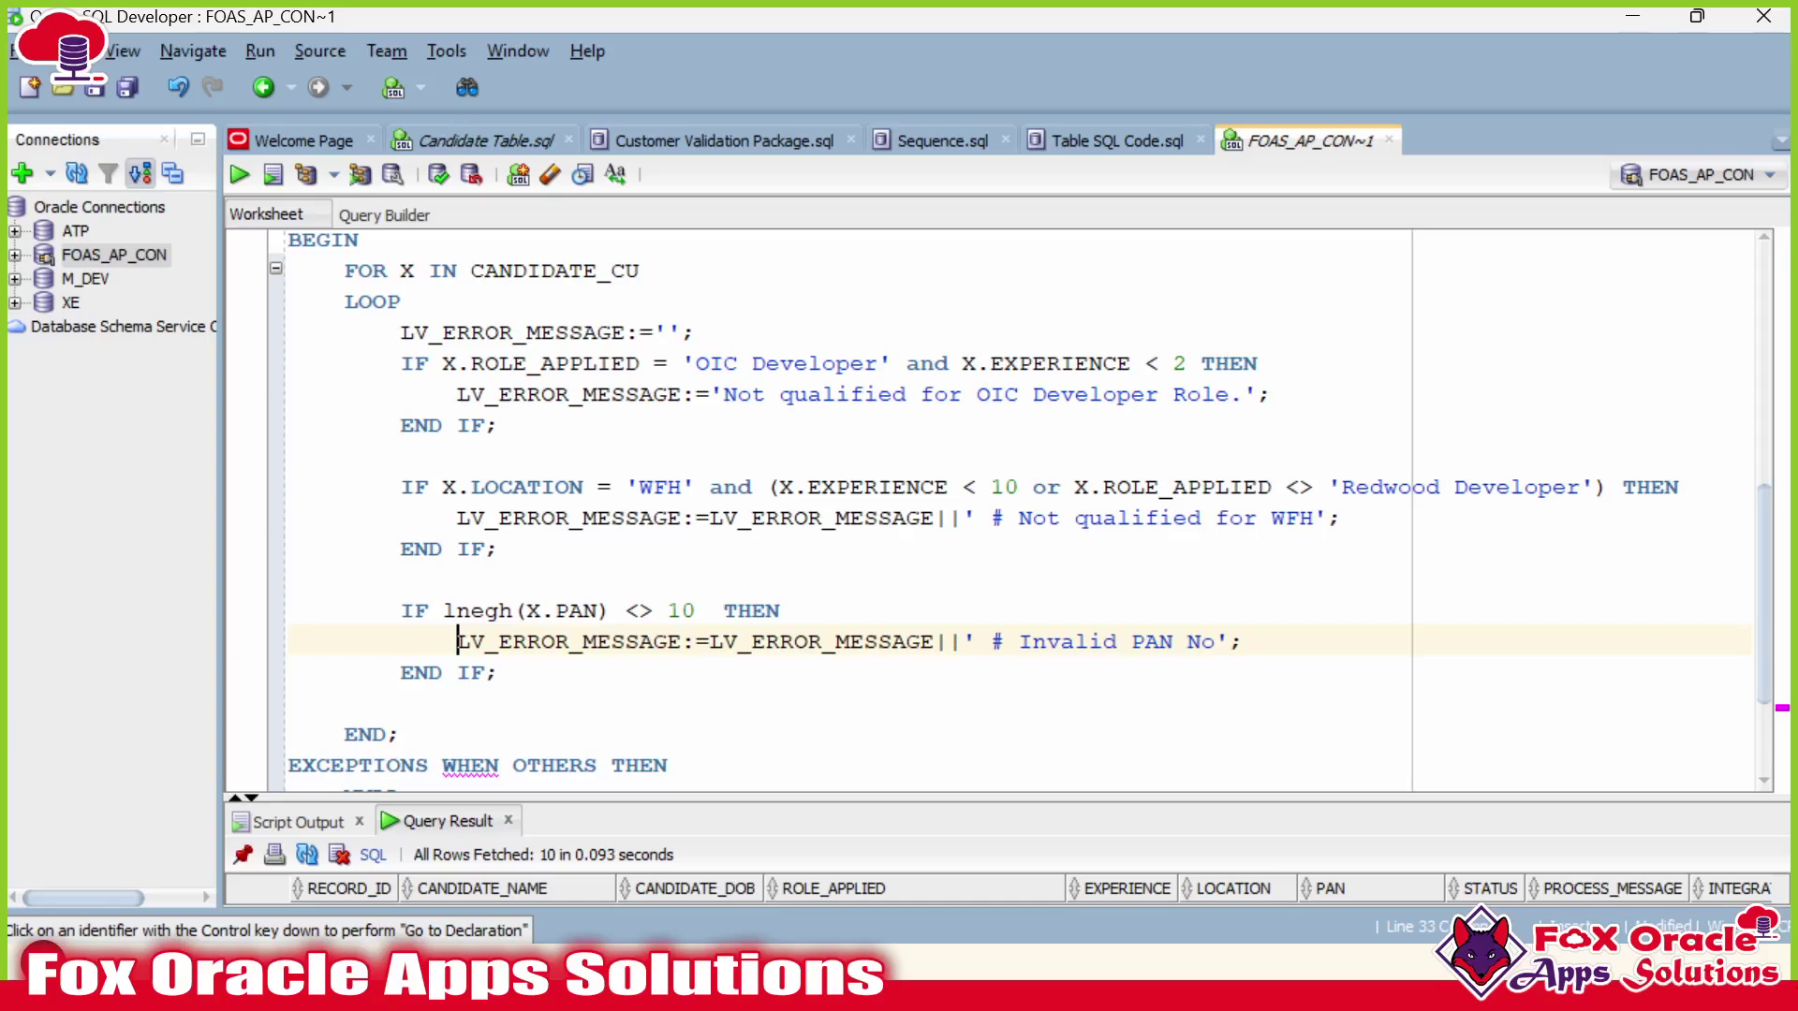
Add an IF LV_ERROR_MESSAGE = '' THEN … ELSE … END IF; block after the three checks.
{"action": "key", "text": "Return"}
{"action": "key", "text": "Return"}
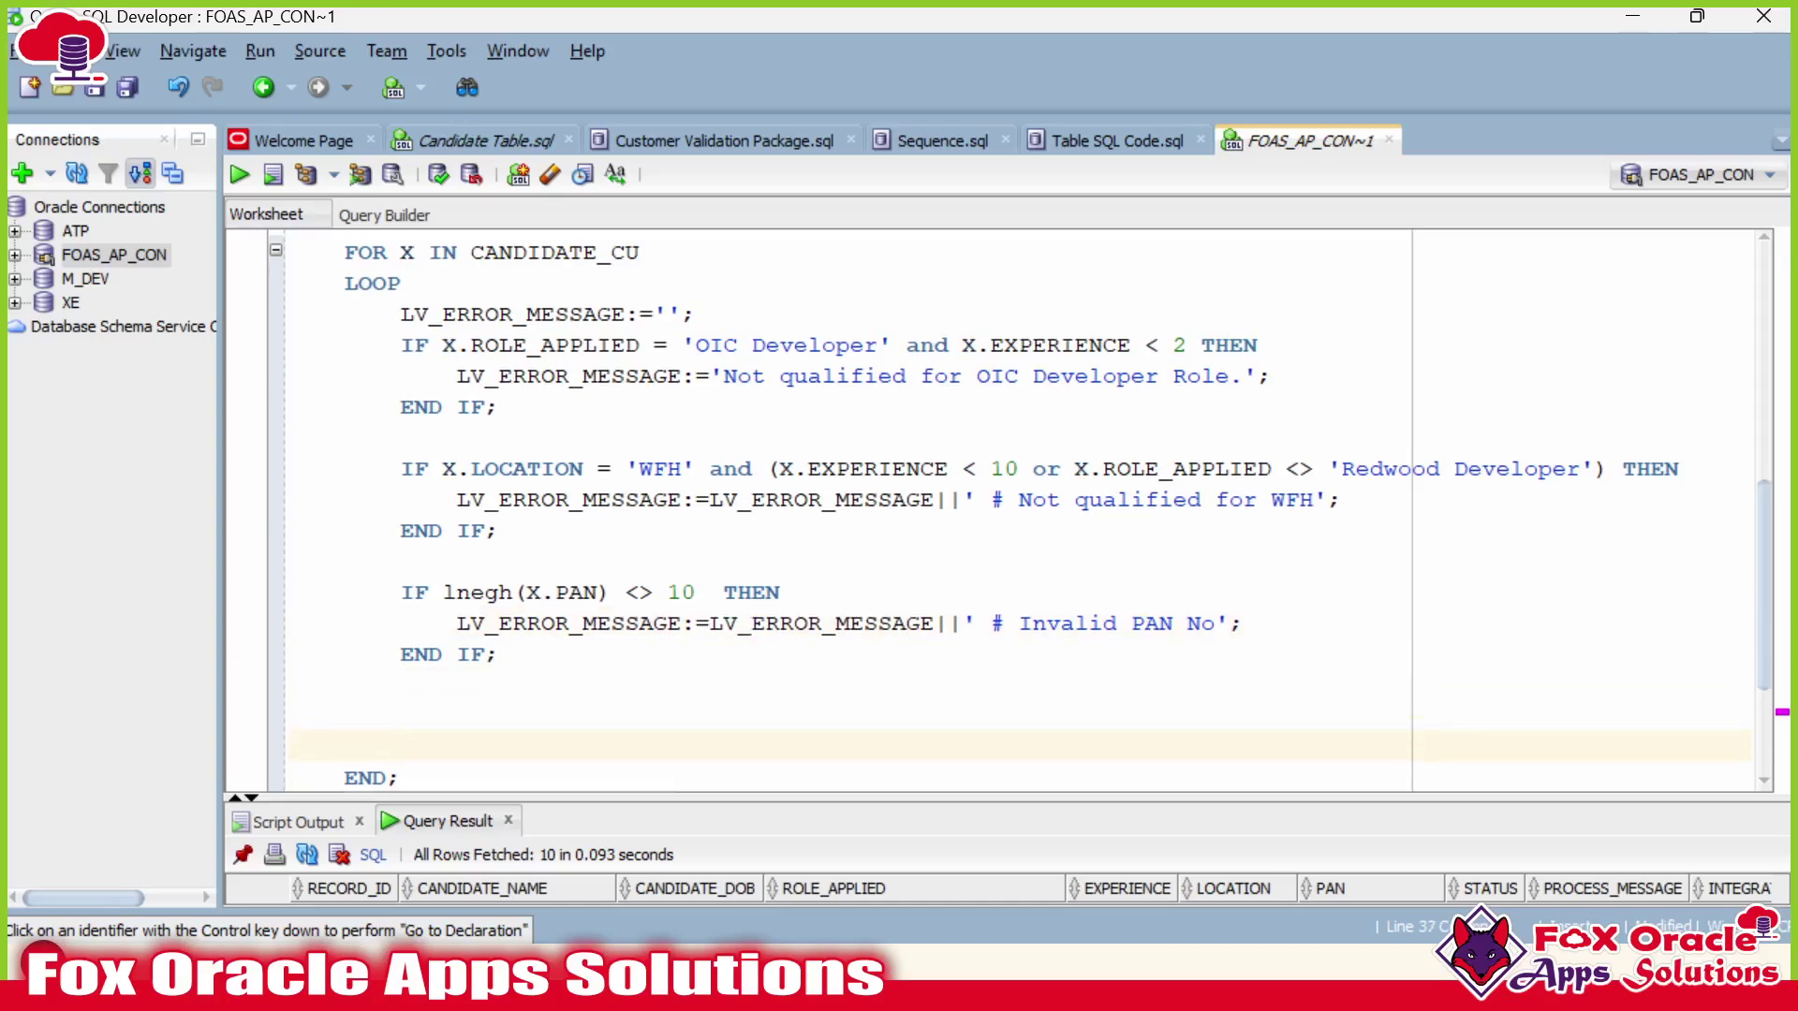
{"action": "key", "text": "Up"}
{"action": "key", "text": "Up"}
{"action": "key", "text": "Down"}
{"action": "type", "text": "IF"}
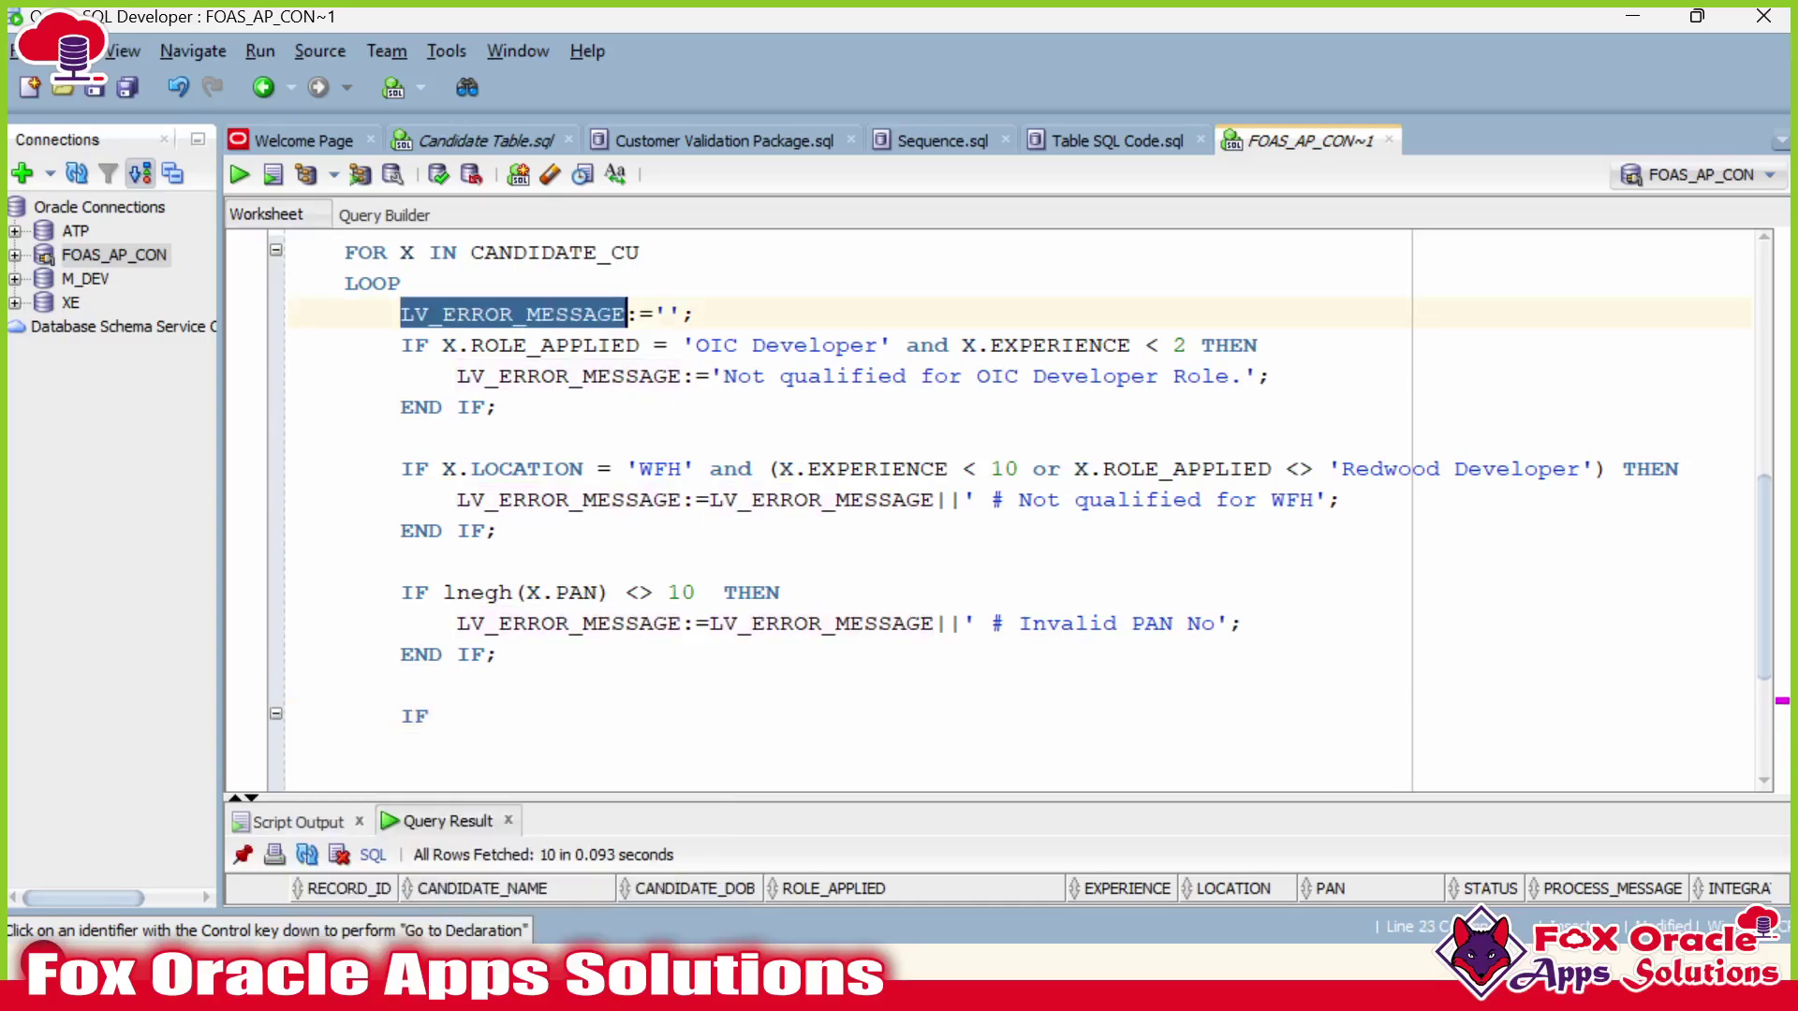
{"action": "type", "text": " LV_ERROR_MESSAGE = \"\""}
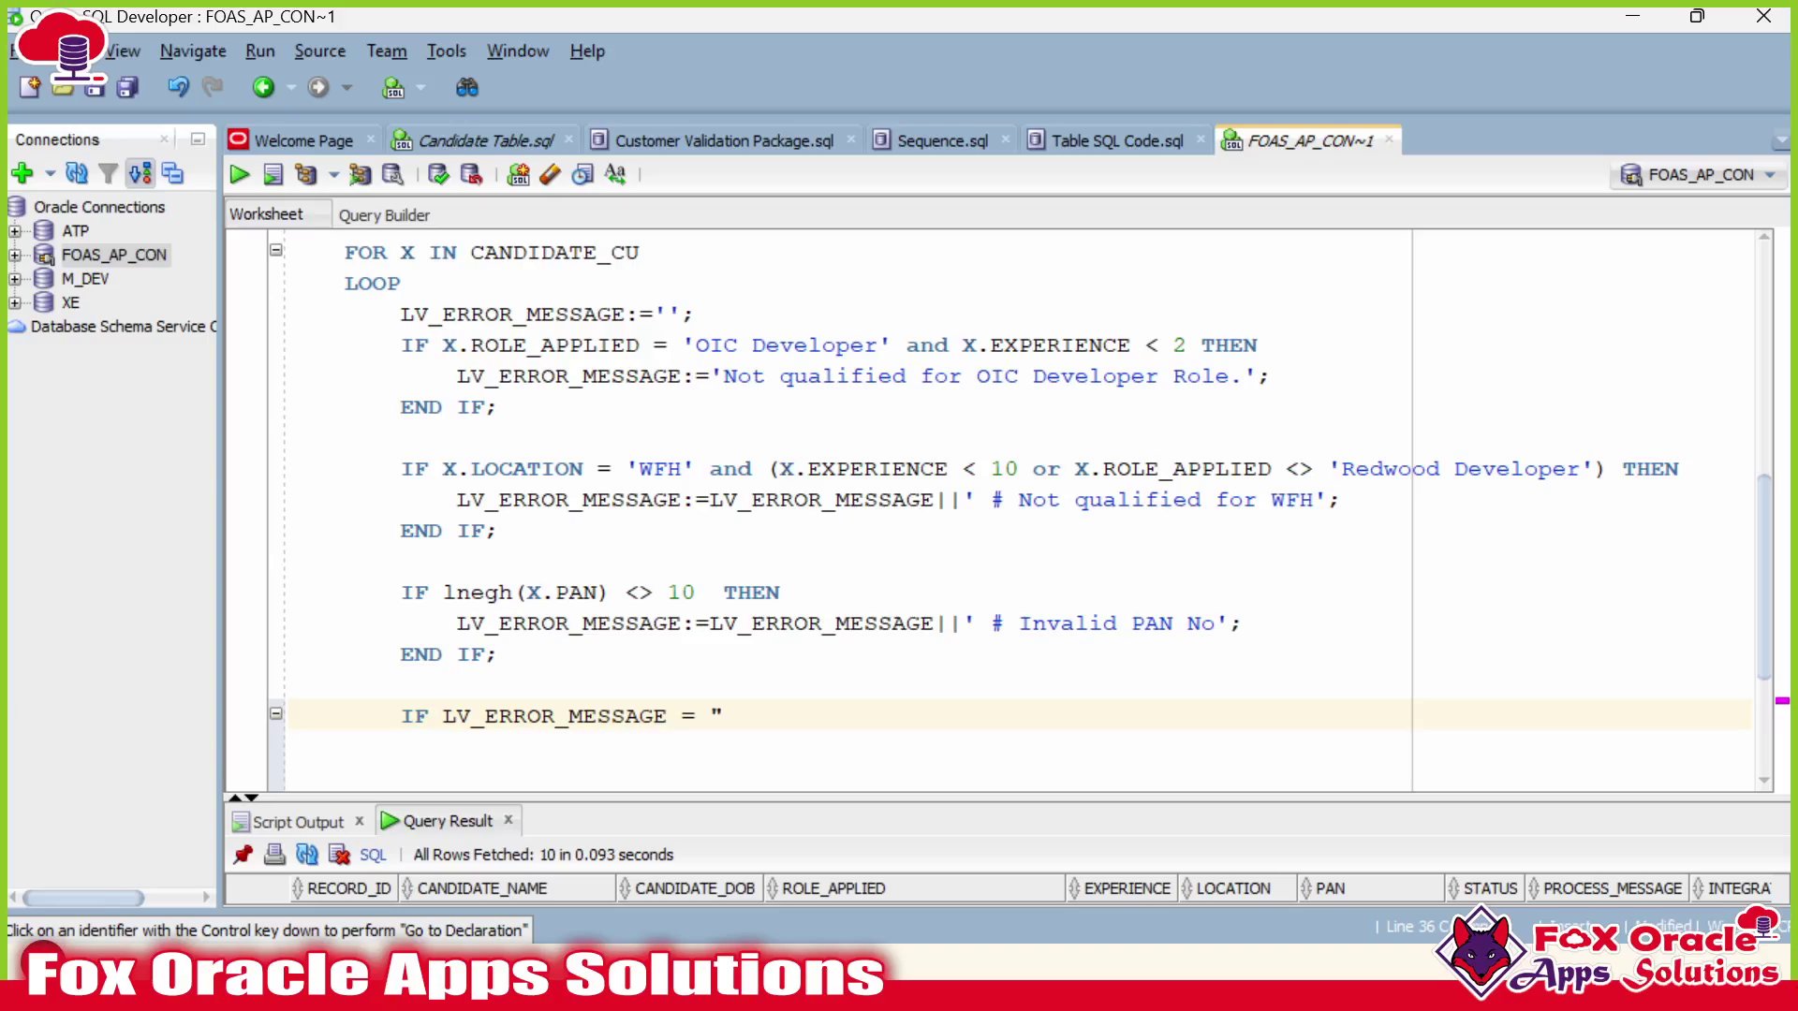
{"action": "key", "text": "BackSpace"}
{"action": "key", "text": "BackSpace"}
{"action": "type", "text": "'' THEN"}
{"action": "key", "text": "Return"}
{"action": "key", "text": "Return"}
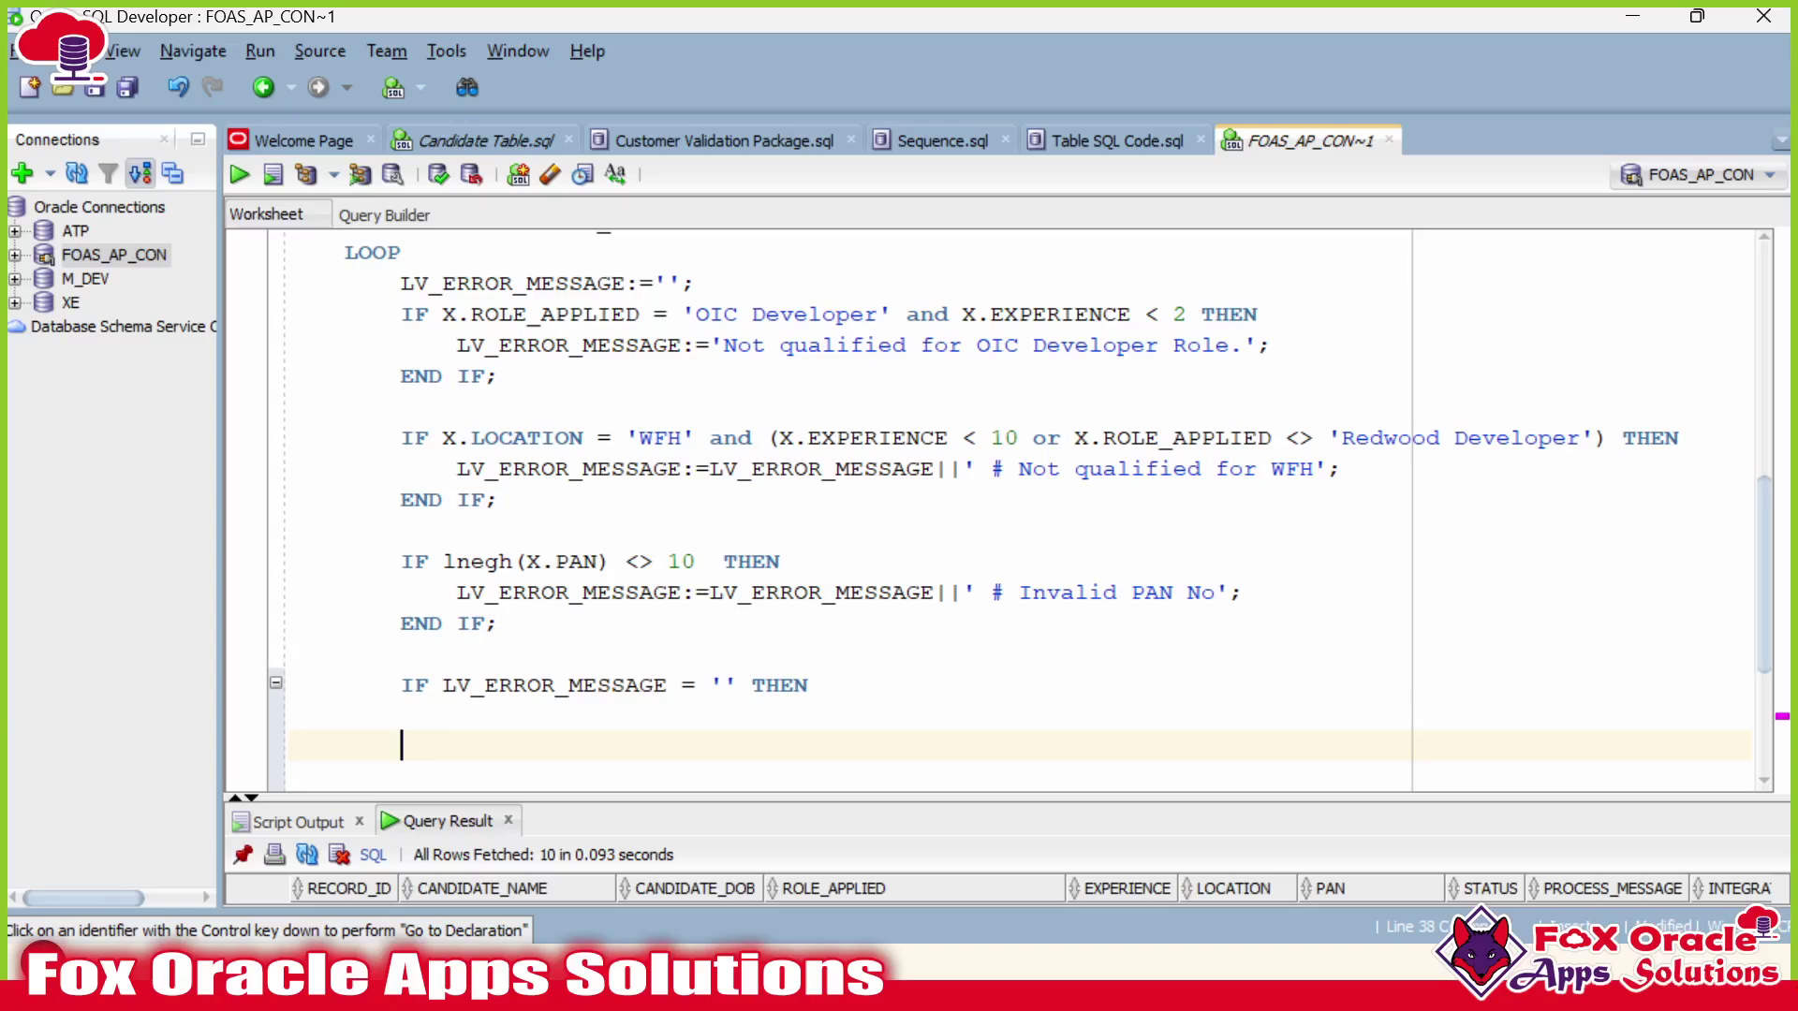
{"action": "type", "text": "ELSE"}
{"action": "key", "text": "Return"}
{"action": "key", "text": "Return"}
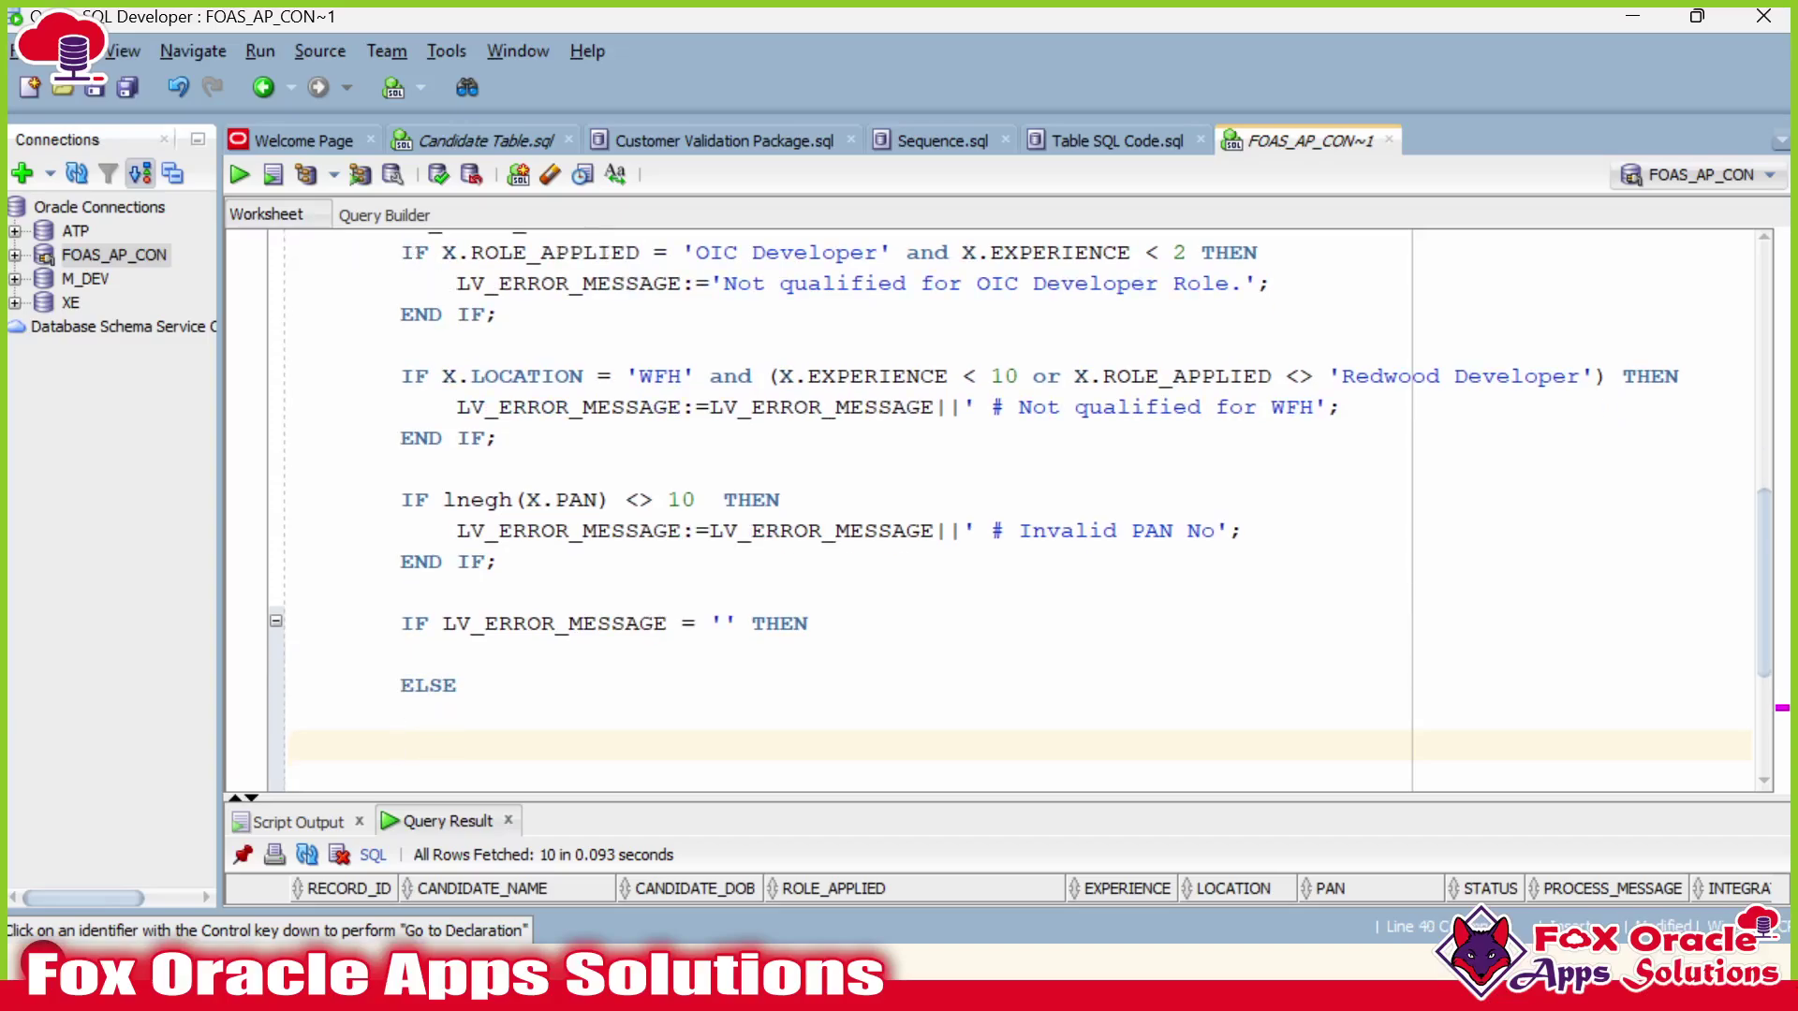
{"action": "type", "text": "END"}
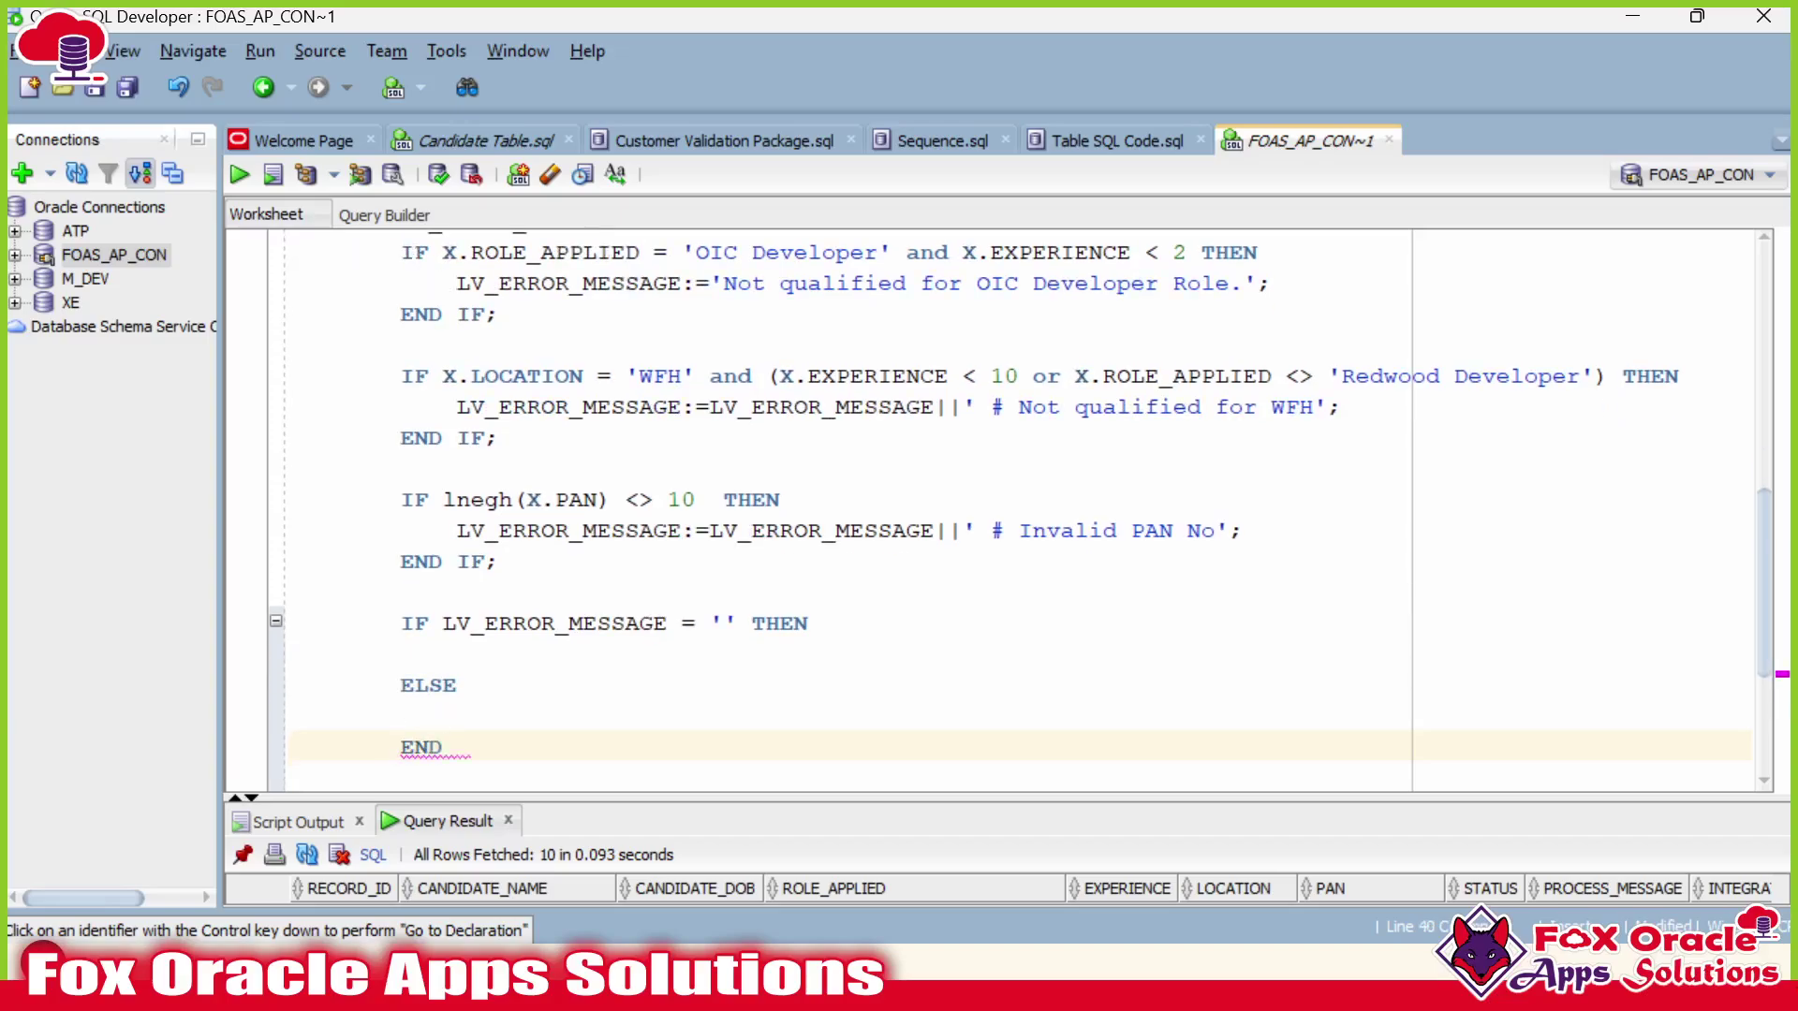
{"action": "type", "text": " IF;"}
Enlarge the Query Result pane and inspect the first candidate's STATUS value.
{"action": "scroll", "coordinate": [740, 730], "scroll_direction": "down", "scroll_amount": 3}
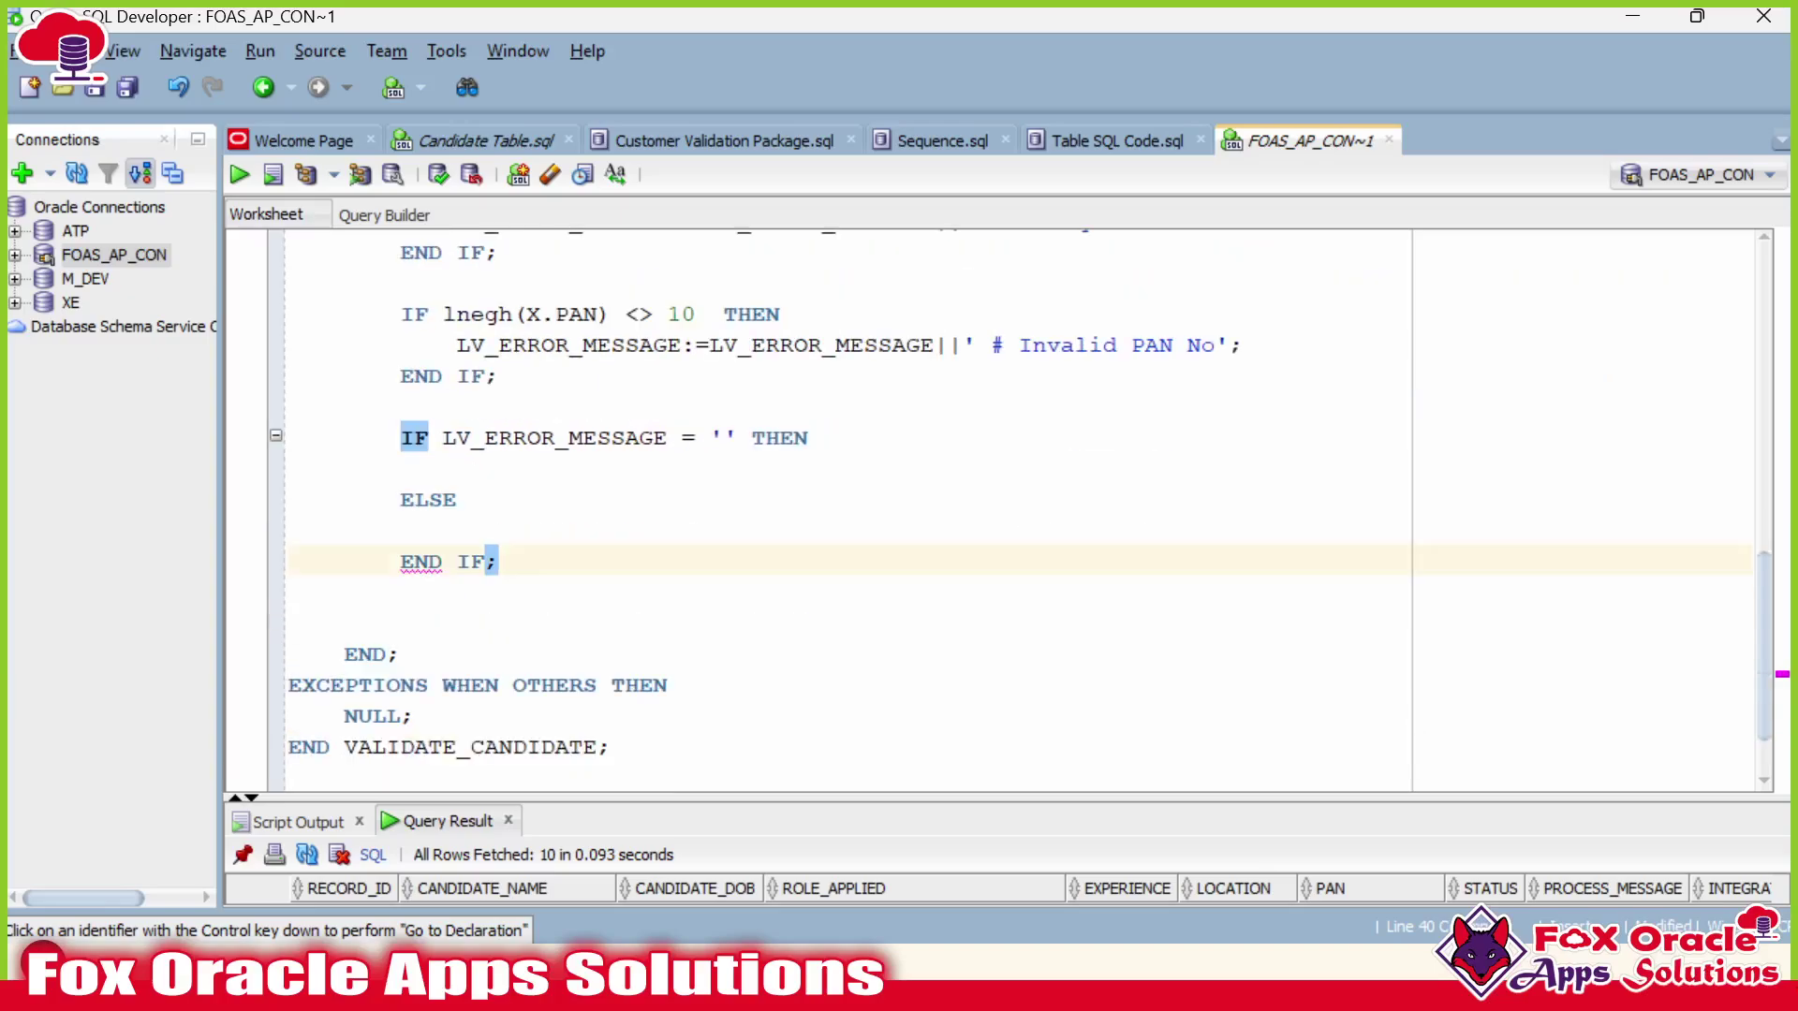
{"action": "left_click_drag", "start_coordinate": [759, 800], "coordinate": [759, 672]}
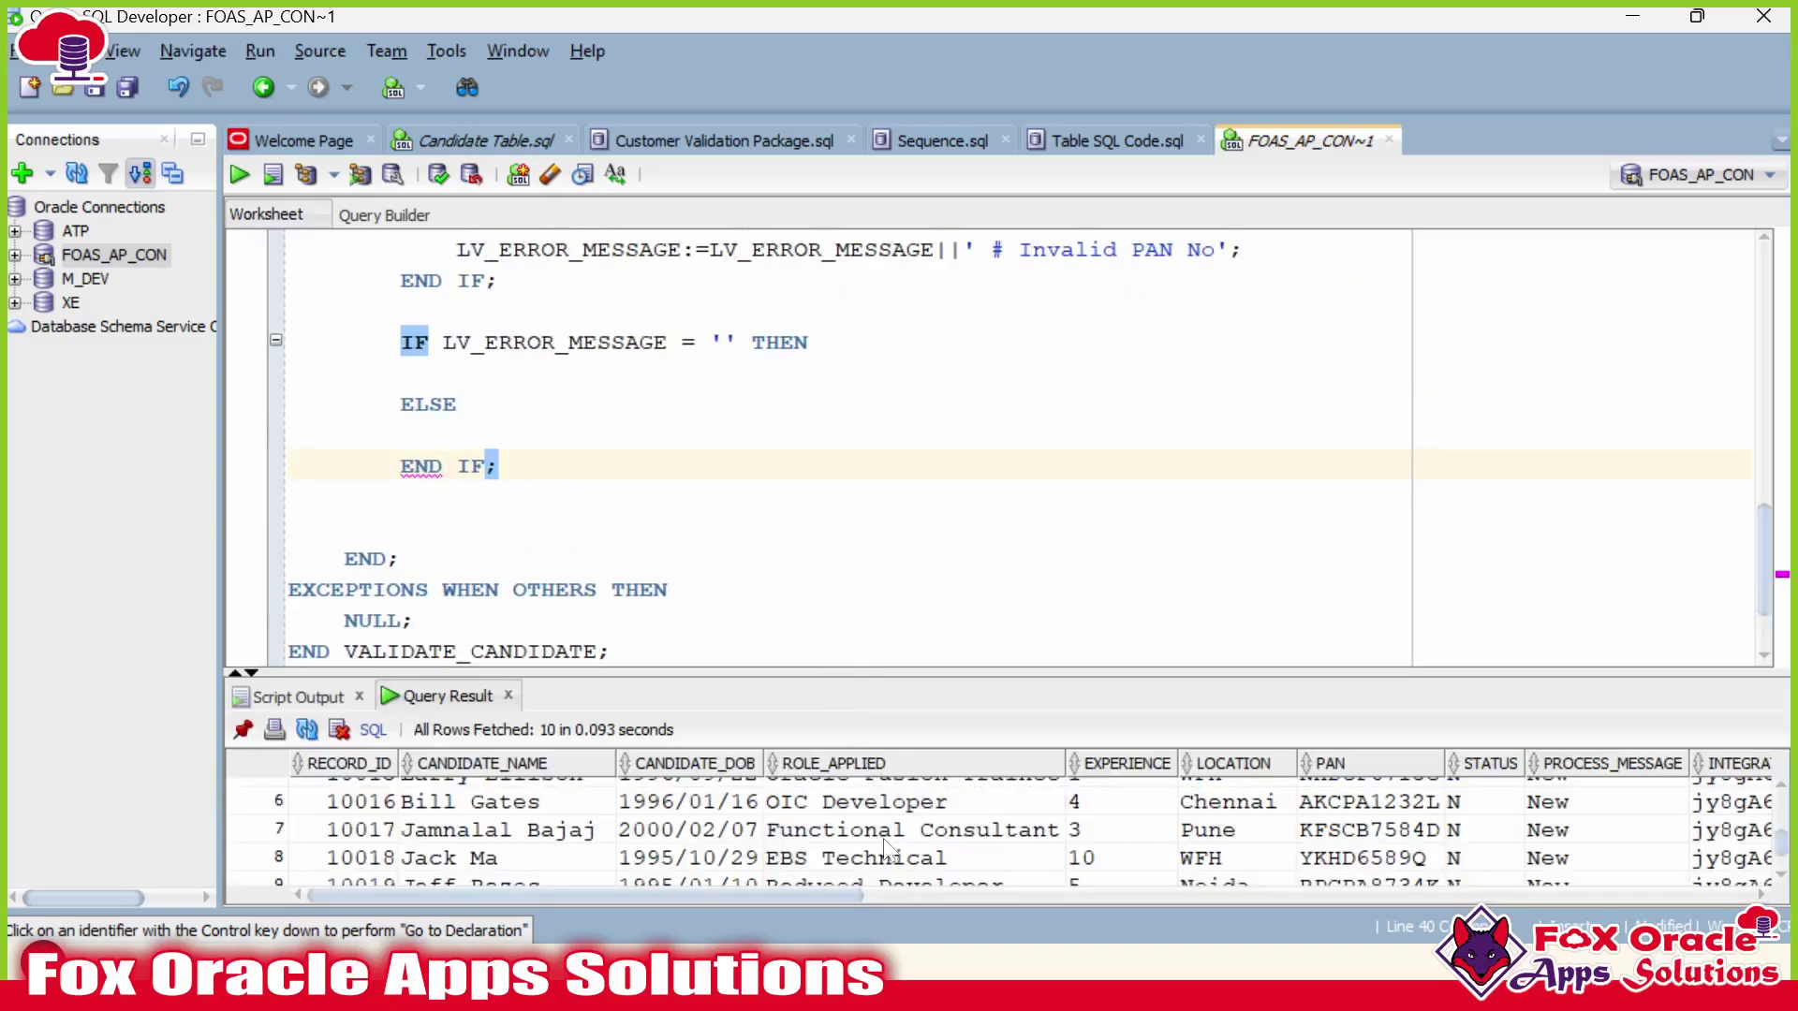
{"action": "left_click", "coordinate": [1486, 802]}
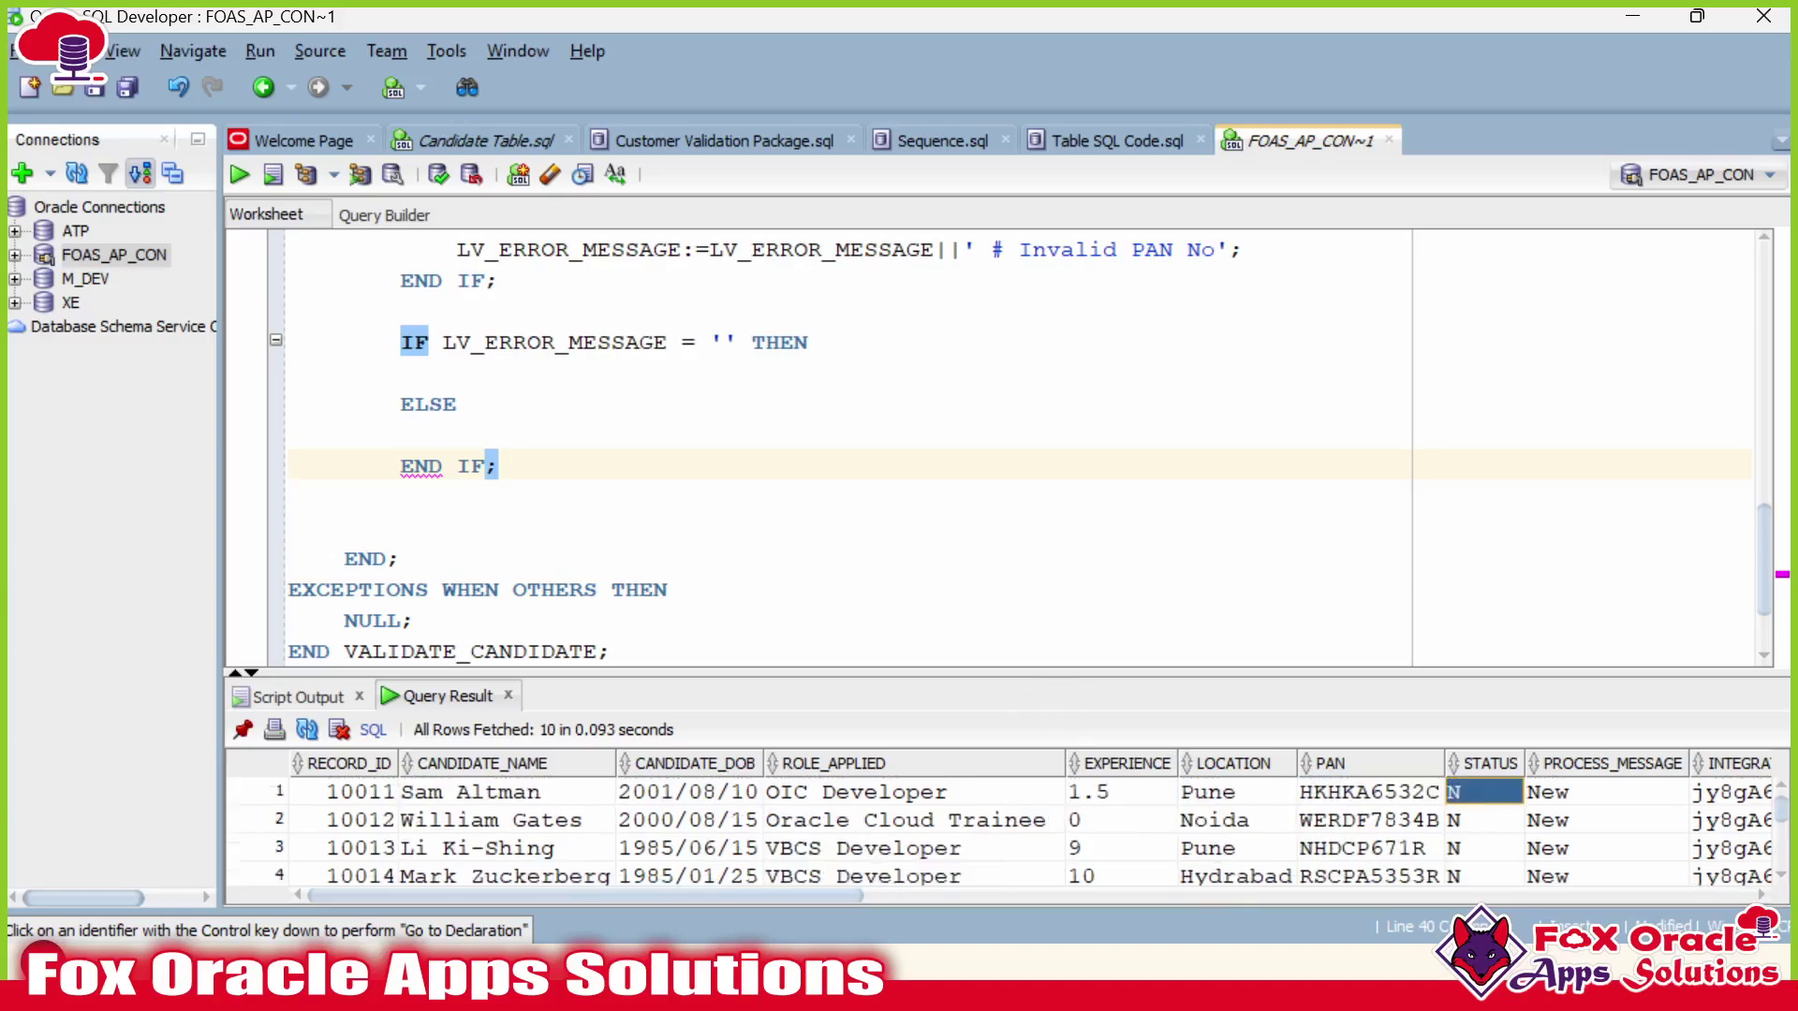
{"action": "scroll", "coordinate": [936, 468], "scroll_direction": "down", "scroll_amount": 2}
{"action": "scroll", "coordinate": [936, 449], "scroll_direction": "up", "scroll_amount": 1}
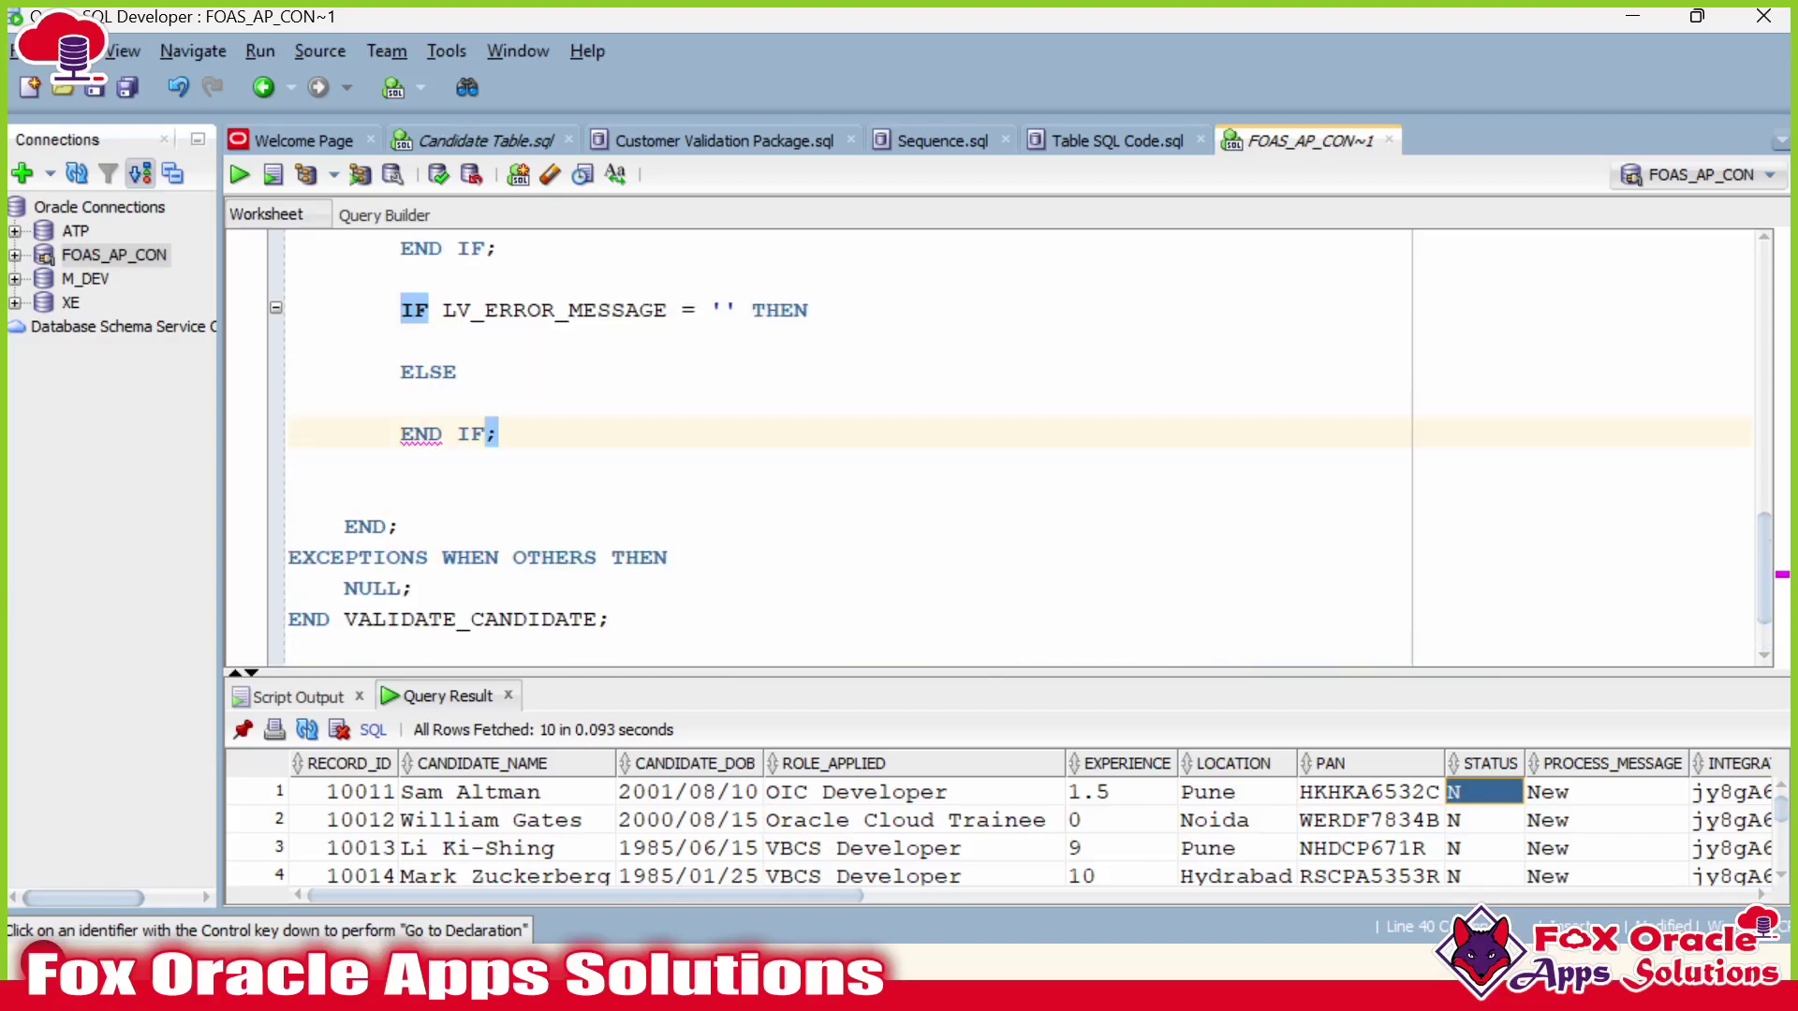
Start an UPDATE FOAS_CANDIDATE_TBL SET statement under ELSE, copying the table name from the code.
{"action": "left_click", "coordinate": [403, 402]}
{"action": "key", "text": "Tab"}
{"action": "type", "text": "UPDATE"}
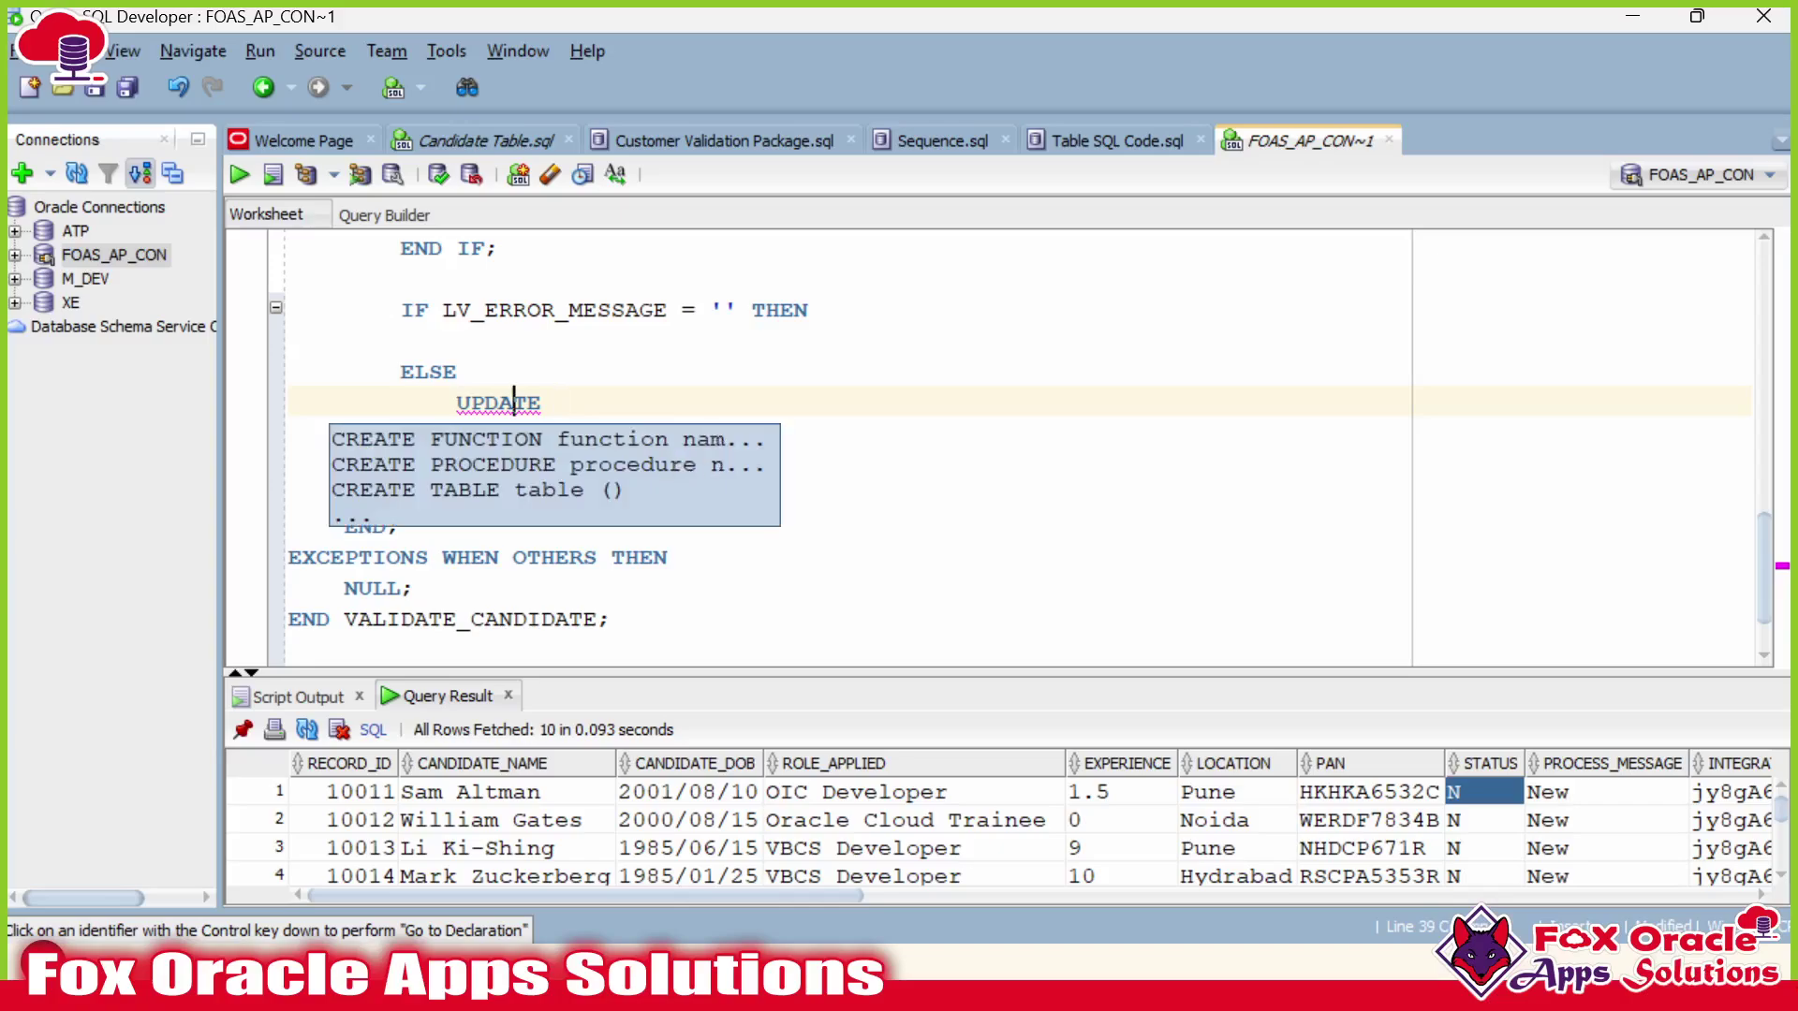
{"action": "key", "text": "Escape"}
{"action": "scroll", "coordinate": [514, 402], "scroll_direction": "up", "scroll_amount": 7}
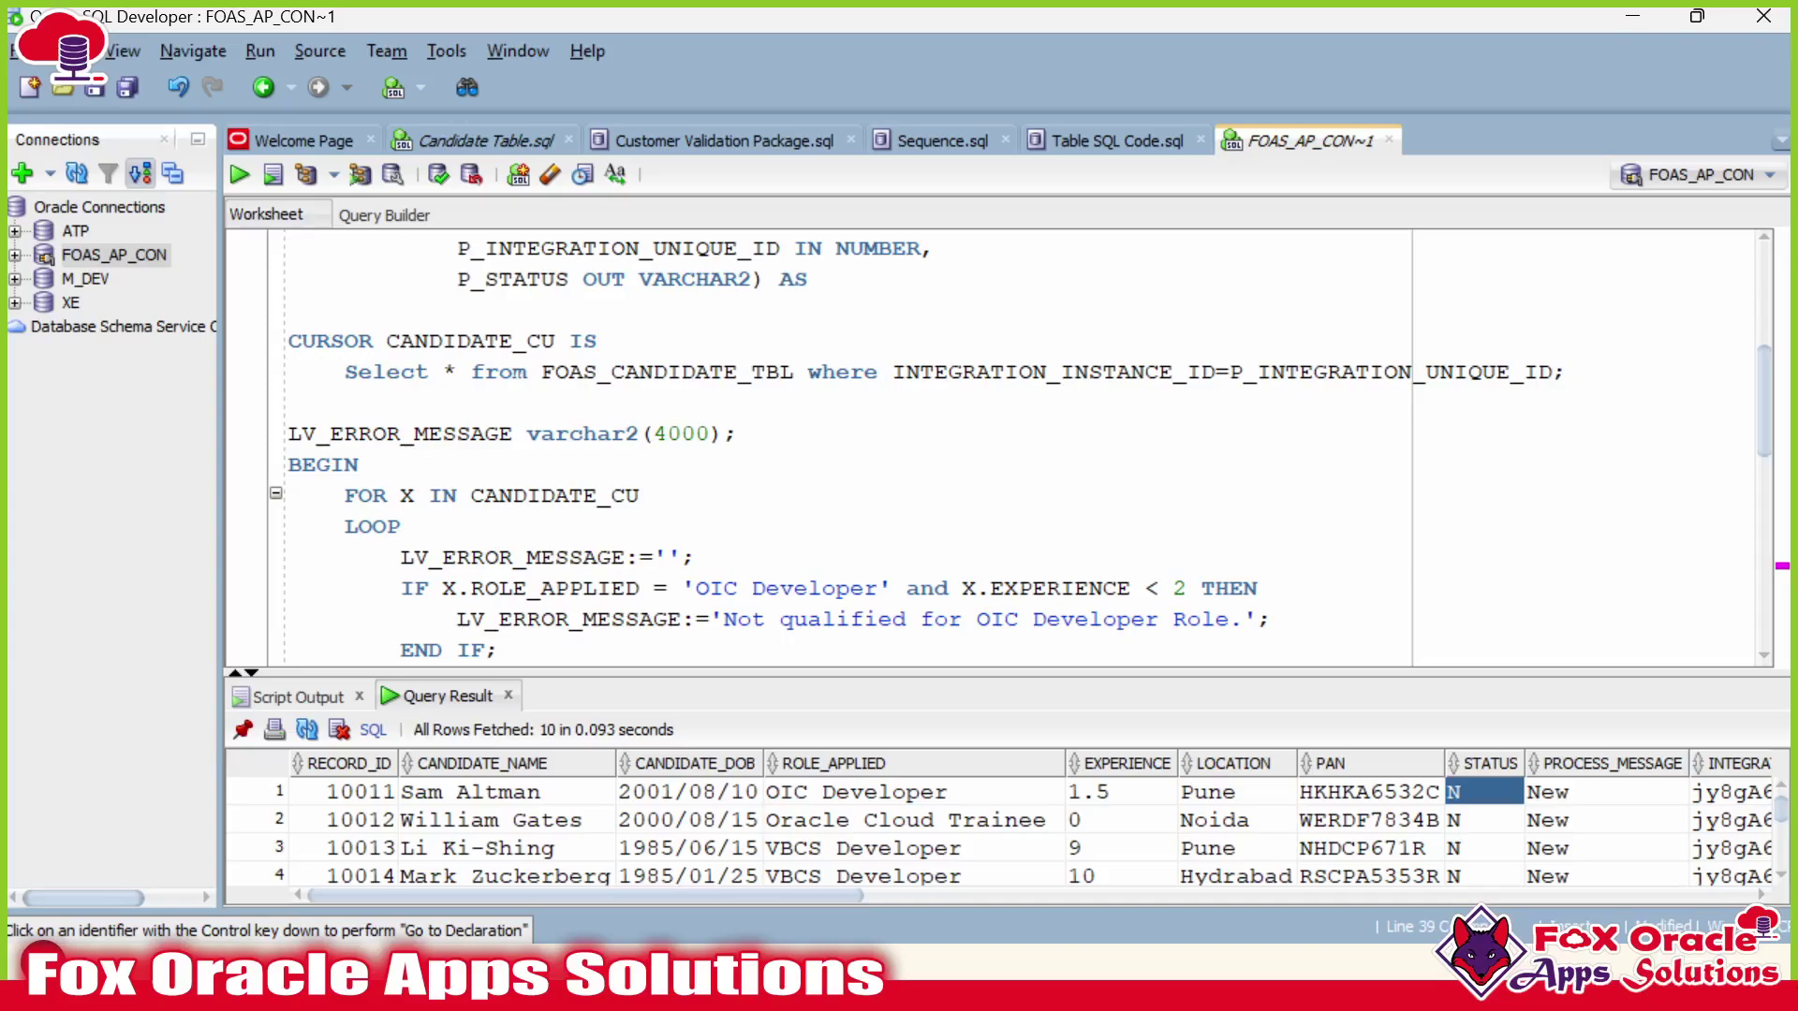
{"action": "double_click", "coordinate": [697, 372]}
{"action": "key", "text": "ctrl+c"}
{"action": "scroll", "coordinate": [696, 372], "scroll_direction": "down", "scroll_amount": 8}
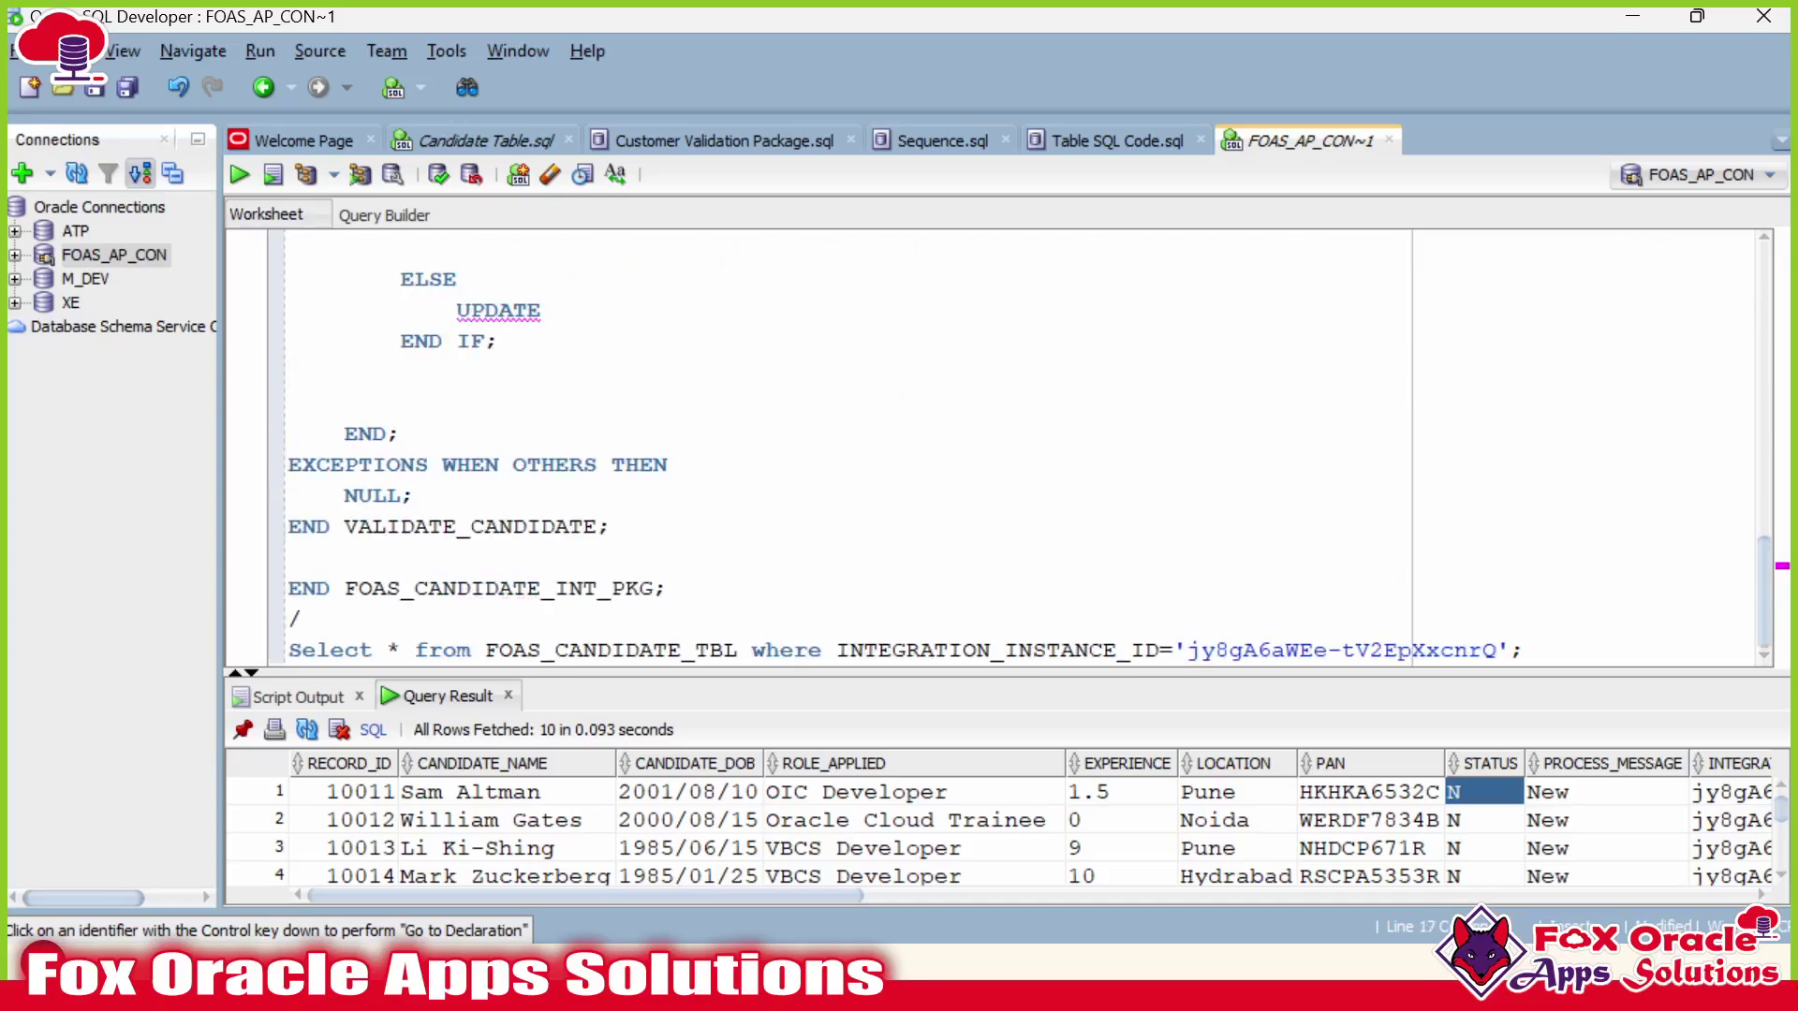
{"action": "key", "text": "ctrl+v"}
{"action": "scroll", "coordinate": [814, 450], "scroll_direction": "up", "scroll_amount": 1}
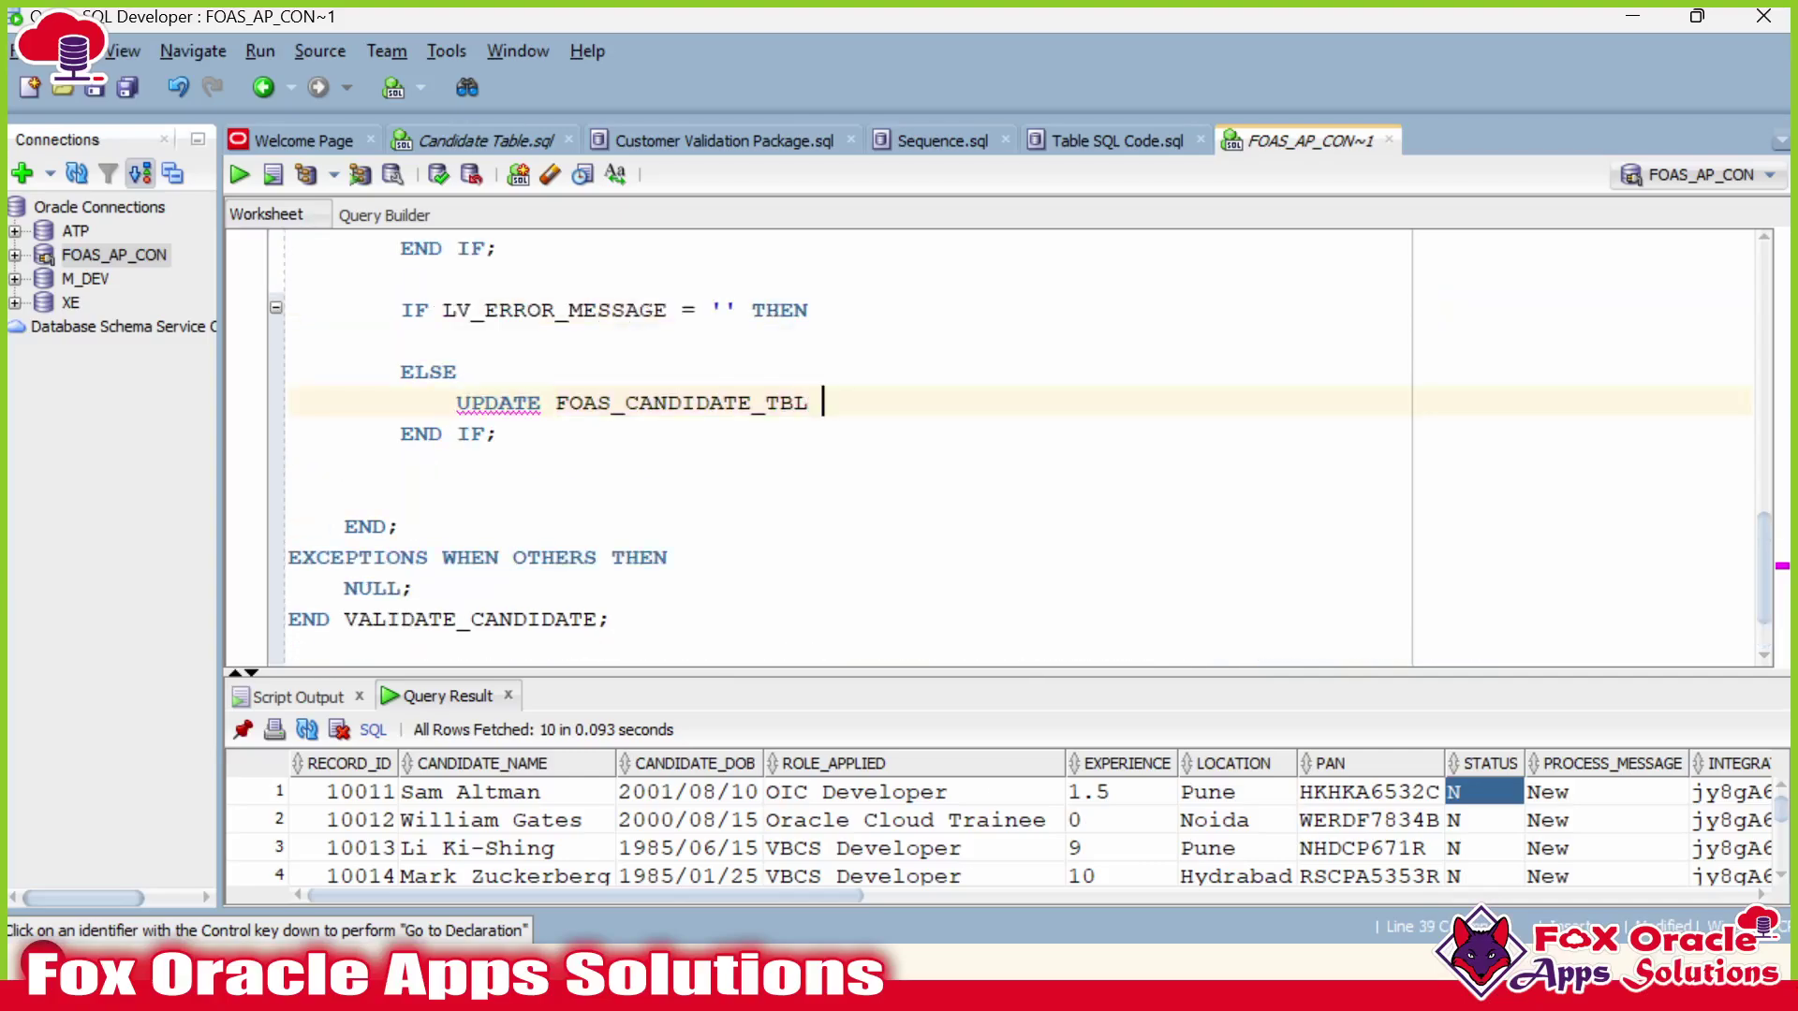
{"action": "type", "text": "SET"}
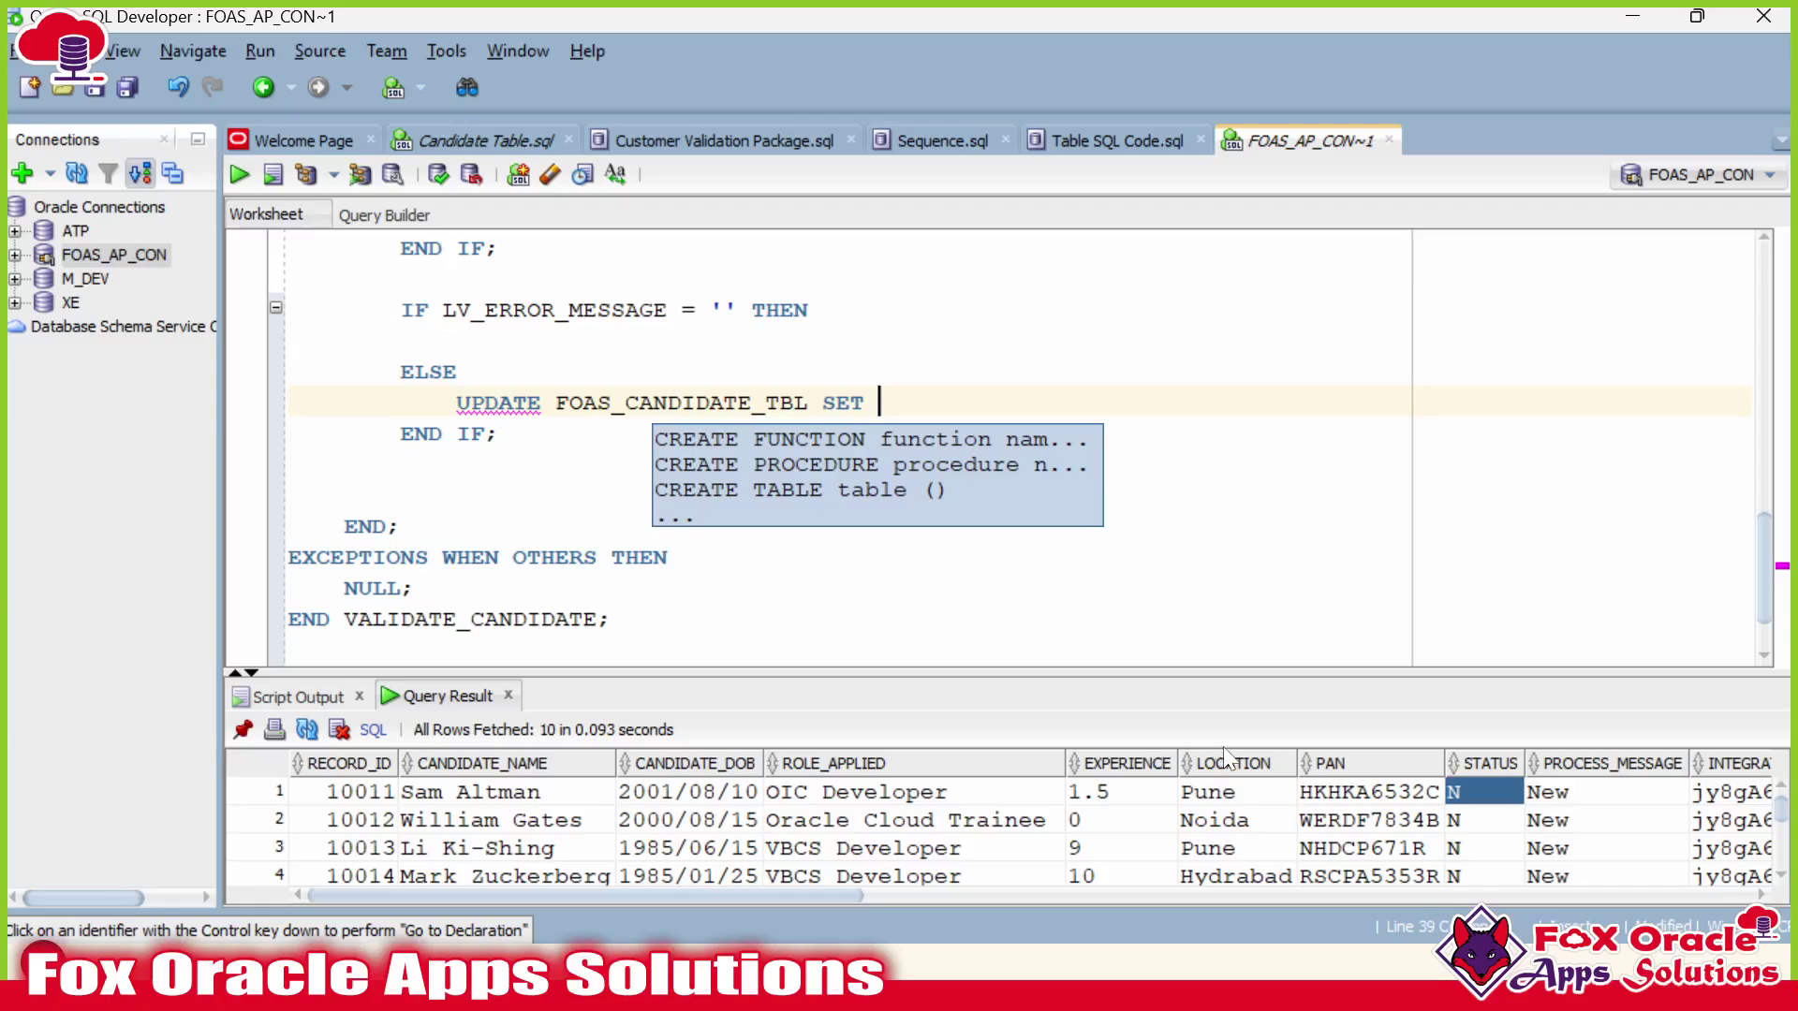
Add STATUS='V' to the SET clause and break the UPDATE onto indented lines.
{"action": "right_click", "coordinate": [1484, 754]}
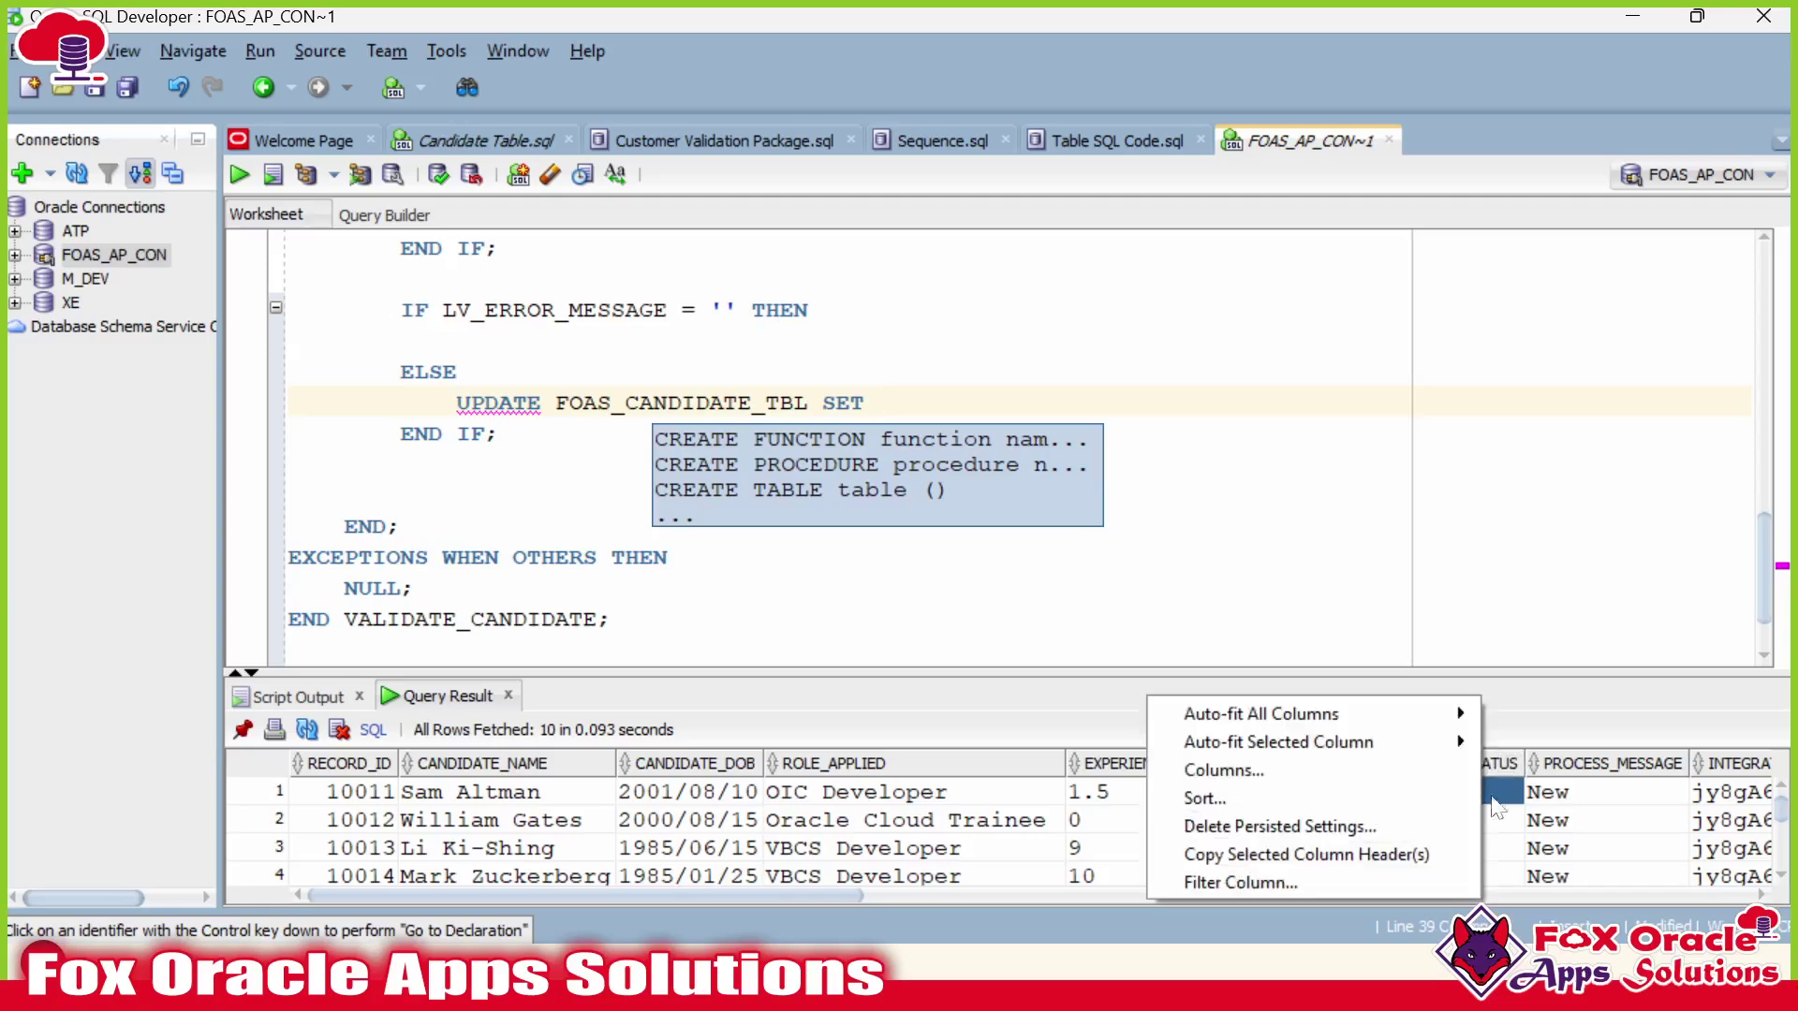
{"action": "left_click", "coordinate": [1348, 856]}
{"action": "key", "text": "ctrl+v"}
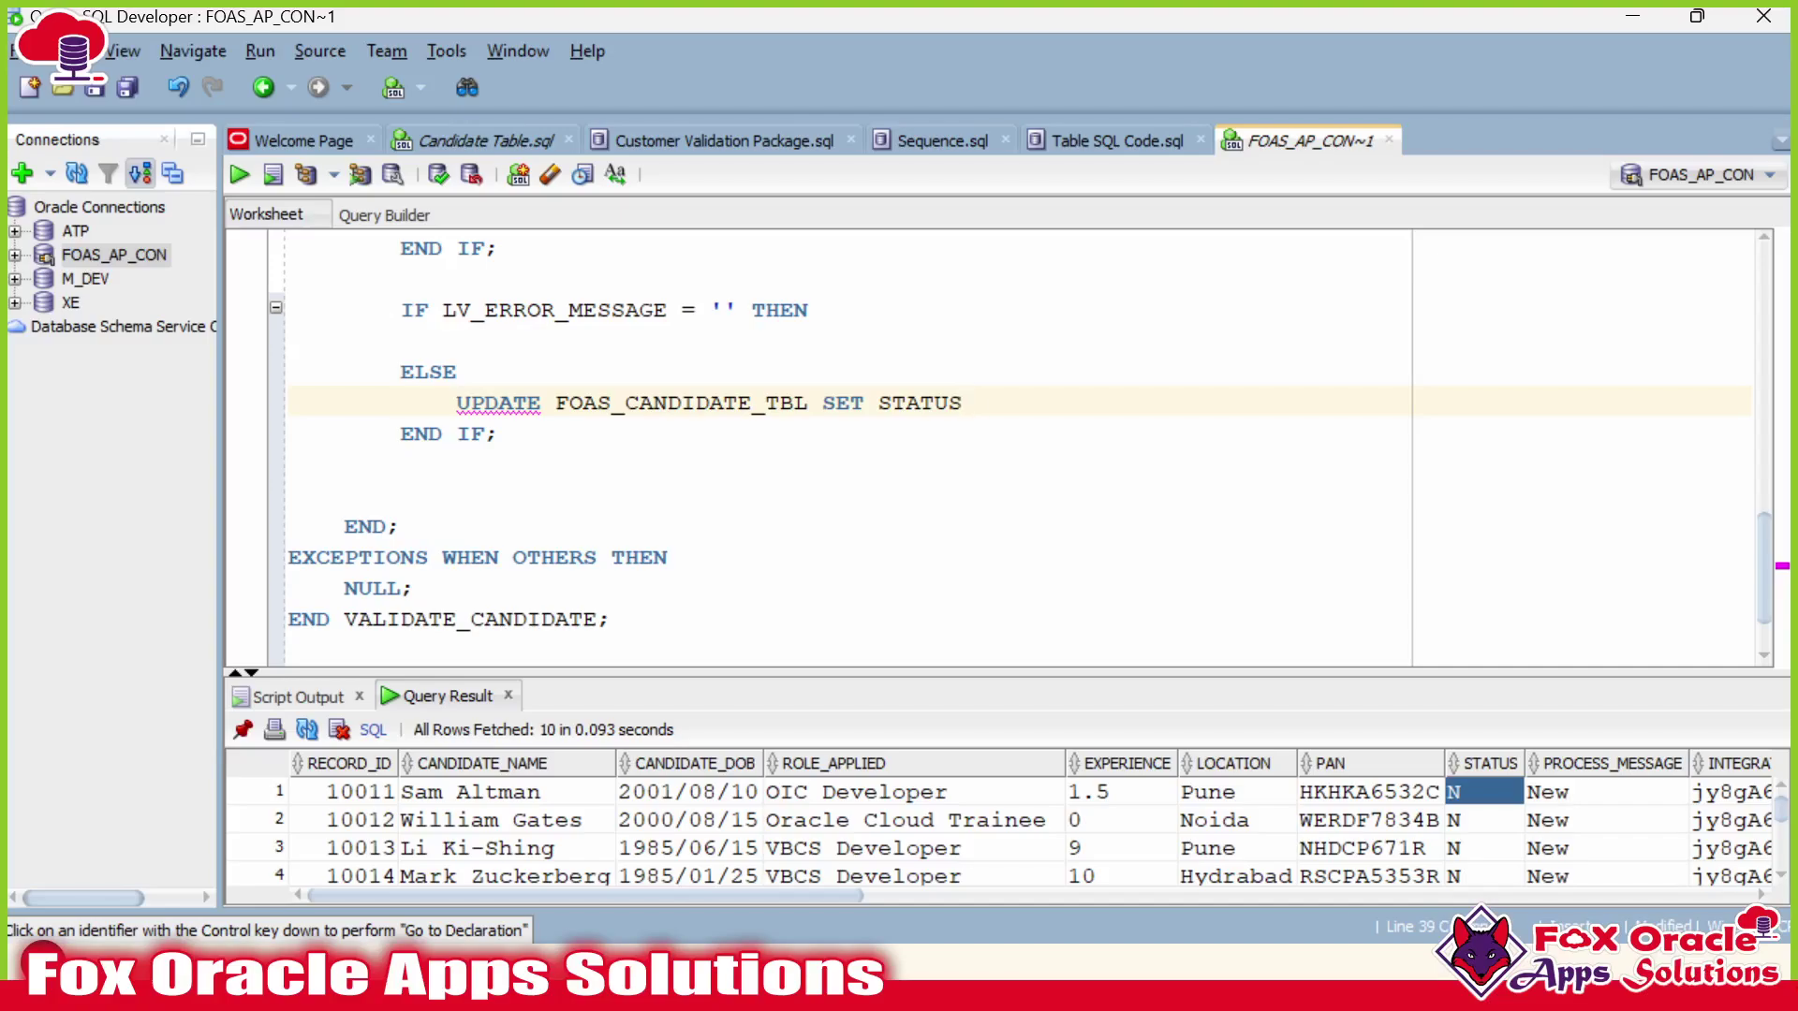
{"action": "type", "text": "='V'"}
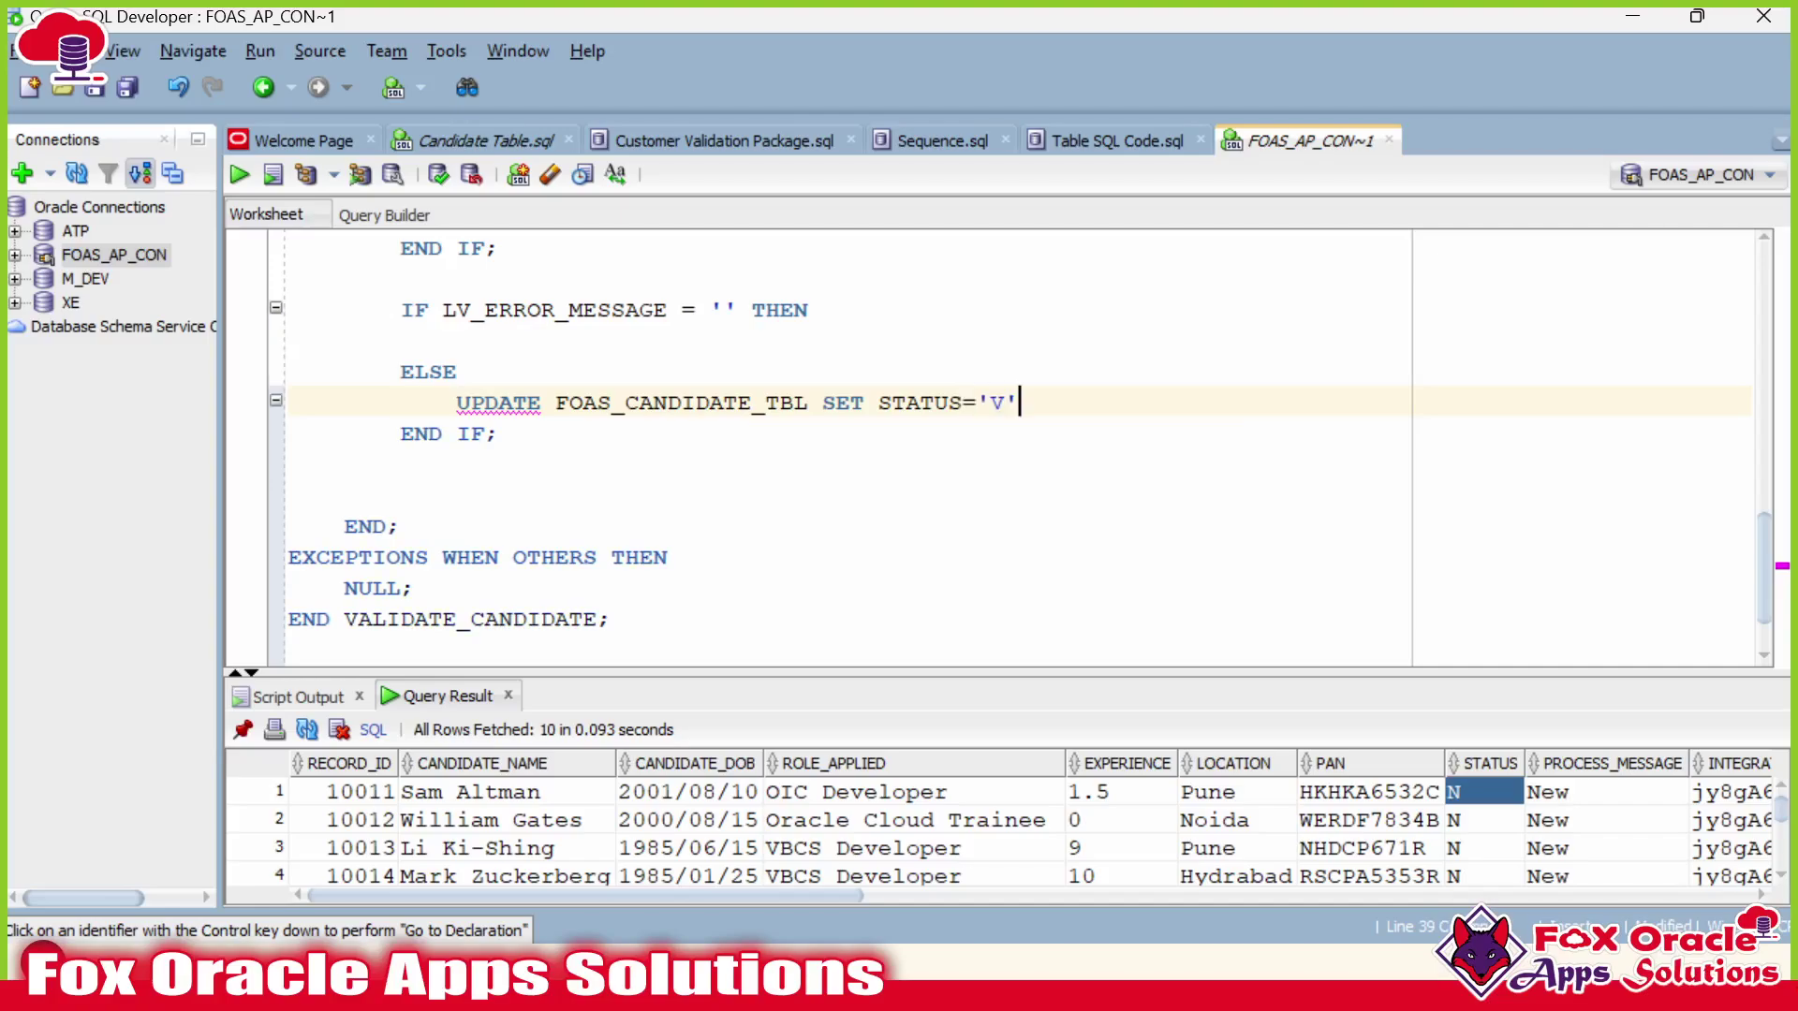
{"action": "left_click", "coordinate": [557, 403]}
{"action": "key", "text": "Return"}
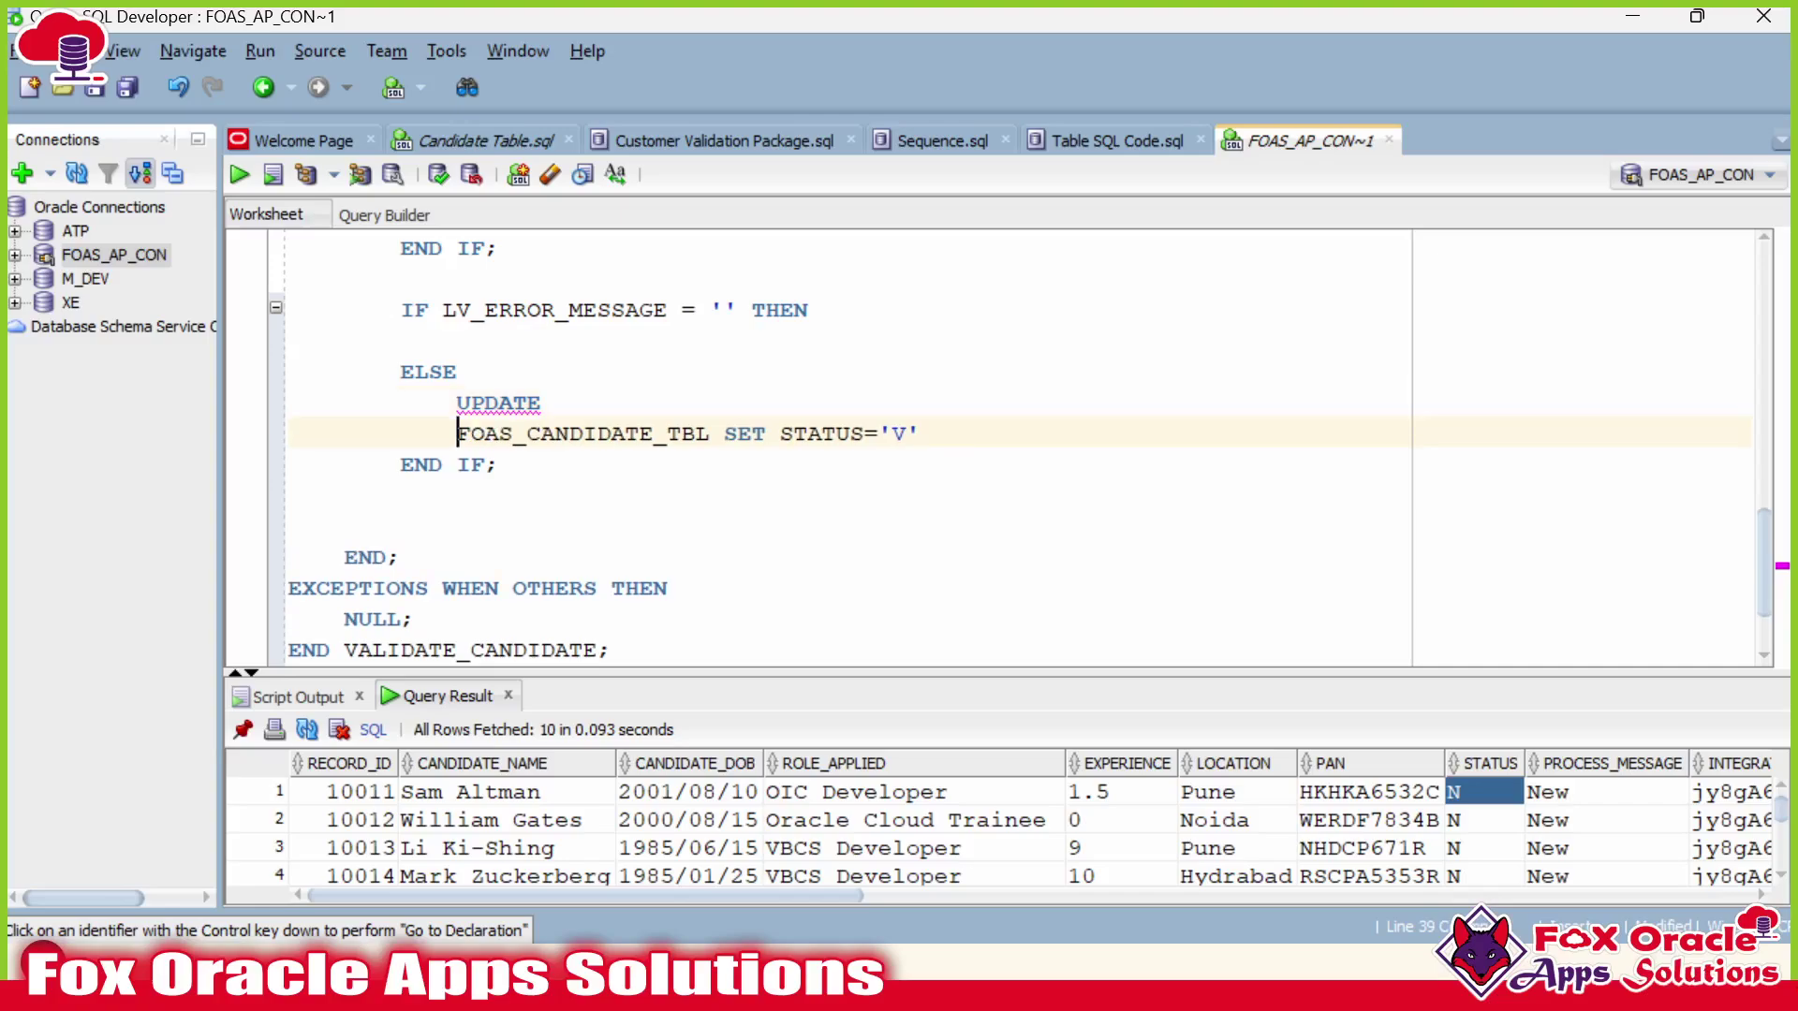
{"action": "key", "text": "Tab"}
{"action": "left_click", "coordinate": [767, 434]}
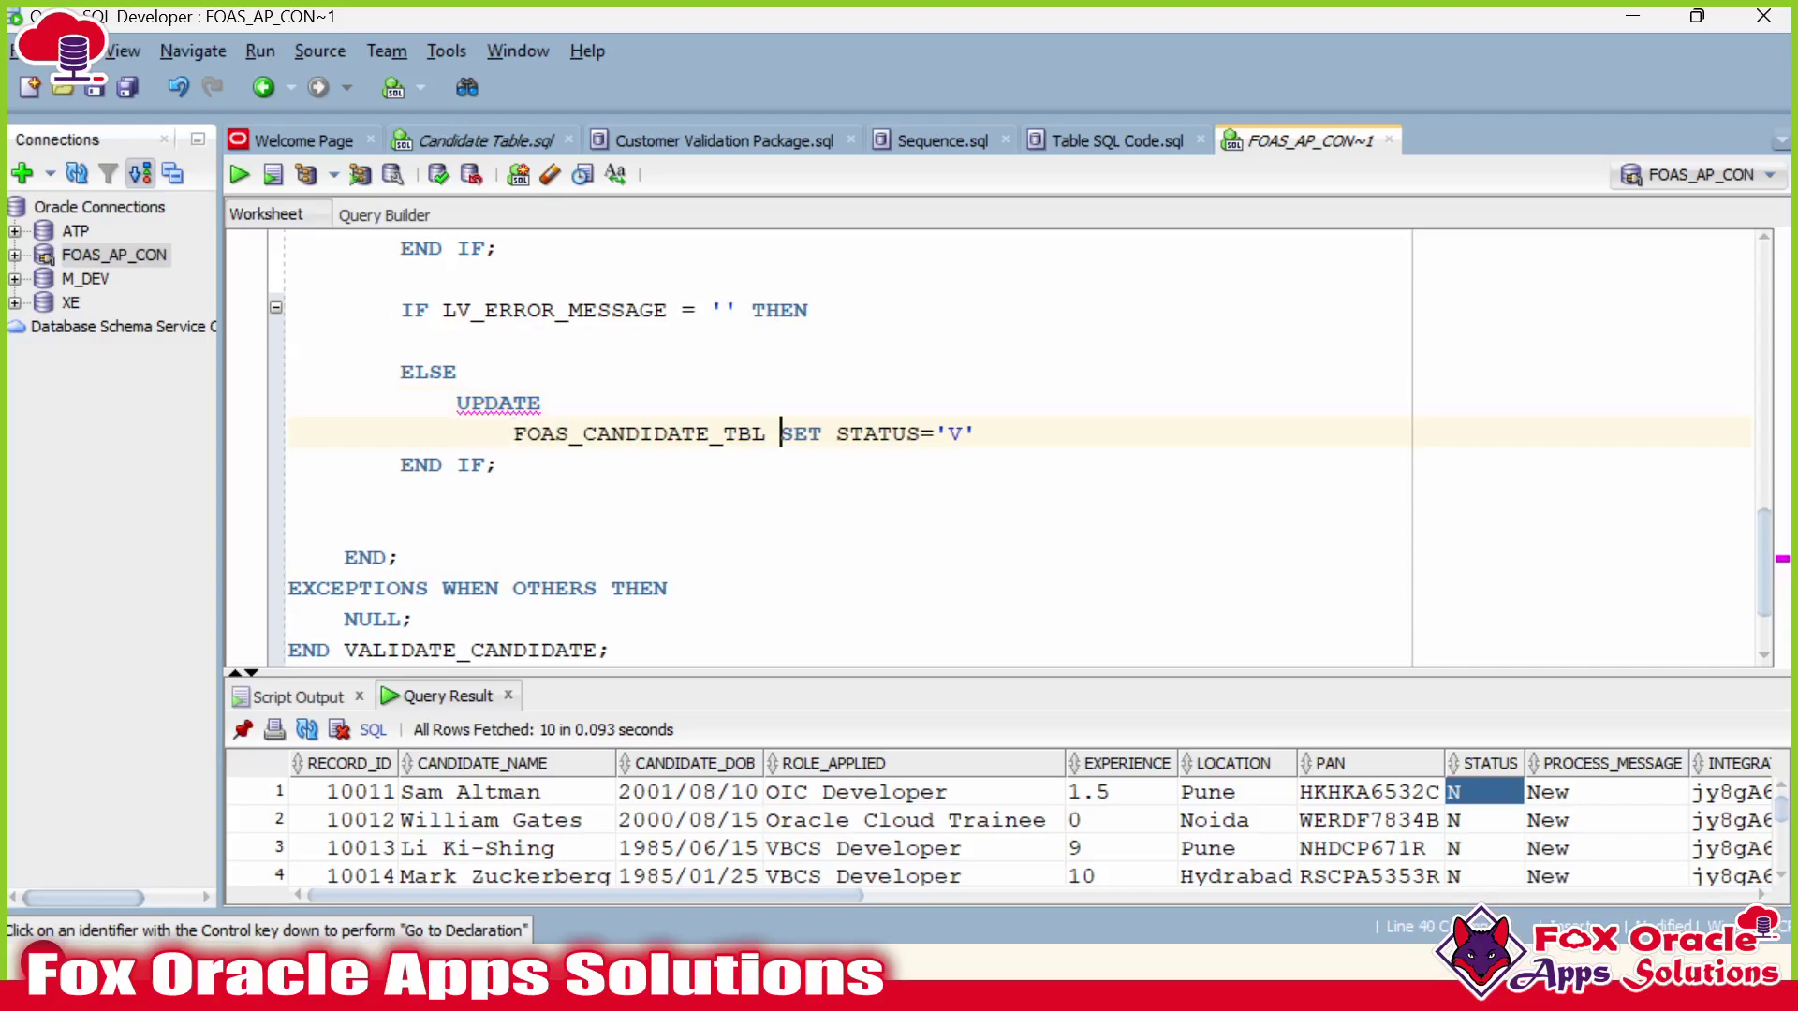
{"action": "key", "text": "Return"}
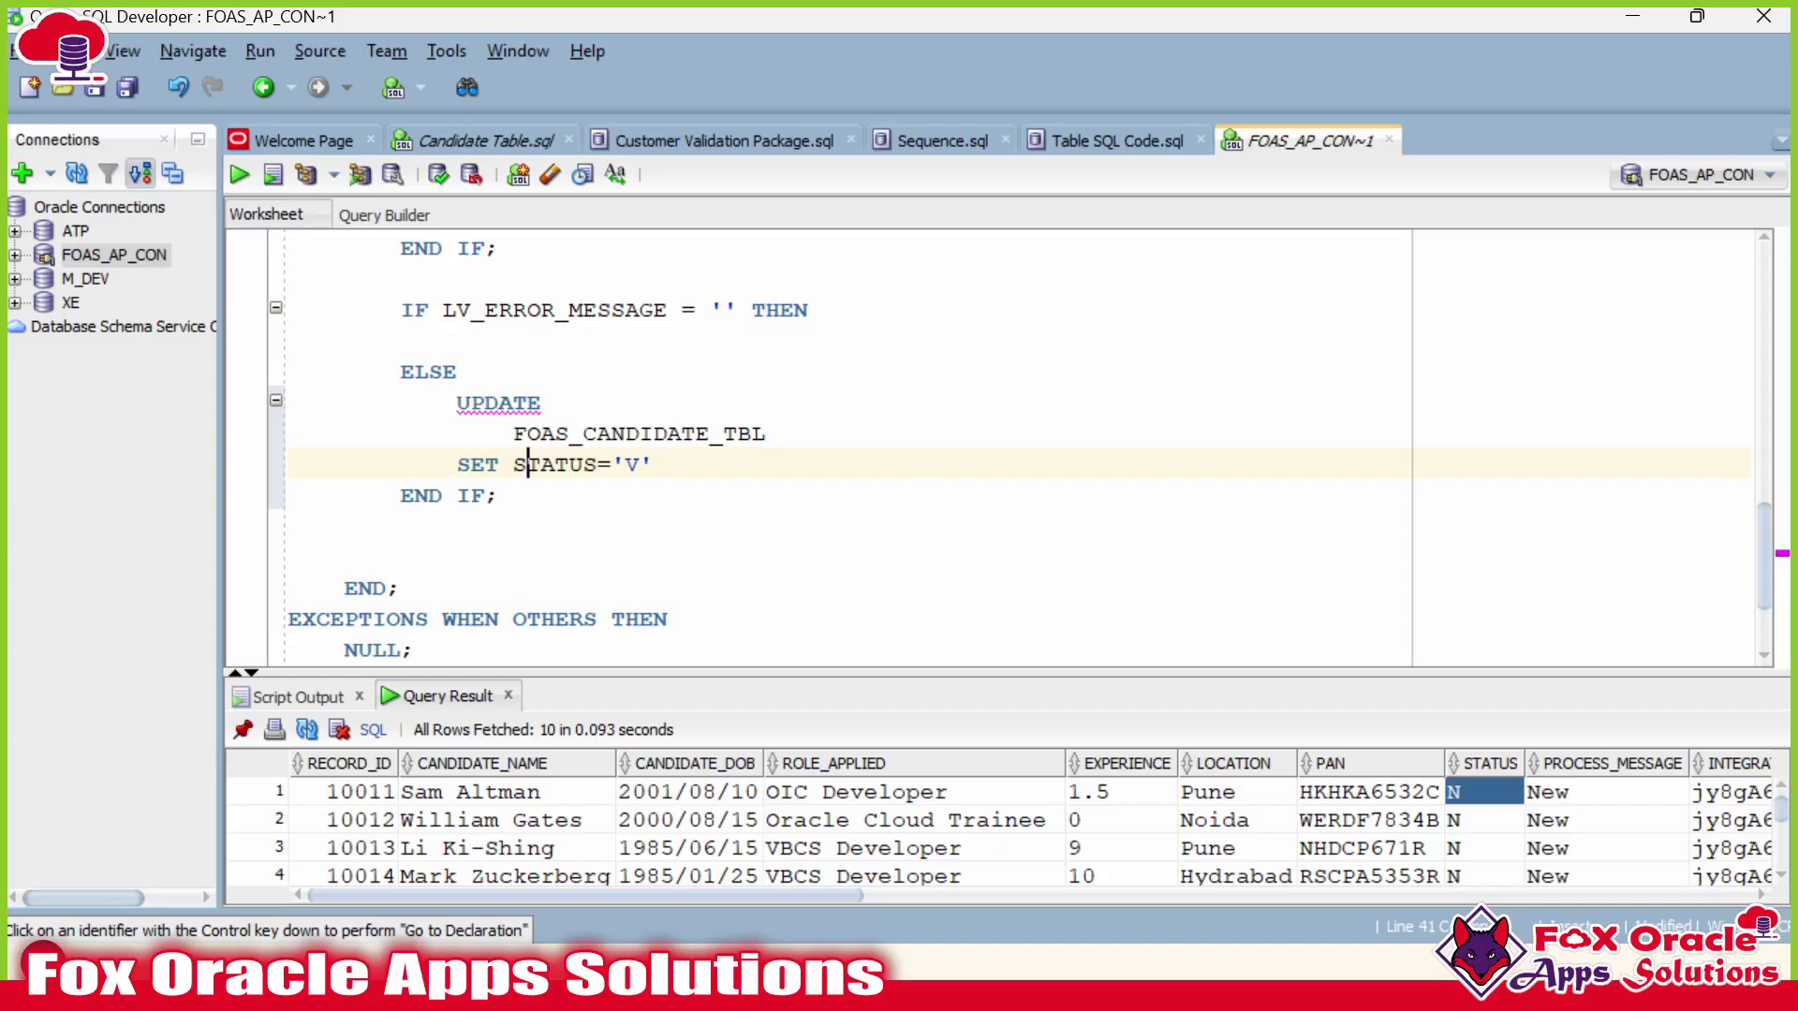
{"action": "key", "text": "Return"}
{"action": "key", "text": "Tab"}
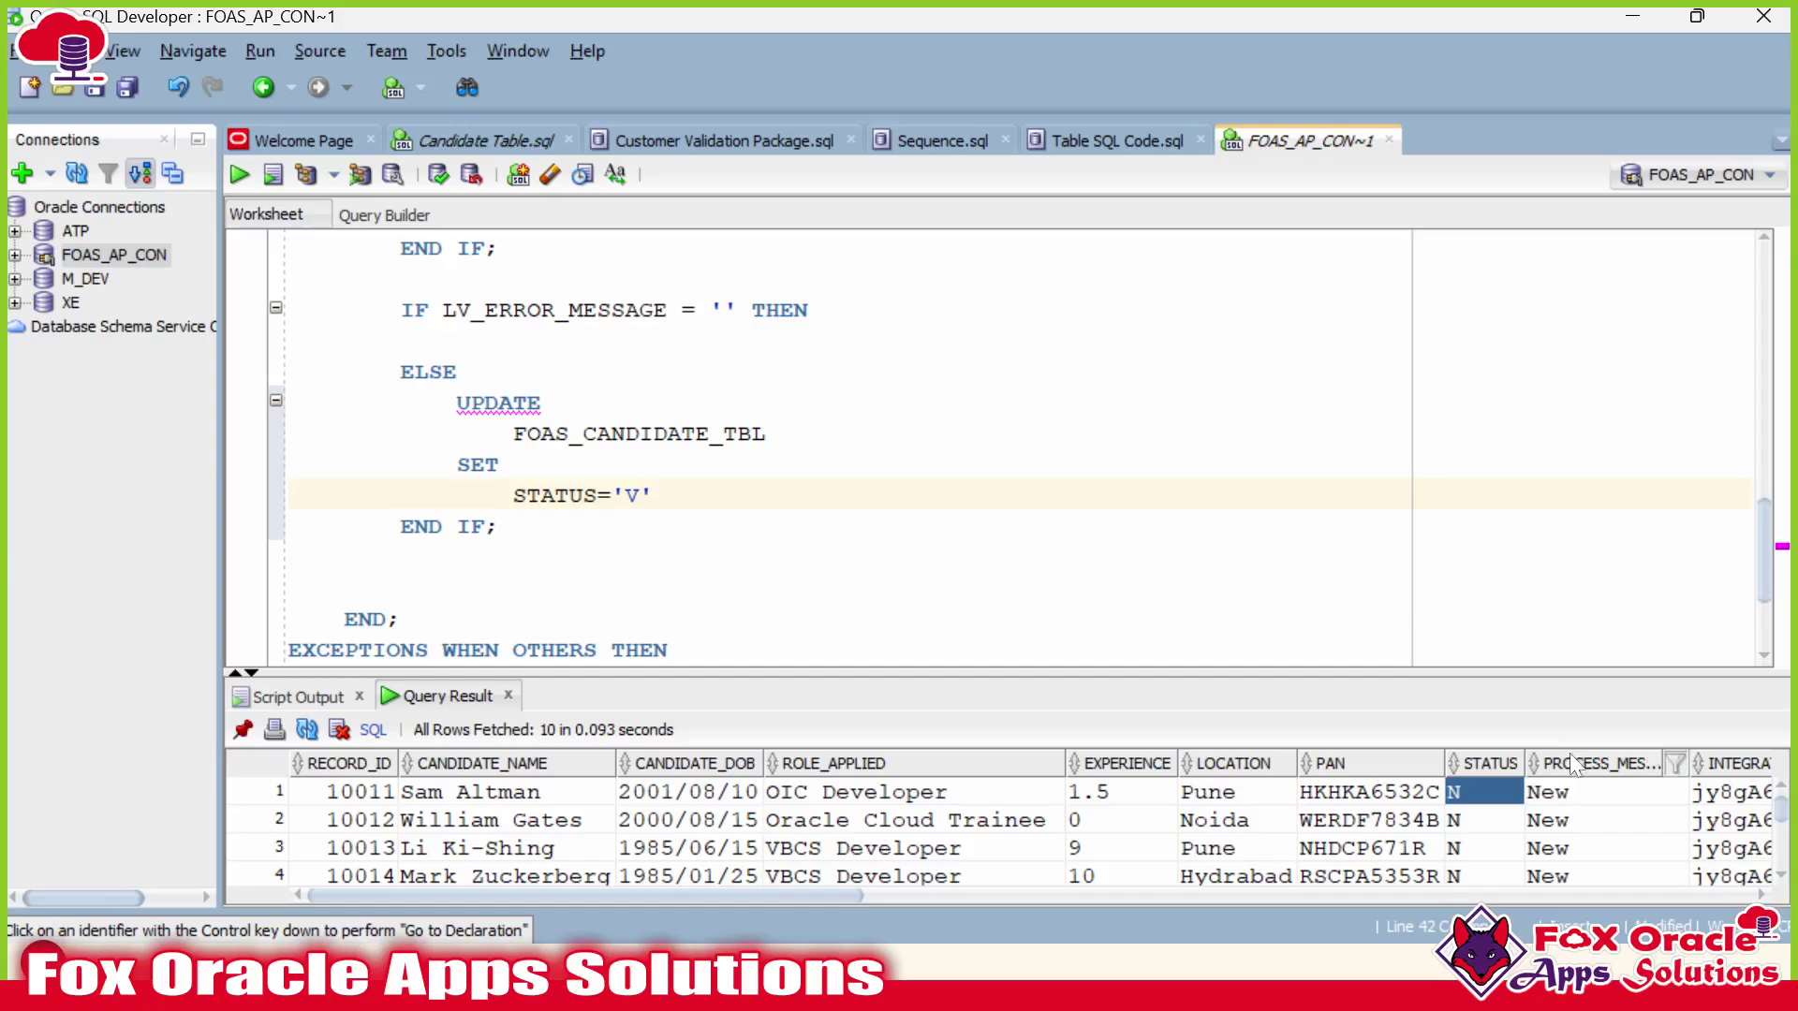
Append PROCESS_MESSAGE='Validated' using the column name copied from the results grid.
{"action": "right_click", "coordinate": [1577, 791]}
{"action": "left_click", "coordinate": [1395, 855]}
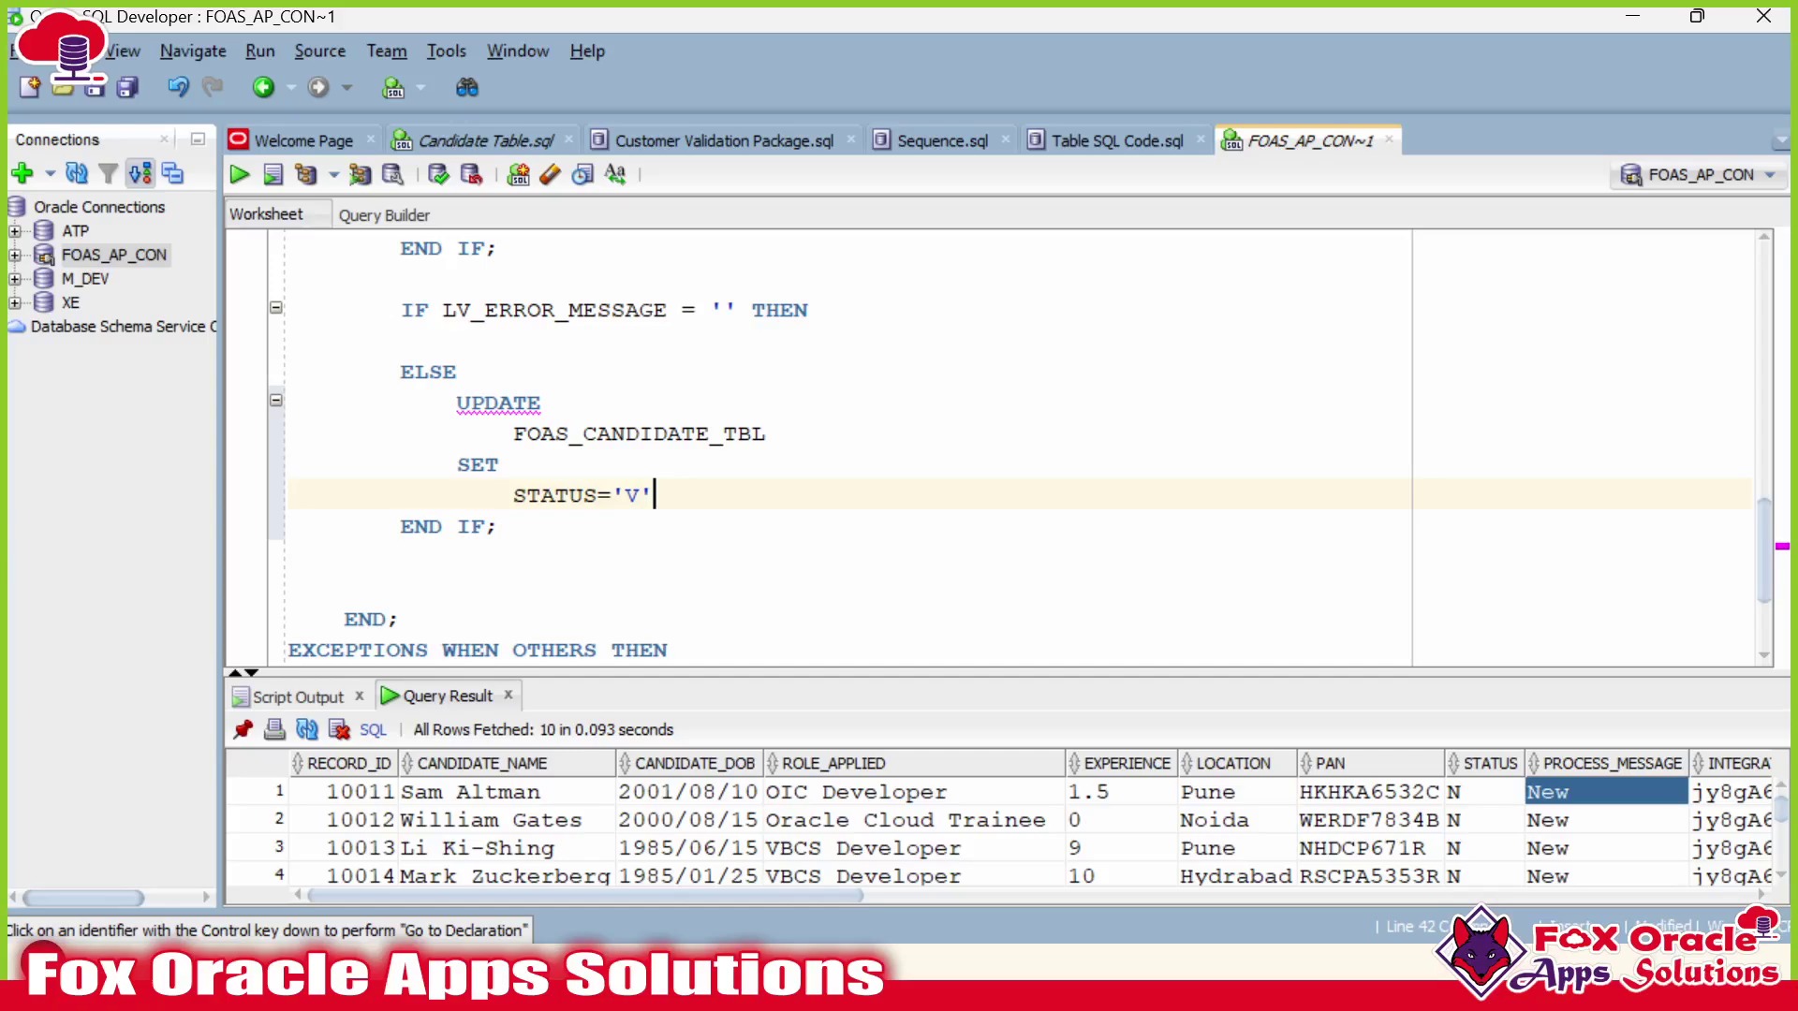
{"action": "key", "text": "ctrl+v"}
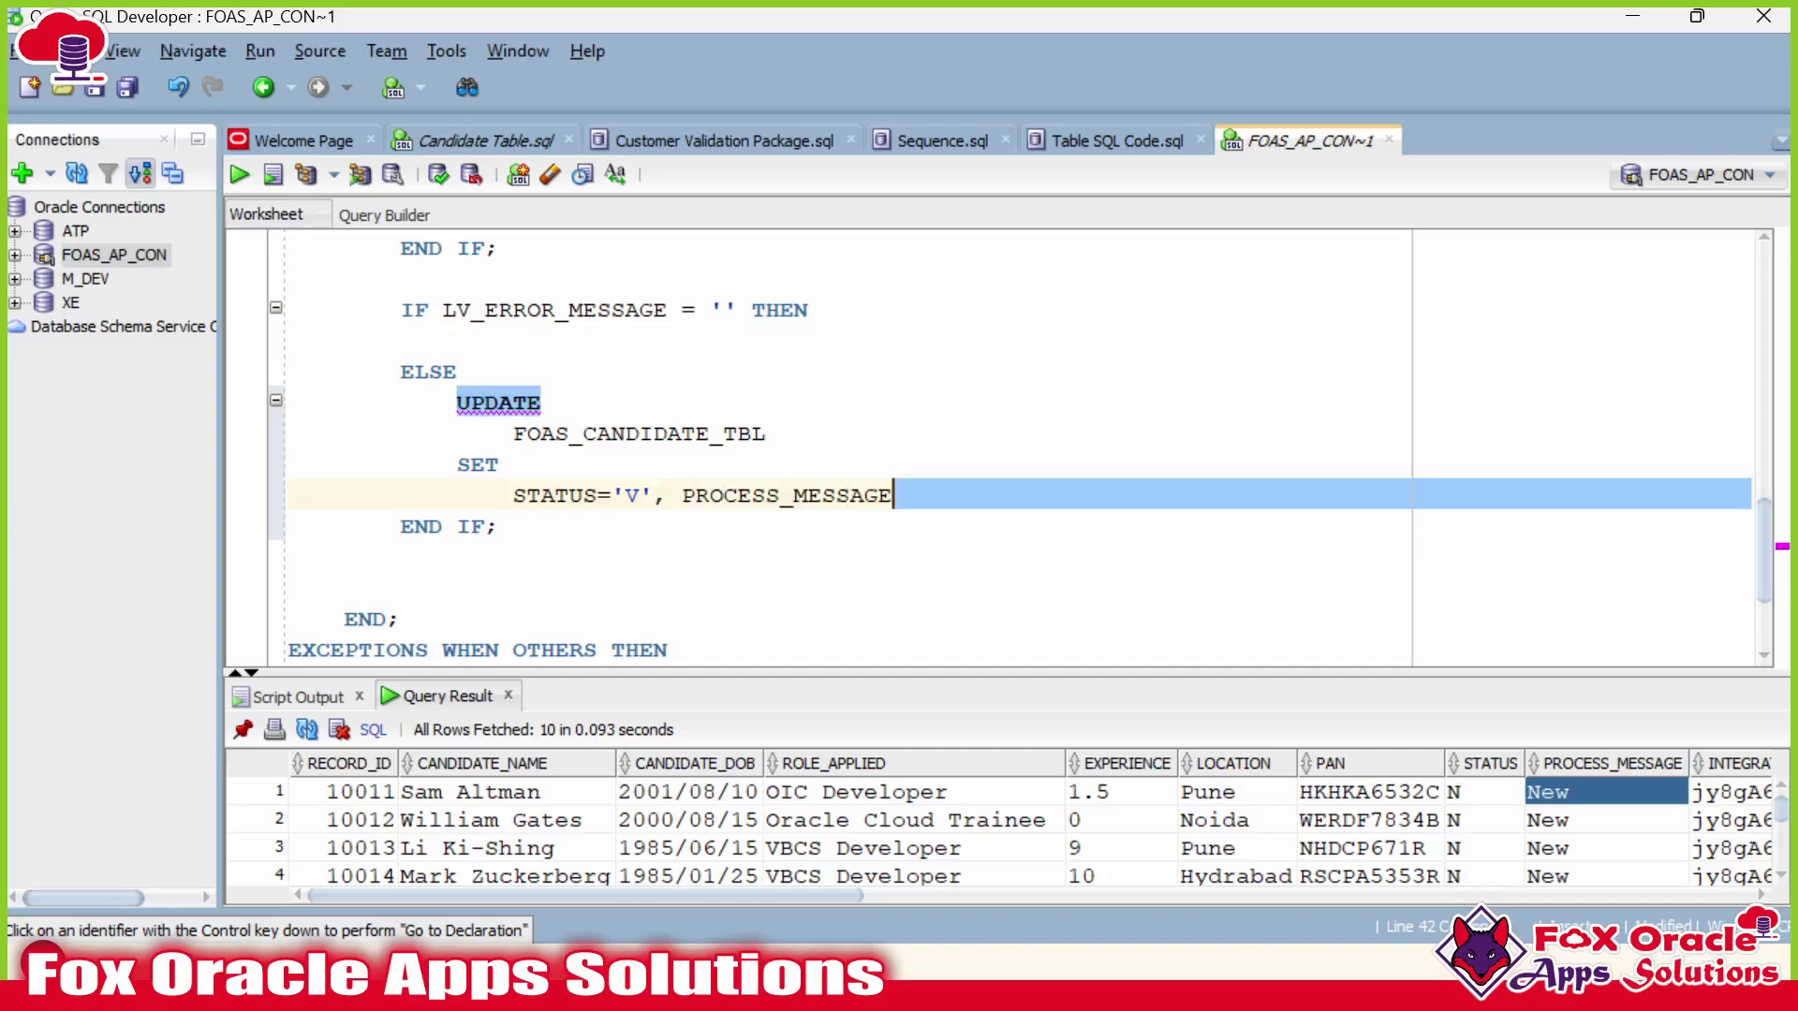
{"action": "key", "text": "Left"}
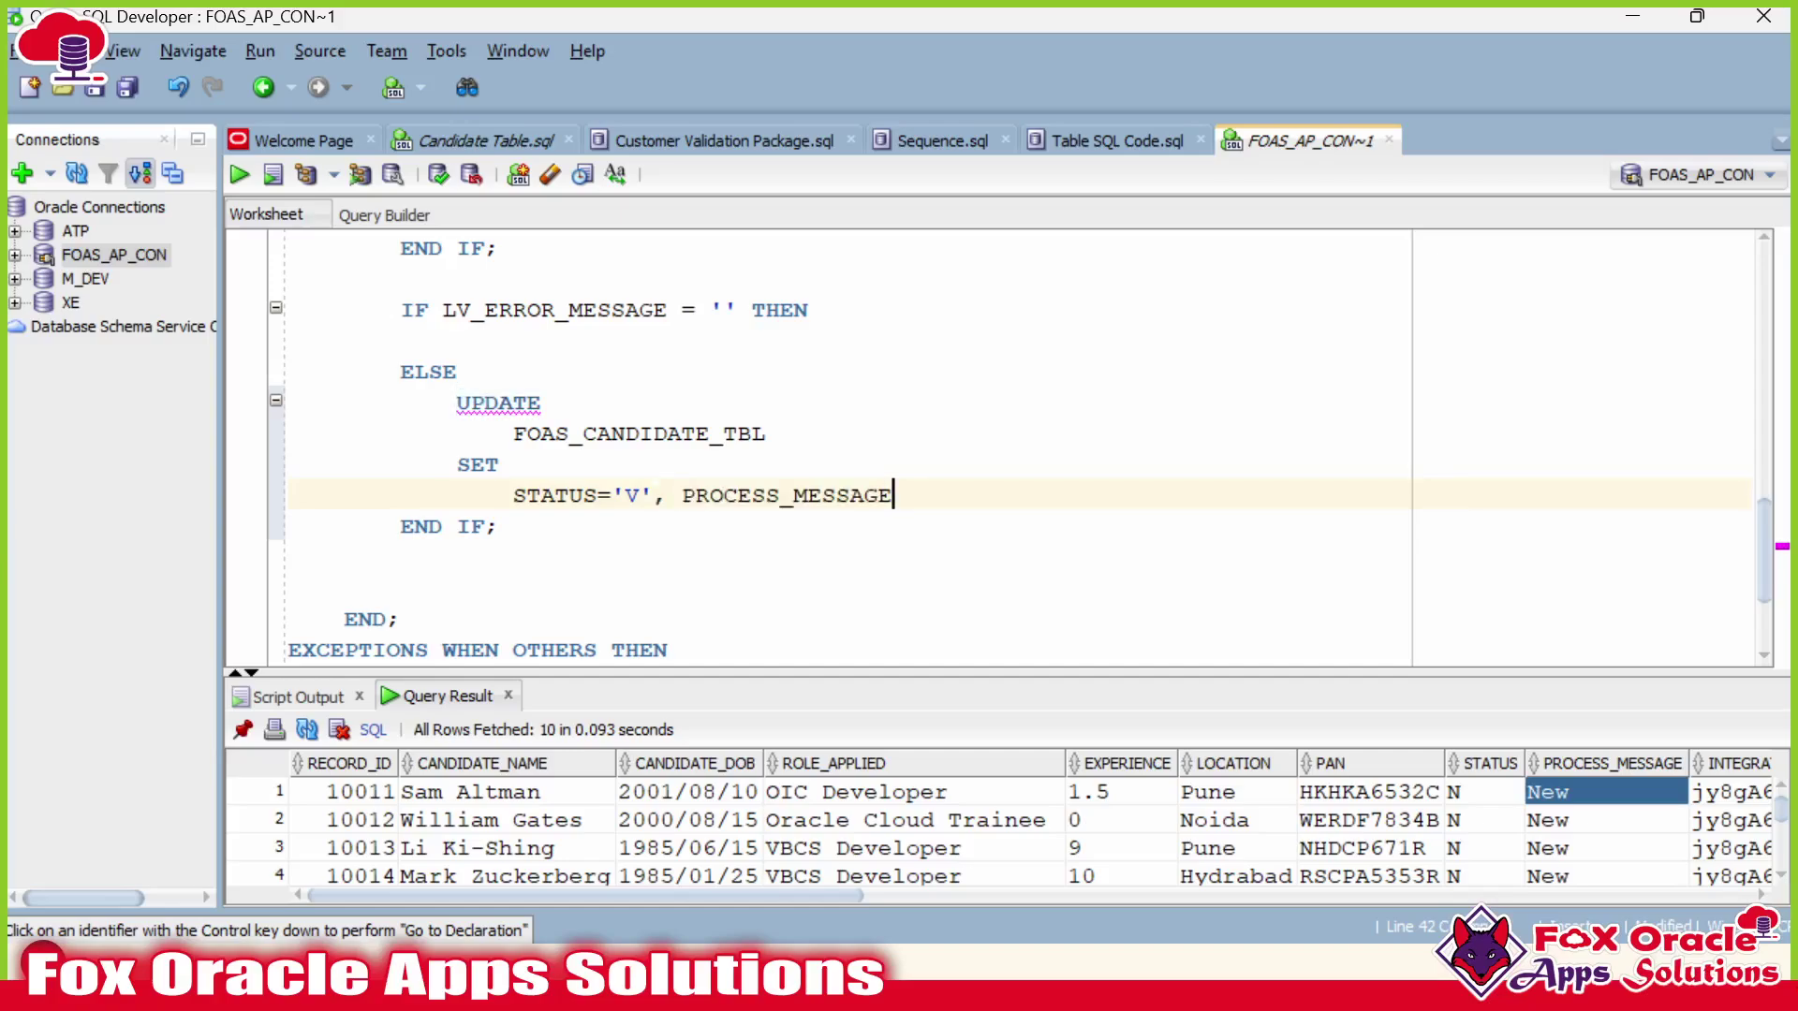
{"action": "type", "text": "='V"}
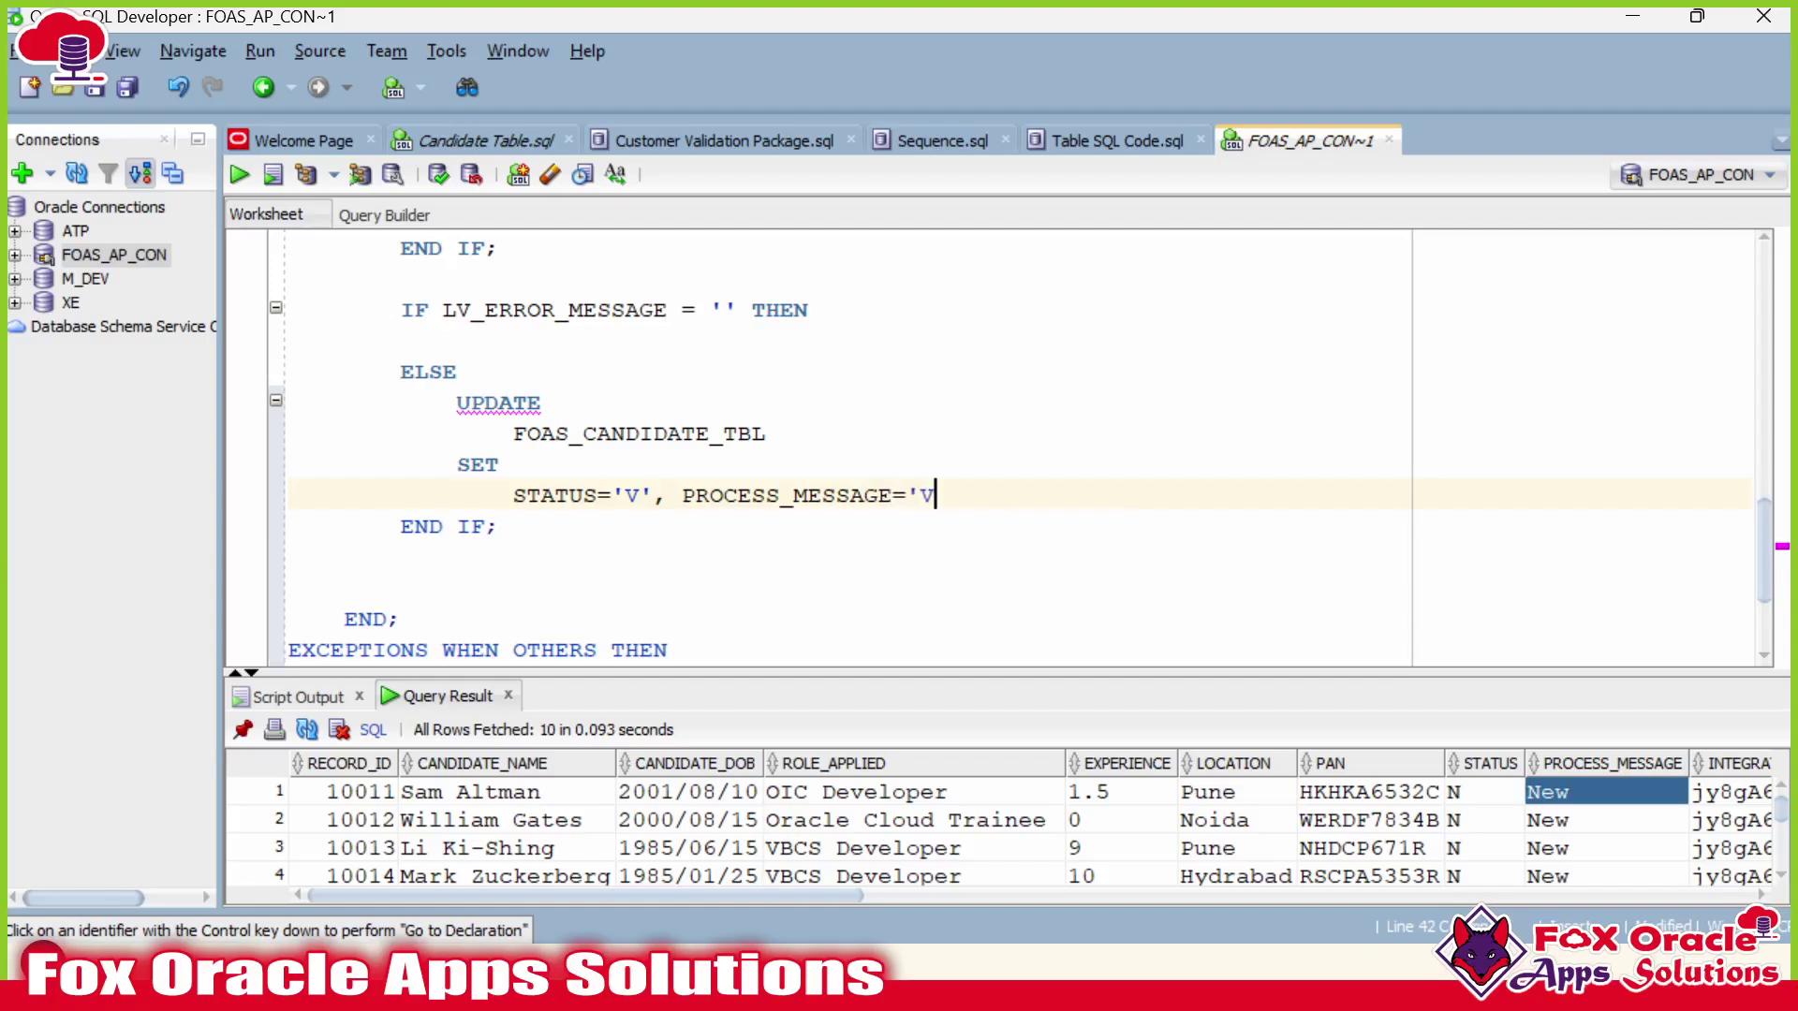
{"action": "type", "text": "alidated'"}
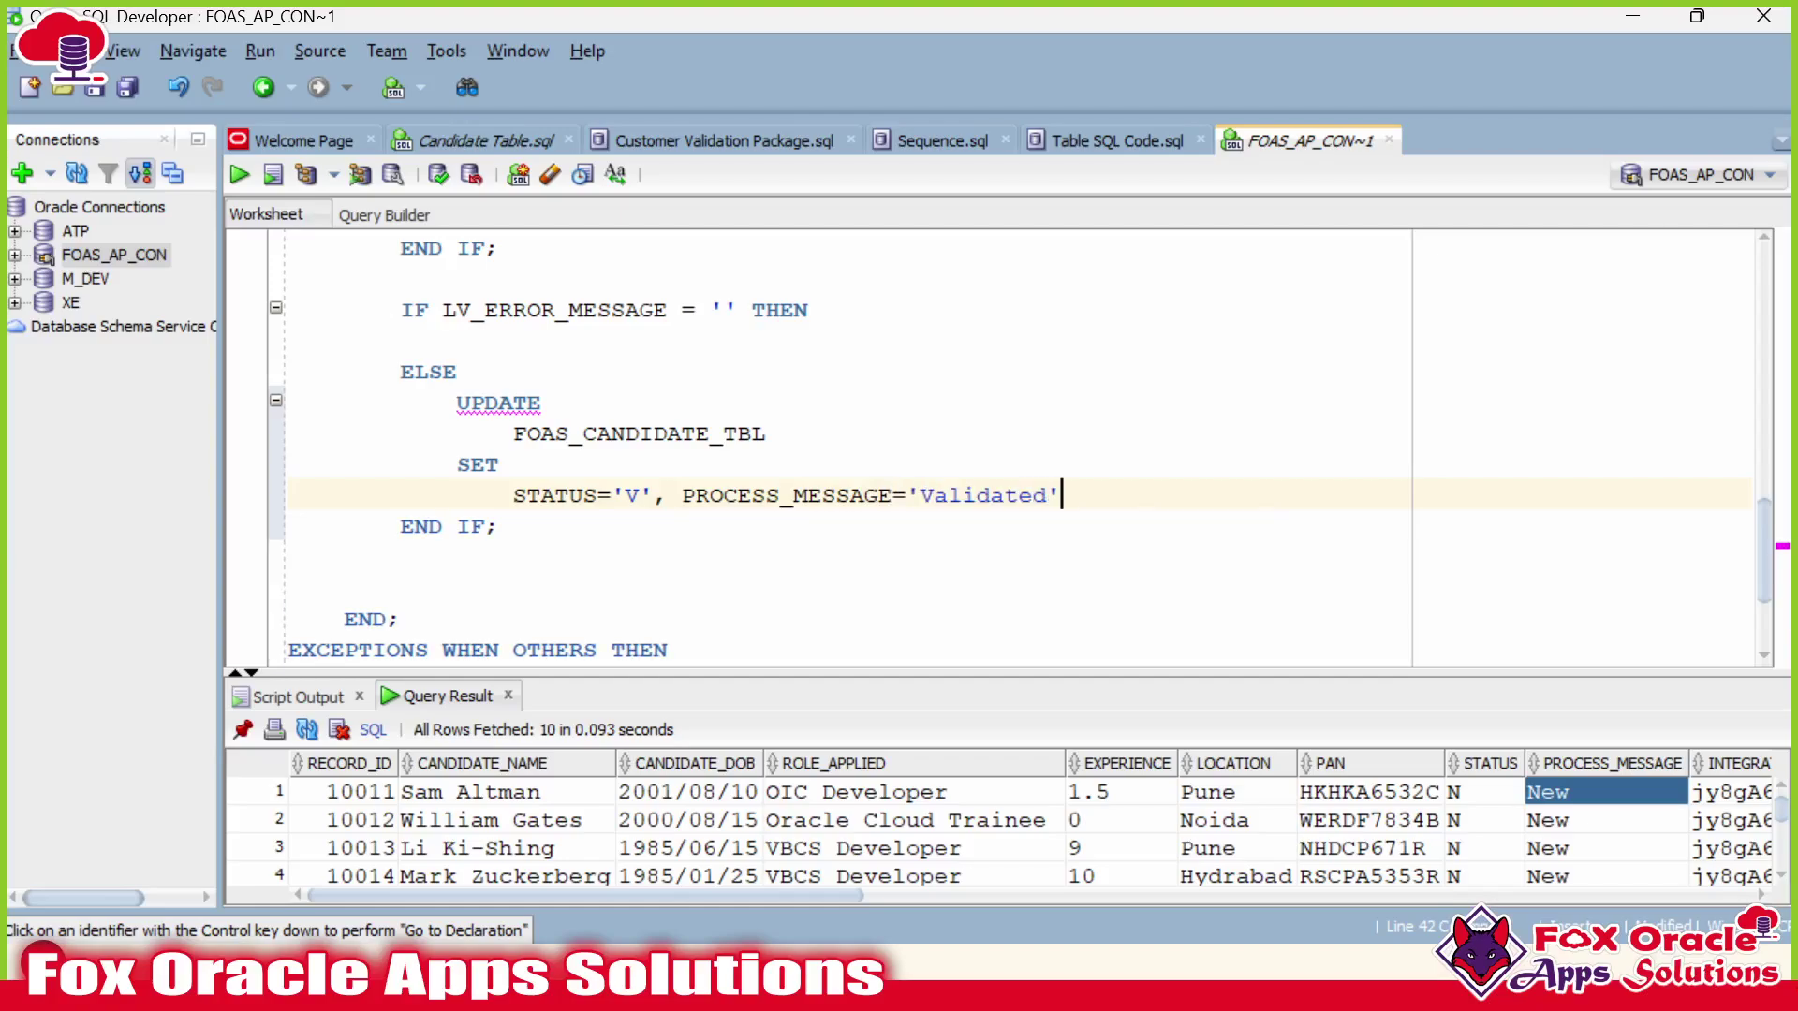
Add LAST_UPDATE_DATE=SYSDATE to the UPDATE's SET list.
{"action": "left_click_drag", "start_coordinate": [760, 895], "coordinate": [1583, 906]}
{"action": "left_click_drag", "start_coordinate": [1356, 891], "coordinate": [1472, 875]}
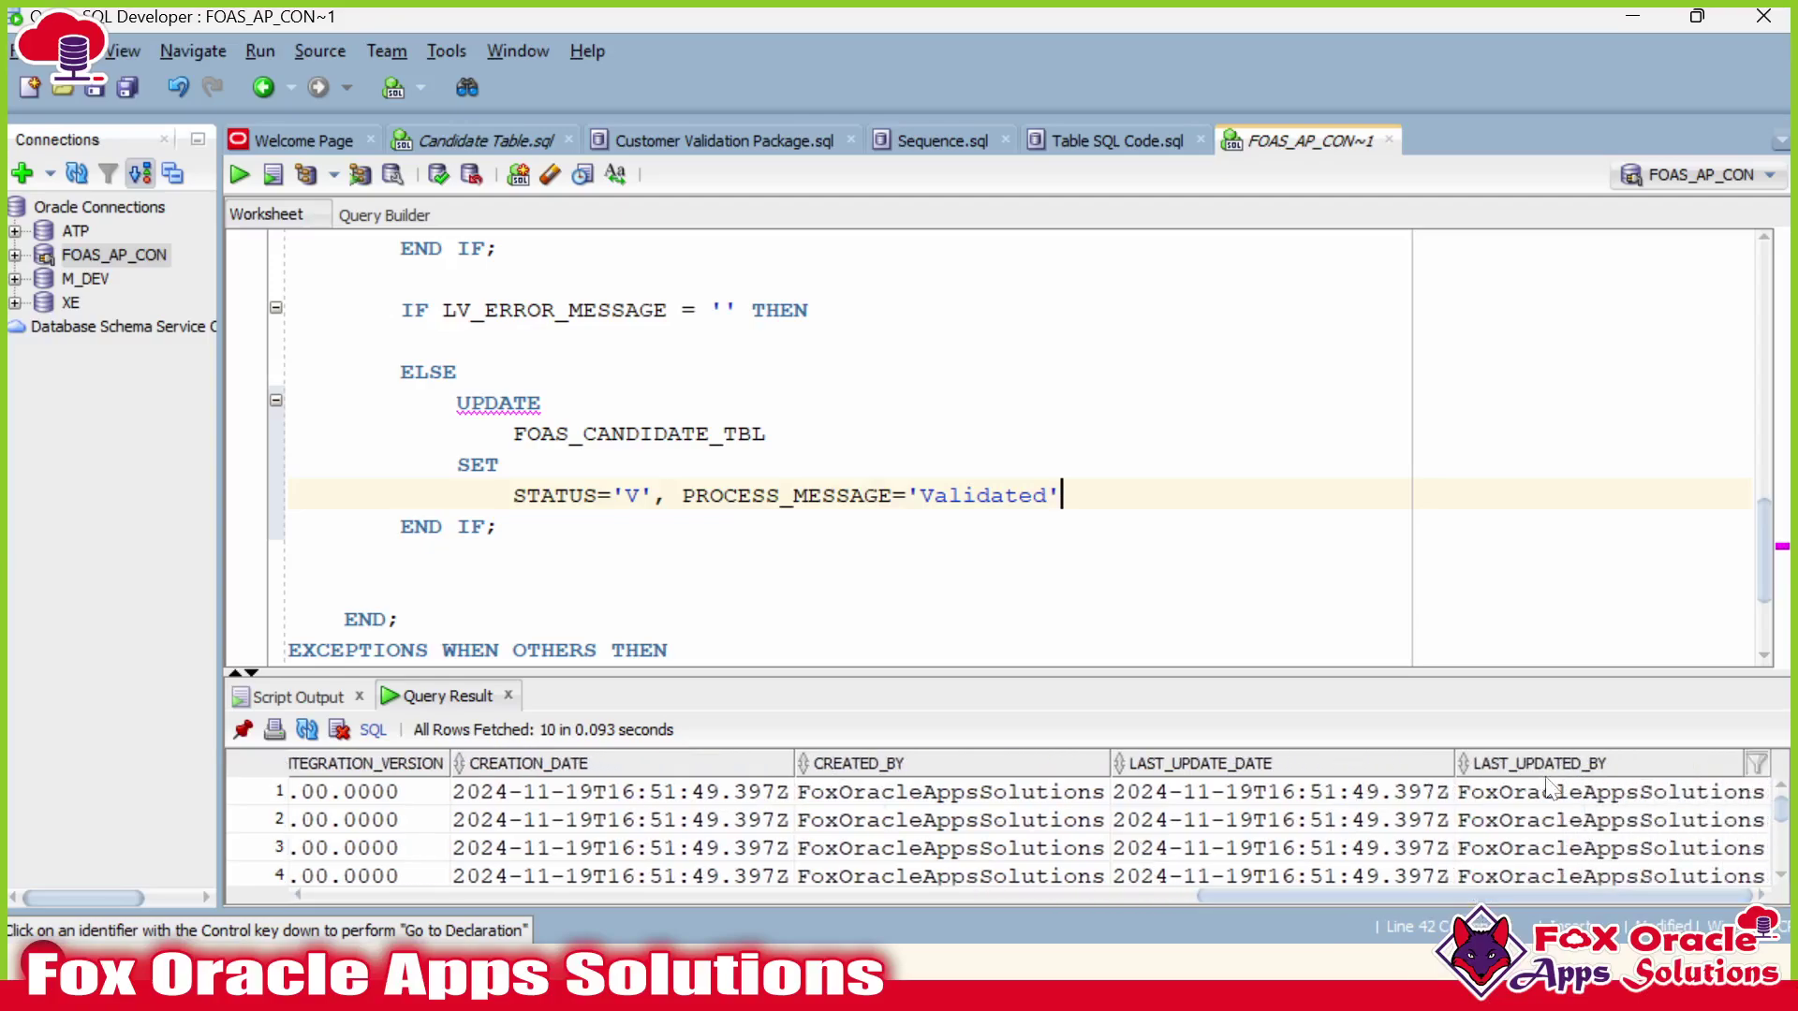
{"action": "right_click", "coordinate": [1284, 759]}
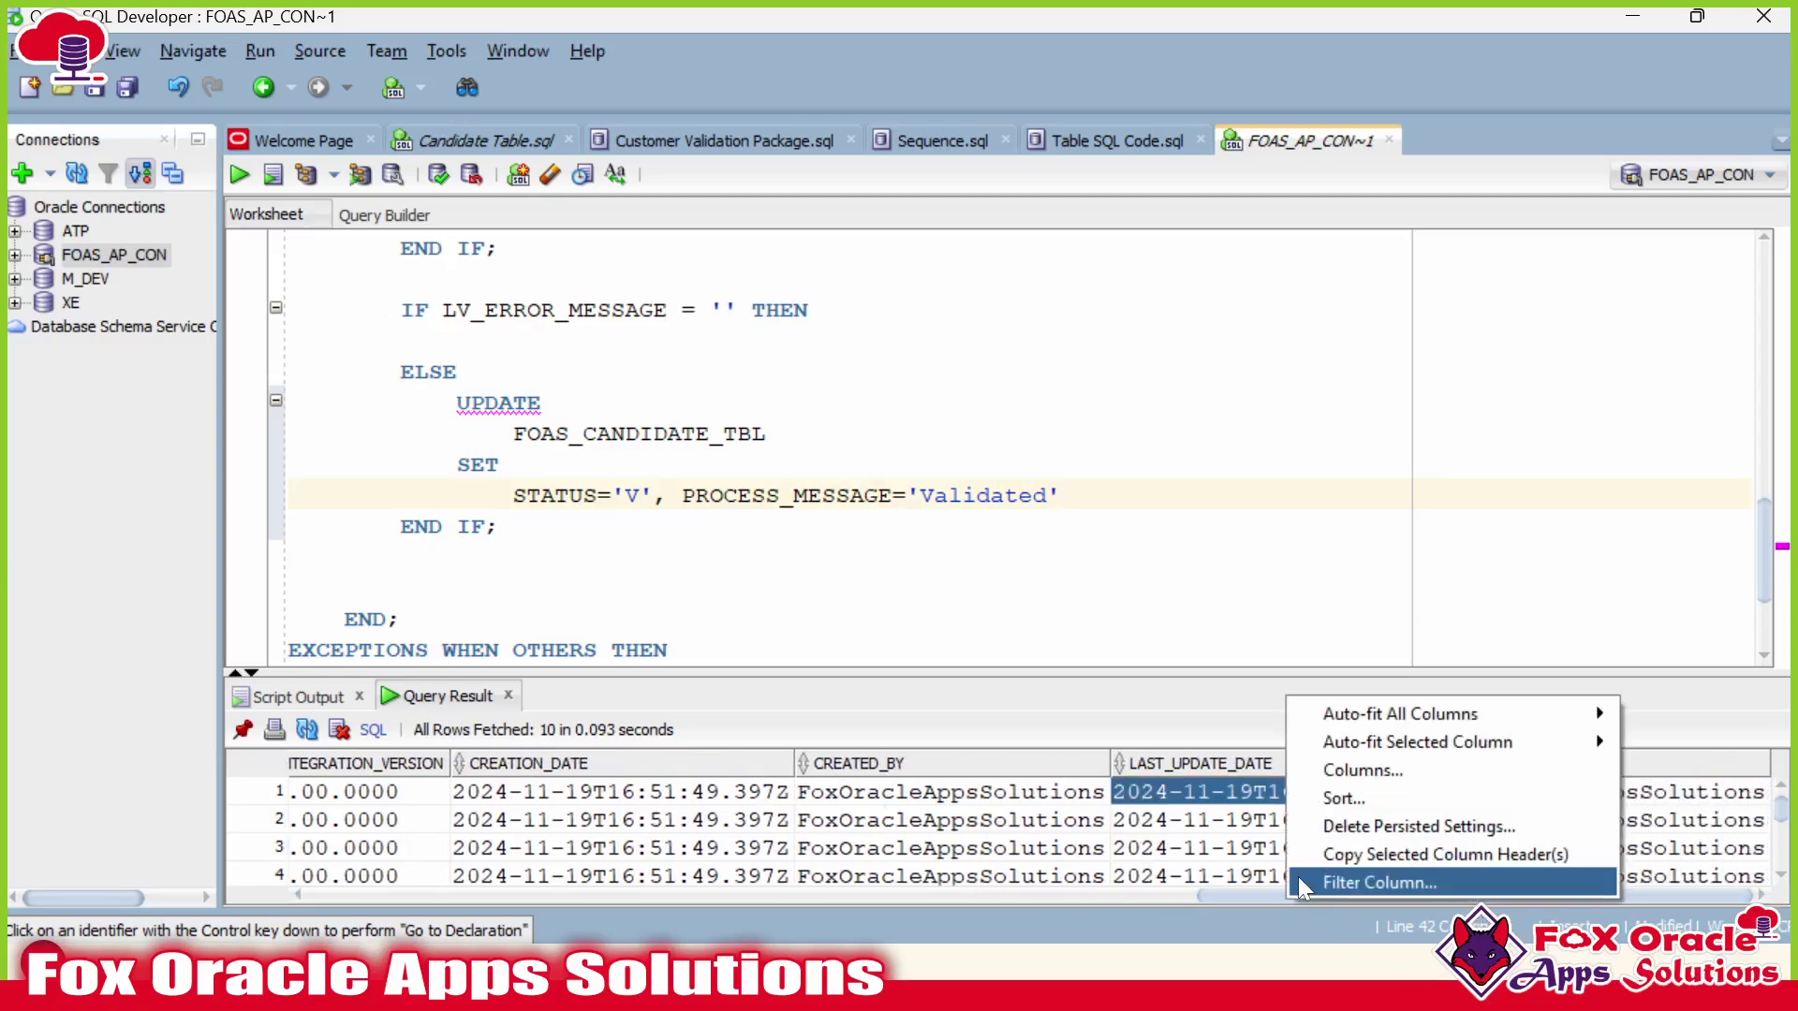
{"action": "left_click", "coordinate": [1348, 856]}
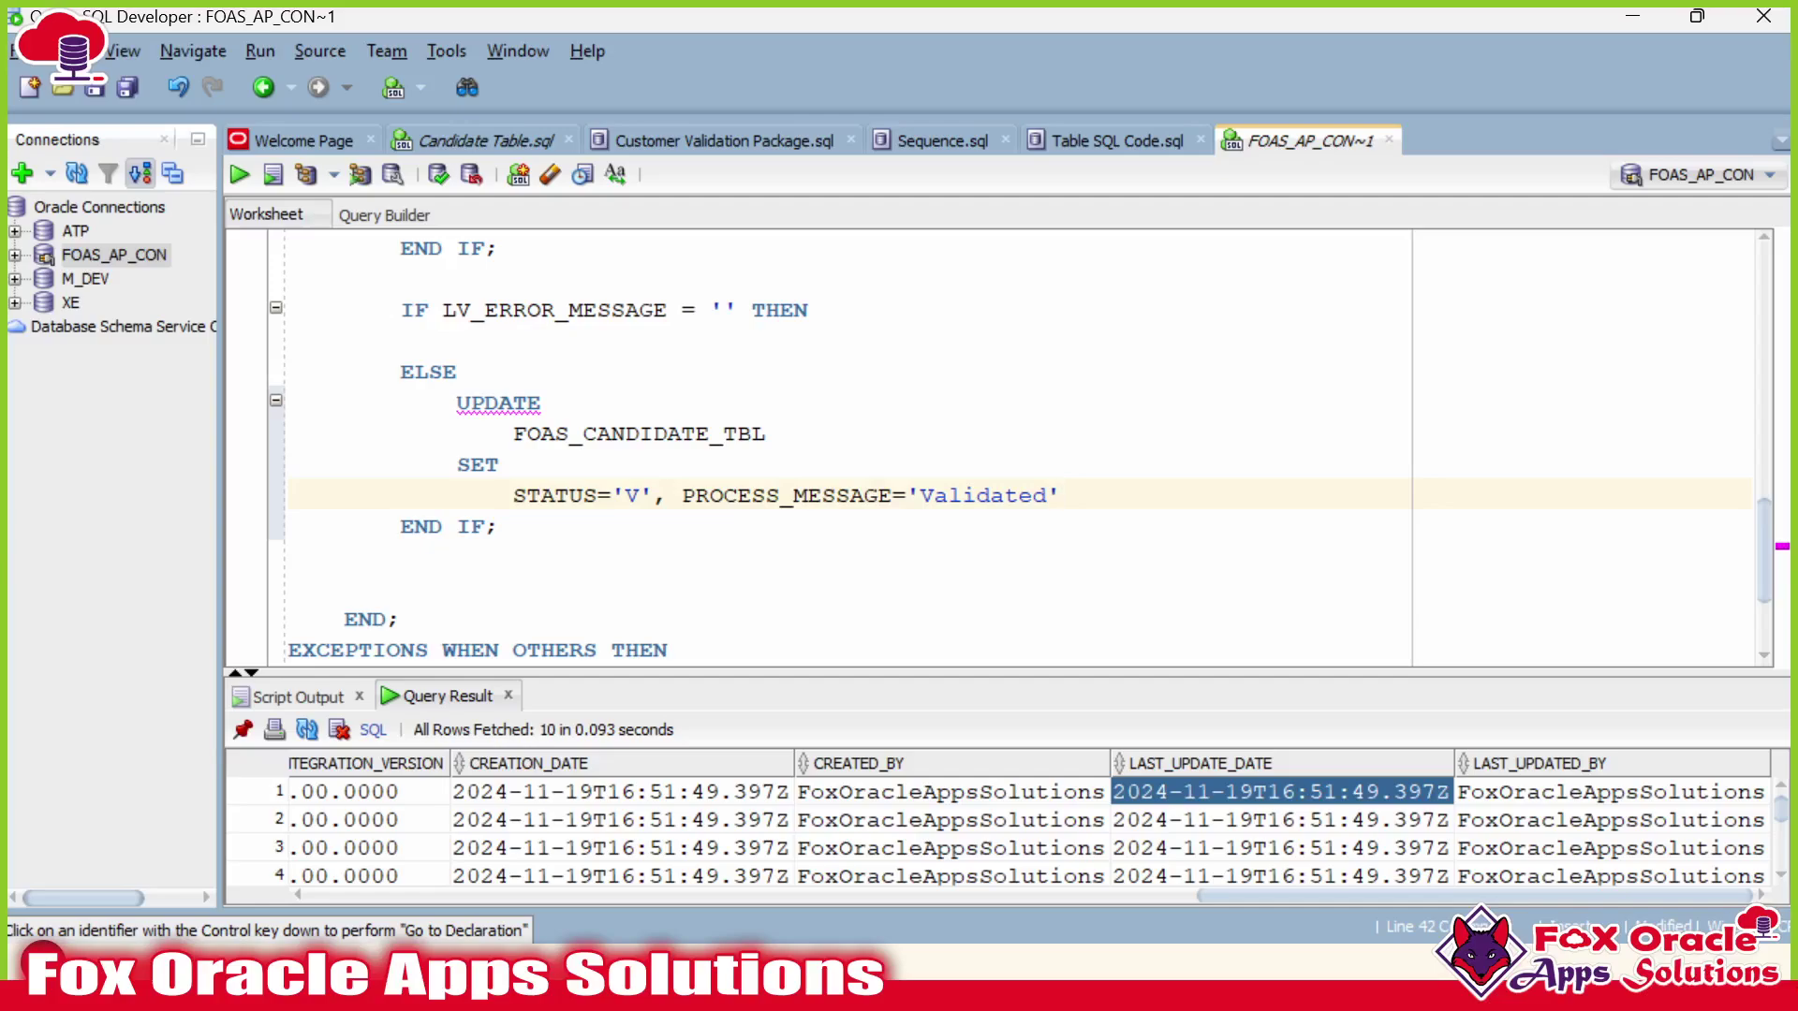
{"action": "type", "text": ", LAST_UPDATE_DATE="}
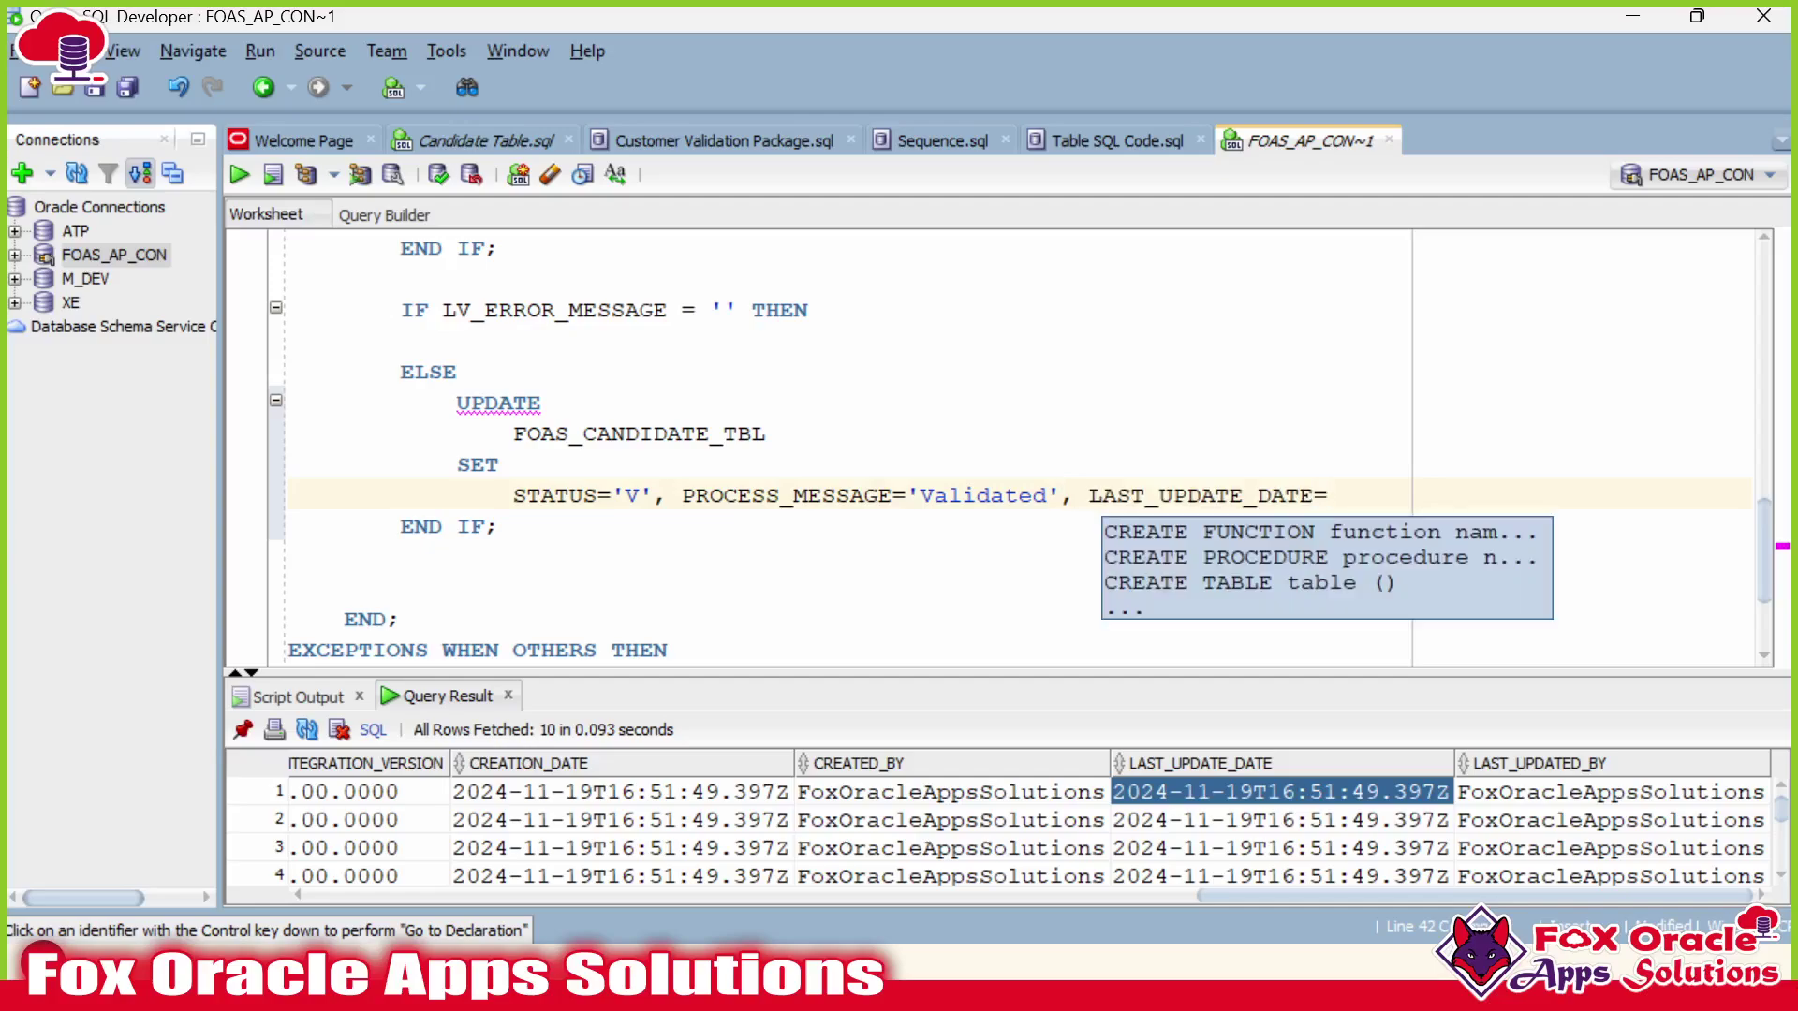
{"action": "type", "text": "SYSDATE"}
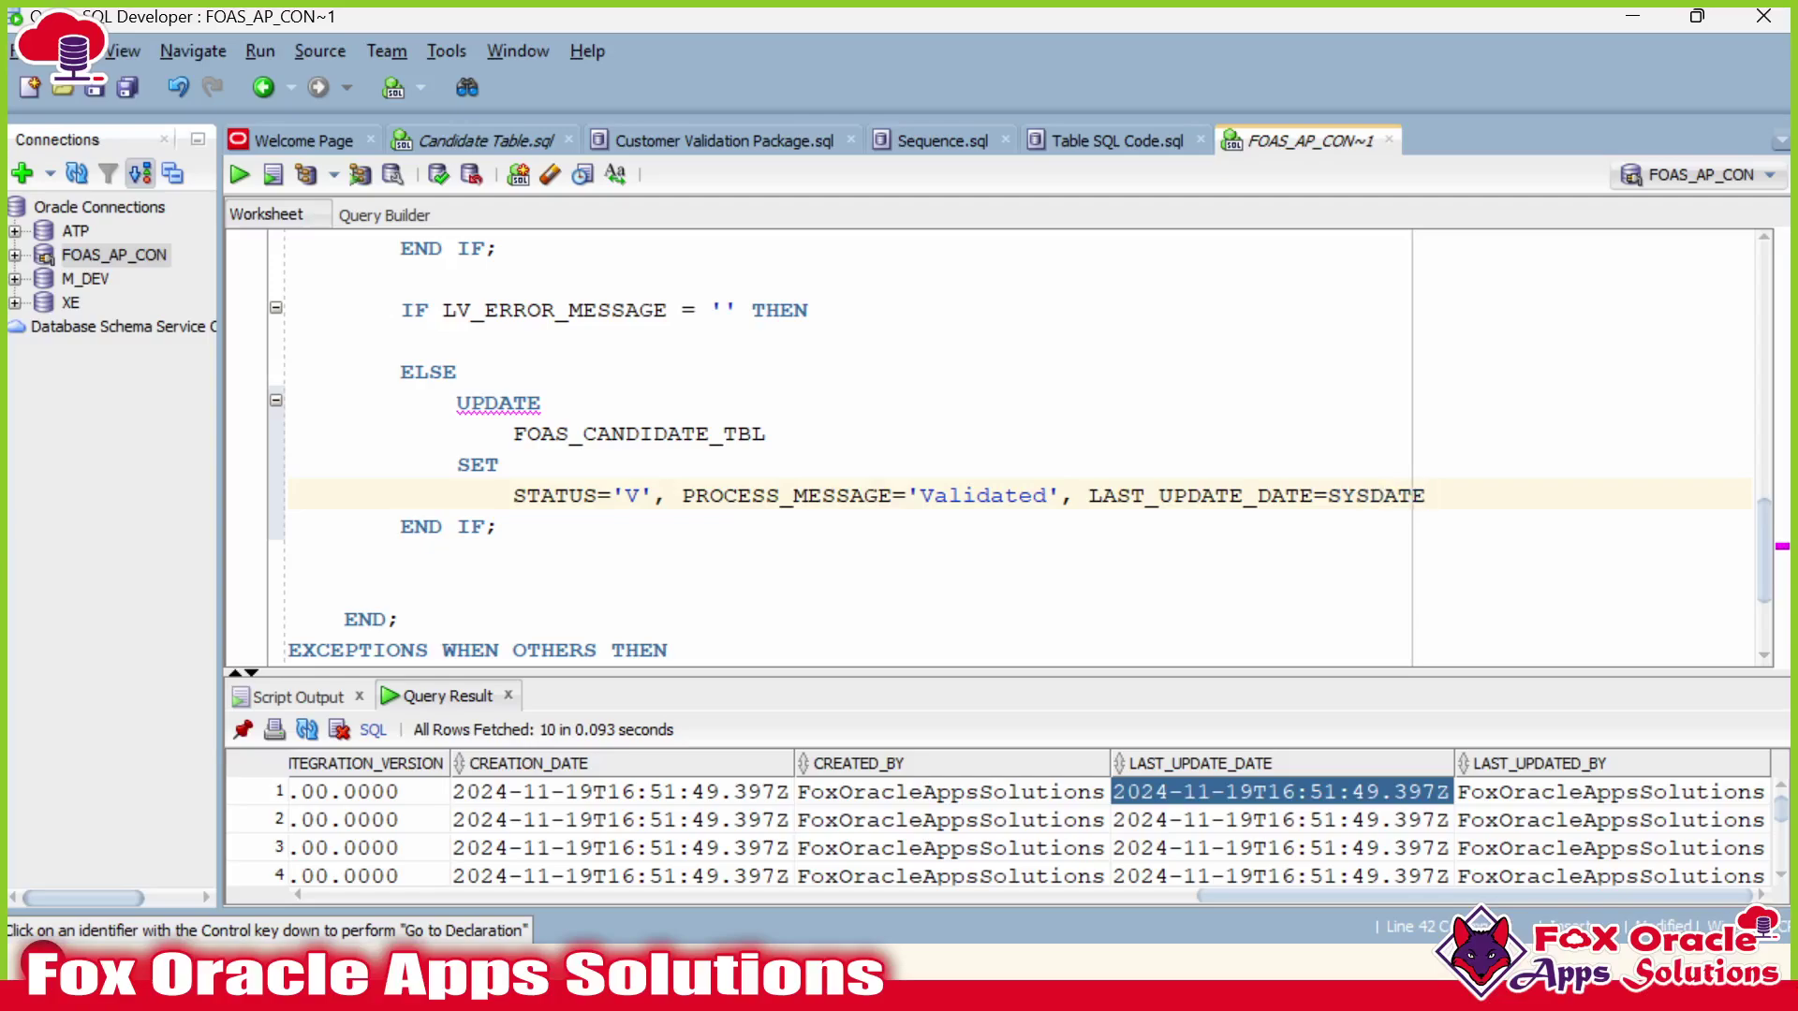
{"action": "type", "text": ","}
Set LAST_UPDATED_BY to 'PL/SQL Stored Procedure.' in the SET list.
{"action": "right_click", "coordinate": [1542, 798]}
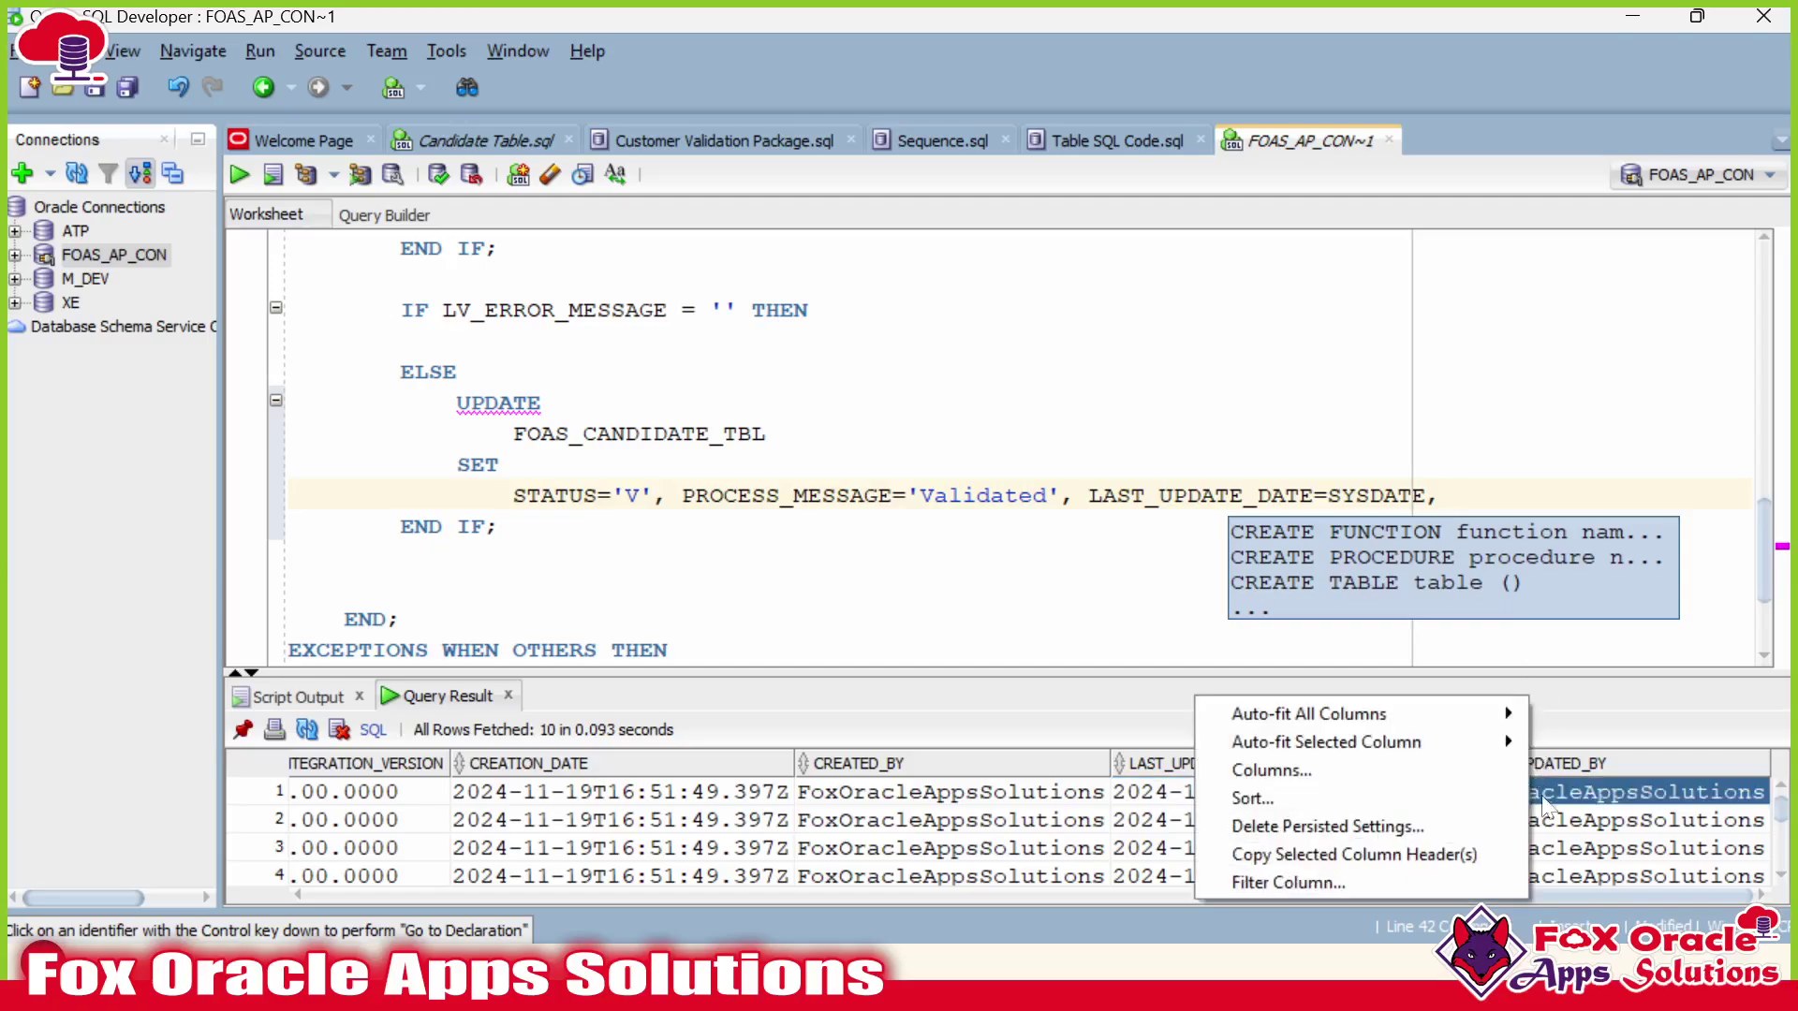
{"action": "left_click", "coordinate": [1353, 854]}
{"action": "key", "text": "ctrl+v"}
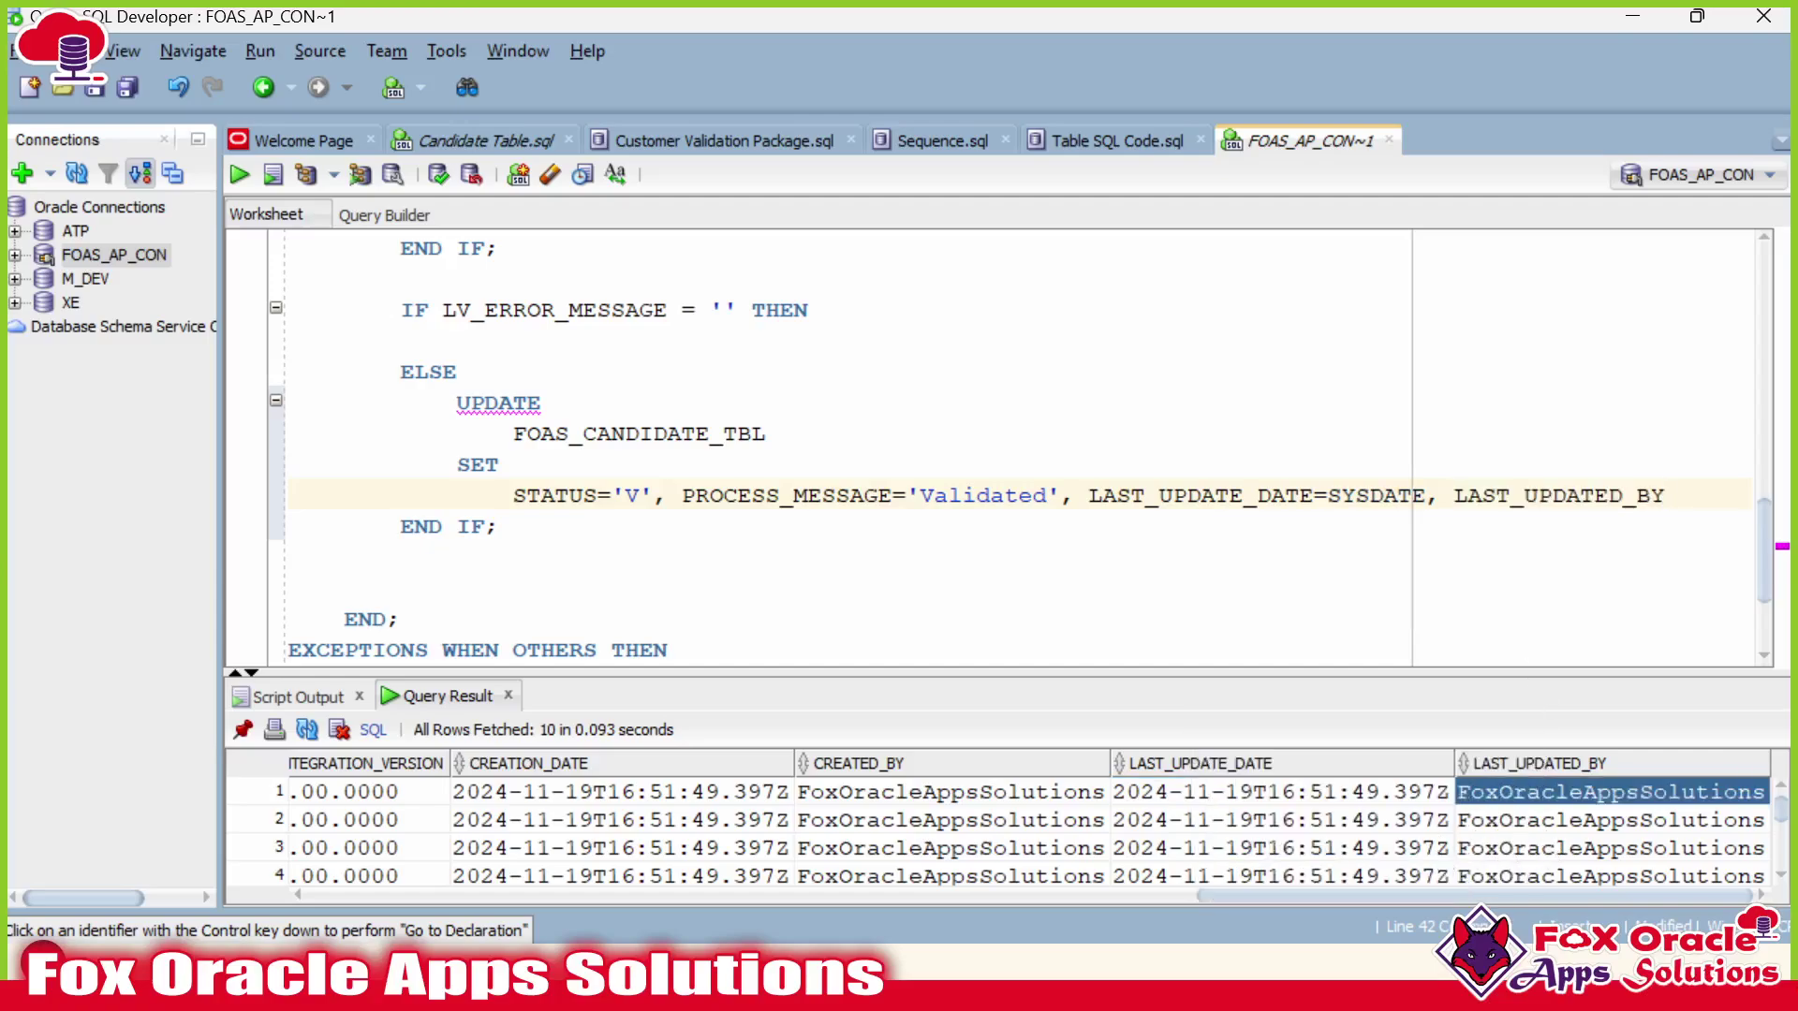
{"action": "type", "text": "='PL/S"}
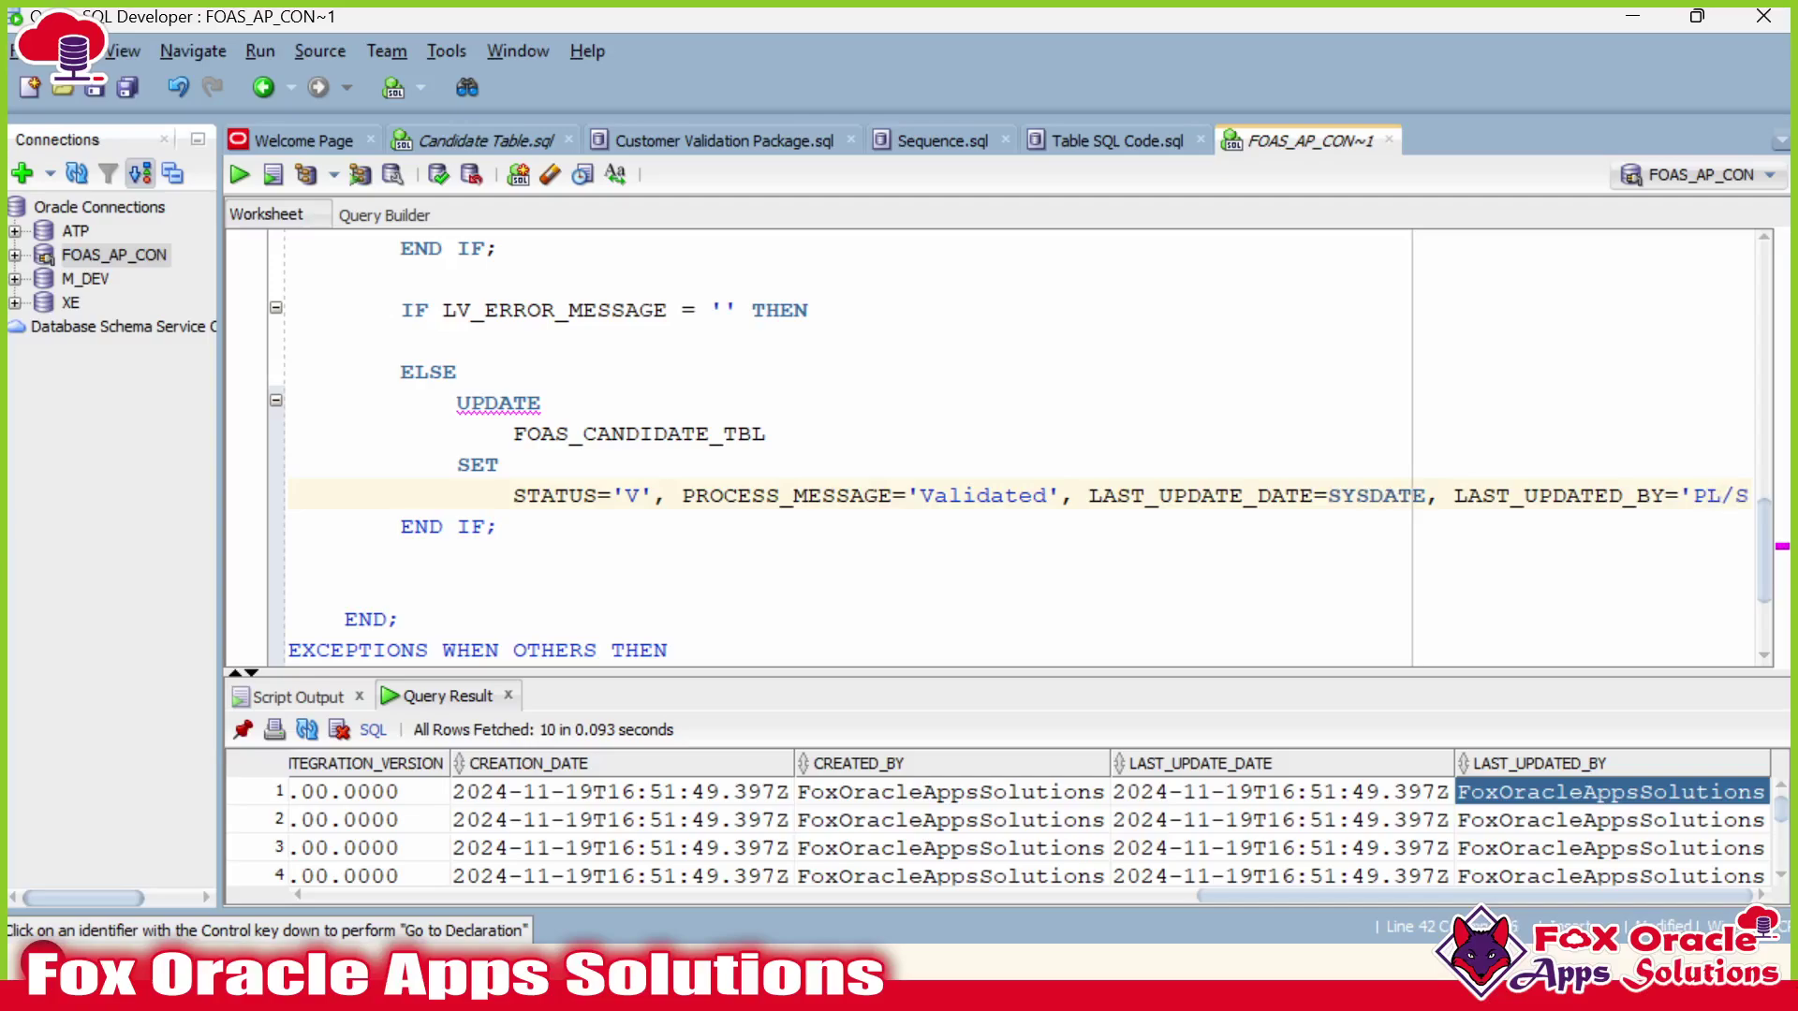
{"action": "type", "text": "QL Pa"}
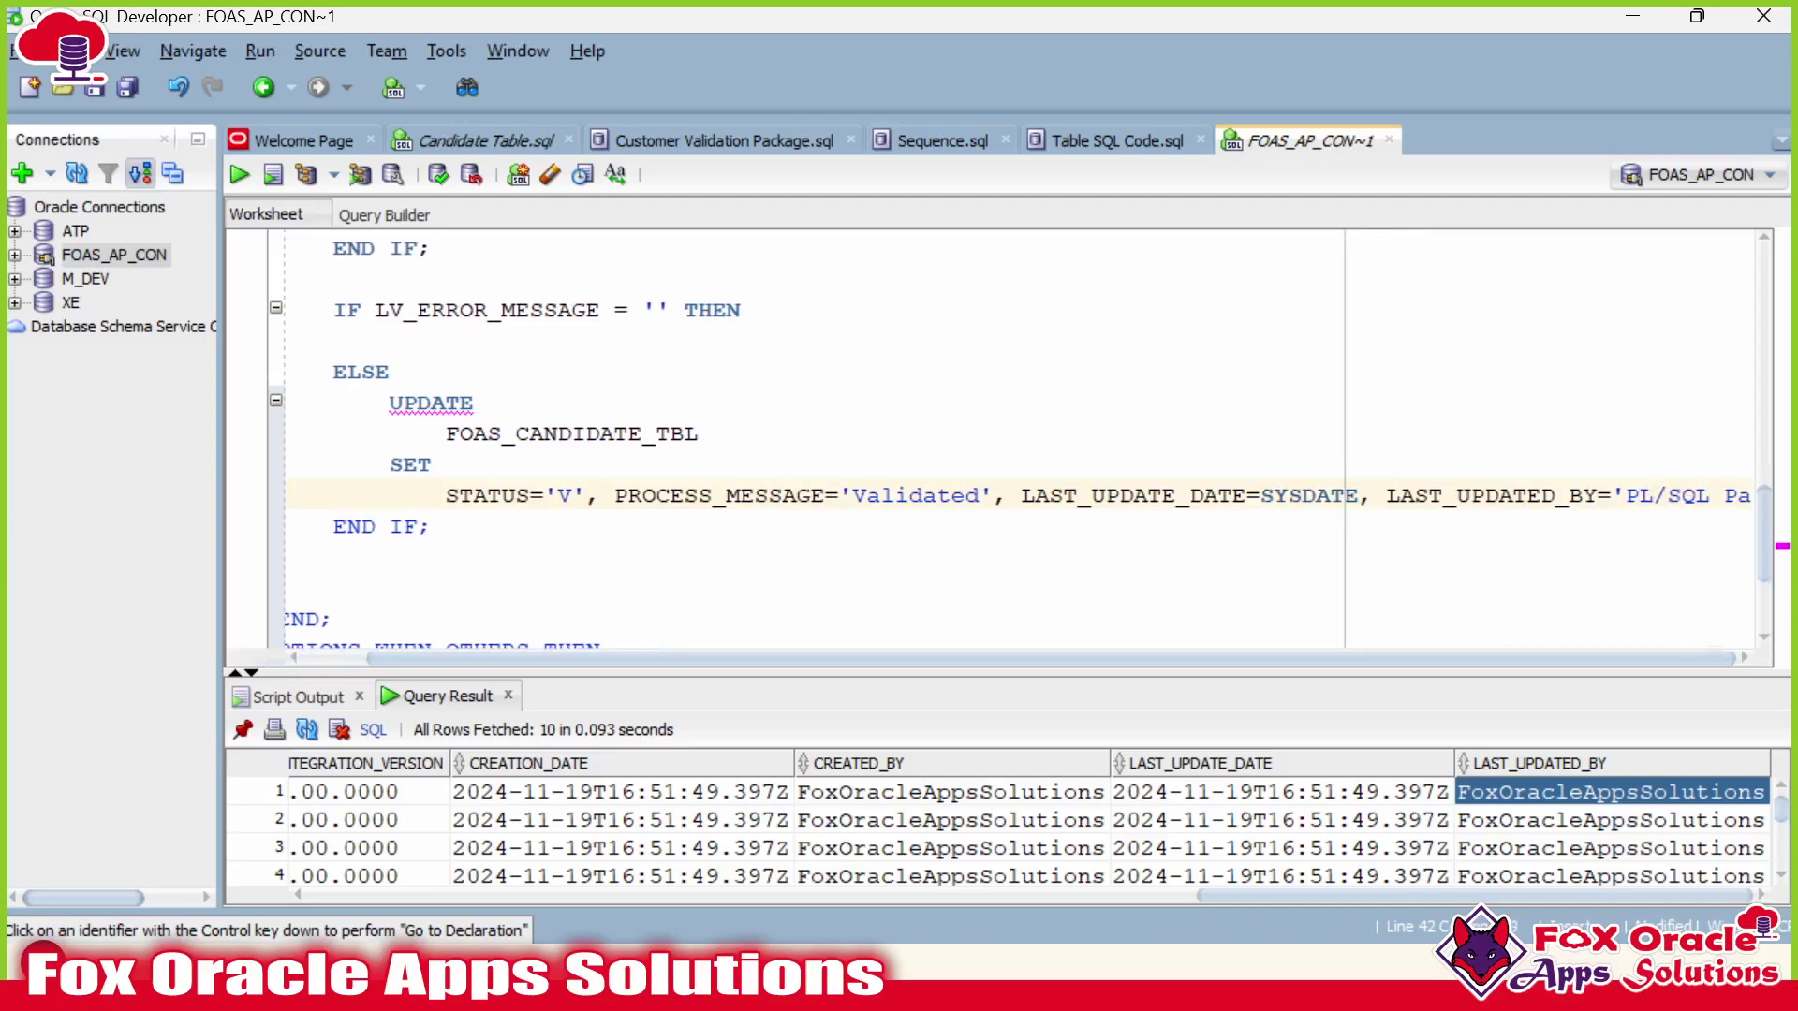
{"action": "key", "text": "BackSpace"}
{"action": "key", "text": "BackSpace"}
{"action": "type", "text": "Store"}
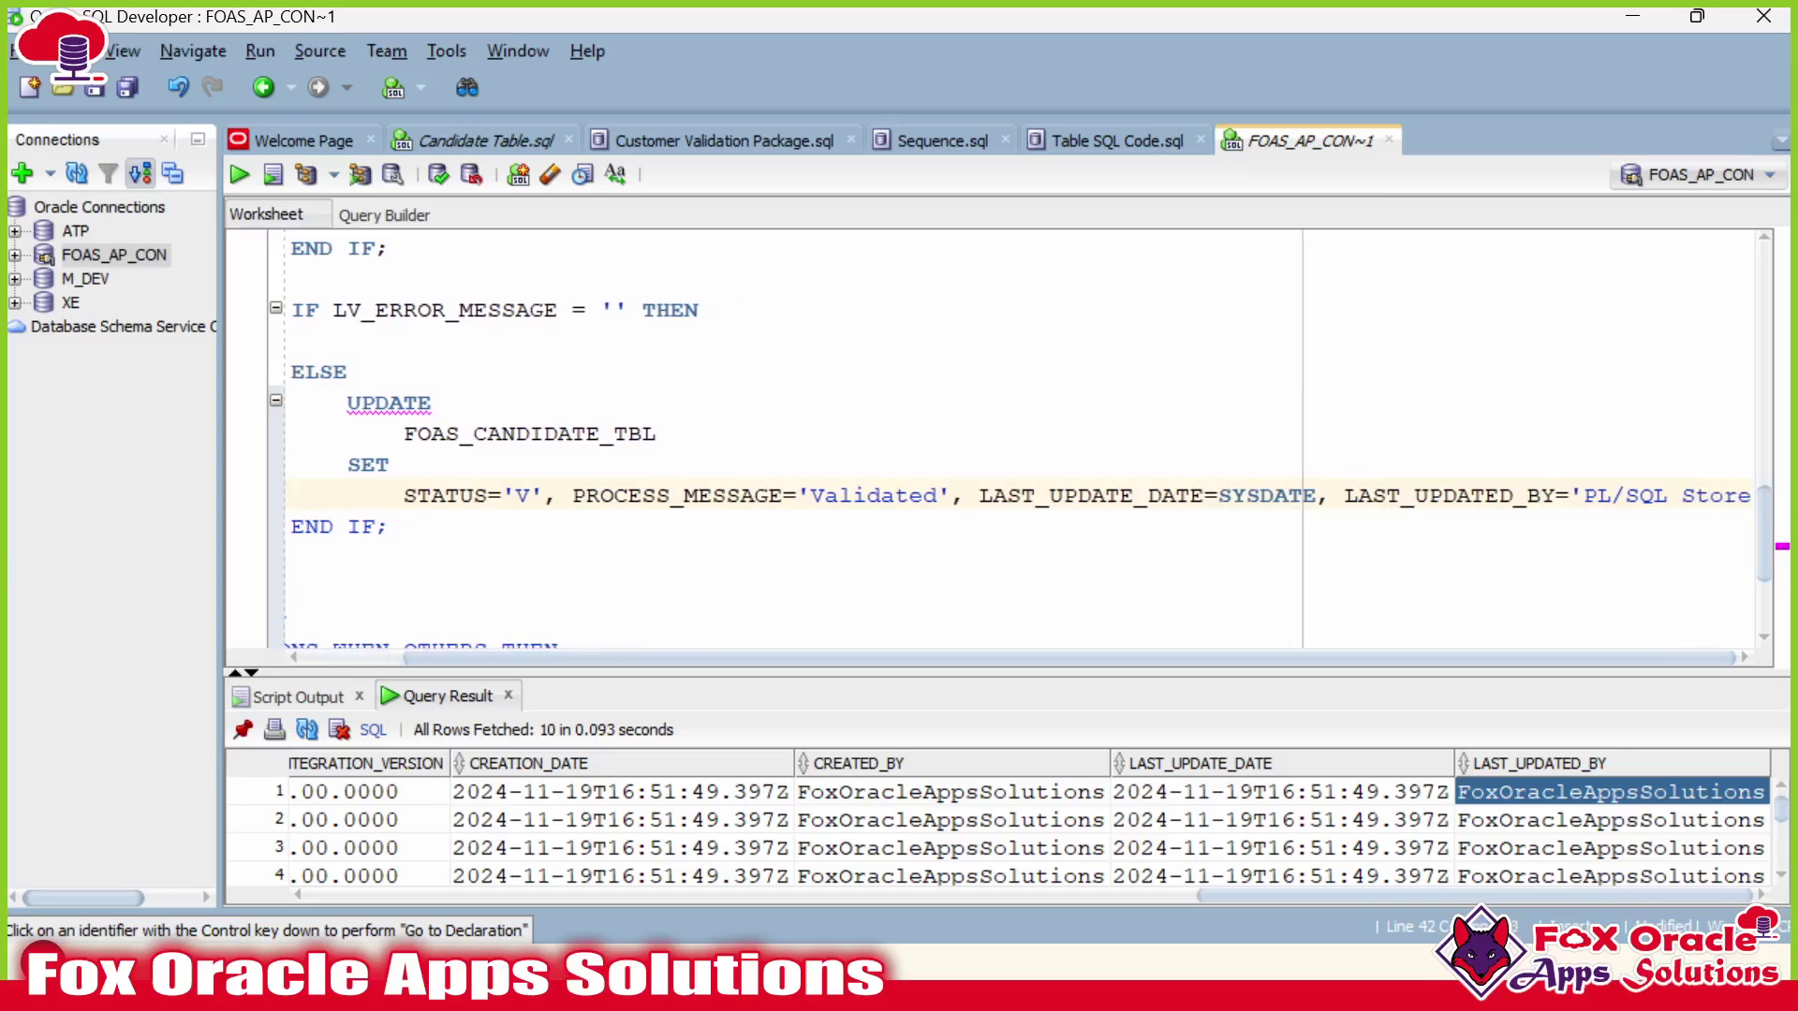
{"action": "type", "text": "d Procedure"}
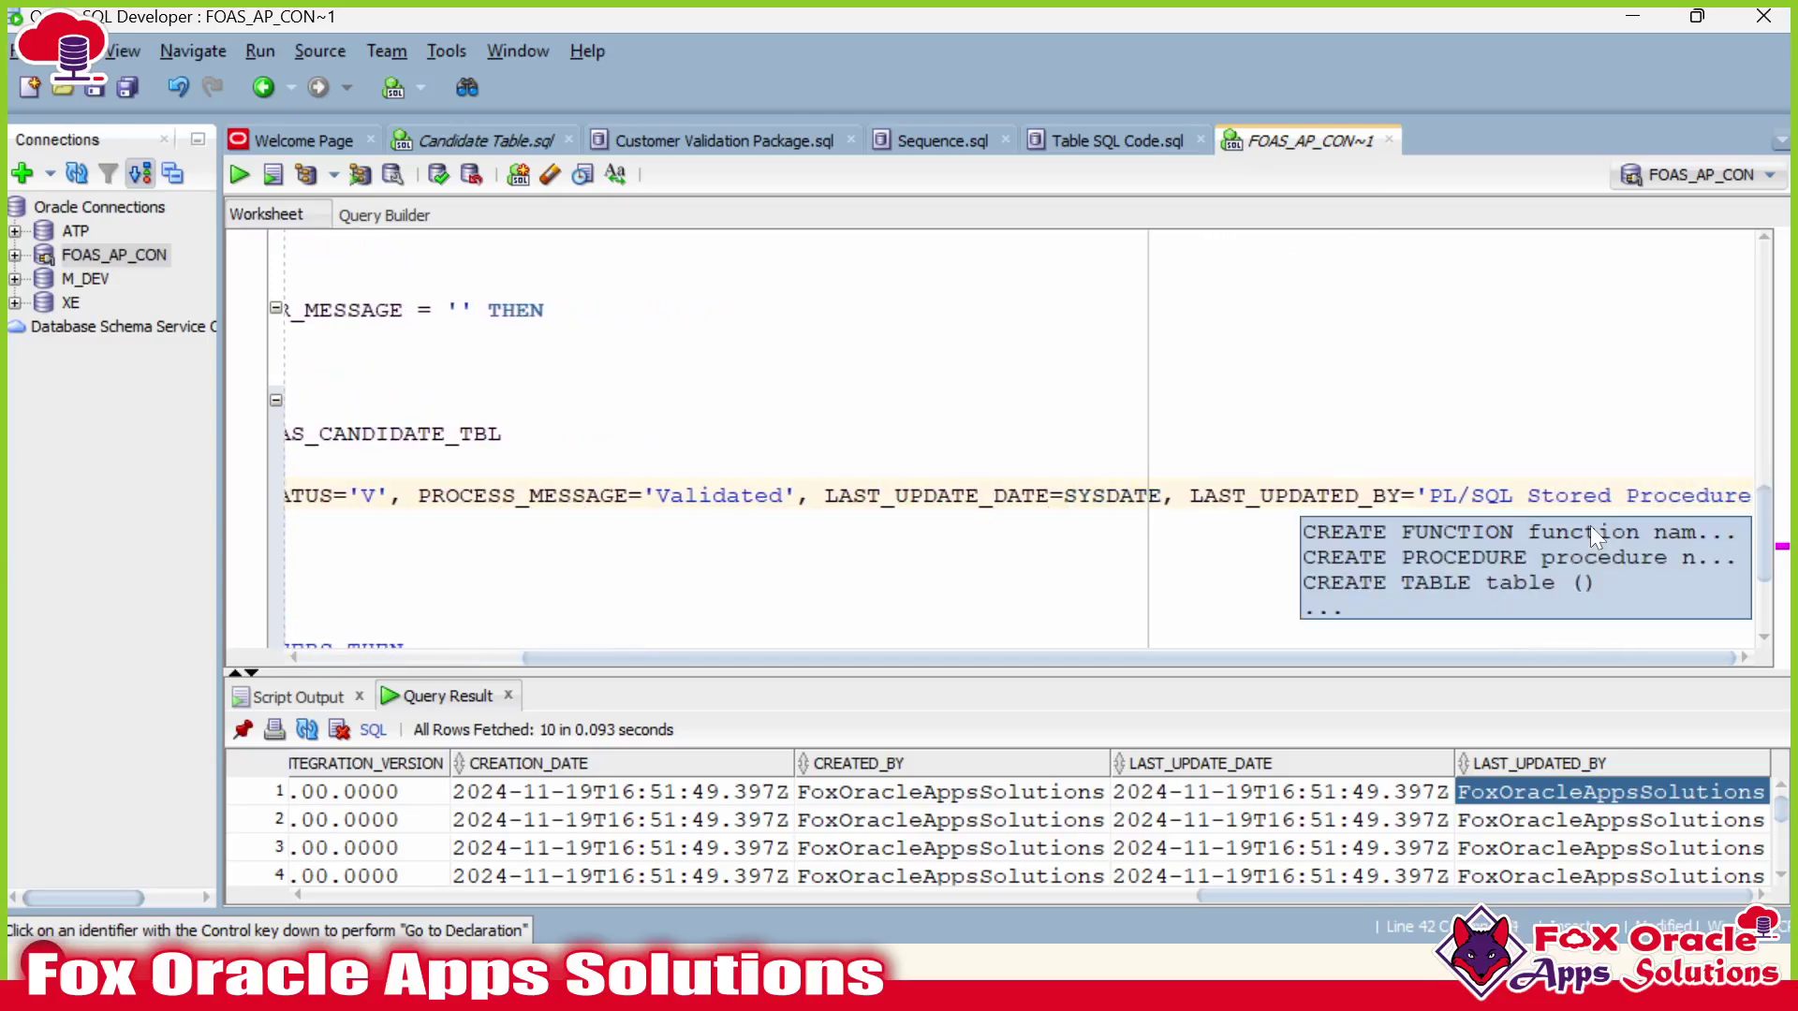
{"action": "type", "text": ".'"}
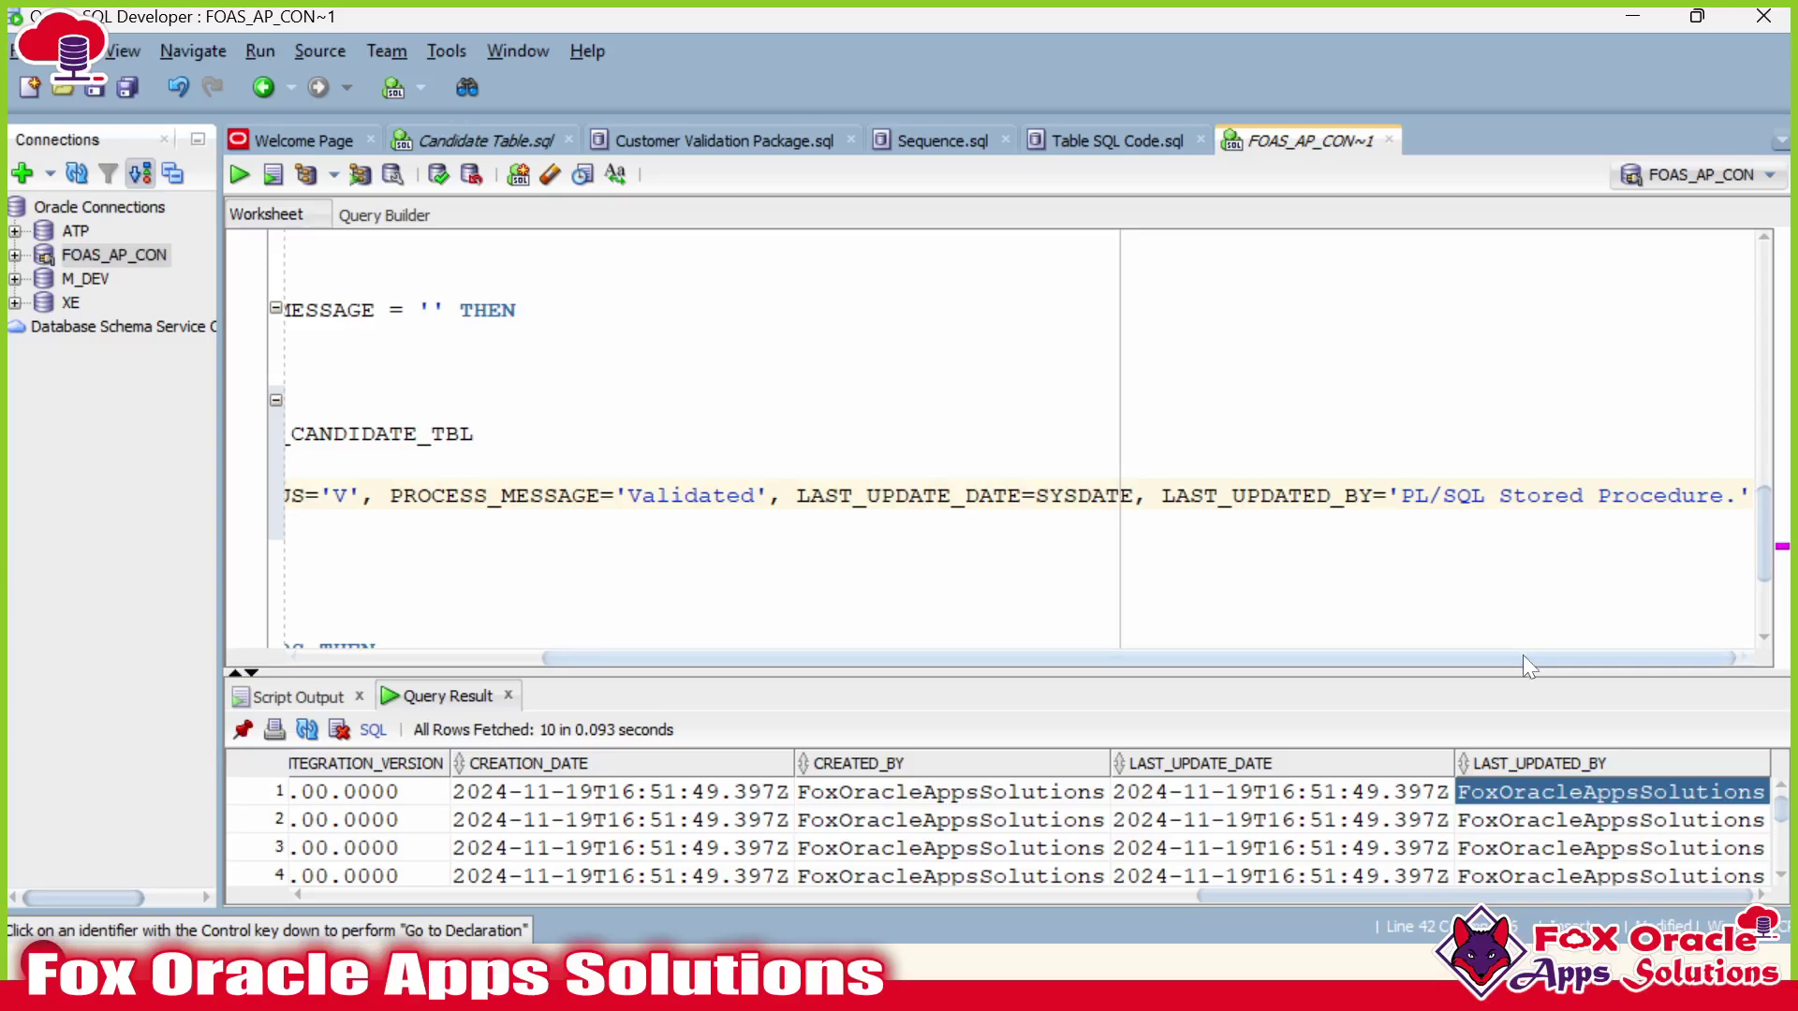
Review the code and candidate rows in the Query Result grid, such as record 10011.
{"action": "left_click_drag", "start_coordinate": [1522, 655], "coordinate": [806, 640]}
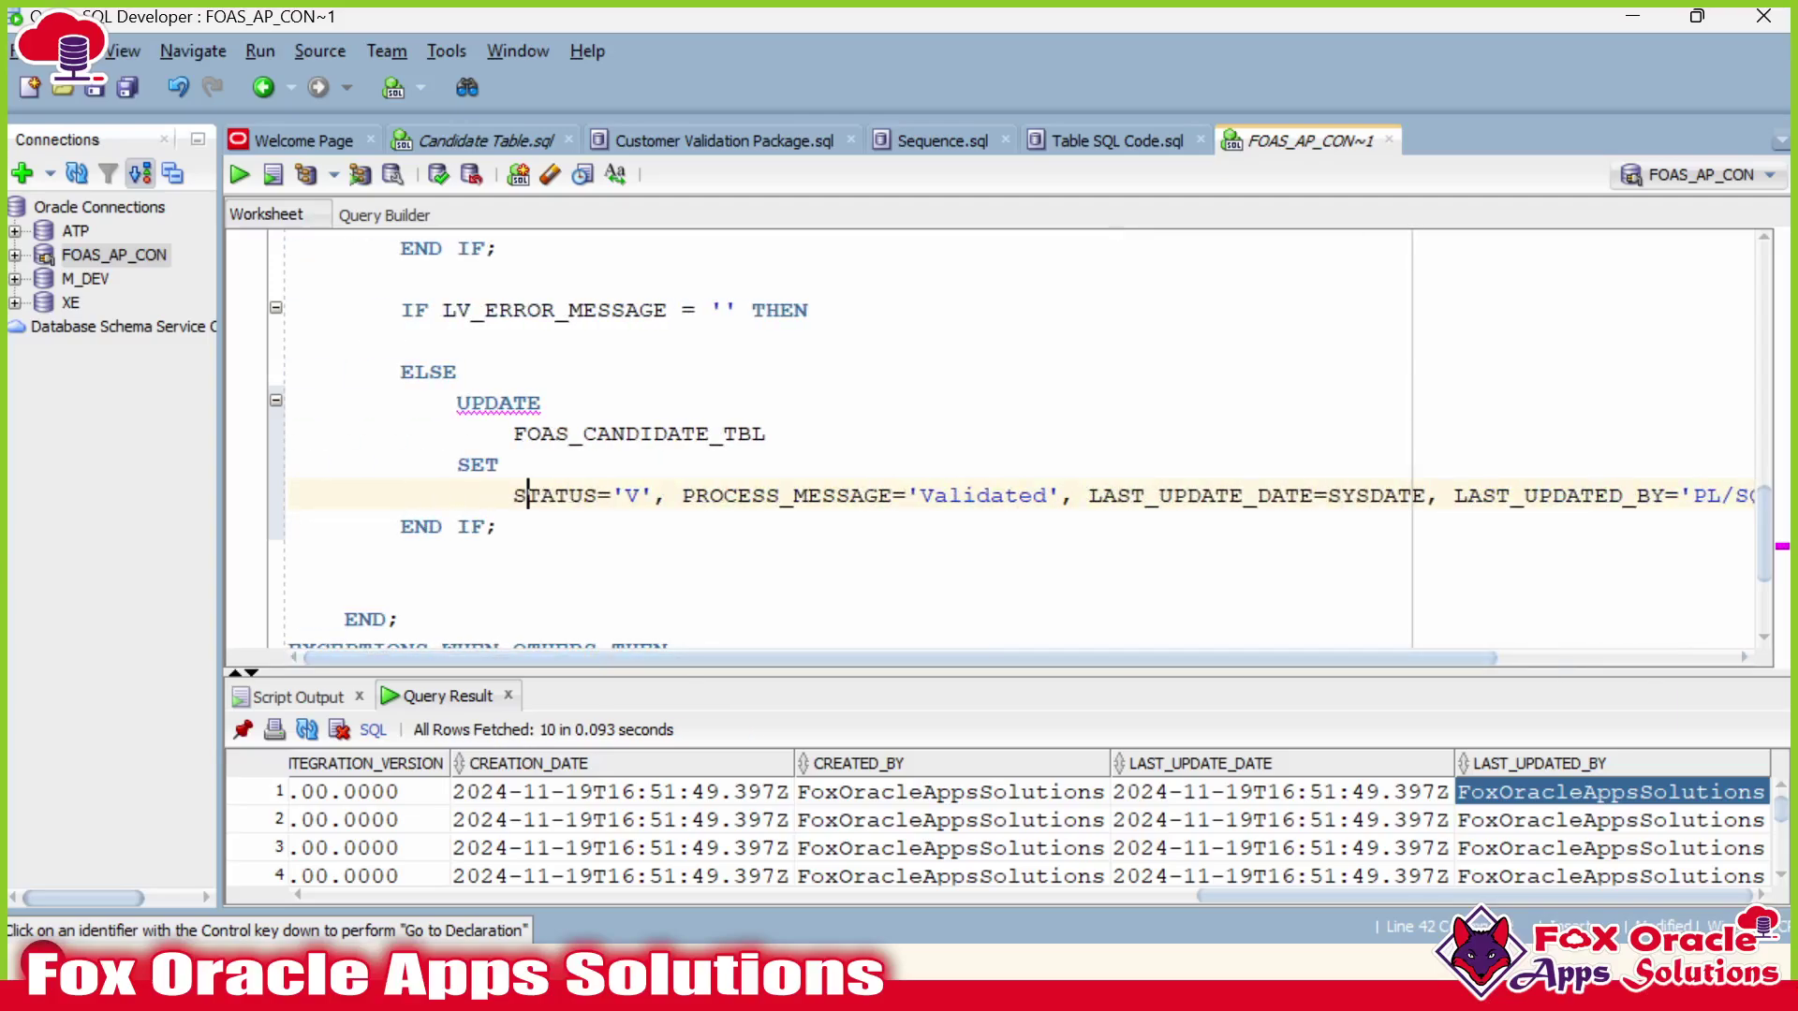
{"action": "left_click_drag", "start_coordinate": [1308, 901], "coordinate": [419, 895]}
{"action": "left_click", "coordinate": [1072, 841]}
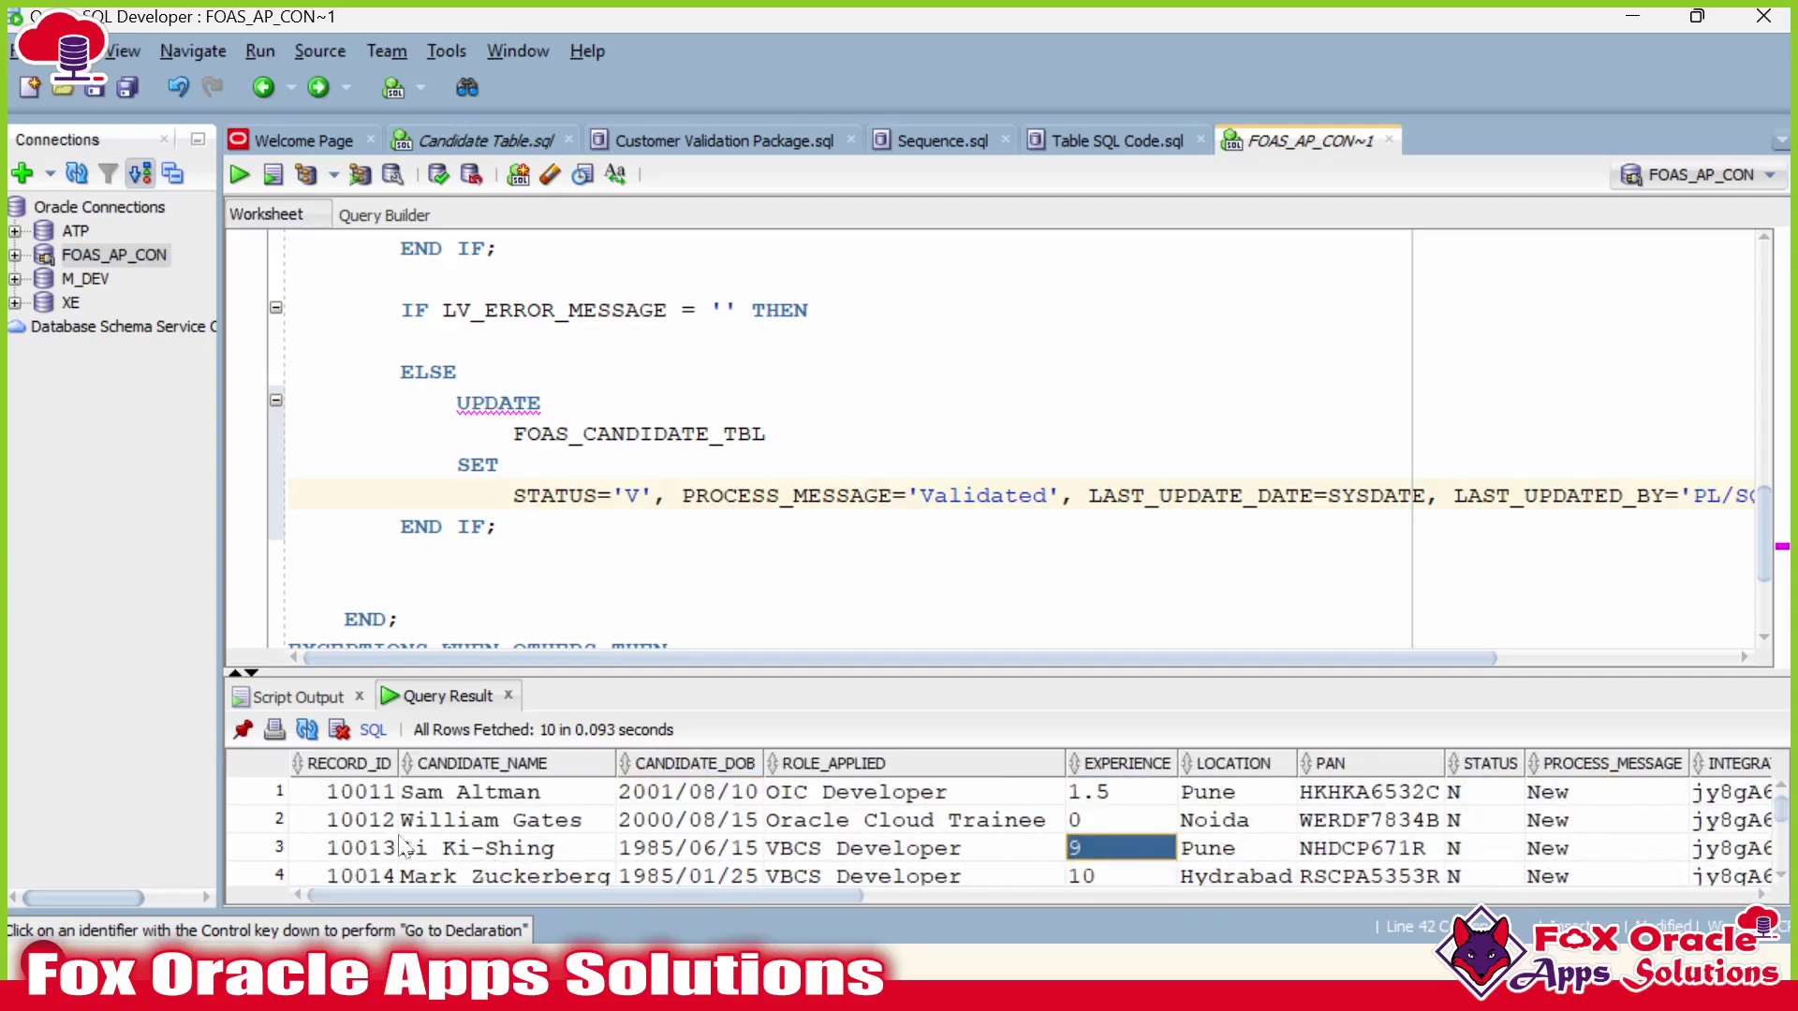
{"action": "left_click_drag", "start_coordinate": [314, 792], "coordinate": [1637, 860]}
{"action": "scroll", "coordinate": [1001, 440], "scroll_direction": "up", "scroll_amount": 6}
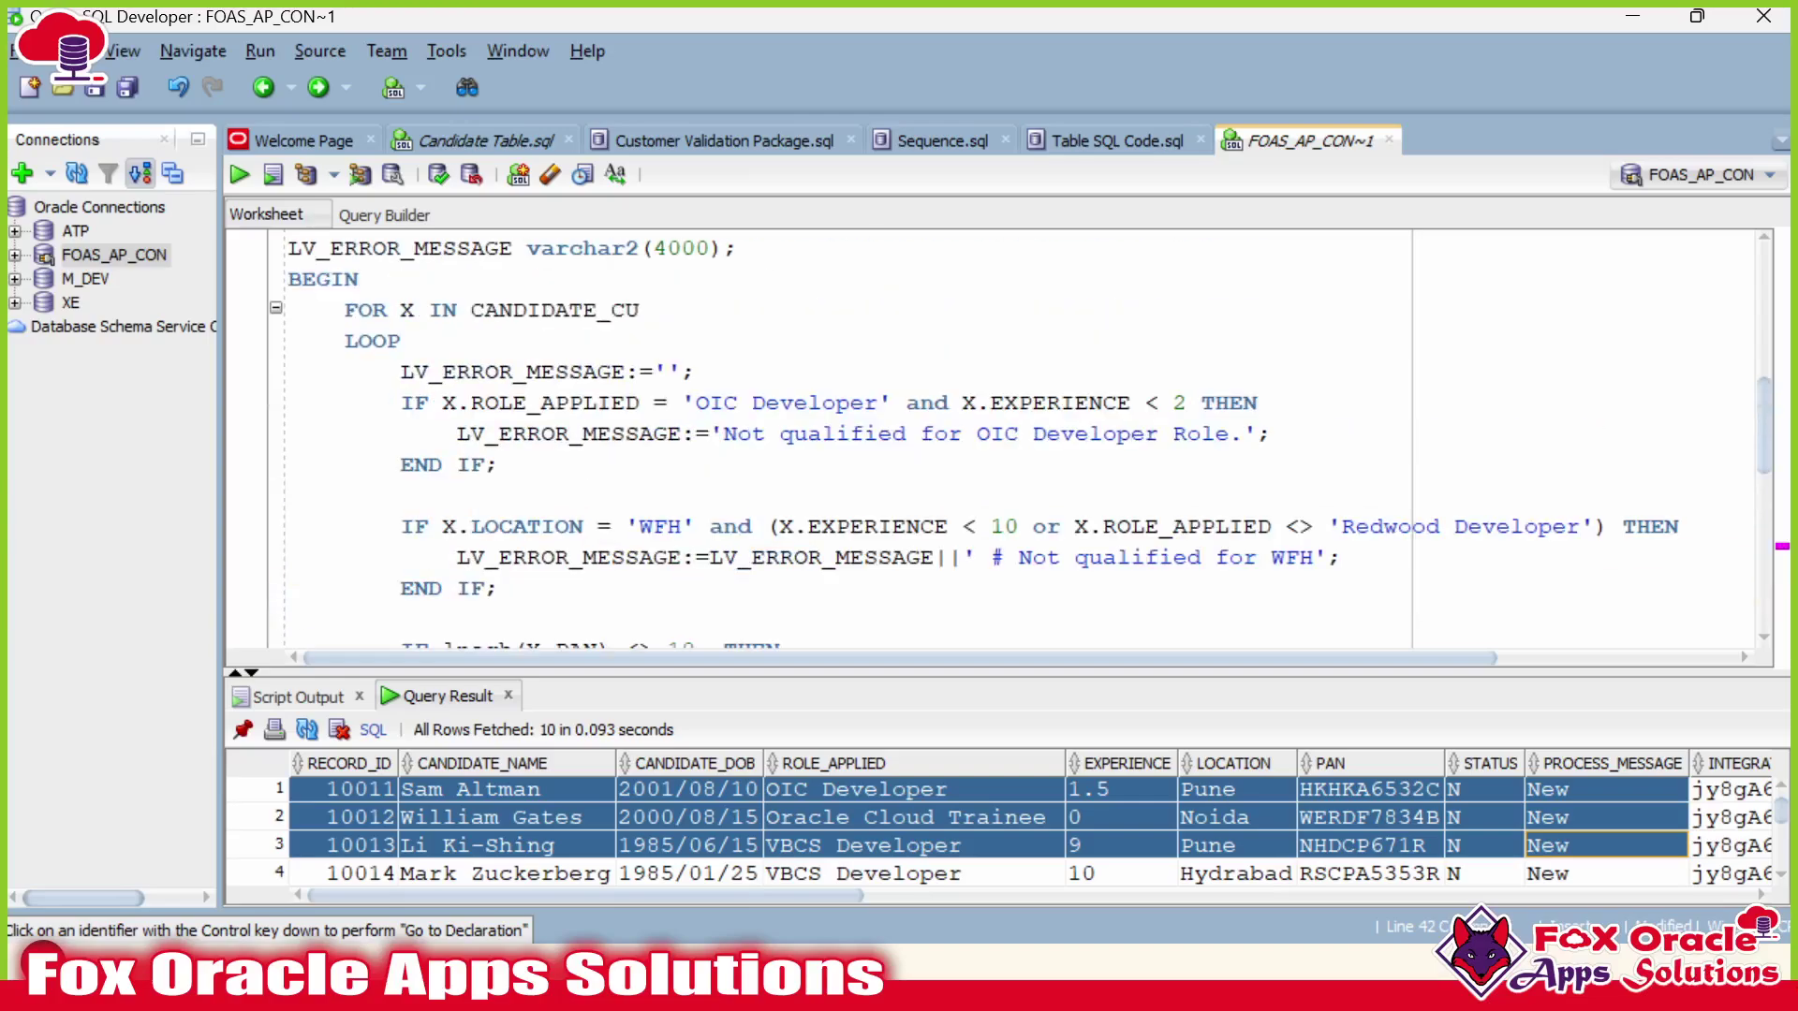
{"action": "left_click", "coordinate": [427, 310]}
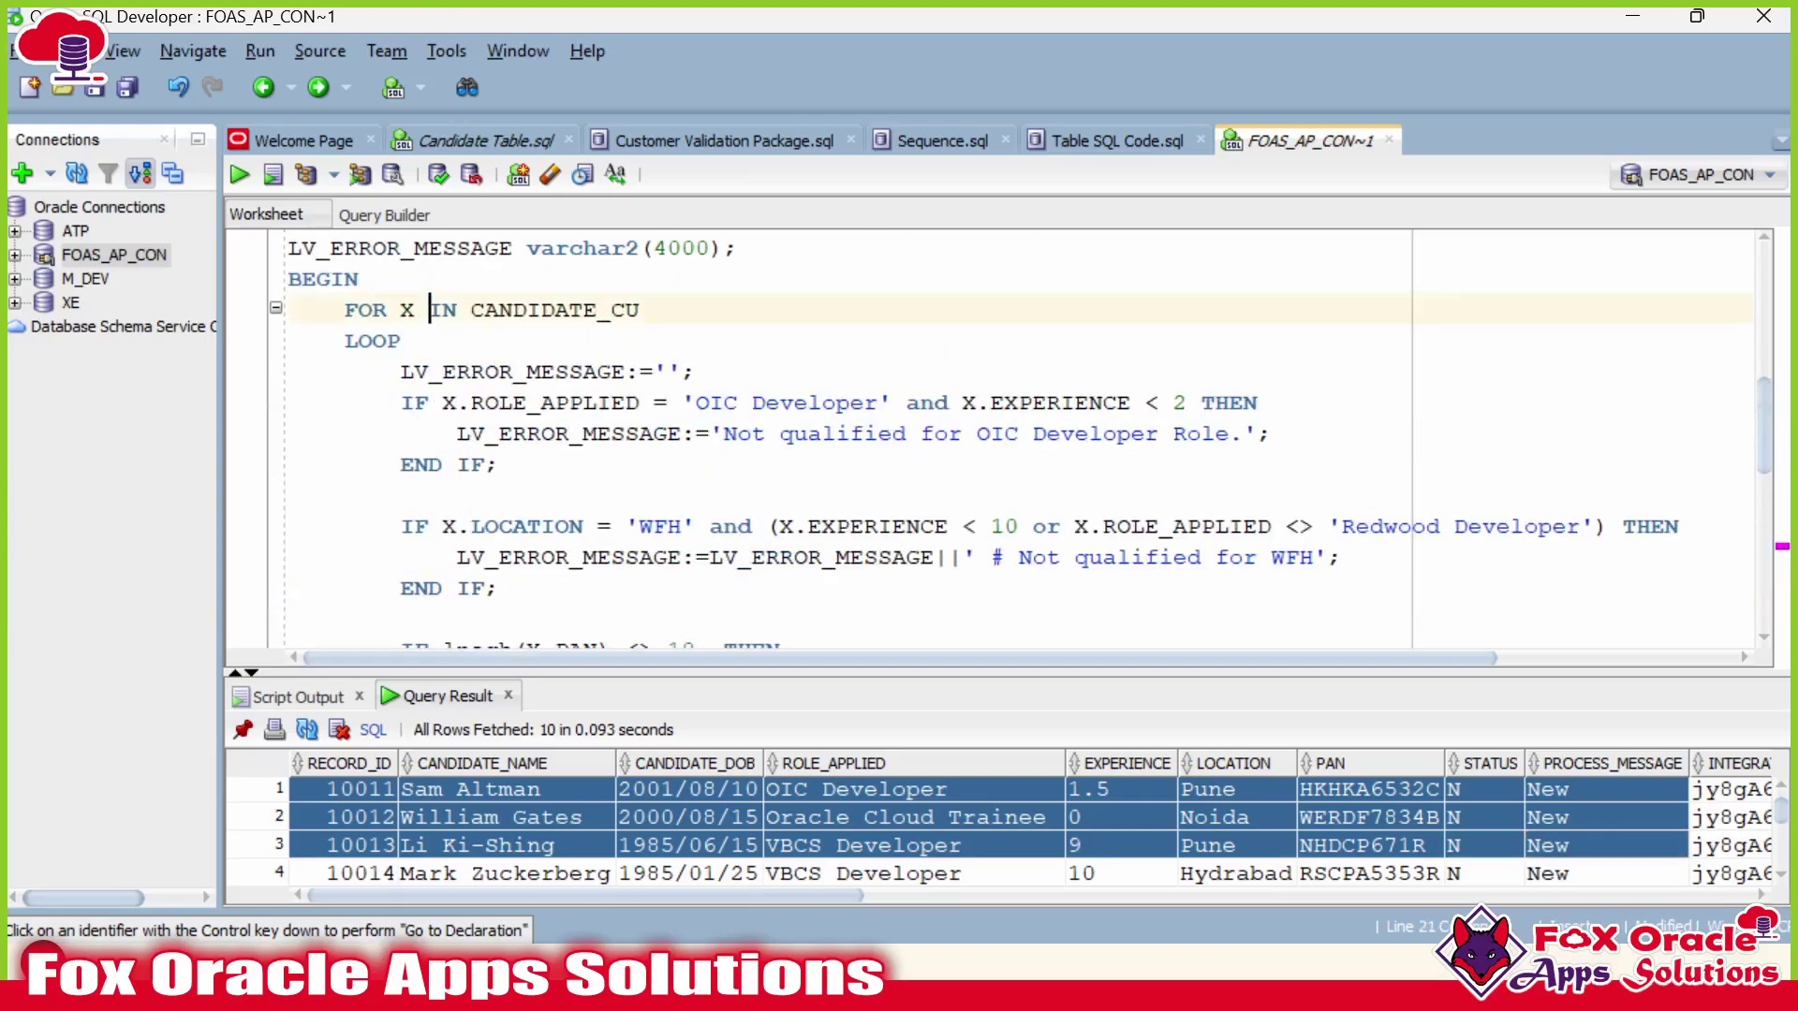
{"action": "left_click", "coordinate": [622, 811]}
{"action": "left_click", "coordinate": [344, 792]}
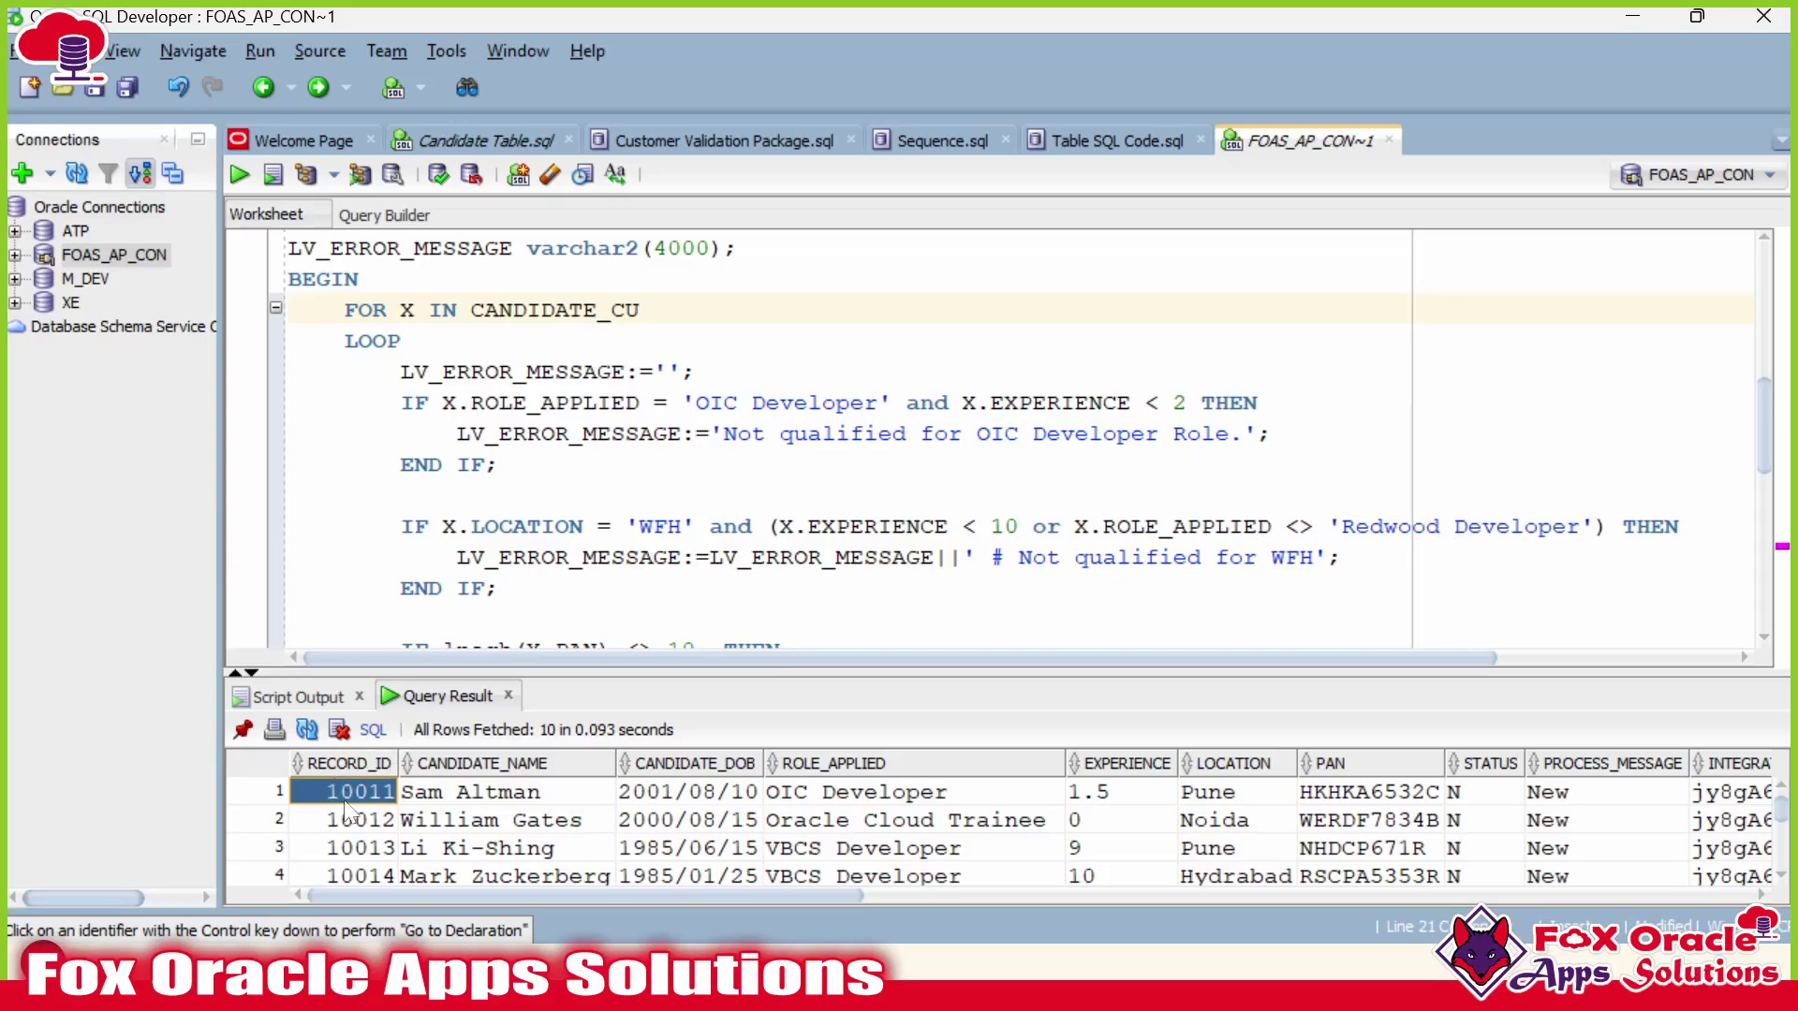
{"action": "scroll", "coordinate": [345, 803], "scroll_direction": "down", "scroll_amount": 3}
{"action": "left_click_drag", "start_coordinate": [378, 809], "coordinate": [650, 842]}
{"action": "scroll", "coordinate": [463, 802], "scroll_direction": "up", "scroll_amount": 3}
{"action": "scroll", "coordinate": [1002, 440], "scroll_direction": "down", "scroll_amount": 3}
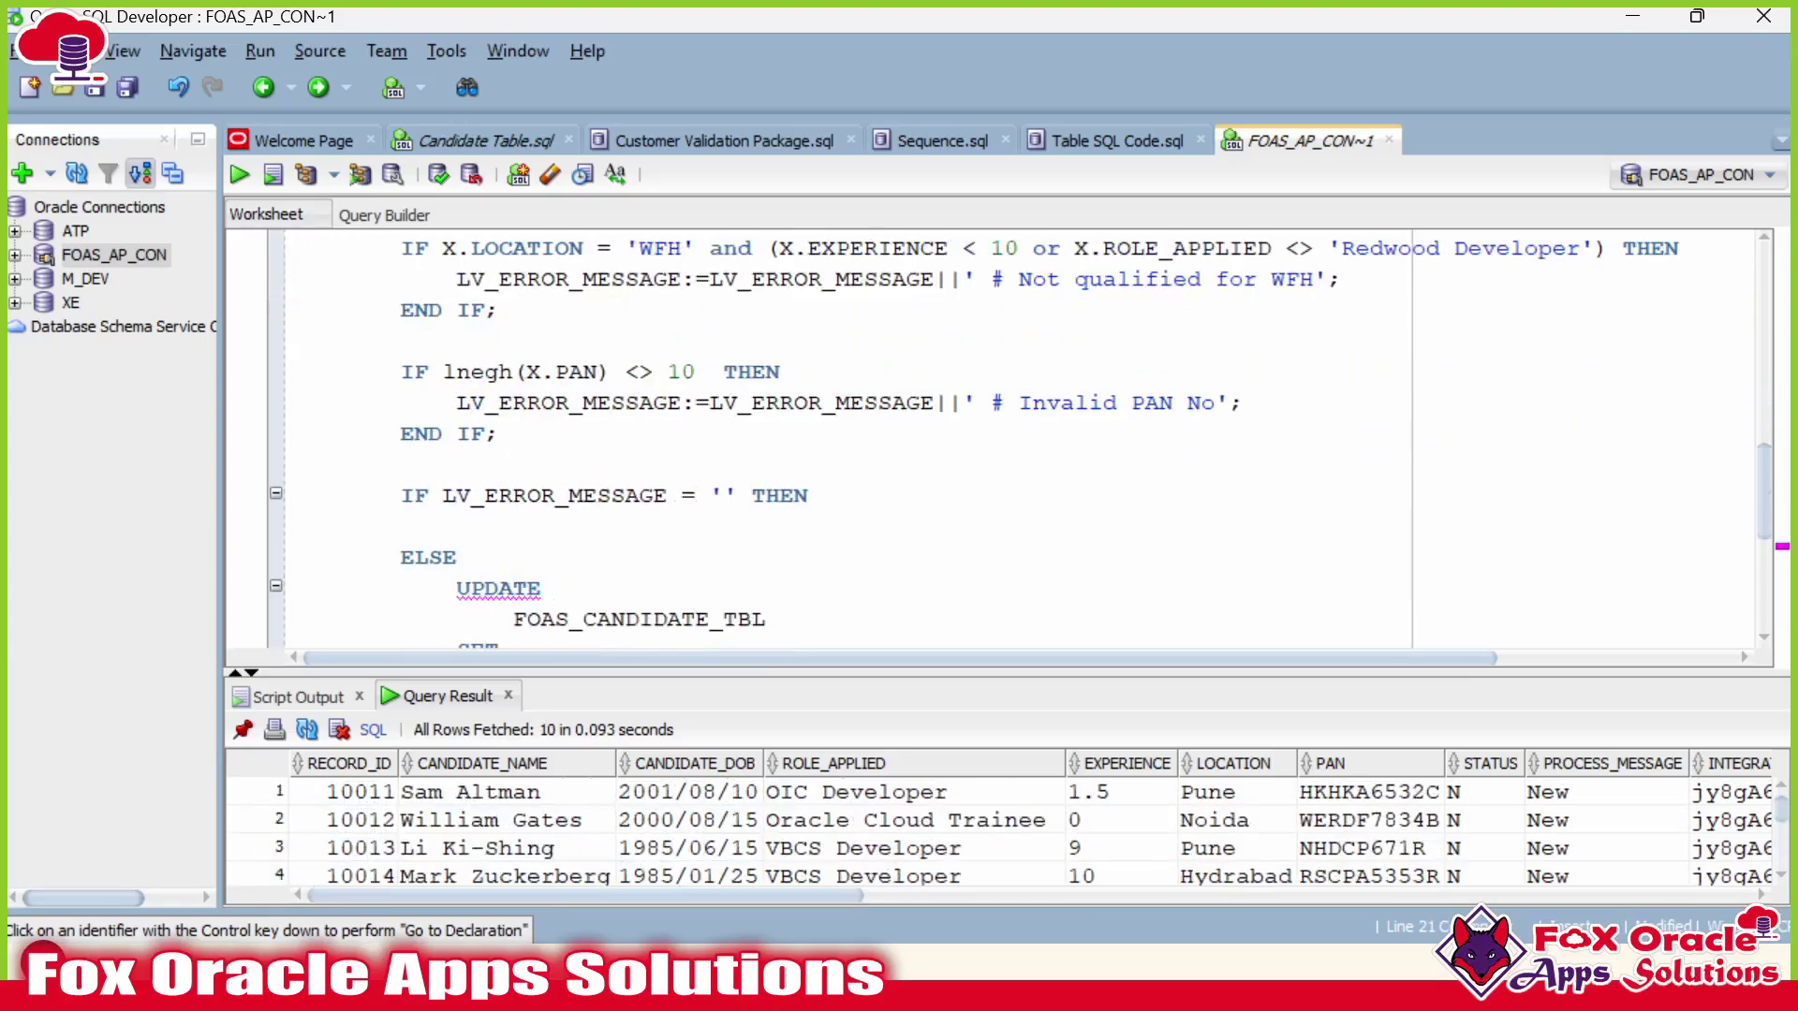
{"action": "scroll", "coordinate": [1002, 440], "scroll_direction": "down", "scroll_amount": 2}
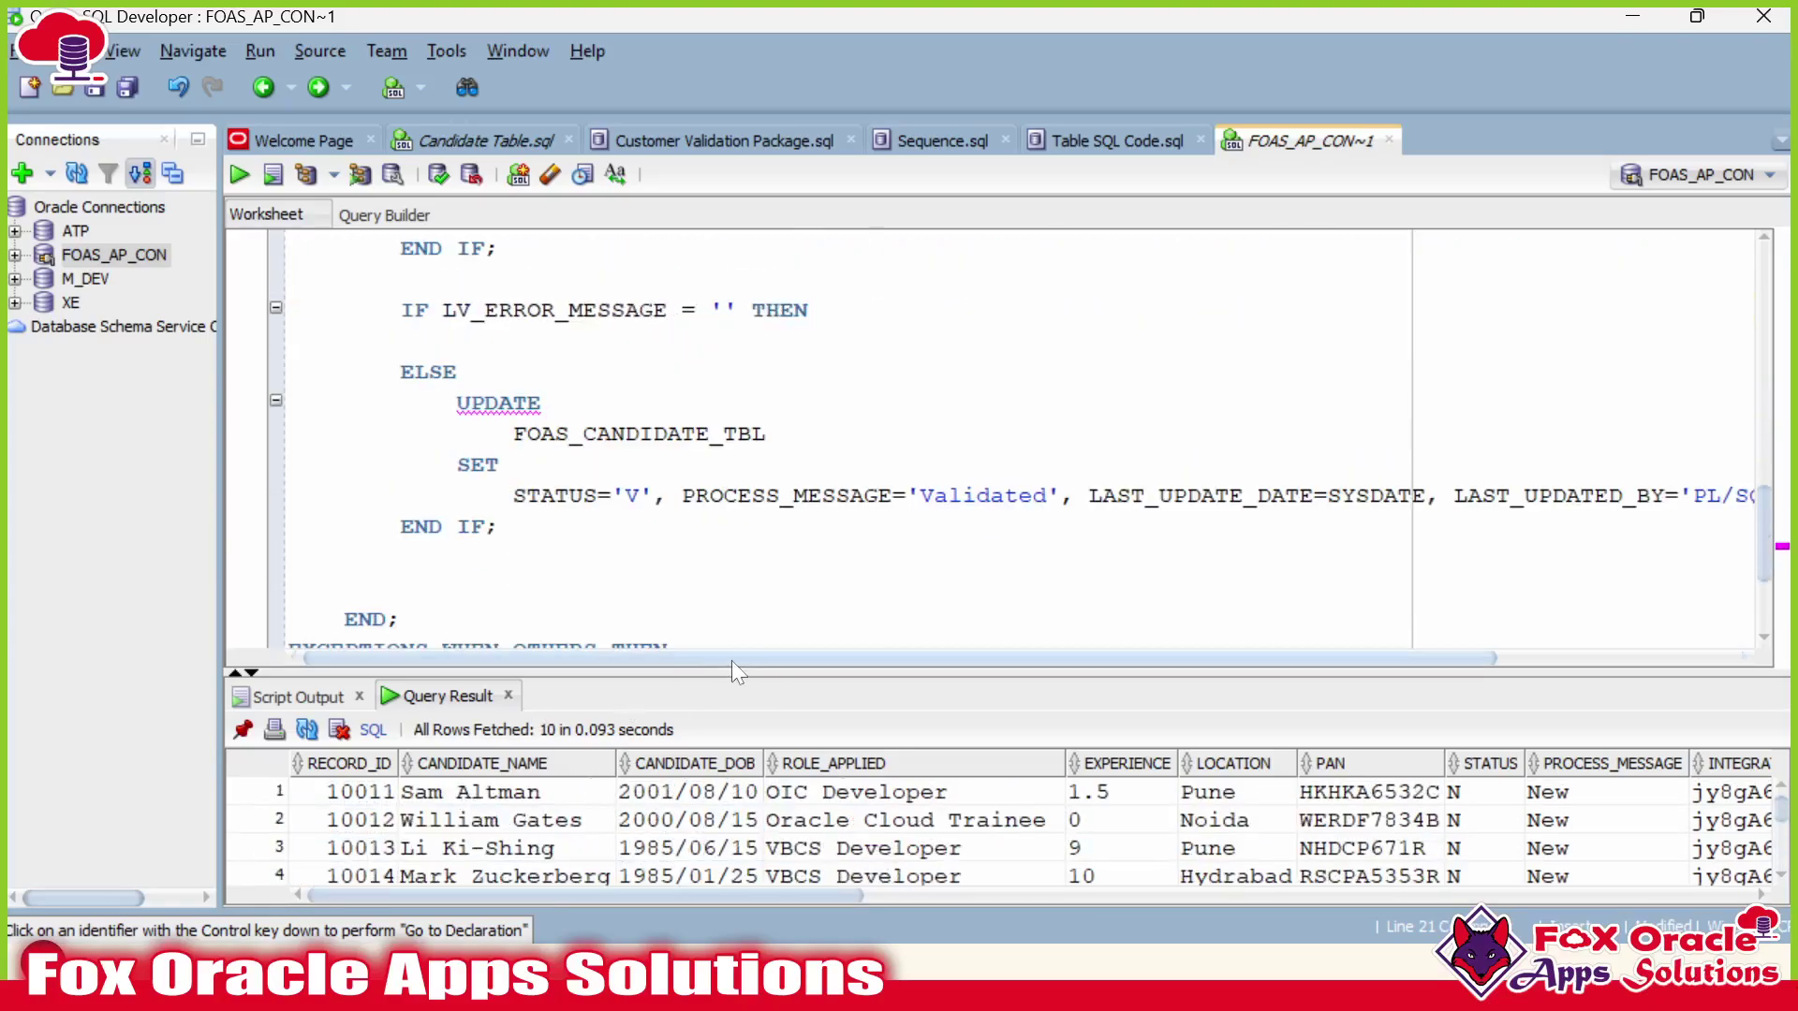
{"action": "left_click_drag", "start_coordinate": [732, 660], "coordinate": [977, 660]}
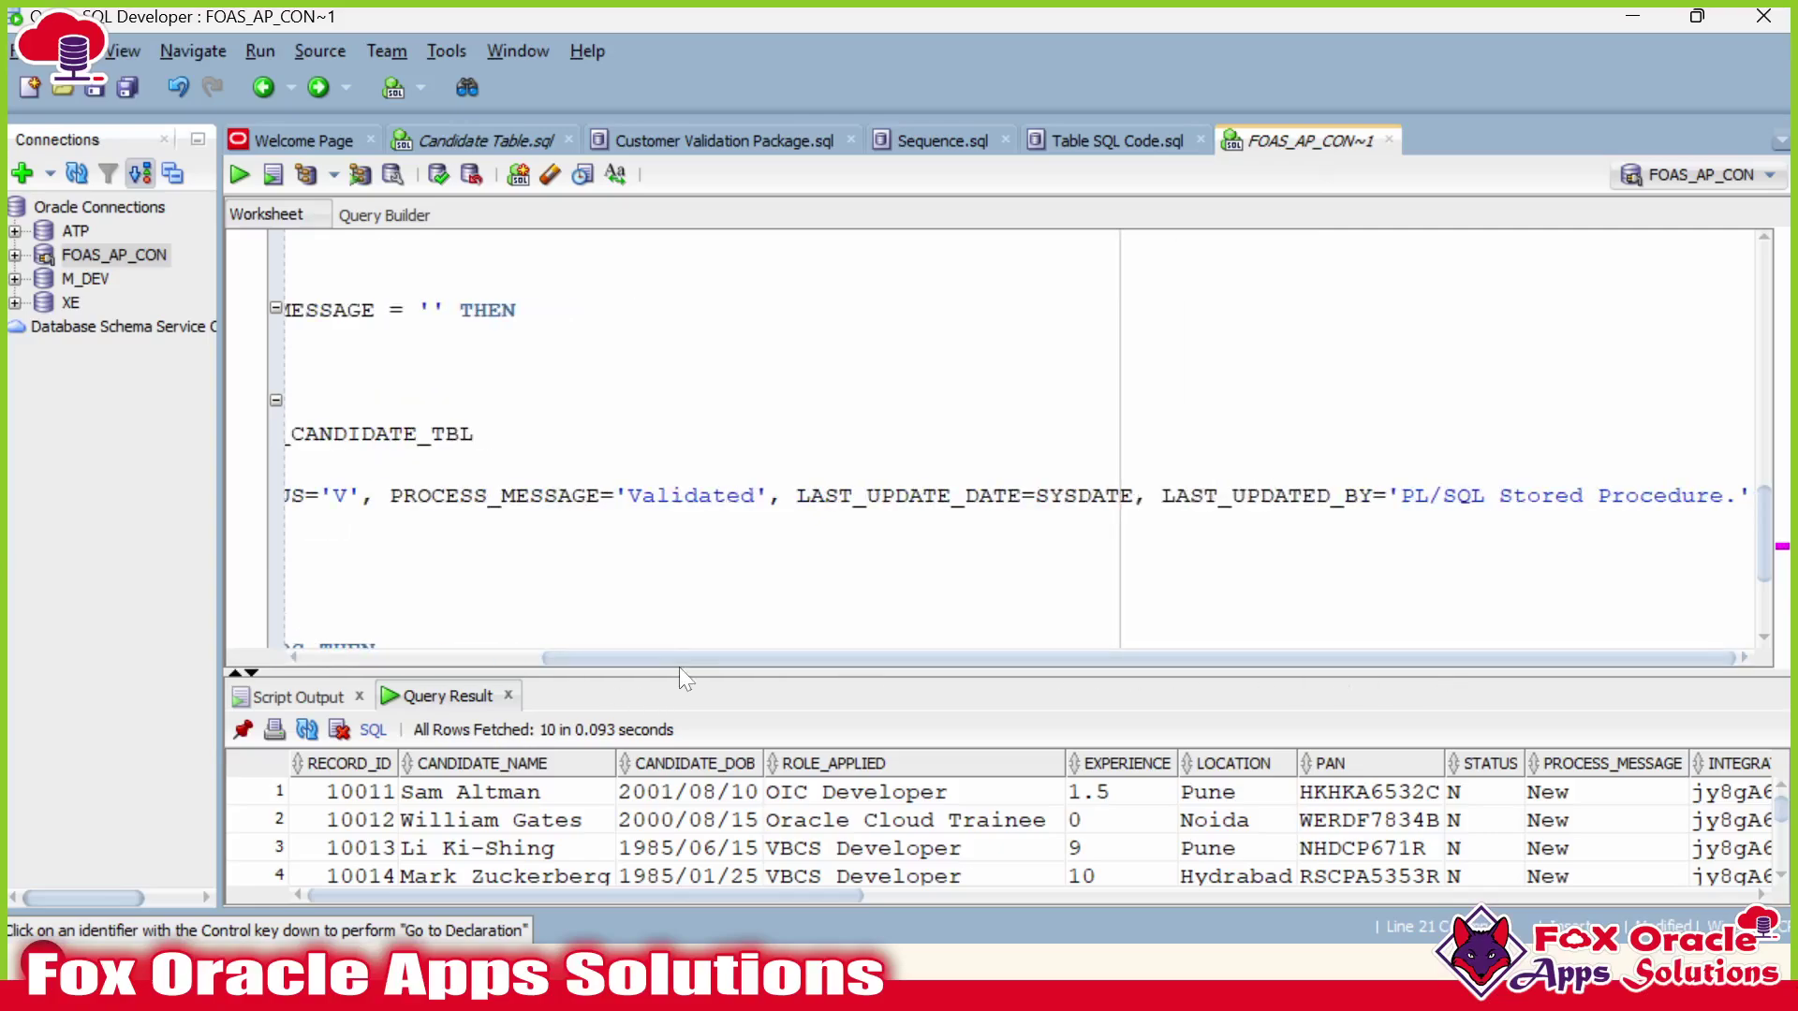
Put PROCESS_MESSAGE, LAST_UPDATE_DATE and LAST_UPDATED_BY on separate lines of the SET list.
{"action": "left_click", "coordinate": [1695, 496]}
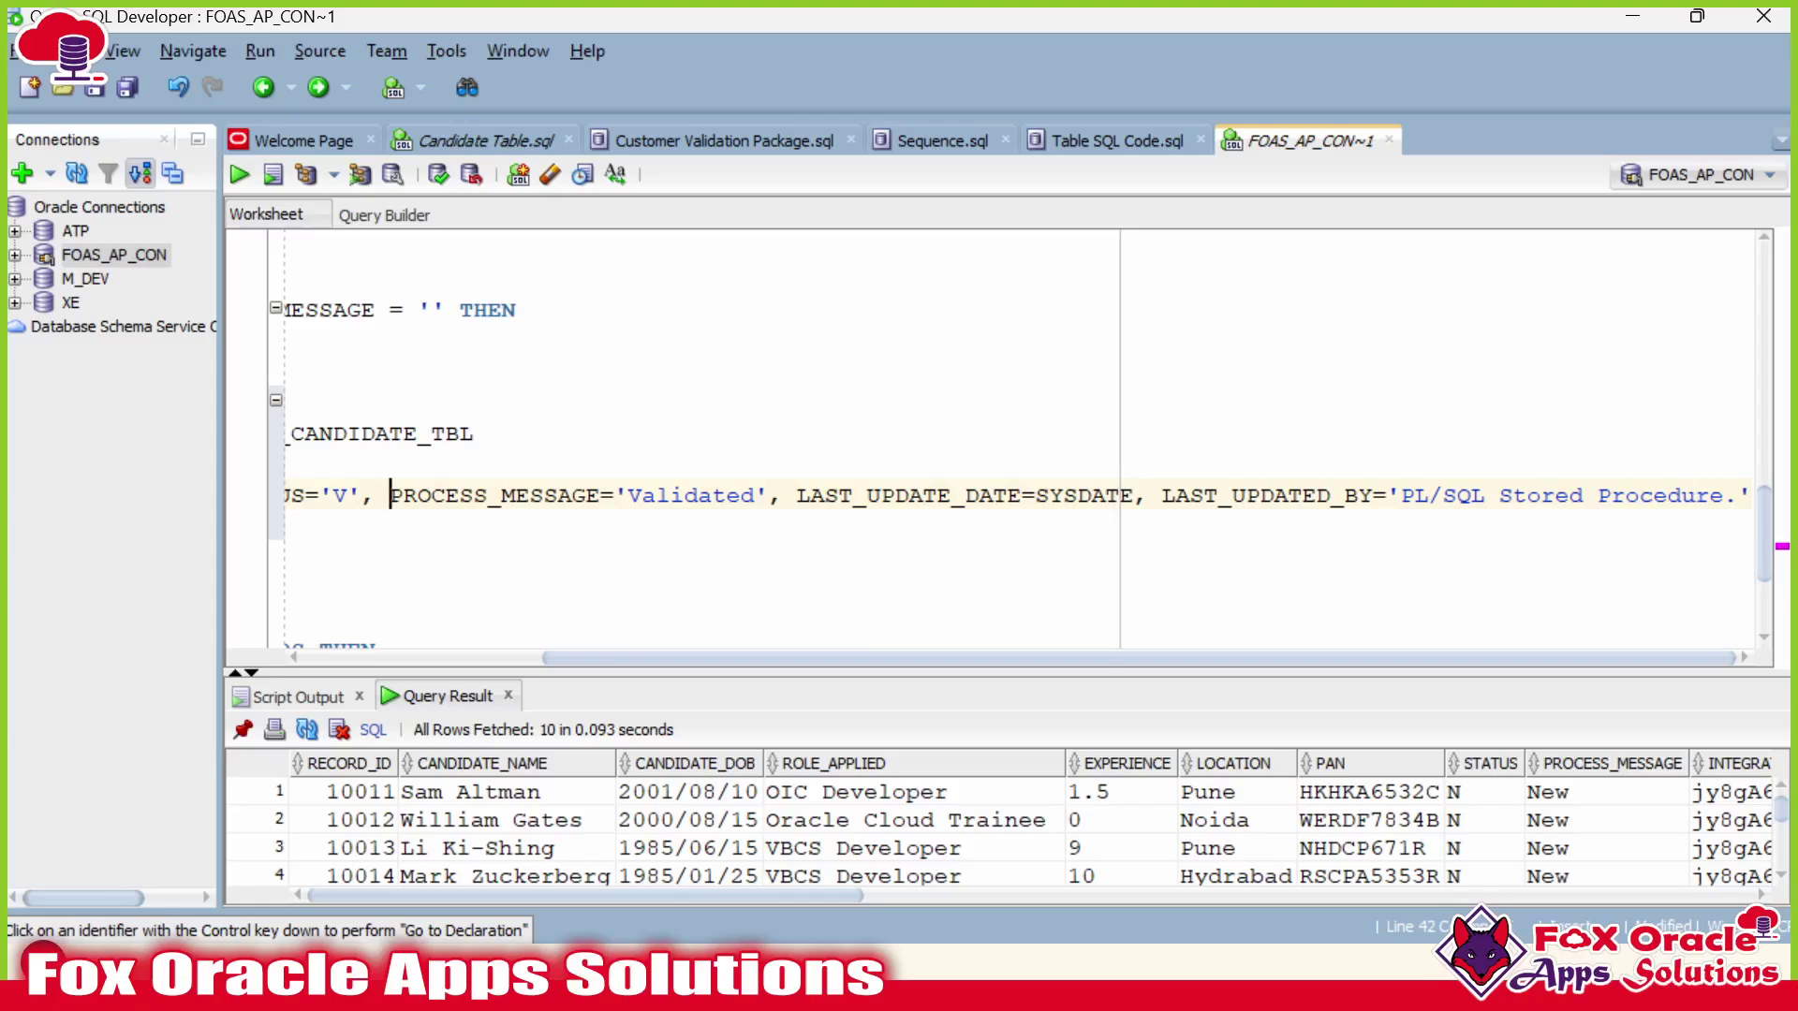
{"action": "key", "text": "Return"}
{"action": "left_click", "coordinate": [796, 527]}
{"action": "key", "text": "Return"}
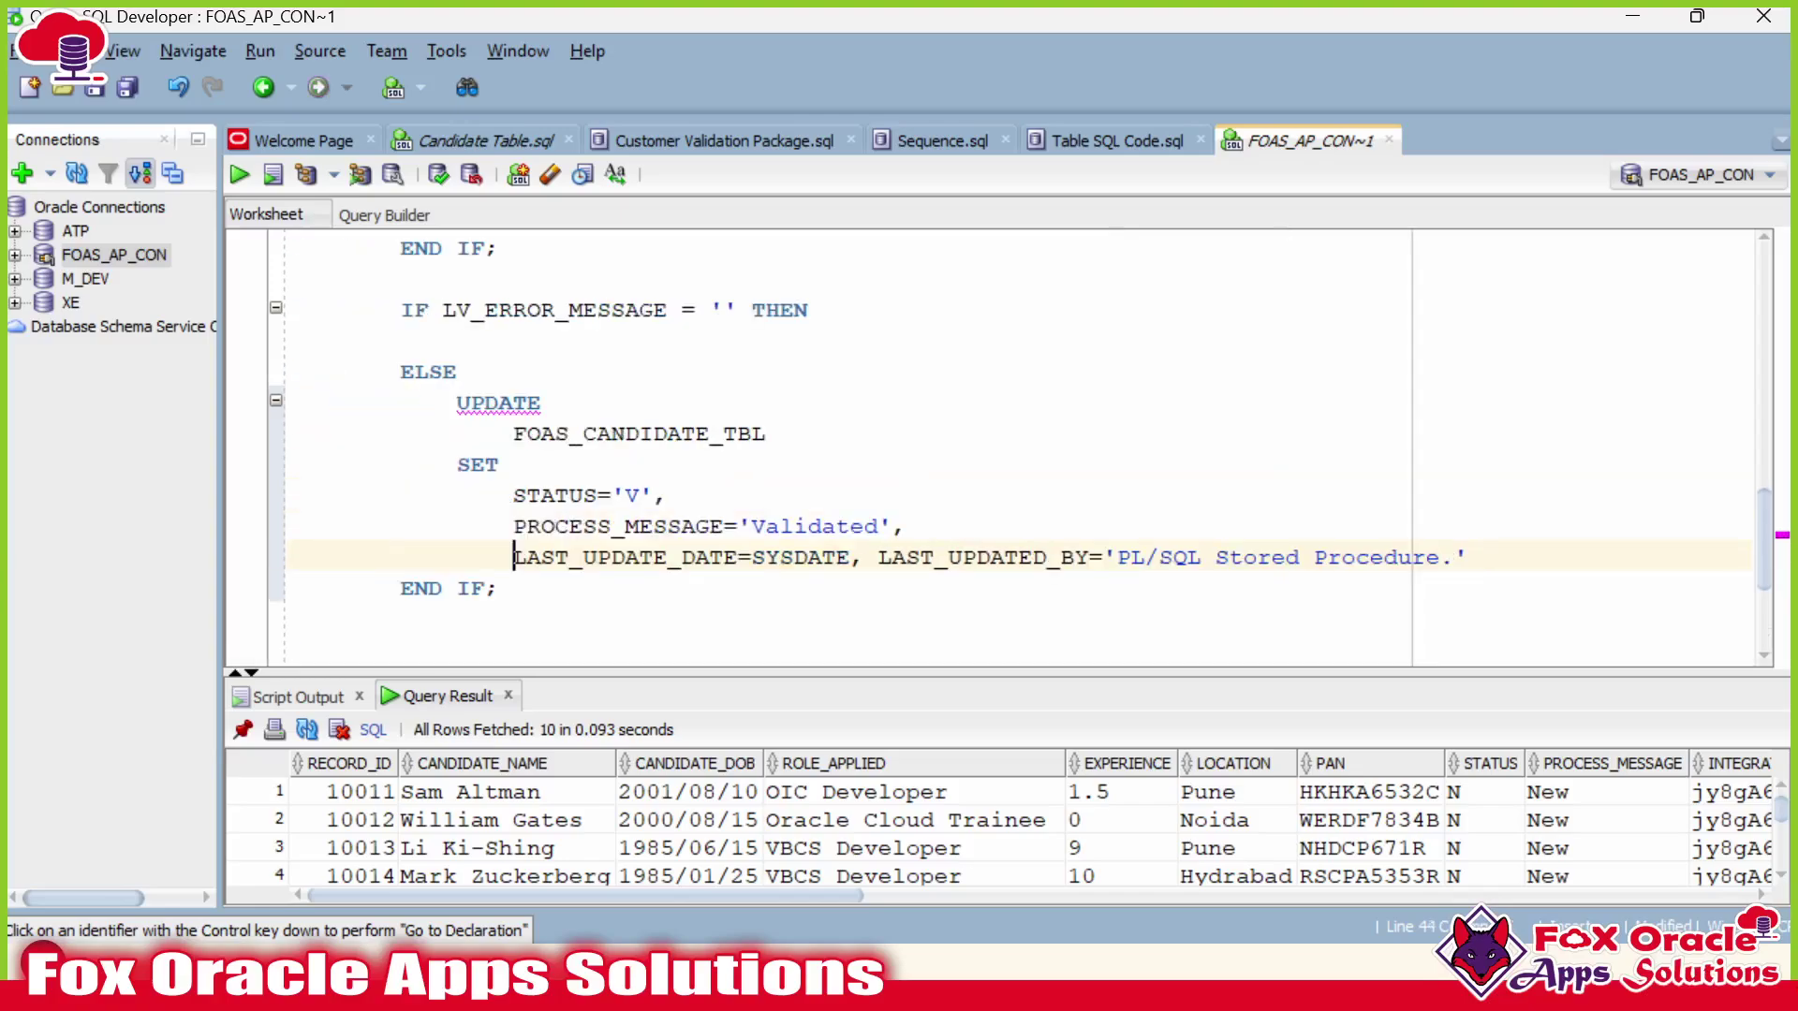
{"action": "left_click", "coordinate": [878, 558]}
{"action": "key", "text": "Return"}
Add a WHERE clause below the SET list with column names pasted from the results grid.
{"action": "scroll", "coordinate": [1021, 450], "scroll_direction": "down", "scroll_amount": 1}
{"action": "left_click", "coordinate": [1105, 495]}
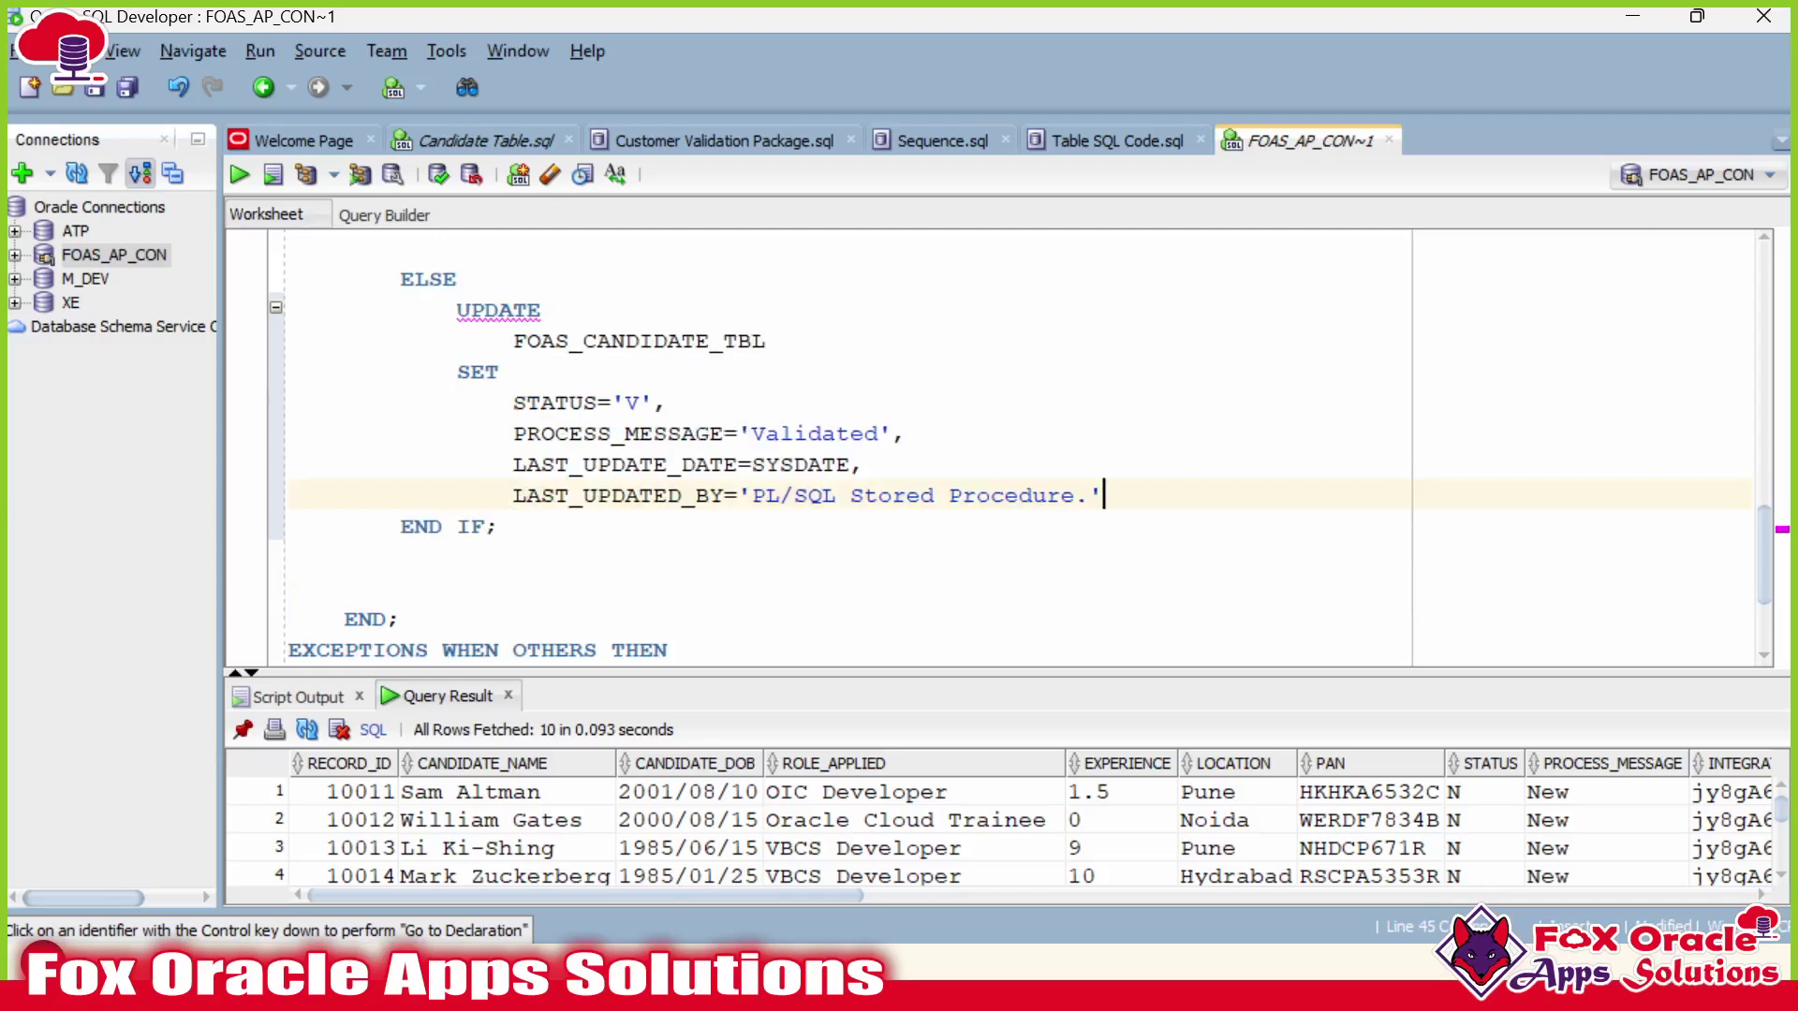
{"action": "key", "text": "Return"}
{"action": "key", "text": "BackSpace"}
{"action": "key", "text": "BackSpace"}
{"action": "key", "text": "BackSpace"}
{"action": "key", "text": "BackSpace"}
{"action": "type", "text": "WHERE"}
{"action": "key", "text": "Return"}
{"action": "key", "text": "Tab"}
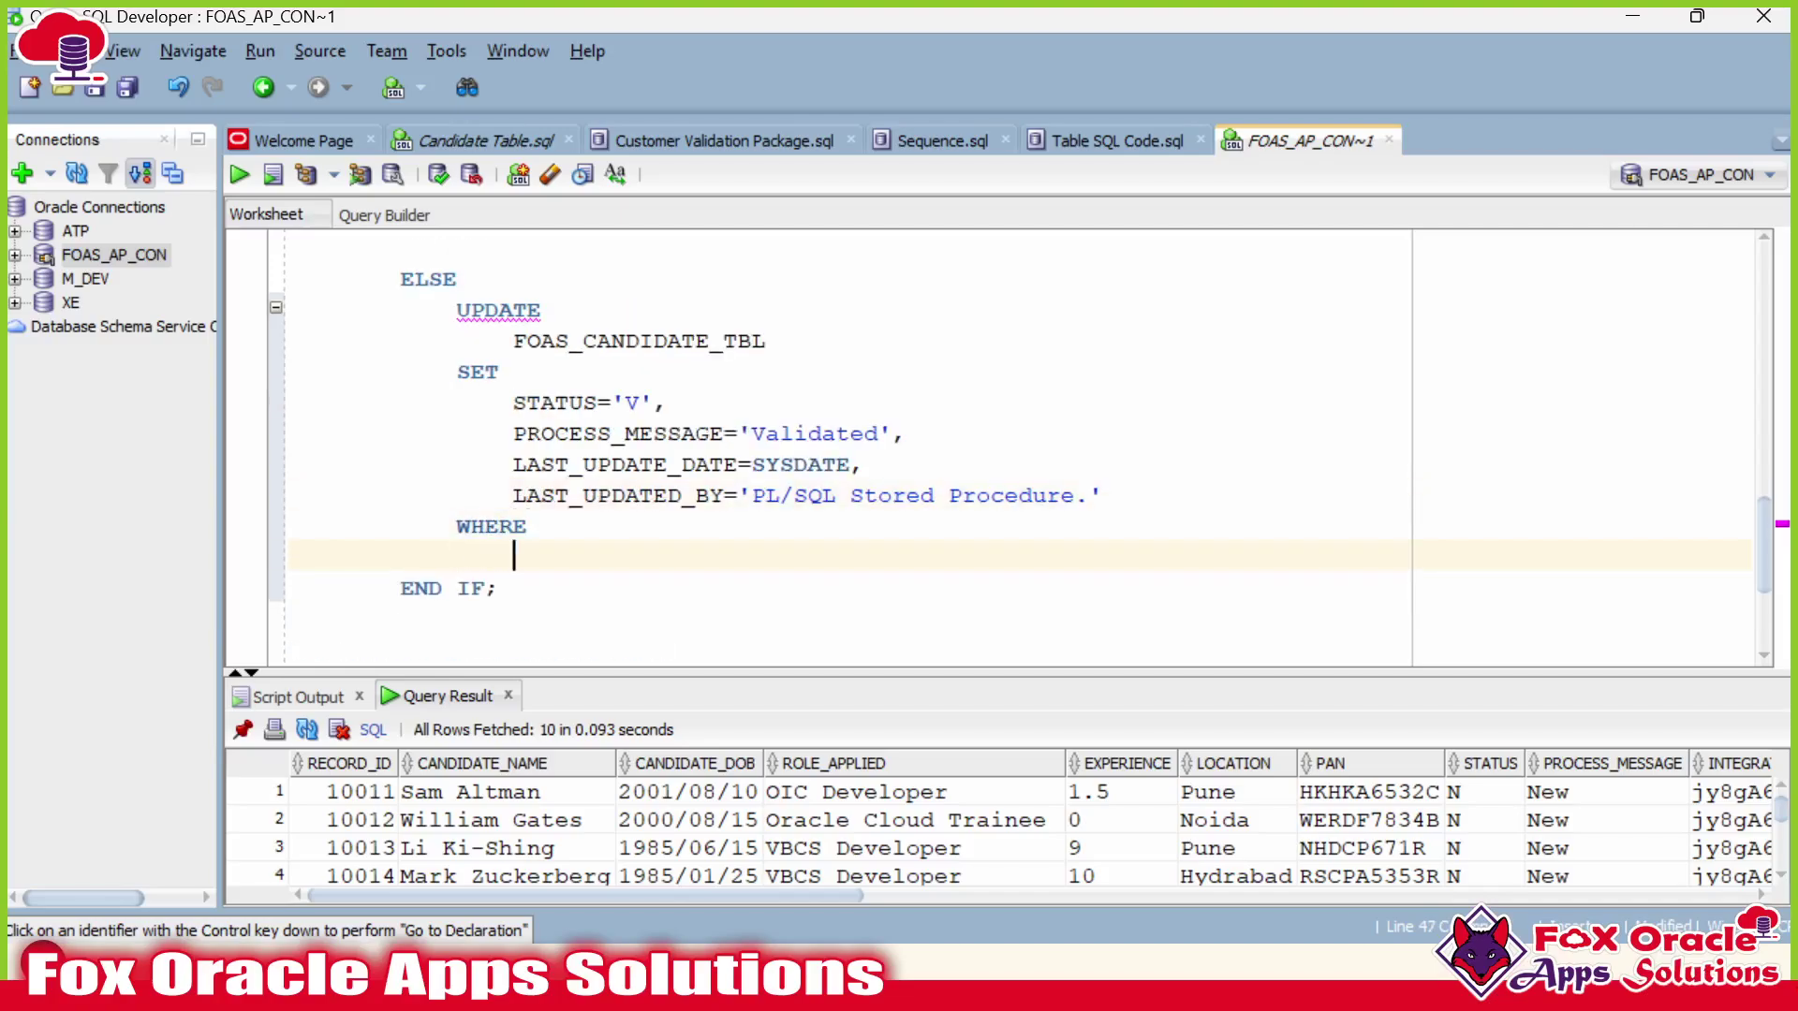
{"action": "right_click", "coordinate": [337, 763]}
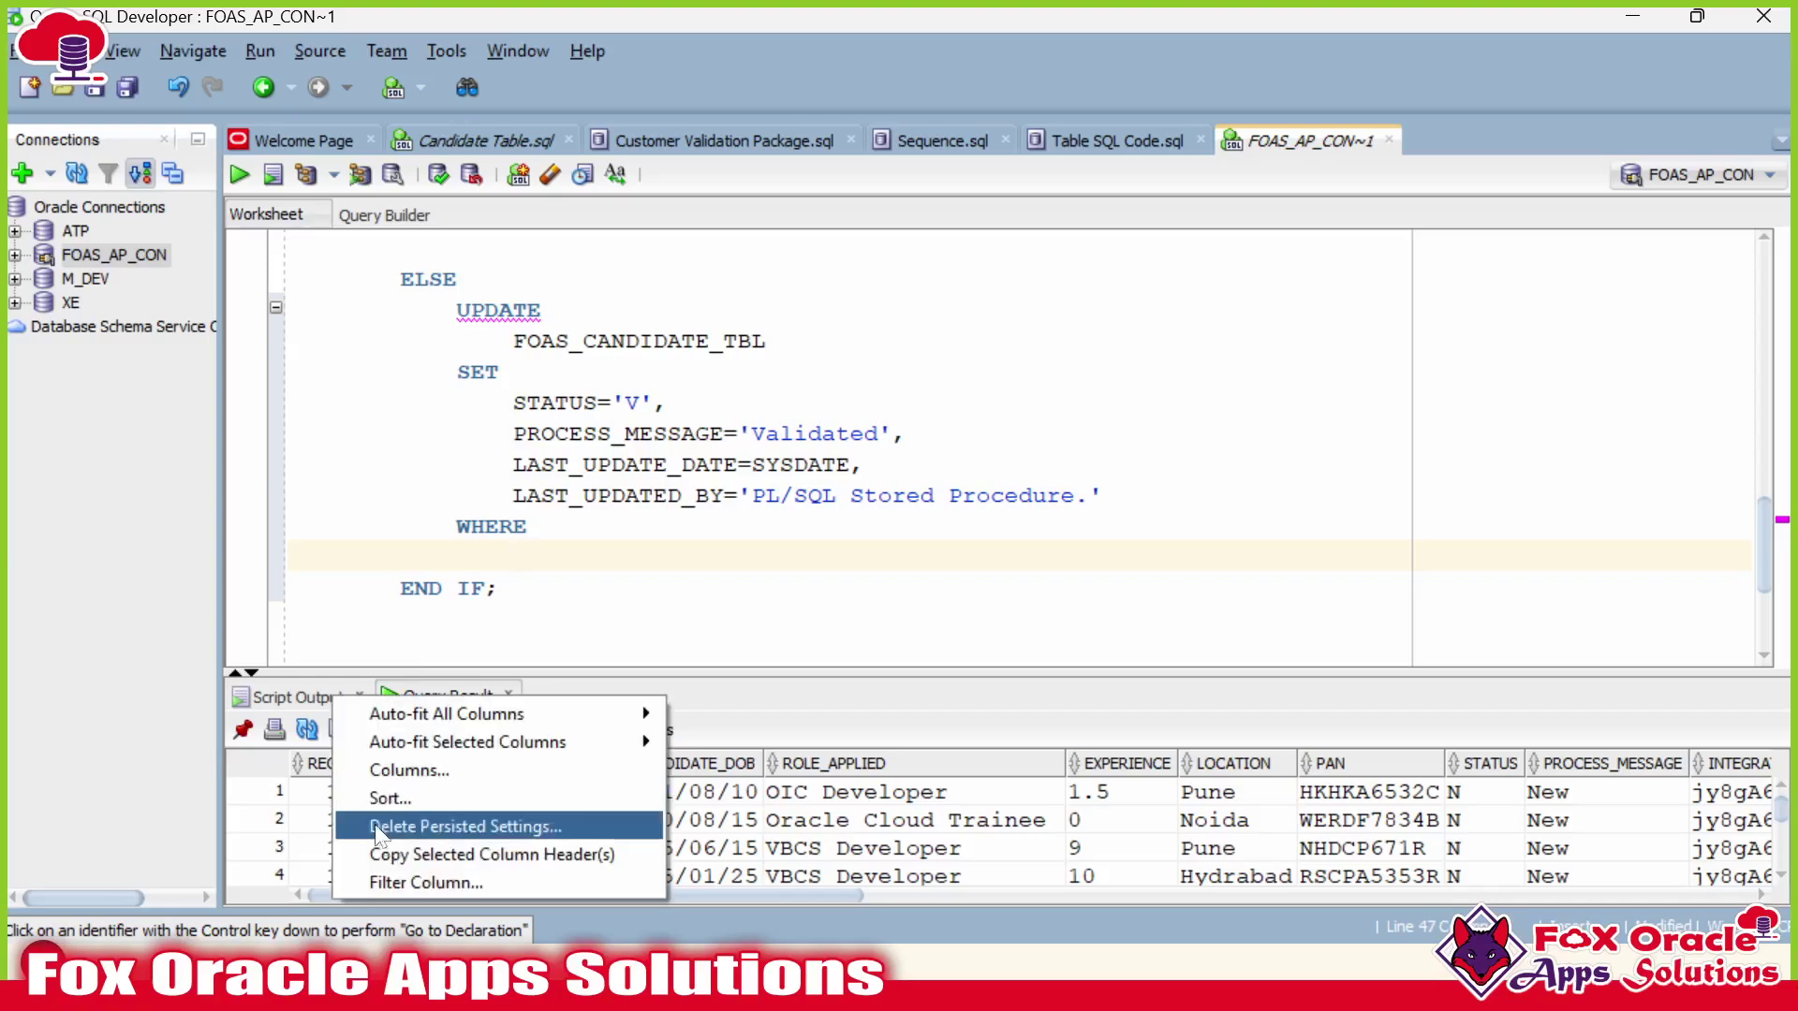
{"action": "left_click", "coordinate": [387, 845]}
{"action": "key", "text": "ctrl+v"}
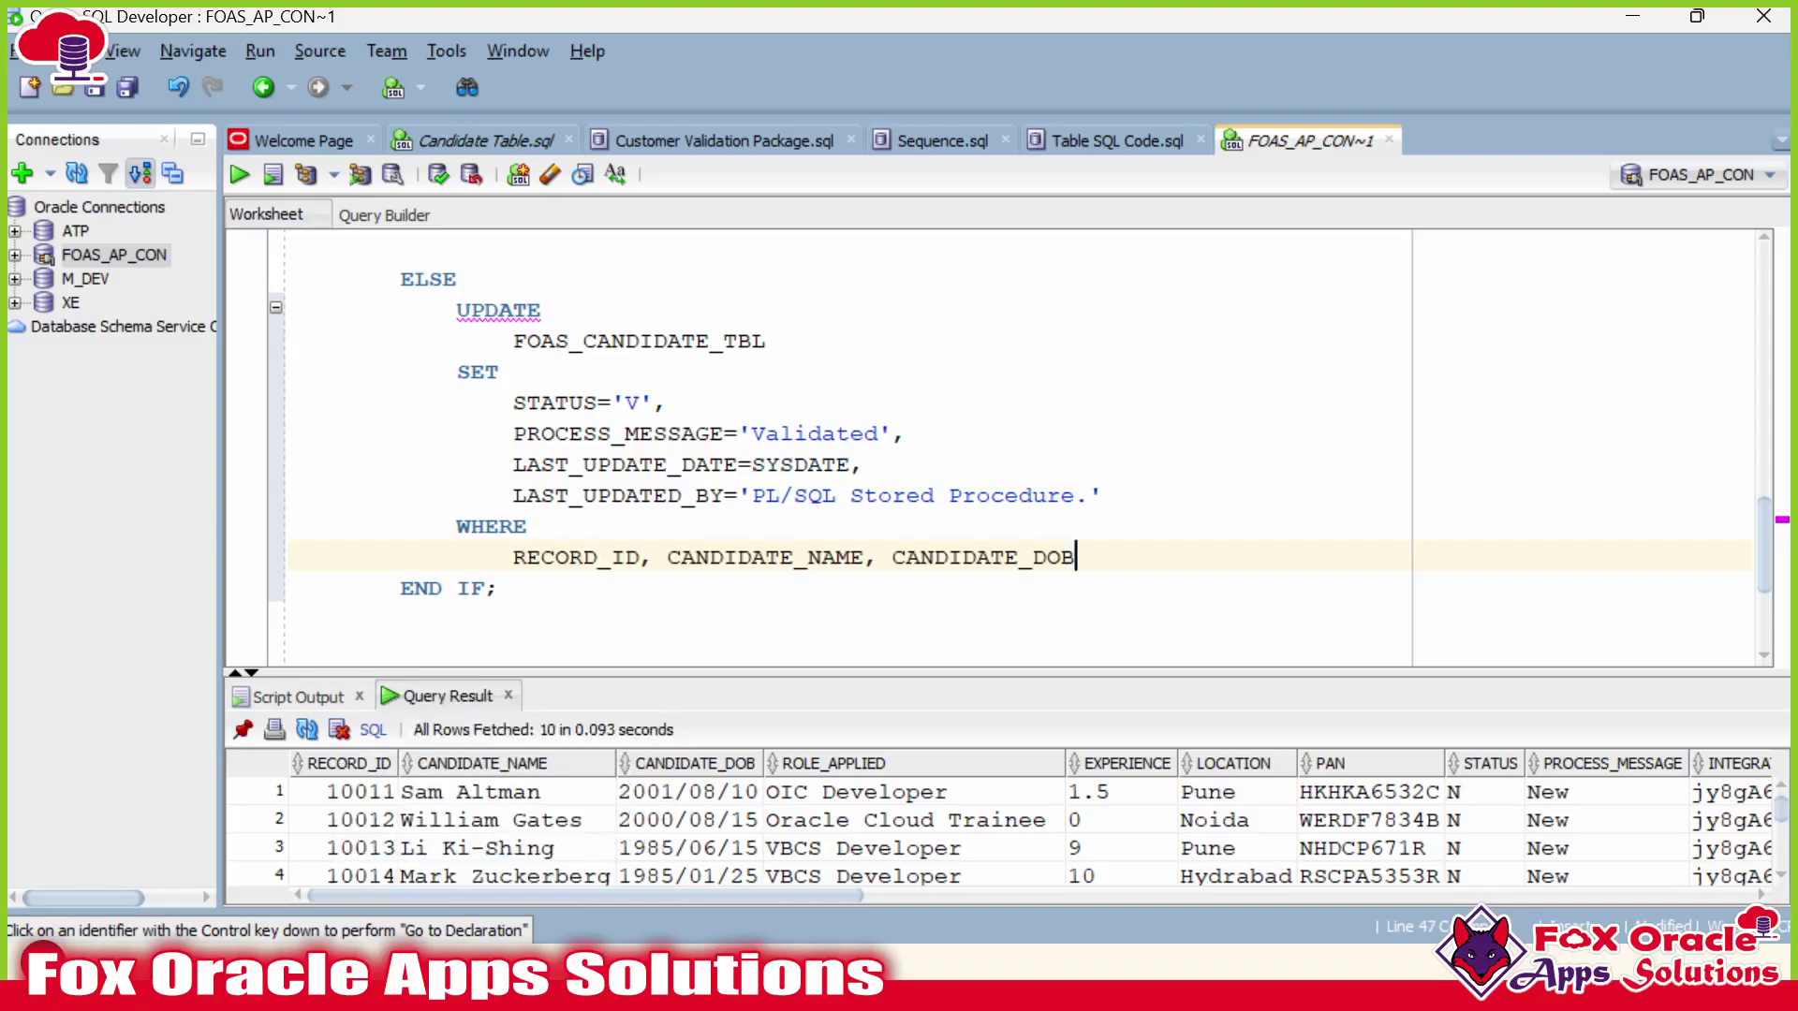
Reduce the pasted column list to X.RECORD_ID as the WHERE condition.
{"action": "right_click", "coordinate": [331, 767]}
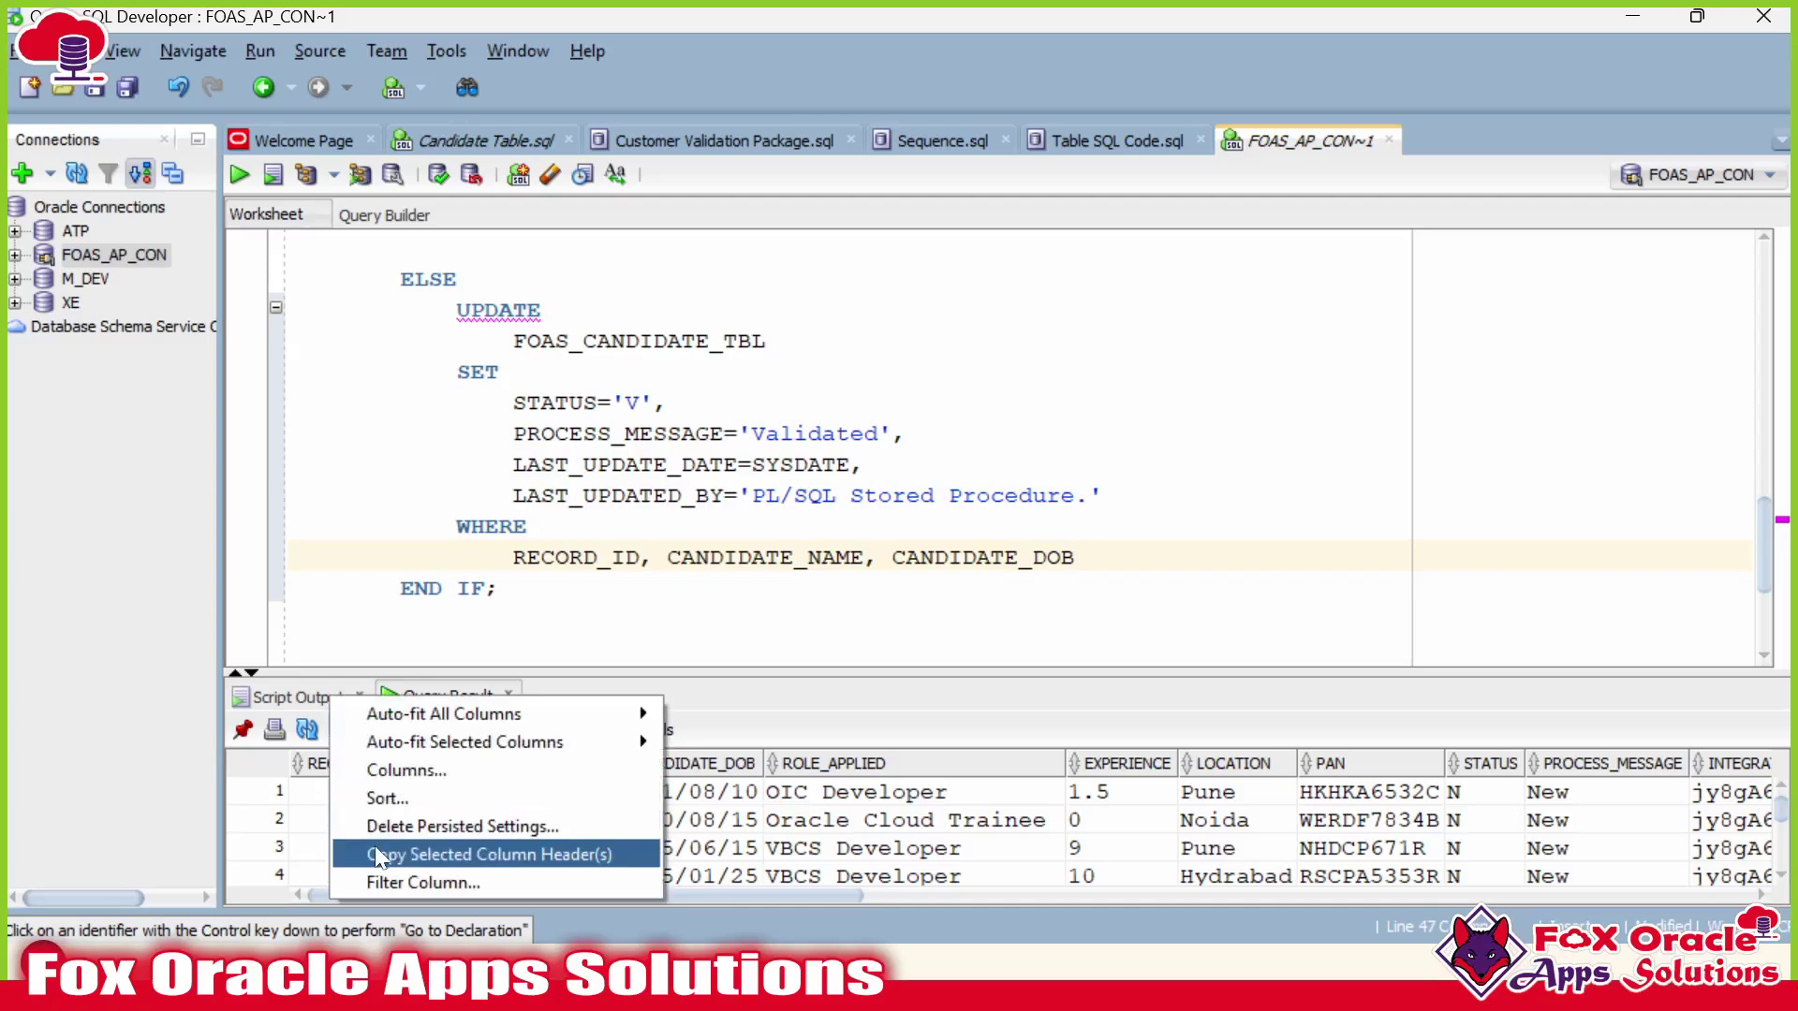
{"action": "left_click", "coordinate": [377, 847]}
{"action": "key", "text": "Home"}
{"action": "key", "text": "shift+End"}
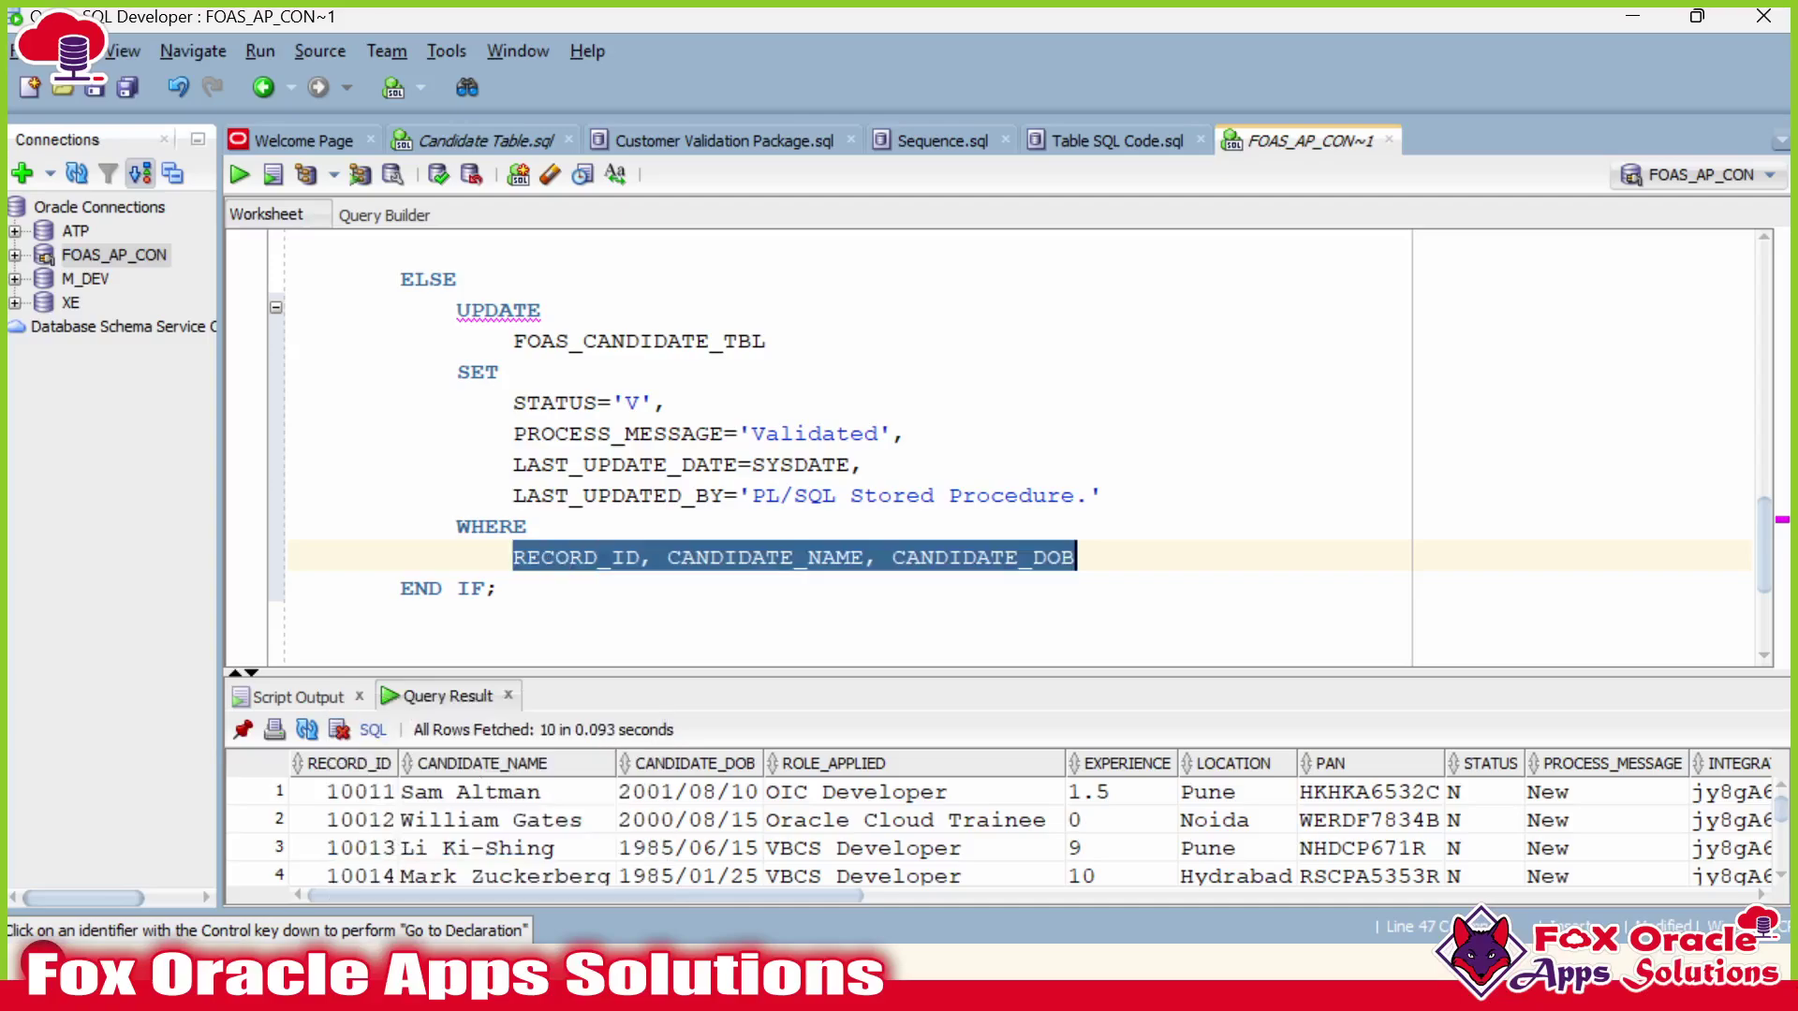
{"action": "type", "text": "X."}
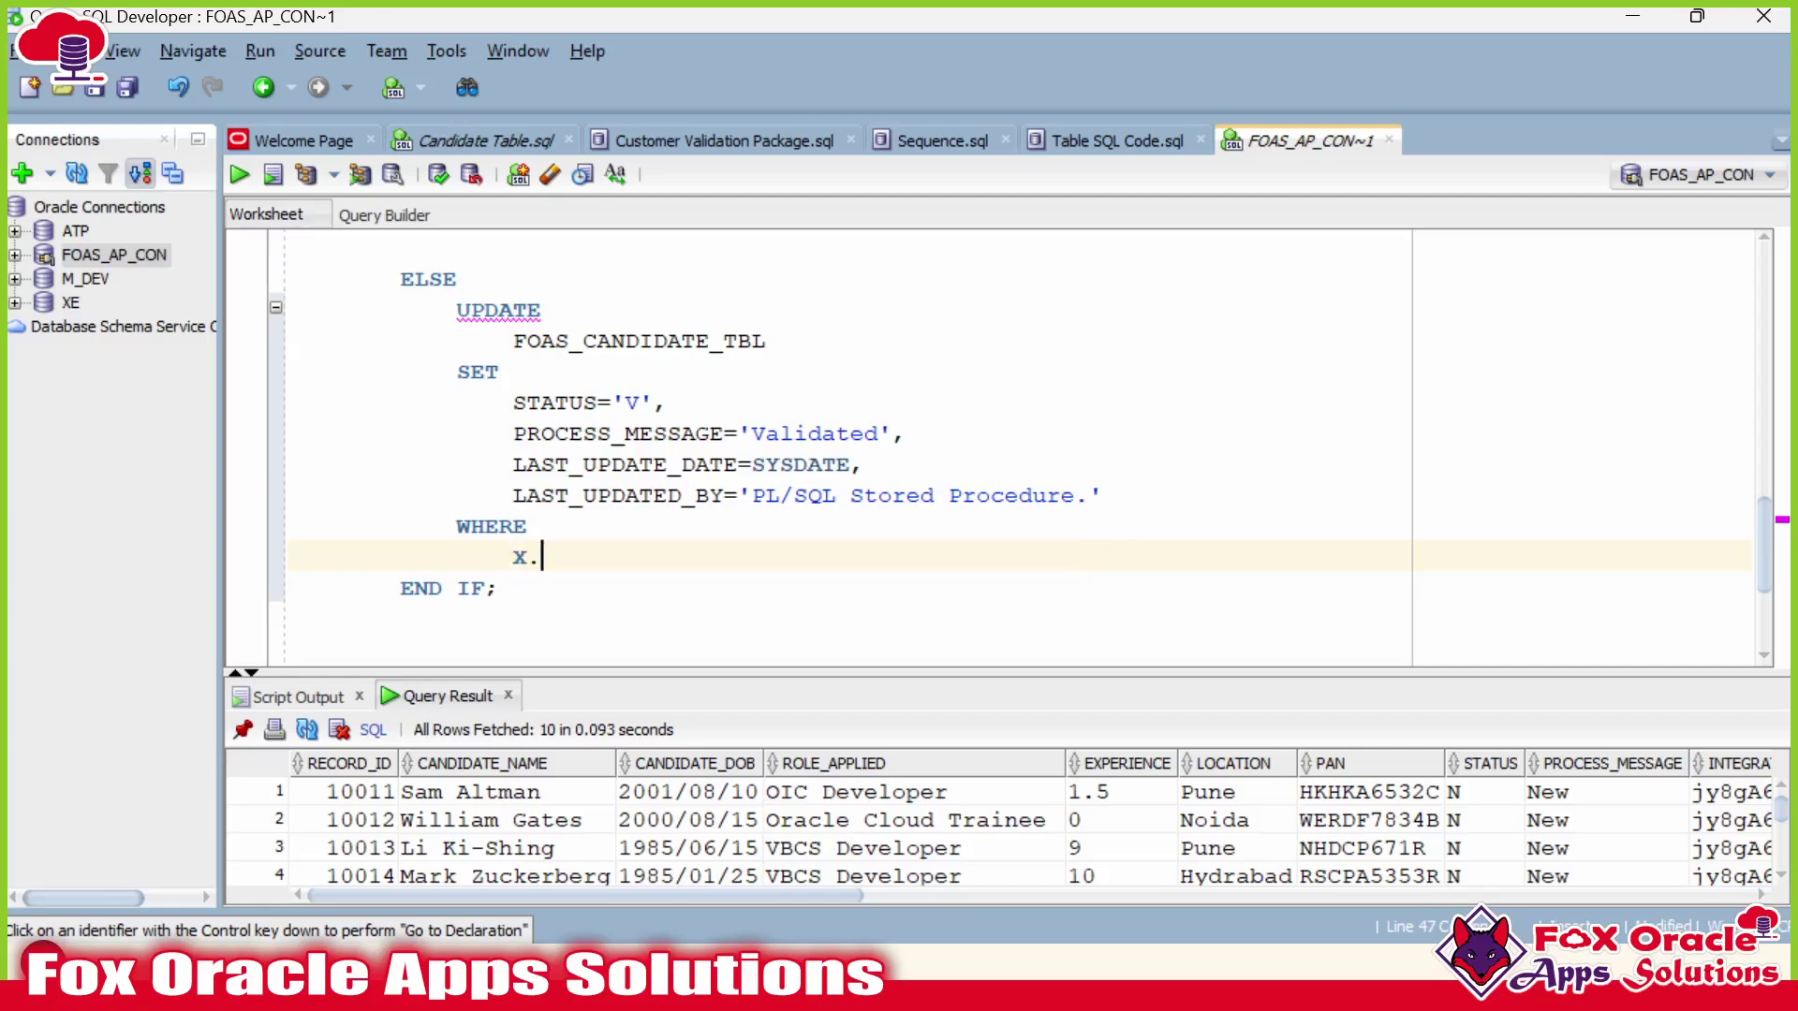
{"action": "key", "text": "ctrl+v"}
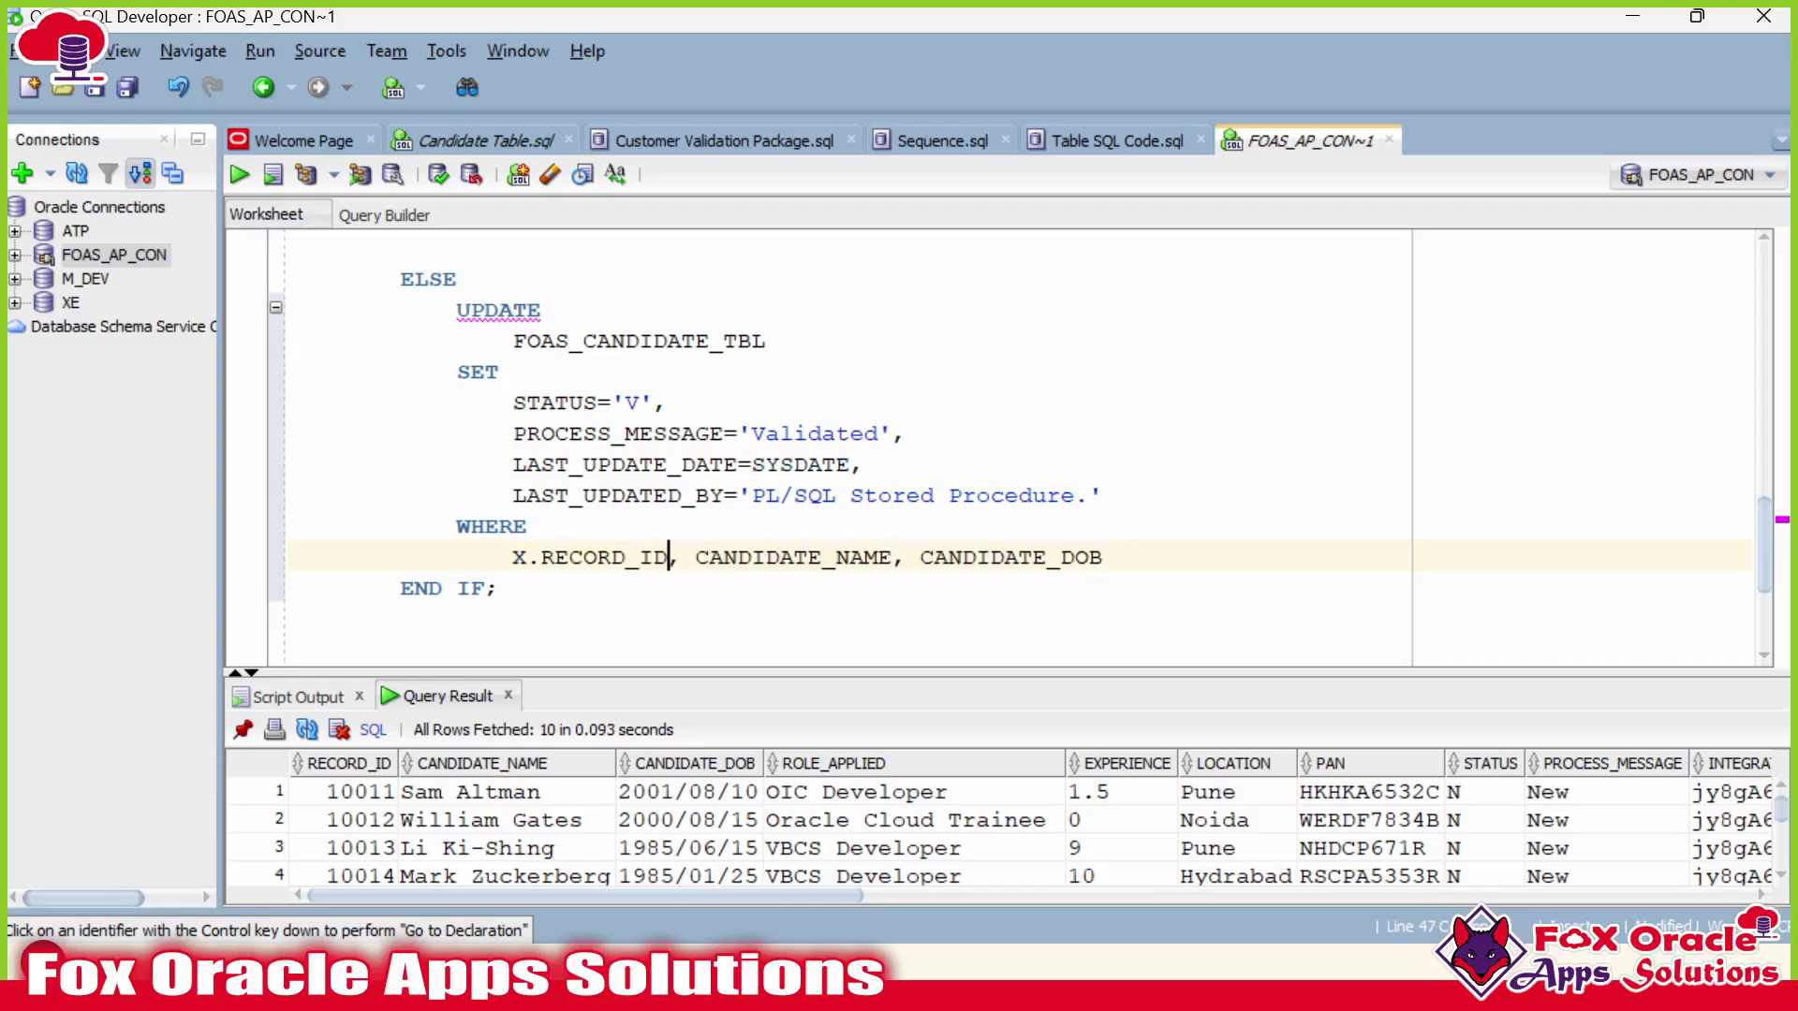
{"action": "key", "text": "shift+End"}
{"action": "key", "text": "Delete"}
Extend the condition to compare RECORD_ID with X.RECORD_ID.
{"action": "scroll", "coordinate": [842, 449], "scroll_direction": "up", "scroll_amount": 2}
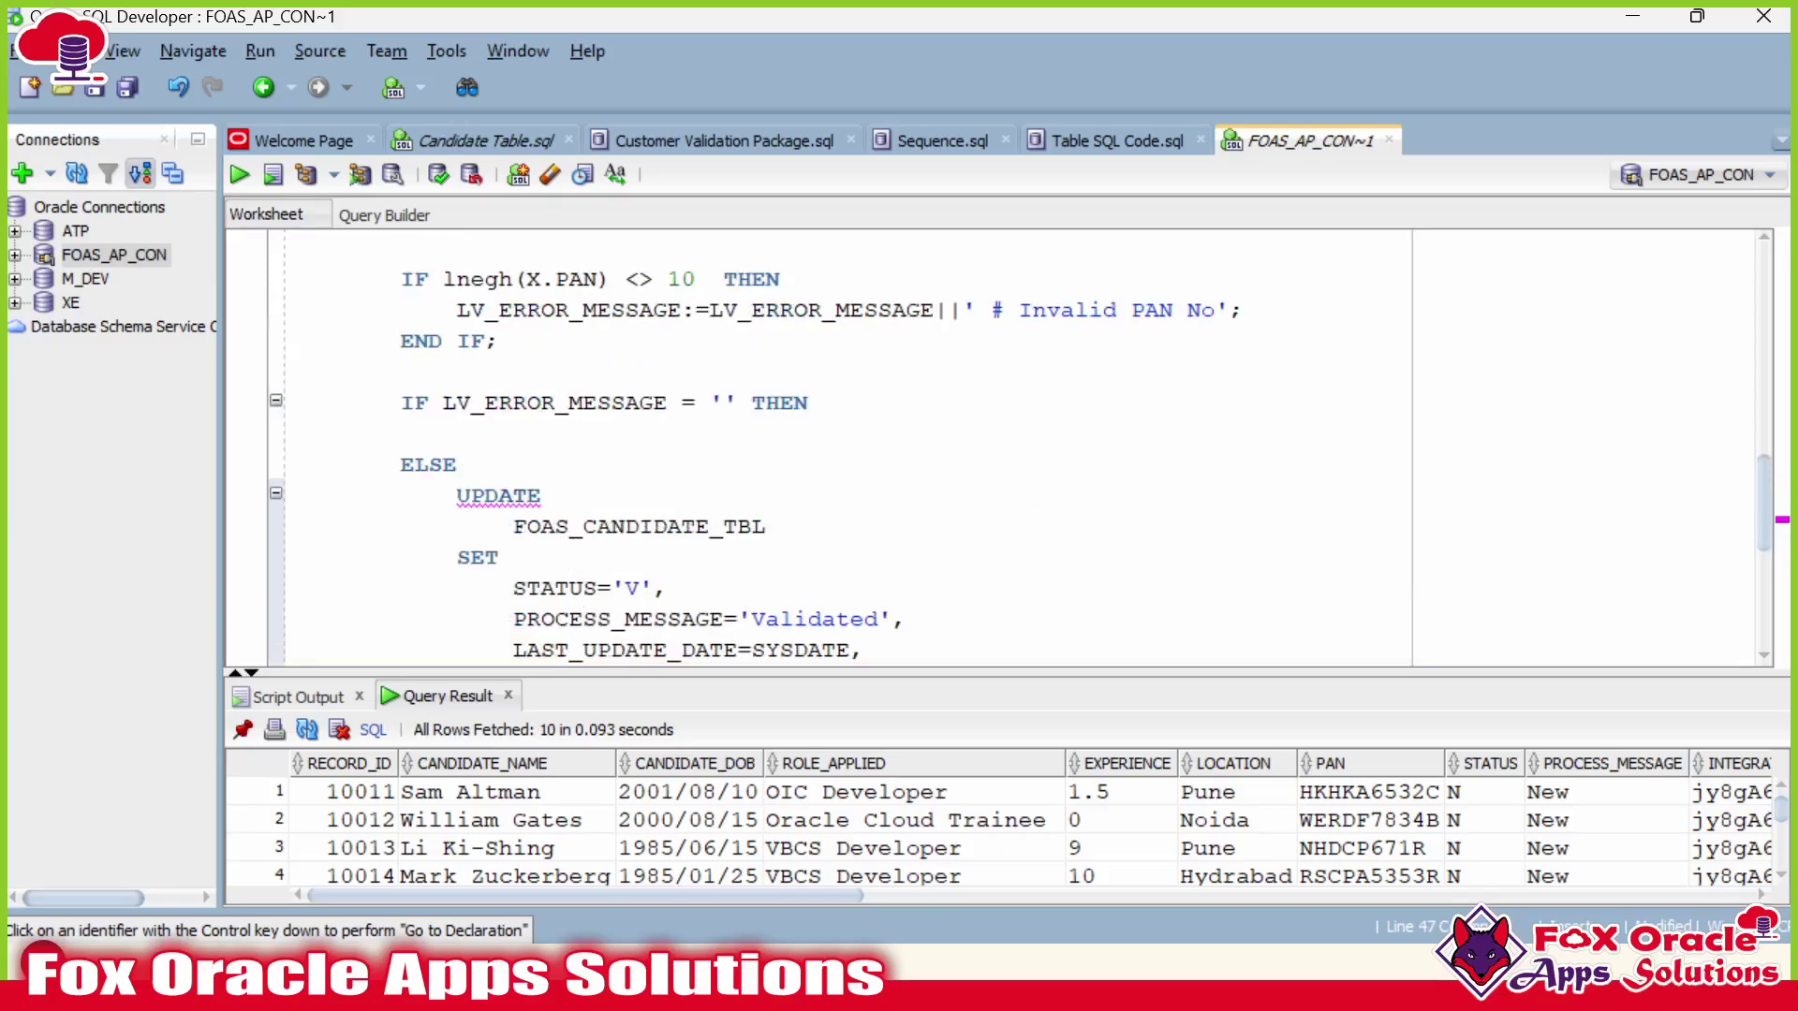
{"action": "scroll", "coordinate": [814, 449], "scroll_direction": "up", "scroll_amount": 3}
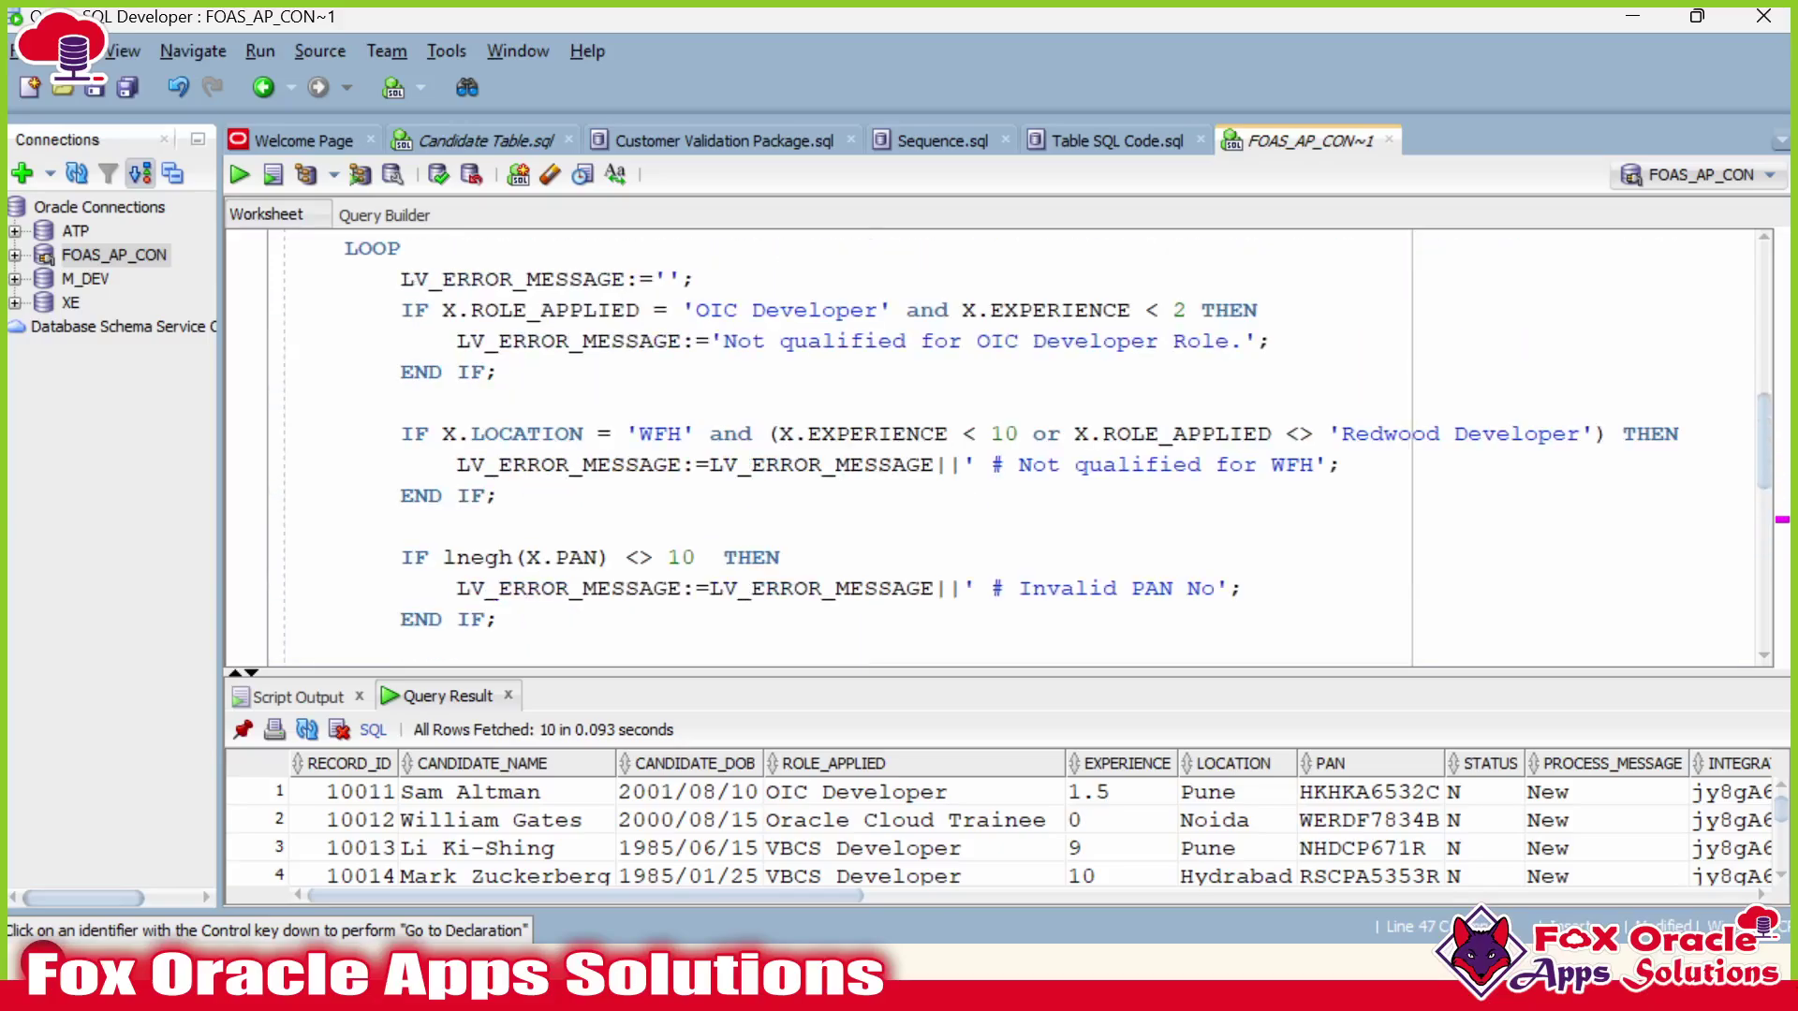
{"action": "left_click", "coordinate": [444, 433]}
{"action": "scroll", "coordinate": [444, 434], "scroll_direction": "down", "scroll_amount": 2}
{"action": "scroll", "coordinate": [444, 434], "scroll_direction": "up", "scroll_amount": 4}
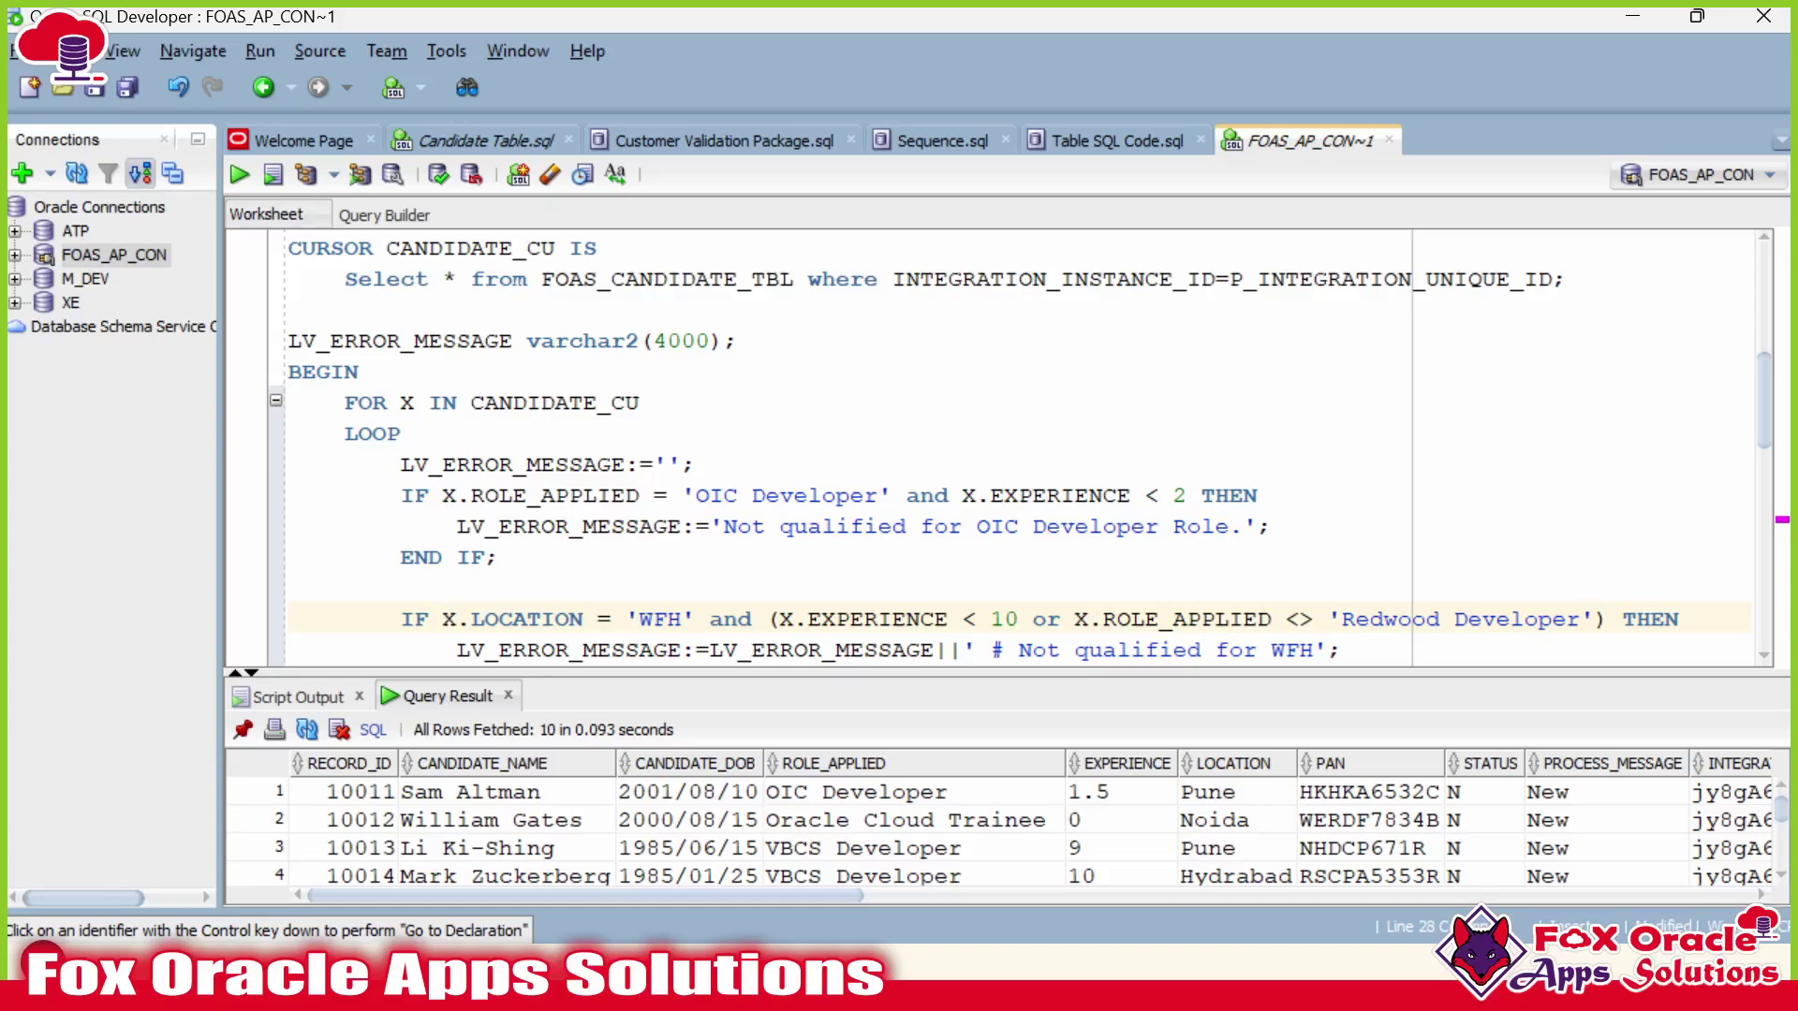
{"action": "scroll", "coordinate": [569, 459], "scroll_direction": "down", "scroll_amount": 8}
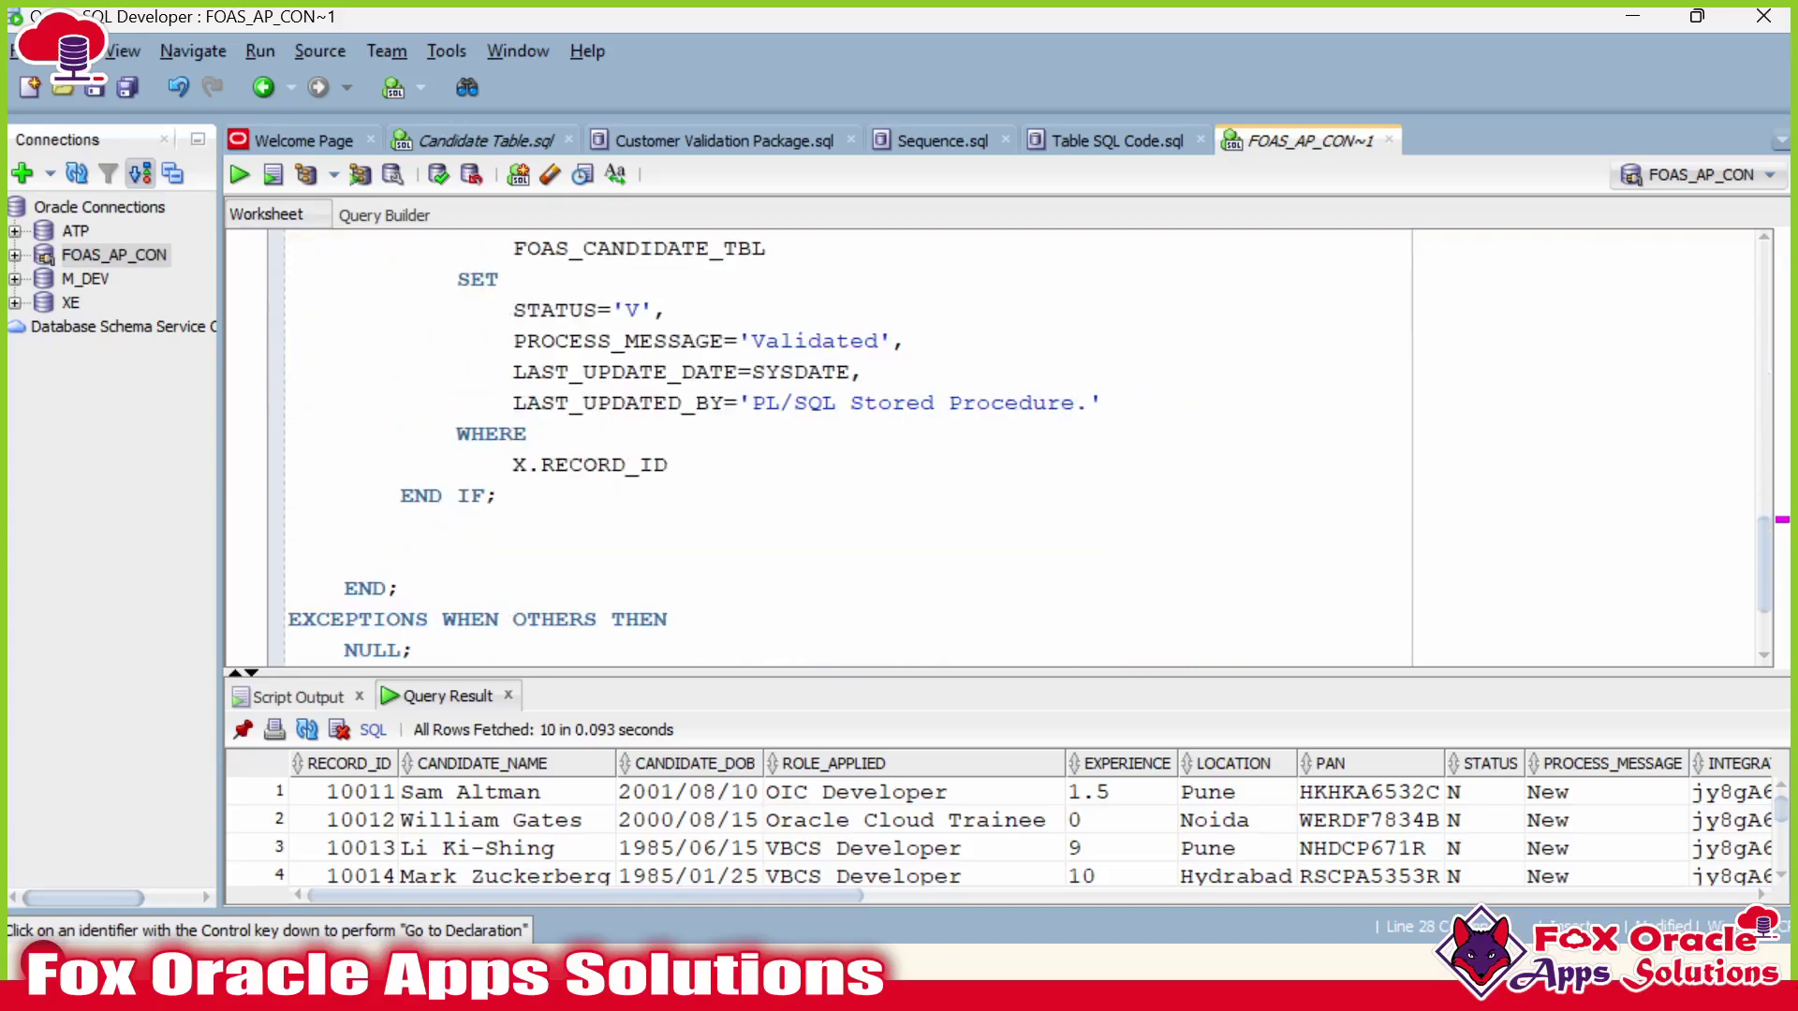
{"action": "left_click", "coordinate": [569, 464]}
{"action": "left_click", "coordinate": [513, 464]}
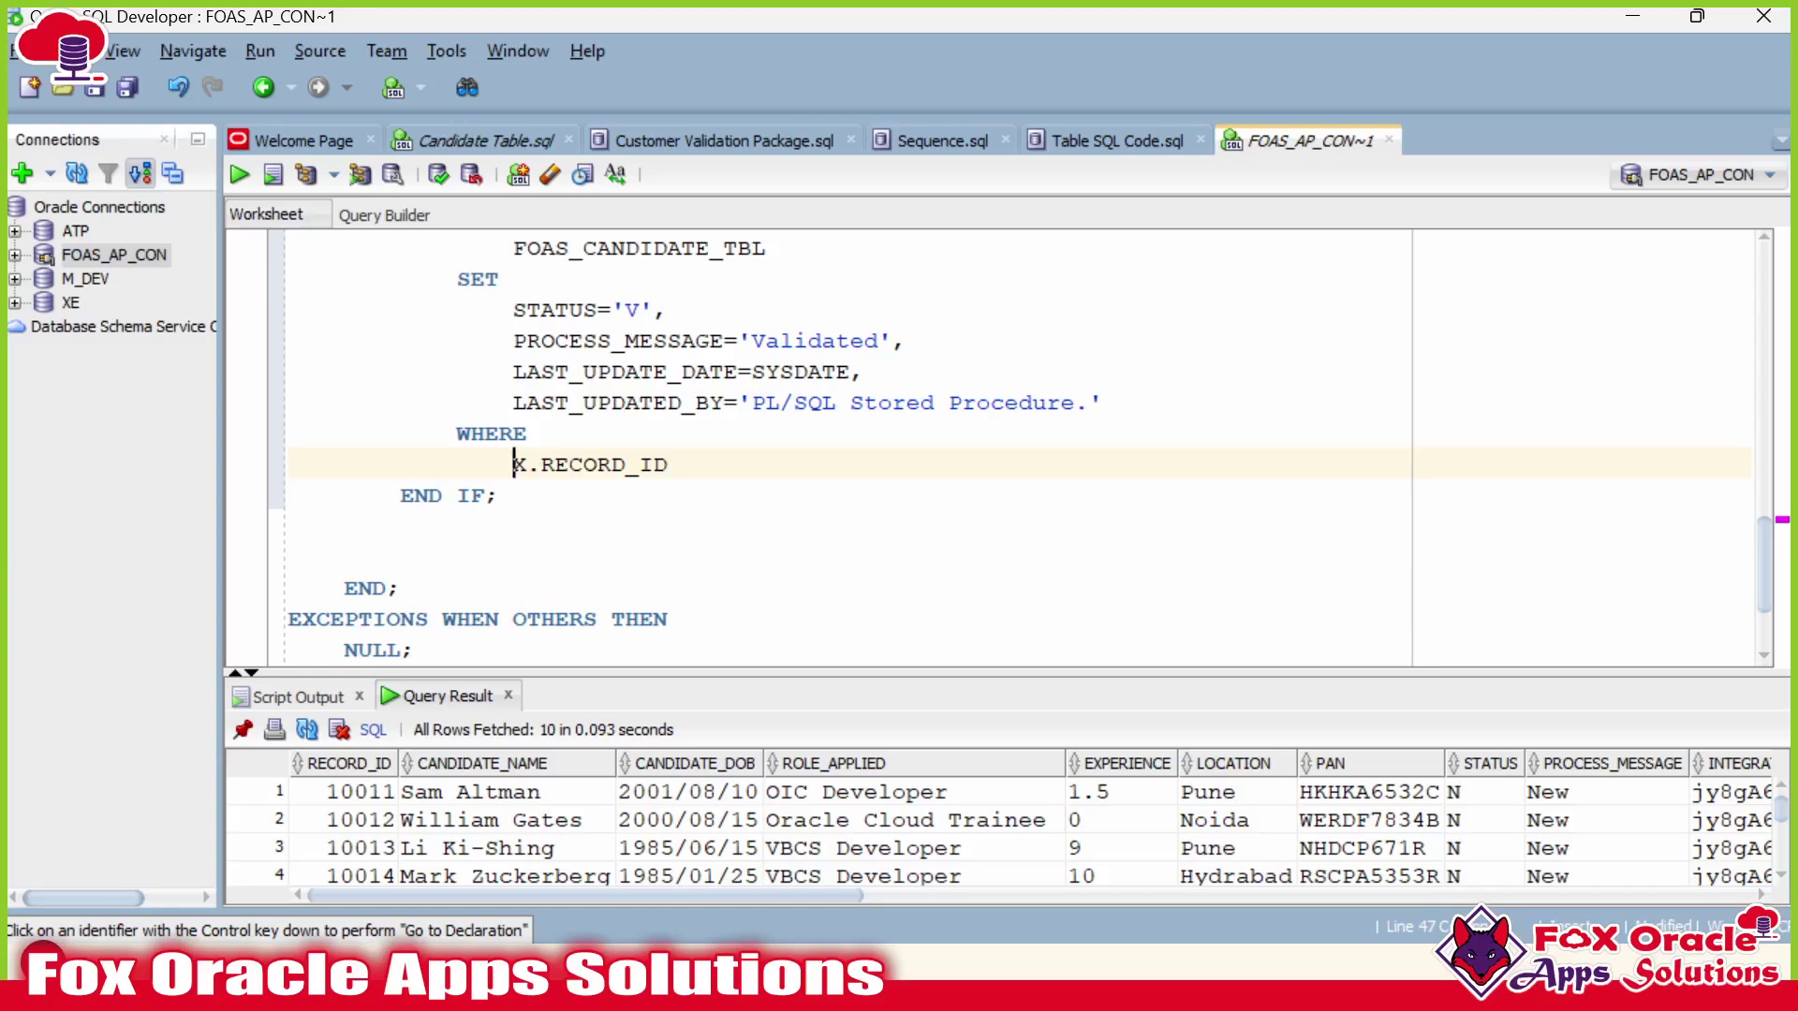
{"action": "key", "text": "shift+Right"}
{"action": "key", "text": "shift+Right"}
{"action": "key", "text": "End"}
{"action": "type", "text": "= X.RECORD_ID"}
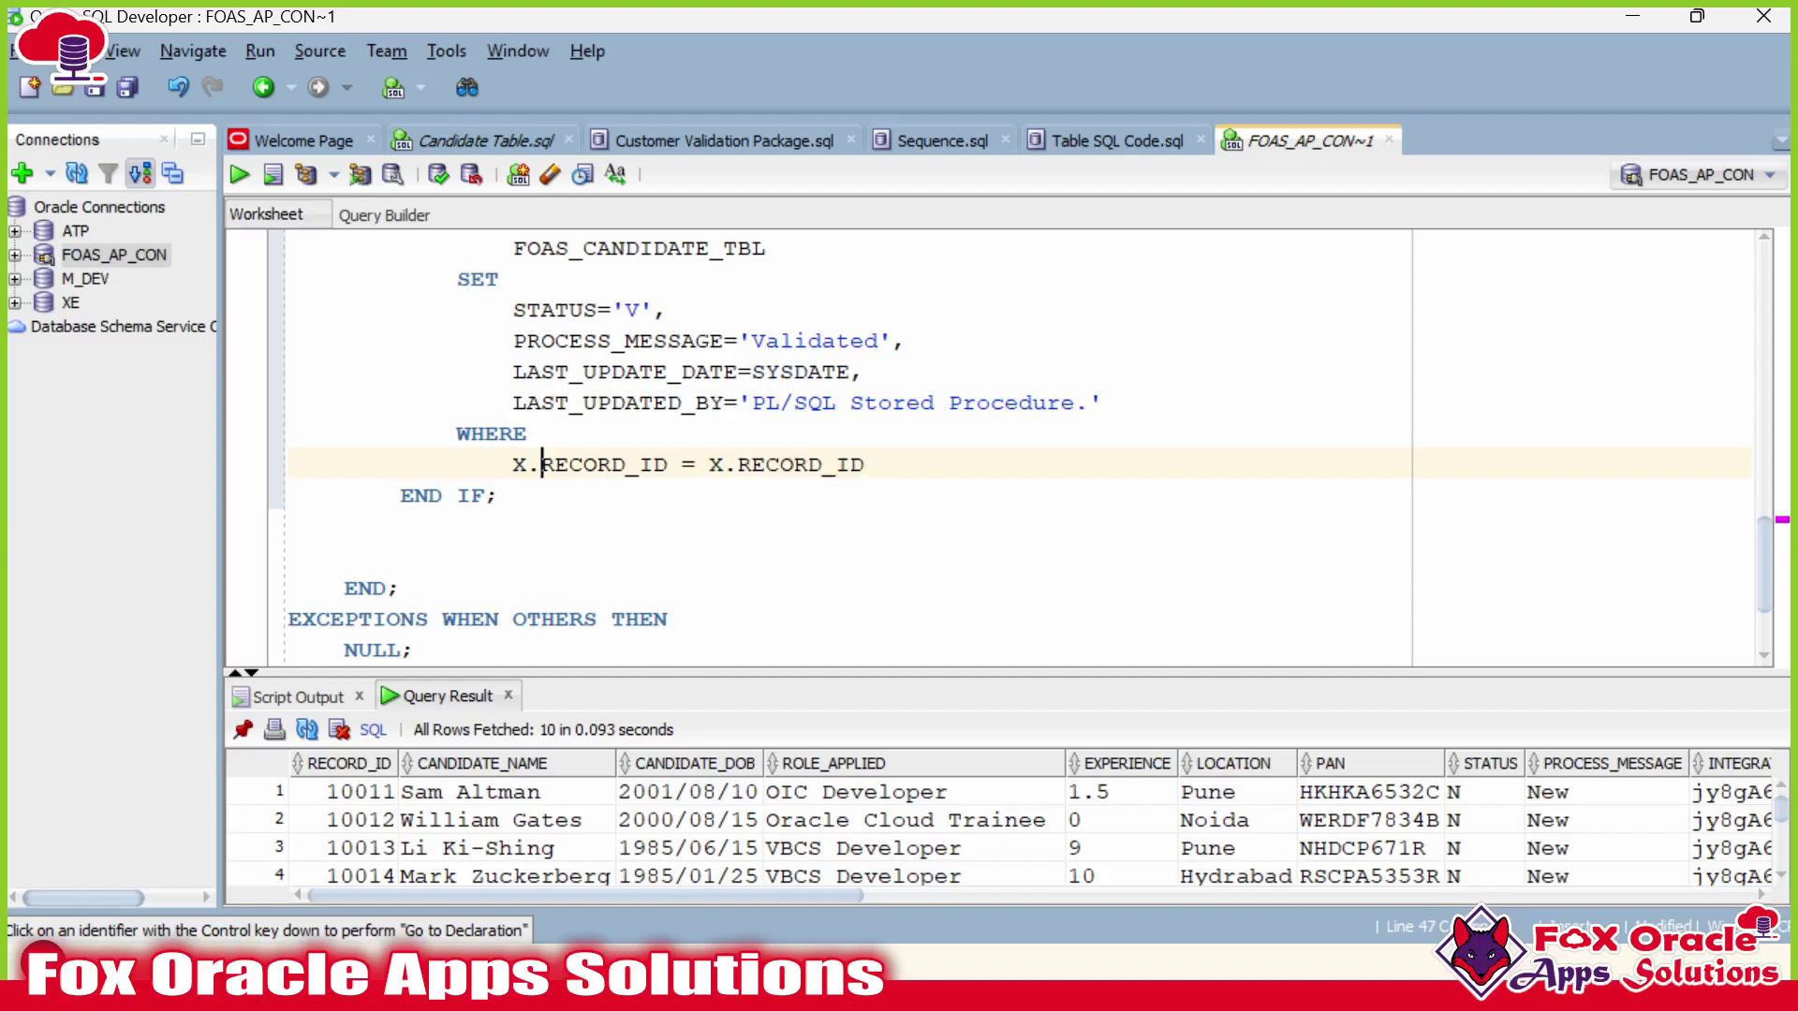
Remove the leading X. prefix and end the statement as WHERE RECORD_ID = X.RECORD_ID;.
{"action": "key", "text": "Home"}
{"action": "key", "text": "Delete"}
{"action": "key", "text": "Delete"}
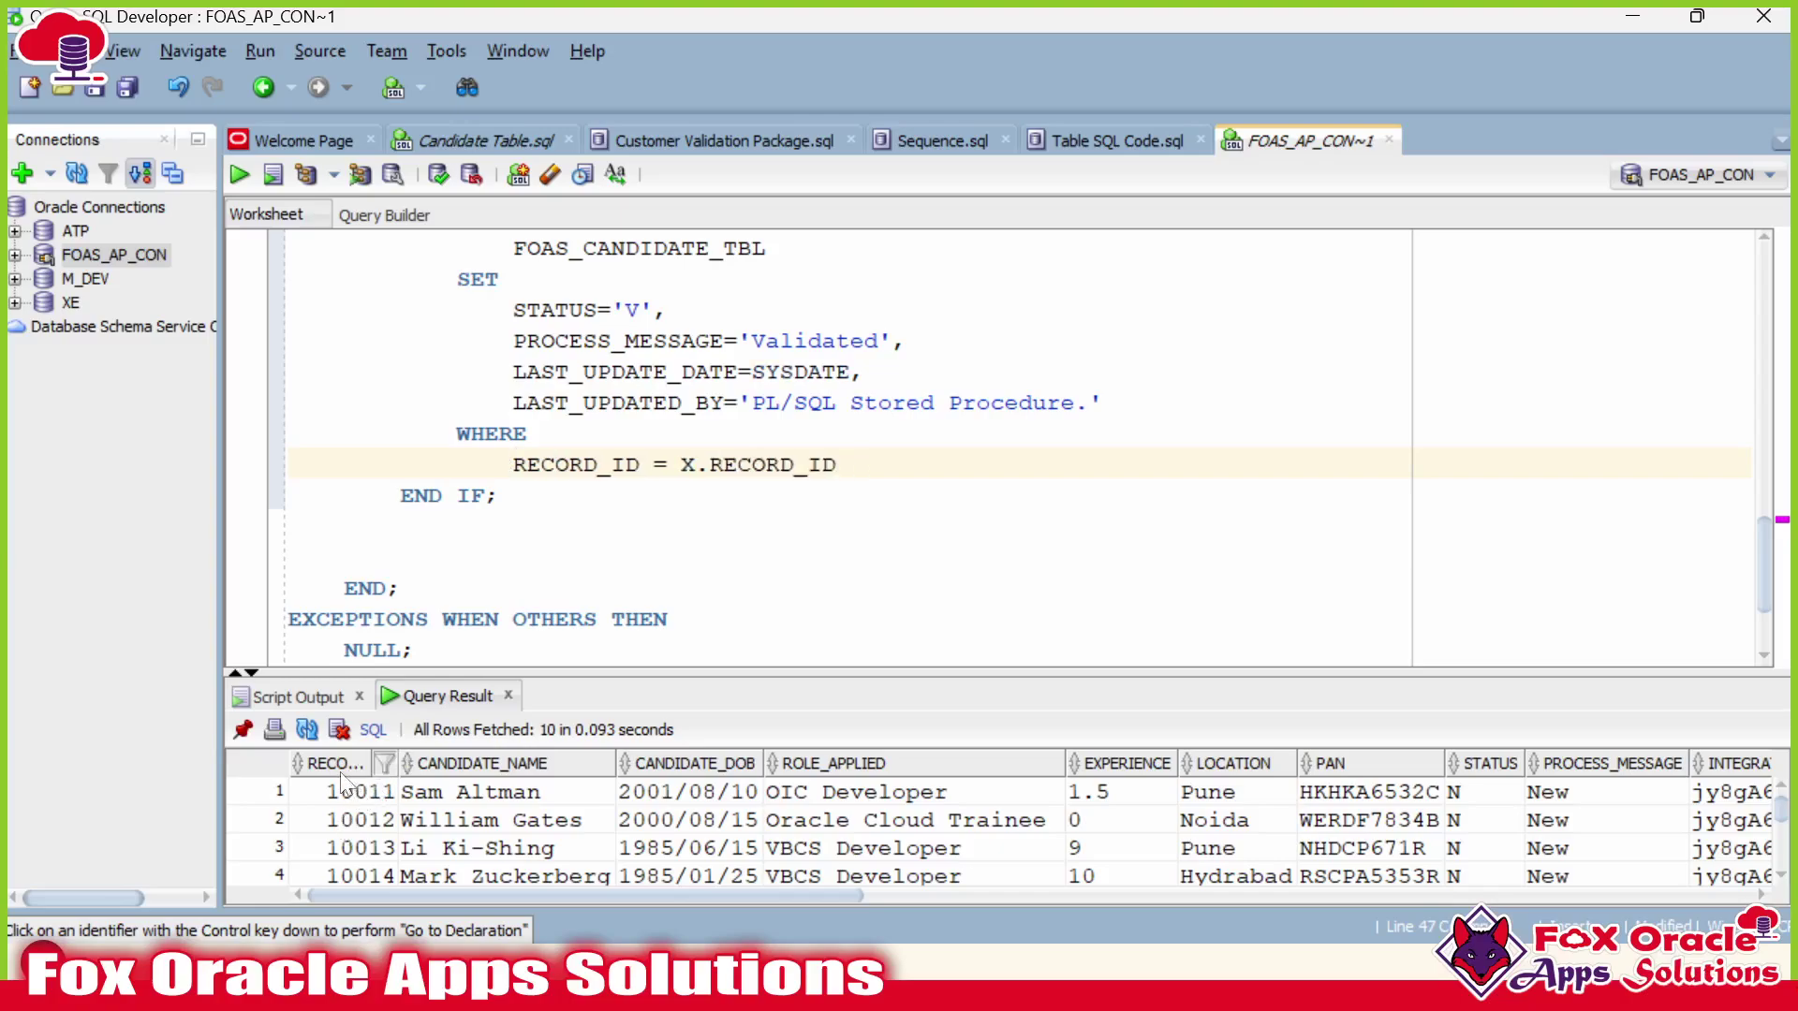
{"action": "key", "text": "End"}
{"action": "type", "text": ";"}
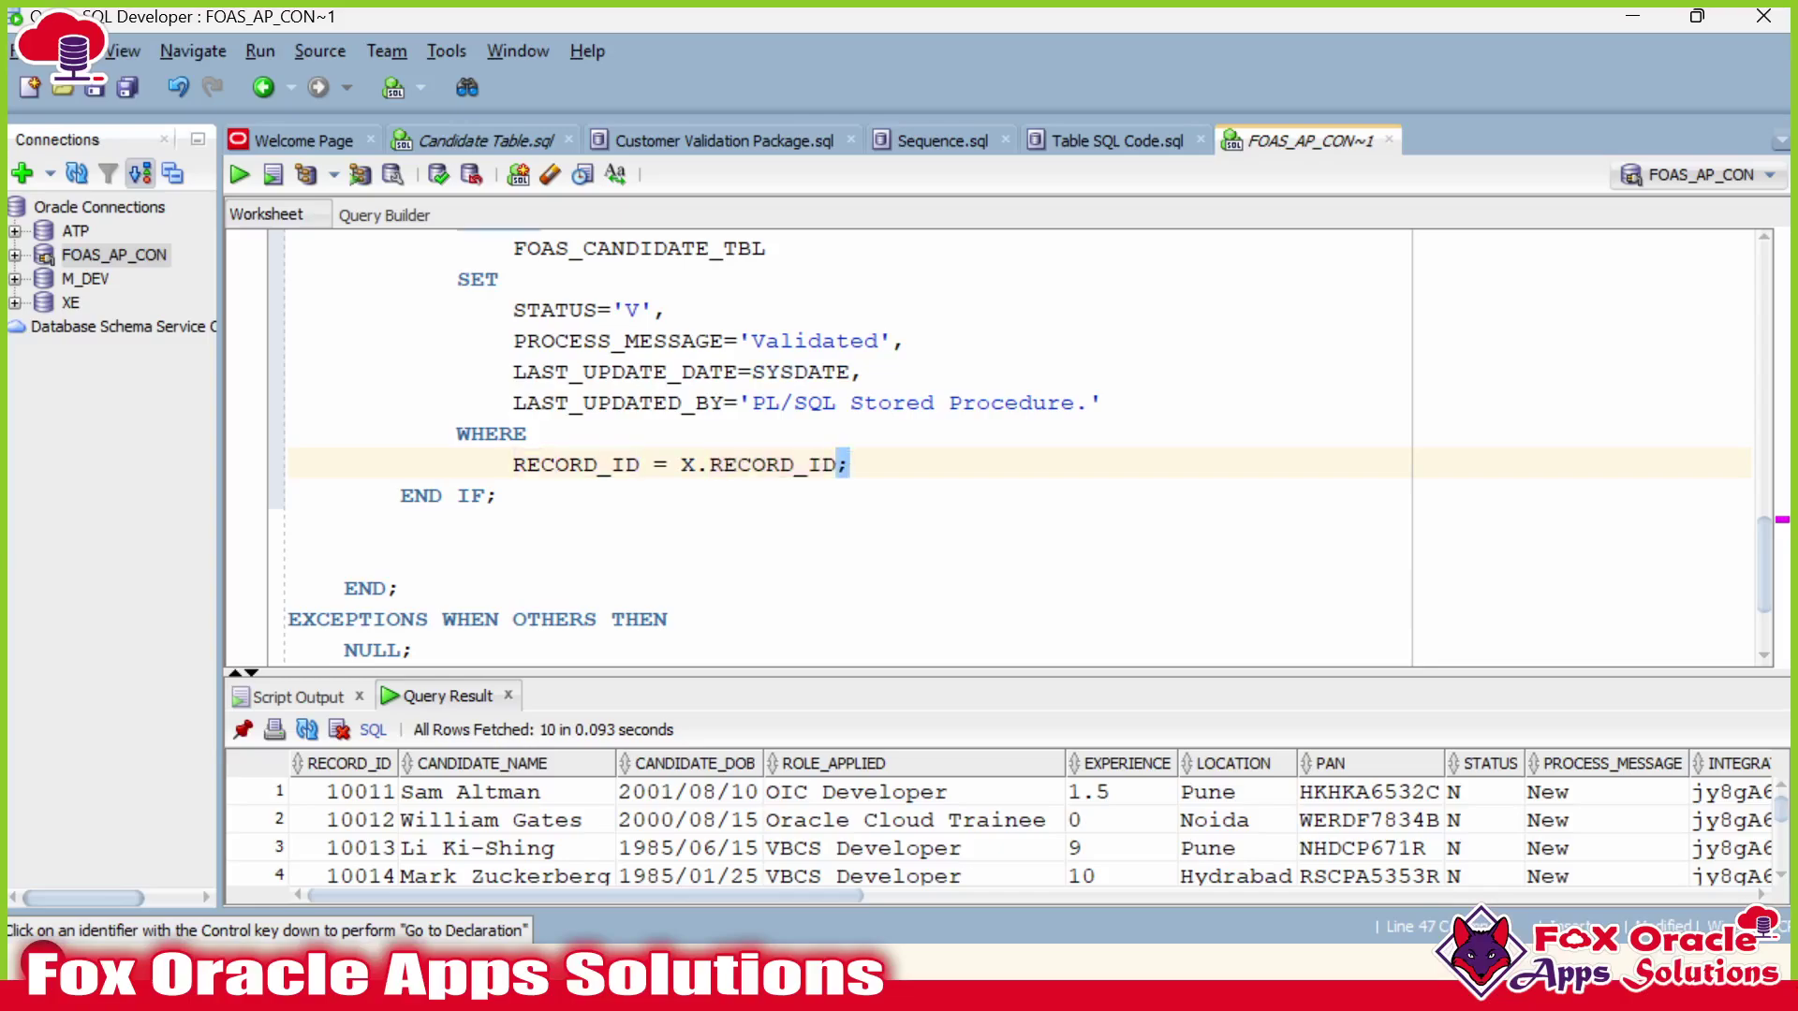
{"action": "scroll", "coordinate": [1002, 450], "scroll_direction": "up", "scroll_amount": 2}
{"action": "scroll", "coordinate": [1002, 450], "scroll_direction": "down", "scroll_amount": 1}
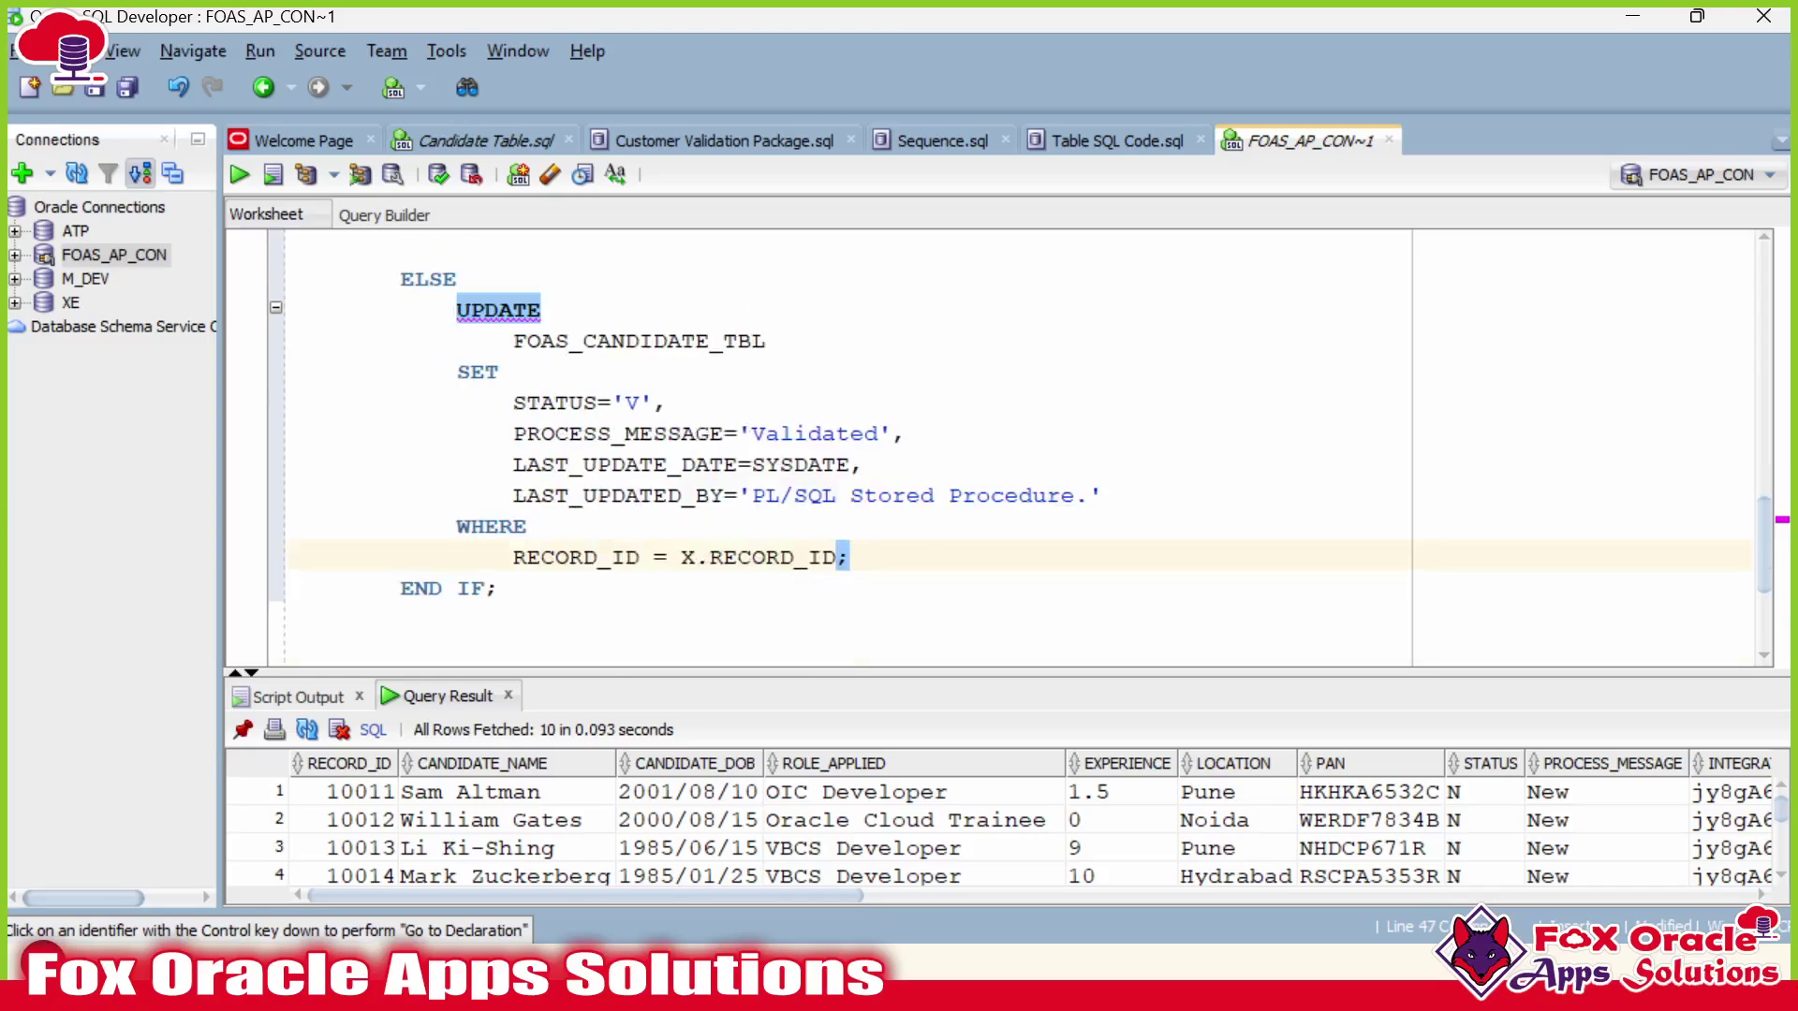
Move the UPDATE block from the ELSE branch into the THEN branch.
{"action": "left_click", "coordinate": [655, 464]}
{"action": "left_click", "coordinate": [456, 309]}
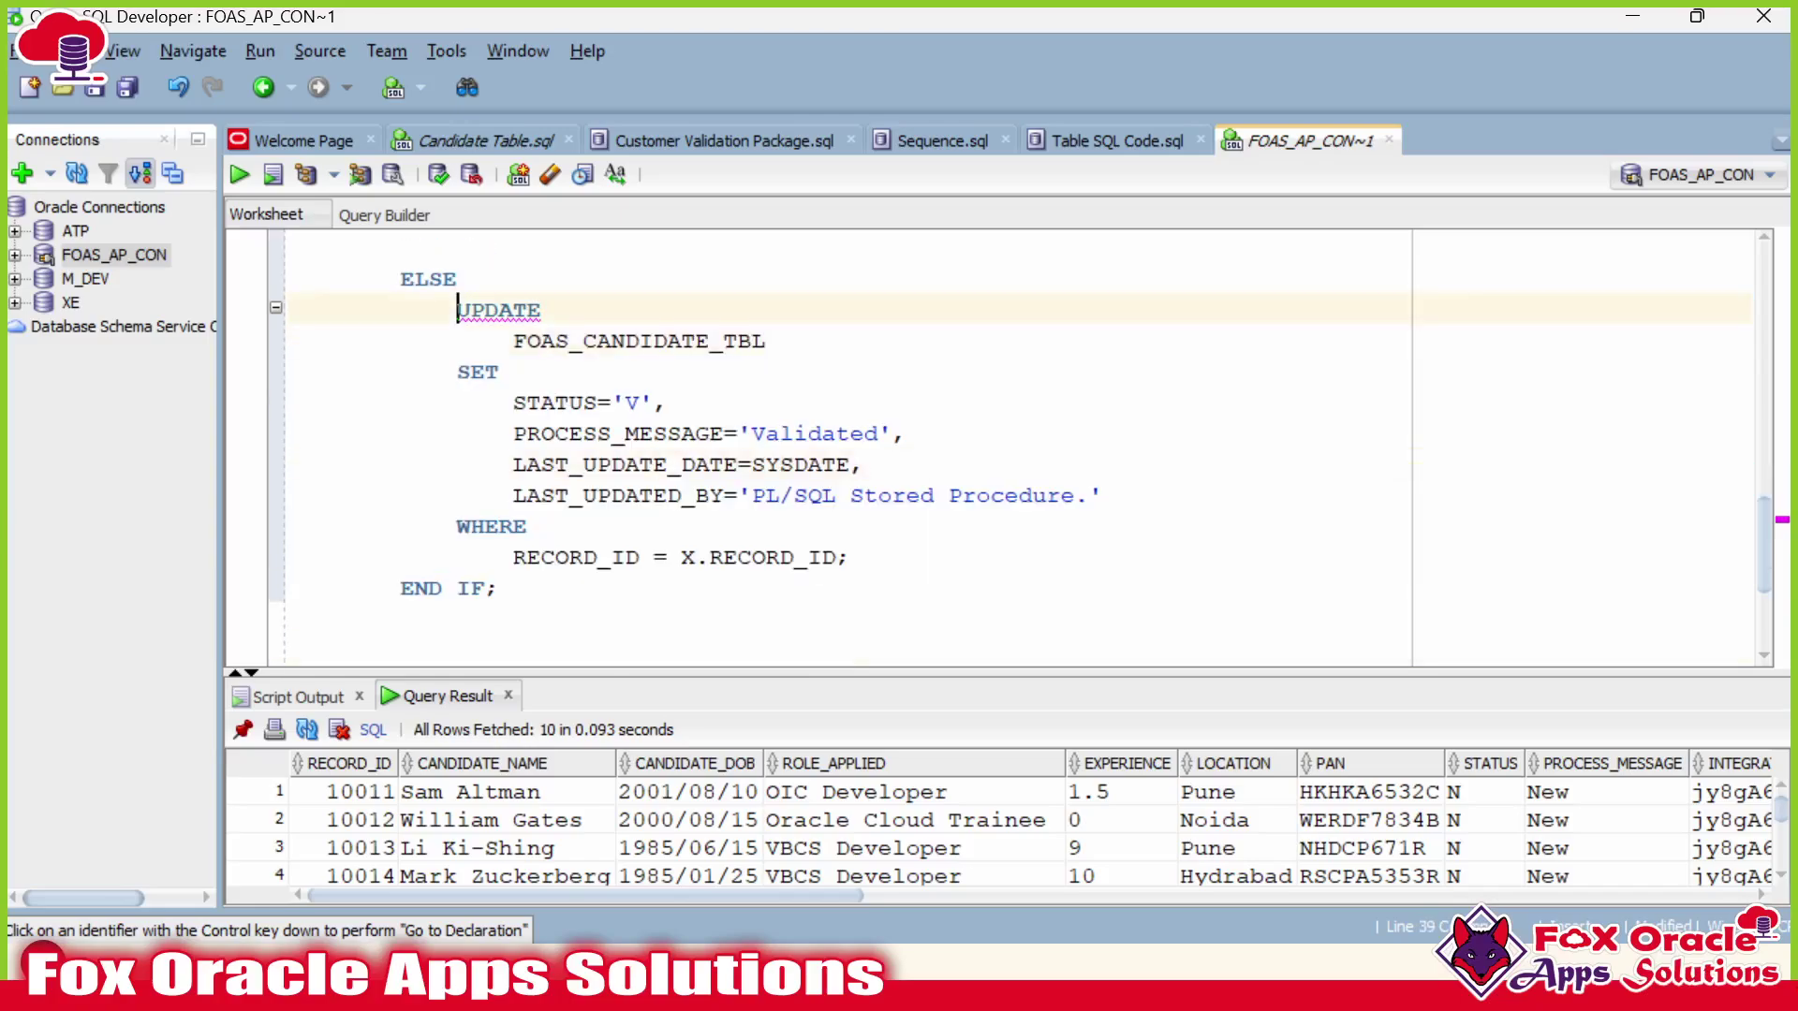
{"action": "left_click", "coordinate": [847, 557], "text": "shift"}
{"action": "key", "text": "Delete"}
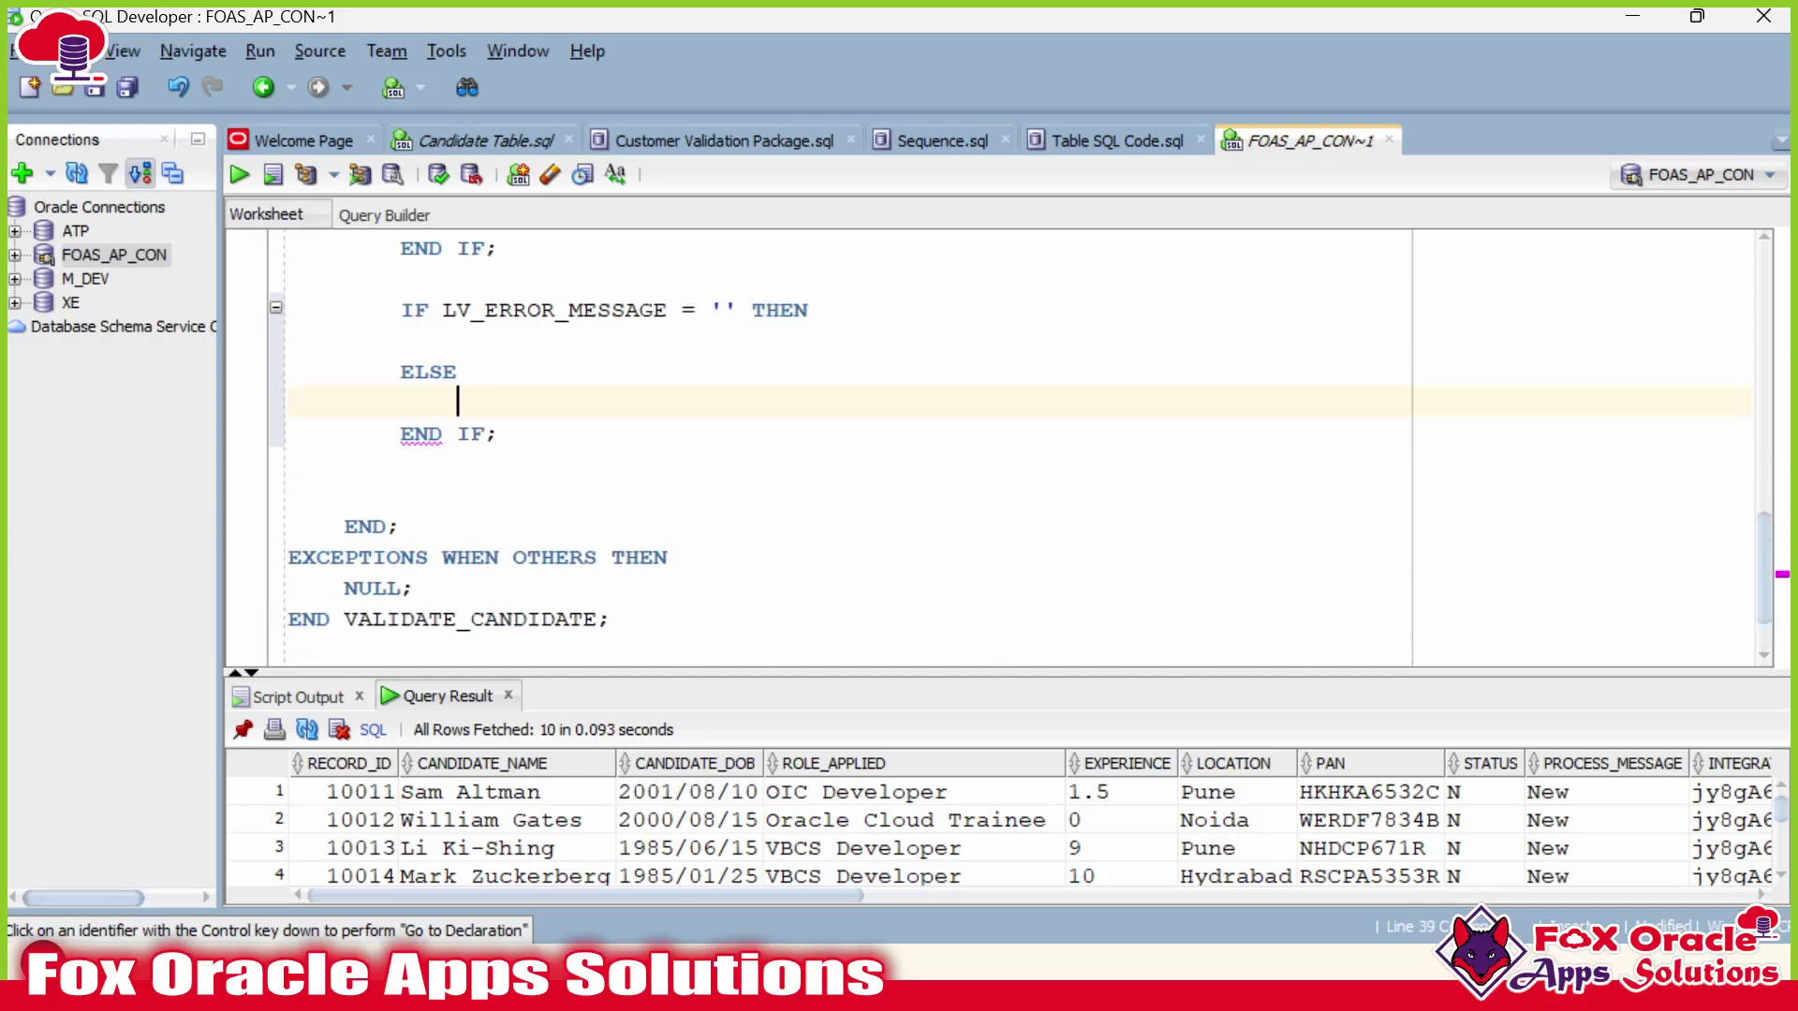
{"action": "left_click", "coordinate": [401, 340]}
{"action": "key", "text": "Tab"}
{"action": "key", "text": "ctrl+v"}
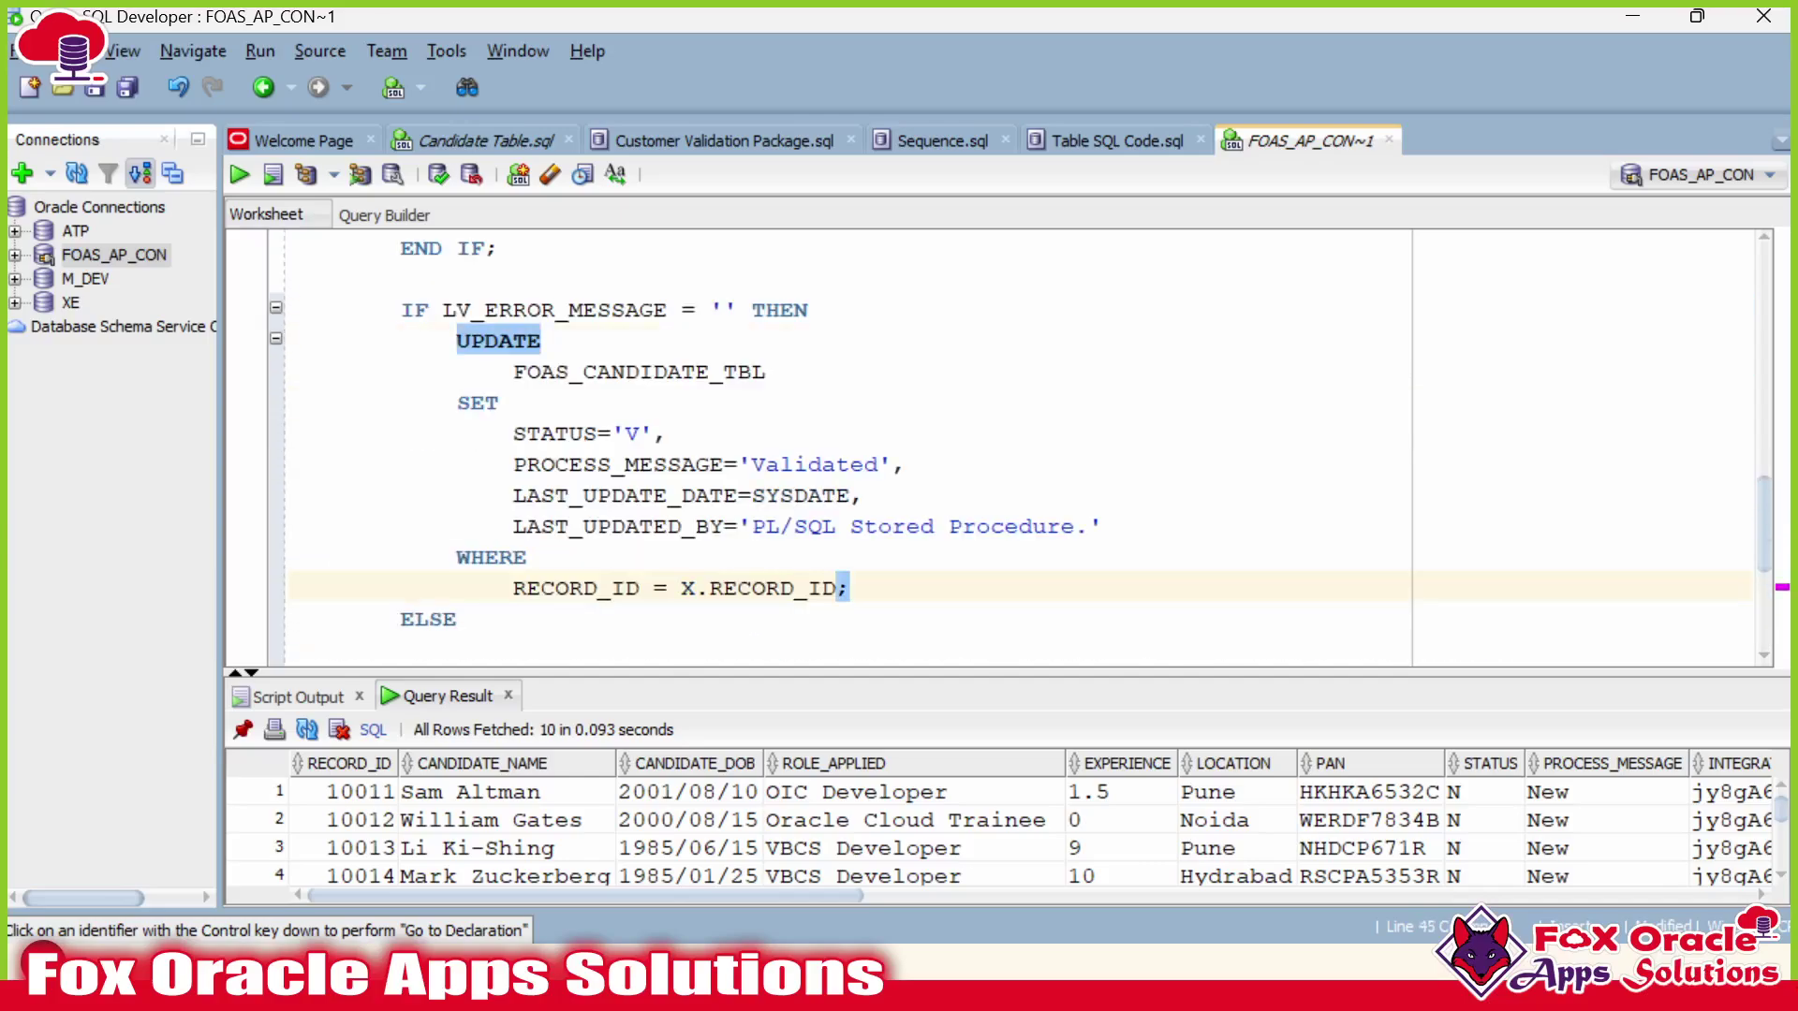
Paste a copy of the UPDATE block under ELSE and change its STATUS from 'V' to 'E'.
{"action": "left_click", "coordinate": [456, 341], "text": "shift"}
{"action": "scroll", "coordinate": [457, 449], "scroll_direction": "down", "scroll_amount": 1}
{"action": "left_click", "coordinate": [458, 555]}
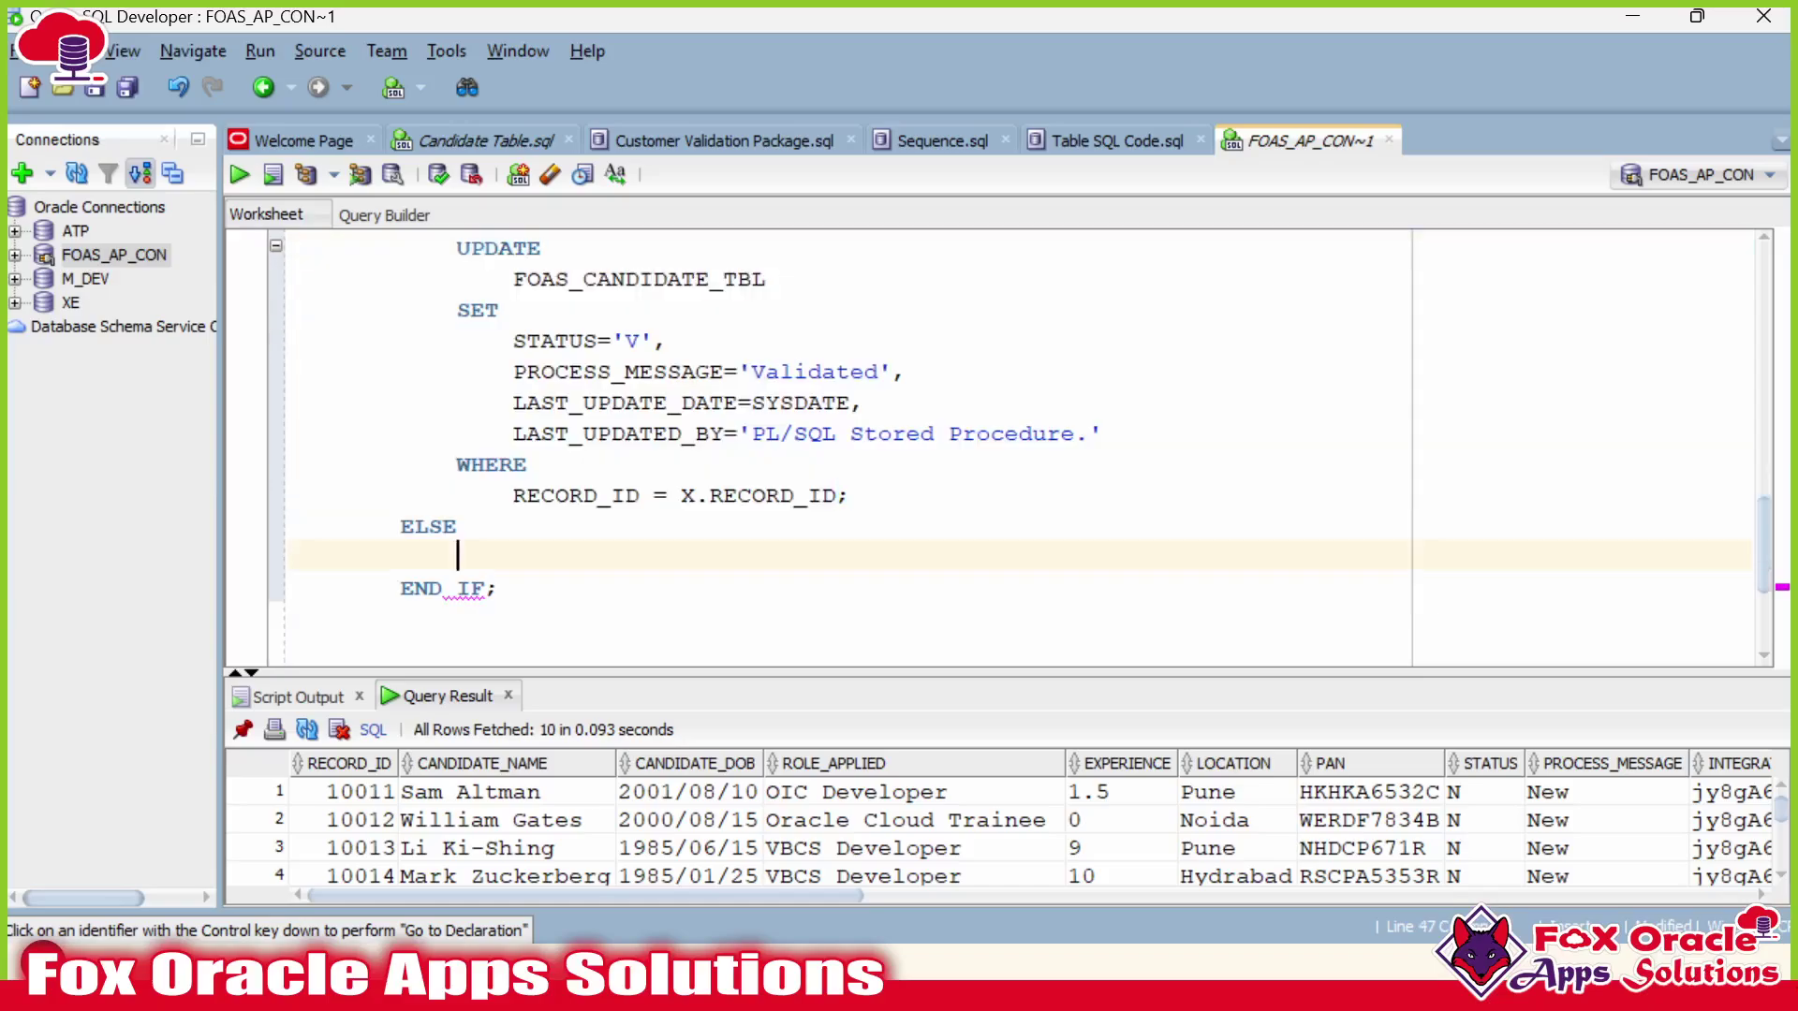
{"action": "key", "text": "ctrl+v"}
{"action": "left_click", "coordinate": [626, 374]}
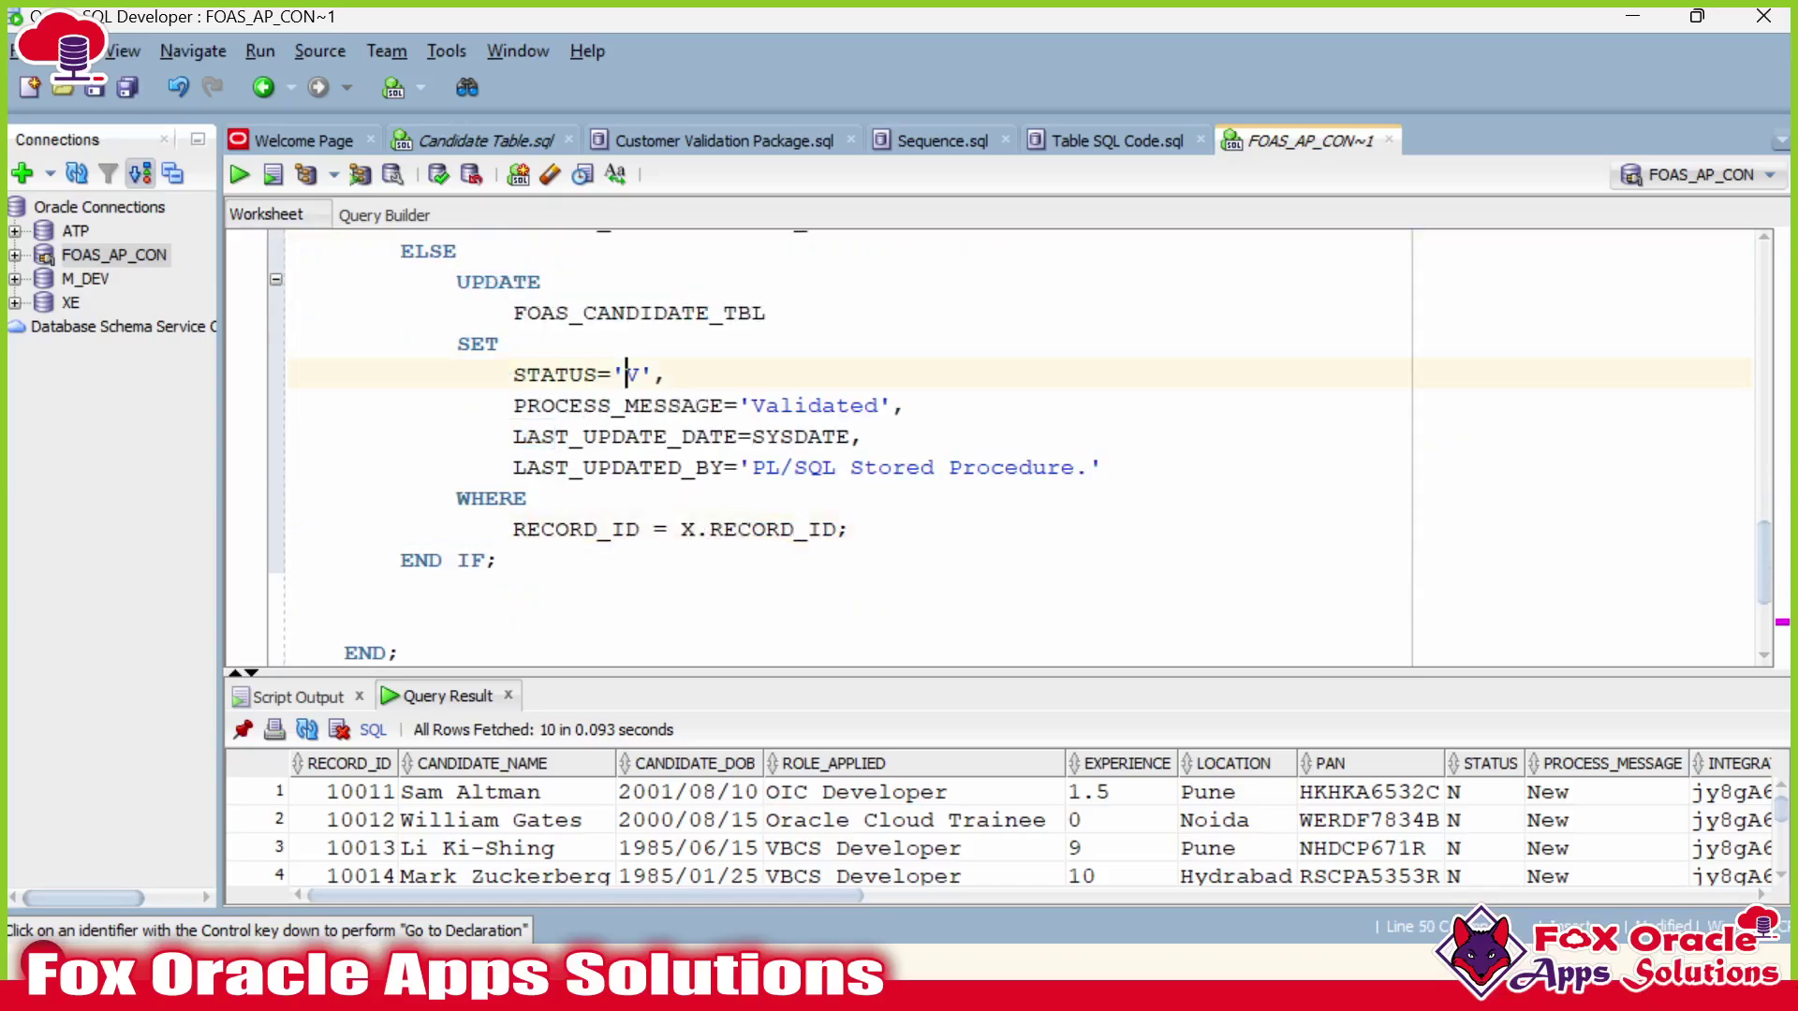
{"action": "key", "text": "shift+Right"}
{"action": "type", "text": "E"}
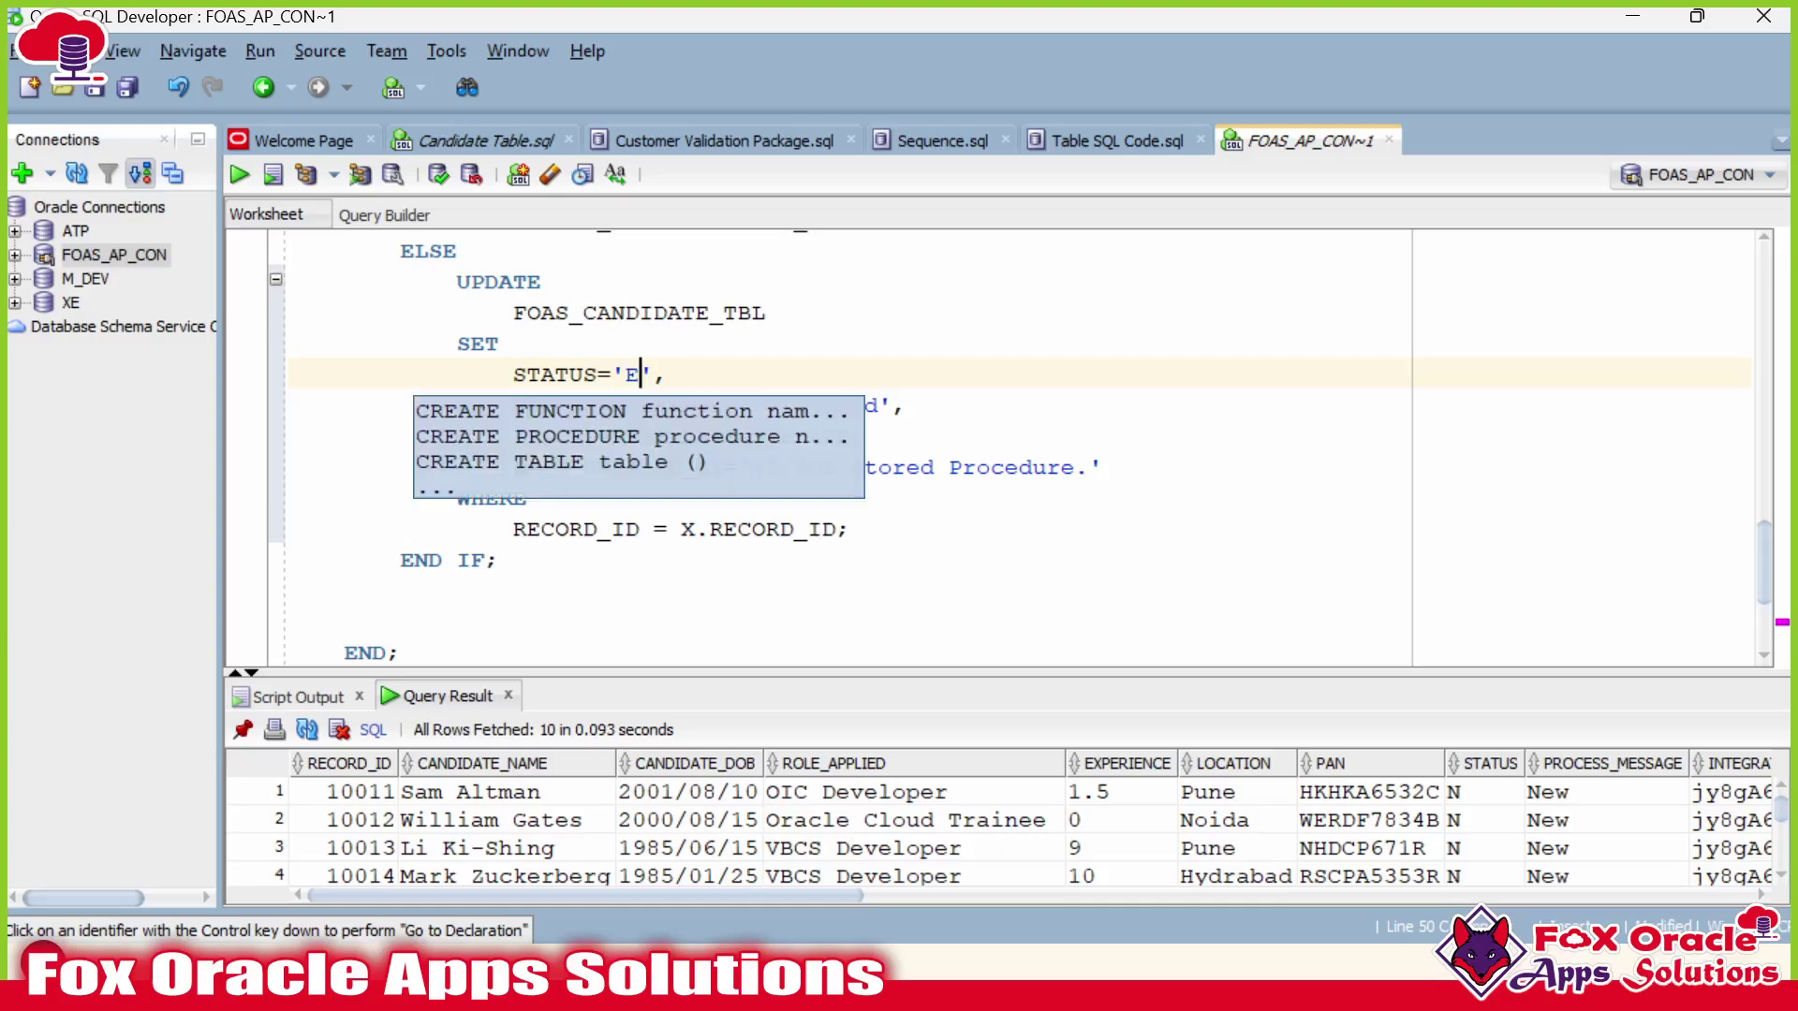
Replace 'Validated' in the ELSE copy's PROCESS_MESSAGE with the LV_ERROR_MESSAGE variable.
{"action": "left_click", "coordinate": [851, 406]}
{"action": "double_click", "coordinate": [780, 405]}
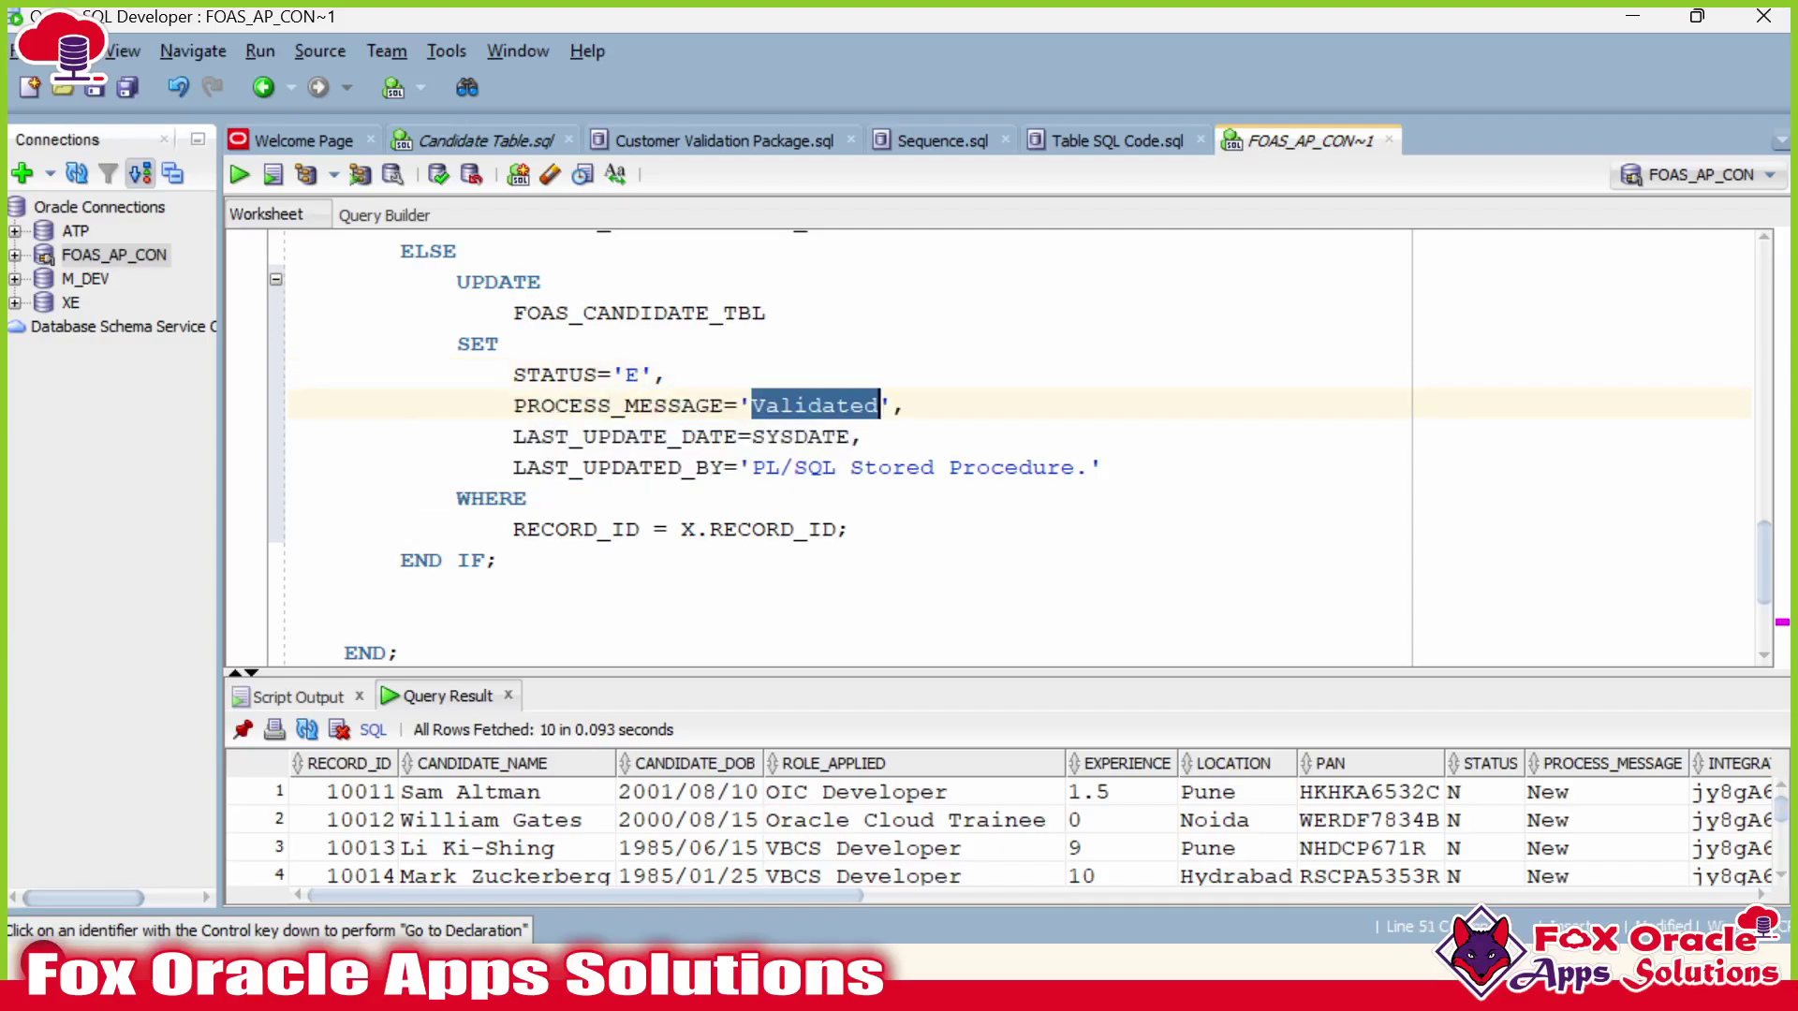
{"action": "left_click", "coordinate": [655, 374]}
{"action": "left_click", "coordinate": [809, 437]}
{"action": "double_click", "coordinate": [811, 406]}
{"action": "scroll", "coordinate": [810, 405], "scroll_direction": "up", "scroll_amount": 2}
{"action": "scroll", "coordinate": [814, 450], "scroll_direction": "up", "scroll_amount": 2}
{"action": "double_click", "coordinate": [554, 312]}
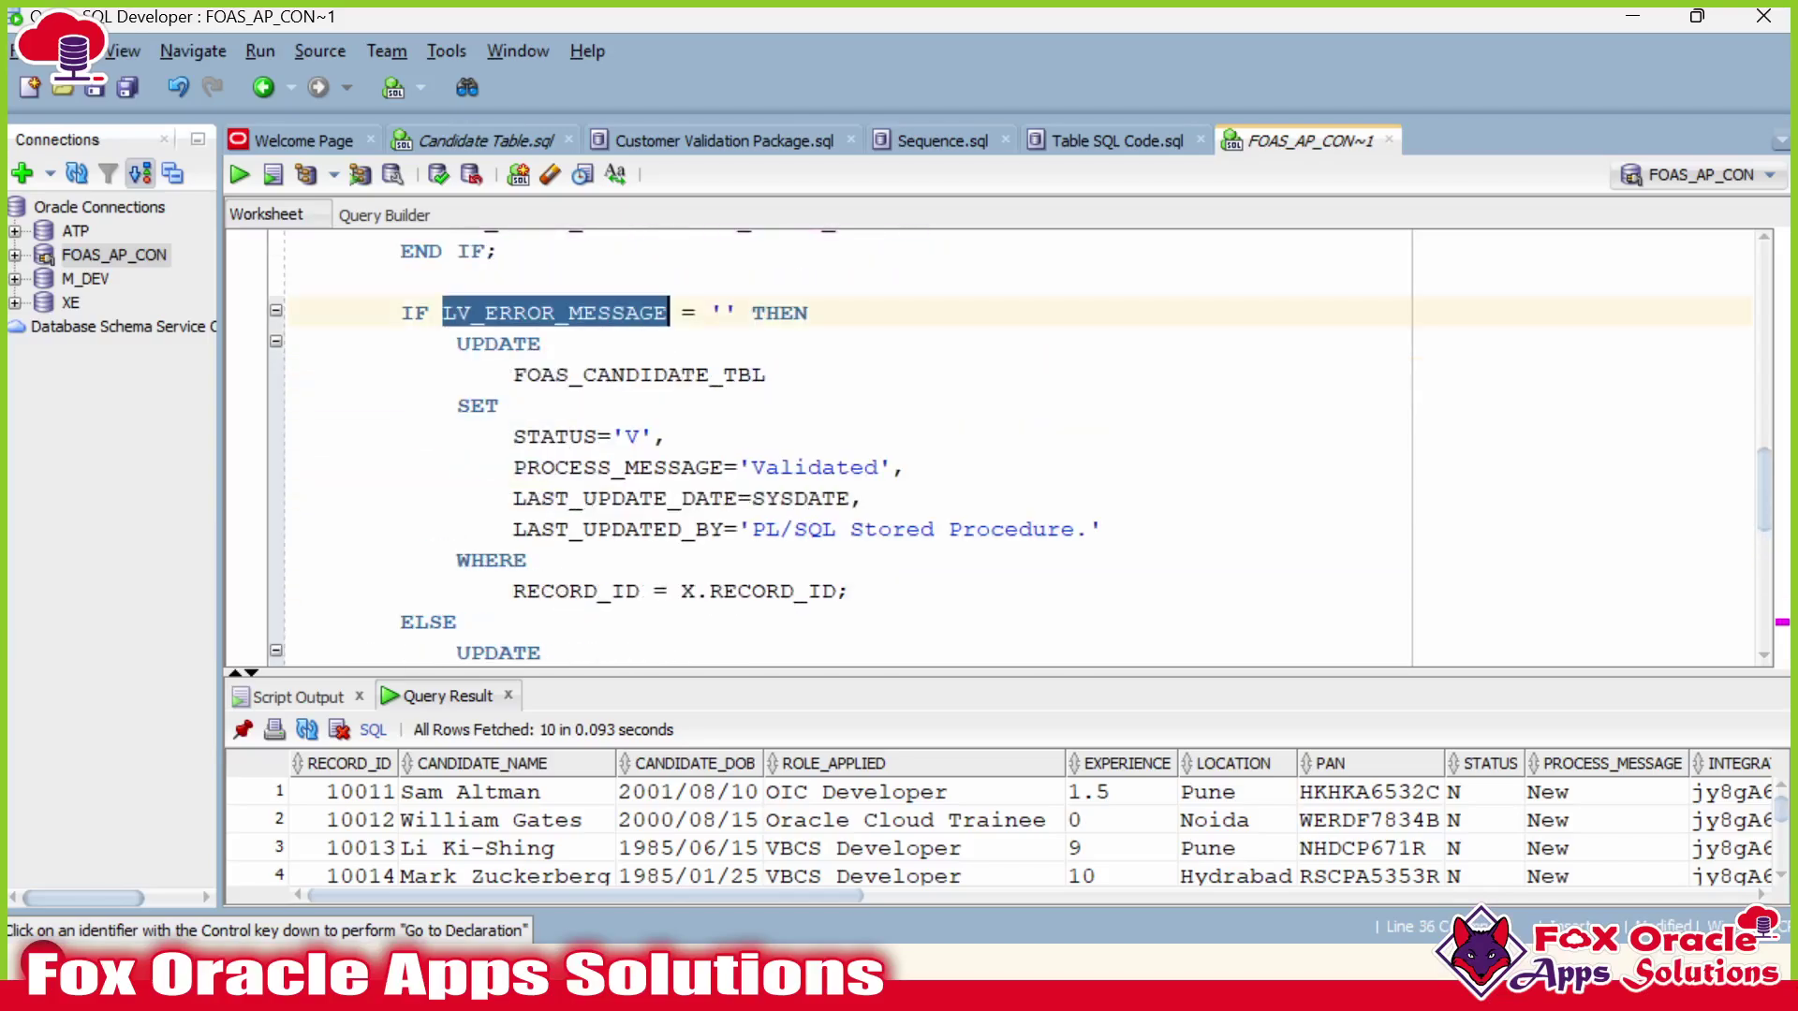
{"action": "scroll", "coordinate": [814, 450], "scroll_direction": "up", "scroll_amount": 3}
{"action": "double_click", "coordinate": [612, 498]}
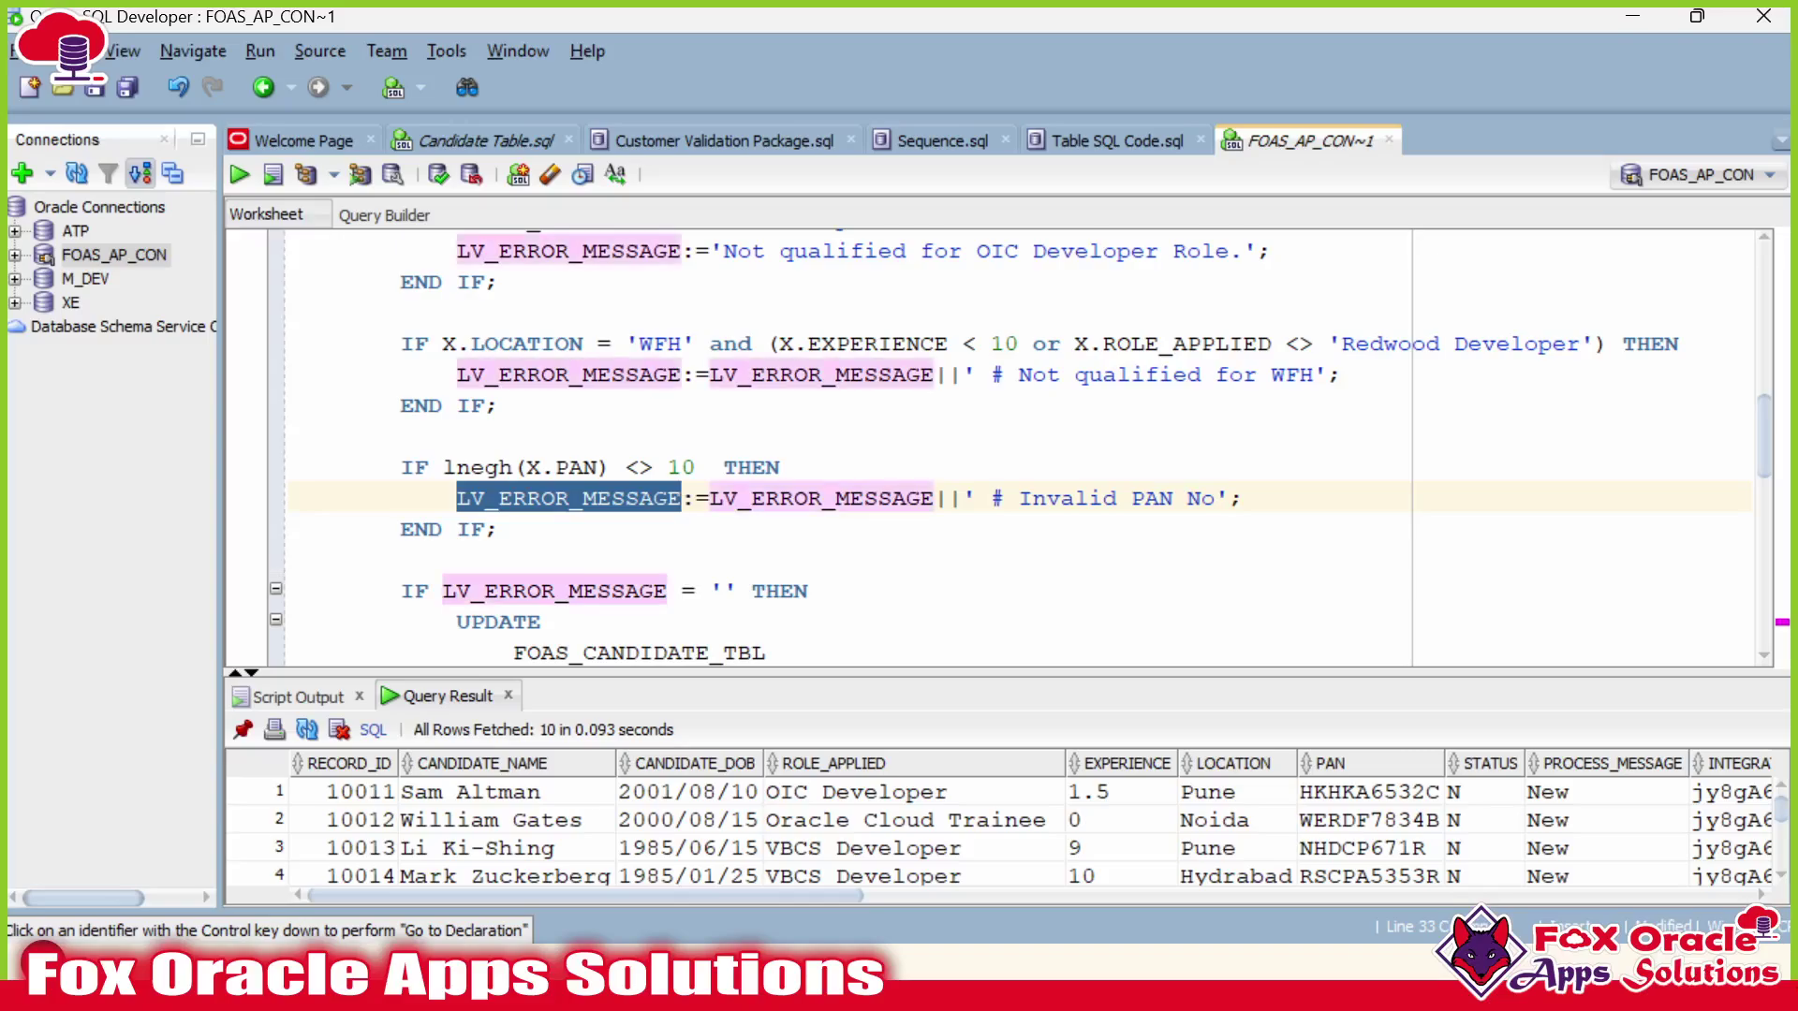
{"action": "scroll", "coordinate": [814, 450], "scroll_direction": "down", "scroll_amount": 7}
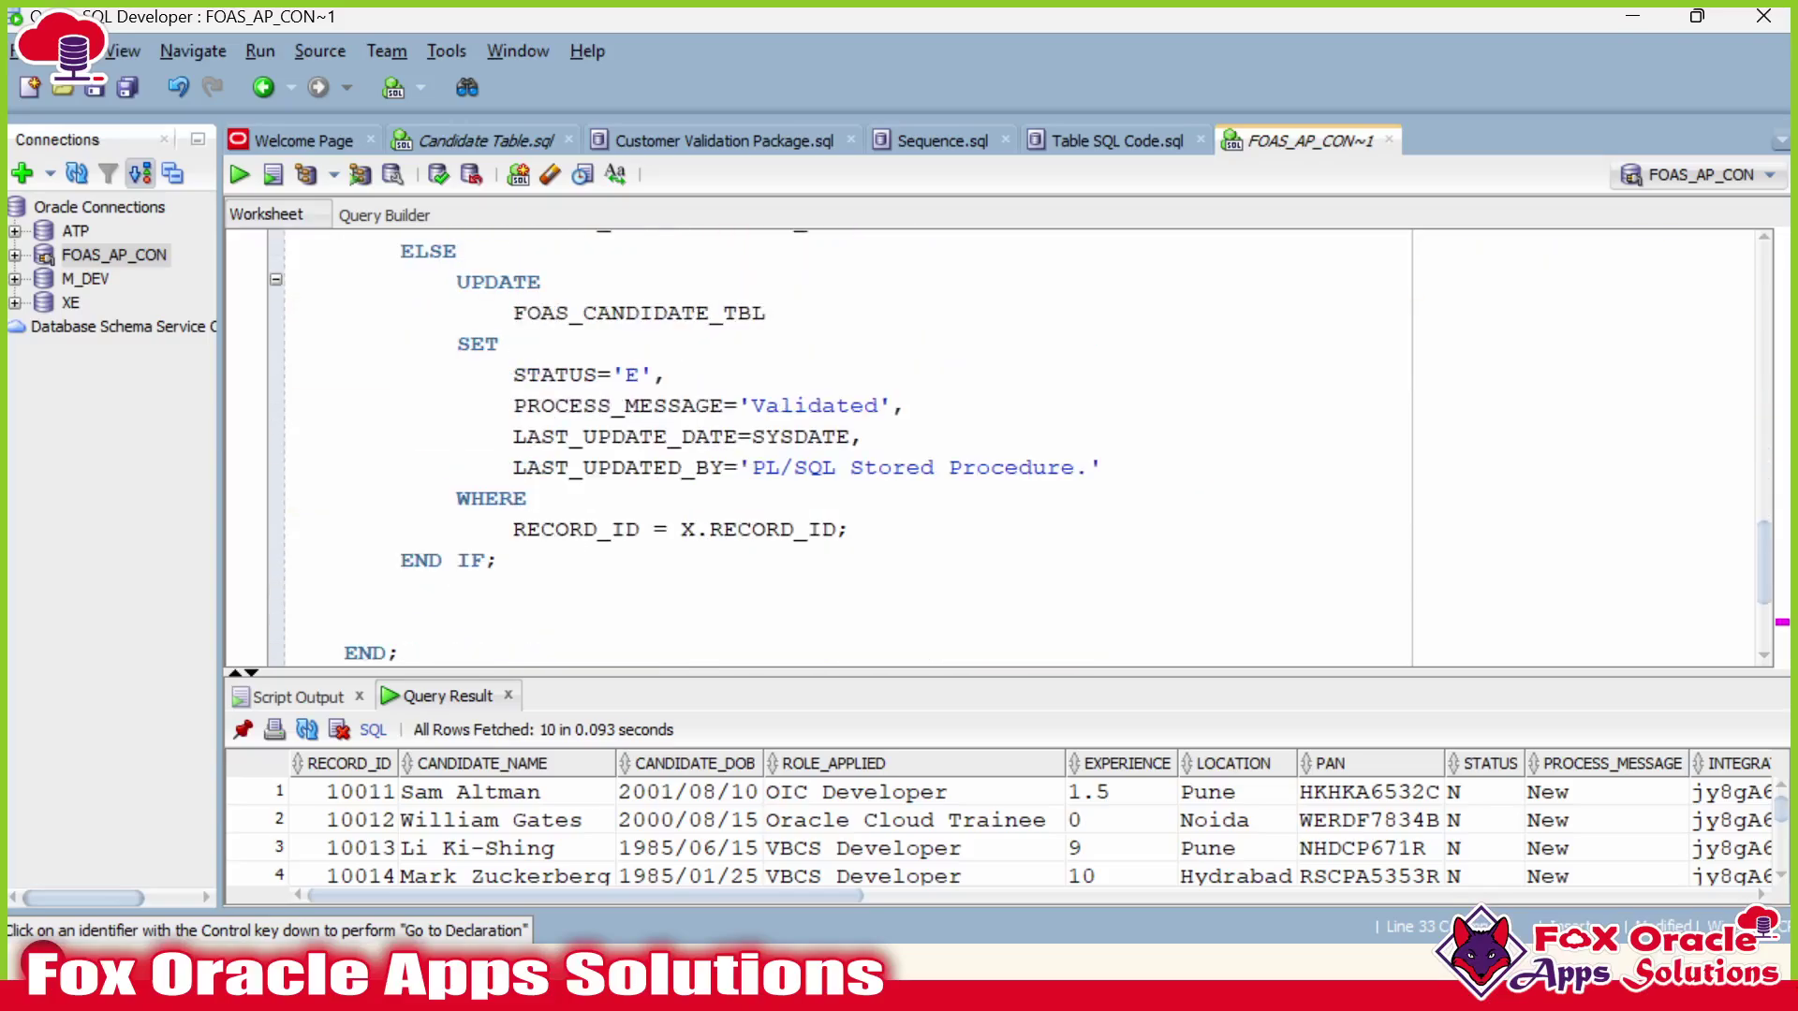
{"action": "left_click_drag", "start_coordinate": [737, 405], "coordinate": [896, 406]}
{"action": "key", "text": "ctrl+v"}
{"action": "double_click", "coordinate": [824, 405]}
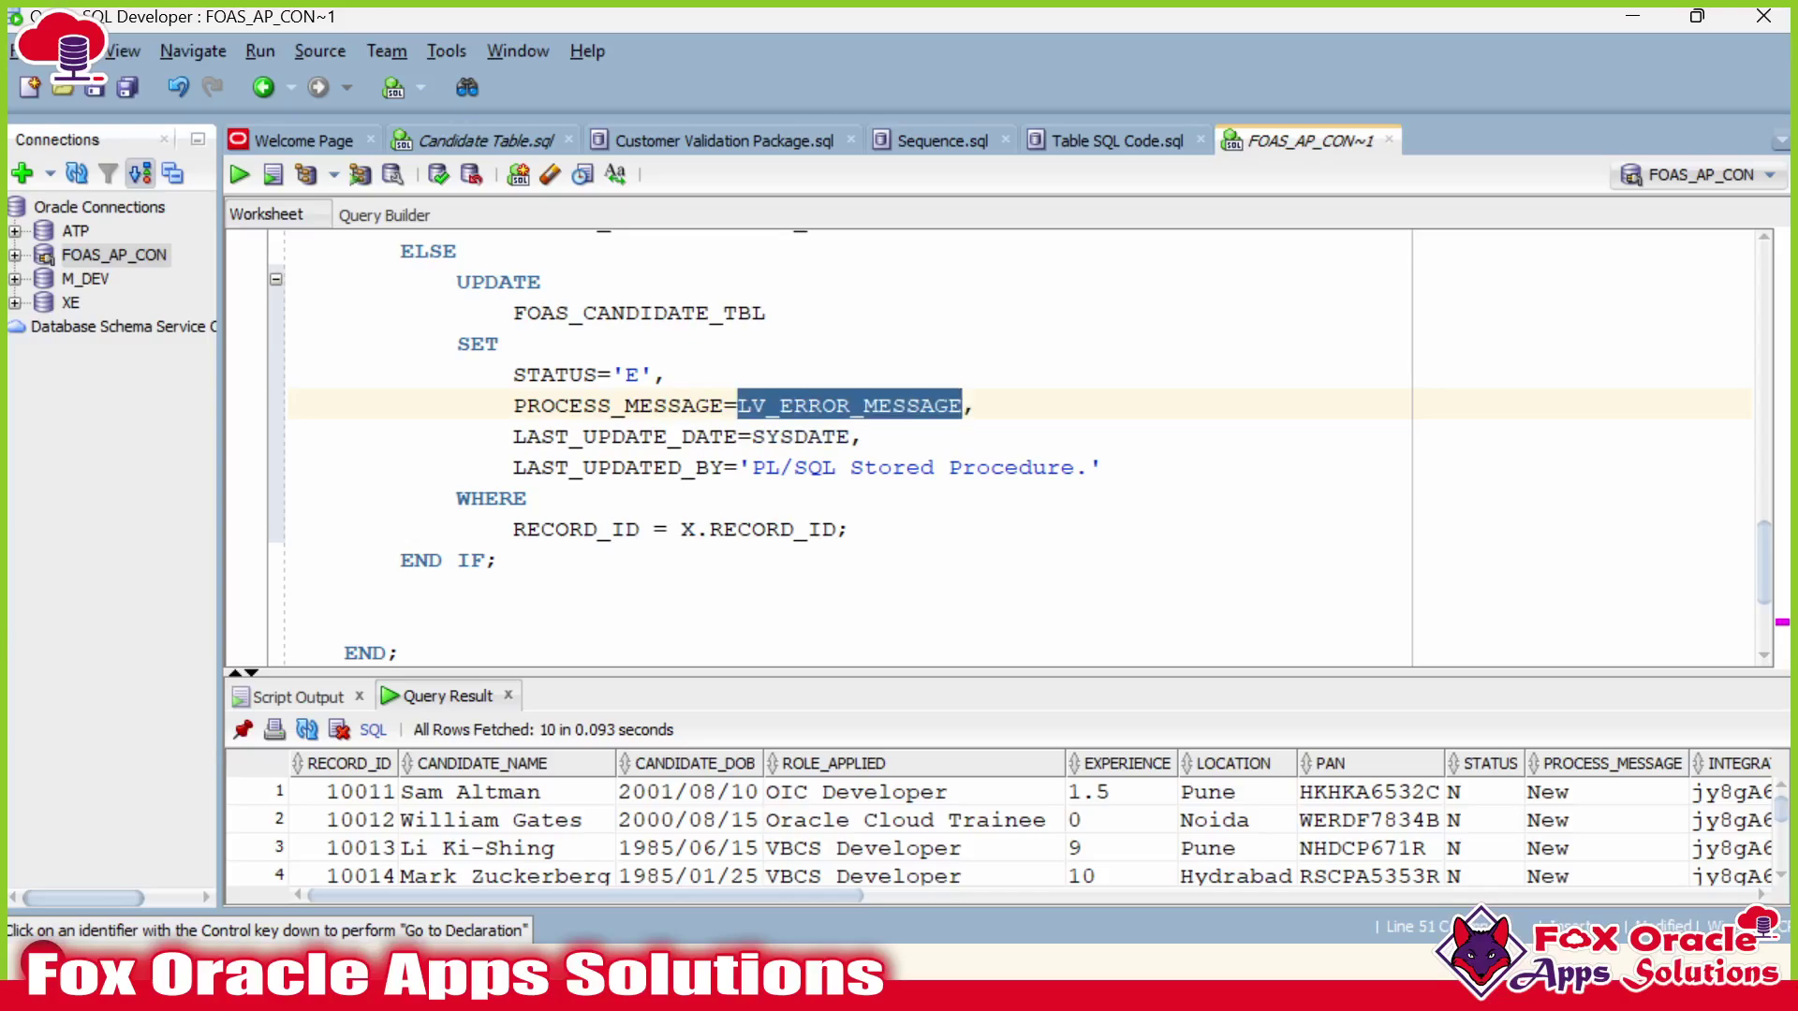
Review the SYSDATE and 'SQL Stored Procedure' values, then select the blank line after END IF;.
{"action": "left_click", "coordinate": [655, 405]}
{"action": "left_click", "coordinate": [641, 436]}
{"action": "double_click", "coordinate": [801, 437]}
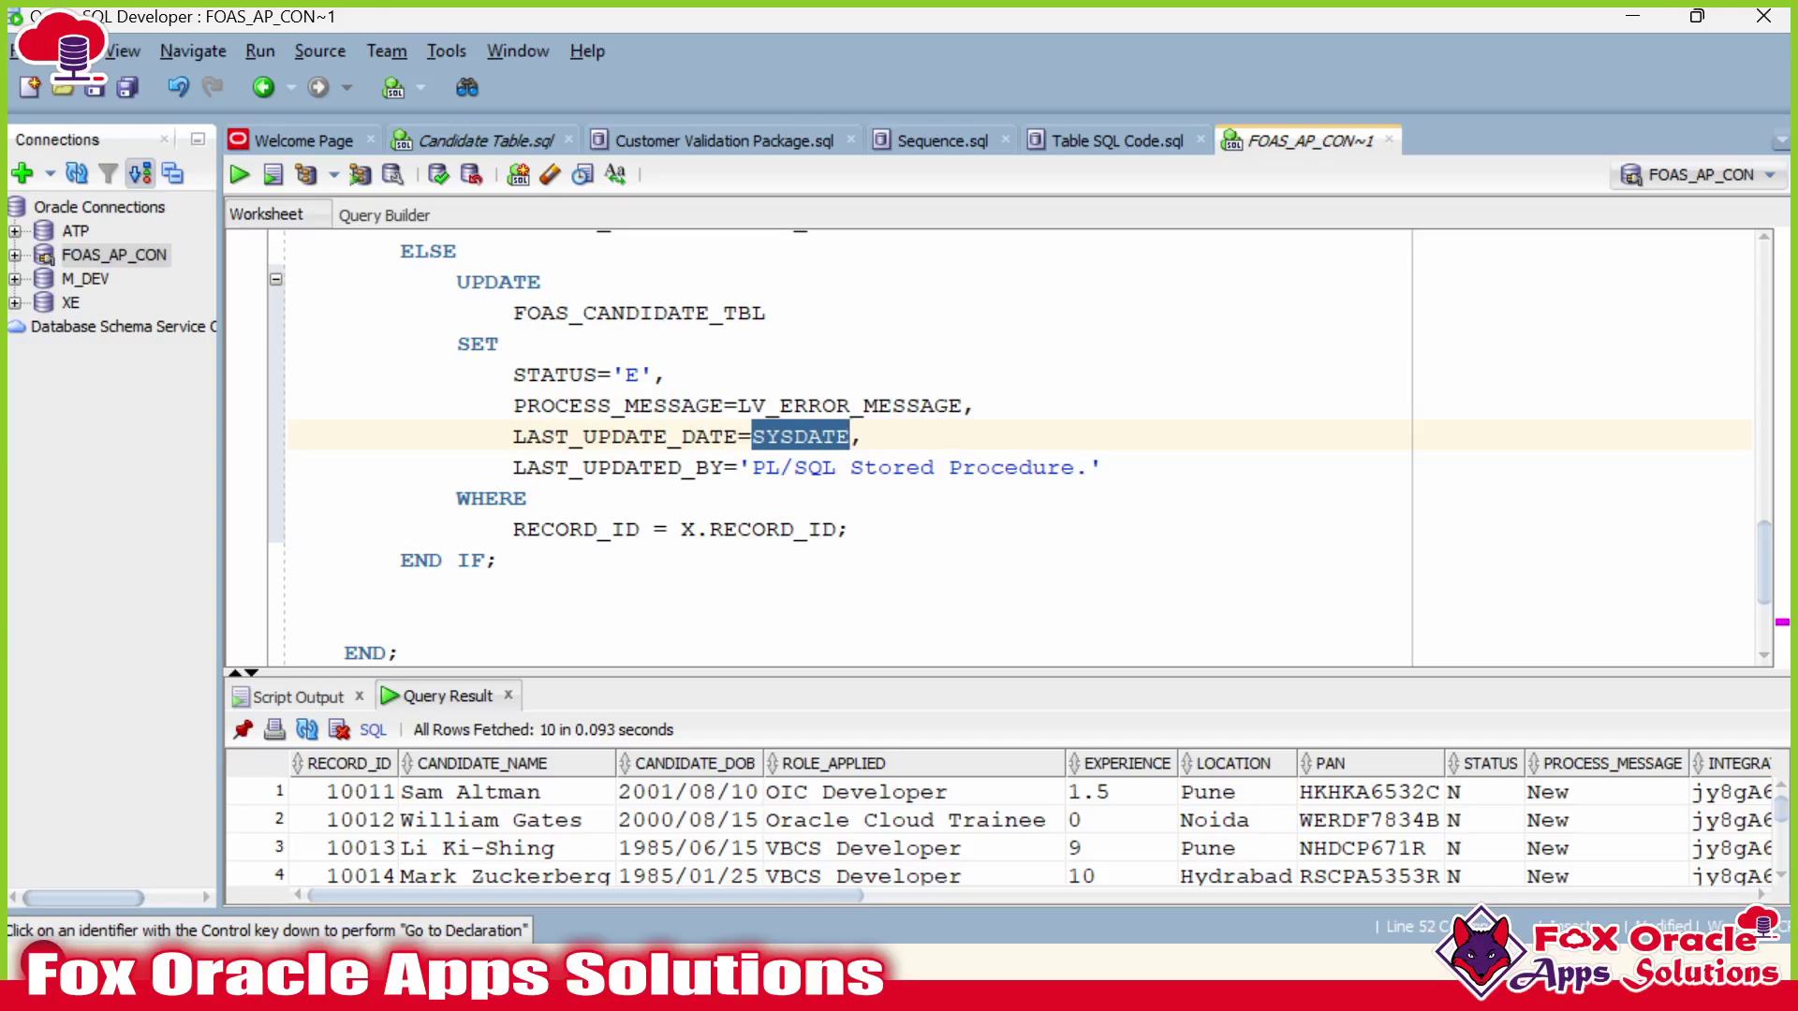
{"action": "double_click", "coordinate": [620, 468]}
{"action": "left_click", "coordinate": [963, 467]}
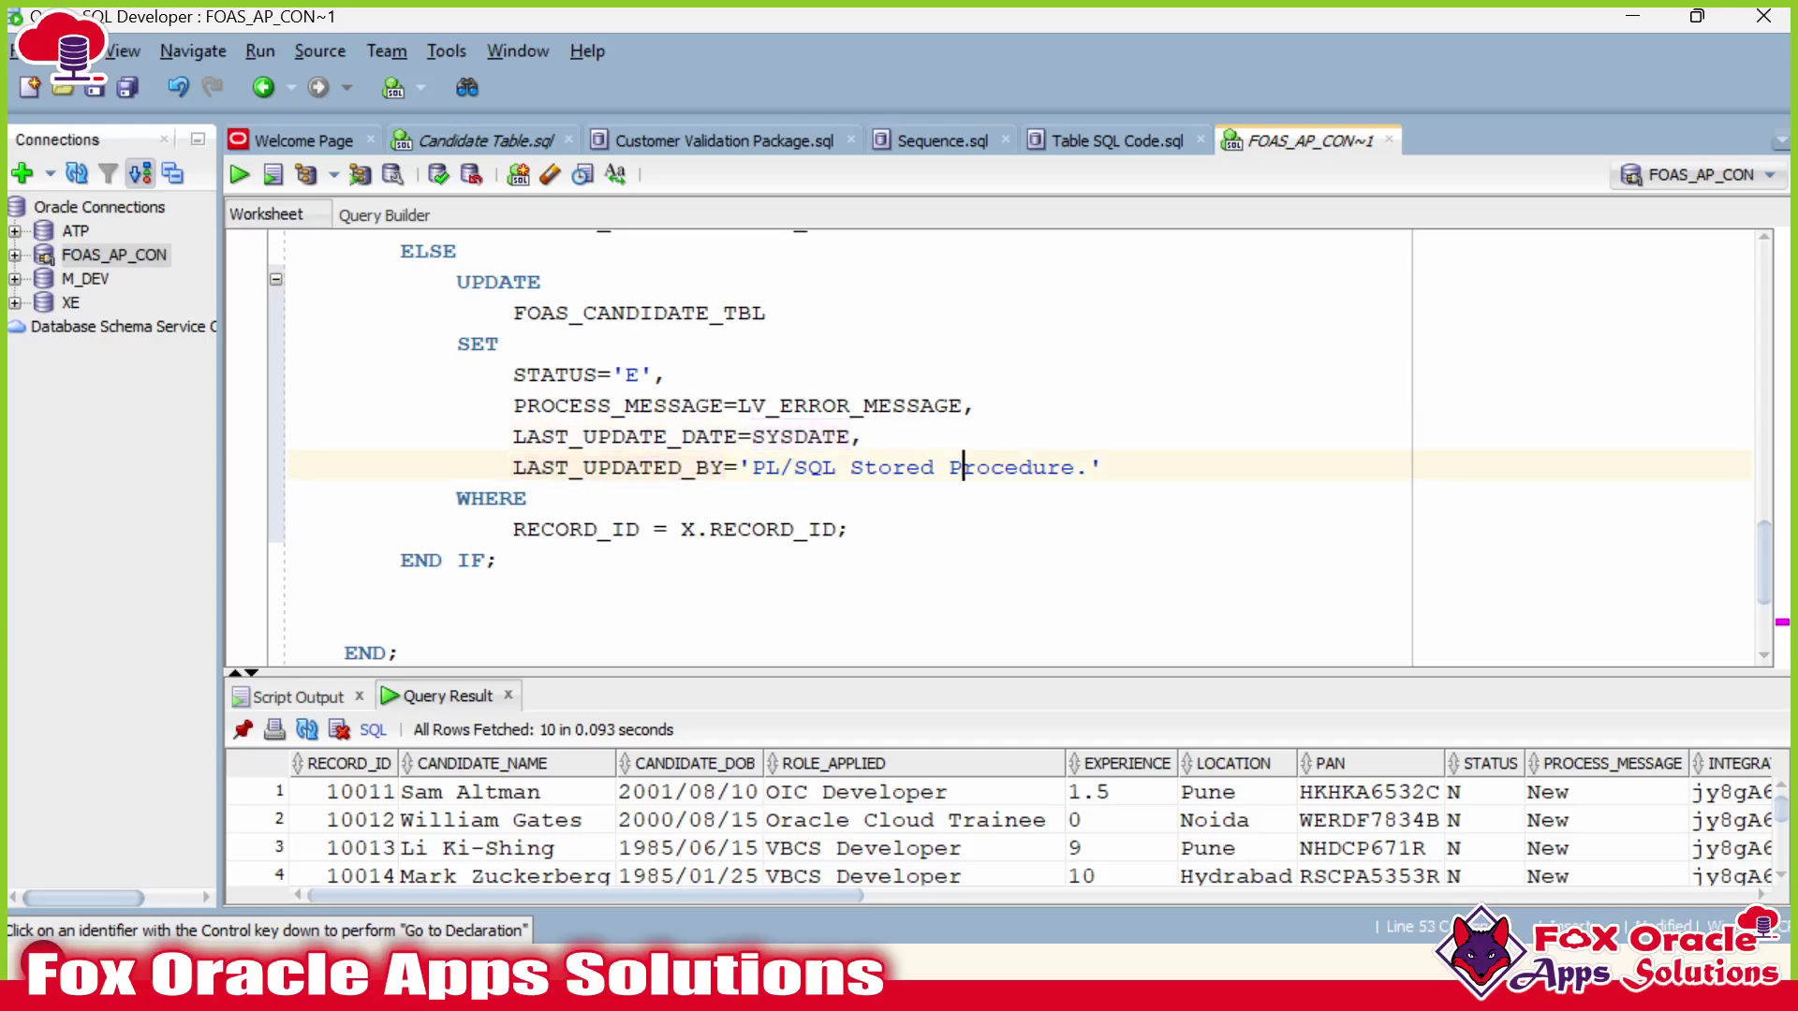
{"action": "left_click_drag", "start_coordinate": [1075, 467], "coordinate": [778, 467]}
{"action": "left_click", "coordinate": [726, 467]}
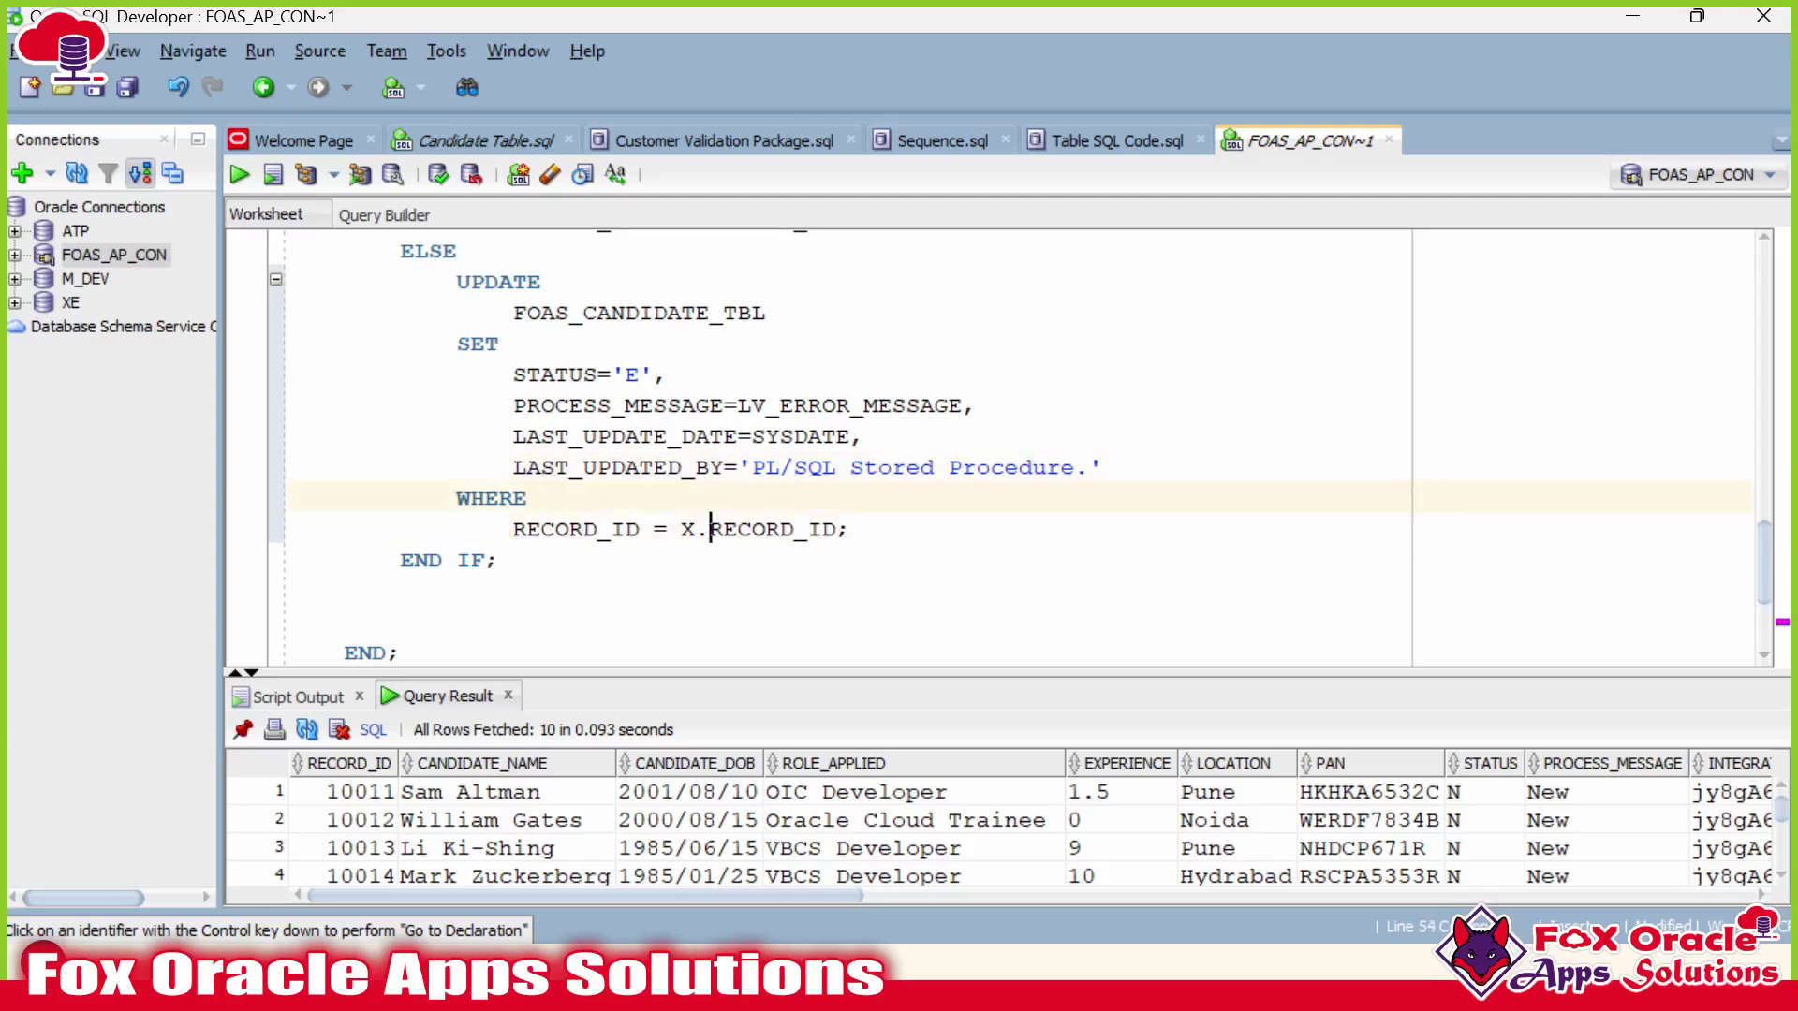
{"action": "left_click", "coordinate": [710, 529]}
{"action": "scroll", "coordinate": [710, 529], "scroll_direction": "down", "scroll_amount": 1}
{"action": "left_click_drag", "start_coordinate": [290, 496], "coordinate": [402, 527]}
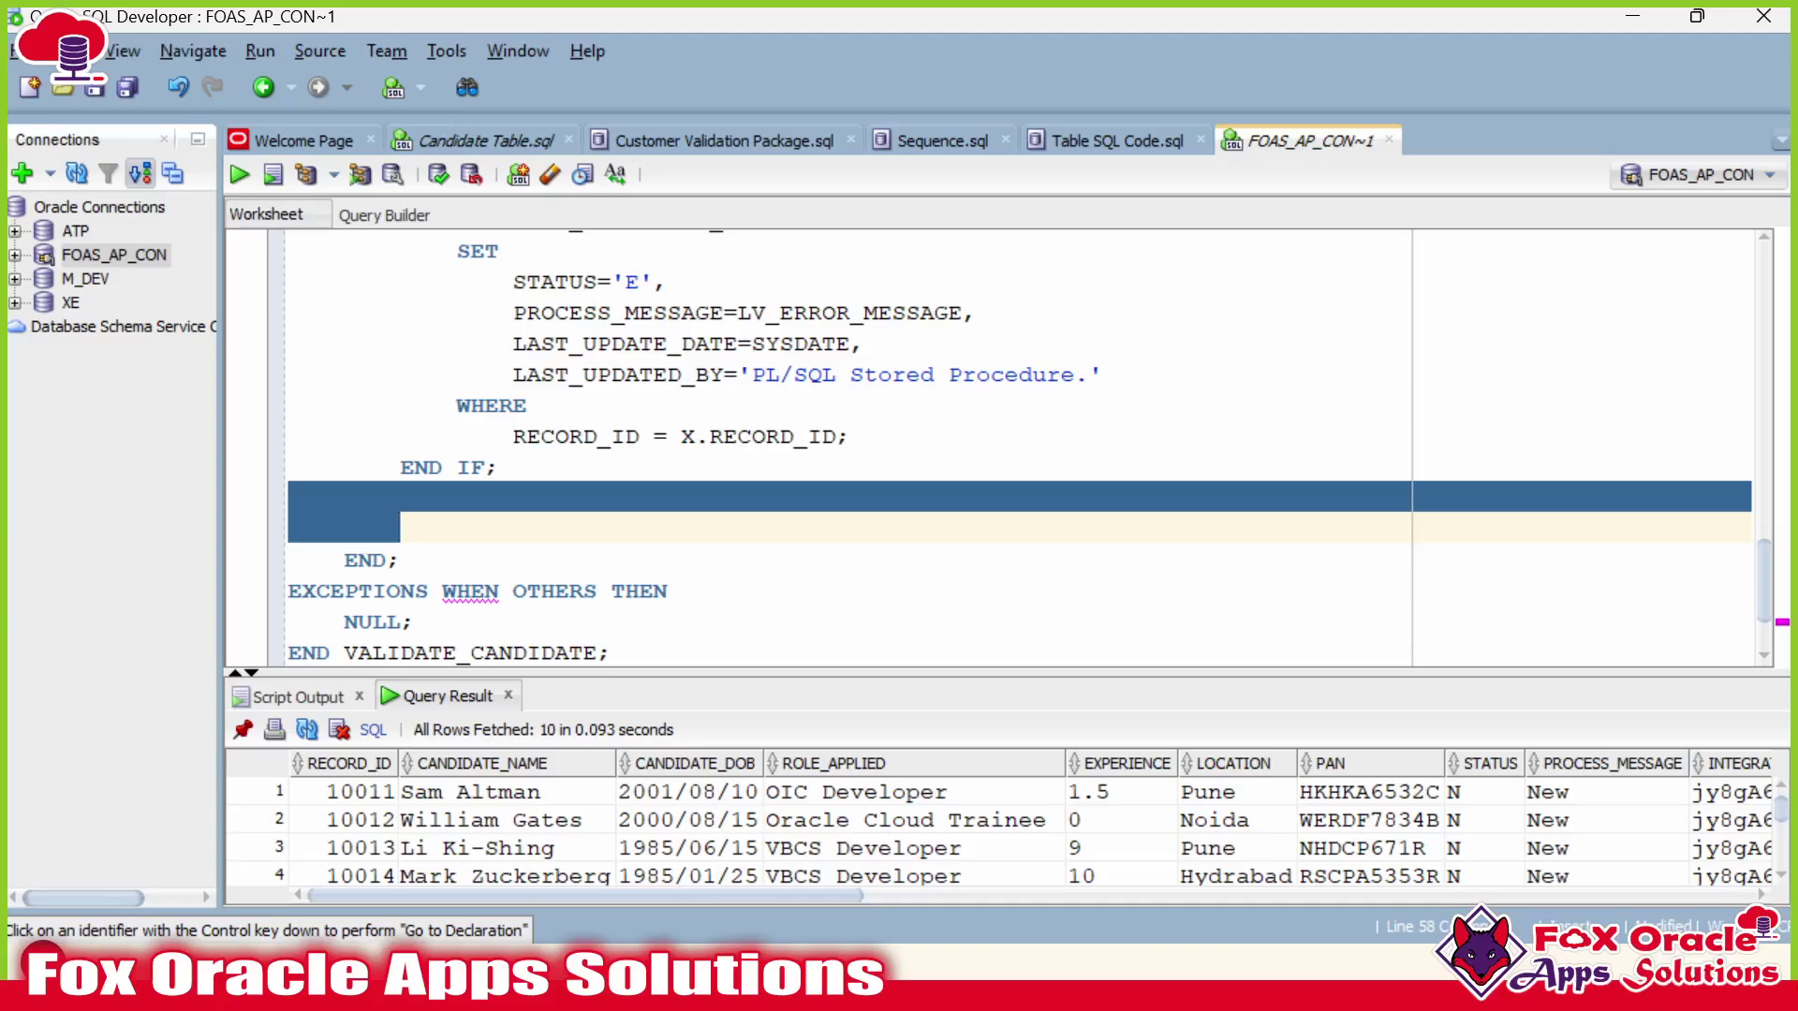
Delete the blank line after END IF; and select Query Result rows 1 and 2.
{"action": "key", "text": "BackSpace"}
{"action": "key", "text": "BackSpace"}
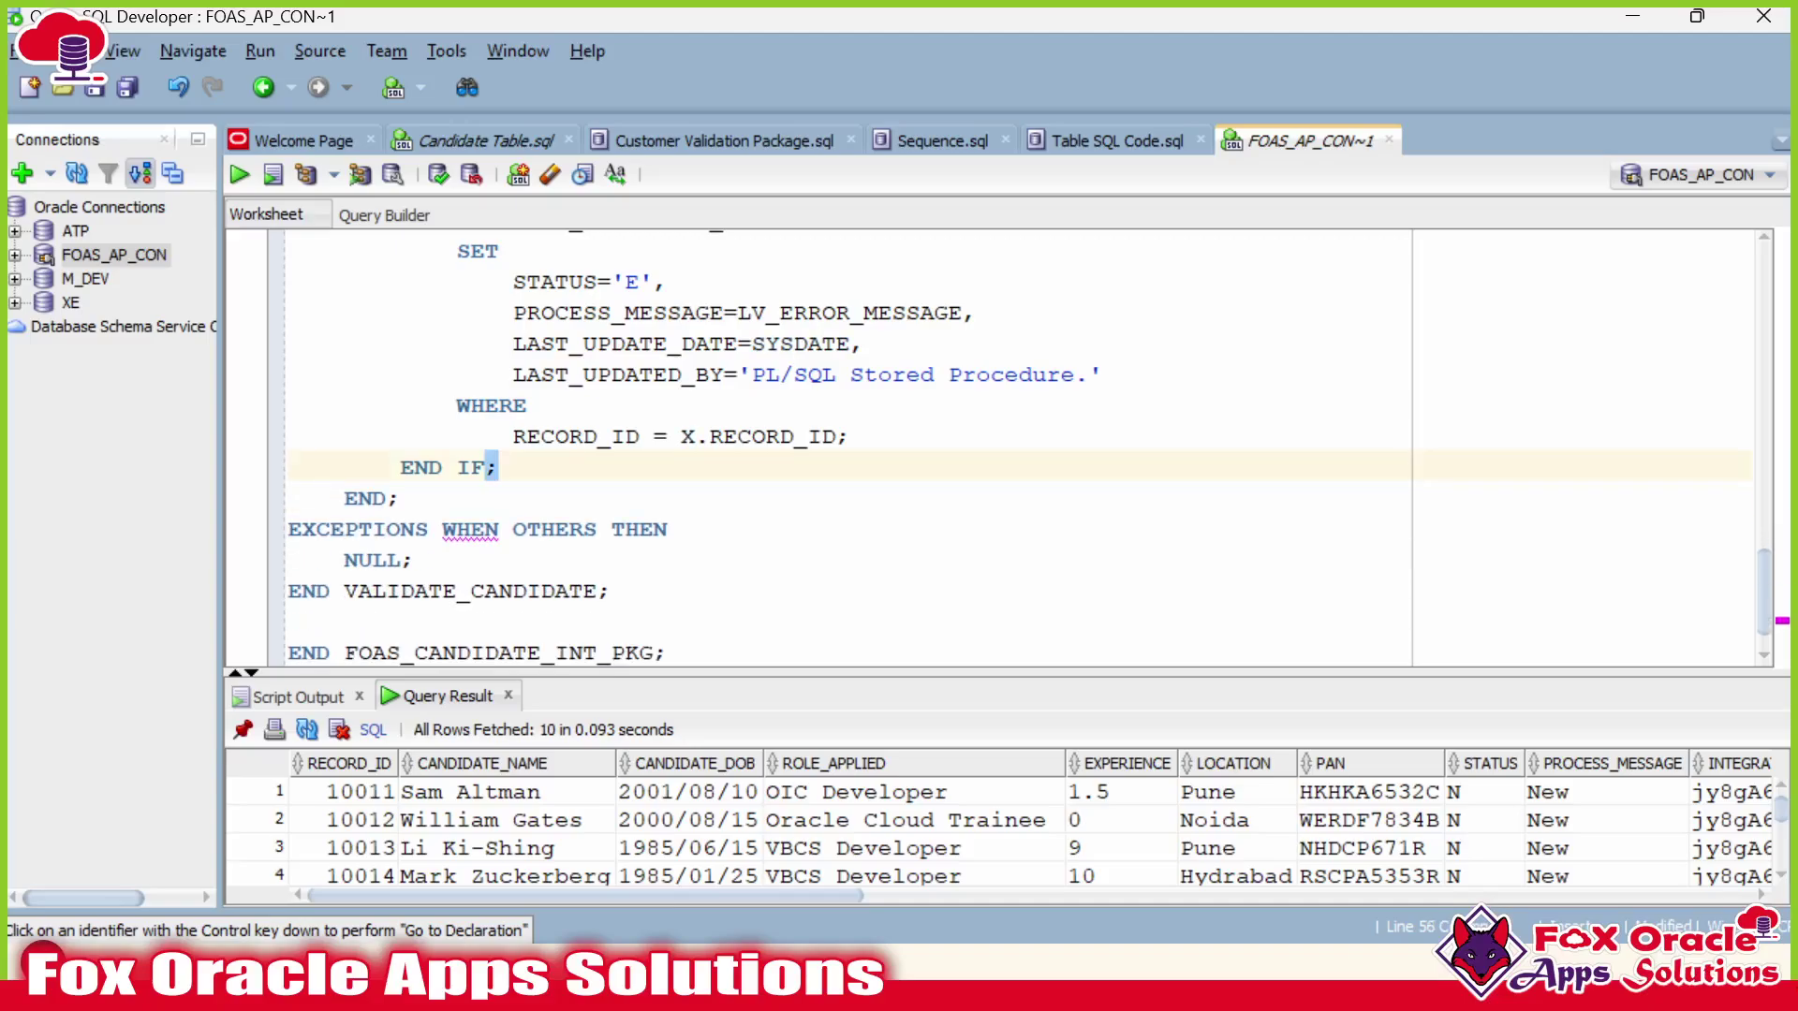
{"action": "scroll", "coordinate": [1002, 448], "scroll_direction": "up", "scroll_amount": 3}
{"action": "scroll", "coordinate": [1001, 448], "scroll_direction": "up", "scroll_amount": 7}
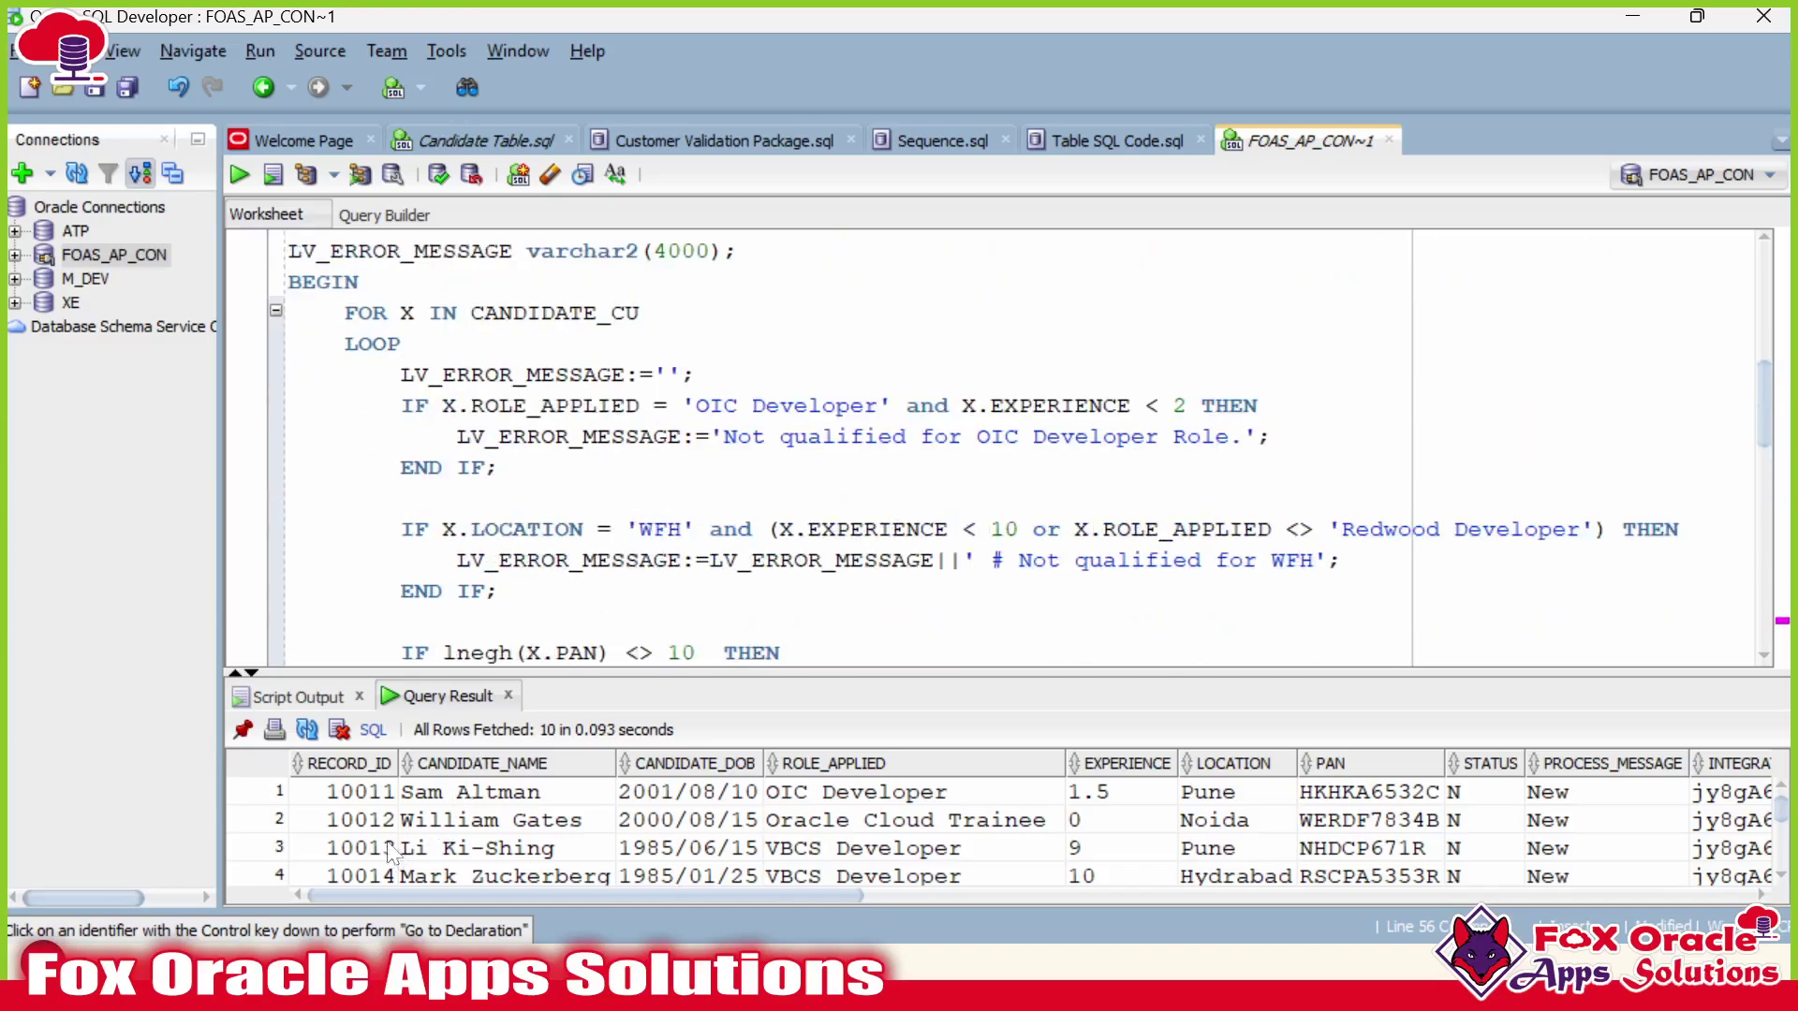
{"action": "left_click_drag", "start_coordinate": [326, 794], "coordinate": [1131, 816]}
{"action": "left_click", "coordinate": [673, 845]}
{"action": "left_click_drag", "start_coordinate": [426, 794], "coordinate": [1569, 820]}
Review the 'Validated' and STATUS='E' UPDATE statements down to the EXCEPTIONS WHEN OTHERS handler.
{"action": "scroll", "coordinate": [1002, 448], "scroll_direction": "down", "scroll_amount": 6}
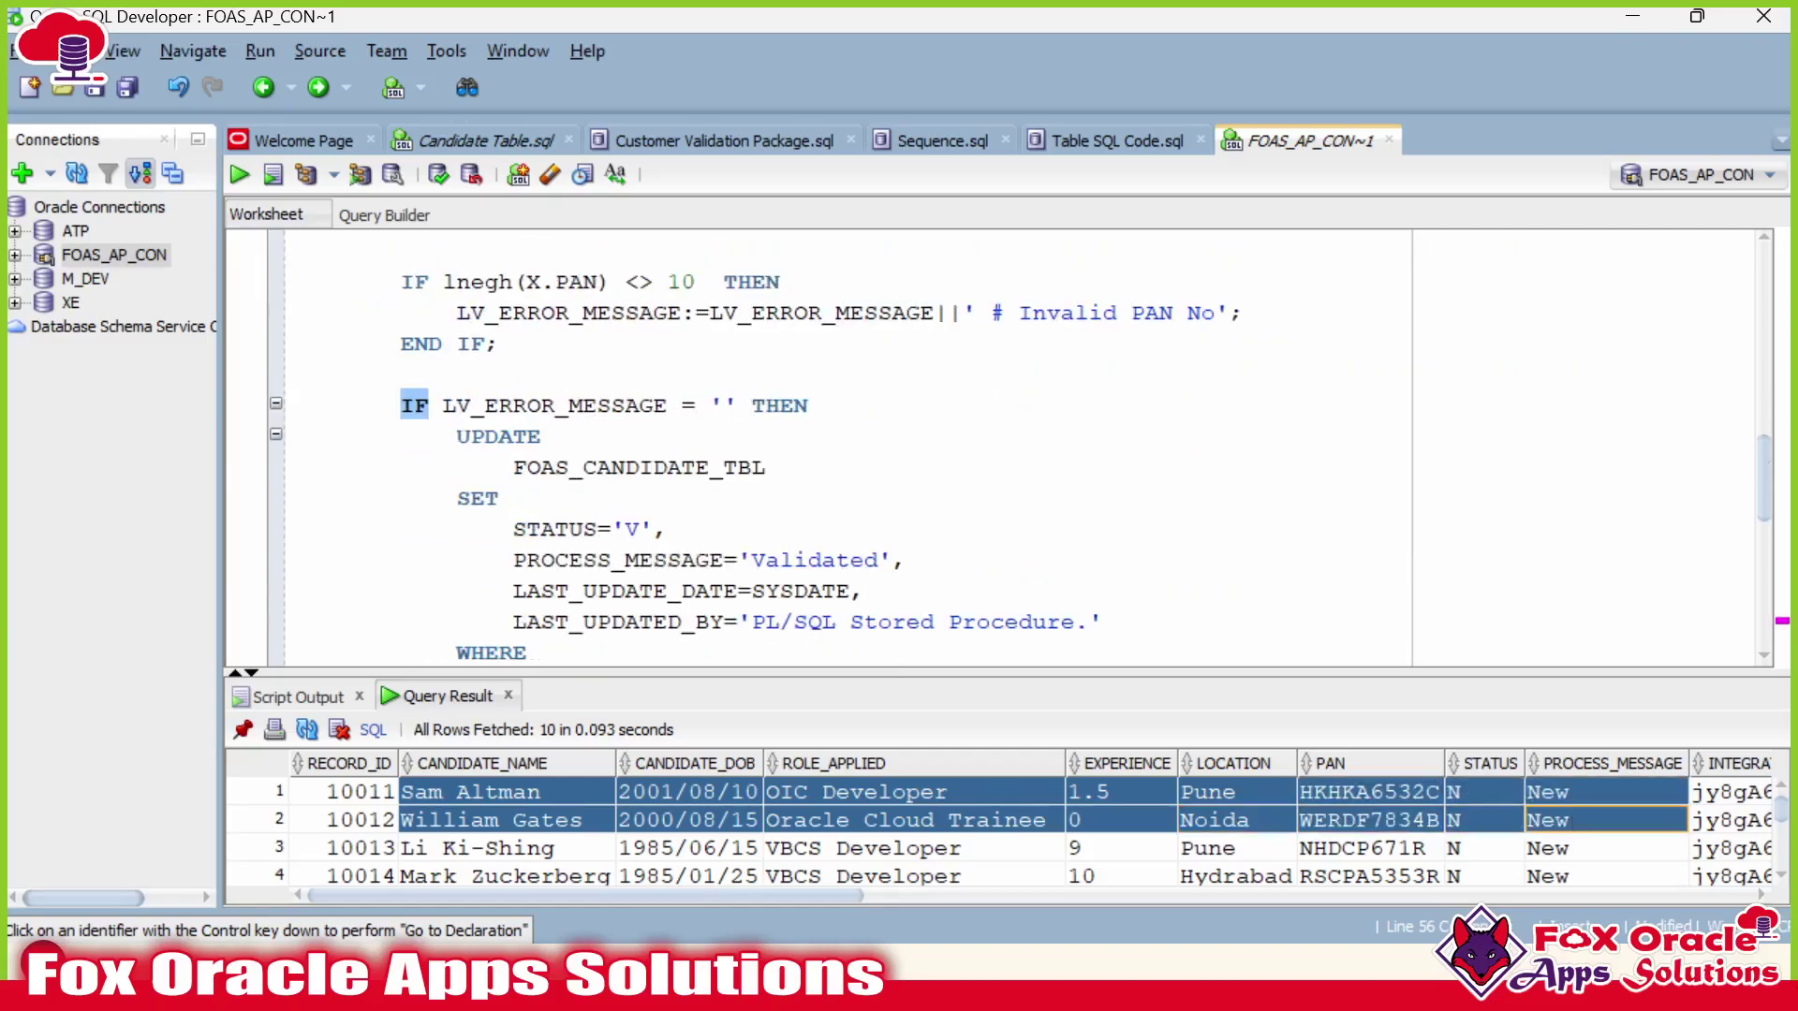
{"action": "double_click", "coordinate": [815, 375]}
{"action": "scroll", "coordinate": [814, 375], "scroll_direction": "down", "scroll_amount": 2}
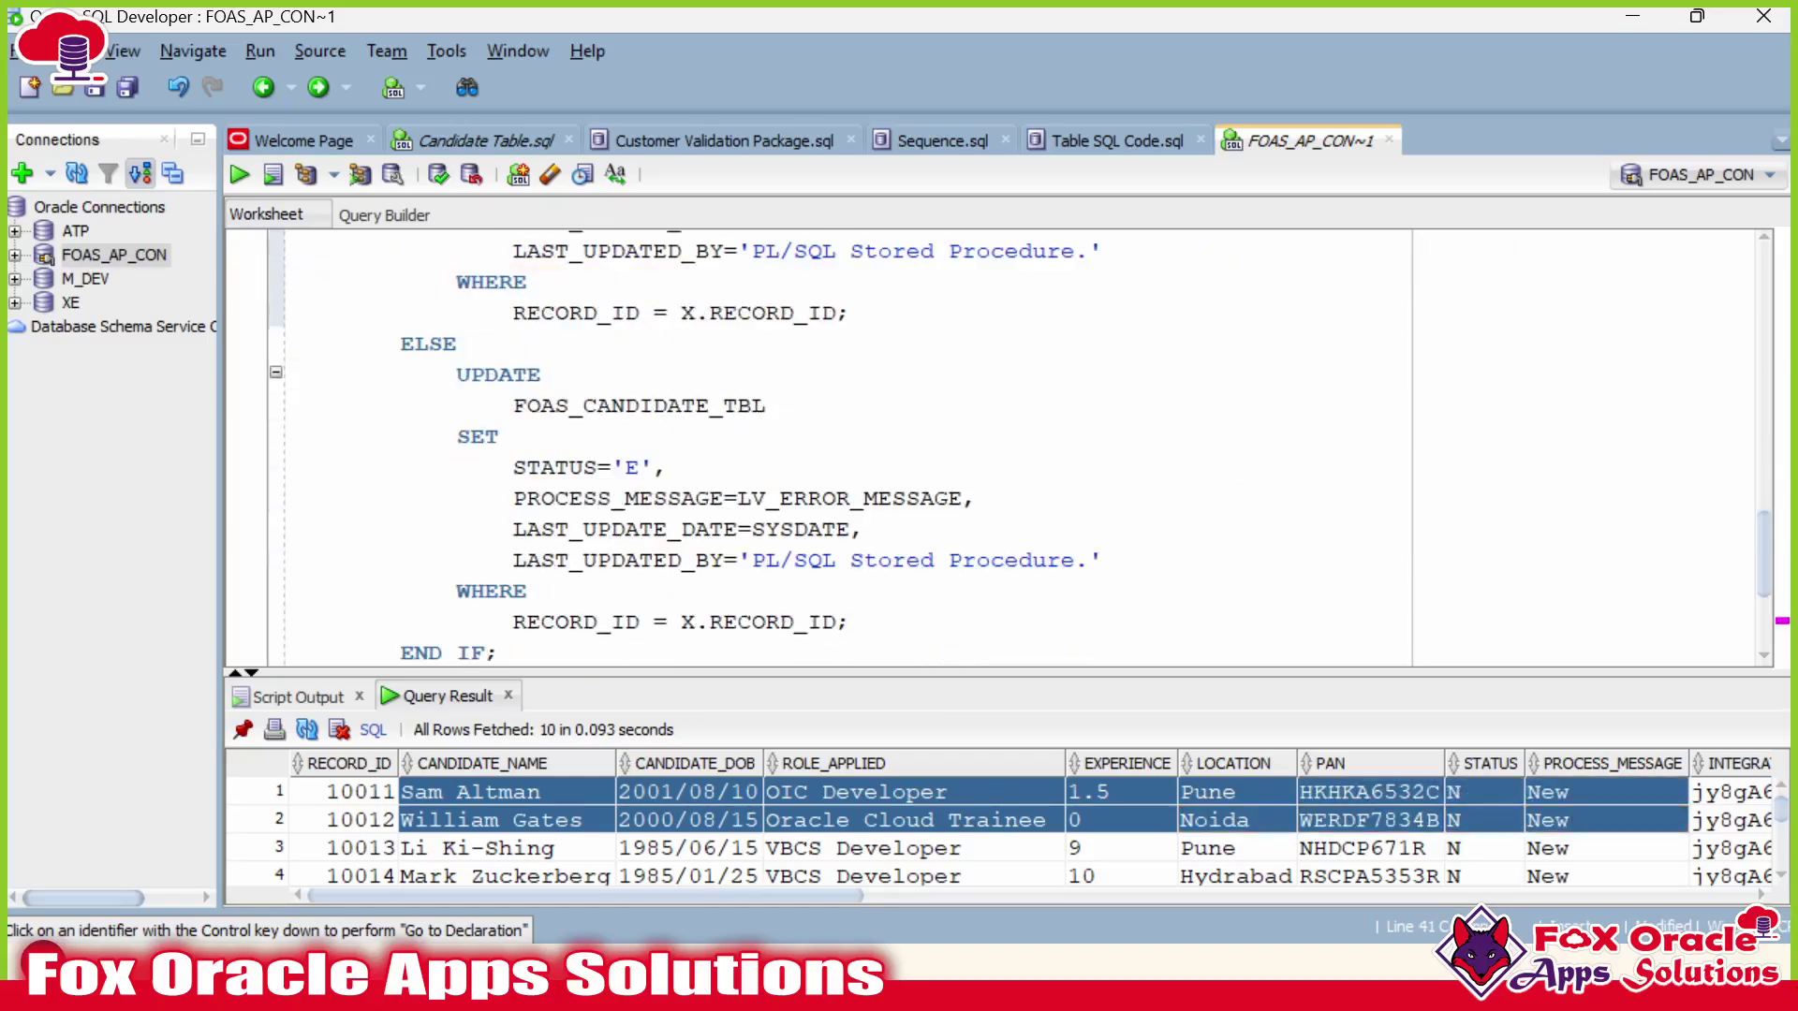
{"action": "left_click", "coordinate": [626, 466]}
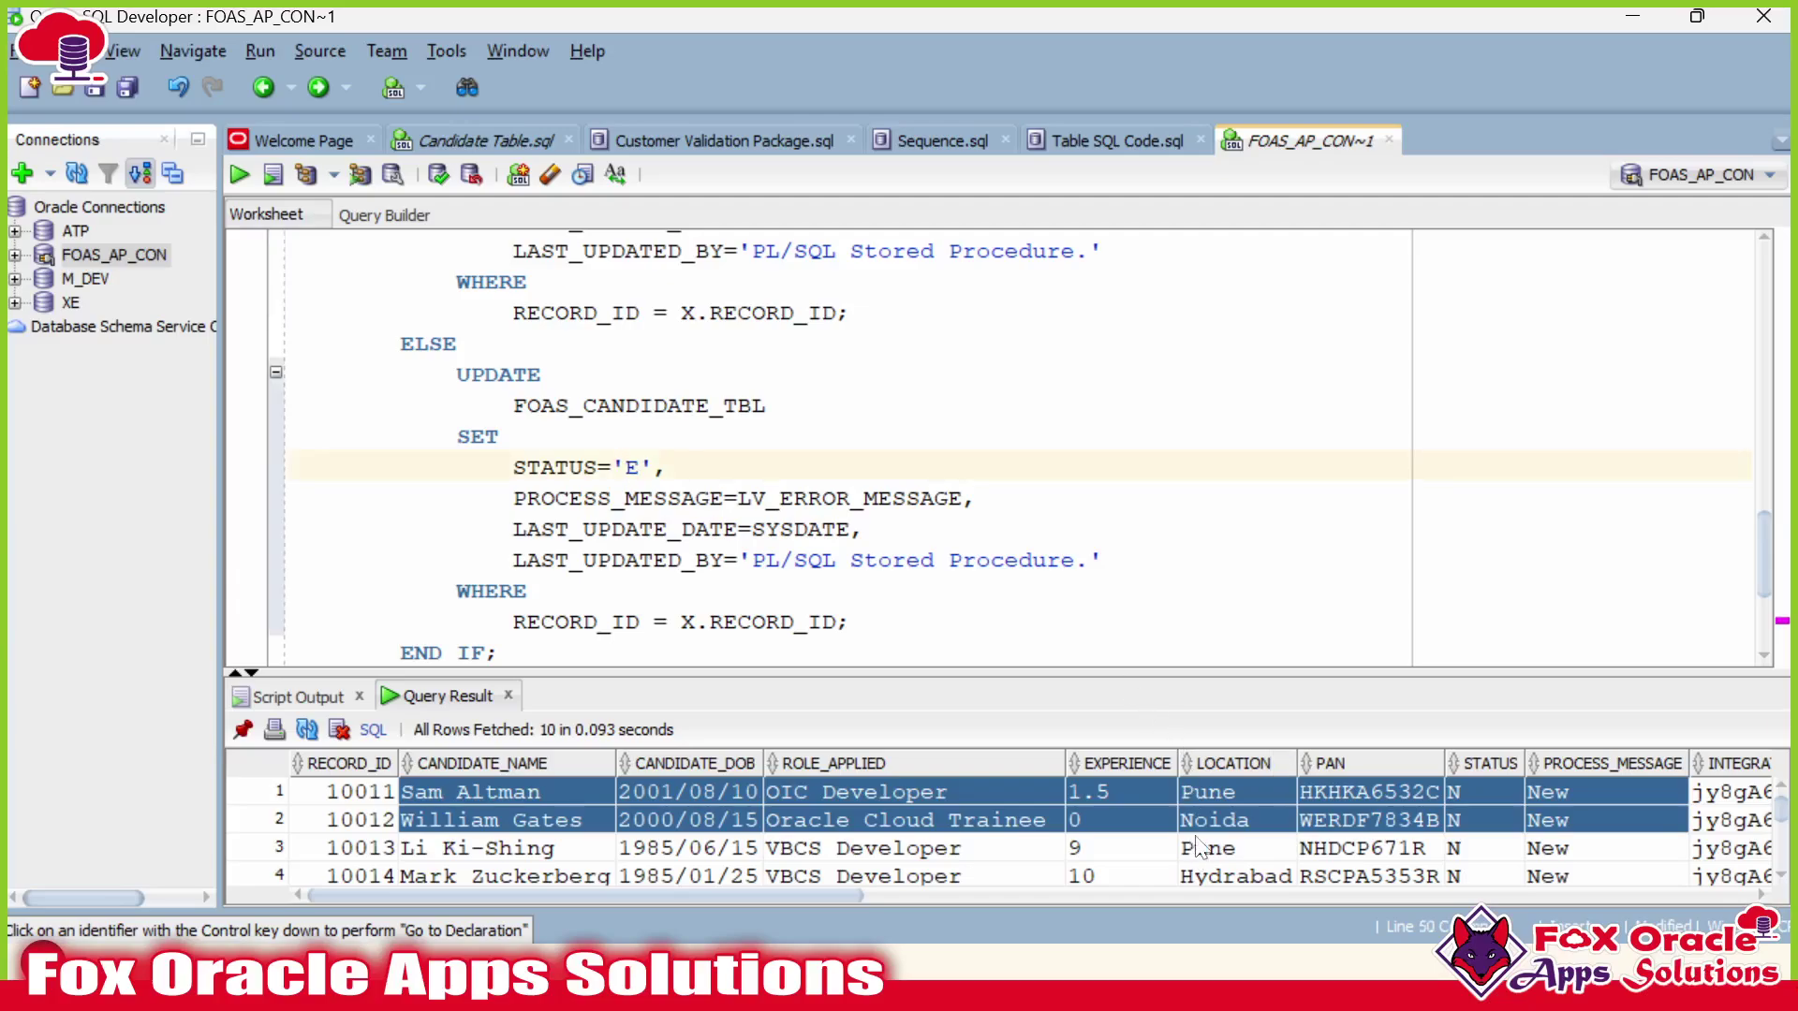
{"action": "scroll", "coordinate": [1200, 847], "scroll_direction": "down", "scroll_amount": 1}
{"action": "key", "text": "Down"}
{"action": "key", "text": "Down"}
{"action": "key", "text": "Down"}
{"action": "key", "text": "Down"}
{"action": "key", "text": "Down"}
{"action": "key", "text": "Down"}
{"action": "key", "text": "Down"}
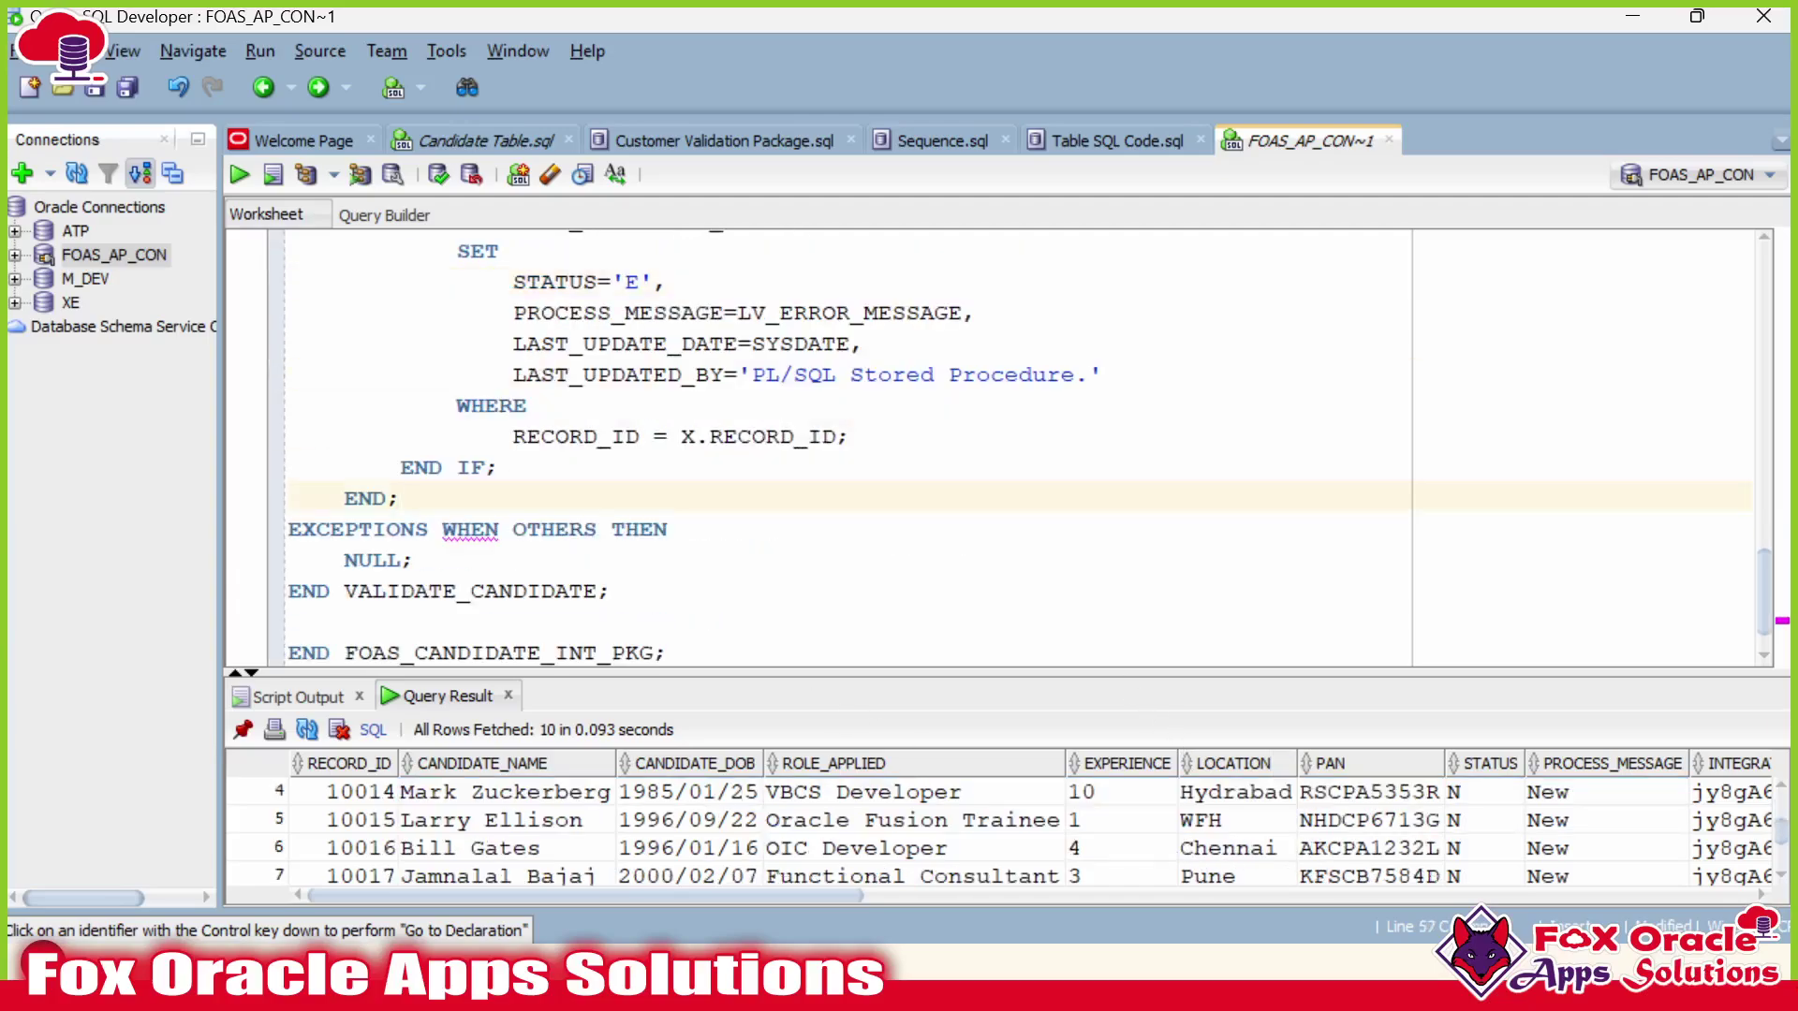
{"action": "scroll", "coordinate": [1002, 444], "scroll_direction": "down", "scroll_amount": 1}
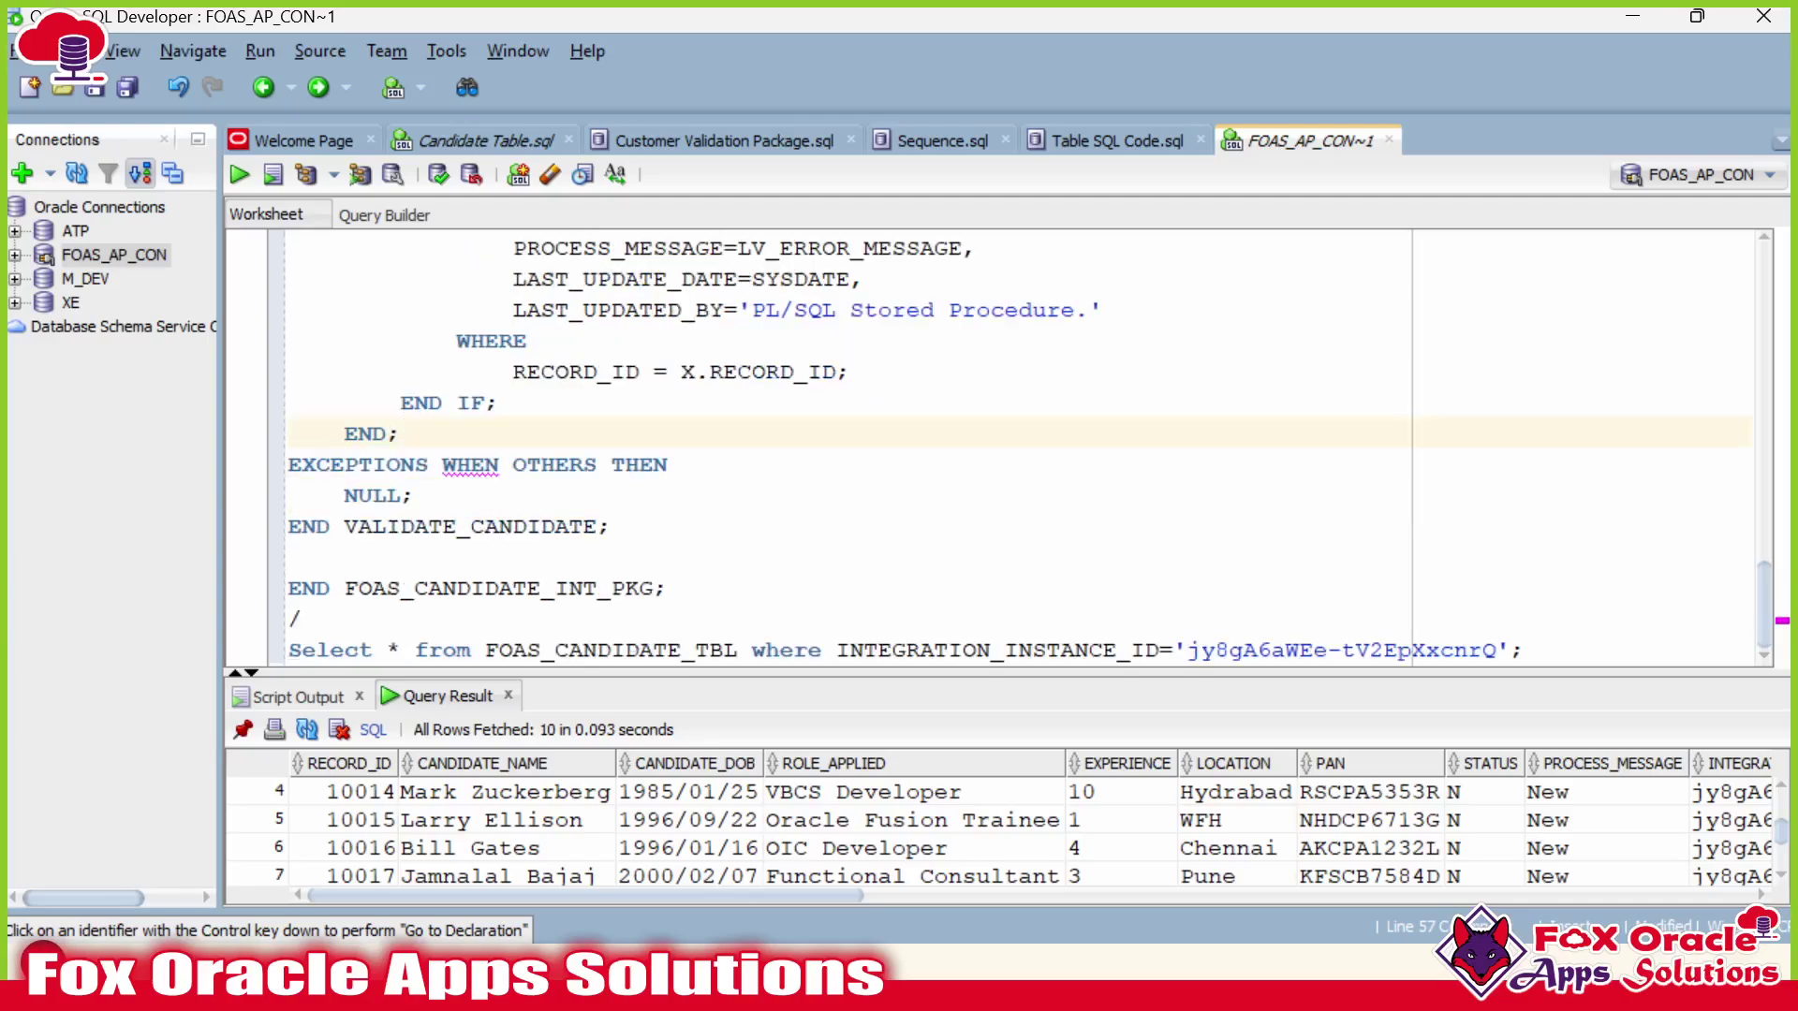
{"action": "left_click", "coordinate": [670, 465]}
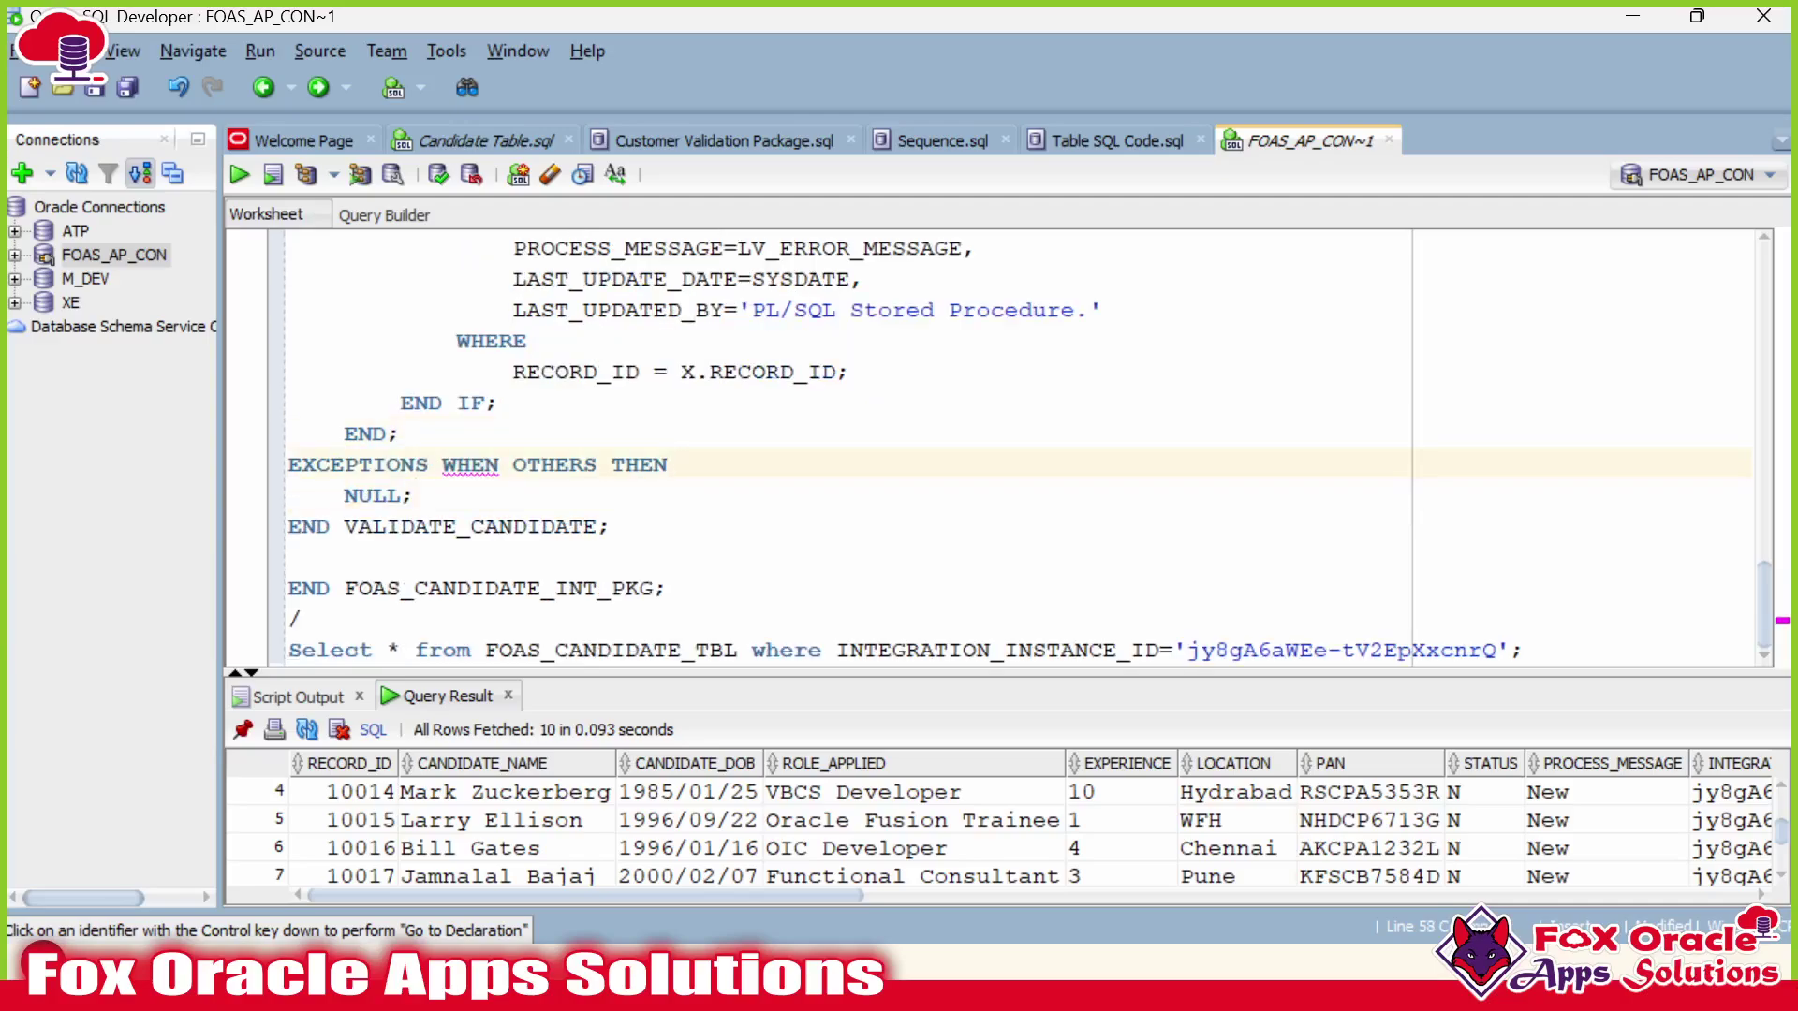
Inspect rows 5 and 6 in the Query Result grid and the procedure's closing END lines.
{"action": "left_click_drag", "start_coordinate": [620, 846], "coordinate": [1328, 839]}
{"action": "left_click", "coordinate": [1488, 820]}
{"action": "left_click", "coordinate": [612, 526]}
{"action": "left_click", "coordinate": [669, 588]}
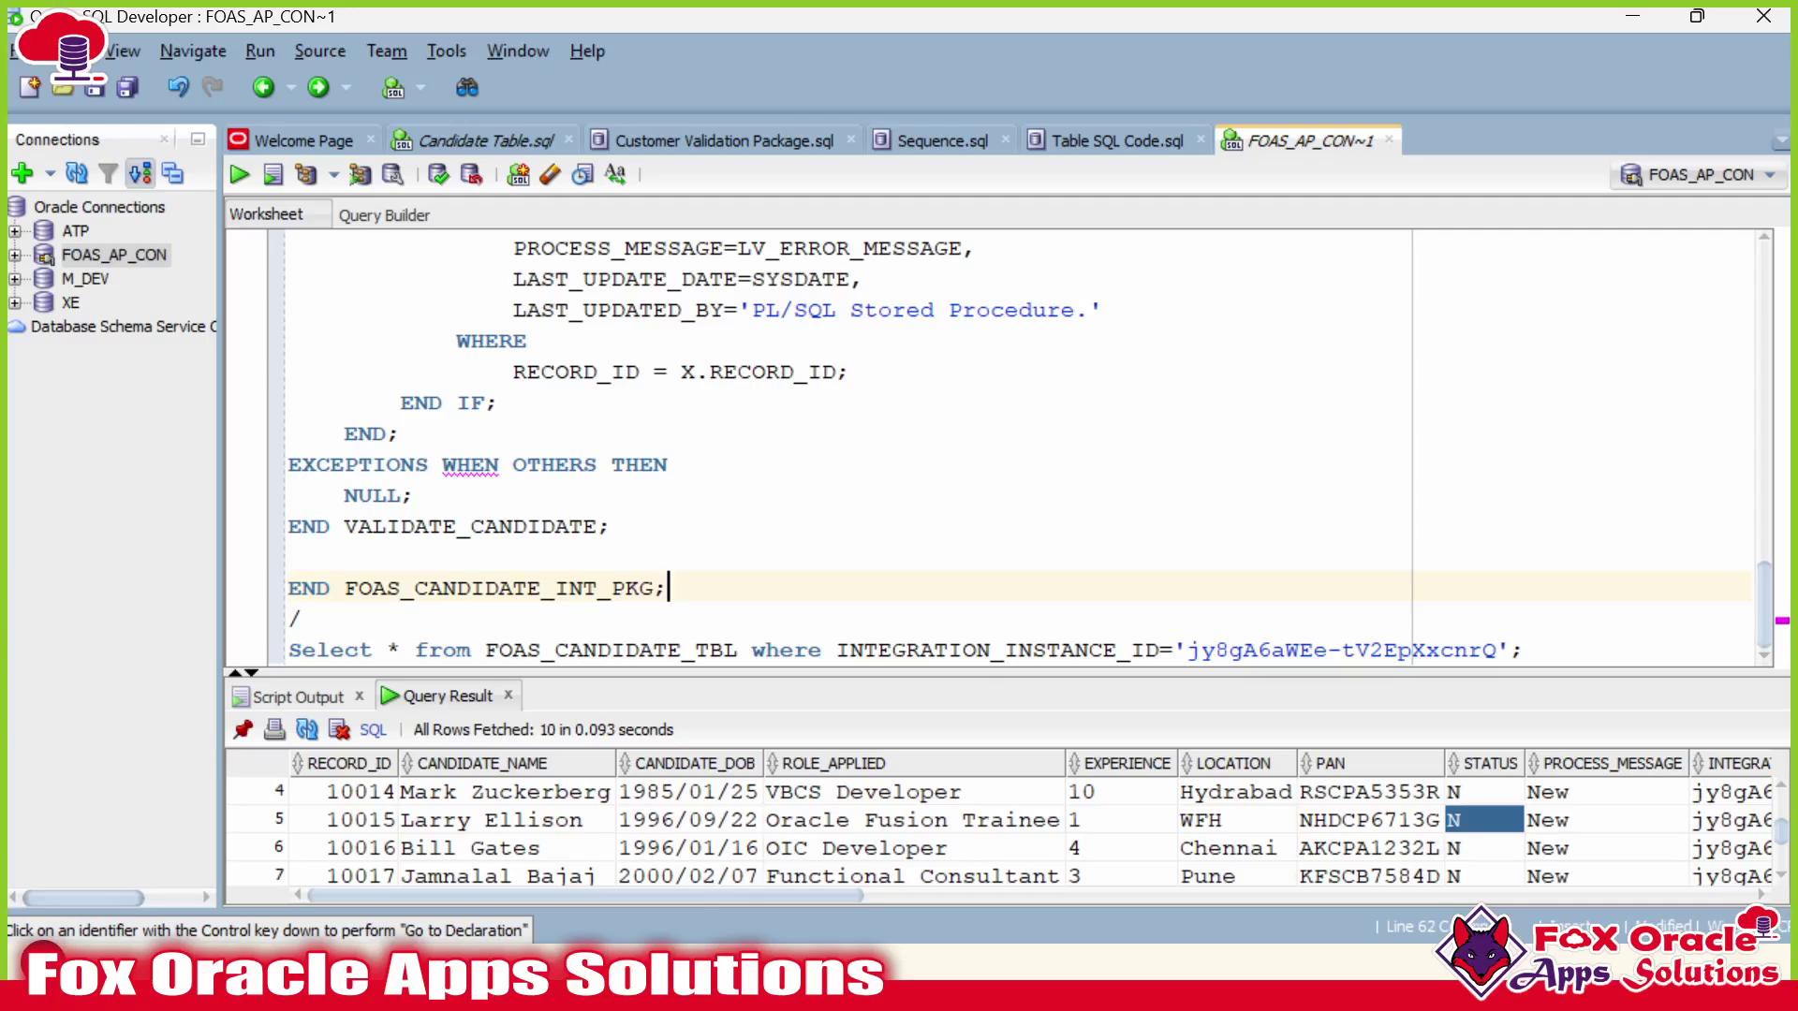
{"action": "left_click", "coordinate": [486, 464]}
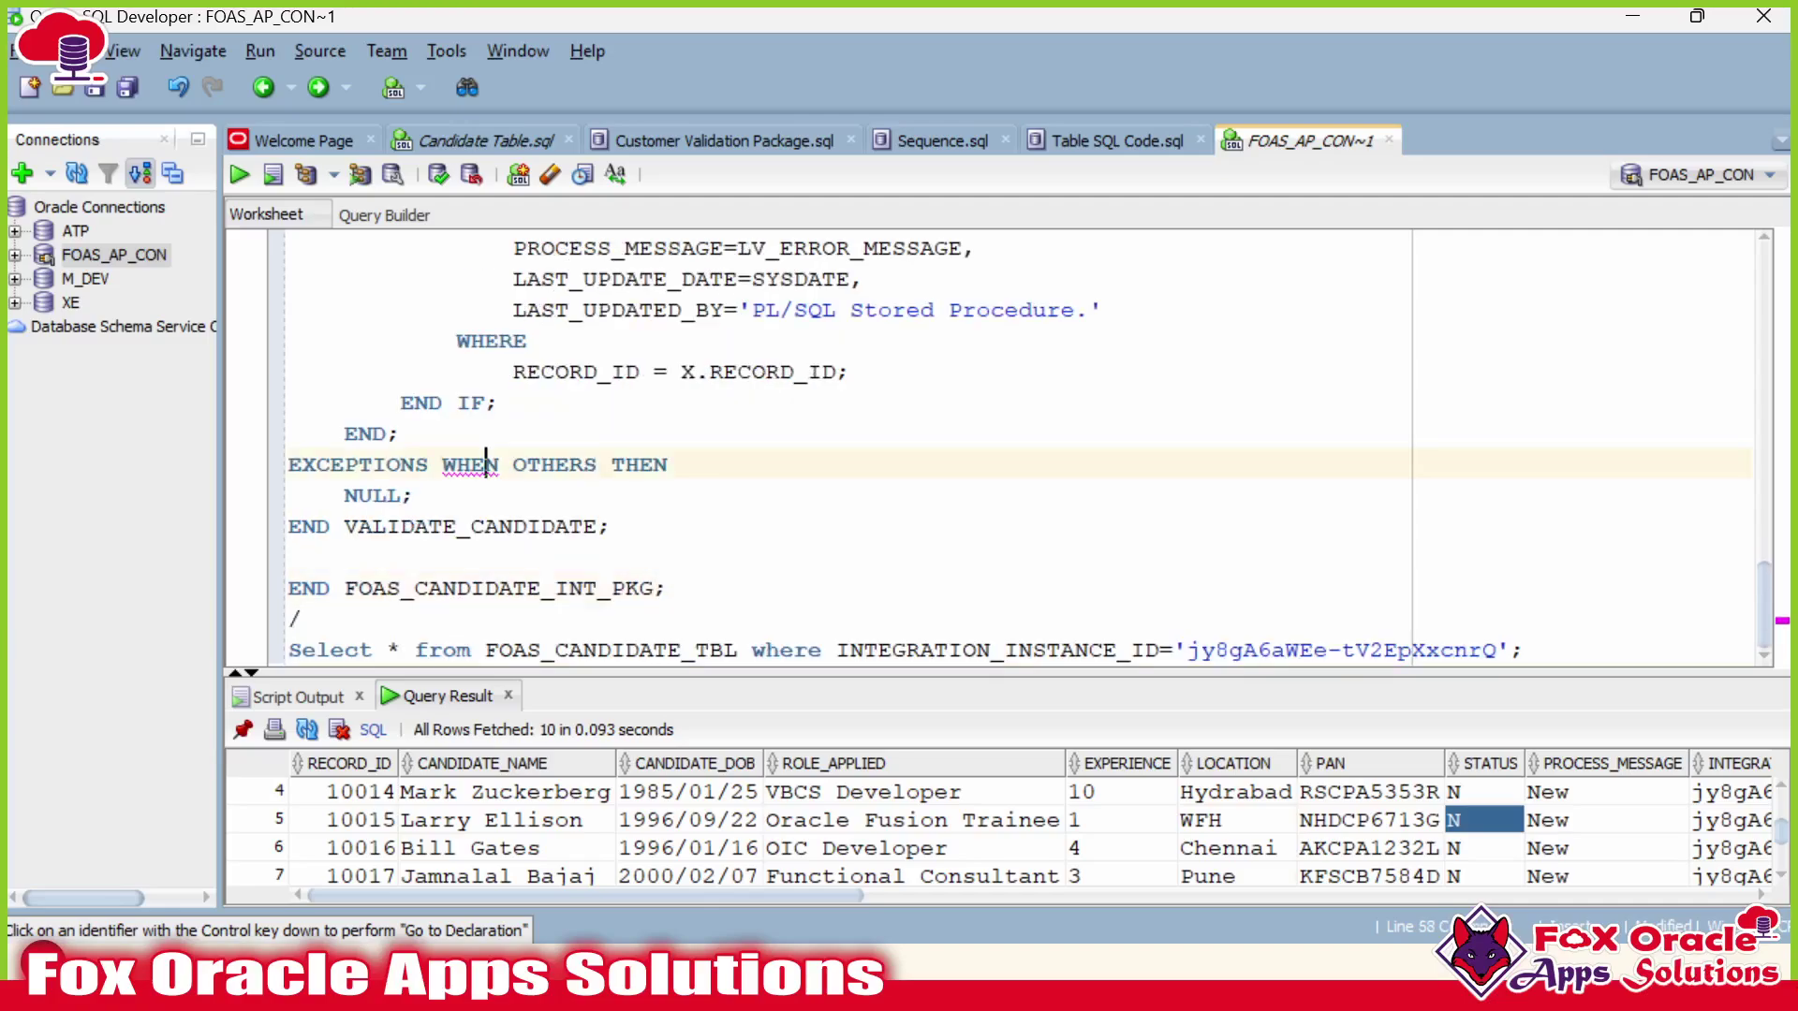
{"action": "scroll", "coordinate": [1001, 449], "scroll_direction": "up", "scroll_amount": 15}
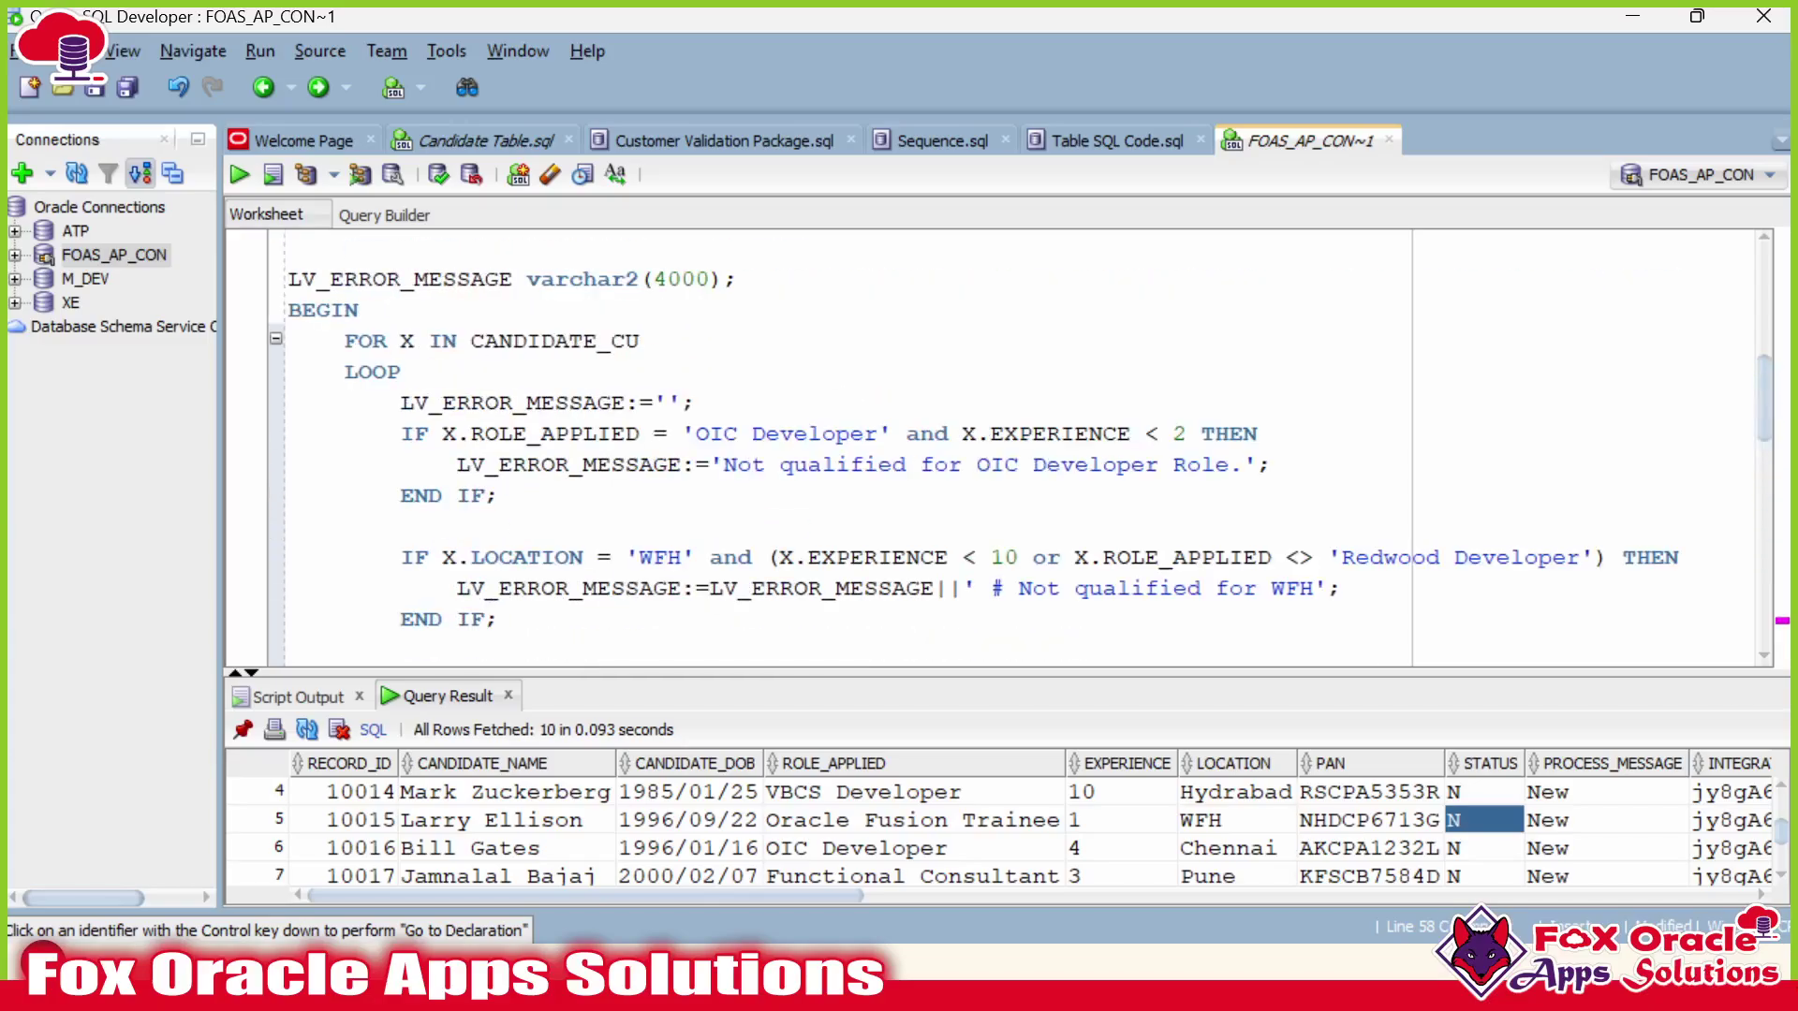
{"action": "scroll", "coordinate": [1002, 450], "scroll_direction": "down", "scroll_amount": 15}
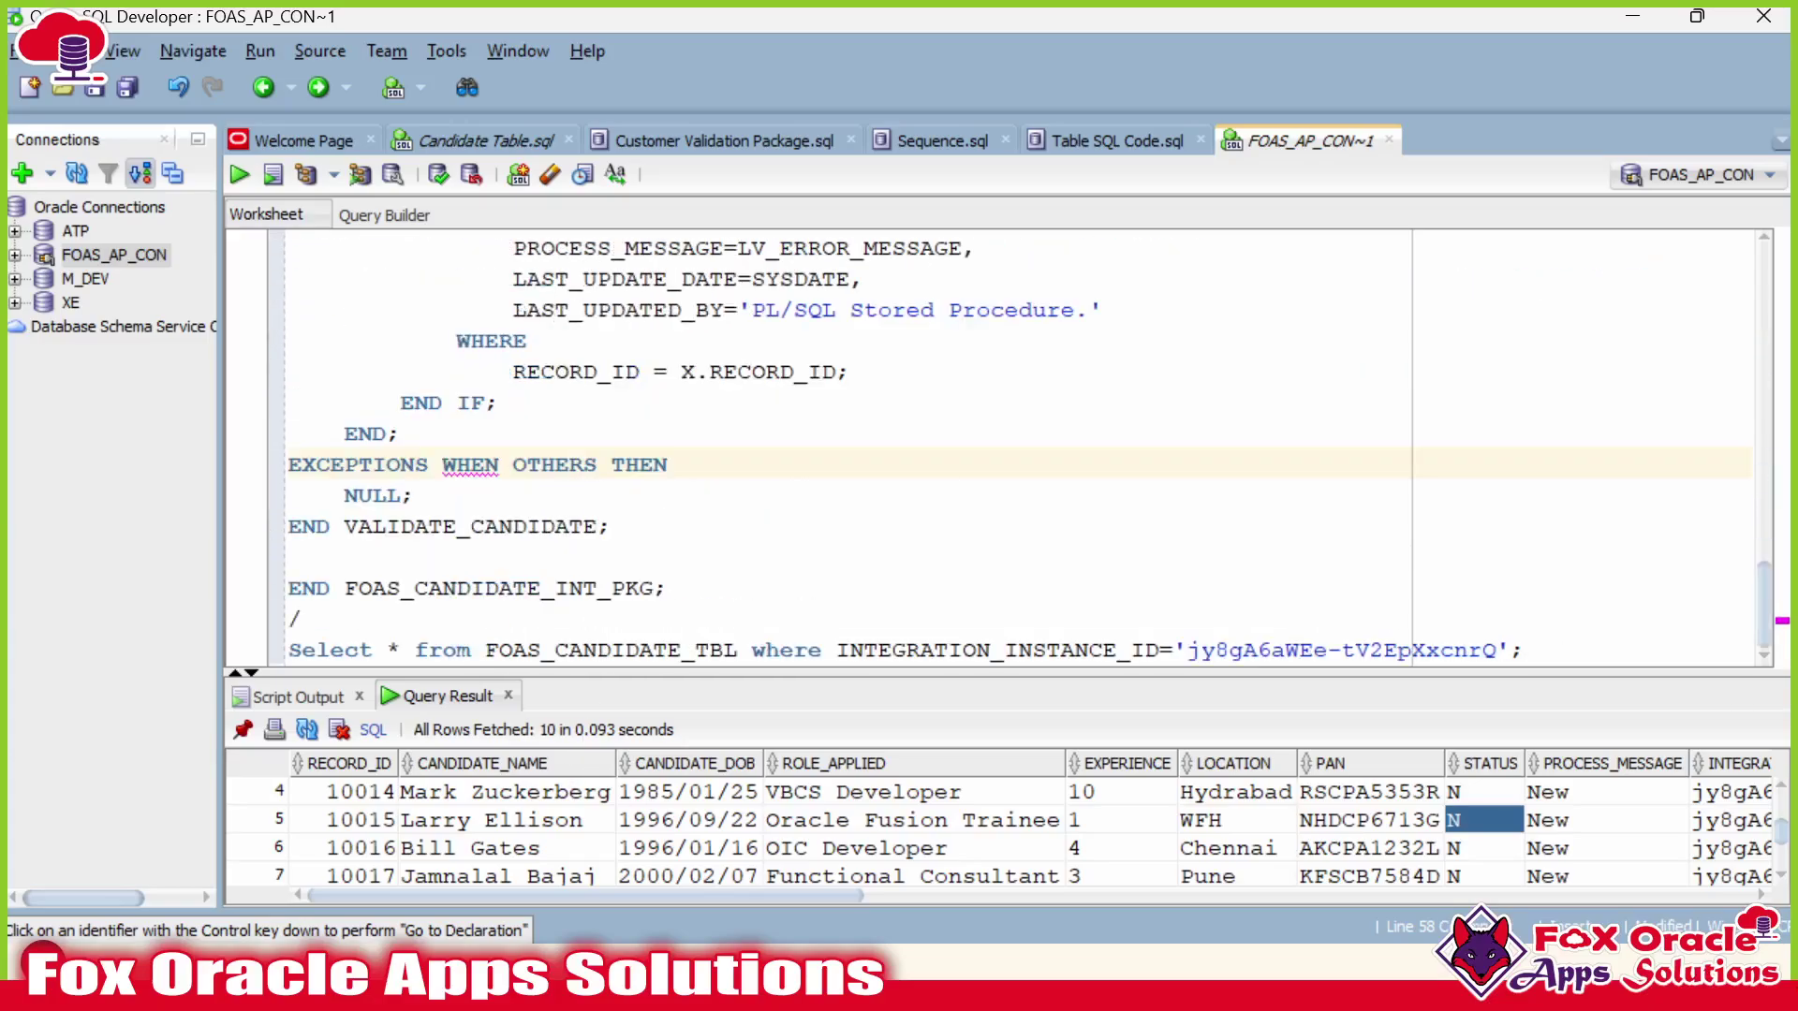
Recompile the whole package script with F5 and jump to the PLS-00103 error line.
{"action": "left_click", "coordinate": [667, 588]}
{"action": "key", "text": "ctrl+a"}
{"action": "key", "text": "F5"}
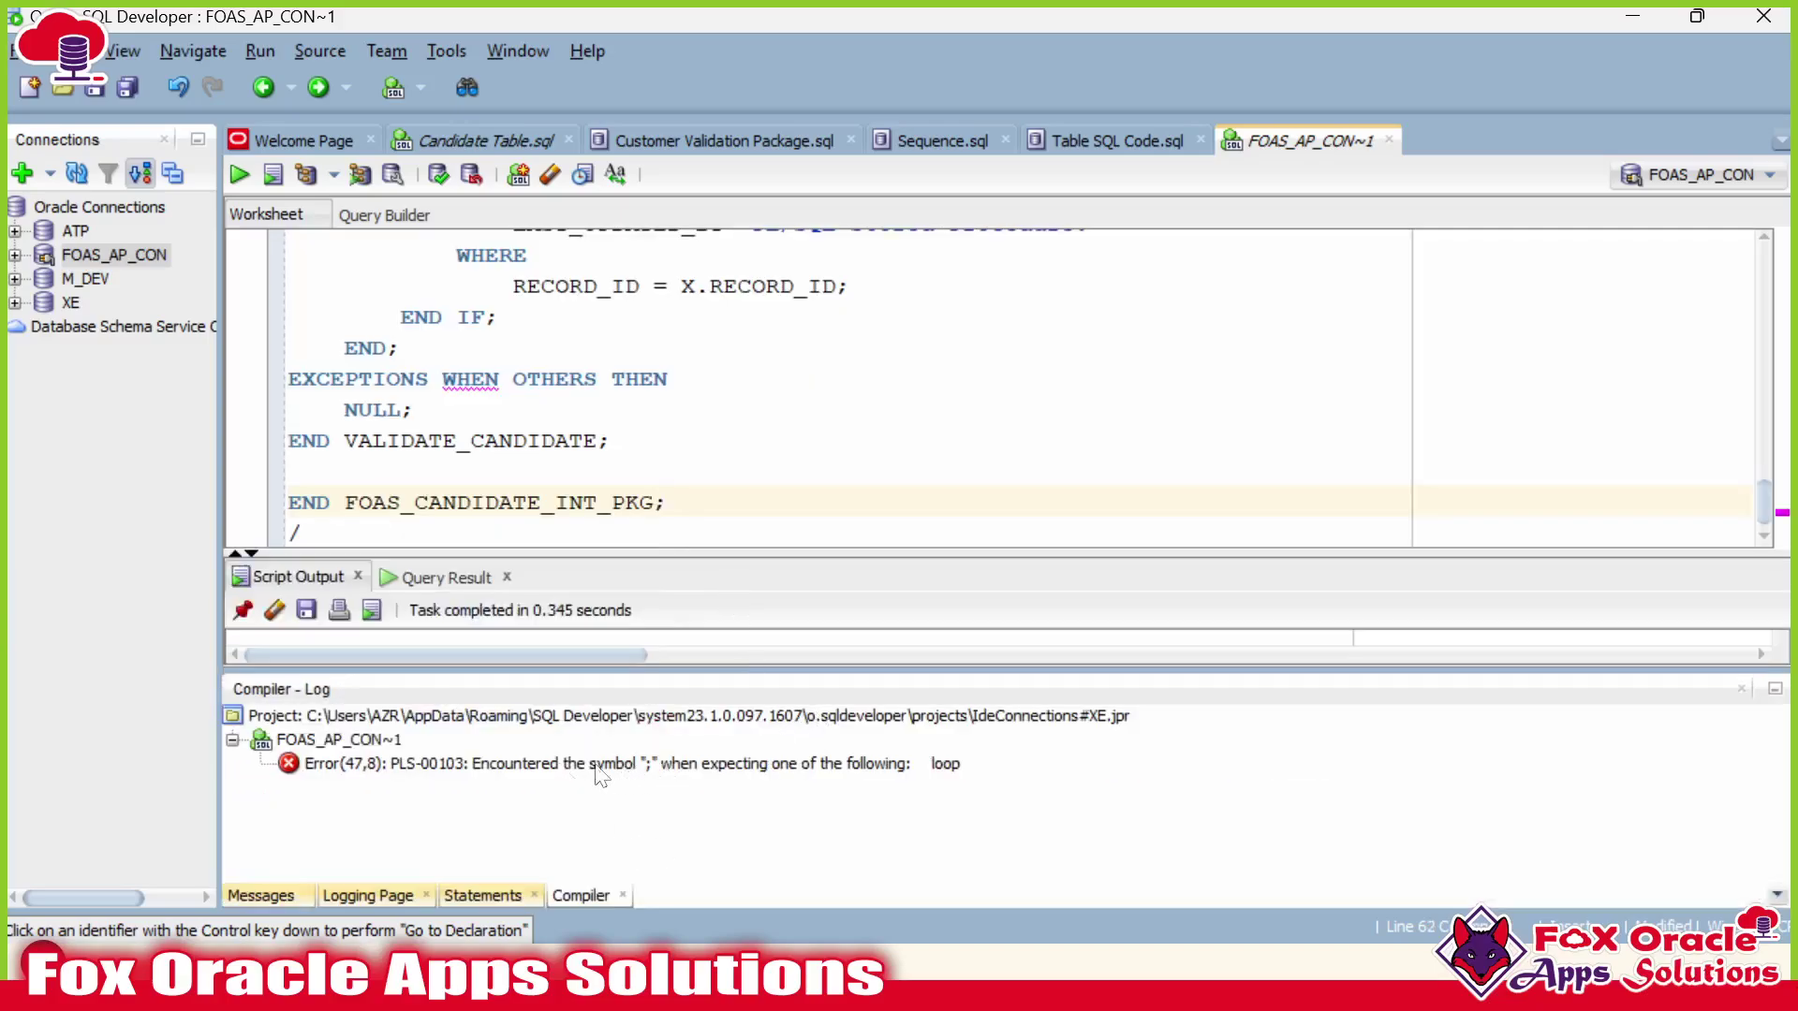
{"action": "double_click", "coordinate": [735, 764]}
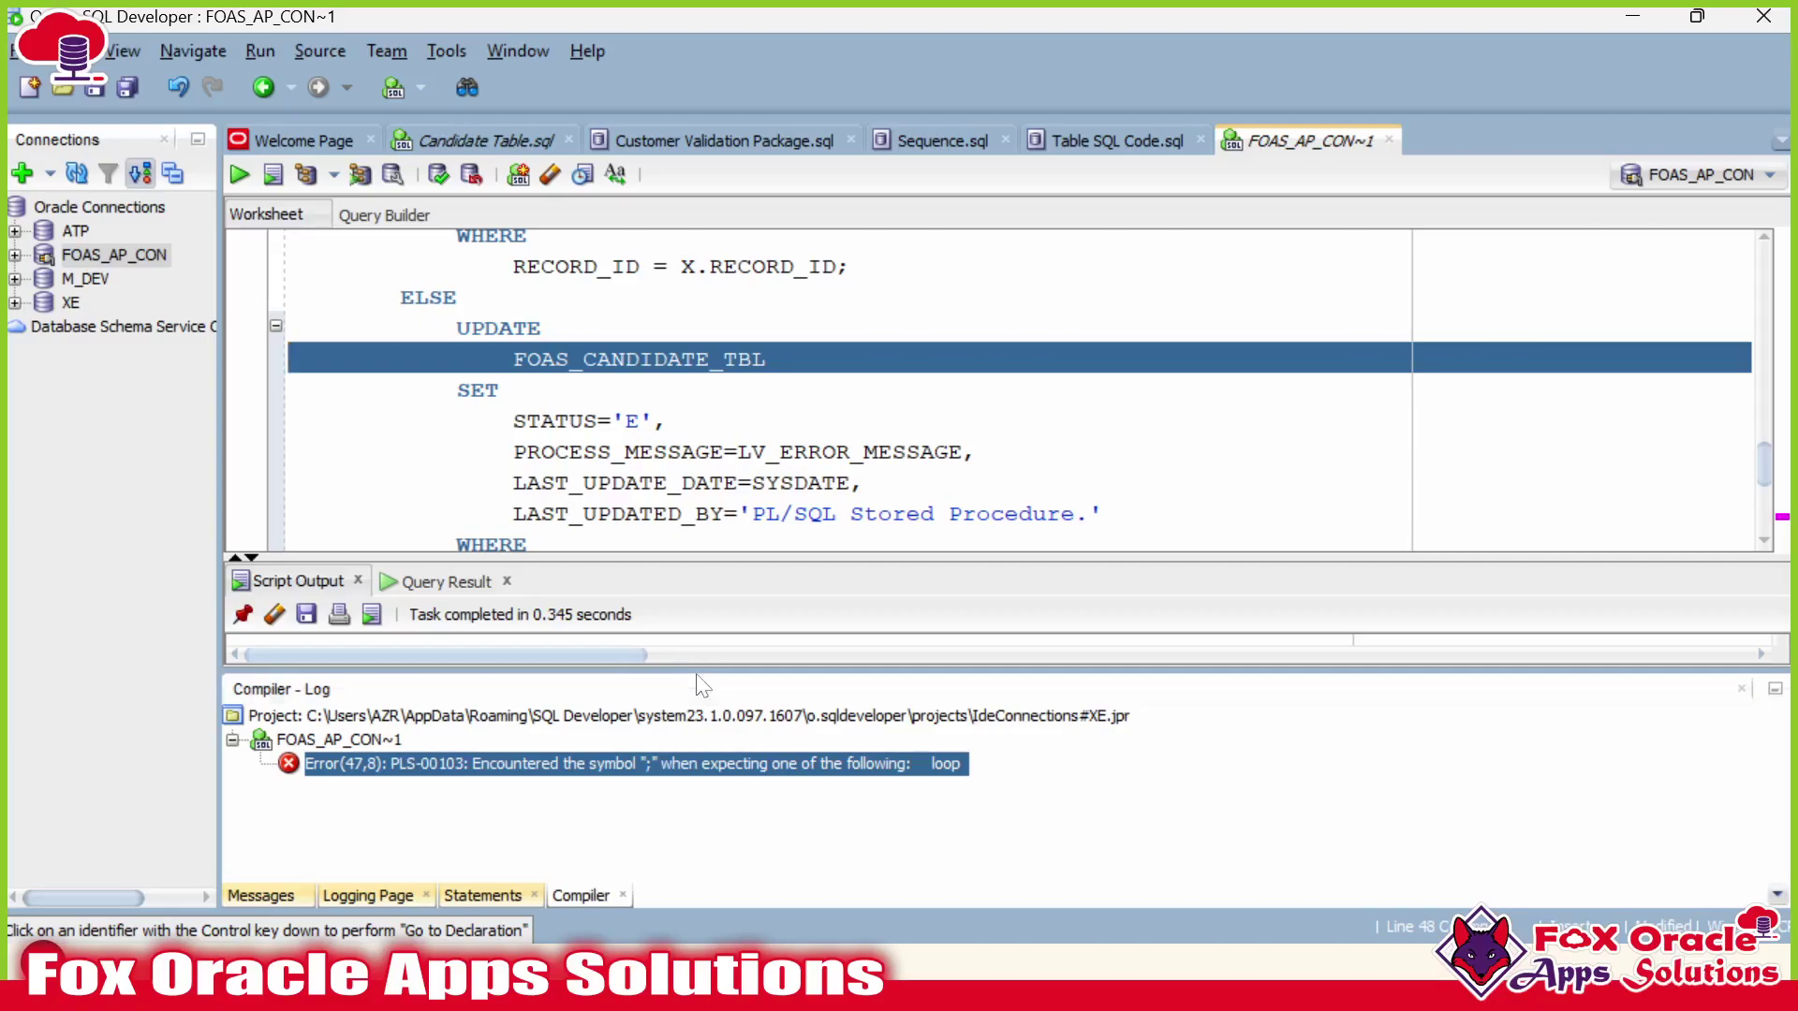
Close the Compiler - Log panel and enlarge the code editor.
{"action": "left_click_drag", "start_coordinate": [705, 668], "coordinate": [712, 793]}
{"action": "left_click", "coordinate": [739, 483]}
{"action": "scroll", "coordinate": [739, 483], "scroll_direction": "down", "scroll_amount": 2}
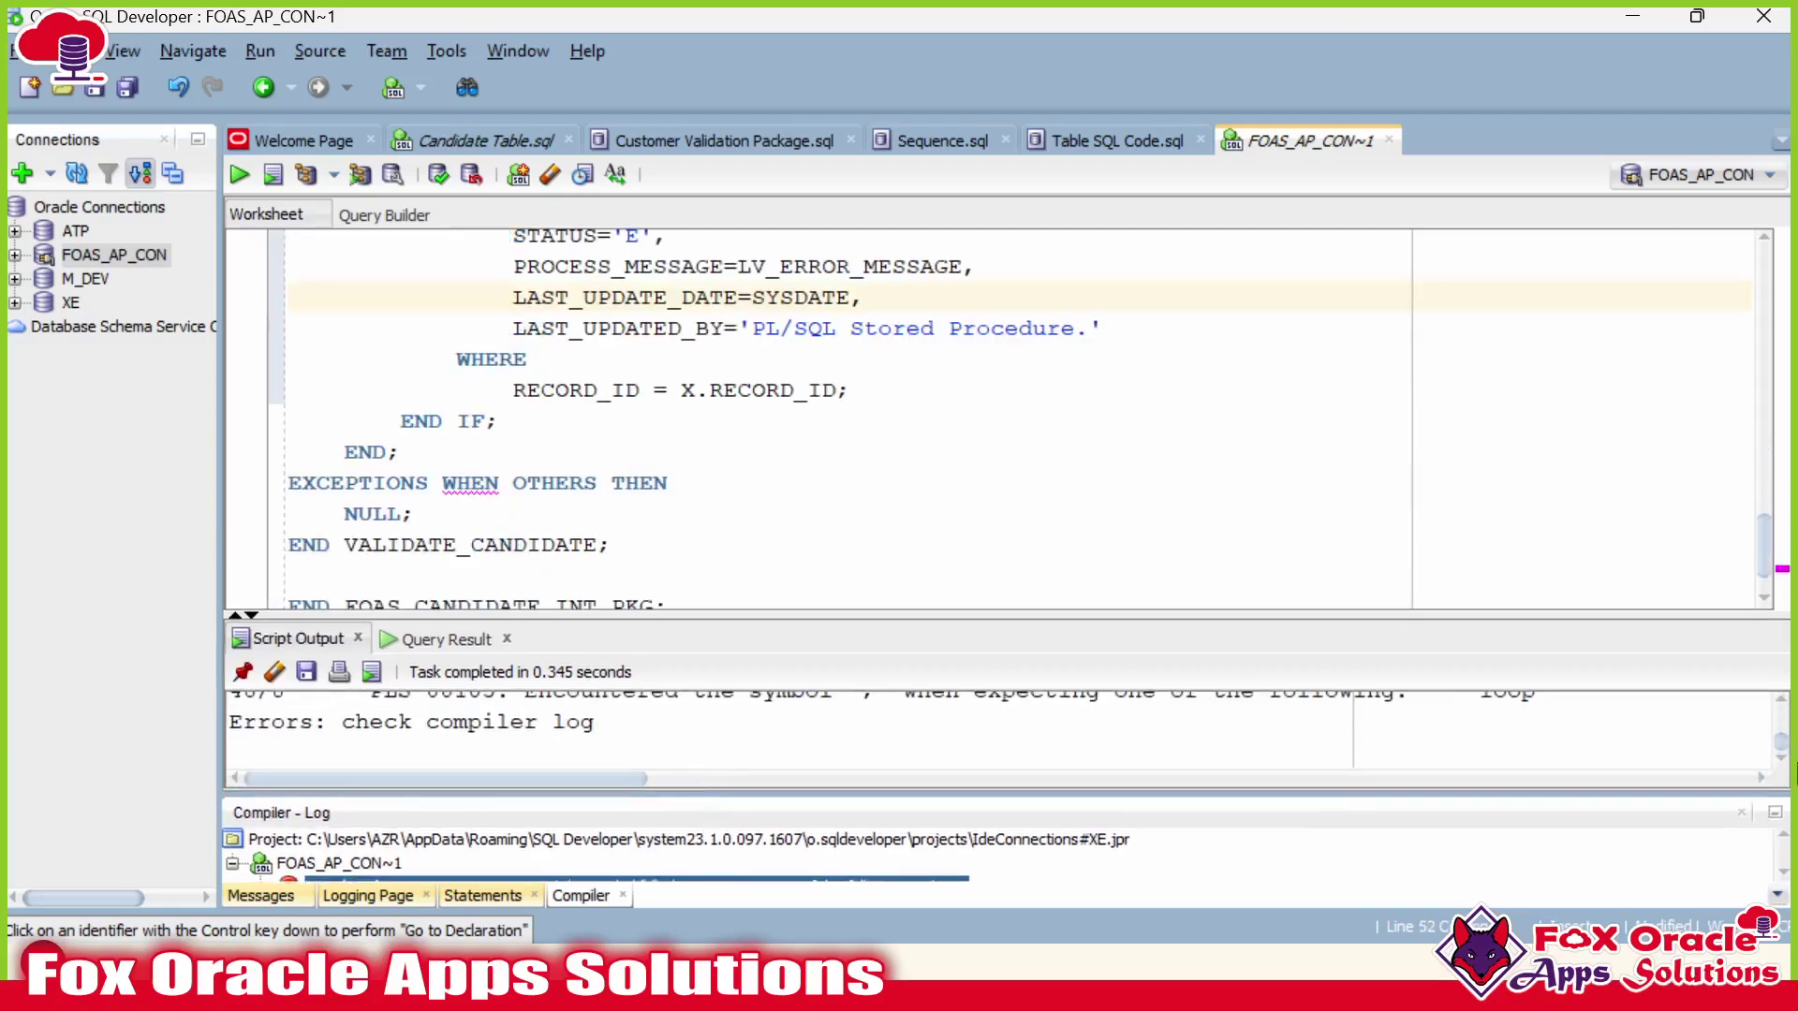
{"action": "left_click", "coordinate": [1742, 814]}
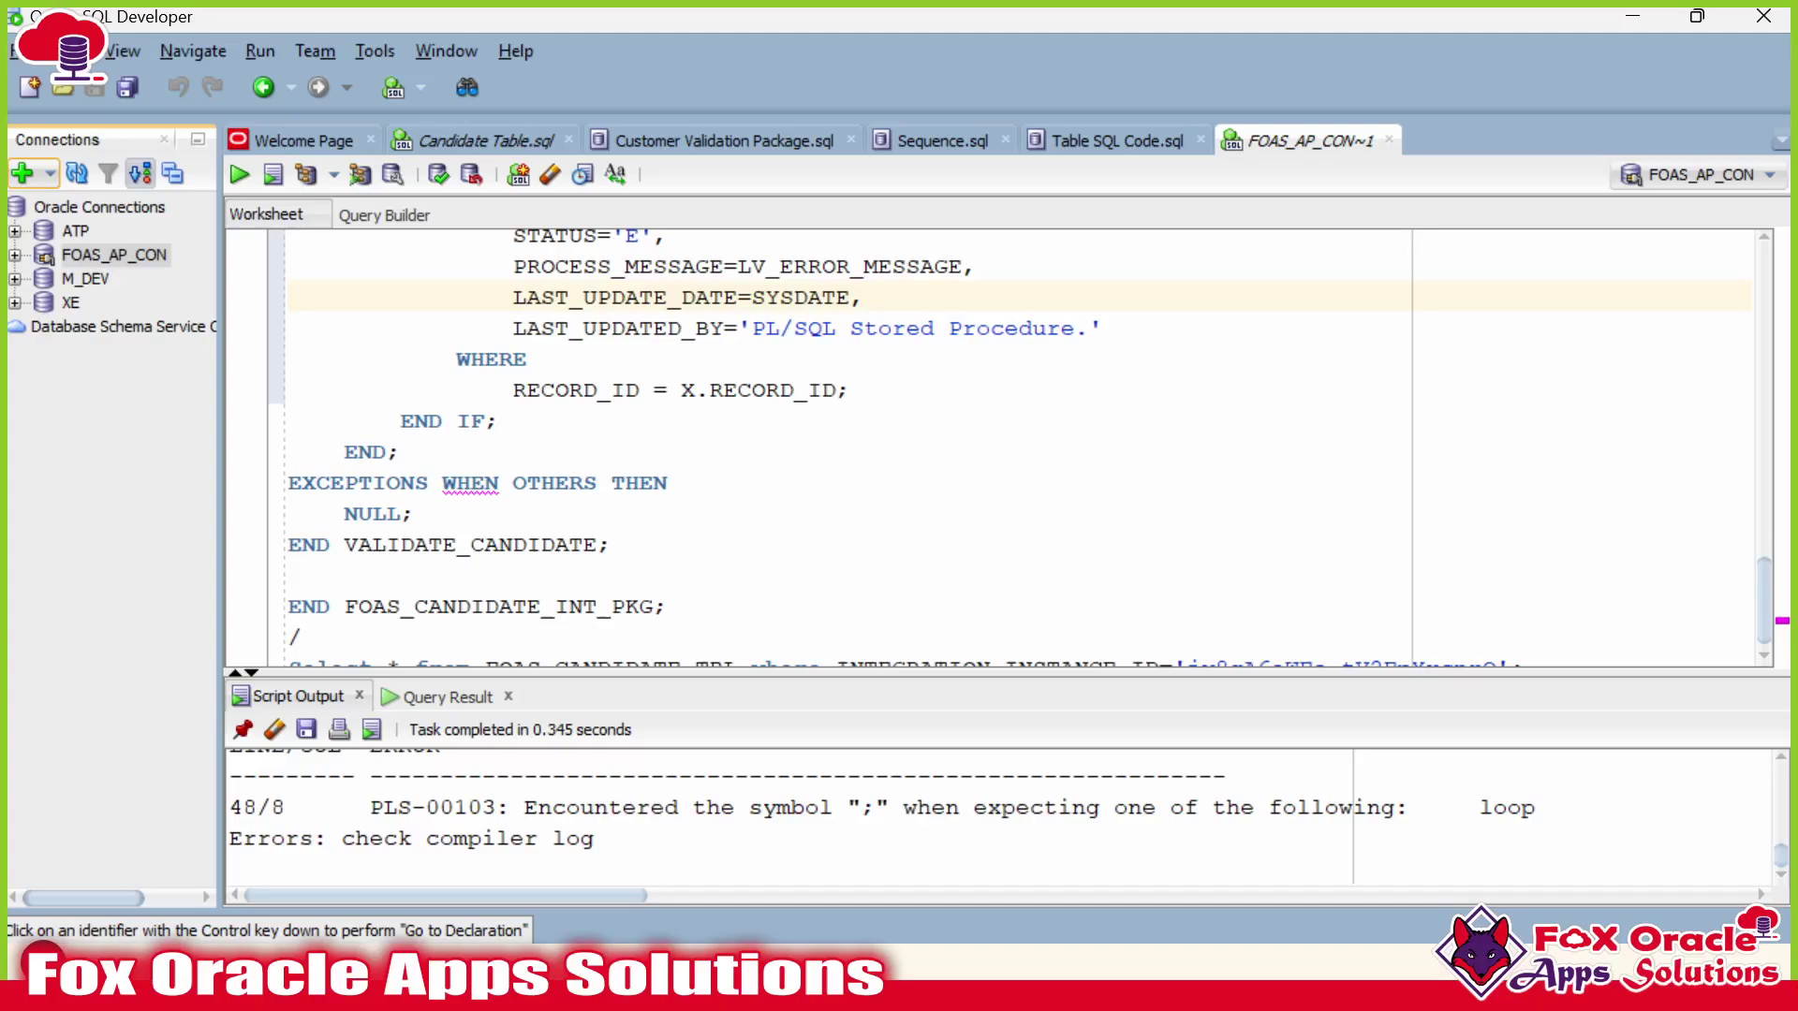
{"action": "left_click_drag", "start_coordinate": [568, 670], "coordinate": [568, 773]}
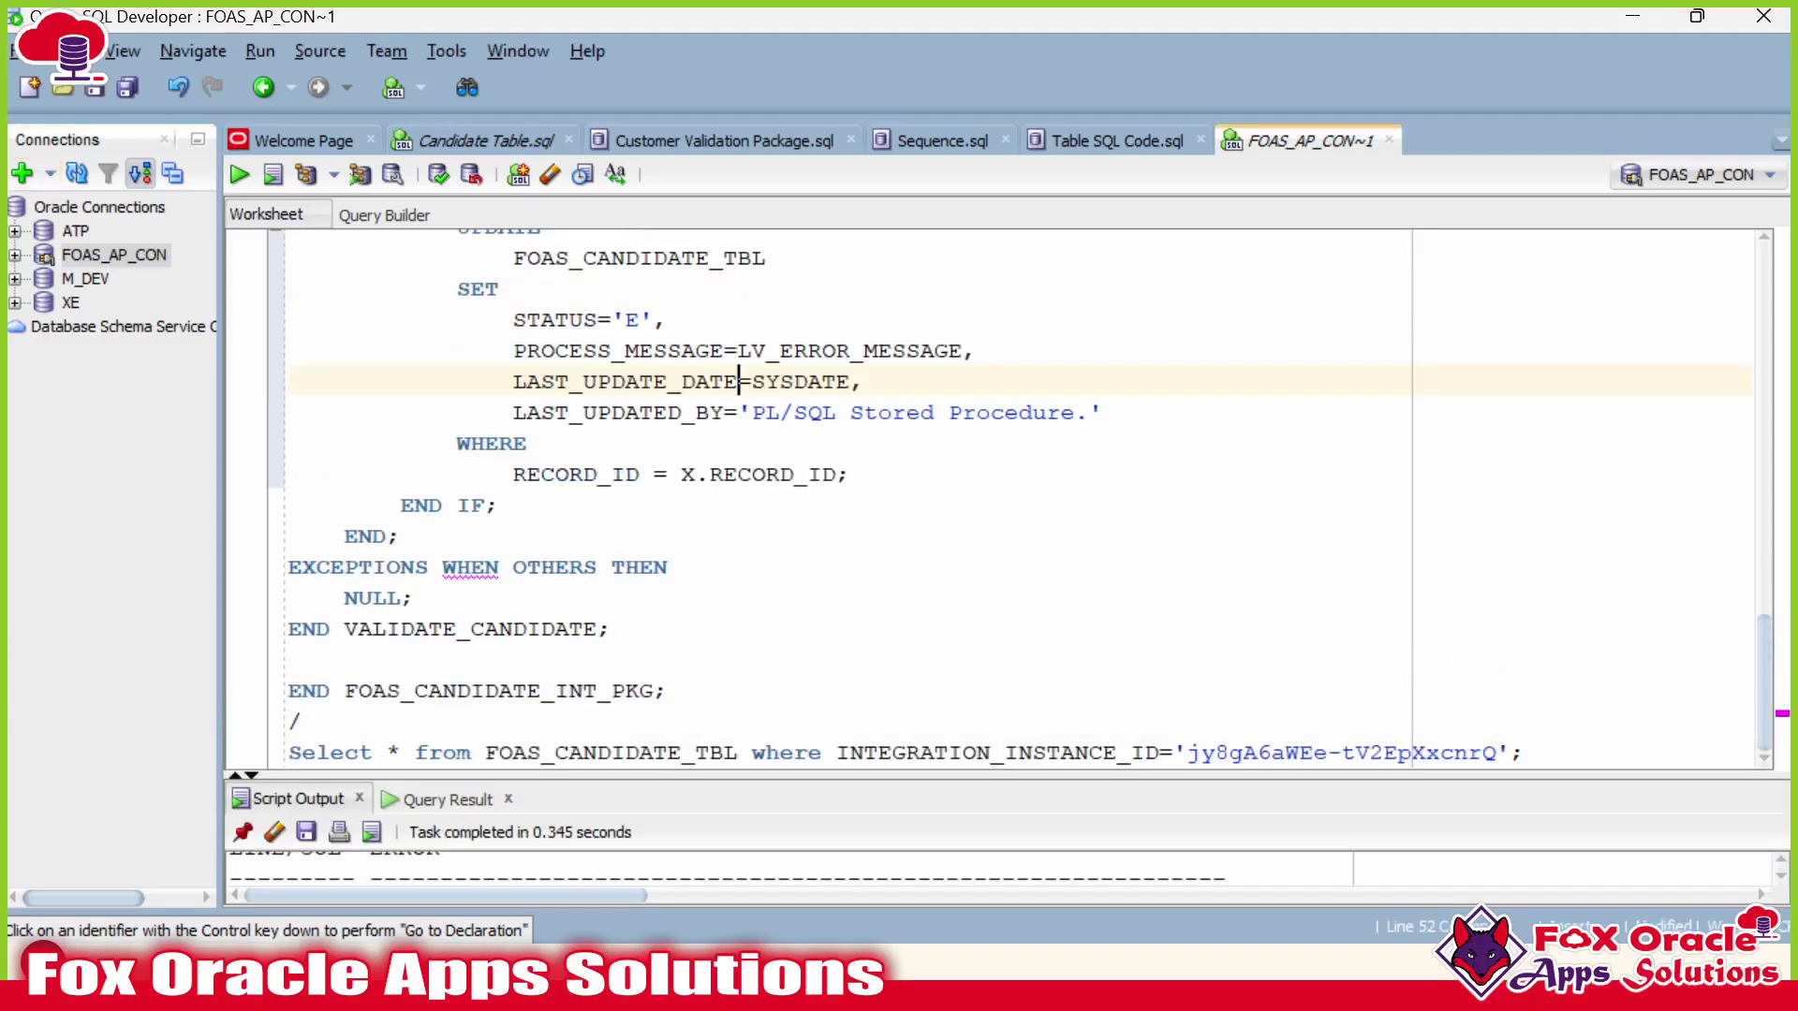
Trace the BEGIN blocks and select the stray END; line after END IF;.
{"action": "left_click", "coordinate": [500, 567]}
{"action": "scroll", "coordinate": [1001, 496], "scroll_direction": "up", "scroll_amount": 10}
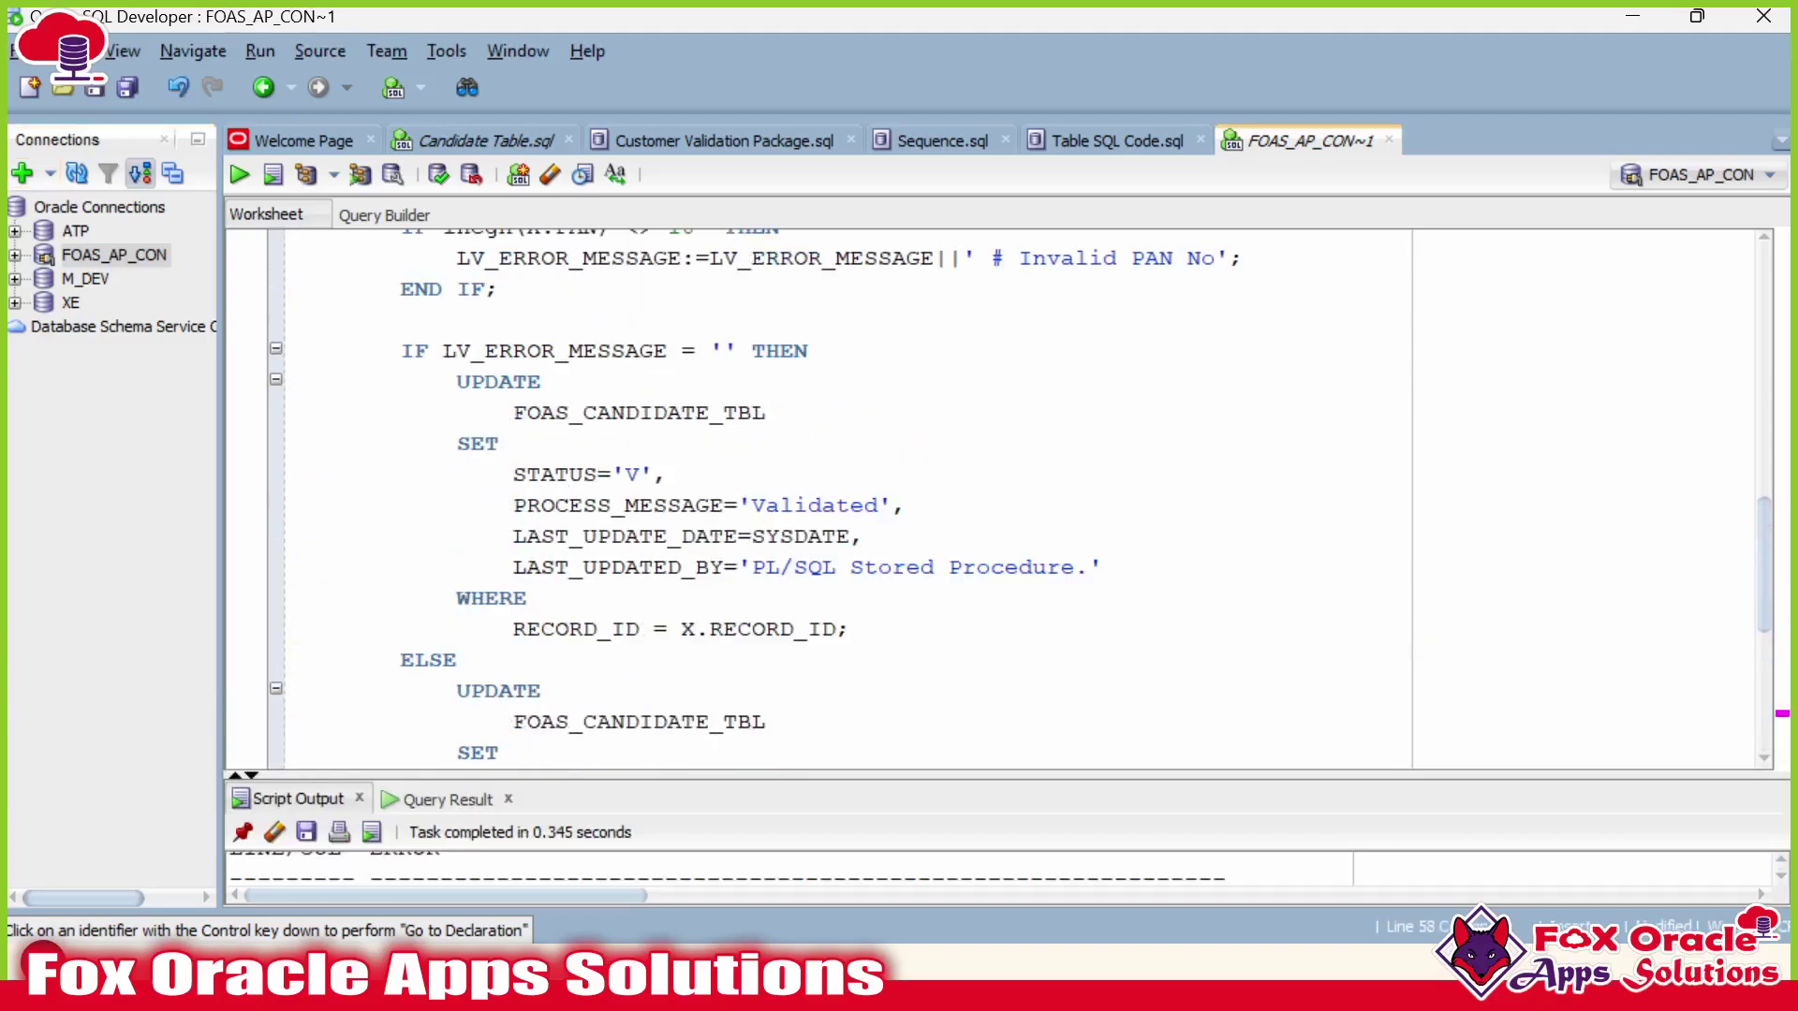
{"action": "left_click", "coordinate": [331, 412]}
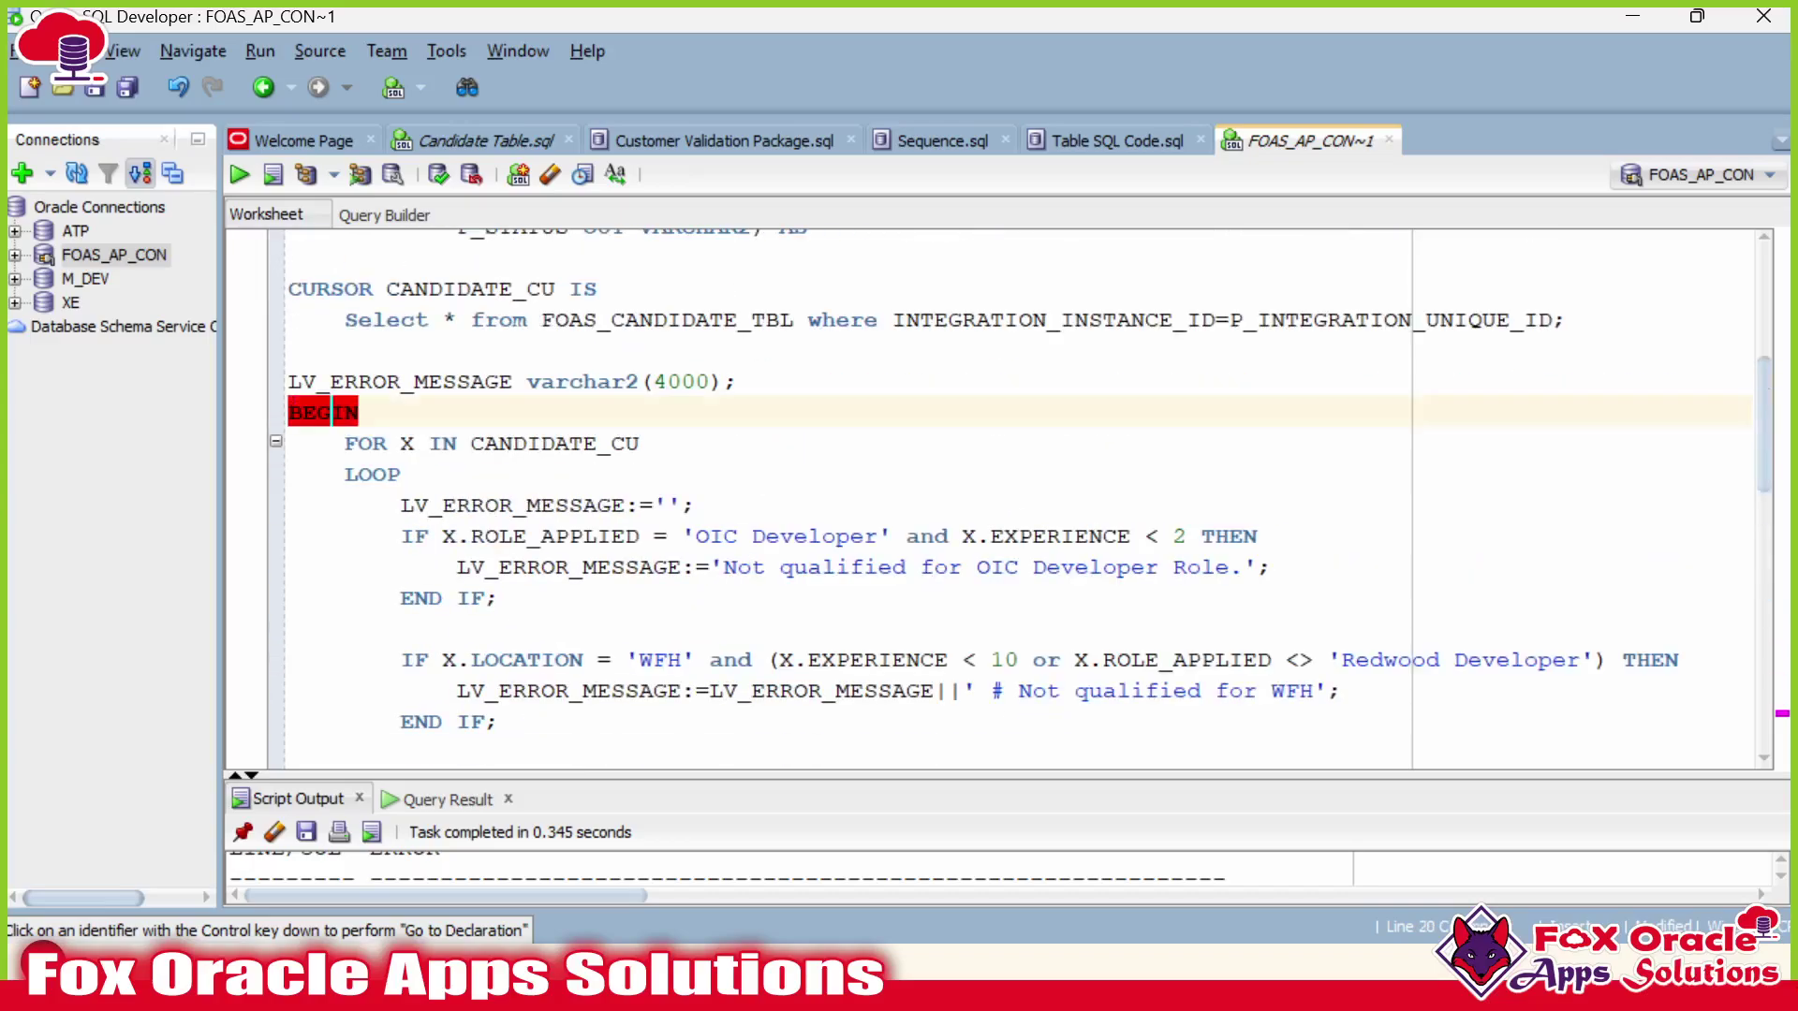
{"action": "scroll", "coordinate": [1001, 497], "scroll_direction": "up", "scroll_amount": 2}
{"action": "scroll", "coordinate": [1002, 496], "scroll_direction": "down", "scroll_amount": 5}
{"action": "scroll", "coordinate": [1002, 496], "scroll_direction": "down", "scroll_amount": 8}
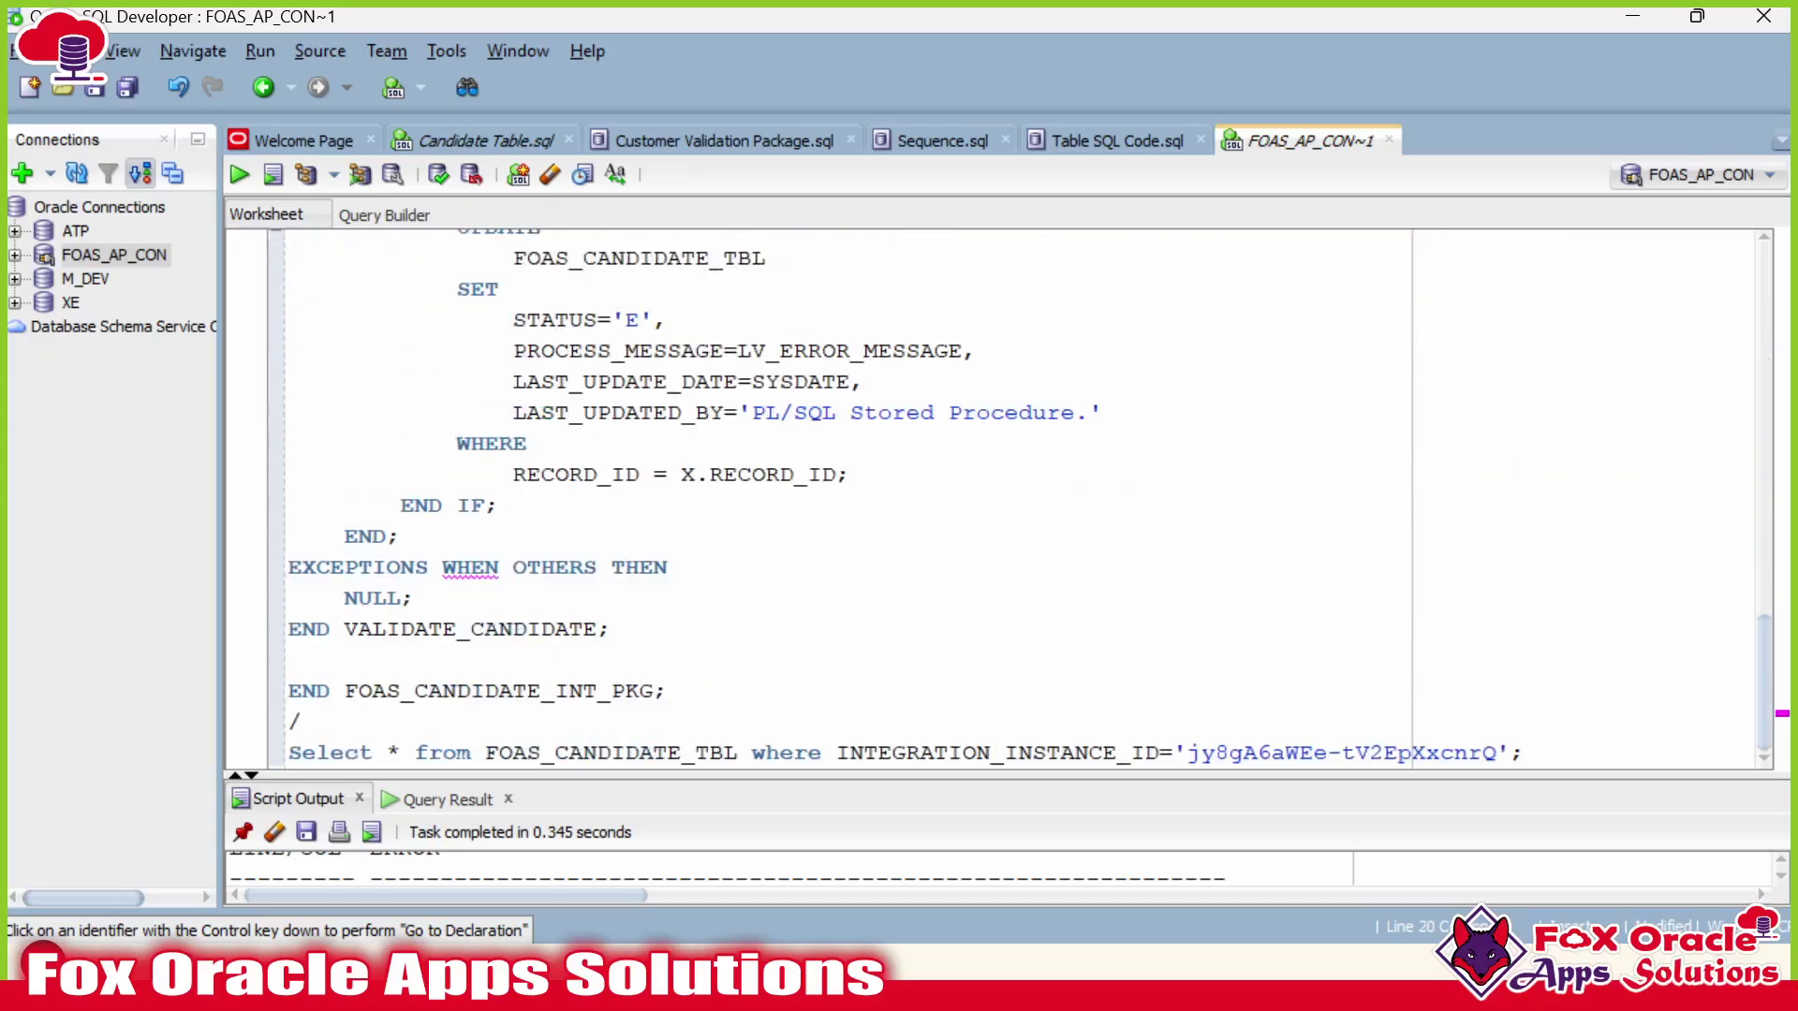
{"action": "key", "text": "shift+Home"}
Delete the stray END; line and its leftover empty line, then check the FOR loop start.
{"action": "key", "text": "BackSpace"}
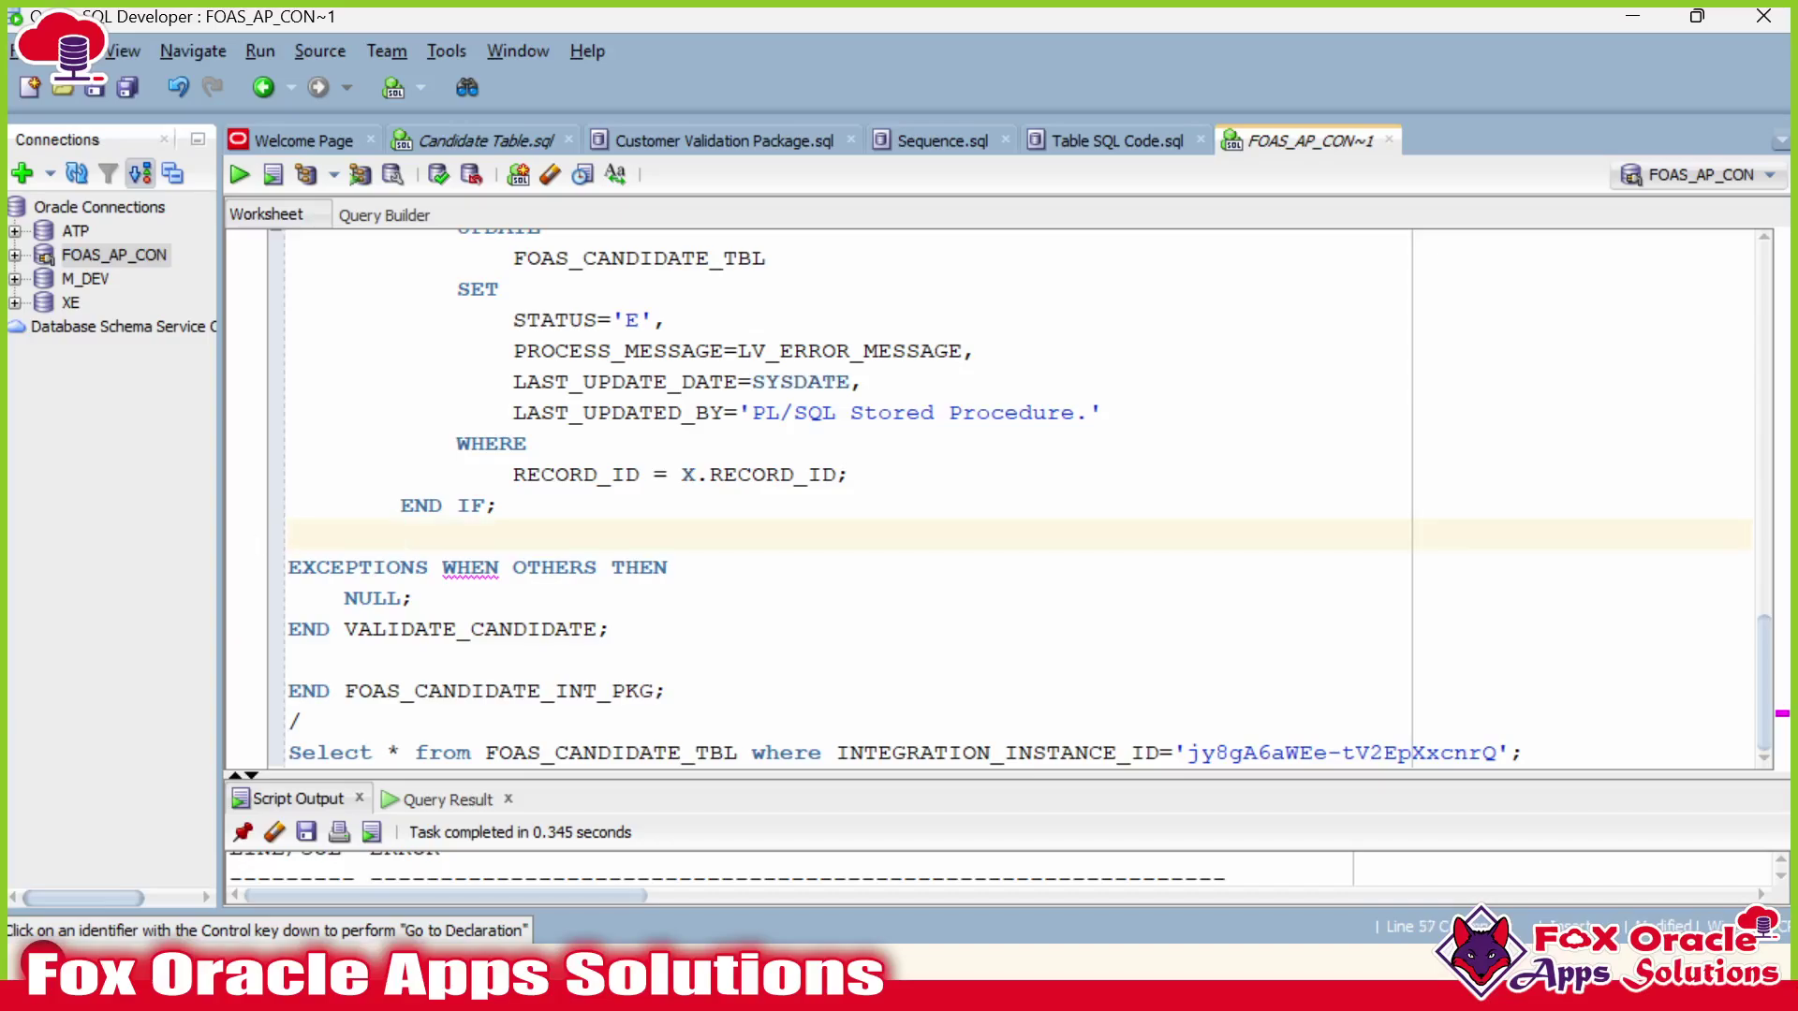
{"action": "key", "text": "BackSpace"}
{"action": "scroll", "coordinate": [1002, 496], "scroll_direction": "up", "scroll_amount": 8}
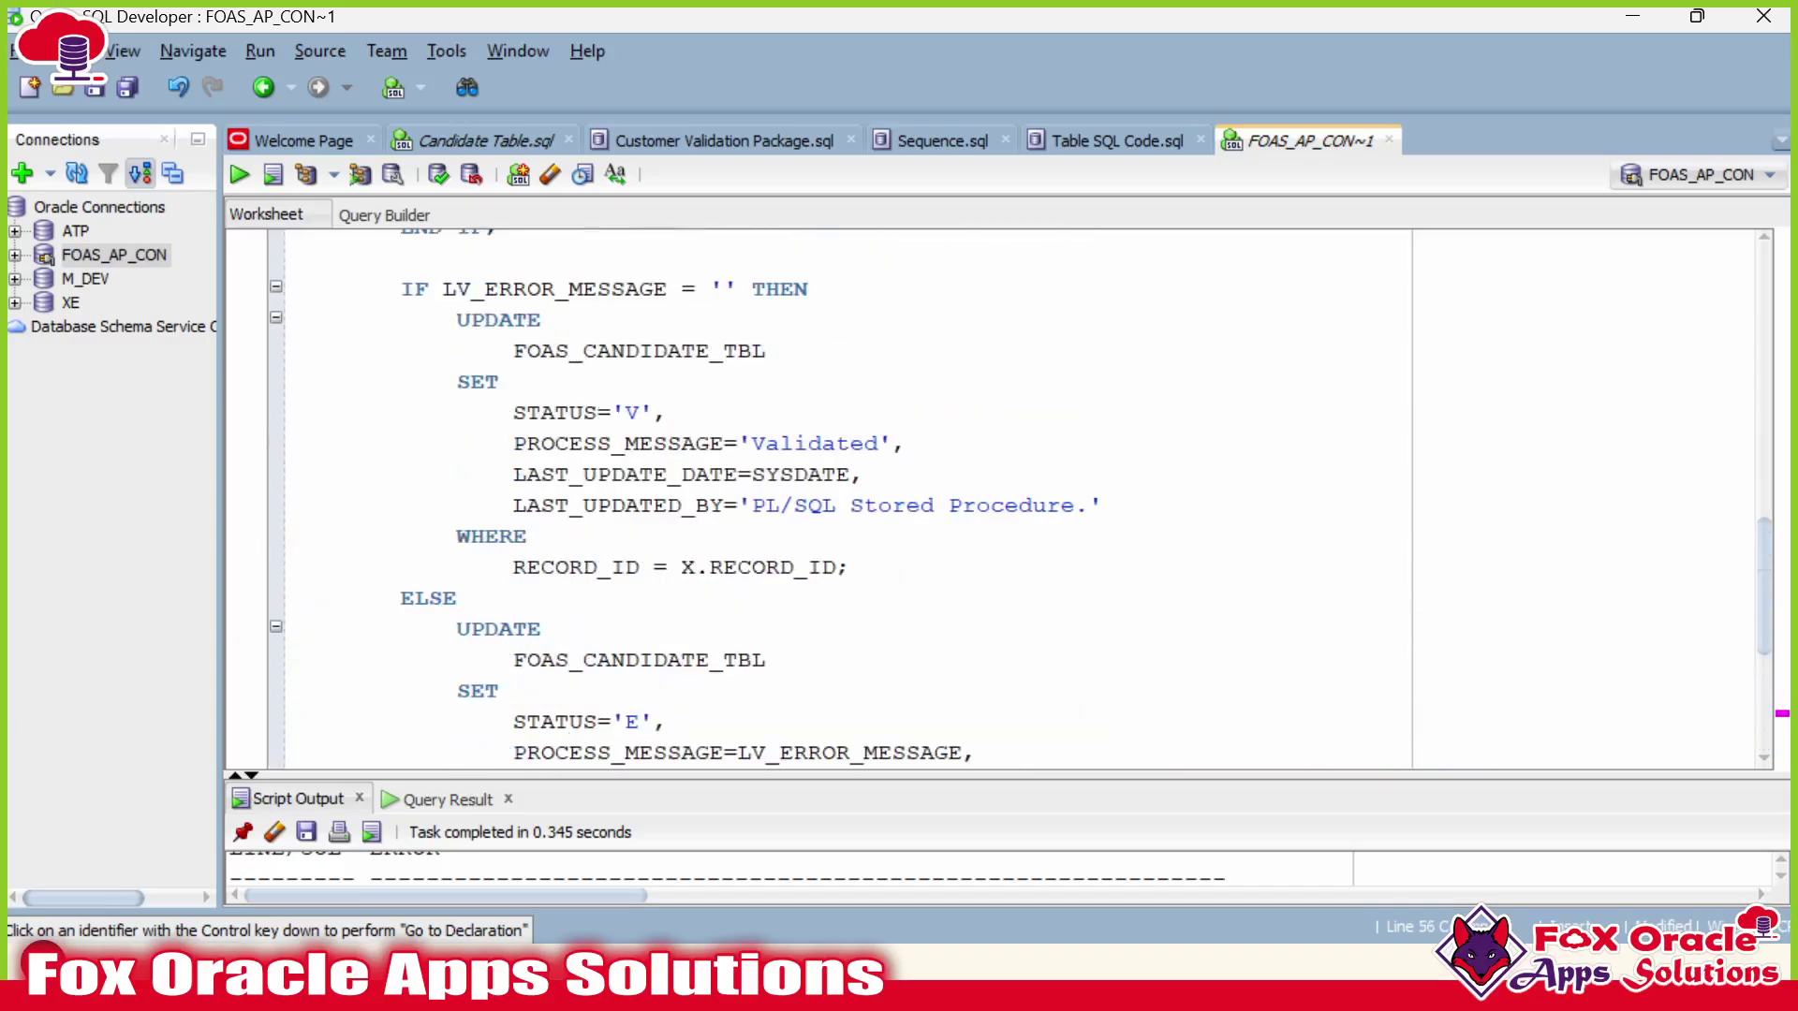
{"action": "scroll", "coordinate": [1002, 496], "scroll_direction": "up", "scroll_amount": 2}
{"action": "left_click", "coordinate": [387, 412]}
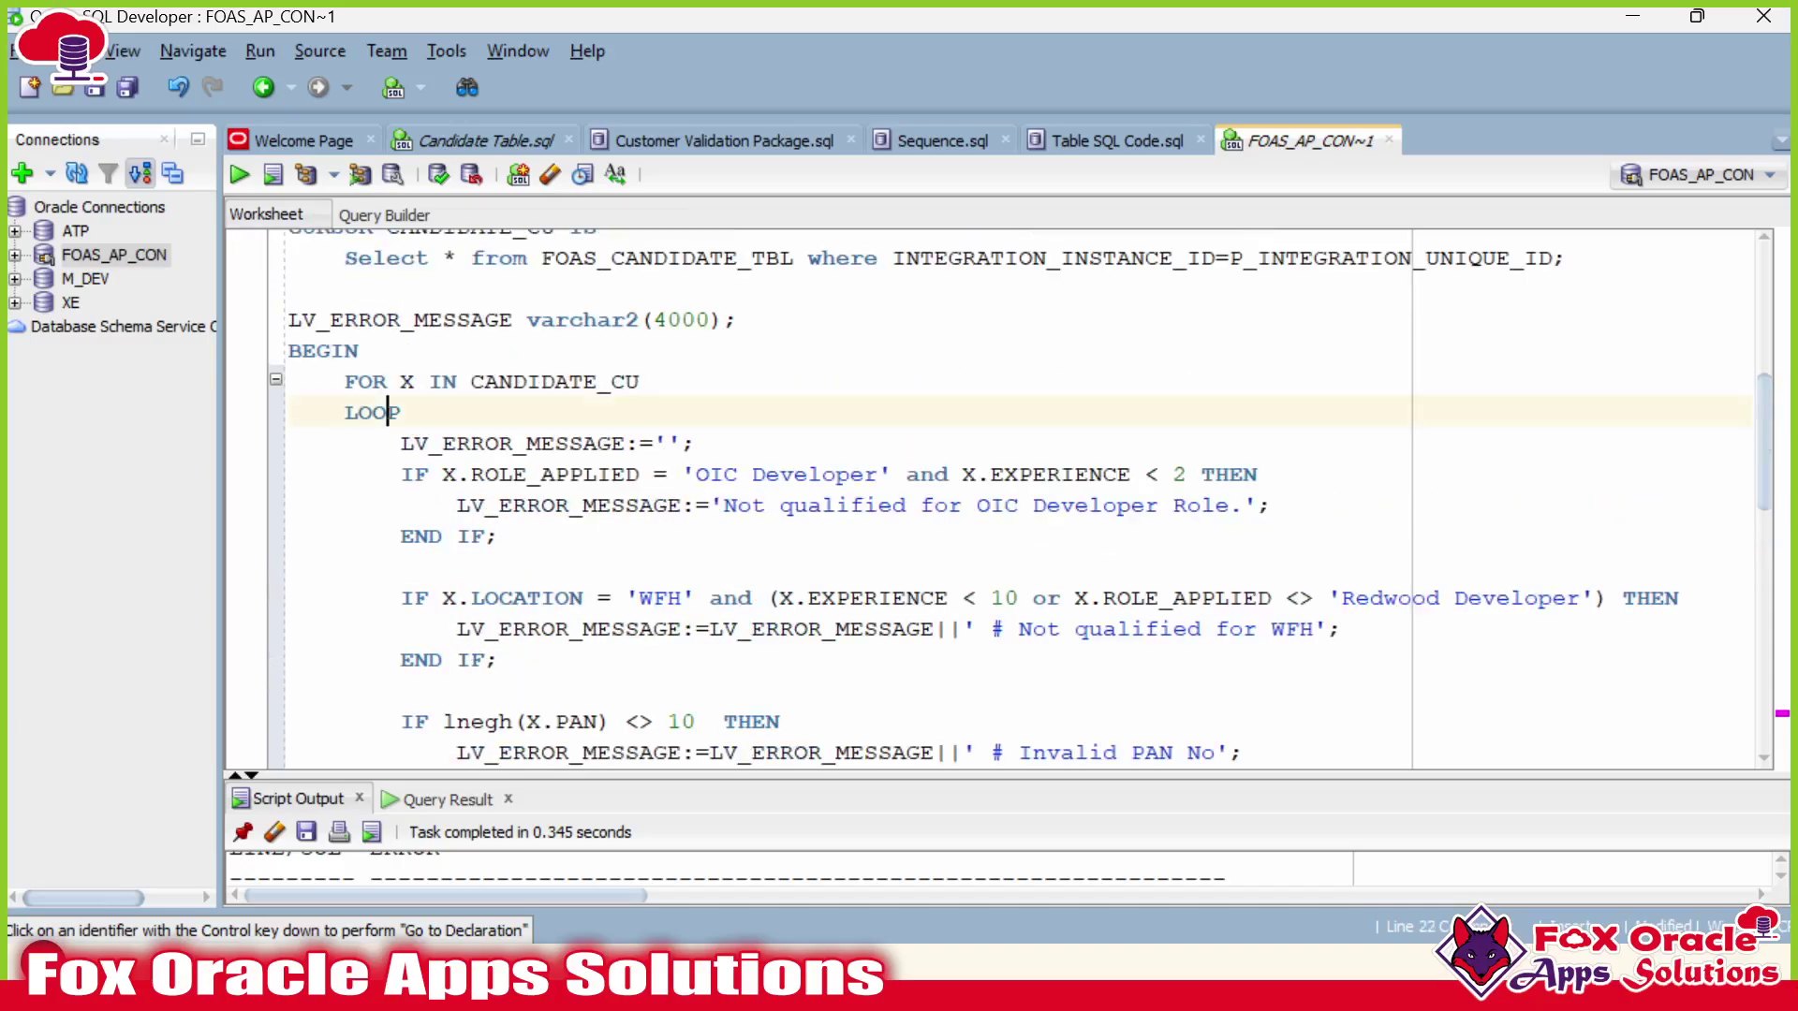
{"action": "scroll", "coordinate": [387, 412], "scroll_direction": "down", "scroll_amount": 10}
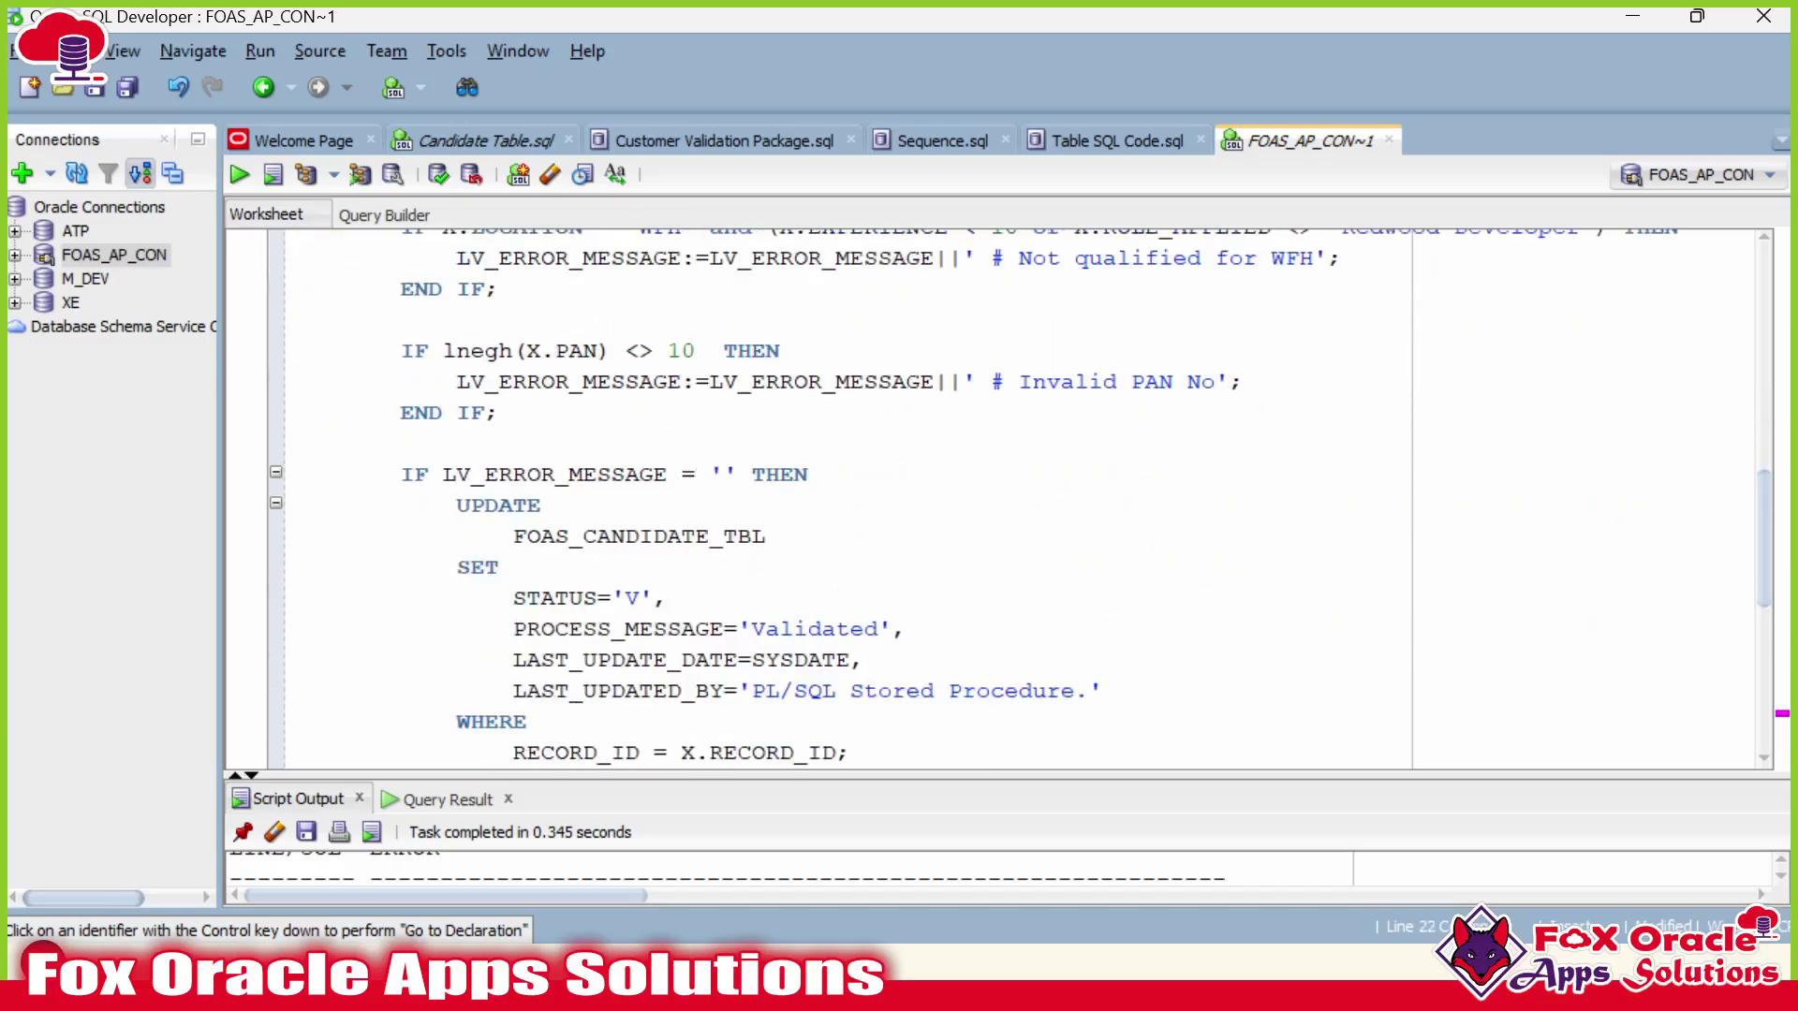
{"action": "scroll", "coordinate": [398, 412], "scroll_direction": "up", "scroll_amount": 2}
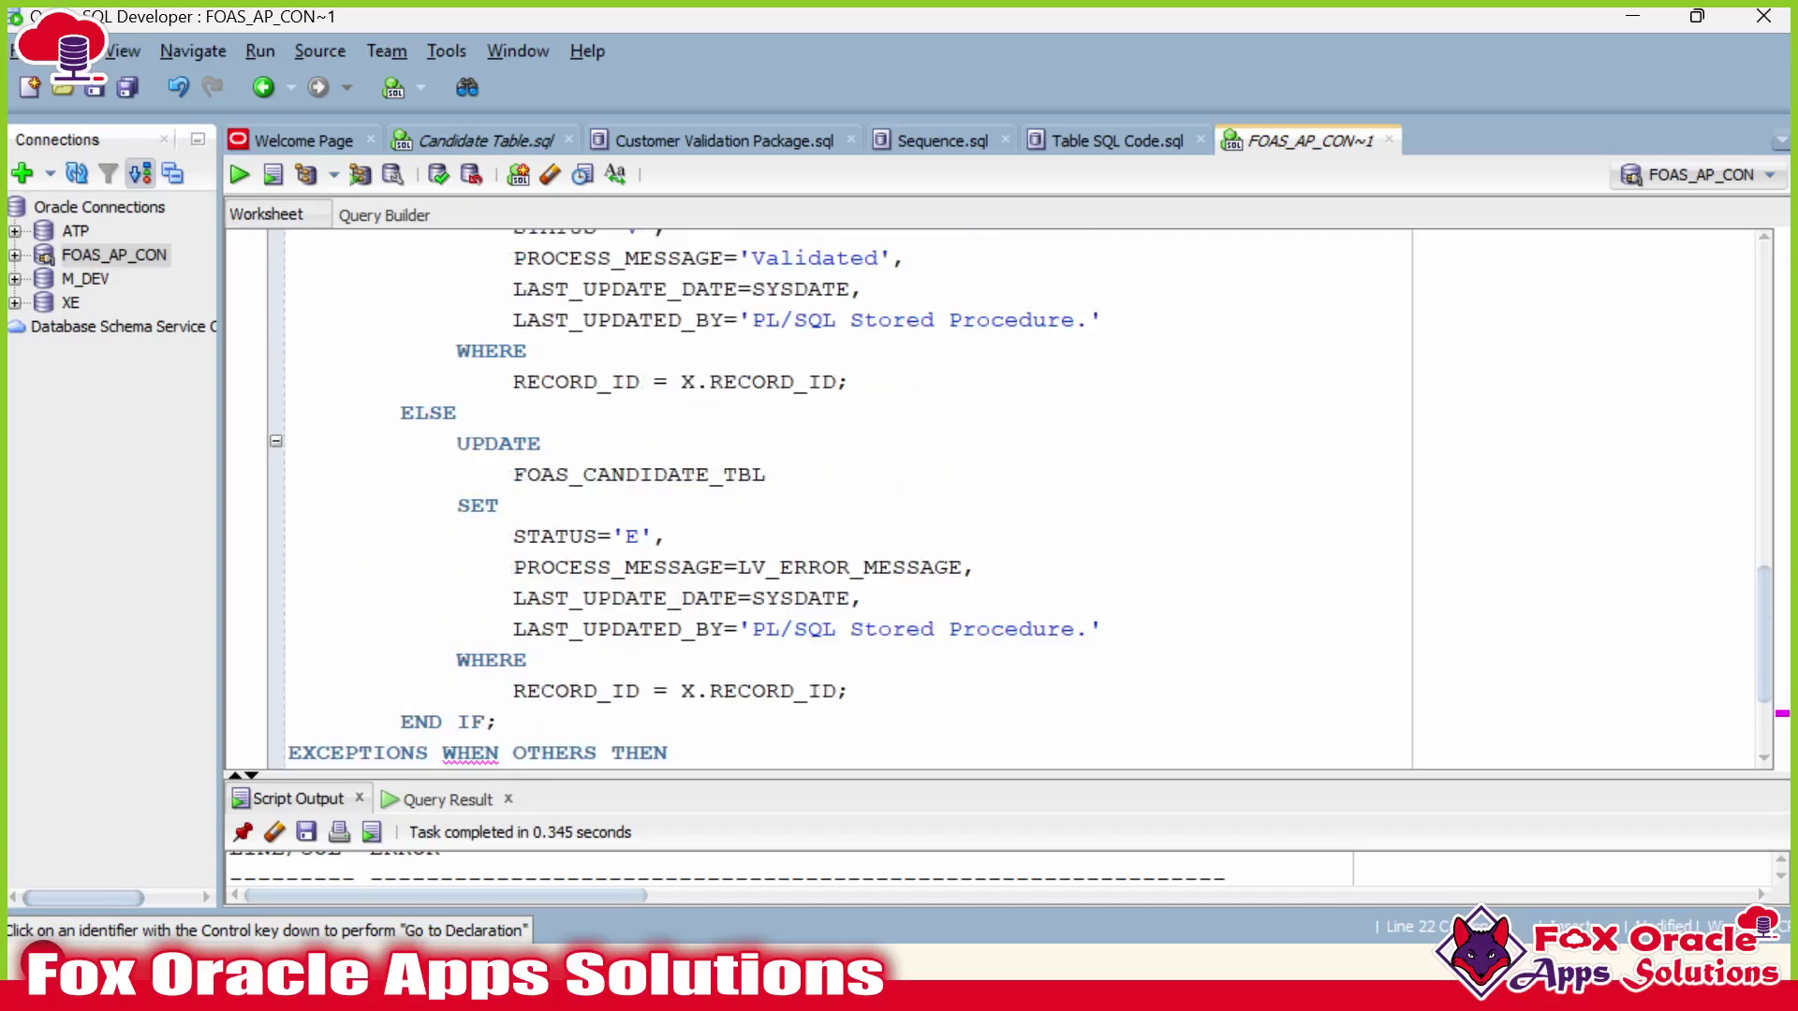
Fold the error-status and success-status UPDATE statements in the IF block.
{"action": "left_click", "coordinate": [401, 411]}
{"action": "left_click", "coordinate": [276, 441]}
{"action": "scroll", "coordinate": [276, 412], "scroll_direction": "up", "scroll_amount": 2}
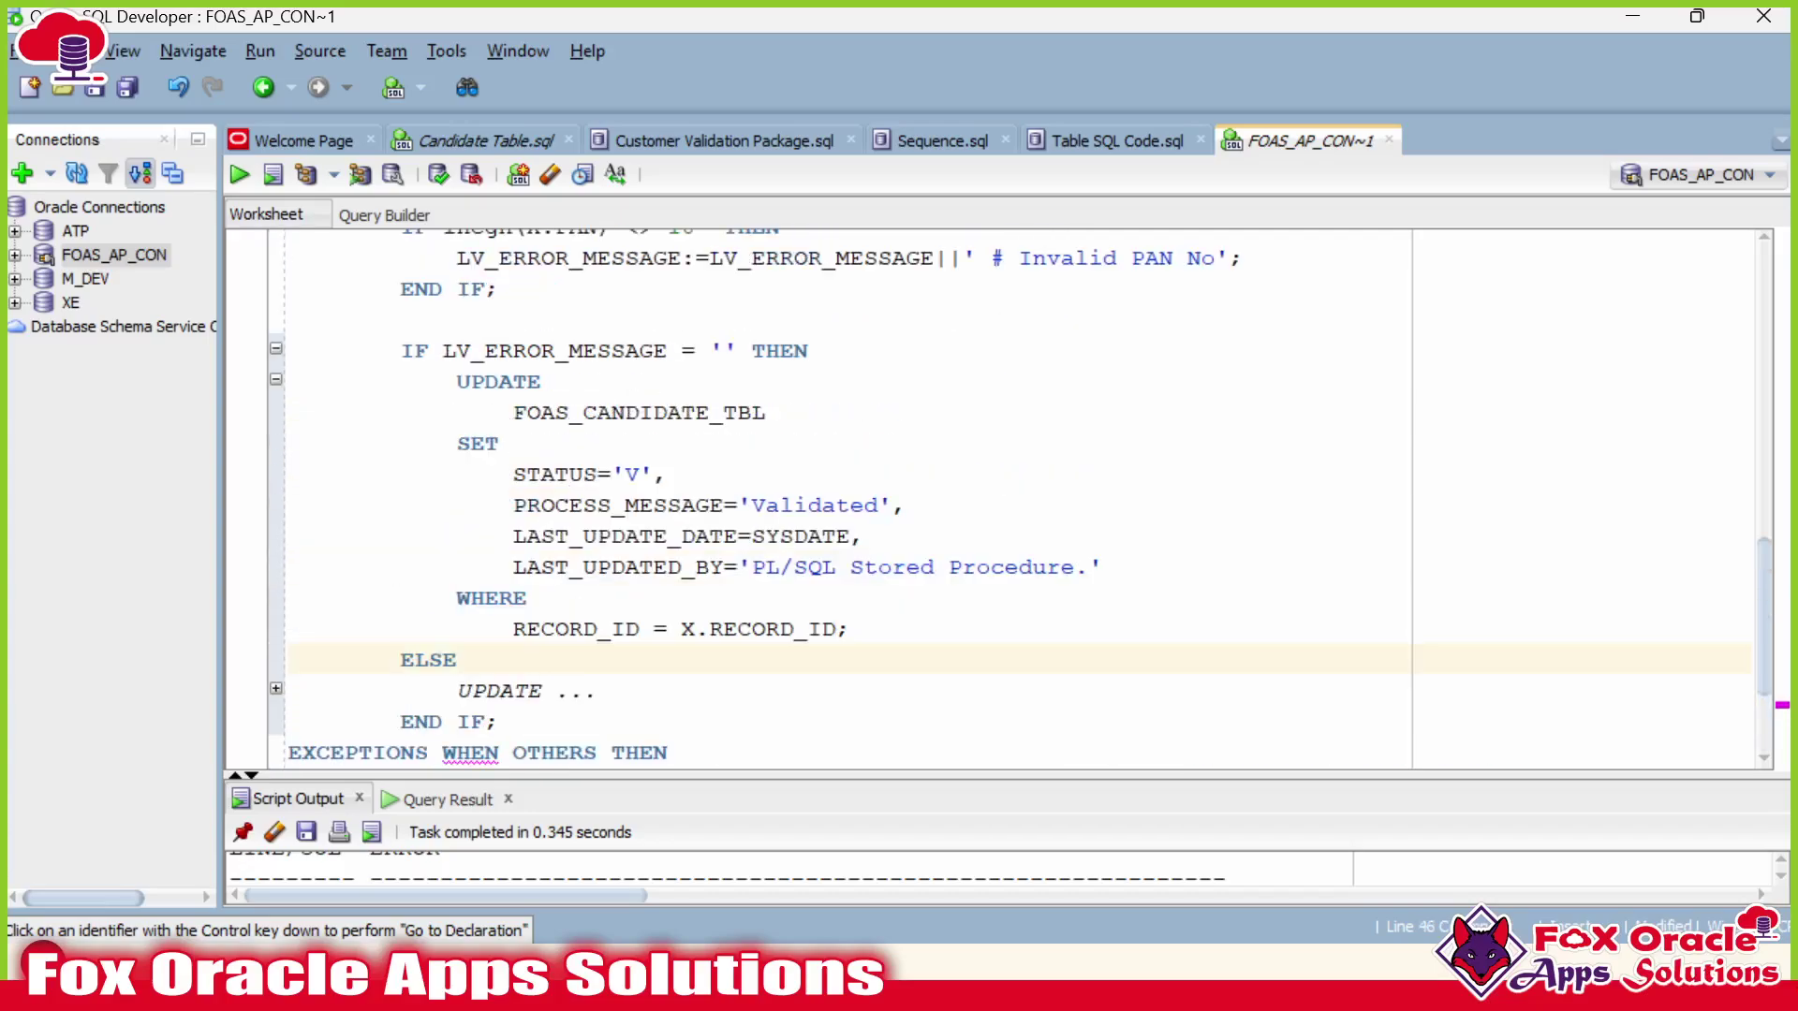
{"action": "left_click", "coordinate": [276, 377]}
{"action": "scroll", "coordinate": [1001, 496], "scroll_direction": "up", "scroll_amount": 5}
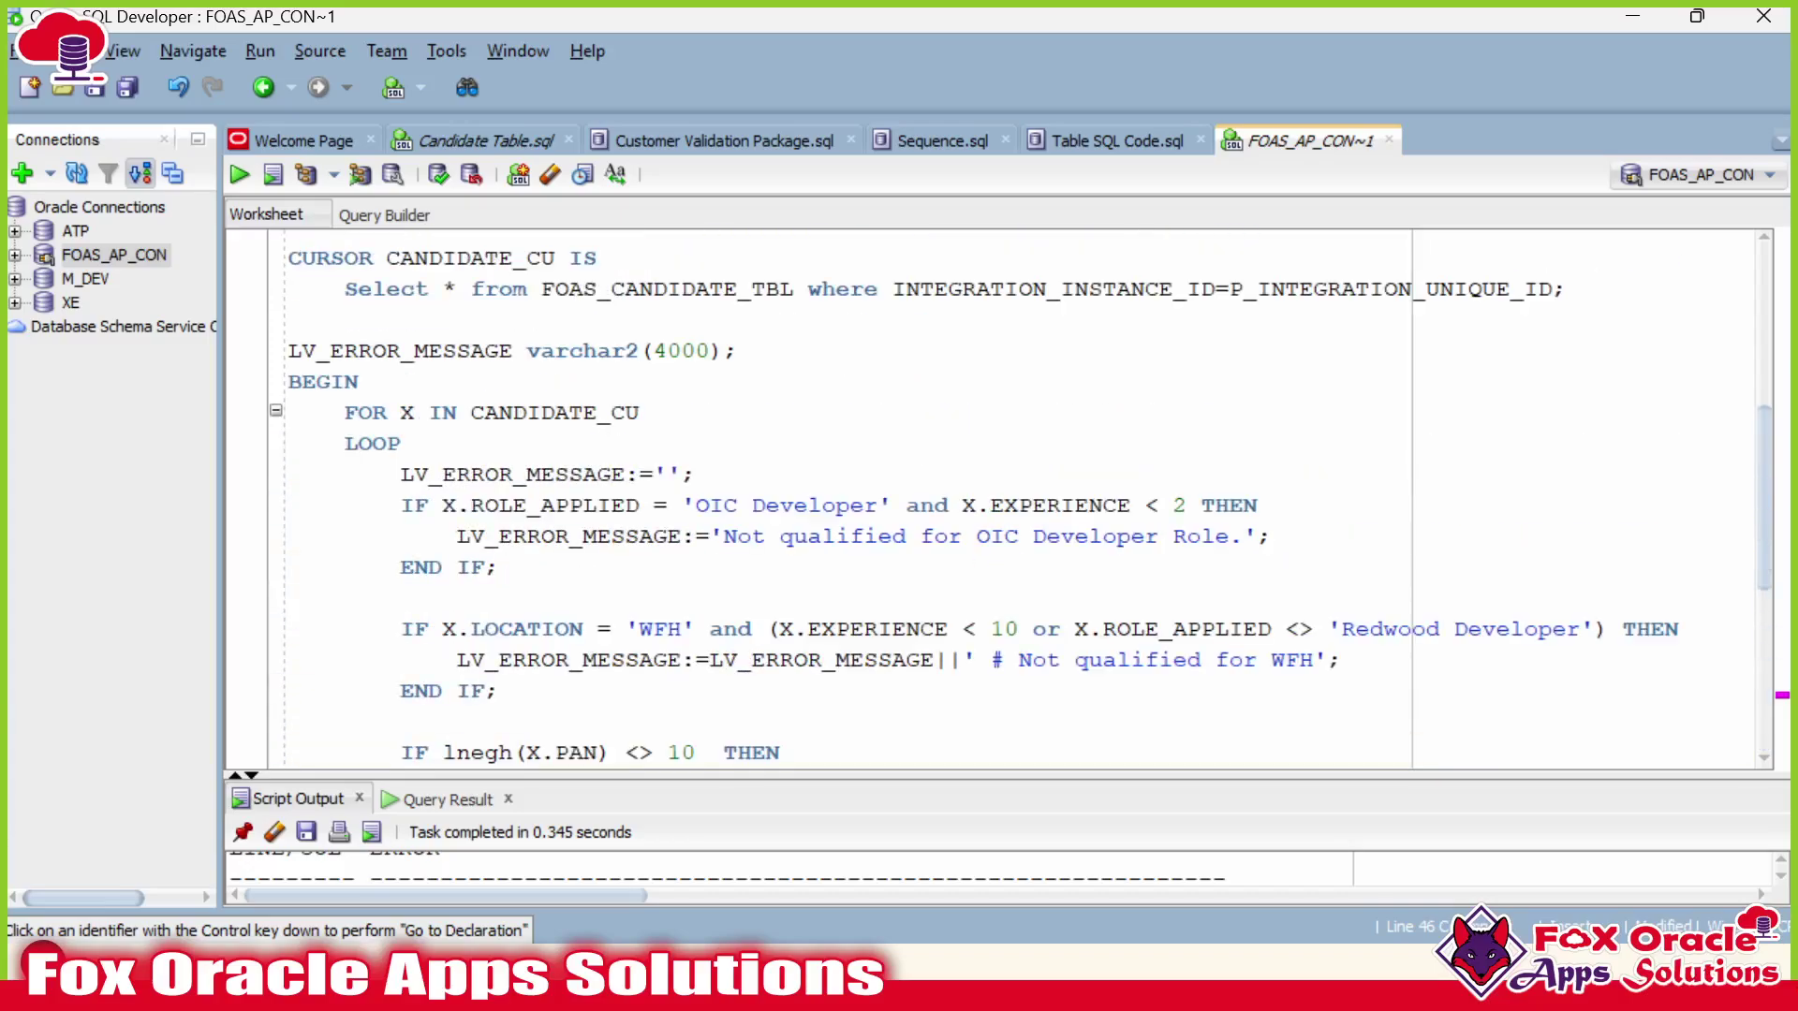
{"action": "scroll", "coordinate": [1002, 496], "scroll_direction": "down", "scroll_amount": 5}
Add END LOOP; on a new line after the final END IF;.
{"action": "left_click", "coordinate": [500, 535]}
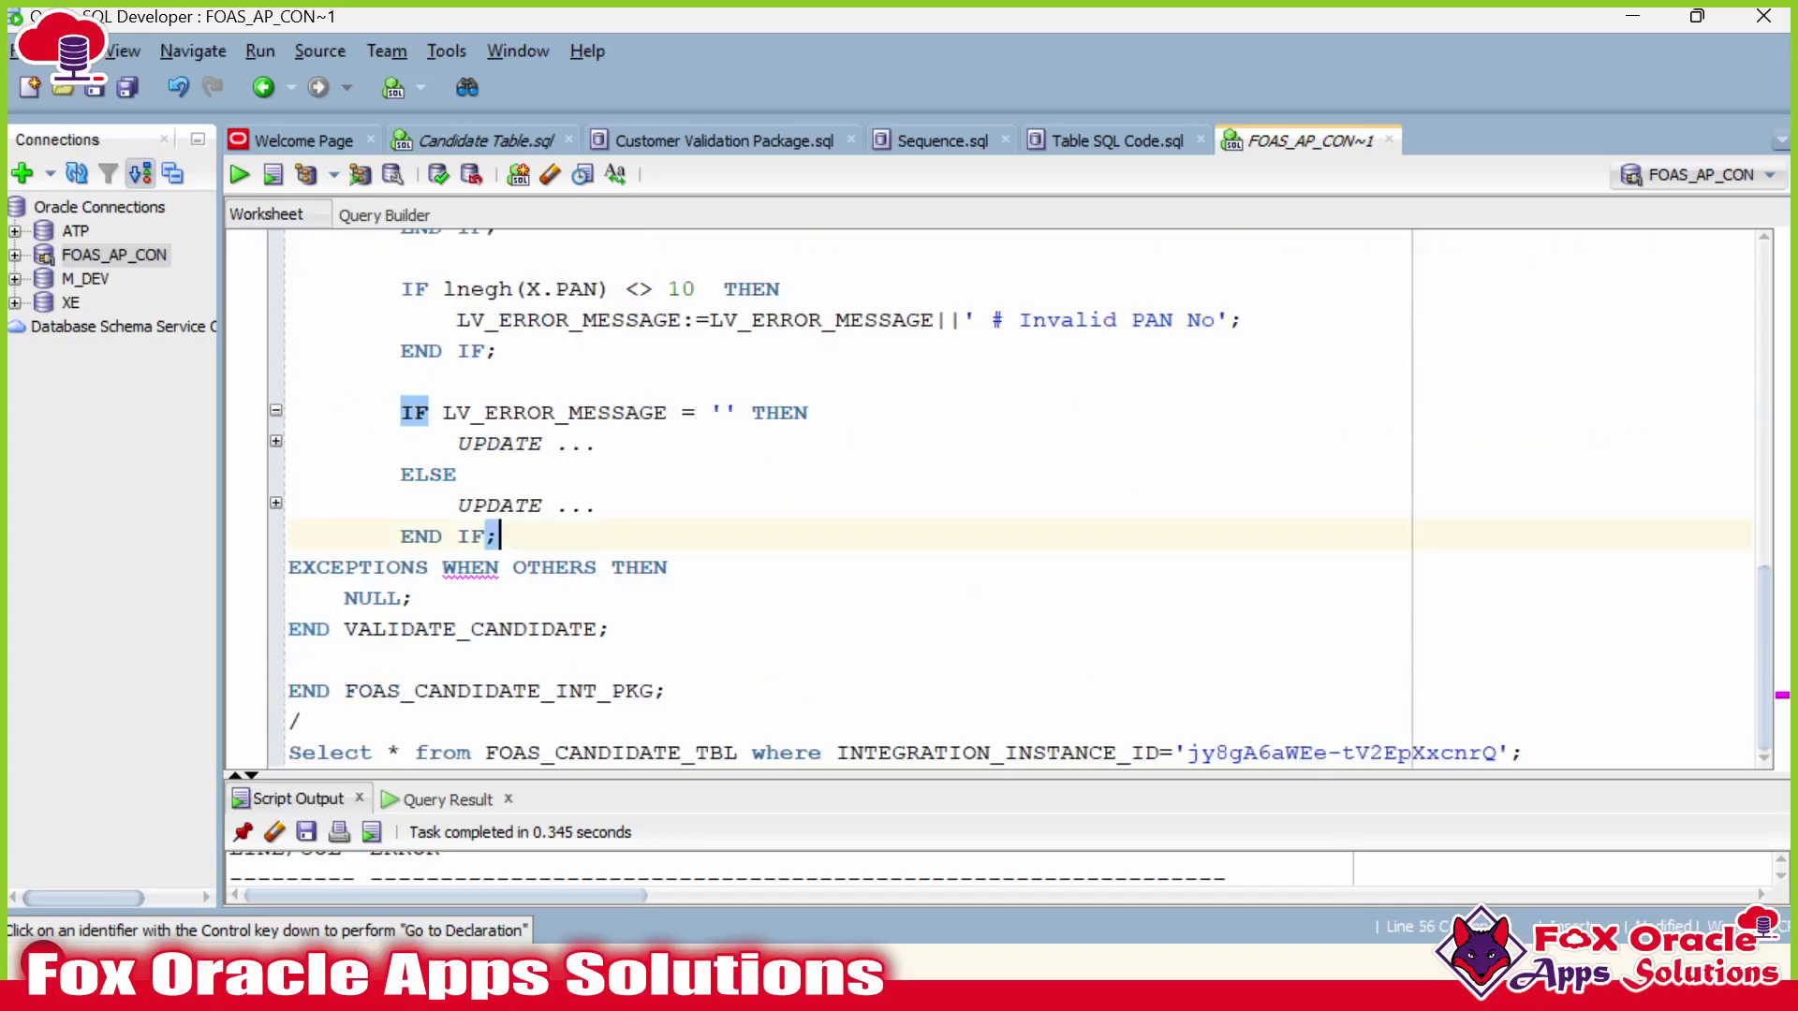
{"action": "key", "text": "Return"}
{"action": "key", "text": "BackSpace"}
{"action": "type", "text": "END LOOP;"}
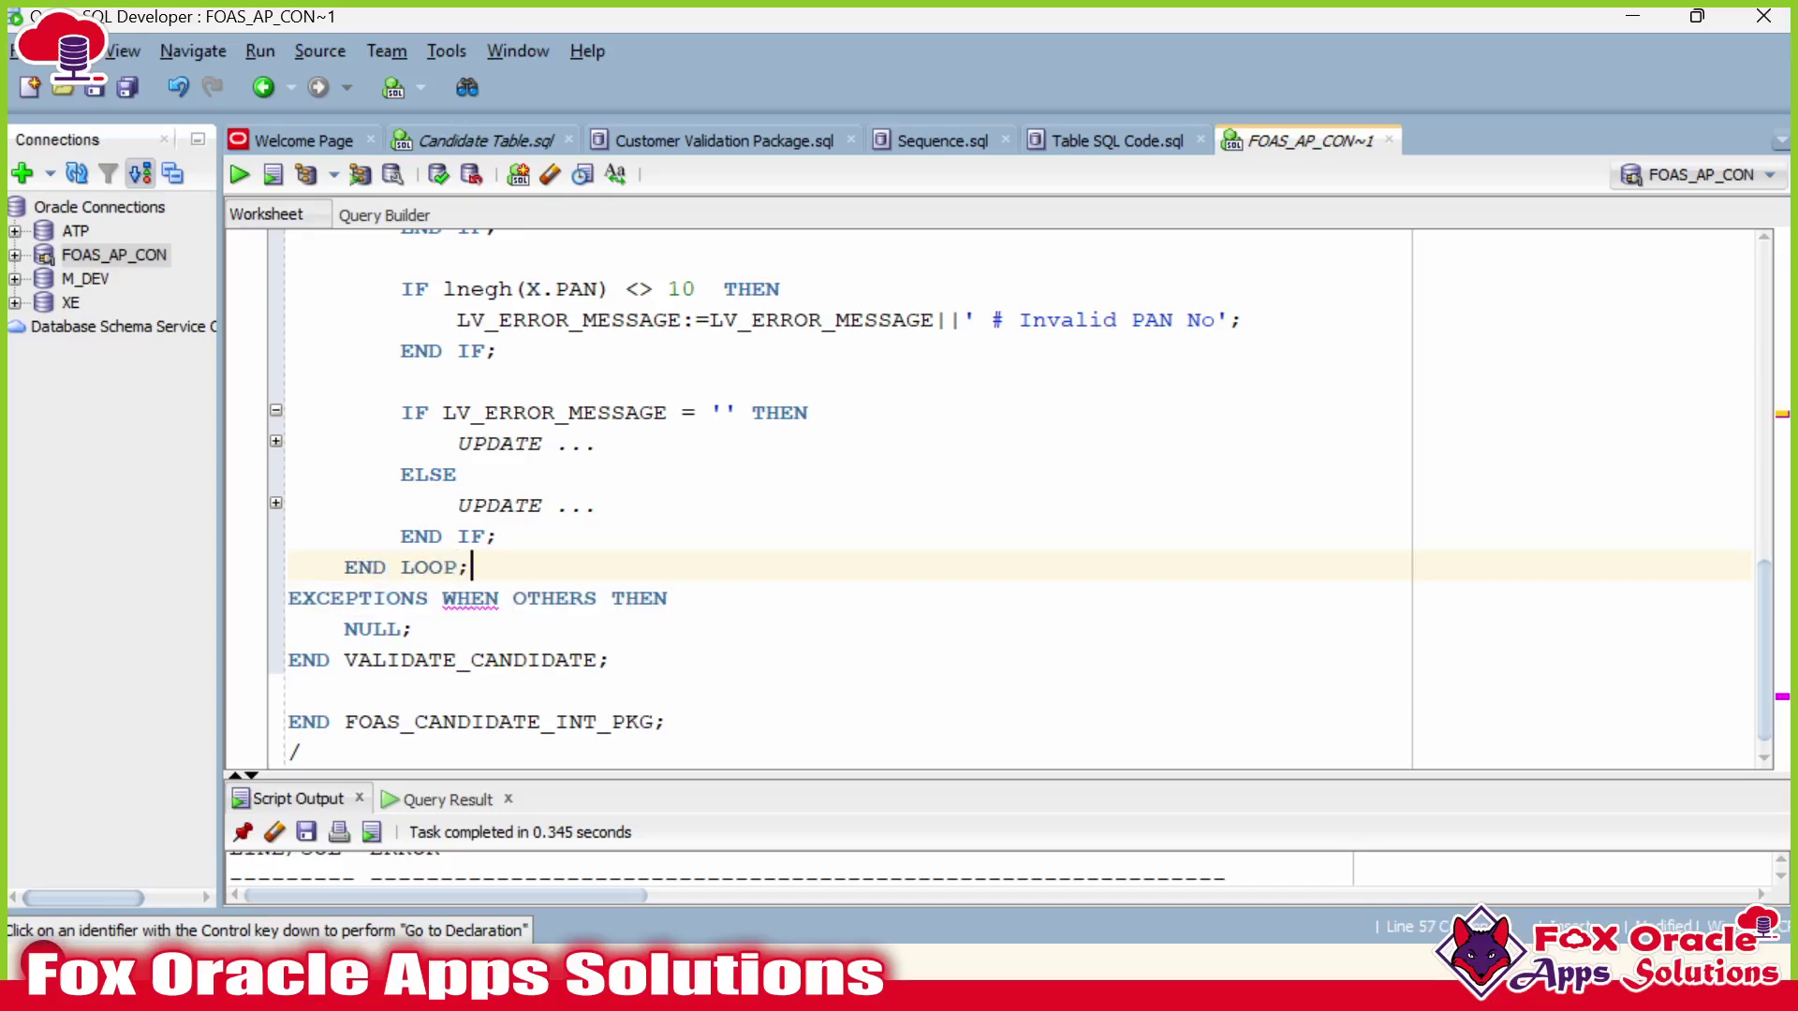
{"action": "key", "text": "shift+Left"}
{"action": "key", "text": "Left"}
{"action": "key", "text": "shift+Right"}
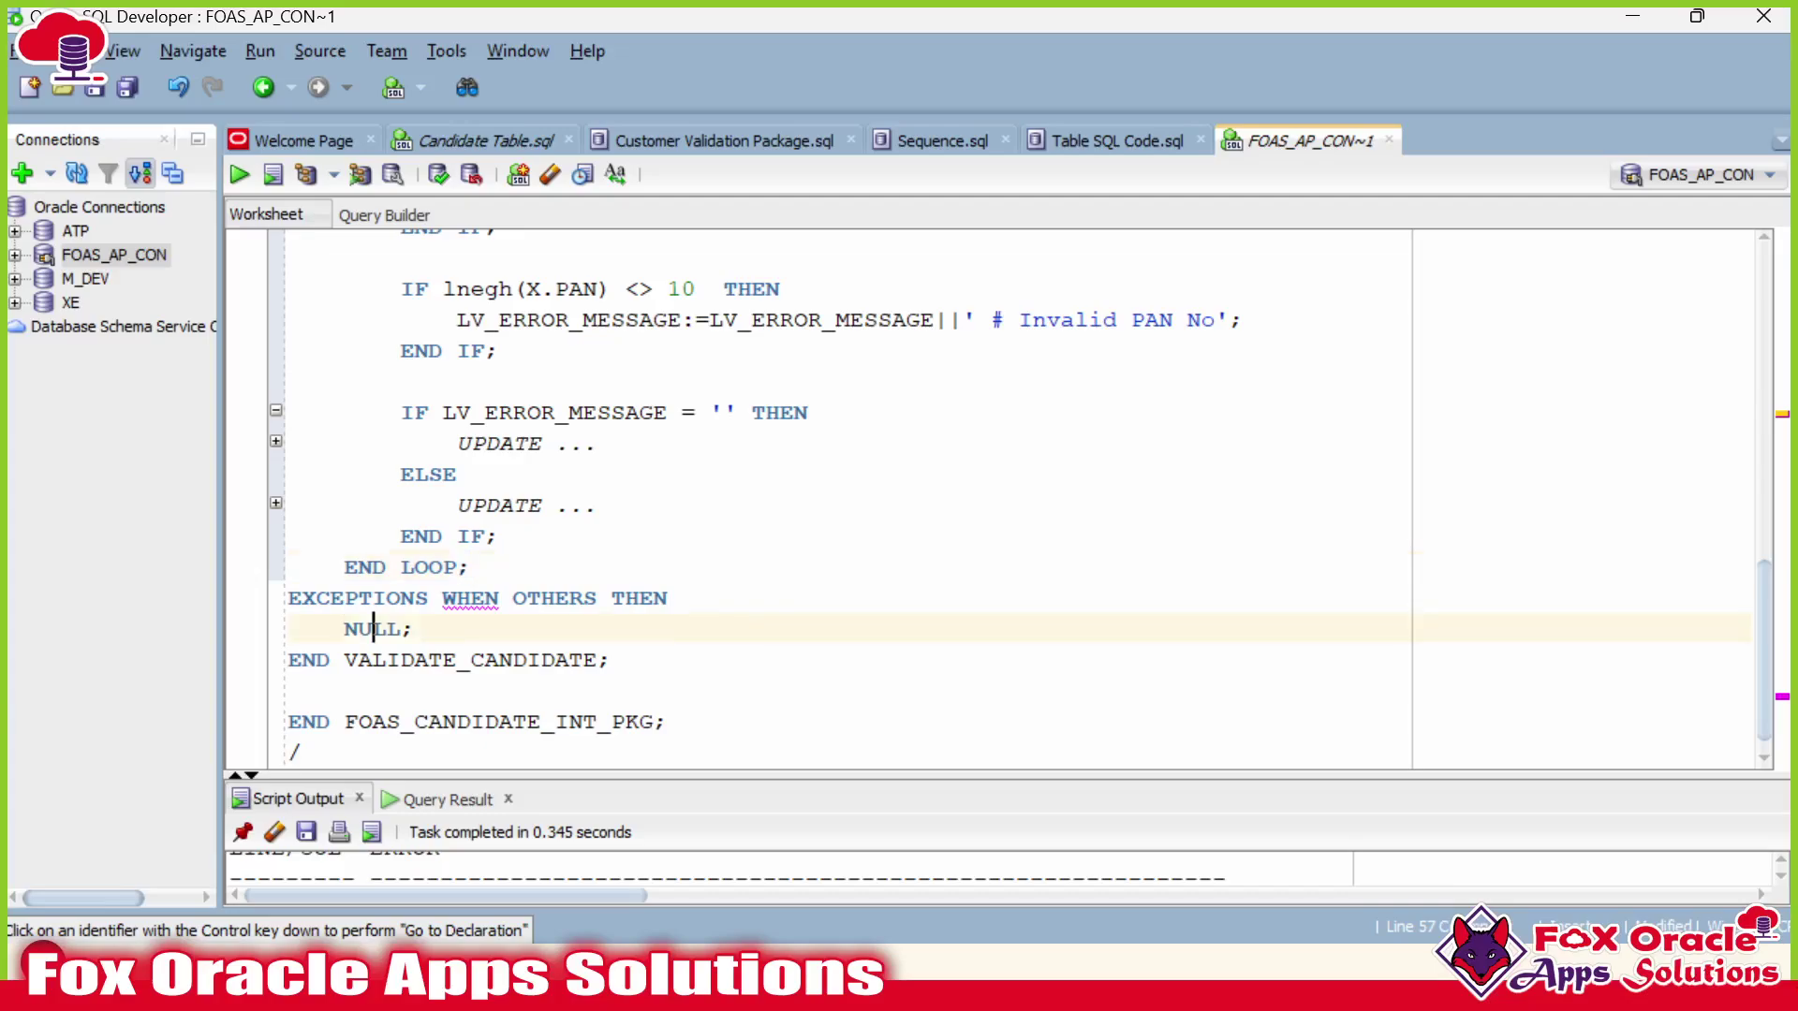
Check the handler's NULL and misspelled EXCEPTIONS keyword, comparing with Customer Validation Package.sql.
{"action": "double_click", "coordinate": [374, 628]}
{"action": "scroll", "coordinate": [374, 628], "scroll_direction": "down", "scroll_amount": 1}
{"action": "left_click", "coordinate": [472, 537]}
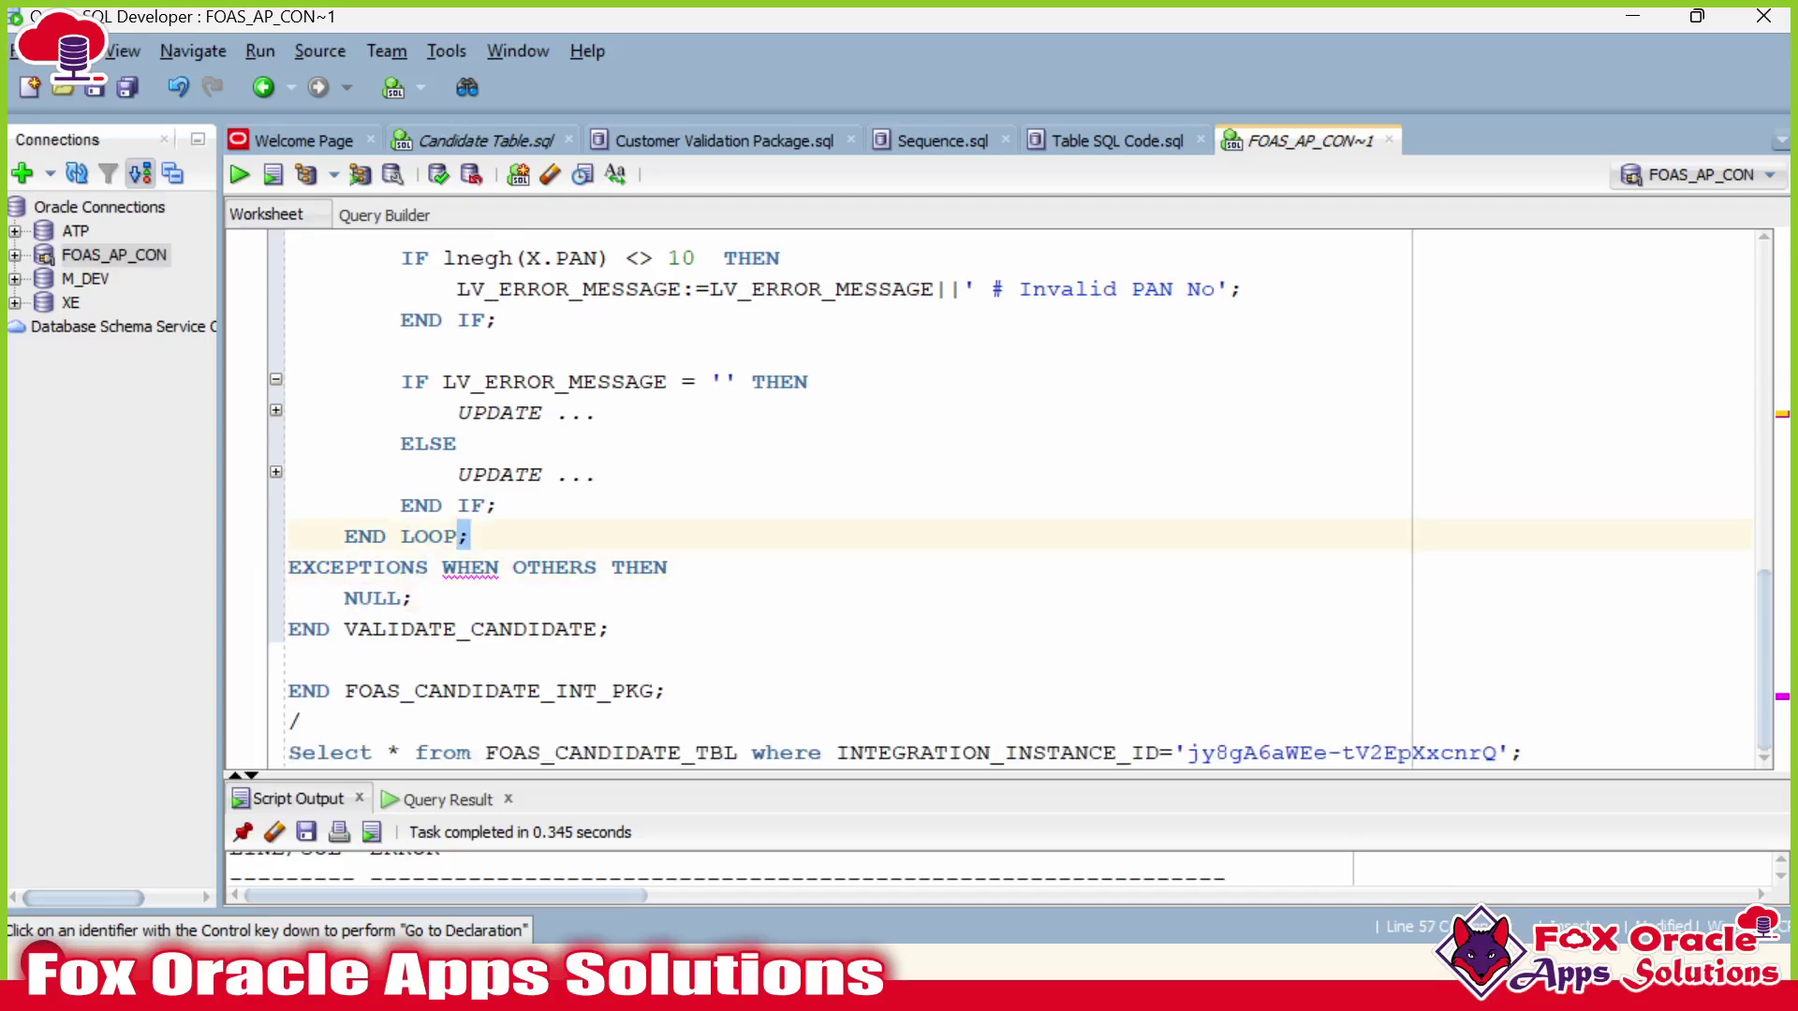
{"action": "left_click", "coordinate": [401, 567]}
{"action": "left_click", "coordinate": [373, 566]}
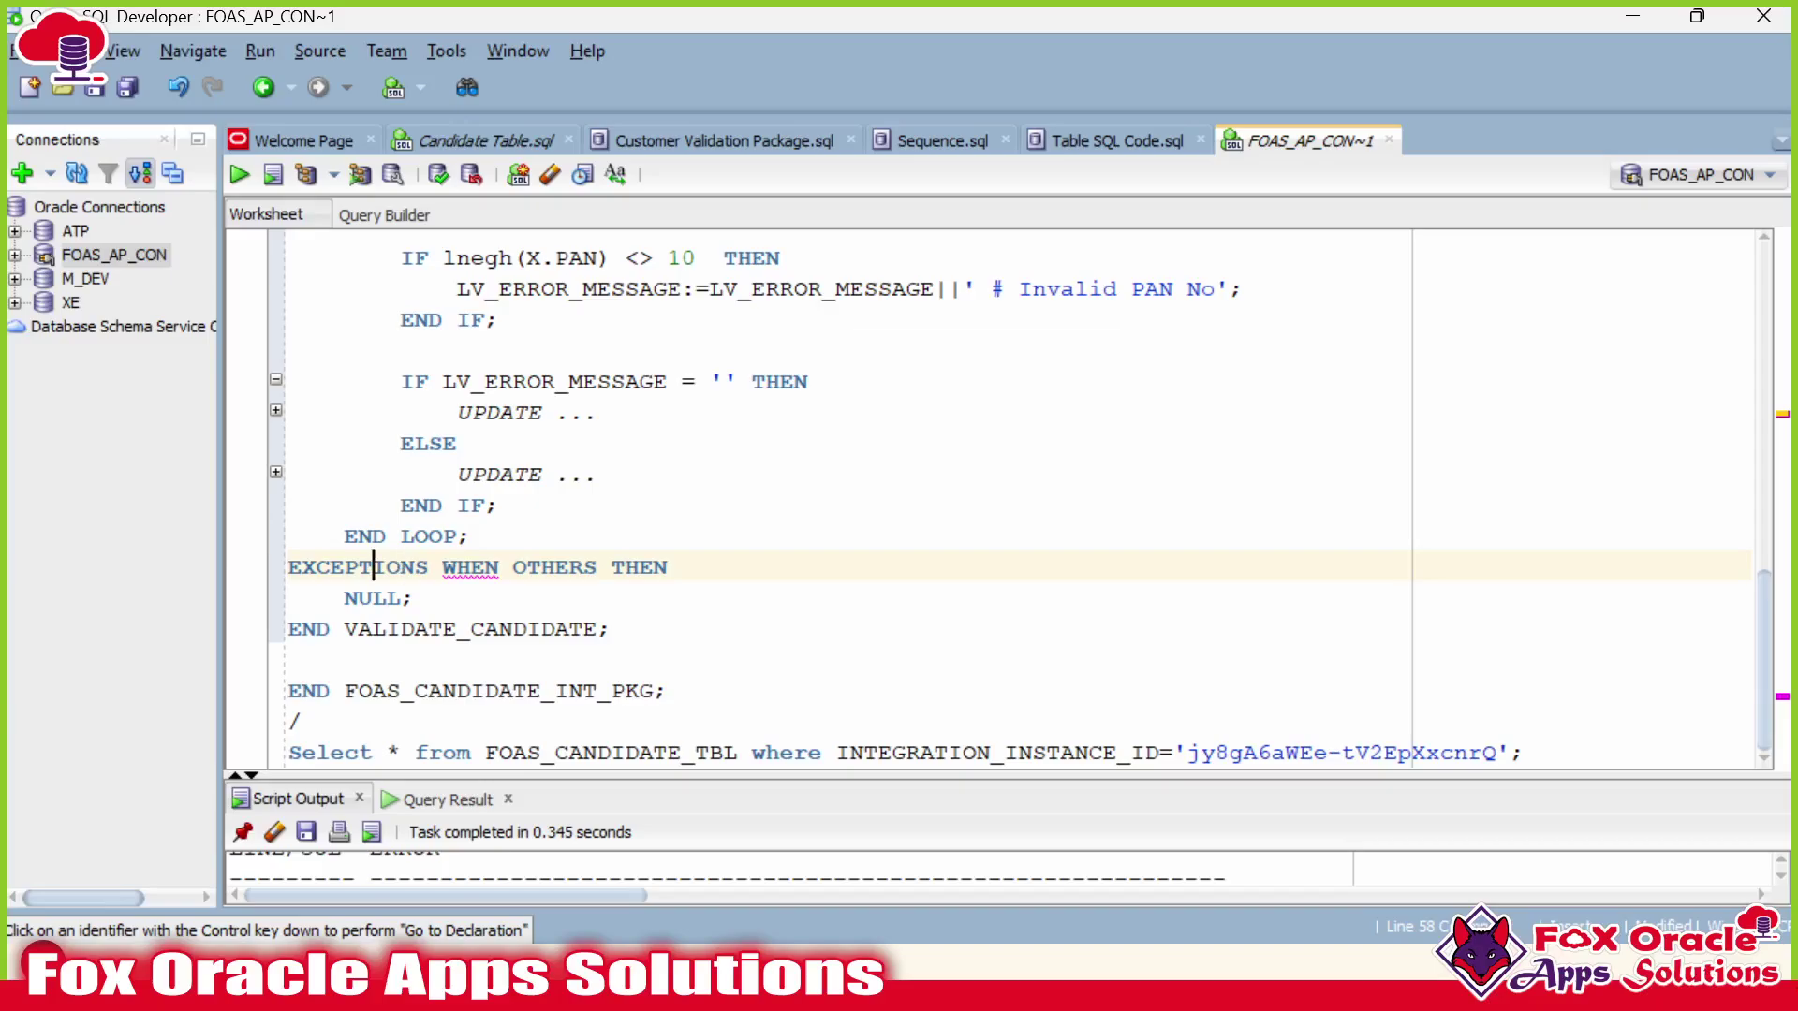
{"action": "left_click", "coordinate": [415, 567]}
{"action": "left_click", "coordinate": [693, 140]}
{"action": "scroll", "coordinate": [990, 566], "scroll_direction": "down", "scroll_amount": 2}
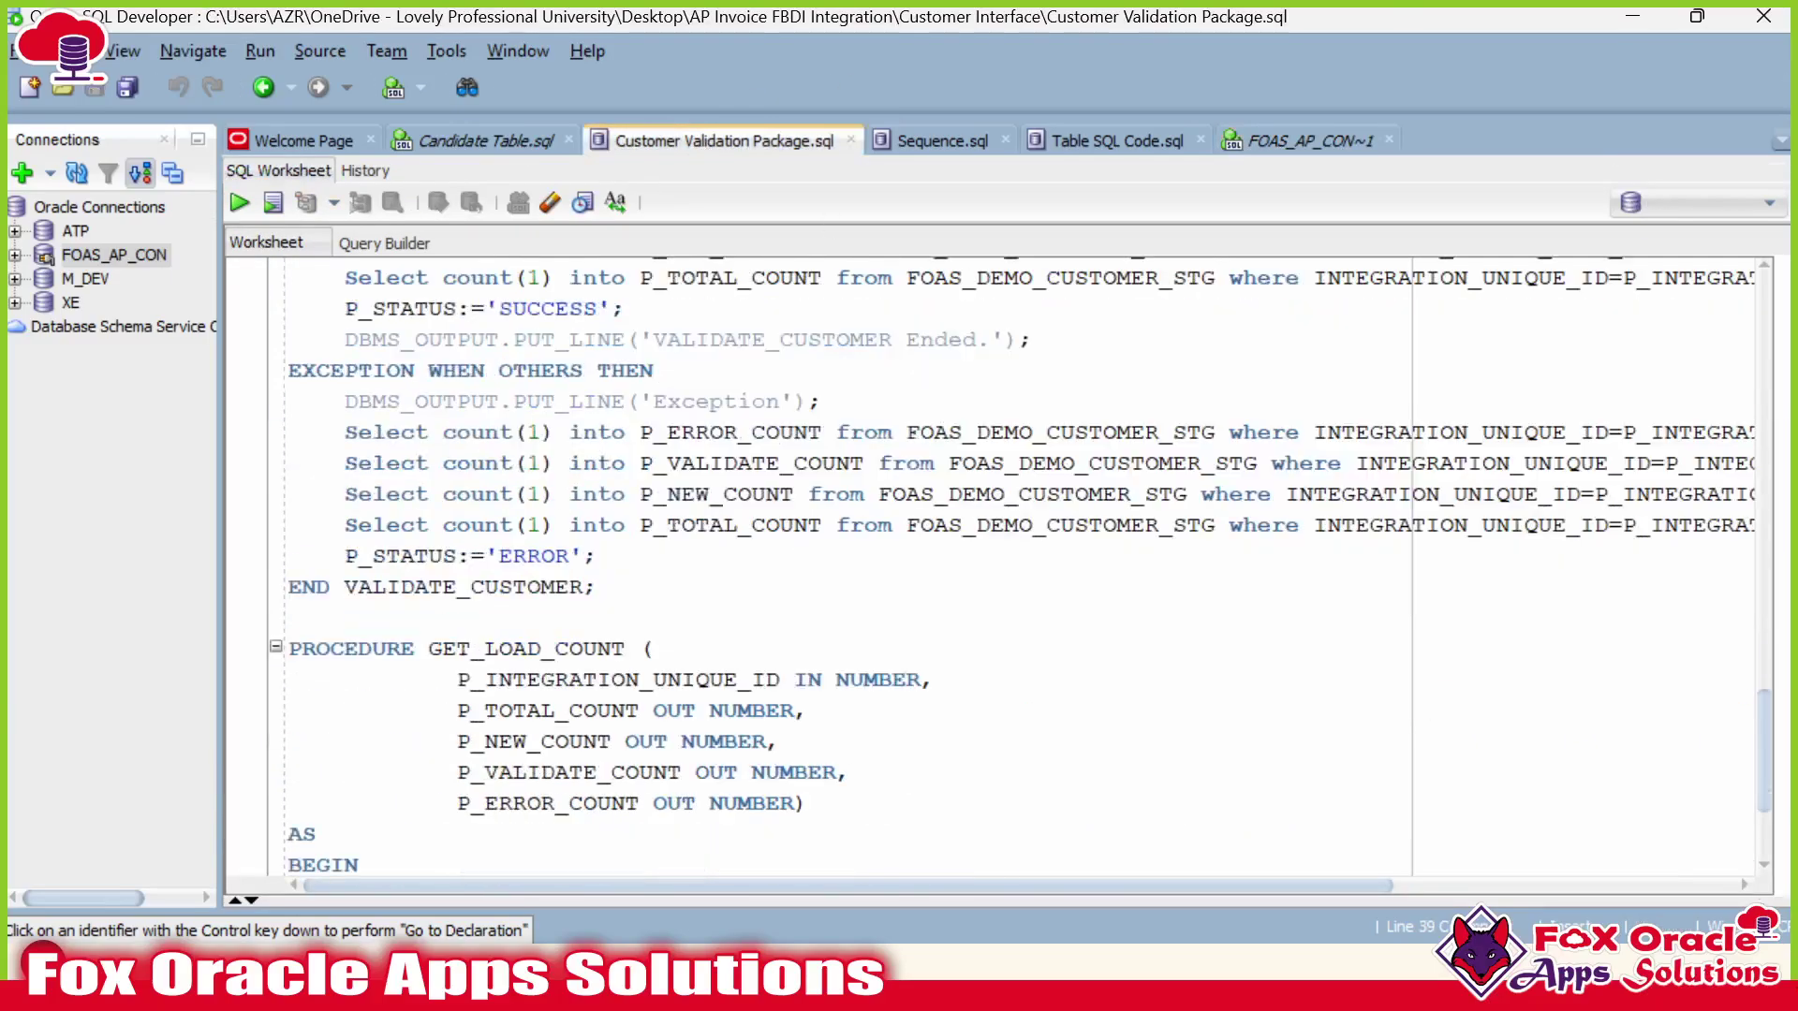
{"action": "scroll", "coordinate": [990, 566], "scroll_direction": "up", "scroll_amount": 2}
{"action": "double_click", "coordinate": [359, 556]}
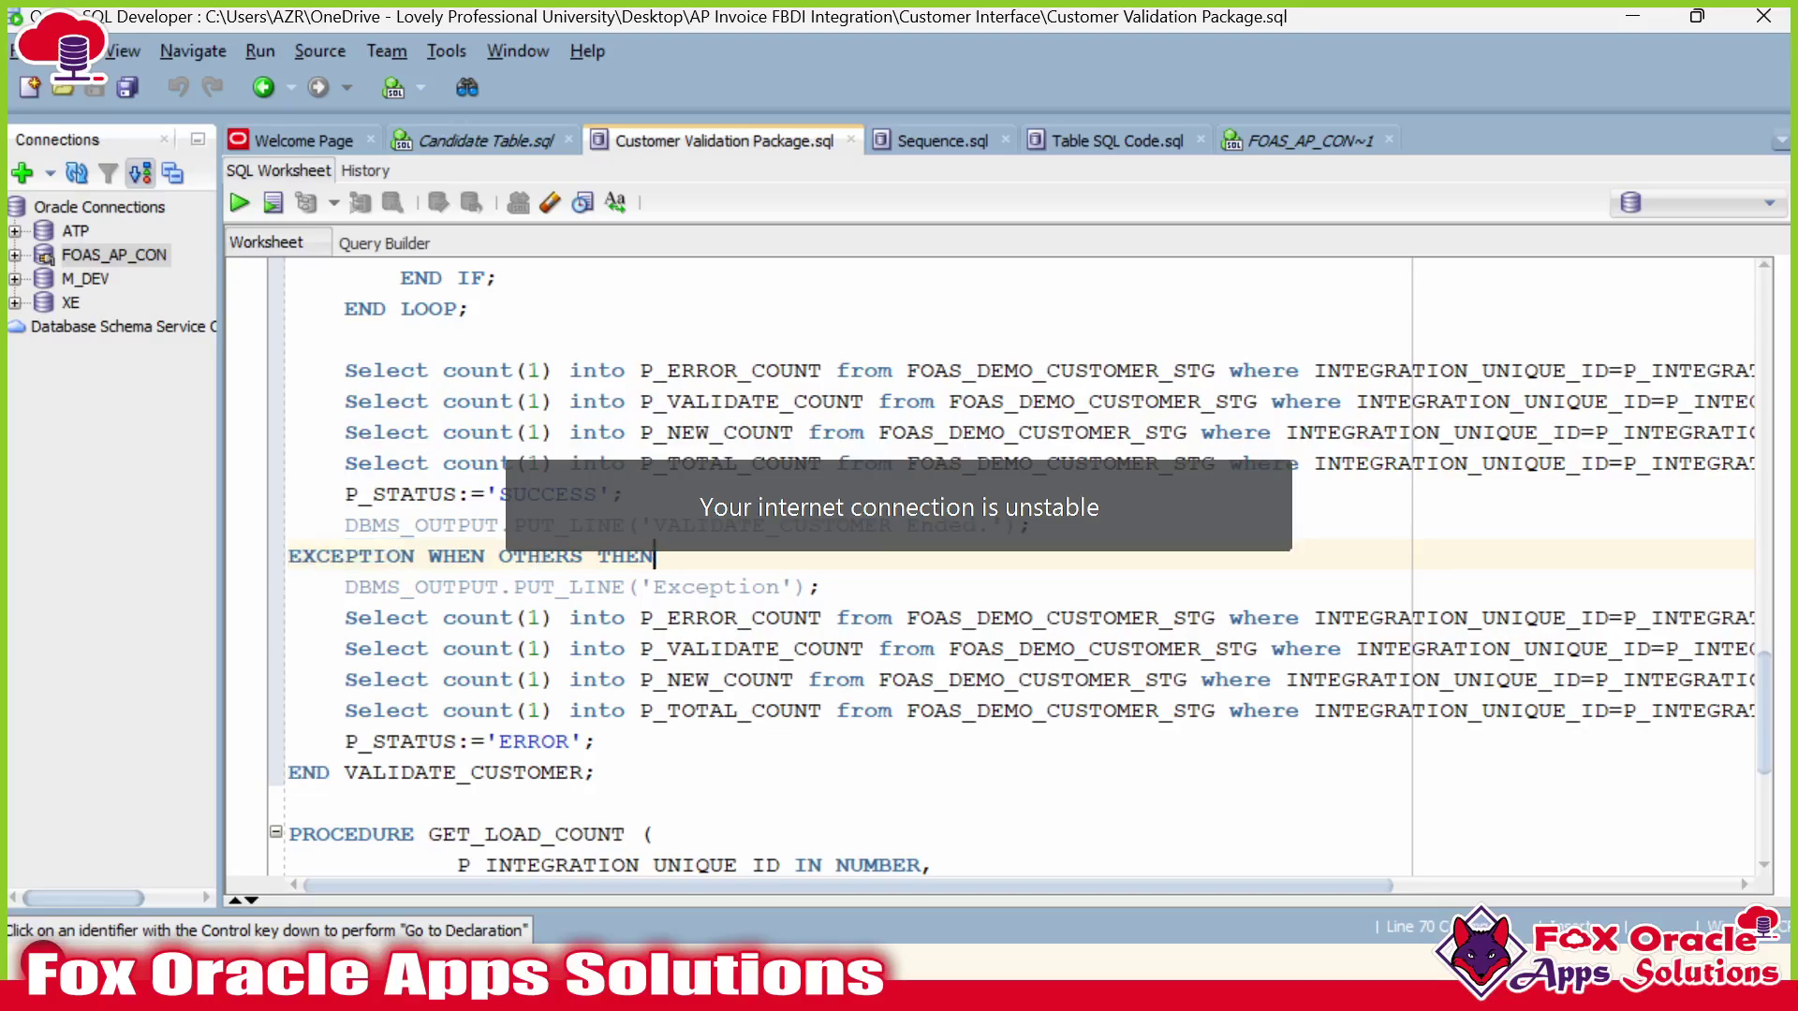
{"action": "left_click_drag", "start_coordinate": [654, 556], "coordinate": [288, 556]}
{"action": "key", "text": "ctrl+c"}
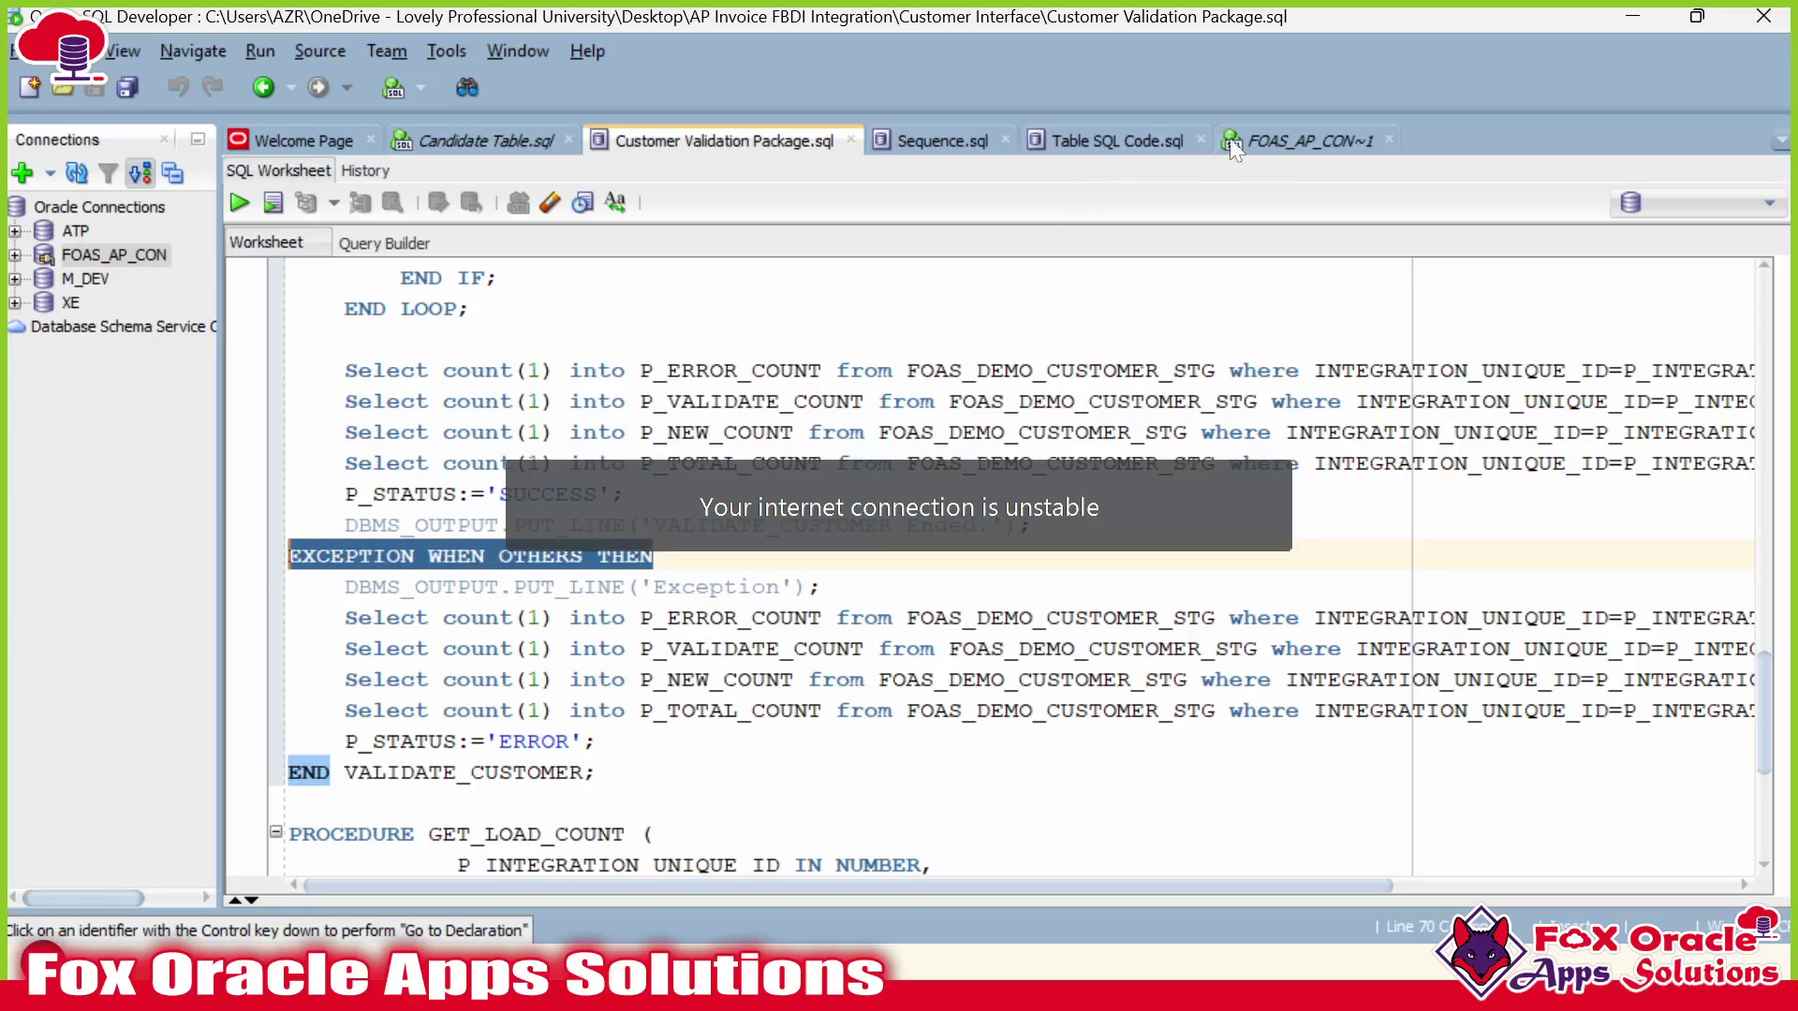
{"action": "left_click", "coordinate": [1256, 140]}
{"action": "left_click_drag", "start_coordinate": [670, 567], "coordinate": [246, 574]}
{"action": "key", "text": "ctrl+v"}
{"action": "left_click", "coordinate": [585, 628]}
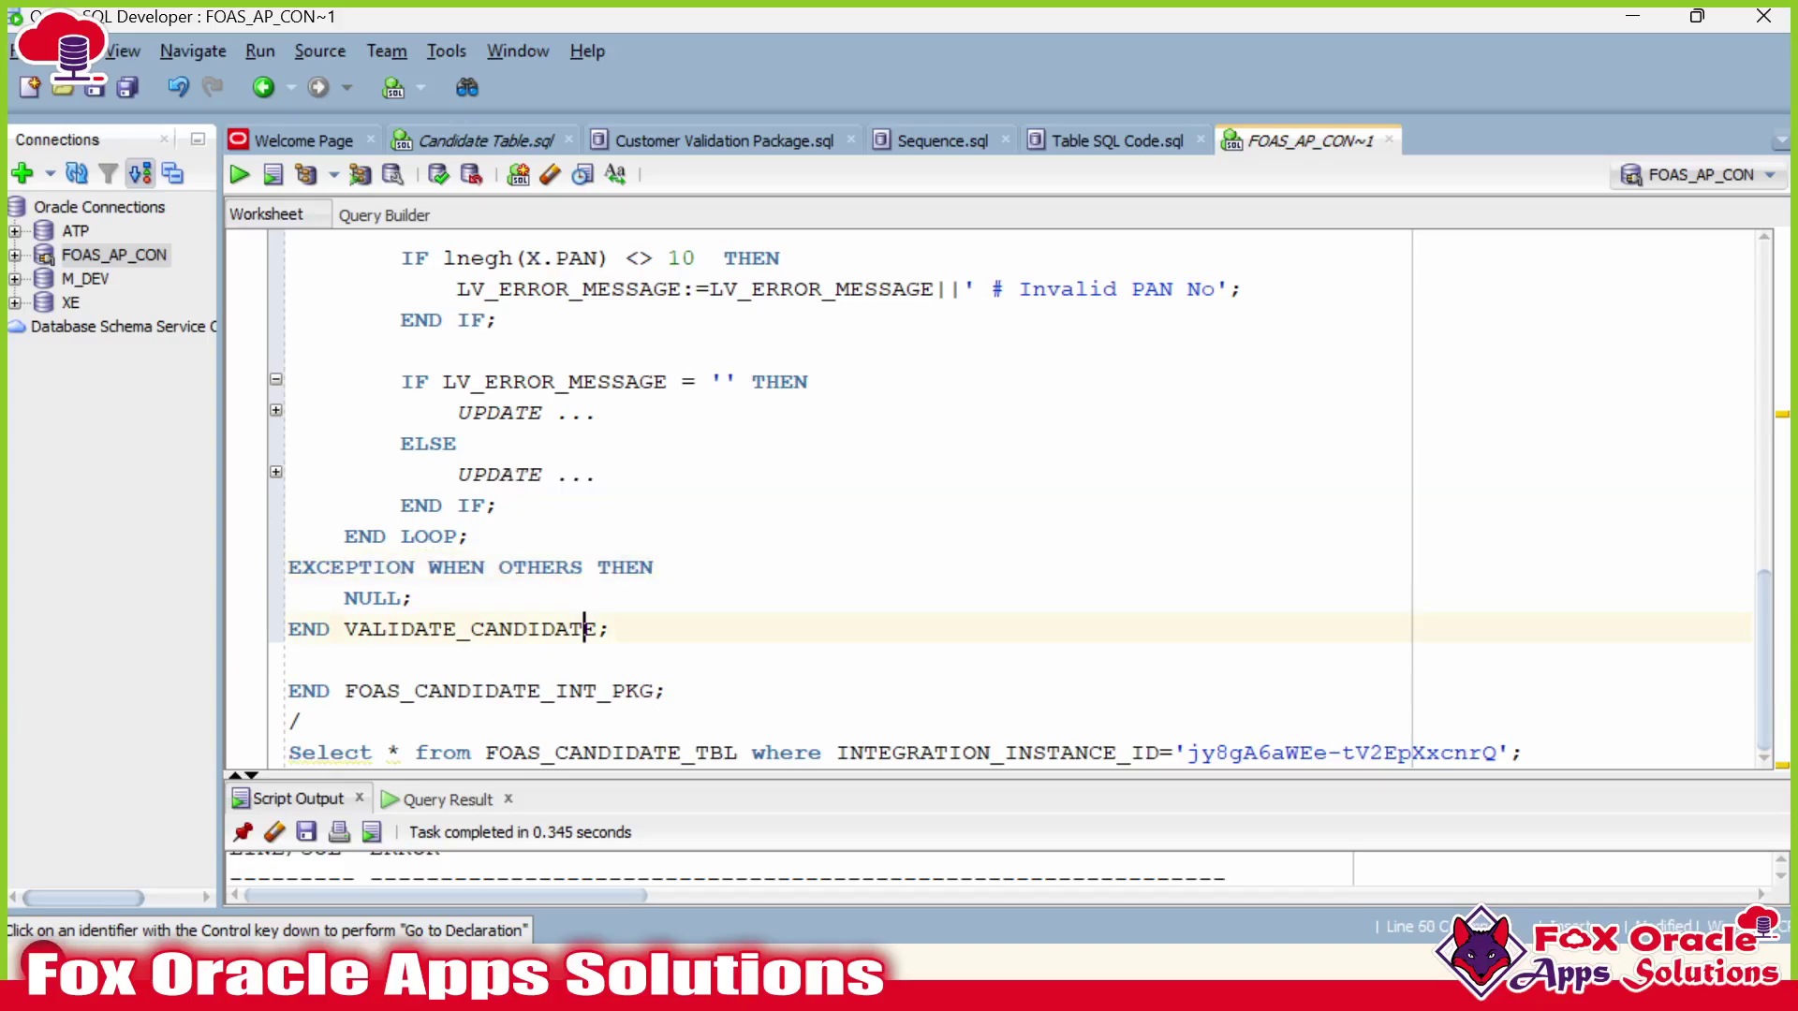
{"action": "key", "text": "ctrl+z"}
{"action": "key", "text": "End"}
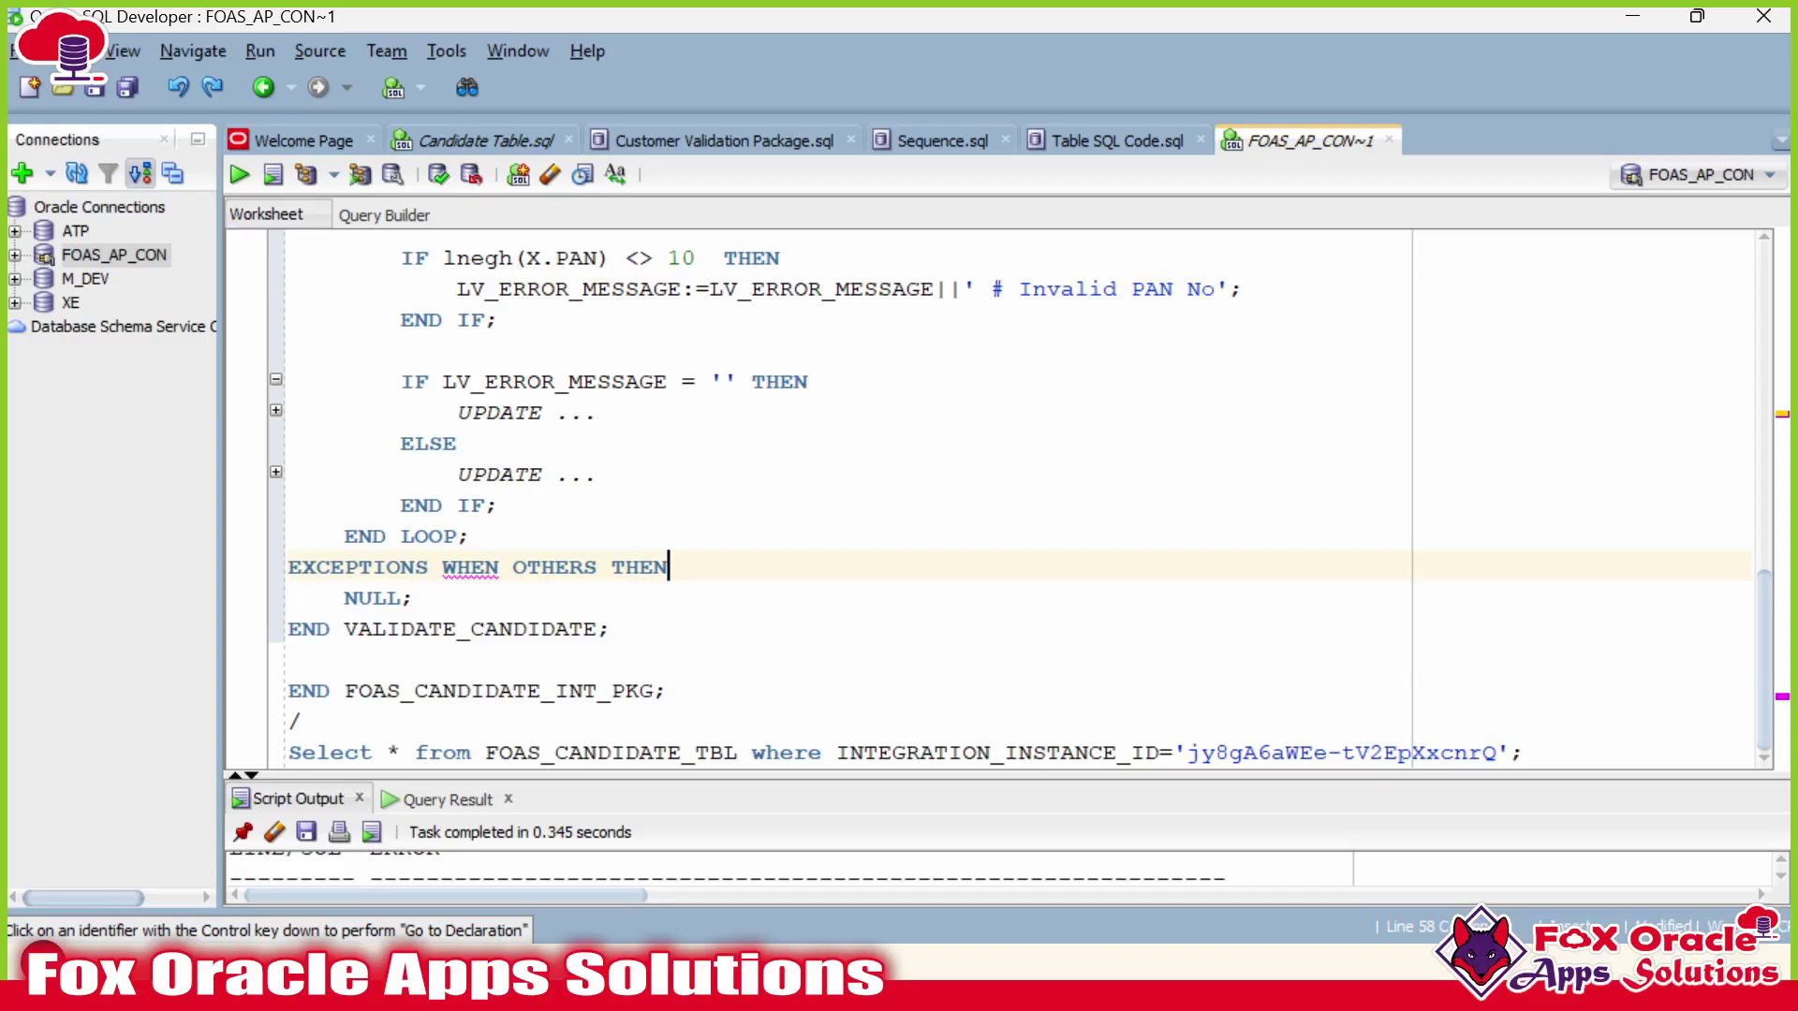
{"action": "key", "text": "Return"}
{"action": "key", "text": "ctrl+v"}
{"action": "left_click", "coordinate": [416, 599]}
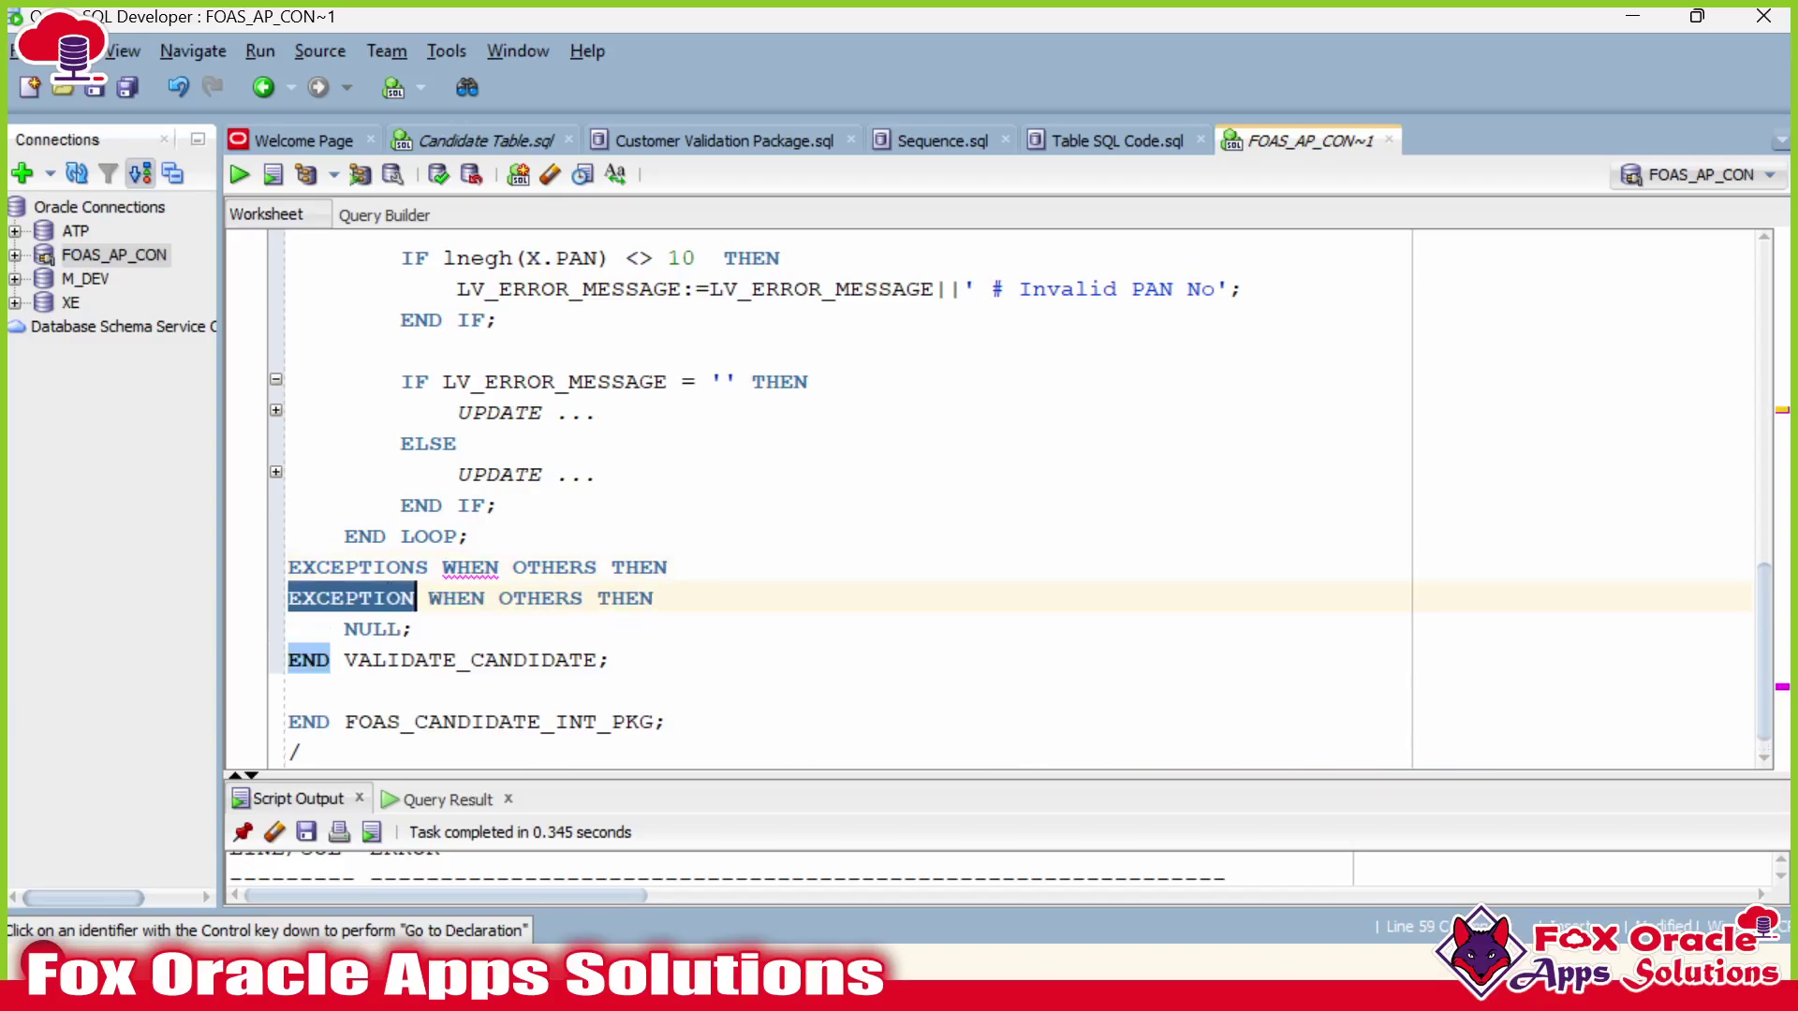
{"action": "key", "text": "Up"}
{"action": "key", "text": "End"}
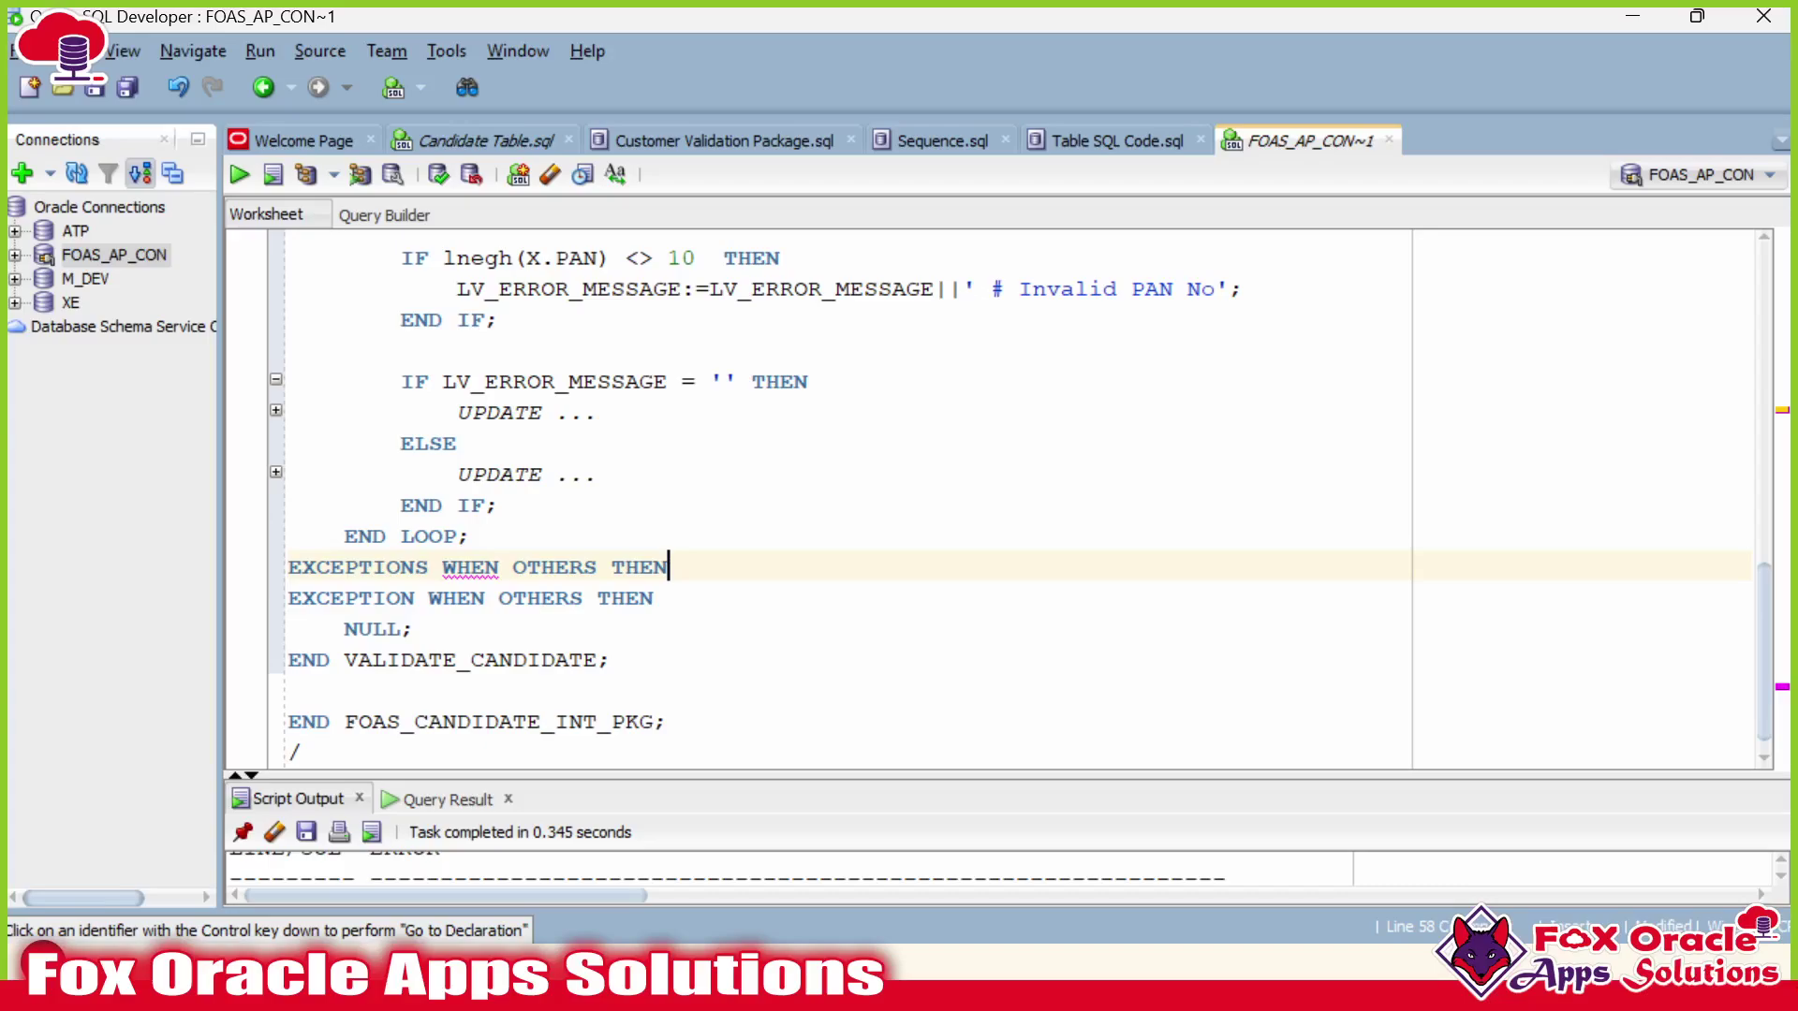
{"action": "key", "text": "shift+Up"}
{"action": "key", "text": "Delete"}
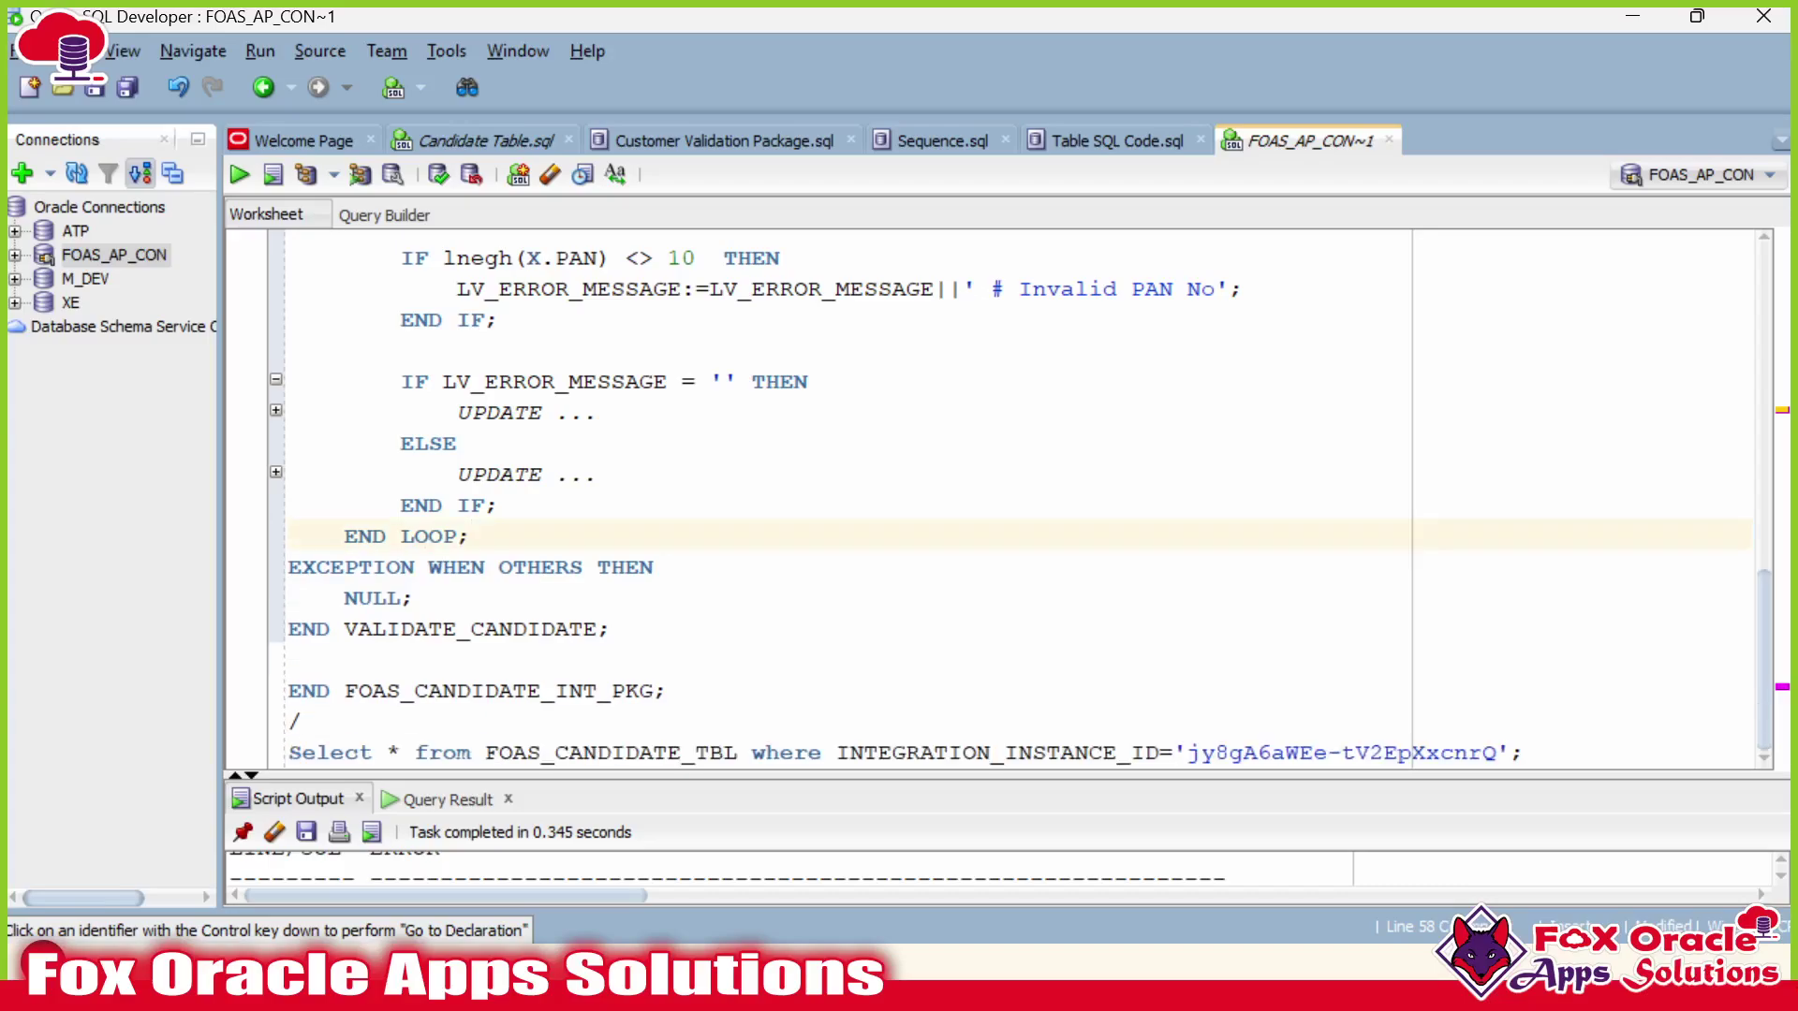
{"action": "left_click", "coordinate": [416, 598]}
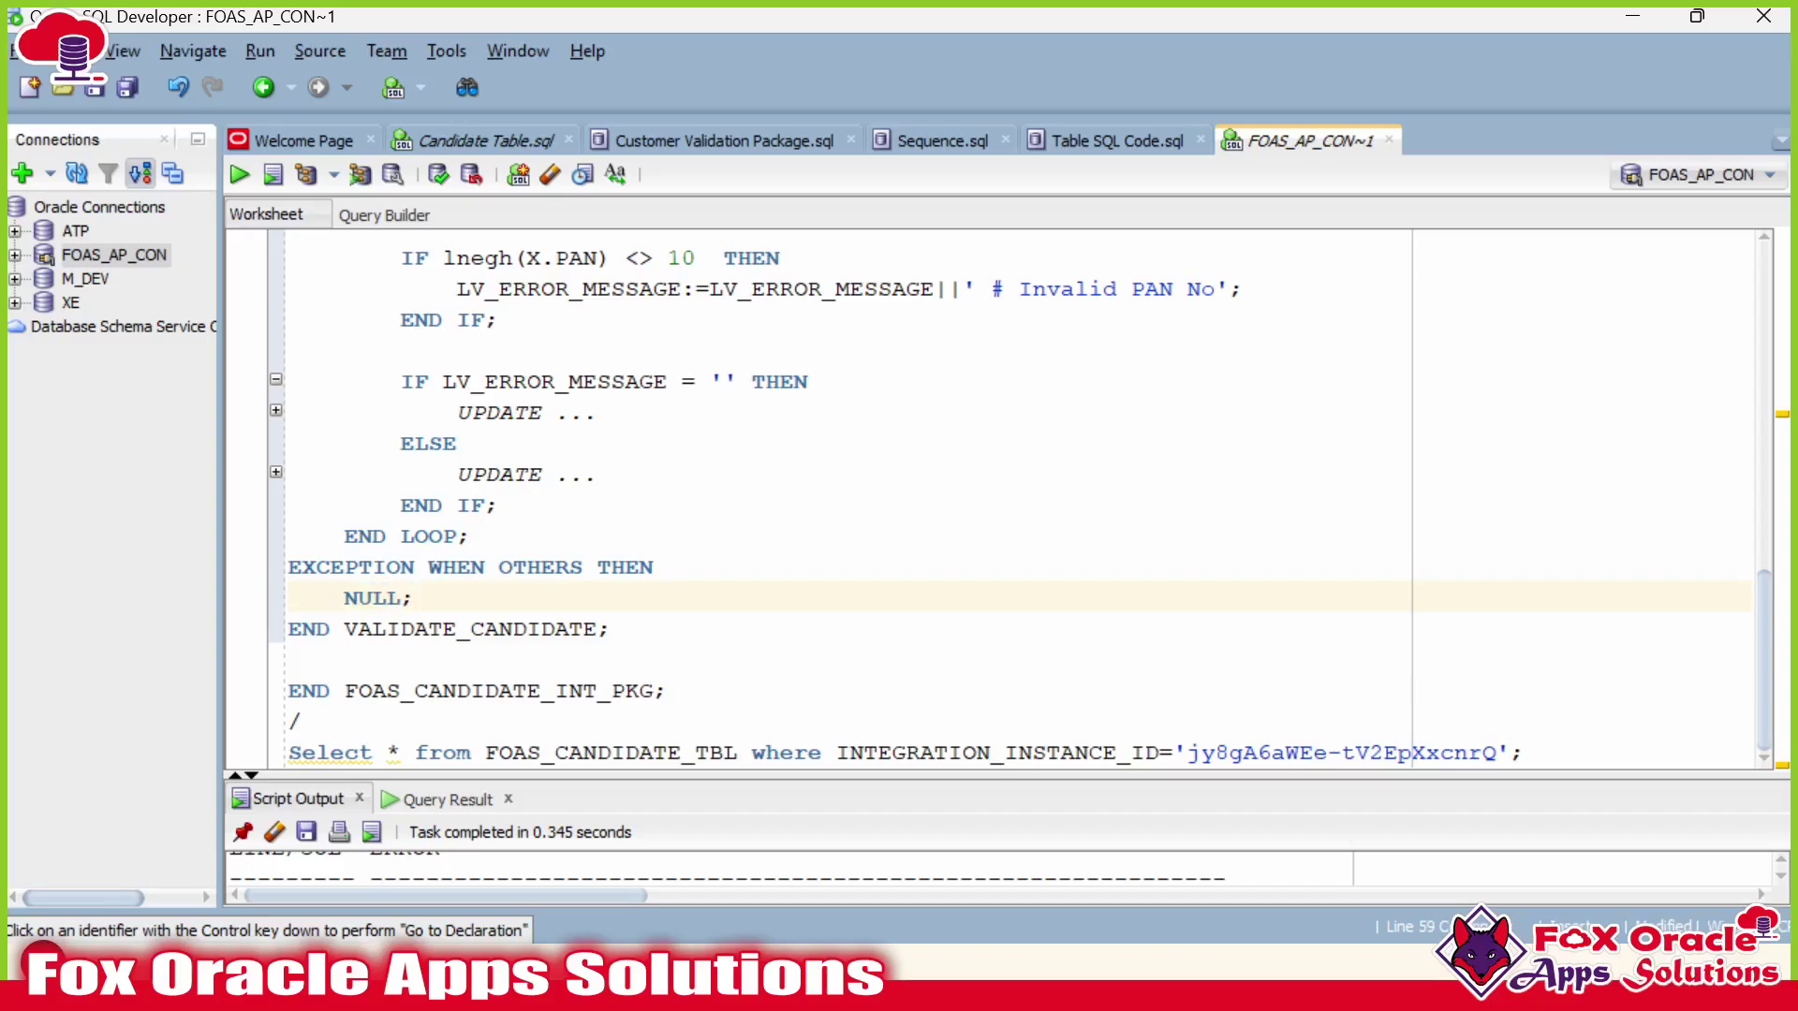
{"action": "scroll", "coordinate": [1002, 496], "scroll_direction": "up", "scroll_amount": 5}
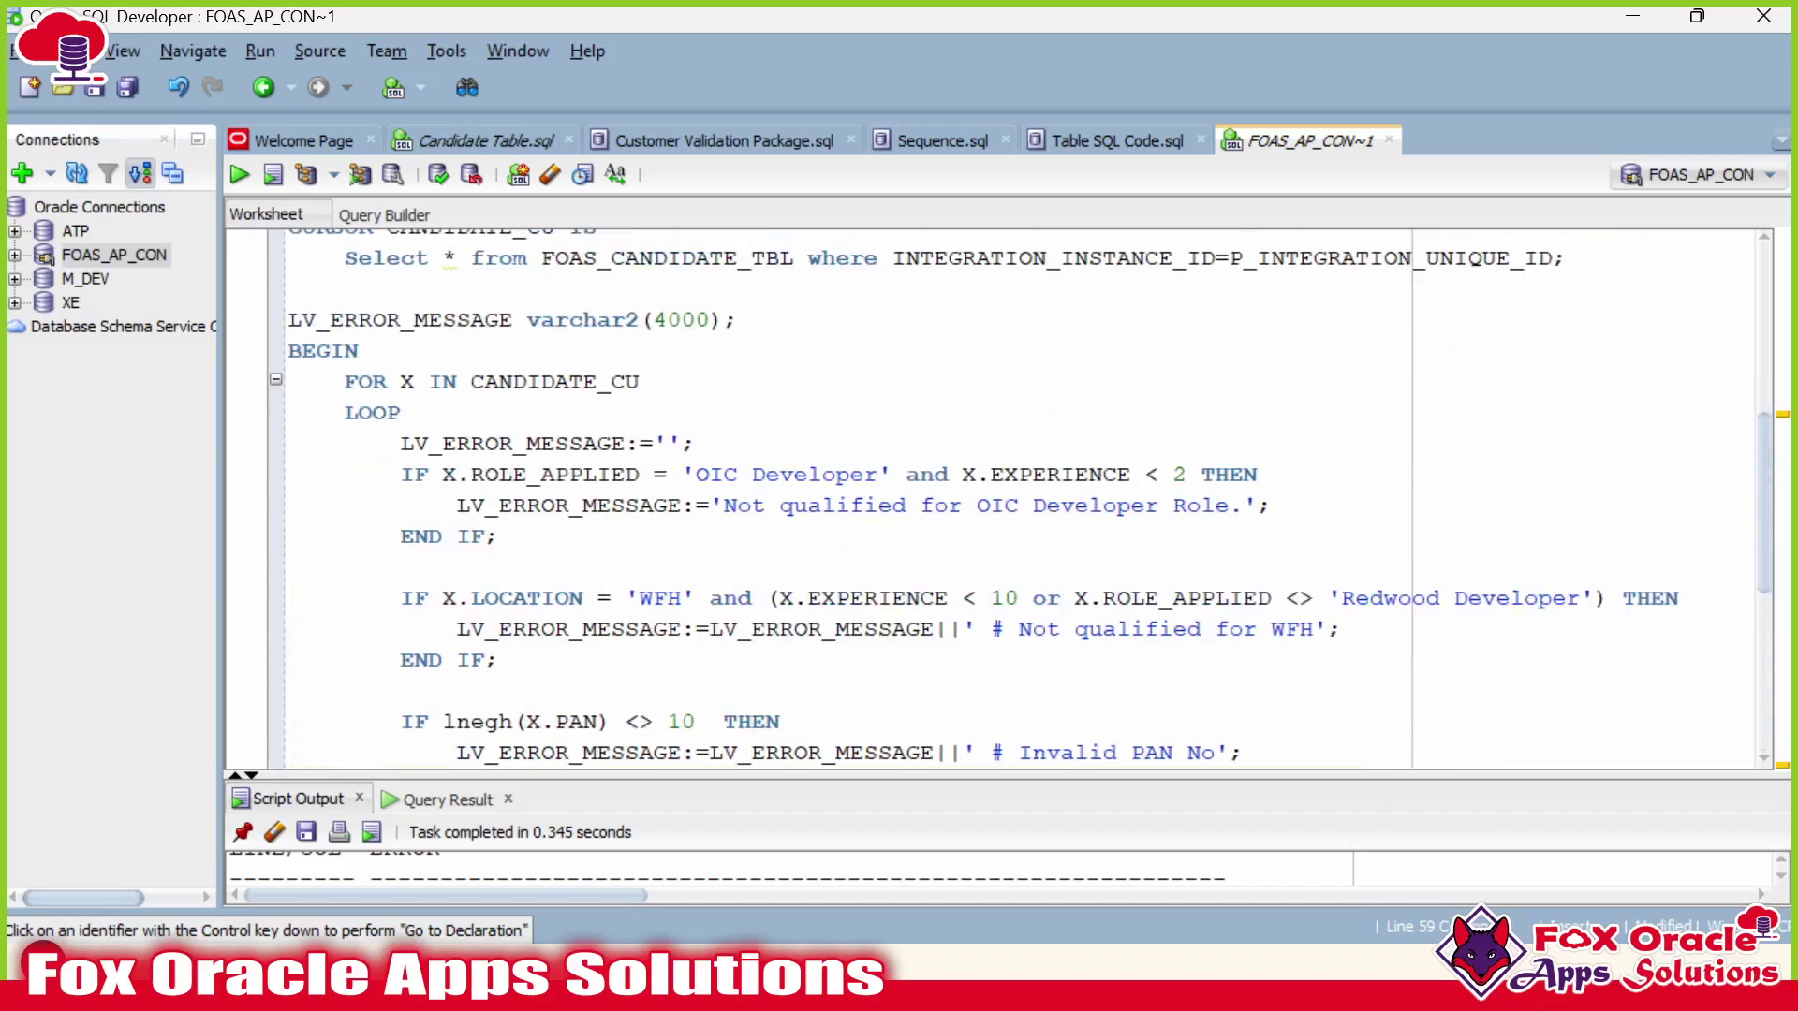
{"action": "left_click_drag", "start_coordinate": [401, 443], "coordinate": [402, 567]}
{"action": "scroll", "coordinate": [1001, 496], "scroll_direction": "down", "scroll_amount": 4}
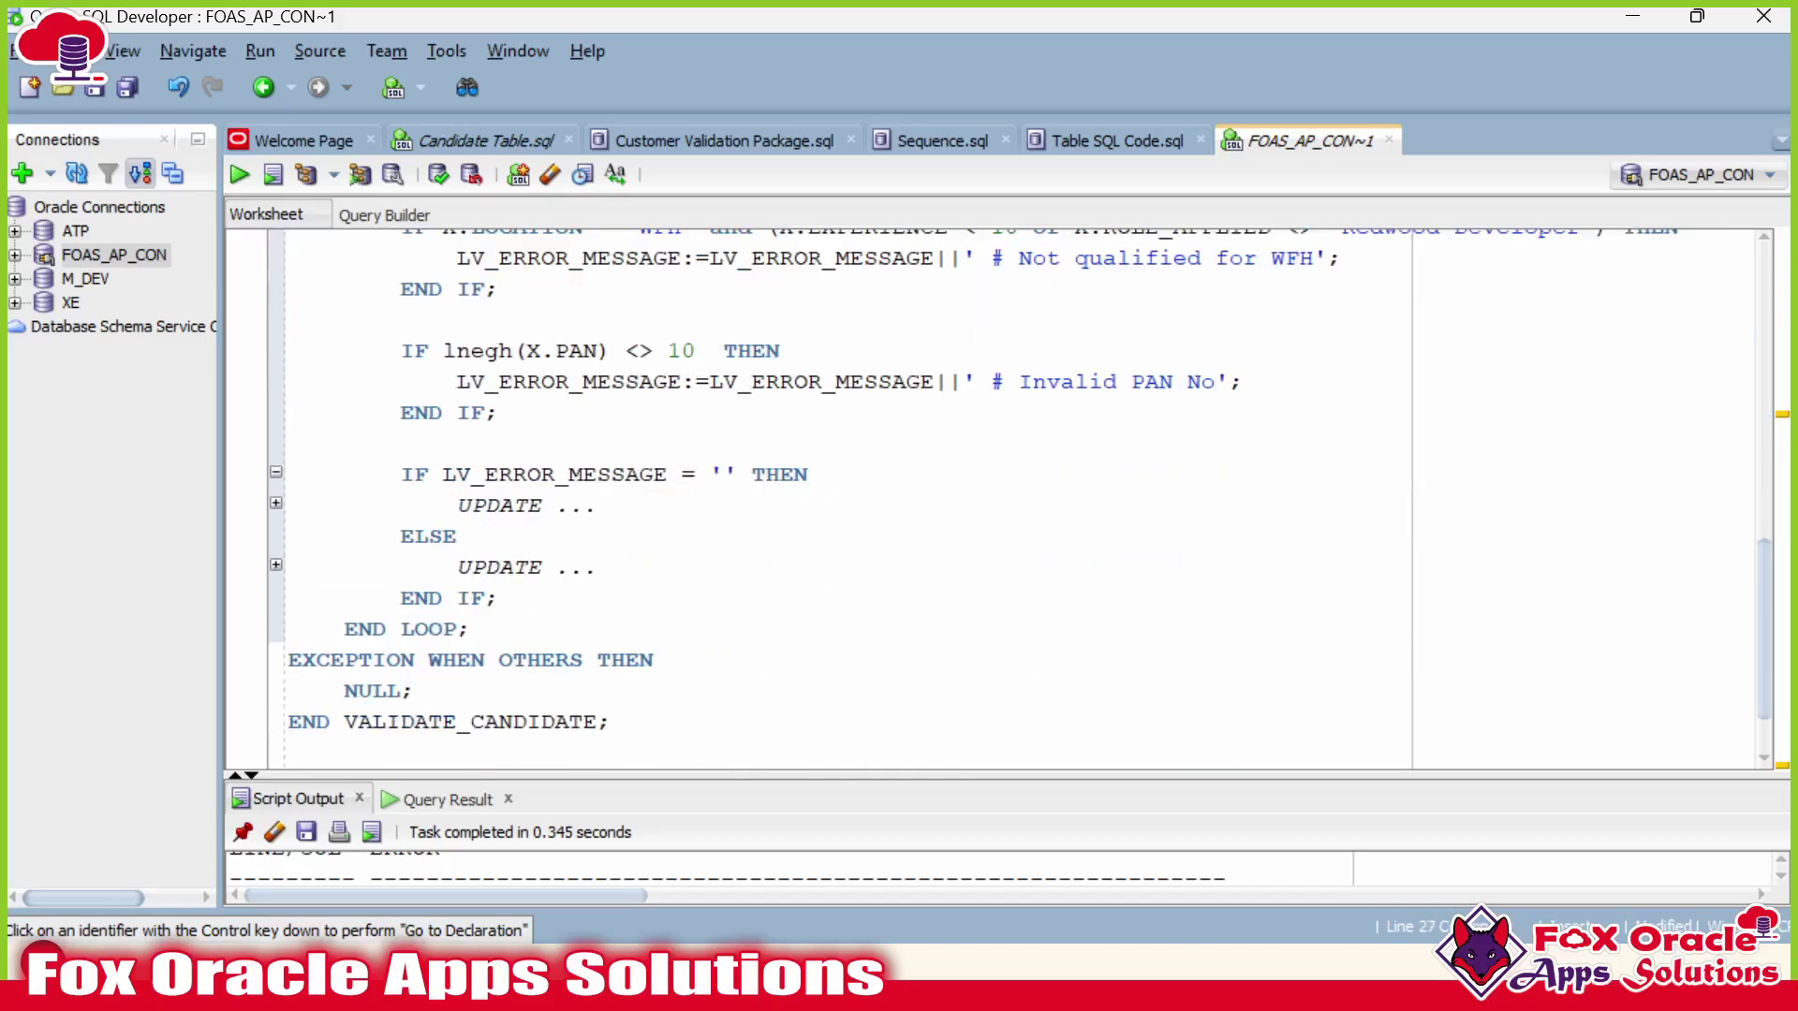
{"action": "left_click", "coordinate": [499, 597], "text": "shift"}
{"action": "scroll", "coordinate": [618, 562], "scroll_direction": "up", "scroll_amount": 1}
{"action": "left_click", "coordinate": [604, 598]}
{"action": "scroll", "coordinate": [599, 543], "scroll_direction": "up", "scroll_amount": 3}
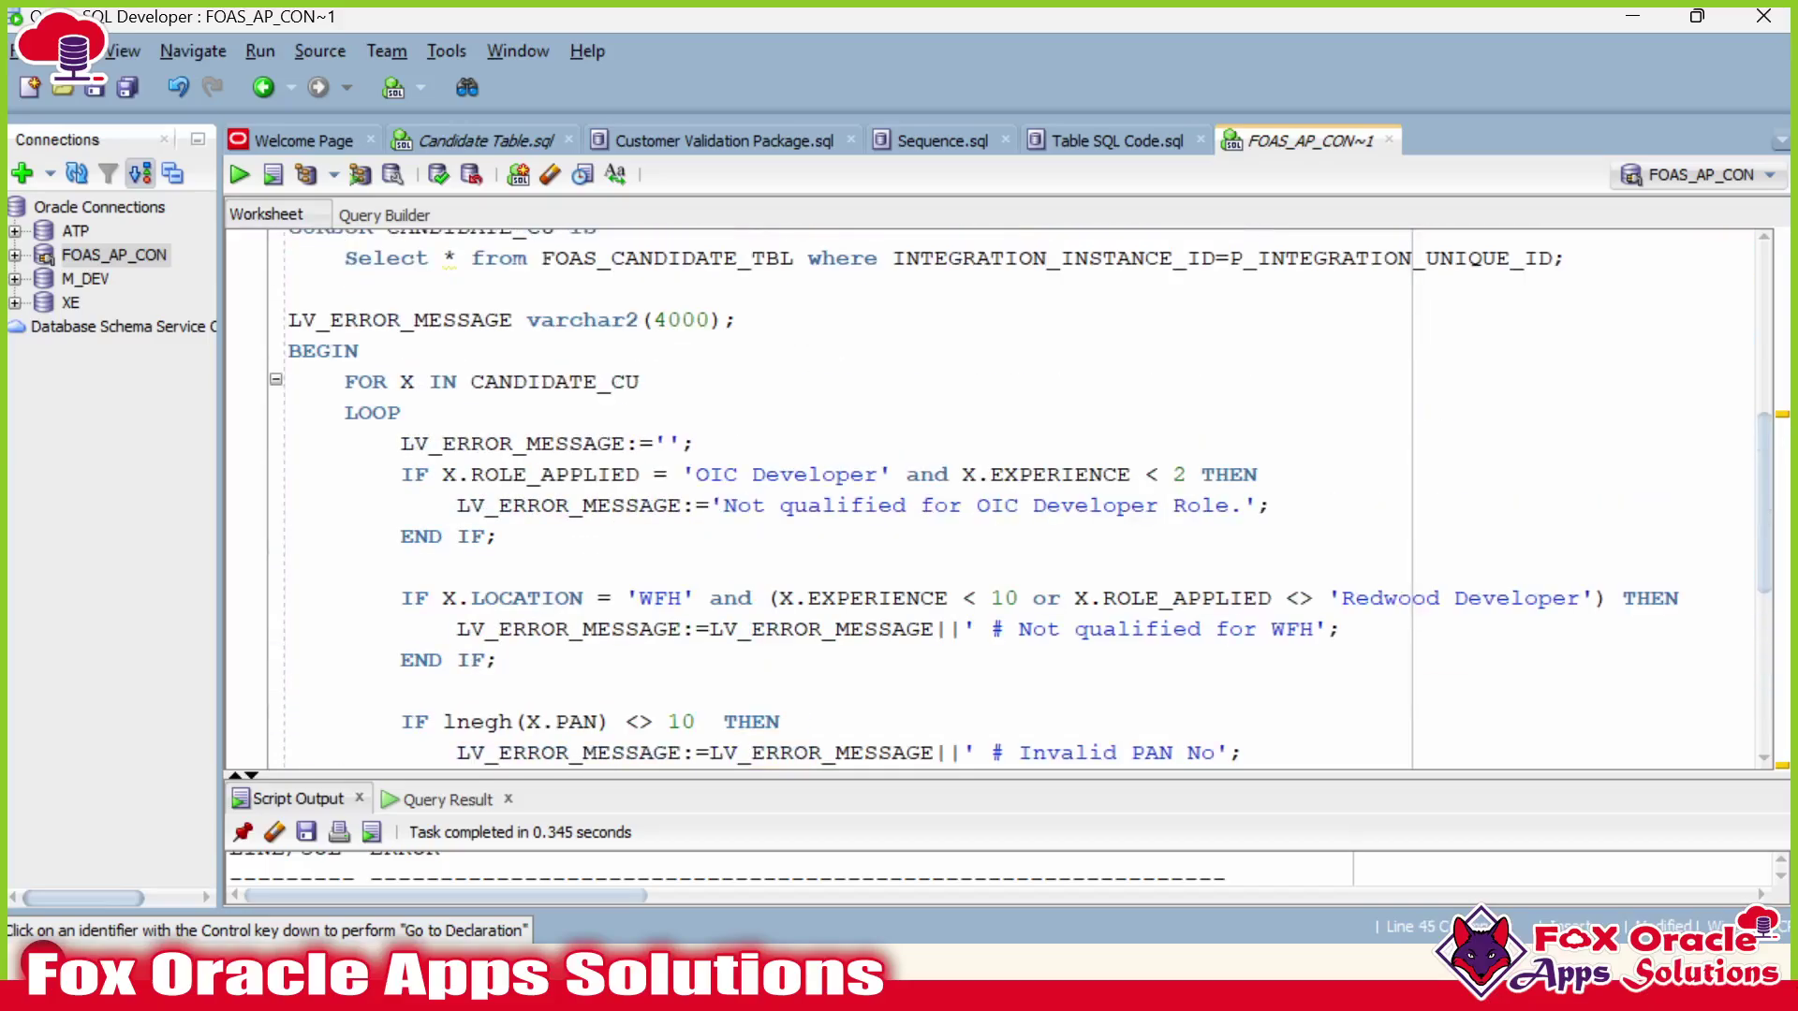
{"action": "left_click", "coordinate": [556, 475]}
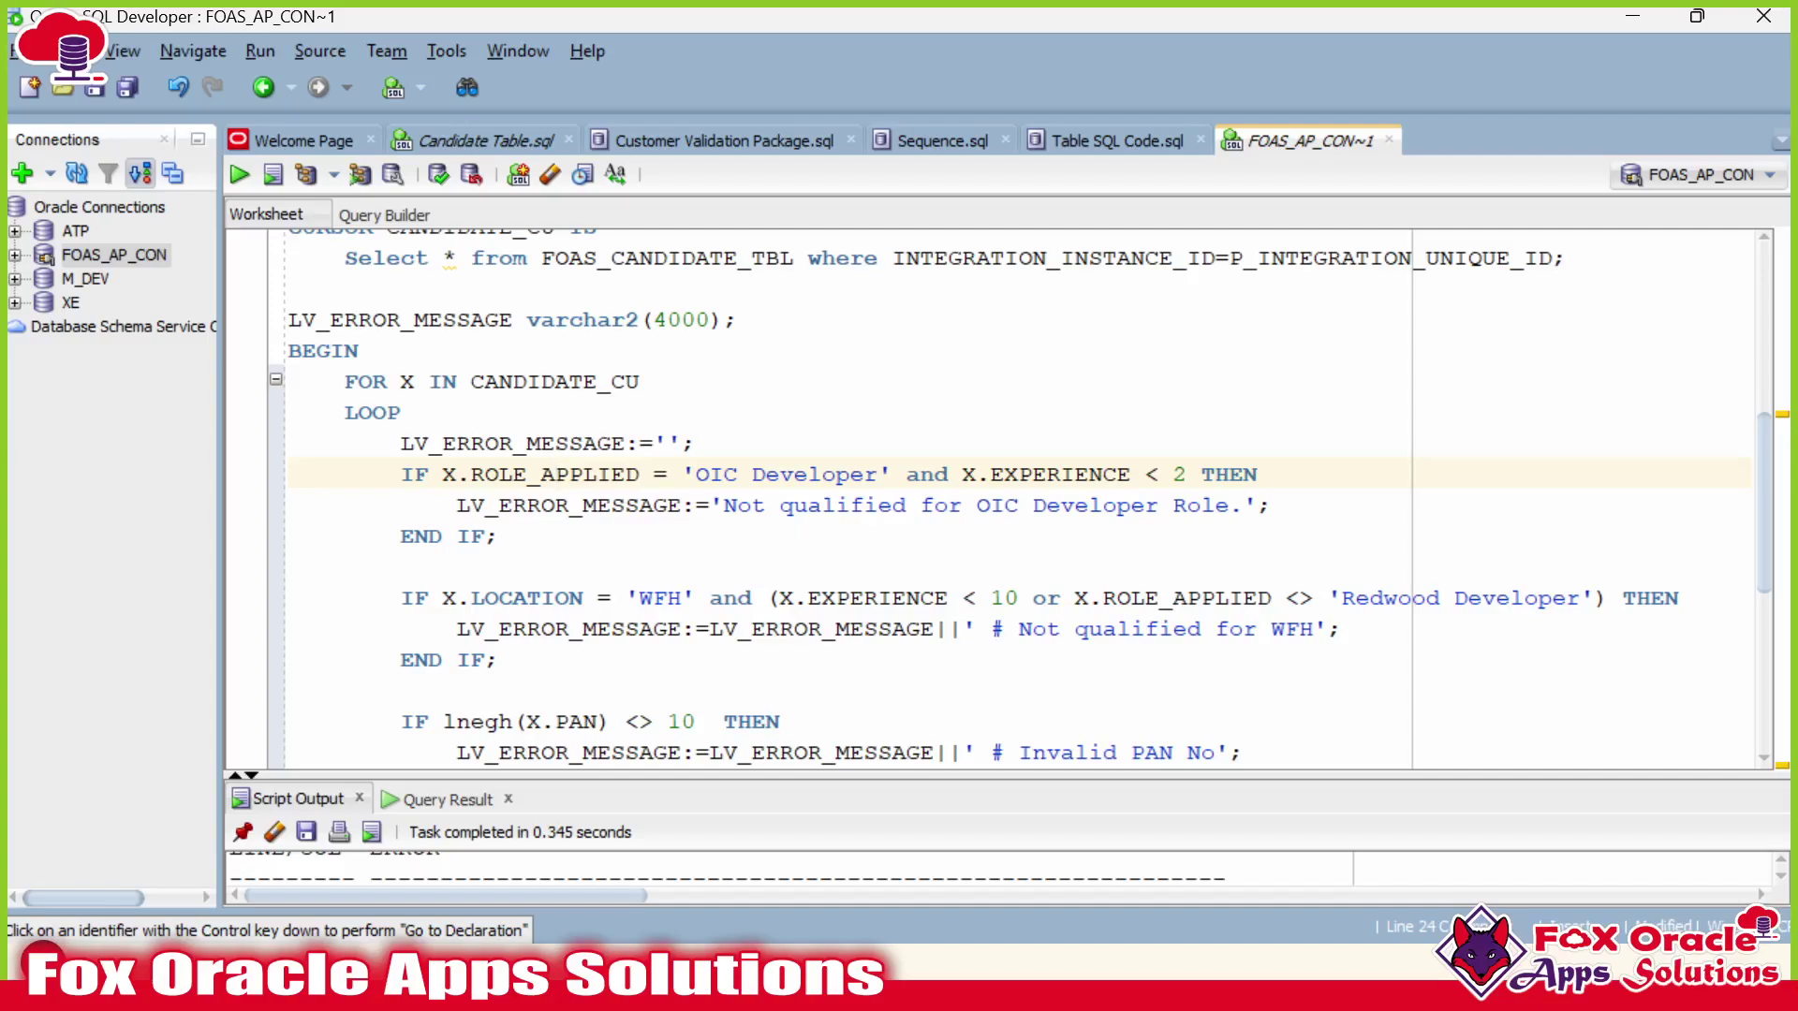
{"action": "scroll", "coordinate": [1002, 496], "scroll_direction": "up", "scroll_amount": 3}
{"action": "double_click", "coordinate": [513, 444]}
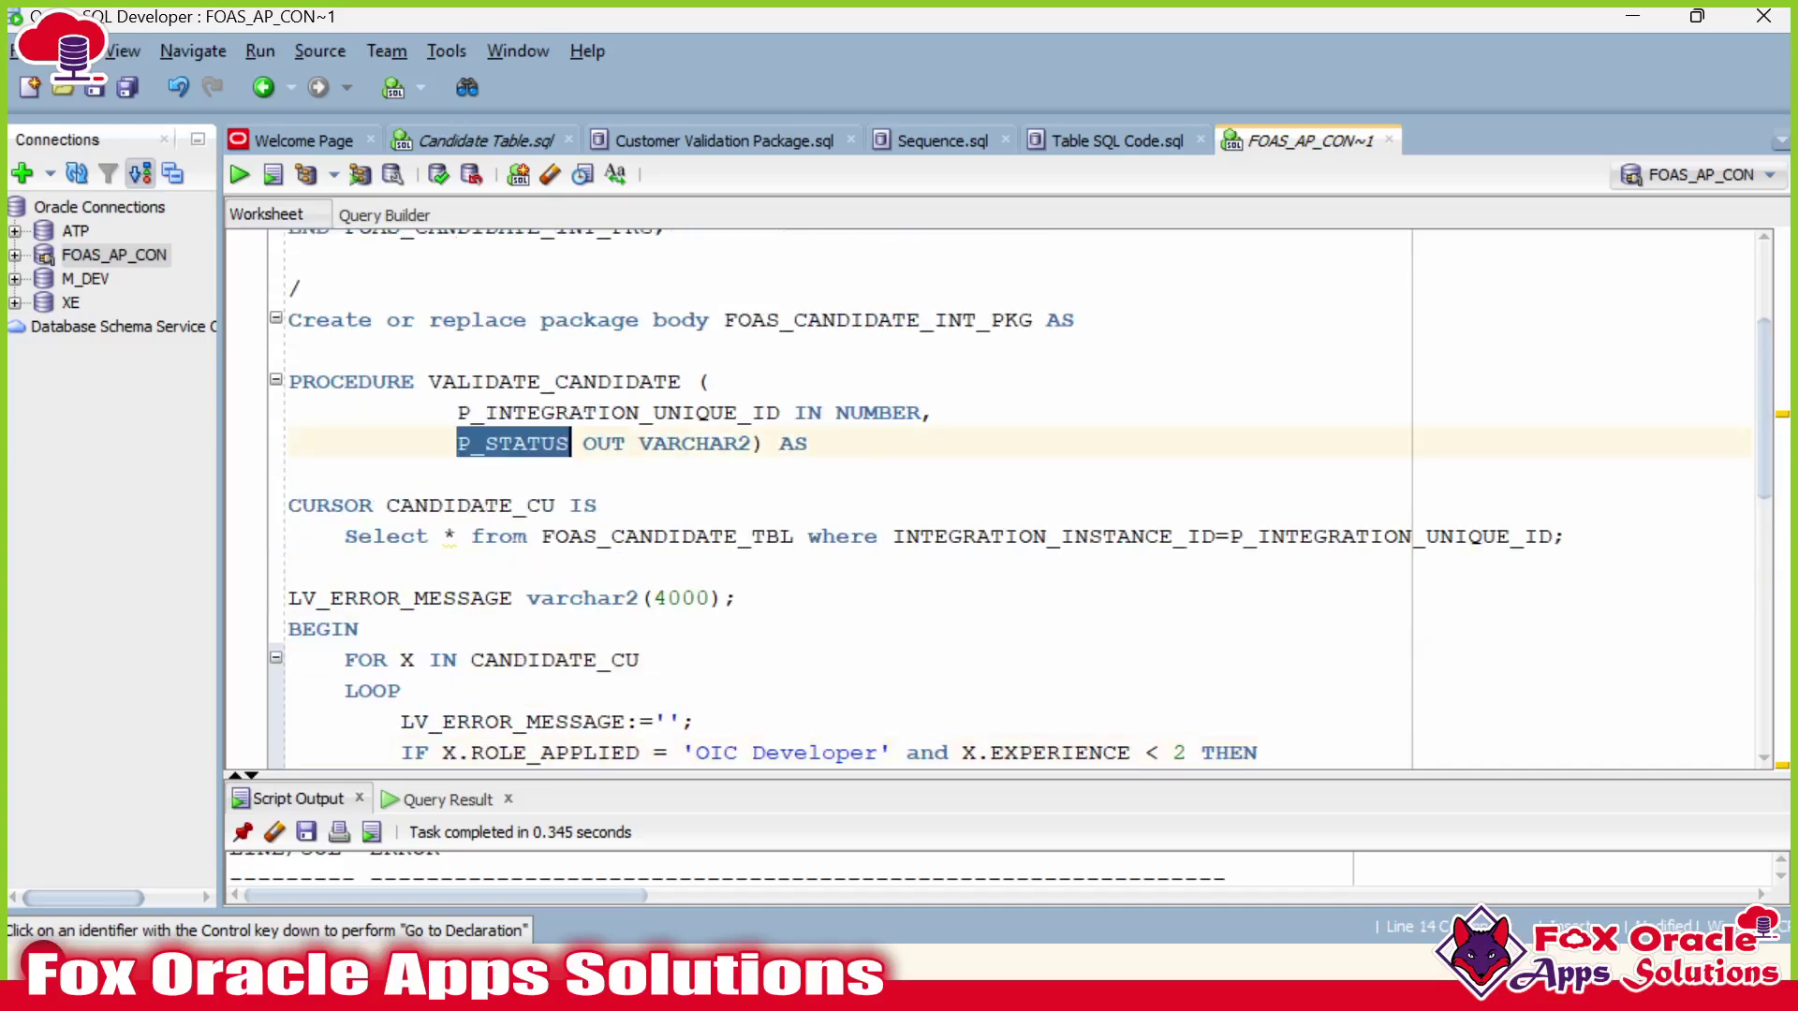
{"action": "scroll", "coordinate": [1002, 496], "scroll_direction": "down", "scroll_amount": 10}
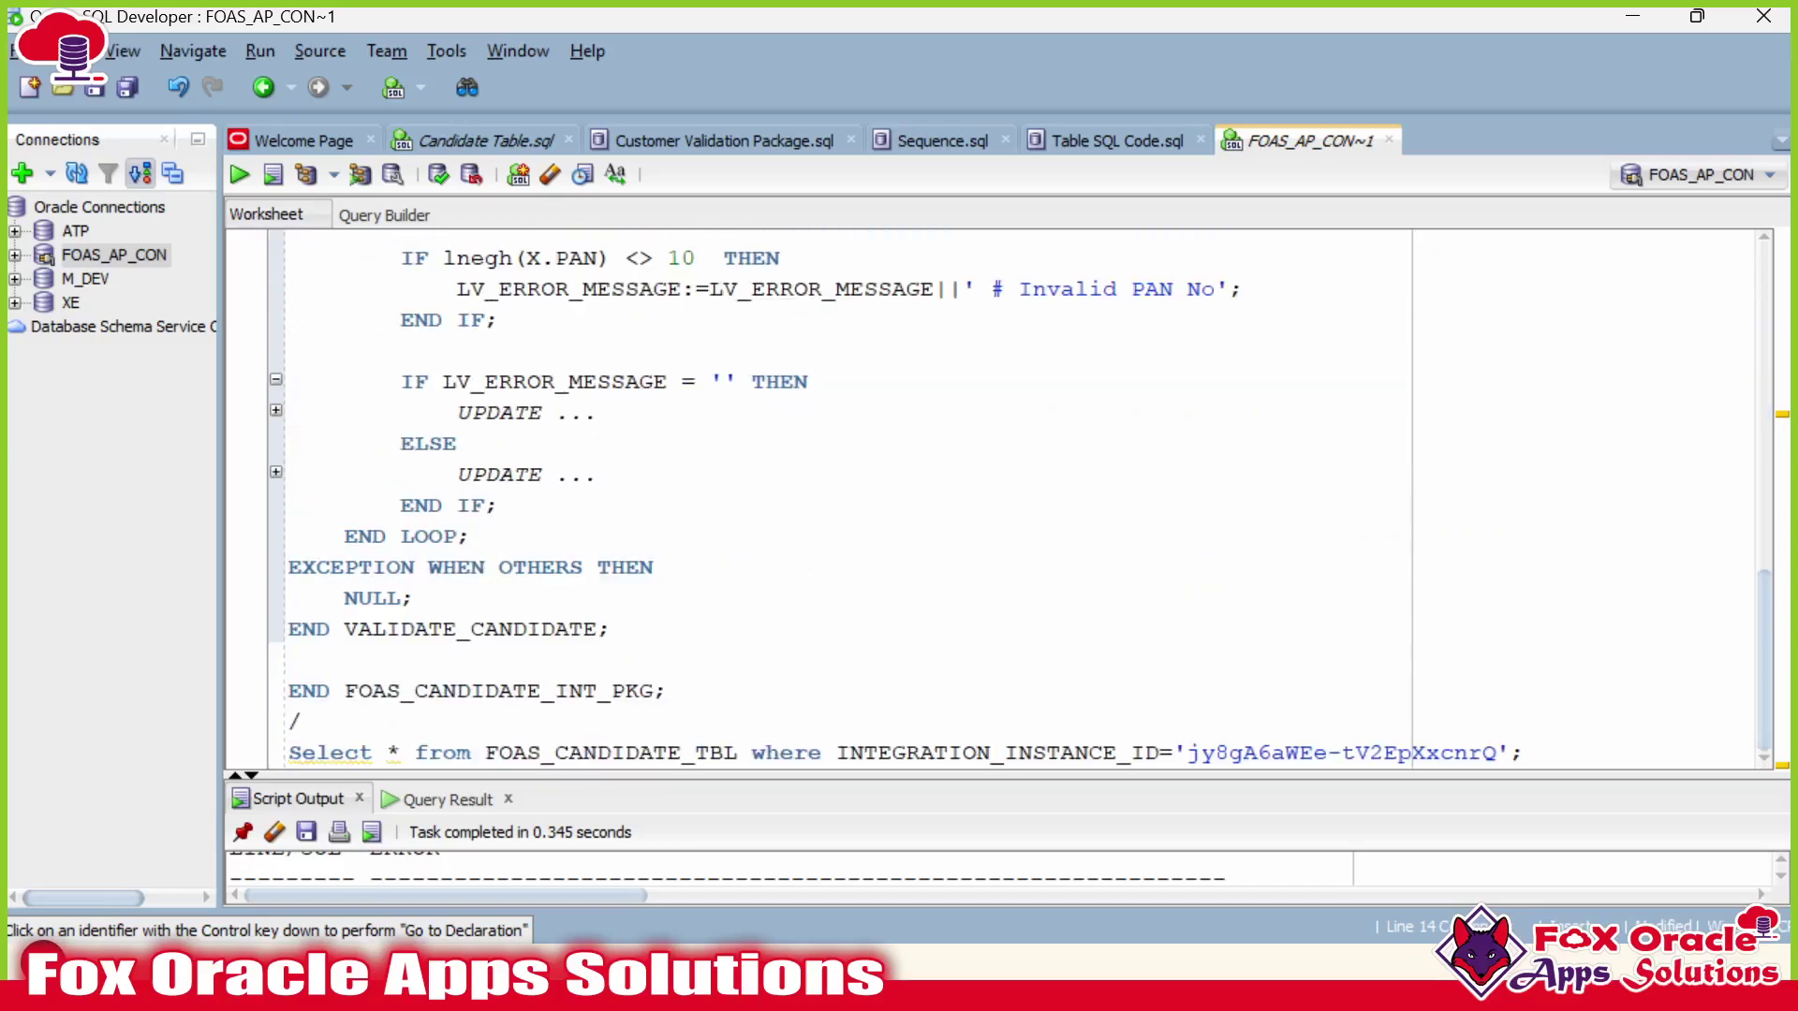
Replace NULL; in the exception handler with P_STATUS := 'ERROR'; and copy it.
{"action": "left_click", "coordinate": [415, 597]}
{"action": "key", "text": "shift+Home"}
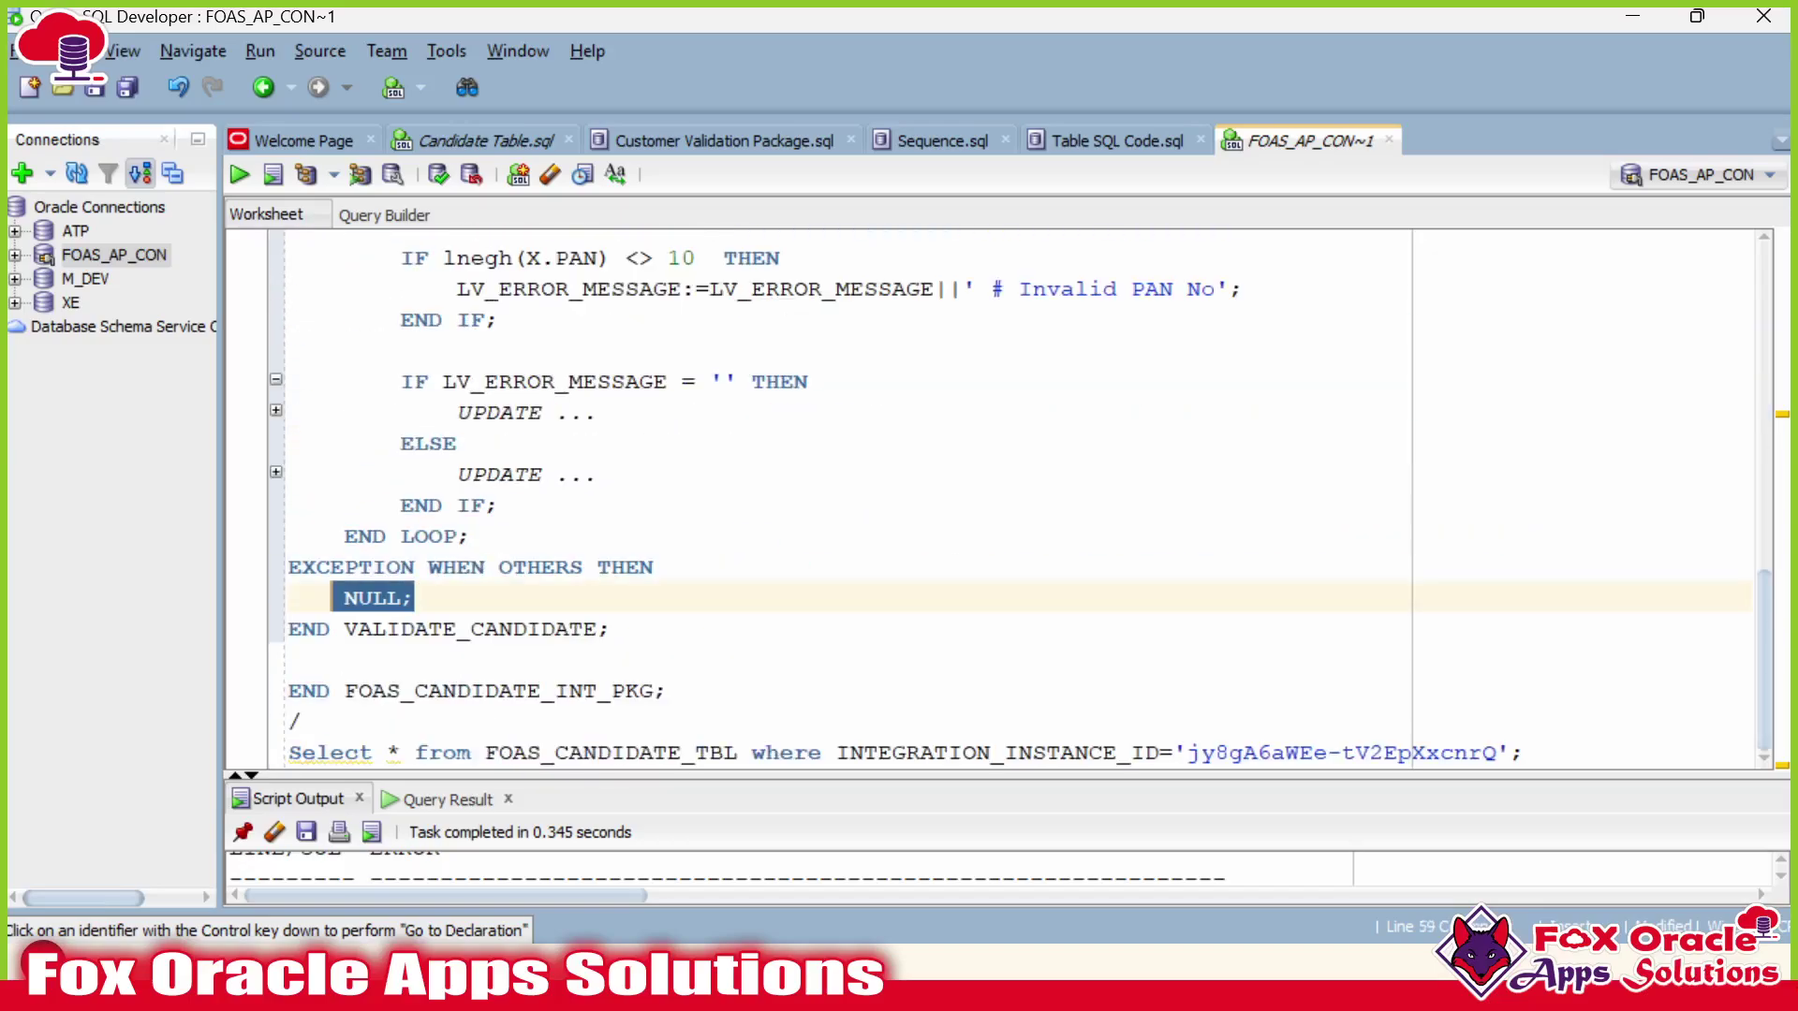
{"action": "type", "text": "P_STATUS "}
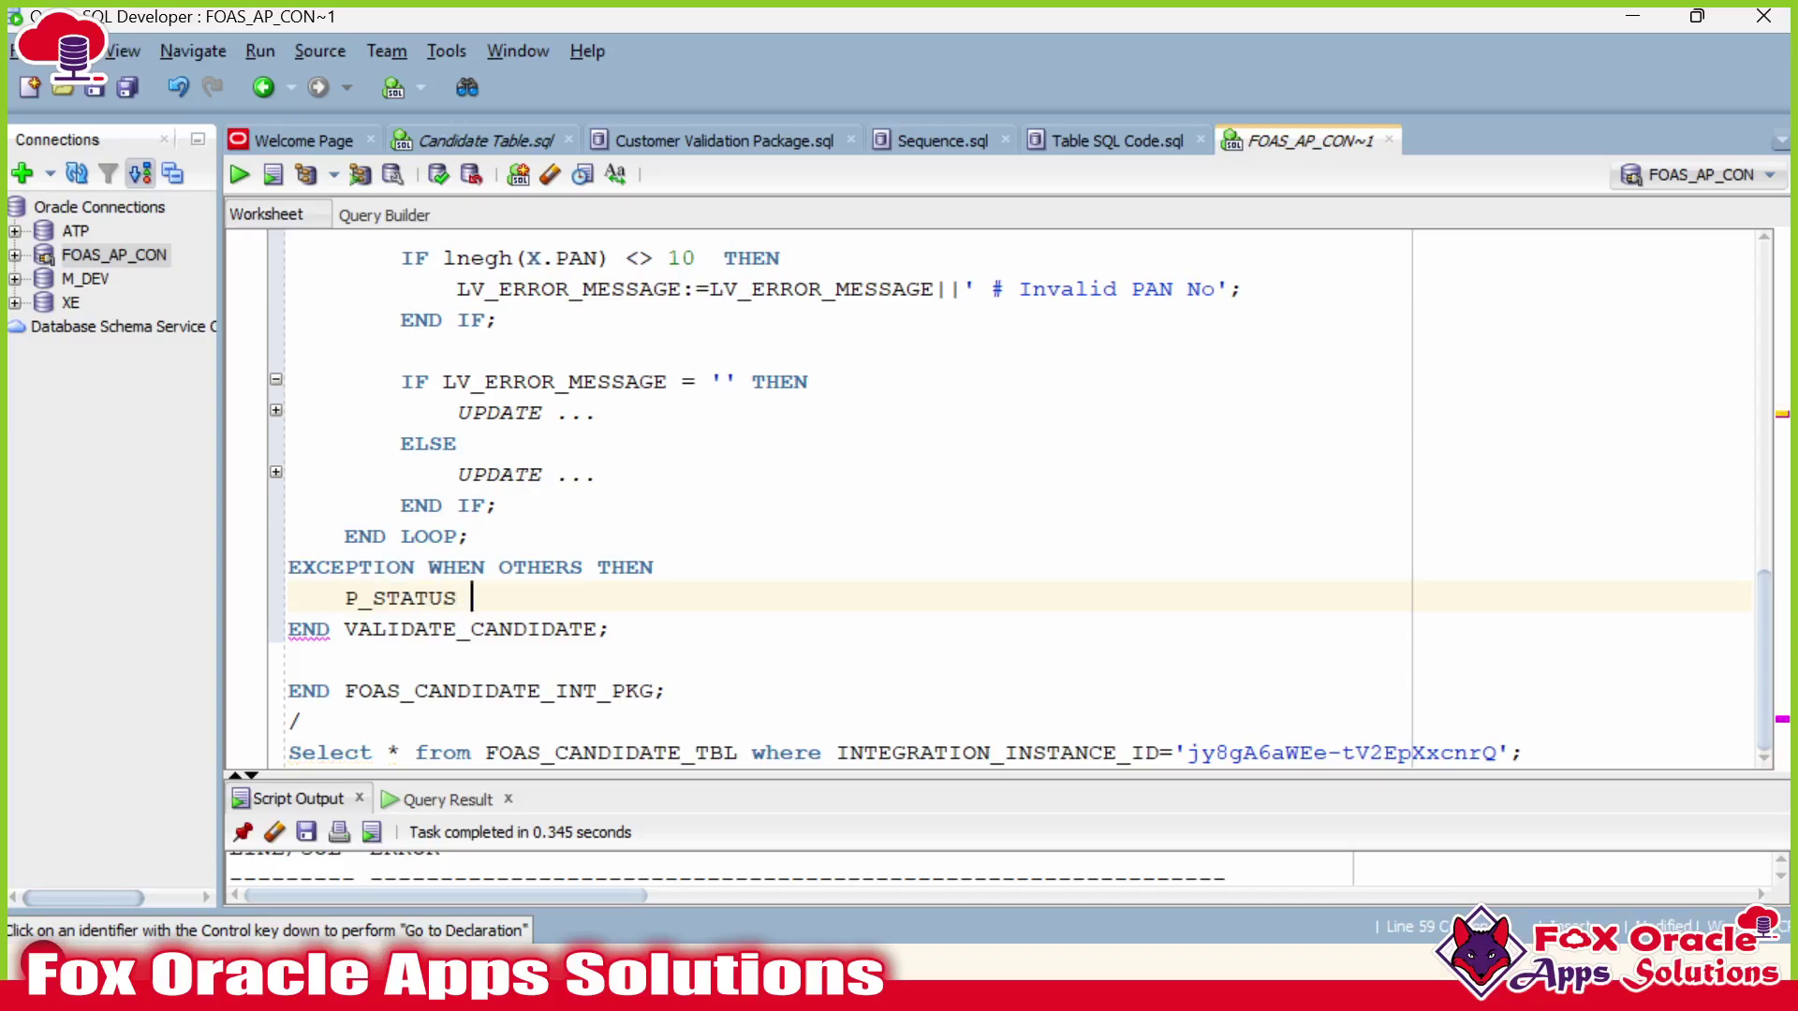
{"action": "type", "text": ":= 'ER"}
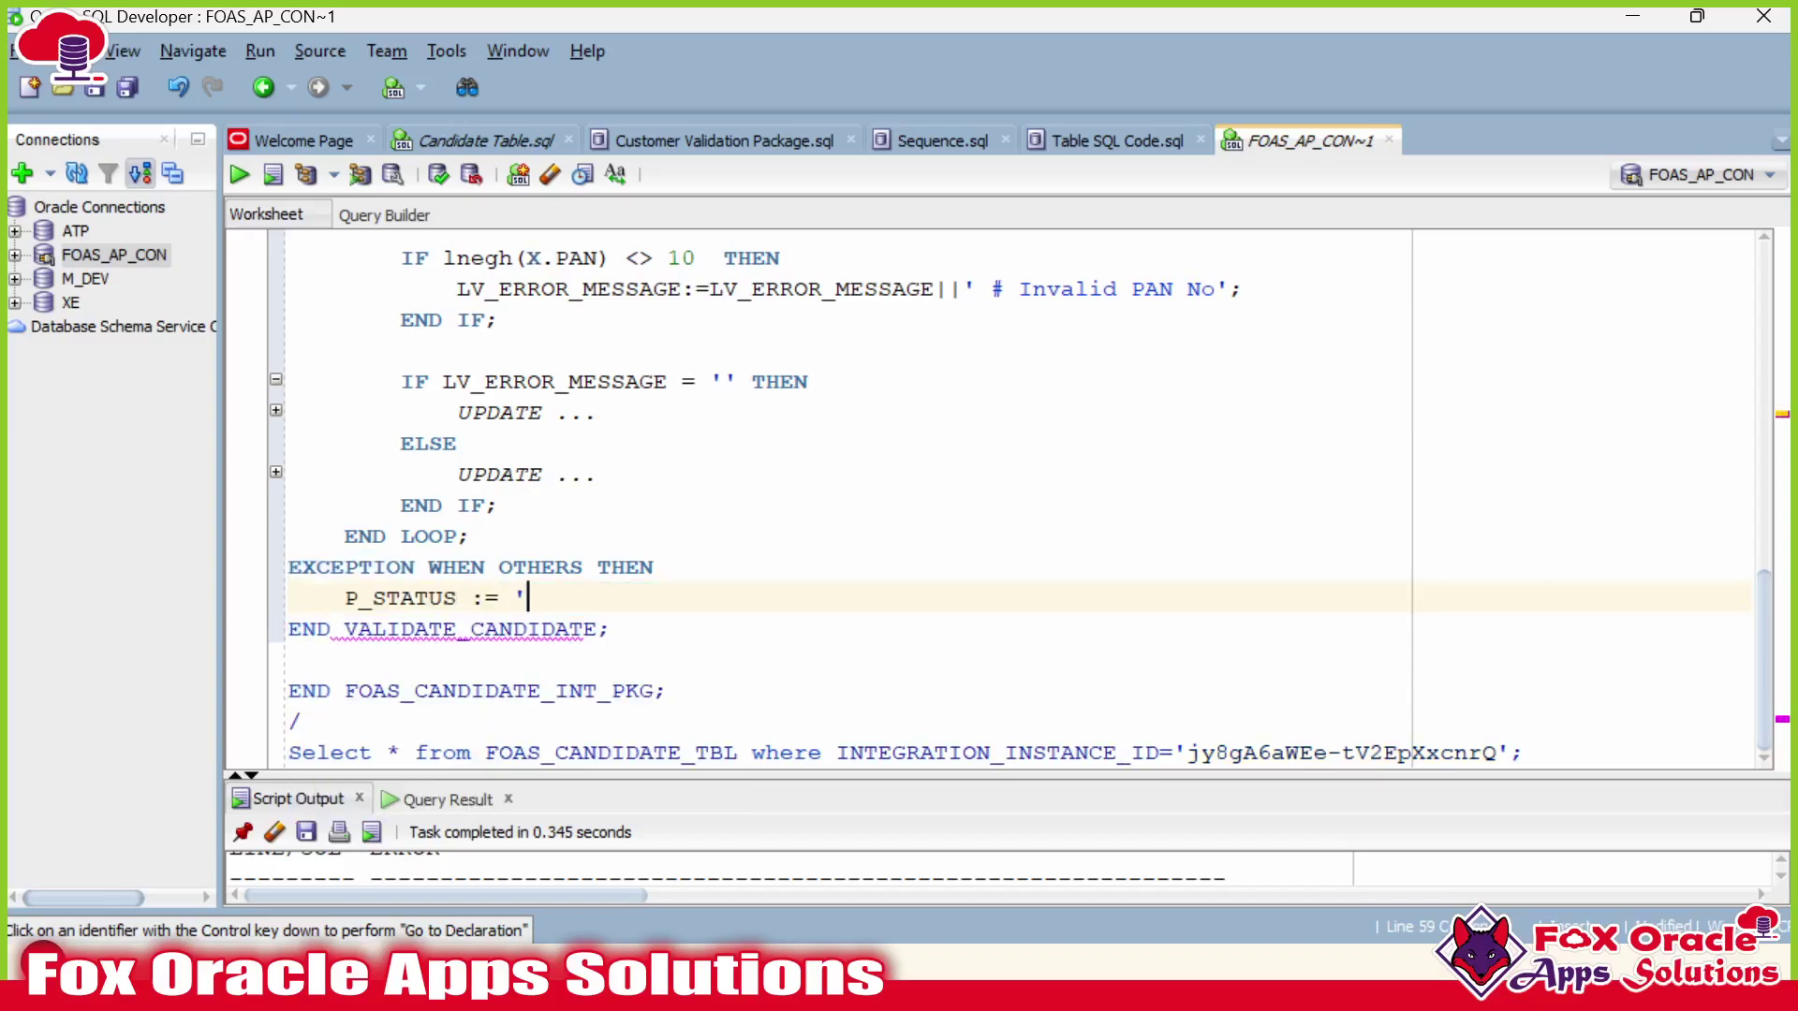
{"action": "type", "text": "ROR';"}
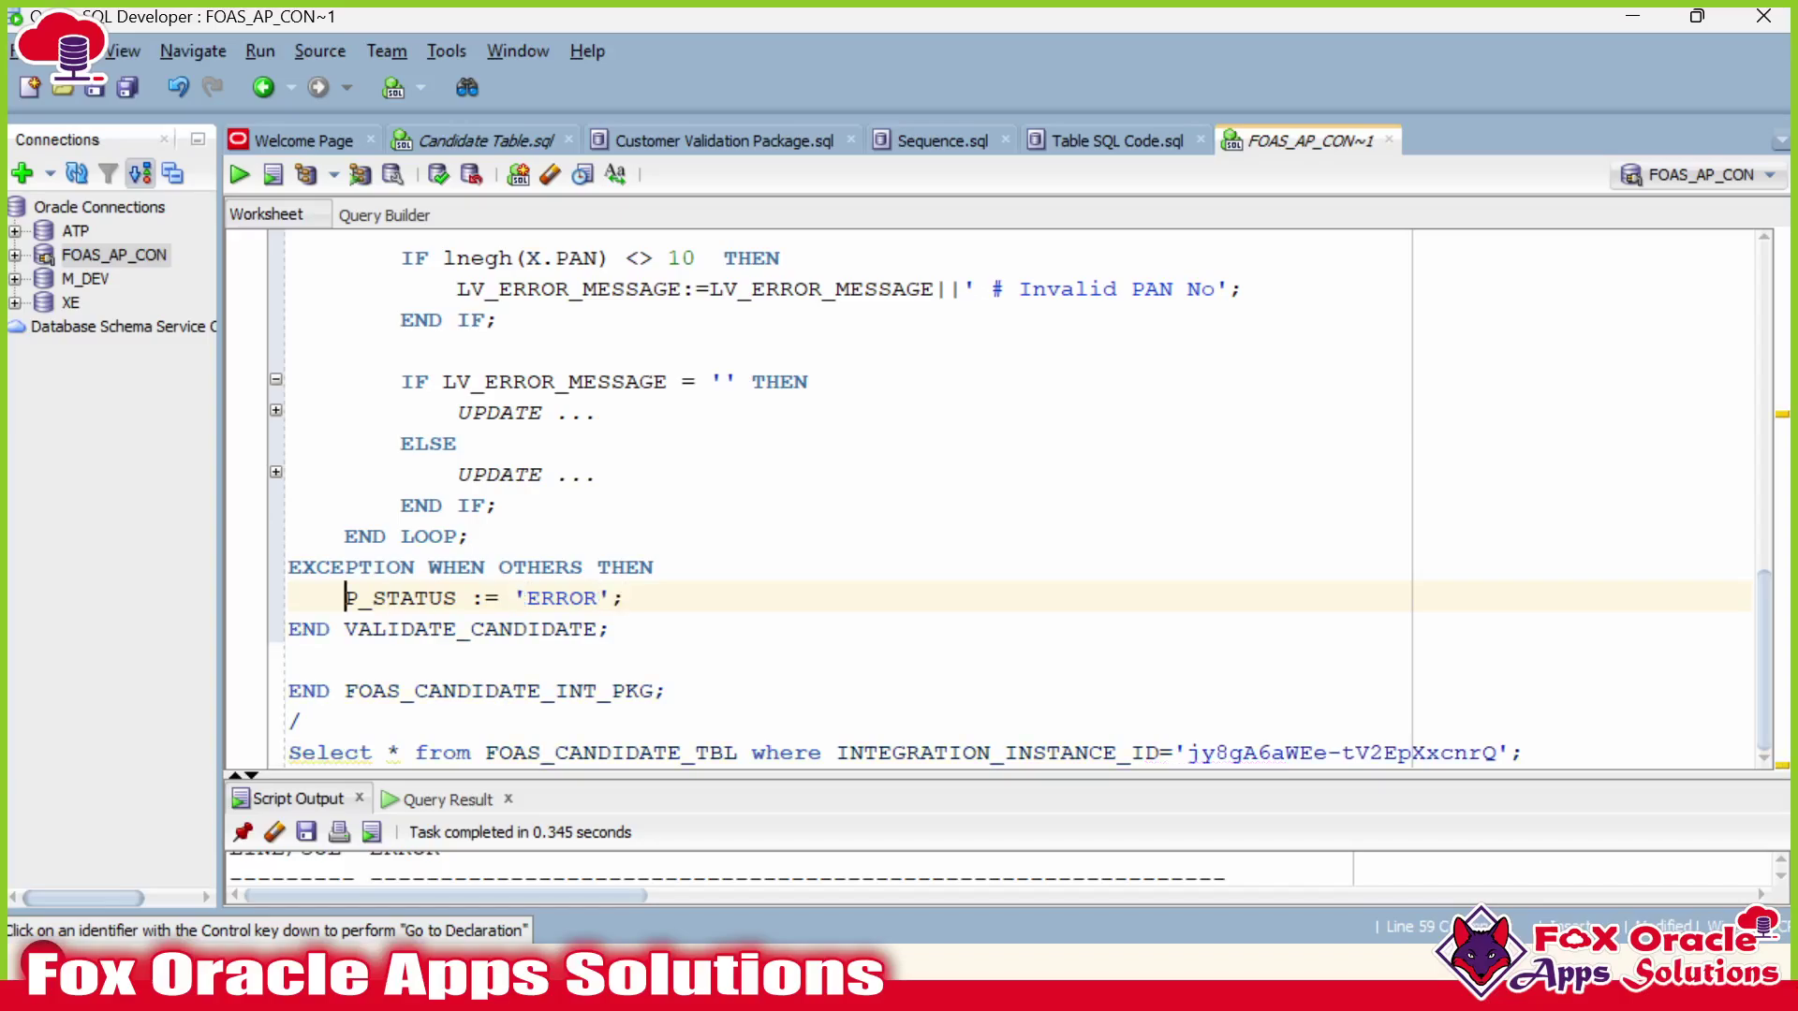
{"action": "left_click_drag", "start_coordinate": [346, 597], "coordinate": [626, 597]}
{"action": "key", "text": "ctrl+c"}
Paste the status assignment after END LOOP and start changing its value to 'SUC'.
{"action": "key", "text": "Up"}
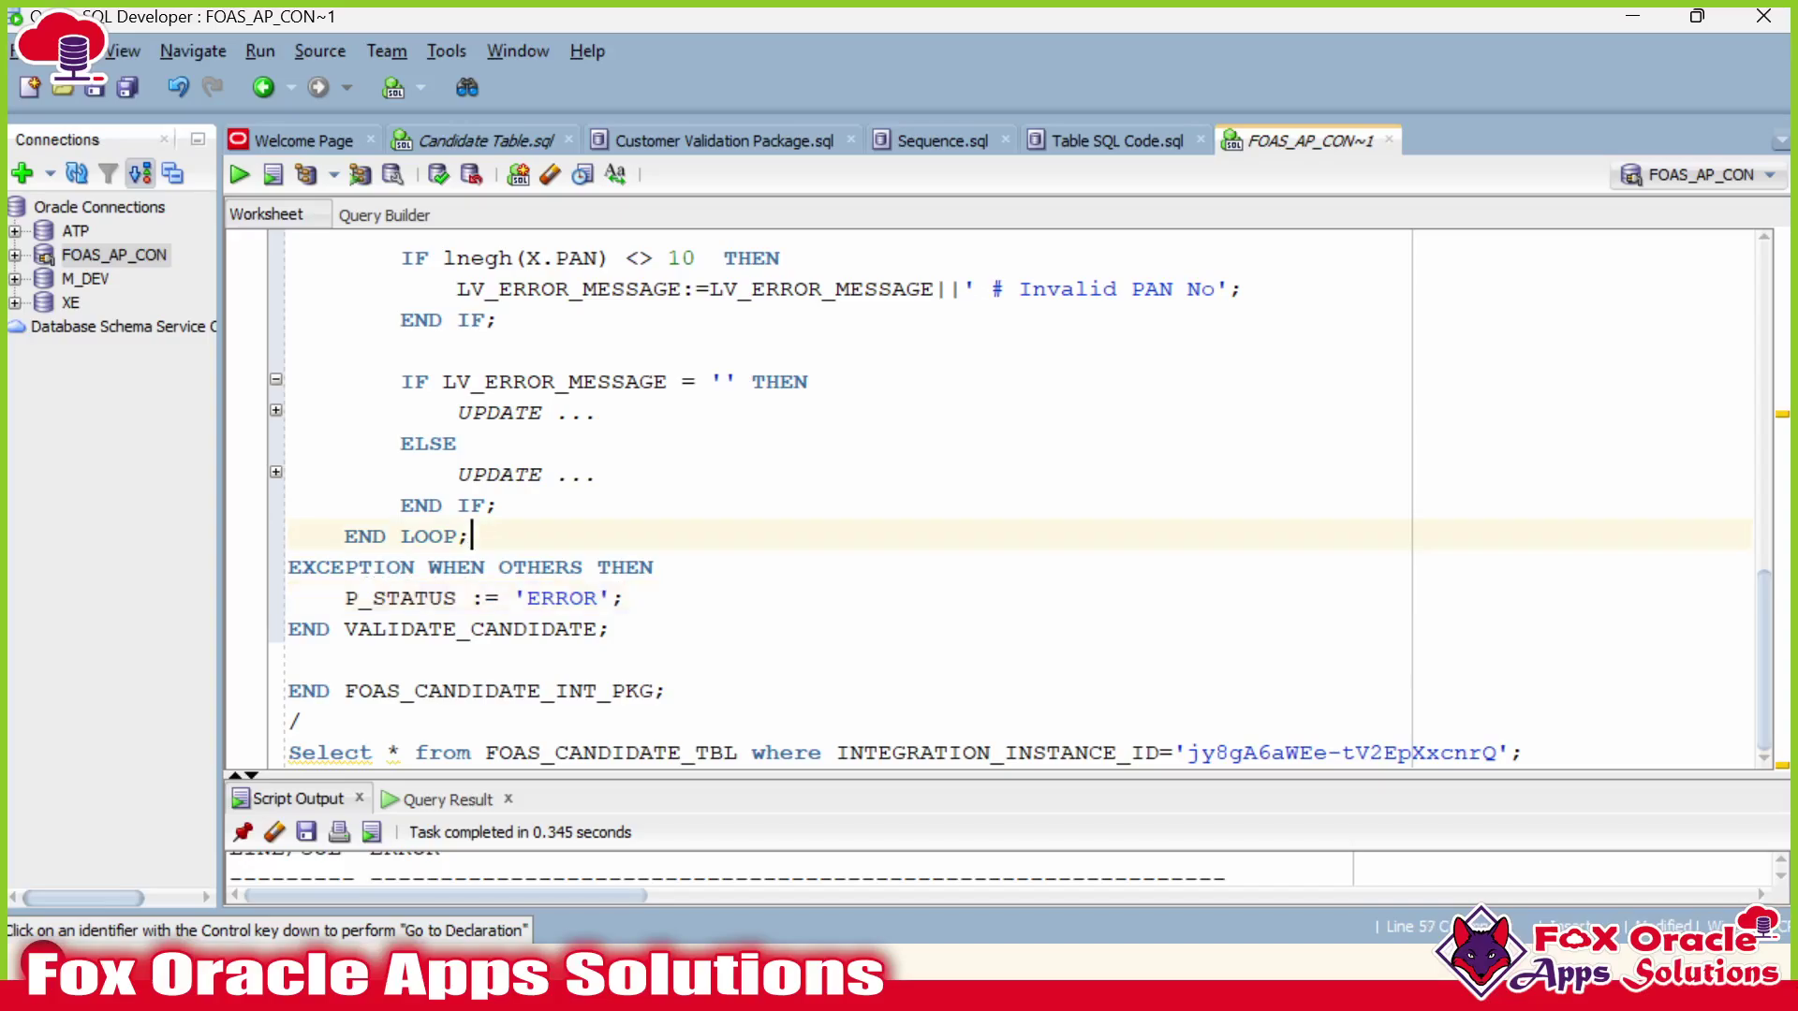
{"action": "key", "text": "Return"}
{"action": "key", "text": "ctrl+v"}
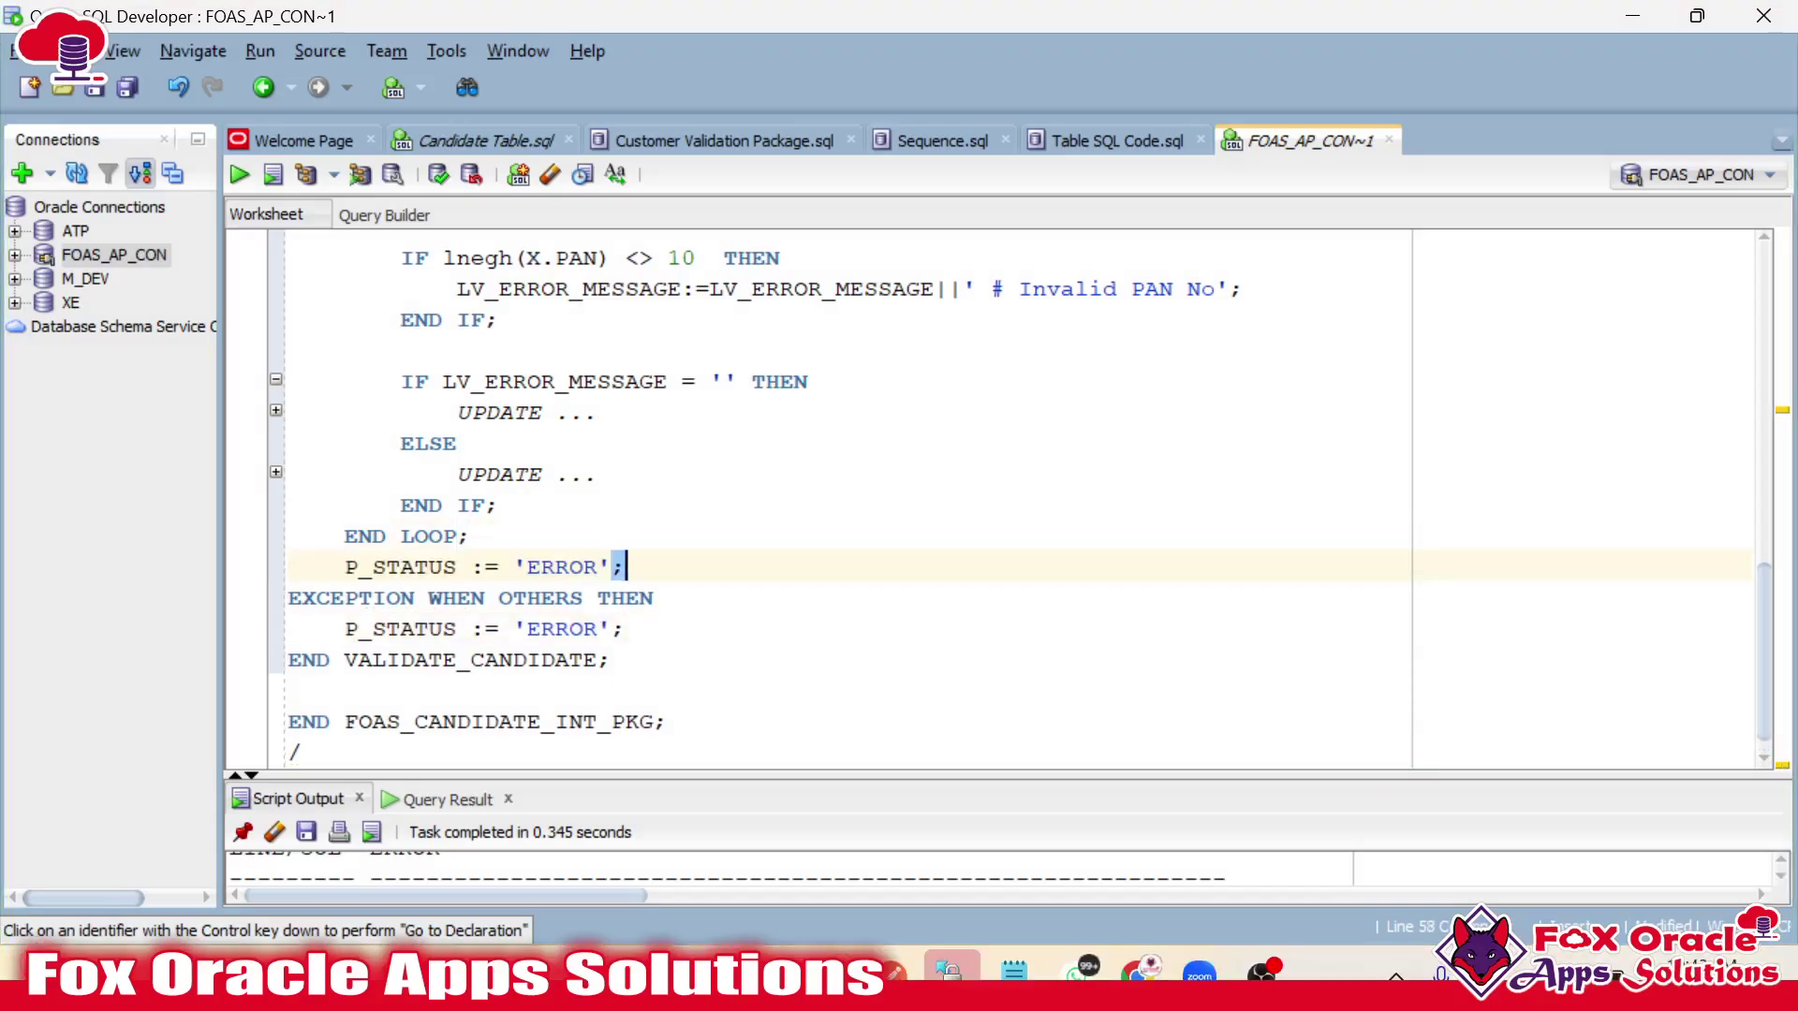
{"action": "key", "text": "Up"}
{"action": "double_click", "coordinate": [562, 566]}
{"action": "type", "text": "SUC"}
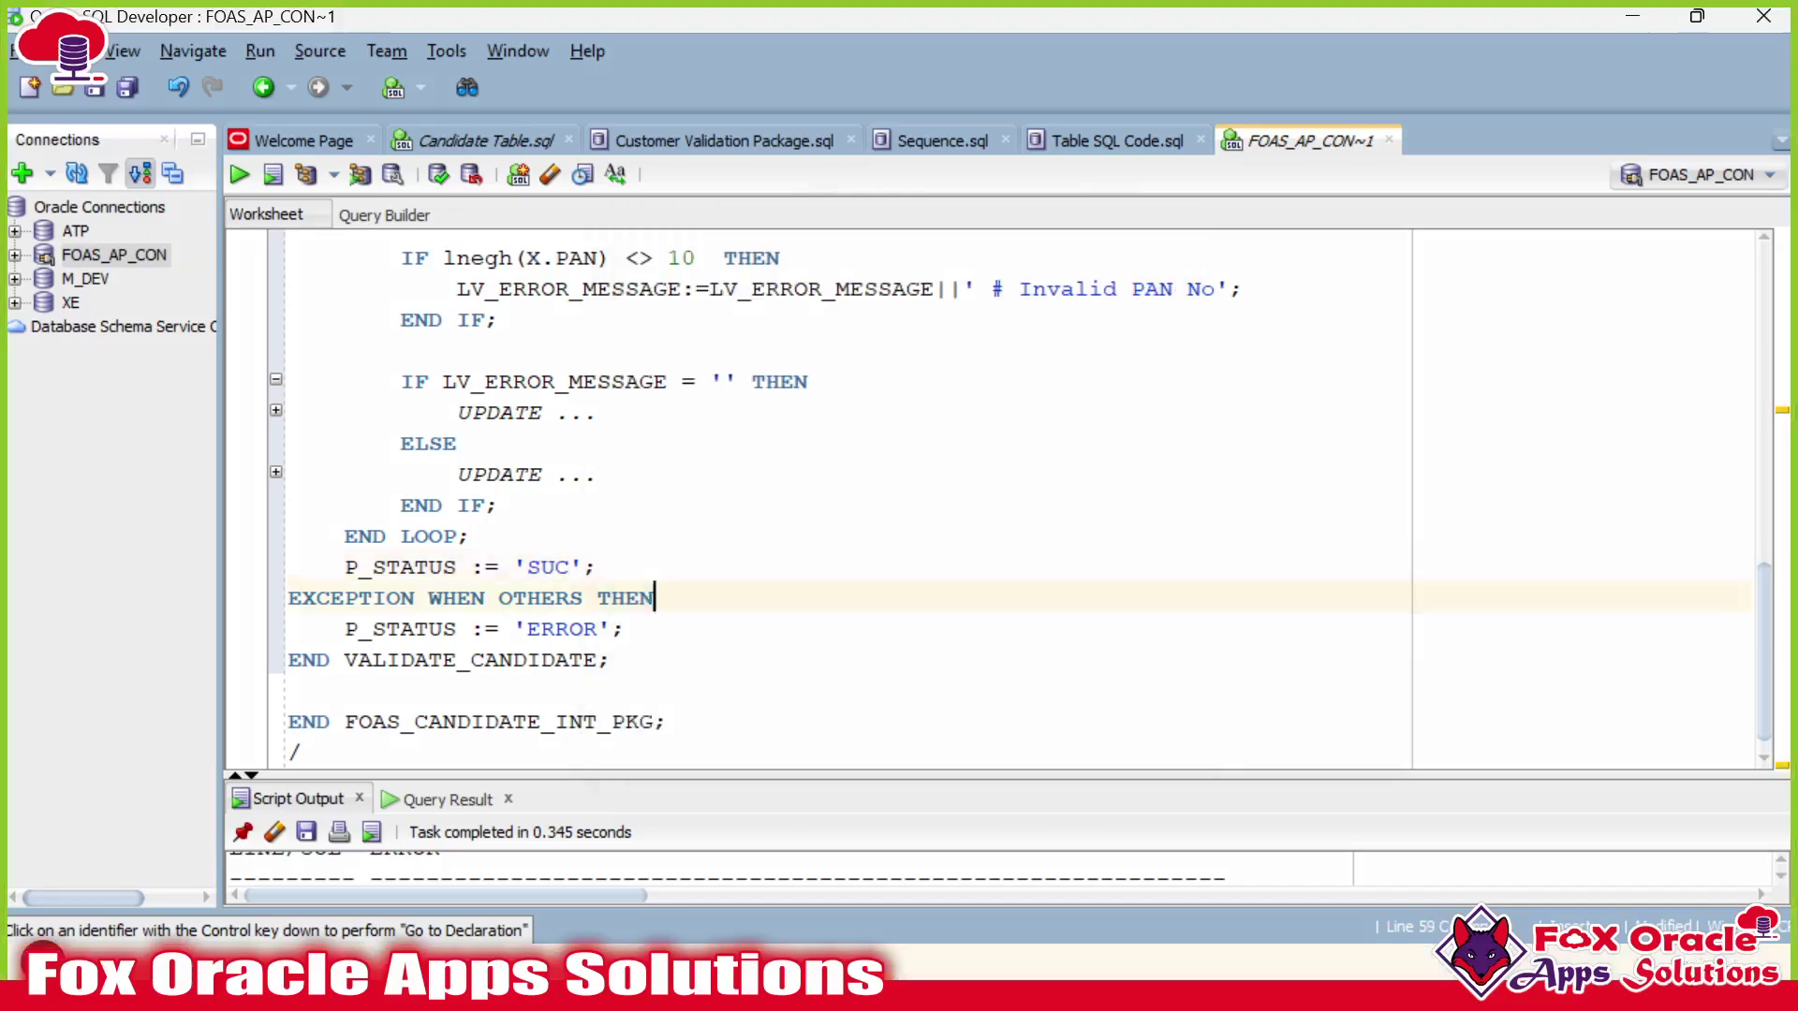
Review both P_STATUS assignments and collapse then expand the FOR loop outline.
{"action": "left_click", "coordinate": [344, 628]}
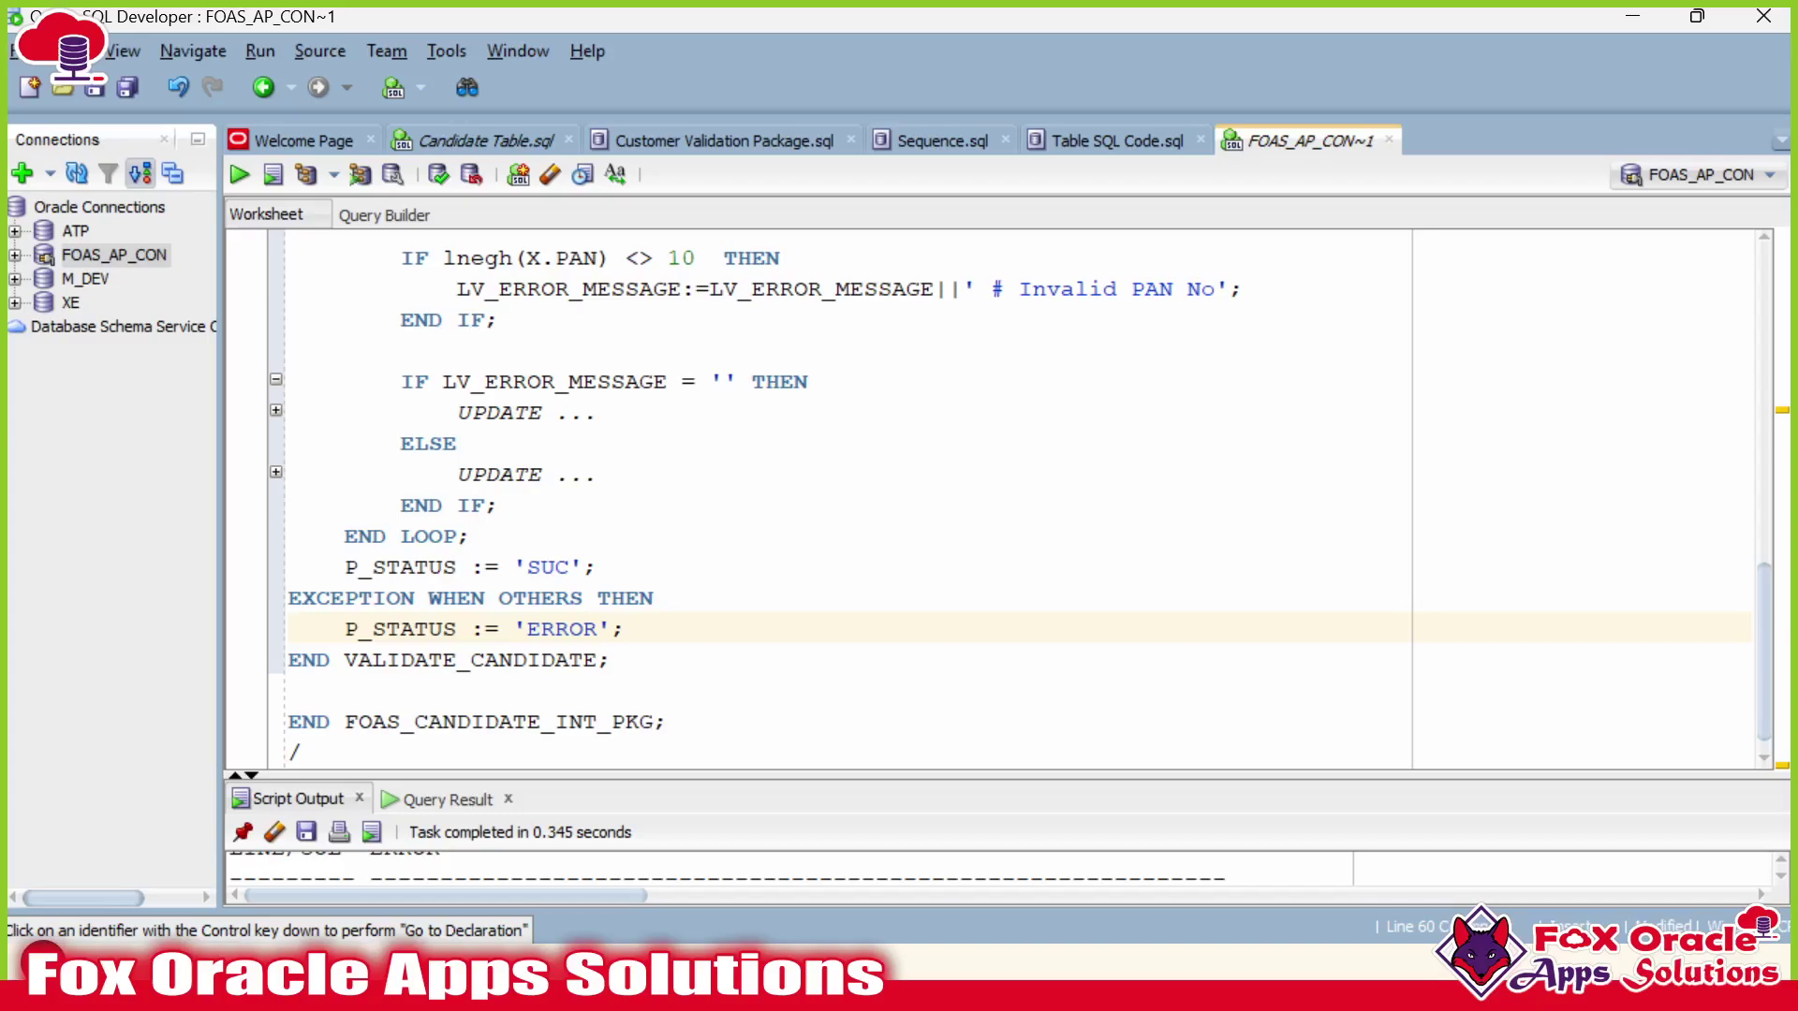
{"action": "double_click", "coordinate": [402, 598]}
{"action": "scroll", "coordinate": [402, 599], "scroll_direction": "down", "scroll_amount": 1}
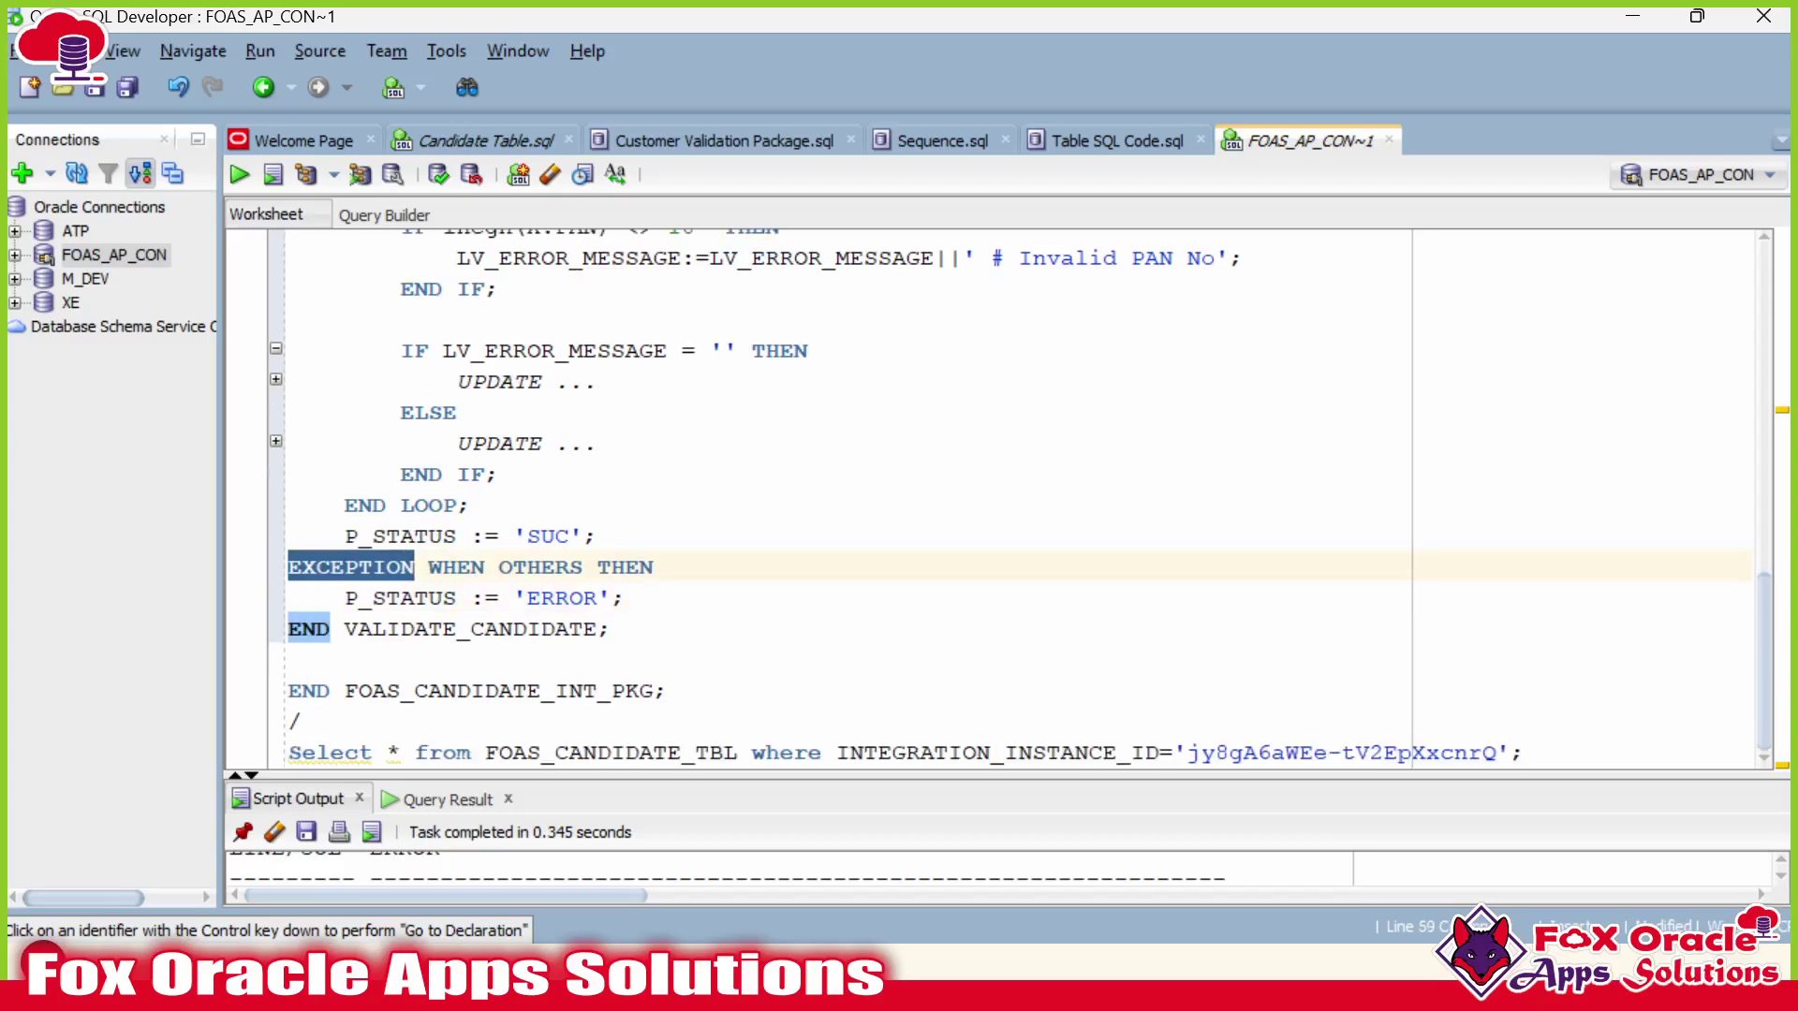
{"action": "double_click", "coordinate": [401, 598]}
{"action": "left_click_drag", "start_coordinate": [344, 599], "coordinate": [458, 599]}
{"action": "scroll", "coordinate": [1002, 496], "scroll_direction": "up", "scroll_amount": 14}
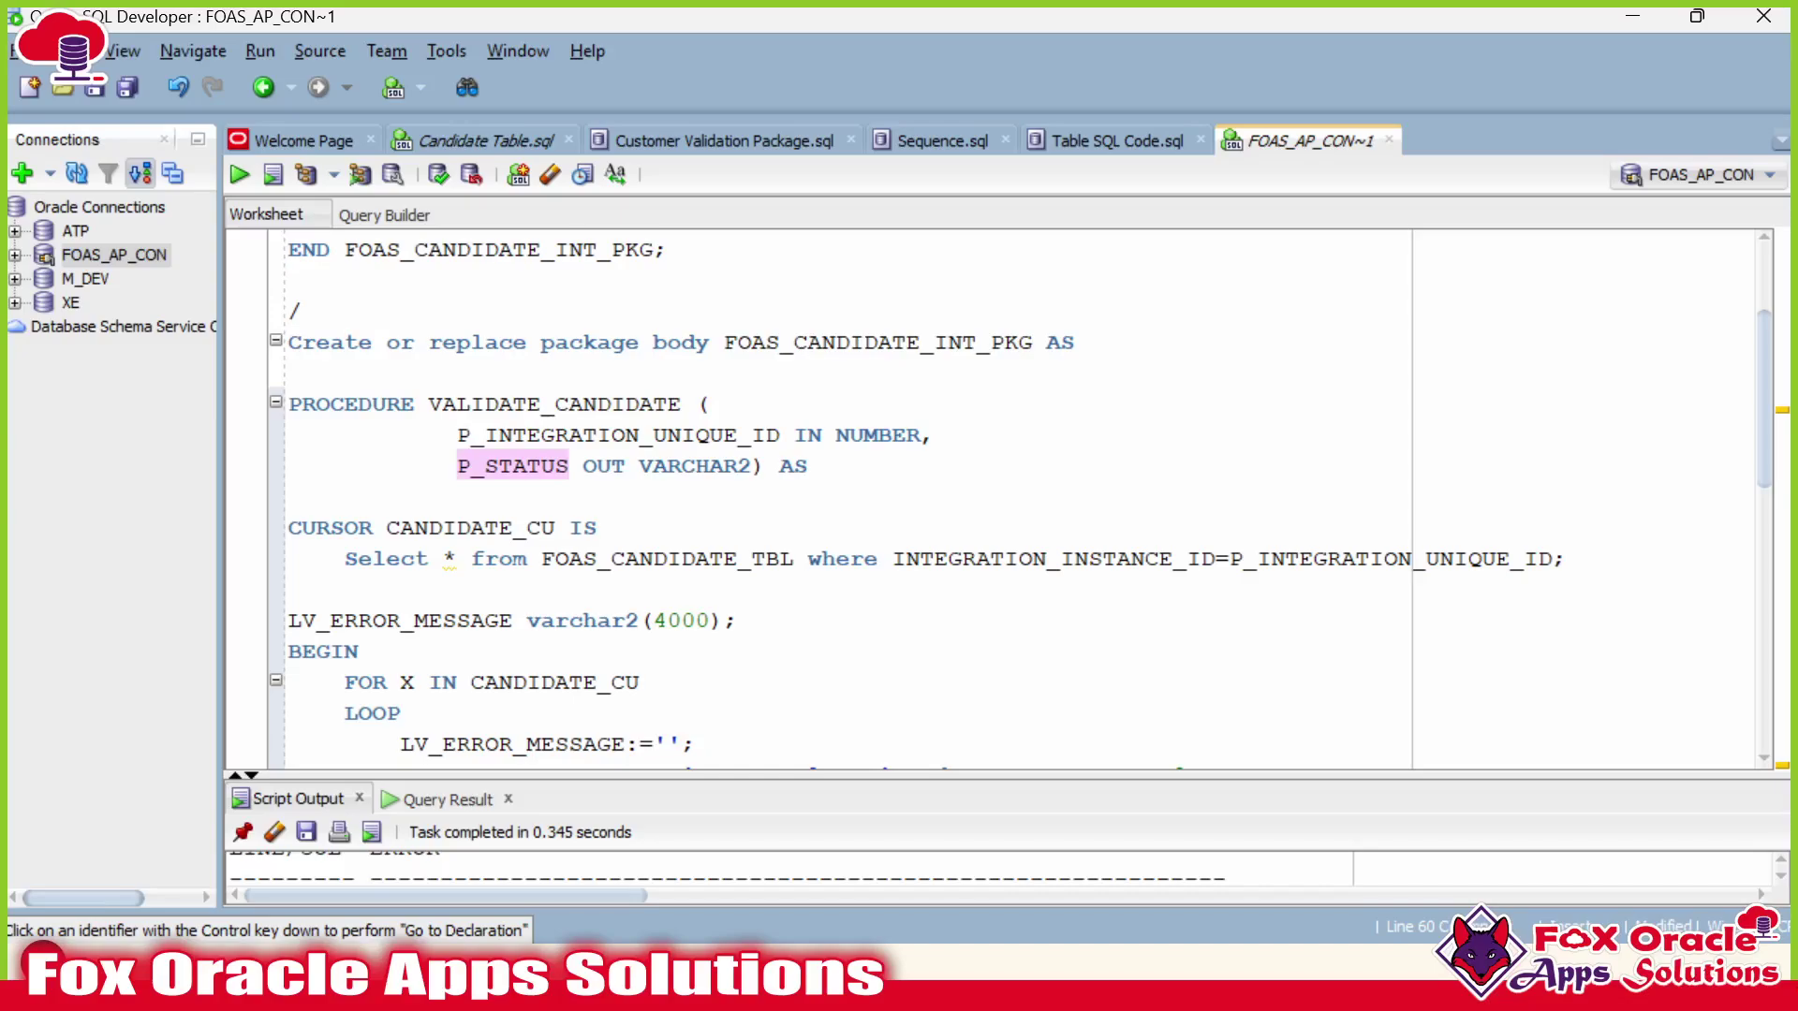
{"action": "scroll", "coordinate": [1002, 497], "scroll_direction": "down", "scroll_amount": 14}
{"action": "double_click", "coordinate": [401, 537]}
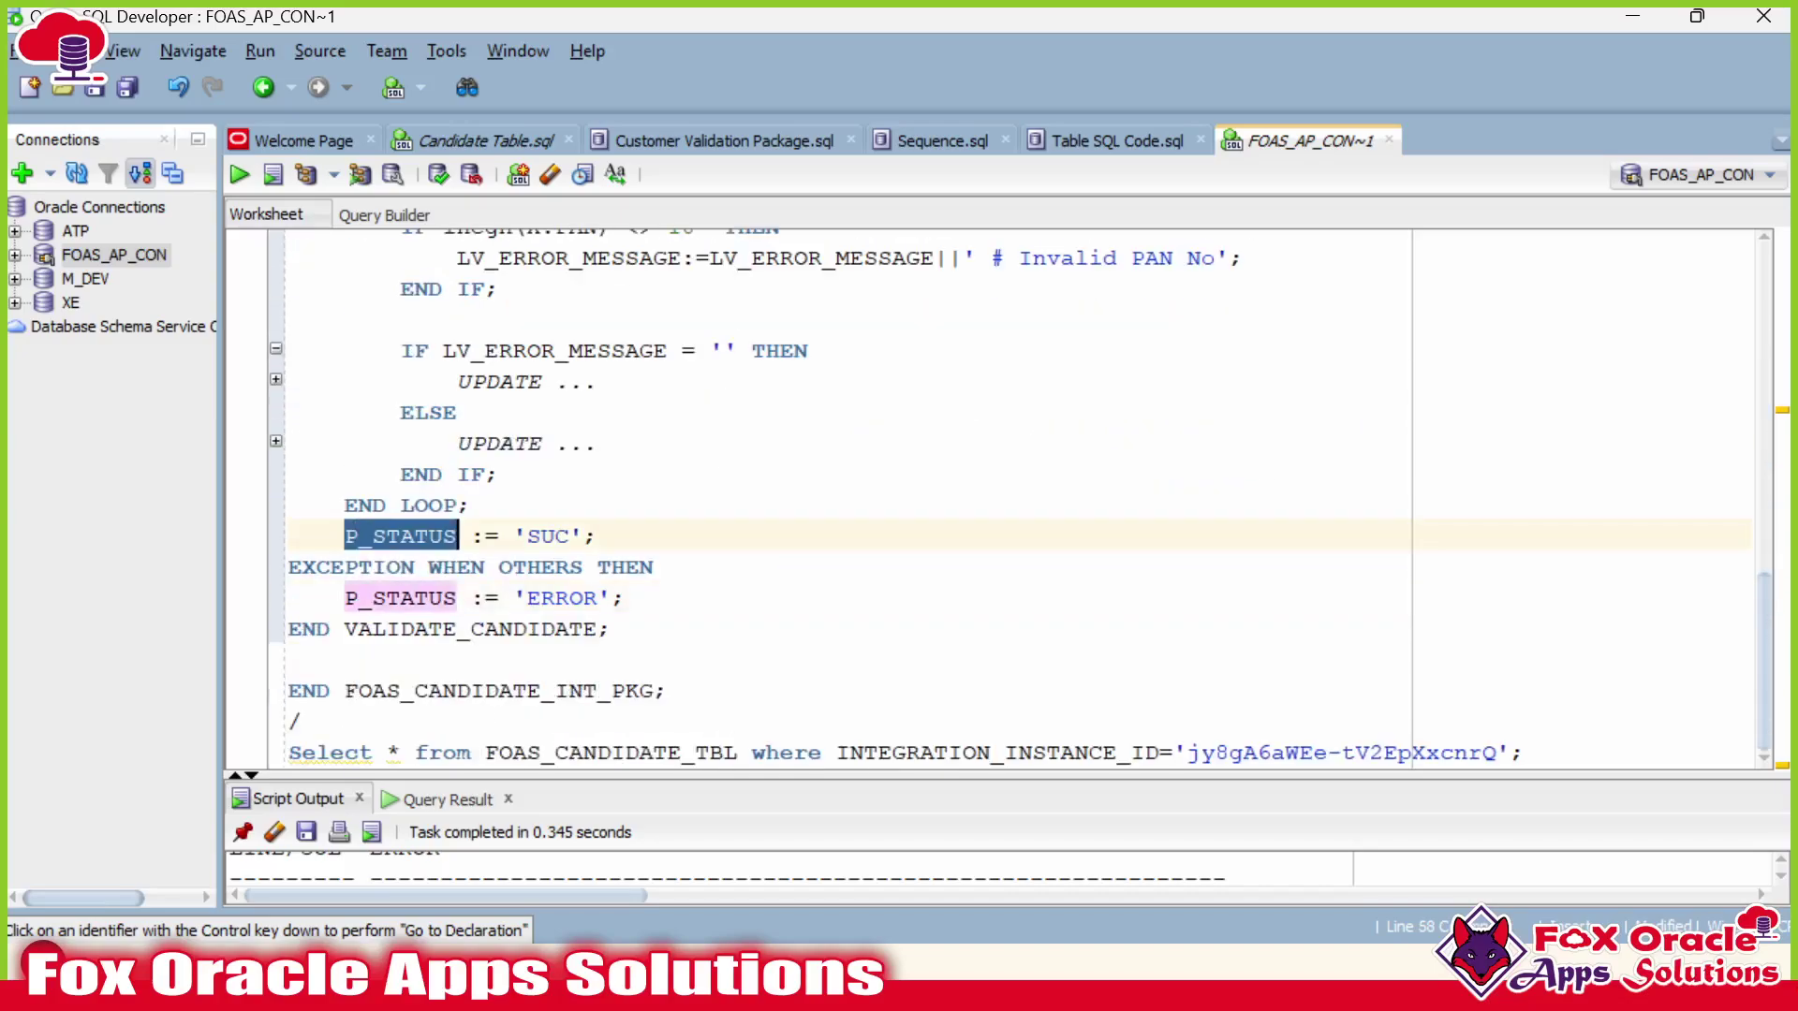
{"action": "left_click", "coordinate": [470, 506]}
{"action": "scroll", "coordinate": [1002, 496], "scroll_direction": "up", "scroll_amount": 4}
{"action": "scroll", "coordinate": [1002, 496], "scroll_direction": "up", "scroll_amount": 1}
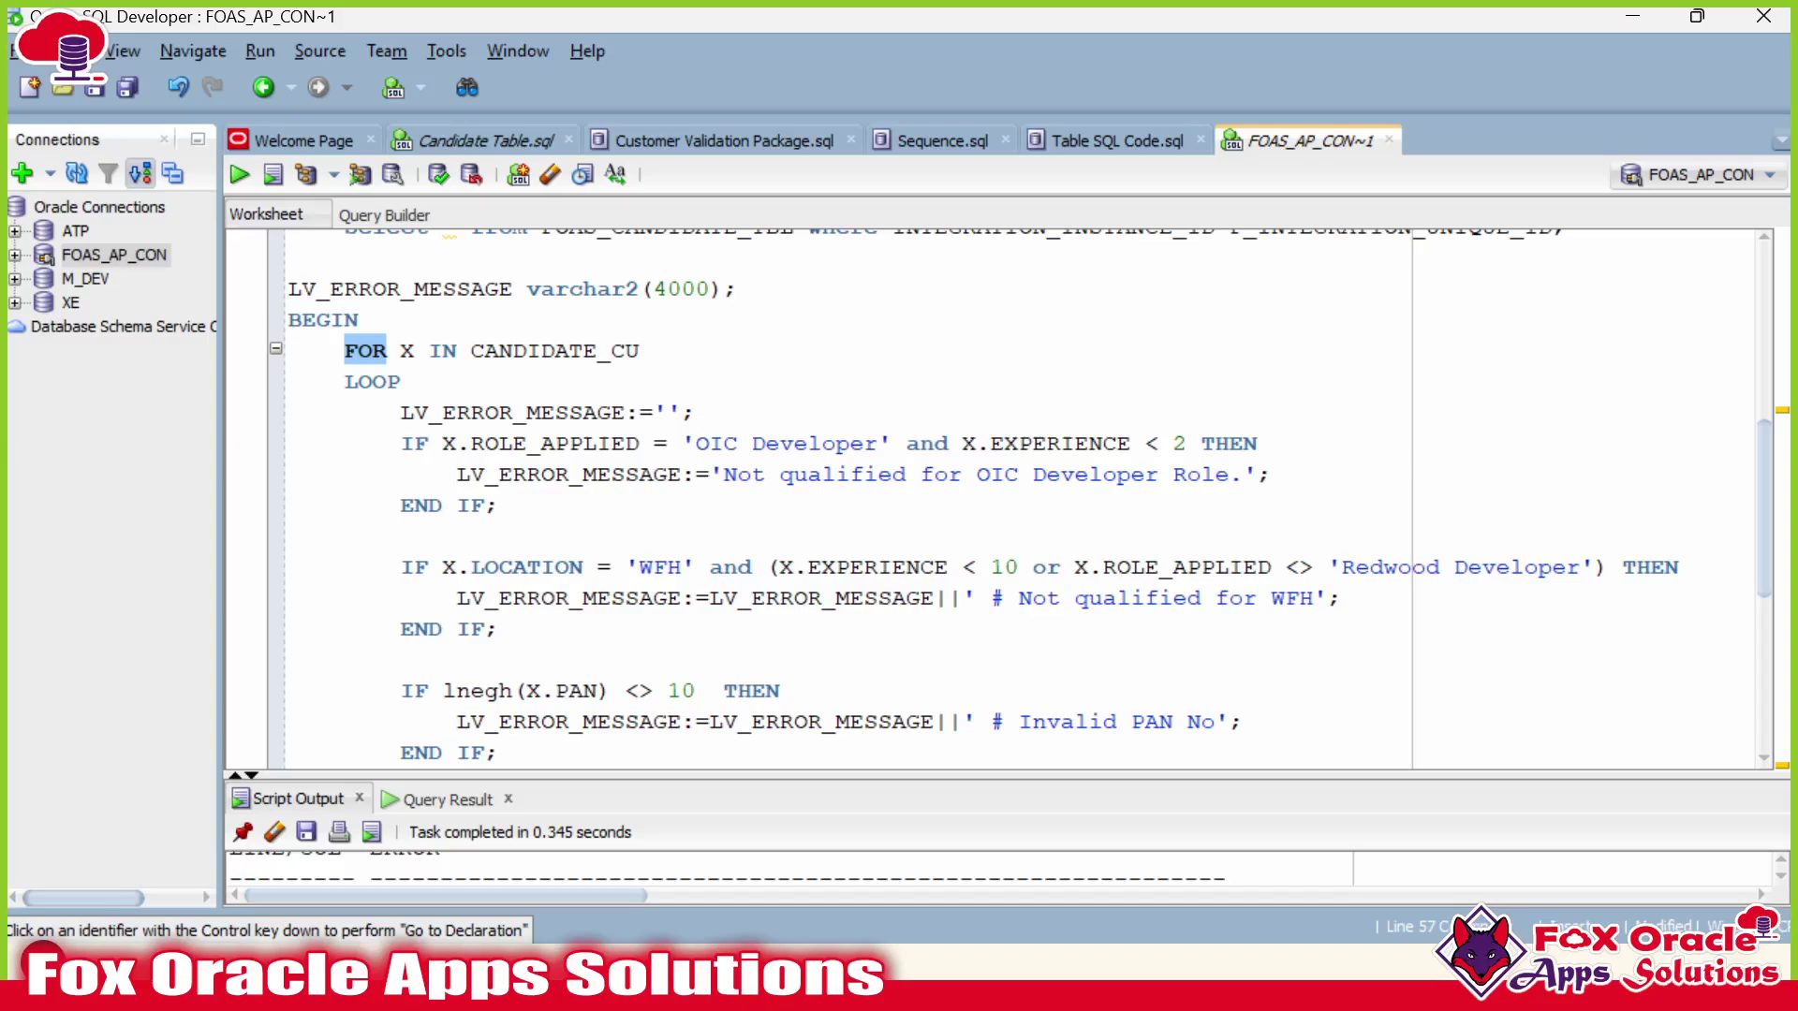
{"action": "left_click", "coordinate": [276, 348]}
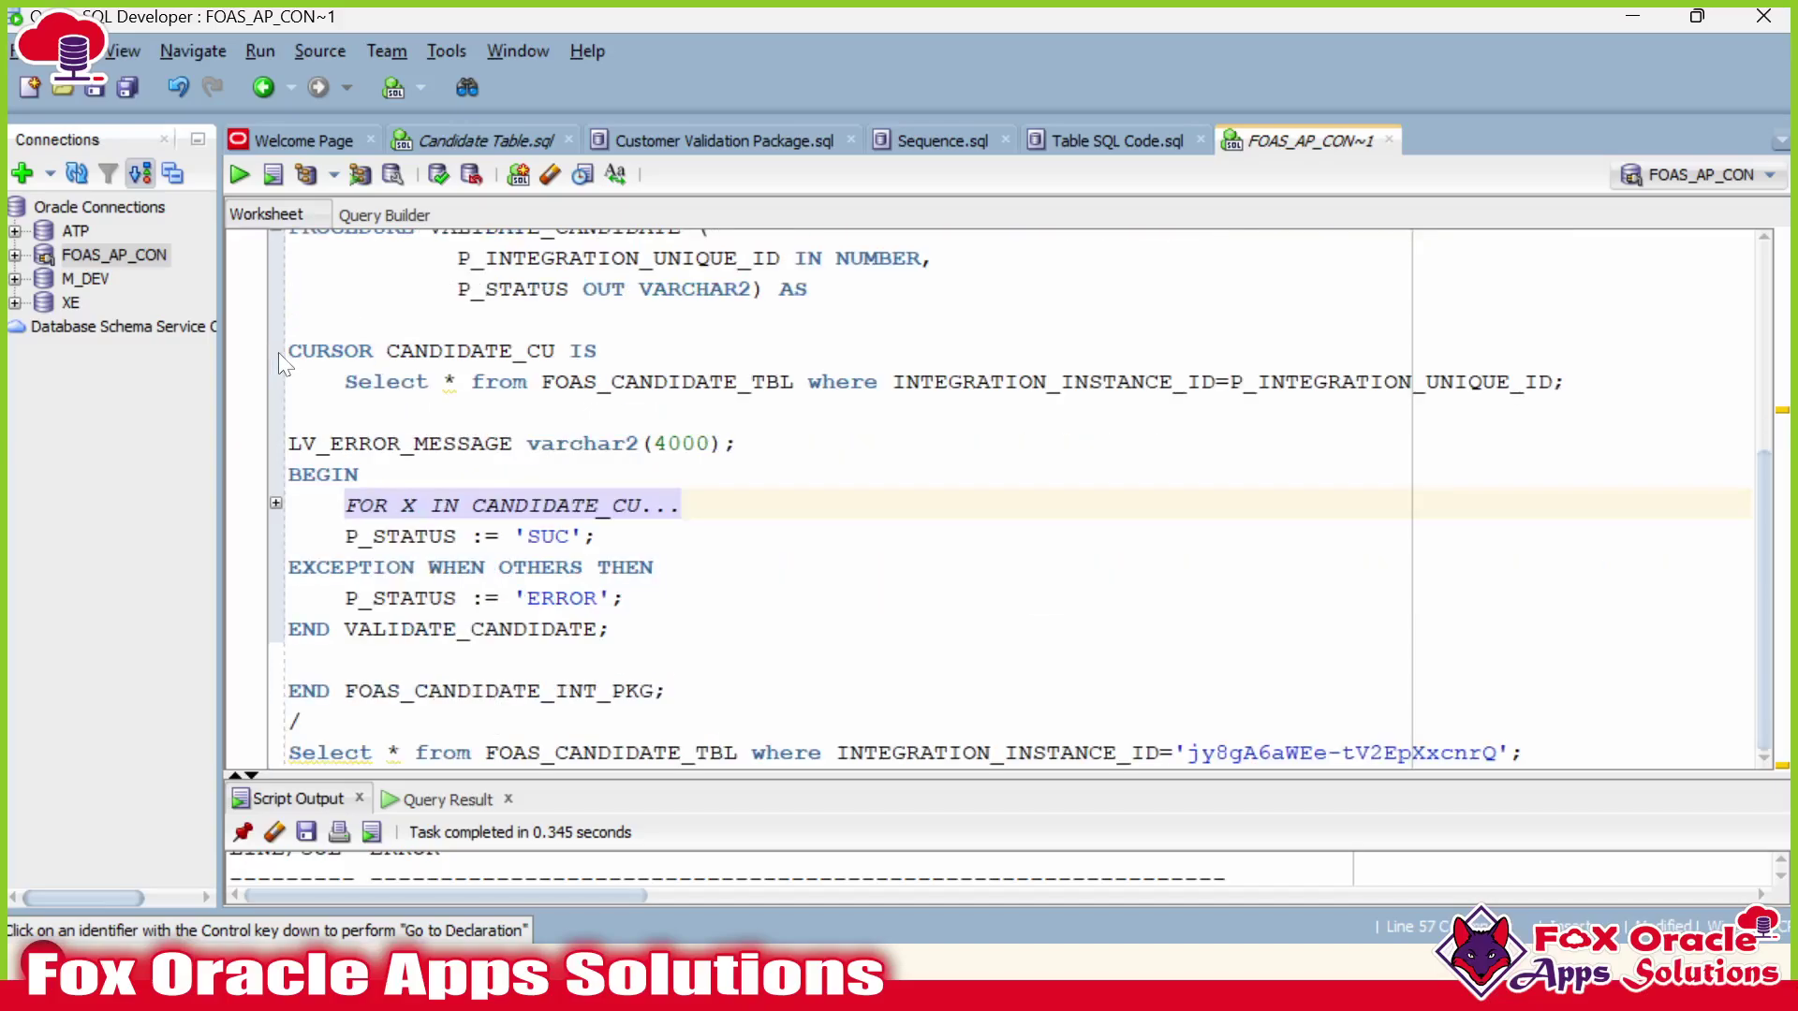
{"action": "left_click", "coordinate": [275, 504]}
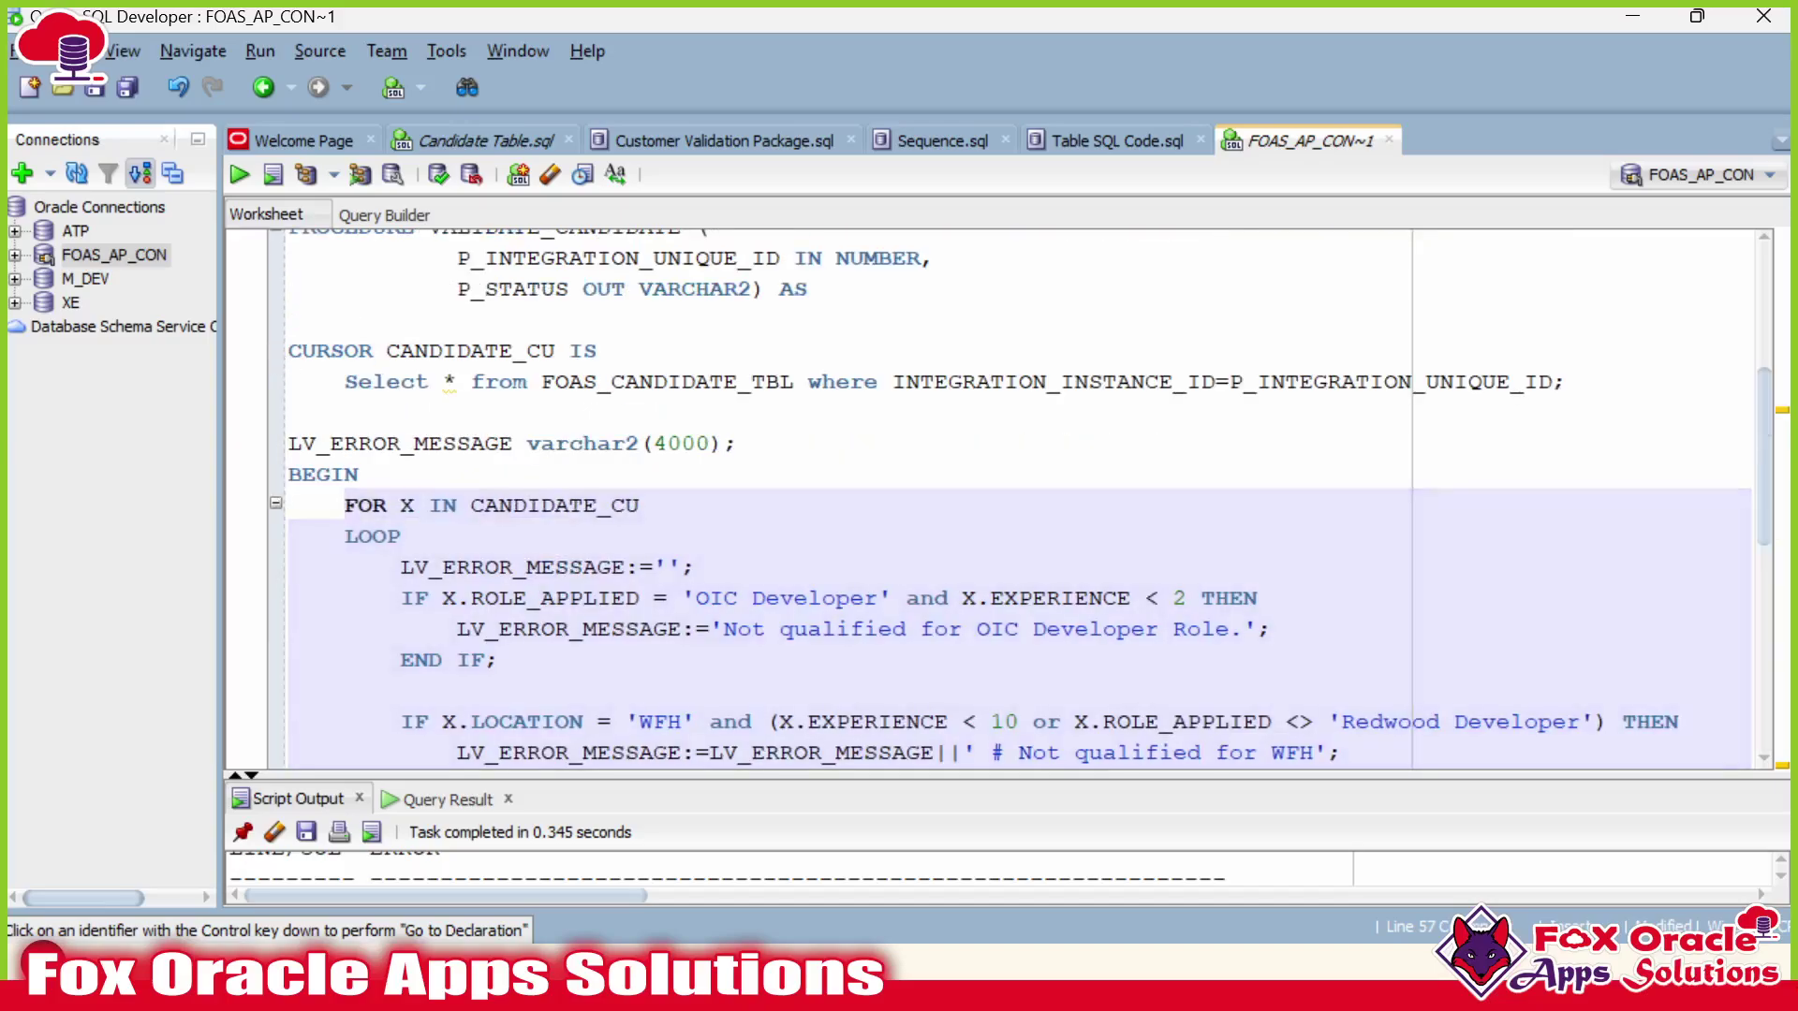
Complete the post-loop assignment as P_STATUS := 'SUCCESS';.
{"action": "left_click", "coordinate": [415, 535]}
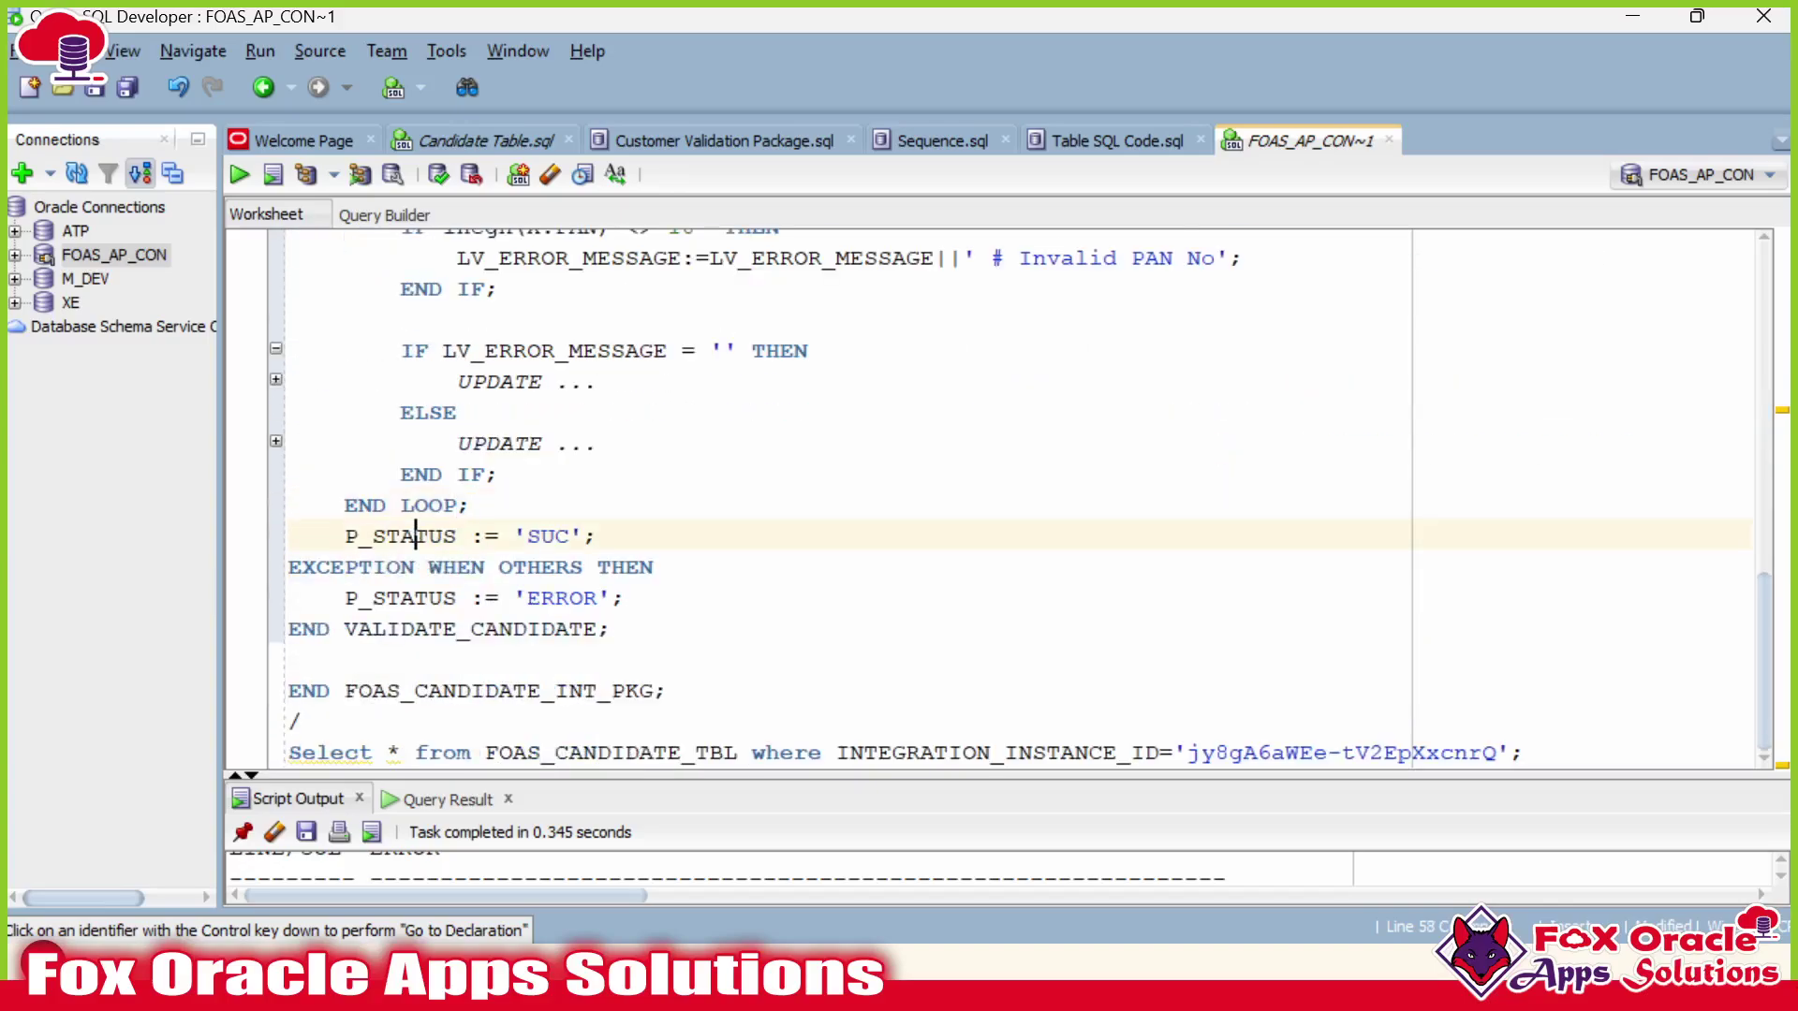
{"action": "left_click", "coordinate": [570, 536]}
{"action": "type", "text": "CESS"}
{"action": "double_click", "coordinate": [584, 535]}
{"action": "left_click", "coordinate": [584, 536]}
{"action": "double_click", "coordinate": [583, 536]}
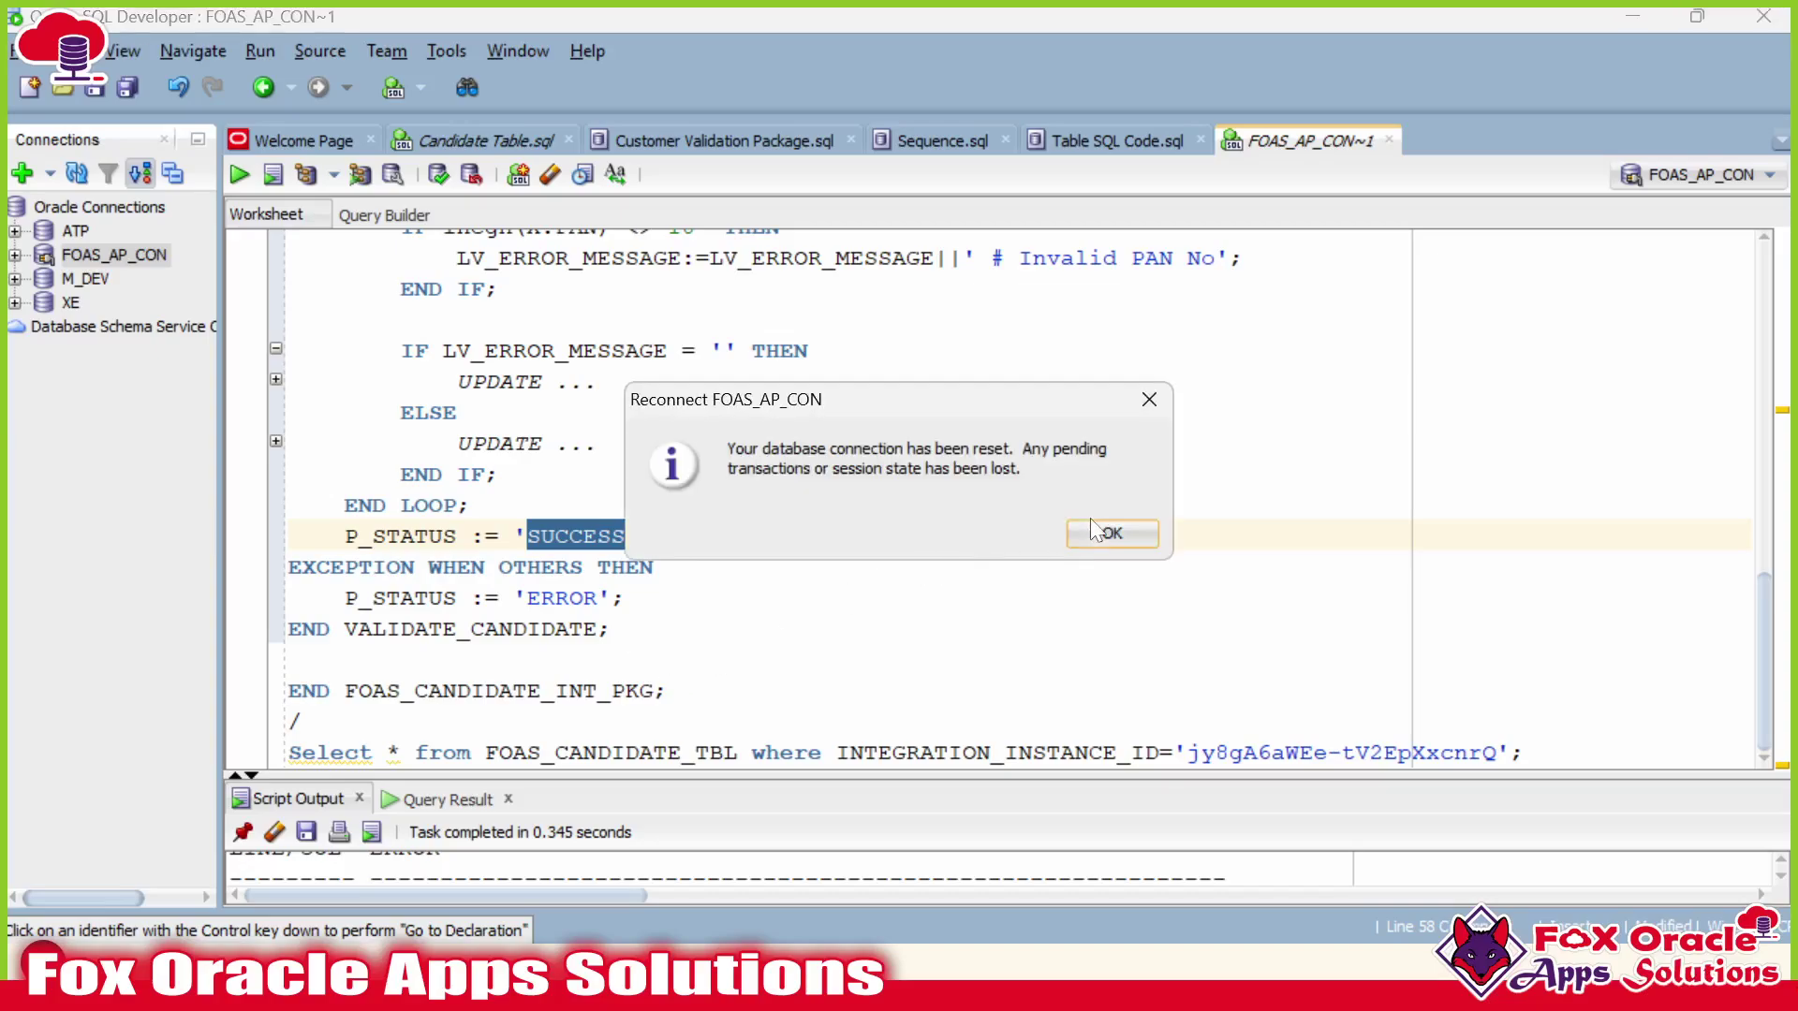
Recompile the whole package script with F5 and enlarge the output to read the errors.
{"action": "left_click", "coordinate": [1088, 530]}
{"action": "left_click", "coordinate": [613, 598]}
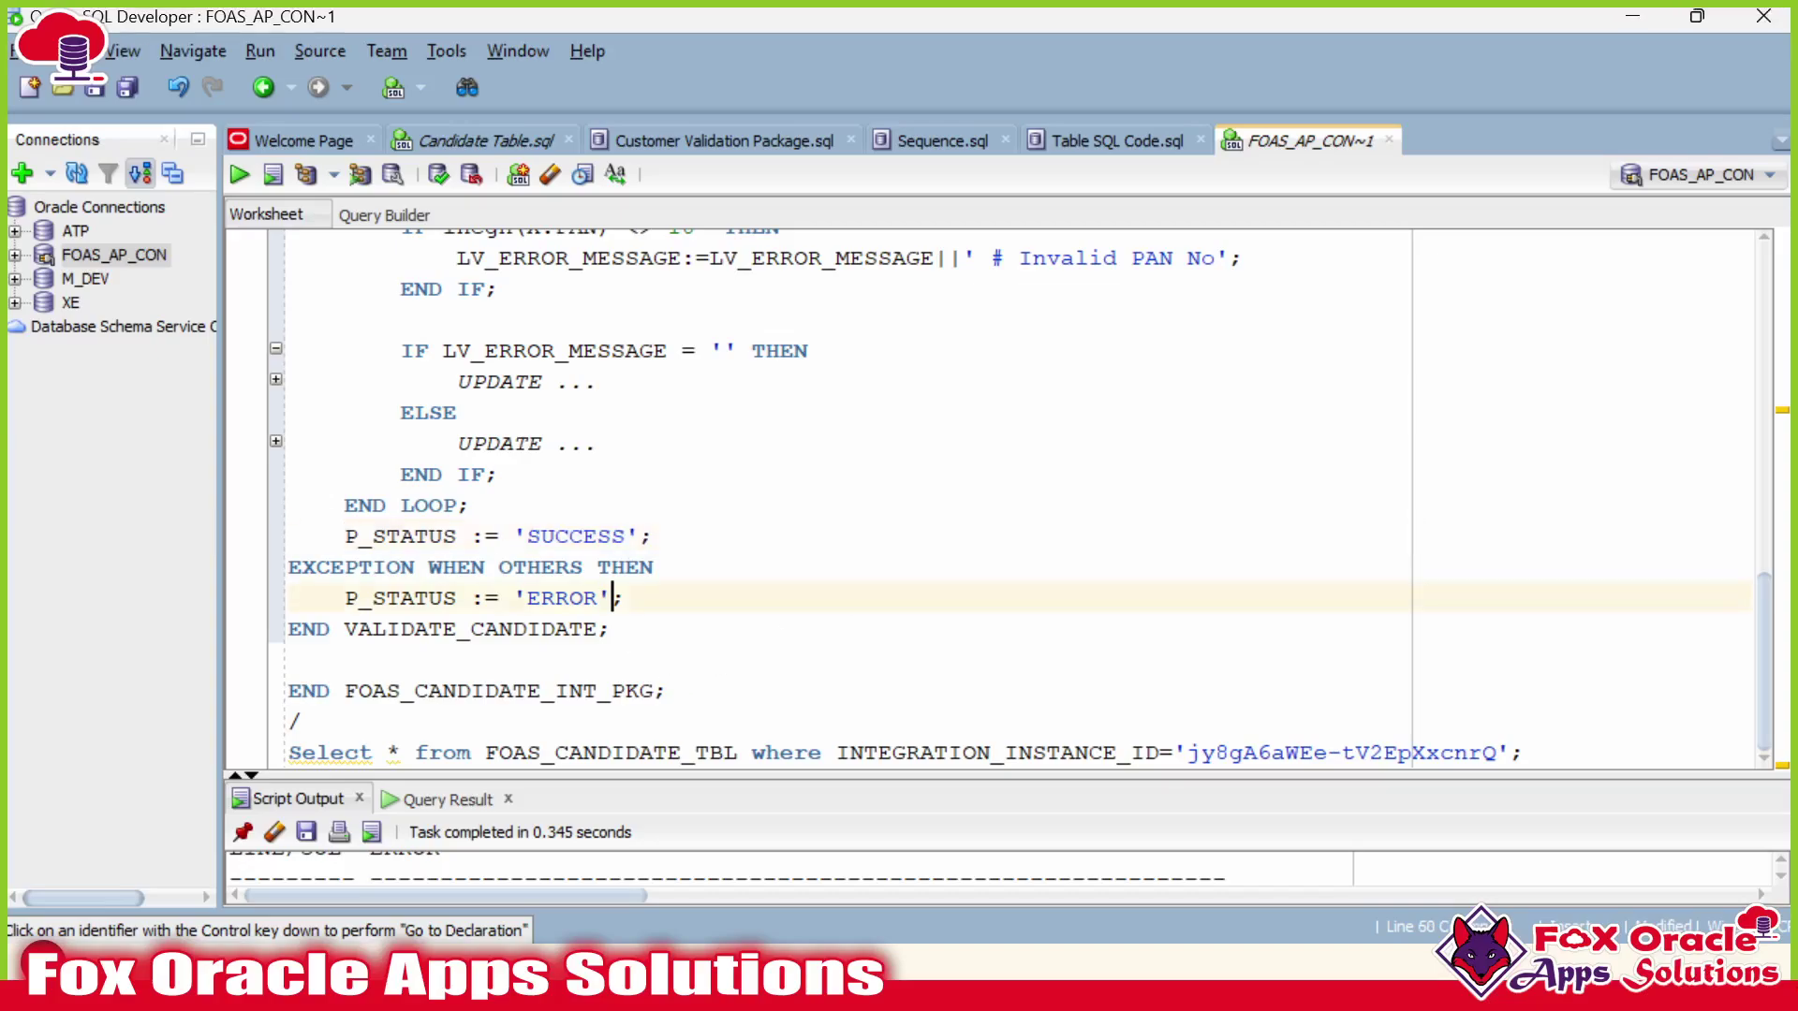
{"action": "left_click", "coordinate": [655, 690]}
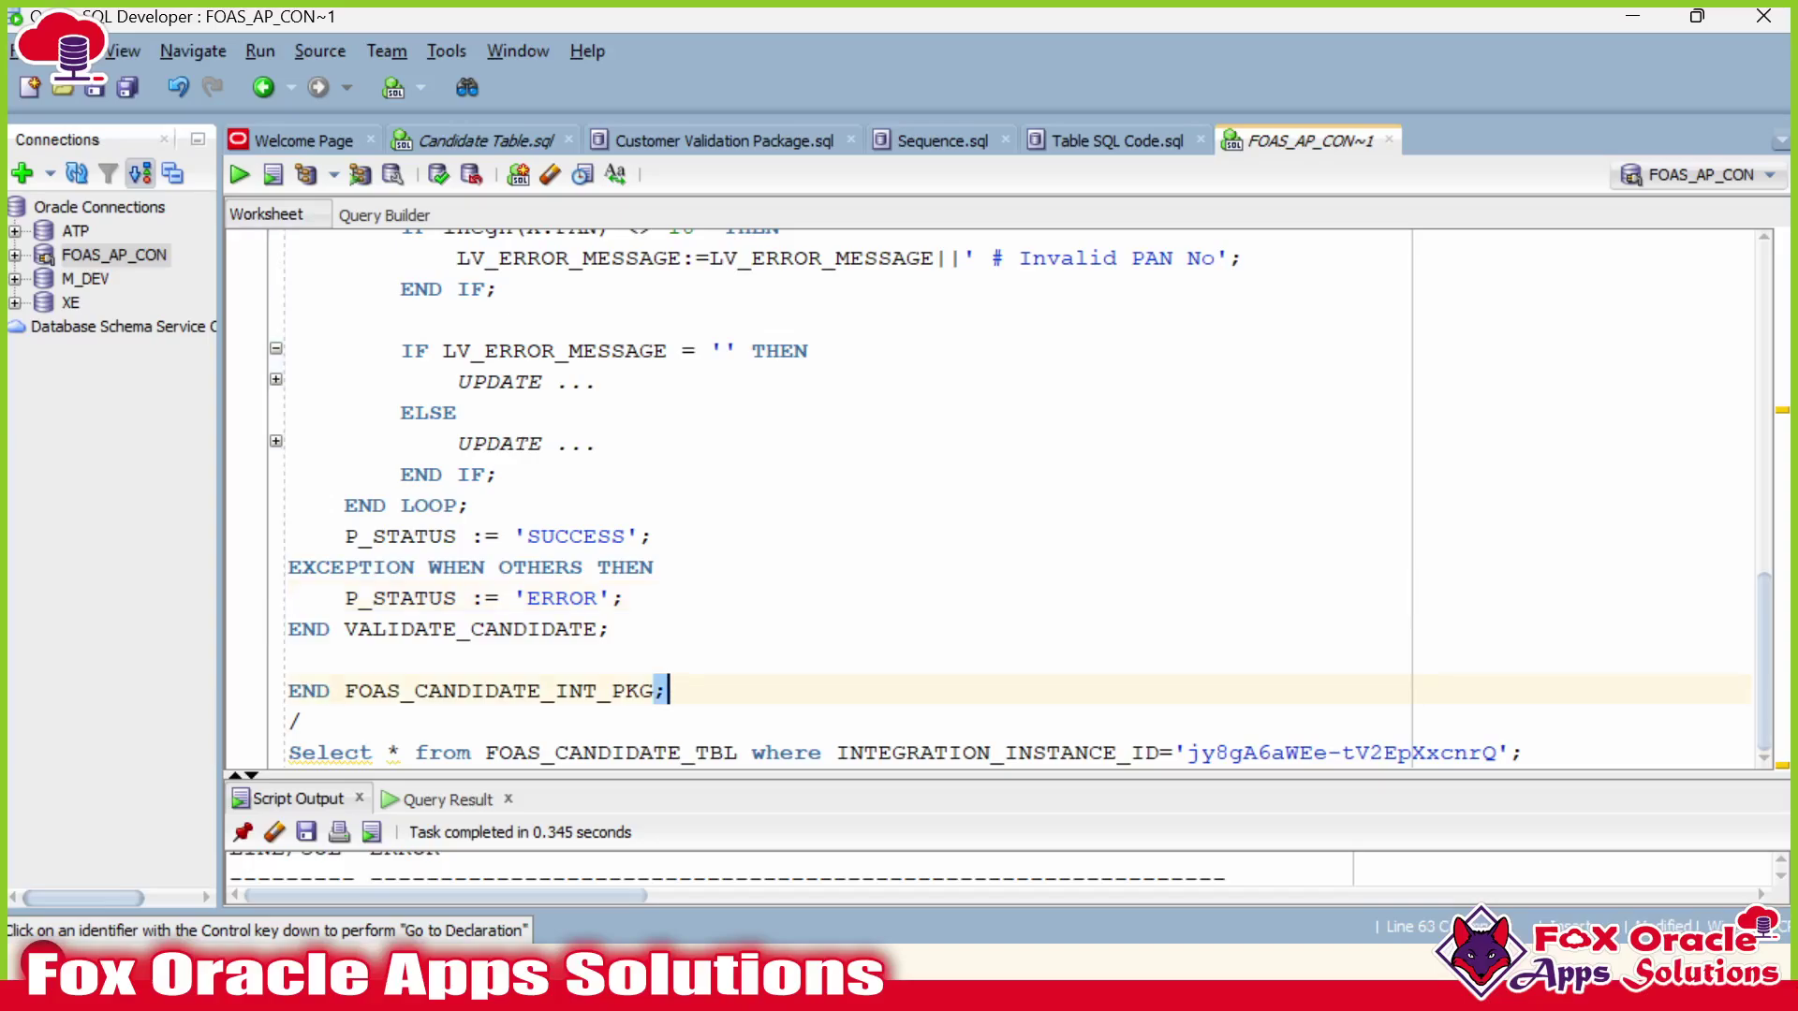
{"action": "key", "text": "ctrl+a"}
{"action": "key", "text": "F5"}
{"action": "left_click_drag", "start_coordinate": [826, 667], "coordinate": [826, 461]}
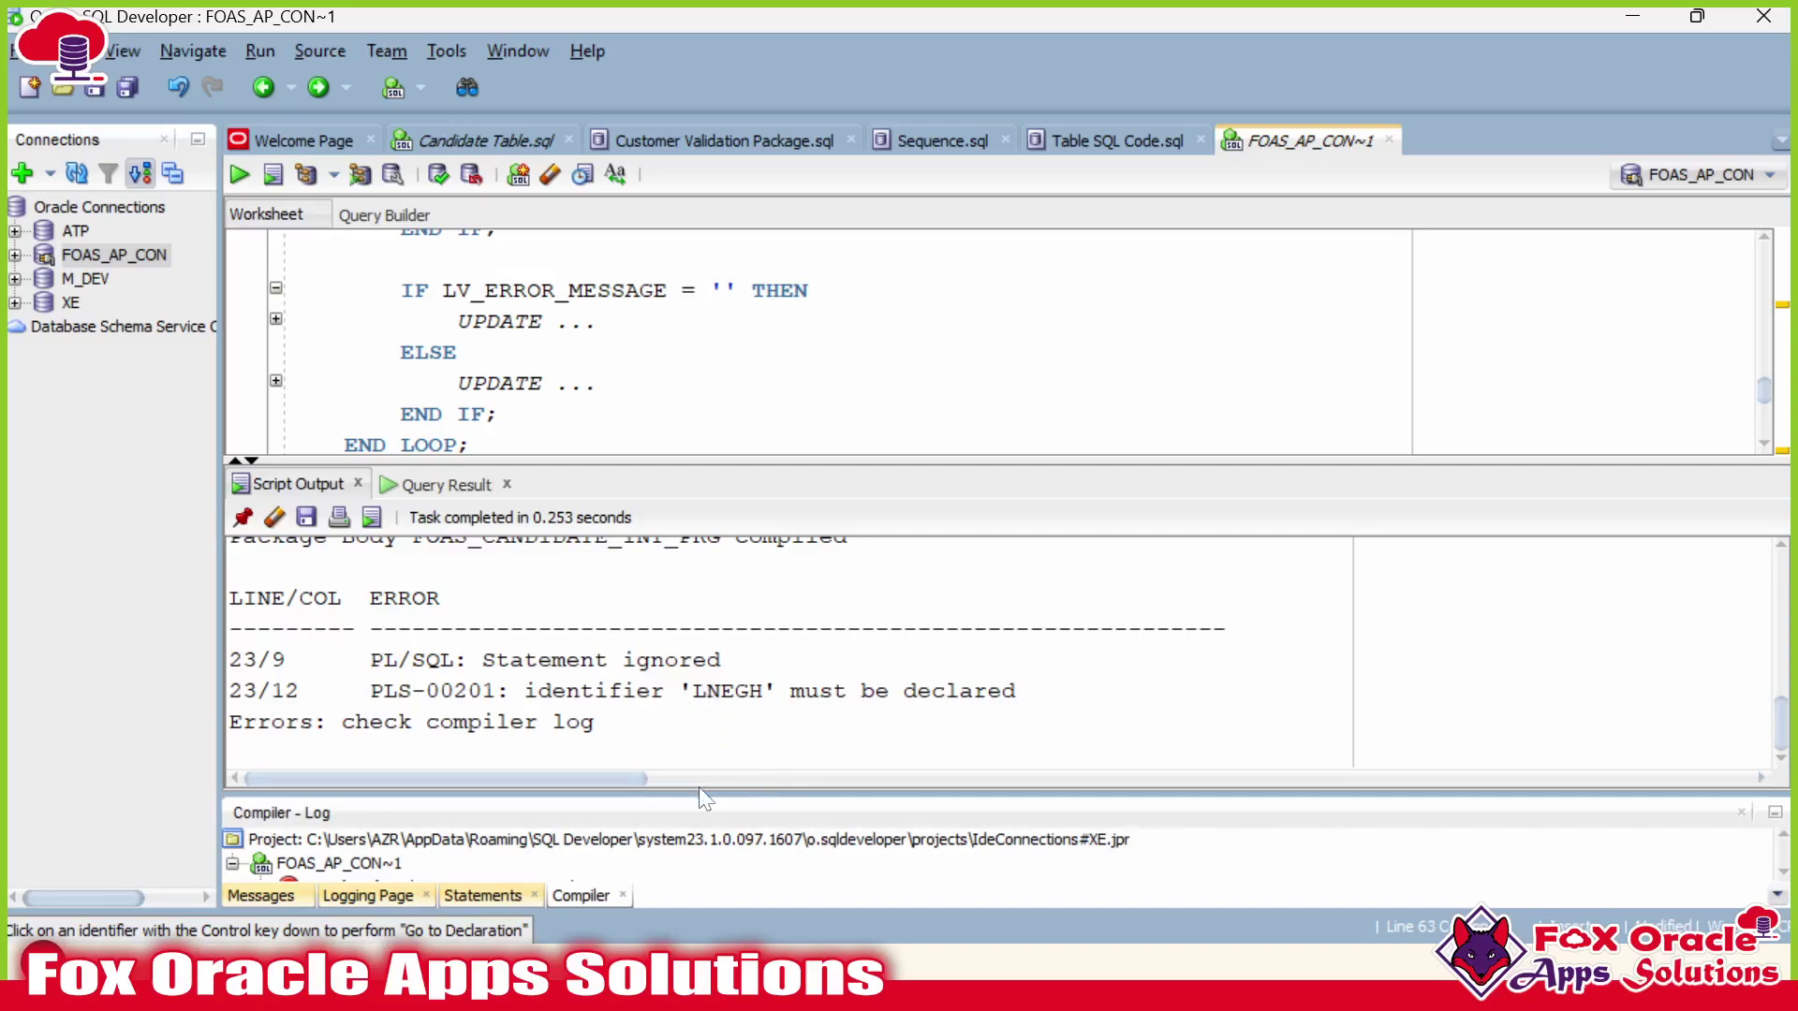
Correct the transposed letters of 'lnegh' in the PAN IF condition.
{"action": "left_click_drag", "start_coordinate": [706, 691], "coordinate": [723, 691]}
{"action": "left_click_drag", "start_coordinate": [753, 459], "coordinate": [753, 643]}
{"action": "left_click", "coordinate": [499, 414]}
{"action": "scroll", "coordinate": [843, 422], "scroll_direction": "up", "scroll_amount": 2}
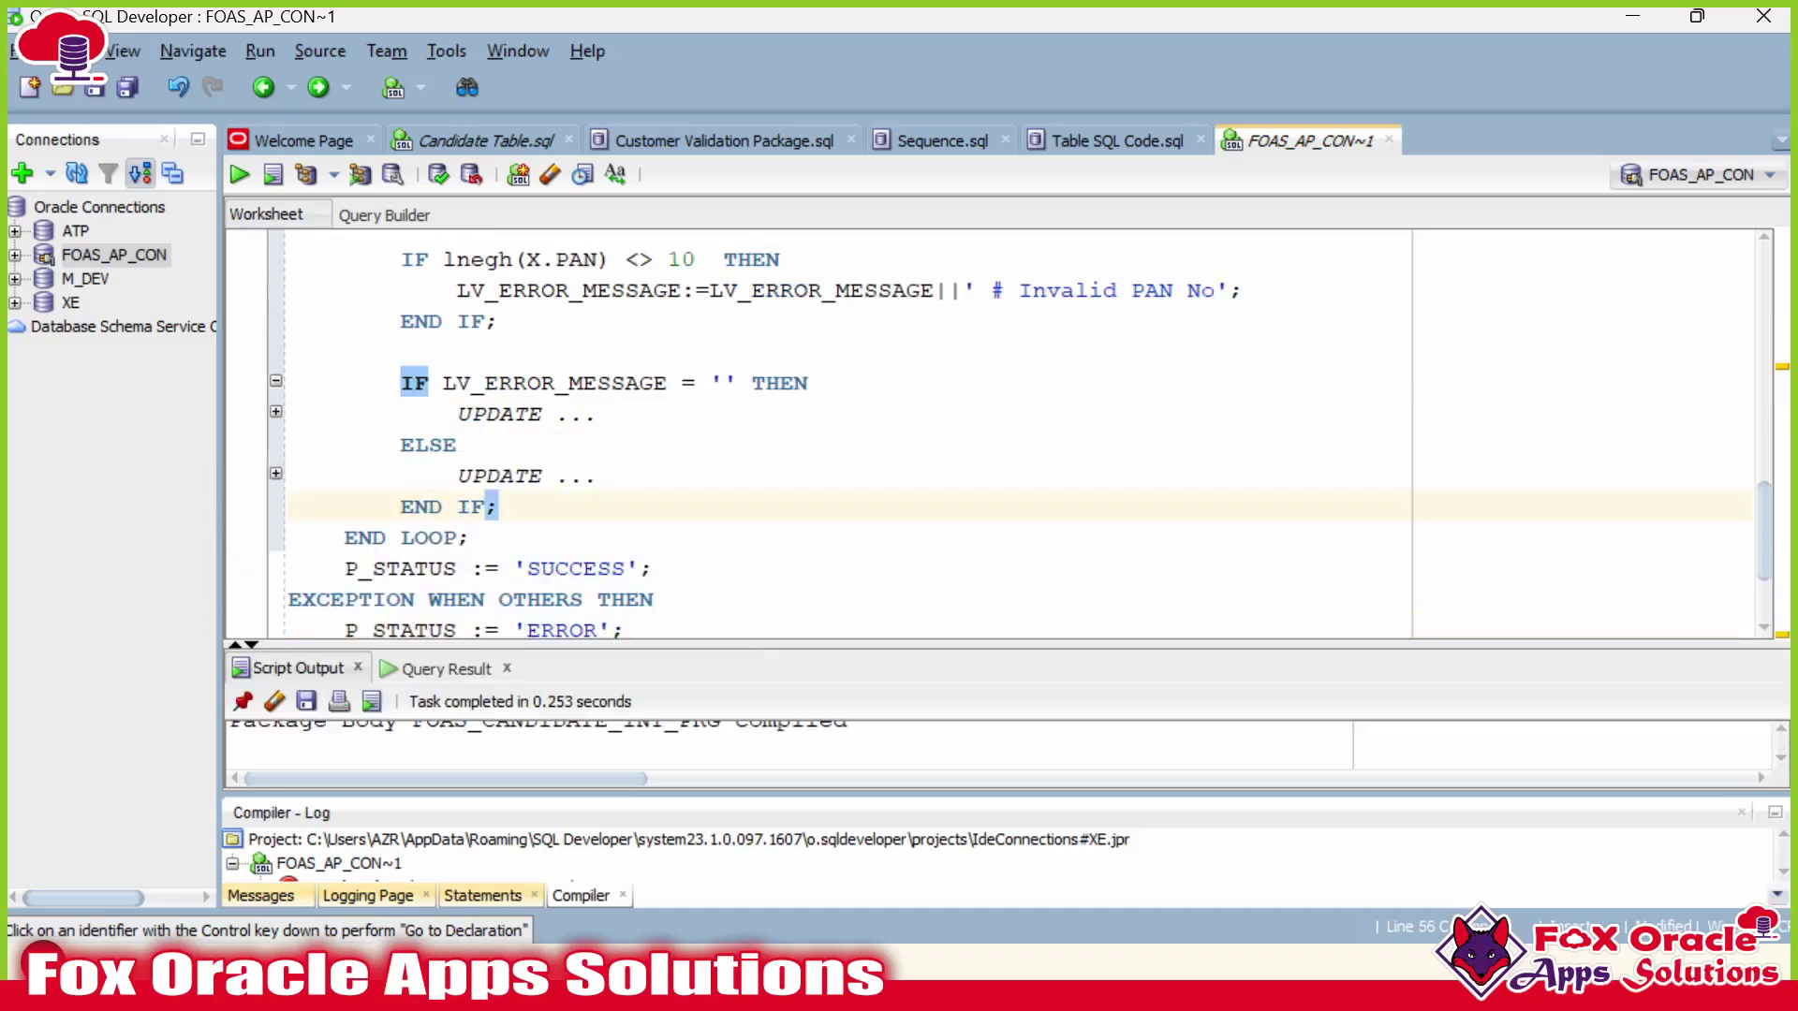
{"action": "left_click", "coordinate": [471, 352]}
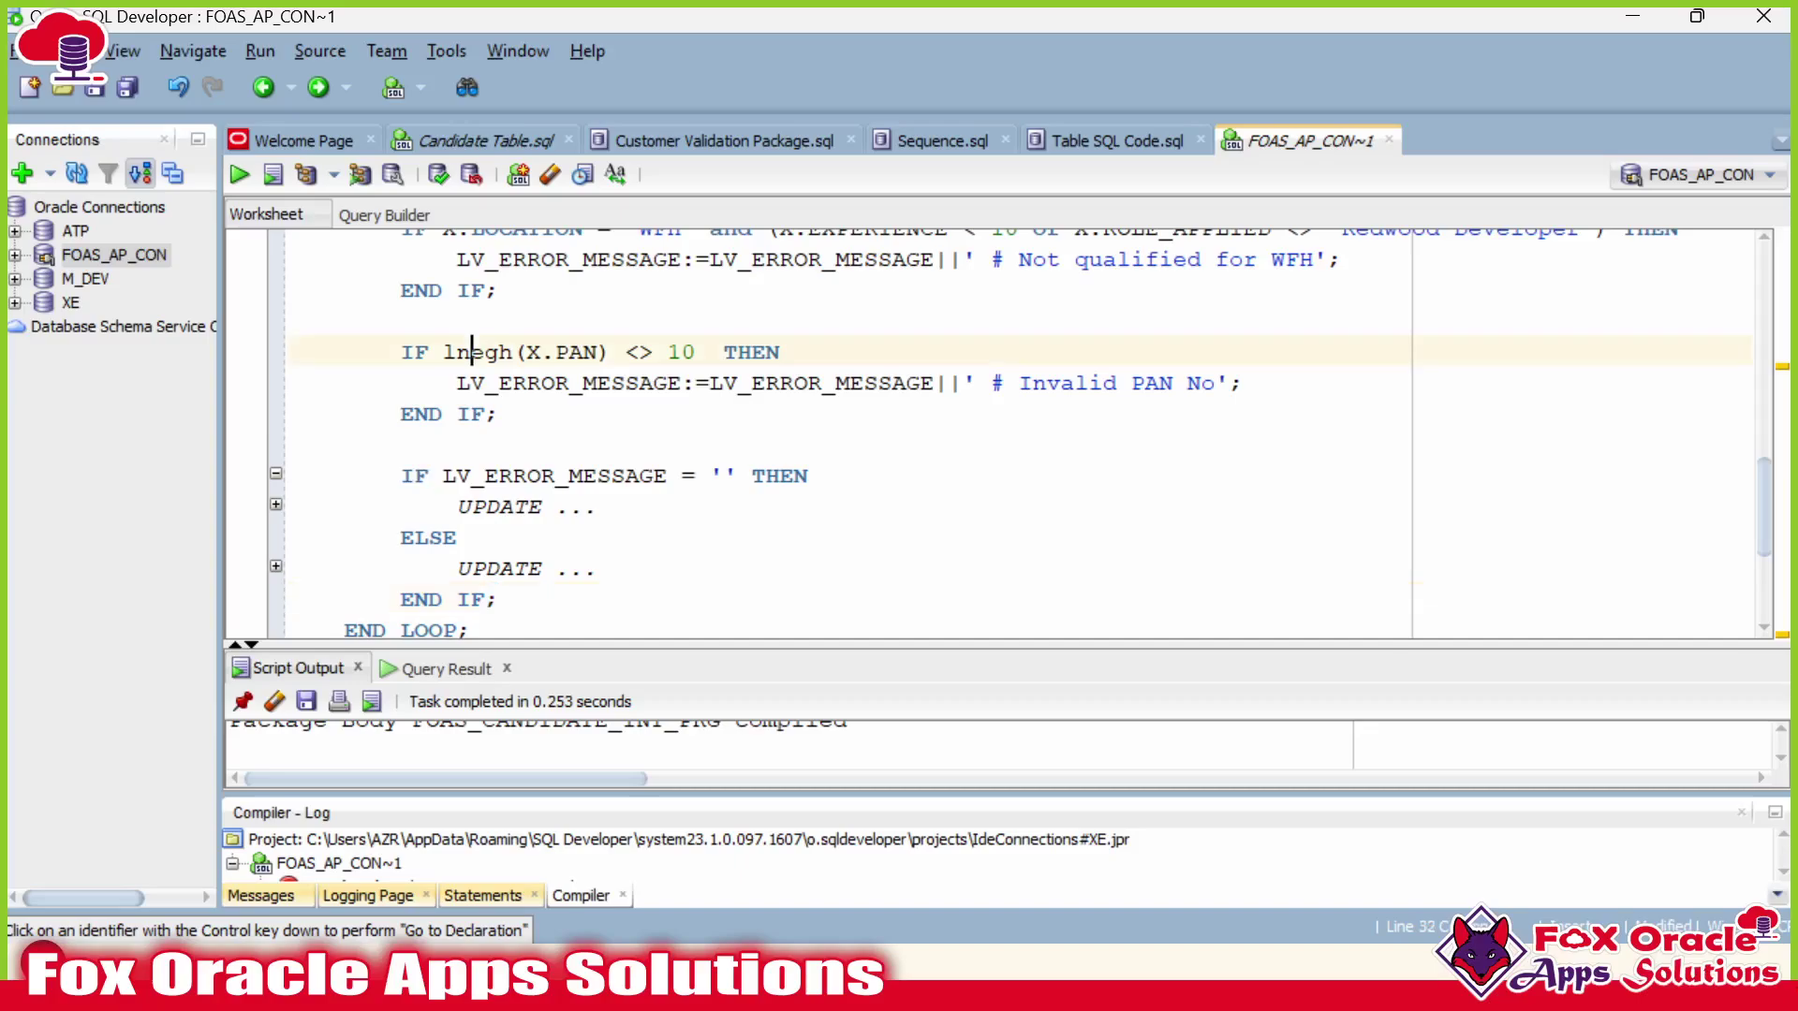
{"action": "key", "text": "BackSpace"}
{"action": "key", "text": "Right"}
{"action": "type", "text": "n"}
{"action": "left_click", "coordinate": [632, 537]}
Recompile the package body with F5 and enlarge the output to read the errors.
{"action": "scroll", "coordinate": [632, 538], "scroll_direction": "down", "scroll_amount": 1}
{"action": "scroll", "coordinate": [1002, 431], "scroll_direction": "down", "scroll_amount": 2}
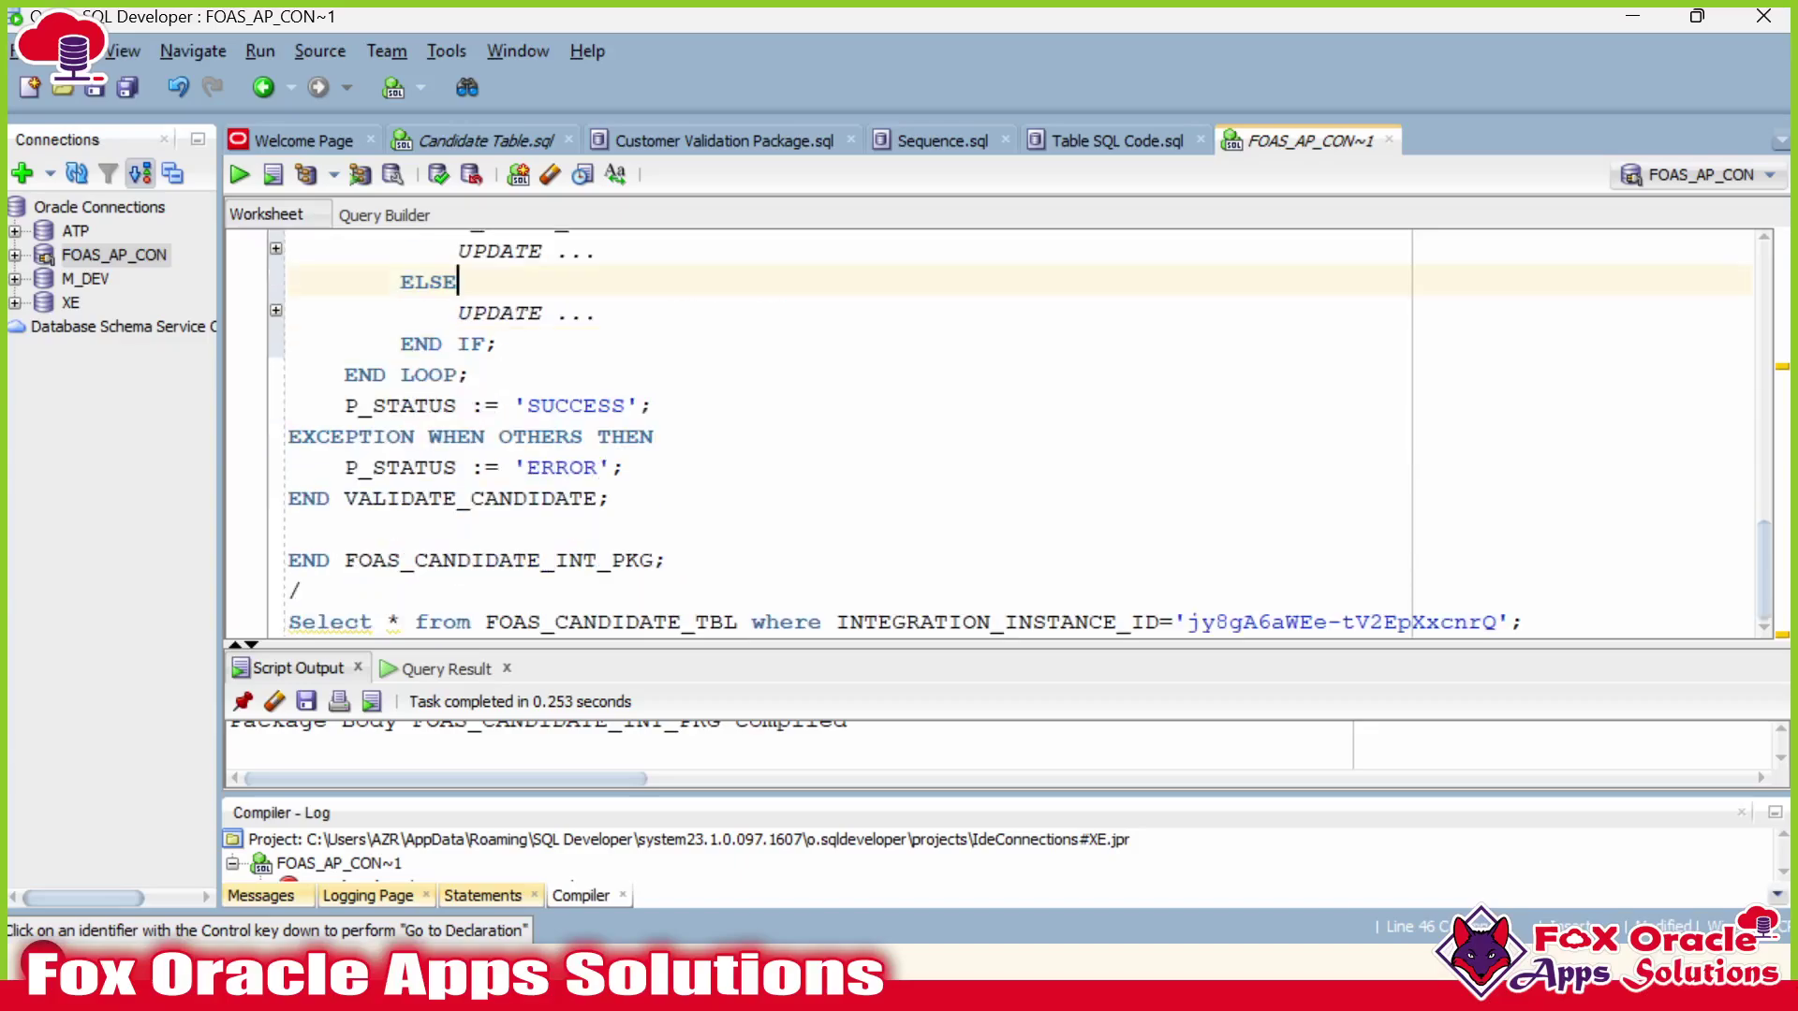
{"action": "left_click", "coordinate": [301, 589]}
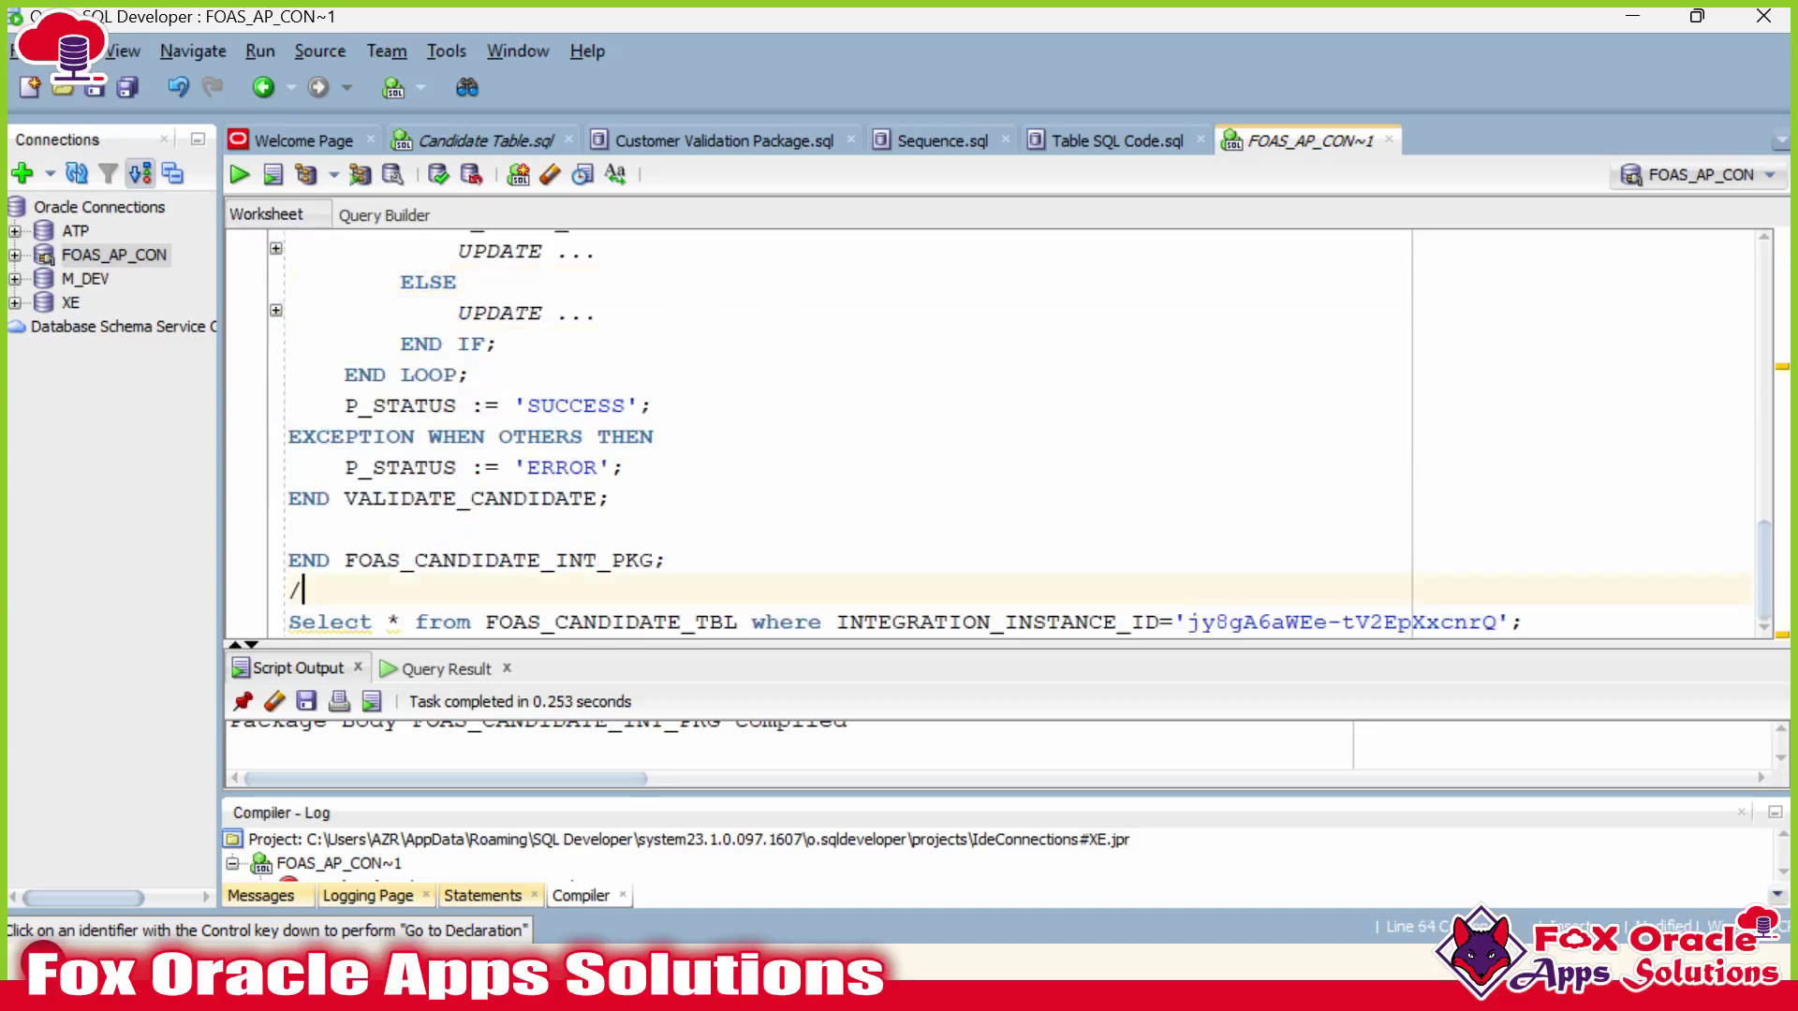
{"action": "left_click", "coordinate": [456, 528]}
{"action": "key", "text": "F5"}
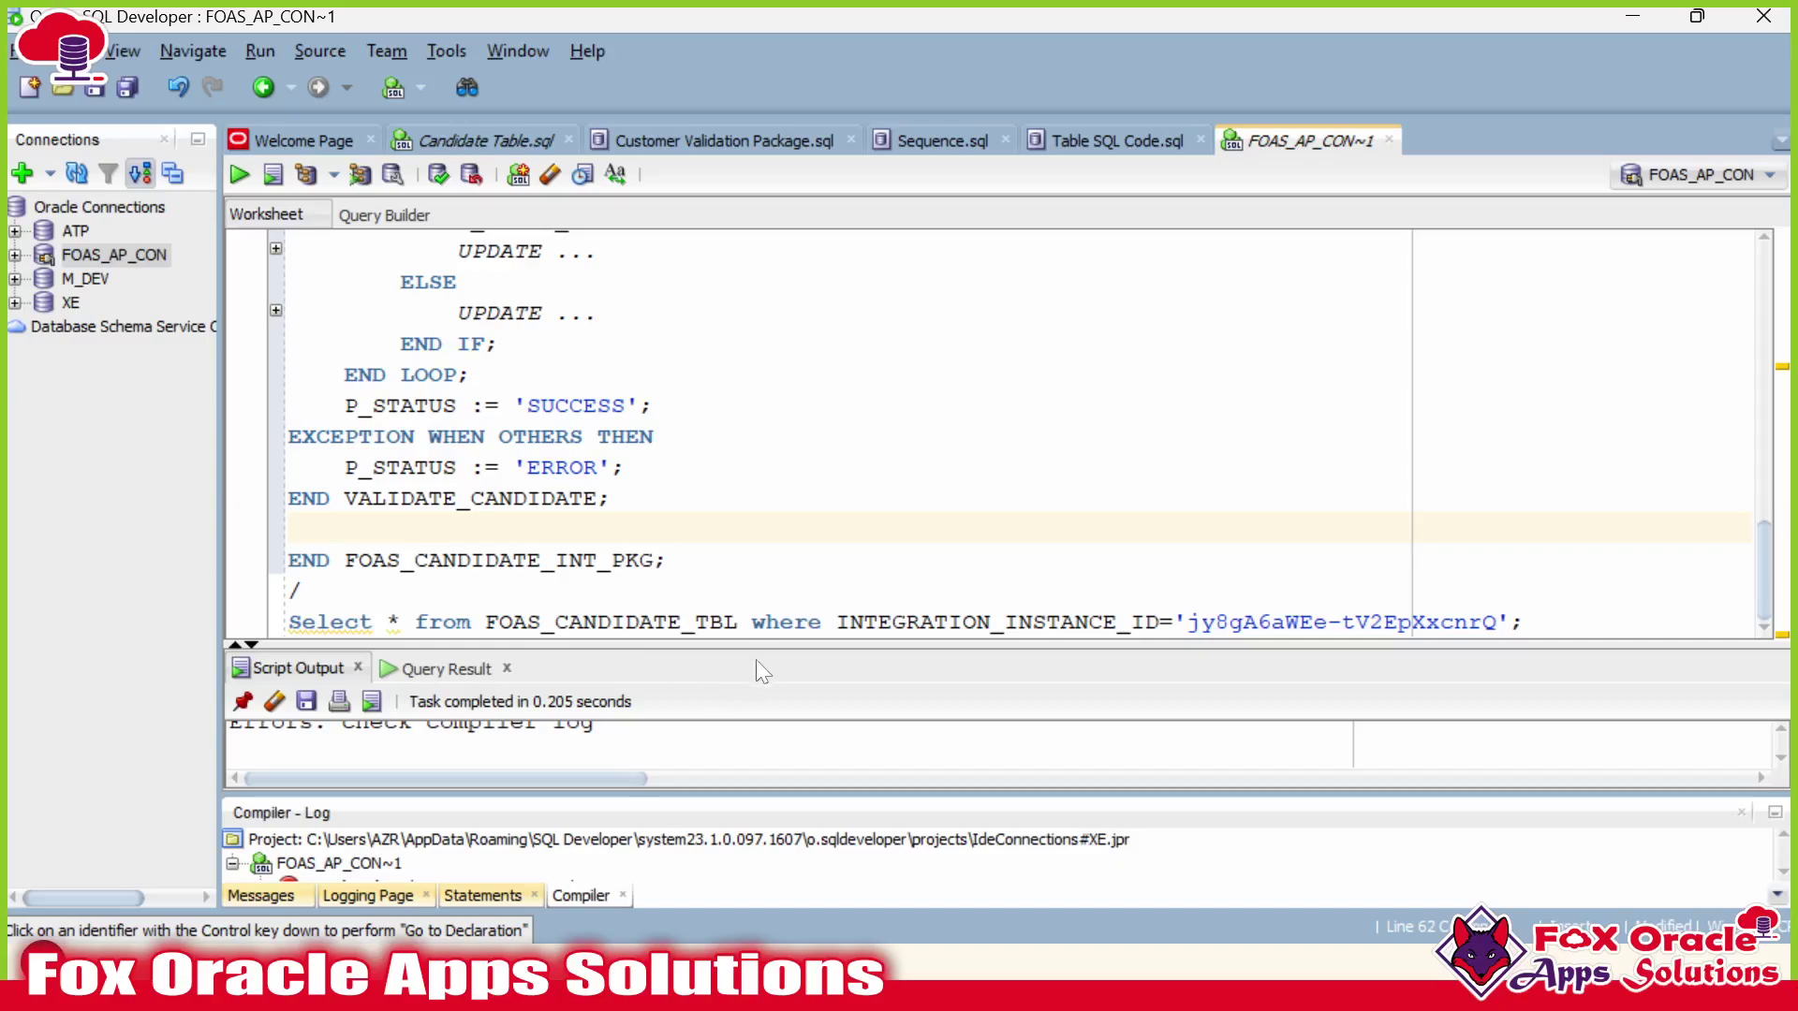
{"action": "left_click_drag", "start_coordinate": [768, 646], "coordinate": [769, 488]}
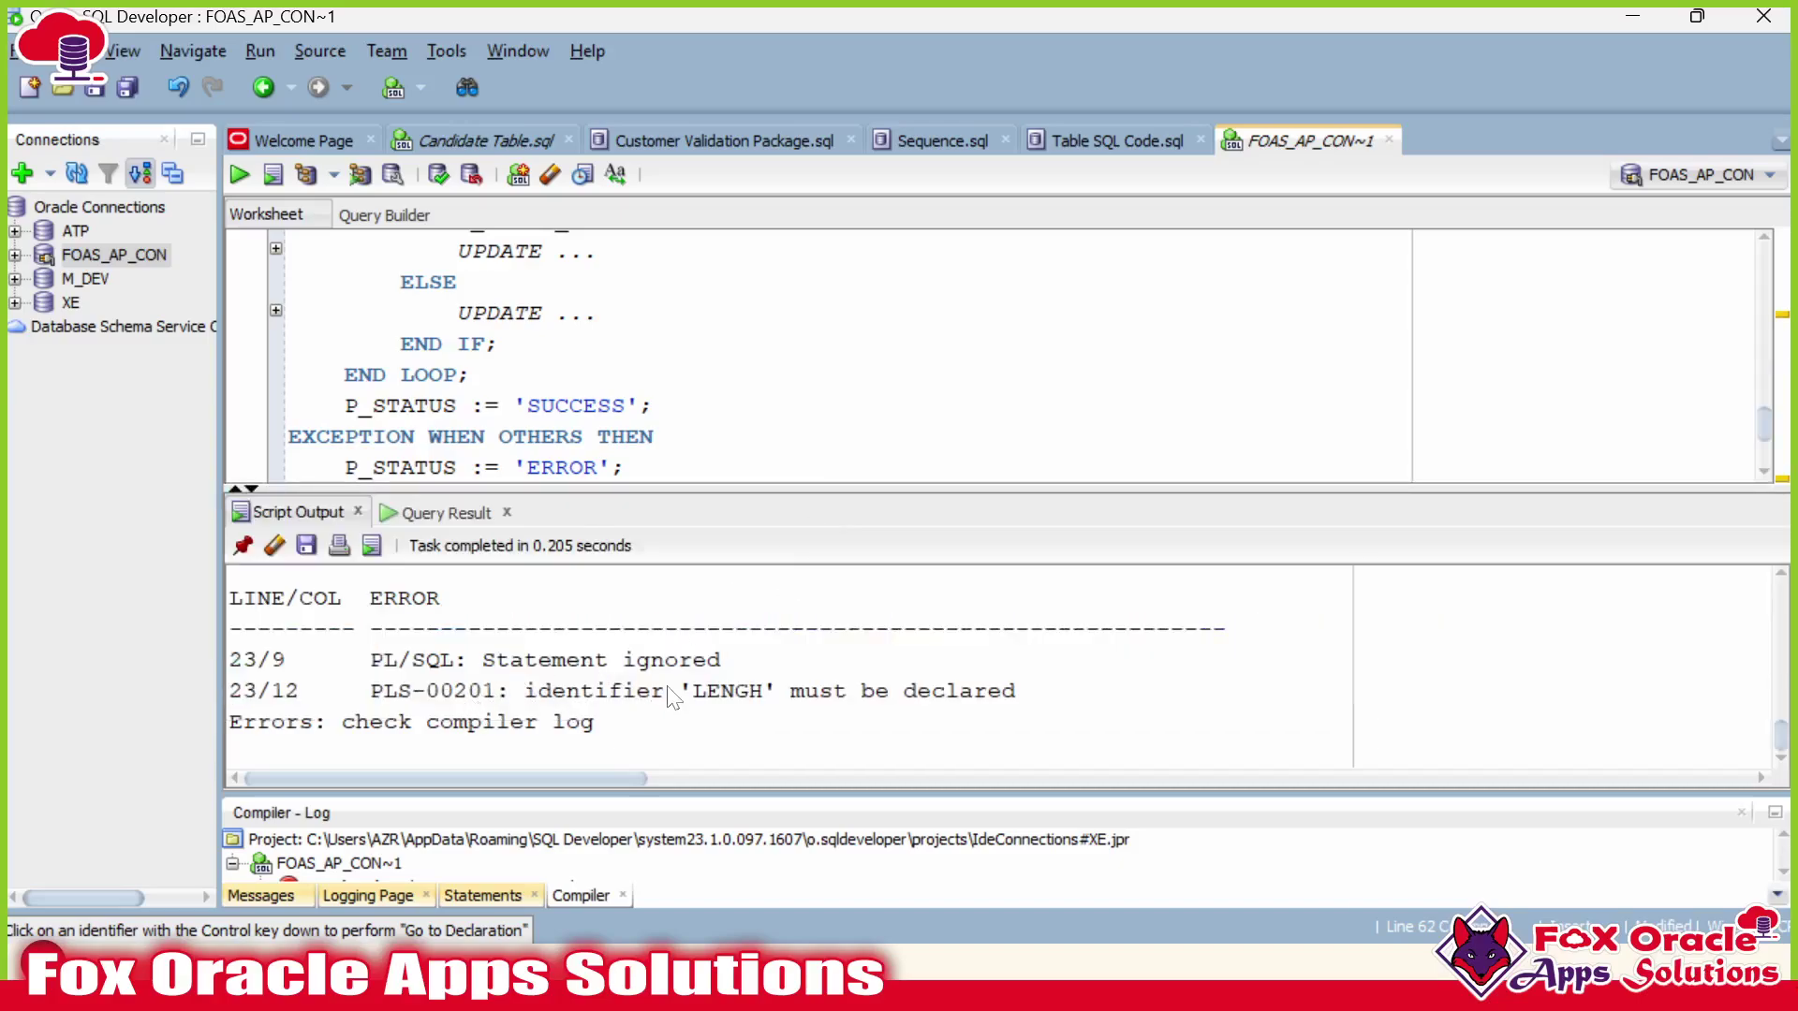
{"action": "scroll", "coordinate": [646, 735], "scroll_direction": "up", "scroll_amount": 2}
{"action": "scroll", "coordinate": [646, 735], "scroll_direction": "down", "scroll_amount": 2}
Clear the old script output, close the compiler log, and recompile with Ctrl+Enter.
{"action": "left_click", "coordinate": [274, 544]}
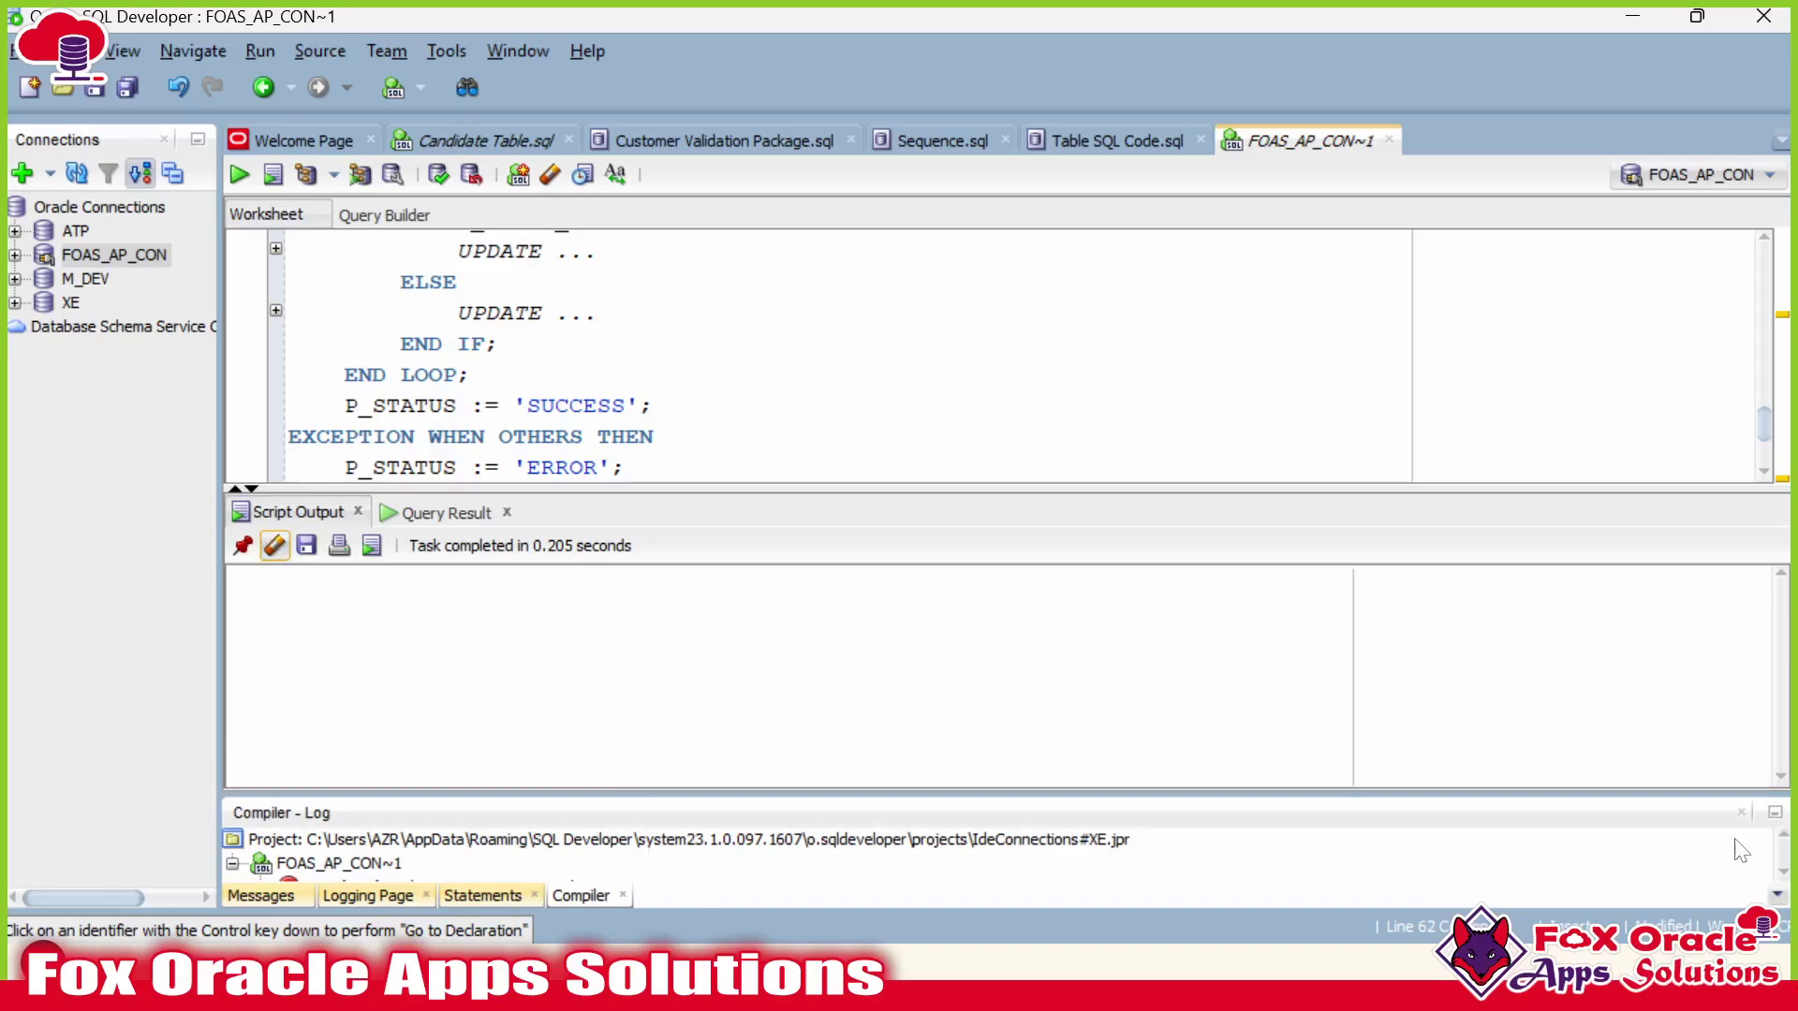
{"action": "left_click", "coordinate": [1742, 812]}
{"action": "left_click_drag", "start_coordinate": [1112, 549], "coordinate": [1111, 622]}
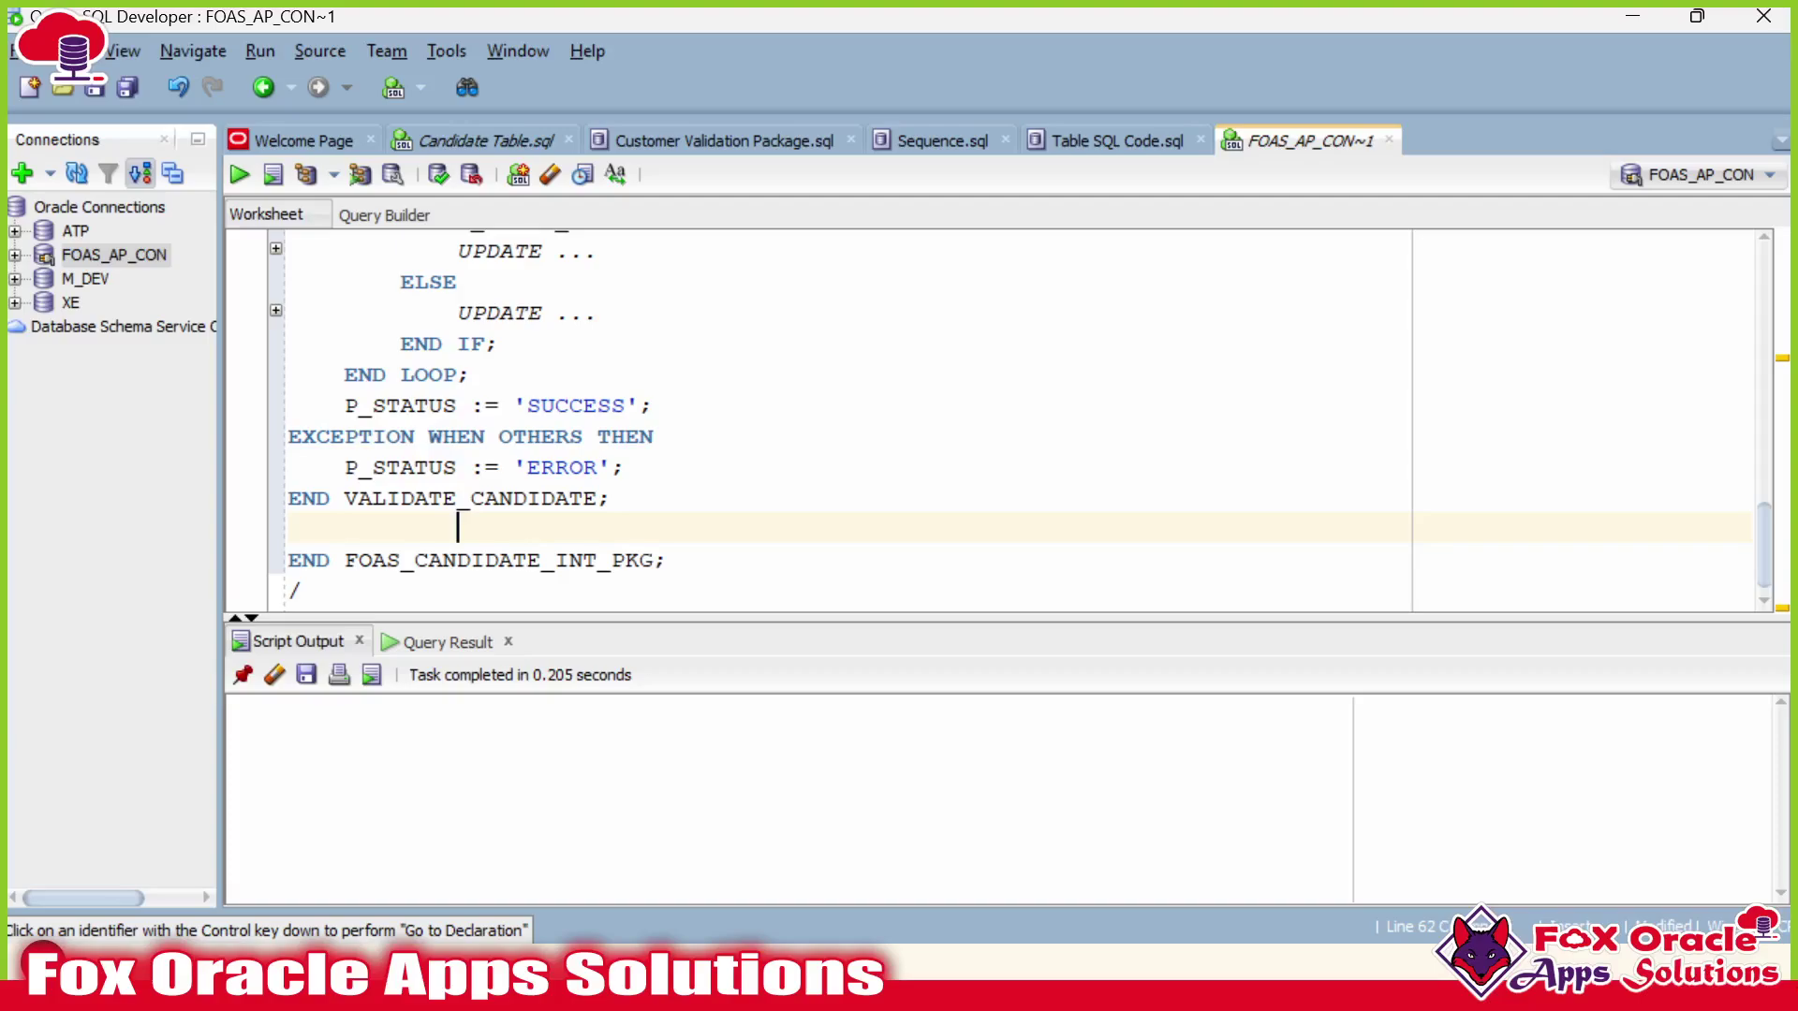
{"action": "left_click", "coordinate": [786, 382]}
{"action": "key", "text": "ctrl+Return"}
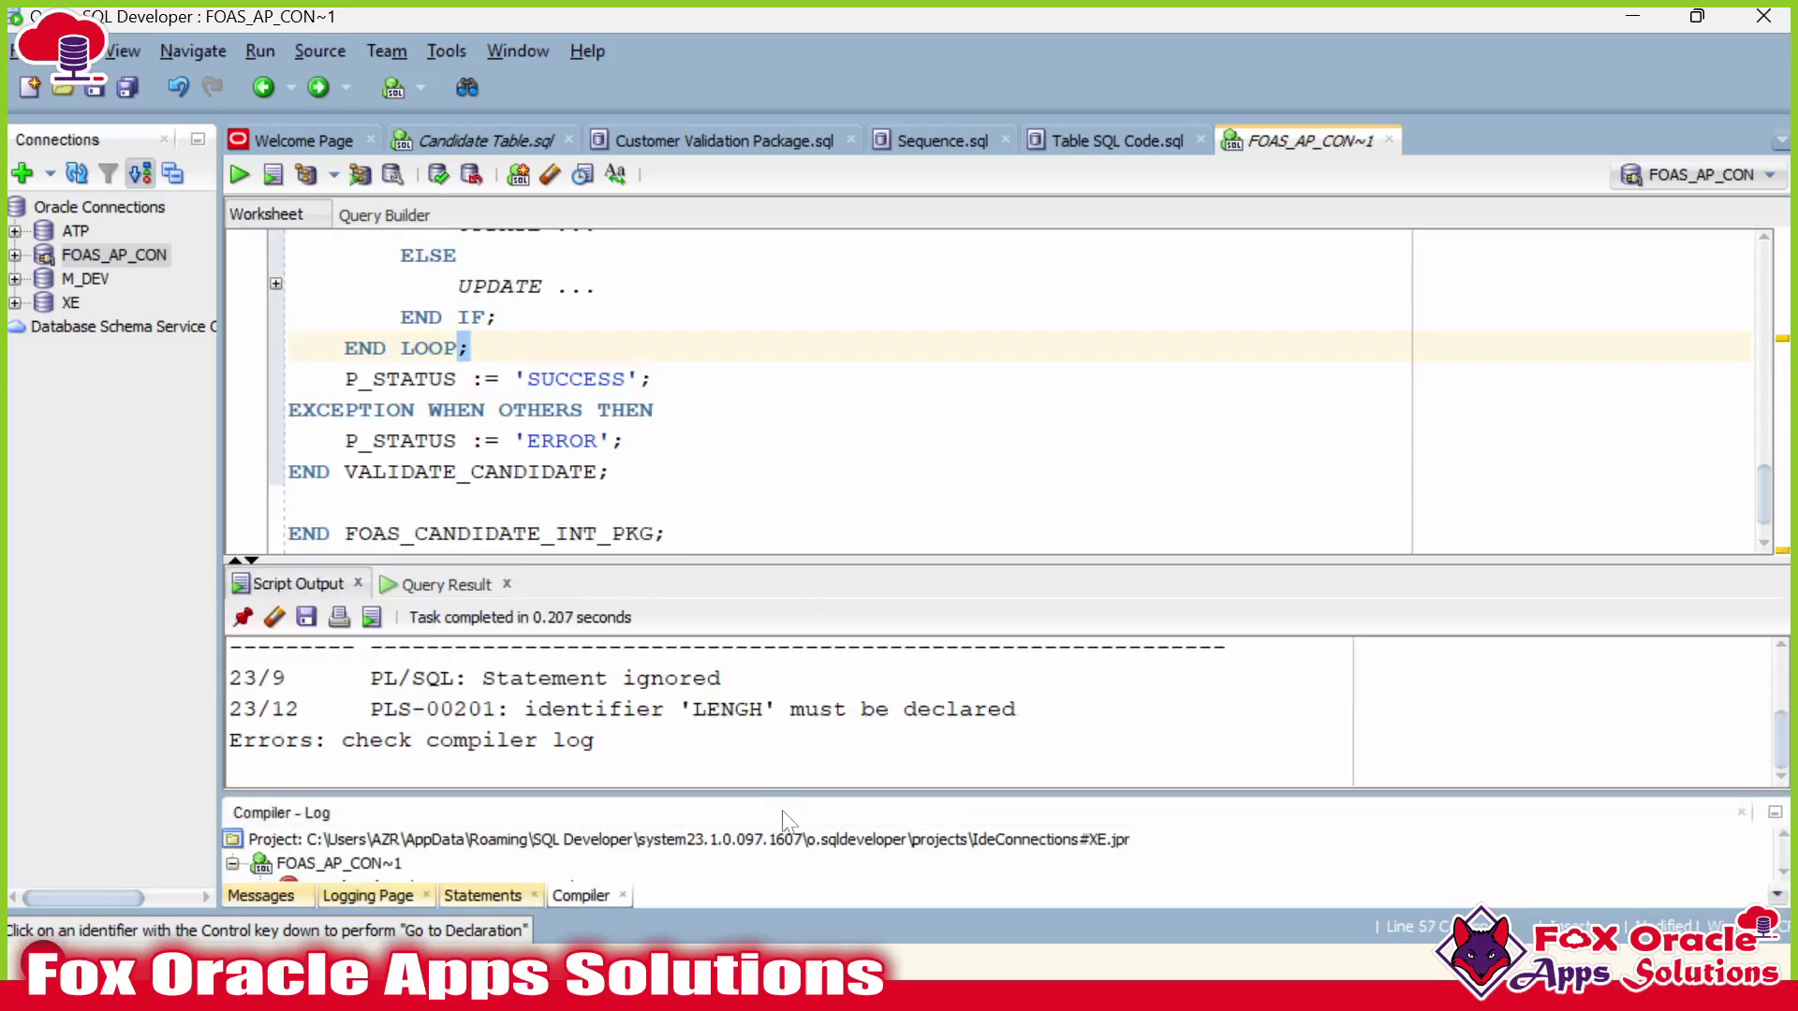
{"action": "scroll", "coordinate": [815, 384], "scroll_direction": "up", "scroll_amount": 3}
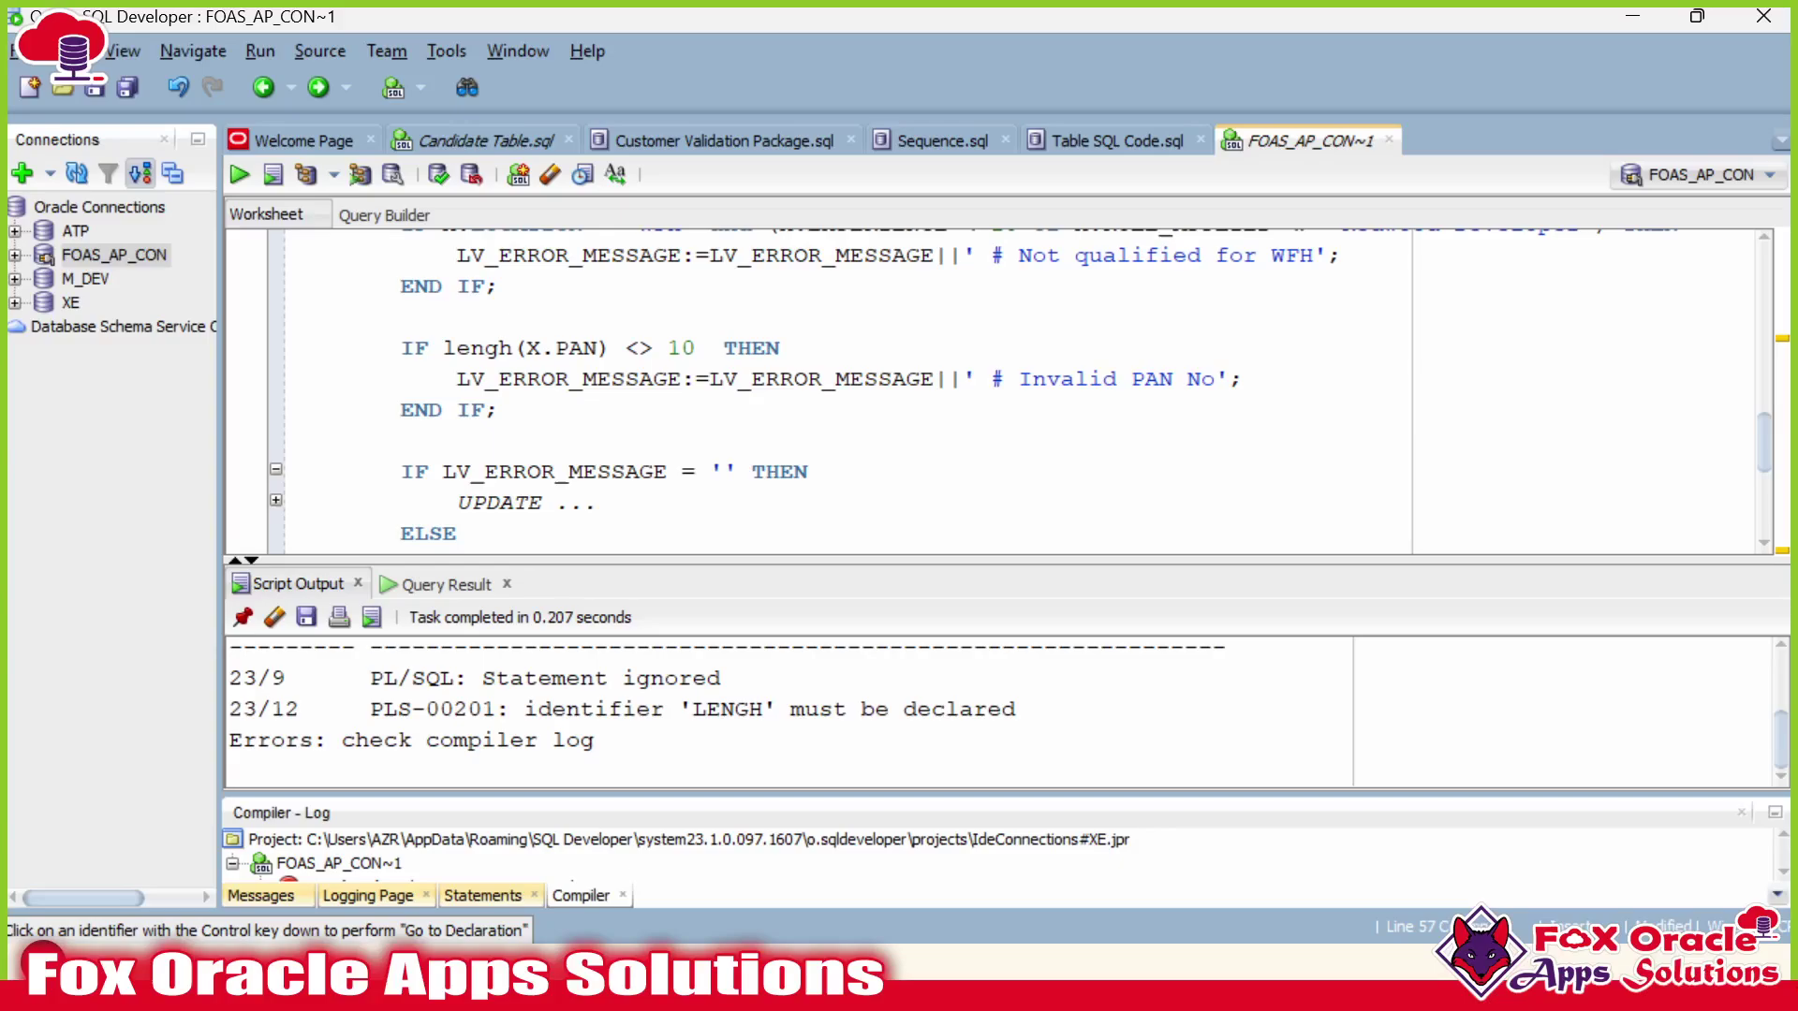
Add the missing 't' so the PAN check calls length(X.PAN).
{"action": "type", "text": "t"}
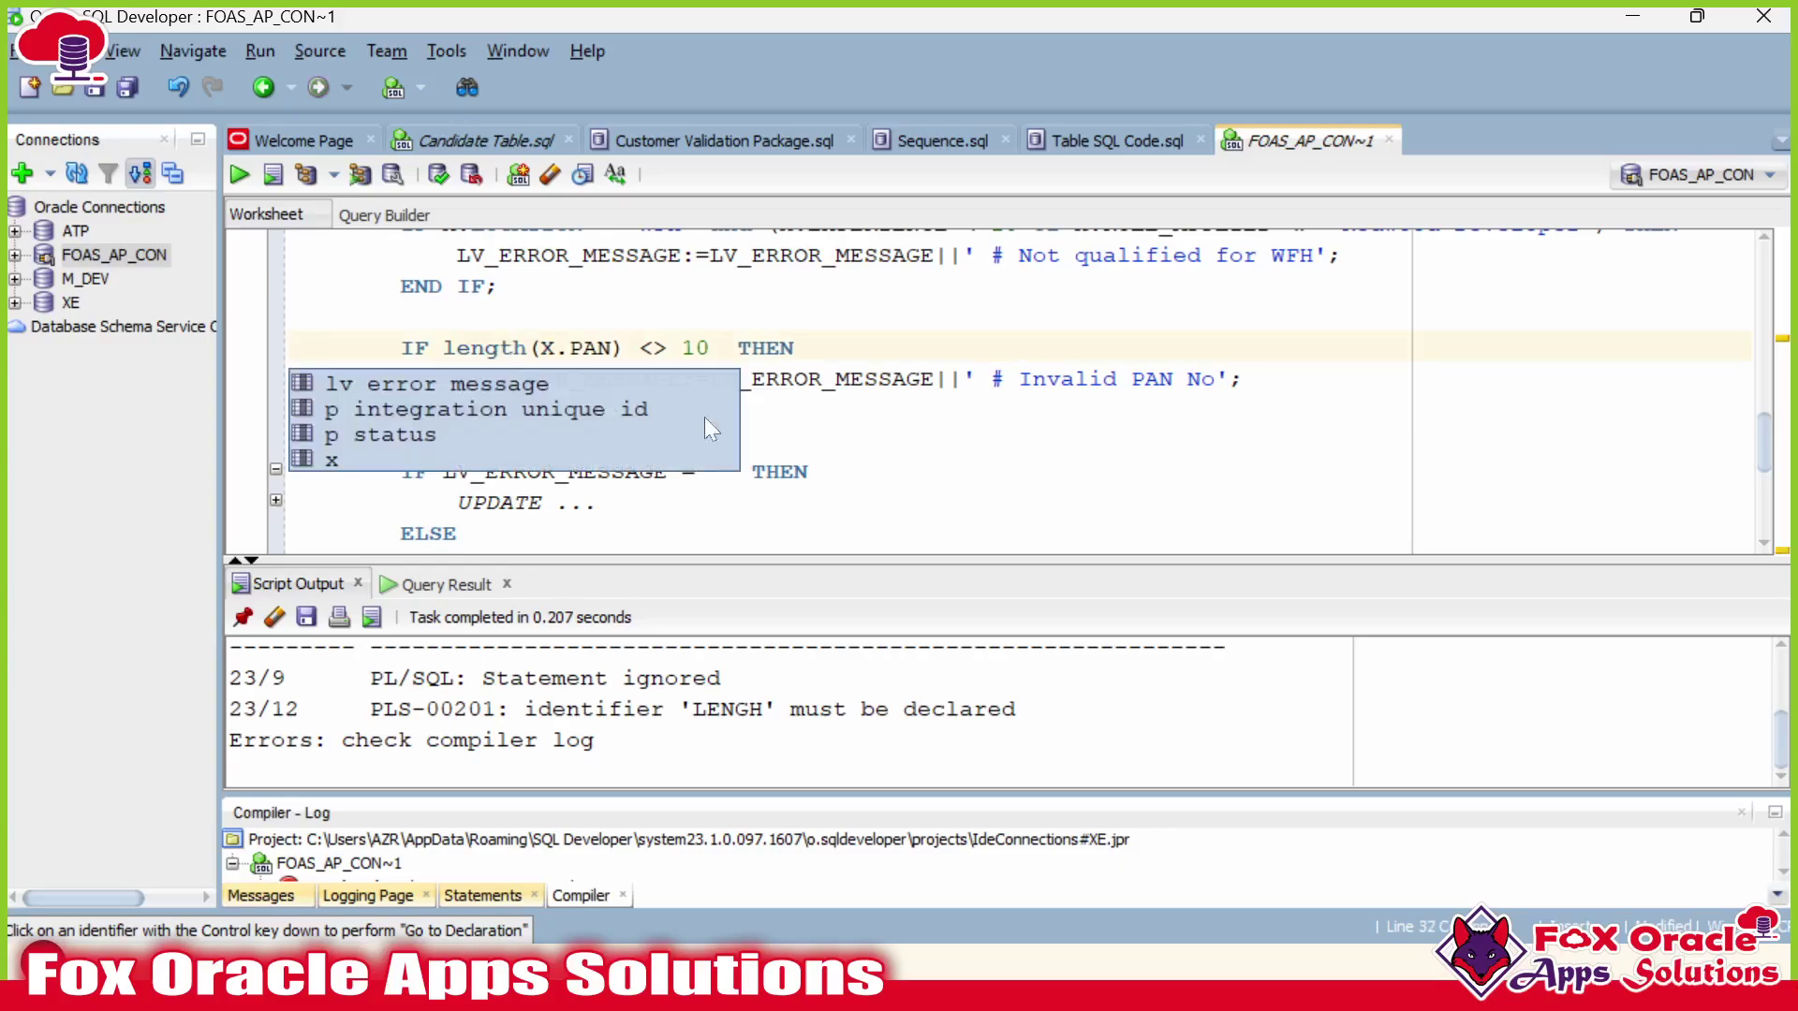
{"action": "left_click", "coordinate": [796, 412]}
{"action": "scroll", "coordinate": [796, 412], "scroll_direction": "down", "scroll_amount": 4}
Recompile the corrected body and confirm FOAS_CANDIDATE_INT_PKG compiled successfully.
{"action": "left_click", "coordinate": [626, 383]}
{"action": "key", "text": "ctrl+Return"}
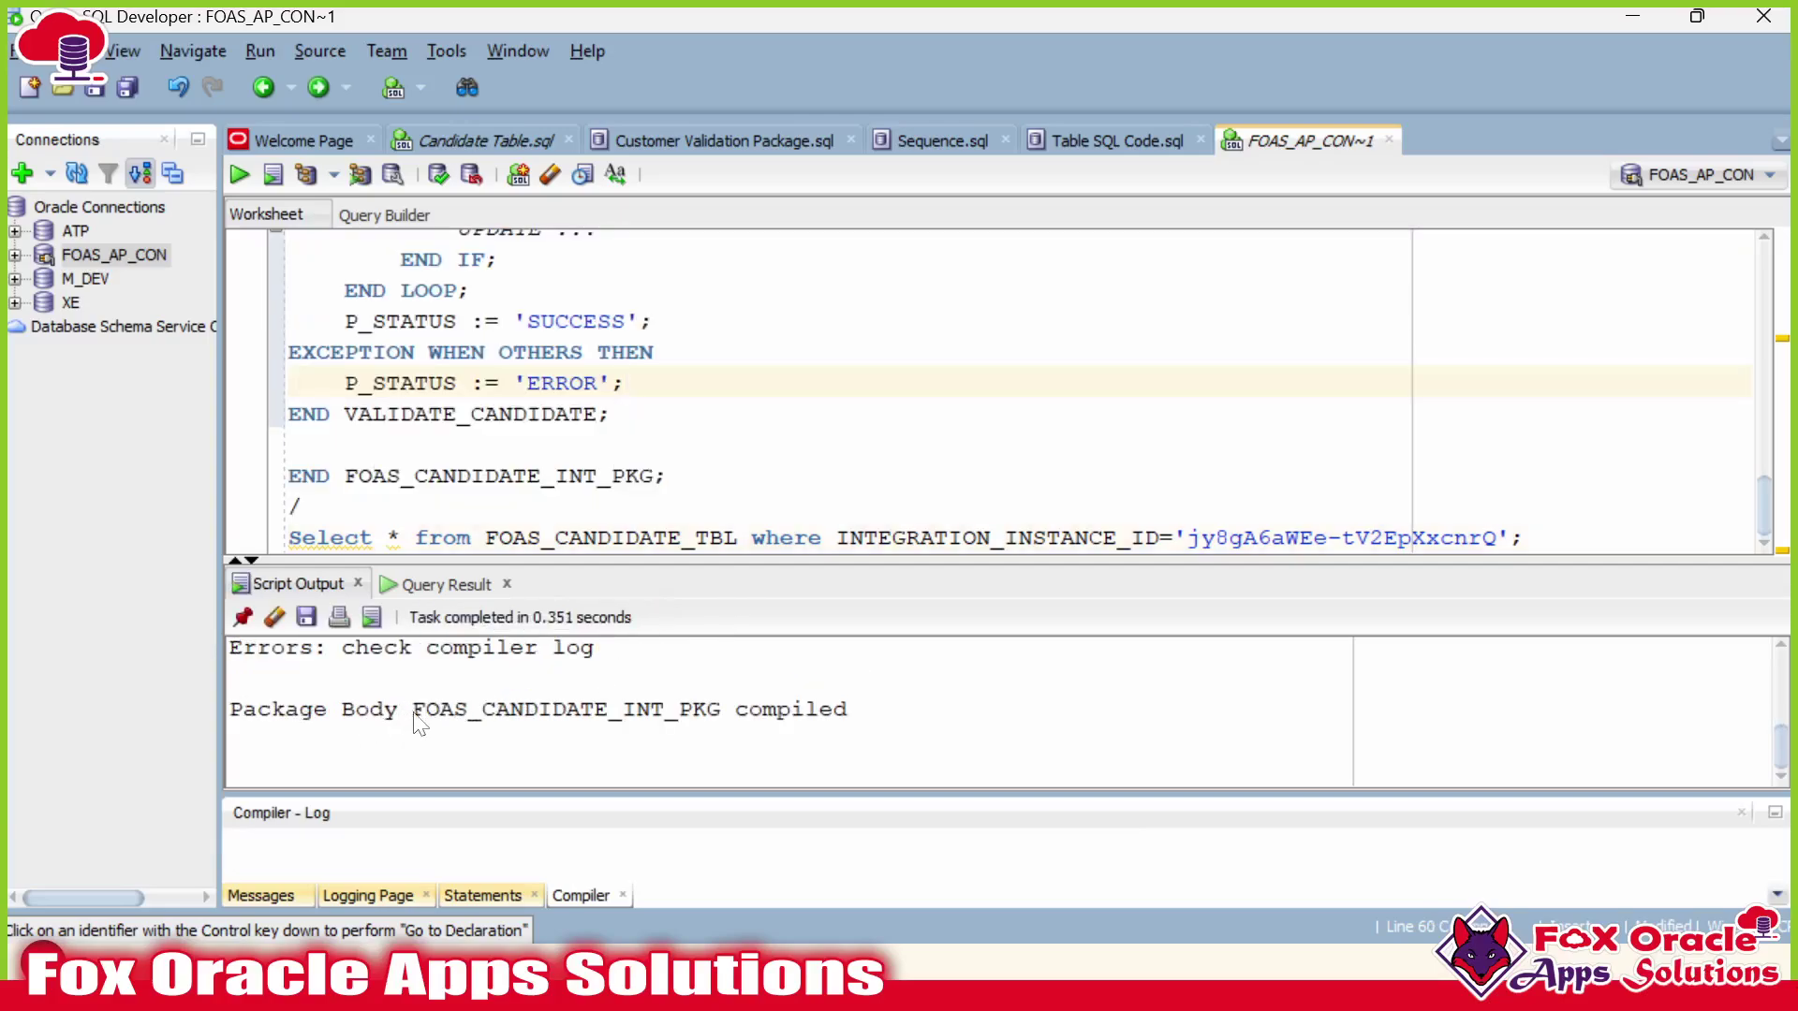
{"action": "left_click_drag", "start_coordinate": [413, 711], "coordinate": [727, 714]}
{"action": "double_click", "coordinate": [690, 712]}
{"action": "left_click", "coordinate": [1740, 812]}
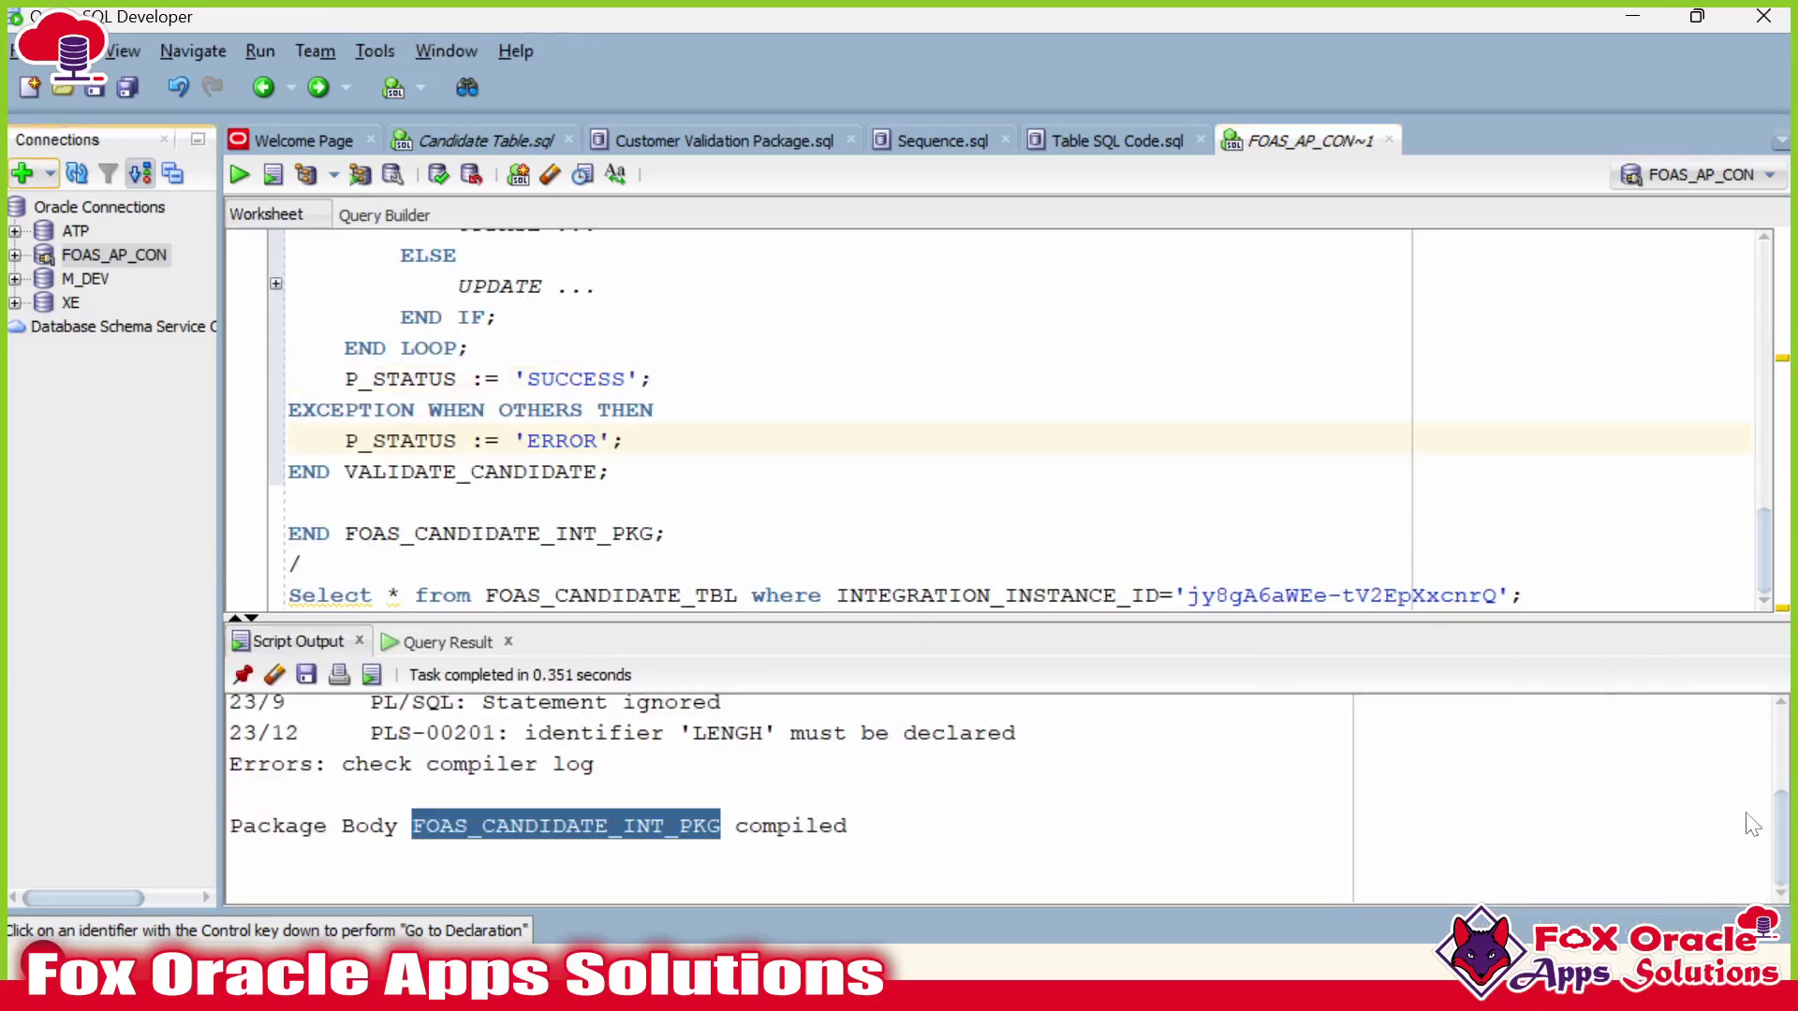
Insert two blank lines after the '/' following END FOAS_CANDIDATE_INT_PKG;.
{"action": "left_click_drag", "start_coordinate": [1588, 641], "coordinate": [1588, 763]}
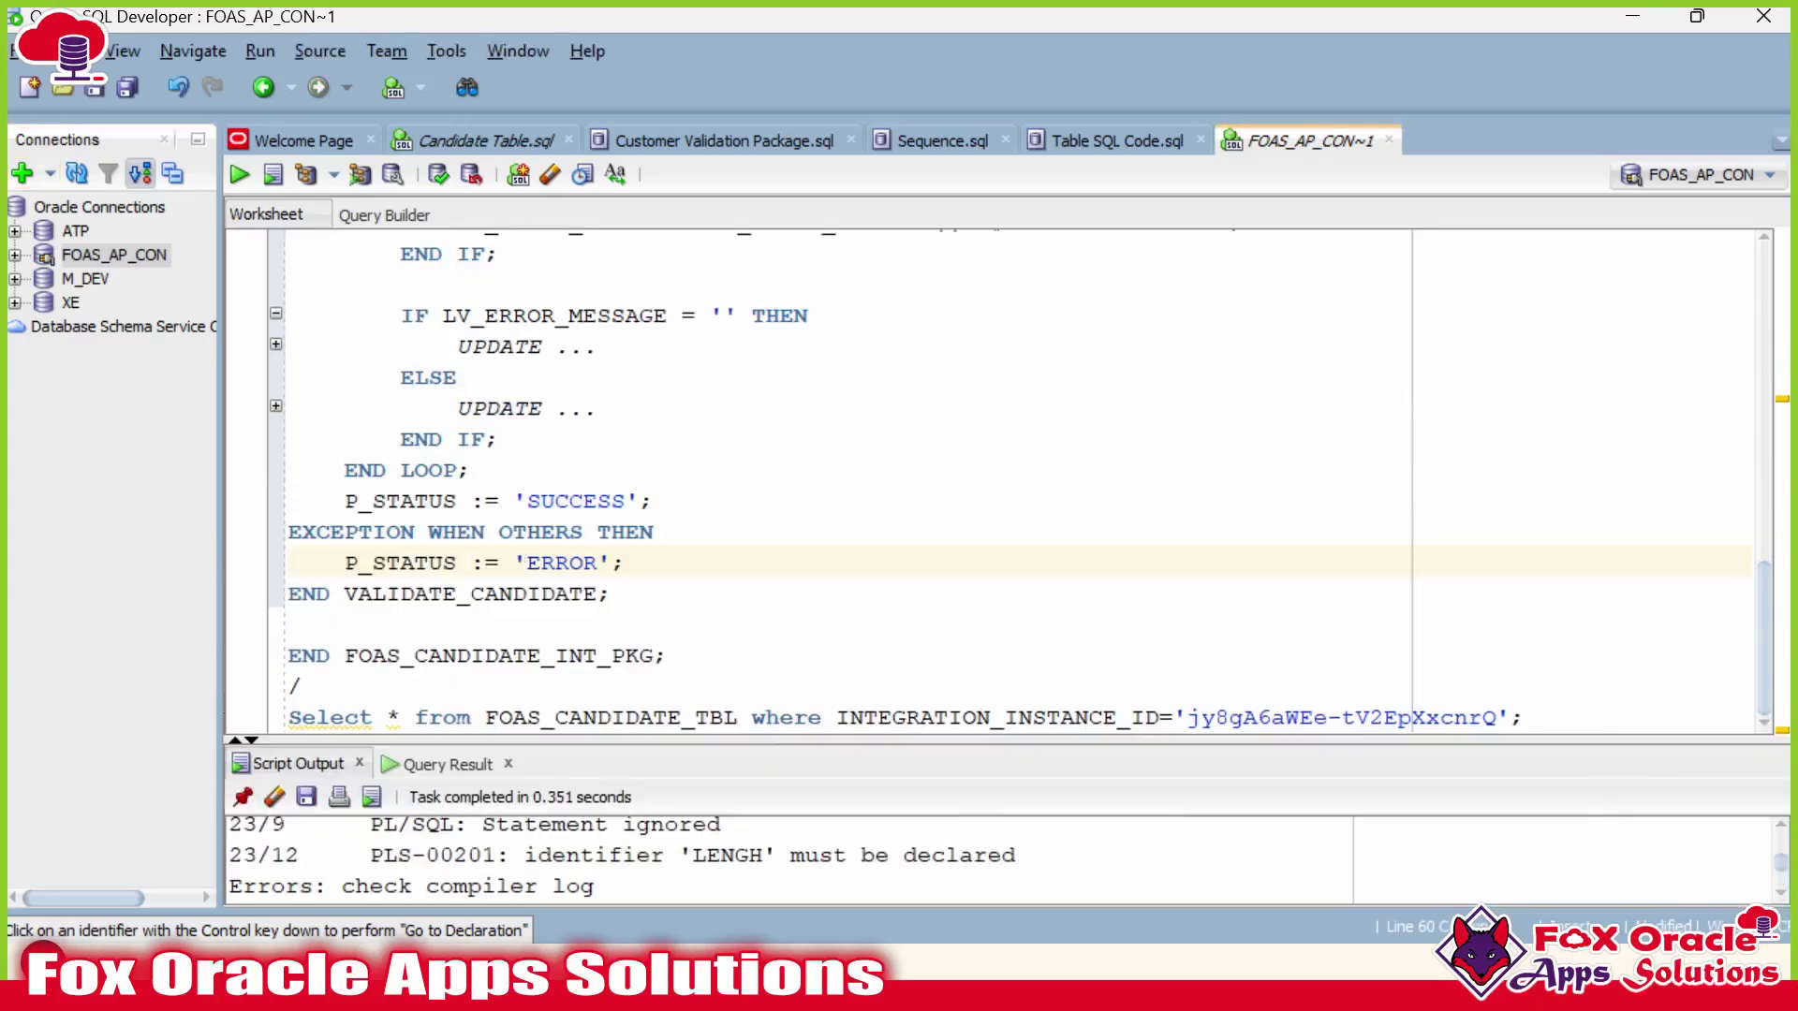
{"action": "triple_click", "coordinate": [570, 593]}
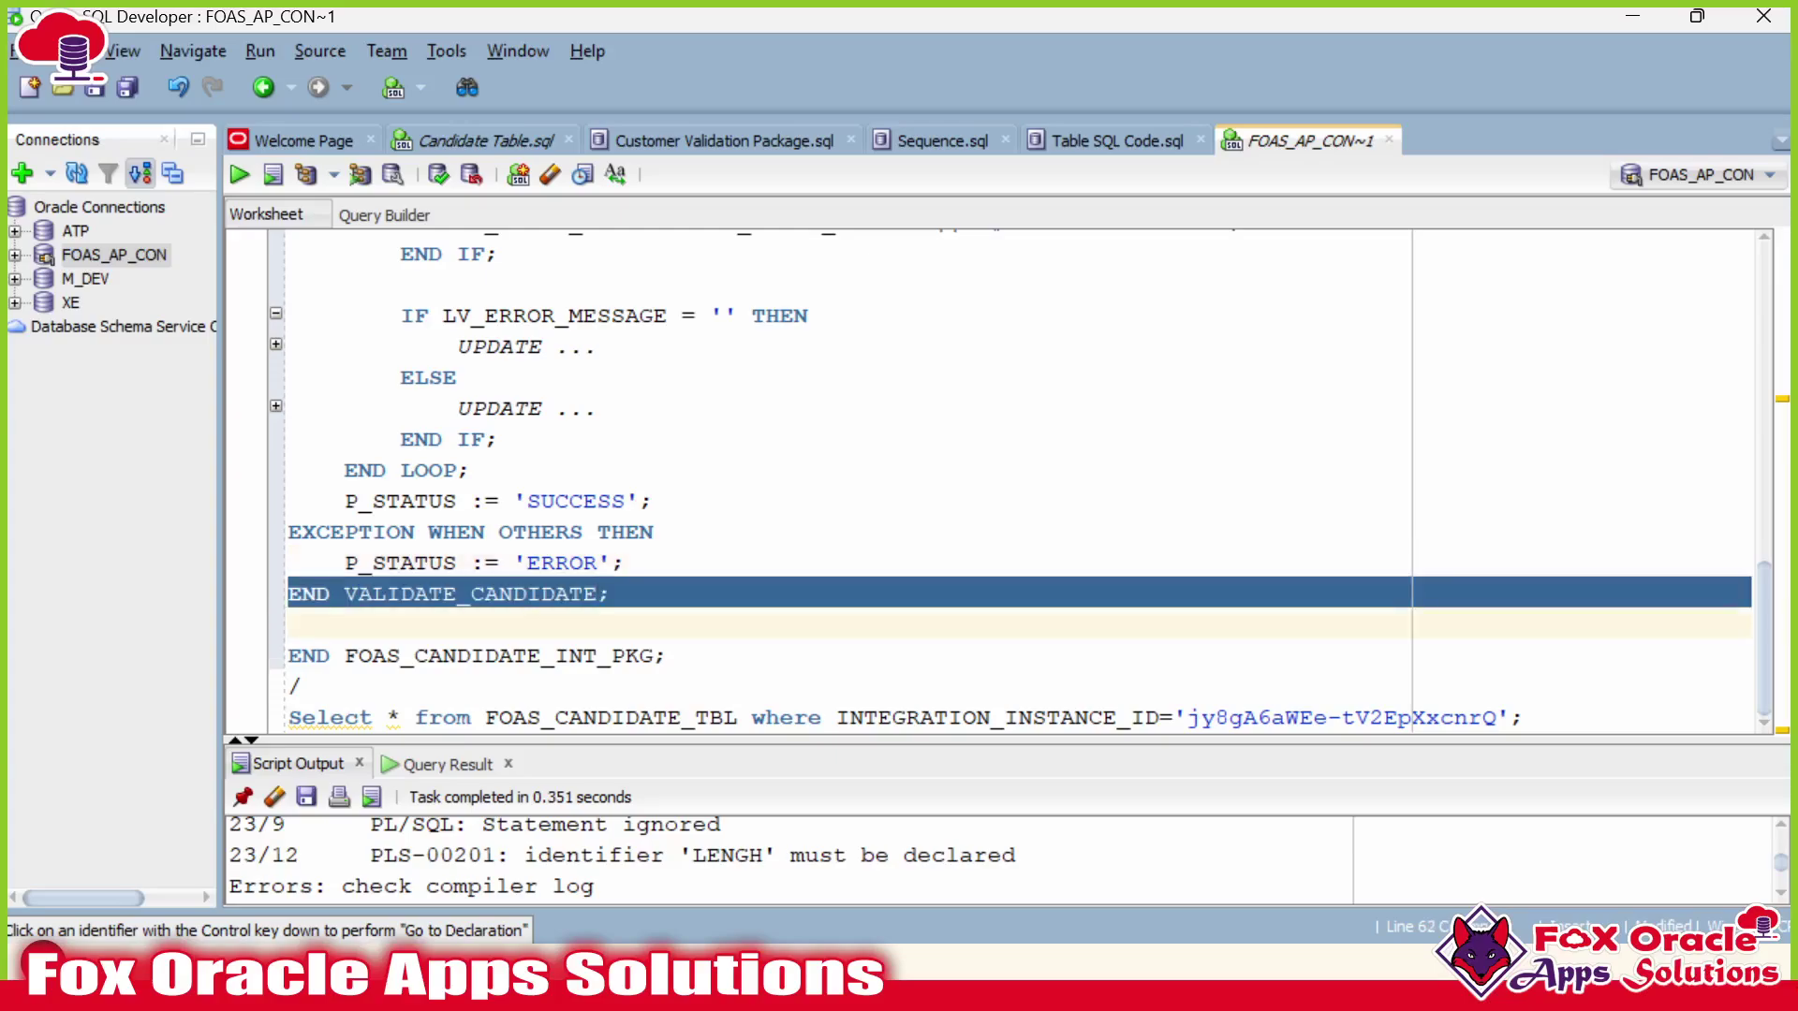
{"action": "left_click", "coordinate": [570, 593]}
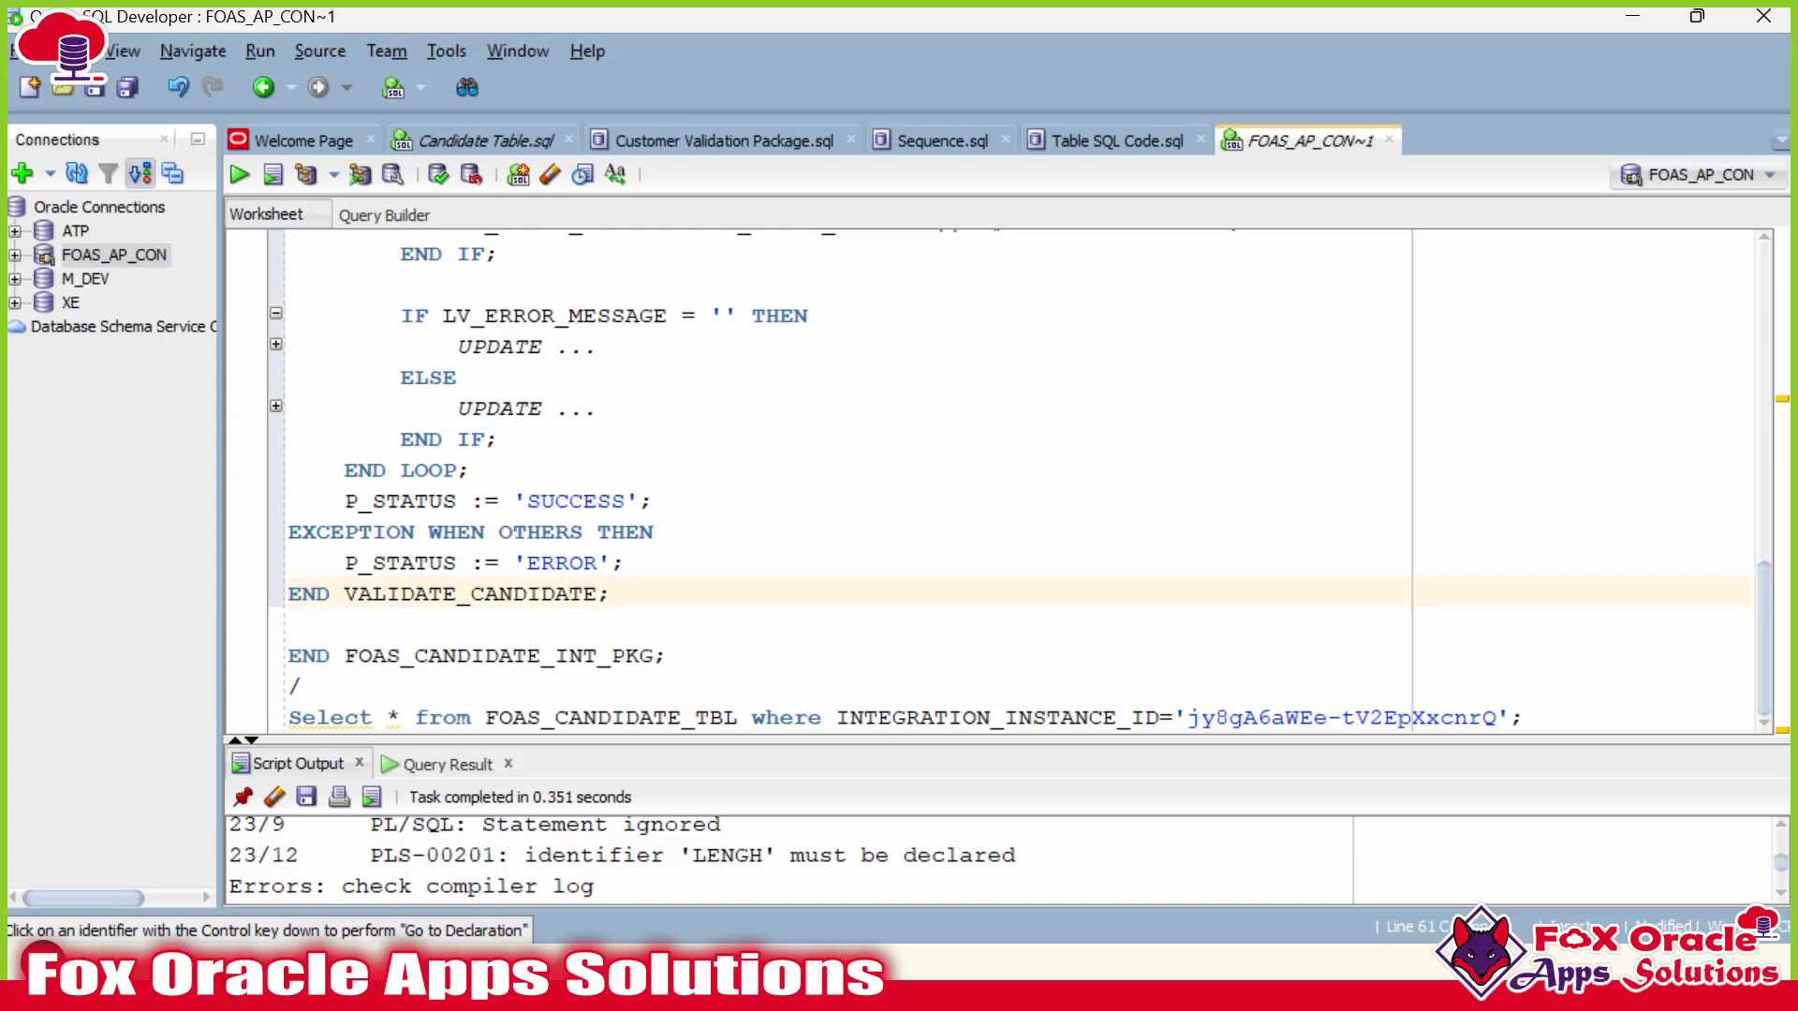
{"action": "scroll", "coordinate": [458, 620], "scroll_direction": "up", "scroll_amount": 15}
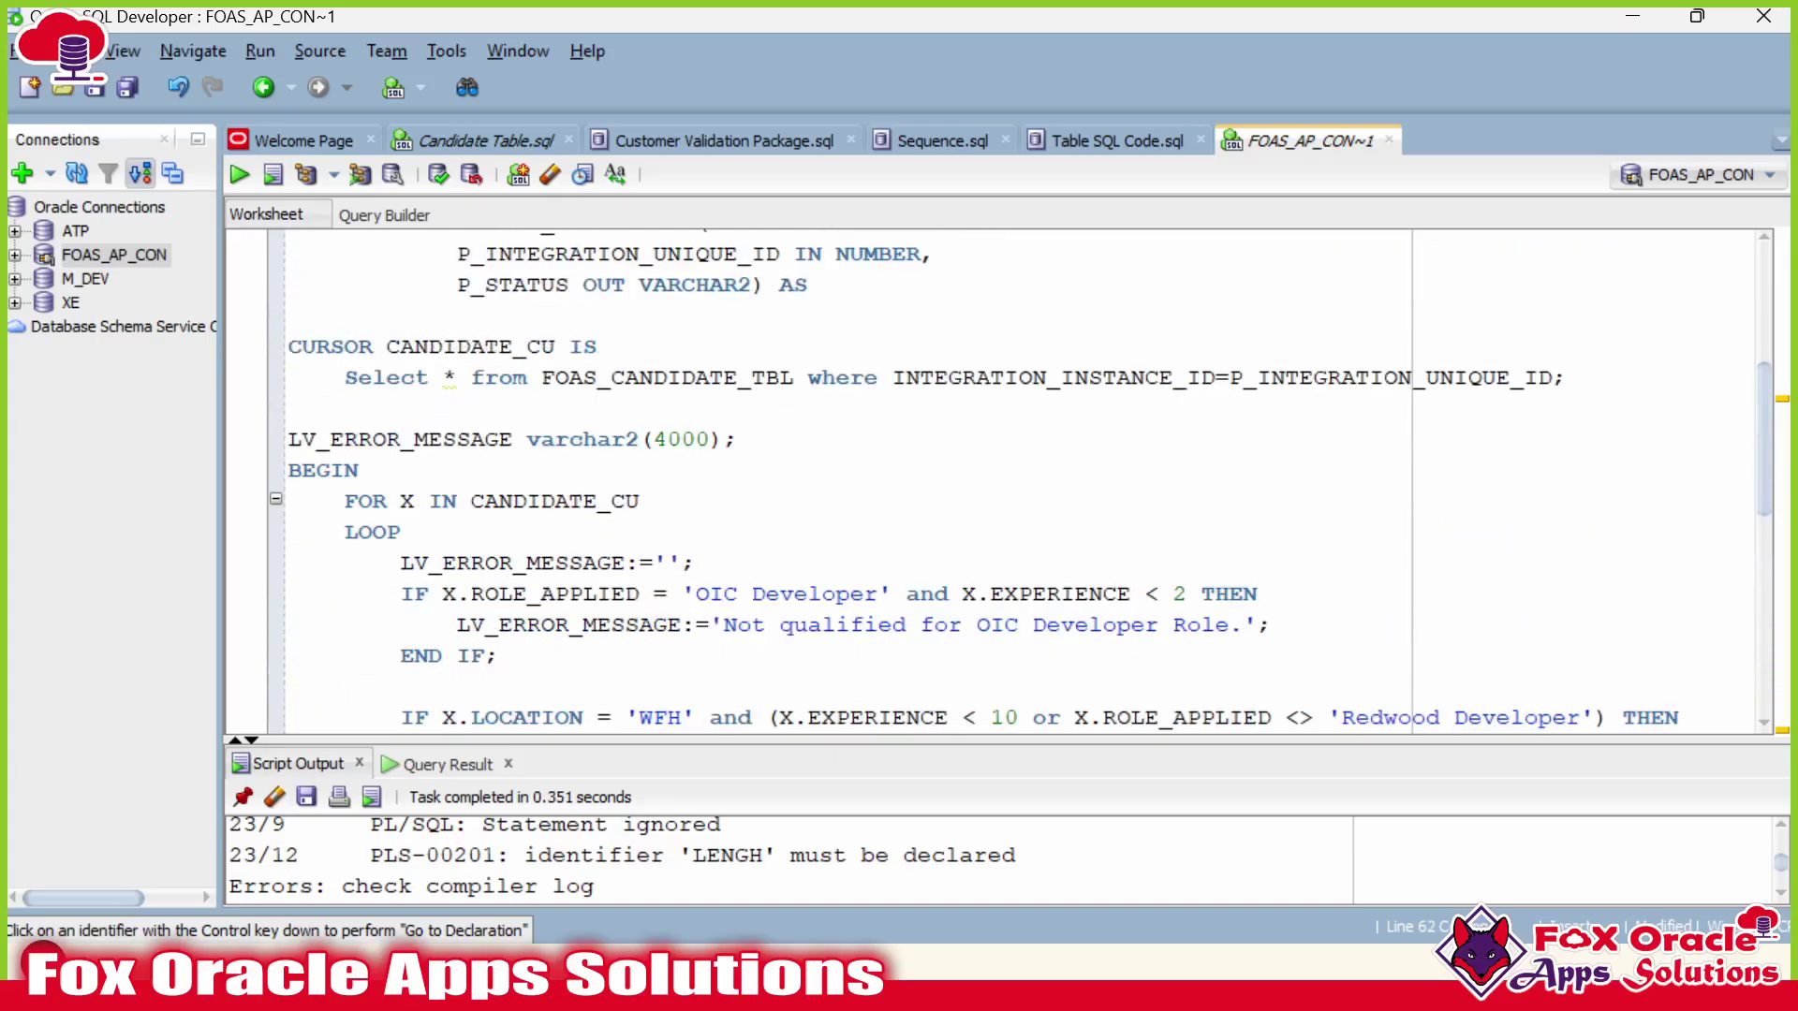
{"action": "scroll", "coordinate": [458, 621], "scroll_direction": "up", "scroll_amount": 4}
{"action": "scroll", "coordinate": [458, 621], "scroll_direction": "down", "scroll_amount": 17}
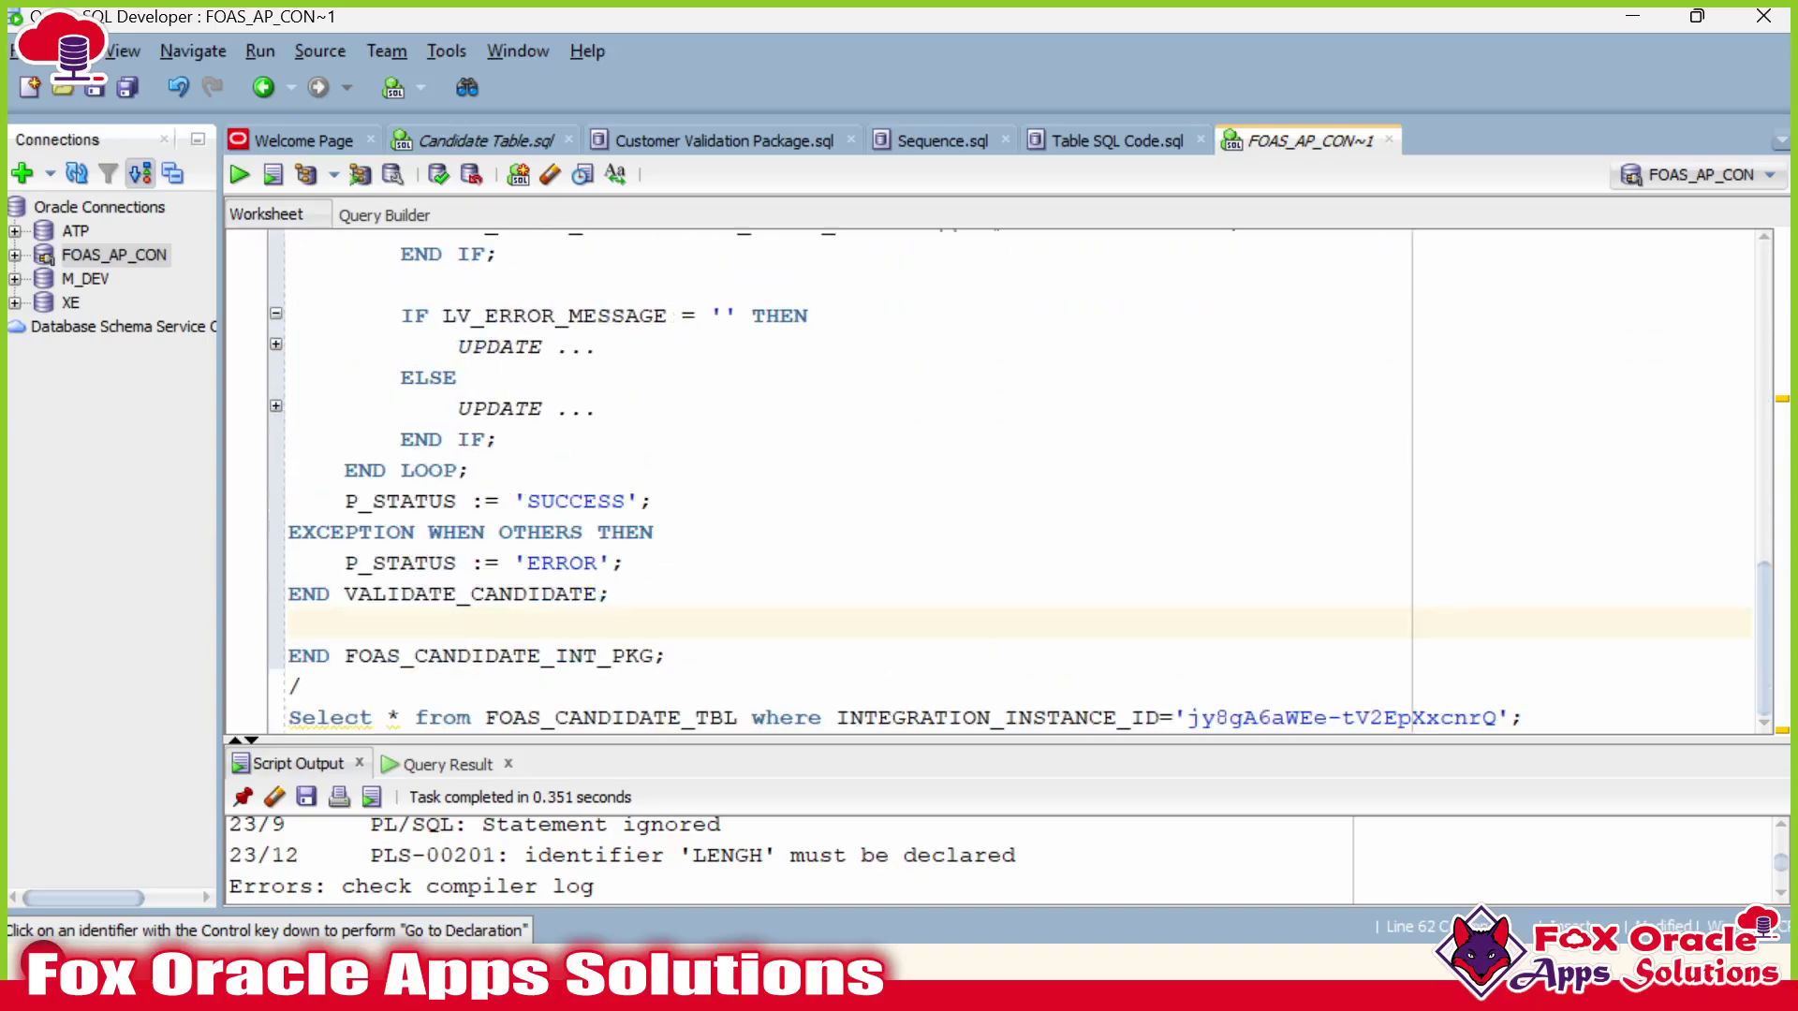
{"action": "left_click", "coordinate": [666, 655]}
{"action": "key", "text": "Down"}
{"action": "key", "text": "Return"}
{"action": "key", "text": "Return"}
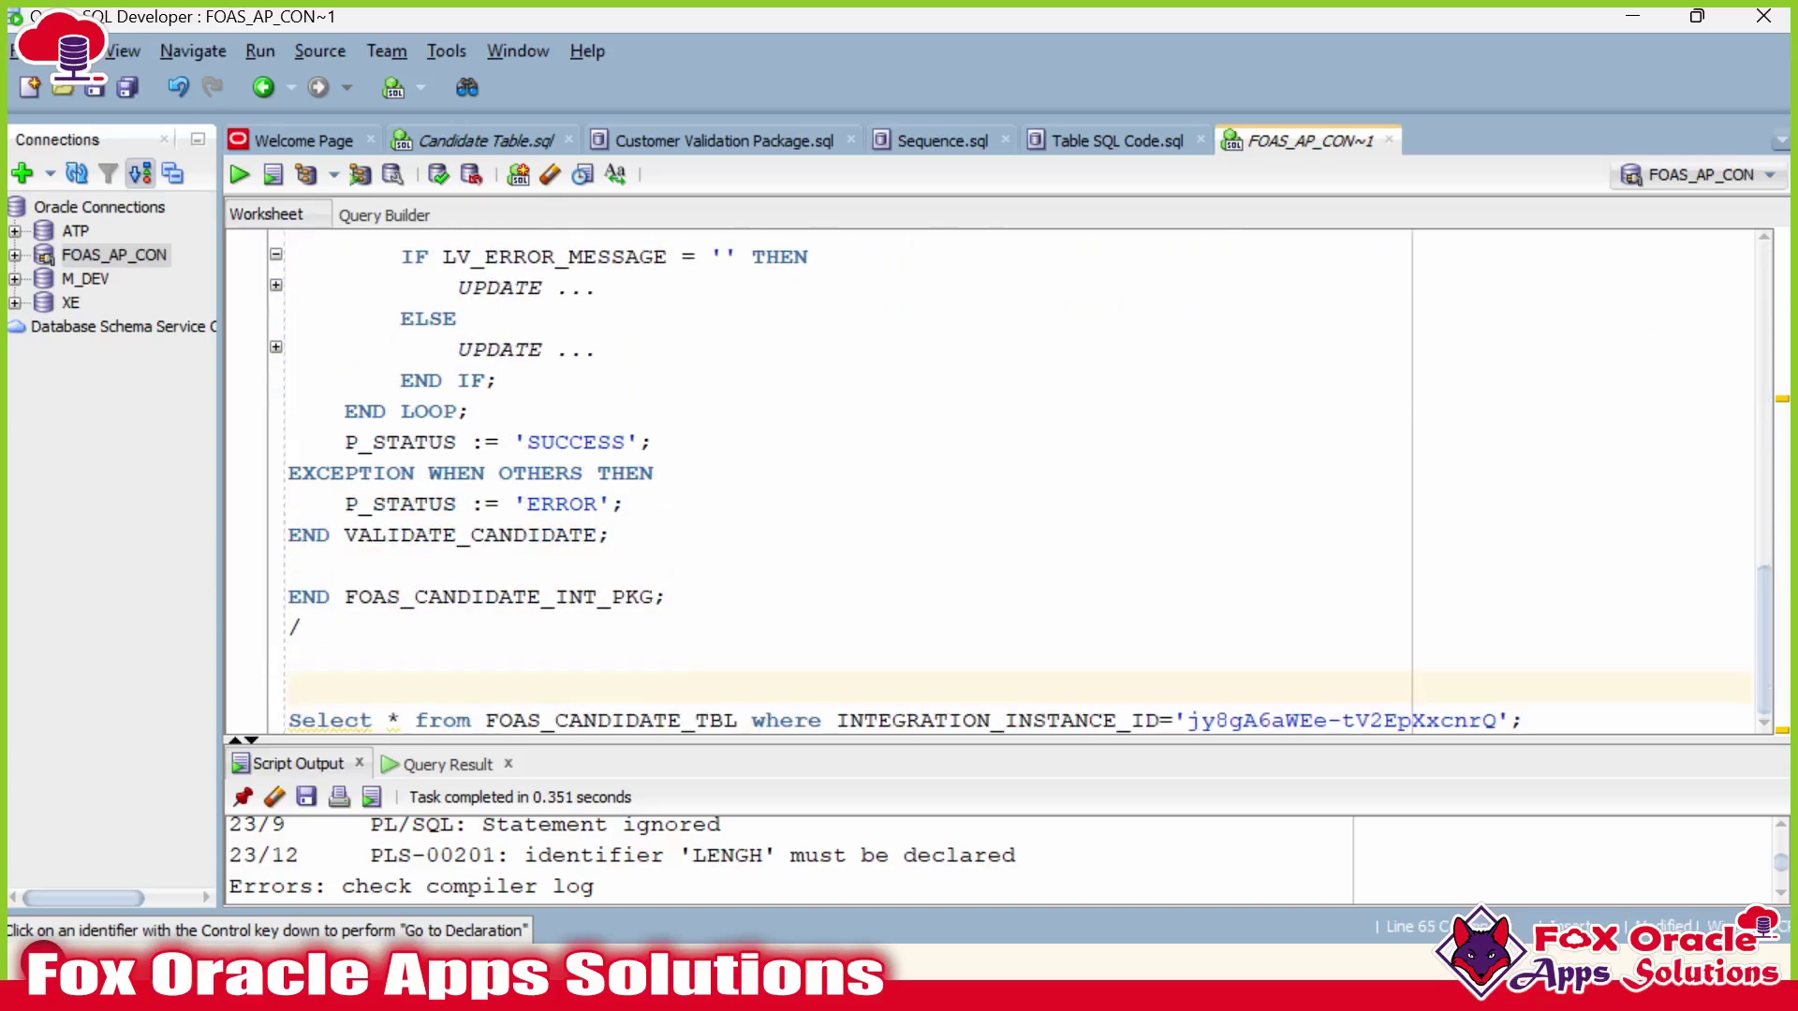
{"action": "key", "text": "Return"}
{"action": "key", "text": "Return"}
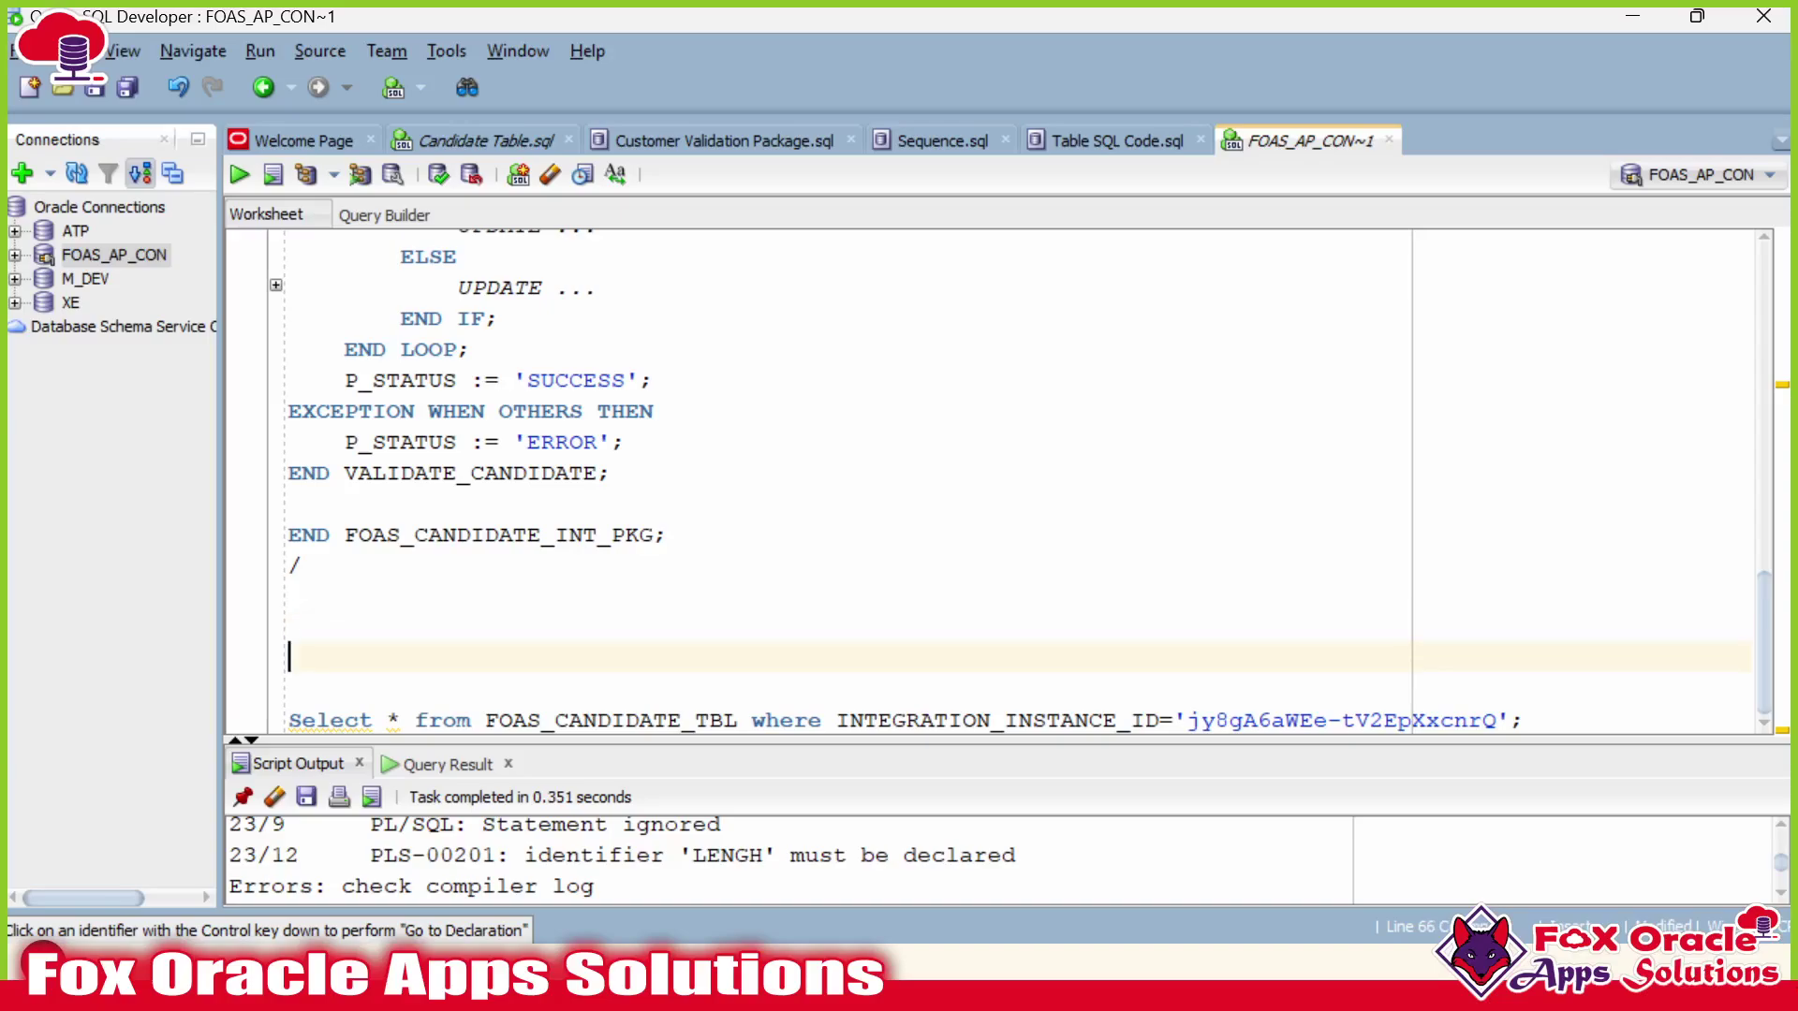
{"action": "key", "text": "Up"}
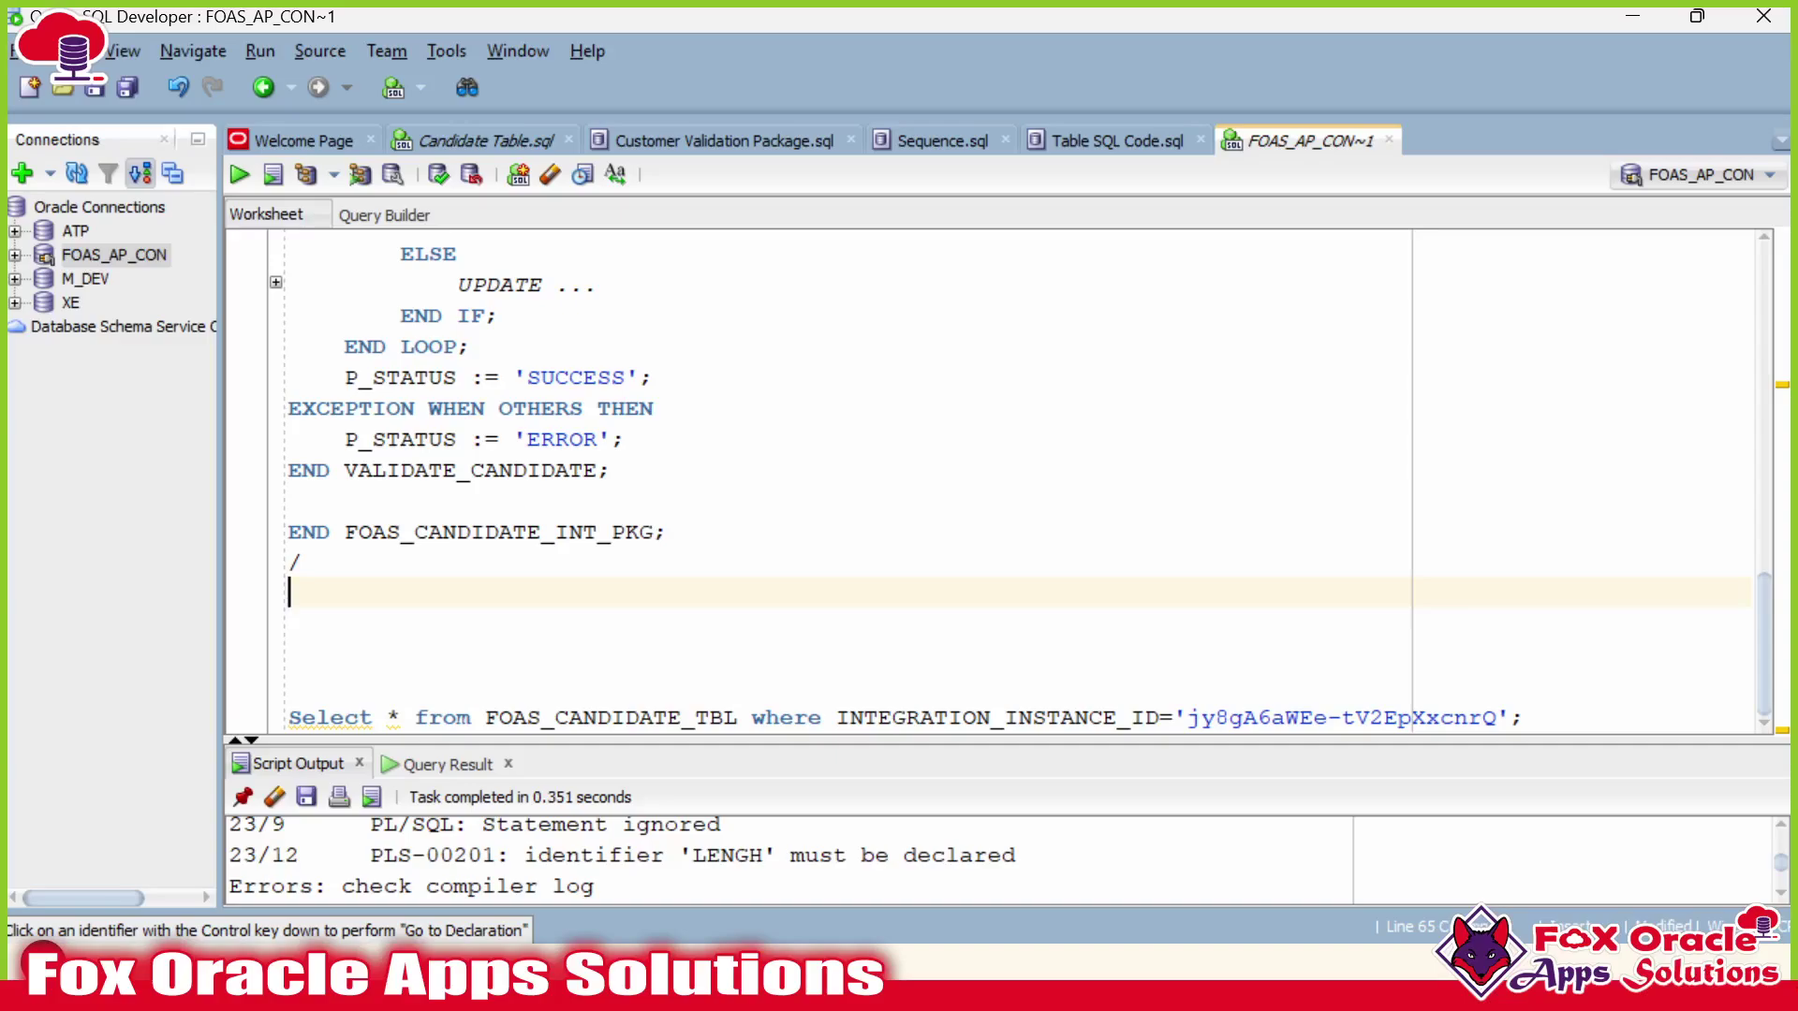
Start a DECLARE block and review VALIDATE_CANDIDATE's parameters, including the P_STATUS OUT mode.
{"action": "type", "text": "DECLARE"}
{"action": "key", "text": "Return"}
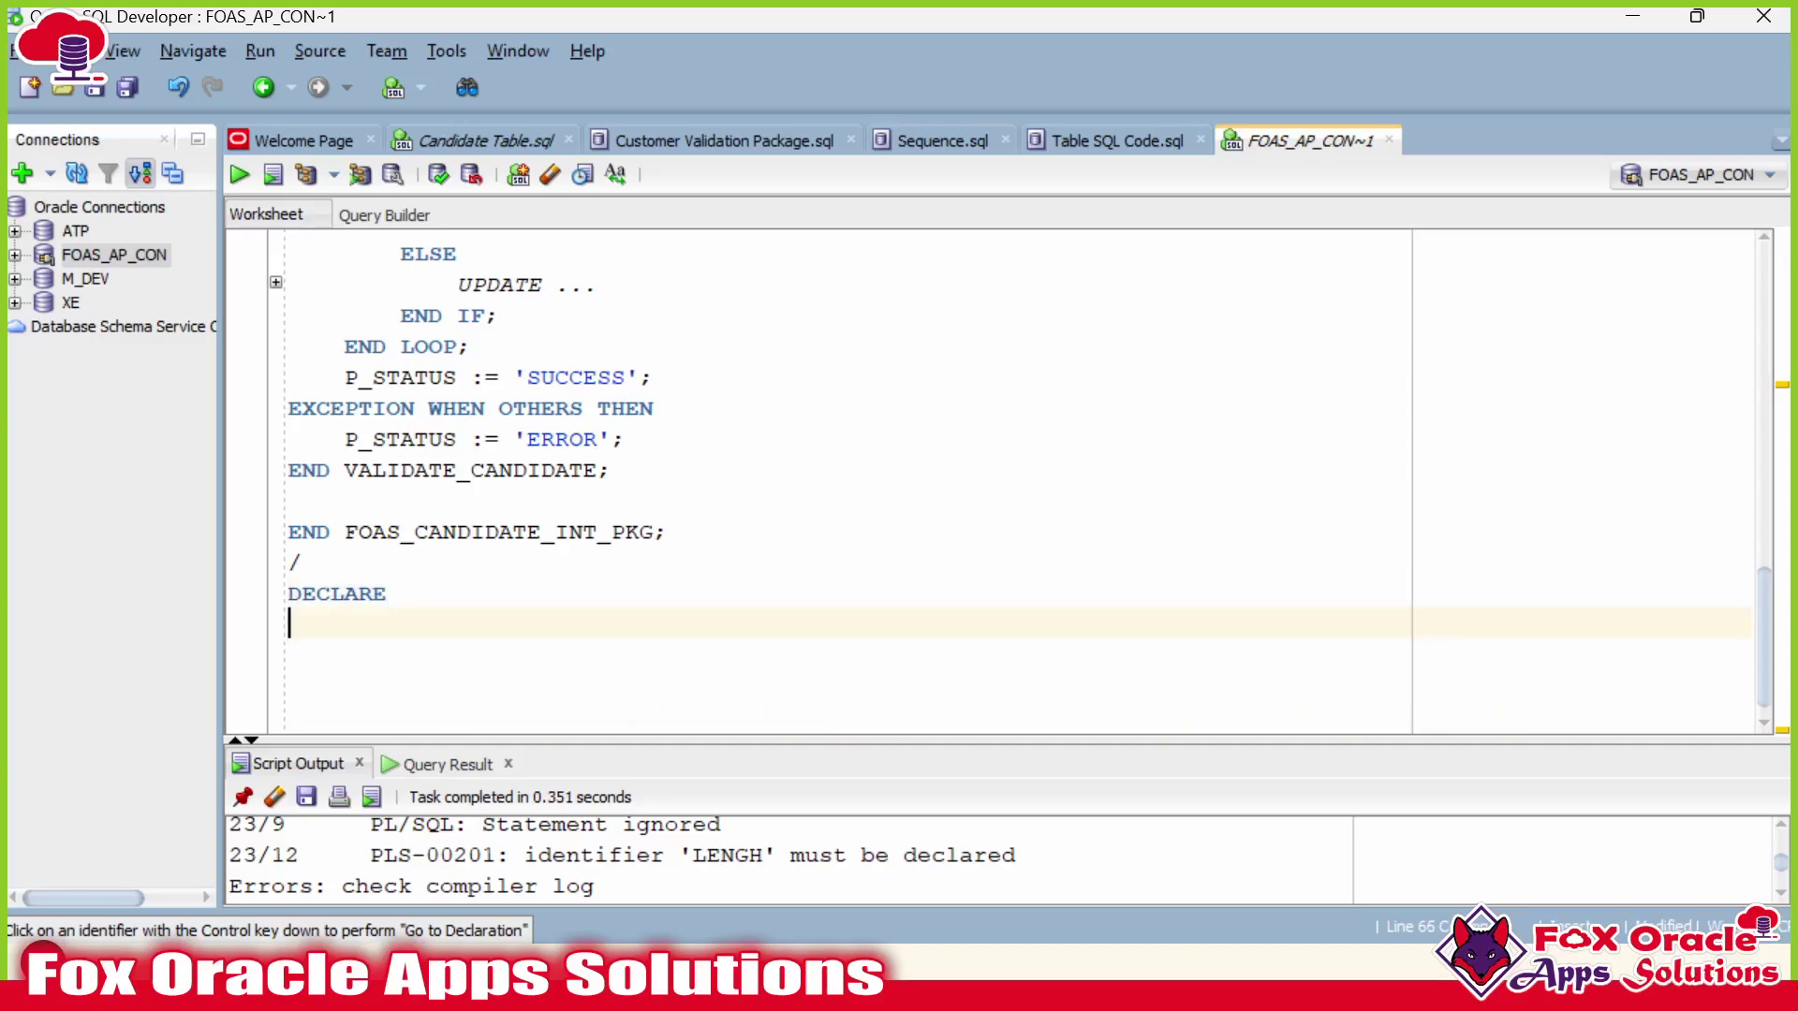
{"action": "scroll", "coordinate": [1002, 477], "scroll_direction": "up", "scroll_amount": 15}
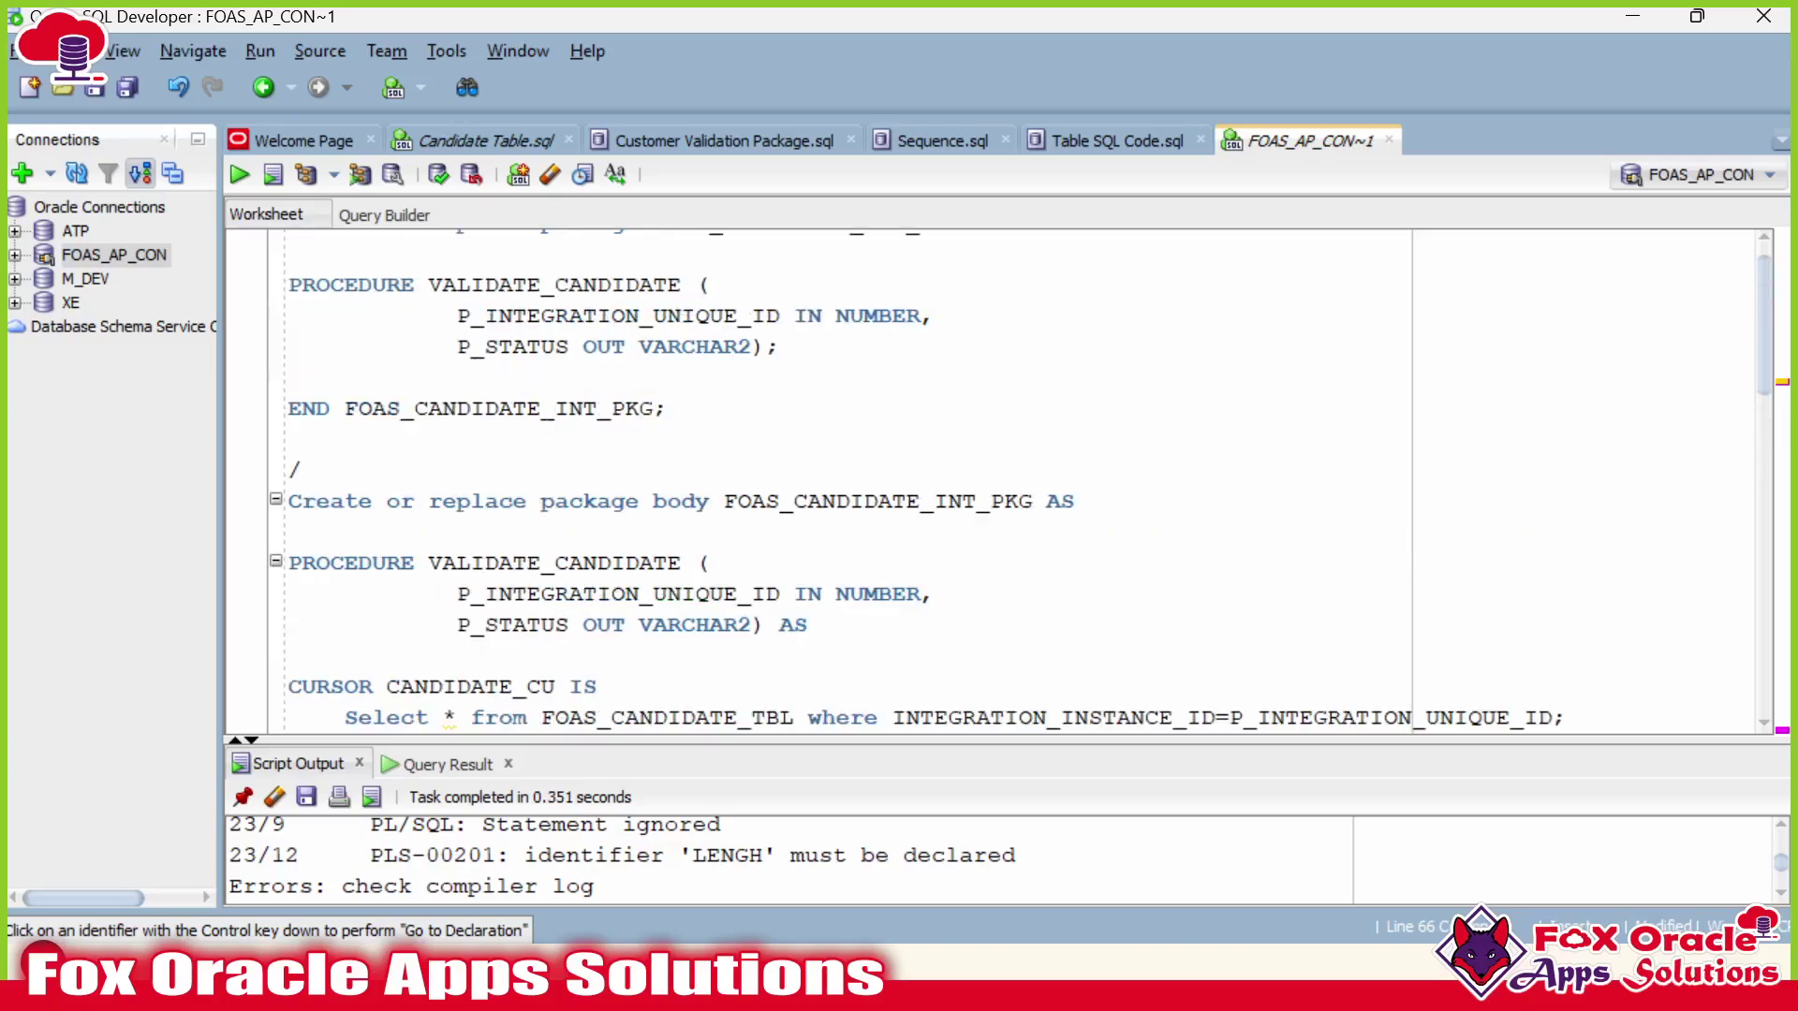
{"action": "double_click", "coordinate": [527, 562]}
{"action": "scroll", "coordinate": [527, 562], "scroll_direction": "down", "scroll_amount": 2}
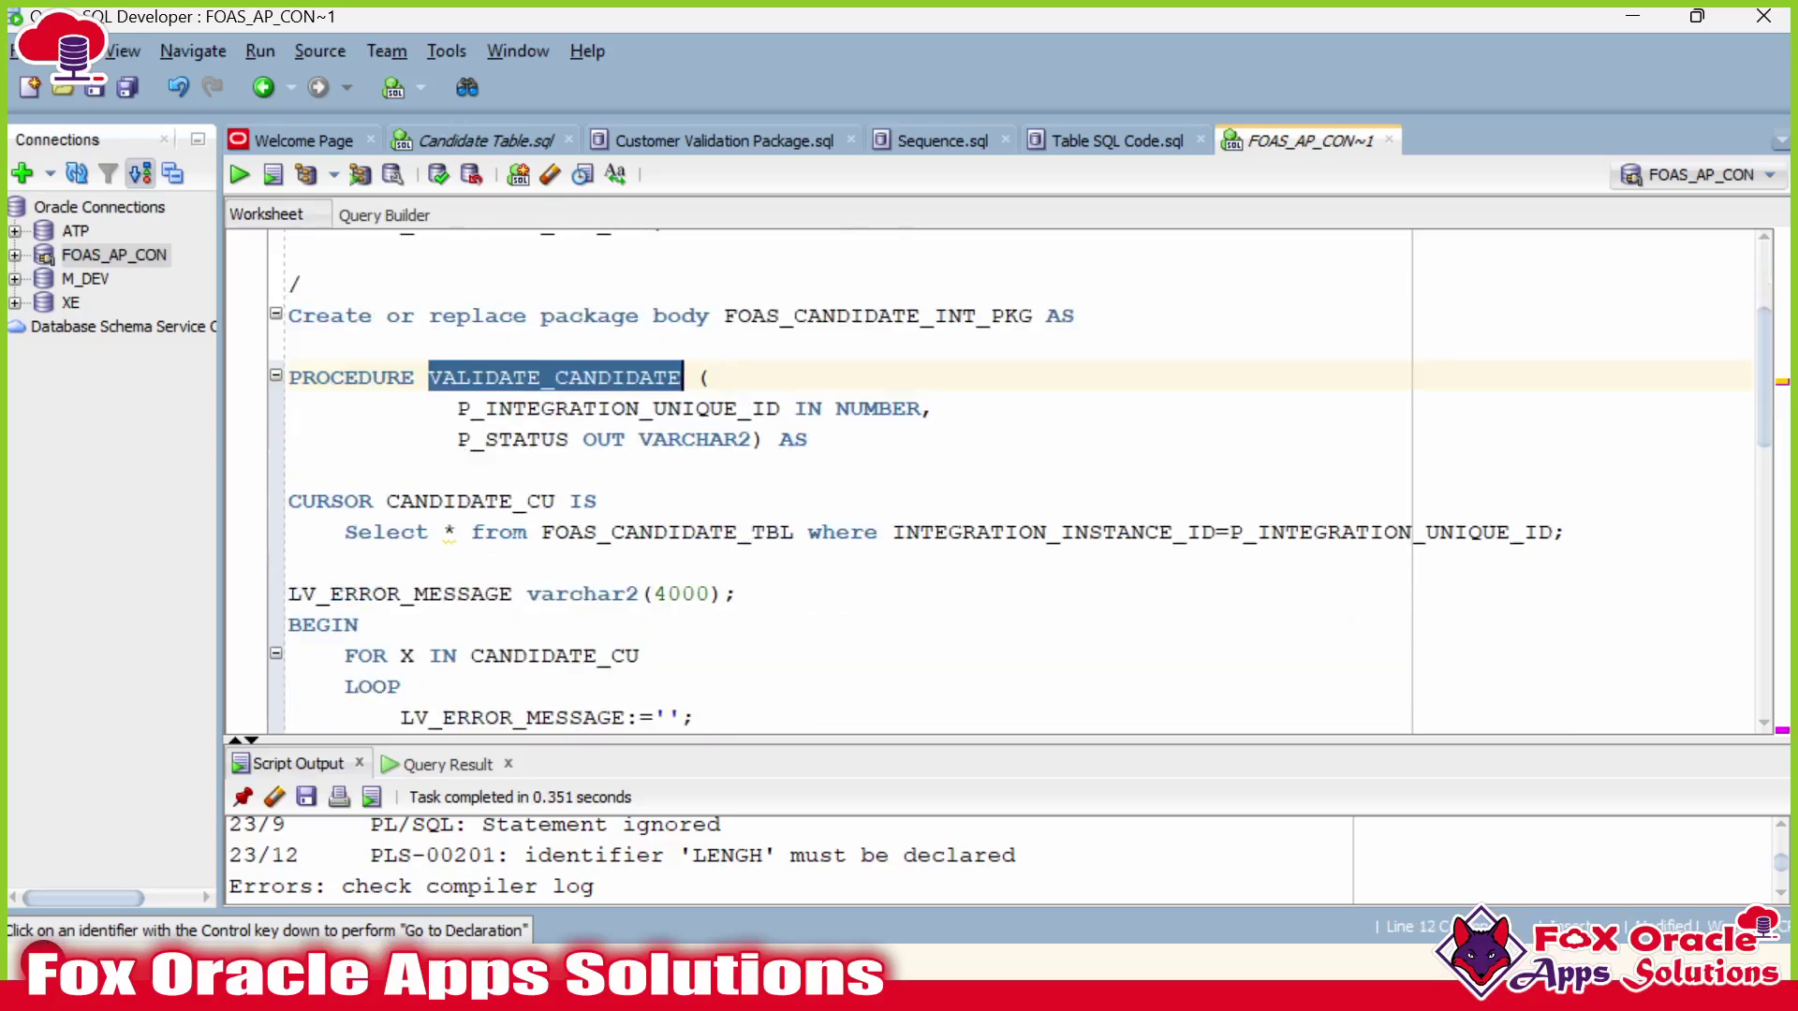
{"action": "double_click", "coordinate": [604, 439]}
{"action": "left_click", "coordinate": [611, 439]}
{"action": "double_click", "coordinate": [611, 439]}
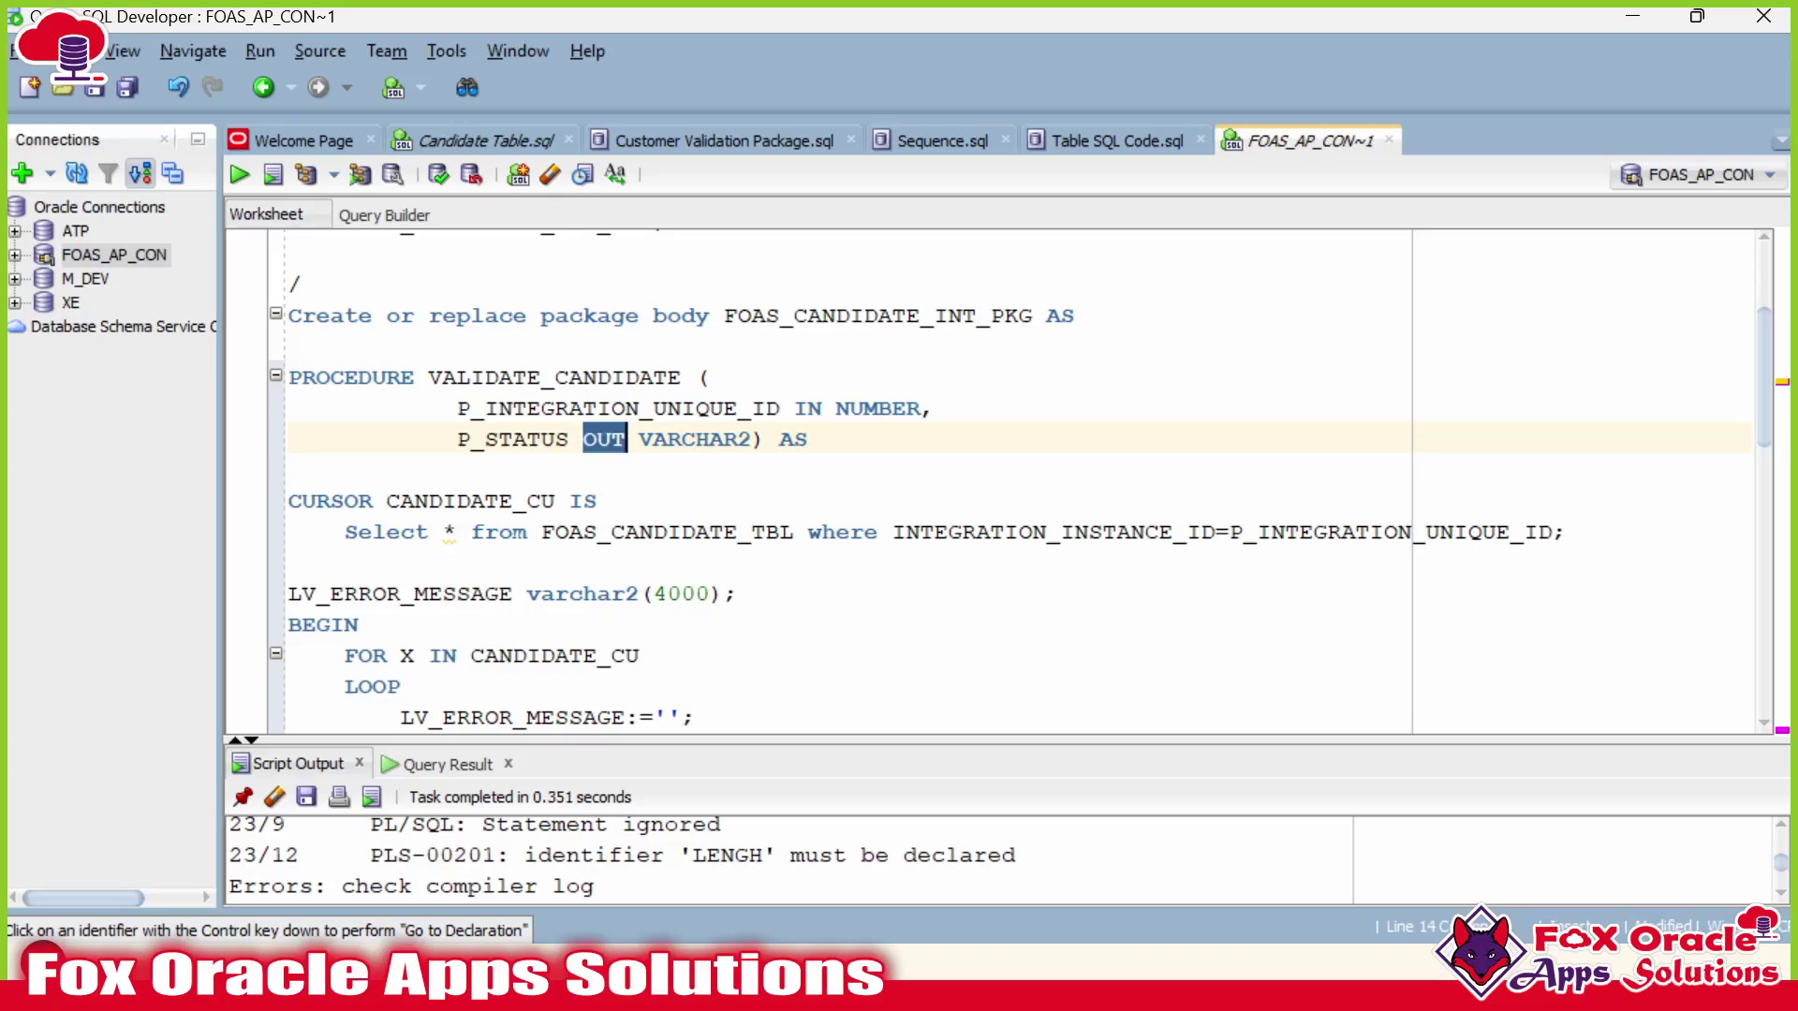
{"action": "left_click", "coordinate": [542, 439]}
{"action": "double_click", "coordinate": [554, 378]}
{"action": "scroll", "coordinate": [555, 378], "scroll_direction": "down", "scroll_amount": 10}
Declare LV_RESULT varchar2(400); under DECLARE.
{"action": "left_click", "coordinate": [345, 592]}
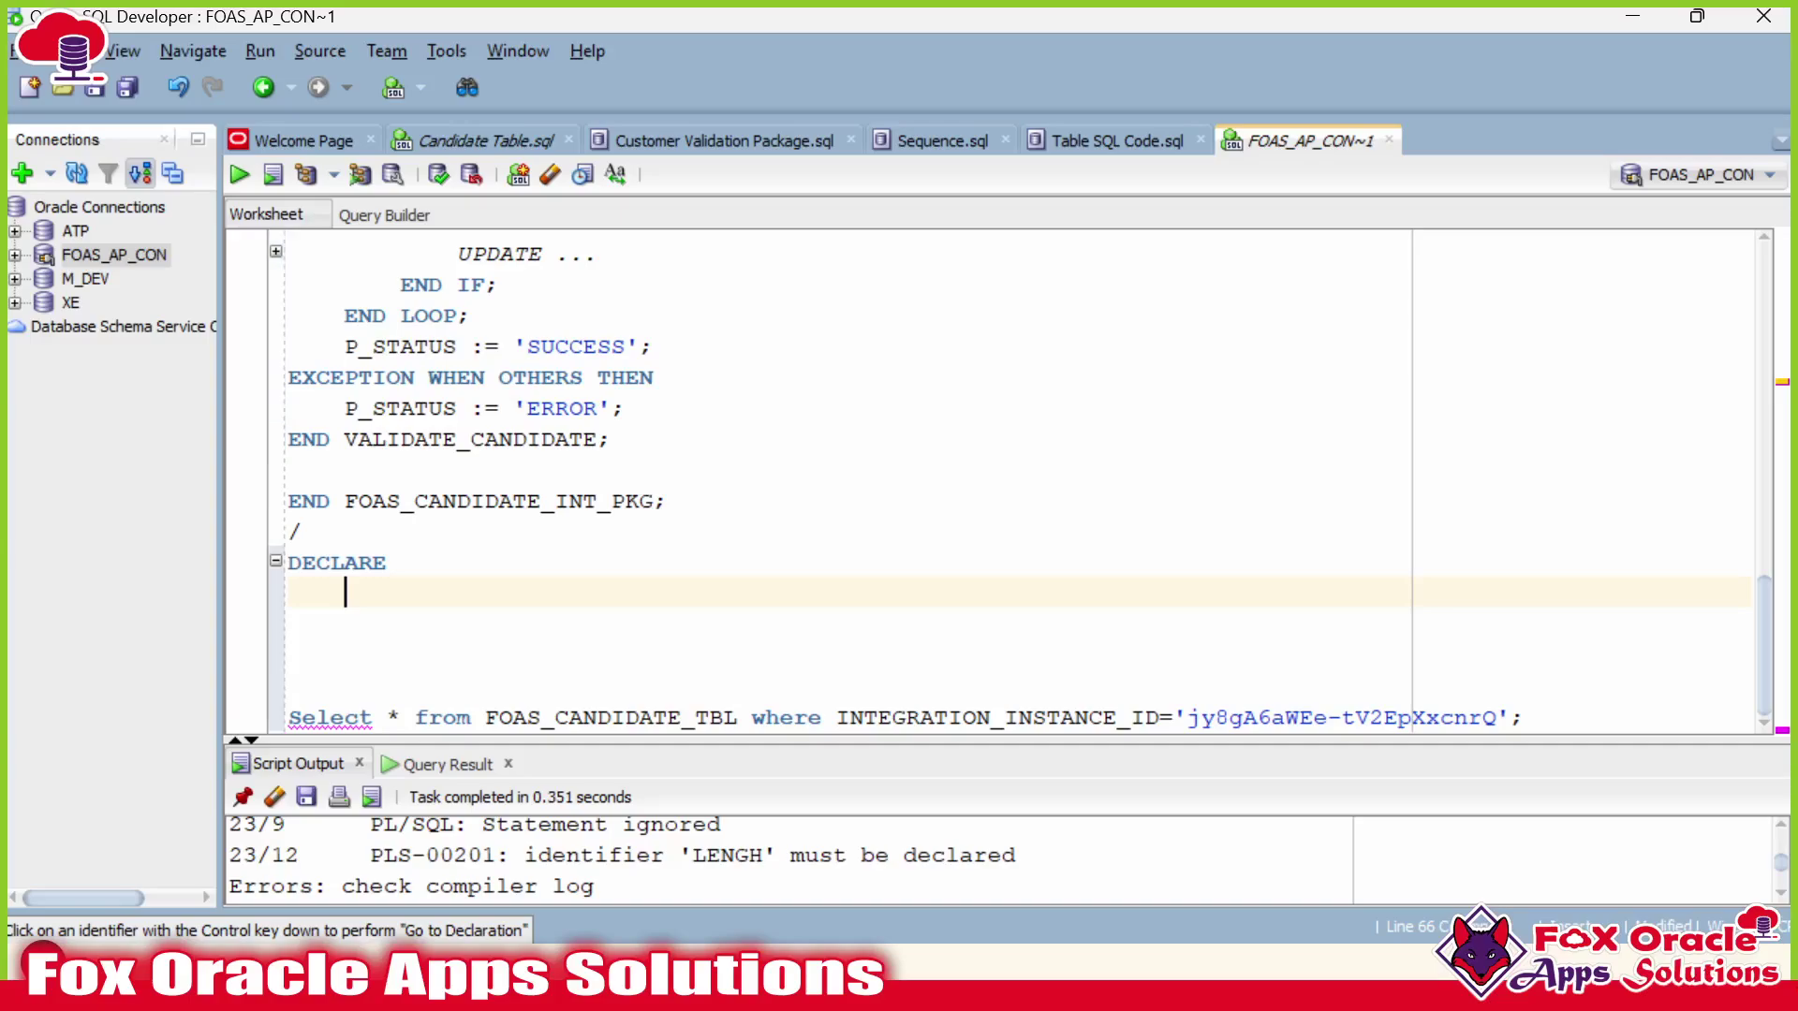
{"action": "type", "text": "LV_RESULT ca"}
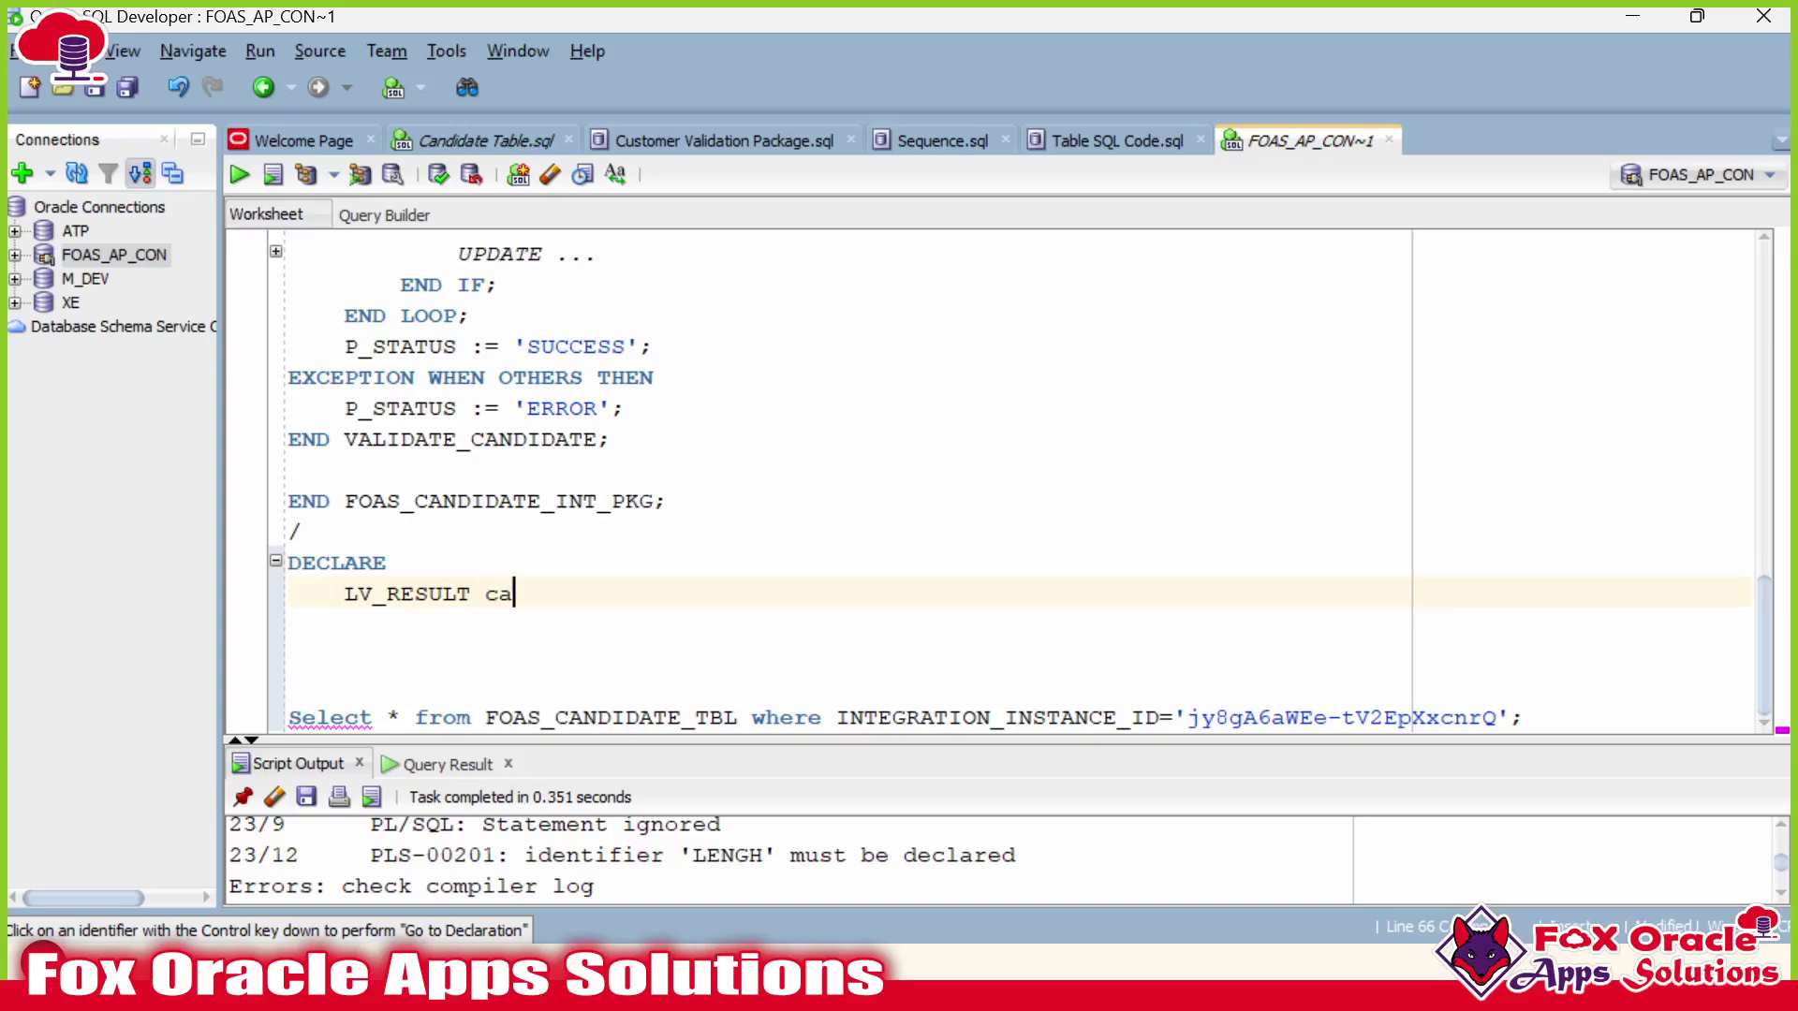
{"action": "key", "text": "BackSpace"}
{"action": "key", "text": "BackSpace"}
{"action": "type", "text": "varchar2(400);"}
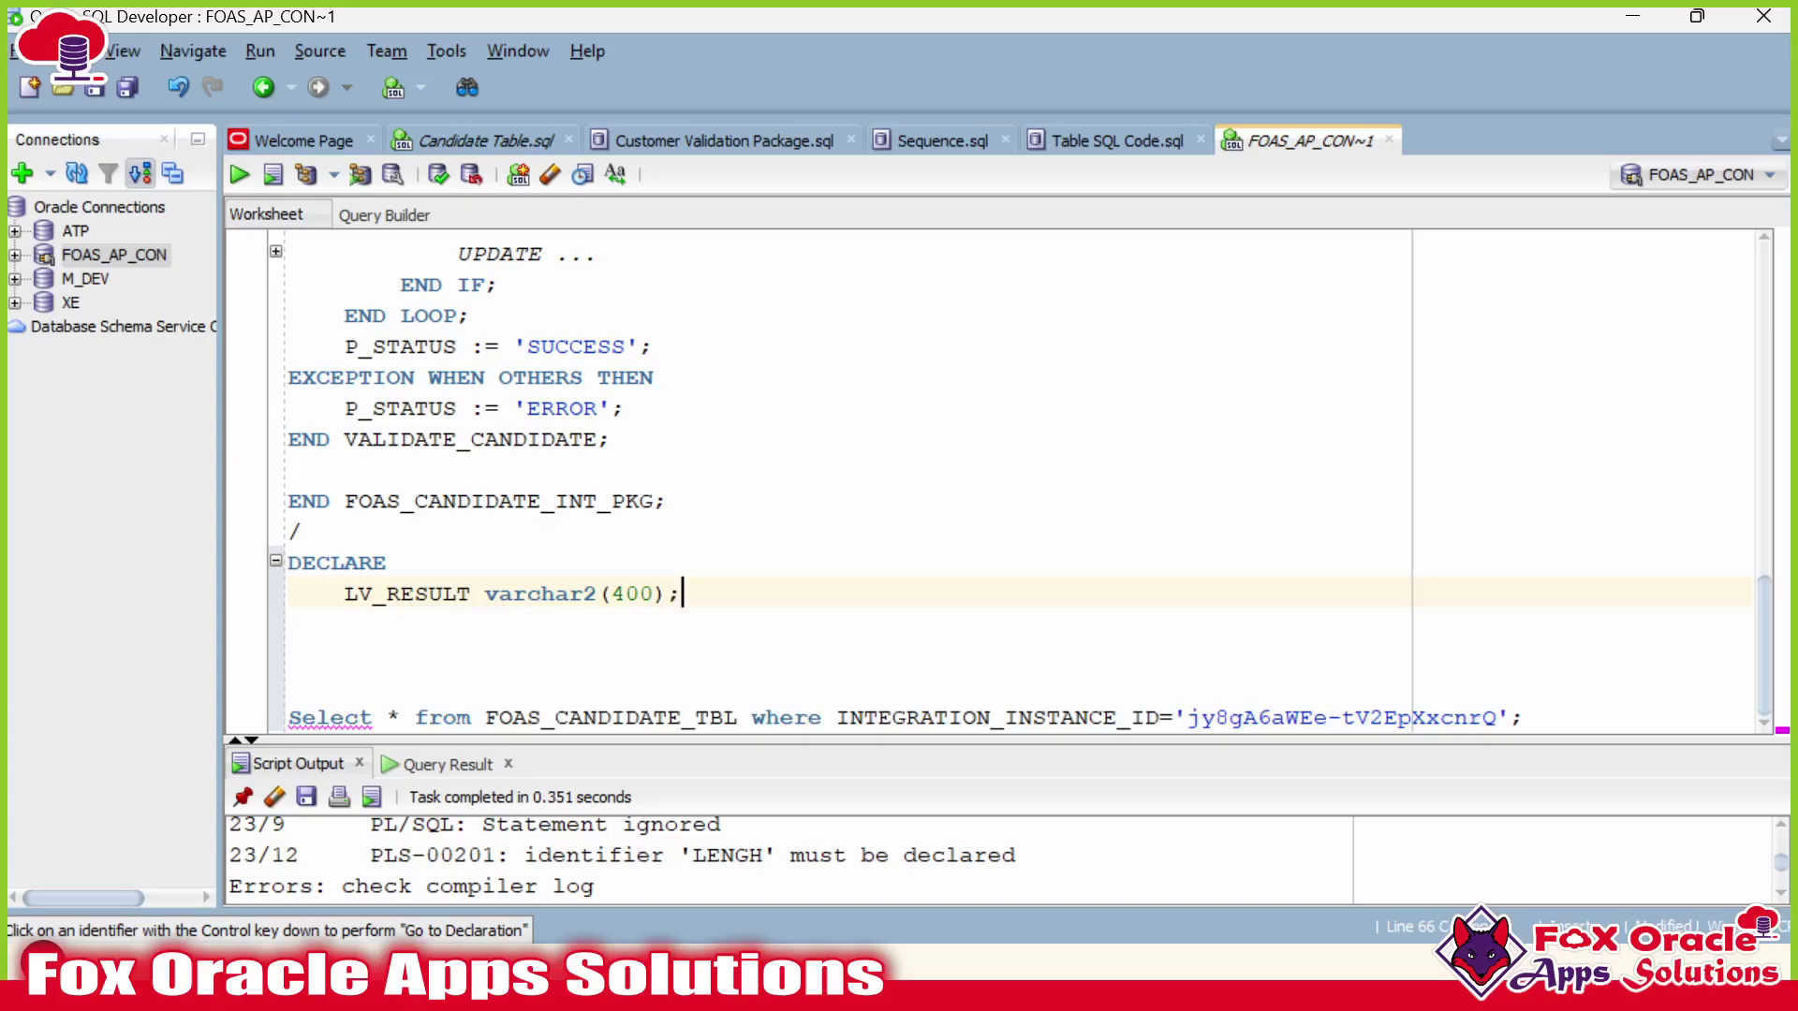
{"action": "key", "text": "Return"}
Add BEGIN and END; lines to the anonymous block.
{"action": "type", "text": "BEING"}
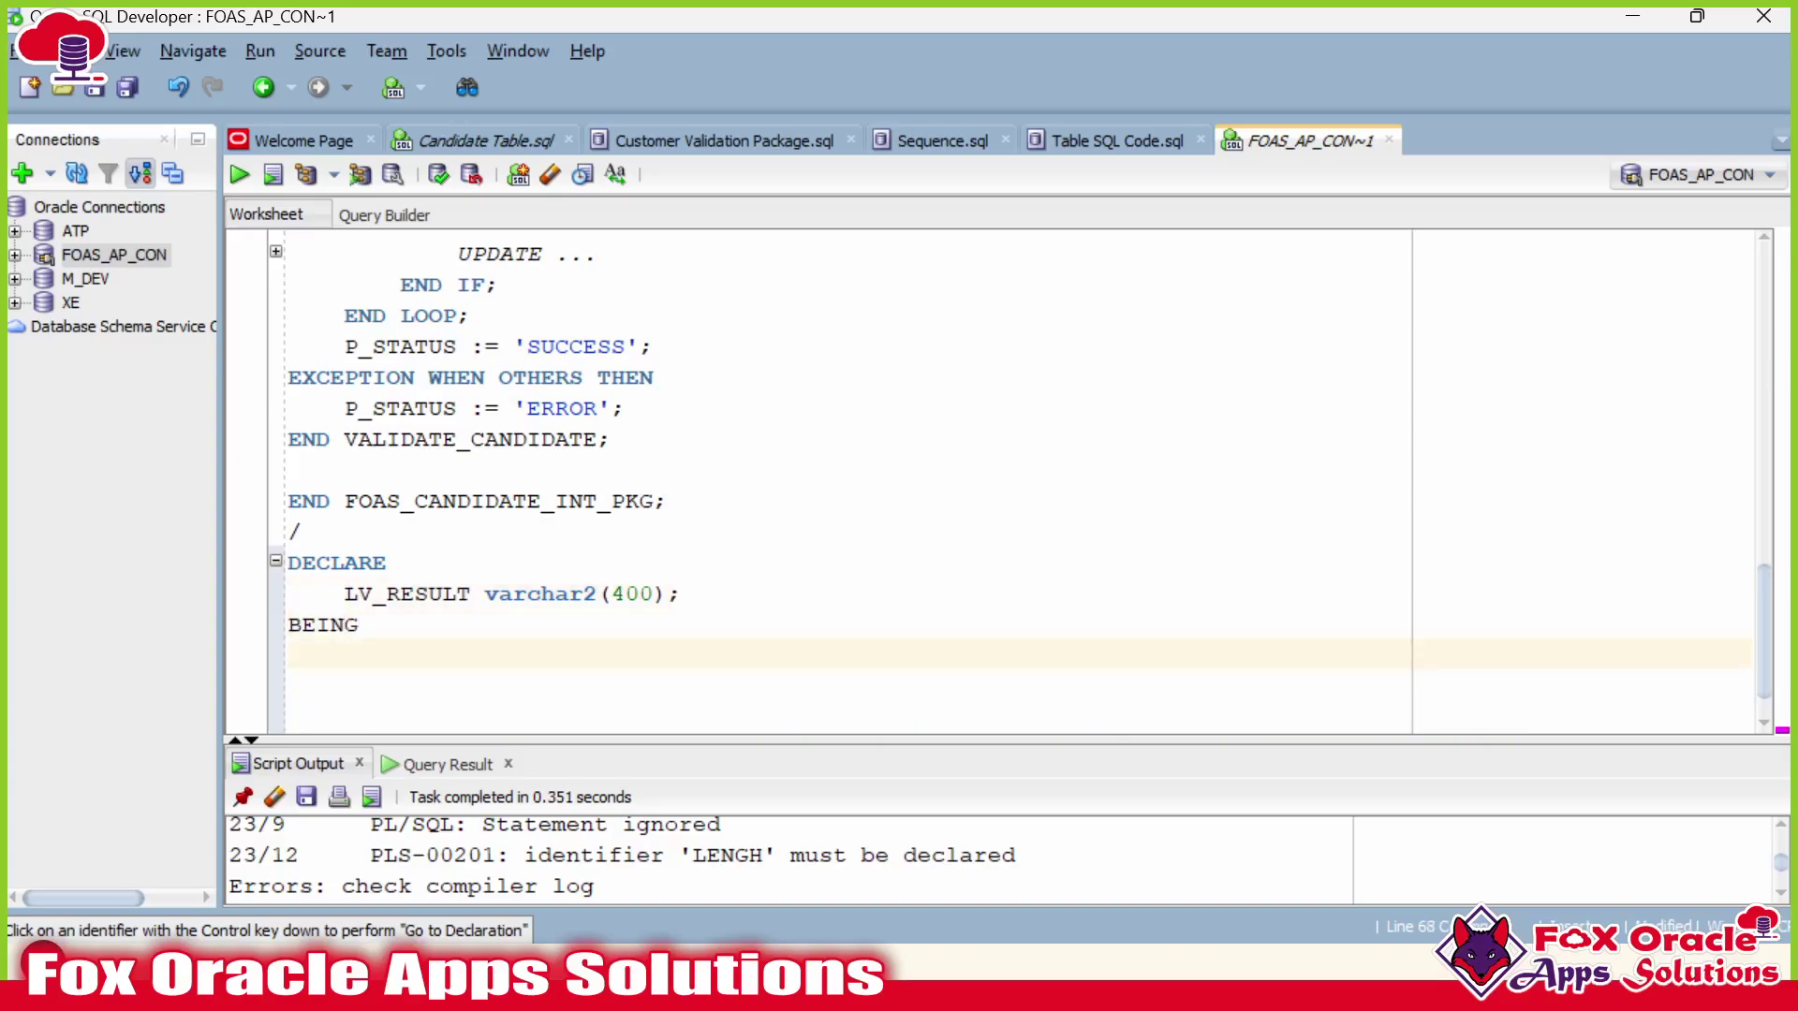
{"action": "key", "text": "BackSpace"}
{"action": "key", "text": "BackSpace"}
{"action": "key", "text": "BackSpace"}
{"action": "key", "text": "BackSpace"}
{"action": "type", "text": "GIN"}
{"action": "key", "text": "BackSpace"}
{"action": "key", "text": "BackSpace"}
{"action": "key", "text": "BackSpace"}
{"action": "type", "text": "EGIN"}
{"action": "key", "text": "Return"}
{"action": "key", "text": "Return"}
{"action": "type", "text": "END;"}
{"action": "left_click", "coordinate": [289, 656]}
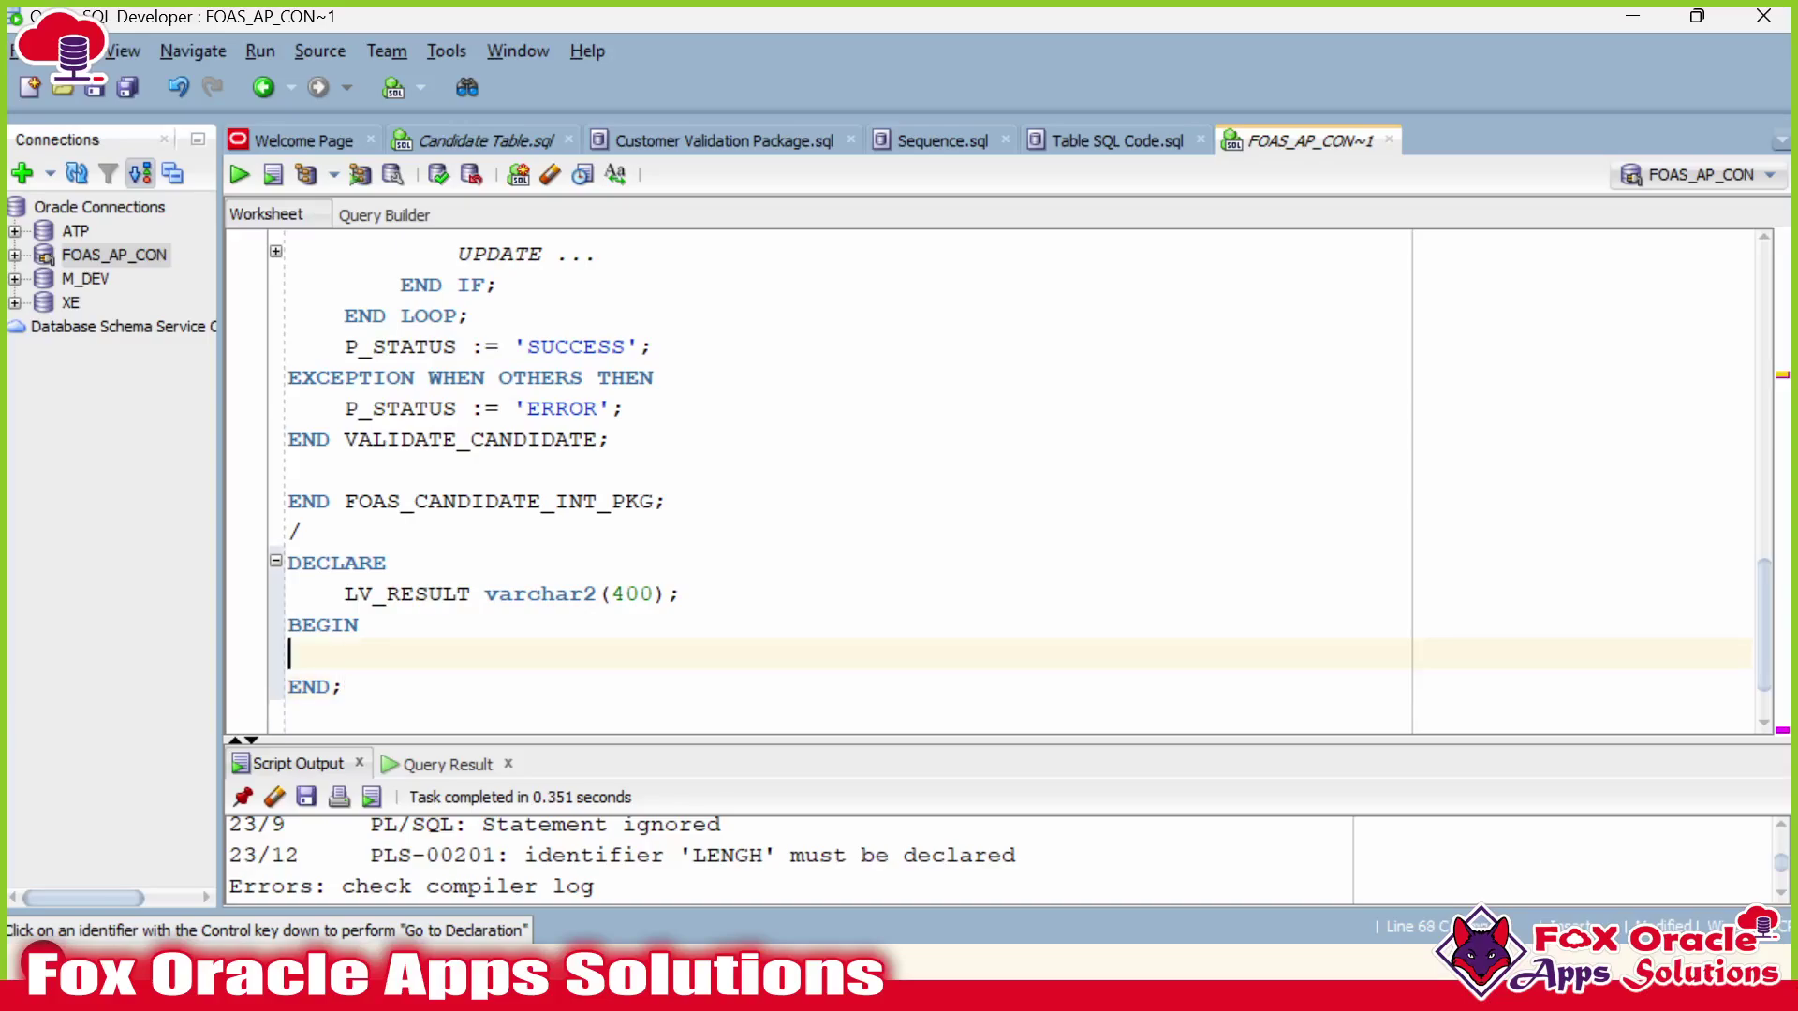
Write the FOAS_CANDIDATE_INT_PKG.VALIDATE_CANDIDATE call inside the block by copying both names.
{"action": "double_click", "coordinate": [407, 593]}
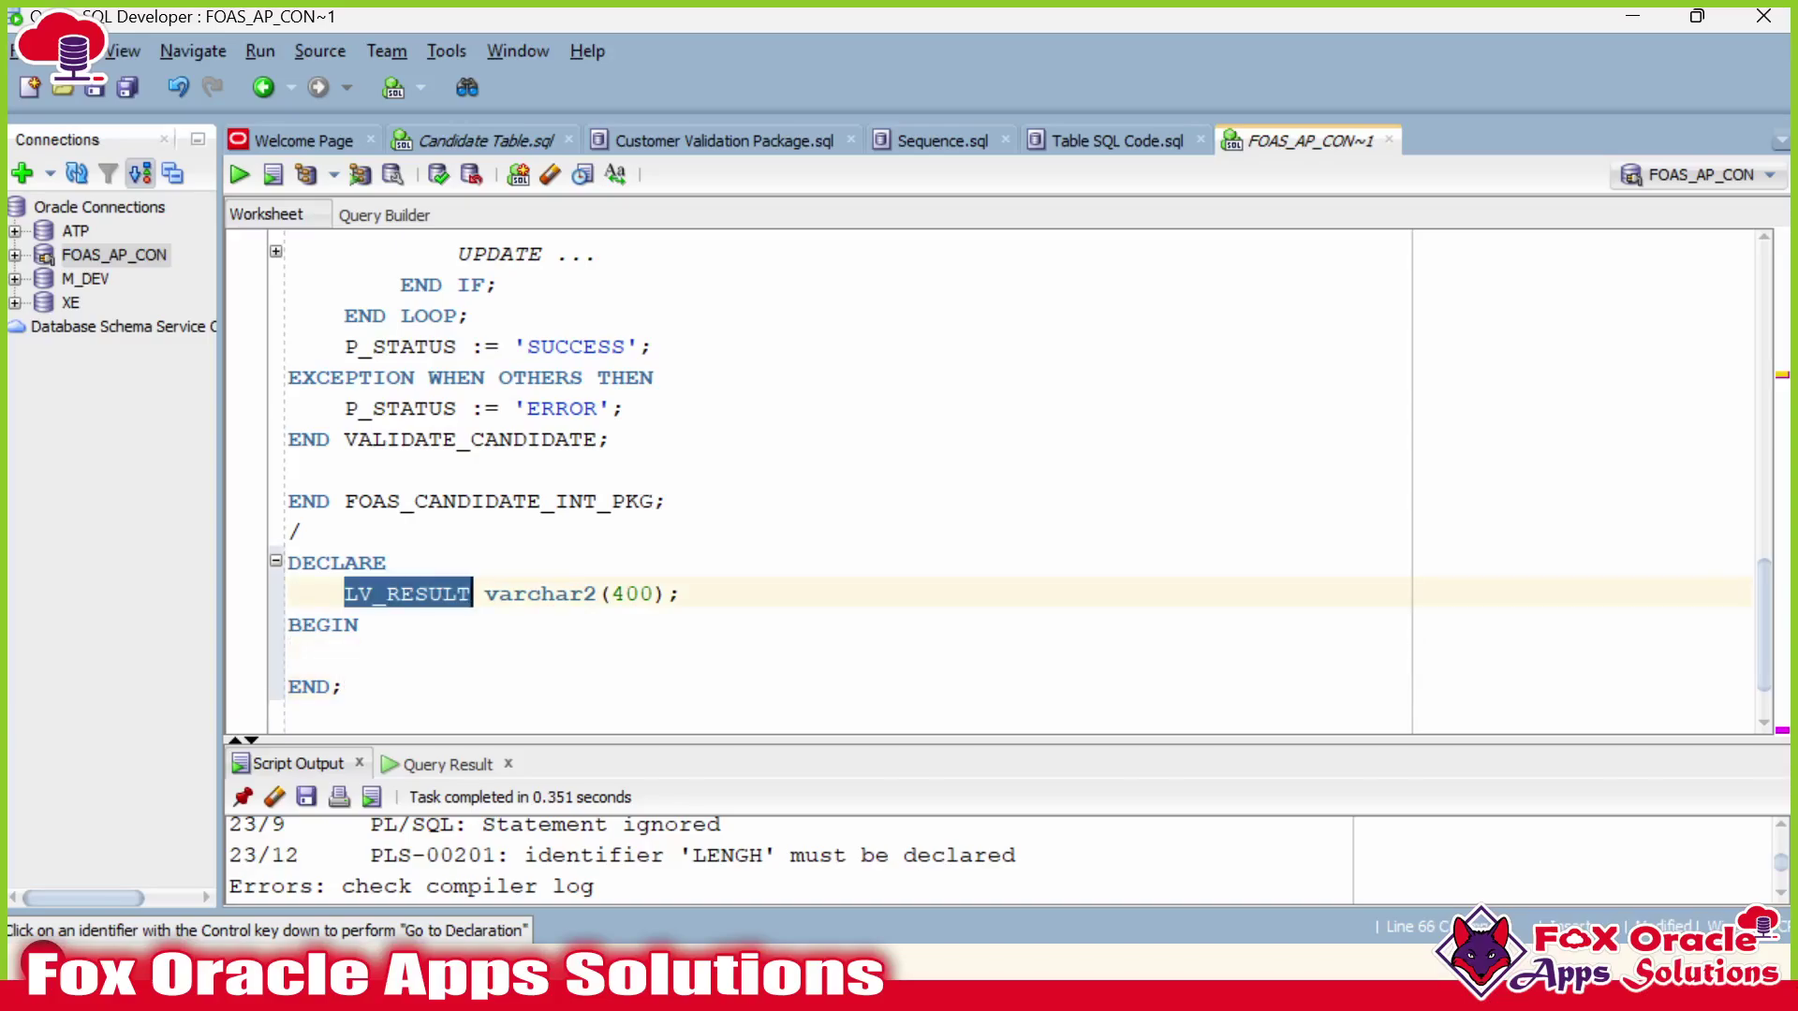
{"action": "left_click", "coordinate": [289, 655]}
{"action": "double_click", "coordinate": [457, 501]}
{"action": "key", "text": "ctrl+c"}
{"action": "left_click", "coordinate": [289, 655]}
{"action": "key", "text": "ctrl+v"}
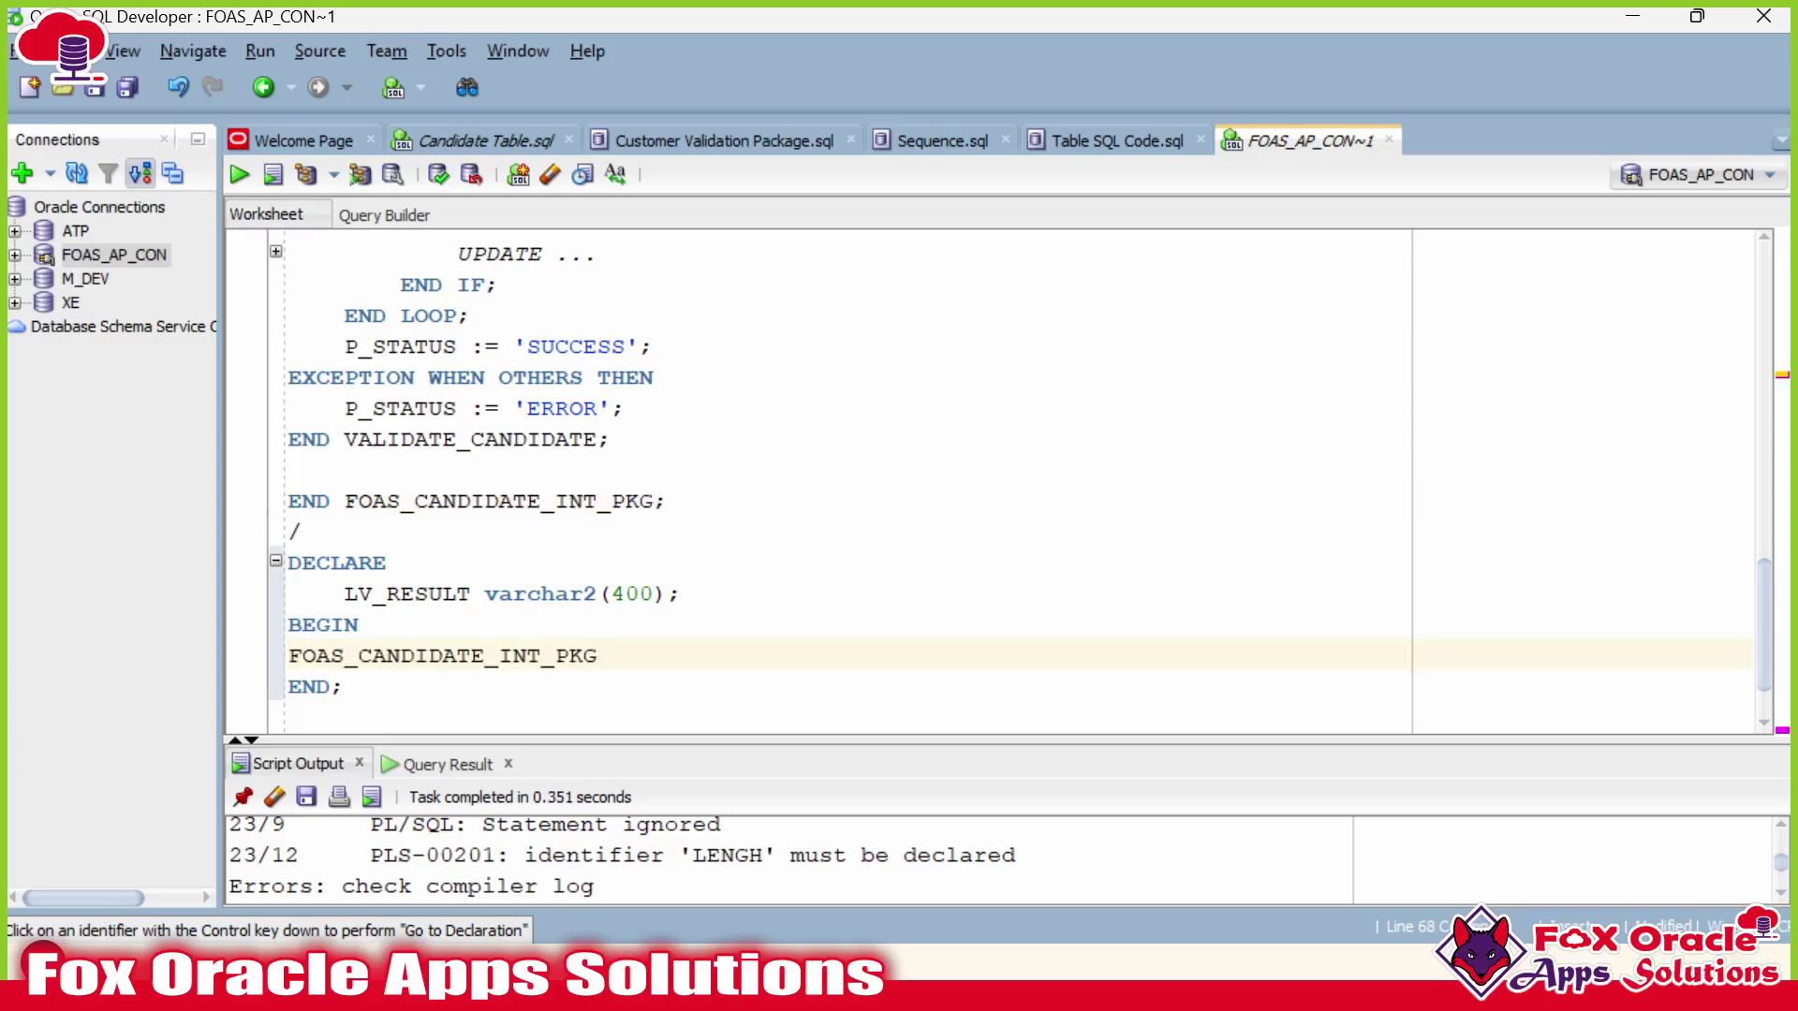
{"action": "type", "text": "."}
{"action": "double_click", "coordinate": [528, 439]}
{"action": "key", "text": "ctrl+c"}
{"action": "left_click", "coordinate": [612, 655]}
{"action": "key", "text": "ctrl+v"}
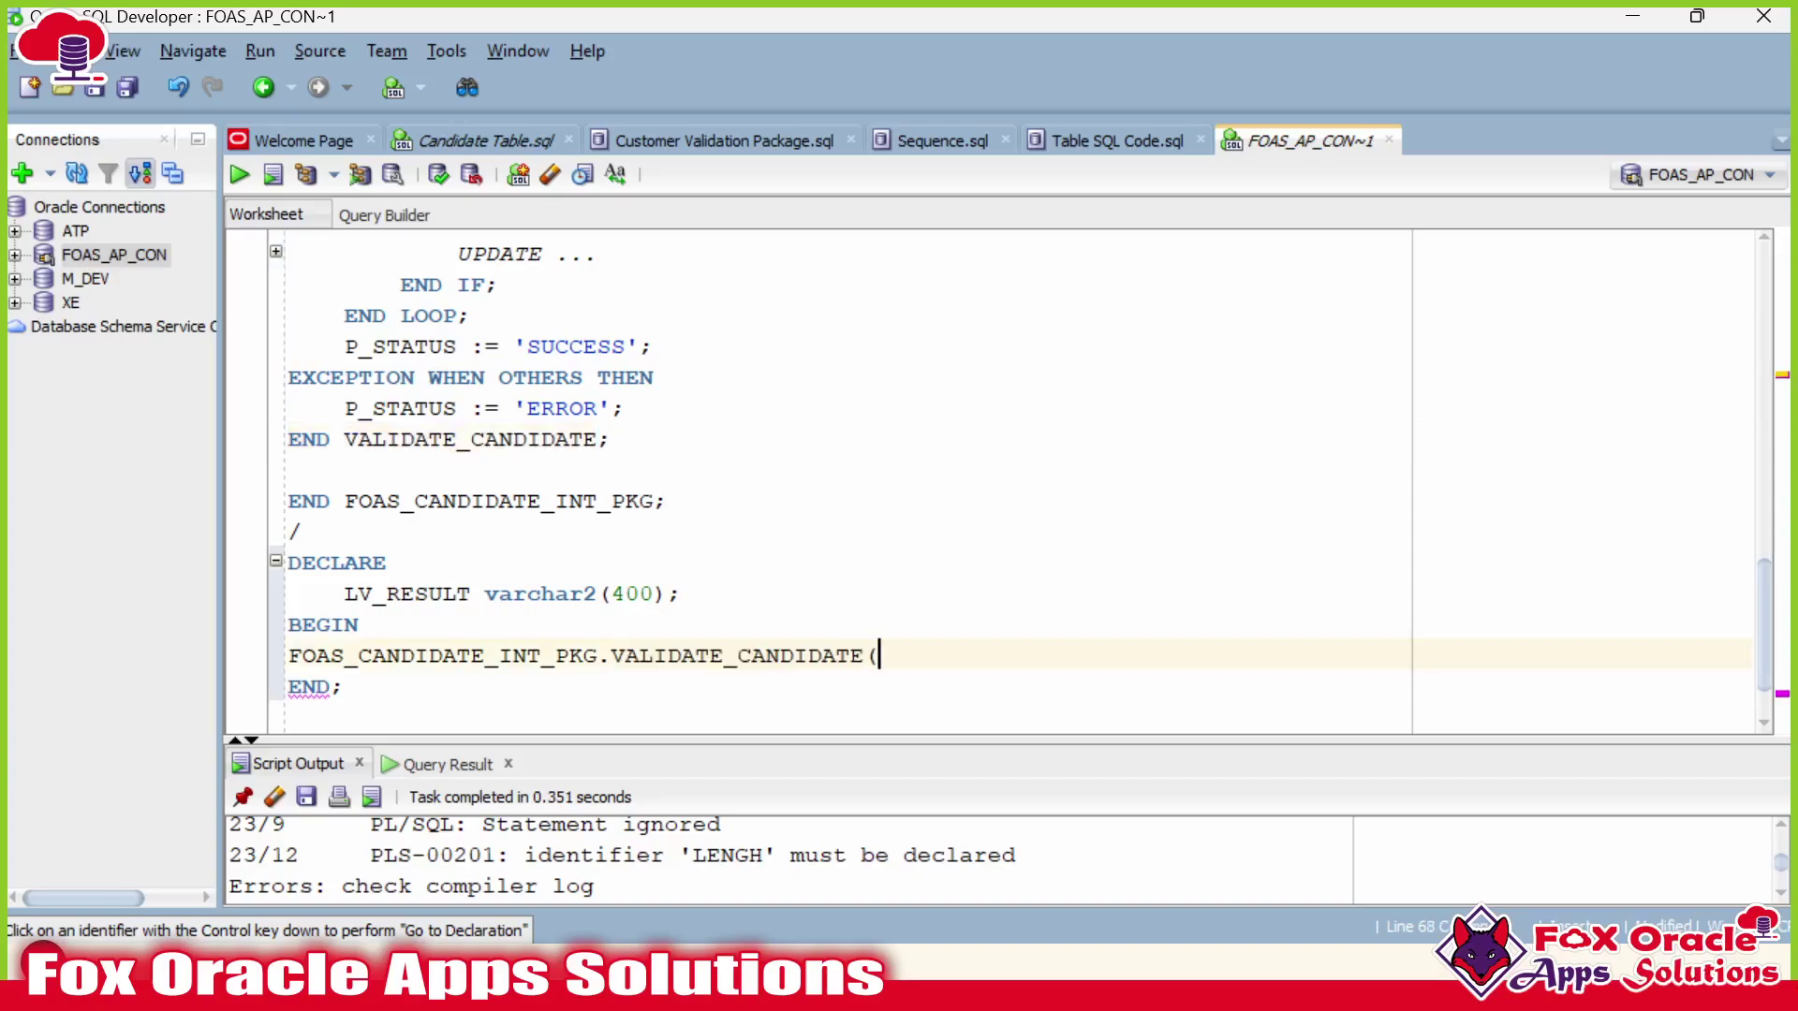
Check the procedure's first input parameter and show the candidate table query result.
{"action": "scroll", "coordinate": [936, 482], "scroll_direction": "up", "scroll_amount": 5}
{"action": "scroll", "coordinate": [937, 482], "scroll_direction": "up", "scroll_amount": 4}
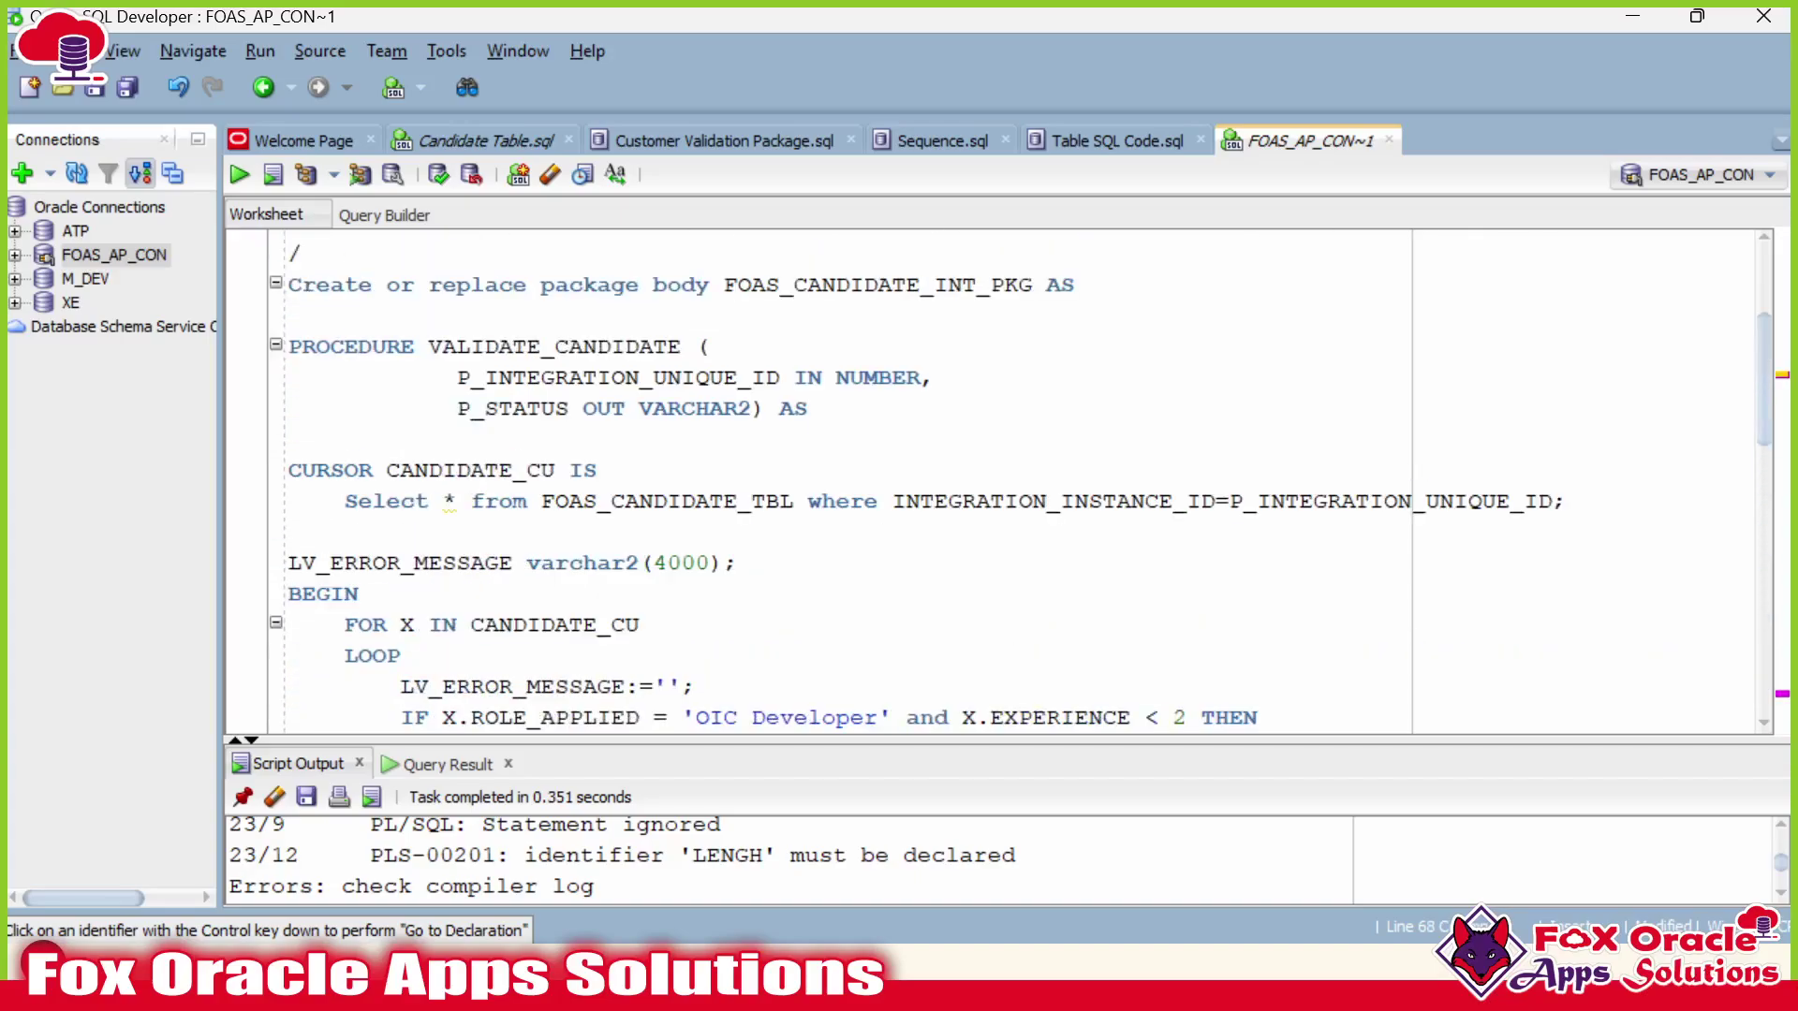
{"action": "double_click", "coordinate": [654, 377]}
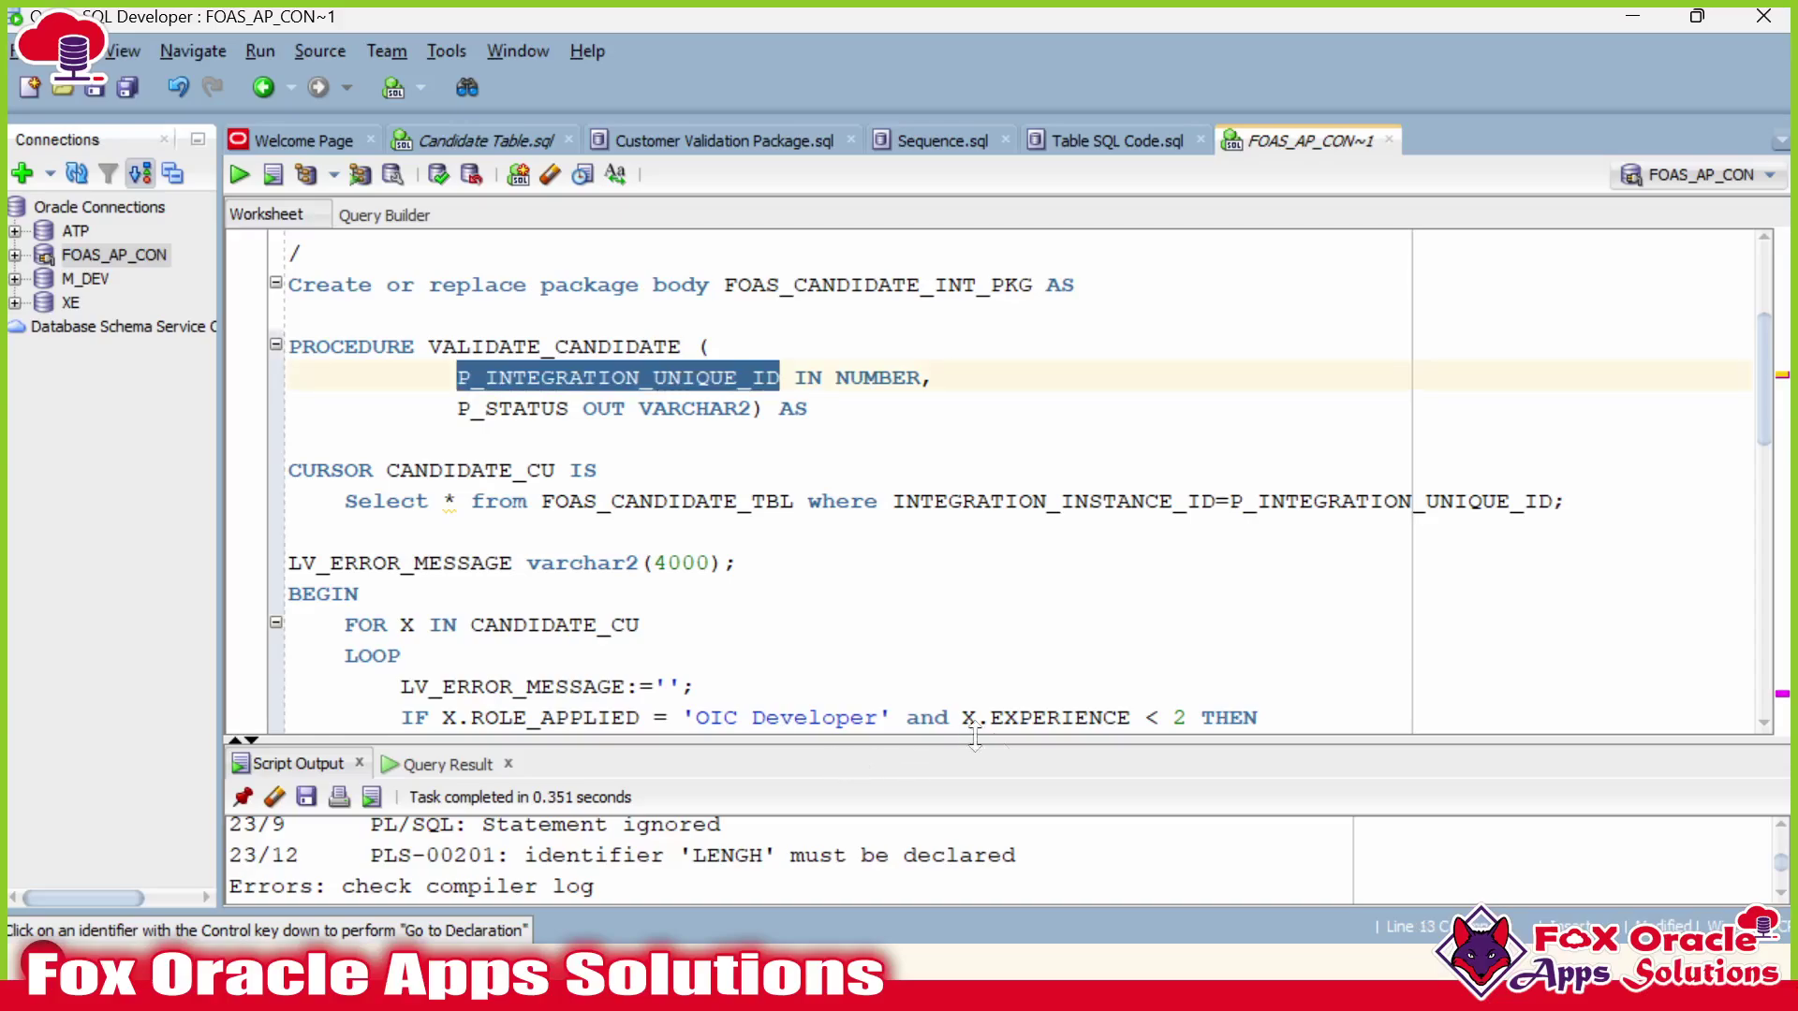
{"action": "left_click", "coordinate": [440, 764]}
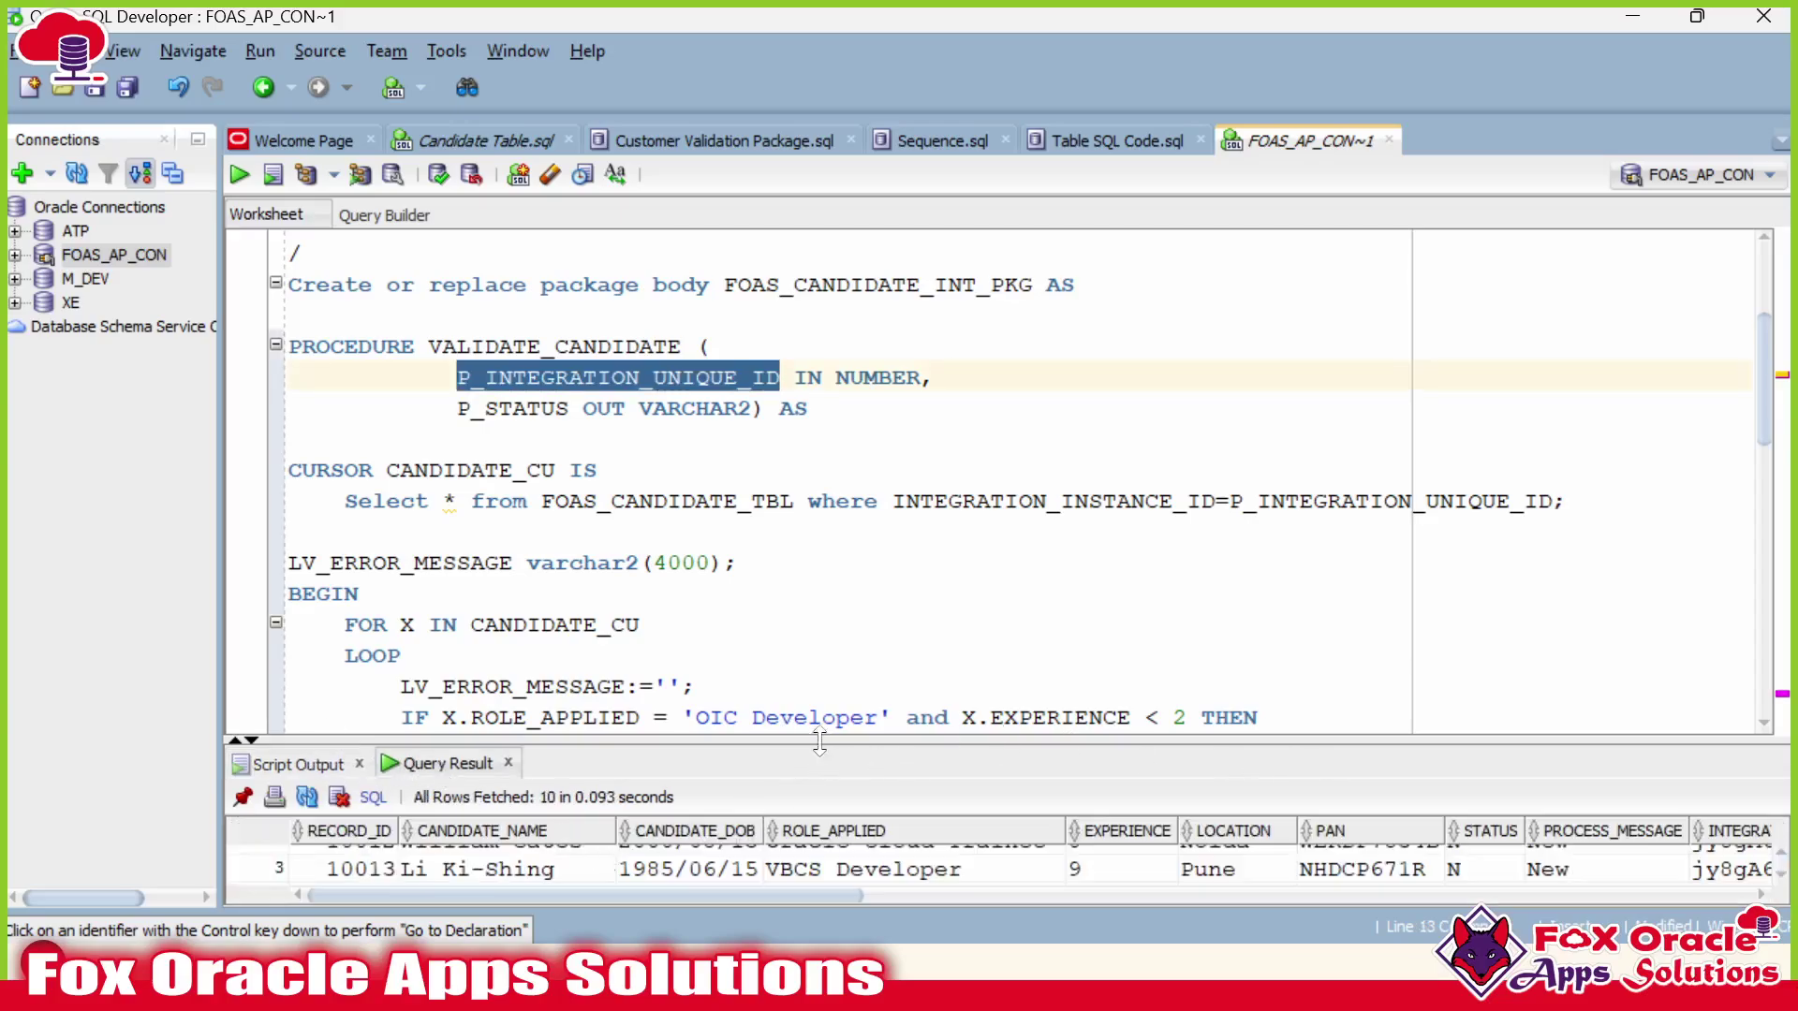
Copy row 1's INTEGRATION_INSTANCE_ID value from the query result grid.
{"action": "left_click_drag", "start_coordinate": [819, 742], "coordinate": [819, 599]}
{"action": "left_click_drag", "start_coordinate": [835, 891], "coordinate": [1048, 891]}
{"action": "scroll", "coordinate": [1217, 796], "scroll_direction": "up", "scroll_amount": 1}
{"action": "left_click", "coordinate": [1229, 728]}
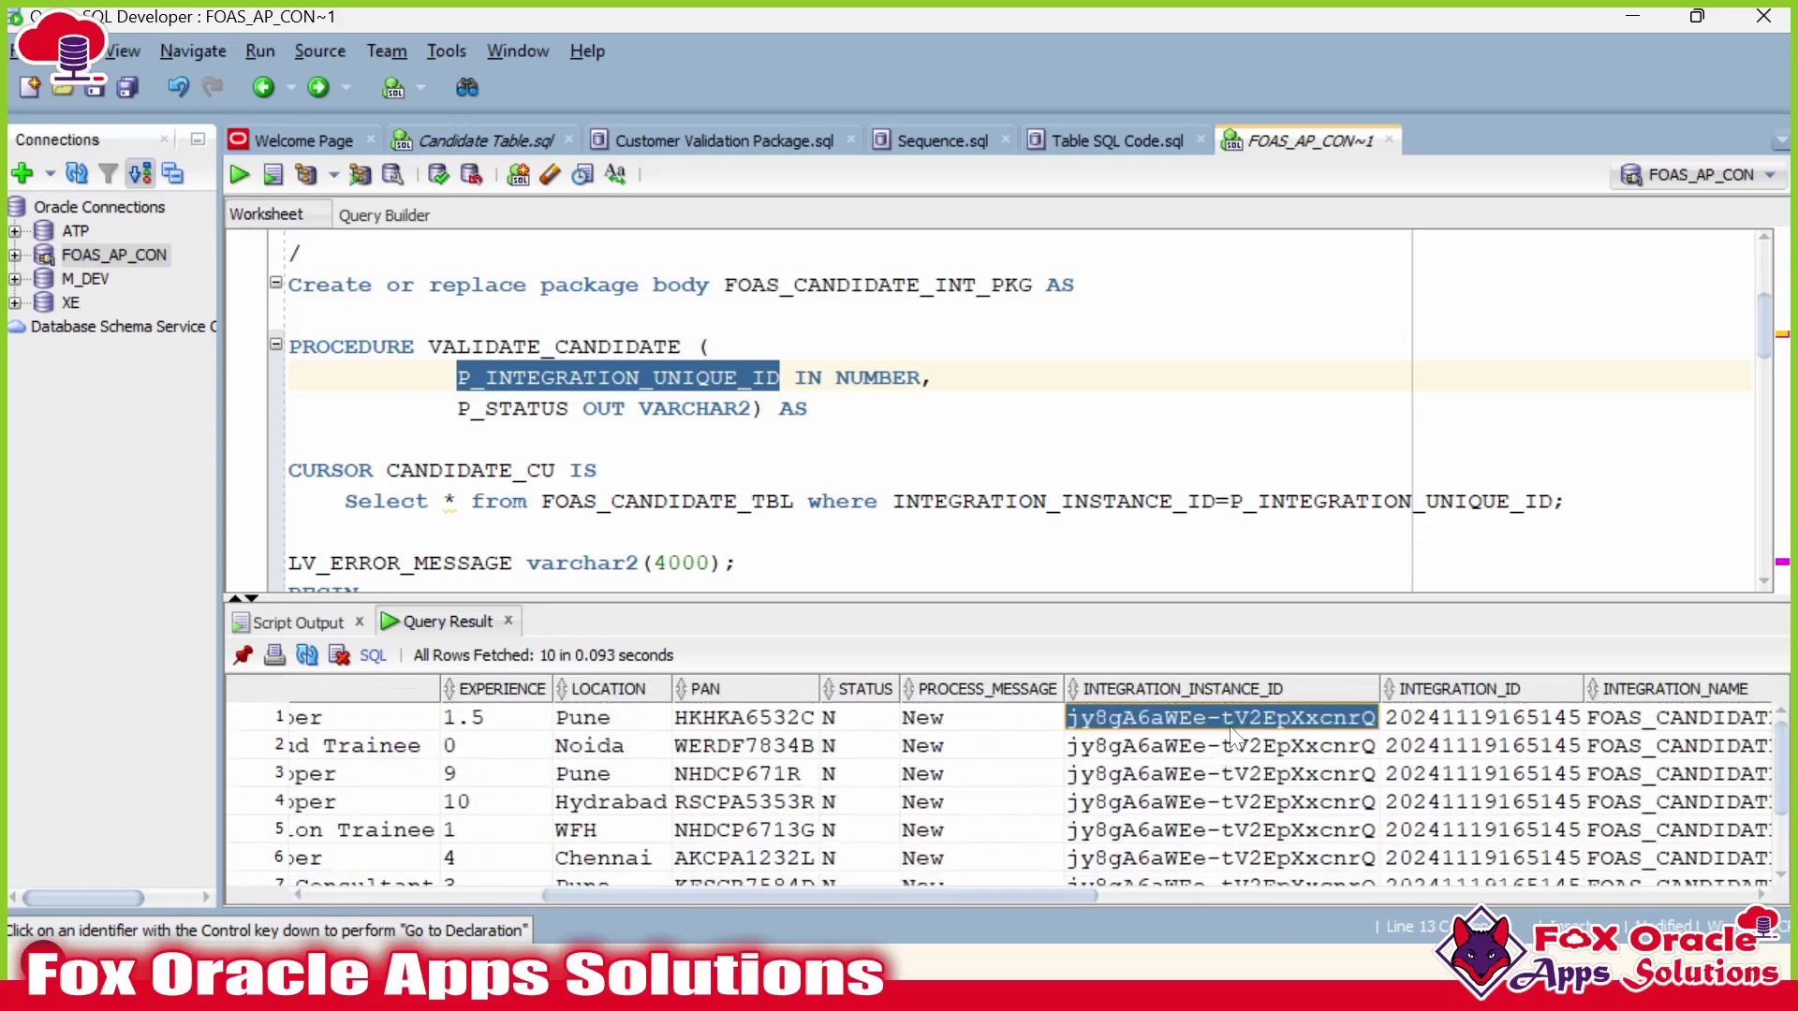
{"action": "scroll", "coordinate": [936, 422], "scroll_direction": "down", "scroll_amount": 15}
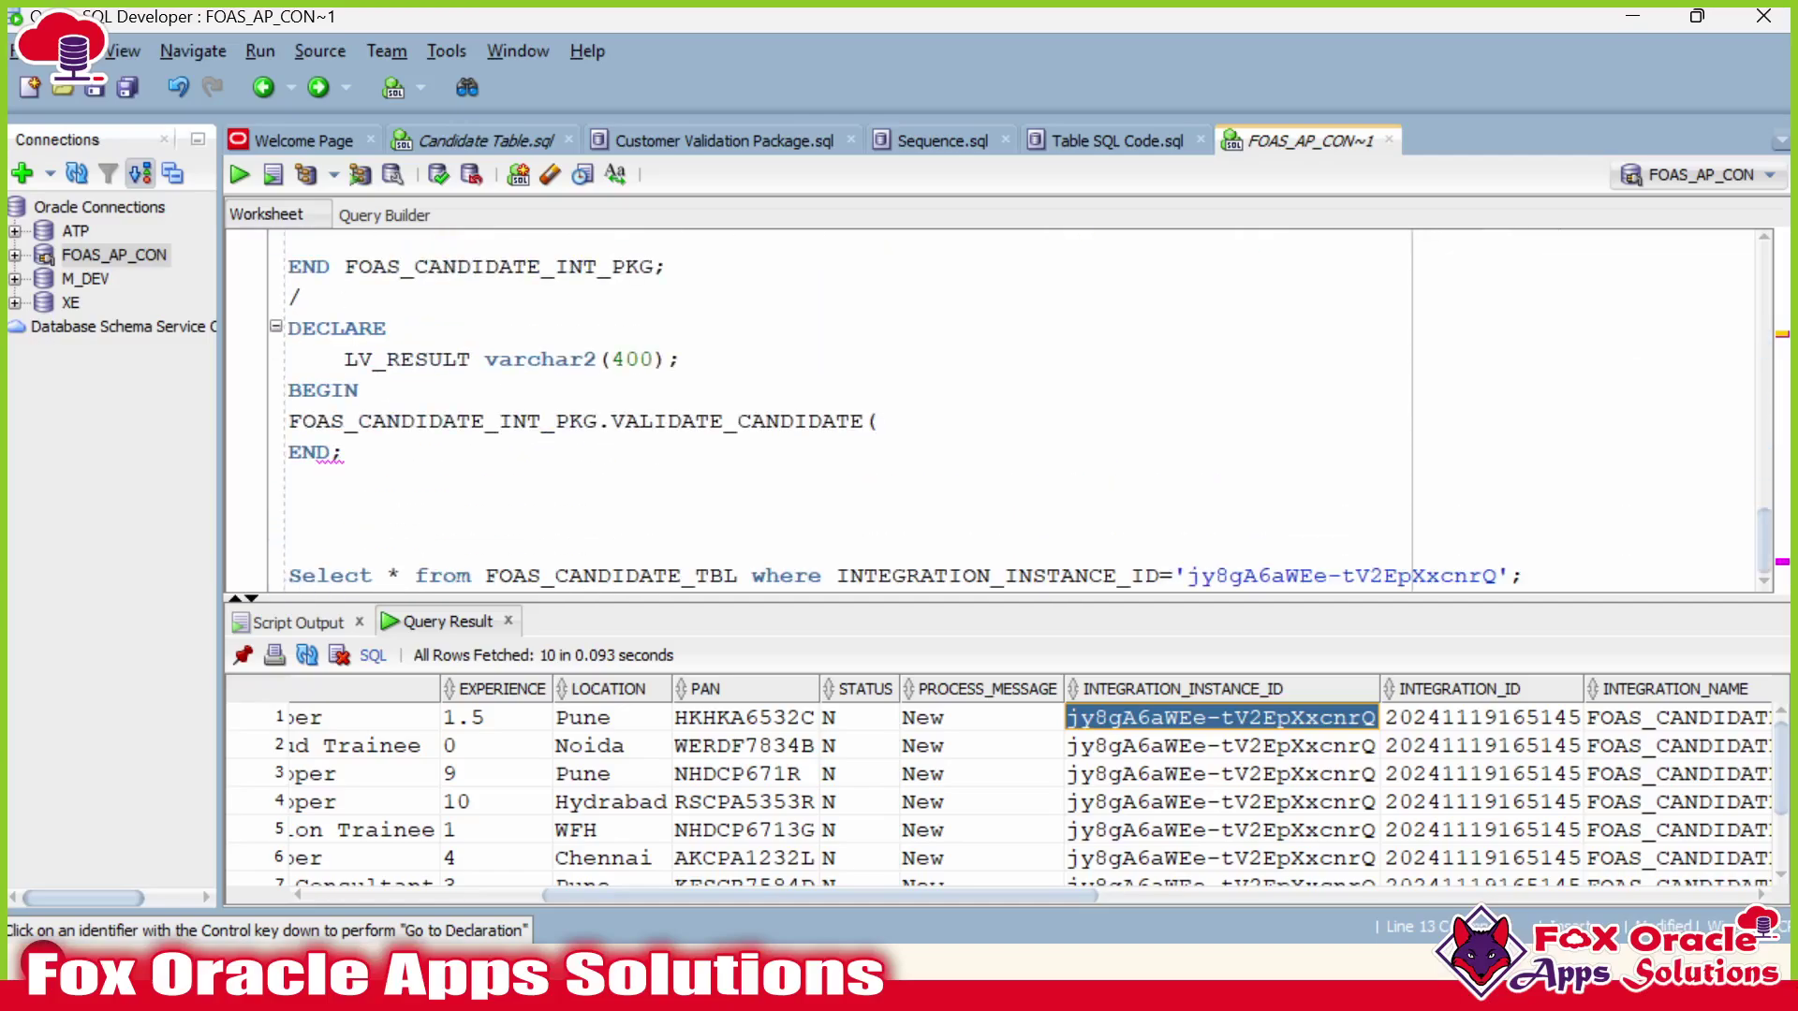
Pass the quoted instance ID and LV_RESULT as VALIDATE_CANDIDATE's arguments, ending with a semicolon.
{"action": "left_click", "coordinate": [880, 421]}
{"action": "type", "text": "'"}
{"action": "key", "text": "ctrl+v"}
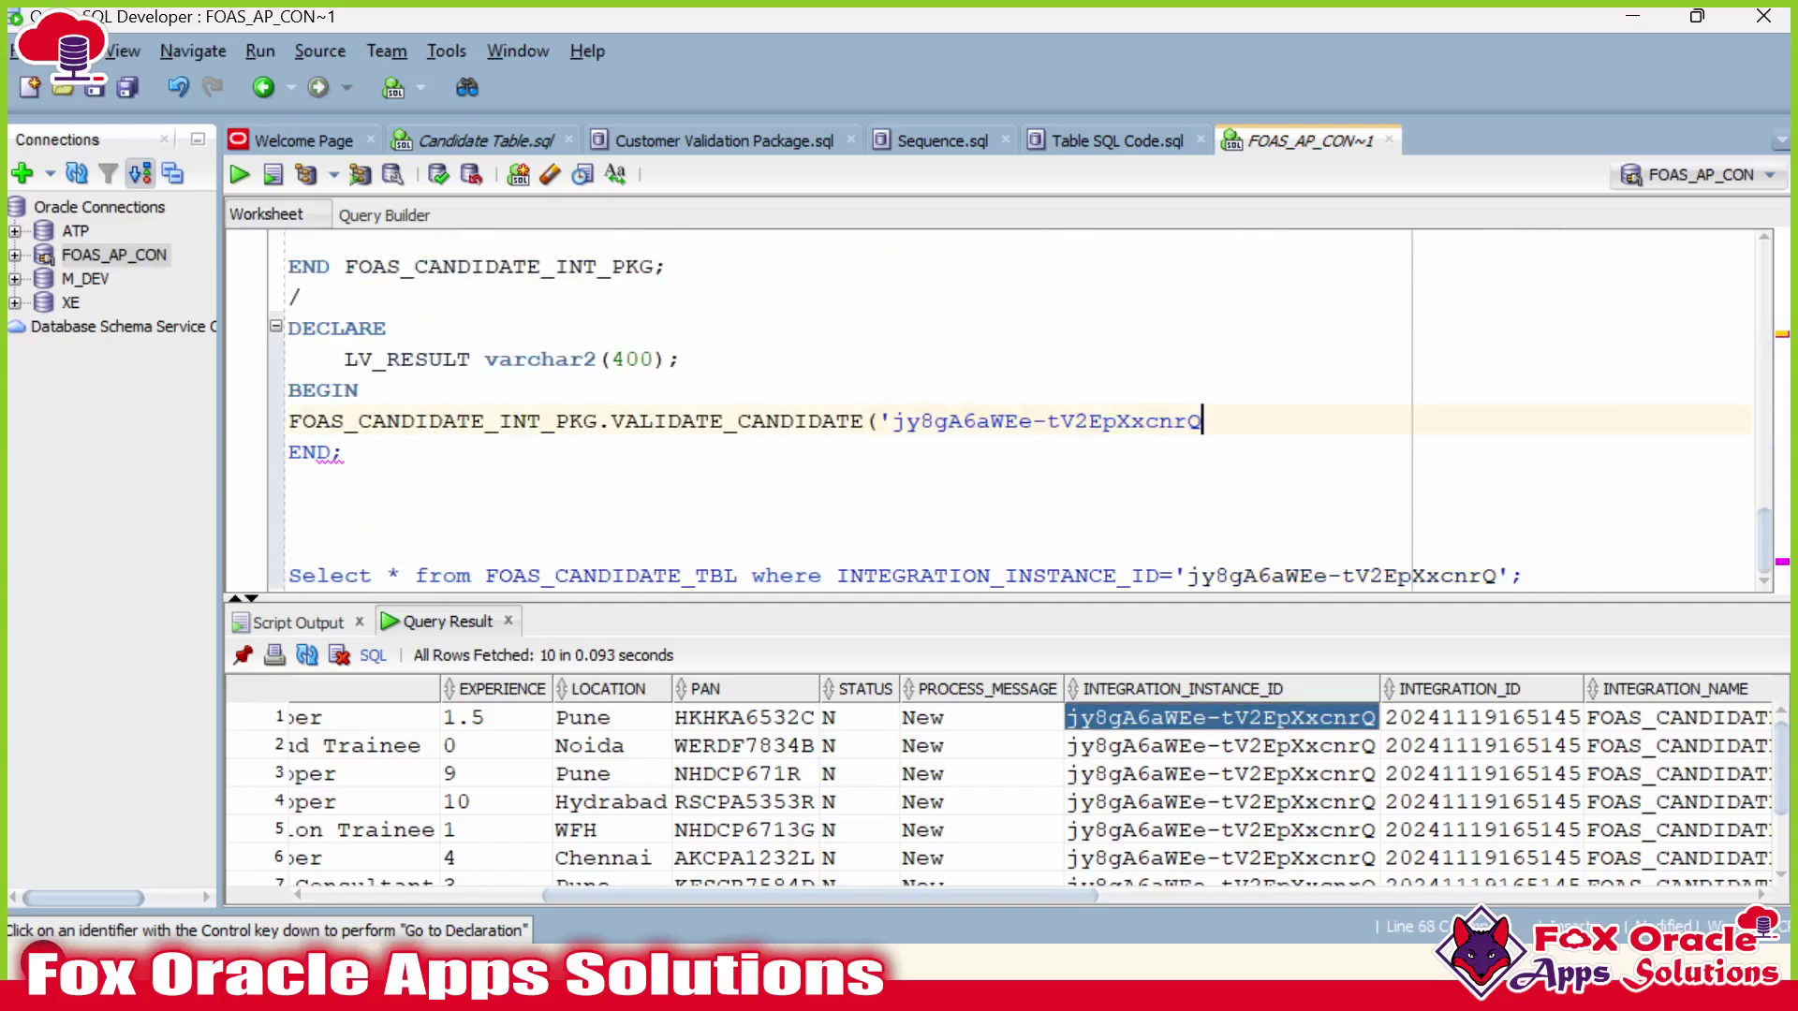
{"action": "type", "text": "',"}
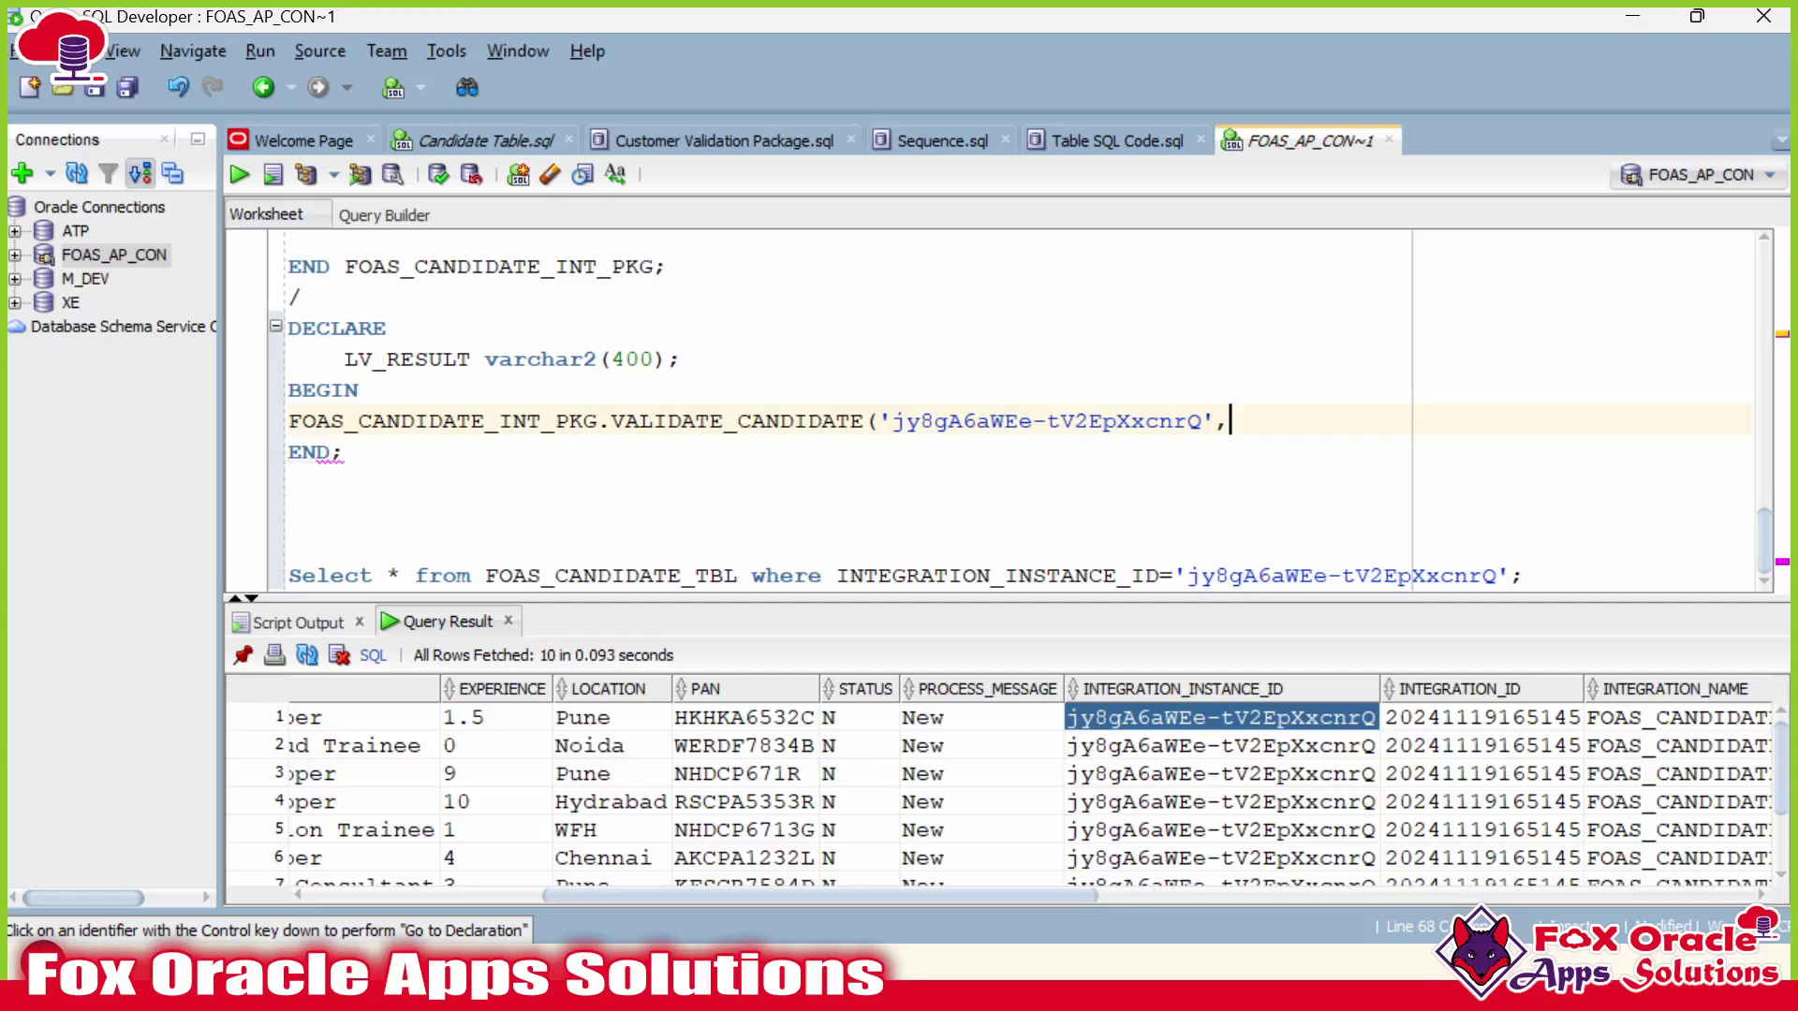
{"action": "double_click", "coordinate": [388, 358]}
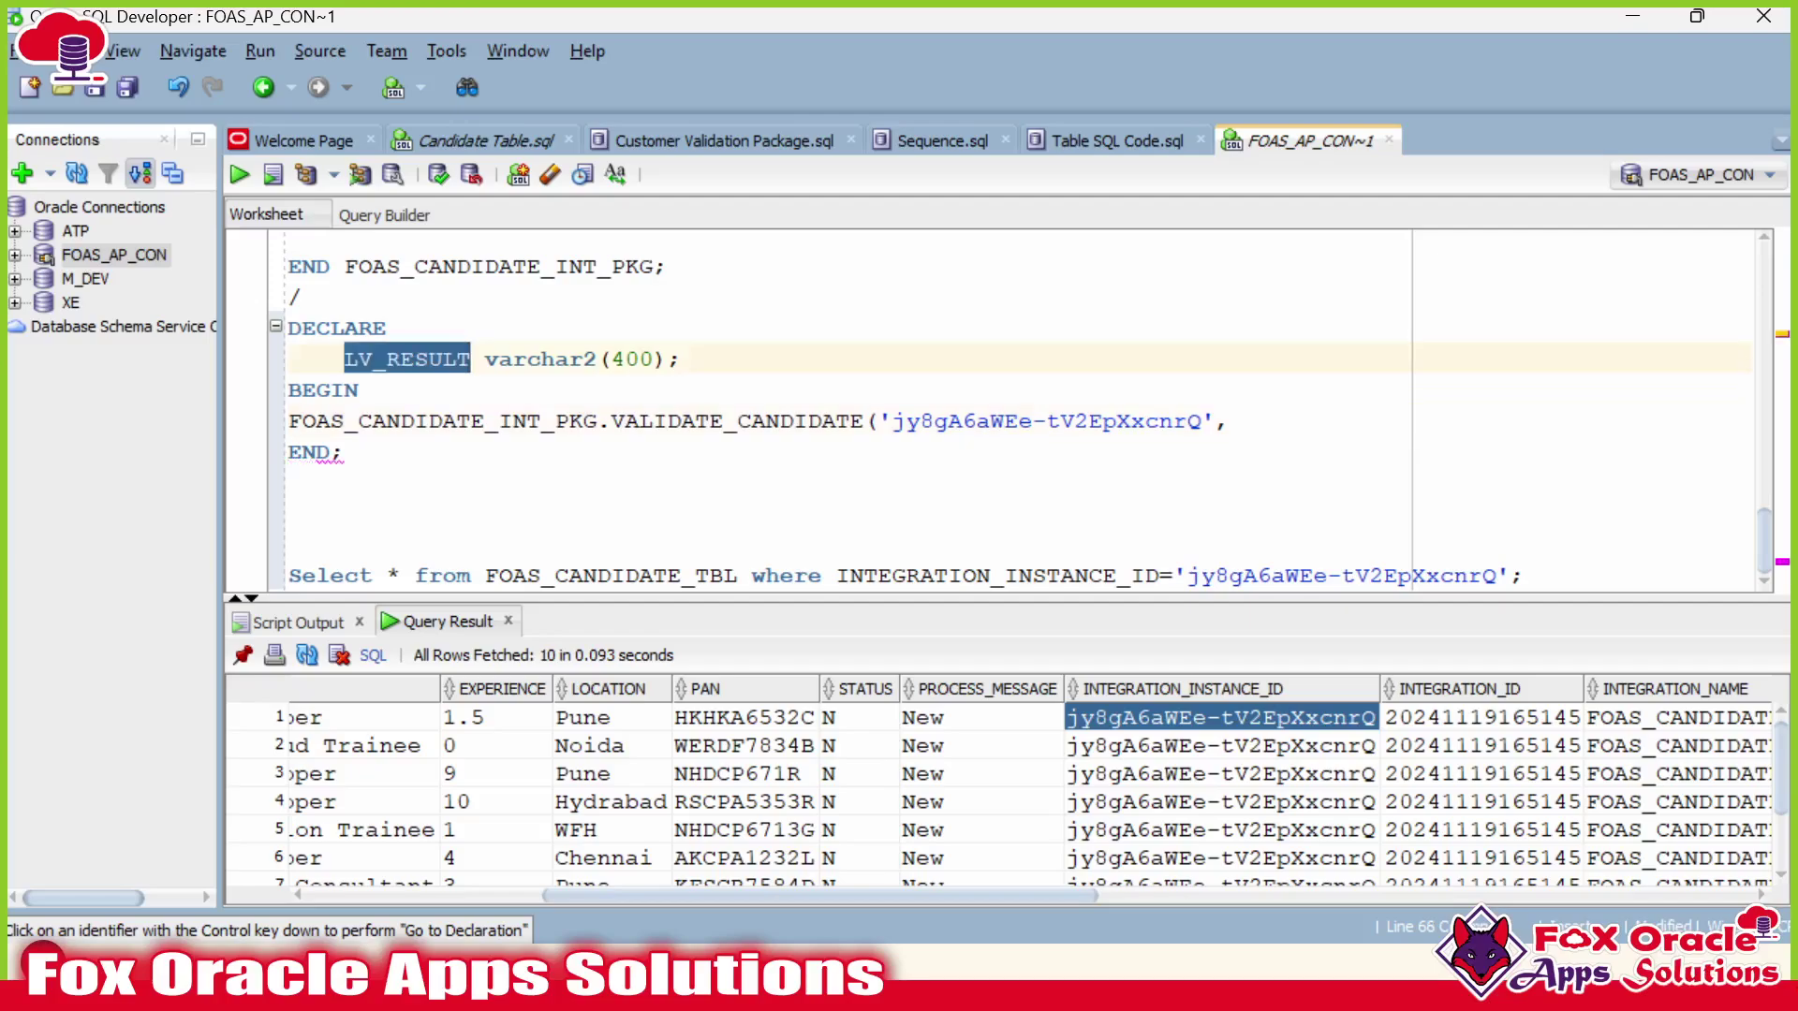
{"action": "left_click", "coordinate": [1230, 420]}
{"action": "key", "text": "ctrl+v"}
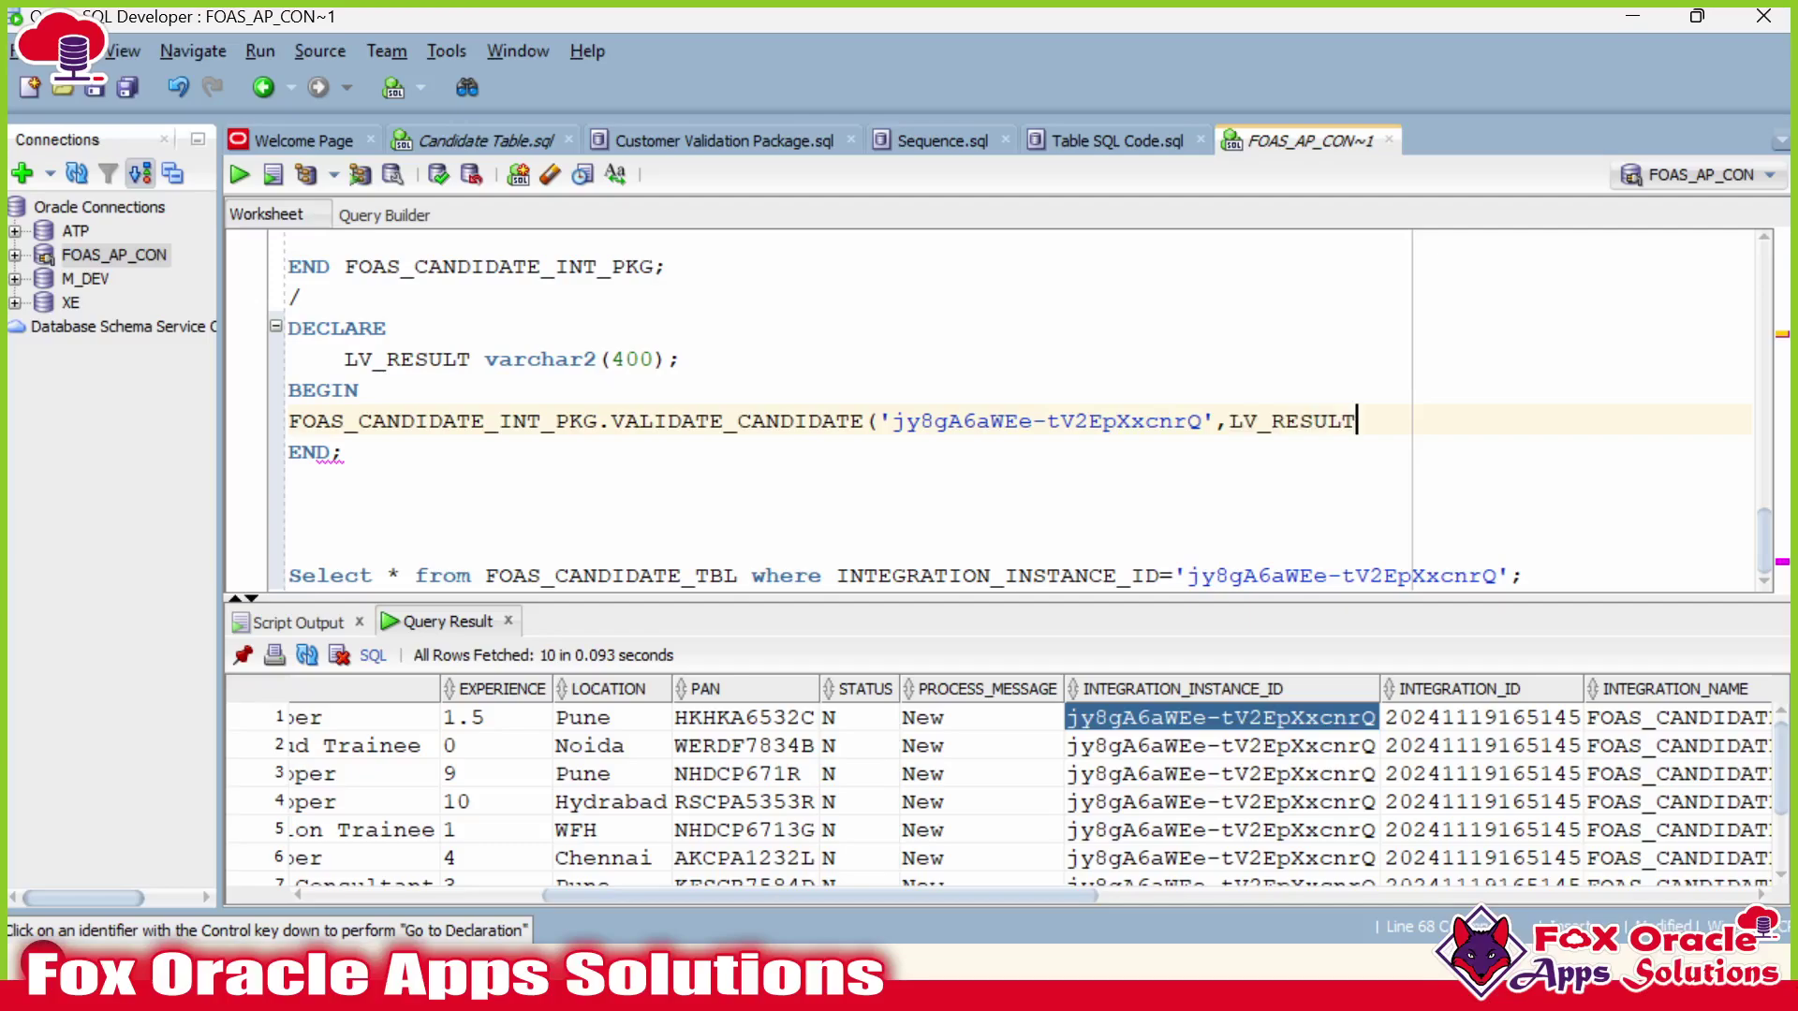
{"action": "key", "text": "ctrl+shift+Left"}
{"action": "key", "text": "Right"}
{"action": "type", "text": ";"}
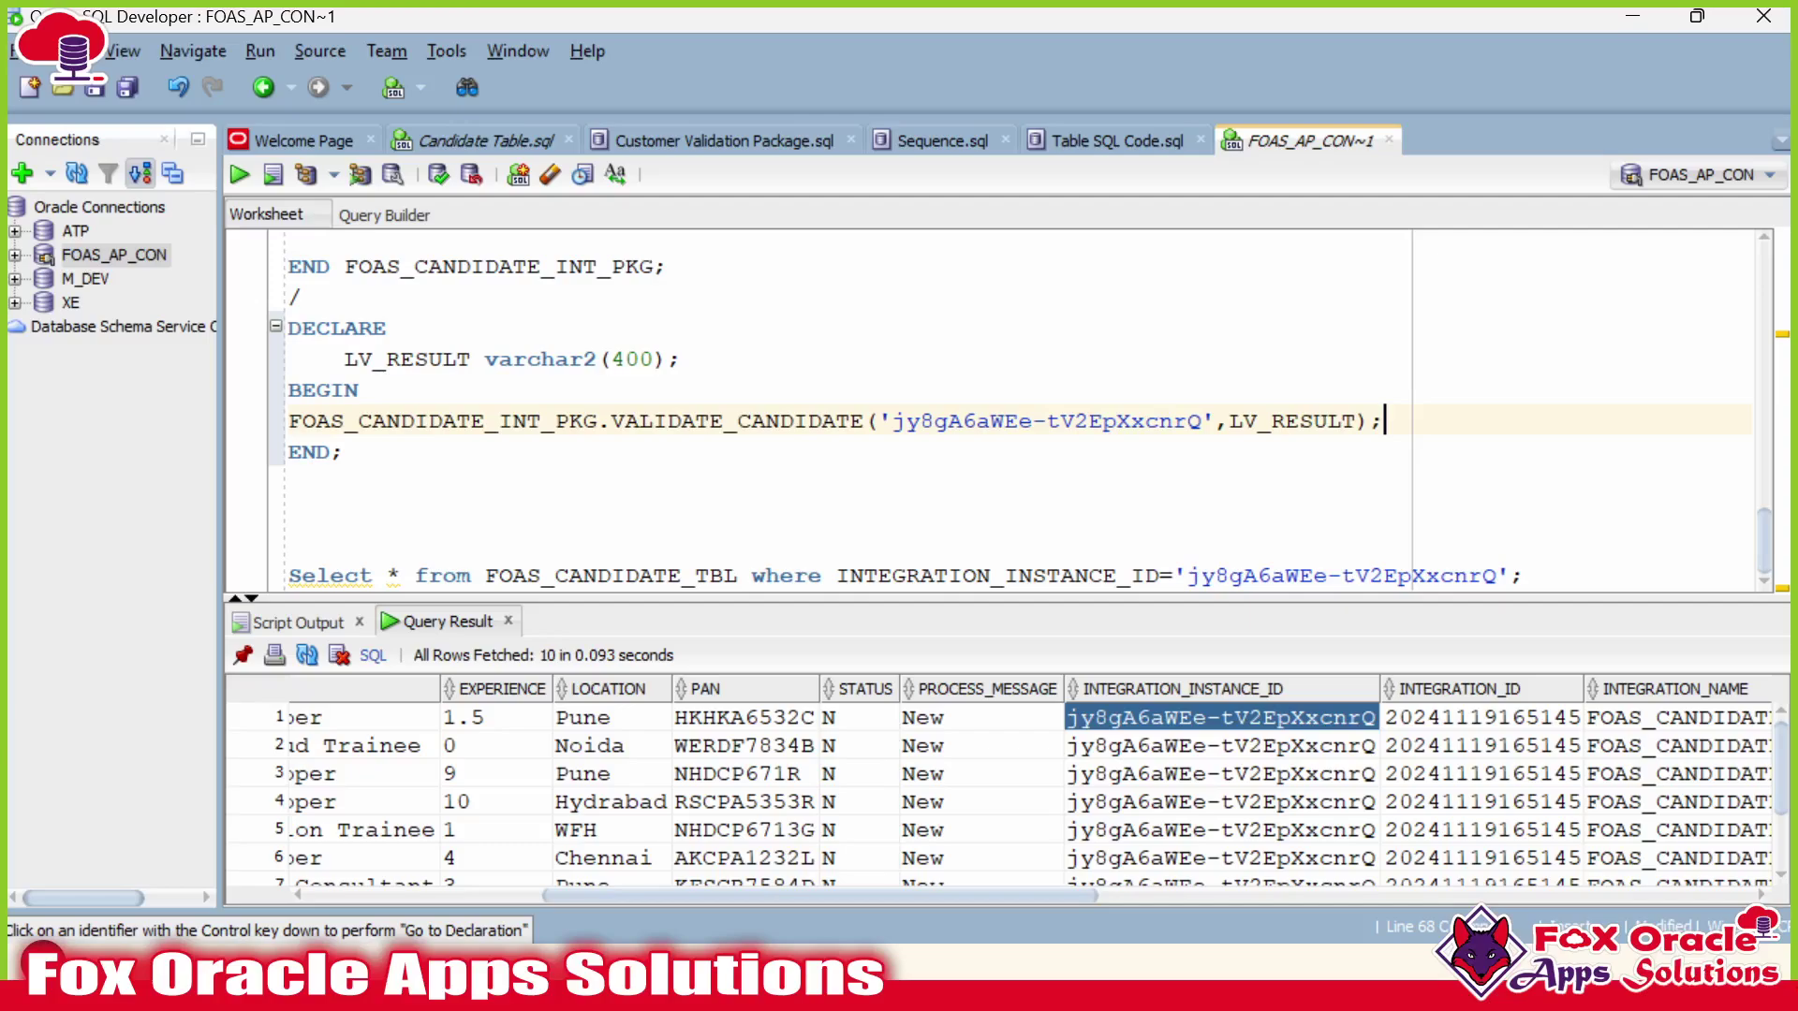
Indent the call and begin DBMS_OUTPUT.PUT_LINE('Status of proce on a new line.
{"action": "left_click", "coordinate": [289, 421]}
{"action": "key", "text": "Tab"}
{"action": "double_click", "coordinate": [1348, 422]}
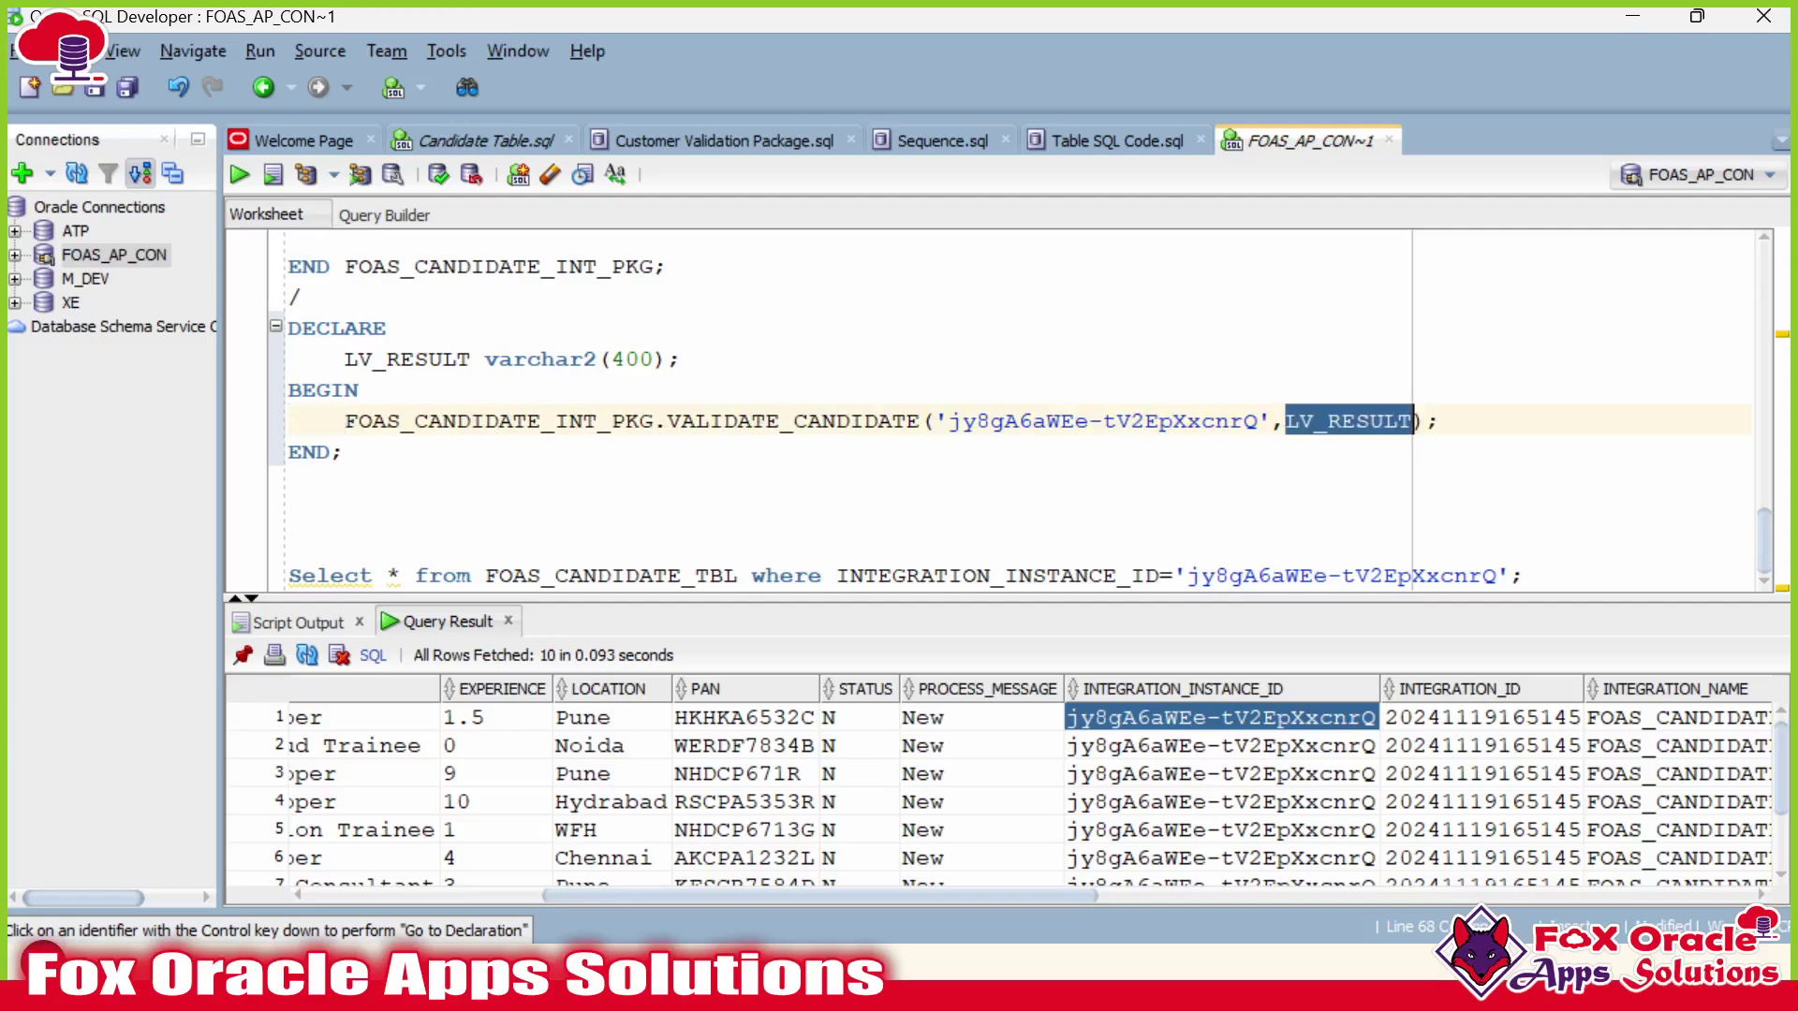
{"action": "key", "text": "End"}
{"action": "key", "text": "Return"}
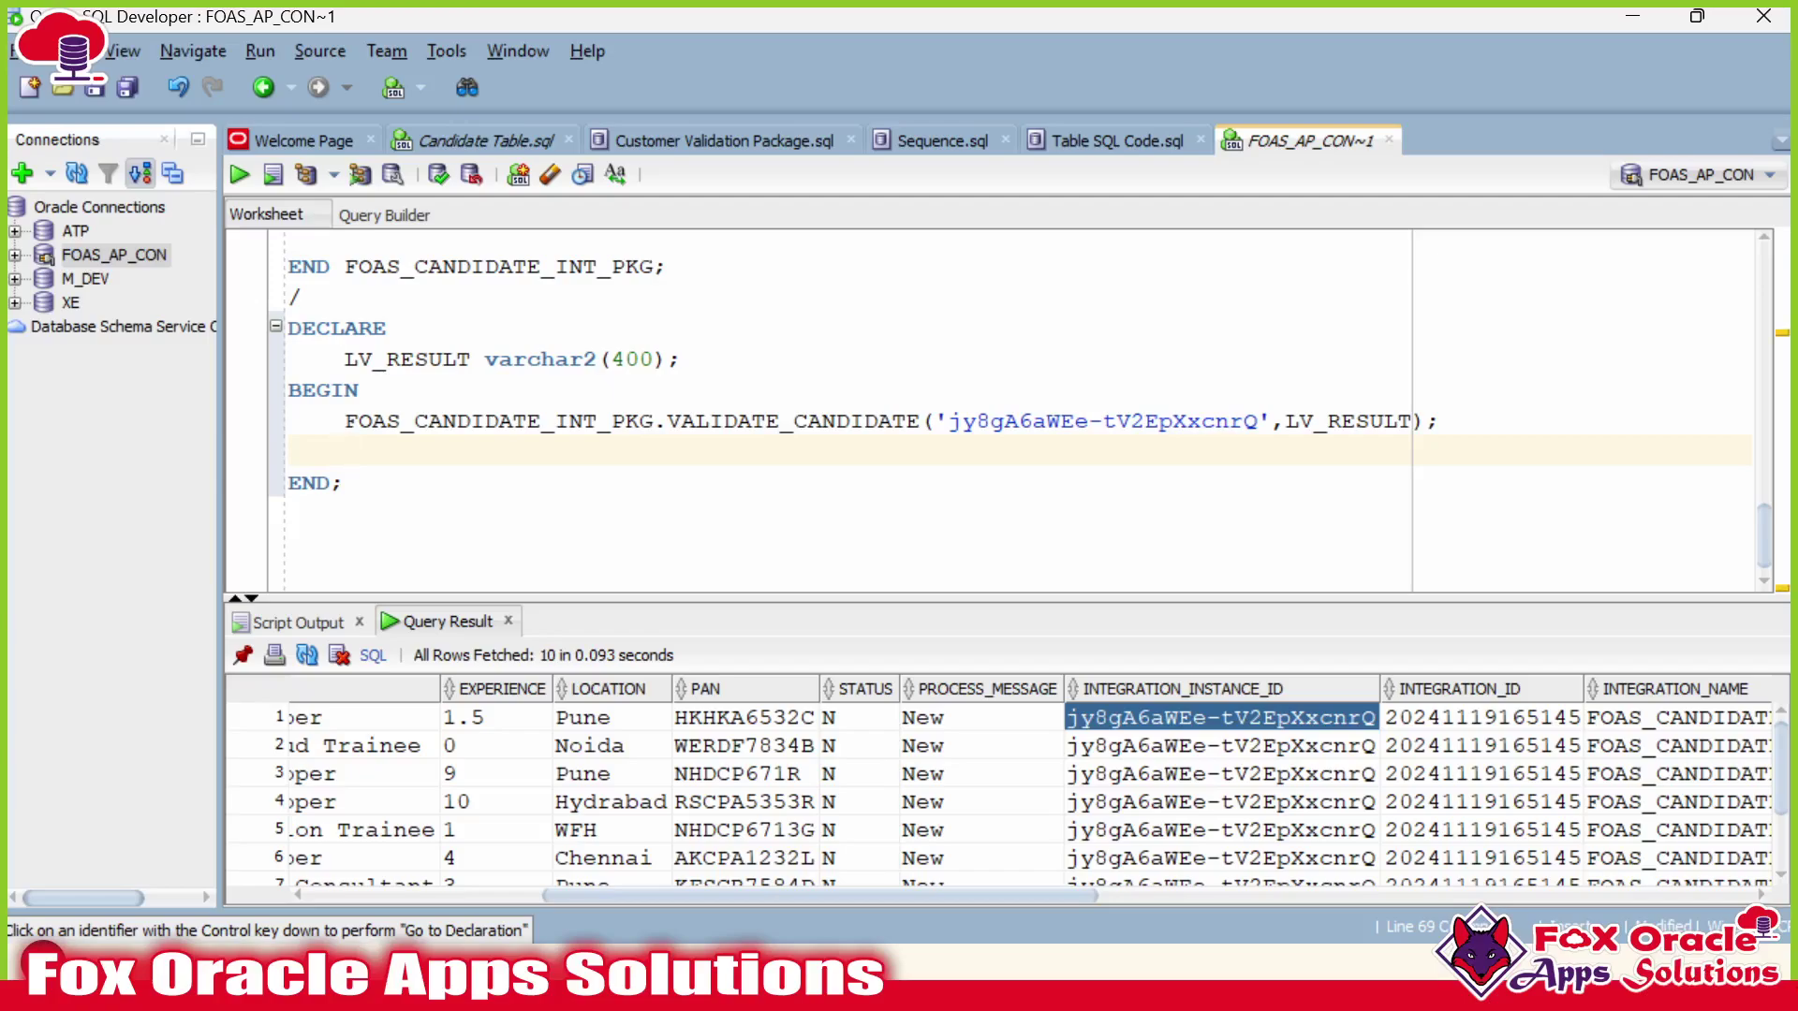
{"action": "type", "text": "DBMS_OUTPUT.PUT"}
{"action": "key", "text": "BackSpace"}
{"action": "key", "text": "BackSpace"}
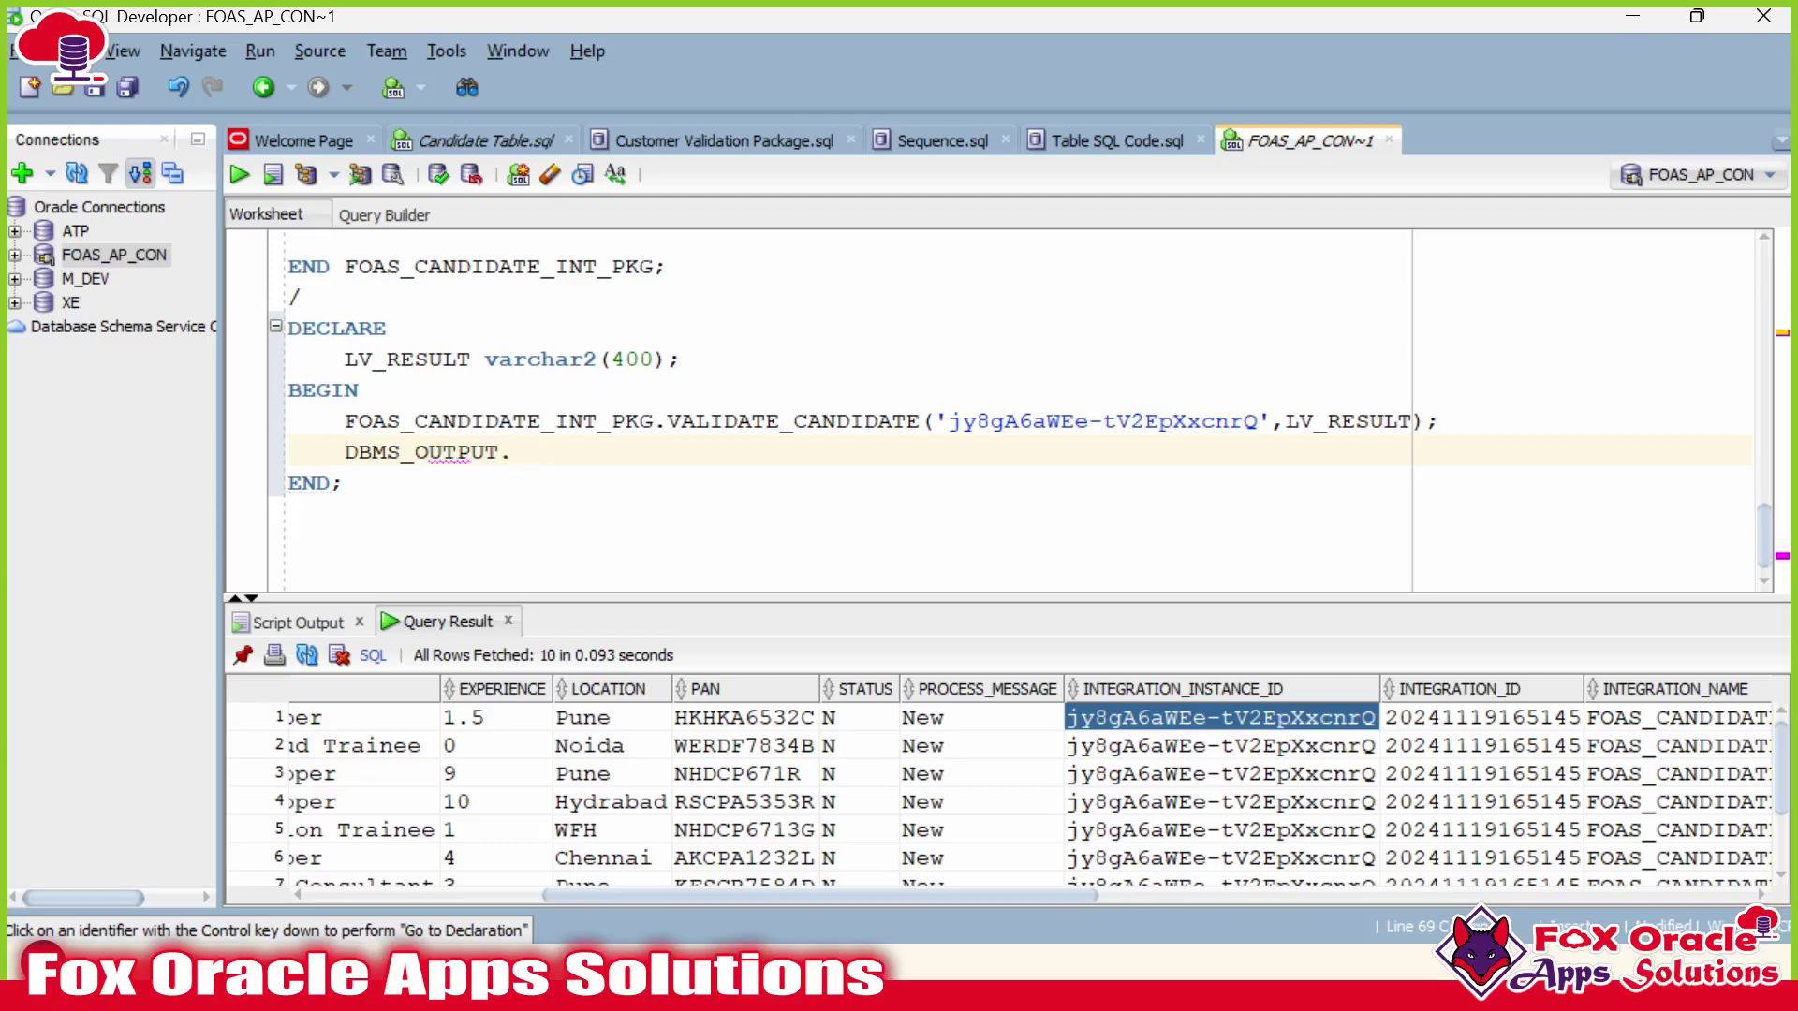
{"action": "type", "text": "PUT_LINE("}
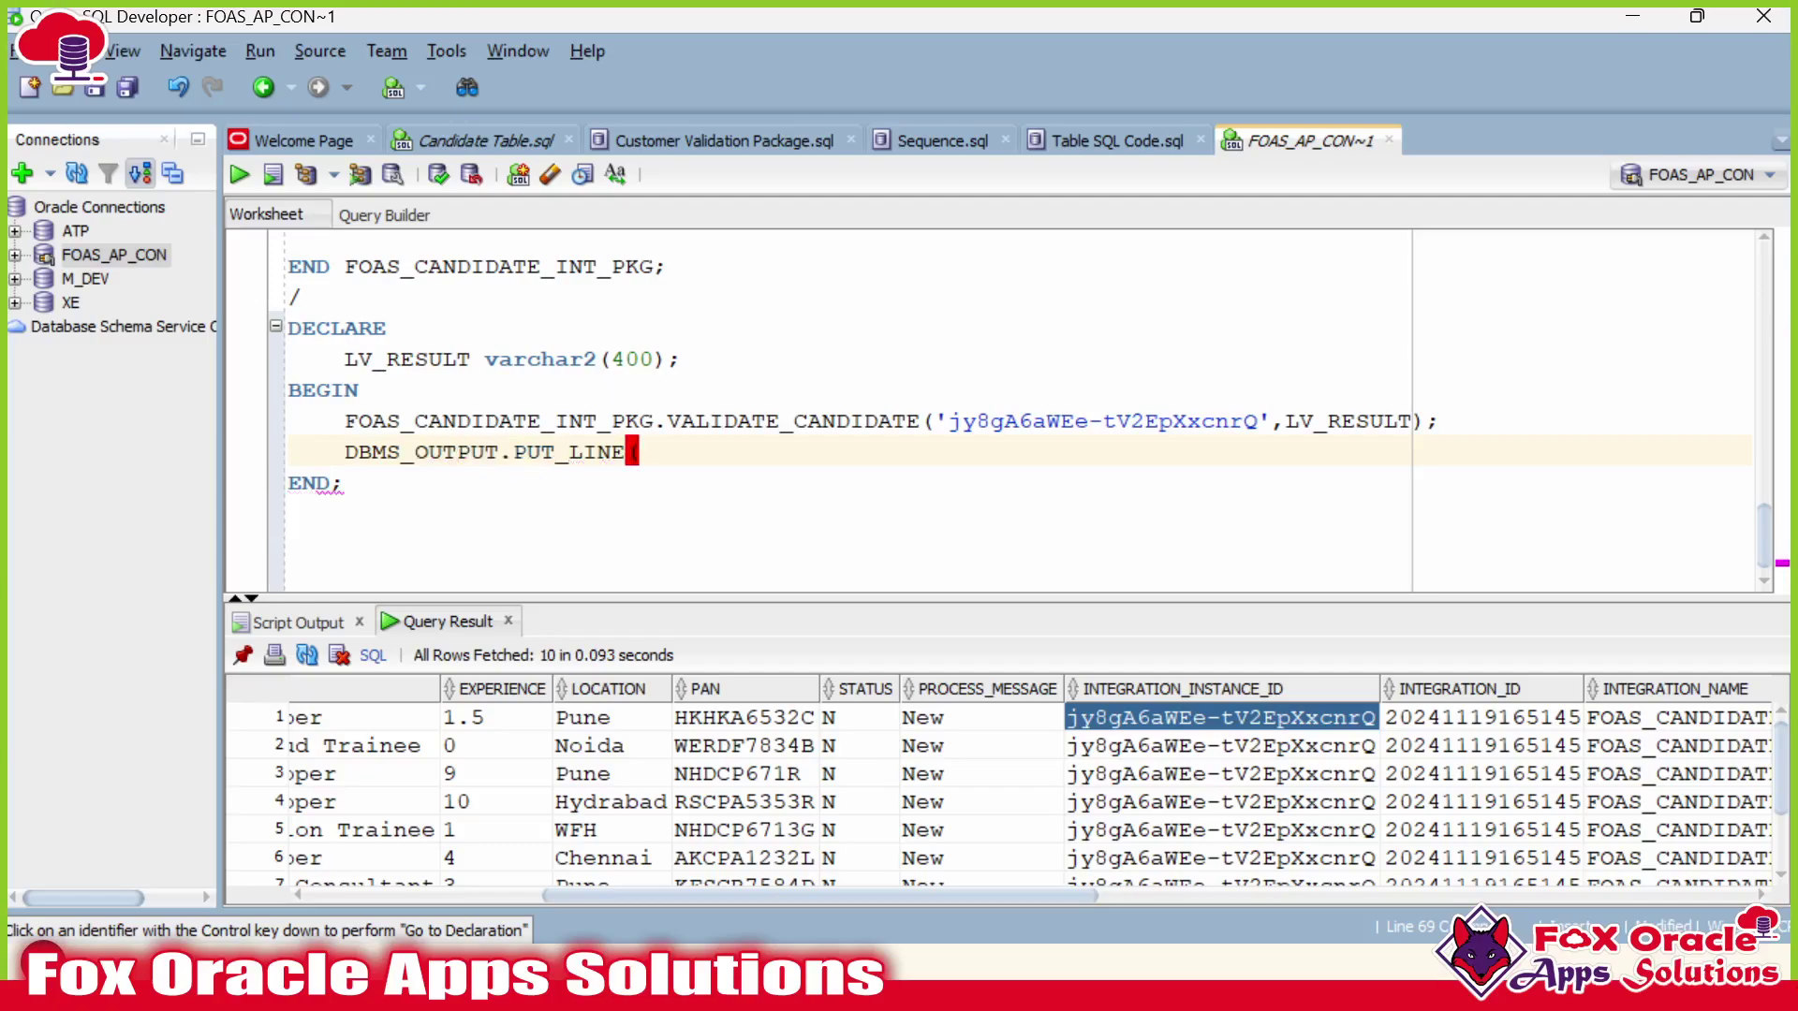
{"action": "type", "text": "'Status of p"}
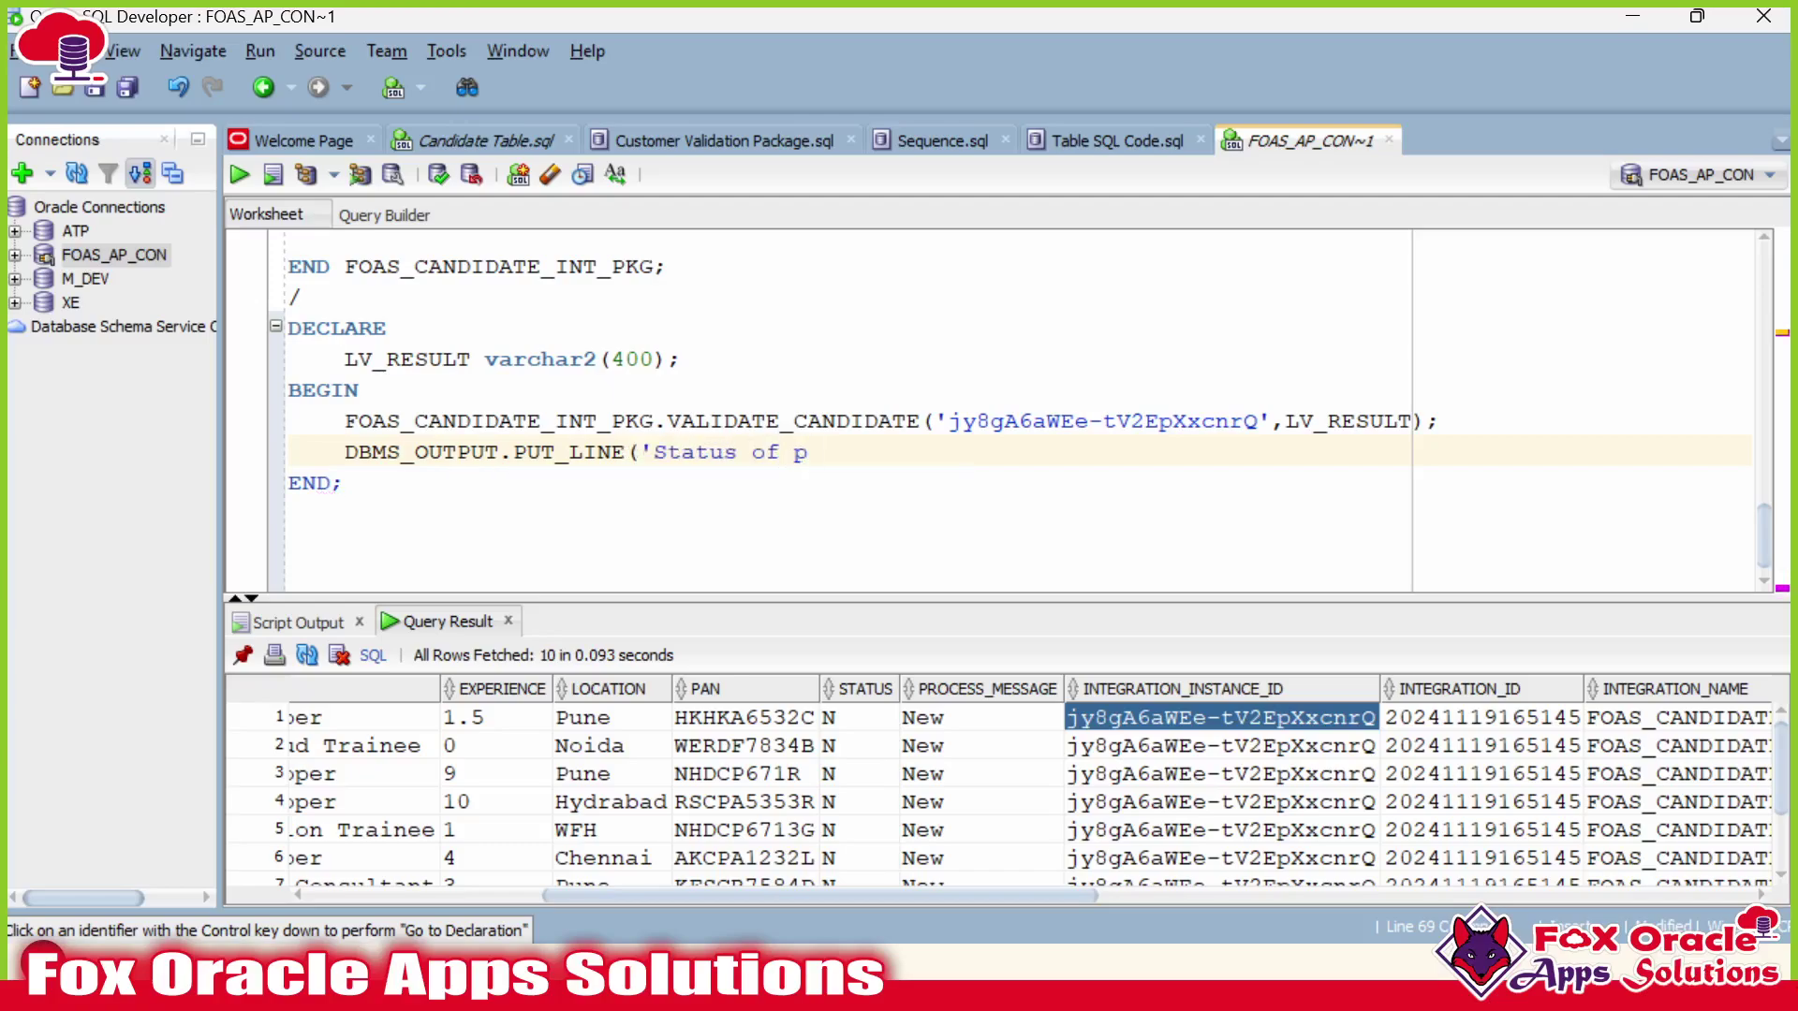
{"action": "type", "text": "roce"}
Finish the PUT_LINE to print 'Status of procedure is :' concatenated with LV_RESULT.
{"action": "key", "text": "BackSpace"}
{"action": "type", "text": "ocedure is :L"}
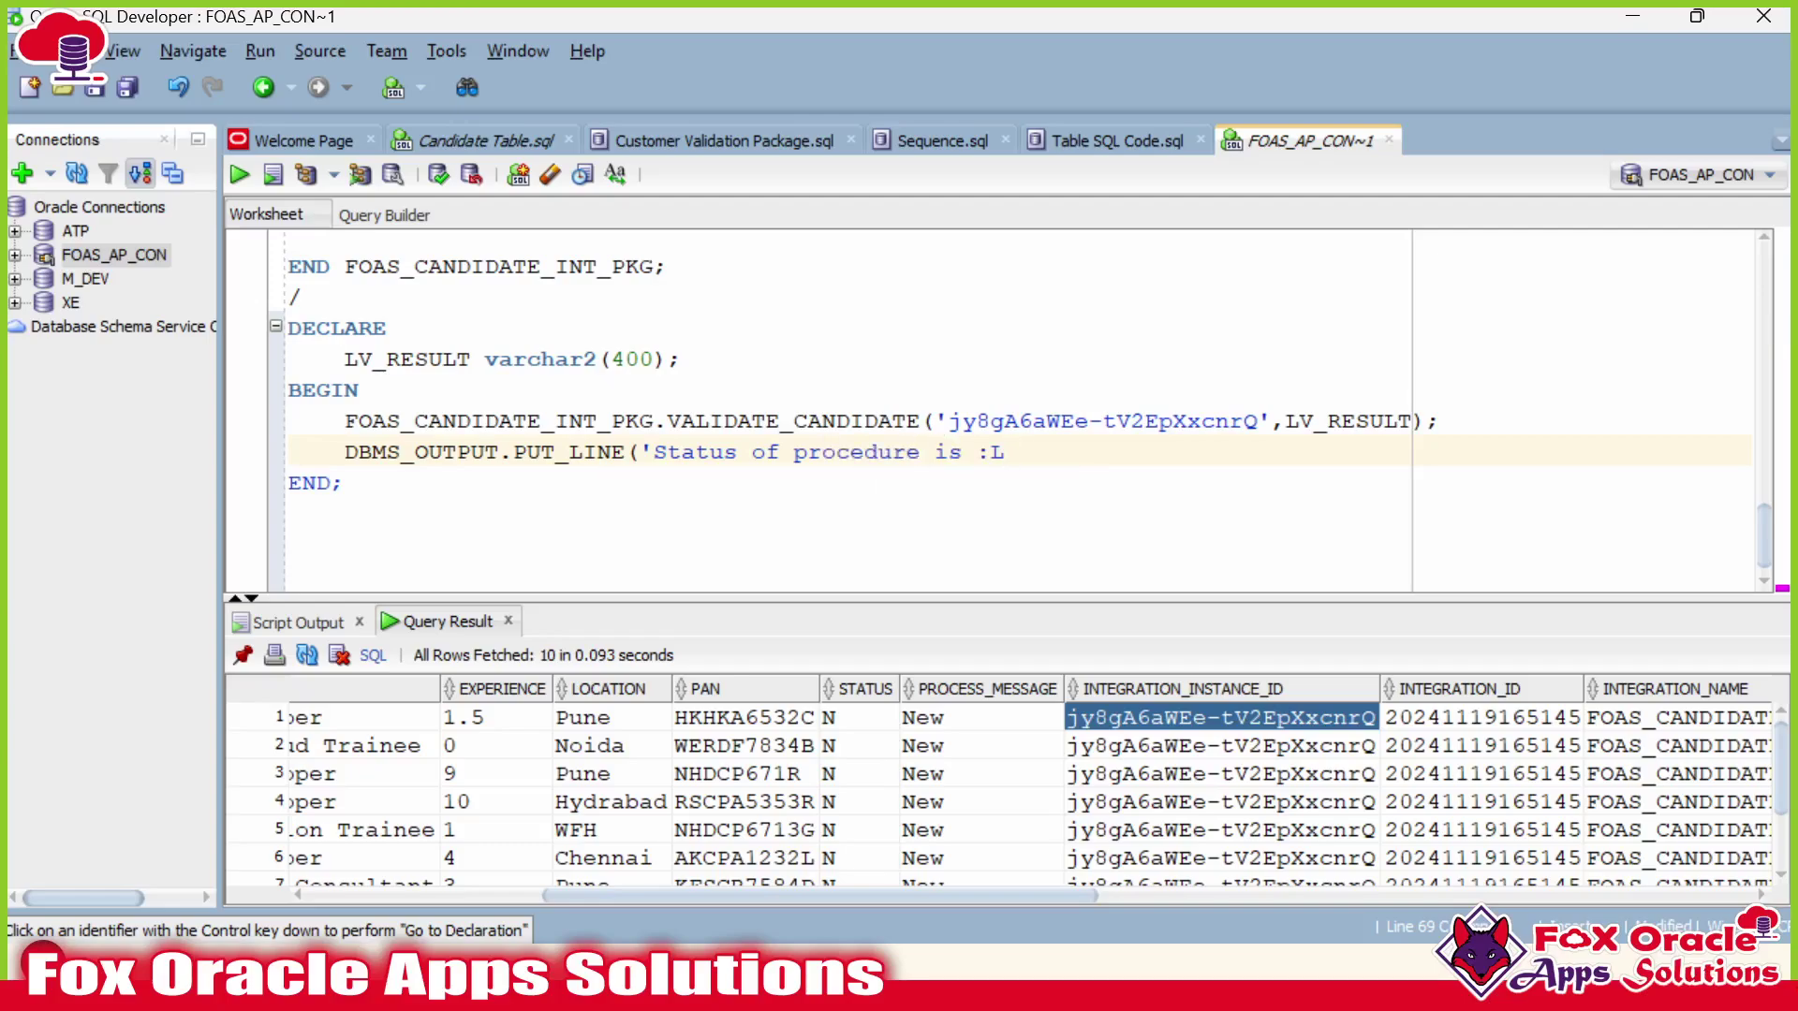
{"action": "type", "text": "'||"}
{"action": "double_click", "coordinate": [360, 358]}
{"action": "key", "text": "ctrl+c"}
{"action": "left_click", "coordinate": [1043, 453]}
{"action": "key", "text": "ctrl+v"}
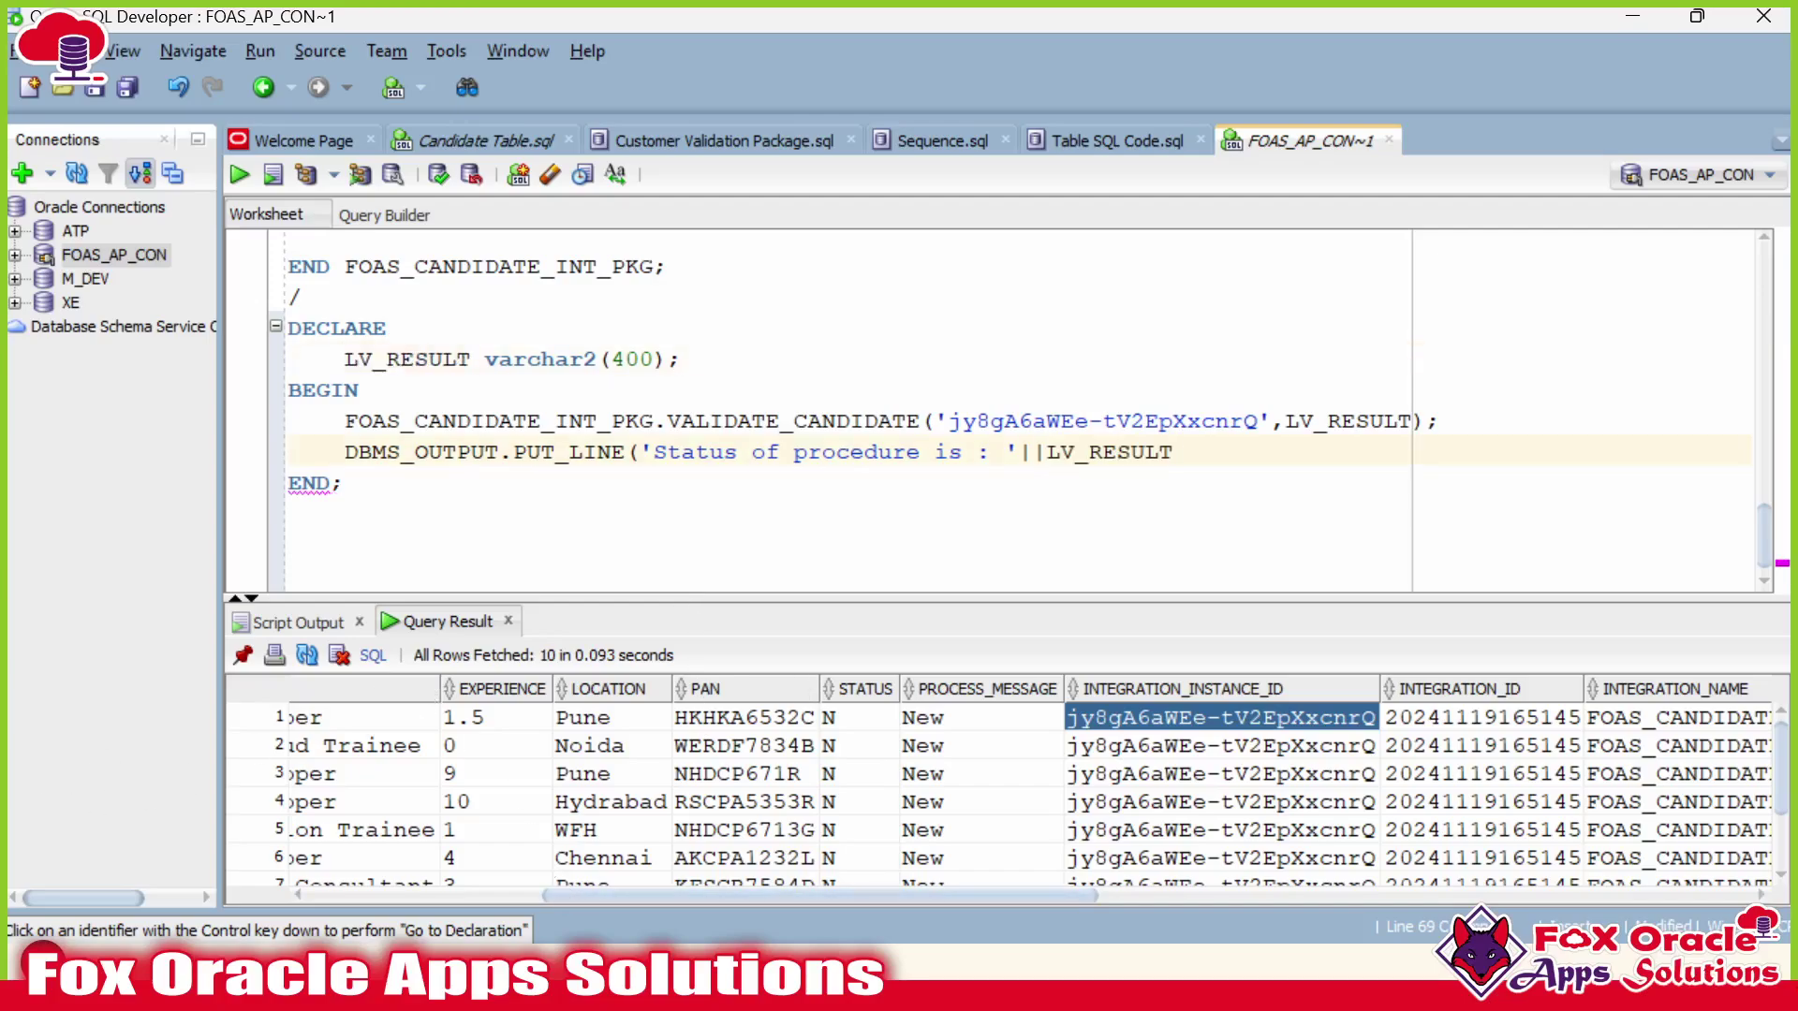
{"action": "type", "text": ");"}
Add 'set serveroutput on;' below the package's closing slash and select that line.
{"action": "scroll", "coordinate": [843, 412], "scroll_direction": "up", "scroll_amount": 1}
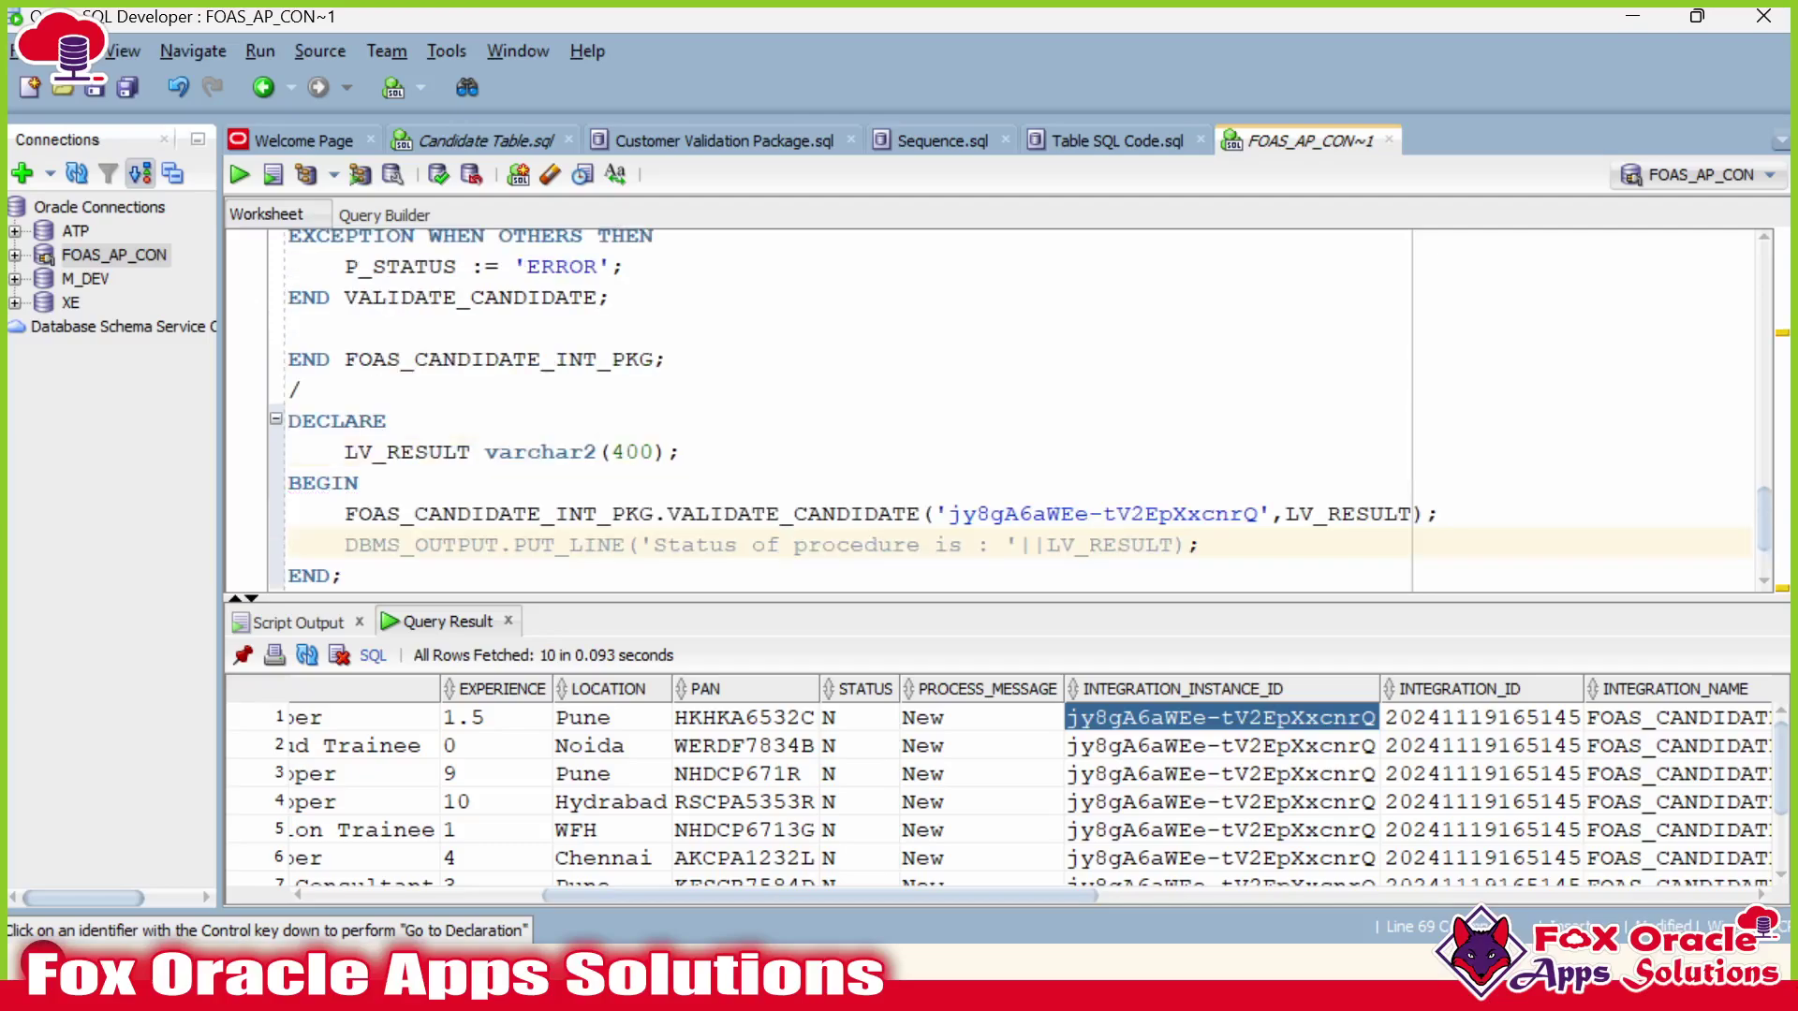
{"action": "left_click", "coordinate": [302, 389]}
{"action": "key", "text": "Return"}
{"action": "key", "text": "Return"}
{"action": "key", "text": "Up"}
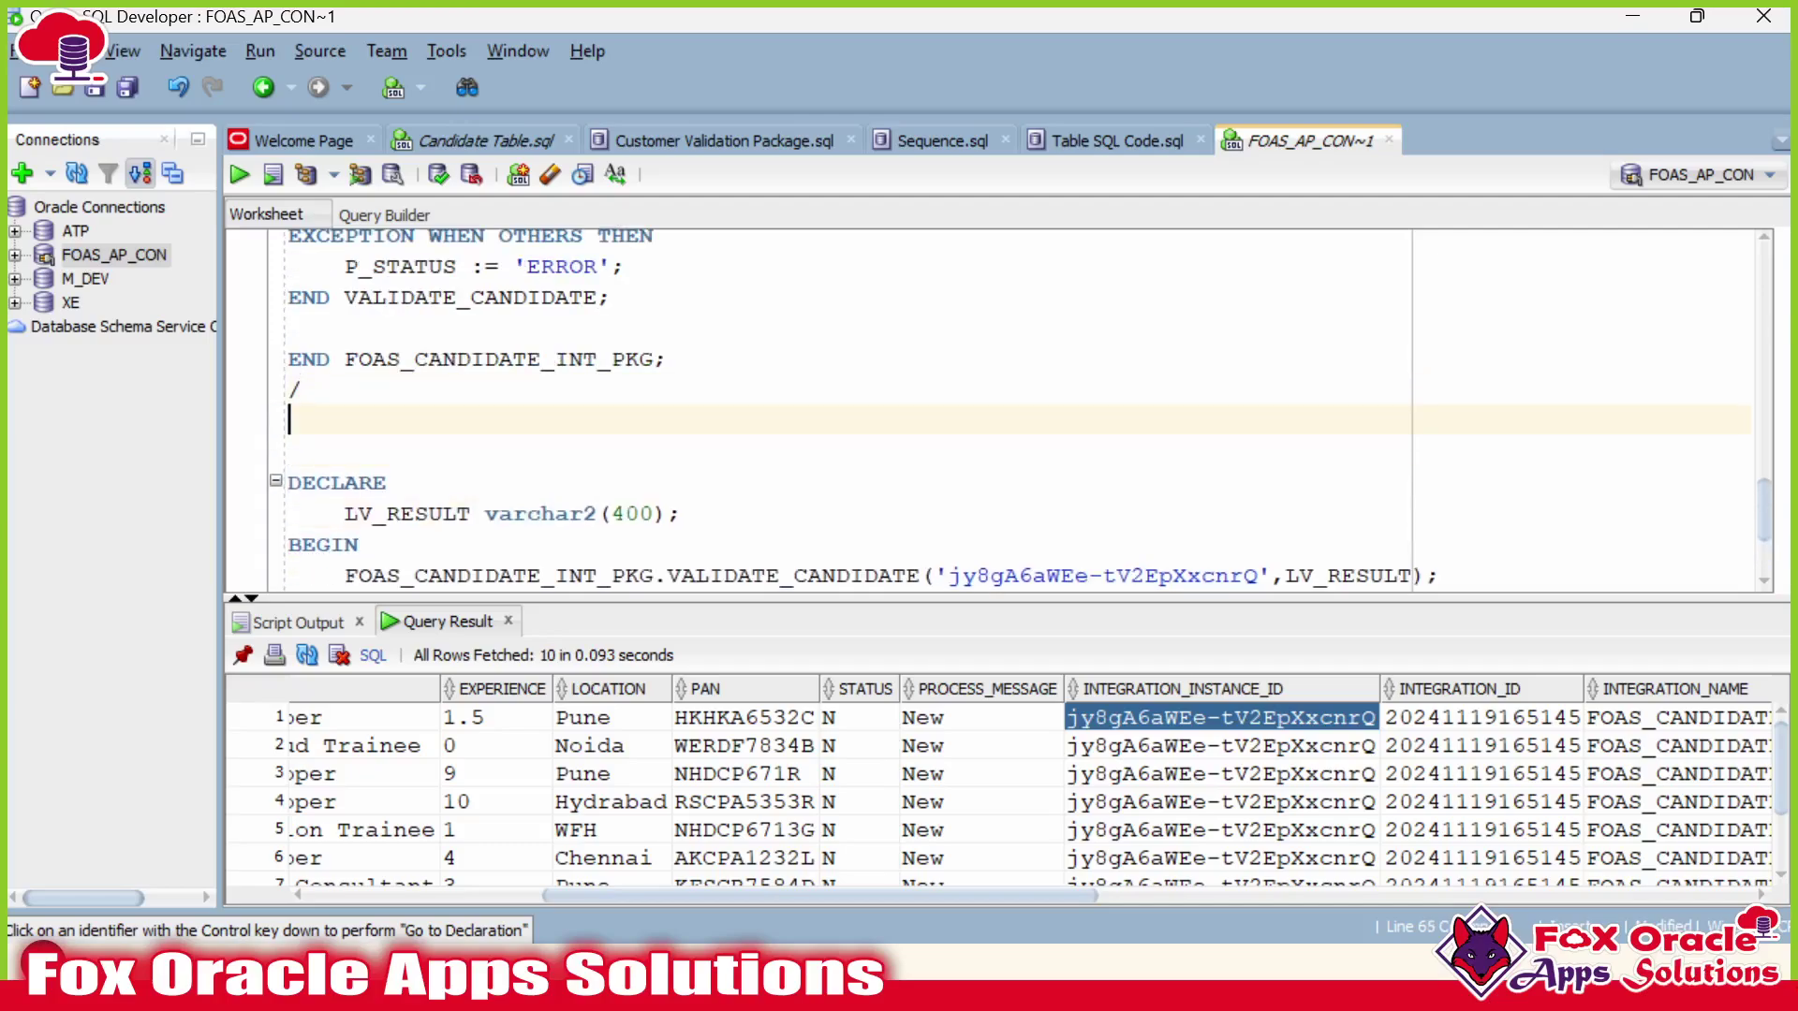
{"action": "type", "text": "set ser"}
{"action": "type", "text": "tv"}
{"action": "key", "text": "BackSpace"}
{"action": "key", "text": "BackSpace"}
{"action": "type", "text": "ve"}
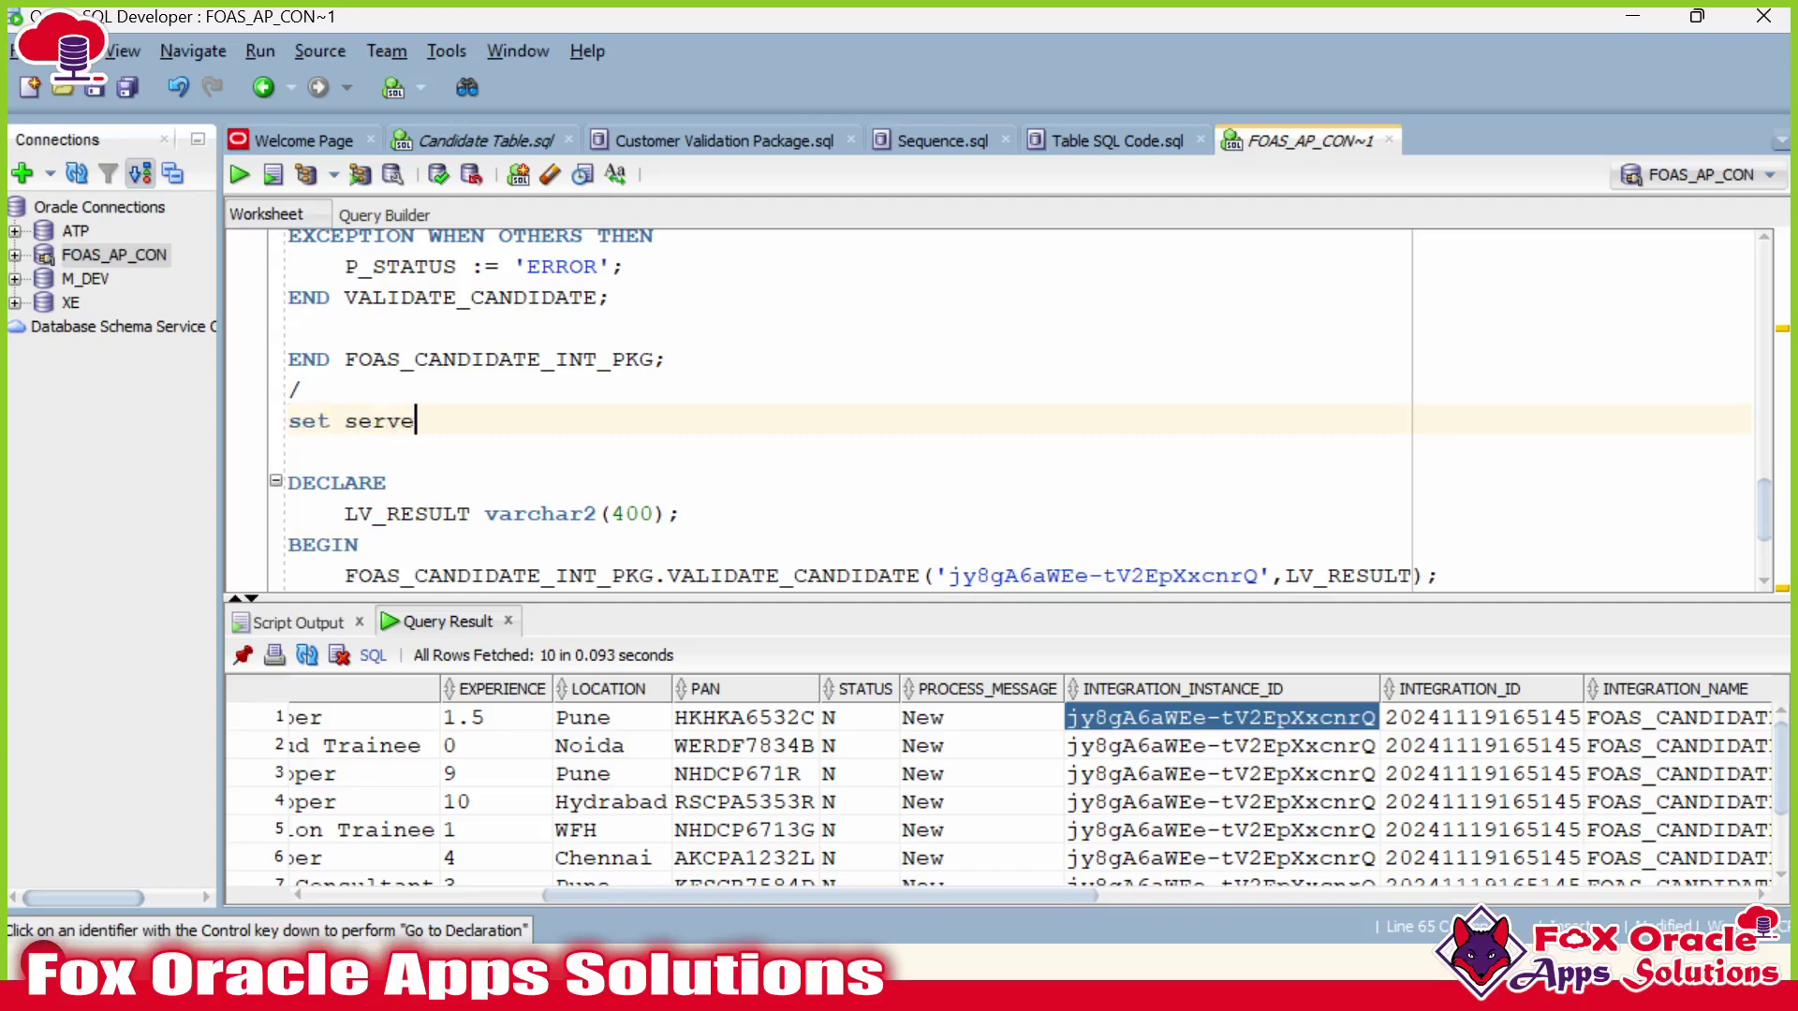
{"action": "type", "text": "routput on;"}
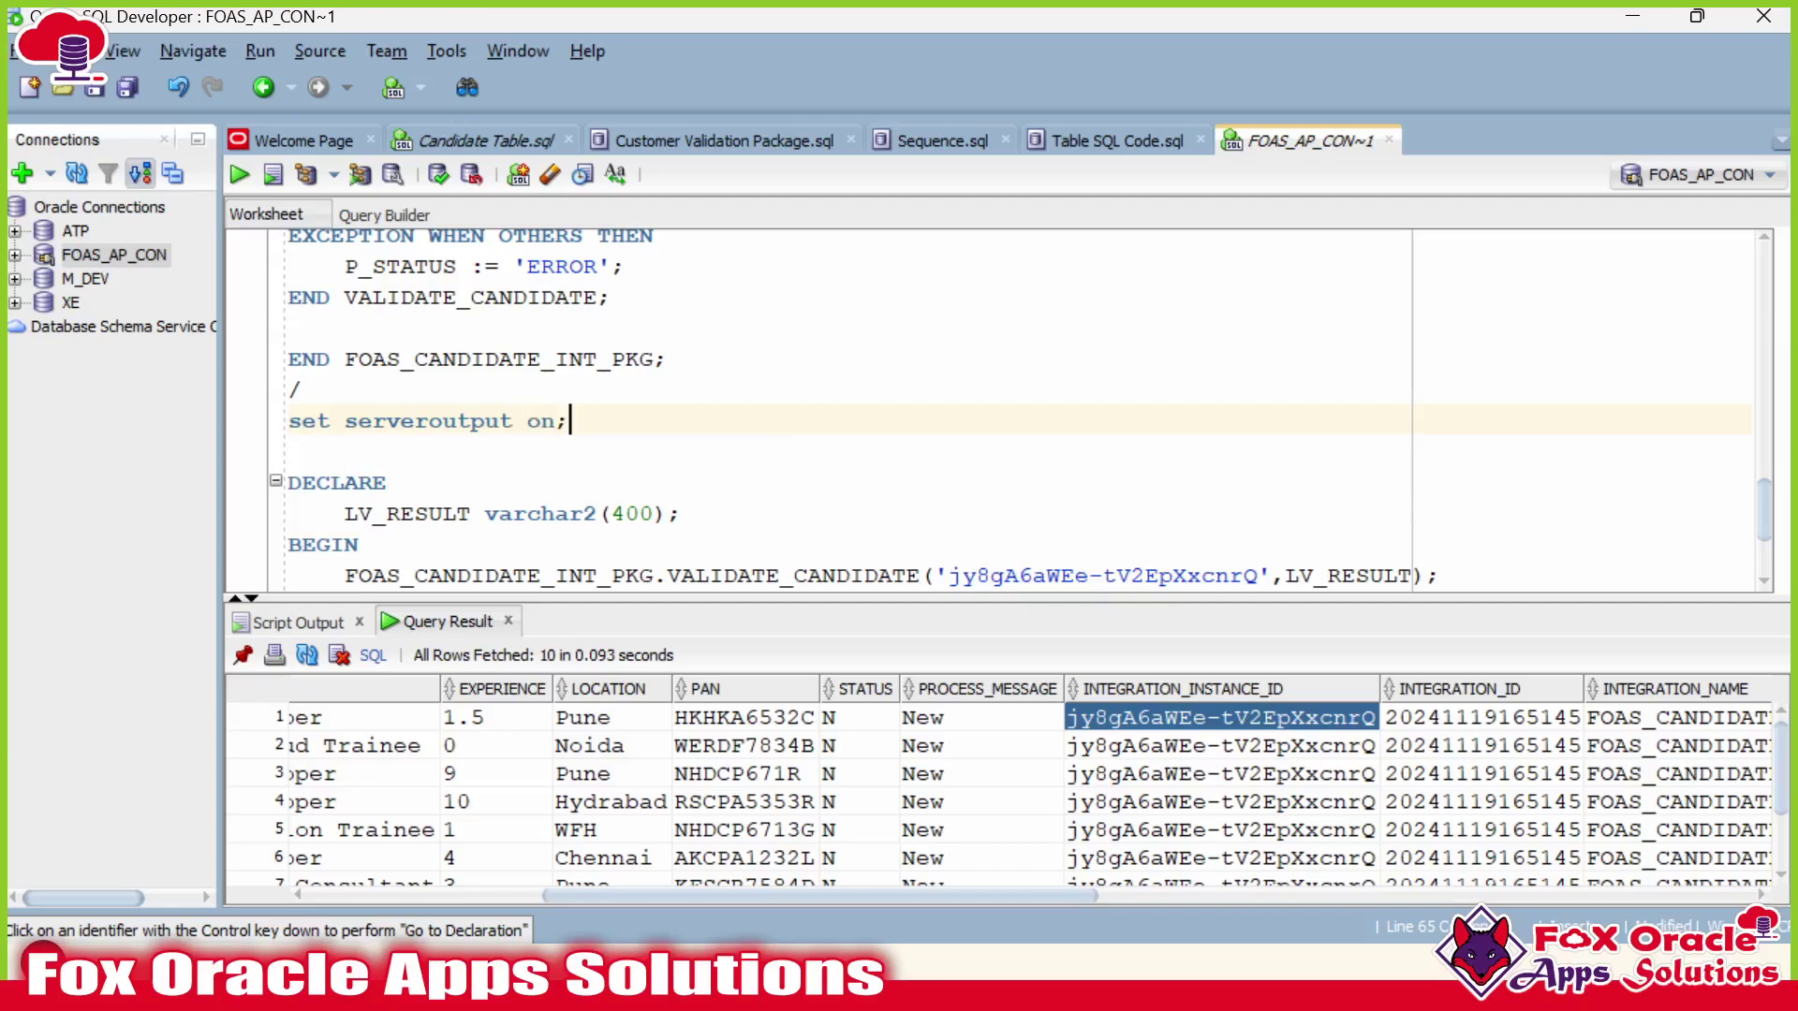
{"action": "key", "text": "shift+Home"}
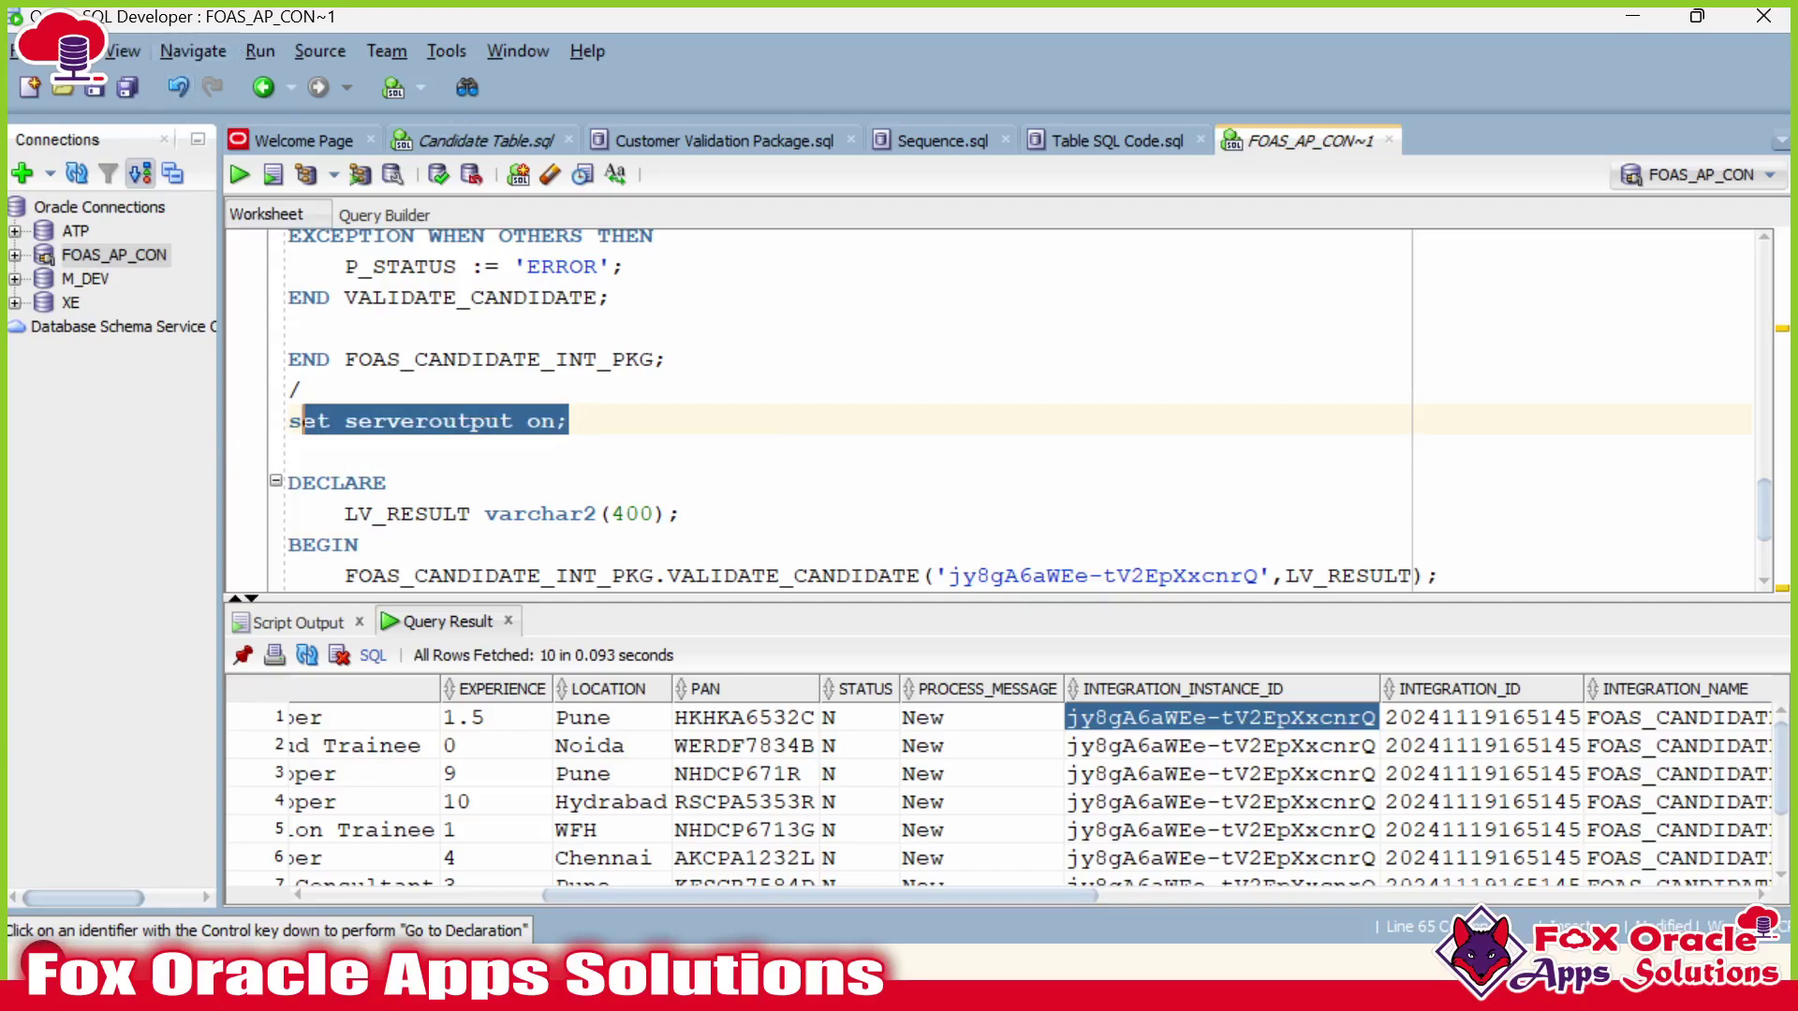
Run SET SERVEROUTPUT ON and the VALIDATE_CANDIDATE test block, then review the resulting error.
{"action": "left_click", "coordinate": [236, 181]}
{"action": "left_click_drag", "start_coordinate": [682, 600], "coordinate": [735, 551]}
{"action": "scroll", "coordinate": [713, 497], "scroll_direction": "down", "scroll_amount": 3}
{"action": "left_click", "coordinate": [274, 606]}
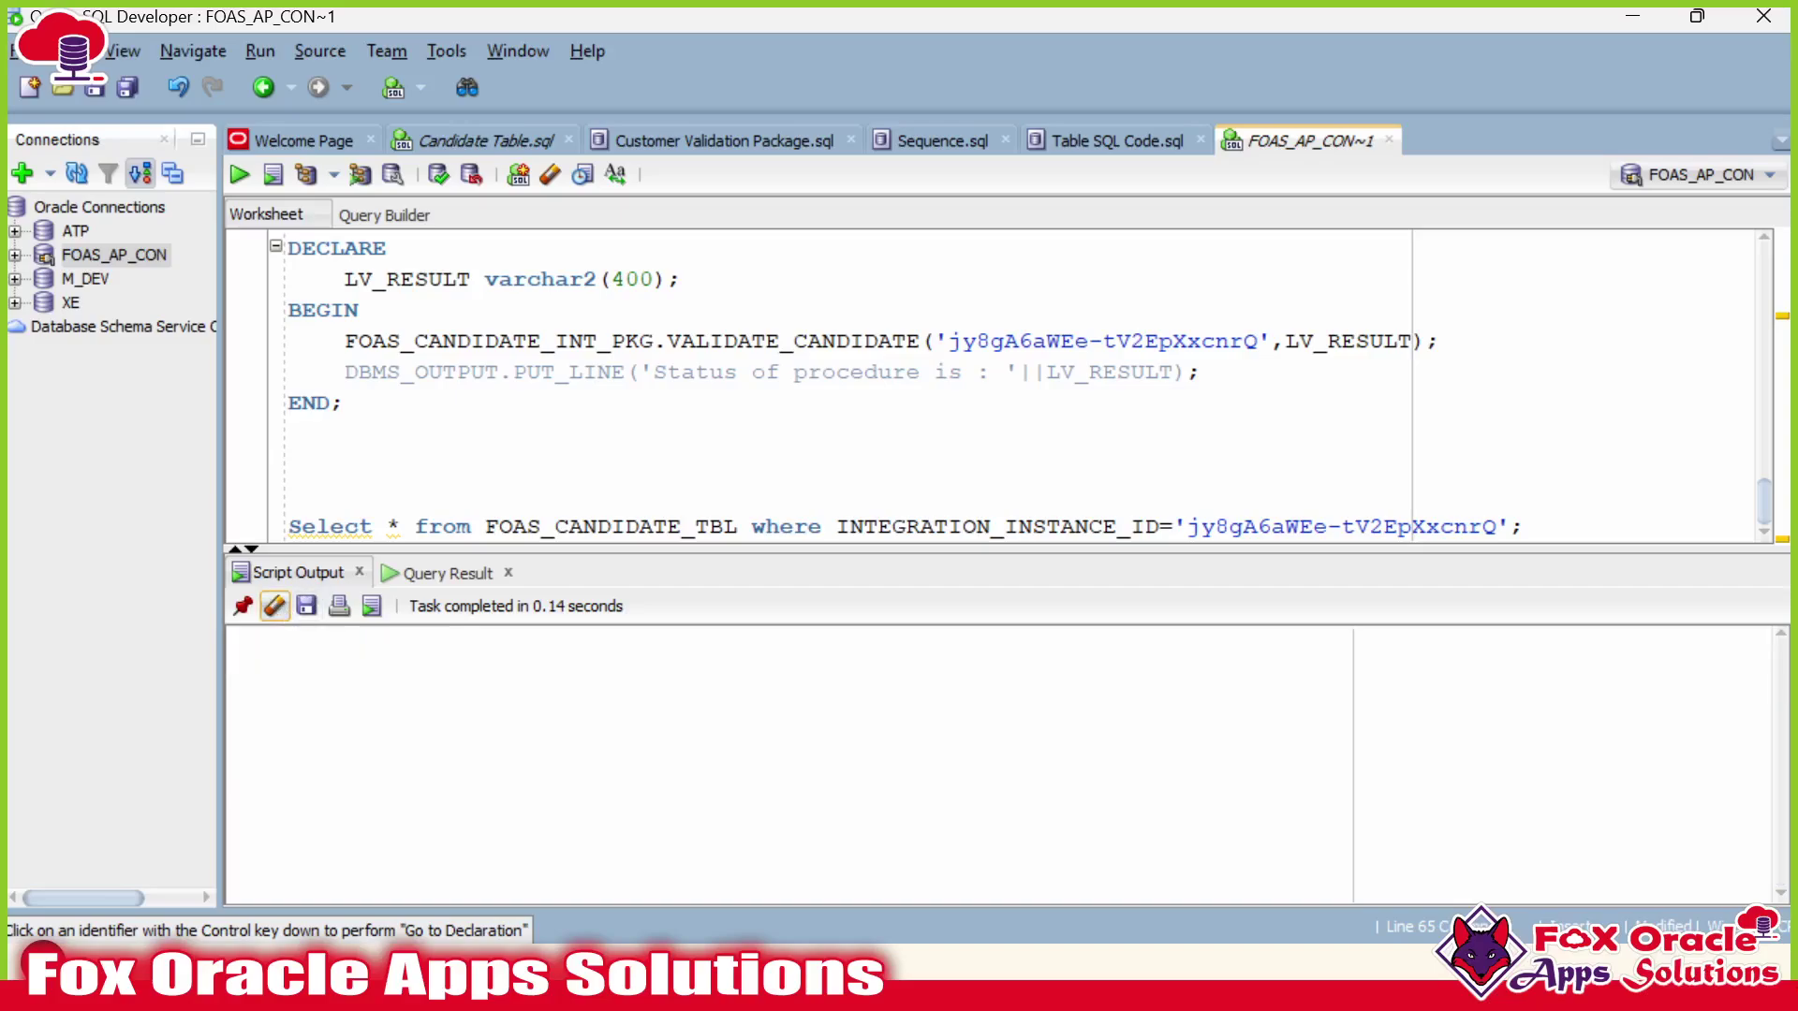
{"action": "left_click", "coordinate": [343, 402]}
{"action": "key", "text": "ctrl+Return"}
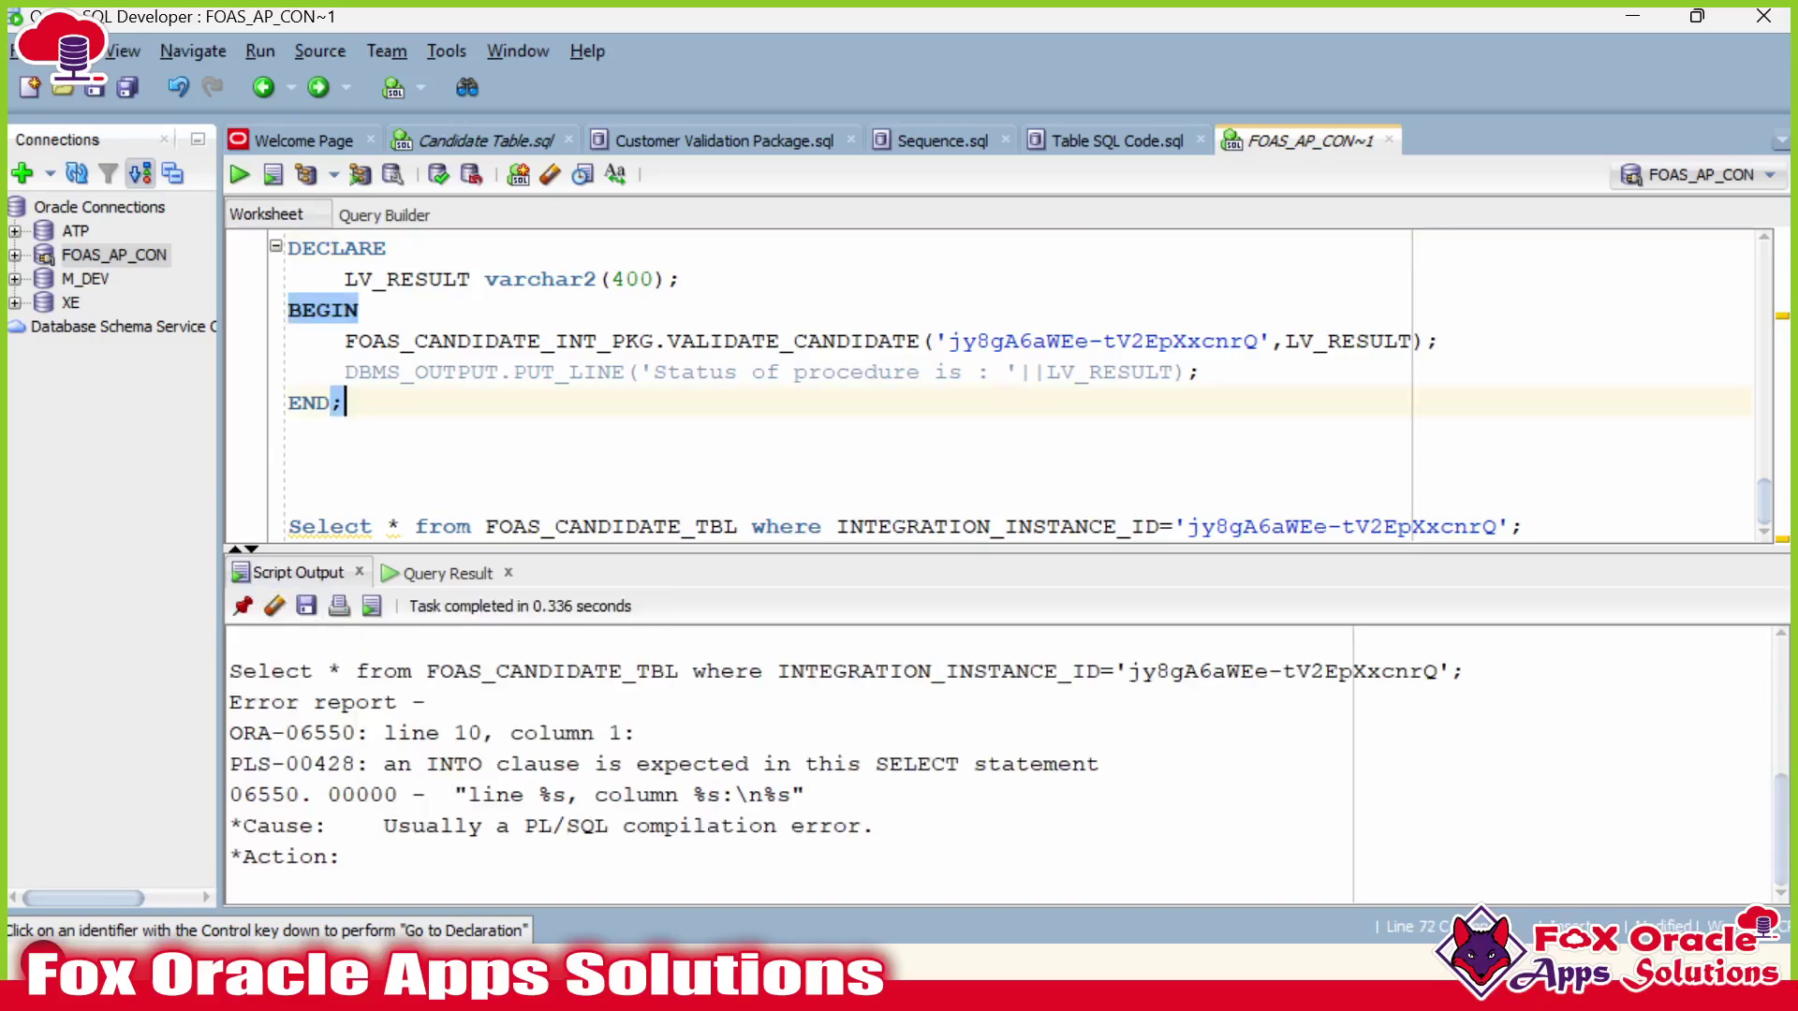
{"action": "scroll", "coordinate": [735, 725], "scroll_direction": "up", "scroll_amount": 2}
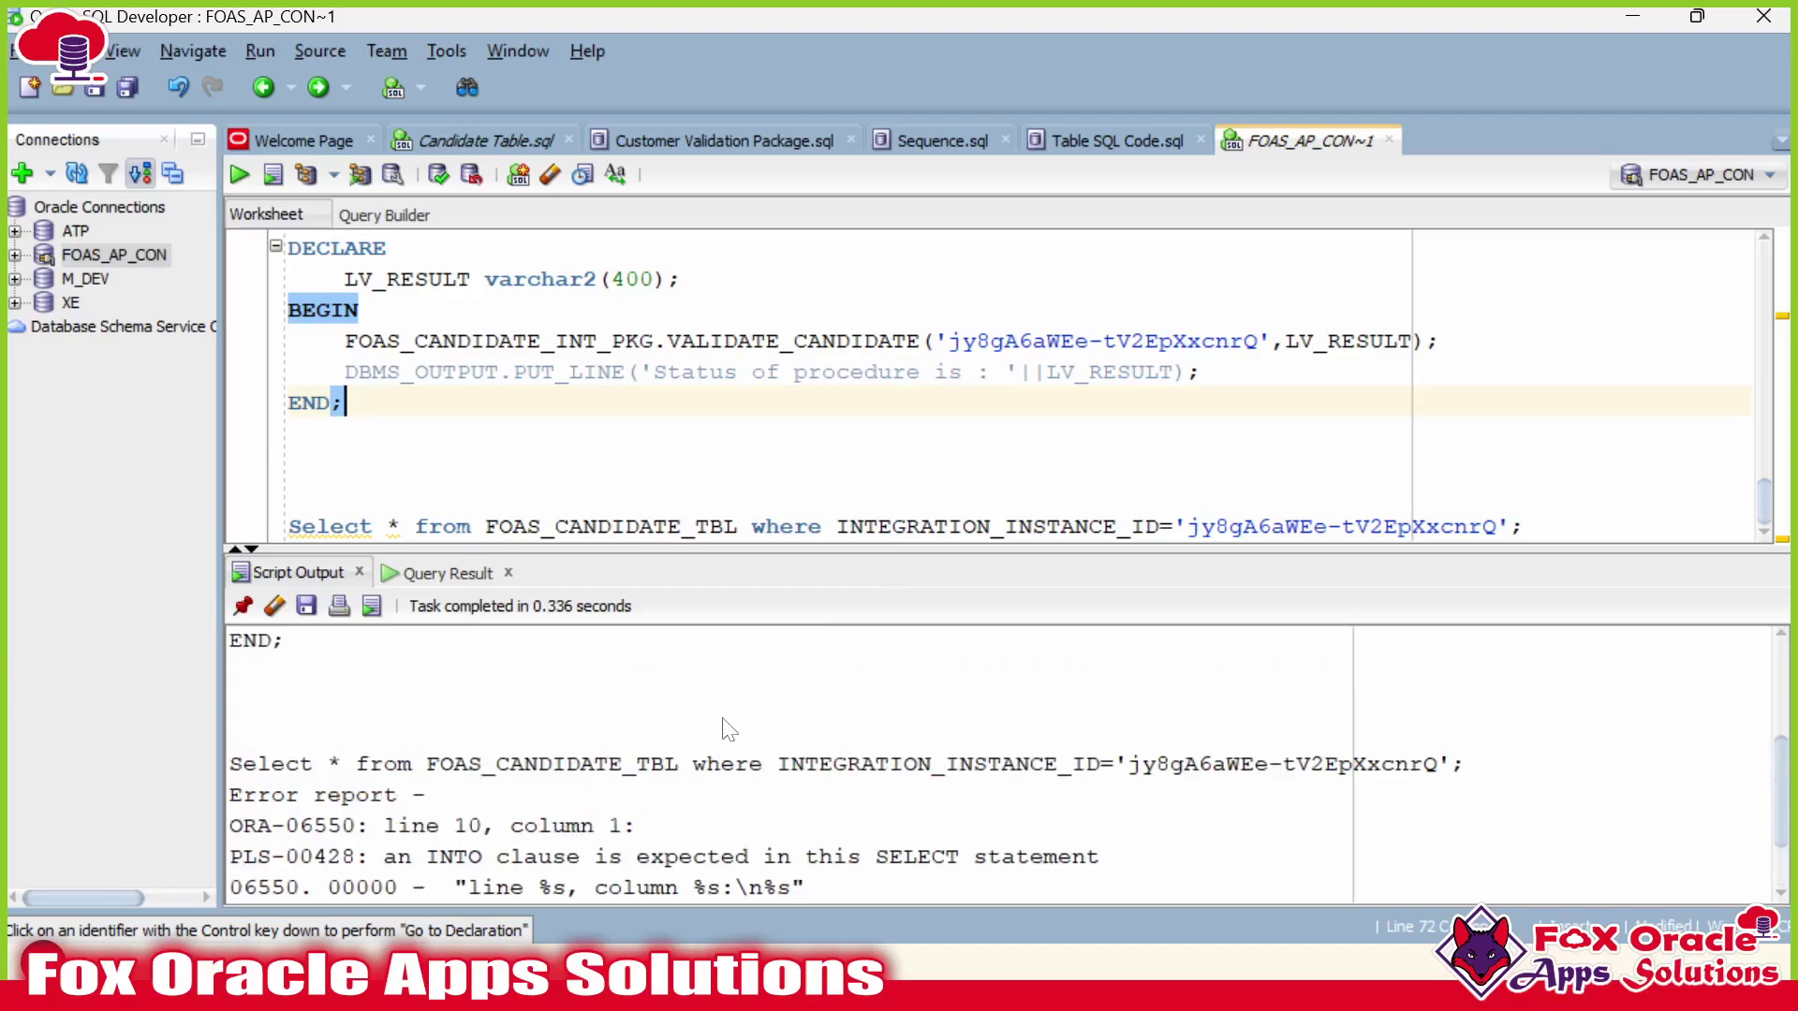
{"action": "scroll", "coordinate": [730, 739], "scroll_direction": "down", "scroll_amount": 2}
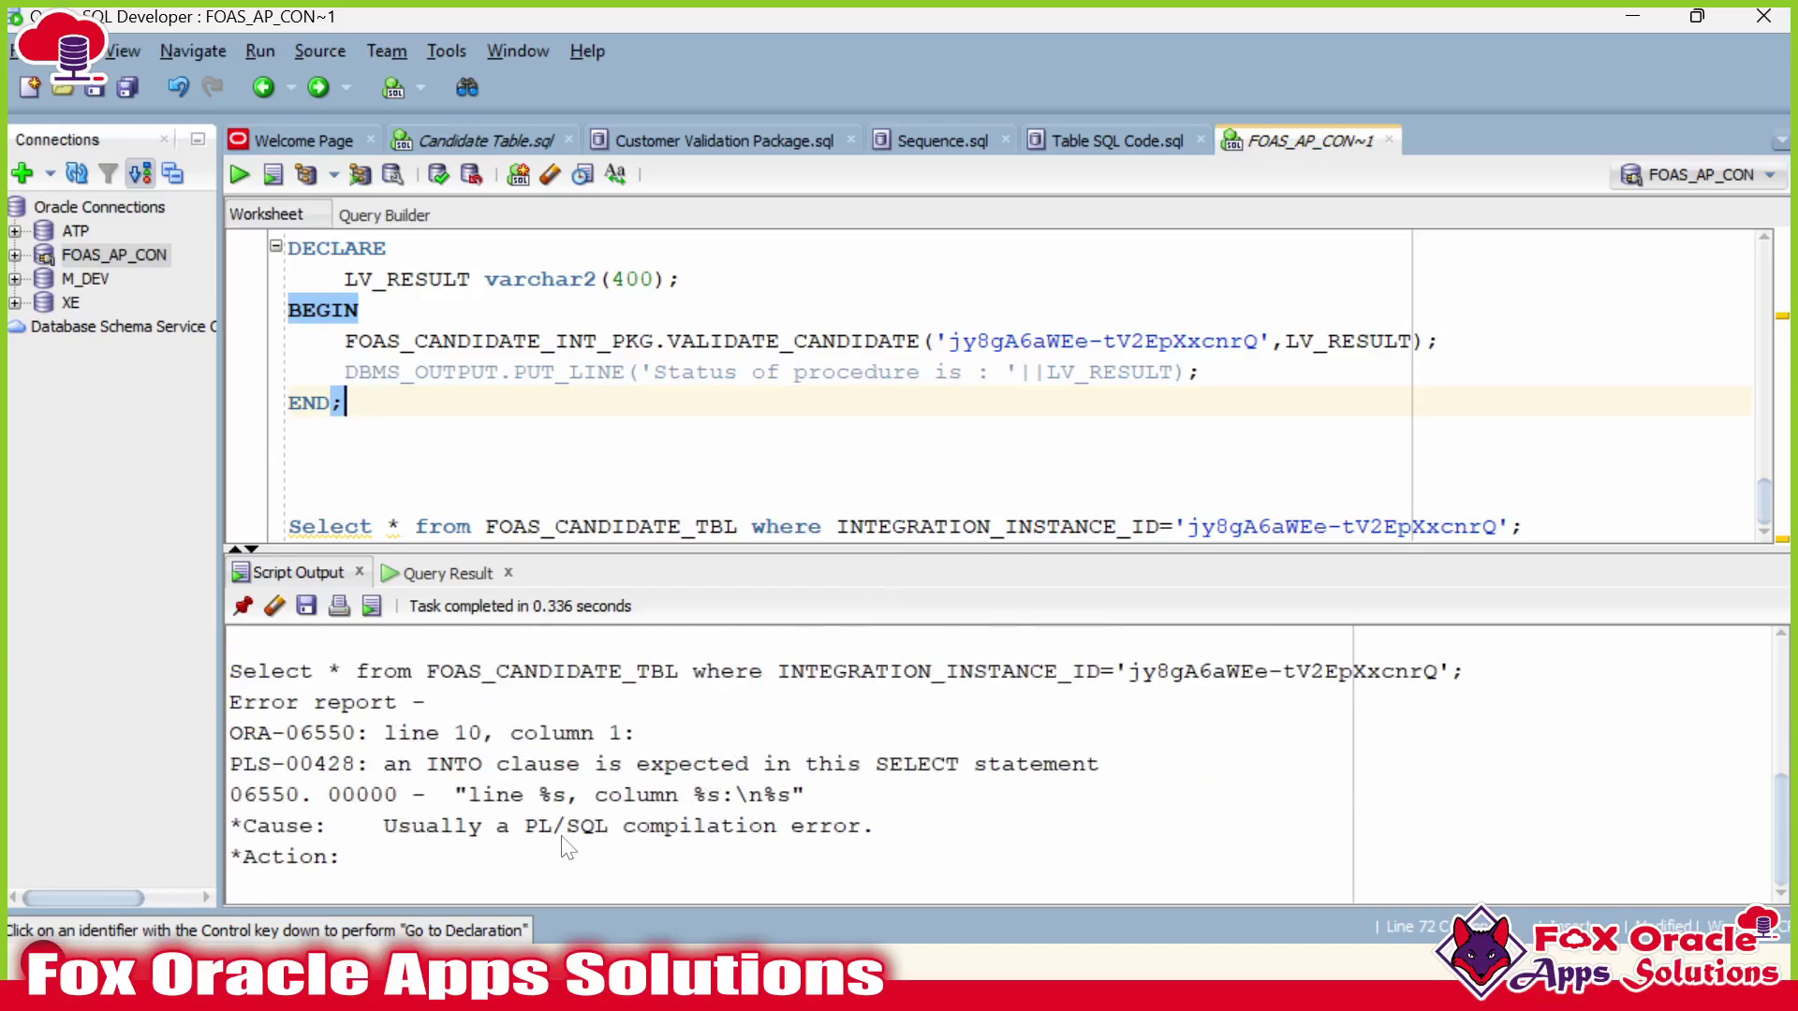
{"action": "left_click_drag", "start_coordinate": [510, 826], "coordinate": [600, 830]}
{"action": "left_click", "coordinate": [900, 833]}
{"action": "scroll", "coordinate": [936, 384], "scroll_direction": "up", "scroll_amount": 15}
Recompile the FOAS_CANDIDATE_INT_PKG specification and body, then rerun the DECLARE test block.
{"action": "left_click", "coordinate": [527, 342]}
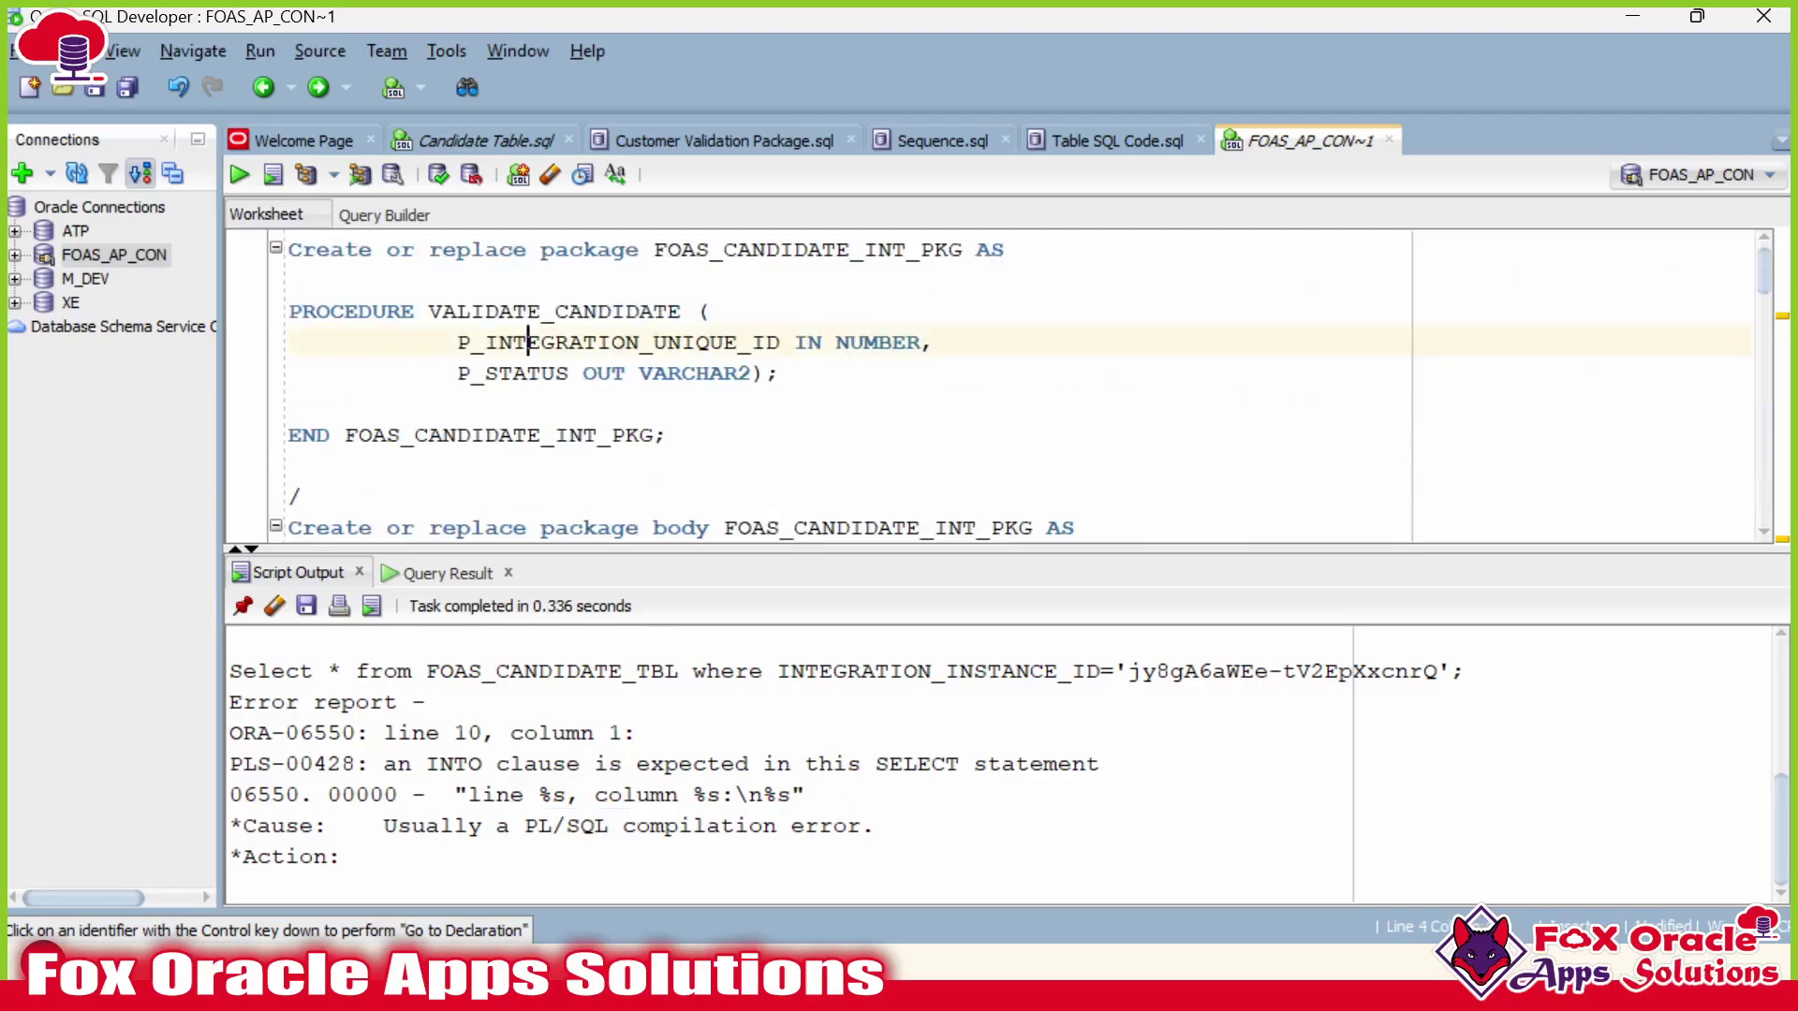
{"action": "key", "text": "ctrl+Return"}
{"action": "scroll", "coordinate": [526, 342], "scroll_direction": "down", "scroll_amount": 1}
{"action": "scroll", "coordinate": [571, 402], "scroll_direction": "down", "scroll_amount": 4}
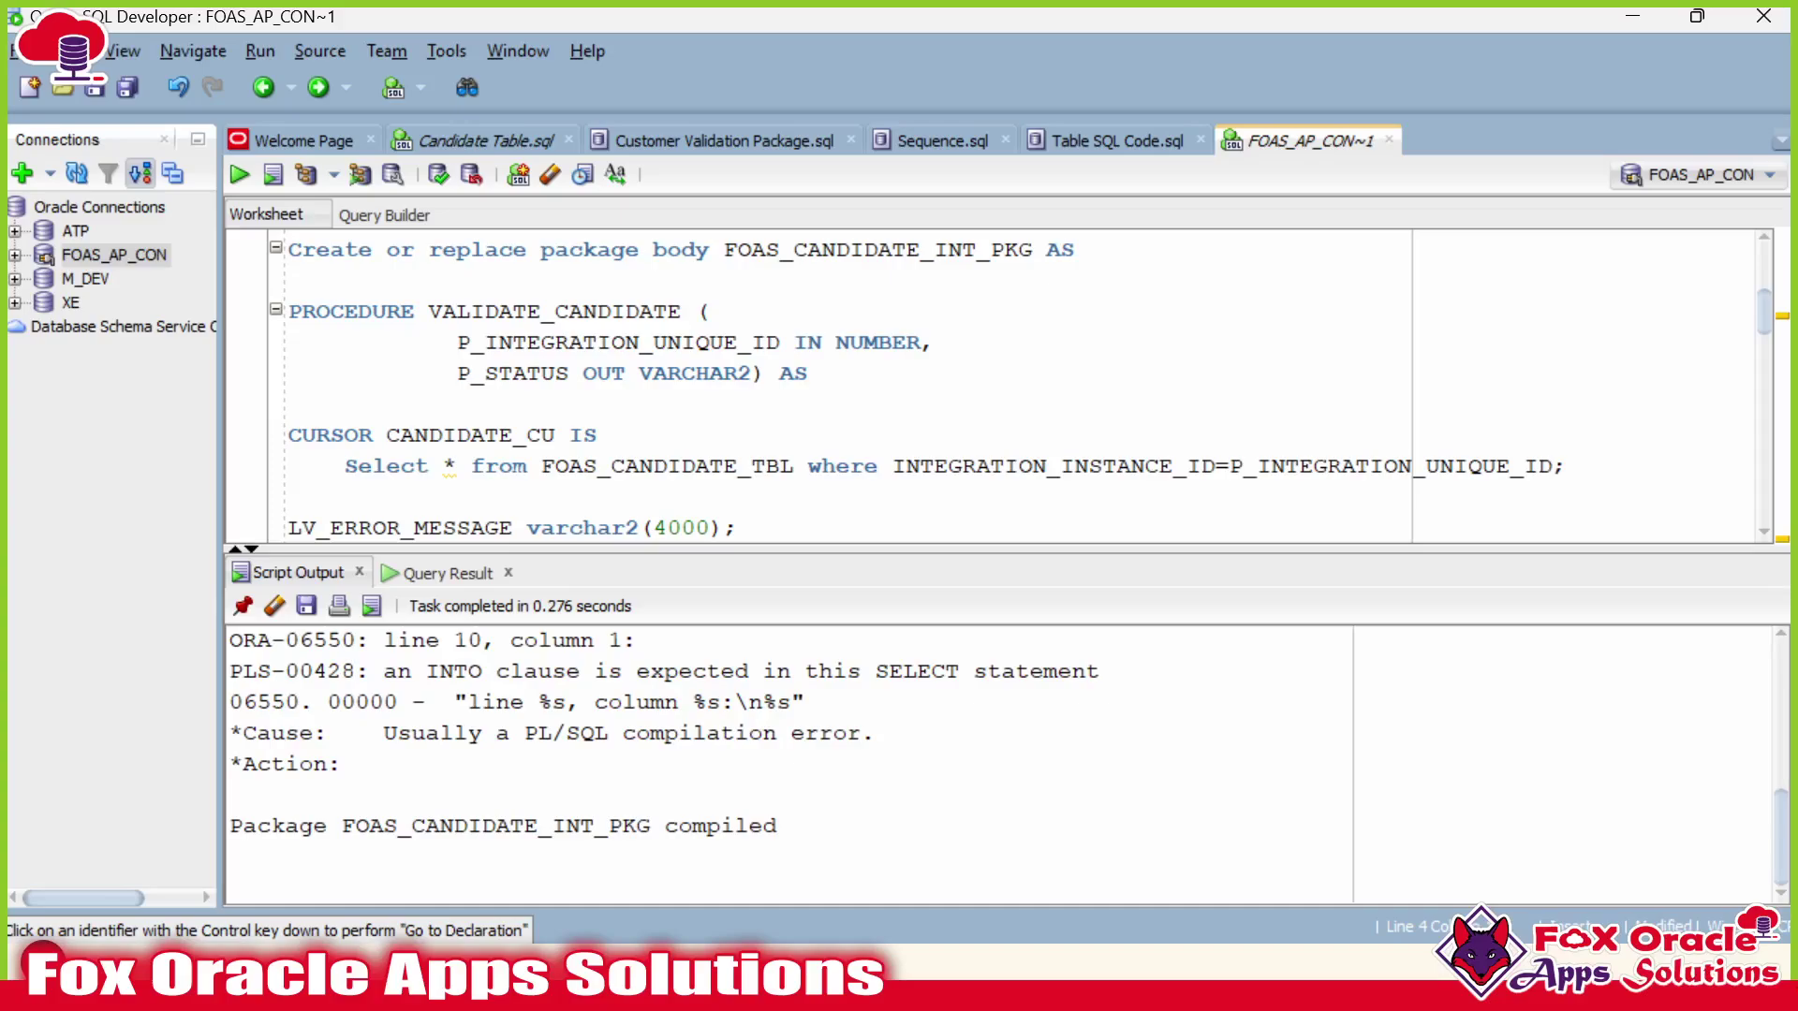
{"action": "left_click", "coordinate": [571, 403]}
{"action": "key", "text": "ctrl+Return"}
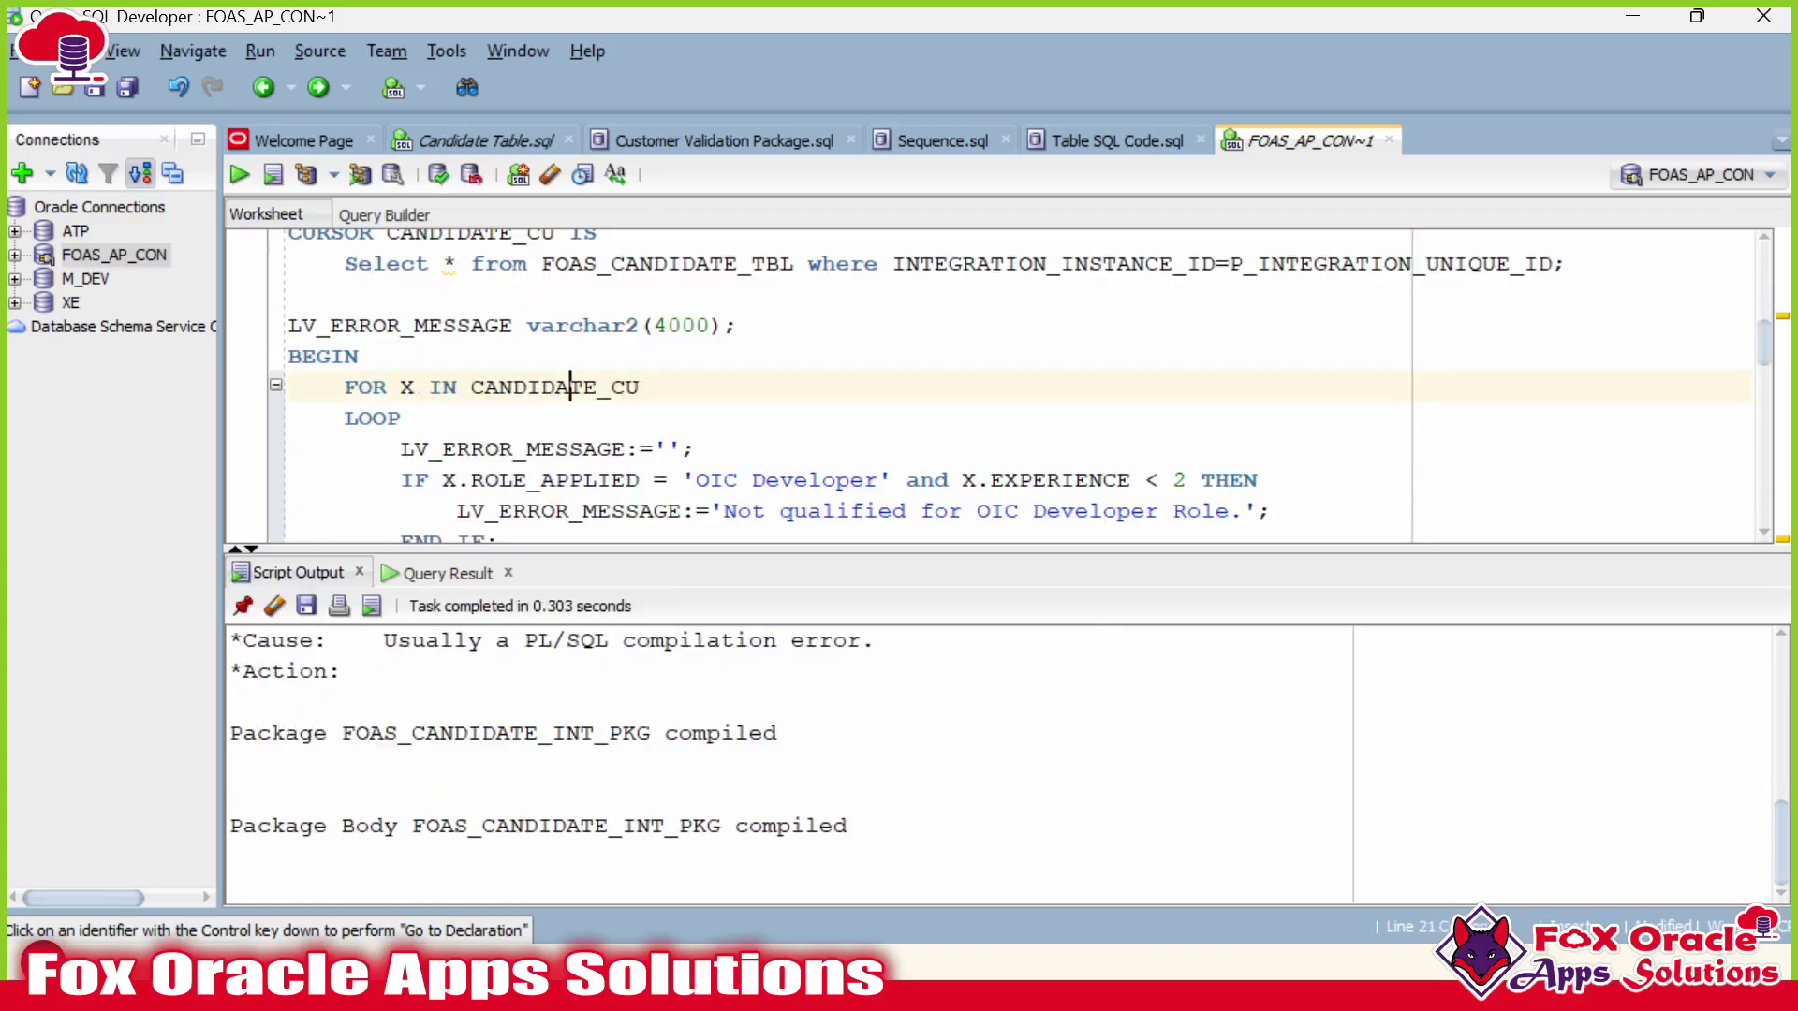
{"action": "scroll", "coordinate": [936, 384], "scroll_direction": "down", "scroll_amount": 8}
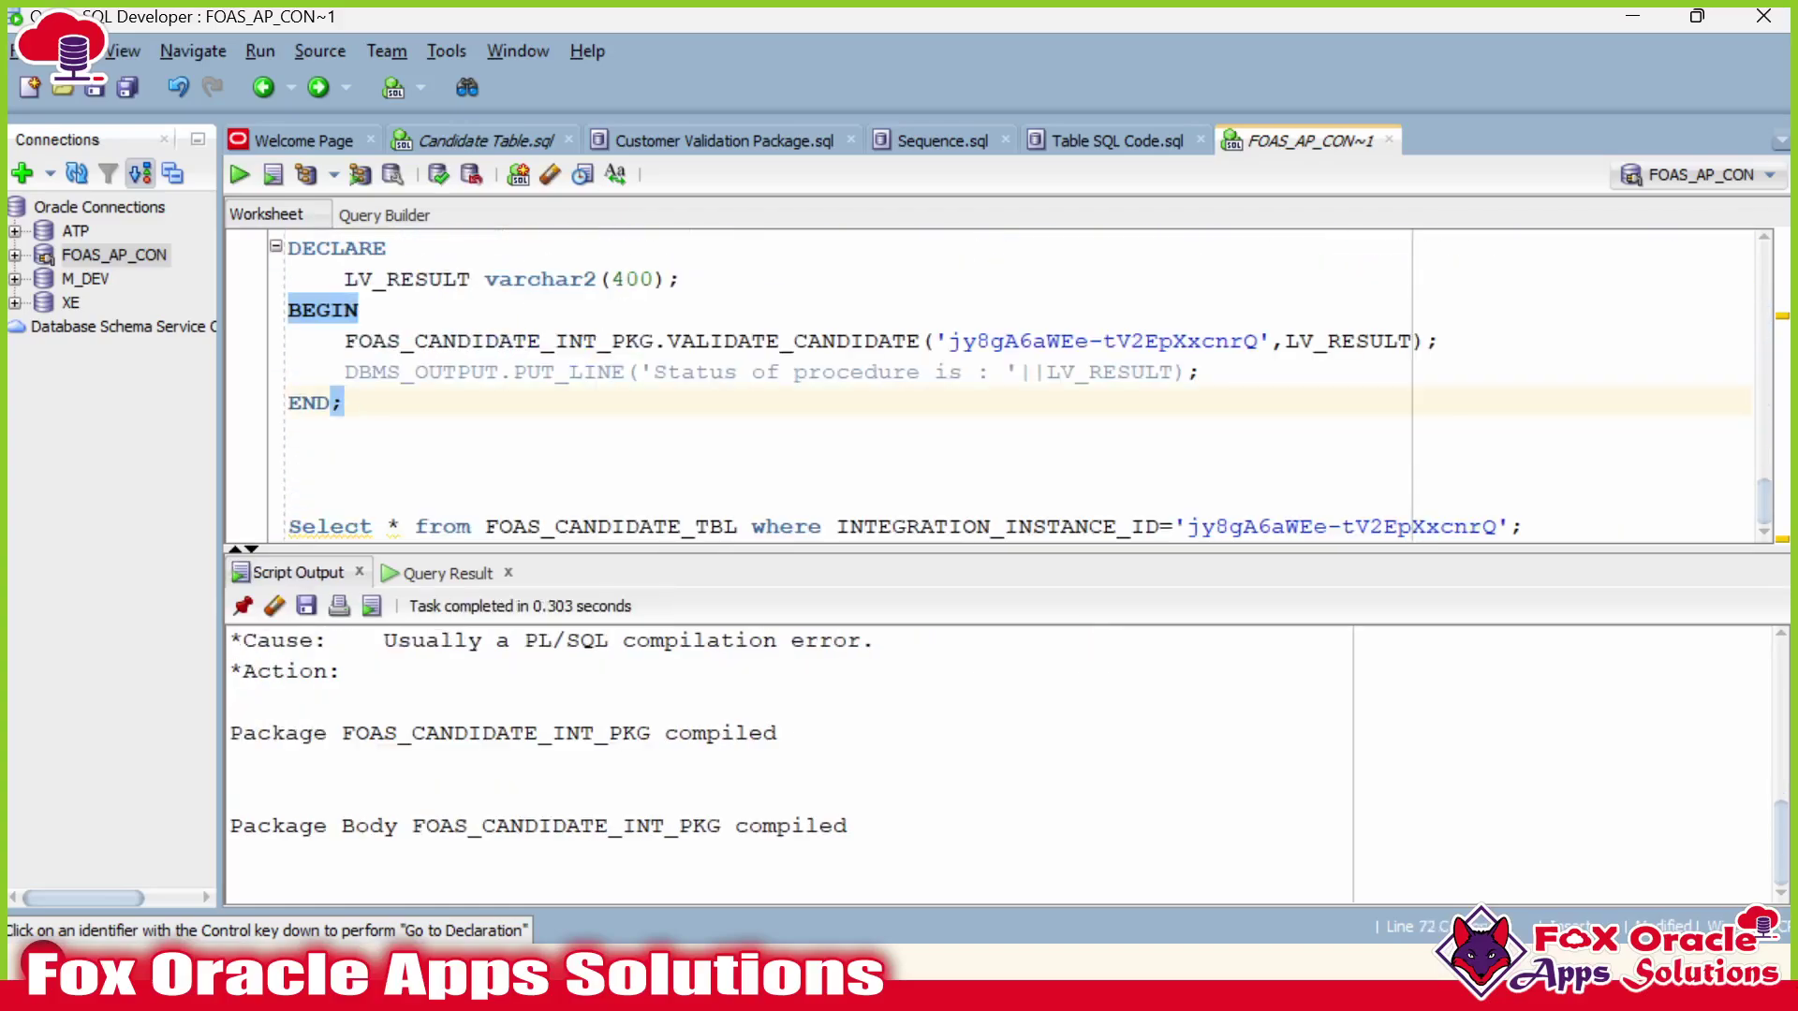
{"action": "key", "text": "ctrl+Return"}
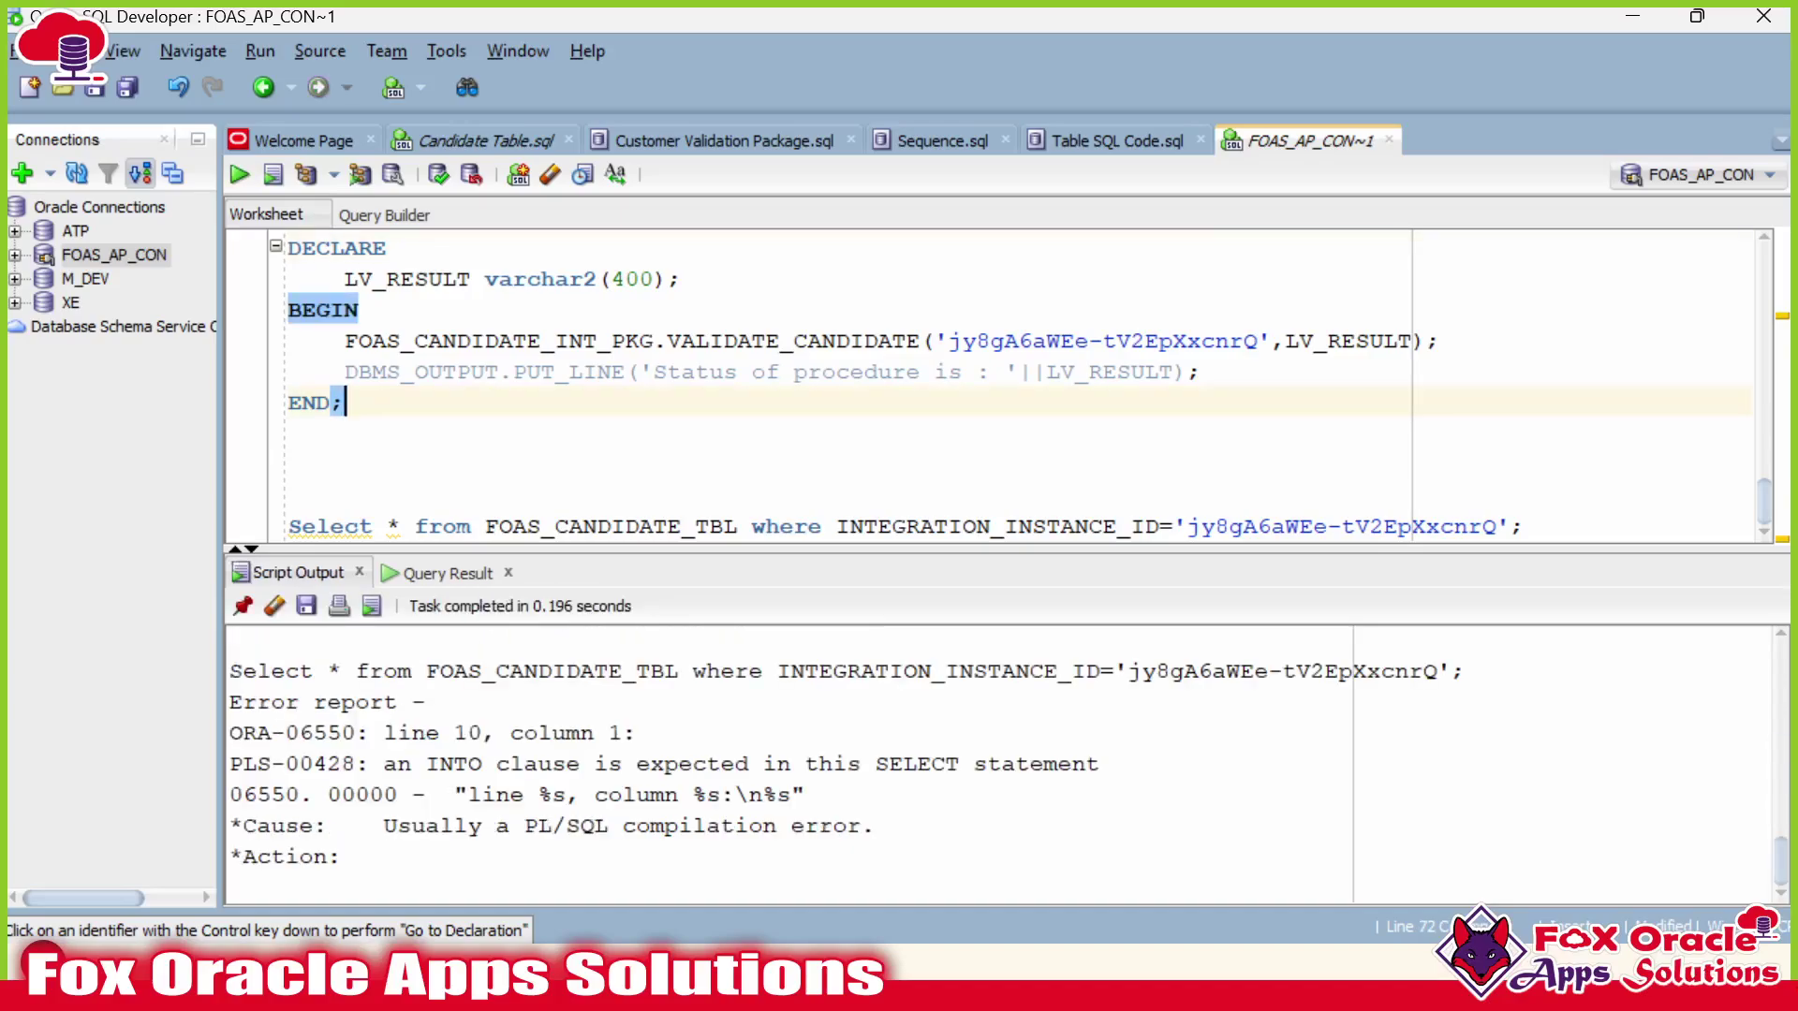
Check the VALIDATE_CANDIDATE call arguments against the INTO error, and enlarge the code editor.
{"action": "scroll", "coordinate": [936, 384], "scroll_direction": "up", "scroll_amount": 1}
{"action": "double_click", "coordinate": [514, 433]}
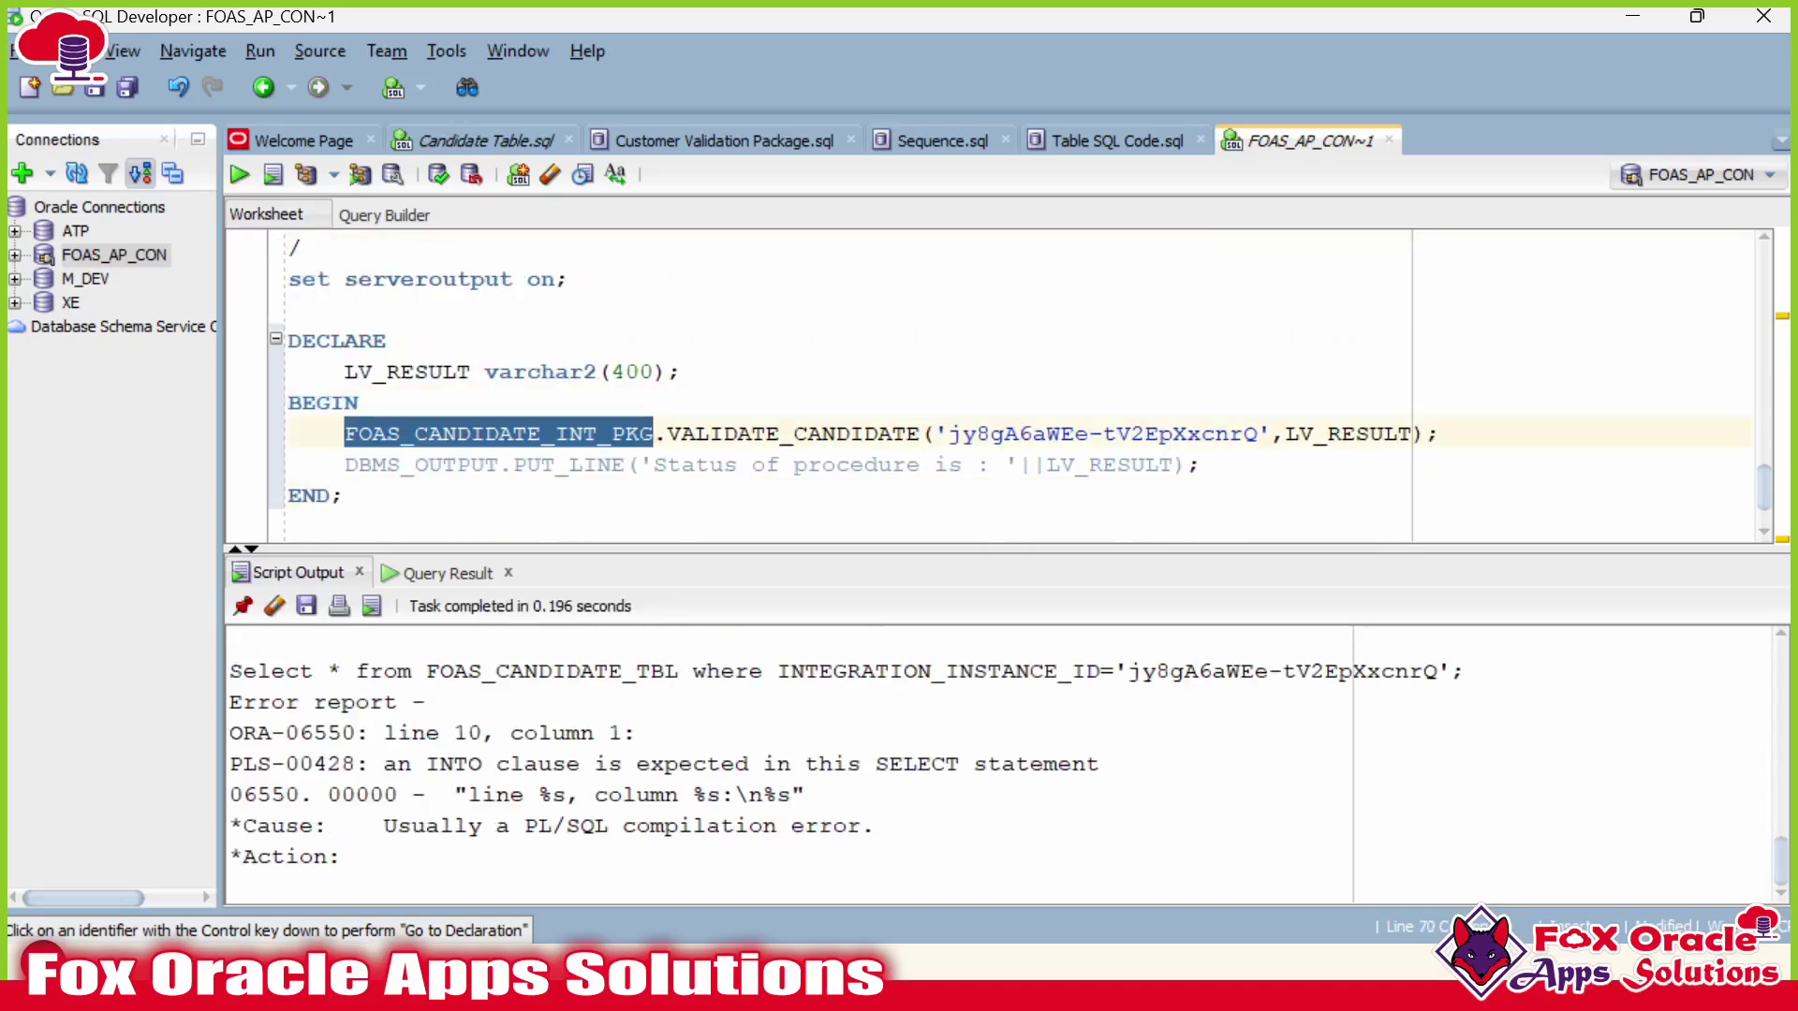
{"action": "double_click", "coordinate": [794, 434]}
{"action": "left_click", "coordinate": [1174, 434]}
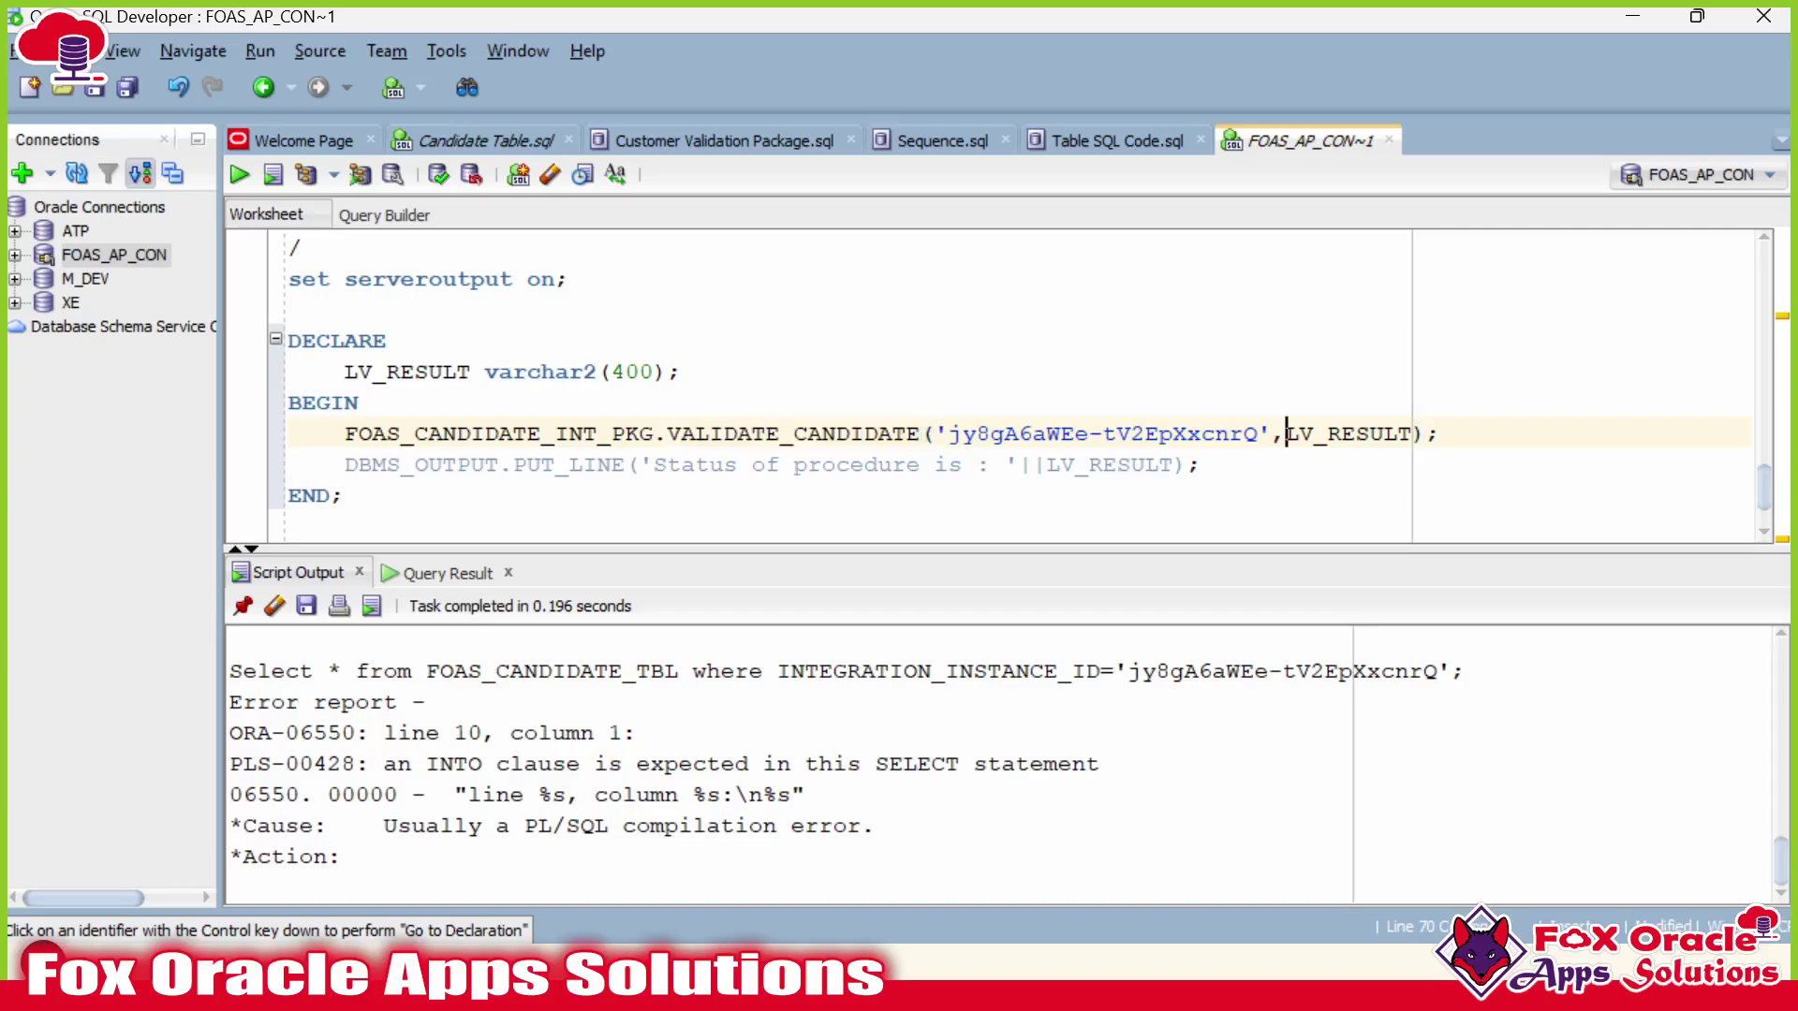
{"action": "double_click", "coordinate": [1342, 433]}
{"action": "scroll", "coordinate": [1343, 433], "scroll_direction": "down", "scroll_amount": 1}
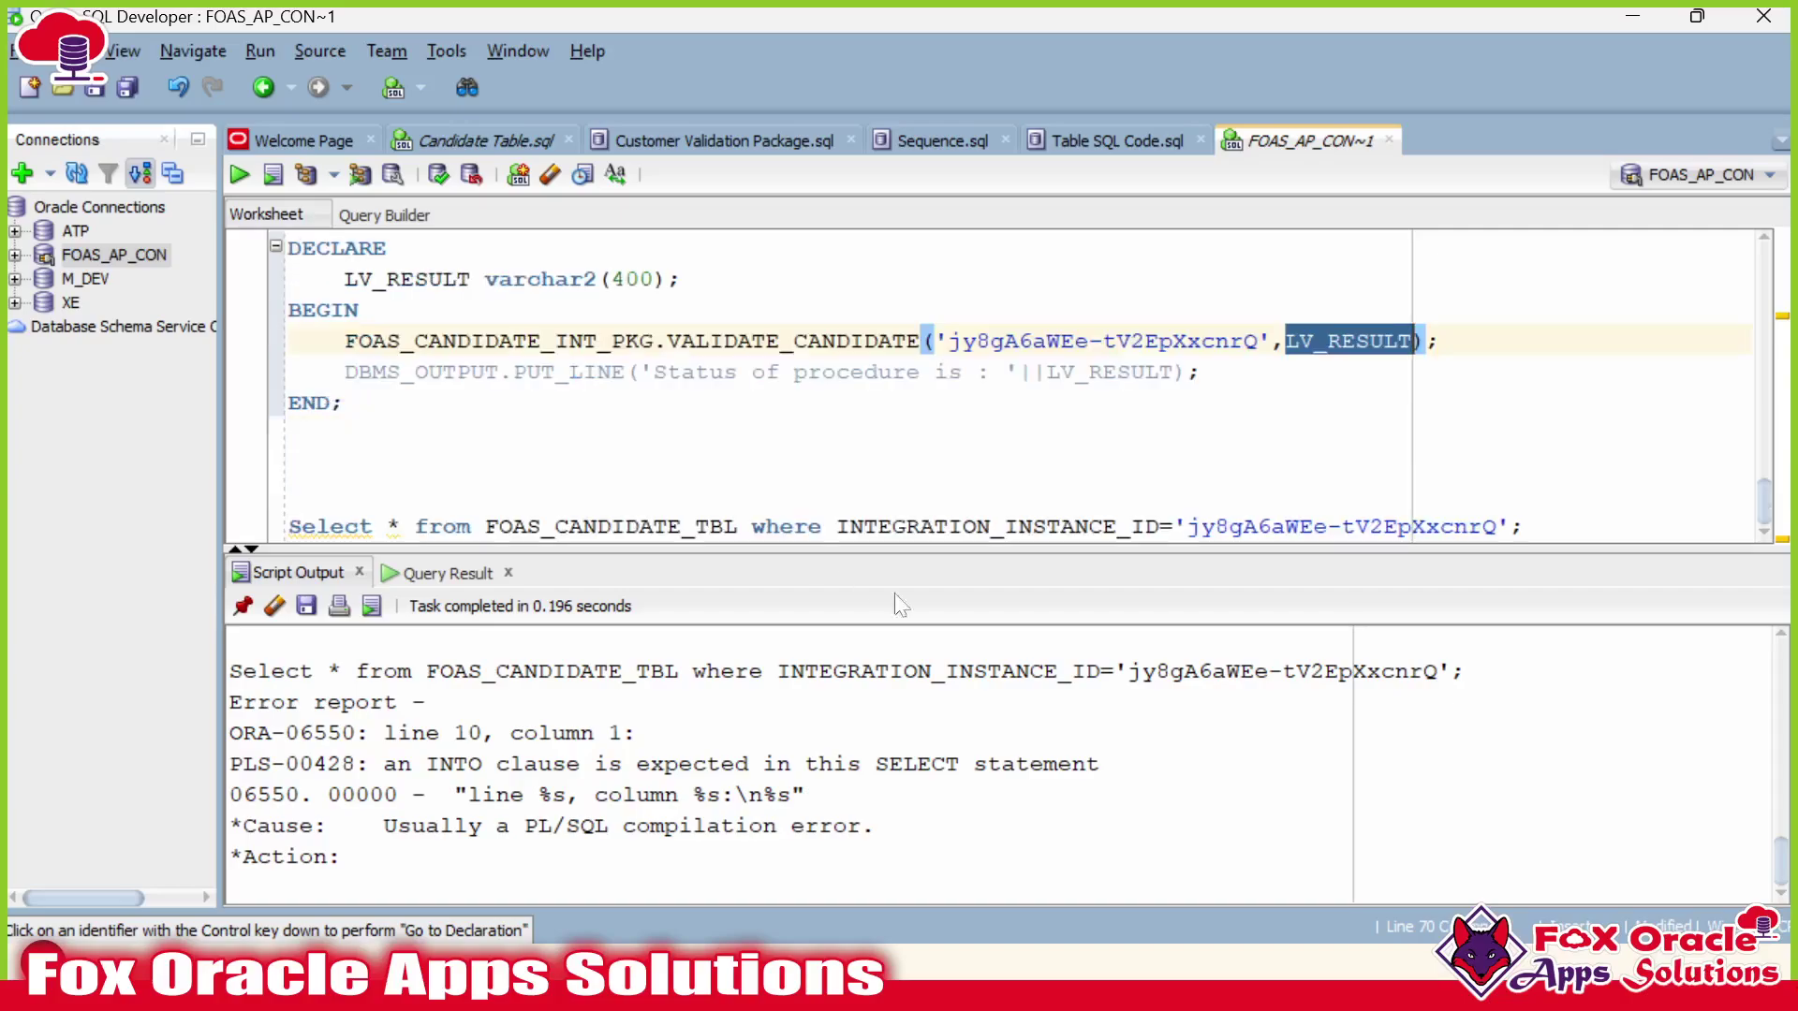
{"action": "left_click_drag", "start_coordinate": [424, 763], "coordinate": [483, 765]}
{"action": "left_click", "coordinate": [615, 768]}
{"action": "double_click", "coordinate": [459, 765]}
{"action": "left_click_drag", "start_coordinate": [811, 553], "coordinate": [828, 719]}
Inspect the cursor query's table name and the integration ID parameter.
{"action": "scroll", "coordinate": [936, 468], "scroll_direction": "up", "scroll_amount": 15}
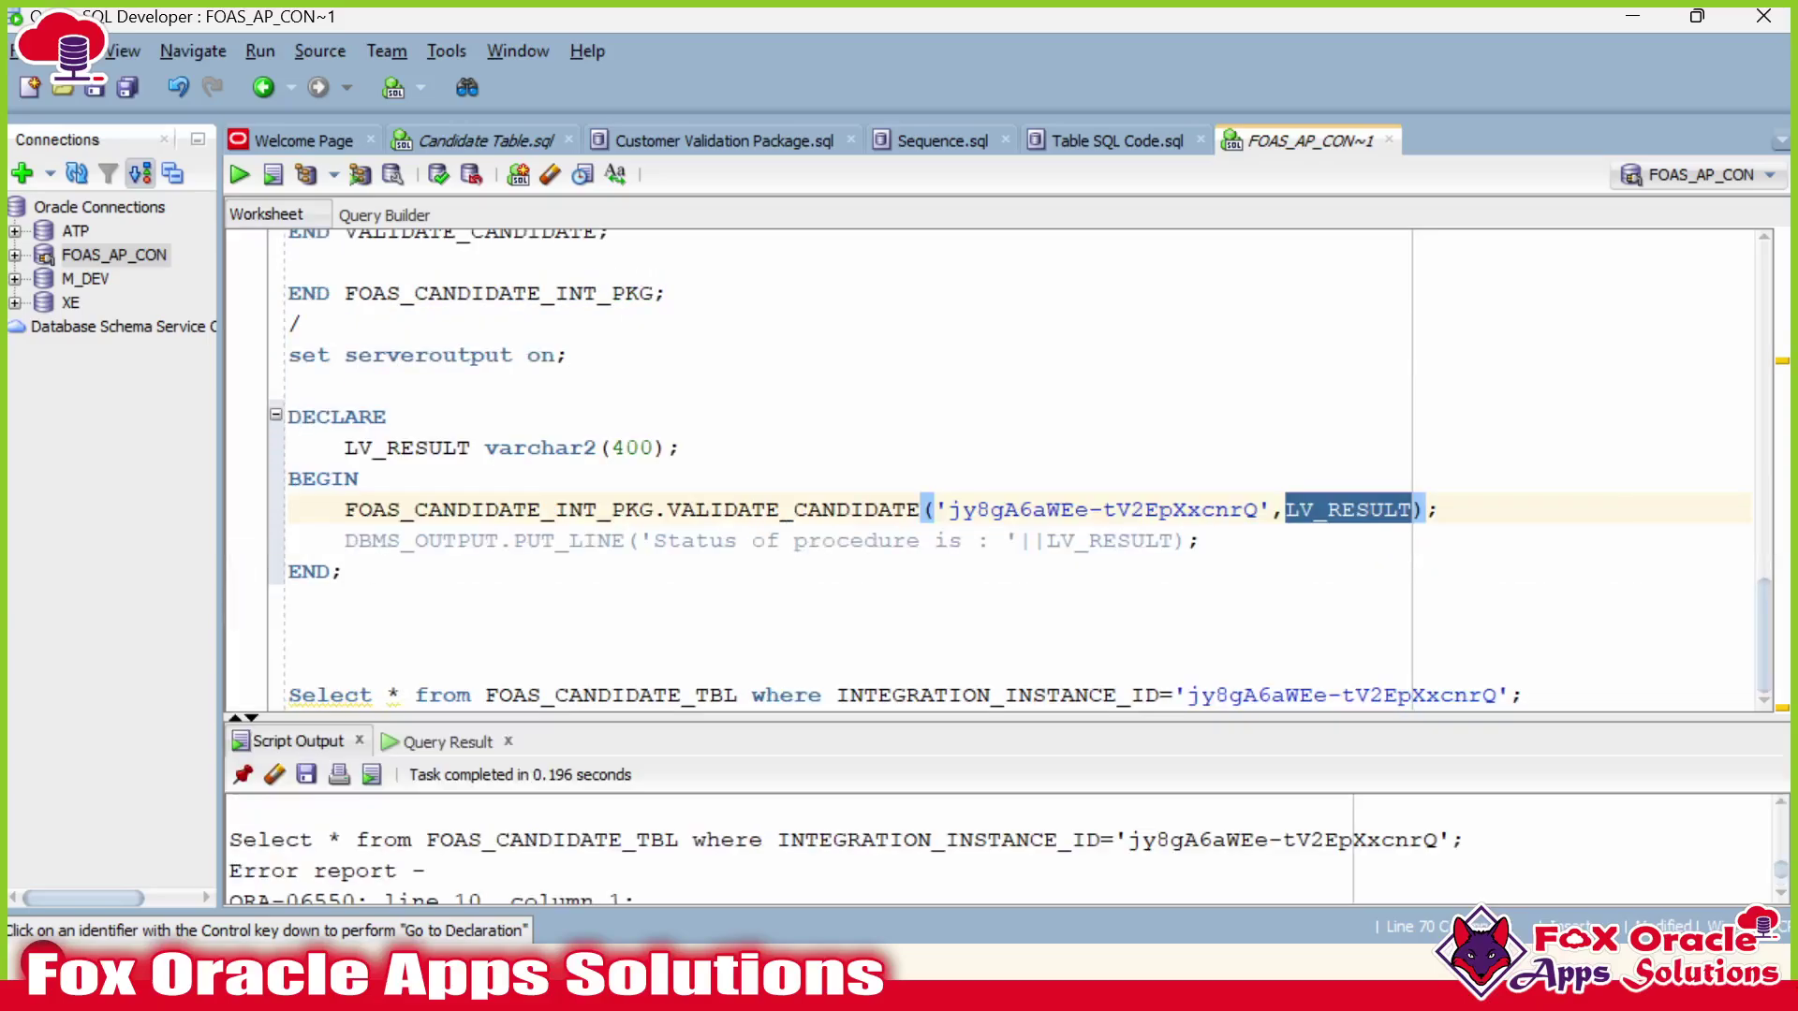
{"action": "scroll", "coordinate": [1021, 468], "scroll_direction": "down", "scroll_amount": 1}
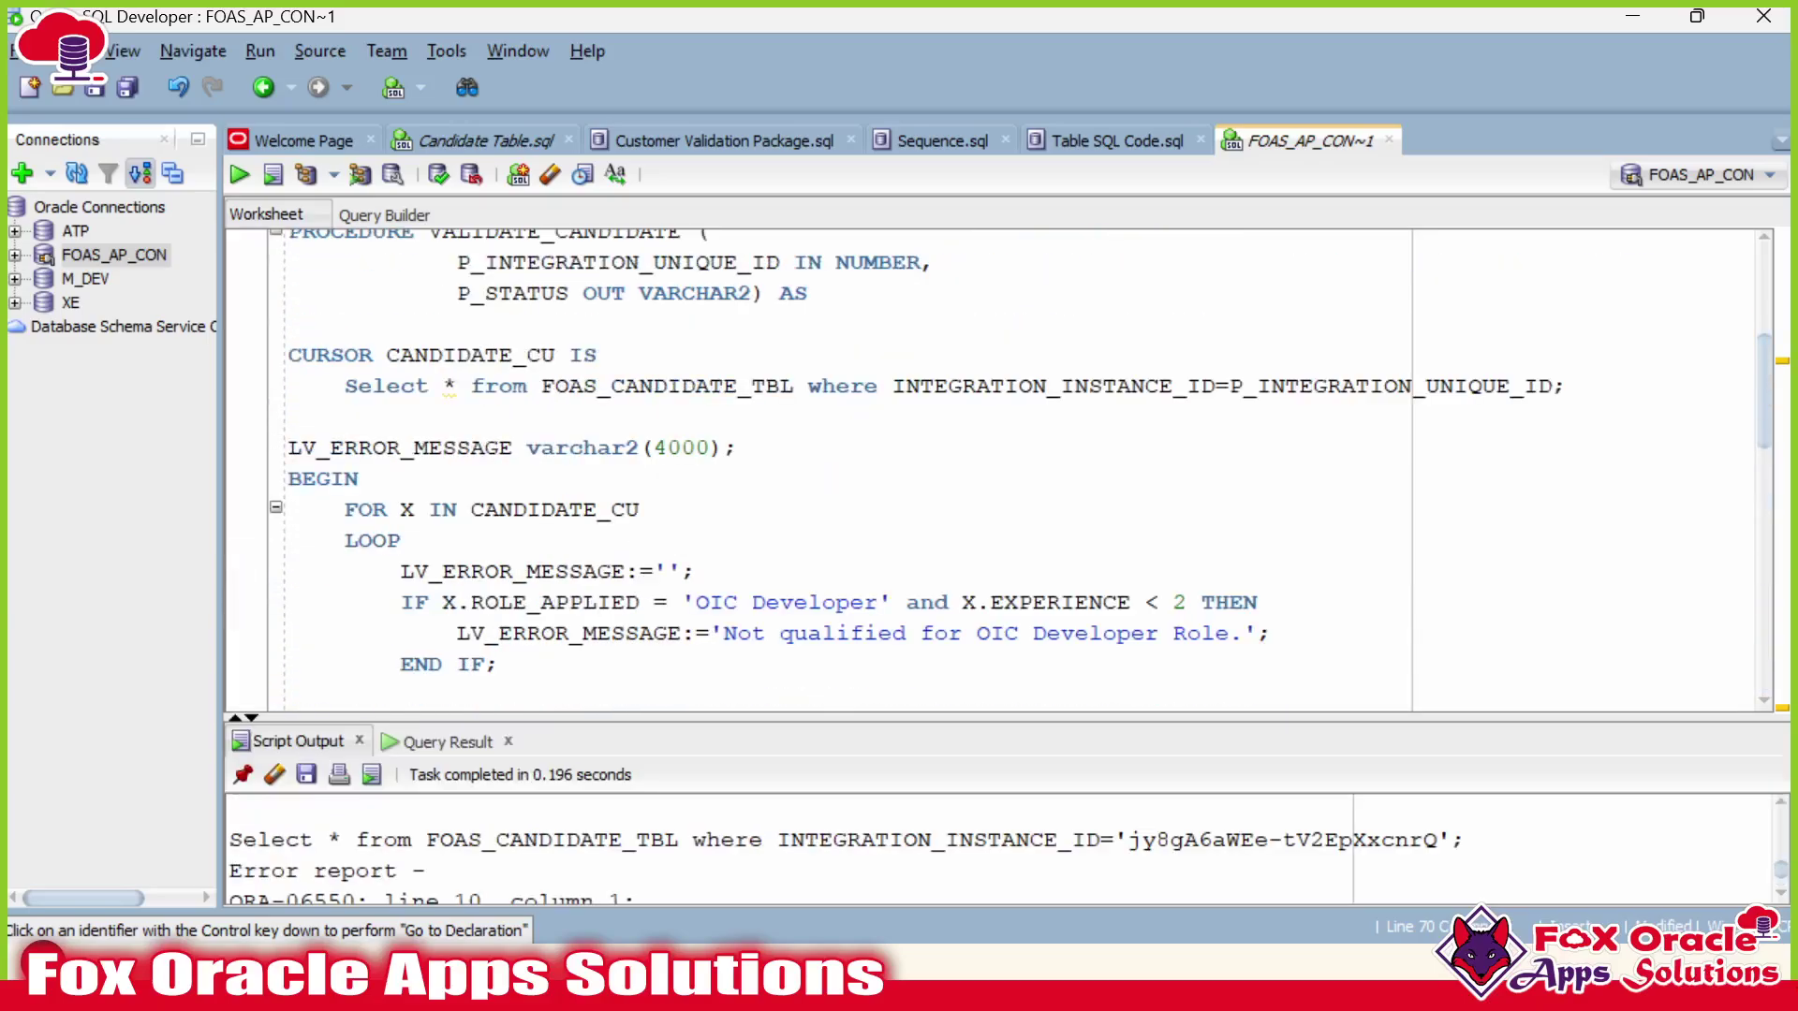
{"action": "scroll", "coordinate": [1020, 468], "scroll_direction": "up", "scroll_amount": 1}
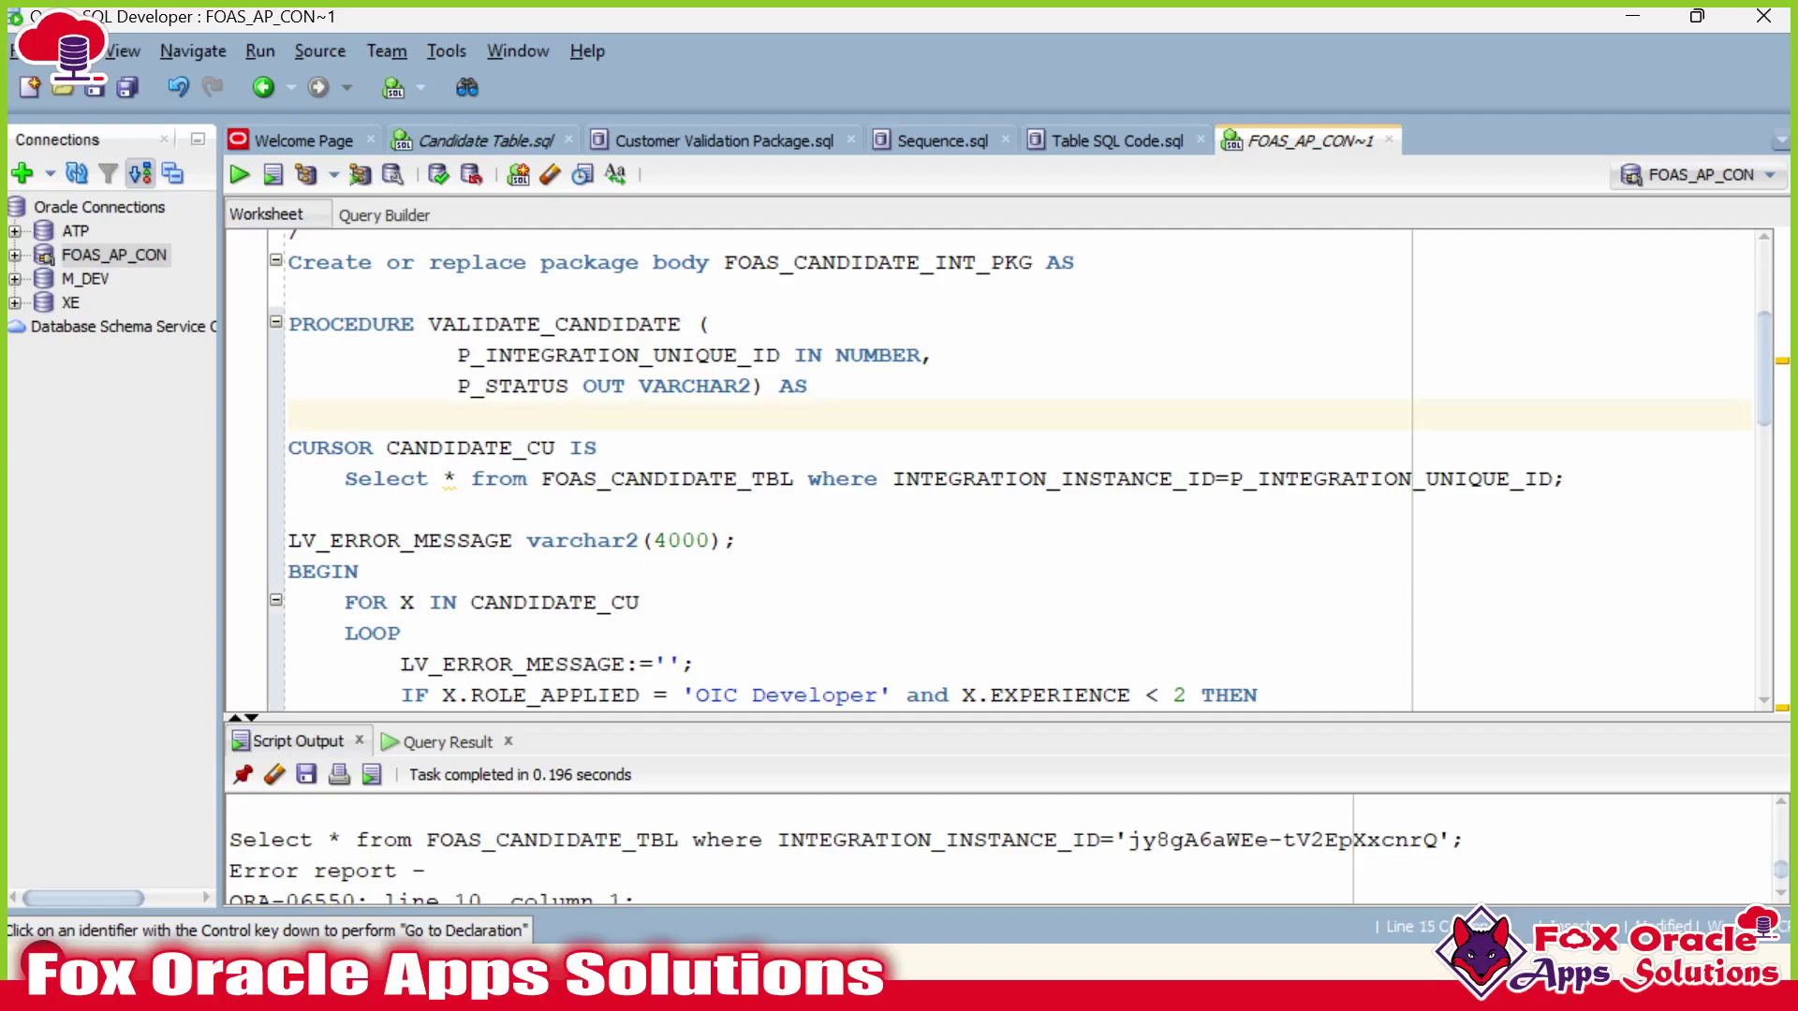
{"action": "scroll", "coordinate": [1020, 468], "scroll_direction": "up", "scroll_amount": 1}
{"action": "scroll", "coordinate": [1021, 468], "scroll_direction": "down", "scroll_amount": 2}
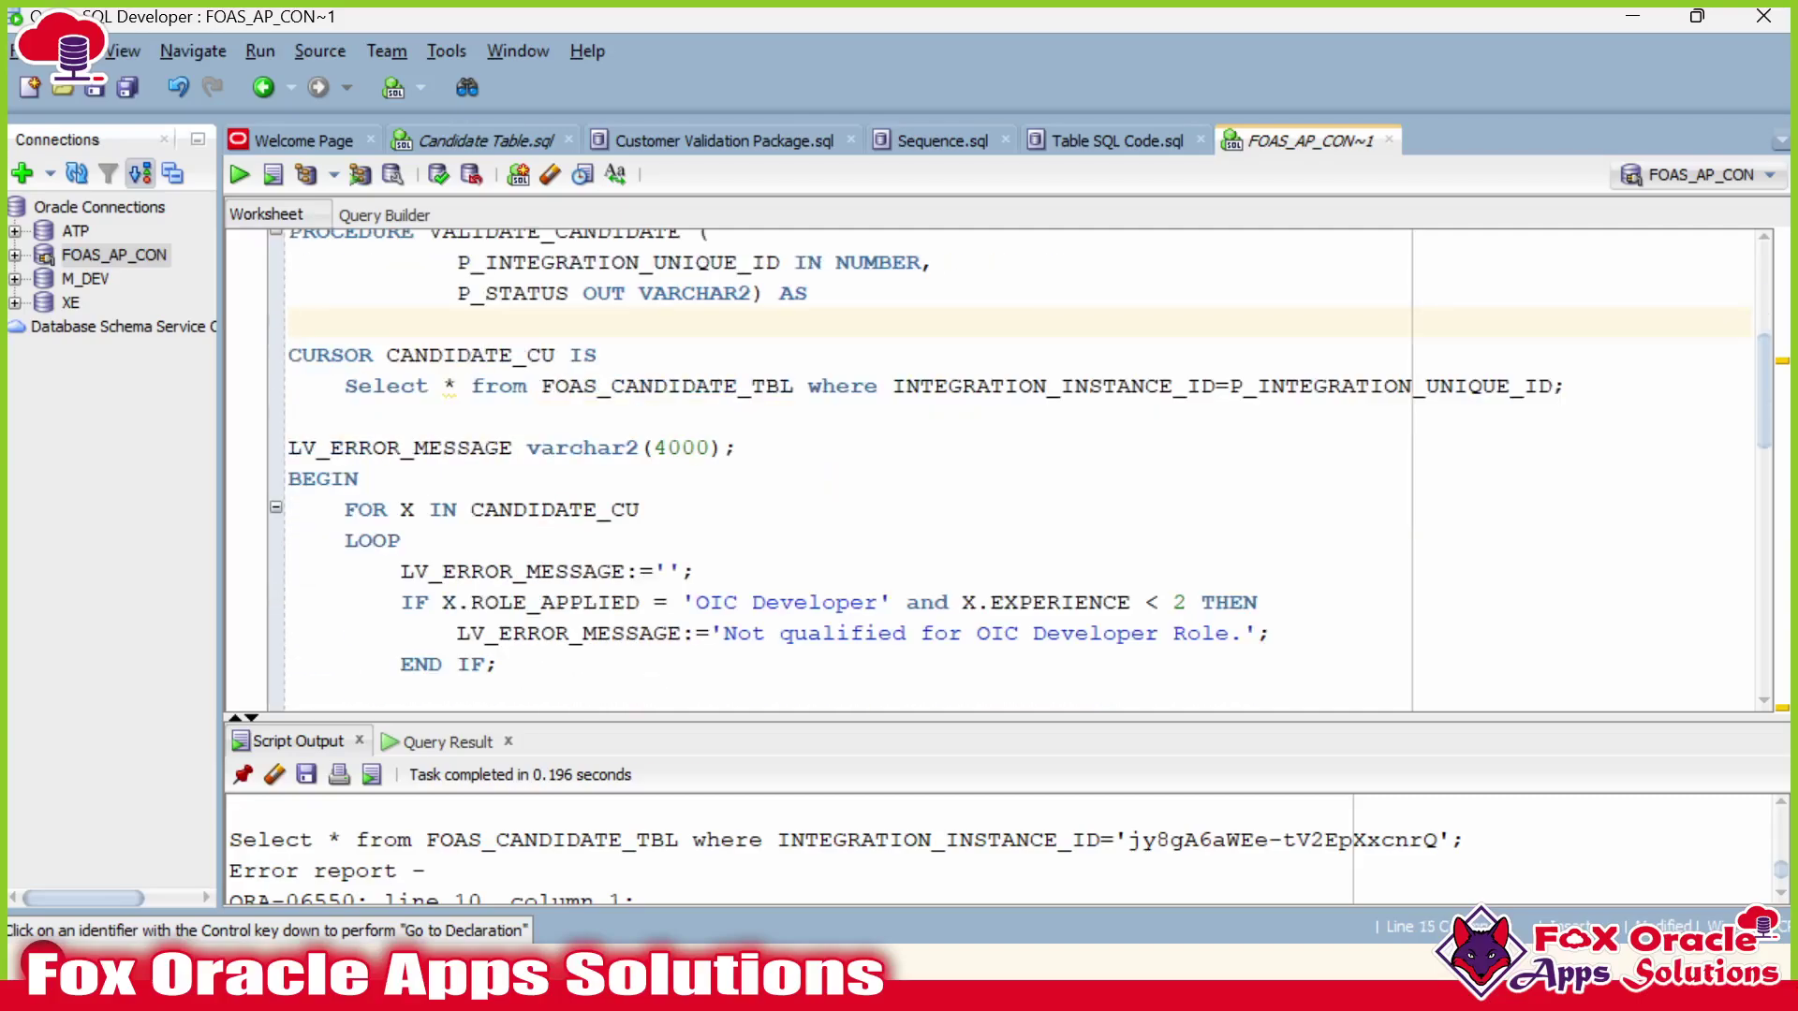
{"action": "double_click", "coordinate": [556, 386]}
{"action": "left_click", "coordinate": [290, 416]}
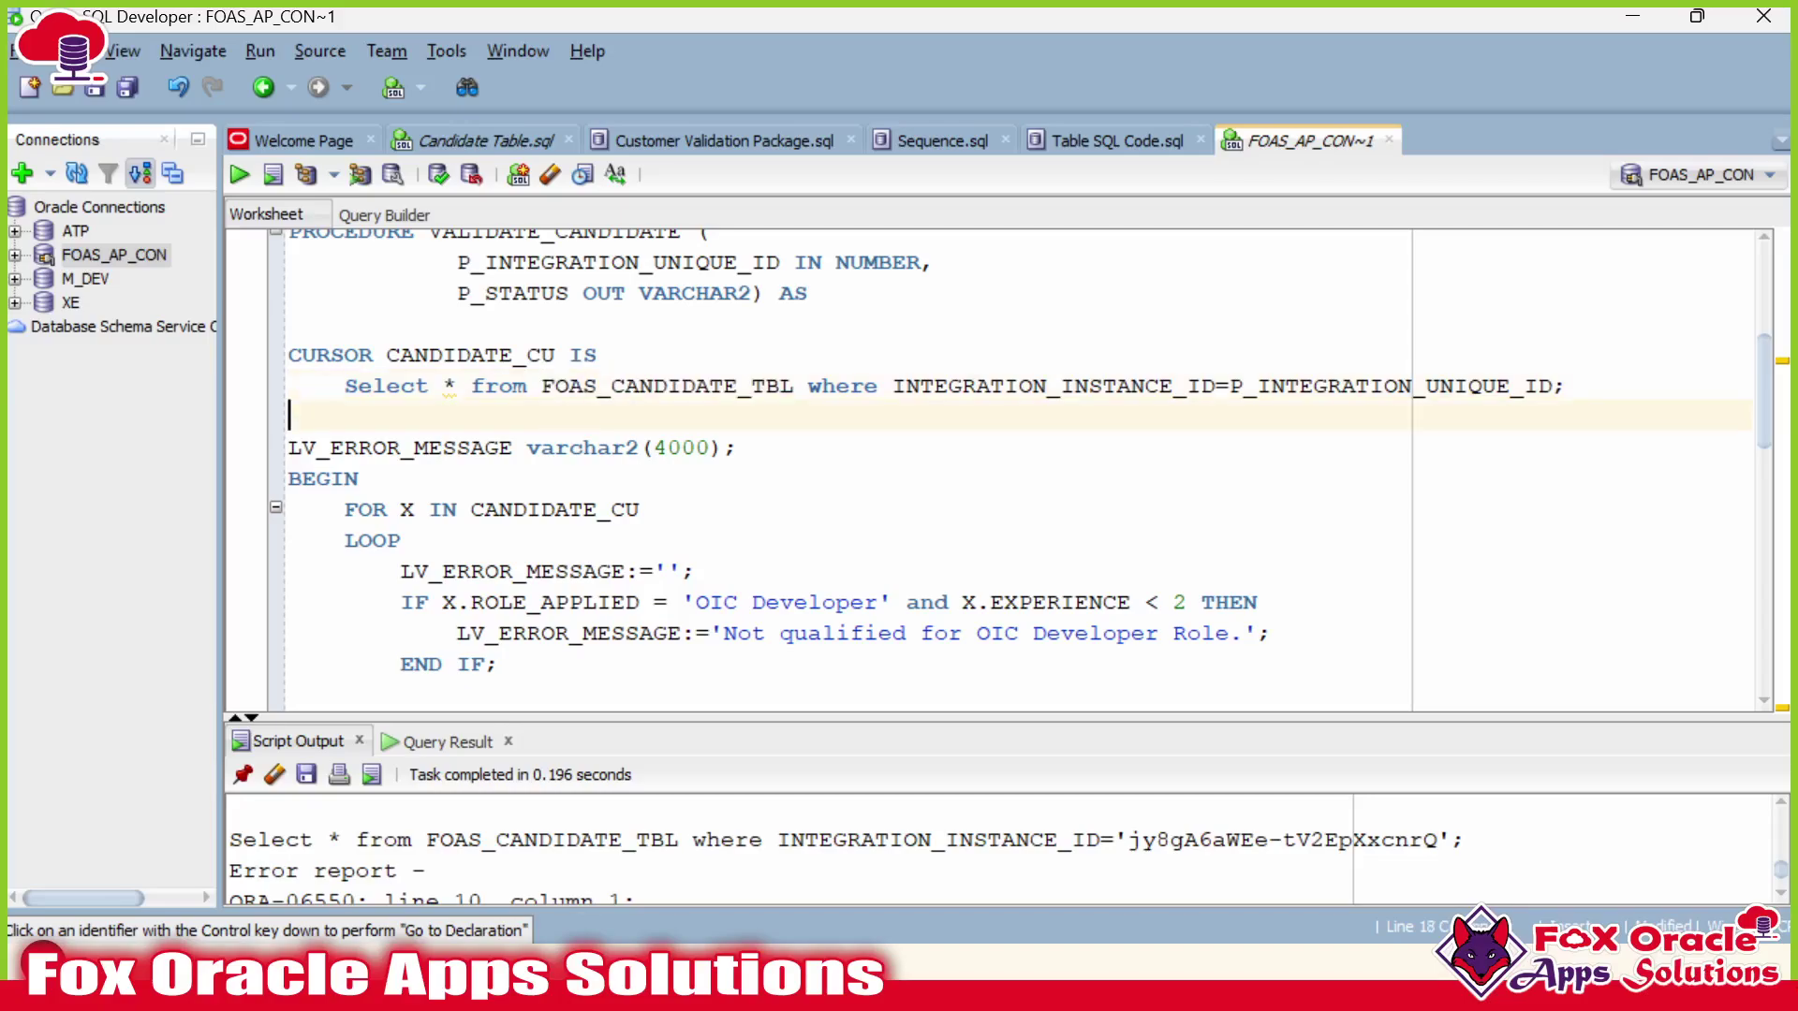
{"action": "left_click", "coordinate": [1342, 386]}
Add a '/' on the blank line after END; to terminate the test block.
{"action": "scroll", "coordinate": [1342, 386], "scroll_direction": "down", "scroll_amount": 10}
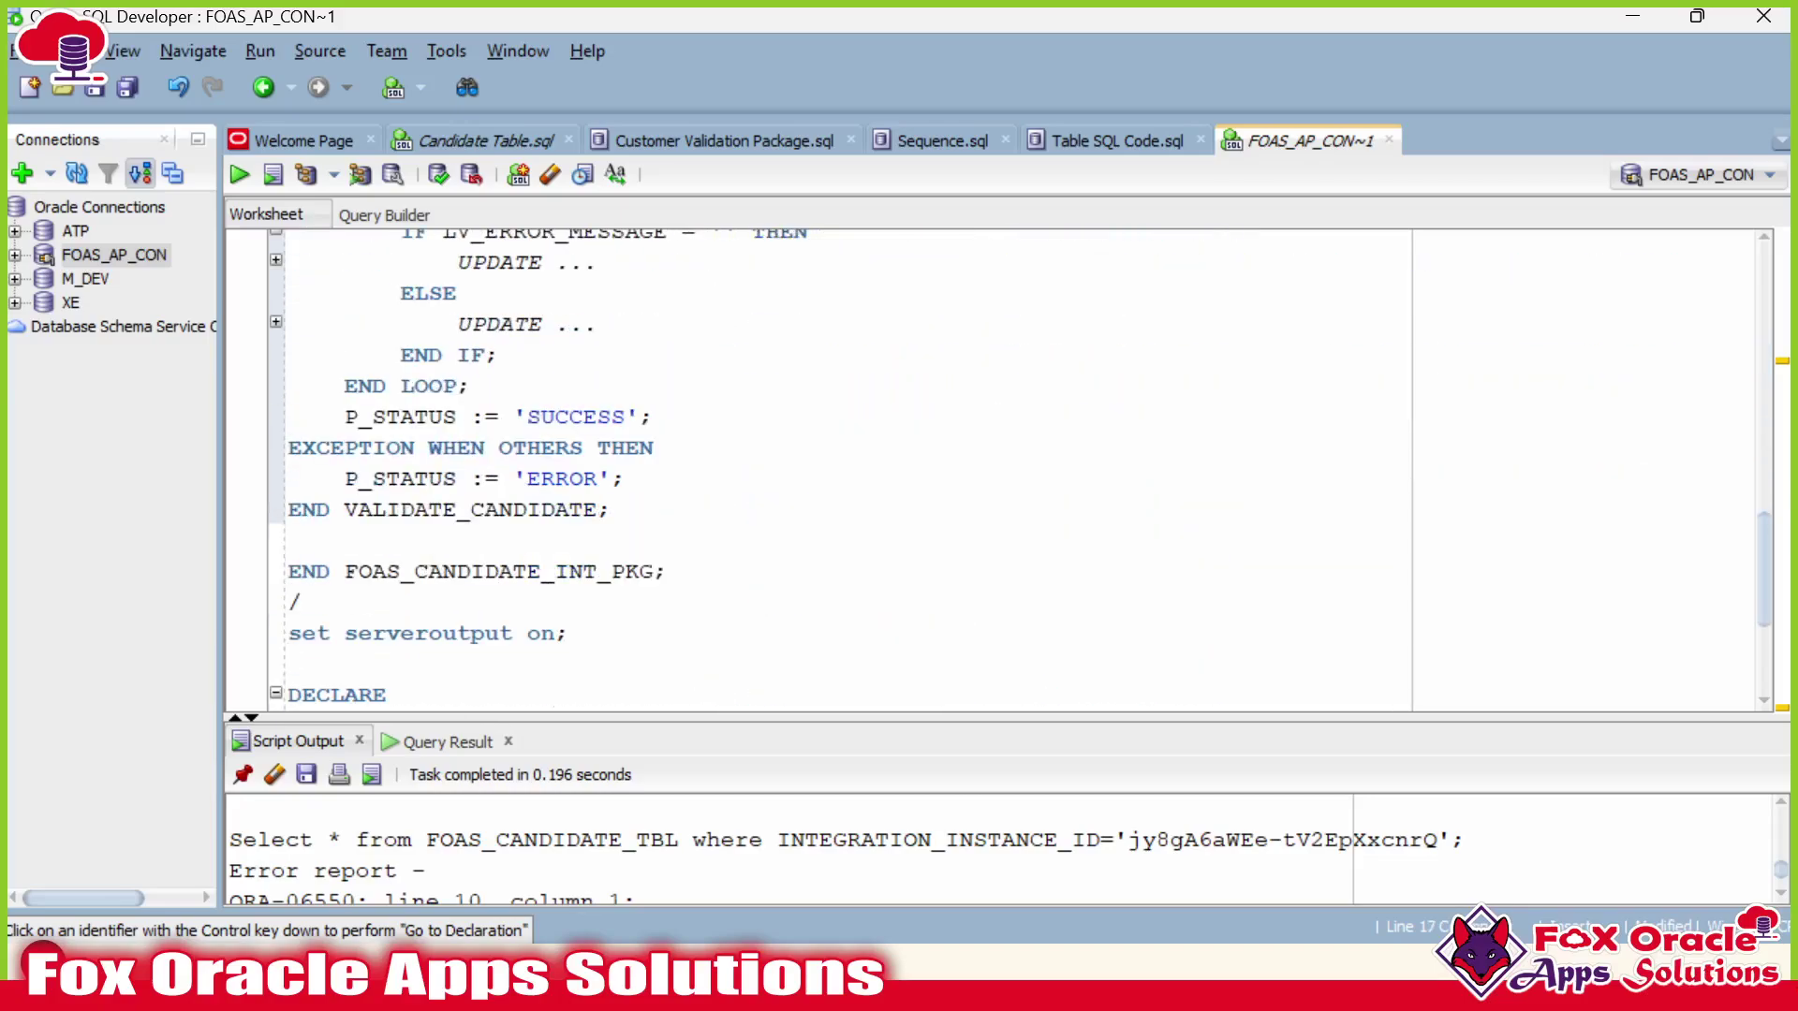
{"action": "scroll", "coordinate": [1002, 469], "scroll_direction": "down", "scroll_amount": 2}
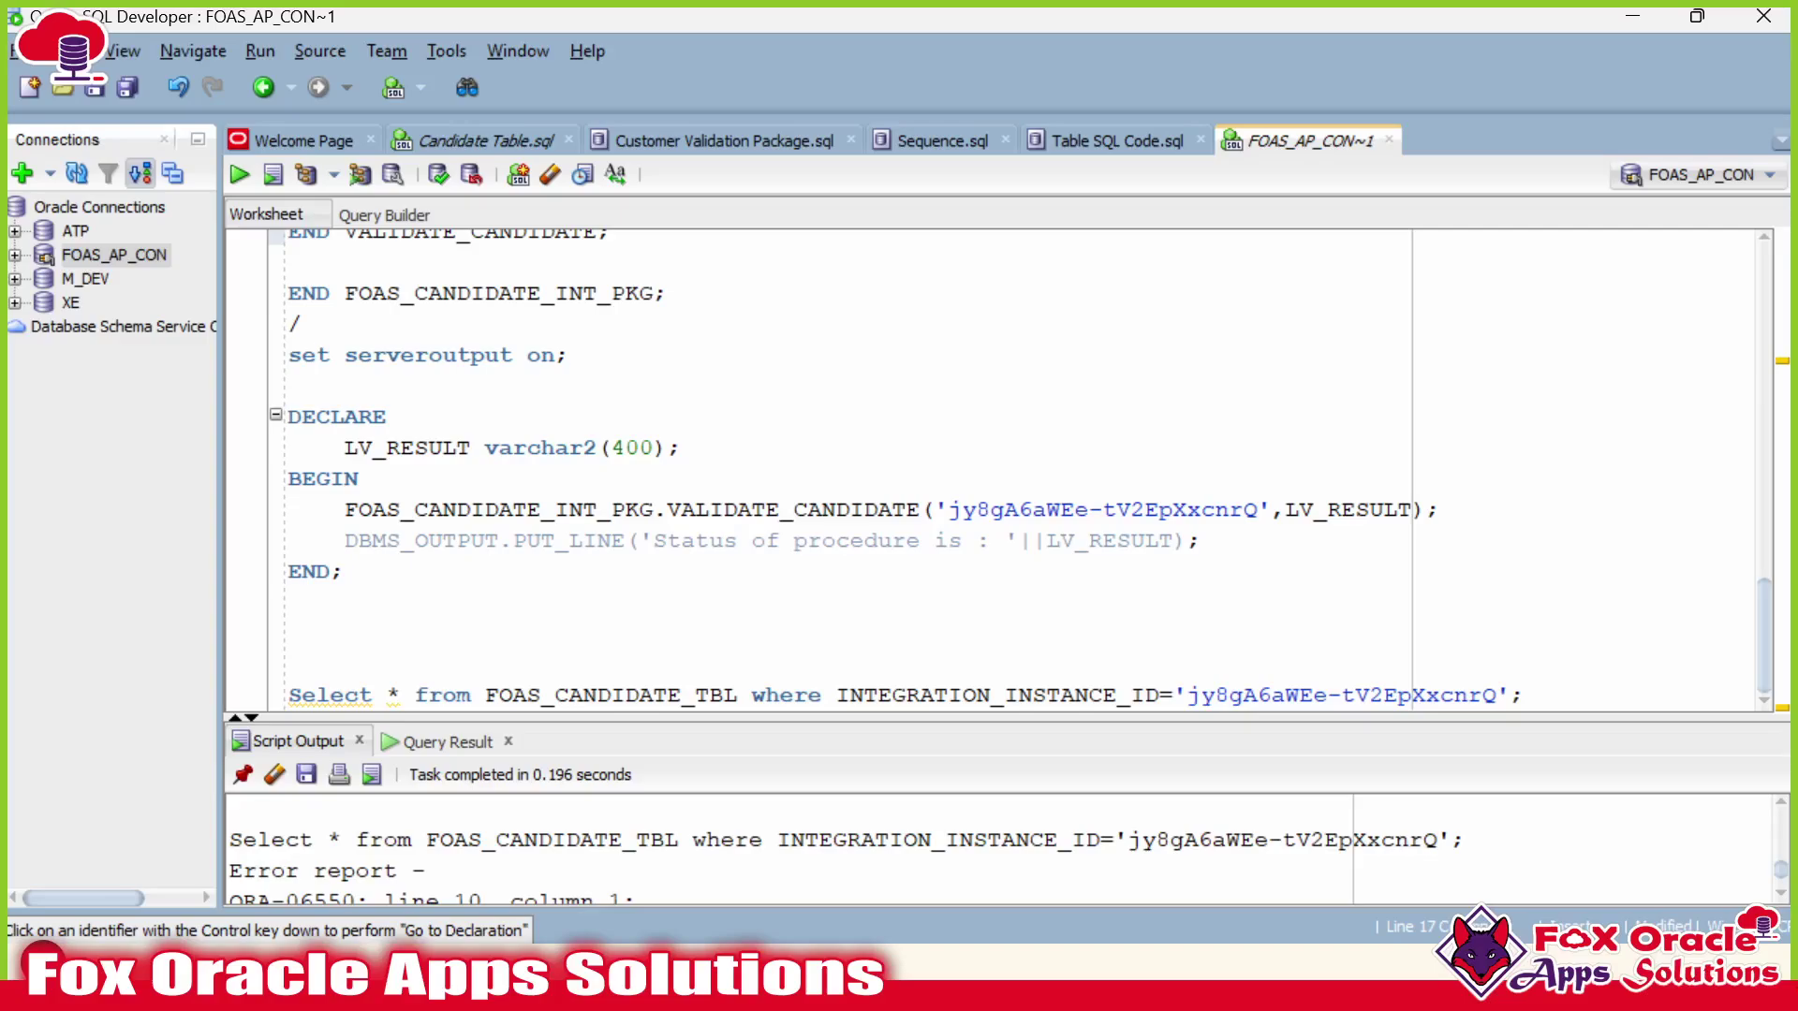
{"action": "left_click", "coordinate": [290, 632]}
{"action": "type", "text": "/"}
{"action": "left_click", "coordinate": [344, 571]}
Rerun the DECLARE test block and read the NUMBER(2) column error in an enlarged output pane.
{"action": "key", "text": "ctrl+Return"}
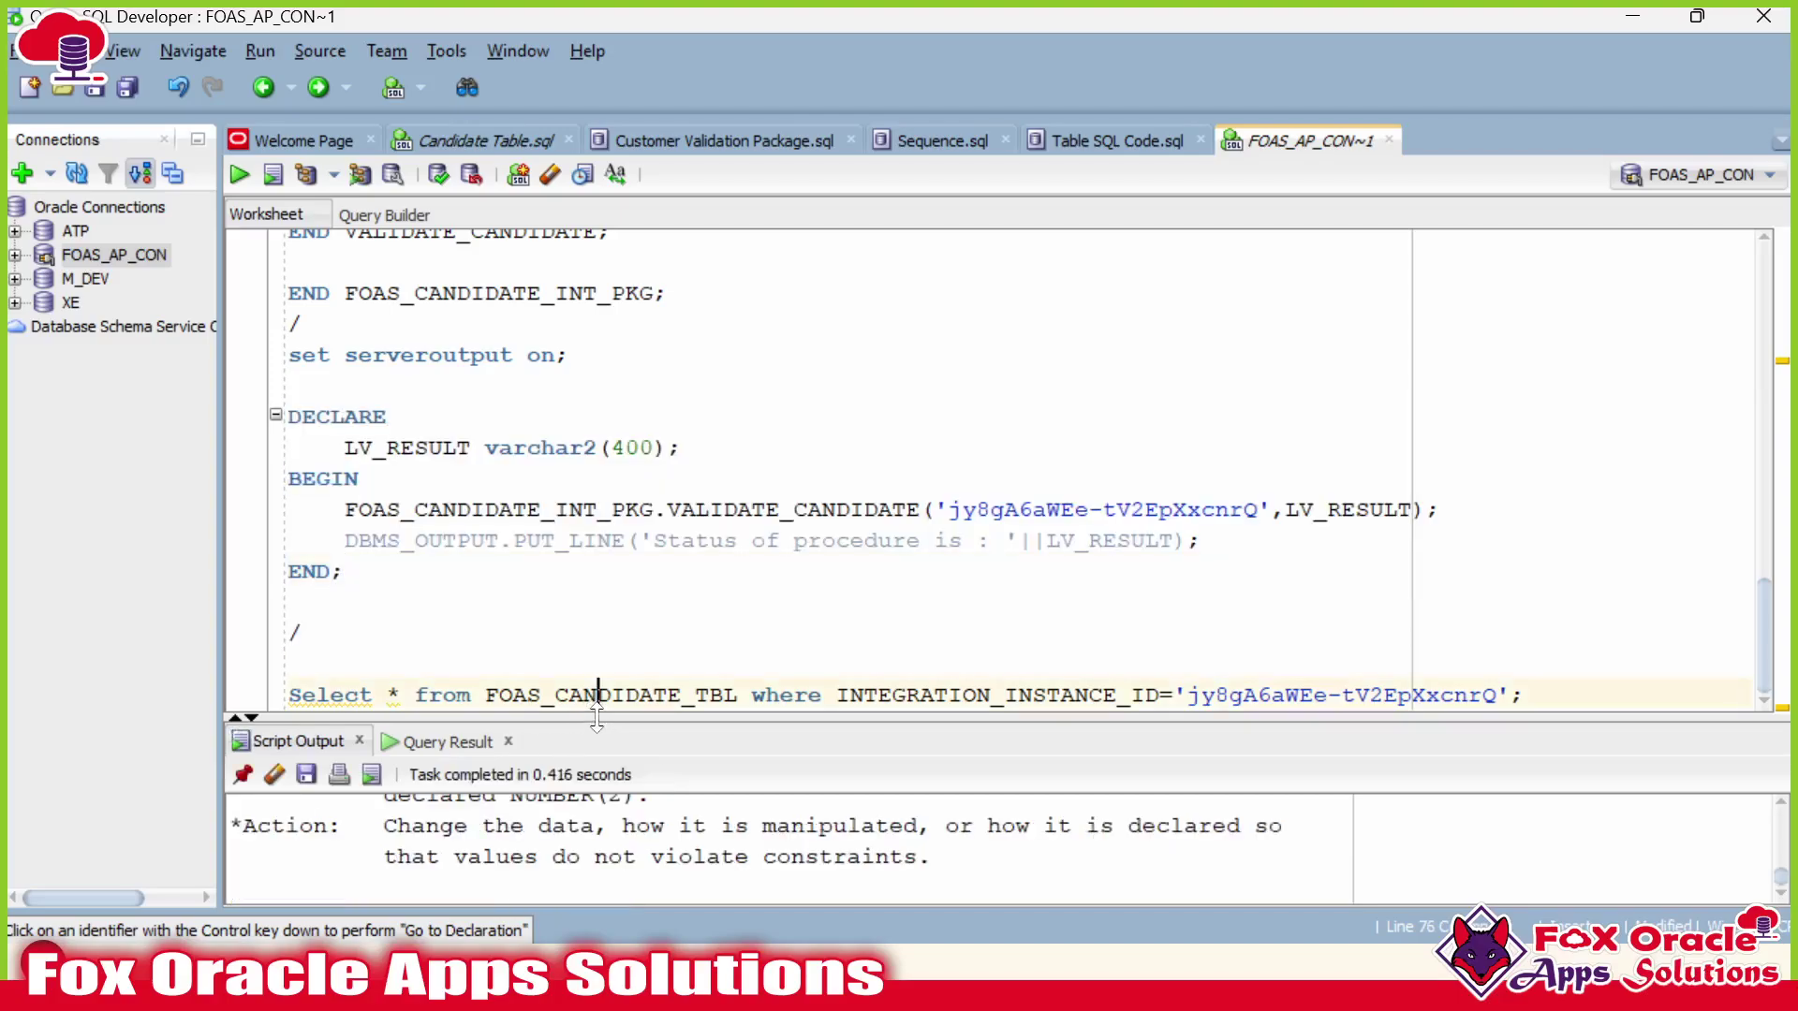
{"action": "left_click_drag", "start_coordinate": [591, 716], "coordinate": [735, 547]}
{"action": "scroll", "coordinate": [683, 800], "scroll_direction": "up", "scroll_amount": 1}
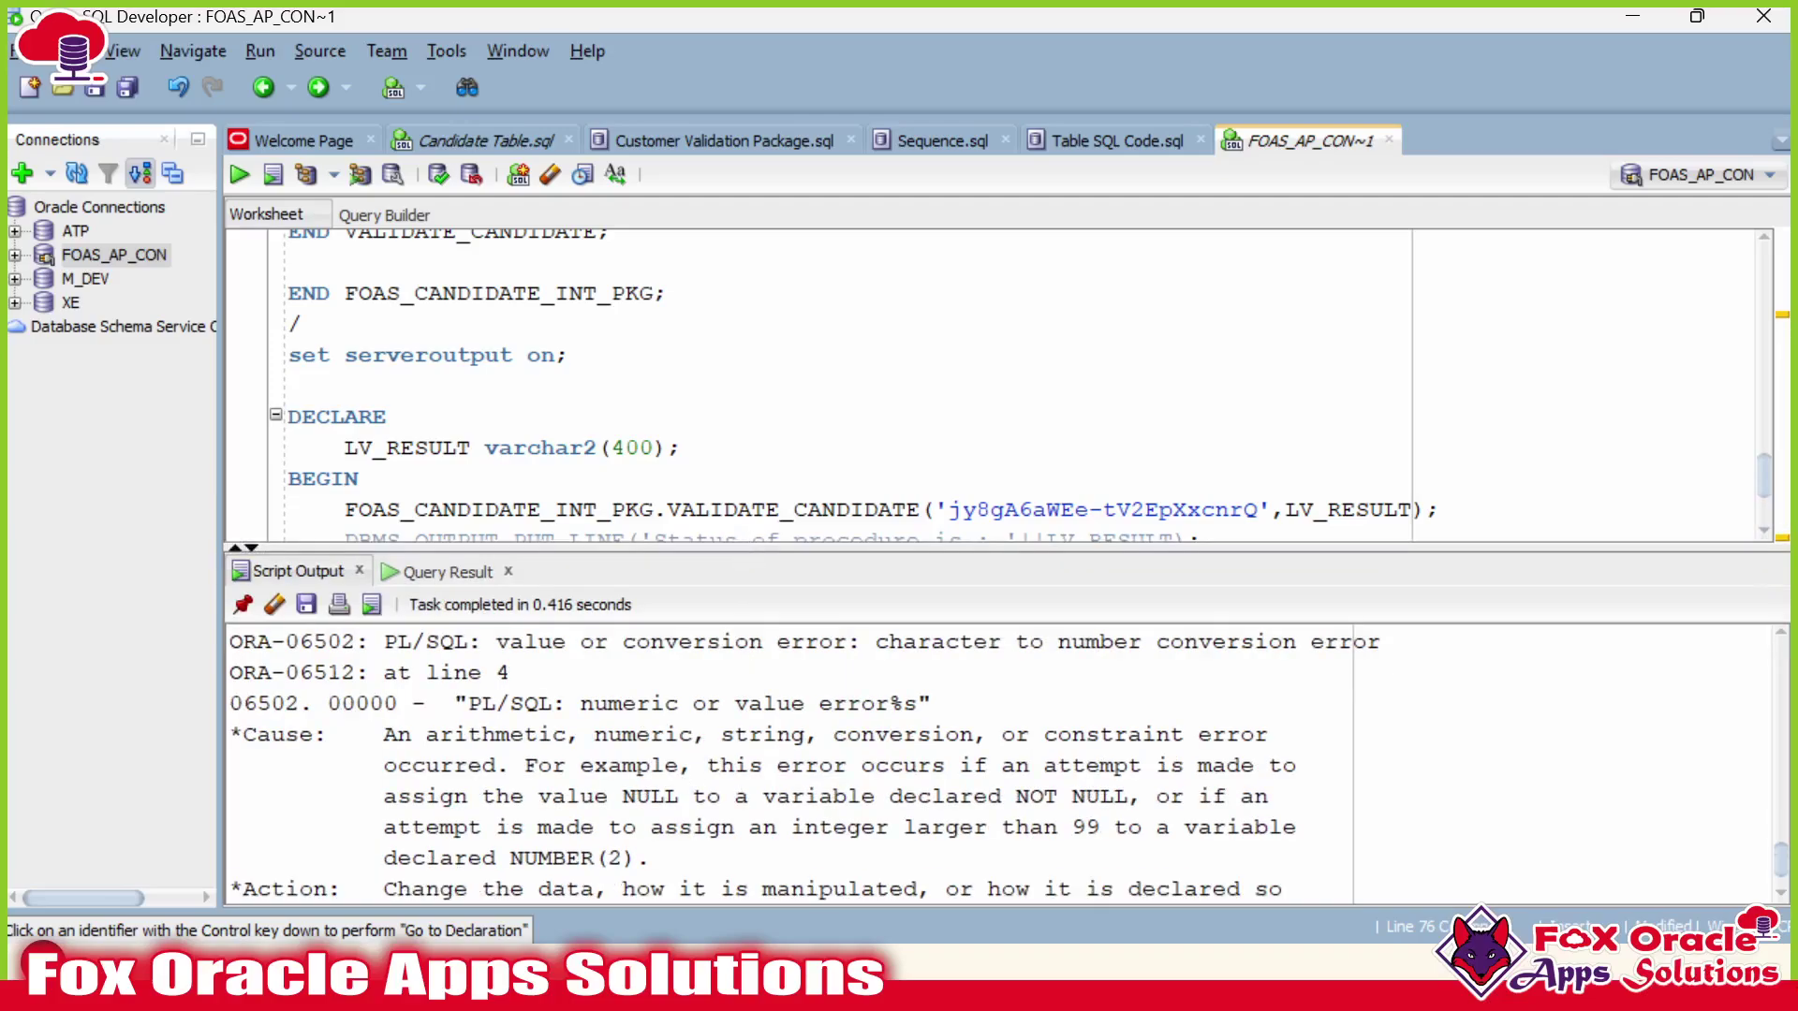
{"action": "scroll", "coordinate": [598, 523], "scroll_direction": "down", "scroll_amount": 2}
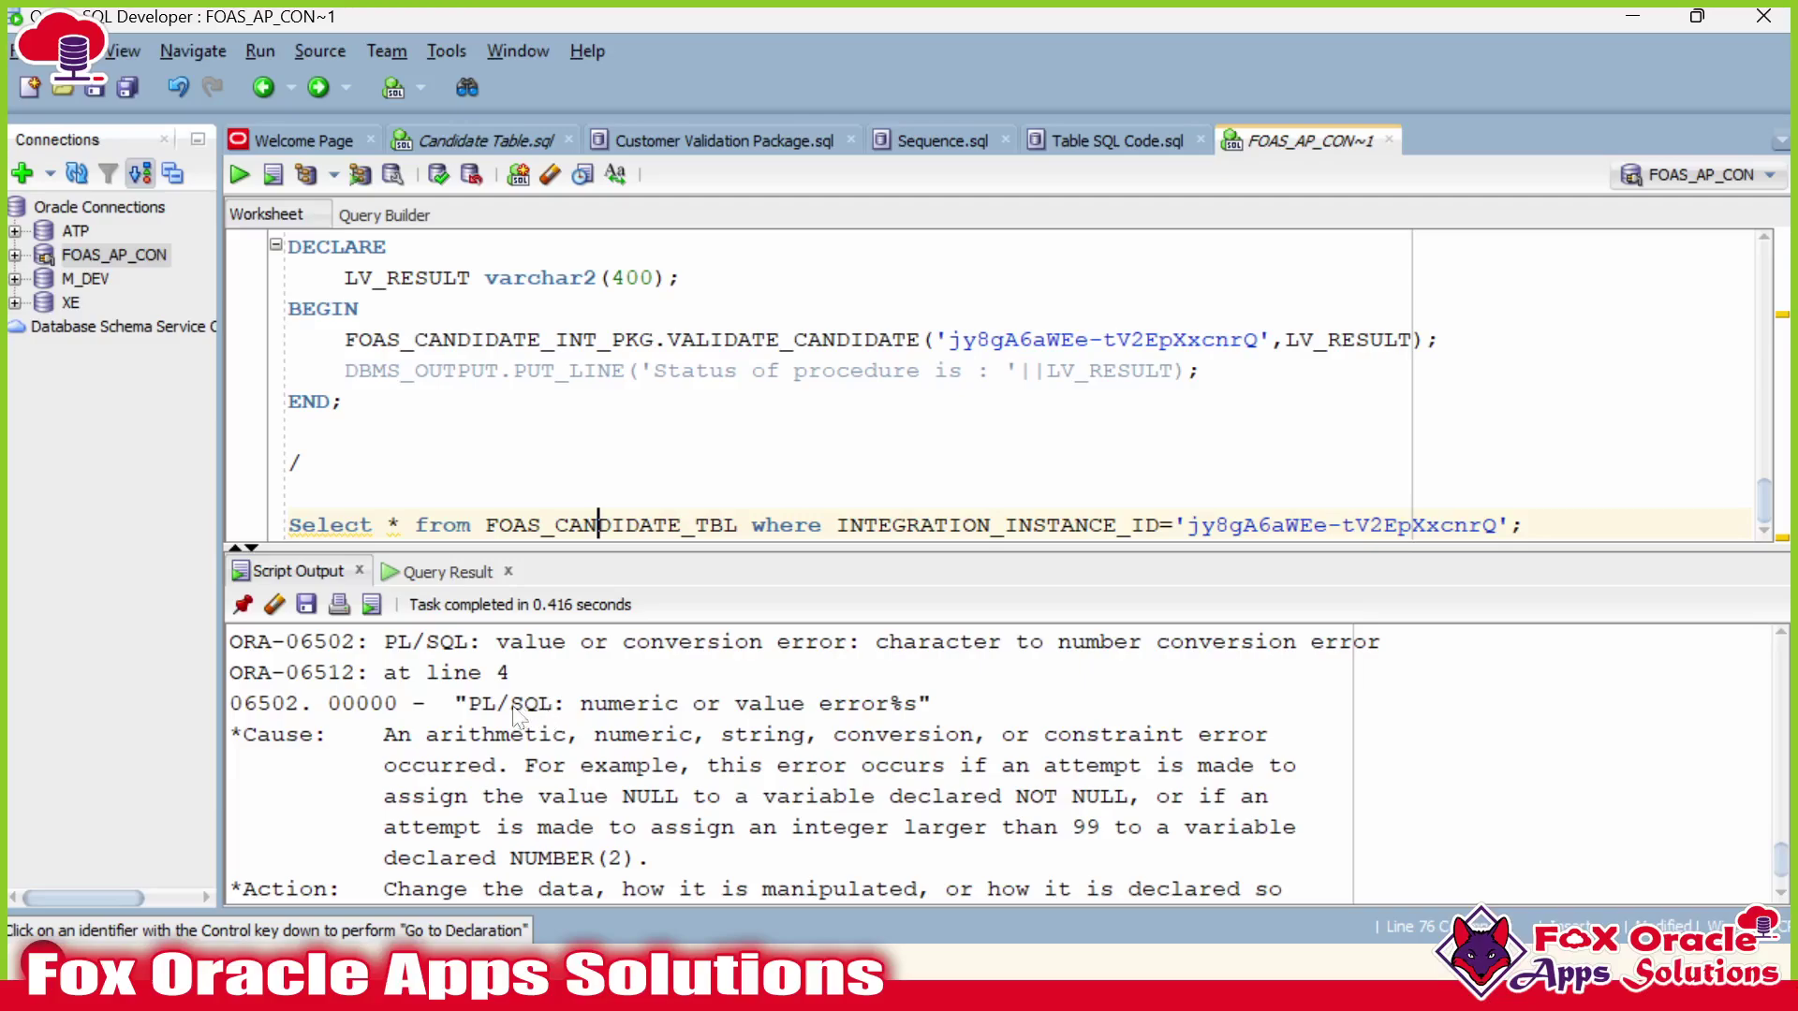
{"action": "left_click_drag", "start_coordinate": [524, 704], "coordinate": [596, 704]}
{"action": "scroll", "coordinate": [811, 721], "scroll_direction": "down", "scroll_amount": 1}
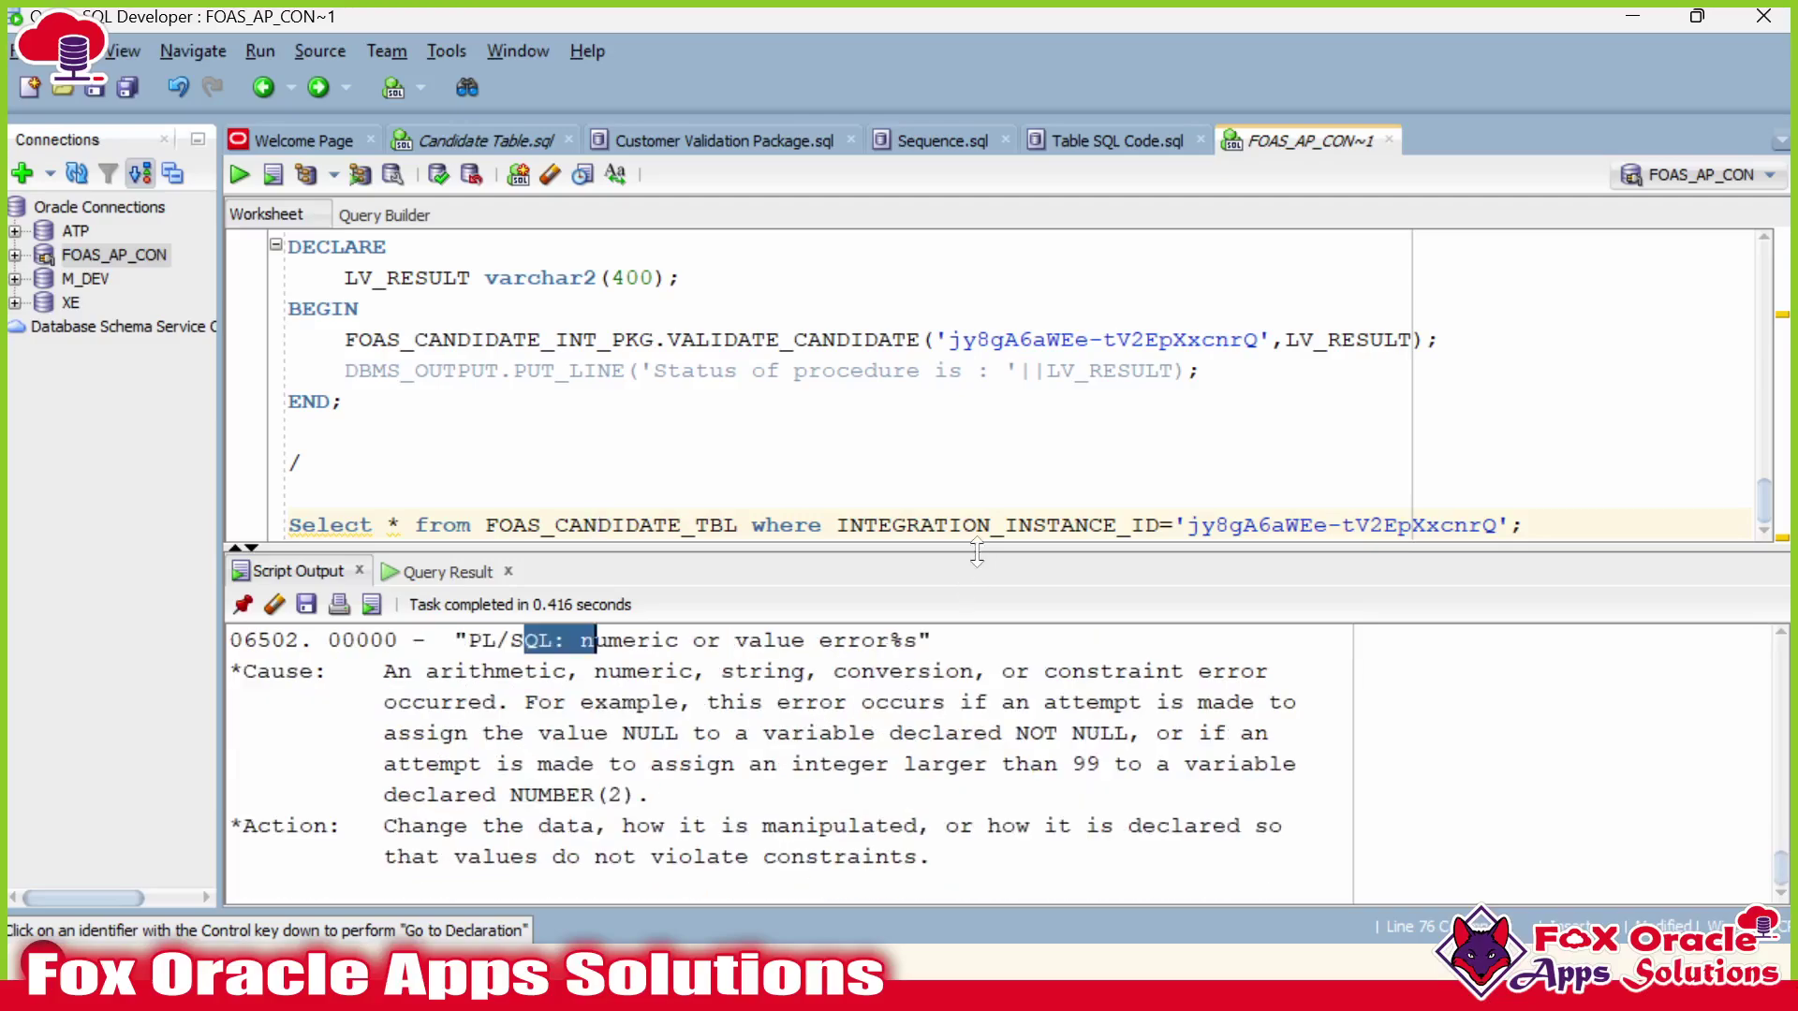
{"action": "left_click_drag", "start_coordinate": [977, 552], "coordinate": [980, 494]}
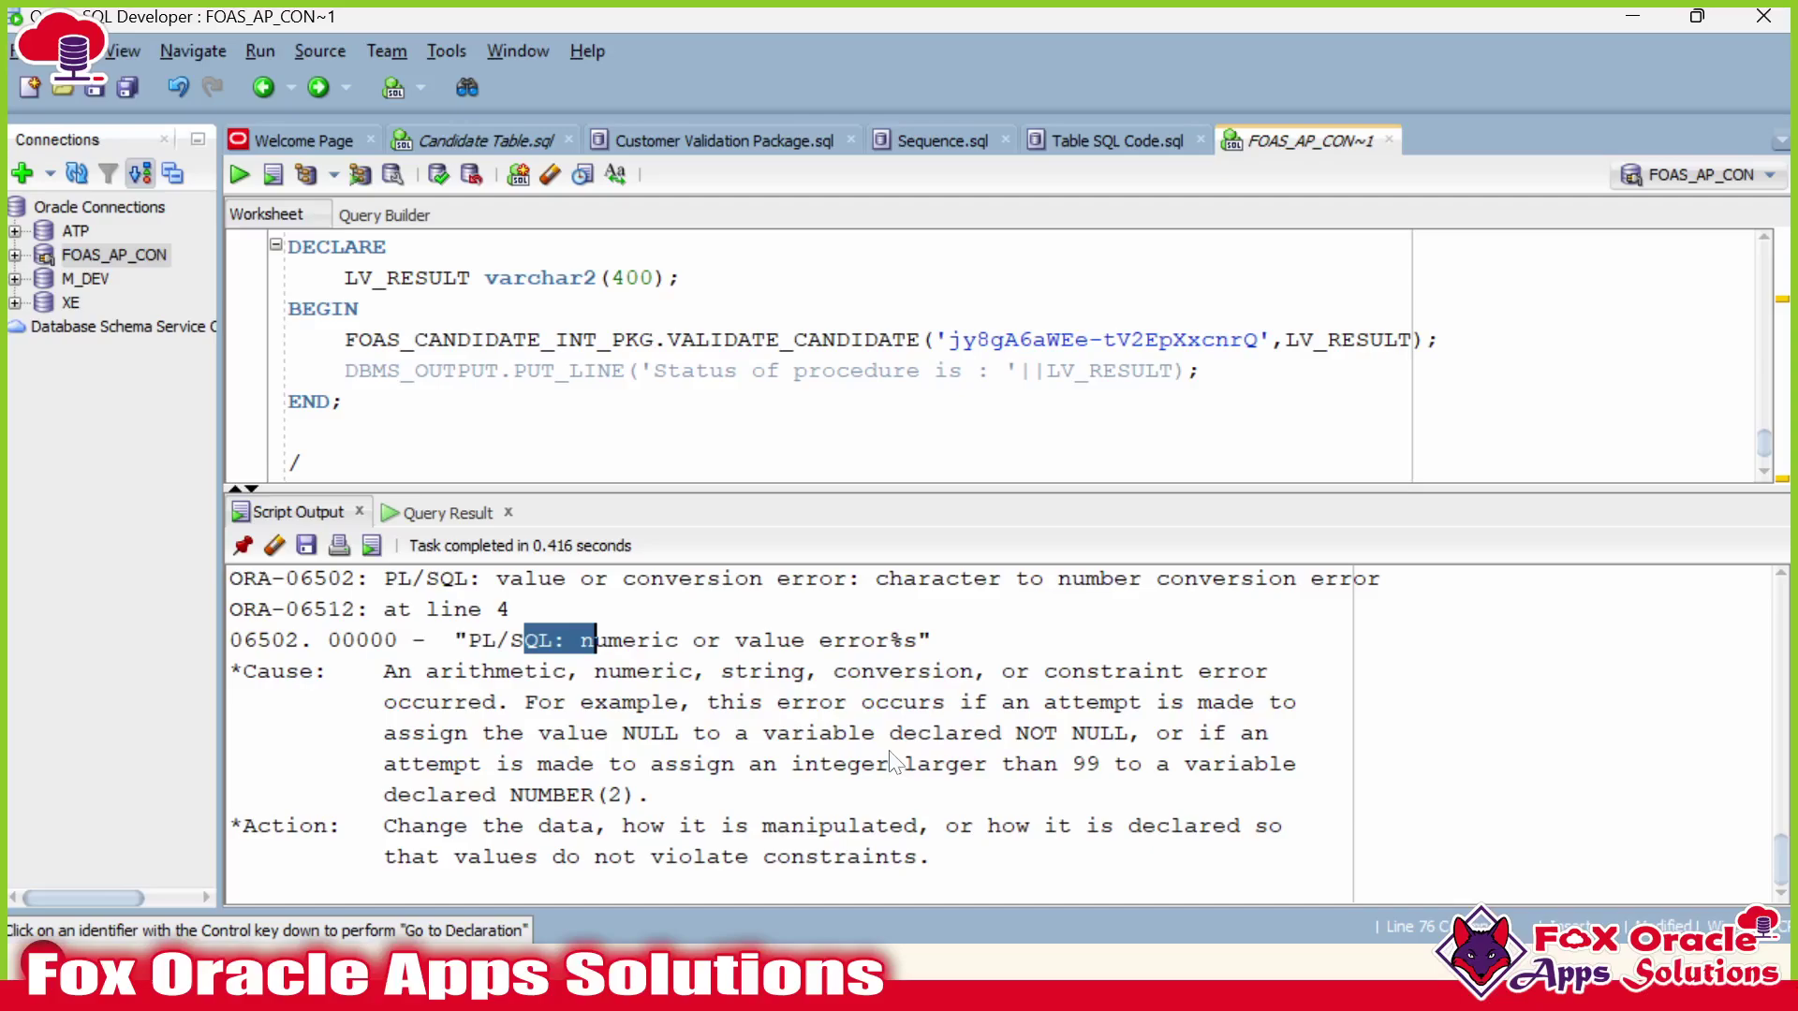
{"action": "left_click", "coordinate": [543, 795]}
{"action": "scroll", "coordinate": [843, 355], "scroll_direction": "up", "scroll_amount": 1}
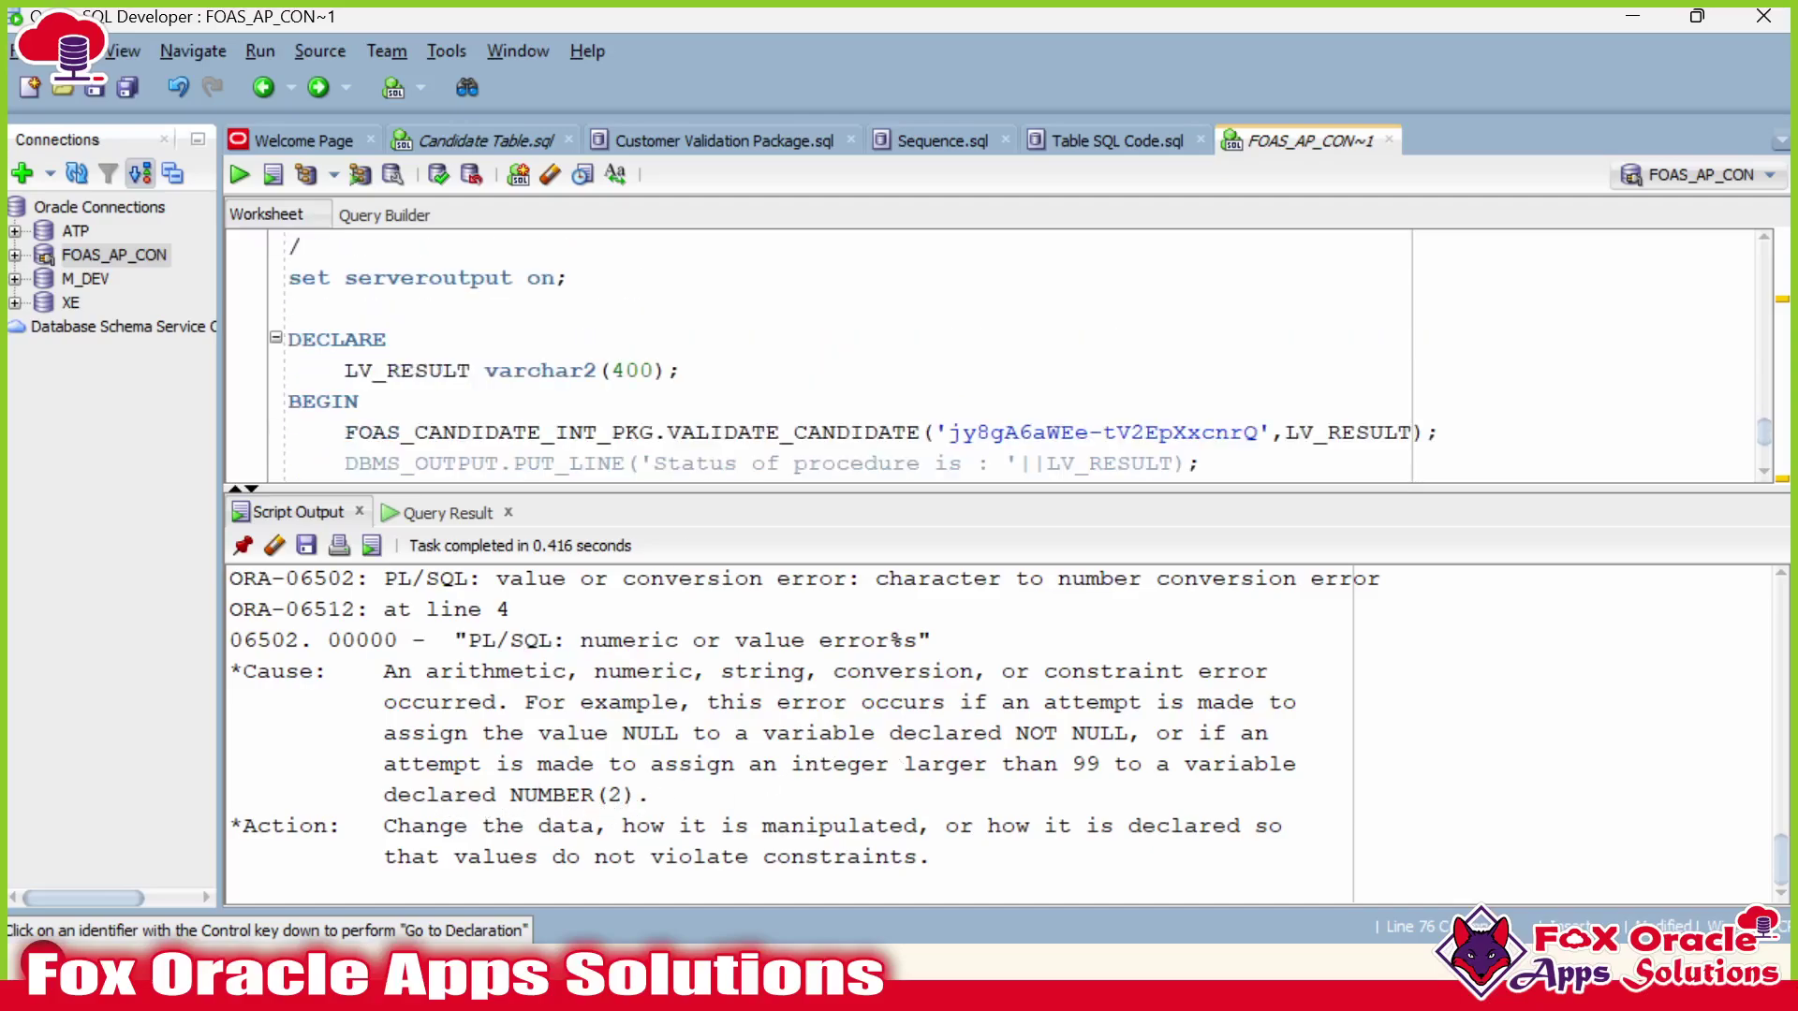
{"action": "left_click_drag", "start_coordinate": [670, 488], "coordinate": [669, 672]}
Expand the two collapsed UPDATE statements and compare their PROCESS_MESSAGE assignments.
{"action": "scroll", "coordinate": [842, 449], "scroll_direction": "up", "scroll_amount": 10}
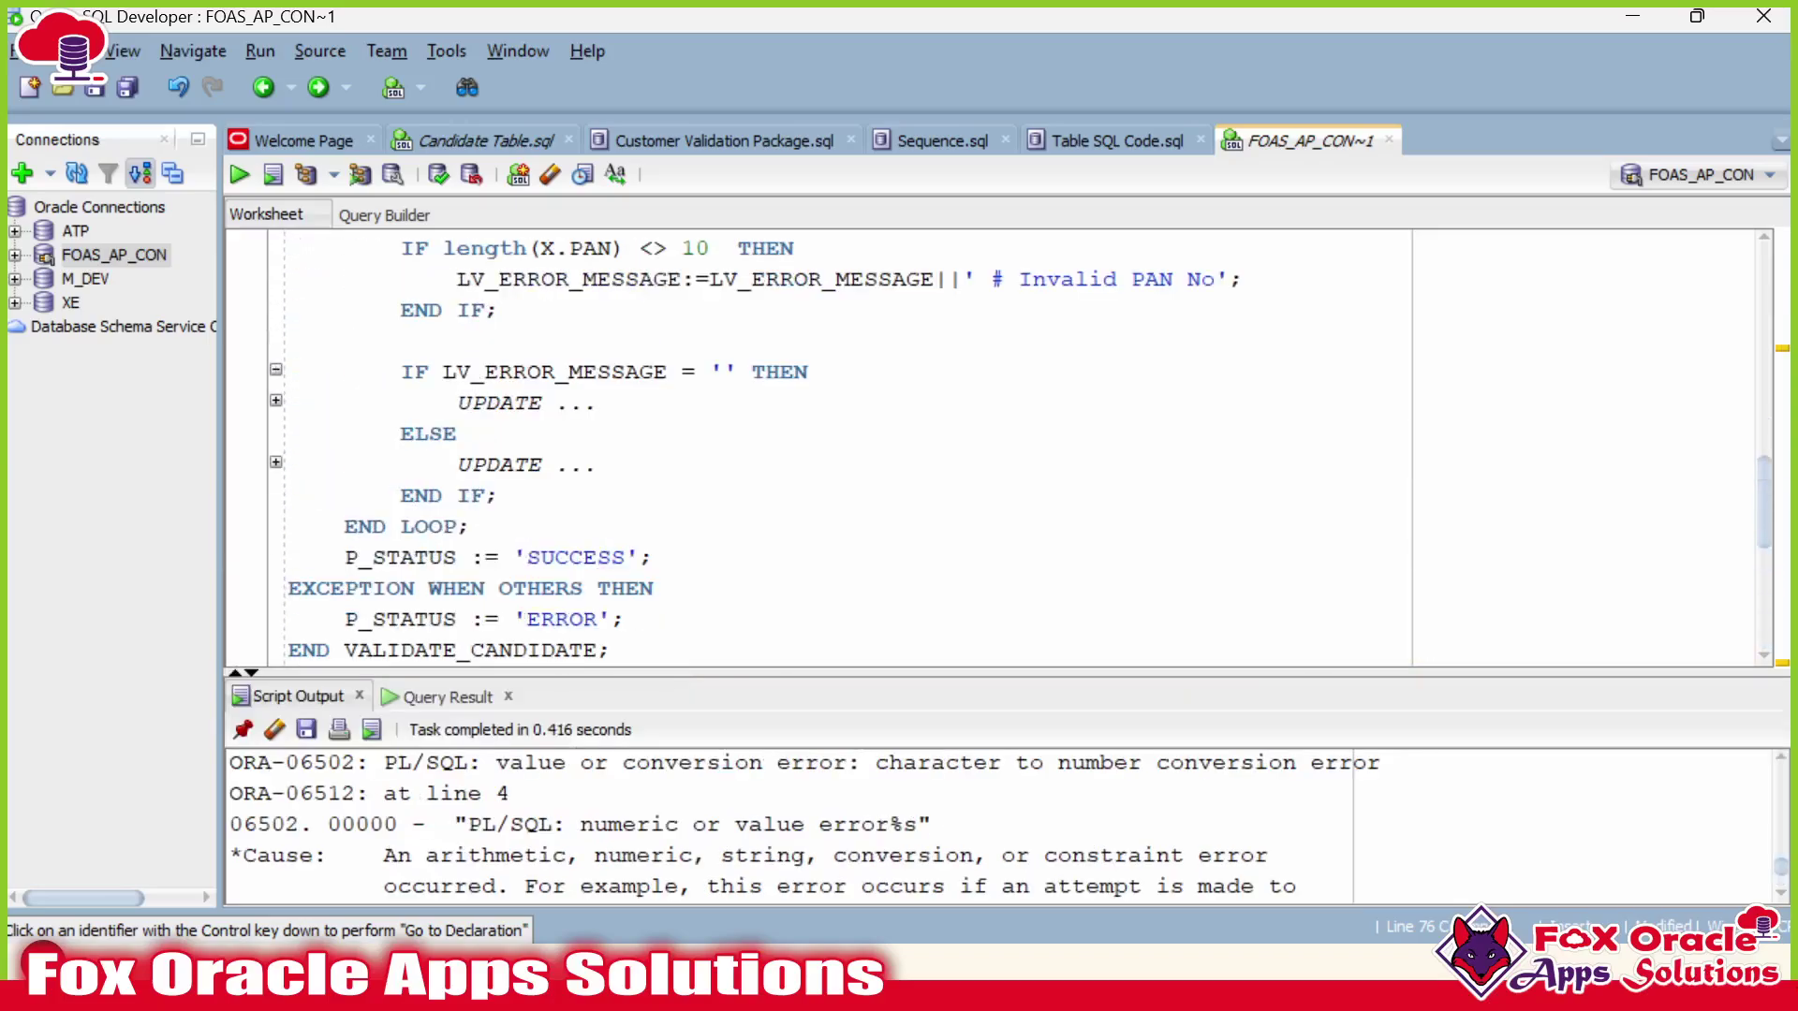
{"action": "scroll", "coordinate": [1002, 450], "scroll_direction": "down", "scroll_amount": 1}
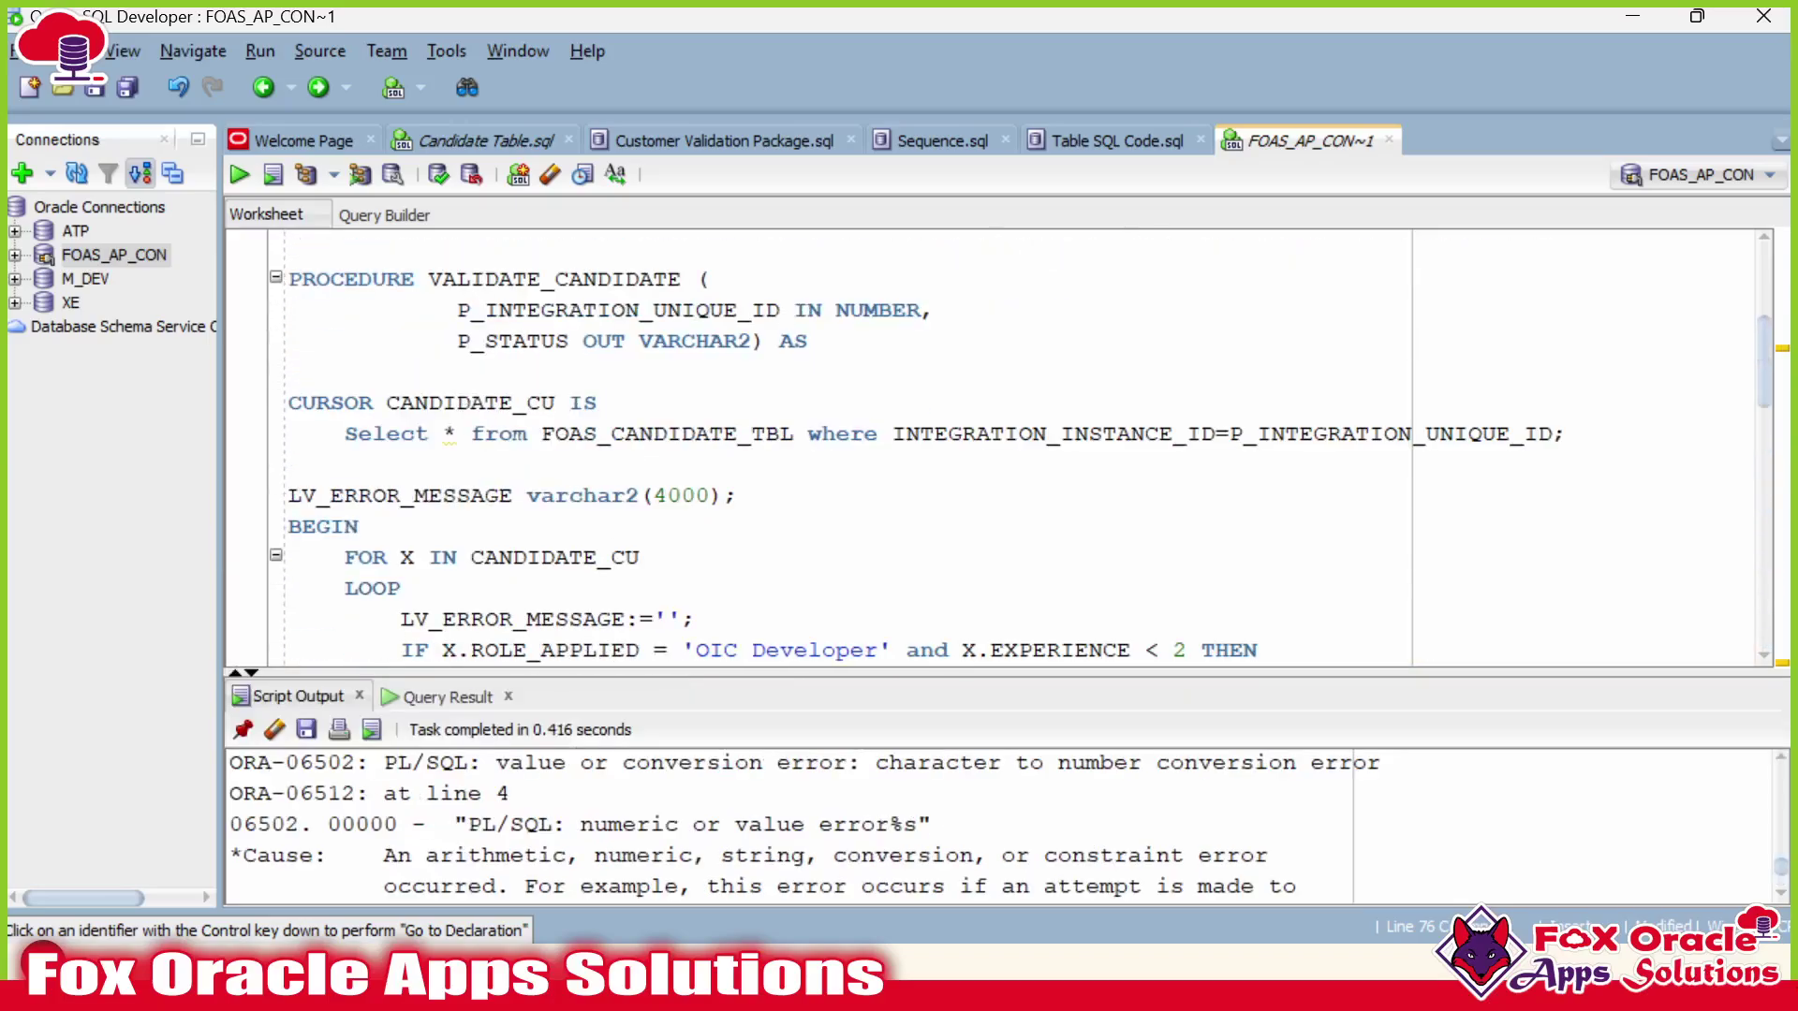
{"action": "scroll", "coordinate": [1001, 449], "scroll_direction": "up", "scroll_amount": 2}
{"action": "scroll", "coordinate": [1001, 449], "scroll_direction": "down", "scroll_amount": 14}
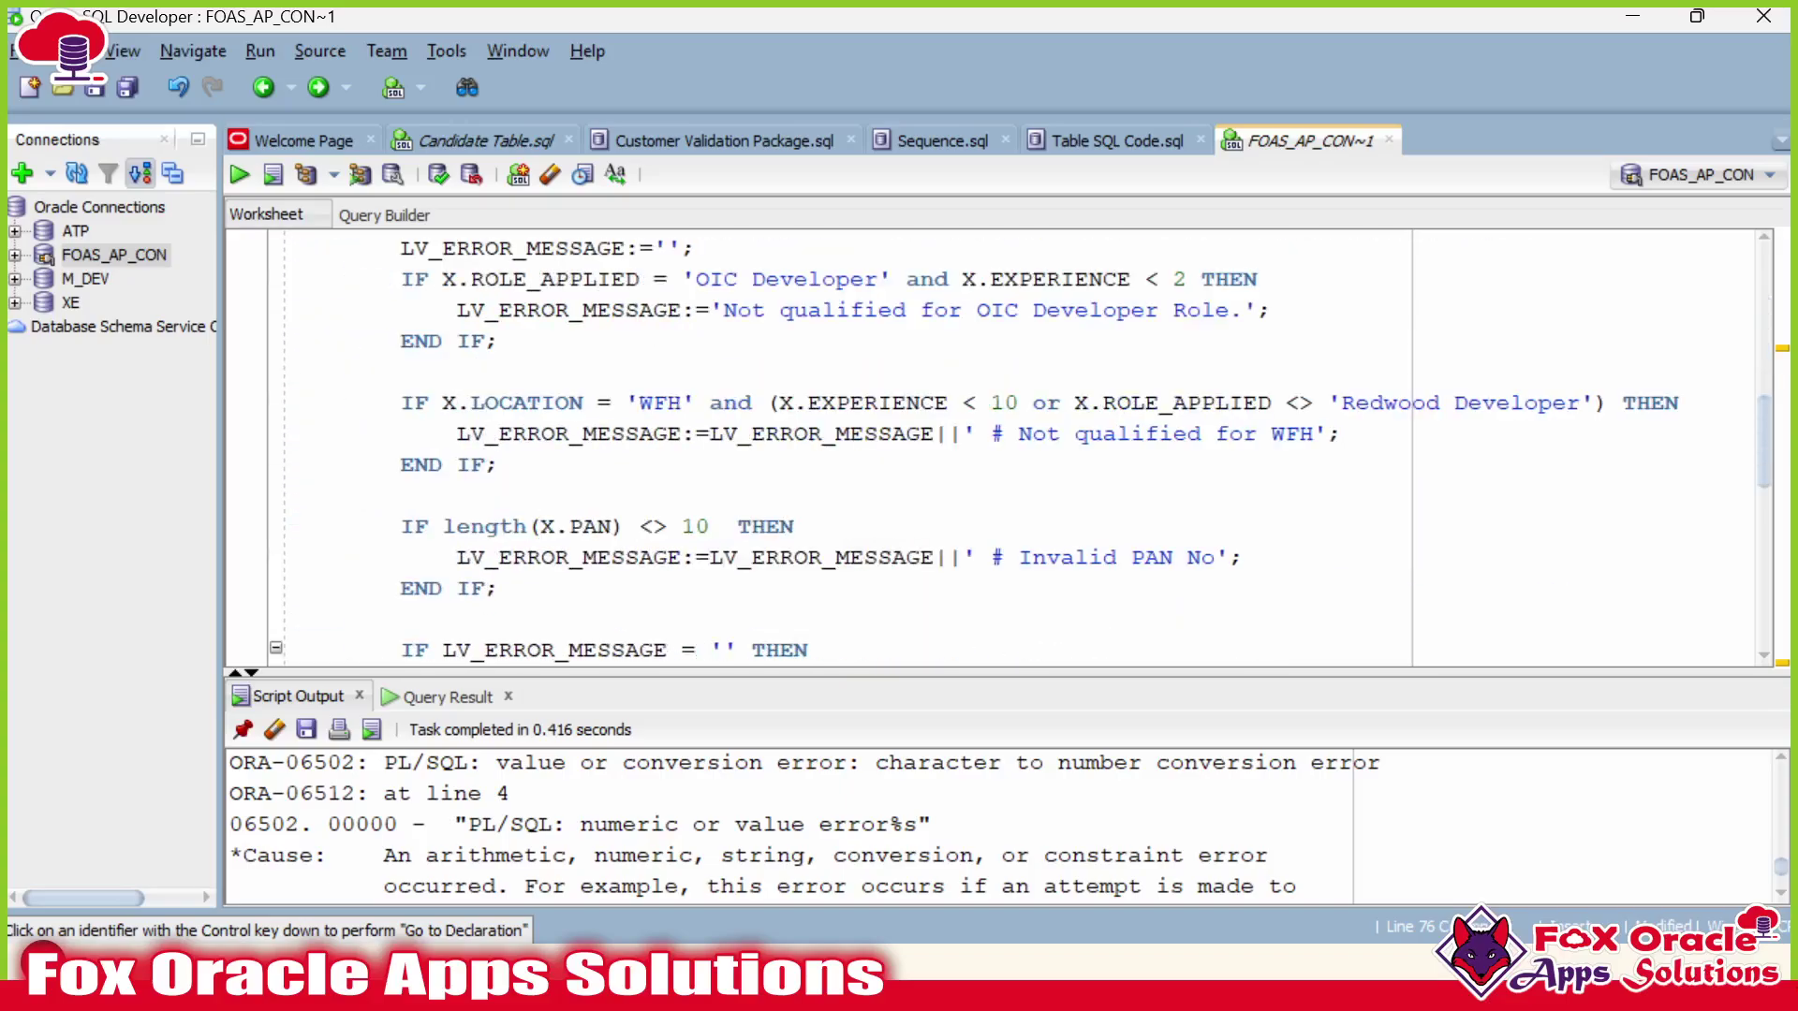
{"action": "scroll", "coordinate": [1002, 449], "scroll_direction": "down", "scroll_amount": 1}
{"action": "scroll", "coordinate": [1001, 449], "scroll_direction": "up", "scroll_amount": 6}
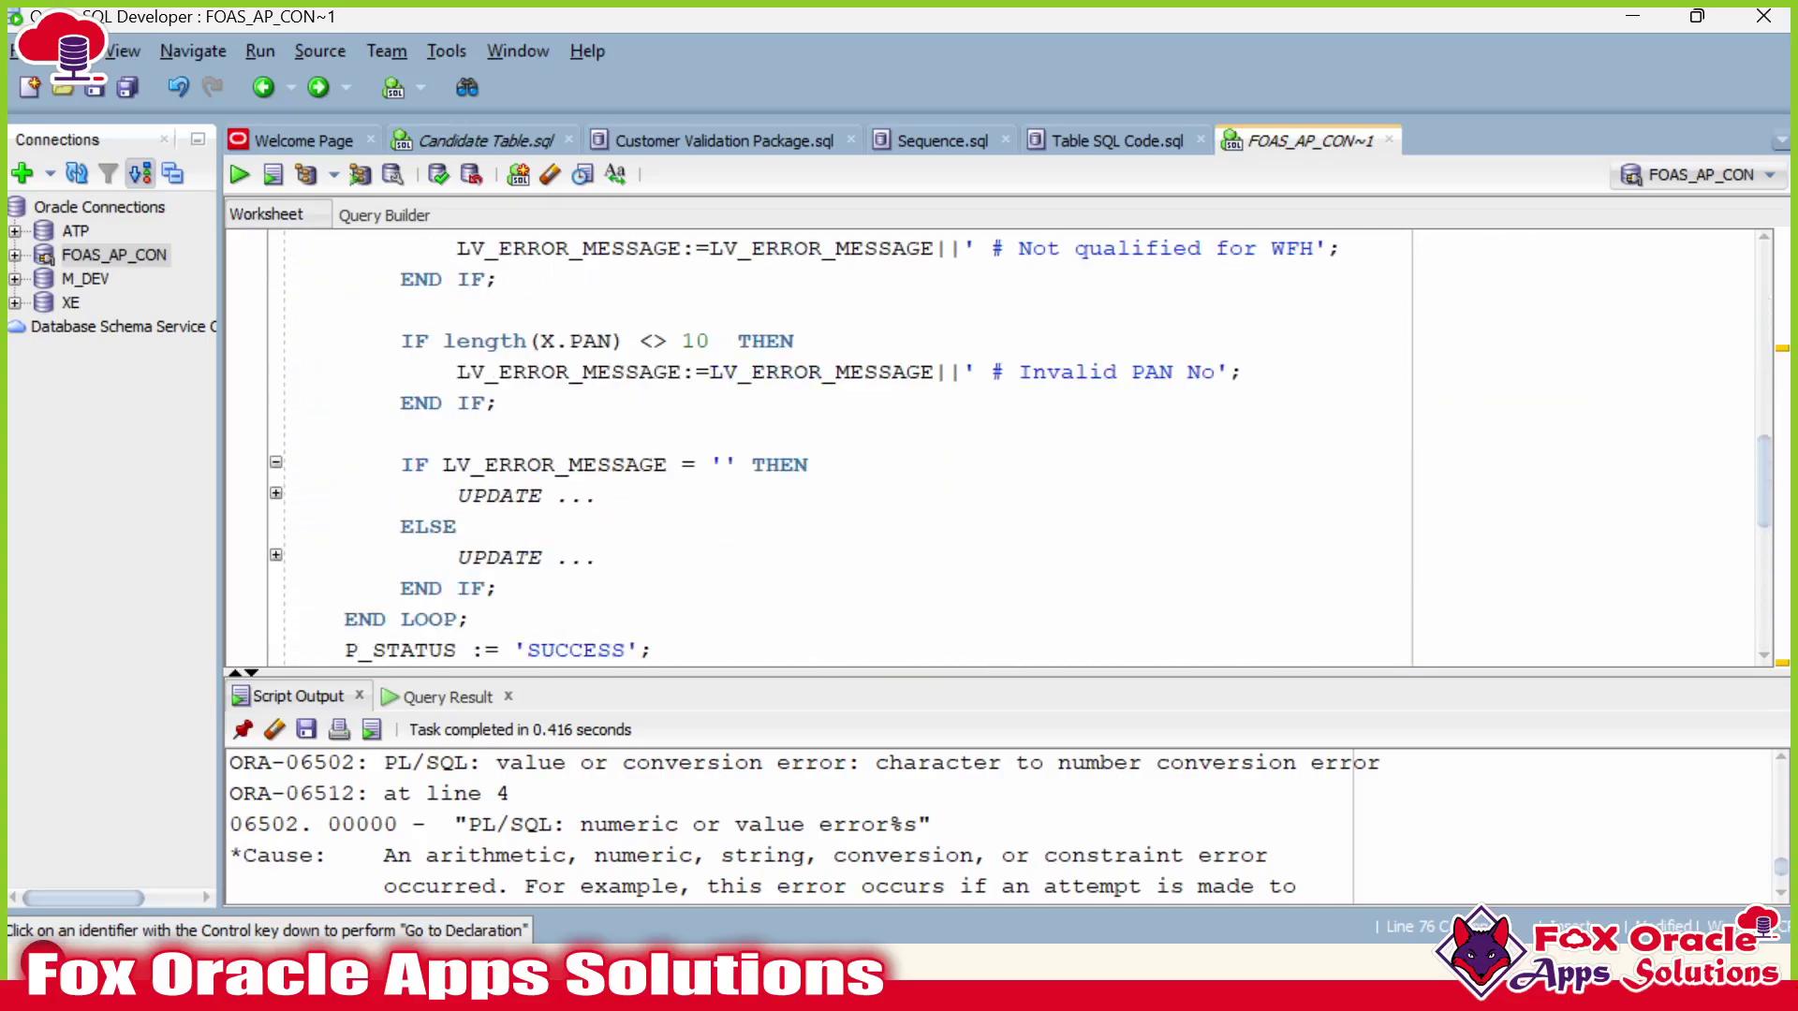
{"action": "left_click", "coordinate": [275, 493]}
{"action": "scroll", "coordinate": [281, 501], "scroll_direction": "down", "scroll_amount": 4}
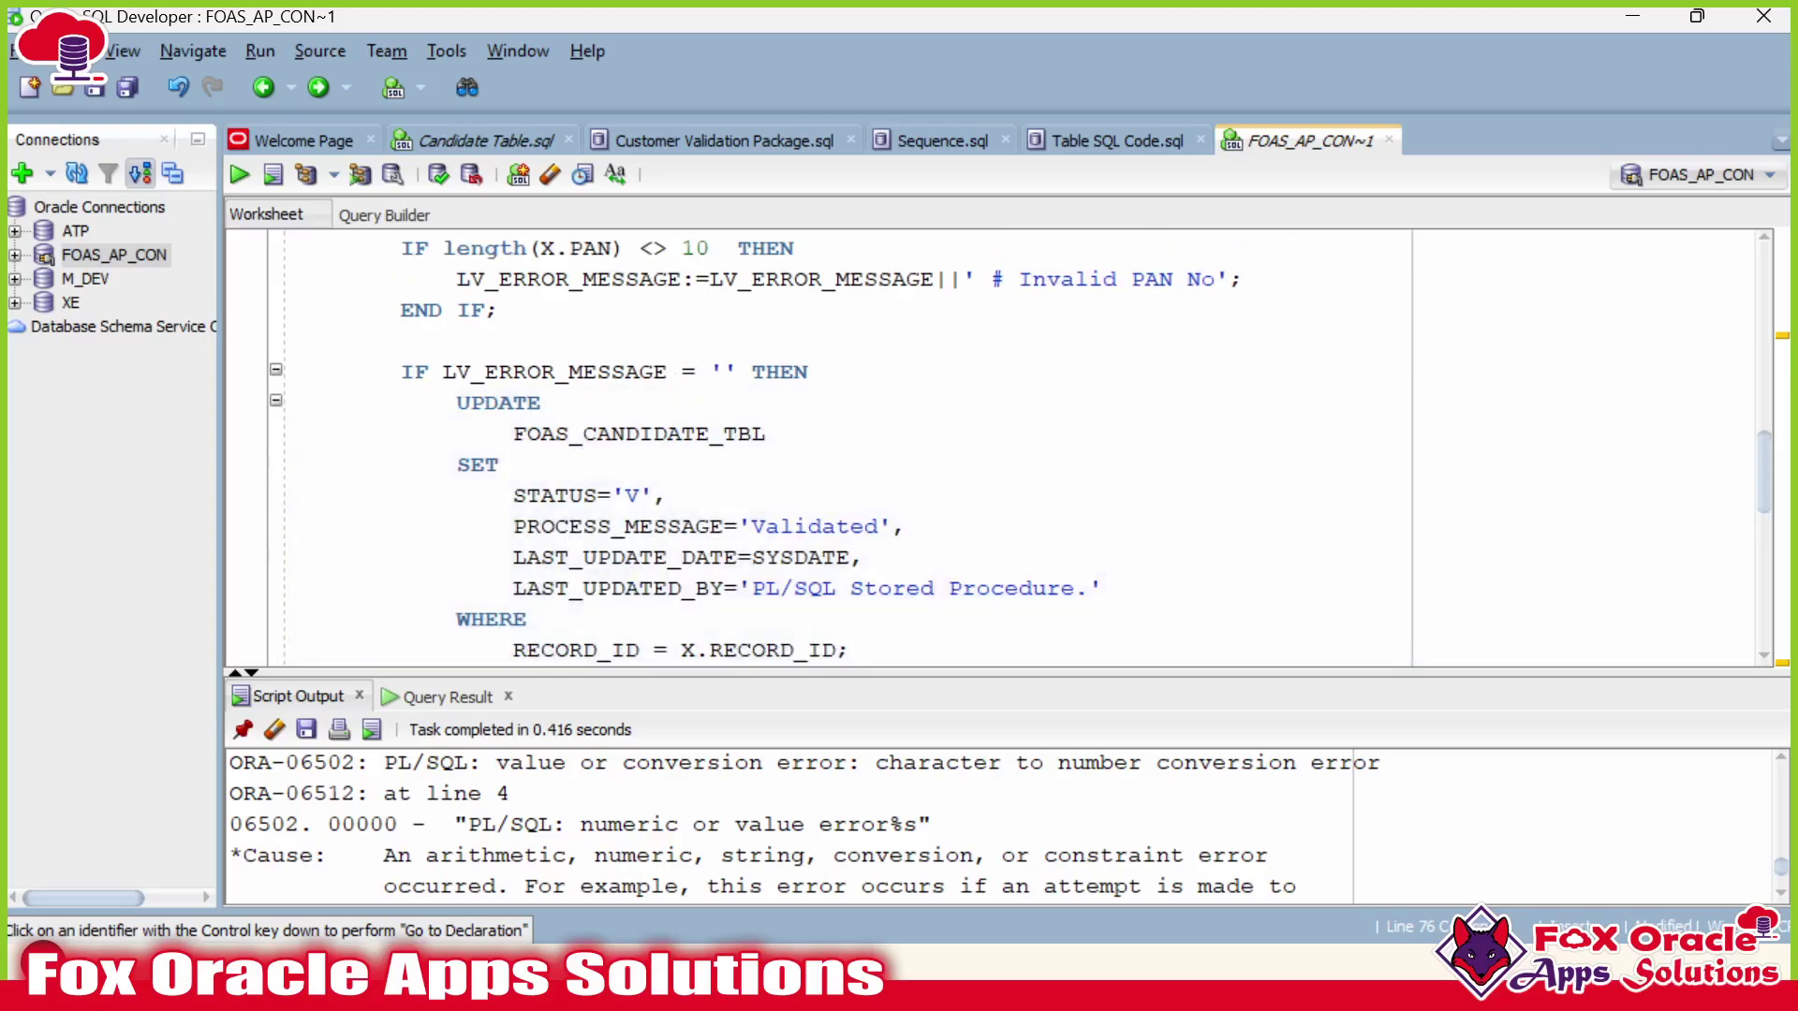
{"action": "left_click", "coordinate": [275, 430]}
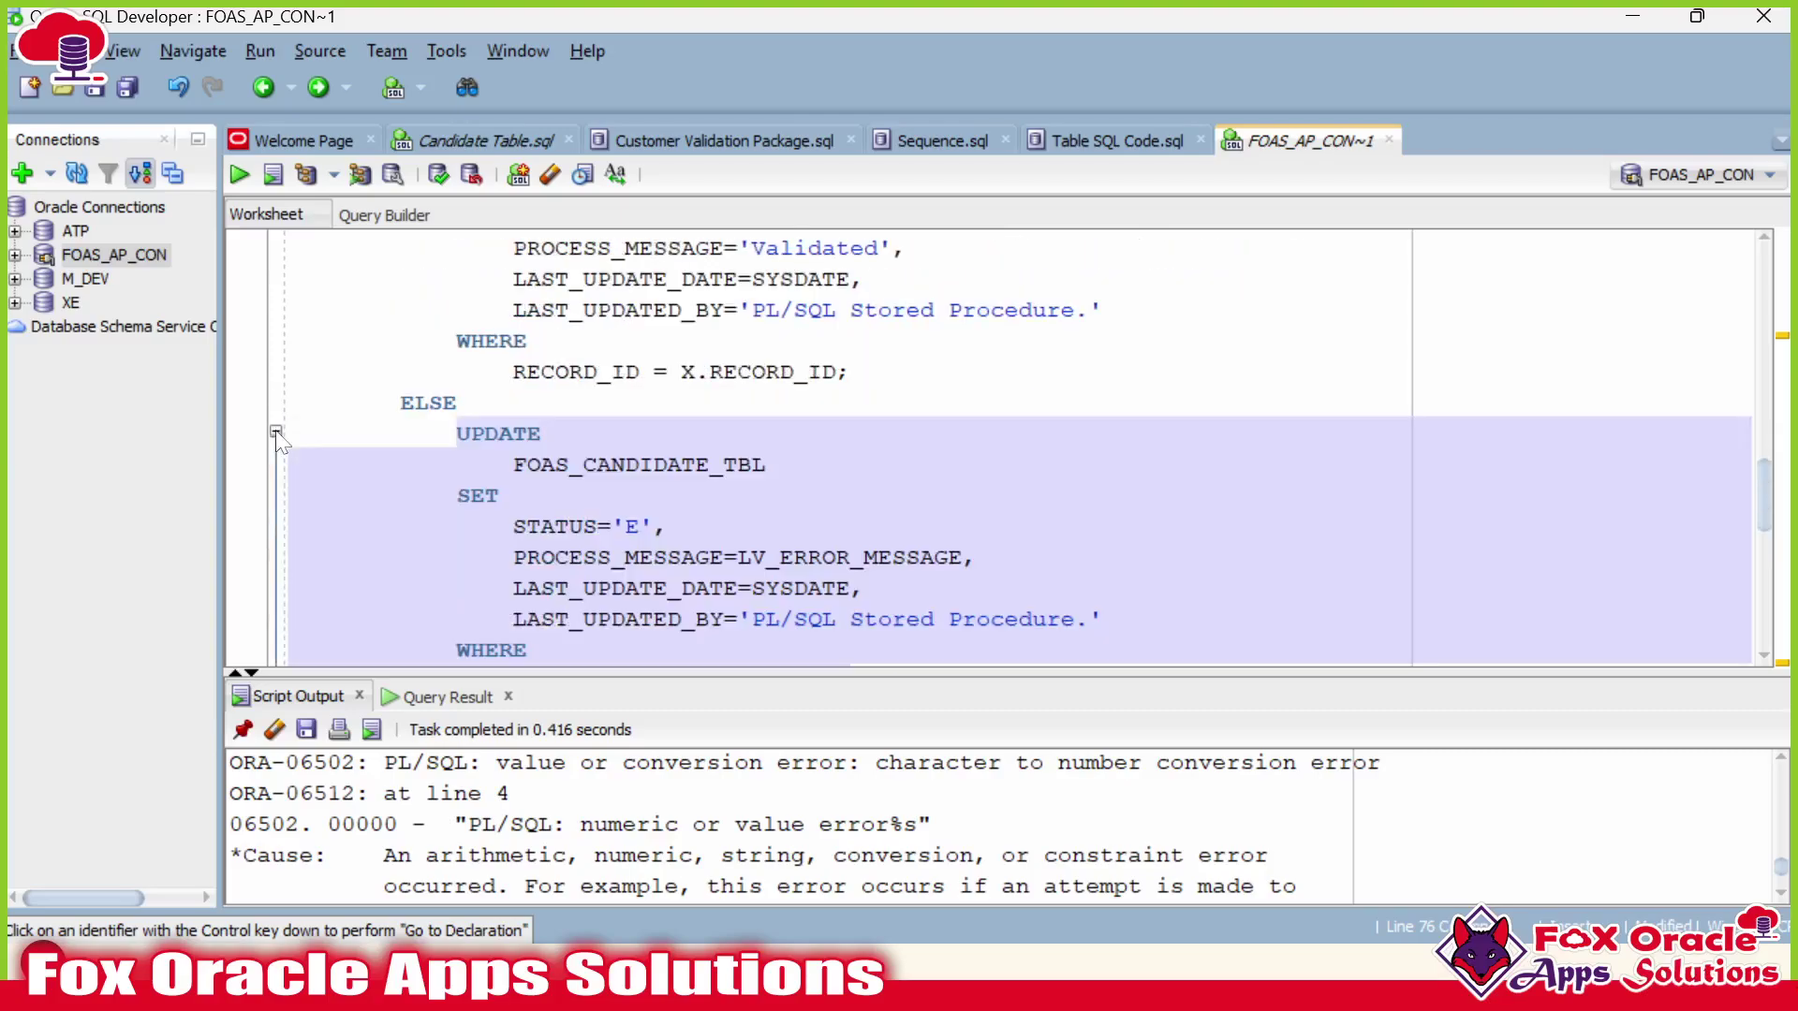
{"action": "scroll", "coordinate": [276, 433], "scroll_direction": "down", "scroll_amount": 1}
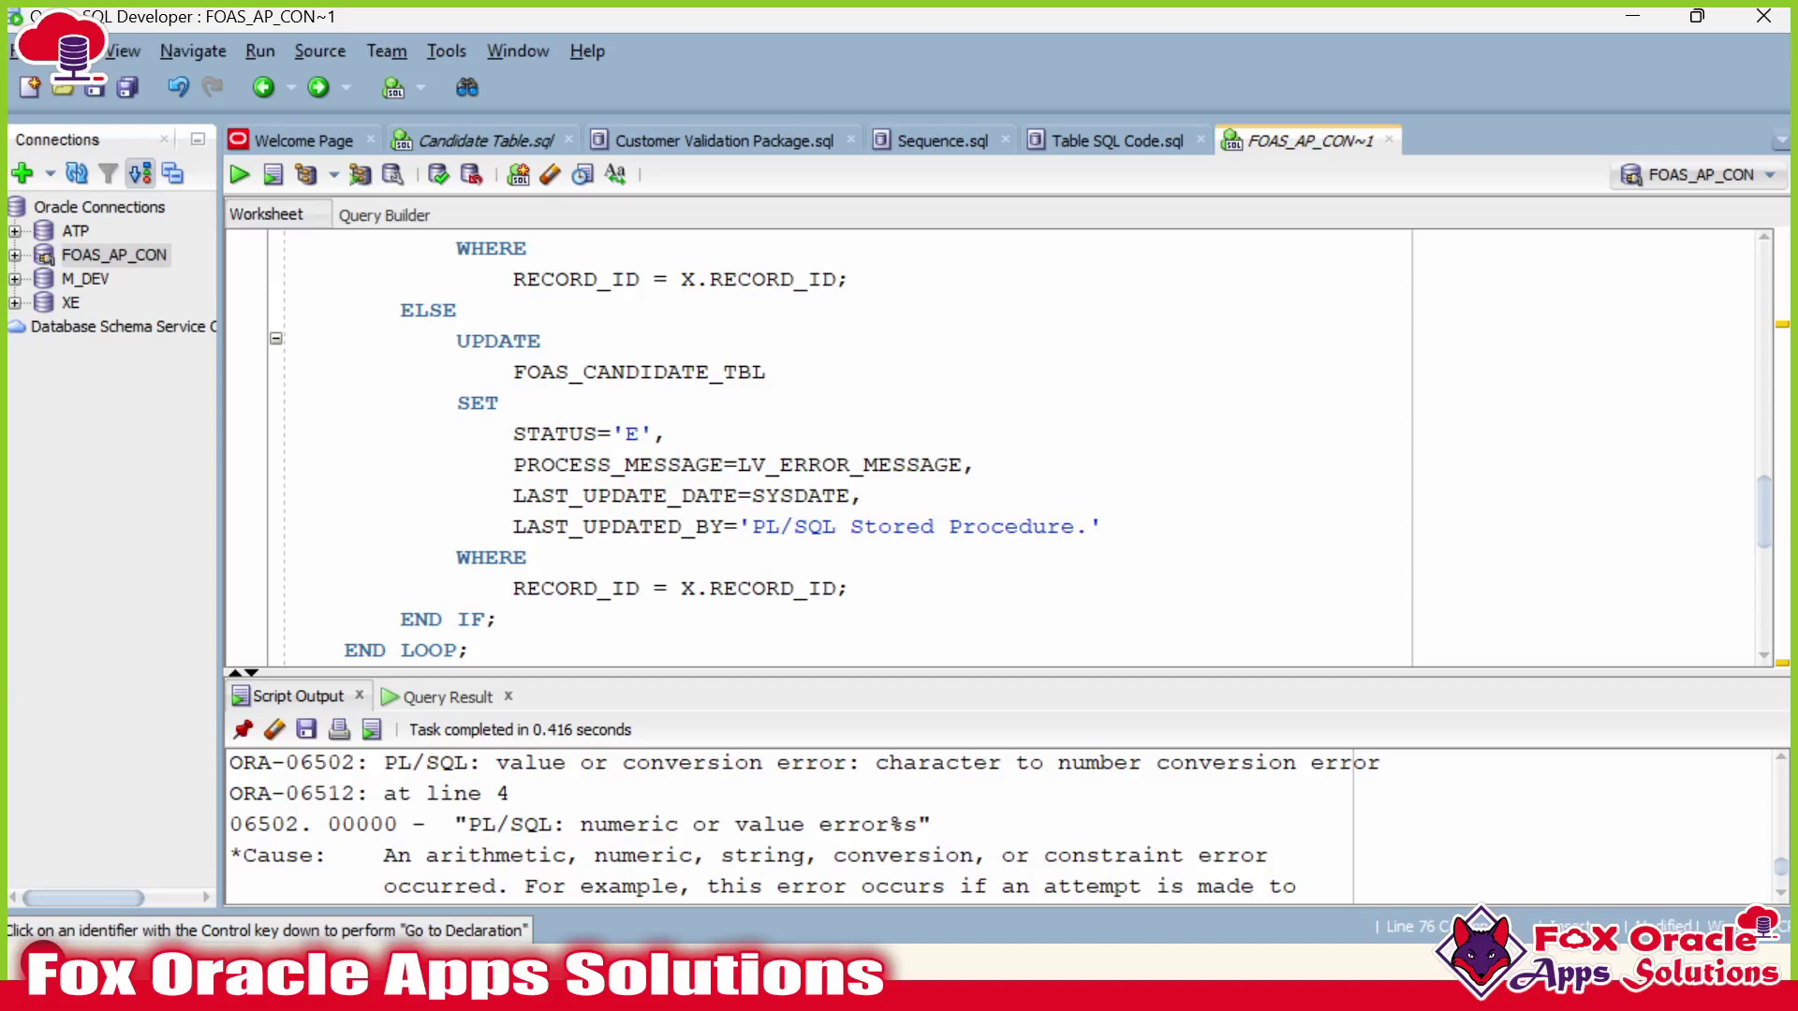
{"action": "double_click", "coordinate": [646, 465]}
{"action": "scroll", "coordinate": [646, 465], "scroll_direction": "up", "scroll_amount": 2}
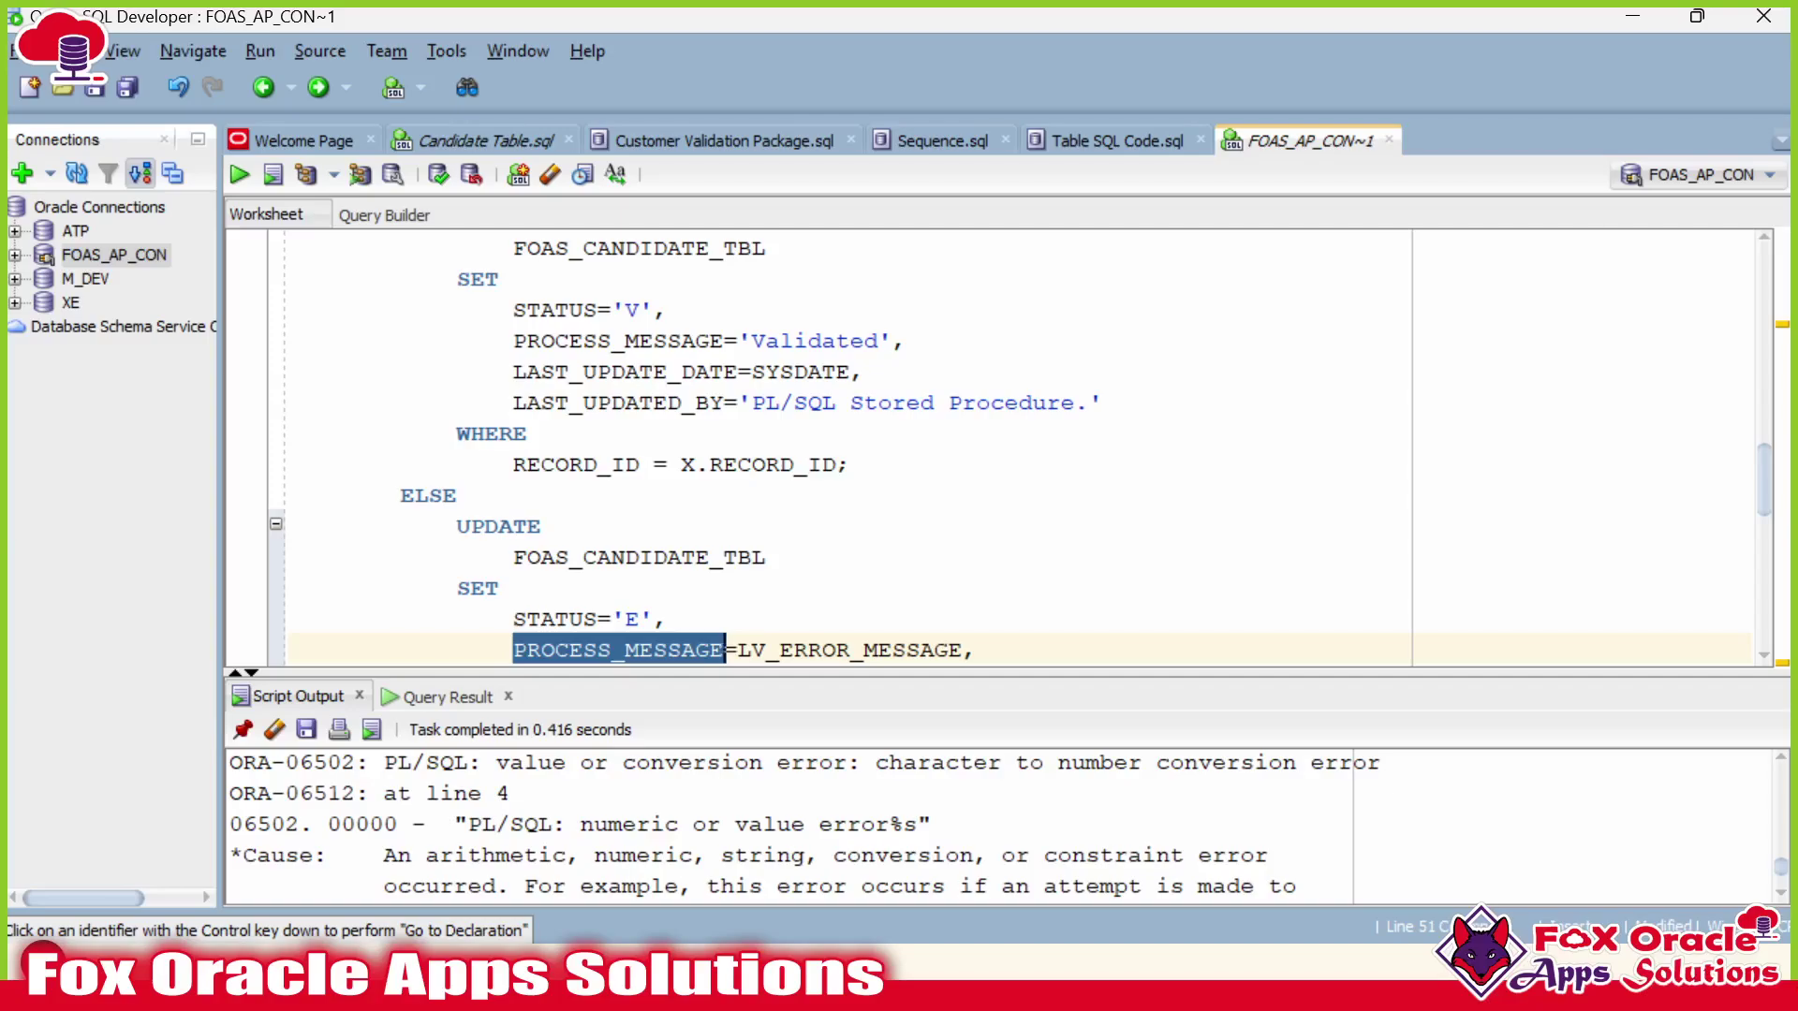
{"action": "double_click", "coordinate": [668, 341]}
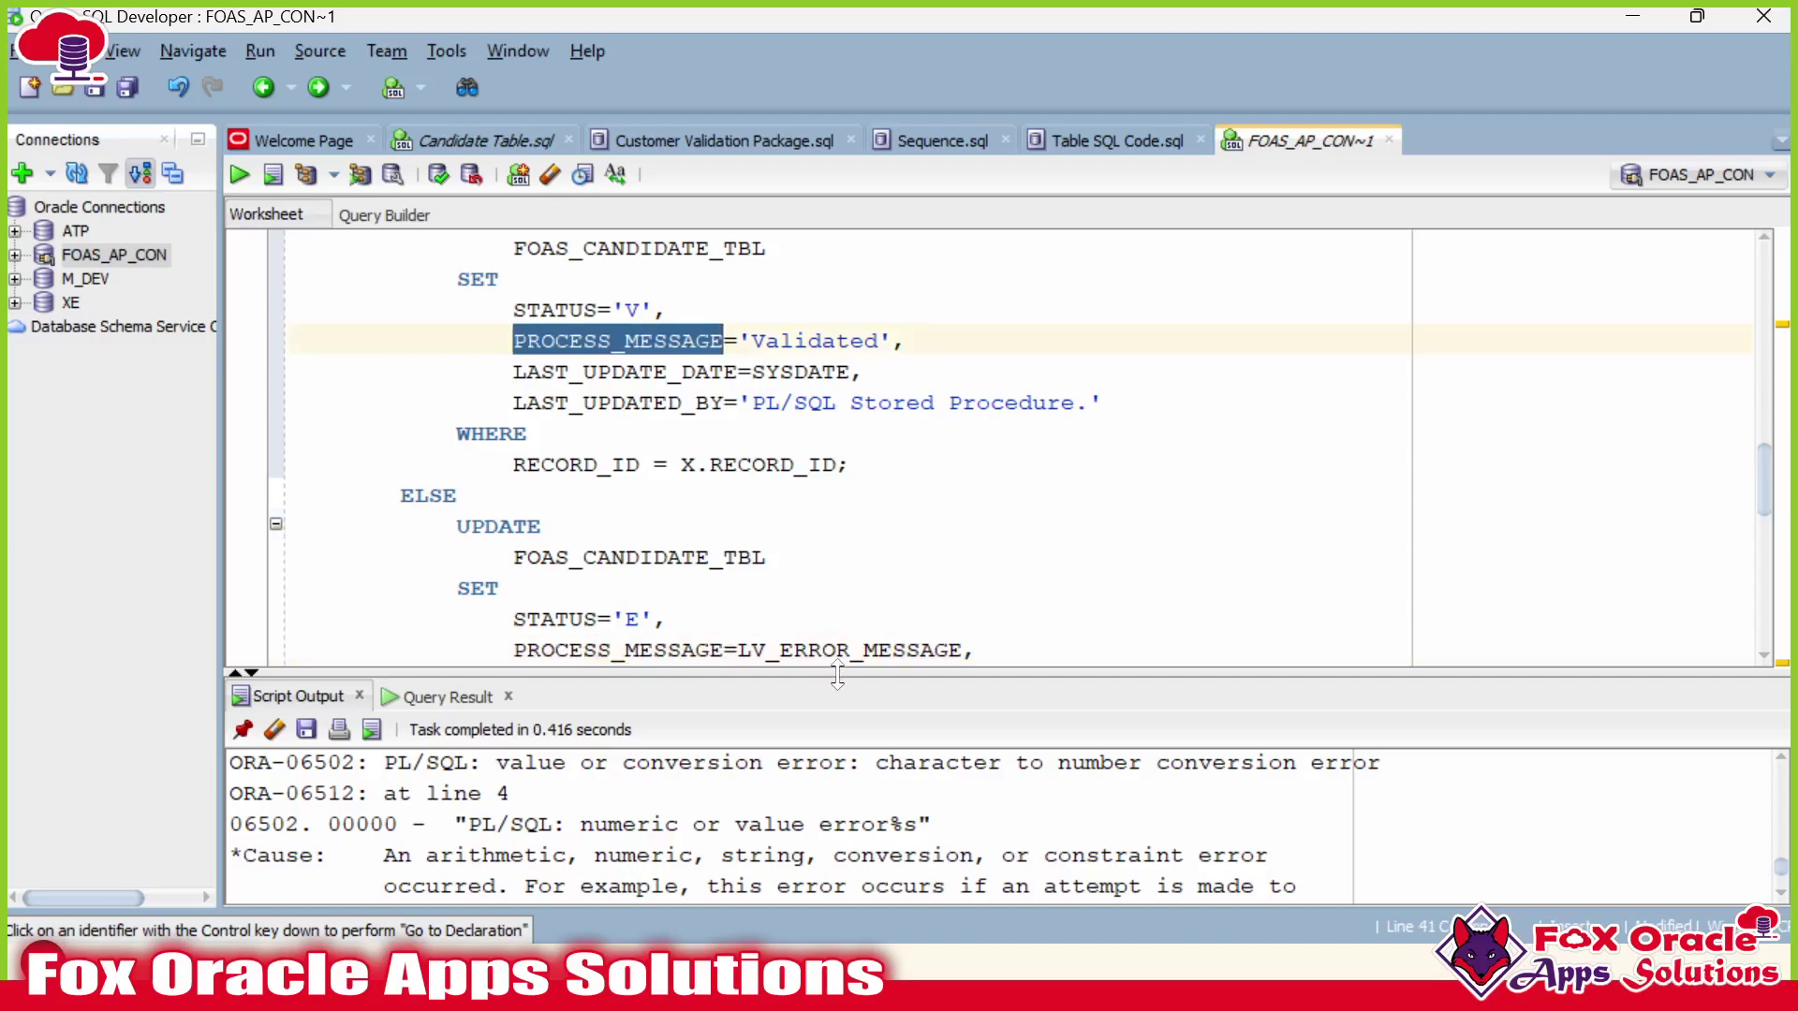
{"action": "left_click_drag", "start_coordinate": [838, 672], "coordinate": [895, 569]}
Compare P_INTEGRATION_UNIQUE_ID's NUMBER type with the integration instance id values in the candidate table results.
{"action": "scroll", "coordinate": [885, 515], "scroll_direction": "down", "scroll_amount": 2}
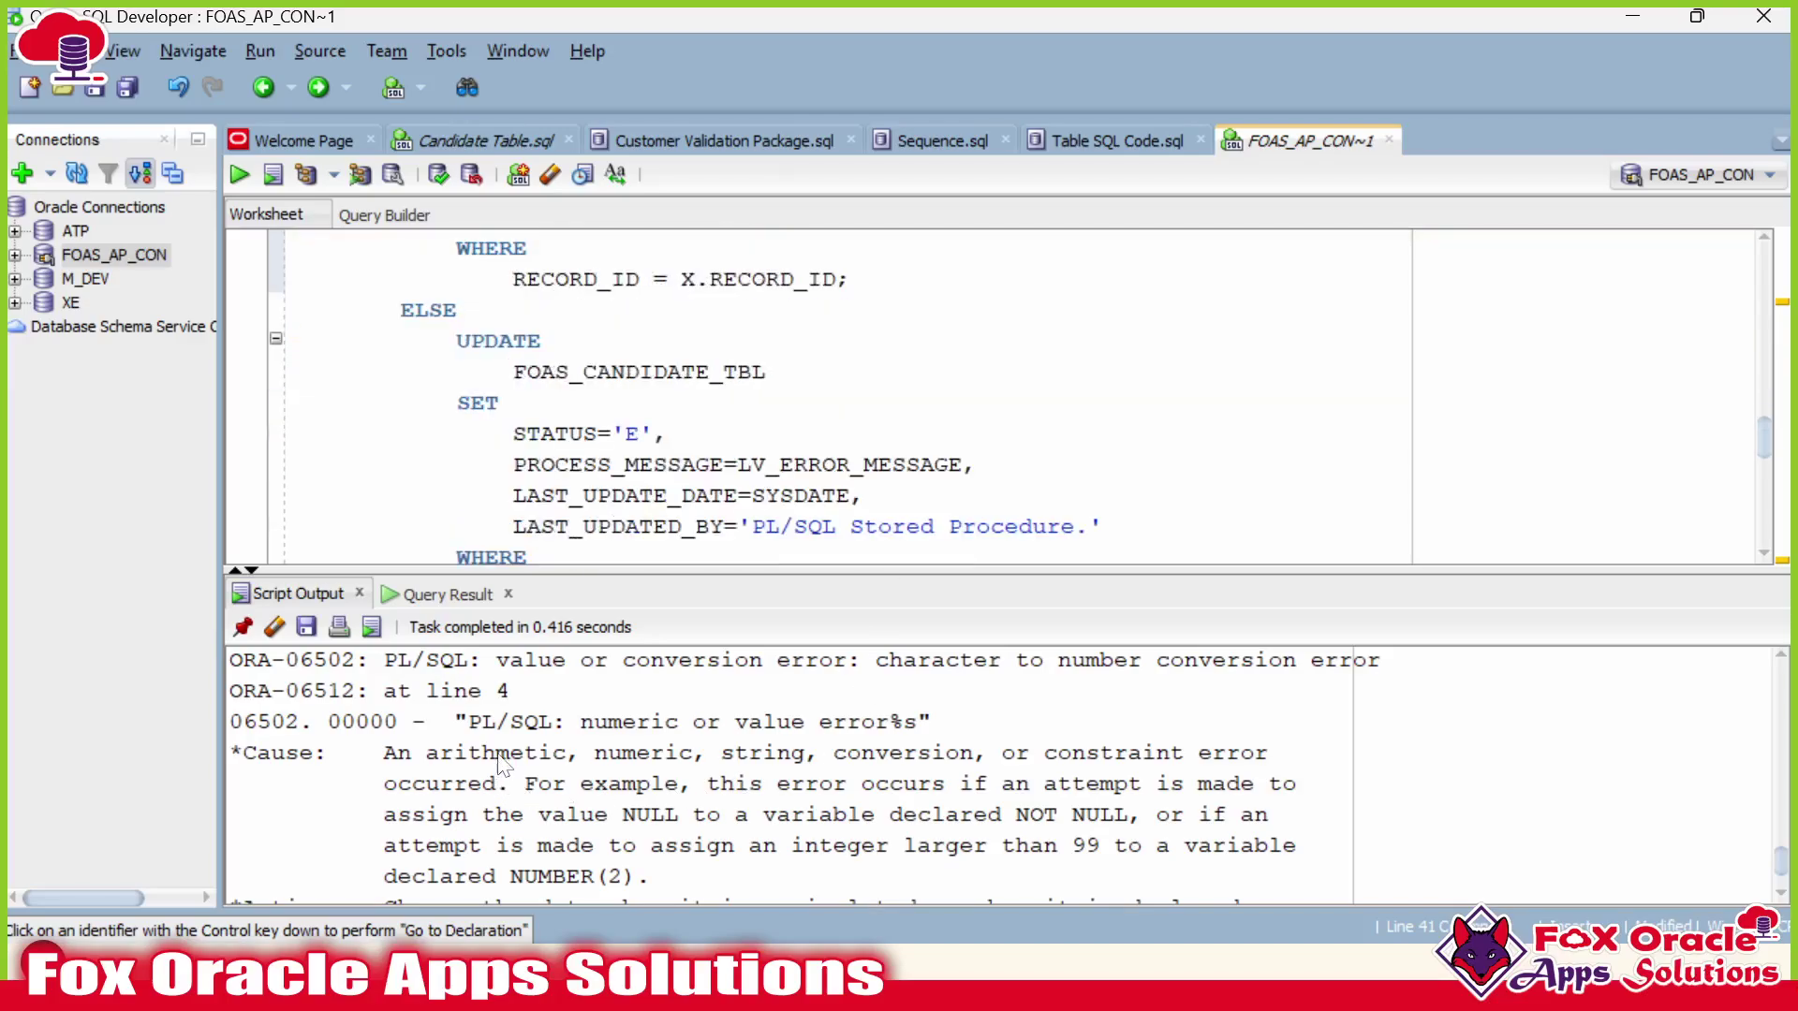
{"action": "scroll", "coordinate": [524, 768], "scroll_direction": "down", "scroll_amount": 1}
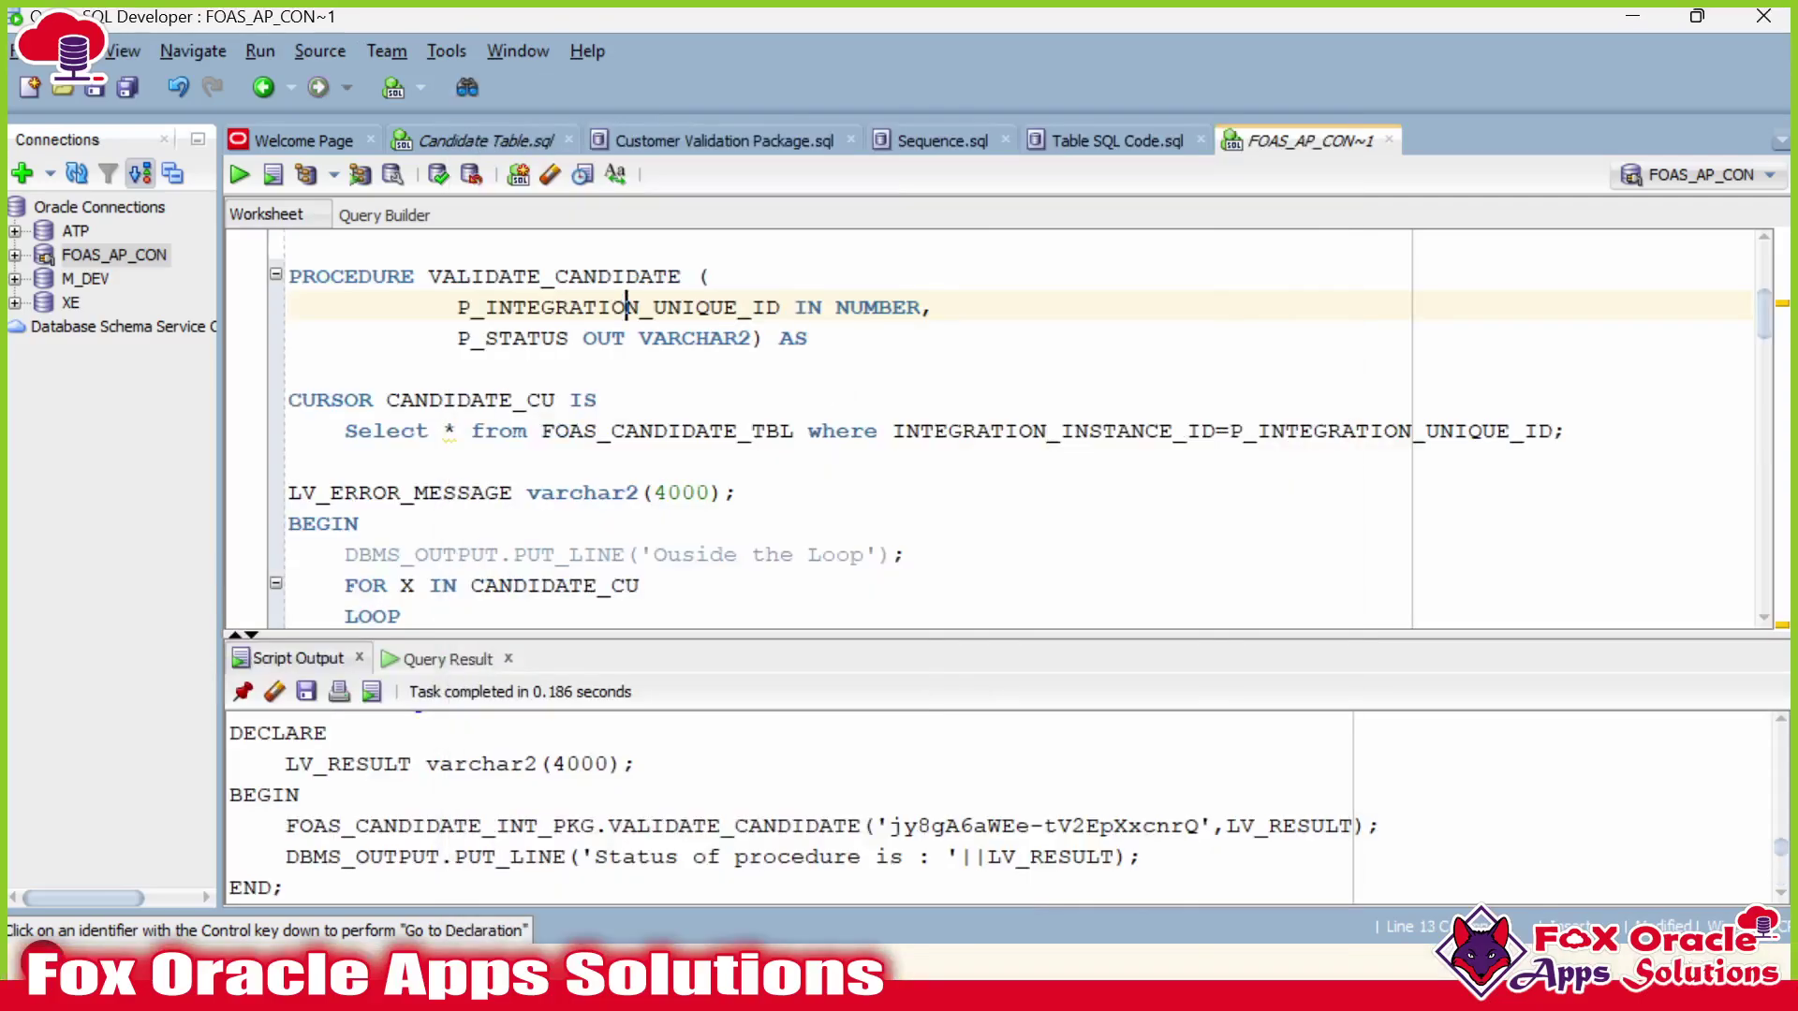
{"action": "double_click", "coordinate": [627, 308]}
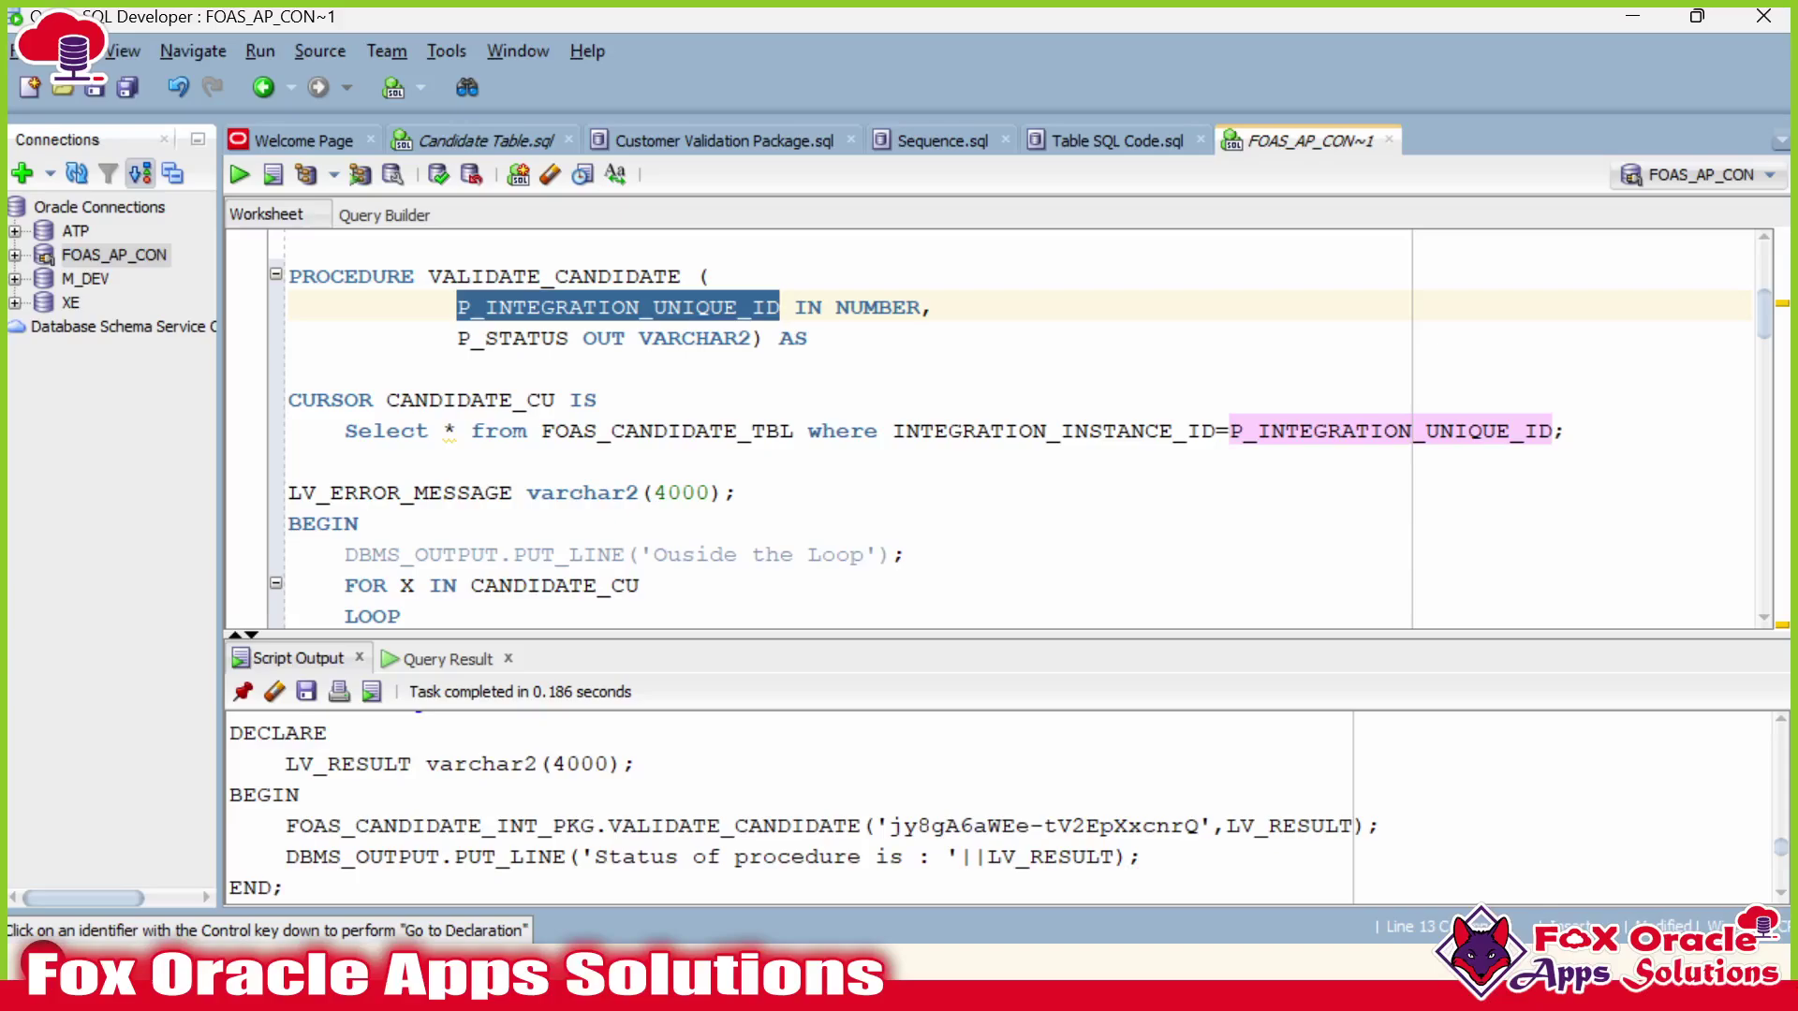
{"action": "left_click", "coordinate": [711, 307]}
{"action": "double_click", "coordinate": [851, 307]}
{"action": "scroll", "coordinate": [851, 307], "scroll_direction": "down", "scroll_amount": 1}
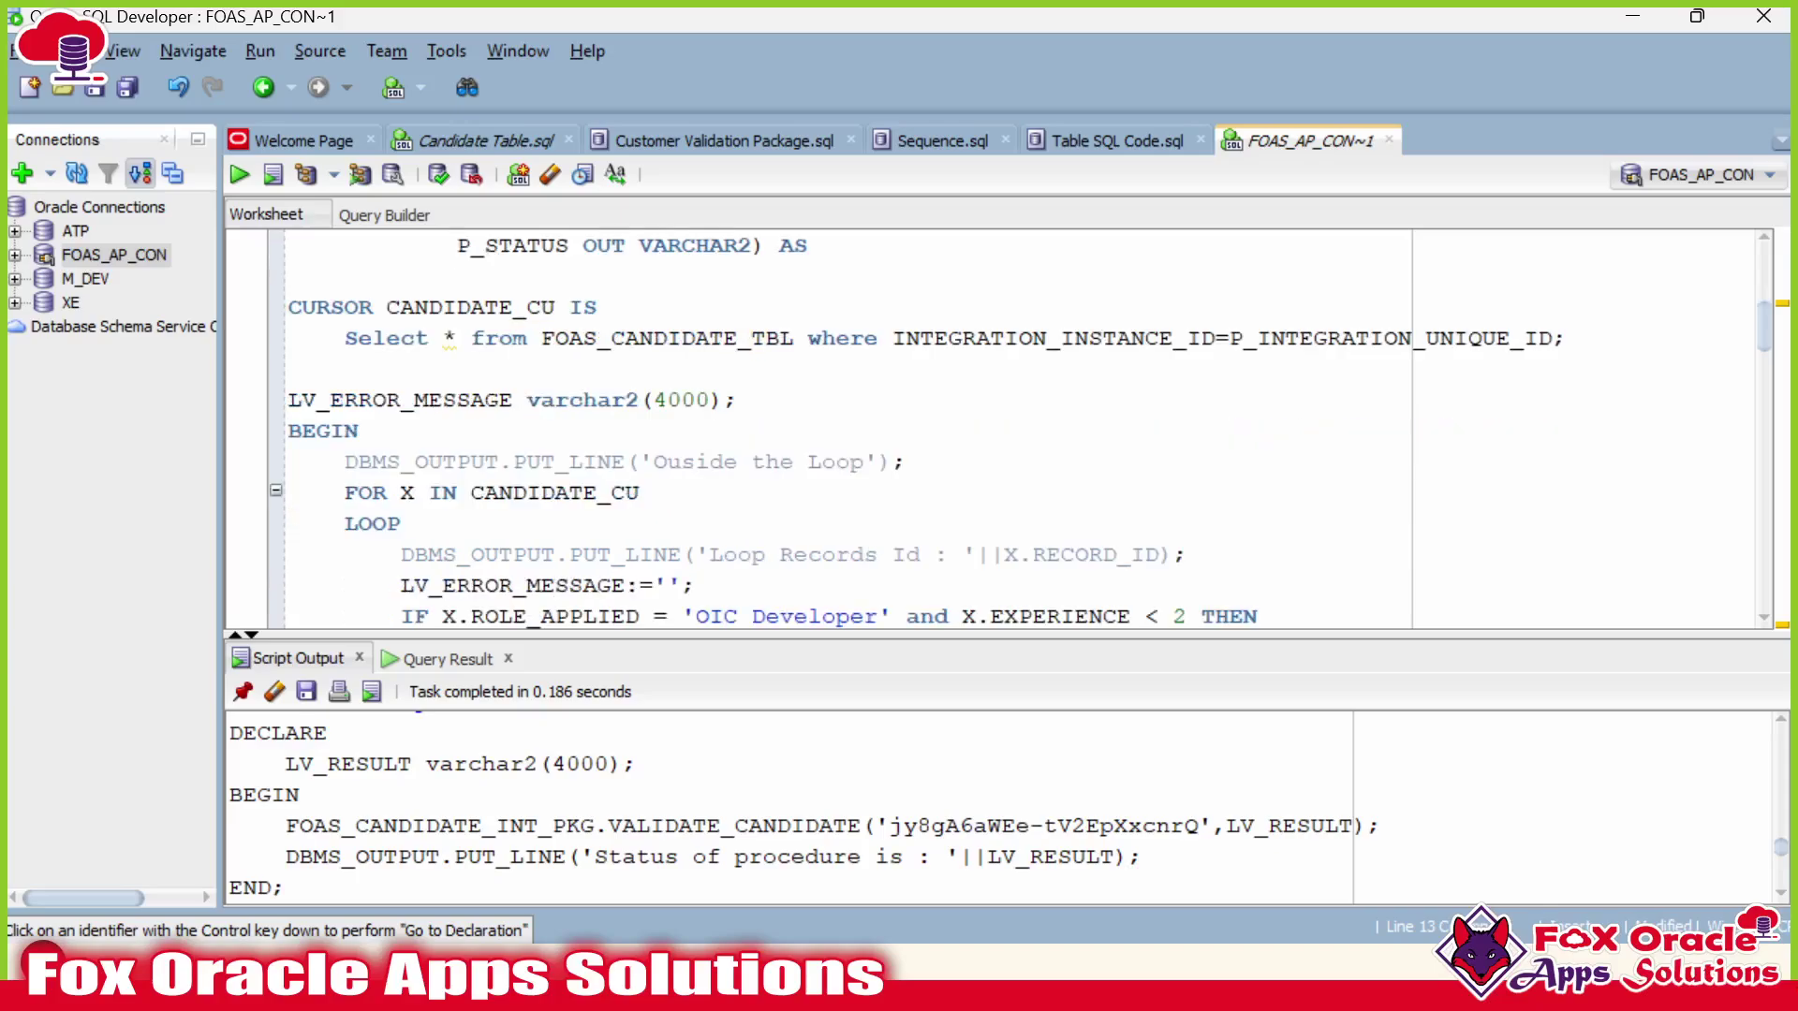
{"action": "left_click", "coordinate": [453, 659]}
{"action": "scroll", "coordinate": [1002, 430], "scroll_direction": "down", "scroll_amount": 15}
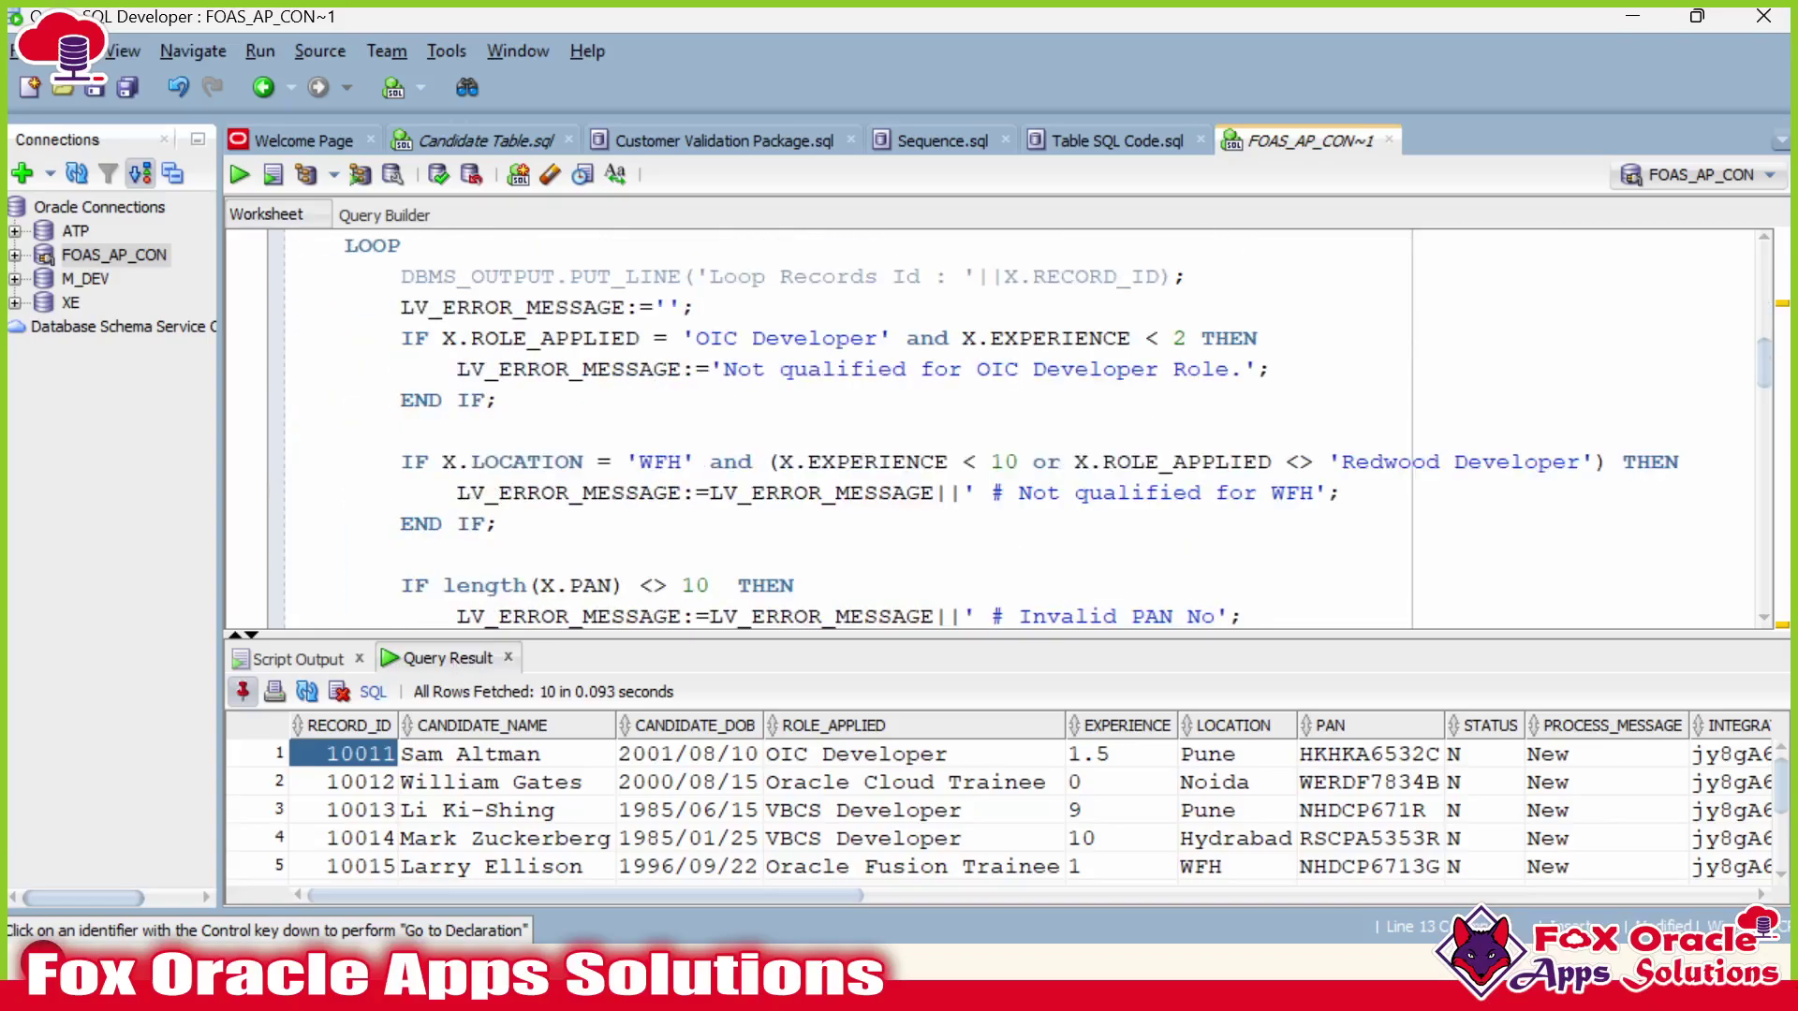
{"action": "scroll", "coordinate": [1001, 431], "scroll_direction": "down", "scroll_amount": 1}
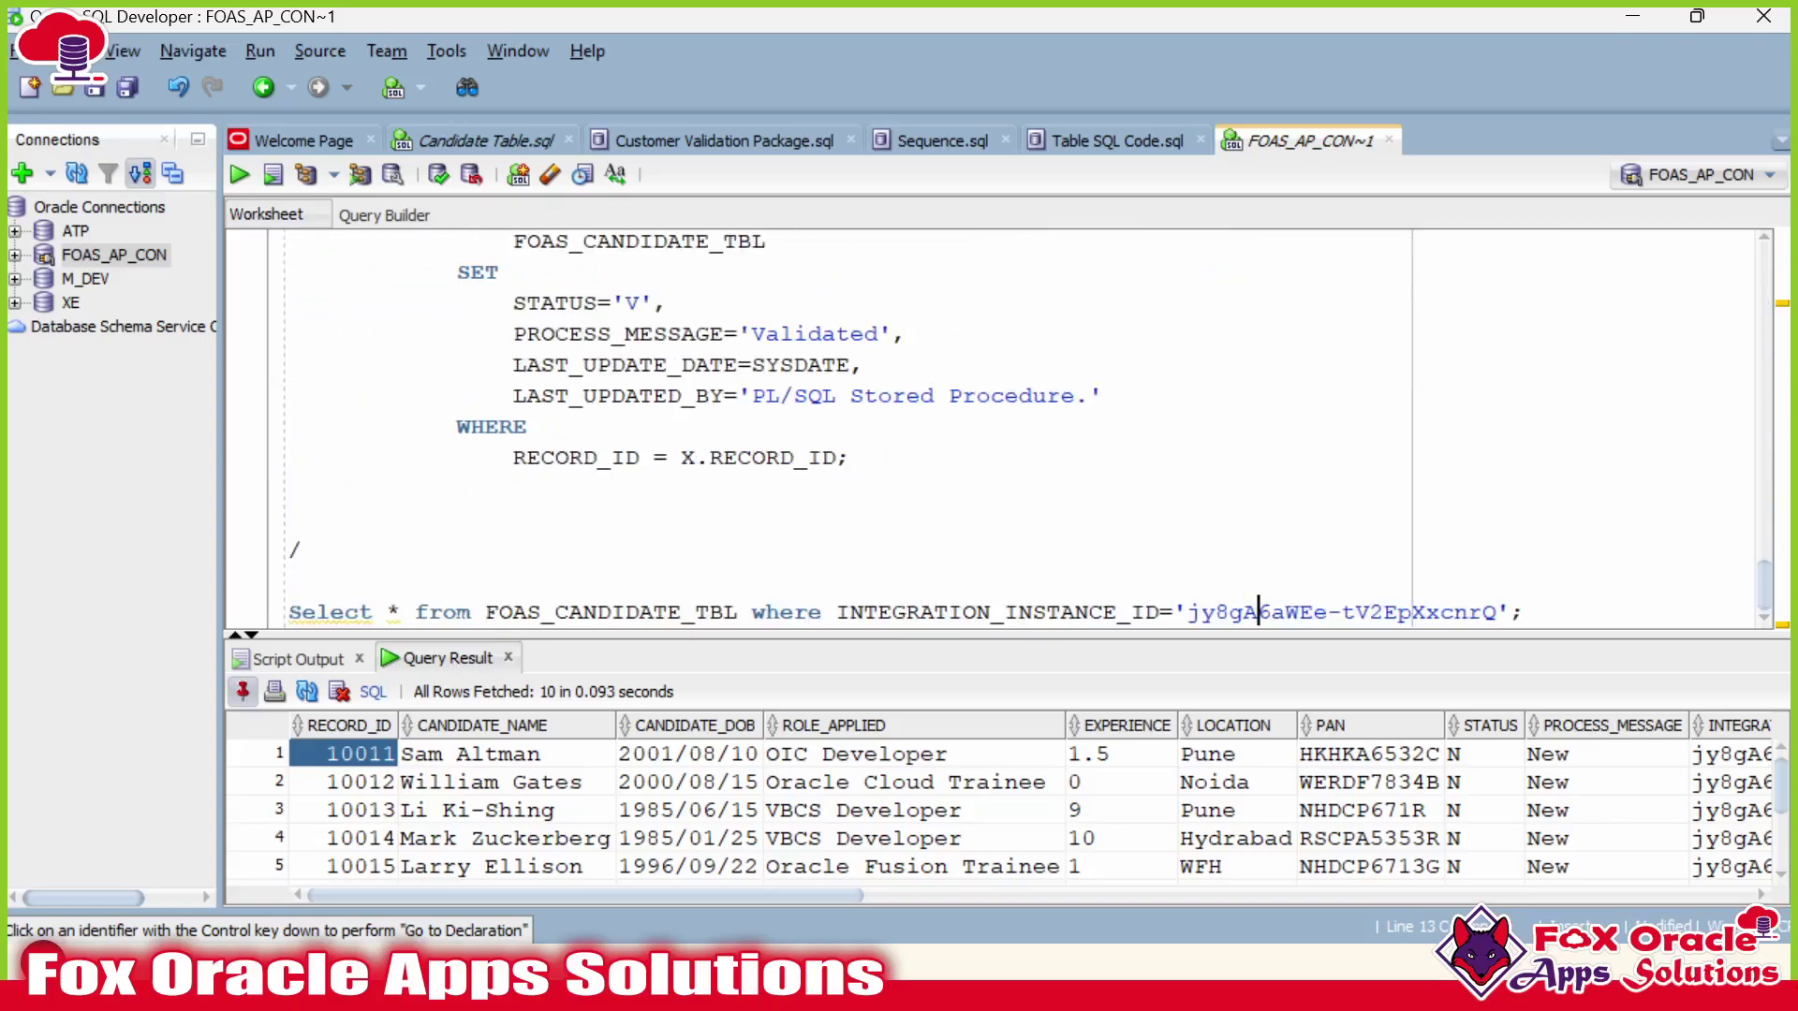
{"action": "double_click", "coordinate": [1258, 613]}
{"action": "left_click", "coordinate": [1357, 612]}
{"action": "left_click_drag", "start_coordinate": [1497, 612], "coordinate": [1186, 612]}
{"action": "scroll", "coordinate": [1422, 530], "scroll_direction": "up", "scroll_amount": 1}
{"action": "scroll", "coordinate": [1002, 431], "scroll_direction": "up", "scroll_amount": 7}
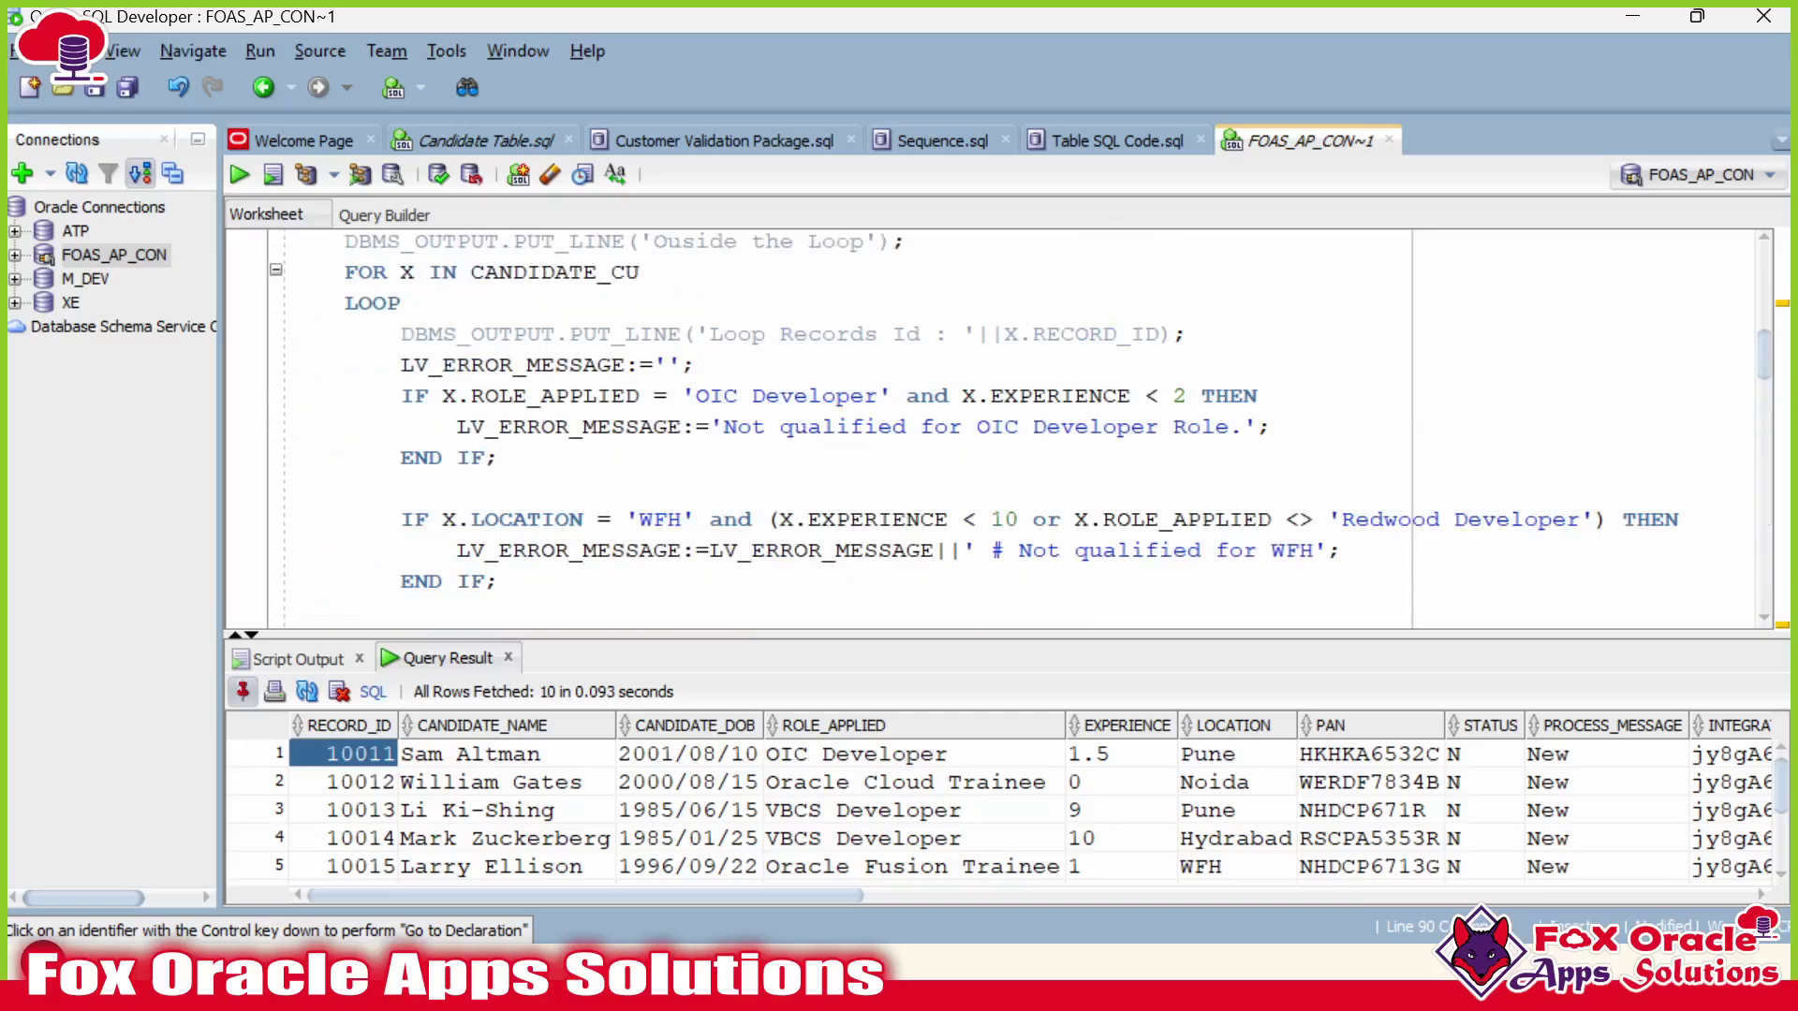
Change P_INTEGRATION_UNIQUE_ID's type from NUMBER to VARCHAR2 in the package body.
{"action": "left_click_drag", "start_coordinate": [835, 458], "coordinate": [922, 457]}
{"action": "type", "text": "VARCHARR"}
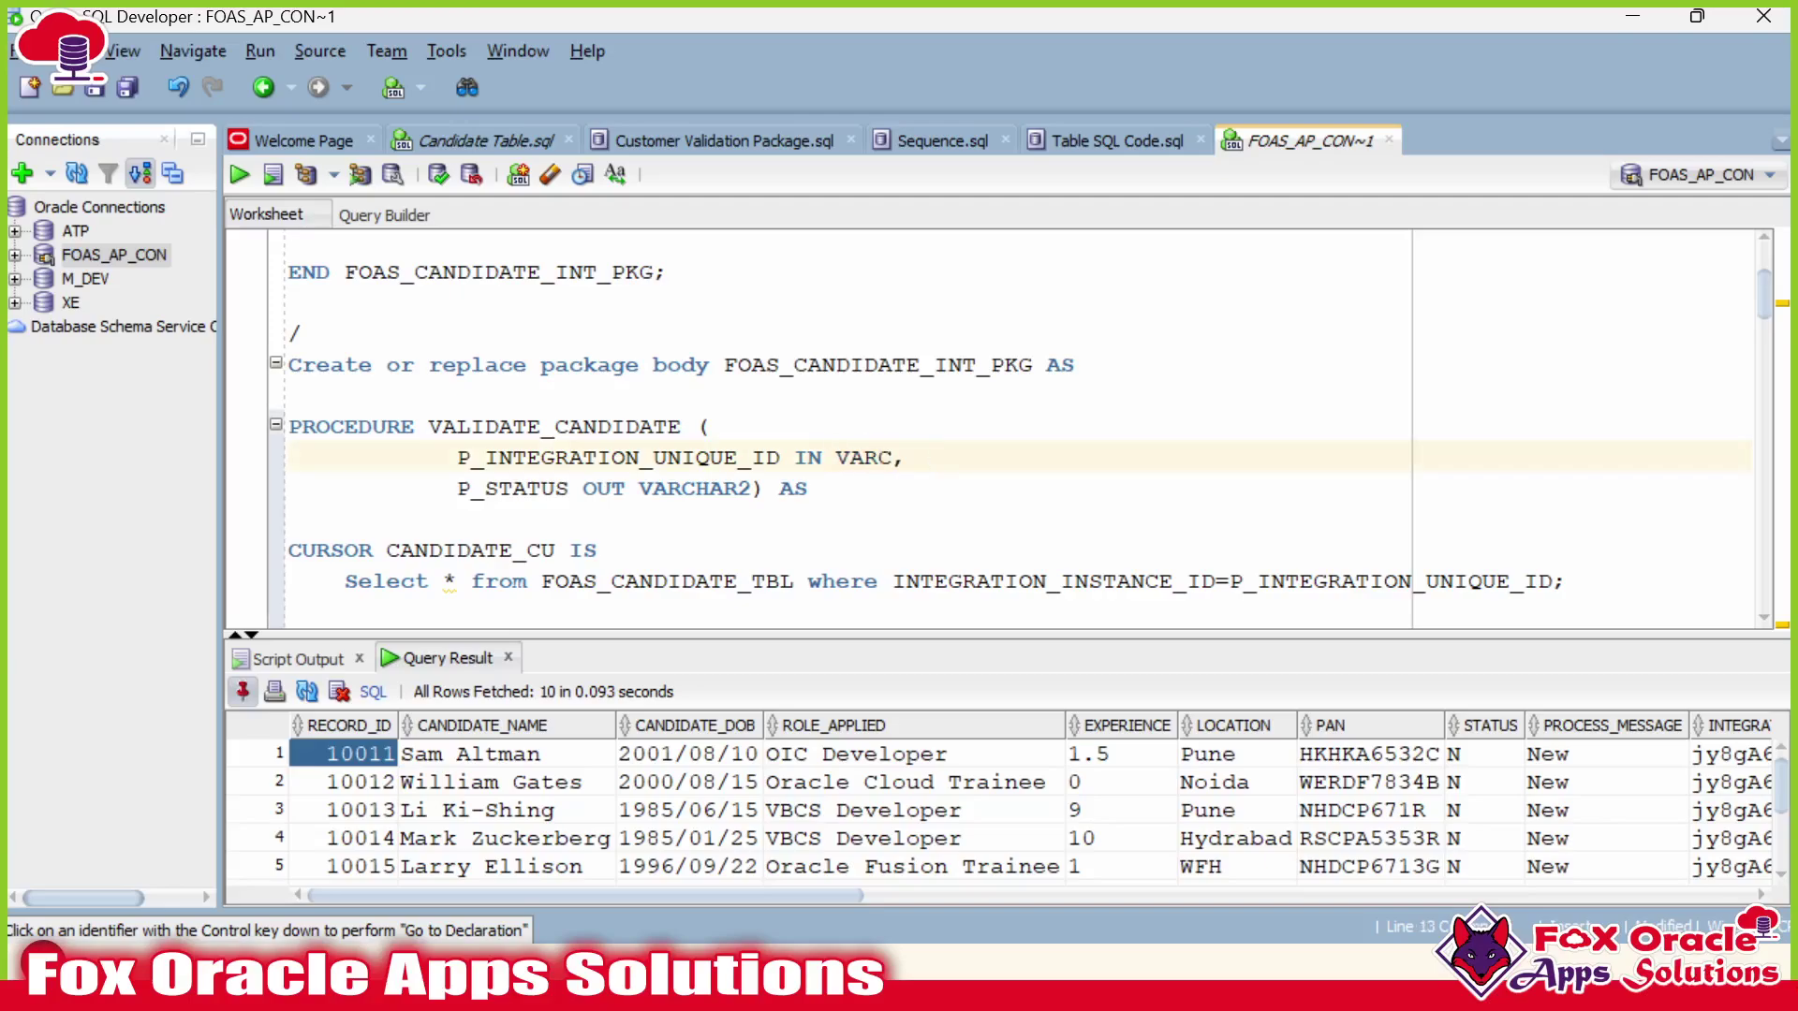
{"action": "key", "text": "BackSpace"}
{"action": "type", "text": "2"}
{"action": "scroll", "coordinate": [1001, 426], "scroll_direction": "down", "scroll_amount": 20}
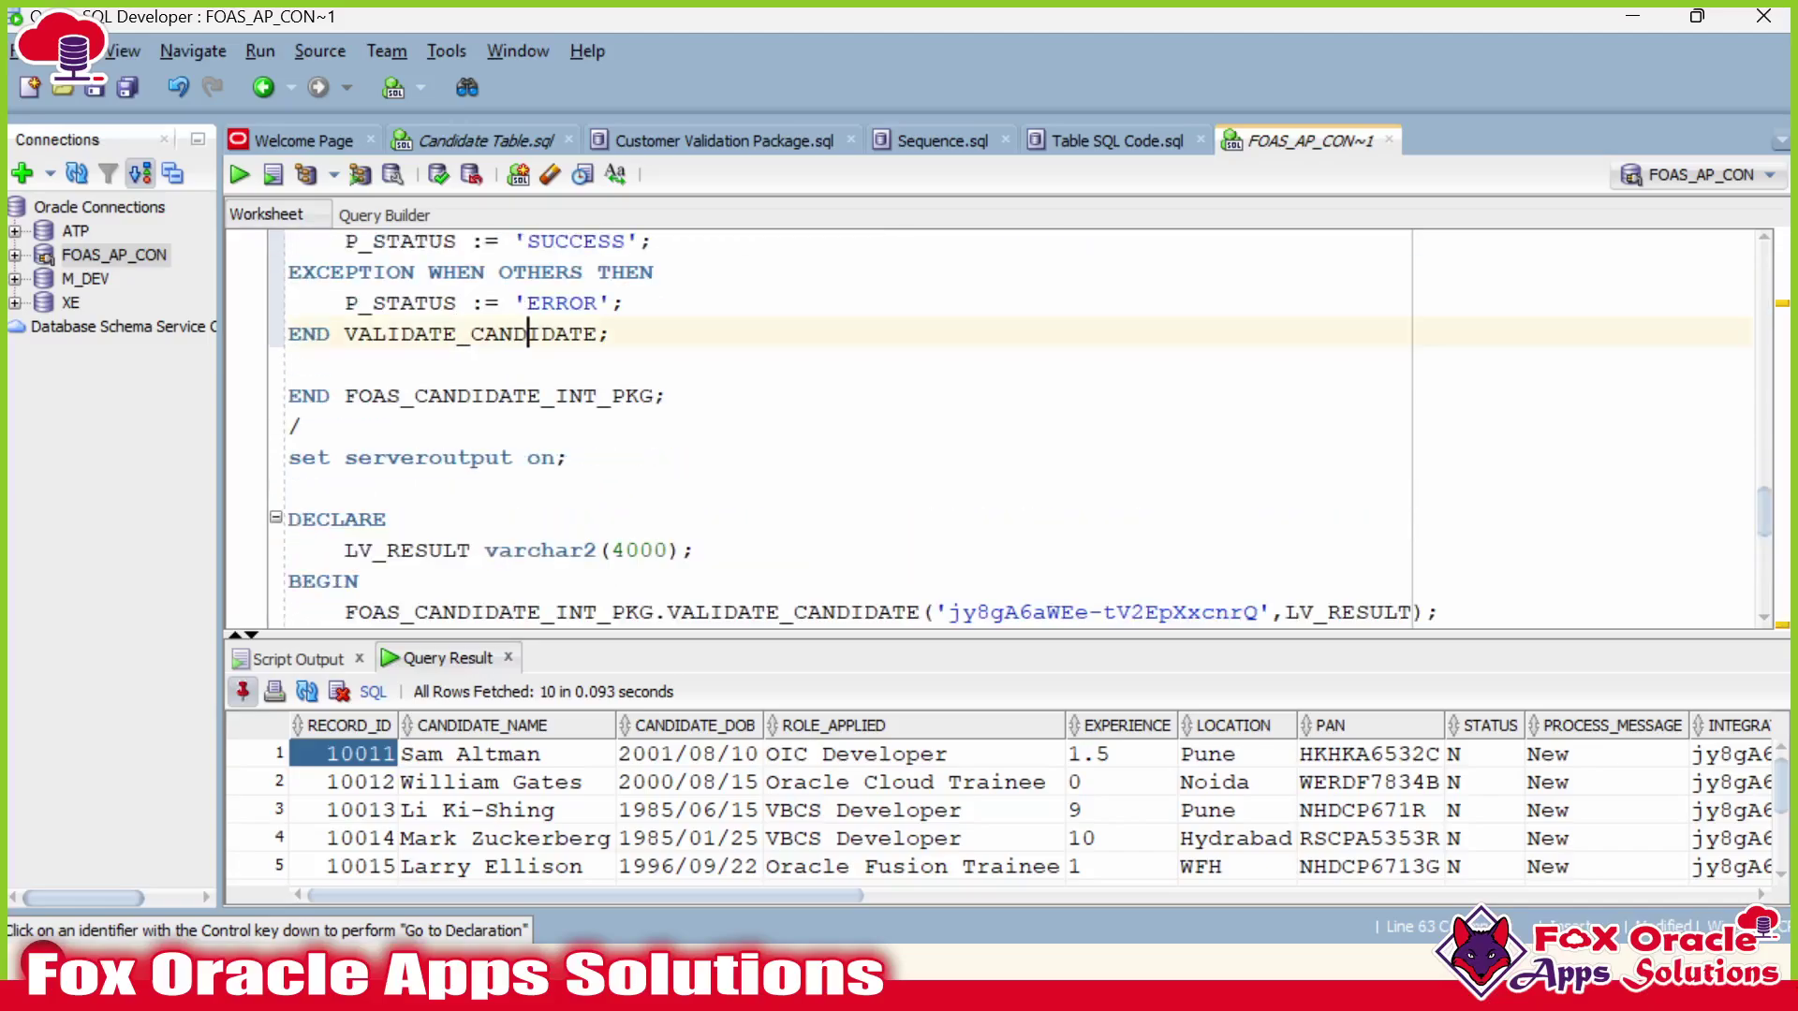
{"action": "scroll", "coordinate": [528, 242], "scroll_direction": "down", "scroll_amount": 1}
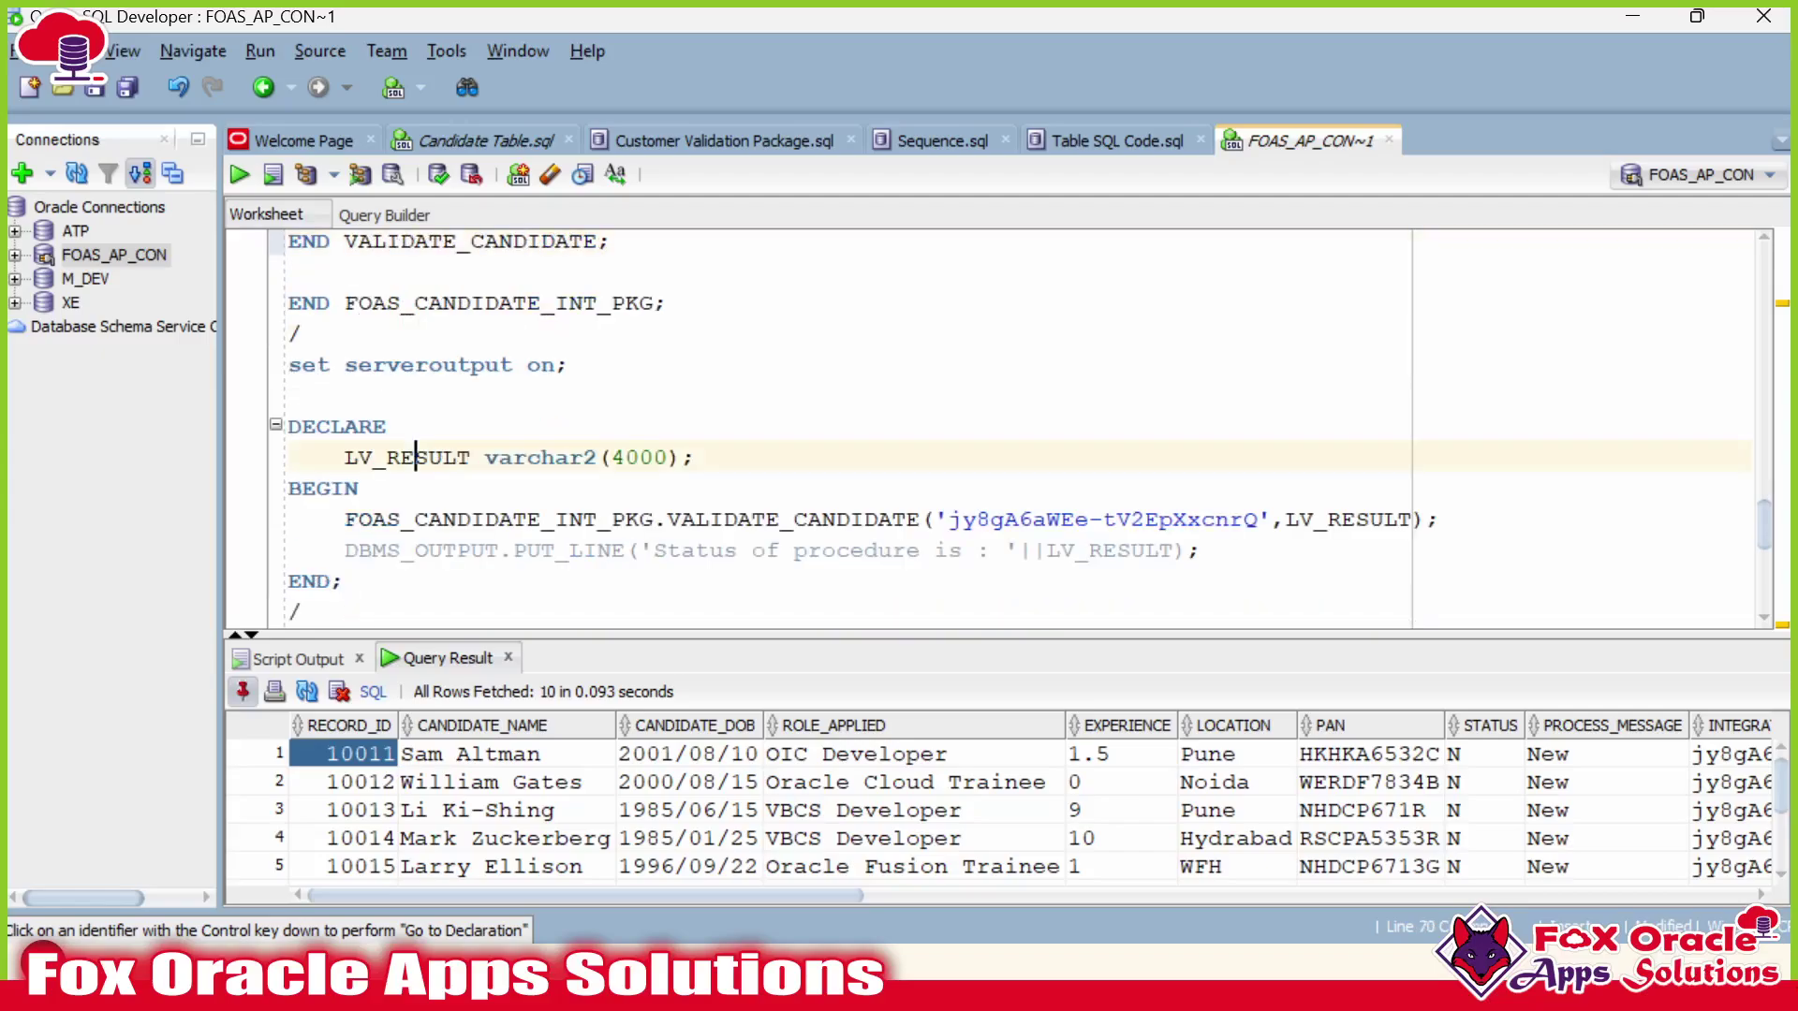
Review the procedure call line and the 'Ouside the Loop' output line.
{"action": "left_click", "coordinate": [433, 518]}
{"action": "scroll", "coordinate": [462, 518], "scroll_direction": "up", "scroll_amount": 8}
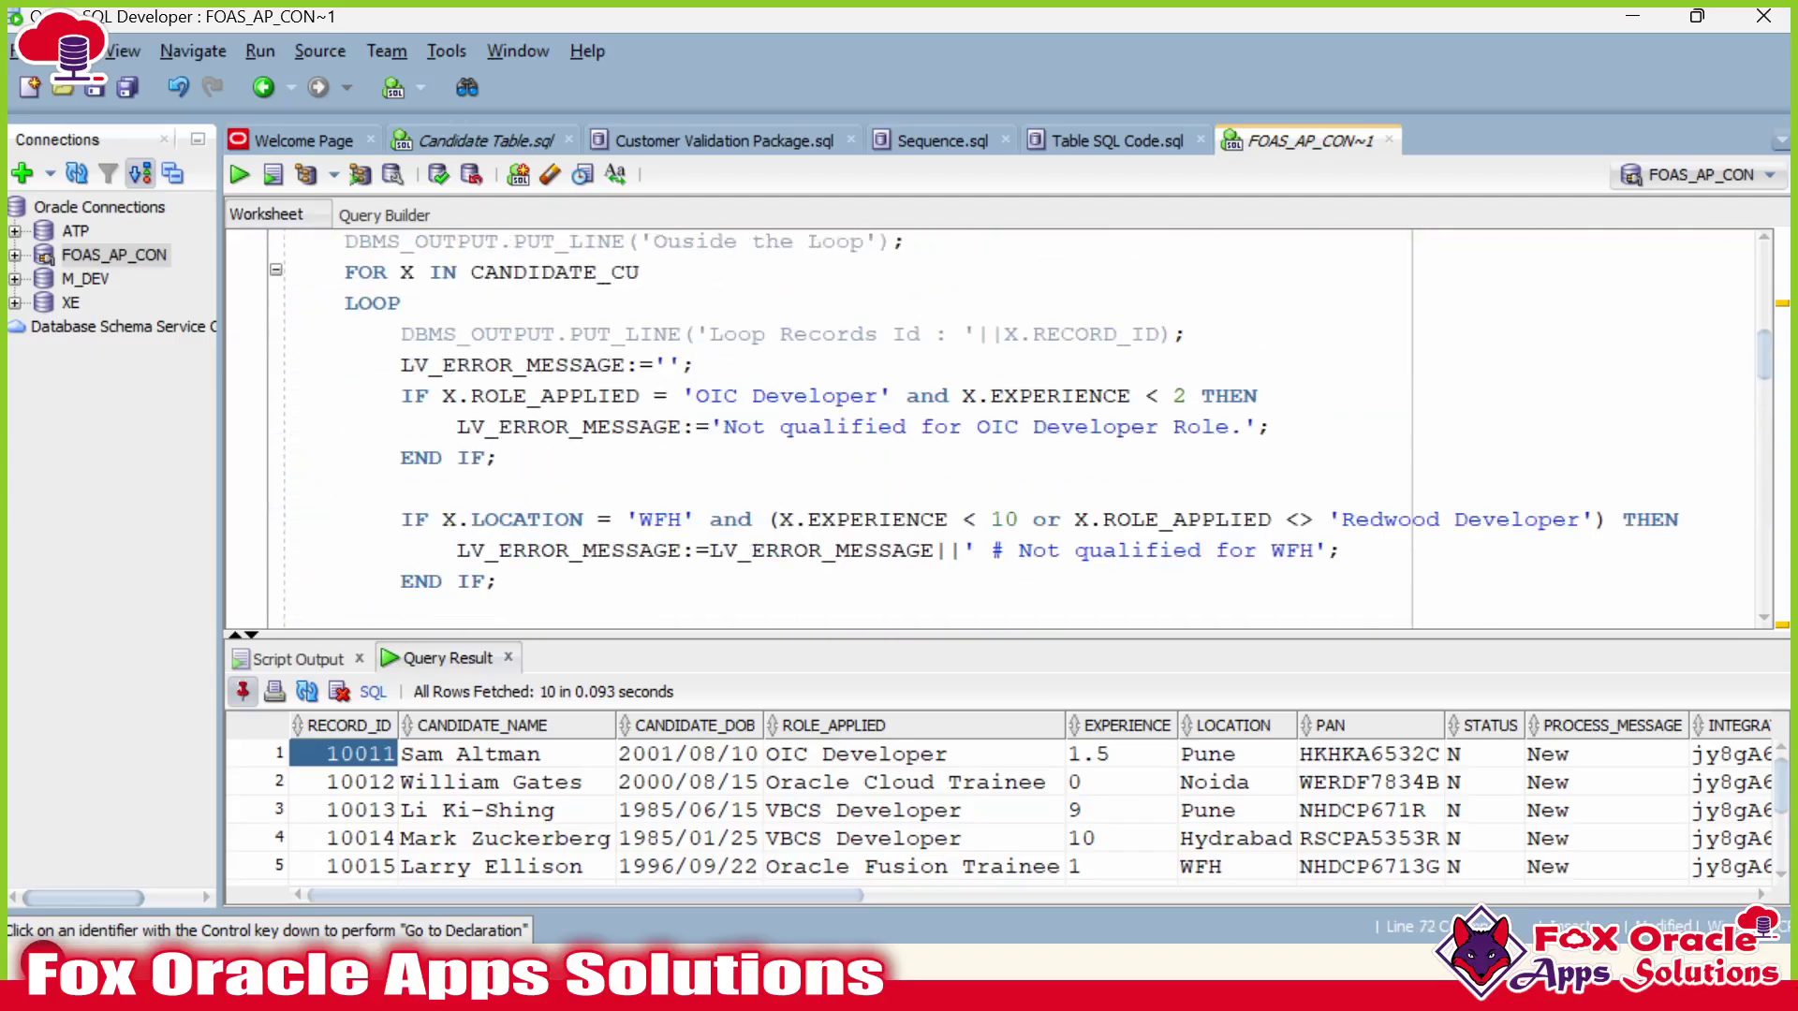
{"action": "scroll", "coordinate": [1001, 426], "scroll_direction": "up", "scroll_amount": 2}
{"action": "scroll", "coordinate": [1002, 426], "scroll_direction": "down", "scroll_amount": 1}
{"action": "scroll", "coordinate": [1002, 425], "scroll_direction": "up", "scroll_amount": 1}
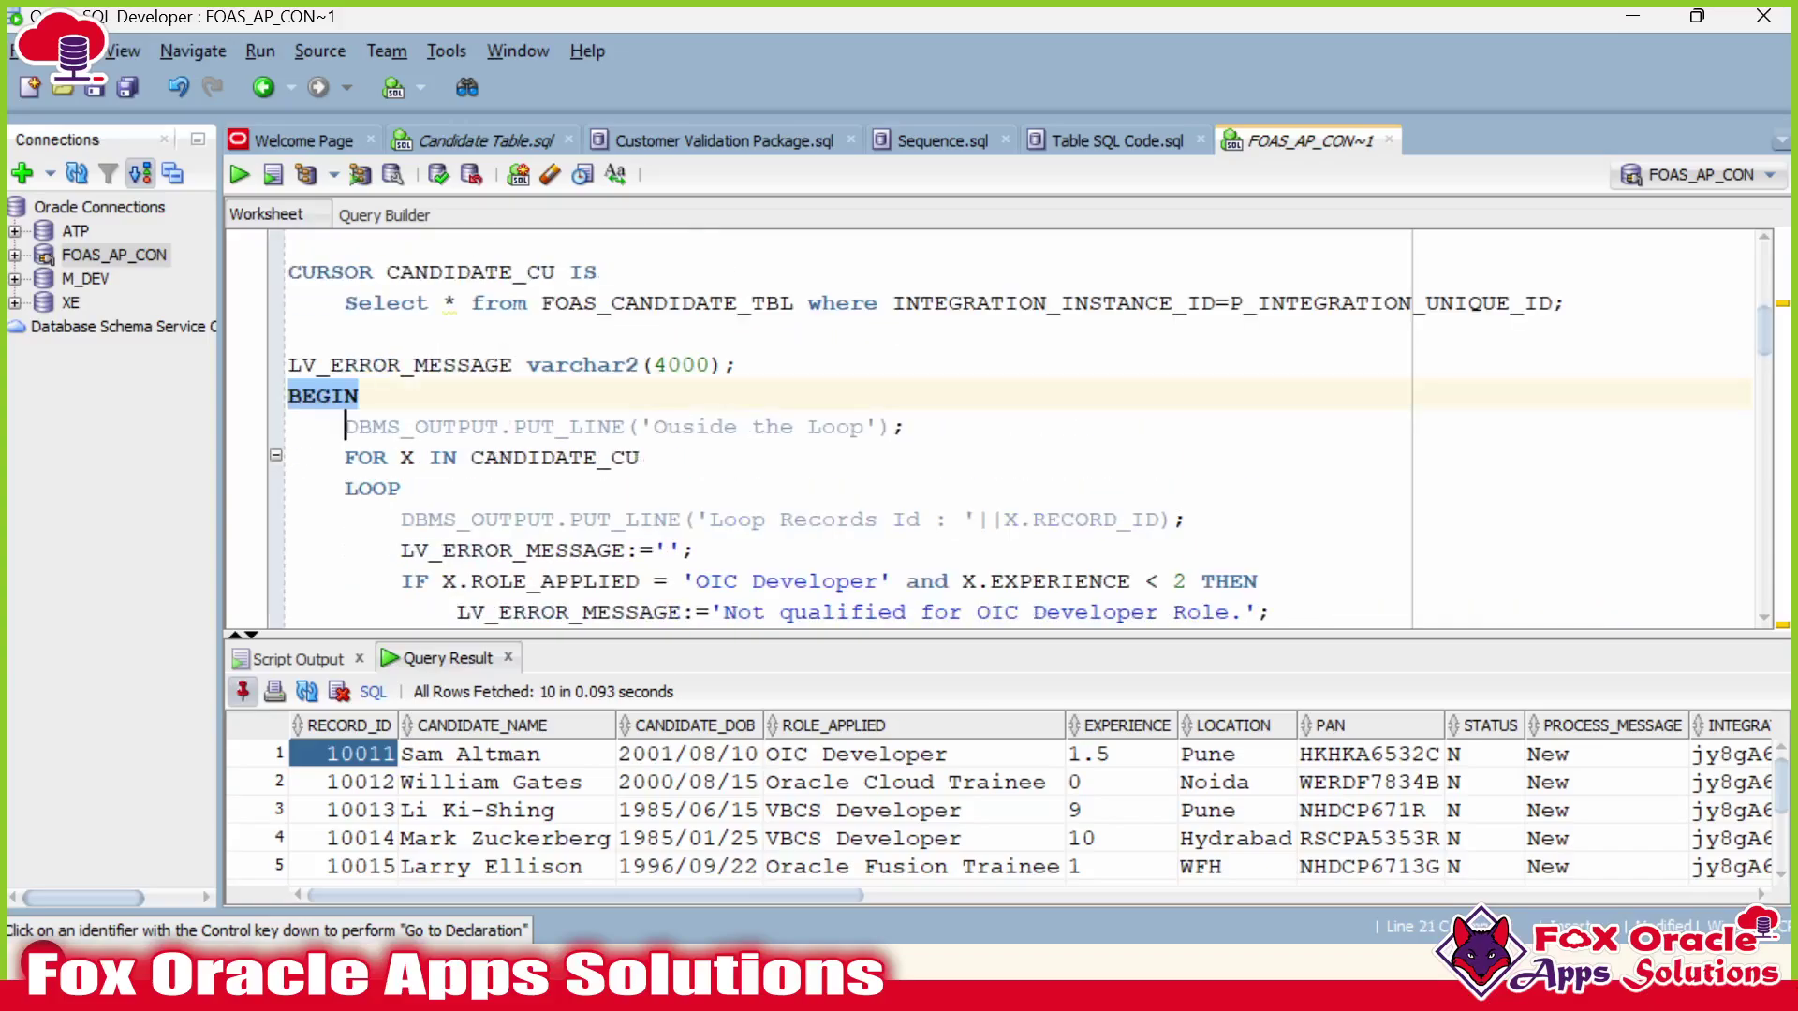
{"action": "left_click_drag", "start_coordinate": [345, 426], "coordinate": [906, 426]}
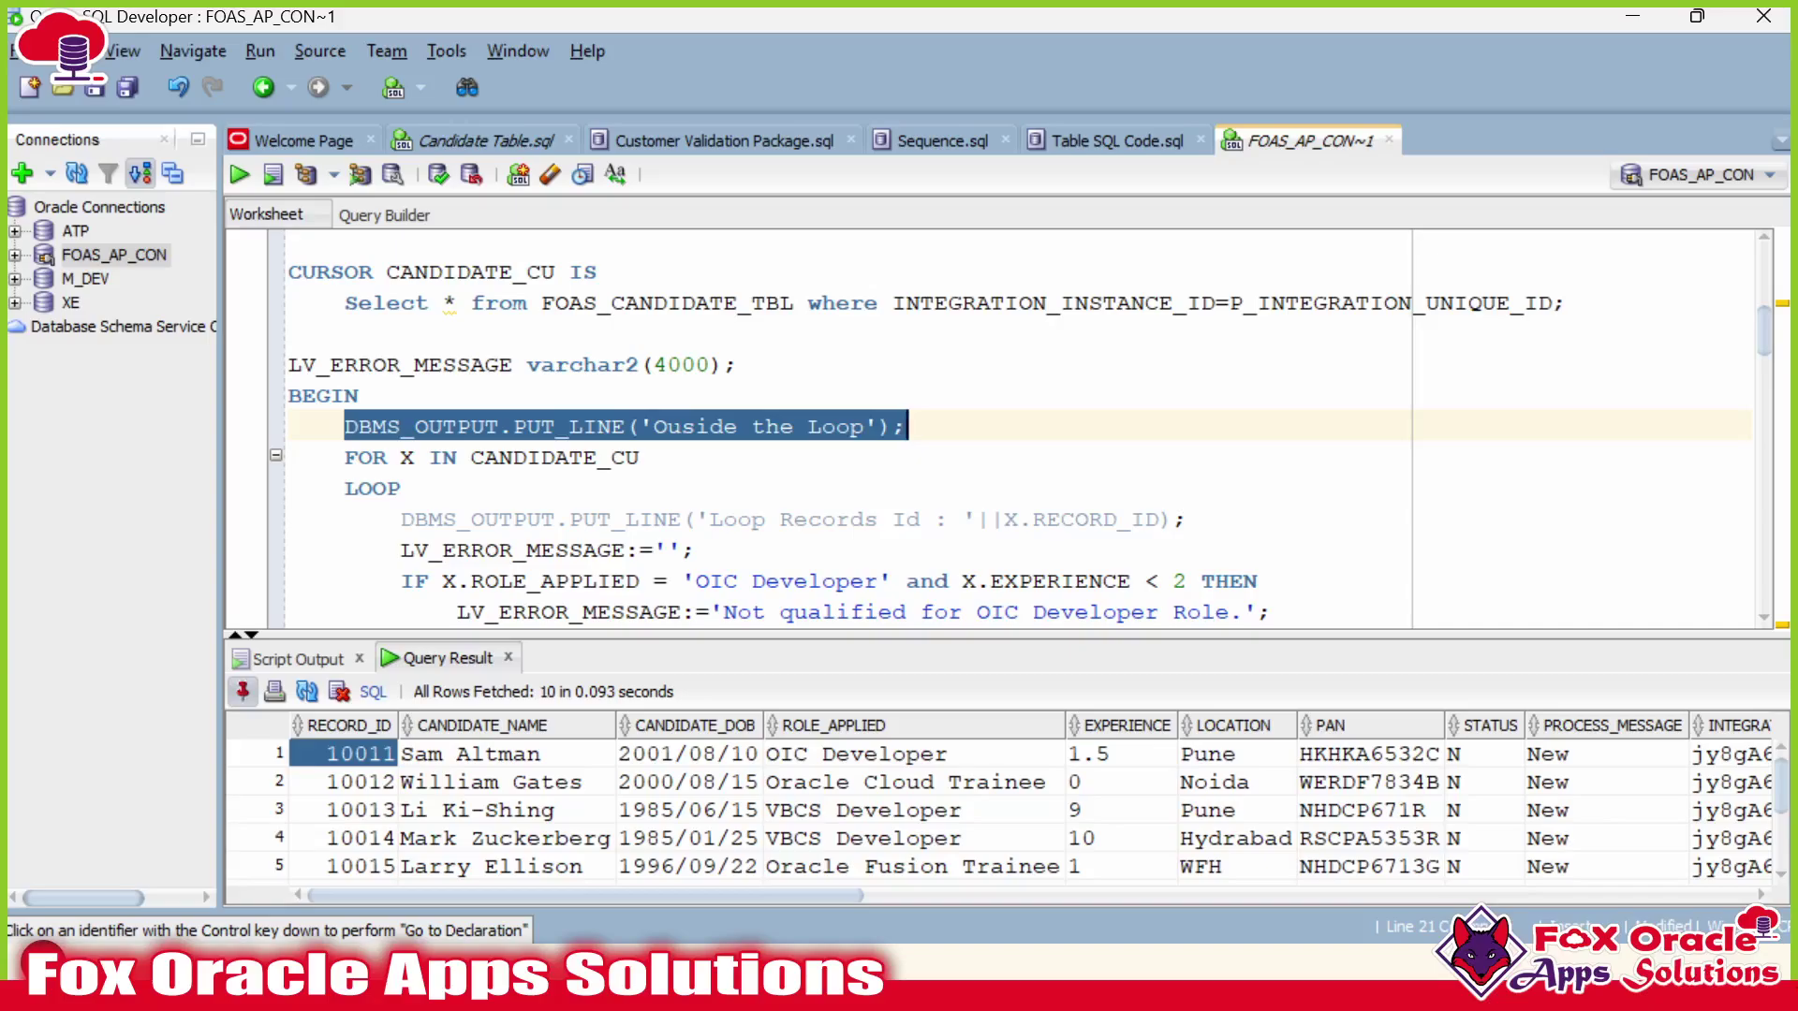
Compile the edited package body with F5, which reports a PLS-00323 spec-mismatch error.
{"action": "left_click", "coordinate": [331, 364]}
{"action": "scroll", "coordinate": [369, 425], "scroll_direction": "up", "scroll_amount": 3}
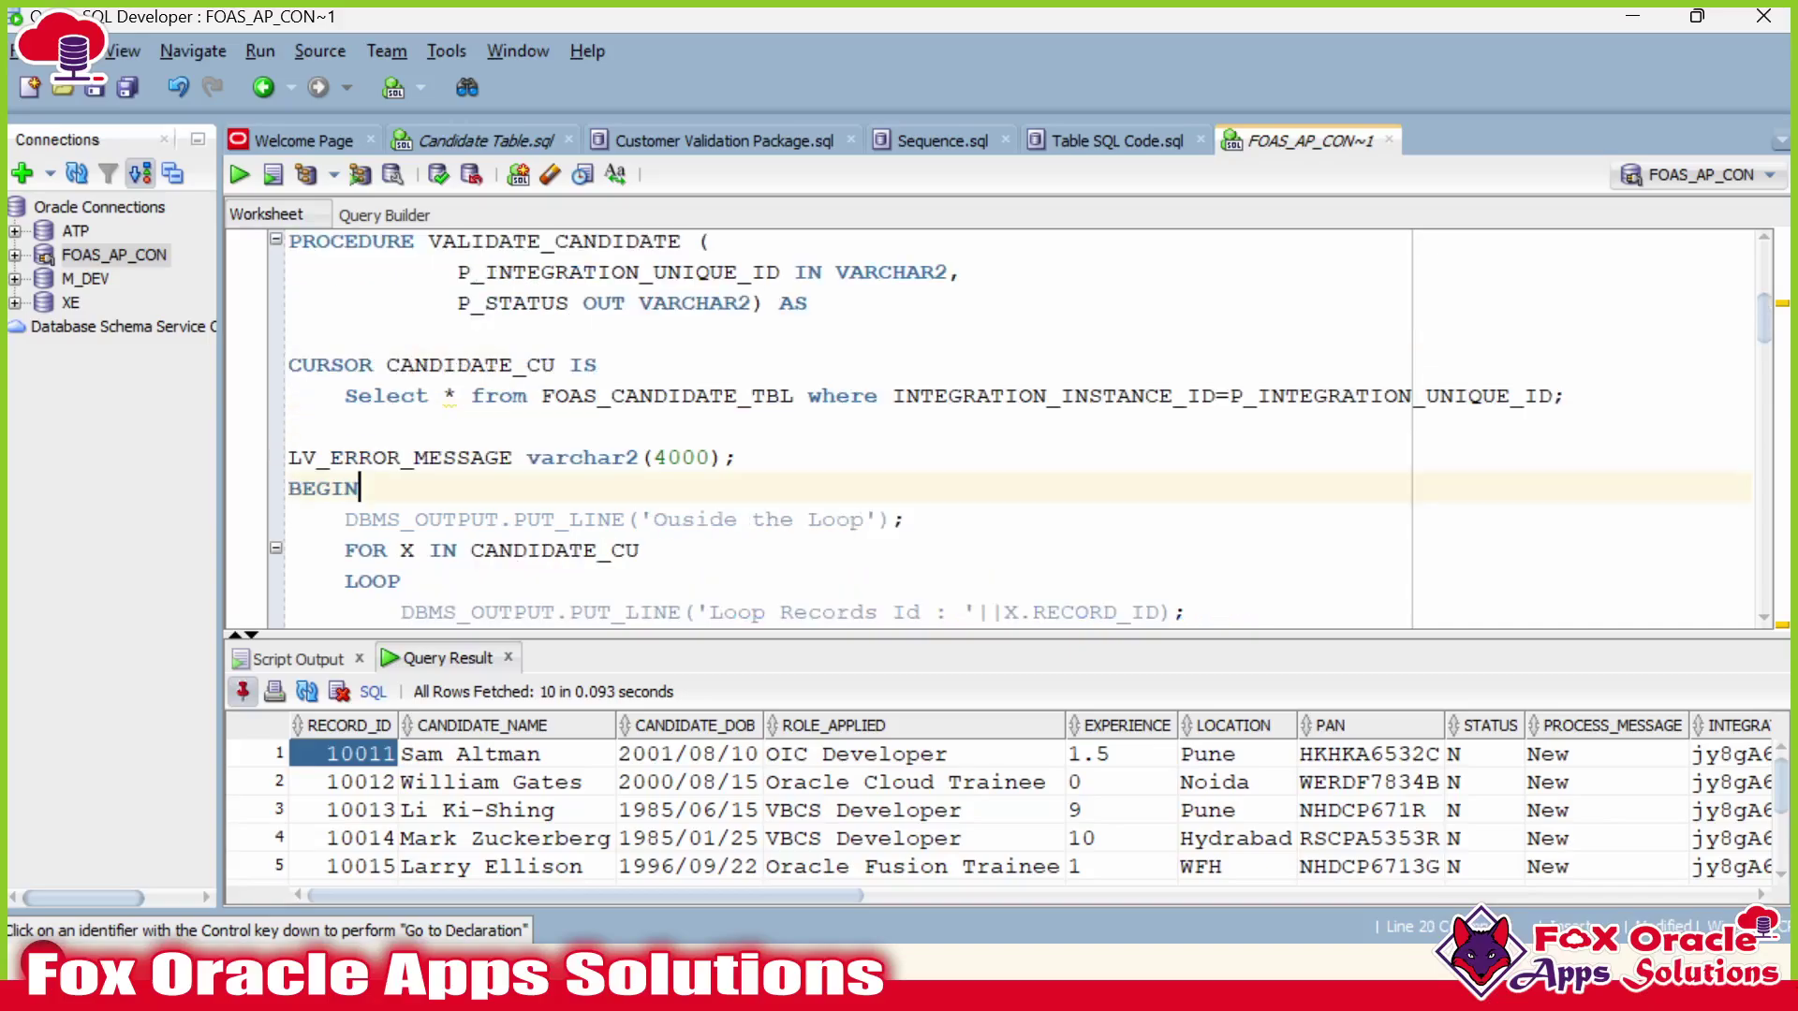
{"action": "scroll", "coordinate": [369, 424], "scroll_direction": "down", "scroll_amount": 1}
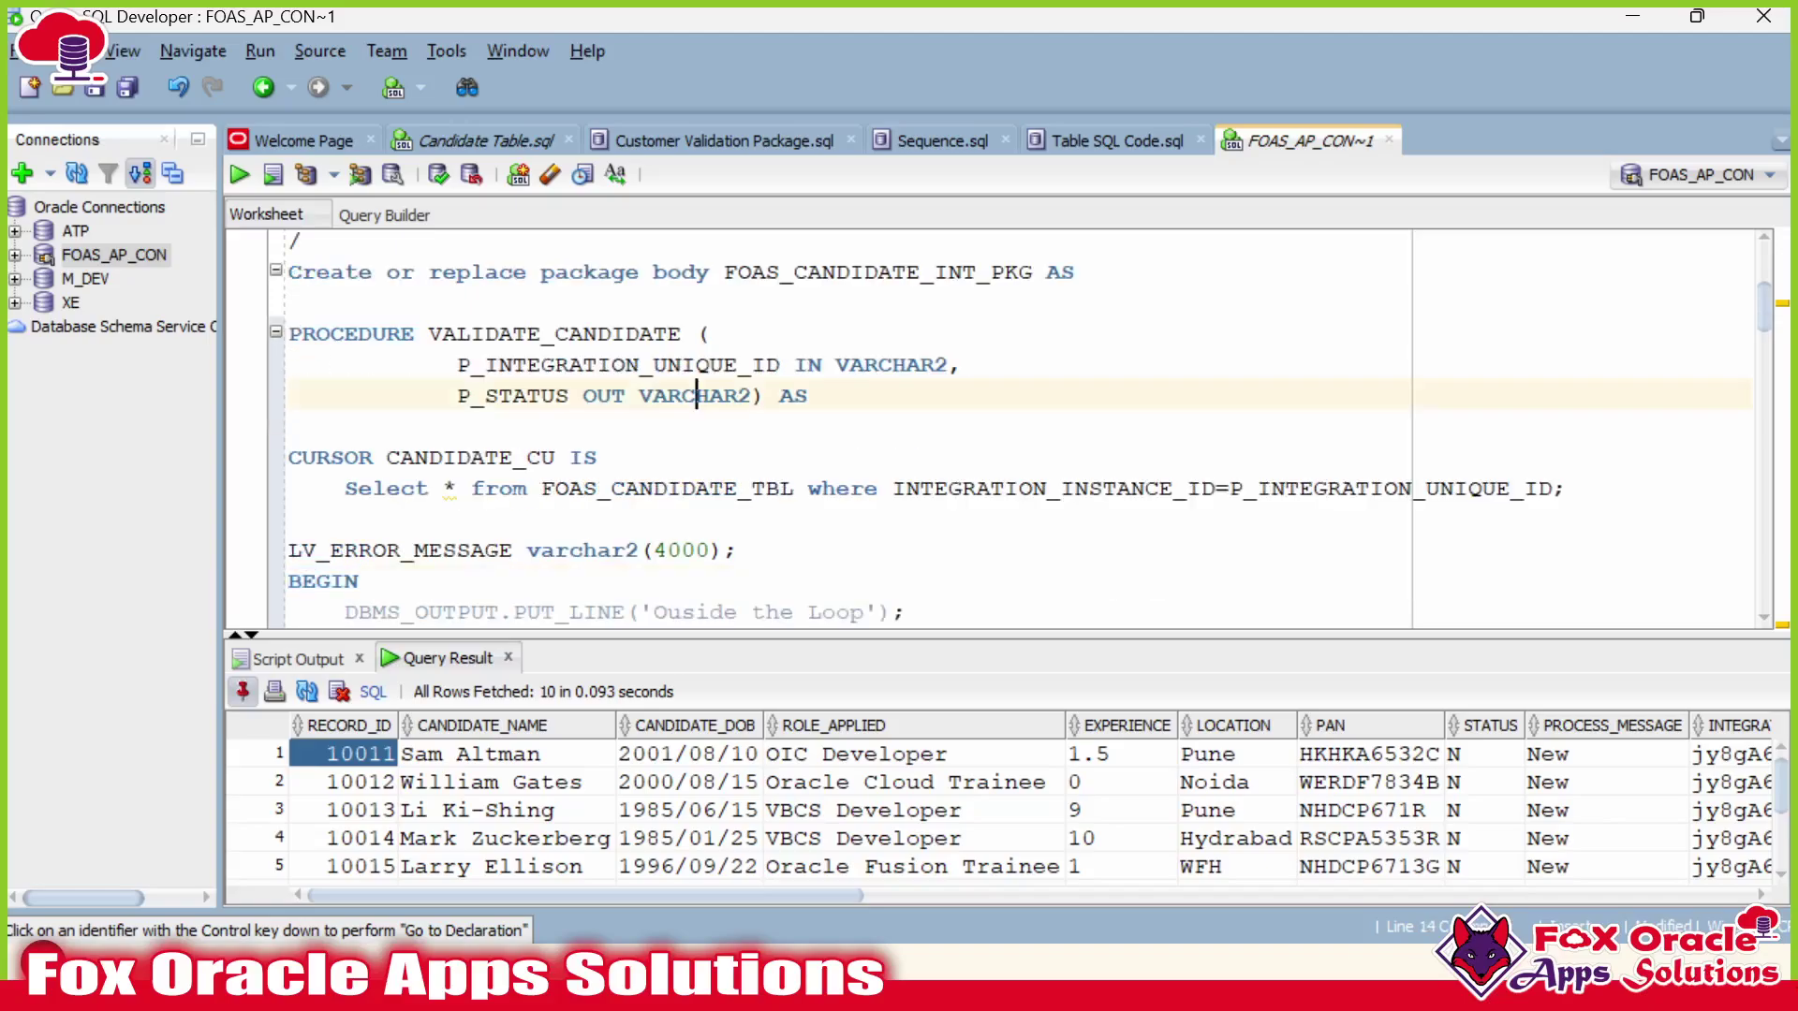
{"action": "left_click", "coordinate": [893, 364]}
{"action": "scroll", "coordinate": [1001, 426], "scroll_direction": "down", "scroll_amount": 2}
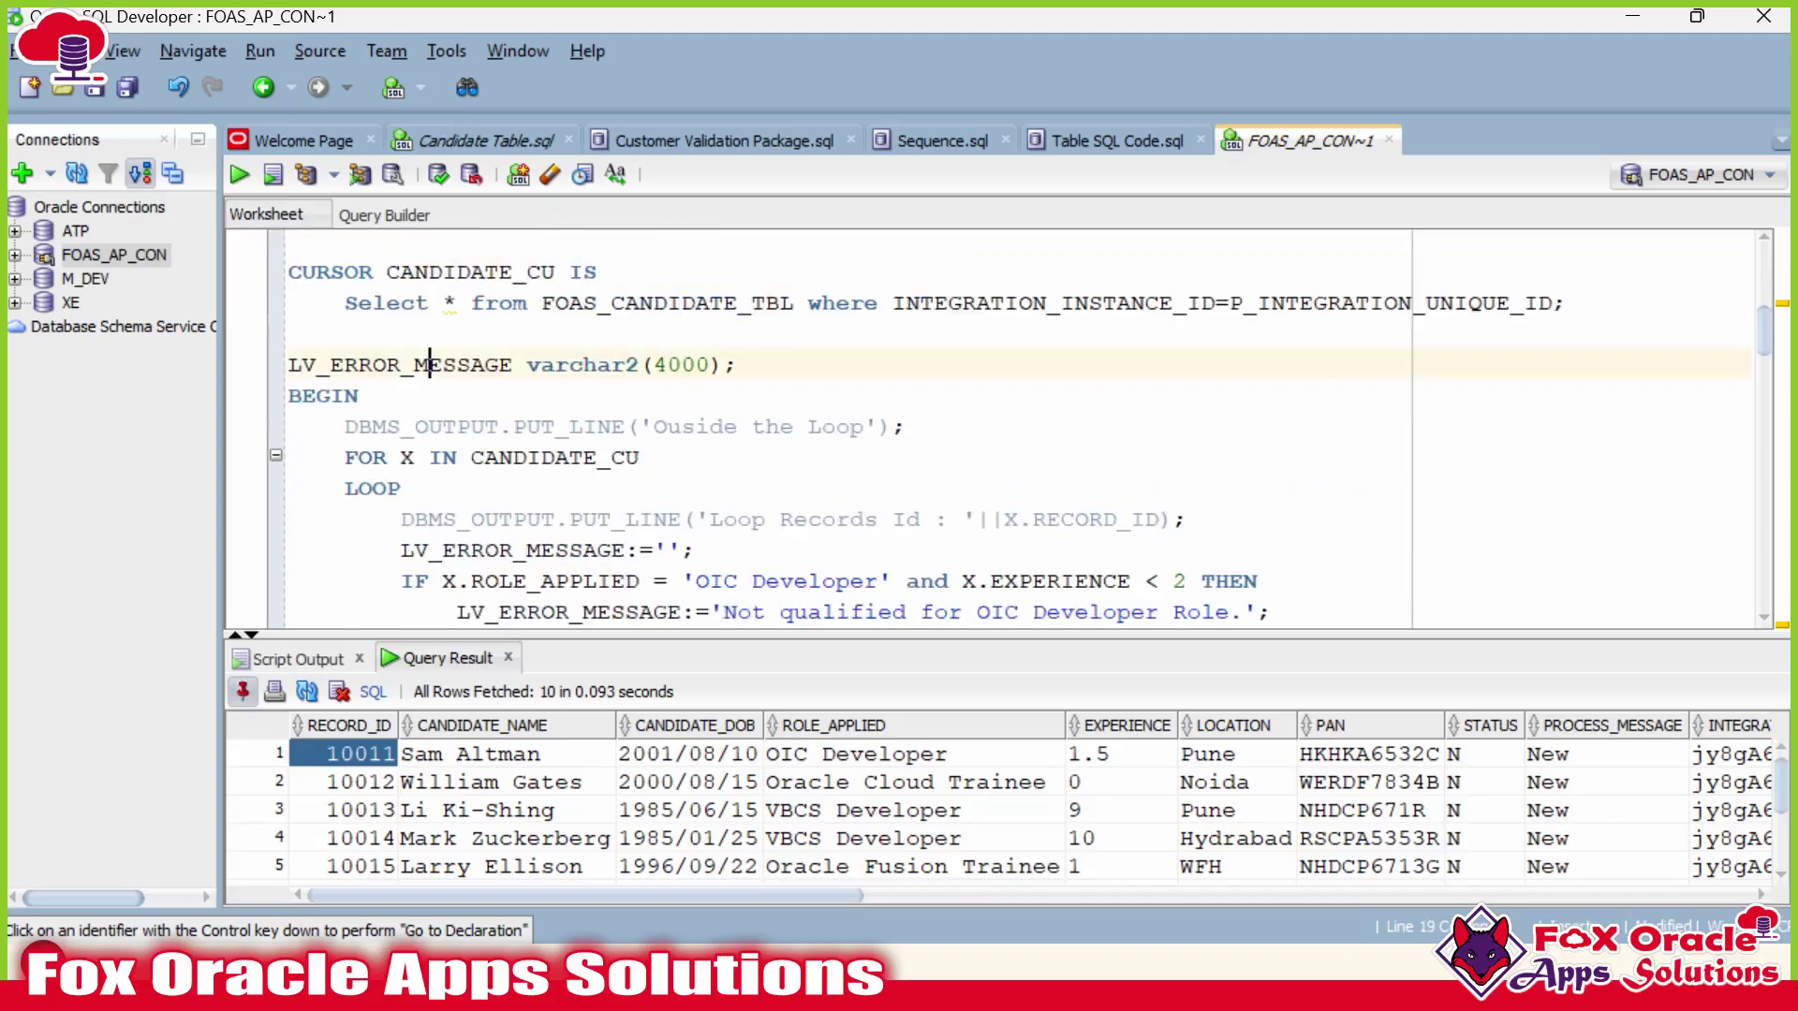
{"action": "key", "text": "F5"}
{"action": "scroll", "coordinate": [730, 468], "scroll_direction": "down", "scroll_amount": 2}
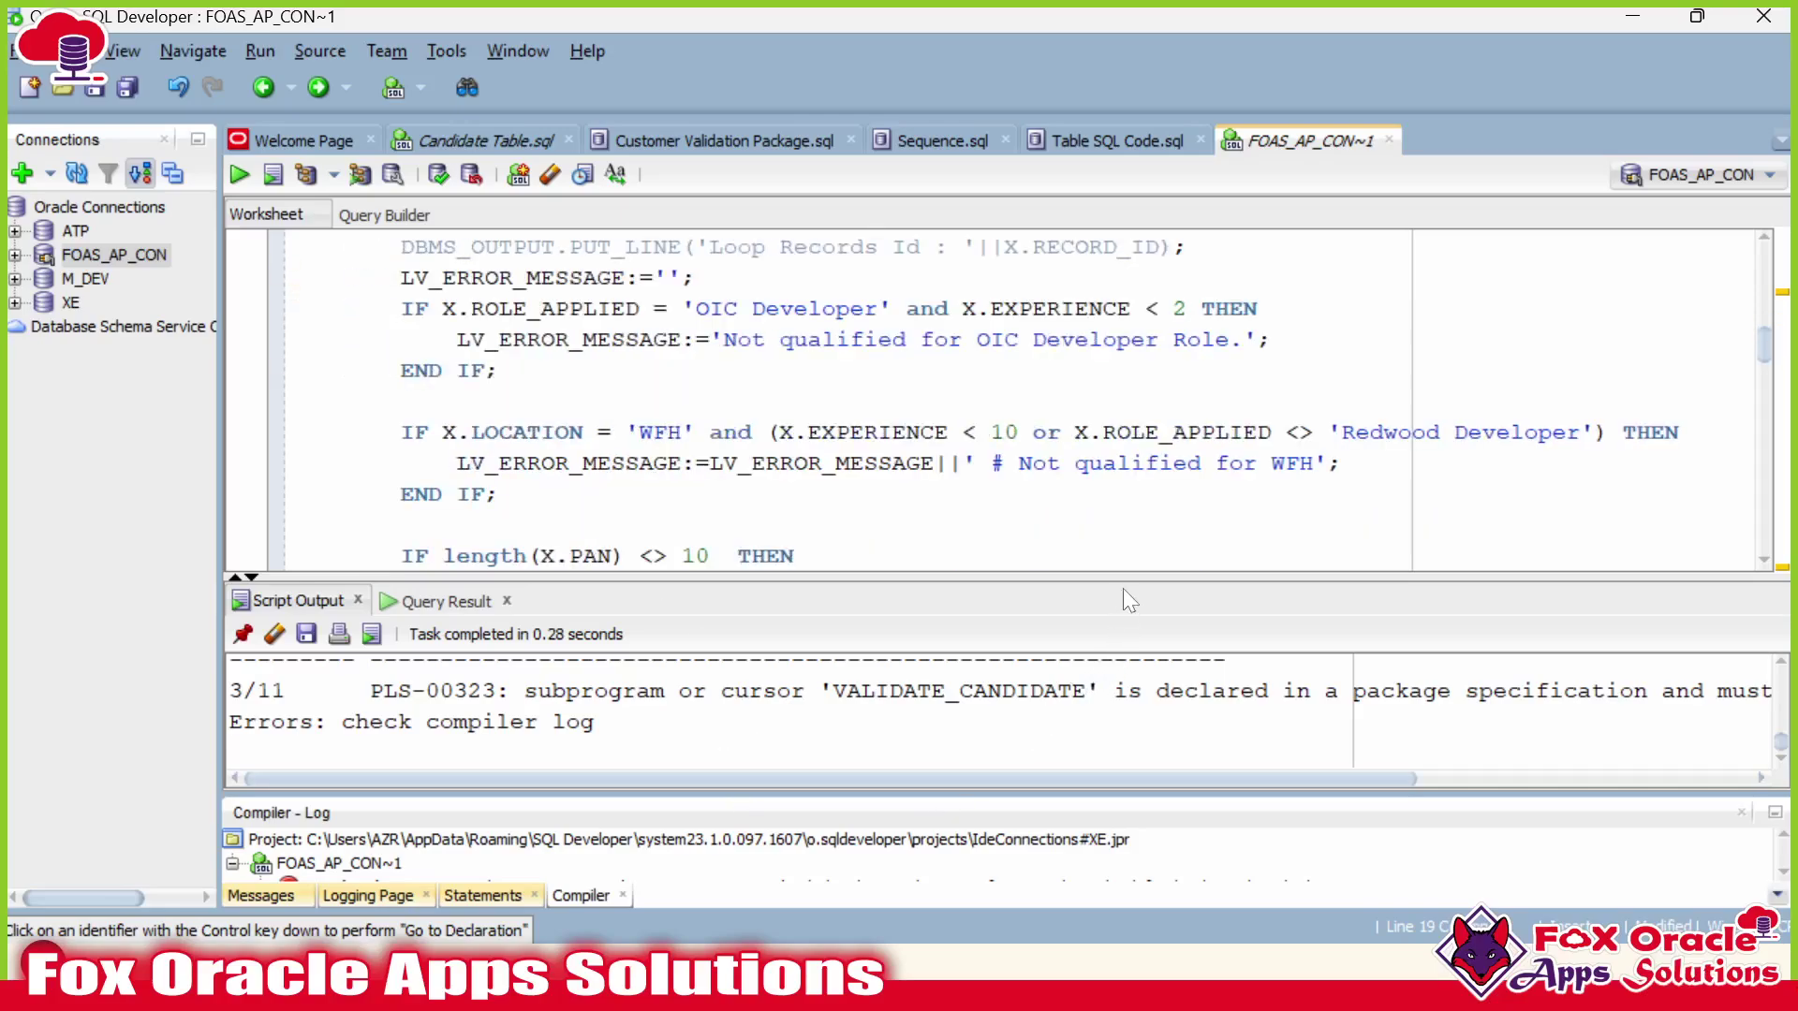
Resize the output and Compiler - Log panes to read the compile error, then restore editor space.
{"action": "left_click_drag", "start_coordinate": [1122, 588], "coordinate": [1121, 468]}
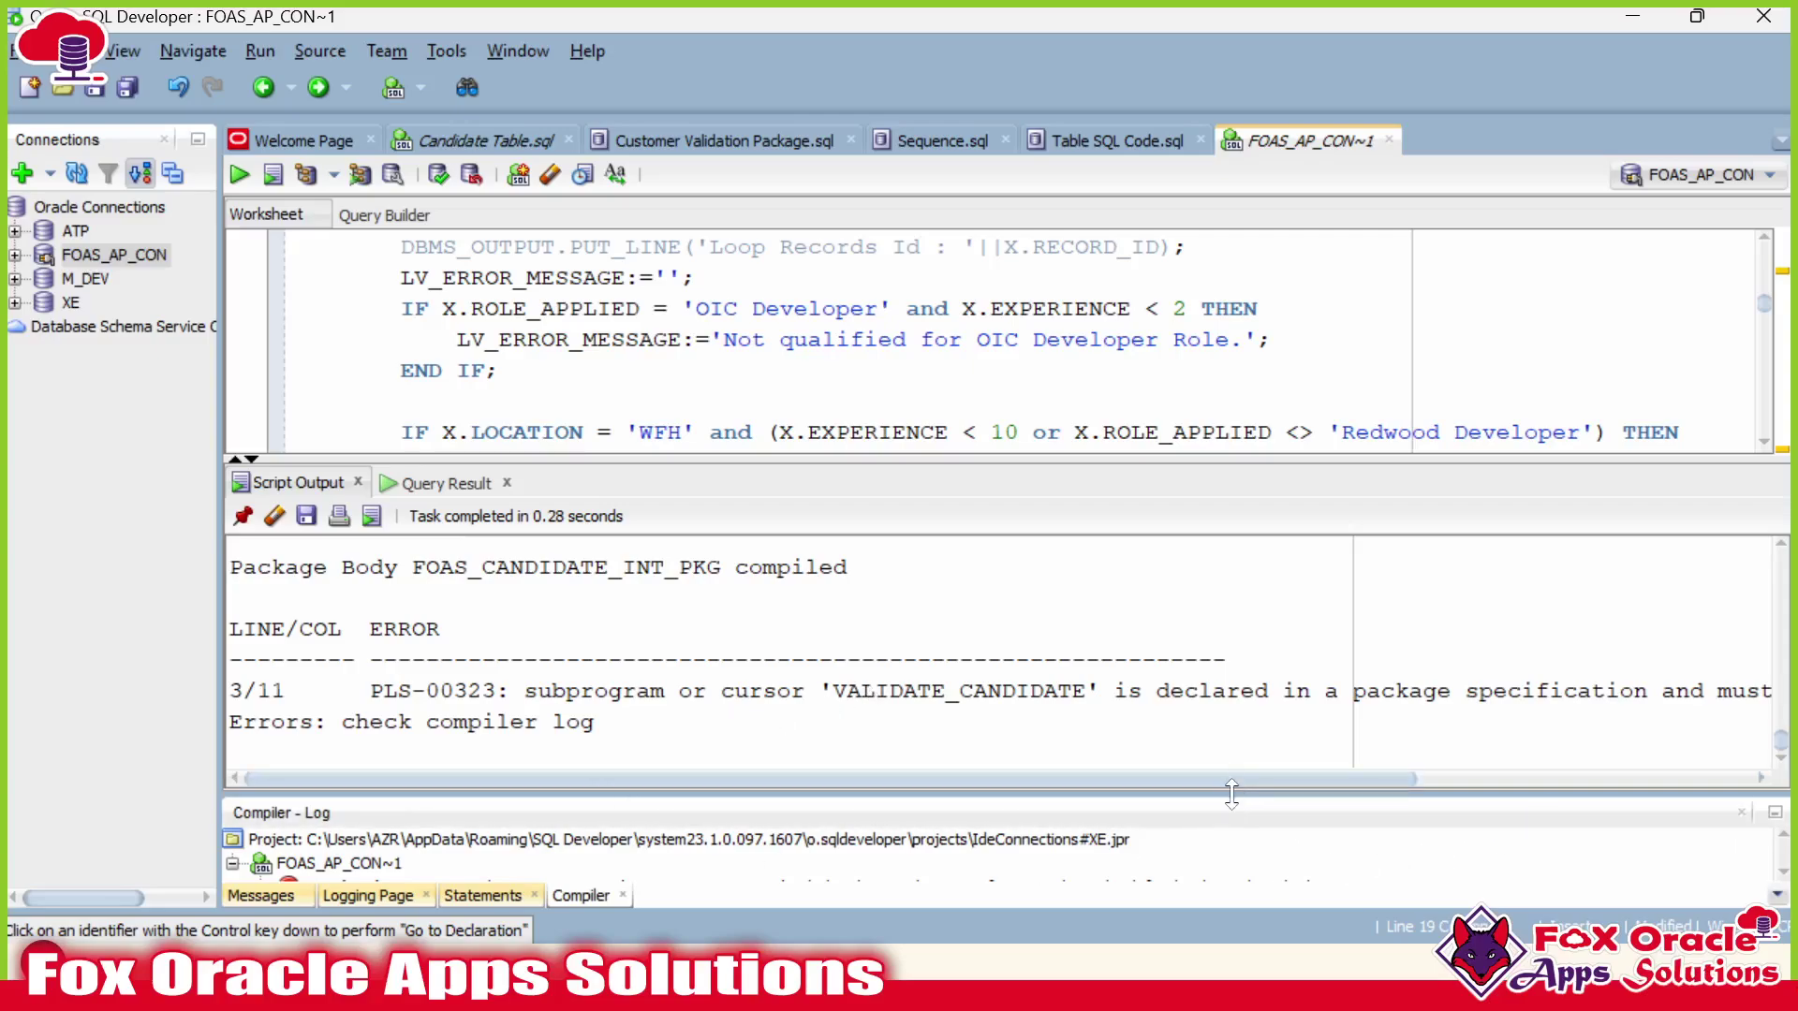
{"action": "left_click_drag", "start_coordinate": [1231, 794], "coordinate": [1231, 591]}
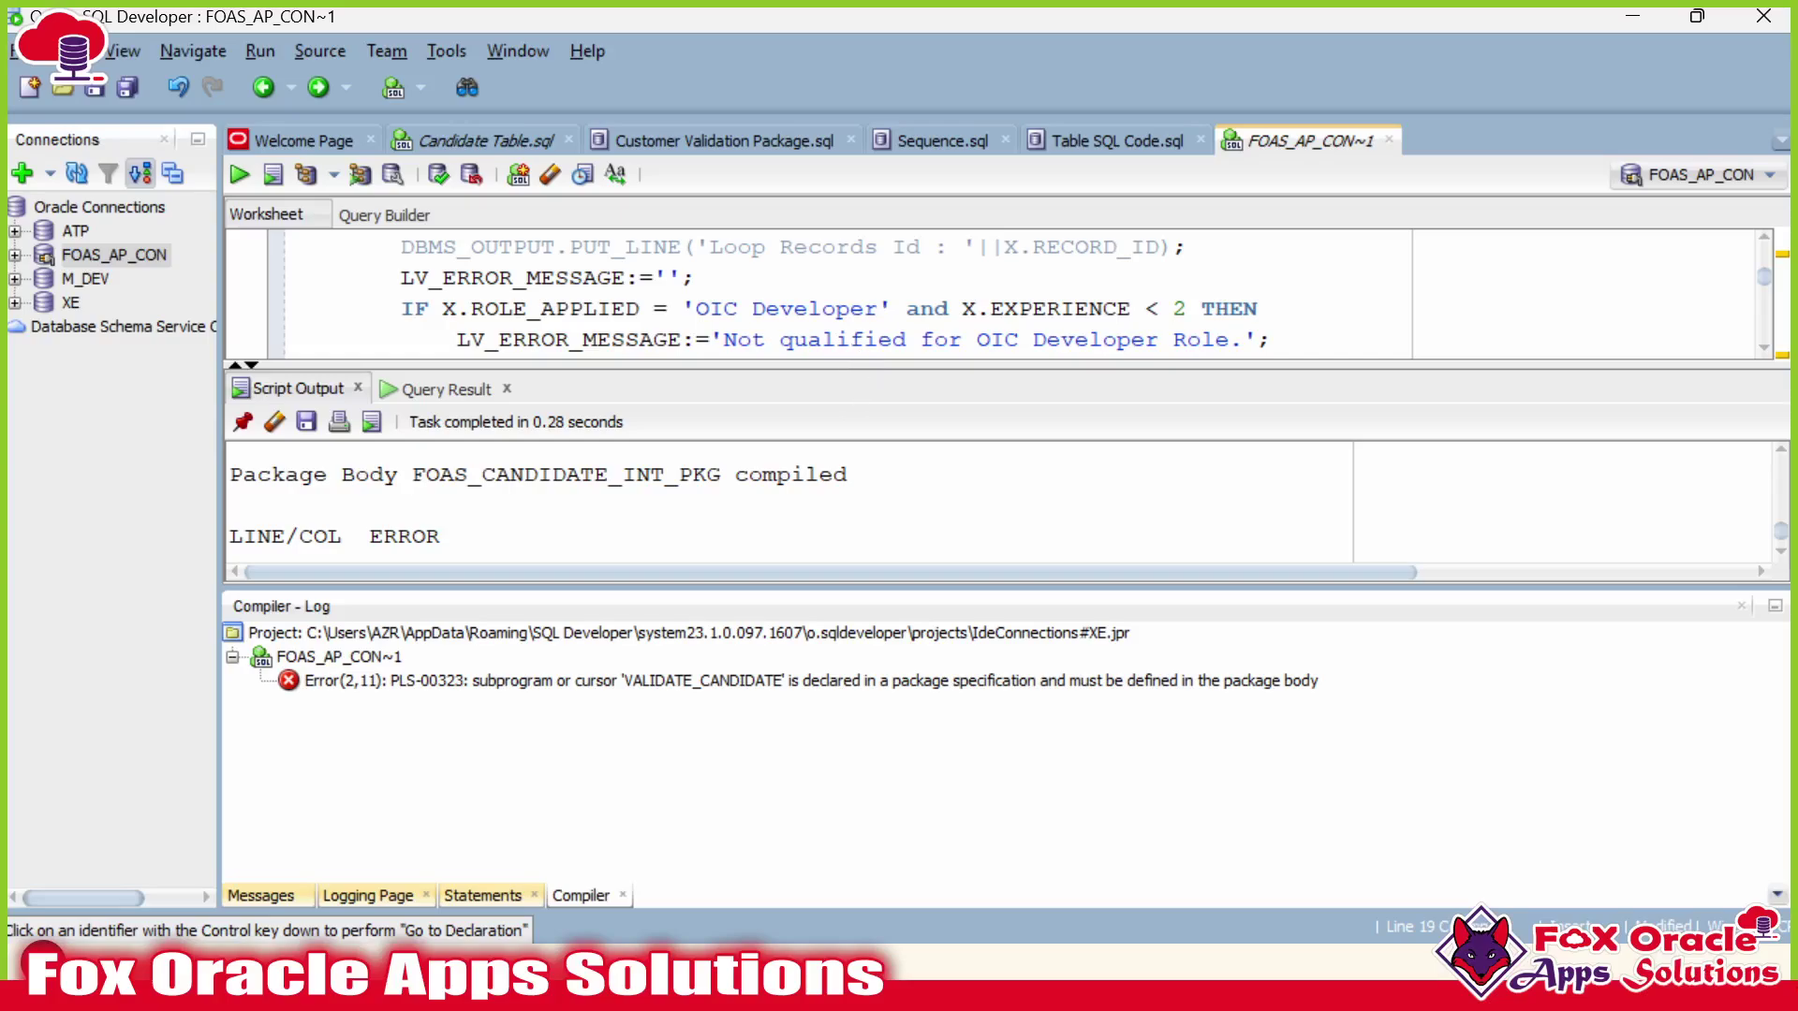
{"action": "left_click_drag", "start_coordinate": [913, 584], "coordinate": [919, 741]}
{"action": "left_click_drag", "start_coordinate": [930, 426], "coordinate": [930, 621]}
Replace NUMBER with VARCHAR2 for P_INTEGRATION_UNIQUE_ID in the package specification and compile it.
{"action": "scroll", "coordinate": [930, 421], "scroll_direction": "up", "scroll_amount": 3}
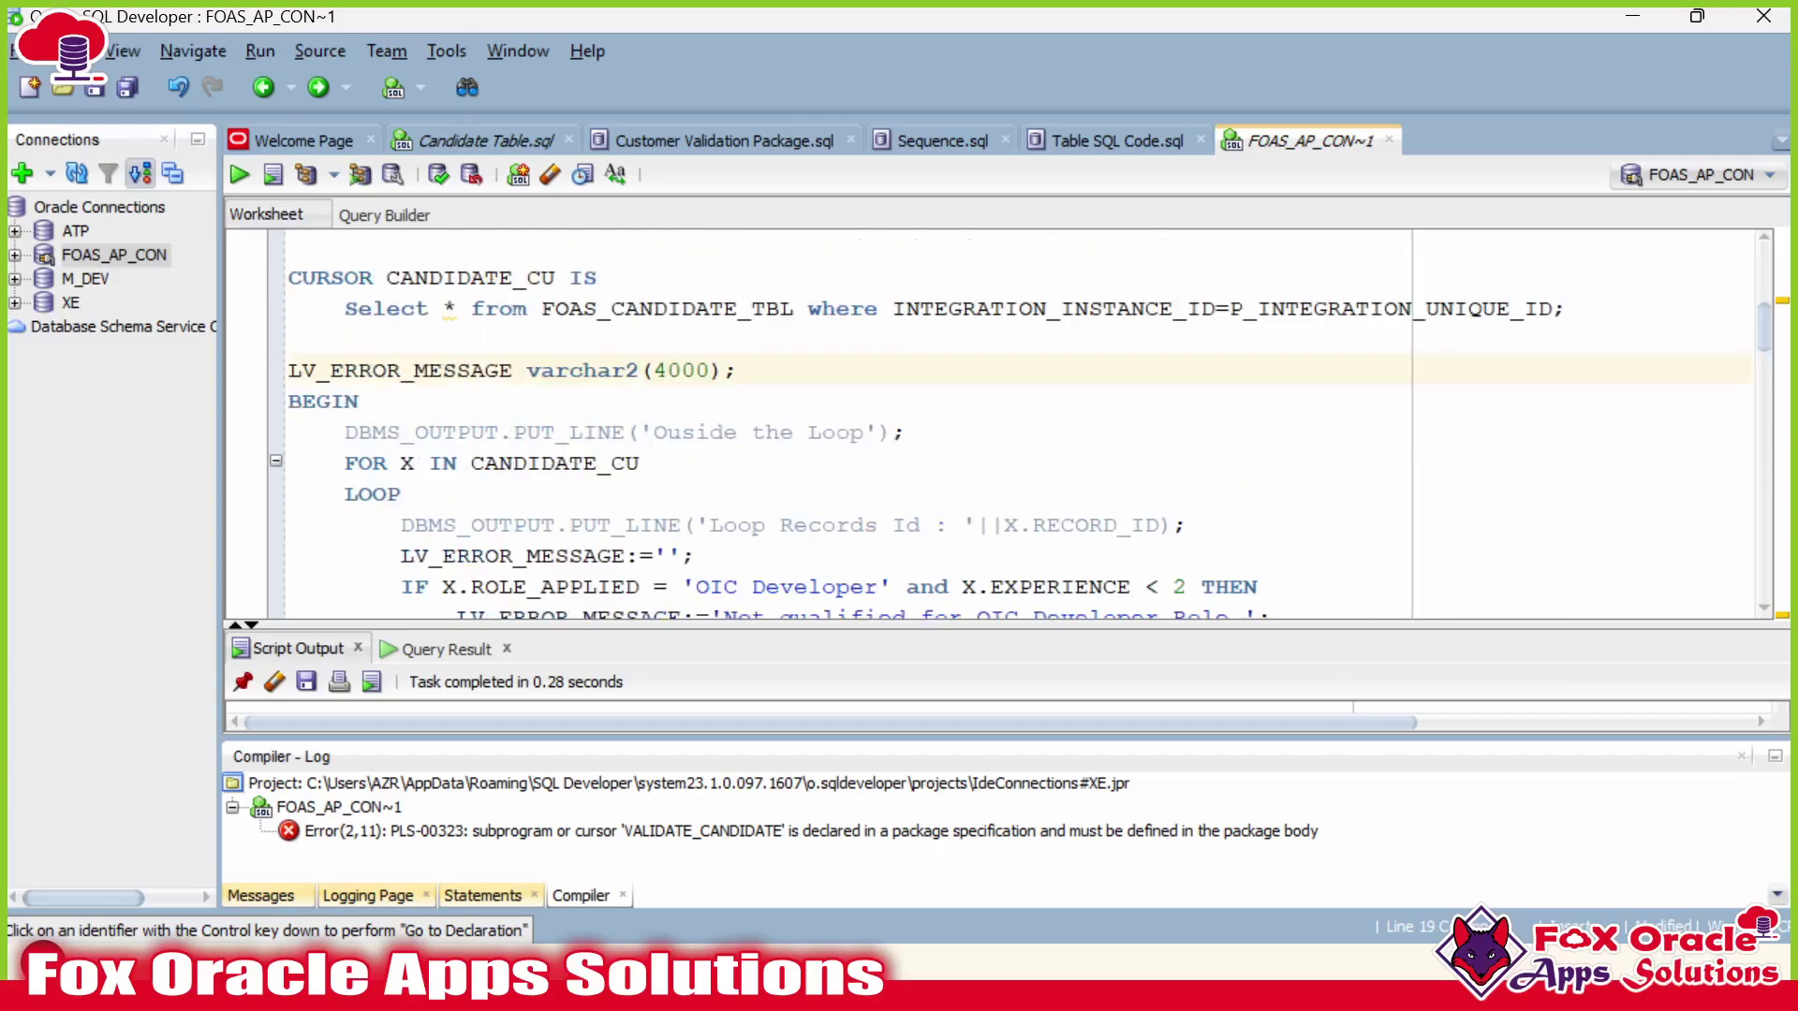
{"action": "scroll", "coordinate": [1002, 421], "scroll_direction": "up", "scroll_amount": 2}
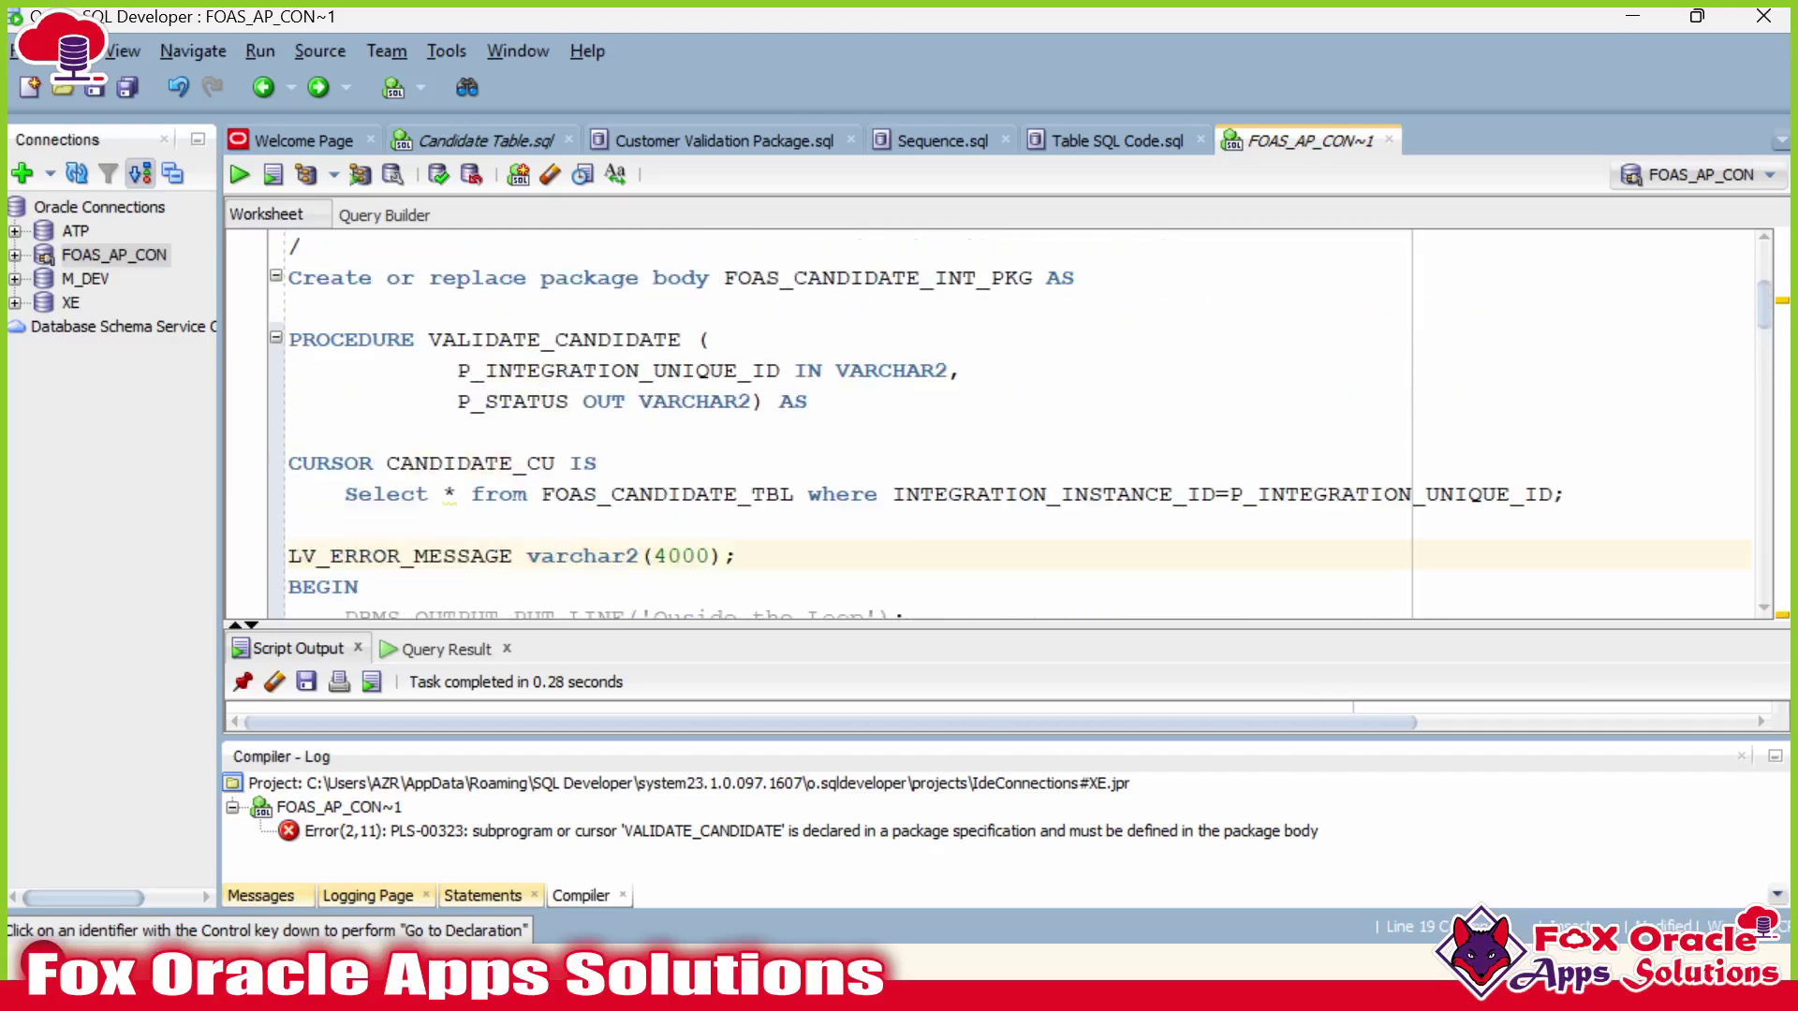
{"action": "double_click", "coordinate": [893, 371]}
{"action": "key", "text": "ctrl+c"}
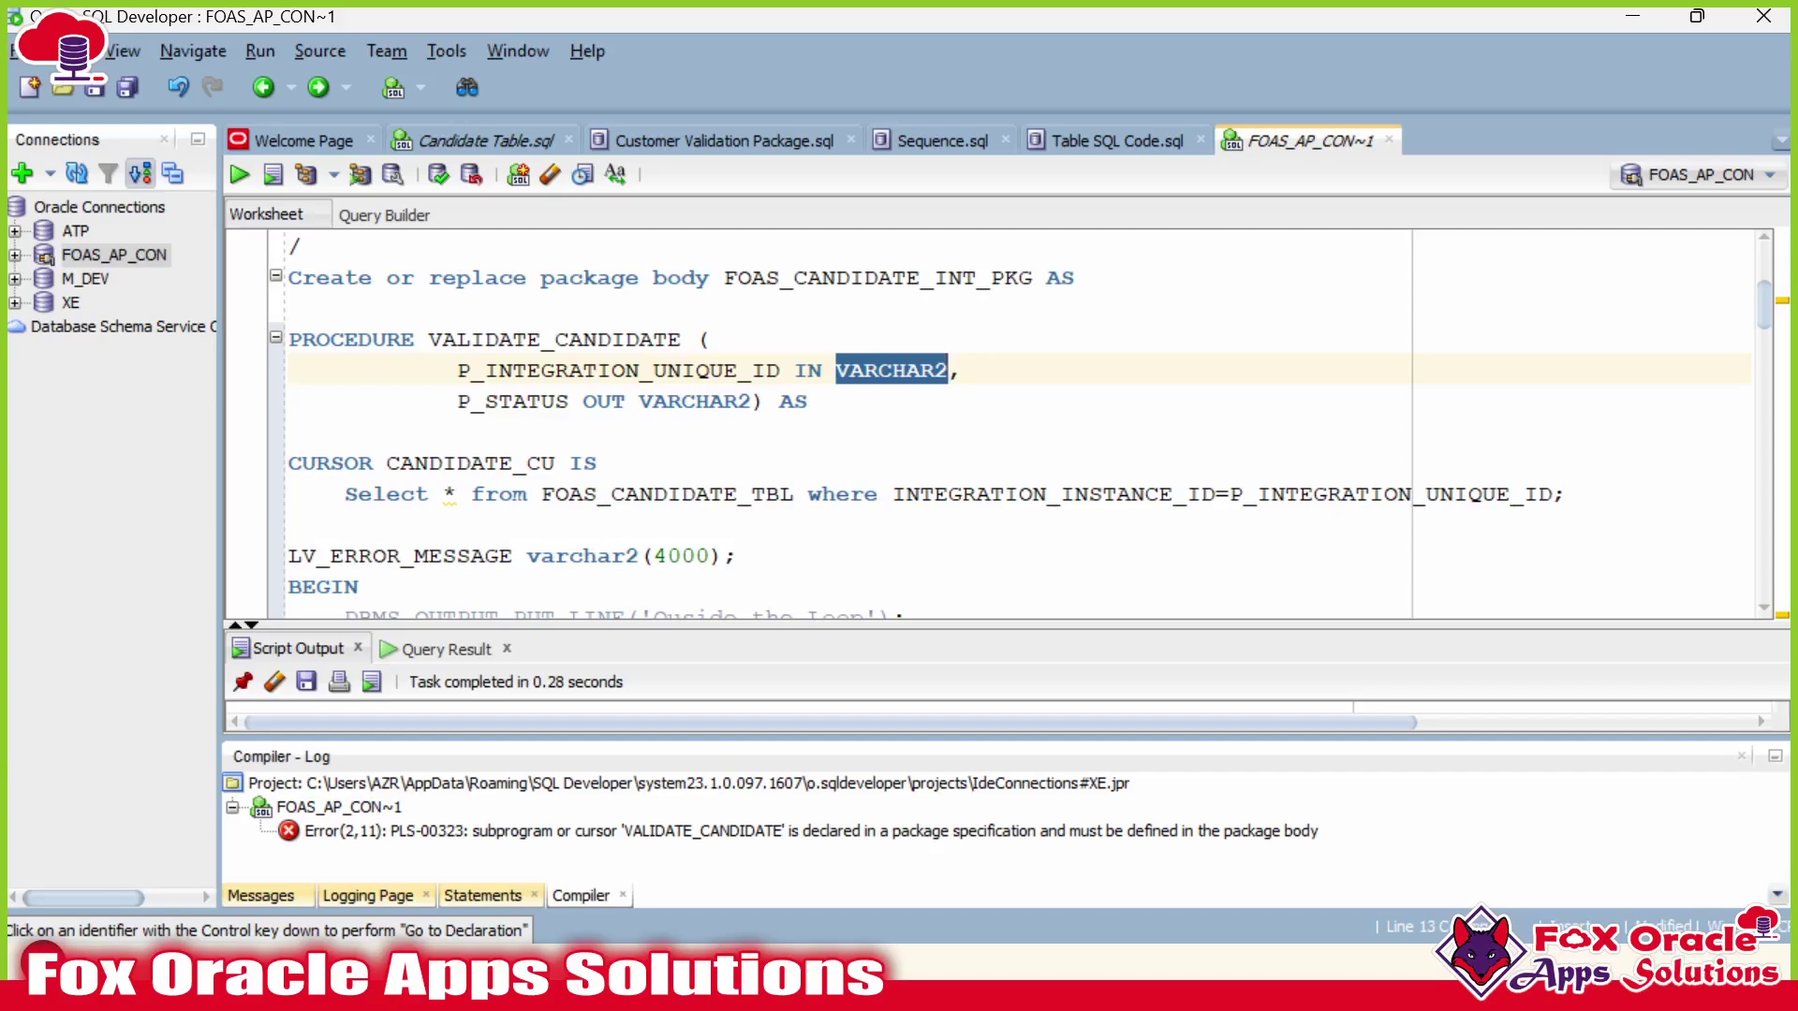
{"action": "double_click", "coordinate": [656, 370]}
{"action": "scroll", "coordinate": [655, 371], "scroll_direction": "up", "scroll_amount": 3}
{"action": "double_click", "coordinate": [878, 342]}
{"action": "key", "text": "ctrl+v"}
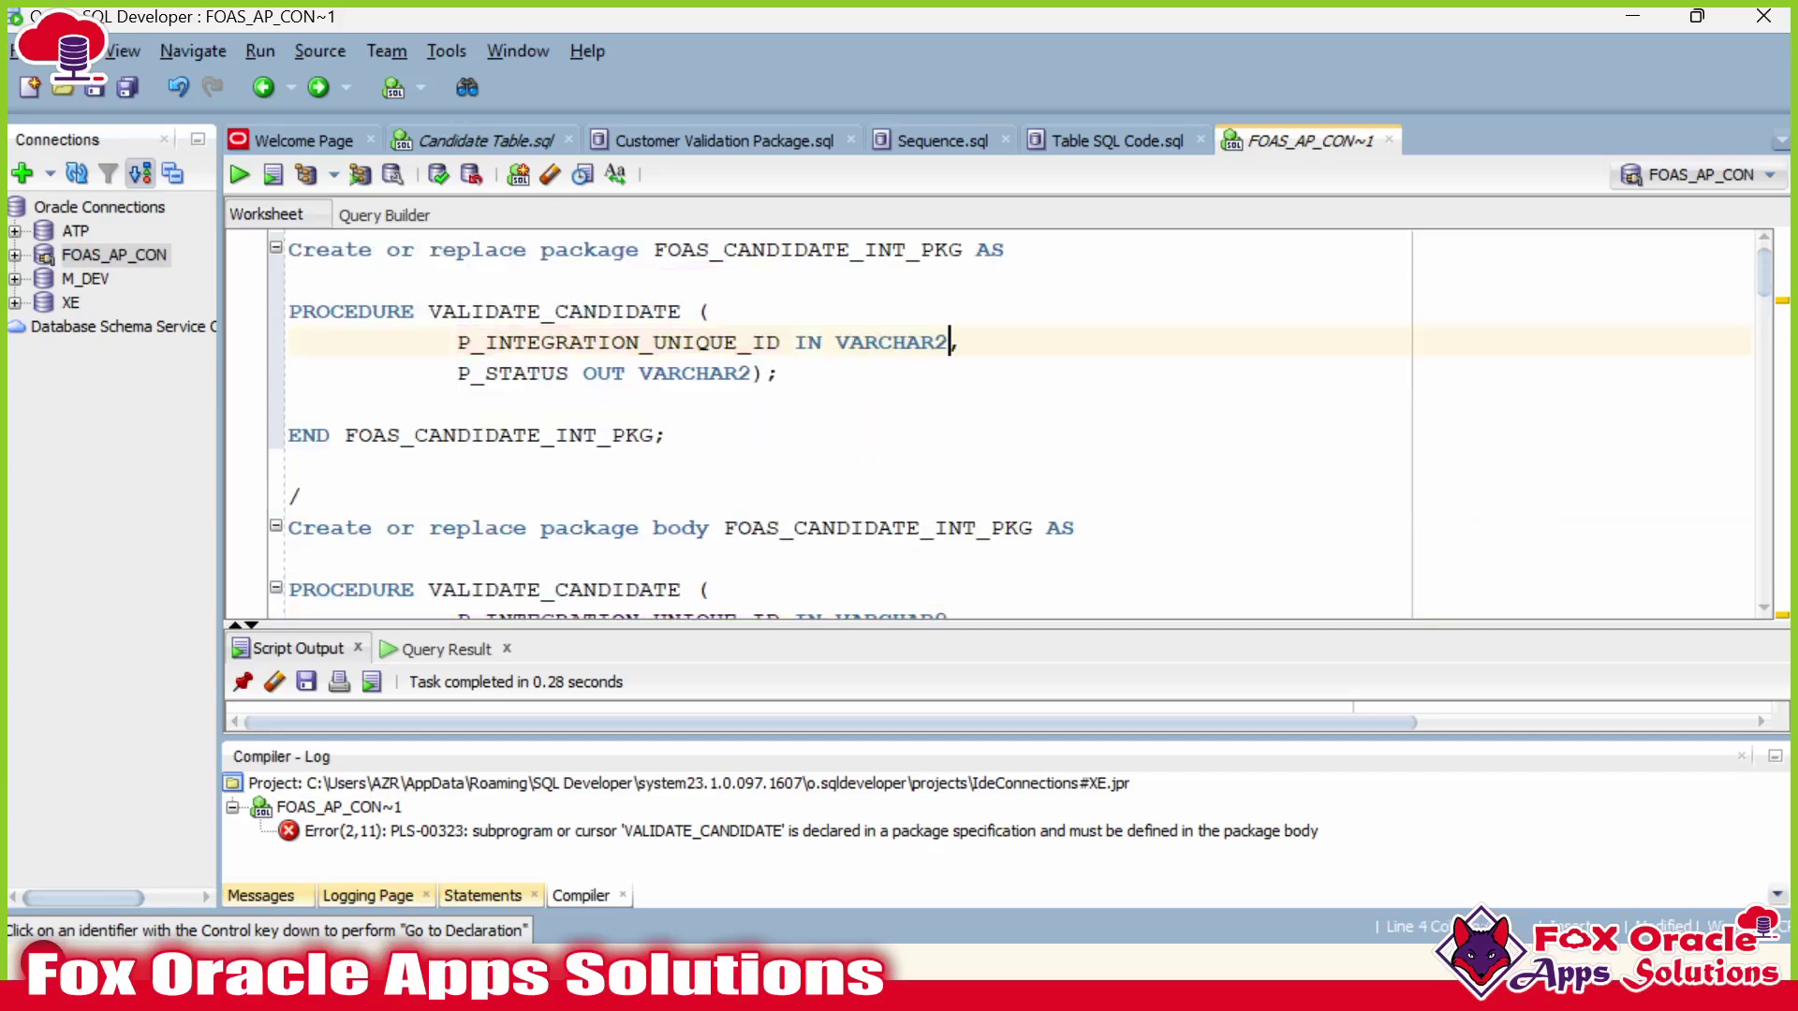
{"action": "left_click", "coordinate": [670, 435]}
{"action": "key", "text": "ctrl+Return"}
{"action": "scroll", "coordinate": [1002, 421], "scroll_direction": "down", "scroll_amount": 4}
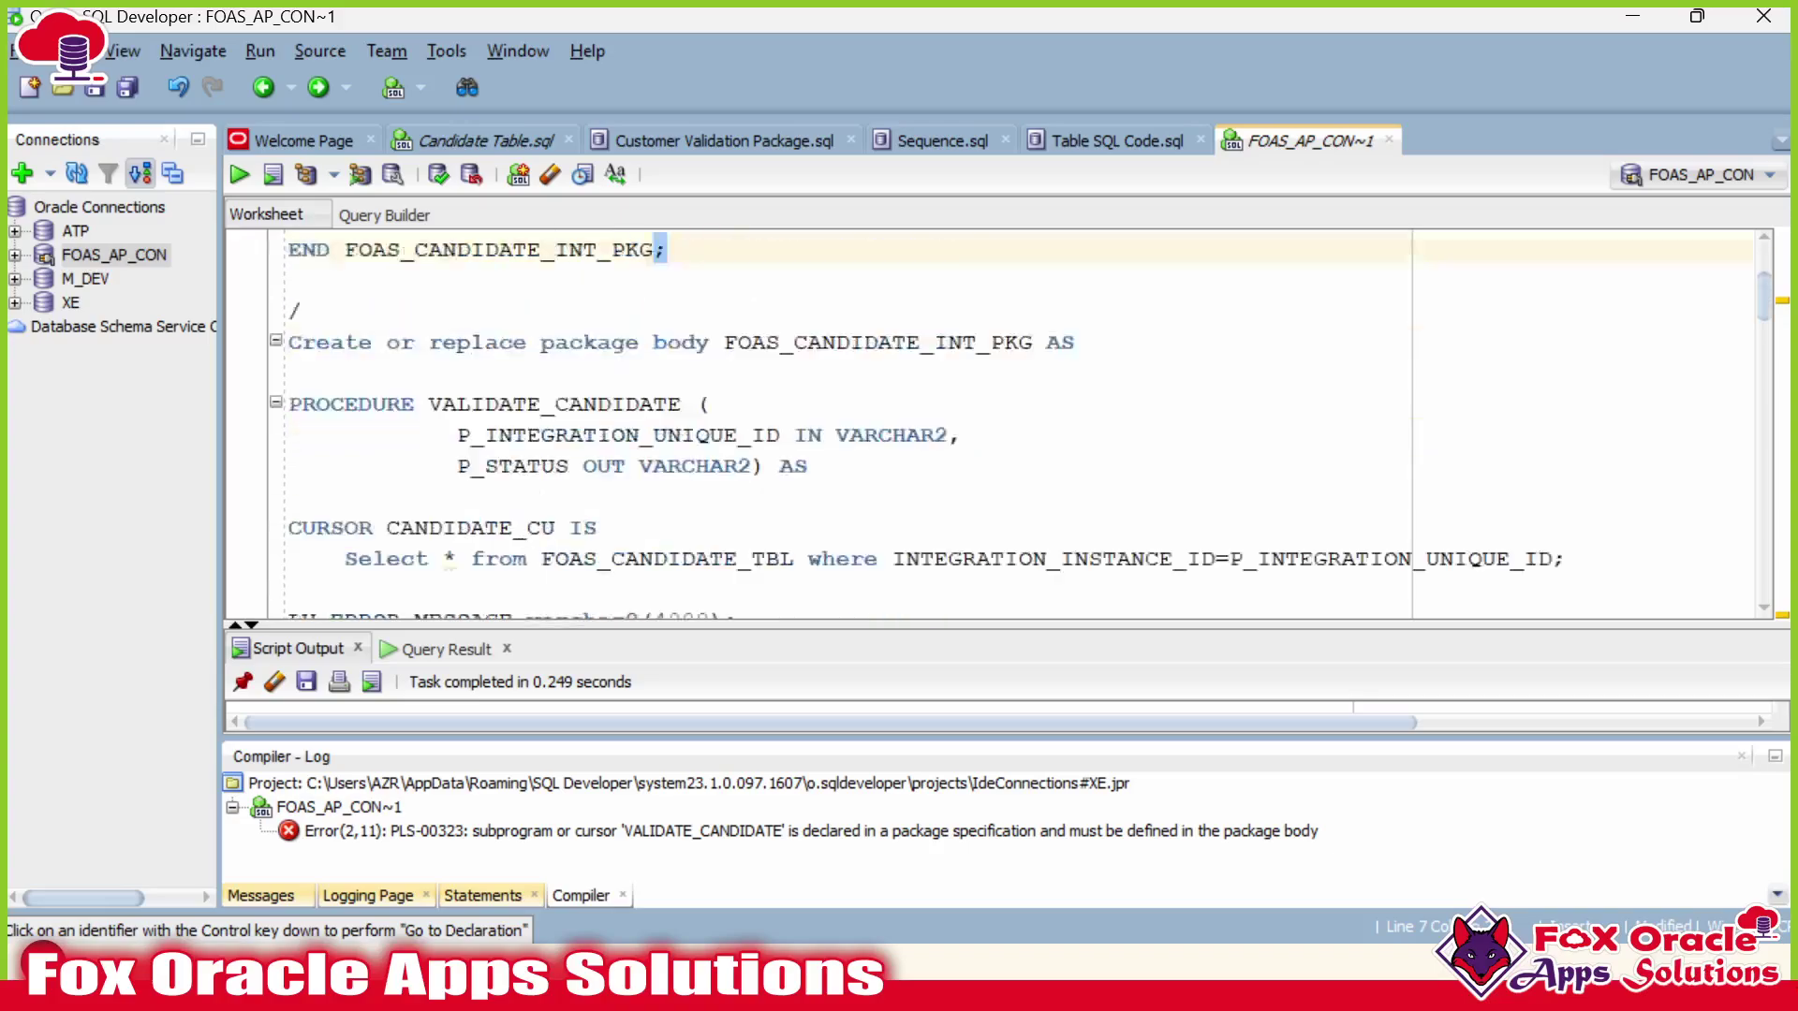
Close the compiler log, recompile the package body, and run the validation test block.
{"action": "left_click", "coordinate": [1742, 756]}
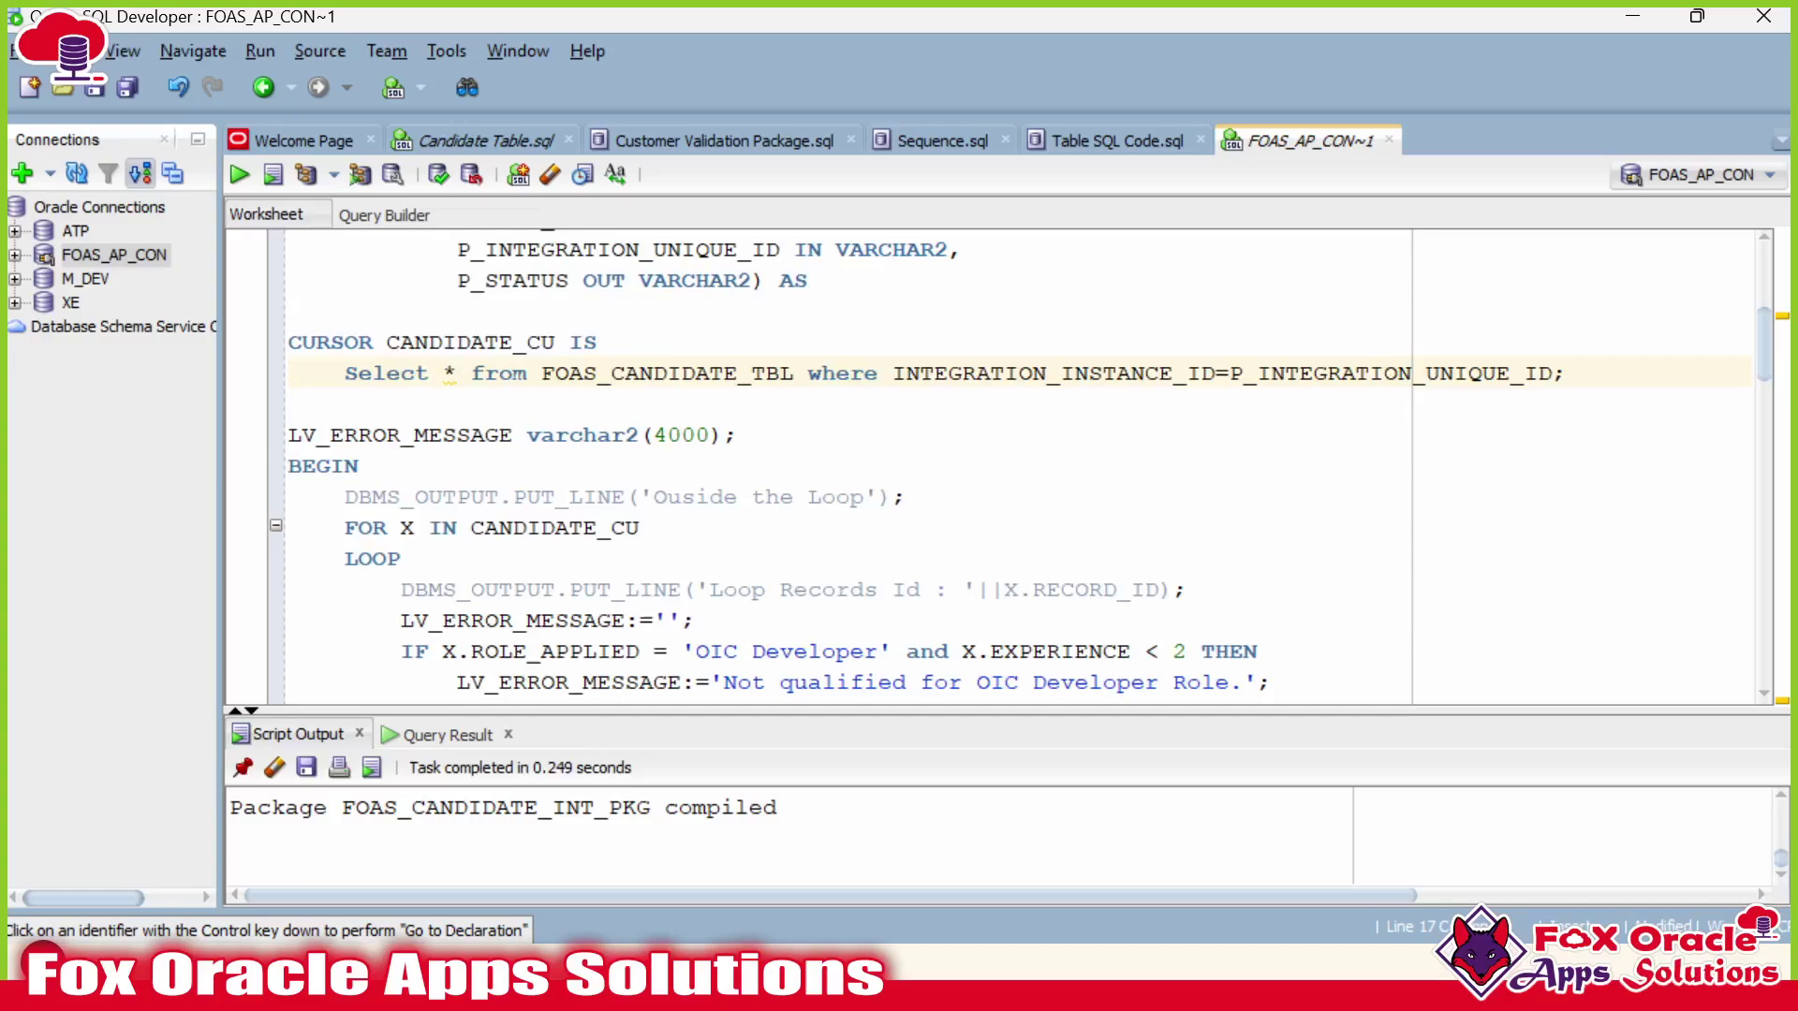
{"action": "scroll", "coordinate": [1002, 468], "scroll_direction": "up", "scroll_amount": 1}
{"action": "key", "text": "ctrl+Return"}
{"action": "scroll", "coordinate": [1001, 468], "scroll_direction": "down", "scroll_amount": 20}
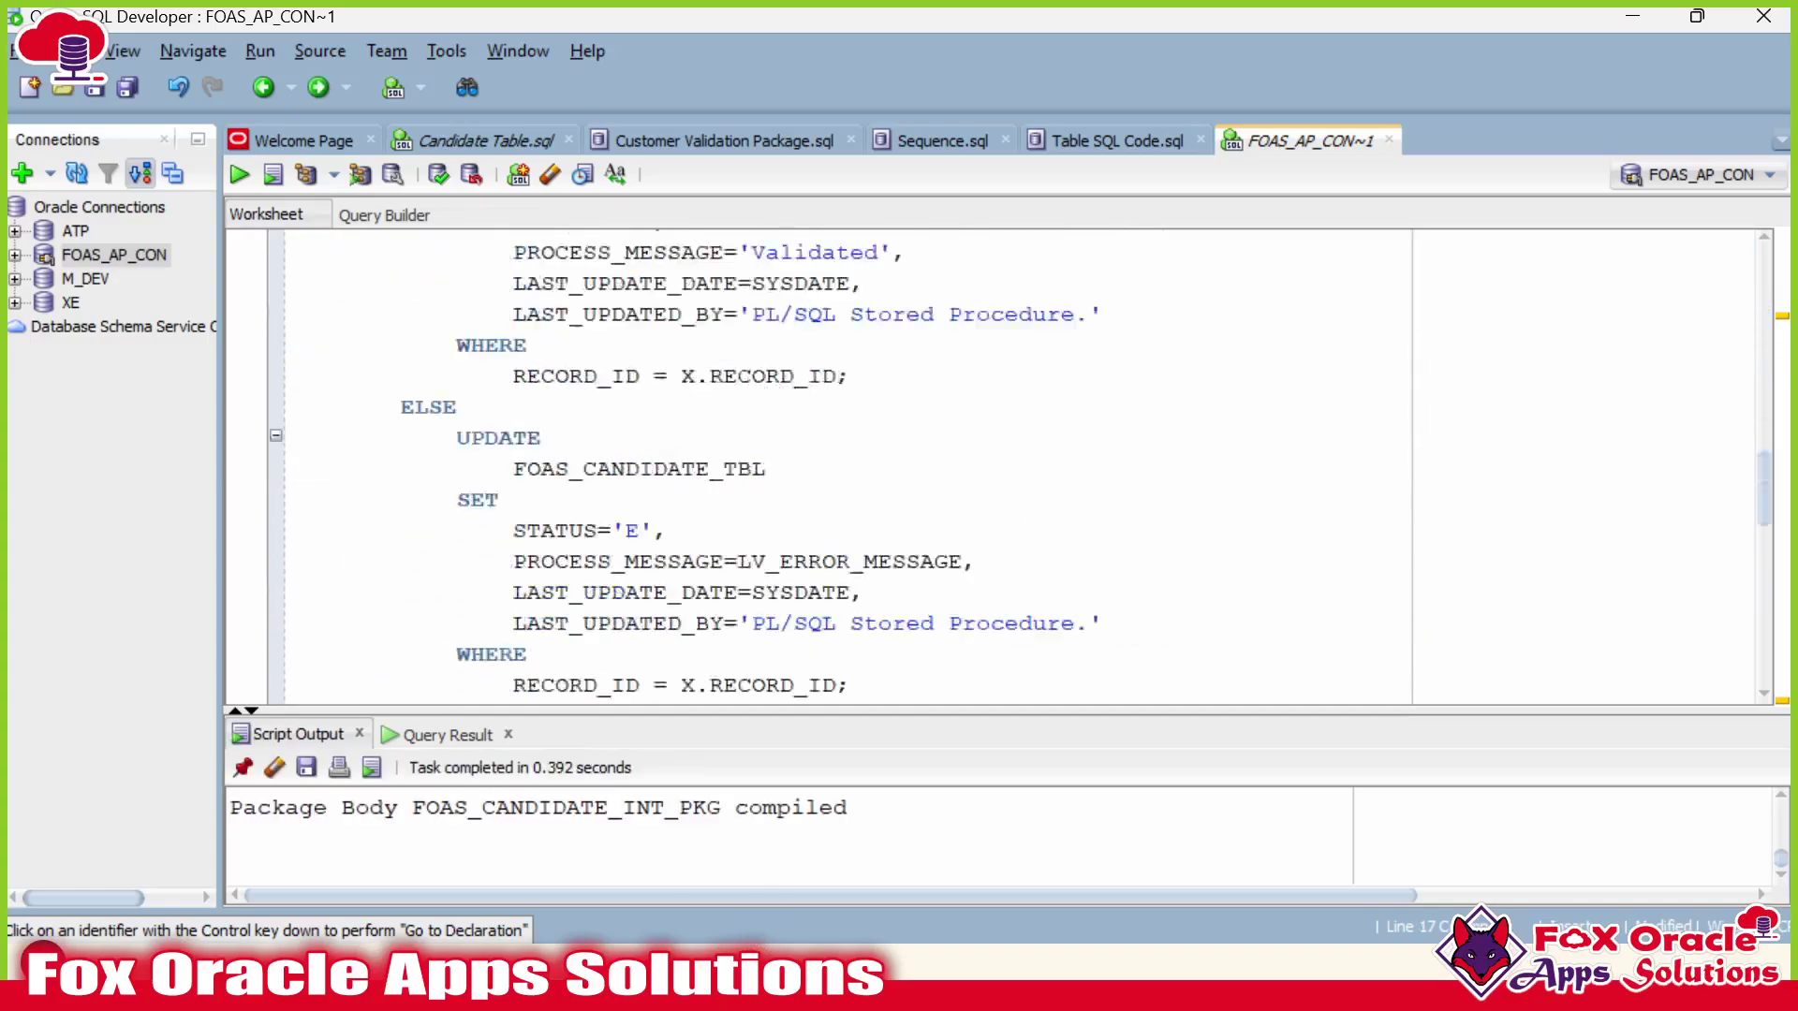
{"action": "scroll", "coordinate": [1002, 468], "scroll_direction": "up", "scroll_amount": 4}
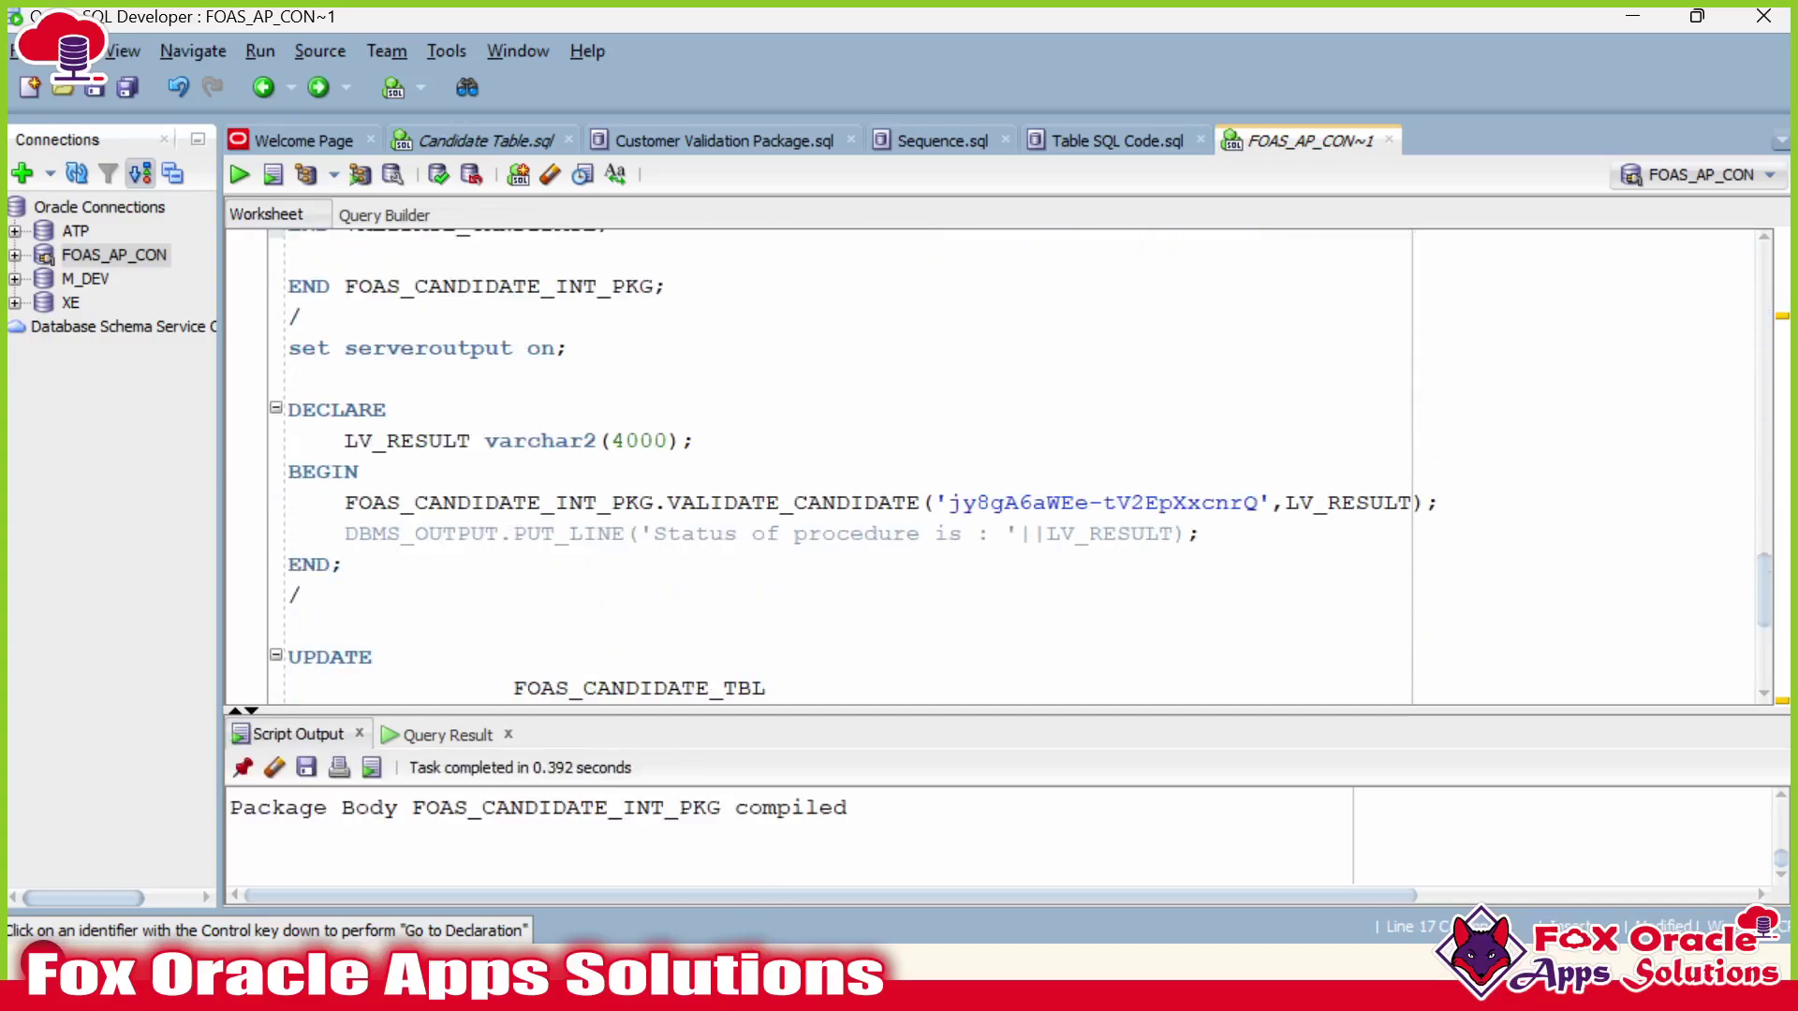
{"action": "left_click", "coordinate": [346, 564]}
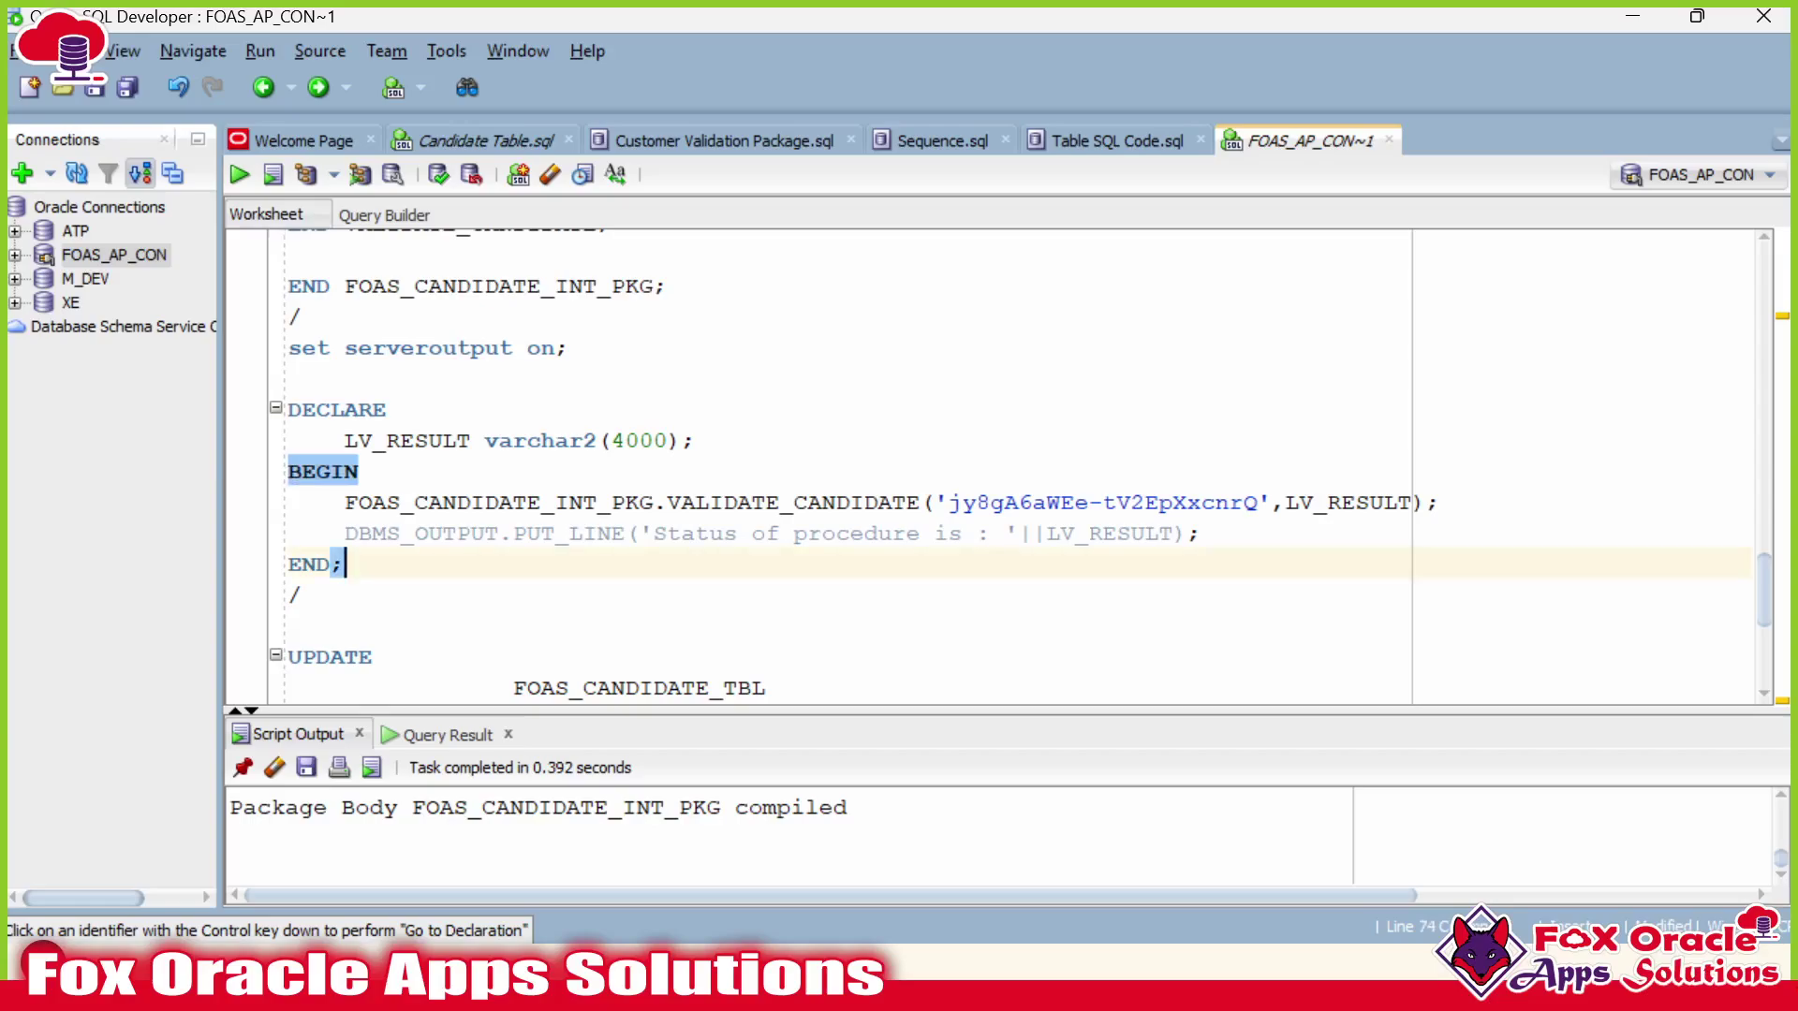
{"action": "key", "text": "ctrl+Return"}
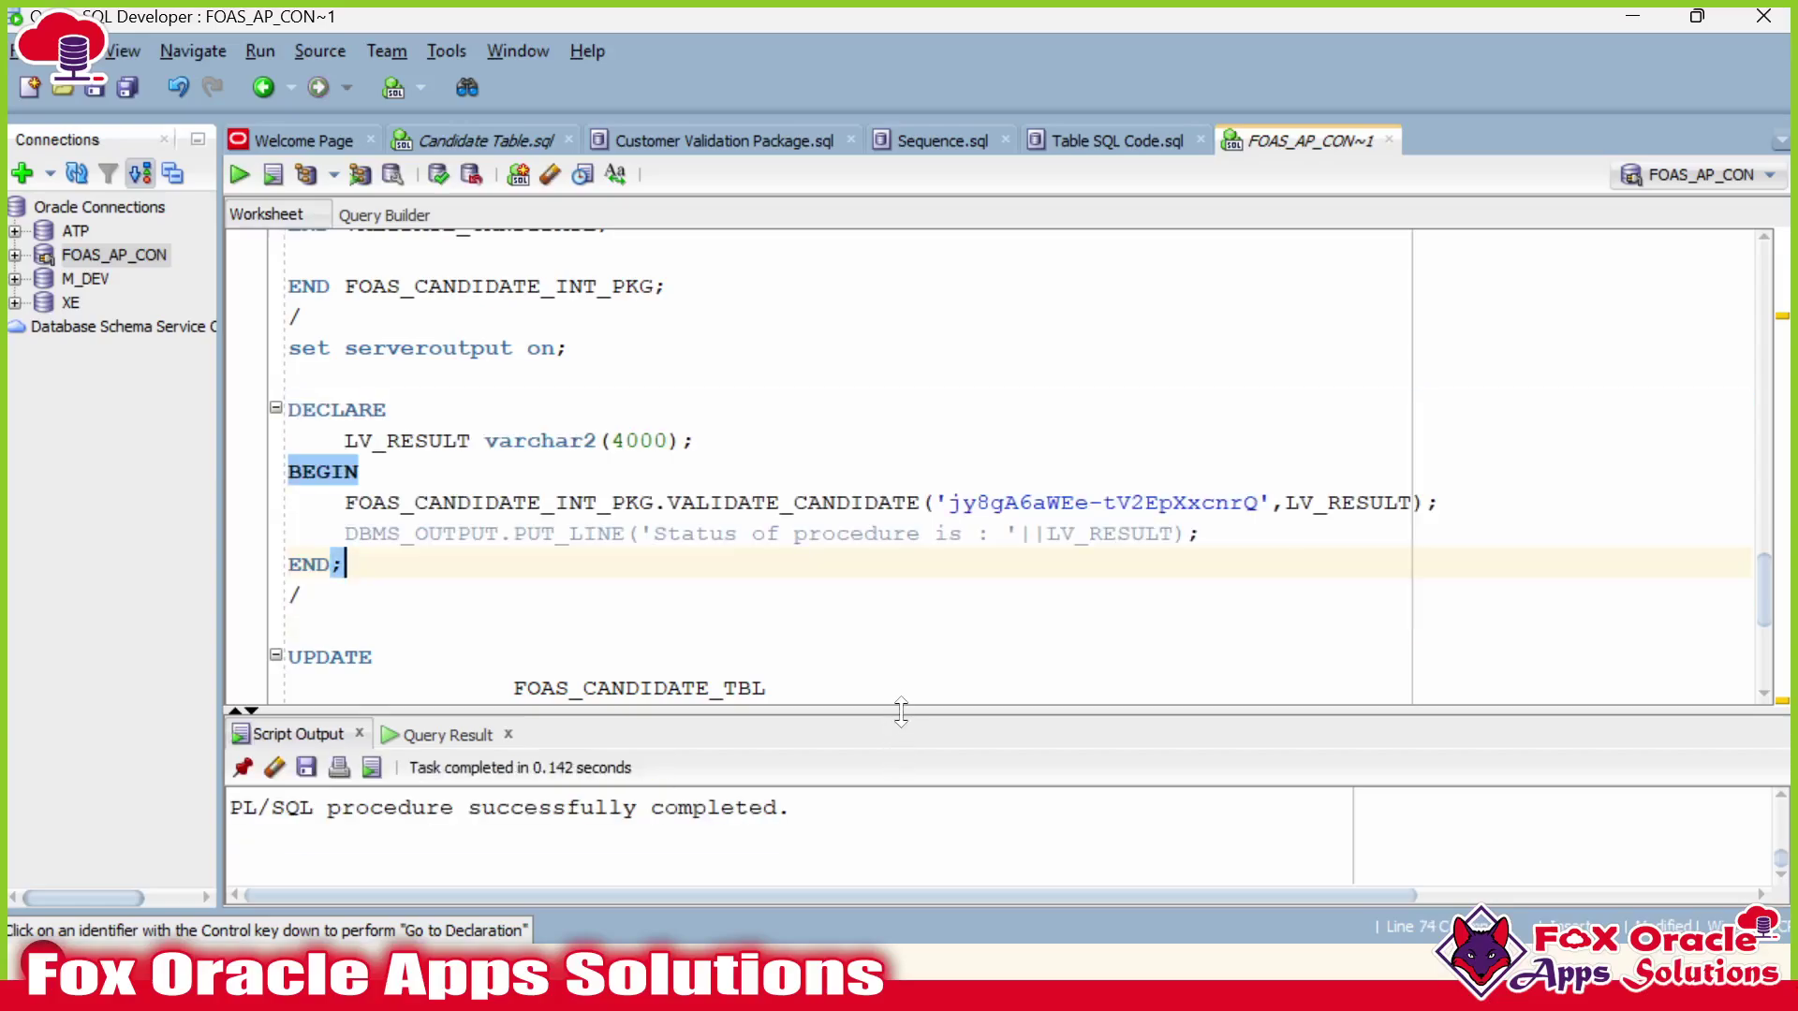
Enlarge the Script Output pane and confirm the SUCCESS status.
{"action": "left_click_drag", "start_coordinate": [900, 711], "coordinate": [905, 578]}
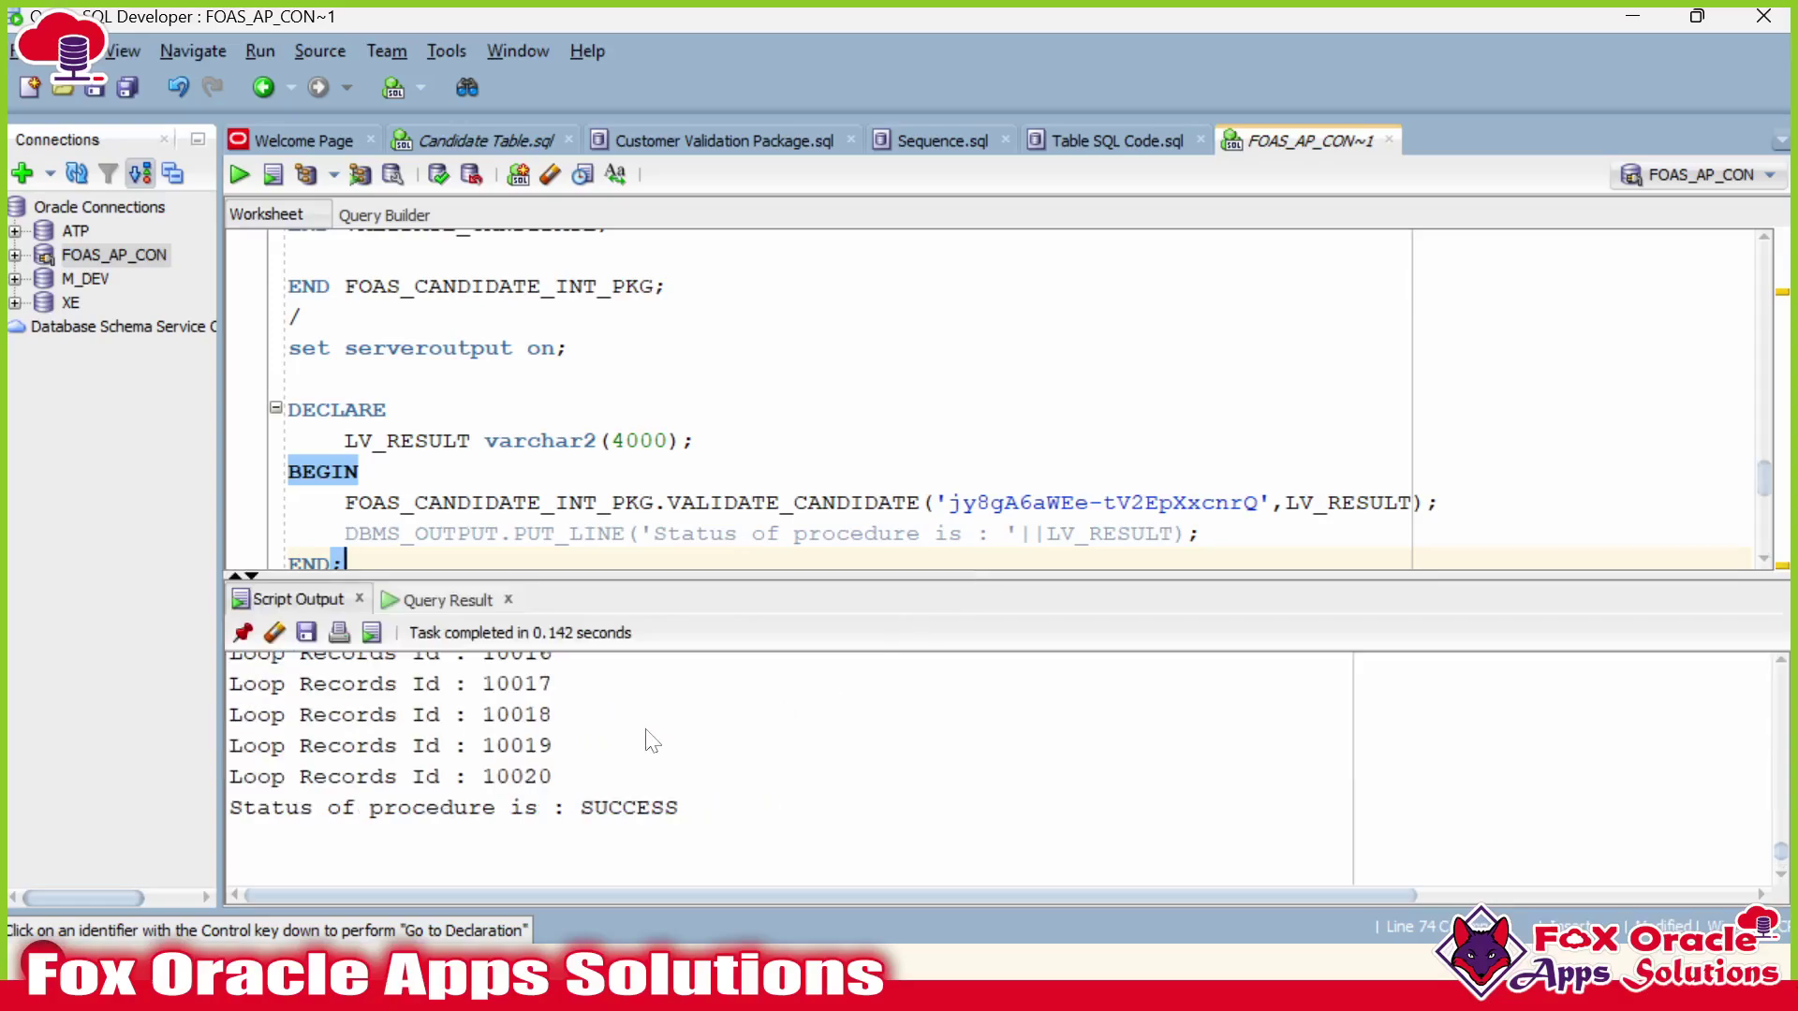
{"action": "left_click_drag", "start_coordinate": [581, 717], "coordinate": [689, 721]}
{"action": "scroll", "coordinate": [693, 722], "scroll_direction": "up", "scroll_amount": 6}
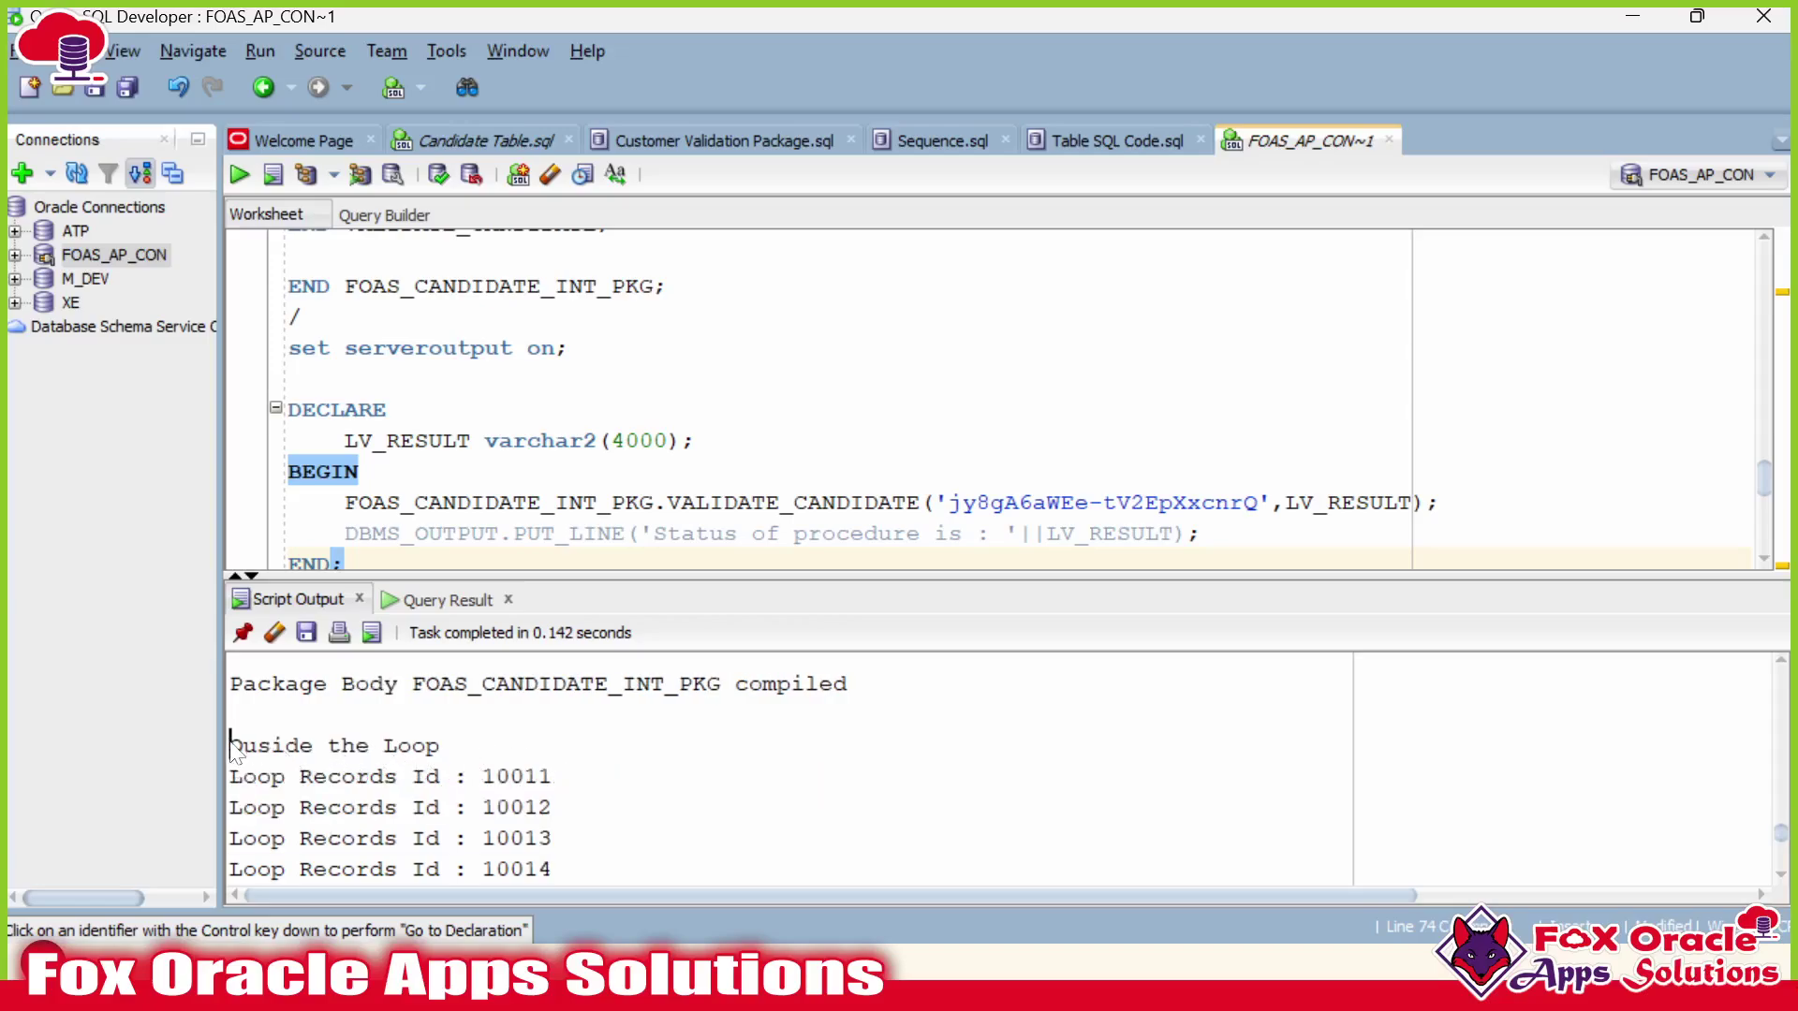
{"action": "left_click_drag", "start_coordinate": [231, 746], "coordinate": [552, 838]}
{"action": "scroll", "coordinate": [842, 394], "scroll_direction": "up", "scroll_amount": 10}
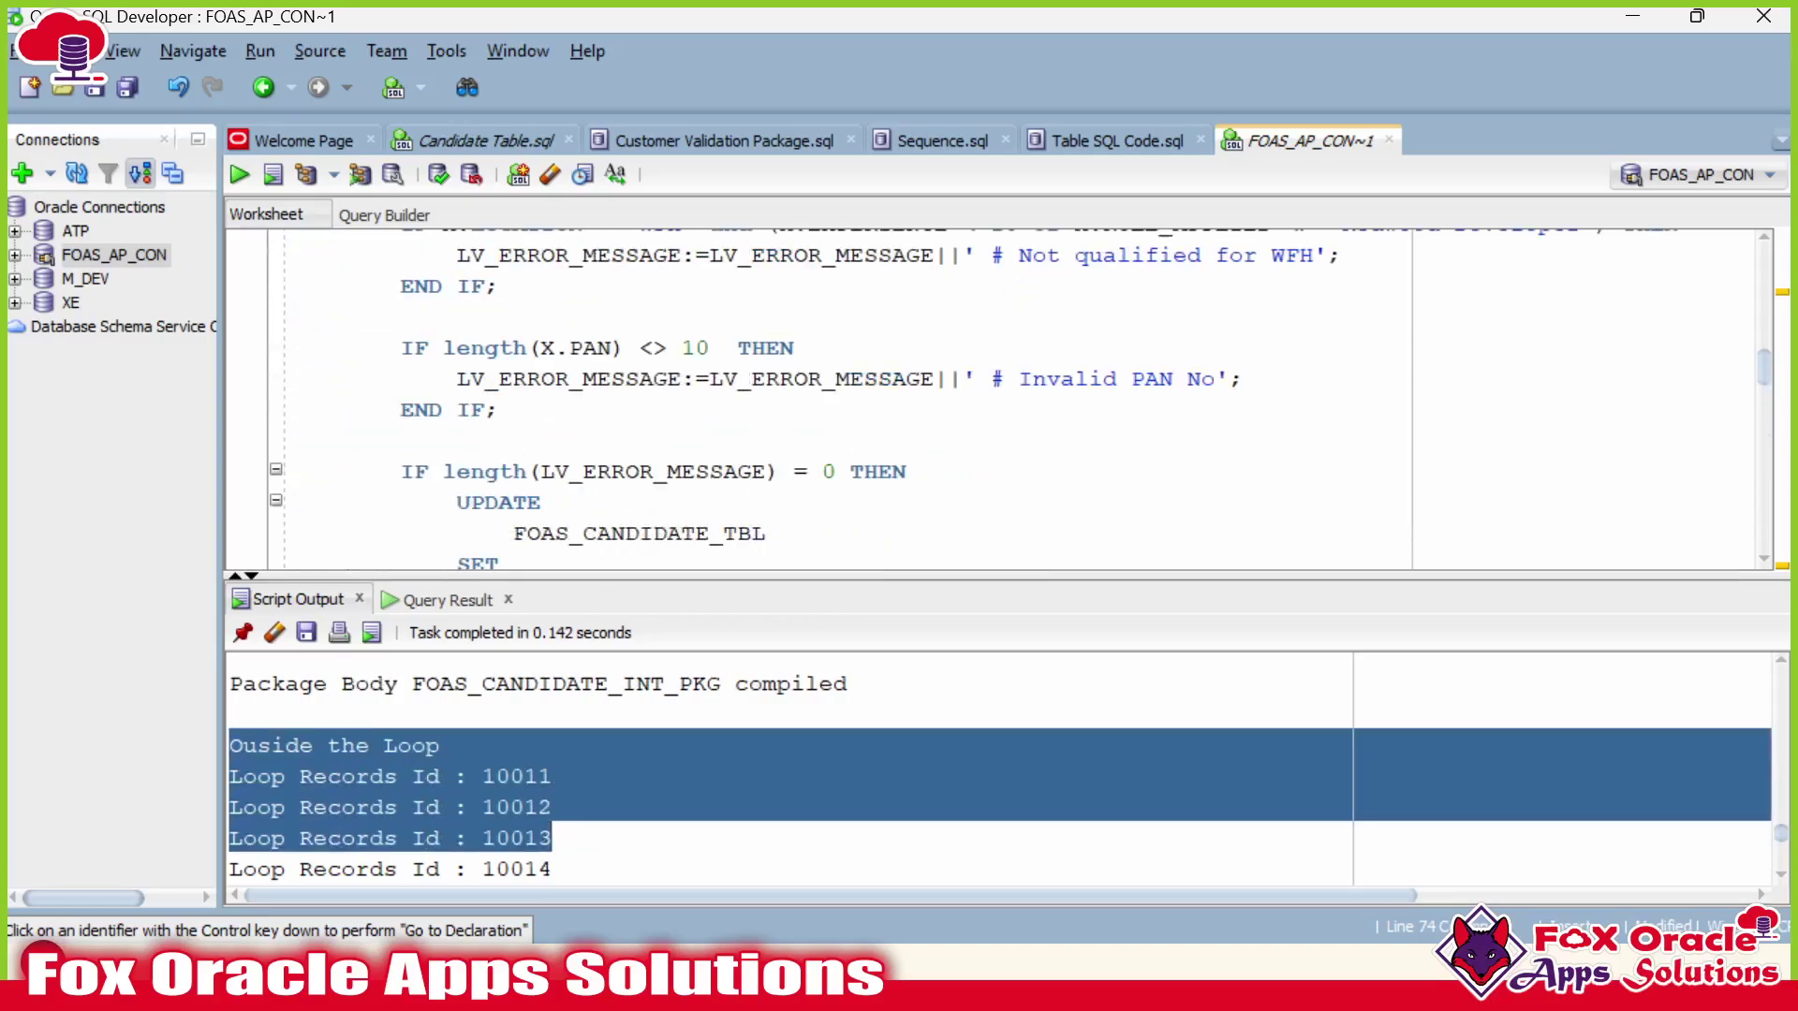
{"action": "scroll", "coordinate": [1021, 408], "scroll_direction": "up", "scroll_amount": 4}
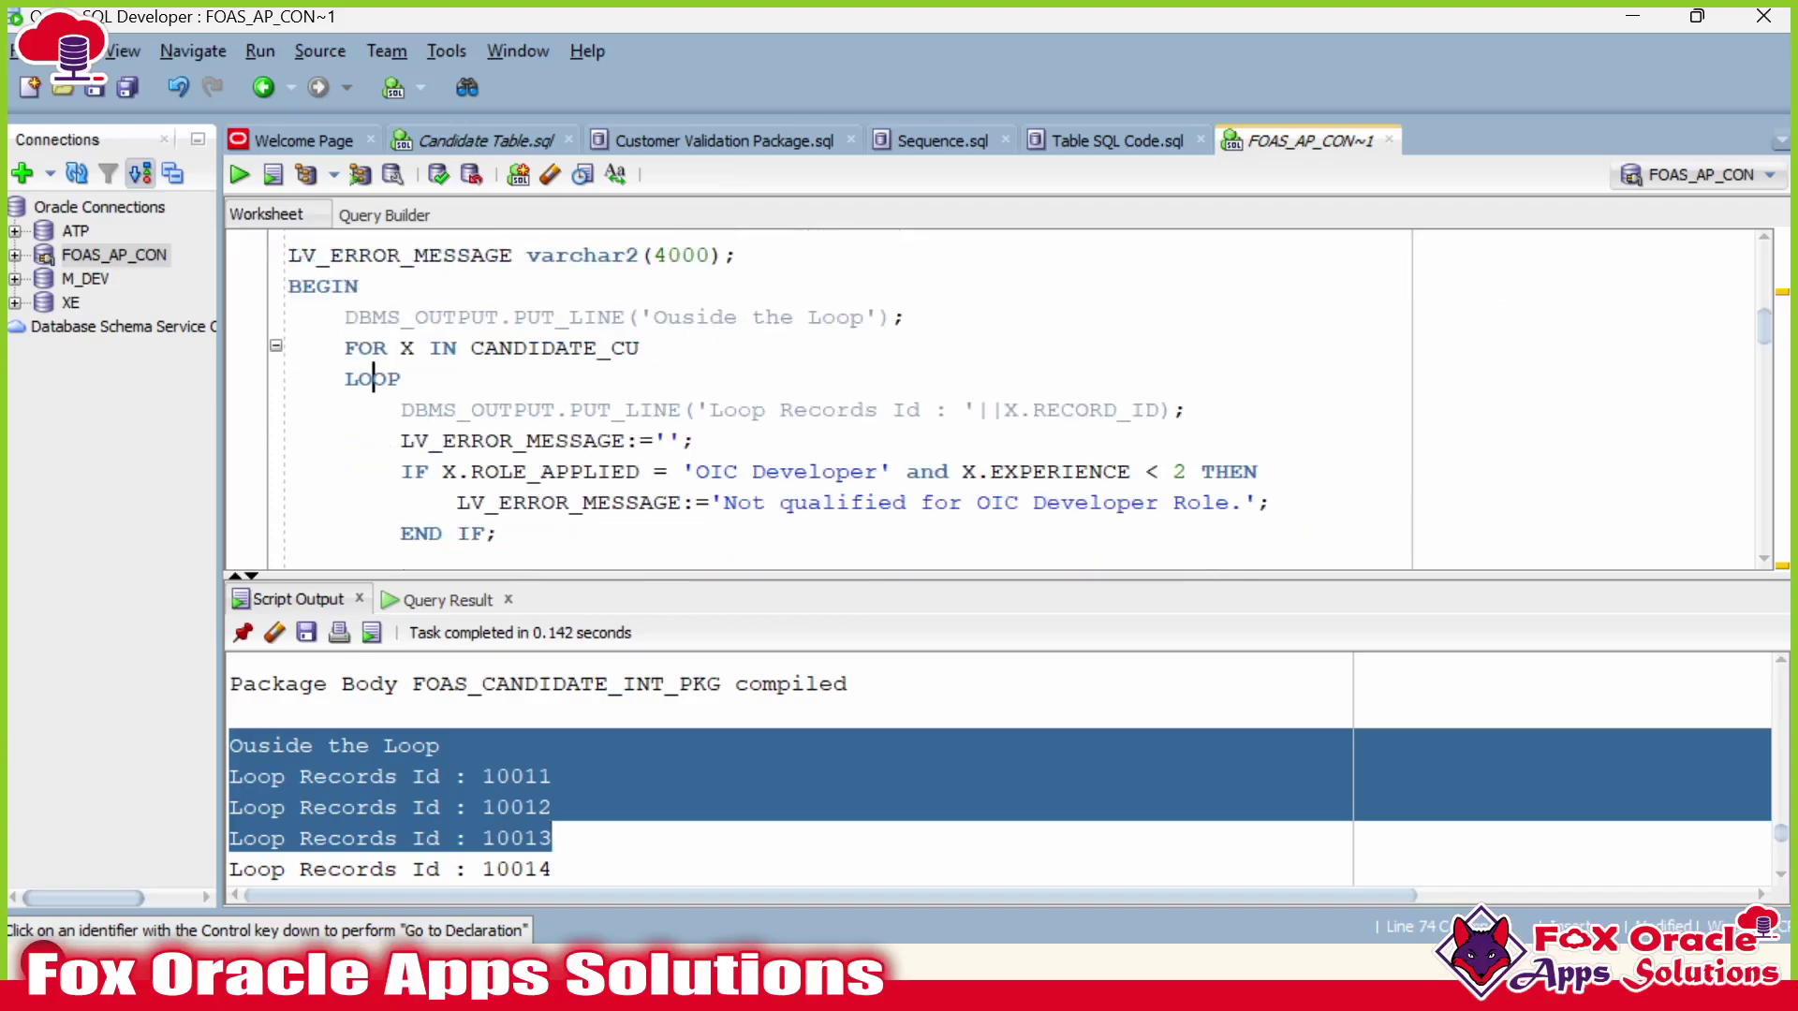
Match the X.RECORD_ID print line to the printed record IDs 10011–10013, then shrink the output pane.
{"action": "left_click", "coordinate": [415, 410]}
{"action": "left_click_drag", "start_coordinate": [401, 410], "coordinate": [738, 410]}
{"action": "left_click", "coordinate": [698, 440]}
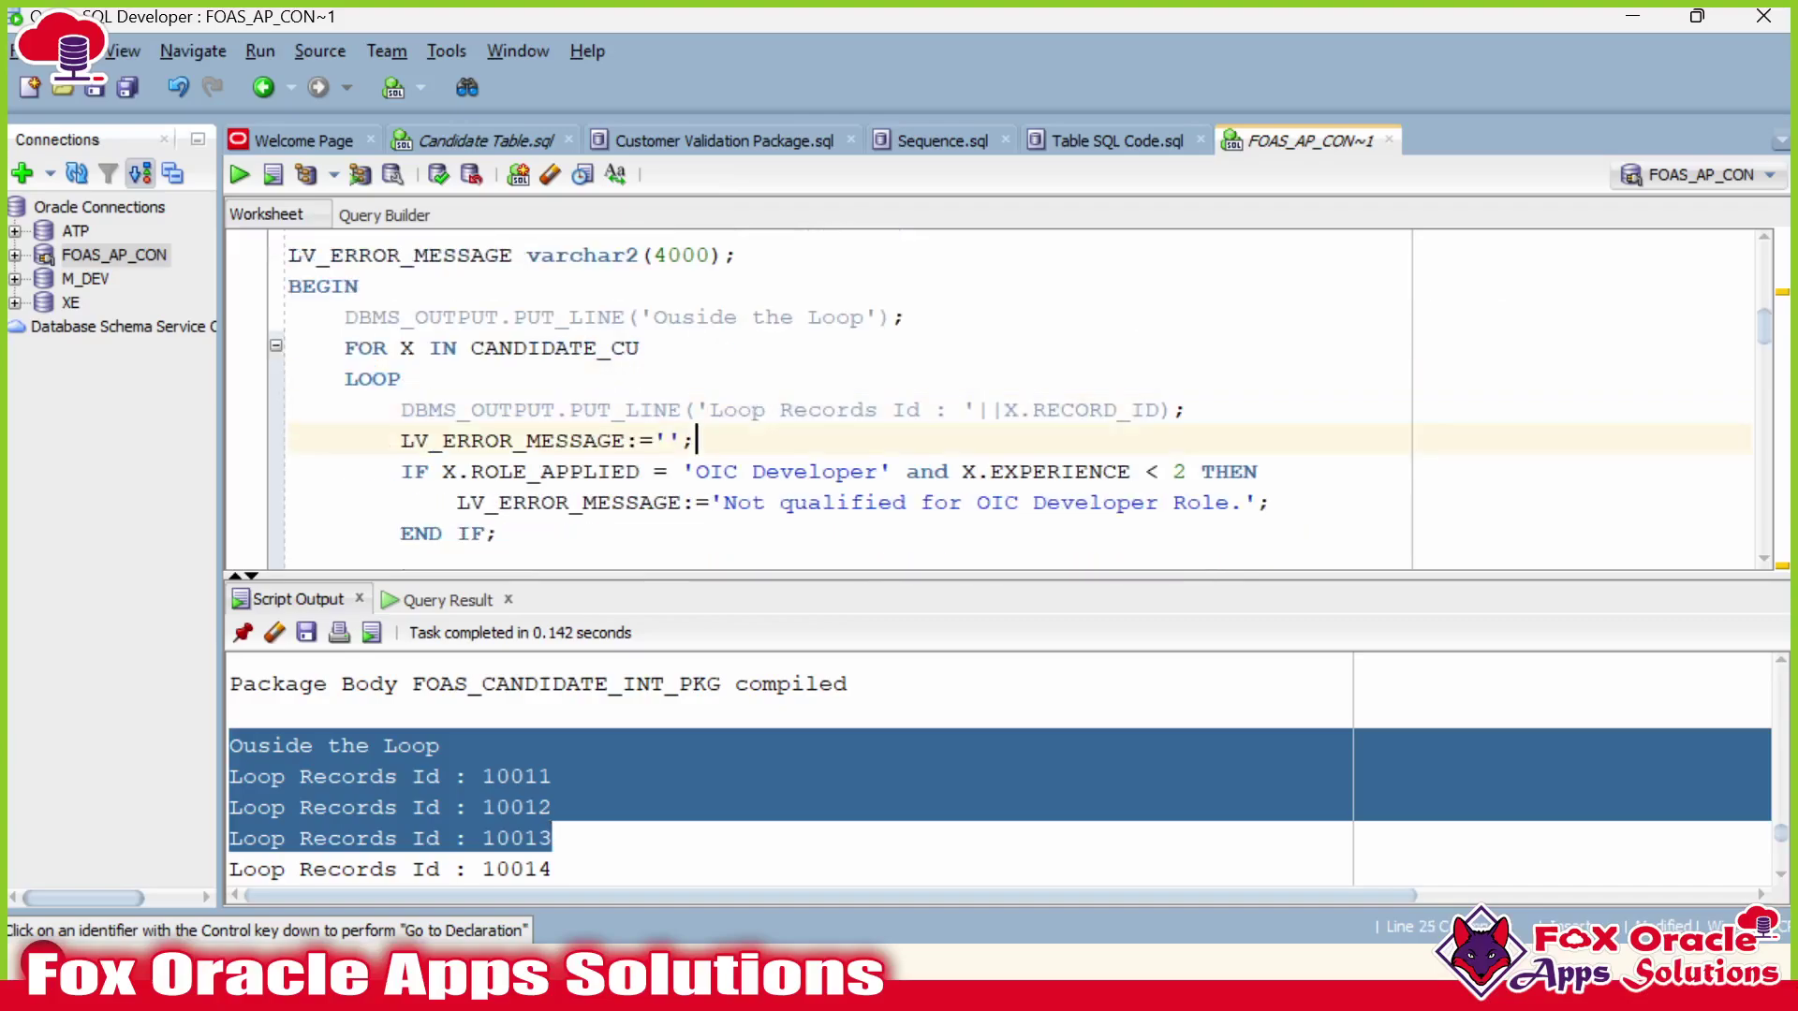
{"action": "left_click_drag", "start_coordinate": [1004, 410], "coordinate": [1143, 410]}
{"action": "mouse_move", "coordinate": [285, 776]}
{"action": "left_mouse_down"}
{"action": "mouse_move", "coordinate": [434, 807]}
{"action": "mouse_move", "coordinate": [555, 805]}
{"action": "mouse_move", "coordinate": [300, 776]}
{"action": "left_mouse_up"}
{"action": "left_click", "coordinate": [543, 807]}
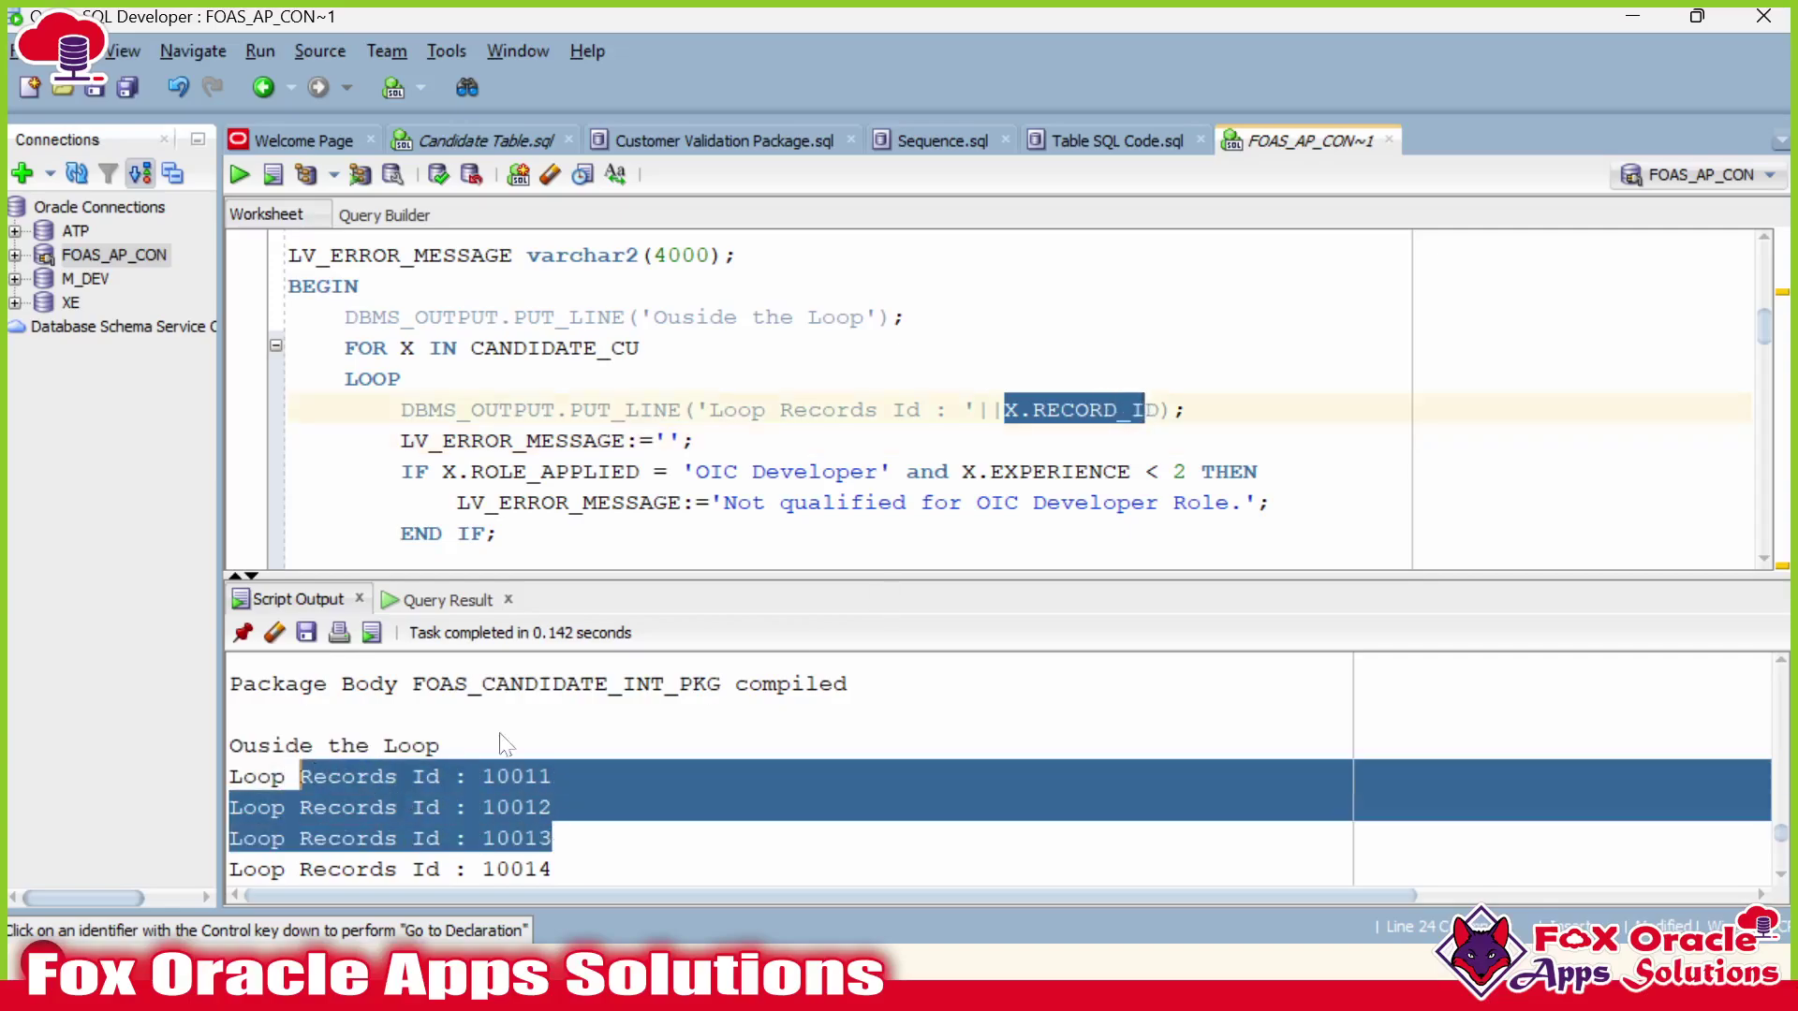
{"action": "left_click", "coordinate": [823, 410]}
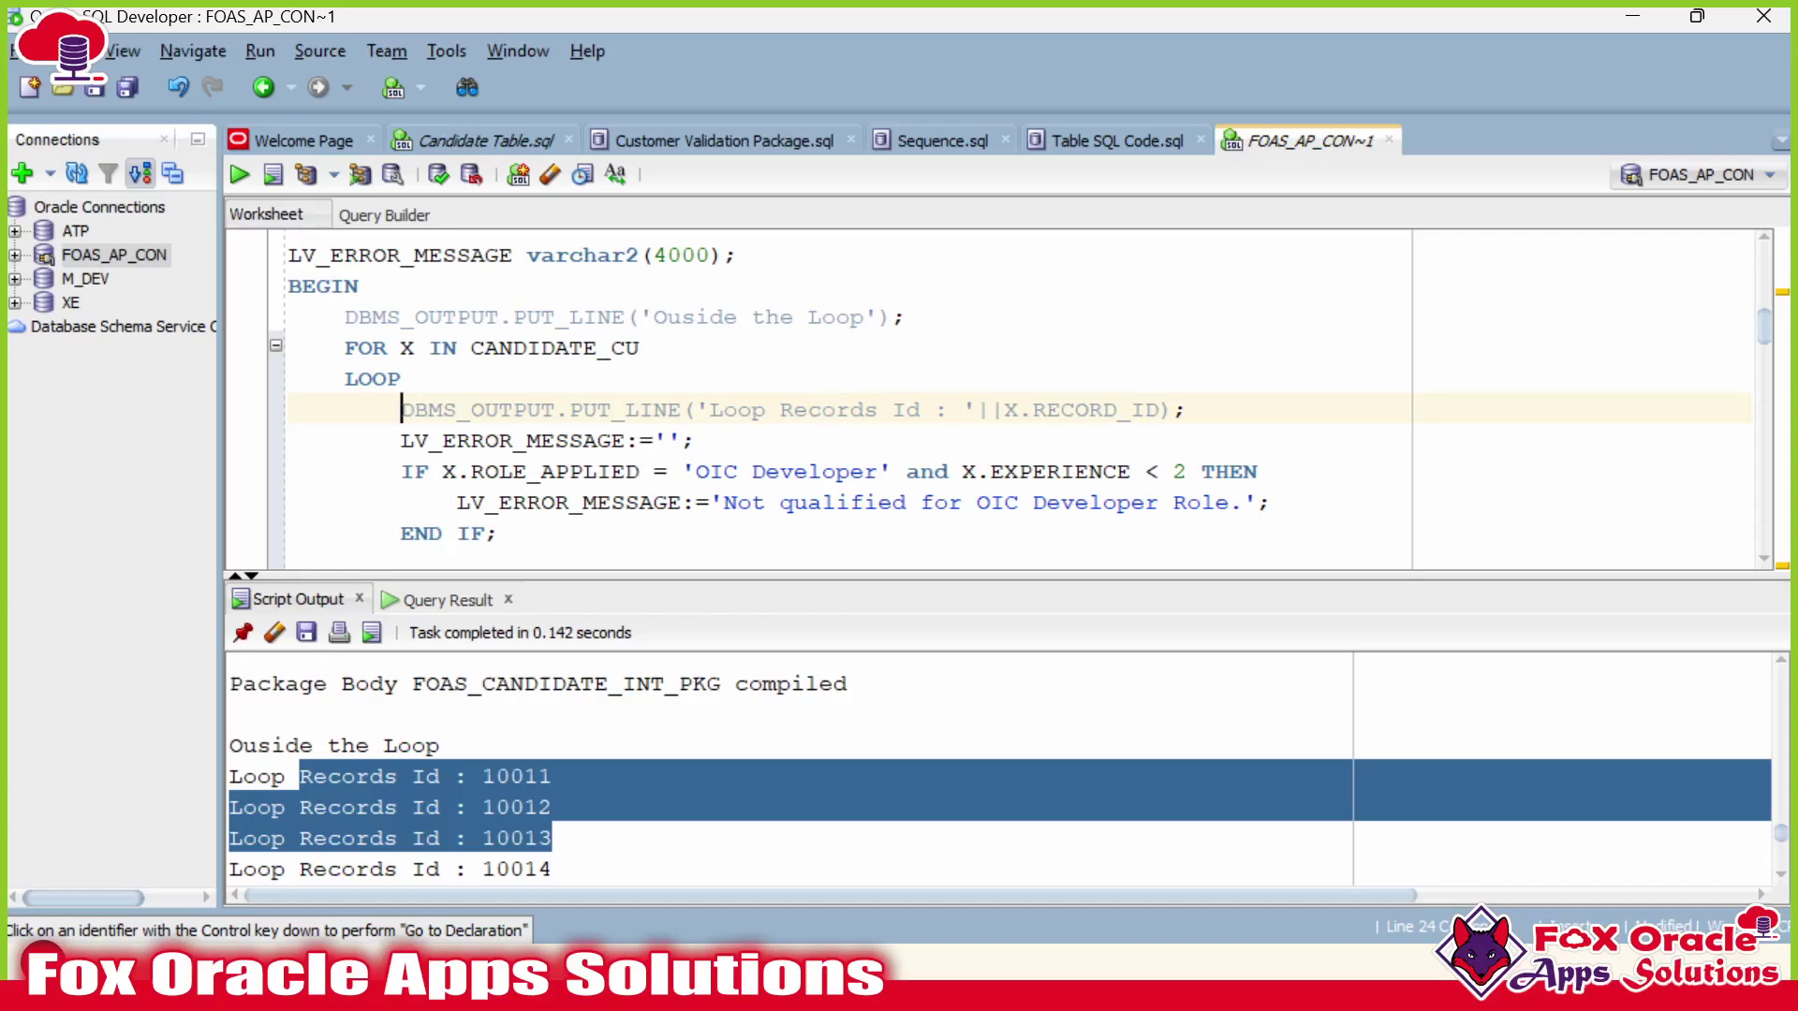
{"action": "scroll", "coordinate": [1020, 408], "scroll_direction": "up", "scroll_amount": 1}
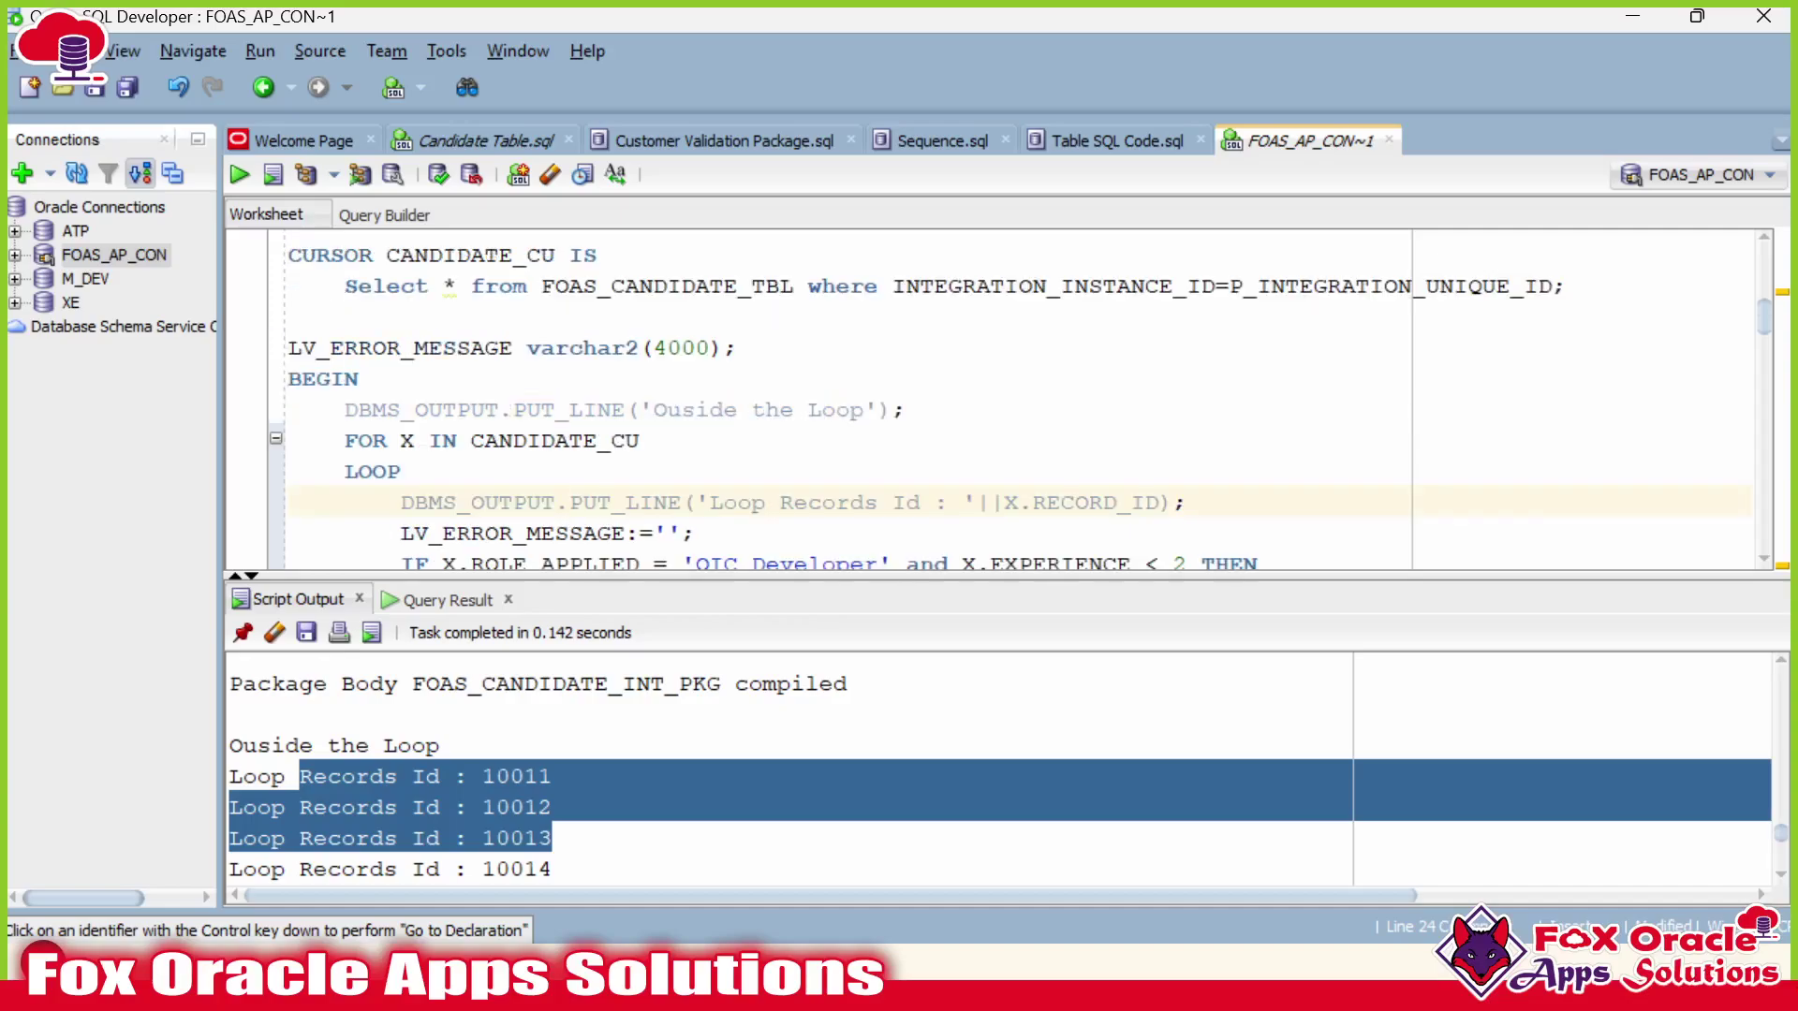
{"action": "left_click_drag", "start_coordinate": [731, 573], "coordinate": [771, 621]}
{"action": "scroll", "coordinate": [712, 562], "scroll_direction": "down", "scroll_amount": 10}
{"action": "scroll", "coordinate": [770, 524], "scroll_direction": "down", "scroll_amount": 7}
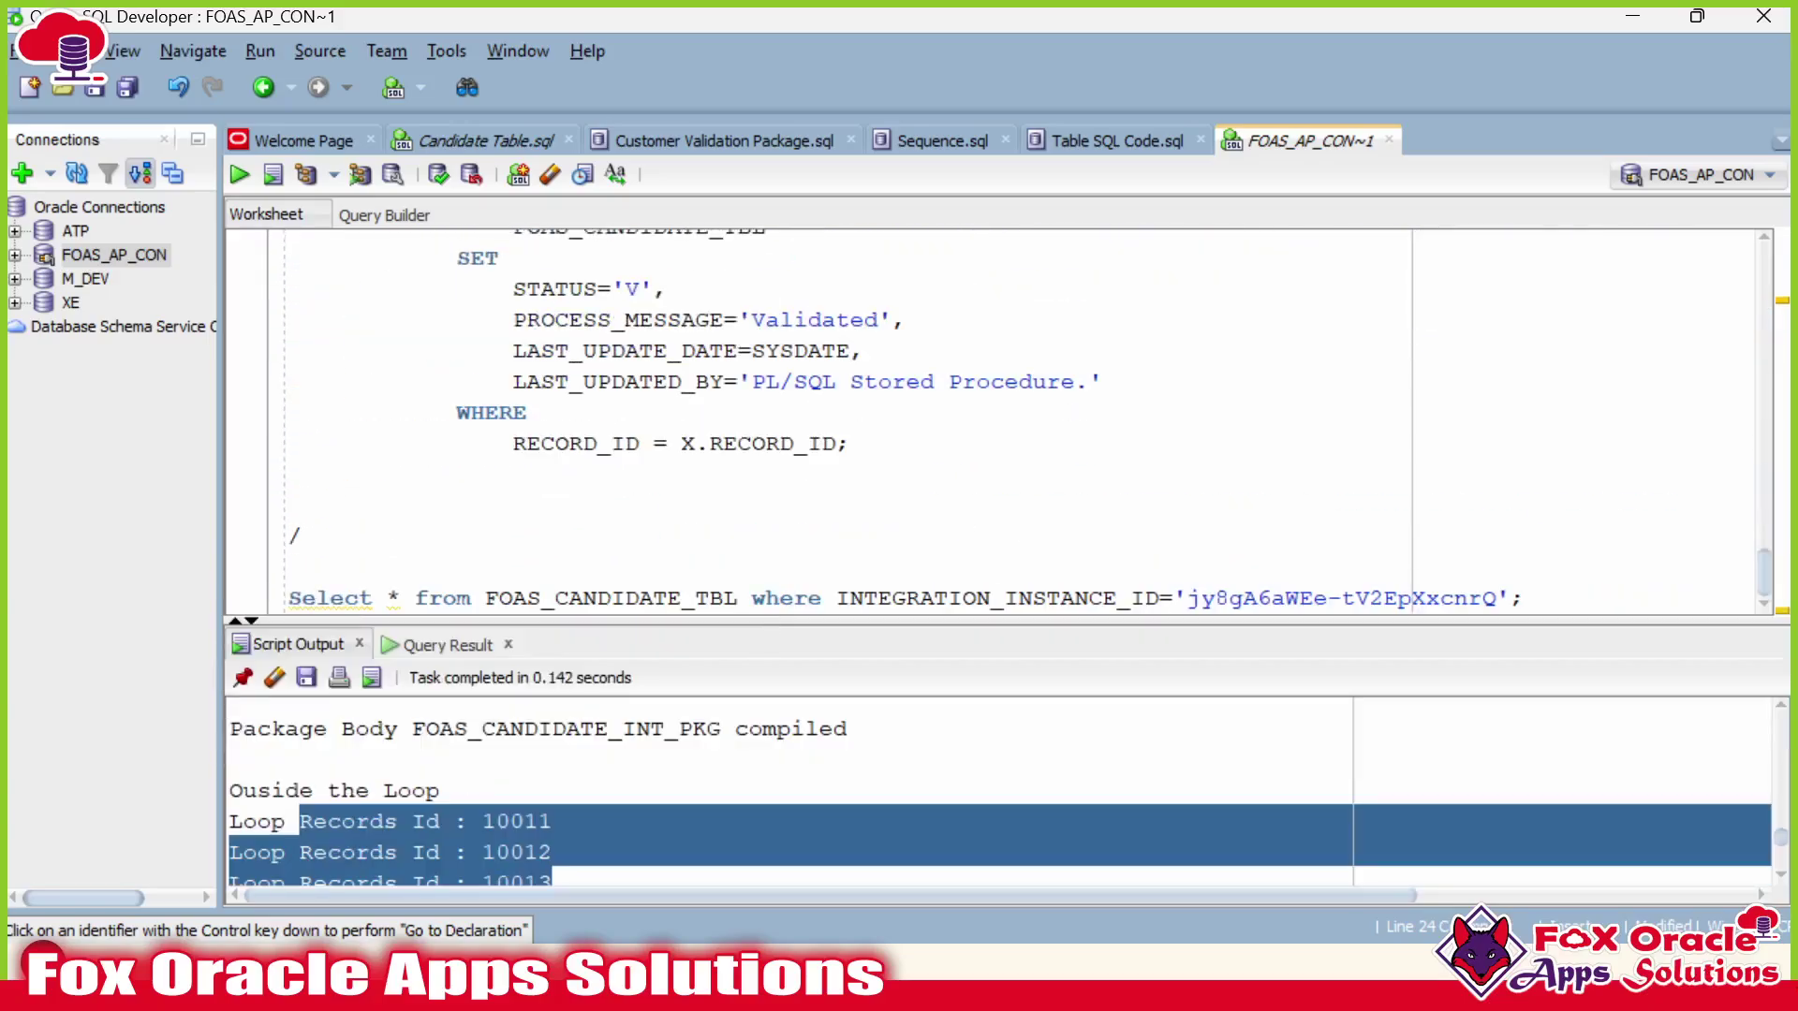
{"action": "scroll", "coordinate": [1002, 421], "scroll_direction": "up", "scroll_amount": 10}
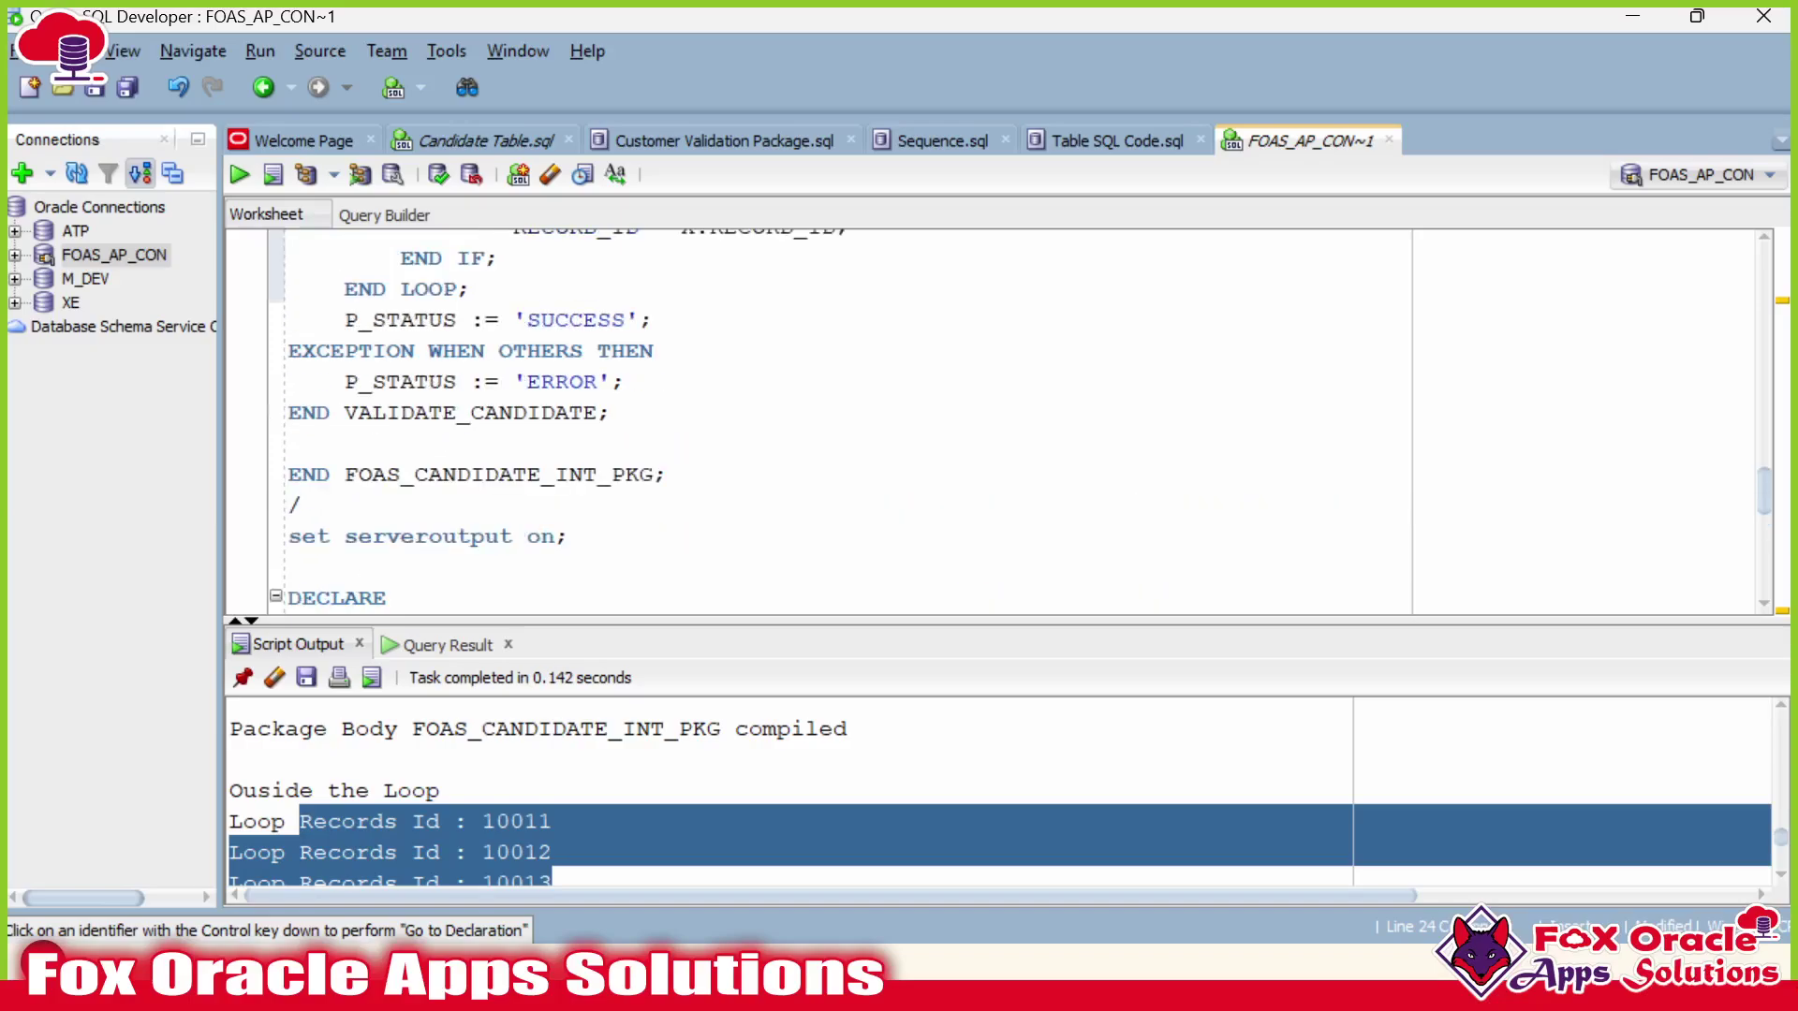
{"action": "scroll", "coordinate": [1002, 421], "scroll_direction": "down", "scroll_amount": 3}
Re-run the candidate table query in the Candidate Table.sql worksheet.
{"action": "left_click", "coordinate": [485, 141]}
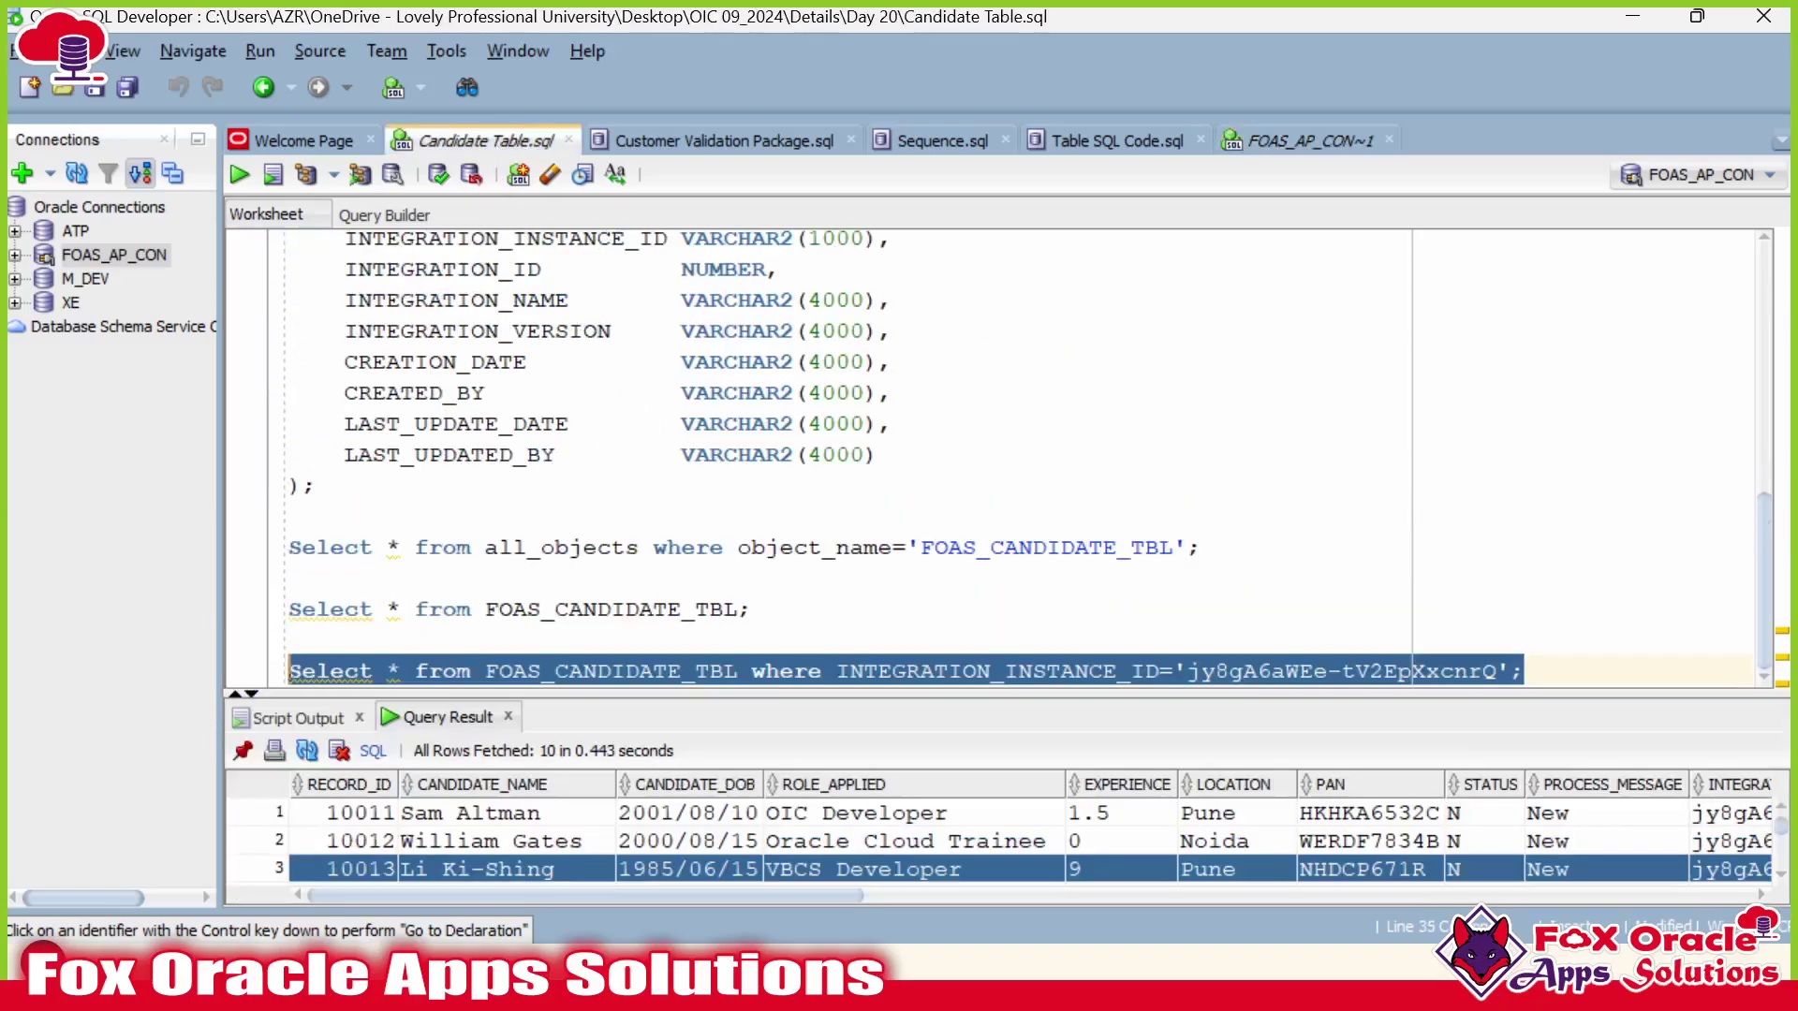
{"action": "left_click", "coordinate": [738, 670]}
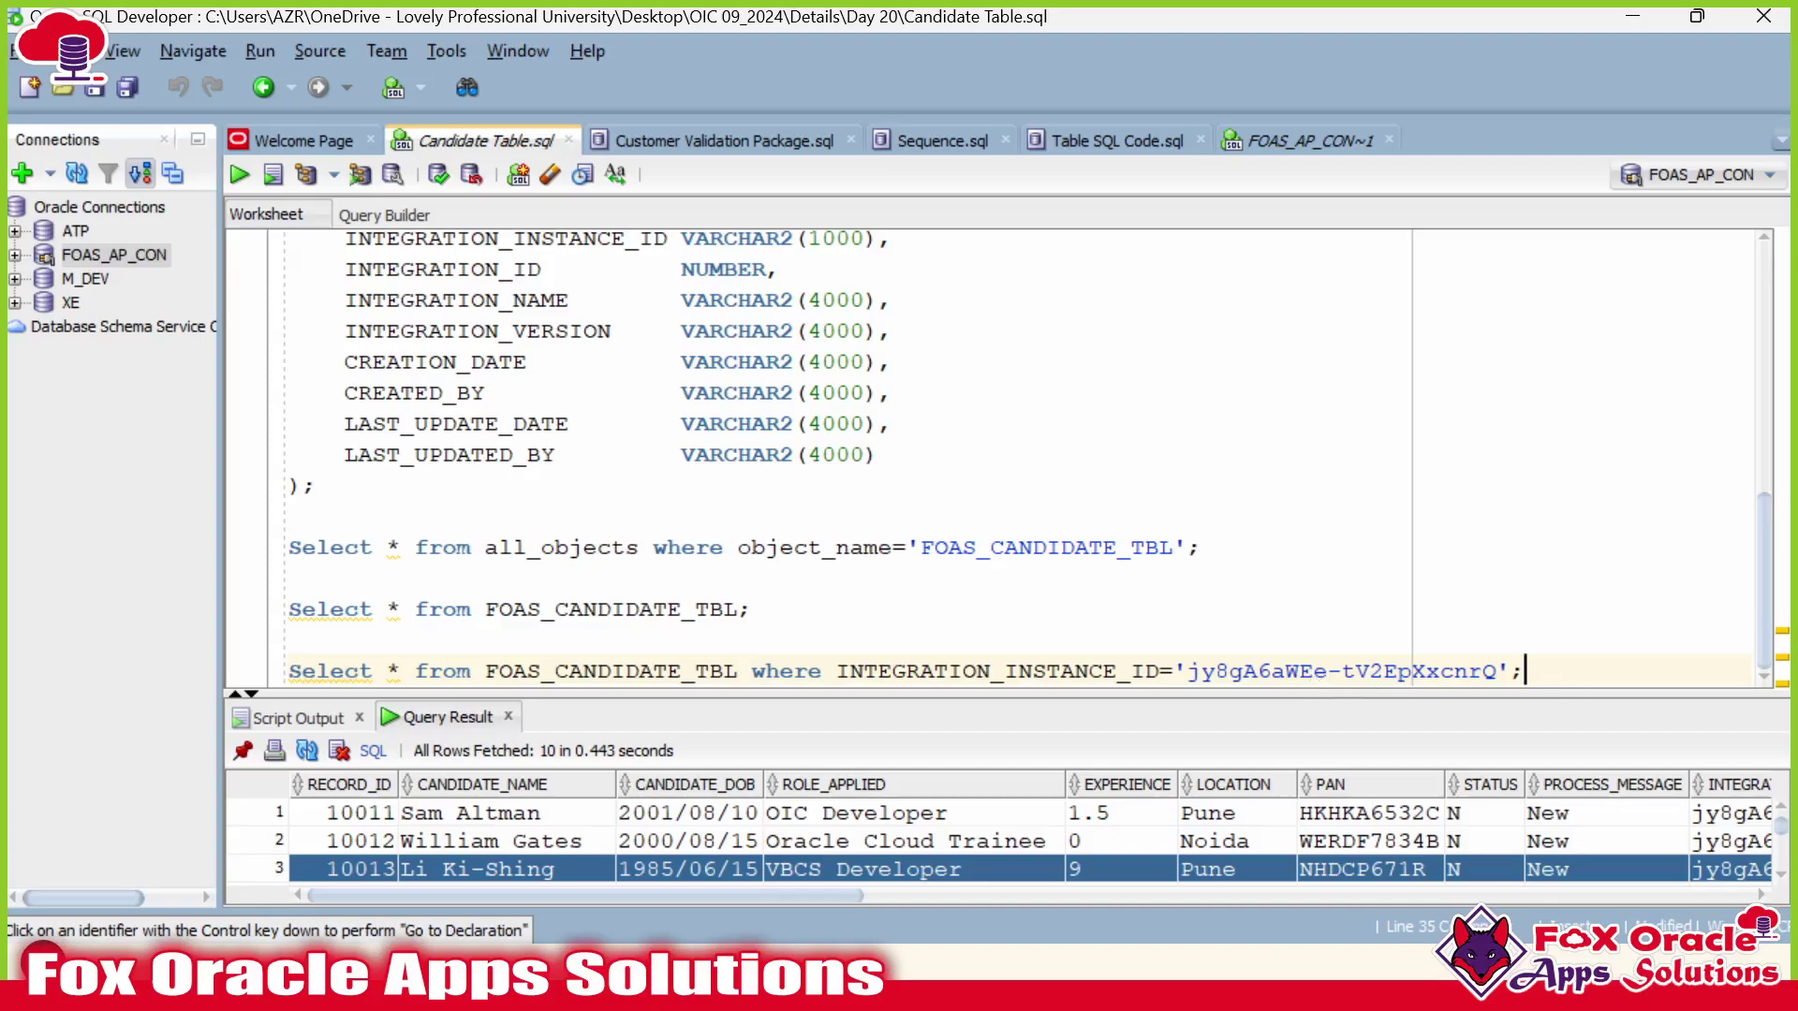
{"action": "key", "text": "ctrl+Return"}
{"action": "scroll", "coordinate": [749, 562], "scroll_direction": "up", "scroll_amount": 1}
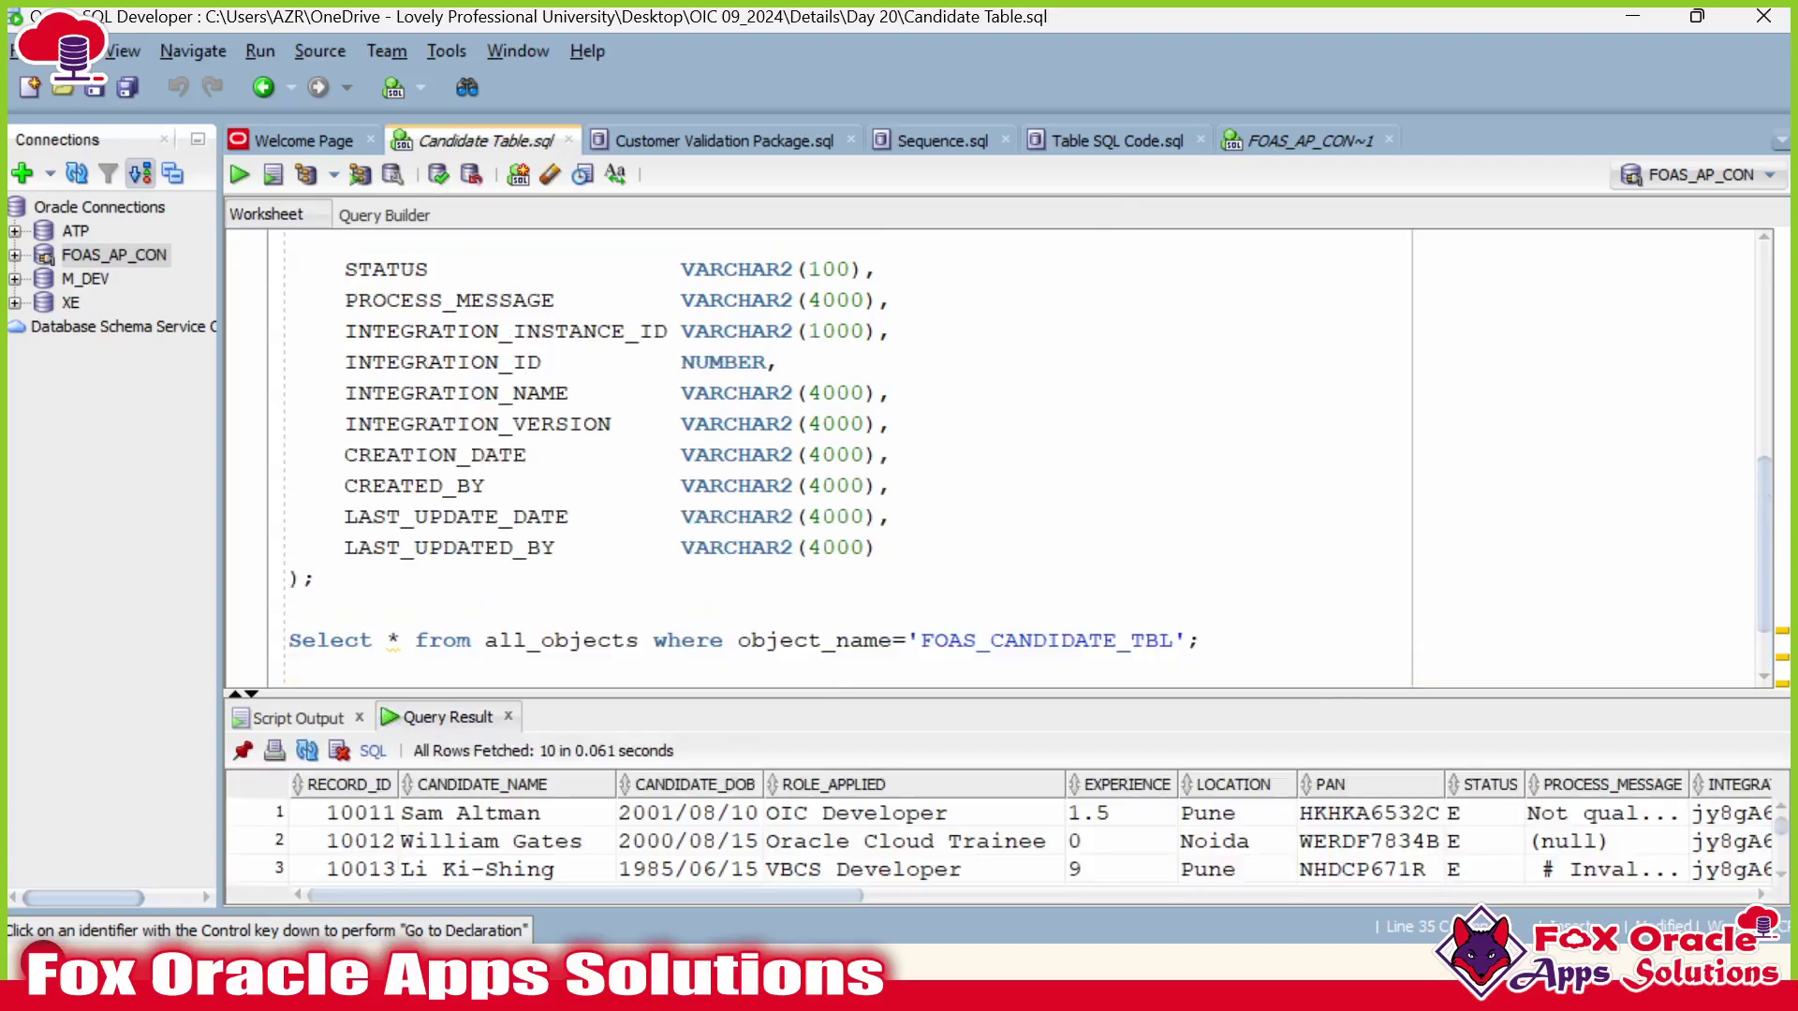
Enlarge the Query Result grid to show all ten rows, each with STATUS E.
{"action": "left_click_drag", "start_coordinate": [936, 693], "coordinate": [936, 527]}
{"action": "scroll", "coordinate": [1217, 421], "scroll_direction": "down", "scroll_amount": 3}
{"action": "scroll", "coordinate": [1429, 772], "scroll_direction": "down", "scroll_amount": 1}
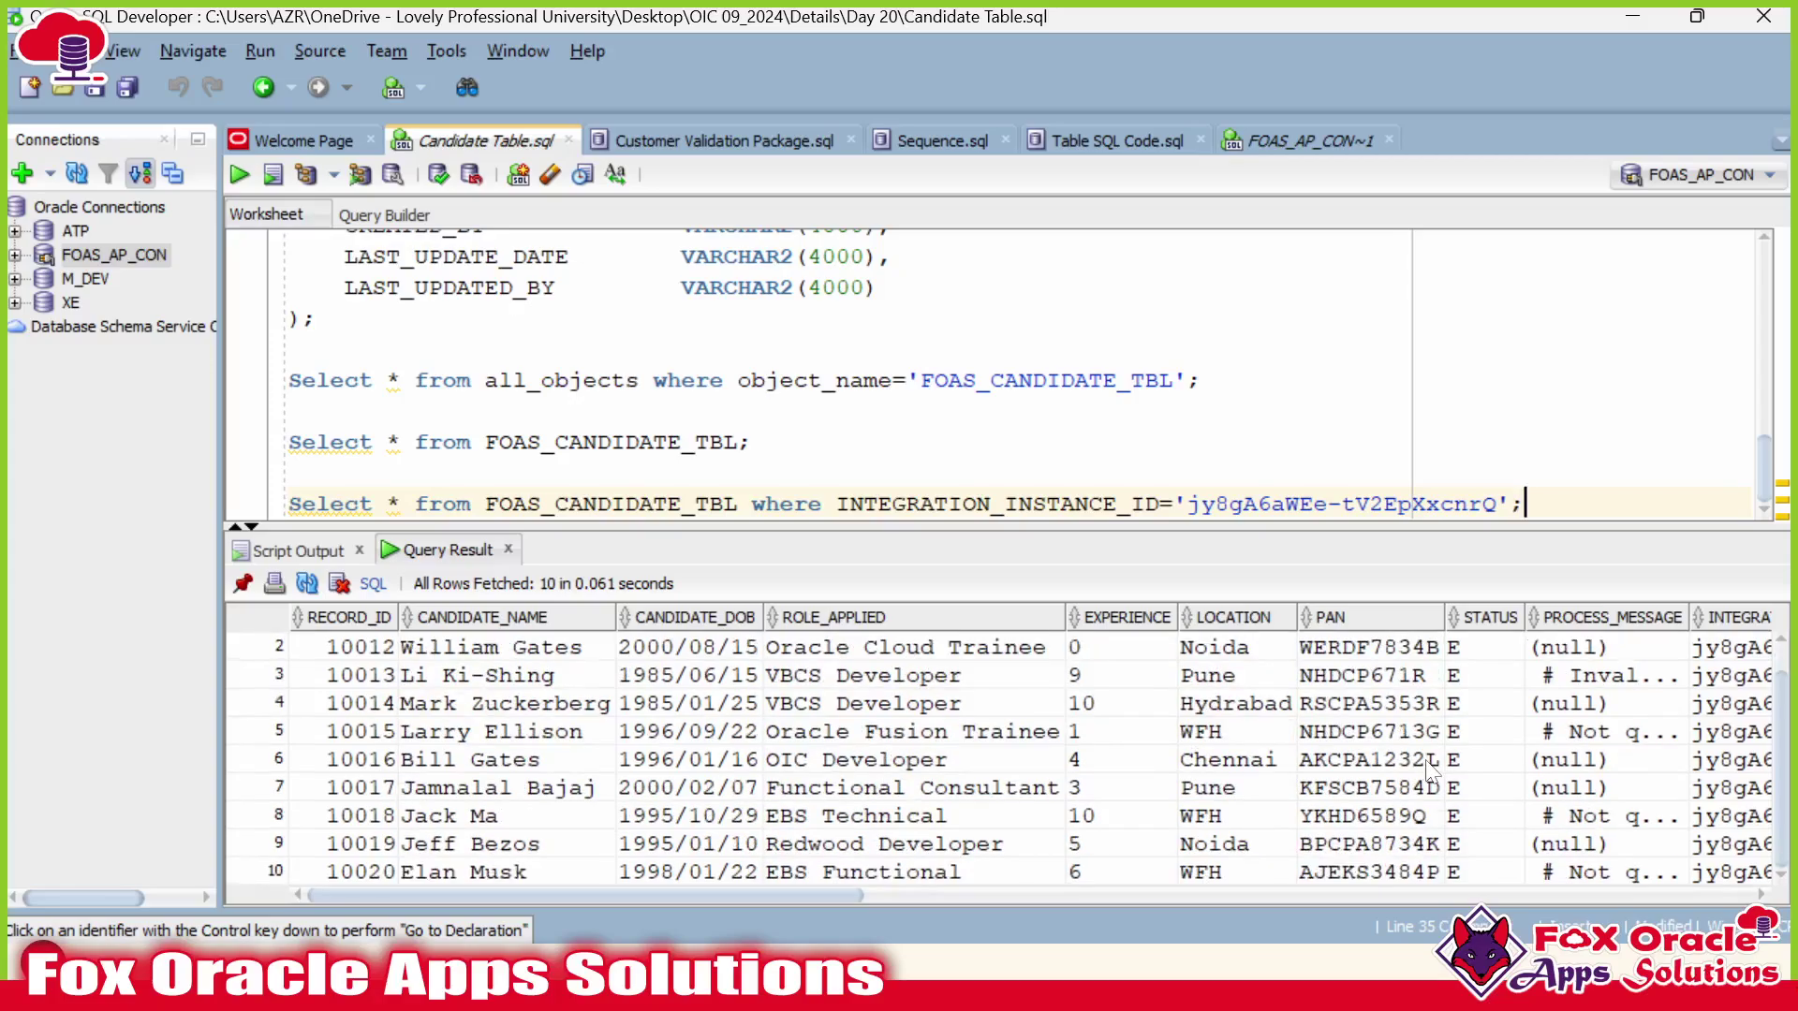
{"action": "scroll", "coordinate": [1429, 772], "scroll_direction": "up", "scroll_amount": 1}
{"action": "left_click_drag", "start_coordinate": [475, 894], "coordinate": [697, 897]}
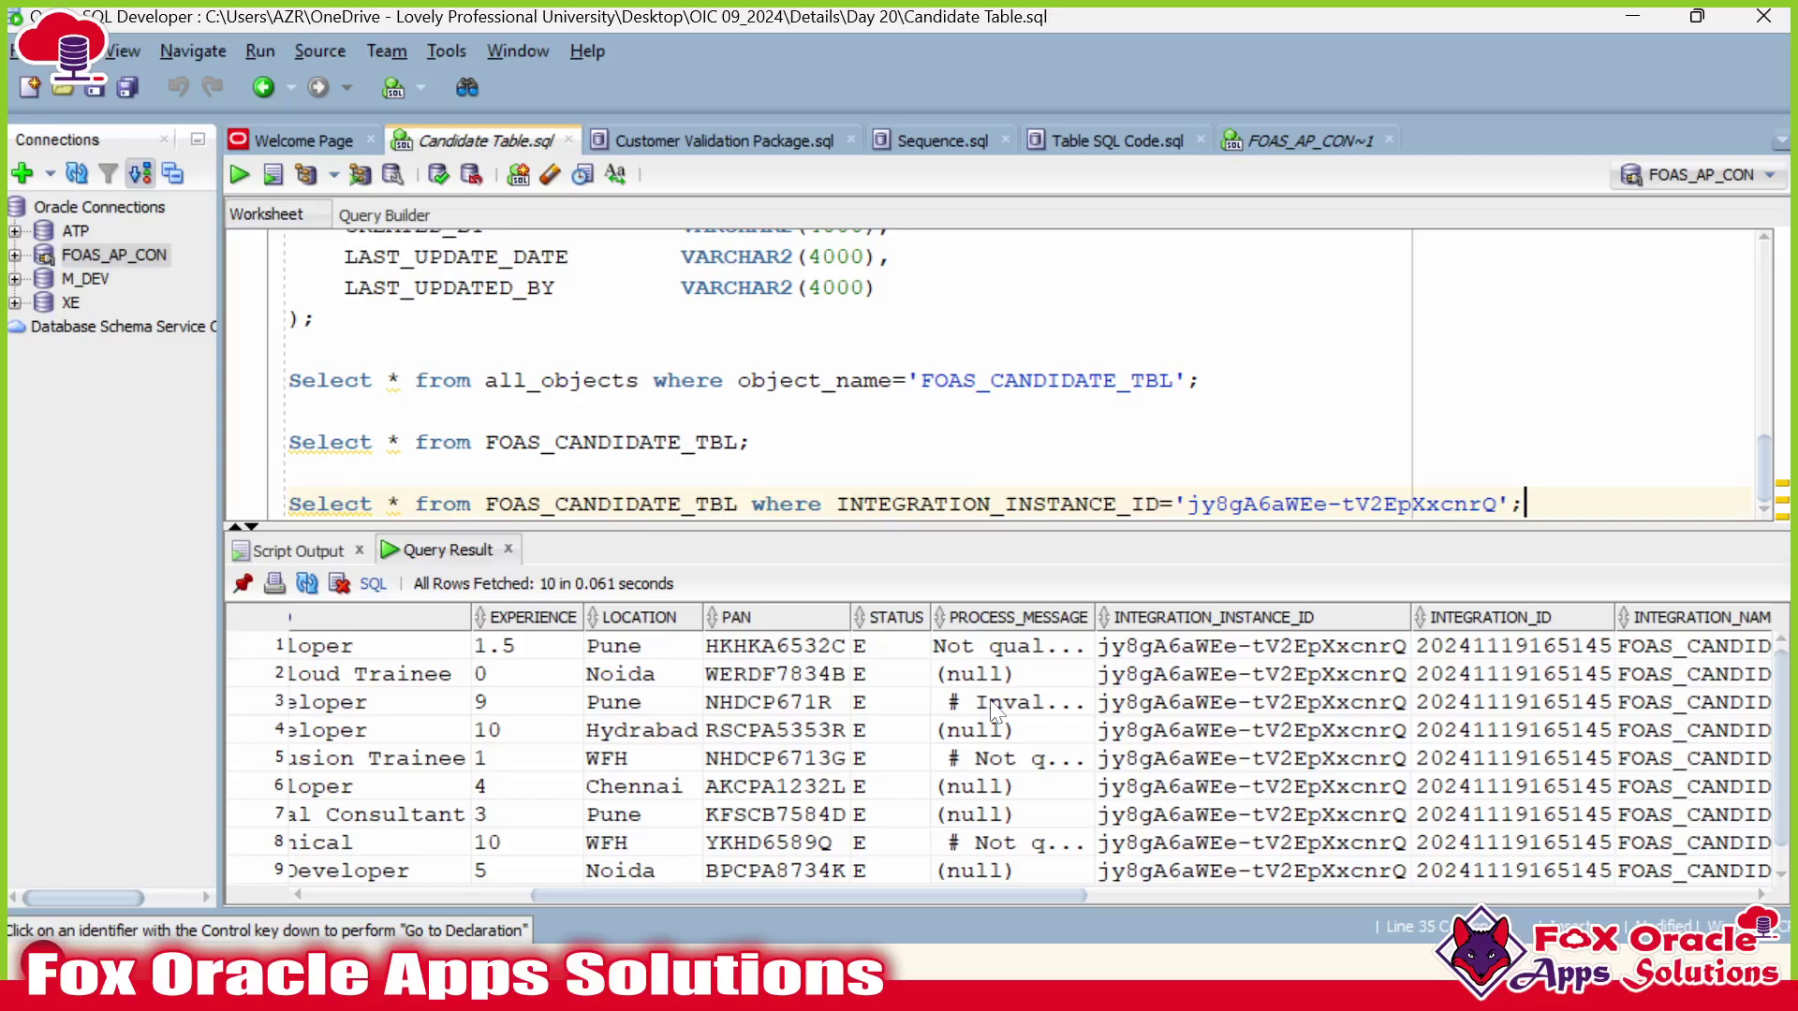
{"action": "left_click_drag", "start_coordinate": [999, 526], "coordinate": [998, 479]}
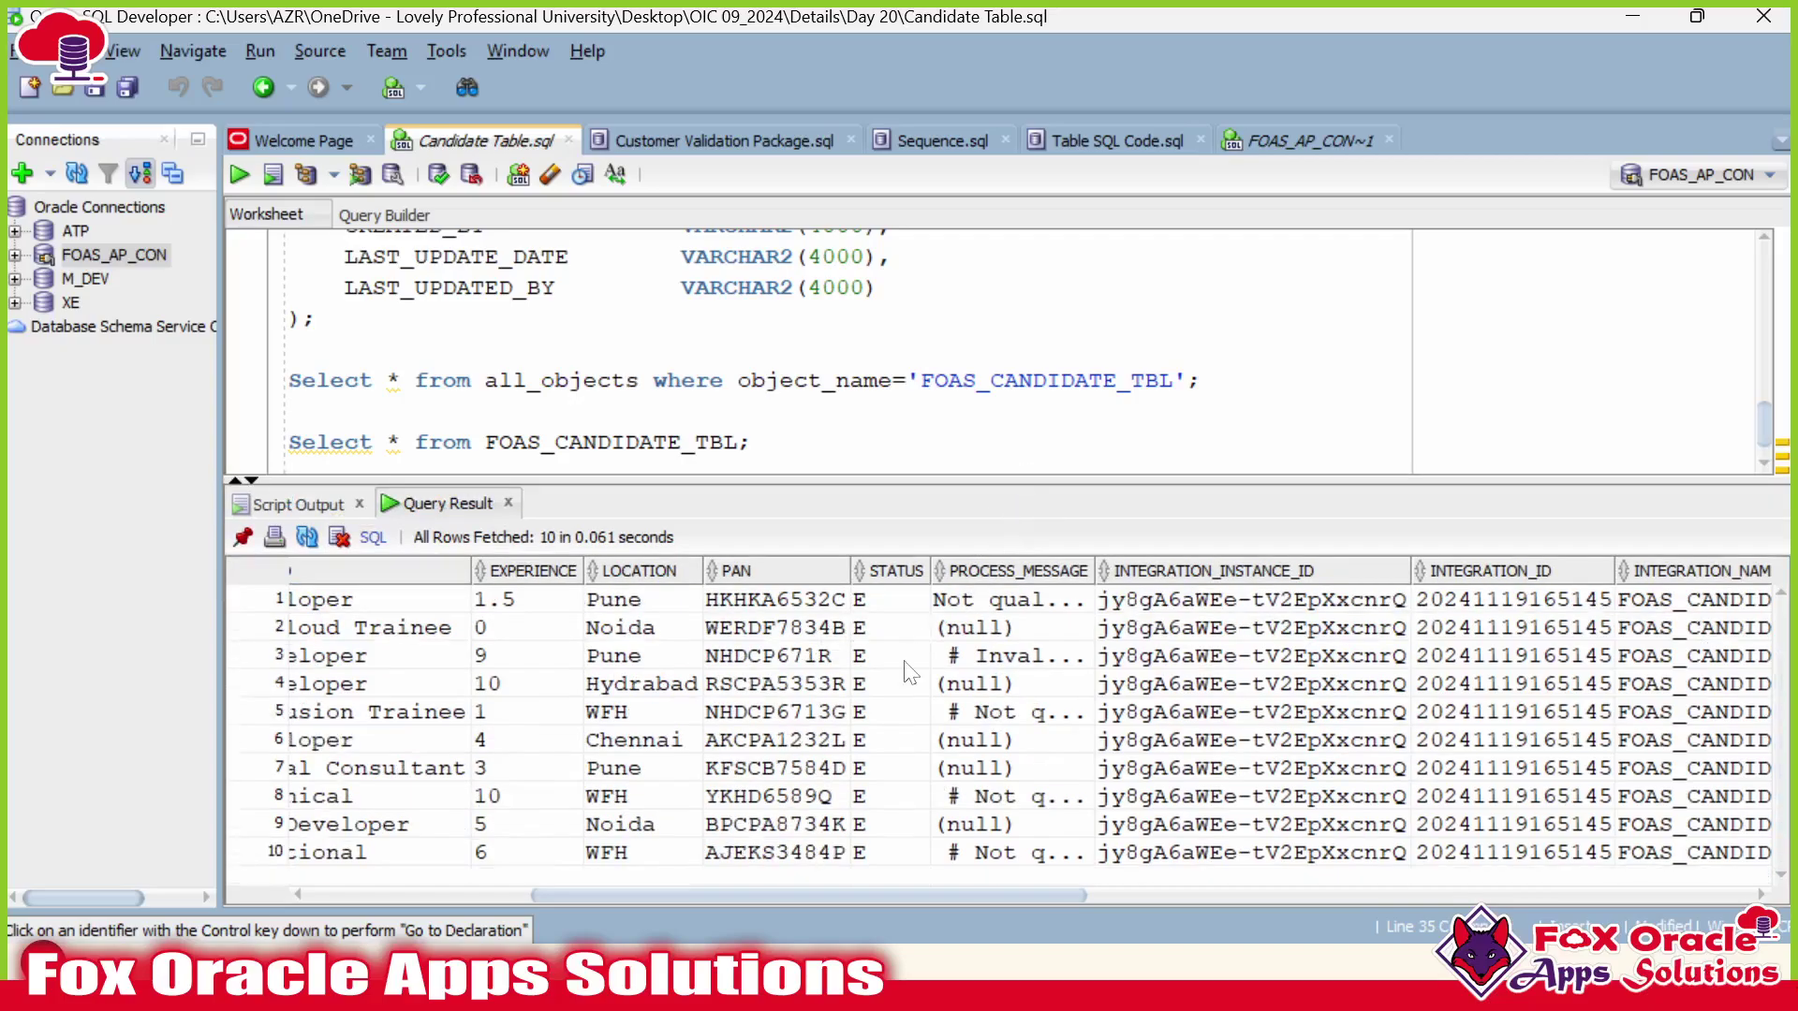
{"action": "left_click", "coordinate": [897, 729]}
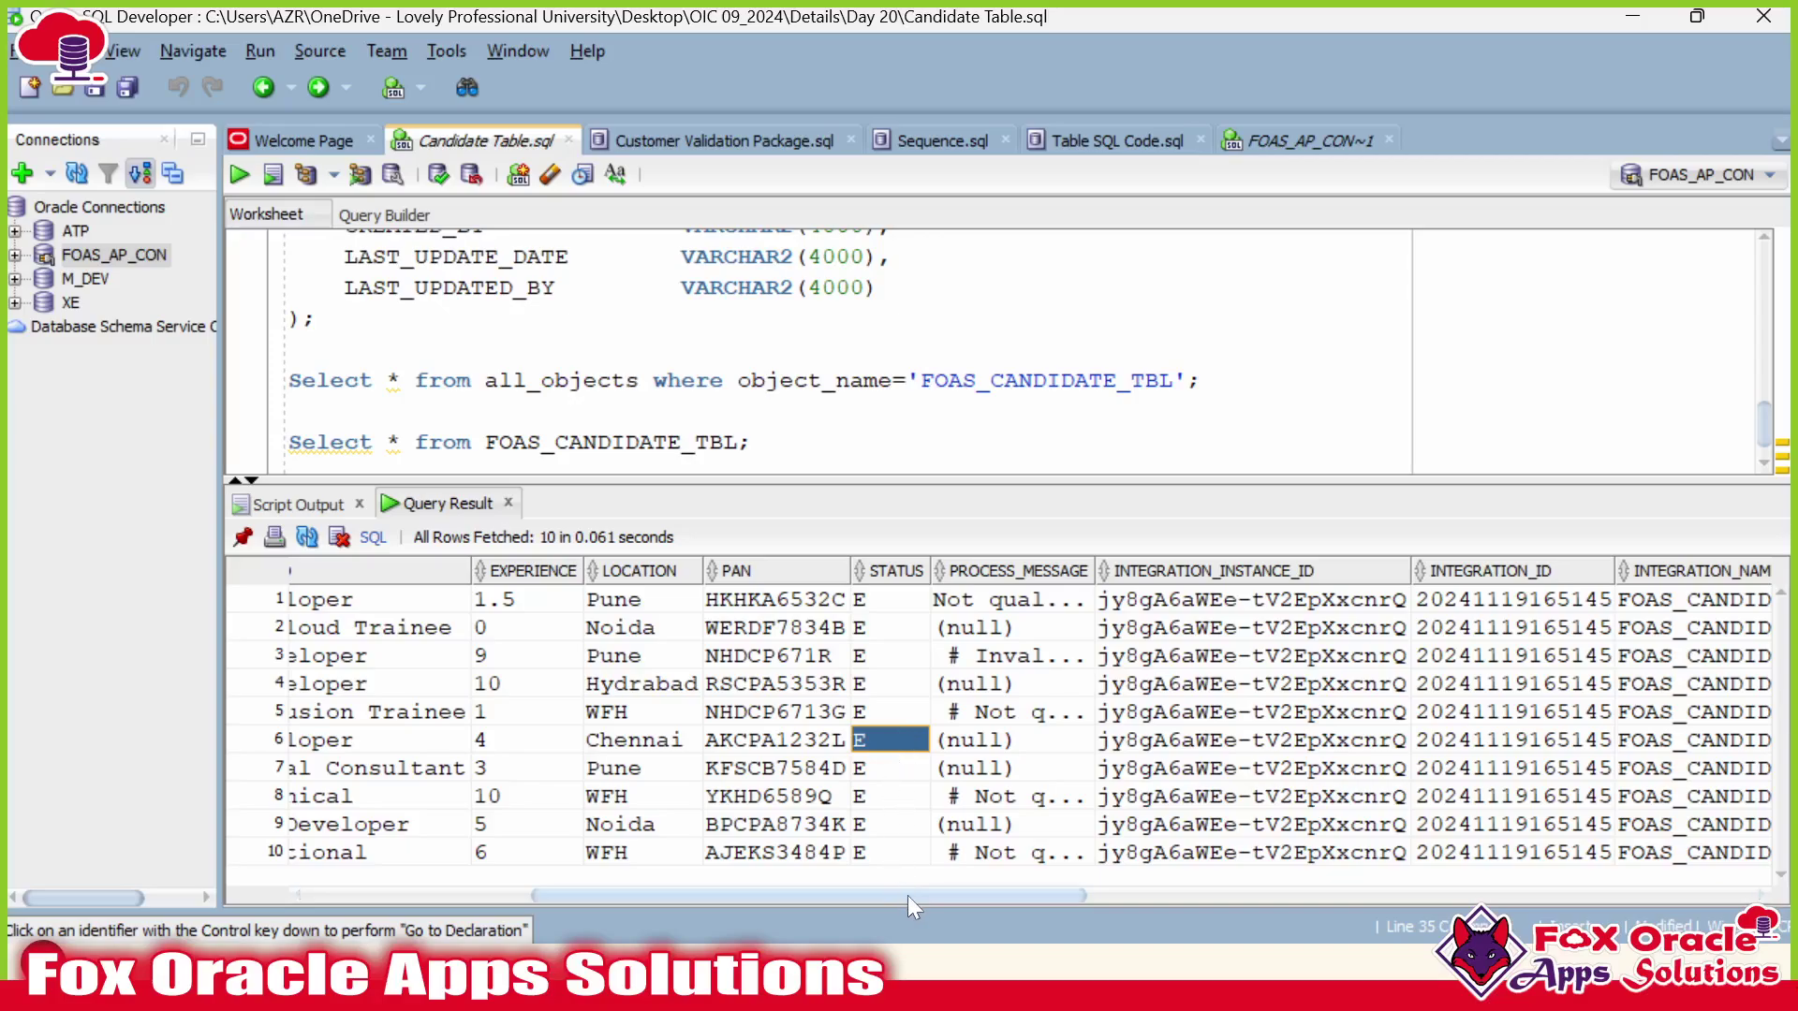
{"action": "left_click_drag", "start_coordinate": [908, 895], "coordinate": [711, 899]}
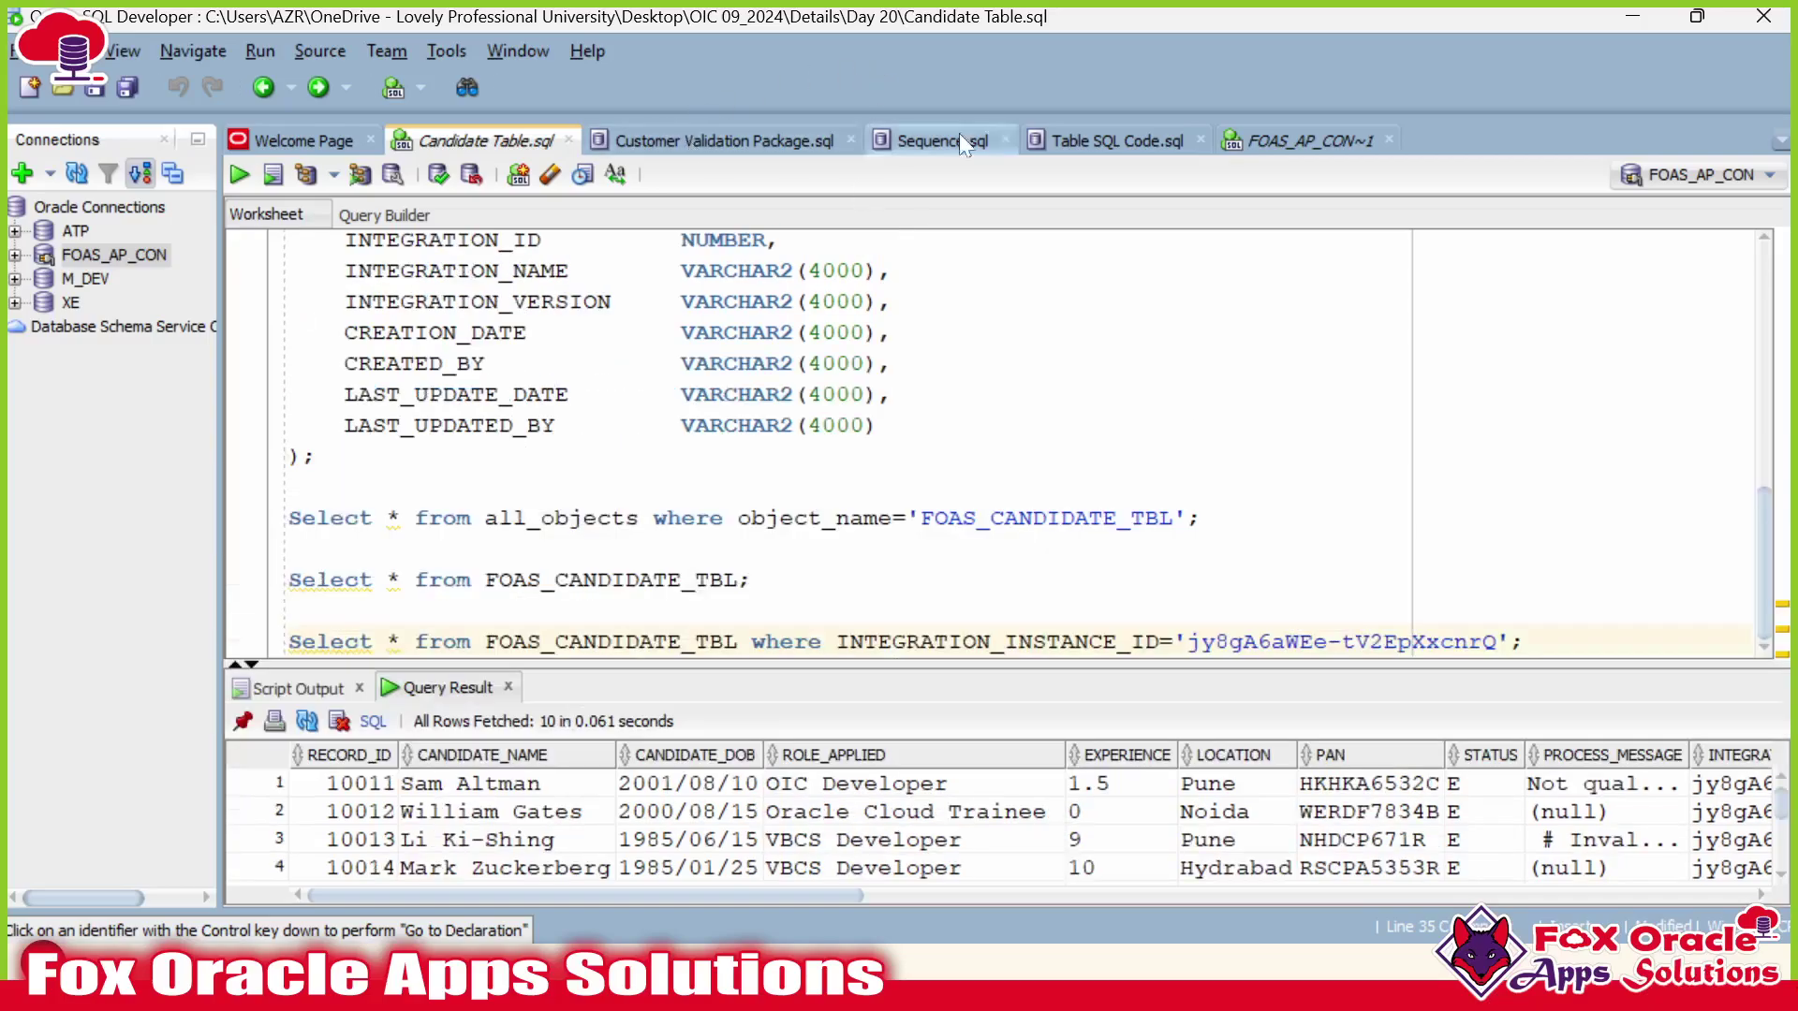
Delete the leftover standalone UPDATE statement at the end of the FOAS_AP_CON~1 script.
{"action": "left_click", "coordinate": [1245, 140]}
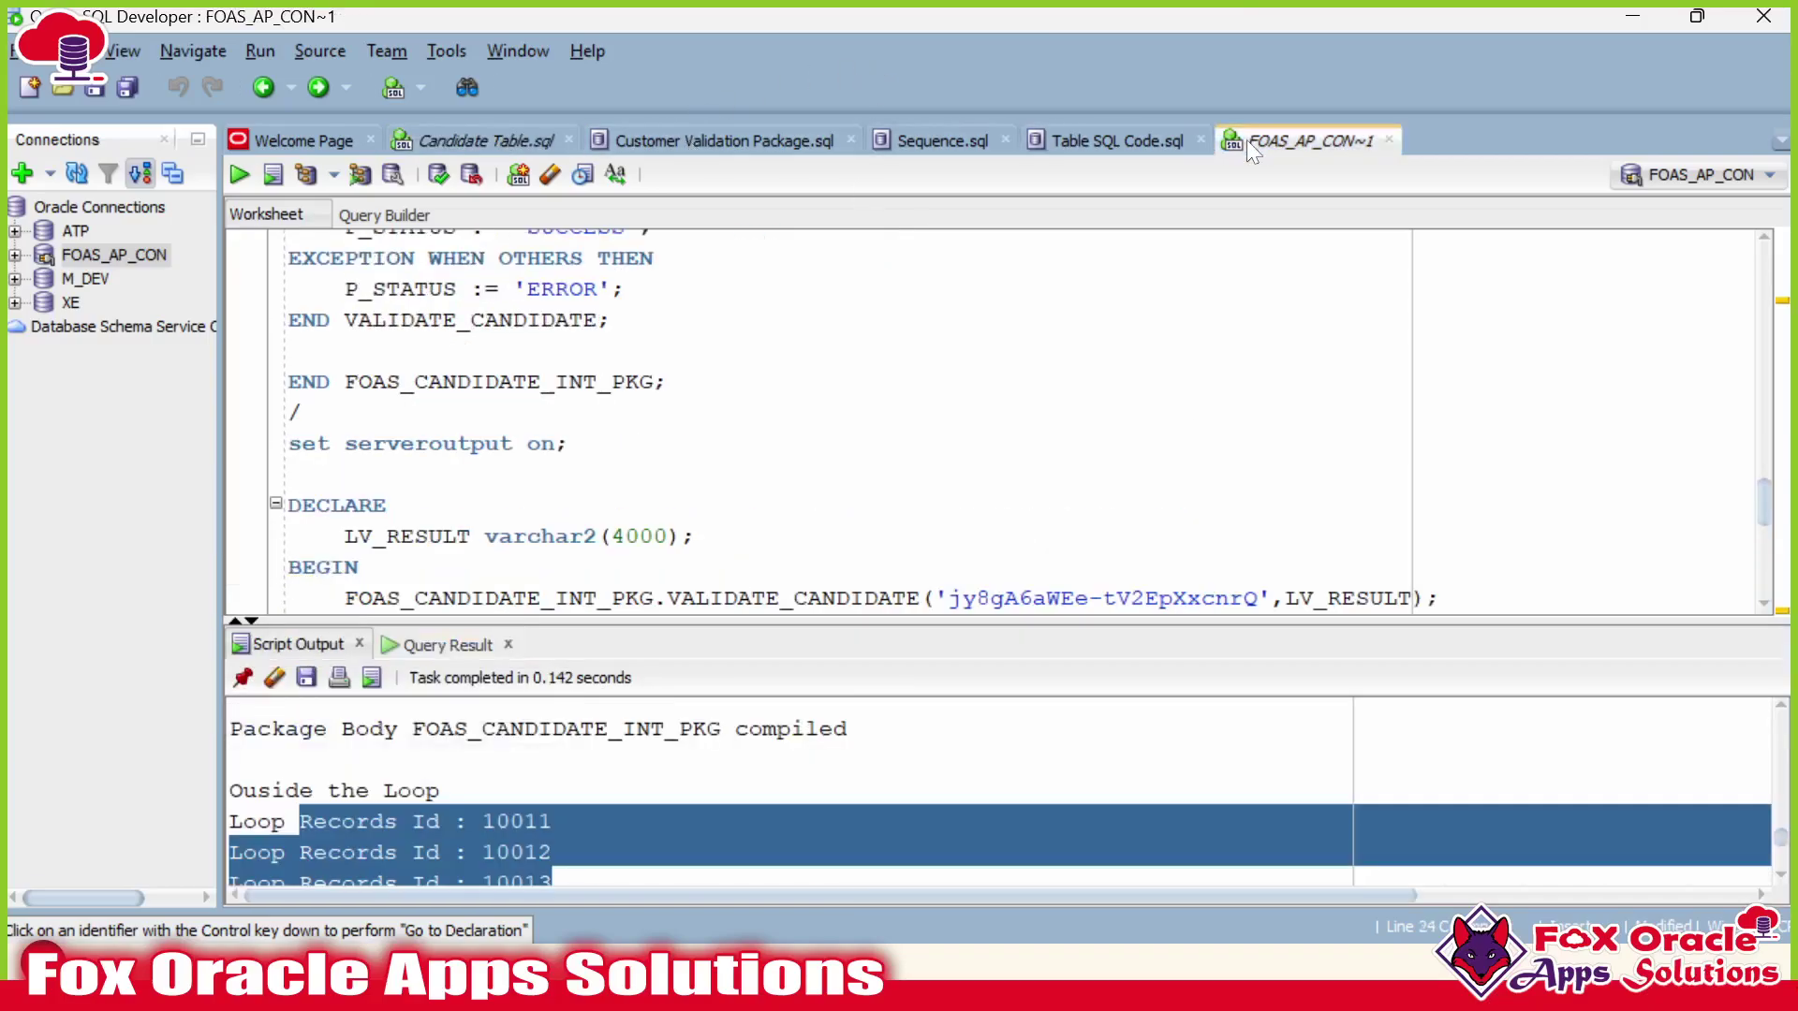
{"action": "scroll", "coordinate": [1002, 421], "scroll_direction": "up", "scroll_amount": 3}
{"action": "scroll", "coordinate": [1002, 421], "scroll_direction": "down", "scroll_amount": 5}
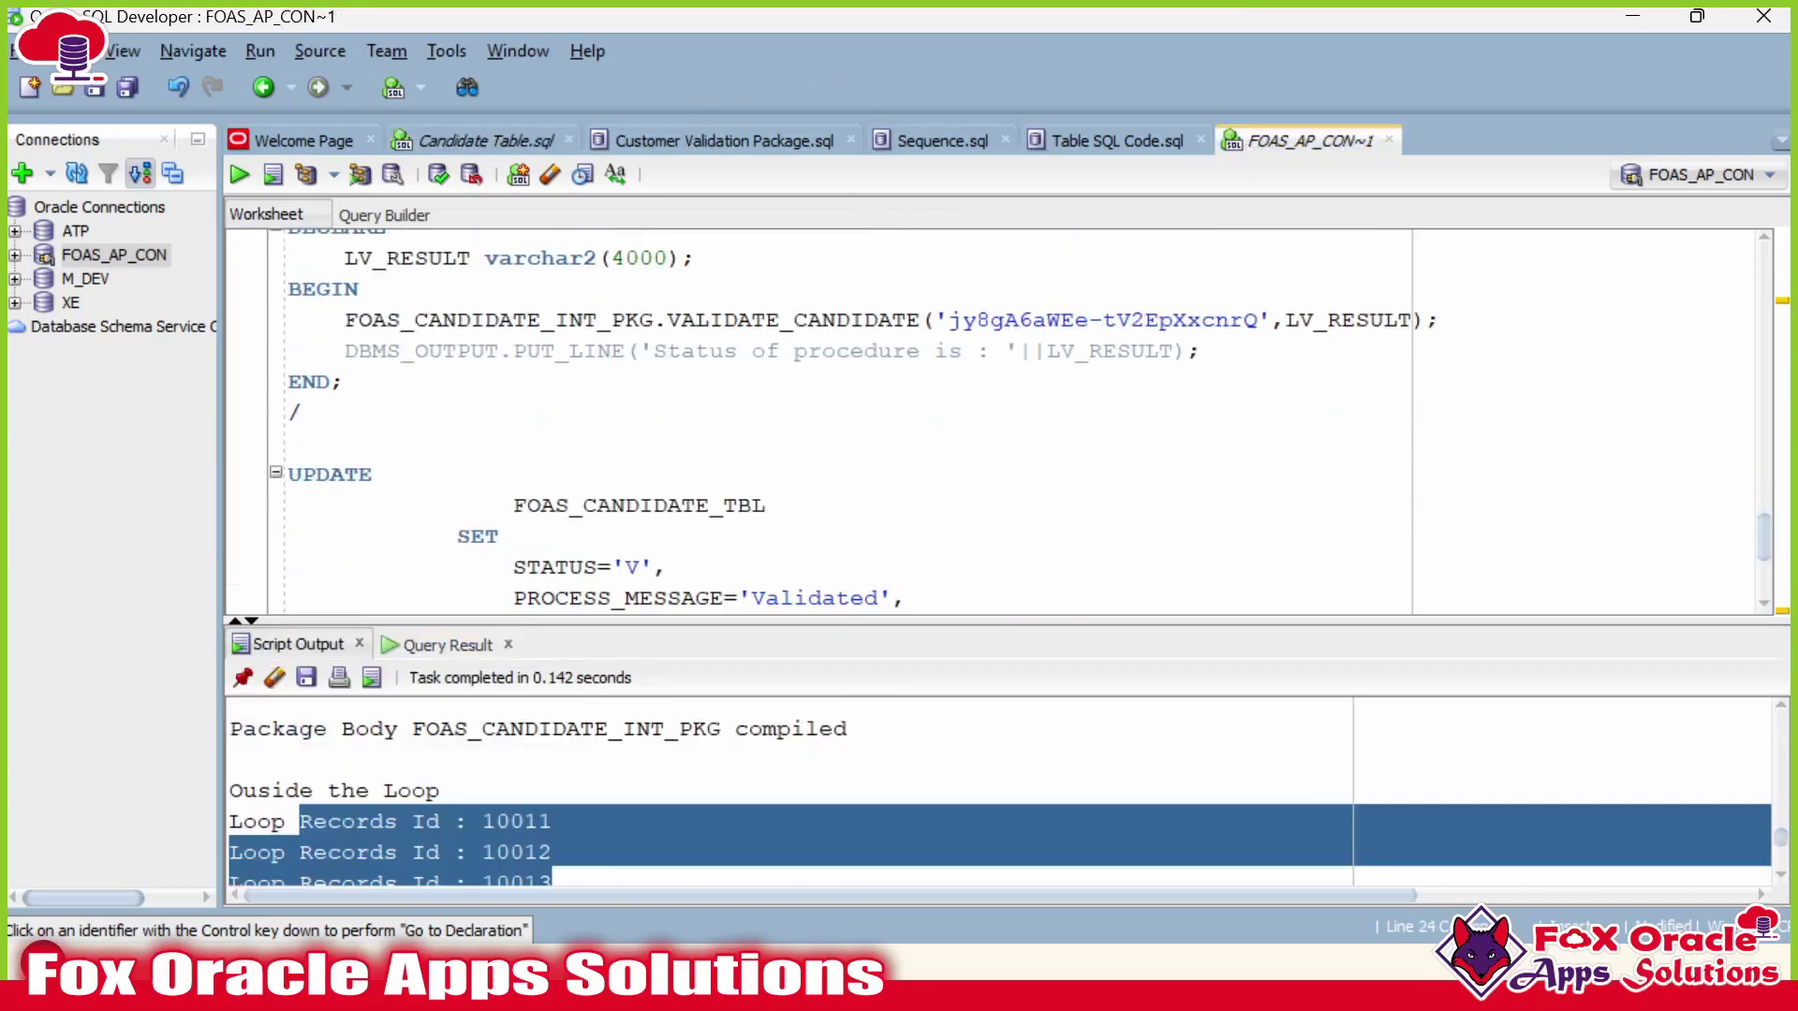
{"action": "key", "text": "ctrl+End"}
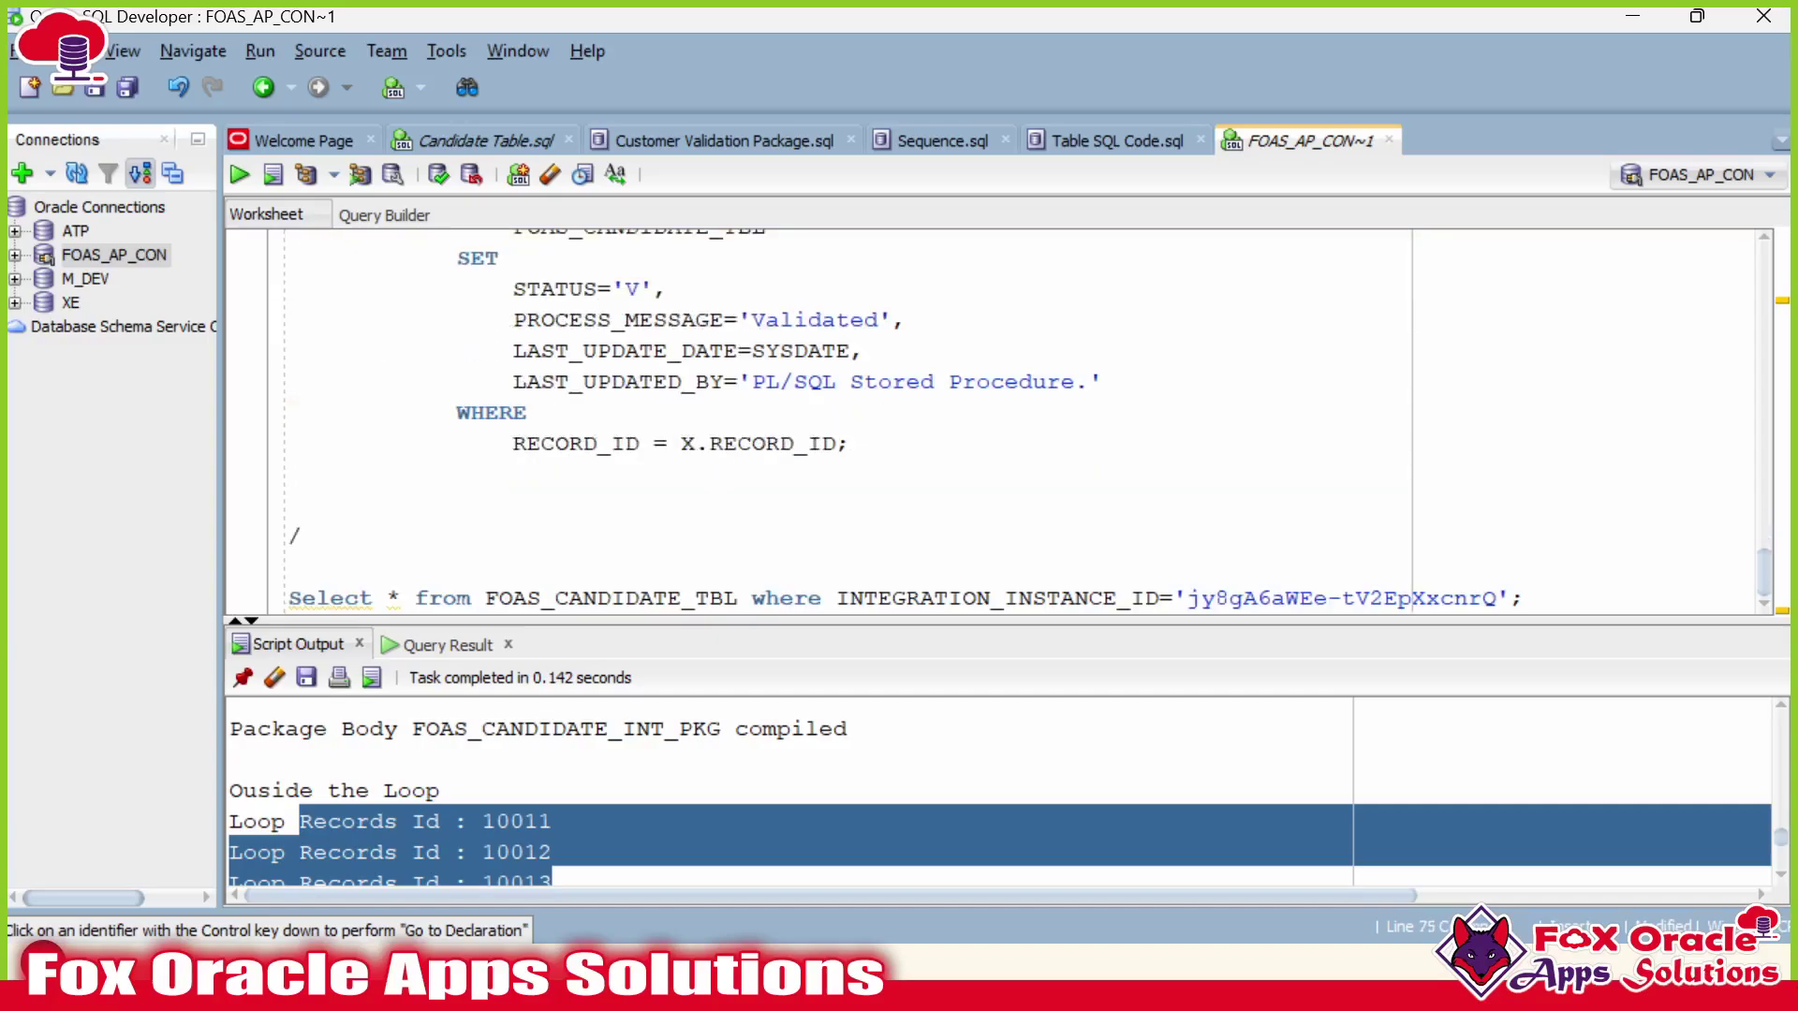
{"action": "left_click", "coordinate": [303, 536], "text": "shift"}
{"action": "key", "text": "Delete"}
Review the package loop: STATUS 'V' for valid rows, otherwise 'E' with LV_ERROR_MESSAGE.
{"action": "scroll", "coordinate": [1002, 421], "scroll_direction": "up", "scroll_amount": 1}
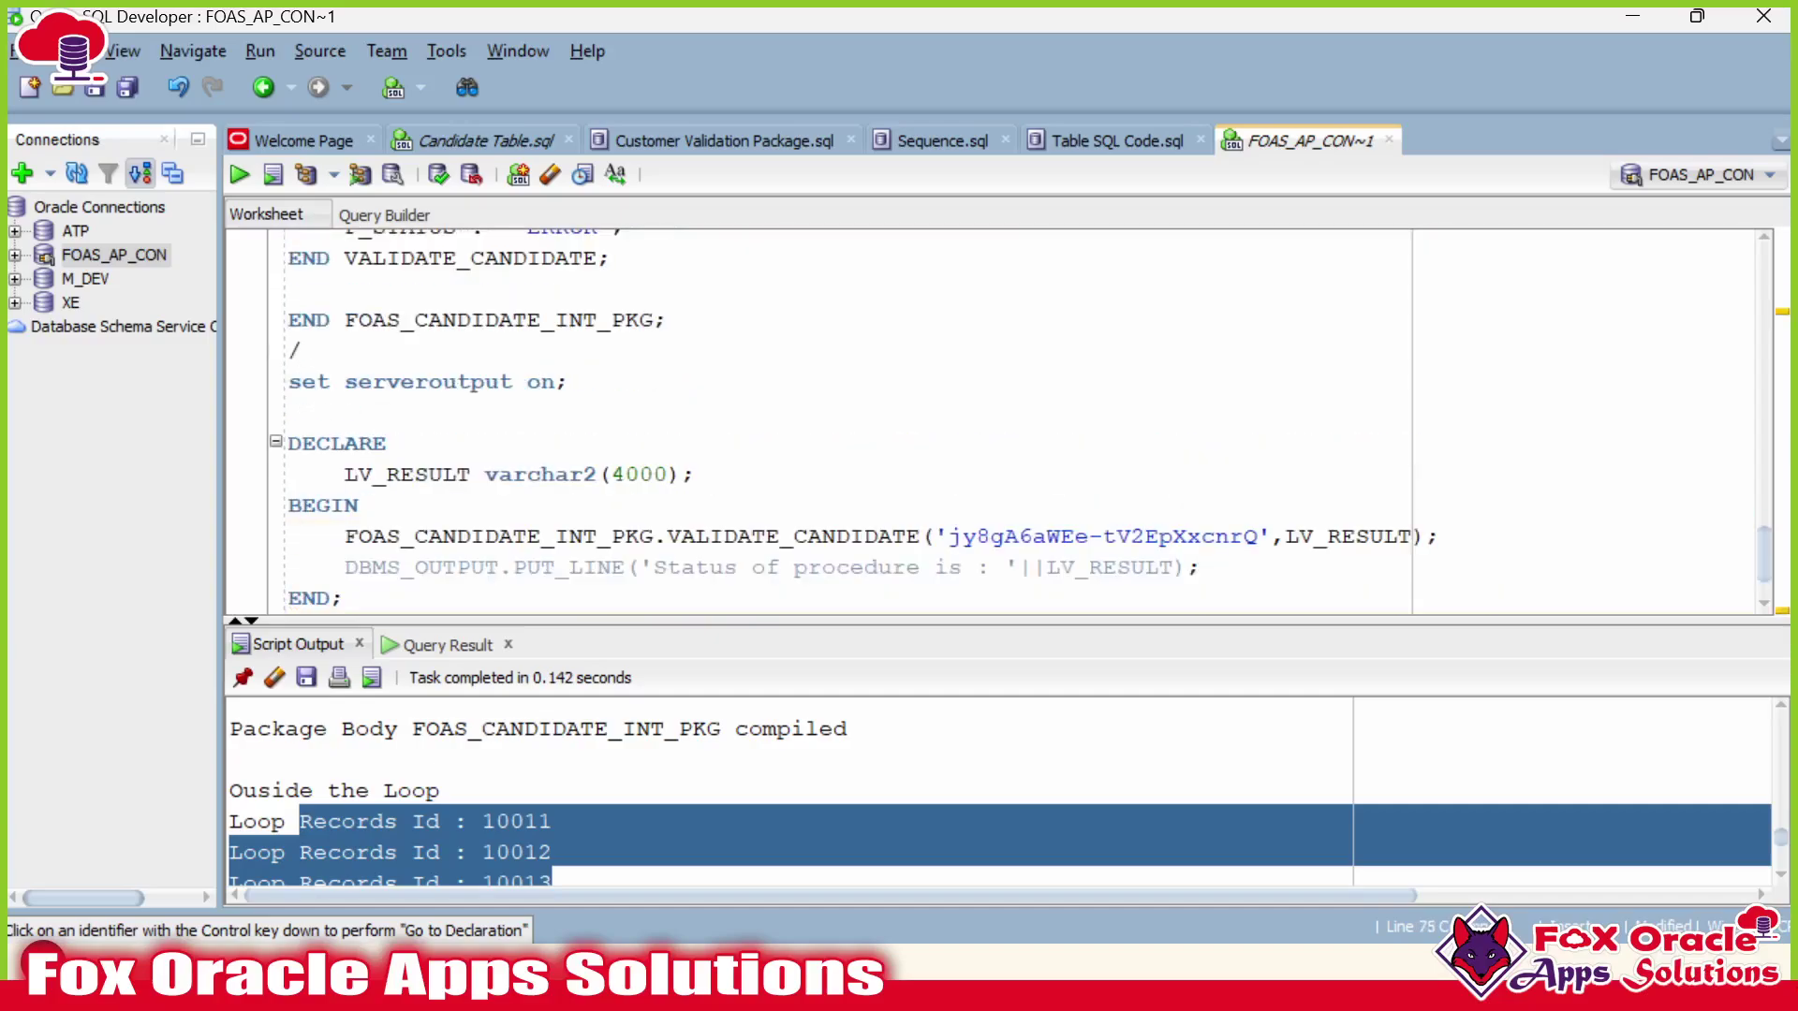
{"action": "scroll", "coordinate": [1002, 422], "scroll_direction": "up", "scroll_amount": 5}
{"action": "left_click", "coordinate": [633, 381]}
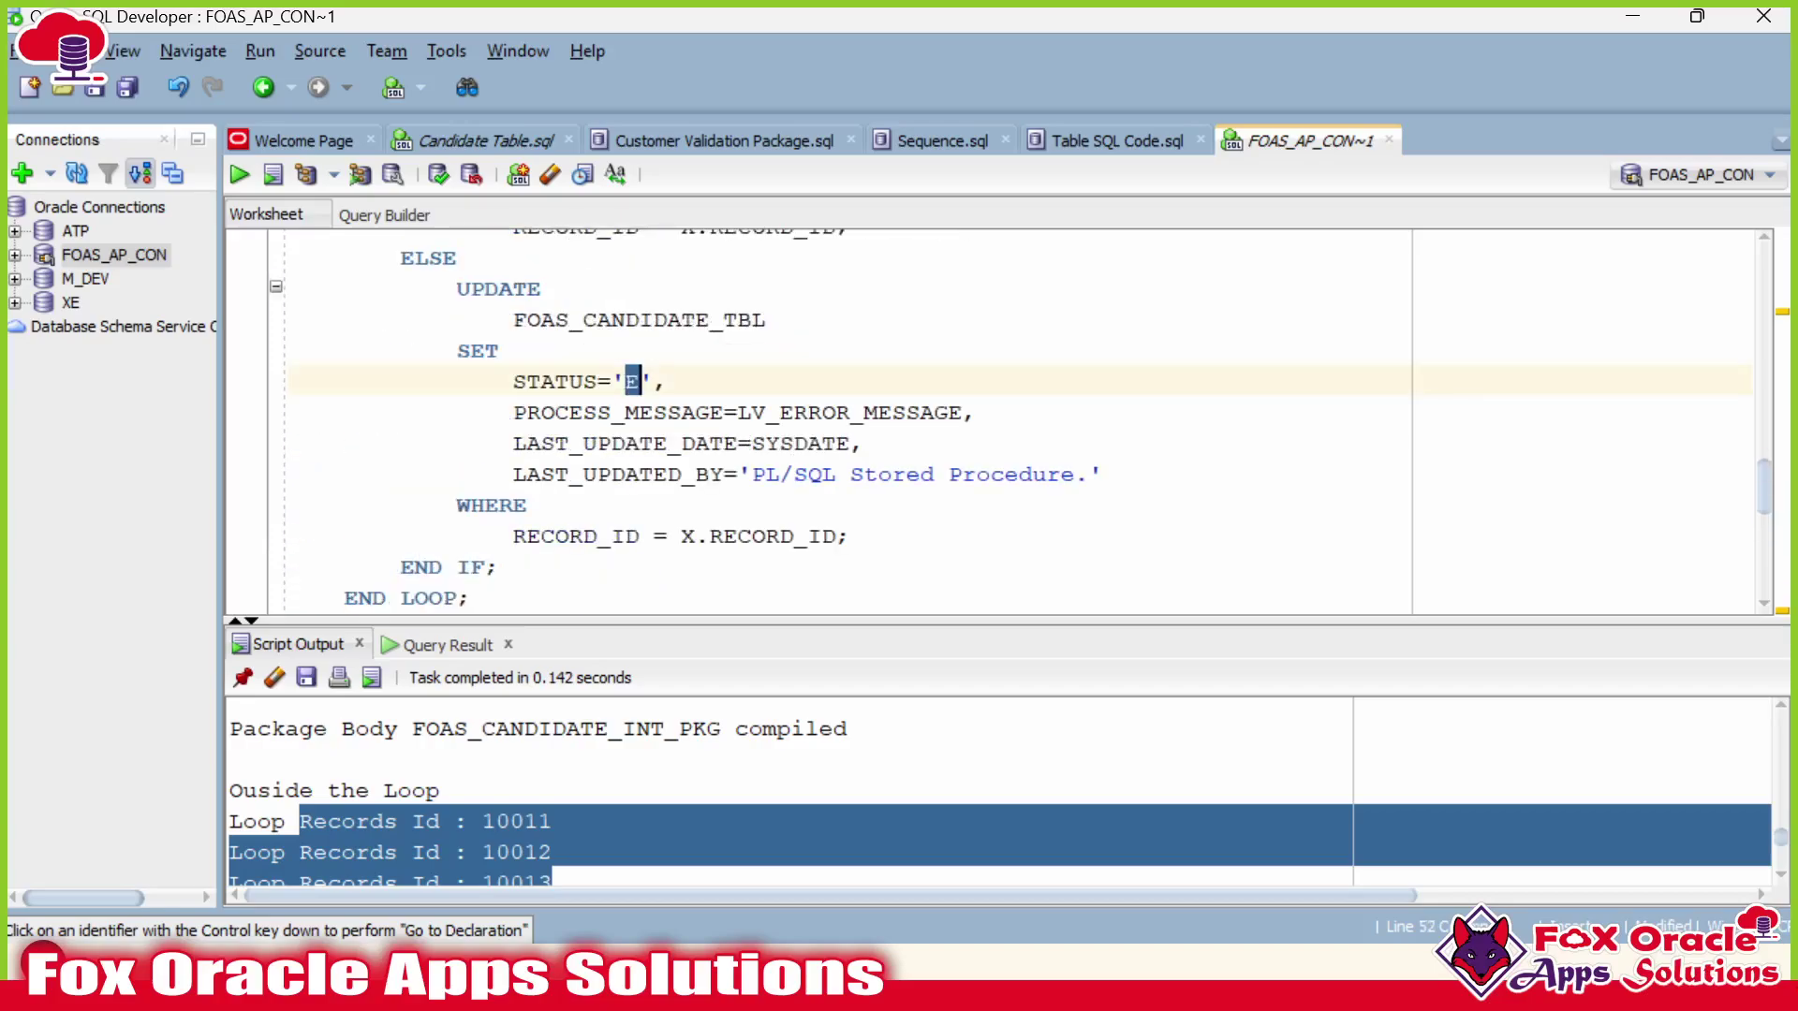
{"action": "double_click", "coordinate": [880, 412]}
{"action": "scroll", "coordinate": [1001, 421], "scroll_direction": "up", "scroll_amount": 2}
{"action": "scroll", "coordinate": [1002, 422], "scroll_direction": "up", "scroll_amount": 1}
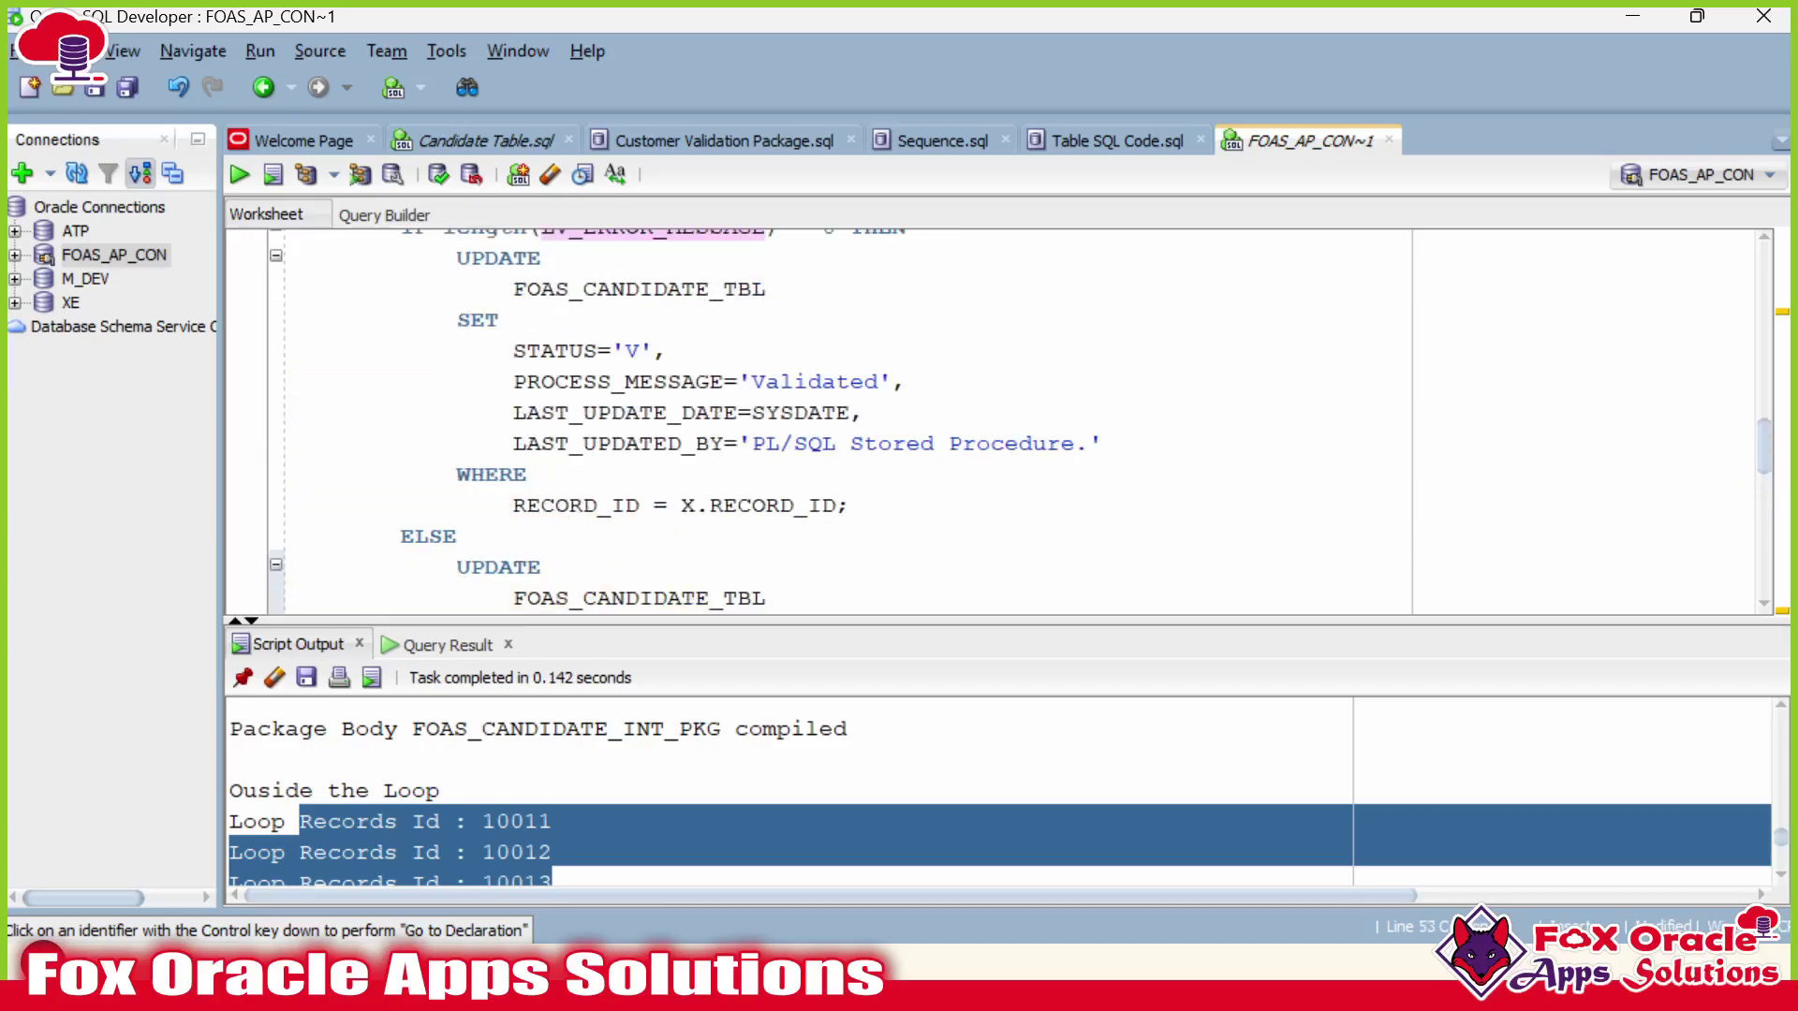
{"action": "left_click", "coordinate": [629, 351]}
{"action": "double_click", "coordinate": [629, 350]}
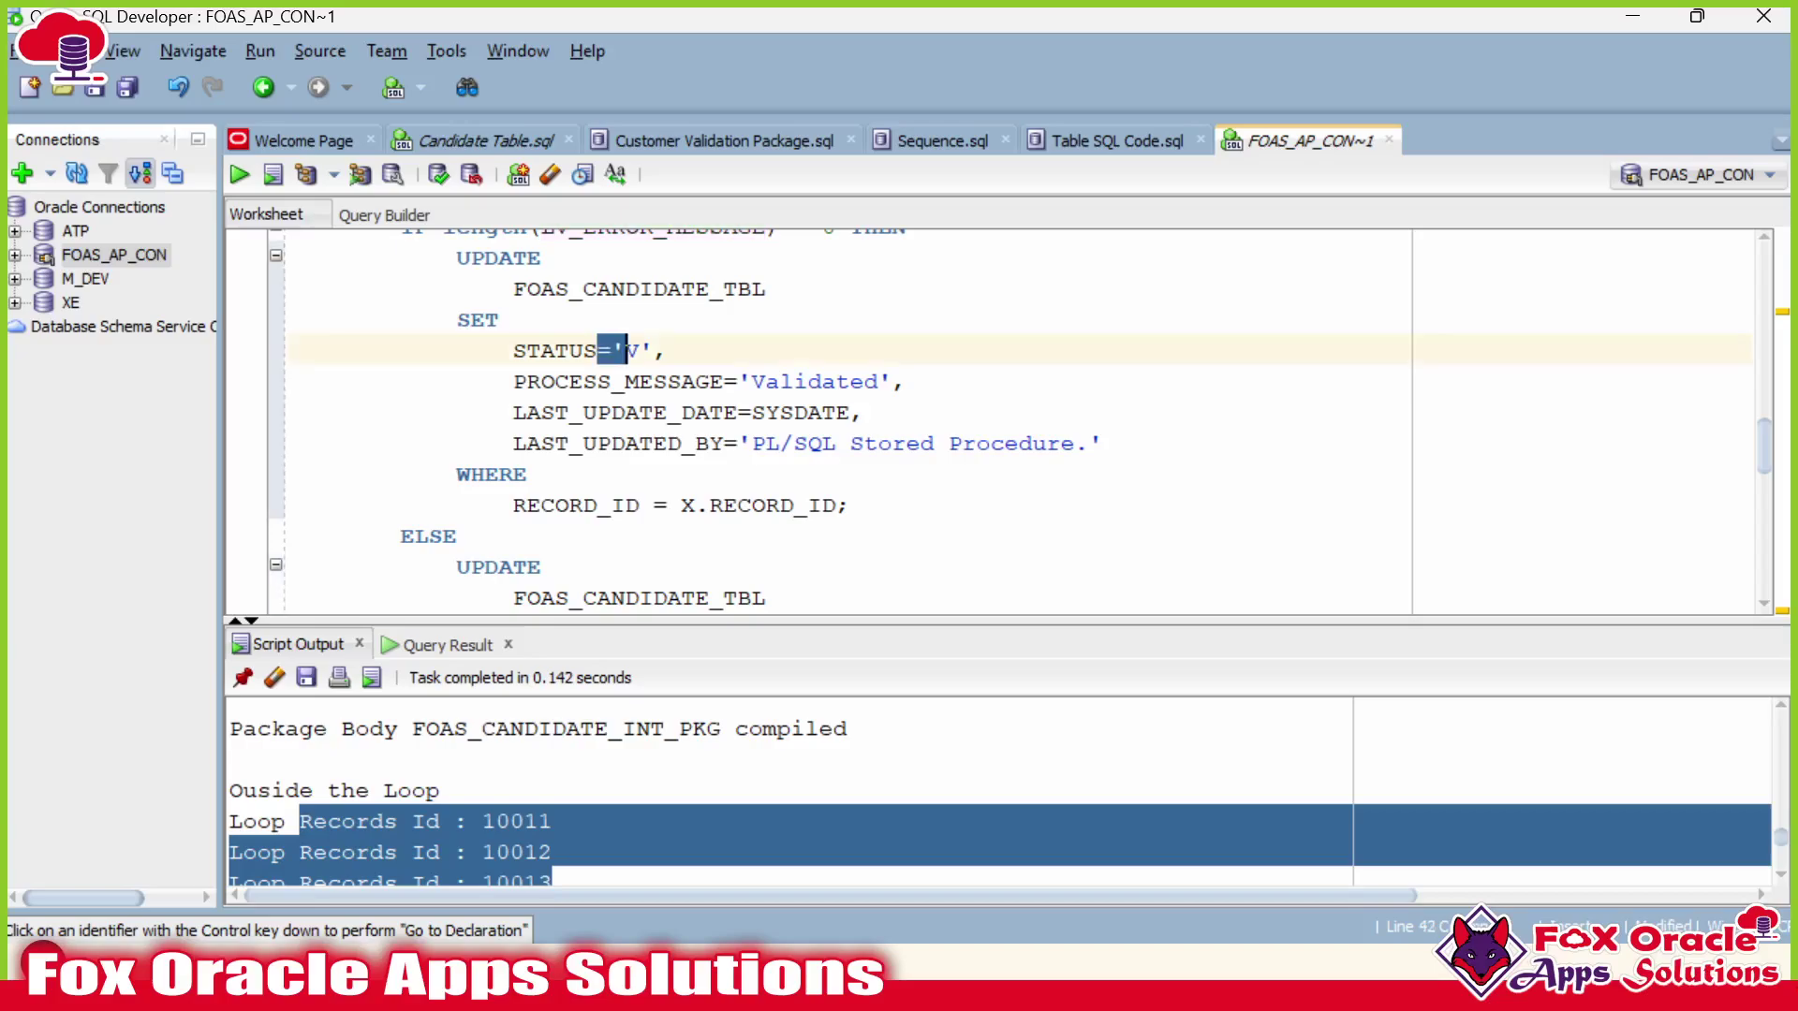
{"action": "scroll", "coordinate": [629, 351], "scroll_direction": "down", "scroll_amount": 3}
{"action": "double_click", "coordinate": [624, 381]}
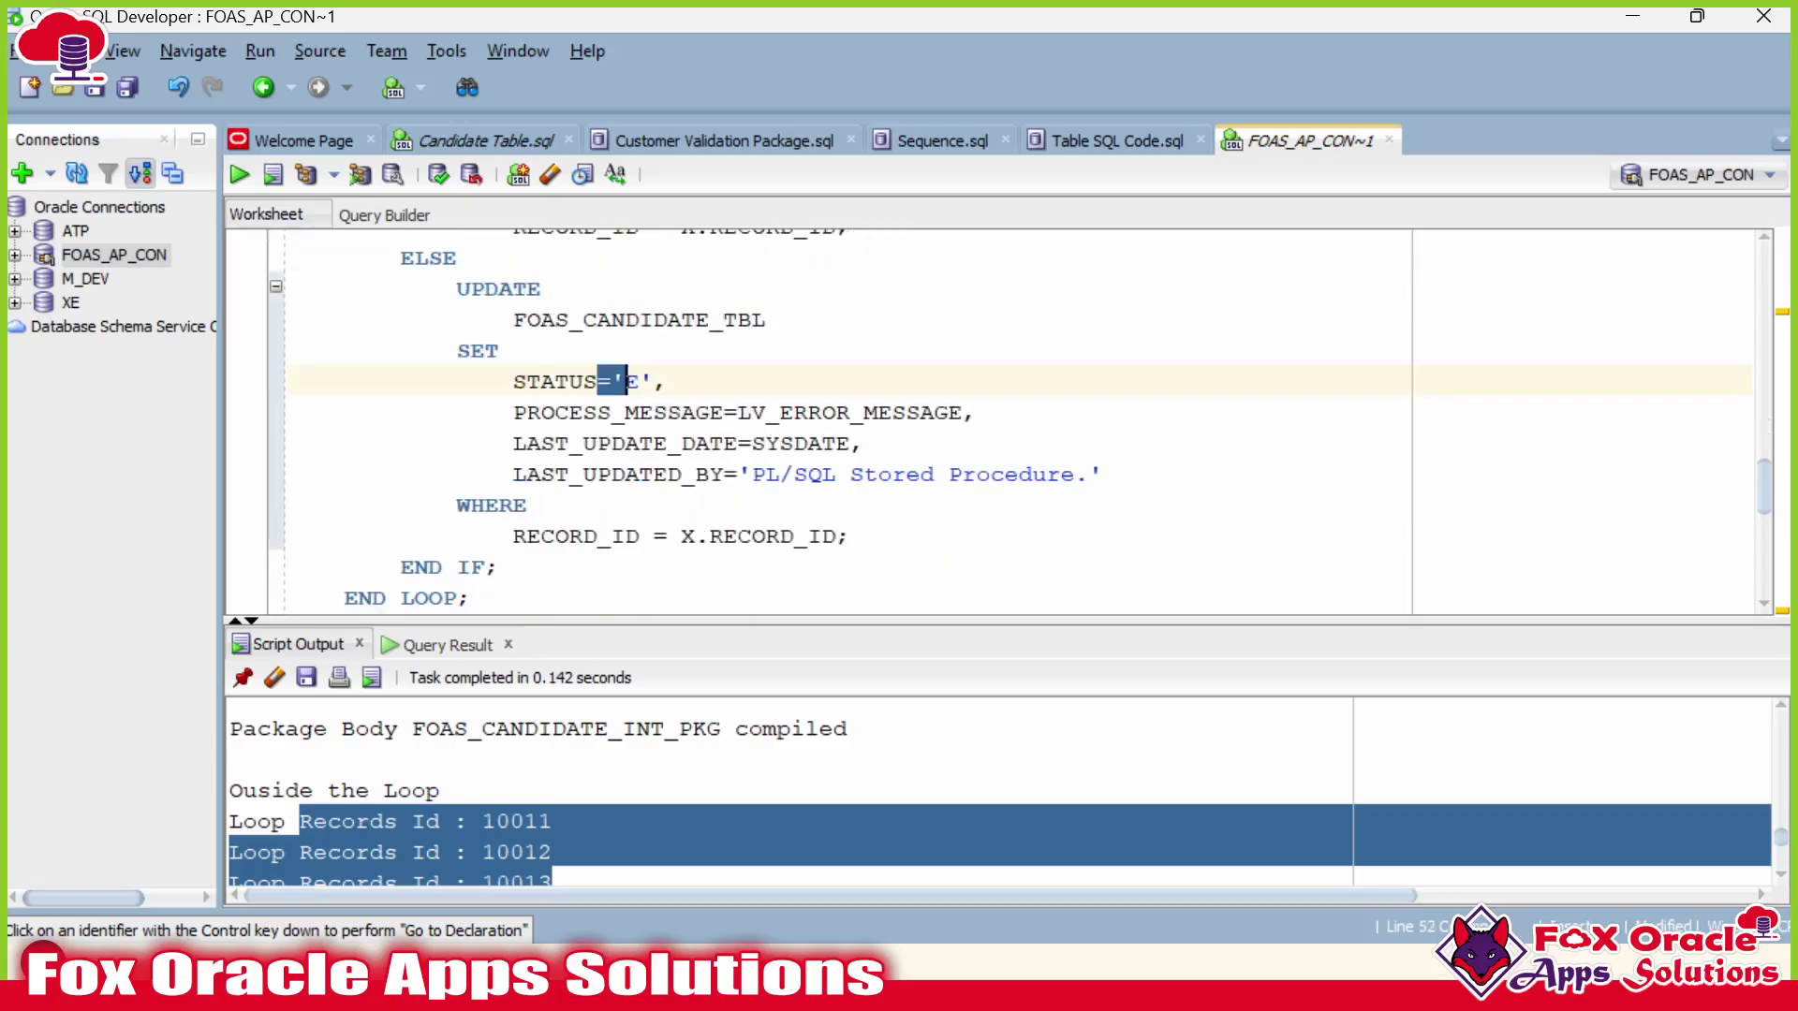
{"action": "scroll", "coordinate": [1002, 422], "scroll_direction": "down", "scroll_amount": 6}
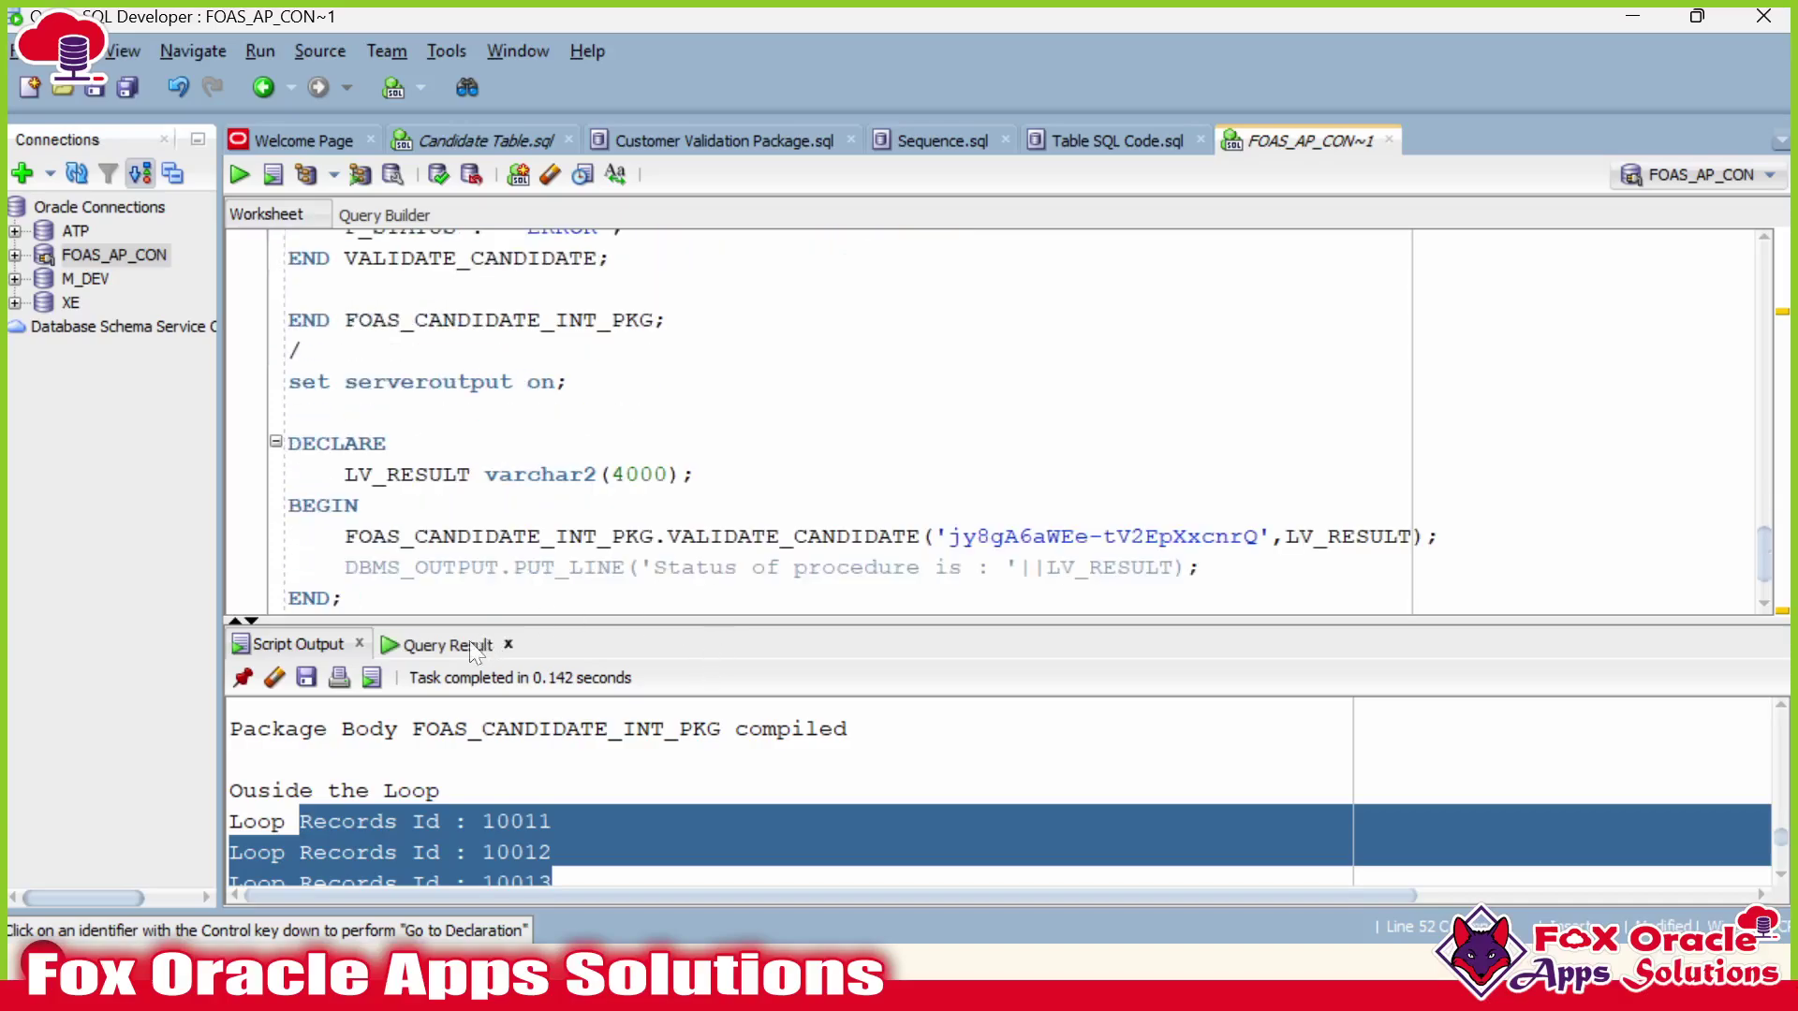
Re-run the candidate query and widen PROCESS_MESSAGE to read messages like '# Invalid PAN No'.
{"action": "key", "text": "ctrl+Return"}
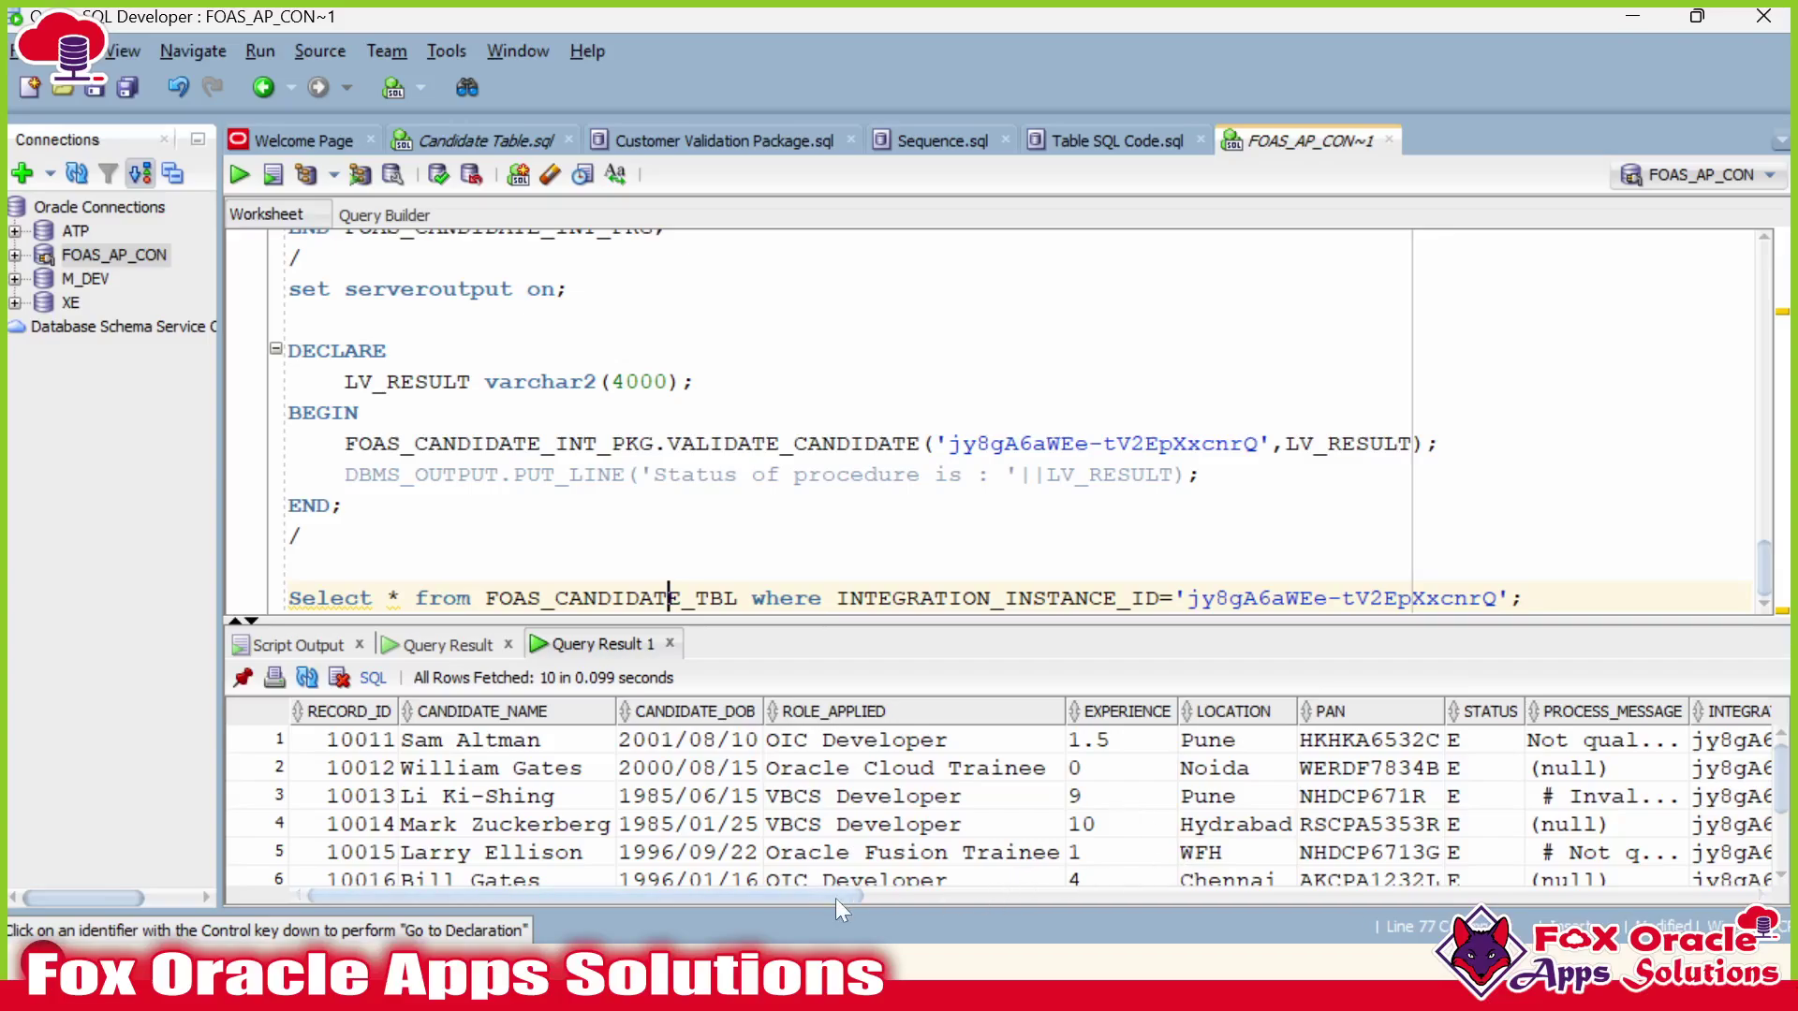
{"action": "left_click_drag", "start_coordinate": [835, 897], "coordinate": [1154, 896]}
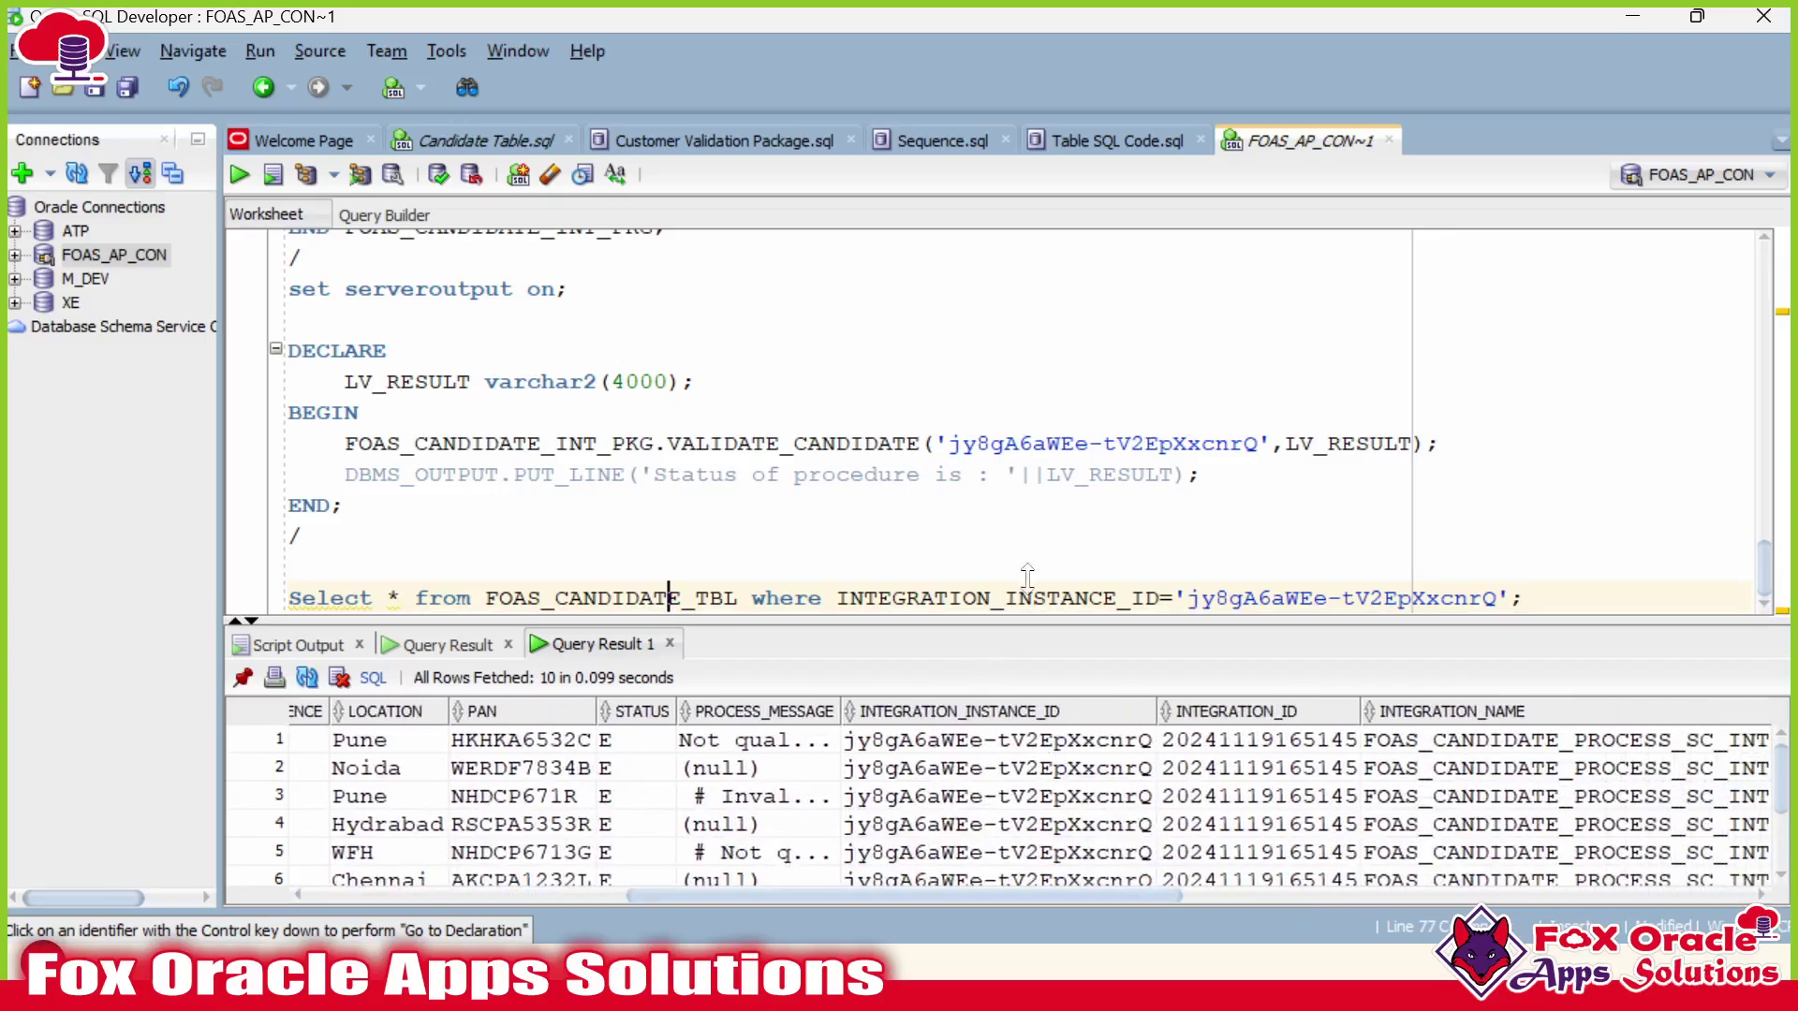
{"action": "left_click_drag", "start_coordinate": [1027, 575], "coordinate": [1077, 496]}
{"action": "left_click", "coordinate": [739, 616]}
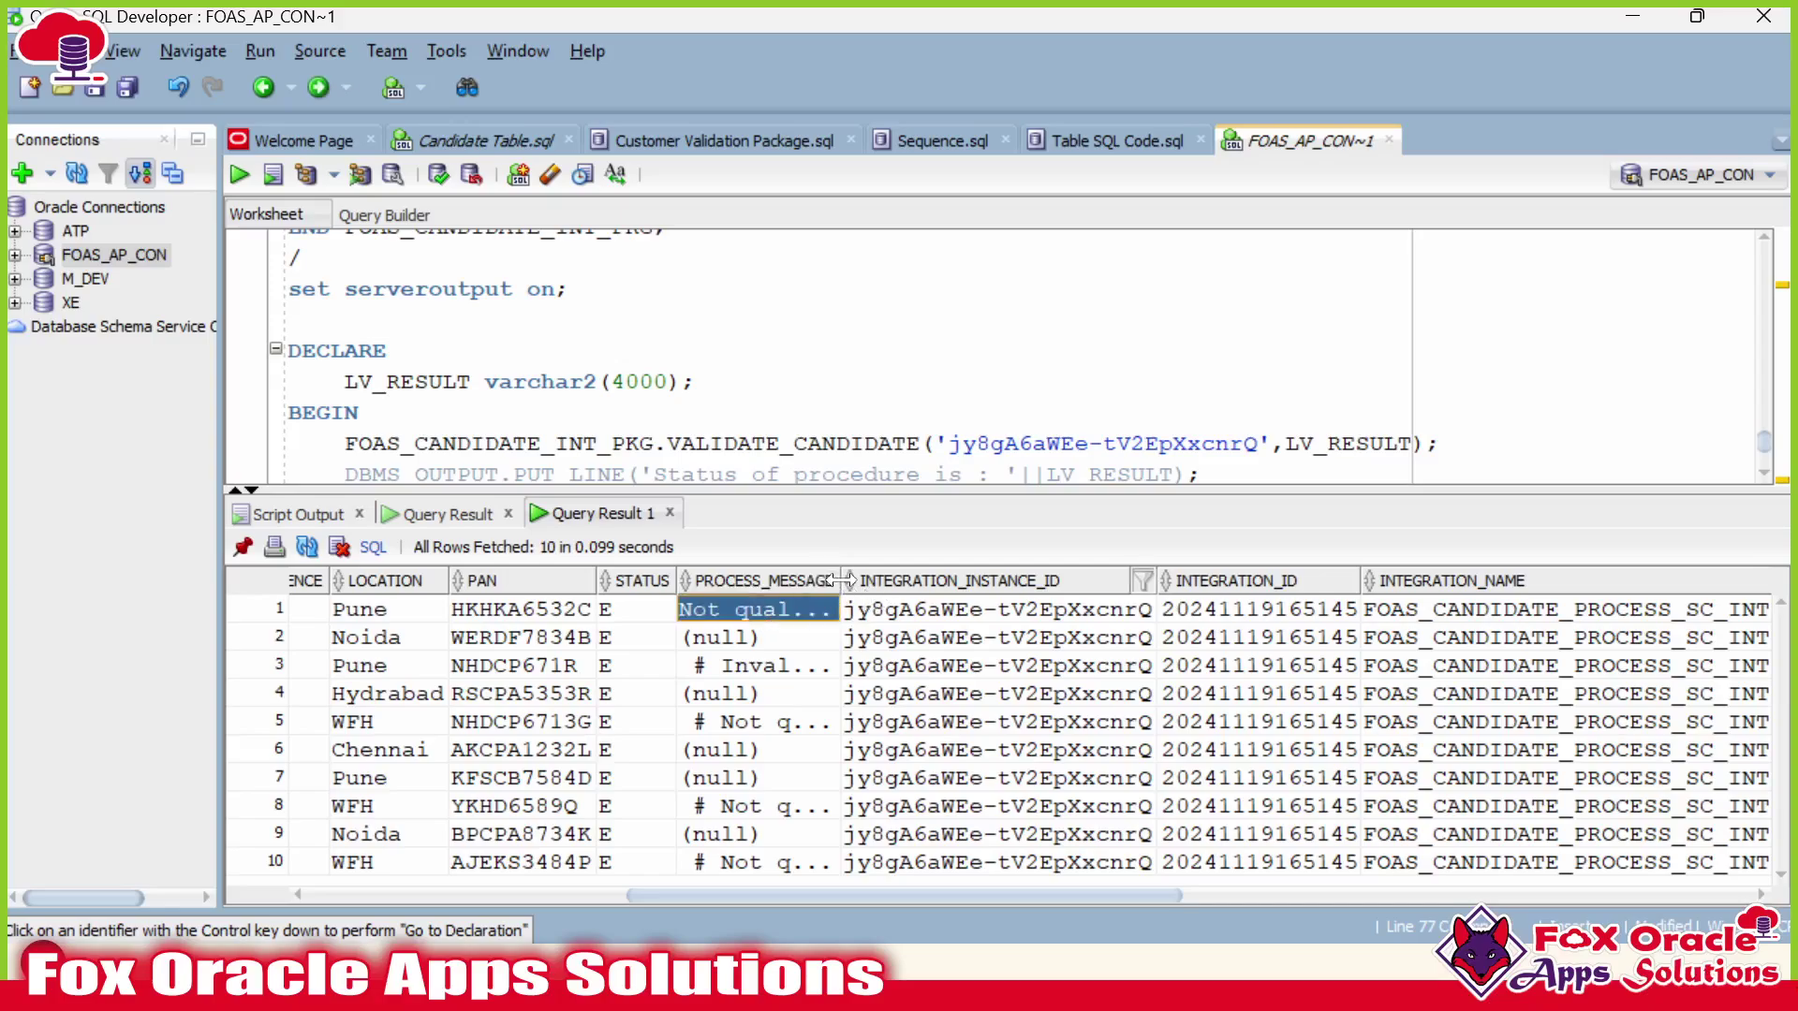
{"action": "left_click_drag", "start_coordinate": [840, 580], "coordinate": [1338, 592]}
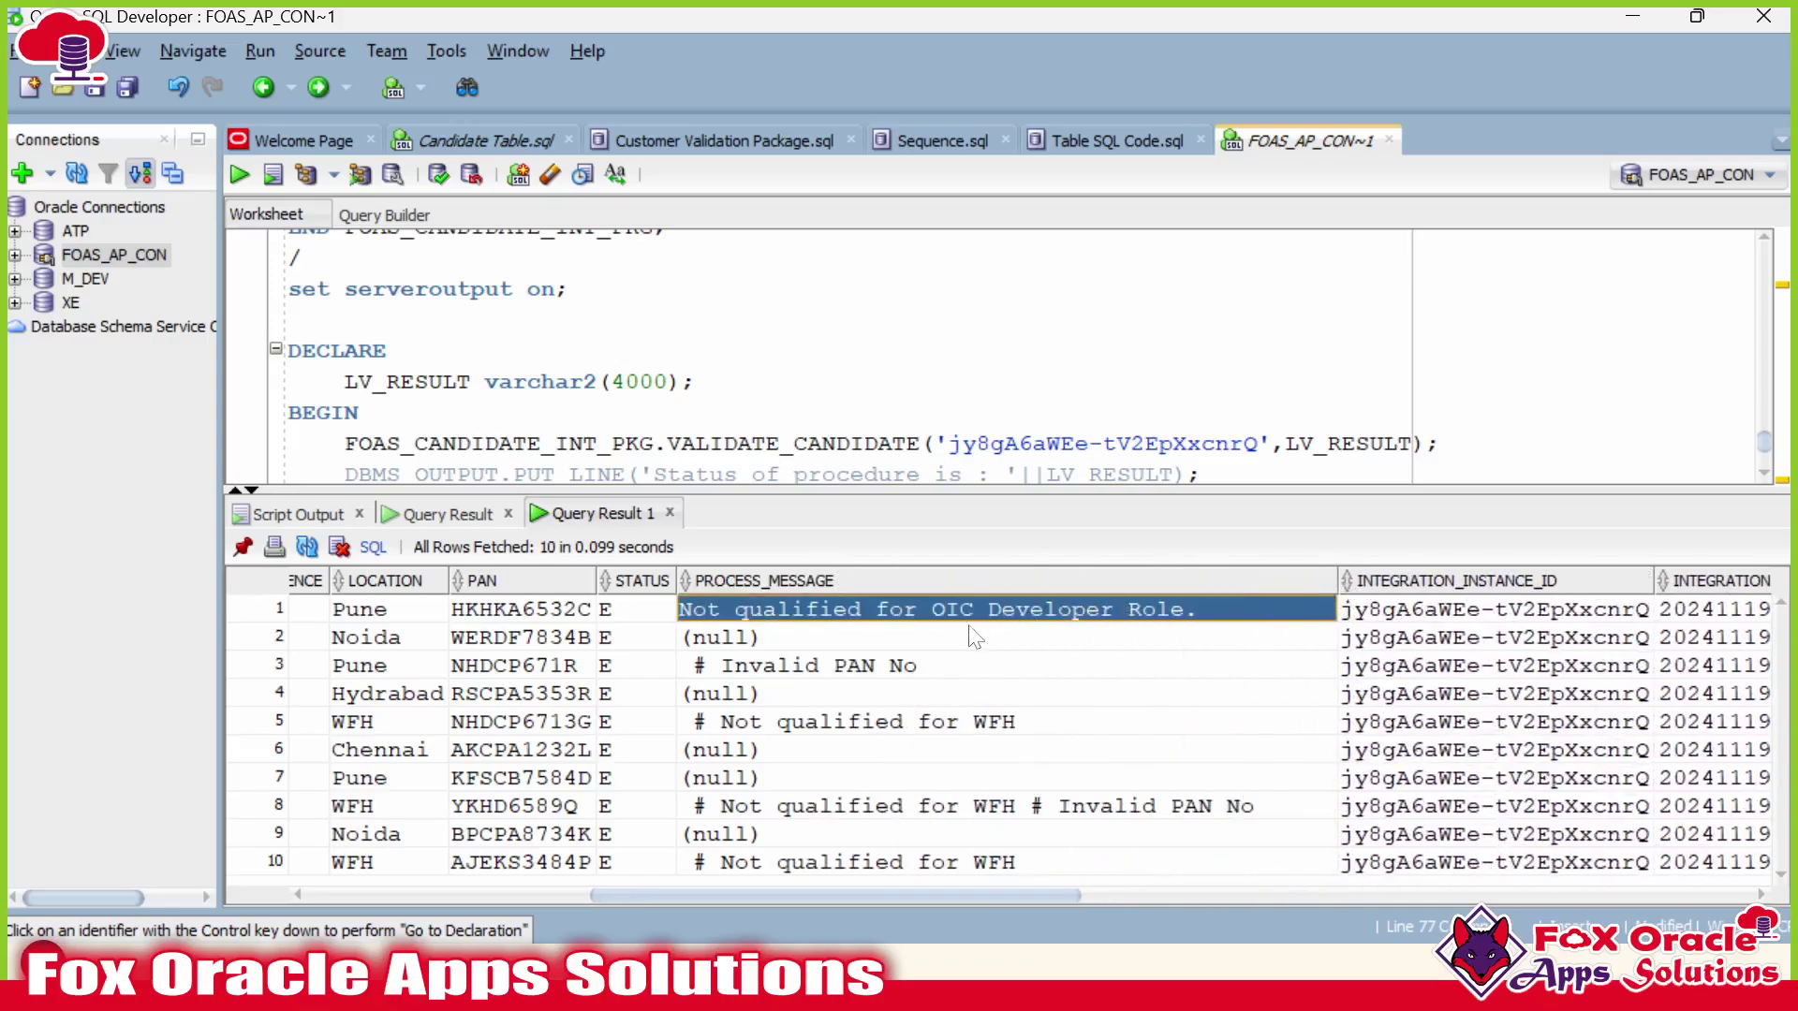
{"action": "left_click", "coordinate": [799, 673]}
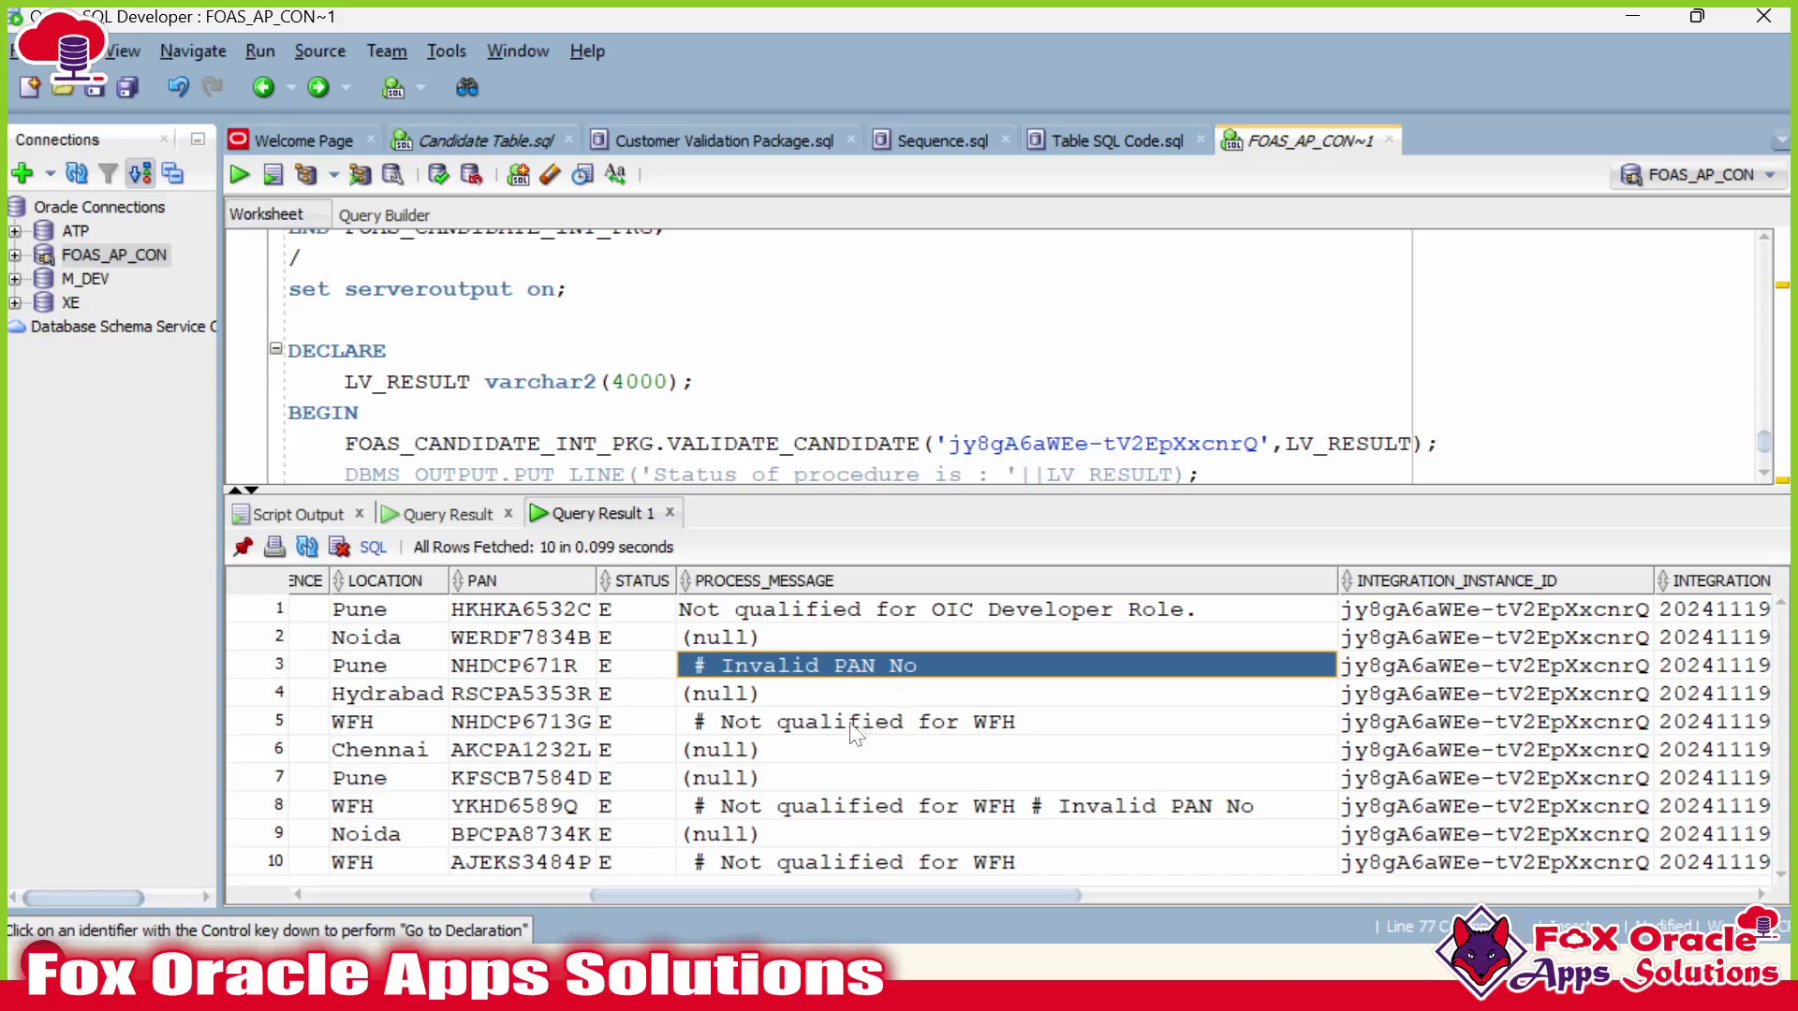
{"action": "left_click_drag", "start_coordinate": [627, 748], "coordinate": [749, 785]}
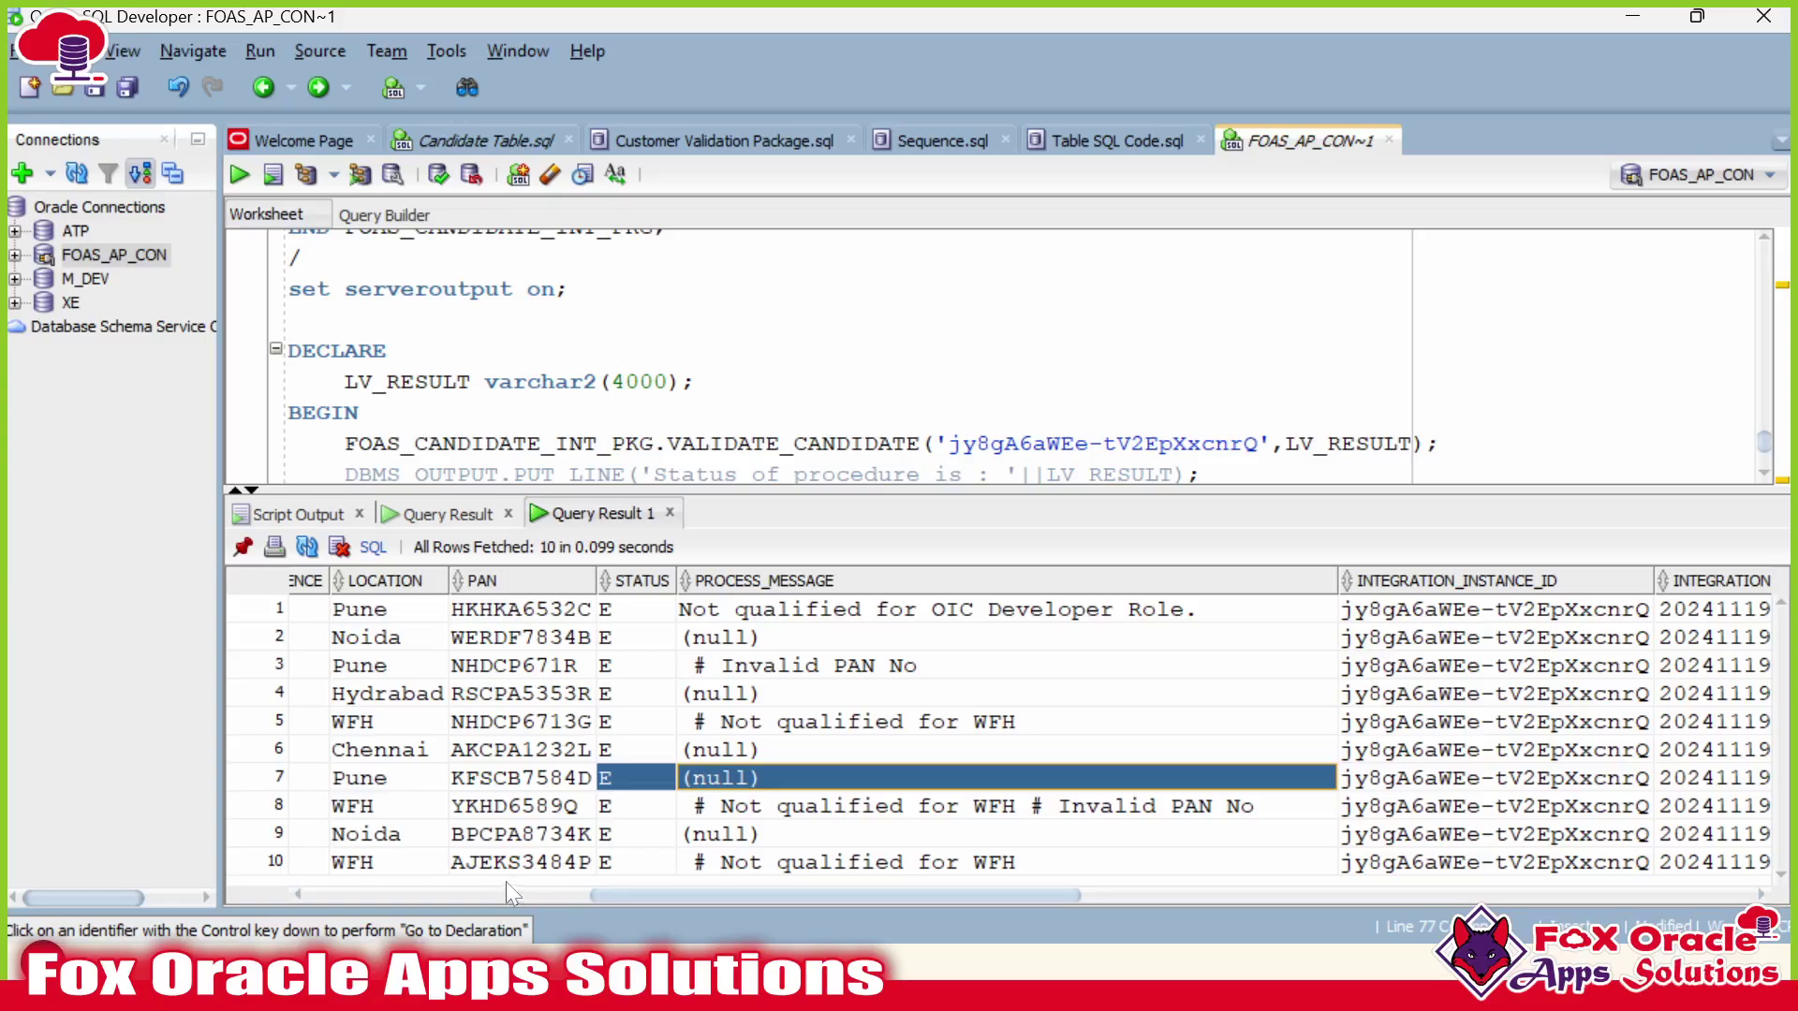
{"action": "left_click_drag", "start_coordinate": [773, 487], "coordinate": [774, 730]}
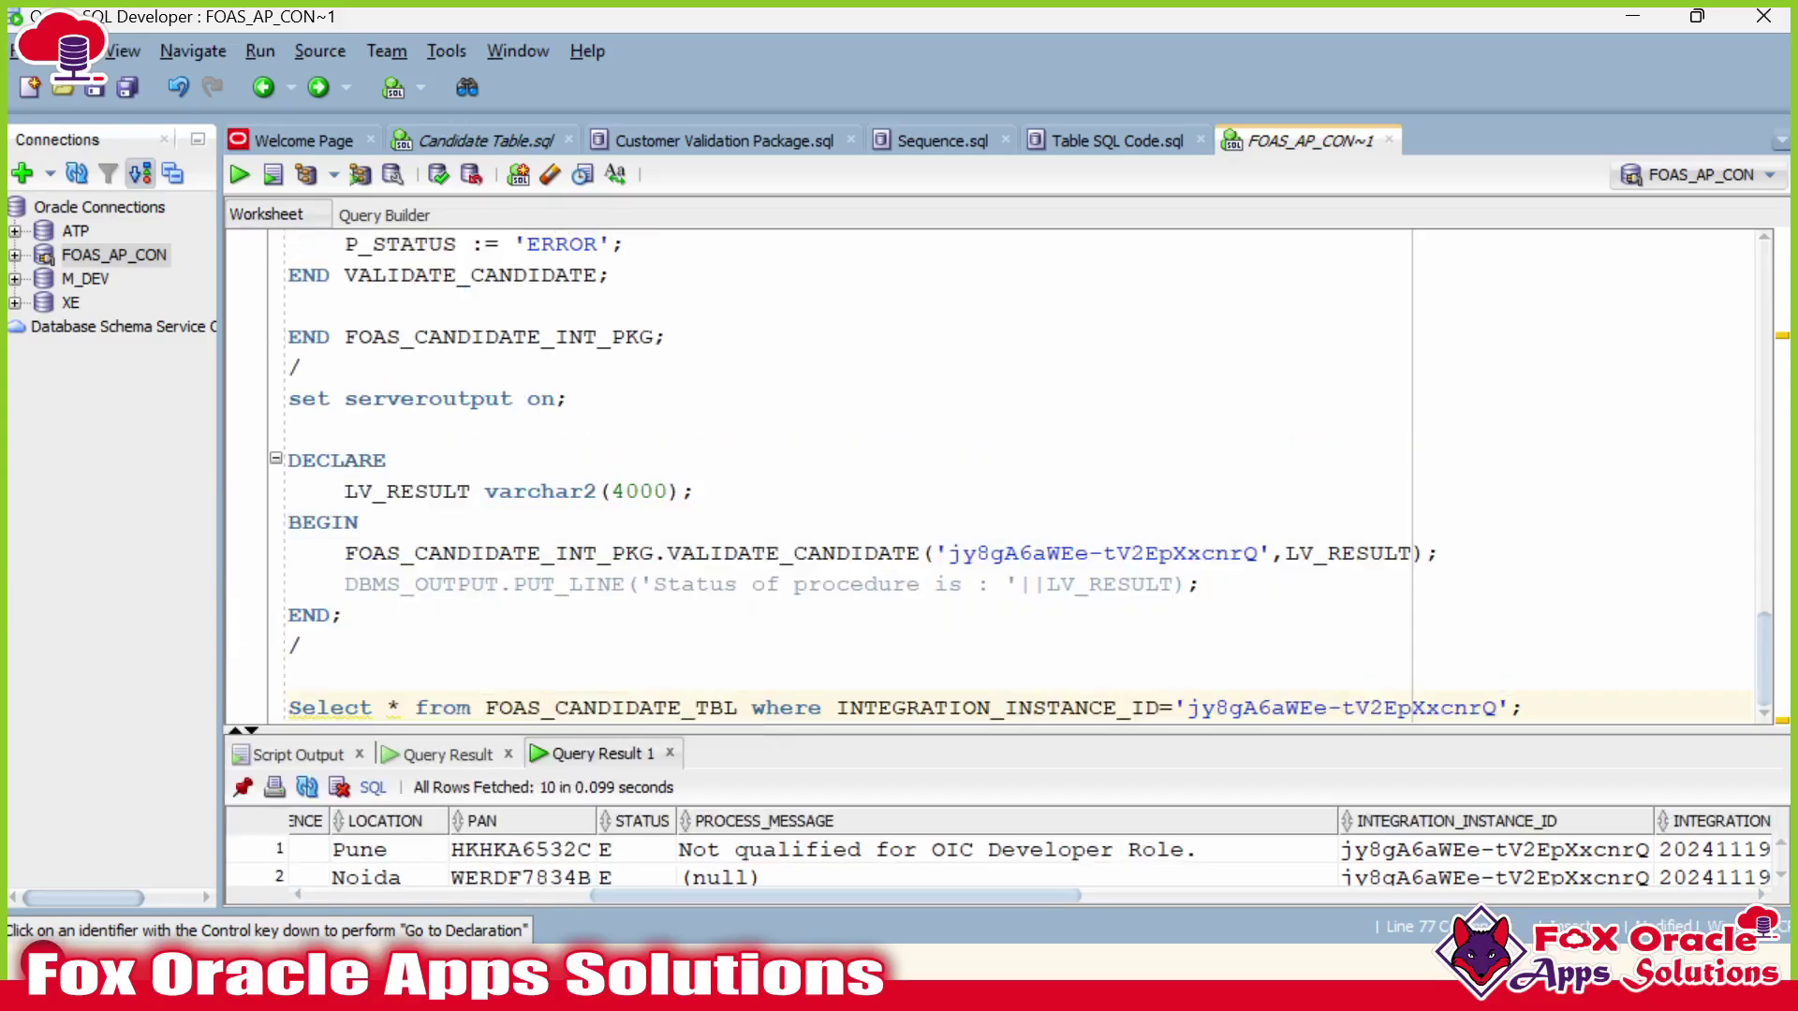
Locate the IF length(LV_ERROR_MESSAGE) = 0 check in the validation procedure.
{"action": "scroll", "coordinate": [773, 468], "scroll_direction": "up", "scroll_amount": 5}
{"action": "scroll", "coordinate": [1020, 478], "scroll_direction": "up", "scroll_amount": 5}
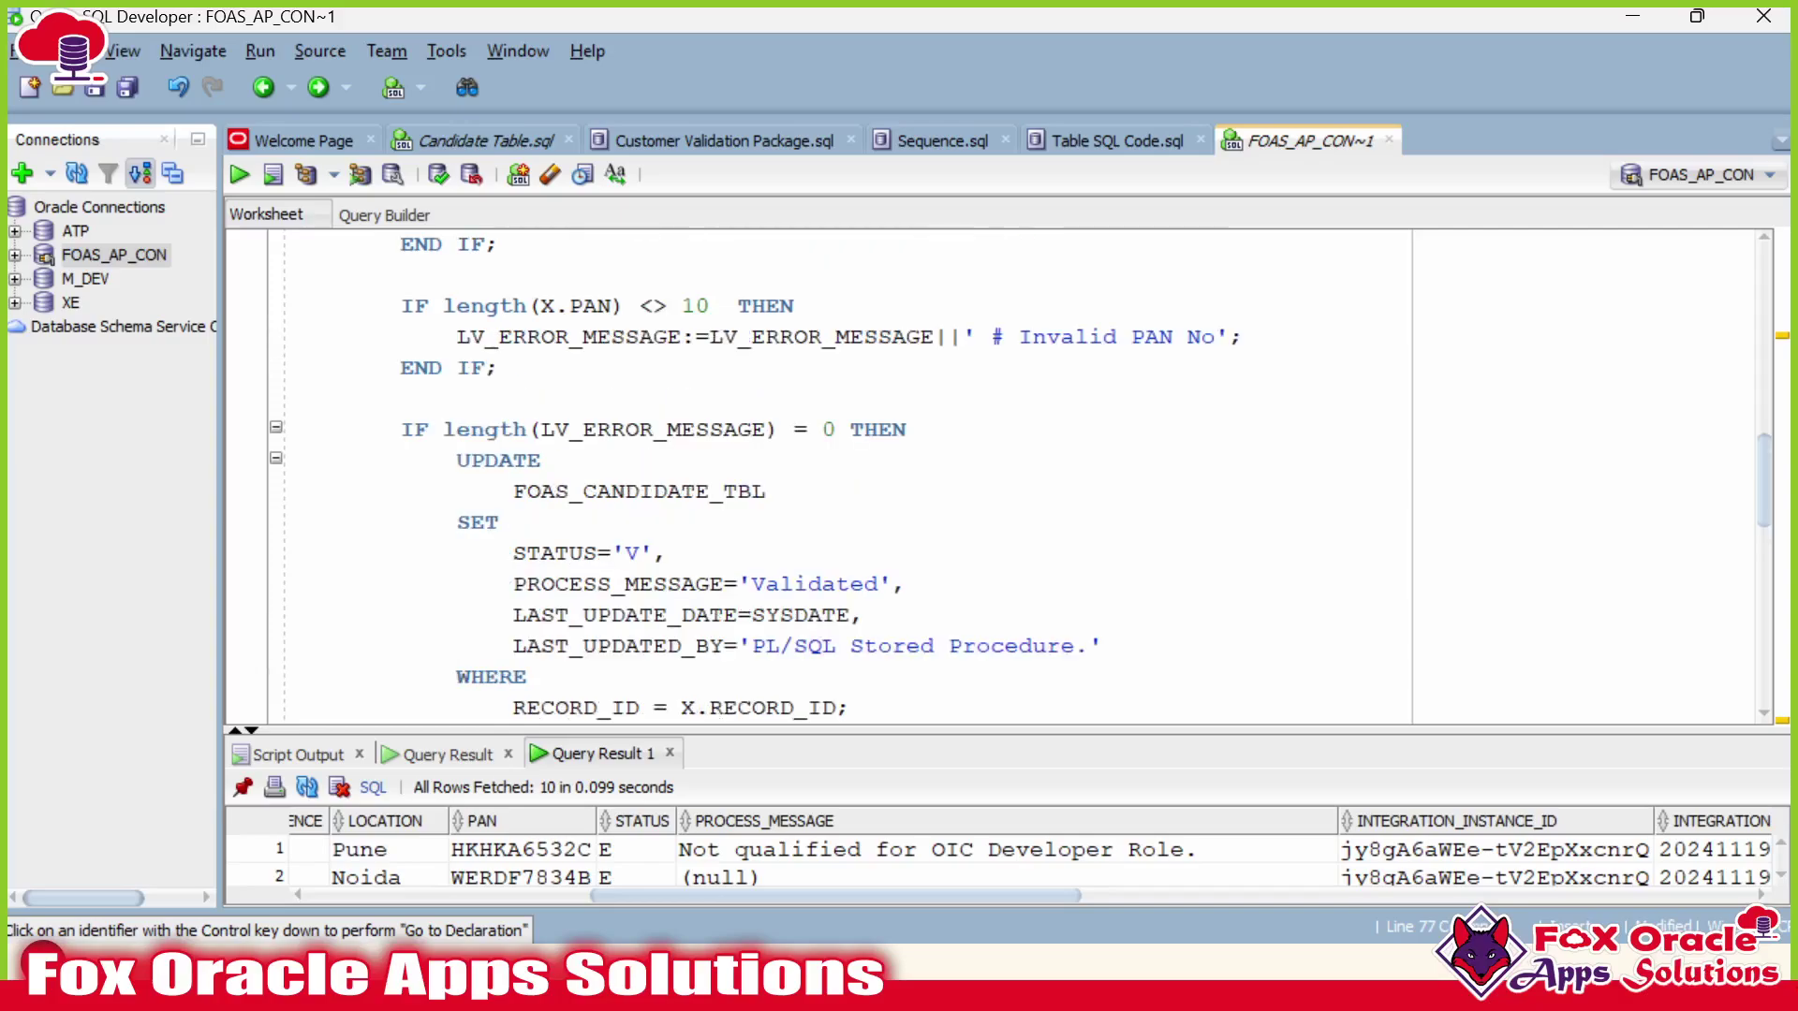
{"action": "left_click", "coordinate": [669, 429]}
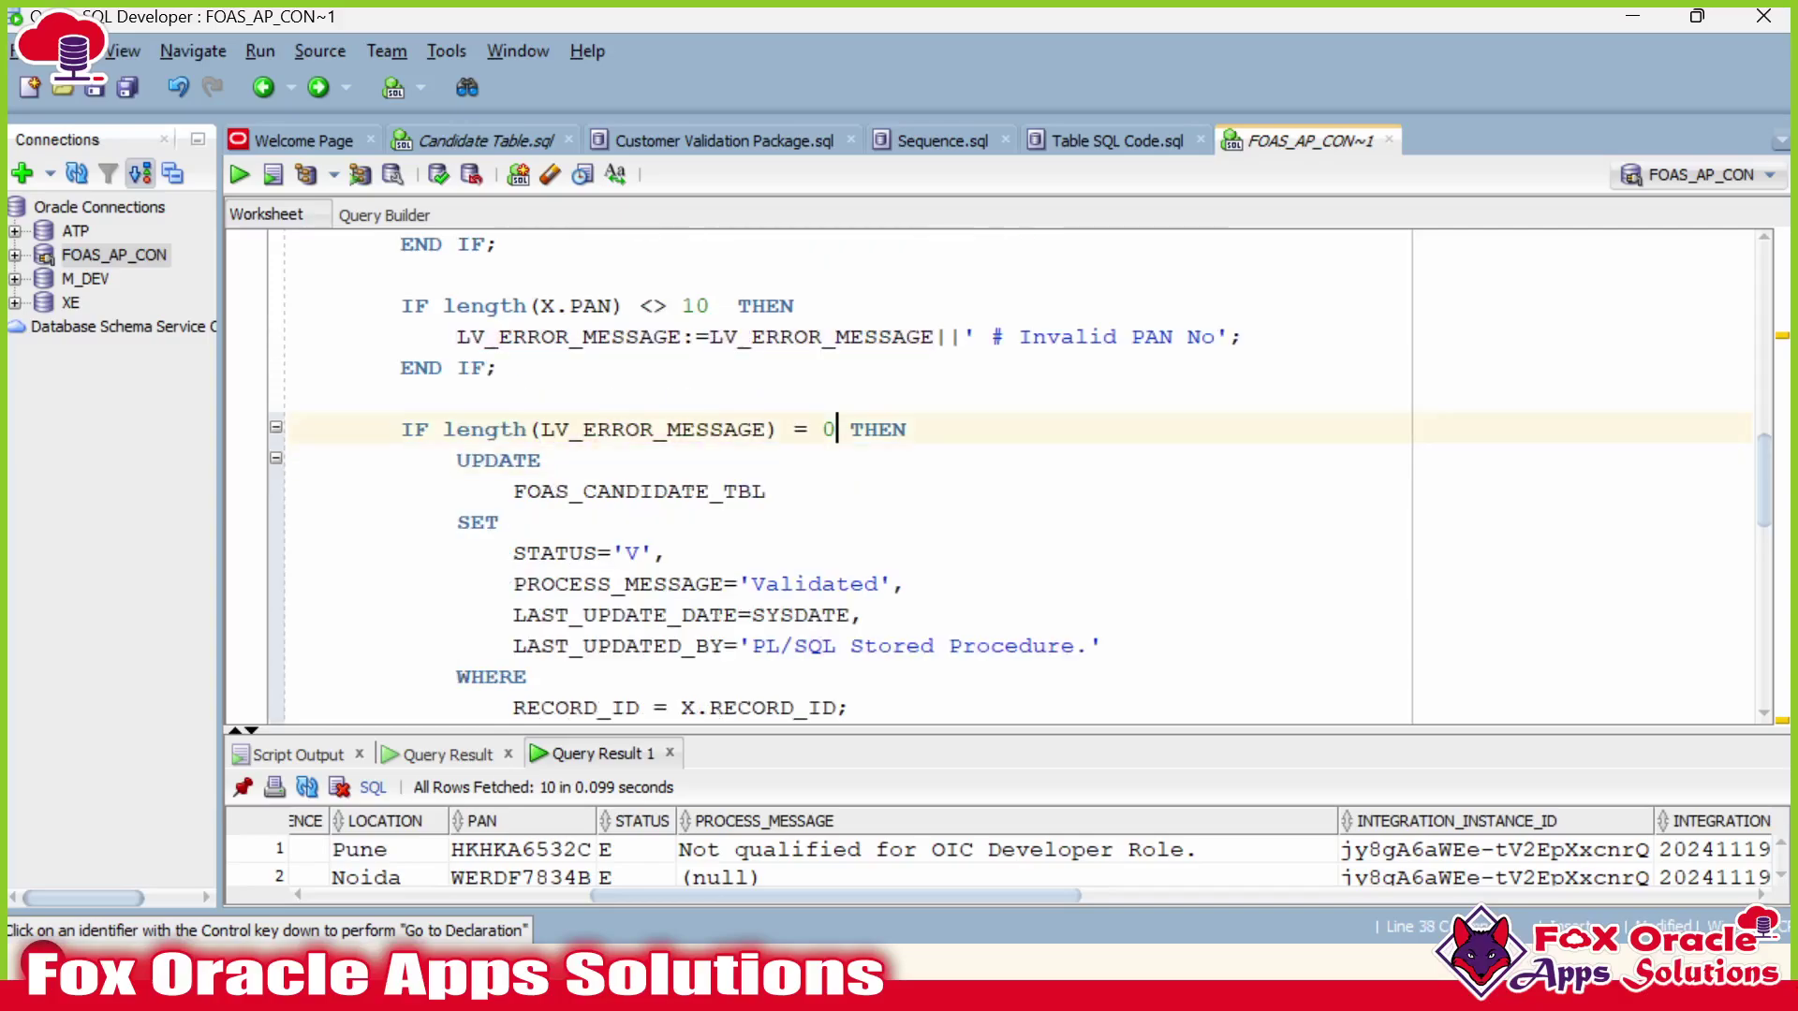
{"action": "double_click", "coordinate": [828, 429]}
{"action": "scroll", "coordinate": [1001, 477], "scroll_direction": "down", "scroll_amount": 4}
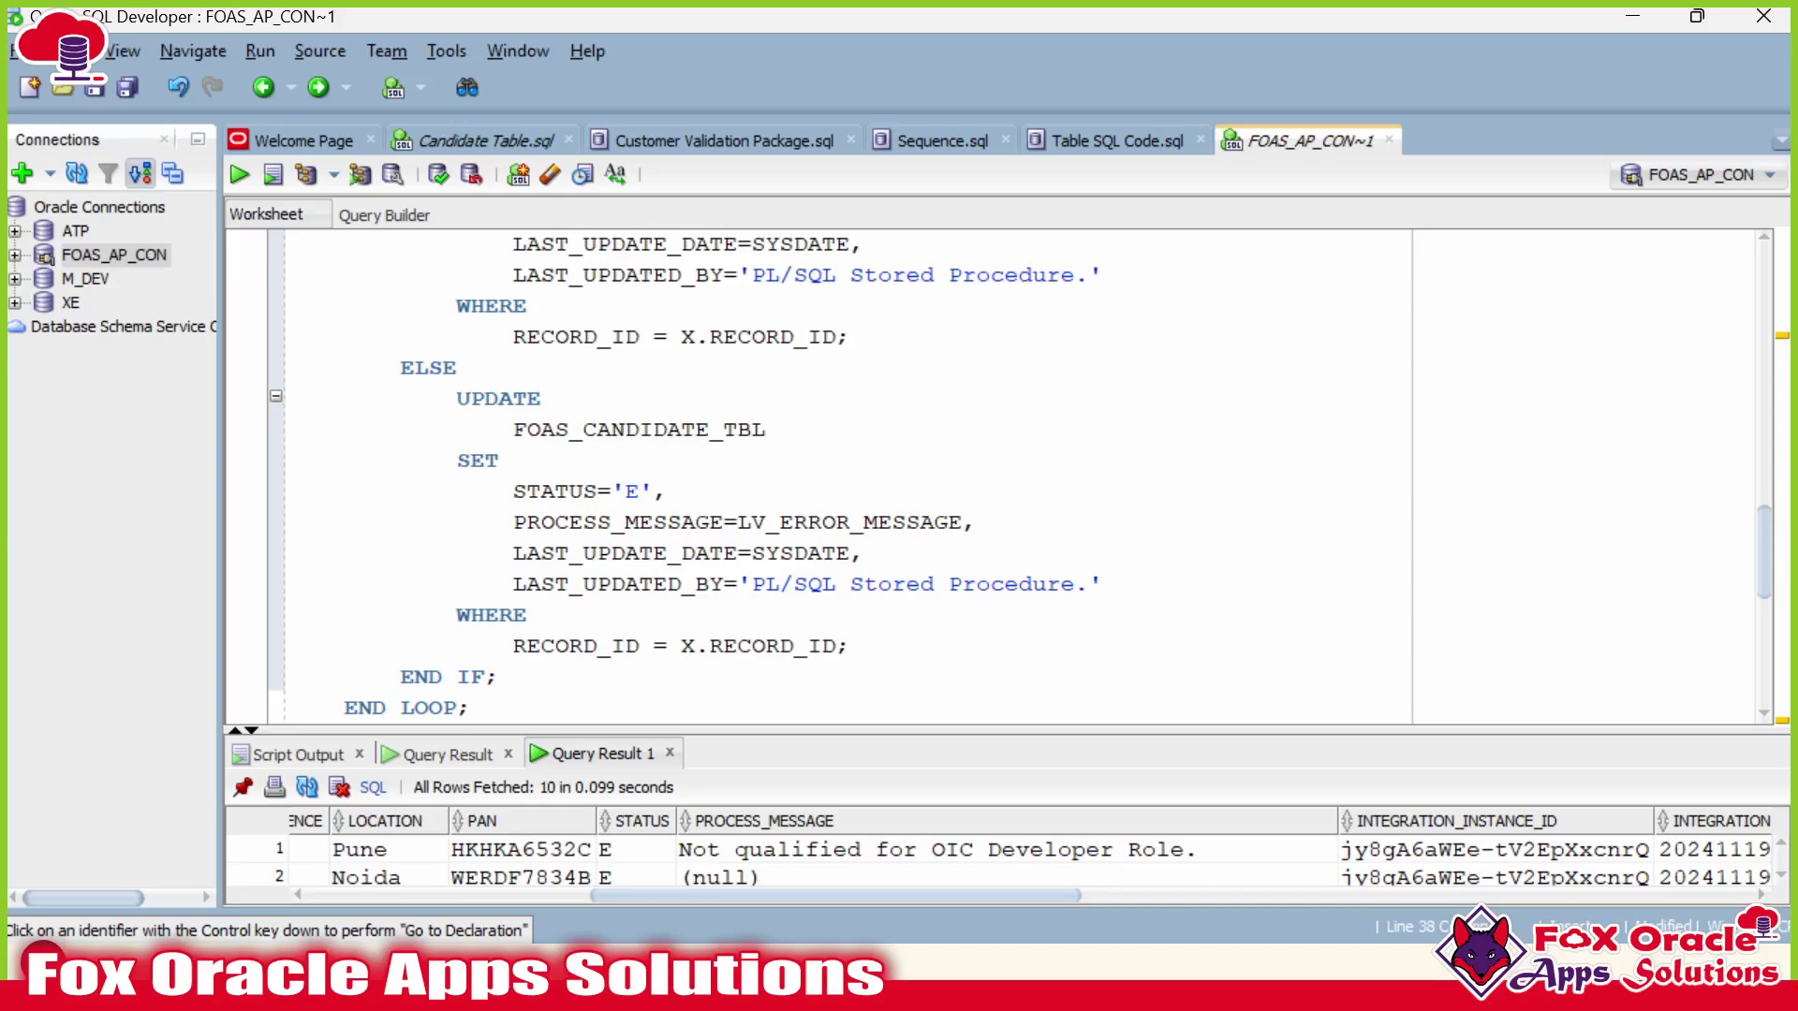
{"action": "left_click_drag", "start_coordinate": [457, 398], "coordinate": [847, 645]}
{"action": "scroll", "coordinate": [1001, 478], "scroll_direction": "up", "scroll_amount": 4}
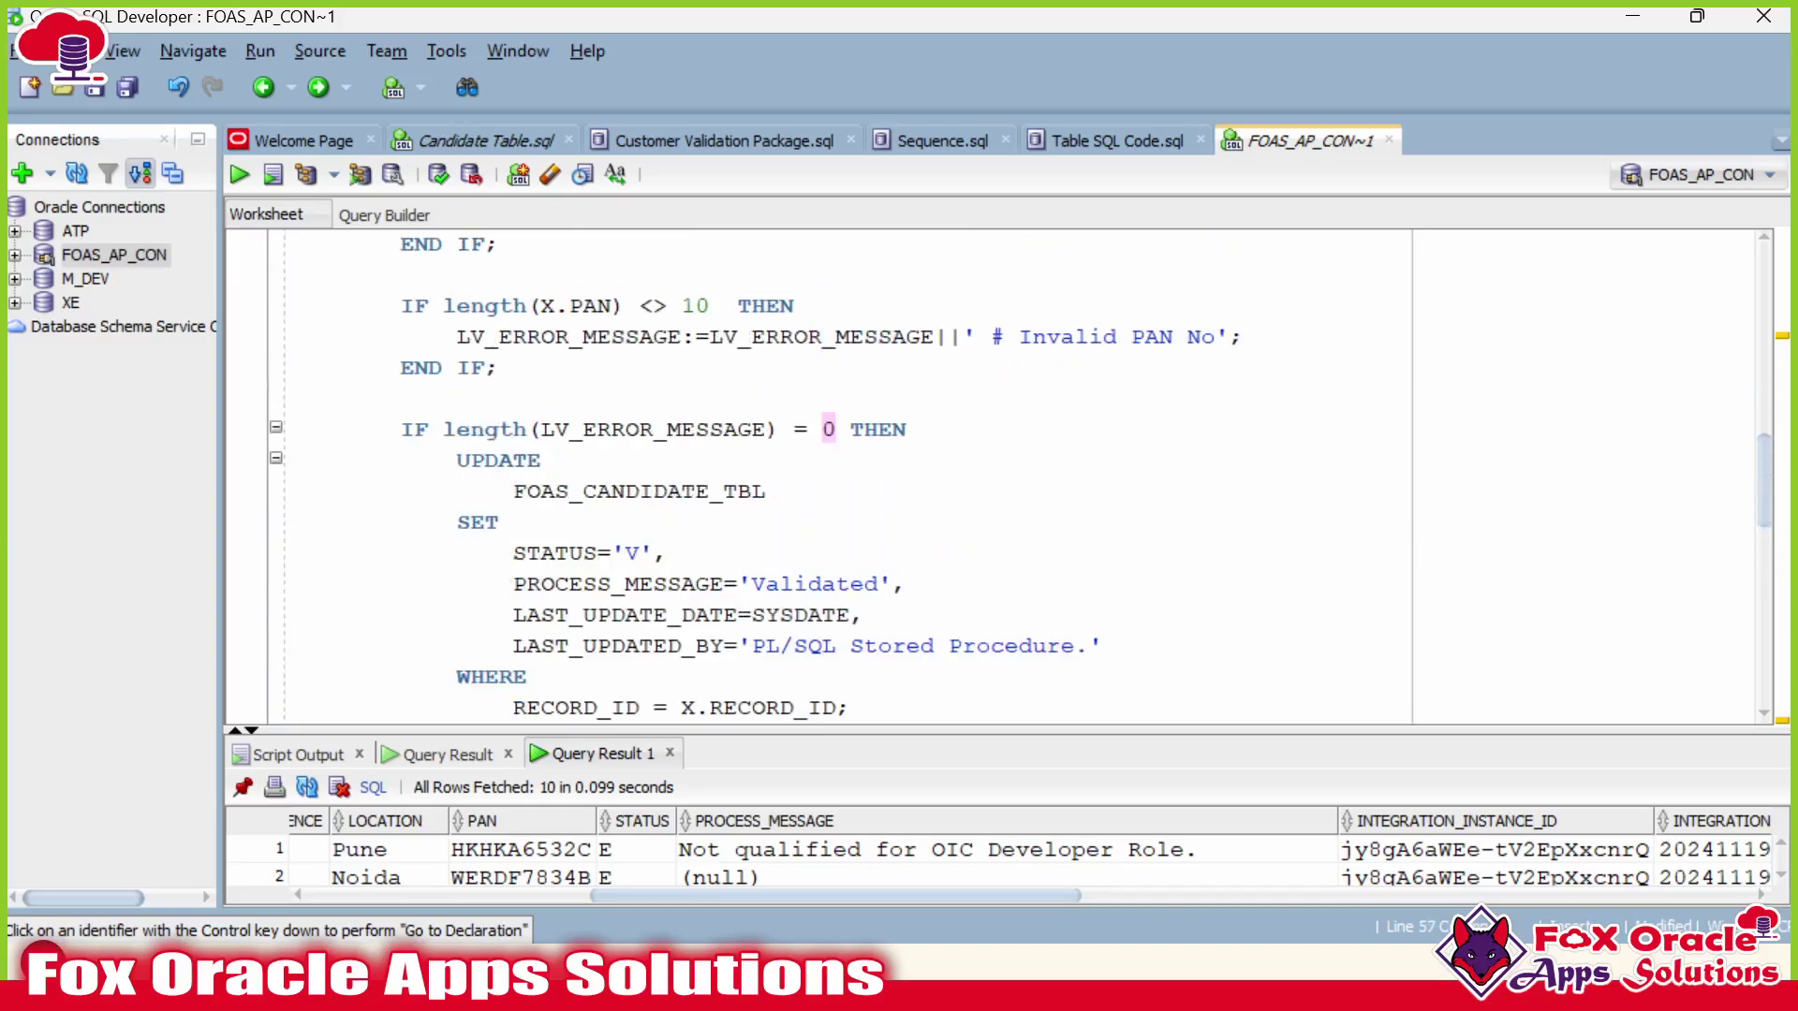
{"action": "left_click_drag", "start_coordinate": [793, 428], "coordinate": [837, 429]}
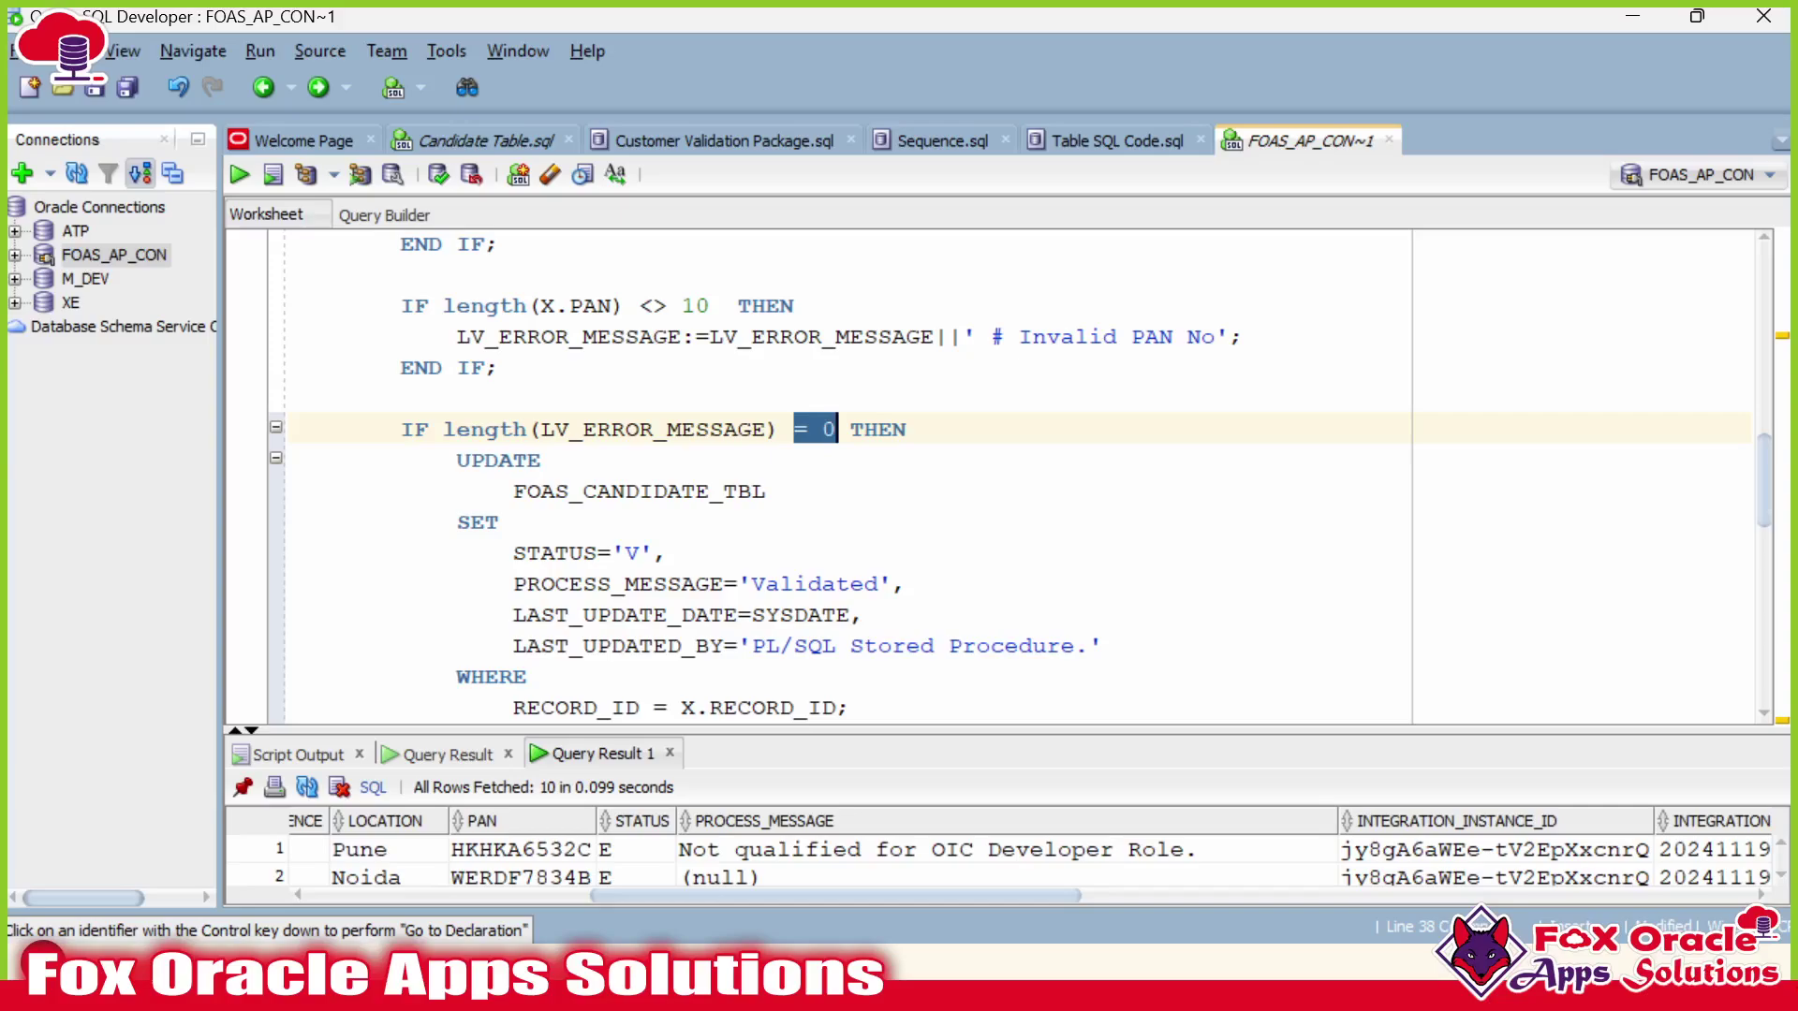
Rewrite the check as IF LV_ERROR_MESSAGE ='' THEN.
{"action": "left_click", "coordinate": [541, 429]}
{"action": "left_click_drag", "start_coordinate": [542, 429], "coordinate": [442, 429]}
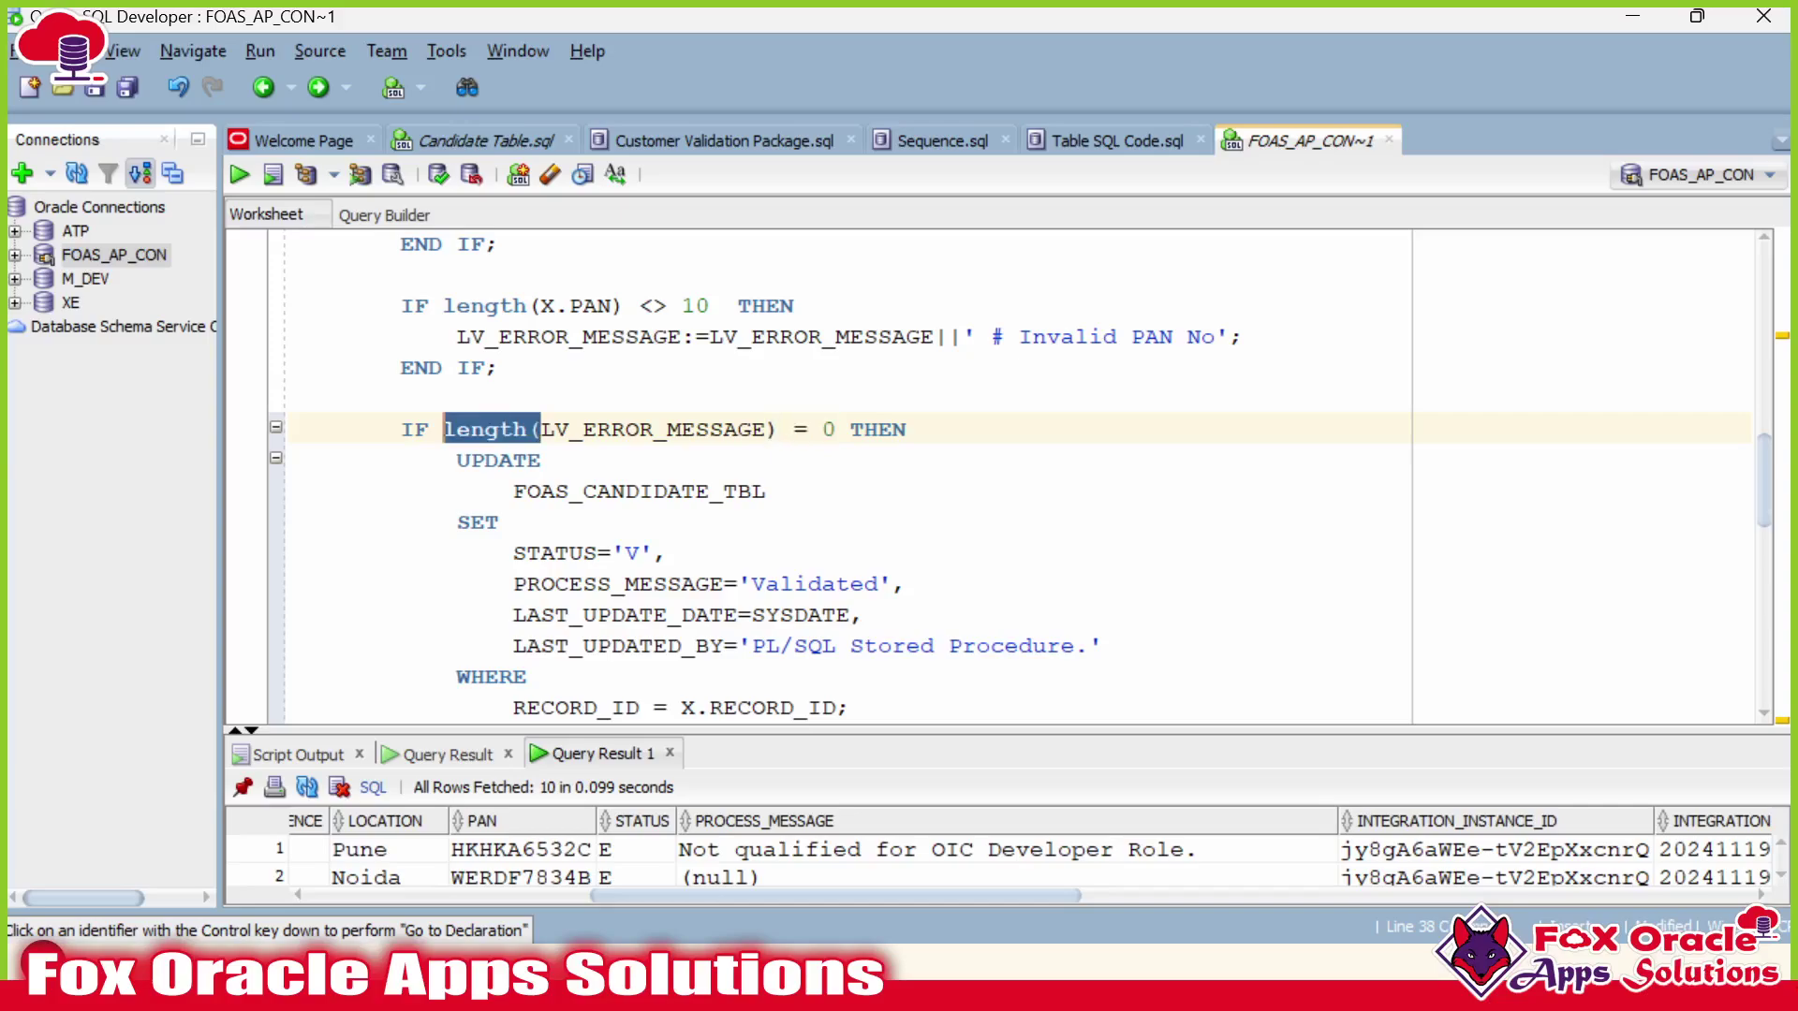
{"action": "key", "text": "BackSpace"}
{"action": "left_click_drag", "start_coordinate": [667, 429], "coordinate": [739, 429]}
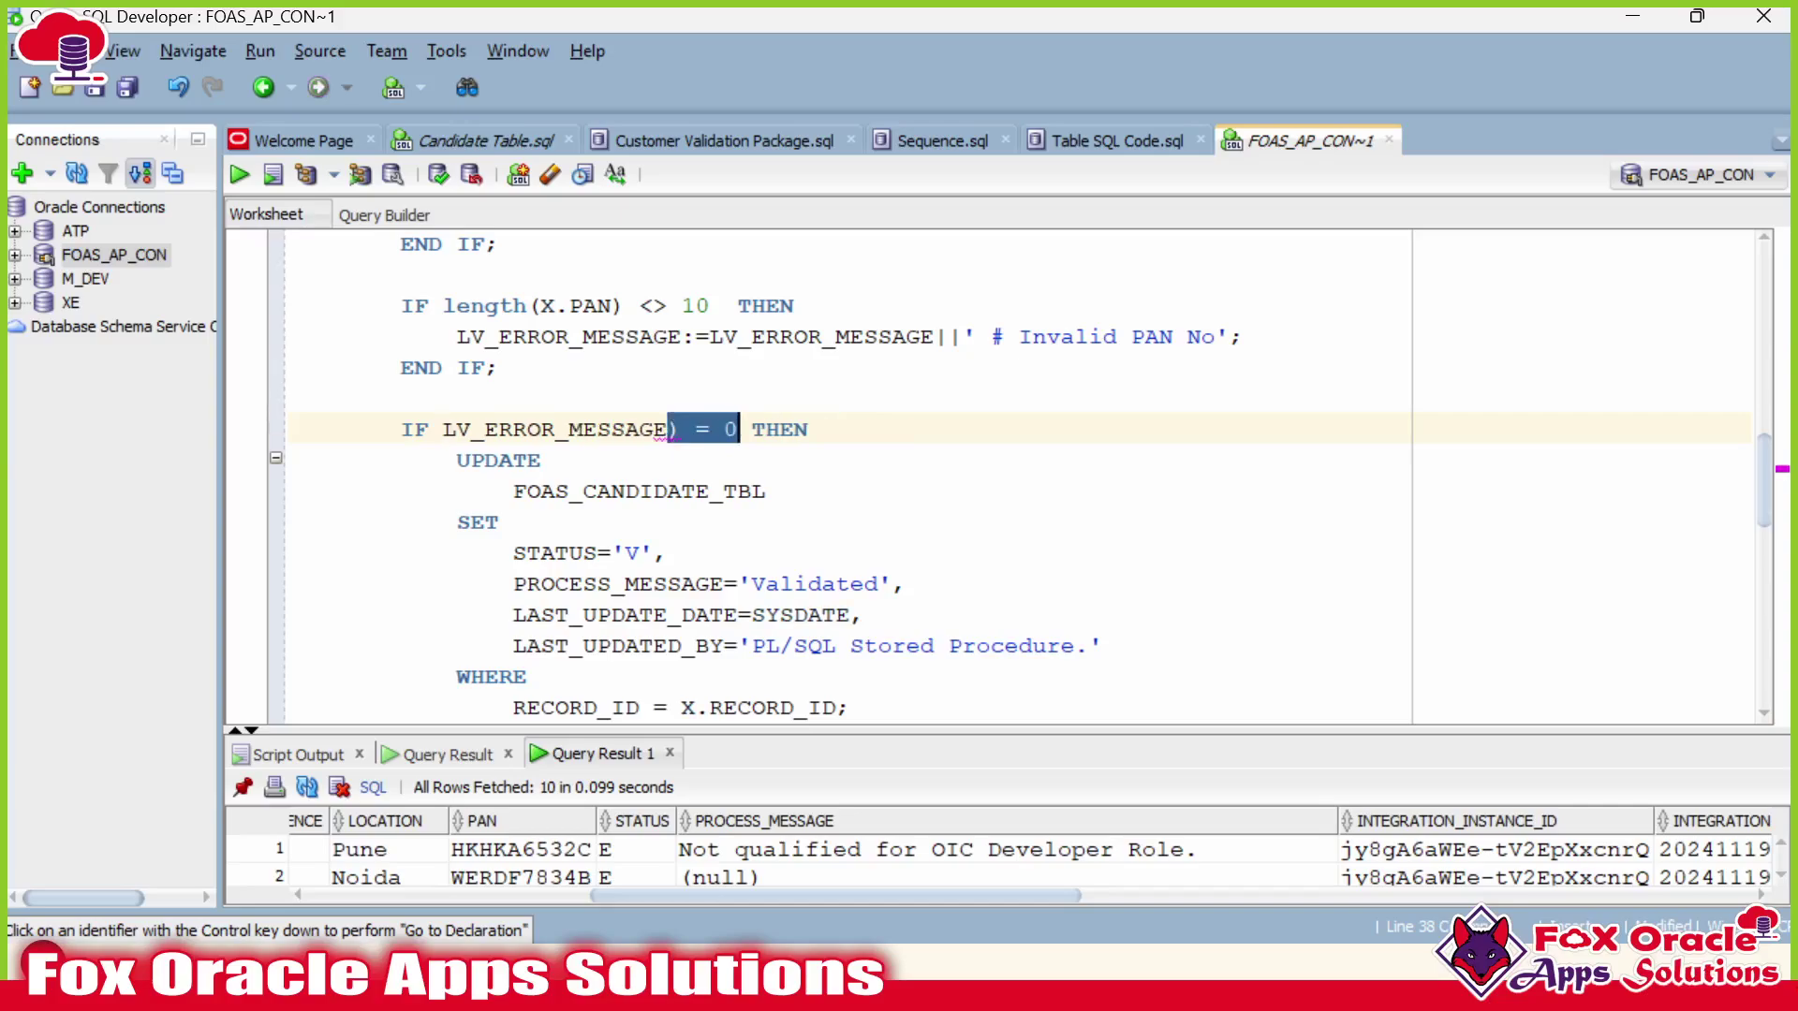
{"action": "type", "text": "=''"}
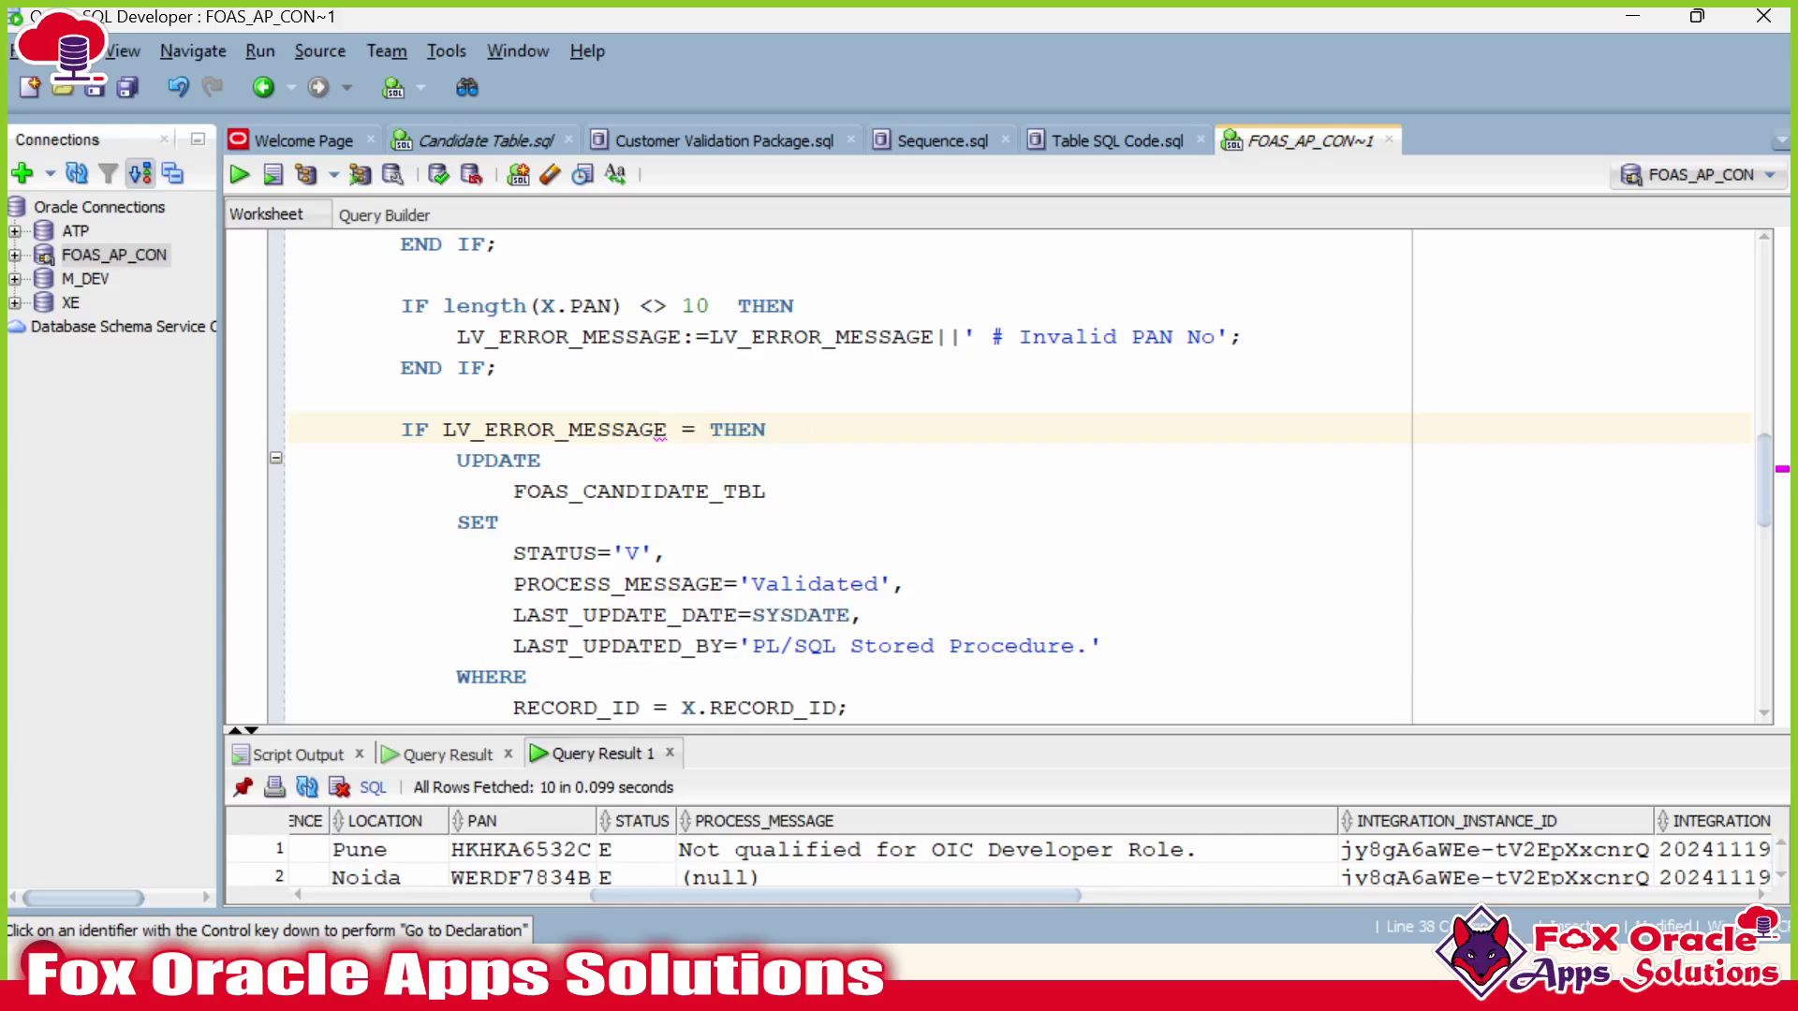
{"action": "scroll", "coordinate": [1002, 476], "scroll_direction": "down", "scroll_amount": 8}
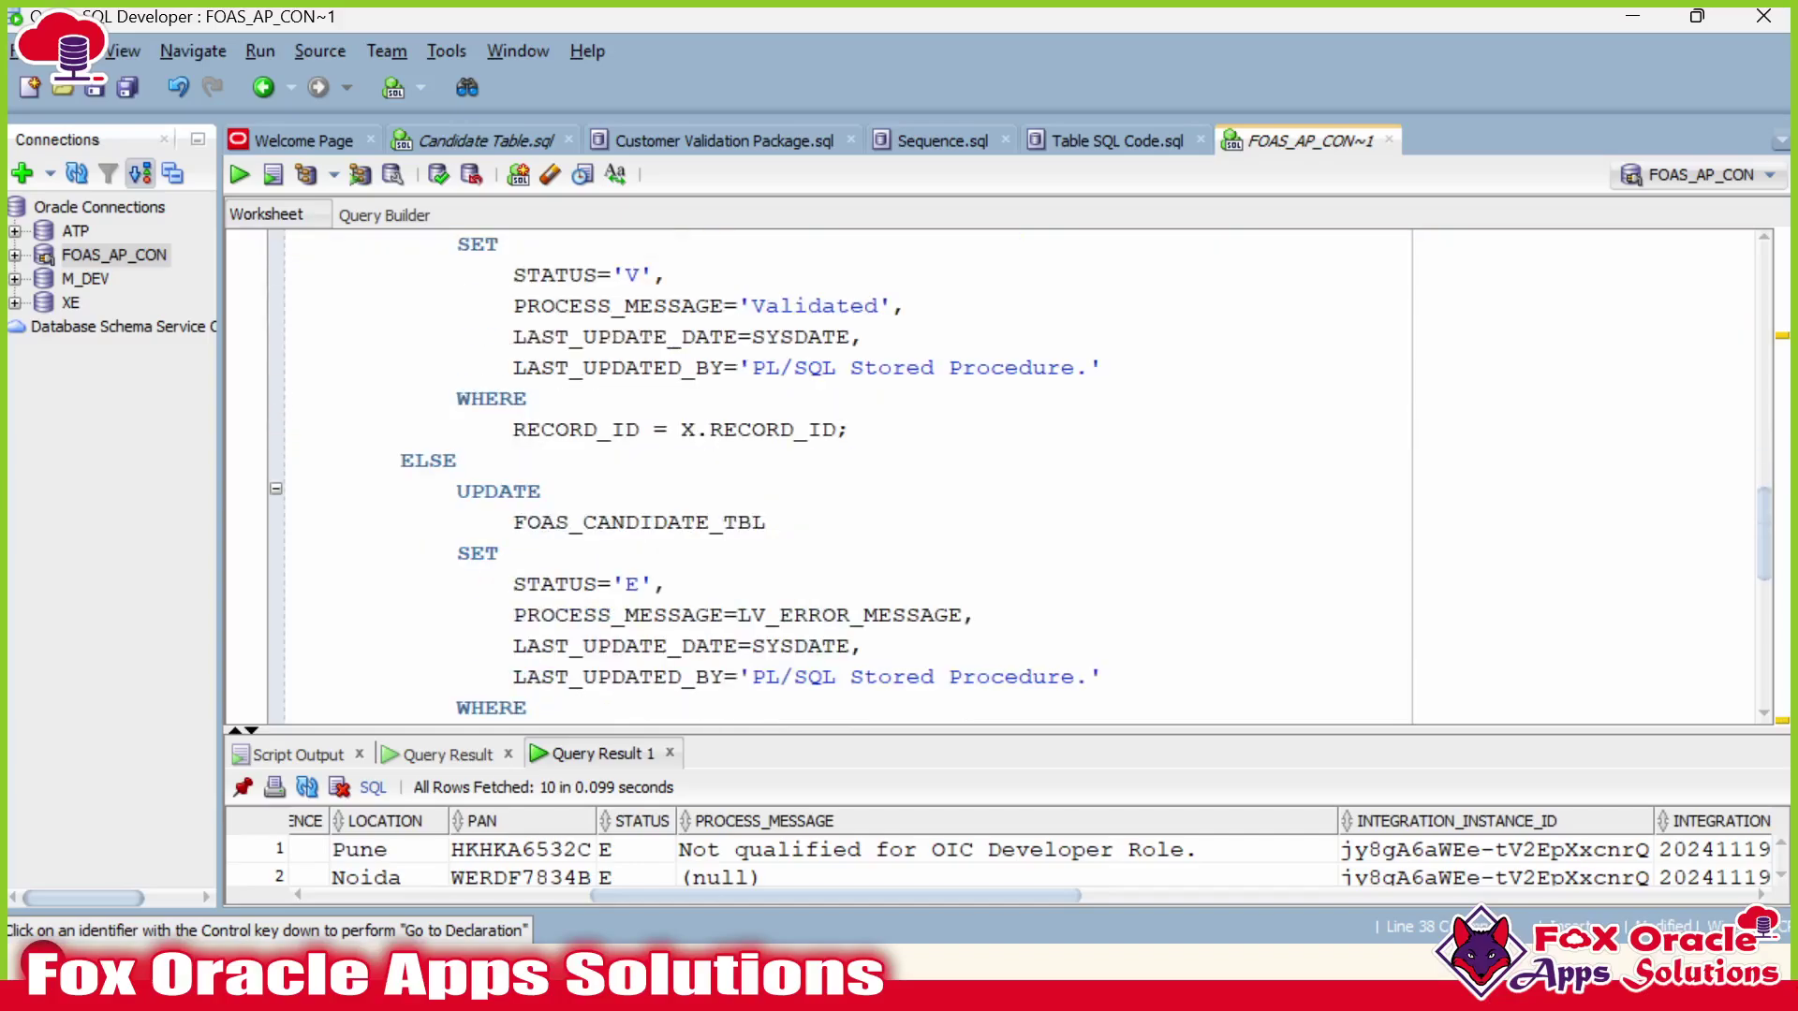
Recompile the package body and run the DECLARE validation test block.
{"action": "key", "text": "ctrl+Return"}
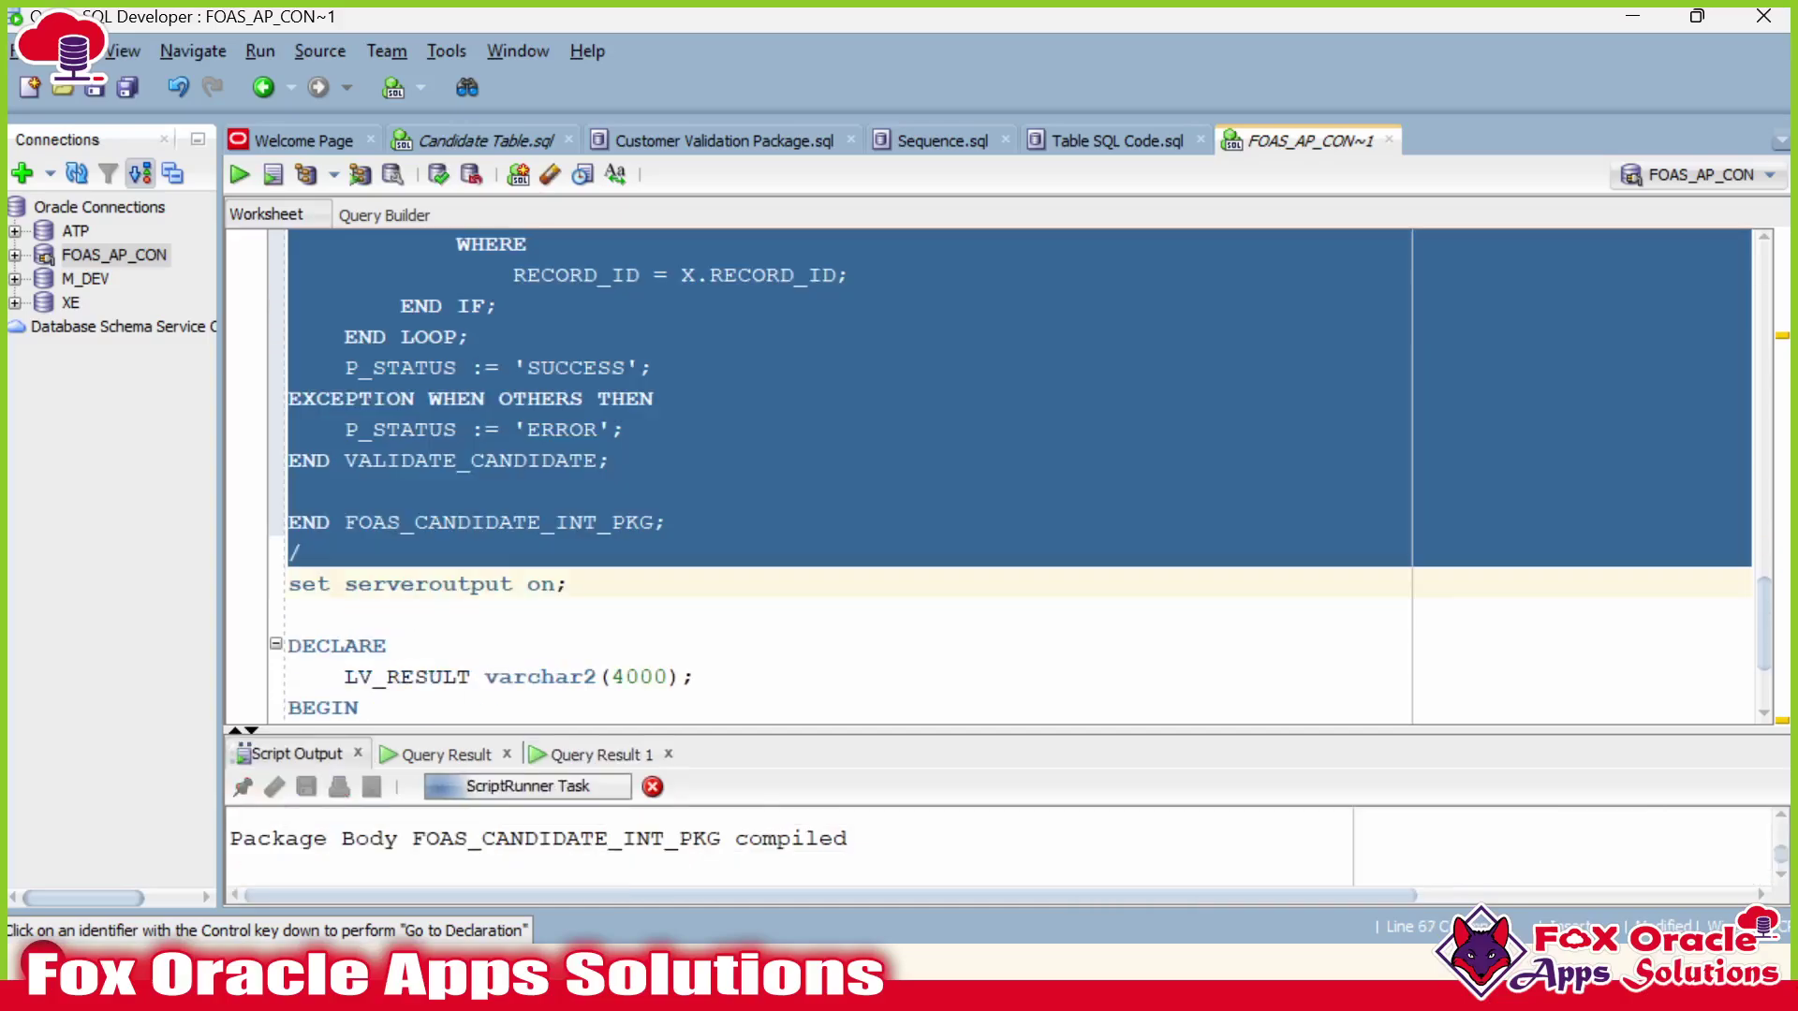
{"action": "scroll", "coordinate": [1002, 476], "scroll_direction": "down", "scroll_amount": 1}
{"action": "scroll", "coordinate": [1001, 476], "scroll_direction": "down", "scroll_amount": 1}
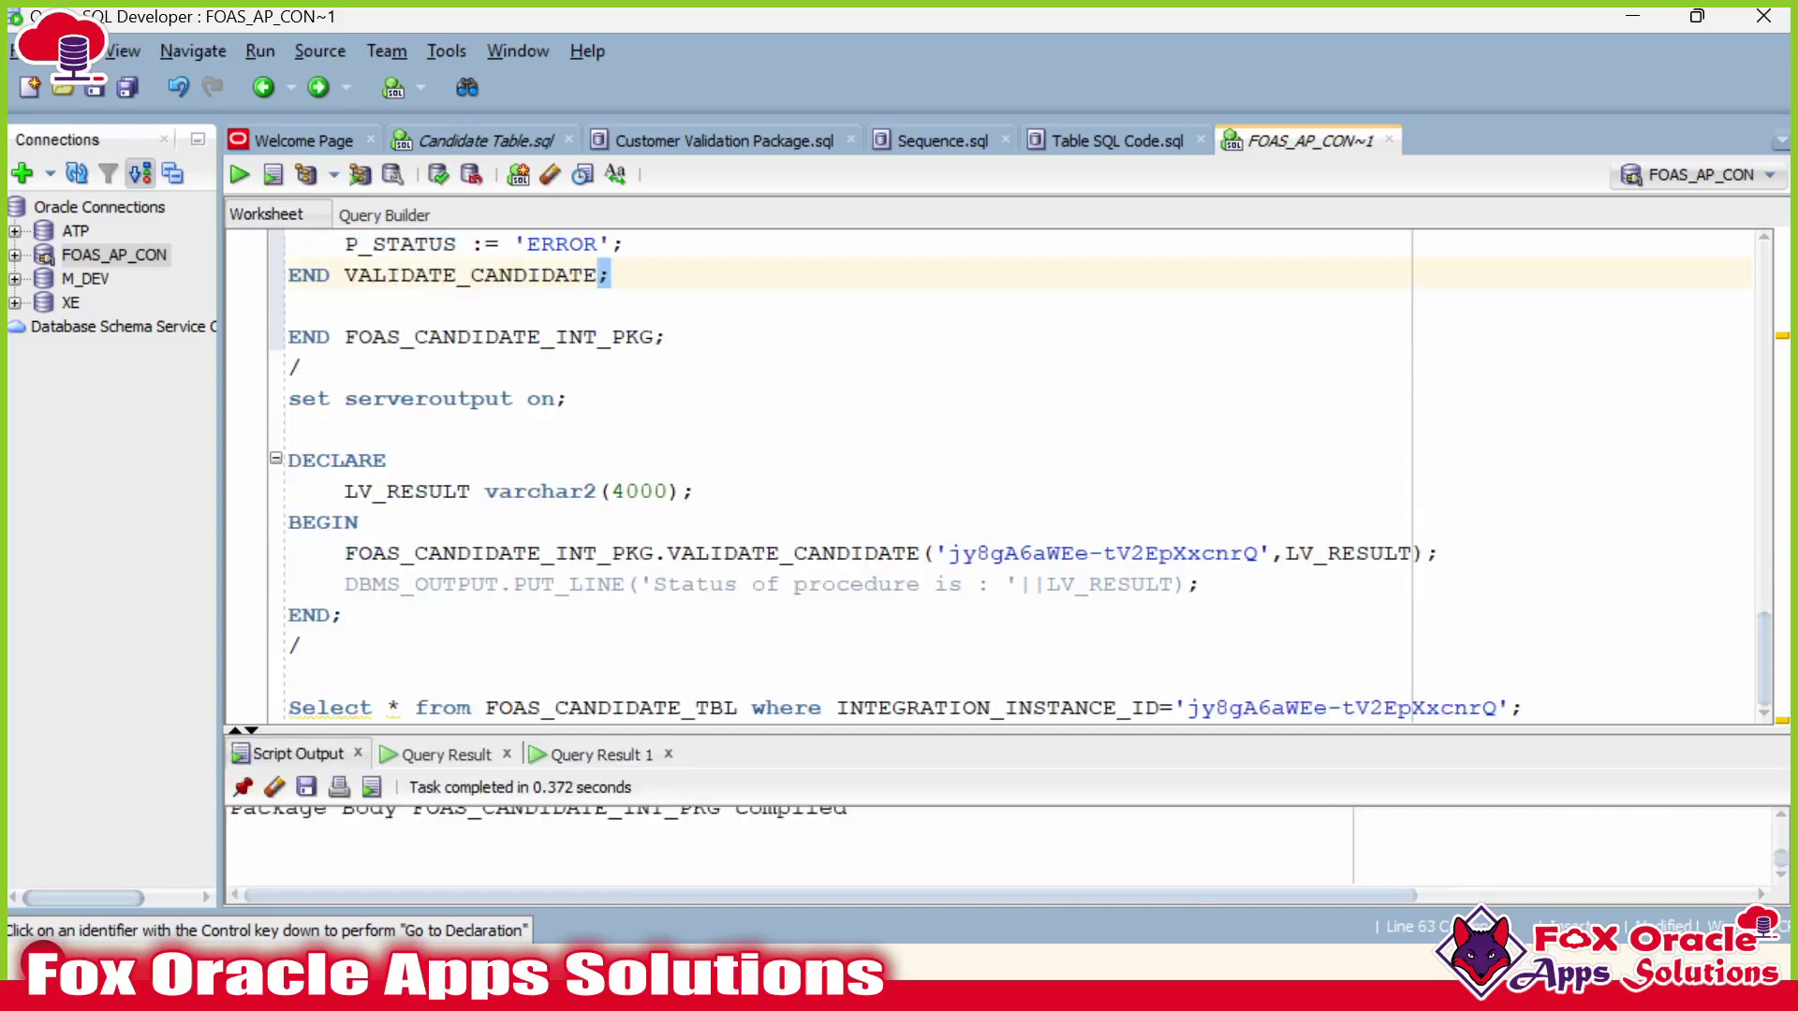
{"action": "left_click", "coordinate": [345, 615]}
{"action": "key", "text": "ctrl+Return"}
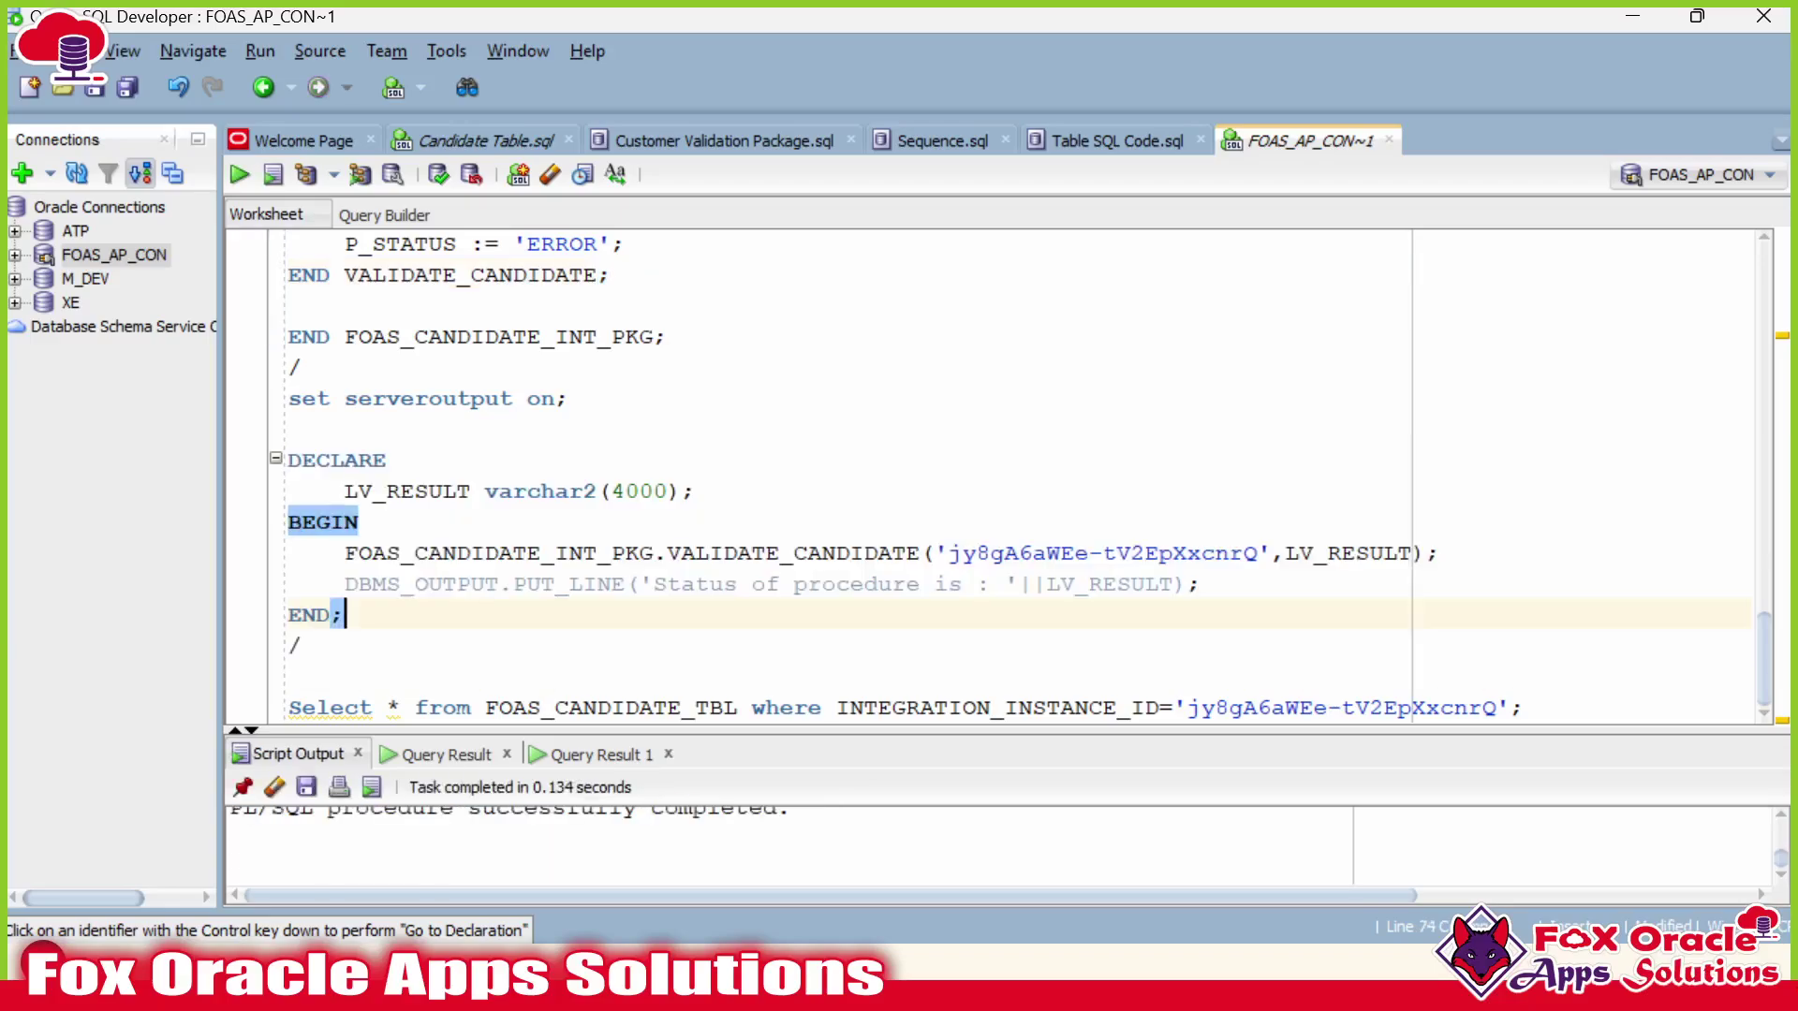
Re-run the candidate table query and enlarge the Query Result 1 grid.
{"action": "left_click", "coordinate": [597, 708]}
{"action": "key", "text": "ctrl+Return"}
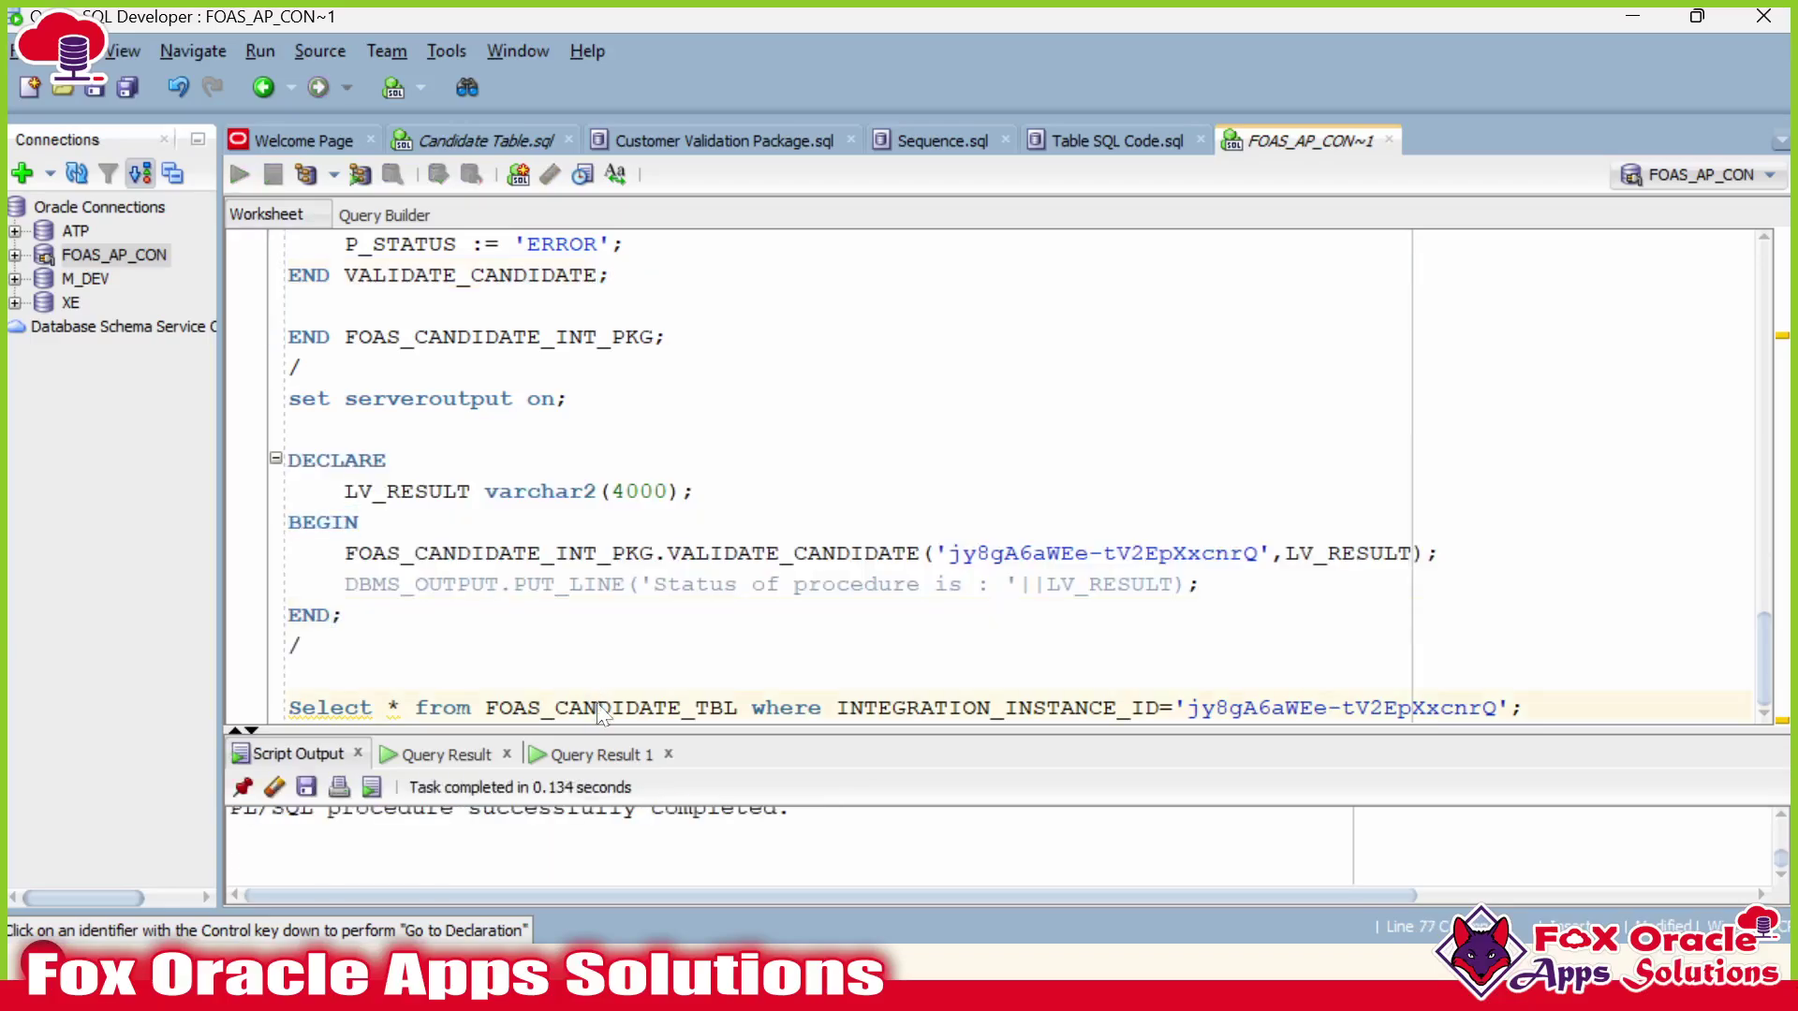
{"action": "left_click_drag", "start_coordinate": [699, 727], "coordinate": [700, 581]}
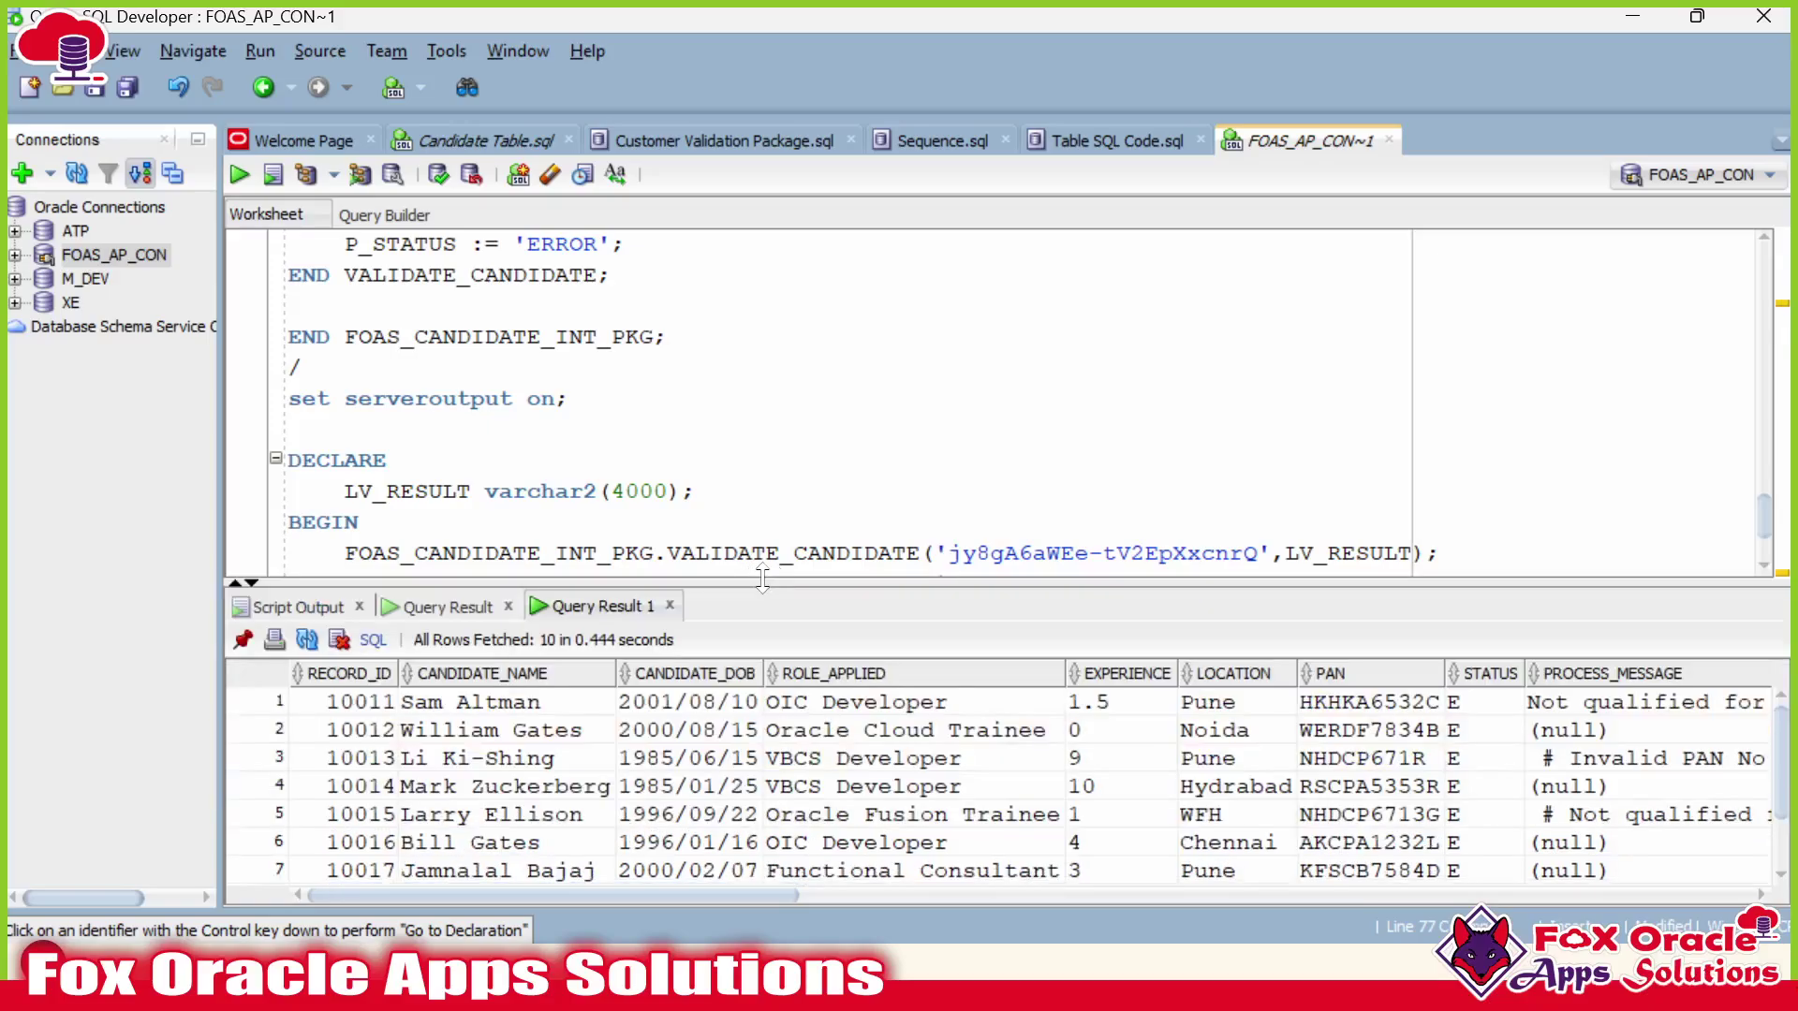
{"action": "scroll", "coordinate": [1192, 843], "scroll_direction": "down", "scroll_amount": 1}
{"action": "scroll", "coordinate": [1192, 847], "scroll_direction": "up", "scroll_amount": 1}
{"action": "scroll", "coordinate": [1192, 849], "scroll_direction": "down", "scroll_amount": 1}
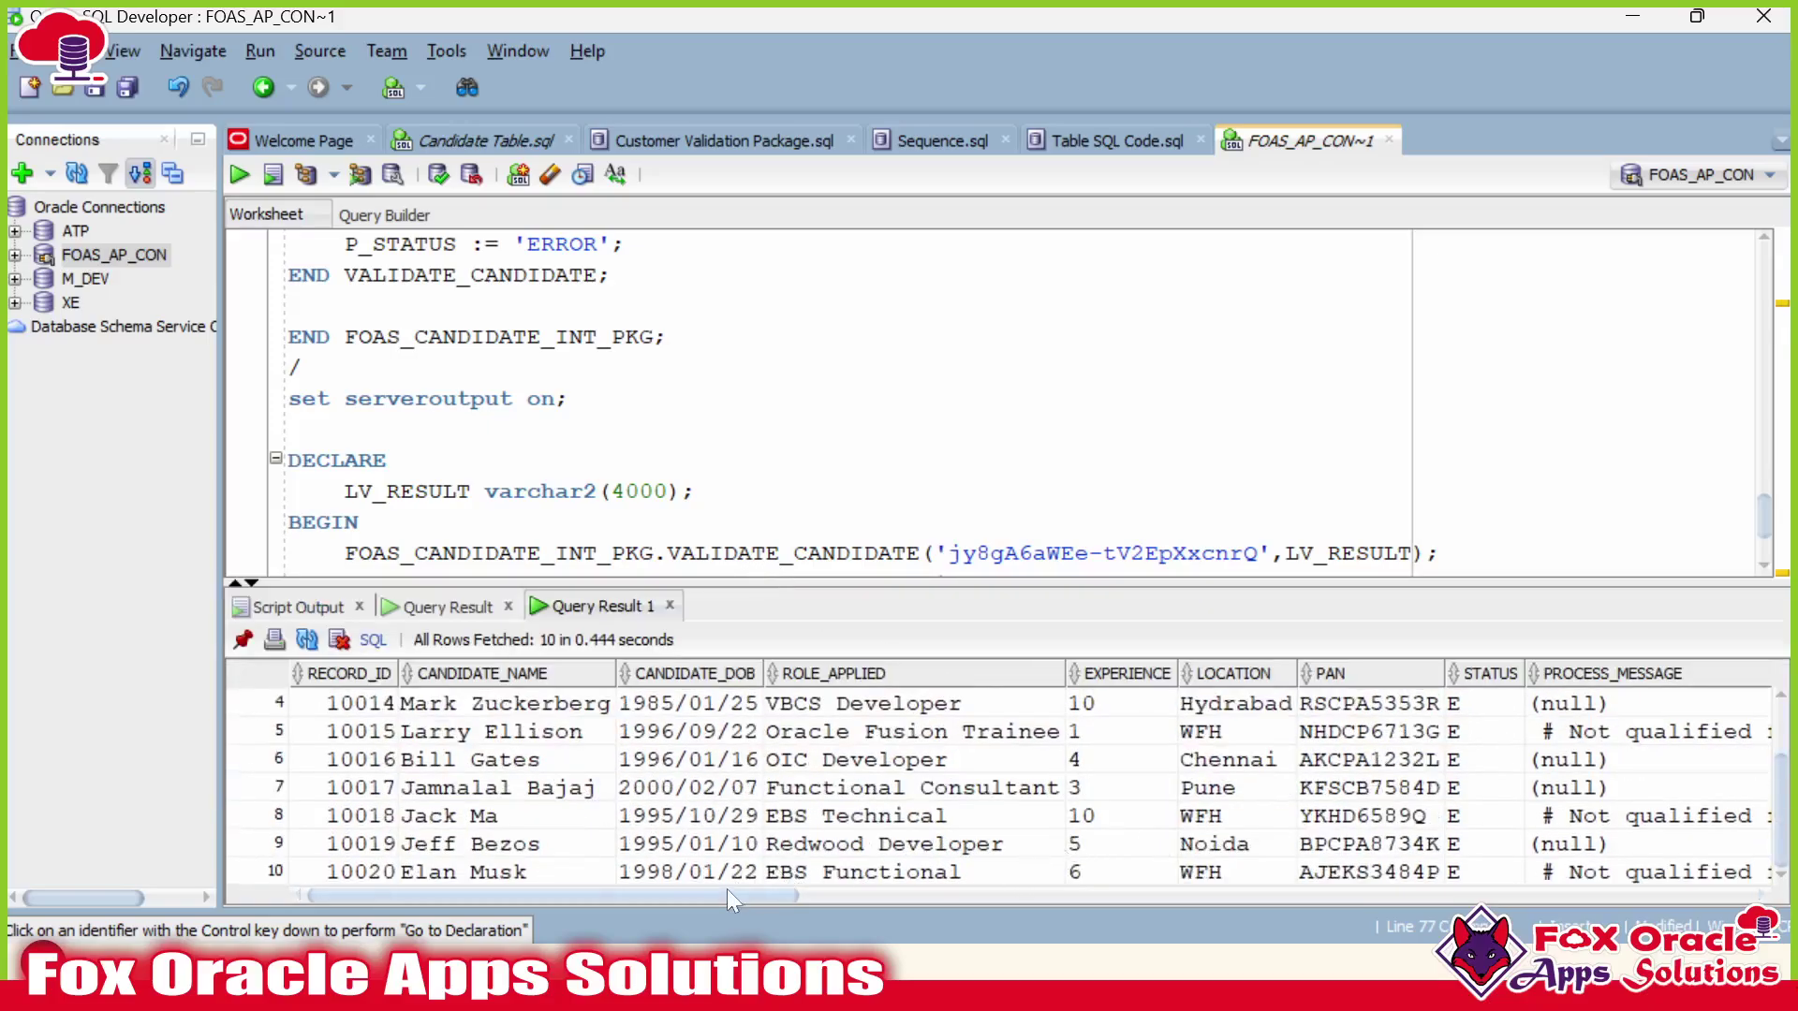
{"action": "left_click_drag", "start_coordinate": [727, 890], "coordinate": [941, 890]}
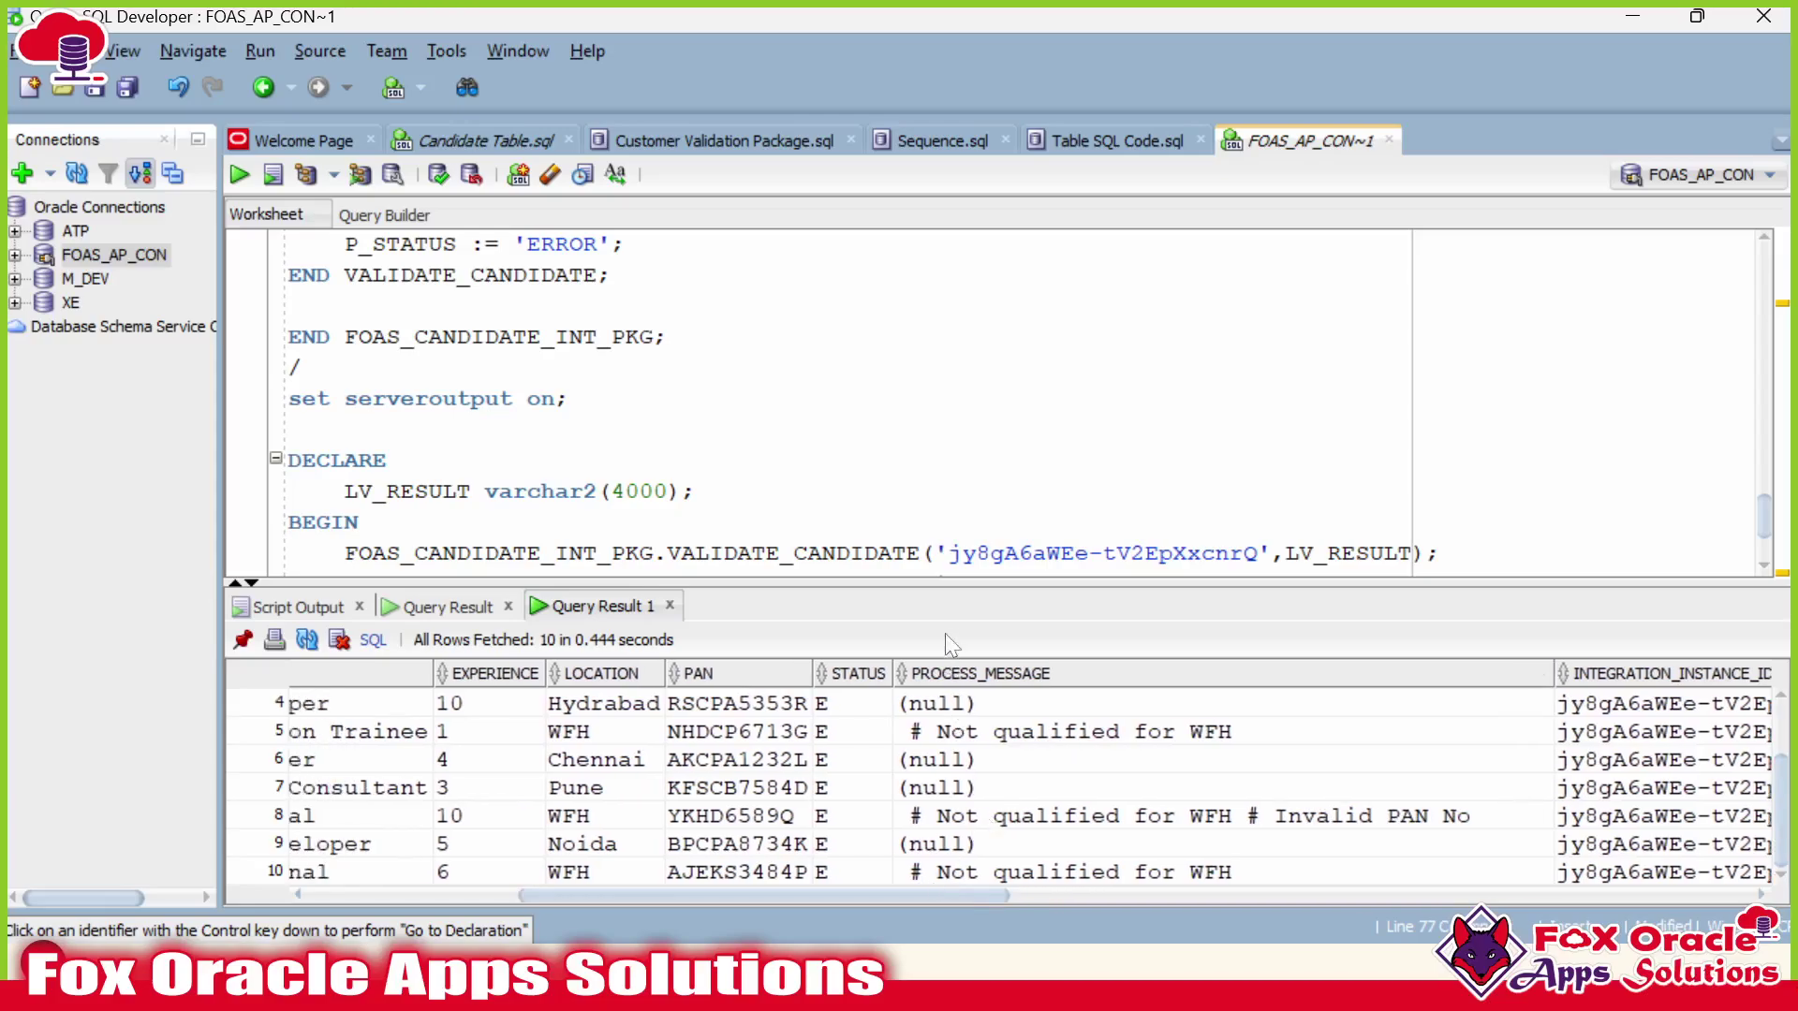
{"action": "left_click_drag", "start_coordinate": [956, 580], "coordinate": [956, 548]}
{"action": "scroll", "coordinate": [842, 421], "scroll_direction": "down", "scroll_amount": 2}
Confirm rows 3 to 9 still show STATUS E.
{"action": "left_click", "coordinate": [597, 527]}
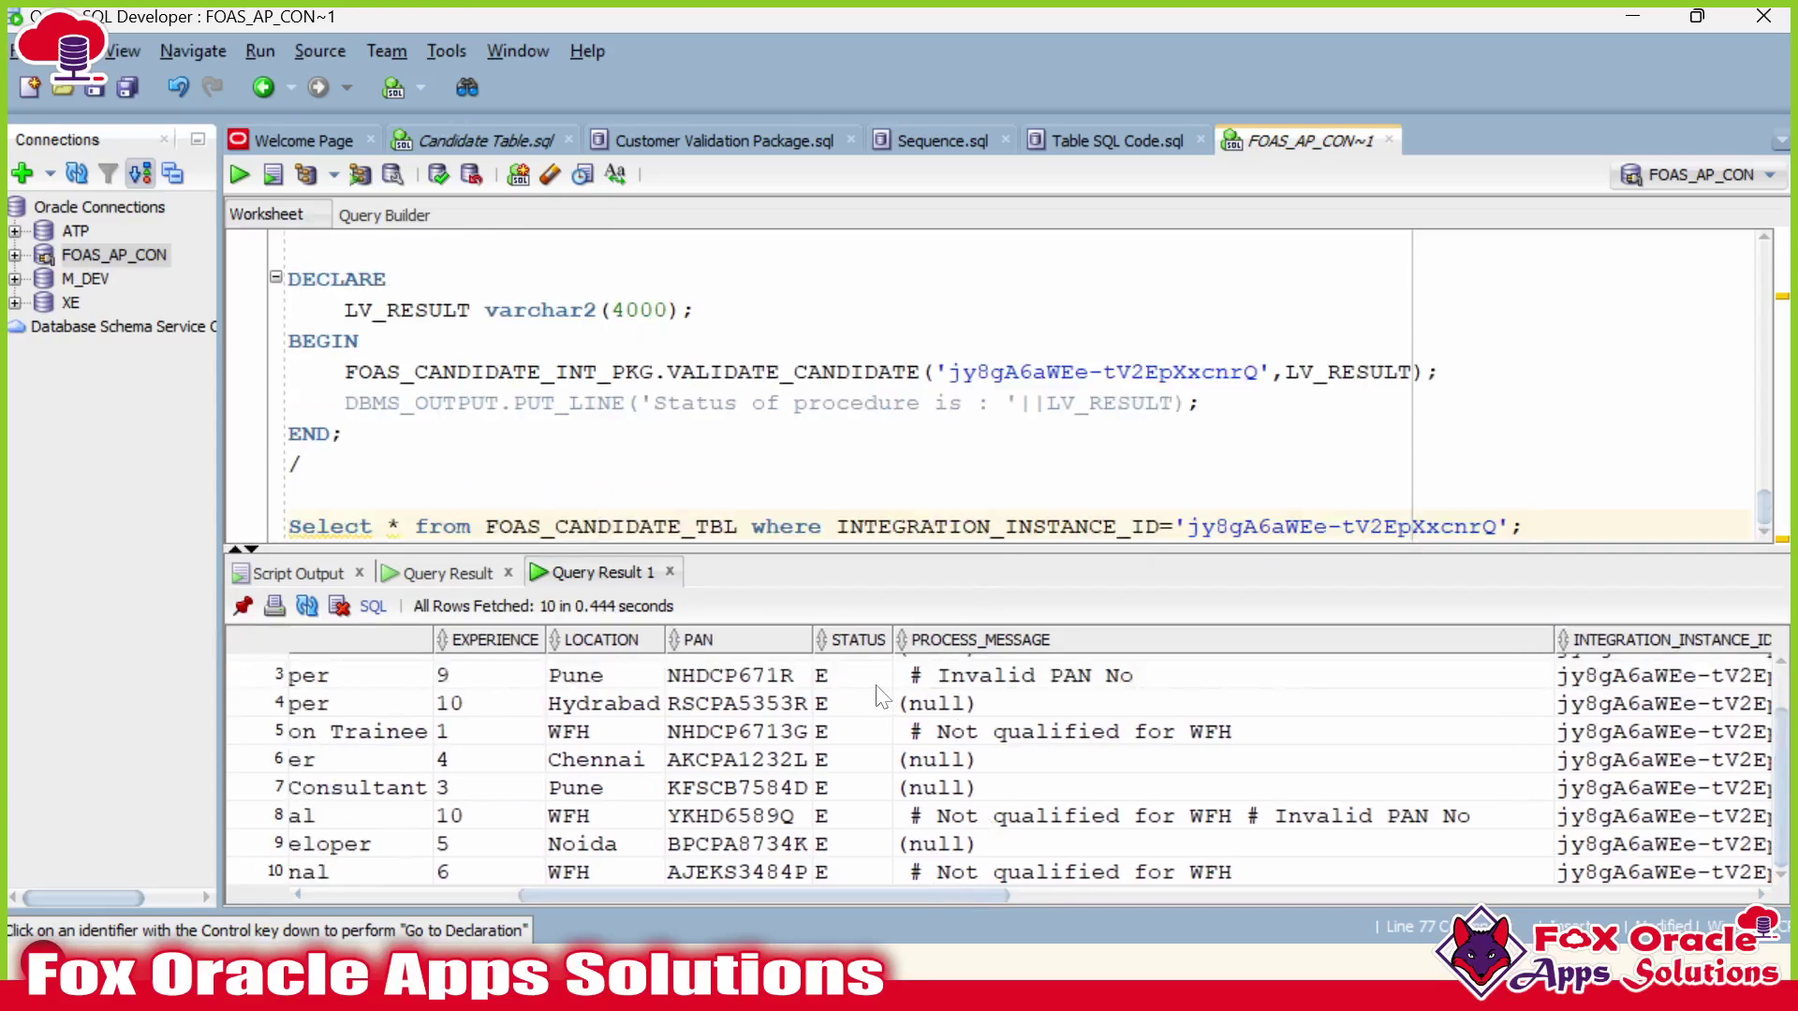
{"action": "left_click_drag", "start_coordinate": [877, 693], "coordinate": [1054, 830]}
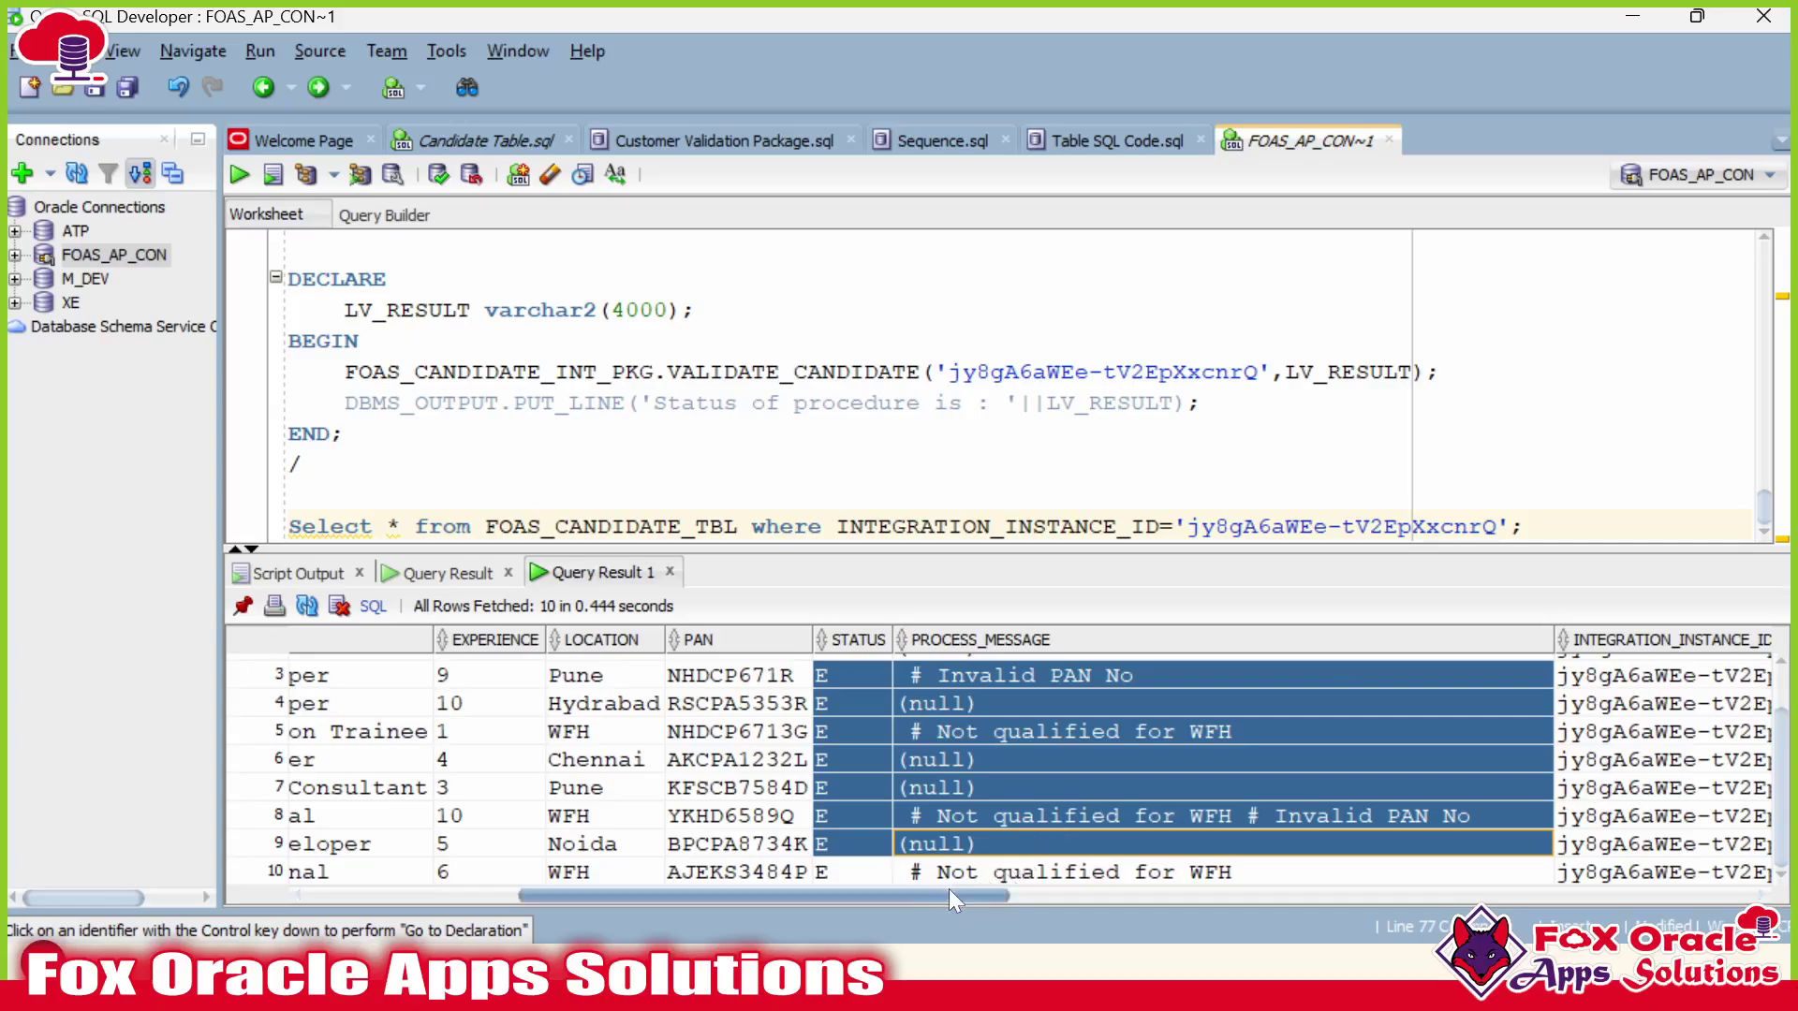
{"action": "left_click_drag", "start_coordinate": [948, 890], "coordinate": [740, 885]}
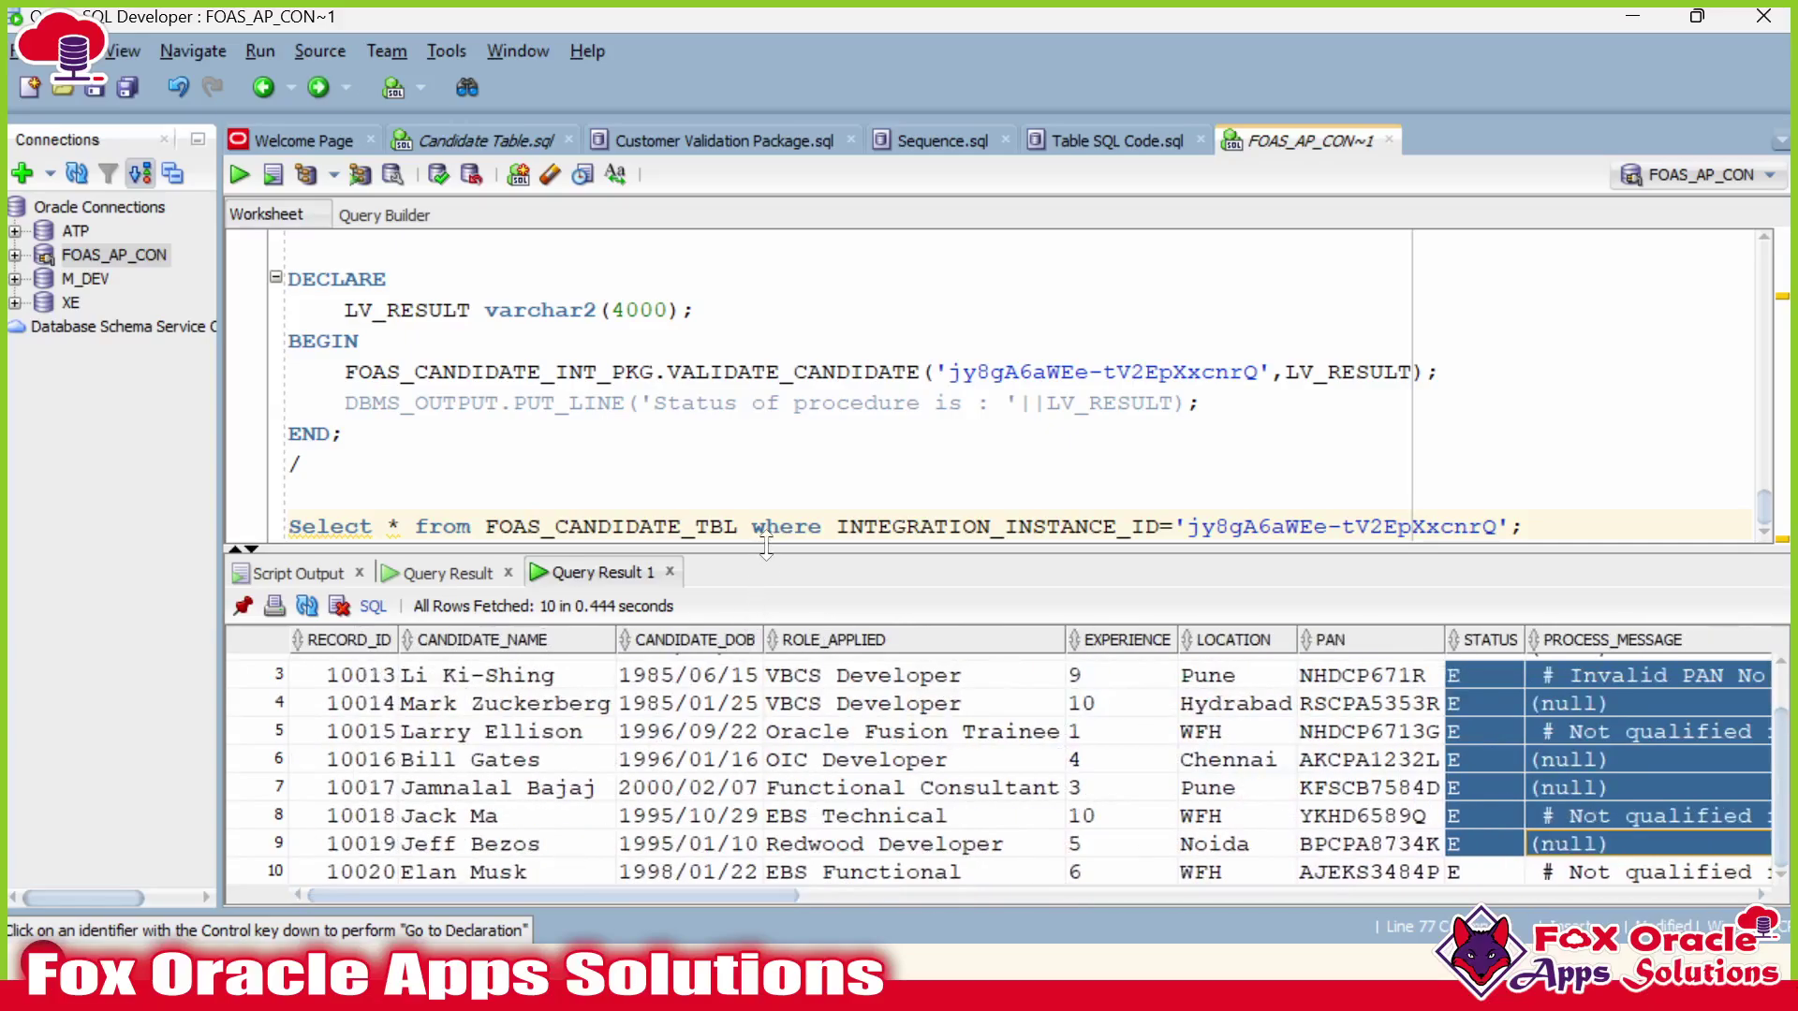
{"action": "left_click_drag", "start_coordinate": [766, 545], "coordinate": [766, 714]}
{"action": "scroll", "coordinate": [842, 468], "scroll_direction": "up", "scroll_amount": 10}
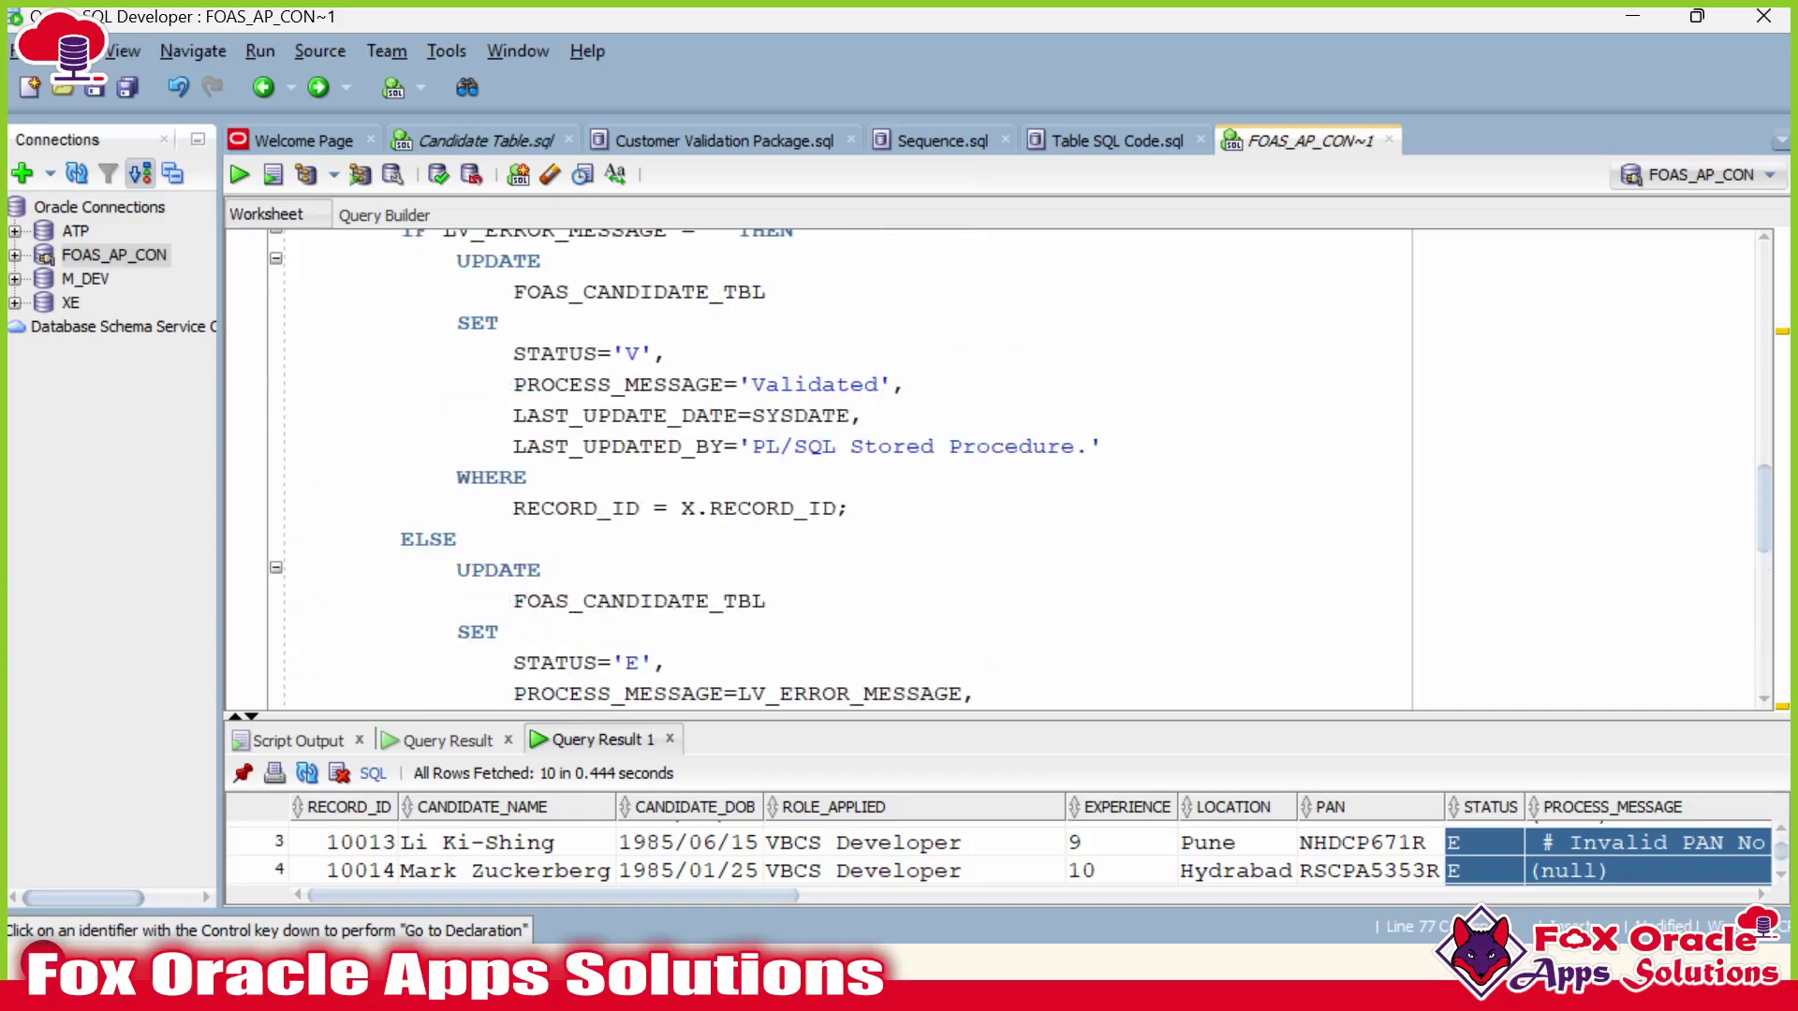
Trace LV_ERROR_MESSAGE through the procedure, including its empty-string initial value.
{"action": "scroll", "coordinate": [843, 469], "scroll_direction": "up", "scroll_amount": 2}
{"action": "double_click", "coordinate": [554, 413]}
{"action": "scroll", "coordinate": [842, 469], "scroll_direction": "up", "scroll_amount": 3}
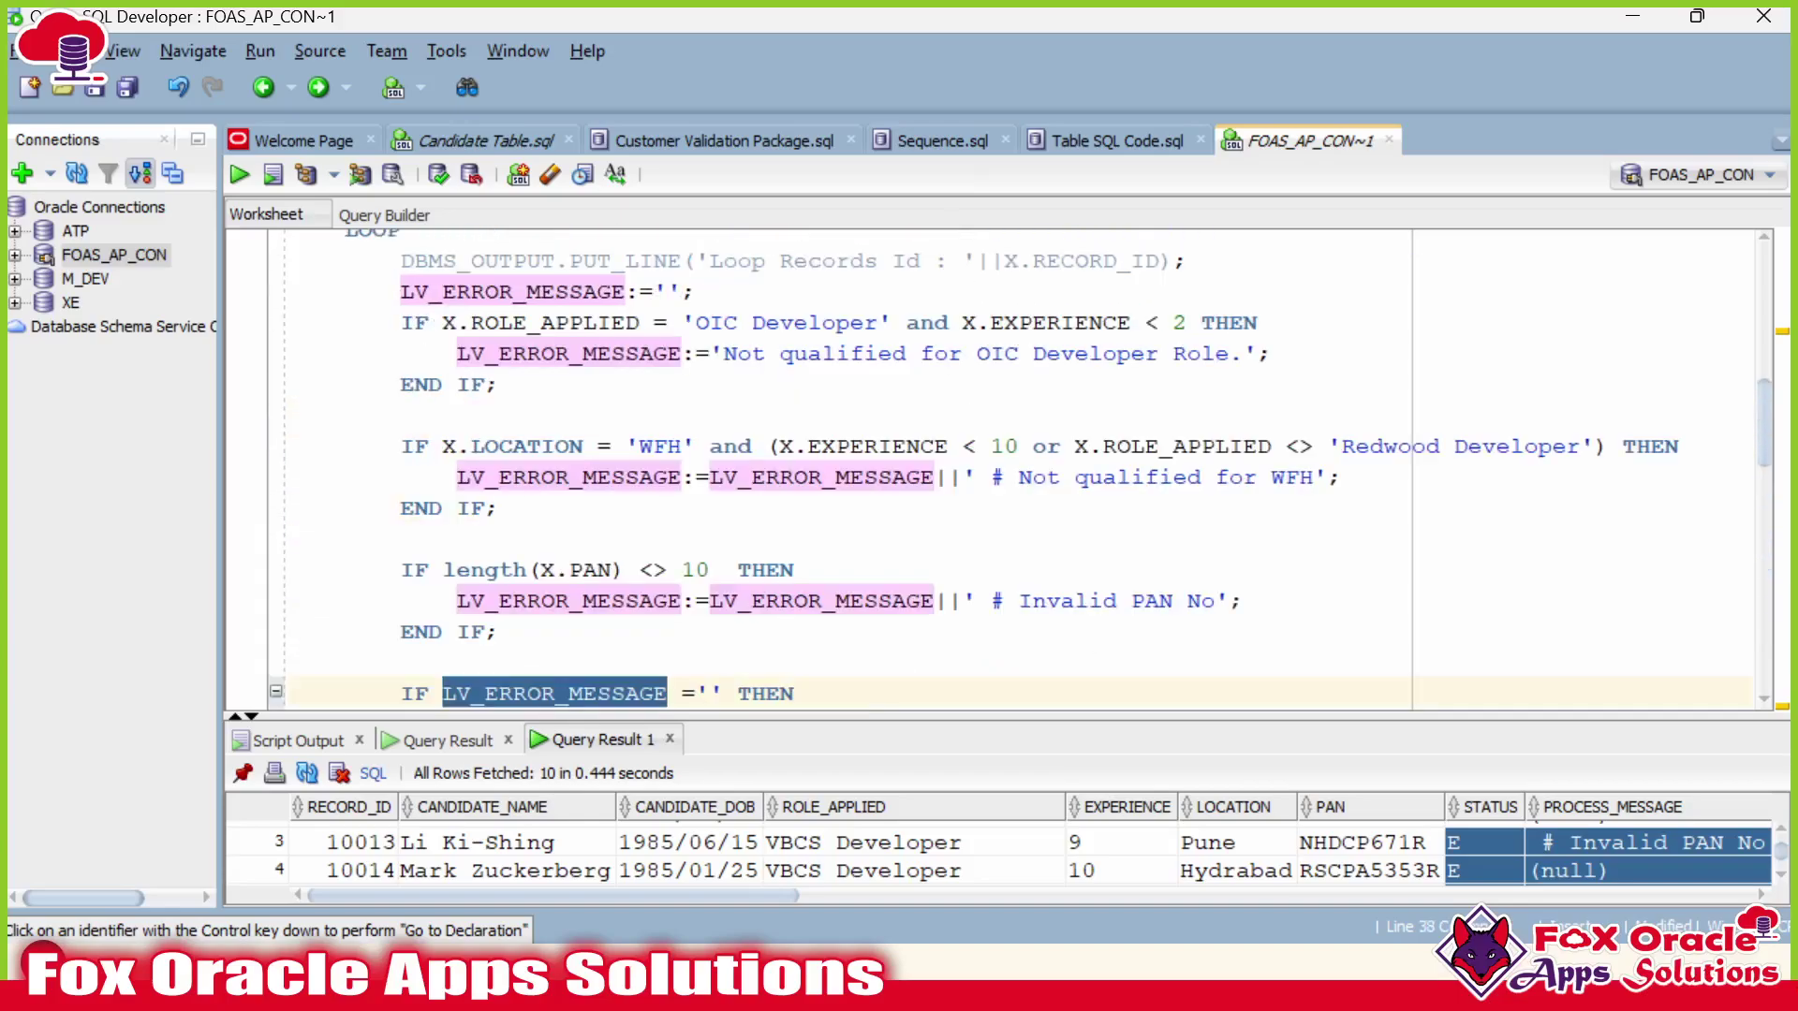
{"action": "scroll", "coordinate": [1020, 468], "scroll_direction": "up", "scroll_amount": 2}
{"action": "double_click", "coordinate": [513, 473]}
{"action": "scroll", "coordinate": [1020, 468], "scroll_direction": "down", "scroll_amount": 2}
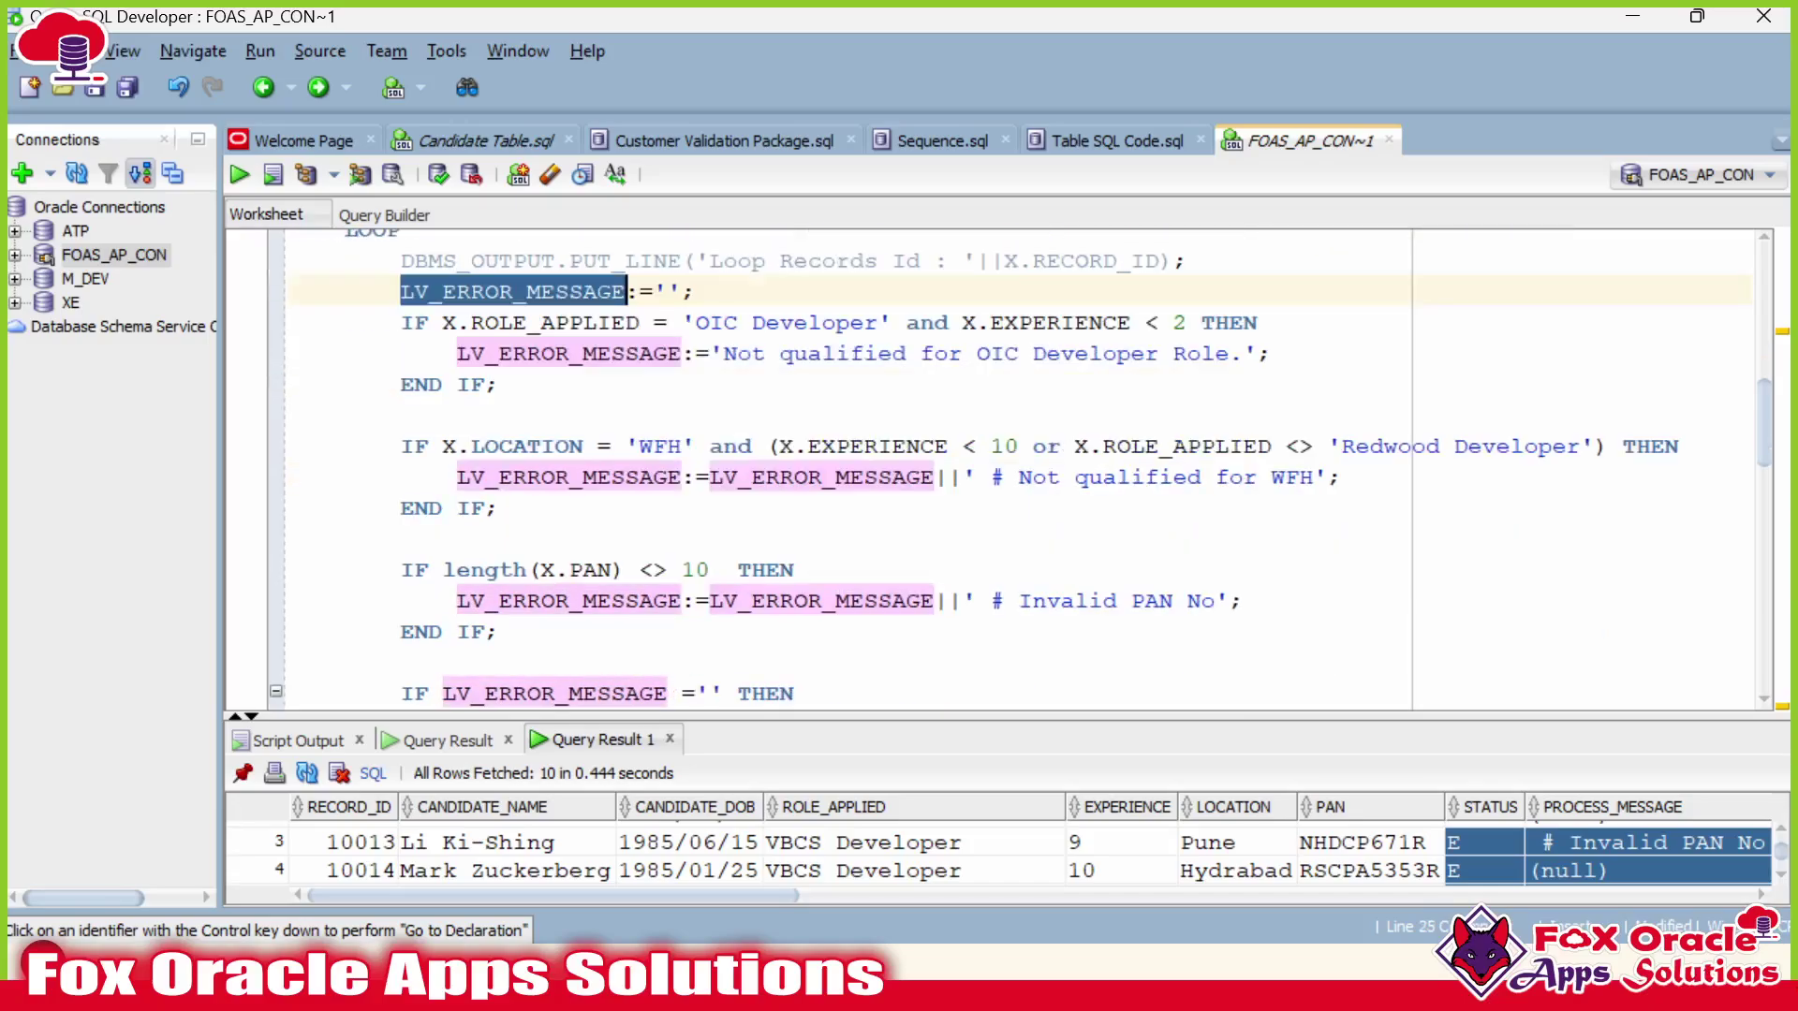
{"action": "left_click", "coordinate": [654, 291]}
{"action": "scroll", "coordinate": [997, 469], "scroll_direction": "down", "scroll_amount": 7}
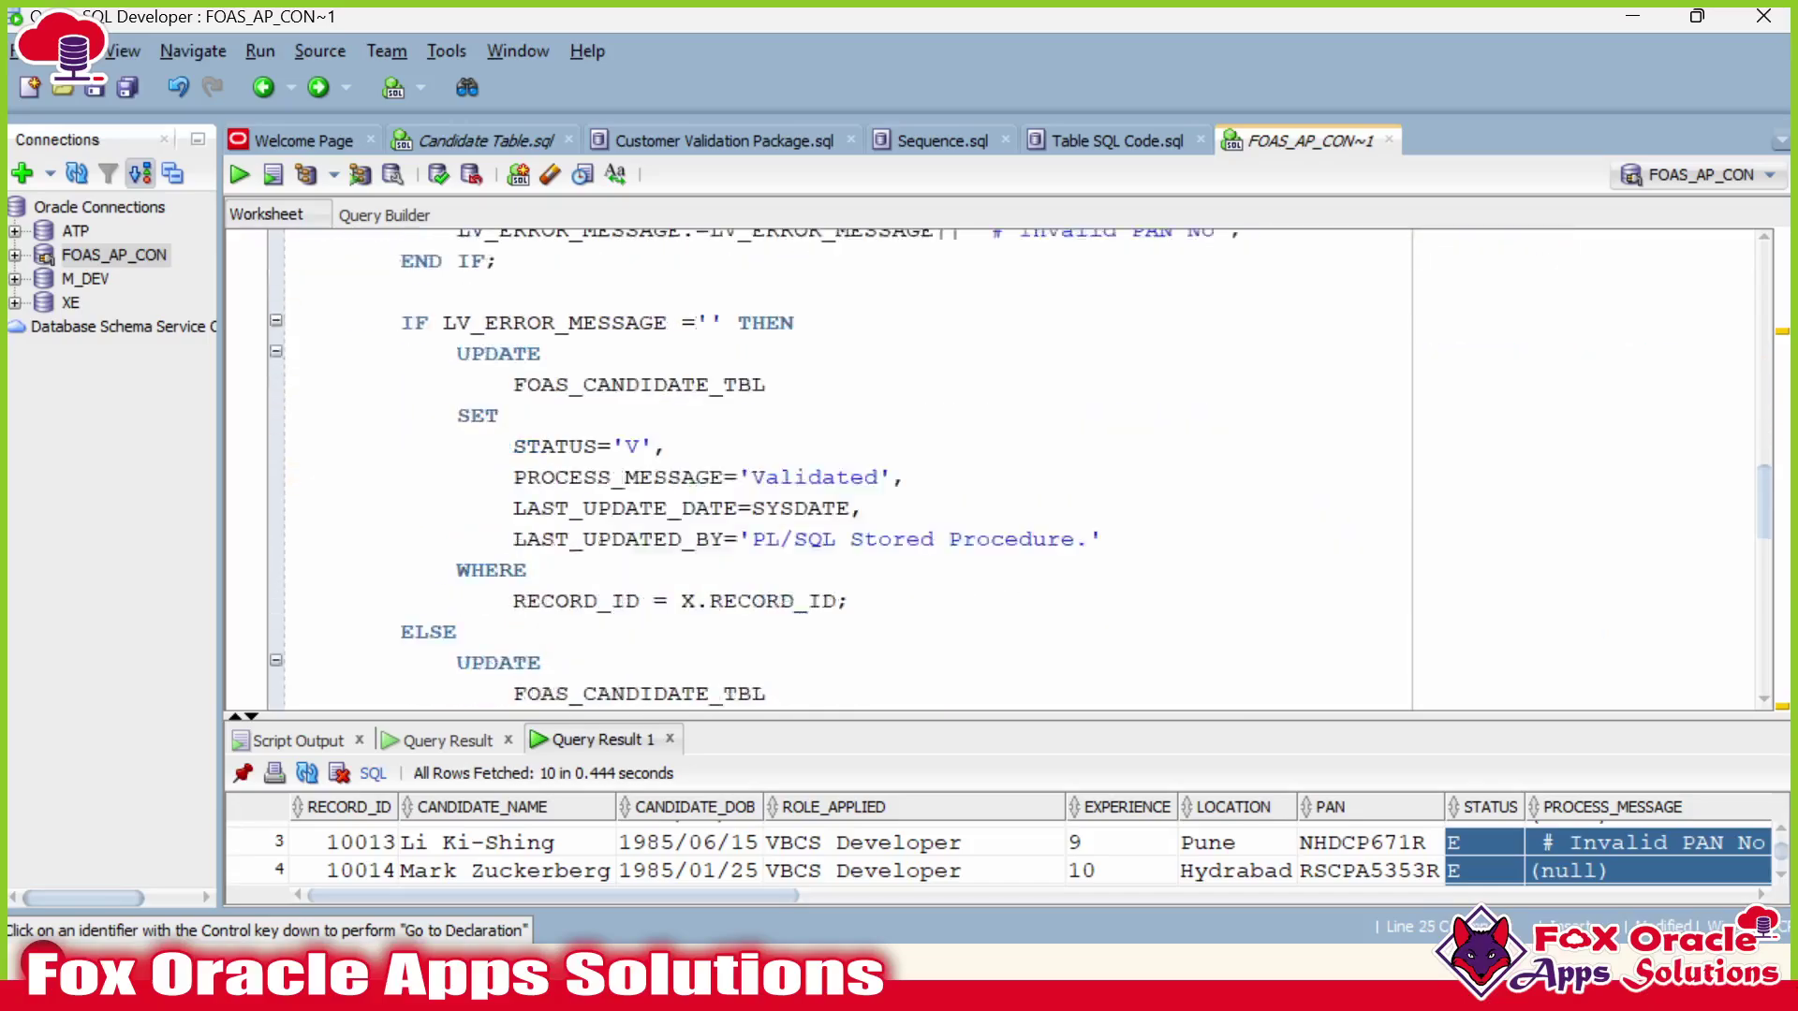
{"action": "scroll", "coordinate": [997, 468], "scroll_direction": "down", "scroll_amount": 1}
{"action": "scroll", "coordinate": [997, 468], "scroll_direction": "up", "scroll_amount": 2}
{"action": "scroll", "coordinate": [997, 468], "scroll_direction": "down", "scroll_amount": 2}
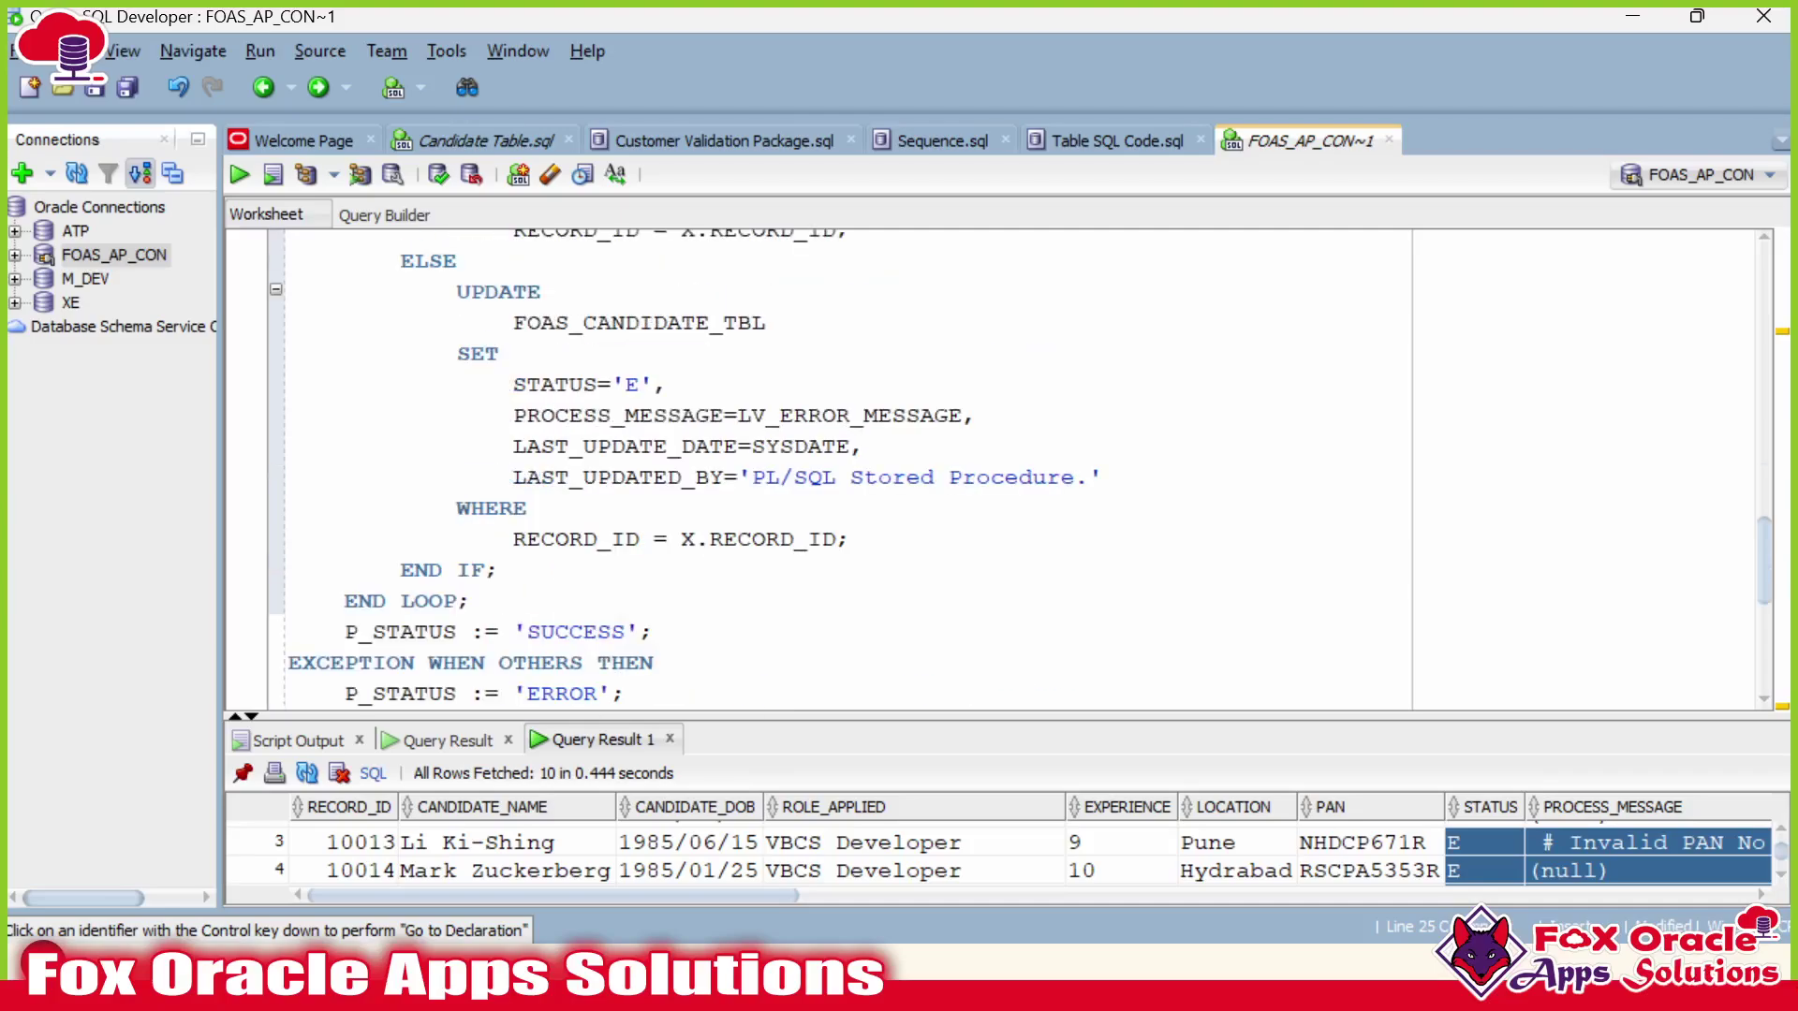
{"action": "scroll", "coordinate": [997, 468], "scroll_direction": "down", "scroll_amount": 1}
{"action": "scroll", "coordinate": [997, 468], "scroll_direction": "up", "scroll_amount": 4}
{"action": "scroll", "coordinate": [997, 468], "scroll_direction": "down", "scroll_amount": 1}
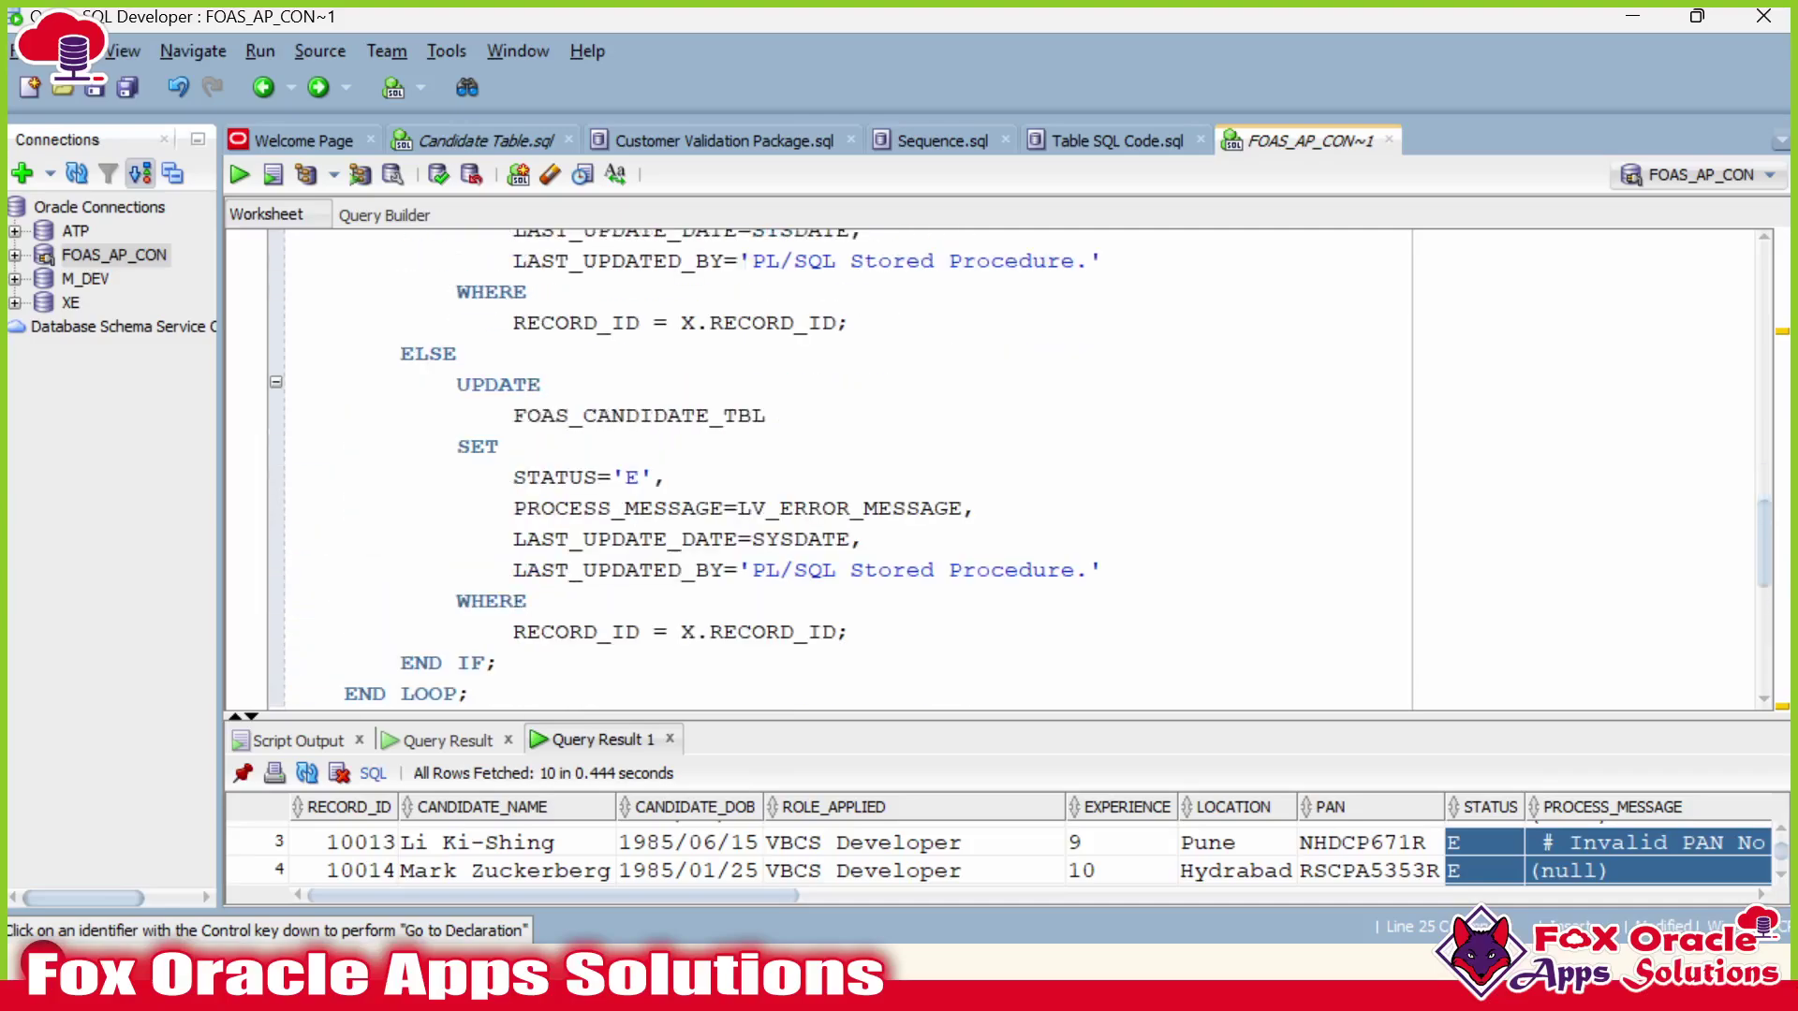
{"action": "scroll", "coordinate": [997, 468], "scroll_direction": "up", "scroll_amount": 5}
{"action": "scroll", "coordinate": [997, 468], "scroll_direction": "up", "scroll_amount": 1}
Add DBMS_OUTPUT.PUT_LINE('Length of error var : '||length(LV_ERROR_MESSAGE)); above the IF check.
{"action": "key", "text": "Return"}
{"action": "key", "text": "Return"}
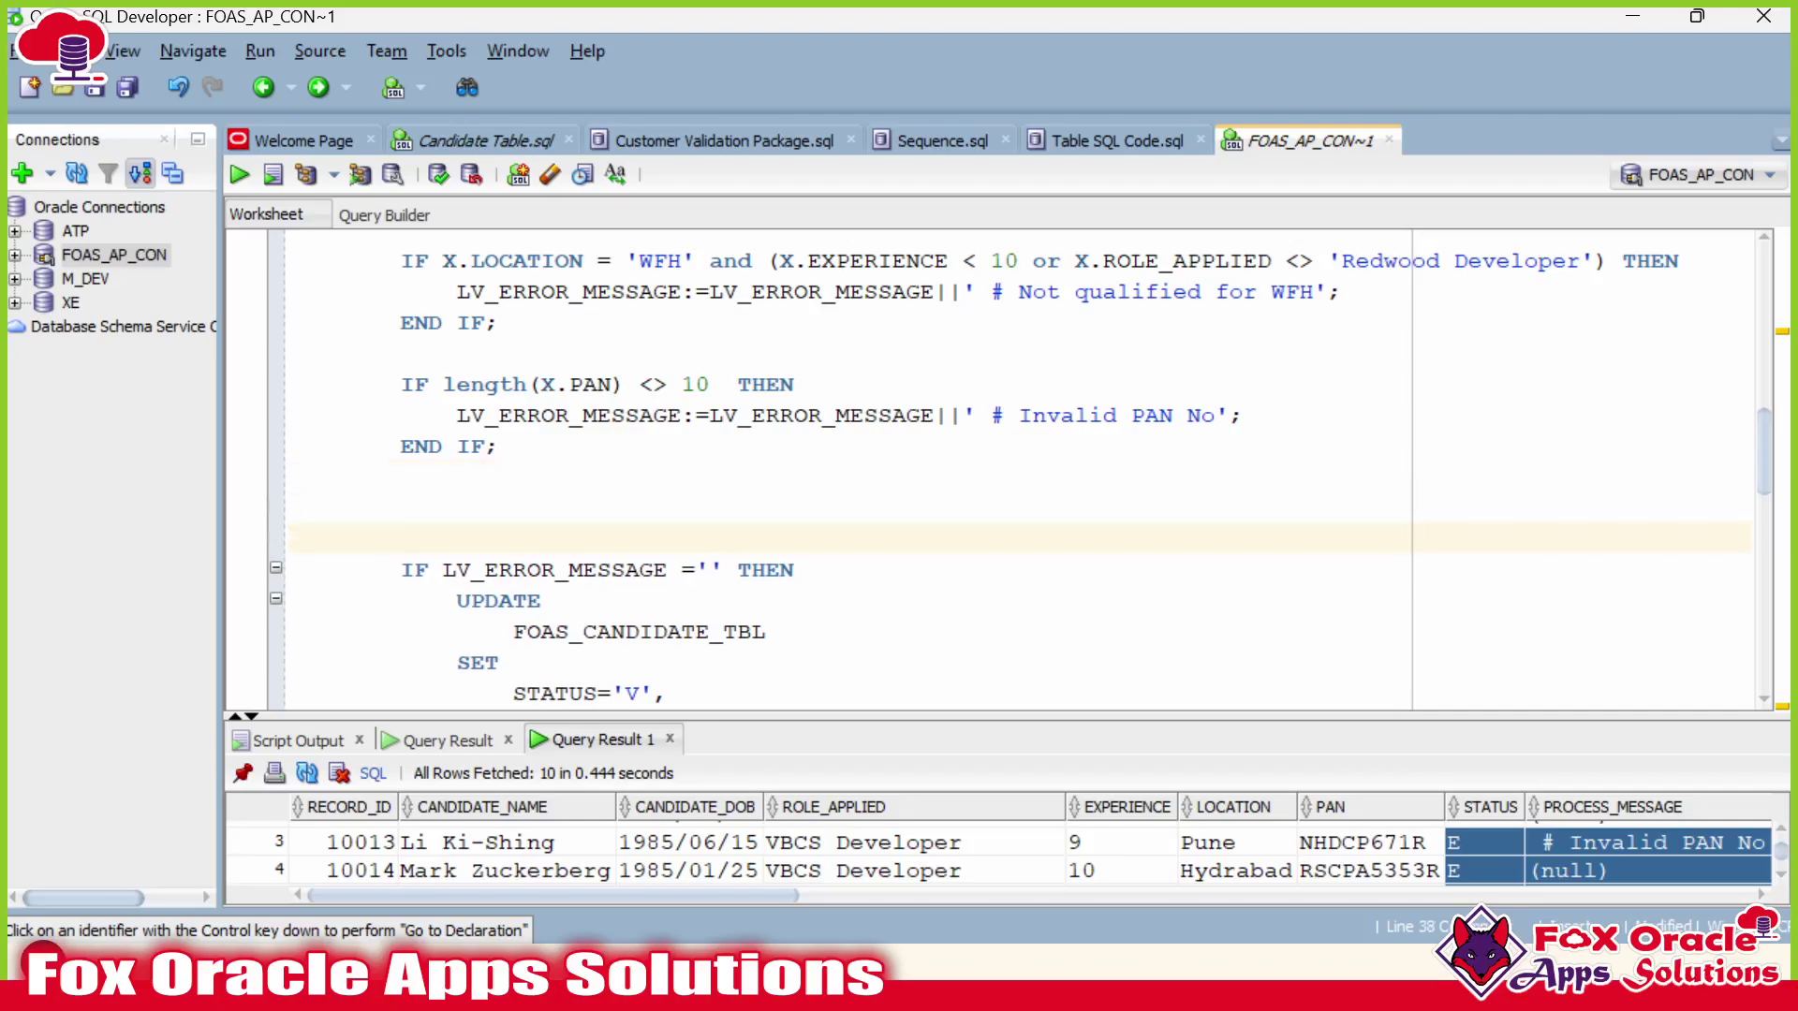
{"action": "key", "text": "Up"}
{"action": "key", "text": "Up"}
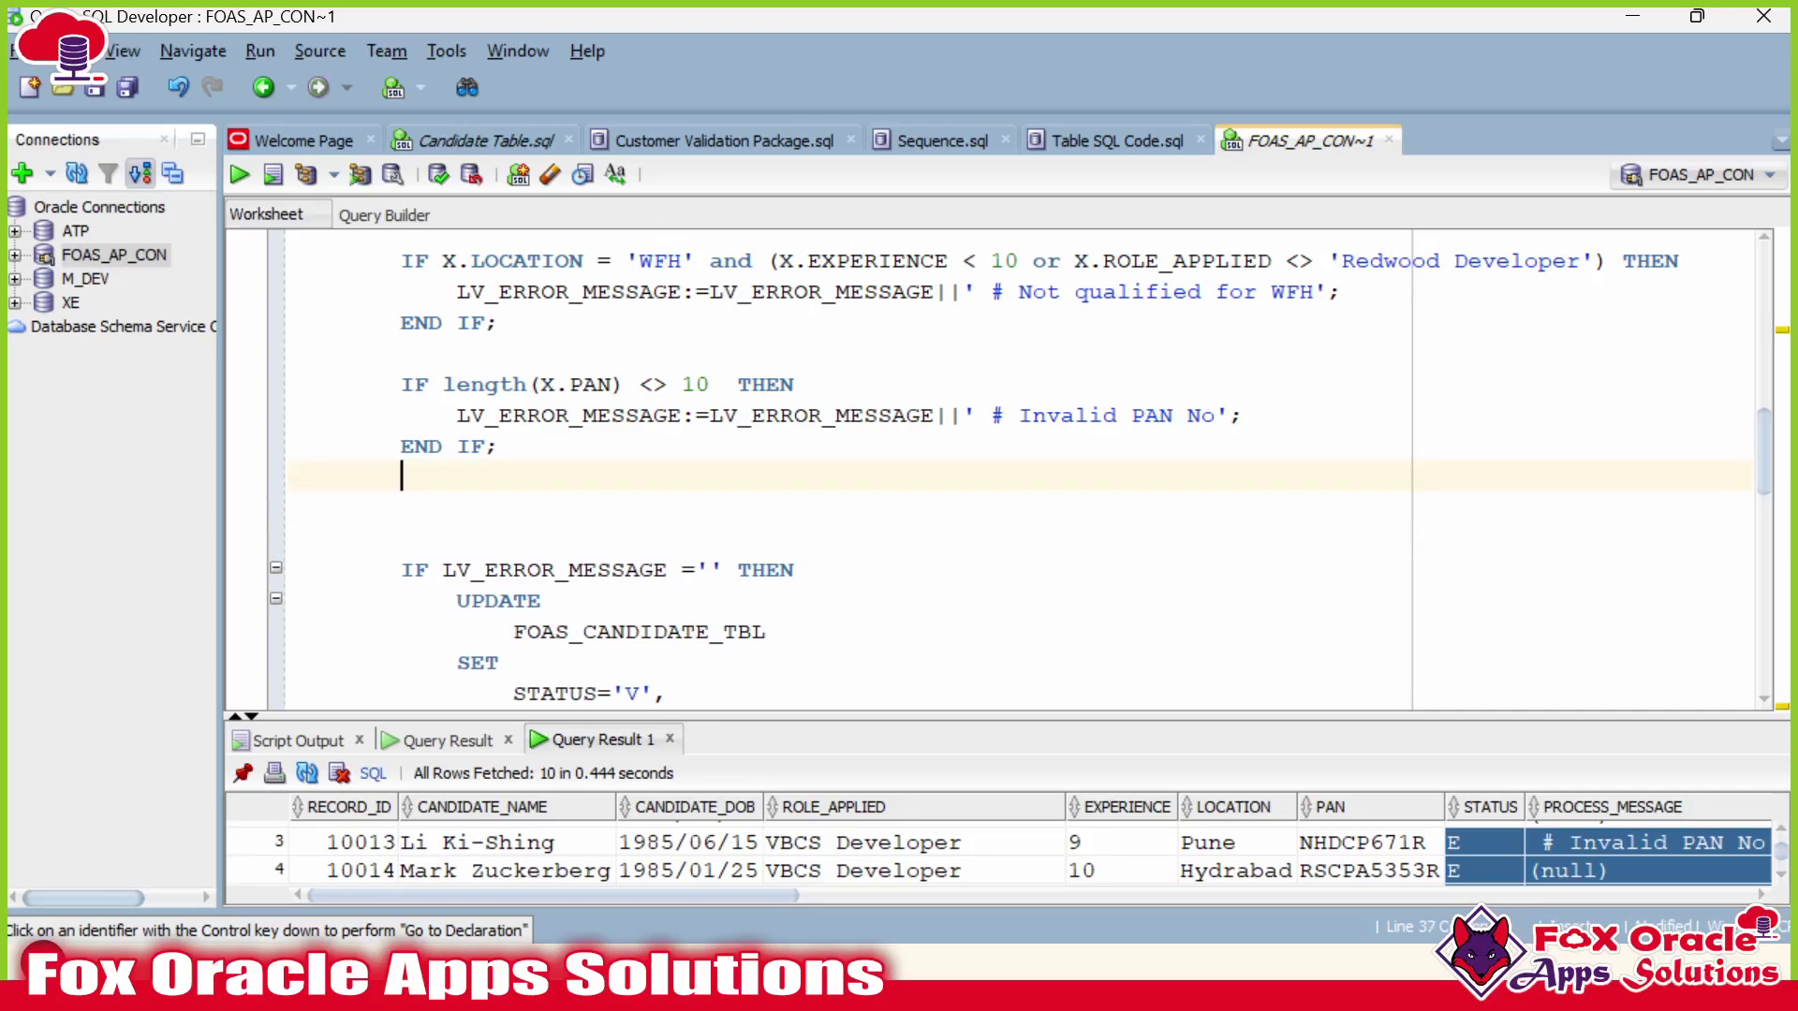
{"action": "scroll", "coordinate": [997, 468], "scroll_direction": "up", "scroll_amount": 4}
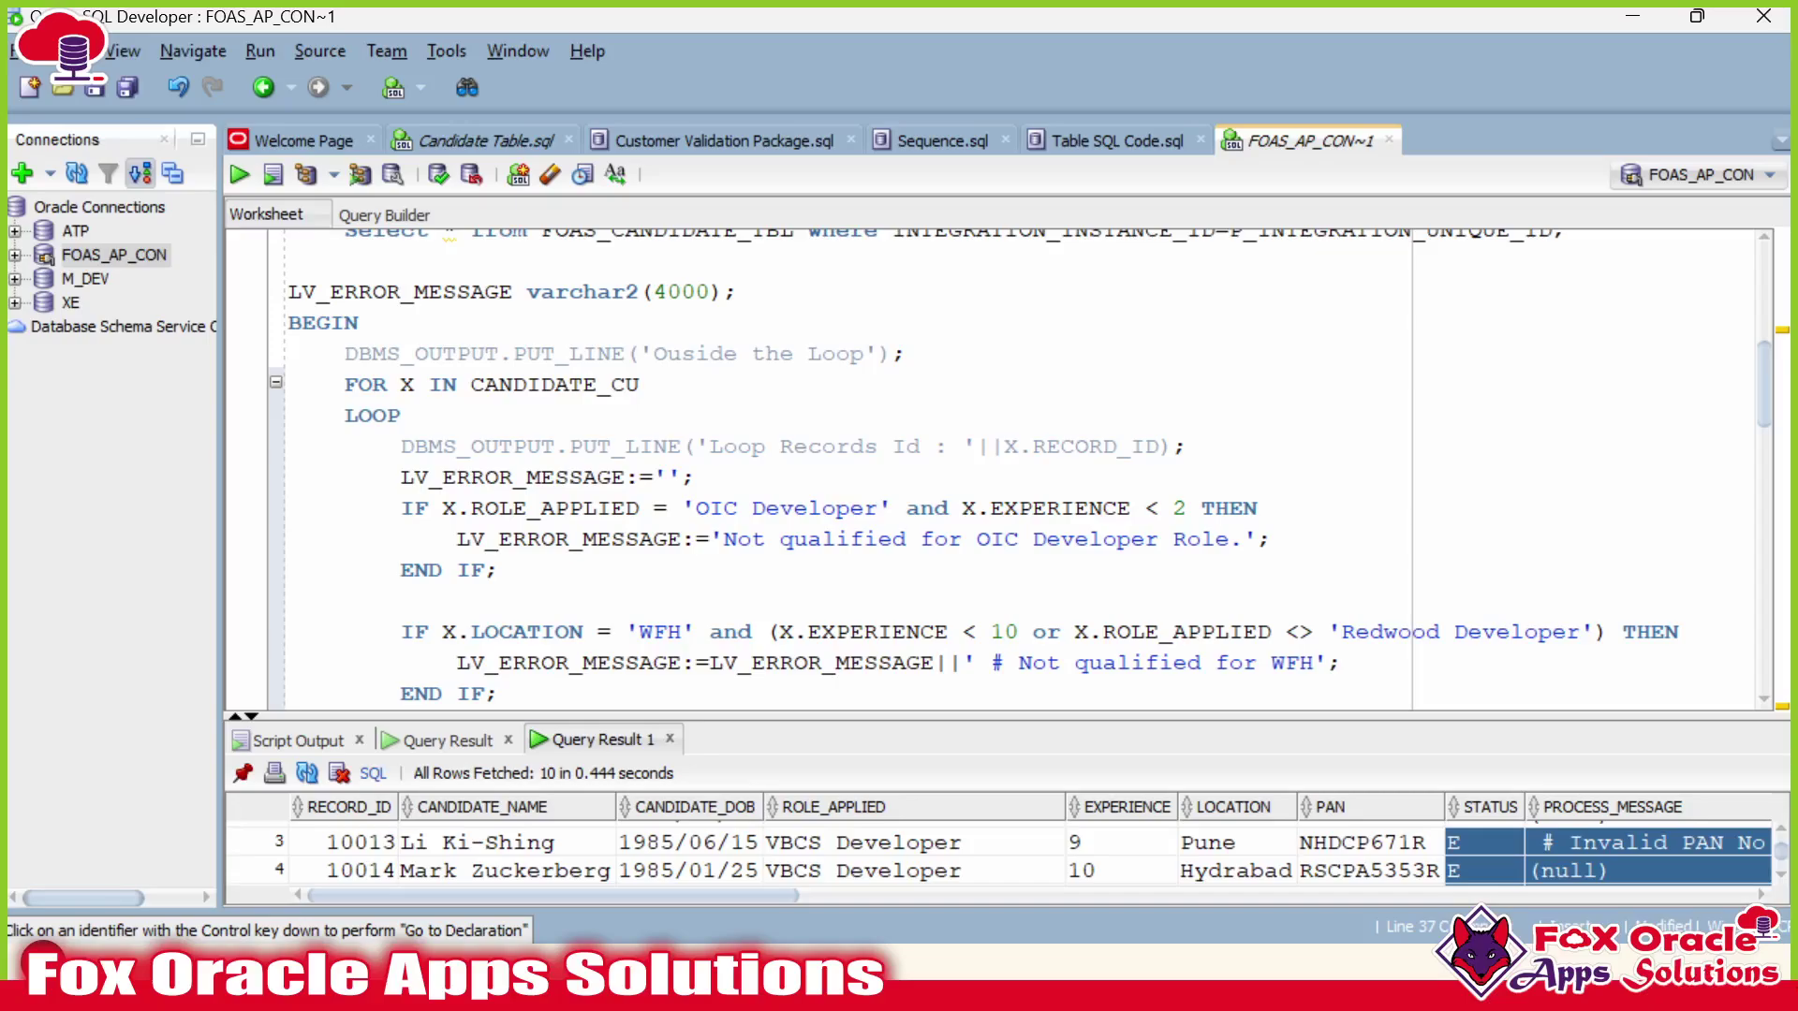
{"action": "left_click_drag", "start_coordinate": [401, 446], "coordinate": [711, 445]}
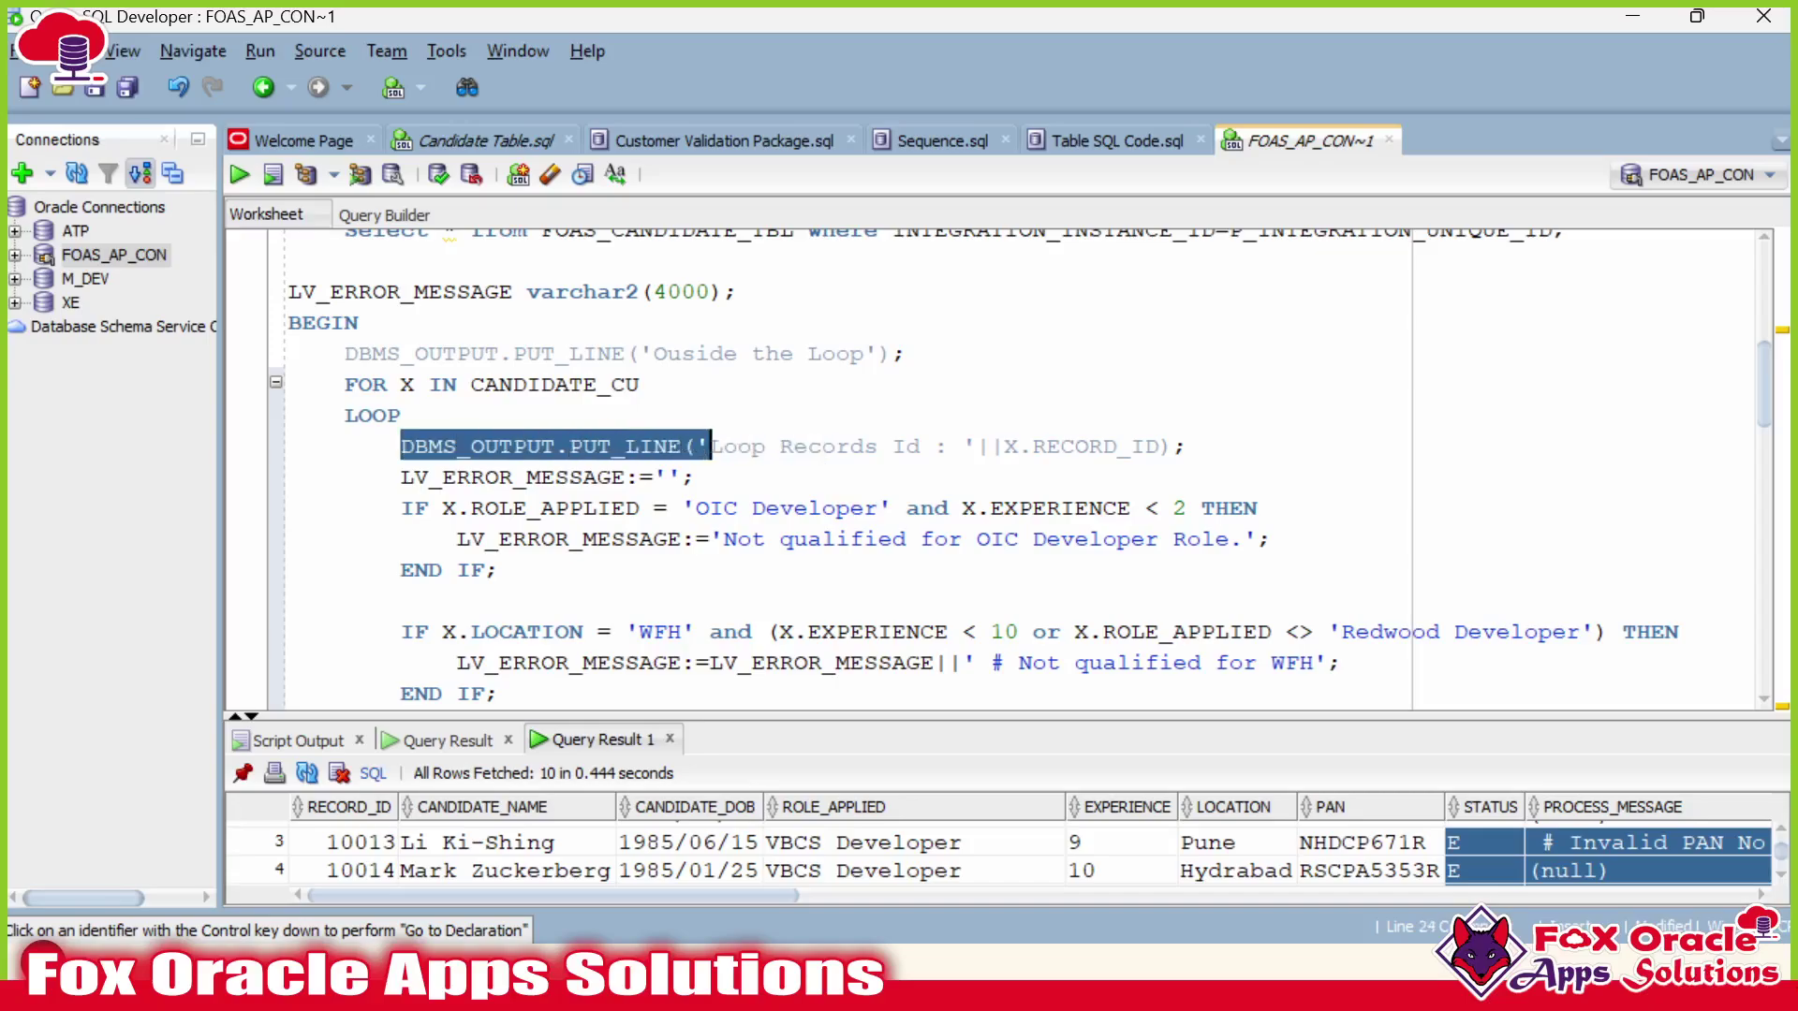
{"action": "scroll", "coordinate": [997, 468], "scroll_direction": "down", "scroll_amount": 9}
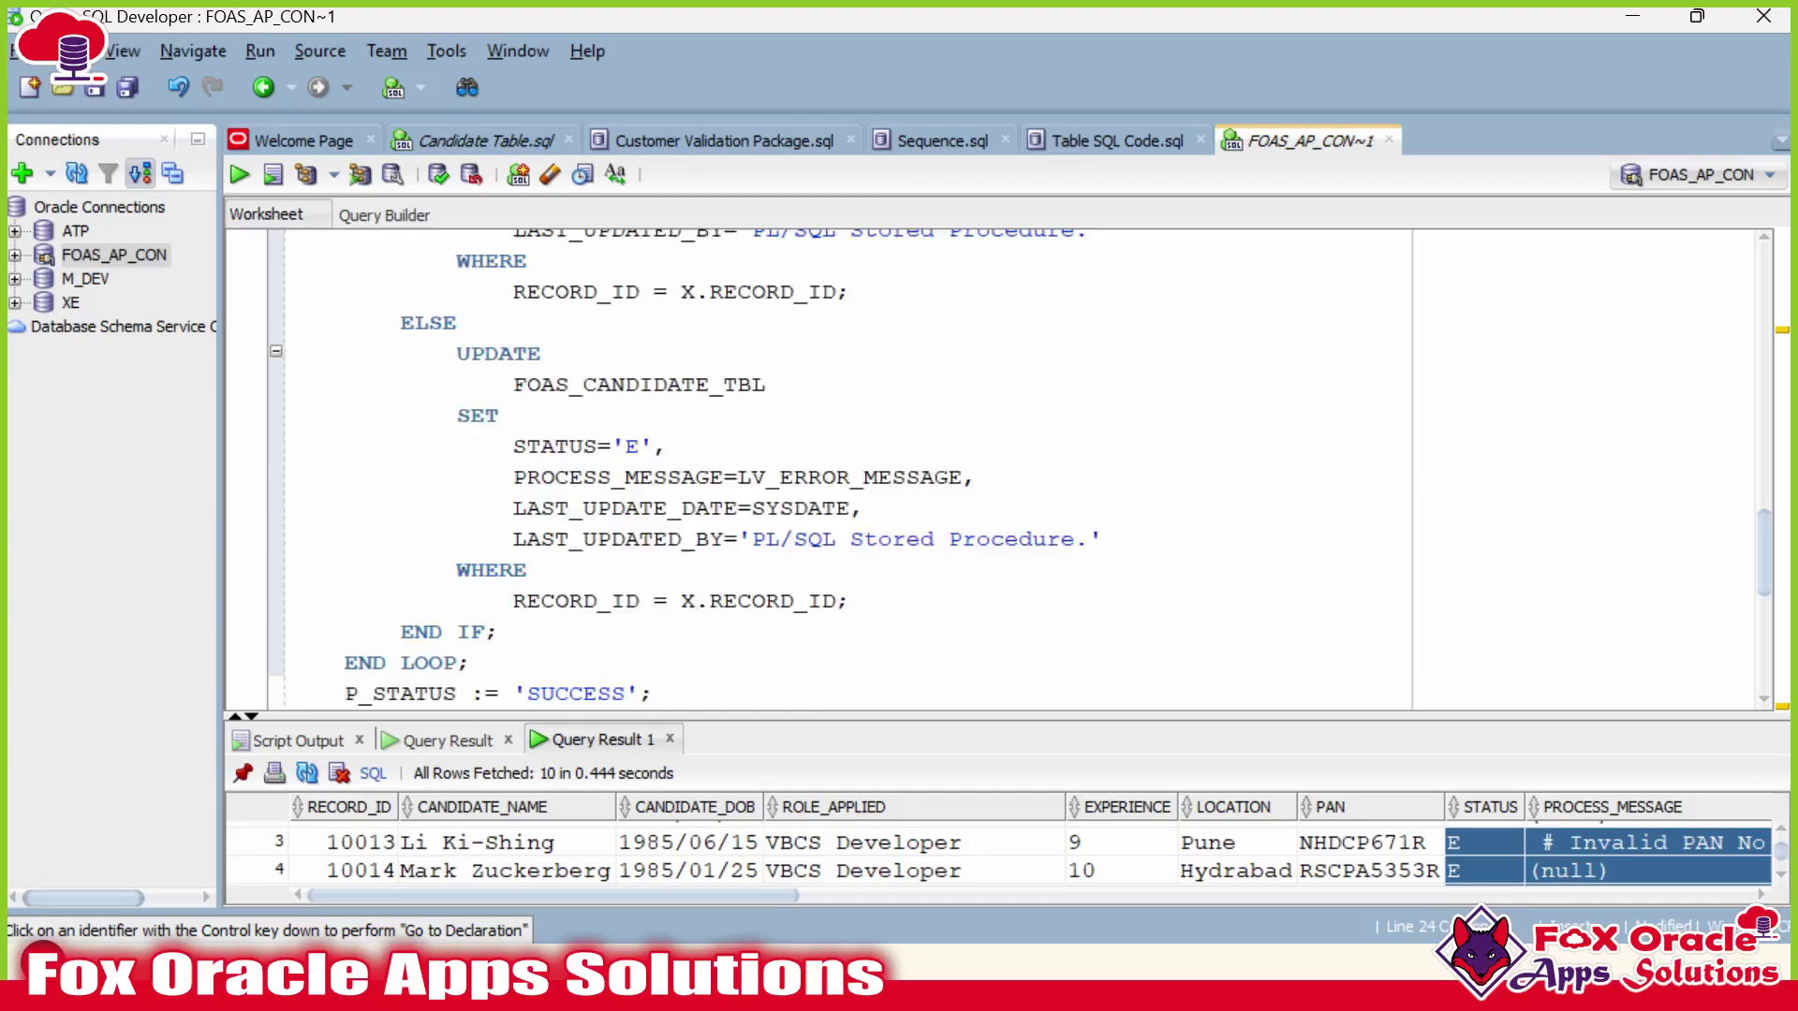
{"action": "scroll", "coordinate": [997, 468], "scroll_direction": "up", "scroll_amount": 3}
{"action": "scroll", "coordinate": [997, 468], "scroll_direction": "up", "scroll_amount": 1}
{"action": "scroll", "coordinate": [997, 468], "scroll_direction": "up", "scroll_amount": 3}
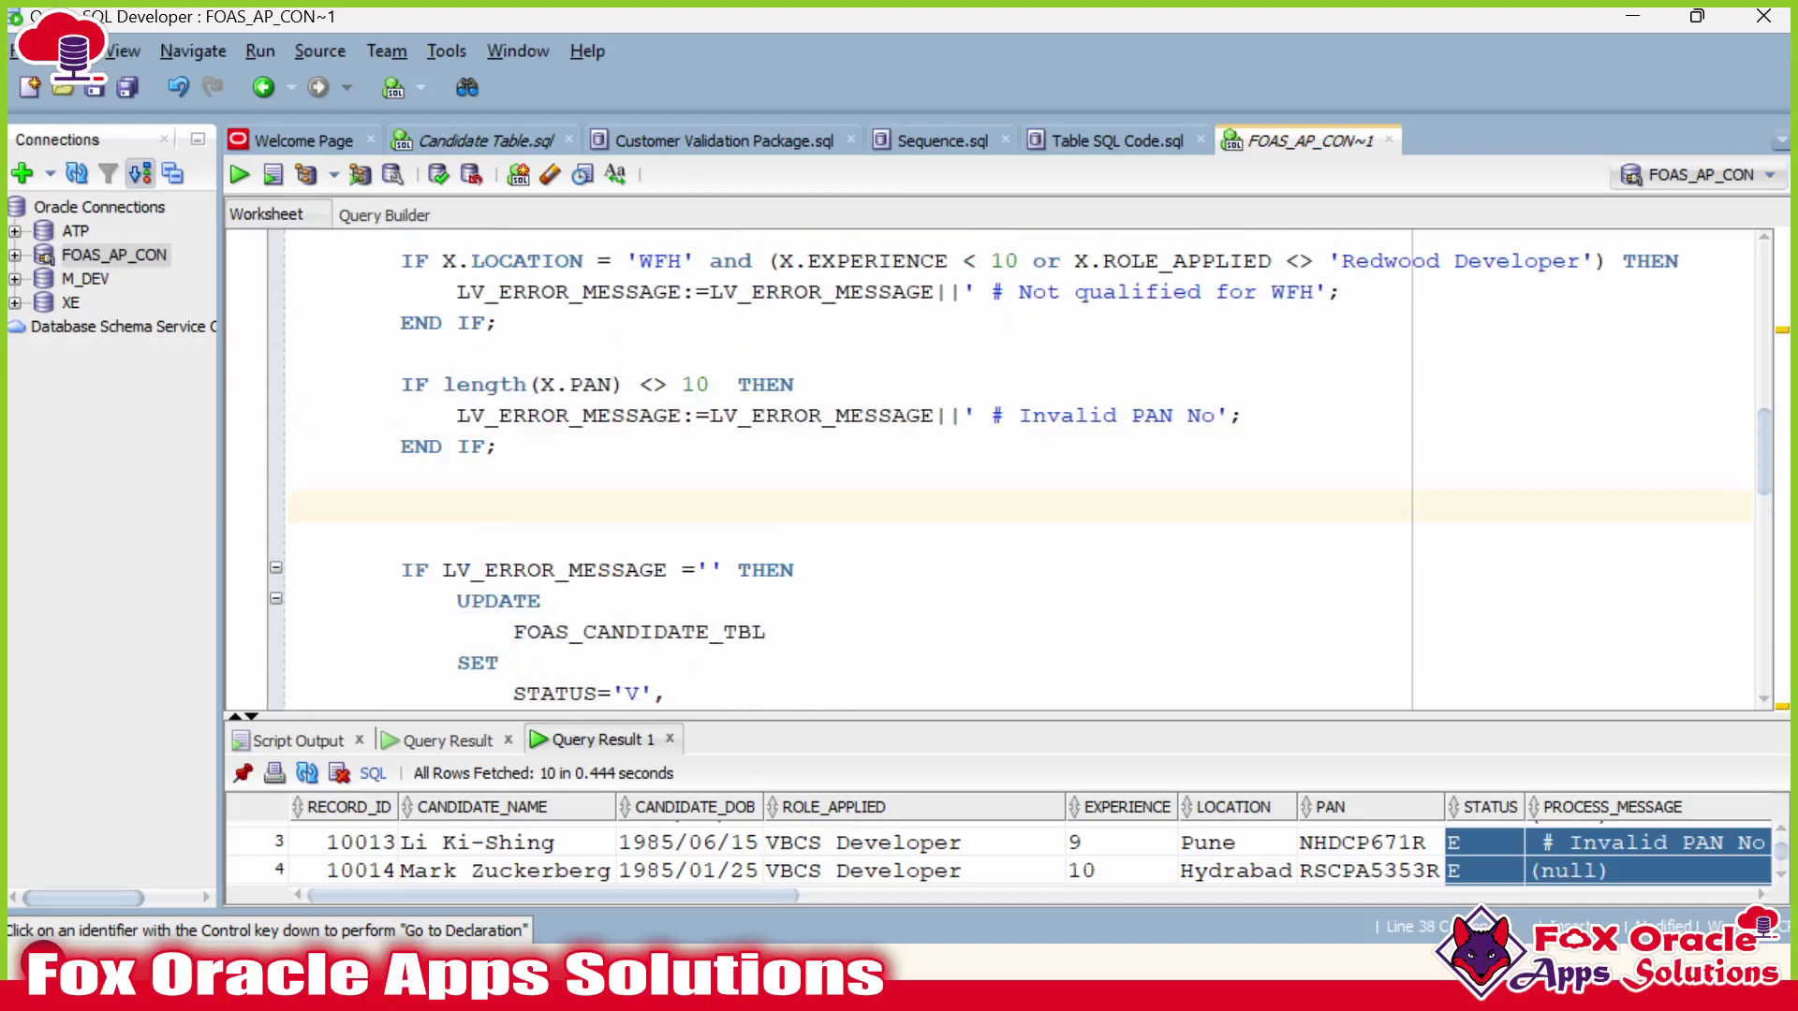
{"action": "type", "text": "DBMS_OUTPUT.PUT_LINE('"}
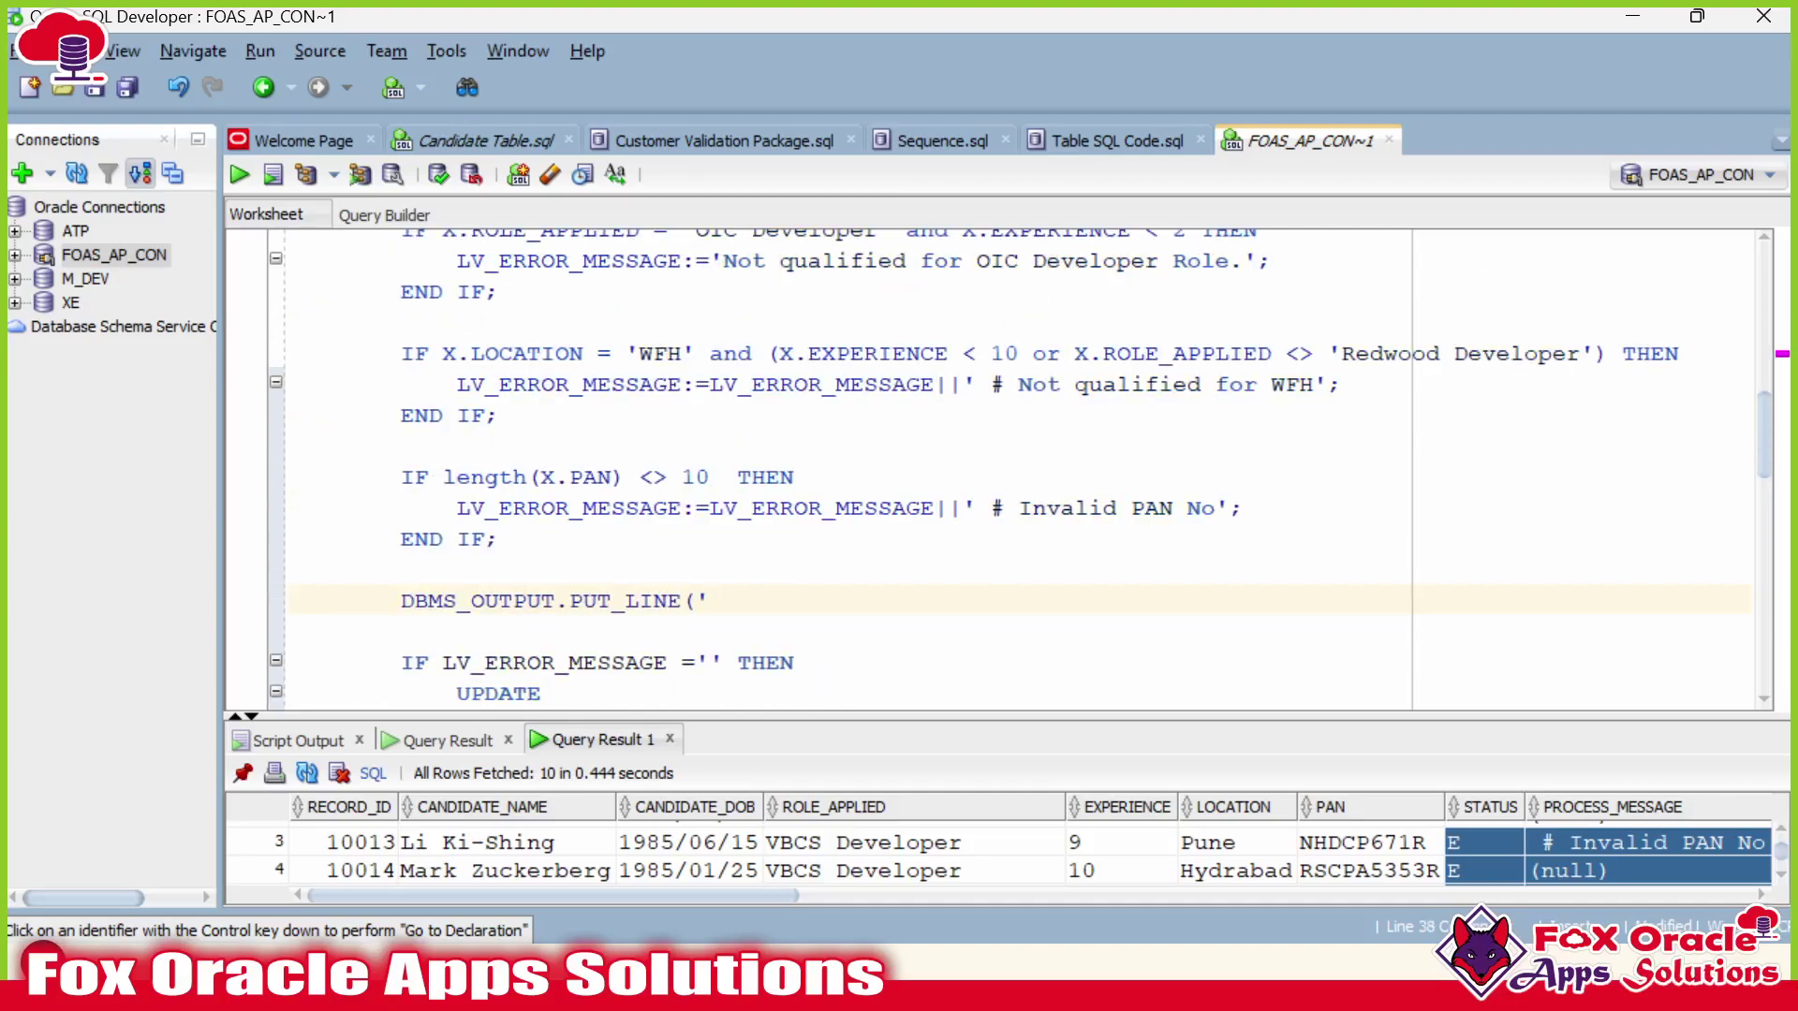
{"action": "type", "text": "Length of"}
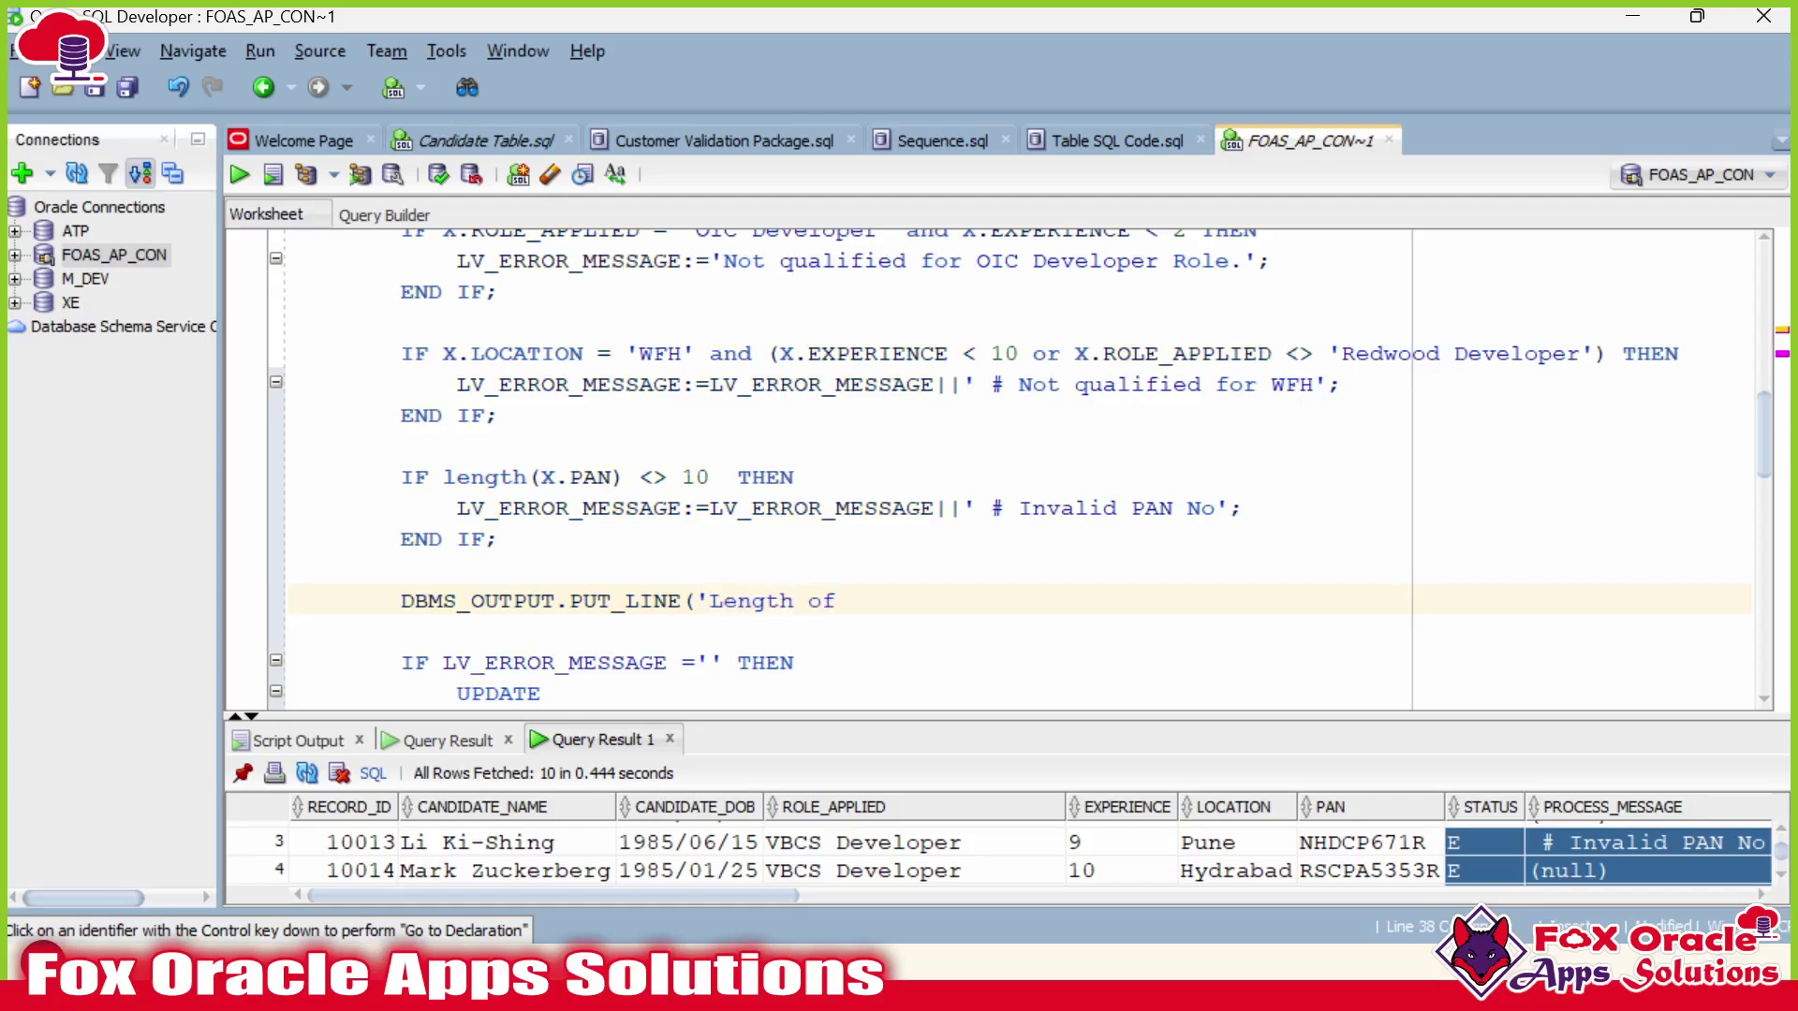
{"action": "type", "text": " error var : '||"}
{"action": "scroll", "coordinate": [1020, 464], "scroll_direction": "down", "scroll_amount": 1}
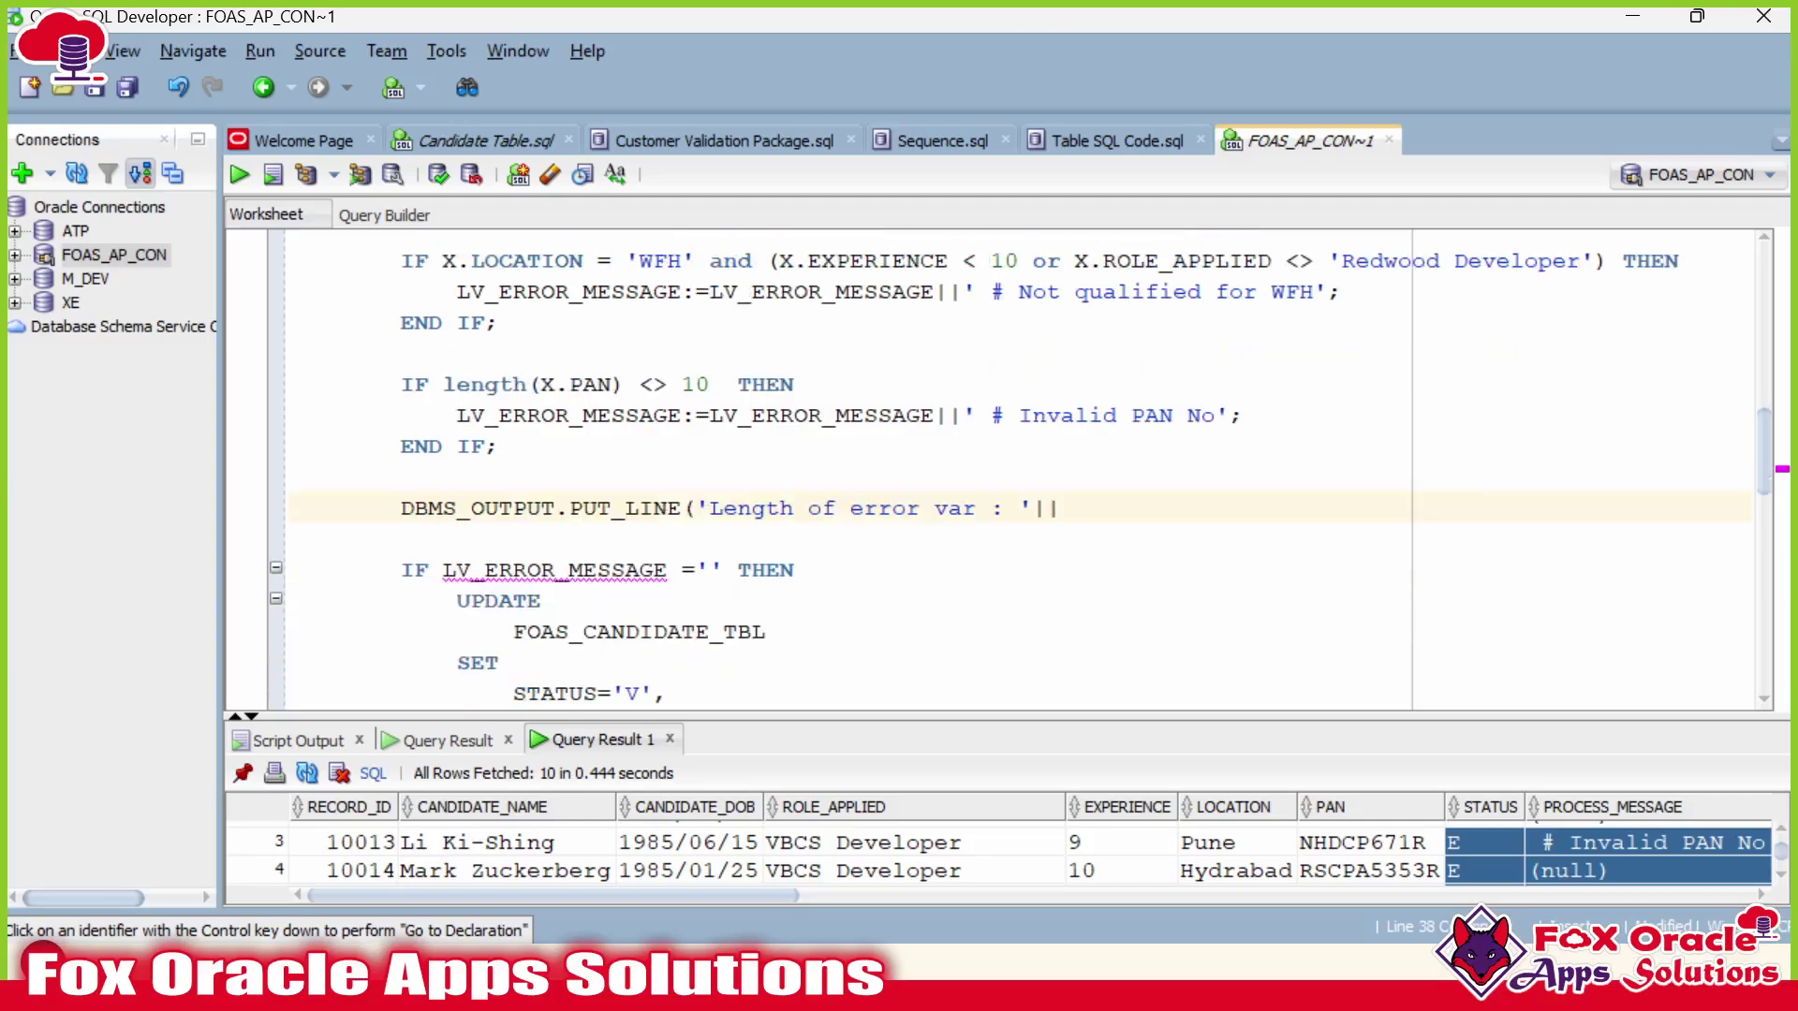
{"action": "double_click", "coordinate": [668, 570]}
{"action": "left_click", "coordinate": [1064, 508]}
{"action": "type", "text": "length(LV_ERROR_MESSAGE"}
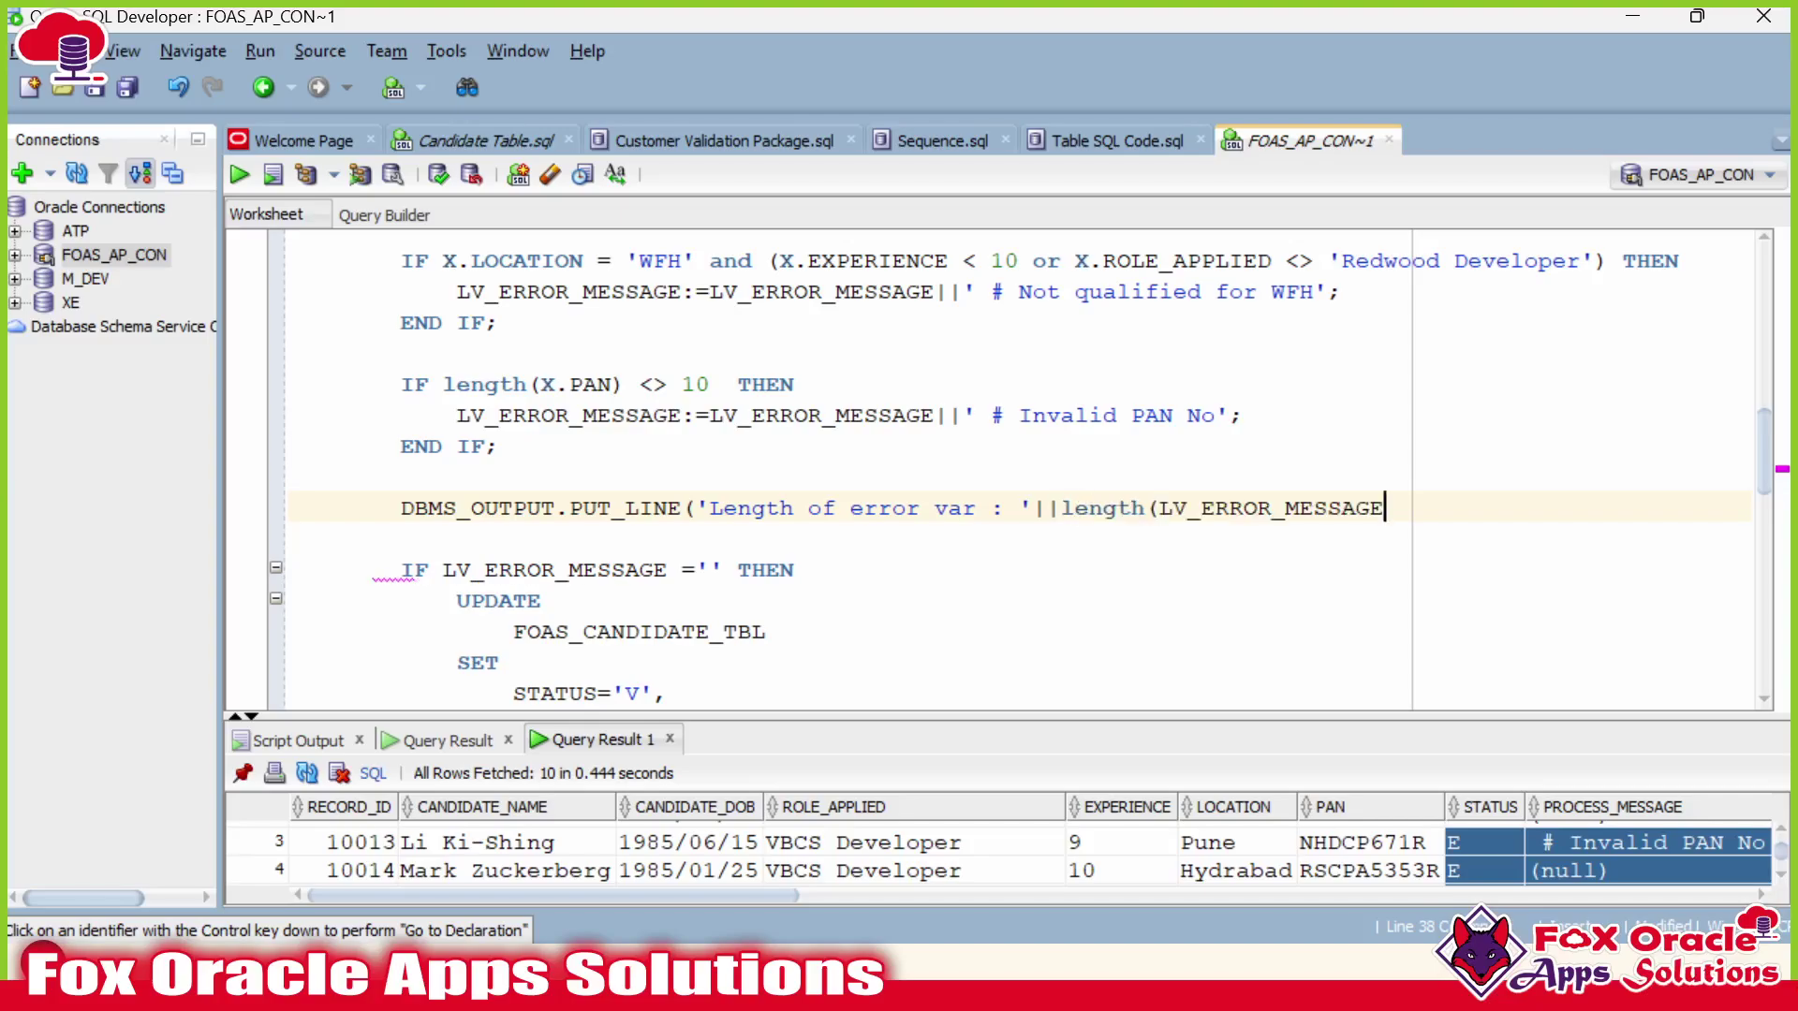
{"action": "type", "text": "));"}
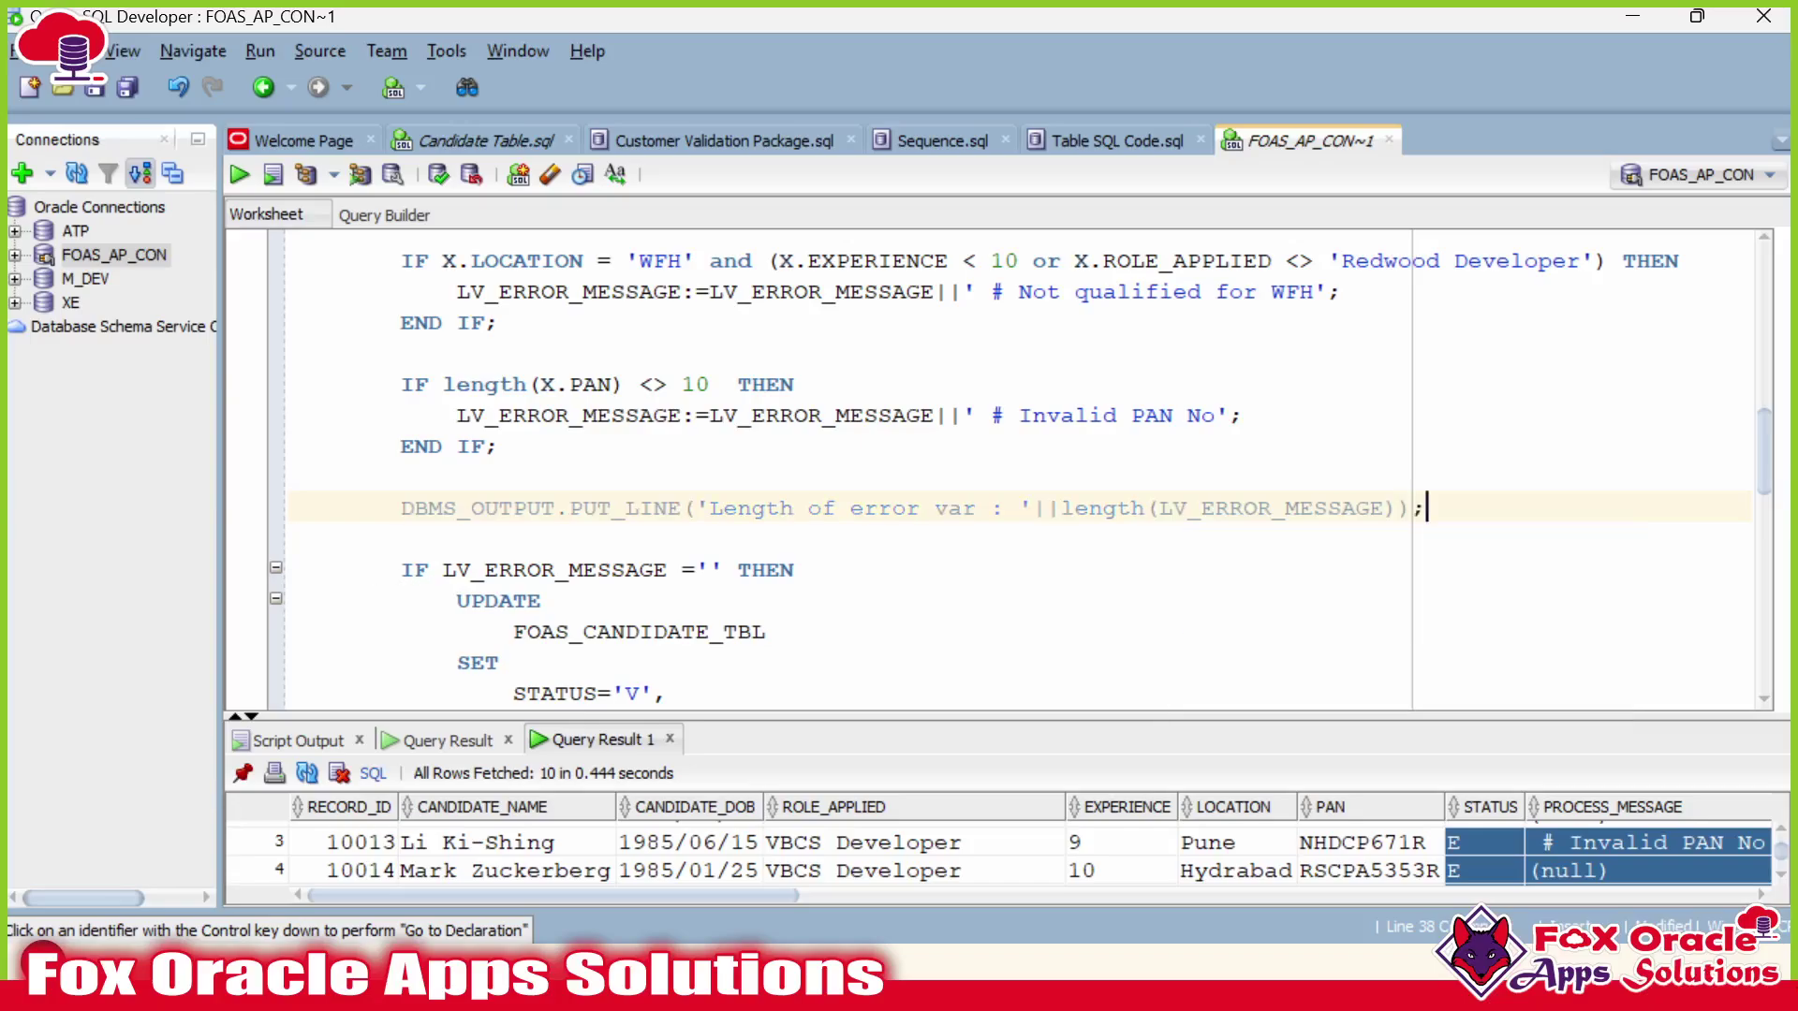
Recompile the package body, clear Script Output, and run the VALIDATE_CANDIDATE test block.
{"action": "key", "text": "ctrl+Return"}
{"action": "scroll", "coordinate": [599, 571], "scroll_direction": "down", "scroll_amount": 9}
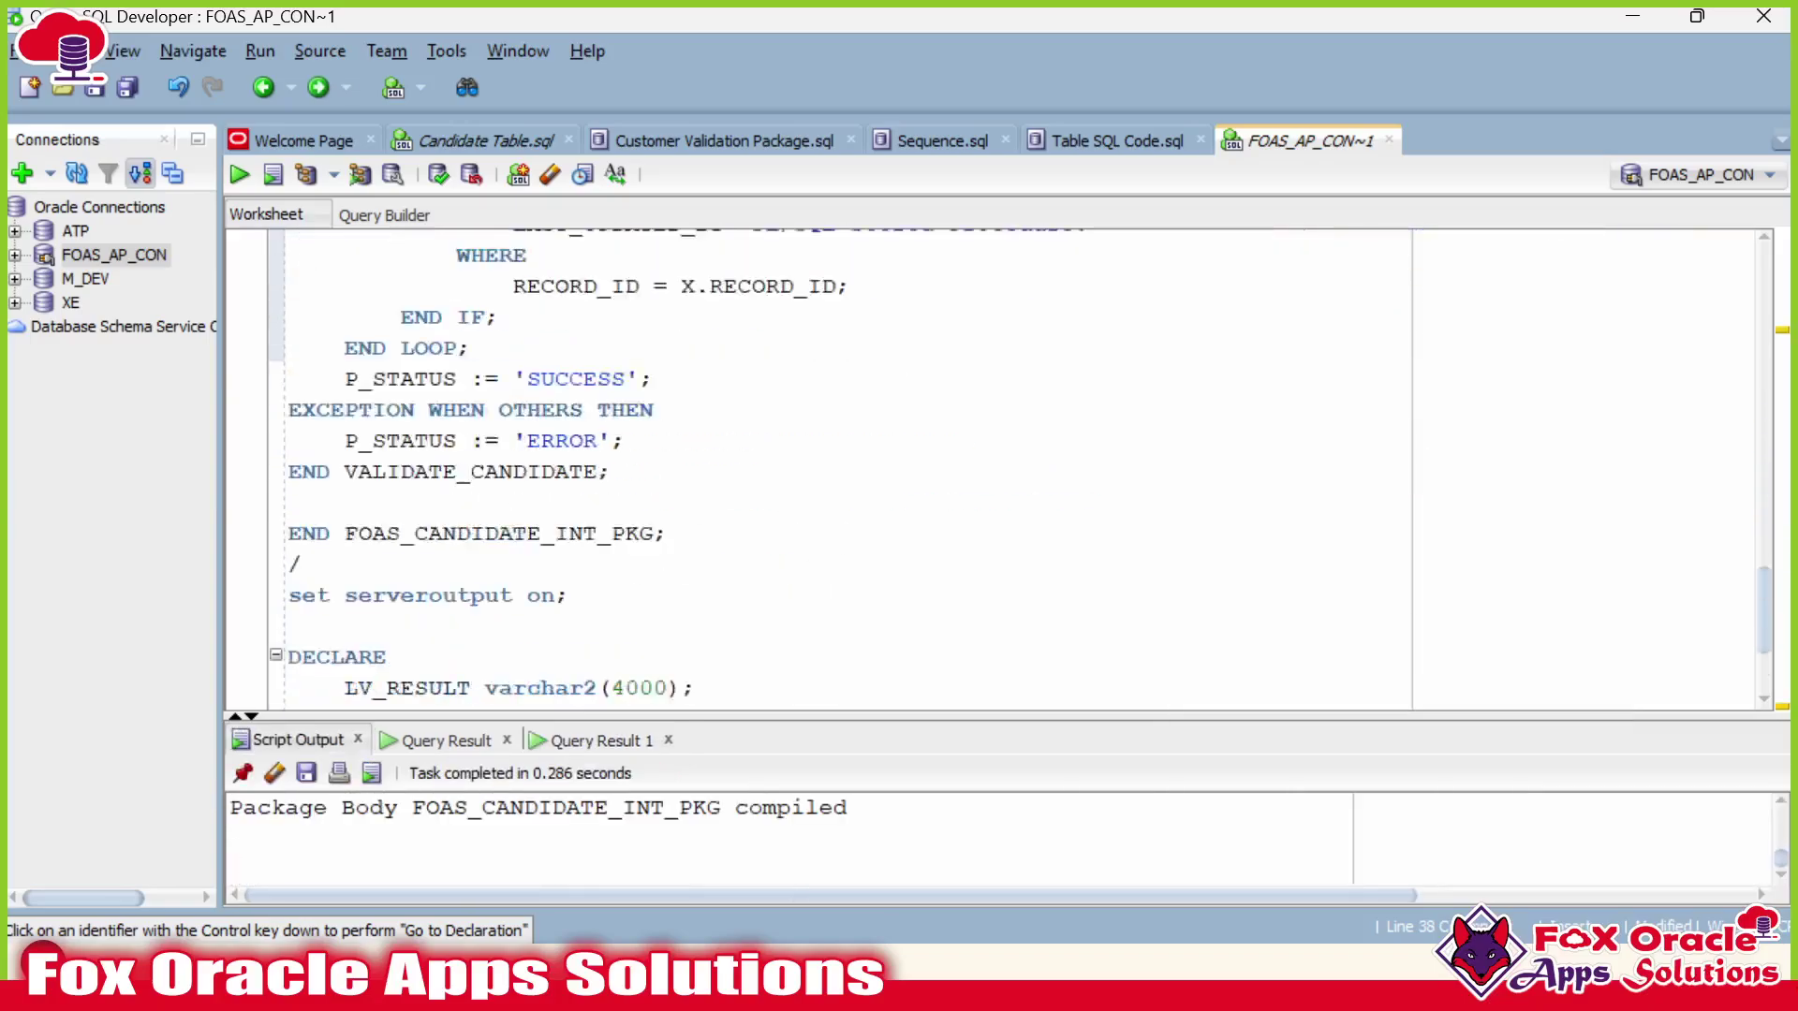
{"action": "left_click", "coordinate": [275, 773]}
{"action": "left_click_drag", "start_coordinate": [502, 719], "coordinate": [502, 607]}
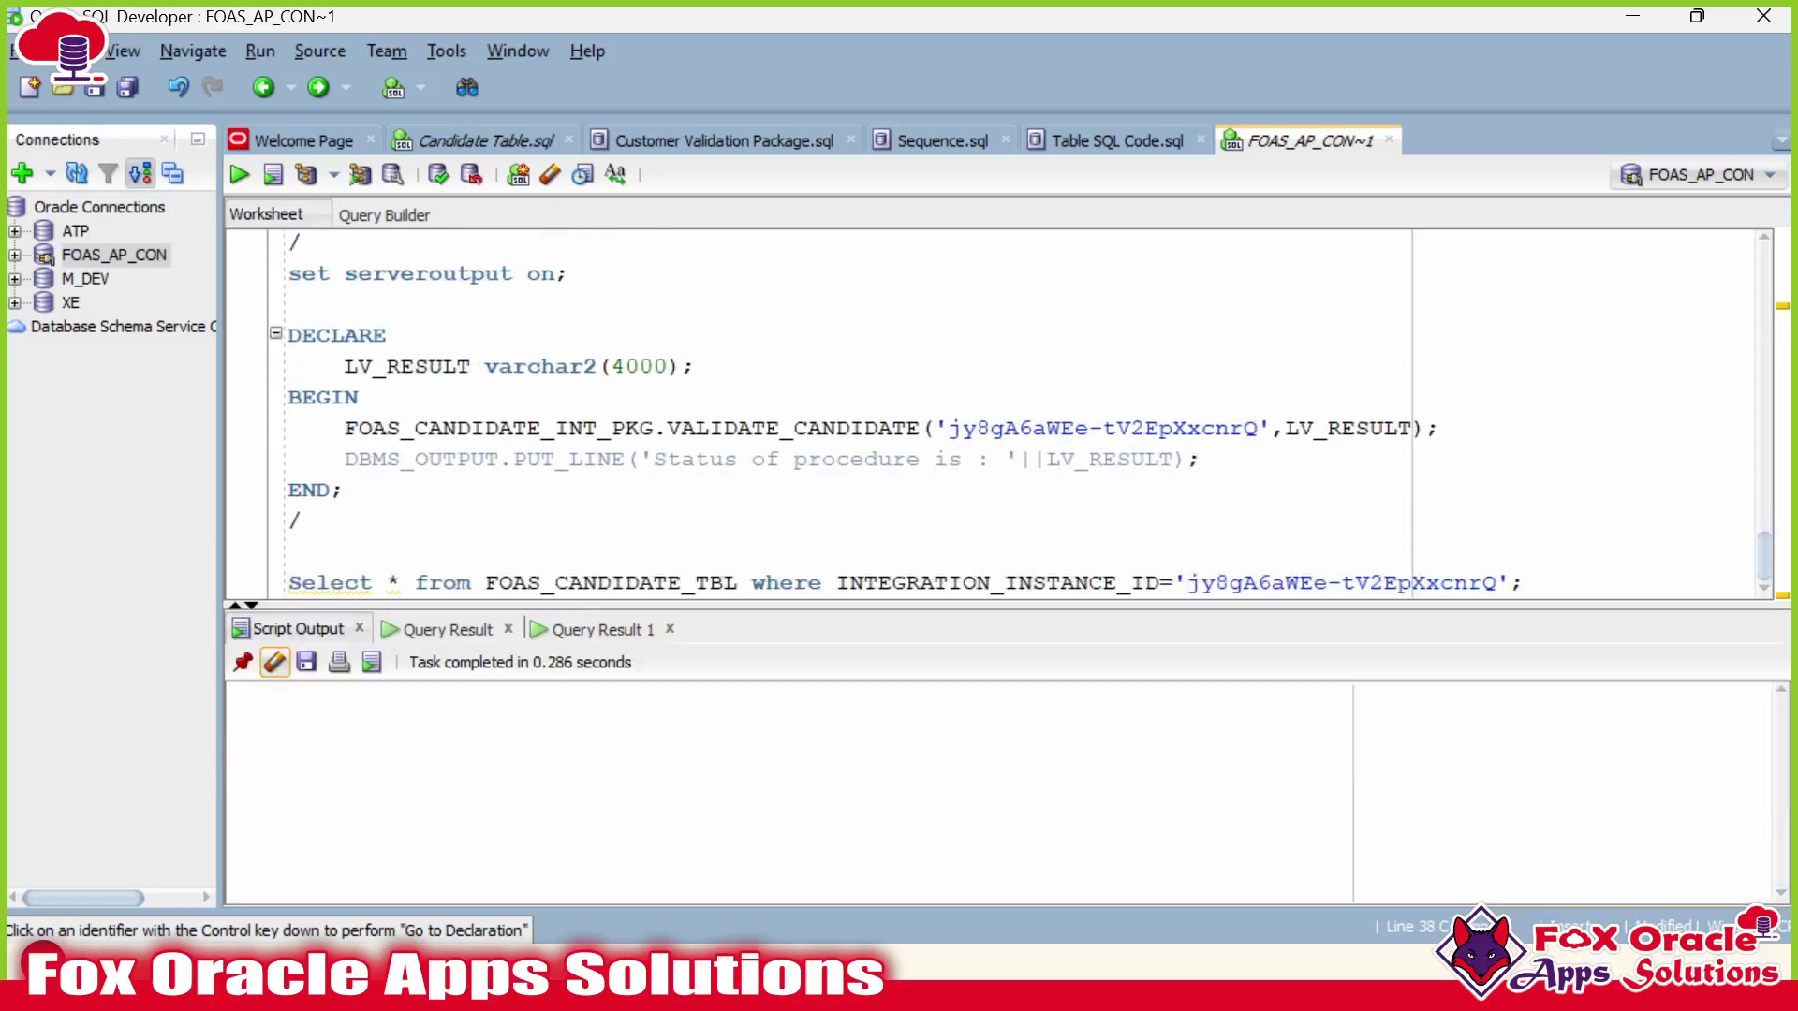
{"action": "left_click", "coordinate": [344, 490]}
{"action": "key", "text": "ctrl+Return"}
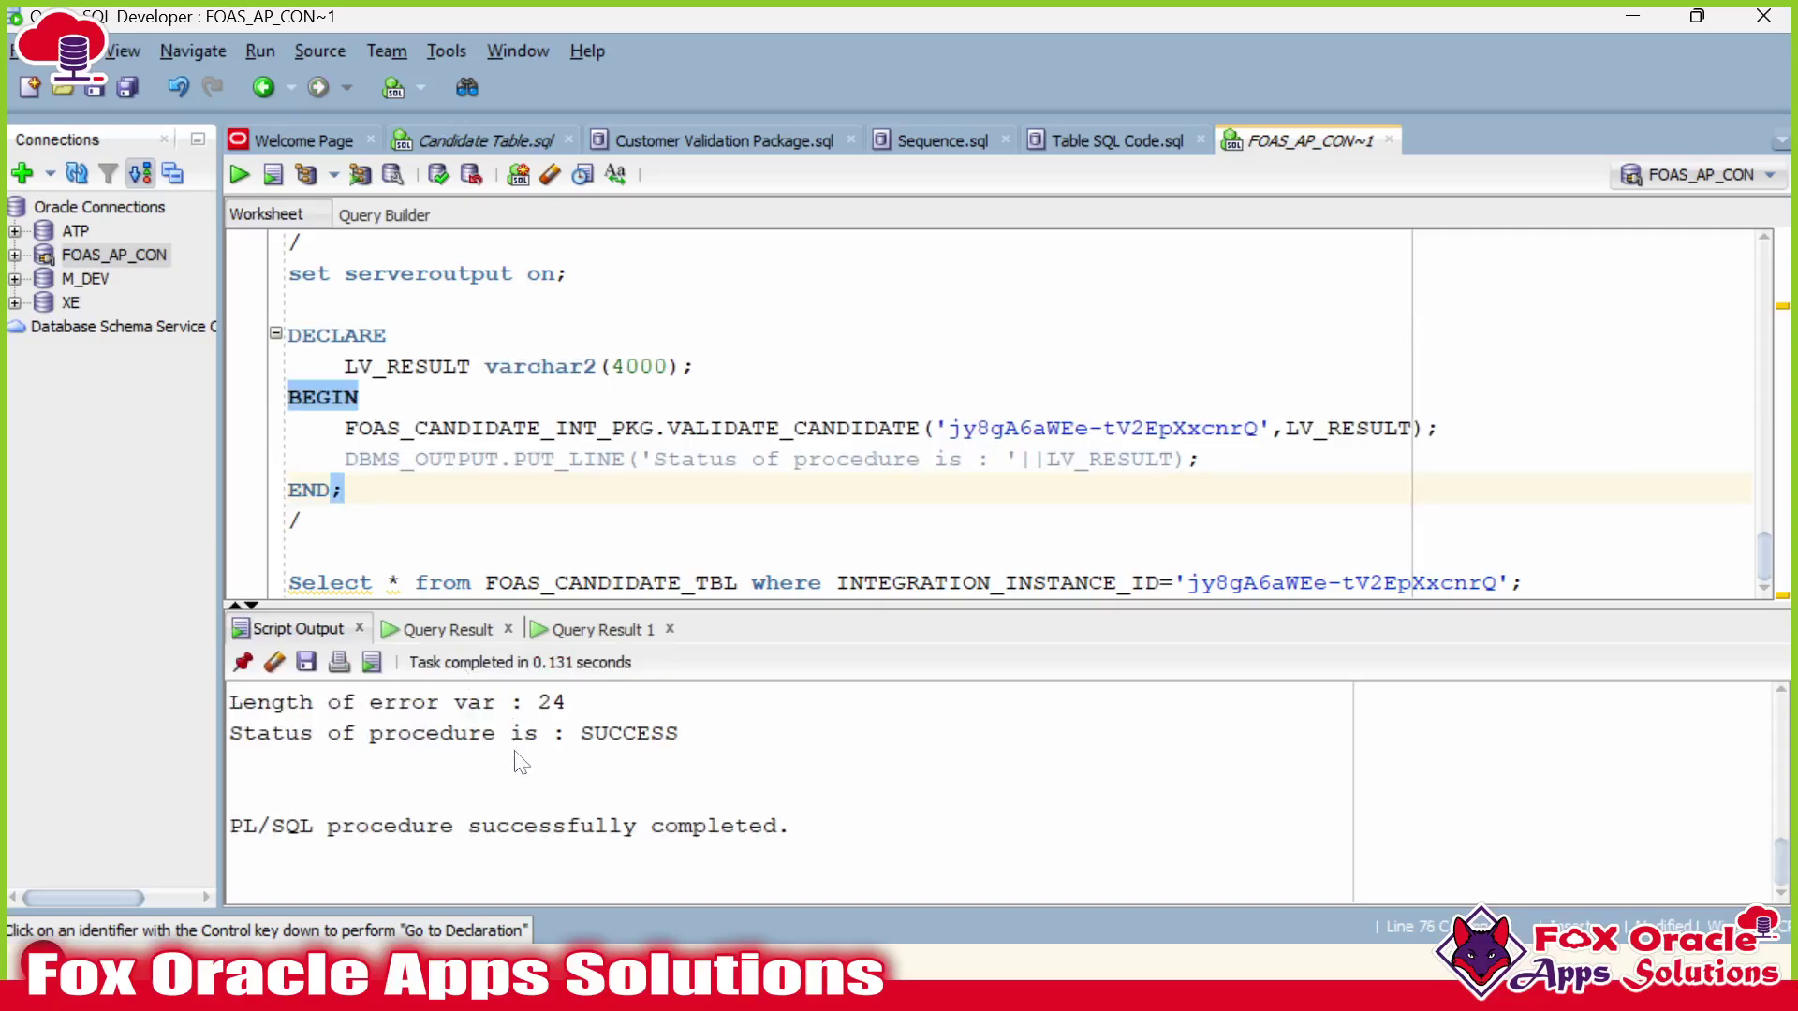
Read the output: error length 37 for record 10011, empty for 10012.
{"action": "scroll", "coordinate": [522, 763], "scroll_direction": "up", "scroll_amount": 10}
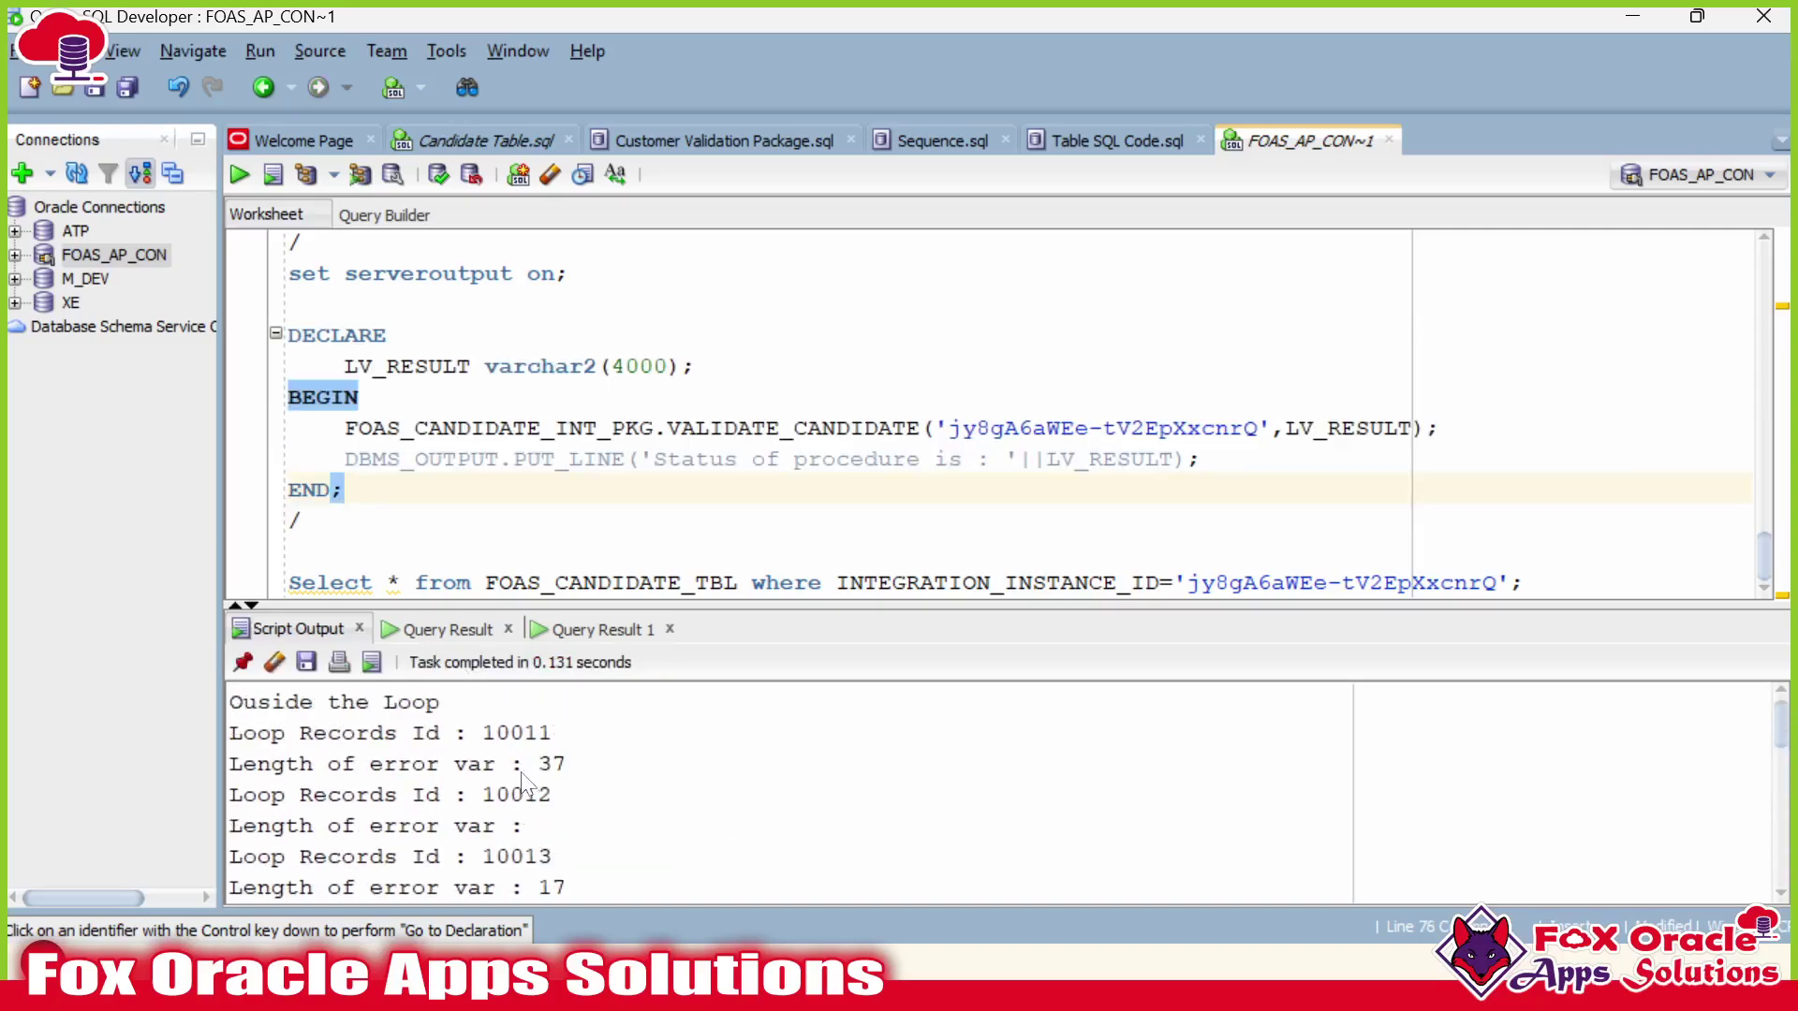
{"action": "left_click_drag", "start_coordinate": [232, 758], "coordinate": [552, 796]}
{"action": "left_click", "coordinate": [550, 776]}
{"action": "double_click", "coordinate": [553, 768]}
{"action": "left_click", "coordinate": [576, 826]}
{"action": "key", "text": "Left"}
{"action": "key", "text": "Left"}
{"action": "left_click_drag", "start_coordinate": [513, 825], "coordinate": [565, 832]}
{"action": "left_click", "coordinate": [537, 831]}
{"action": "left_click", "coordinate": [566, 832]}
{"action": "left_click", "coordinate": [527, 829]}
{"action": "scroll", "coordinate": [1002, 412], "scroll_direction": "up", "scroll_amount": 5}
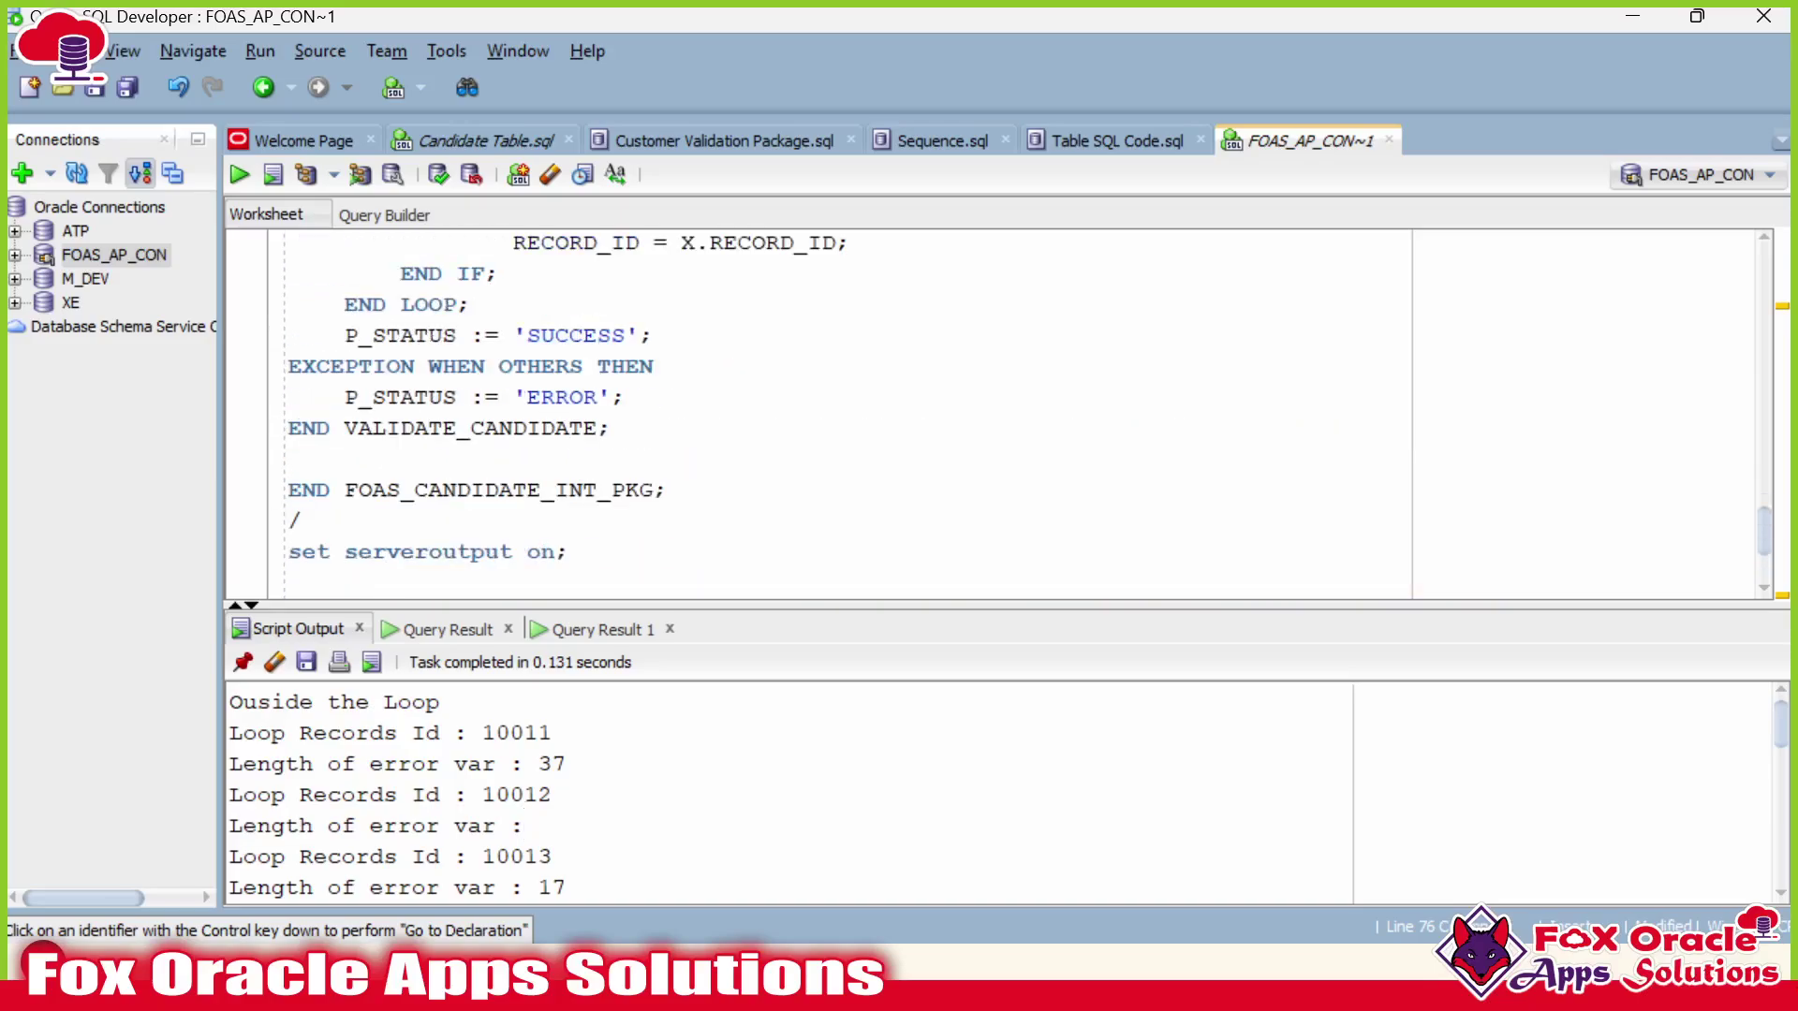
{"action": "scroll", "coordinate": [1002, 412], "scroll_direction": "down", "scroll_amount": 2}
{"action": "scroll", "coordinate": [1002, 412], "scroll_direction": "up", "scroll_amount": 3}
{"action": "scroll", "coordinate": [1001, 412], "scroll_direction": "up", "scroll_amount": 5}
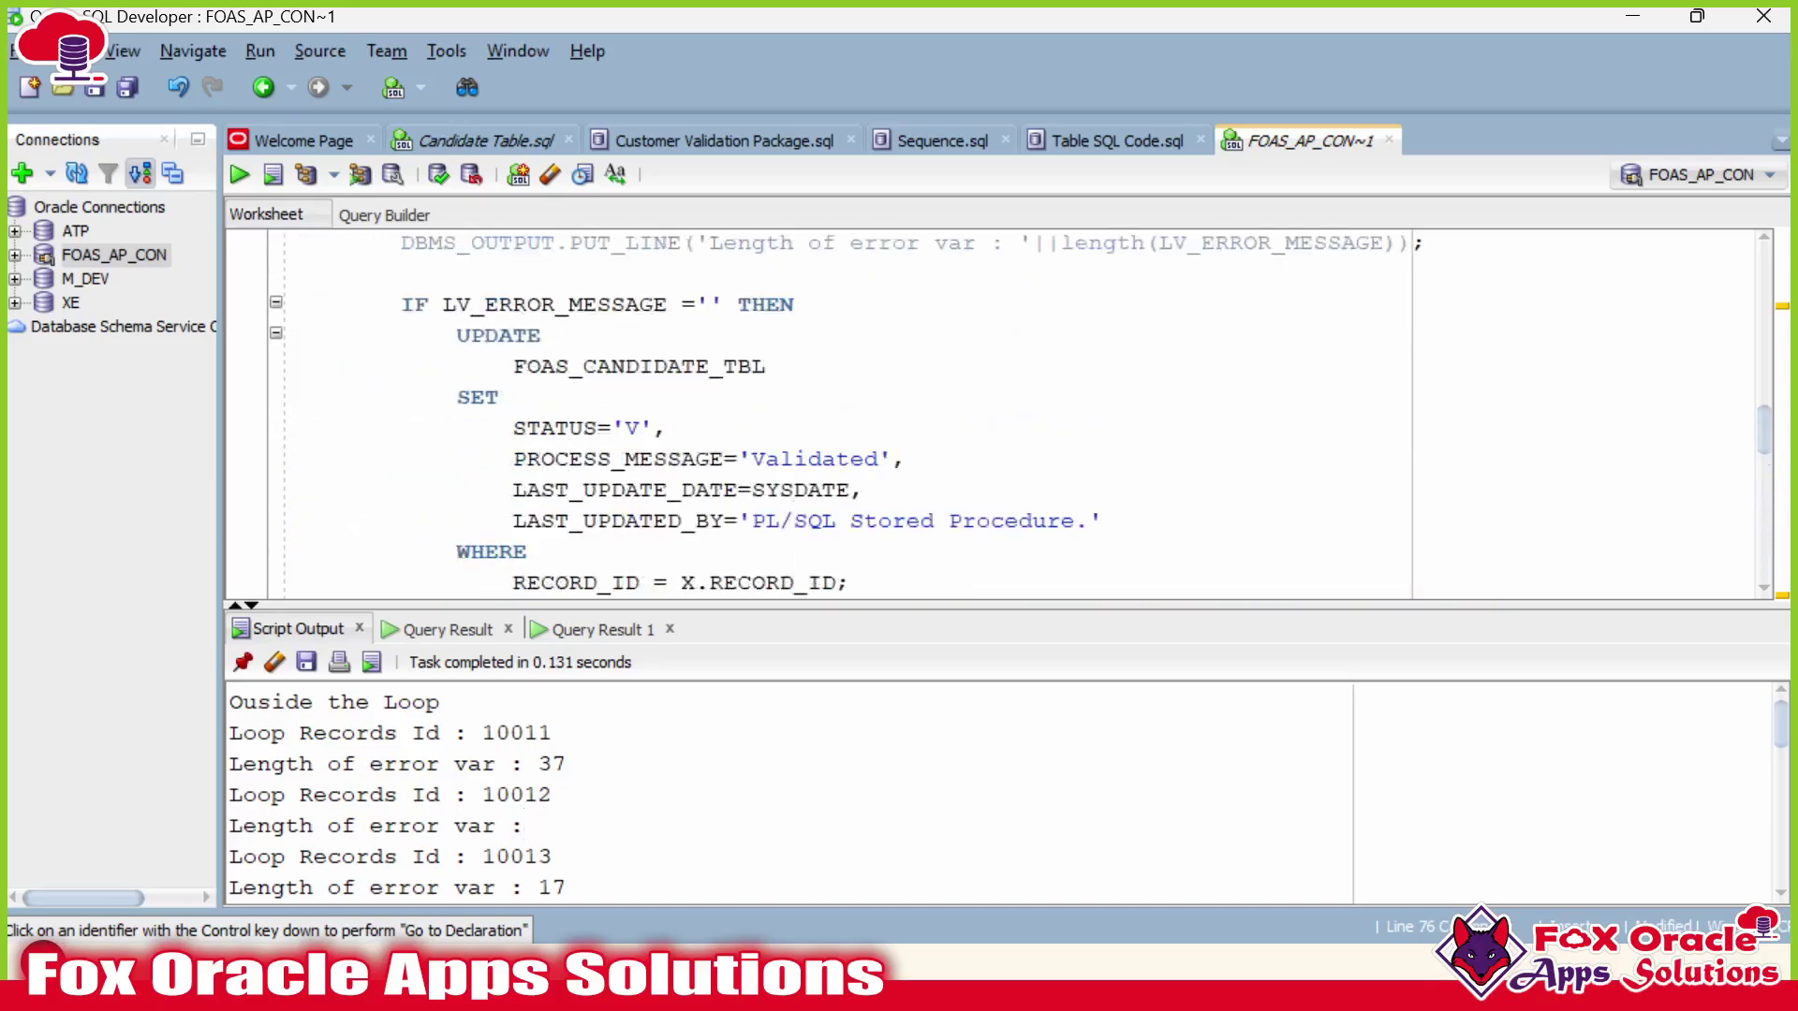
{"action": "double_click", "coordinate": [556, 397]}
{"action": "key", "text": "Right"}
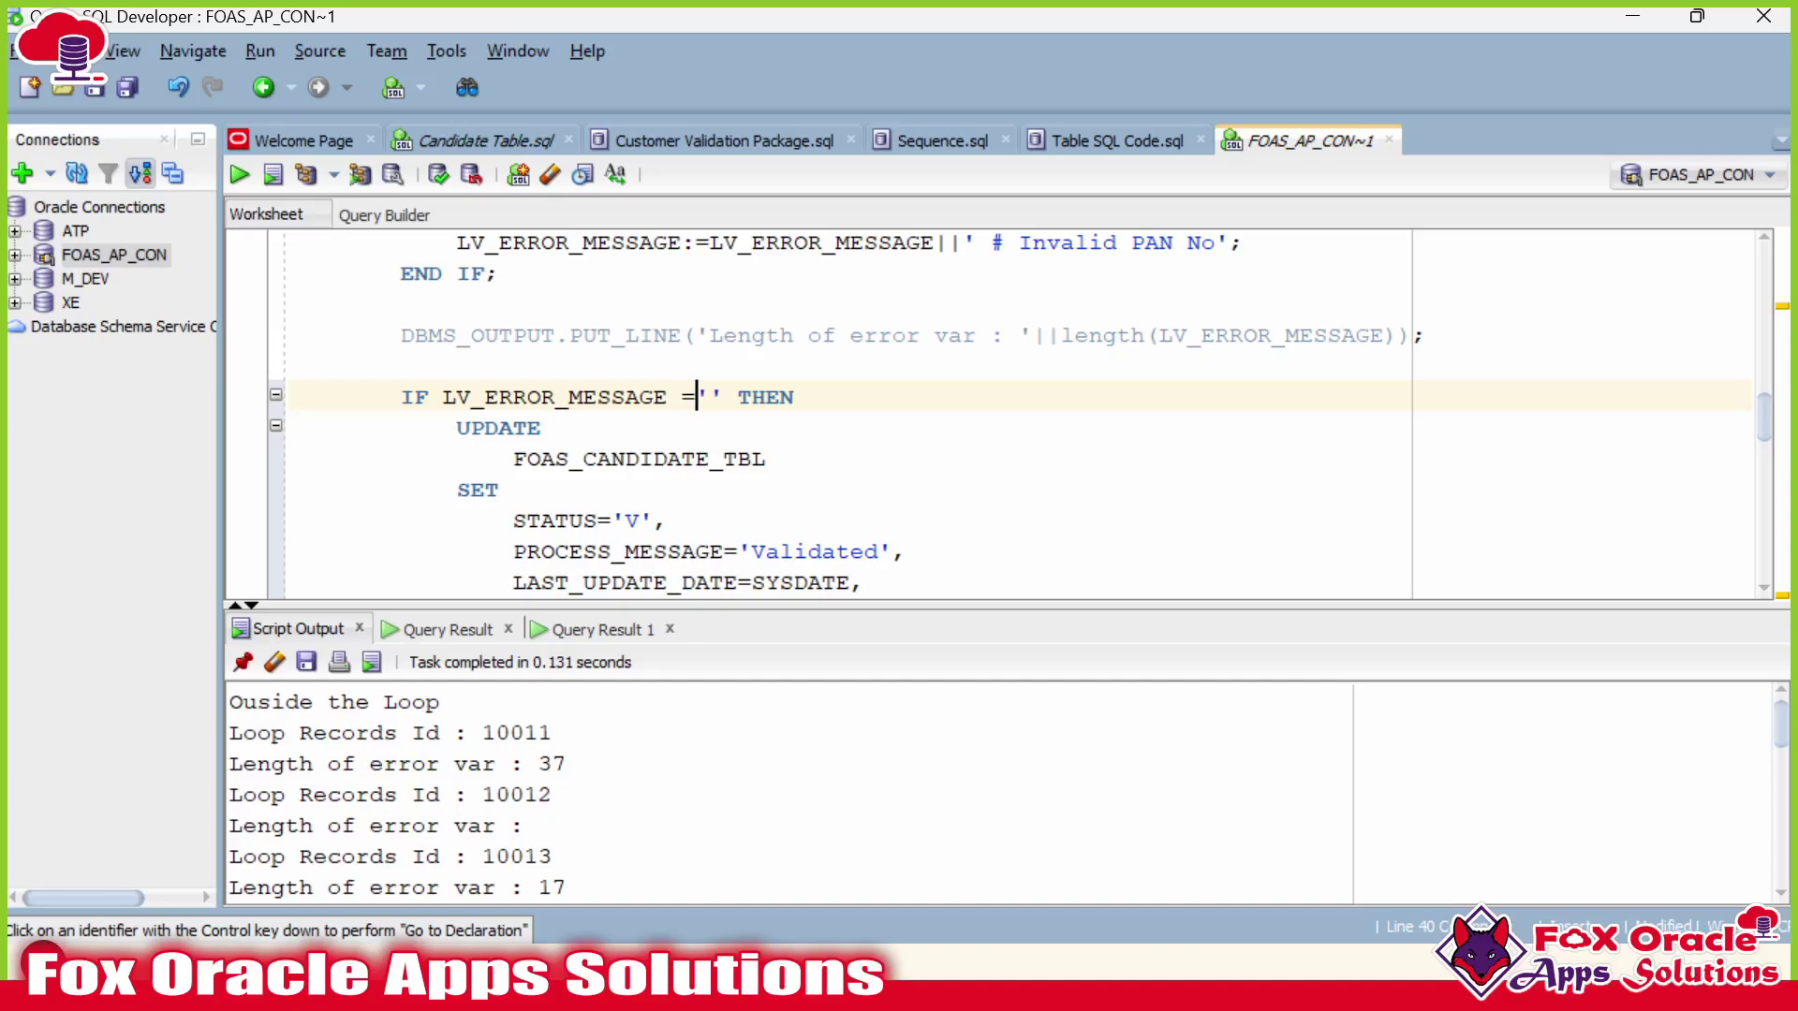
{"action": "scroll", "coordinate": [1002, 412], "scroll_direction": "up", "scroll_amount": 7}
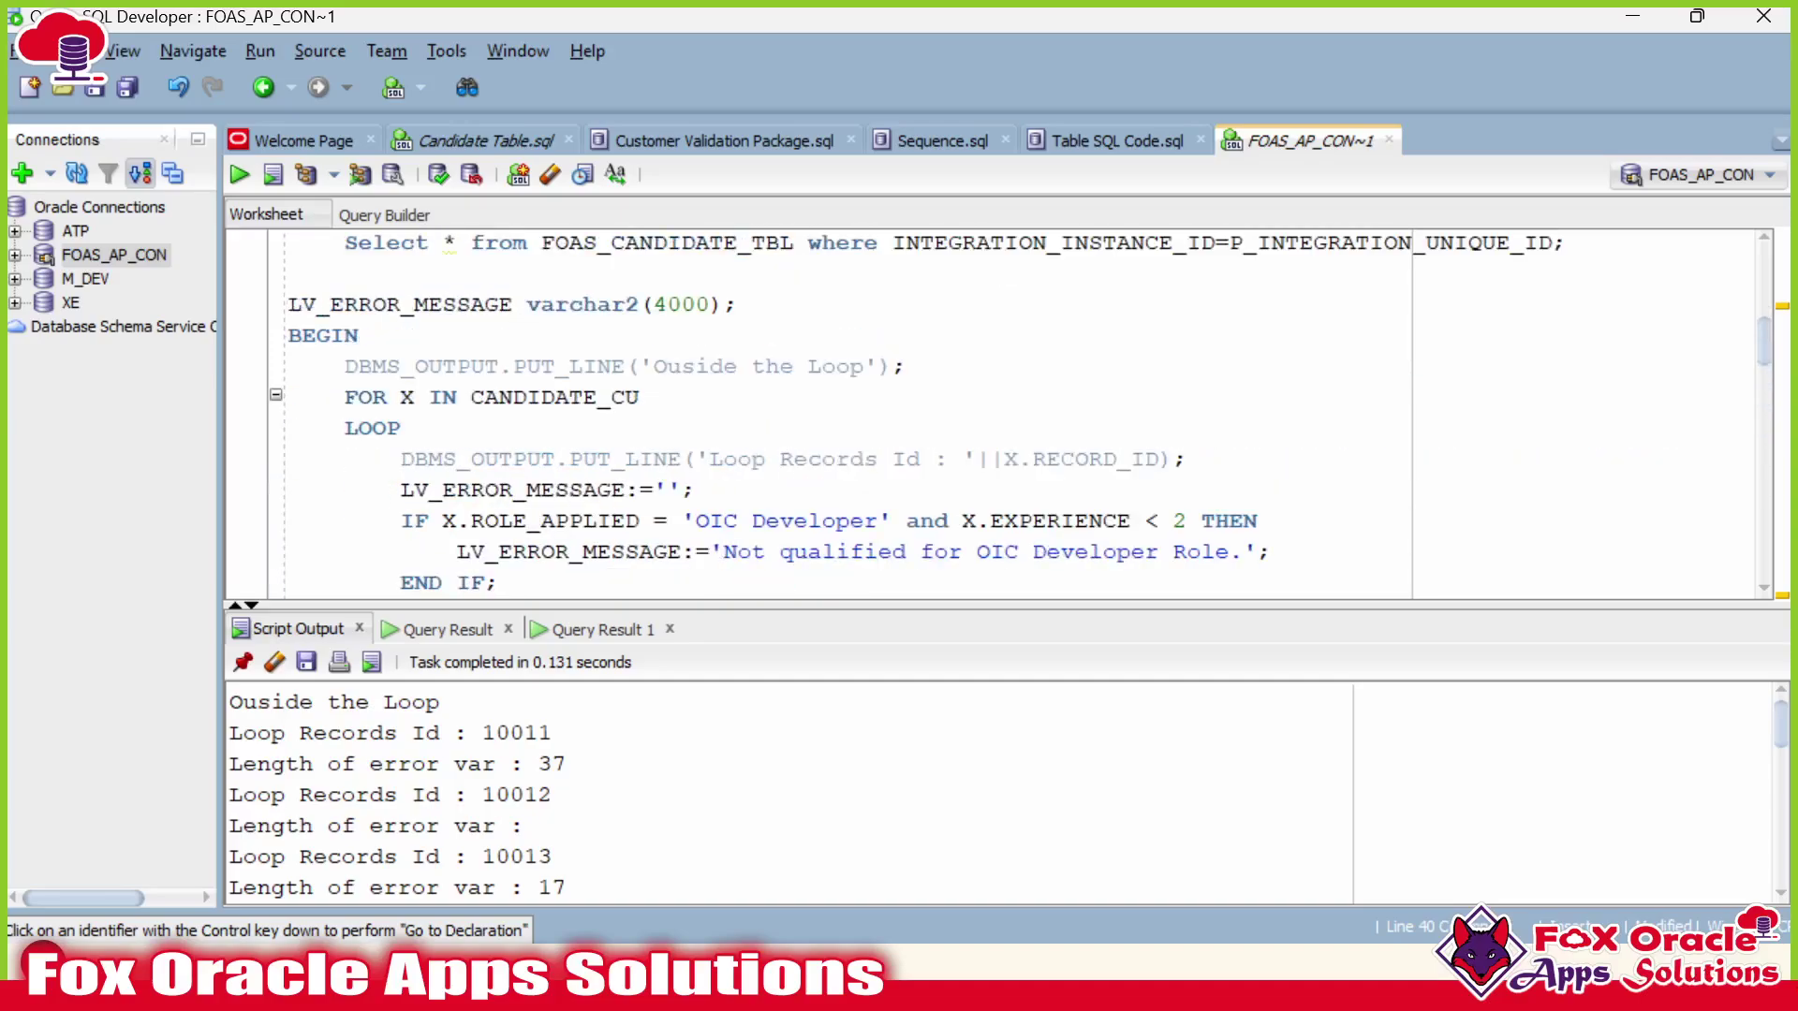
{"action": "scroll", "coordinate": [1002, 412], "scroll_direction": "up", "scroll_amount": 1}
{"action": "left_click", "coordinate": [667, 397]}
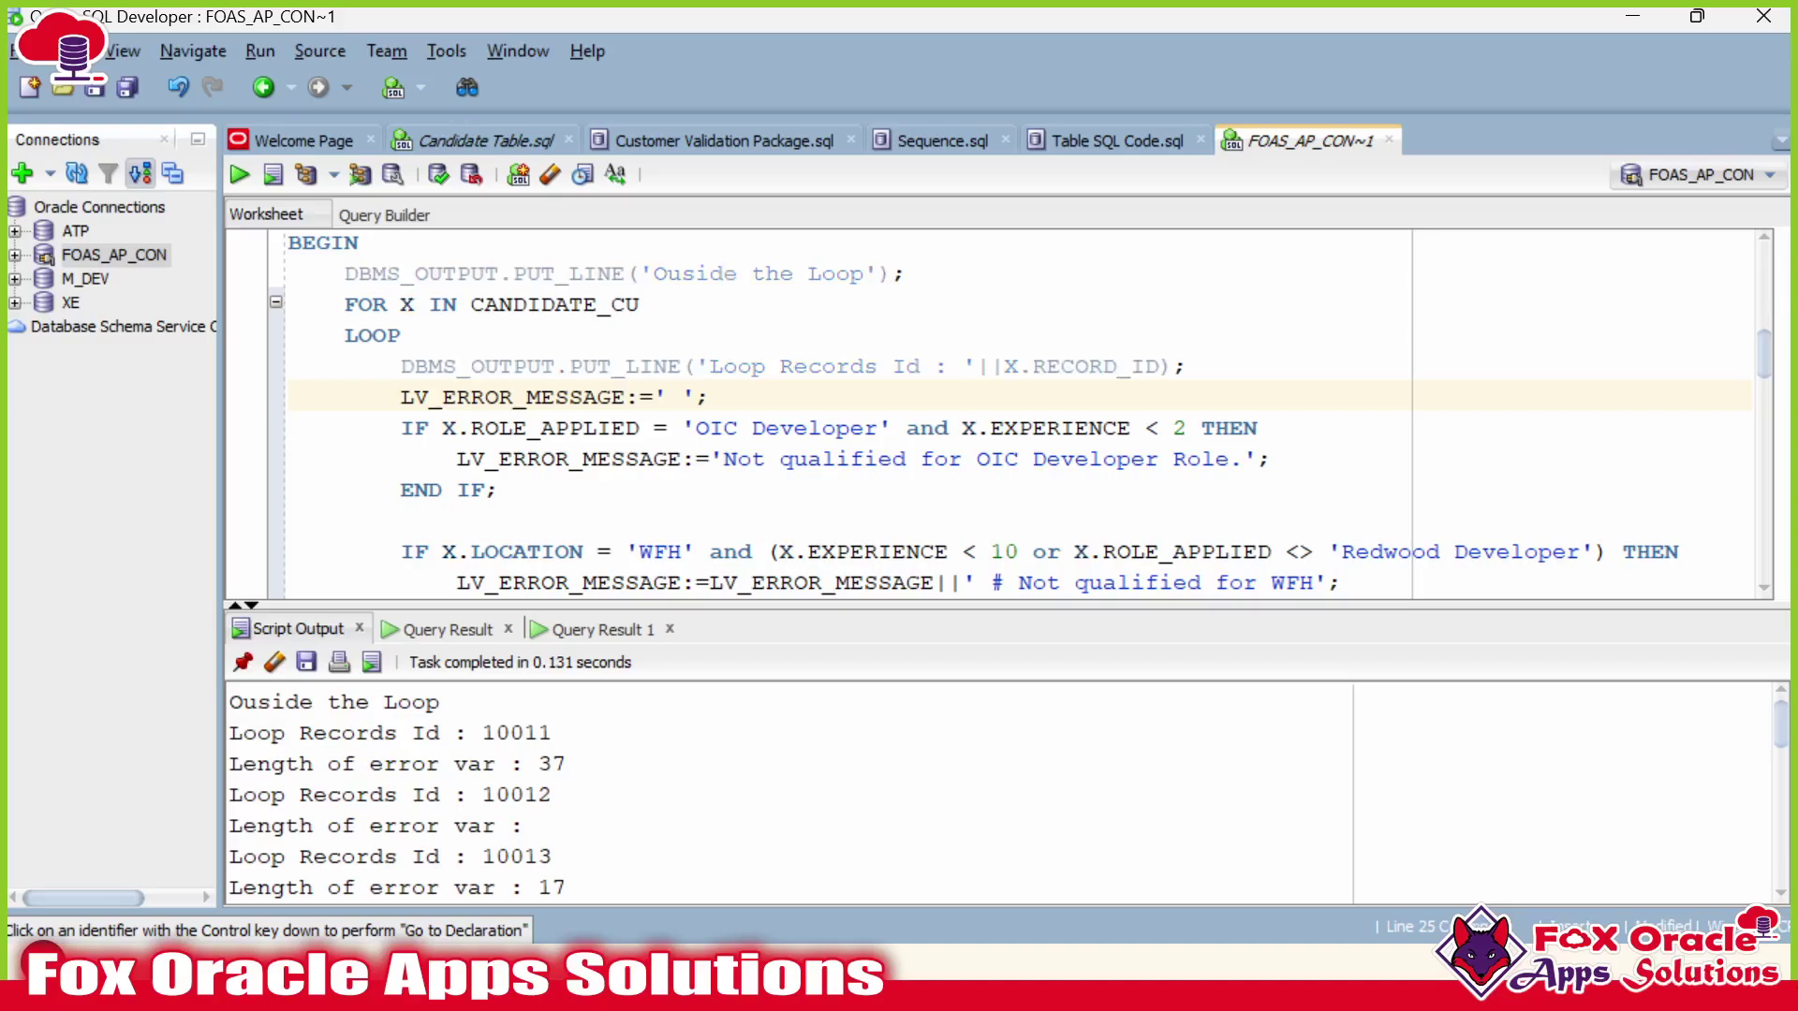
{"action": "scroll", "coordinate": [1002, 411], "scroll_direction": "down", "scroll_amount": 3}
{"action": "scroll", "coordinate": [1002, 412], "scroll_direction": "down", "scroll_amount": 12}
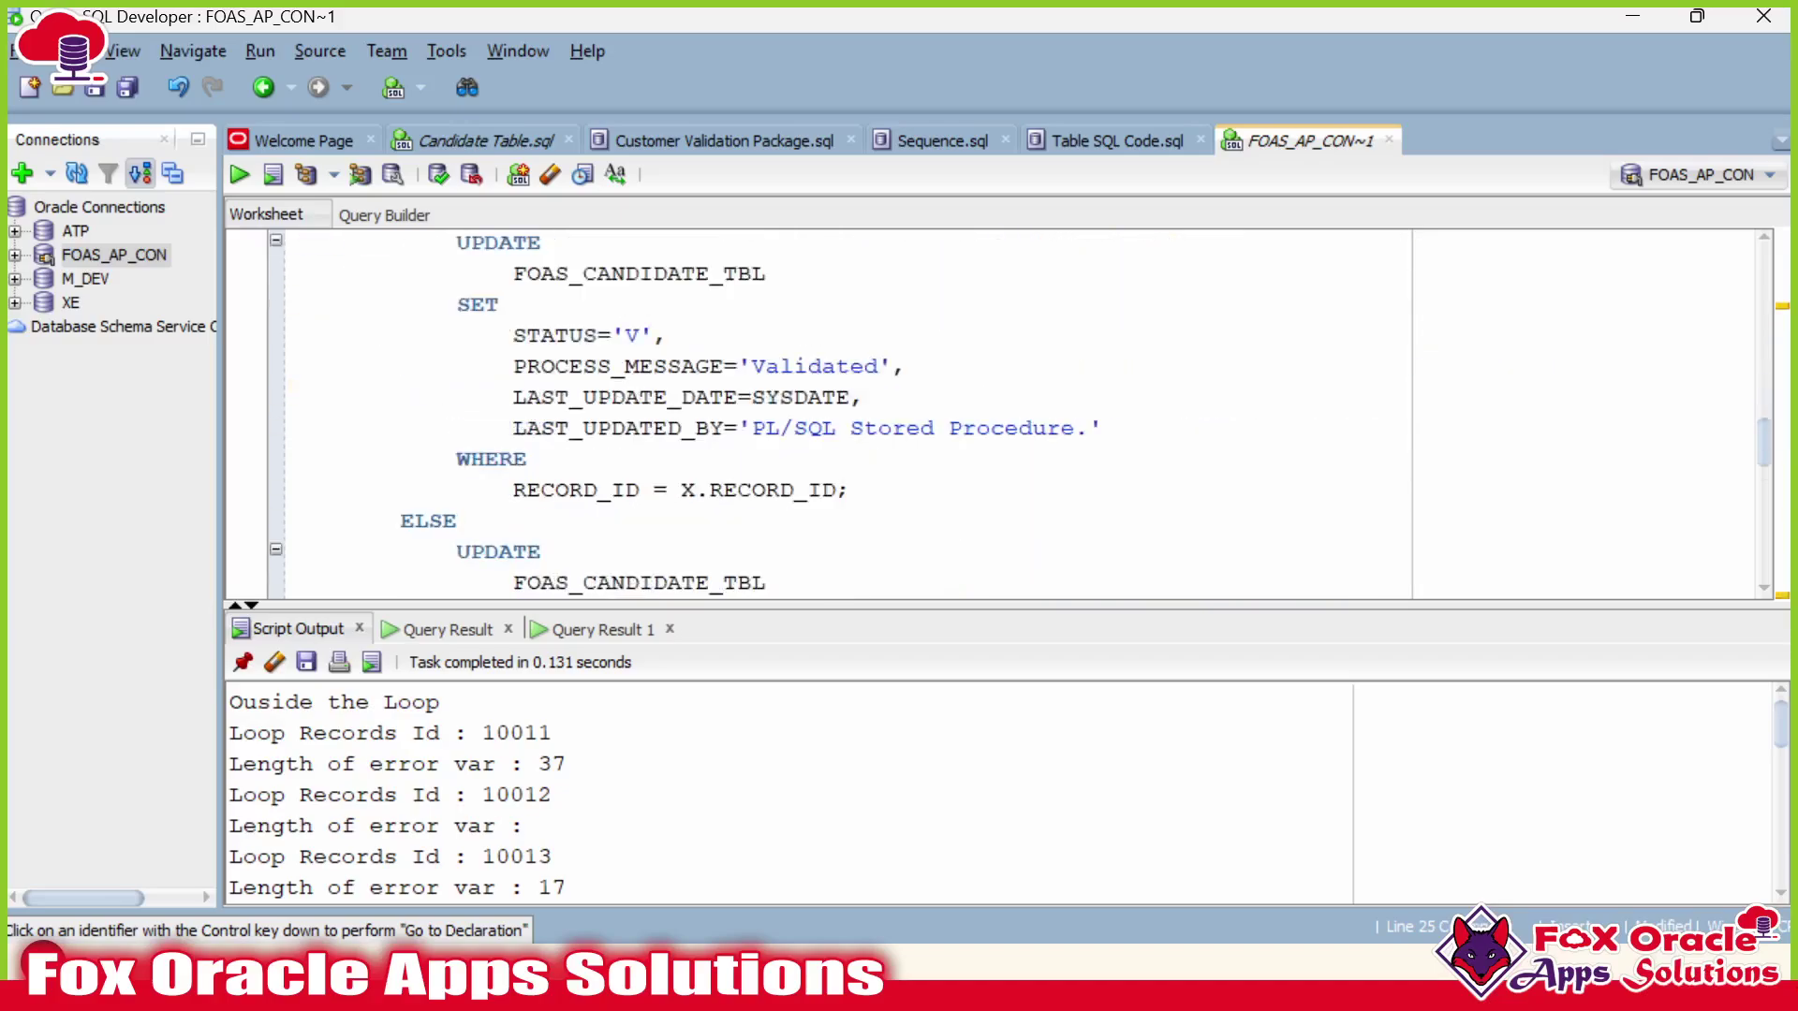
{"action": "left_click", "coordinate": [612, 304]}
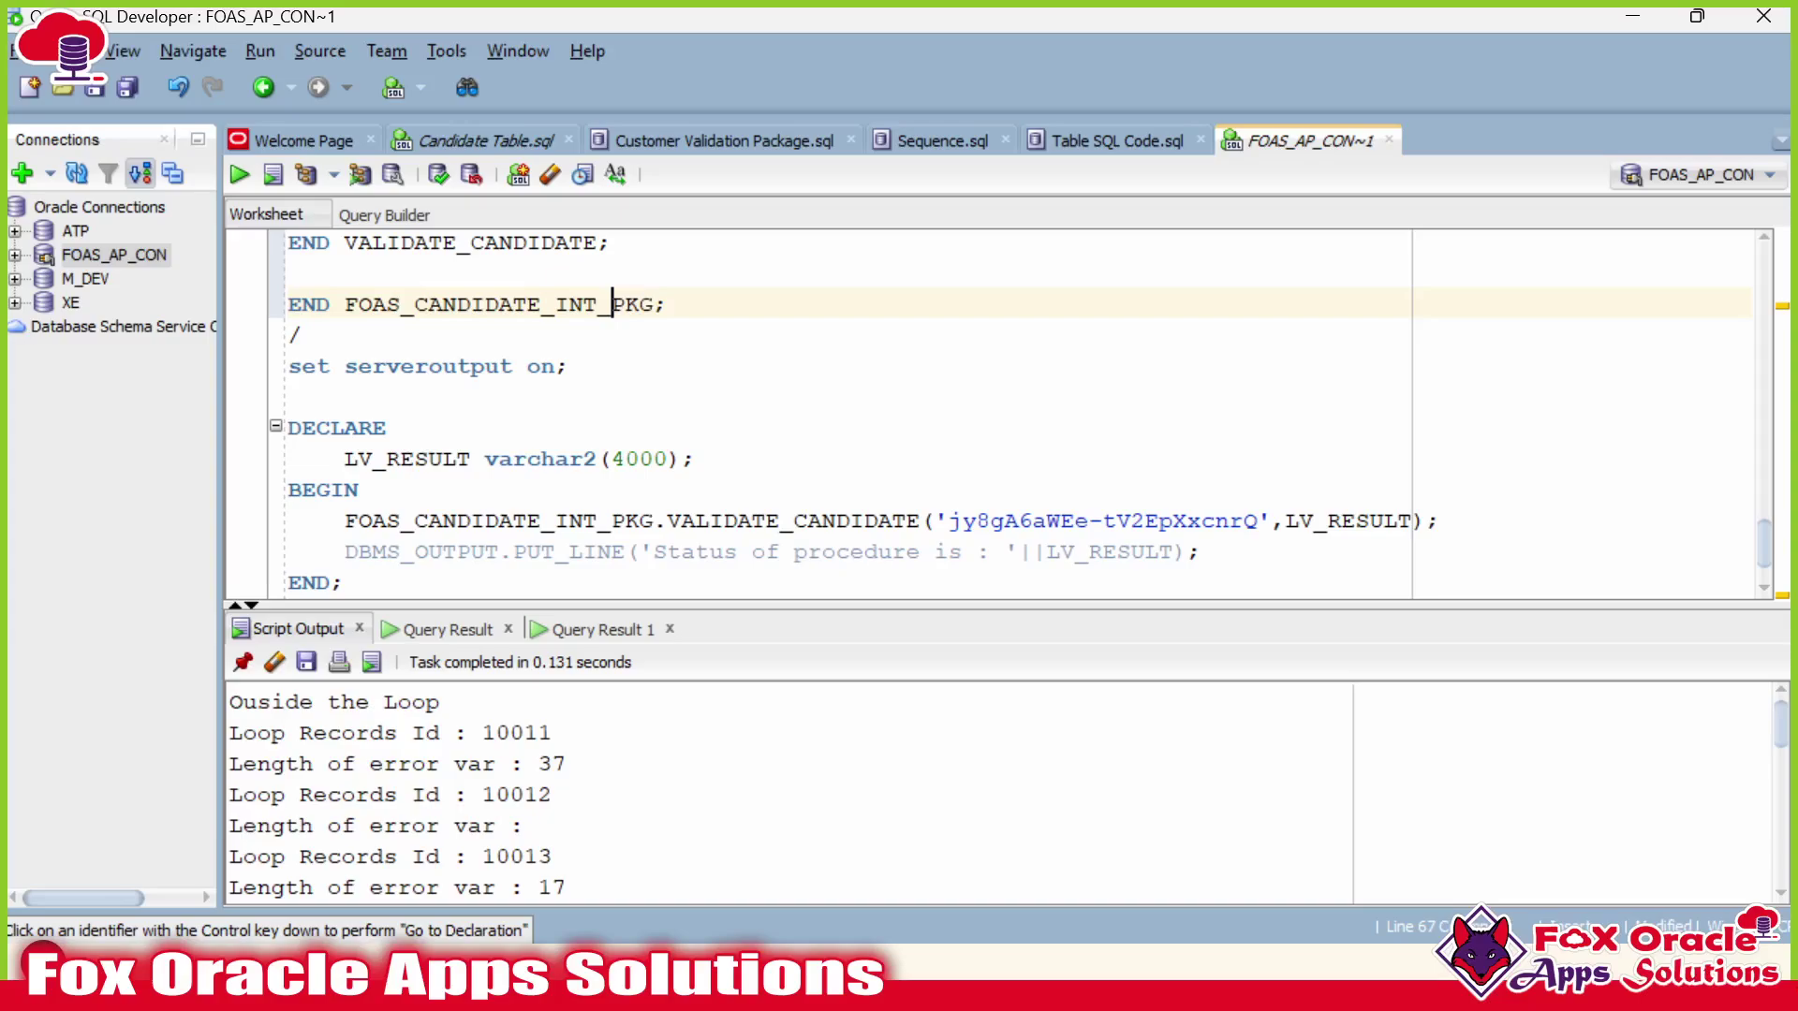
{"action": "key", "text": "ctrl+Return"}
{"action": "left_click", "coordinate": [528, 458]}
{"action": "scroll", "coordinate": [528, 458], "scroll_direction": "down", "scroll_amount": 1}
{"action": "key", "text": "ctrl+Return"}
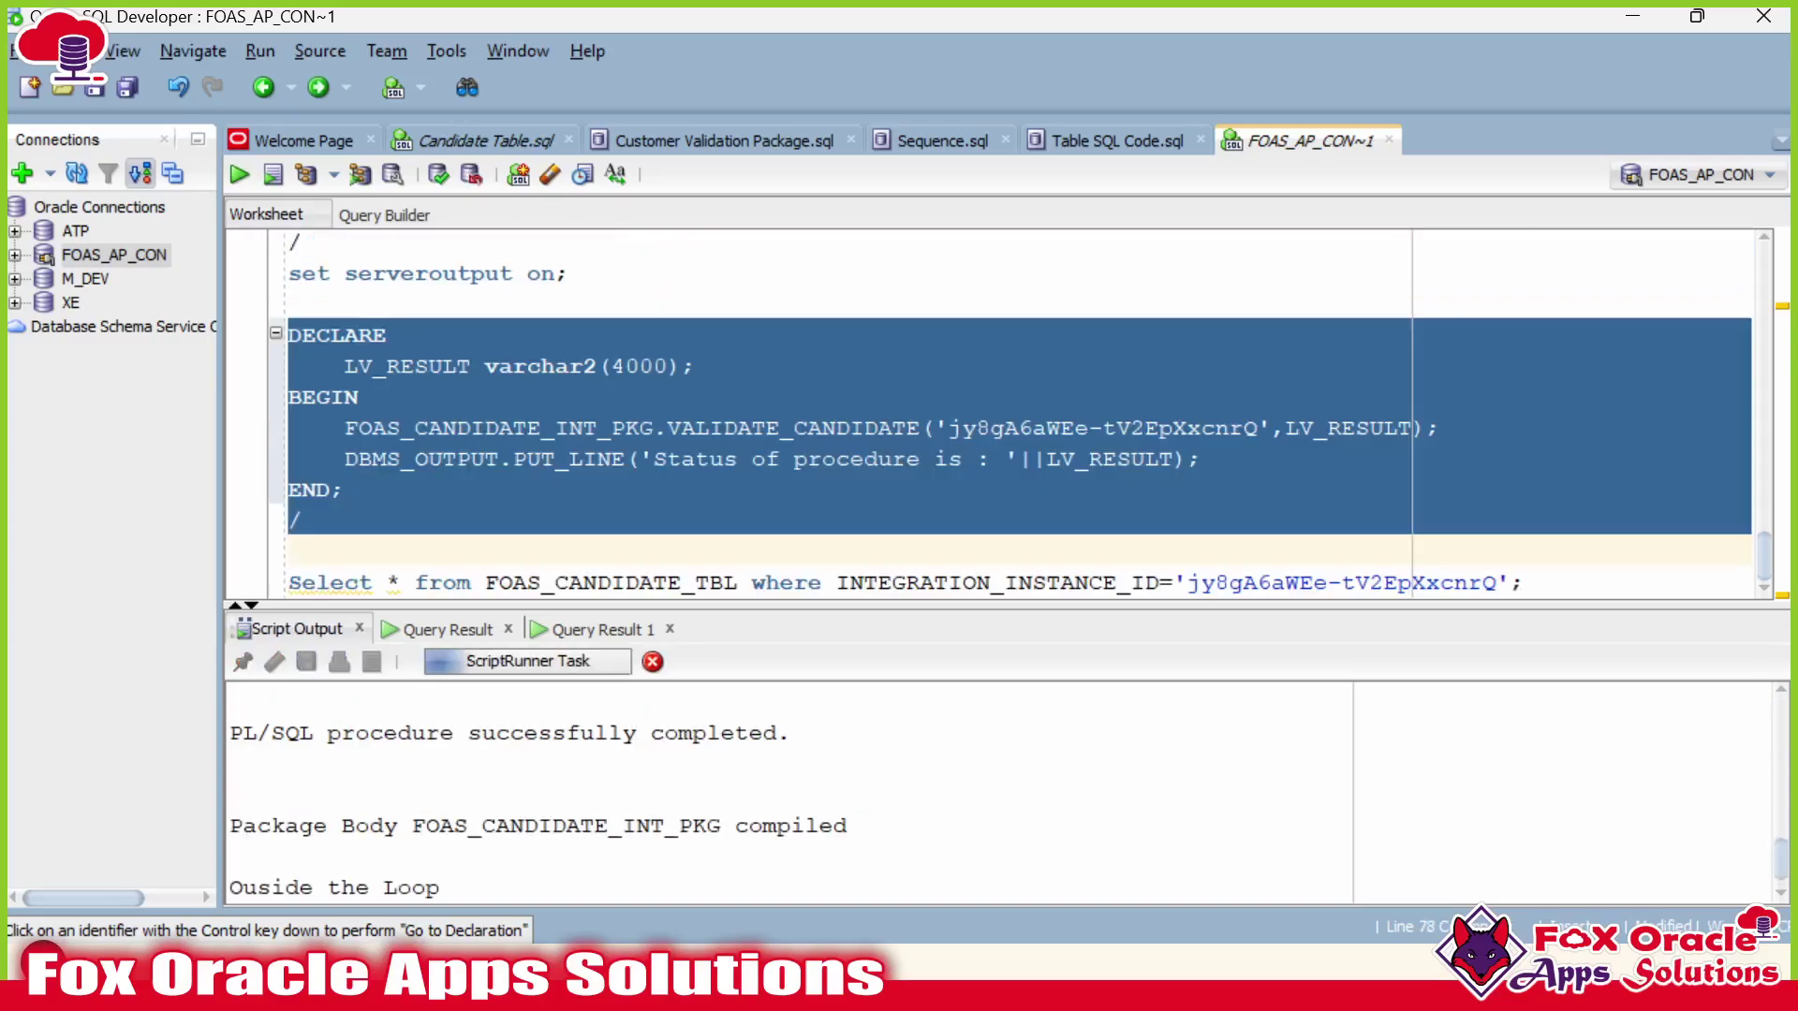
{"action": "scroll", "coordinate": [522, 780], "scroll_direction": "up", "scroll_amount": 2}
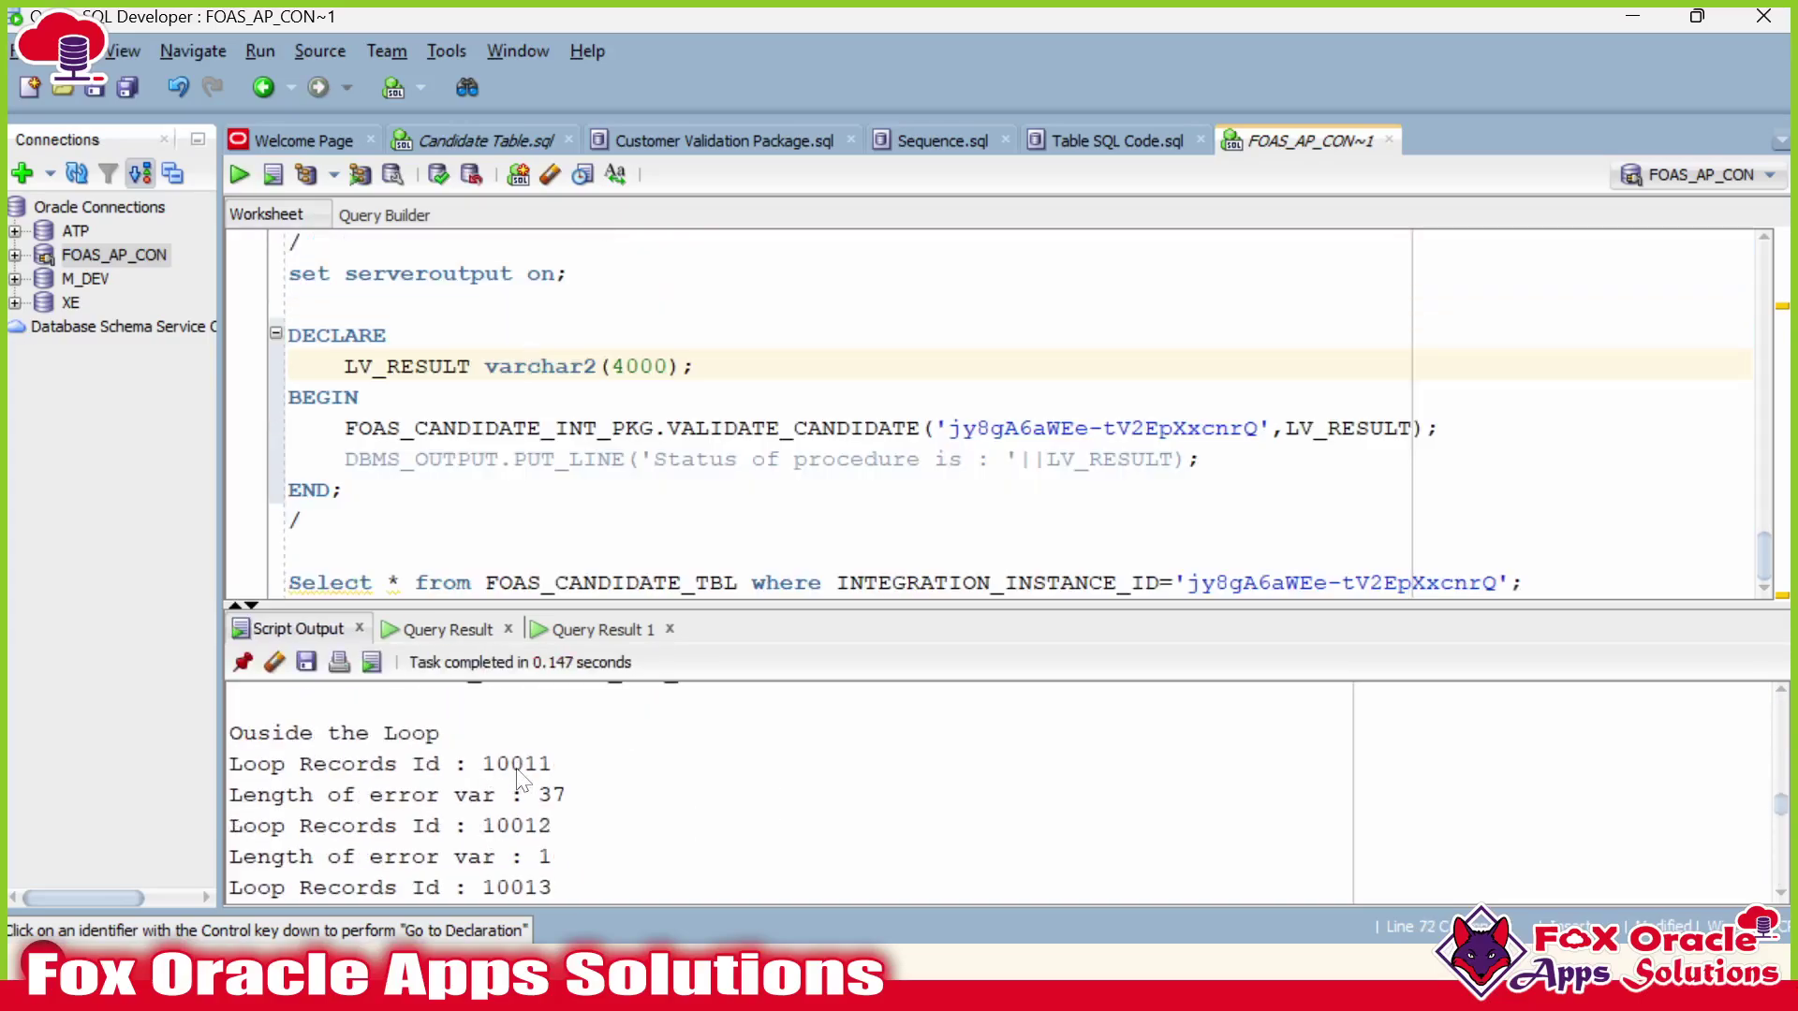
{"action": "scroll", "coordinate": [1002, 412], "scroll_direction": "up", "scroll_amount": 10}
{"action": "scroll", "coordinate": [1001, 412], "scroll_direction": "up", "scroll_amount": 10}
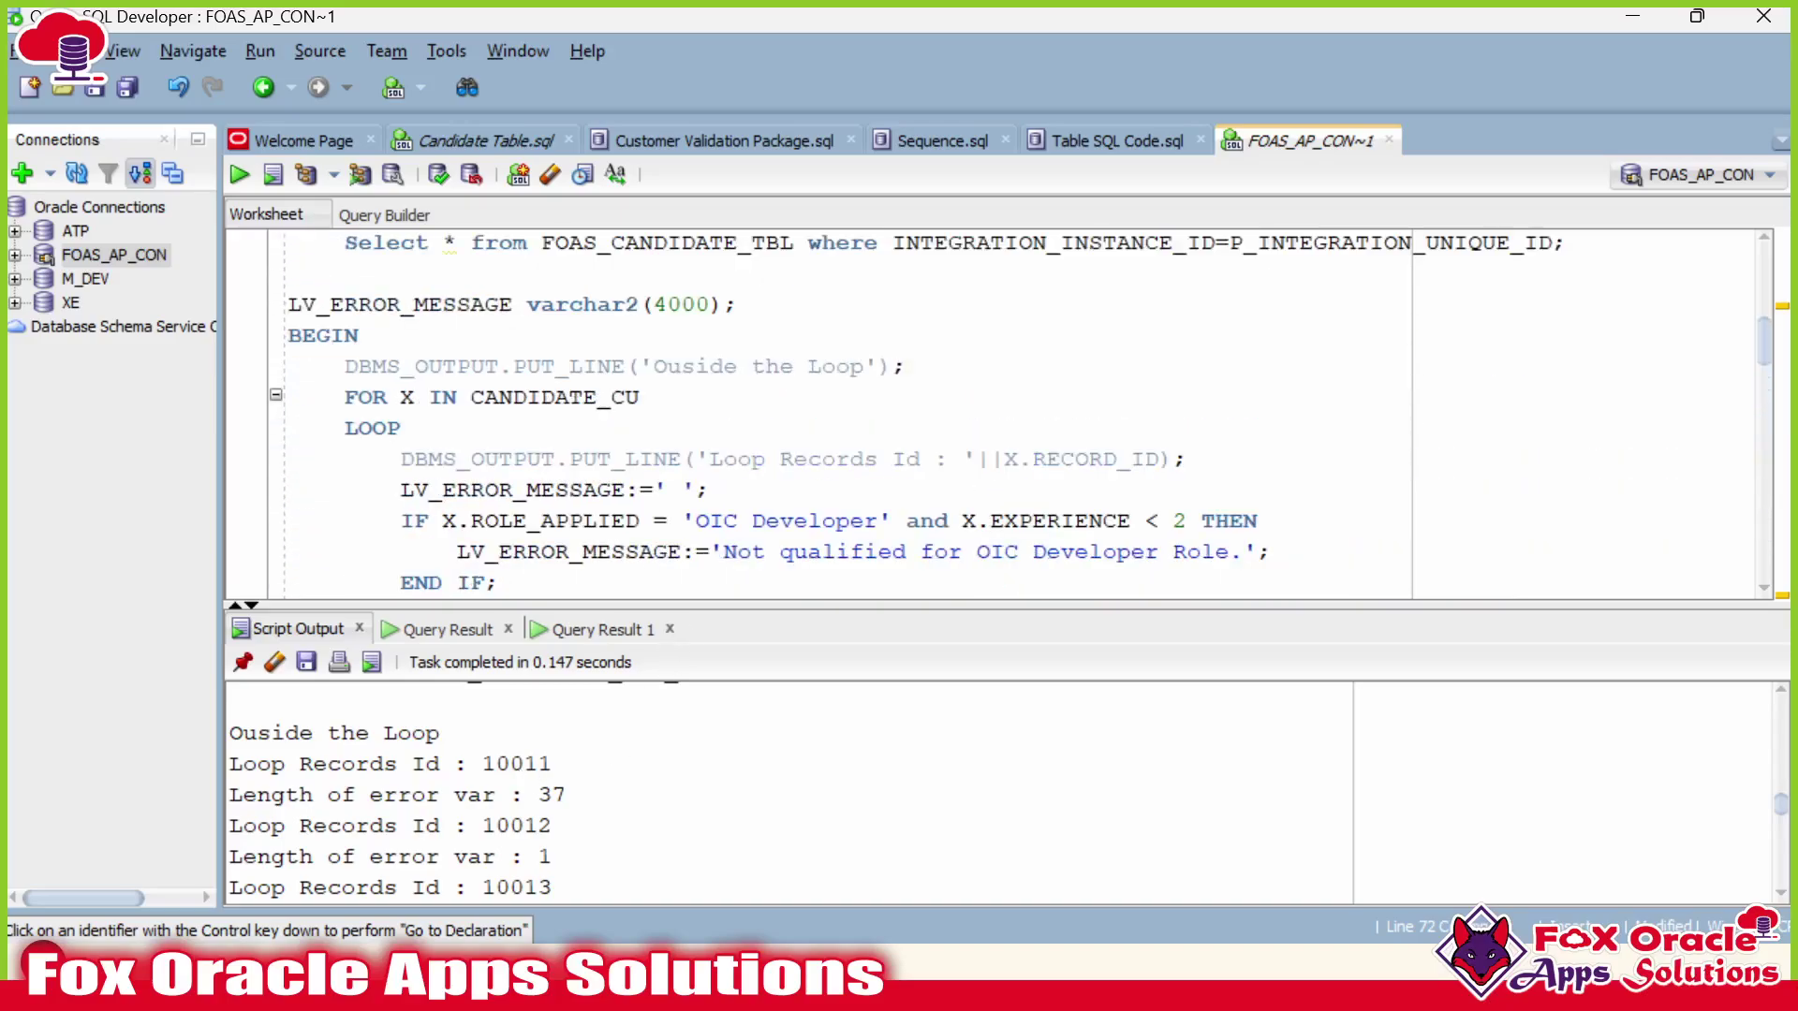
{"action": "left_click", "coordinate": [600, 397]}
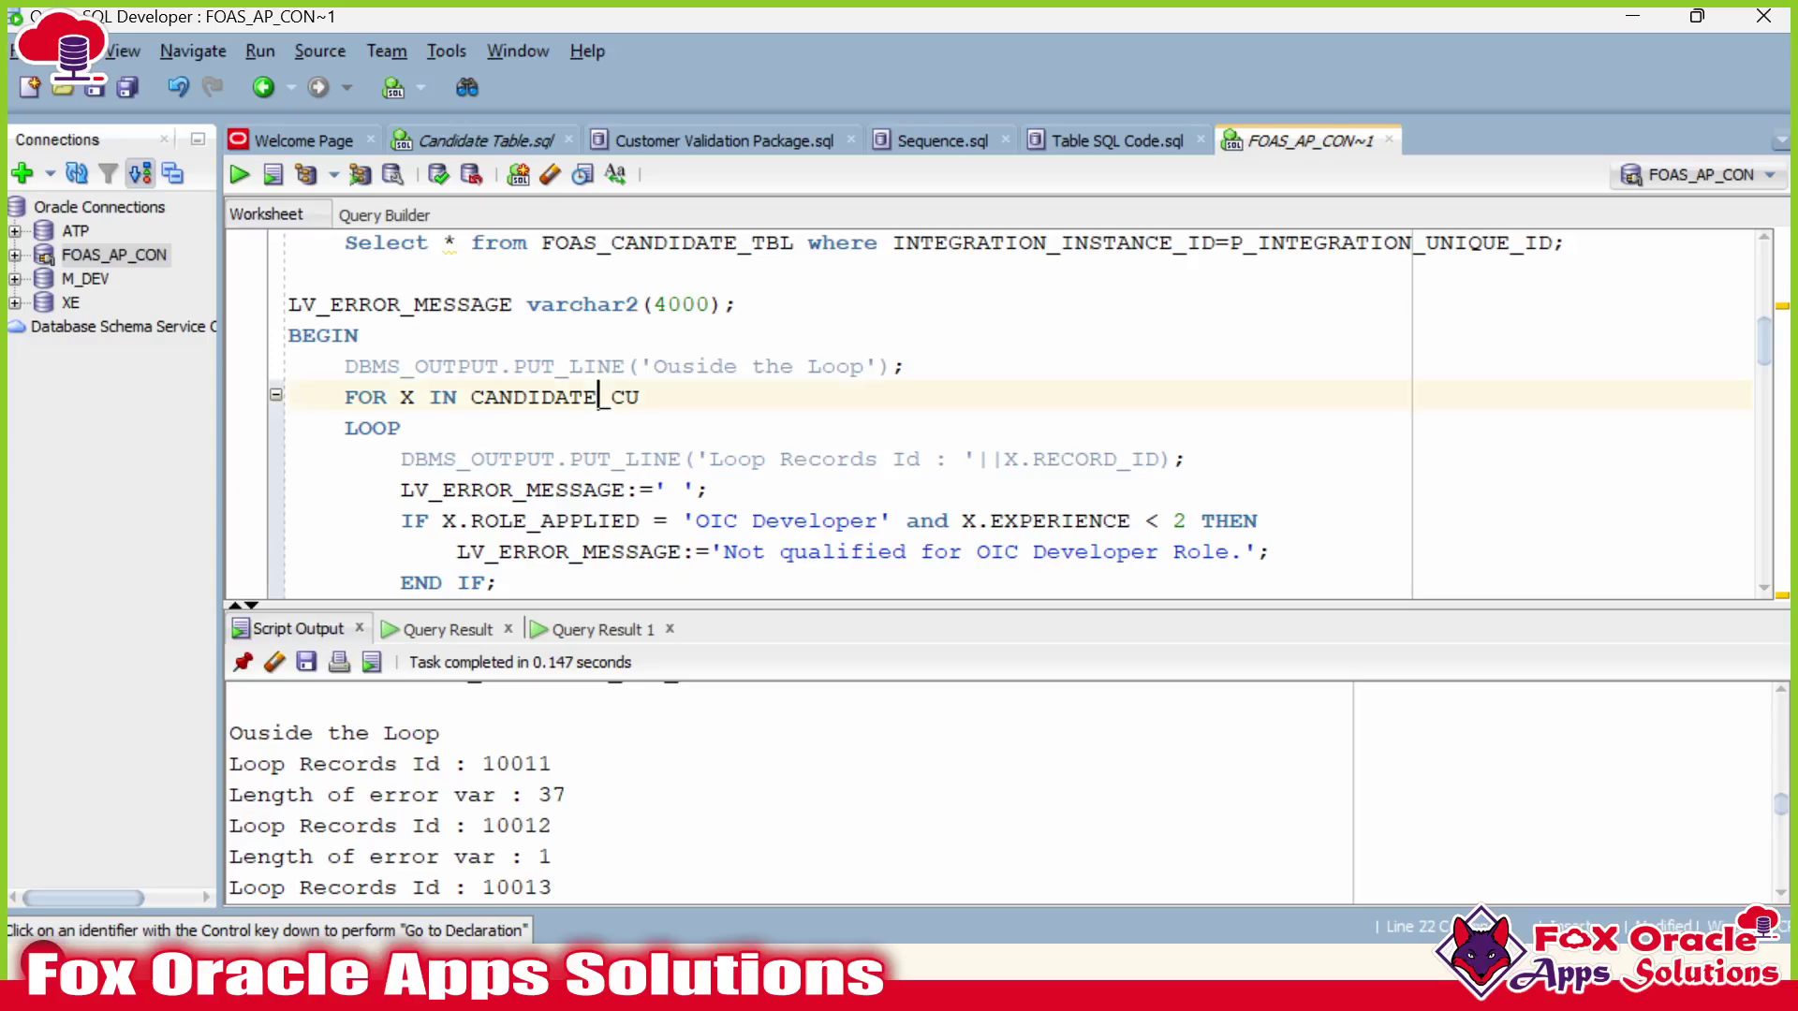
{"action": "double_click", "coordinate": [542, 490]}
{"action": "scroll", "coordinate": [542, 489], "scroll_direction": "down", "scroll_amount": 1}
{"action": "left_click_drag", "start_coordinate": [666, 397], "coordinate": [683, 397]}
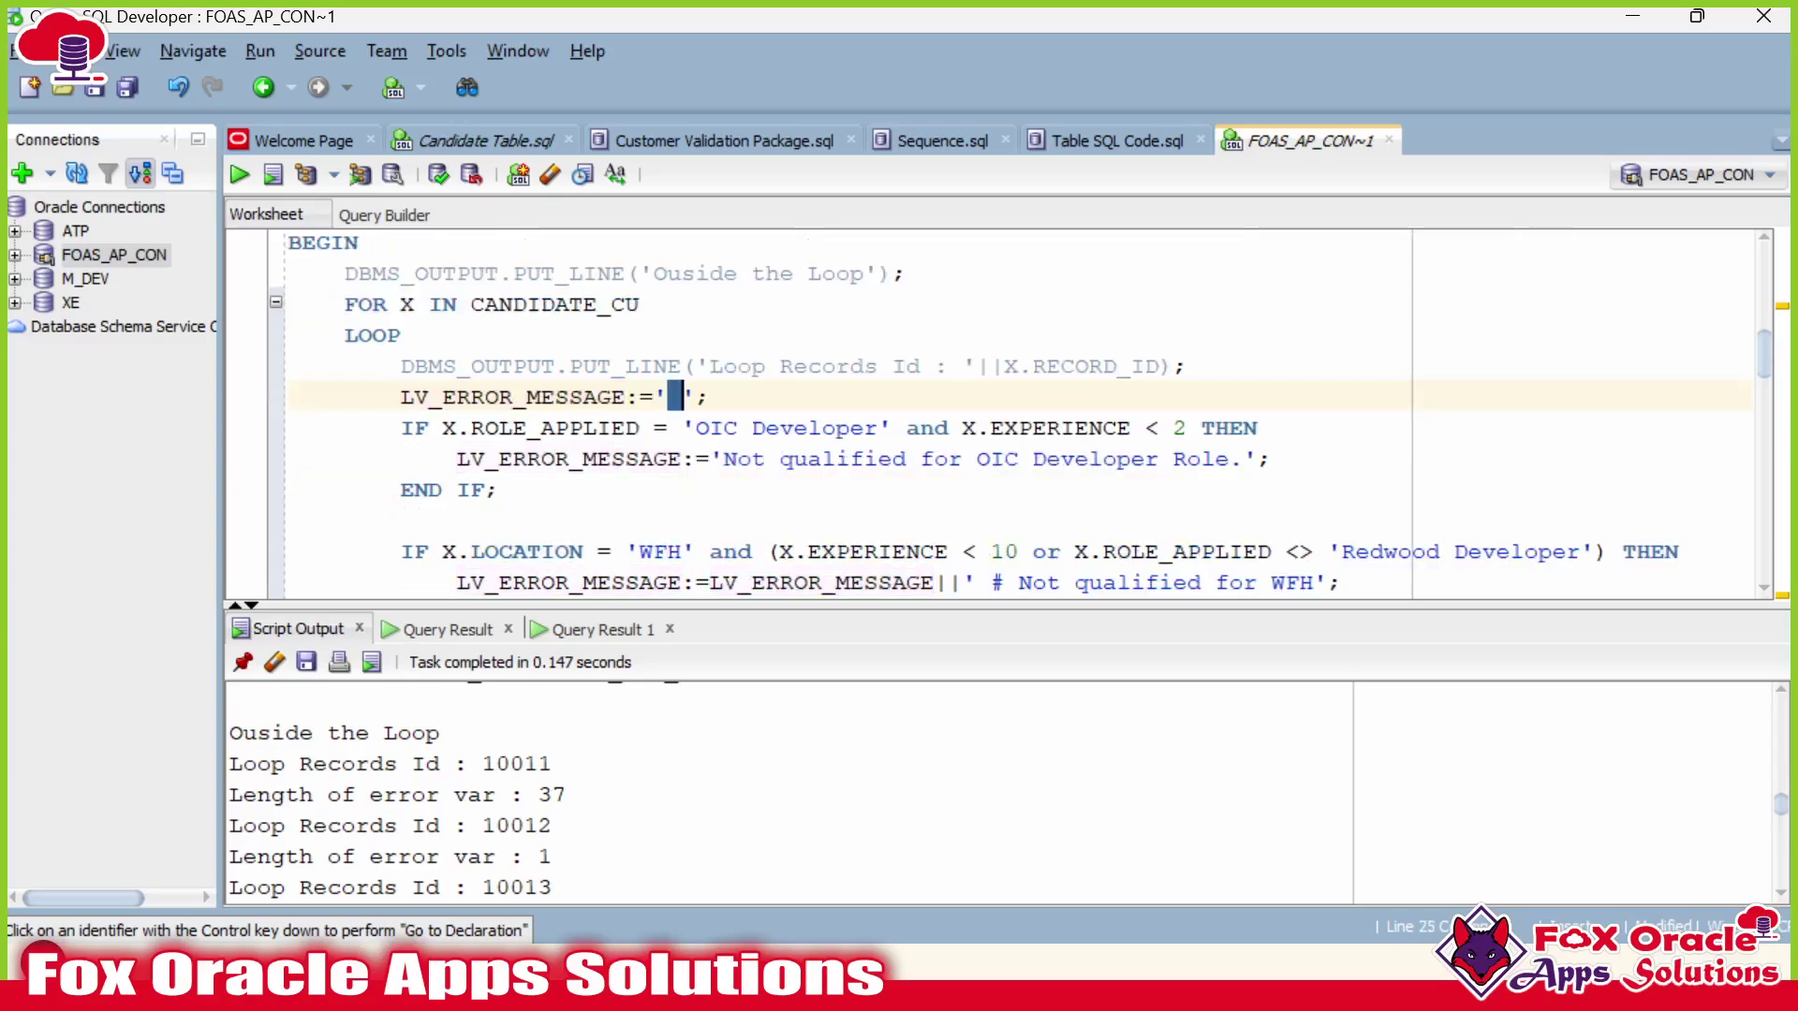
{"action": "scroll", "coordinate": [1002, 412], "scroll_direction": "down", "scroll_amount": 1}
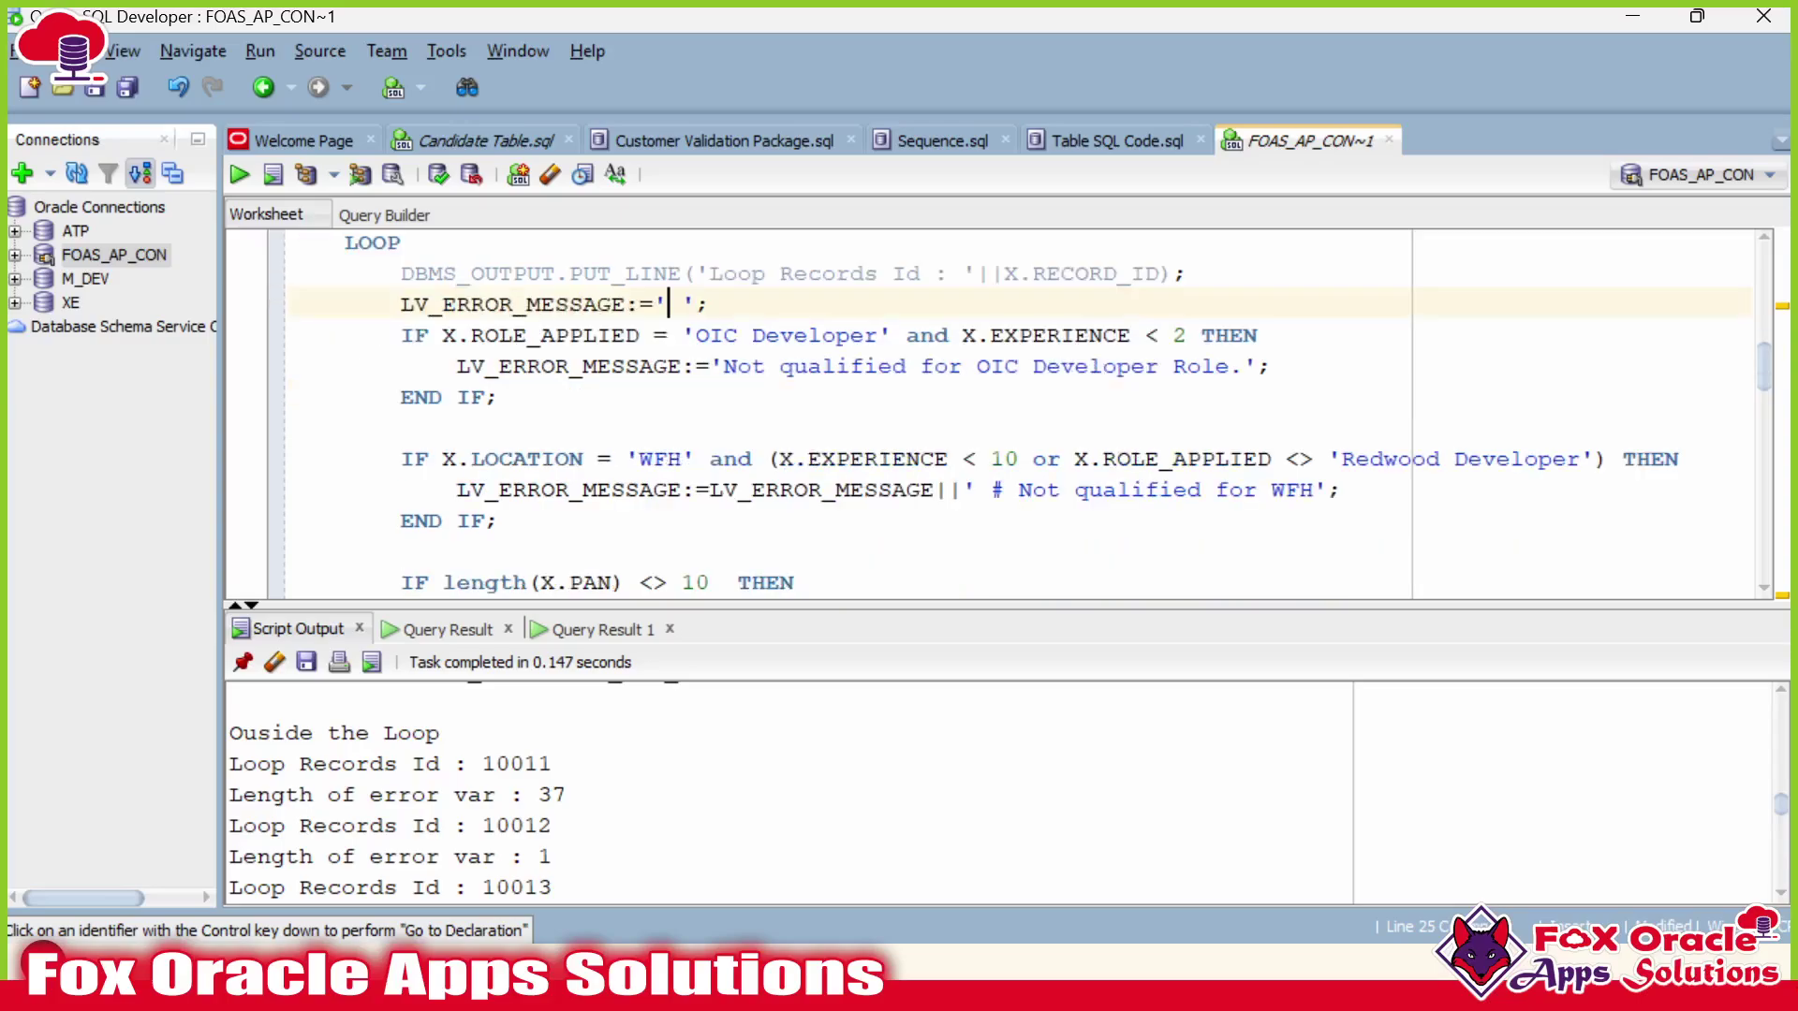
{"action": "left_click_drag", "start_coordinate": [400, 335], "coordinate": [501, 397]}
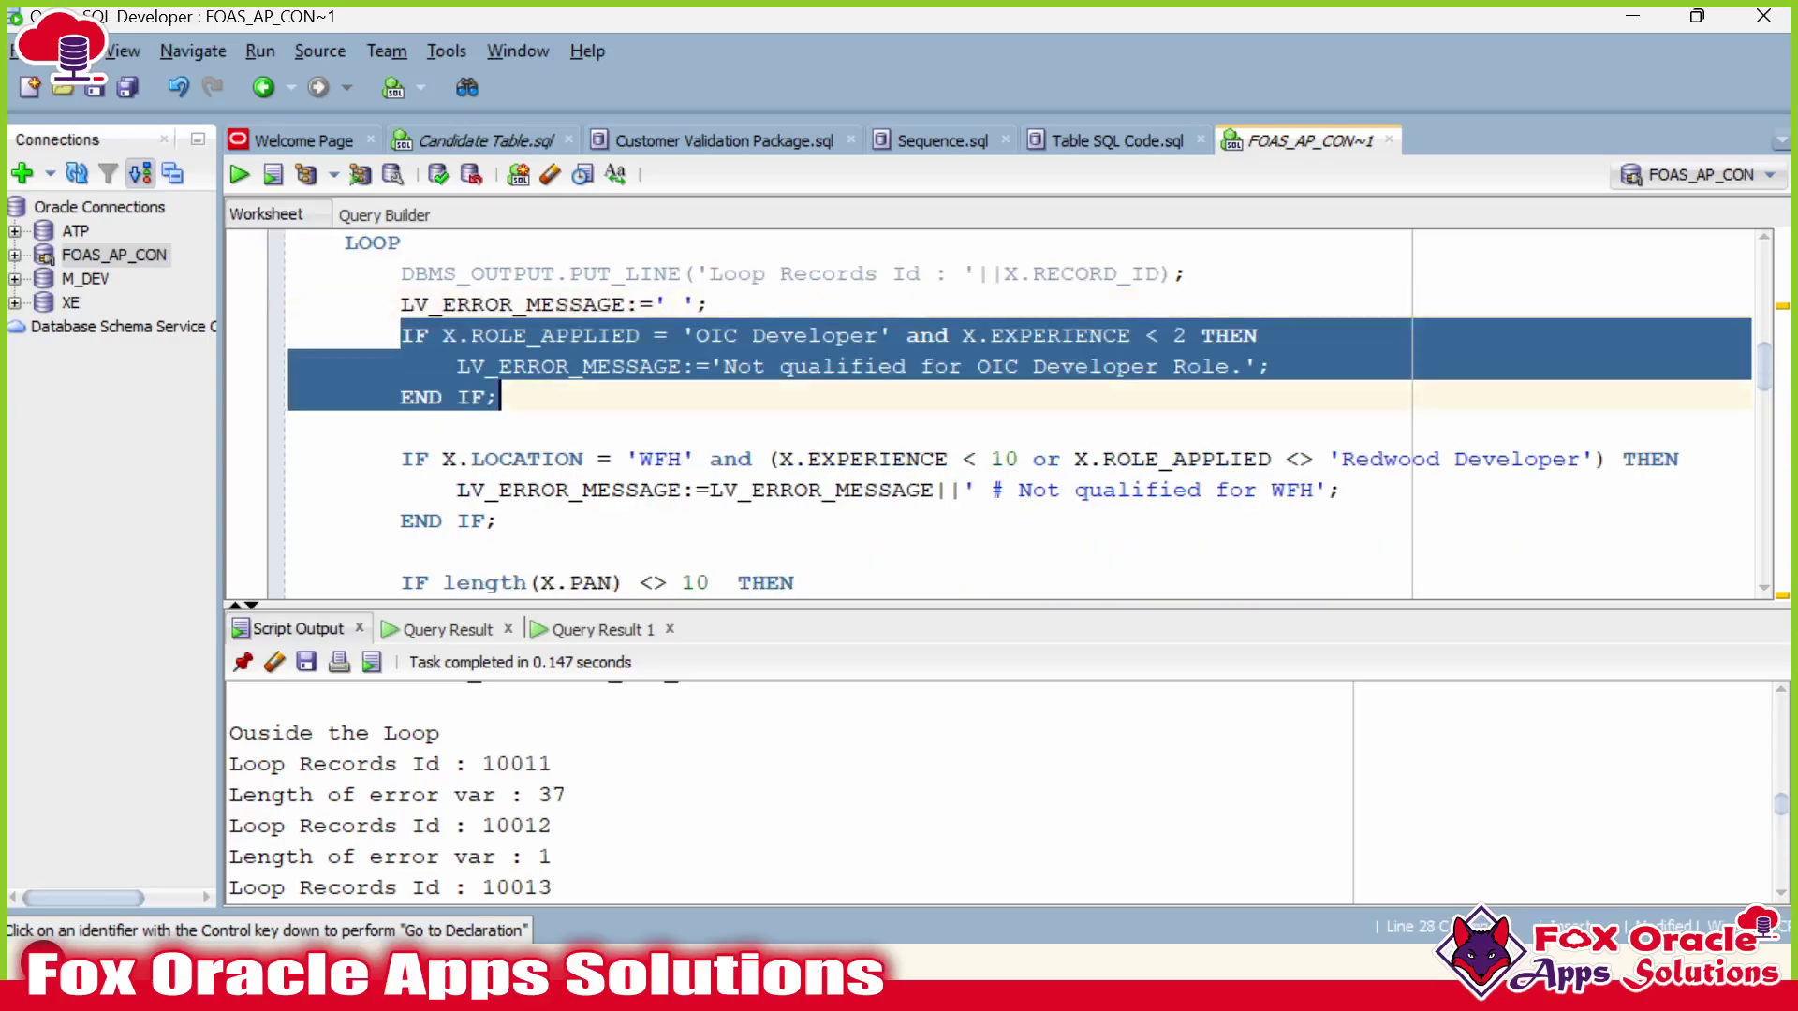
{"action": "left_click_drag", "start_coordinate": [400, 459], "coordinate": [501, 521]}
{"action": "left_click", "coordinate": [500, 520]}
{"action": "double_click", "coordinate": [512, 304]}
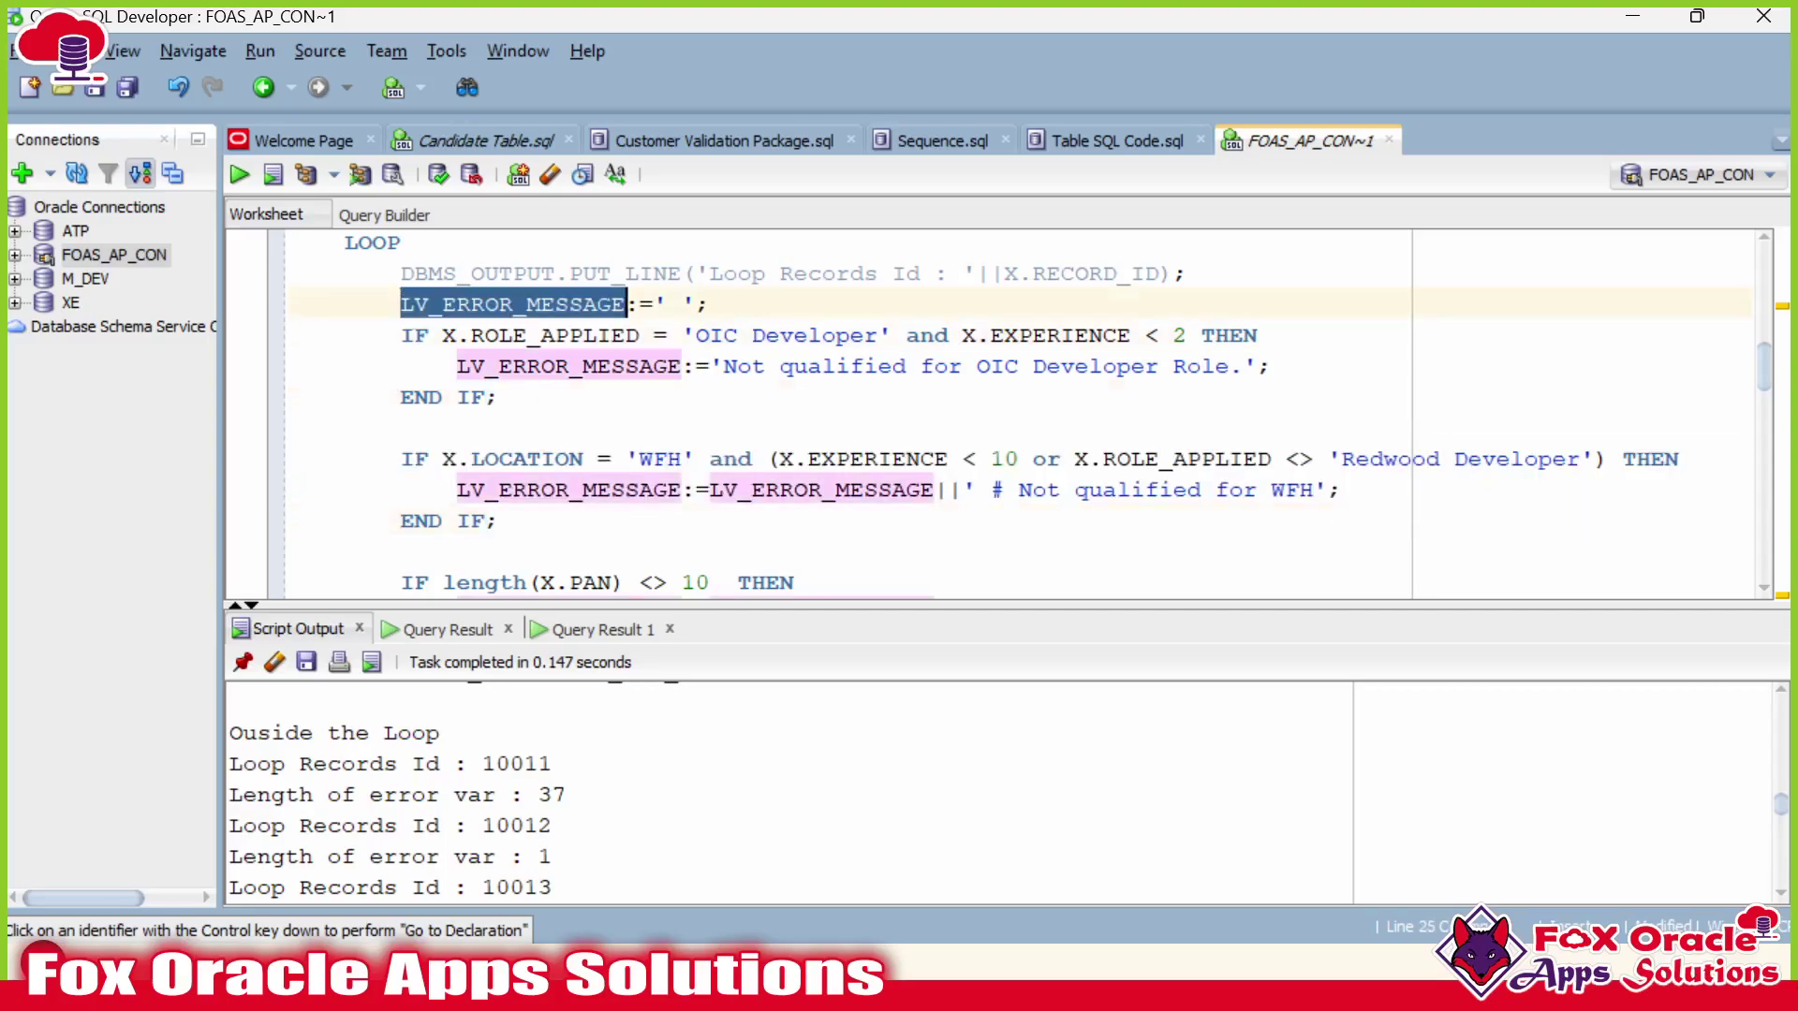
{"action": "left_click", "coordinate": [571, 305]}
{"action": "left_click_drag", "start_coordinate": [401, 335], "coordinate": [501, 397]}
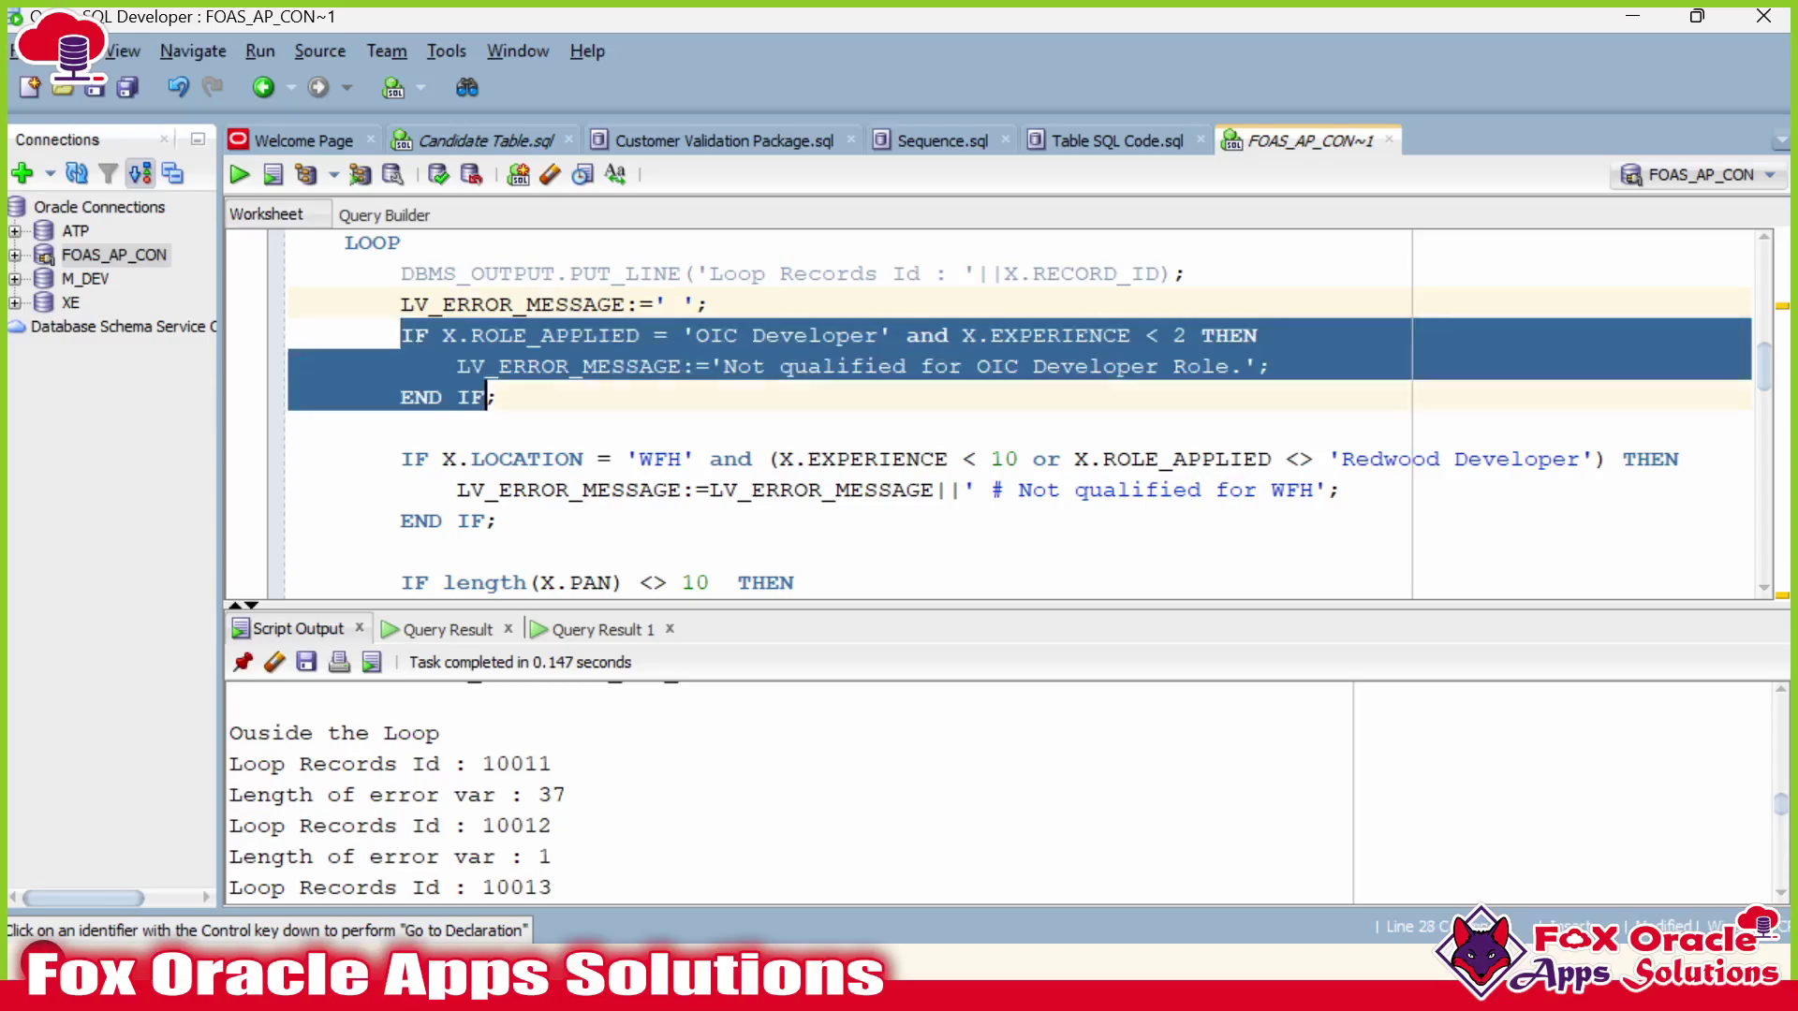
{"action": "left_click_drag", "start_coordinate": [473, 459], "coordinate": [501, 521]}
{"action": "left_click", "coordinate": [570, 366]}
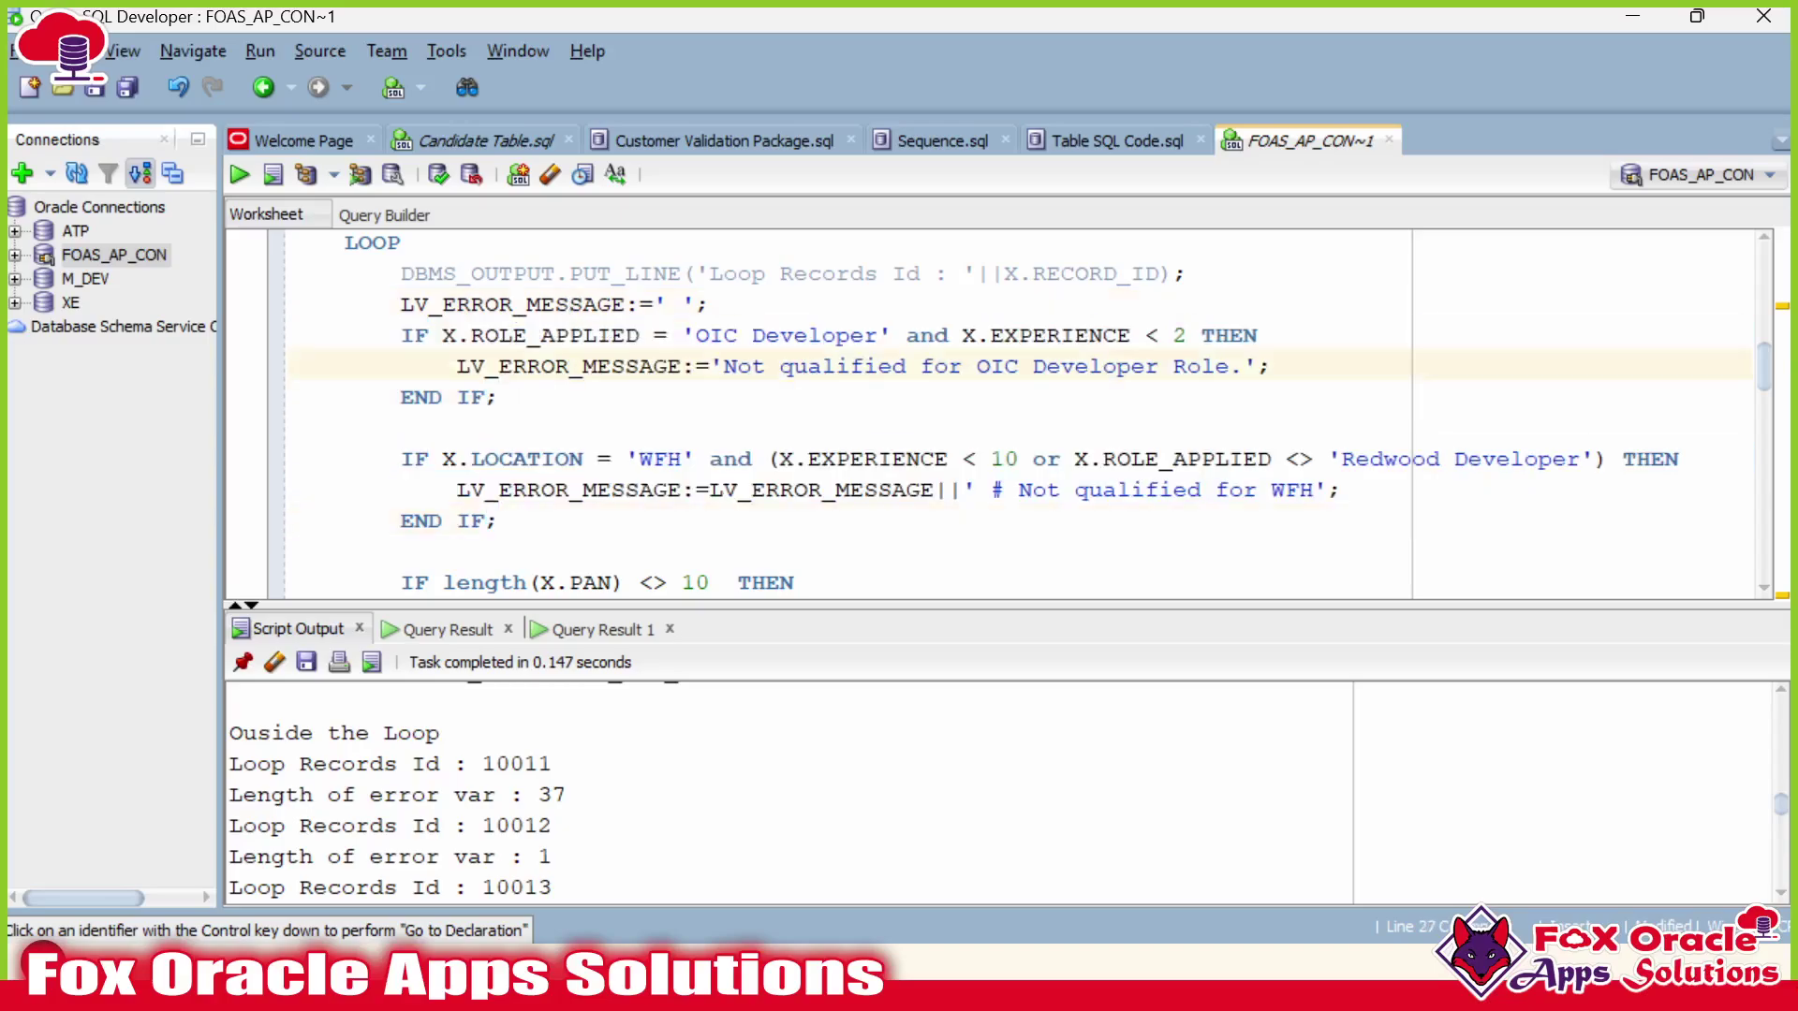
{"action": "double_click", "coordinate": [561, 304]}
{"action": "scroll", "coordinate": [1002, 412], "scroll_direction": "down", "scroll_amount": 1}
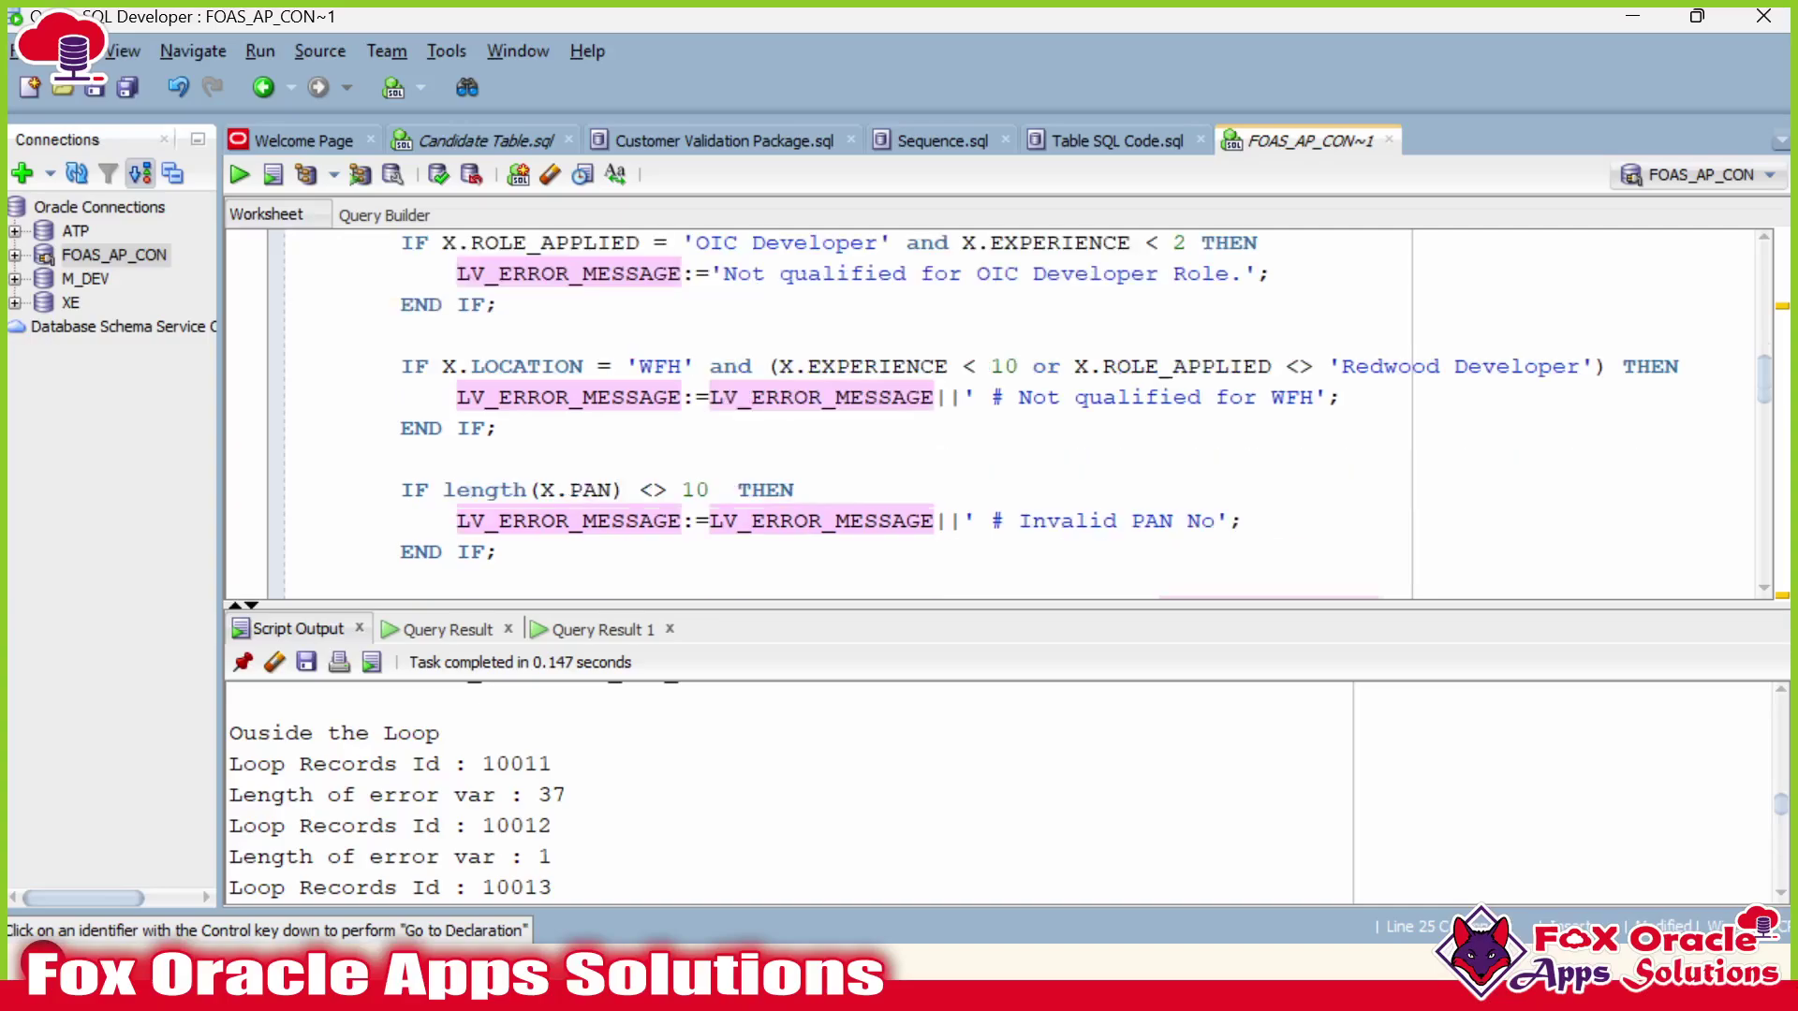
{"action": "scroll", "coordinate": [1002, 412], "scroll_direction": "down", "scroll_amount": 6}
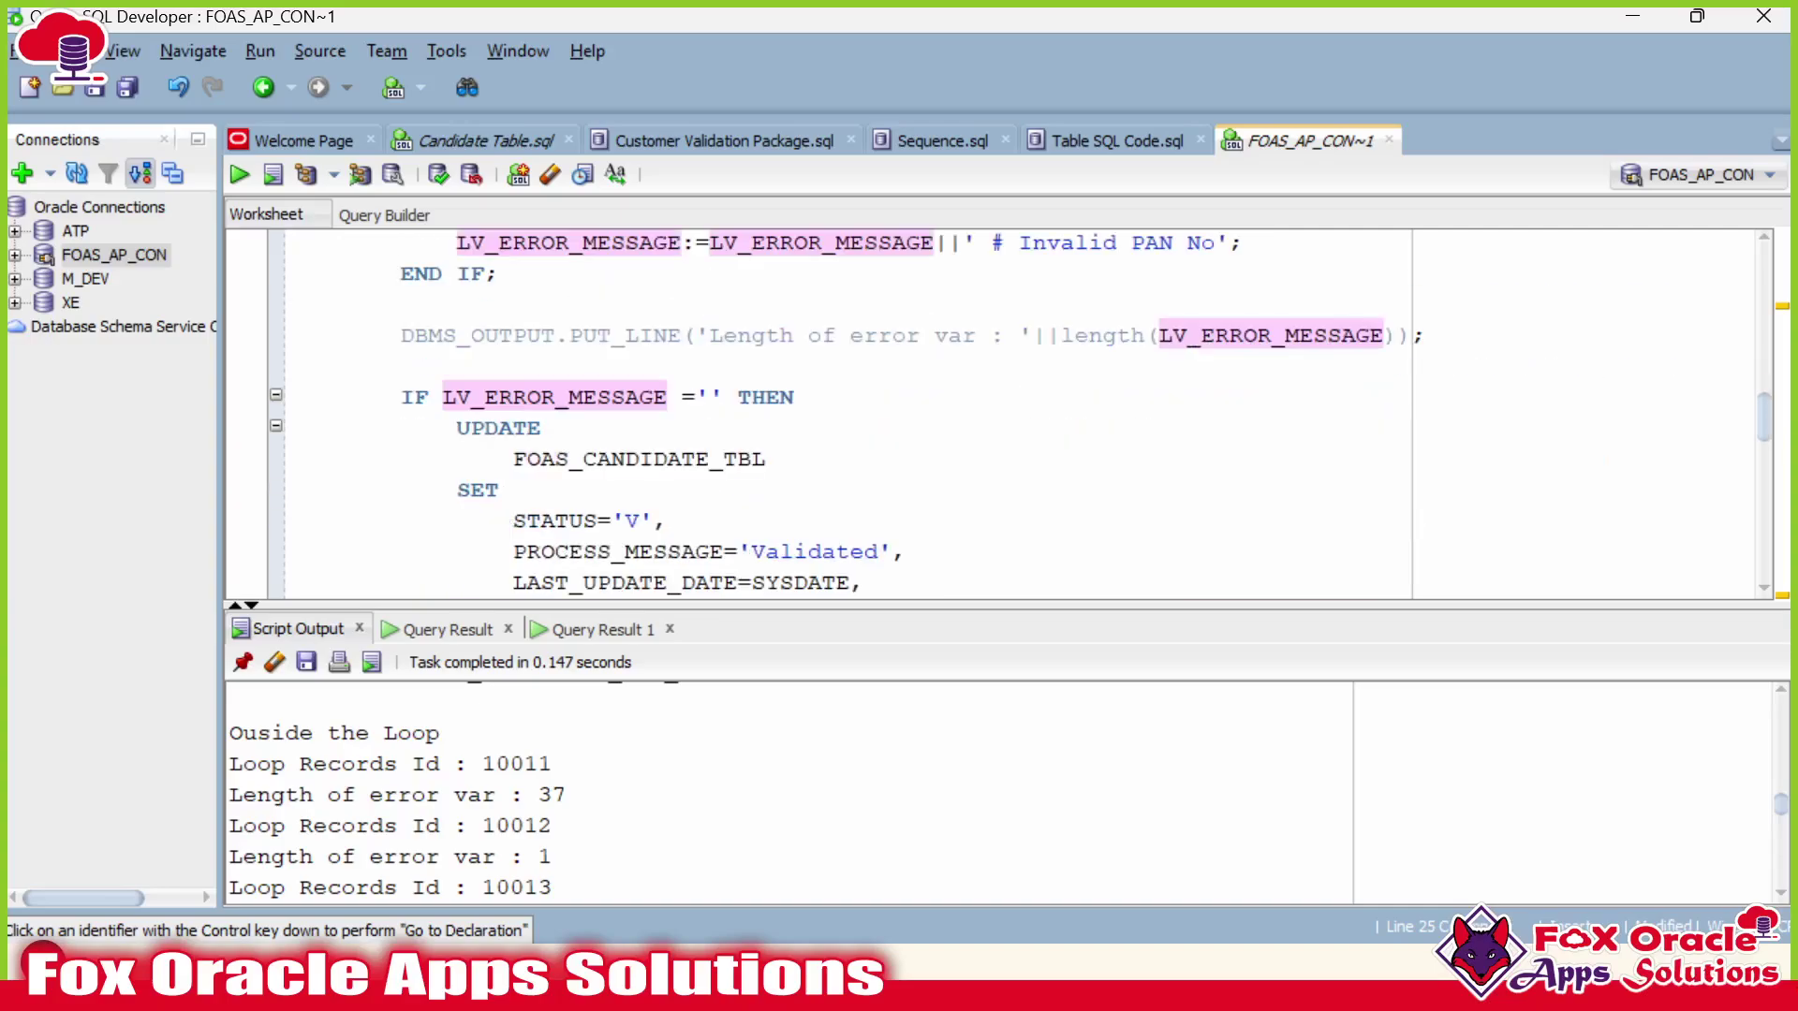
{"action": "scroll", "coordinate": [1002, 412], "scroll_direction": "up", "scroll_amount": 3}
{"action": "scroll", "coordinate": [1002, 412], "scroll_direction": "down", "scroll_amount": 4}
{"action": "scroll", "coordinate": [1001, 412], "scroll_direction": "up", "scroll_amount": 5}
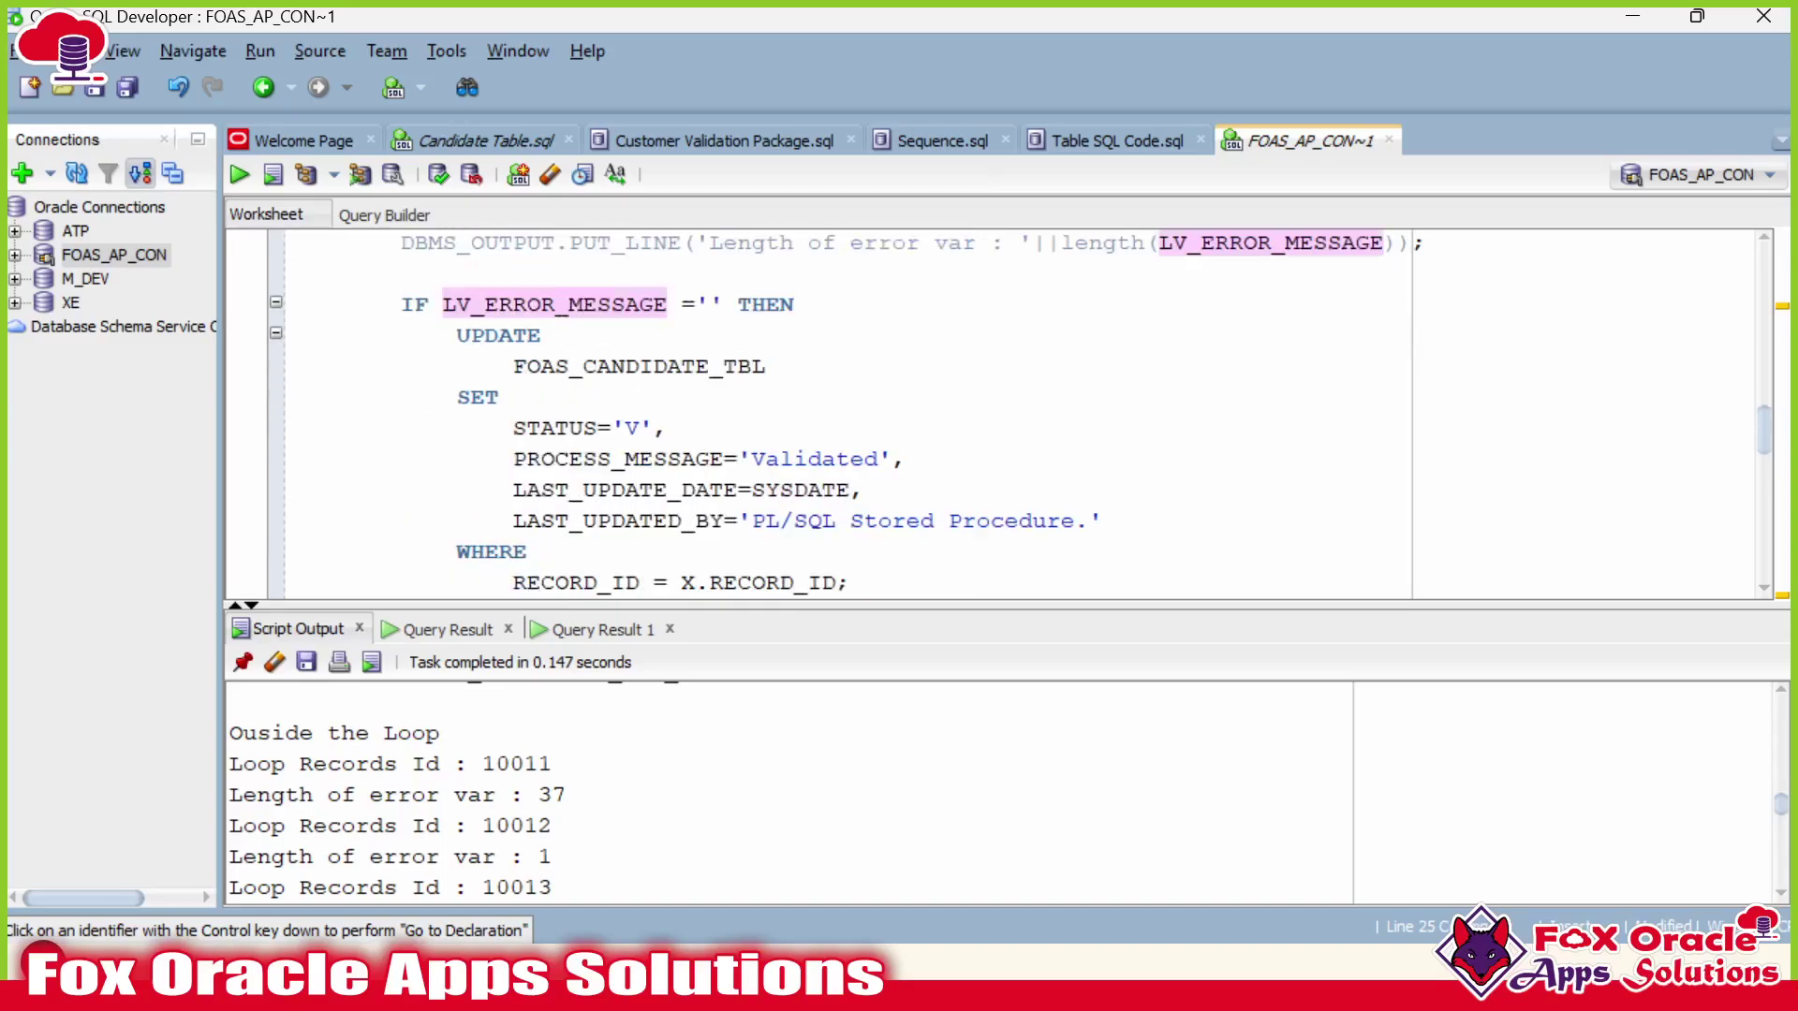
{"action": "left_click", "coordinate": [429, 490]}
Change the validity check to IF length(LV_ERROR_MESSAGE) = 1 THEN.
{"action": "key", "text": "Right"}
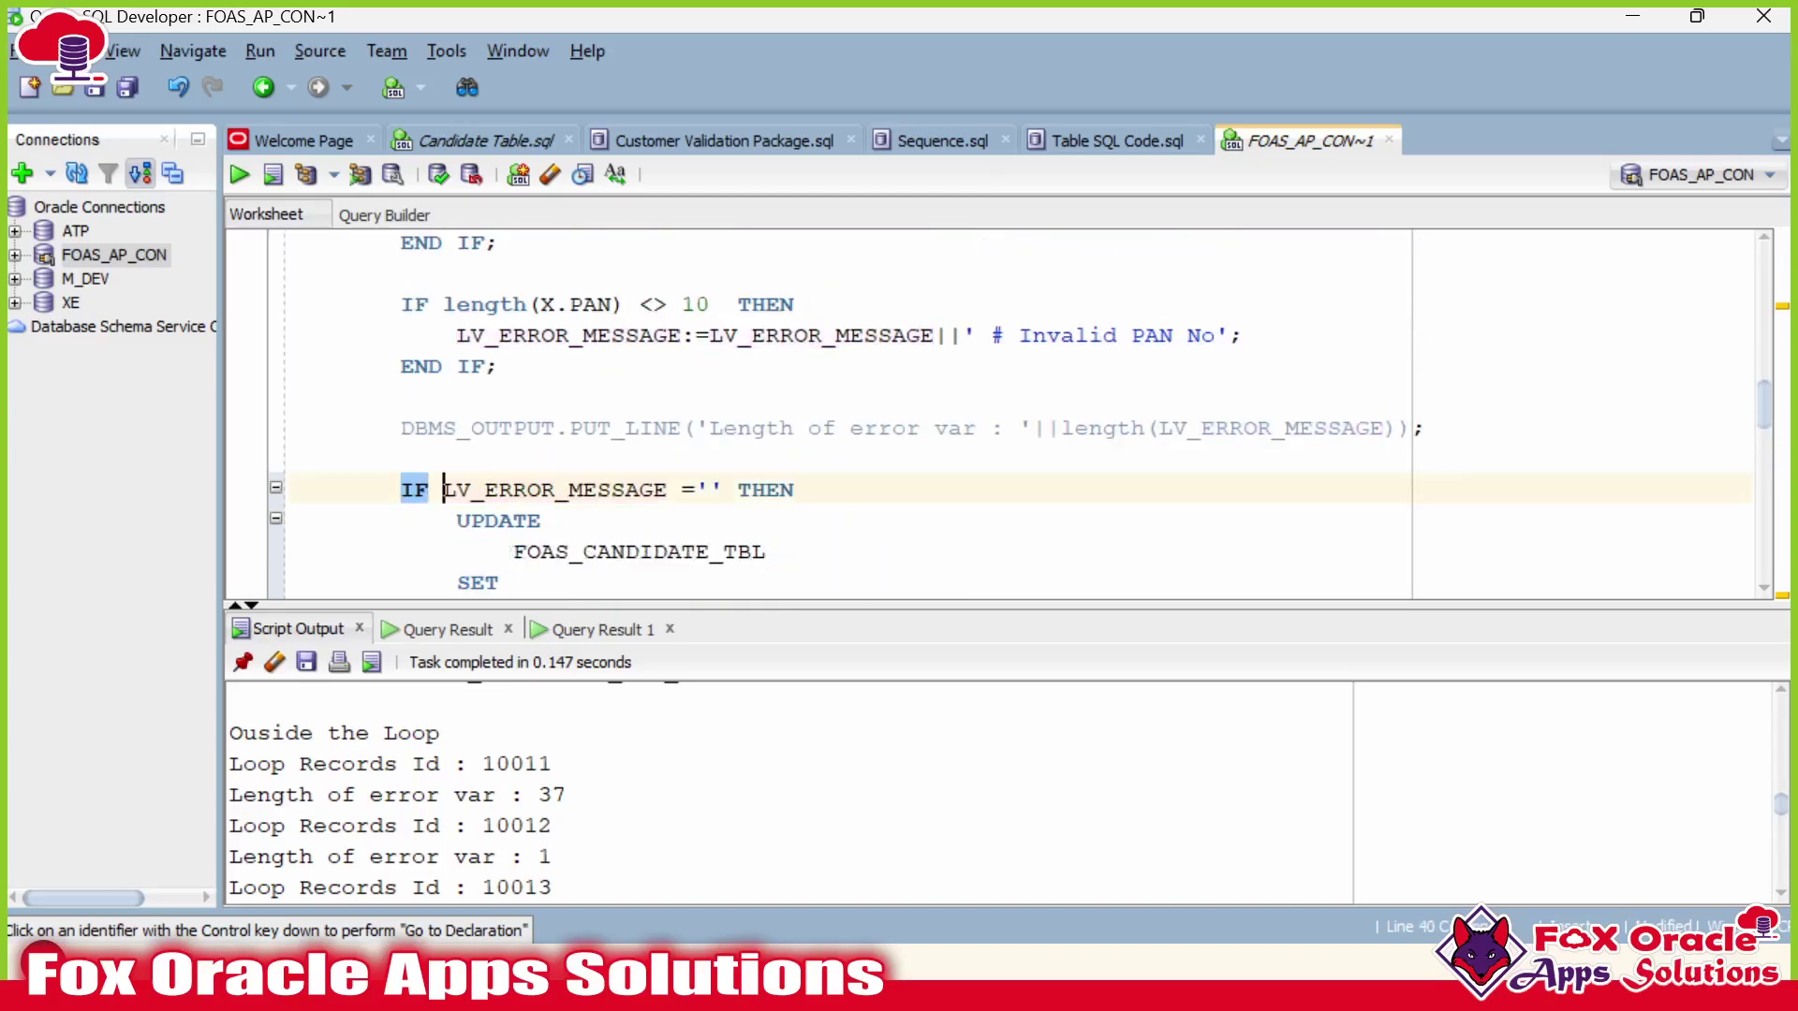
{"action": "type", "text": "length("}
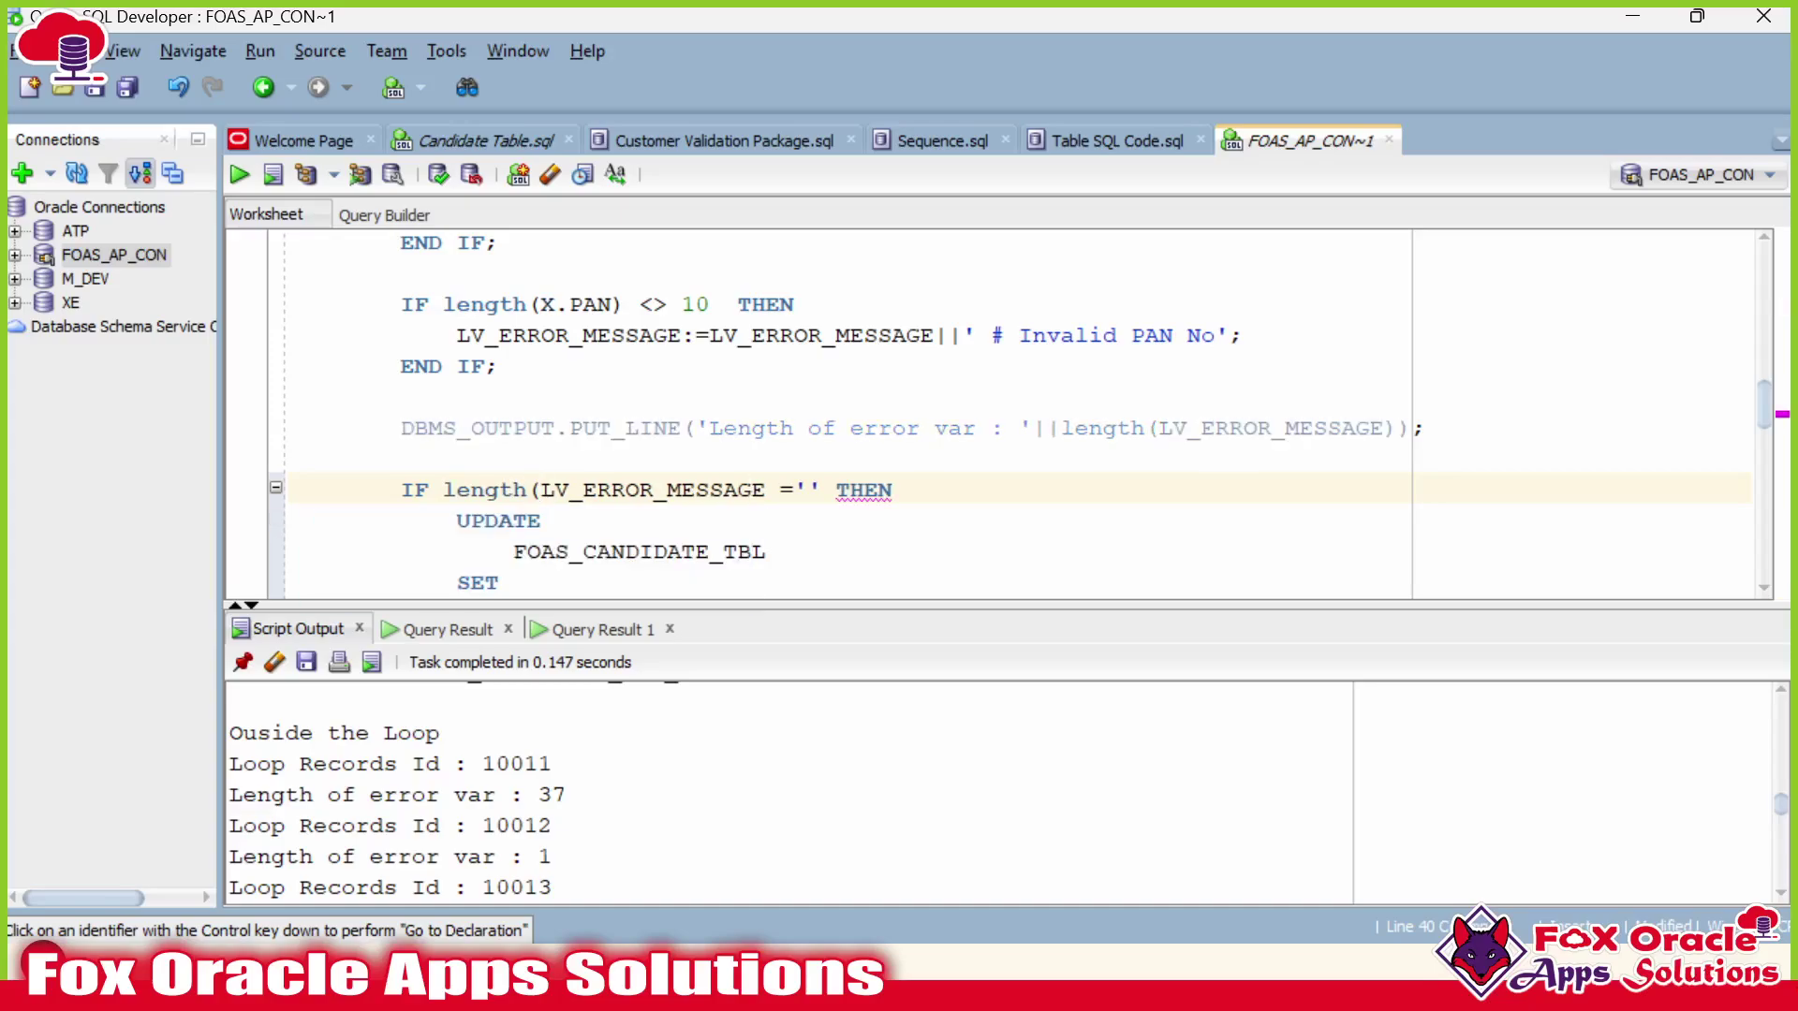
{"action": "type", "text": ")"}
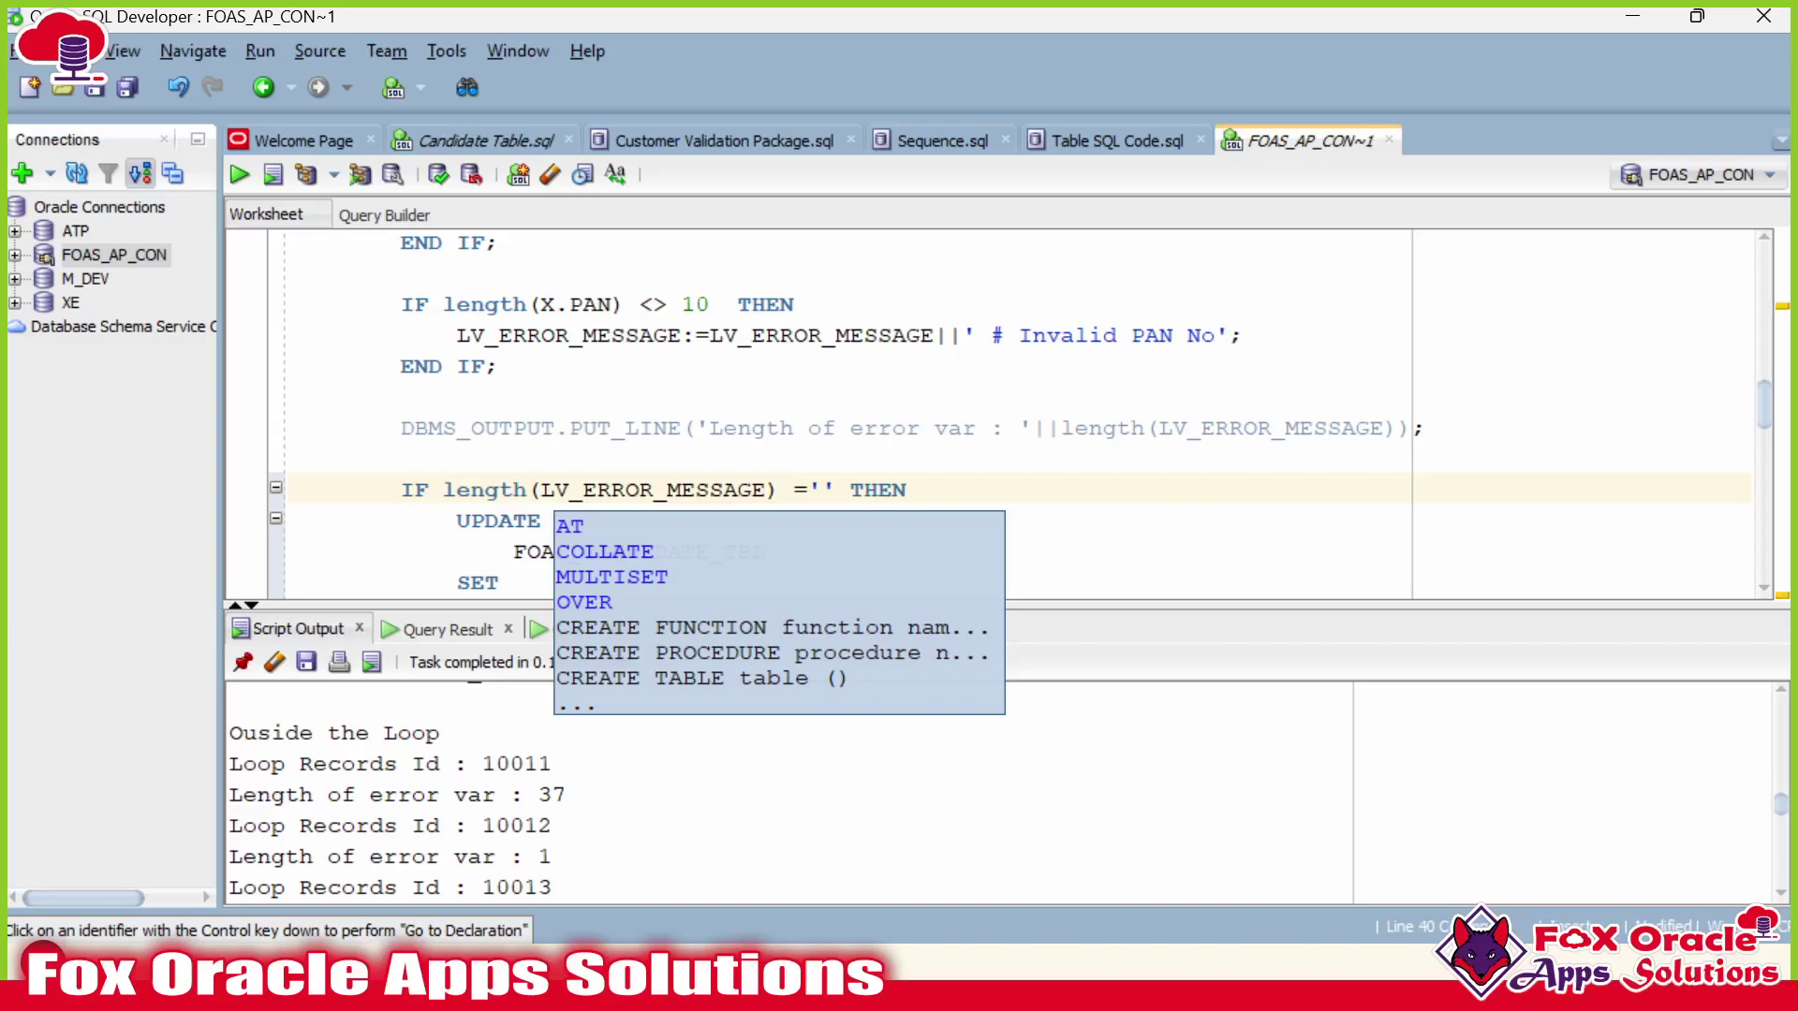
{"action": "key", "text": "Right"}
{"action": "key", "text": "Right"}
{"action": "key", "text": "BackSpace"}
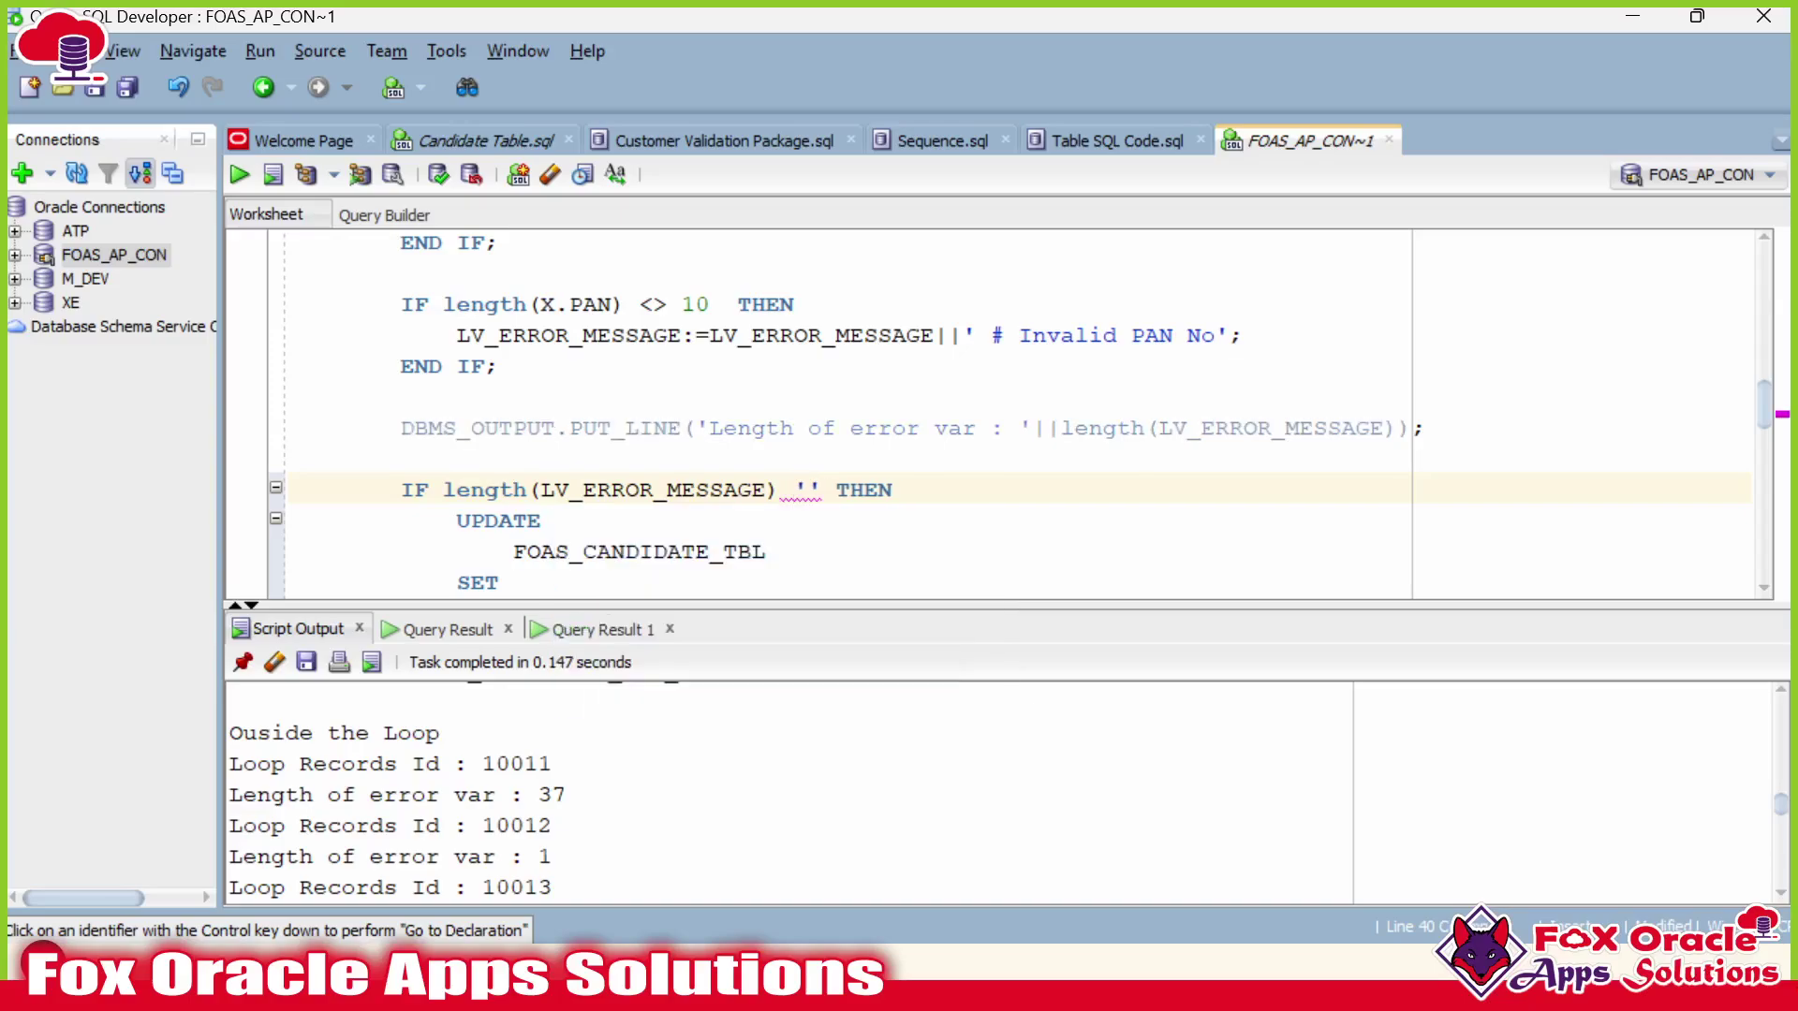
{"action": "type", "text": "="}
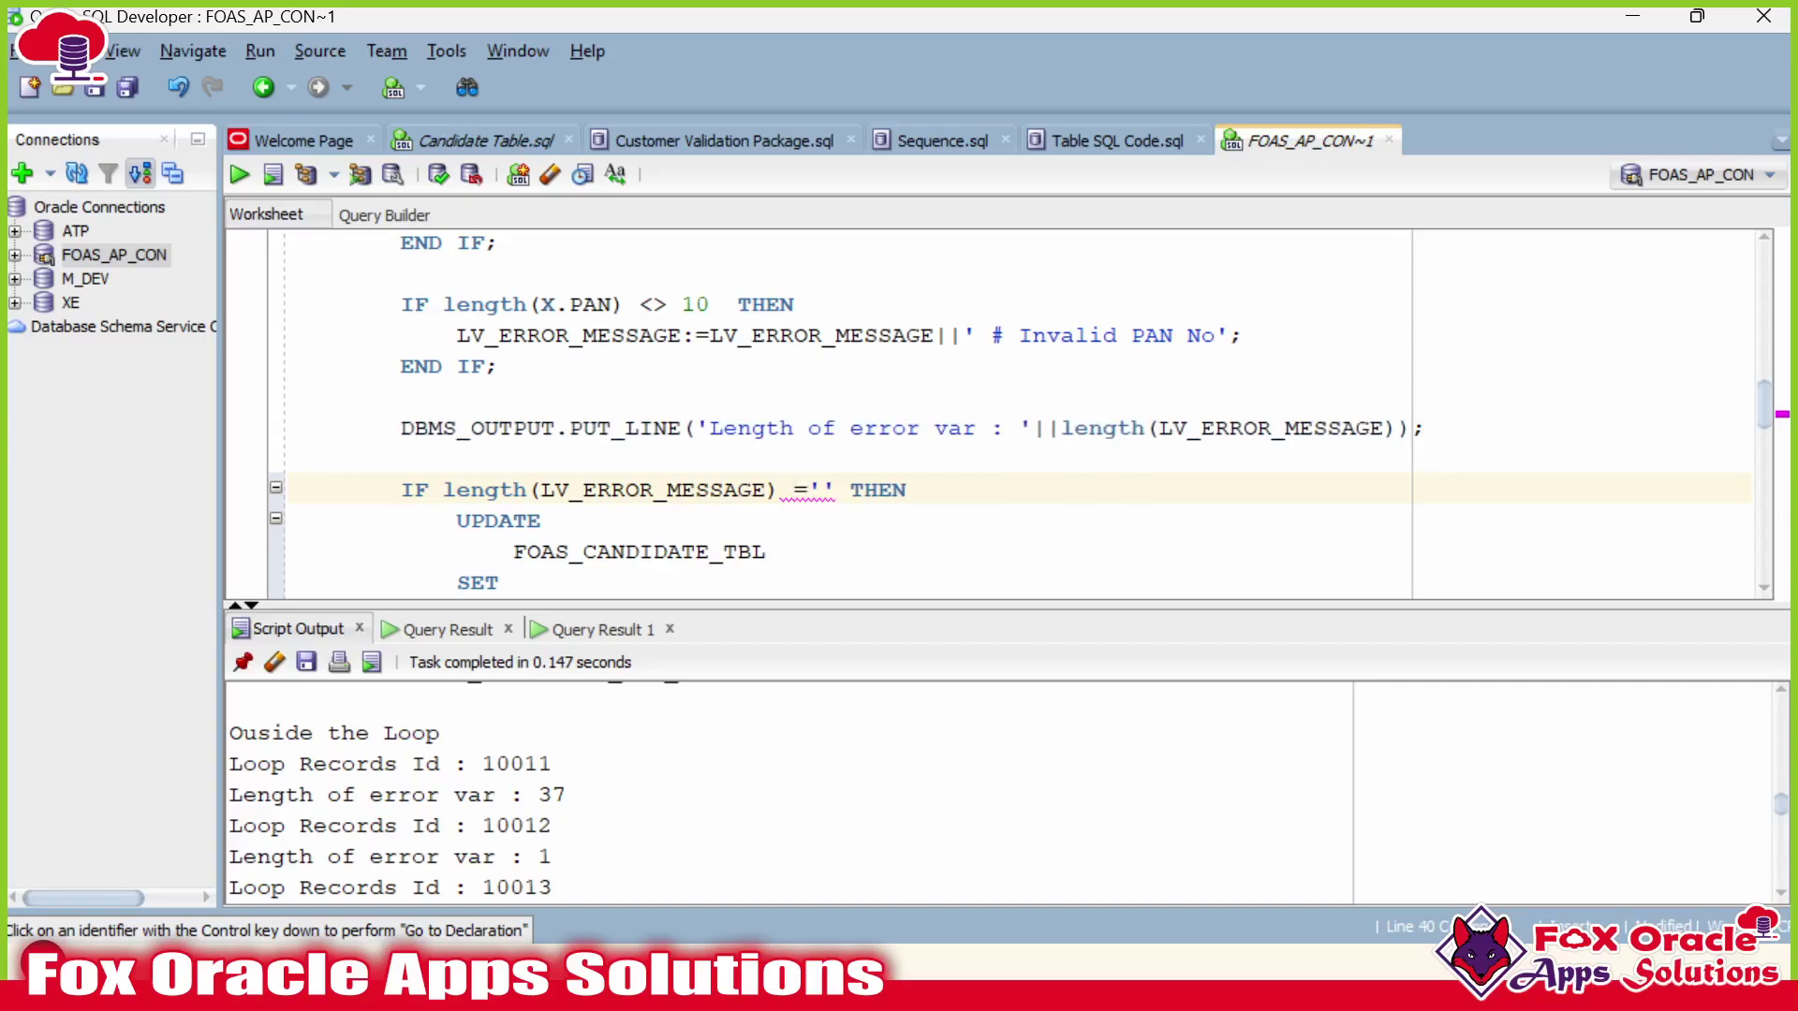
{"action": "key", "text": "shift+Right"}
{"action": "key", "text": "shift+Right"}
{"action": "type", "text": "1"}
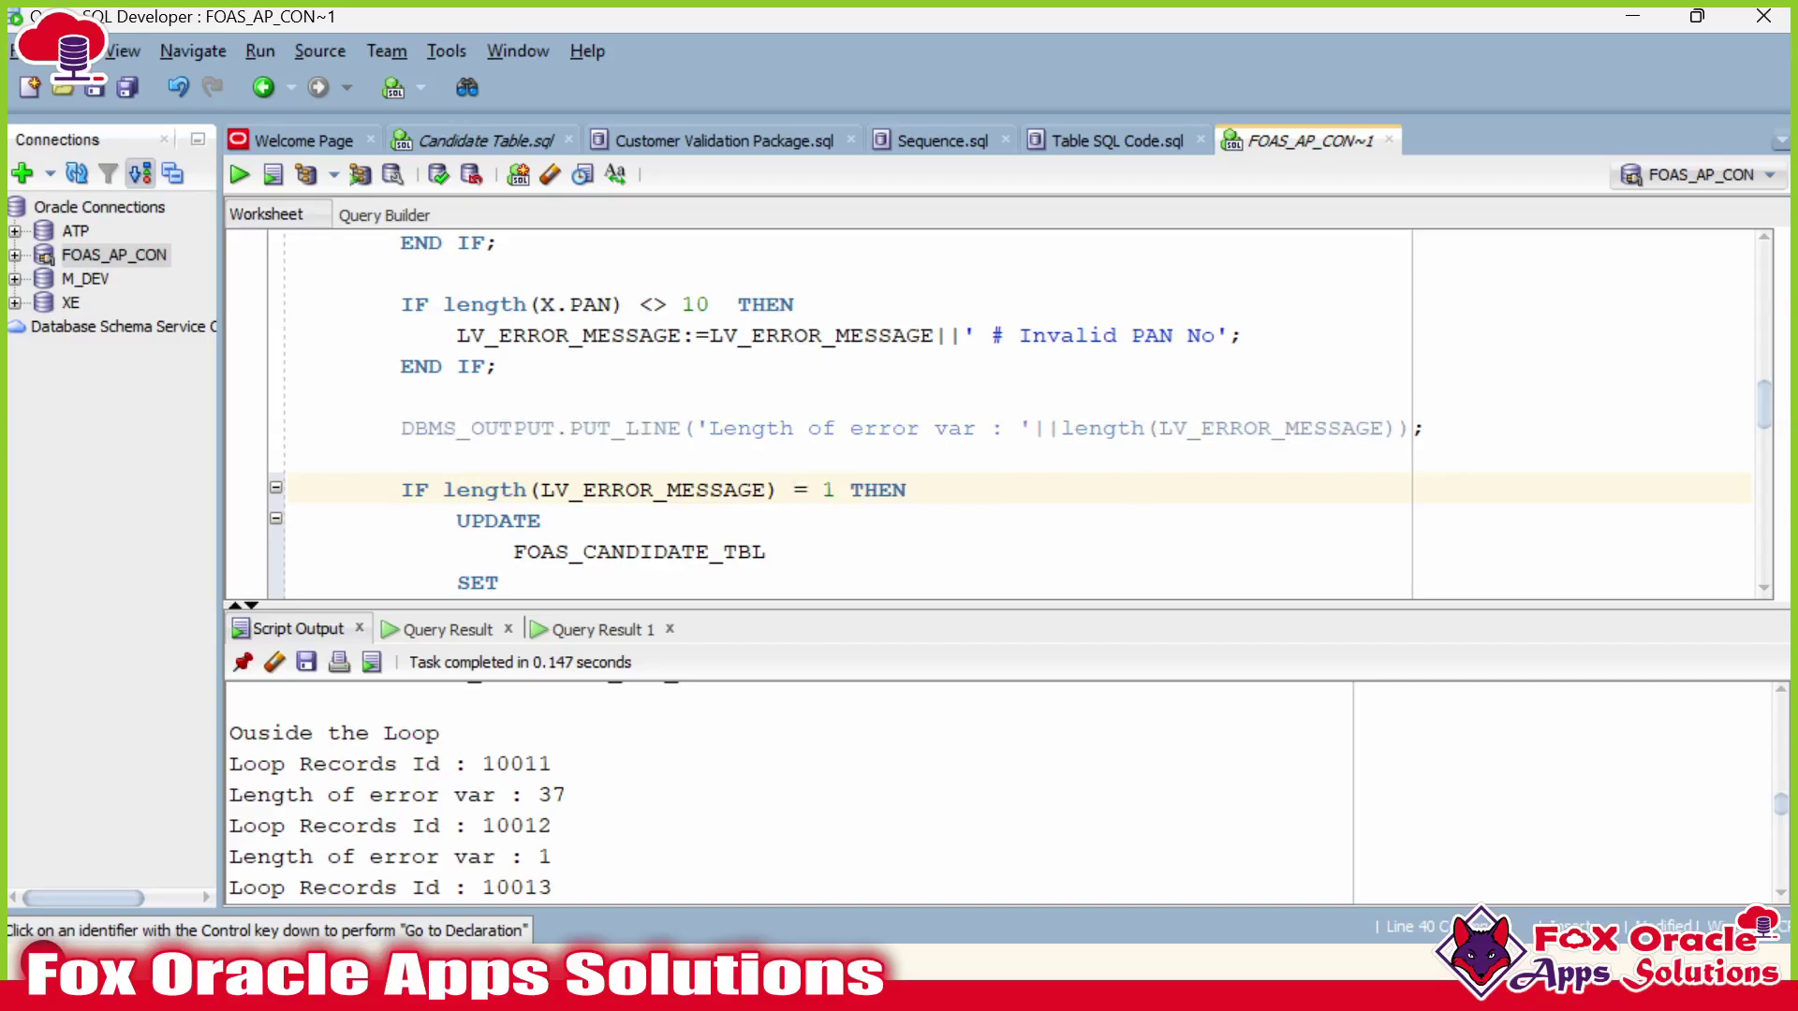
{"action": "scroll", "coordinate": [1002, 412], "scroll_direction": "down", "scroll_amount": 2}
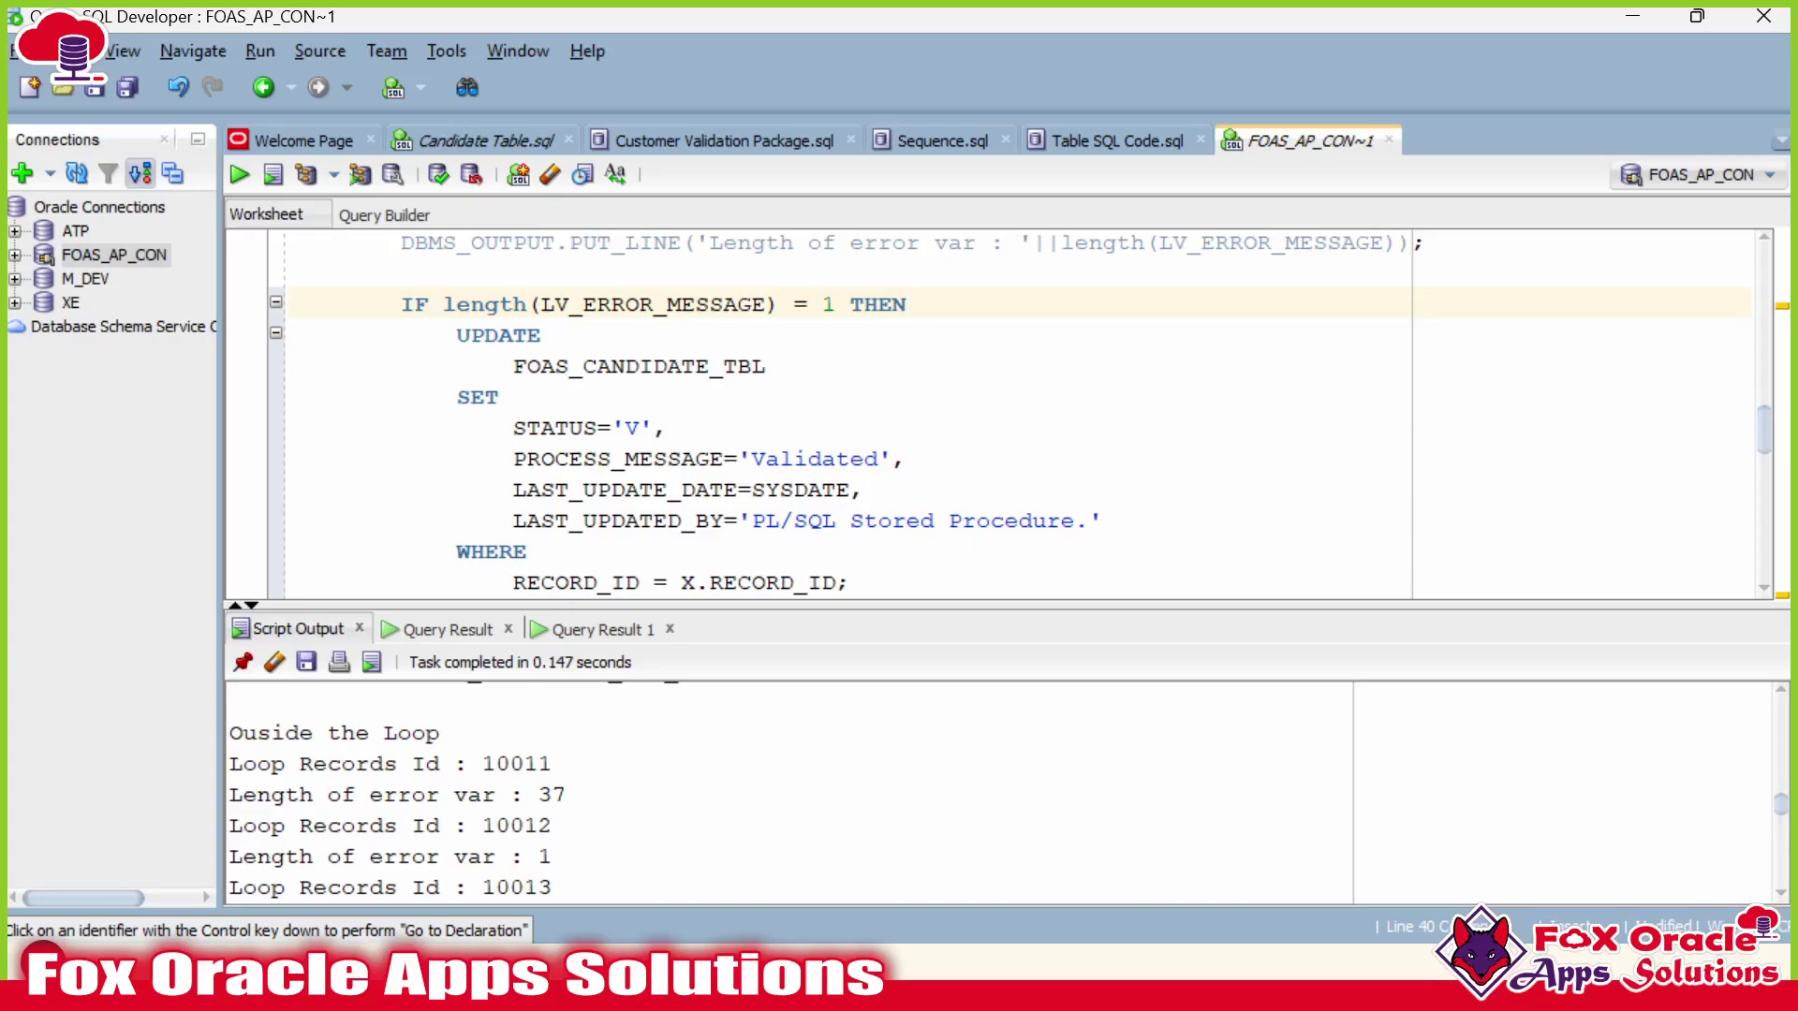
Recompile the FOAS_CANDIDATE_INT_PKG package body with F5.
{"action": "left_click", "coordinate": [781, 489]}
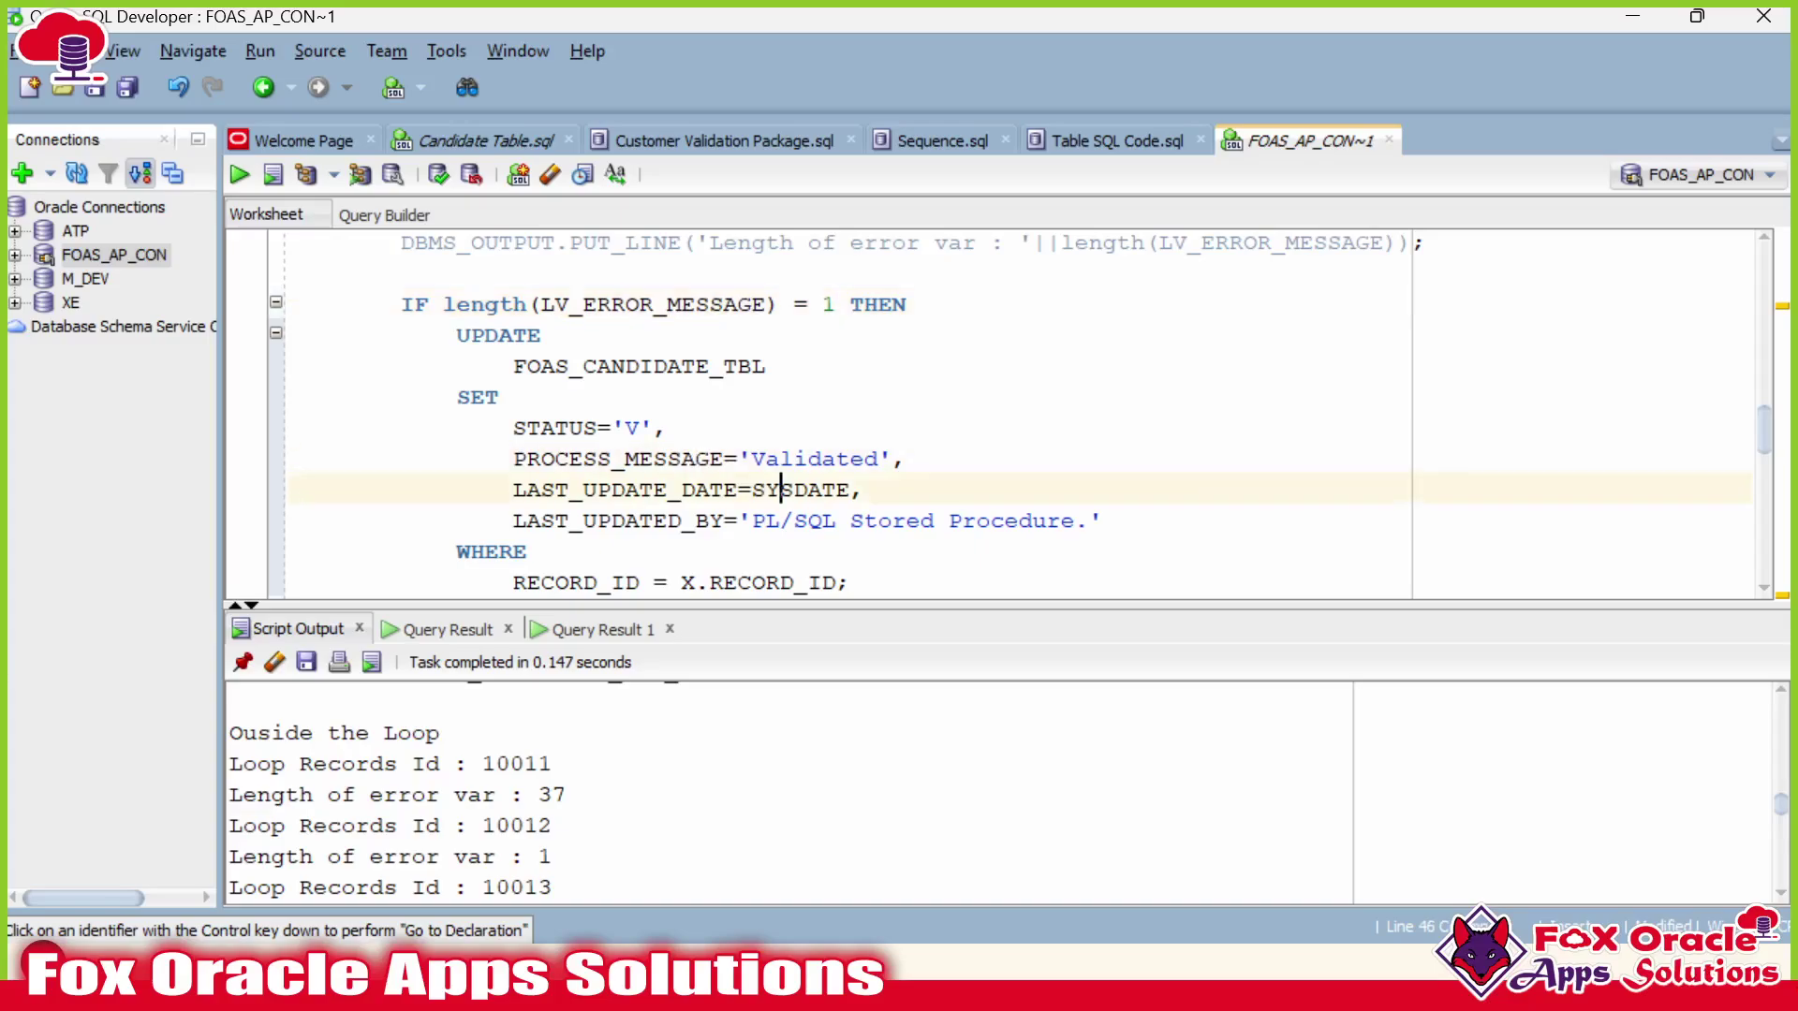
{"action": "scroll", "coordinate": [1002, 412], "scroll_direction": "down", "scroll_amount": 8}
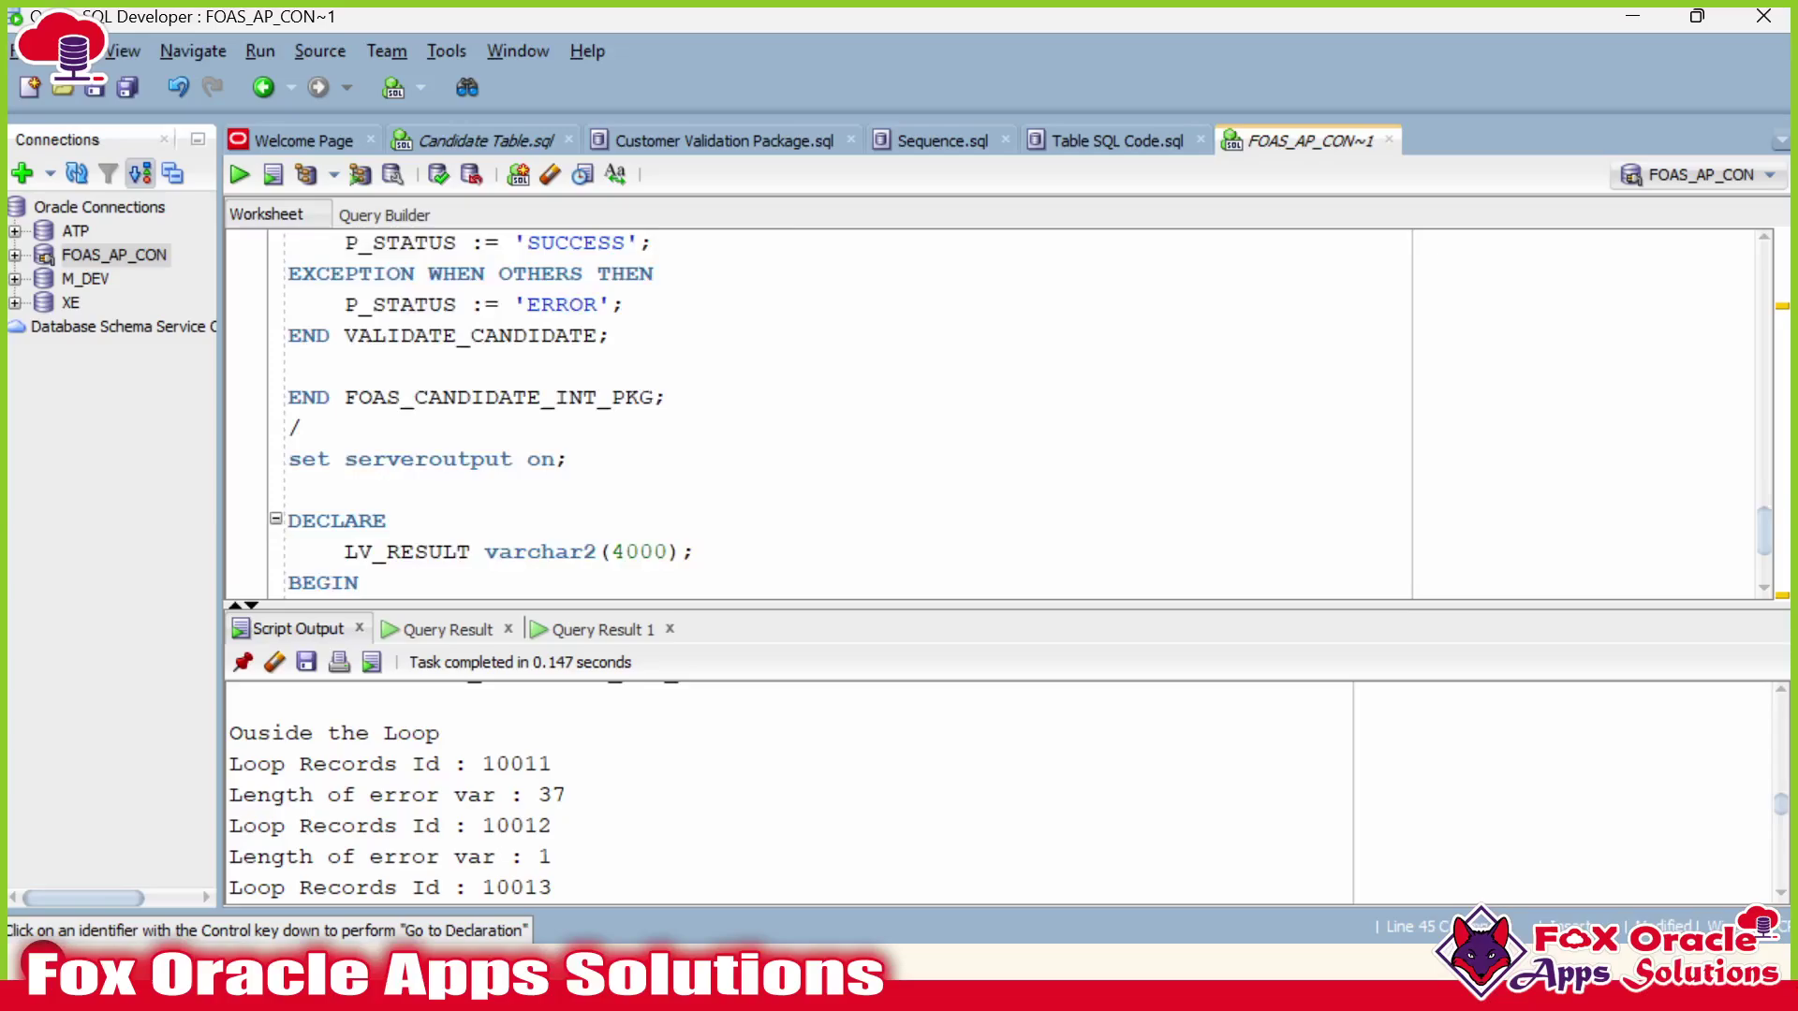
{"action": "scroll", "coordinate": [585, 396], "scroll_direction": "up", "scroll_amount": 1}
{"action": "left_click", "coordinate": [585, 397]}
{"action": "key", "text": "F5"}
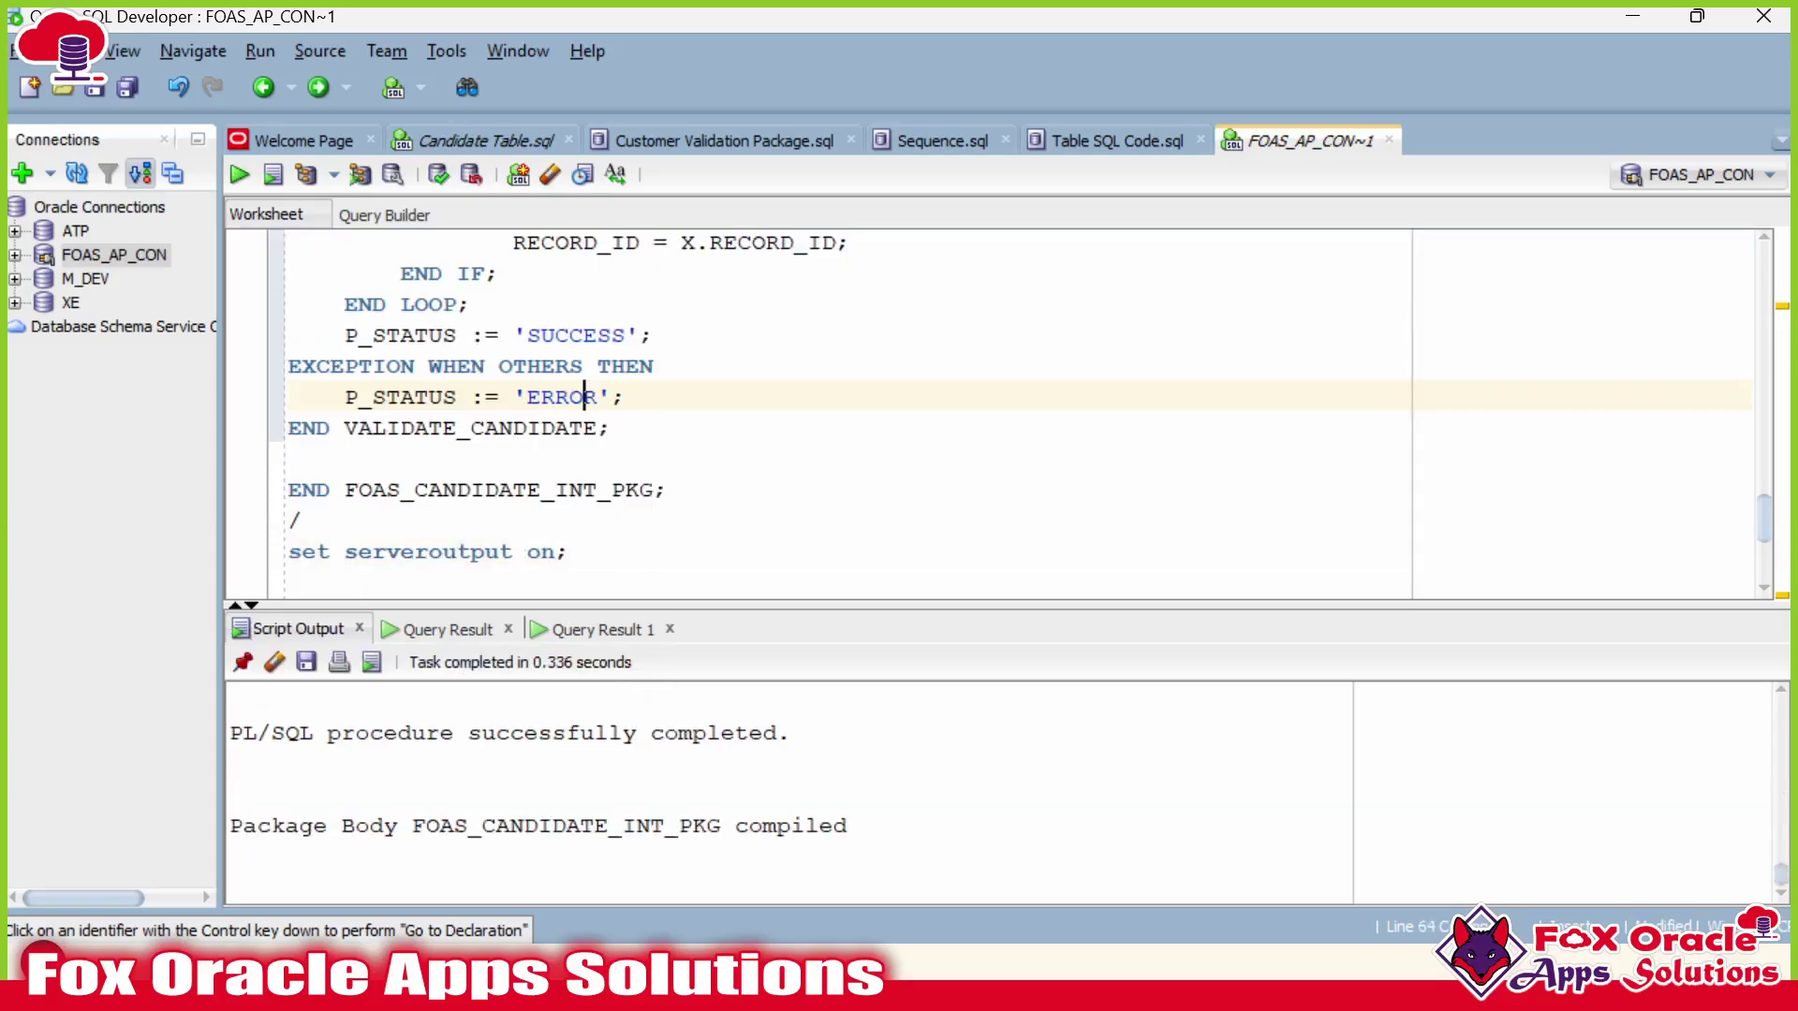
Run the DECLARE validation test block, which reports SUCCESS.
{"action": "scroll", "coordinate": [584, 397], "scroll_direction": "down", "scroll_amount": 3}
{"action": "left_click", "coordinate": [345, 490]}
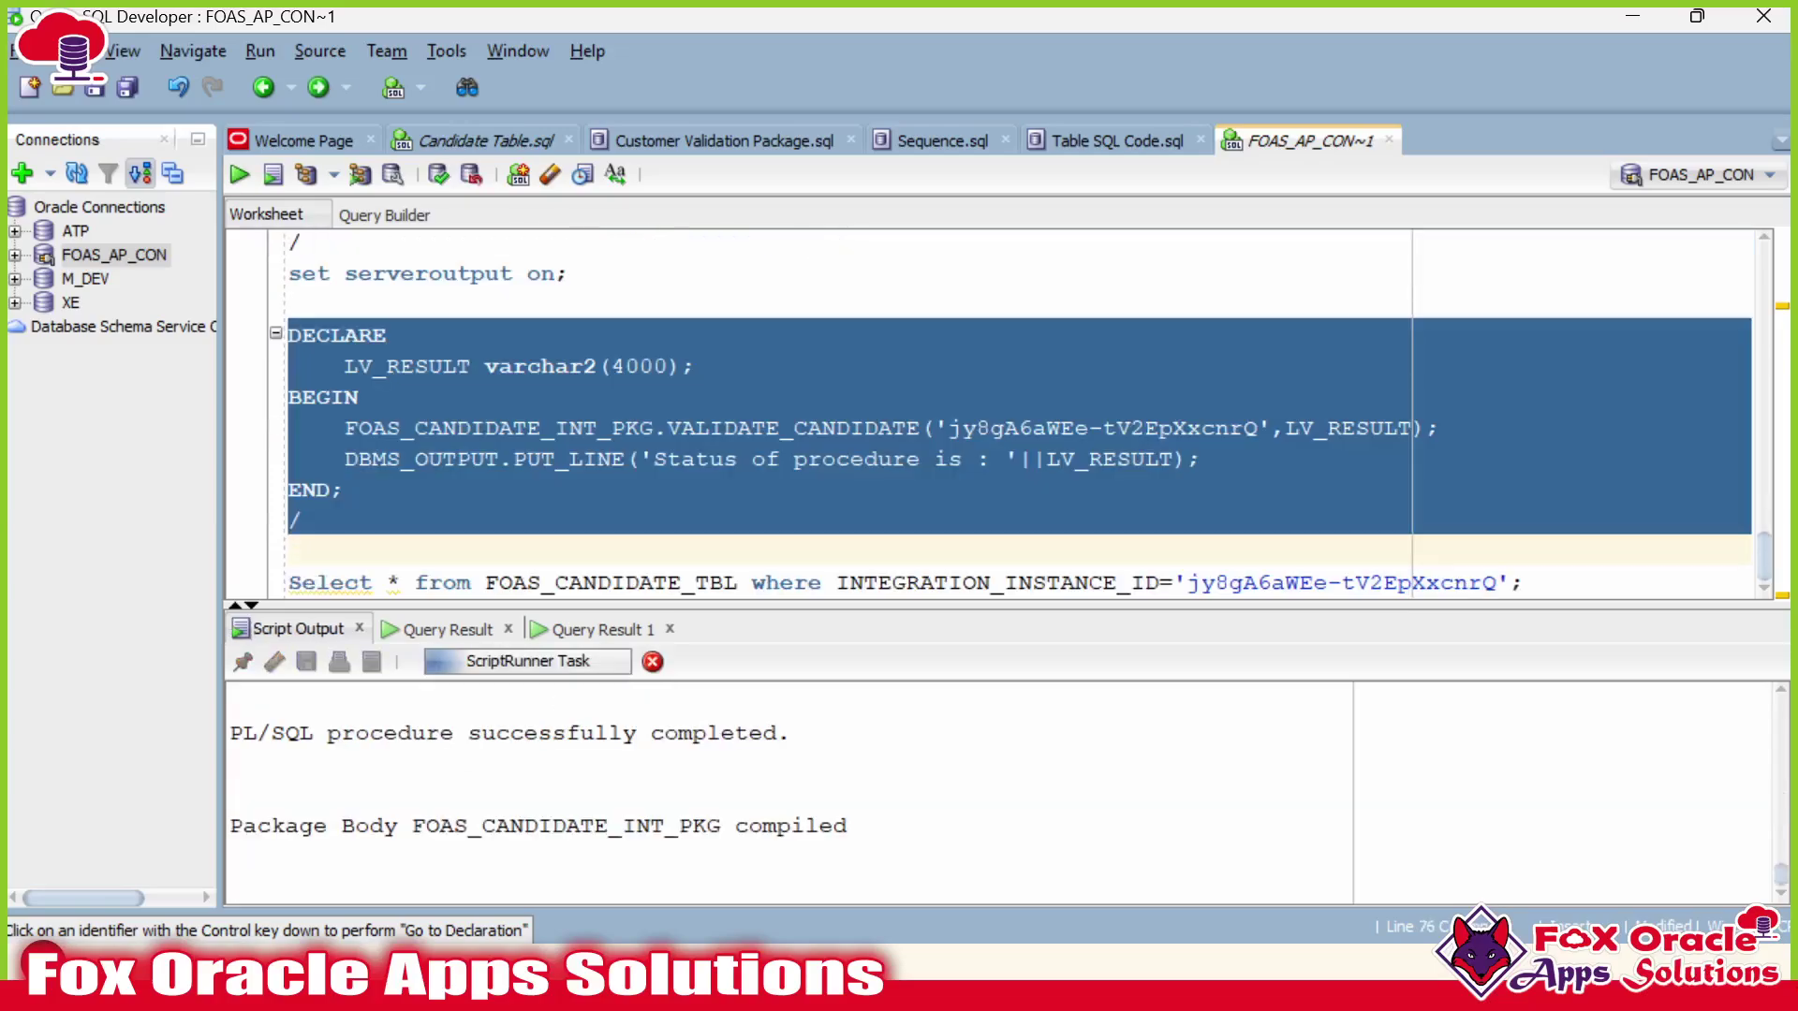
{"action": "key", "text": "ctrl+Return"}
{"action": "scroll", "coordinate": [428, 817], "scroll_direction": "up", "scroll_amount": 10}
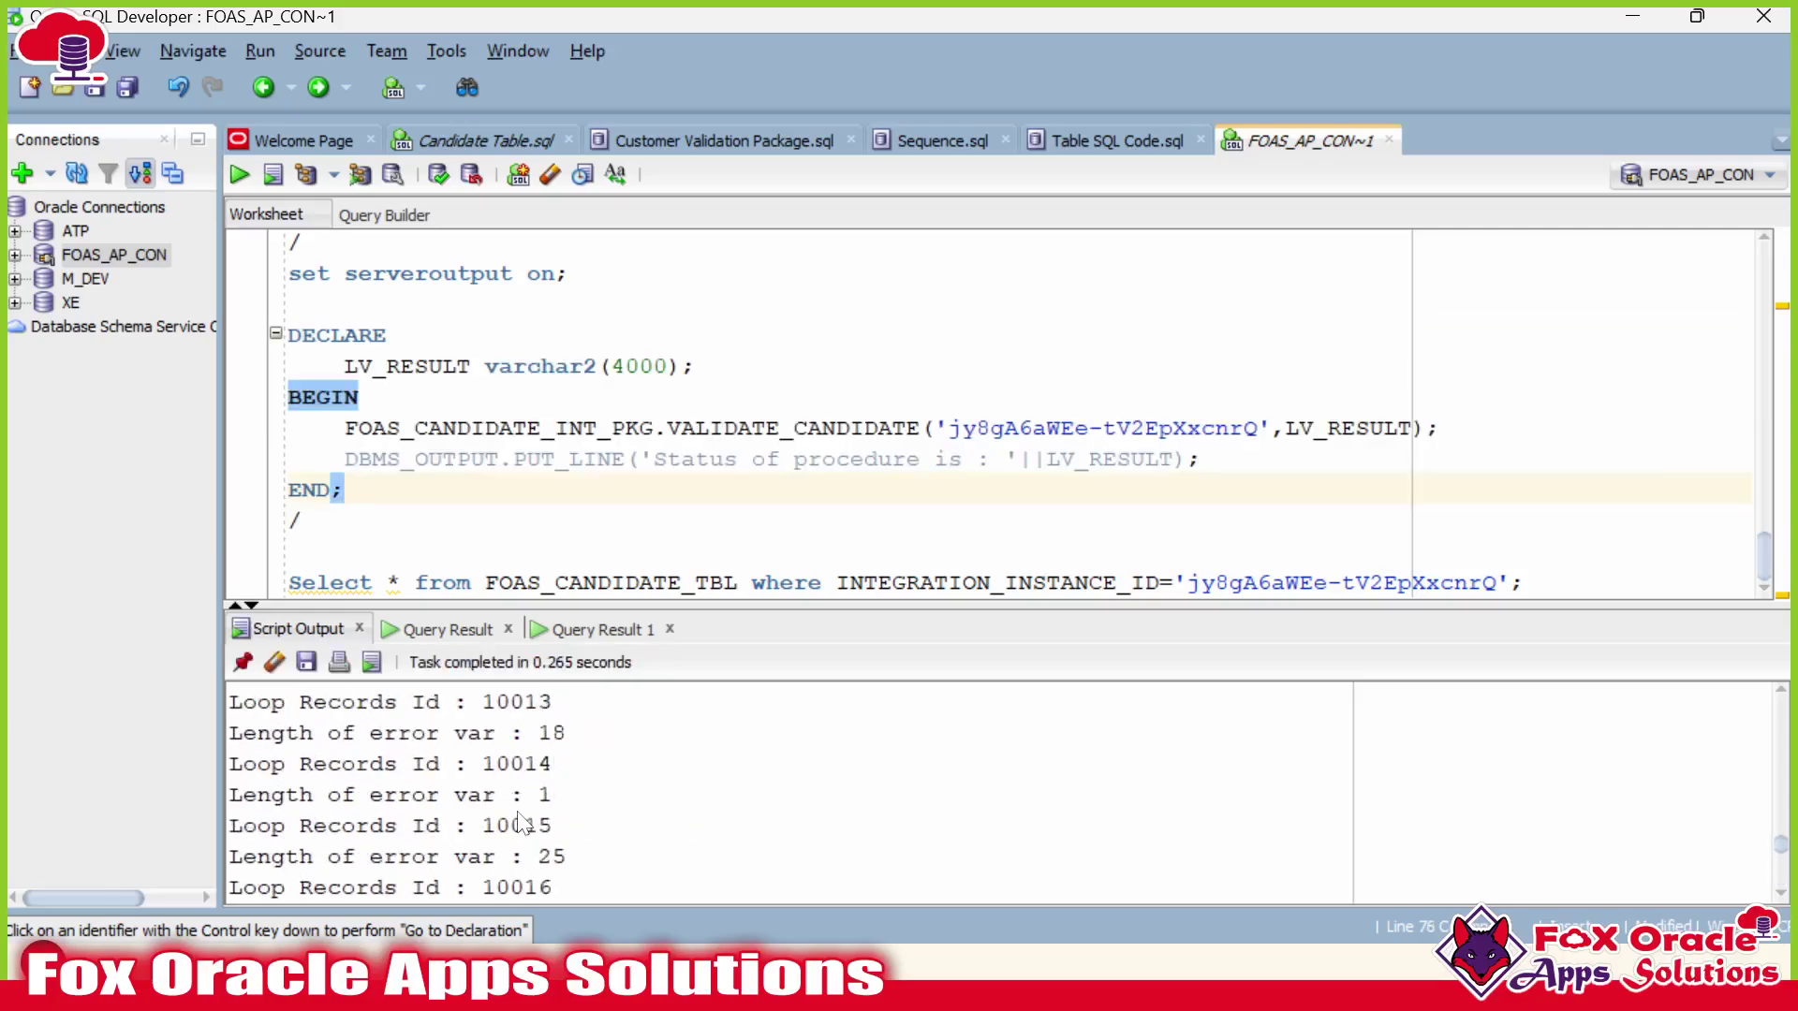
{"action": "scroll", "coordinate": [521, 824], "scroll_direction": "down", "scroll_amount": 4}
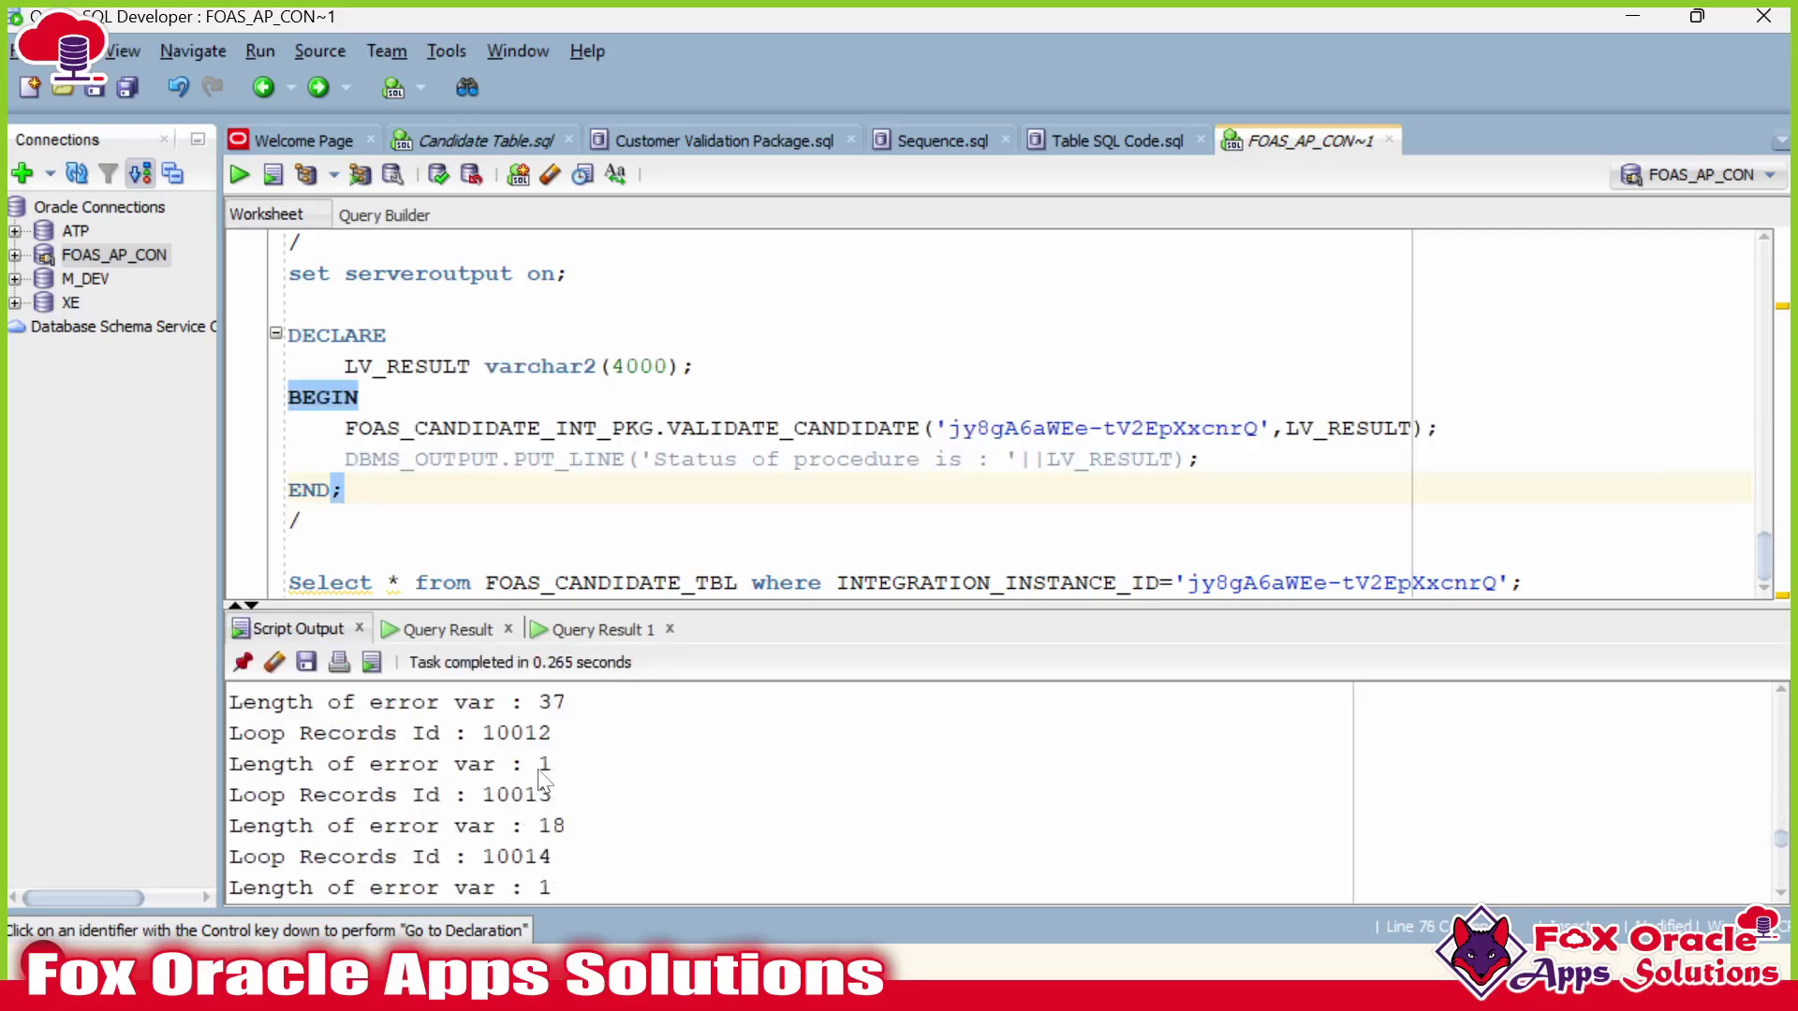
{"action": "scroll", "coordinate": [565, 807], "scroll_direction": "down", "scroll_amount": 3}
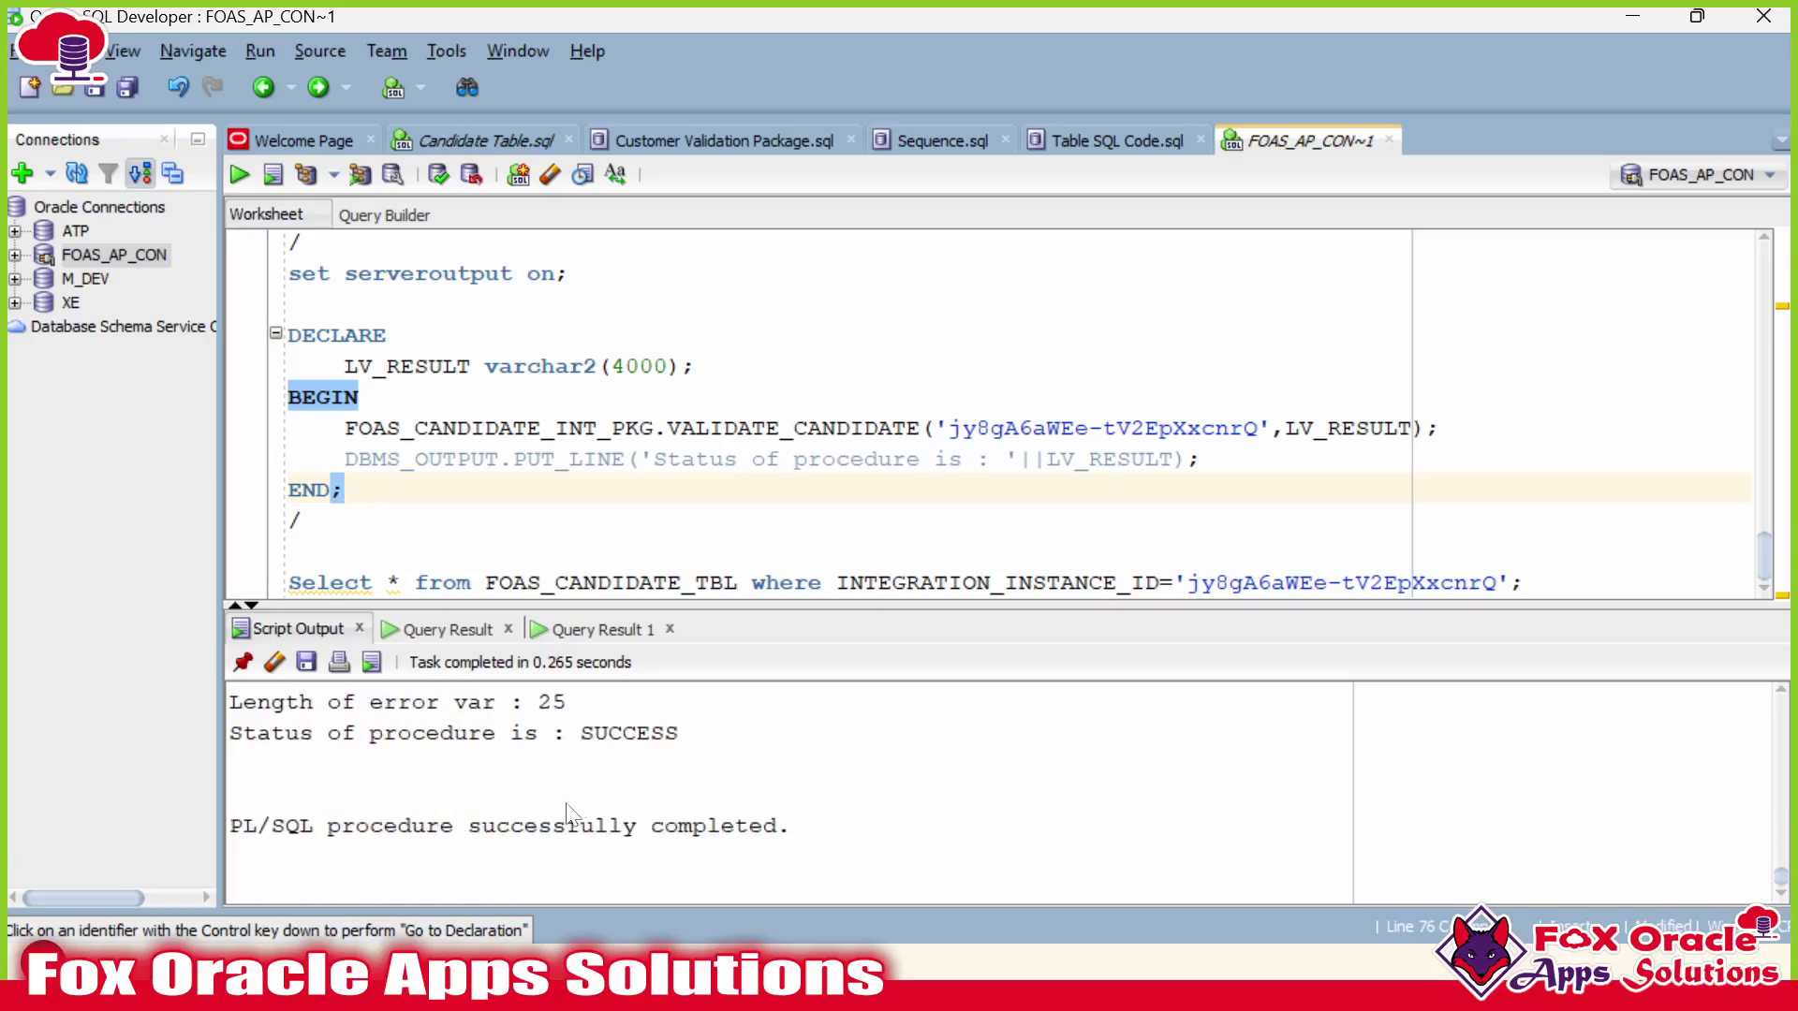
Re-run the FOAS_CANDIDATE_TBL query and enlarge the results grid to show all 10 rows.
{"action": "left_click", "coordinate": [542, 582]}
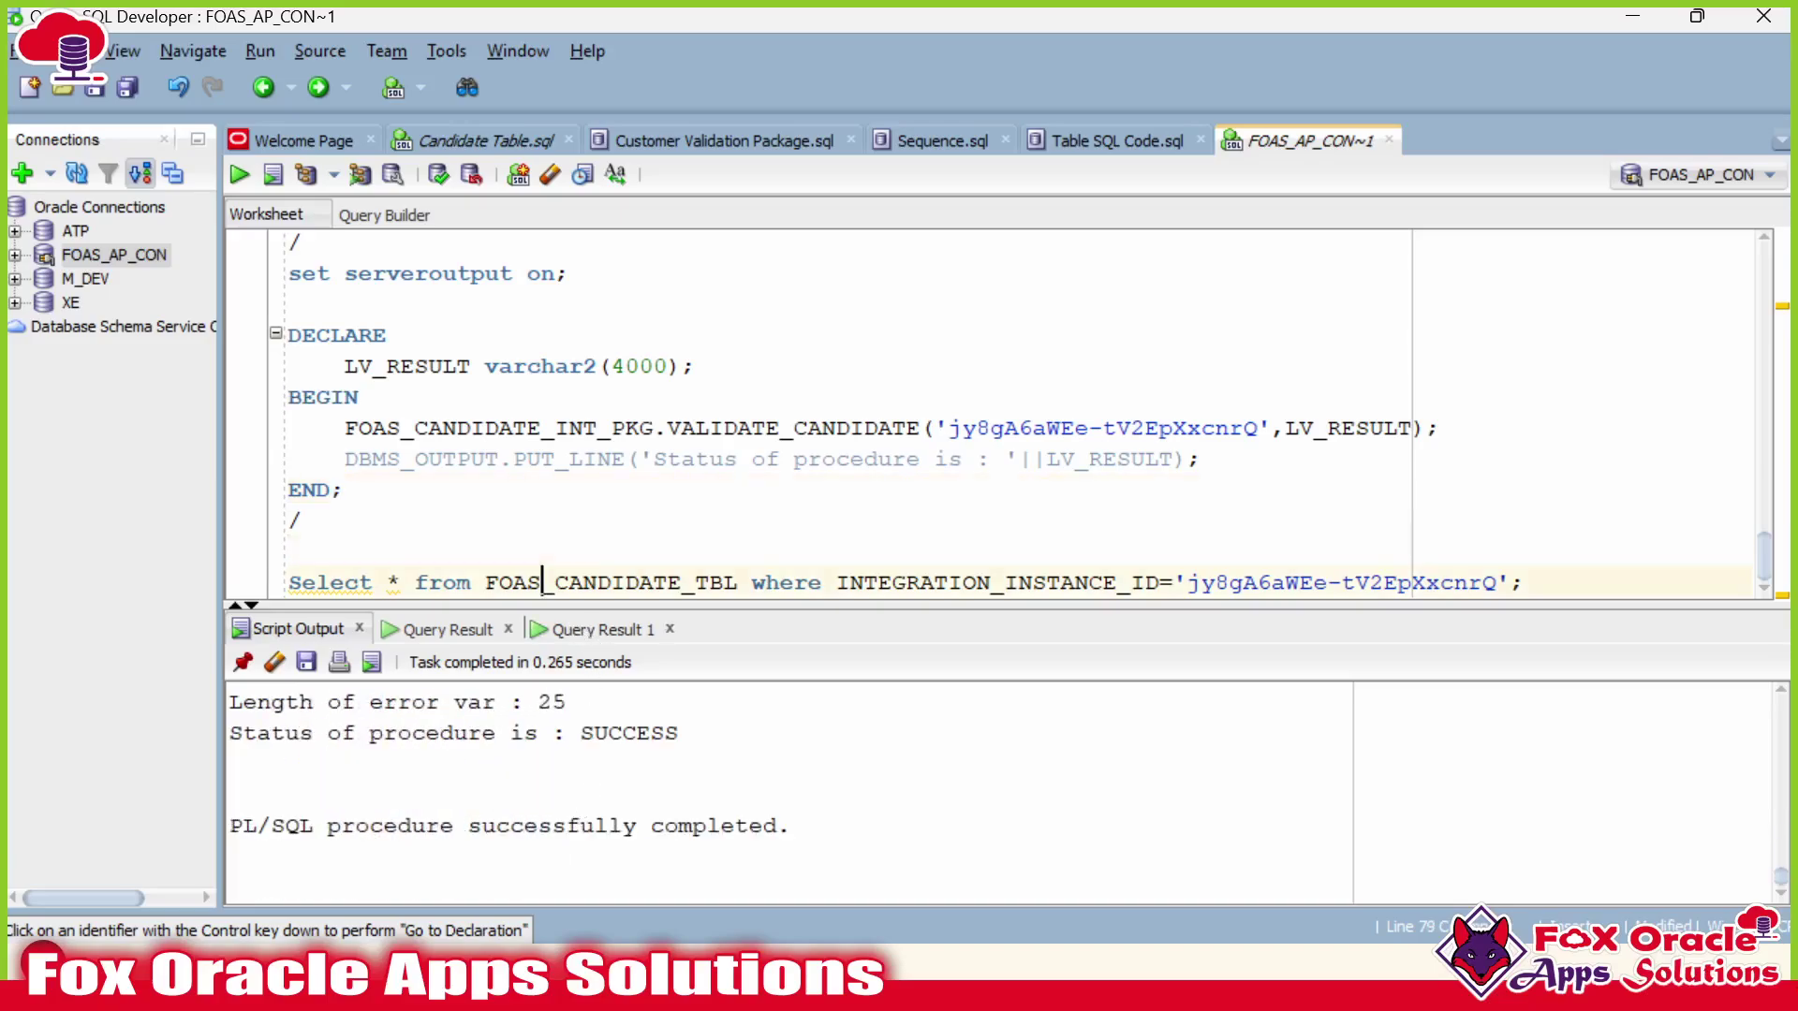
{"action": "key", "text": "ctrl+Return"}
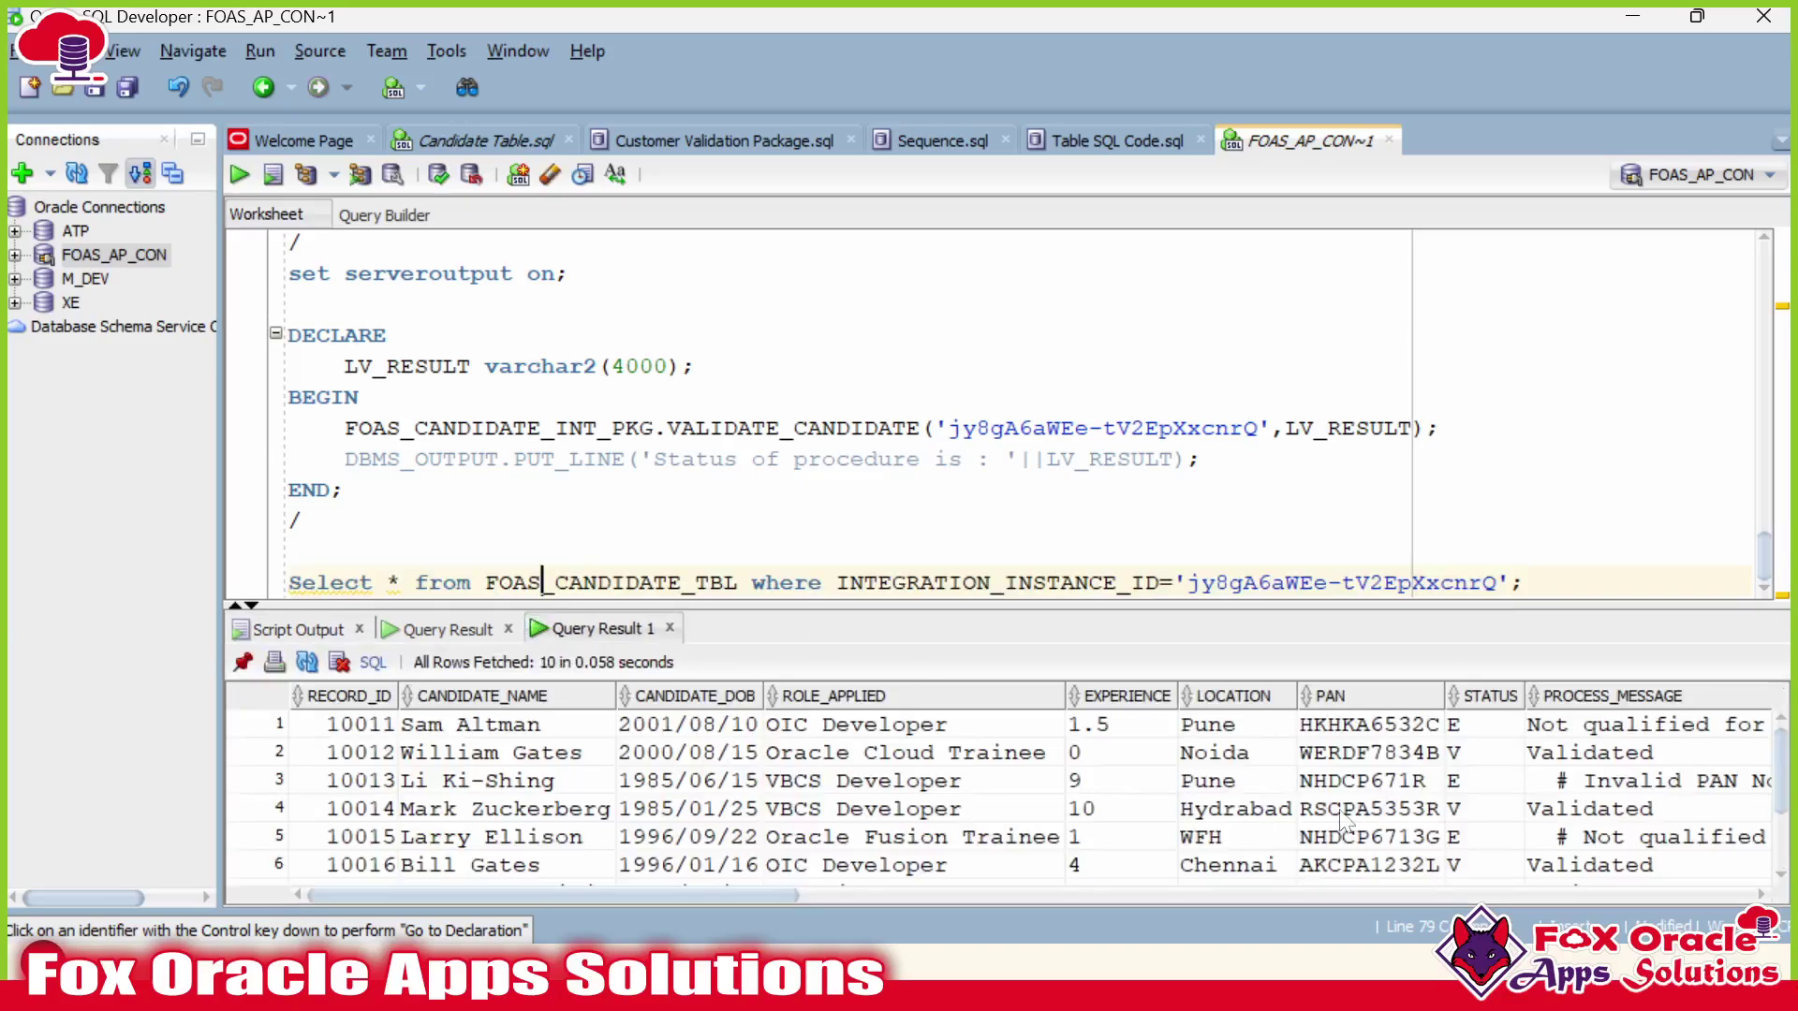
{"action": "left_click_drag", "start_coordinate": [746, 894], "coordinate": [1036, 895]}
{"action": "left_click_drag", "start_coordinate": [842, 608], "coordinate": [876, 495]}
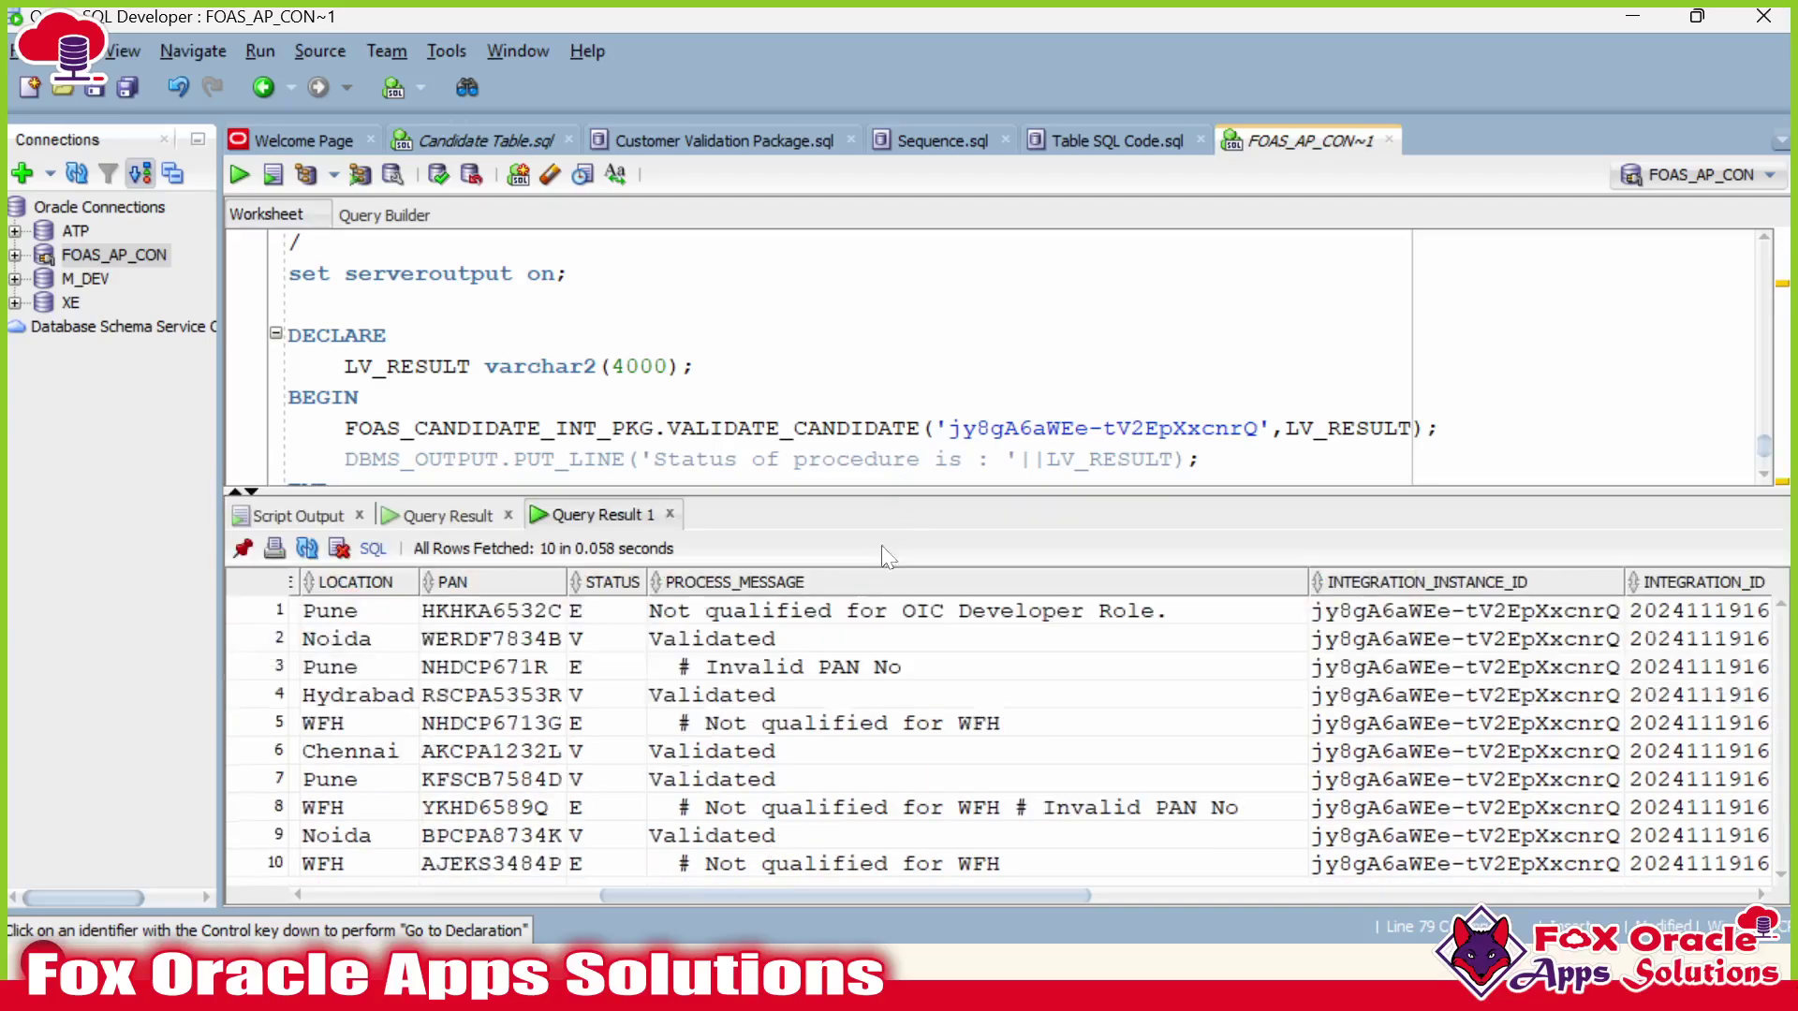
Highlight the V 'Validated' and E 'Not qualified for WFH' cells, then switch to the Business Rules slide.
{"action": "left_click_drag", "start_coordinate": [616, 641], "coordinate": [712, 640]}
{"action": "left_click_drag", "start_coordinate": [576, 697], "coordinate": [777, 702]}
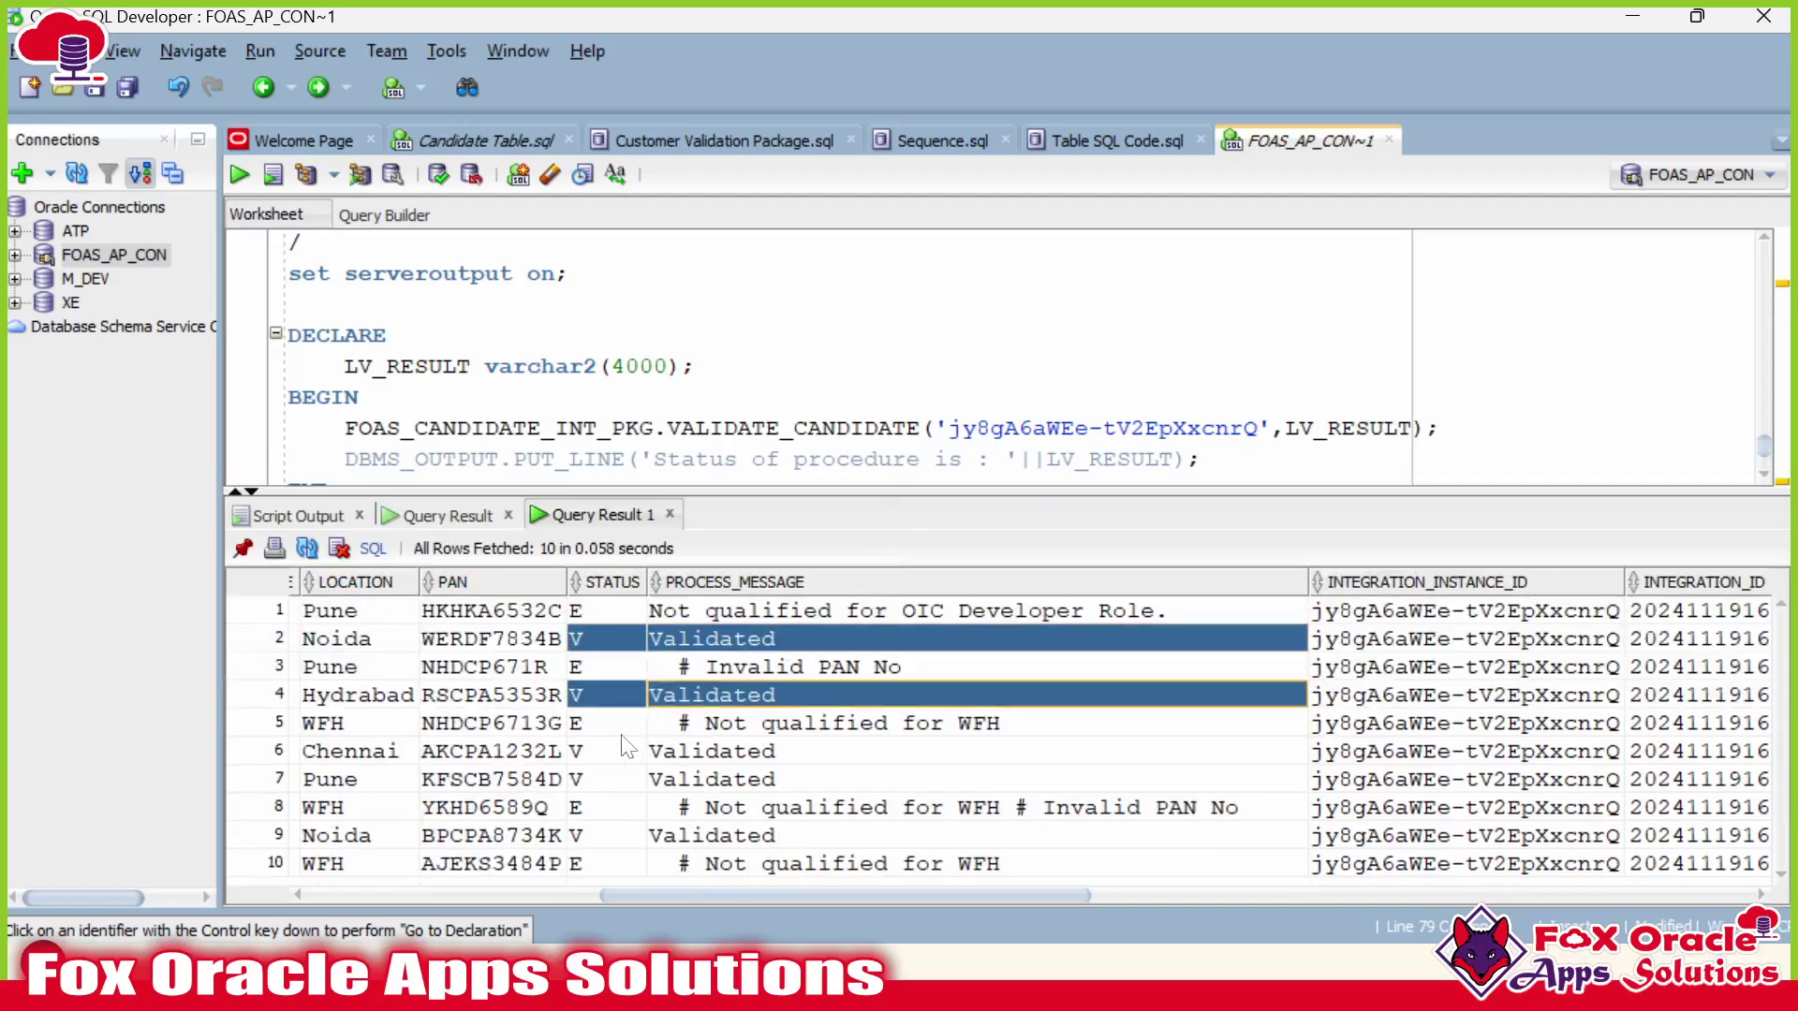
{"action": "left_click_drag", "start_coordinate": [592, 752], "coordinate": [749, 777]}
{"action": "left_click_drag", "start_coordinate": [593, 805], "coordinate": [738, 815]}
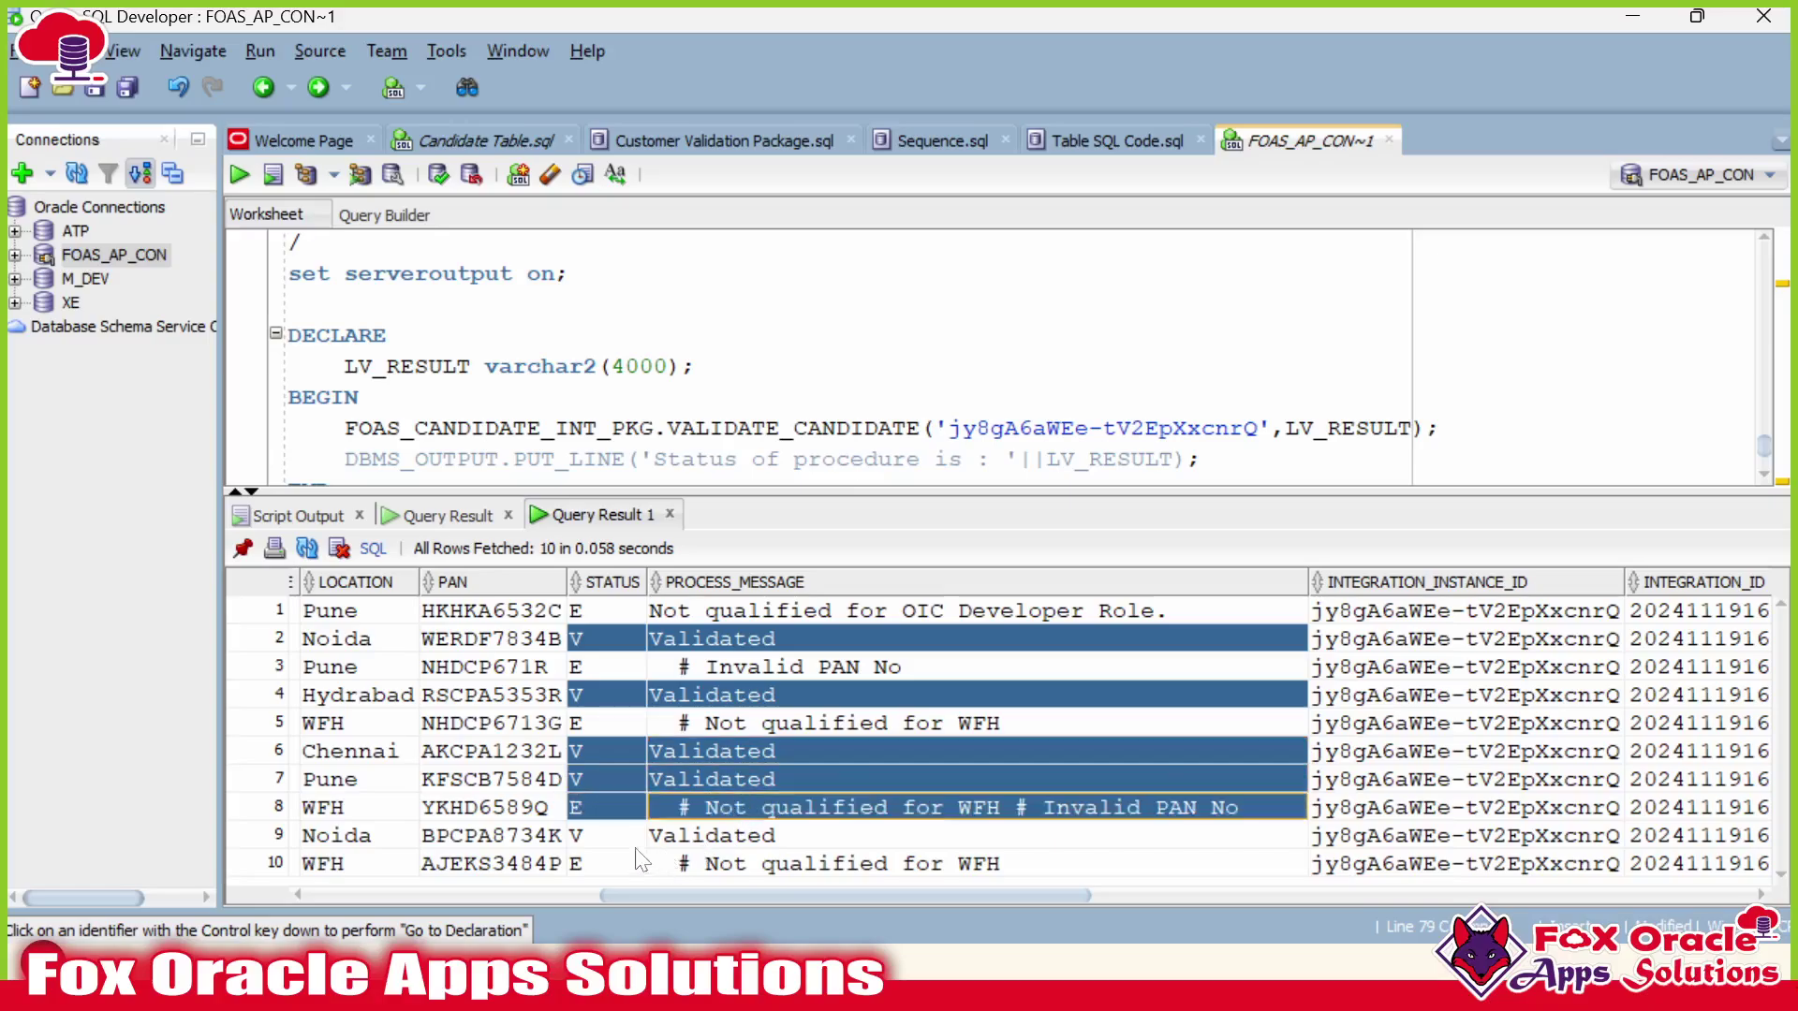
{"action": "mouse_move", "coordinate": [579, 863]}
{"action": "left_mouse_down"}
{"action": "mouse_move", "coordinate": [667, 872]}
{"action": "mouse_move", "coordinate": [574, 880]}
{"action": "left_mouse_up"}
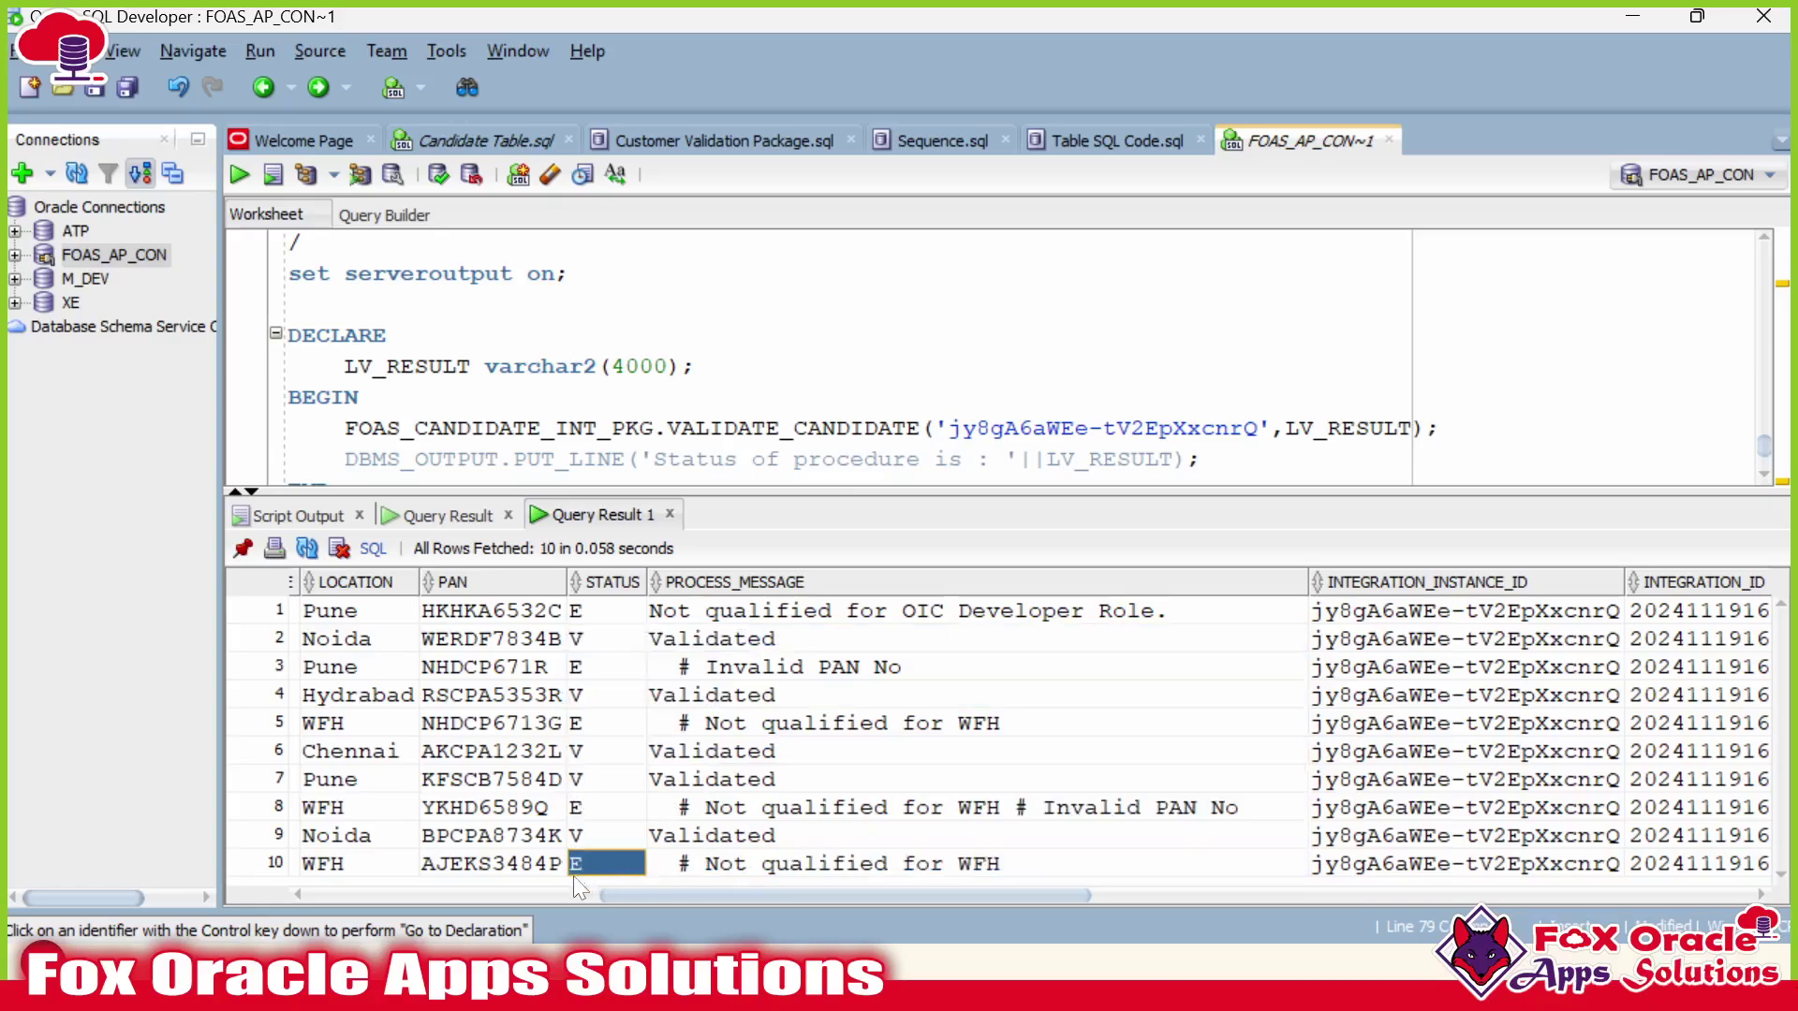
{"action": "left_click", "coordinate": [766, 869]}
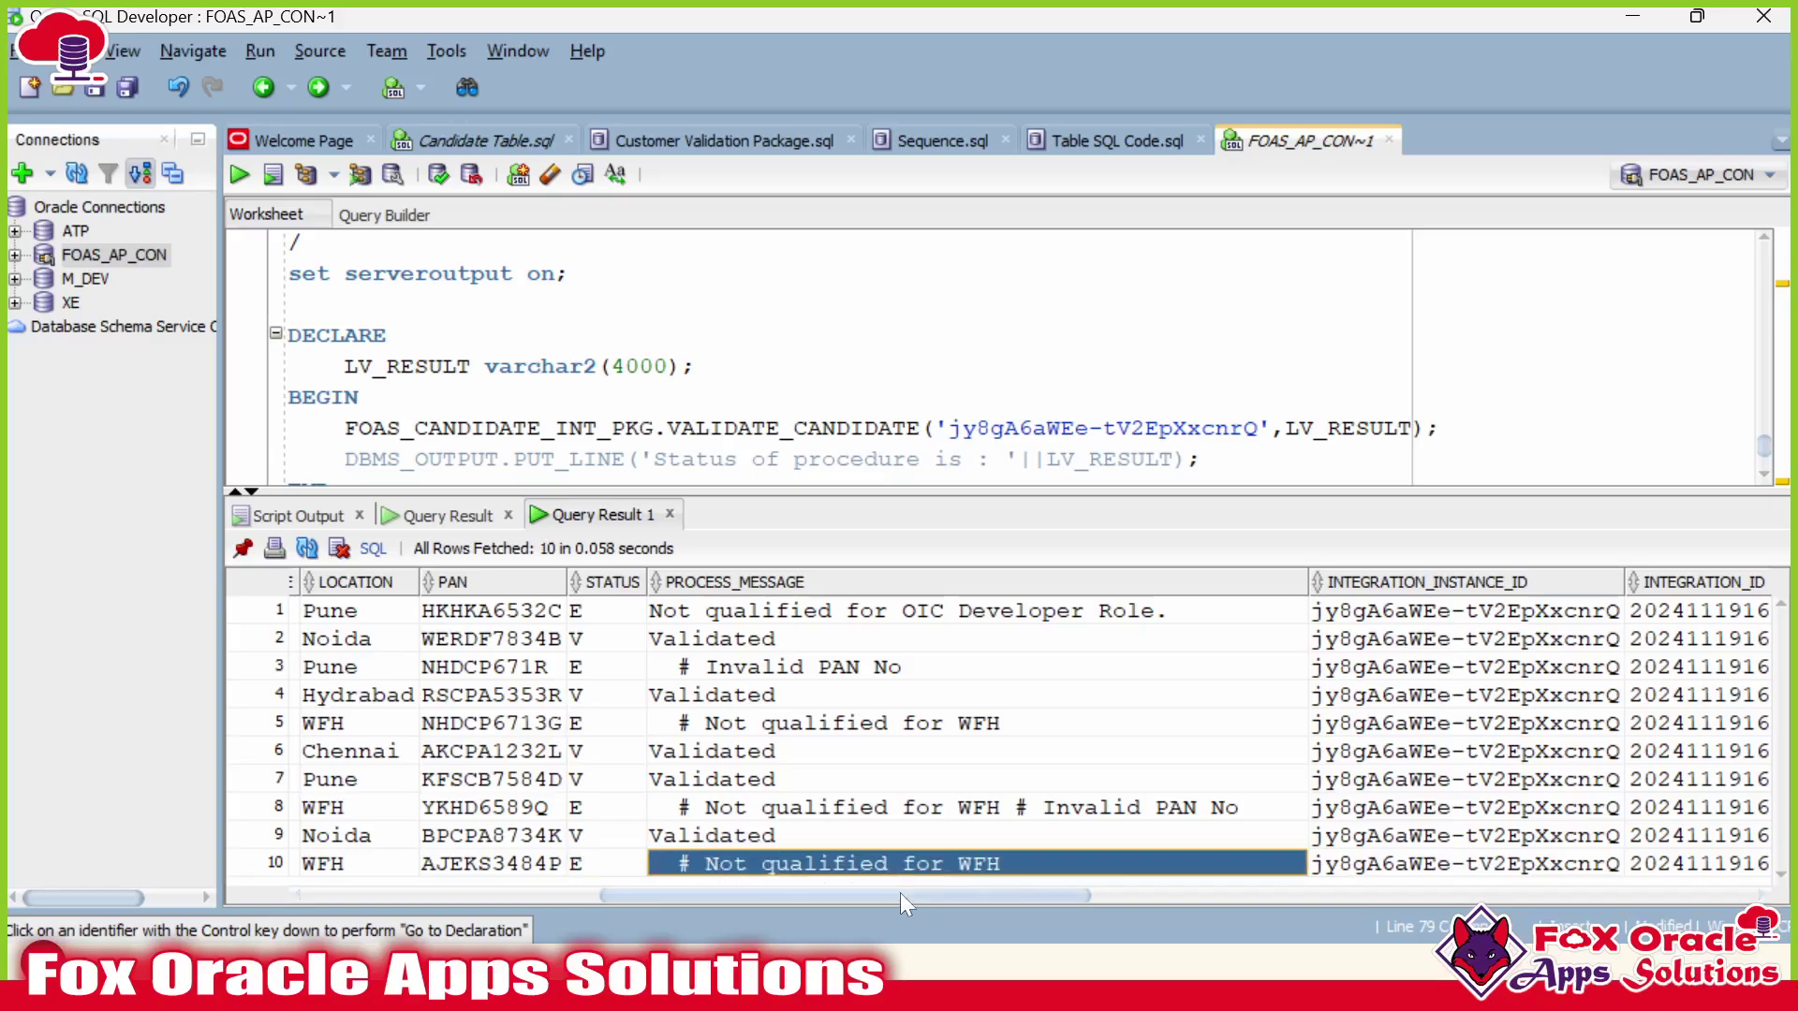
{"action": "left_click_drag", "start_coordinate": [900, 903], "coordinate": [822, 898]}
{"action": "key", "text": "alt+Tab"}
{"action": "key", "text": "alt+Tab"}
{"action": "key", "text": "alt+Tab"}
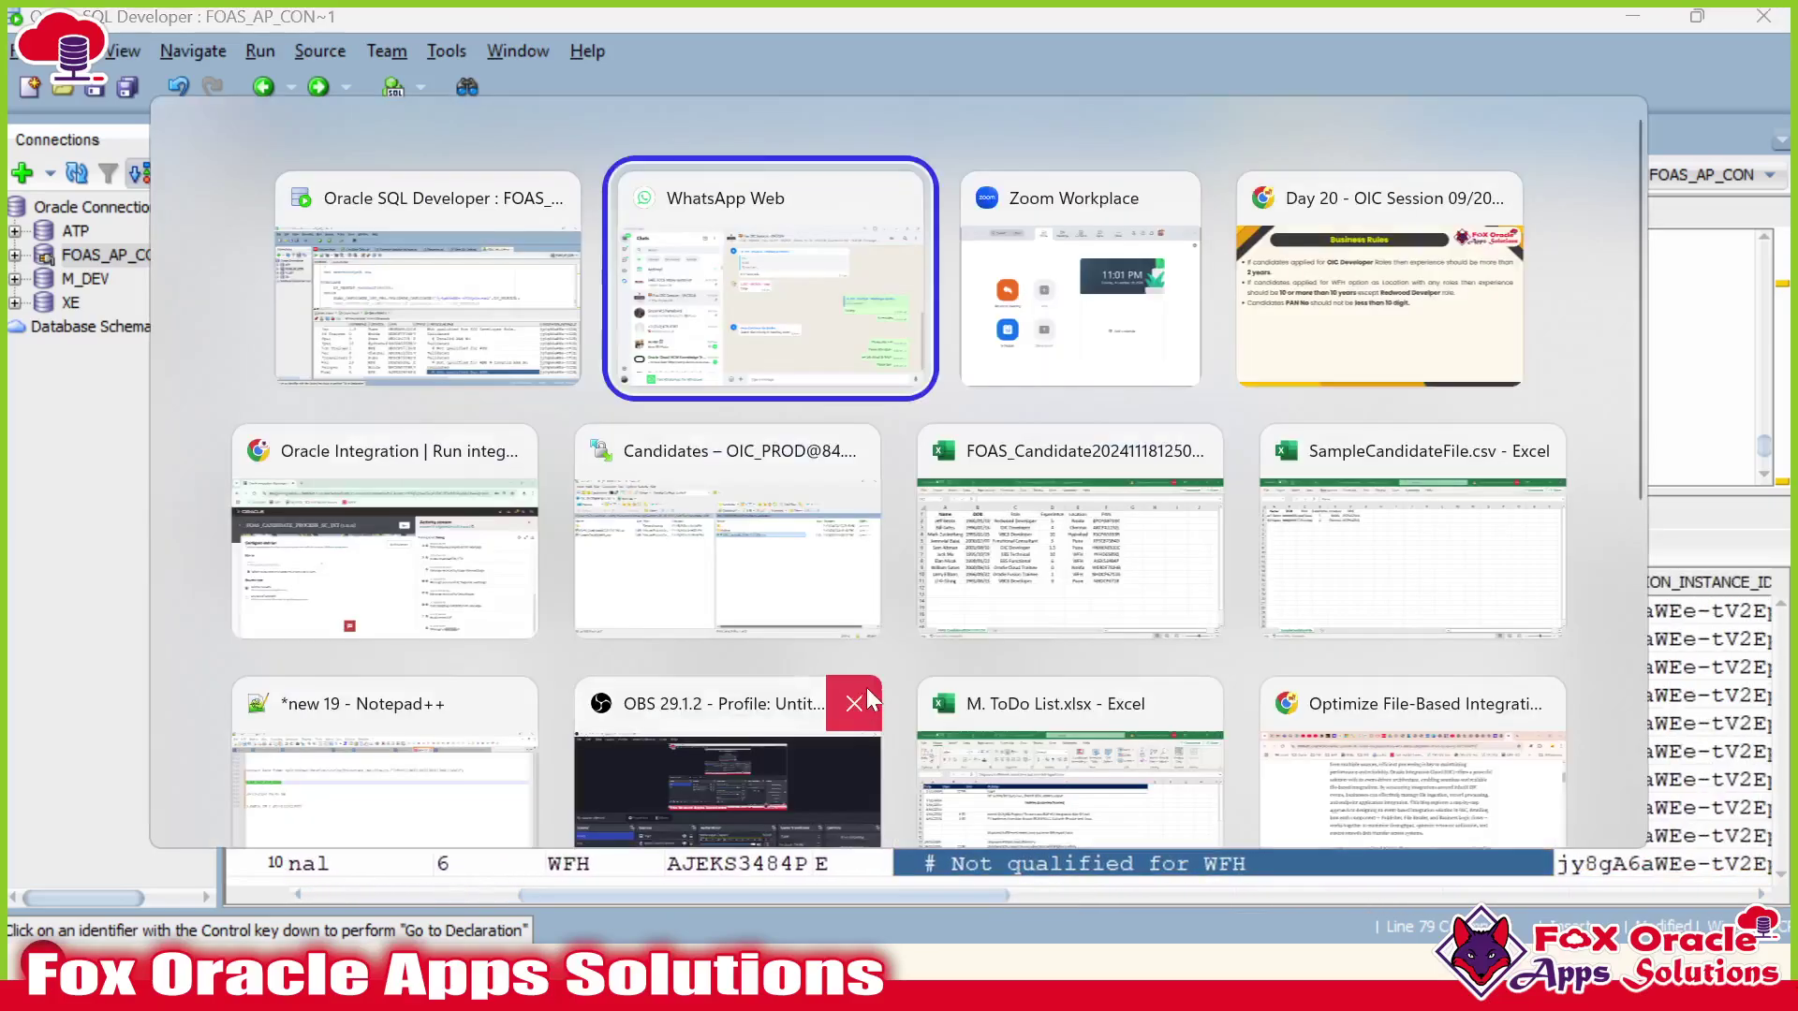
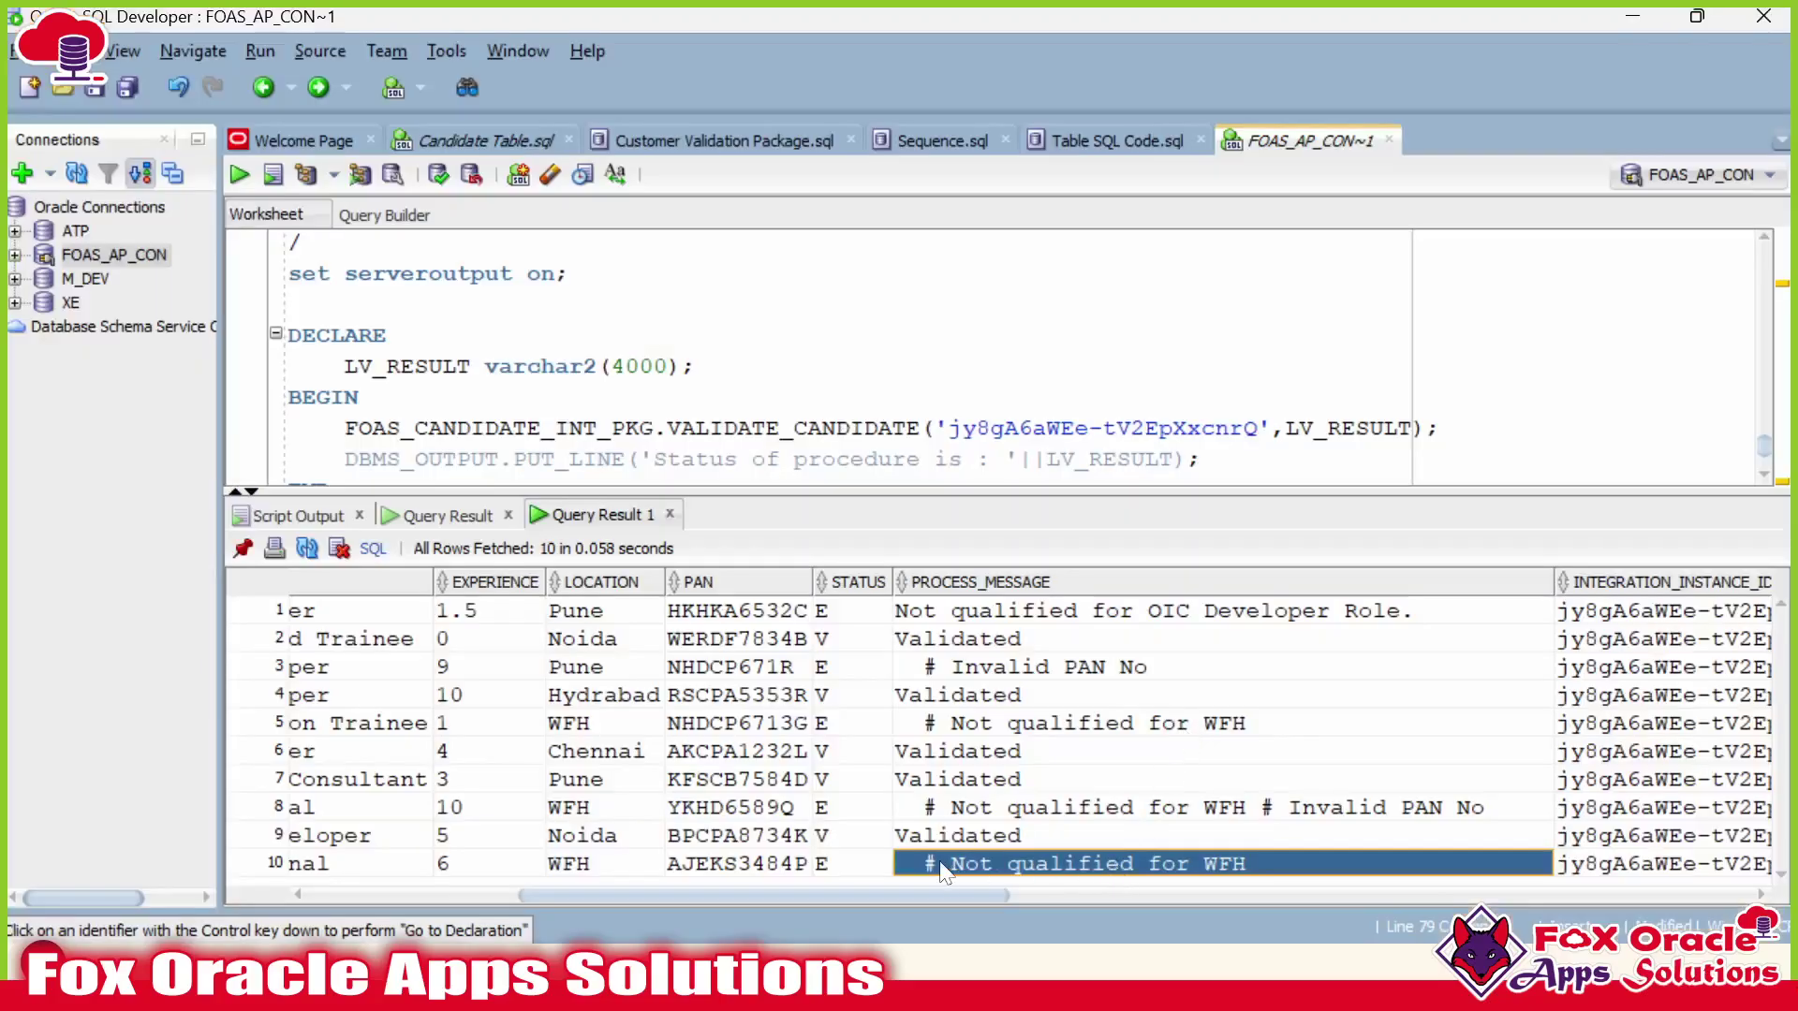
Review row 10's candidate name, role EBS Functional, experience 6 and location WFH.
{"action": "left_click_drag", "start_coordinate": [866, 898], "coordinate": [754, 904]}
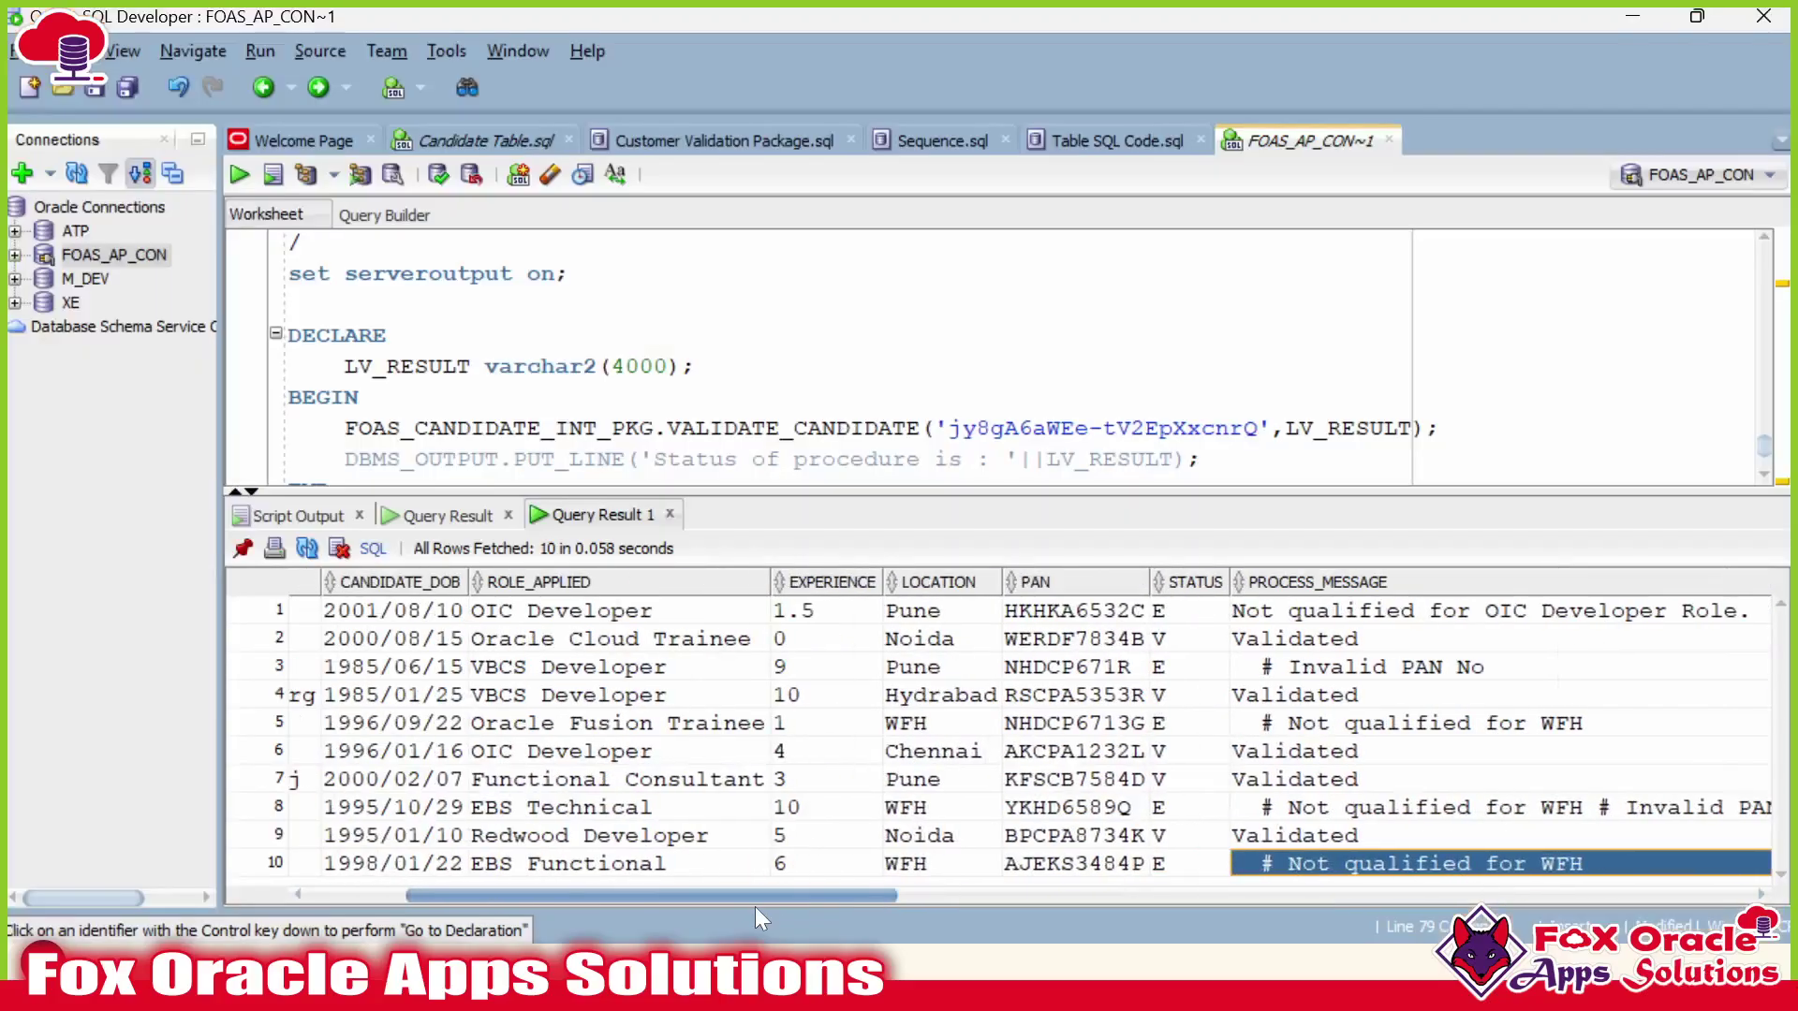
{"action": "left_click", "coordinate": [932, 863]}
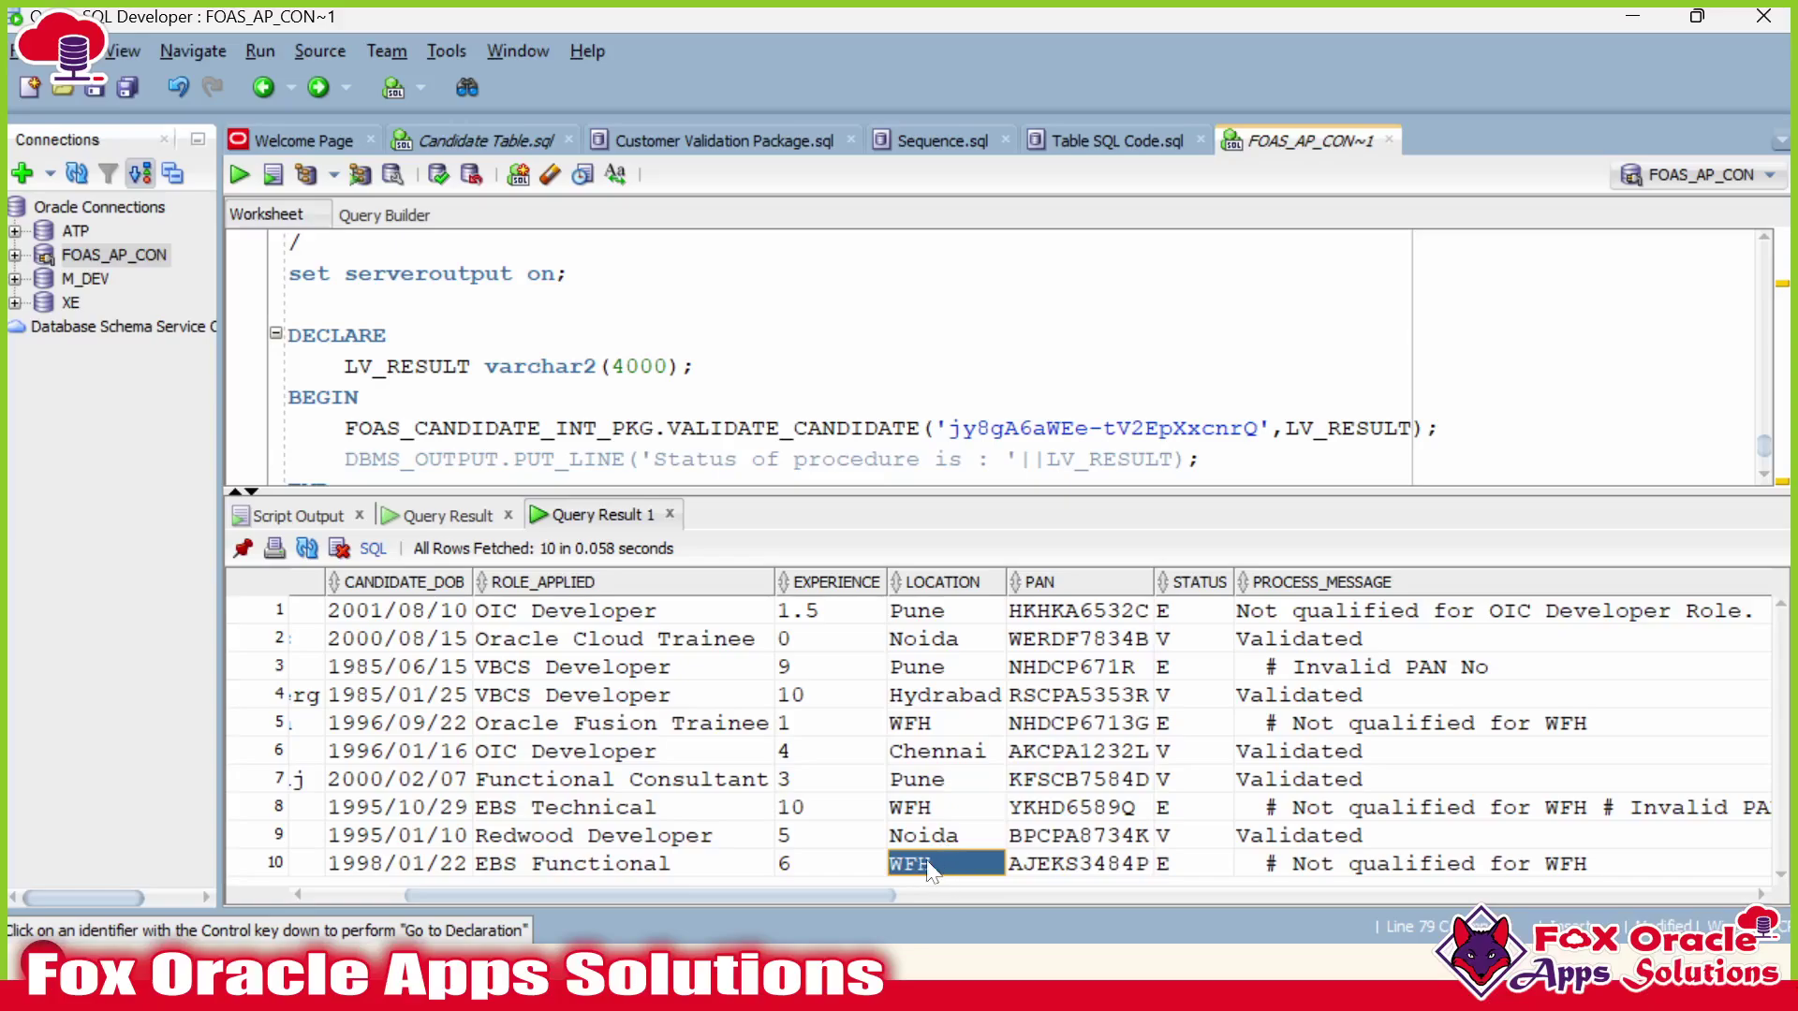
{"action": "left_click", "coordinate": [796, 866]}
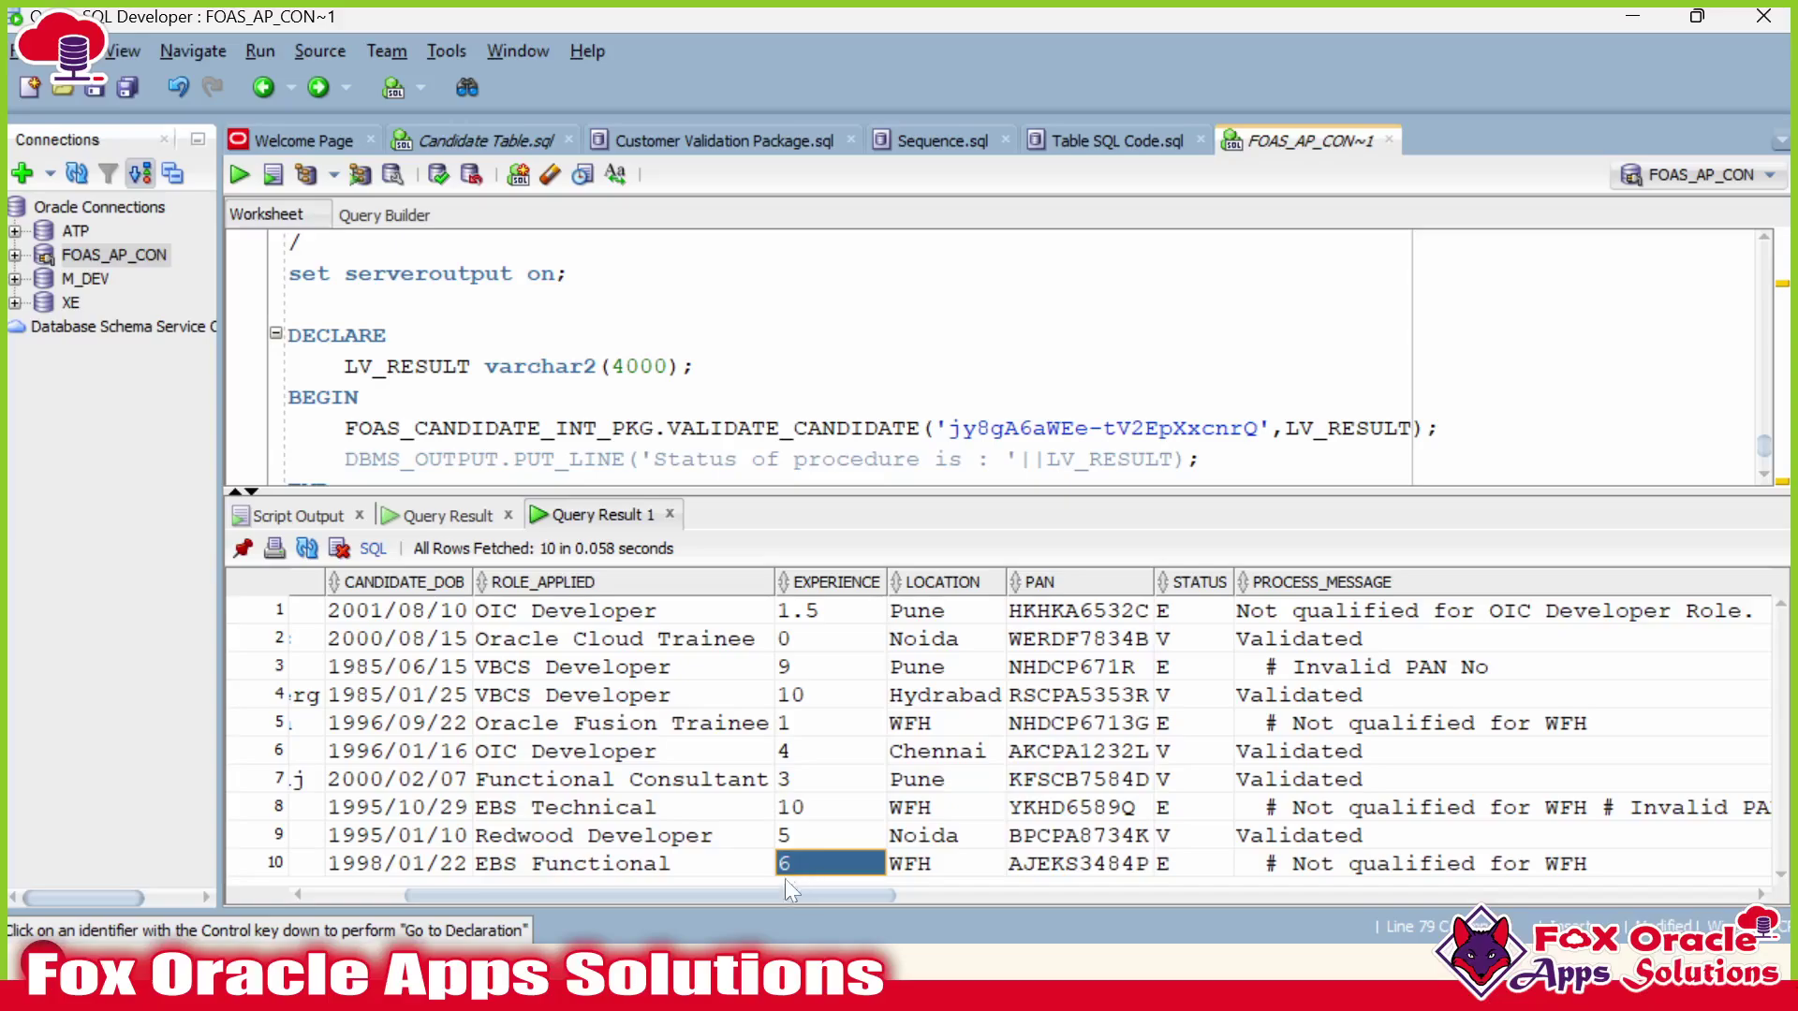
{"action": "left_click_drag", "start_coordinate": [749, 898], "coordinate": [708, 898]}
{"action": "left_click", "coordinate": [691, 869]}
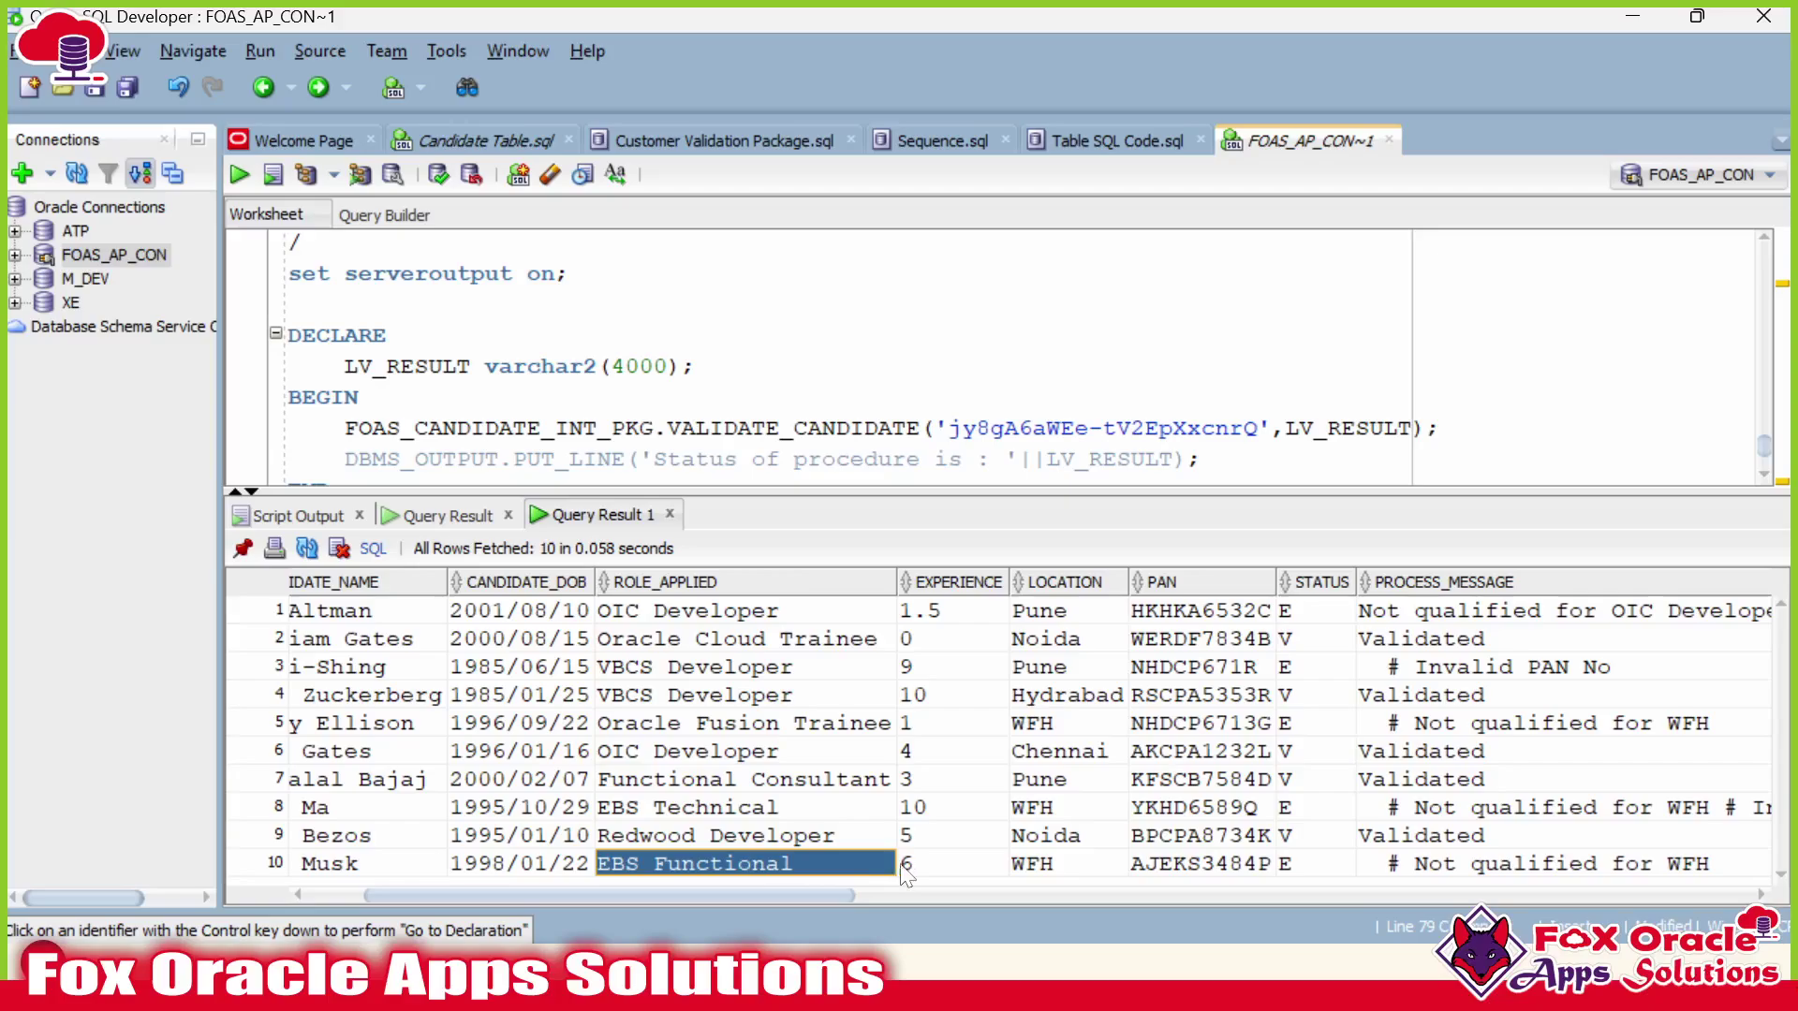
{"action": "left_click", "coordinate": [393, 861]}
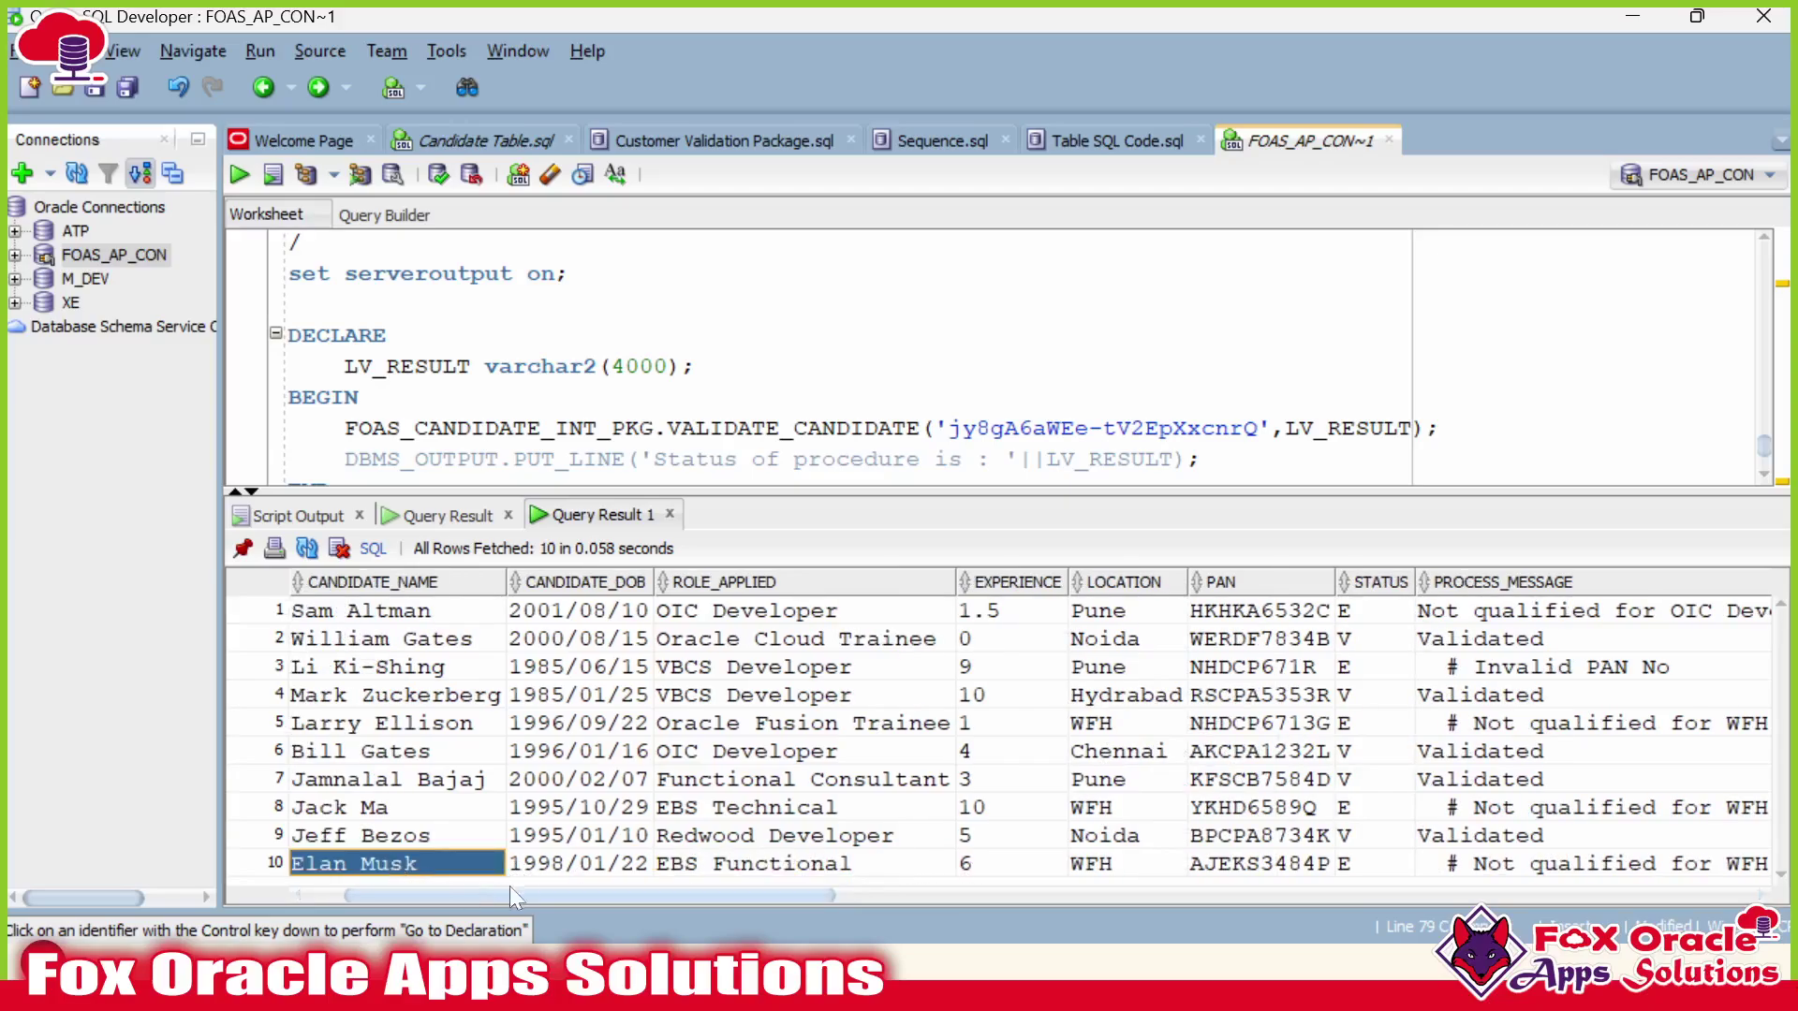
{"action": "left_click", "coordinate": [991, 867]}
{"action": "left_click", "coordinate": [1114, 866]}
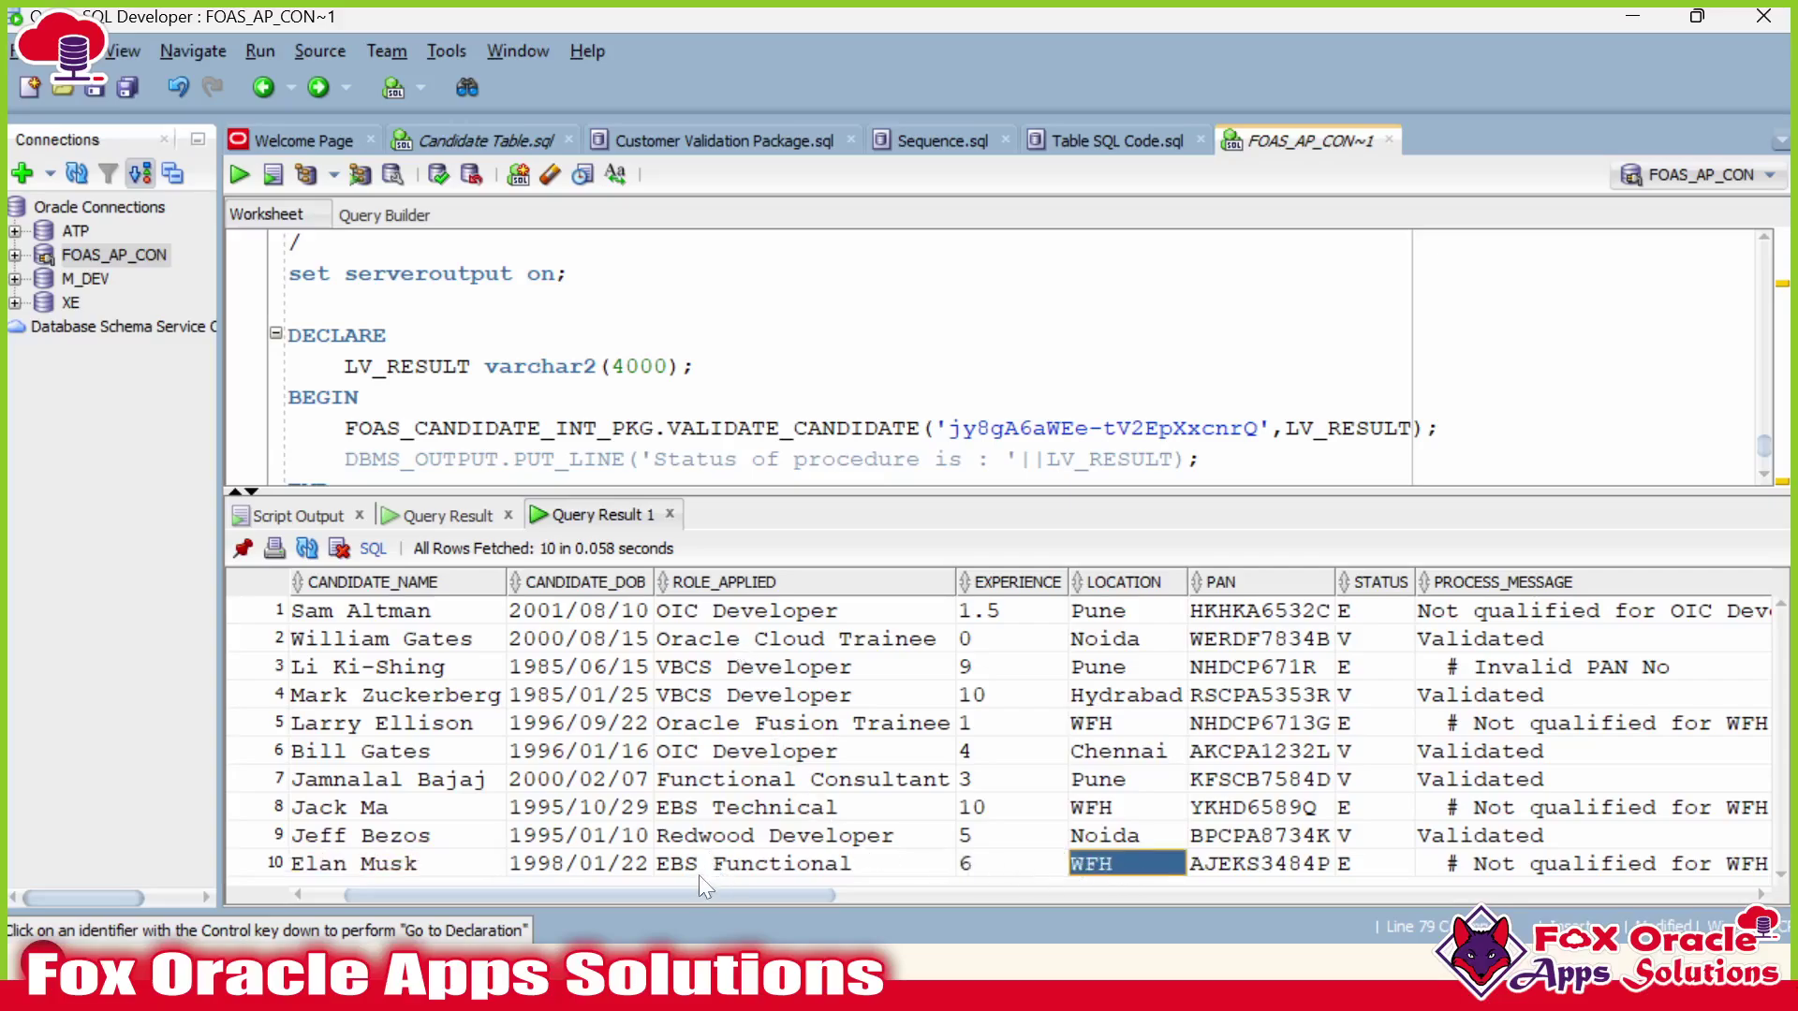
{"action": "left_click", "coordinate": [733, 870]}
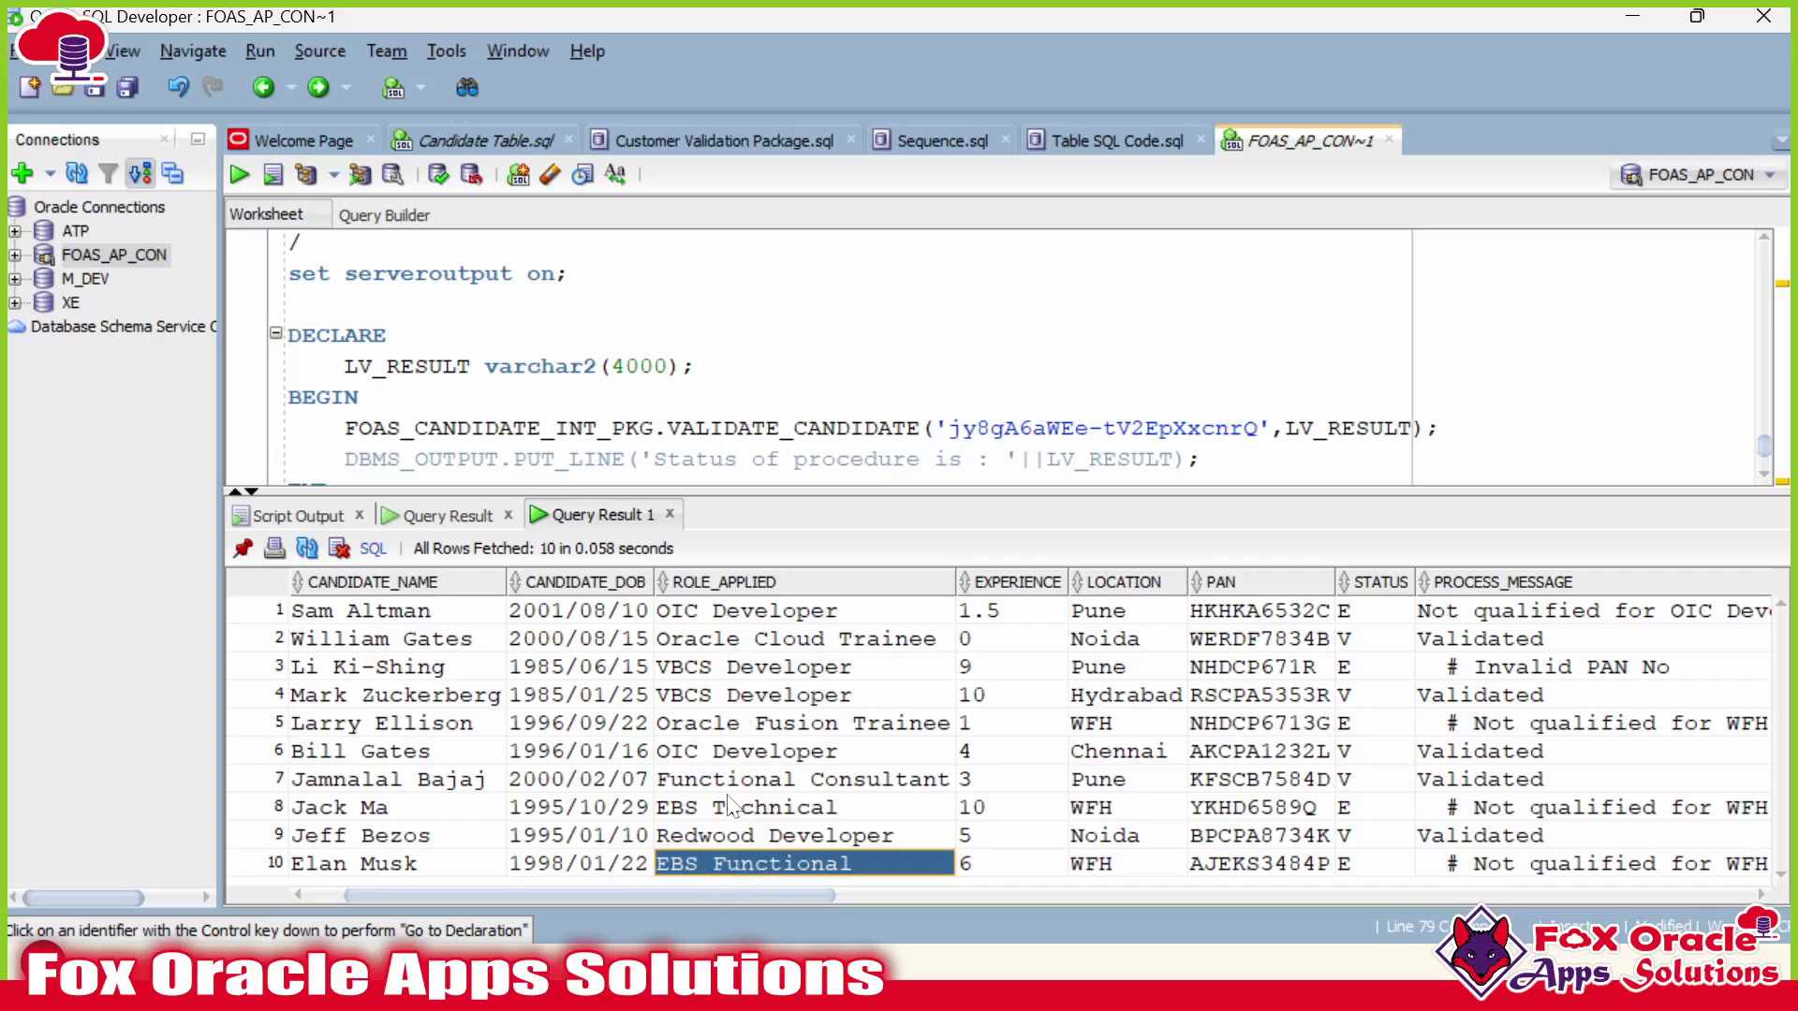
Check rows 9, 8, 7 and 5, e.g. row 9's Redwood Developer role, 5 years, Noida.
{"action": "left_click", "coordinate": [717, 837]}
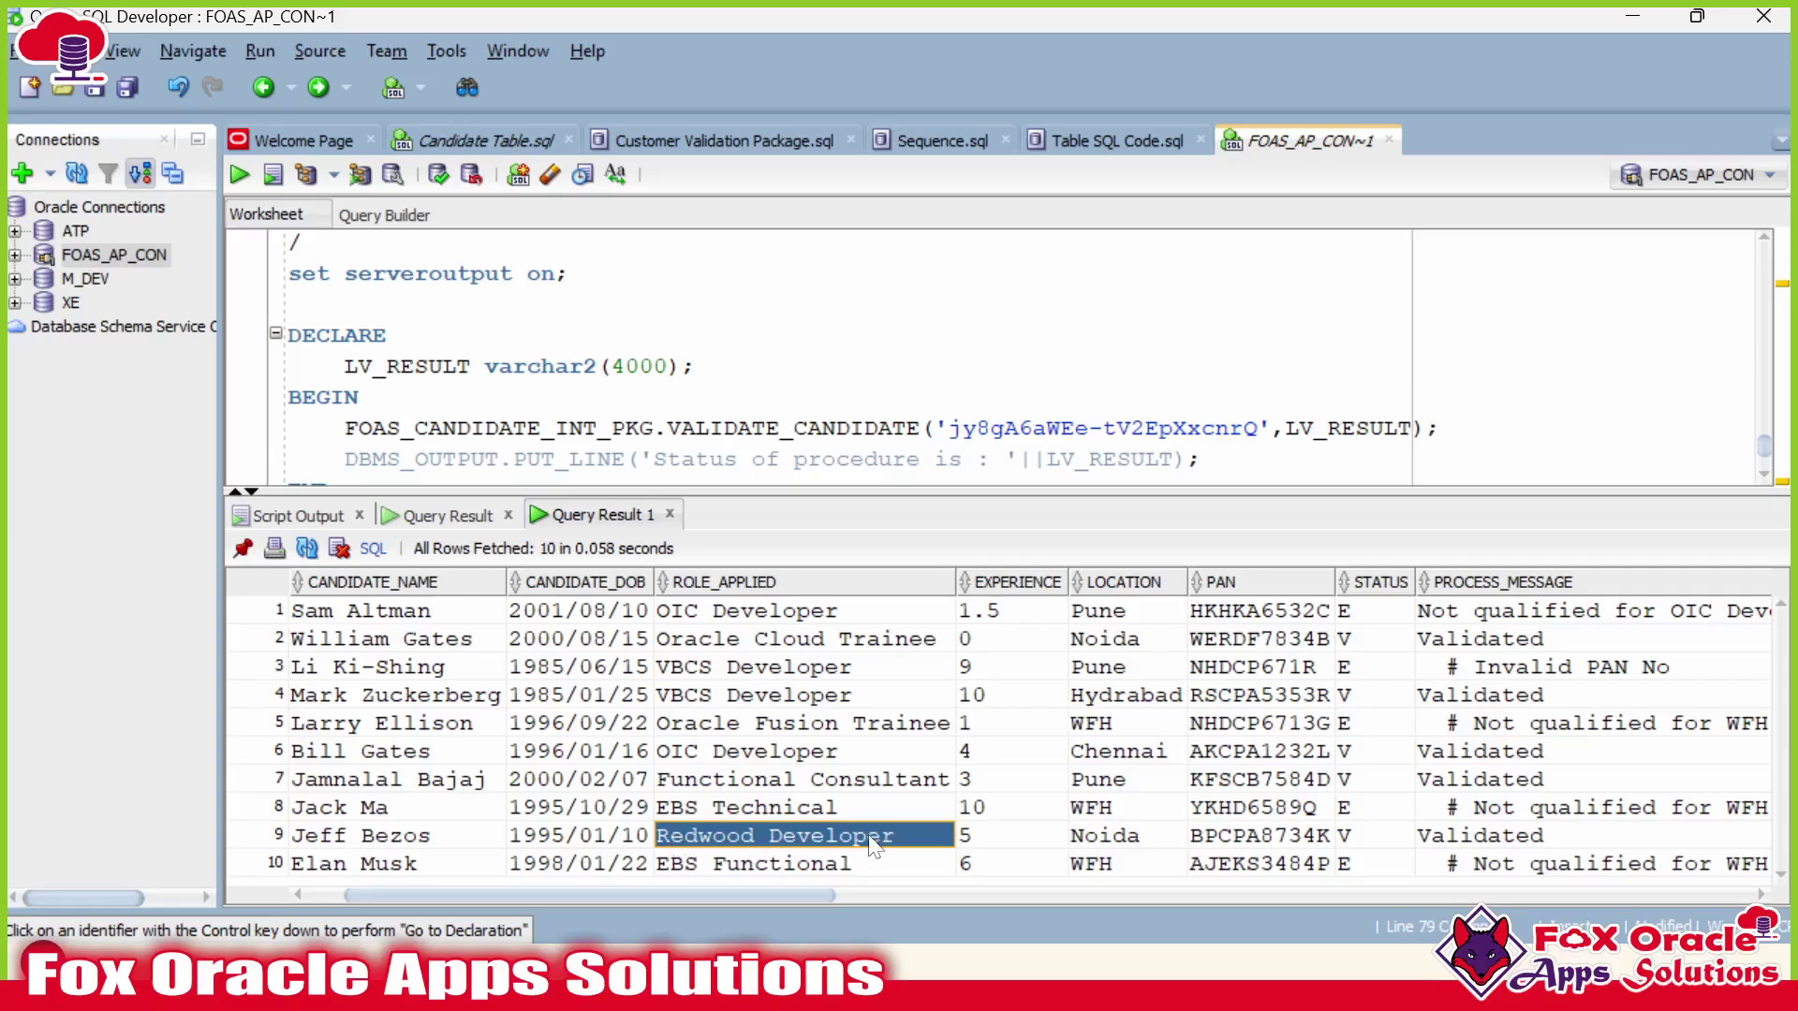
{"action": "left_click", "coordinate": [986, 838]}
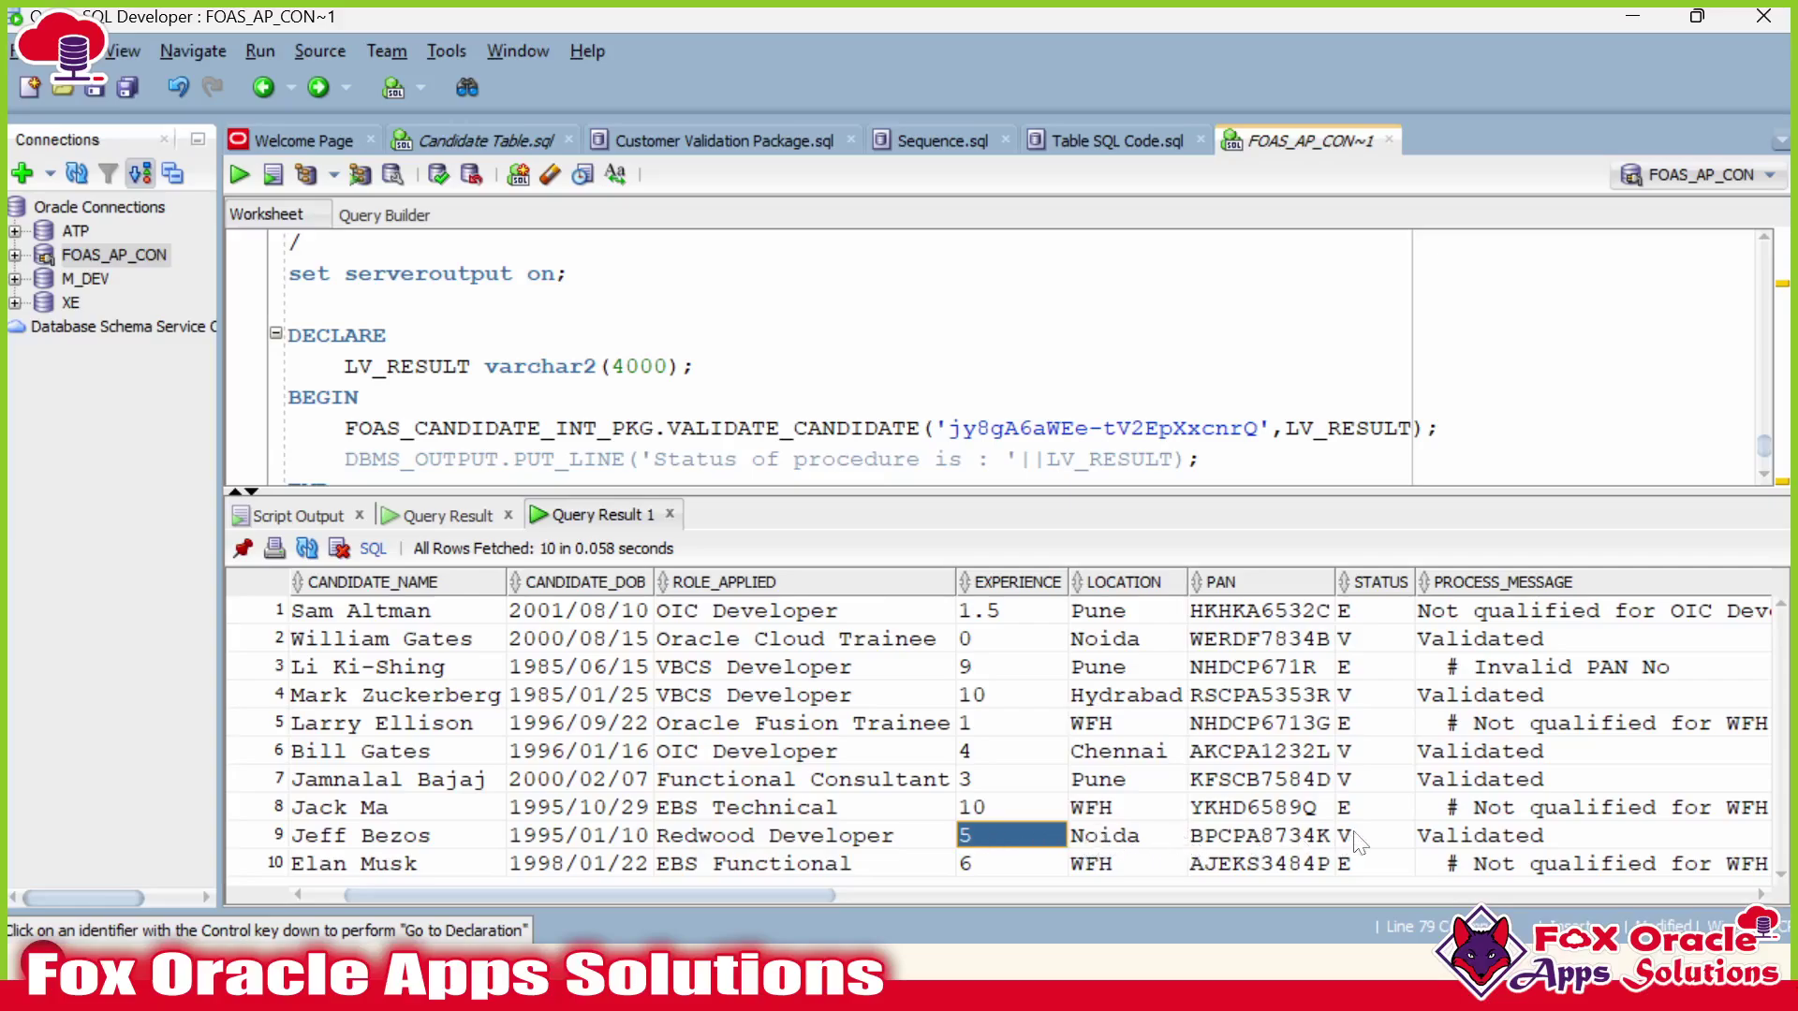
{"action": "left_click", "coordinate": [1138, 848]}
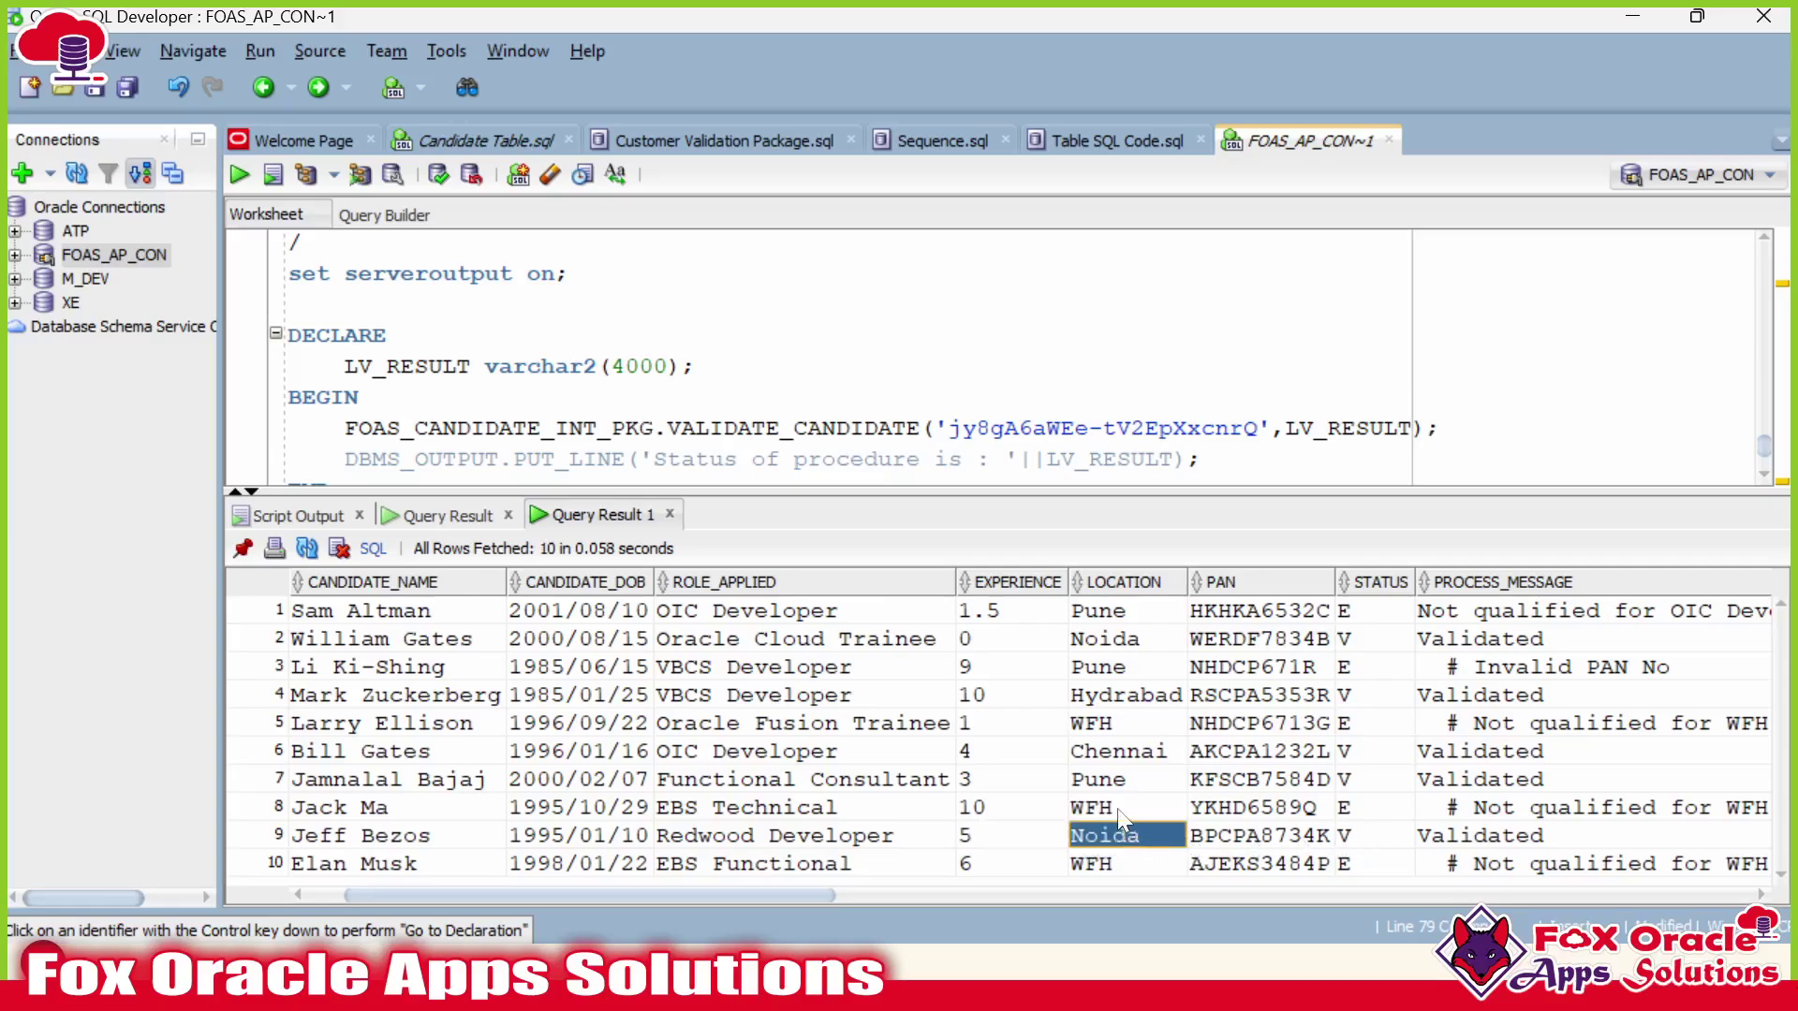
{"action": "left_click", "coordinate": [1123, 810]}
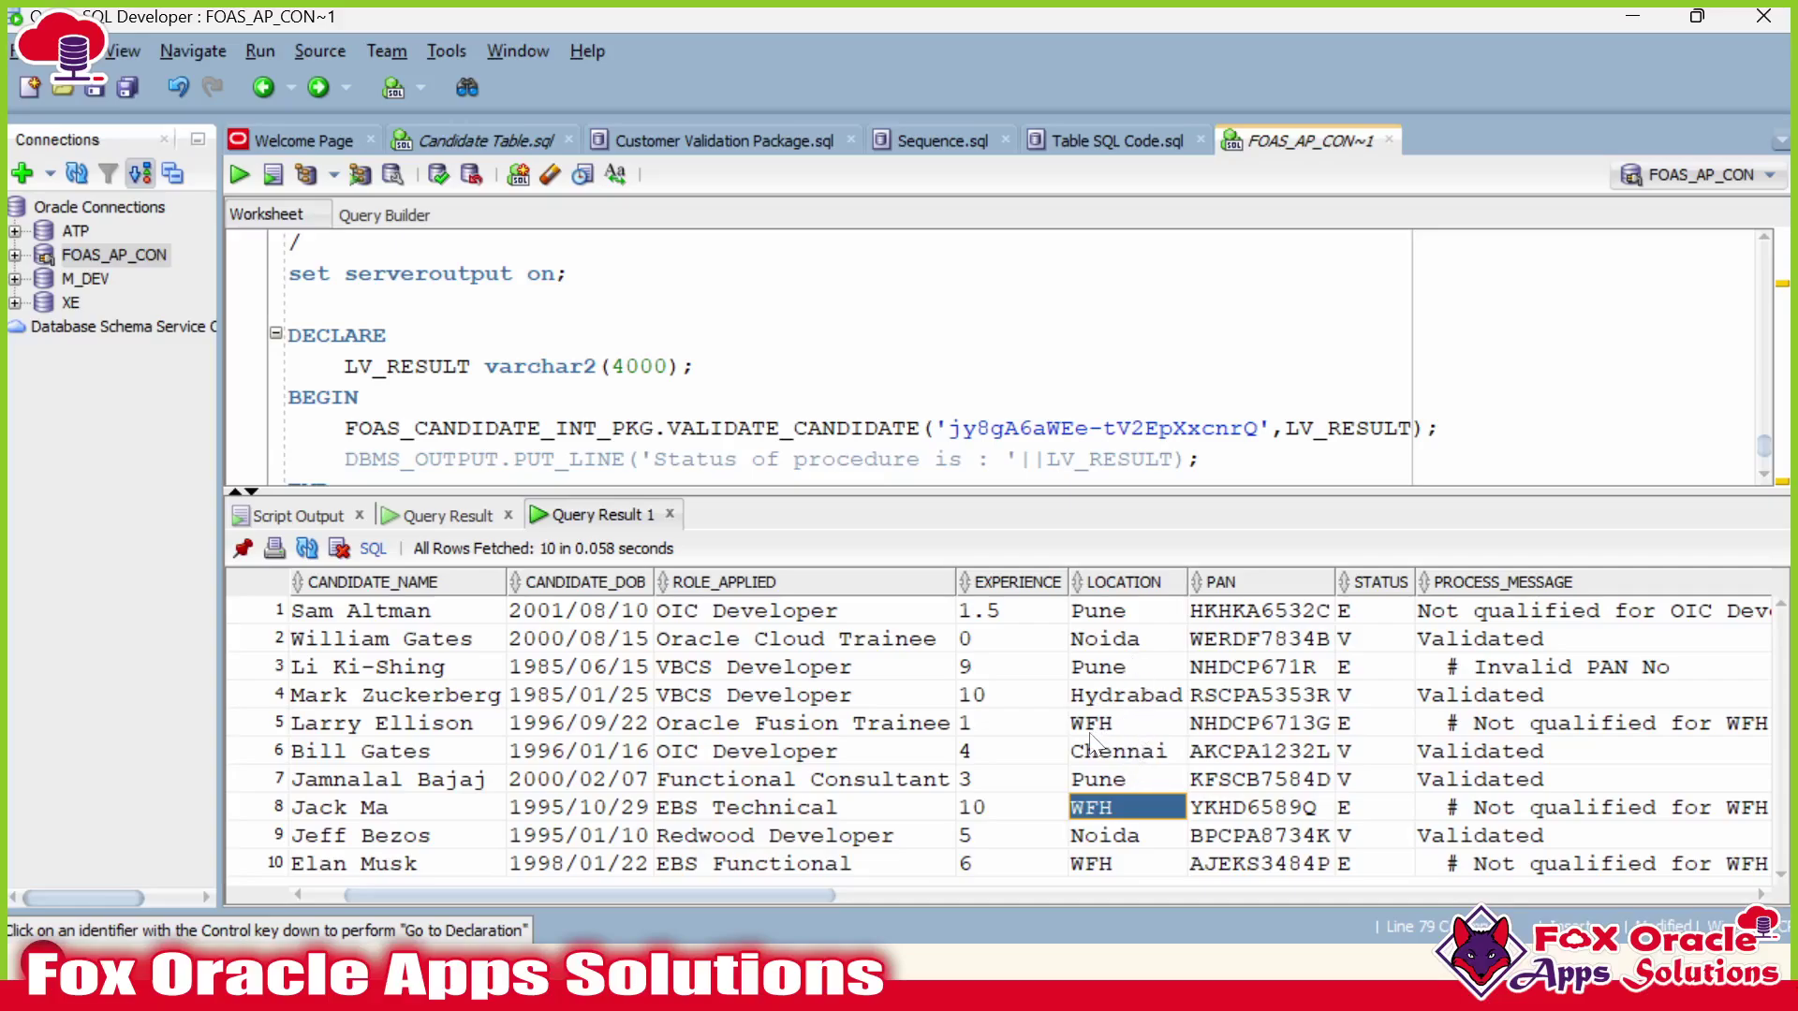
{"action": "left_click_drag", "start_coordinate": [1089, 730], "coordinate": [771, 734]}
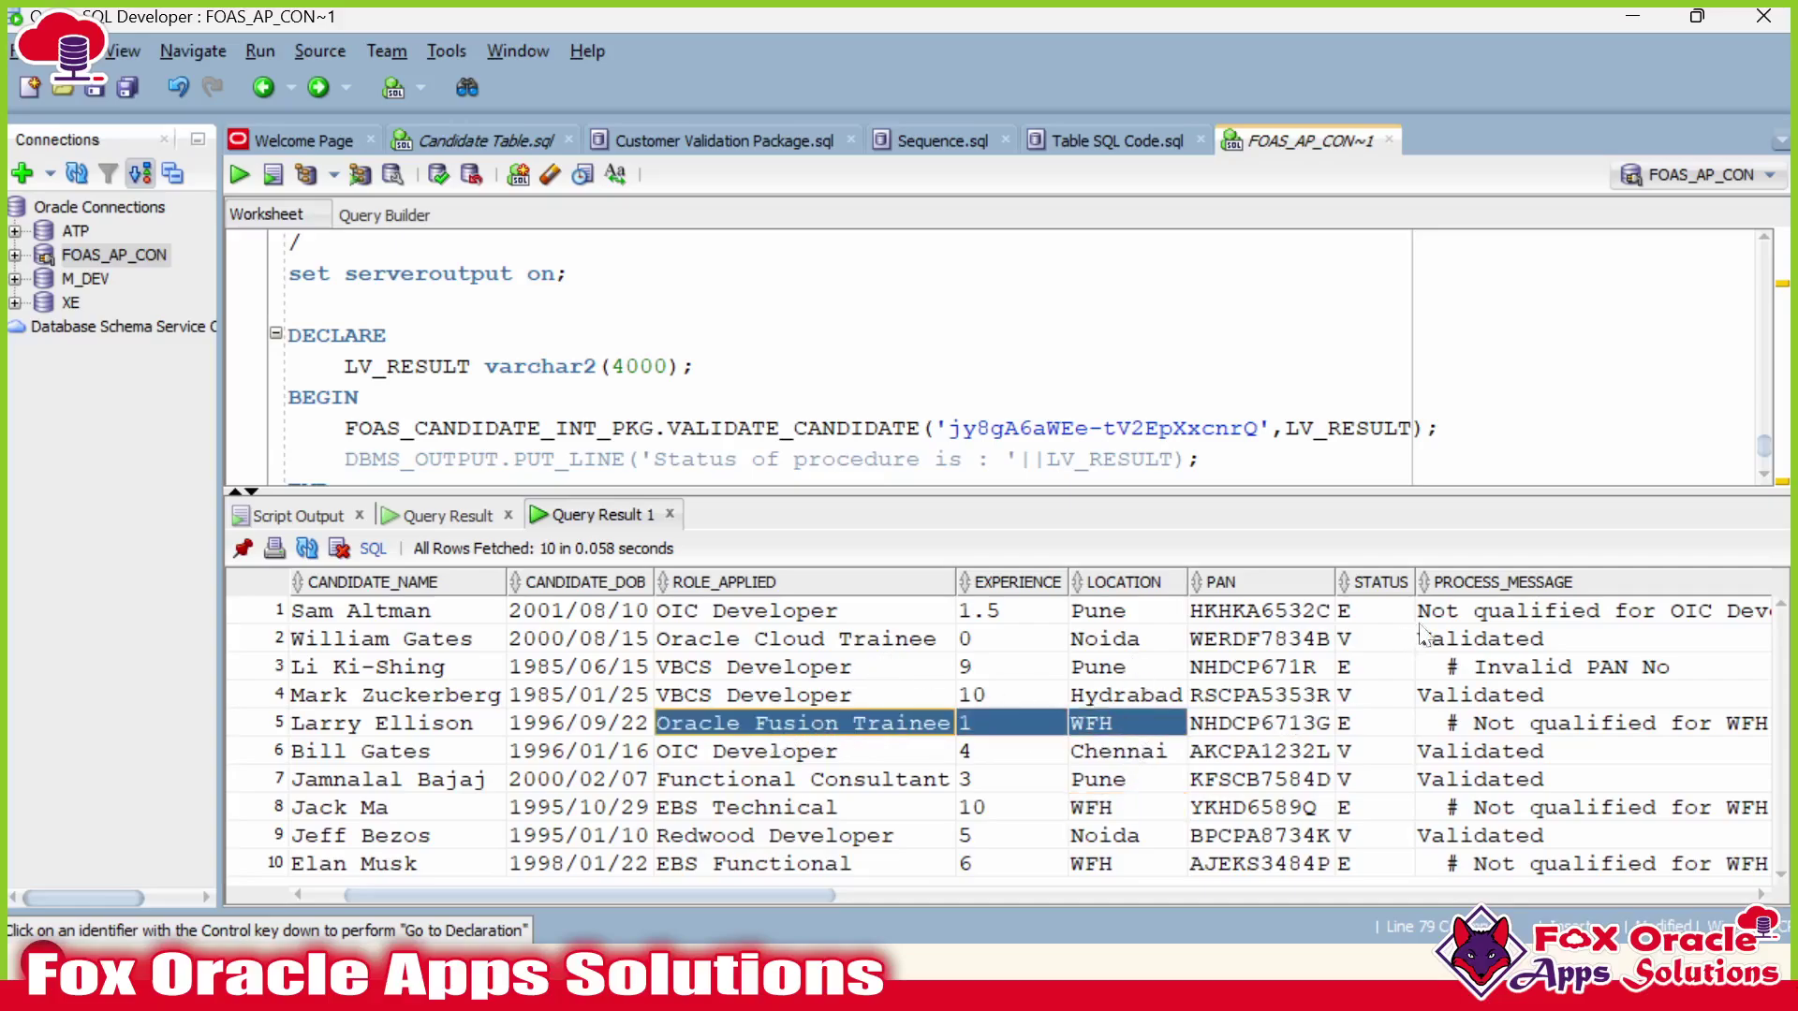
{"action": "left_click_drag", "start_coordinate": [1425, 620], "coordinate": [1427, 827]}
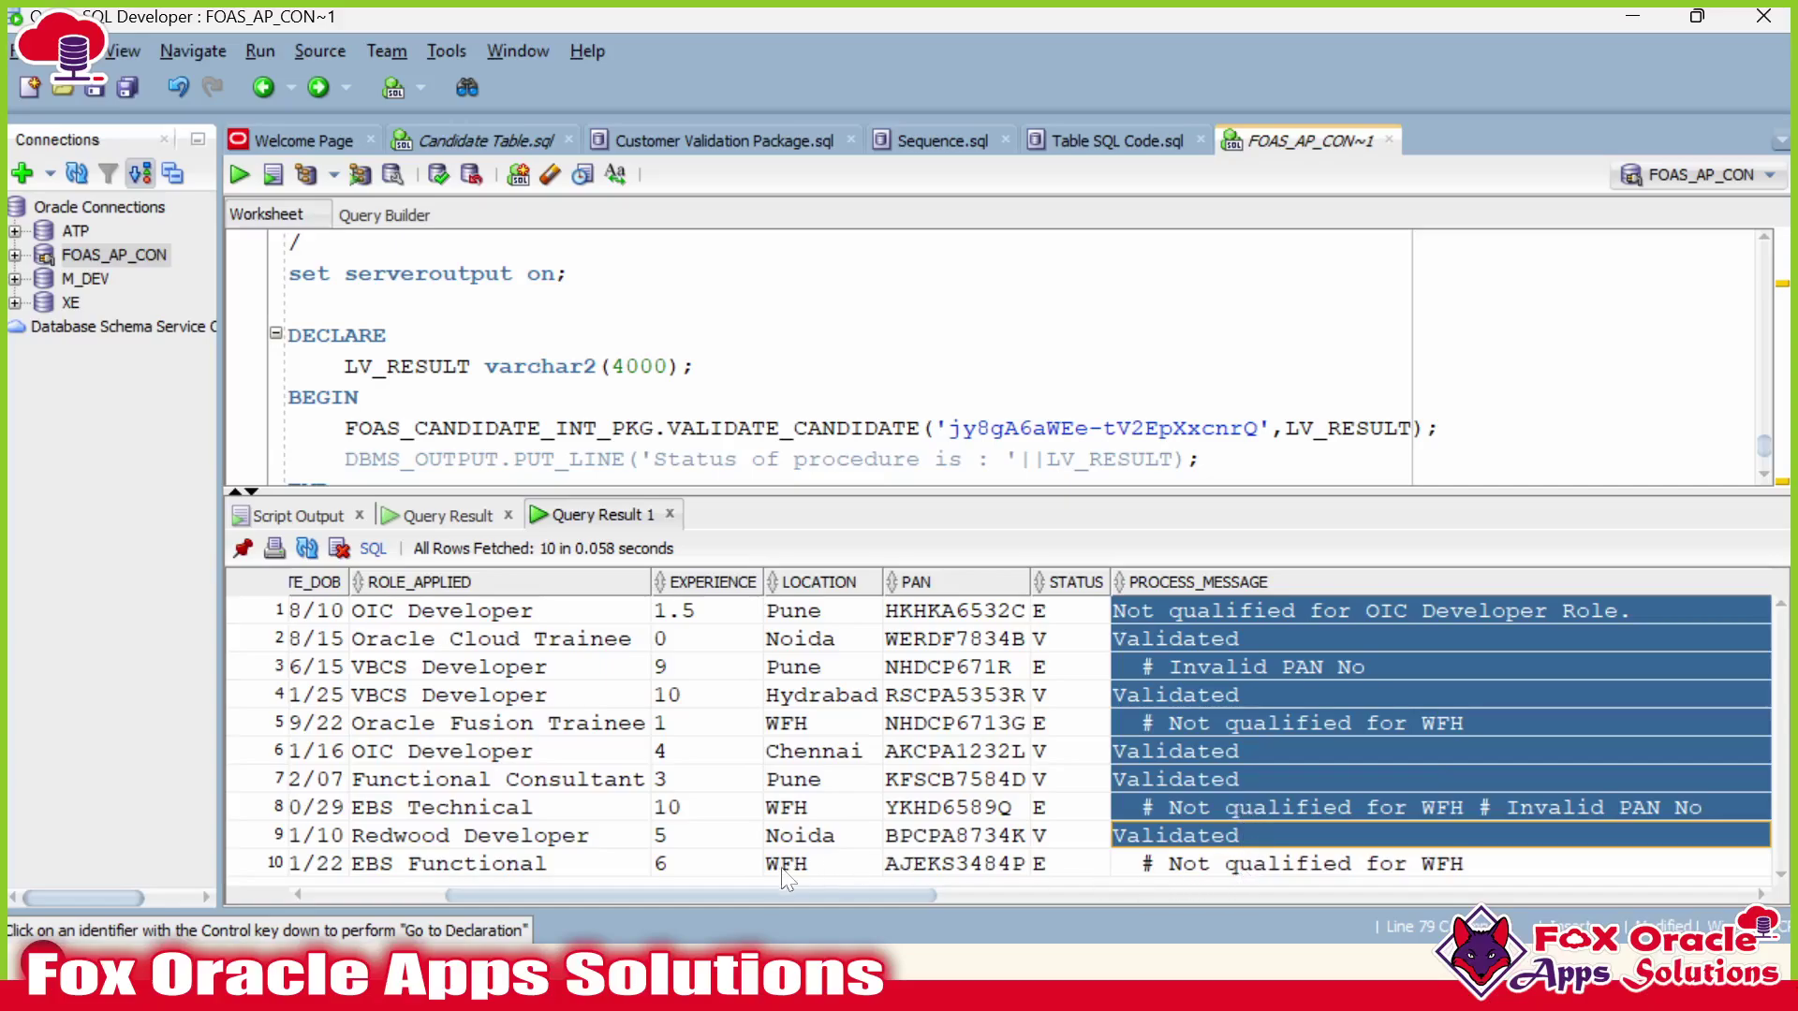
{"action": "left_click_drag", "start_coordinate": [753, 894], "coordinate": [617, 896]}
{"action": "left_click", "coordinate": [806, 779]}
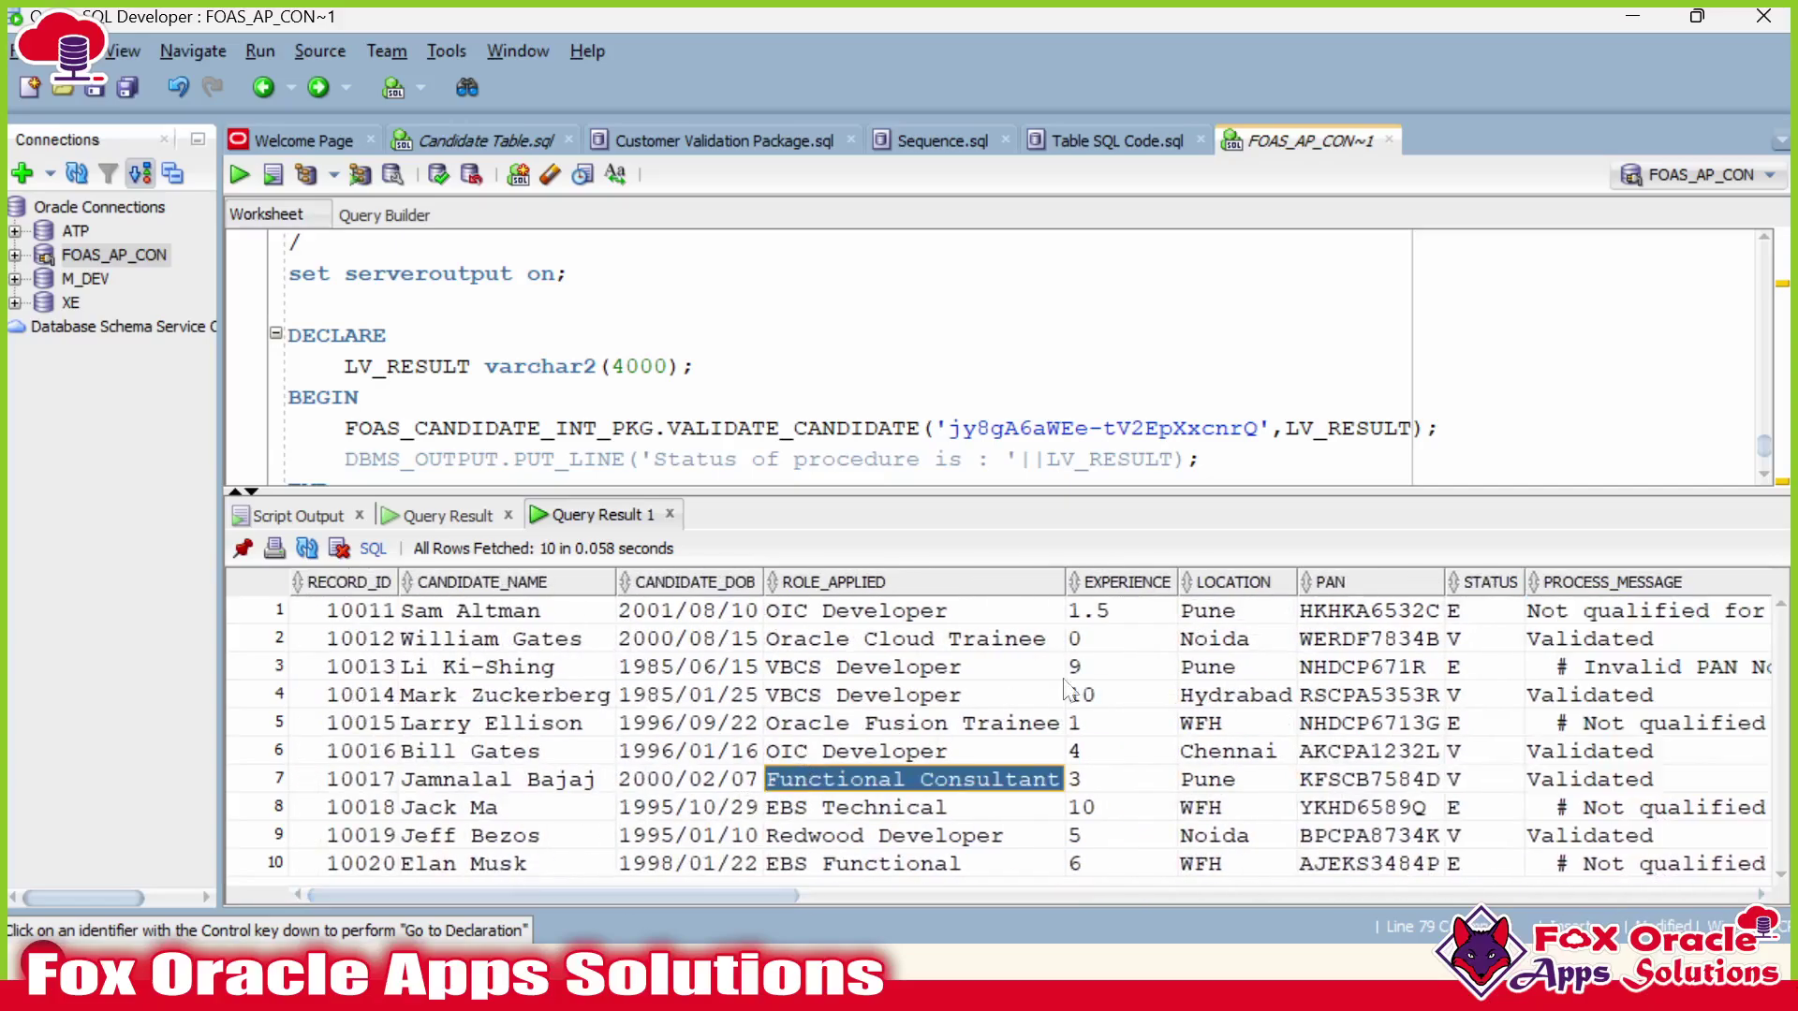
{"action": "scroll", "coordinate": [1020, 359], "scroll_direction": "down", "scroll_amount": 2}
Cancel the worksheet save prompt and bring up the list of open windows.
{"action": "left_click", "coordinate": [346, 376]}
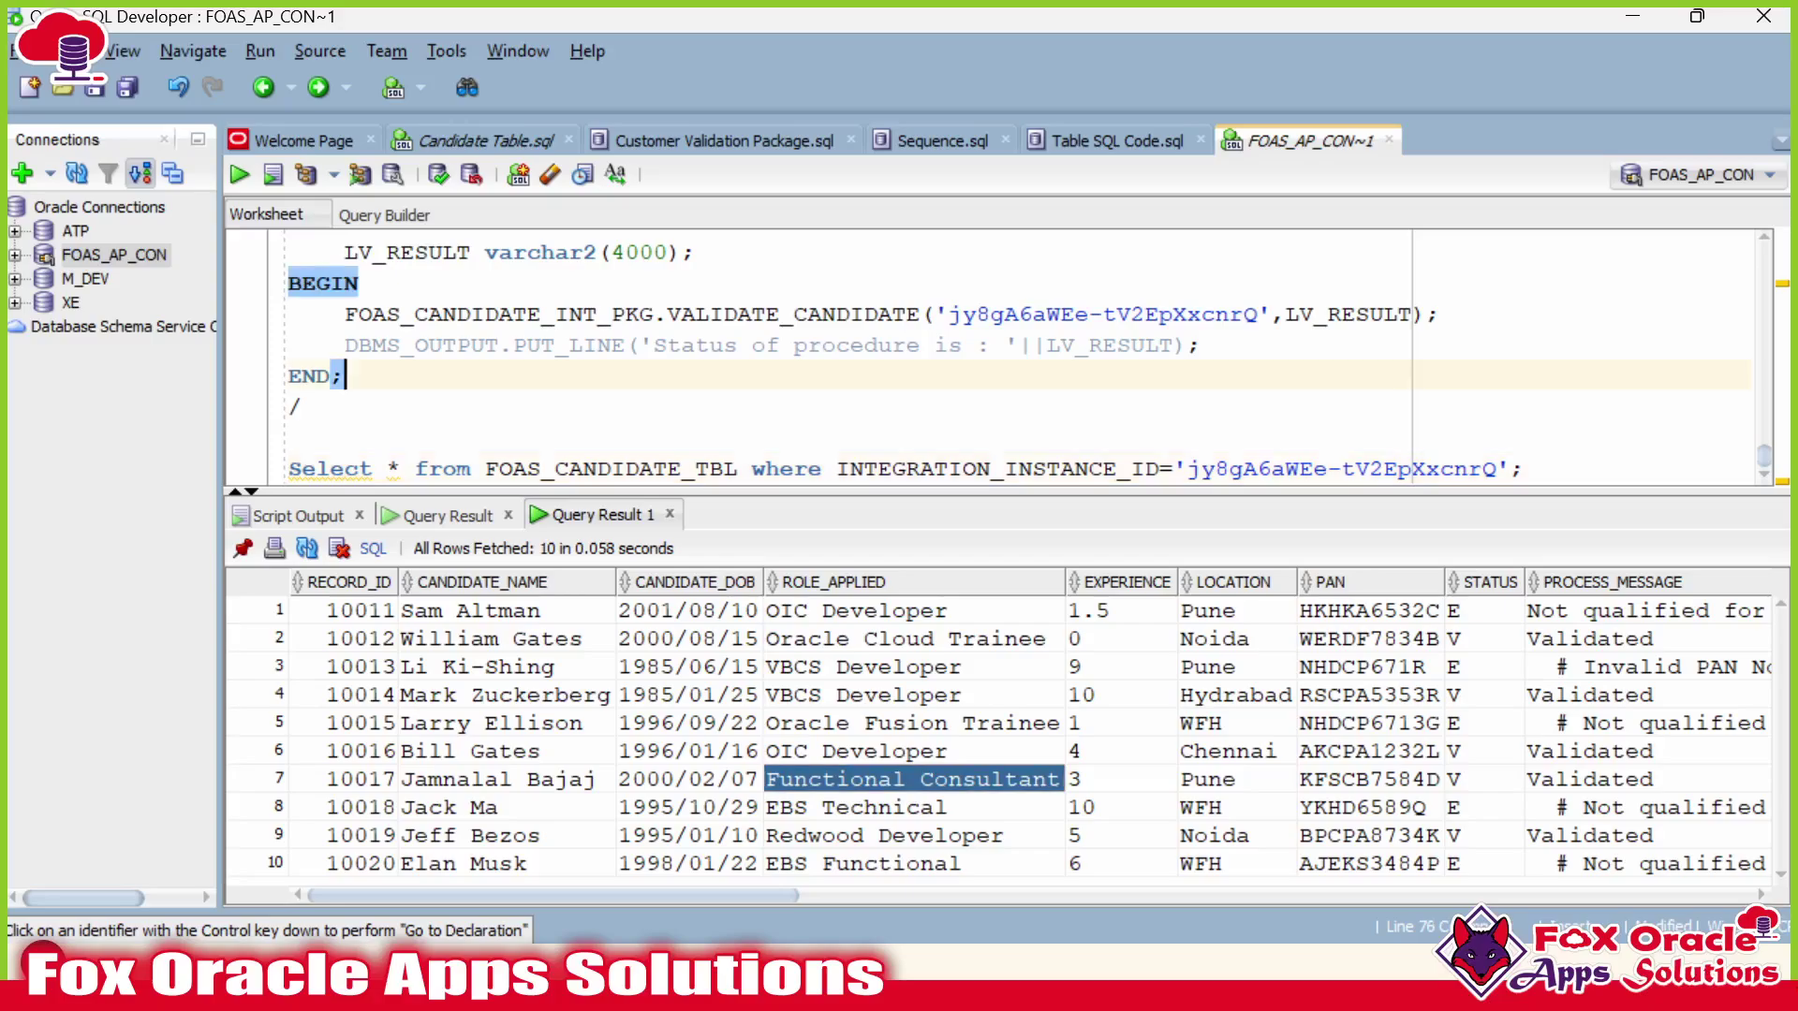
{"action": "key", "text": "ctrl+s"}
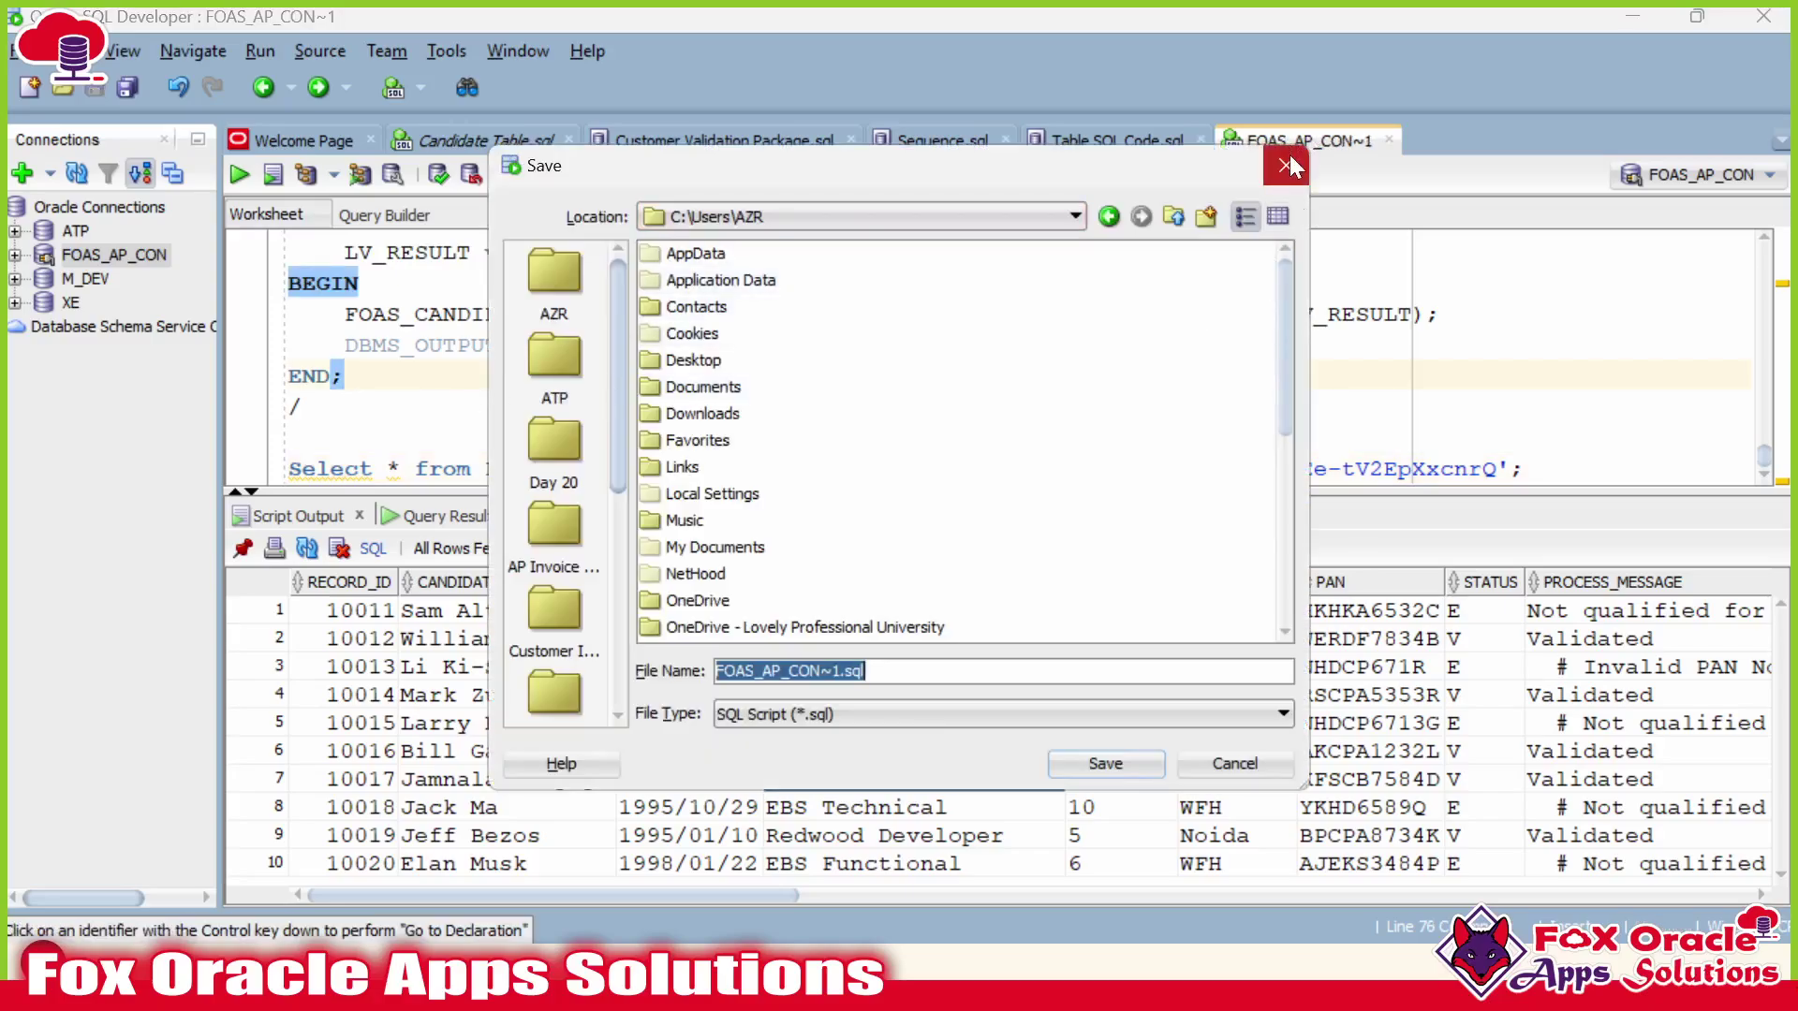
{"action": "key", "text": "Escape"}
{"action": "key", "text": "alt+Tab"}
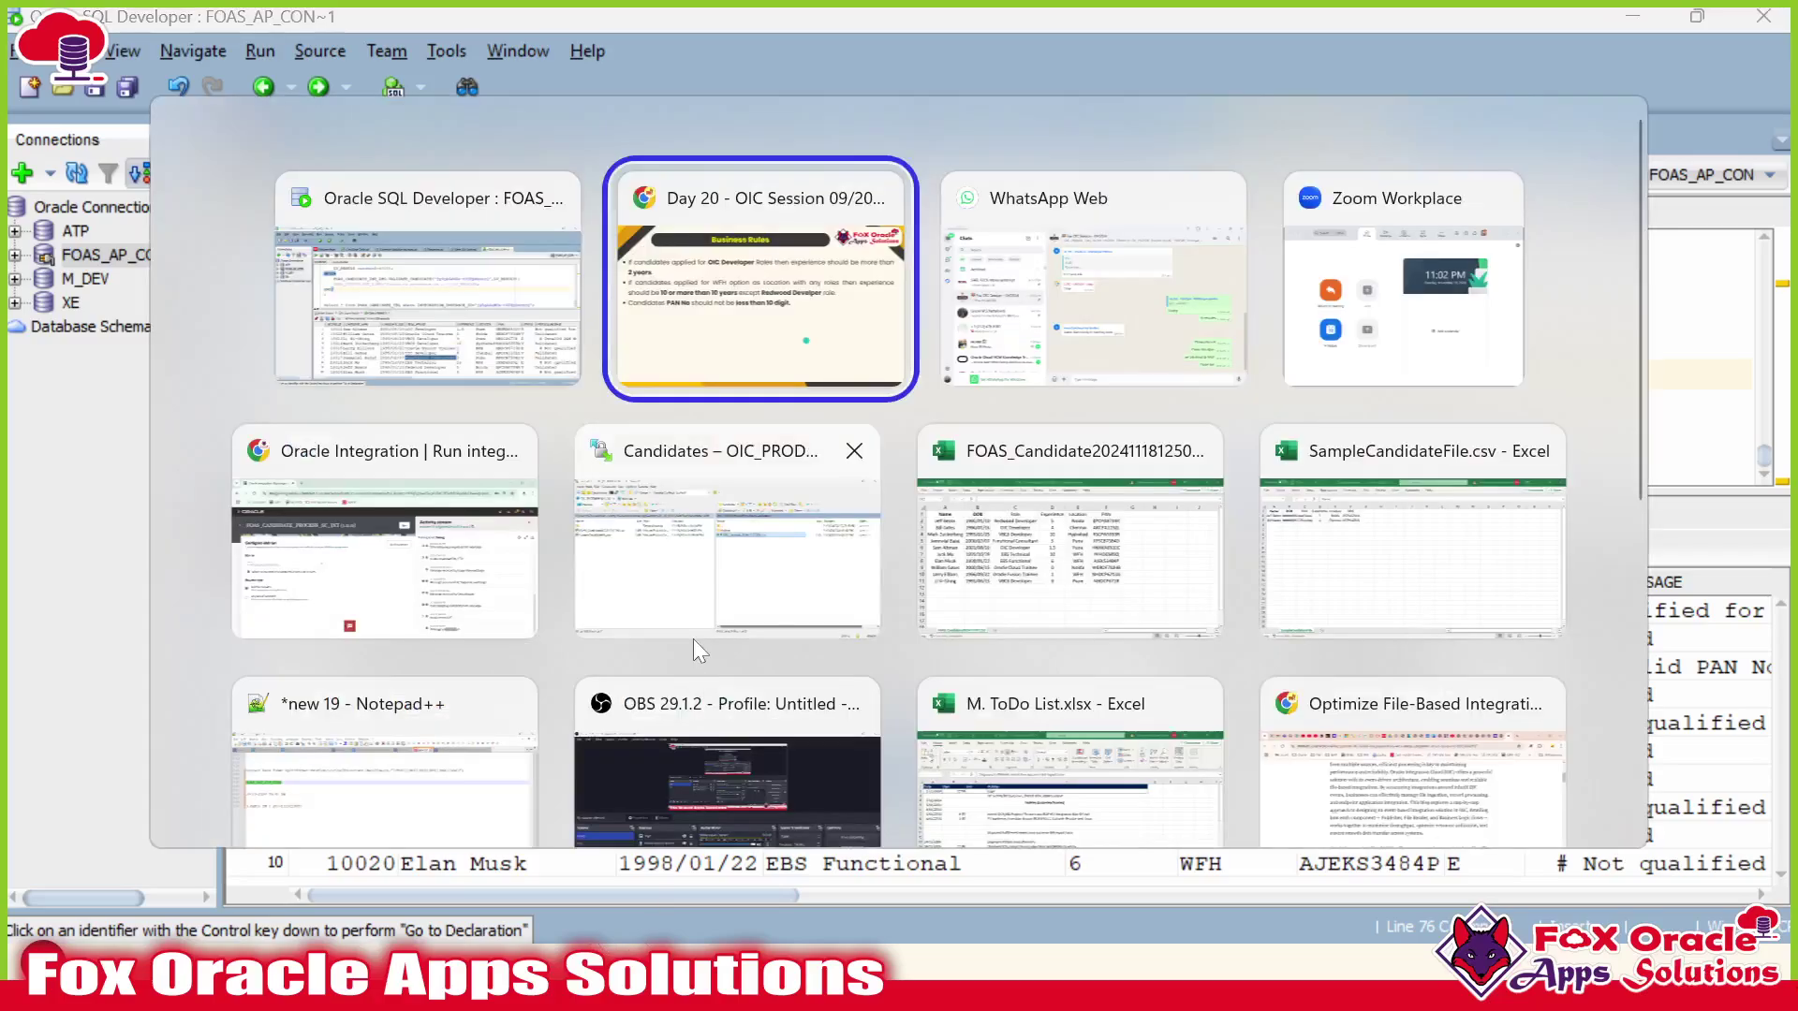
{"action": "key", "text": "alt+Tab"}
{"action": "key", "text": "alt+Tab"}
{"action": "key", "text": "alt+Tab"}
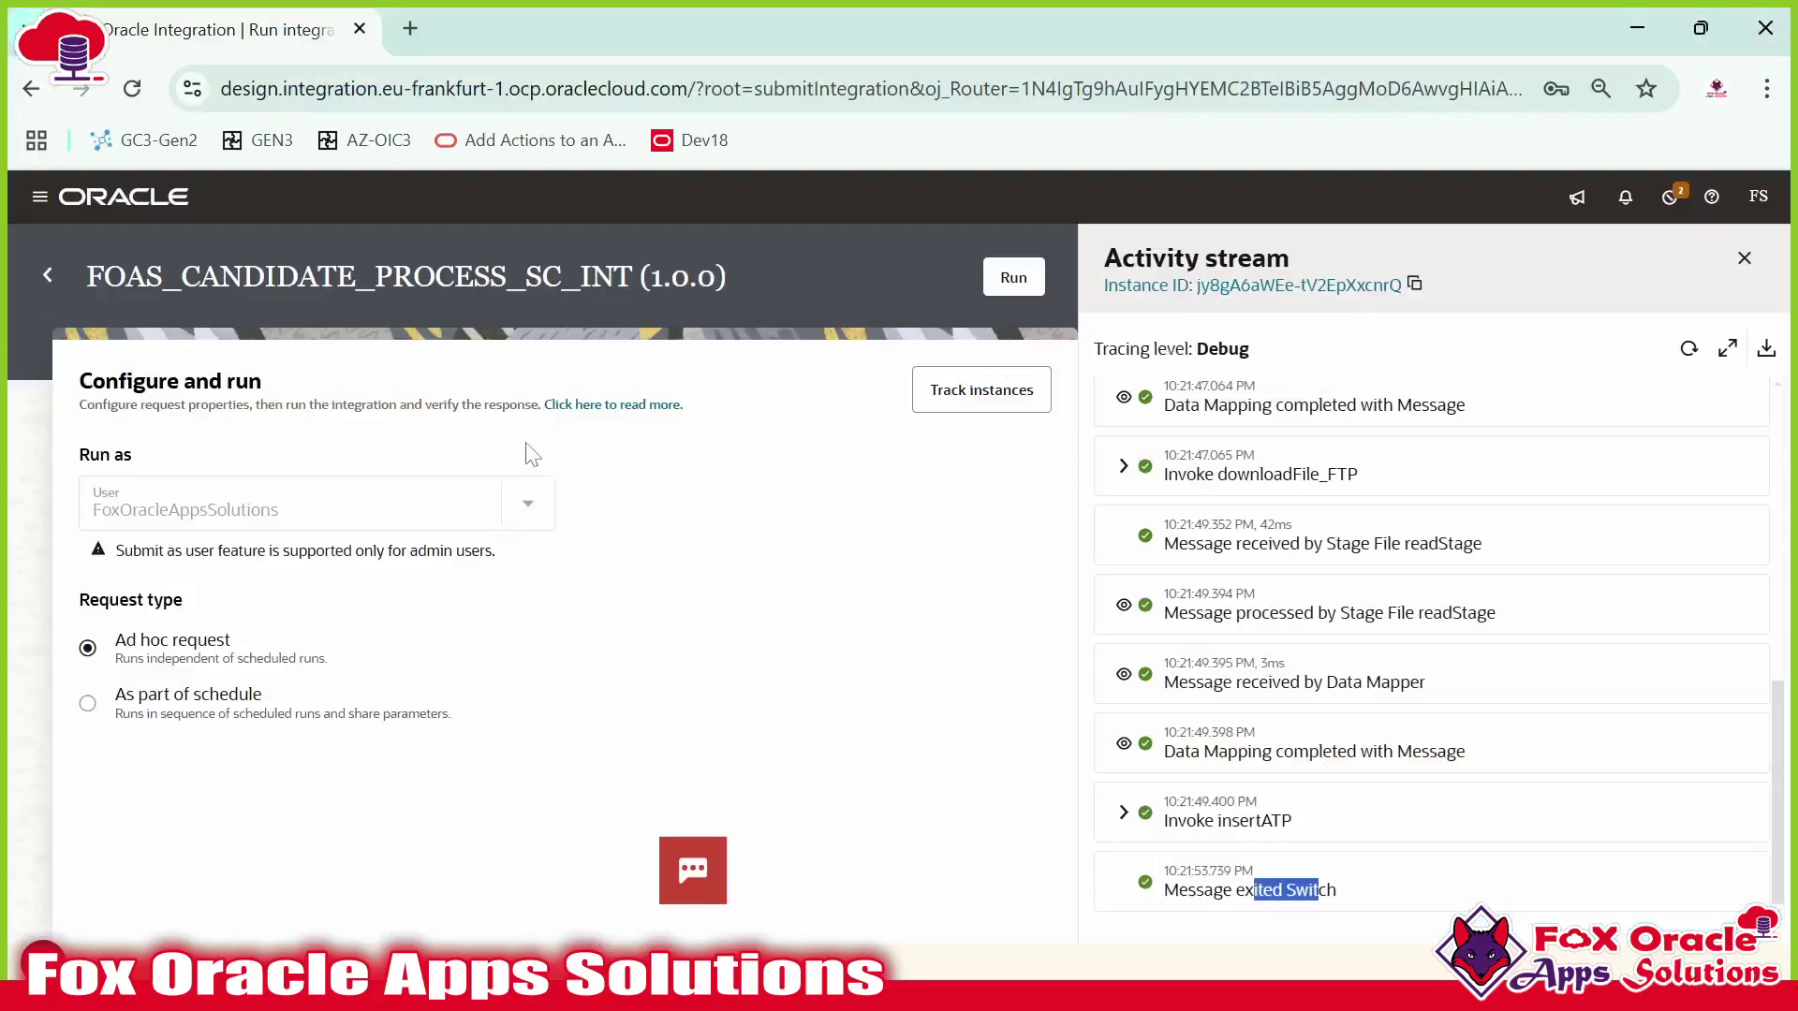
Deactivate FOAS_CANDIDATE_PROCESS_SC_INT, refresh the integrations list, and open it for editing.
{"action": "left_click", "coordinate": [39, 277]}
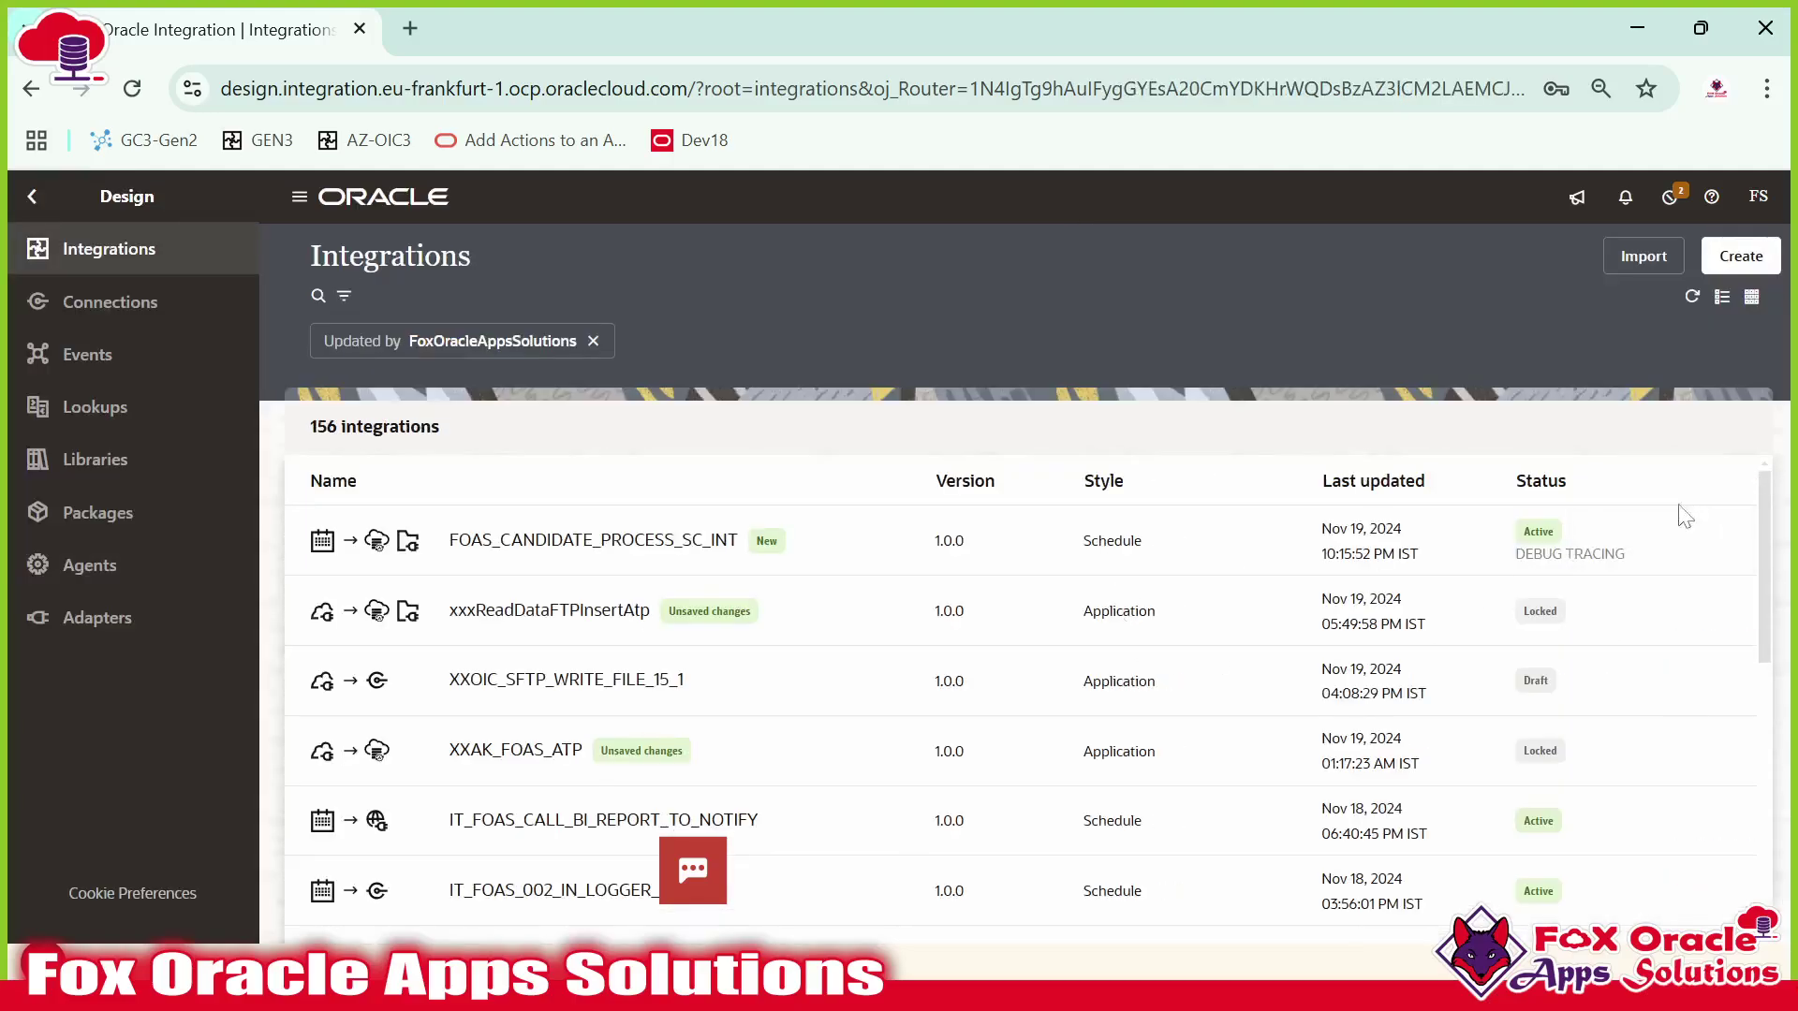
{"action": "left_click", "coordinate": [1621, 539]}
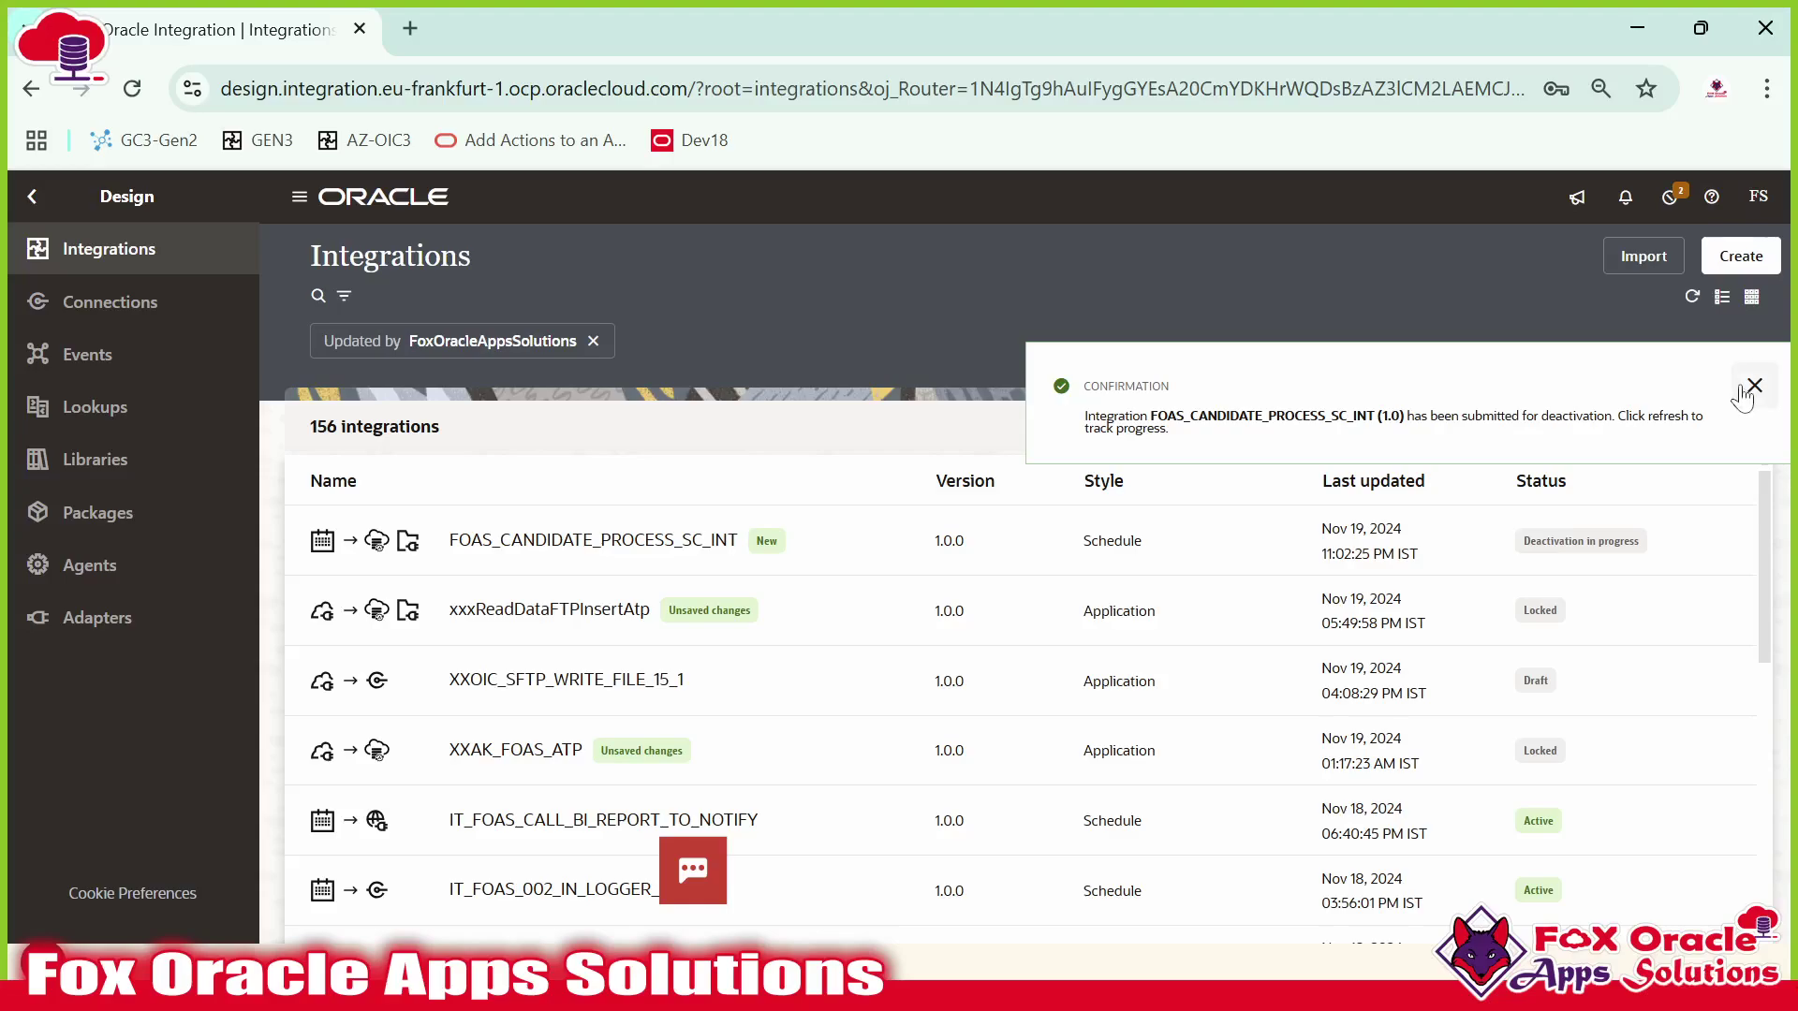
{"action": "left_click", "coordinate": [1747, 390]}
{"action": "left_click", "coordinate": [1691, 297]}
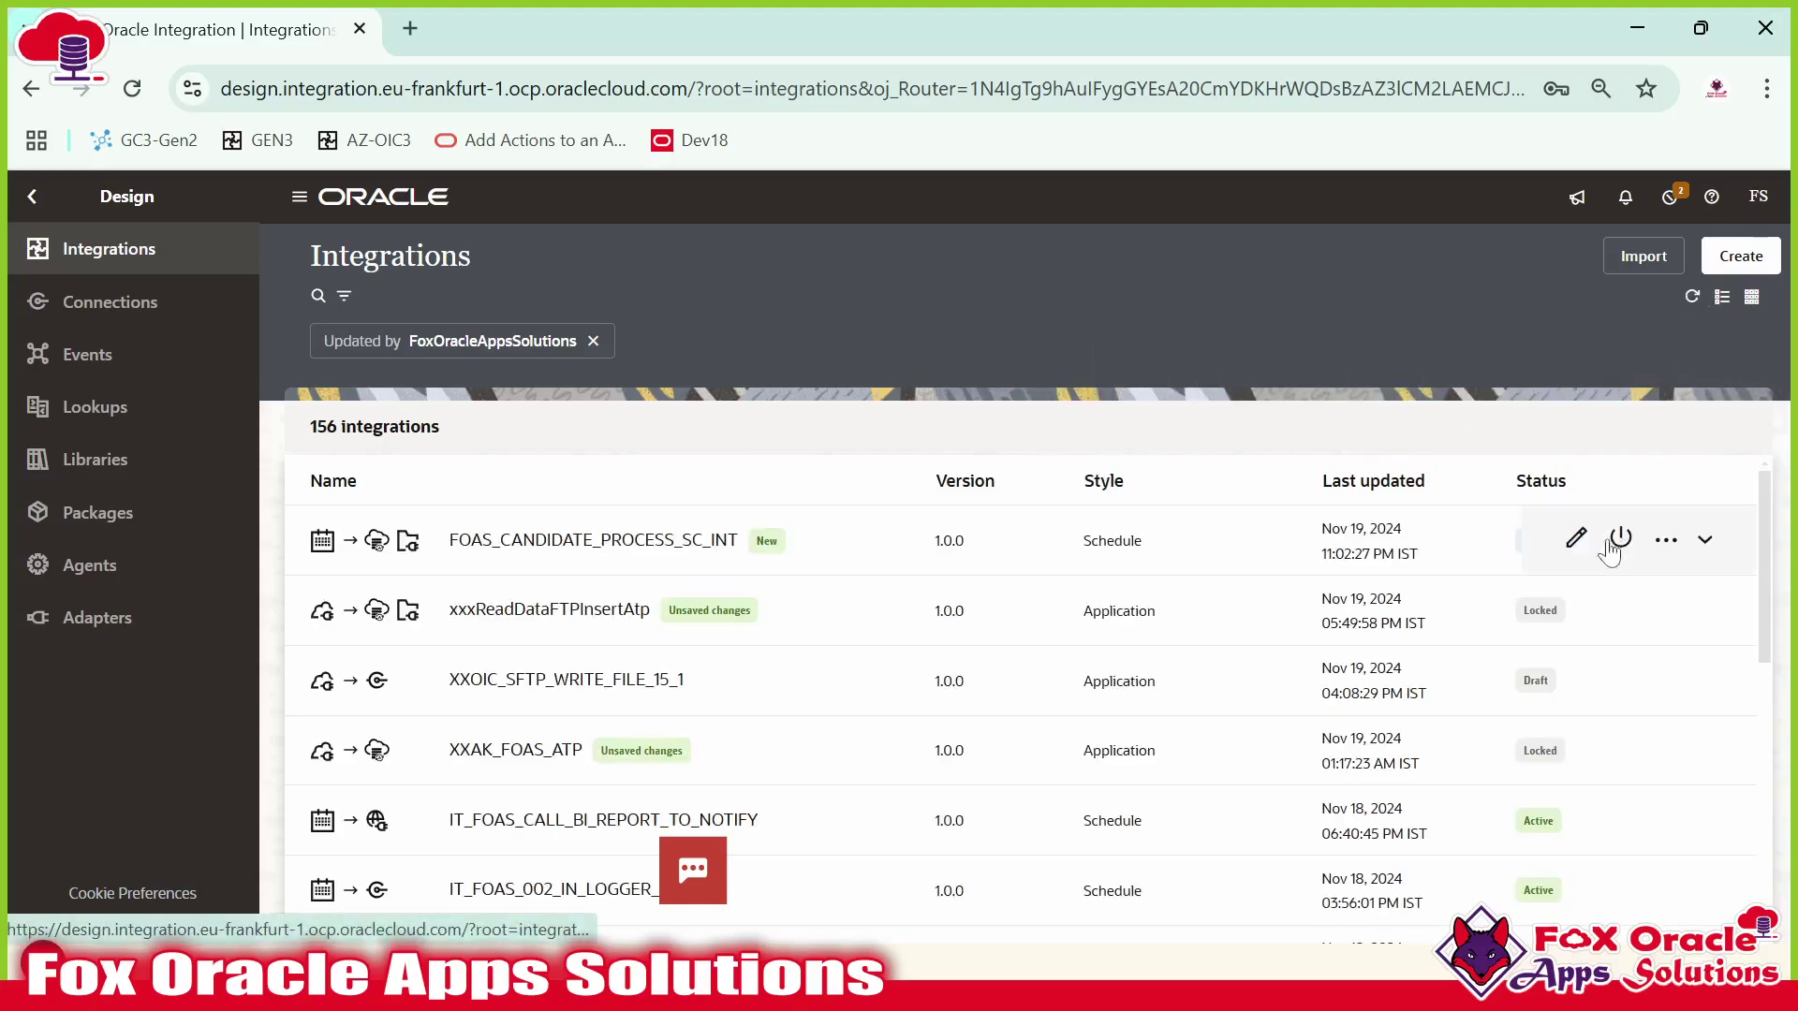
{"action": "left_click", "coordinate": [1575, 541]}
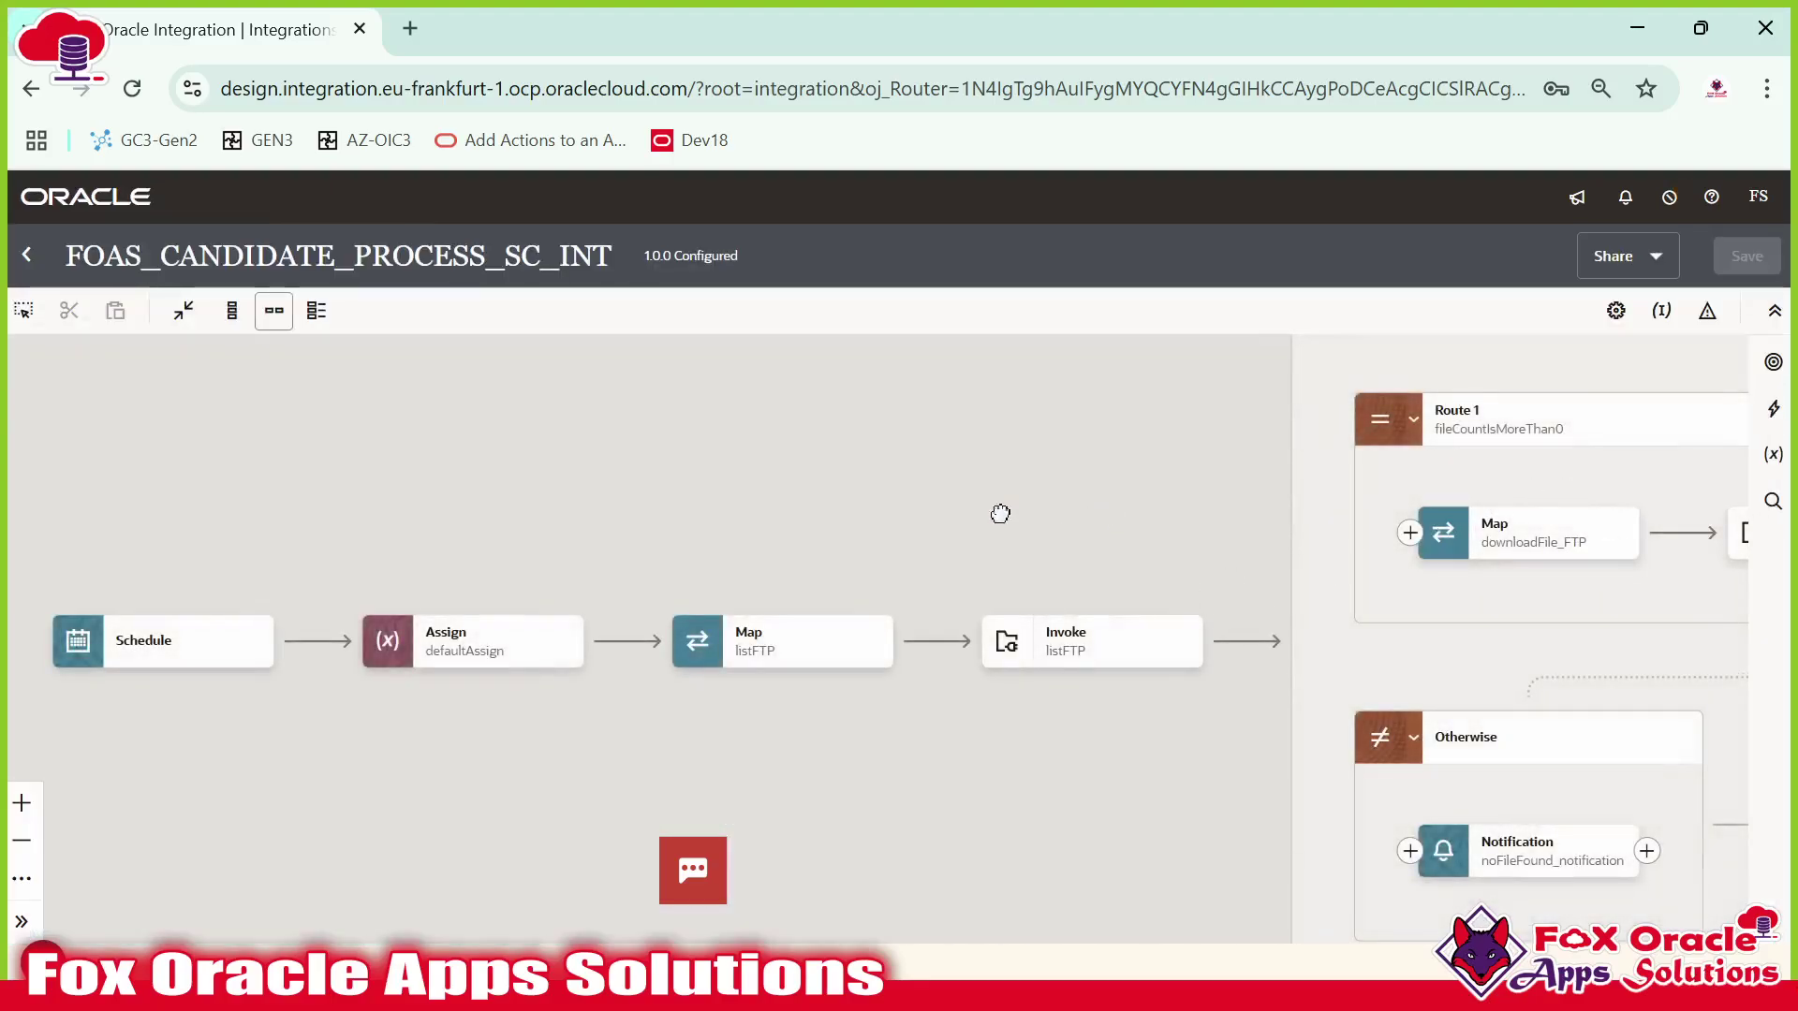
{"action": "scroll", "coordinate": [1000, 513], "scroll_direction": "right", "scroll_amount": 15}
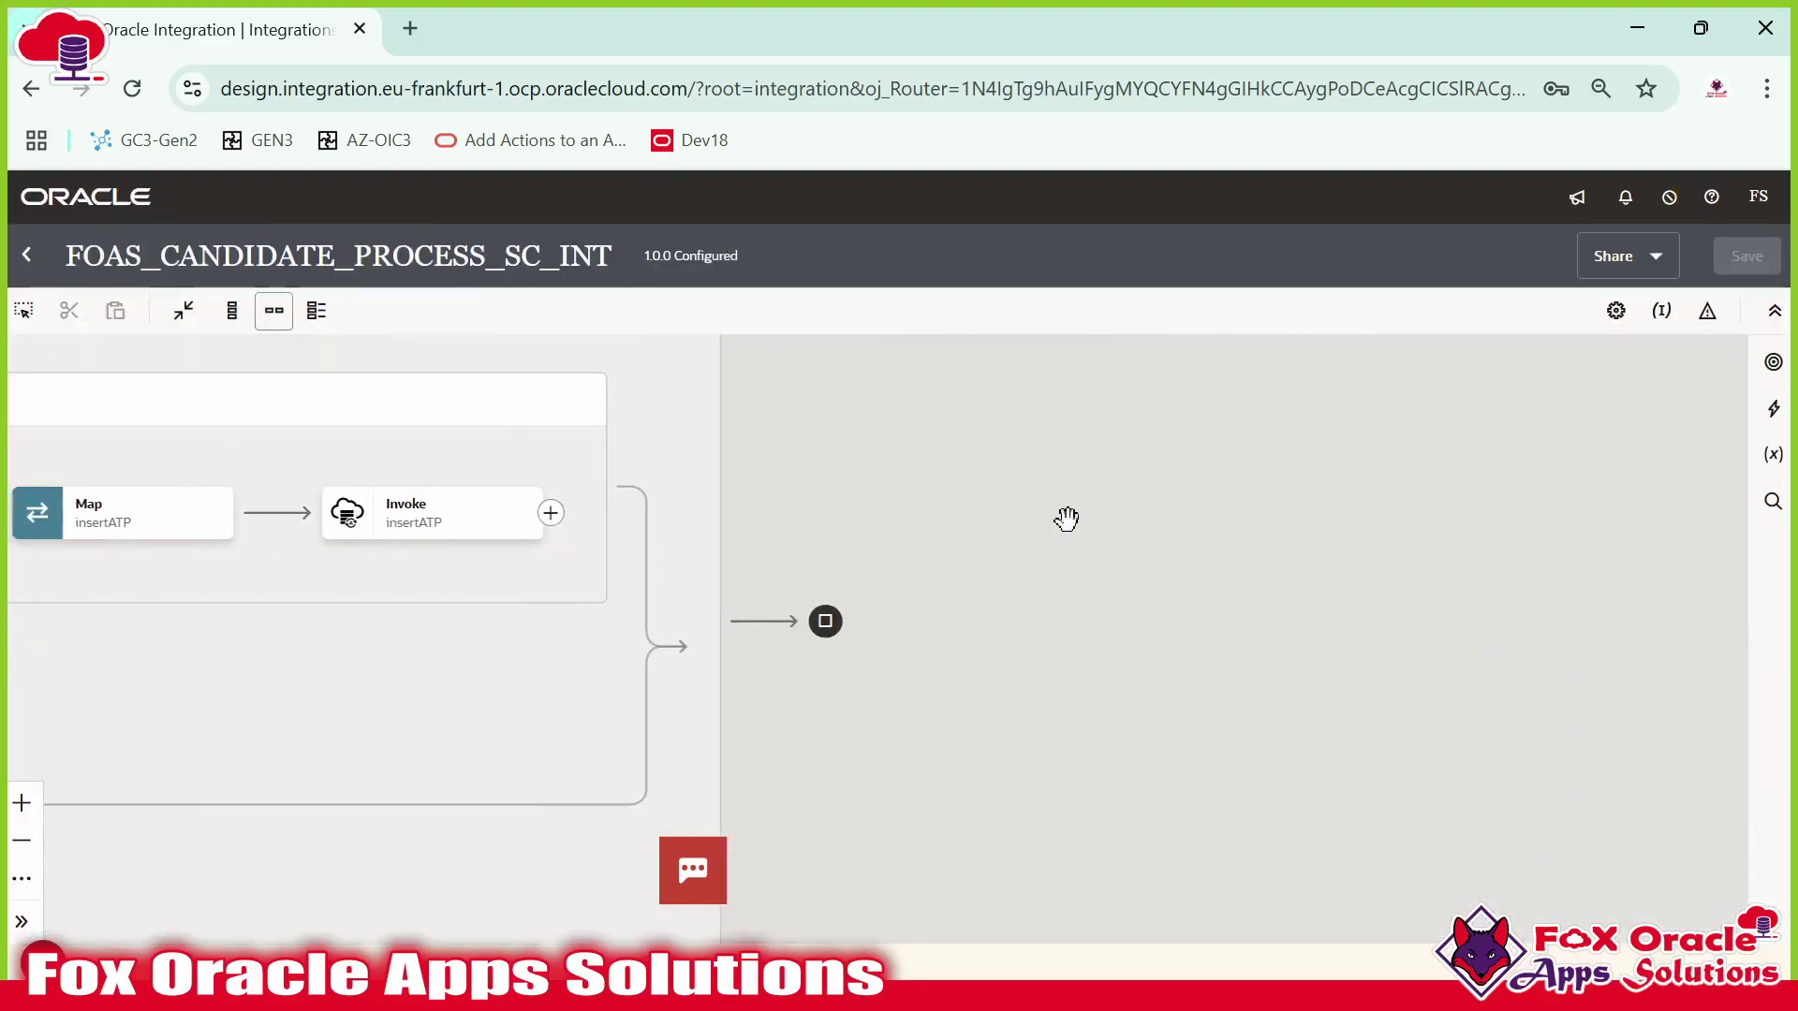
Pan to the Switch and add a new step after Route 1's insertATP invoke.
{"action": "scroll", "coordinate": [1063, 494], "scroll_direction": "down", "scroll_amount": 3}
{"action": "left_click_drag", "start_coordinate": [971, 522], "coordinate": [1576, 610]}
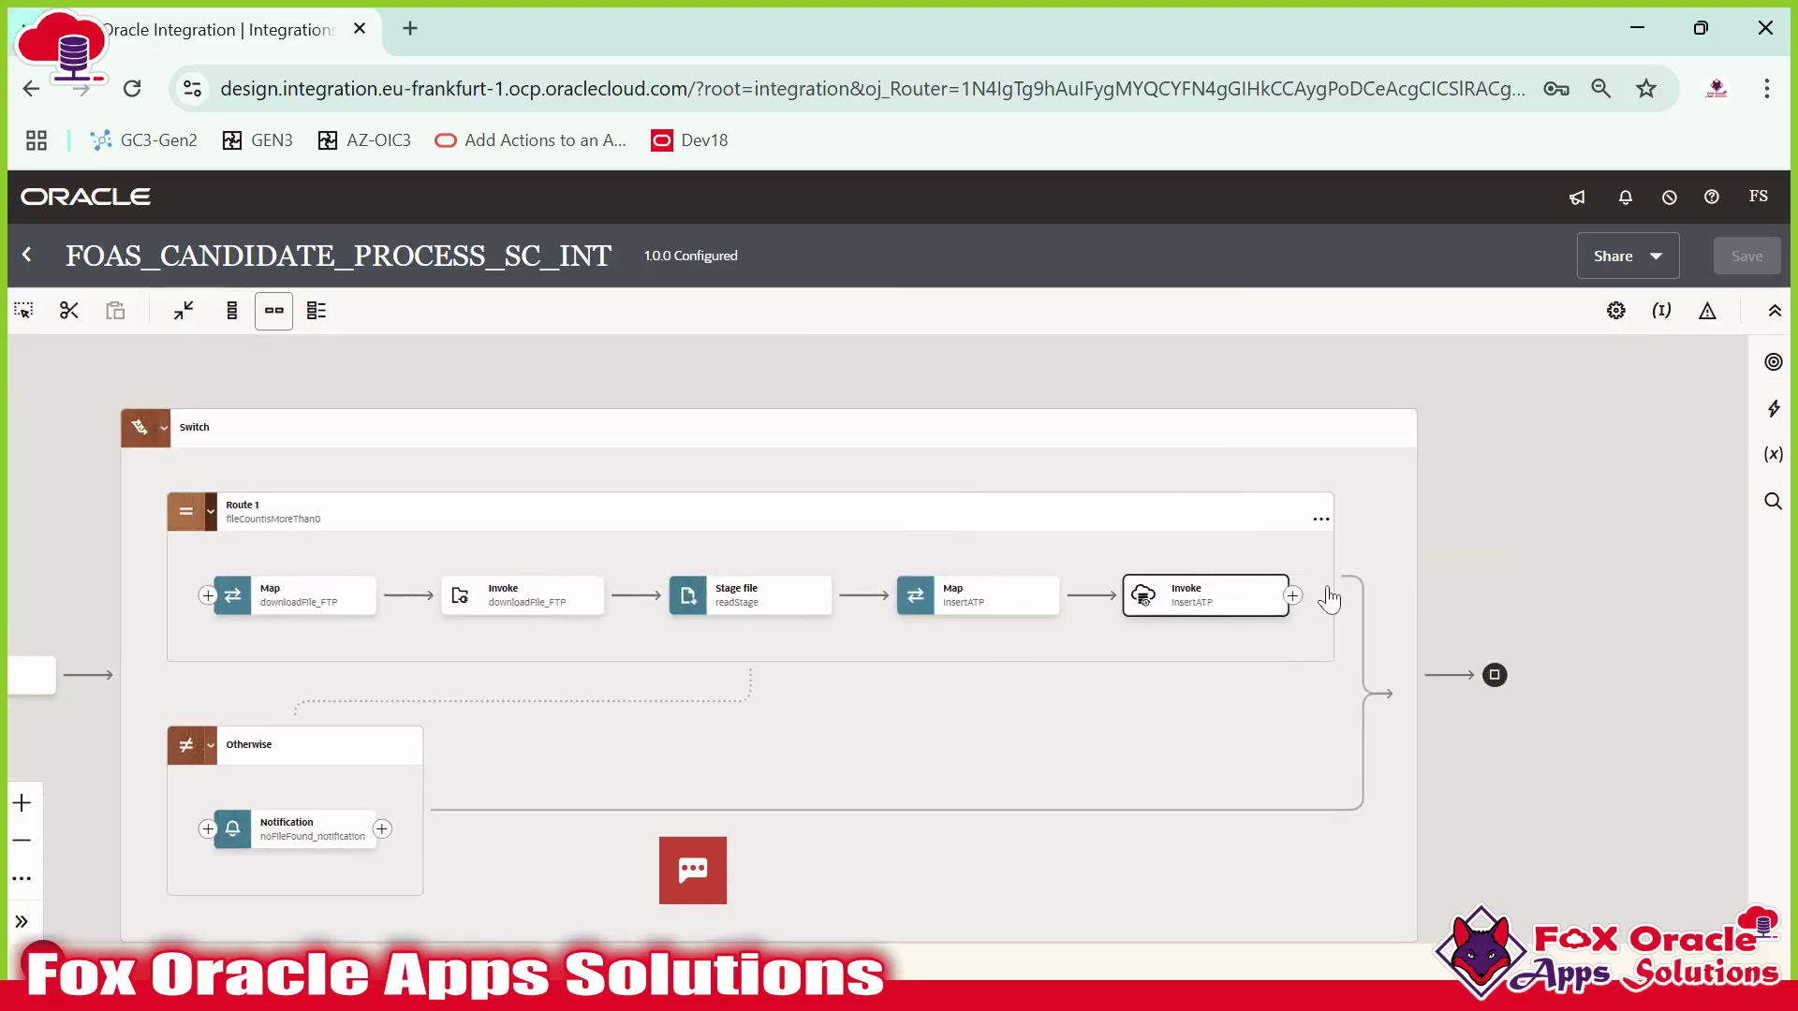
{"action": "left_click", "coordinate": [1356, 575]}
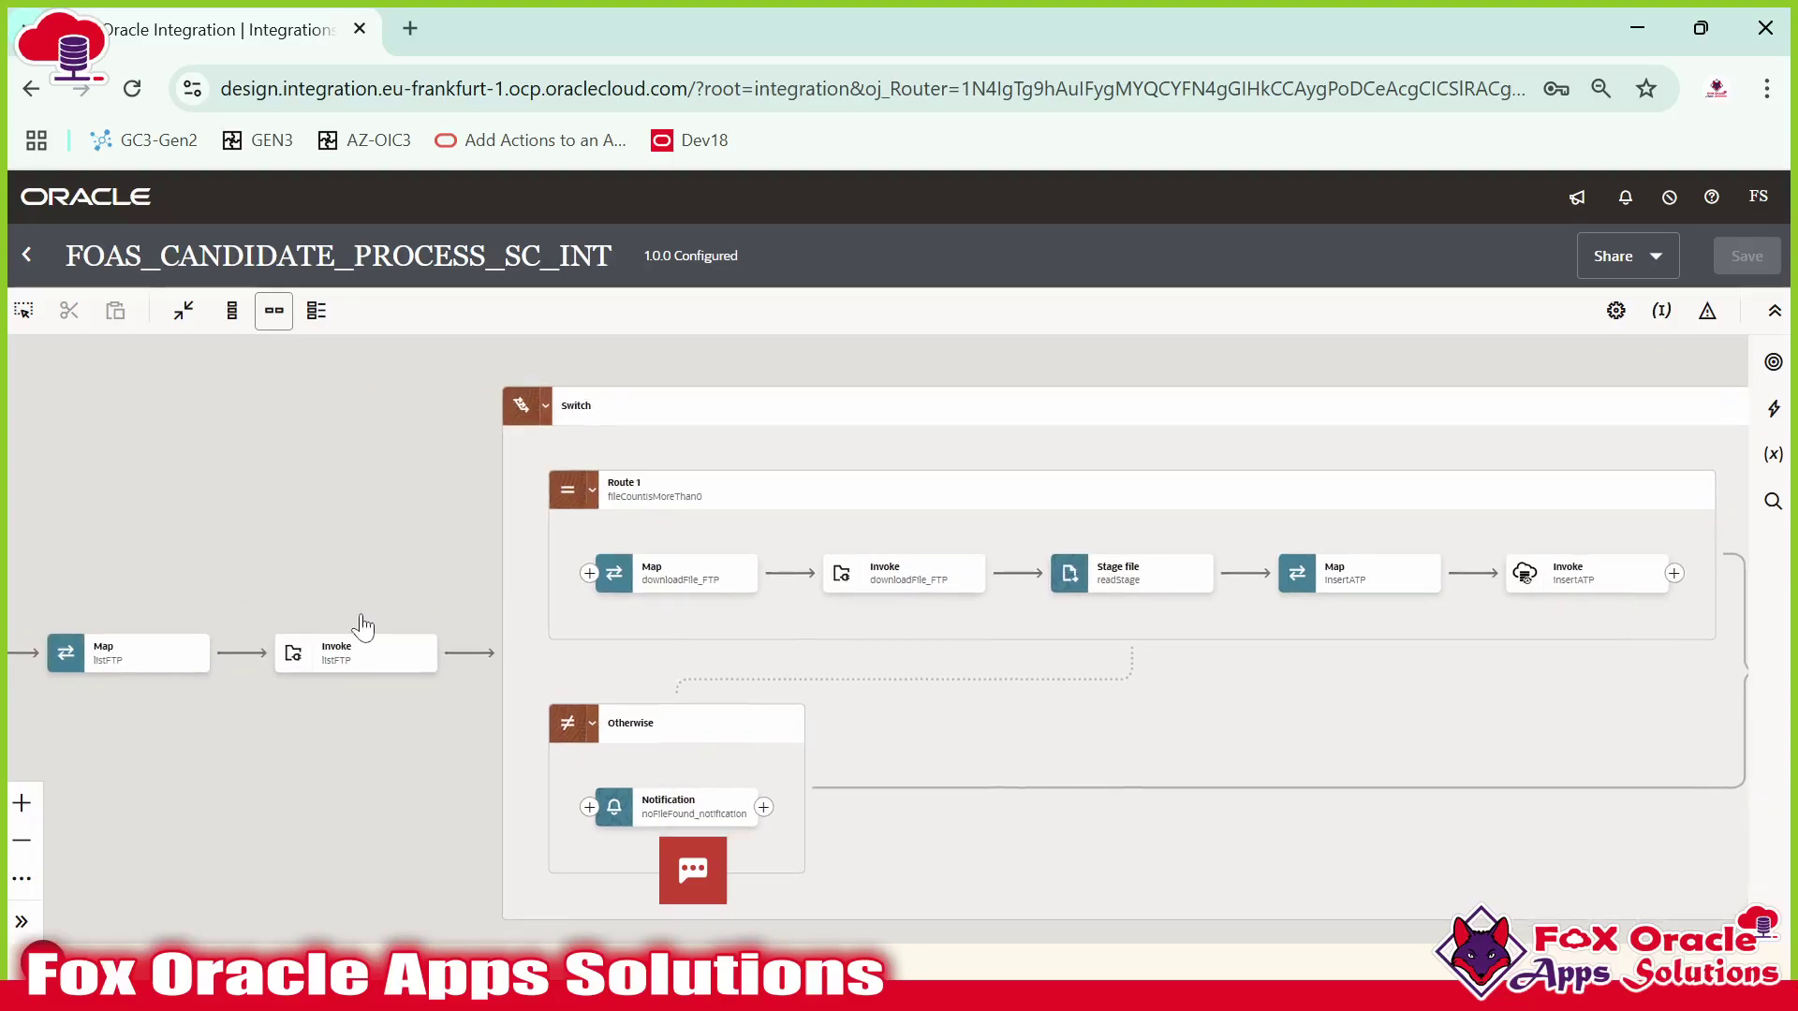
{"action": "mouse_move", "coordinate": [347, 672]}
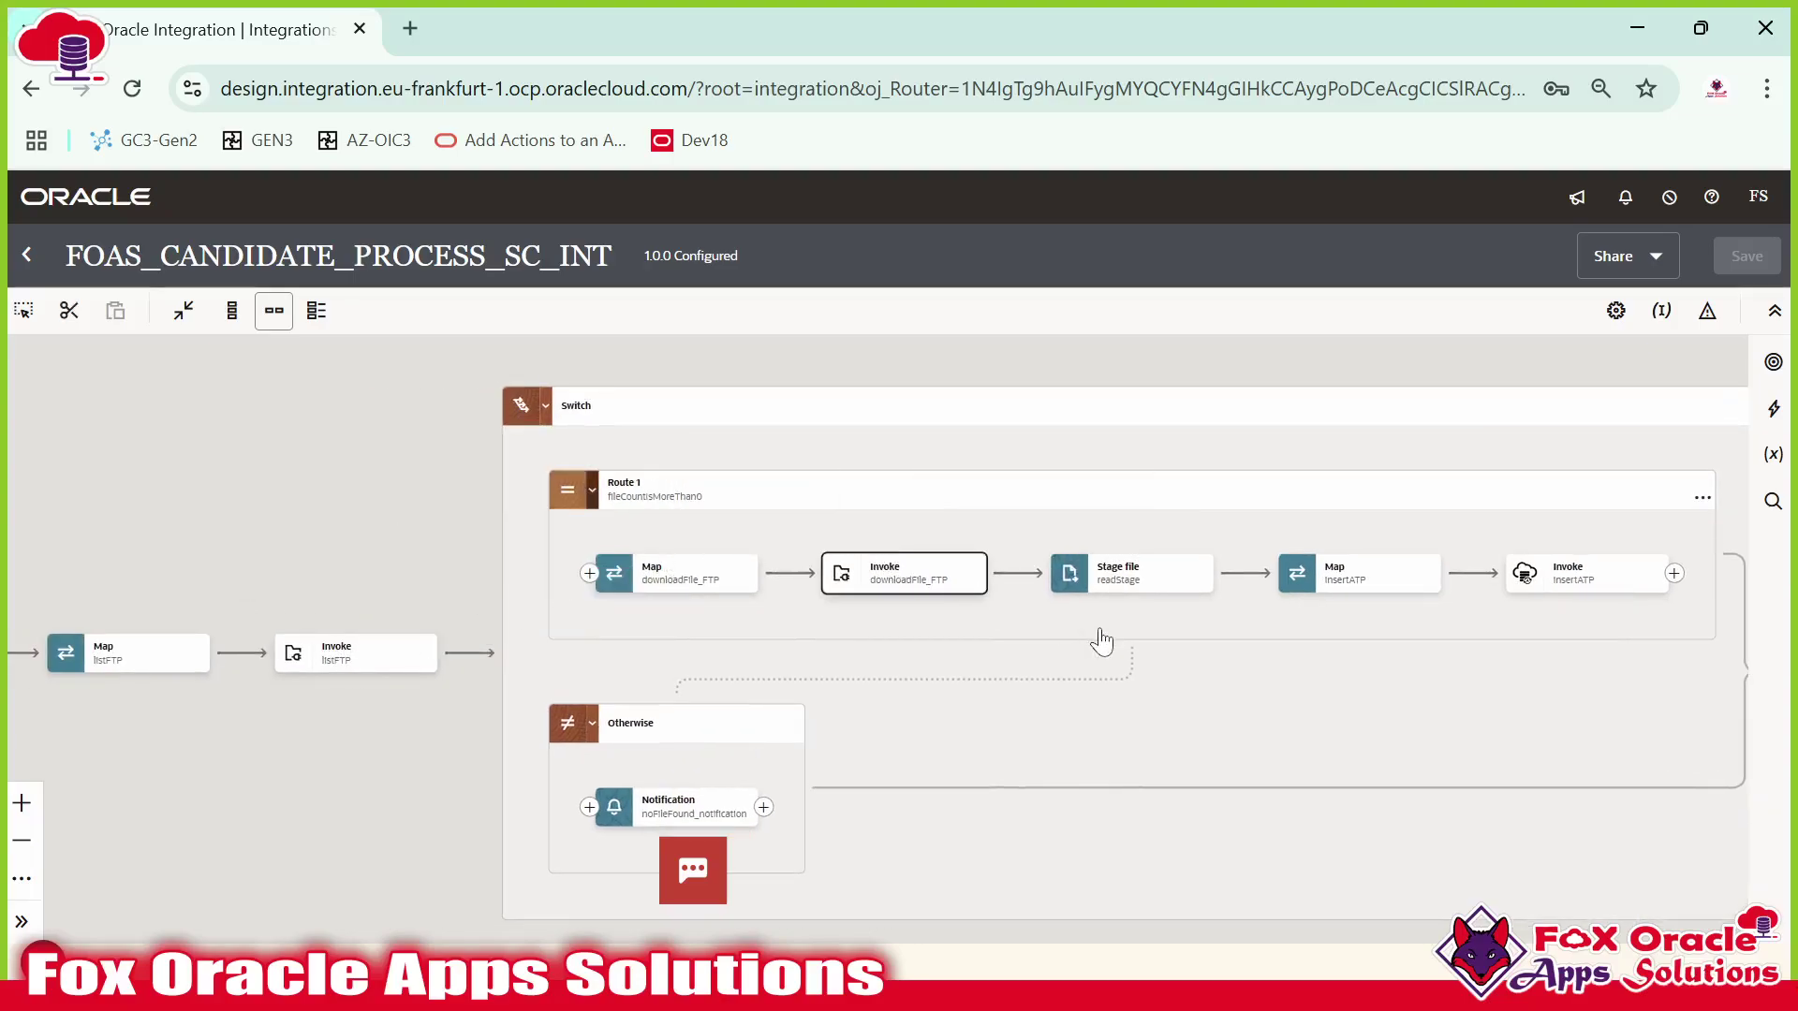
{"action": "mouse_move", "coordinate": [992, 590]}
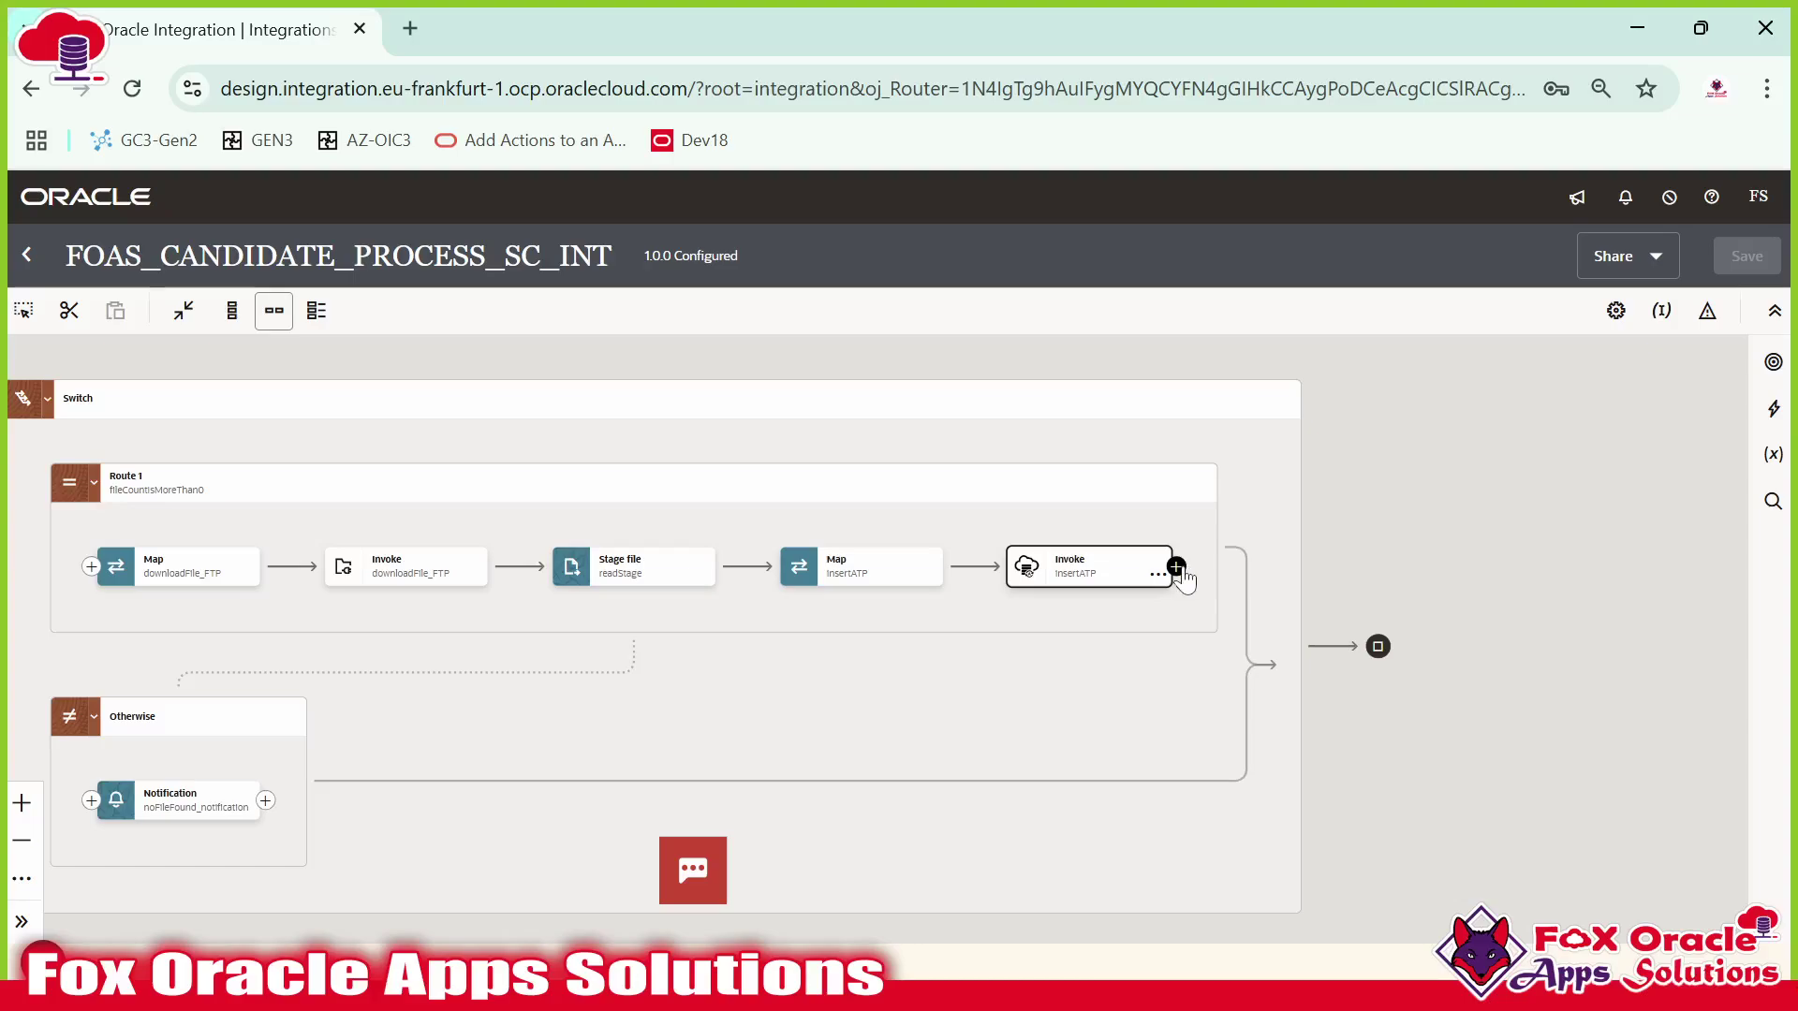
{"action": "left_click", "coordinate": [1177, 567]}
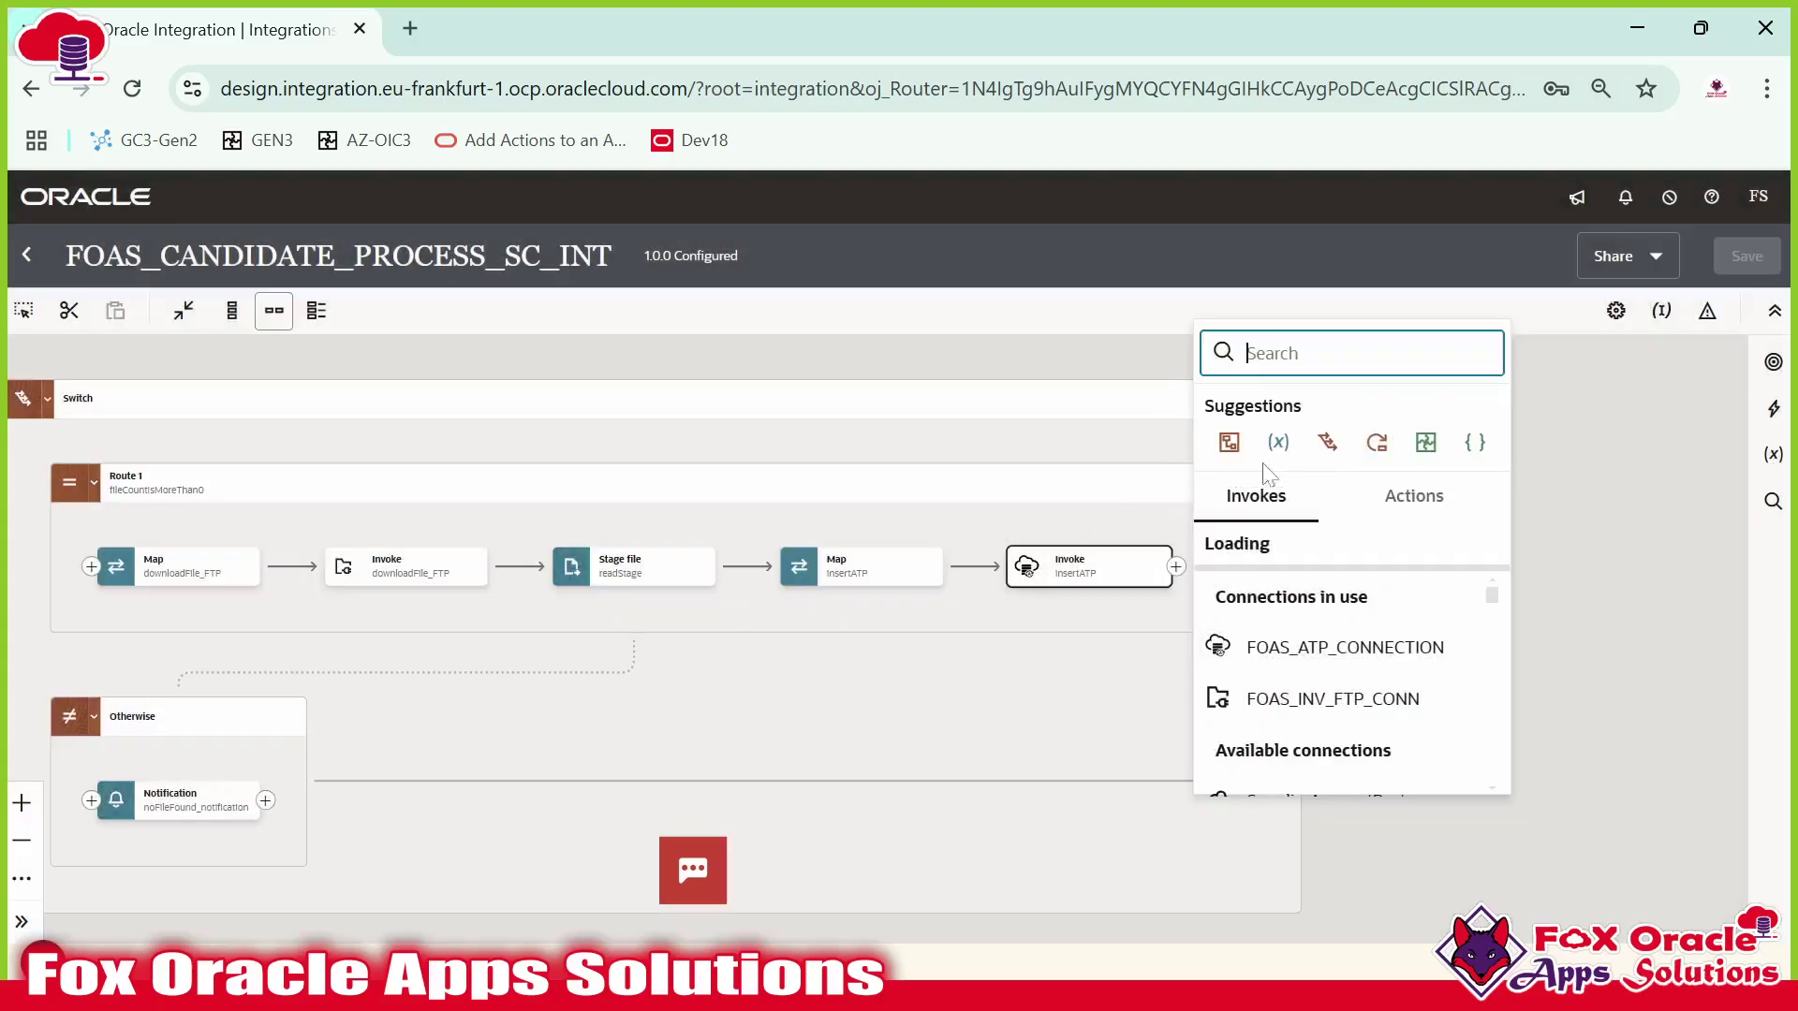
Add a validateProcedureATP invoke on FOAS_ATP_CONNECTION that invokes a stored procedure.
{"action": "left_click", "coordinate": [1309, 649]}
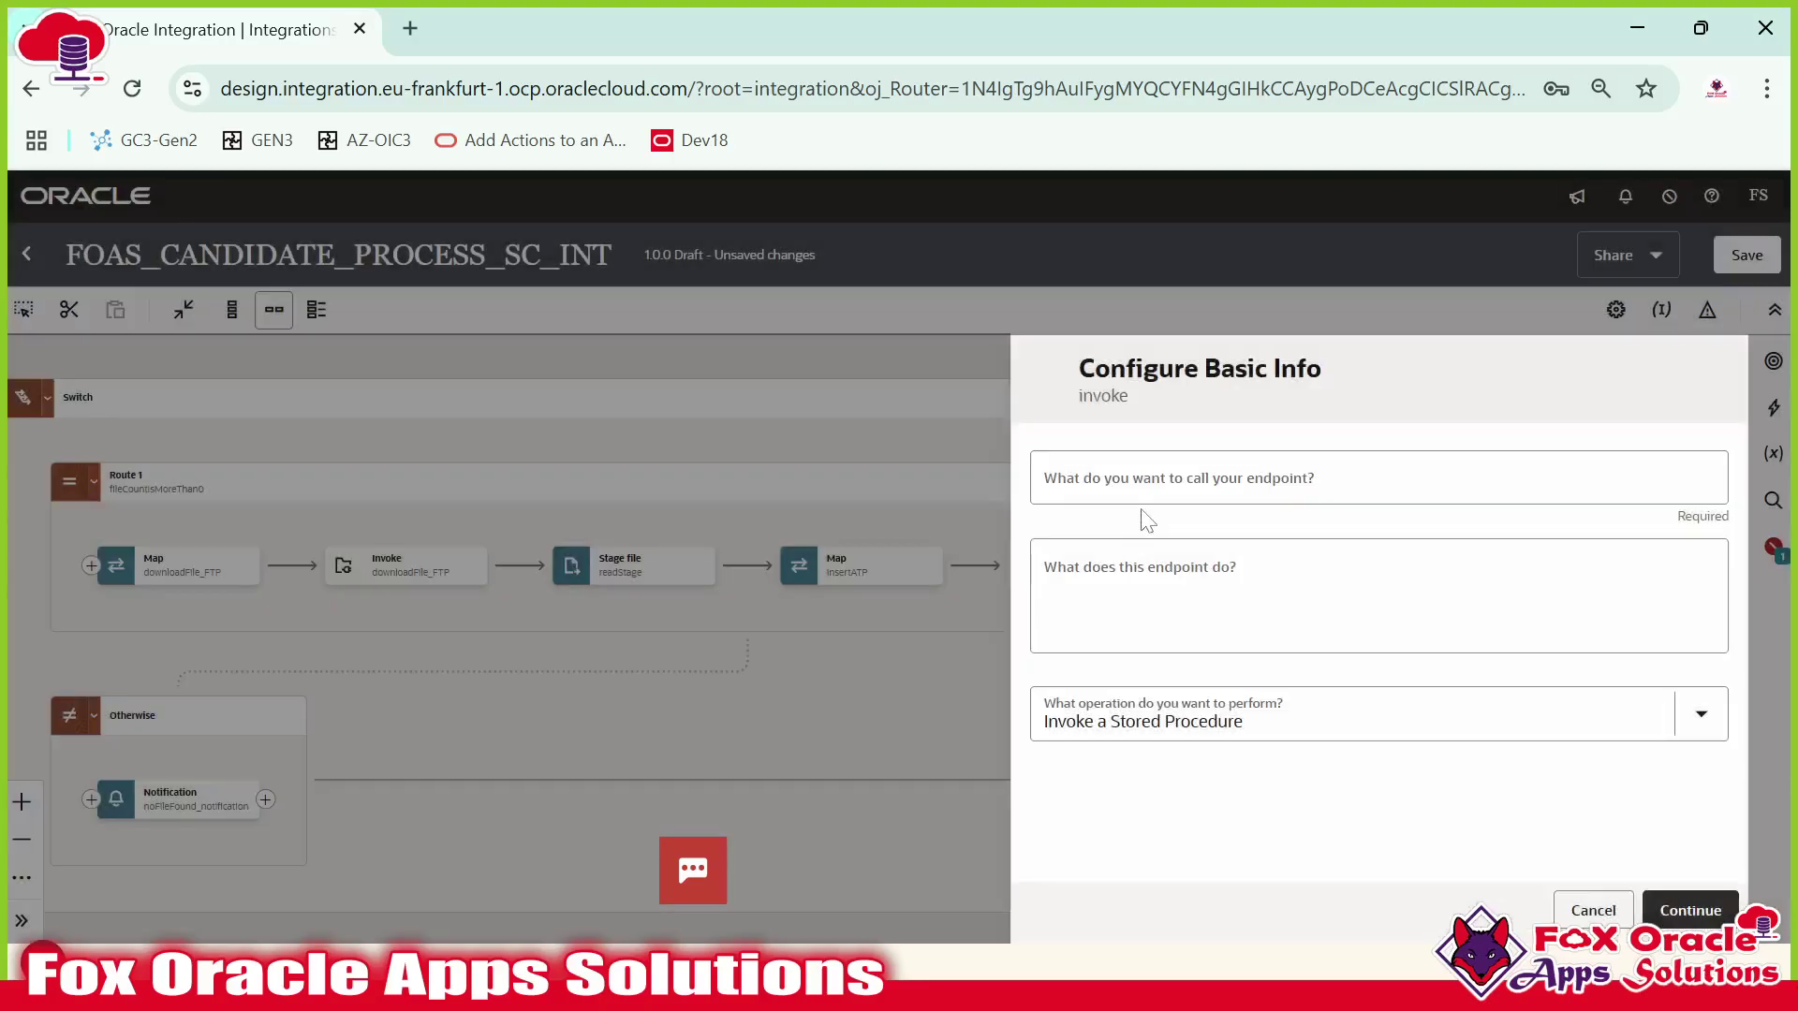
{"action": "left_click", "coordinate": [1177, 483]}
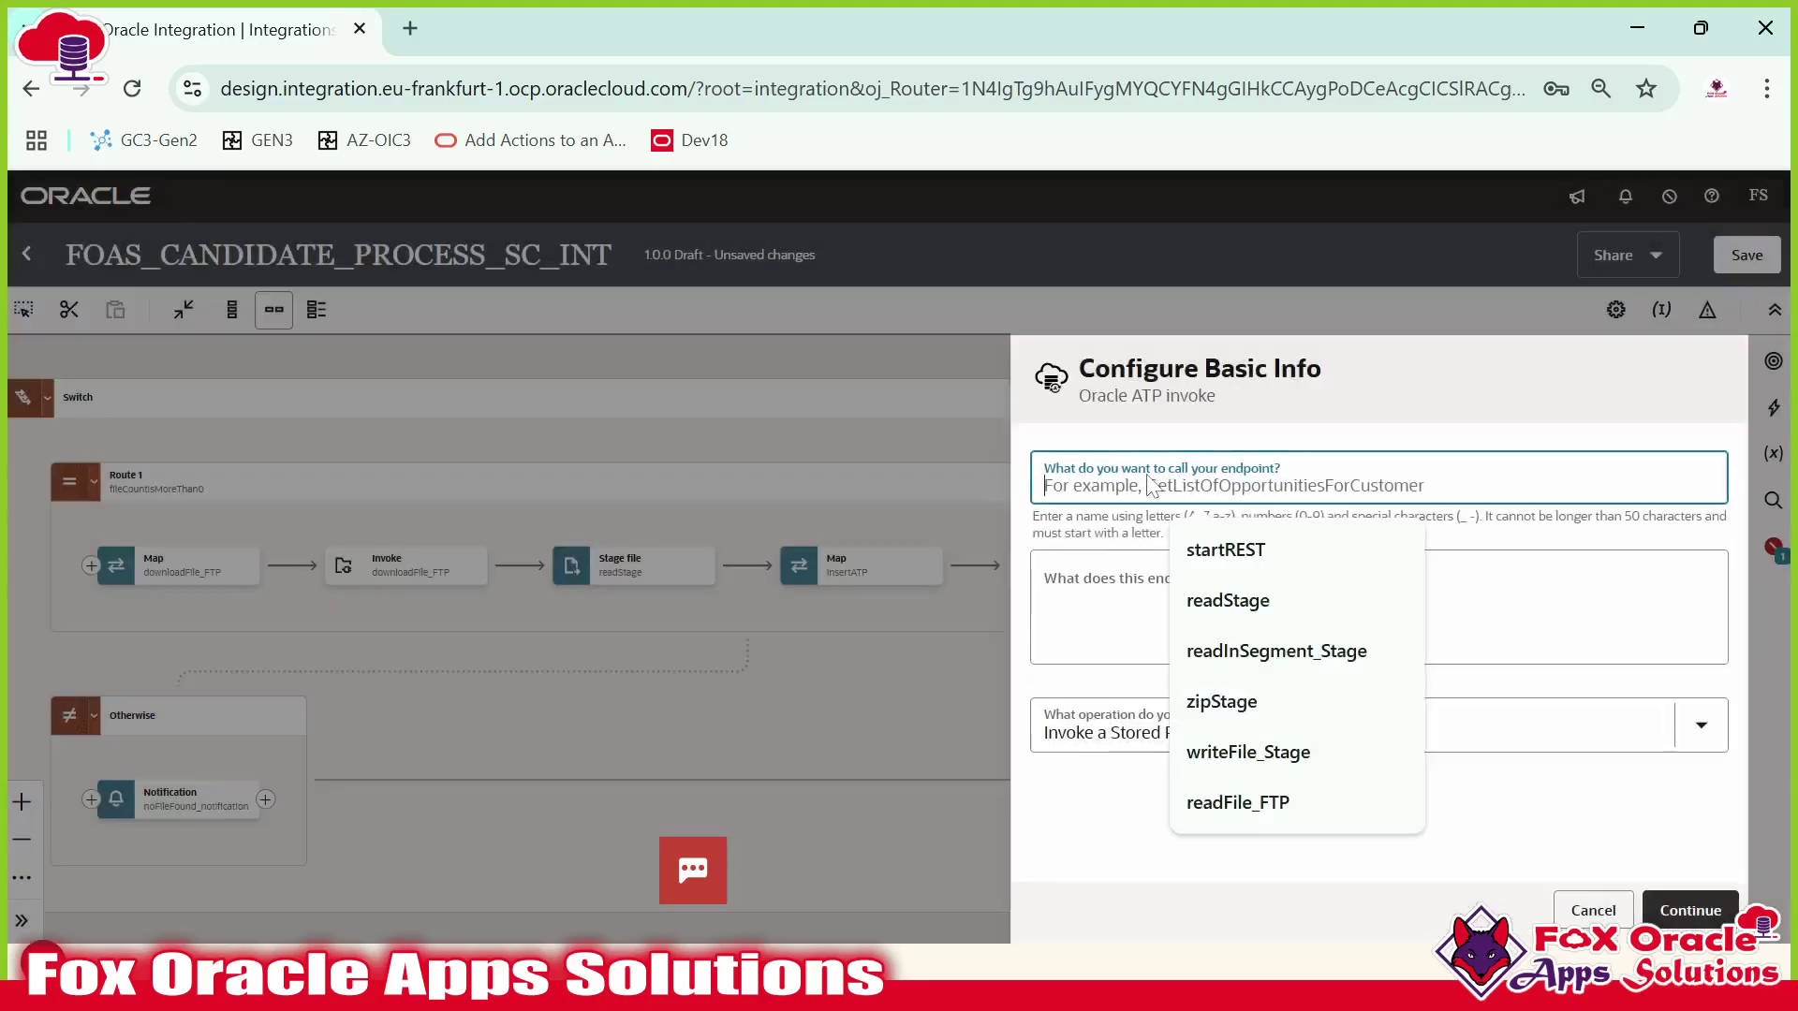
{"action": "type", "text": "validate"}
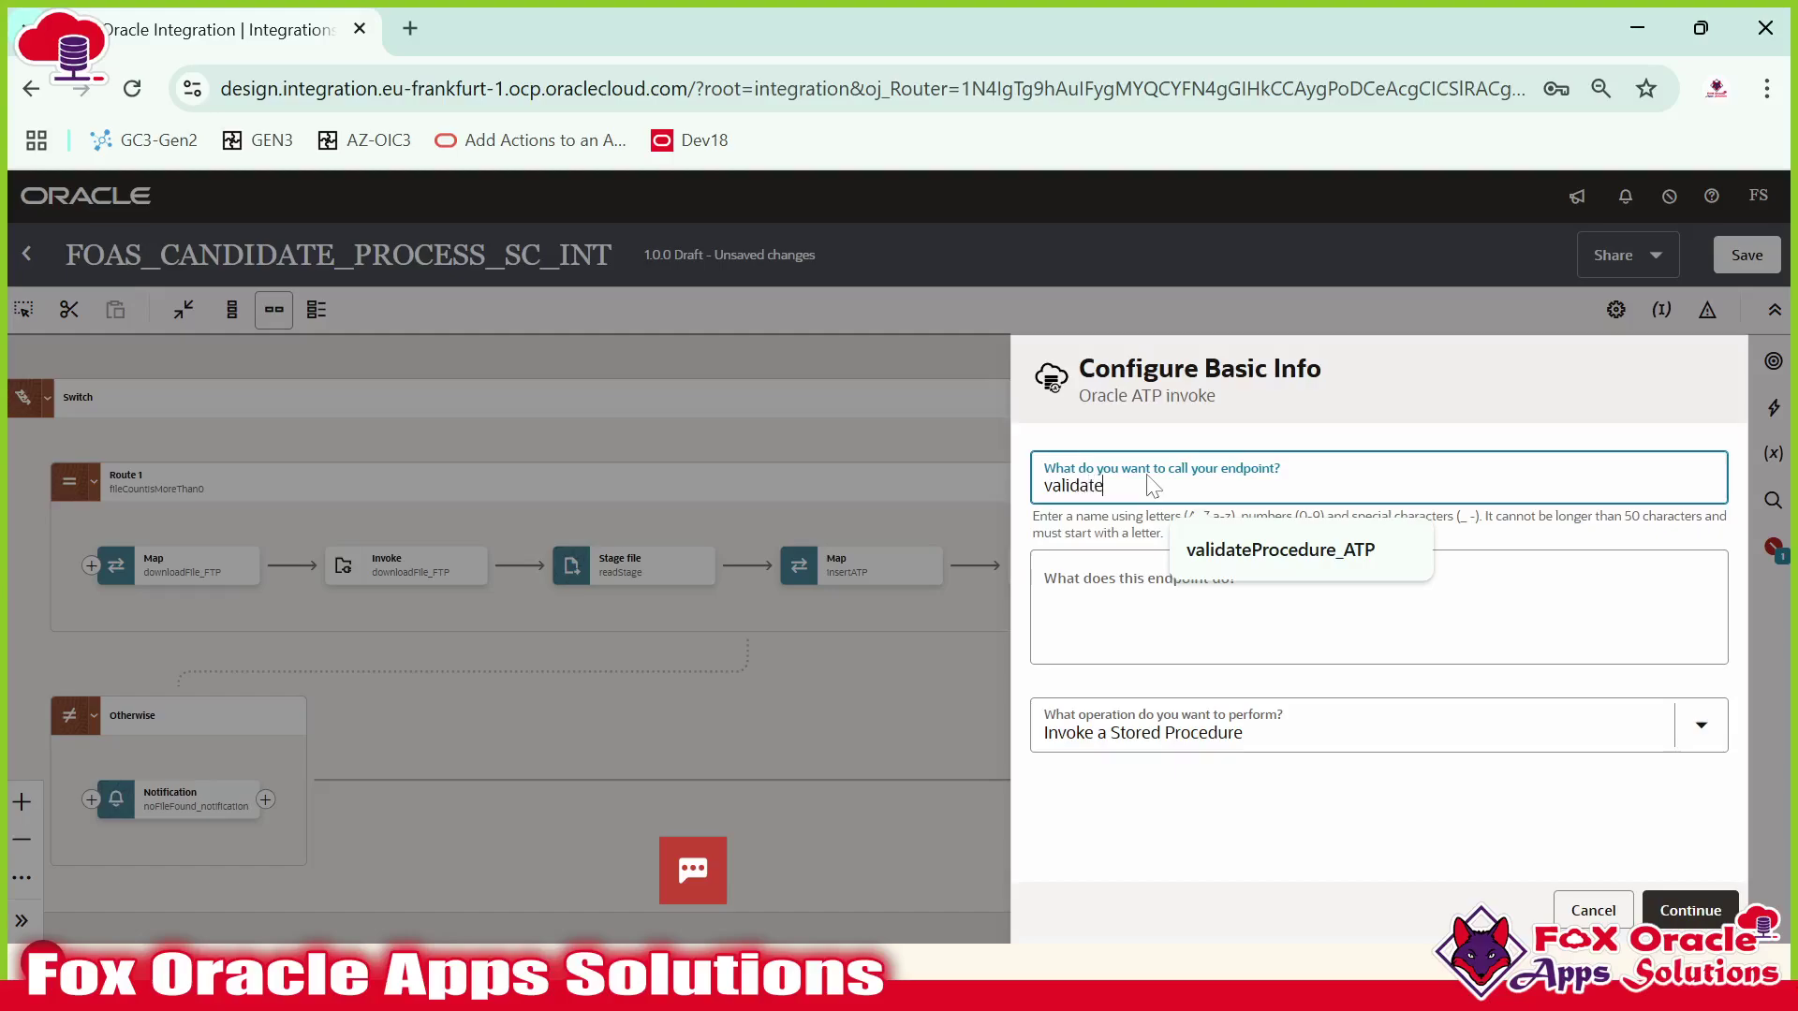
{"action": "type", "text": "AT"}
{"action": "key", "text": "BackSpace"}
{"action": "key", "text": "BackSpace"}
{"action": "key", "text": "BackSpace"}
{"action": "type", "text": "ProcedureATP"}
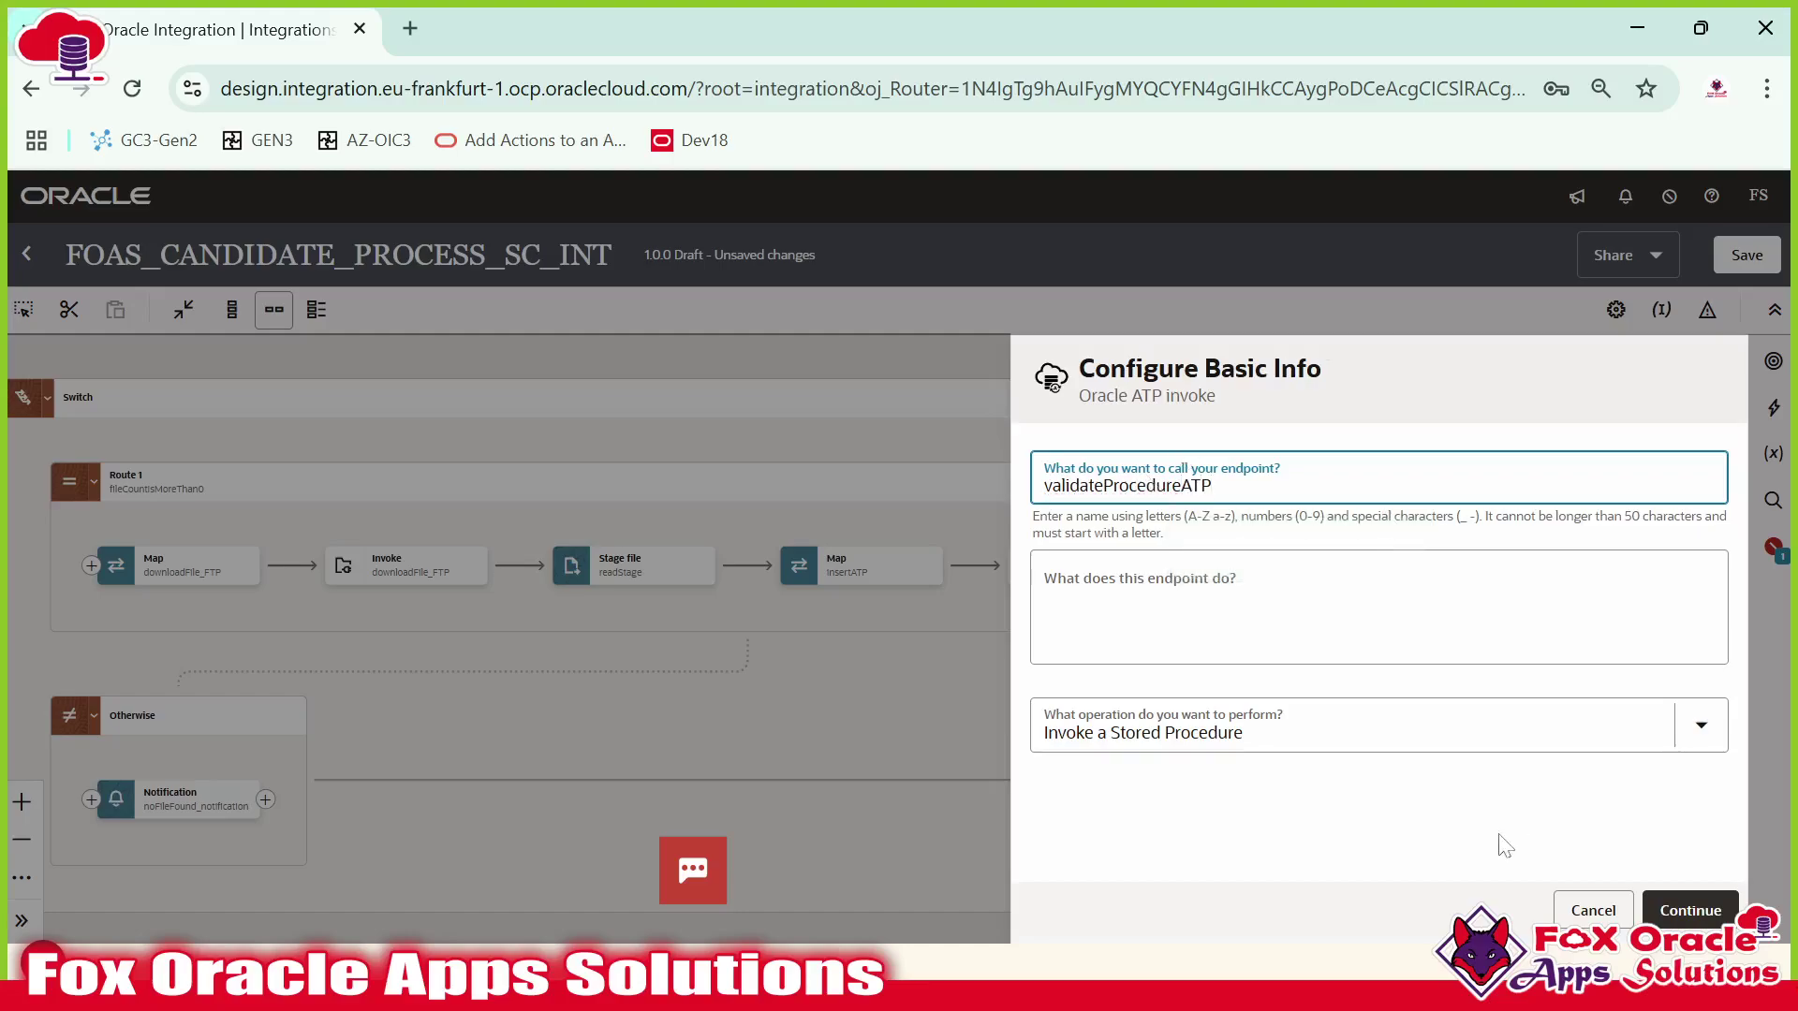
{"action": "left_click", "coordinate": [1242, 726]}
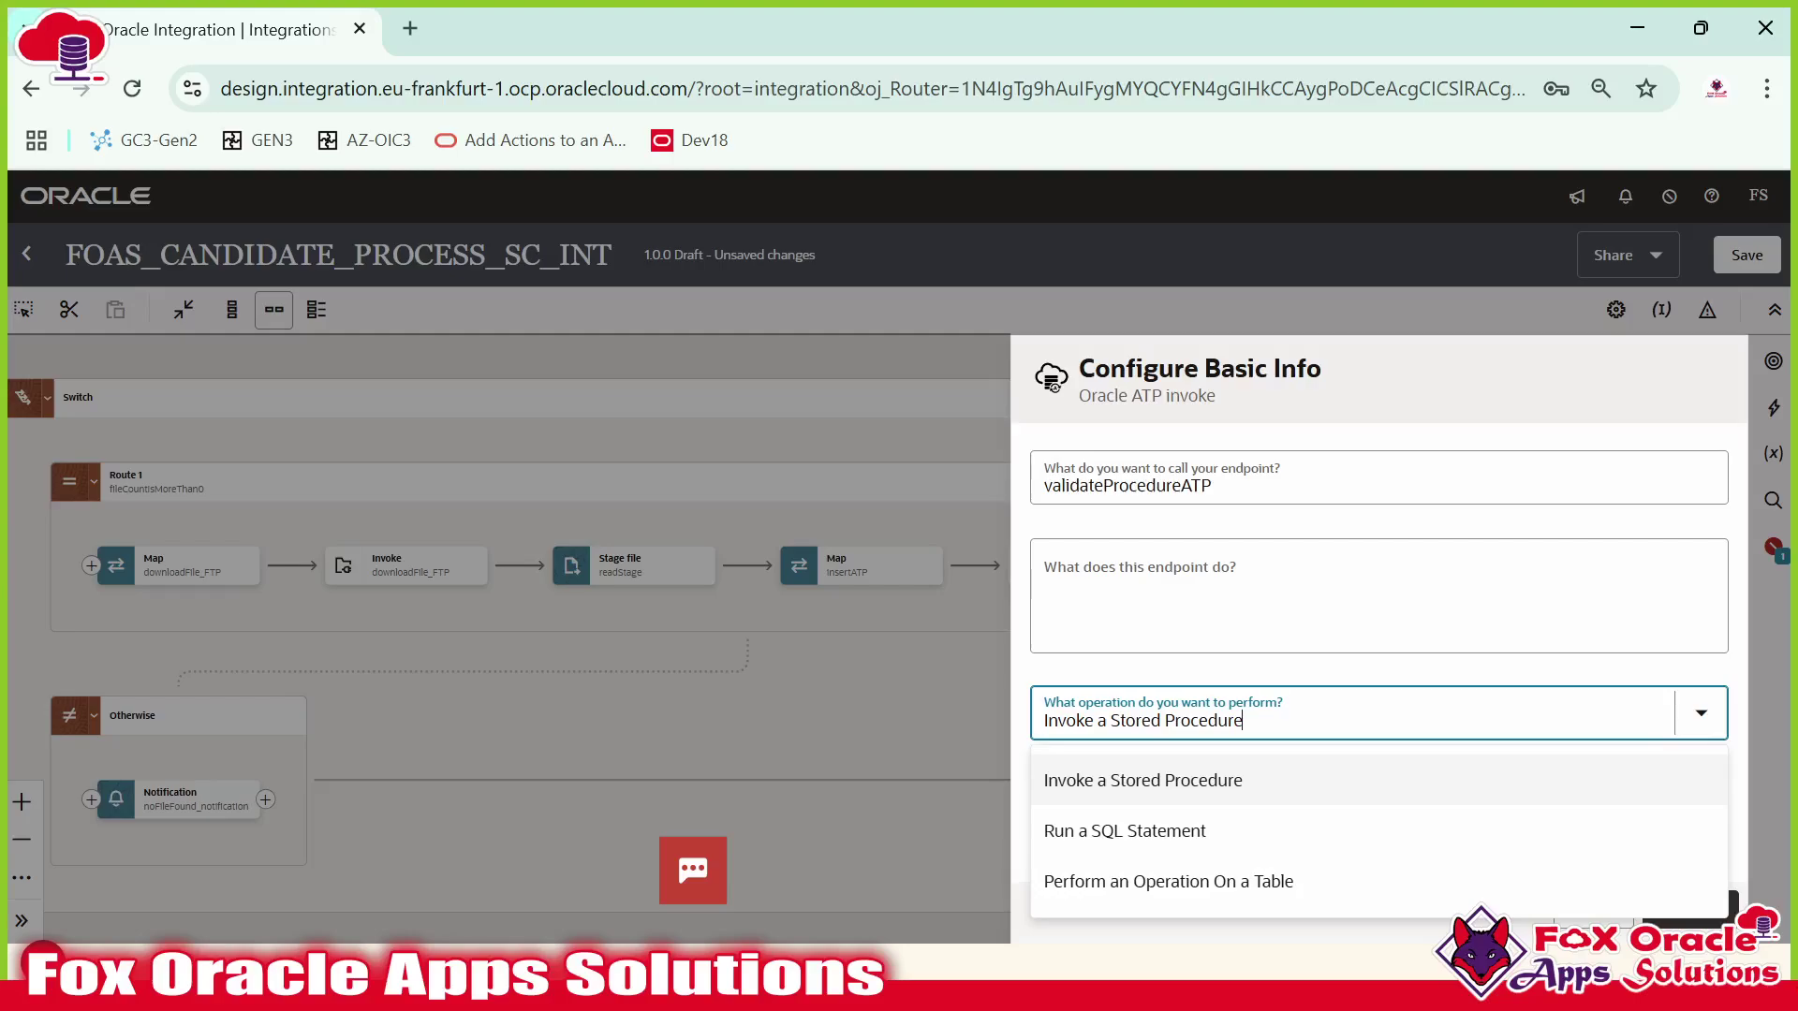
{"action": "left_click", "coordinate": [1242, 780]}
{"action": "left_click", "coordinate": [1690, 910]}
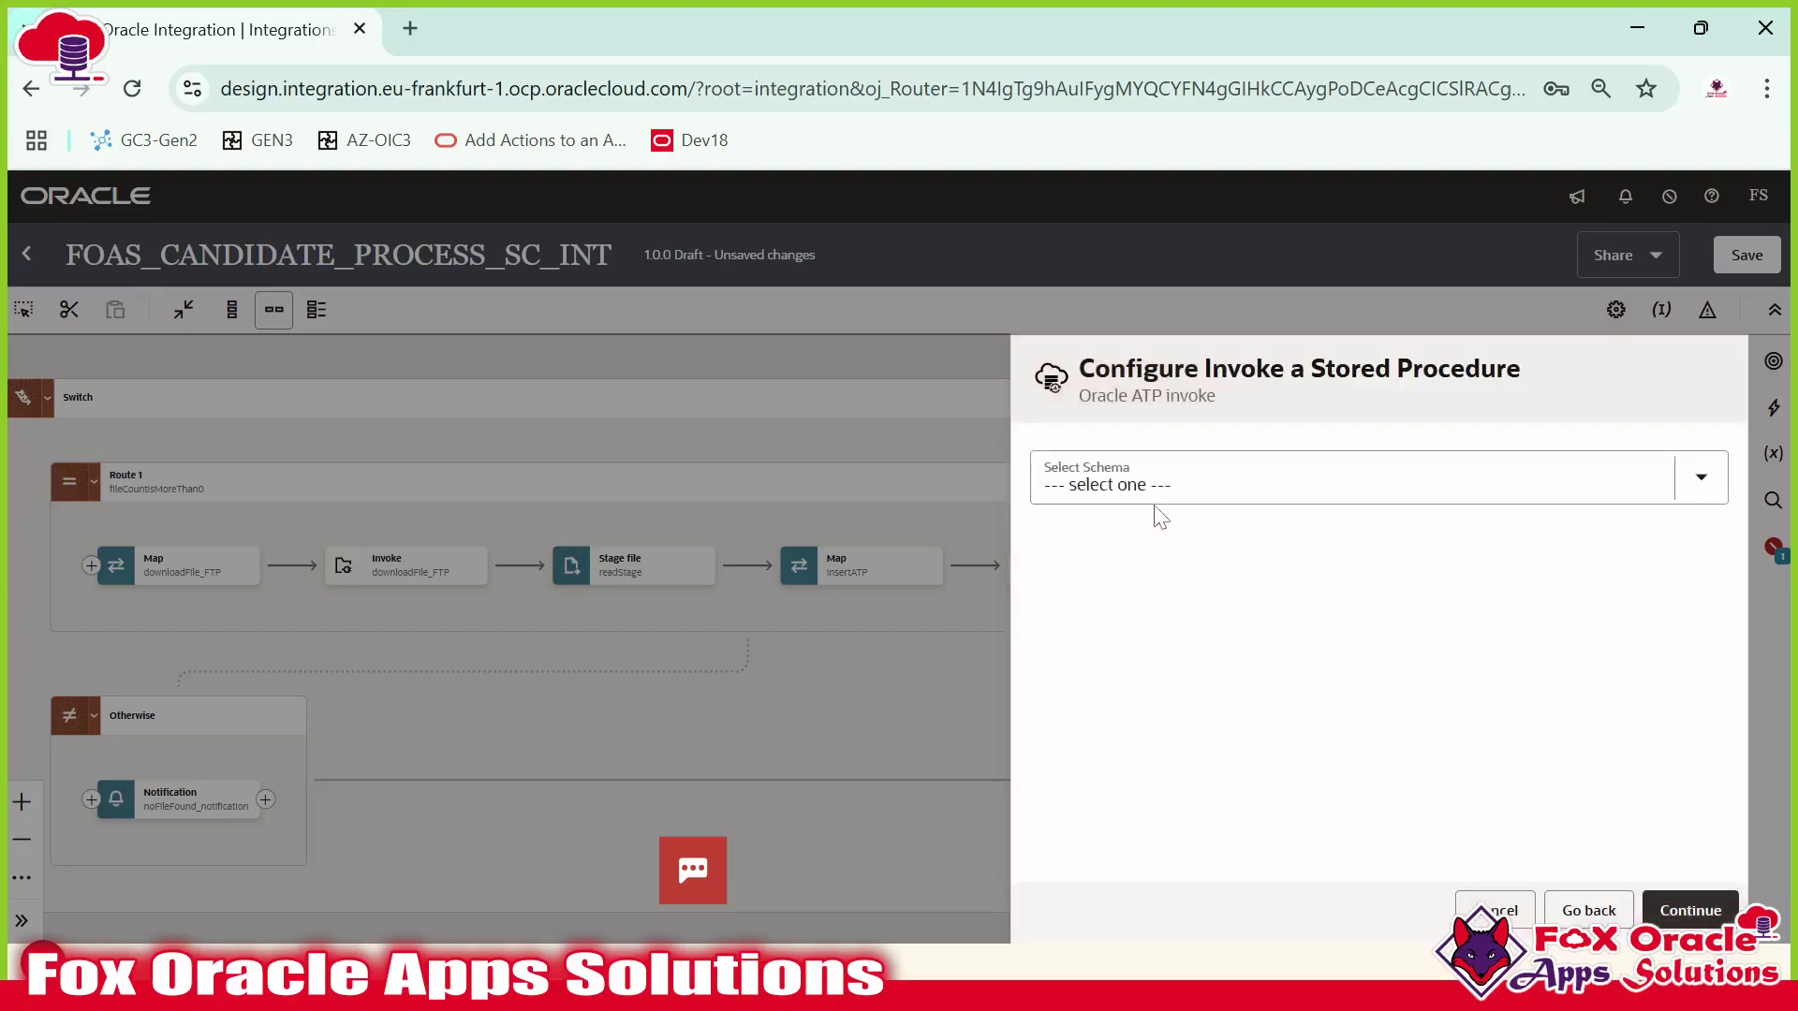
Choose schema ATPUSER and package FOAS_CANDIDATE_INT_PKG, copying the name from SQL Developer.
{"action": "left_click", "coordinate": [1159, 488]}
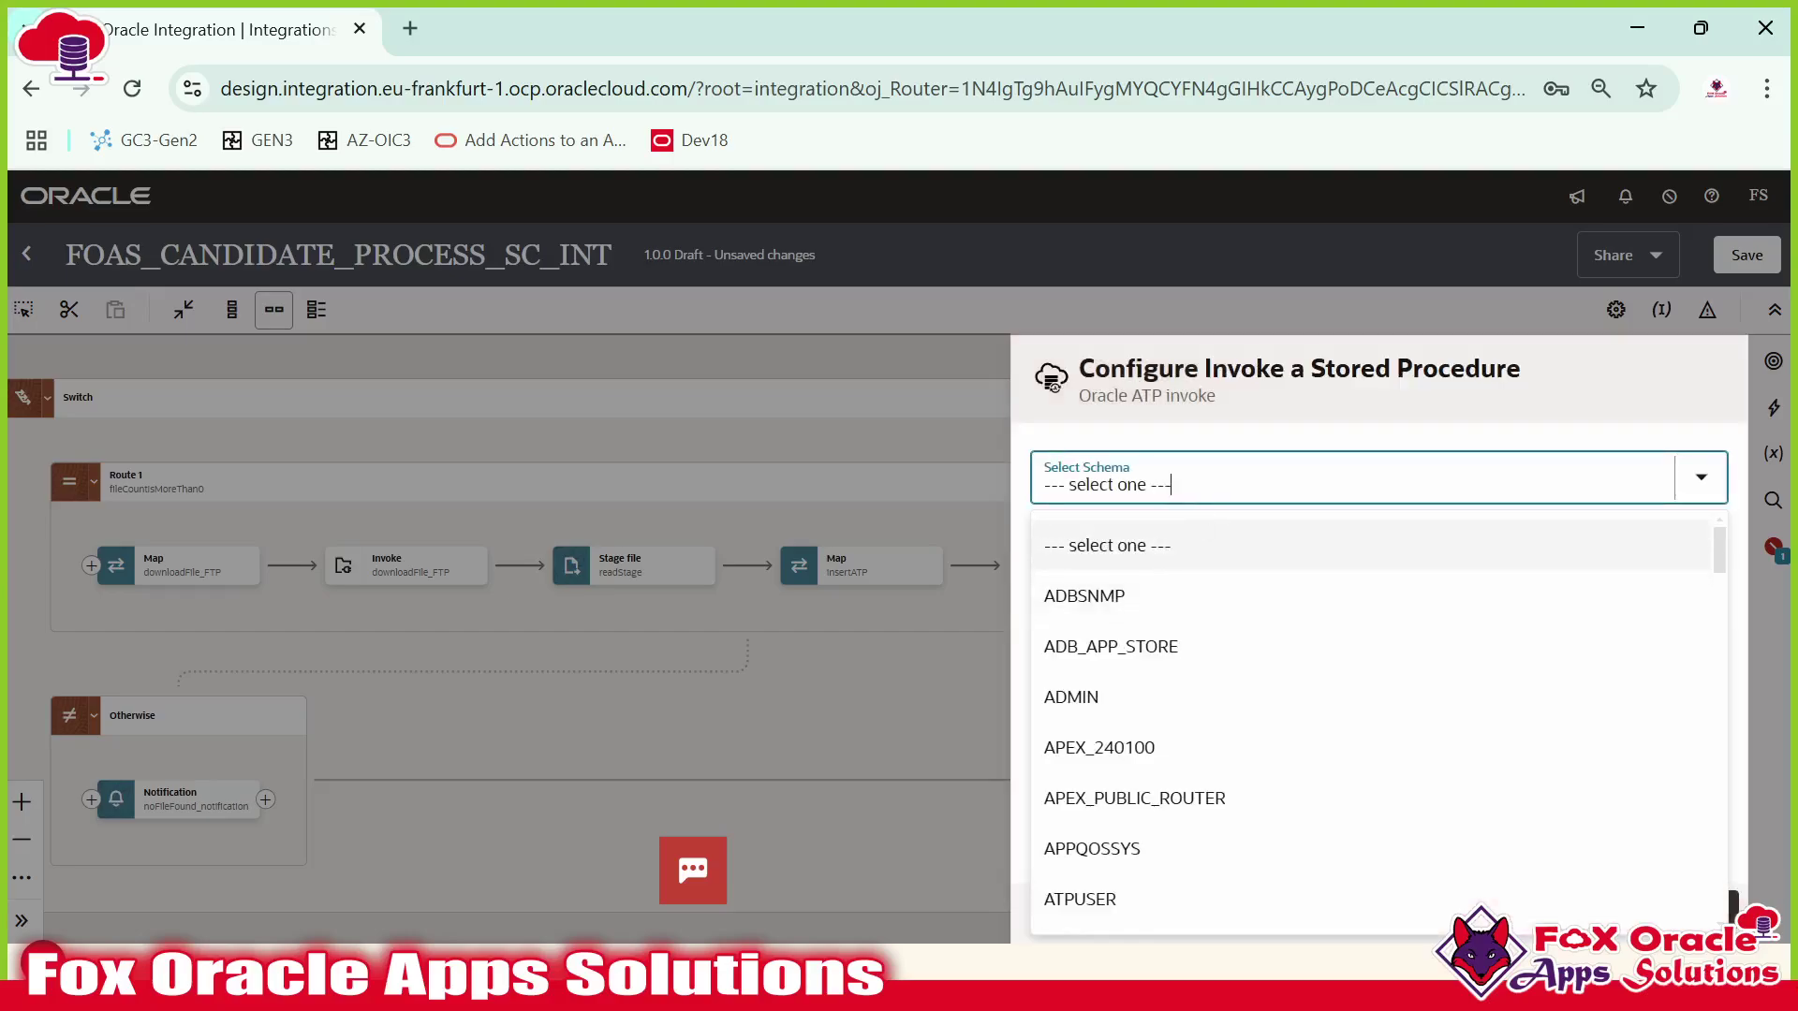
{"action": "key", "text": "Escape"}
{"action": "type", "text": "ATP"}
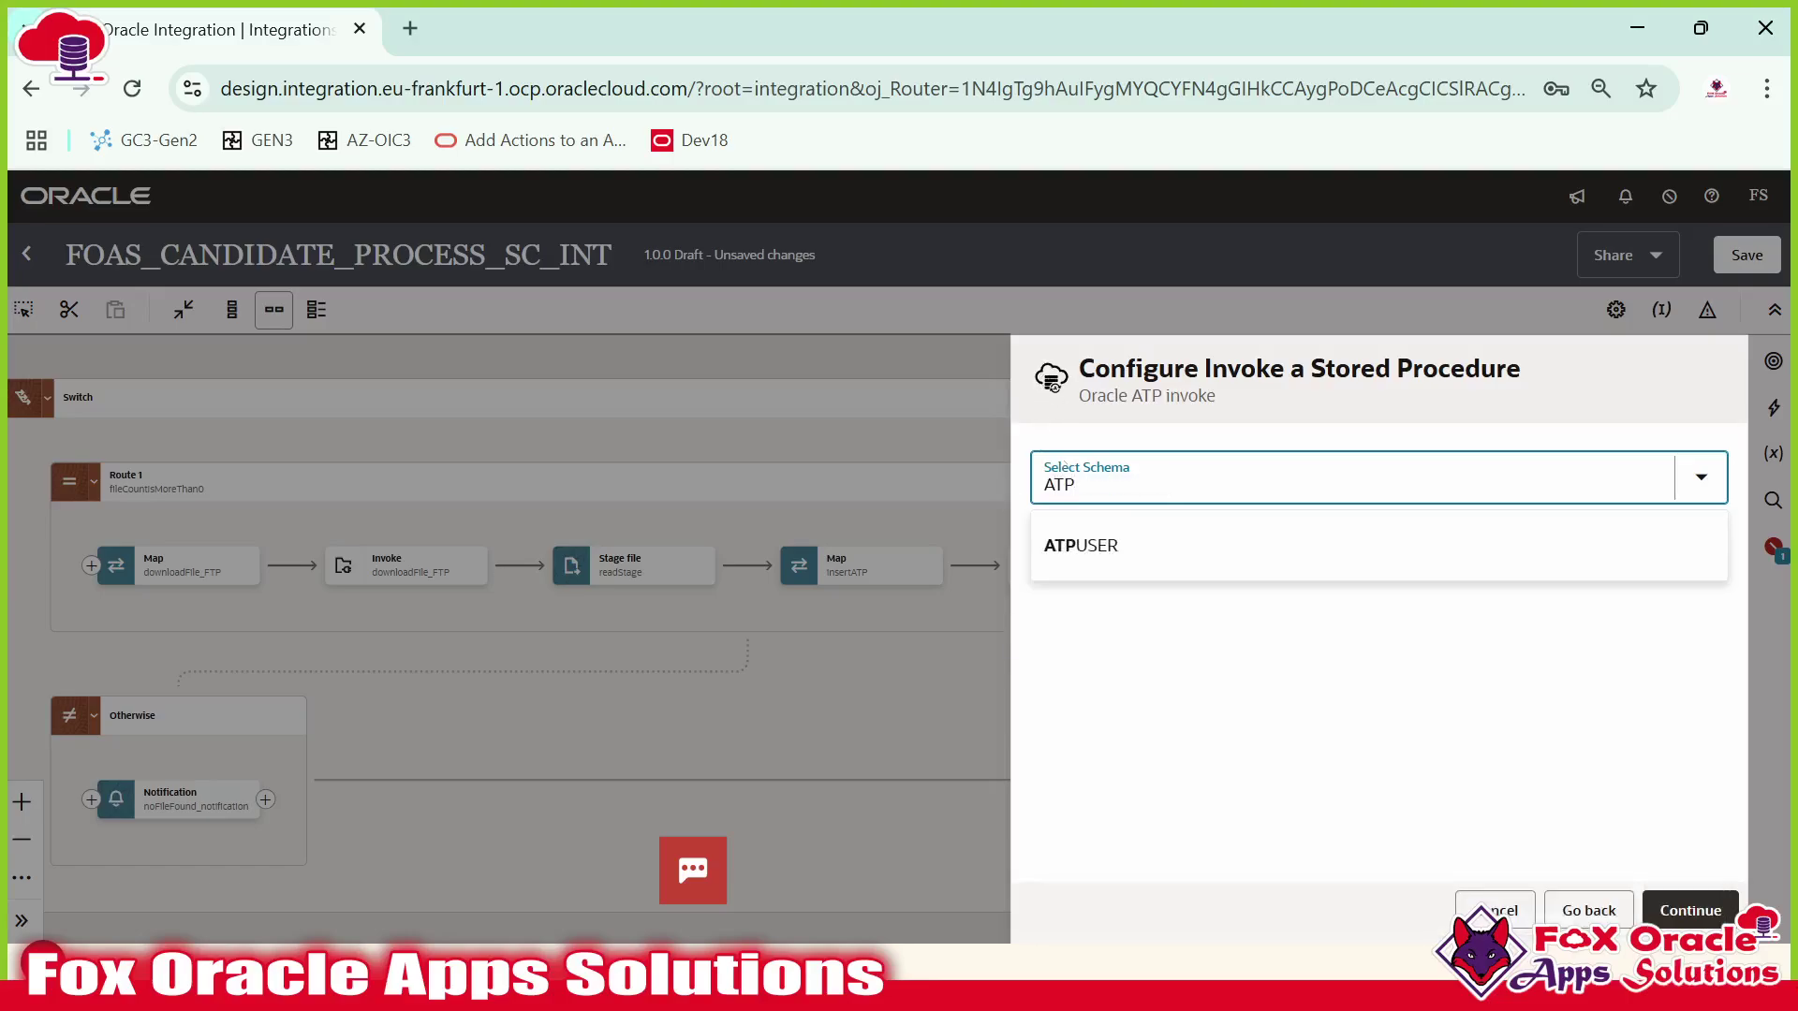
{"action": "left_click", "coordinate": [1118, 558]}
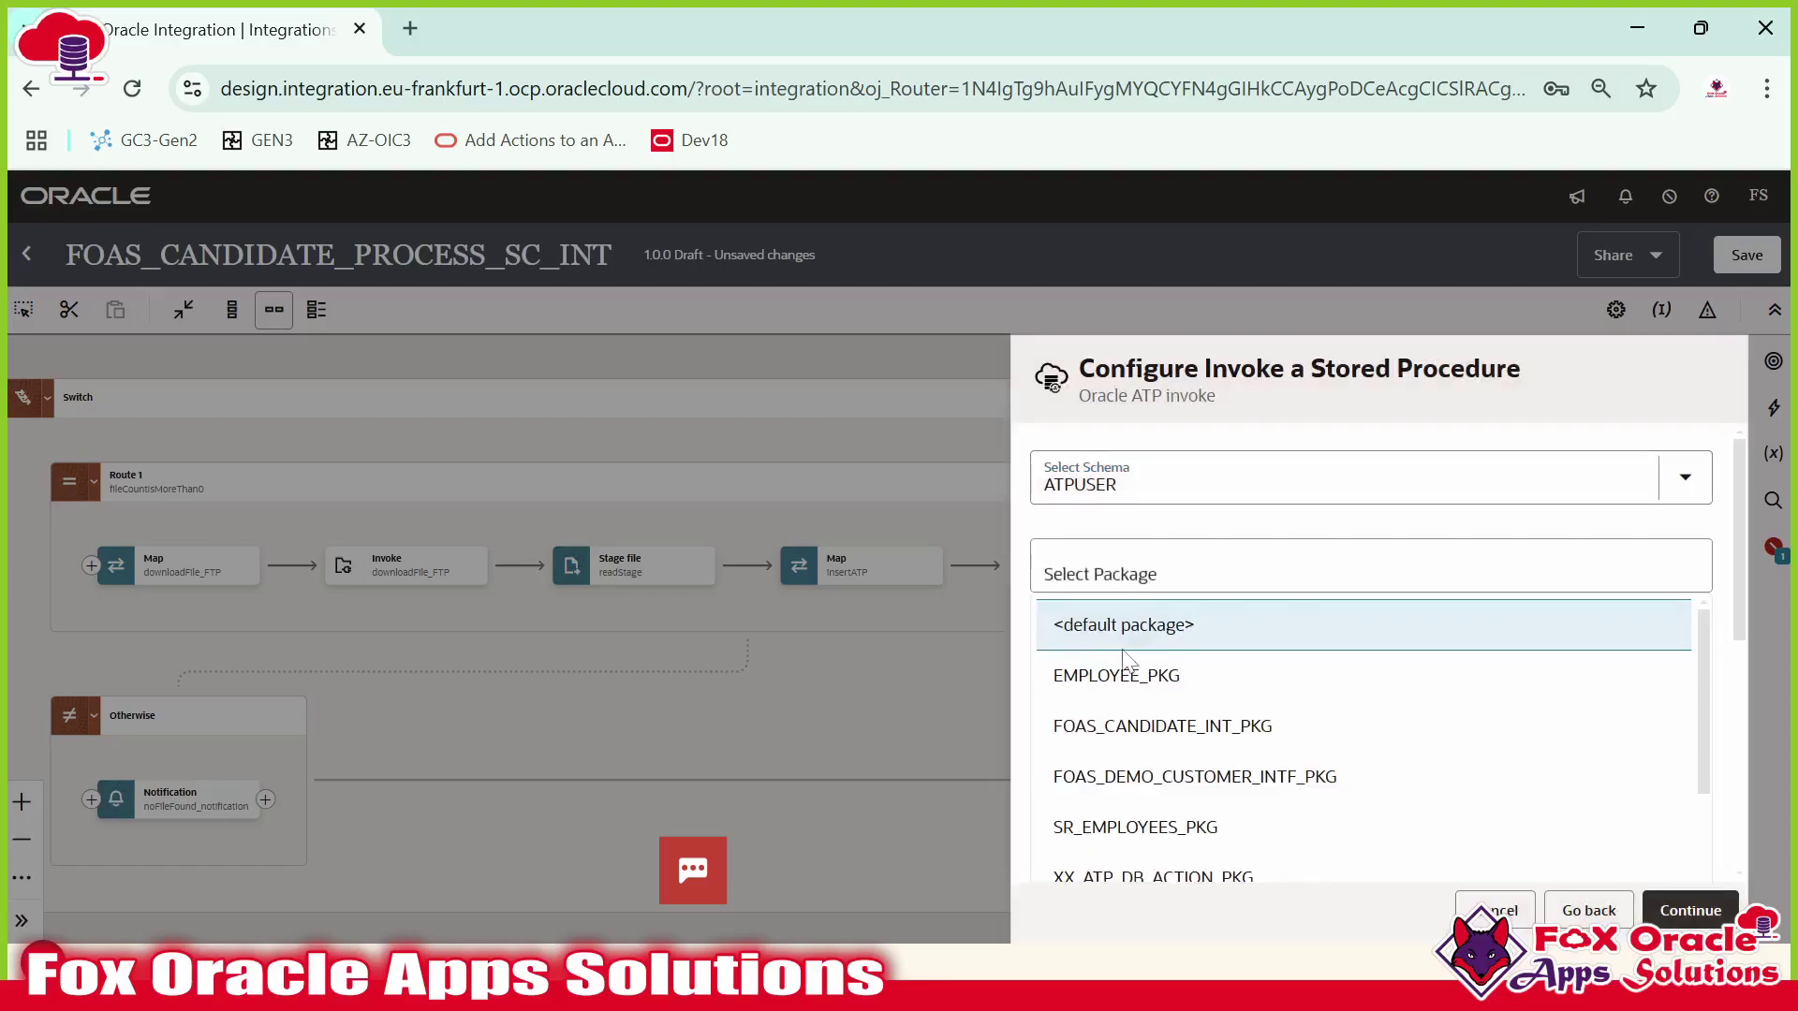
{"action": "key", "text": "alt+Tab"}
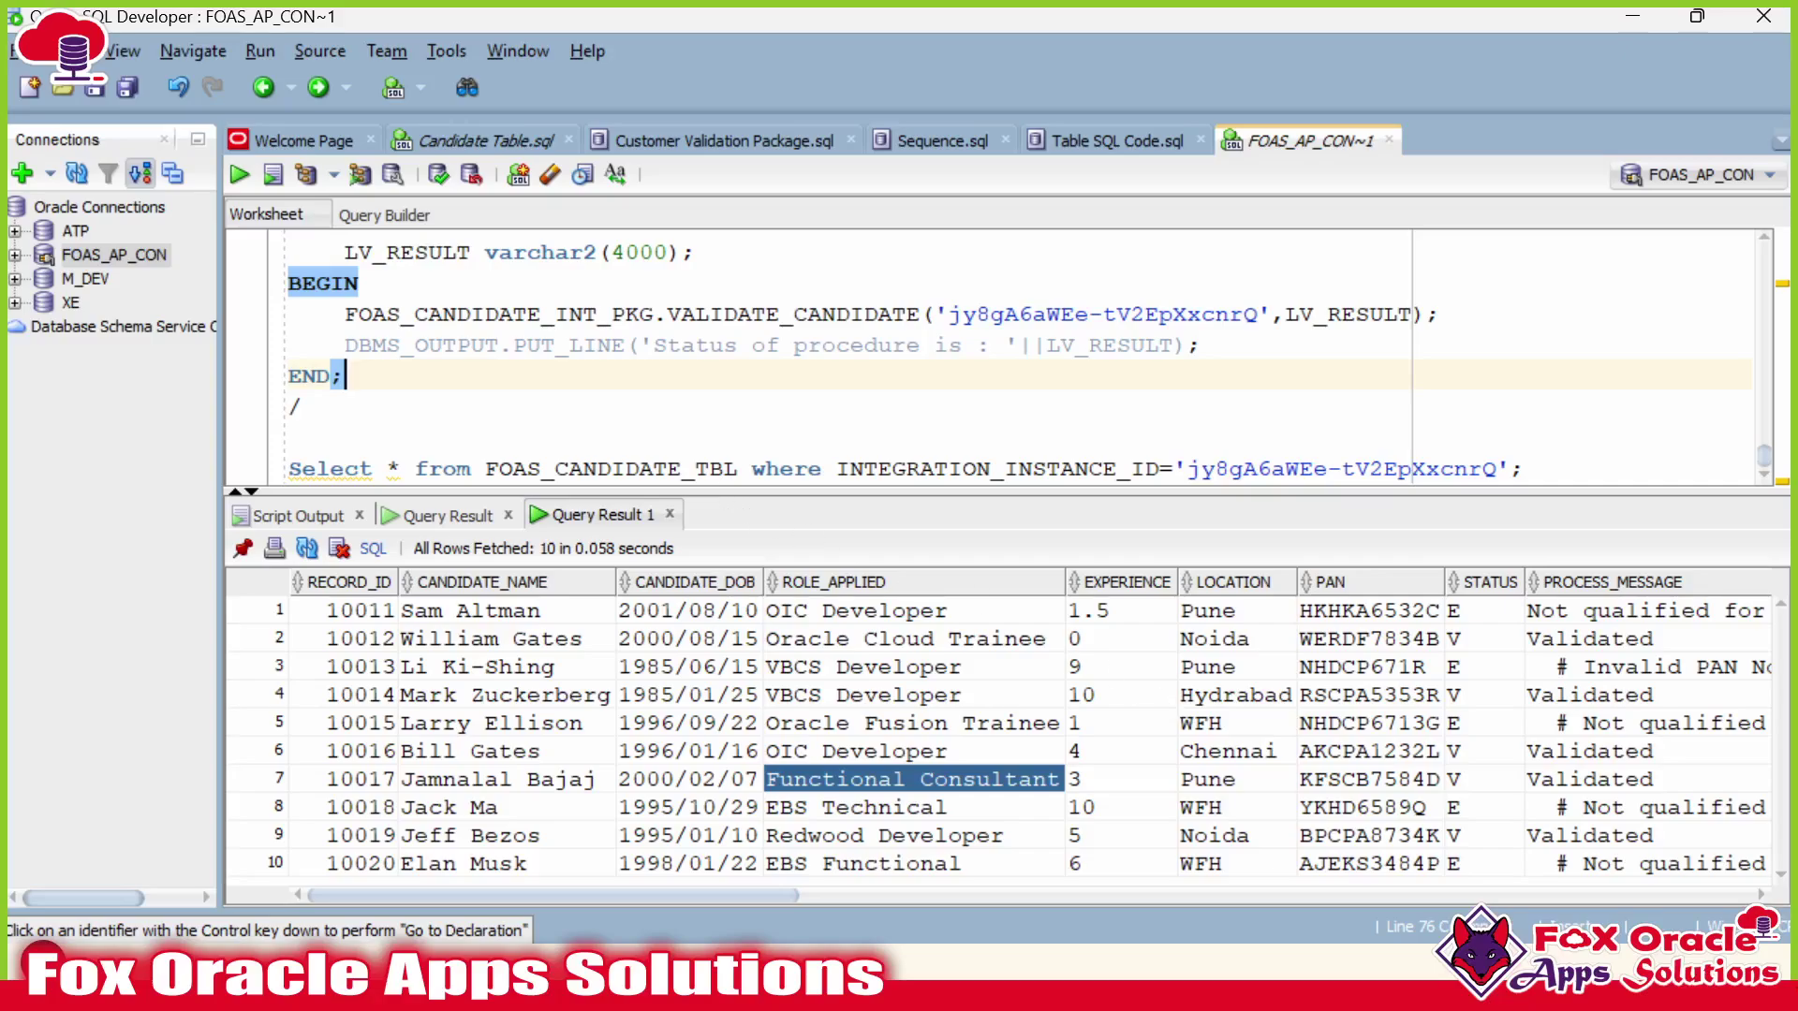
{"action": "scroll", "coordinate": [1002, 356], "scroll_direction": "up", "scroll_amount": 15}
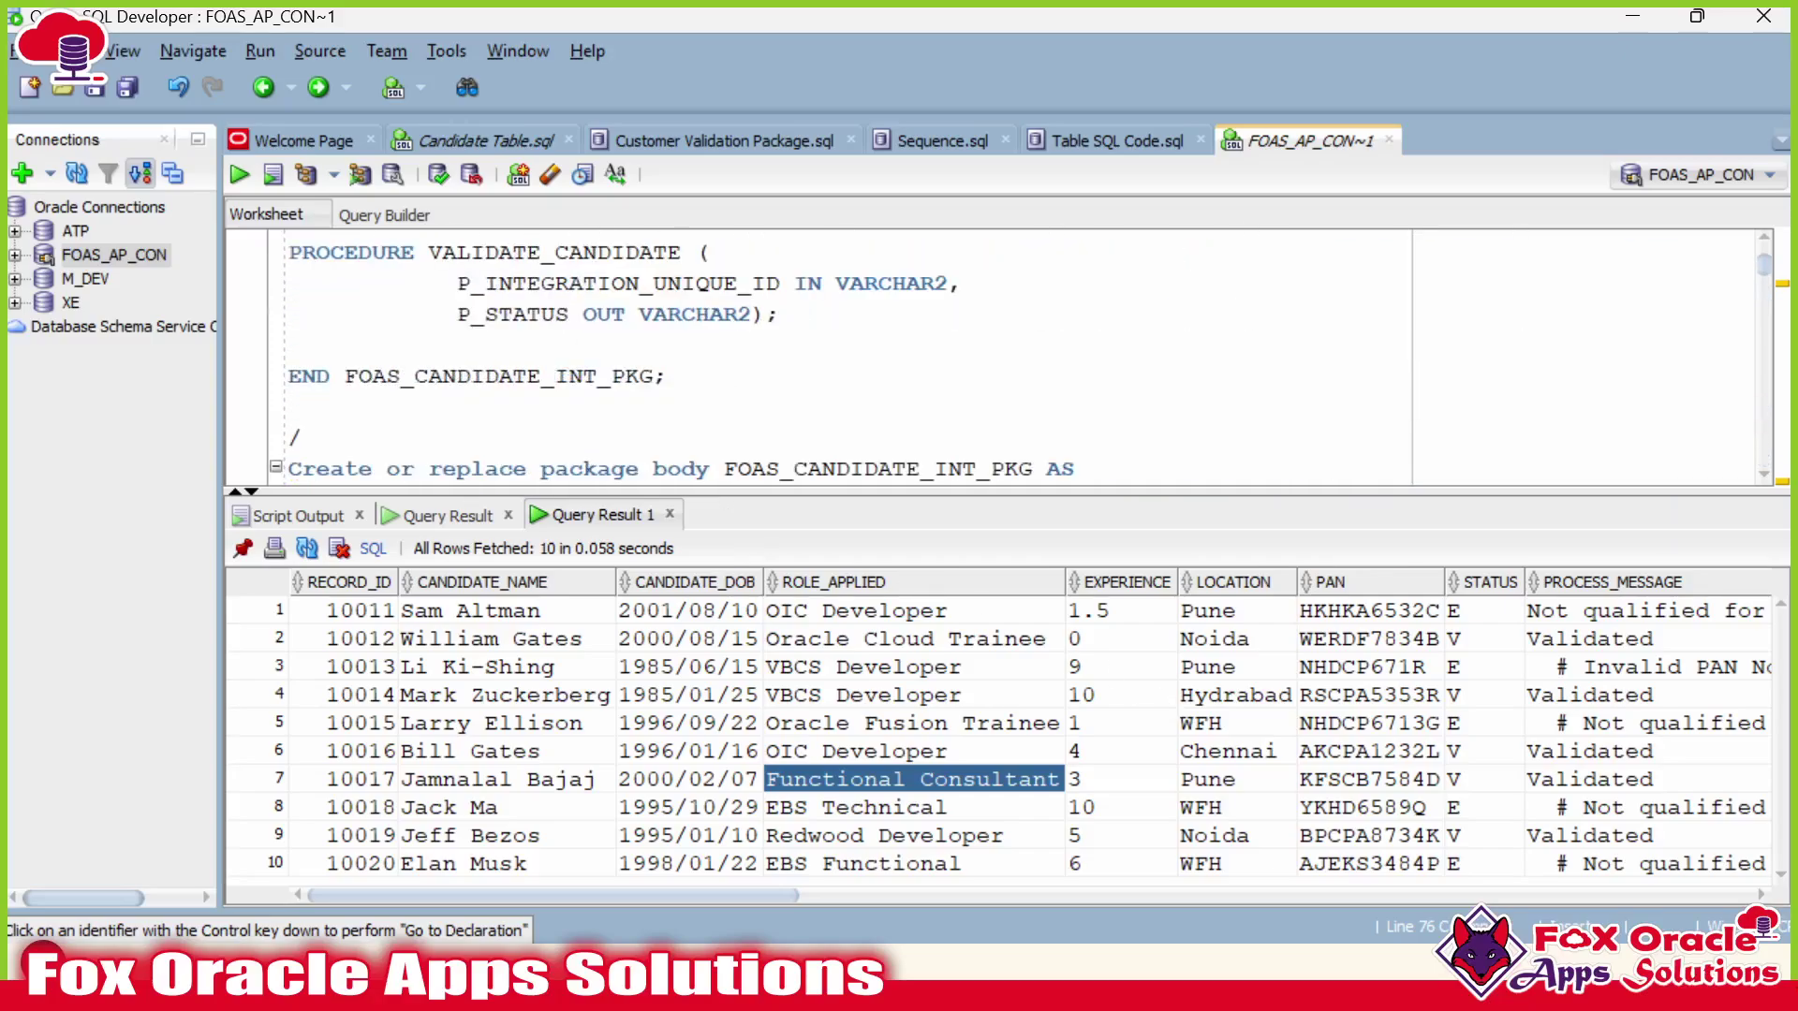
{"action": "double_click", "coordinate": [878, 376]}
{"action": "key", "text": "ctrl+c"}
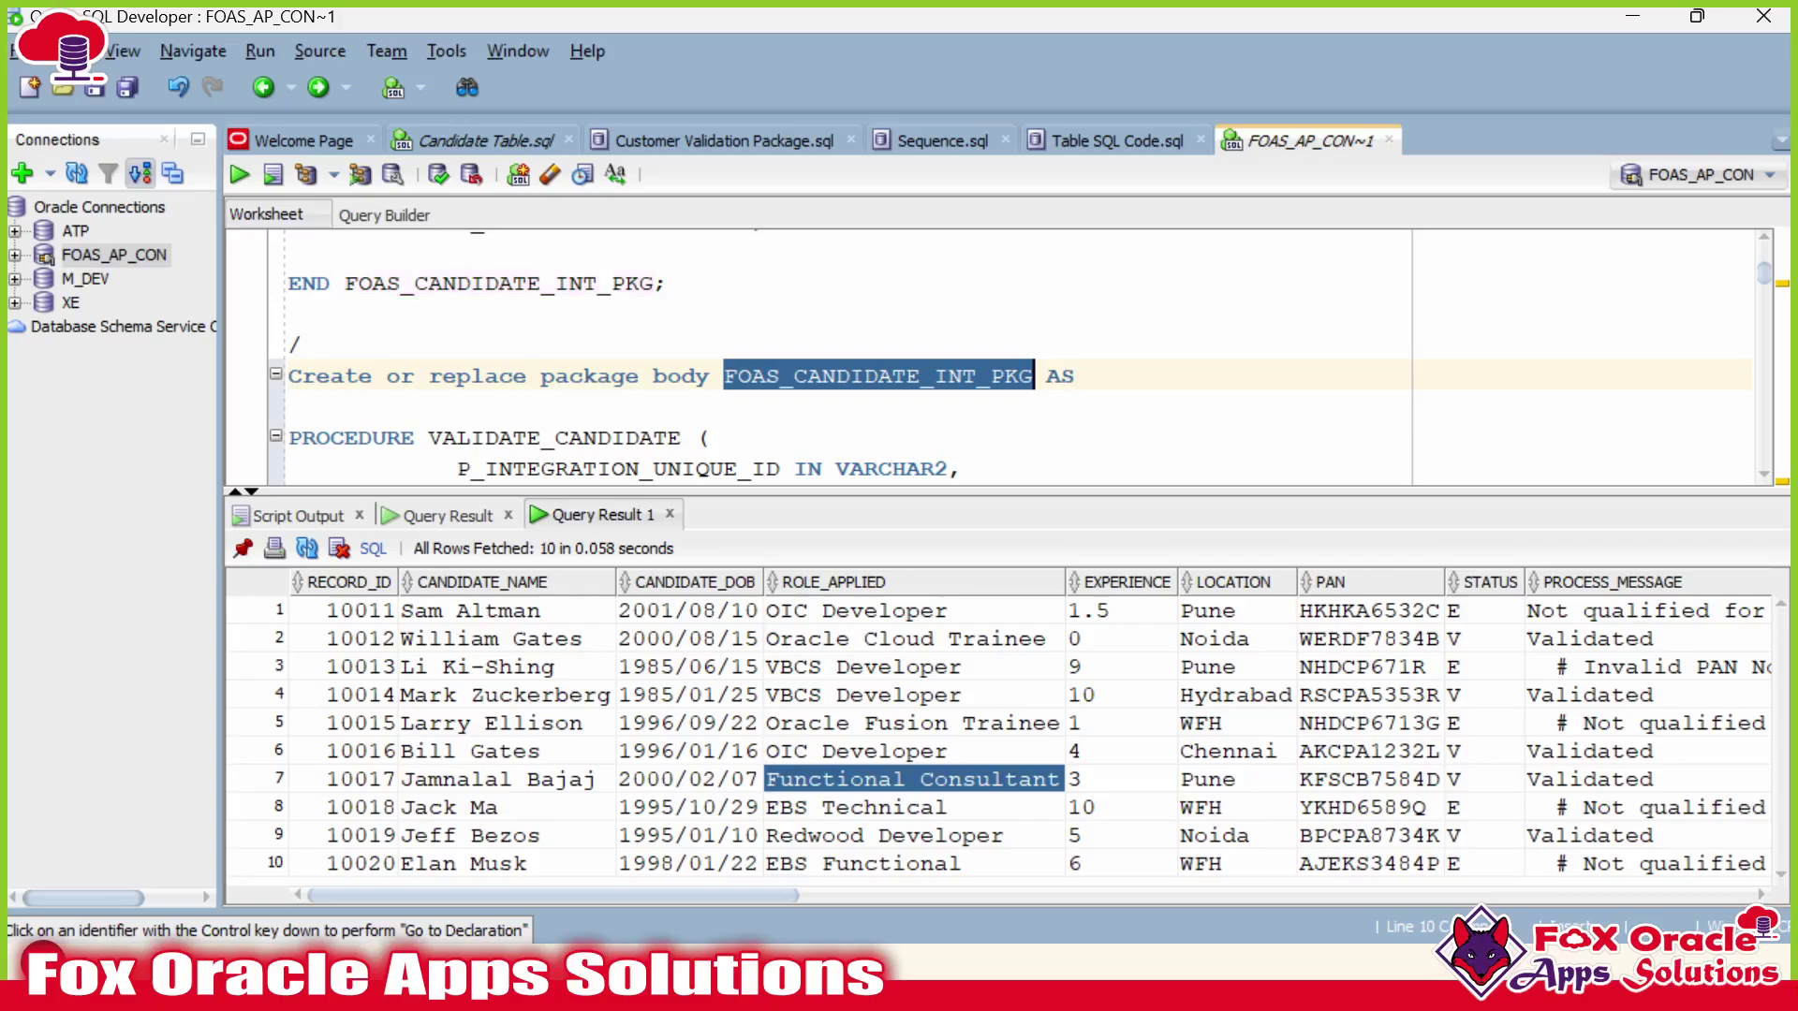
{"action": "key", "text": "alt+Tab"}
{"action": "left_click", "coordinate": [1171, 566]}
{"action": "key", "text": "ctrl+v"}
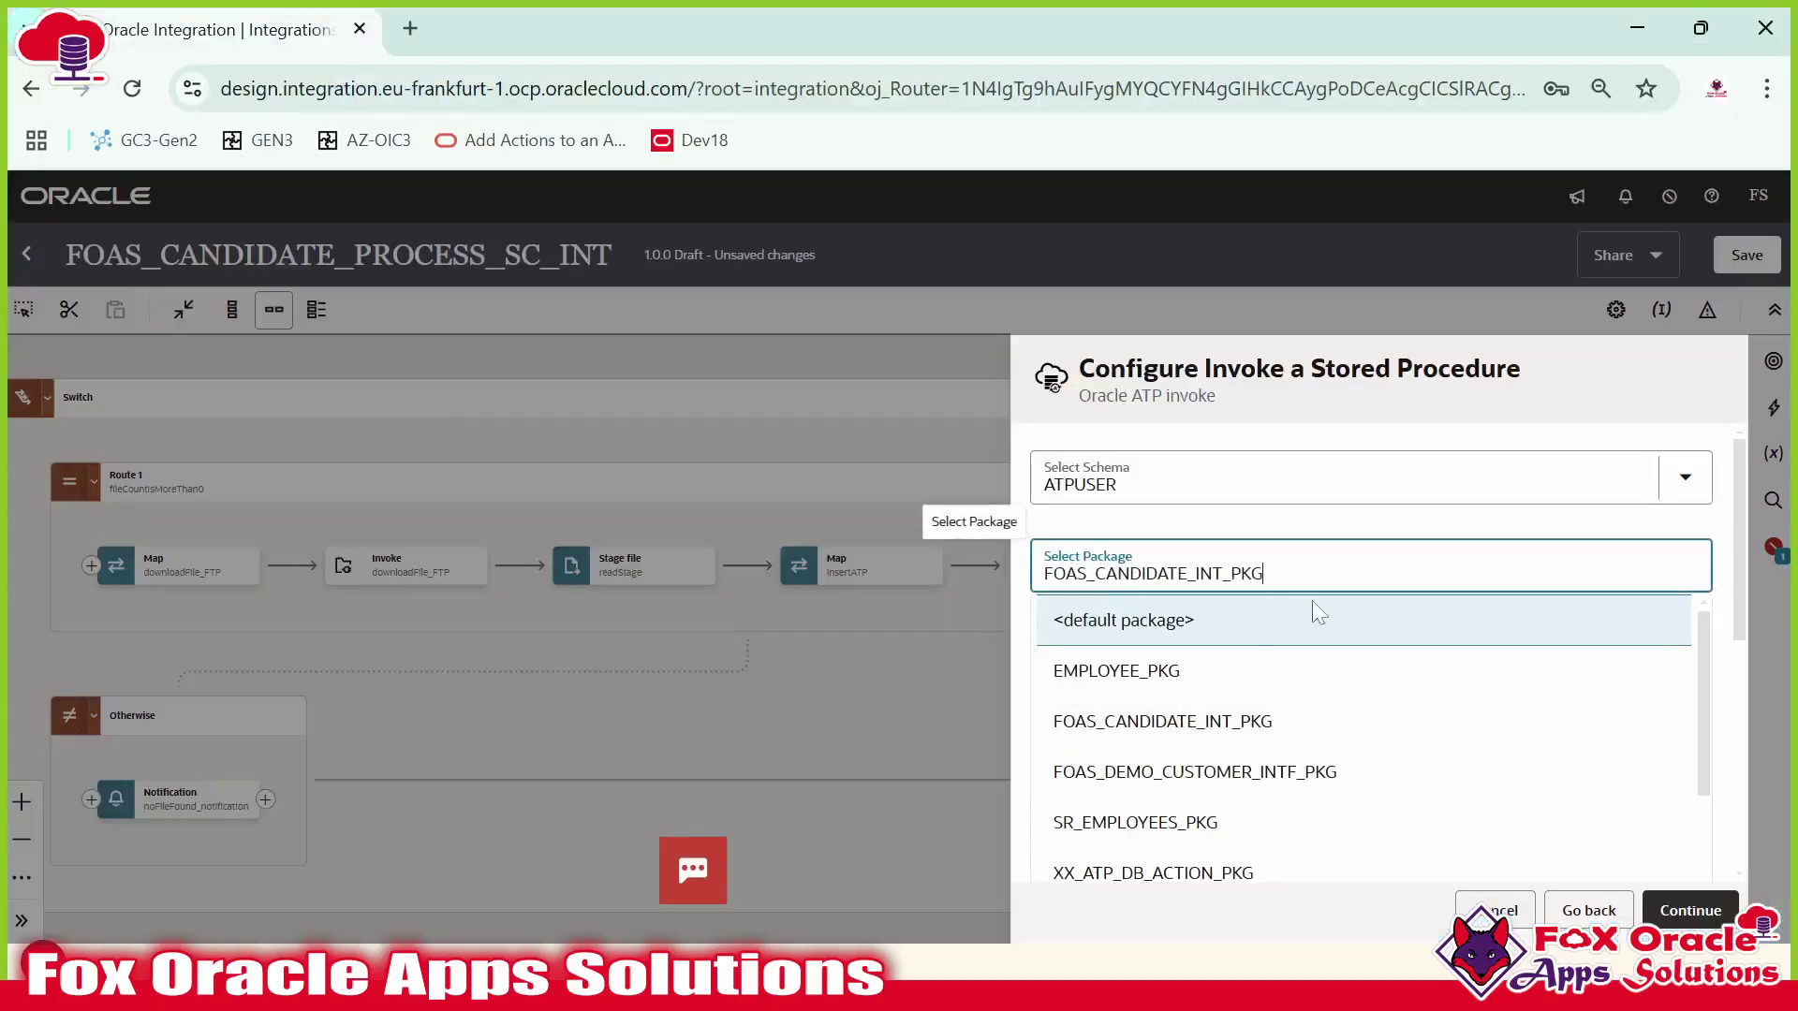
{"action": "left_click", "coordinate": [1140, 633]}
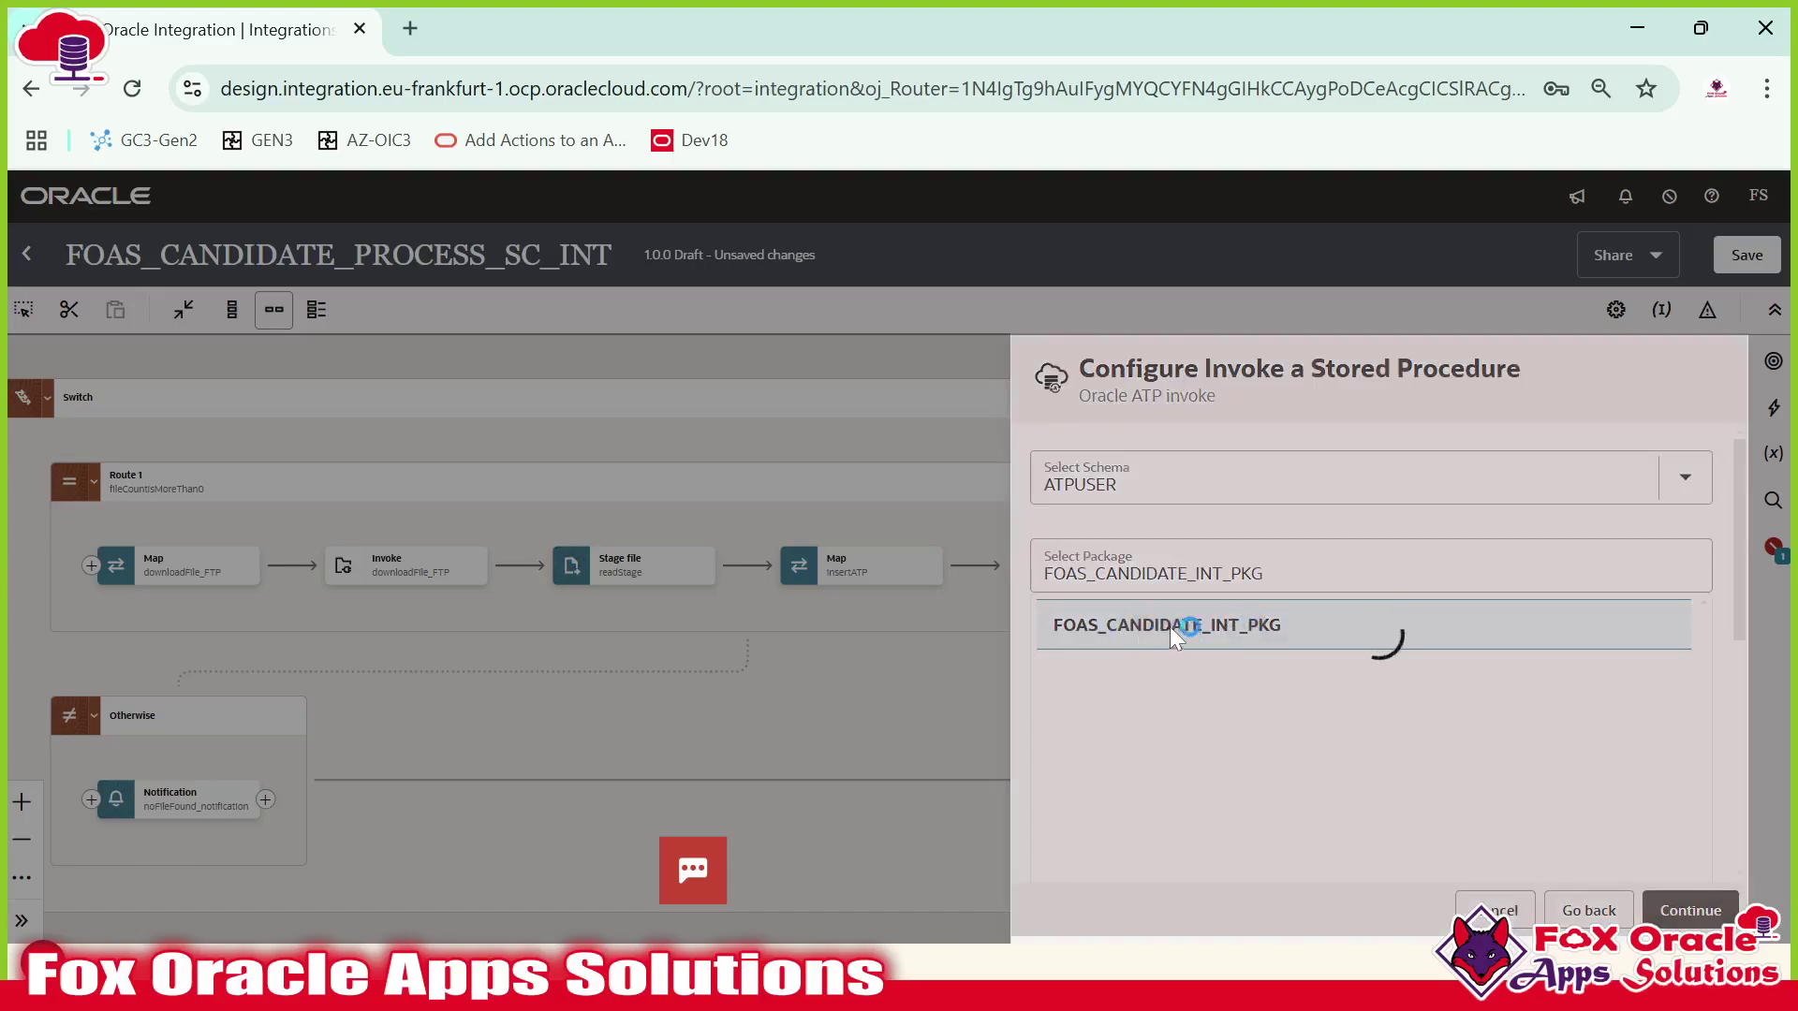
Choose the VALIDATE_CANDIDATE procedure and finish the endpoint wizard.
{"action": "scroll", "coordinate": [1271, 543], "scroll_direction": "down", "scroll_amount": 2}
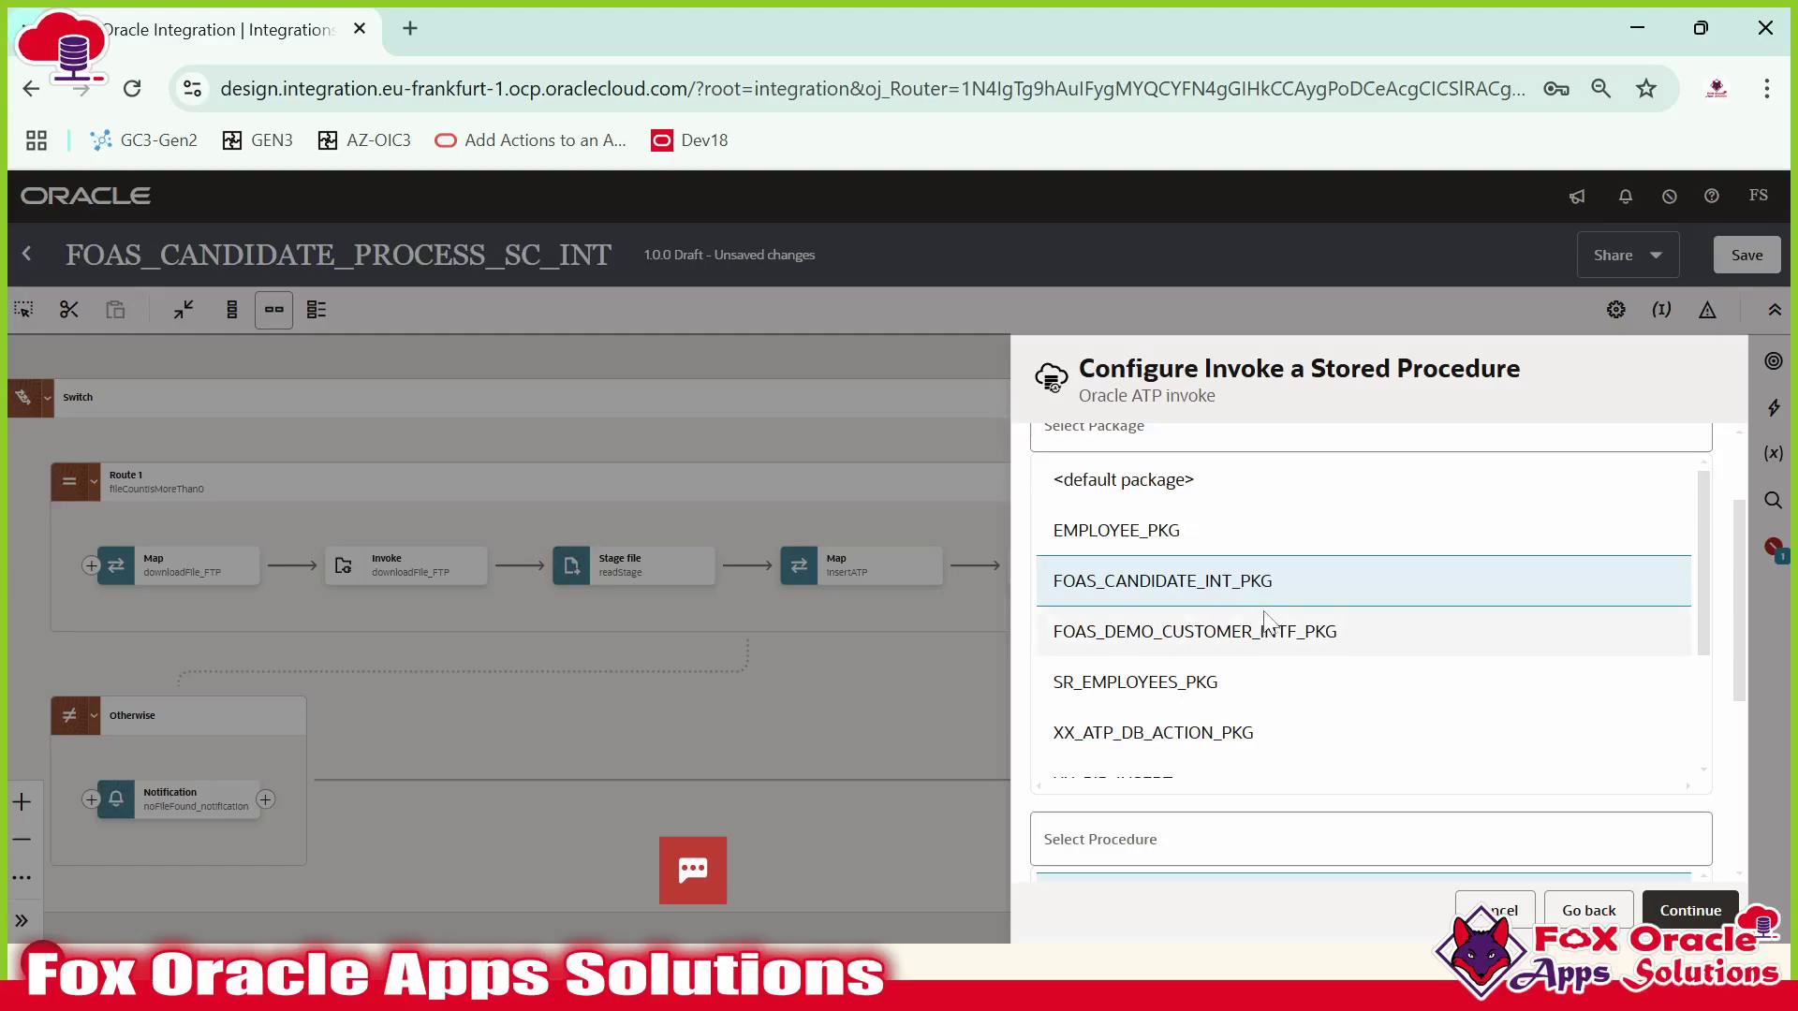
{"action": "scroll", "coordinate": [1336, 594], "scroll_direction": "down", "scroll_amount": 1}
{"action": "scroll", "coordinate": [1310, 698], "scroll_direction": "down", "scroll_amount": 4}
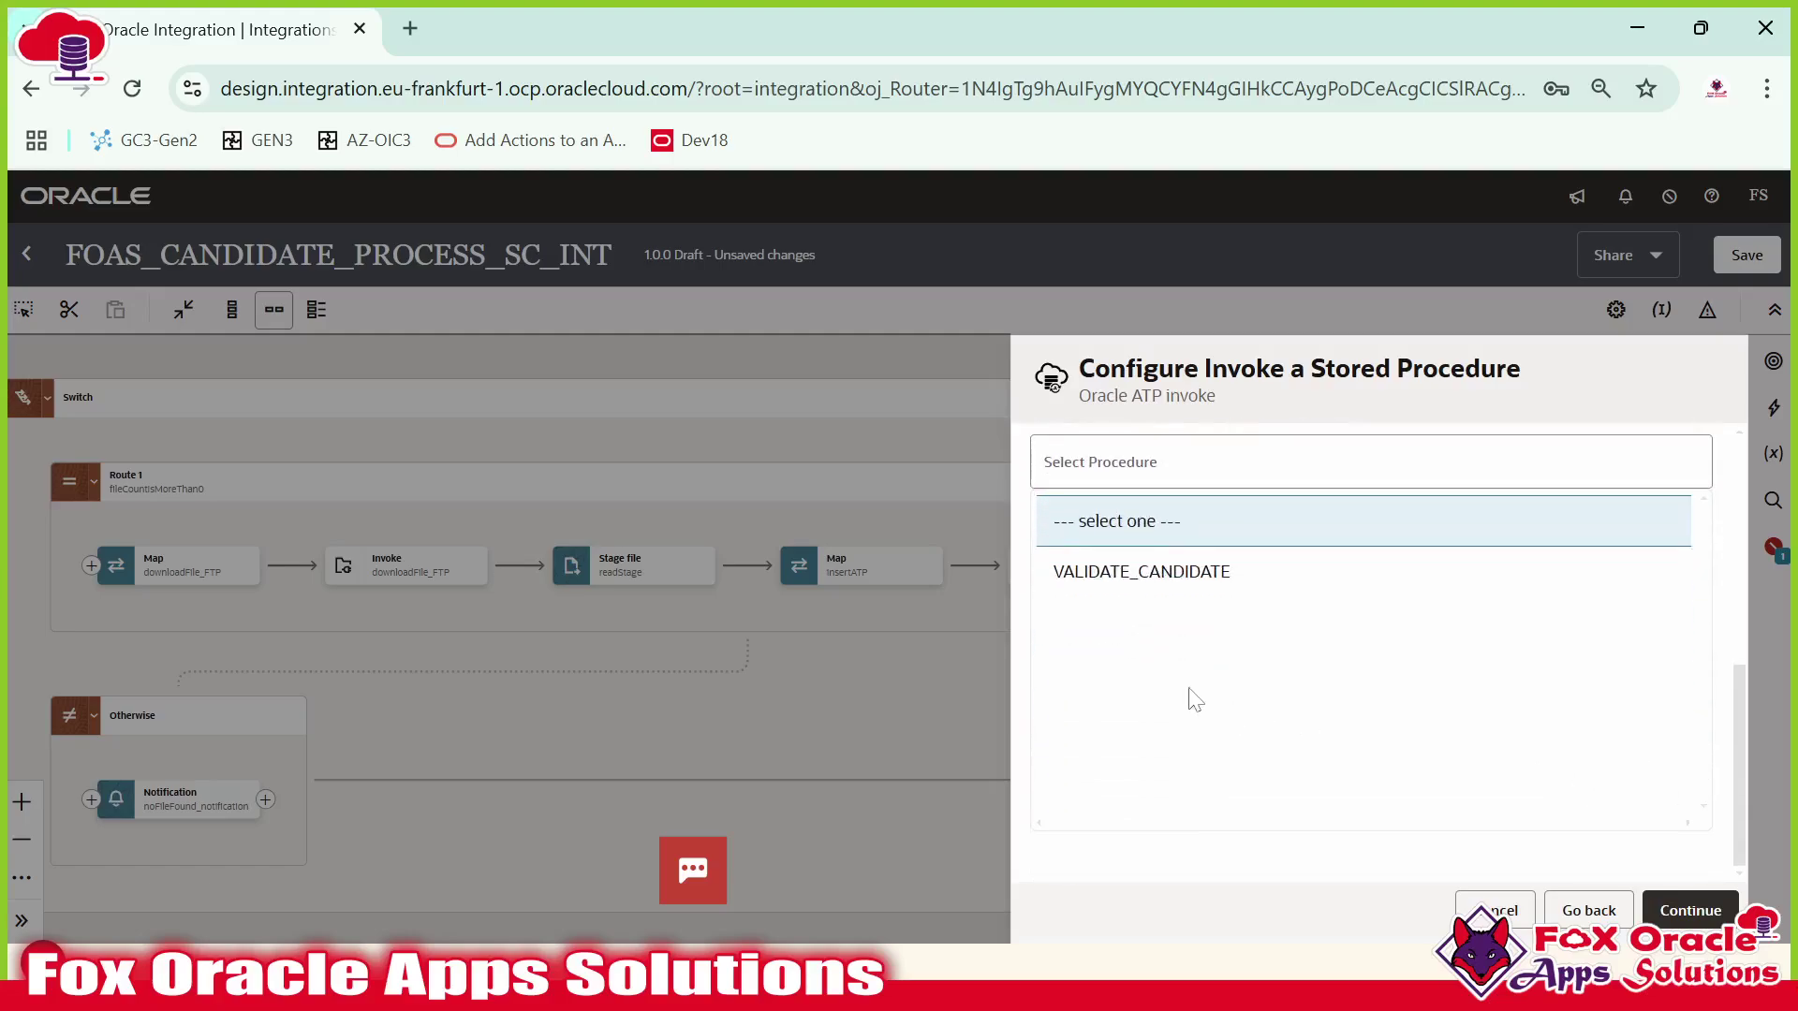
{"action": "scroll", "coordinate": [1175, 655], "scroll_direction": "up", "scroll_amount": 2}
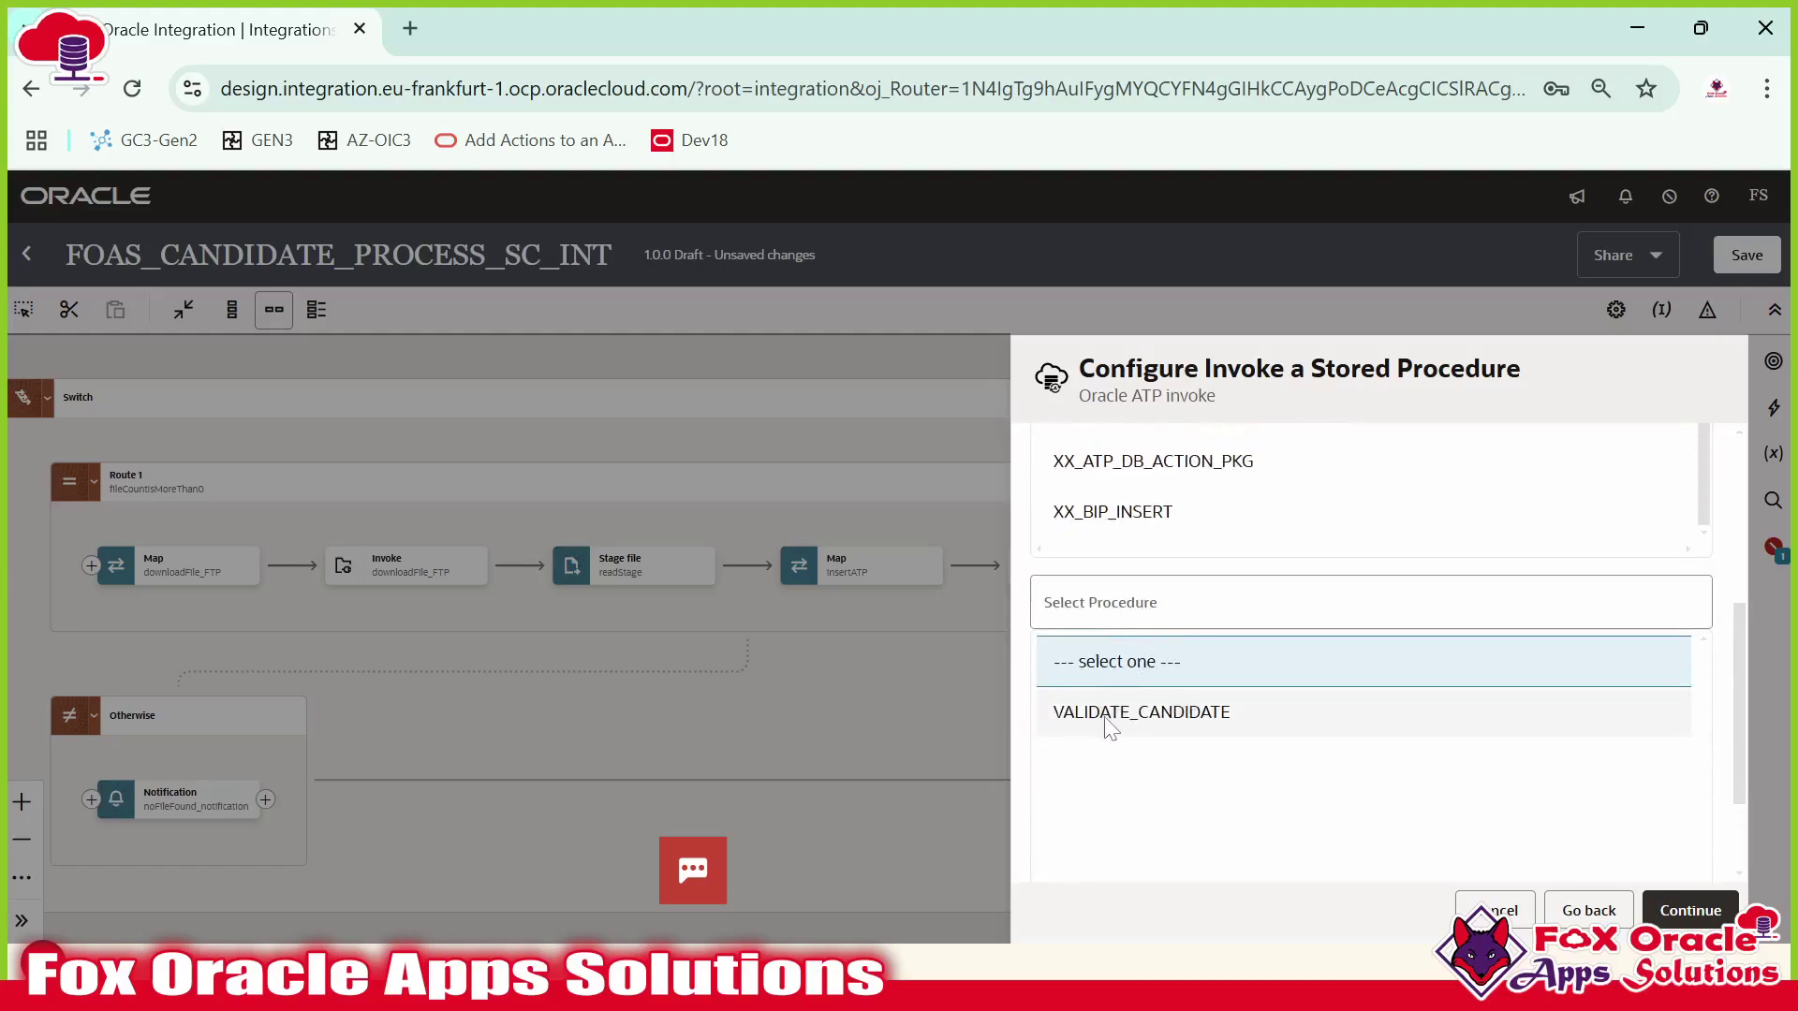
{"action": "left_click", "coordinate": [1152, 719]}
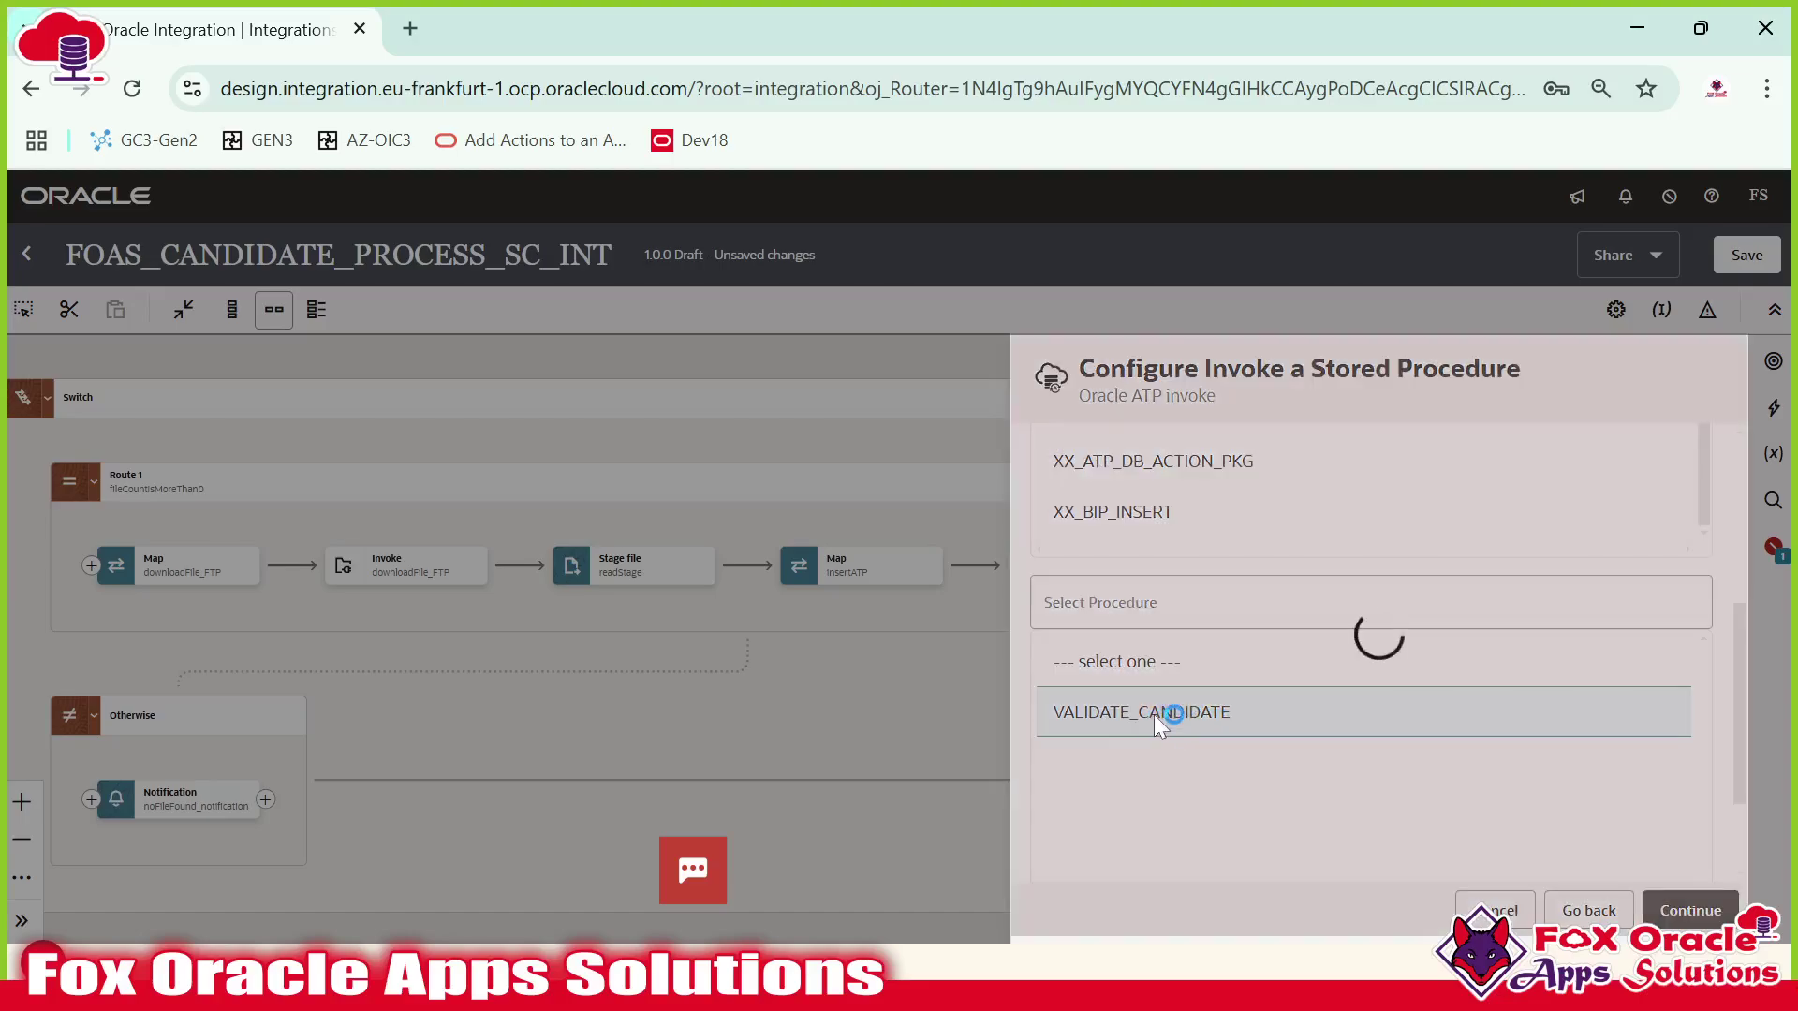
{"action": "left_click", "coordinate": [1674, 920]}
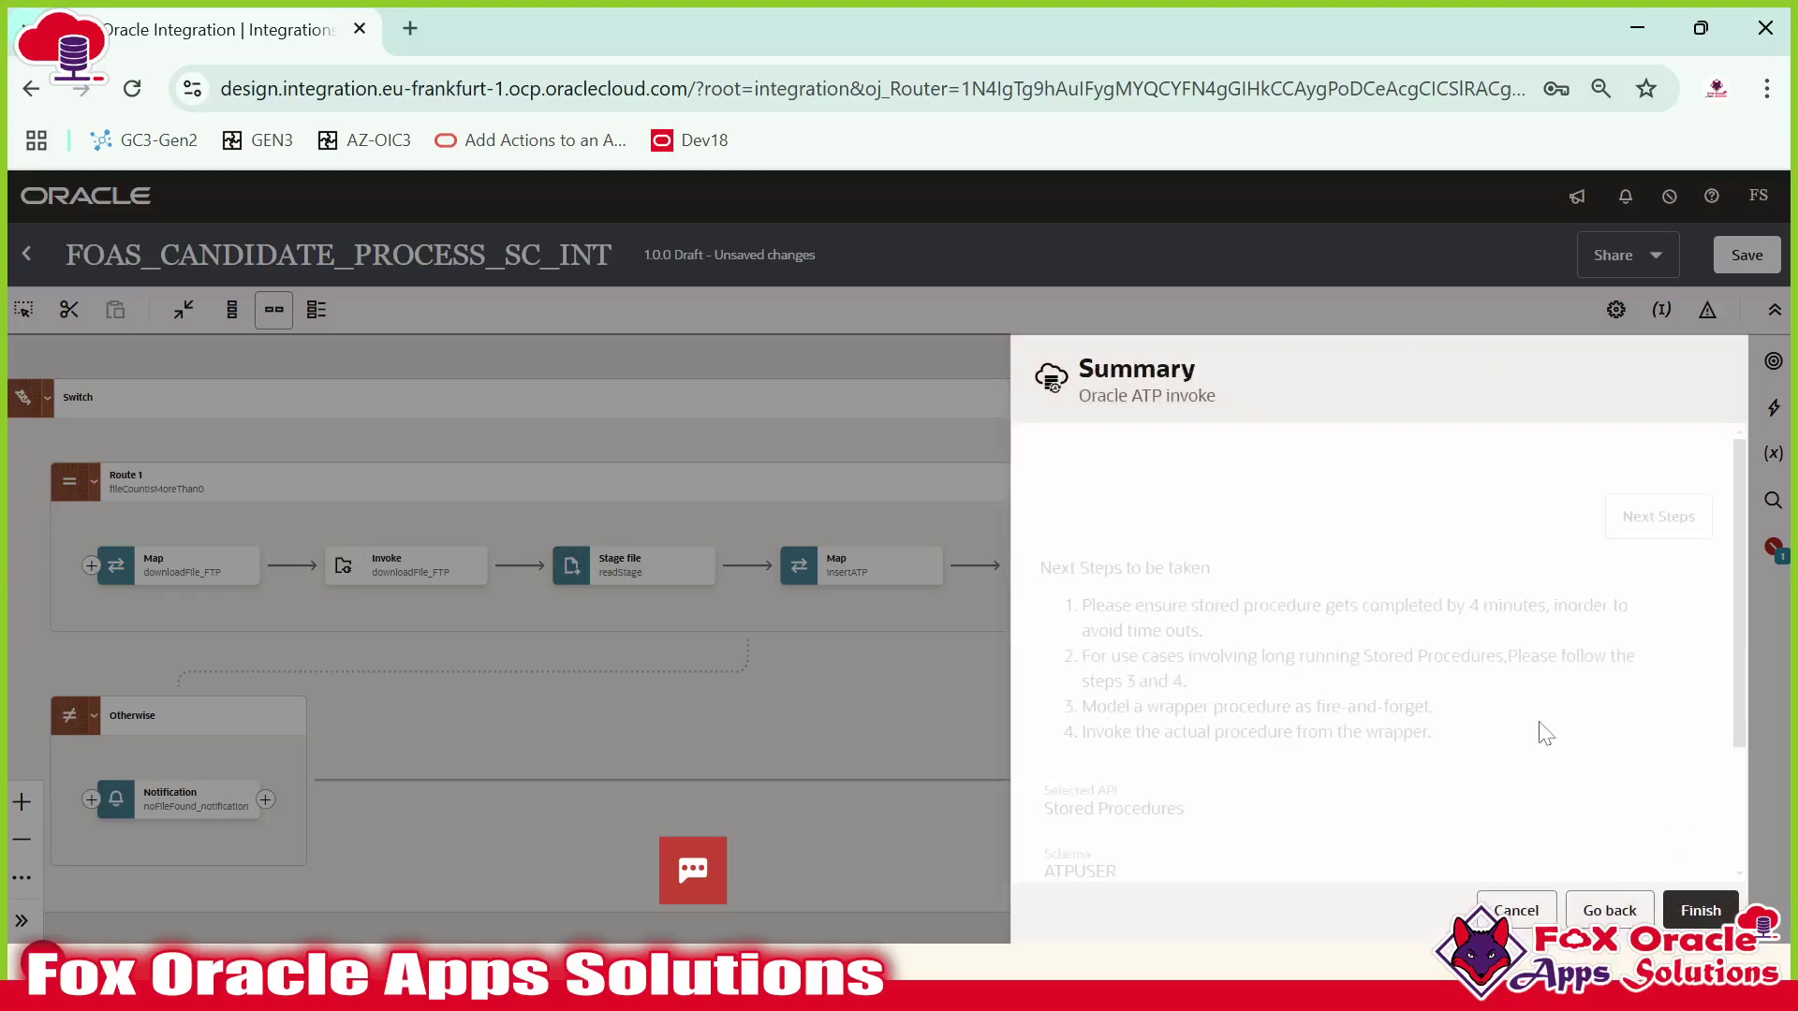
{"action": "scroll", "coordinate": [1281, 665], "scroll_direction": "down", "scroll_amount": 3}
{"action": "scroll", "coordinate": [1235, 785], "scroll_direction": "up", "scroll_amount": 2}
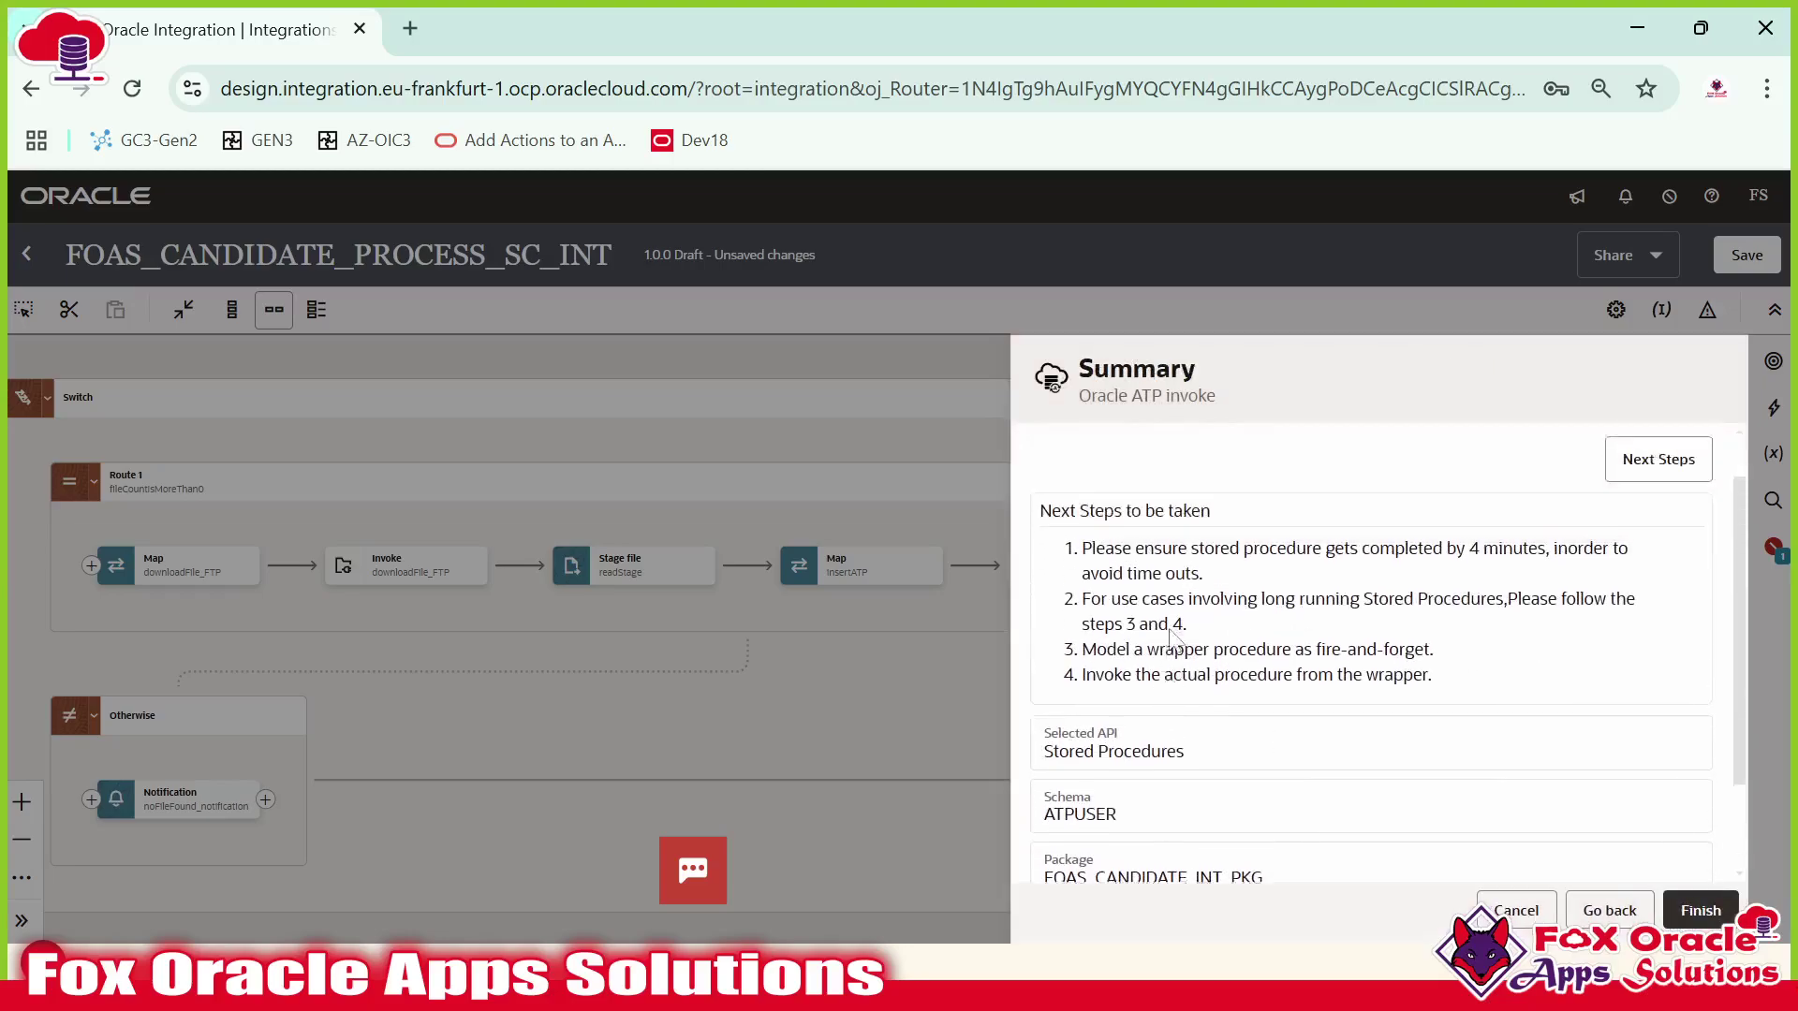
{"action": "scroll", "coordinate": [1183, 705], "scroll_direction": "down", "scroll_amount": 2}
{"action": "scroll", "coordinate": [1187, 711], "scroll_direction": "up", "scroll_amount": 2}
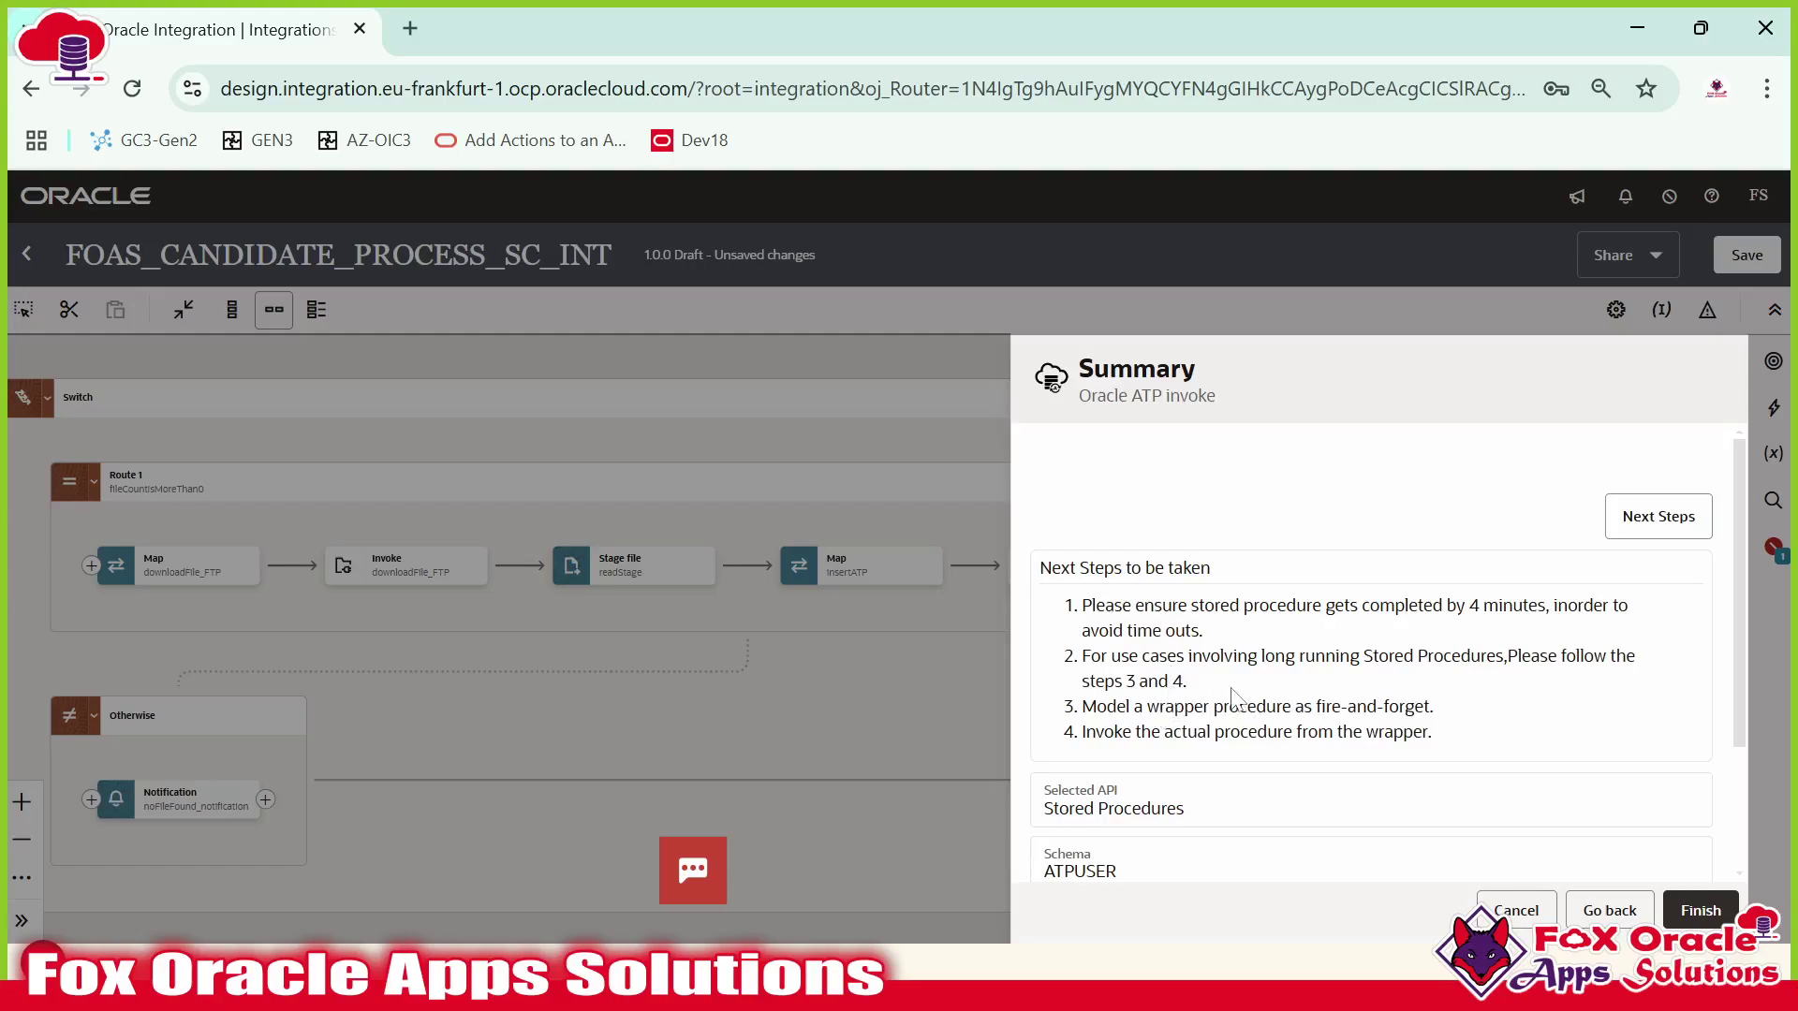
{"action": "left_click", "coordinate": [1694, 912]}
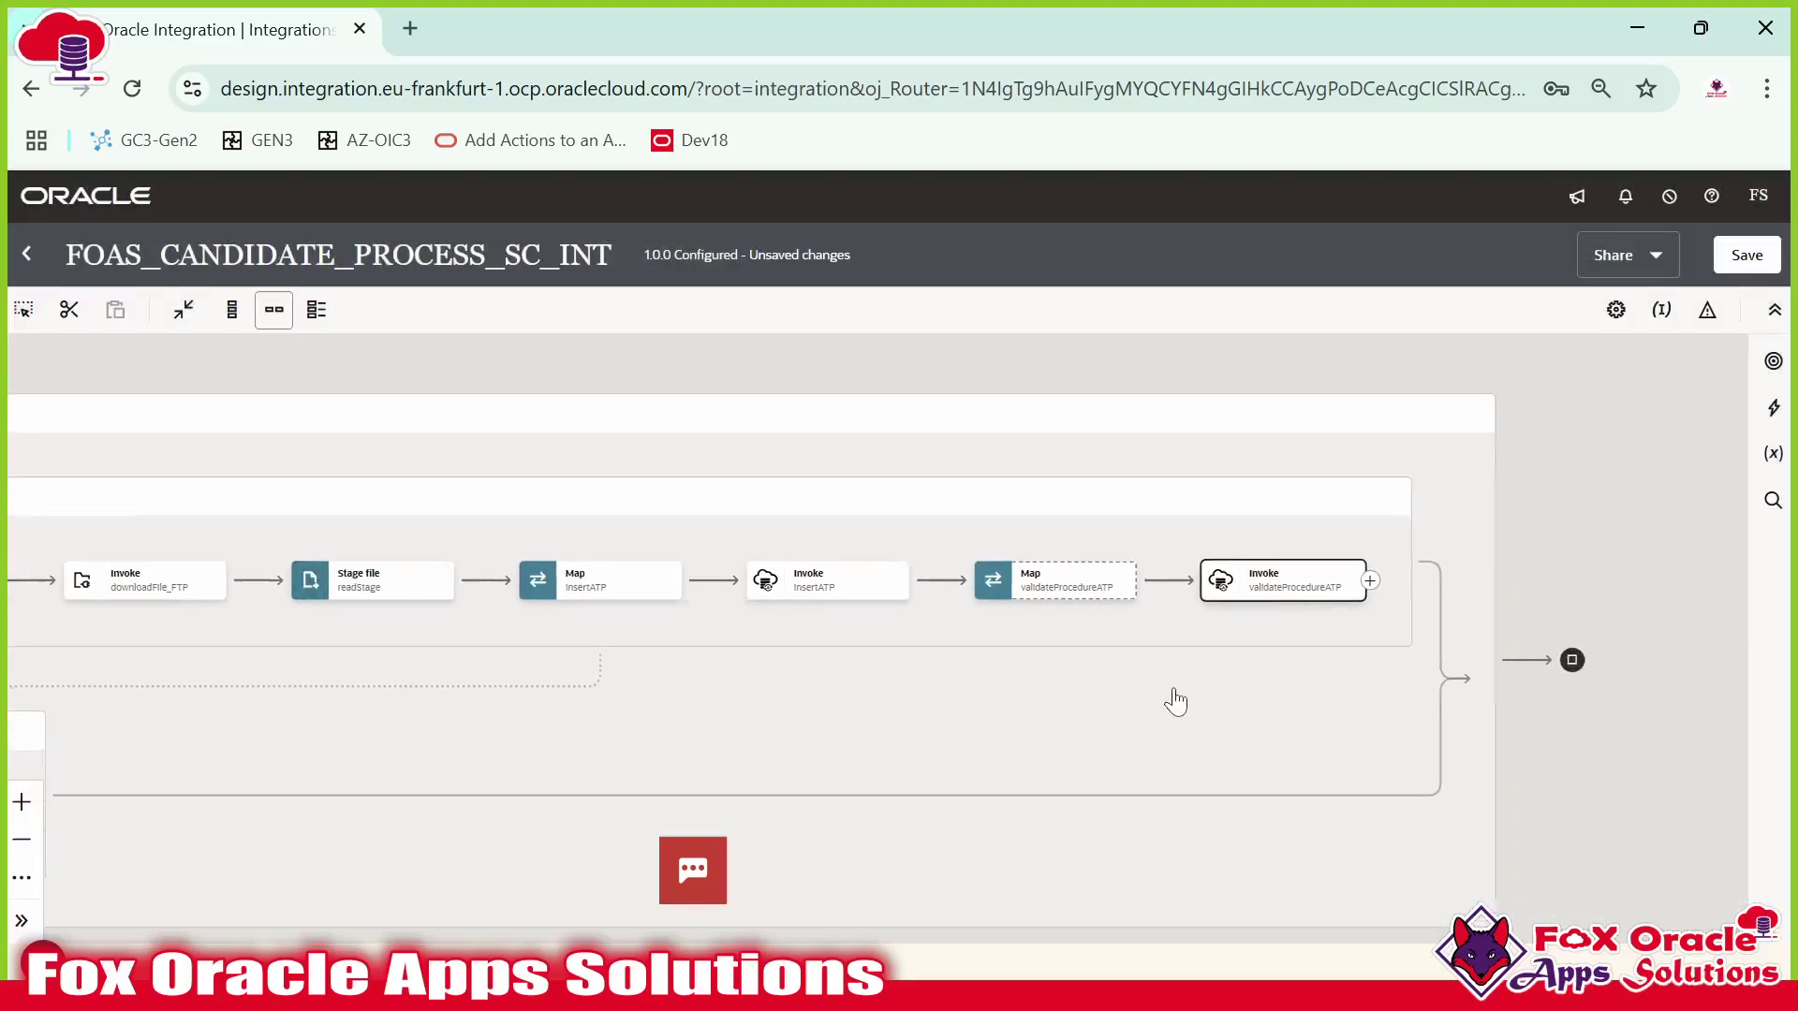
Select the new validateProcedureATP invoke and go back to the SQL worksheet.
{"action": "left_click", "coordinate": [1236, 598]}
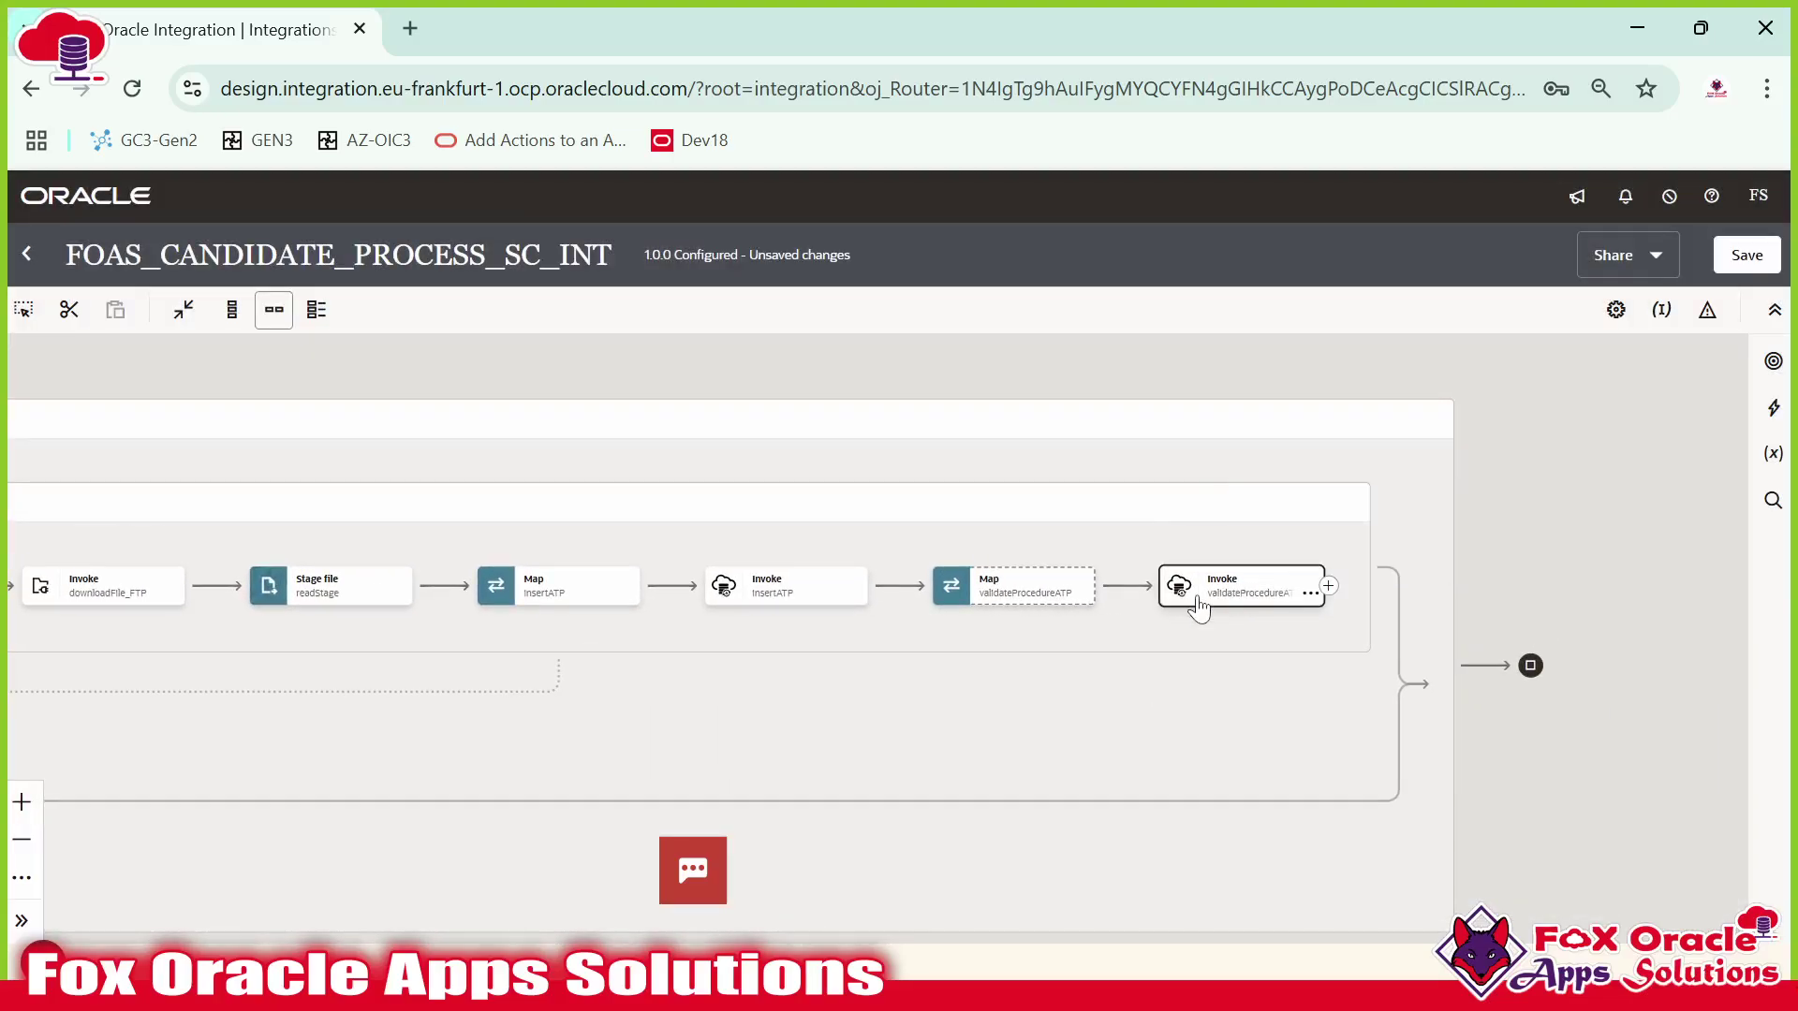
{"action": "key", "text": "alt+Tab"}
{"action": "scroll", "coordinate": [1020, 356], "scroll_direction": "down", "scroll_amount": 1}
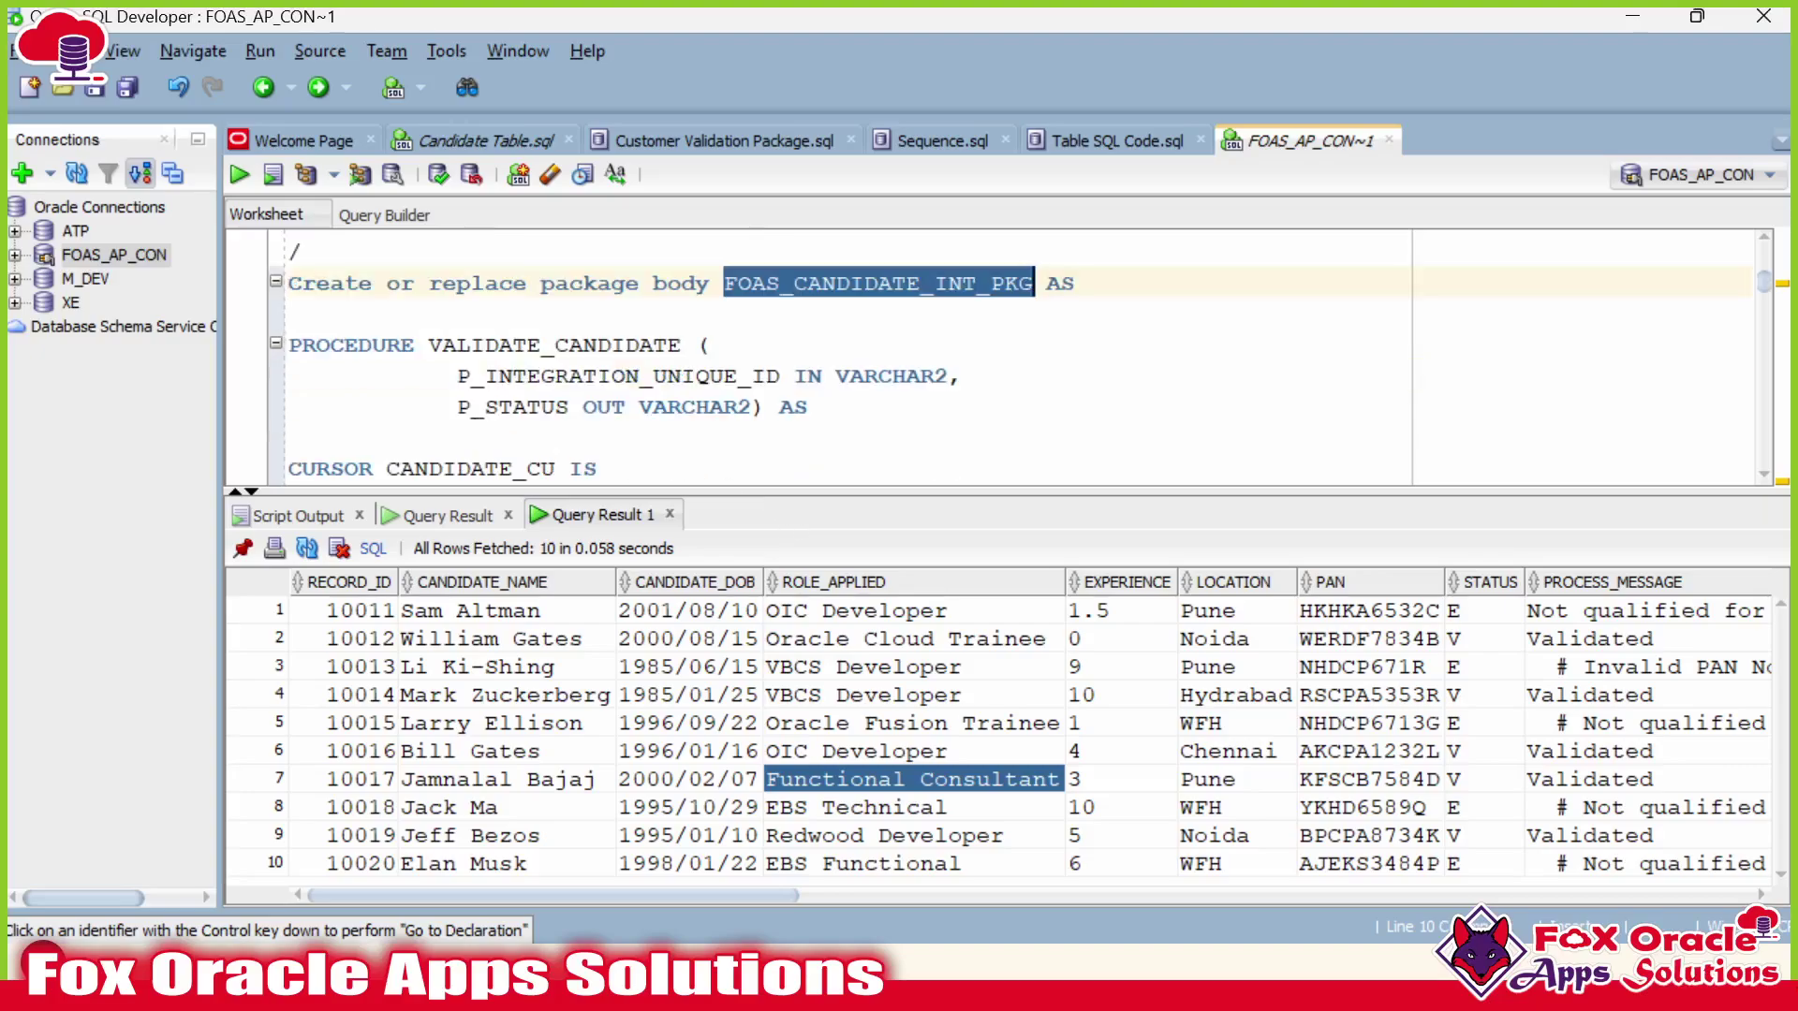
Inspect VALIDATE_CANDIDATE's P_INTEGRATION_UNIQUE_ID parameter, then open the validateProcedureATP mapping.
{"action": "double_click", "coordinate": [552, 345]}
{"action": "double_click", "coordinate": [618, 375]}
{"action": "left_click", "coordinate": [836, 375]}
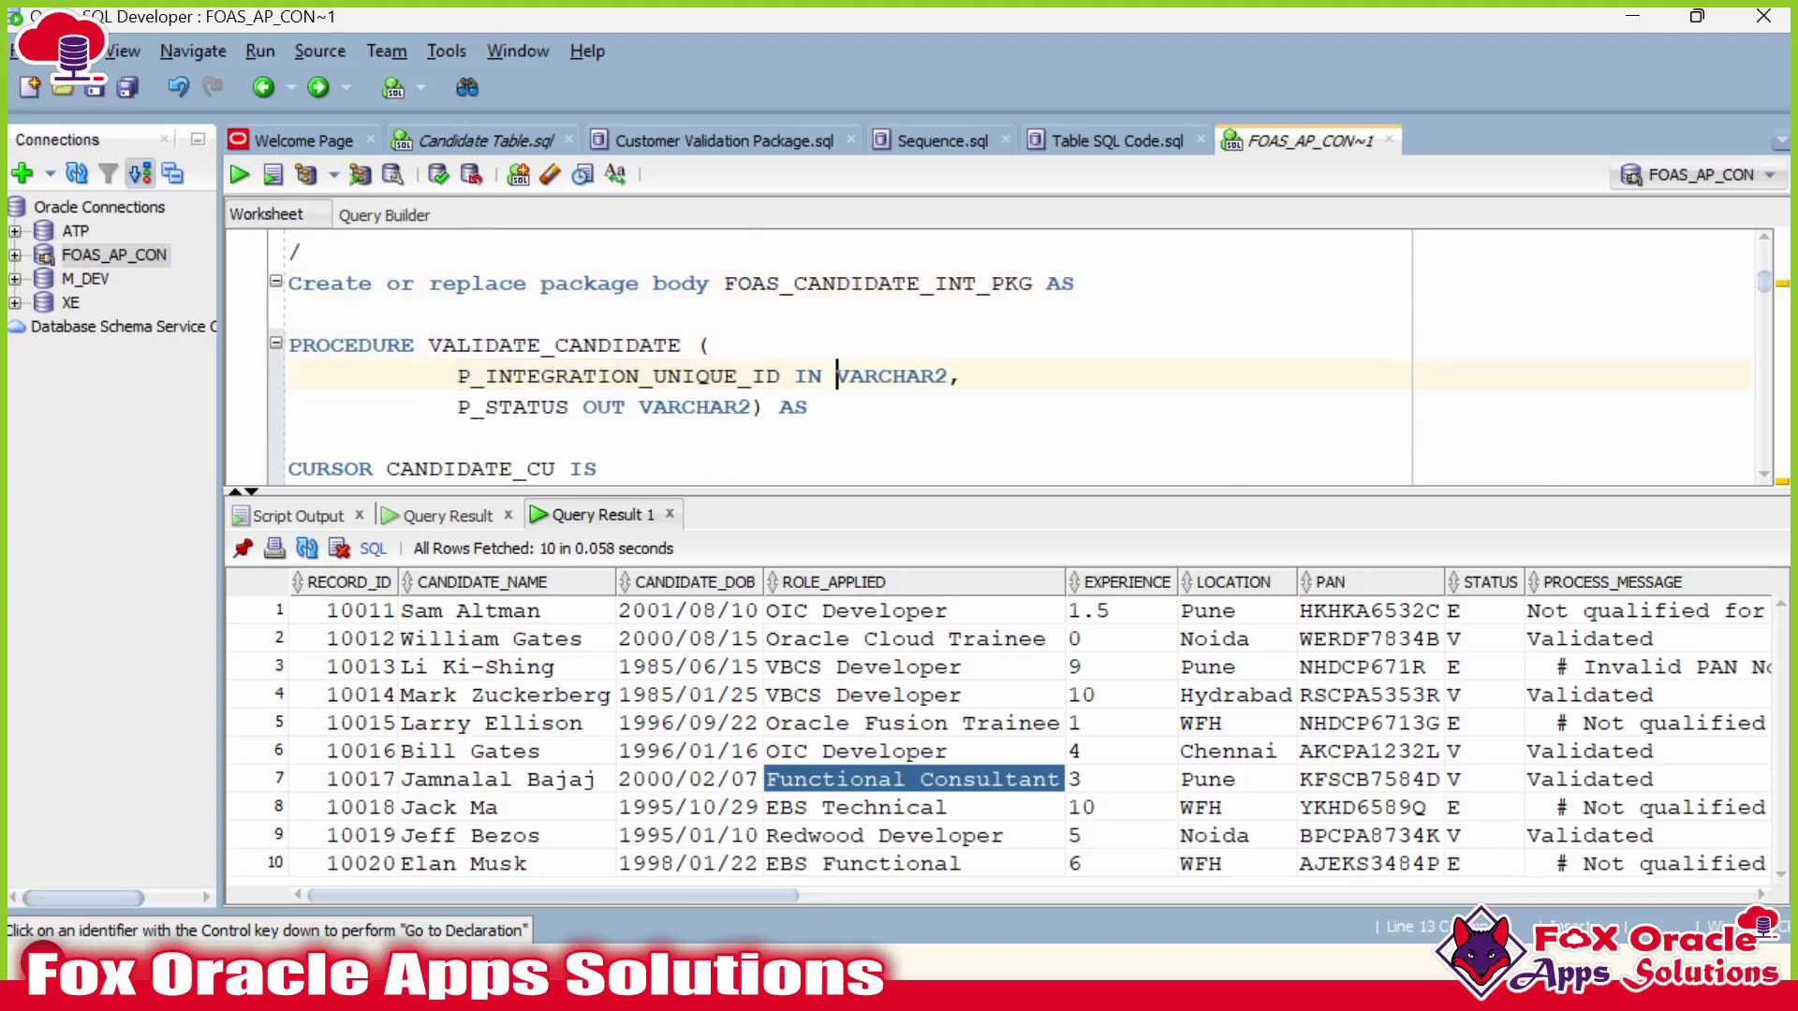
{"action": "double_click", "coordinate": [739, 375]}
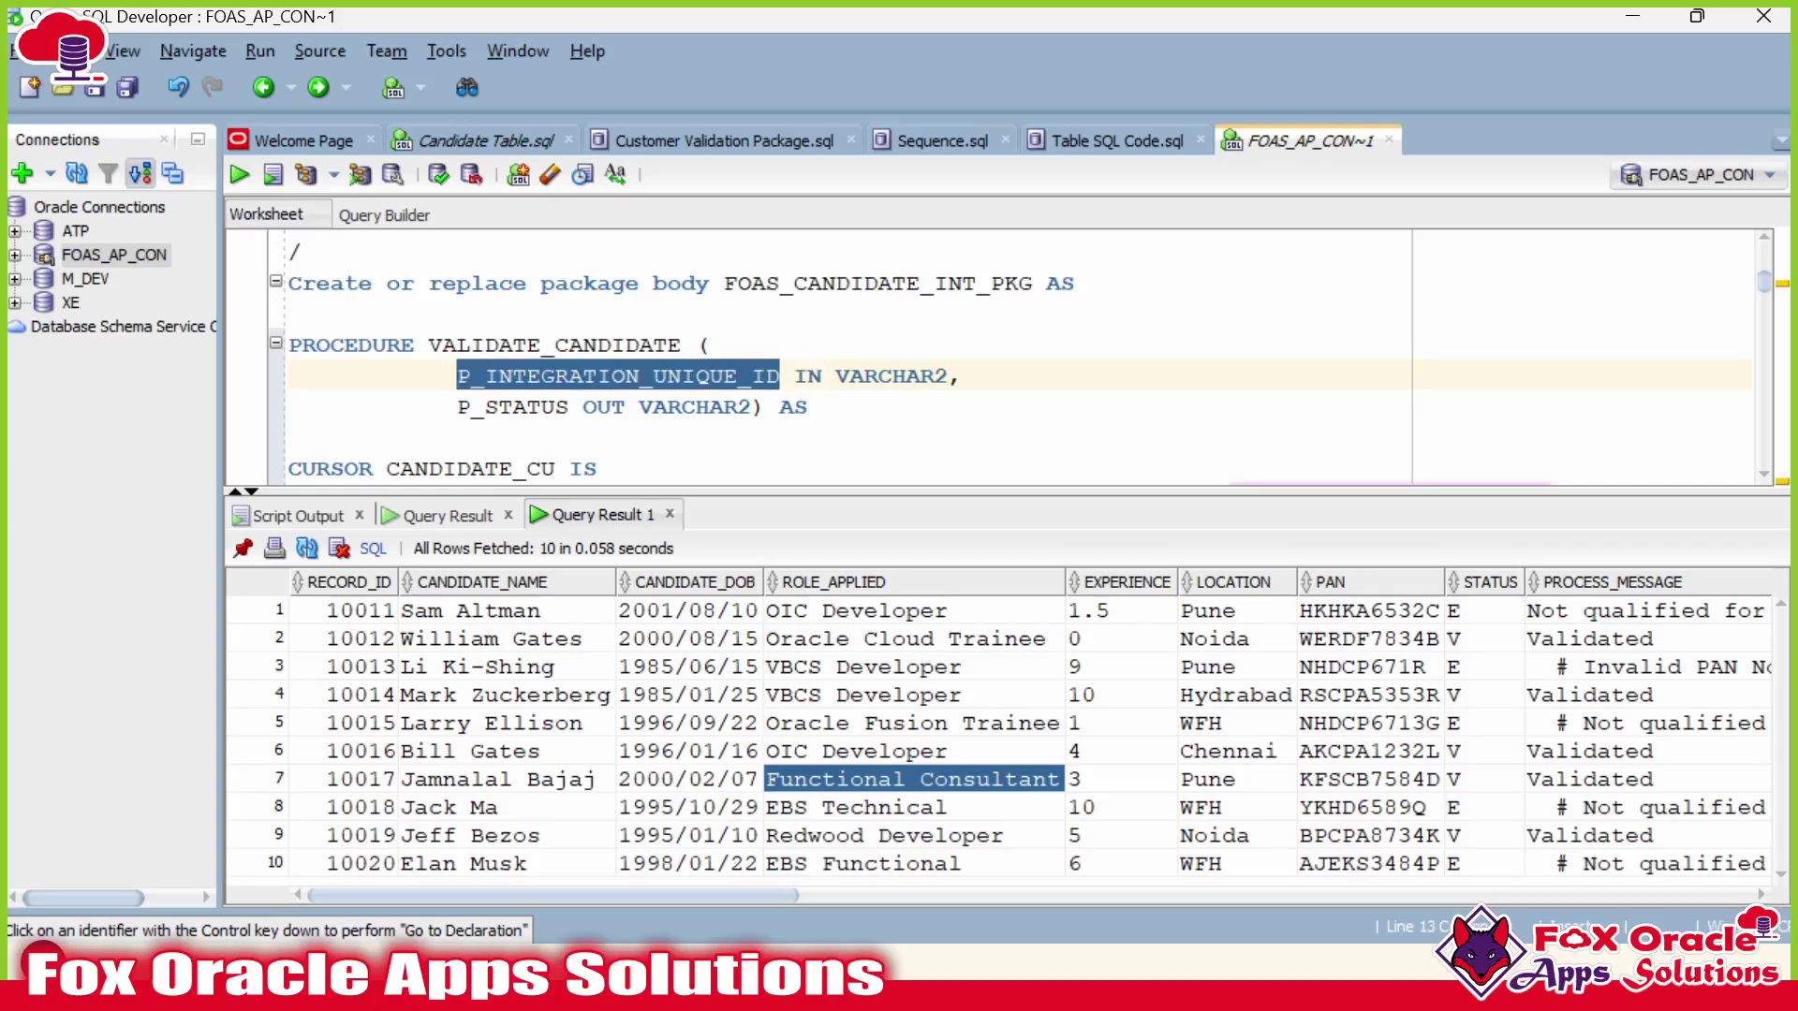
{"action": "double_click", "coordinate": [674, 375]}
{"action": "scroll", "coordinate": [1002, 361], "scroll_direction": "down", "scroll_amount": 20}
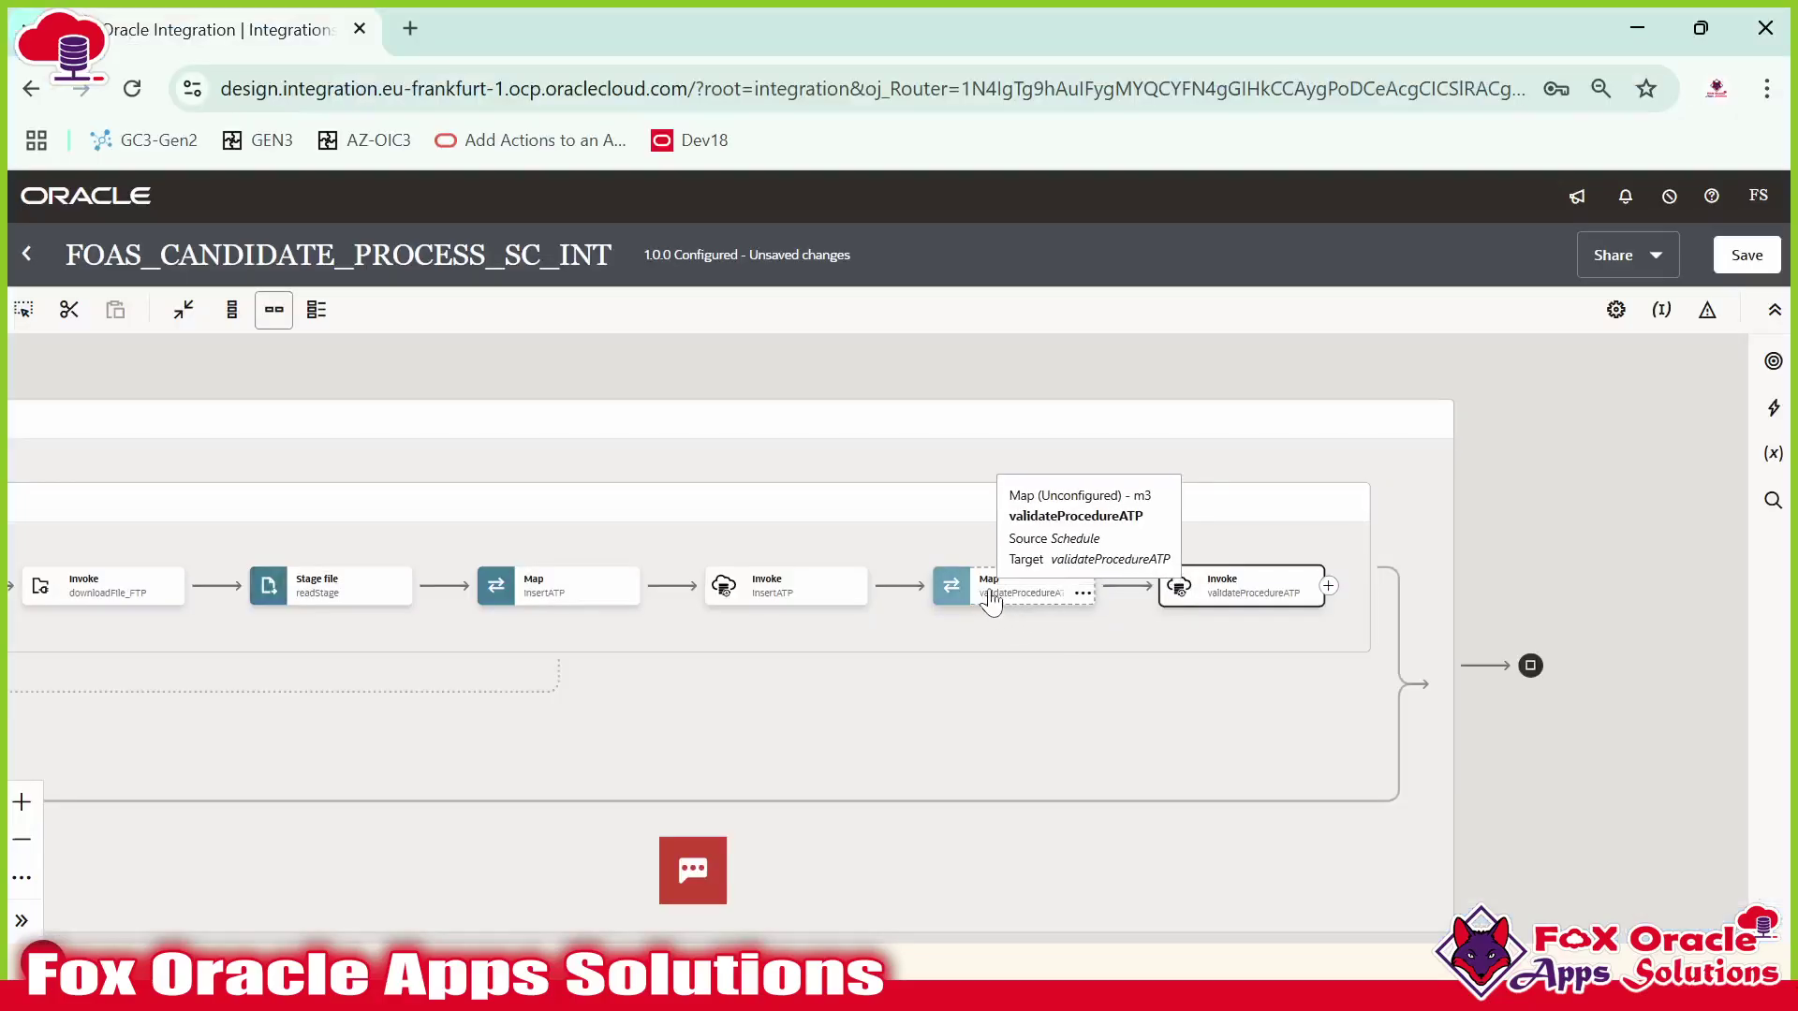
{"action": "left_click", "coordinate": [1033, 599]}
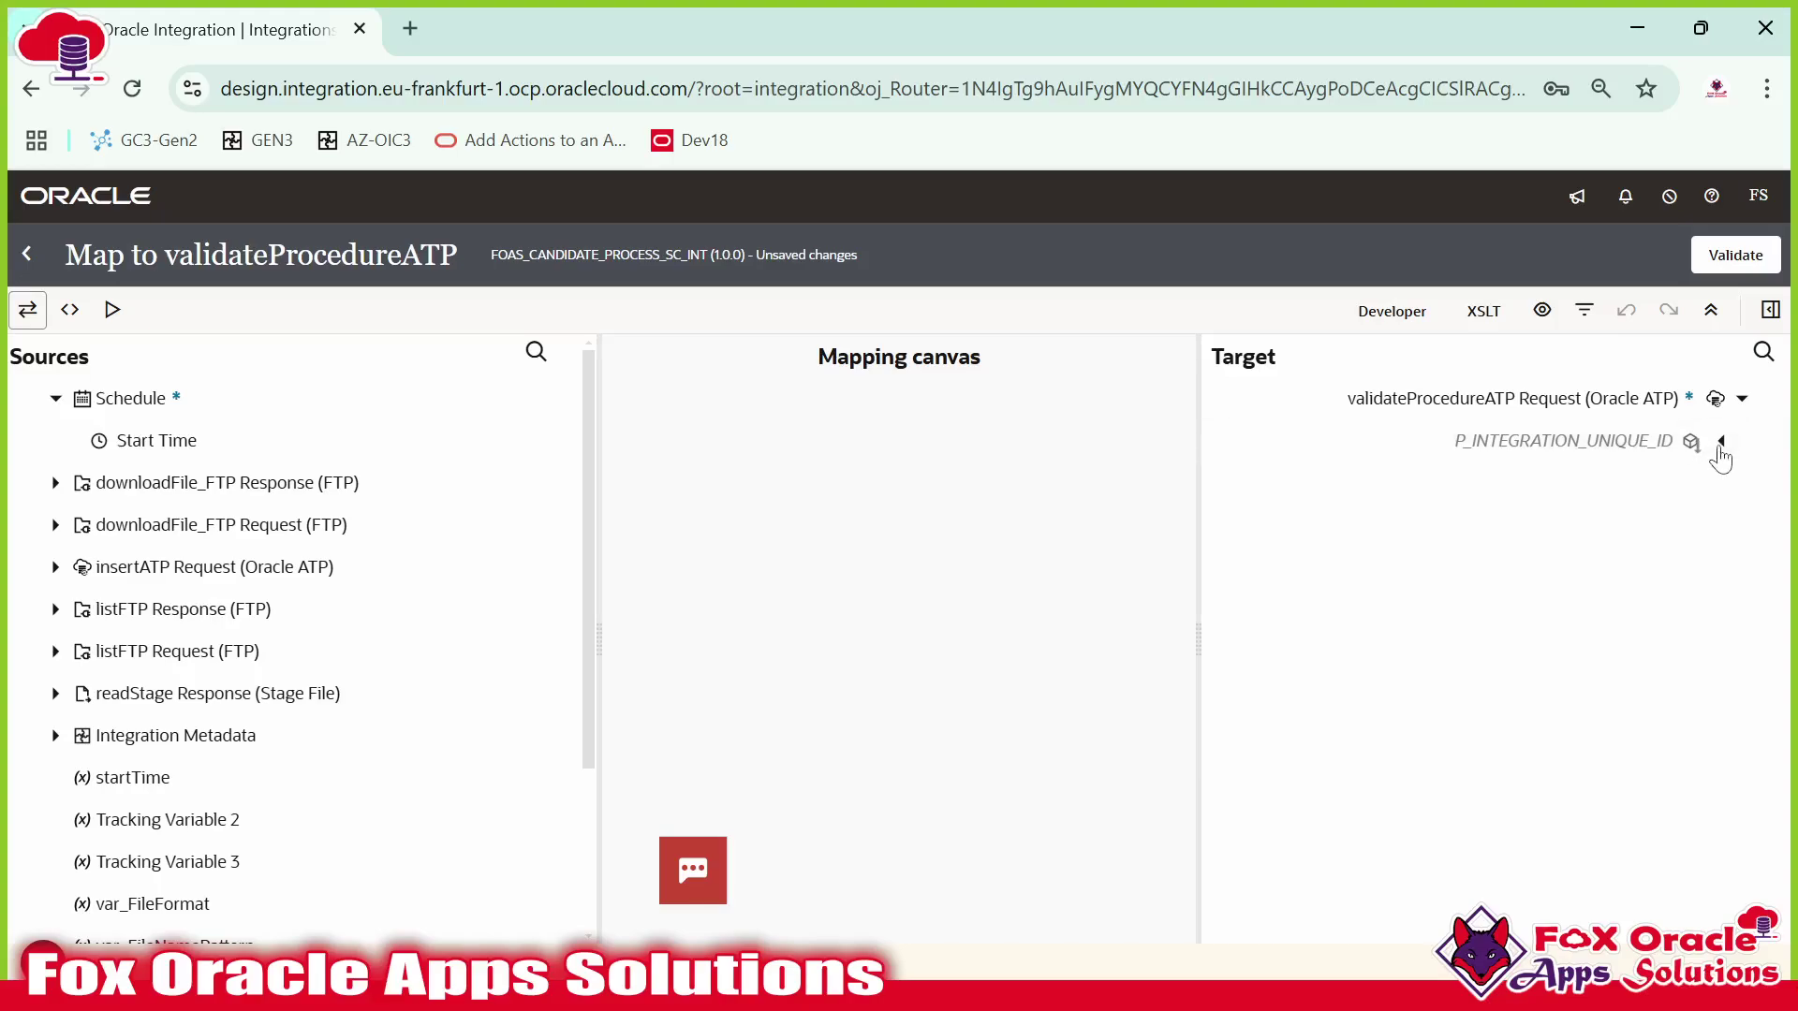
Map Runtime Details' Instance ID onto P_INTEGRATION_UNIQUE_ID and validate the mapping.
{"action": "left_click", "coordinate": [1493, 449]}
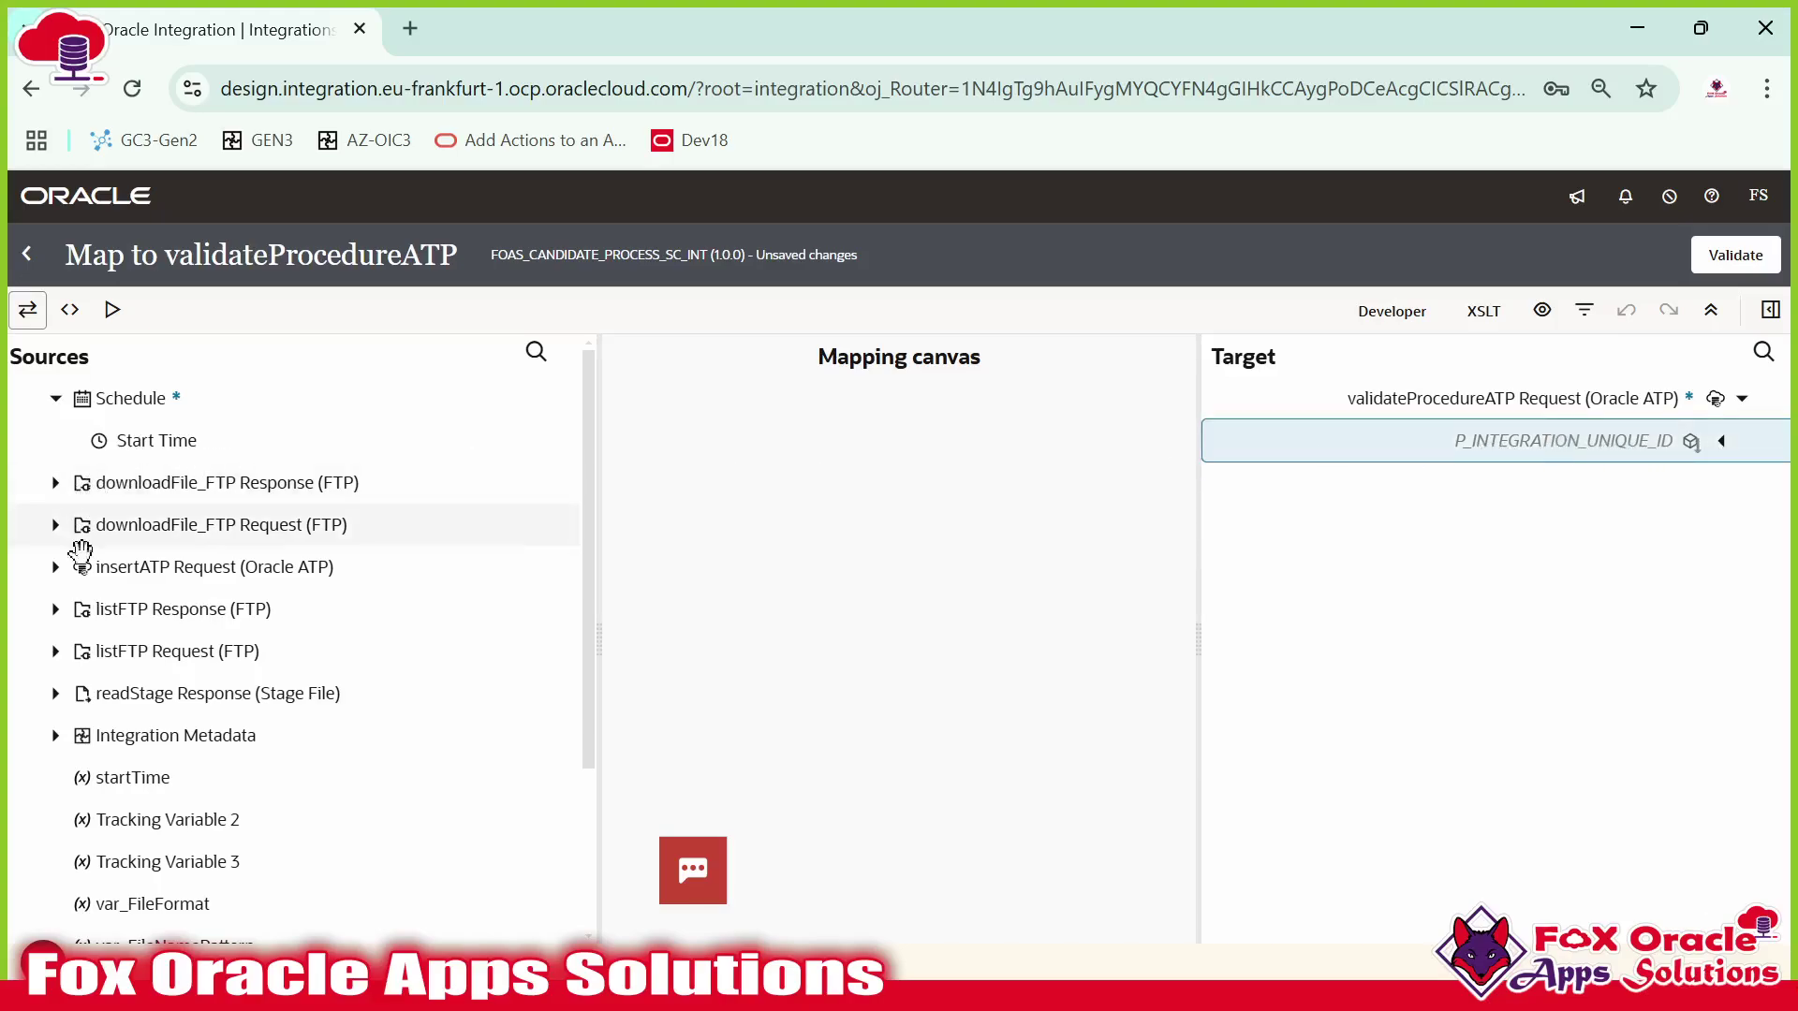
{"action": "scroll", "coordinate": [79, 561], "scroll_direction": "down", "scroll_amount": 3}
{"action": "left_click", "coordinate": [56, 596]}
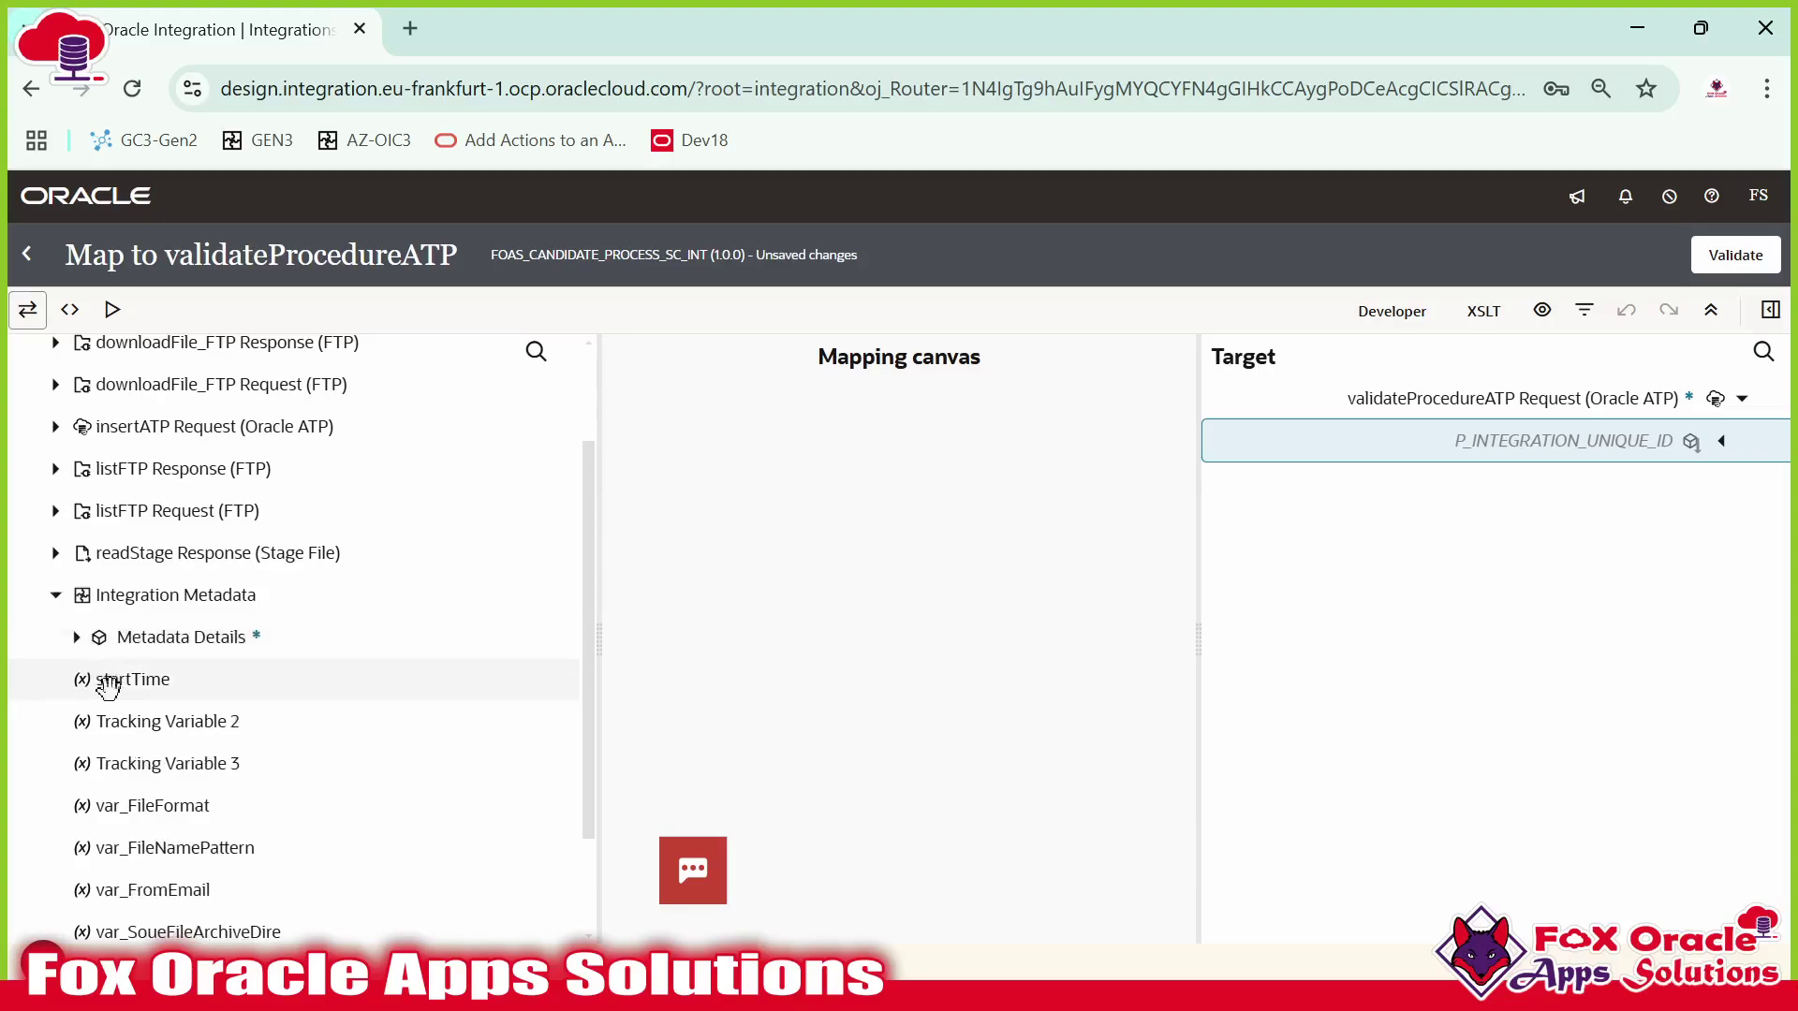
{"action": "left_click", "coordinate": [76, 636]}
{"action": "left_click", "coordinate": [98, 721]}
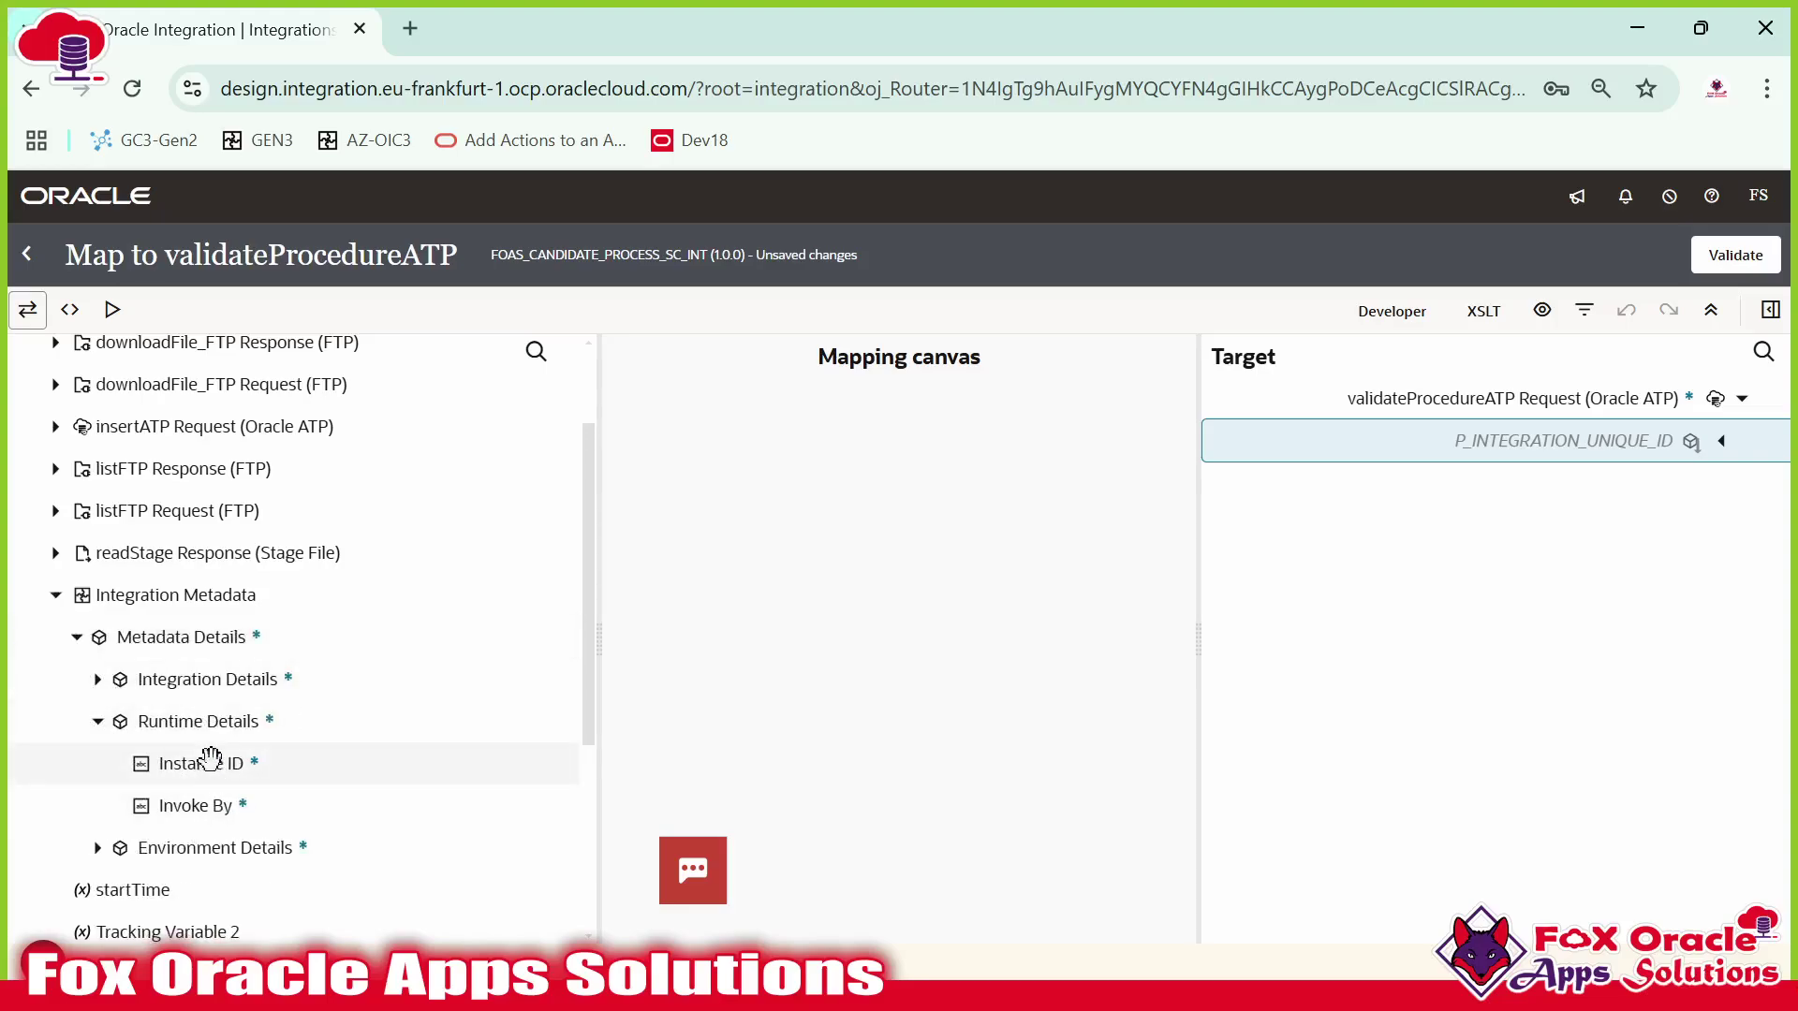
{"action": "left_click_drag", "start_coordinate": [192, 762], "coordinate": [1496, 454]}
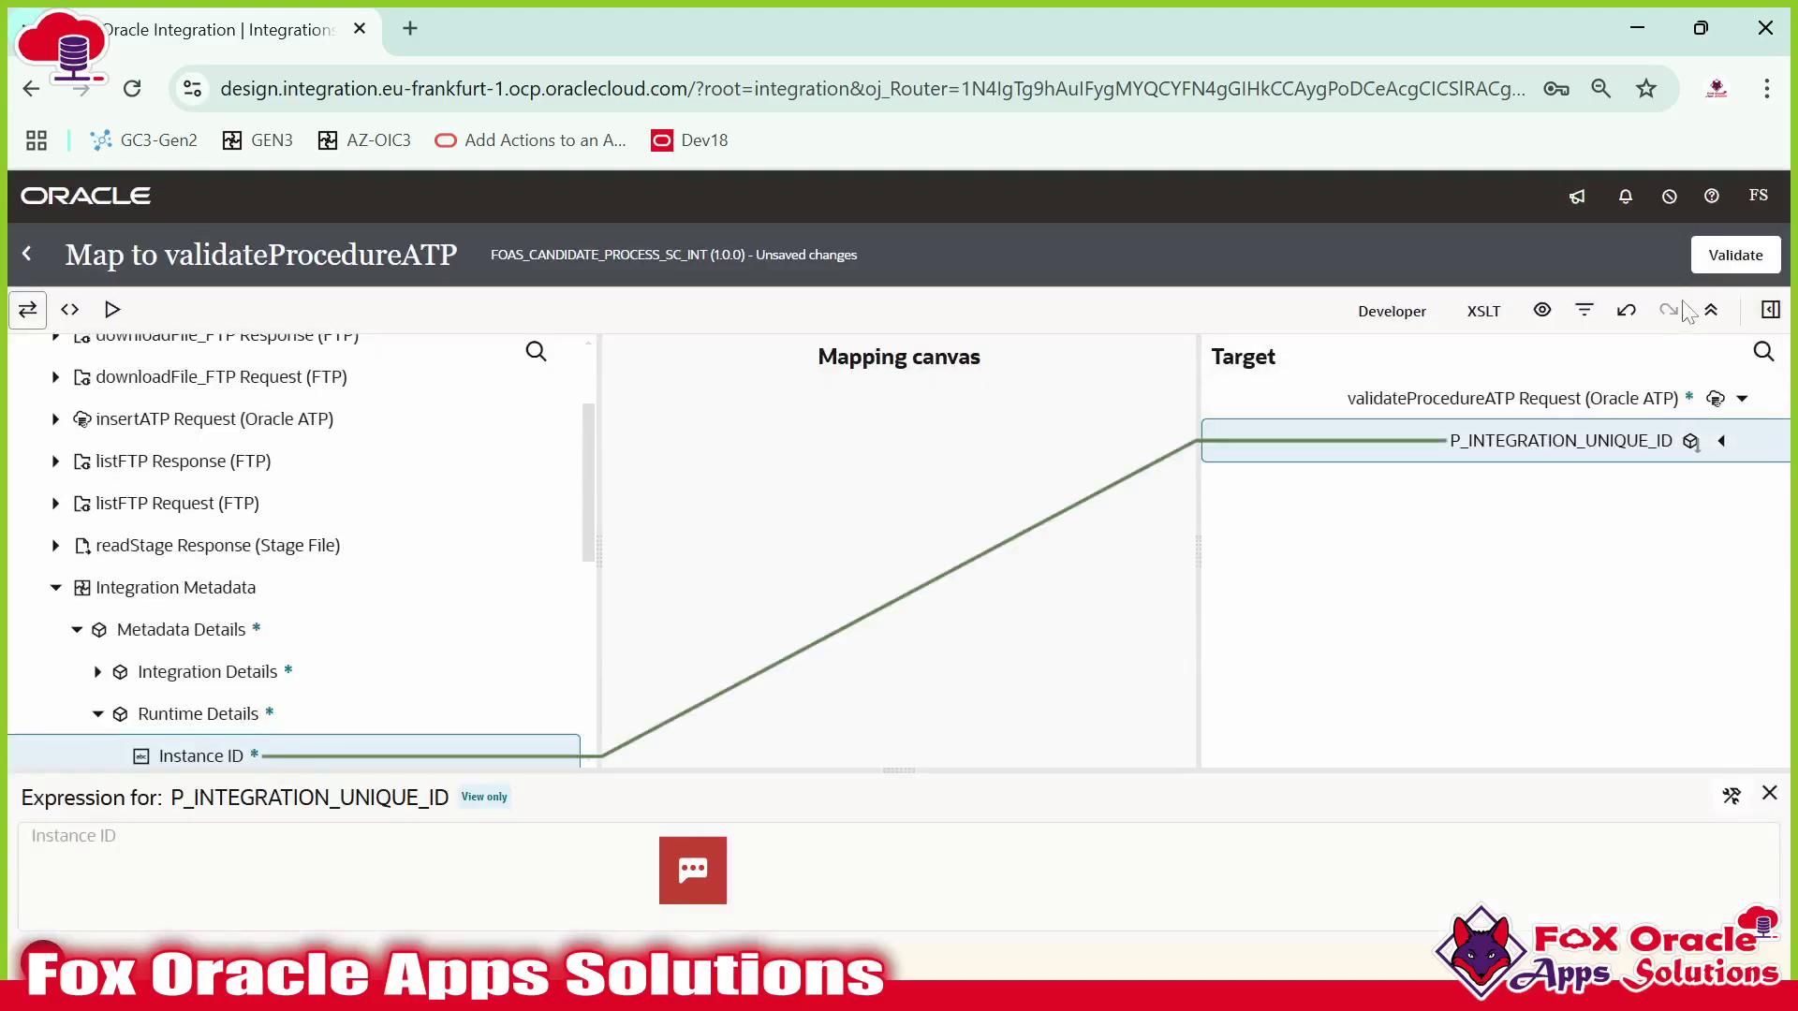
{"action": "left_click", "coordinate": [1736, 257]}
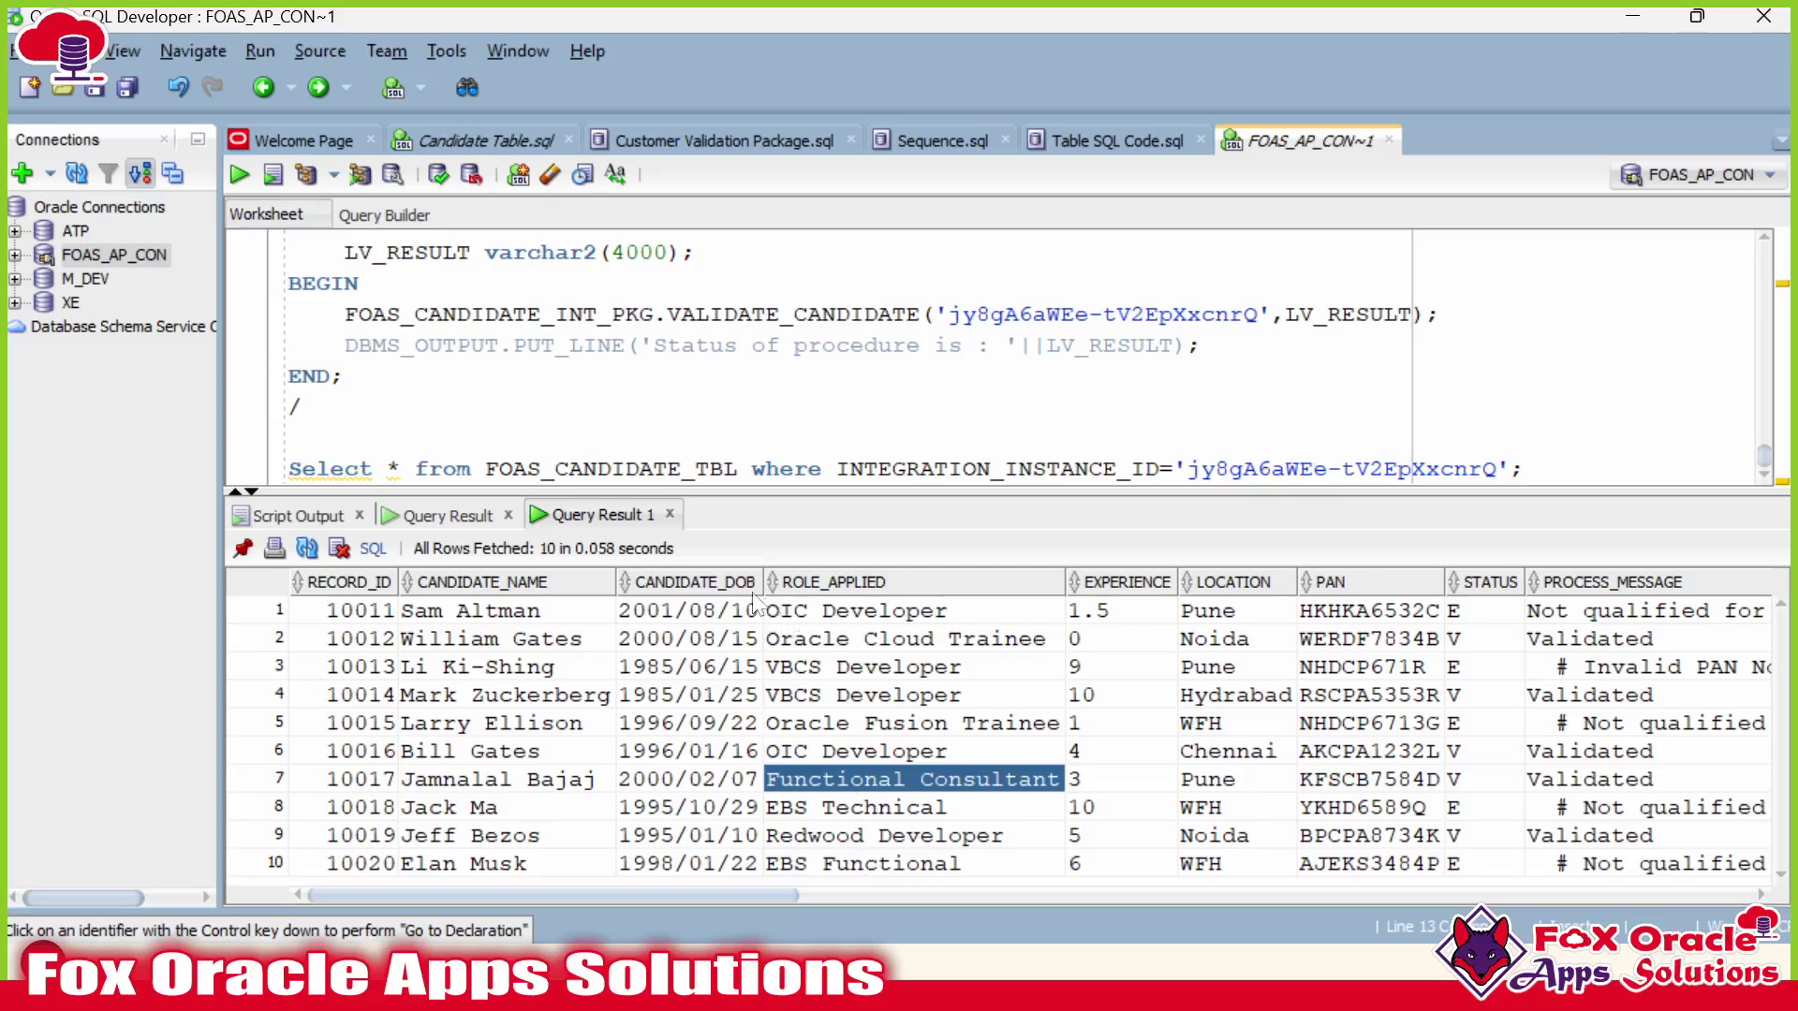
Review the procedure's status code, picking out P_STATUS and 'ERROR' in the exception block.
{"action": "scroll", "coordinate": [1420, 373], "scroll_direction": "up", "scroll_amount": 2}
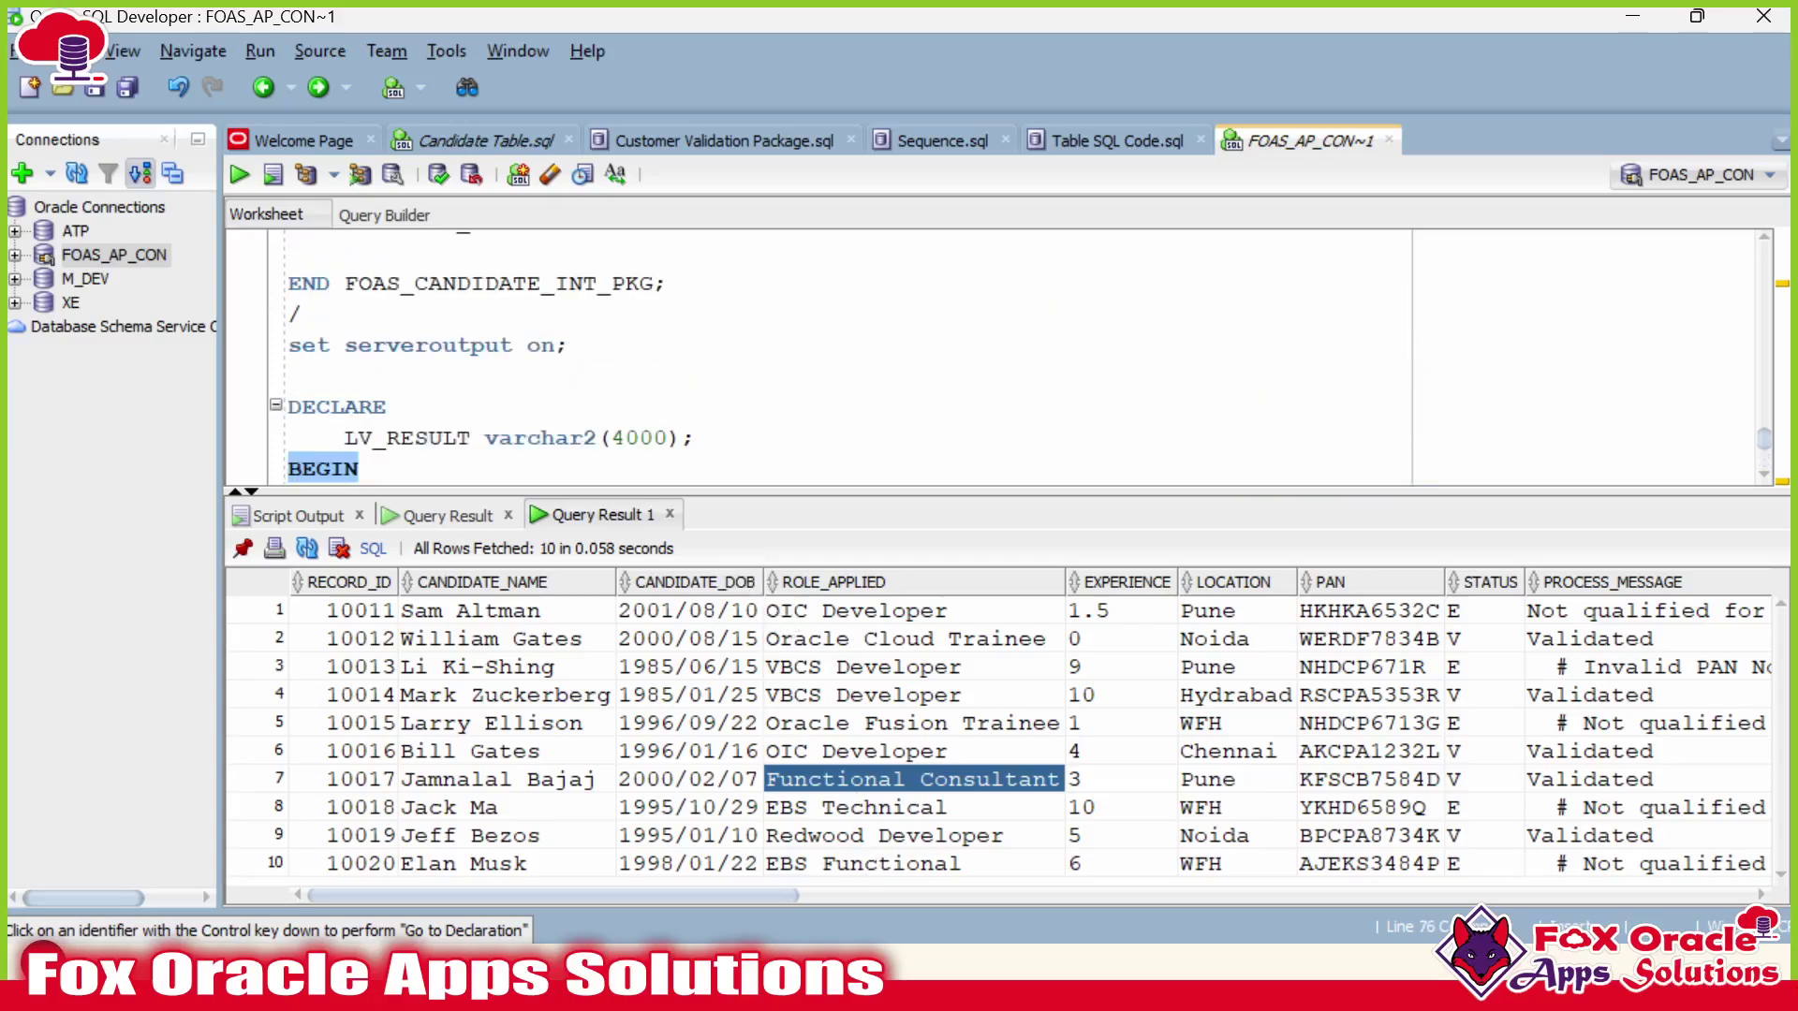
{"action": "scroll", "coordinate": [581, 421], "scroll_direction": "up", "scroll_amount": 1}
{"action": "left_click_drag", "start_coordinate": [619, 491], "coordinate": [620, 709]}
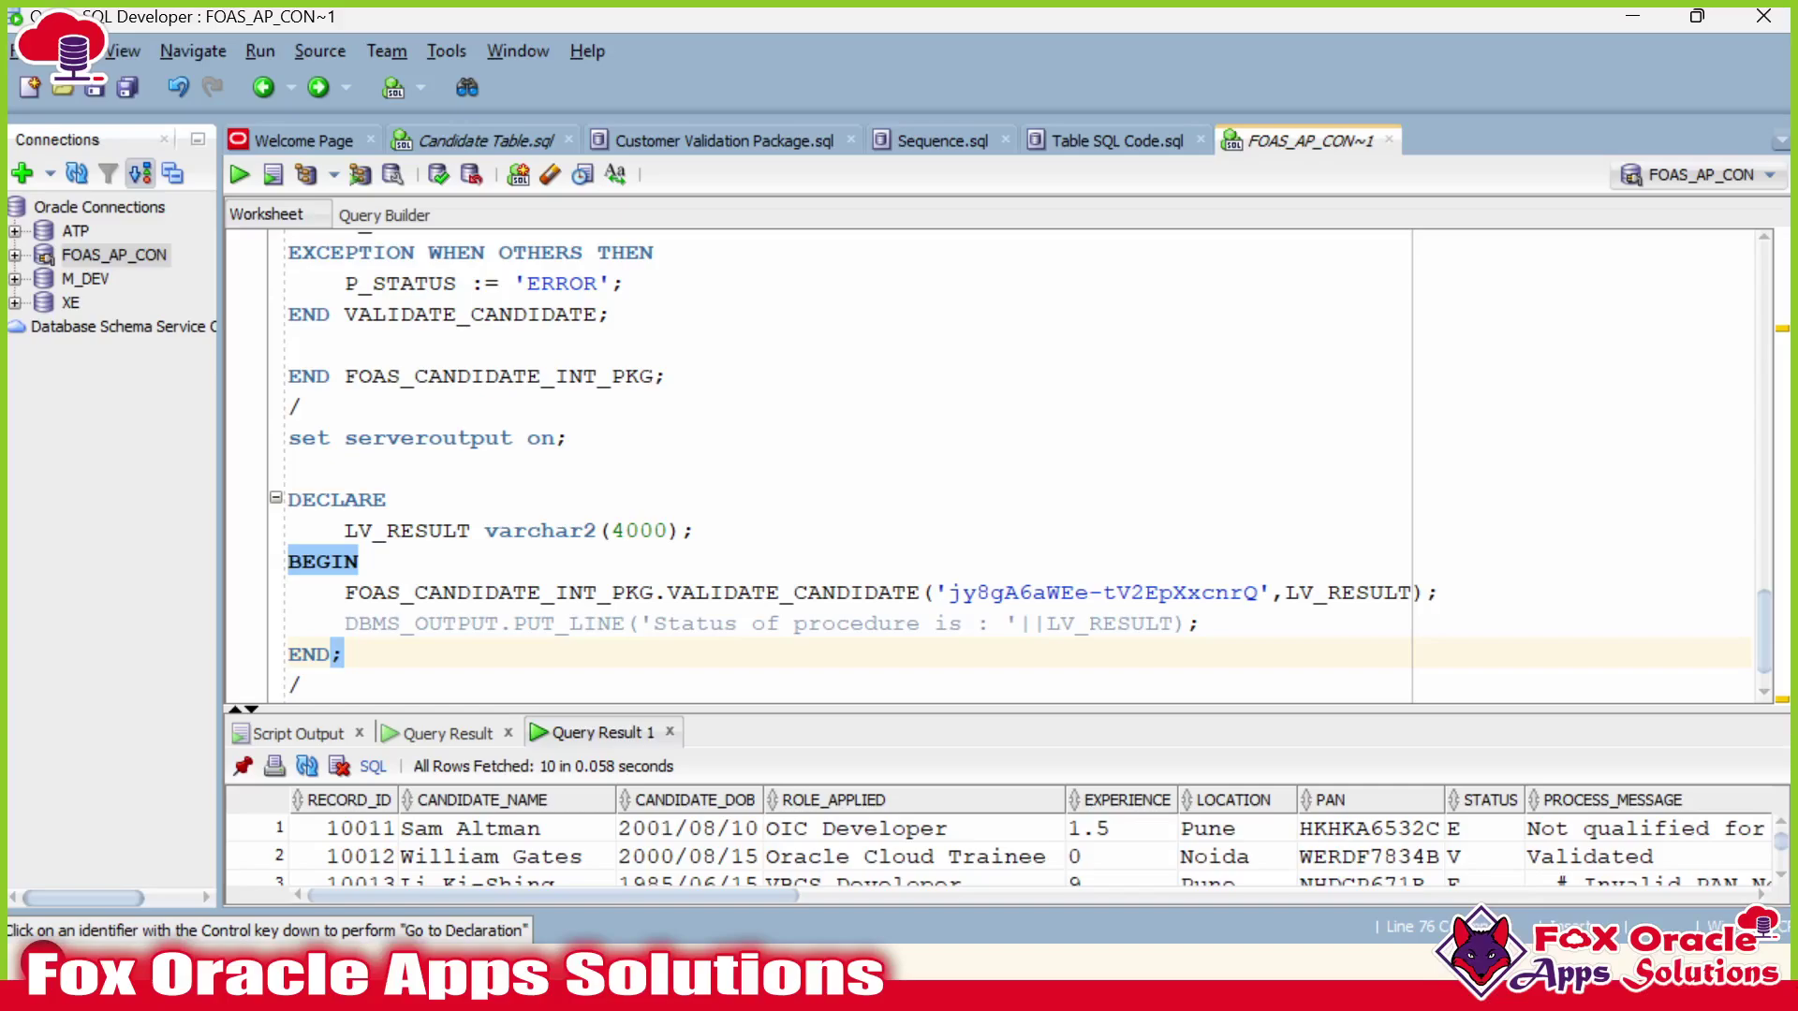
{"action": "left_click", "coordinate": [586, 375]}
{"action": "scroll", "coordinate": [586, 376], "scroll_direction": "up", "scroll_amount": 3}
{"action": "left_click_drag", "start_coordinate": [656, 529], "coordinate": [583, 313]}
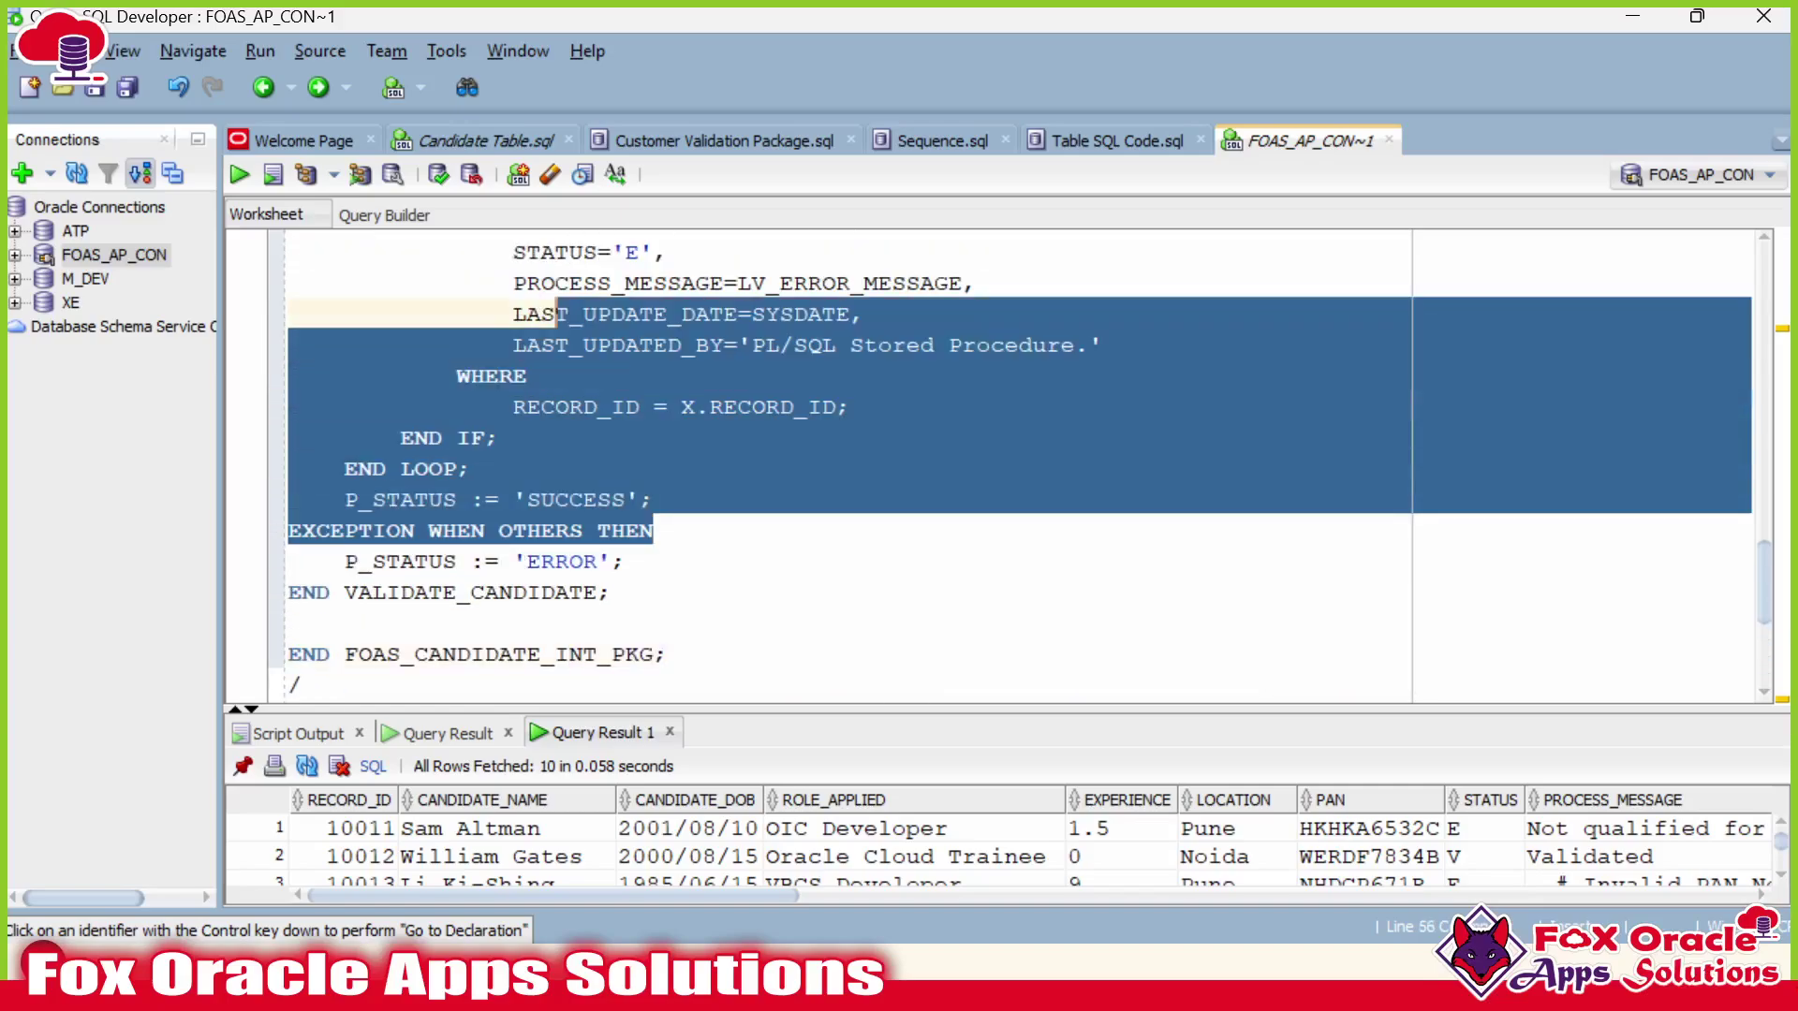
{"action": "left_click", "coordinate": [583, 314]}
{"action": "left_click_drag", "start_coordinate": [344, 562], "coordinate": [613, 562]}
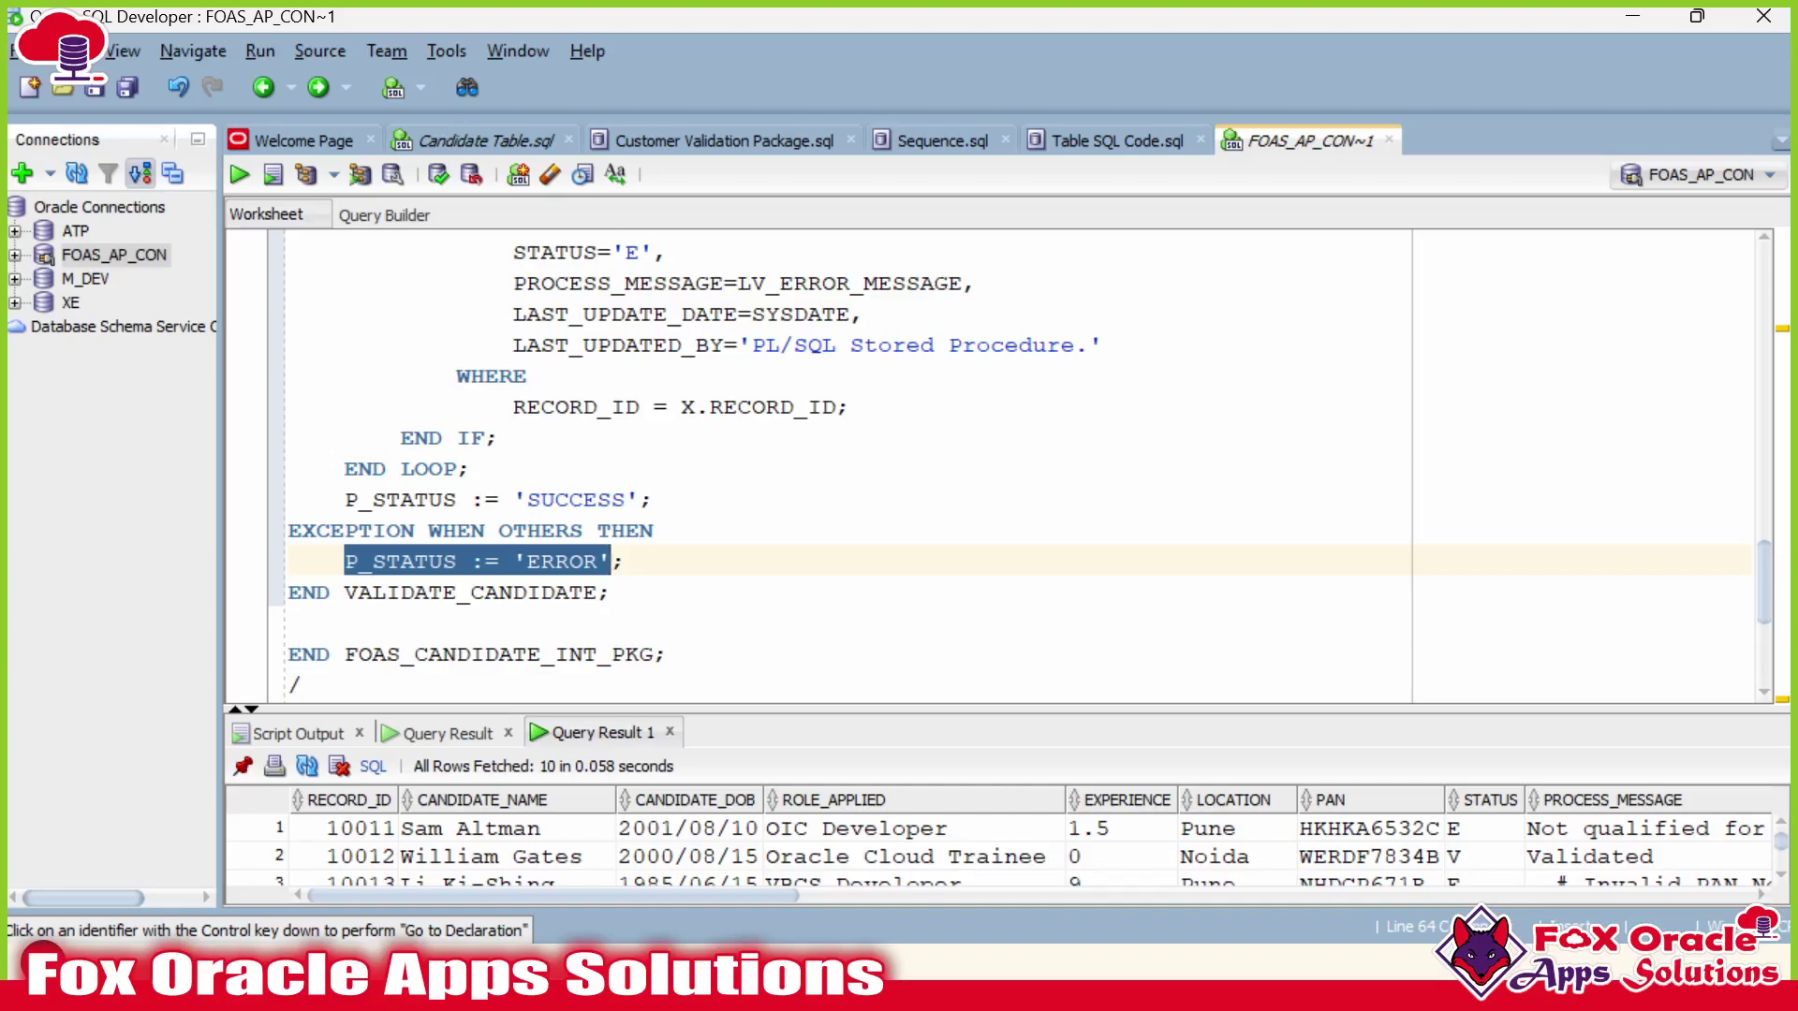
{"action": "double_click", "coordinate": [403, 562]}
{"action": "double_click", "coordinate": [561, 561]}
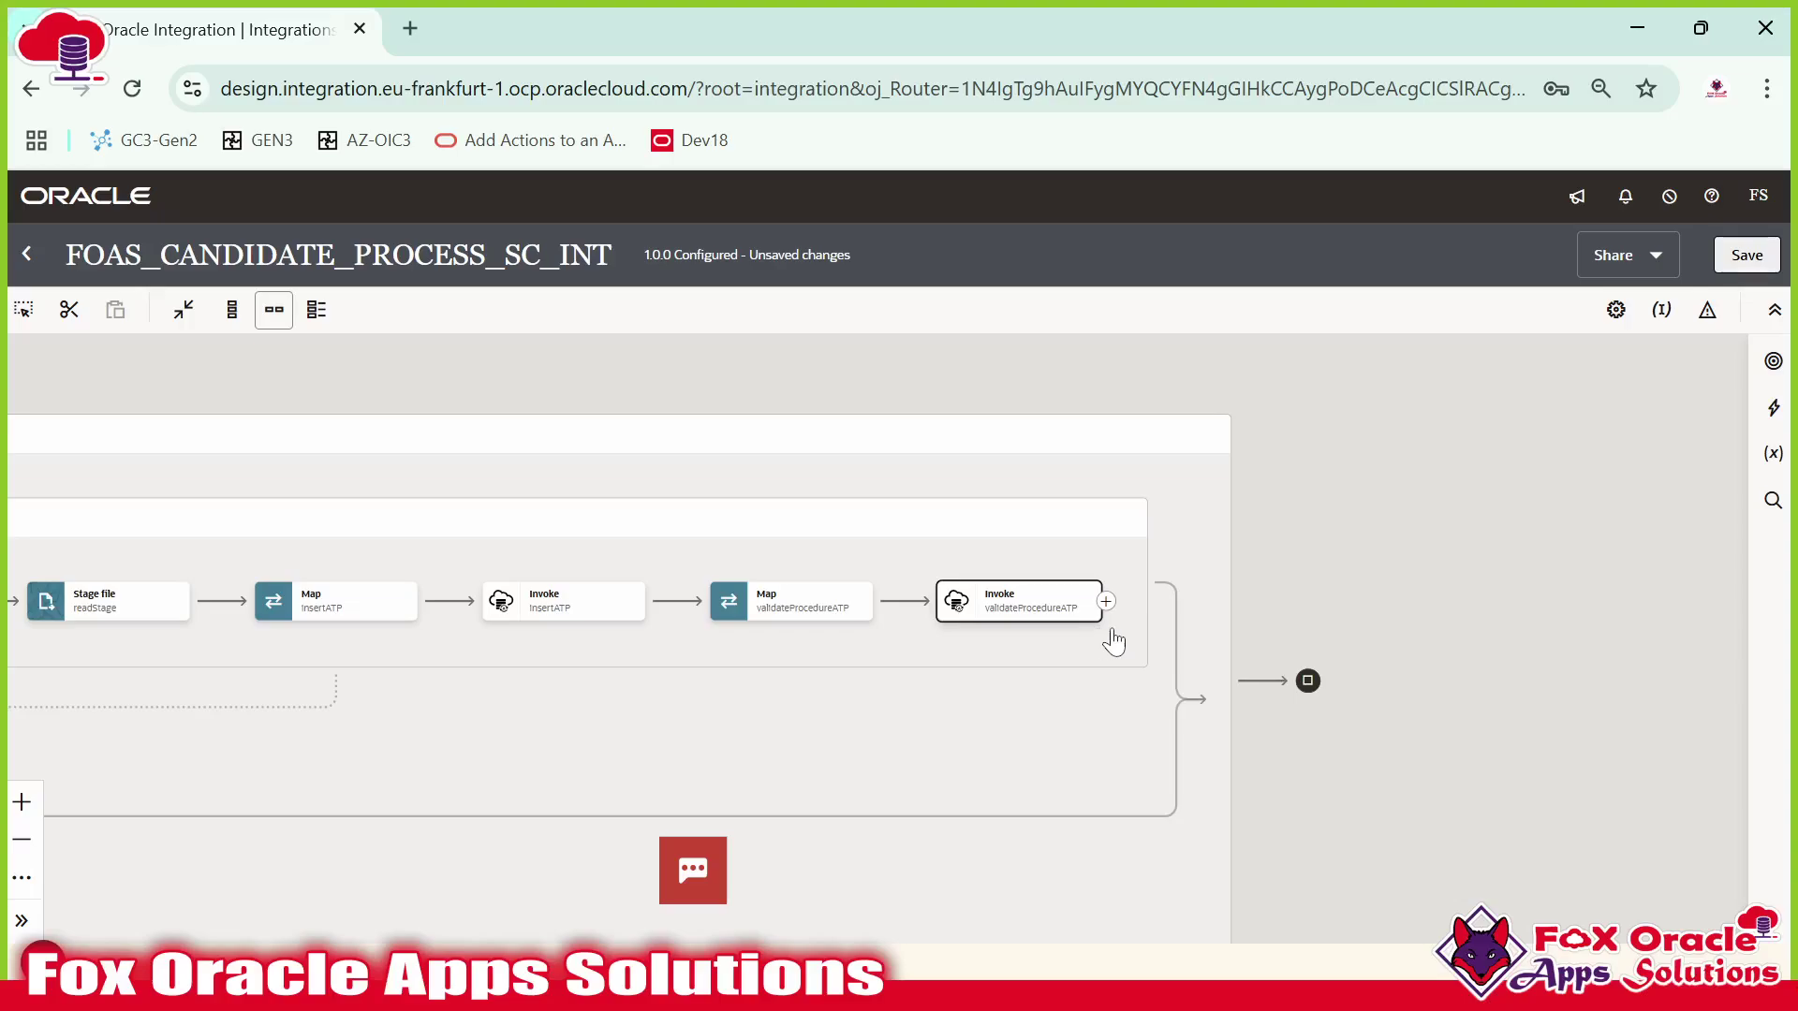
Add a Switch action after the validateProcedureATP invoke.
{"action": "left_click", "coordinate": [1774, 407]}
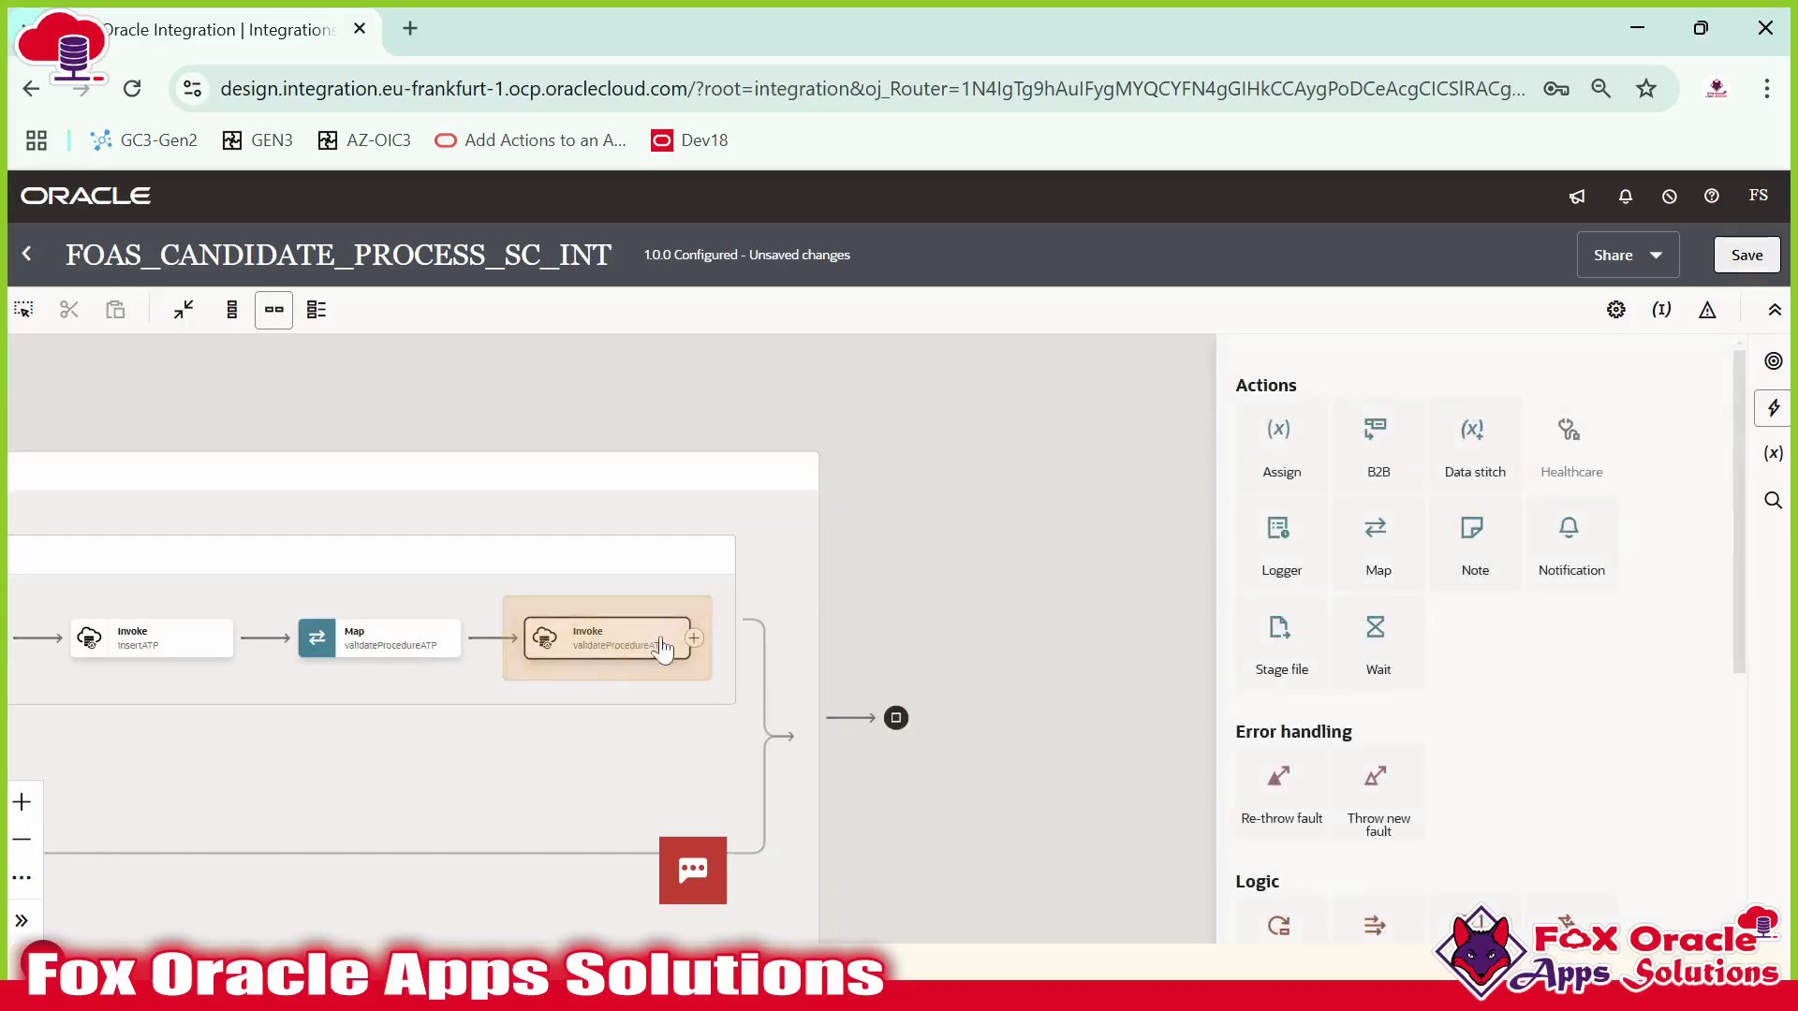
{"action": "scroll", "coordinate": [1376, 674], "scroll_direction": "down", "scroll_amount": 2}
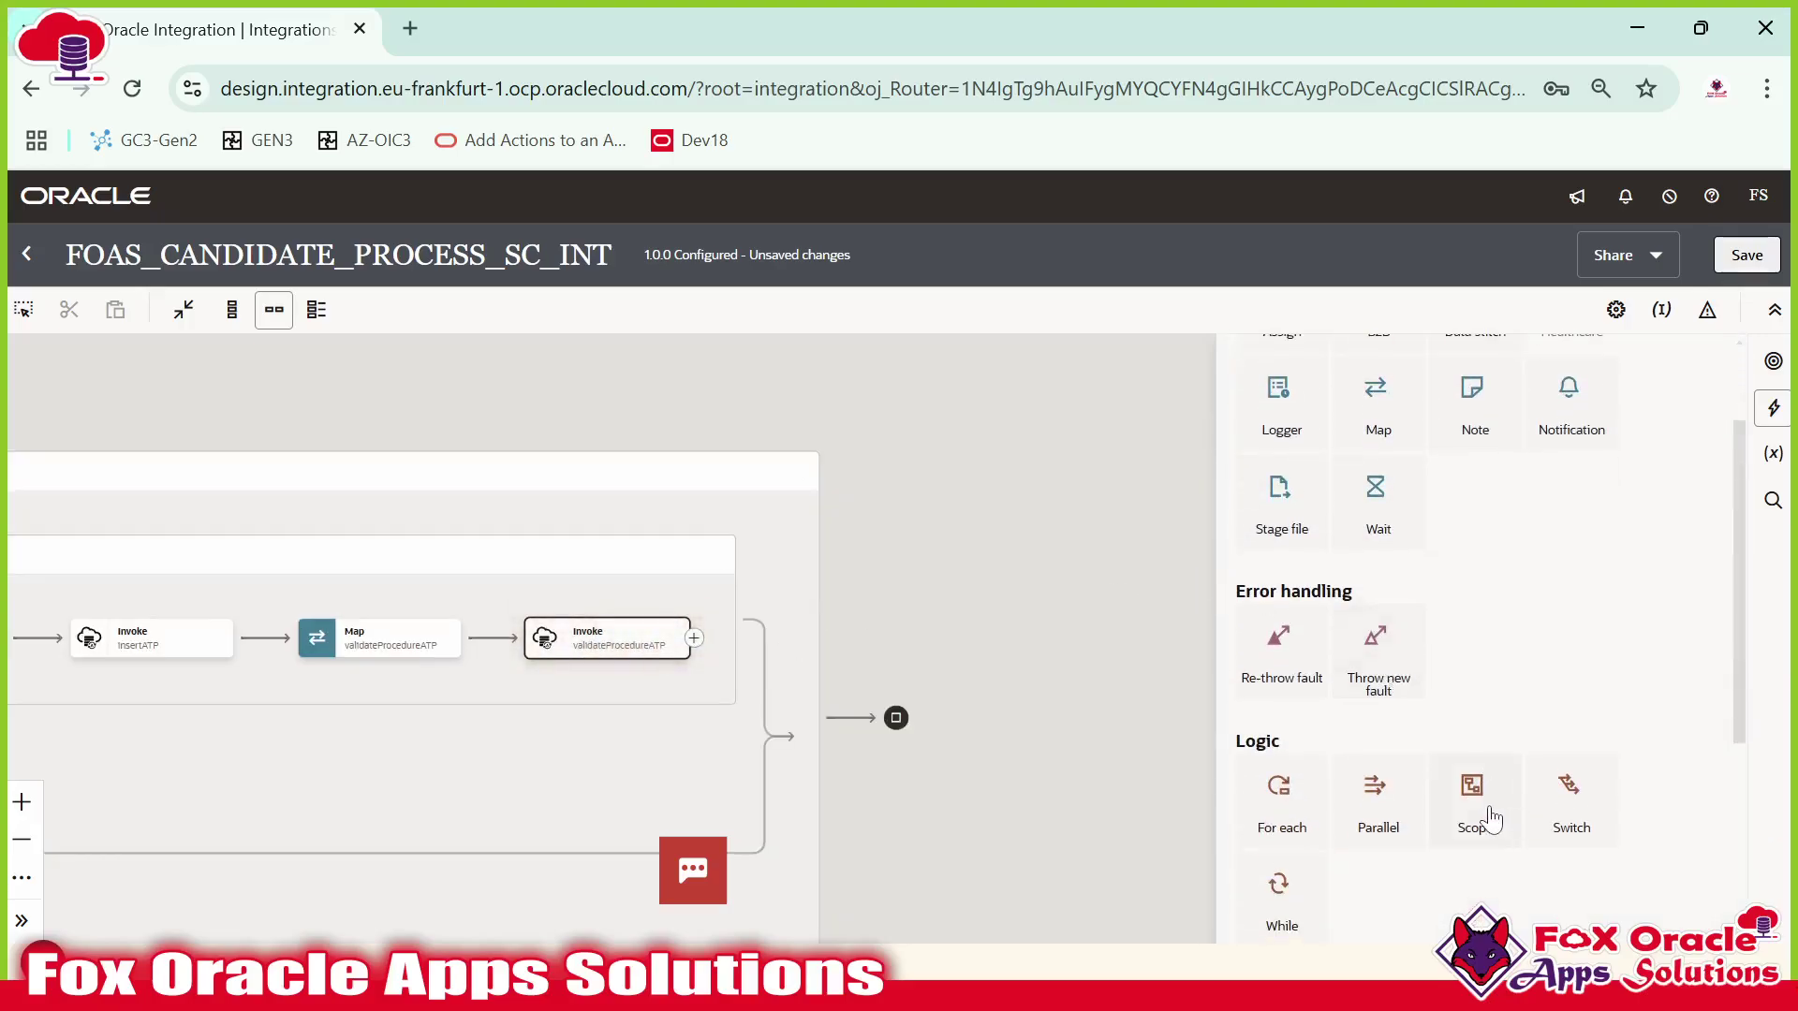
{"action": "left_click_drag", "start_coordinate": [1491, 815], "coordinate": [1427, 766]}
{"action": "left_click", "coordinate": [1773, 407]}
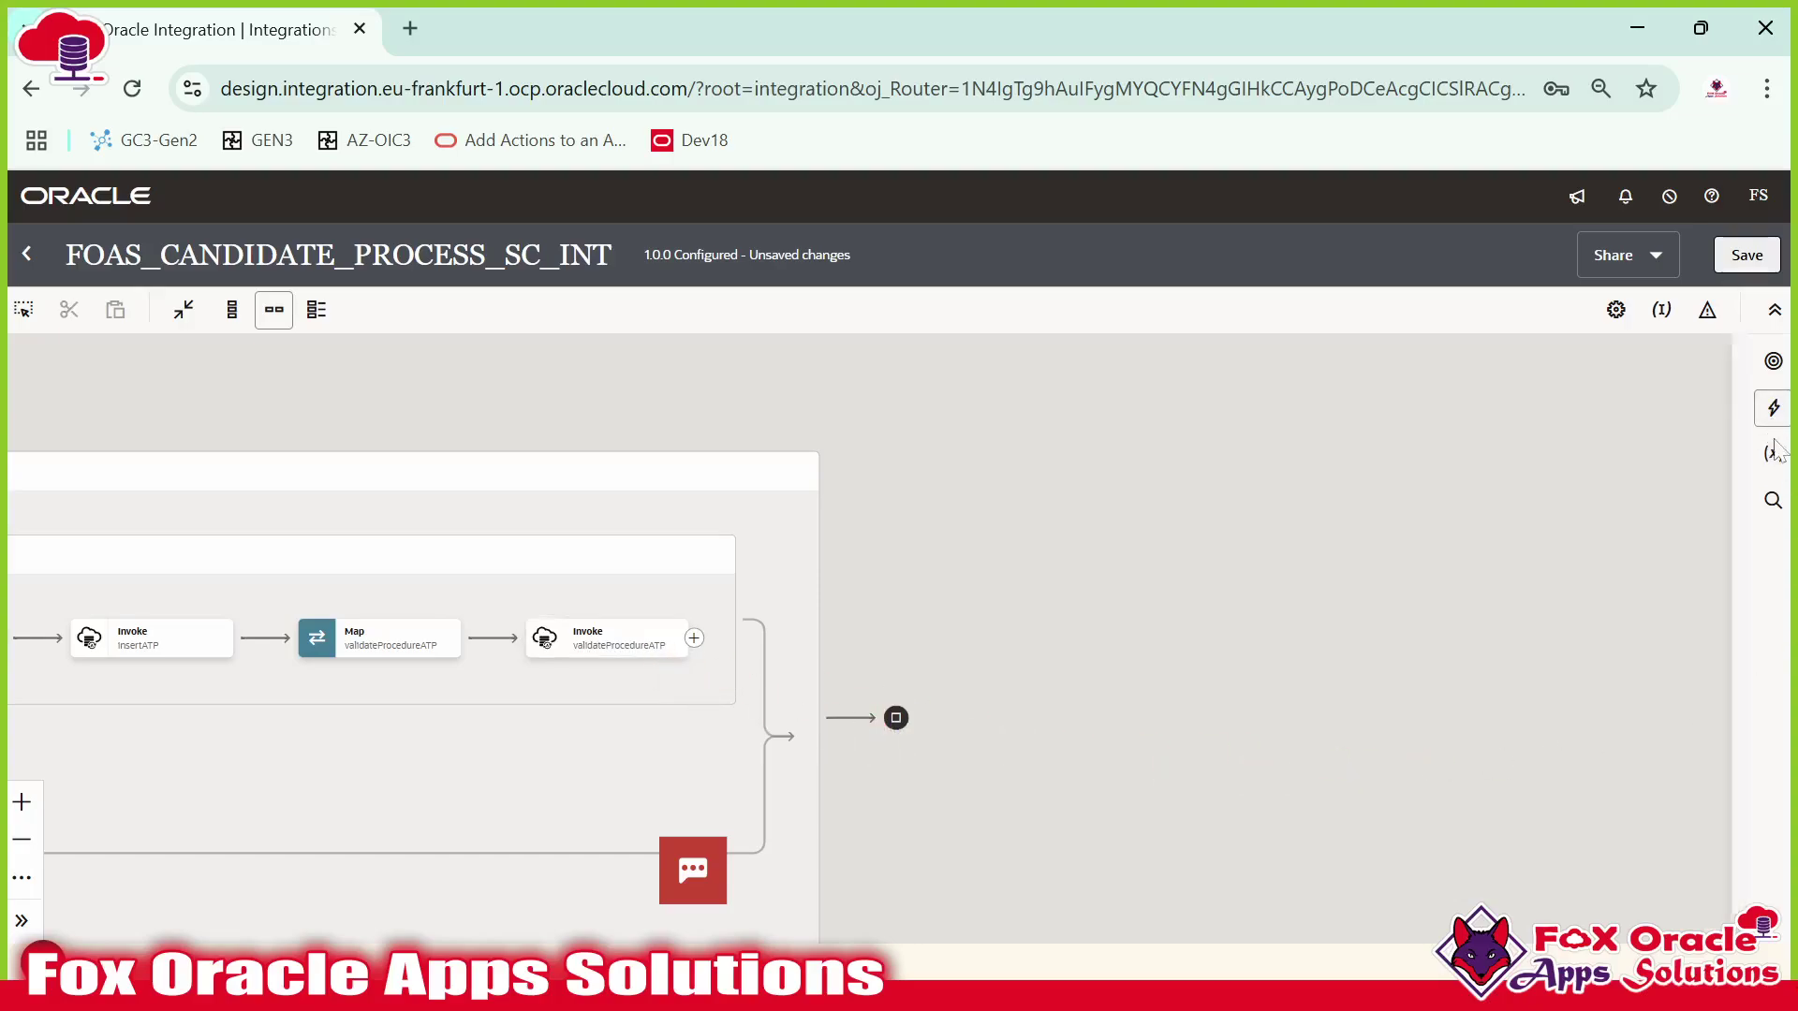
{"action": "scroll", "coordinate": [1578, 721], "scroll_direction": "down", "scroll_amount": 3}
{"action": "left_click_drag", "start_coordinate": [1577, 721], "coordinate": [698, 637]}
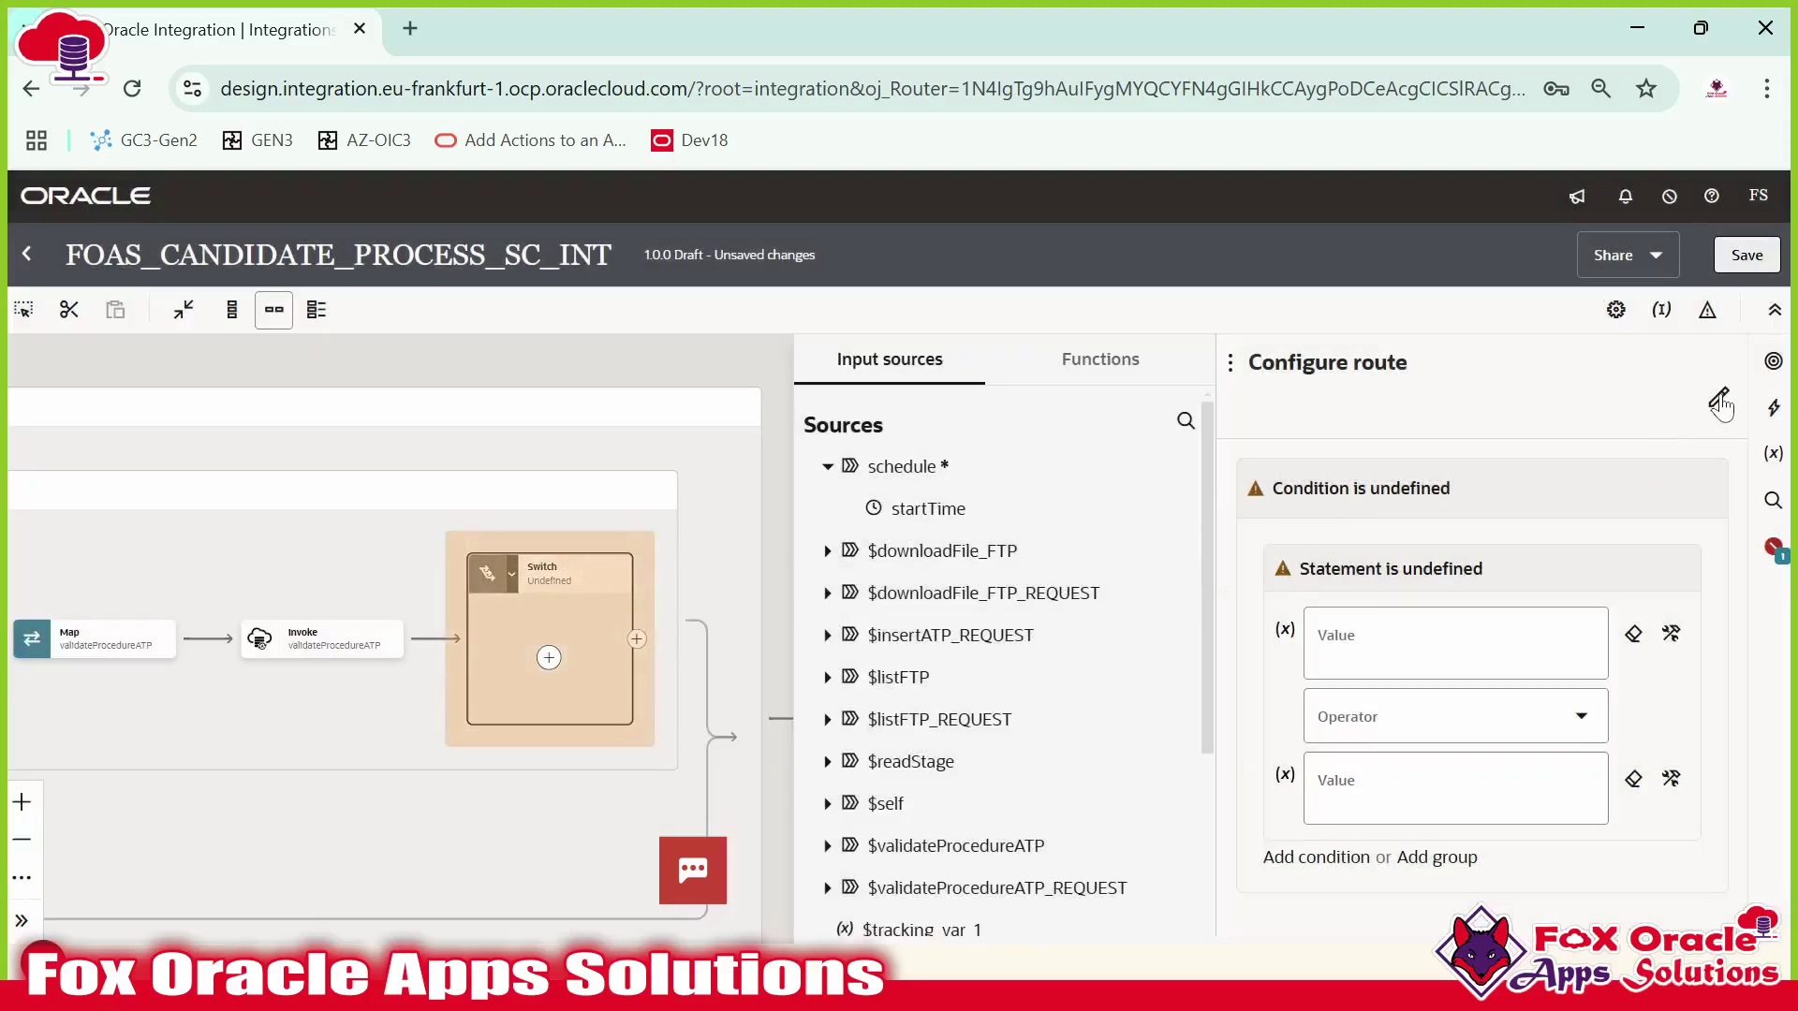
Name the switch route procedureCallSuccess.
{"action": "left_click", "coordinate": [1717, 397]}
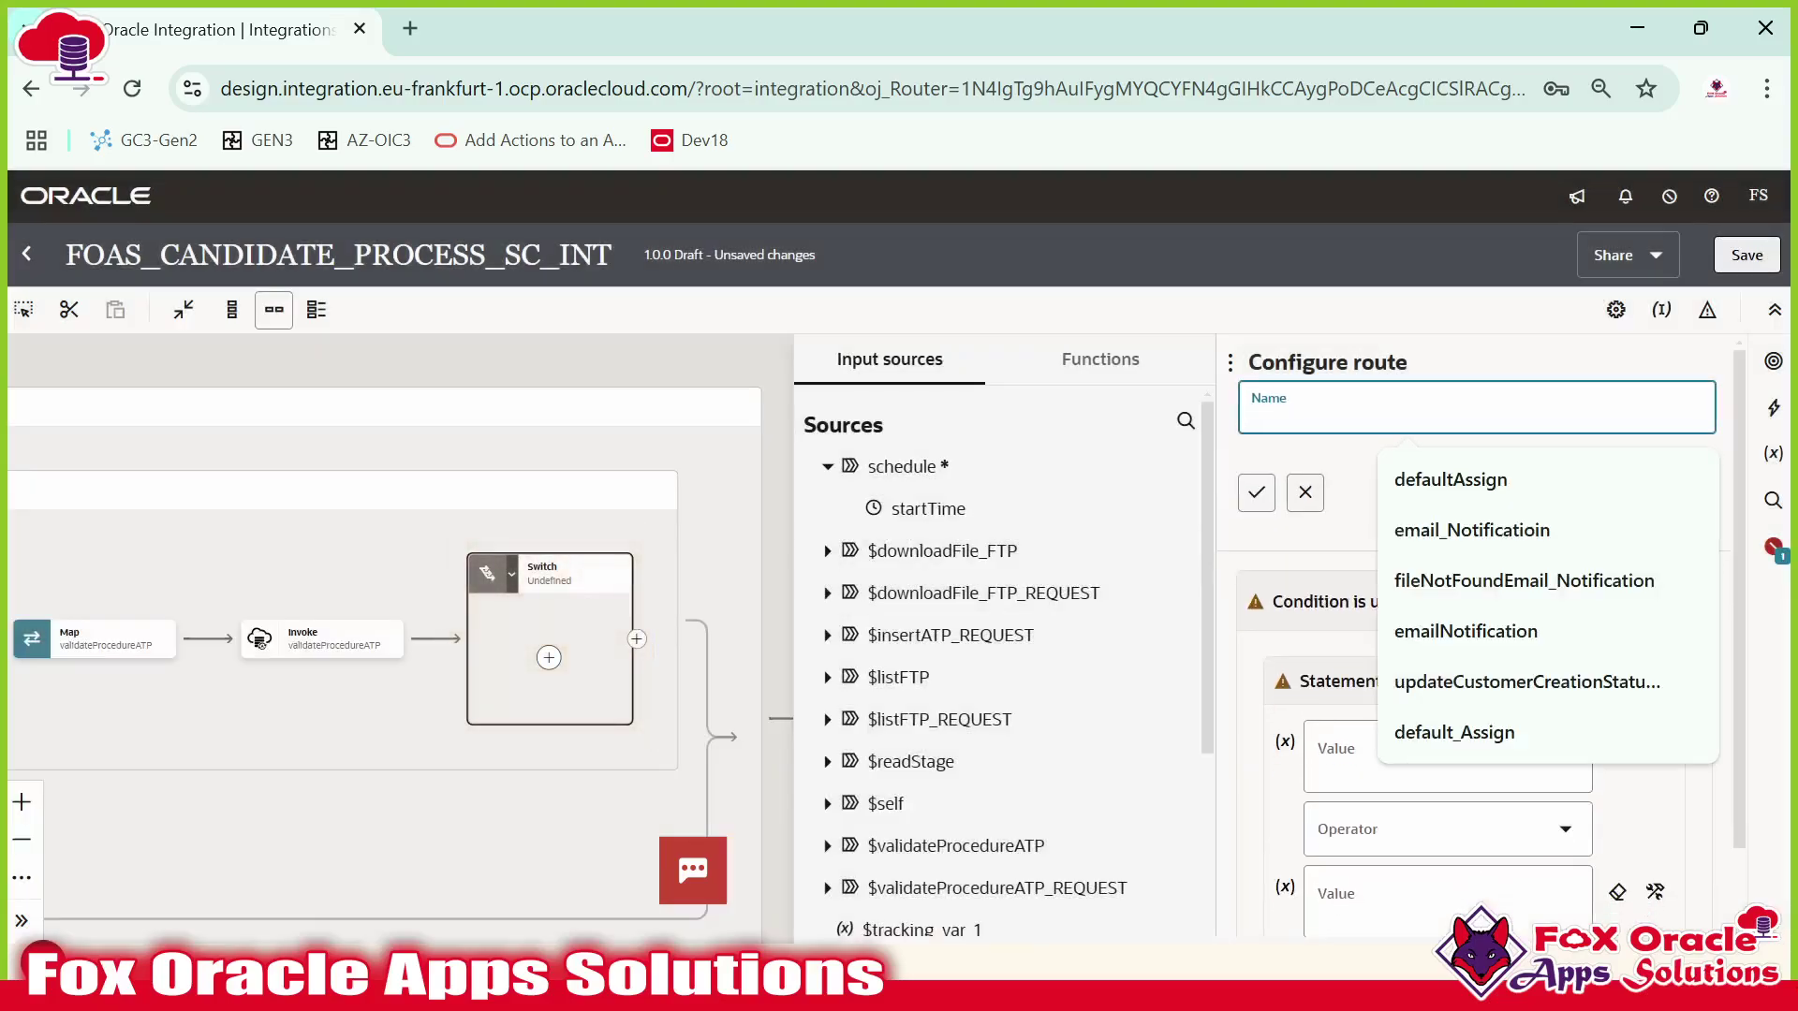
{"action": "type", "text": "check"}
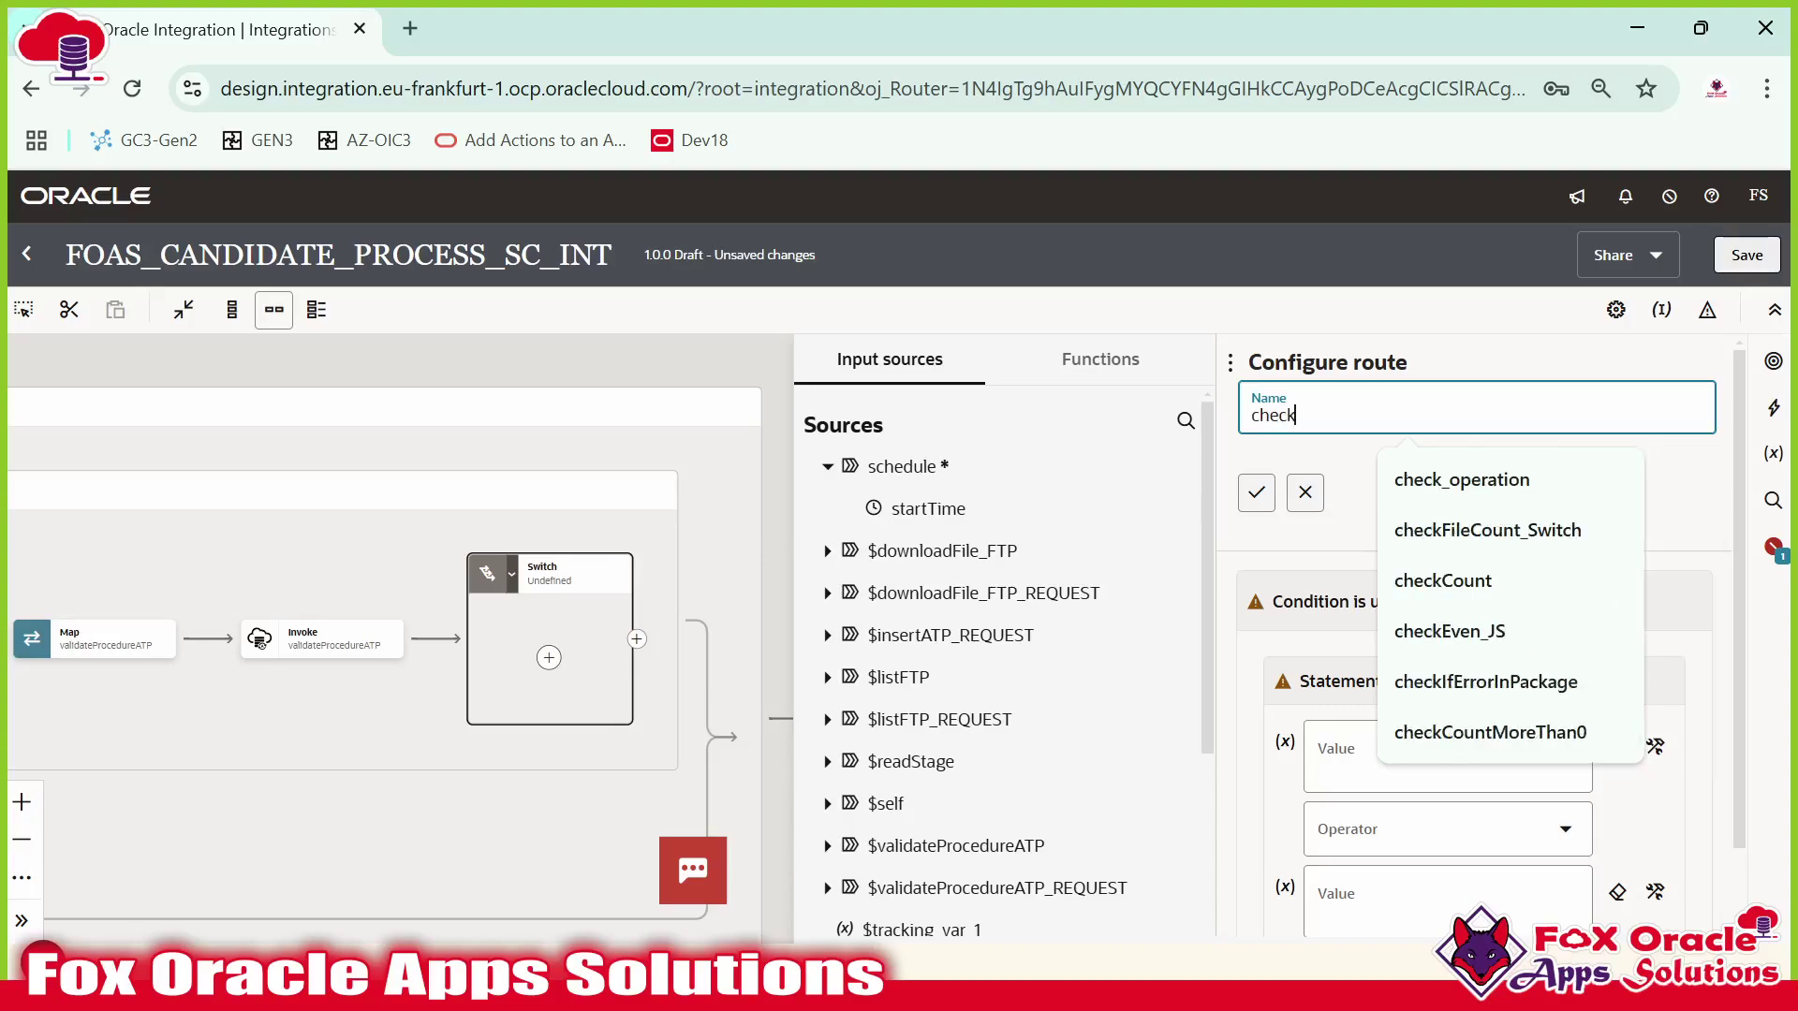
{"action": "key", "text": "BackSpace"}
{"action": "key", "text": "BackSpace"}
{"action": "key", "text": "BackSpace"}
{"action": "key", "text": "BackSpace"}
{"action": "key", "text": "BackSpace"}
{"action": "type", "text": "procedureCallSuccess"}
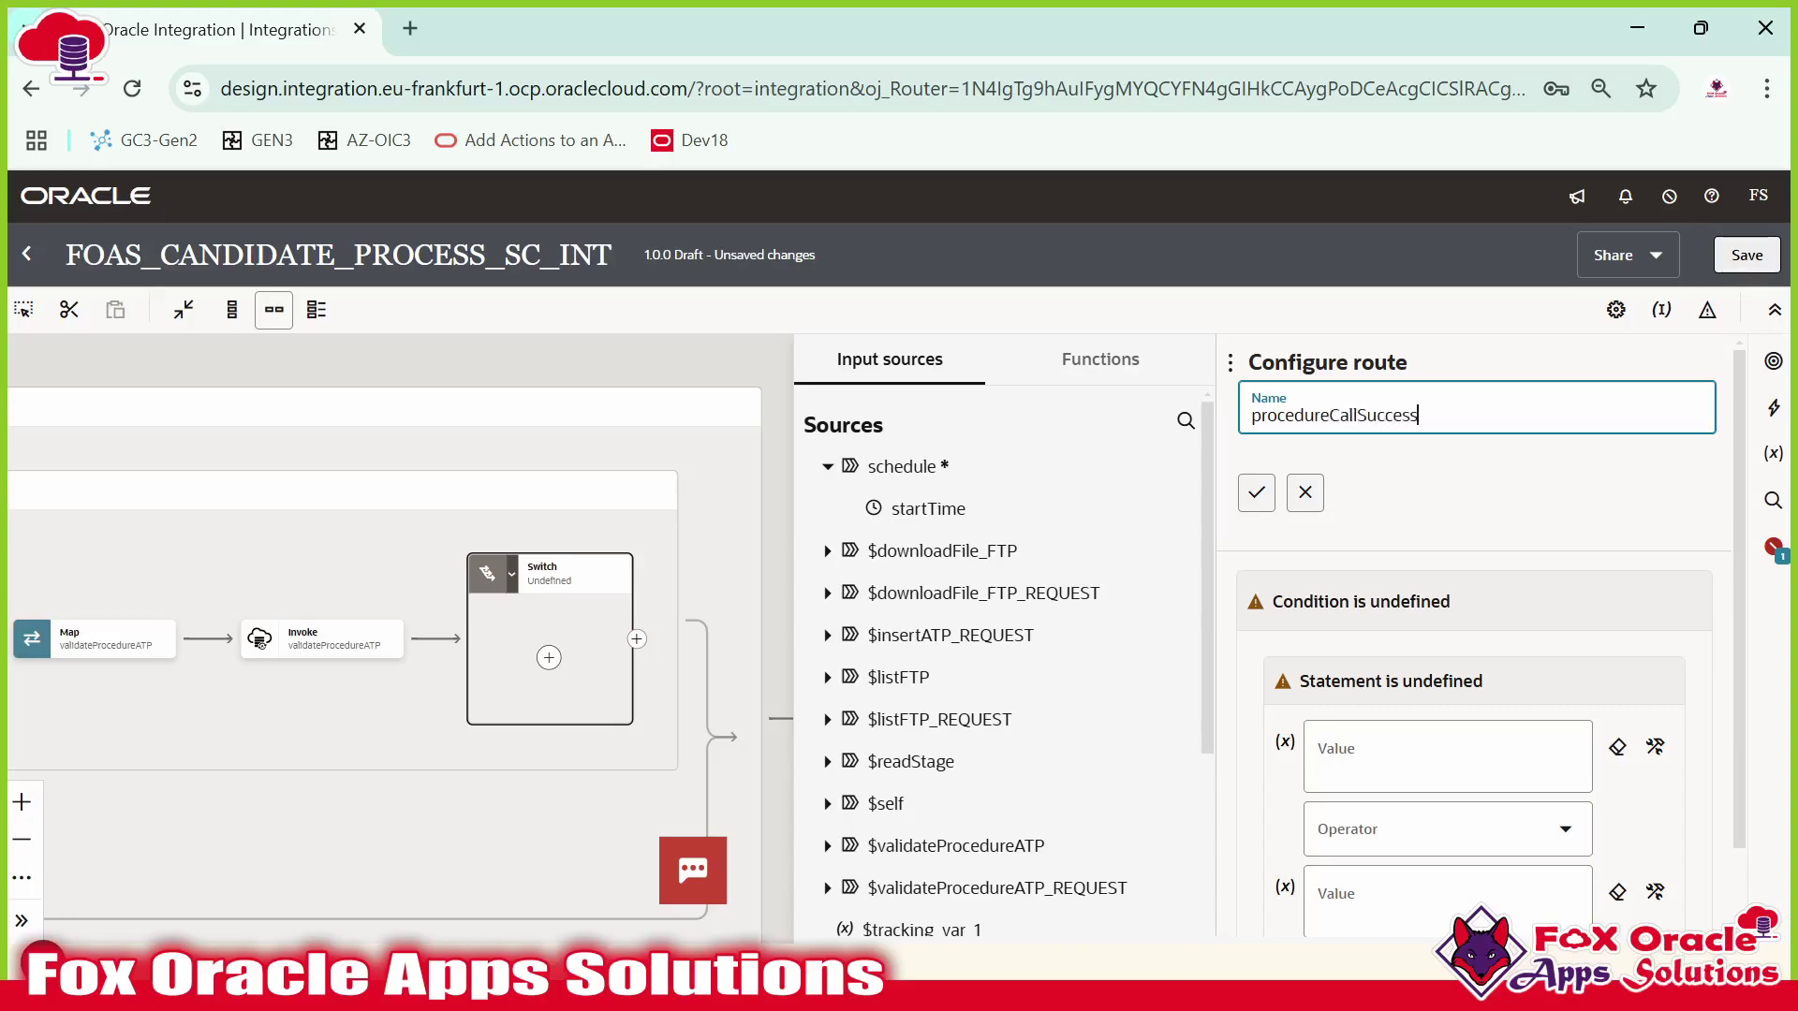
{"action": "left_click", "coordinate": [1255, 493]}
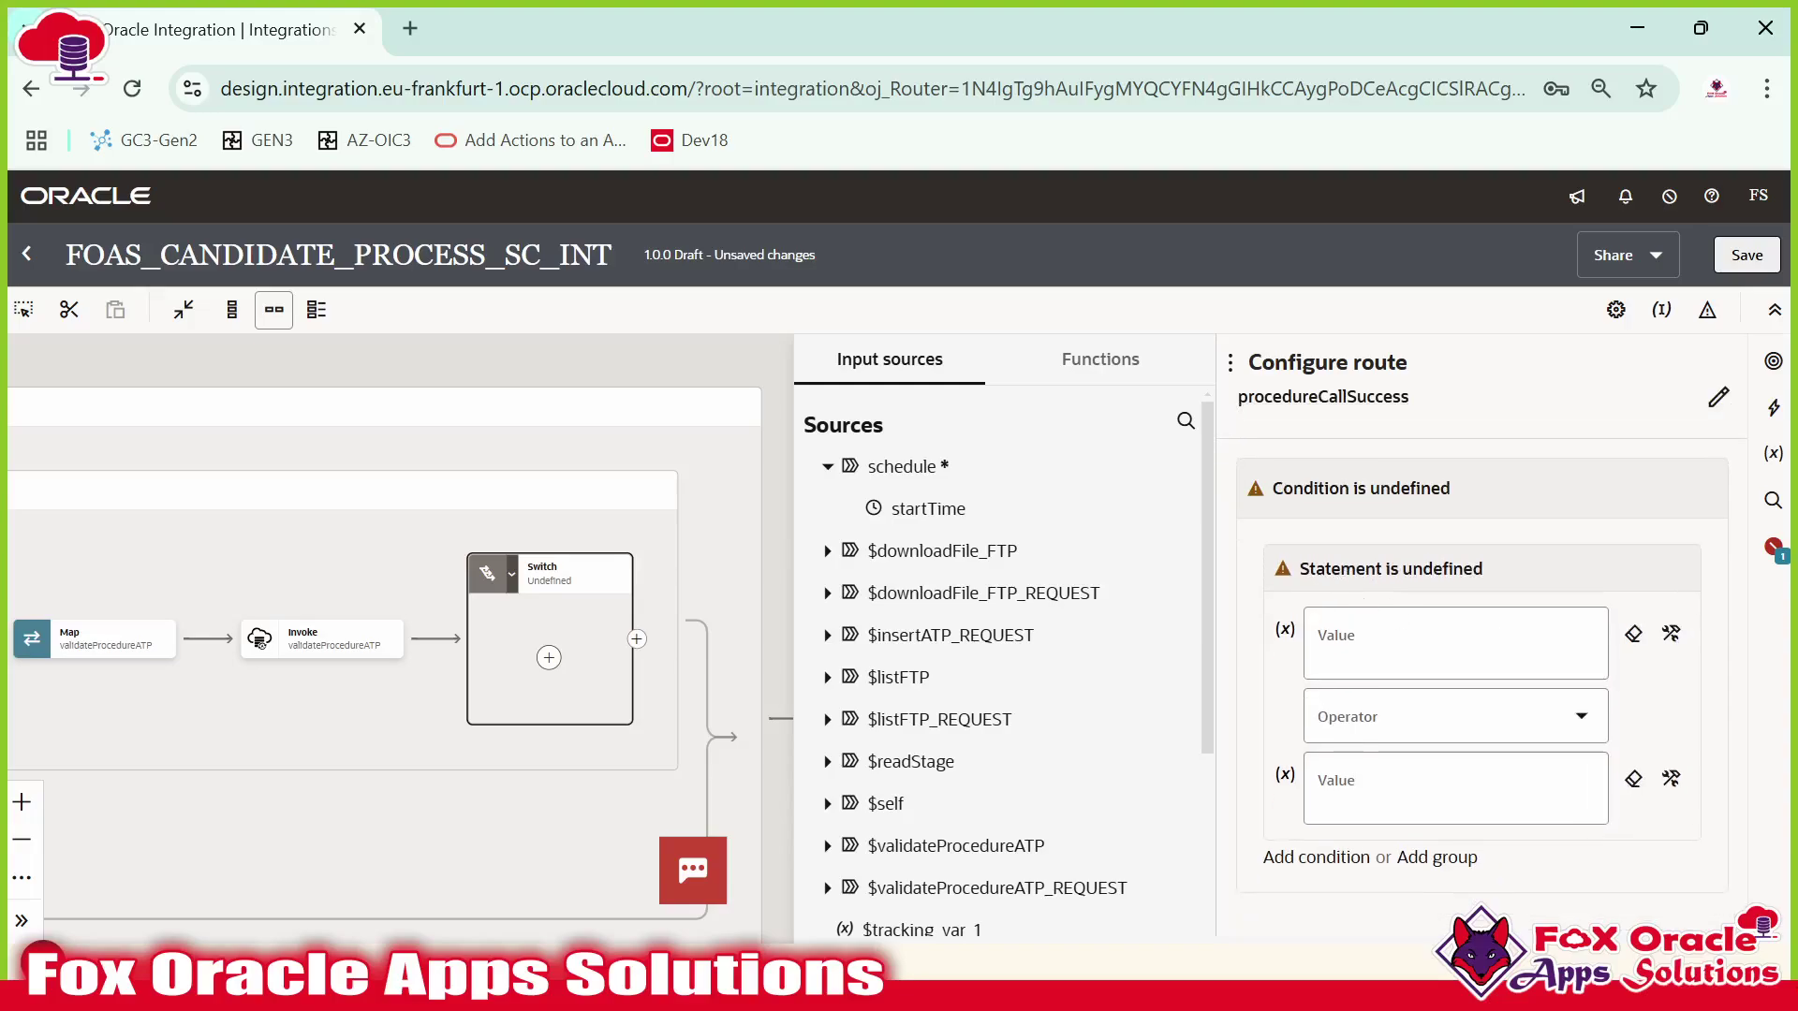
Use the response's OutputParameters P_STATUS as the condition's first value.
{"action": "left_click", "coordinate": [1357, 642]}
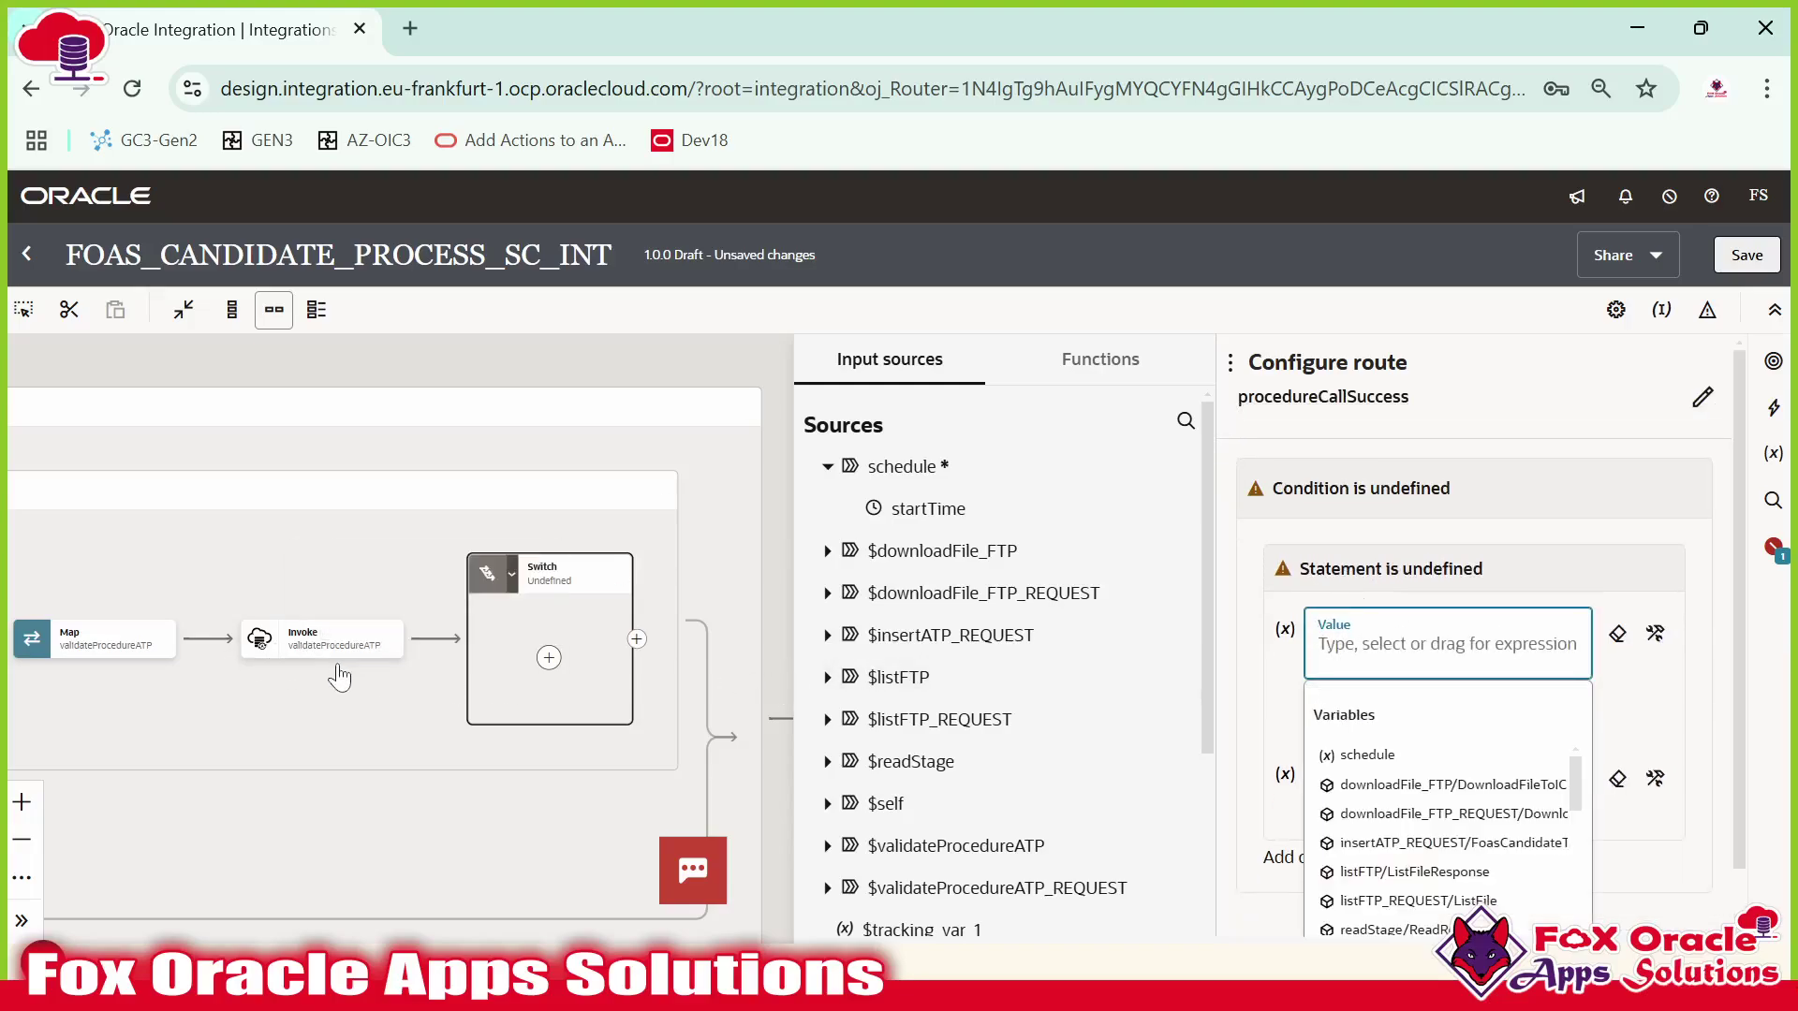
{"action": "scroll", "coordinate": [339, 676], "scroll_direction": "up", "scroll_amount": 3}
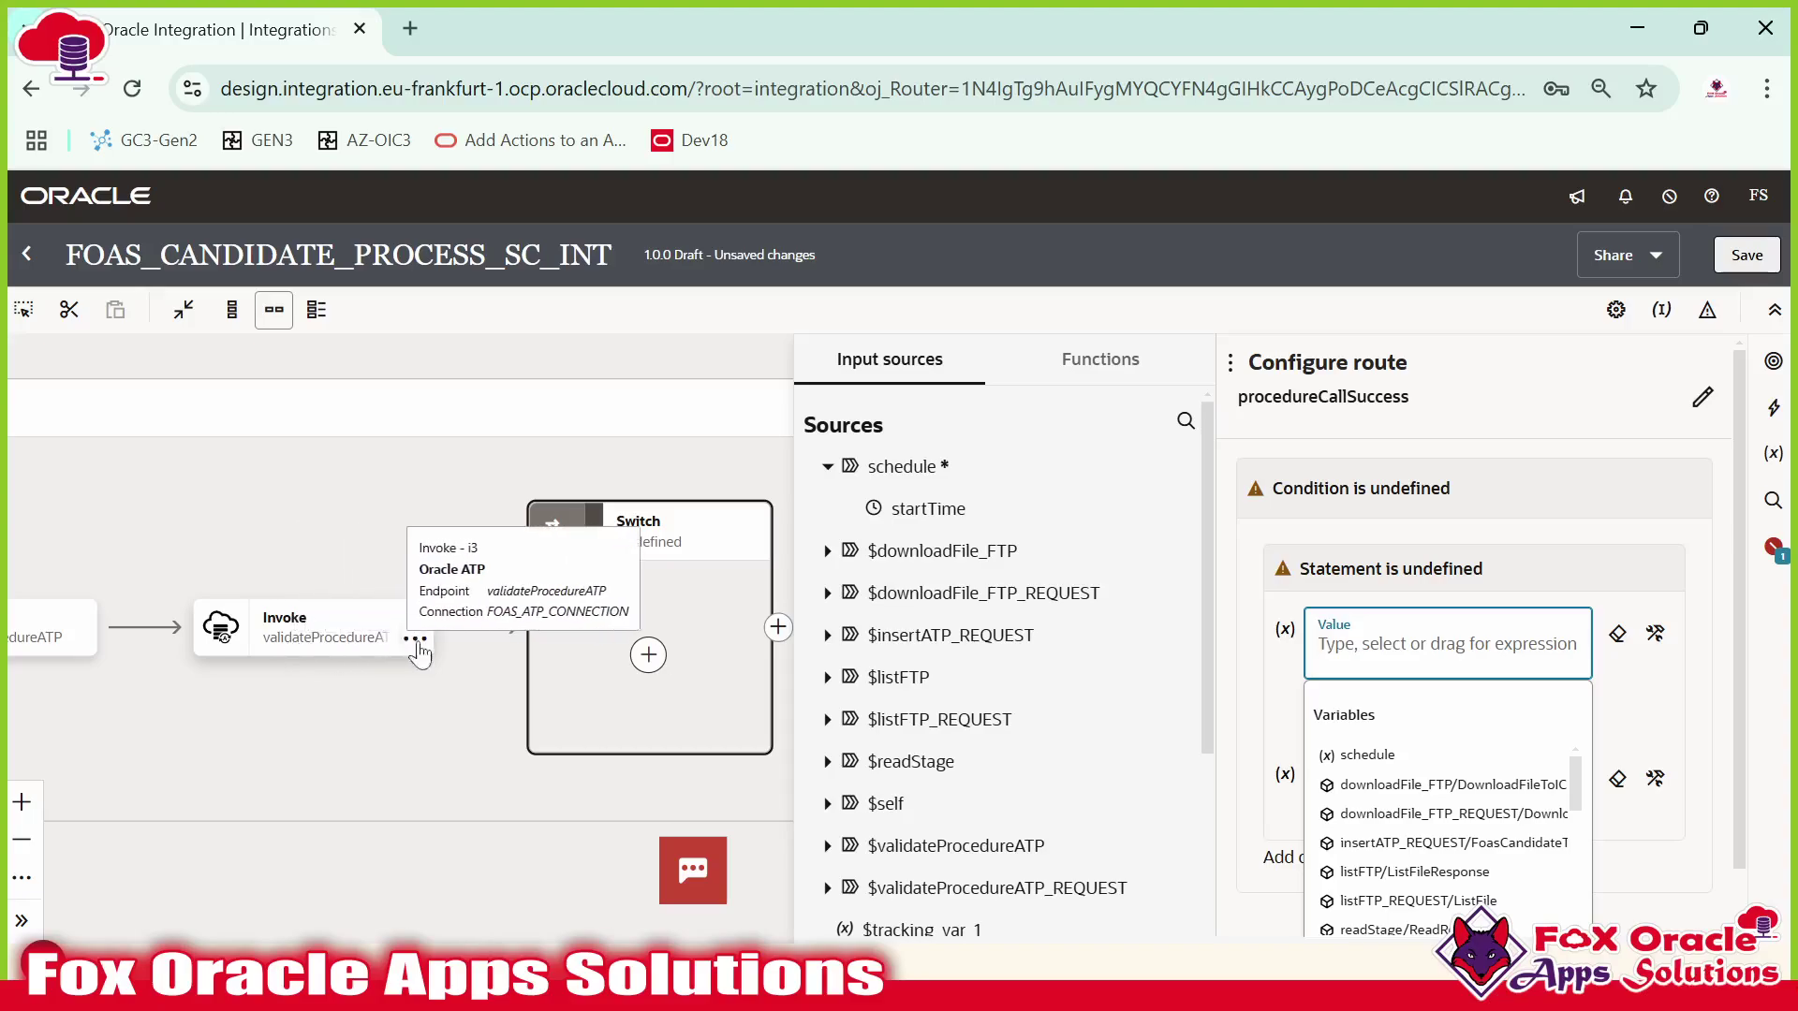
{"action": "scroll", "coordinate": [964, 711], "scroll_direction": "down", "scroll_amount": 4}
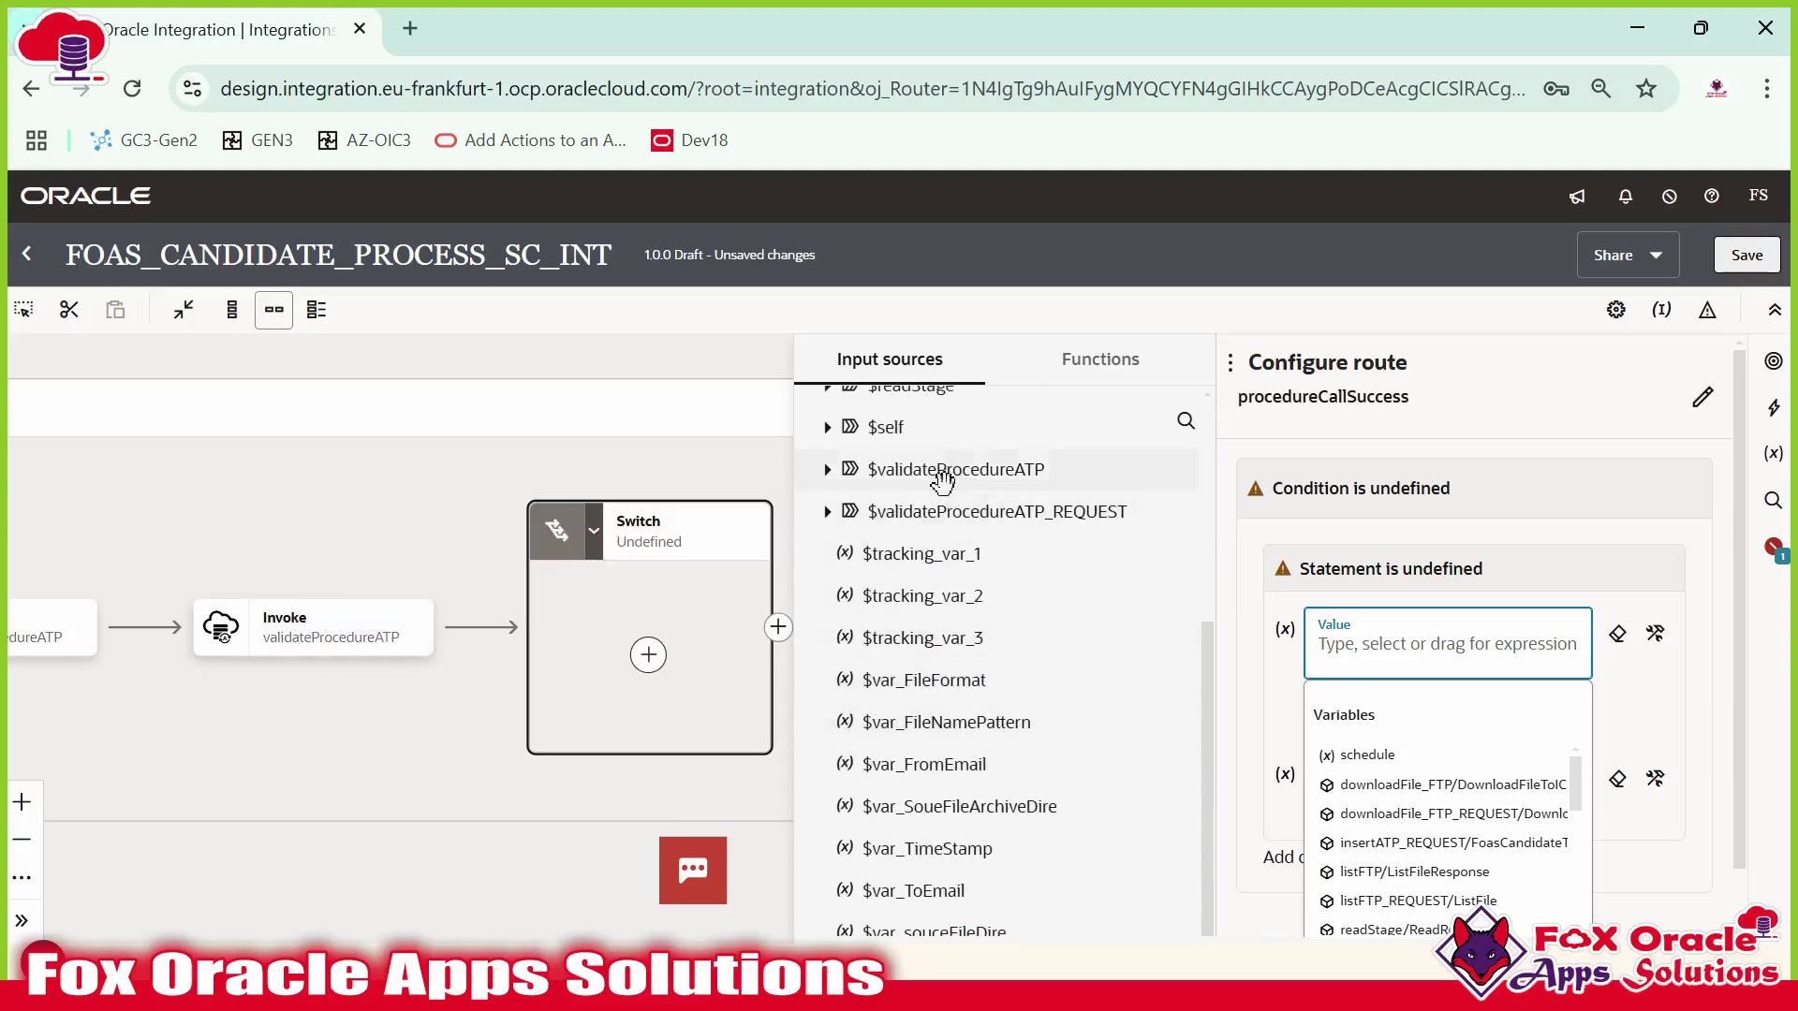
{"action": "left_click", "coordinate": [828, 469]}
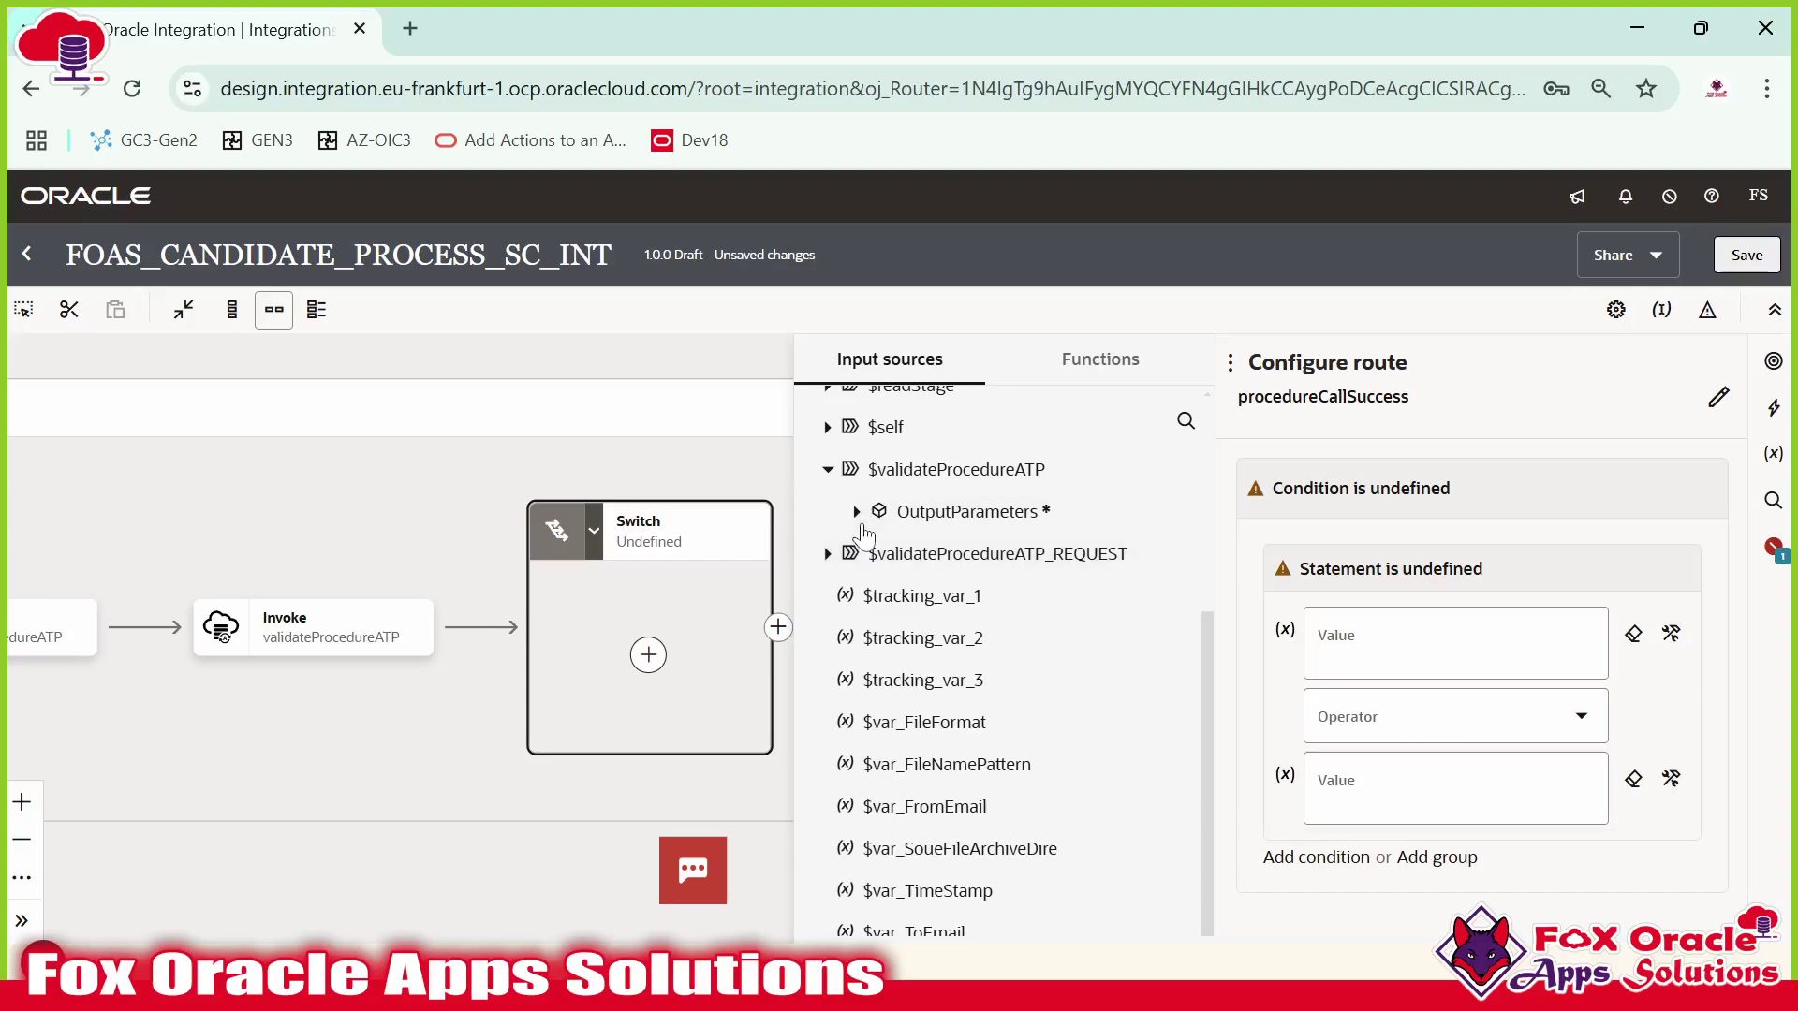
{"action": "left_click", "coordinate": [855, 511]}
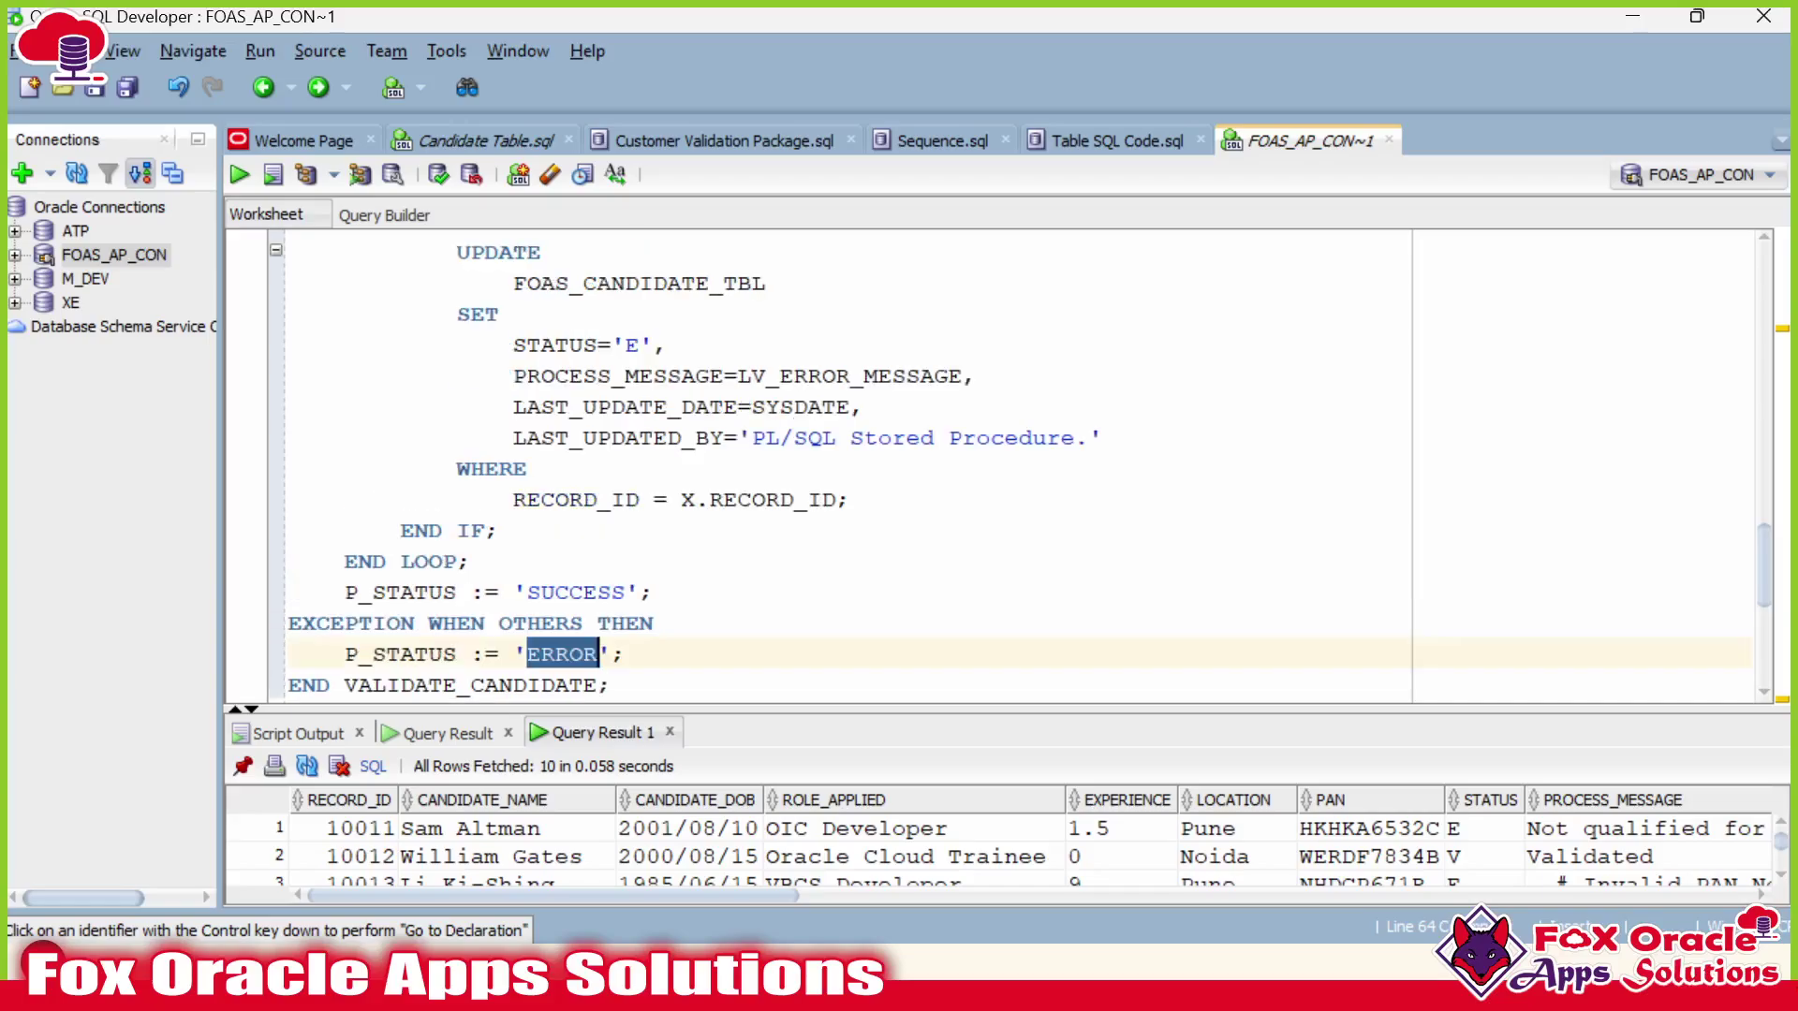
{"action": "scroll", "coordinate": [992, 464], "scroll_direction": "up", "scroll_amount": 20}
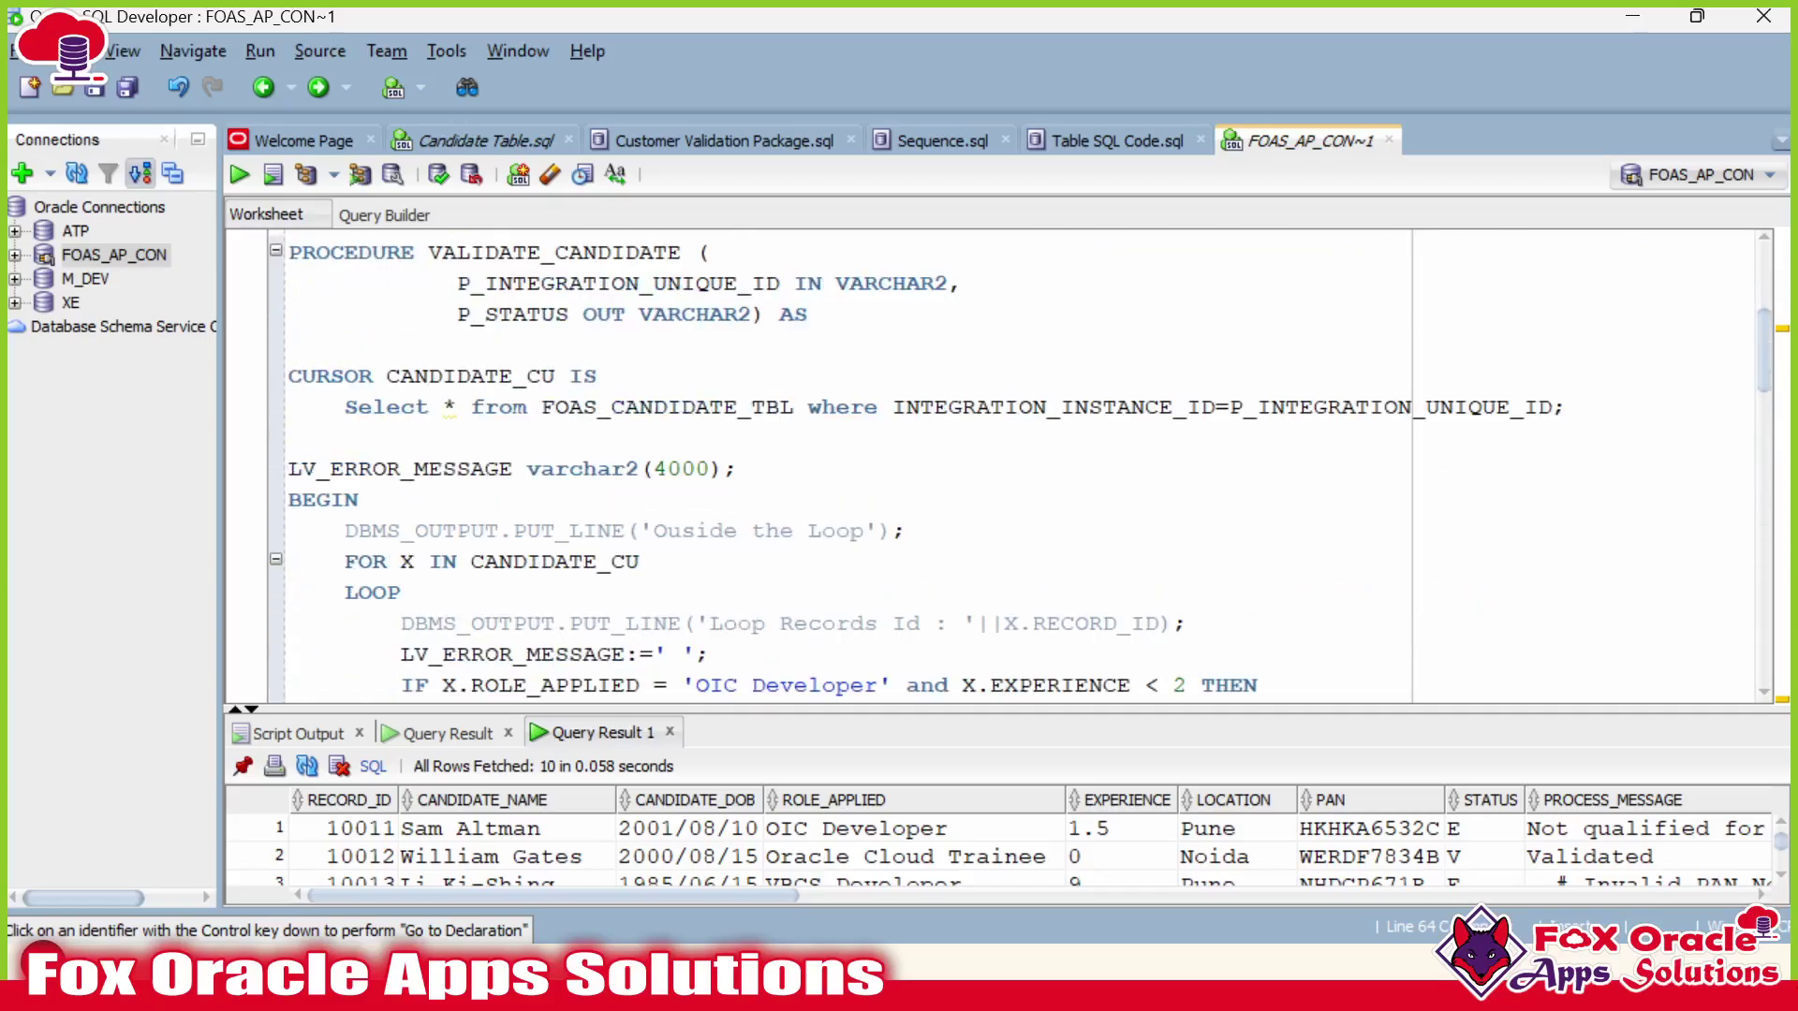
{"action": "scroll", "coordinate": [992, 464], "scroll_direction": "up", "scroll_amount": 1}
{"action": "double_click", "coordinate": [527, 406]}
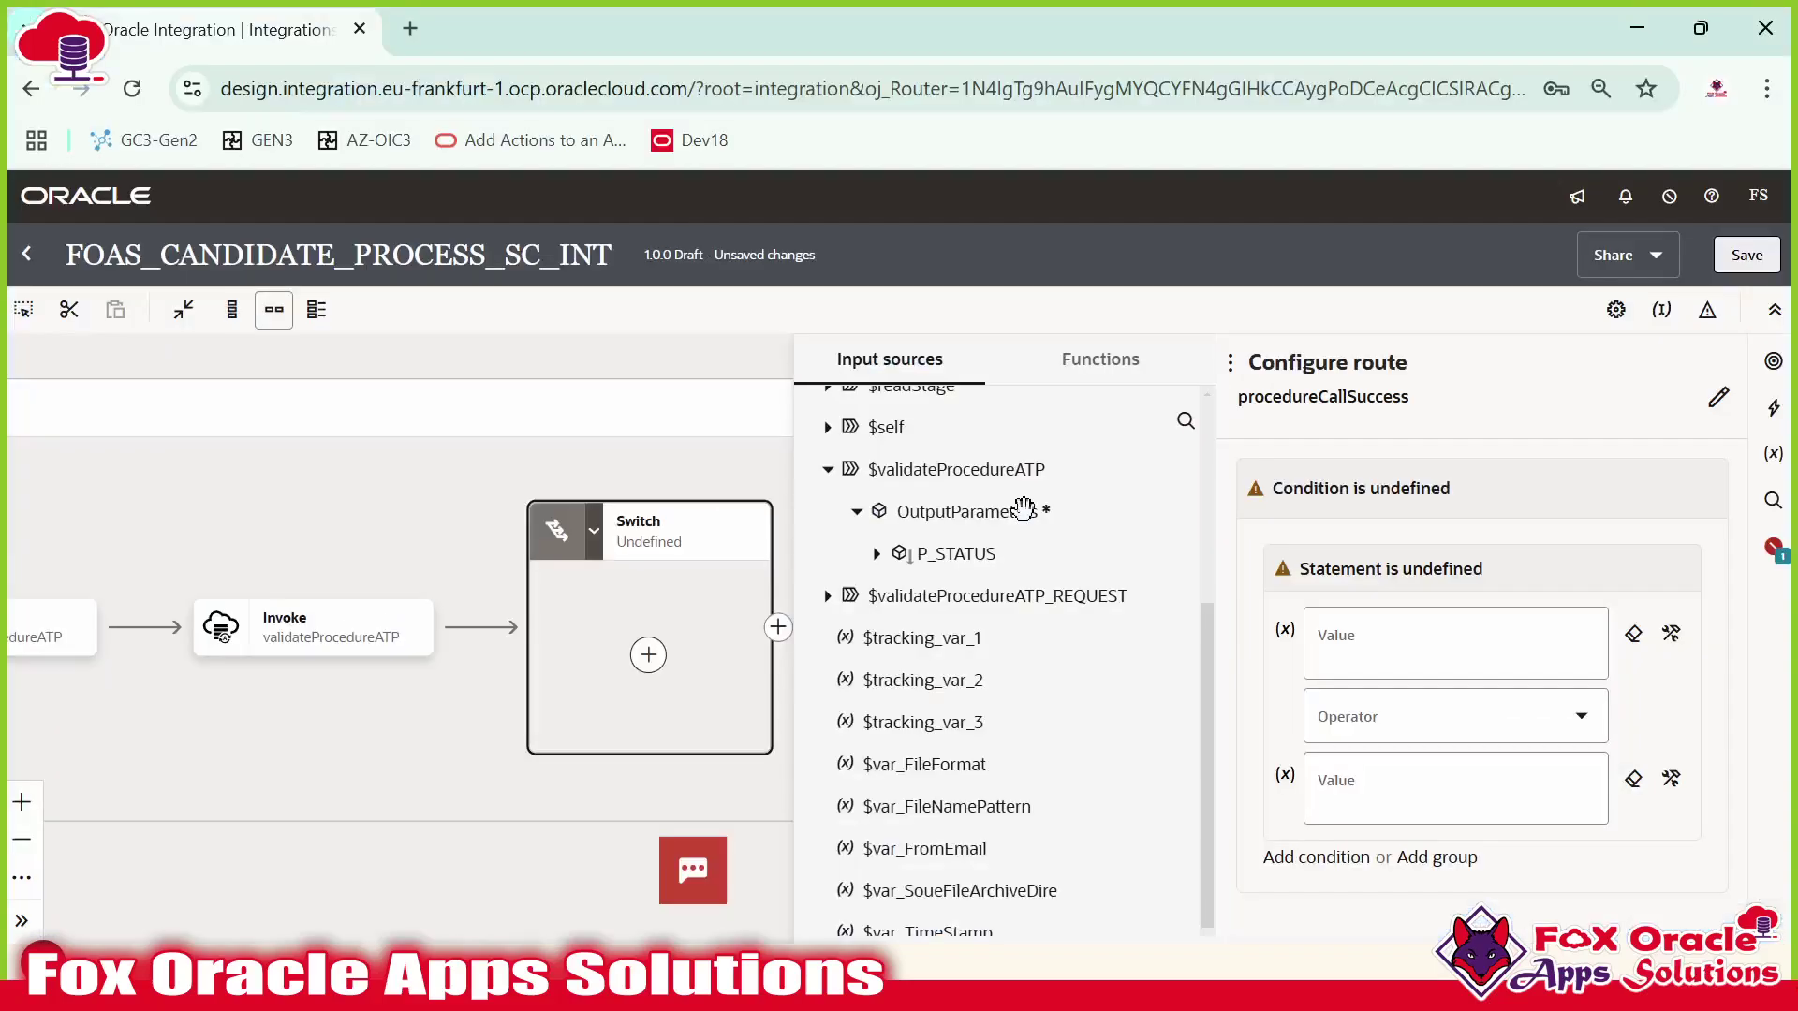
{"action": "left_click_drag", "start_coordinate": [948, 555], "coordinate": [1424, 646]}
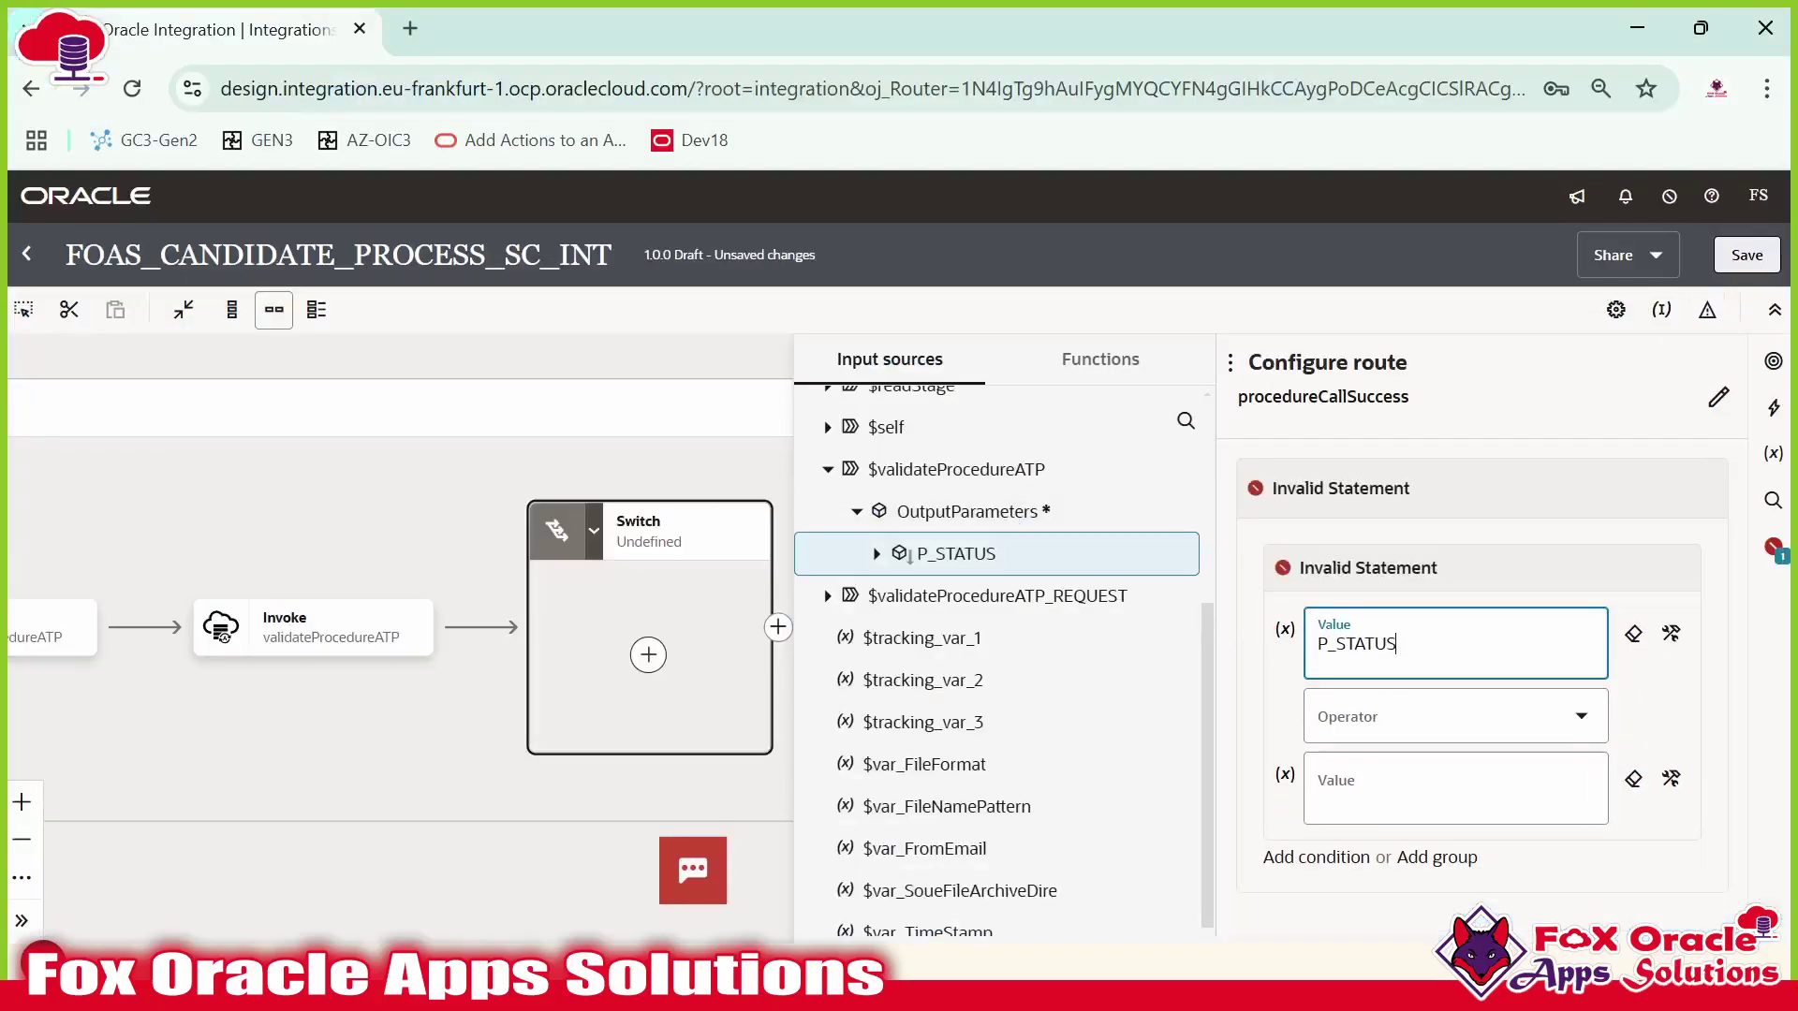
Complete the route condition as P_STATUS = 'SUCCESS' and save it.
{"action": "left_click", "coordinate": [1391, 719]}
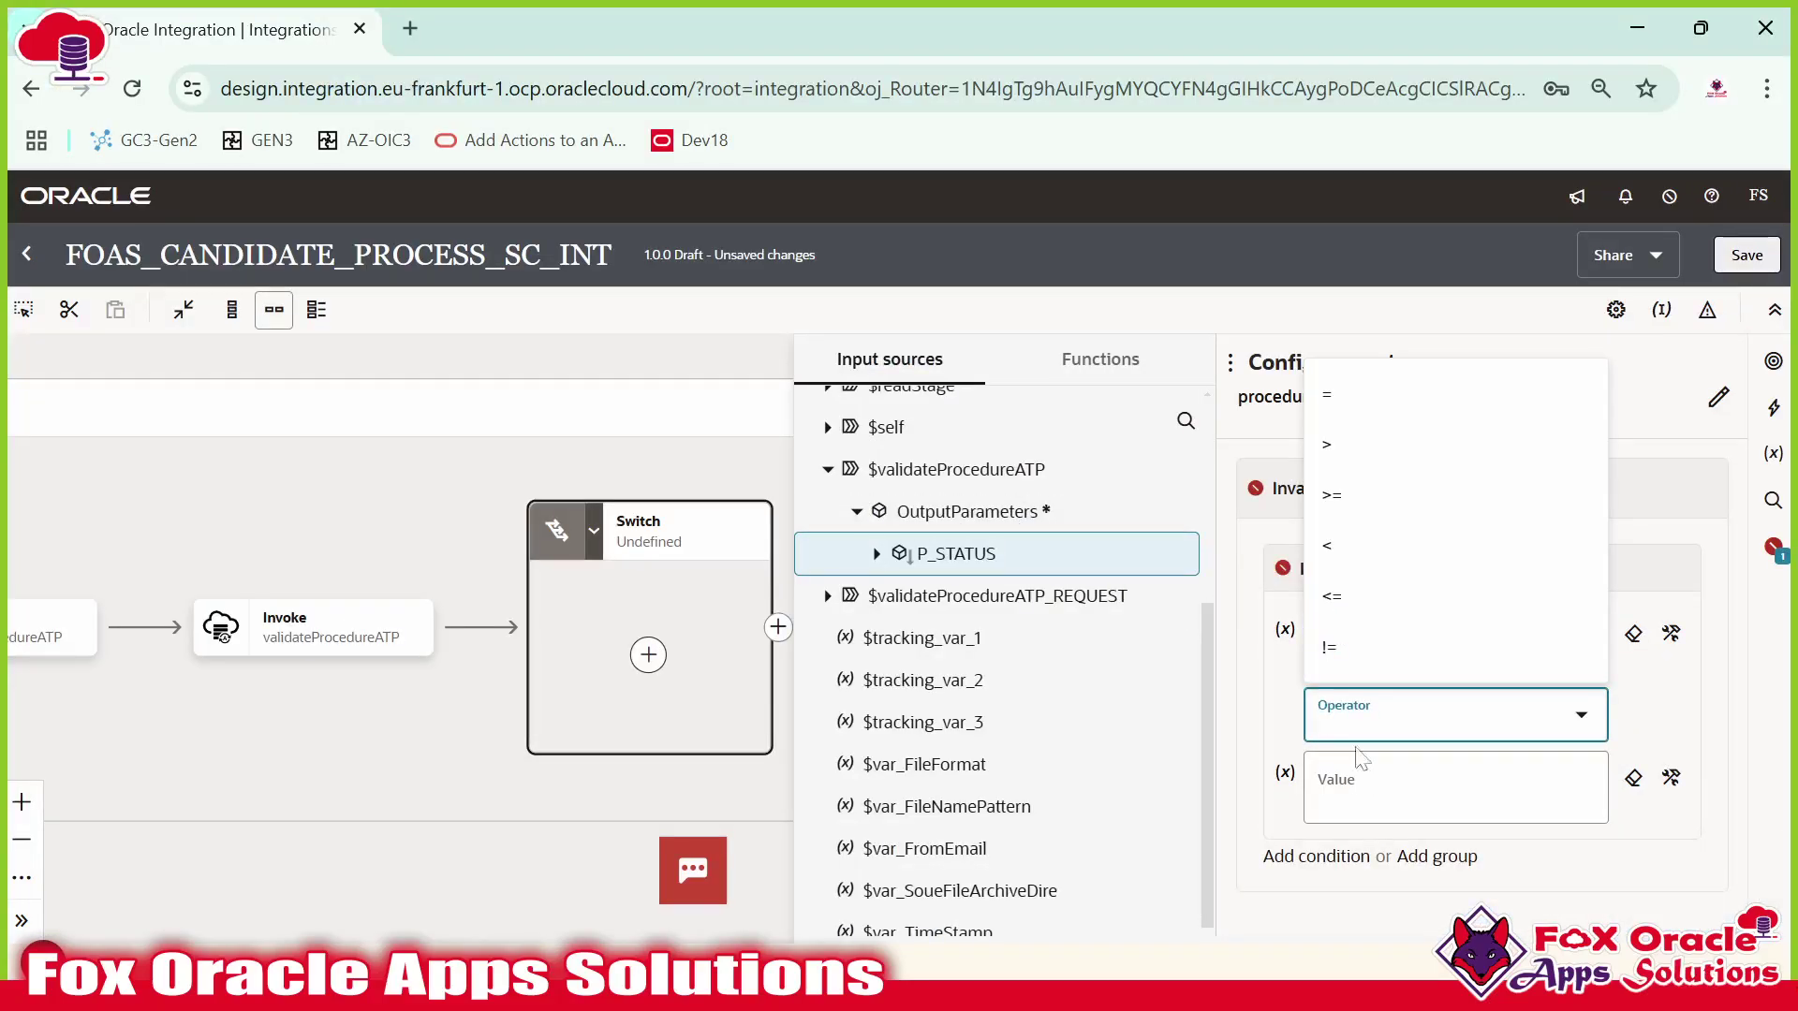
{"action": "left_click", "coordinate": [1348, 415]}
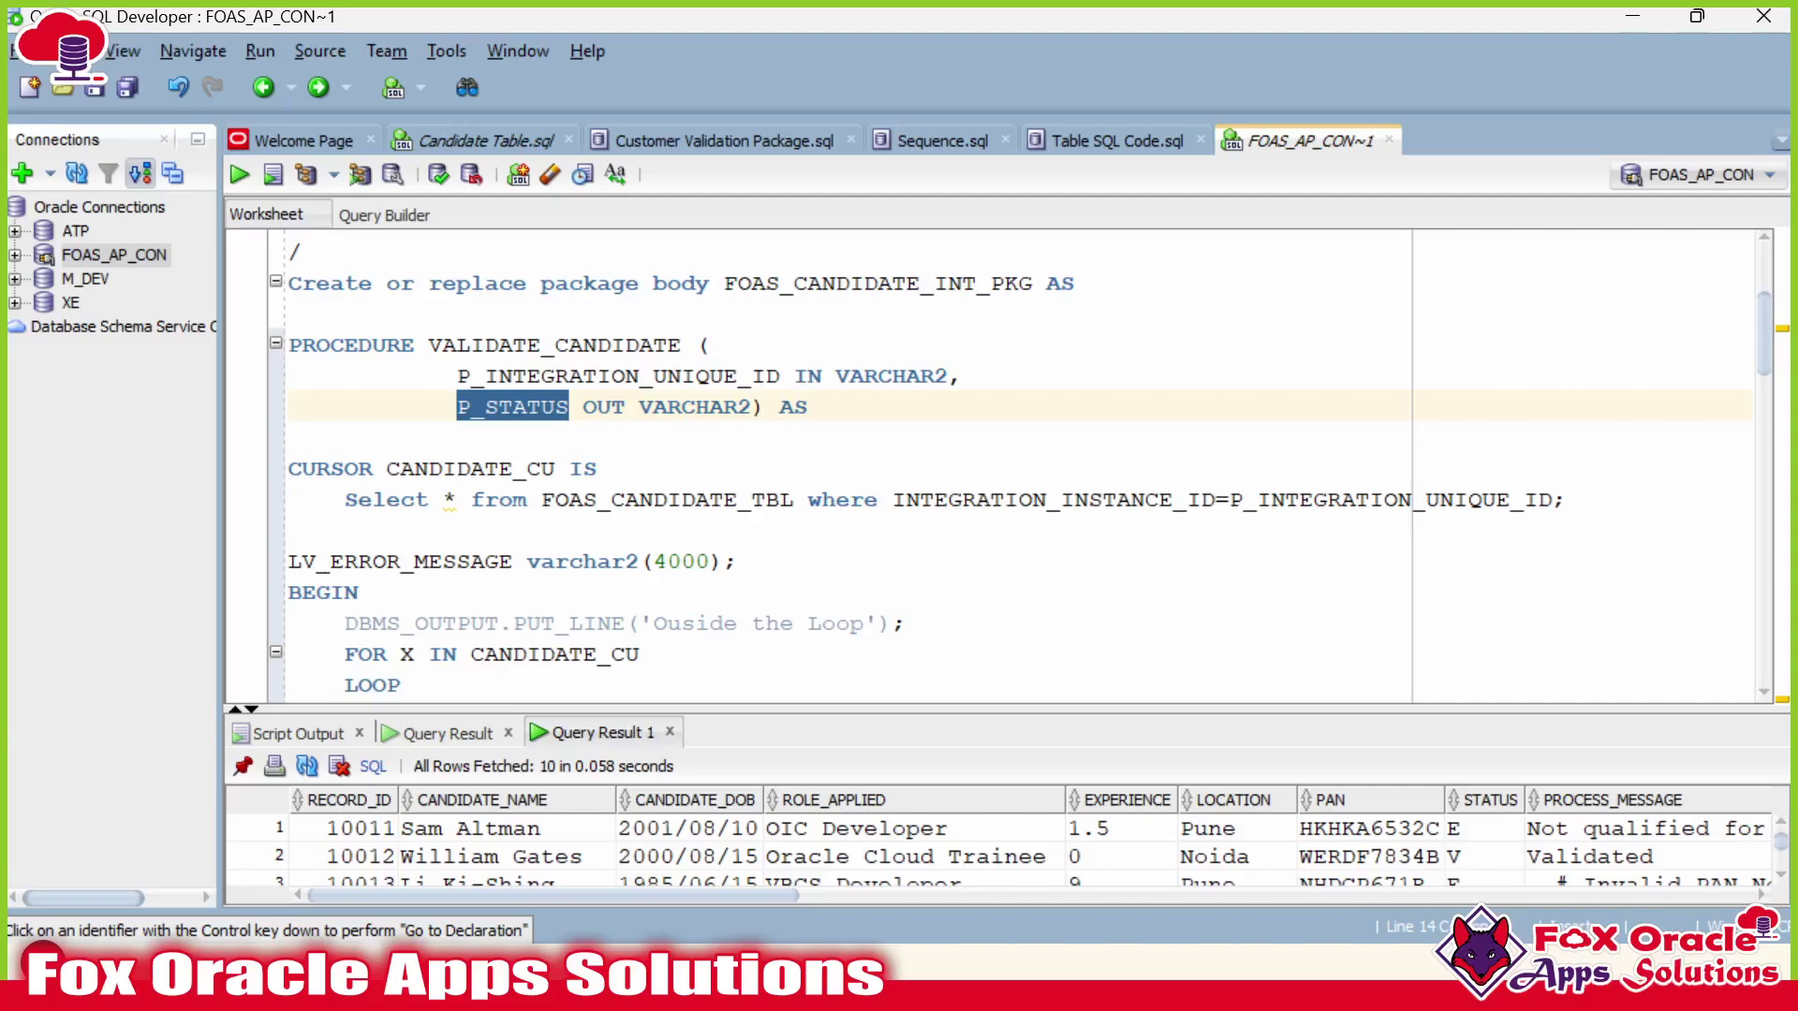
{"action": "scroll", "coordinate": [1002, 464], "scroll_direction": "down", "scroll_amount": 12}
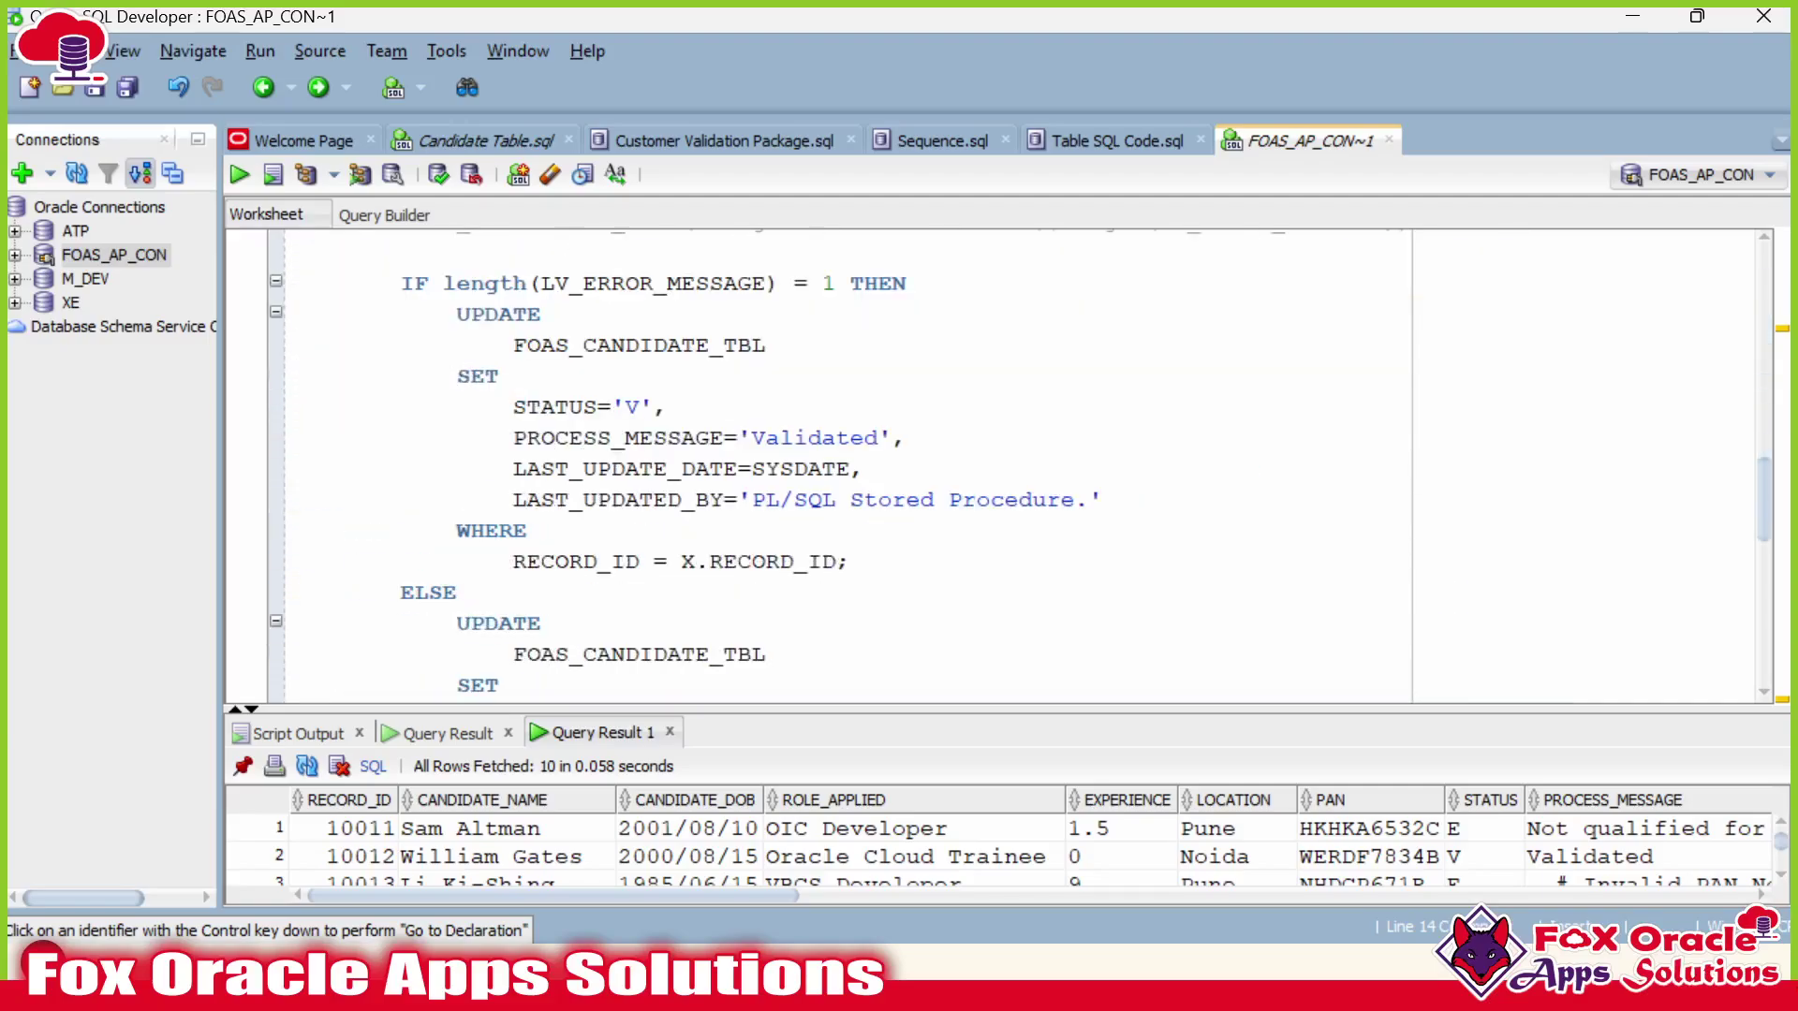
{"action": "scroll", "coordinate": [1002, 464], "scroll_direction": "up", "scroll_amount": 2}
{"action": "double_click", "coordinate": [570, 499]}
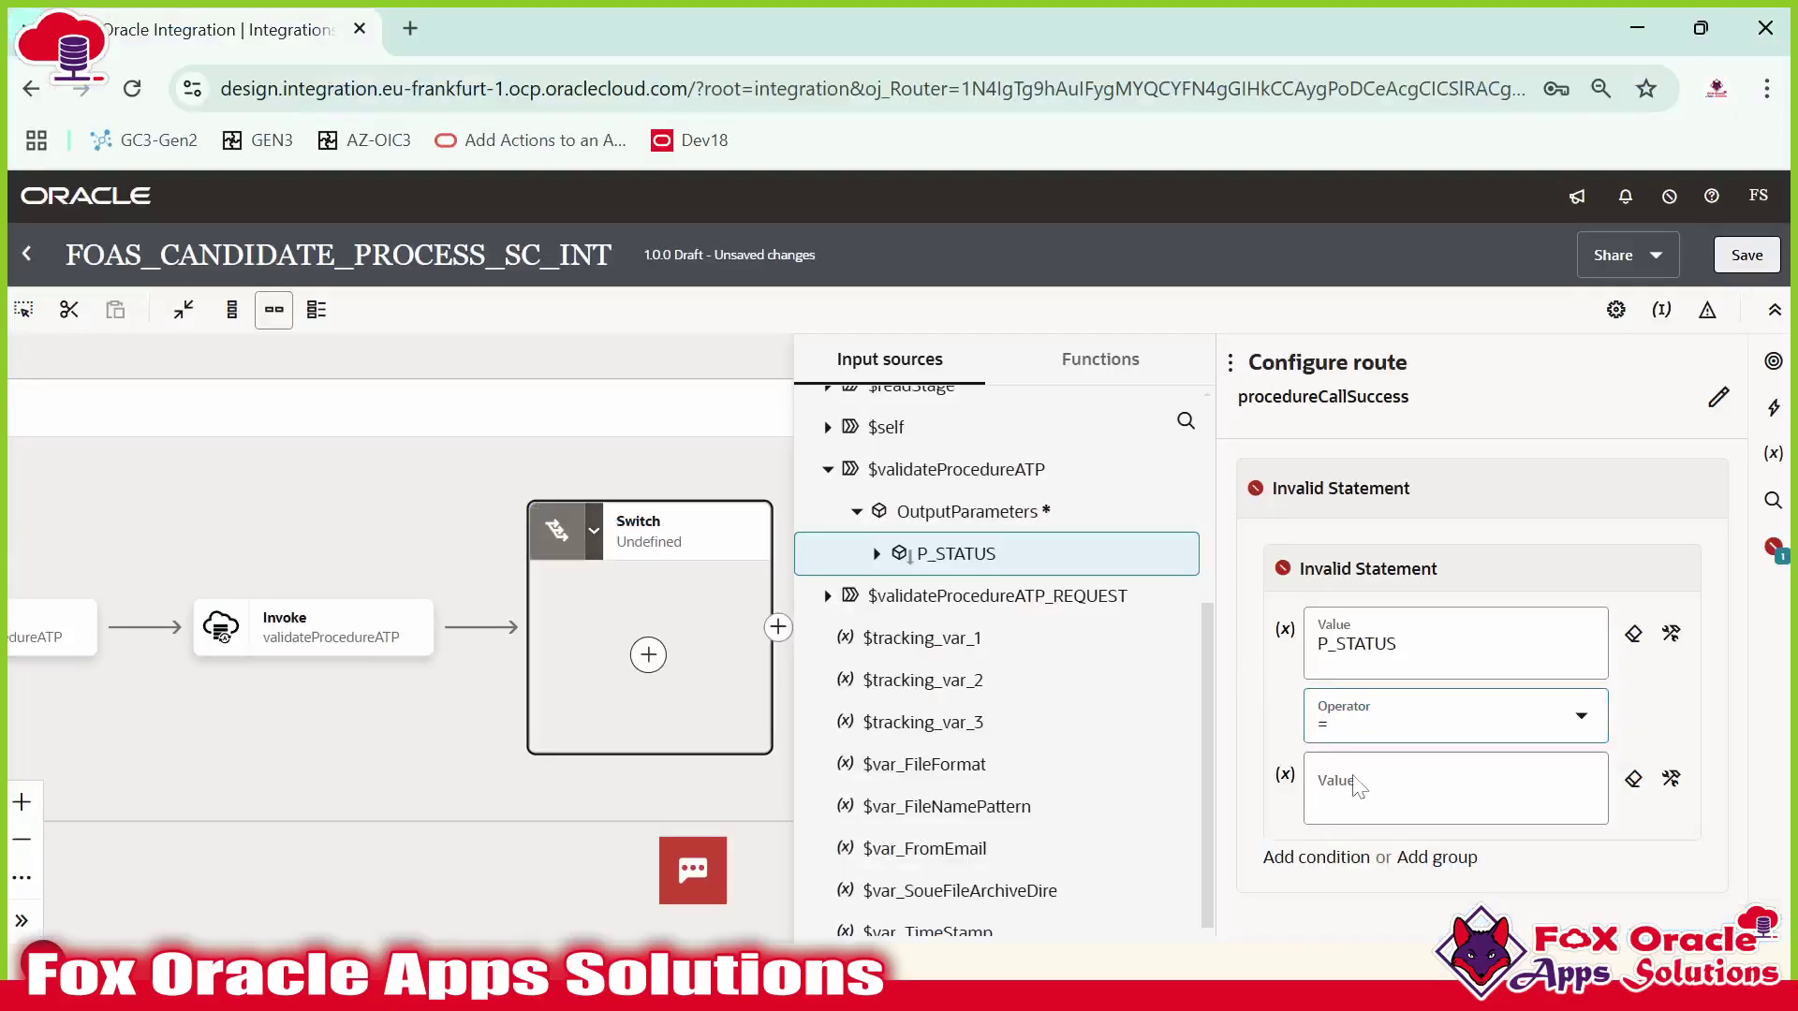
{"action": "left_click", "coordinate": [1351, 786]}
{"action": "type", "text": "'SUCCESS'"}
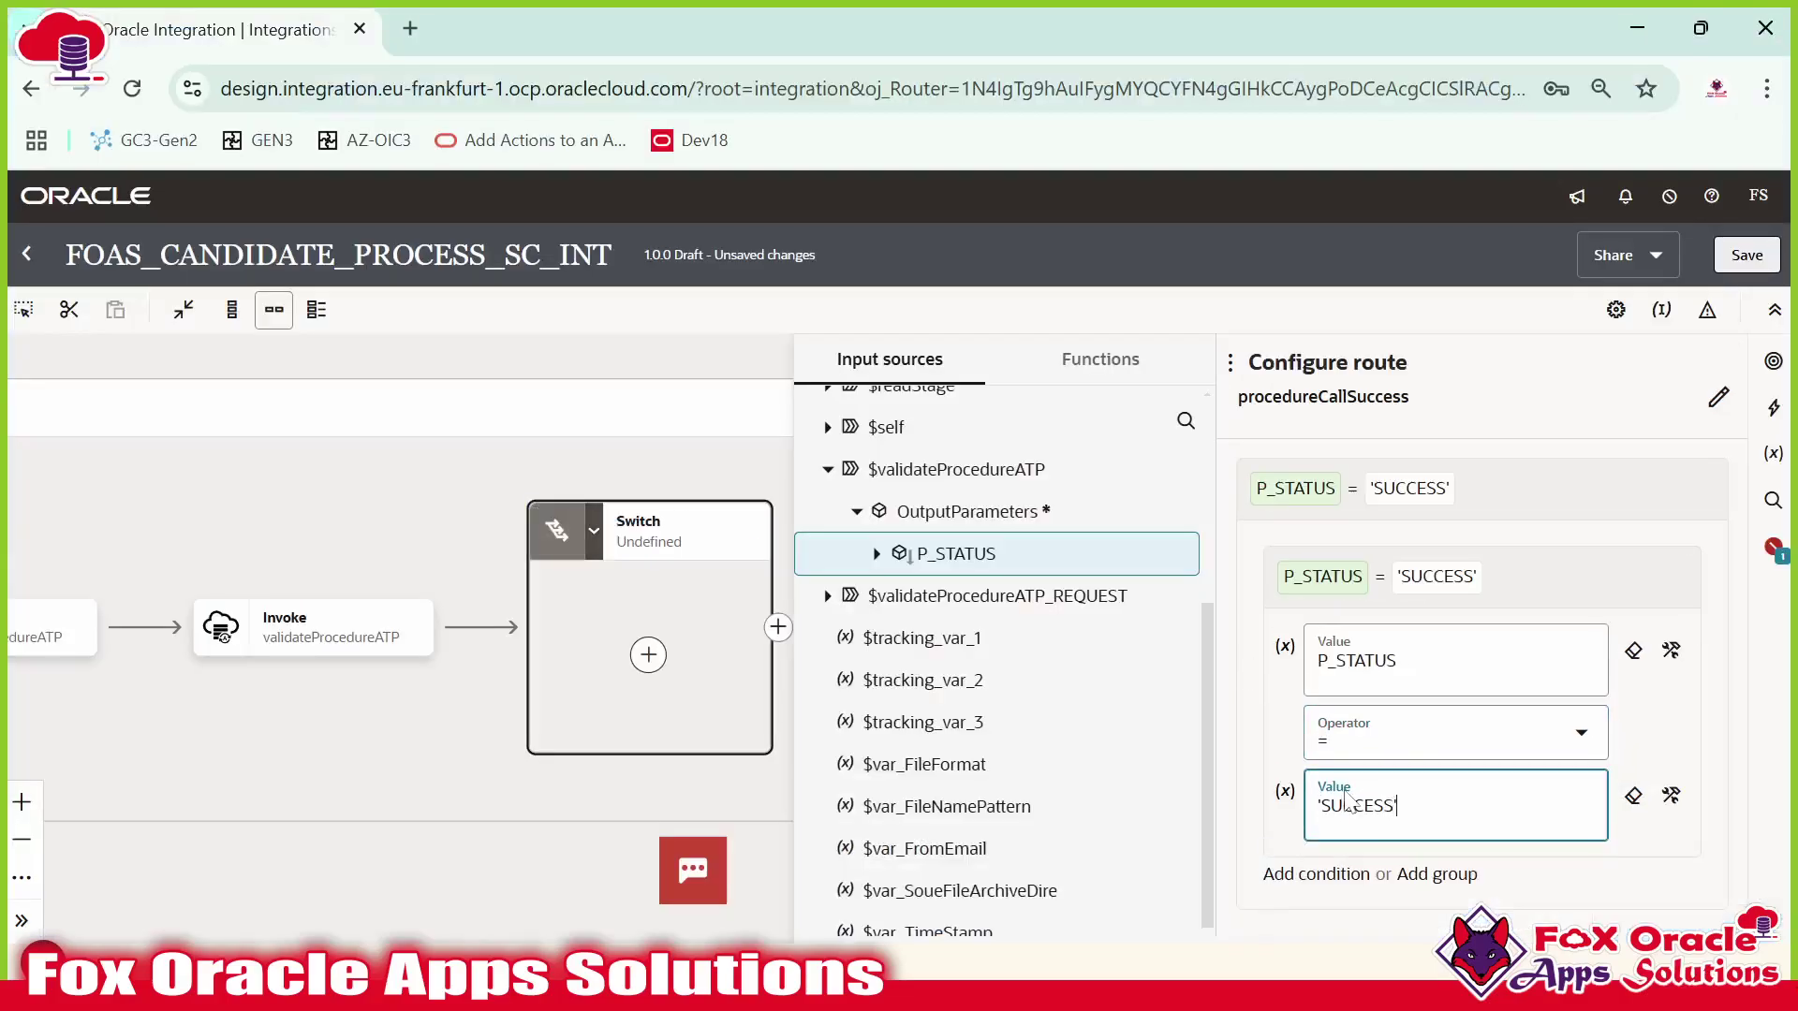
{"action": "left_click", "coordinate": [1526, 485]}
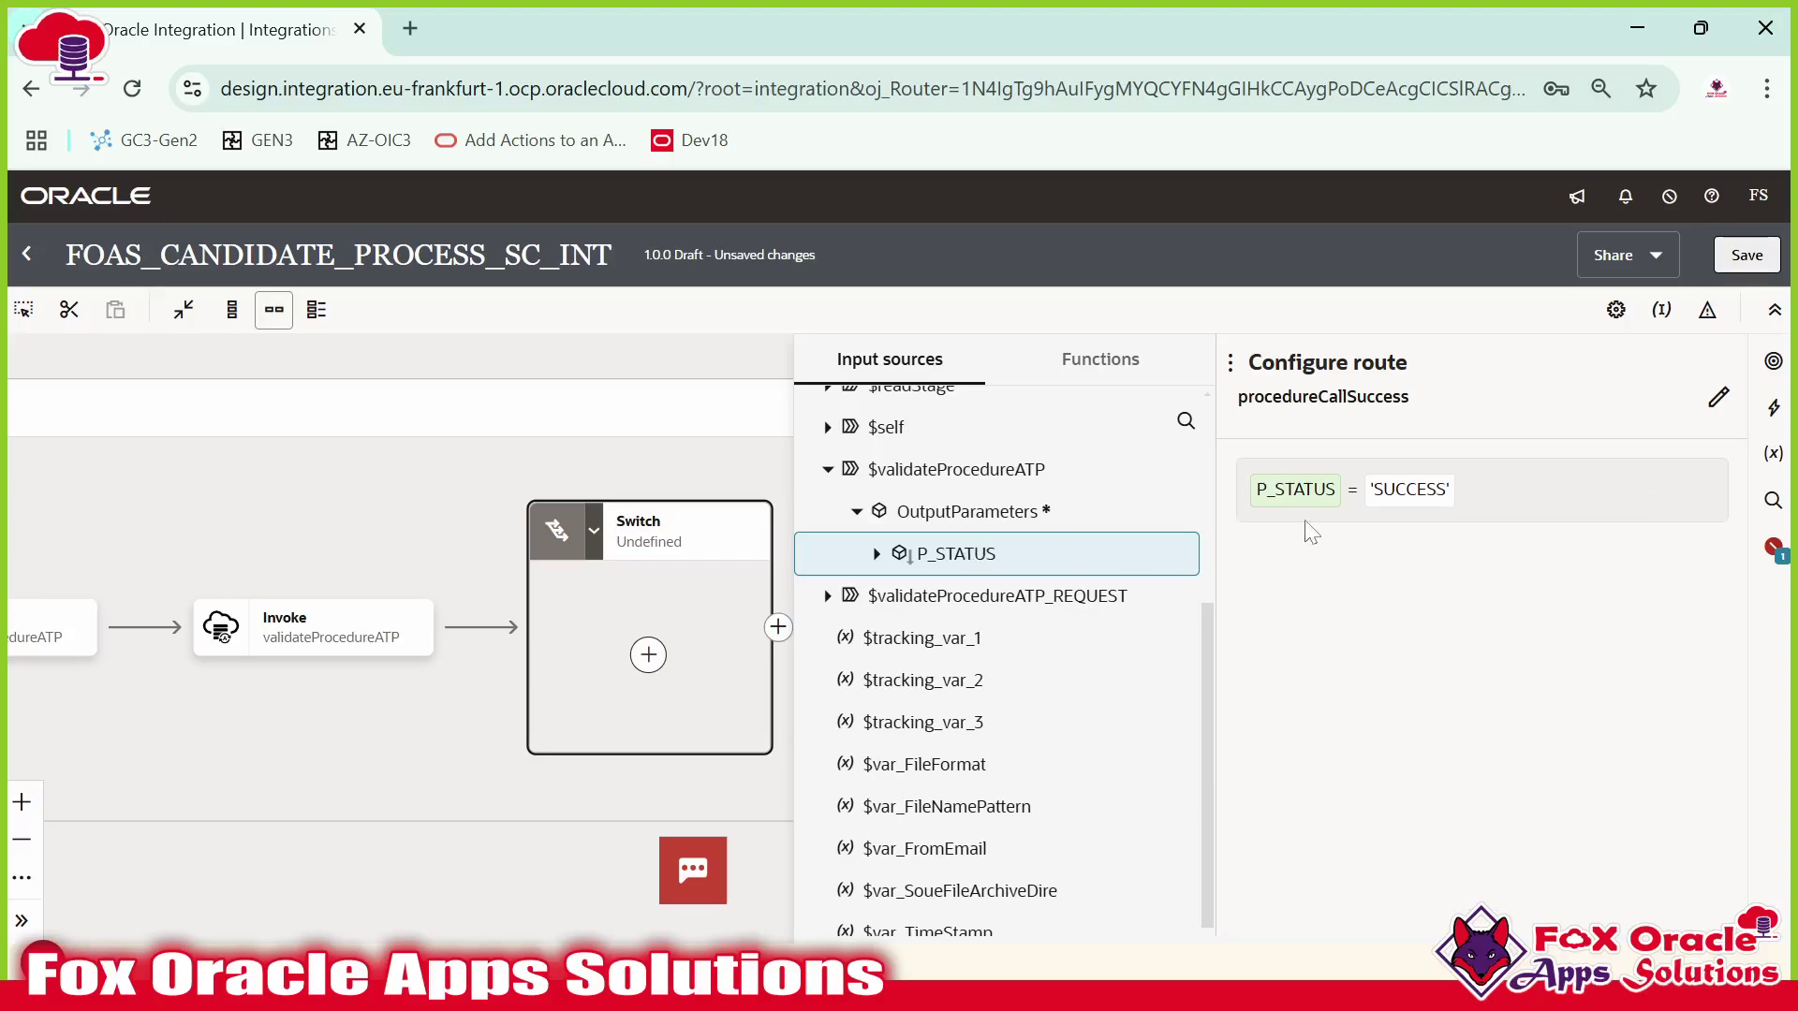
{"action": "key", "text": "ctrl+s"}
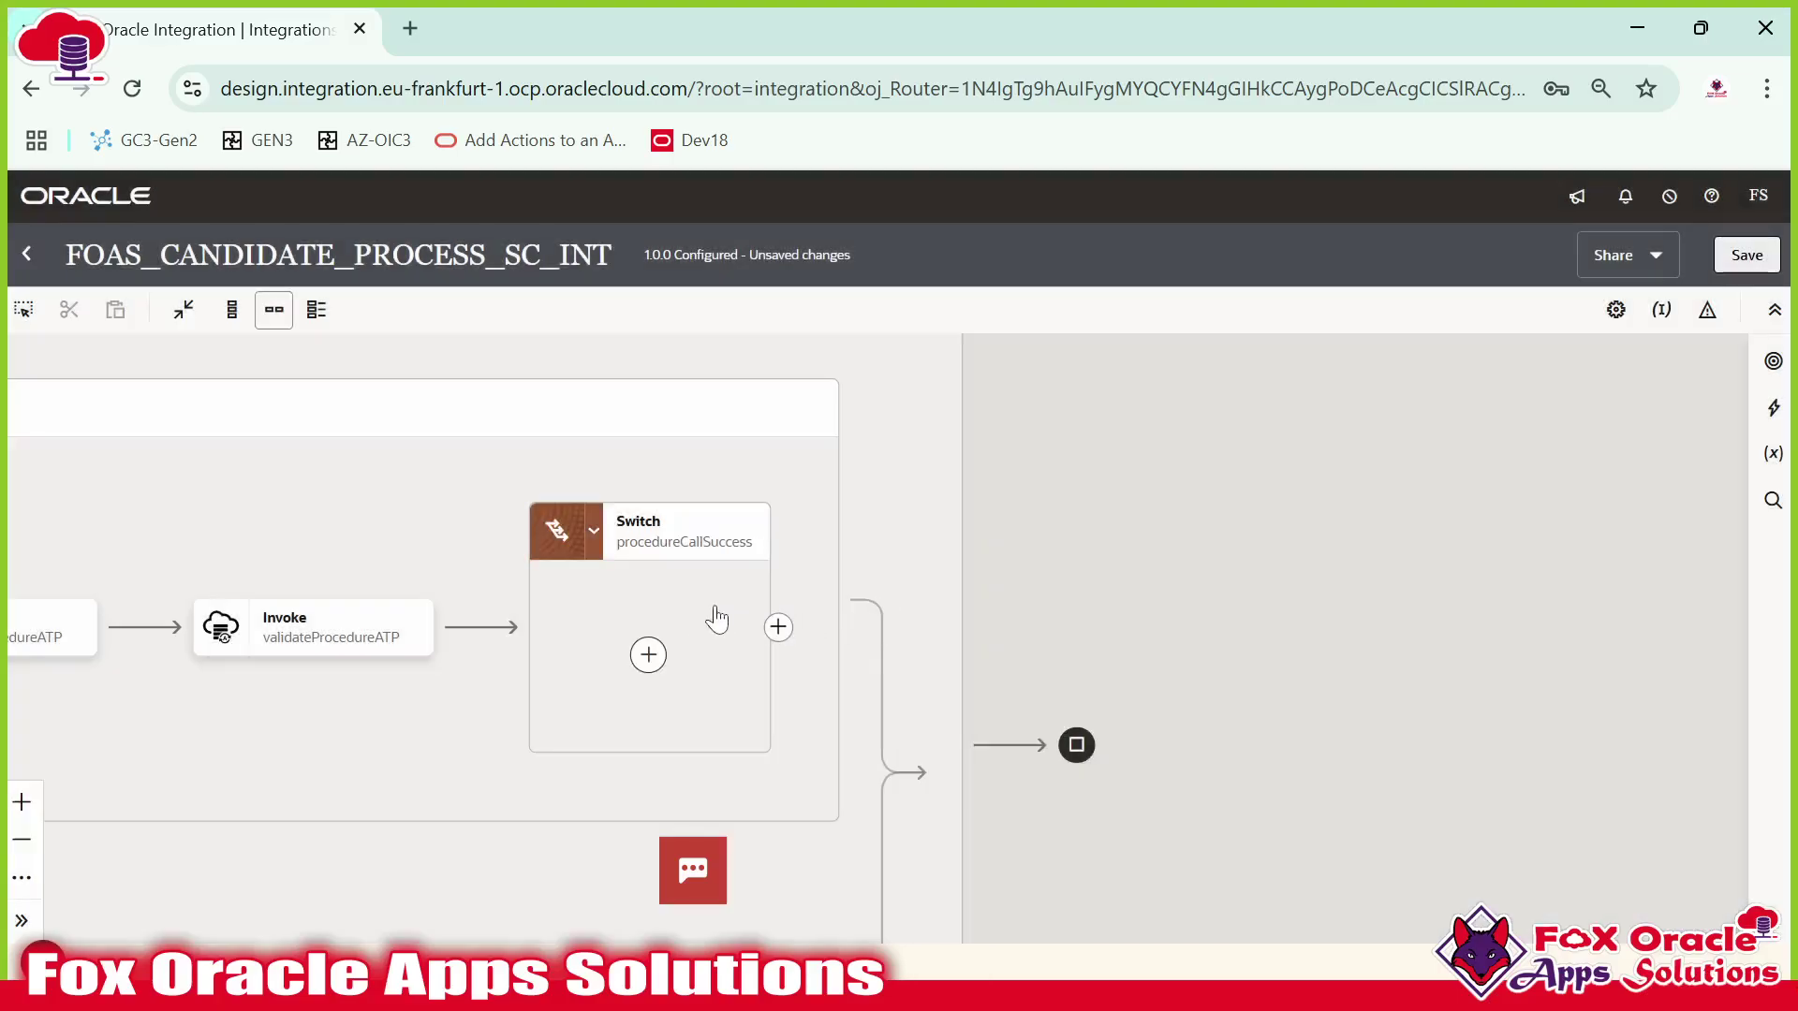
Select the procedureCallSuccess switch and move over to SQL Developer.
{"action": "left_click", "coordinate": [686, 607]}
{"action": "key", "text": "alt+Tab"}
{"action": "scroll", "coordinate": [1011, 468], "scroll_direction": "down", "scroll_amount": 3}
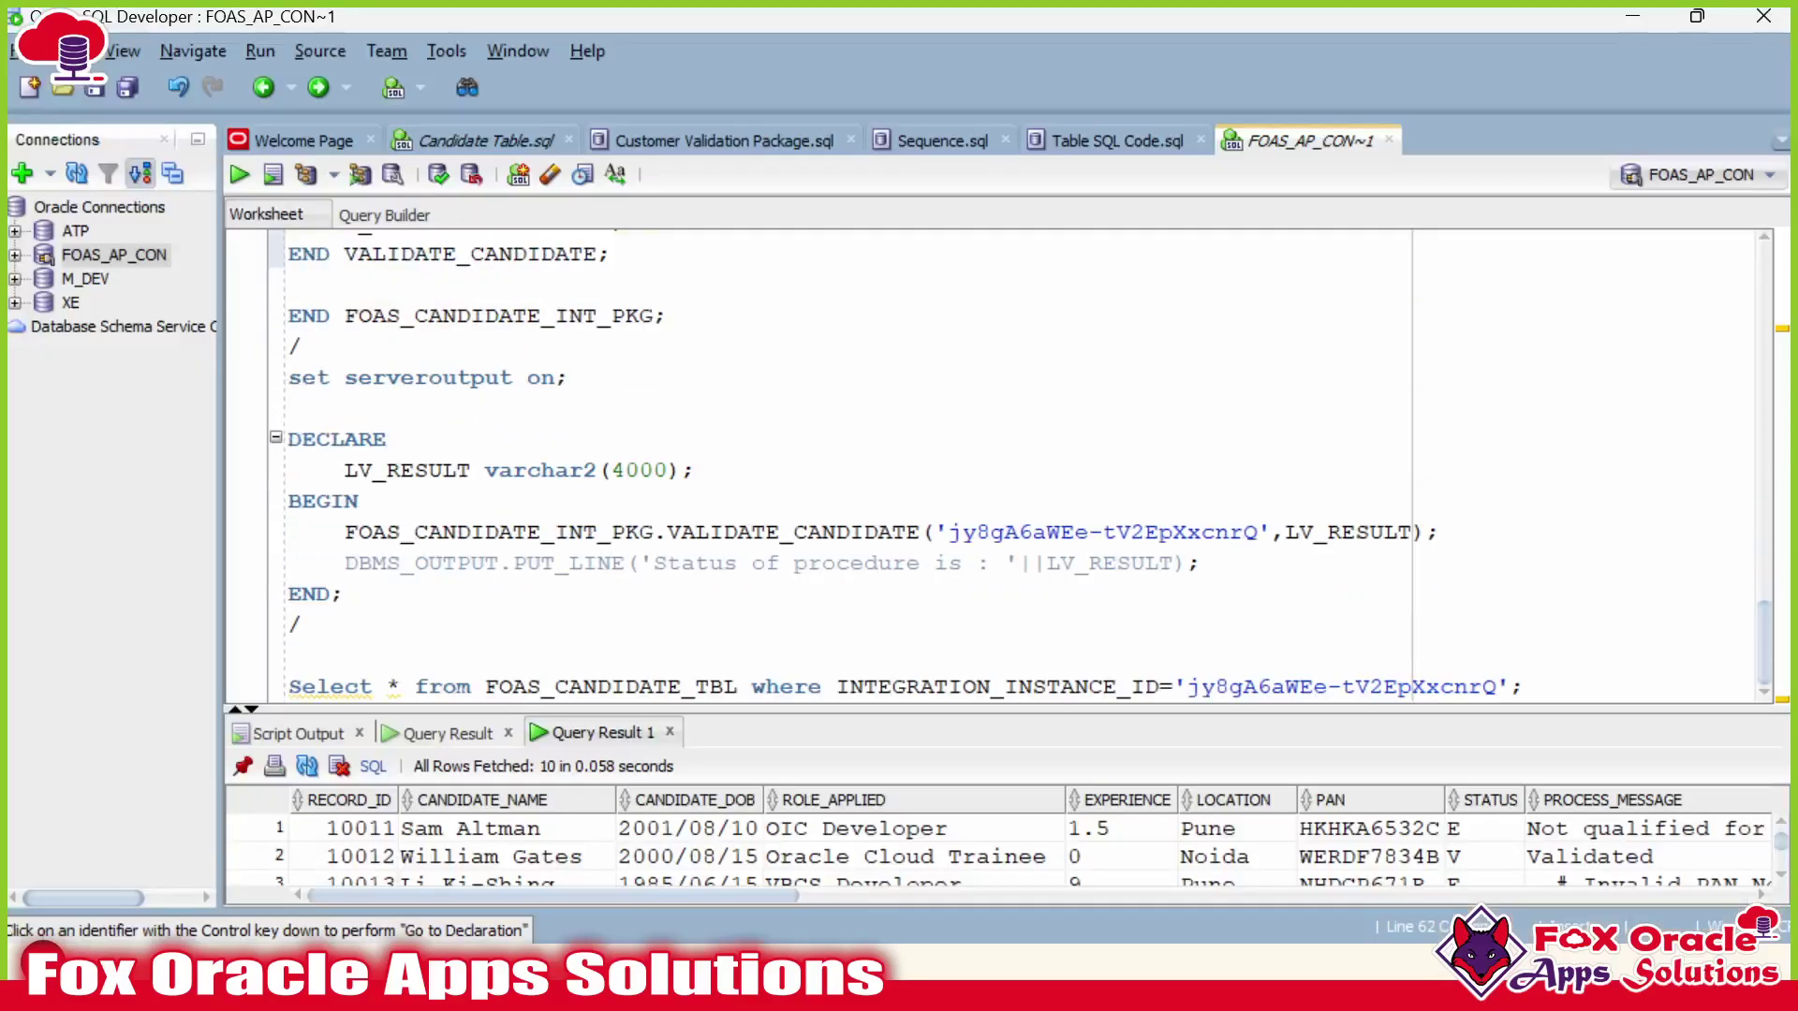
Add and status='V' to the FOAS_CANDIDATE_TBL Select query and run it.
{"action": "left_click", "coordinate": [613, 687]}
{"action": "left_click_drag", "start_coordinate": [723, 686], "coordinate": [288, 686]}
{"action": "left_click", "coordinate": [1526, 686]}
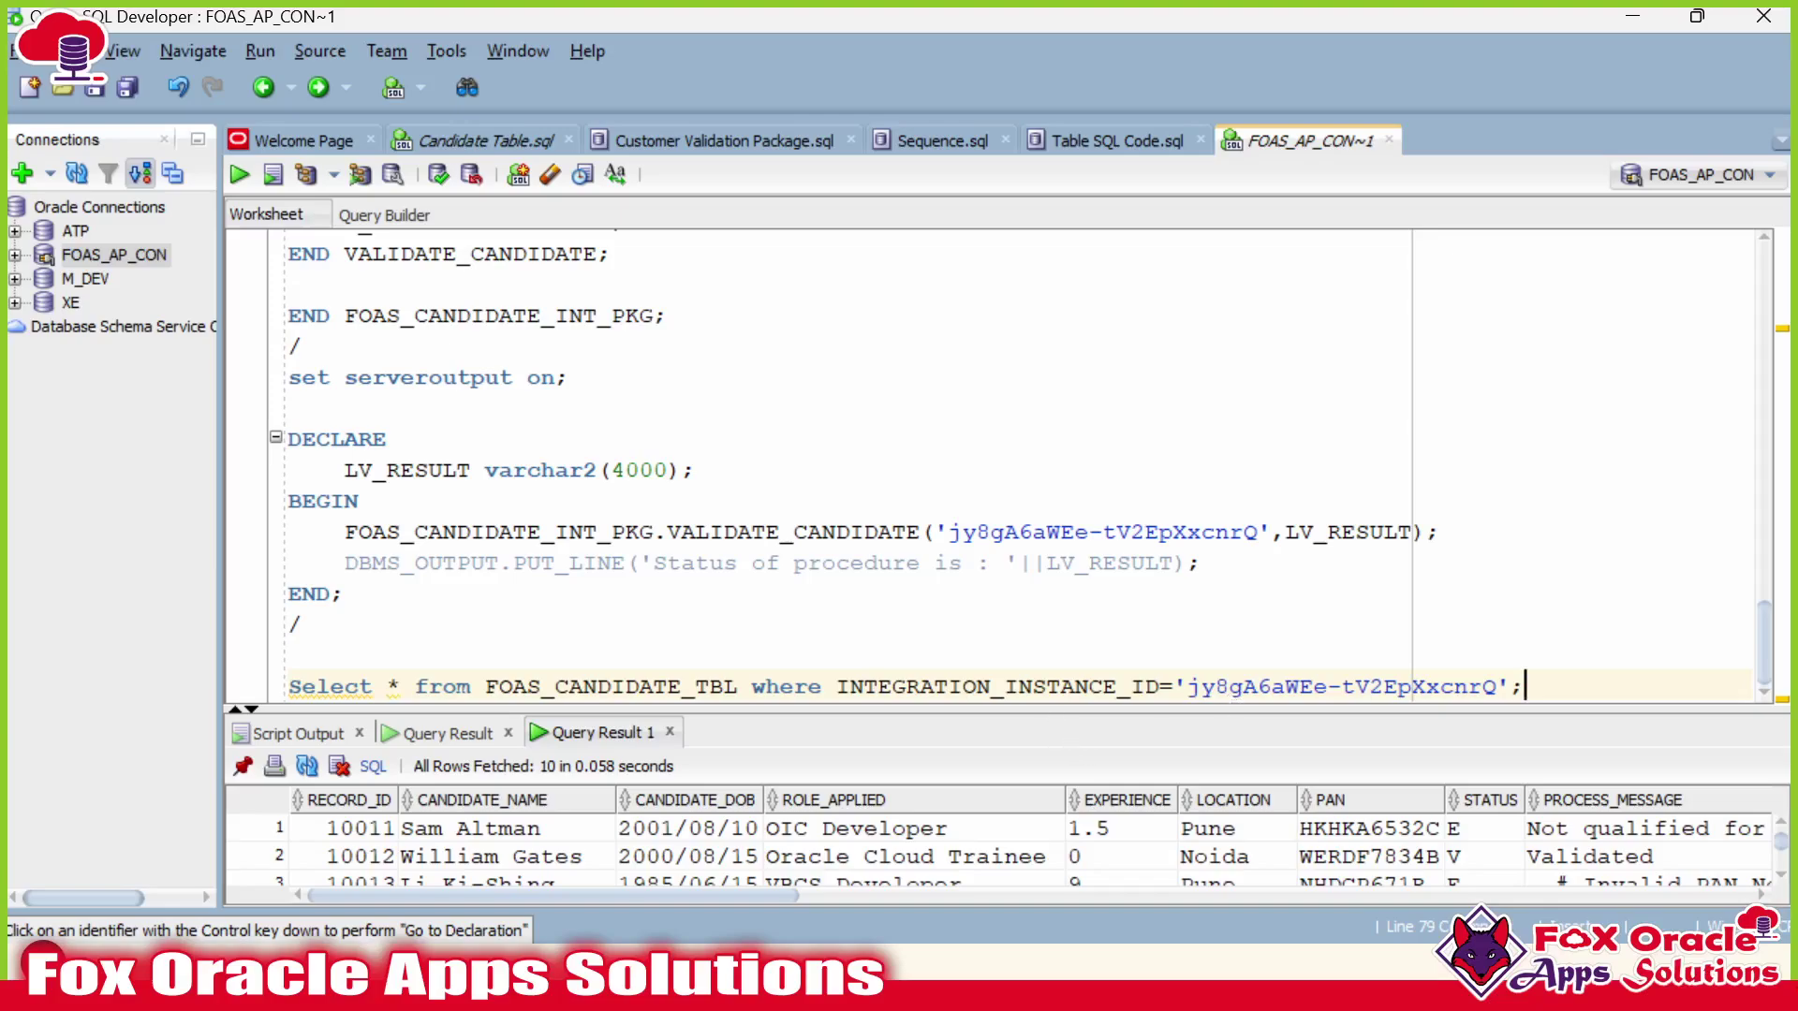
{"action": "double_click", "coordinate": [1419, 687]}
{"action": "left_click", "coordinate": [1511, 687]}
{"action": "type", "text": "and "}
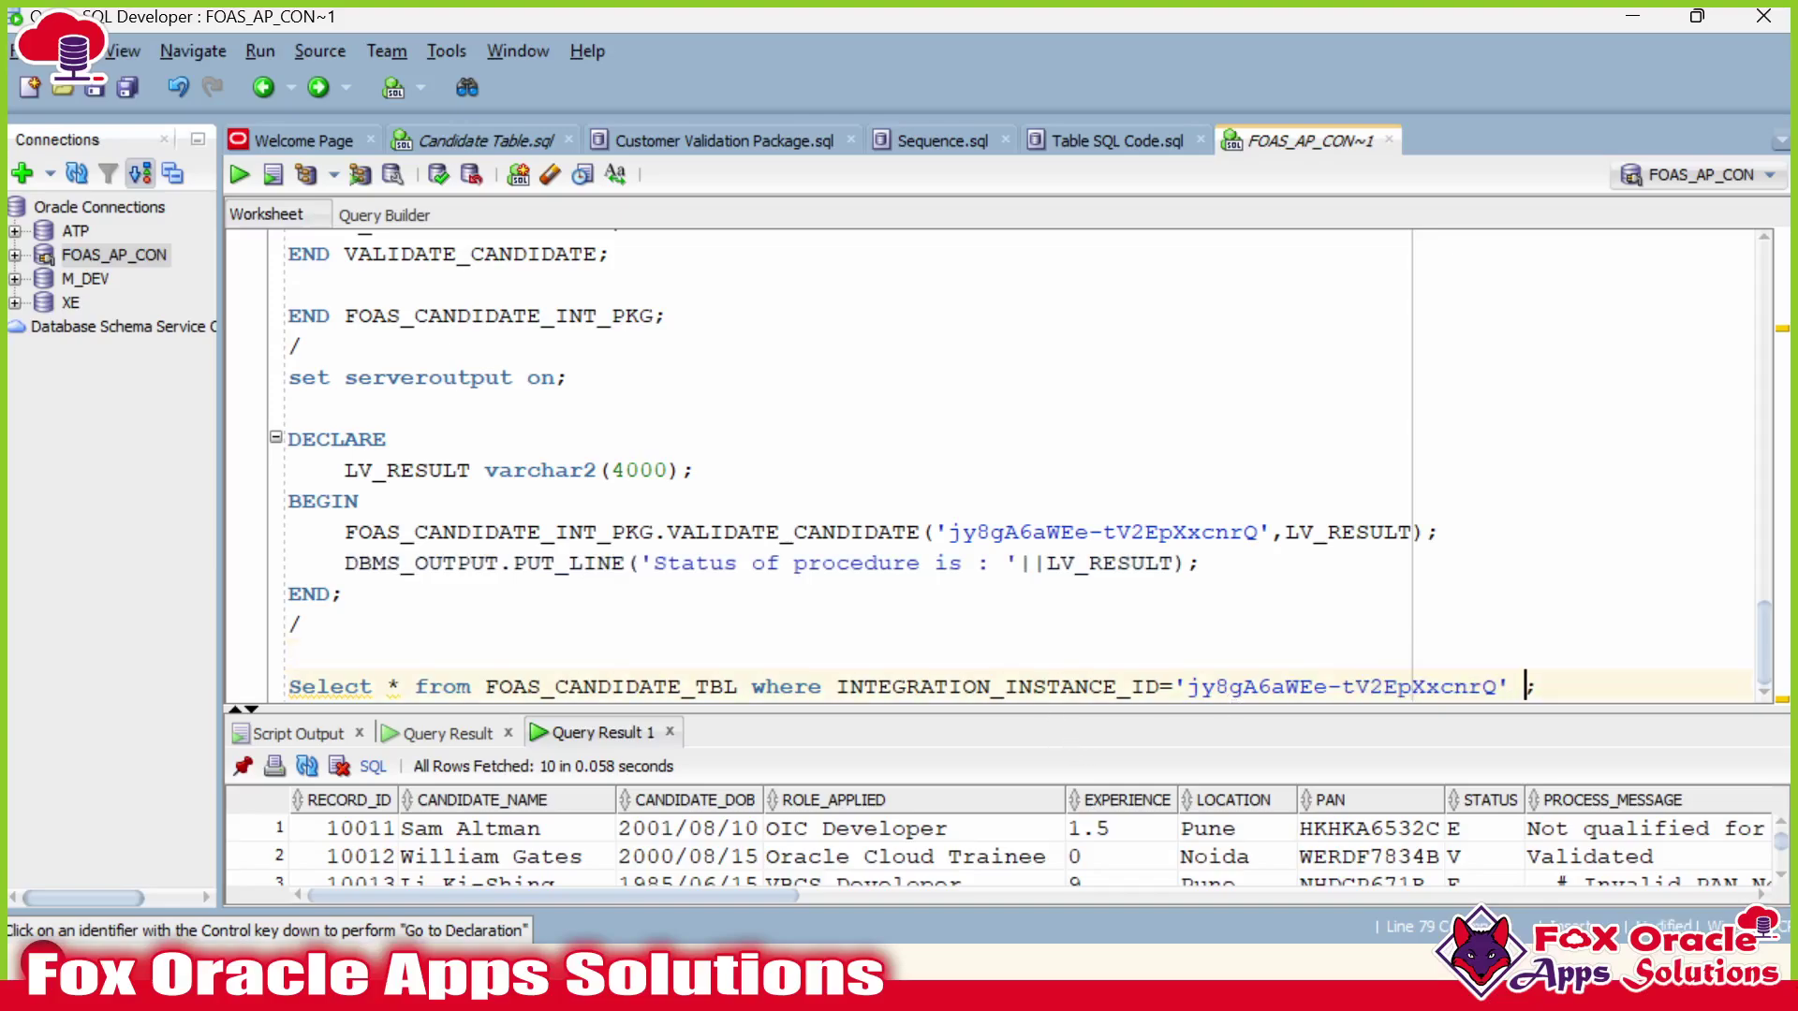
{"action": "type", "text": "status"}
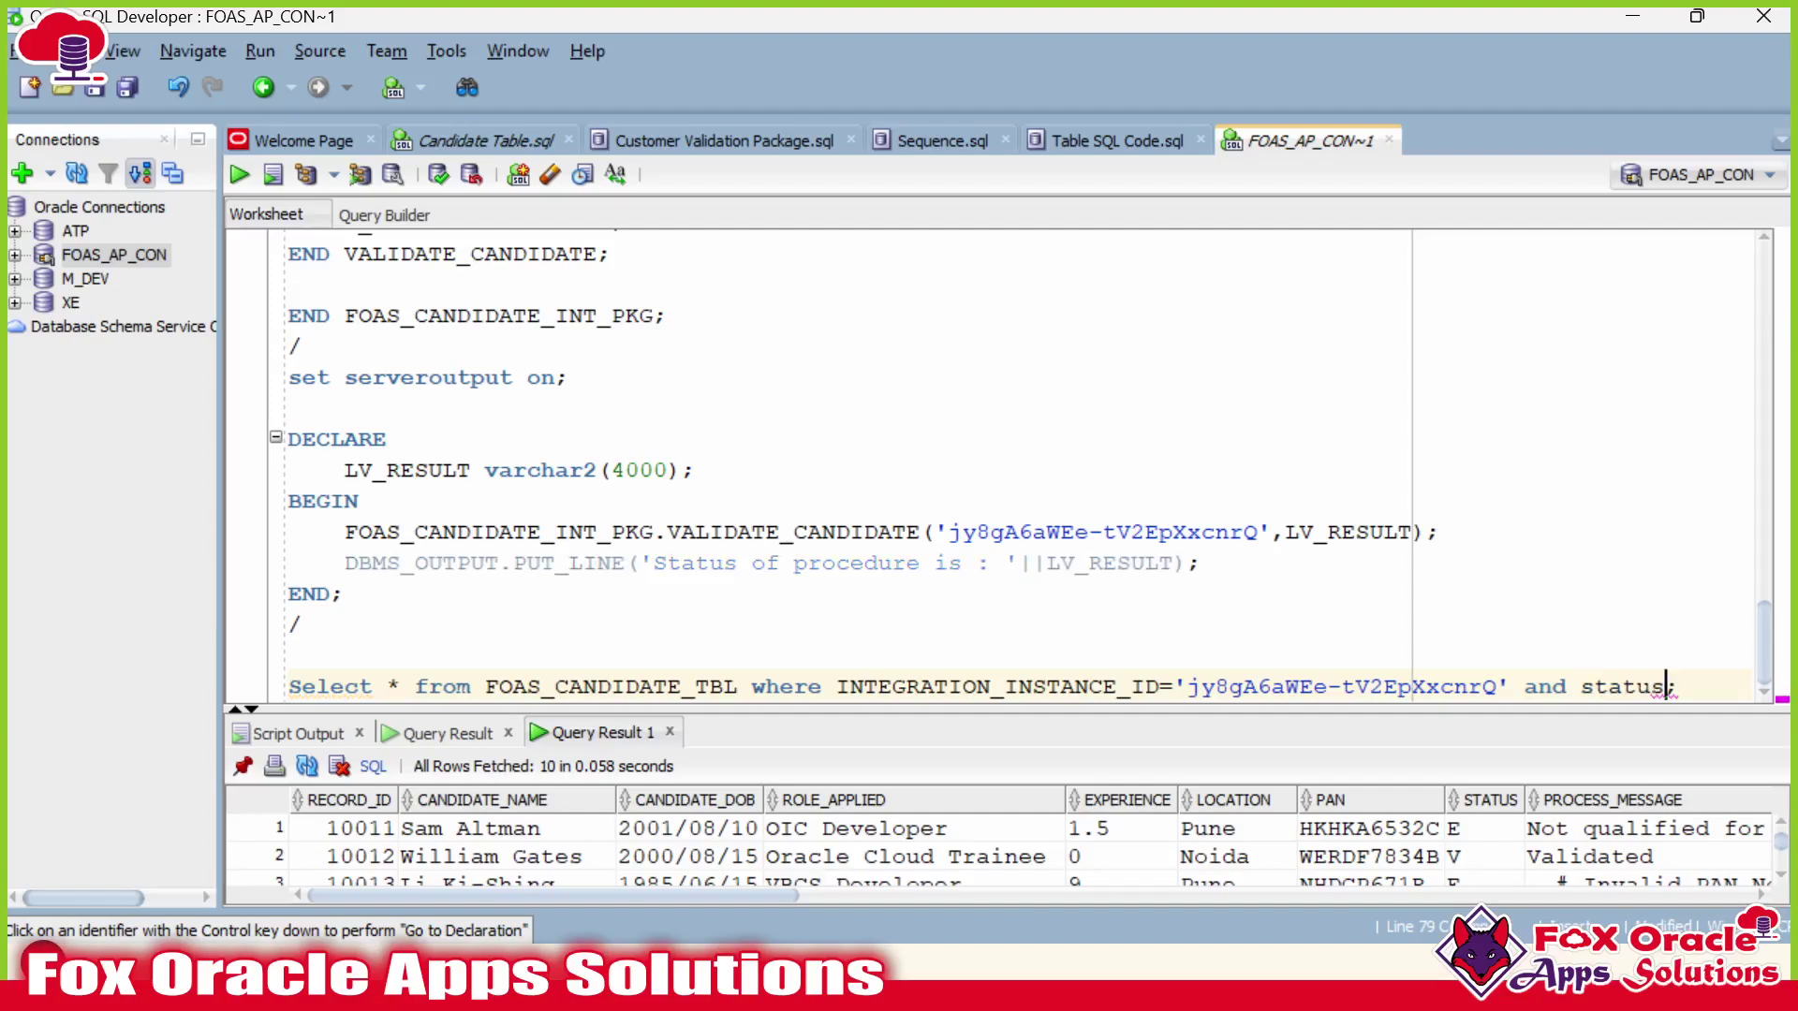
{"action": "type", "text": "='V'"}
{"action": "left_click", "coordinate": [1484, 856]}
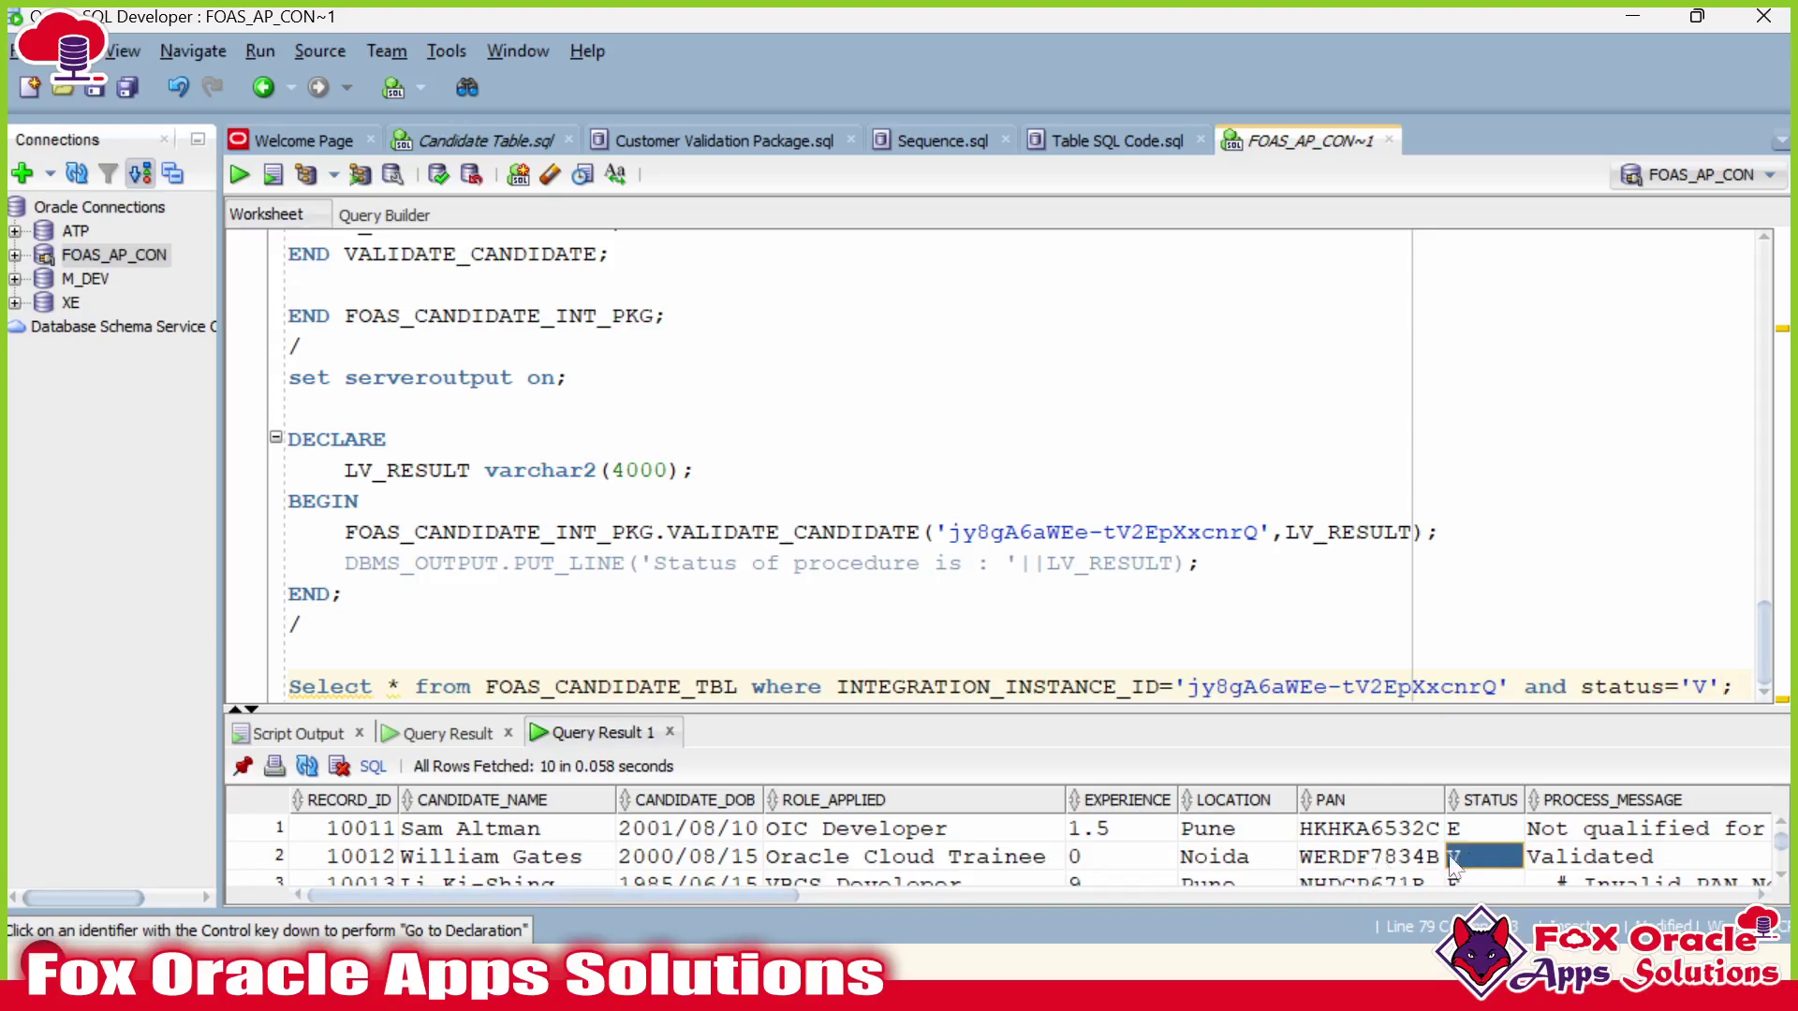
{"action": "left_click", "coordinate": [1585, 880]}
{"action": "left_click", "coordinate": [1469, 691]}
{"action": "key", "text": "ctrl+Return"}
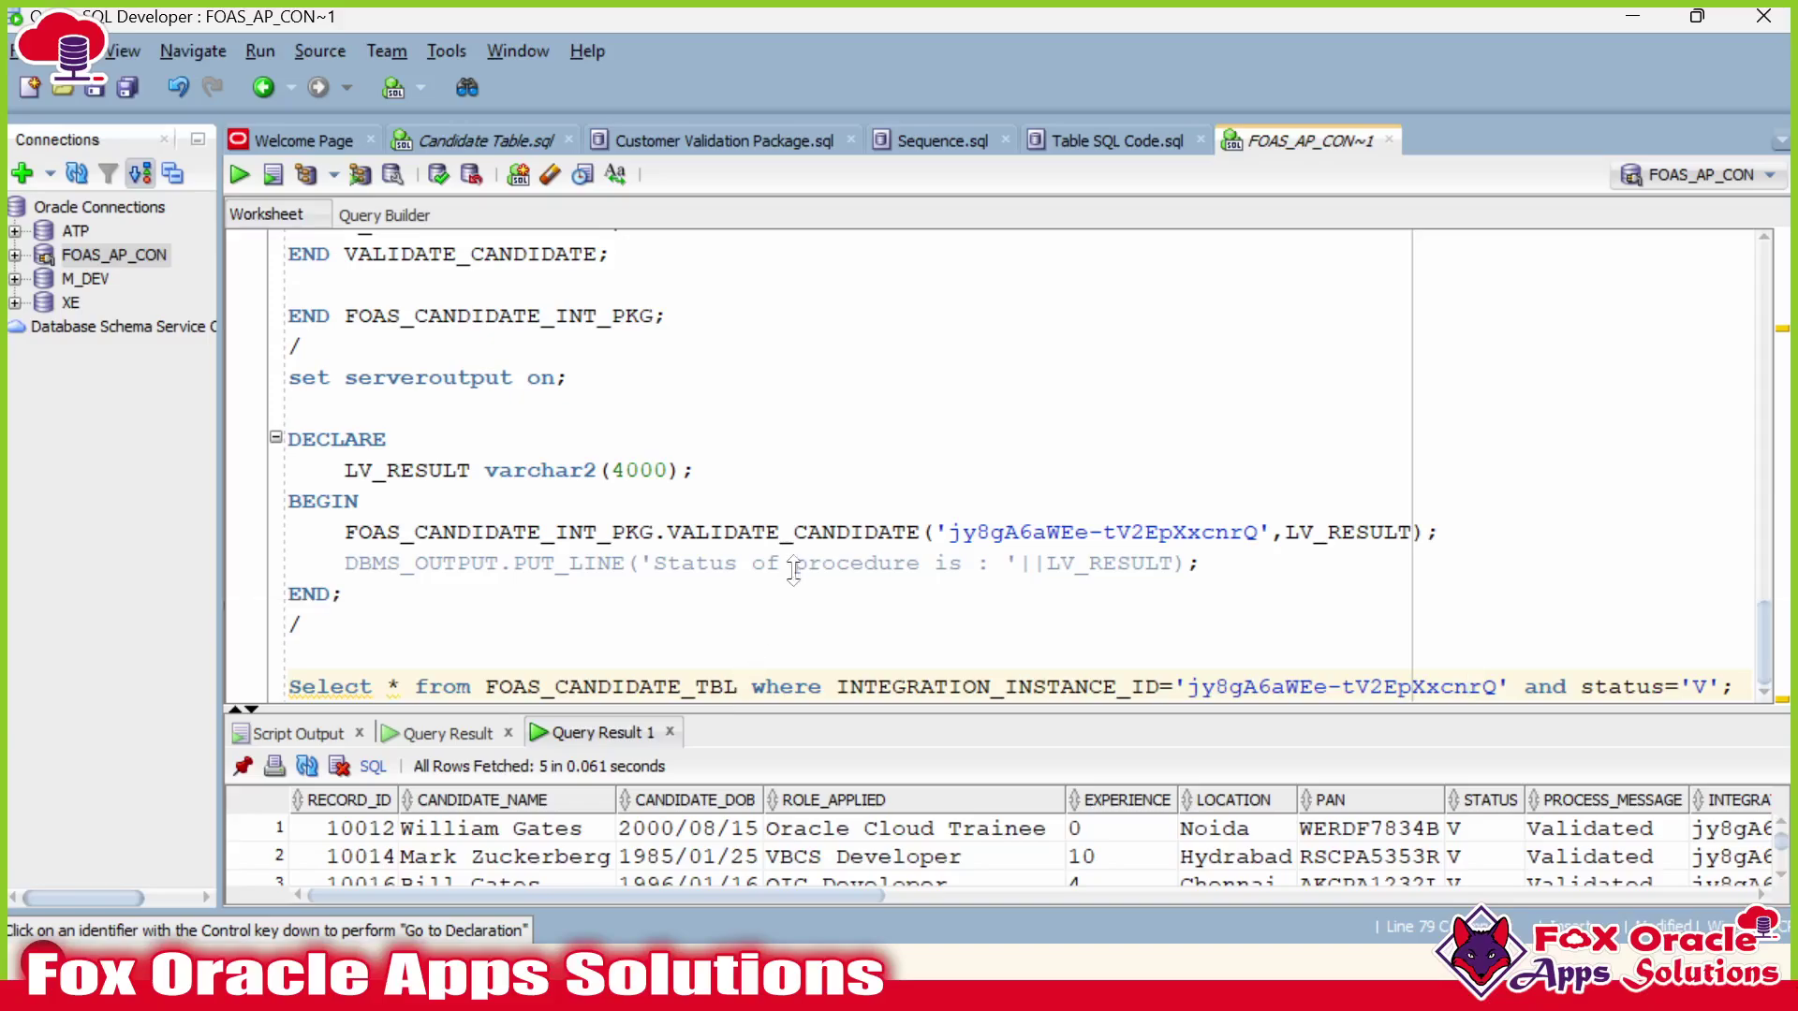
Enlarge the grid to show the 5 validated rows, select the query line, return to Integration.
{"action": "left_click_drag", "start_coordinate": [796, 709], "coordinate": [811, 526]}
{"action": "left_click_drag", "start_coordinate": [375, 651], "coordinate": [1770, 760]}
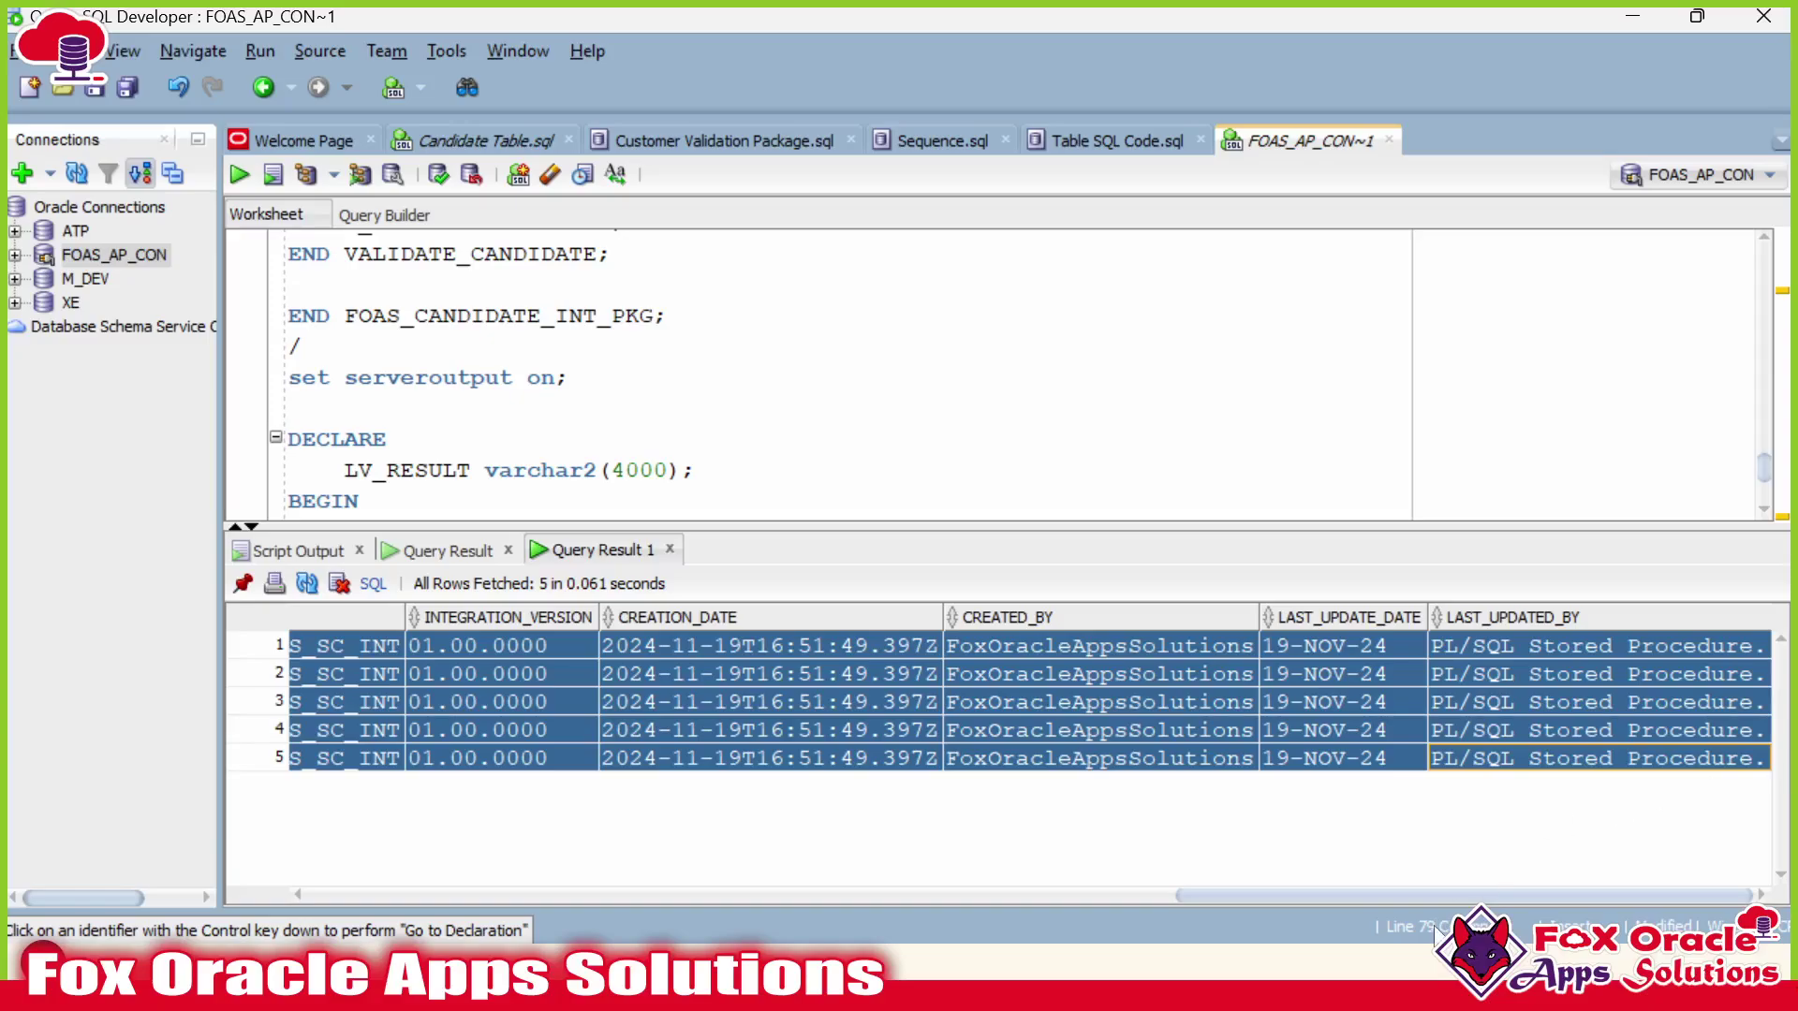
{"action": "left_click_drag", "start_coordinate": [1482, 897], "coordinate": [604, 871]}
{"action": "scroll", "coordinate": [711, 422], "scroll_direction": "down", "scroll_amount": 2}
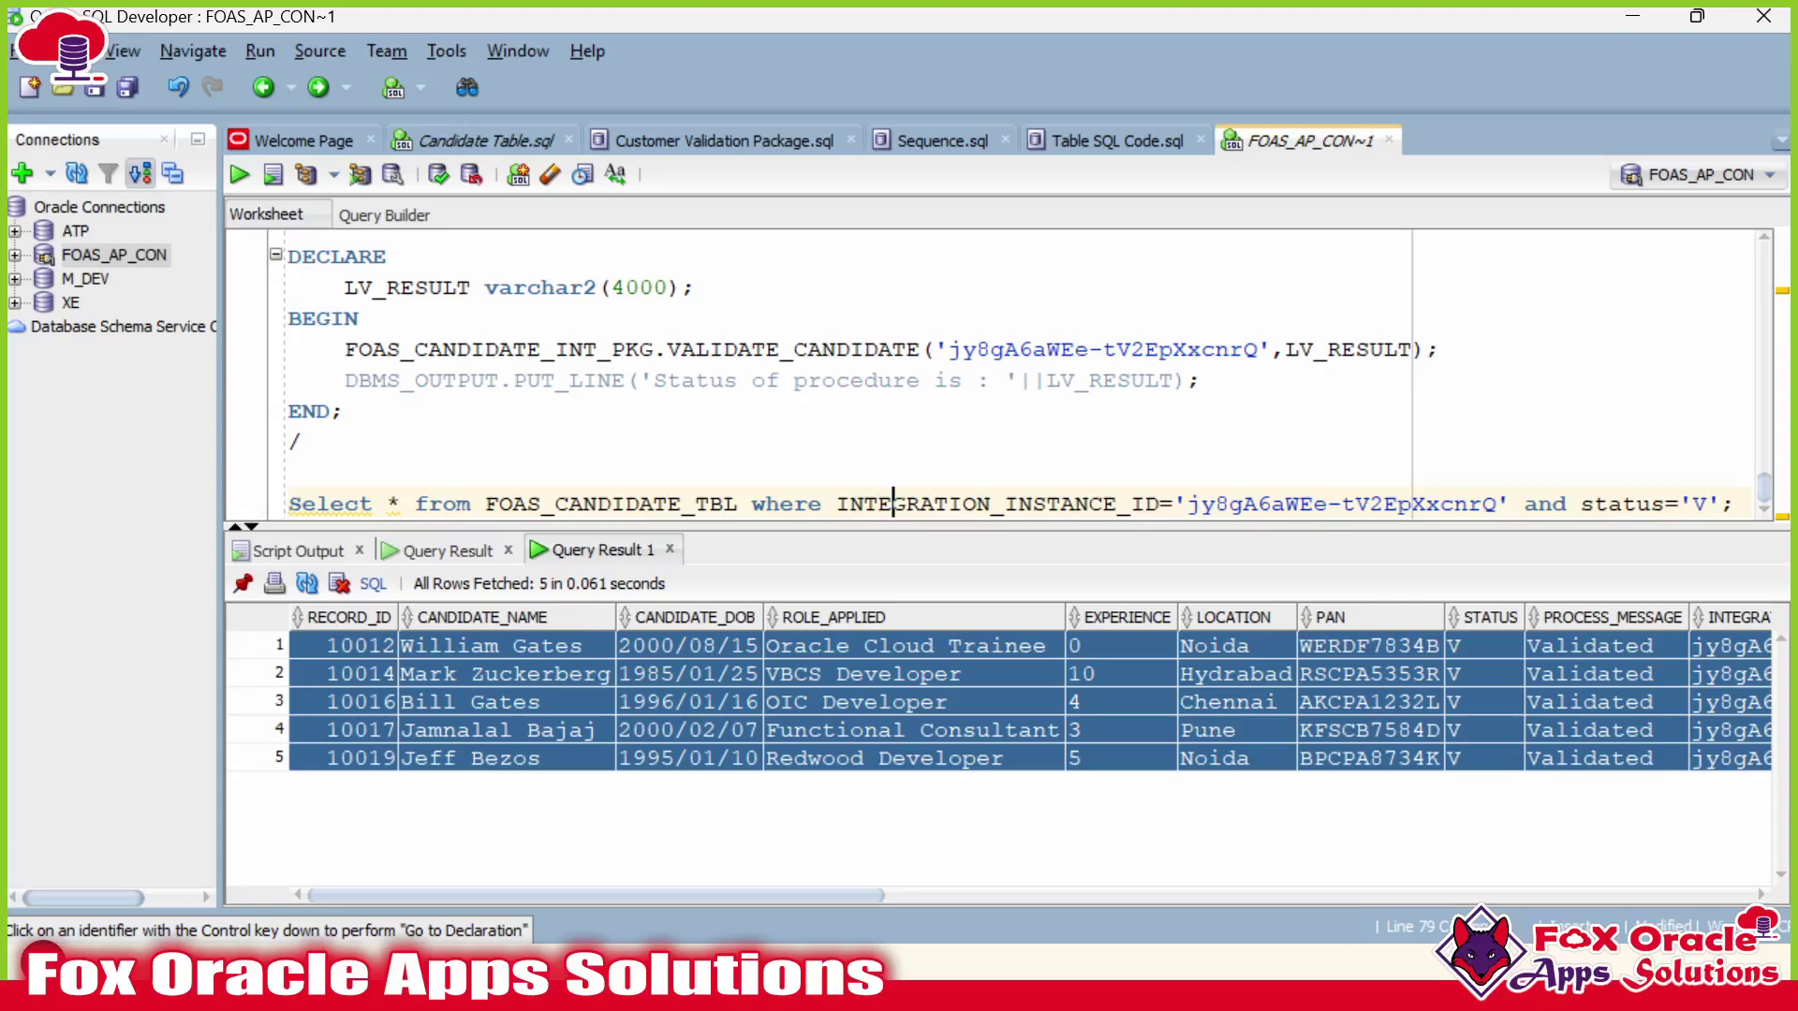
{"action": "key", "text": "shift+End"}
{"action": "key", "text": "ctrl+c"}
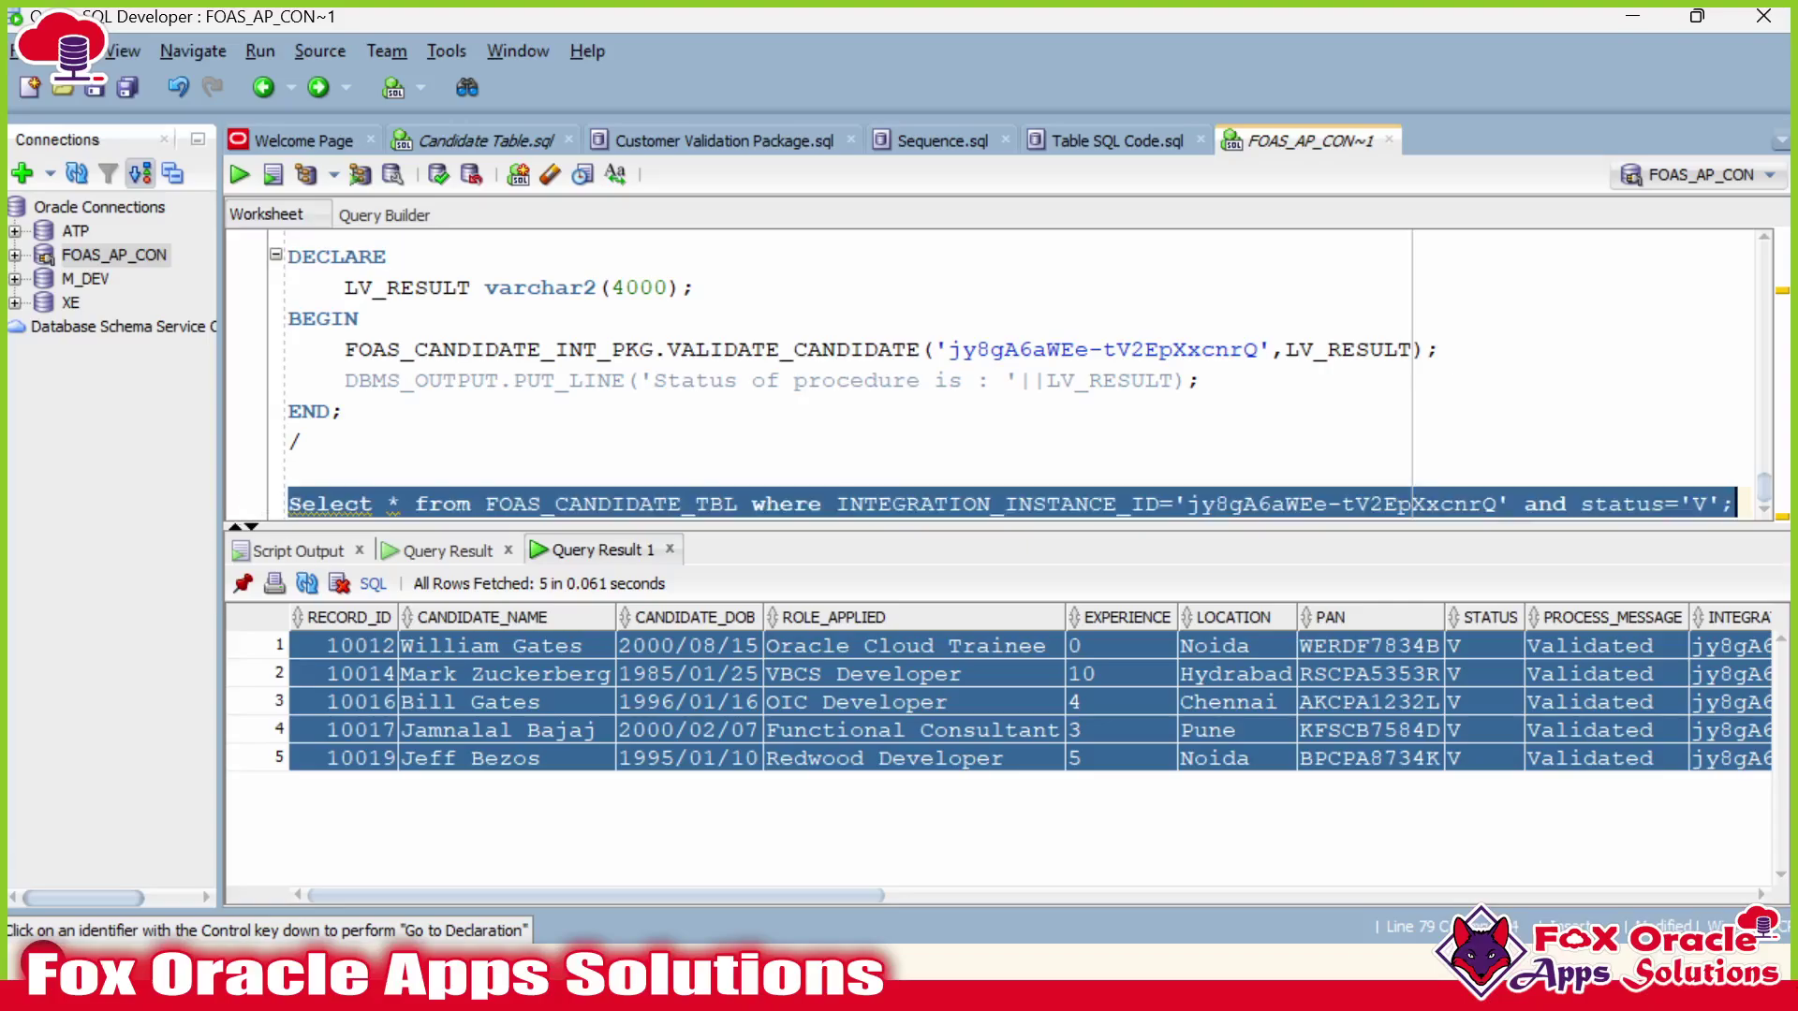
{"action": "key", "text": "alt+Tab"}
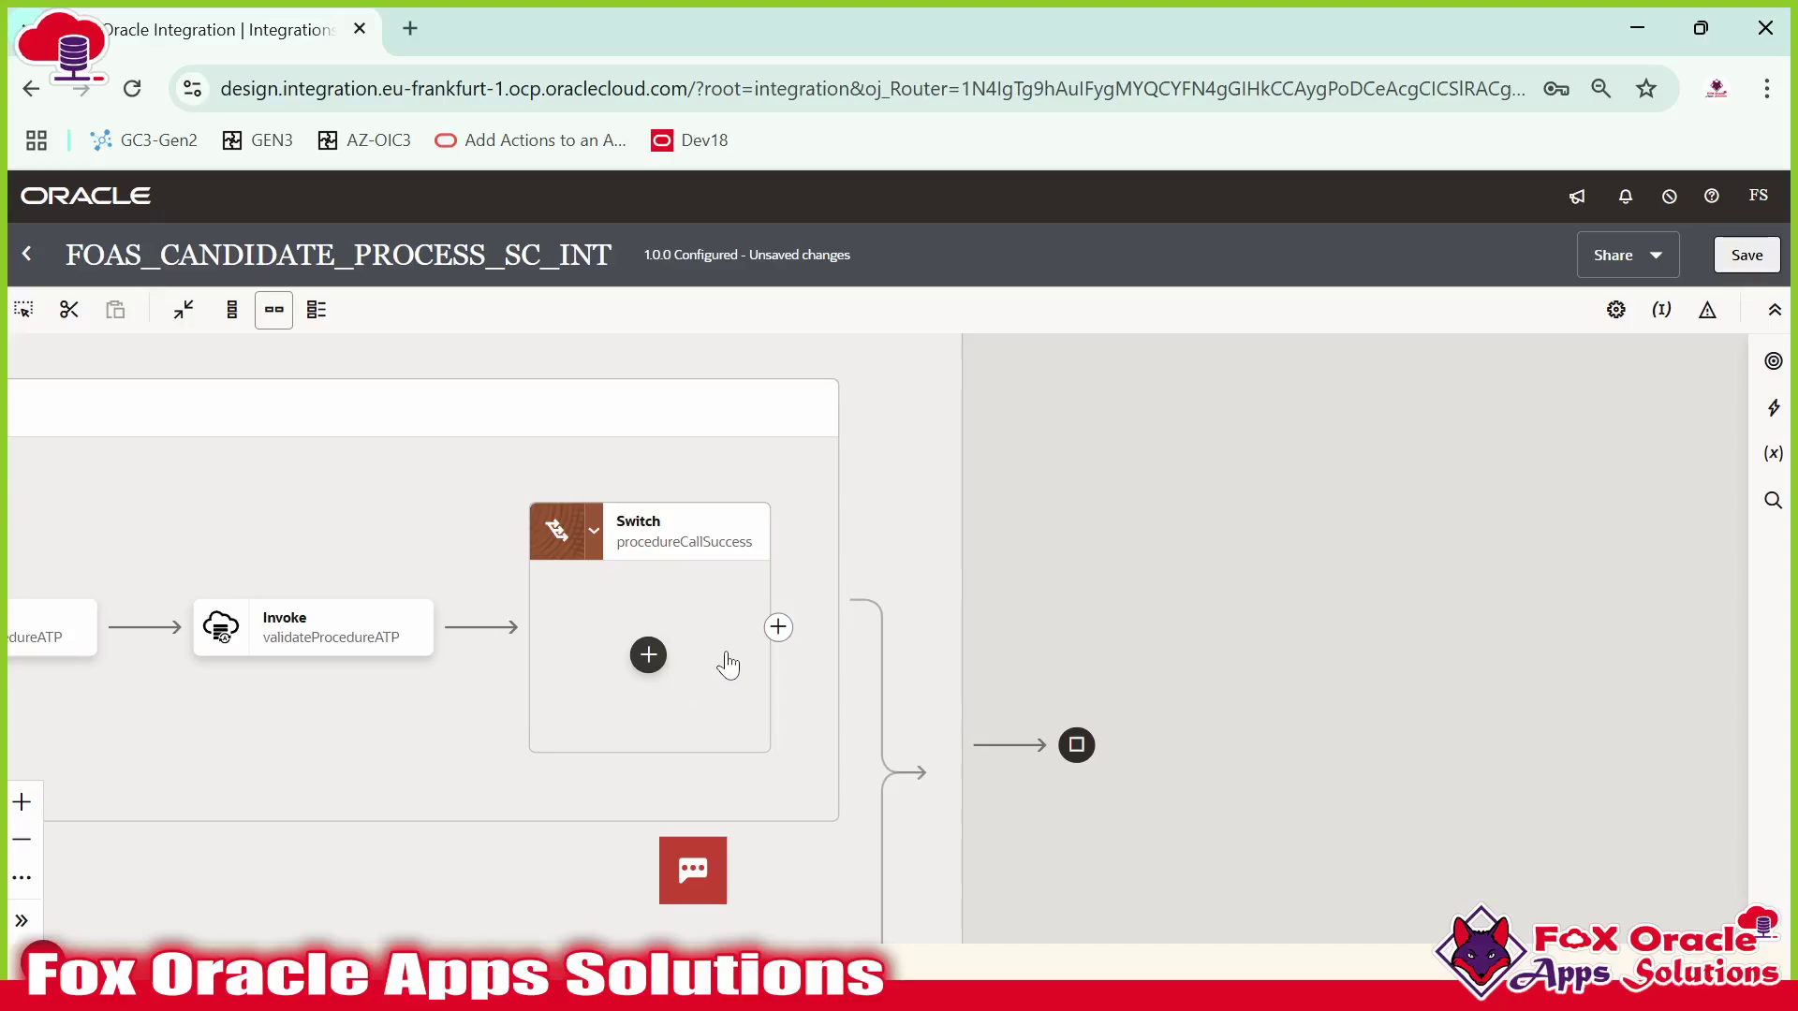
Add a FOAS_ATP_CONNECTION invoke in the success branch named selectValidRecords_ATP.
{"action": "left_click", "coordinate": [990, 488]}
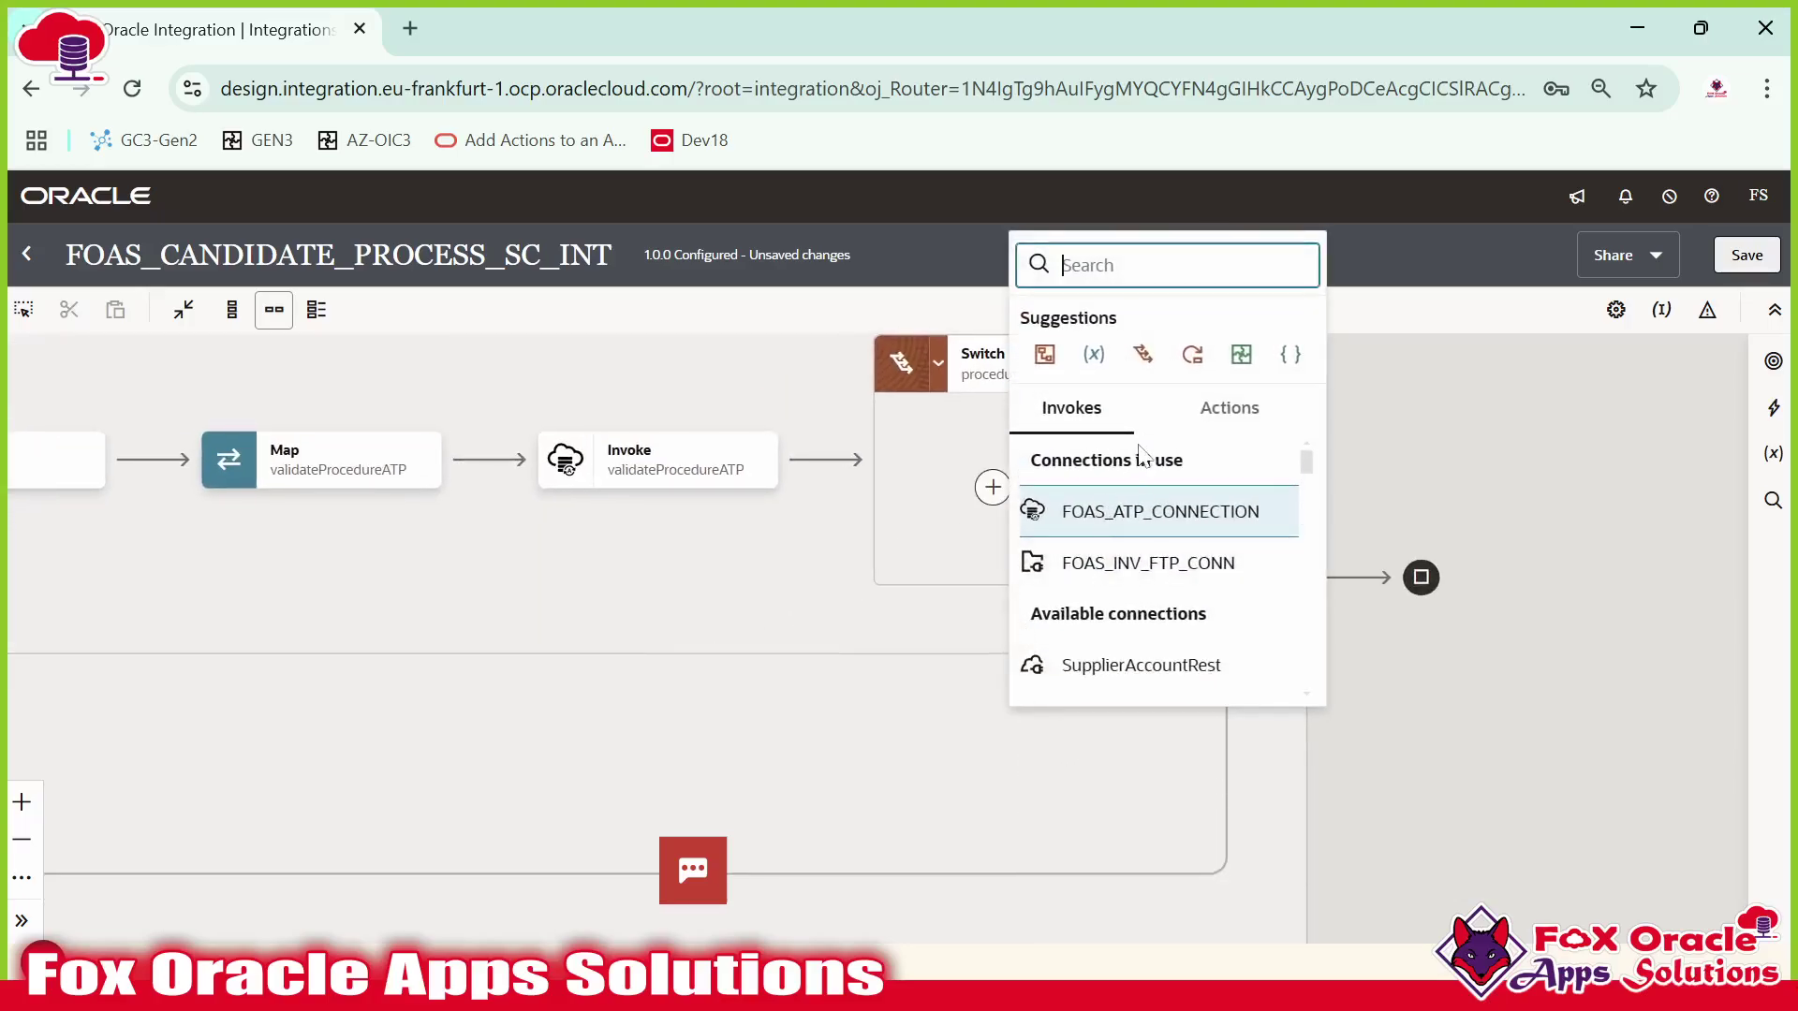
{"action": "left_click", "coordinate": [1153, 522]}
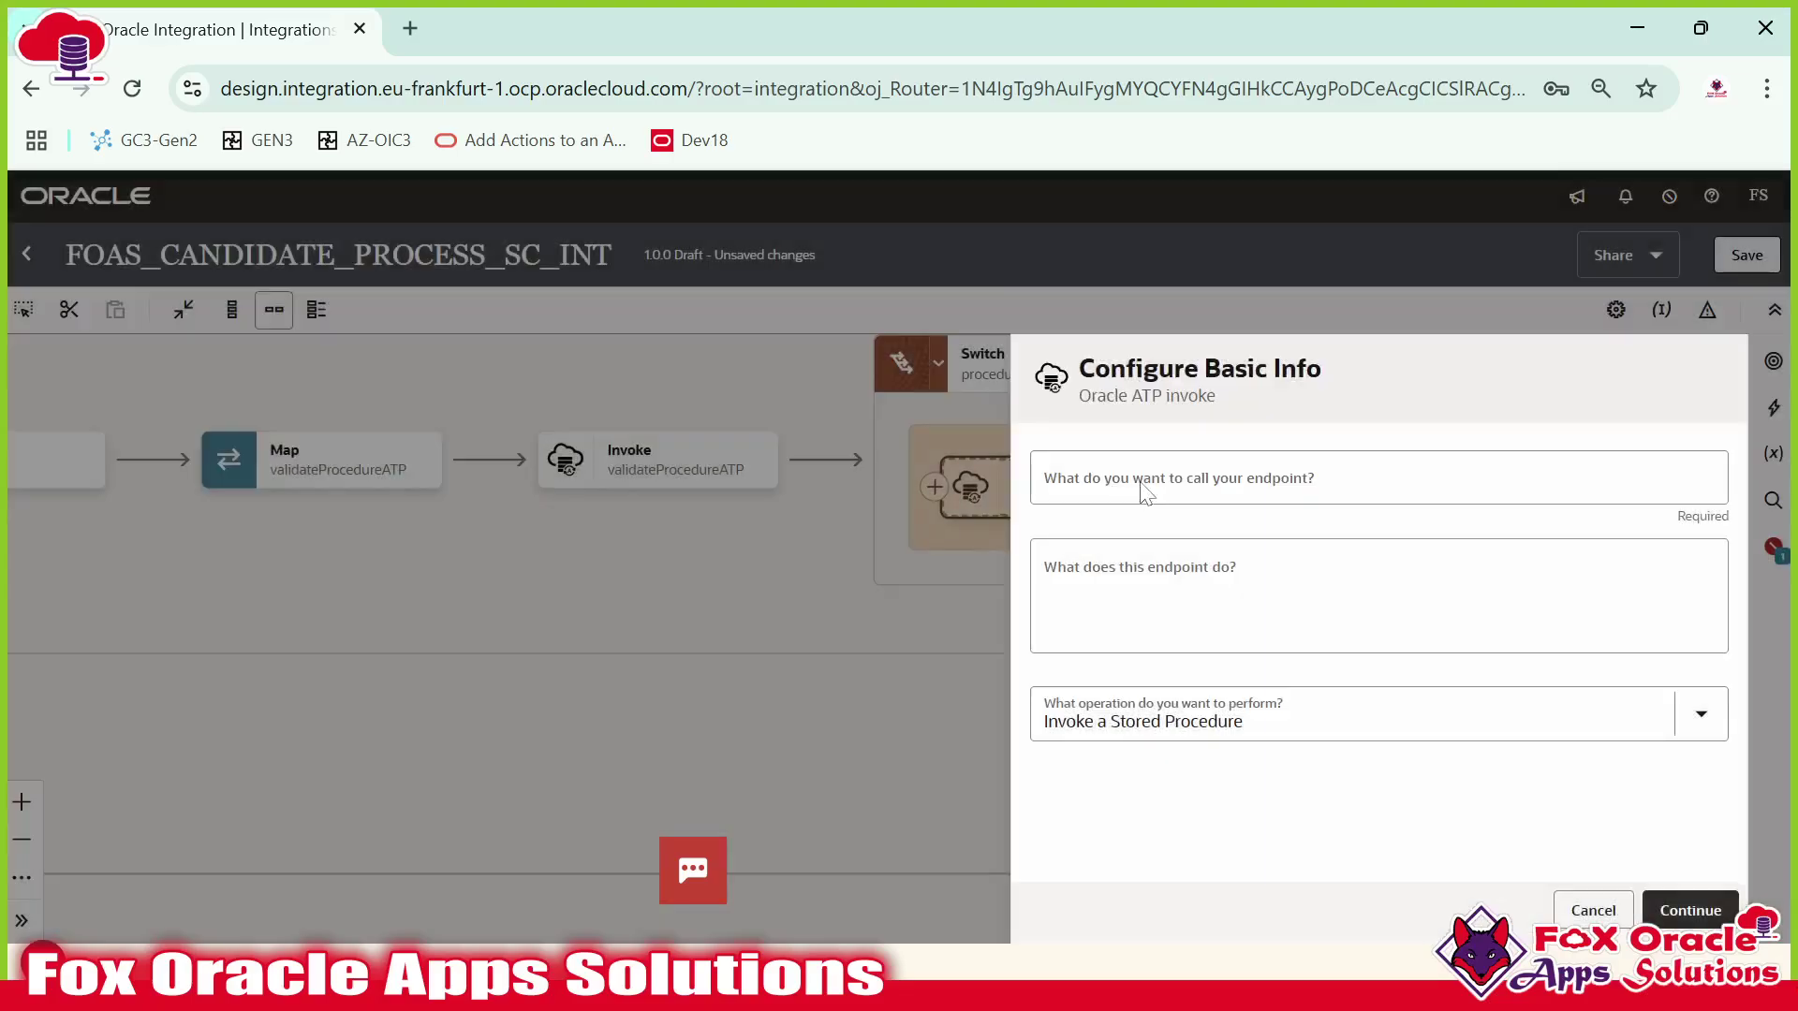
{"action": "left_click", "coordinate": [1143, 492]}
{"action": "type", "text": "selec"}
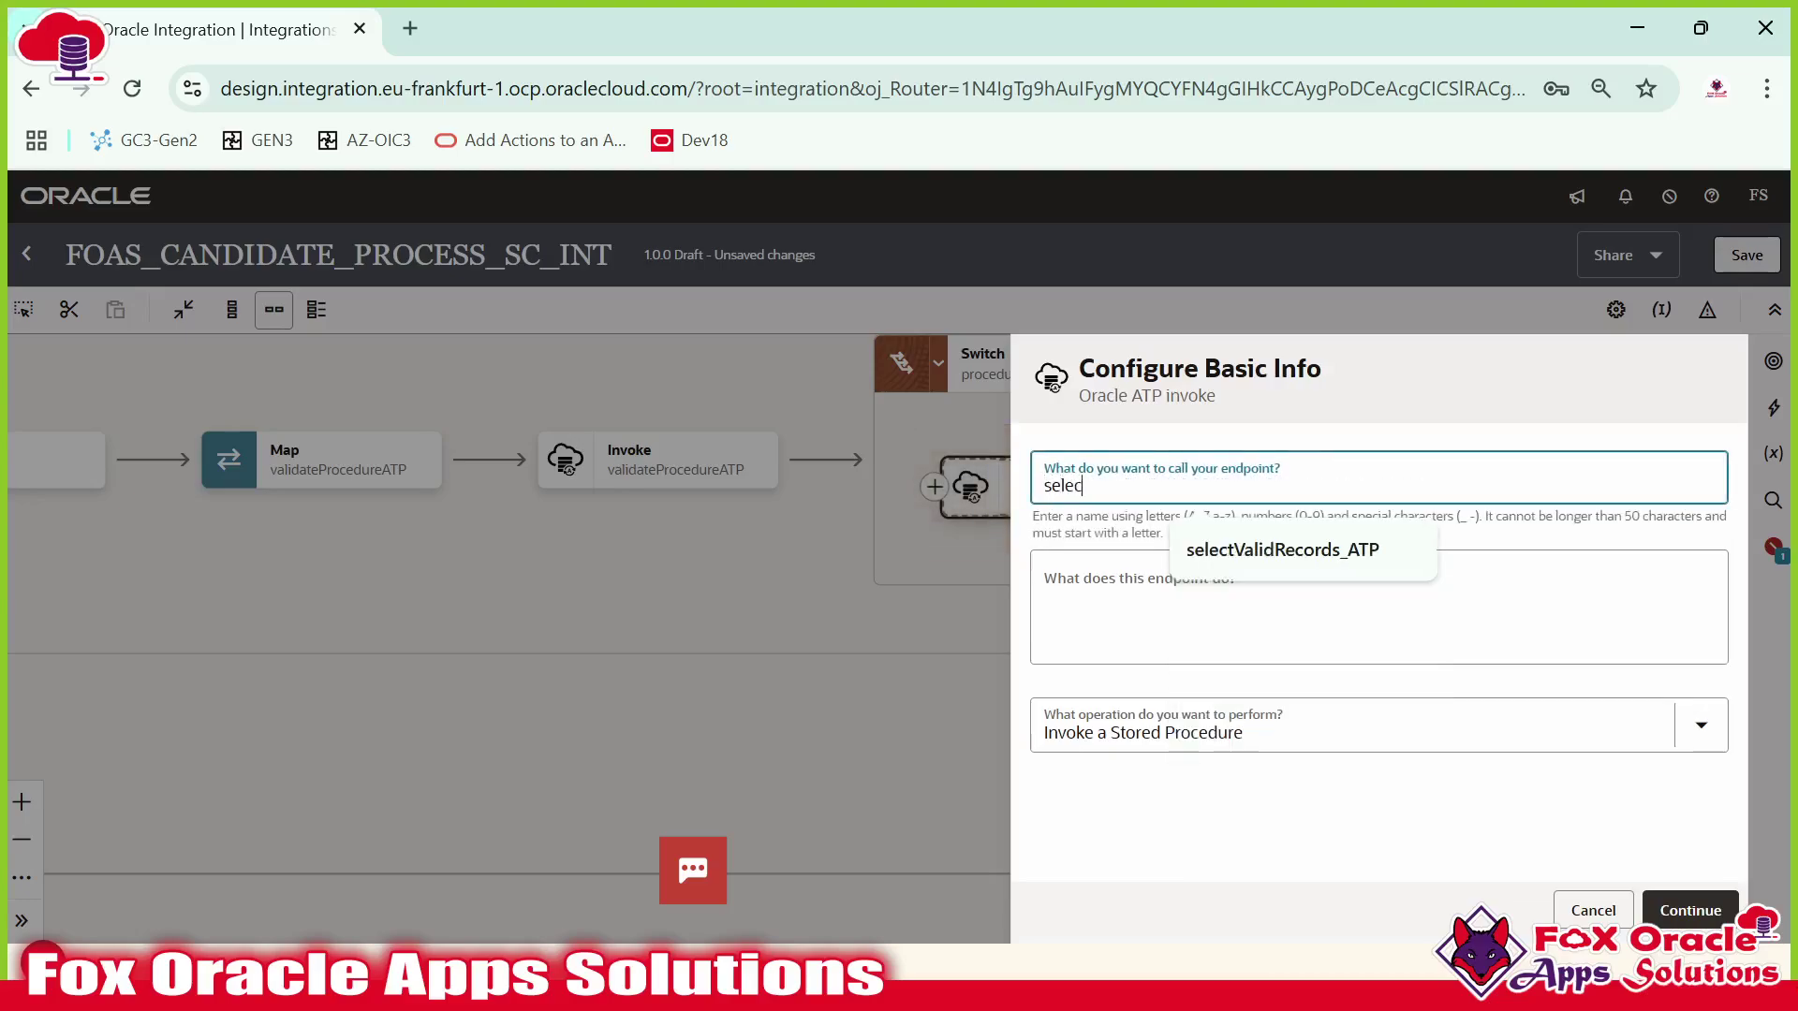
{"action": "type", "text": "tValida"}
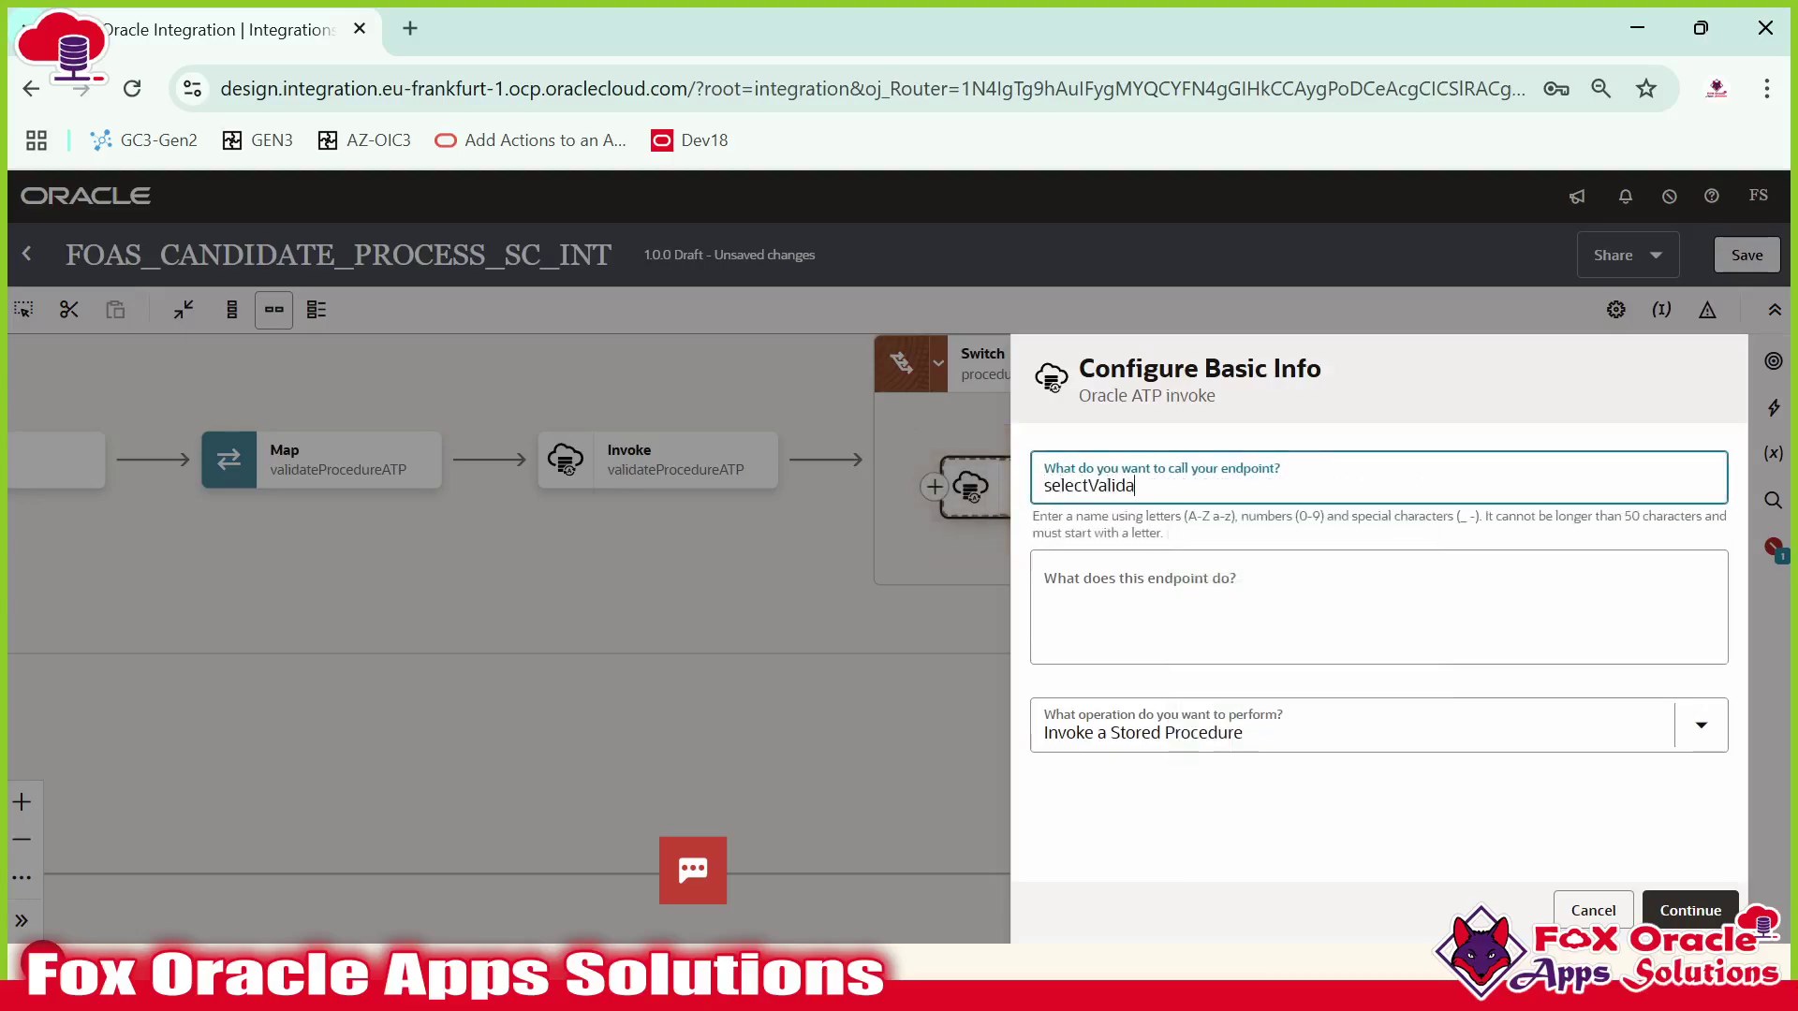
{"action": "key", "text": "BackSpace"}
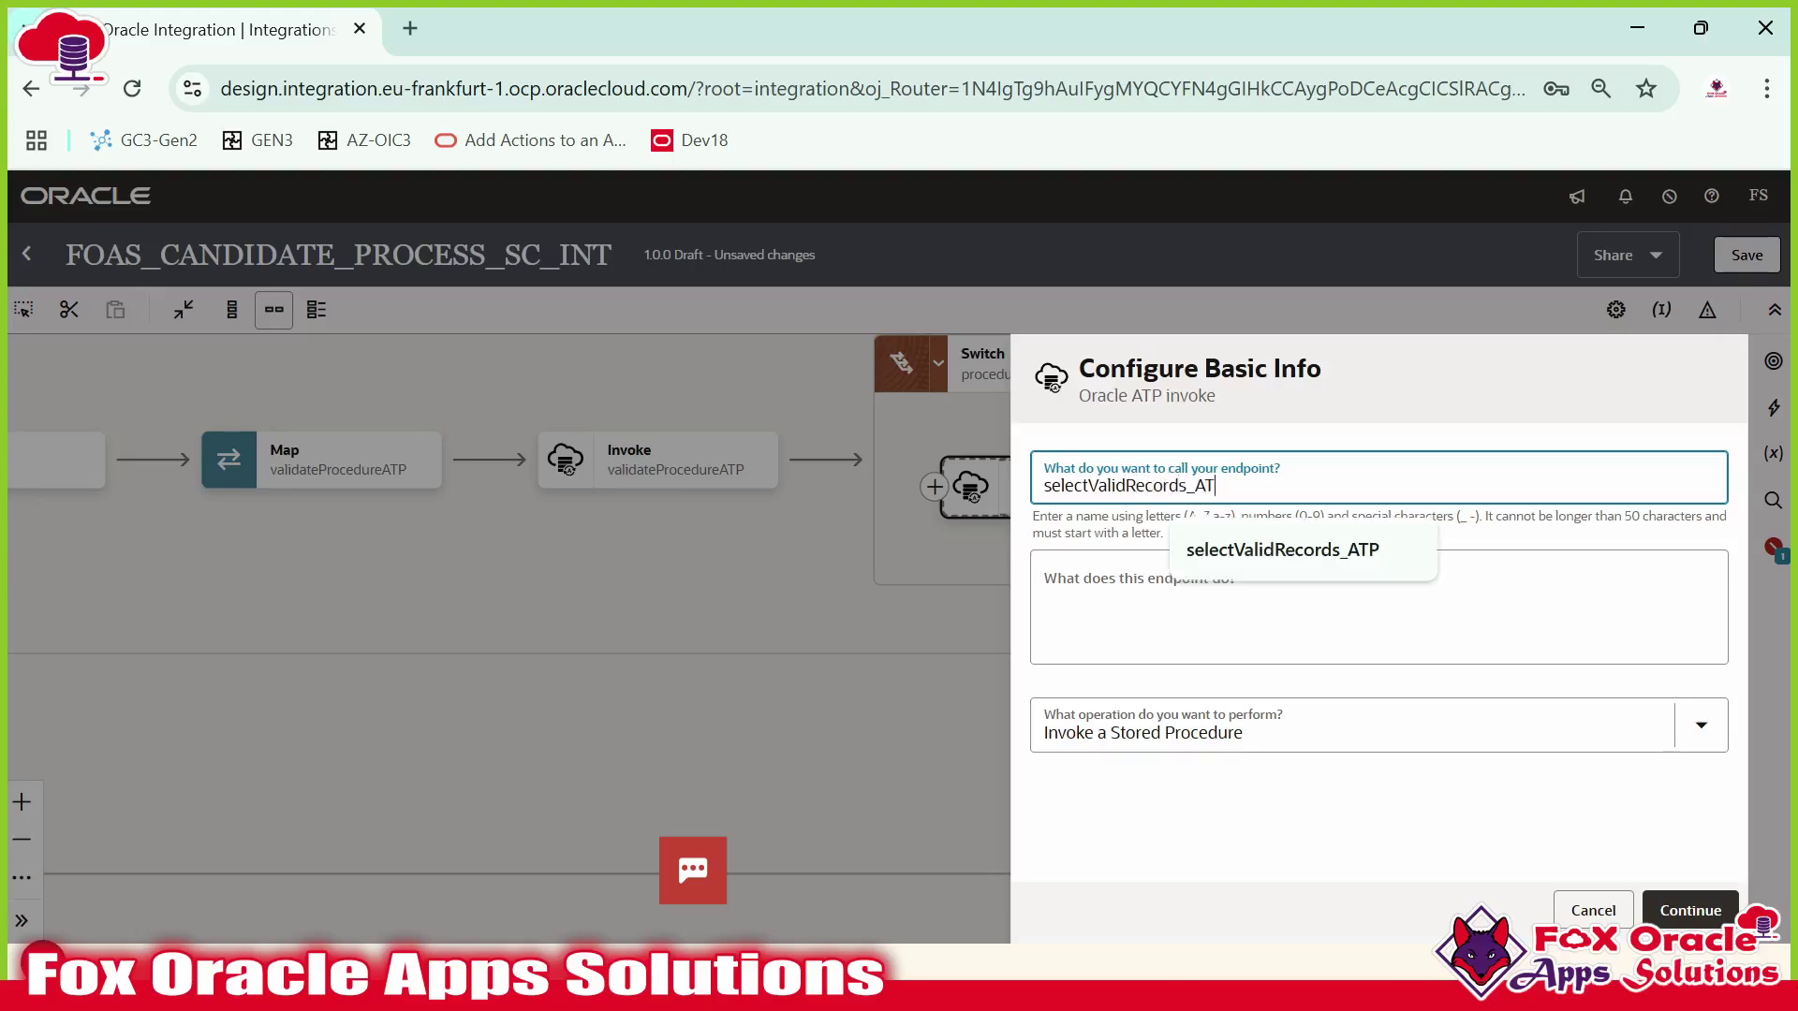
{"action": "type", "text": "Records_AT_"}
{"action": "key", "text": "BackSpace"}
{"action": "type", "text": "P"}
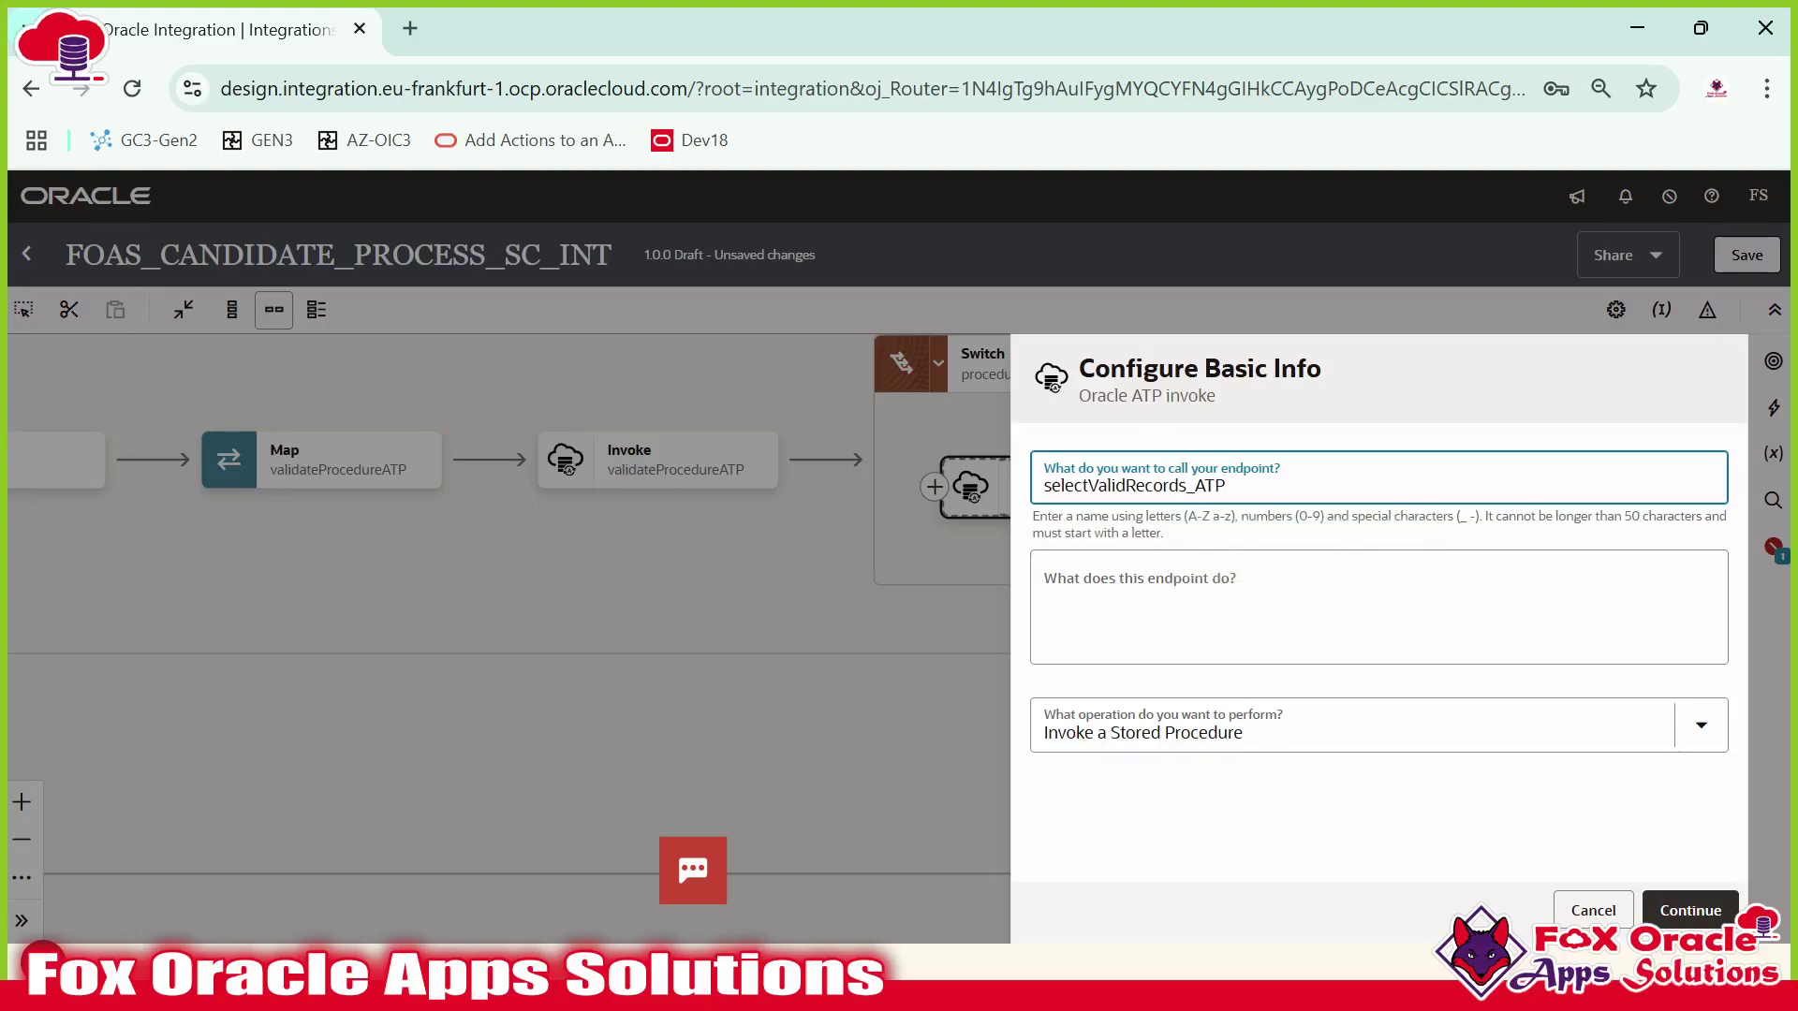
Choose Run a SQL Statement and paste the copied valid-records query into the SQL box.
{"action": "left_click", "coordinate": [1245, 734]}
{"action": "left_click", "coordinate": [1093, 841]}
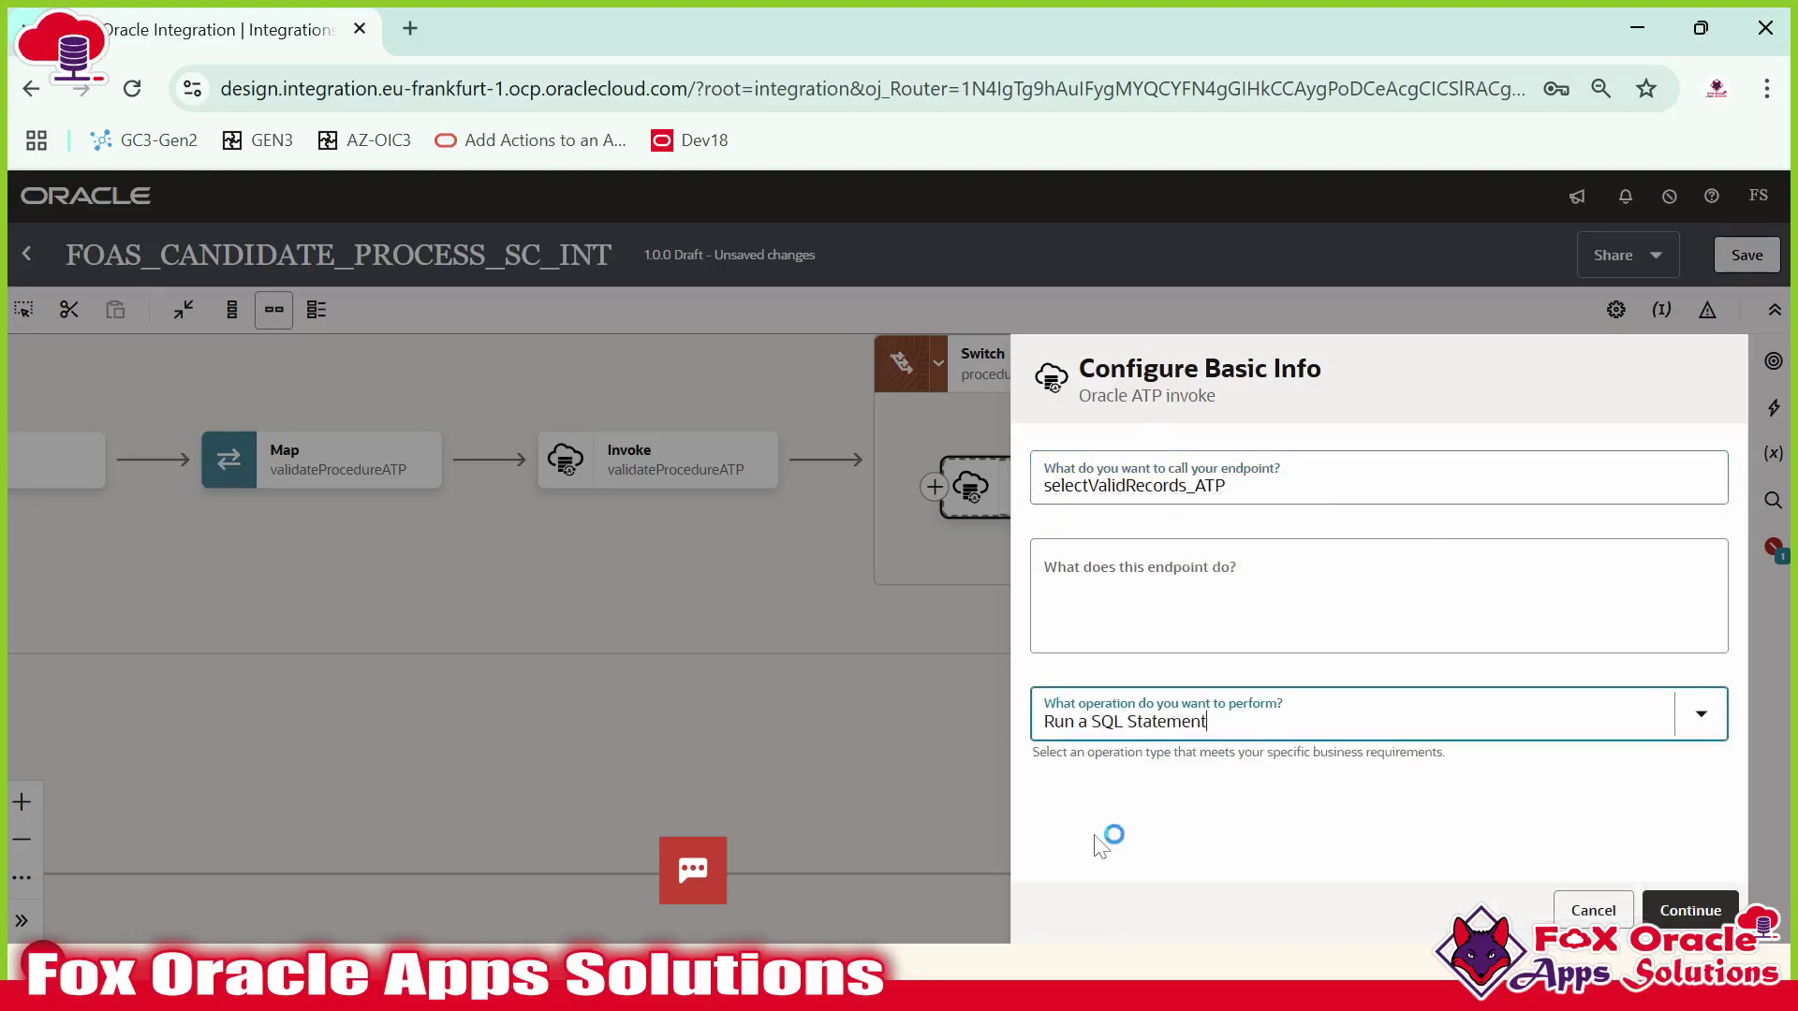
{"action": "left_click", "coordinate": [1725, 918]}
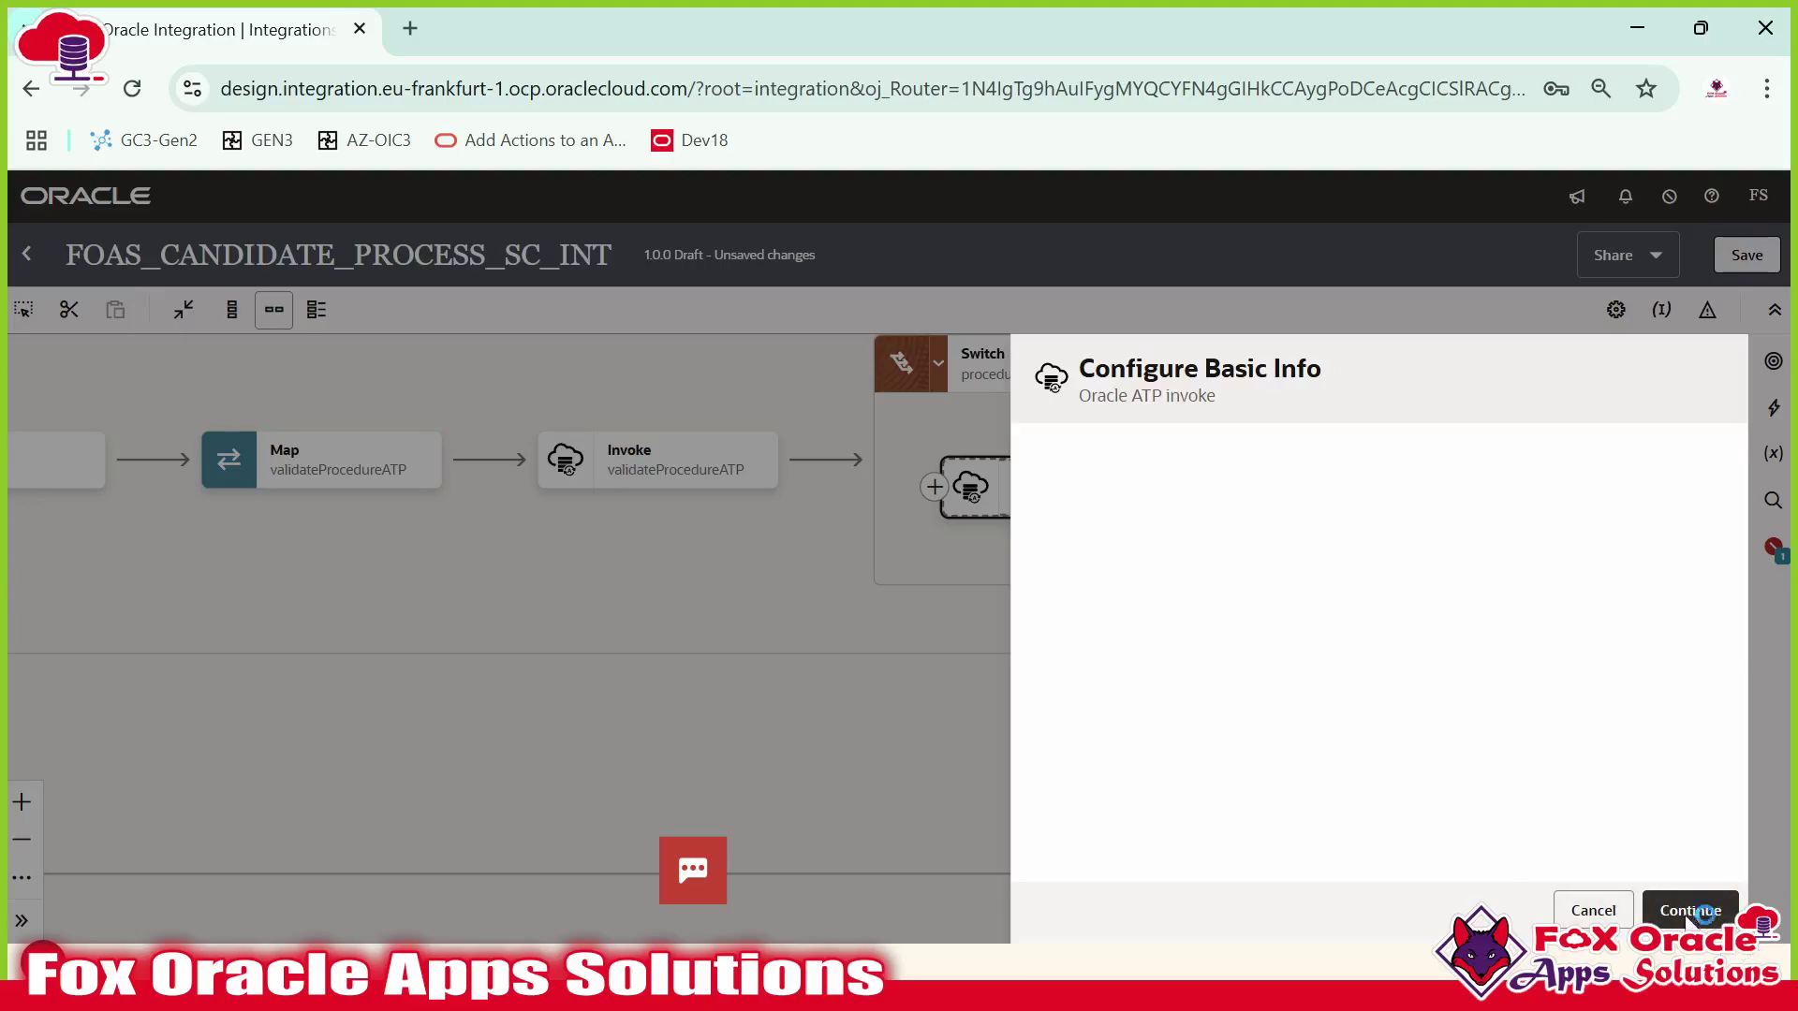
{"action": "left_click", "coordinate": [1376, 553]}
{"action": "key", "text": "ctrl+v"}
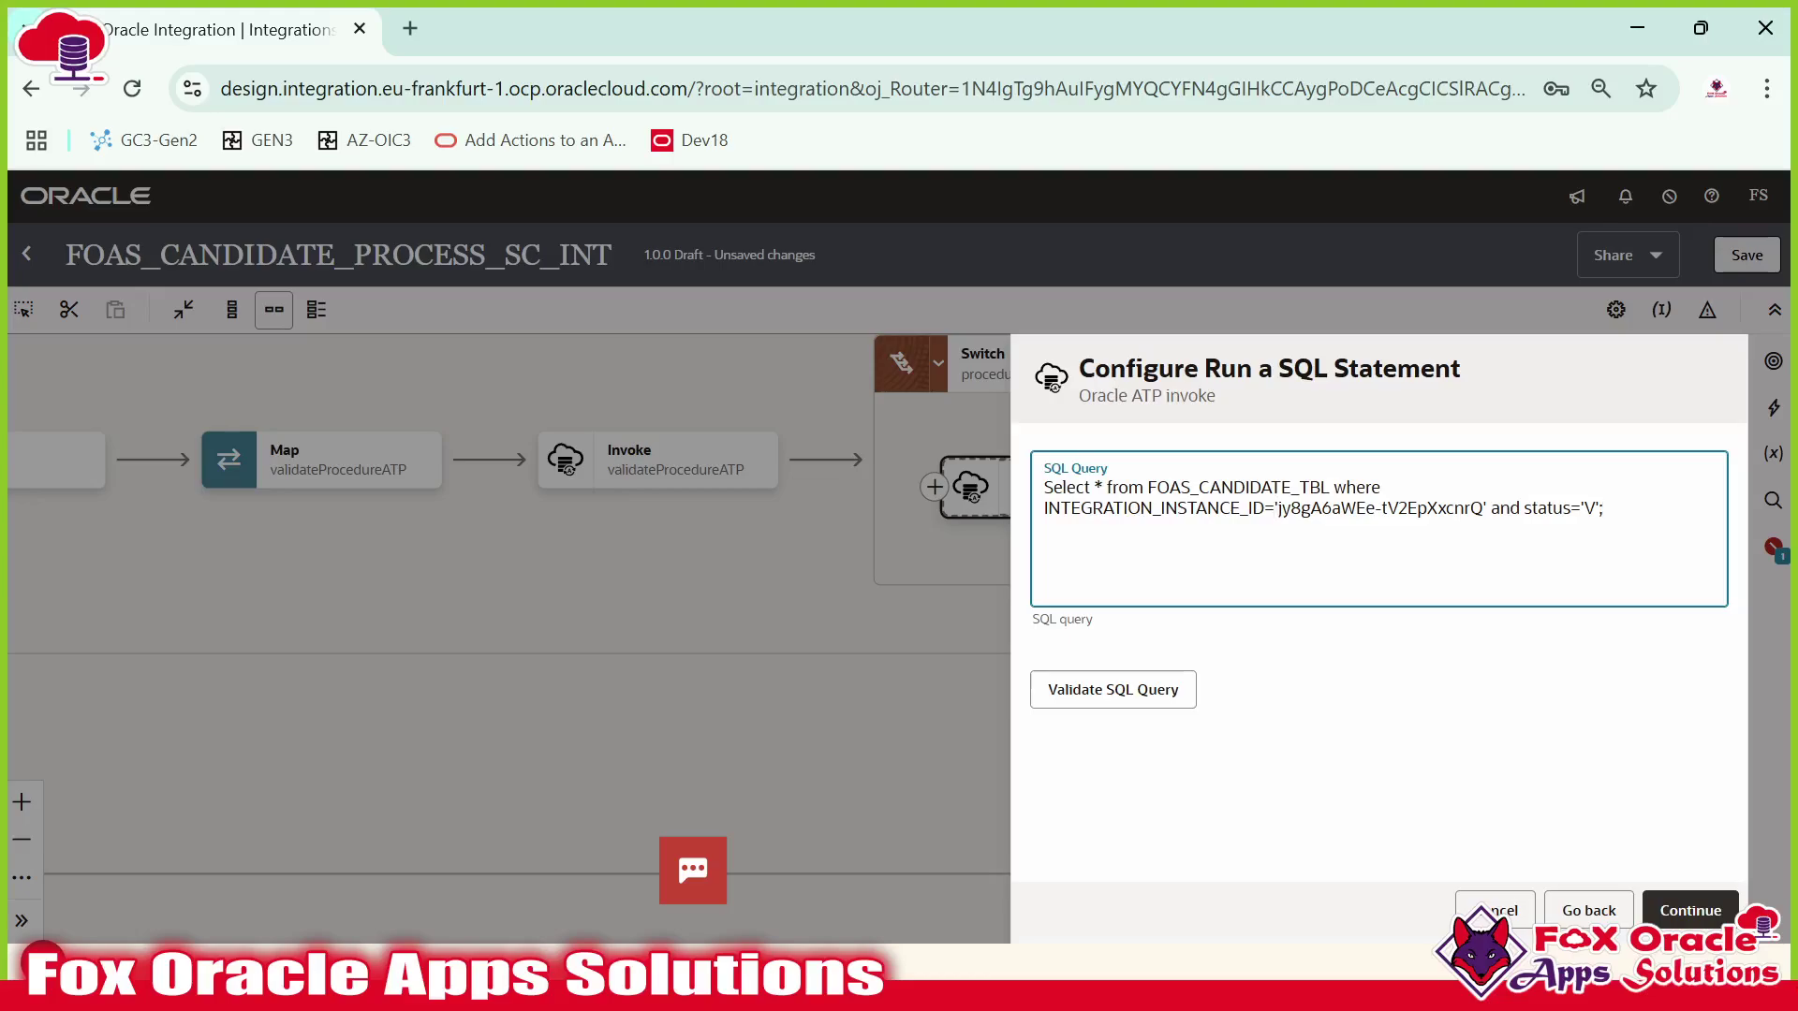
Replace the query's hard-coded instance ID with #P_InstanceId, validate the SQL, and finish the invoke.
{"action": "left_click_drag", "start_coordinate": [1275, 507], "coordinate": [1486, 507]}
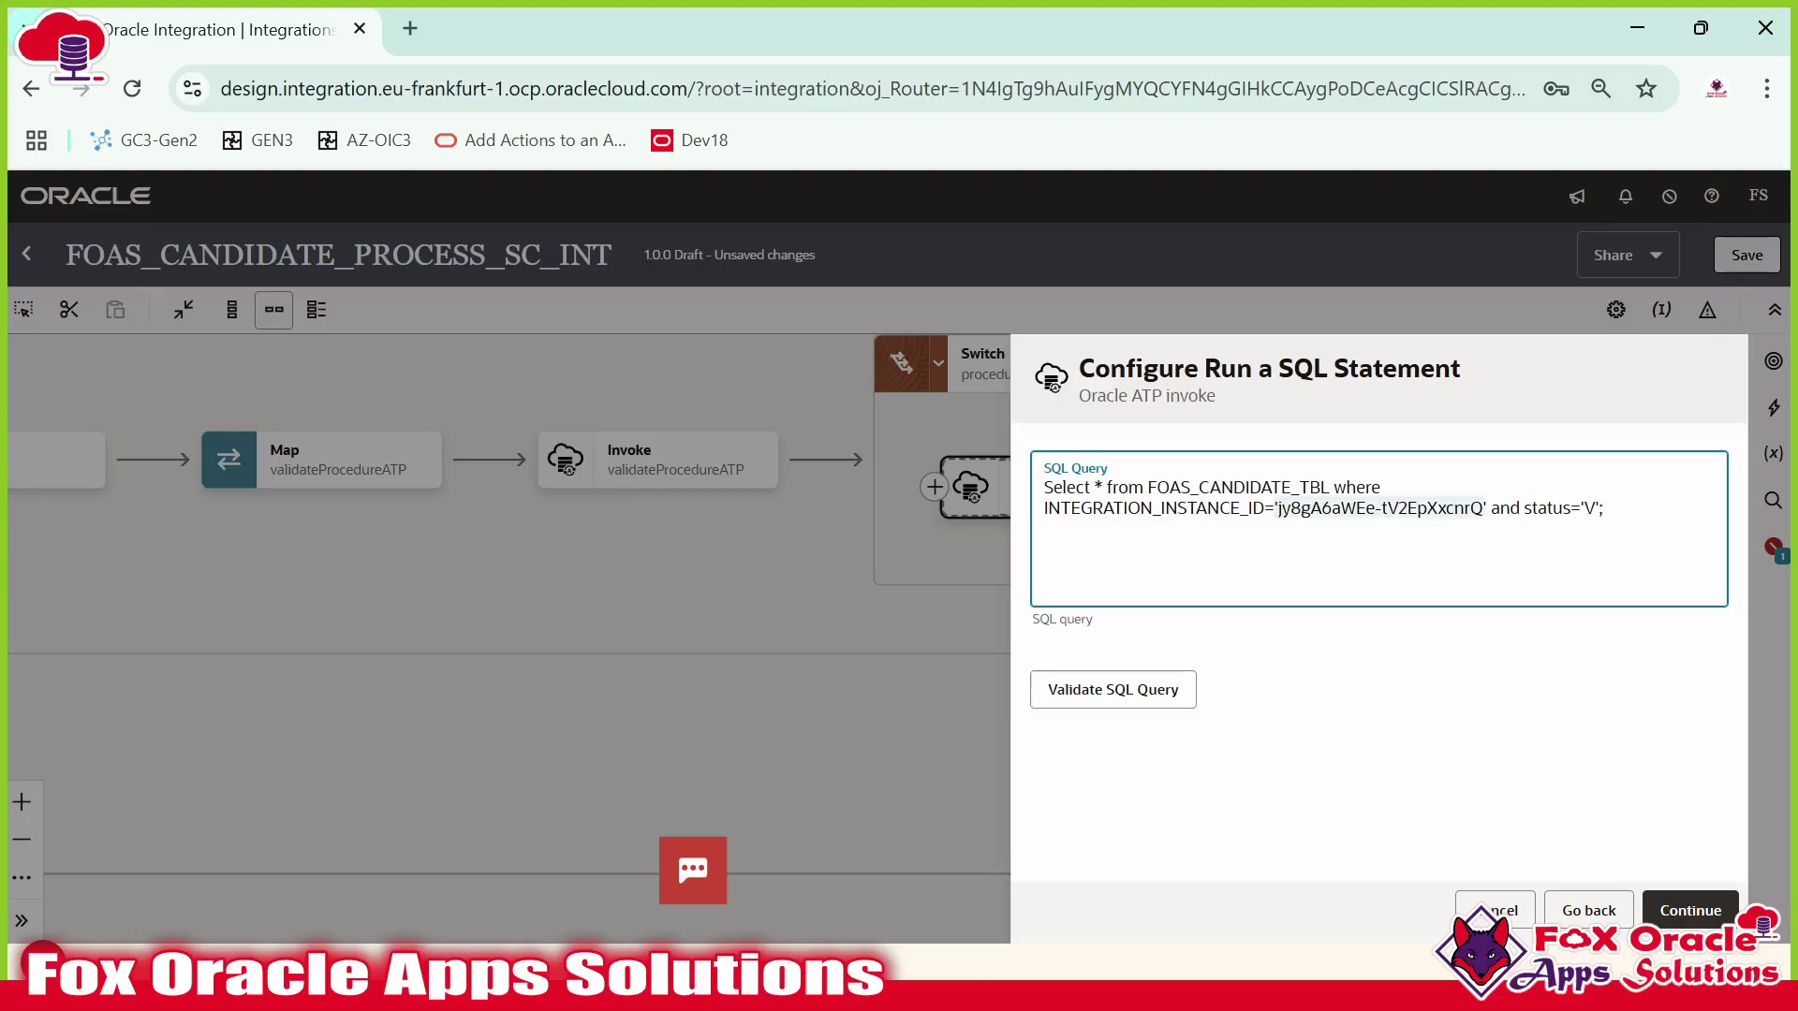
{"action": "key", "text": "BackSpace"}
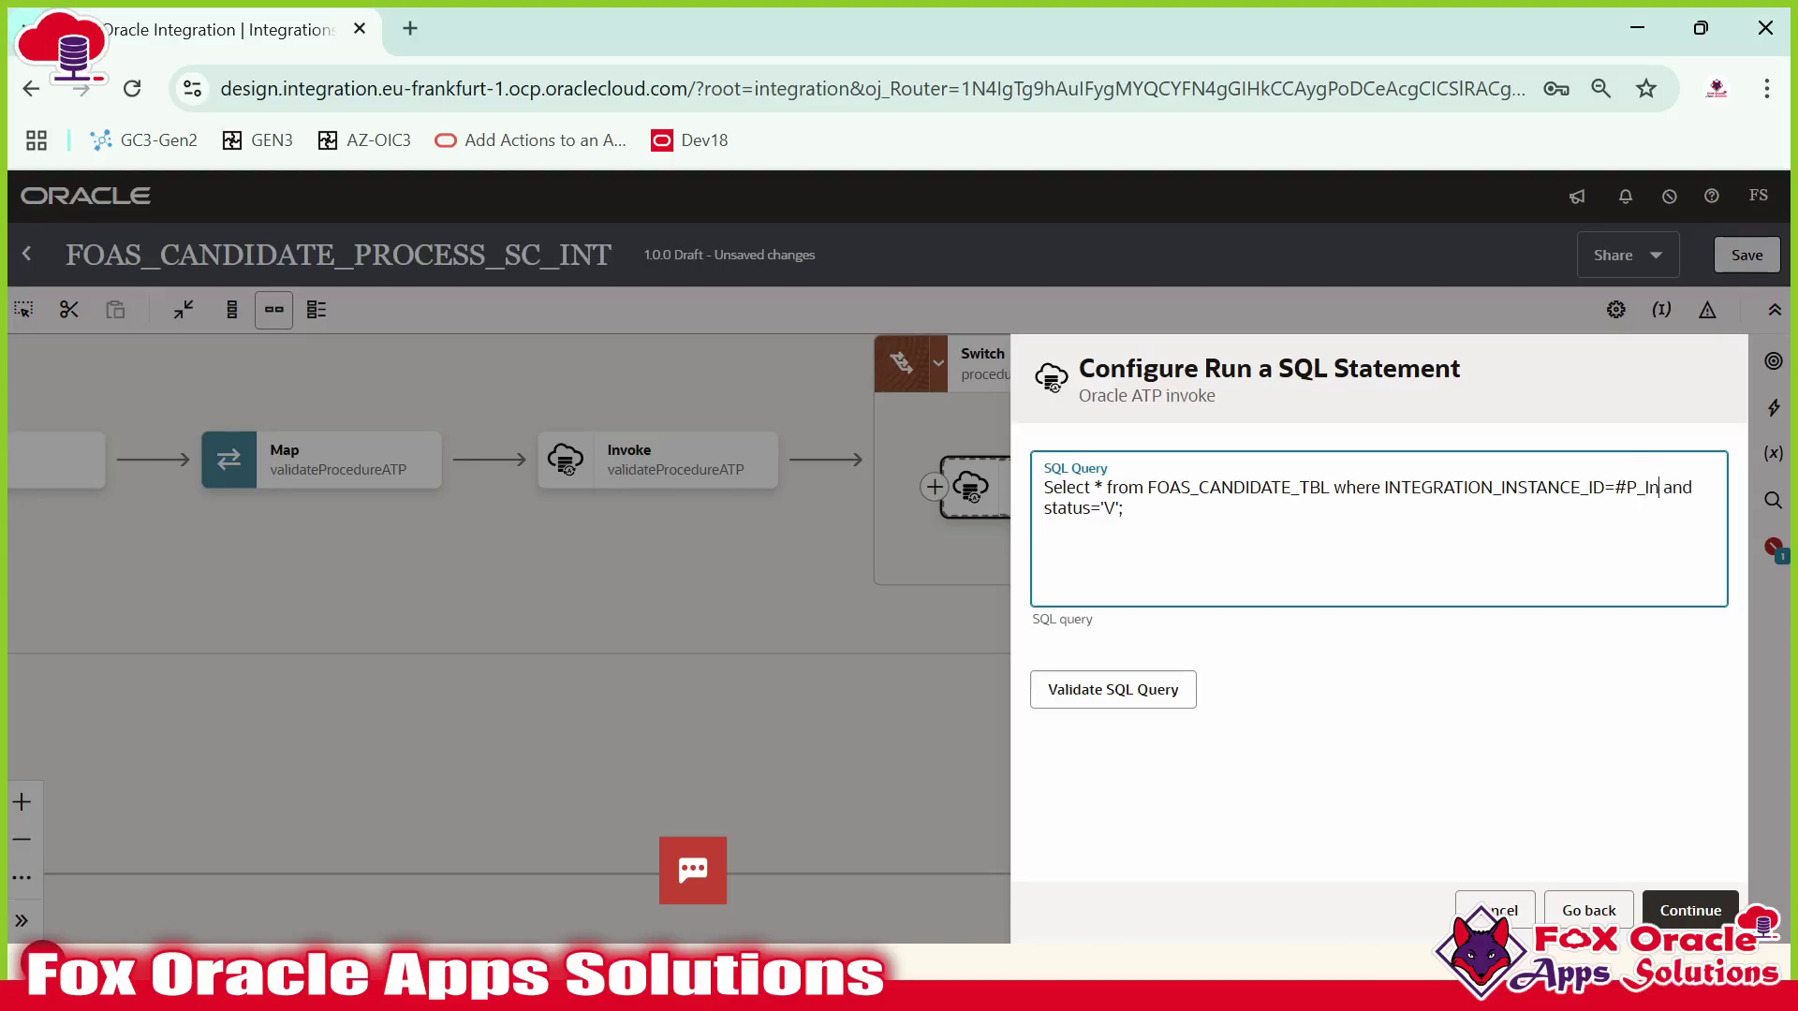
{"action": "type", "text": "#P_InstanceId"}
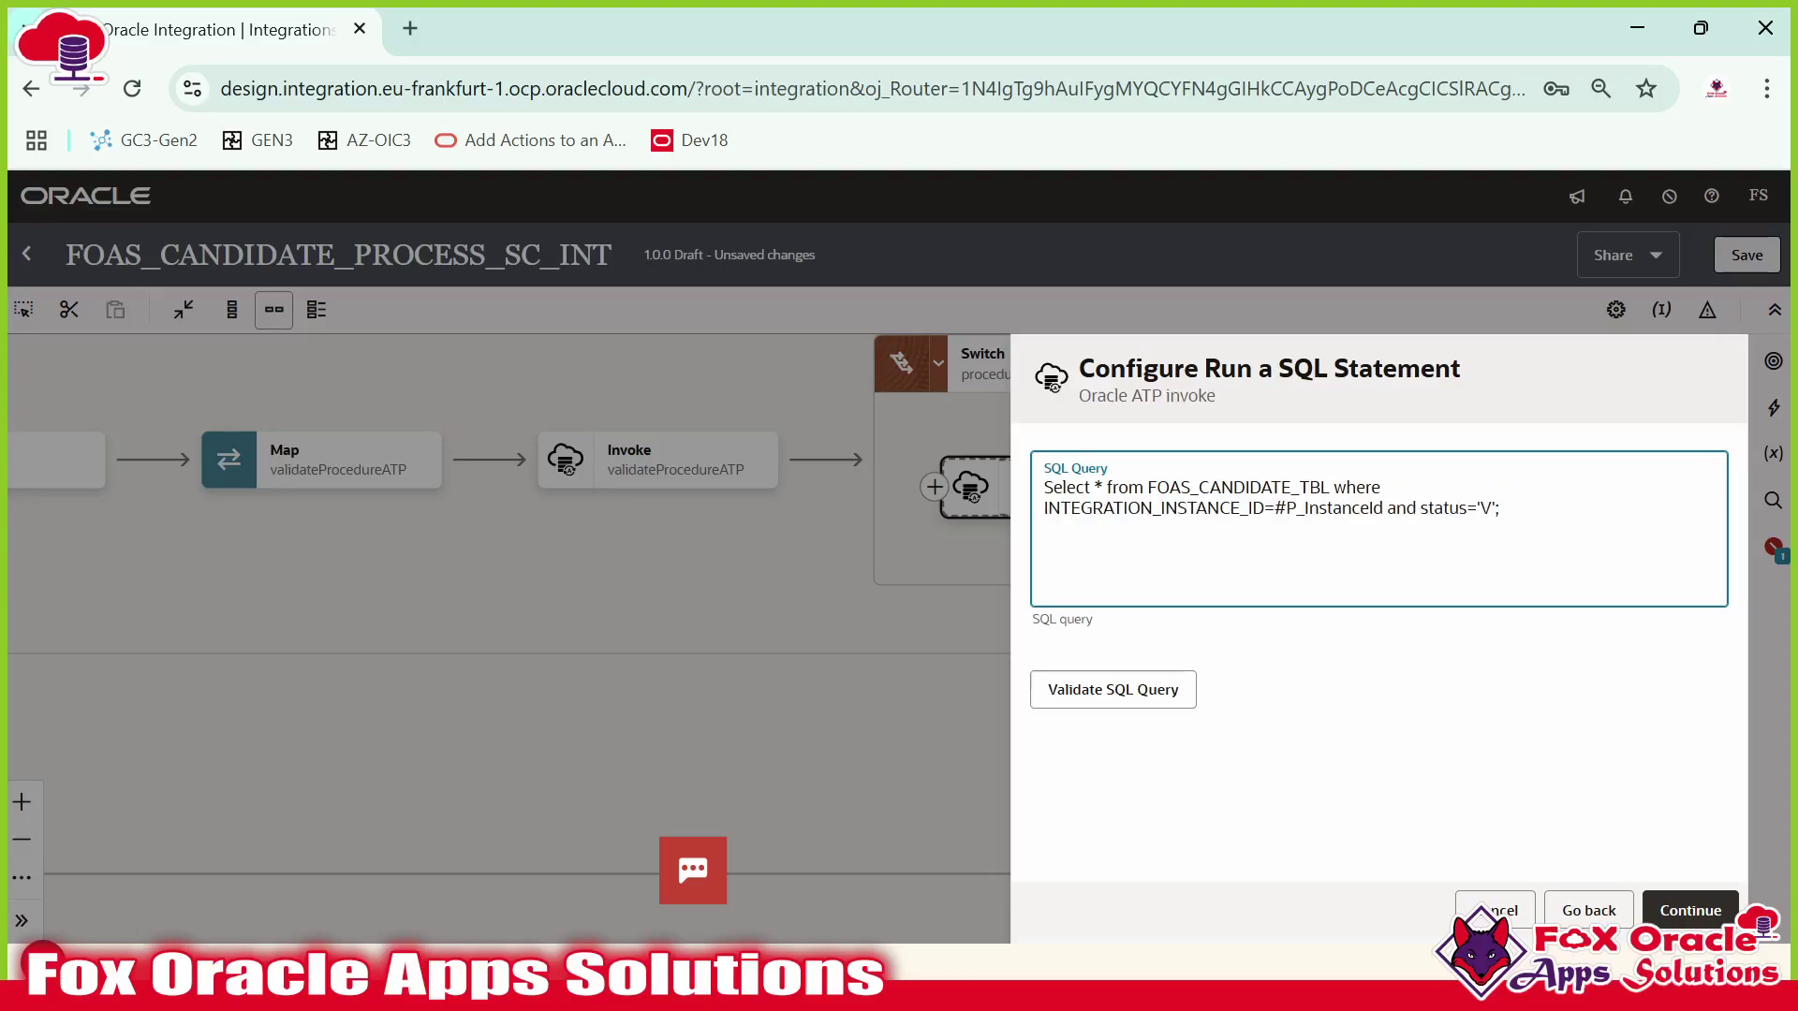
{"action": "left_click", "coordinate": [1093, 710]}
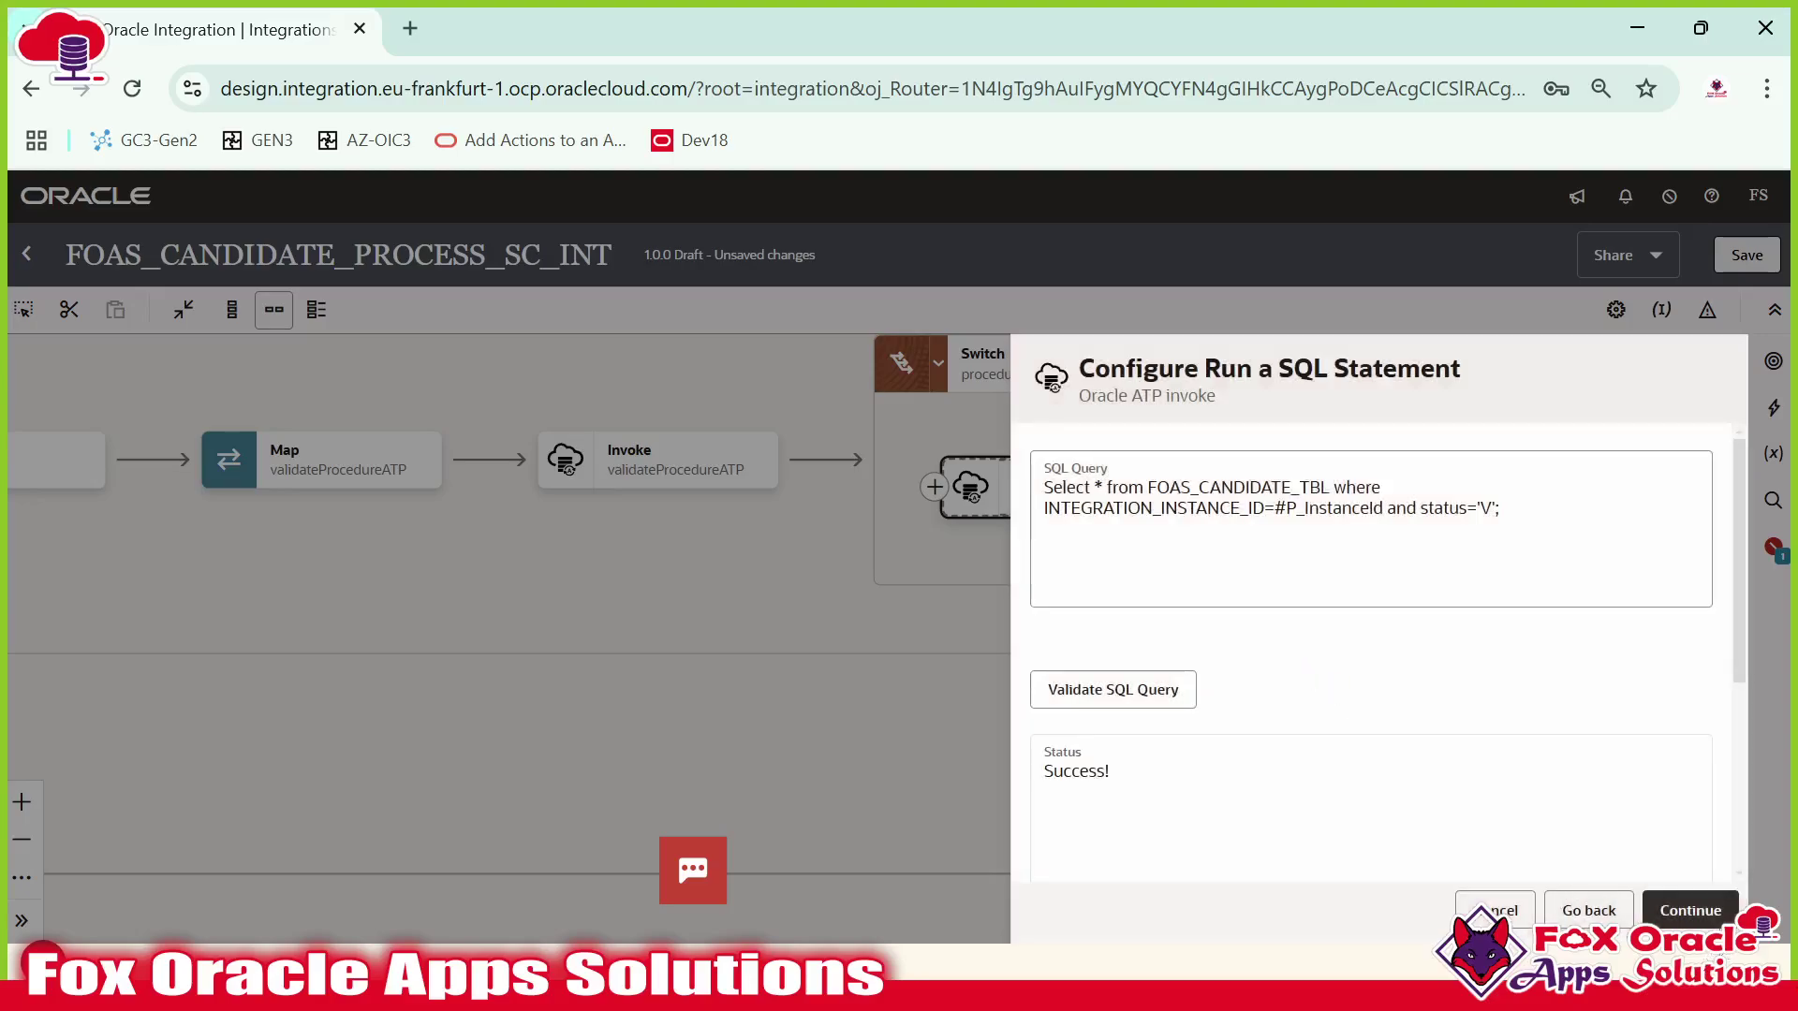
{"action": "left_click", "coordinate": [1690, 910]}
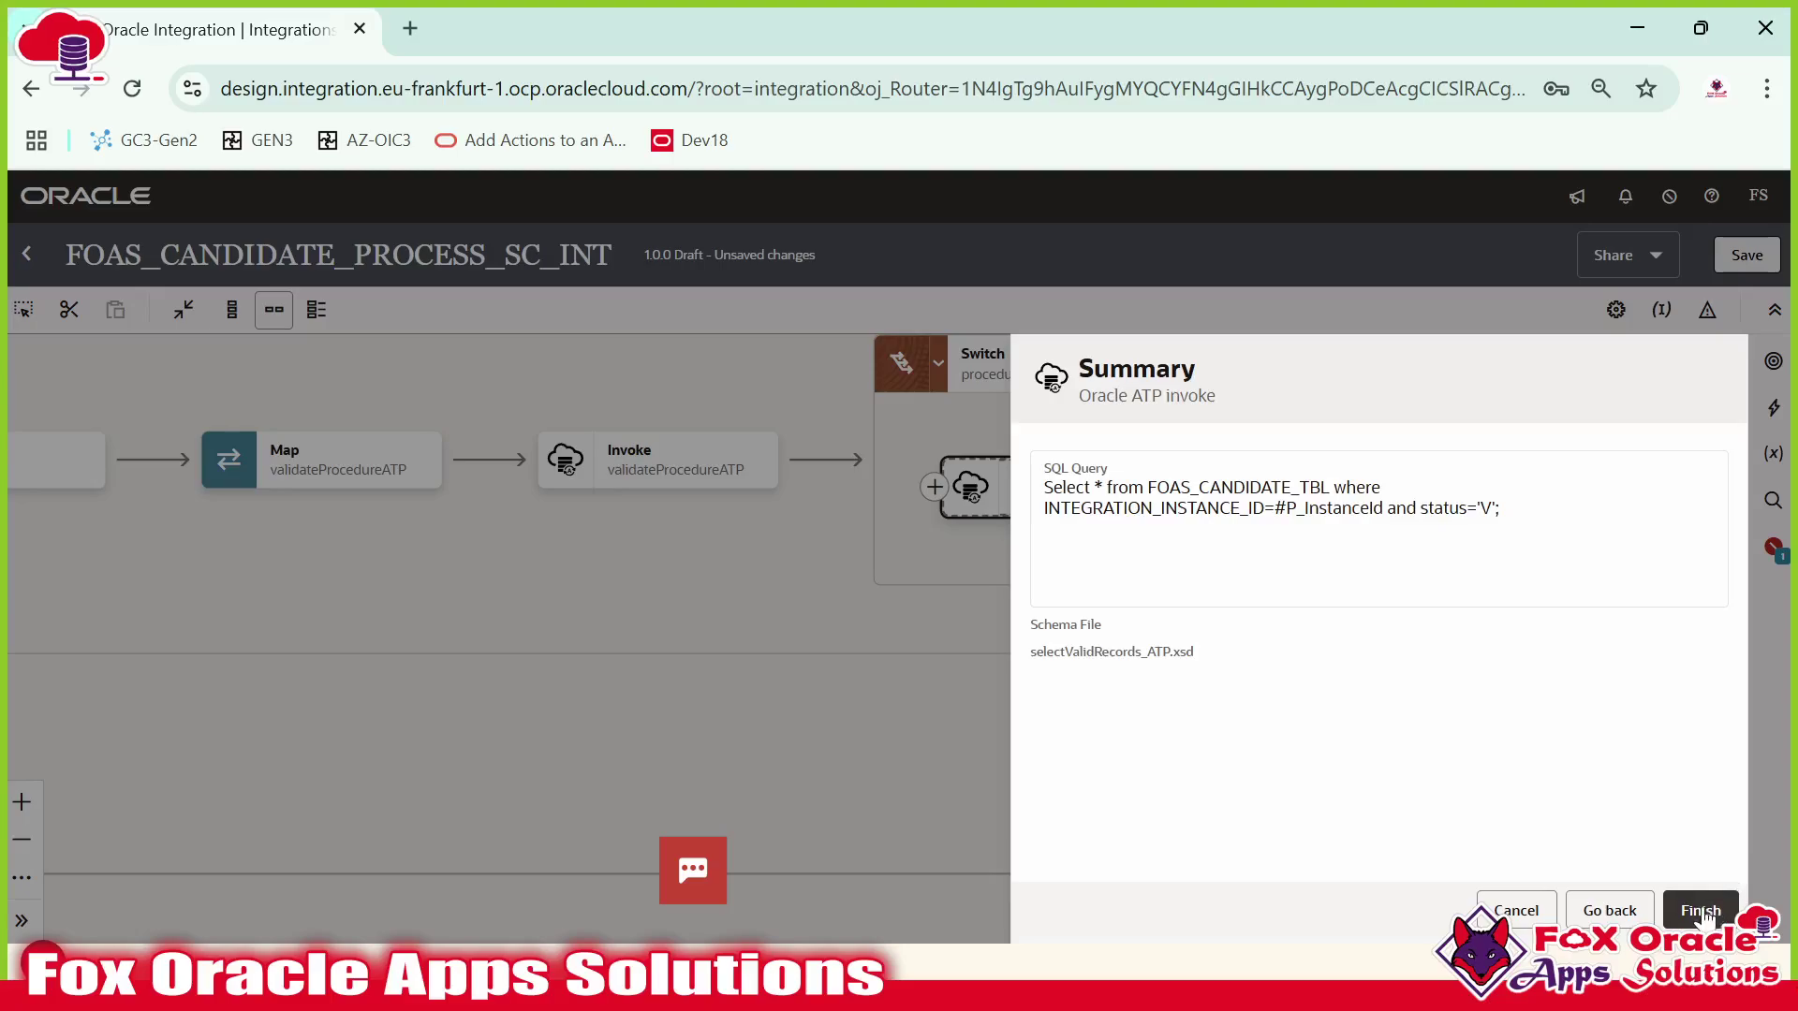
{"action": "left_click", "coordinate": [1701, 911]}
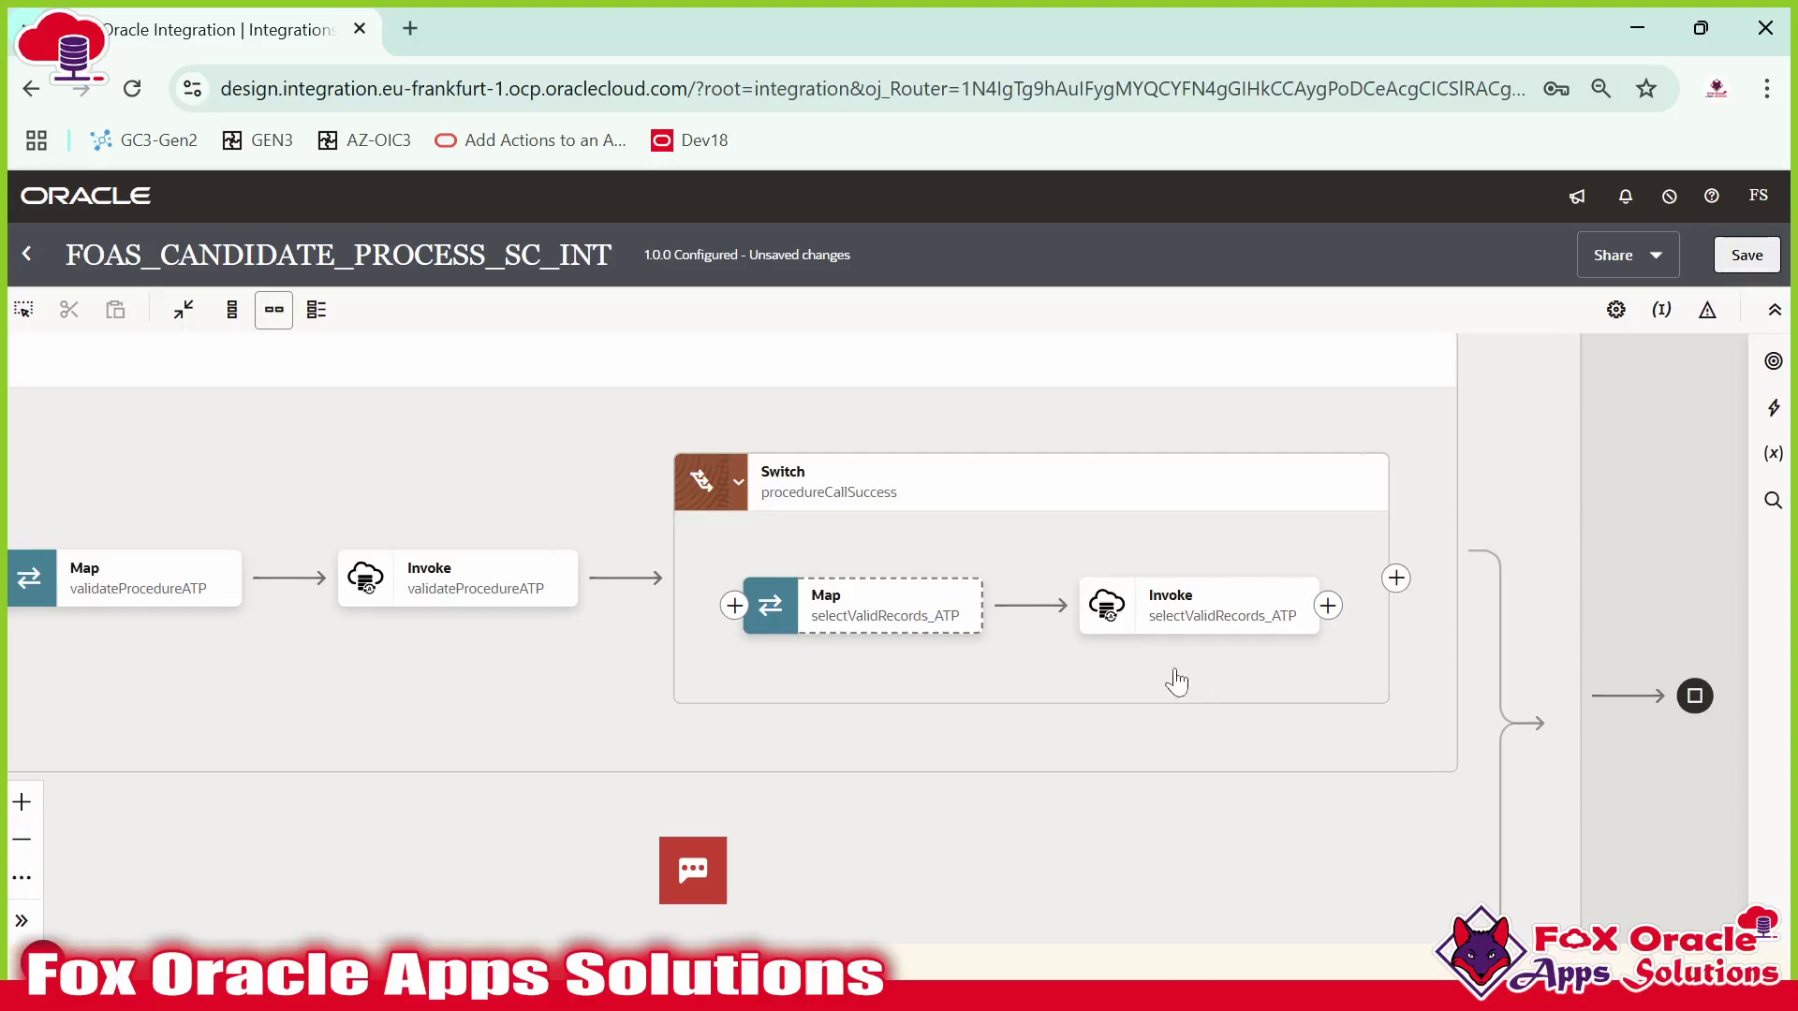
{"action": "left_click_drag", "start_coordinate": [1171, 670], "coordinate": [1006, 661]}
In the selectValidRecords_ATP map, map Runtime Details' Instance ID to P_InstanceId and validate.
{"action": "left_click", "coordinate": [998, 614]}
{"action": "double_click", "coordinate": [671, 606]}
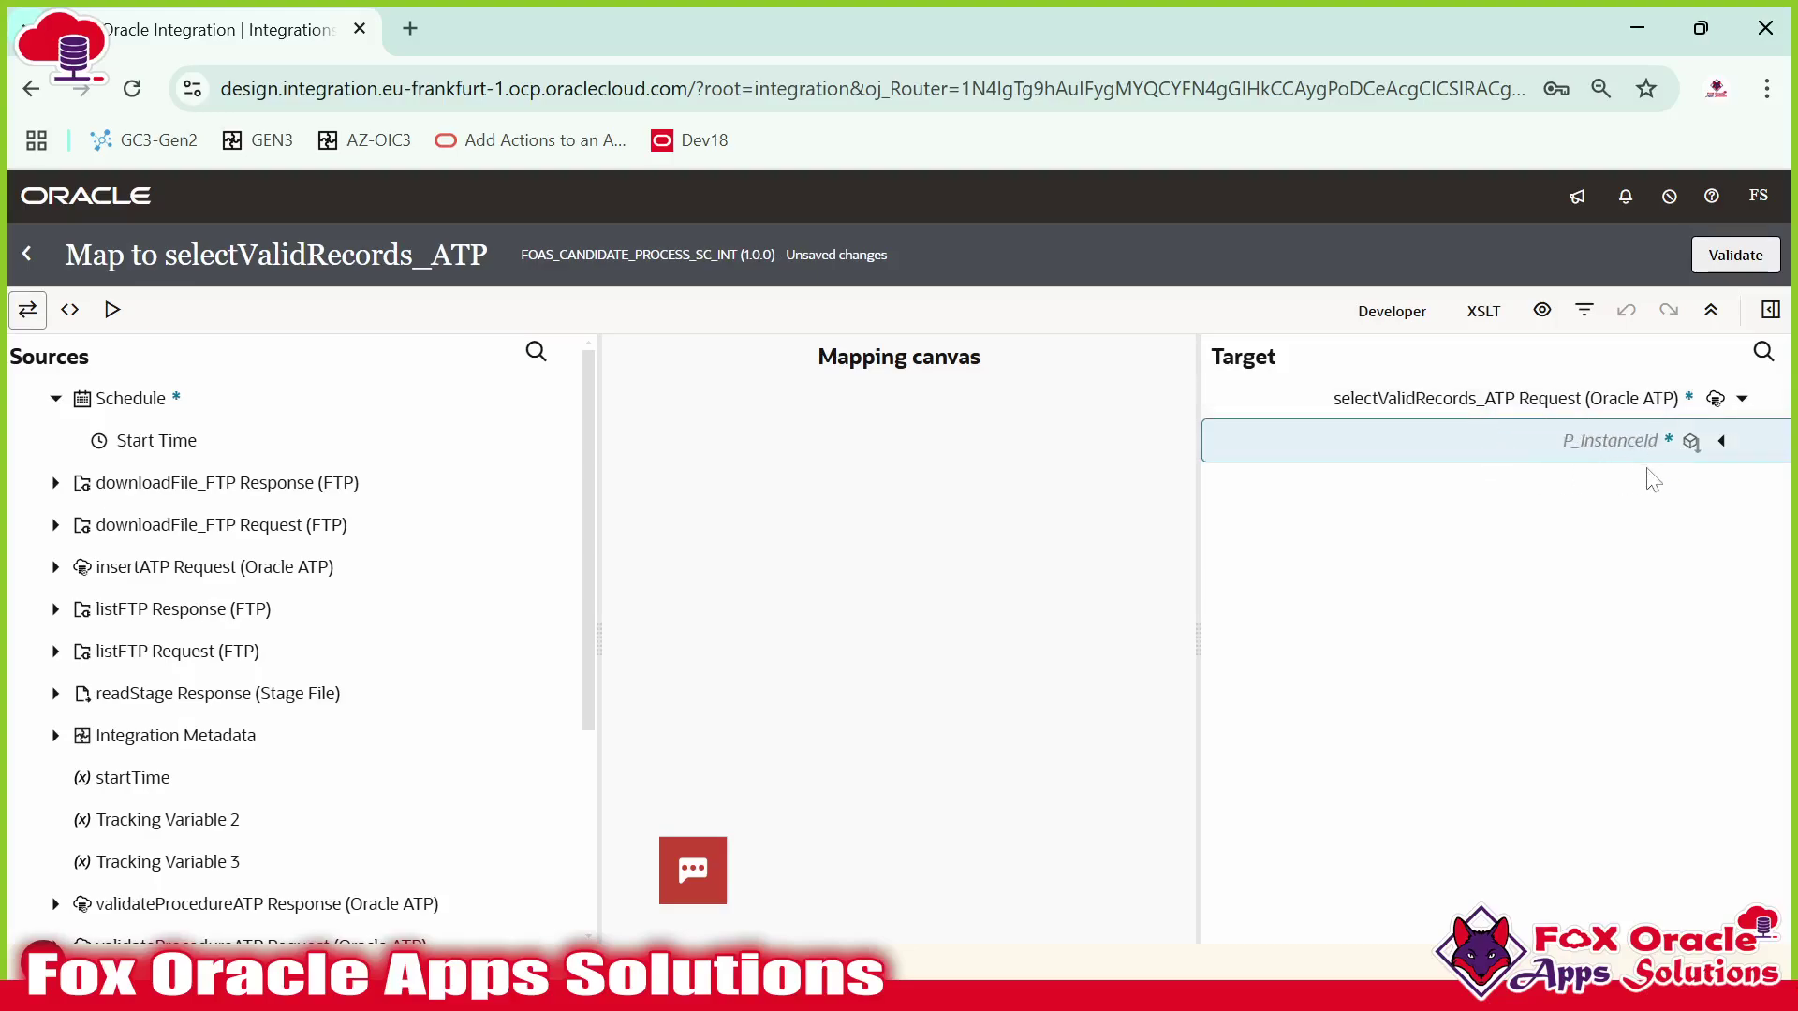
{"action": "scroll", "coordinate": [485, 520], "scroll_direction": "down", "scroll_amount": 3}
{"action": "left_click", "coordinate": [71, 595]}
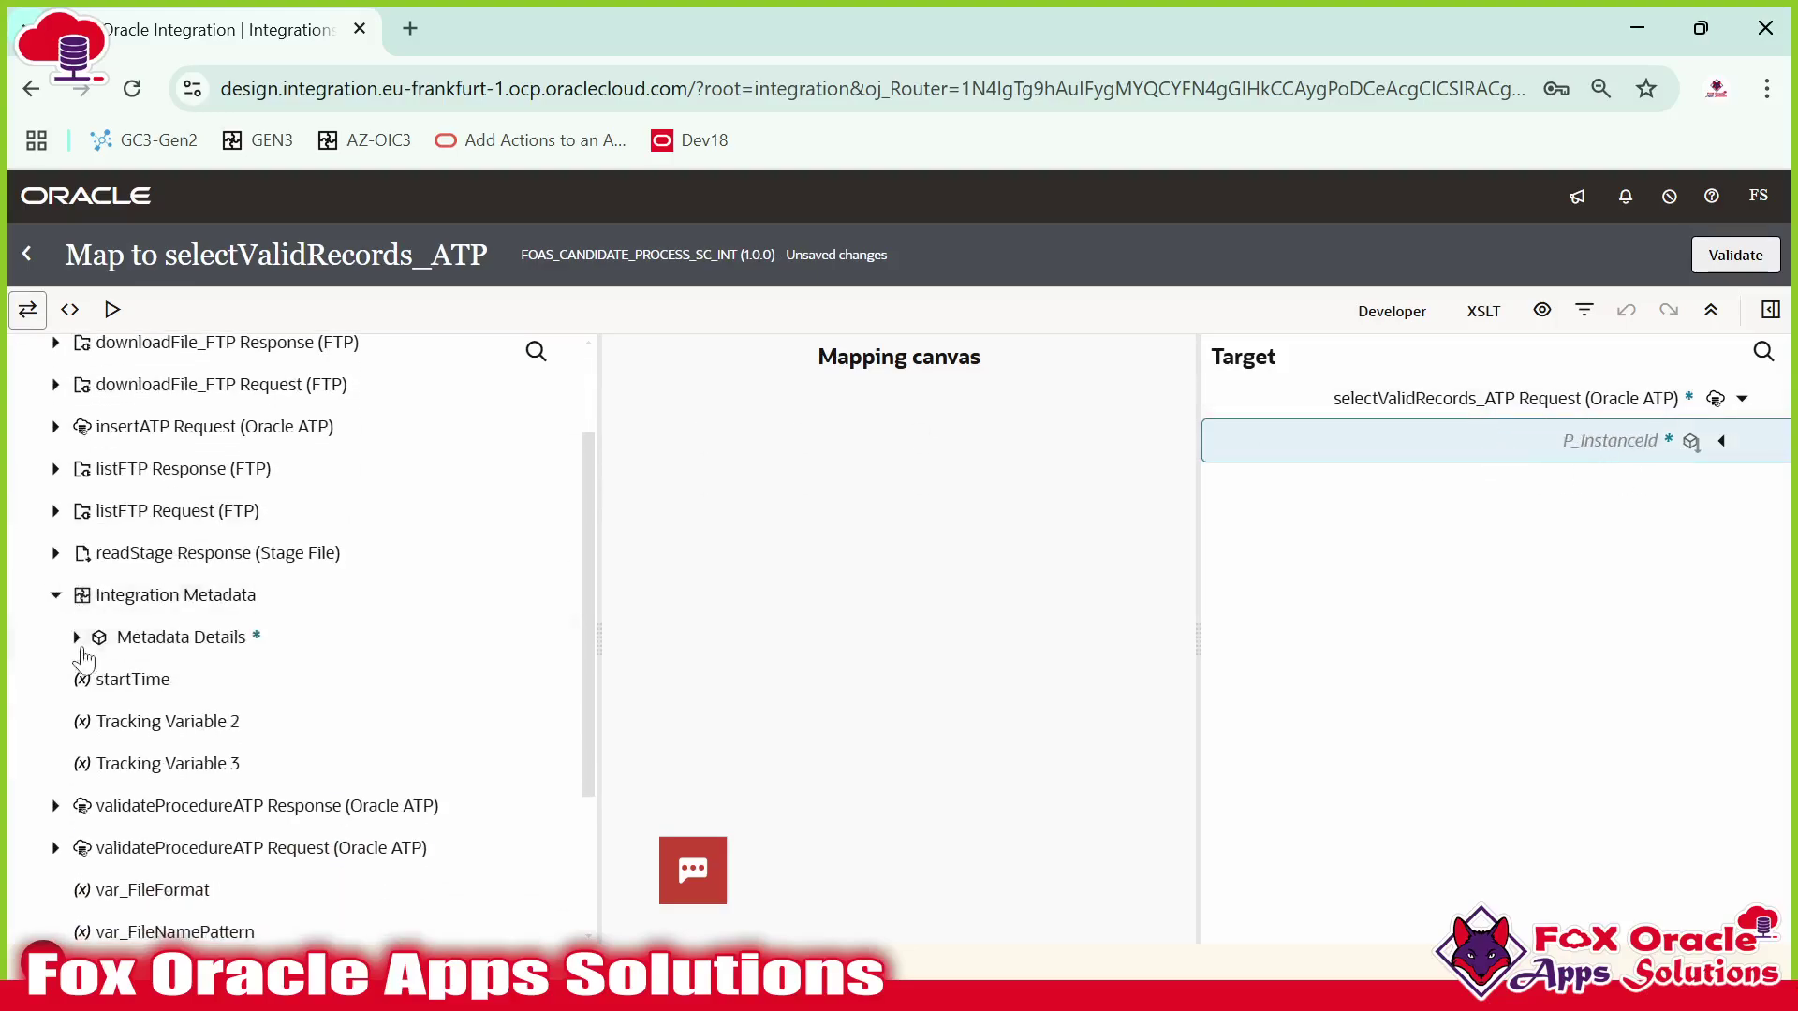
{"action": "left_click", "coordinate": [77, 636]}
{"action": "left_click", "coordinate": [97, 721]}
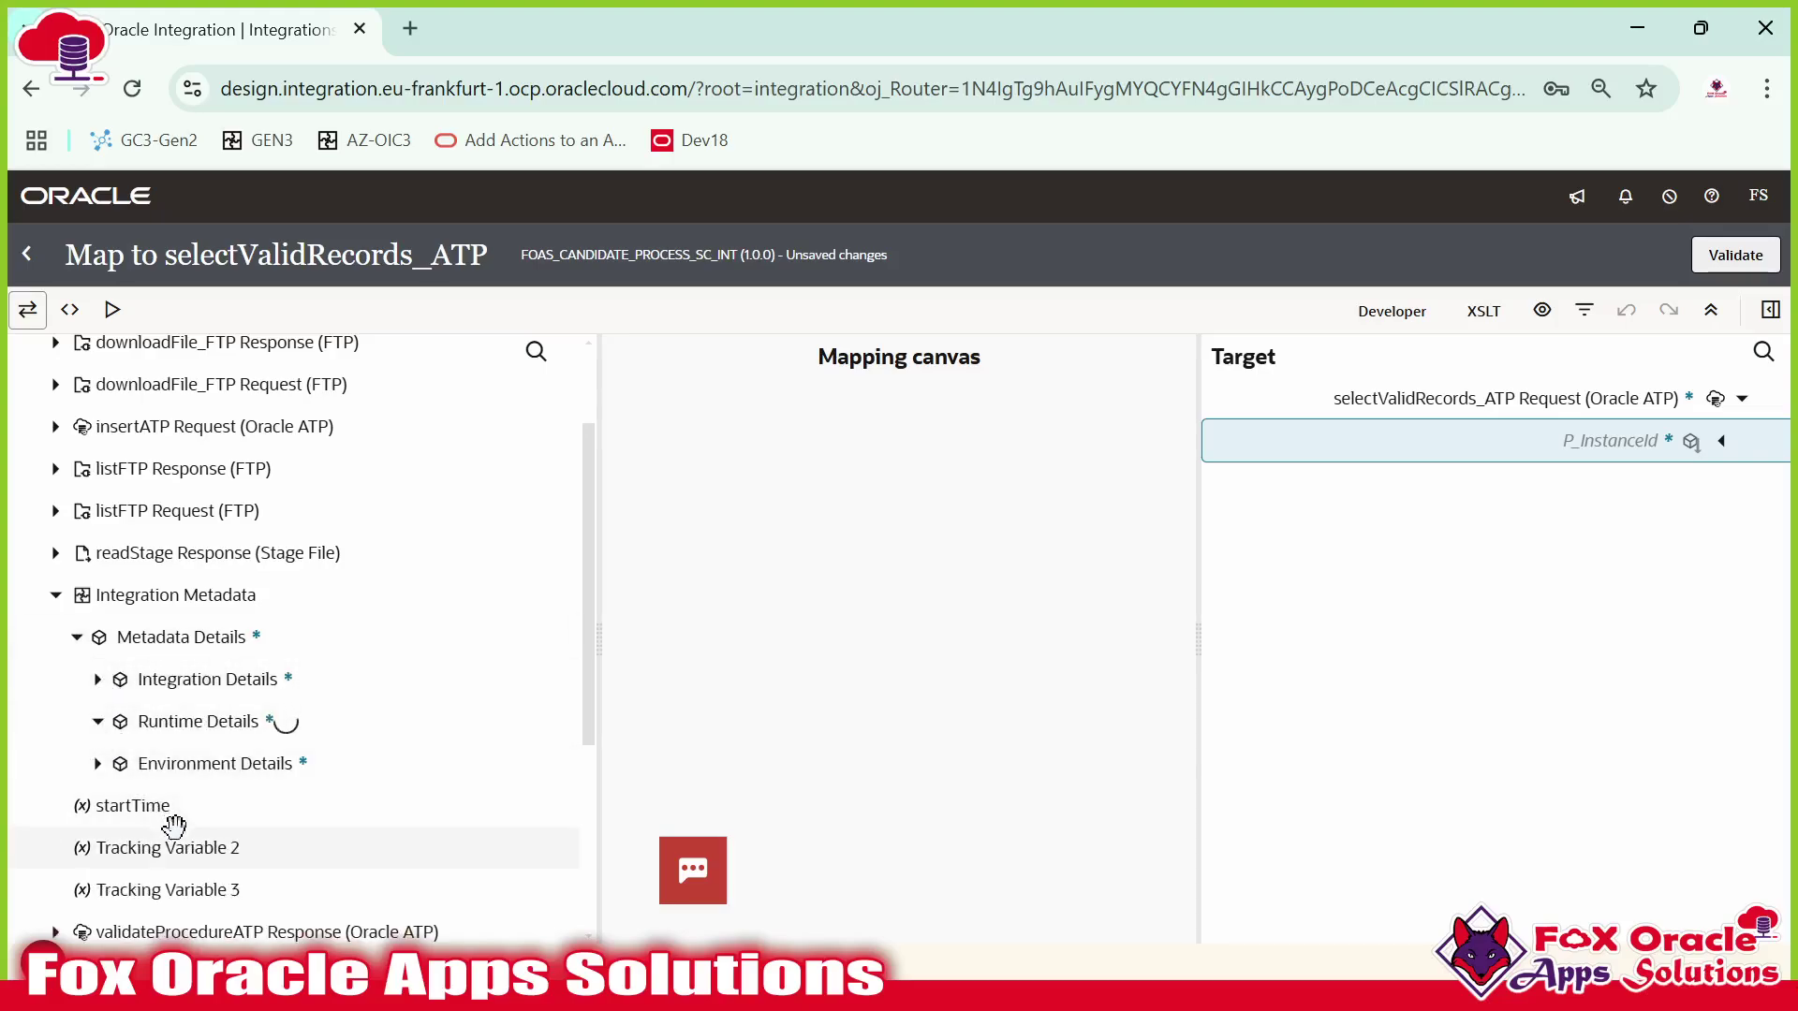
{"action": "left_click_drag", "start_coordinate": [201, 763], "coordinate": [1341, 445]}
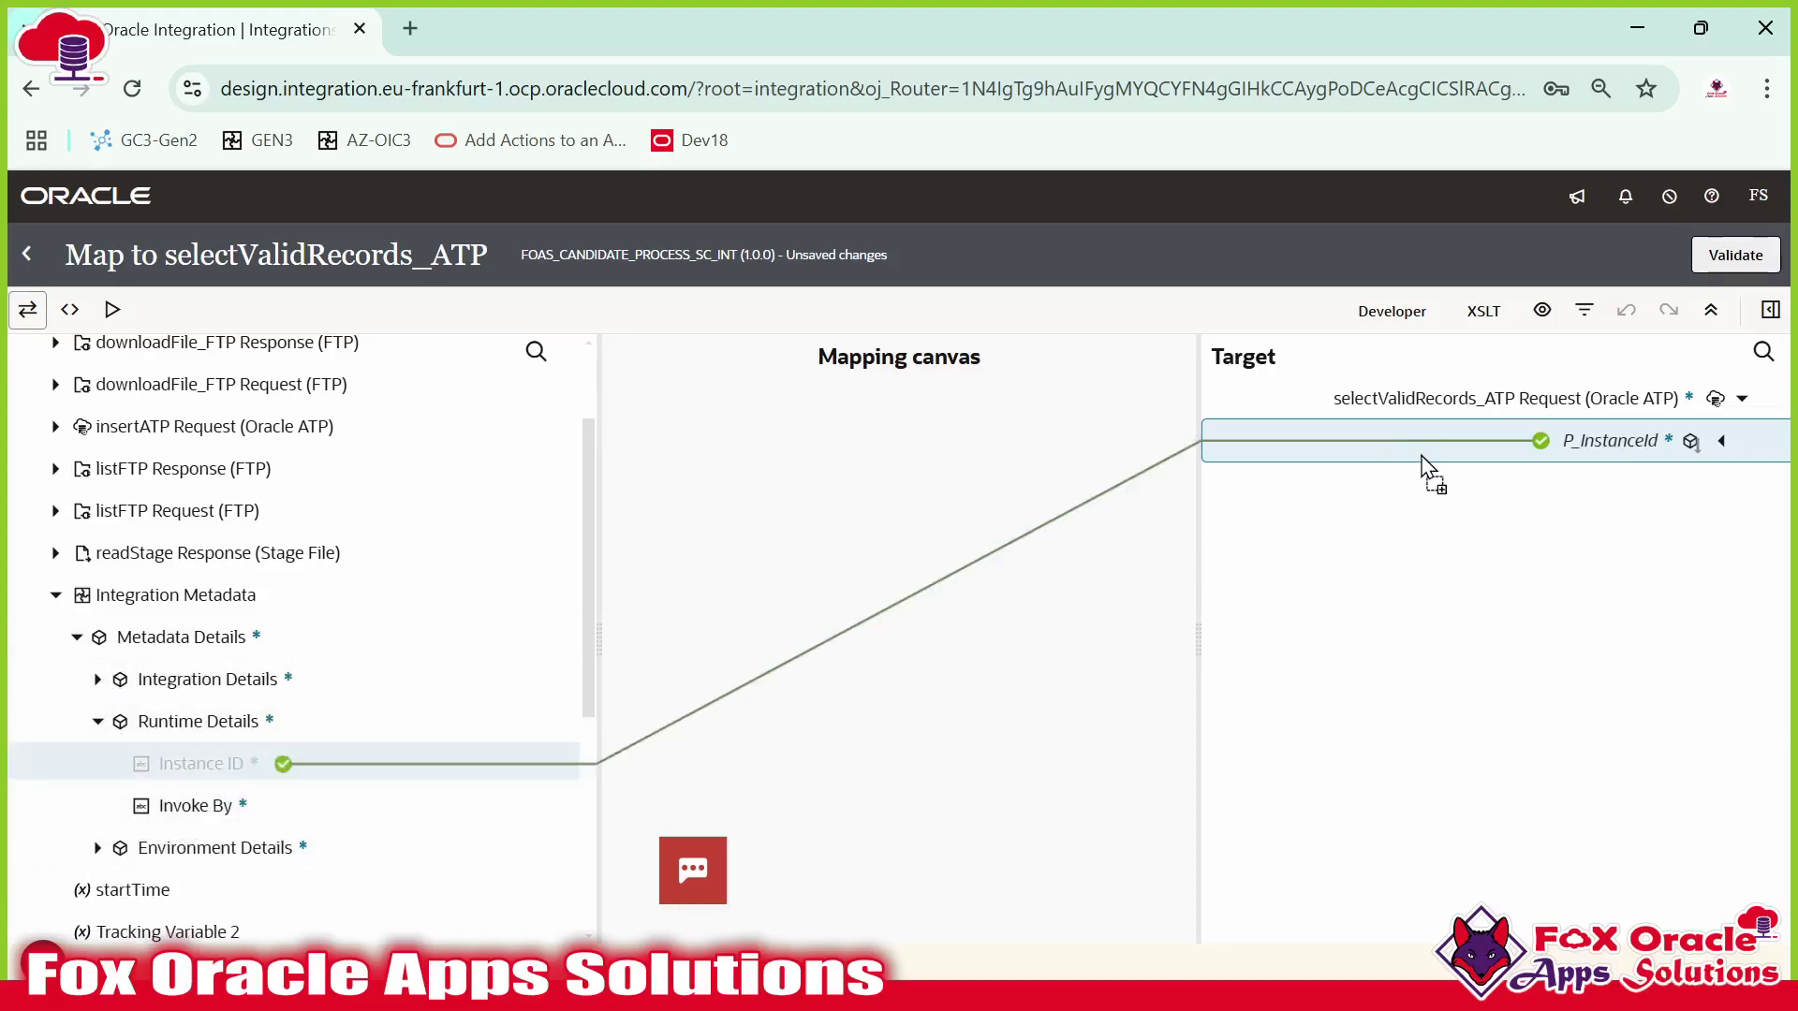
{"action": "left_click", "coordinate": [1625, 442]}
{"action": "left_click", "coordinate": [1735, 255]}
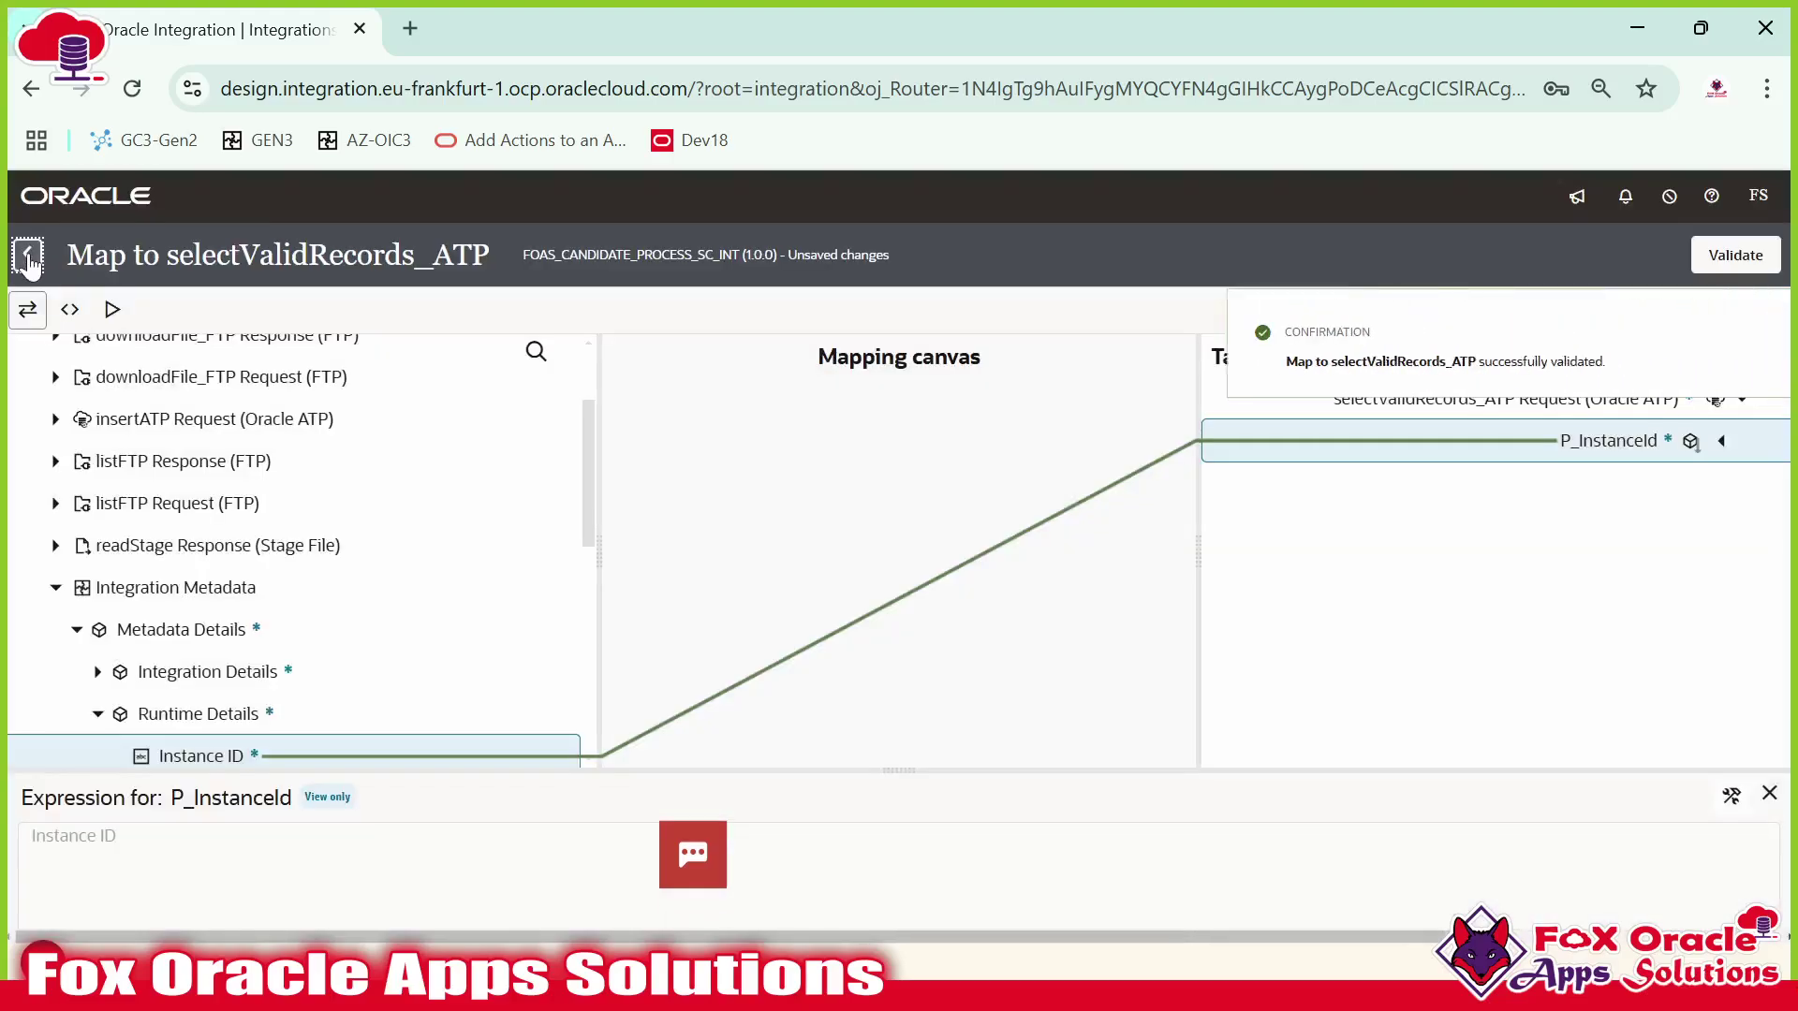
{"action": "left_click", "coordinate": [26, 253]}
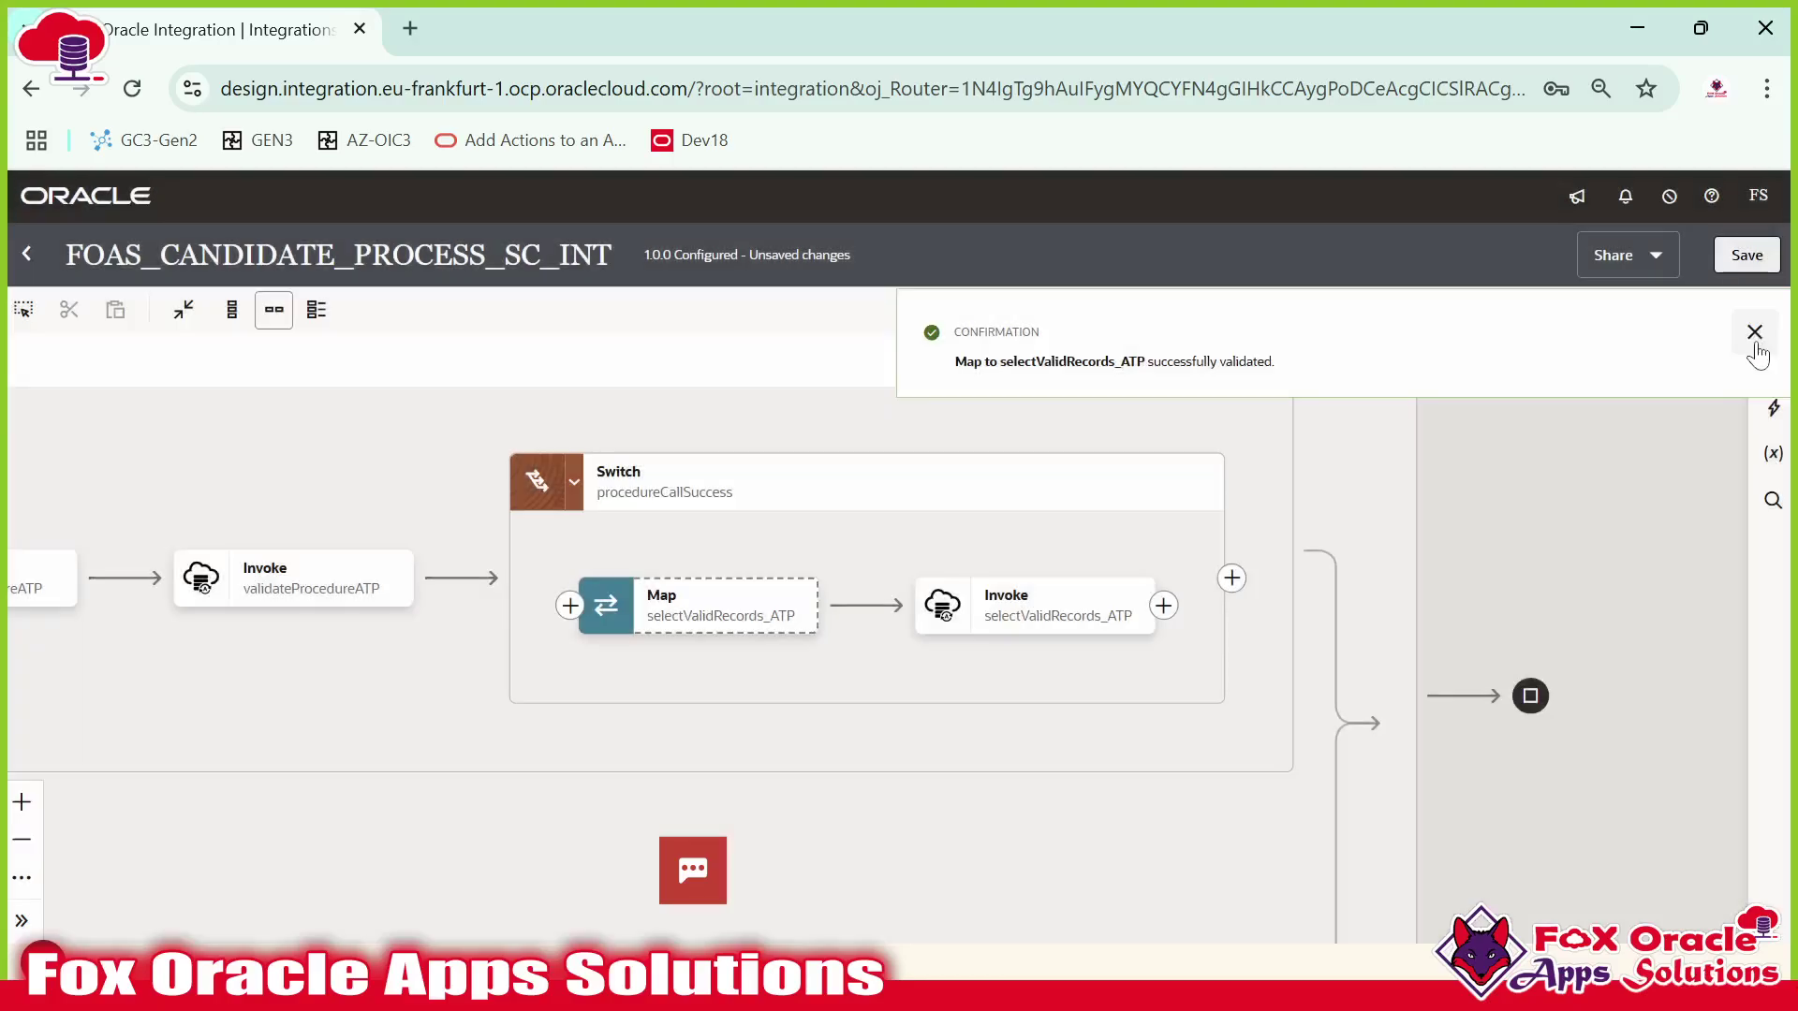
{"action": "left_click", "coordinate": [1754, 334]}
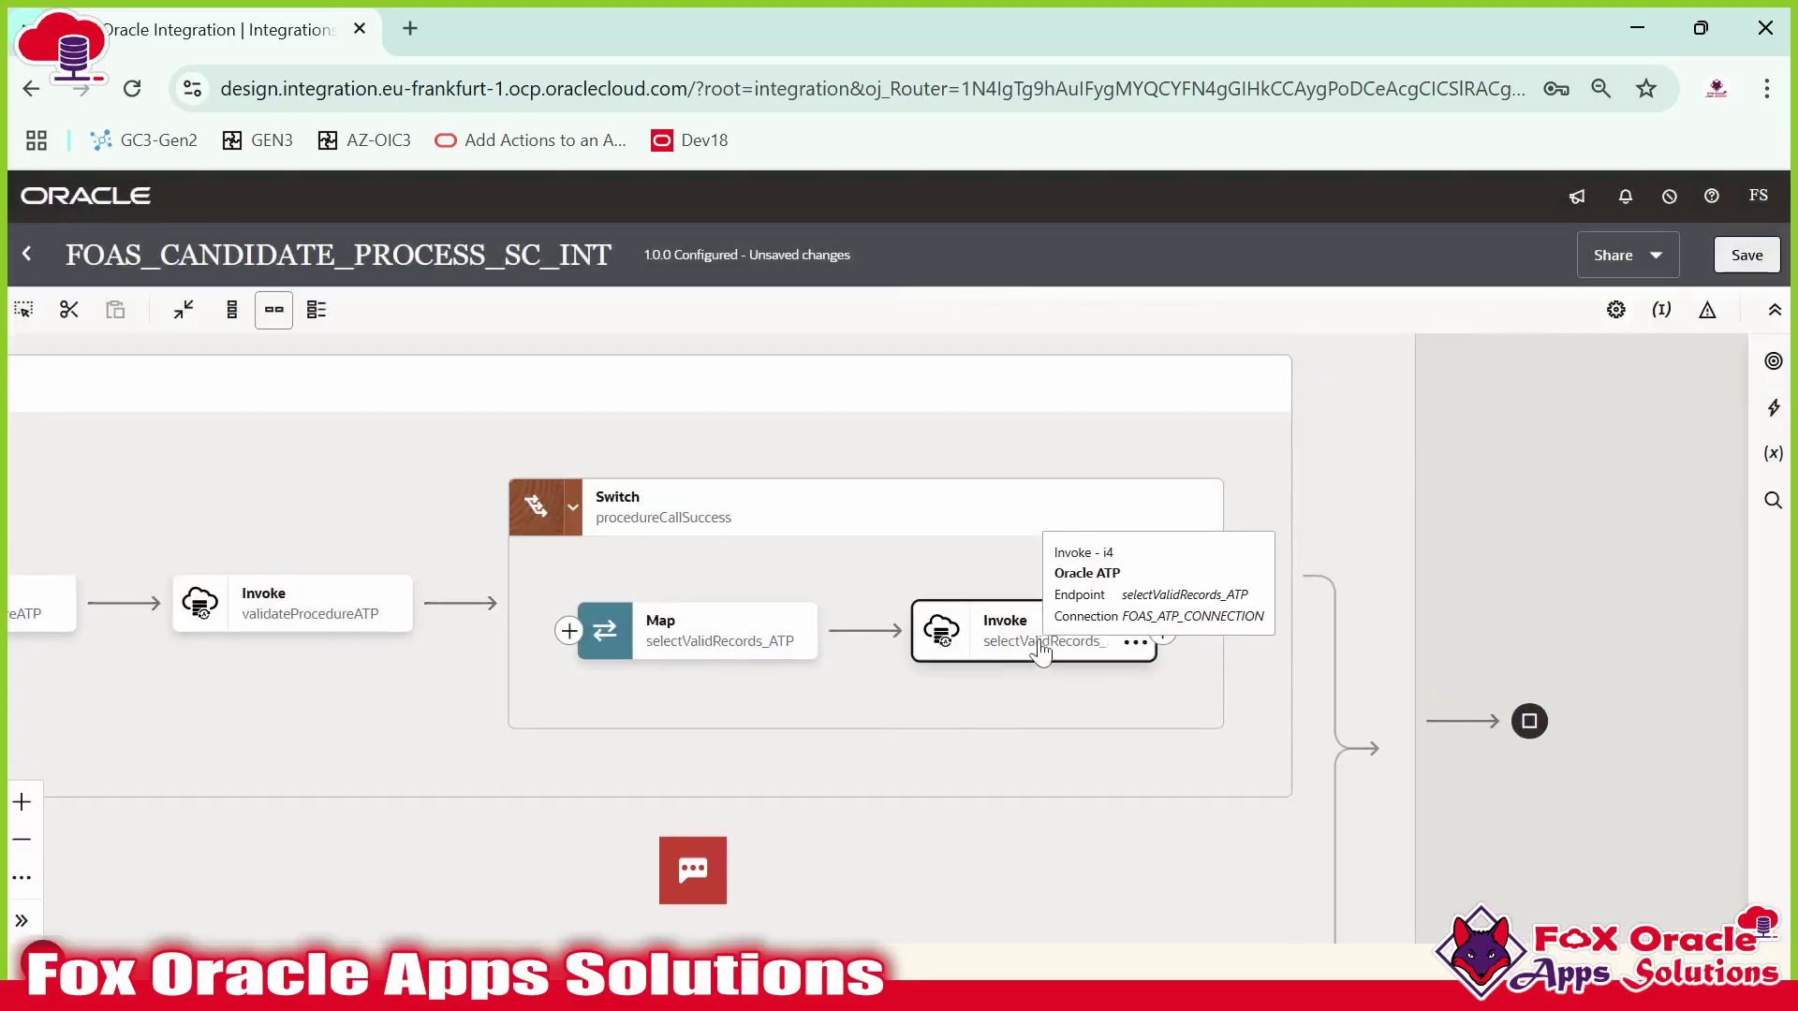
Review the new invoke's endpoint details on the canvas, then switch to another window.
{"action": "left_click", "coordinate": [983, 629]}
{"action": "left_click", "coordinate": [875, 629]}
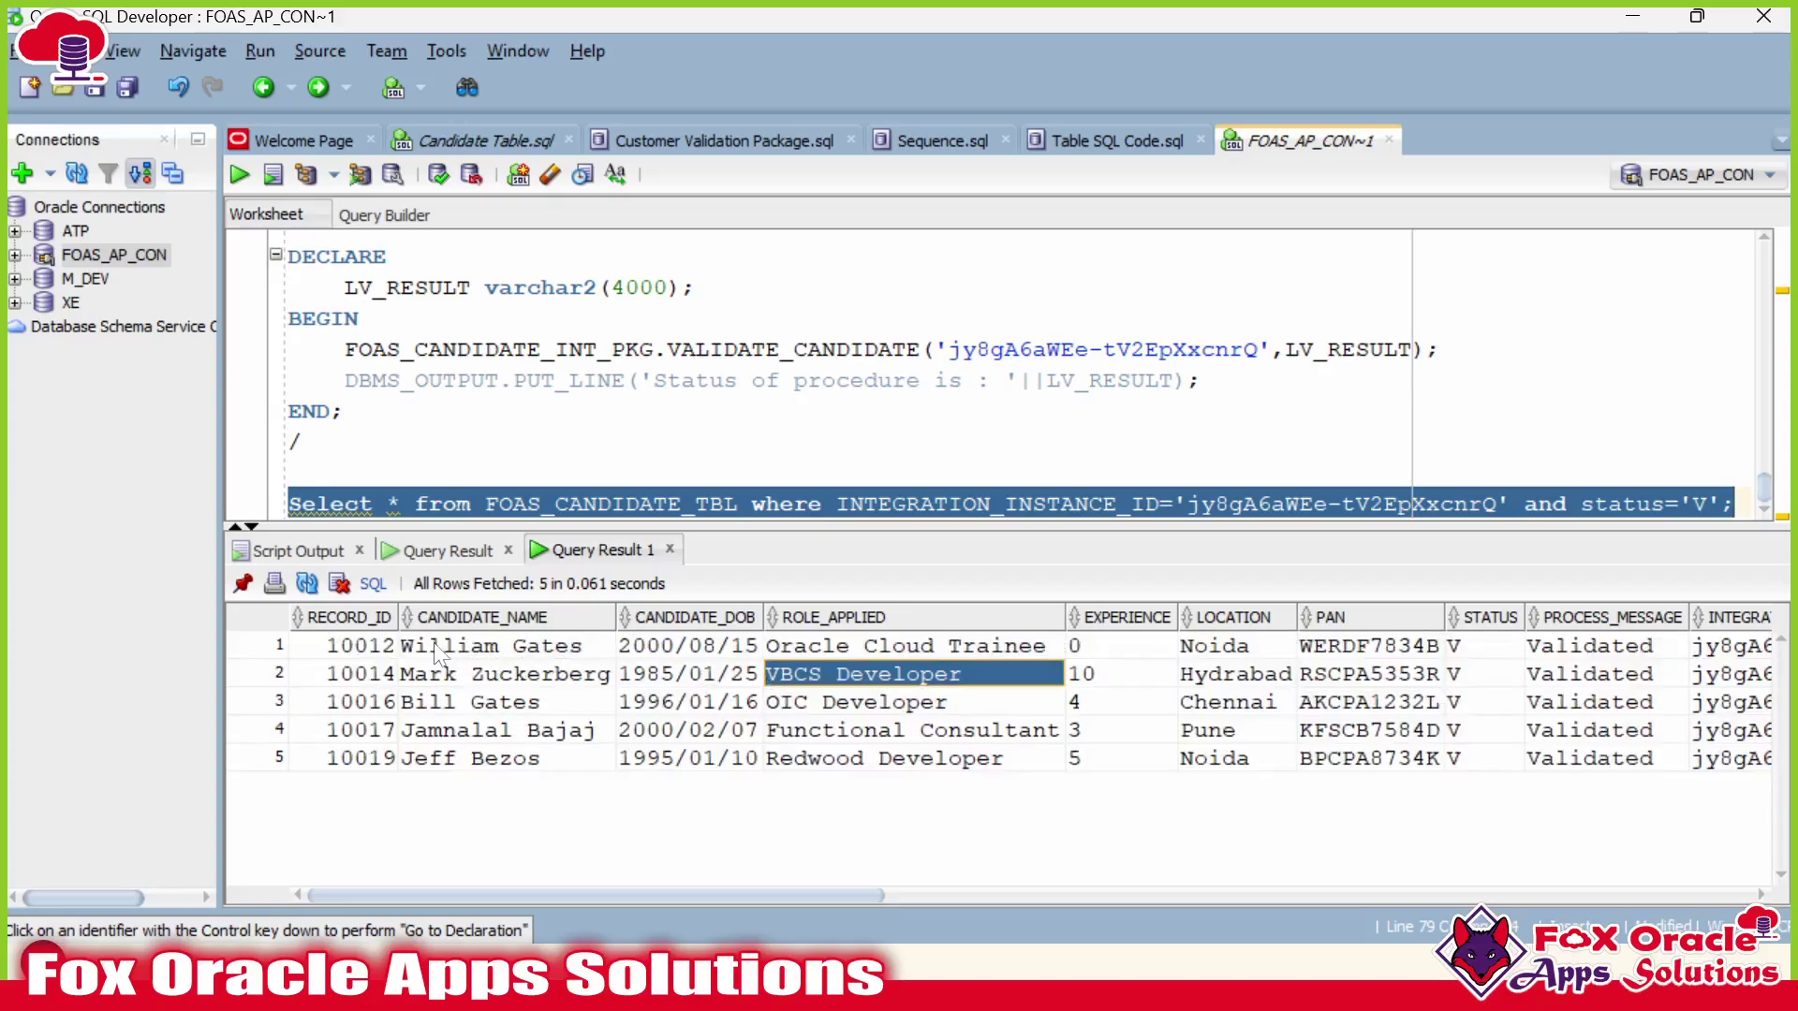
{"action": "left_click_drag", "start_coordinate": [398, 648], "coordinate": [1772, 758]}
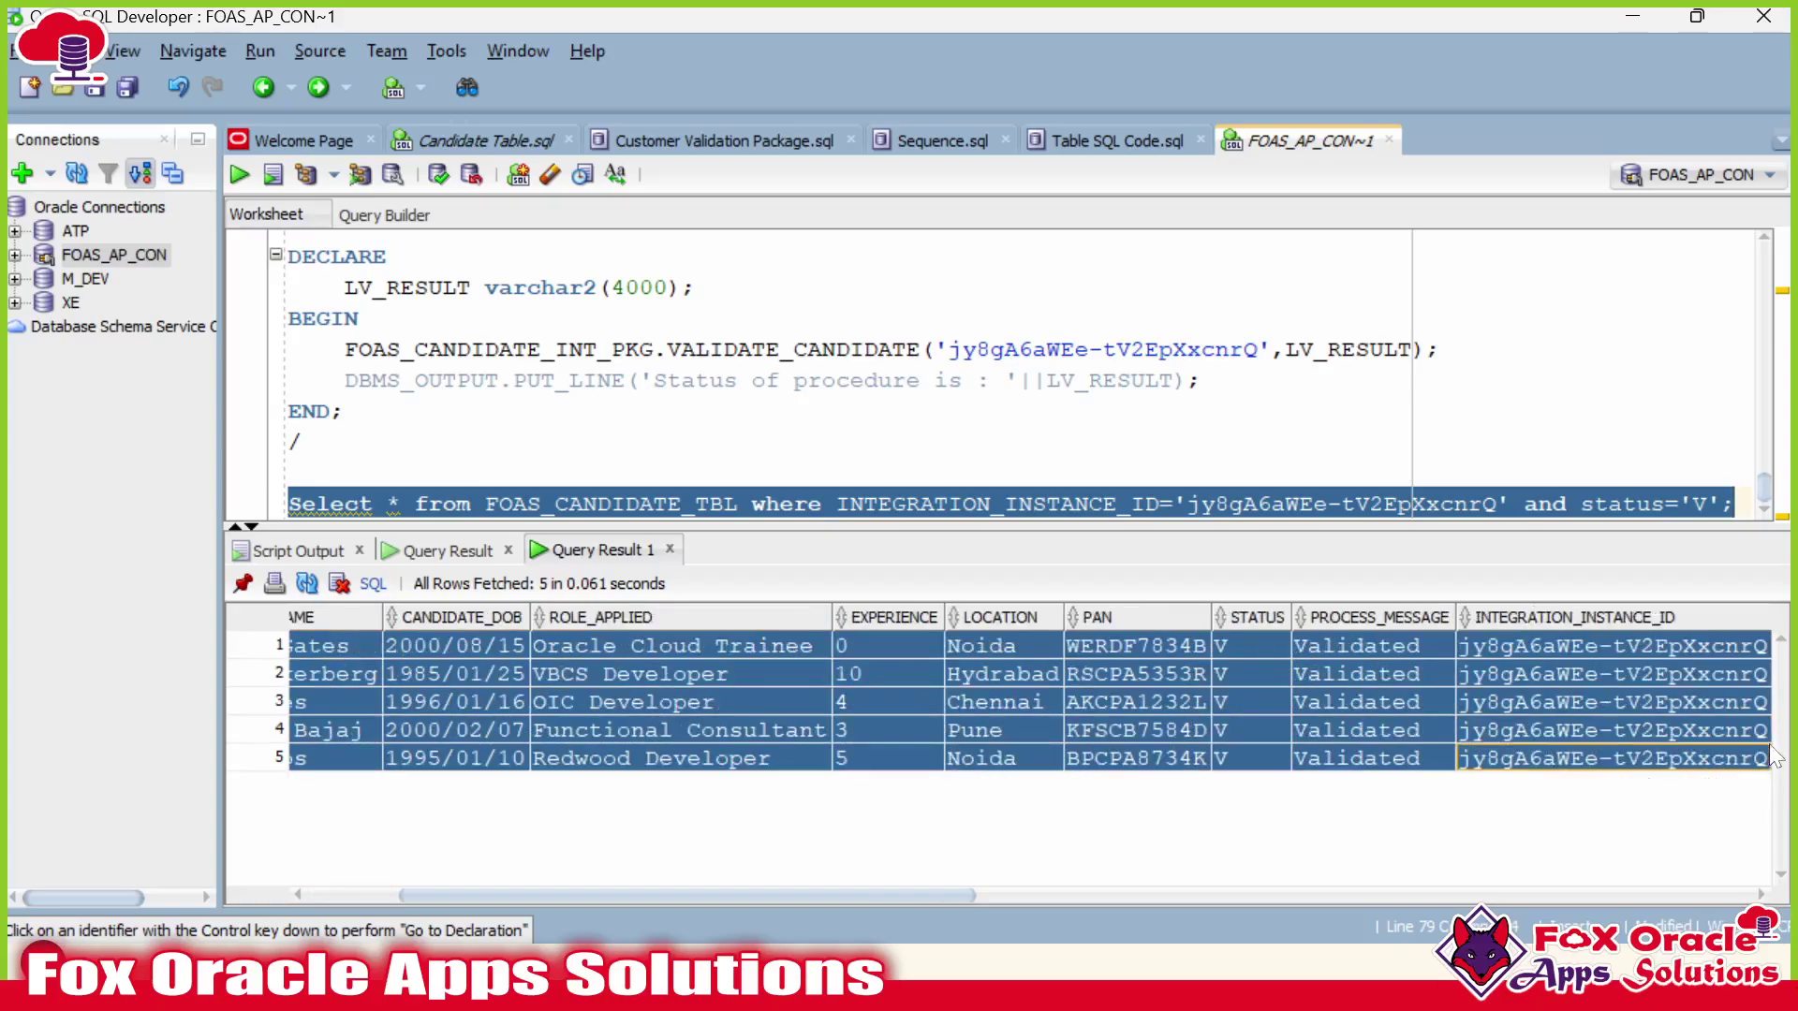
{"action": "left_click", "coordinate": [959, 751]}
{"action": "key", "text": "alt+Tab"}
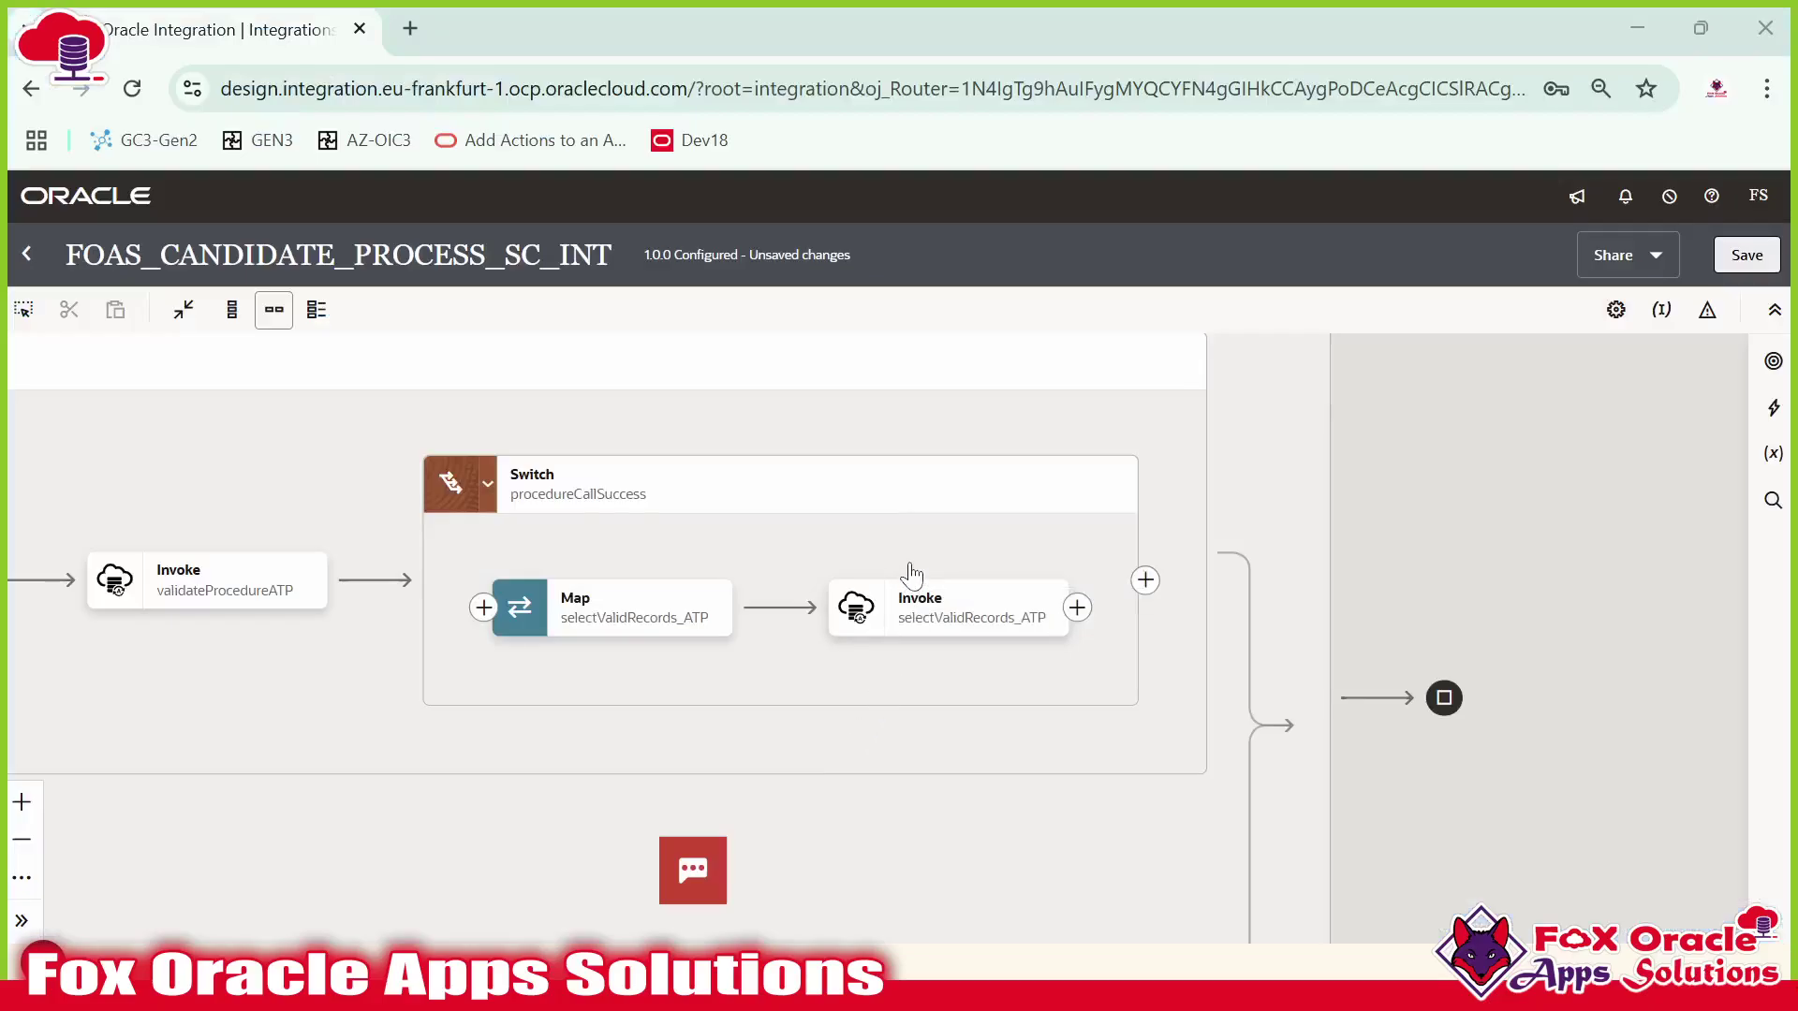
{"action": "key", "text": "alt+Tab"}
{"action": "key", "text": "alt+Tab"}
{"action": "left_click", "coordinate": [127, 614]}
{"action": "key", "text": "alt+Tab"}
{"action": "mouse_move", "coordinate": [950, 613]}
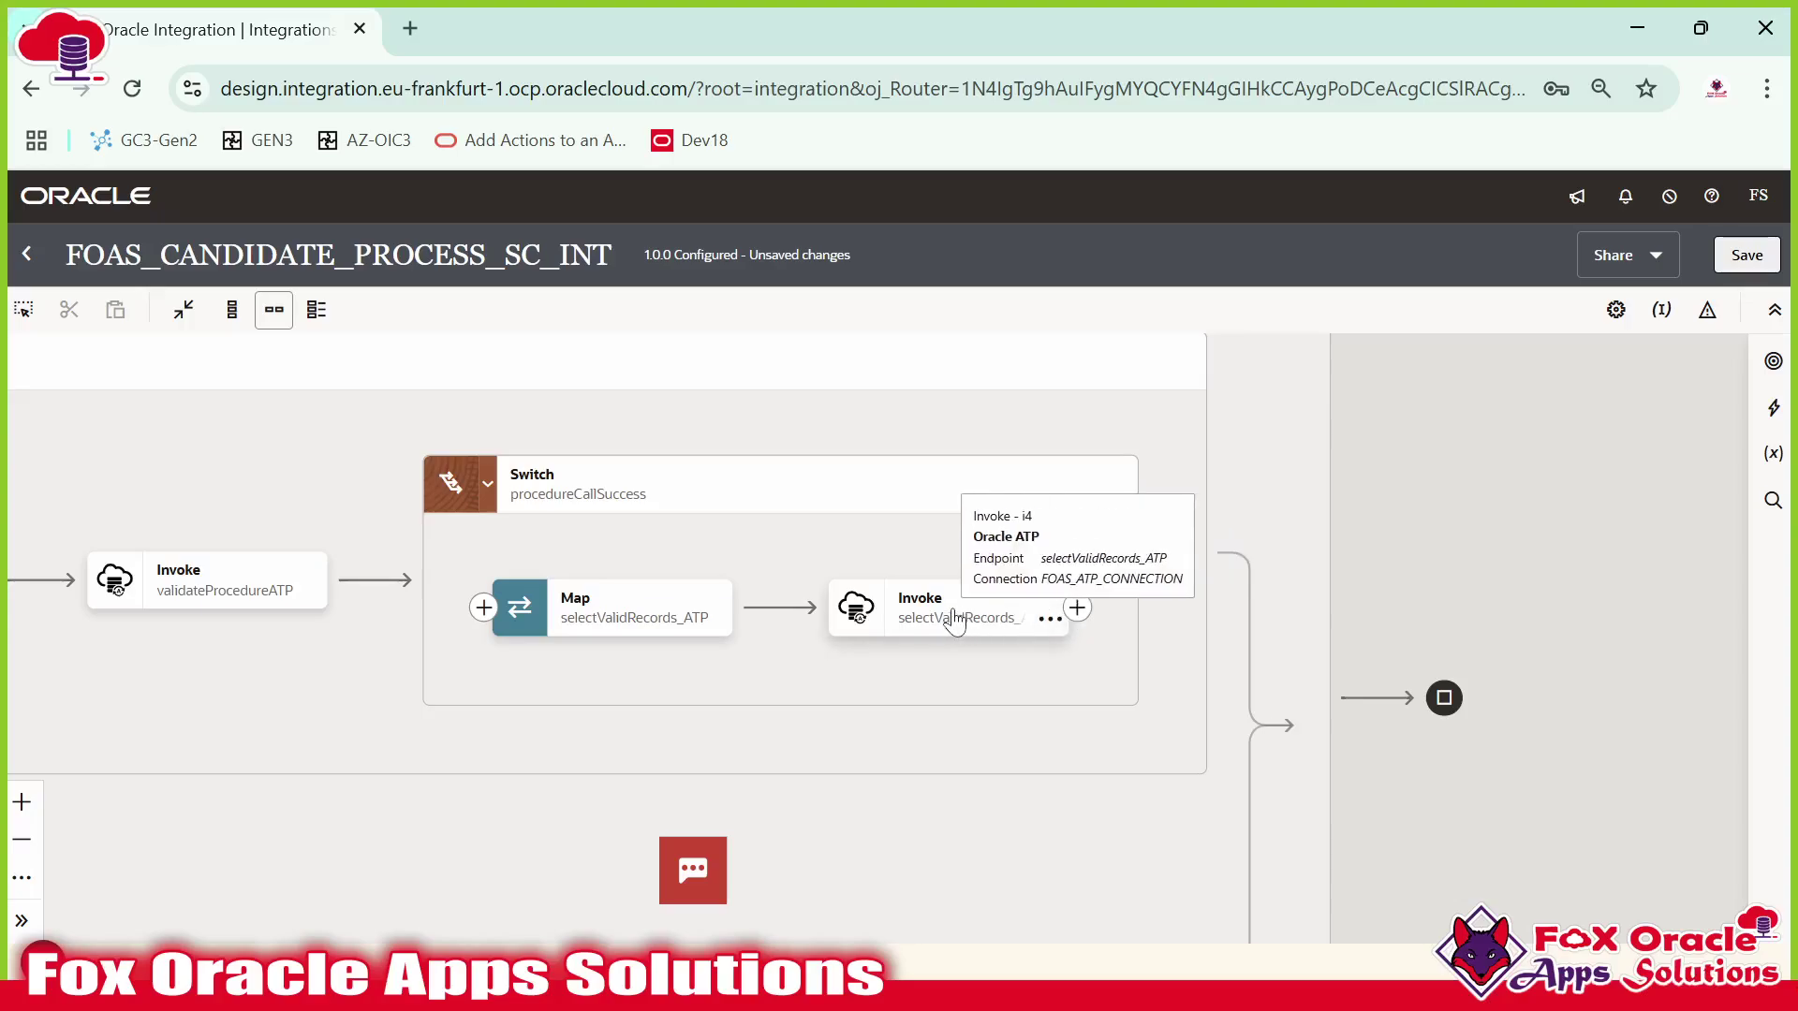
Add a For each loop after the selectValidRecords_ATP invoke.
{"action": "left_click", "coordinate": [1077, 608]}
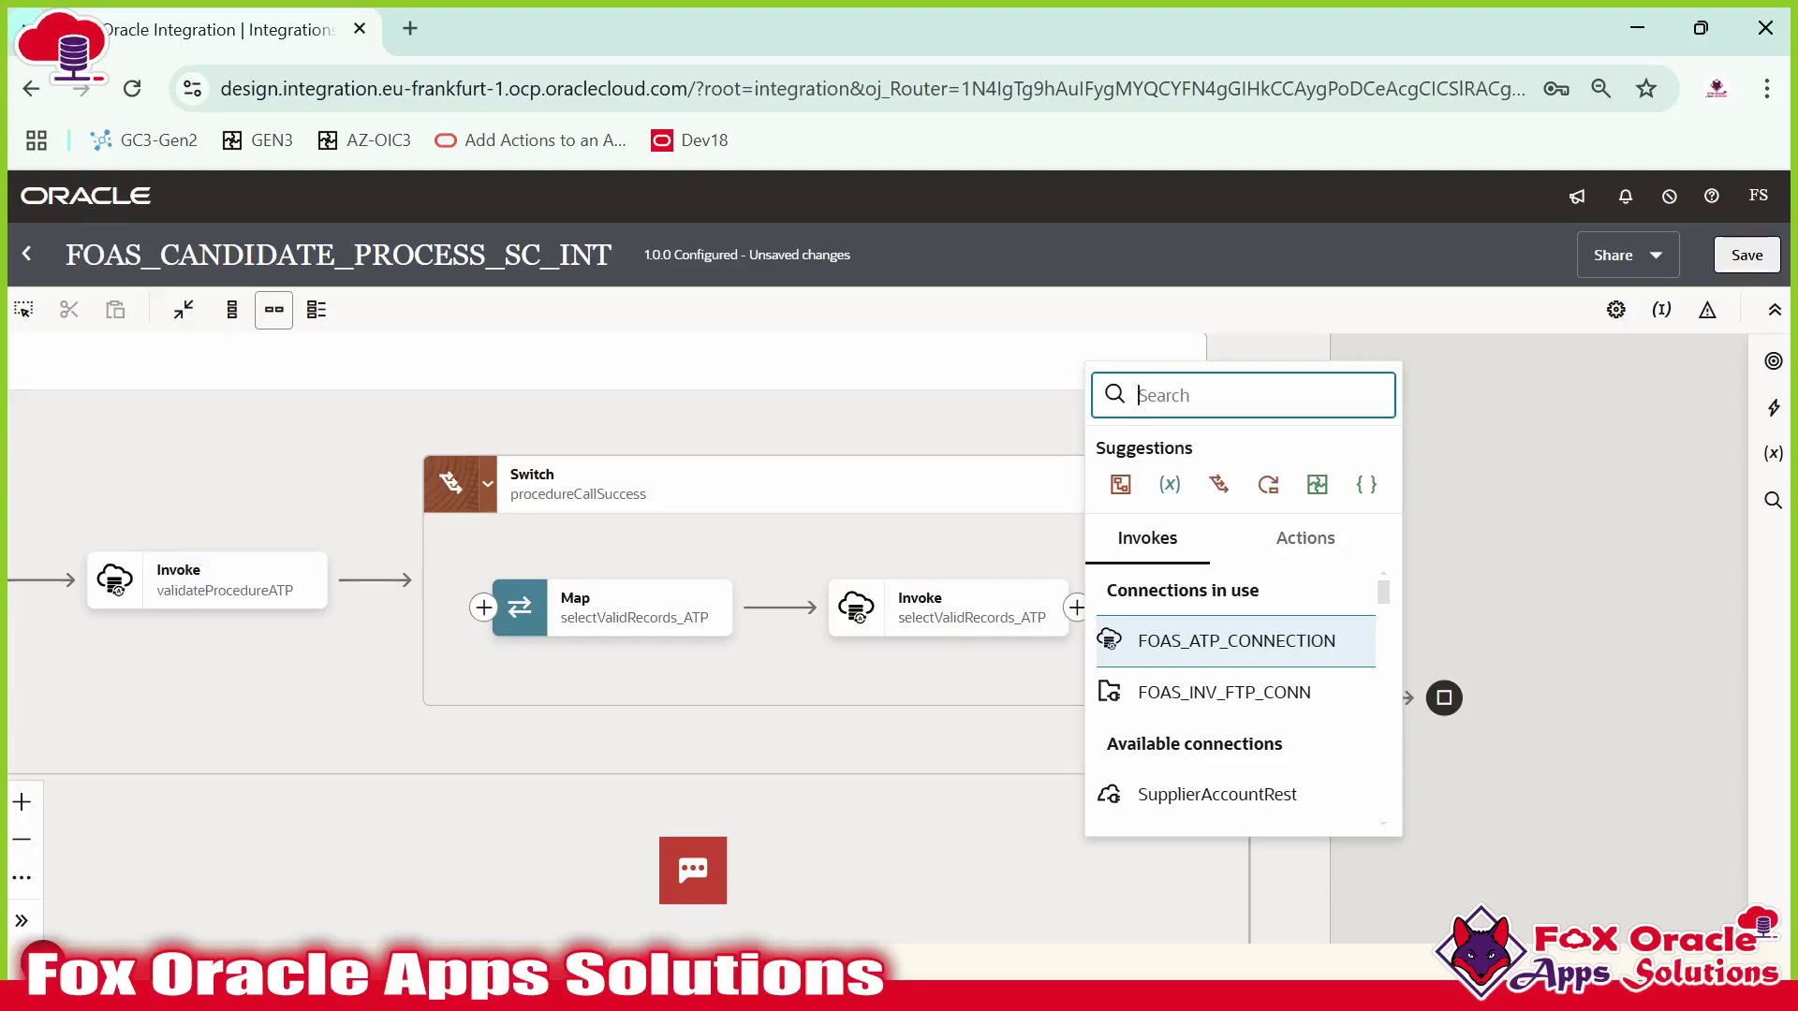
{"action": "type", "text": "for"}
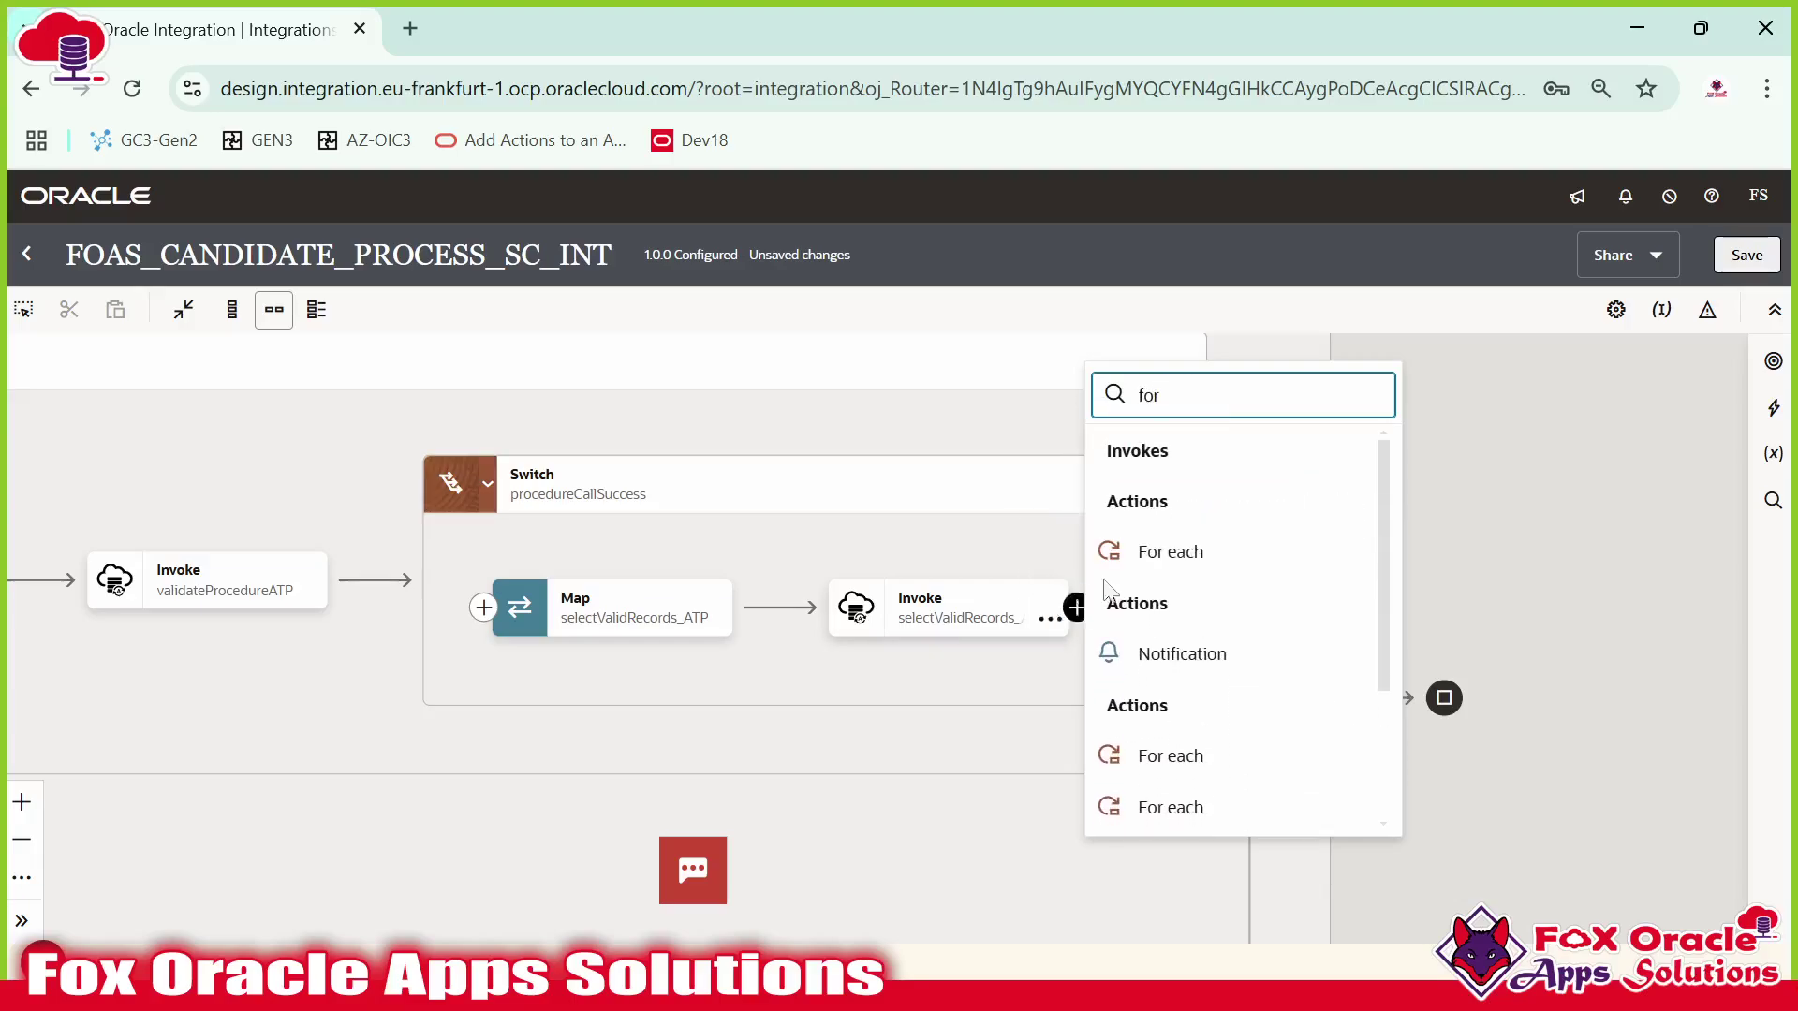
{"action": "left_click", "coordinate": [1175, 552]}
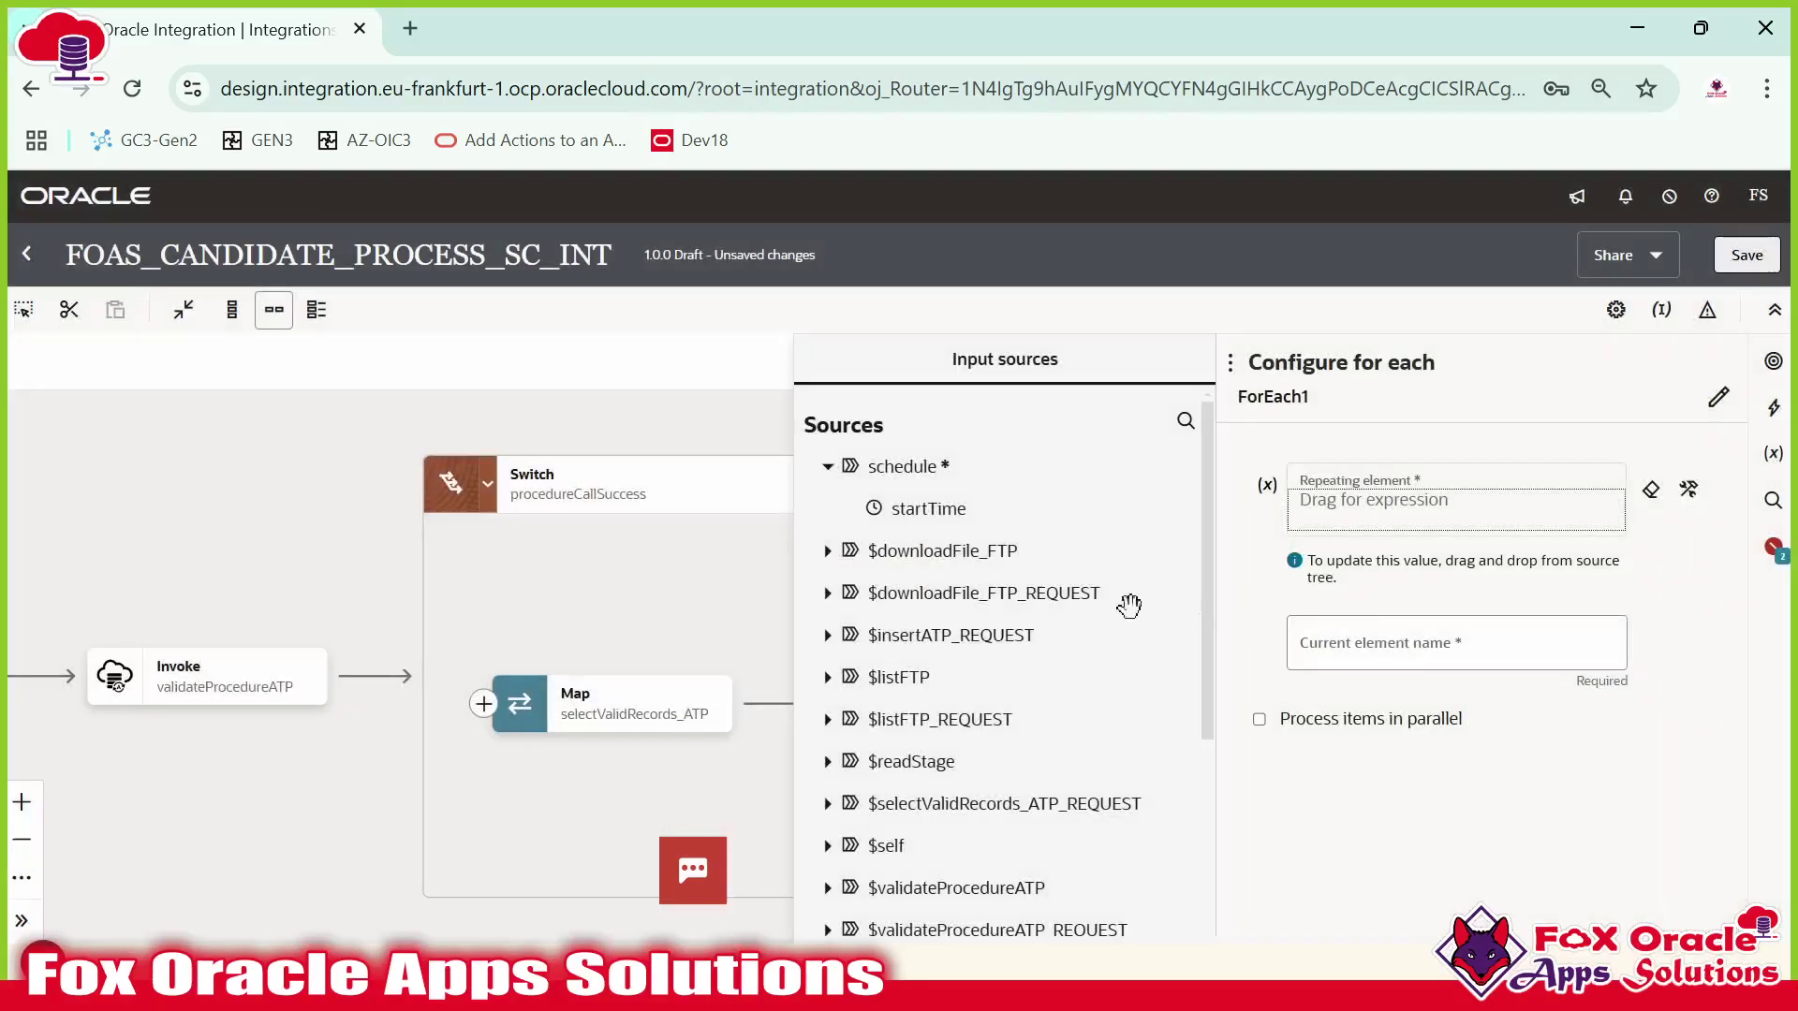
{"action": "left_click_drag", "start_coordinate": [655, 763], "coordinate": [313, 726]}
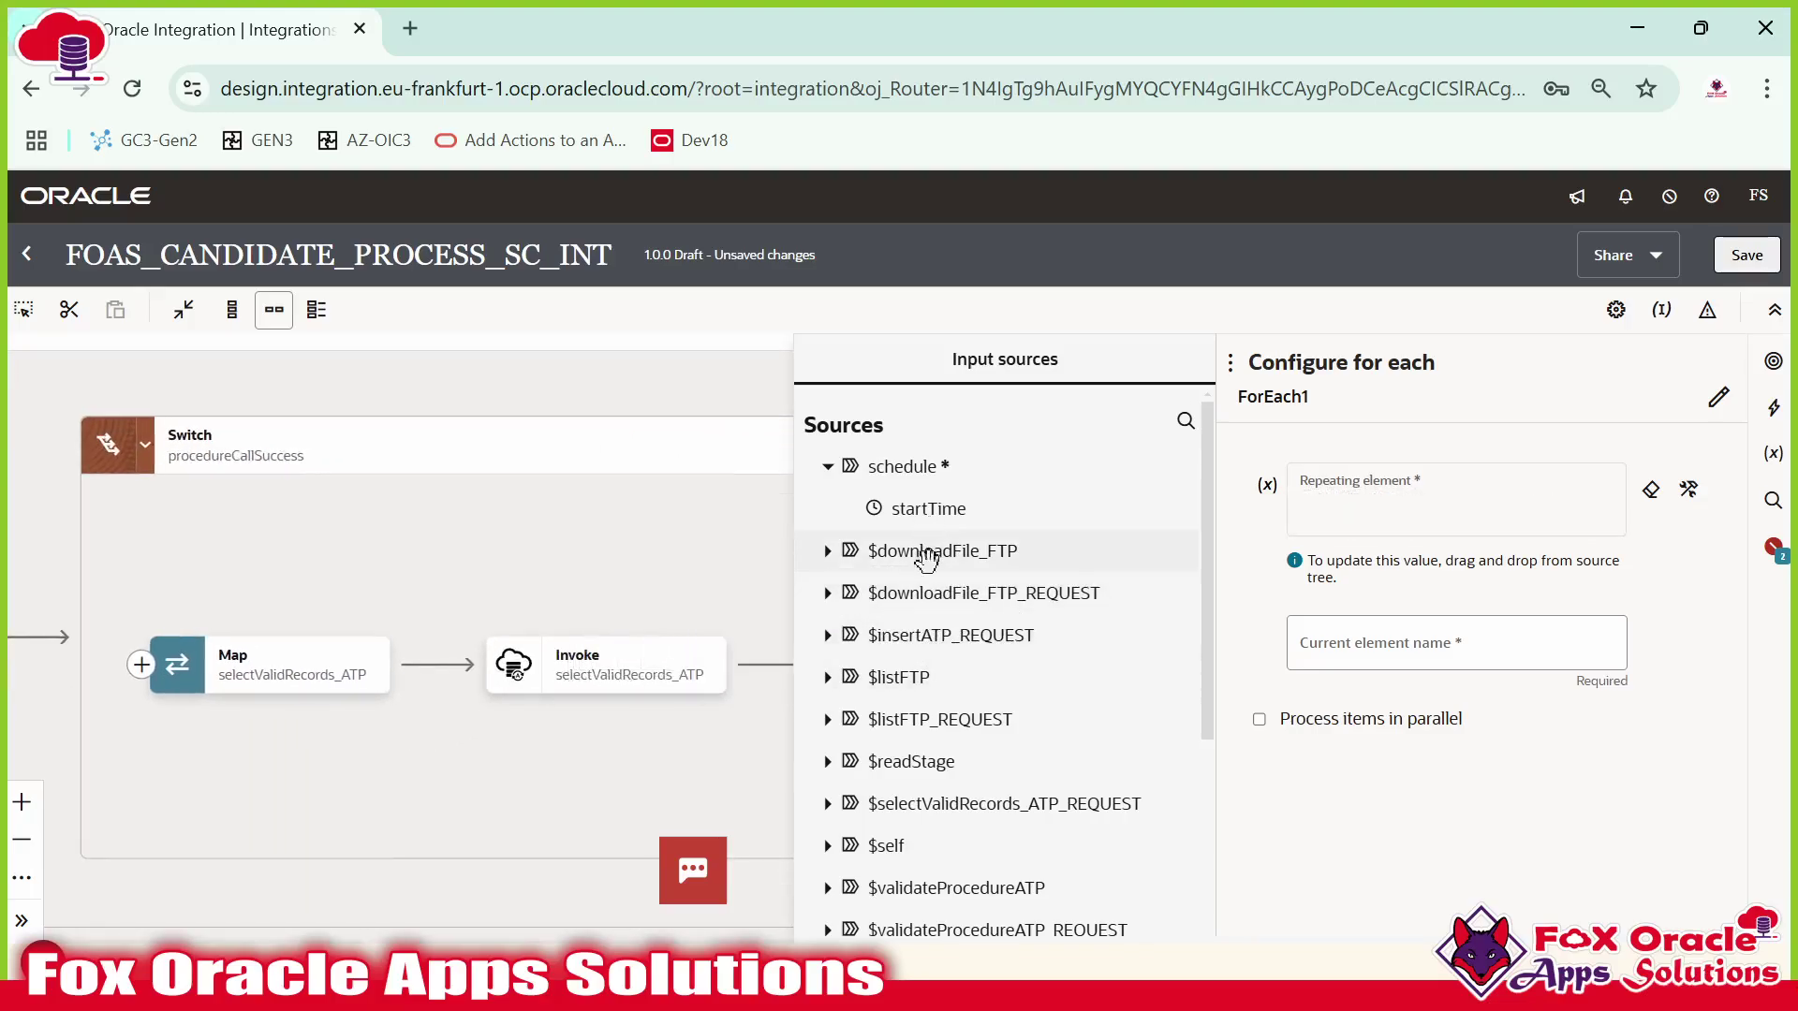
{"action": "scroll", "coordinate": [975, 722], "scroll_direction": "down", "scroll_amount": 4}
{"action": "scroll", "coordinate": [994, 706], "scroll_direction": "up", "scroll_amount": 3}
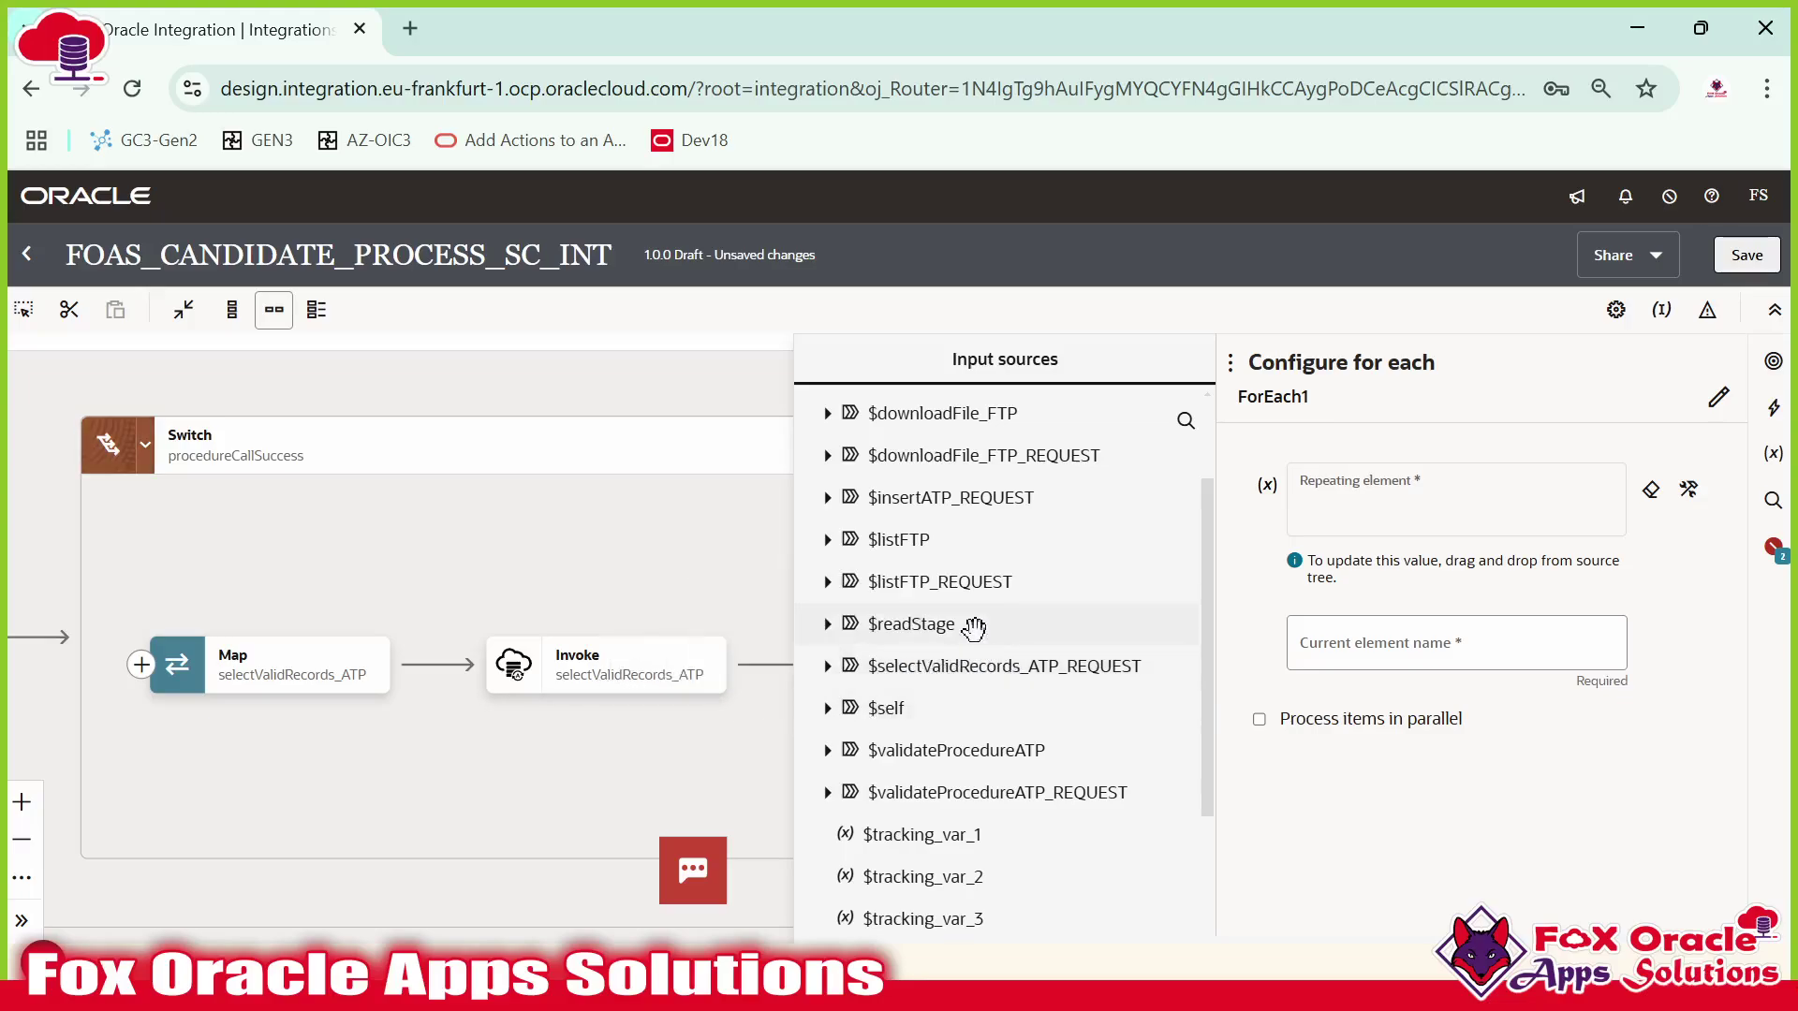
{"action": "scroll", "coordinate": [974, 625], "scroll_direction": "up", "scroll_amount": 3}
{"action": "scroll", "coordinate": [971, 630], "scroll_direction": "down", "scroll_amount": 3}
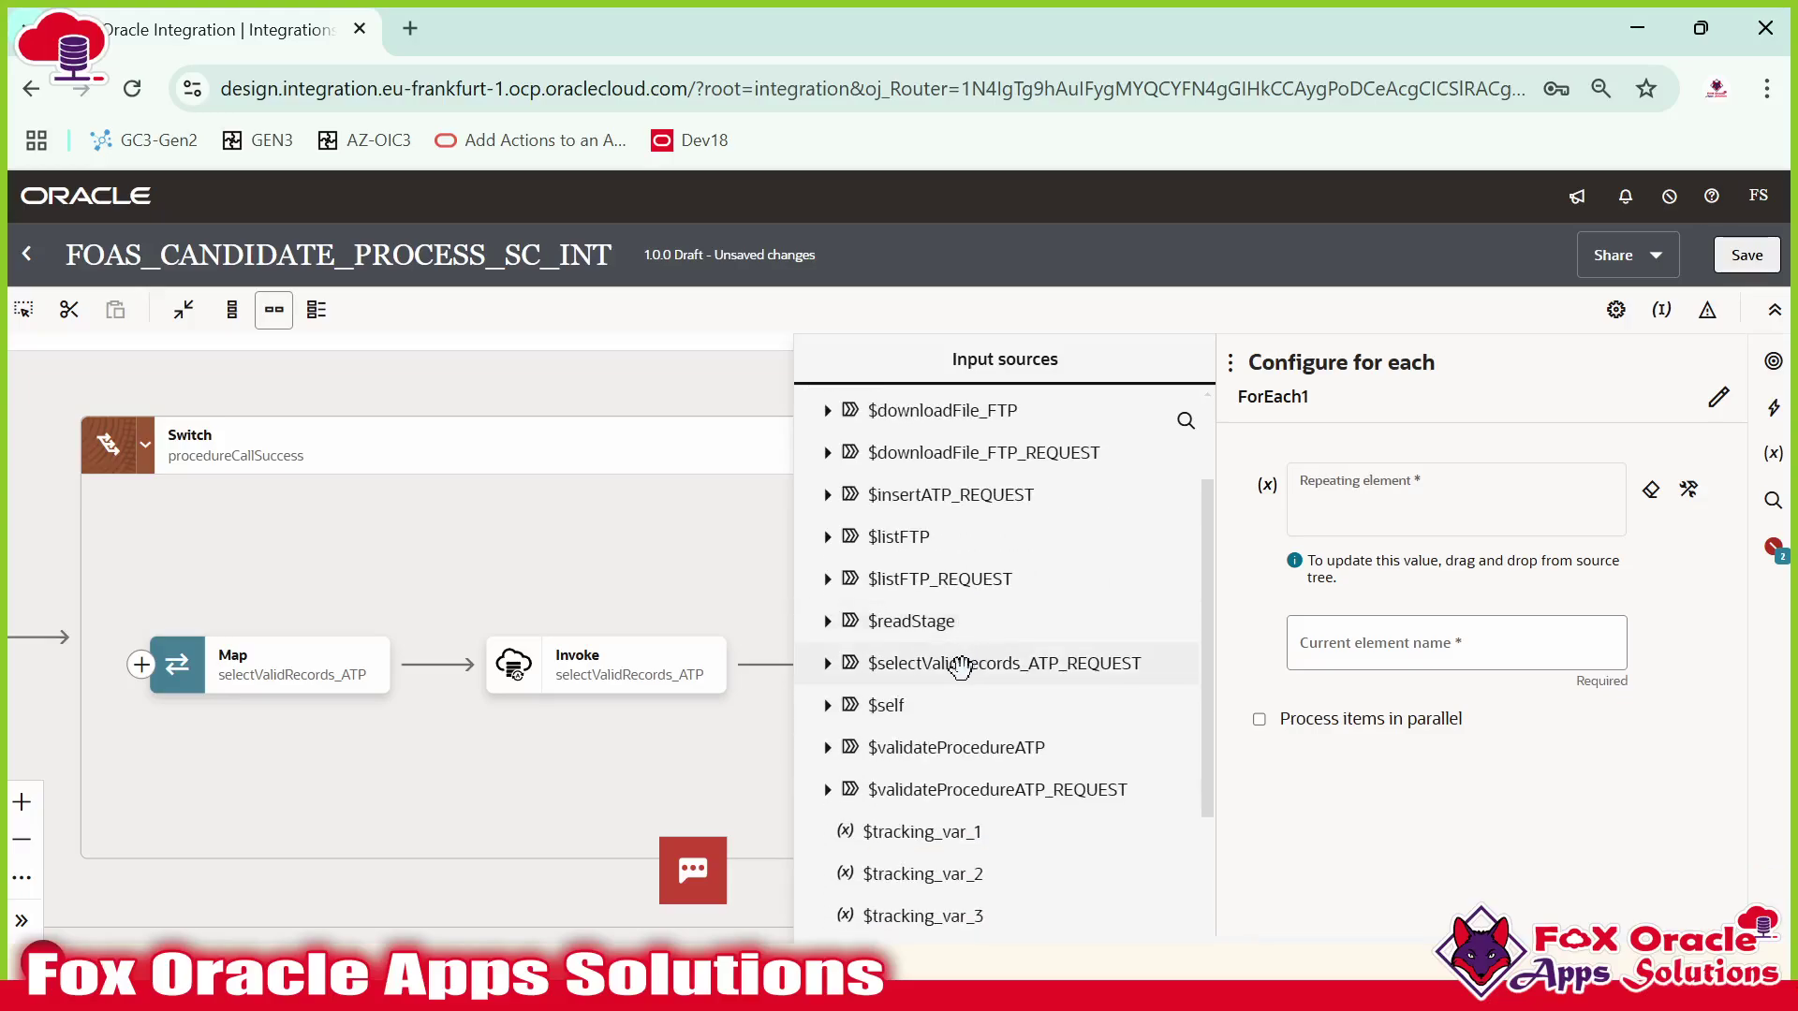
{"action": "scroll", "coordinate": [957, 669], "scroll_direction": "down", "scroll_amount": 3}
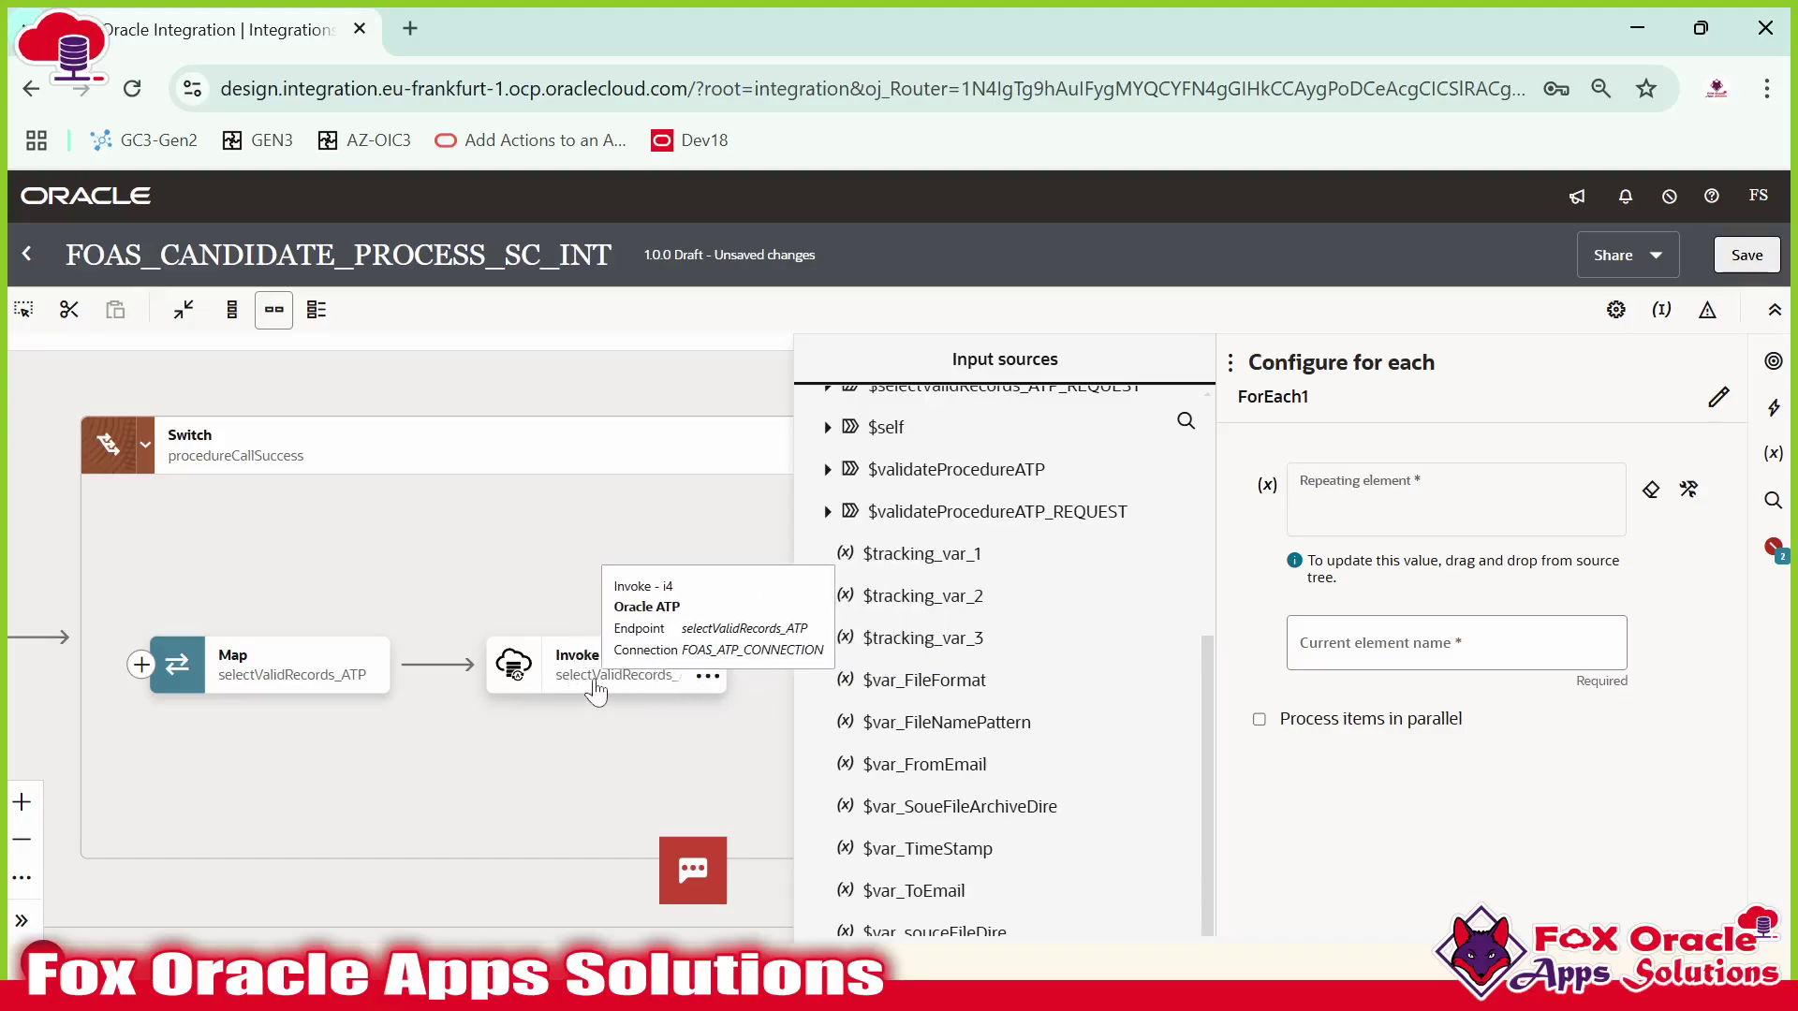
{"action": "scroll", "coordinate": [571, 691], "scroll_direction": "right", "scroll_amount": 1}
{"action": "scroll", "coordinate": [988, 663], "scroll_direction": "up", "scroll_amount": 2}
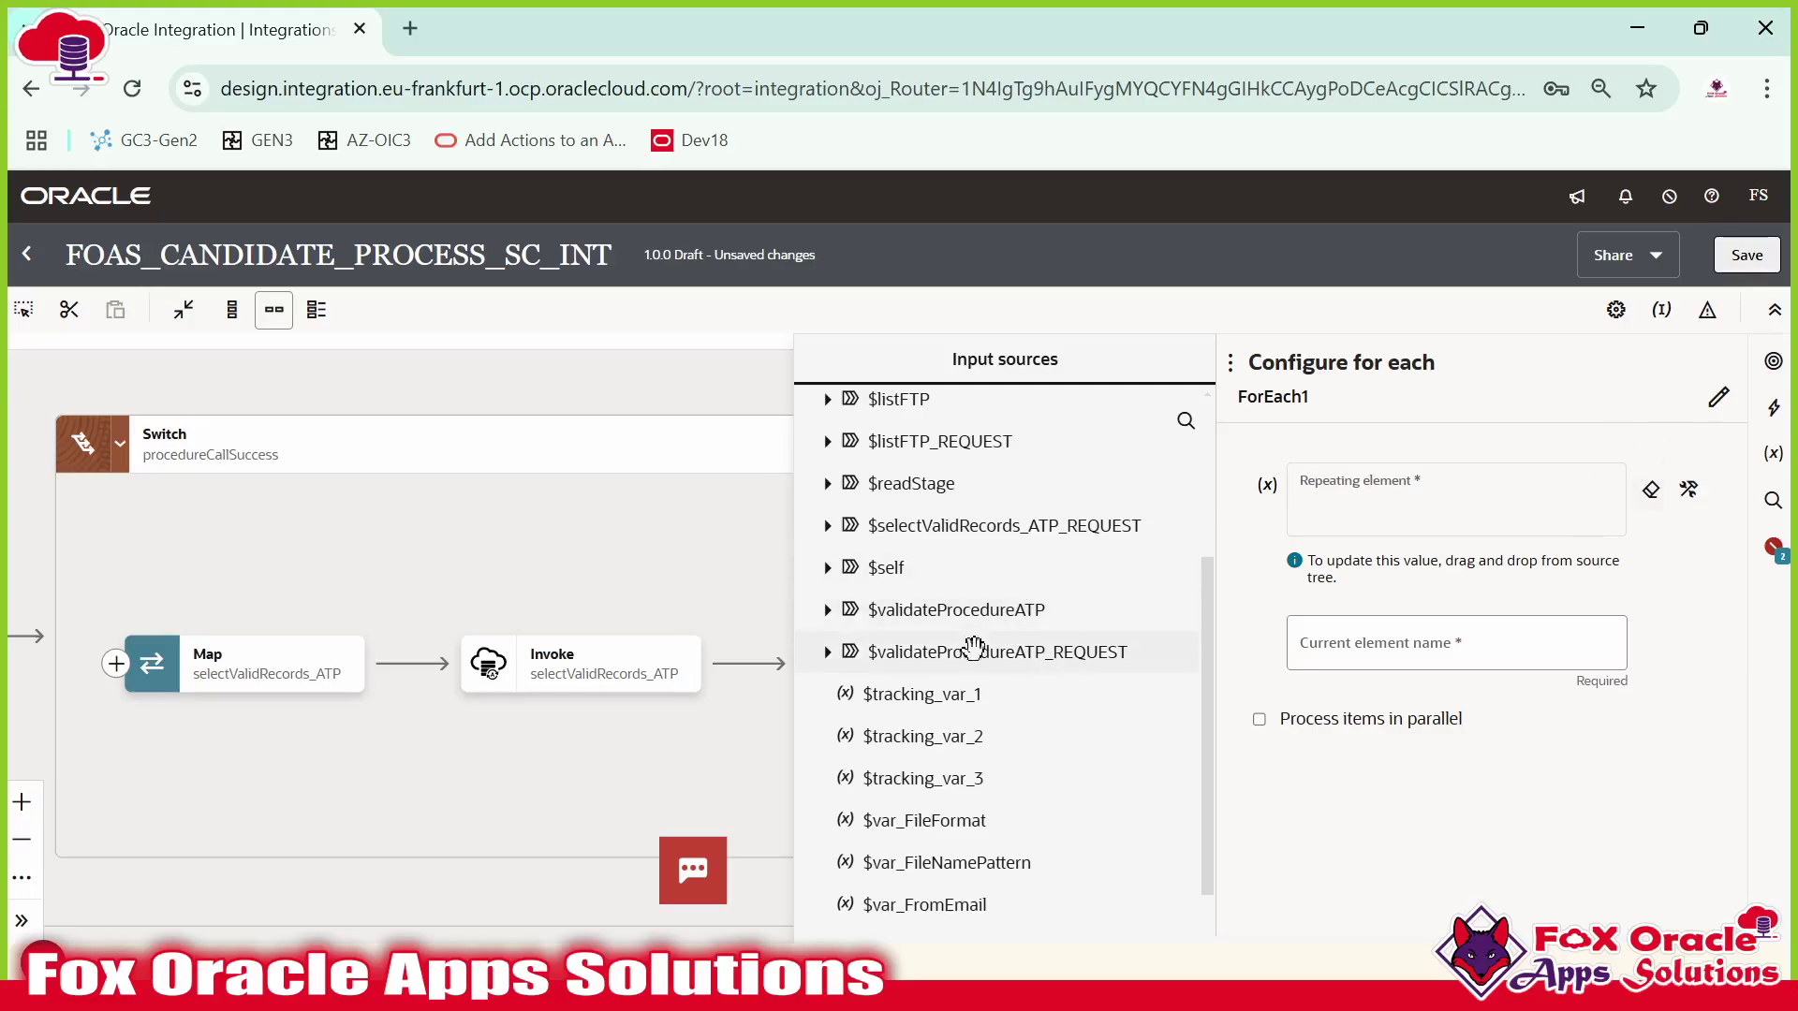
{"action": "scroll", "coordinate": [946, 655], "scroll_direction": "up", "scroll_amount": 3}
{"action": "scroll", "coordinate": [937, 682], "scroll_direction": "down", "scroll_amount": 3}
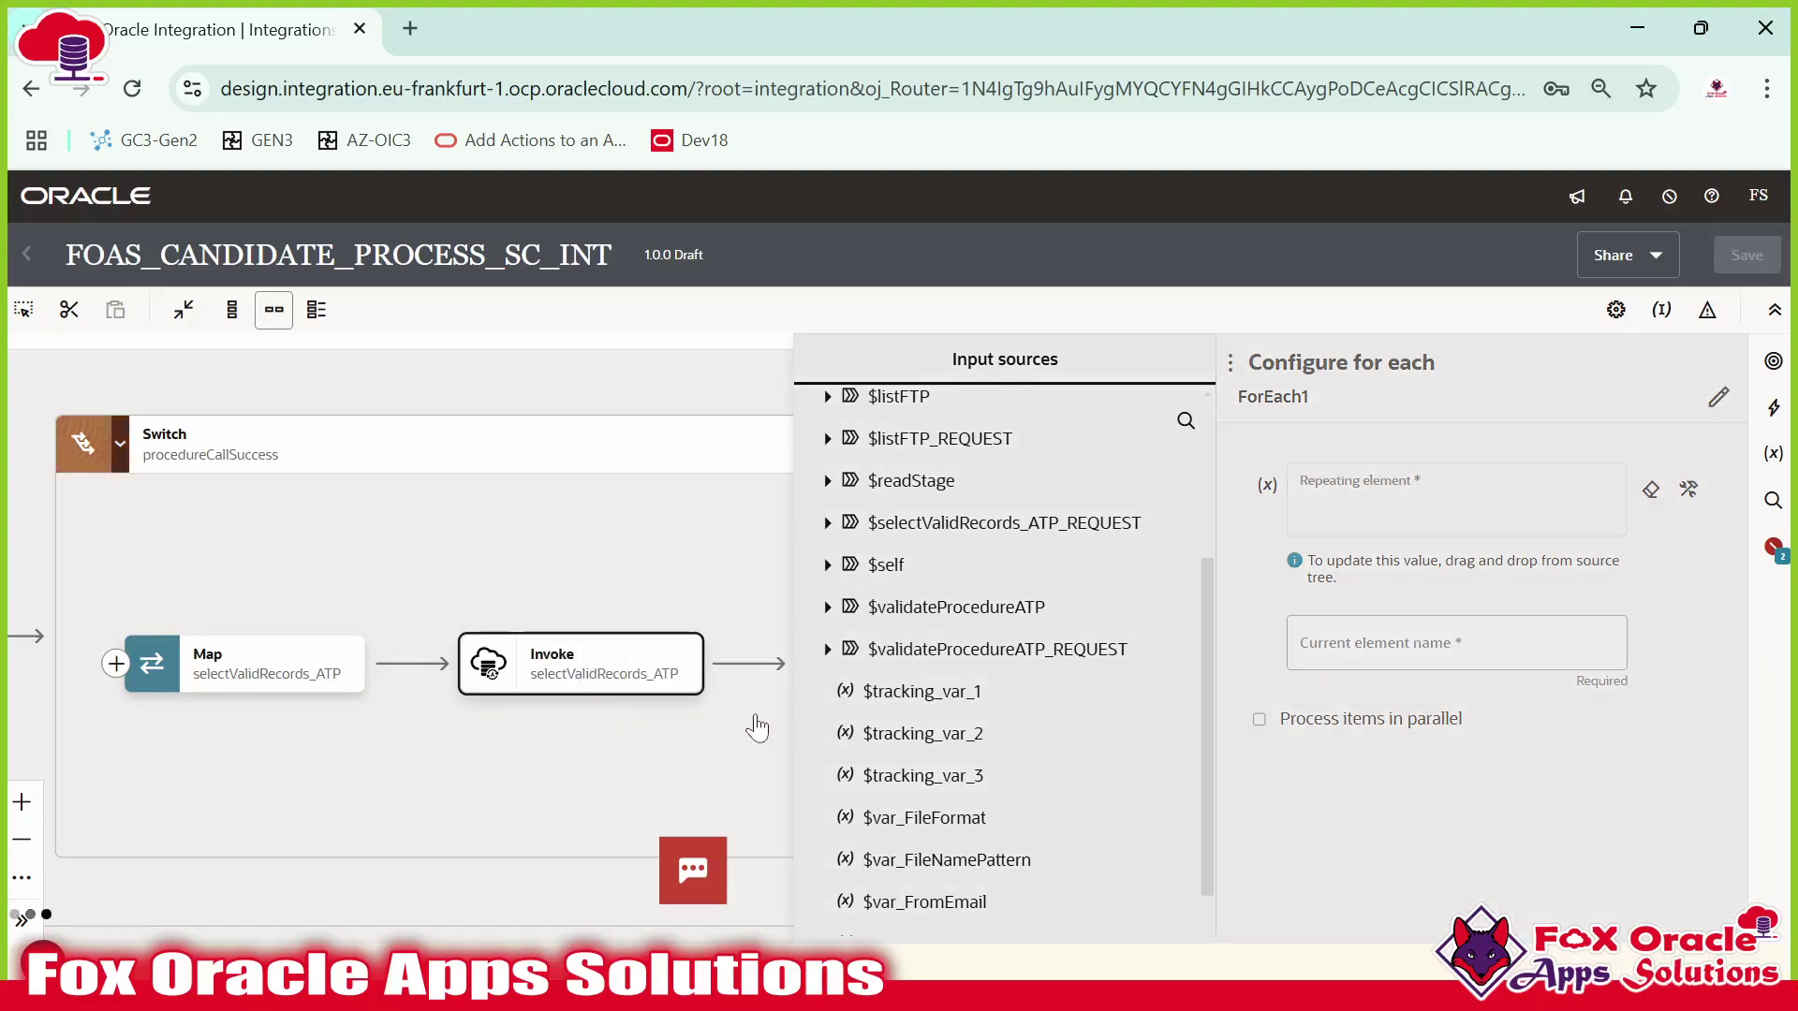
In ForEach1's input sources, expand $selectValidRecords_ATP_REQUEST down to P_InstanceId.
{"action": "left_click", "coordinate": [756, 728]}
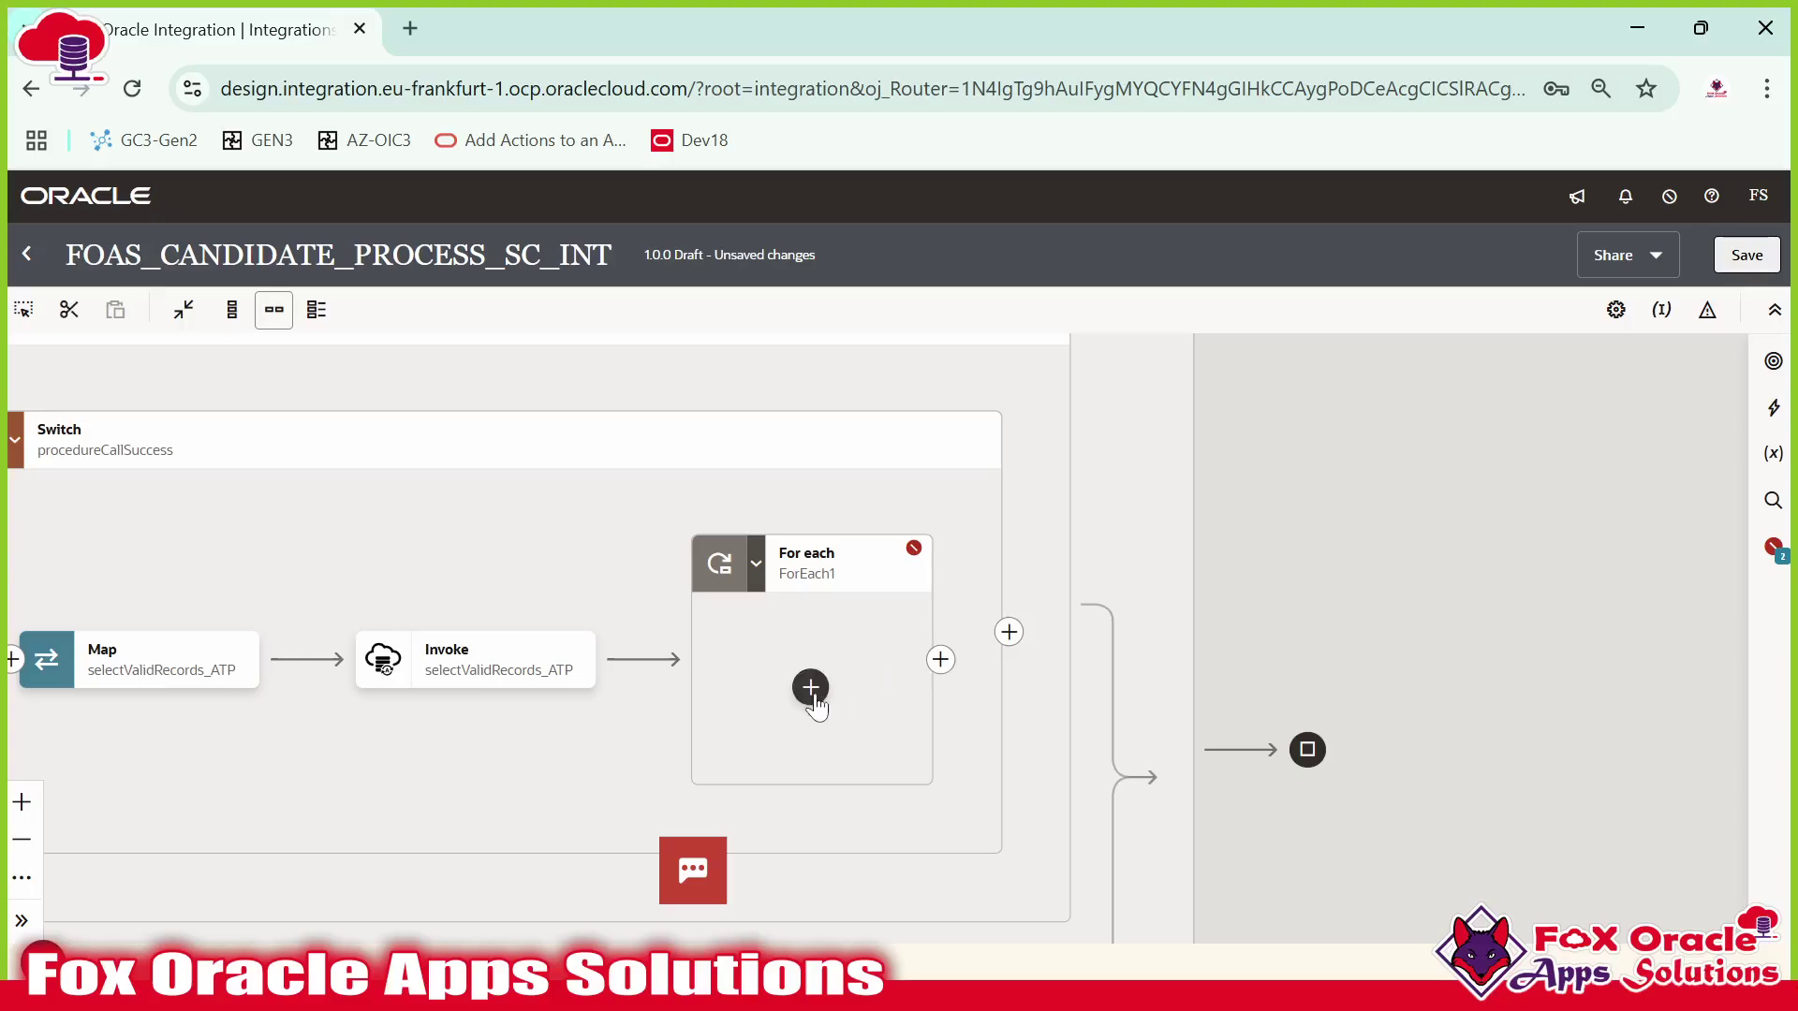
{"action": "left_click", "coordinate": [808, 690]}
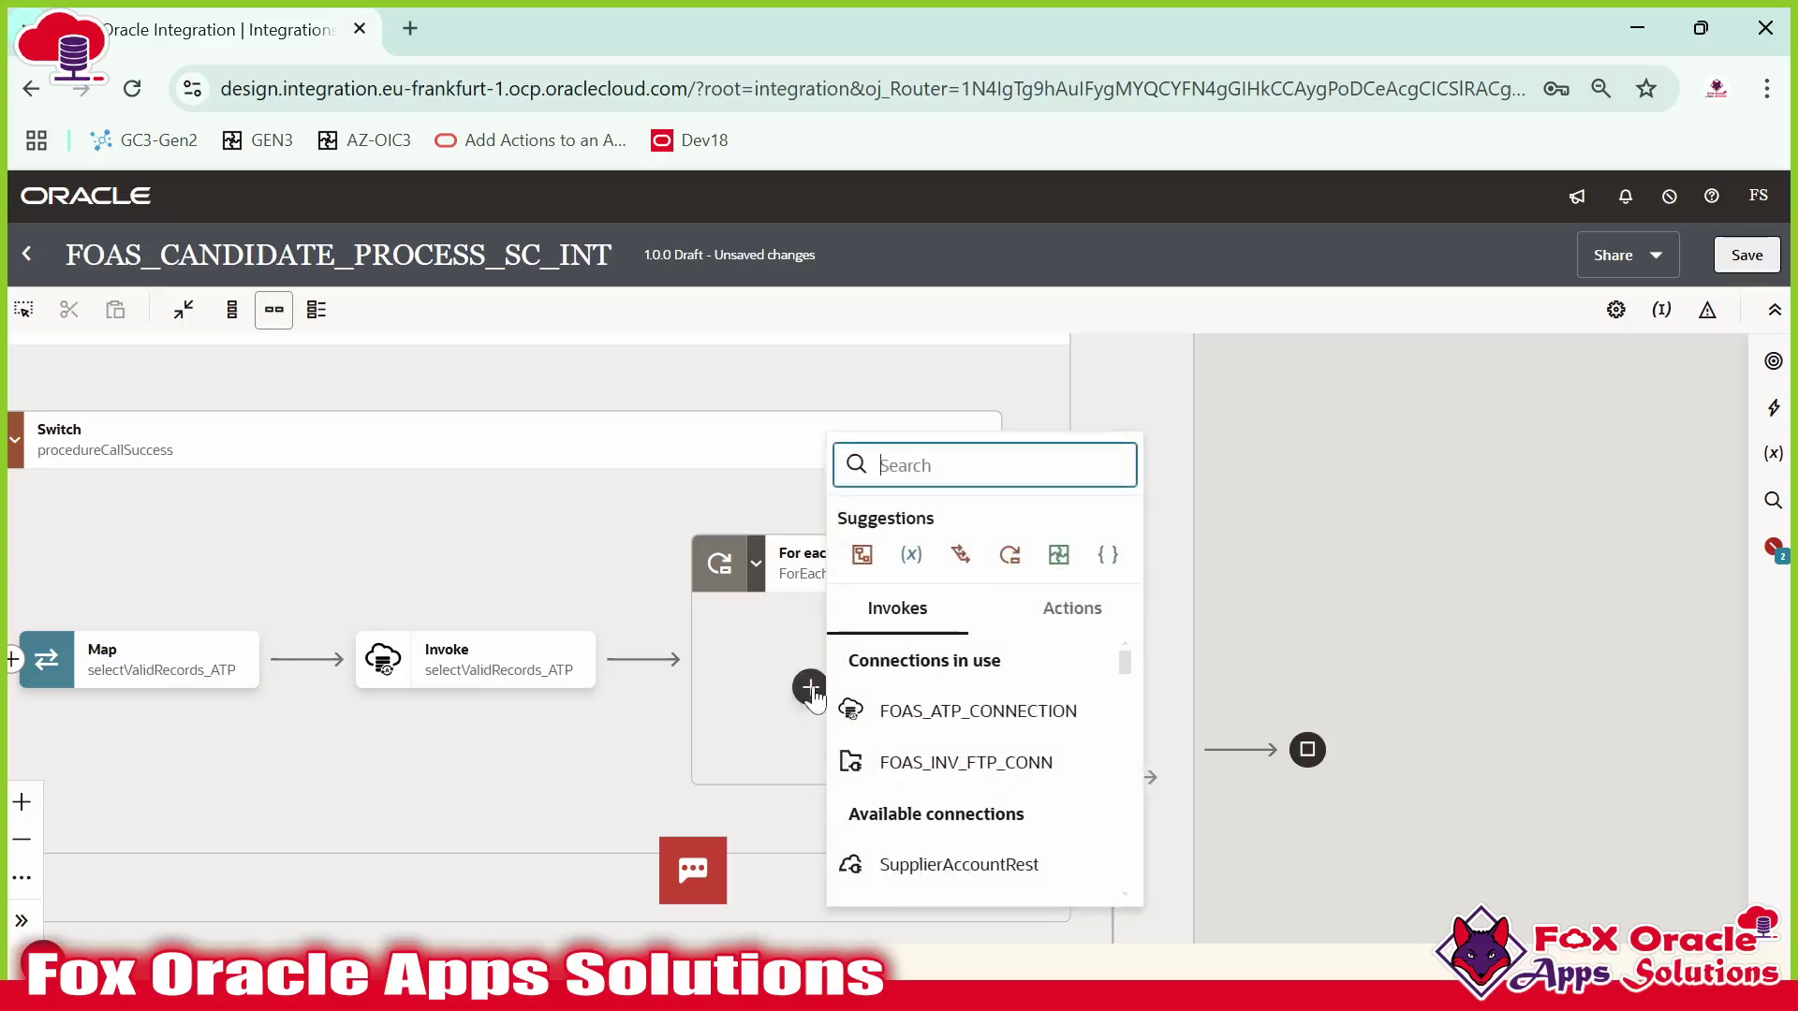
{"action": "left_click", "coordinate": [755, 584]}
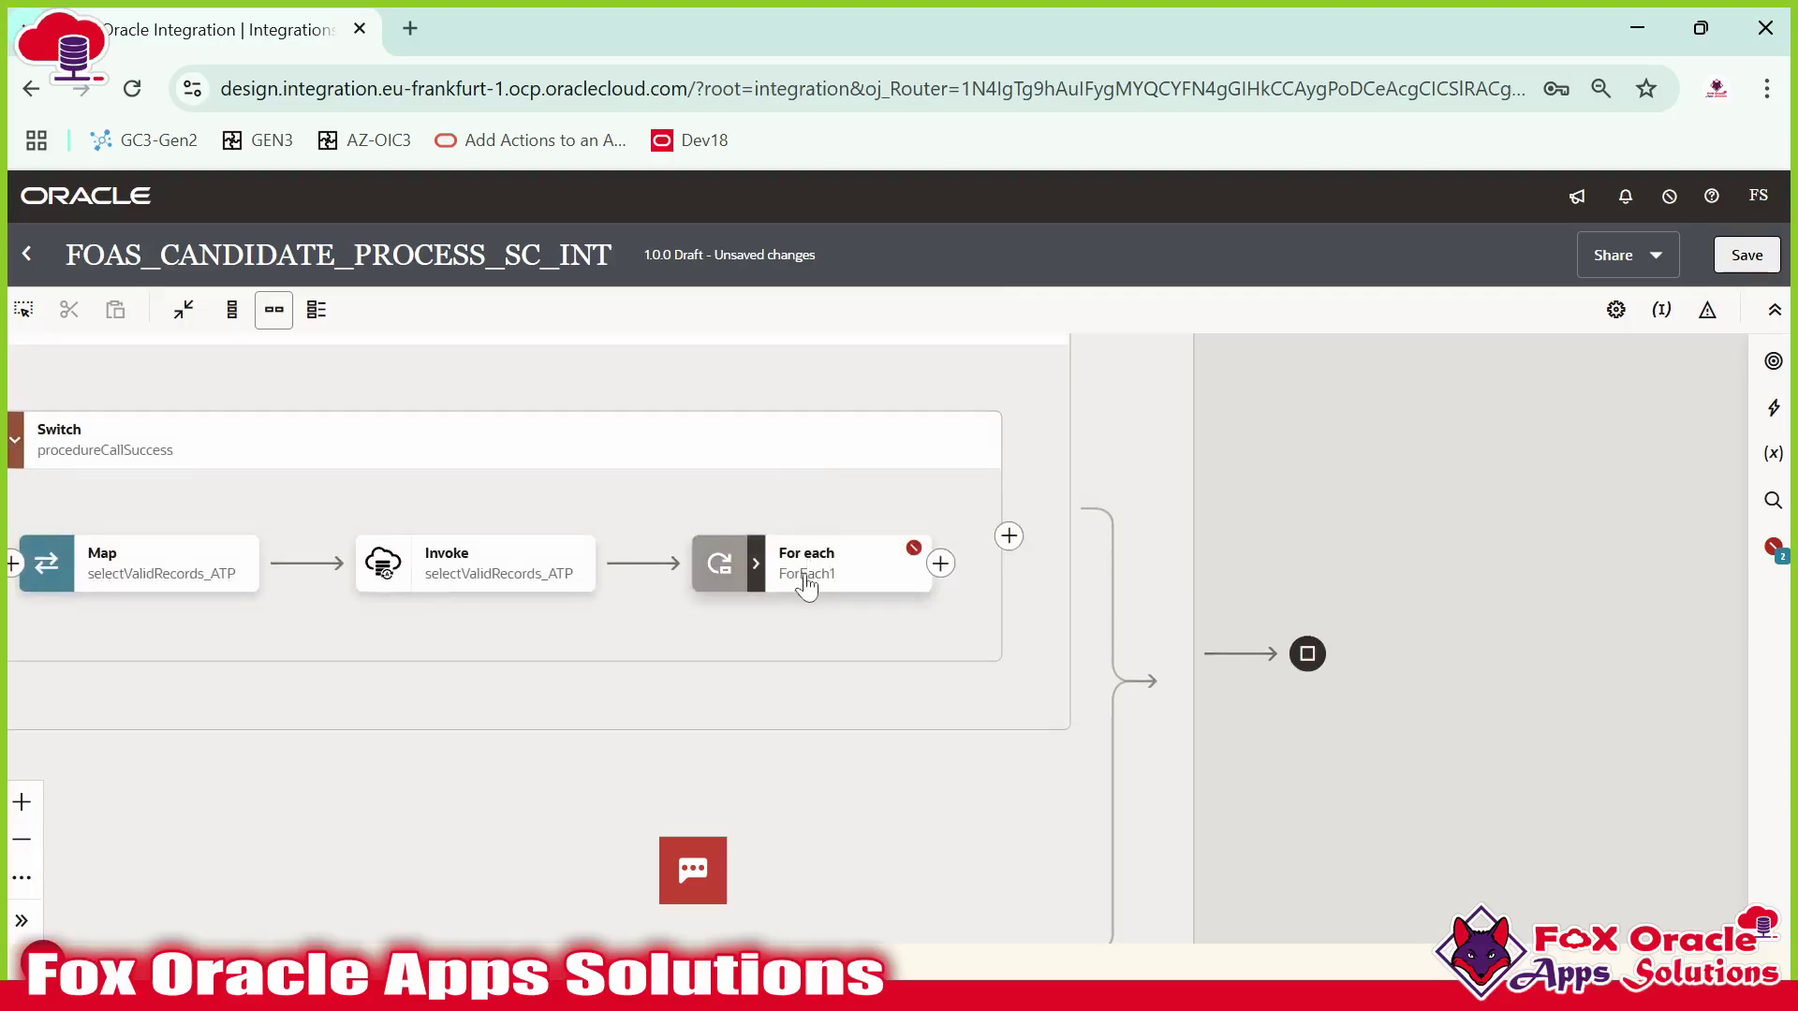
{"action": "left_click", "coordinate": [754, 566]}
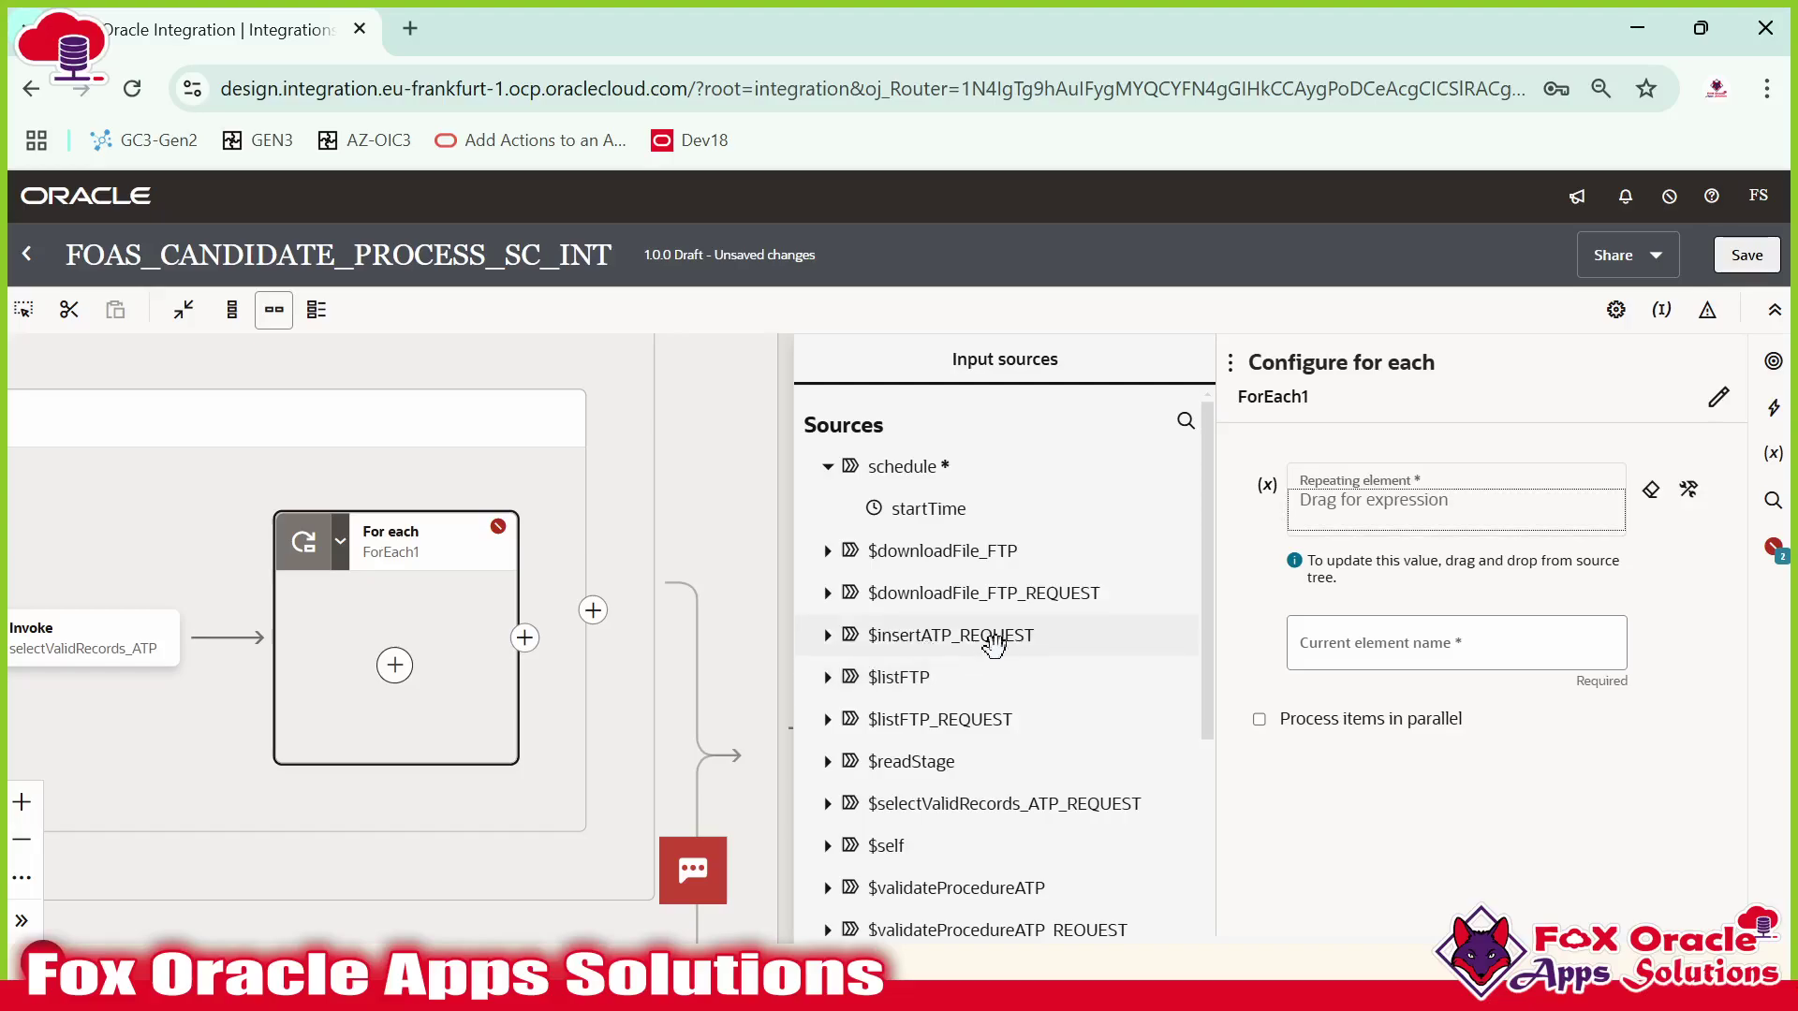
{"action": "scroll", "coordinate": [978, 672], "scroll_direction": "down", "scroll_amount": 2}
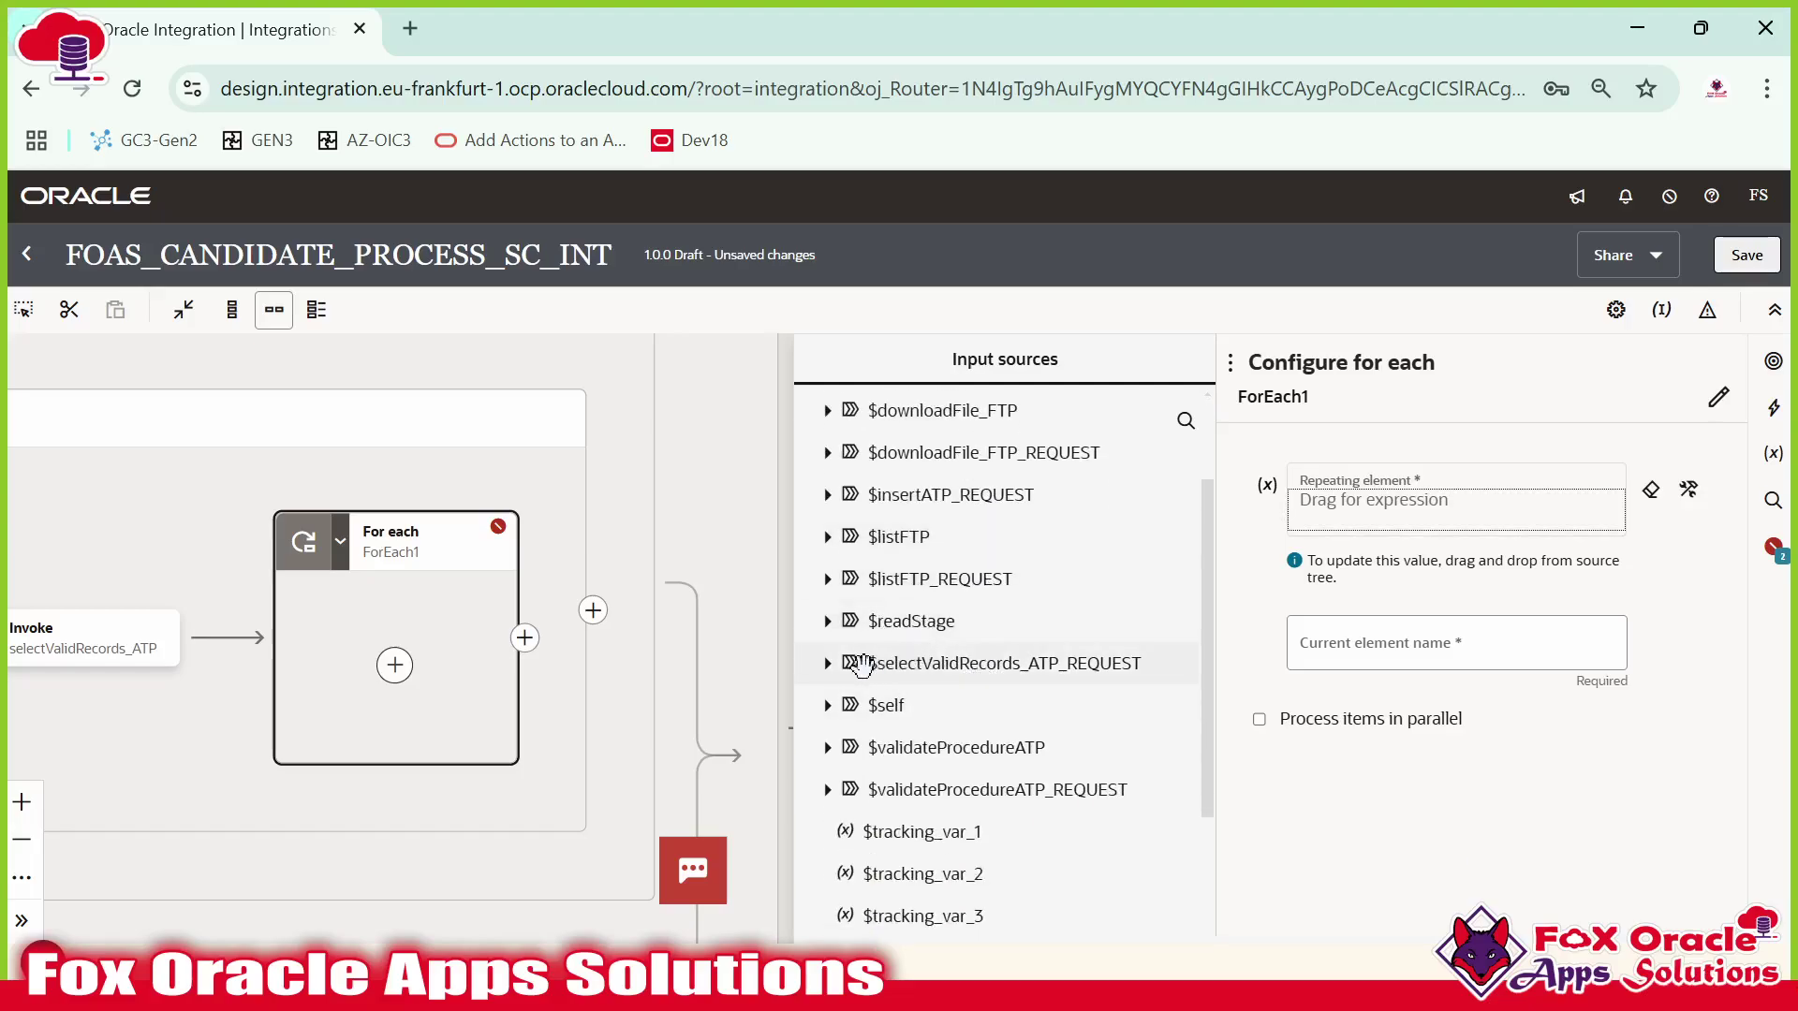
{"action": "left_click", "coordinate": [828, 663]}
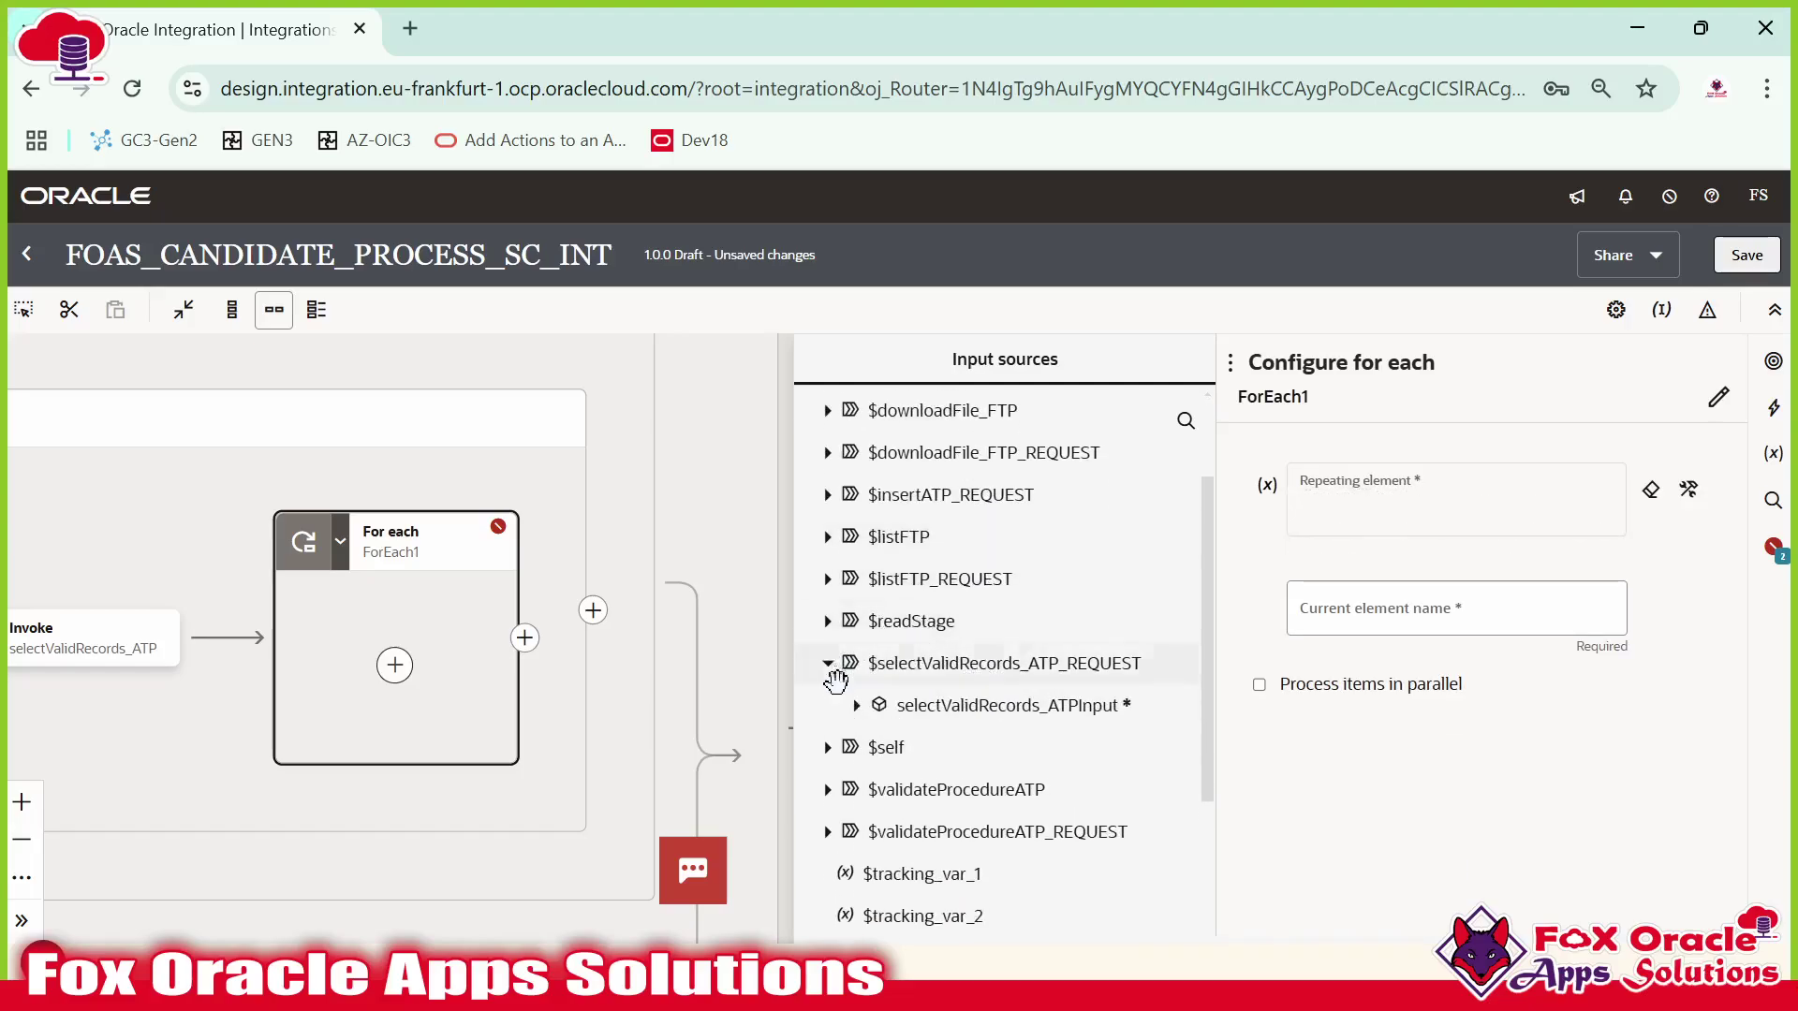
{"action": "left_click", "coordinate": [856, 708]}
{"action": "scroll", "coordinate": [902, 690], "scroll_direction": "down", "scroll_amount": 3}
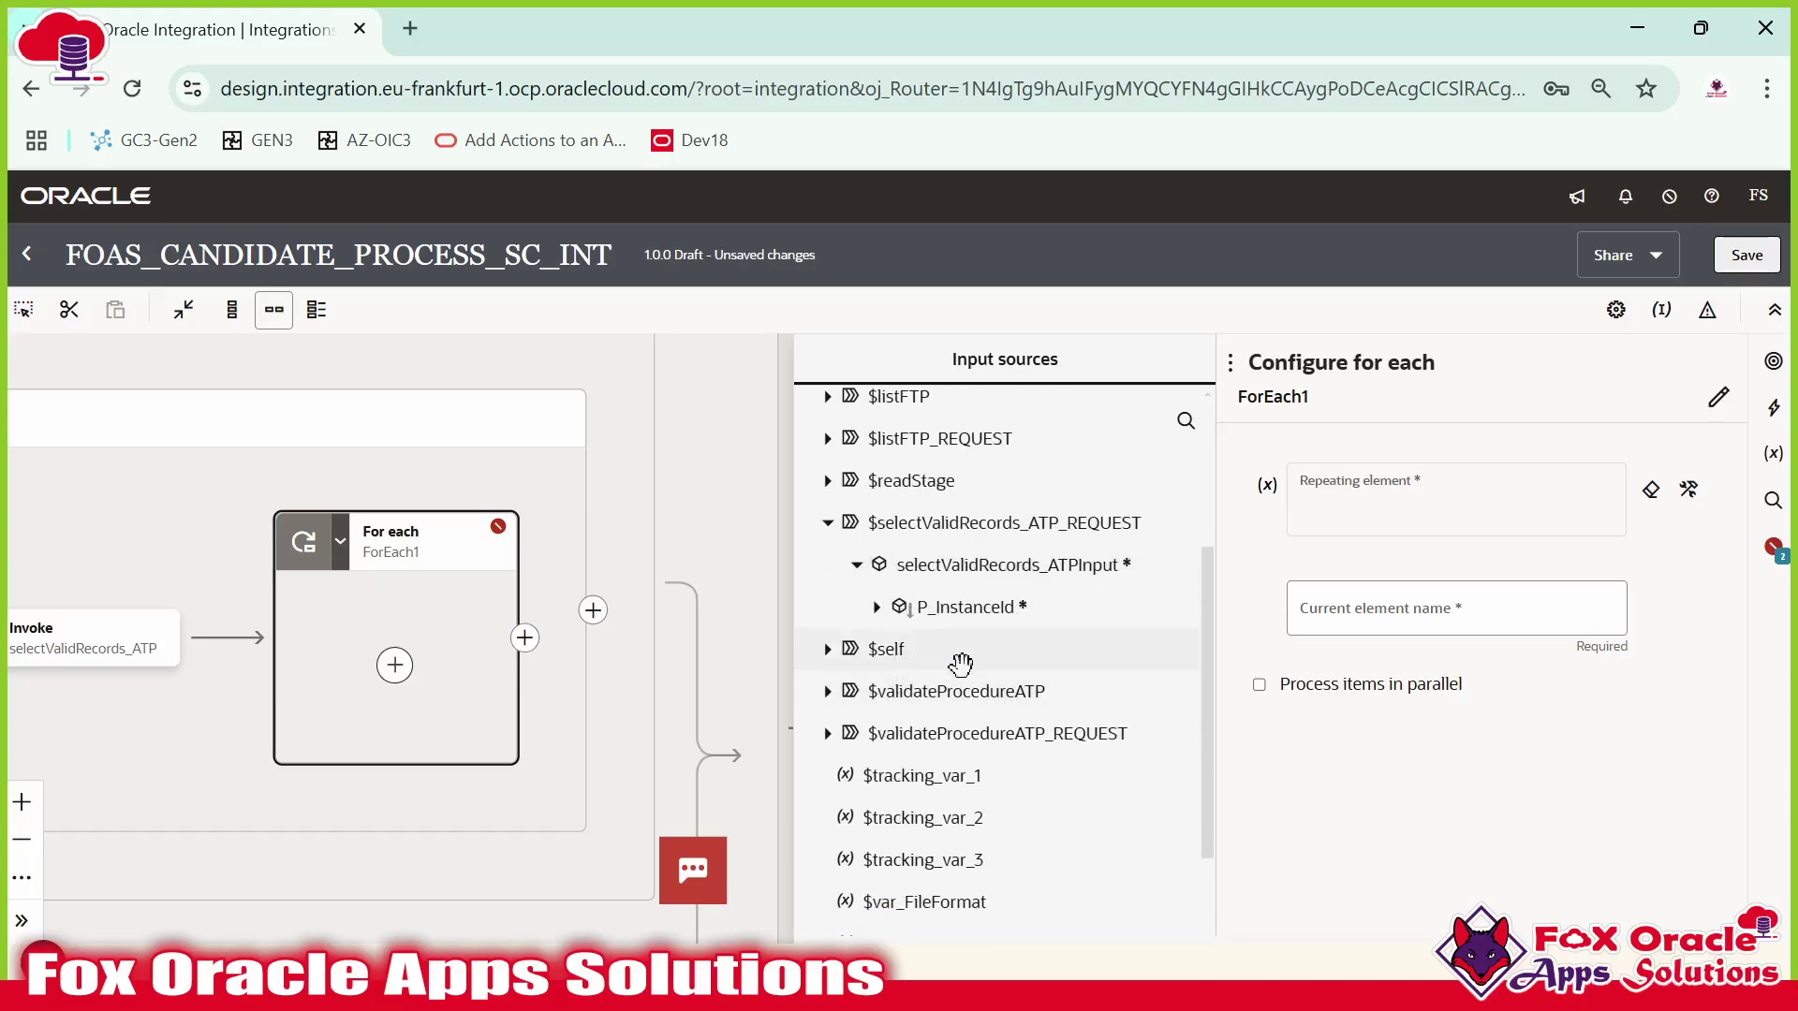
{"action": "scroll", "coordinate": [964, 689], "scroll_direction": "down", "scroll_amount": 5}
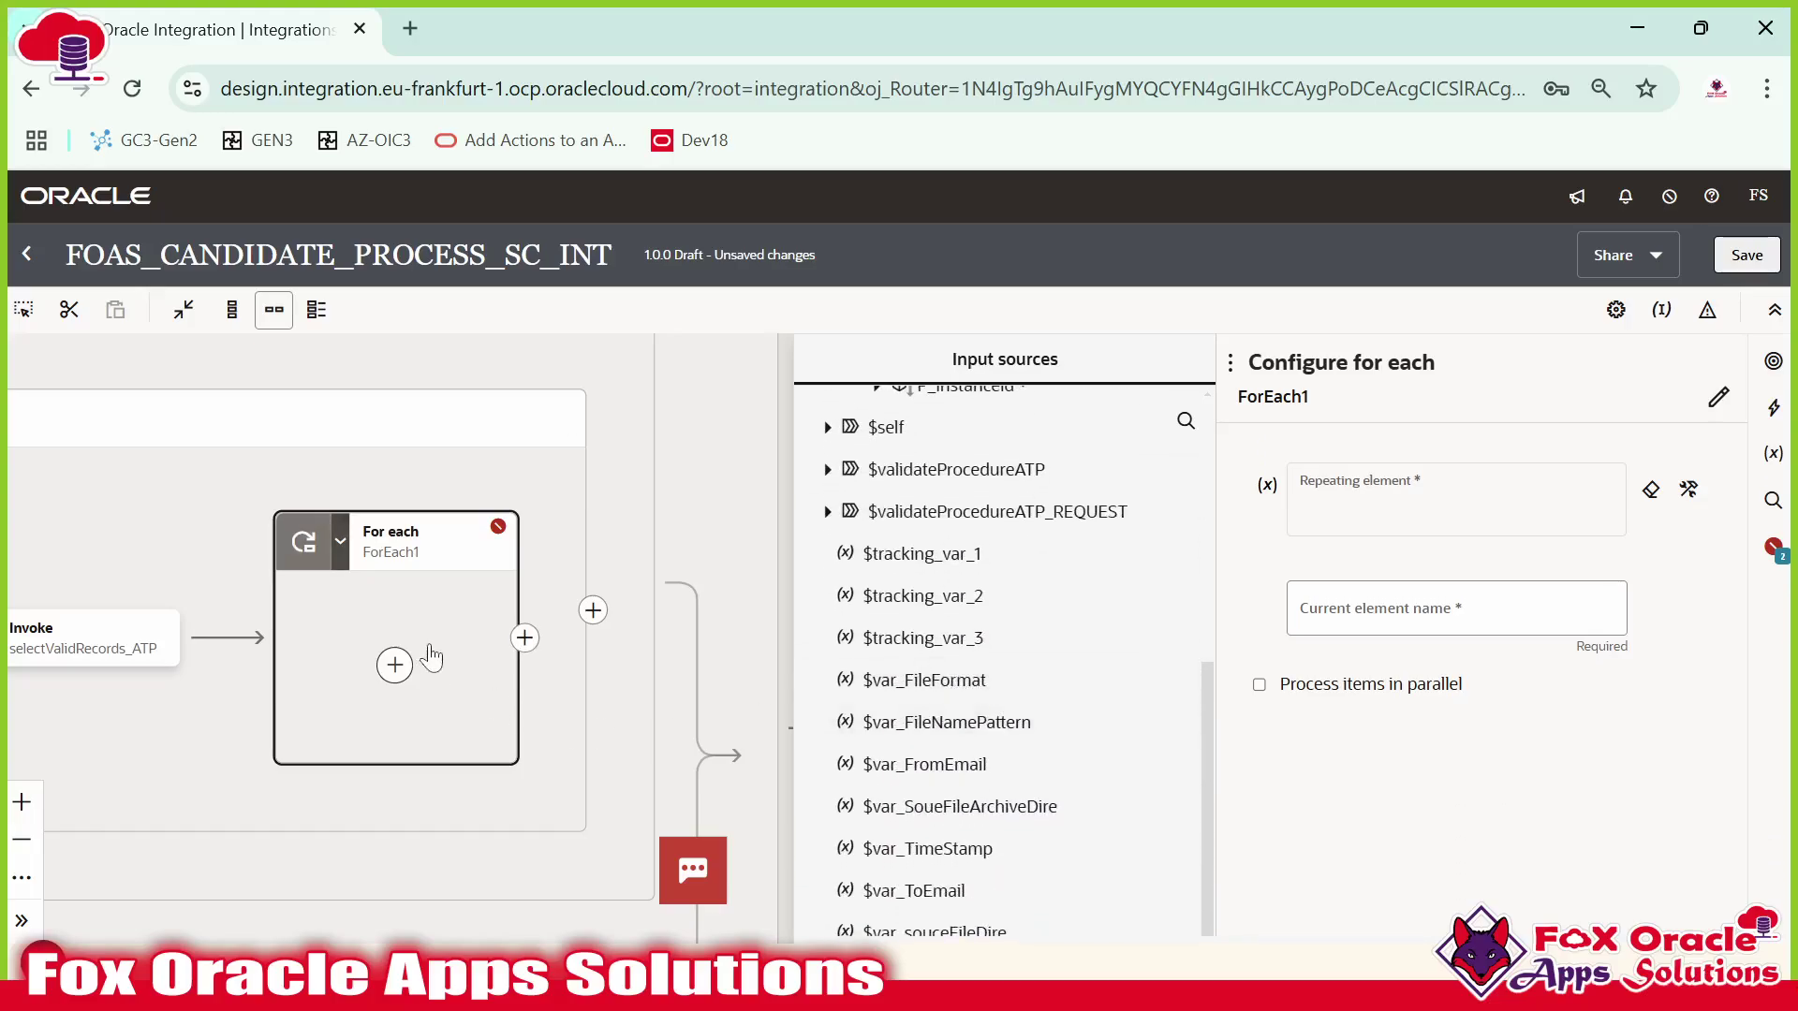
Reopen ForEach1, search input sources for 'selec', expand $selectValidRecords_ATP_REQUEST, and close the panels.
{"action": "left_click", "coordinate": [557, 698]}
{"action": "left_click_drag", "start_coordinate": [468, 646], "coordinate": [918, 634]}
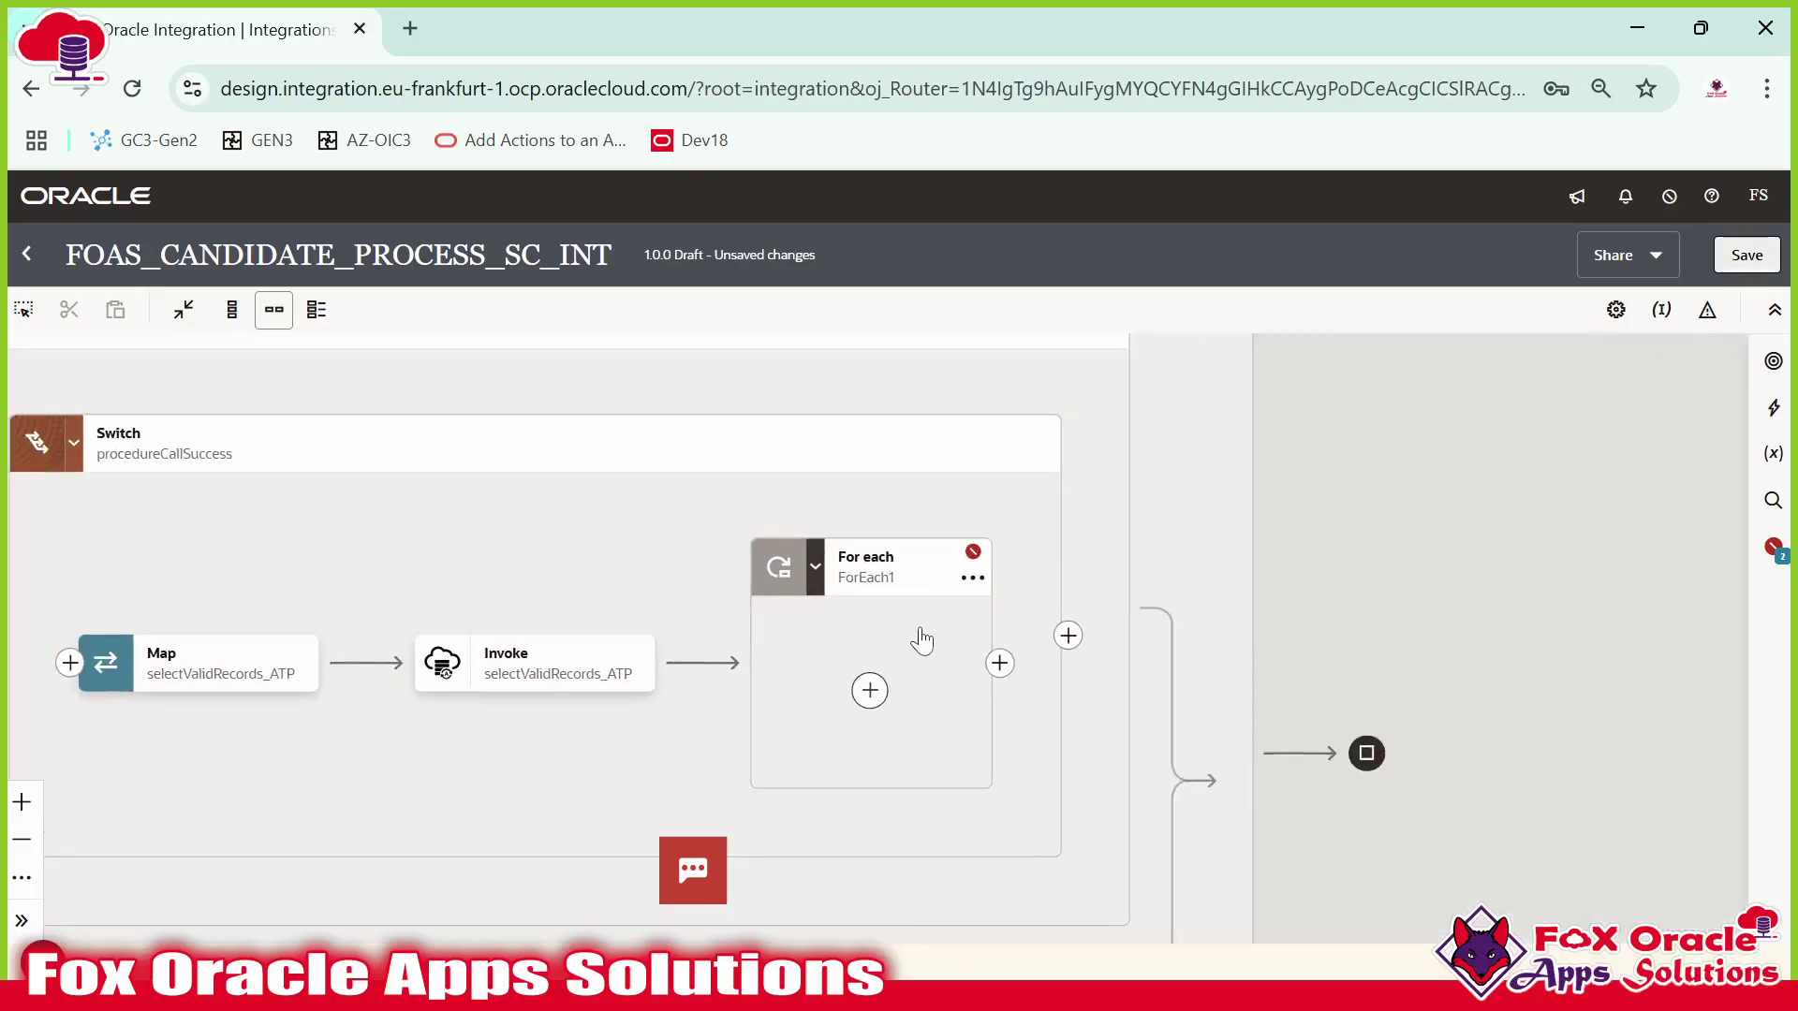
{"action": "left_click", "coordinate": [868, 690]}
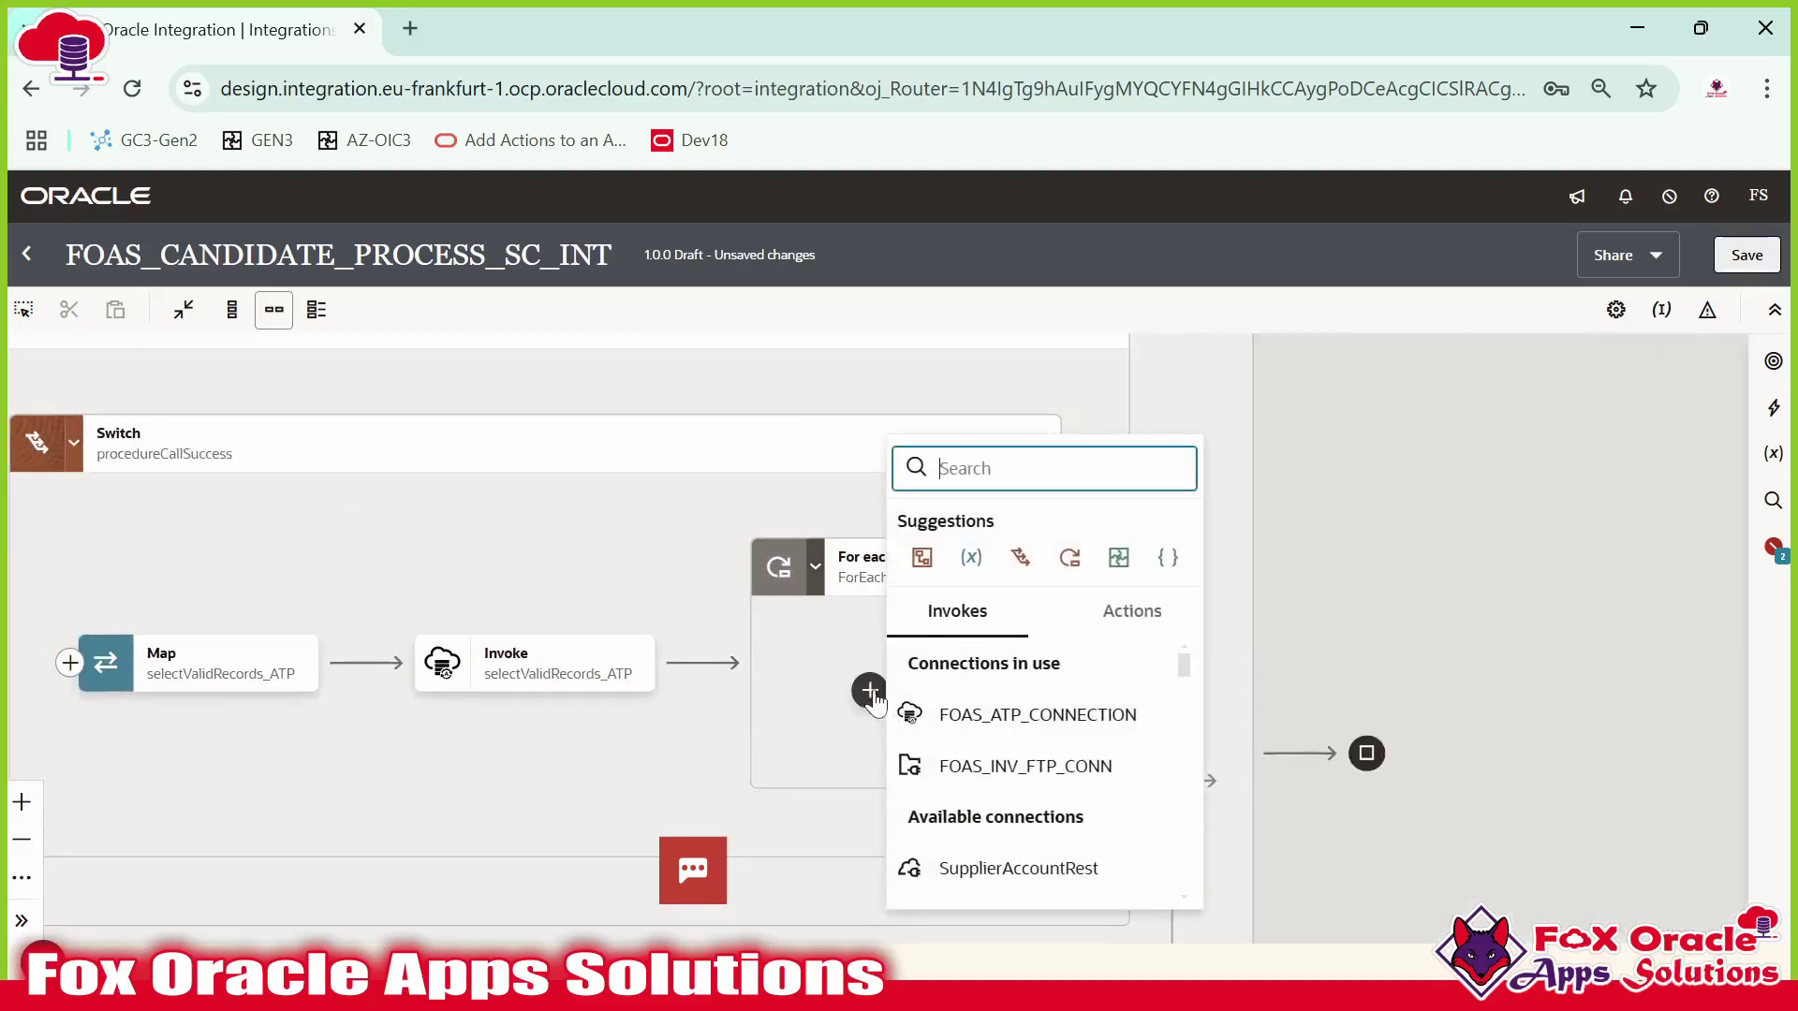
{"action": "left_click", "coordinate": [786, 637]}
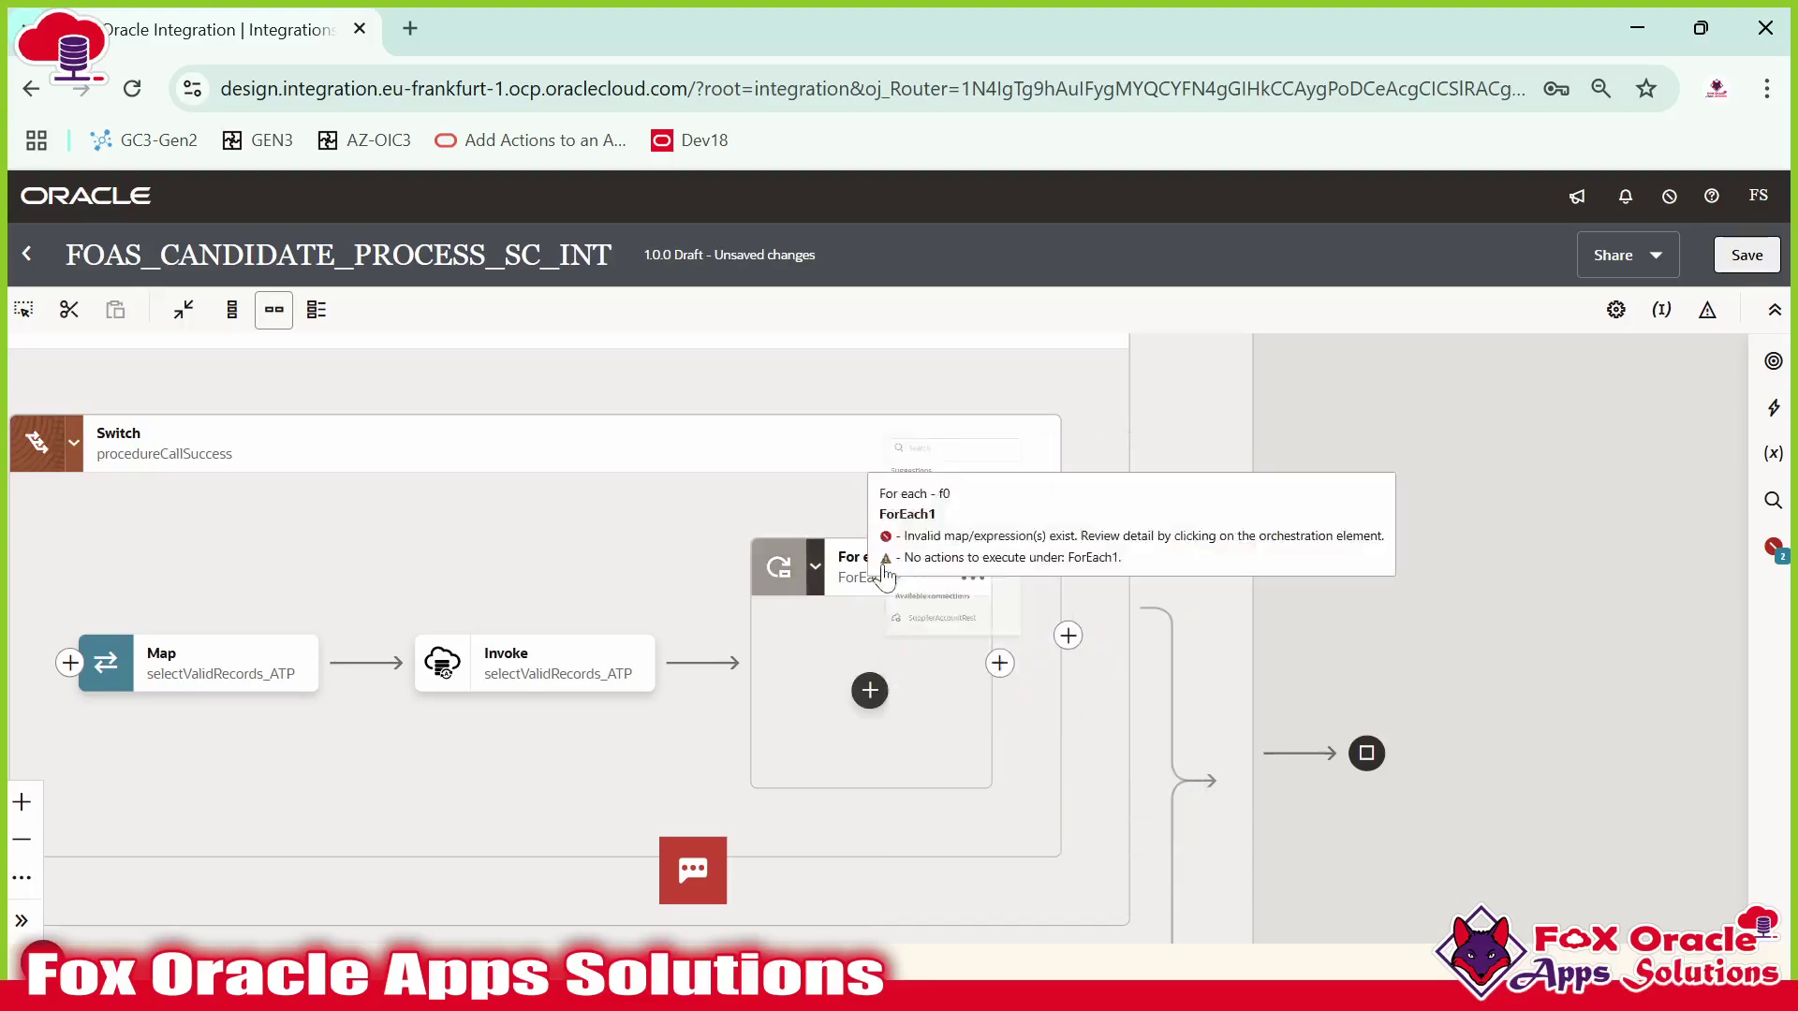
{"action": "double_click", "coordinate": [888, 563]}
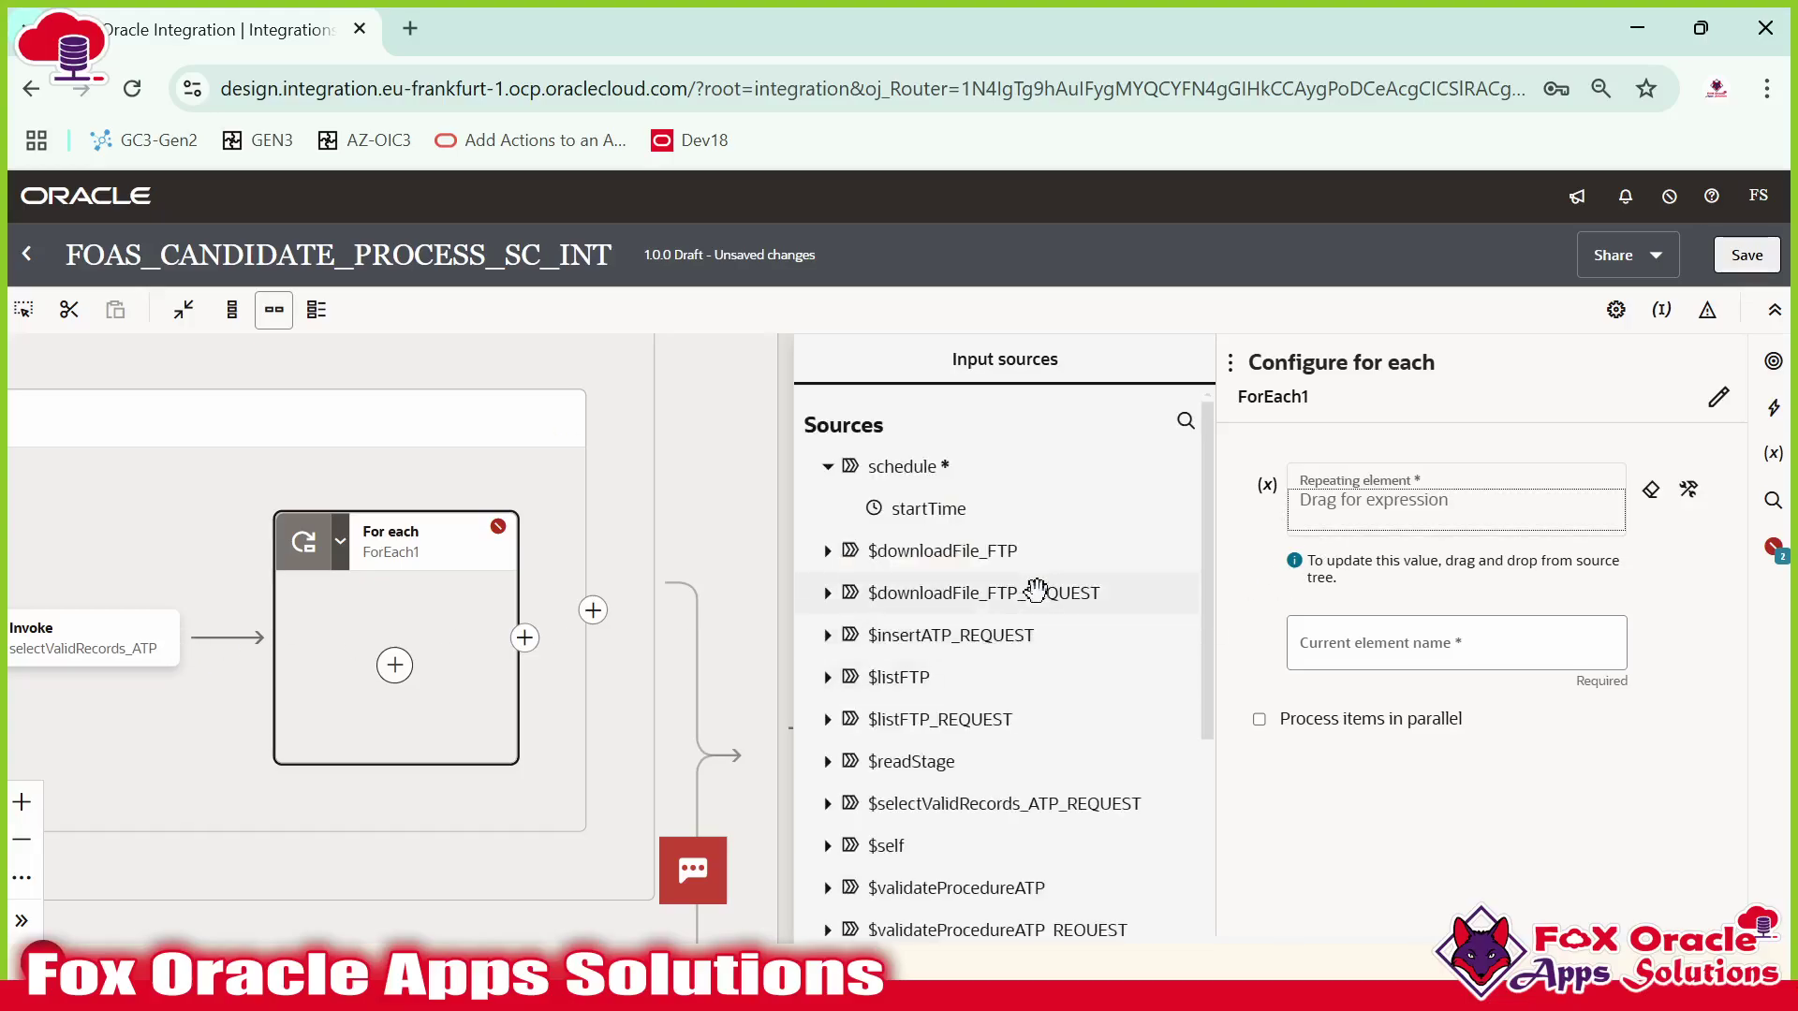
{"action": "left_click", "coordinate": [1185, 421]}
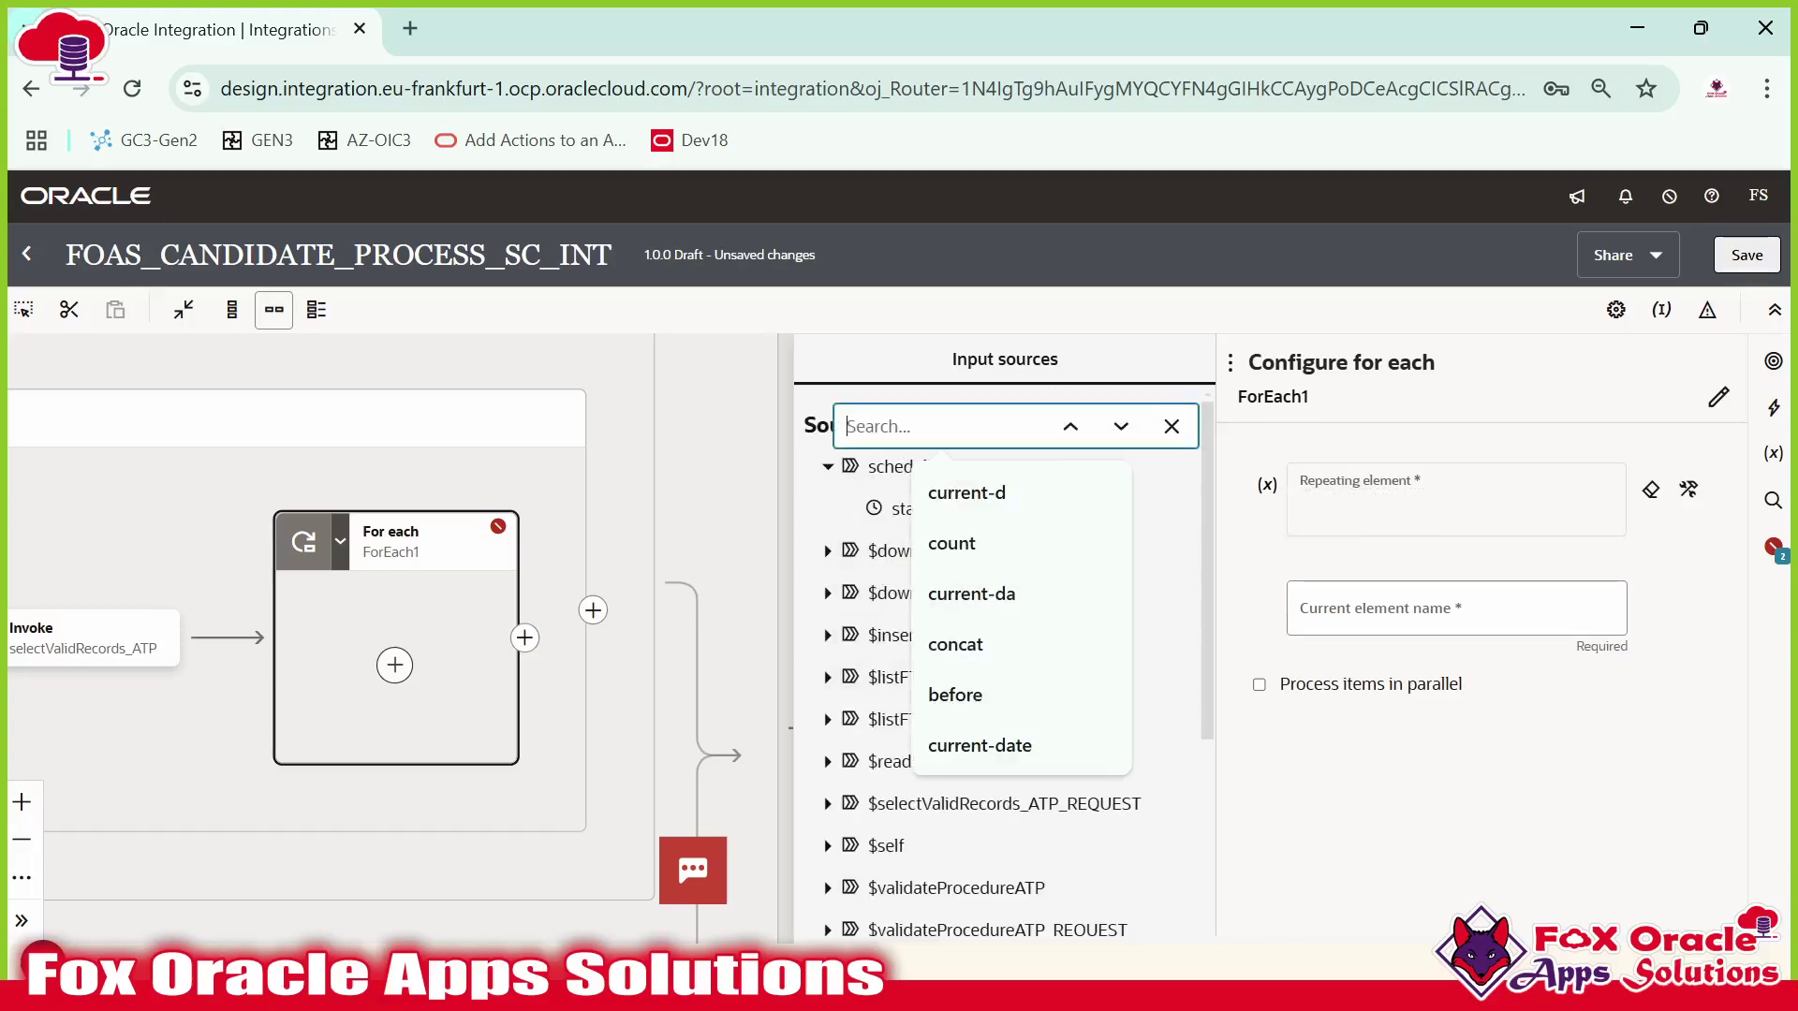
{"action": "type", "text": "selec"}
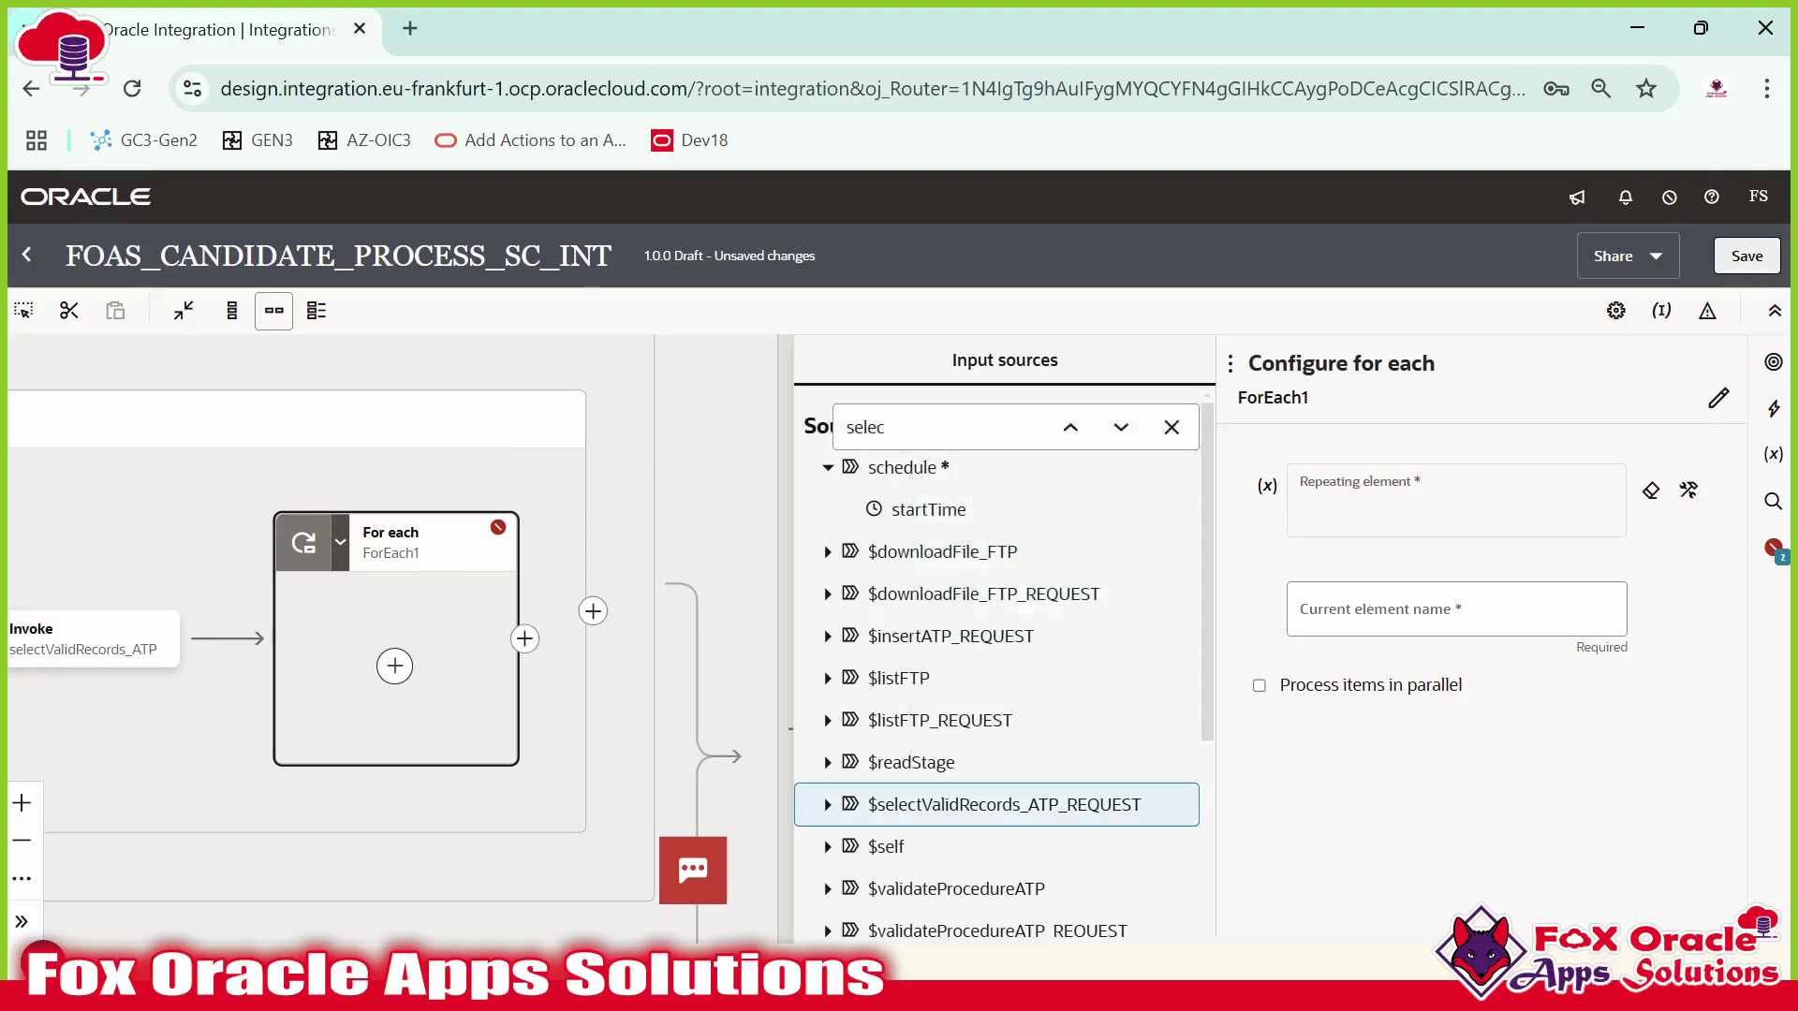
{"action": "key", "text": "ctrl+minus"}
{"action": "key", "text": "ctrl+minus"}
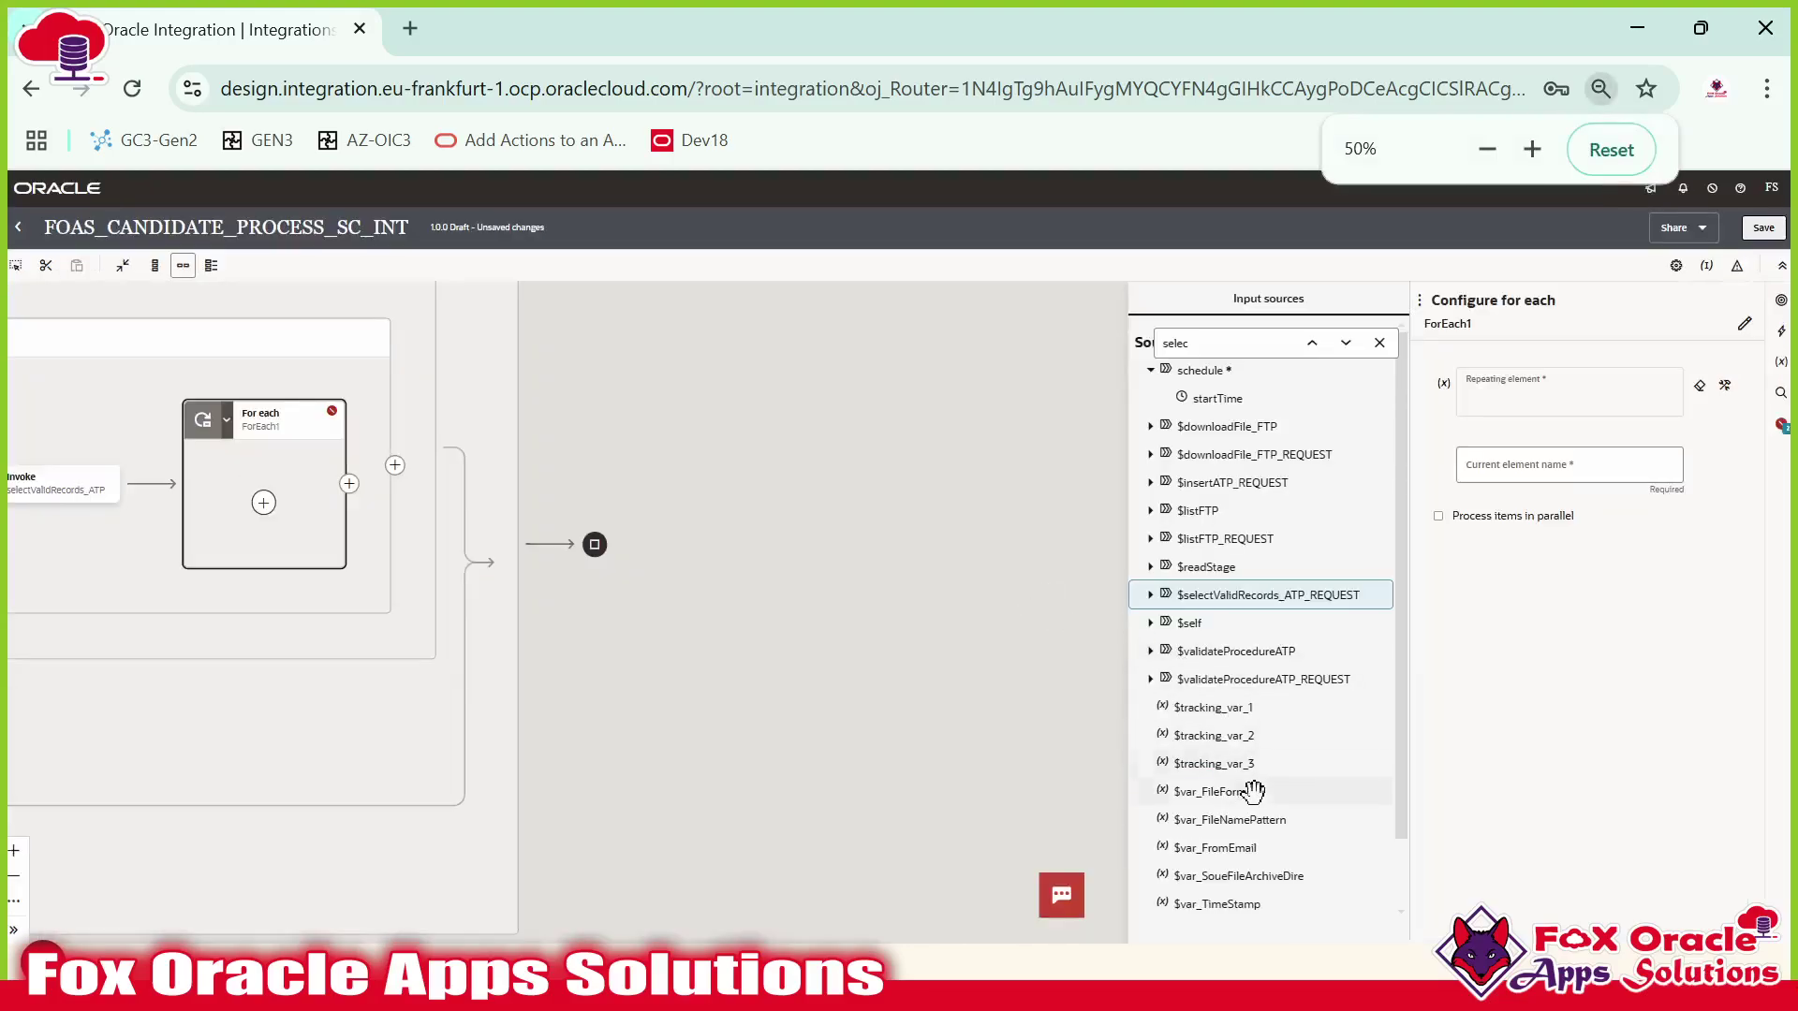
{"action": "scroll", "coordinate": [1251, 805], "scroll_direction": "down", "scroll_amount": 1}
{"action": "scroll", "coordinate": [1264, 749], "scroll_direction": "up", "scroll_amount": 1}
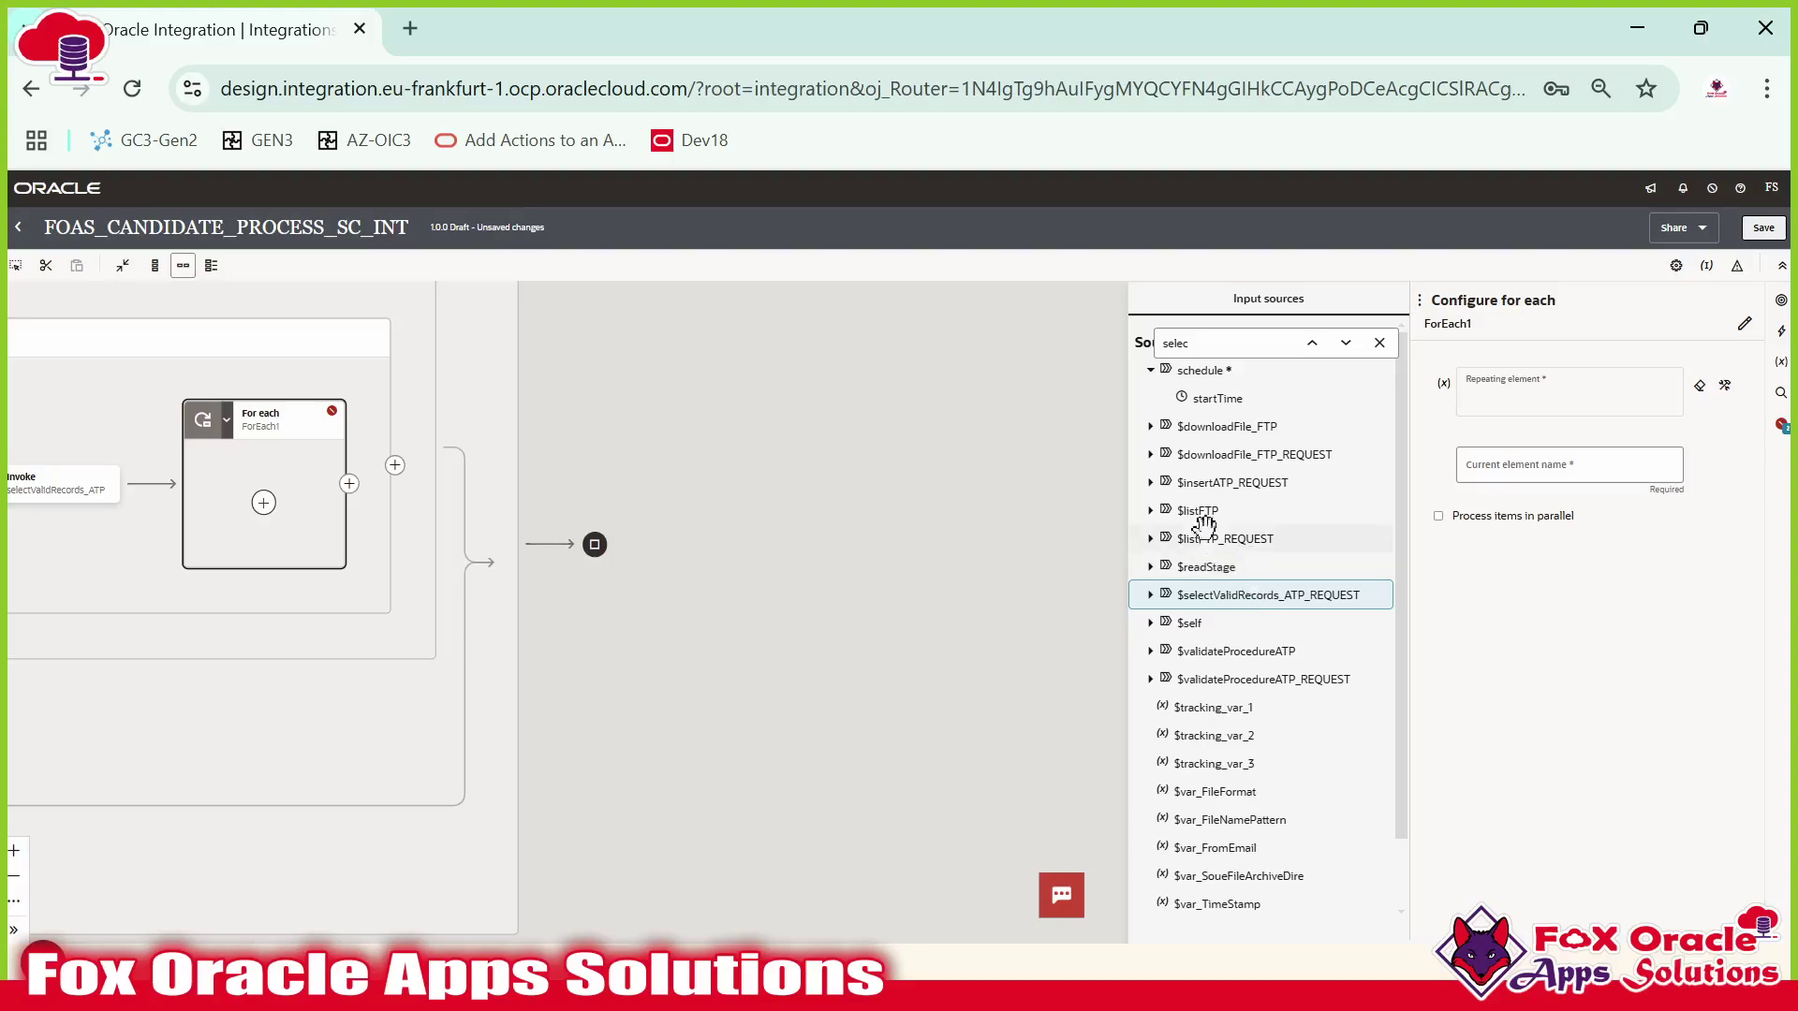
{"action": "left_click", "coordinate": [1157, 597]}
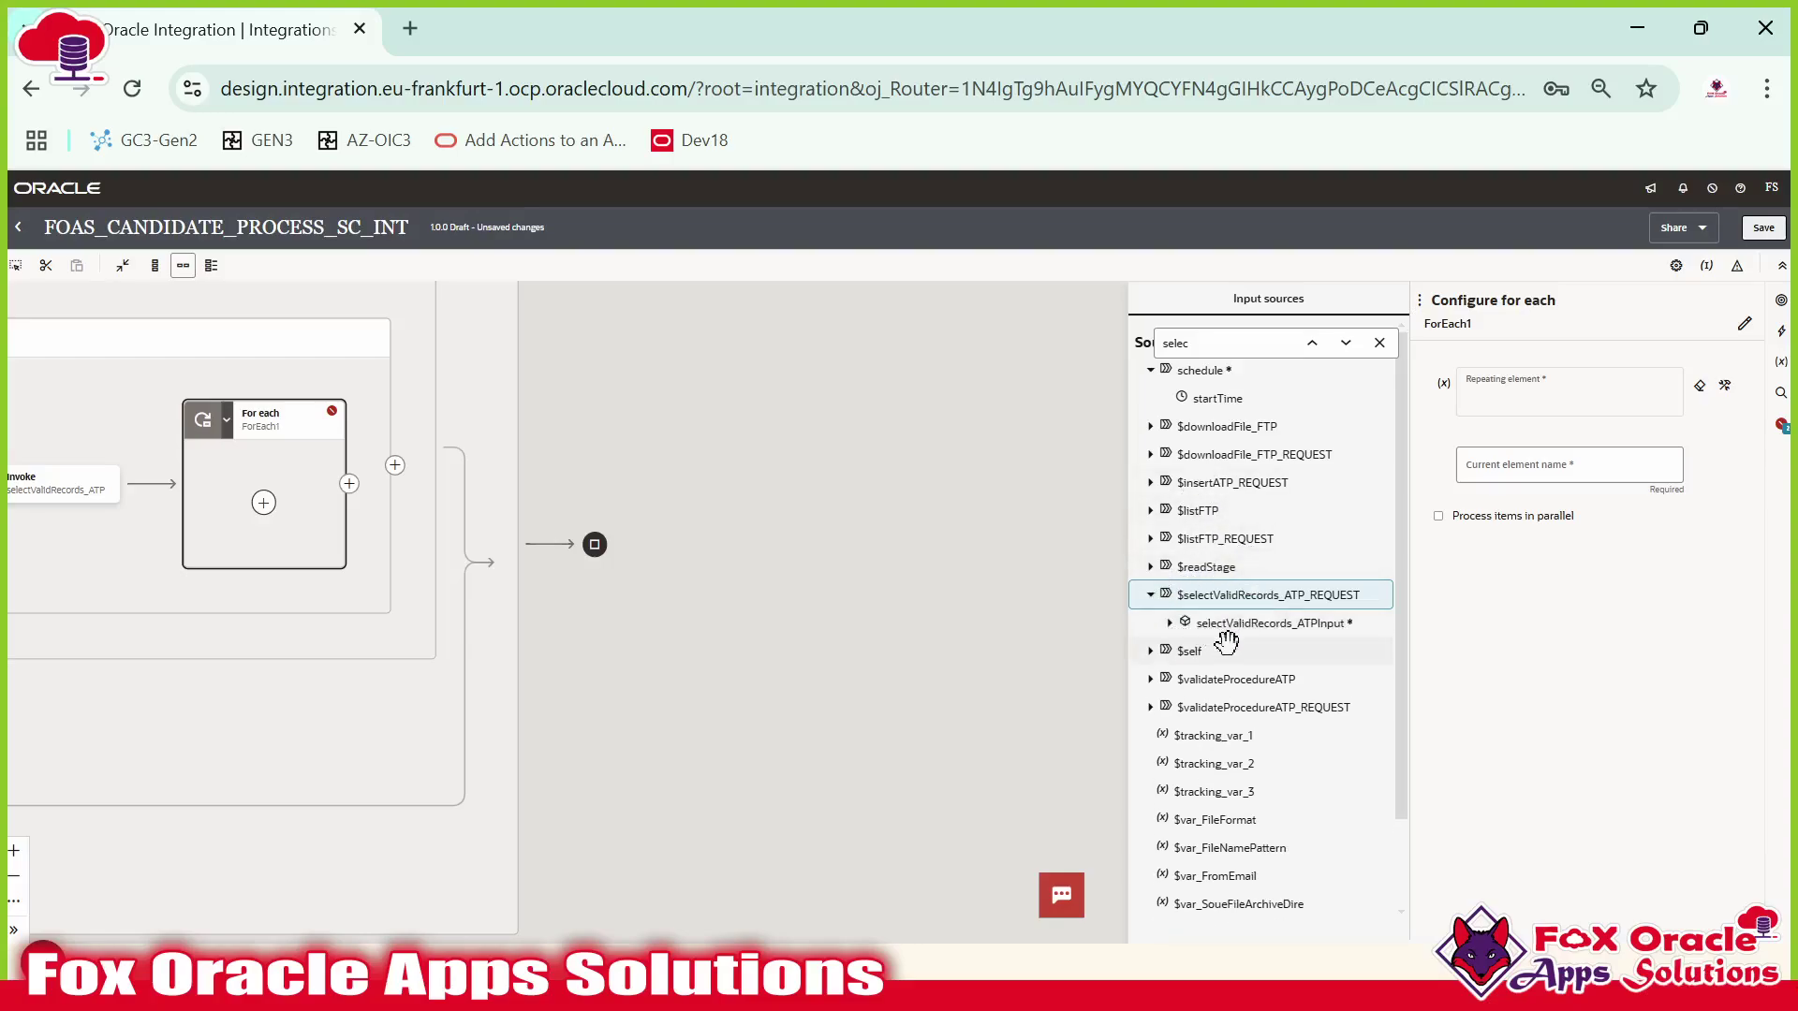
{"action": "scroll", "coordinate": [773, 569], "scroll_direction": "up", "scroll_amount": 3}
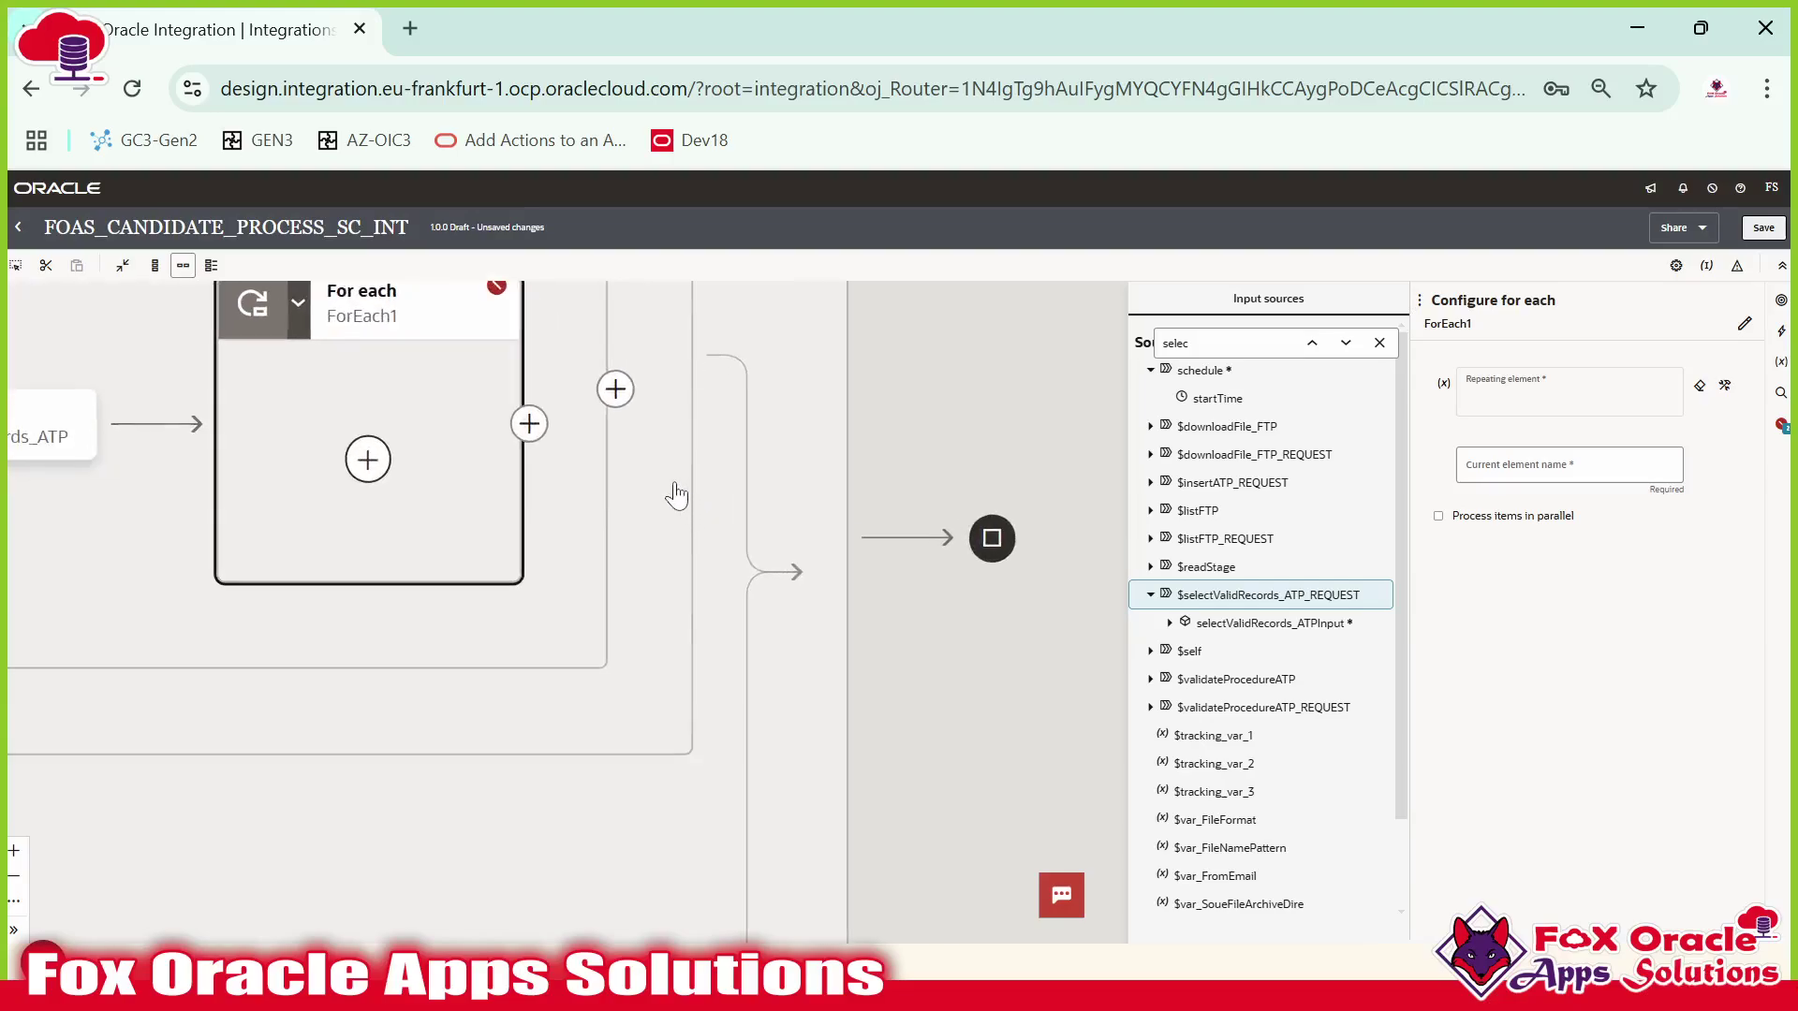
{"action": "left_click", "coordinate": [742, 583]}
Save the integration and reopen the selectValidRecords_ATP invoke settings.
{"action": "left_click", "coordinate": [1752, 233]}
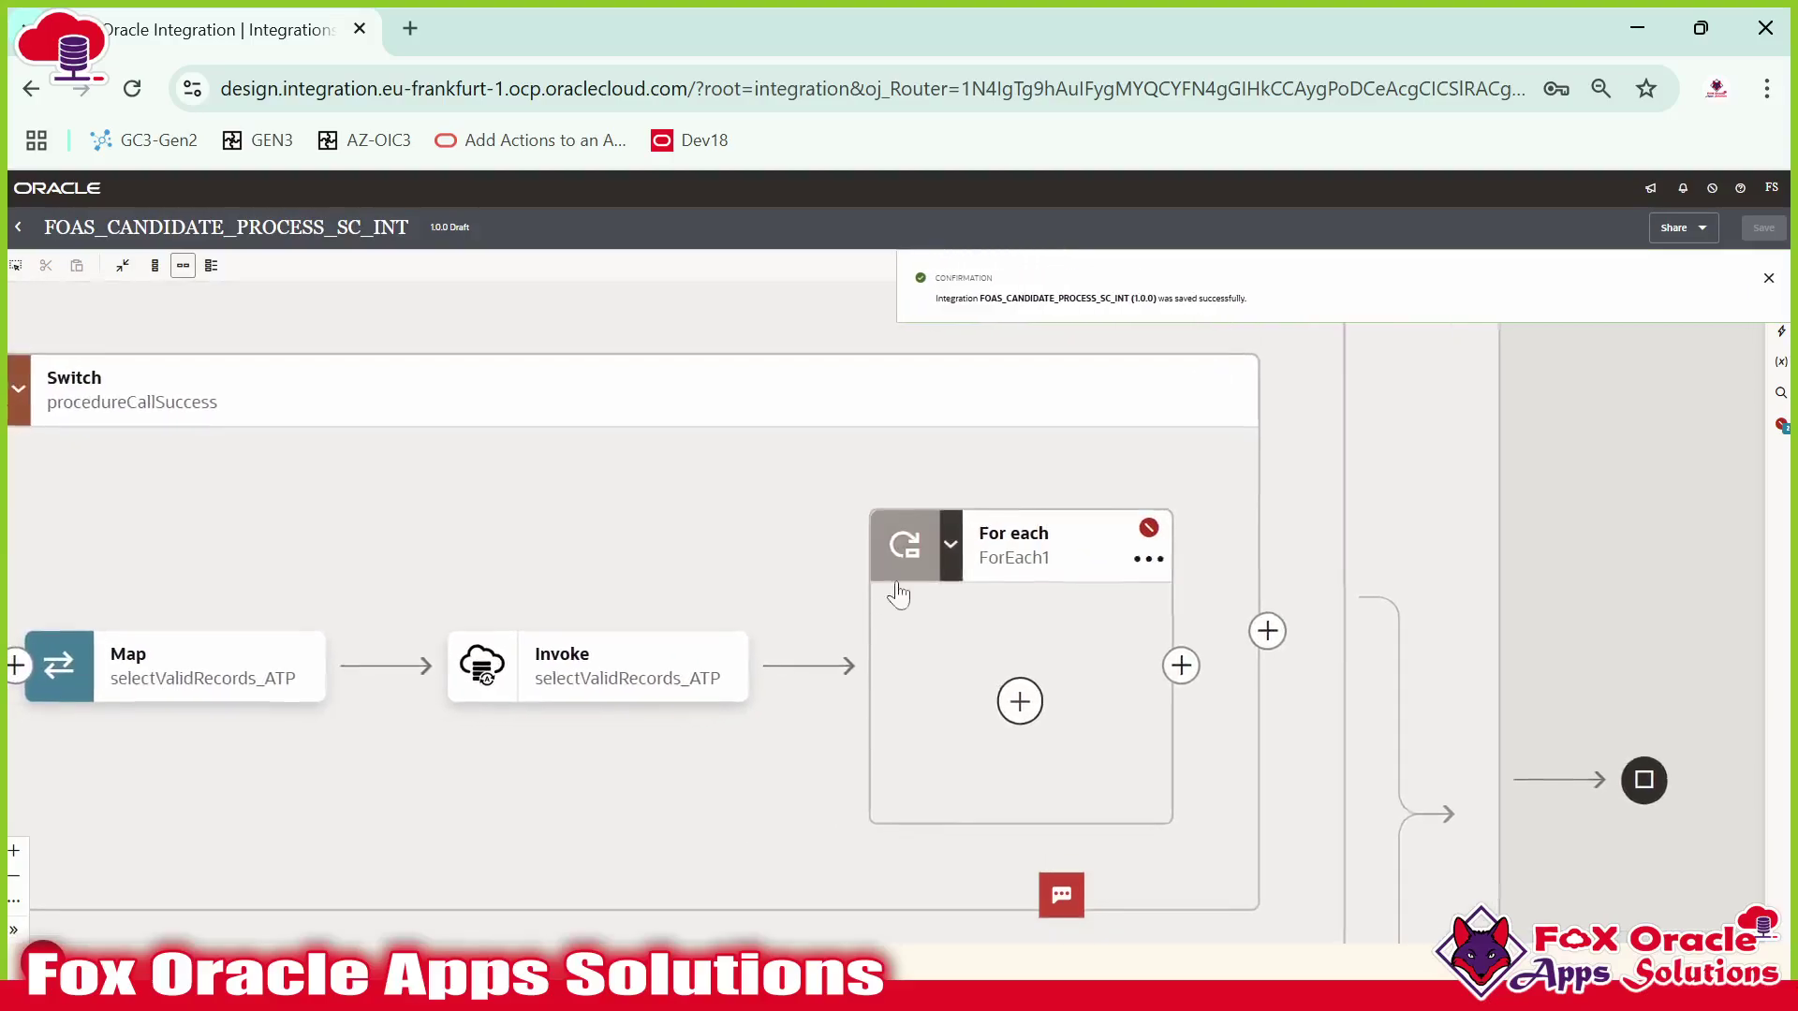
{"action": "scroll", "coordinate": [906, 561], "scroll_direction": "down", "scroll_amount": 1}
{"action": "left_click", "coordinate": [950, 668]}
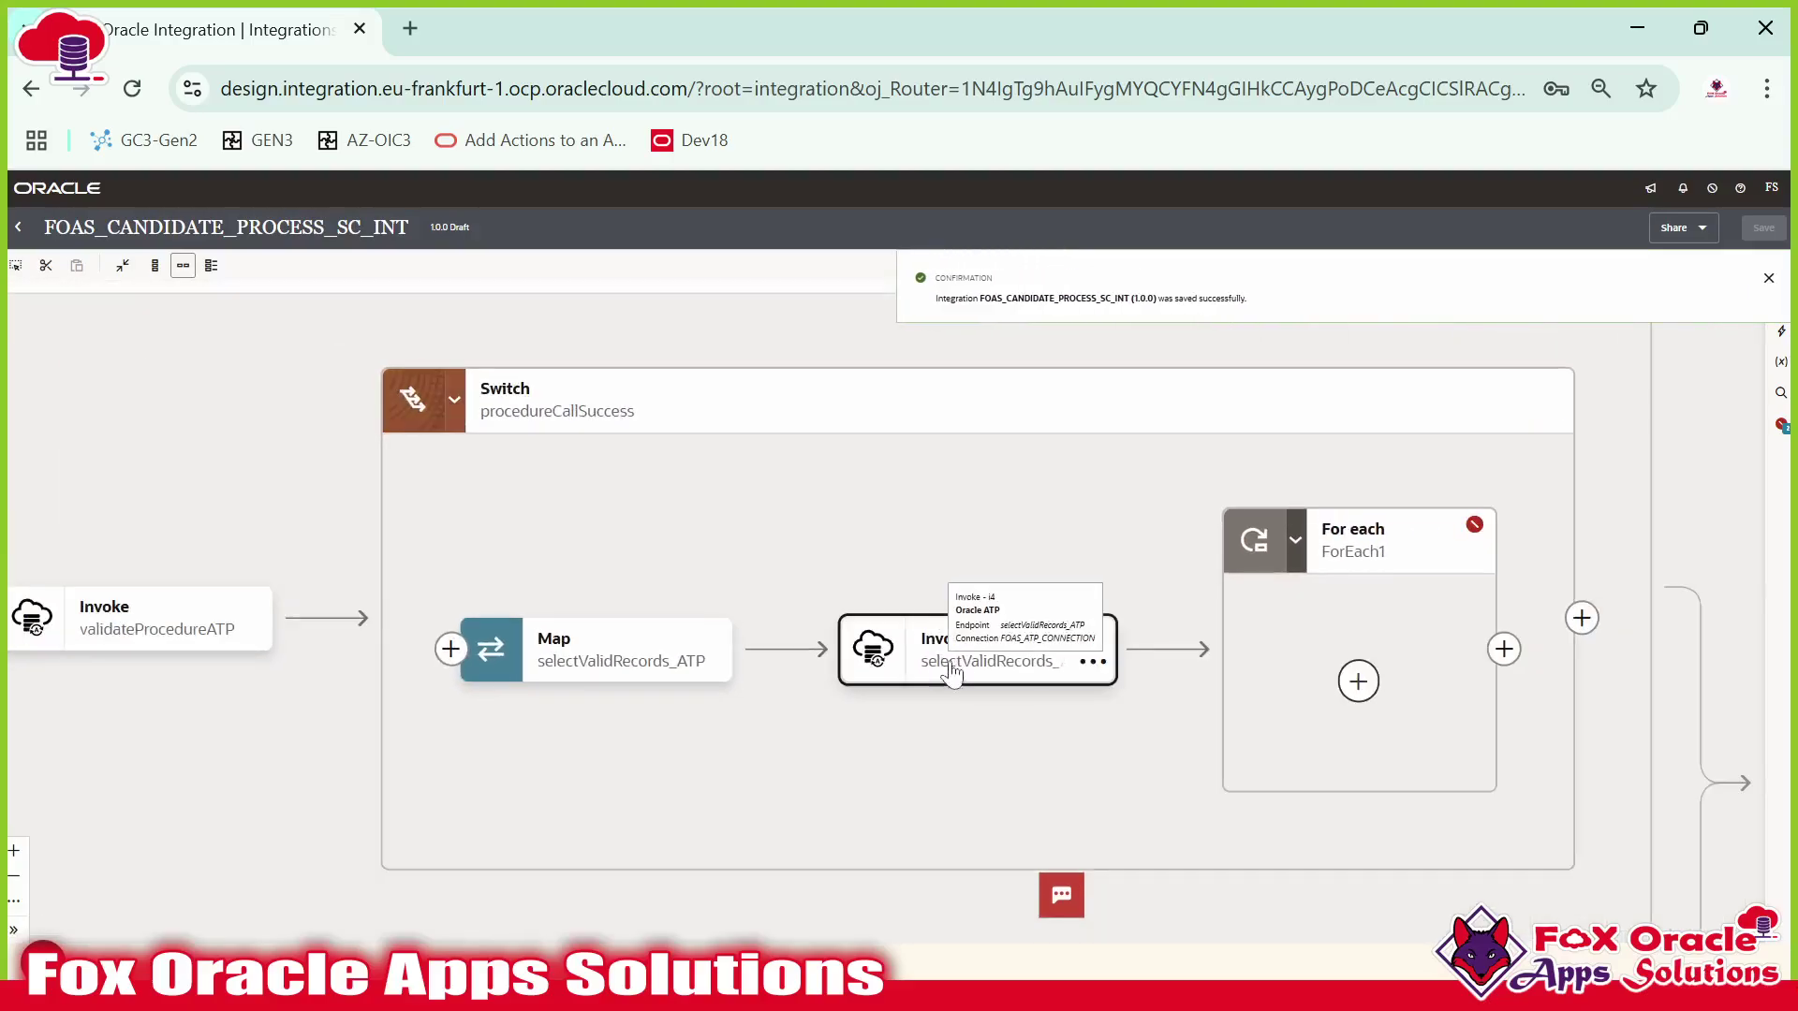
{"action": "left_click_drag", "start_coordinate": [983, 735], "coordinate": [894, 727]}
{"action": "left_click", "coordinate": [882, 658]}
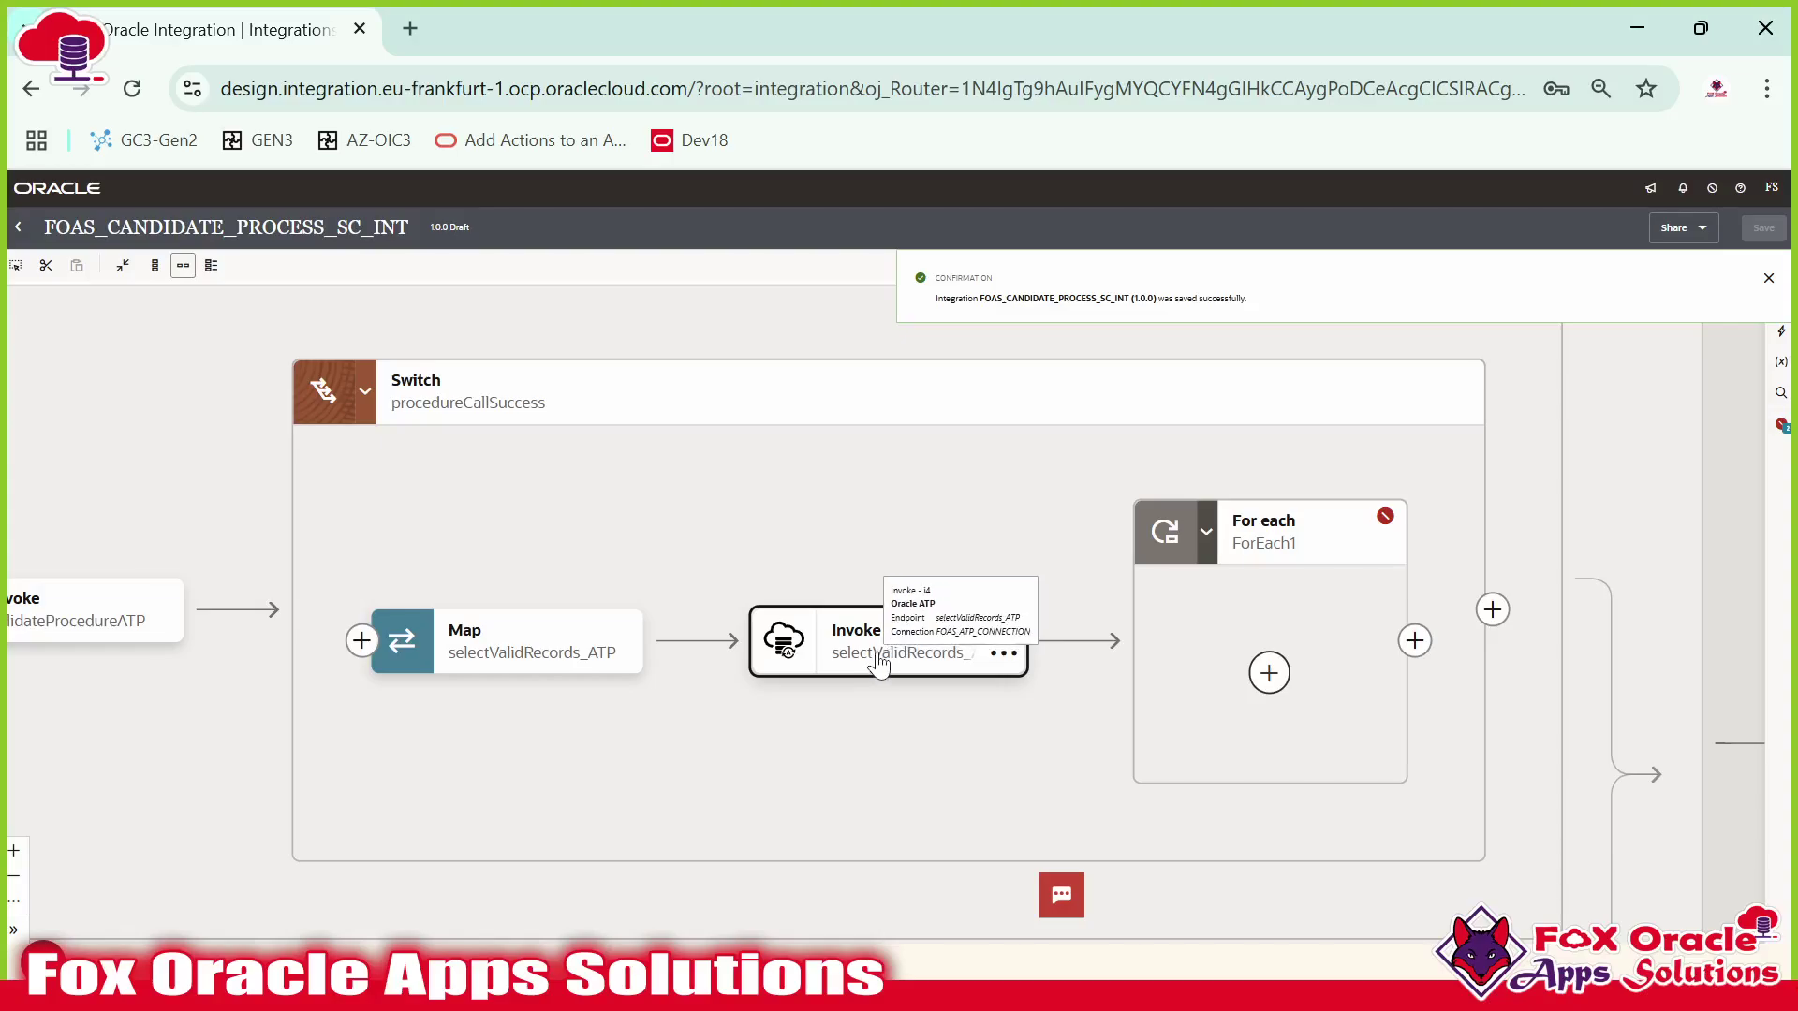
{"action": "double_click", "coordinate": [878, 659]}
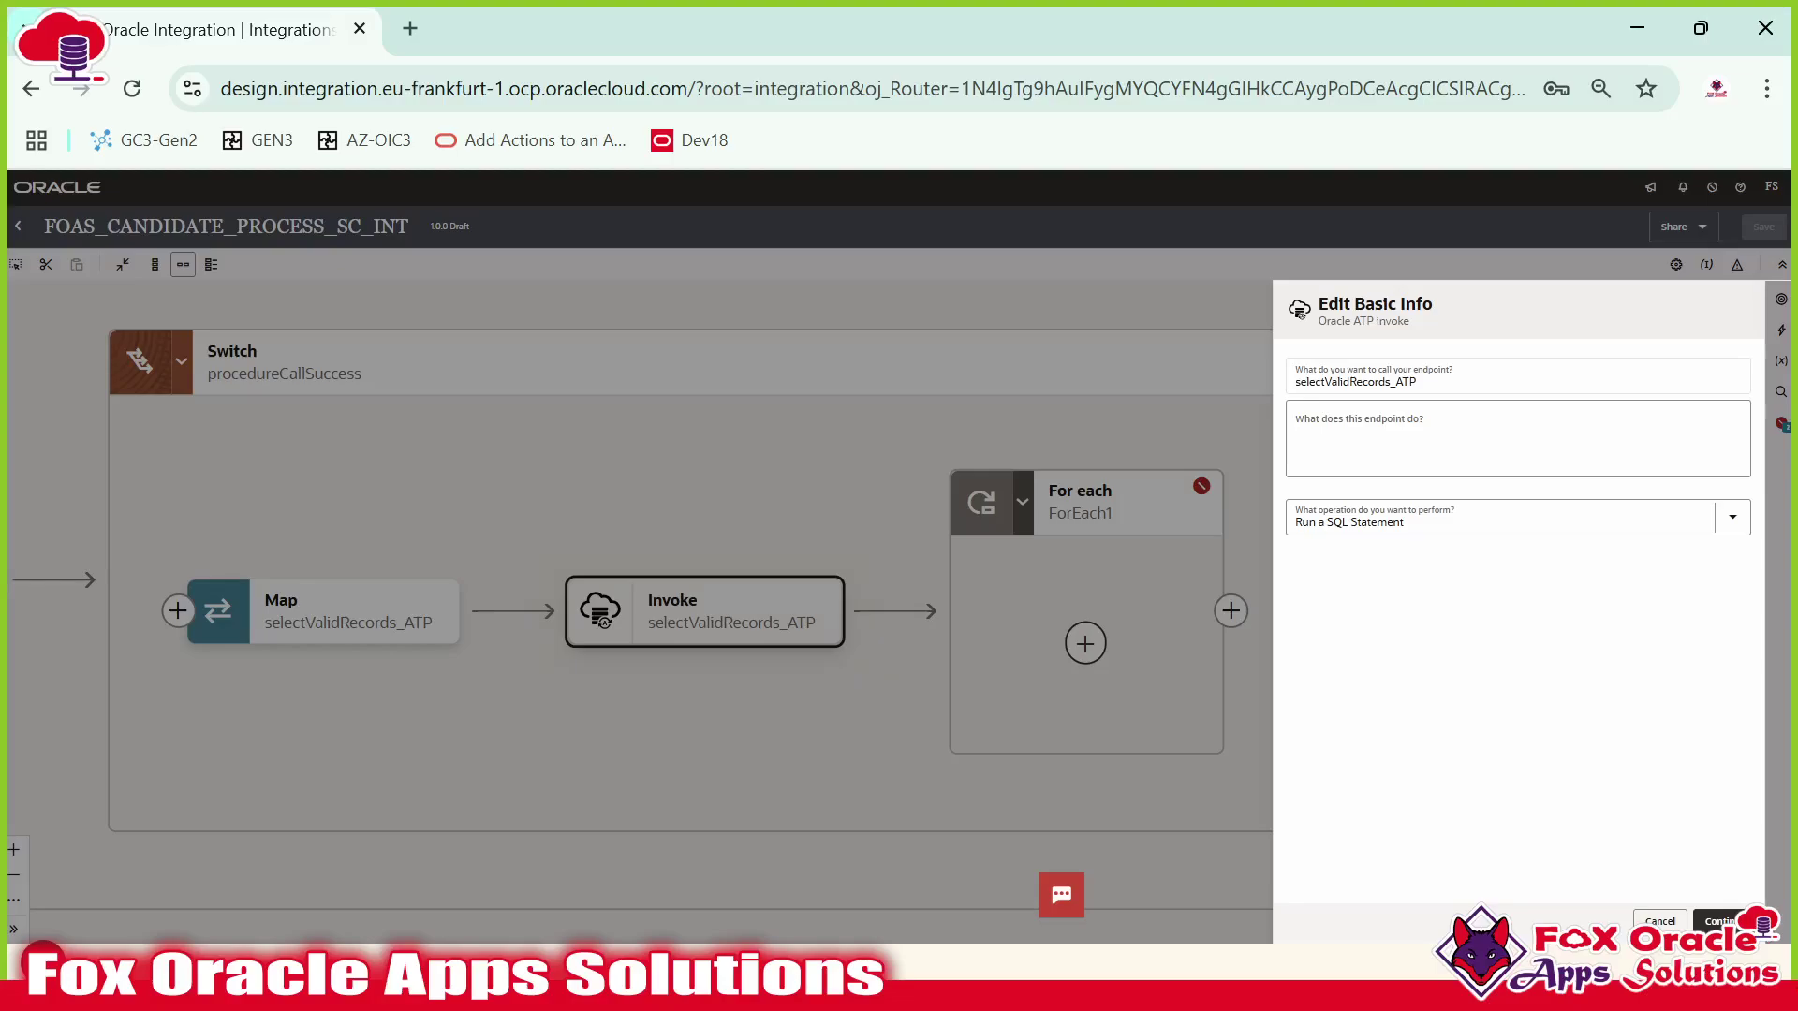
Review the InstanceId parameter, exit unchanged, and browse action menus around the invoke and loop.
{"action": "left_click", "coordinate": [1488, 397]}
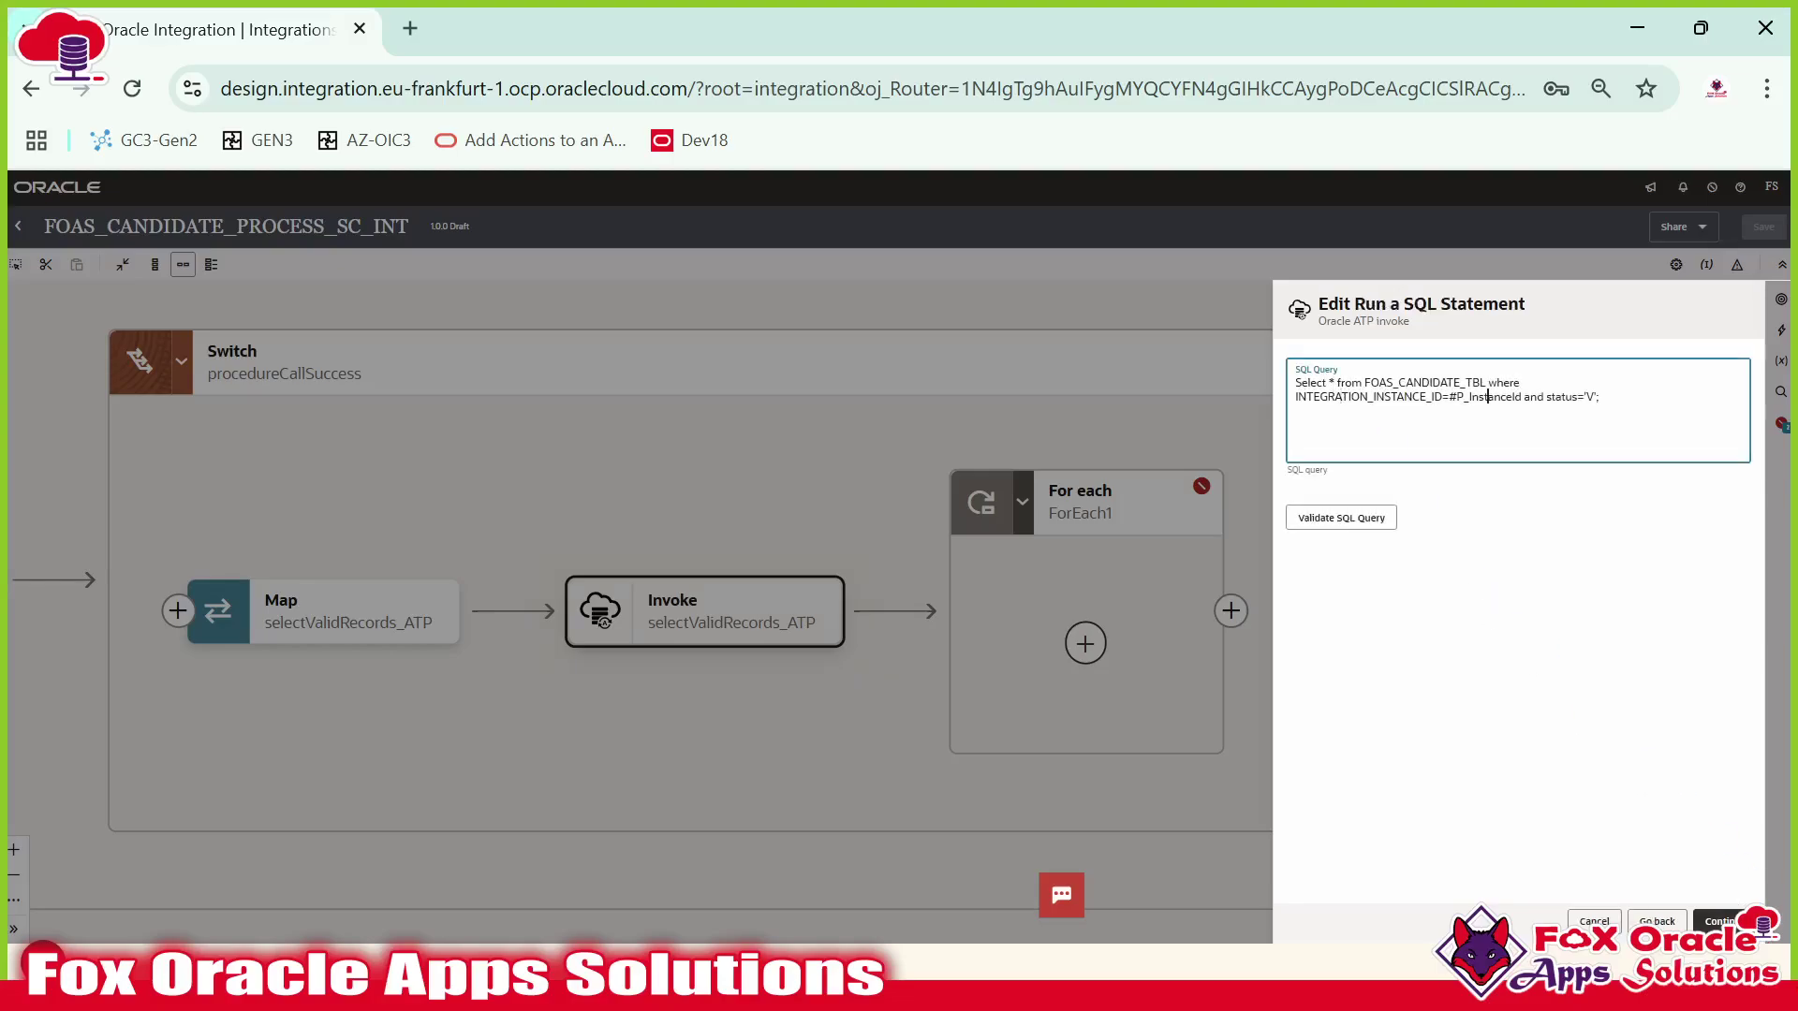
{"action": "left_click", "coordinate": [1587, 923]}
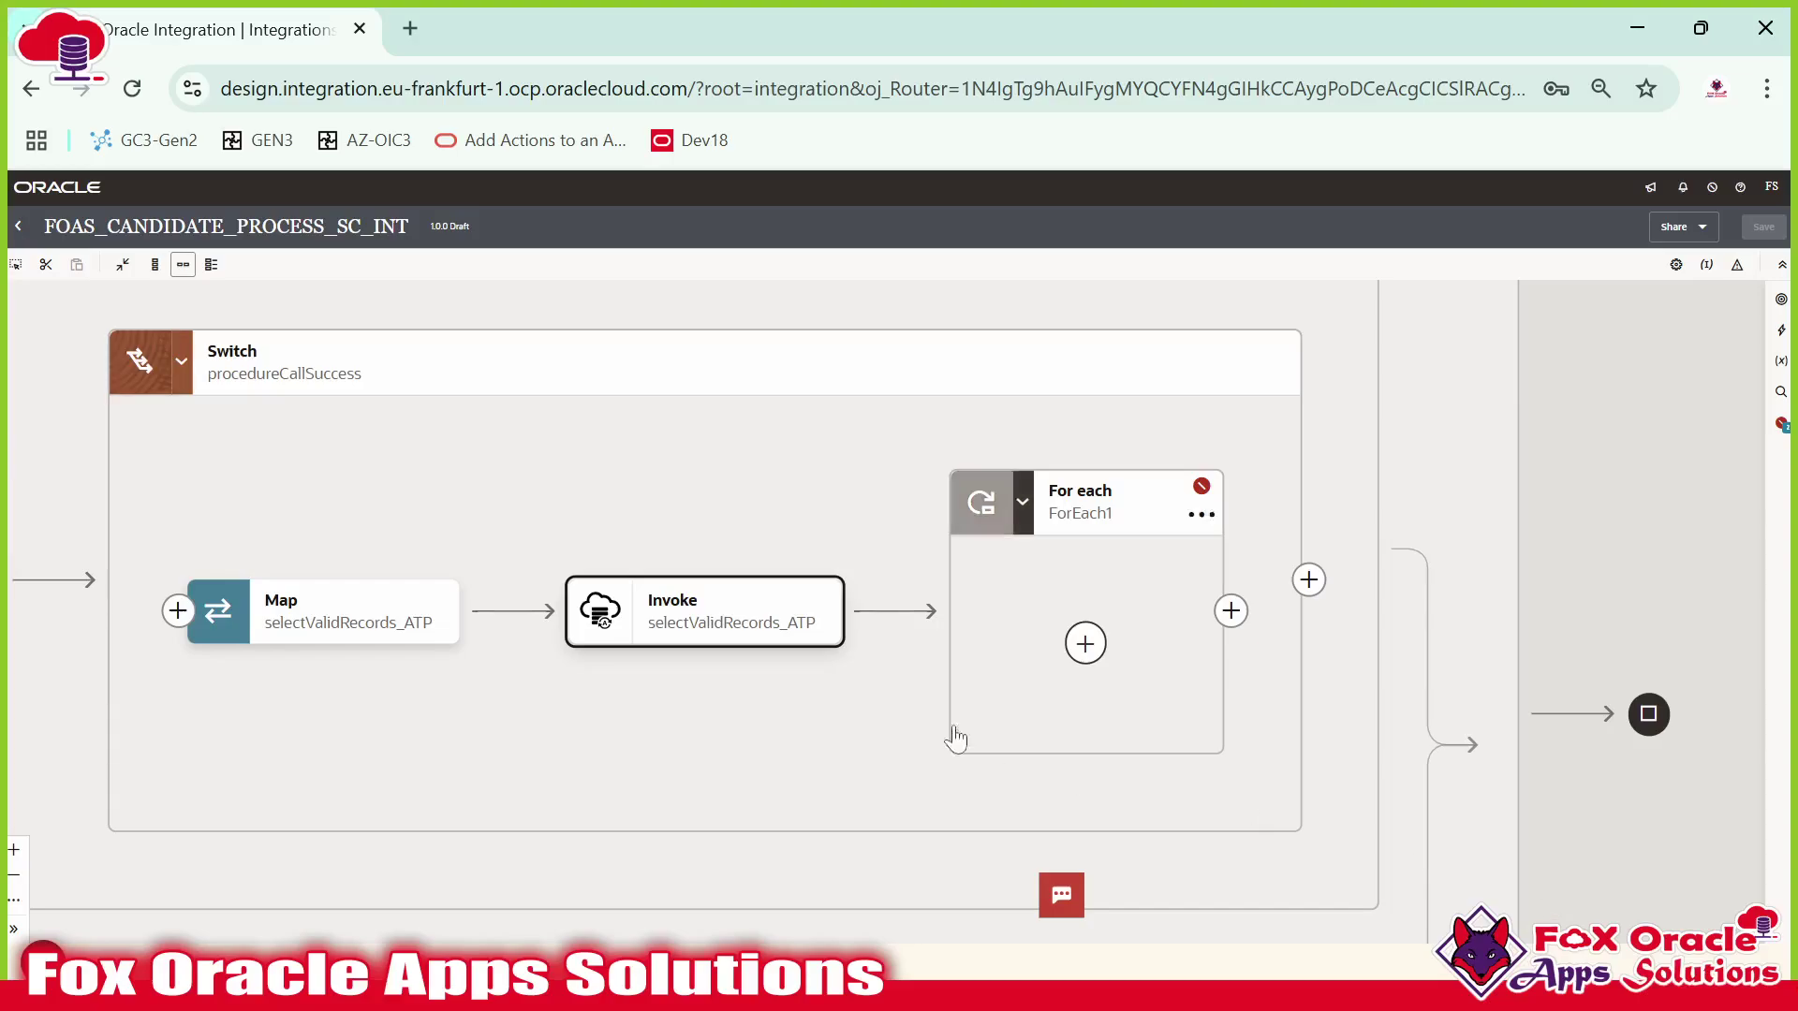
{"action": "left_click_drag", "start_coordinate": [796, 662], "coordinate": [755, 673]}
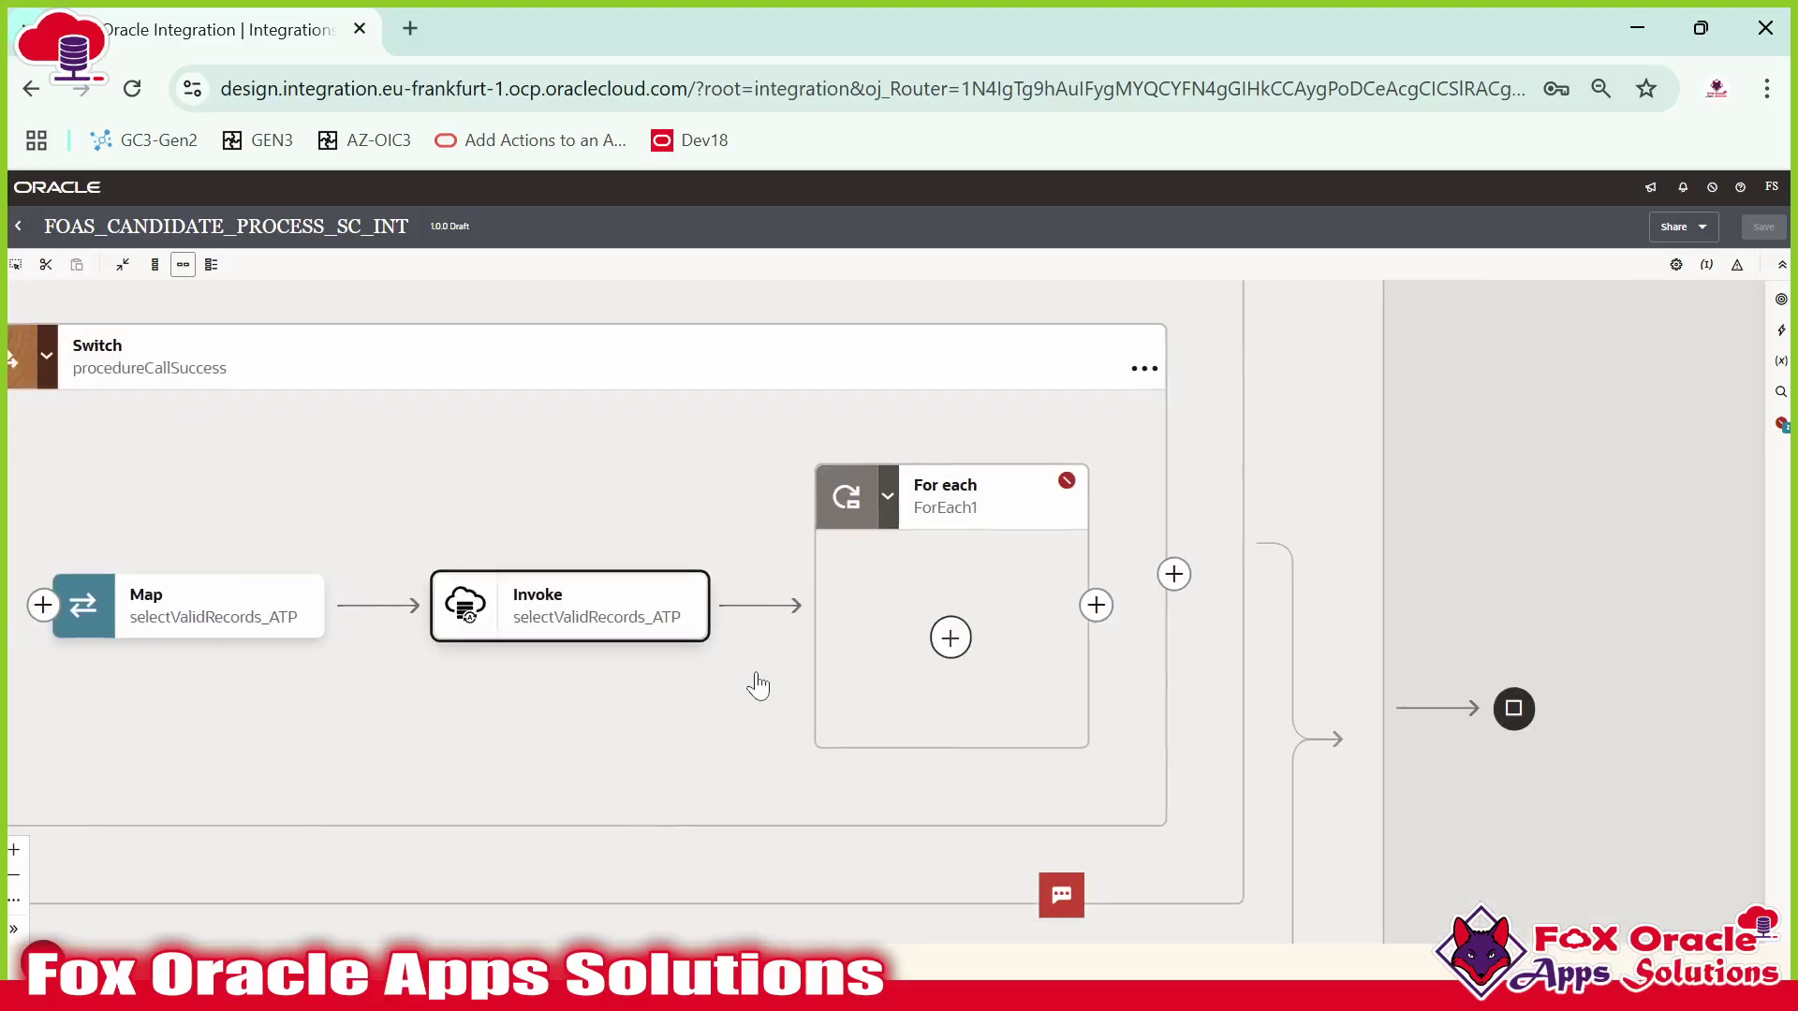
{"action": "left_click", "coordinate": [949, 636]}
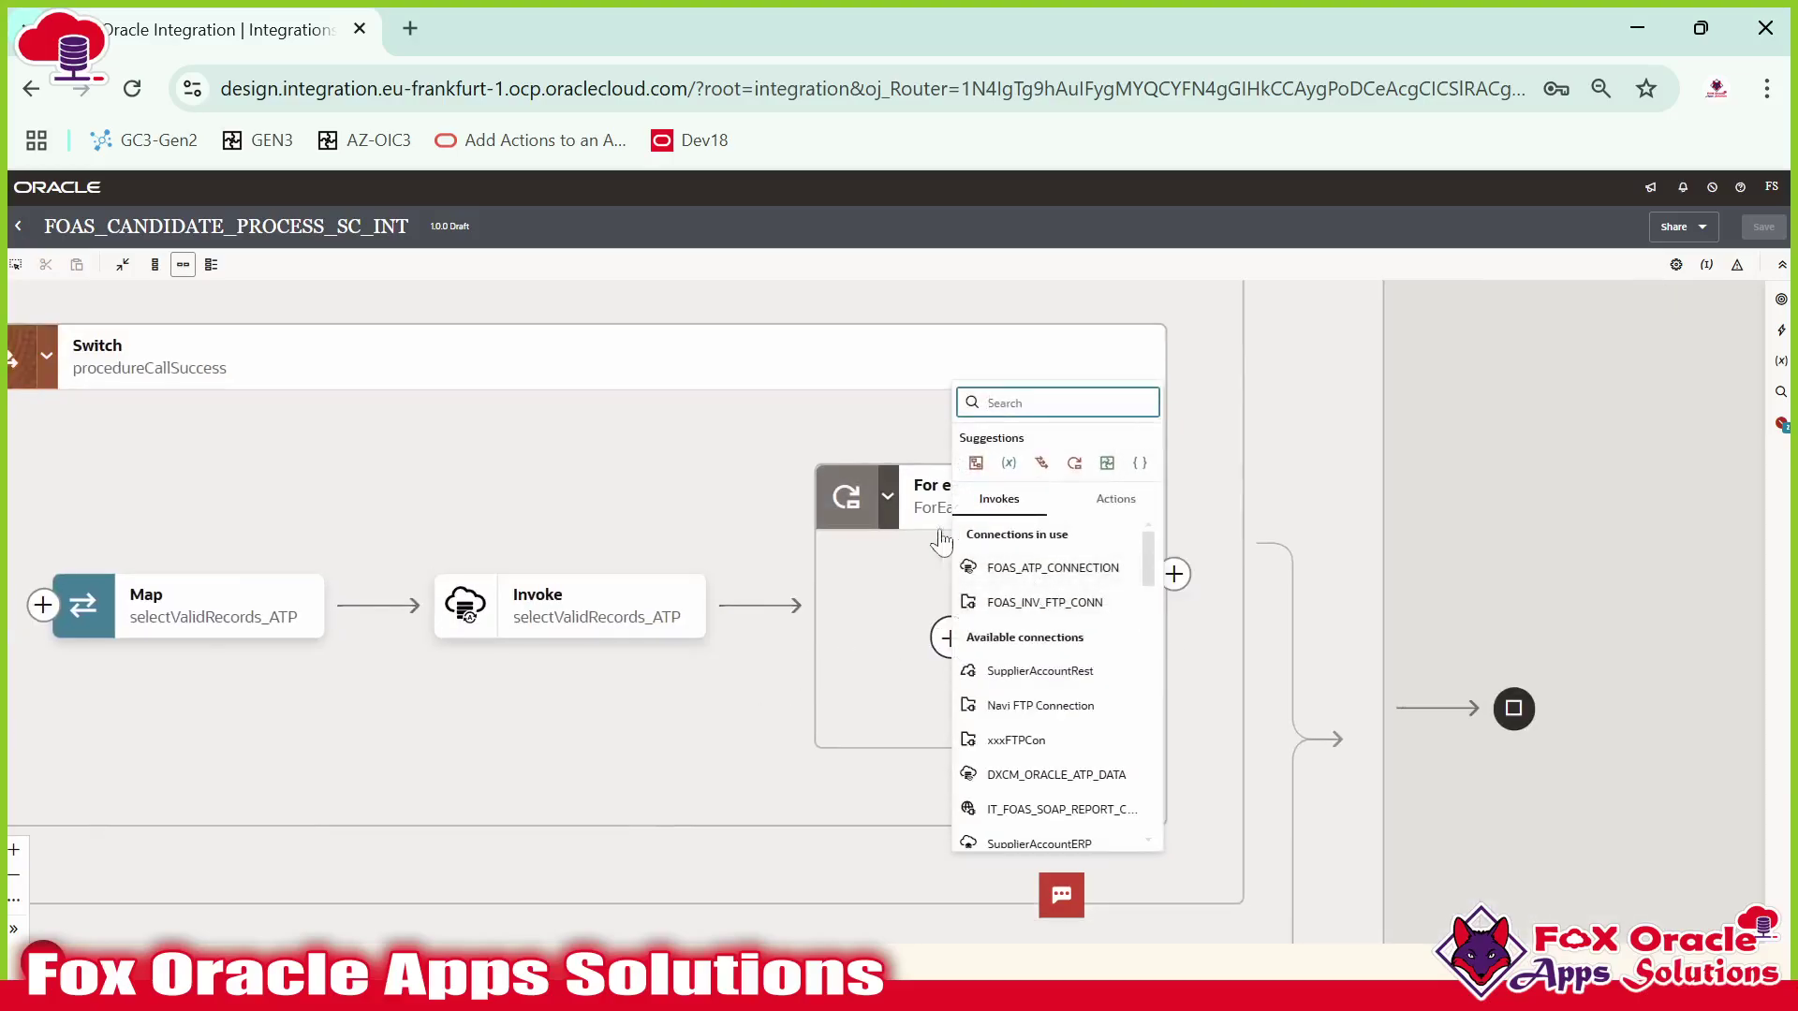
{"action": "left_click", "coordinate": [758, 606]}
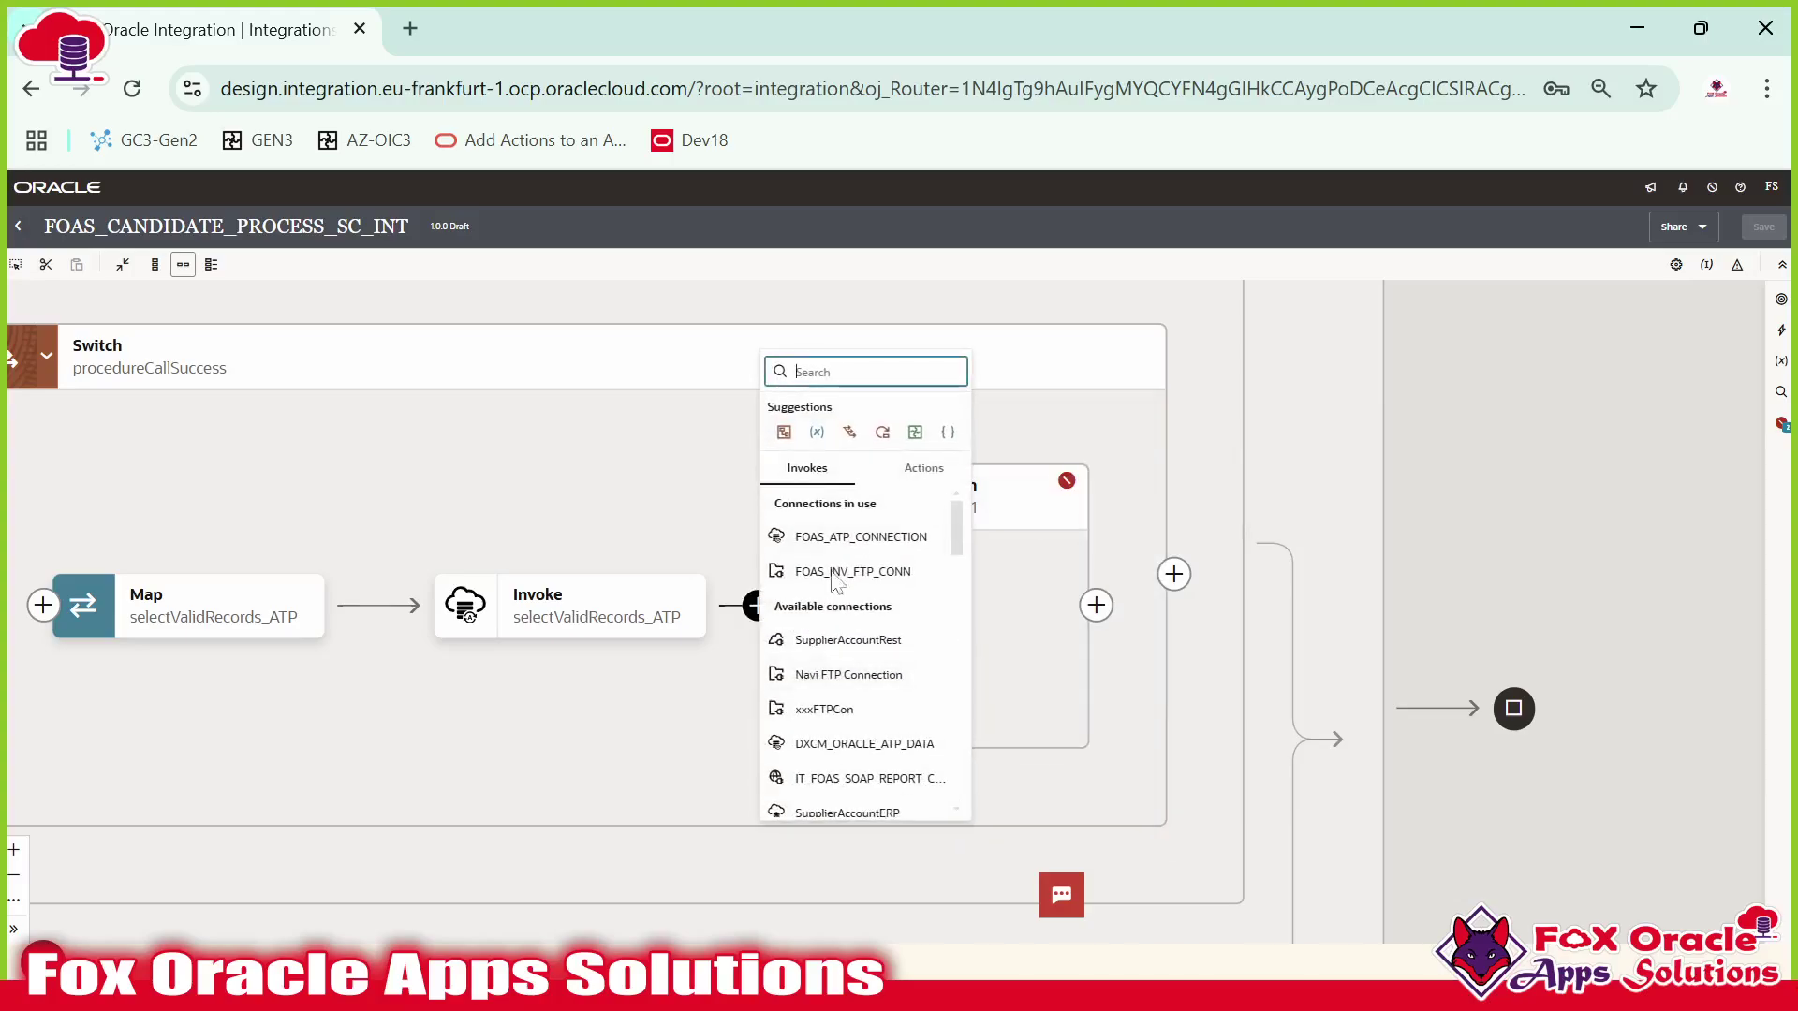
{"action": "left_click", "coordinate": [1095, 605]}
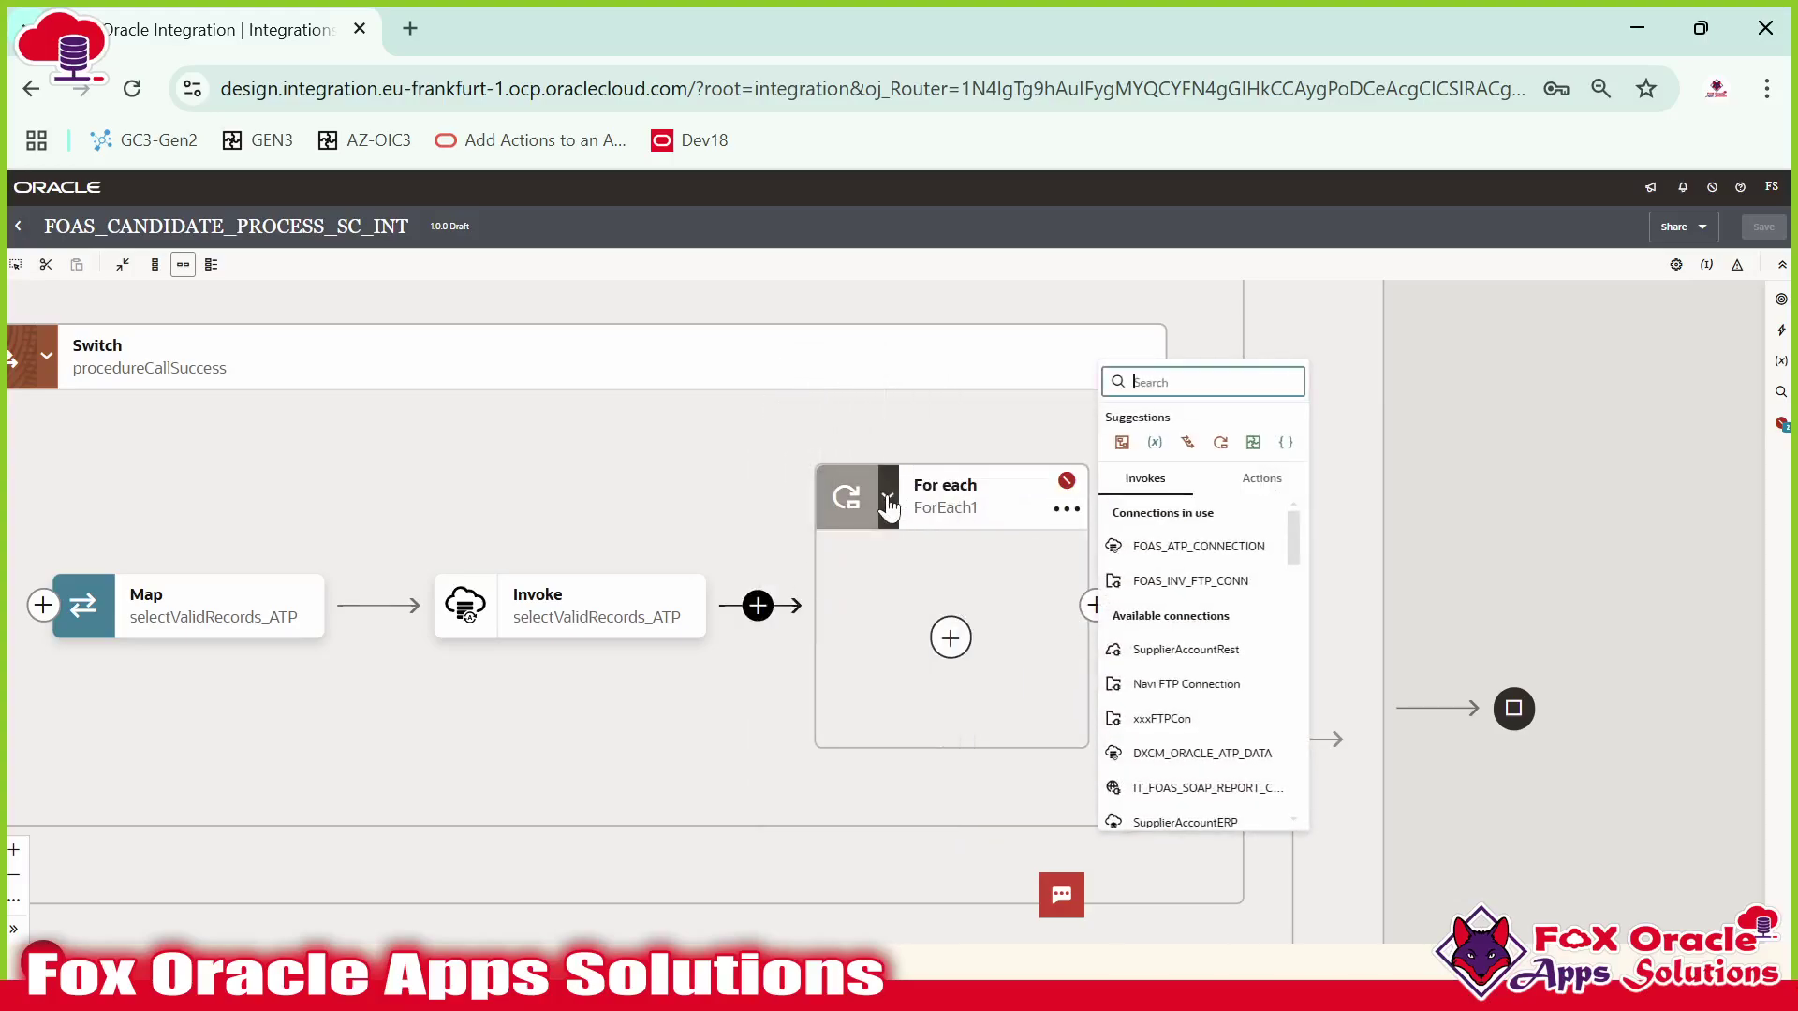
{"action": "left_click", "coordinate": [599, 626]}
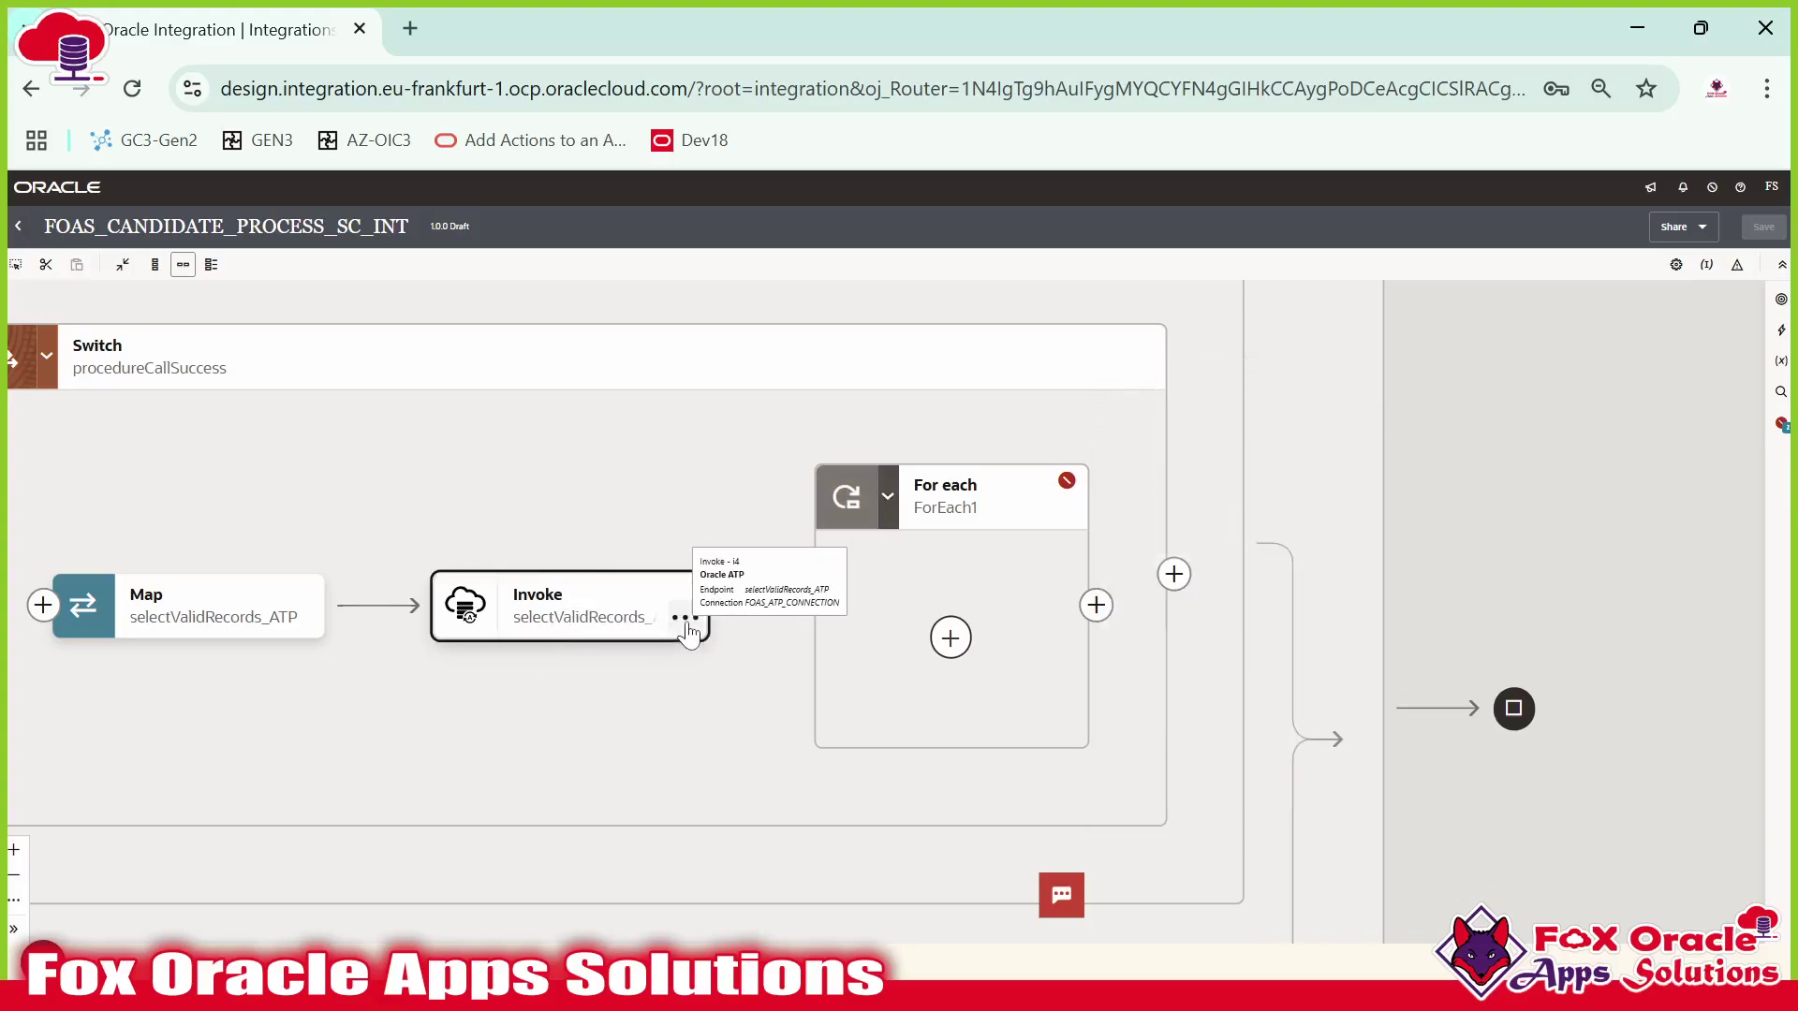
{"action": "left_click", "coordinate": [688, 621]}
Re-edit selectValidRecords_ATP keeping Run a SQL Statement, validate the SQL query, and finish.
{"action": "left_click", "coordinate": [738, 653]}
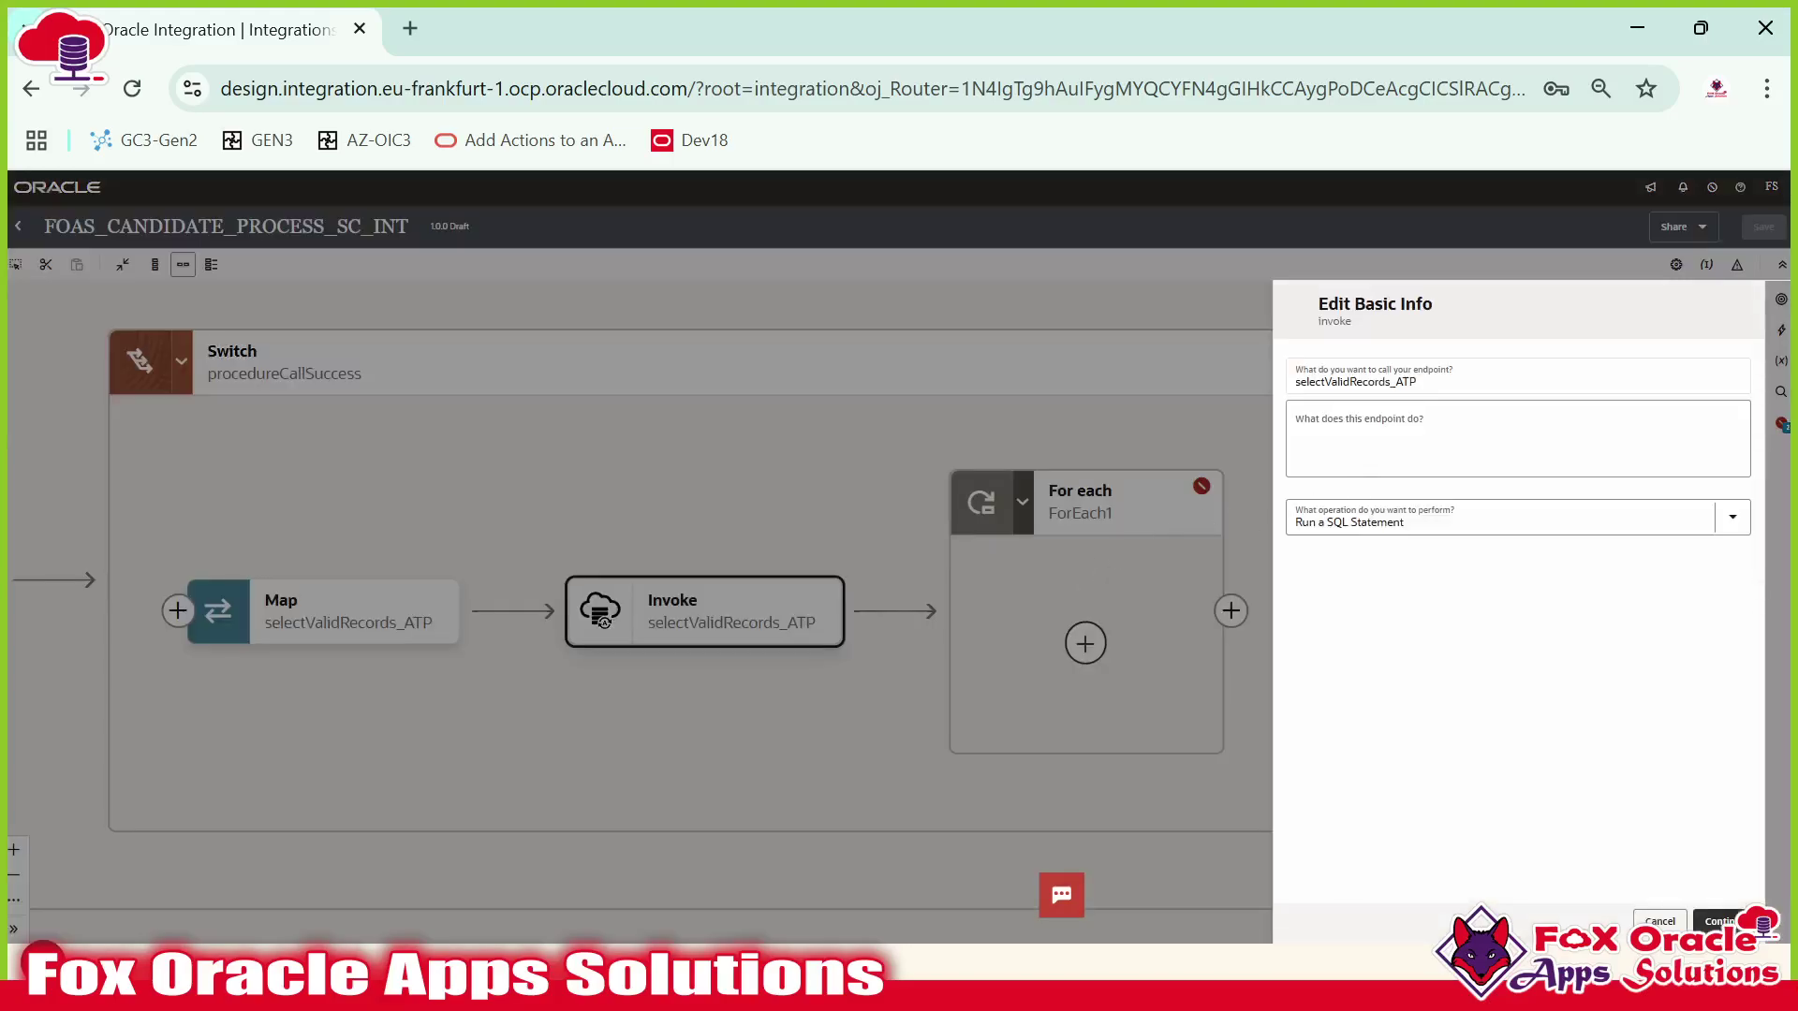
{"action": "left_click", "coordinate": [1592, 521]}
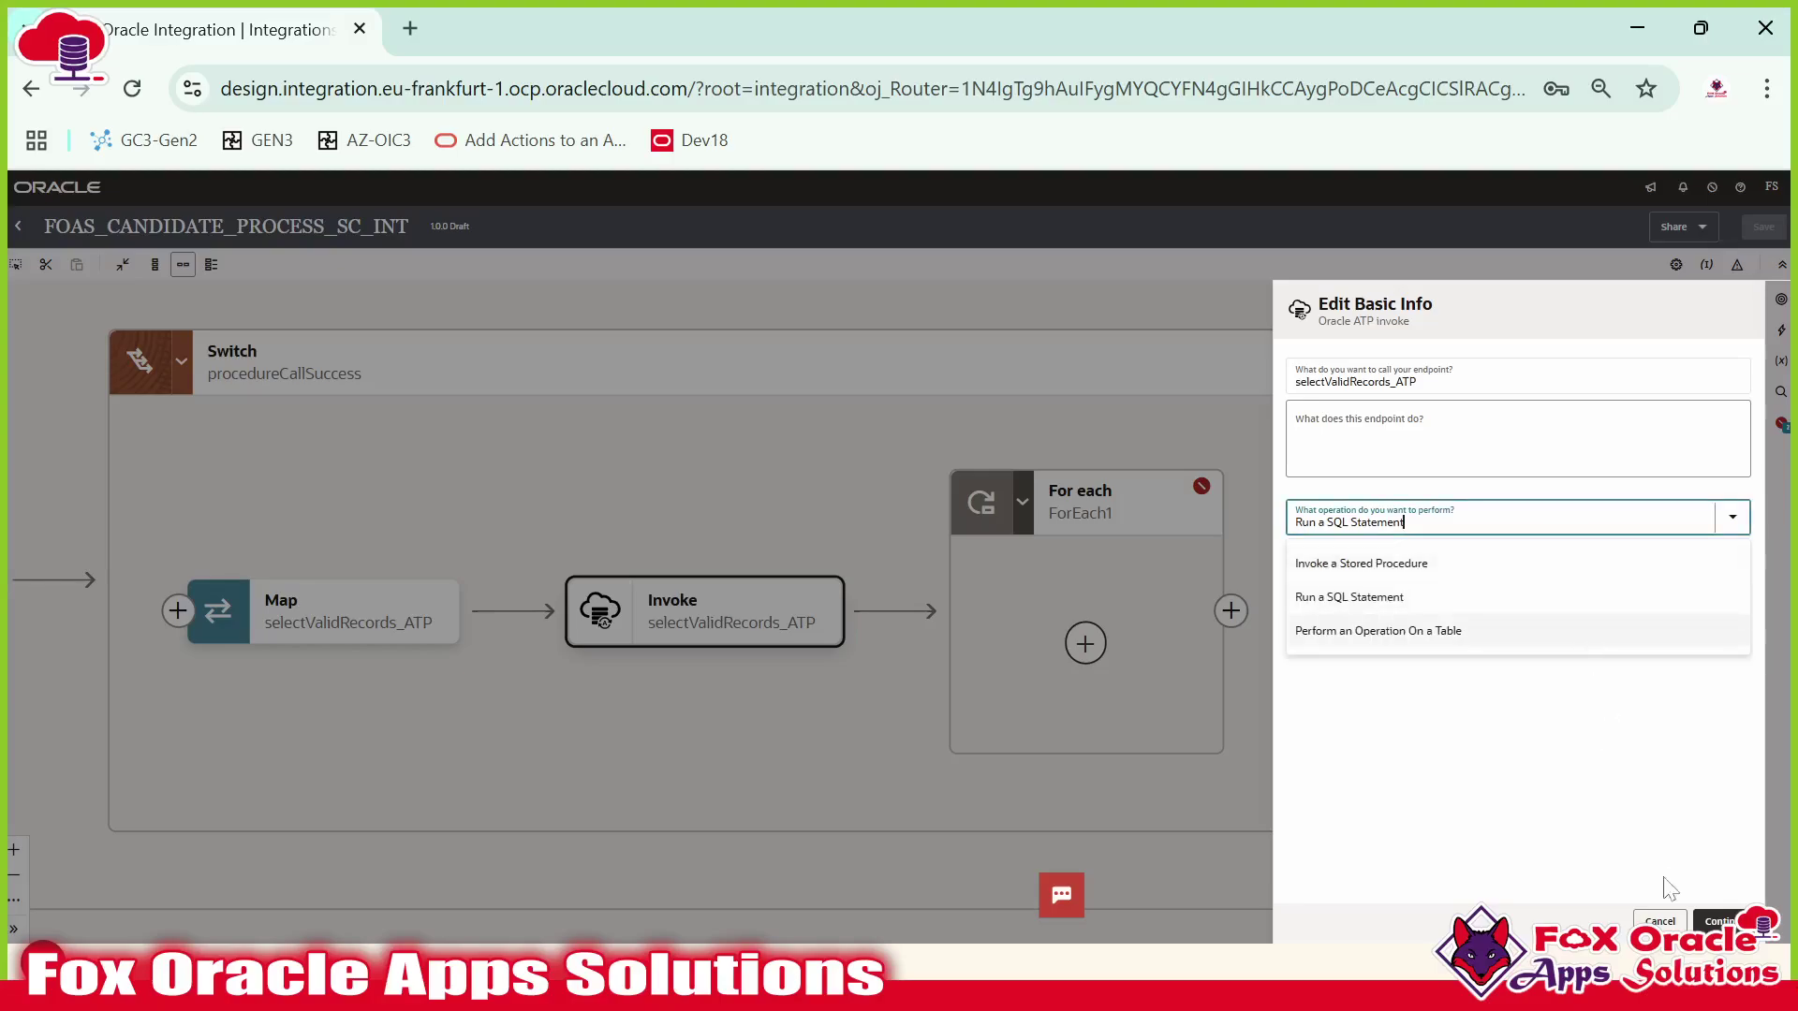
{"action": "left_click", "coordinate": [1717, 921]}
{"action": "key", "text": "ctrl+plus"}
{"action": "key", "text": "ctrl+plus"}
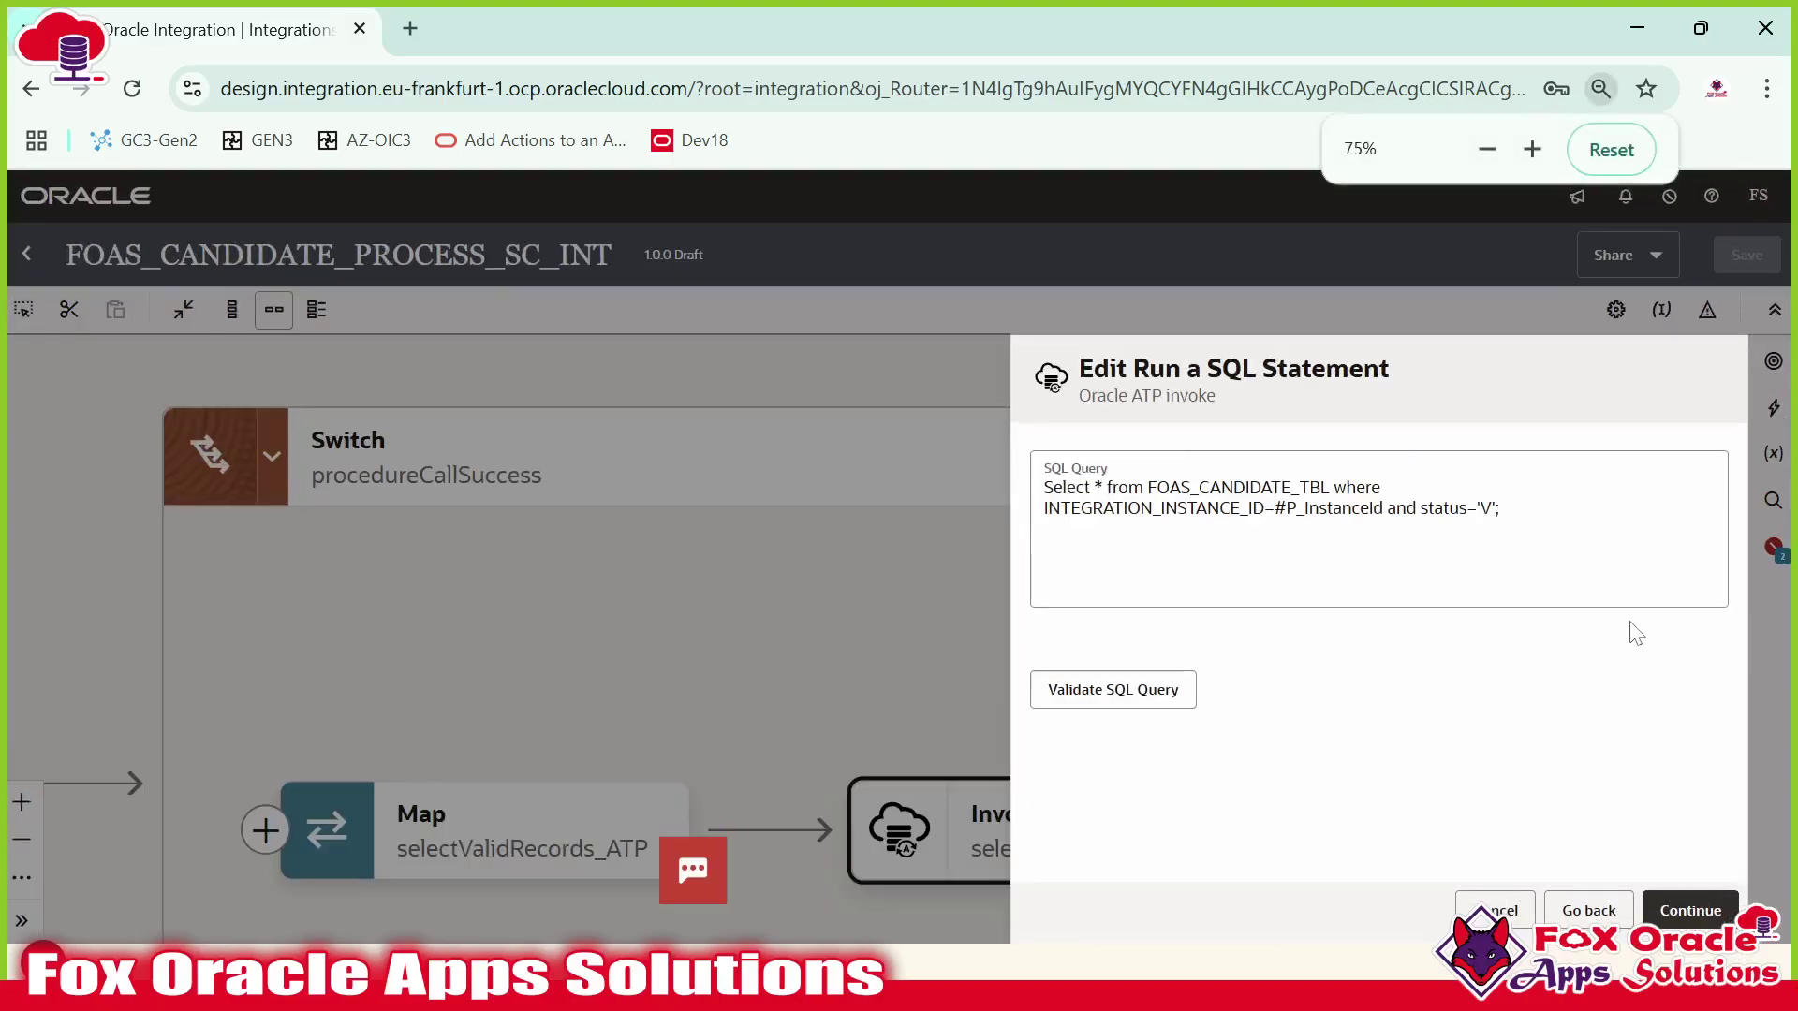
{"action": "key", "text": "ctrl+minus"}
{"action": "left_click", "coordinate": [1435, 525]}
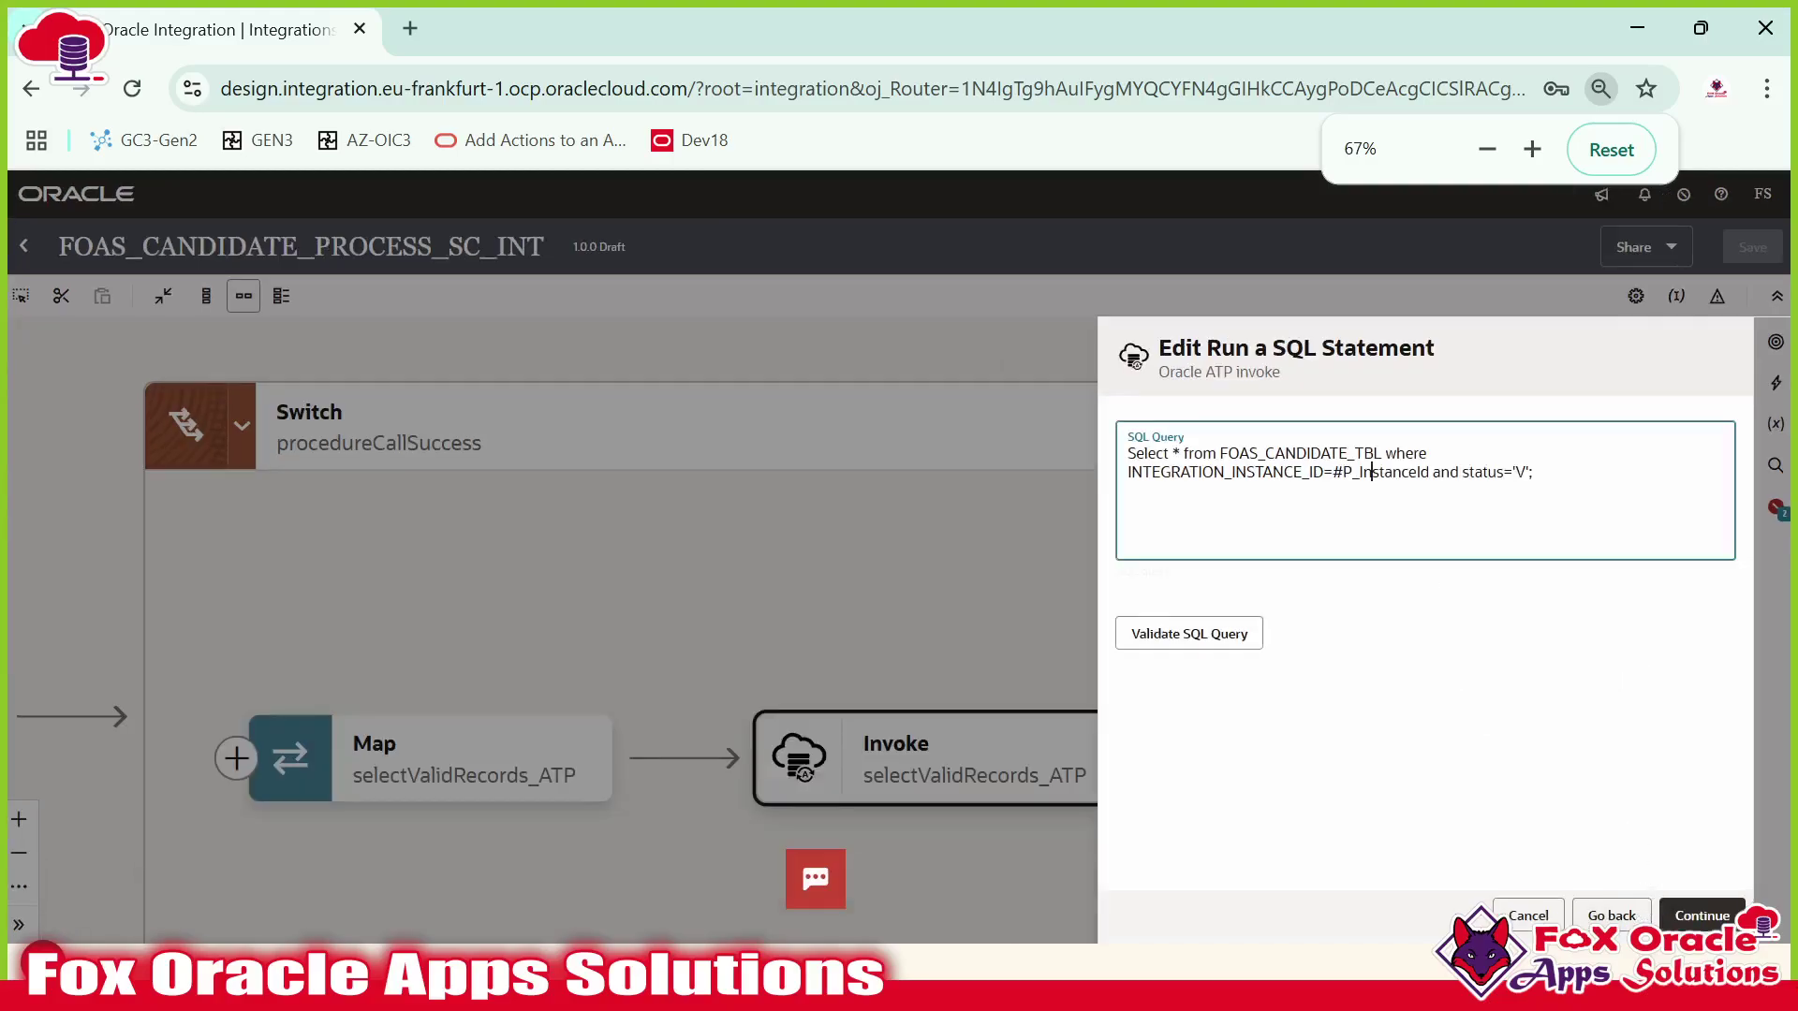
{"action": "left_click", "coordinate": [1686, 906]}
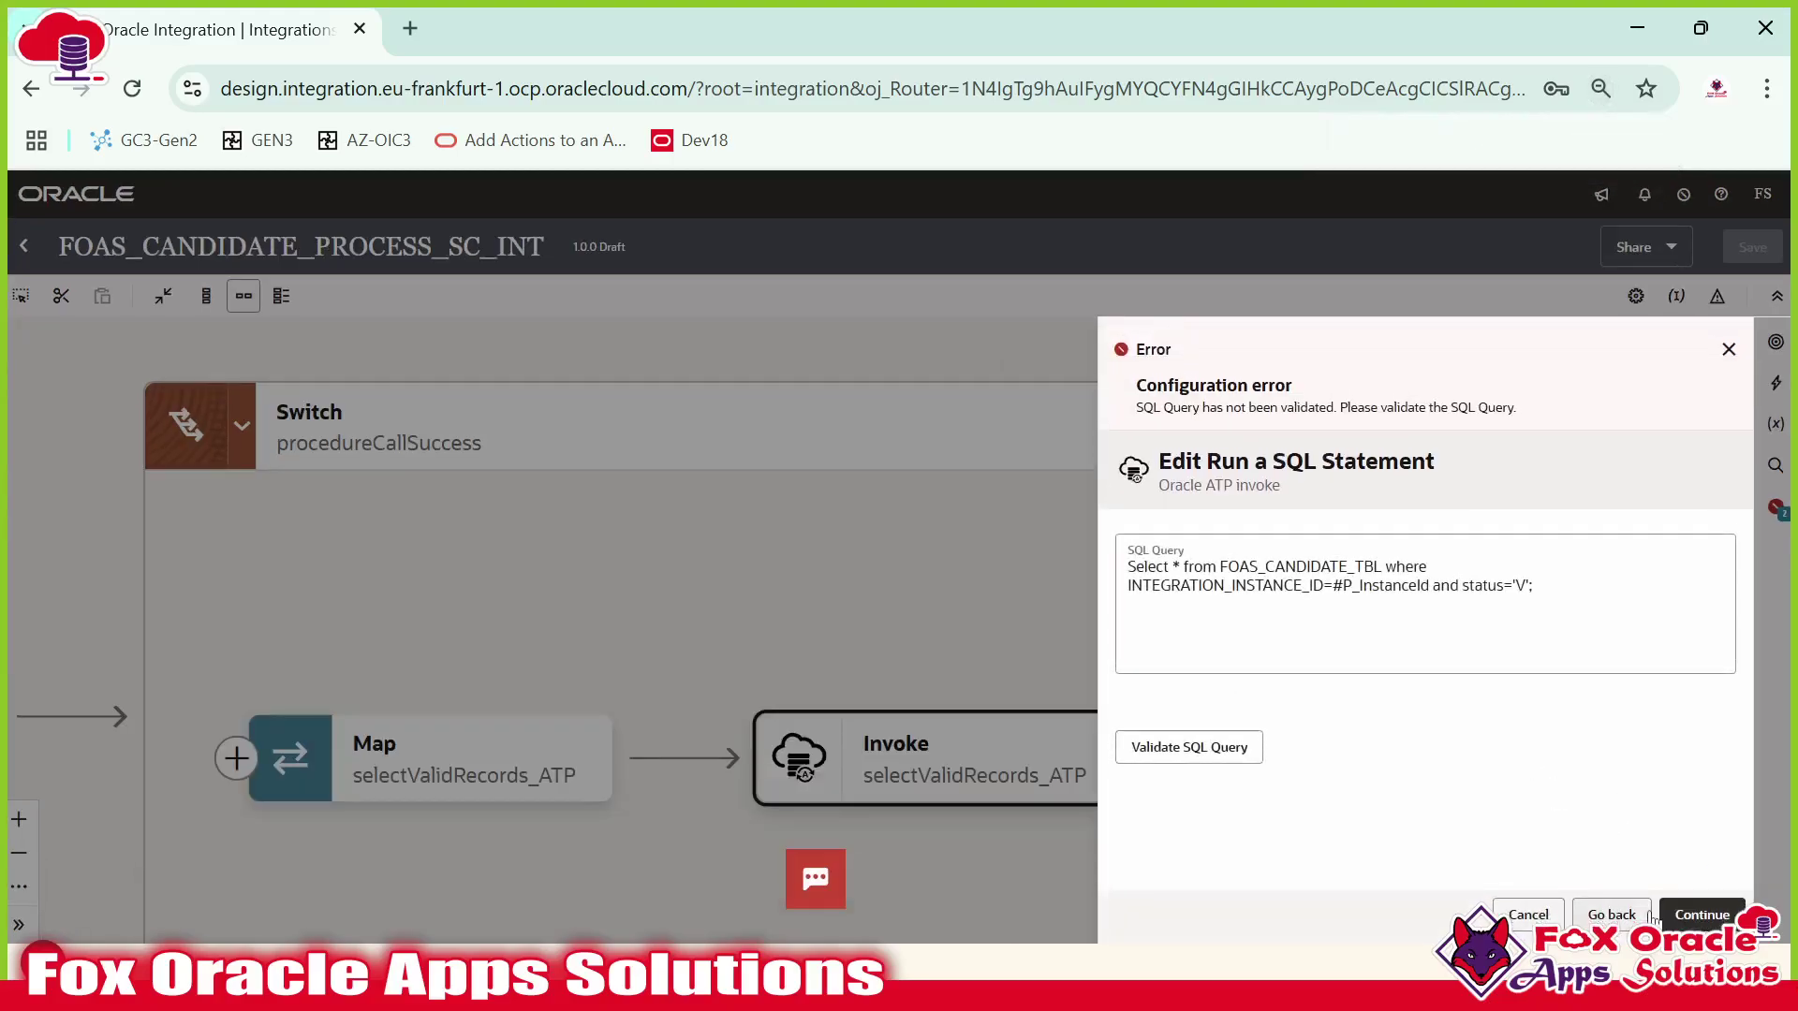
{"action": "left_click", "coordinate": [1170, 753]}
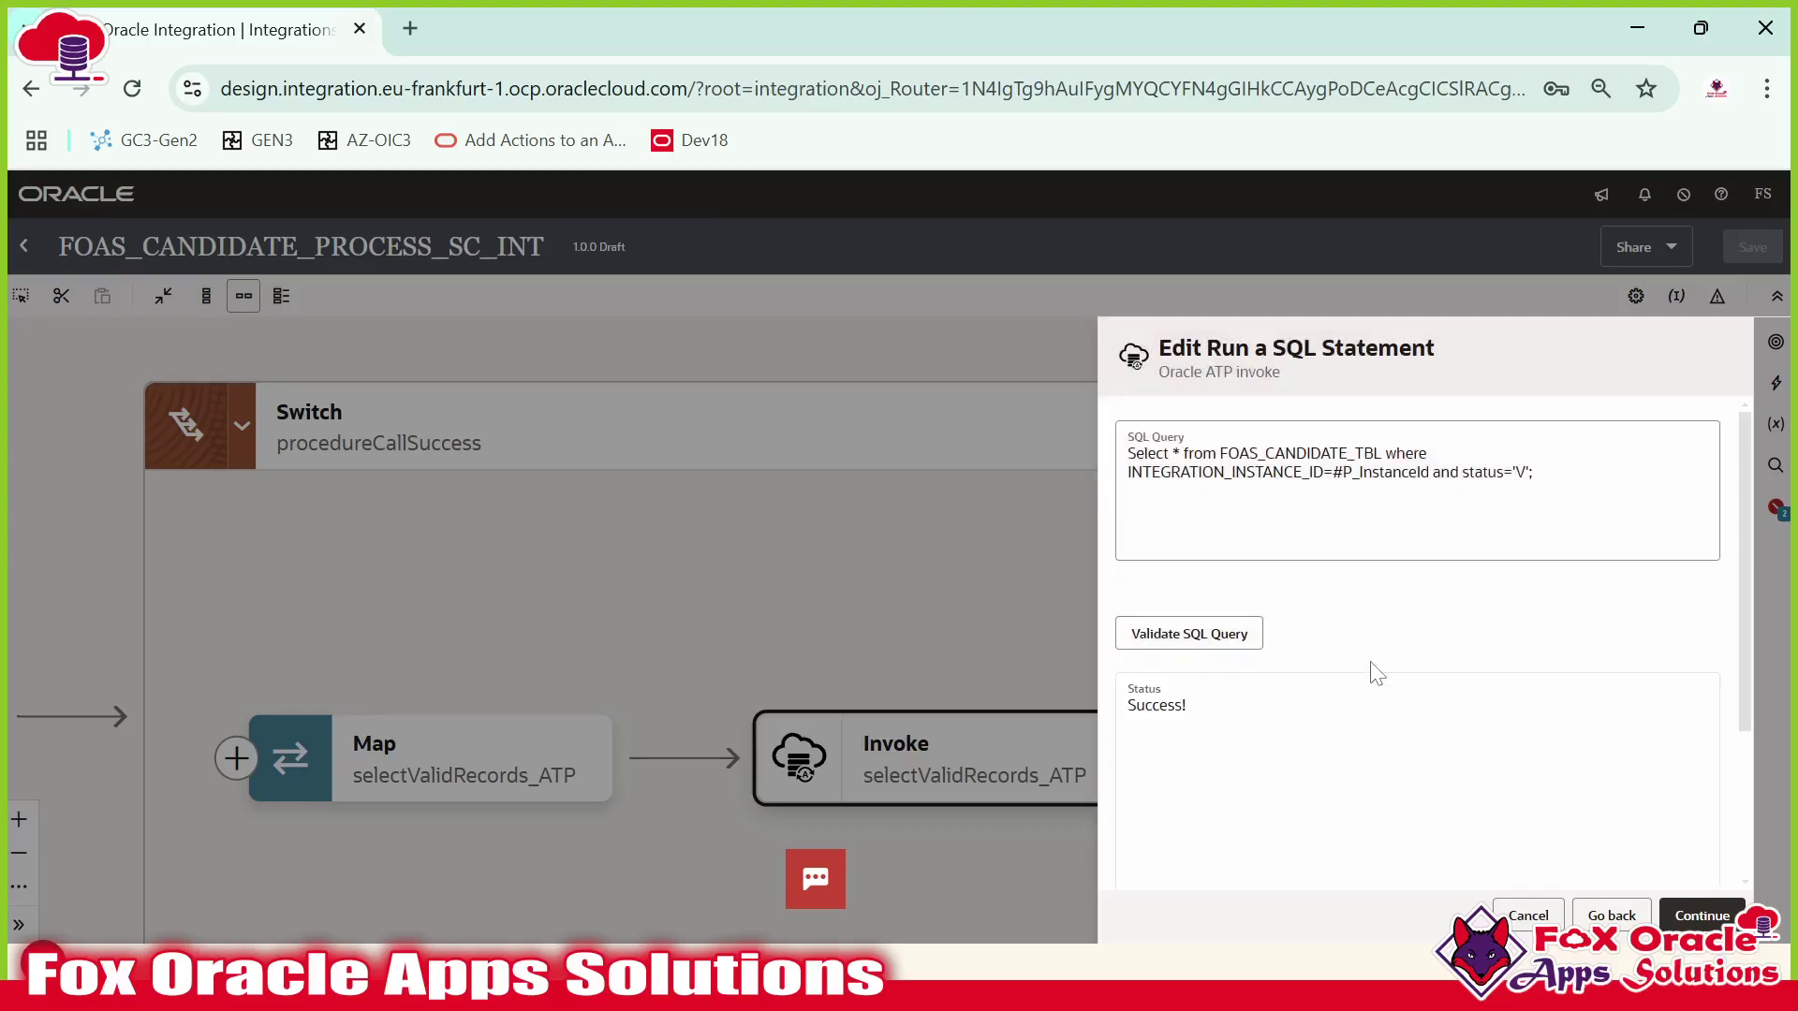
{"action": "left_click", "coordinate": [1674, 916]}
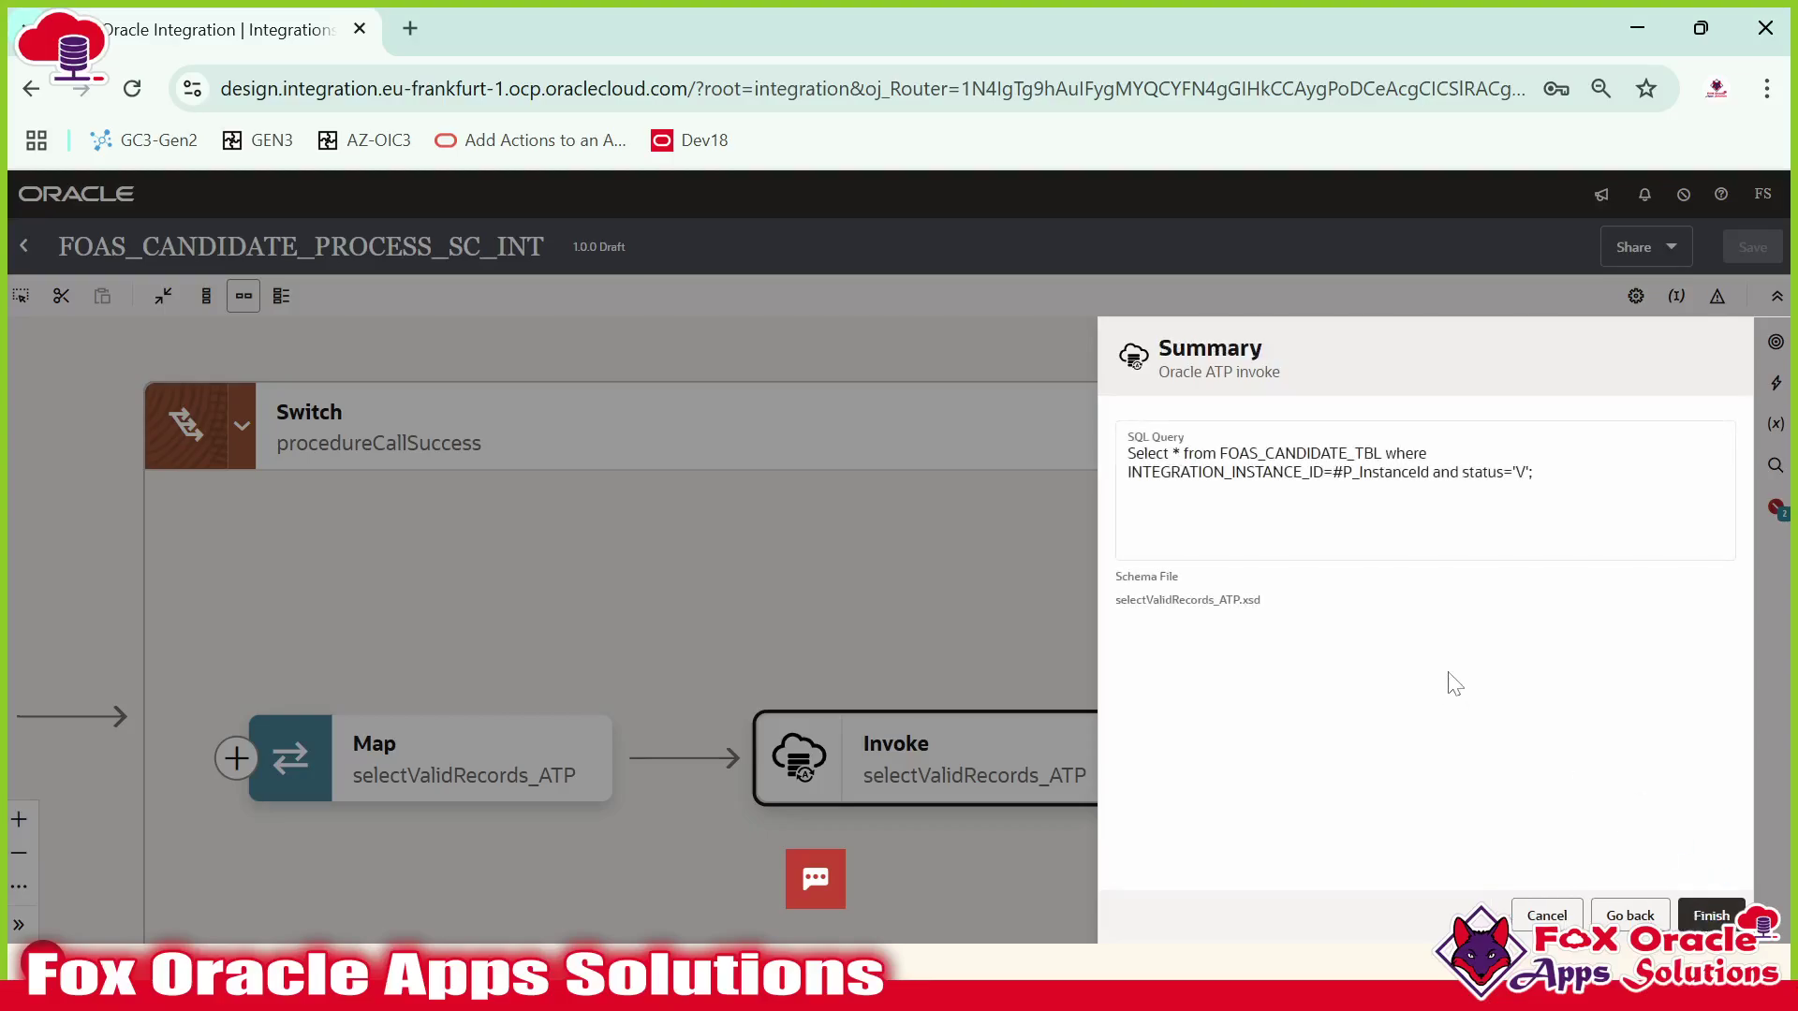
{"action": "left_click", "coordinate": [1711, 917]}
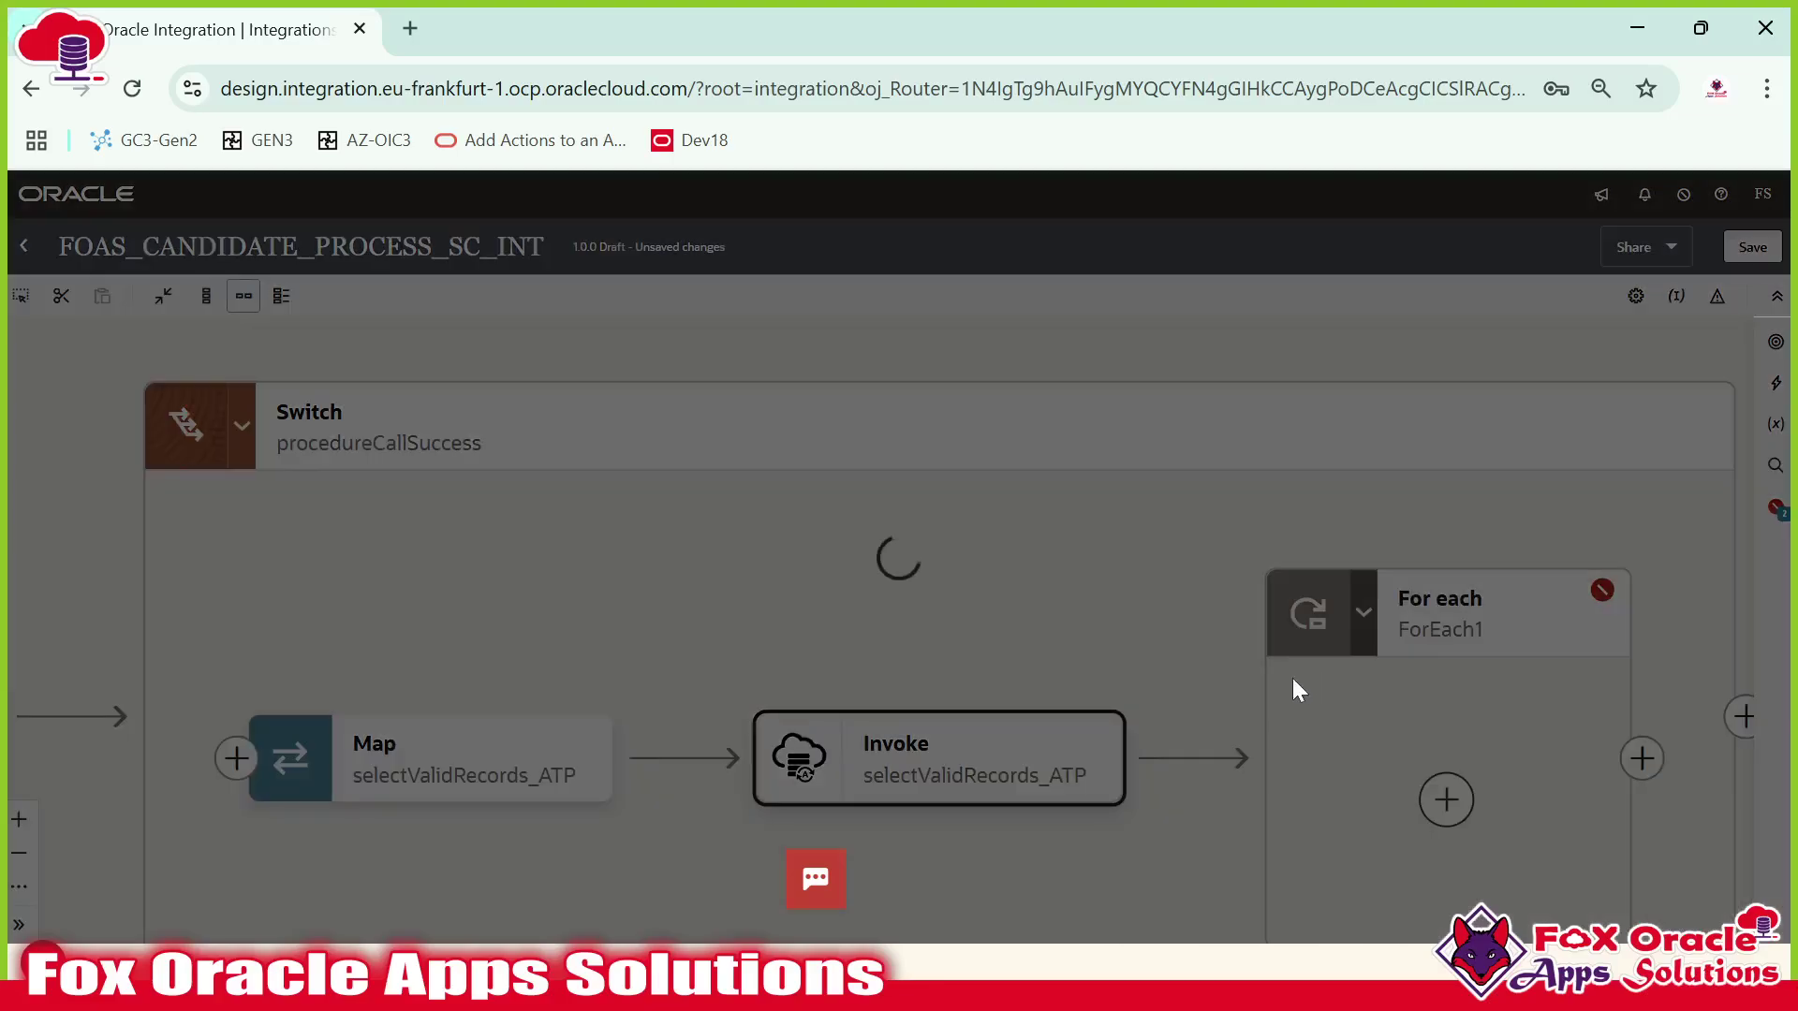
Check the For each loop configuration and reopen selectValidRecords_ATP for editing.
{"action": "key", "text": "ctrl+minus"}
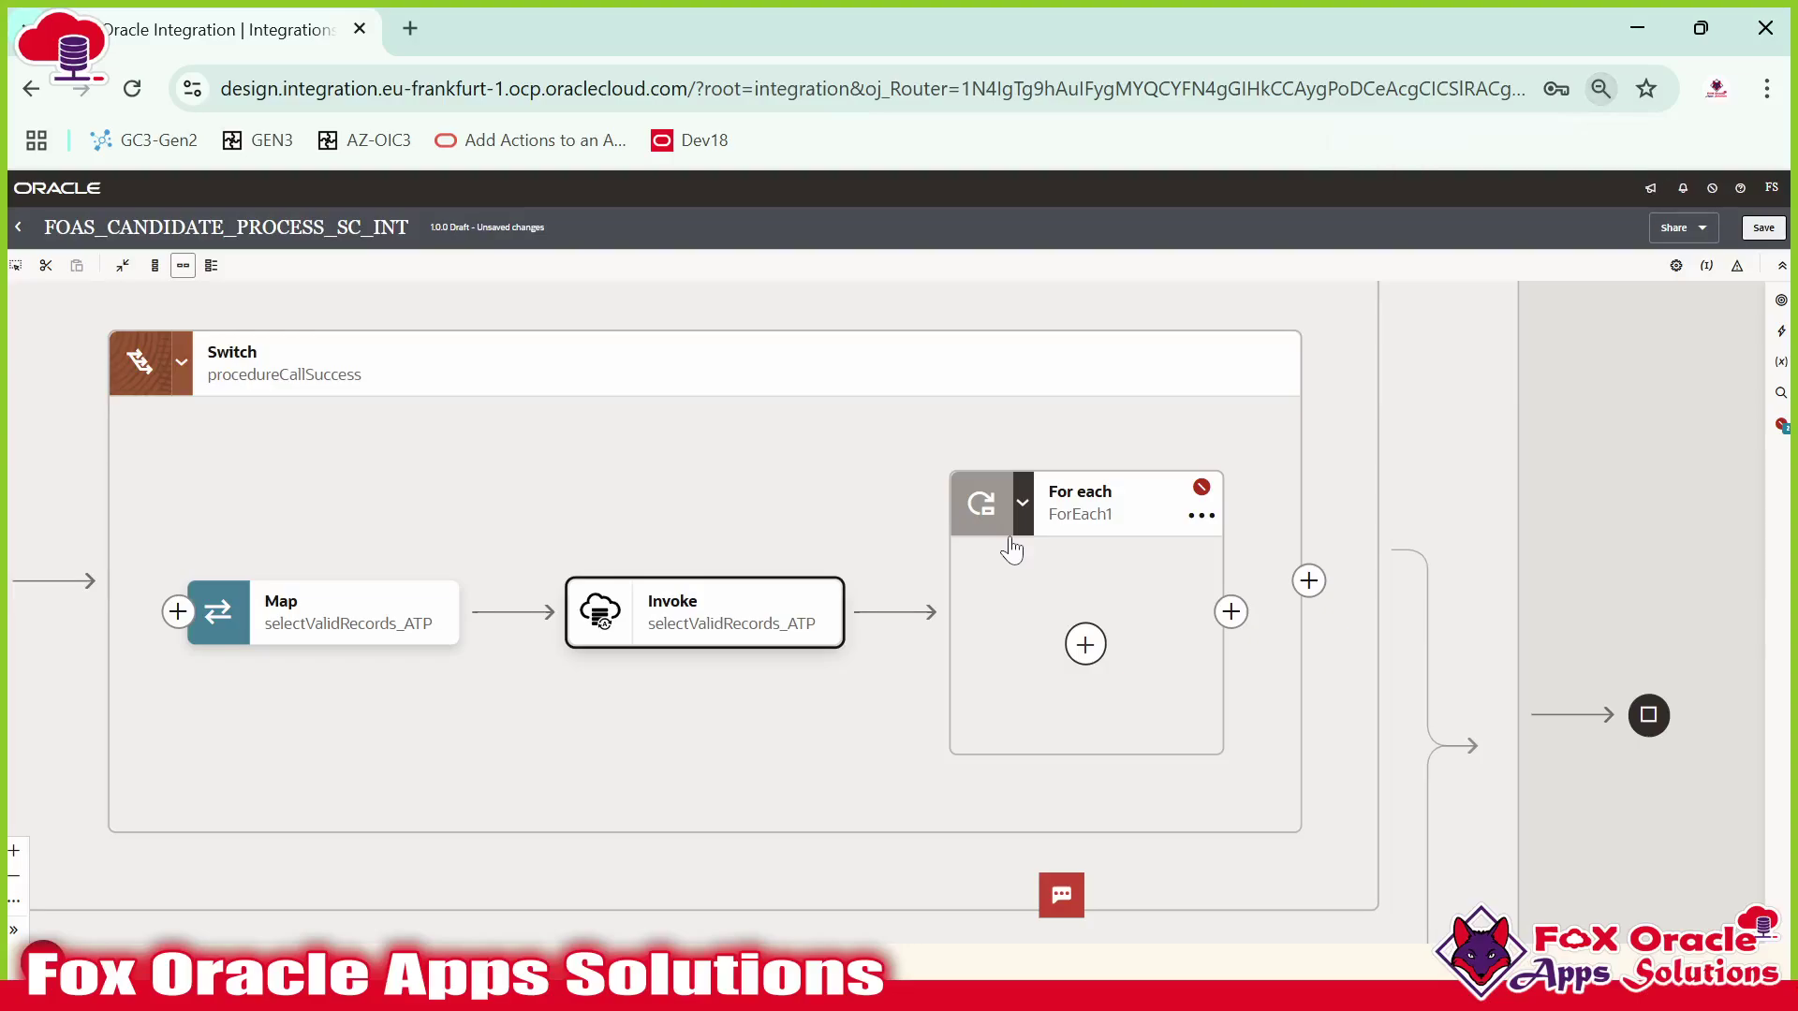
{"action": "double_click", "coordinate": [1114, 498]}
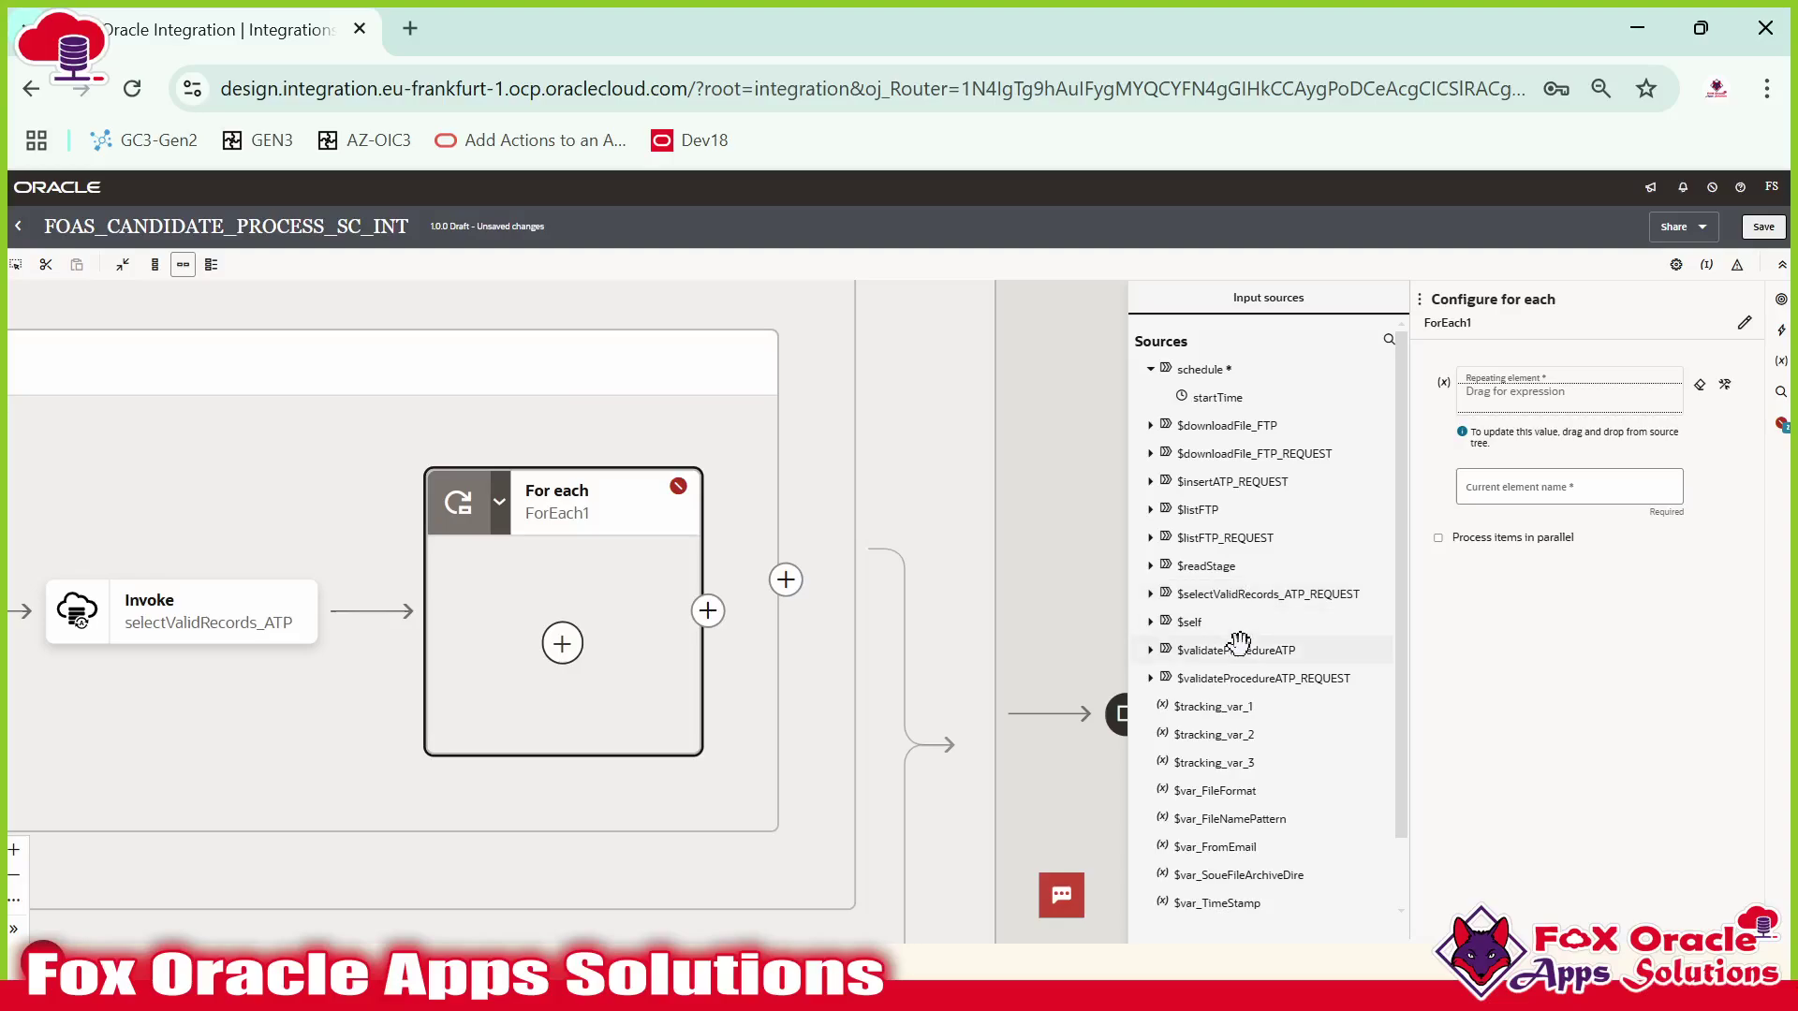
{"action": "scroll", "coordinate": [1239, 643], "scroll_direction": "down", "scroll_amount": 1}
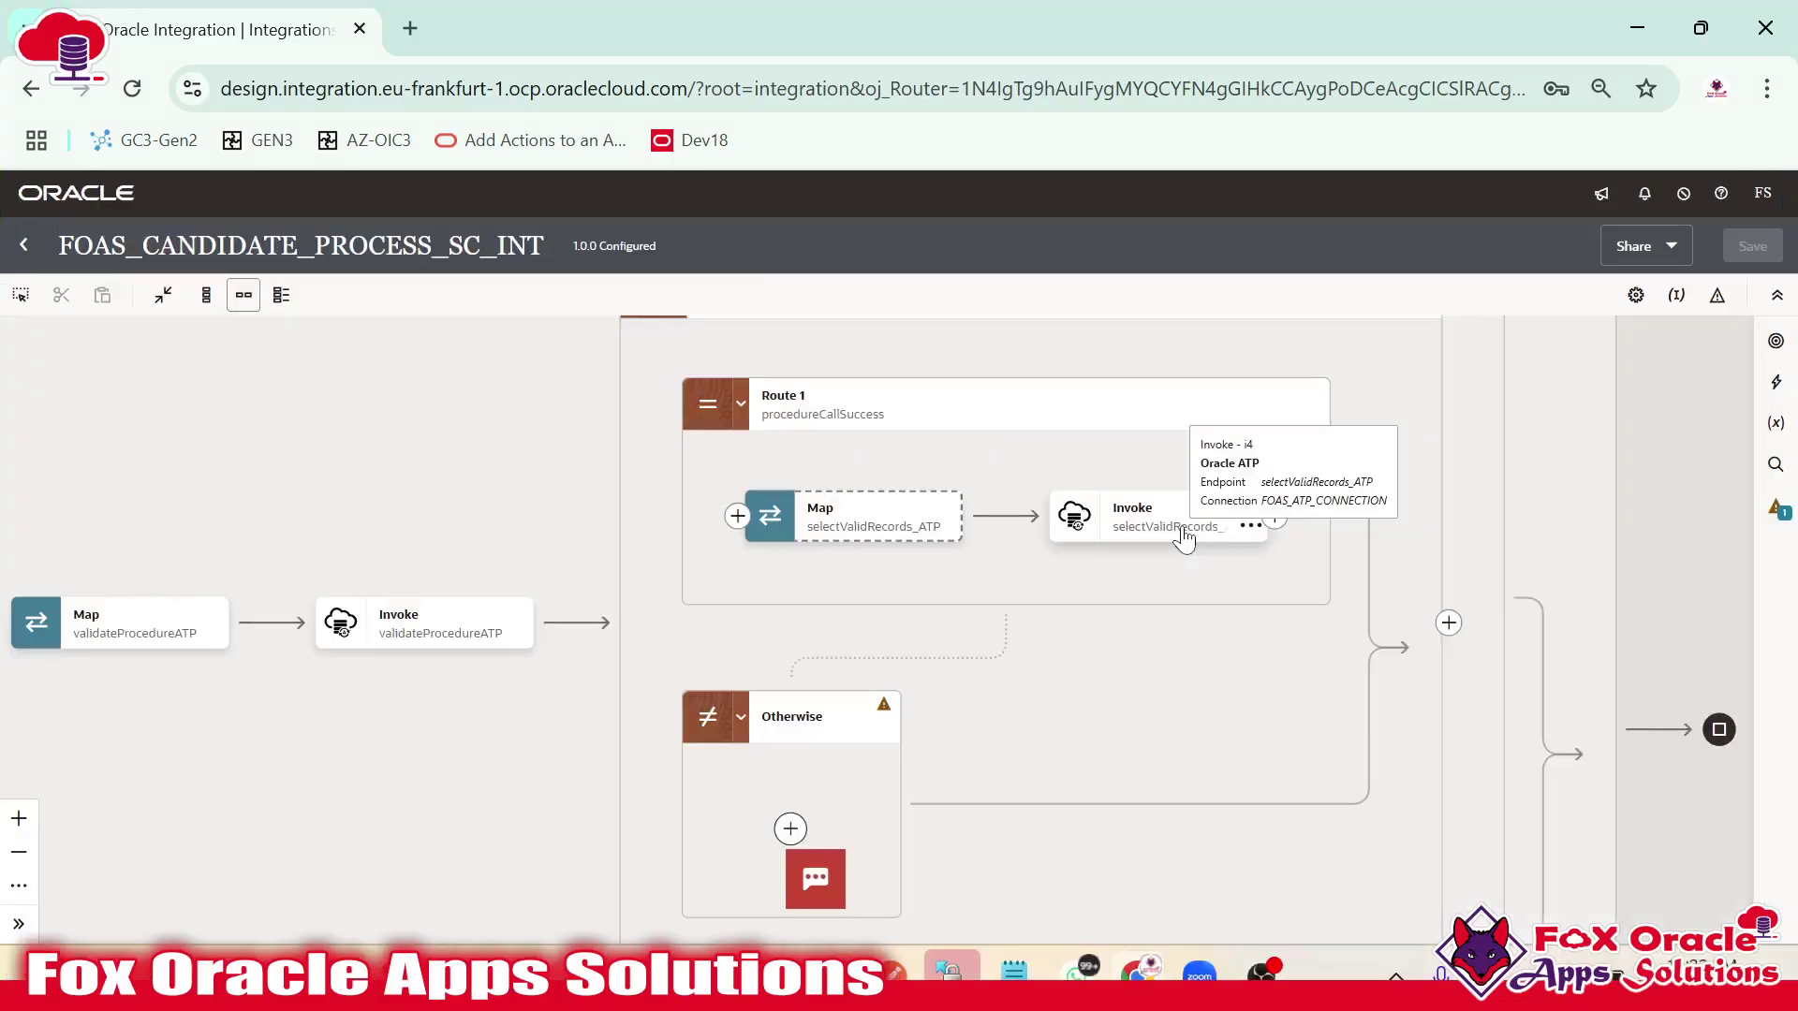
{"action": "double_click", "coordinate": [1183, 539]}
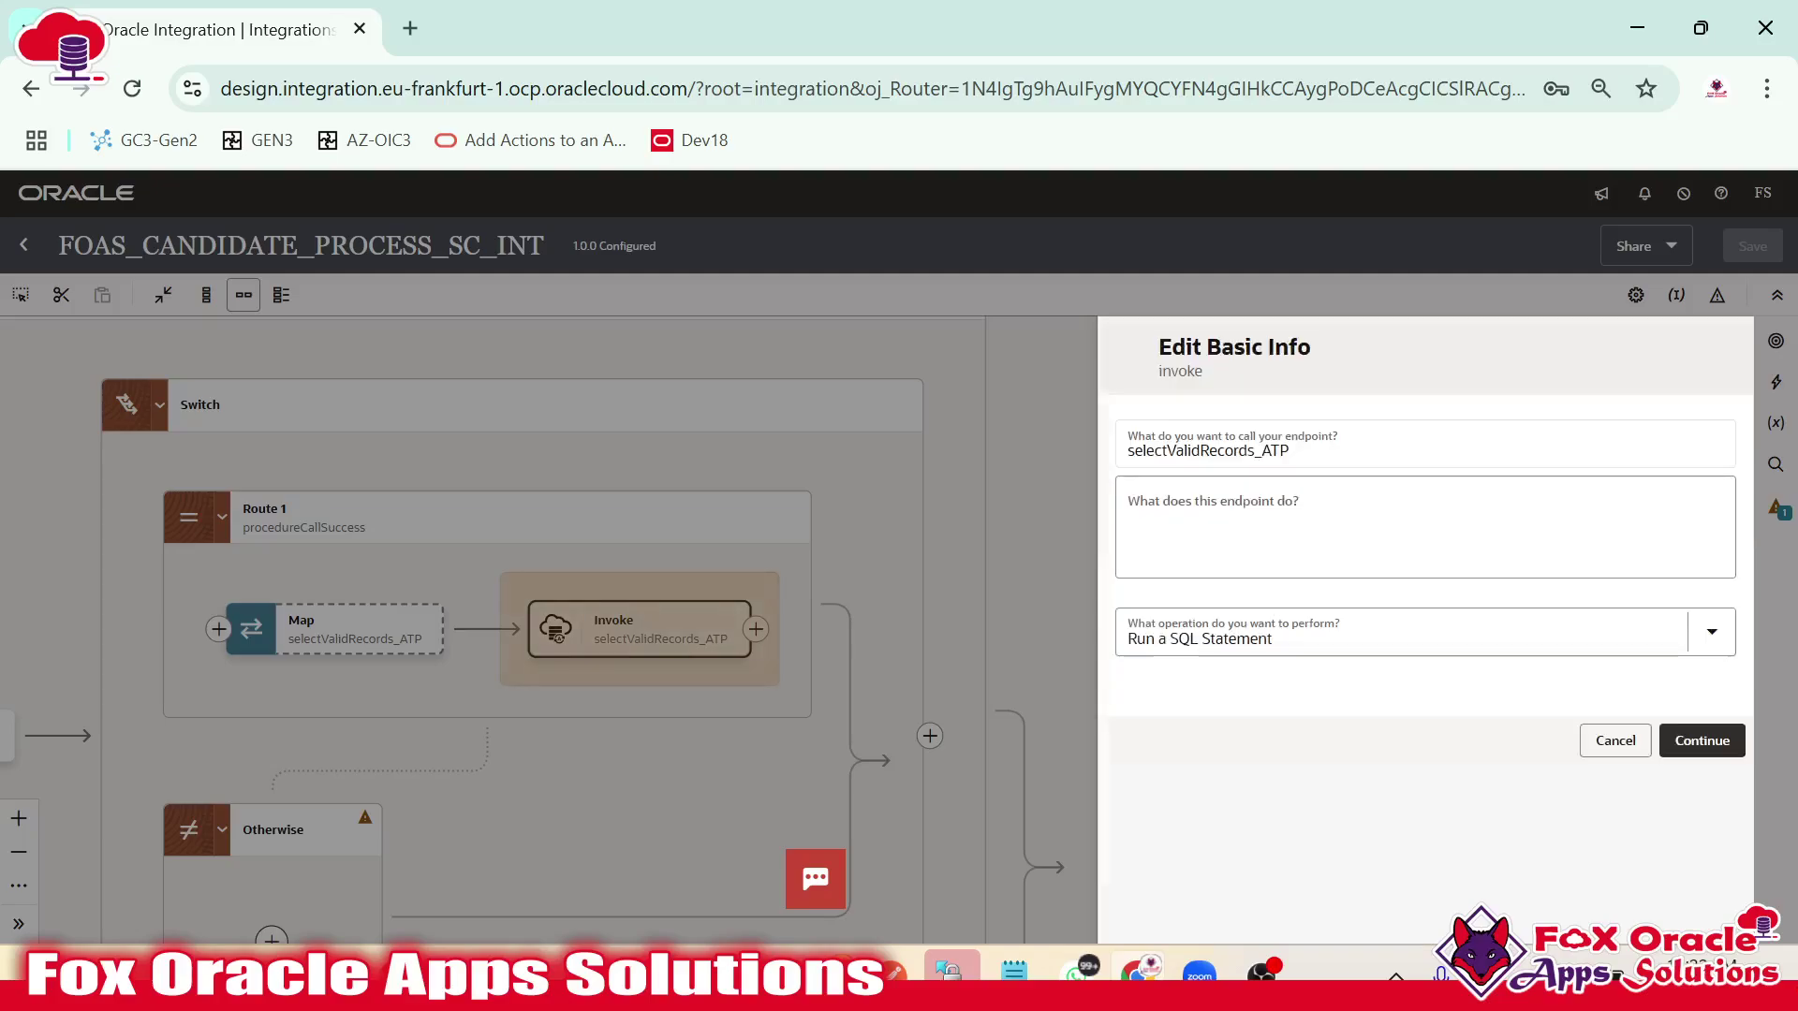
Revise the query to select only record_id, validate, finish, and apply the major endpoint change.
{"action": "left_click", "coordinate": [1702, 914]}
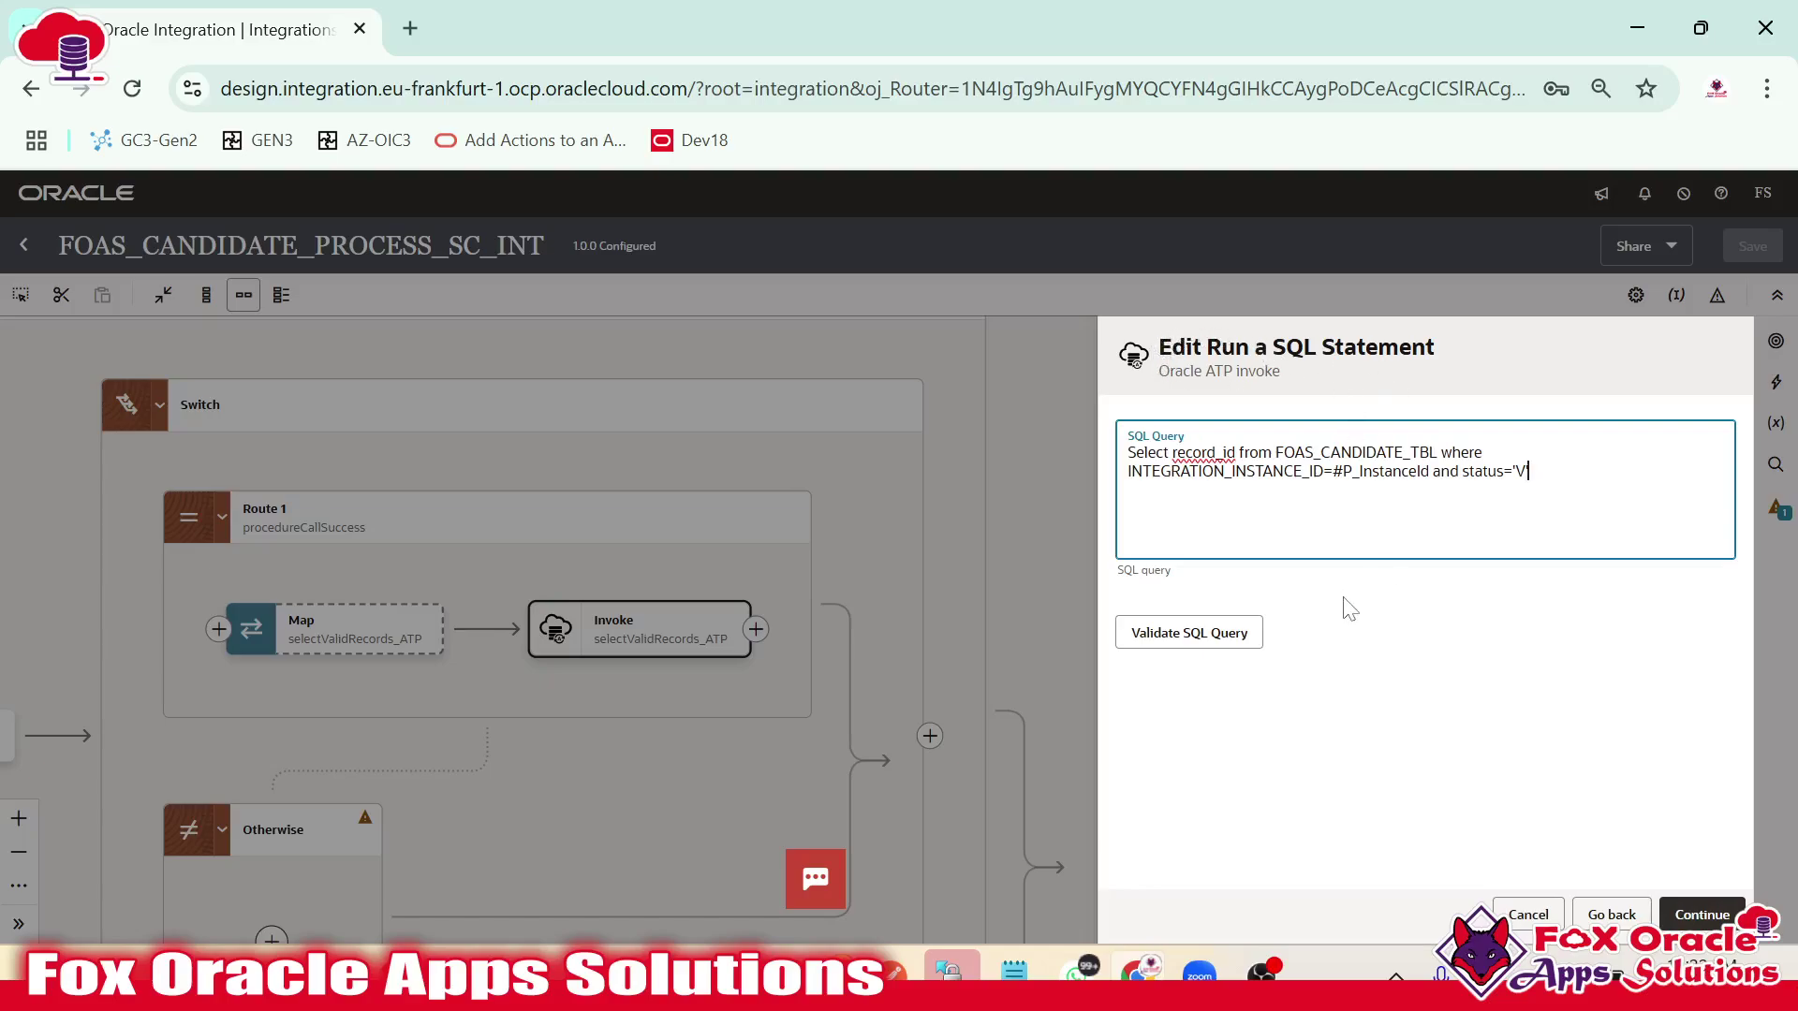
{"action": "left_click", "coordinate": [1199, 634]}
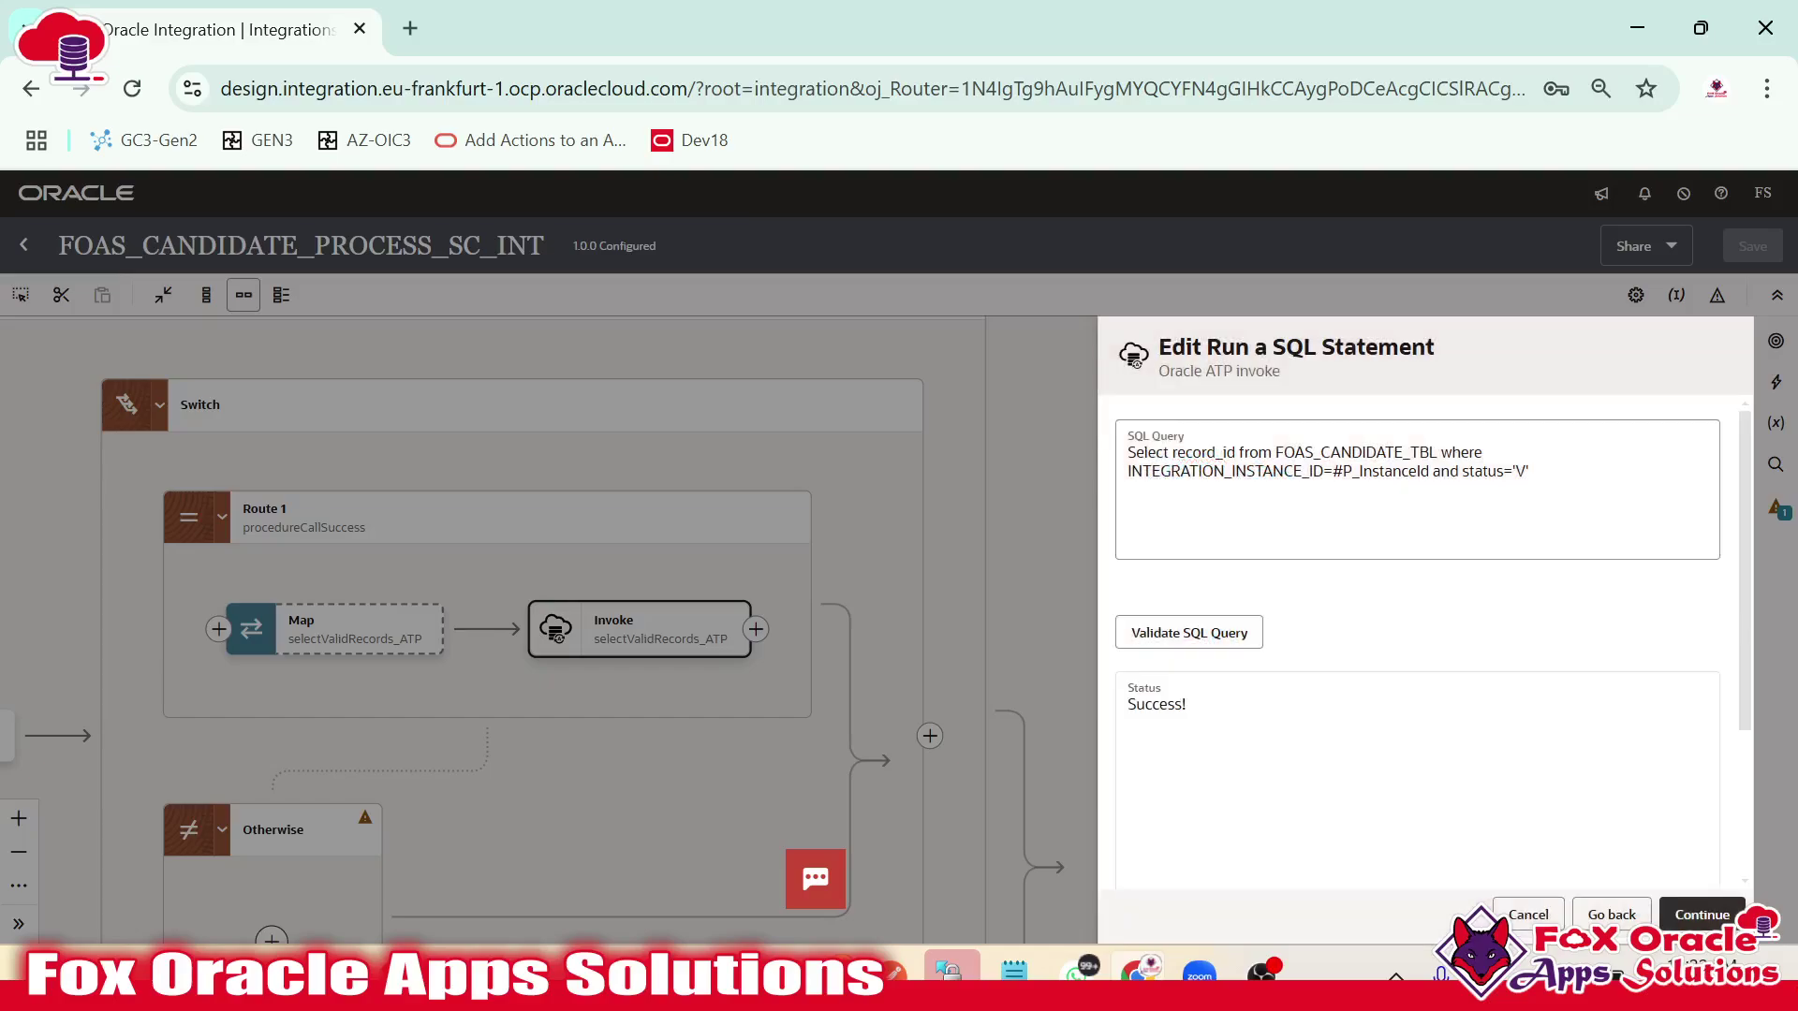
{"action": "left_click", "coordinate": [1693, 922]}
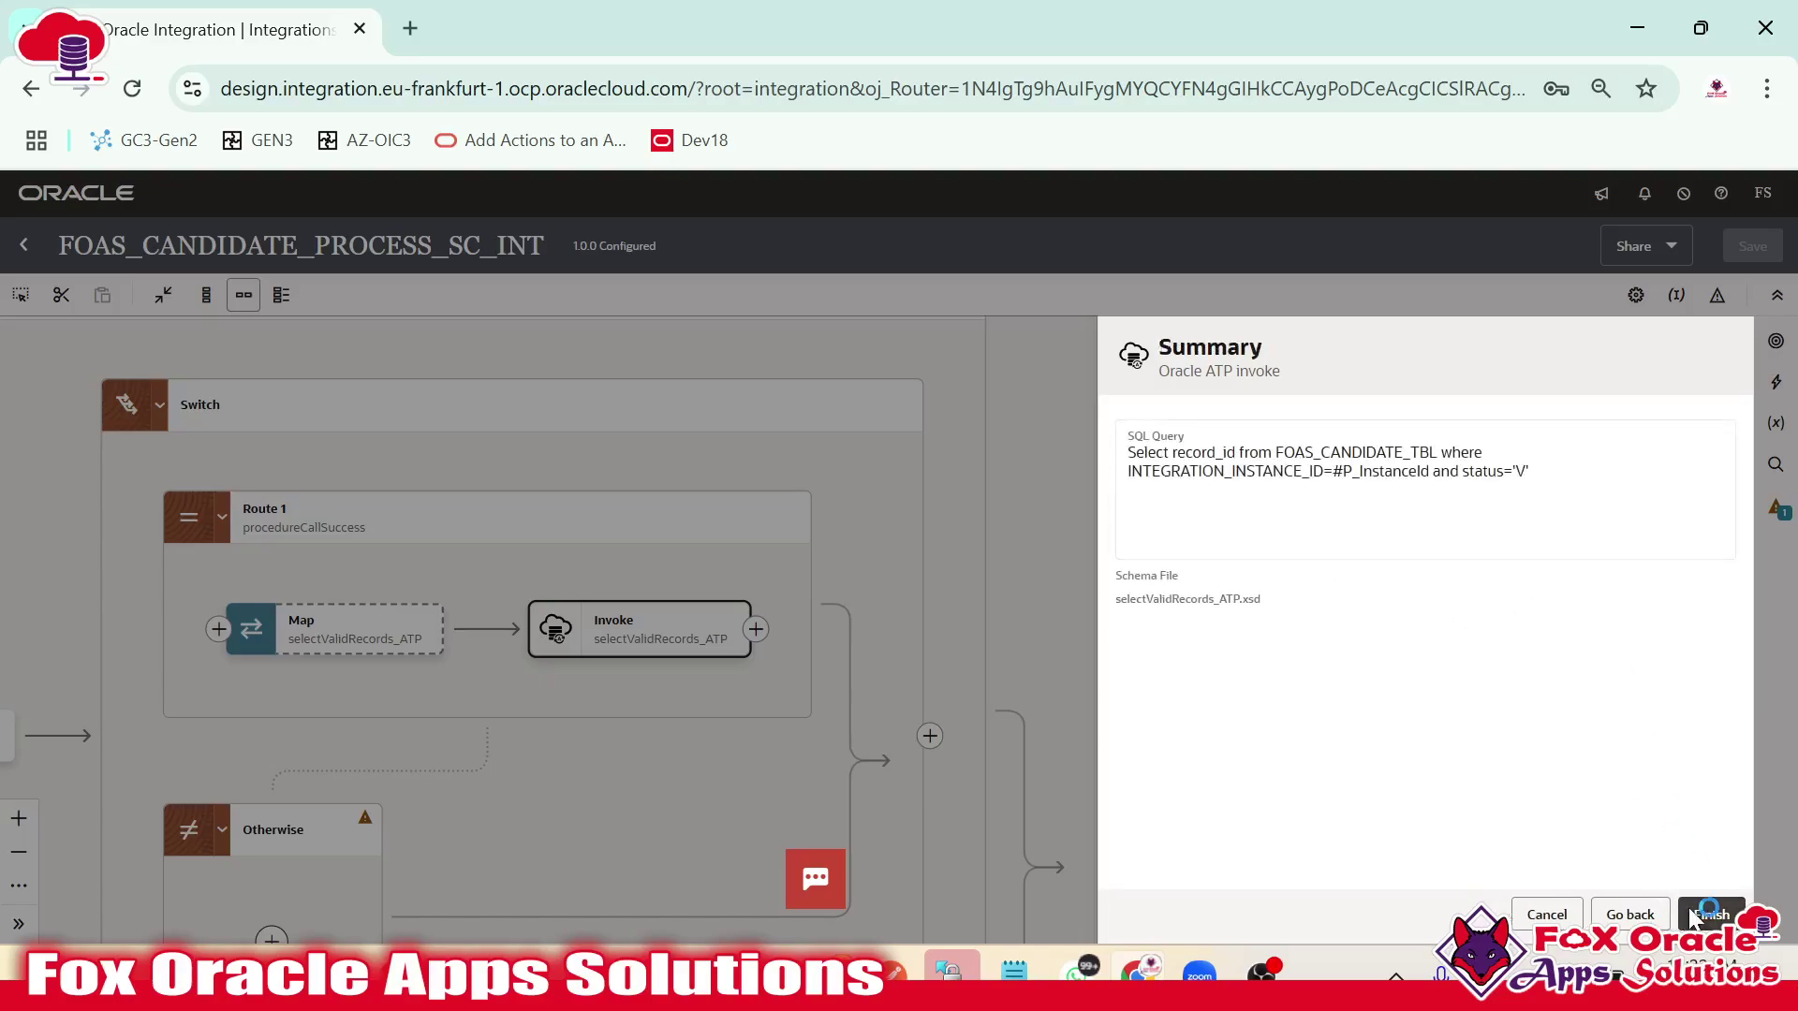
{"action": "left_click", "coordinate": [1711, 914]}
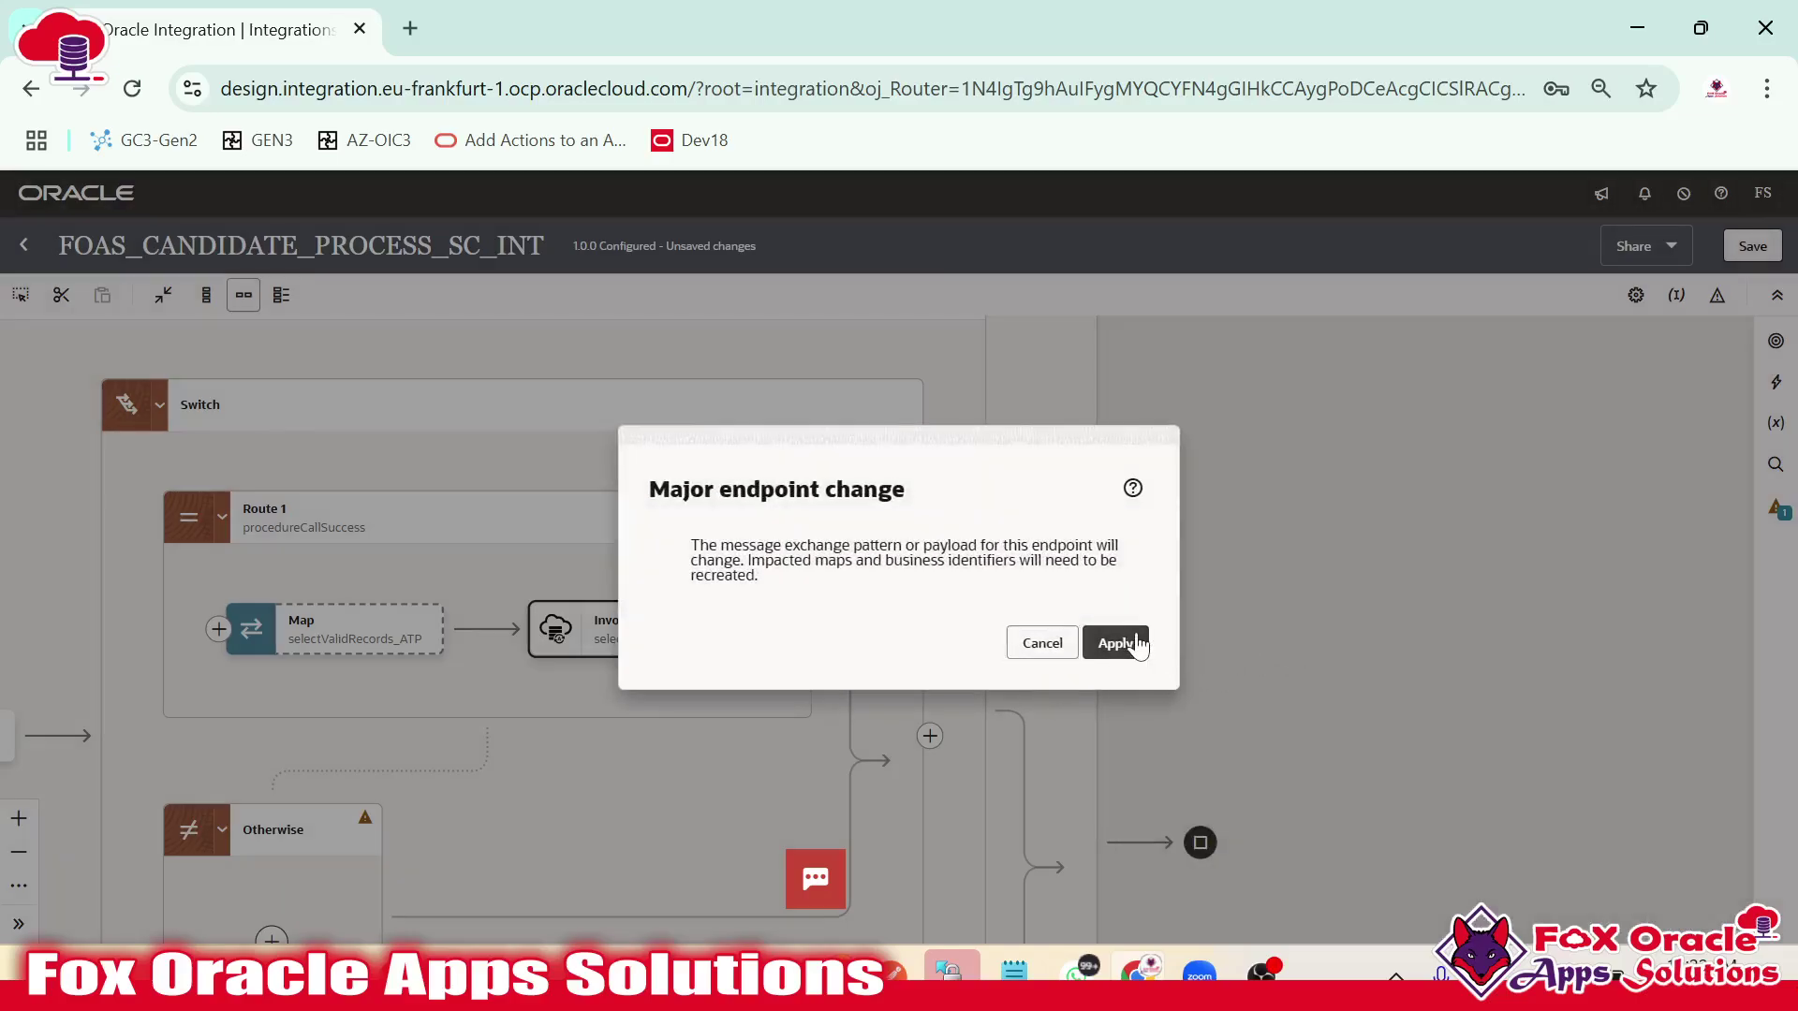
{"action": "left_click", "coordinate": [1135, 643]}
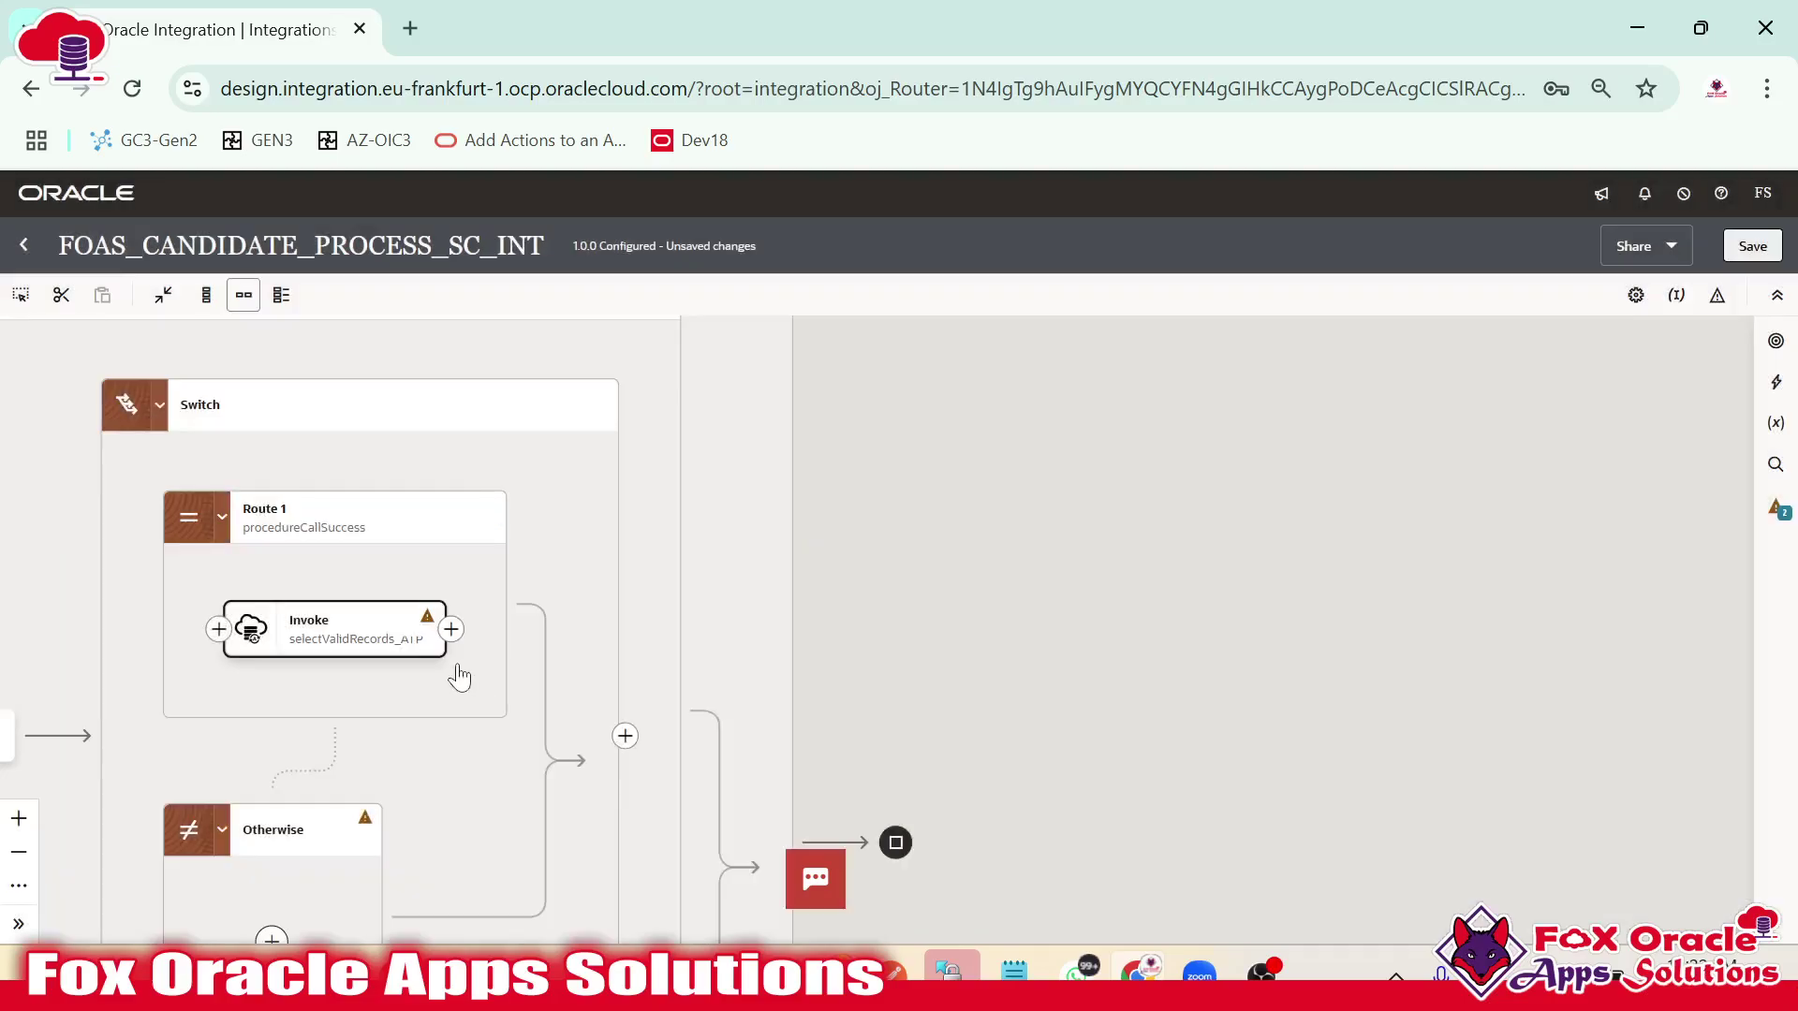
{"action": "left_click_drag", "start_coordinate": [453, 670], "coordinate": [1009, 684]}
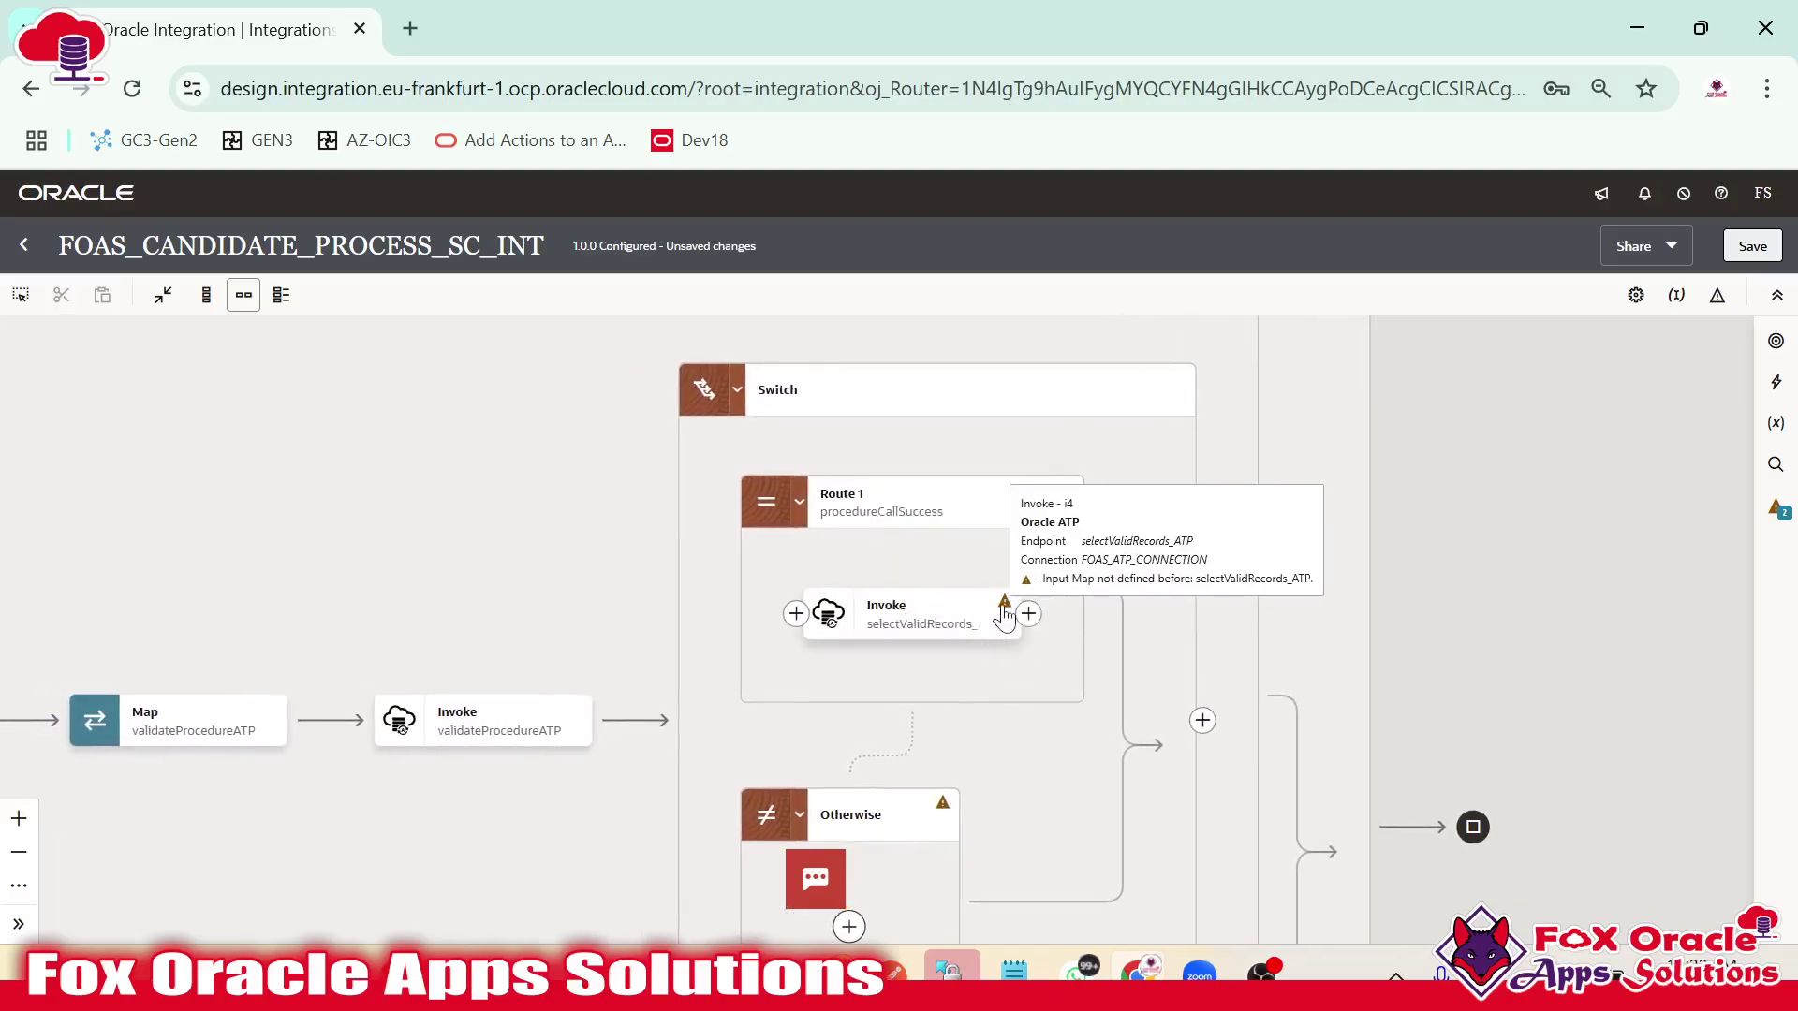
Insert a Map action before selectValidRecords_ATP and create it for that endpoint.
{"action": "left_click", "coordinate": [899, 626]}
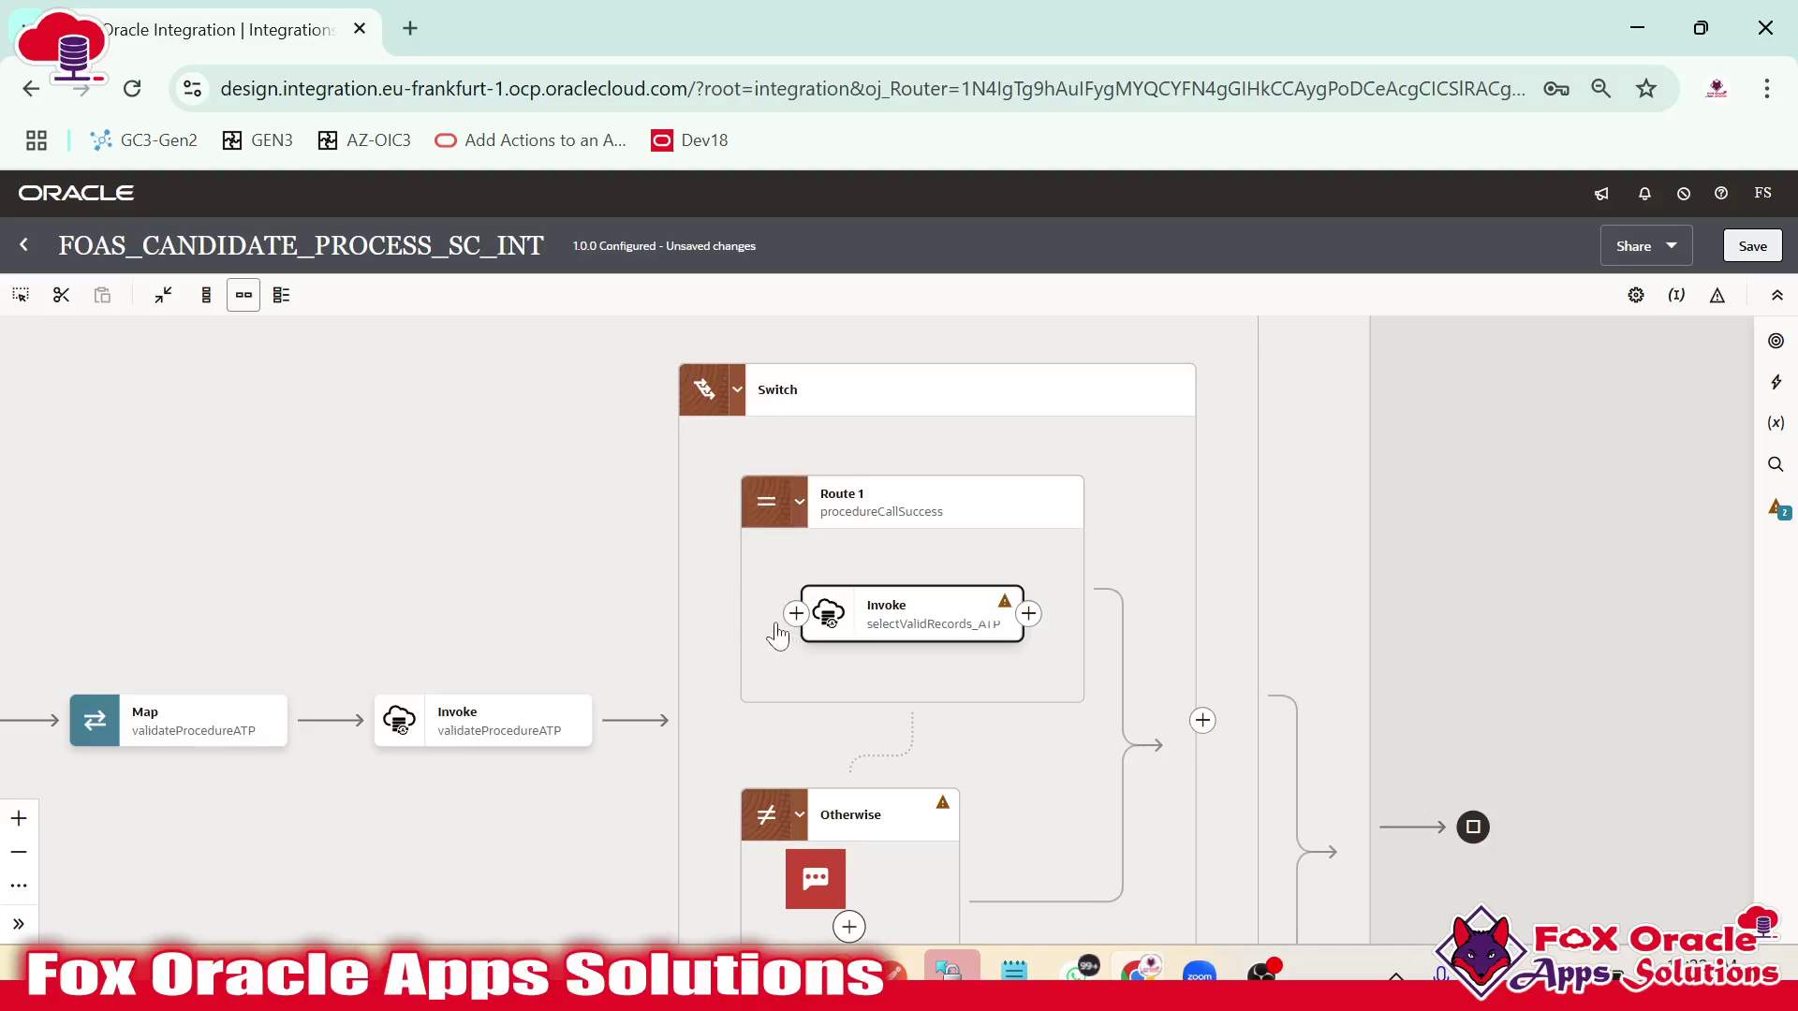
{"action": "left_click", "coordinate": [1776, 389]}
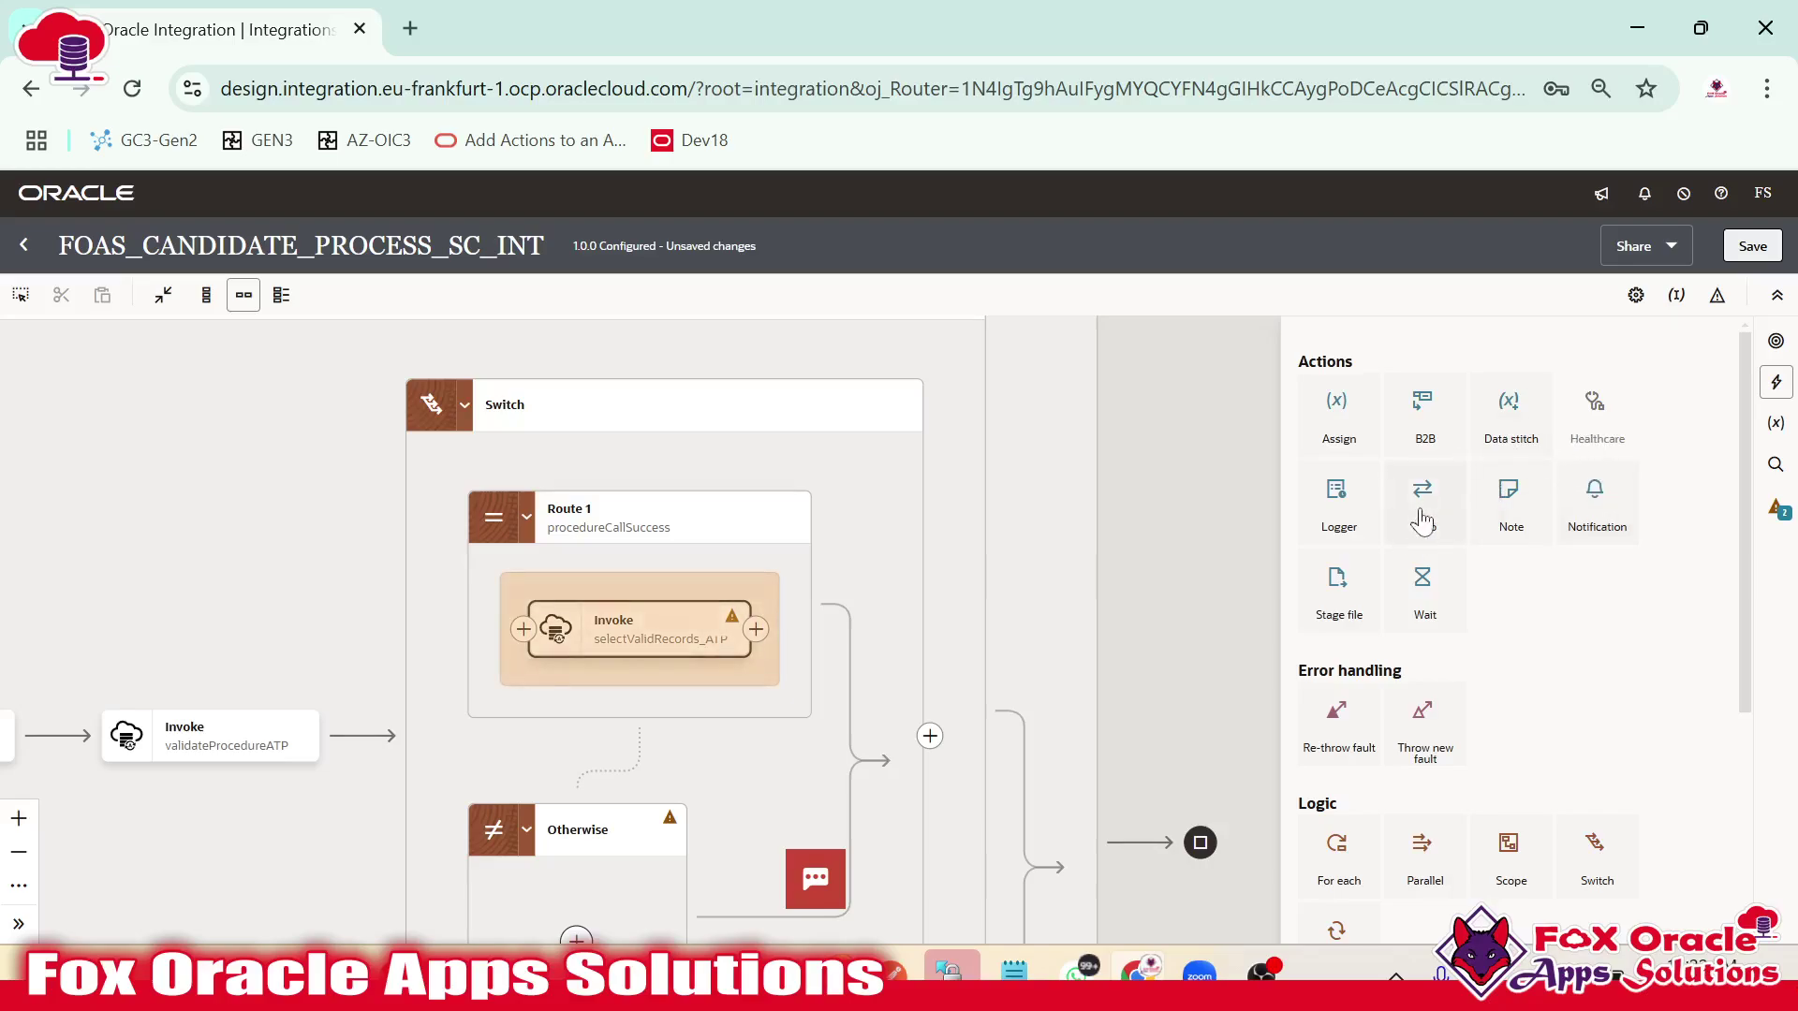
{"action": "left_click_drag", "start_coordinate": [1420, 514], "coordinate": [525, 635]}
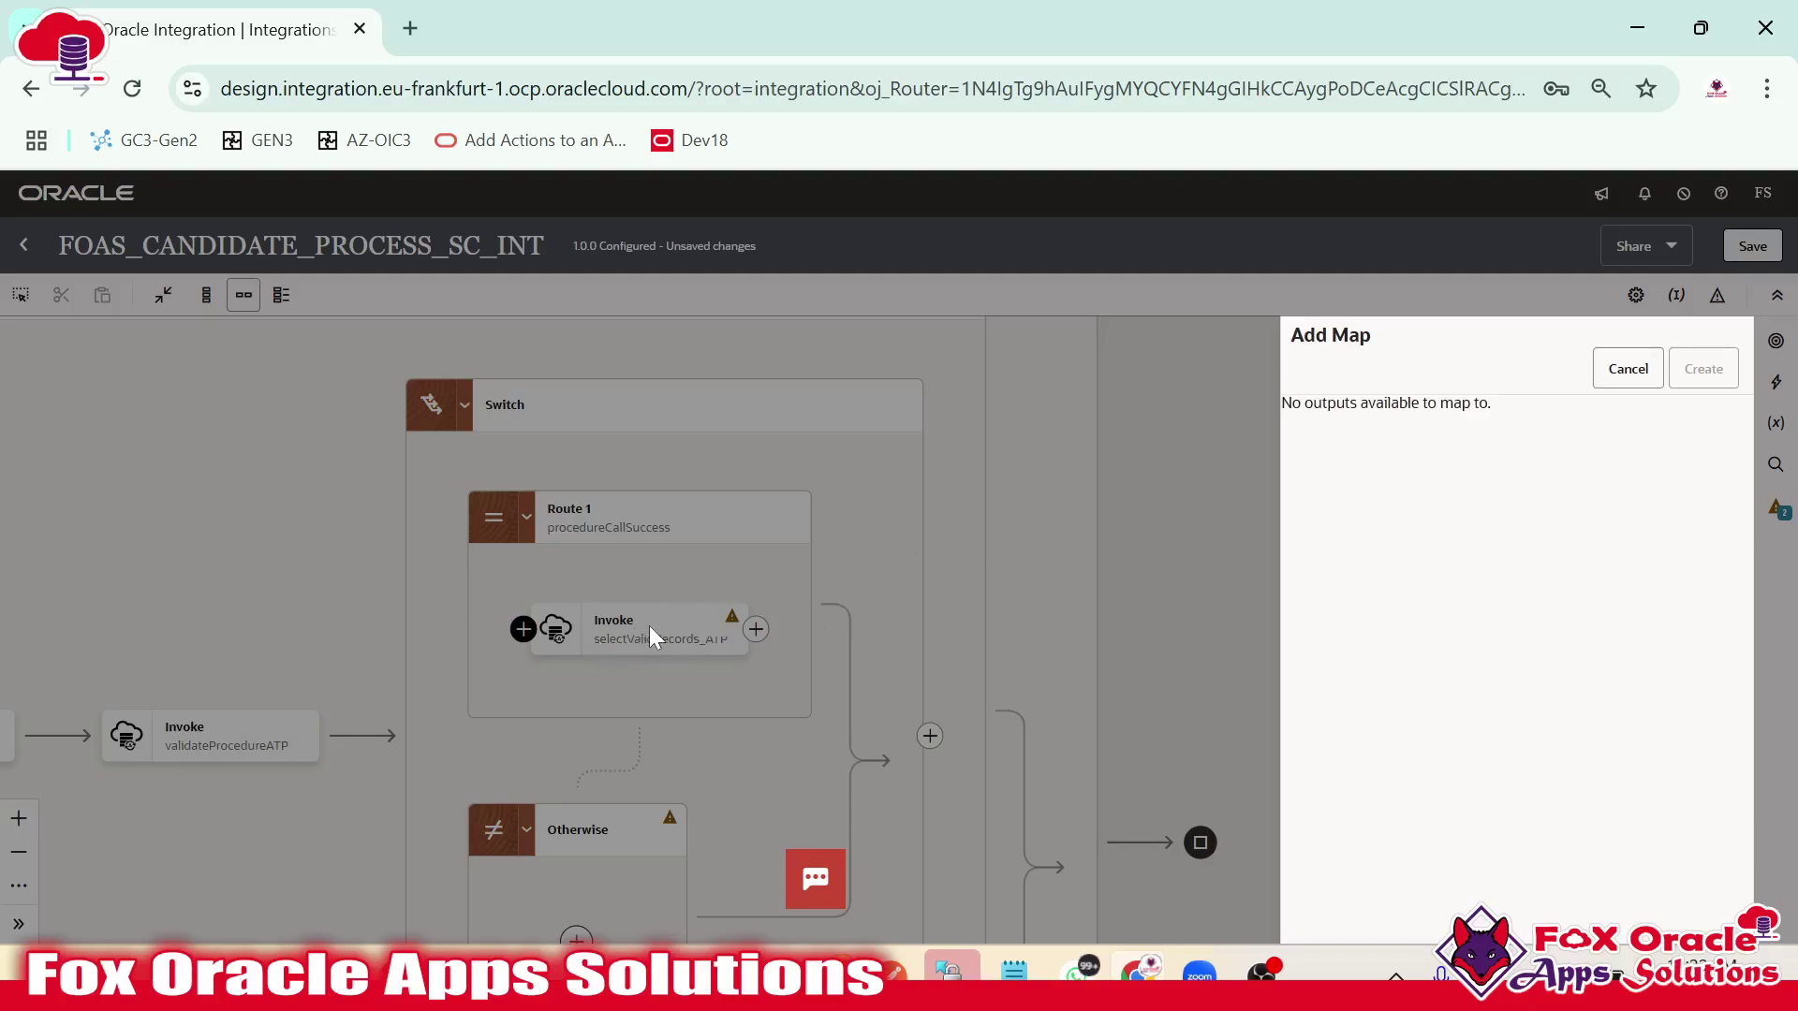
{"action": "left_click", "coordinate": [1603, 371]}
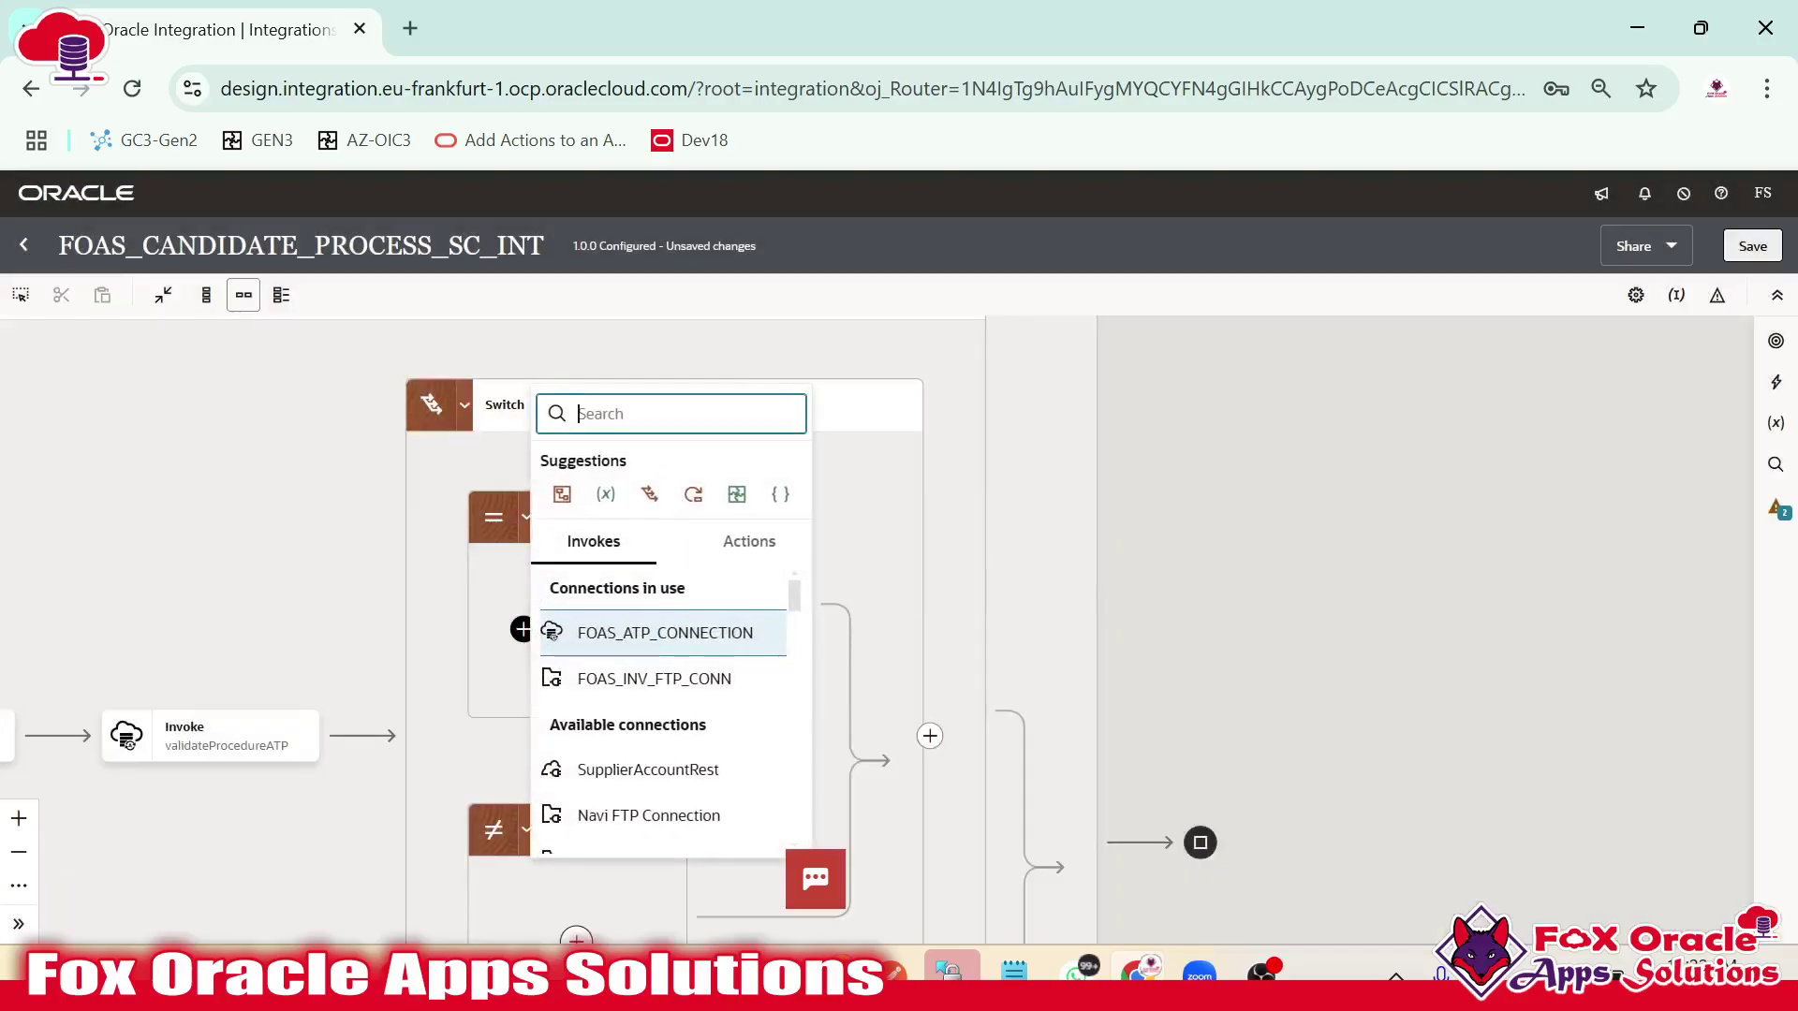
{"action": "type", "text": "map"}
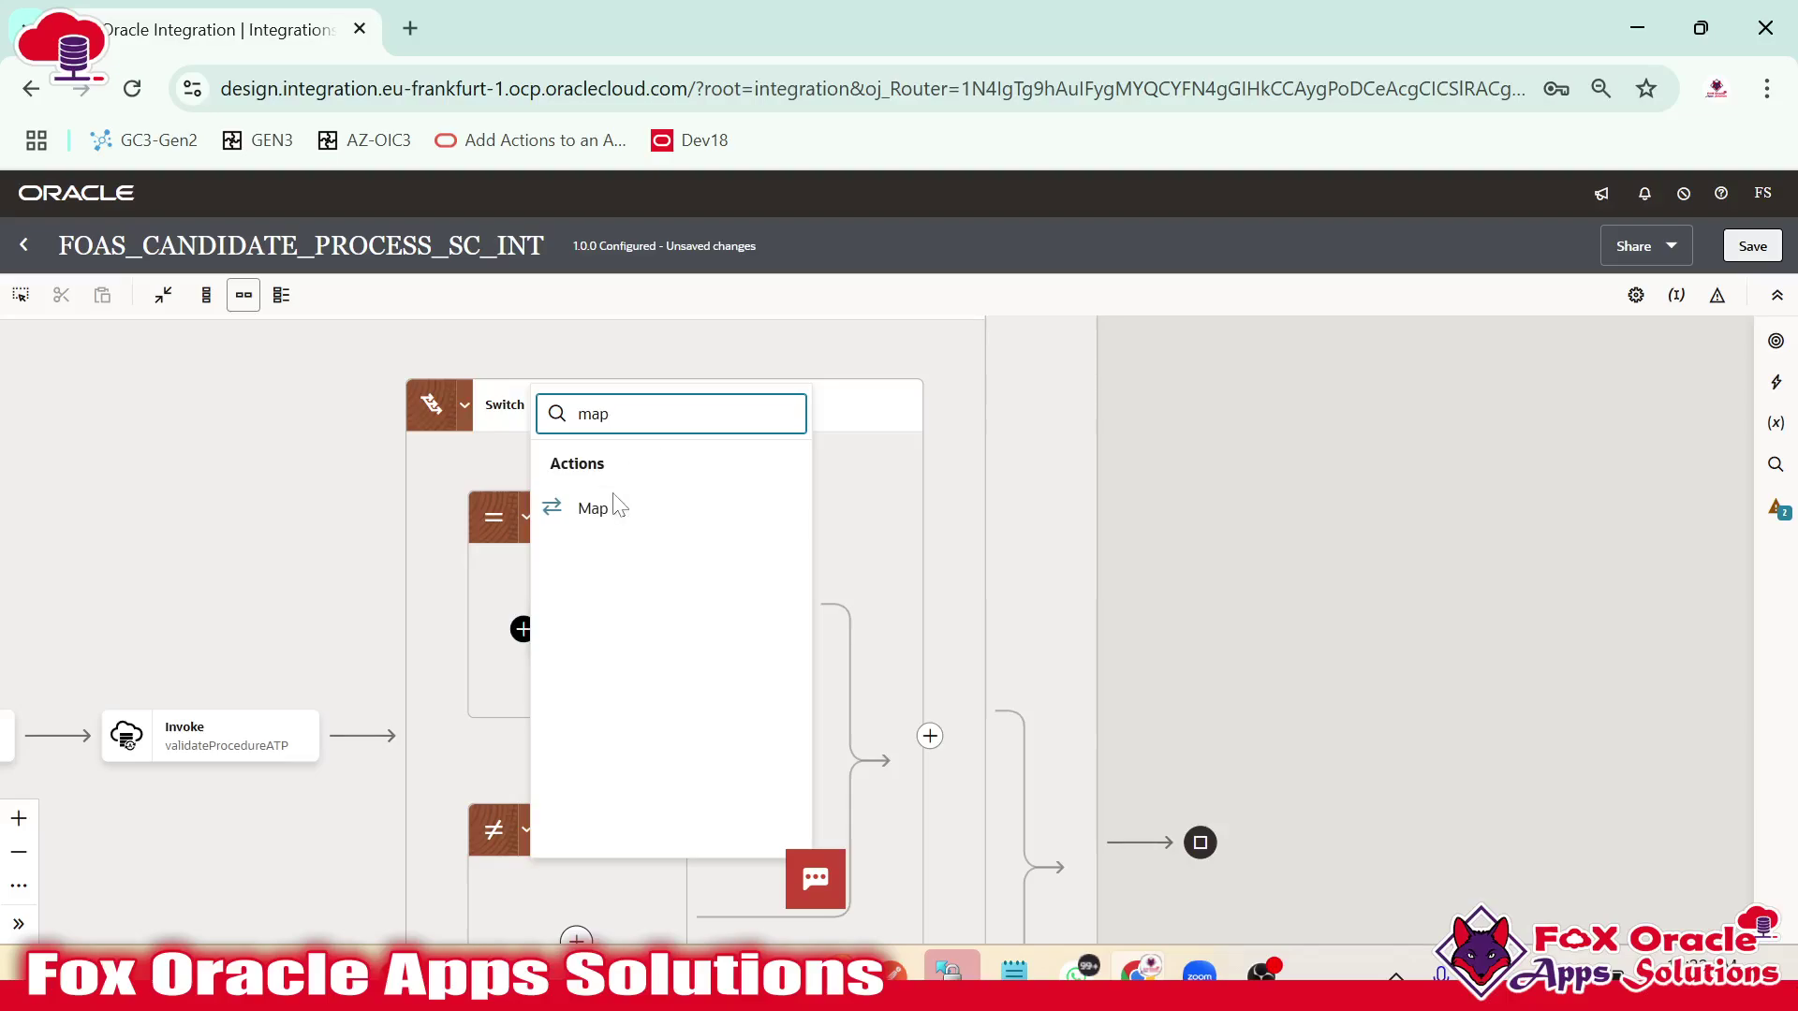
{"action": "left_click", "coordinate": [613, 505]}
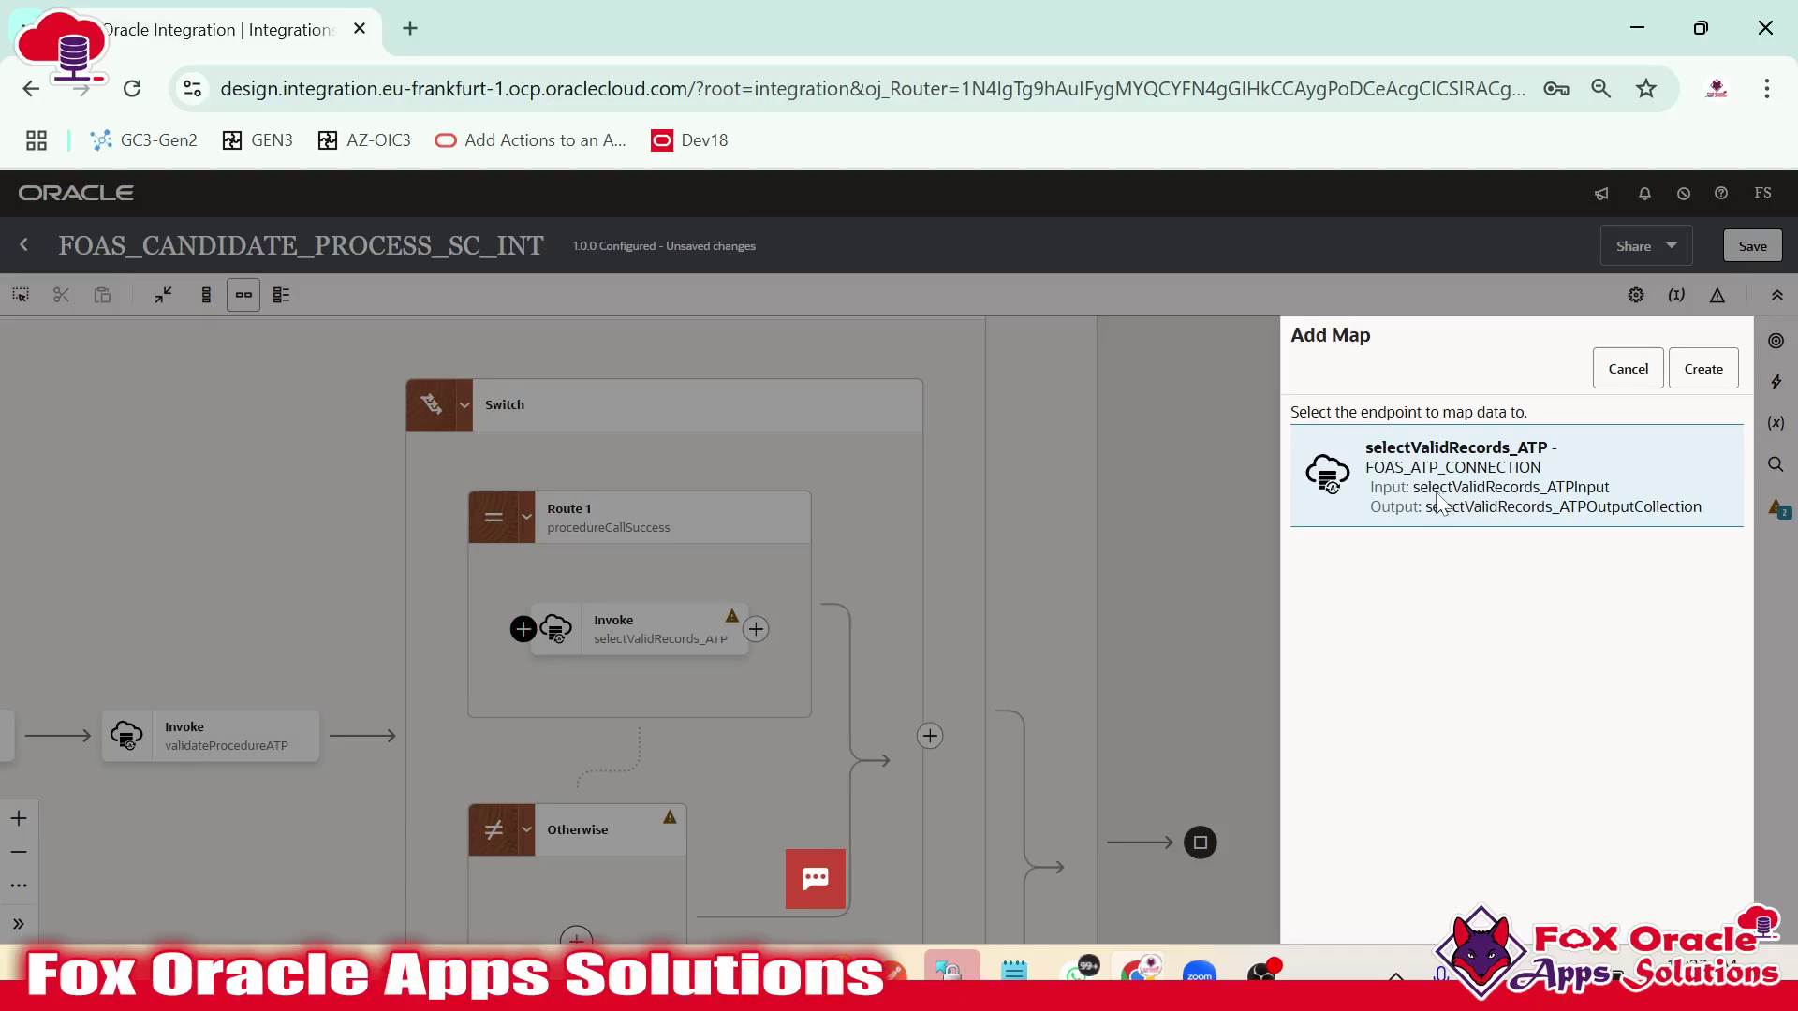
{"action": "left_click", "coordinate": [1703, 369]}
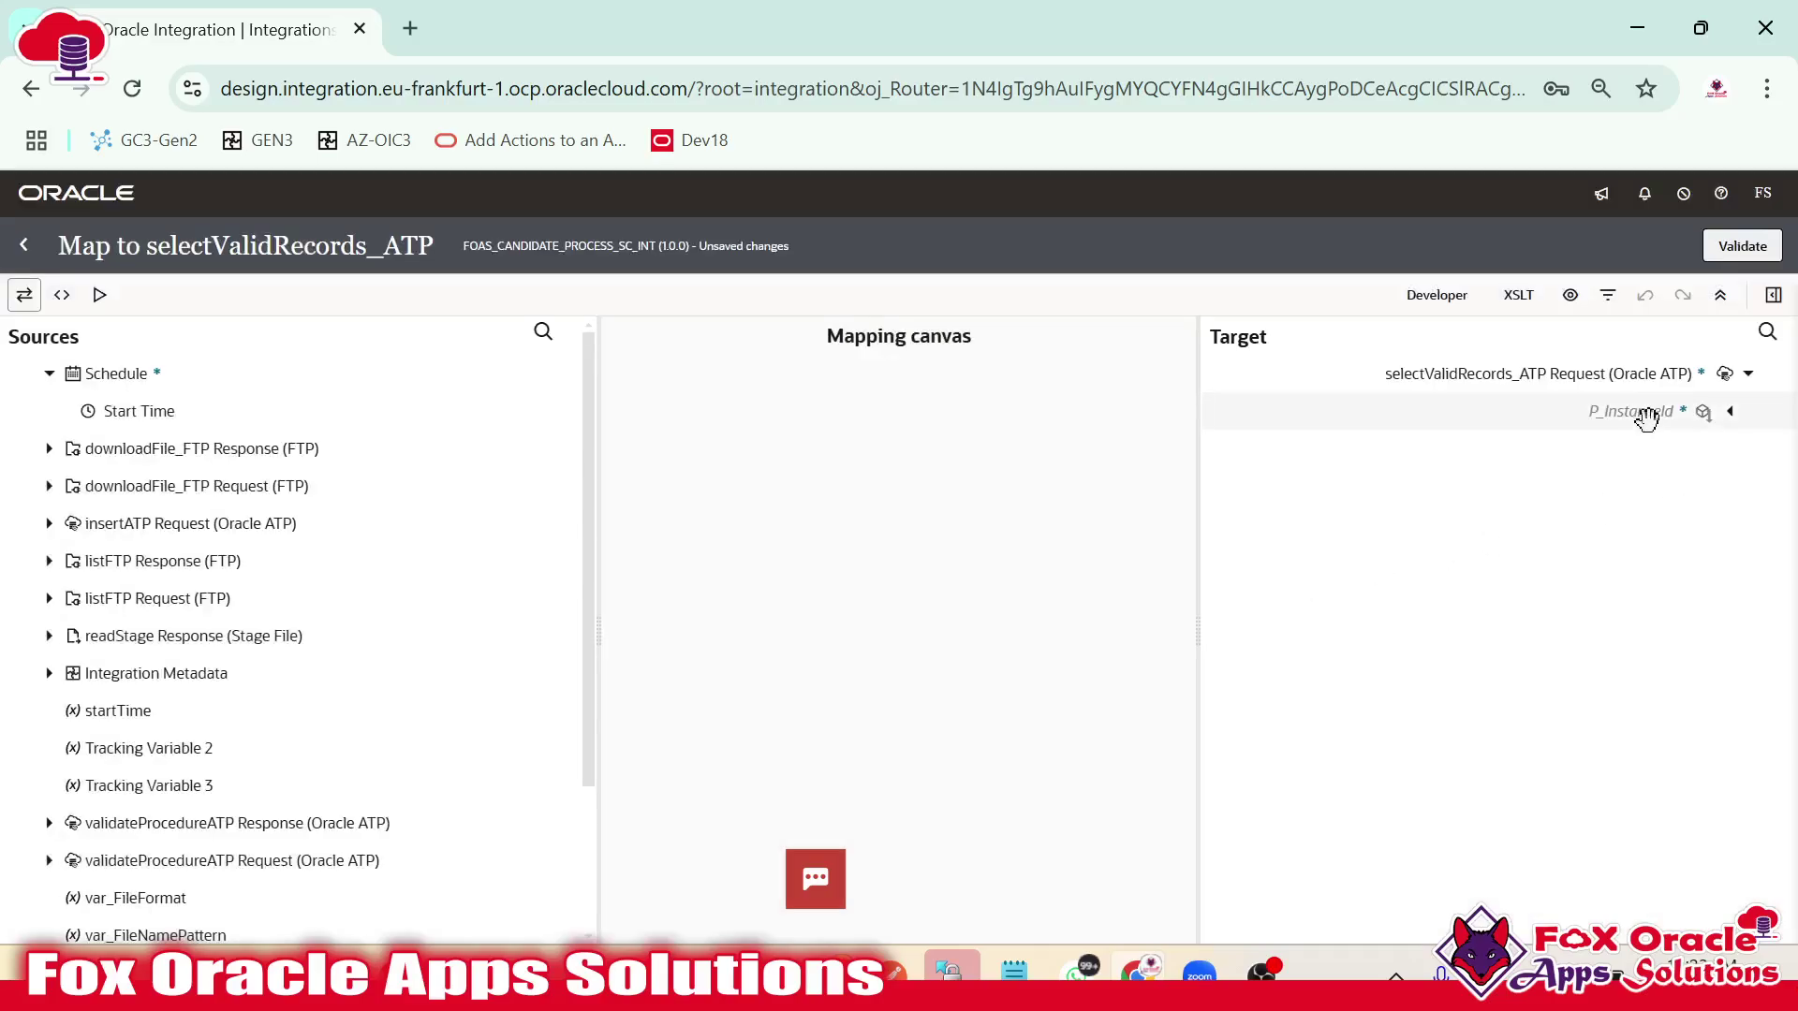
Map Integration Metadata > Metadata Details > Runtime Details > Instance ID to P_InstanceId and validate.
{"action": "left_click", "coordinate": [1648, 412]}
{"action": "scroll", "coordinate": [536, 497], "scroll_direction": "down", "scroll_amount": 2}
{"action": "left_click", "coordinate": [48, 533]}
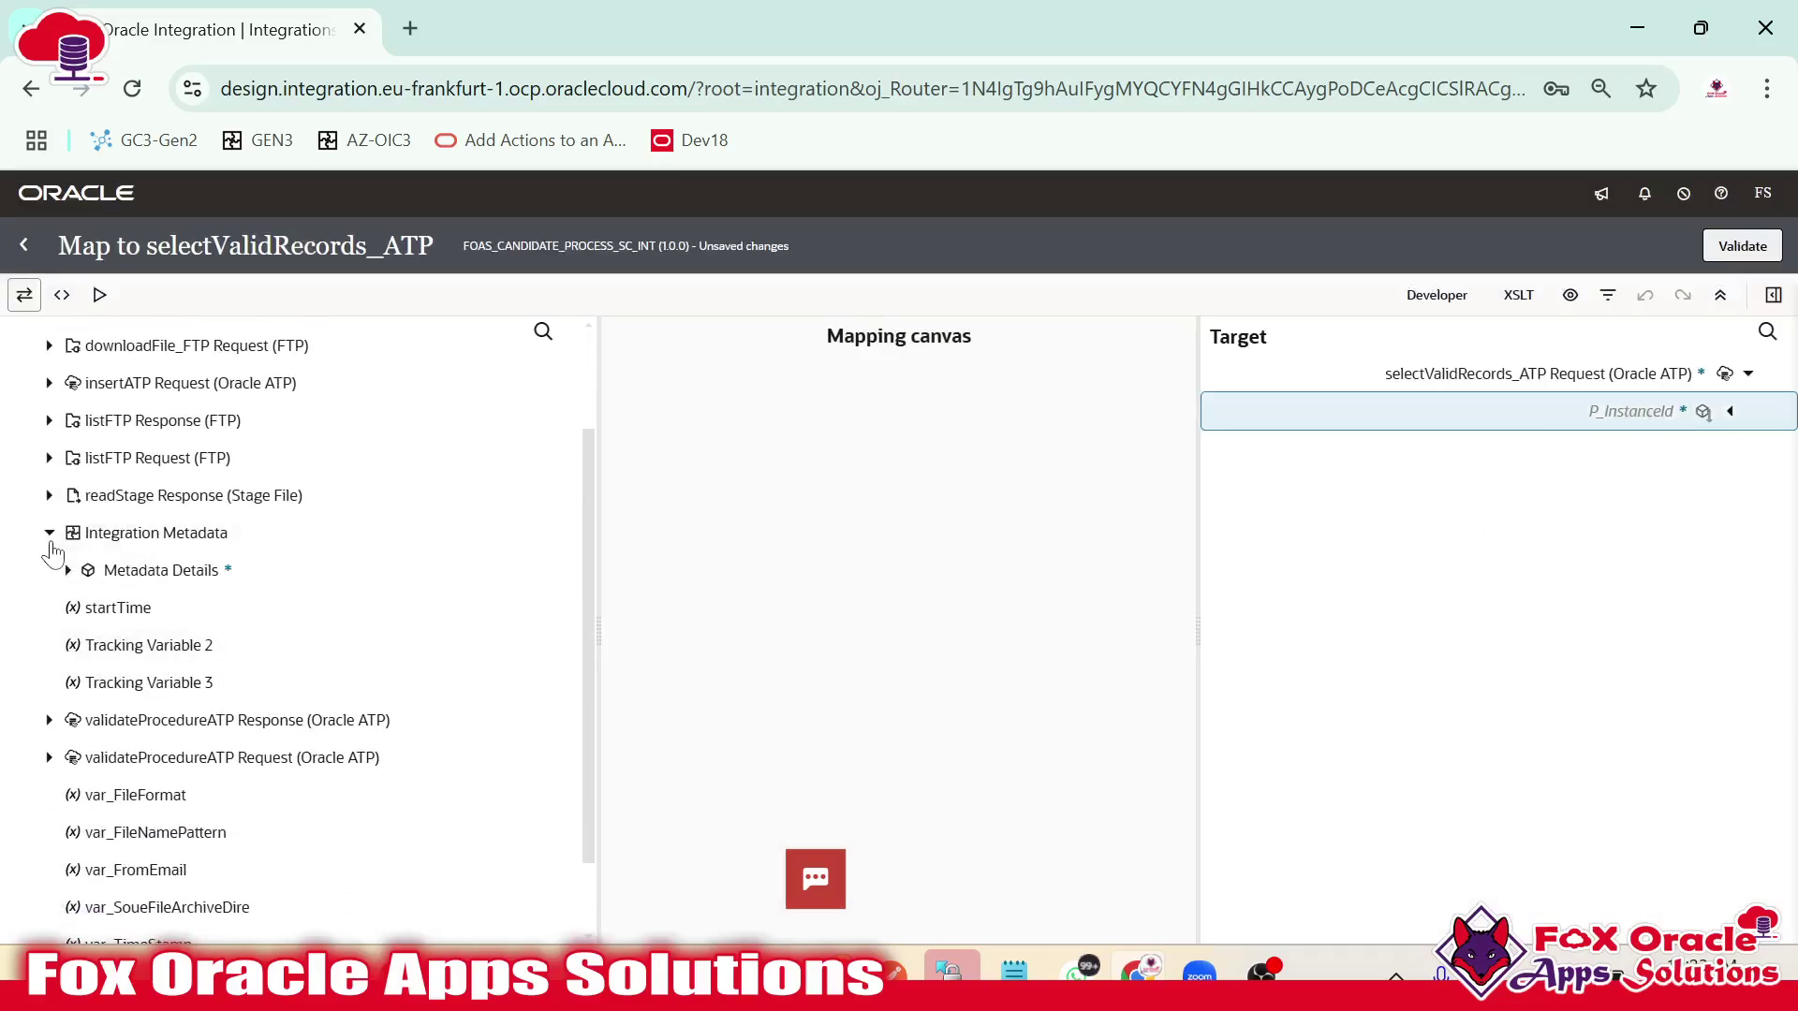
{"action": "key", "text": "ctrl+plus"}
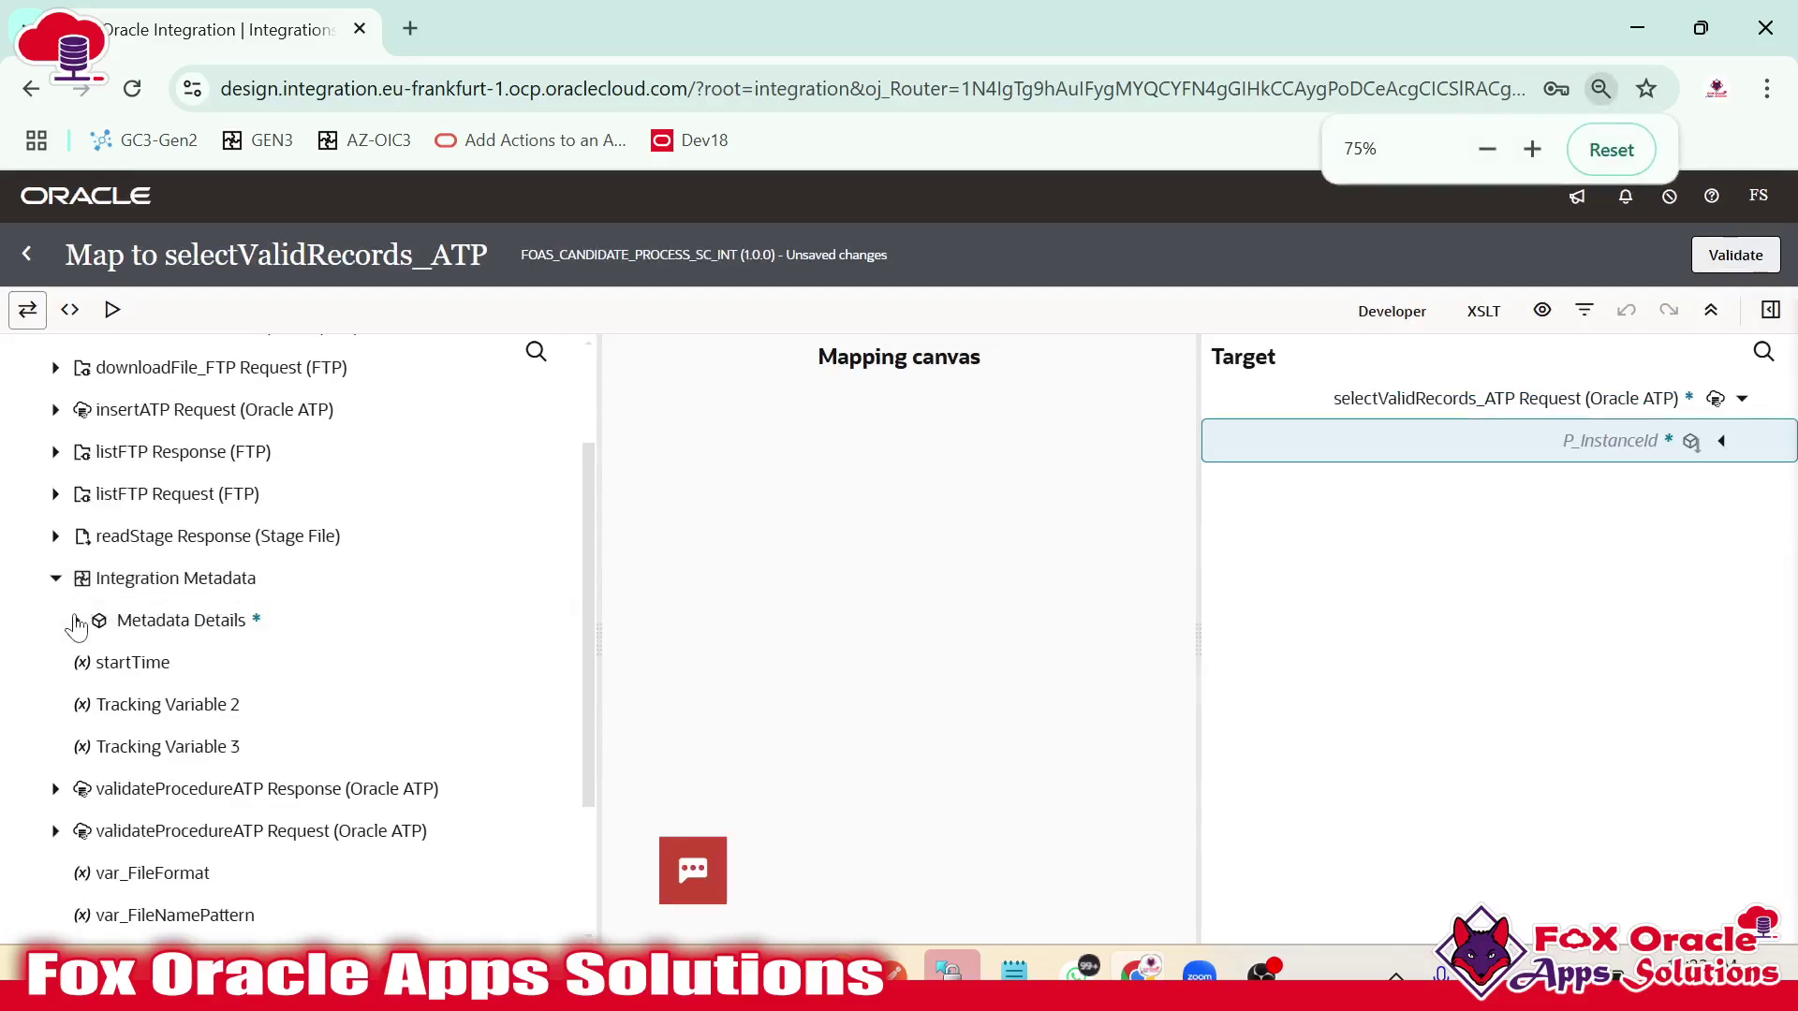
{"action": "left_click", "coordinate": [76, 619]}
{"action": "scroll", "coordinate": [169, 674], "scroll_direction": "up", "scroll_amount": 2}
{"action": "scroll", "coordinate": [149, 684], "scroll_direction": "down", "scroll_amount": 4}
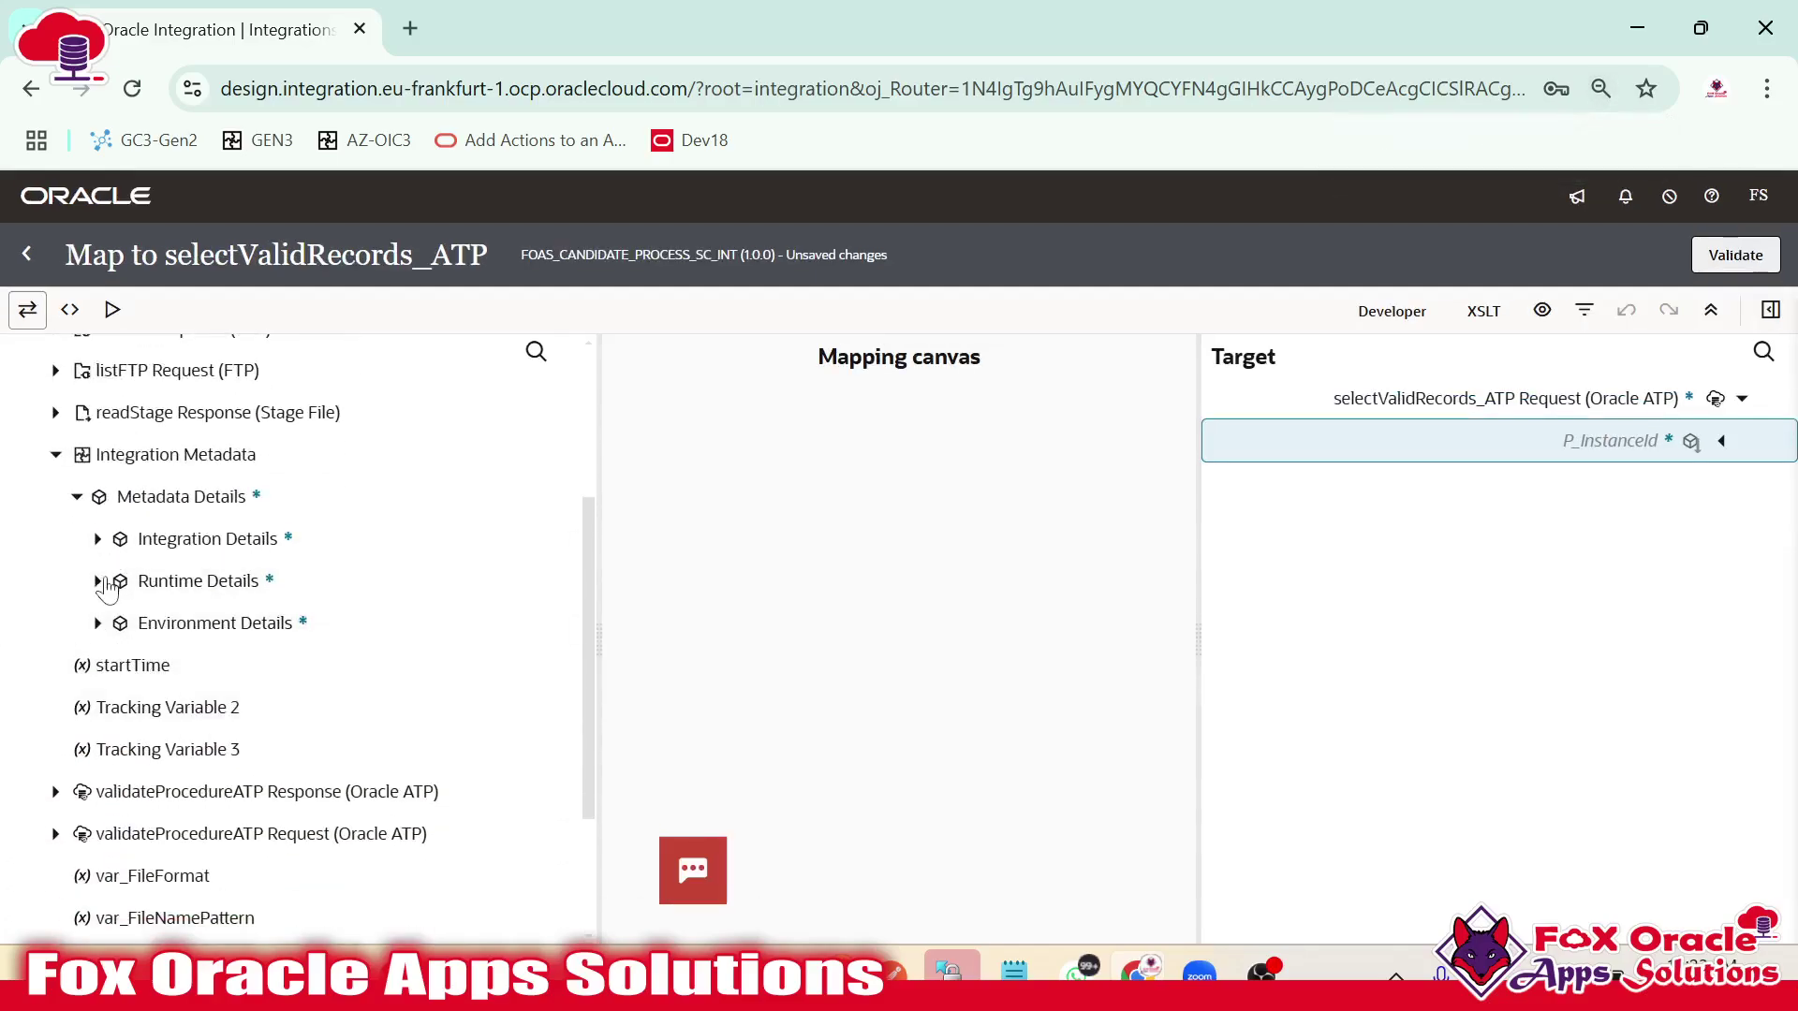
{"action": "left_click", "coordinate": [97, 580]}
{"action": "left_click_drag", "start_coordinate": [261, 646], "coordinate": [1610, 442]}
{"action": "left_click", "coordinate": [1734, 255]}
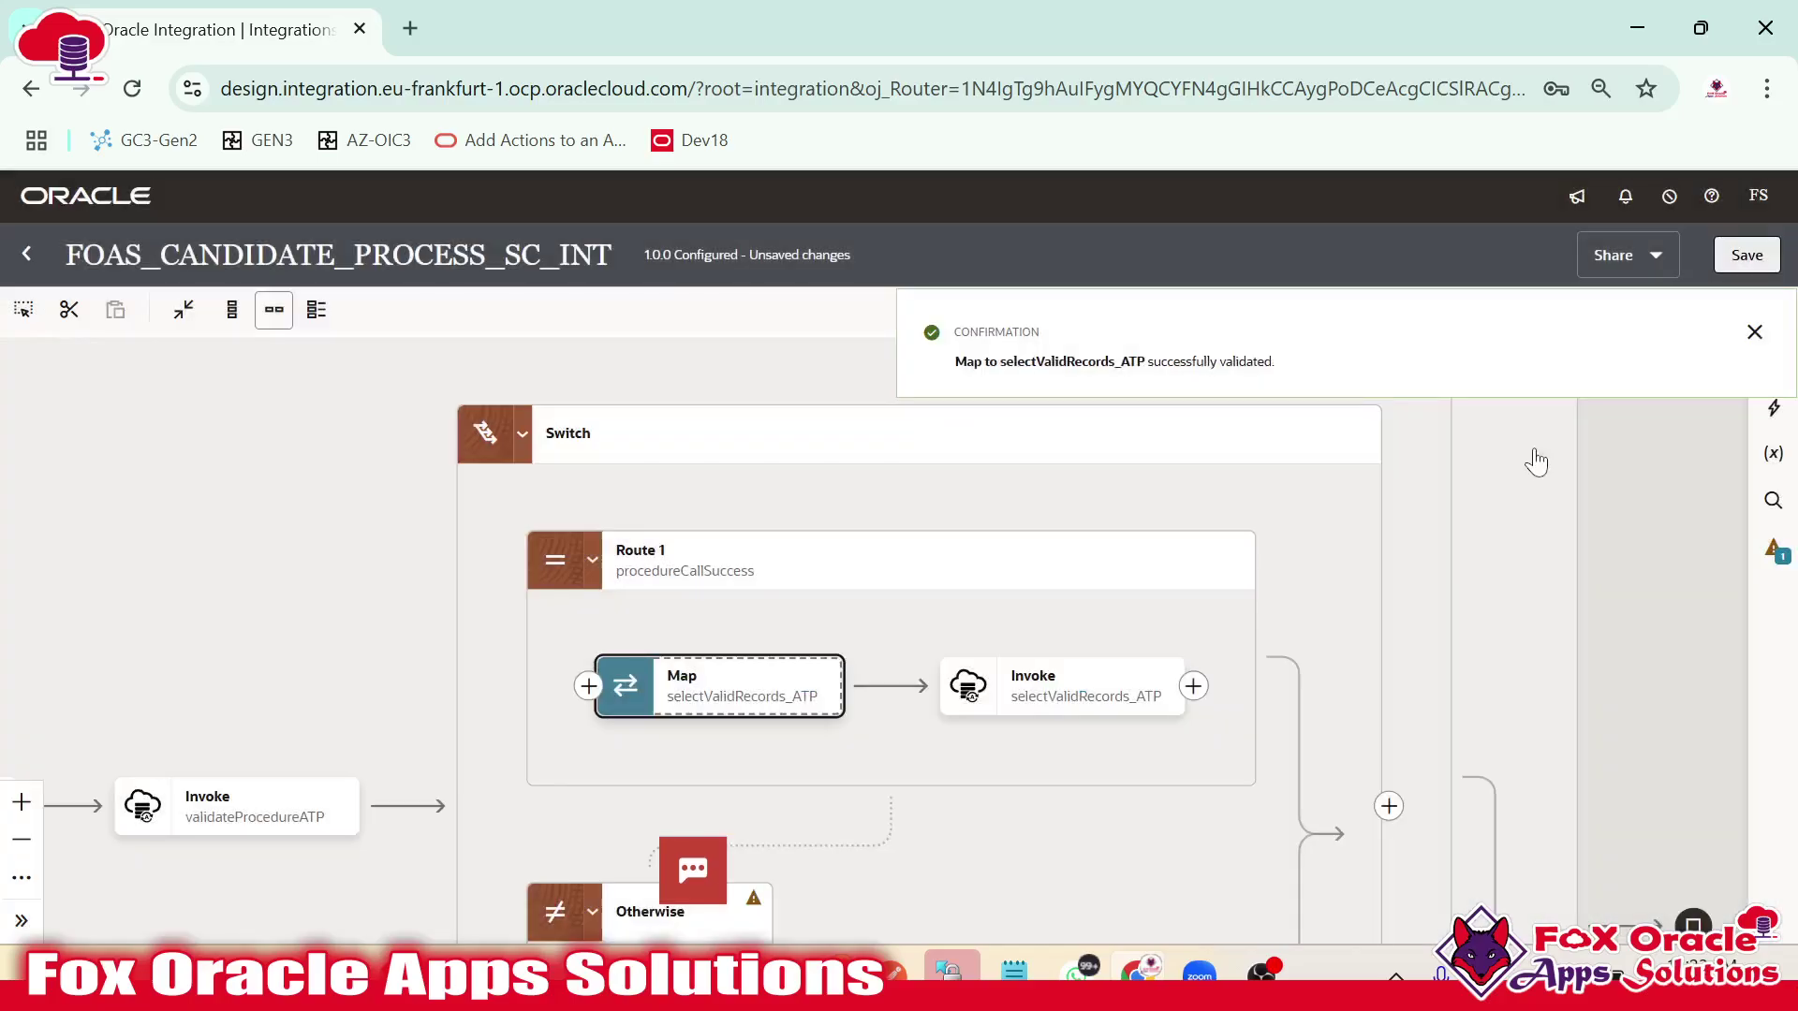
Add a For-each loop right after the selectValidRecords_ATP invoke.
{"action": "left_click", "coordinate": [1754, 332]}
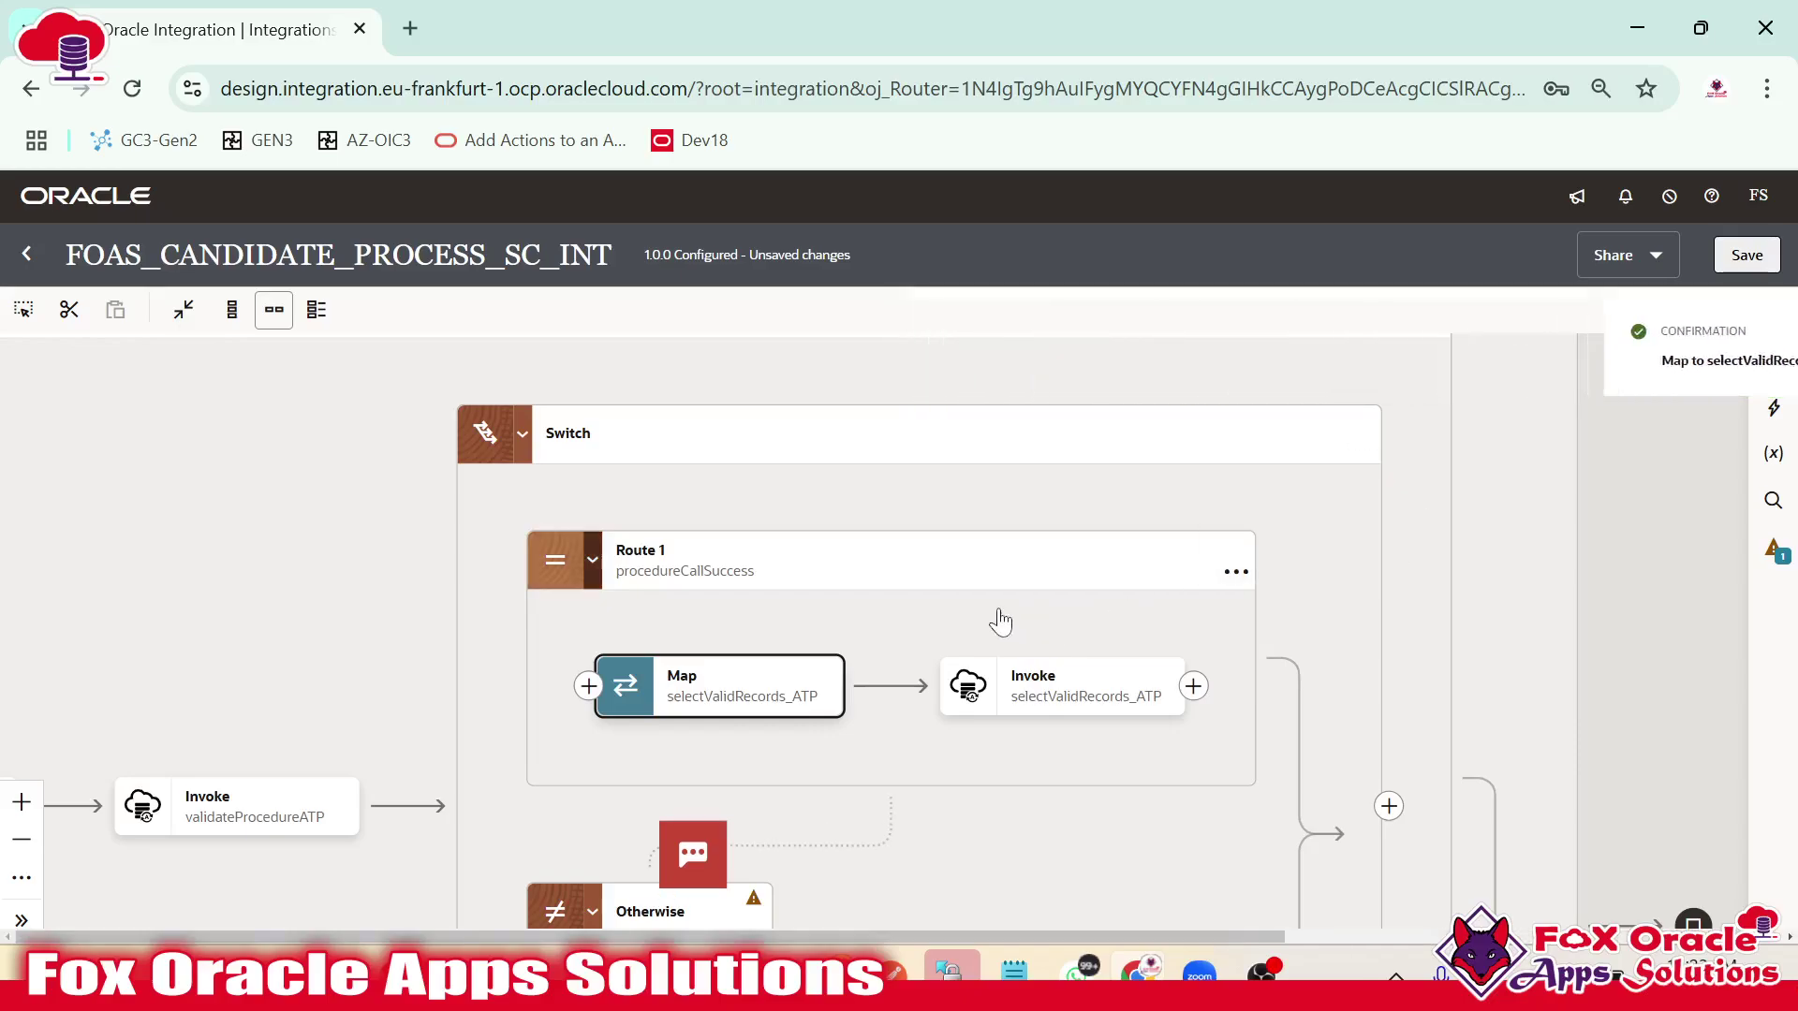
{"action": "left_click_drag", "start_coordinate": [999, 621], "coordinate": [1054, 517]}
{"action": "left_click_drag", "start_coordinate": [1077, 611], "coordinate": [666, 642]}
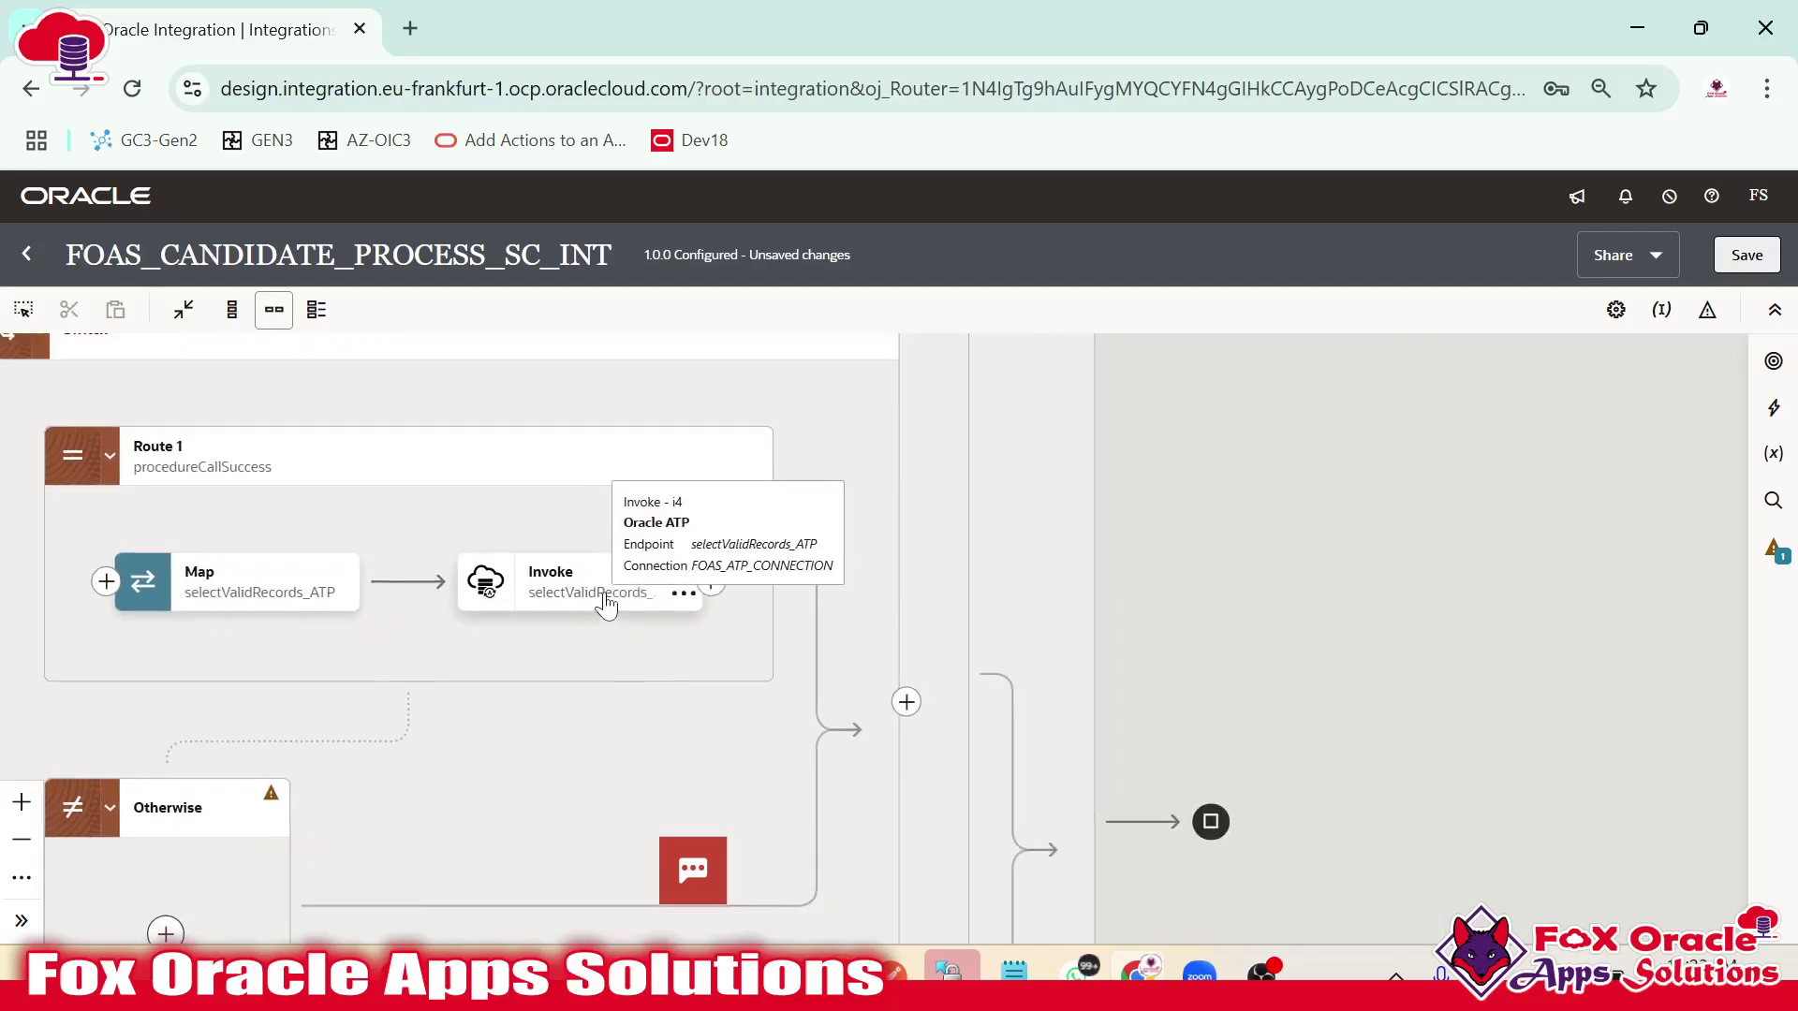
{"action": "left_click", "coordinate": [711, 582]}
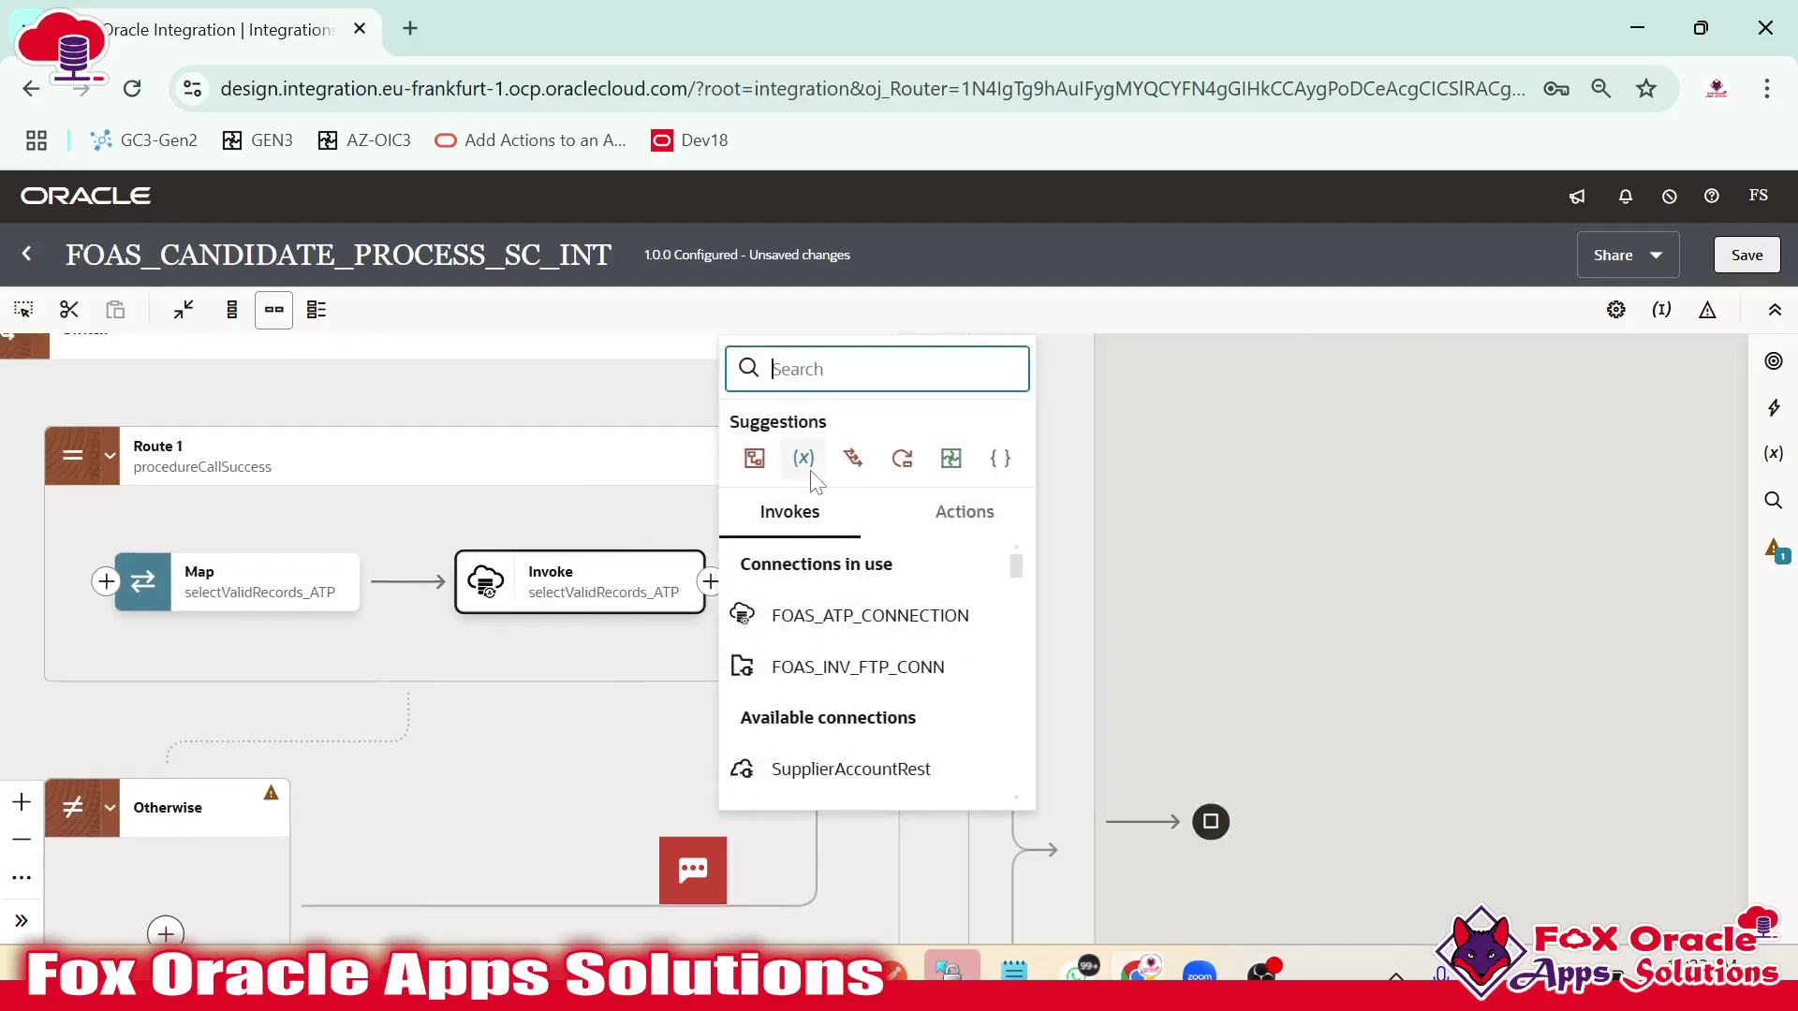
{"action": "left_click", "coordinate": [886, 453]}
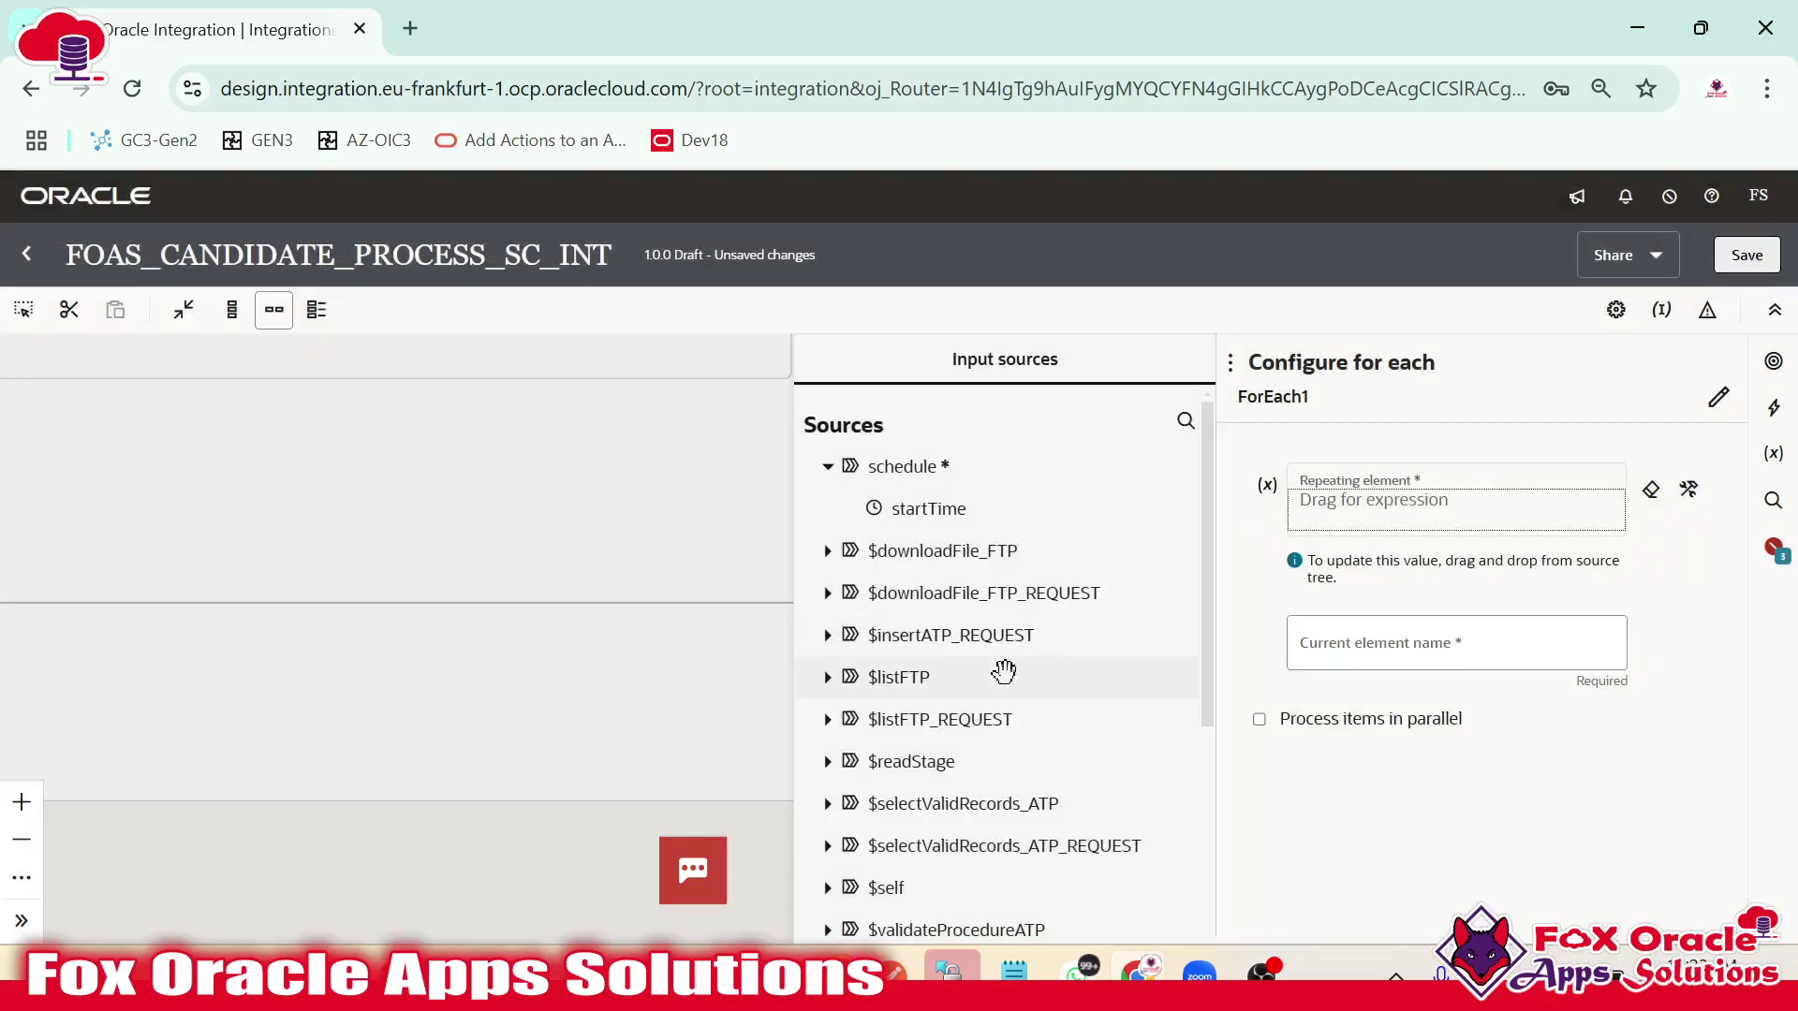
{"action": "scroll", "coordinate": [1095, 728], "scroll_direction": "down", "scroll_amount": 3}
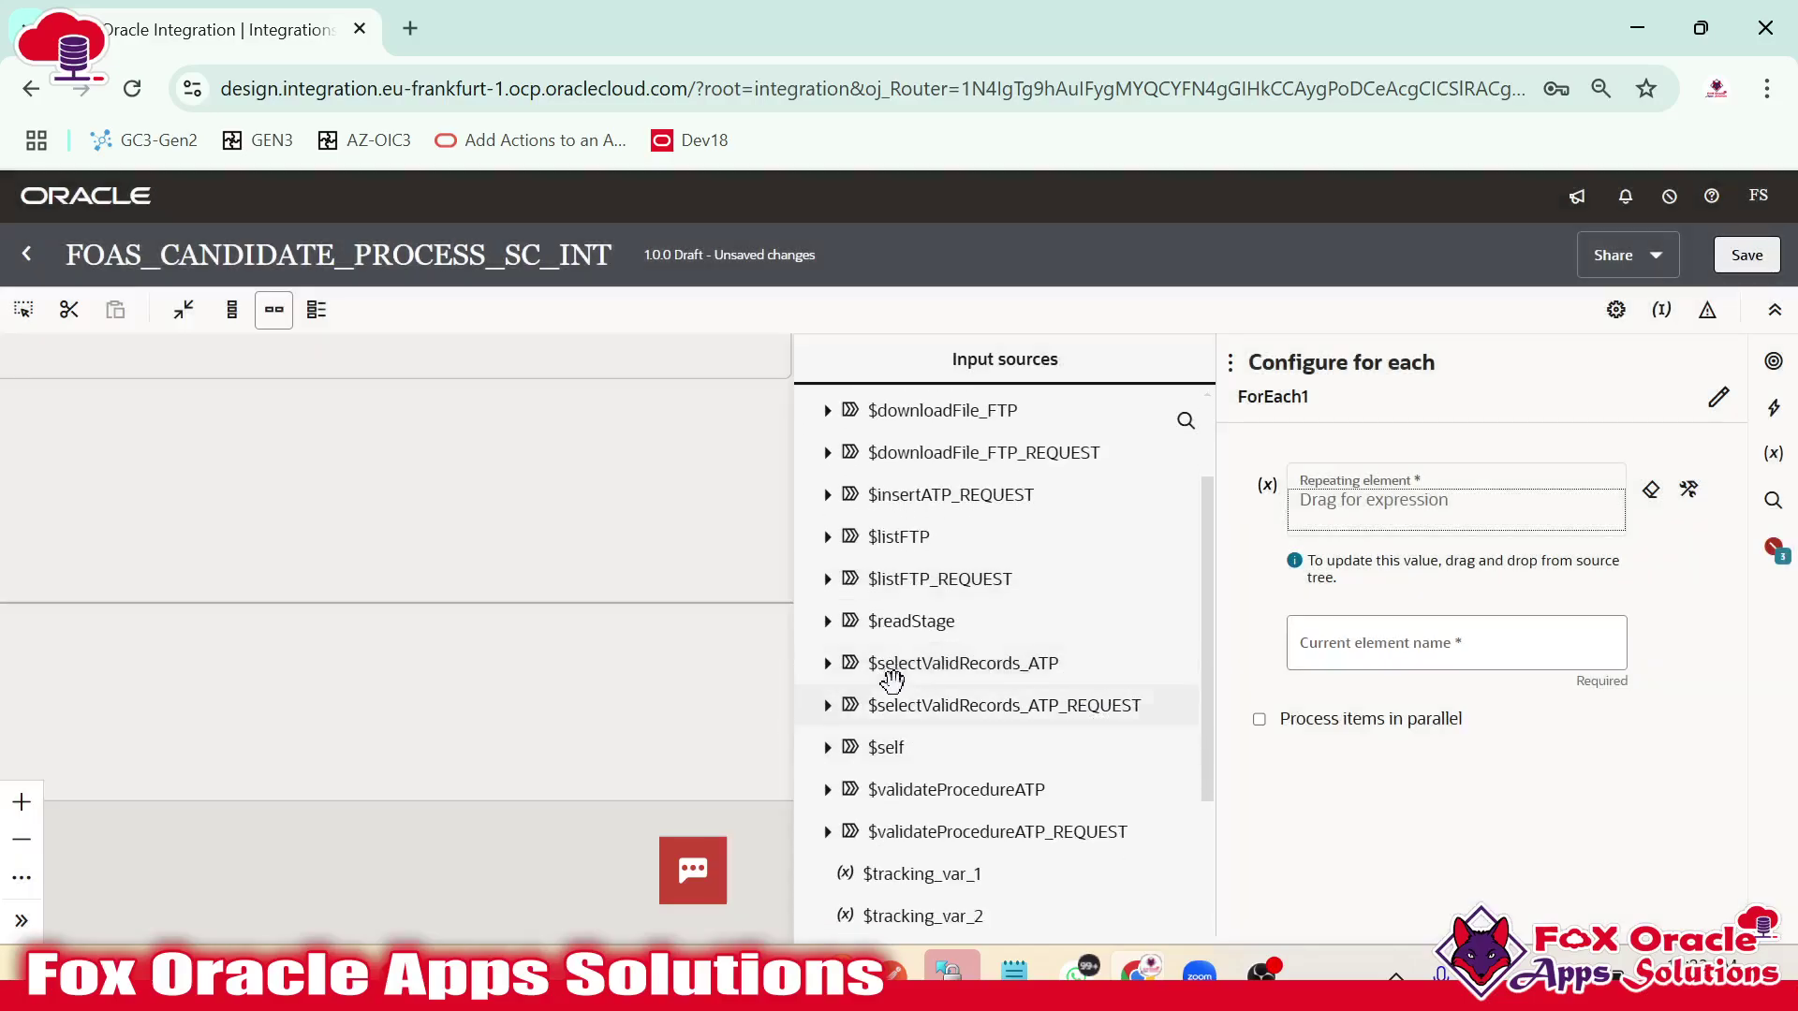
{"action": "left_click", "coordinate": [581, 512]}
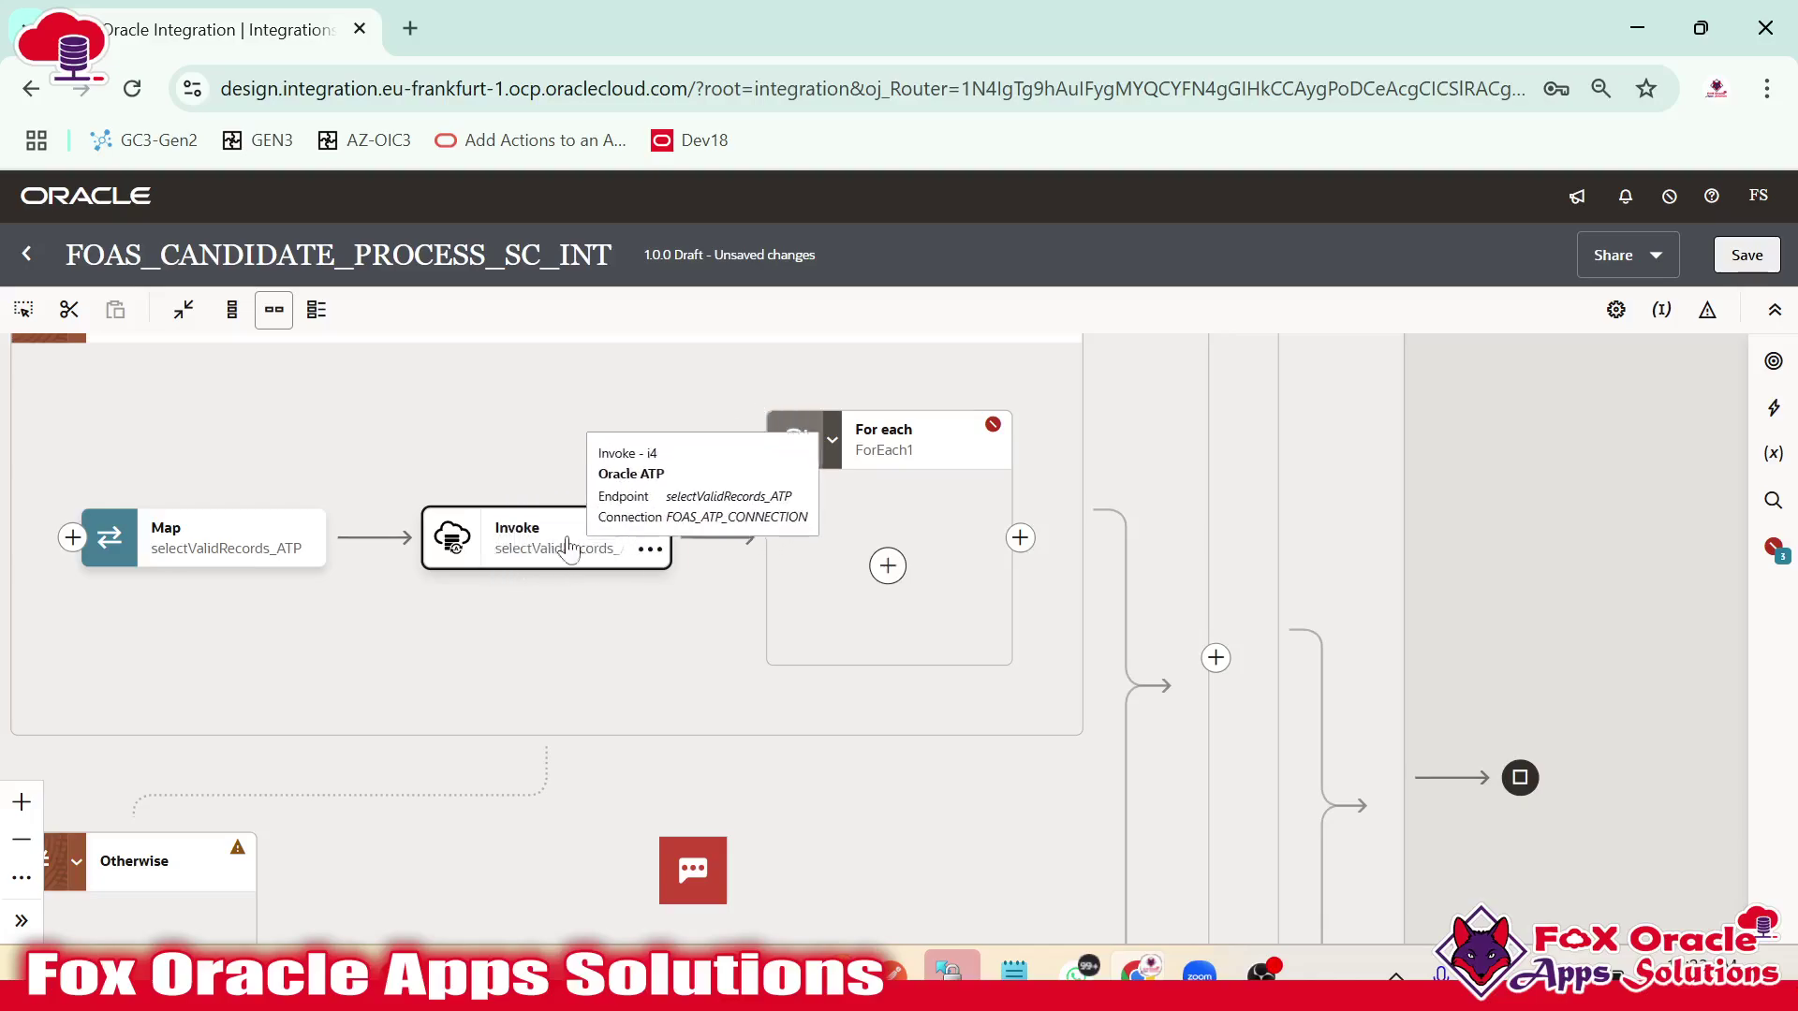
Set selectValidRecords_ATPOutput as the loop's repeating element.
{"action": "left_click", "coordinate": [880, 449]}
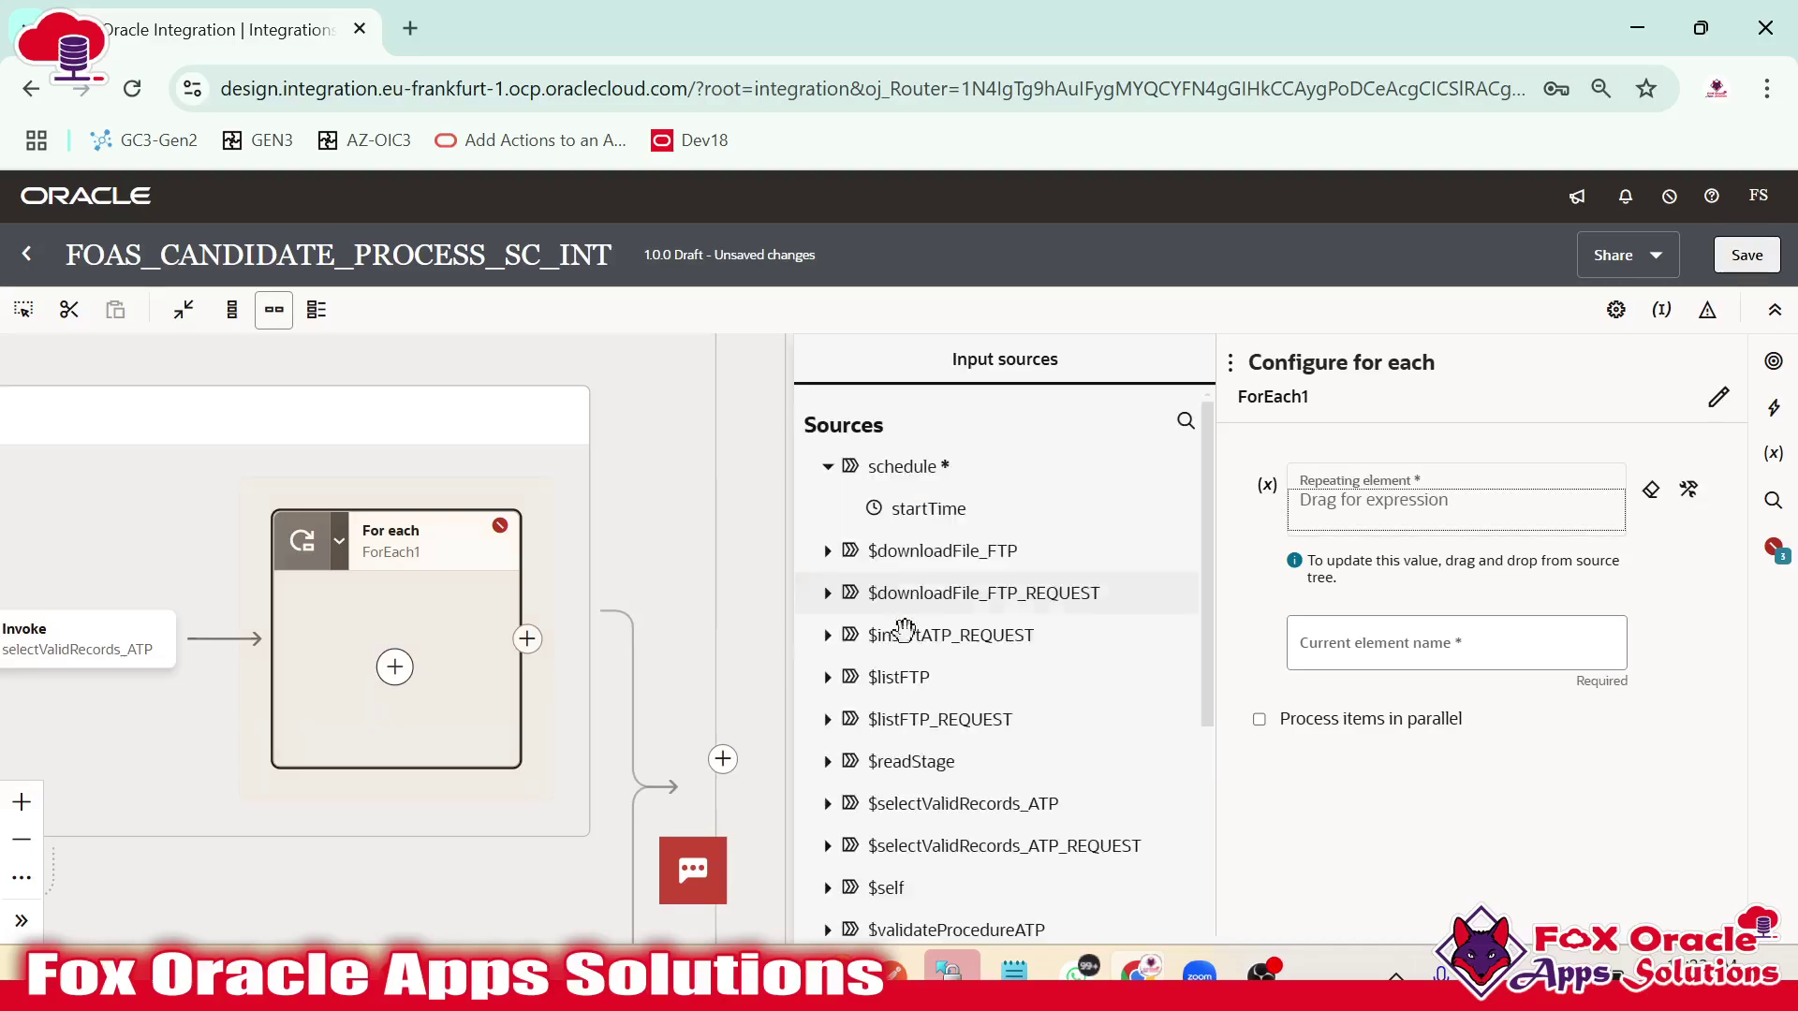
{"action": "scroll", "coordinate": [854, 708], "scroll_direction": "down", "scroll_amount": 2}
{"action": "left_click", "coordinate": [827, 662]}
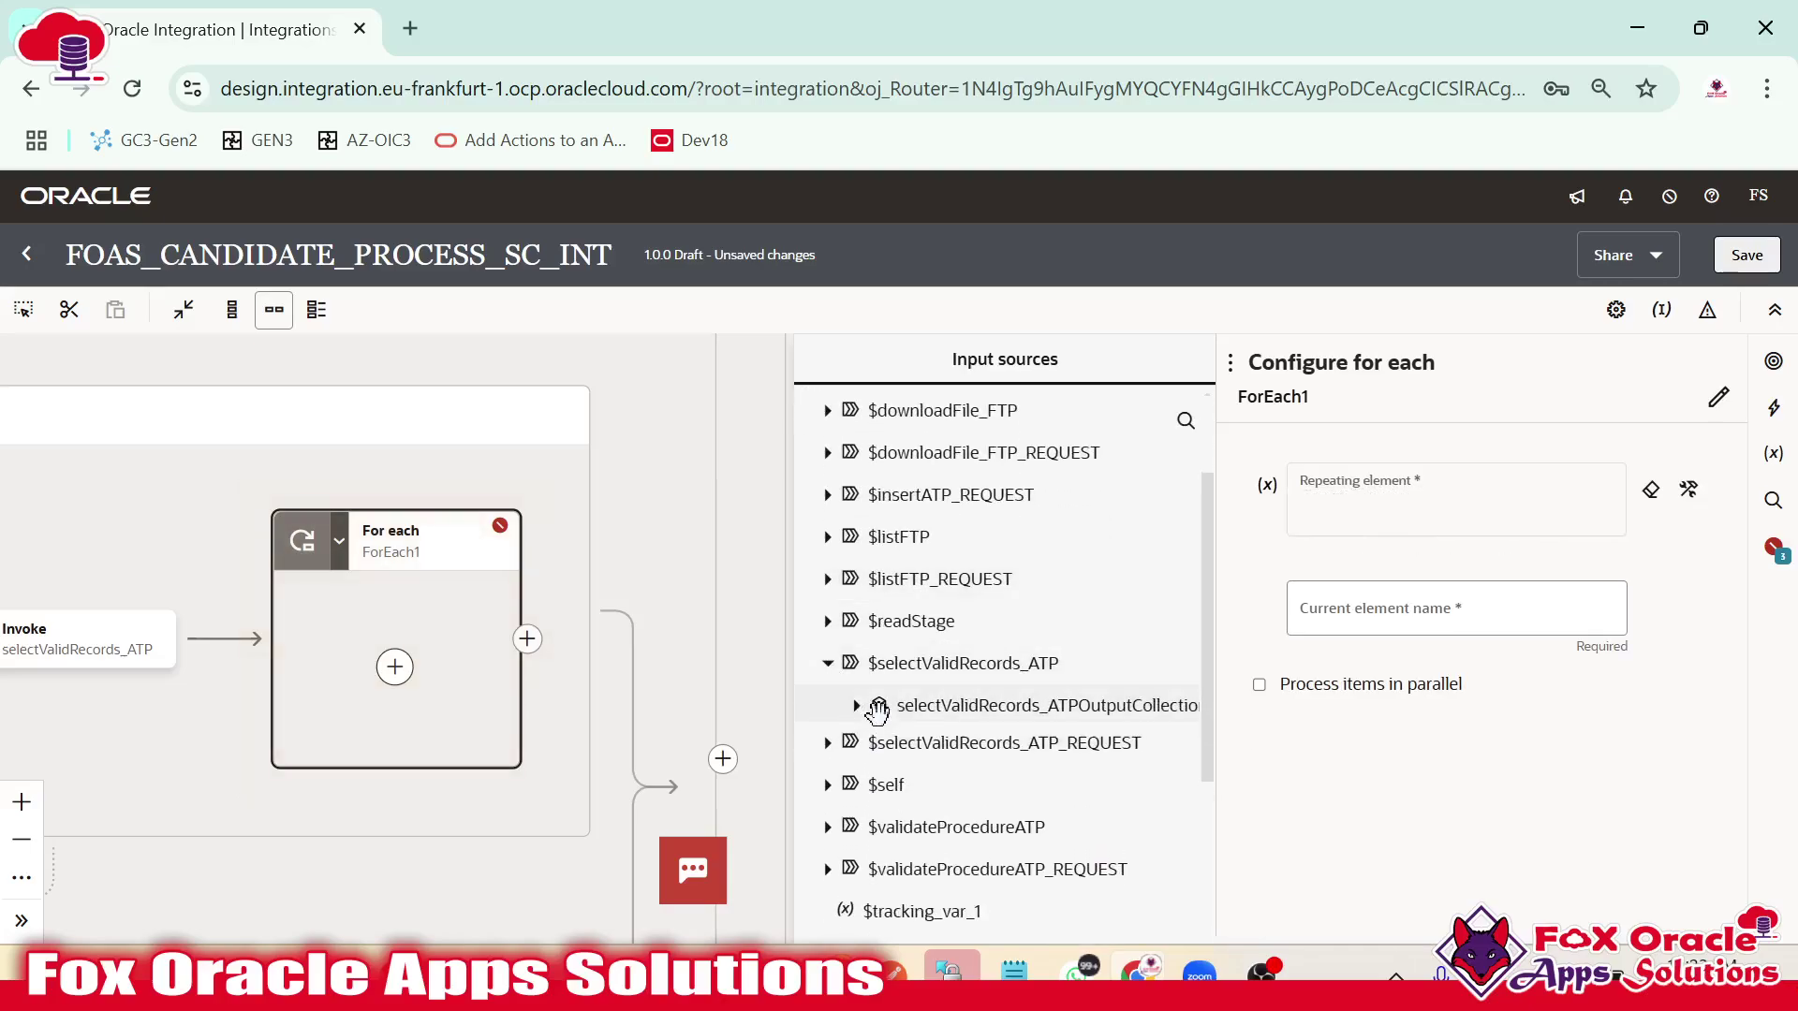
{"action": "left_click", "coordinate": [856, 705]}
{"action": "scroll", "coordinate": [860, 721], "scroll_direction": "down", "scroll_amount": 3}
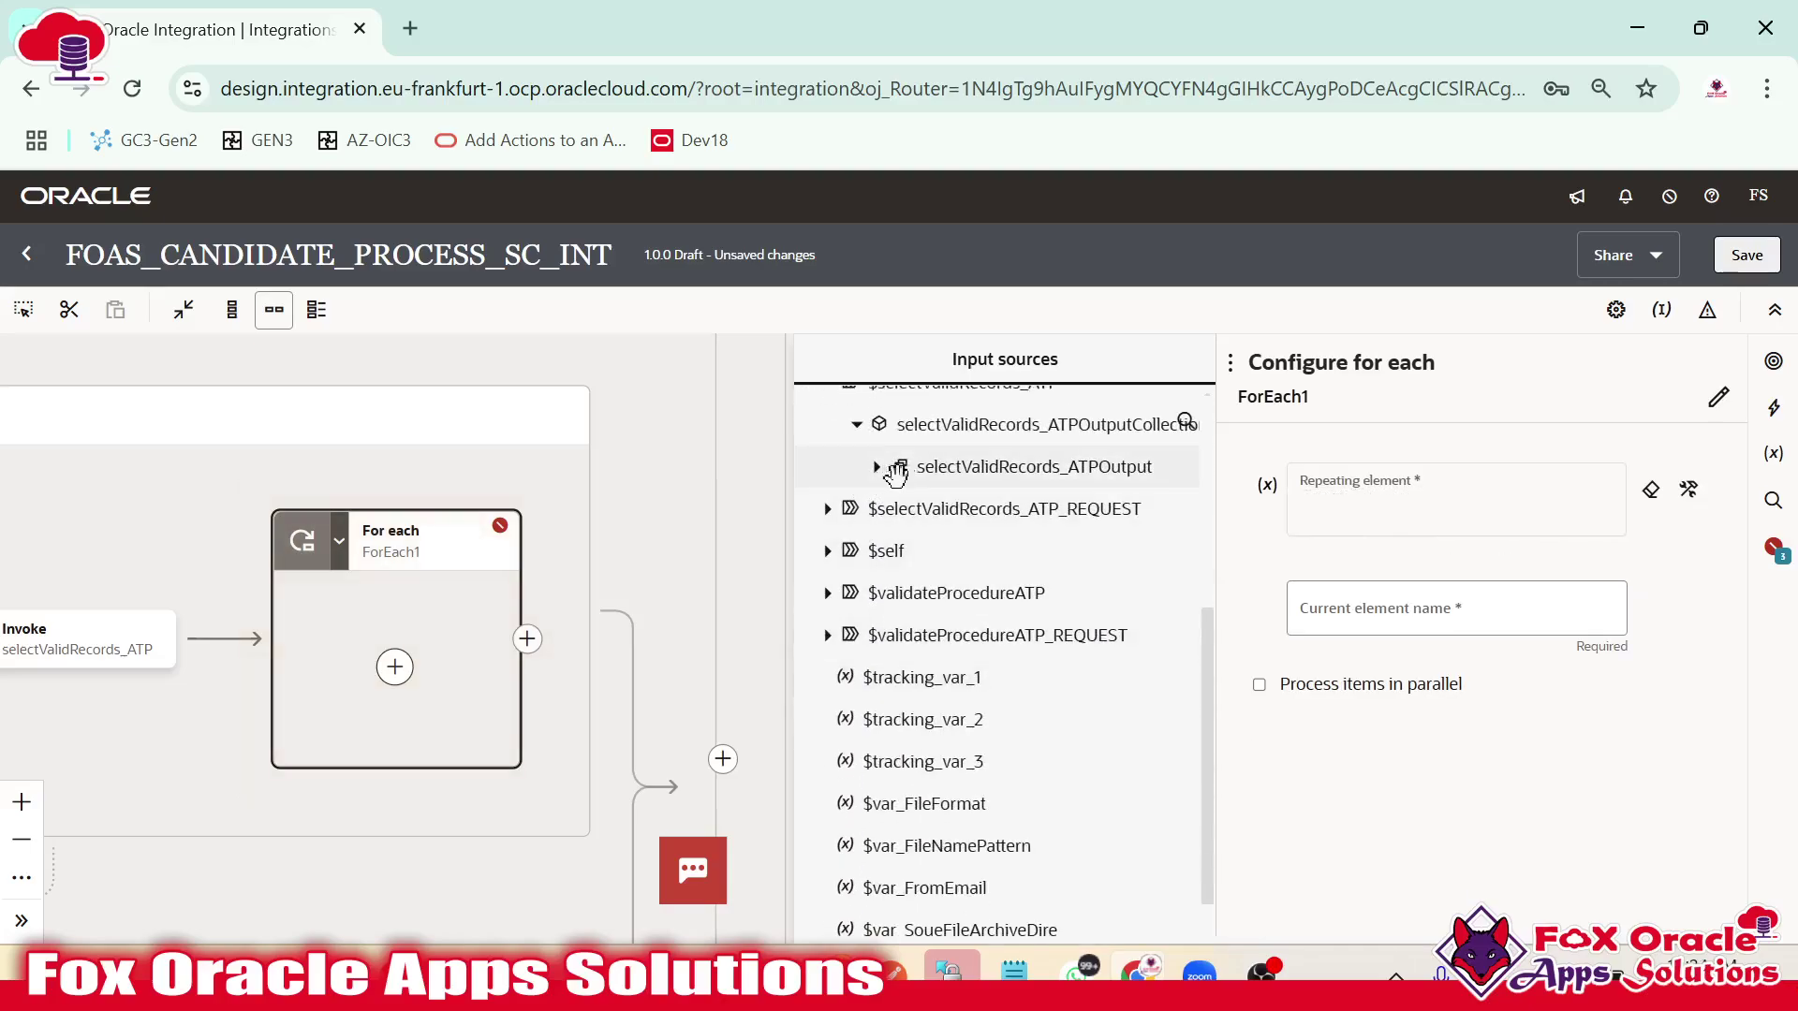
{"action": "left_click_drag", "start_coordinate": [1036, 478], "coordinate": [1384, 502]}
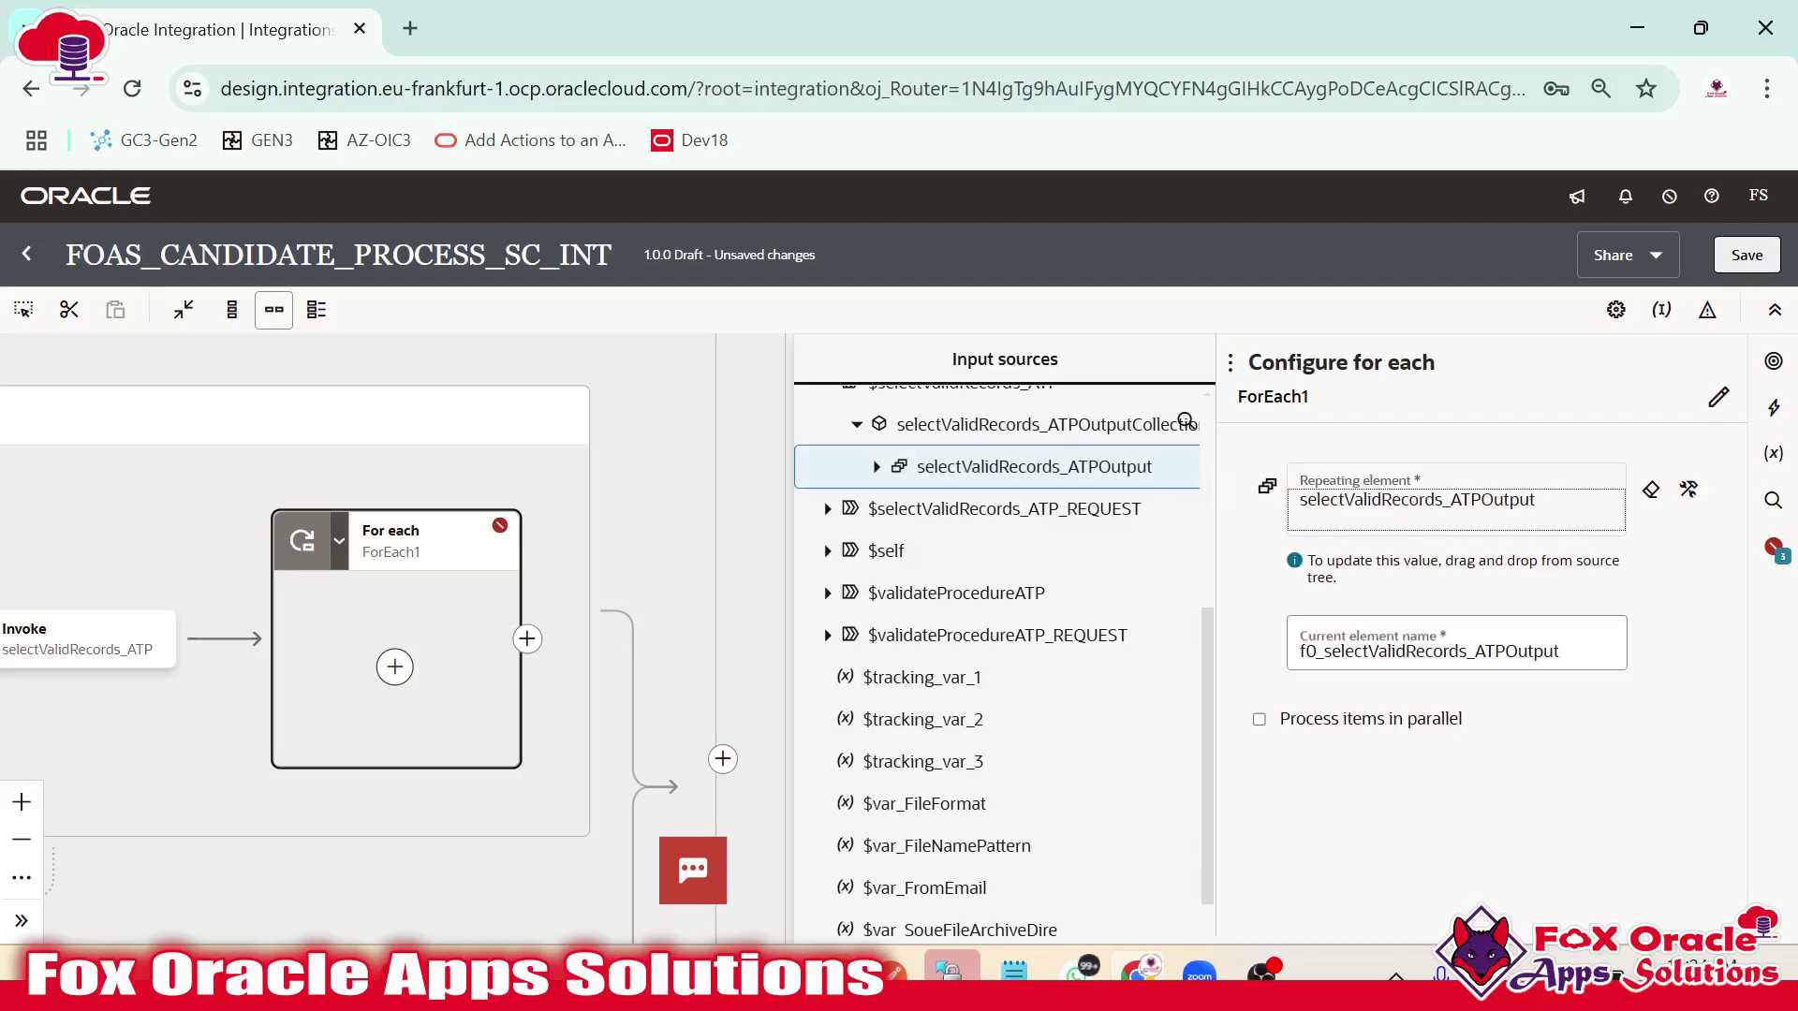
Rename the loop ValidRecordsForEach with current element ValidRecordsForEach_loopVar, and apply the settings.
{"action": "left_click", "coordinate": [1718, 396]}
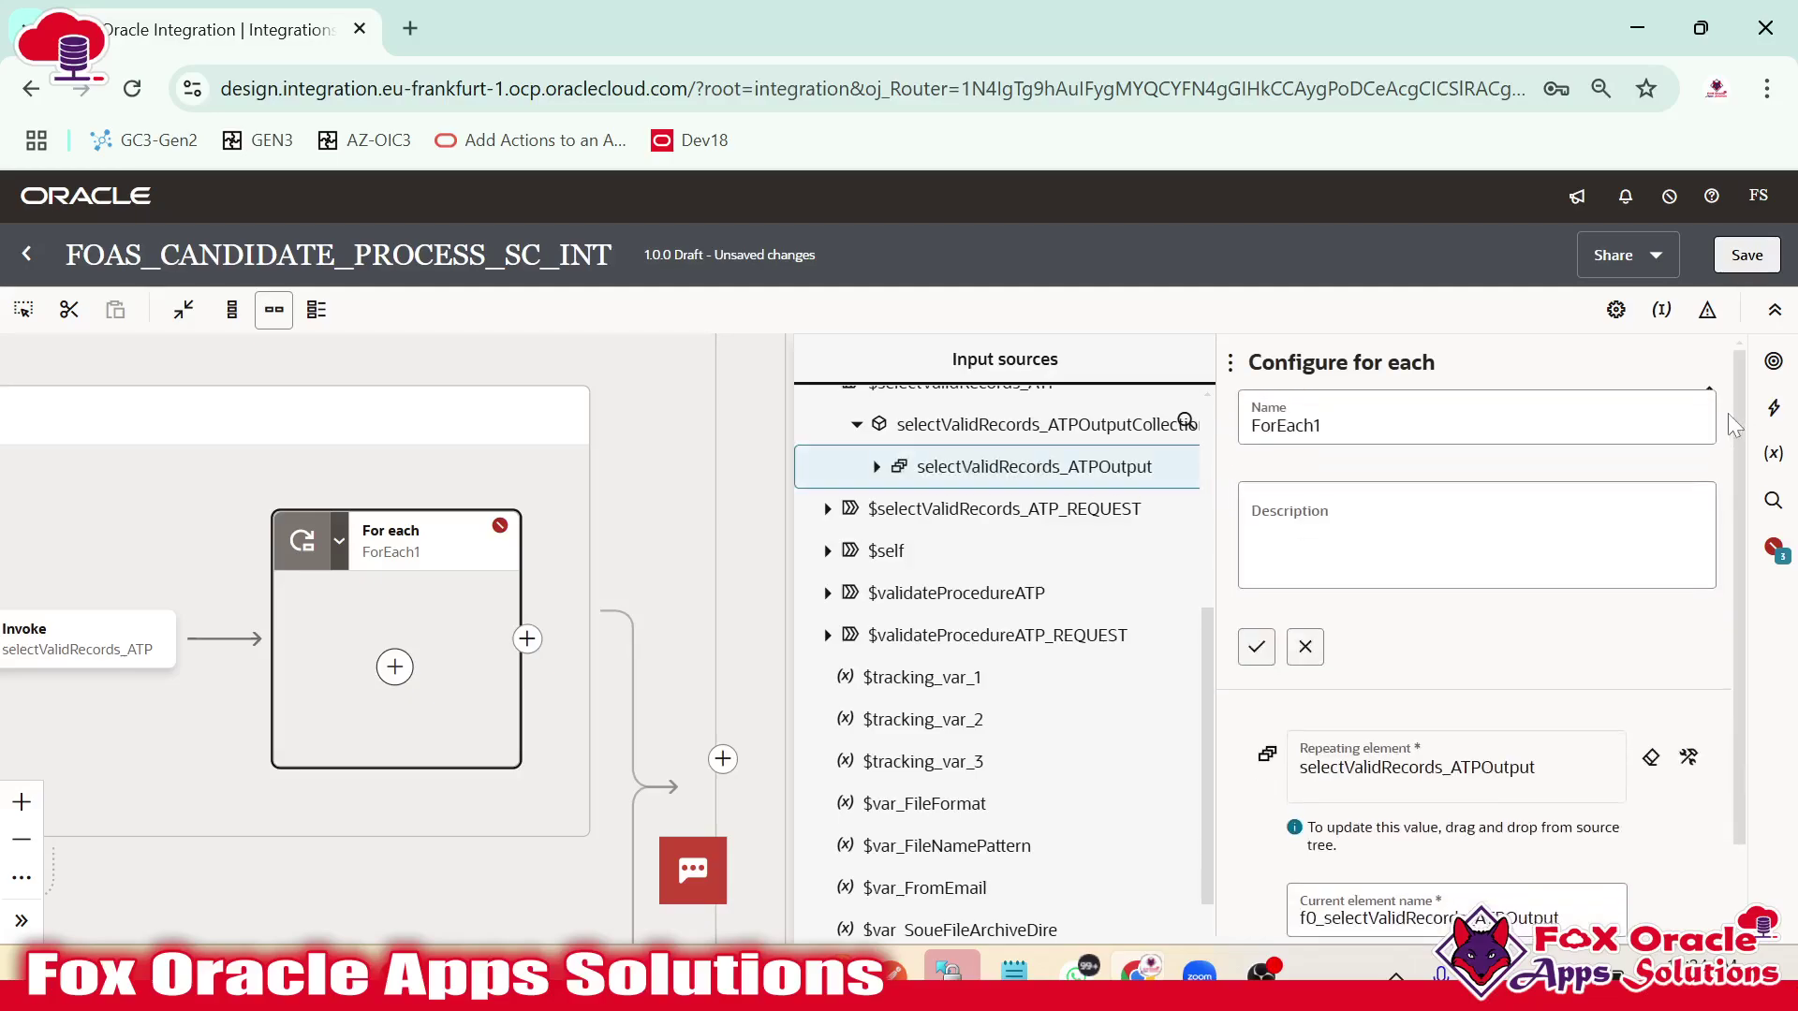
{"action": "key", "text": "BackSpace"}
{"action": "key", "text": "BackSpace"}
{"action": "key", "text": "BackSpace"}
{"action": "key", "text": "BackSpace"}
{"action": "key", "text": "BackSpace"}
{"action": "key", "text": "BackSpace"}
{"action": "key", "text": "BackSpace"}
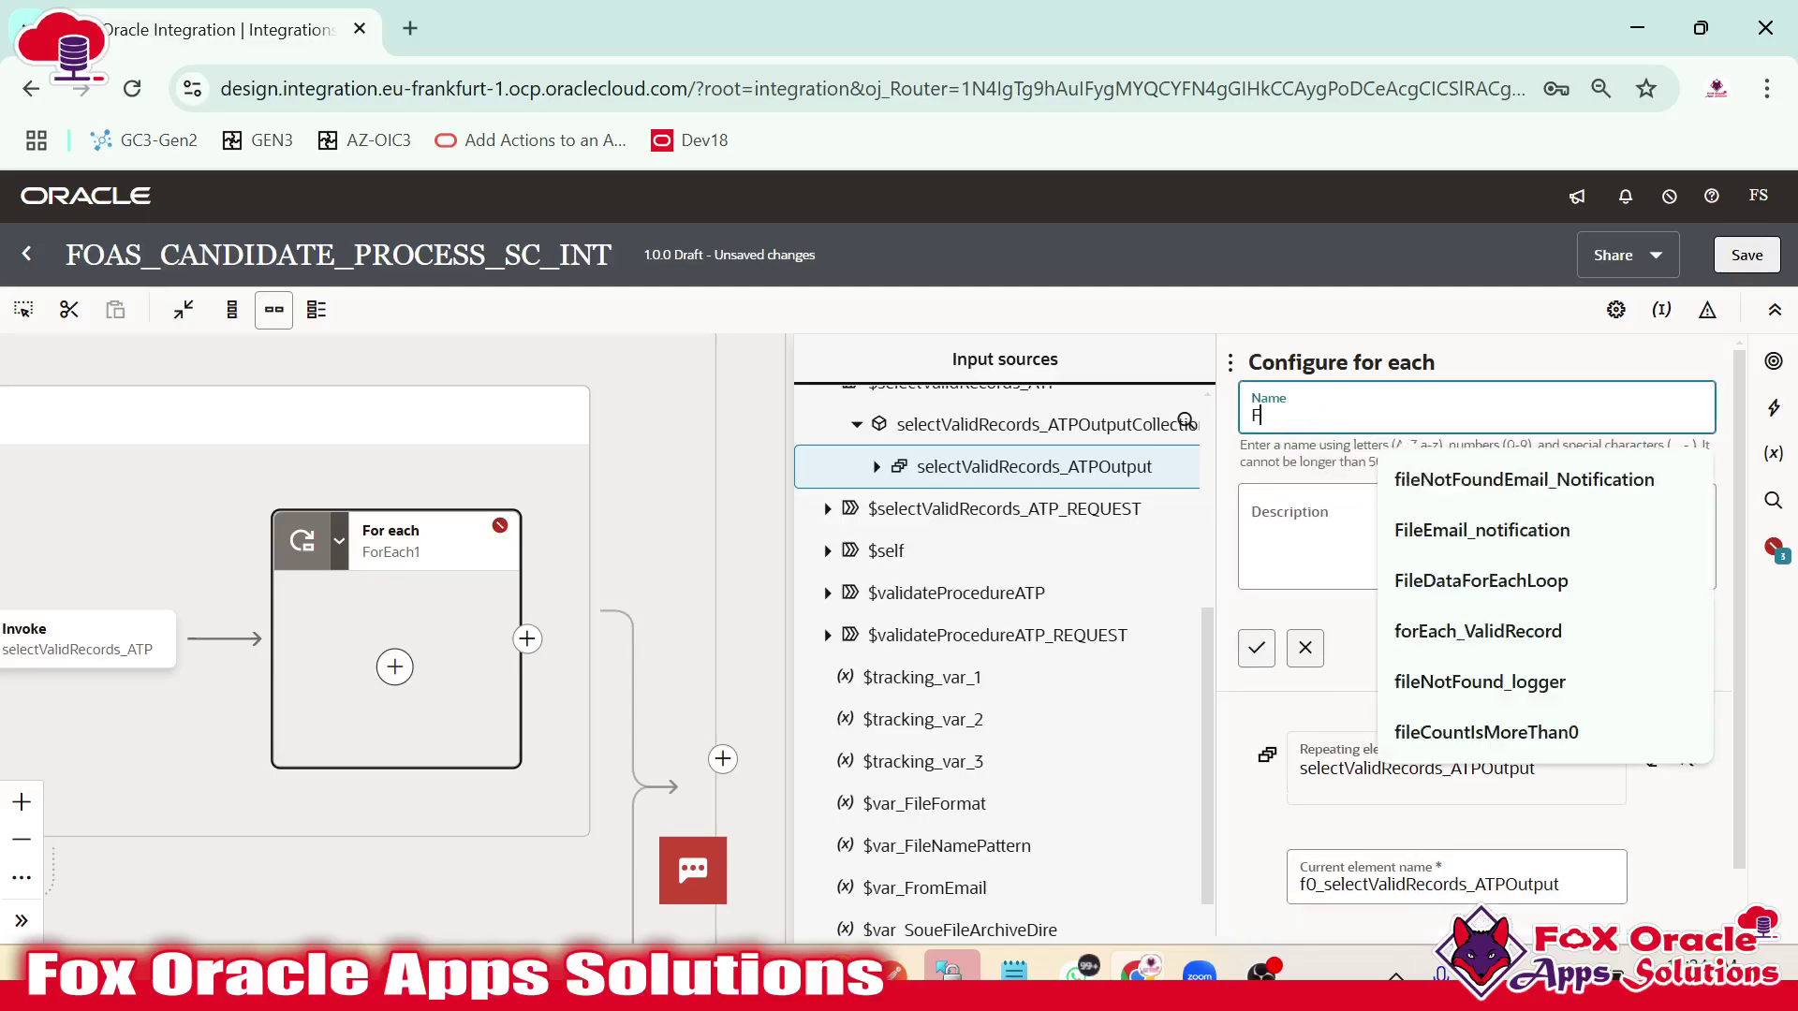
{"action": "type", "text": "ValidRecordsForEach"}
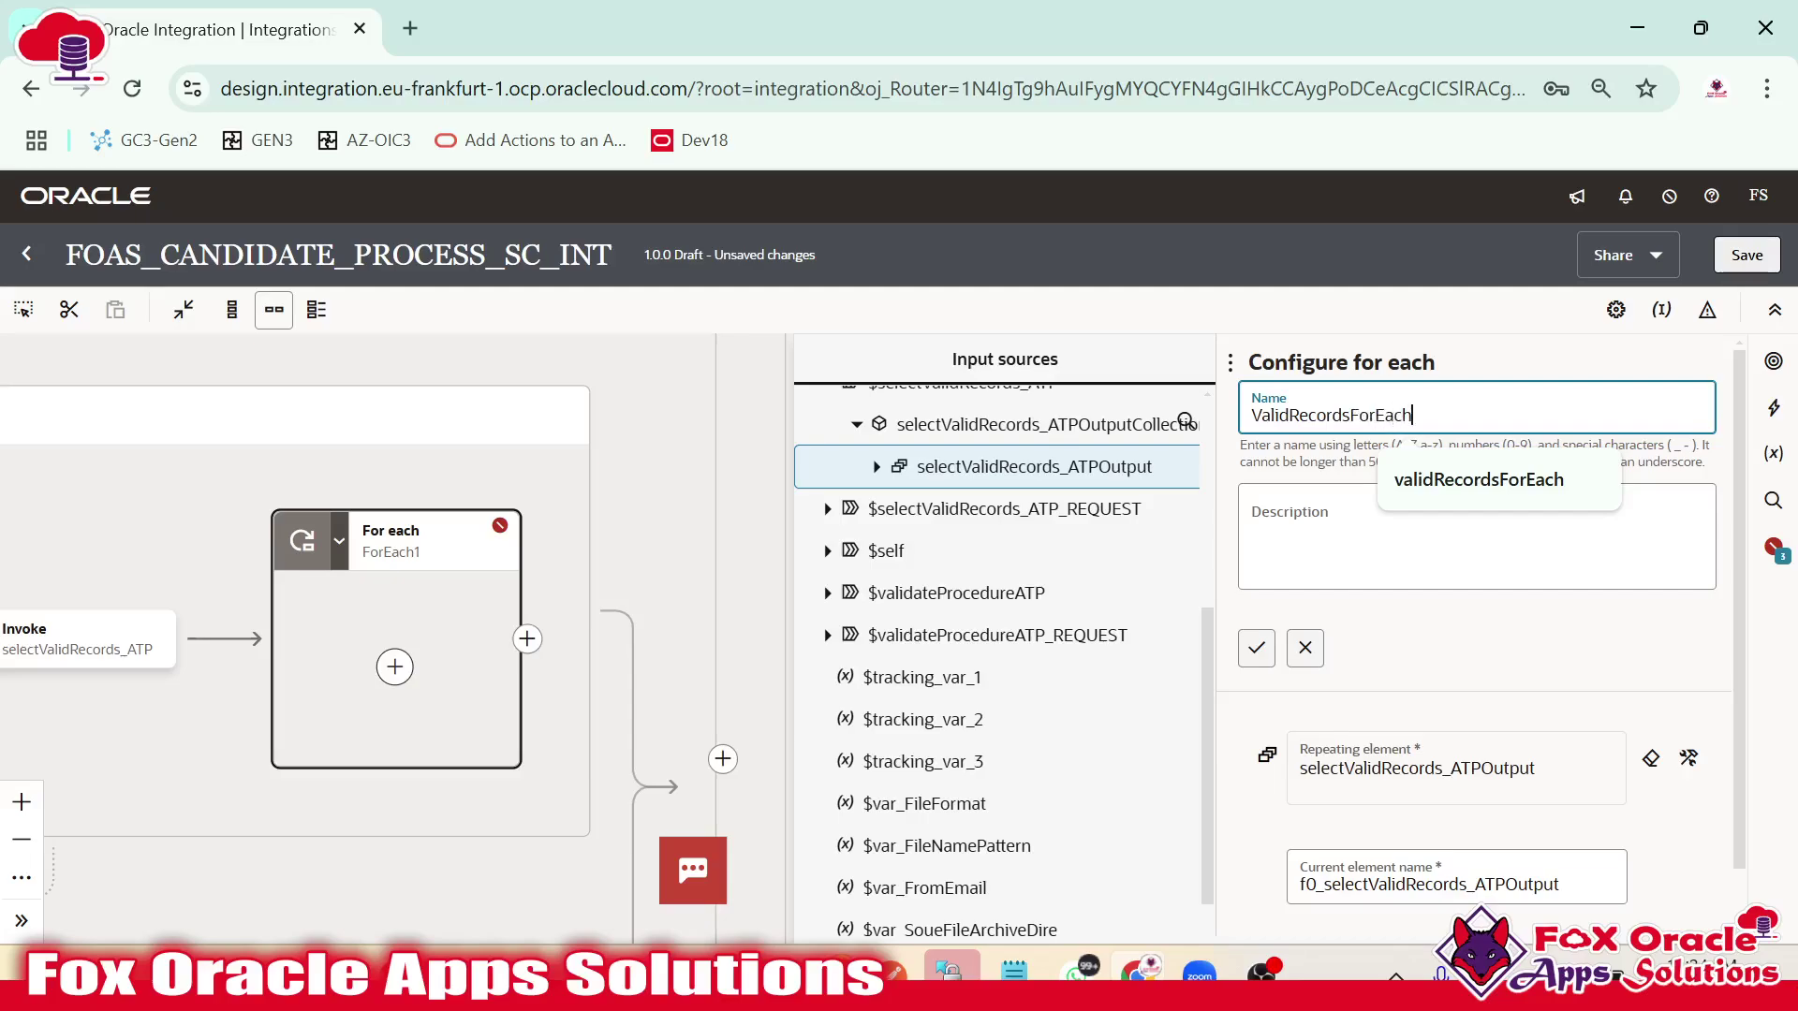
{"action": "left_click", "coordinate": [1258, 661]}
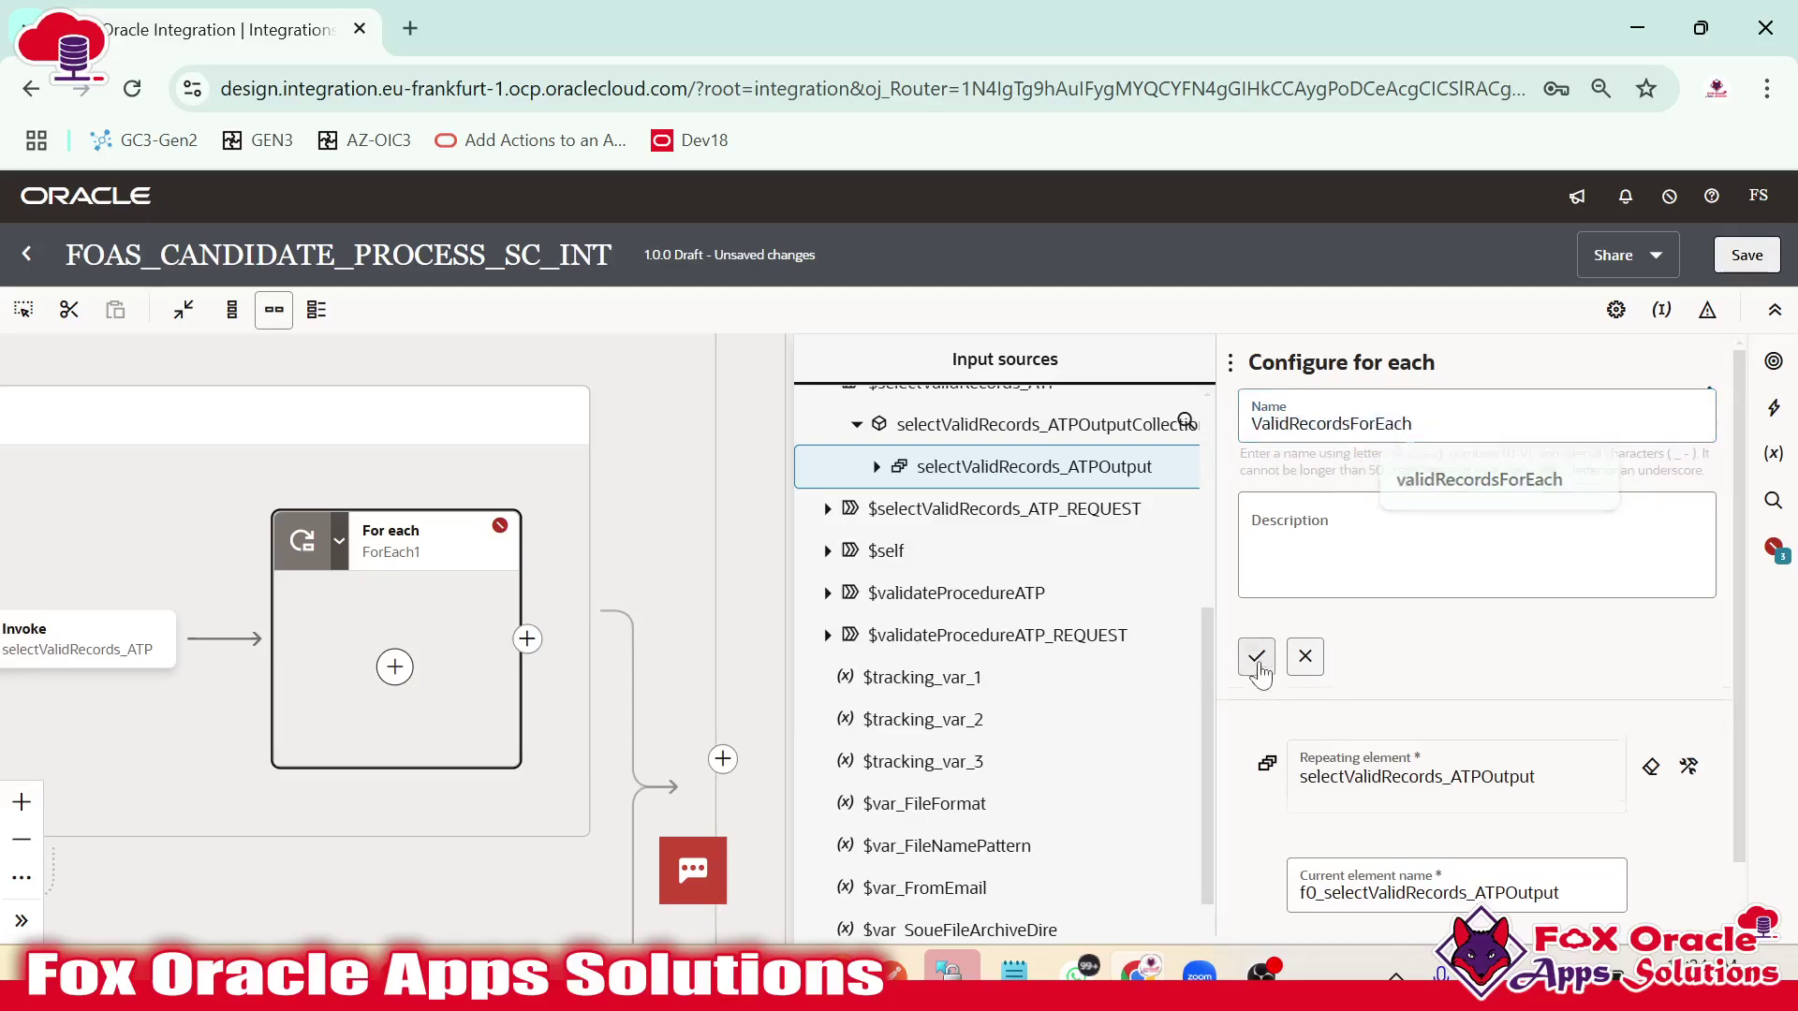
{"action": "left_click", "coordinate": [1442, 618]}
{"action": "key", "text": "ctrl+a"}
{"action": "type", "text": "ValidRecordsForEach"}
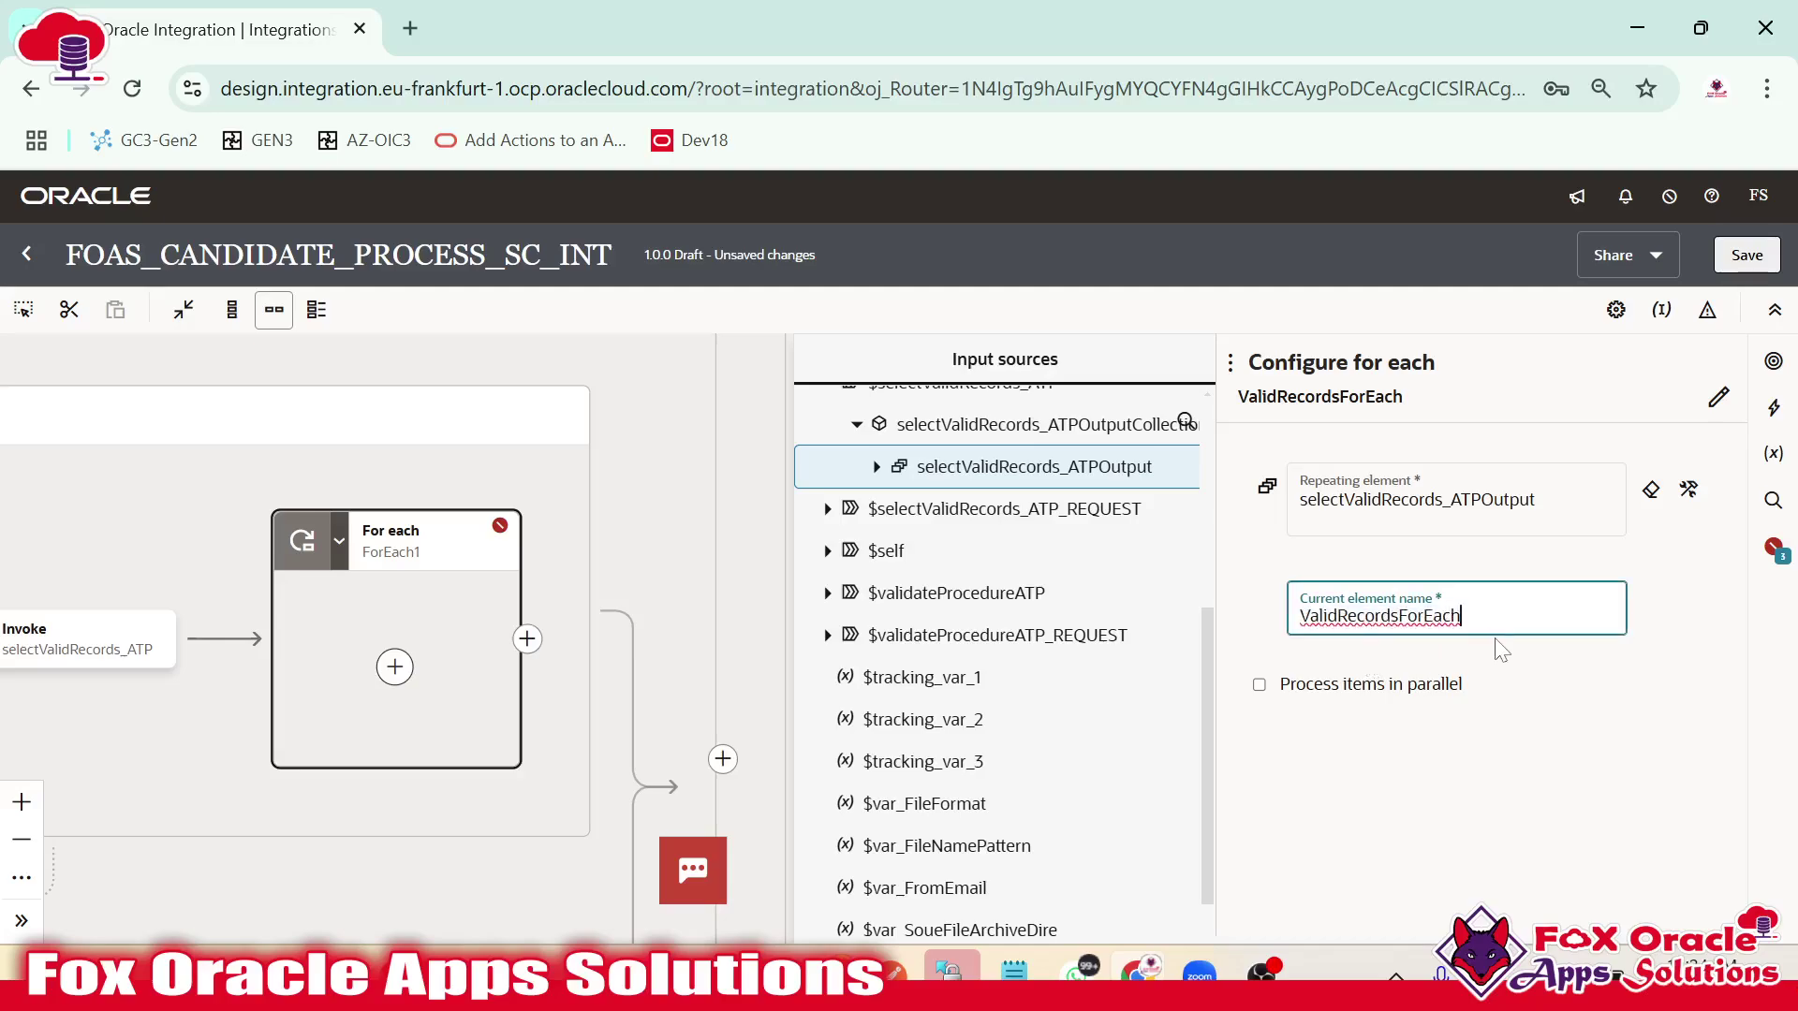
{"action": "type", "text": "_loopVar"}
{"action": "left_click", "coordinate": [689, 606]}
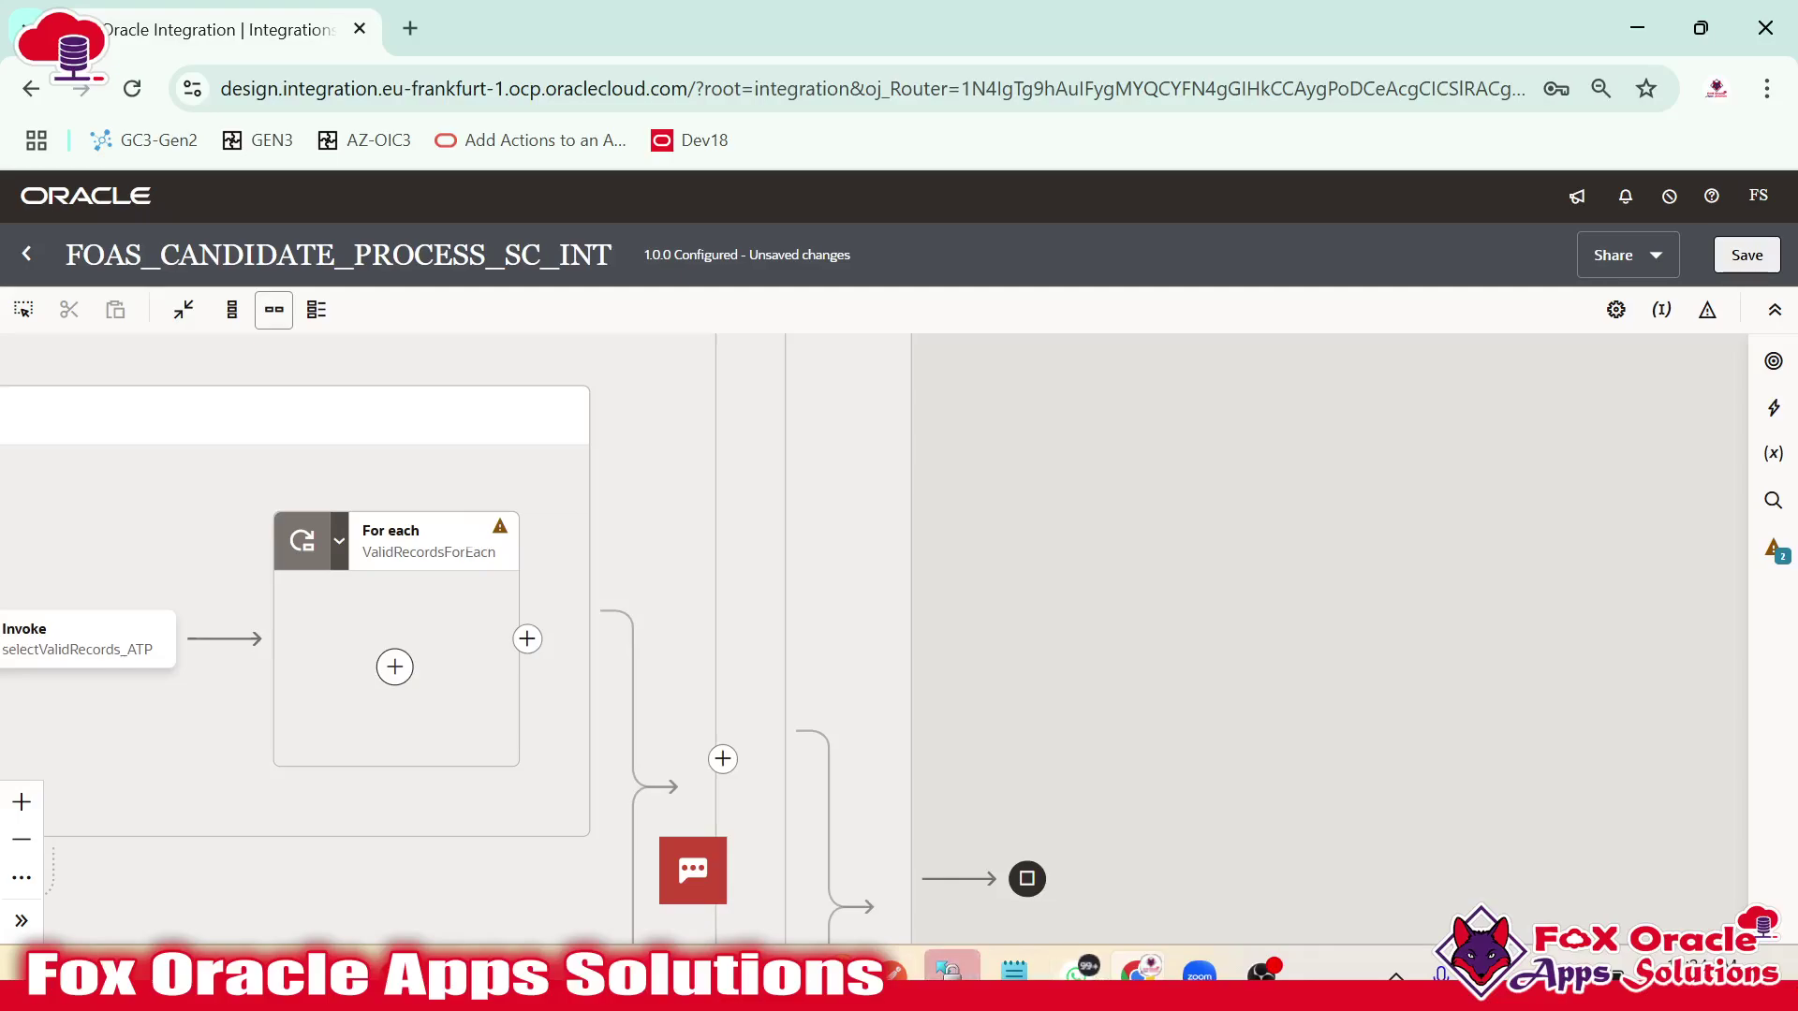
Review the ROLE_APPLIED values for rows 1–5 in SQL Developer, then return to the flow.
{"action": "key", "text": "alt+Tab"}
{"action": "left_click_drag", "start_coordinate": [658, 657], "coordinate": [660, 760]}
{"action": "key", "text": "alt+Tab"}
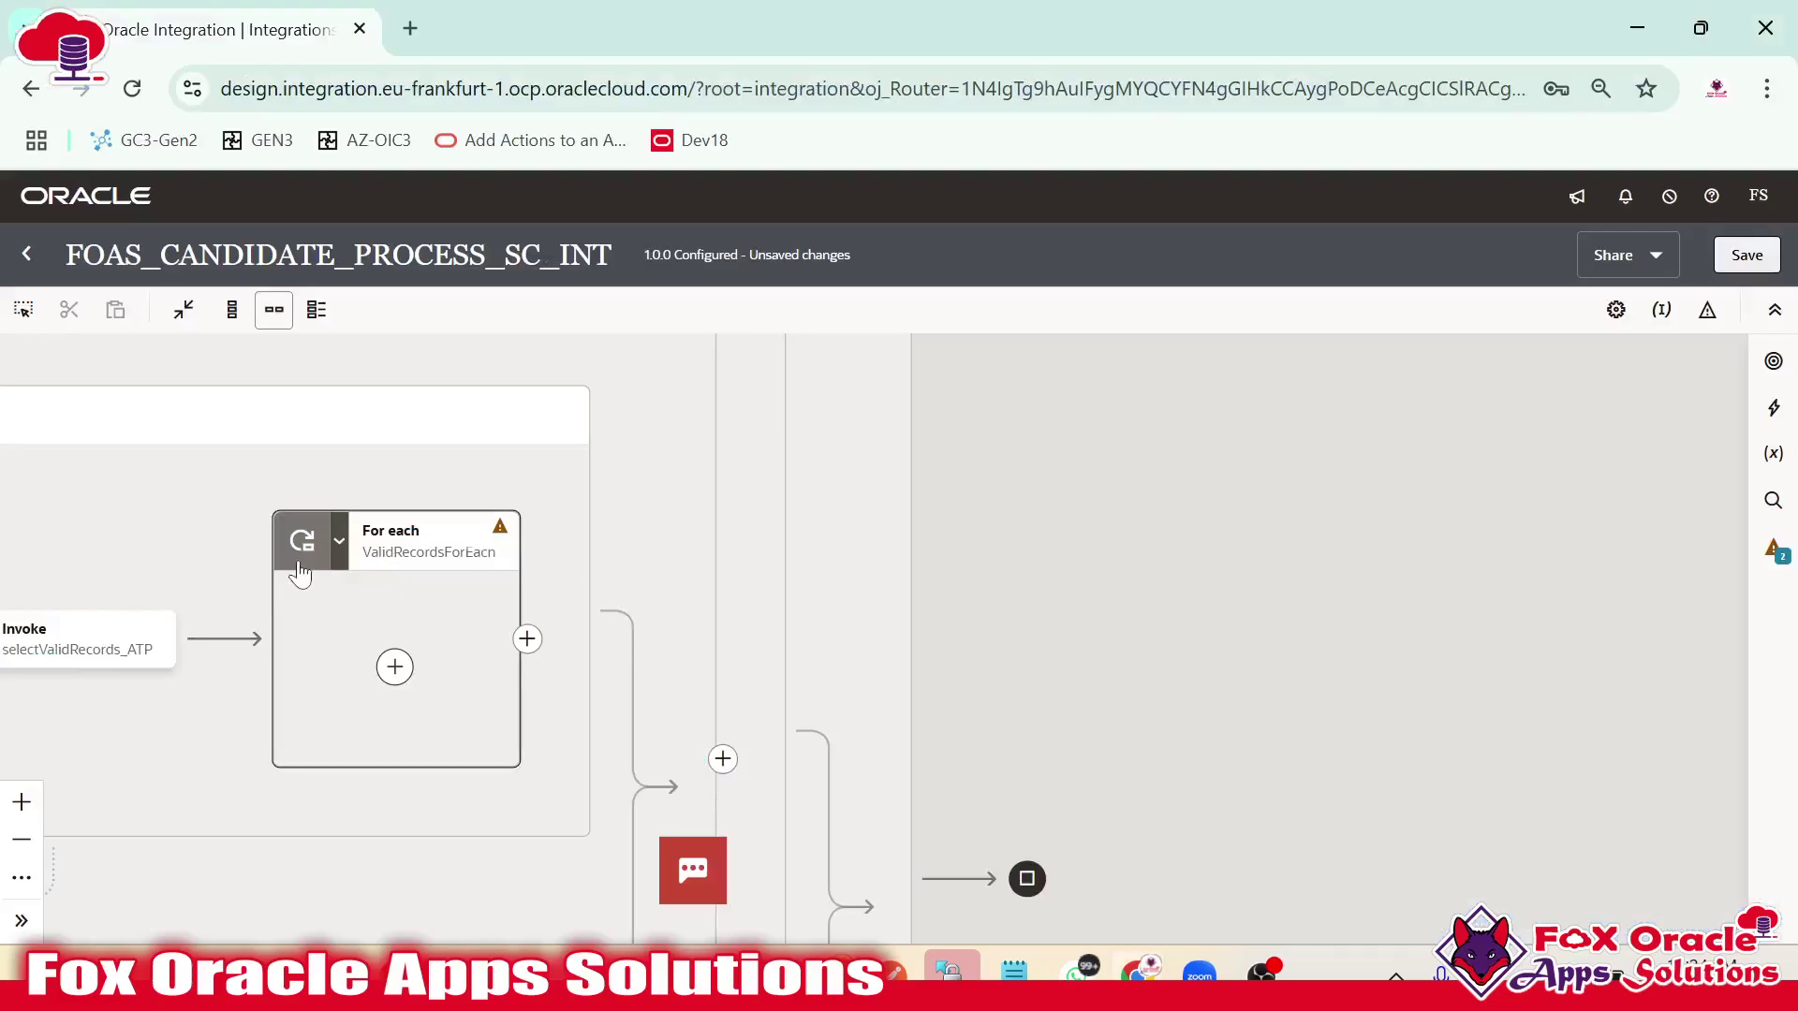
{"action": "left_click_drag", "start_coordinate": [296, 574], "coordinate": [857, 571]}
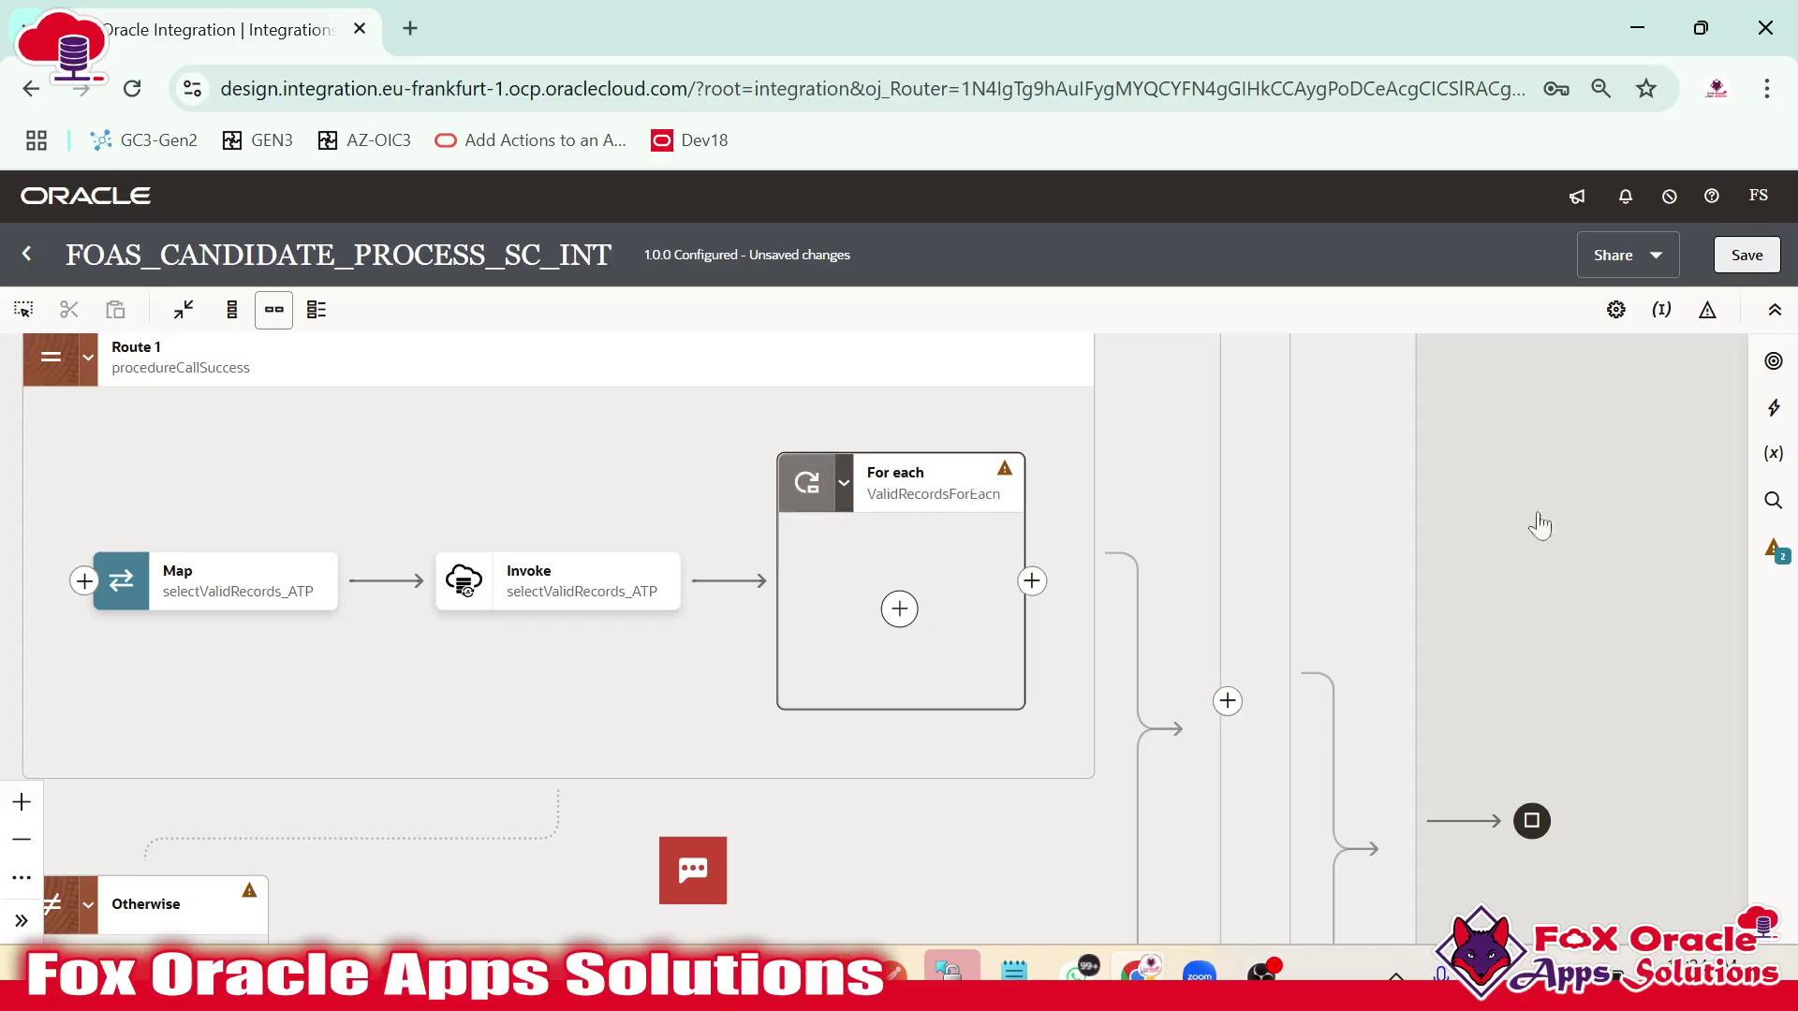
Place a Notification step inside the loop, addressed To $var_ToEmail.
{"action": "left_click", "coordinate": [1773, 409]}
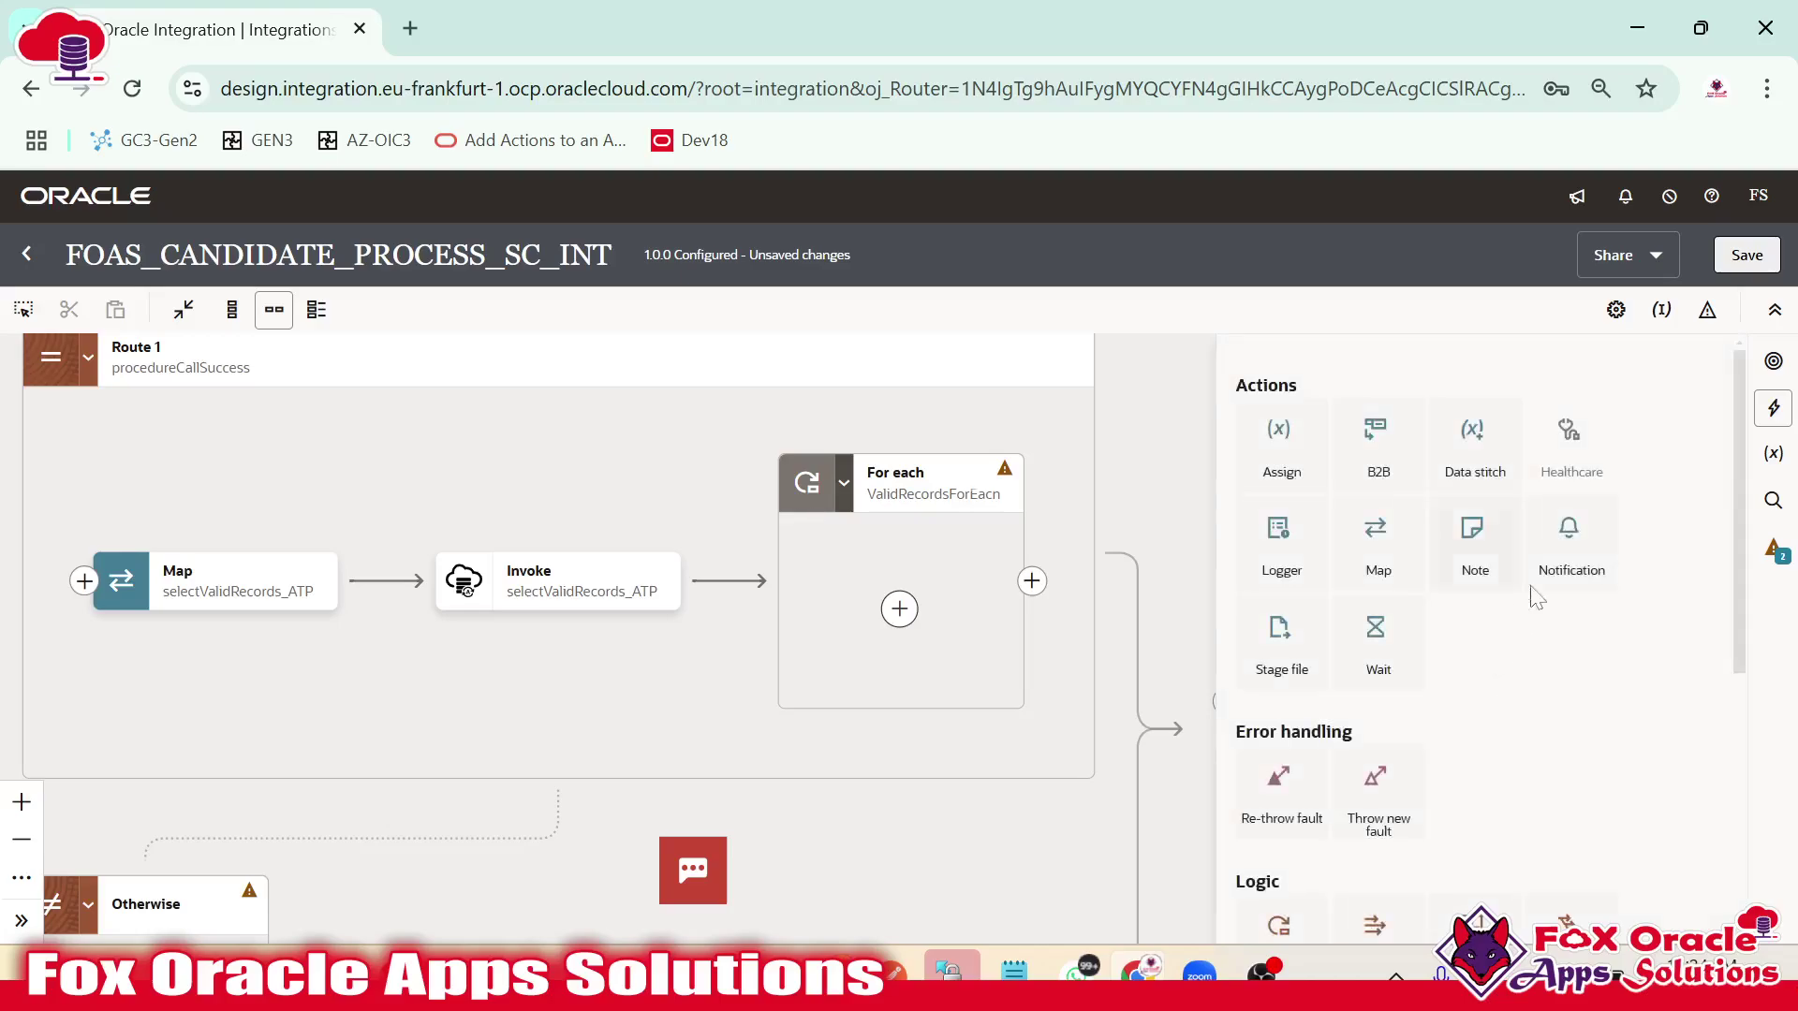
{"action": "left_click_drag", "start_coordinate": [1549, 571], "coordinate": [899, 609]}
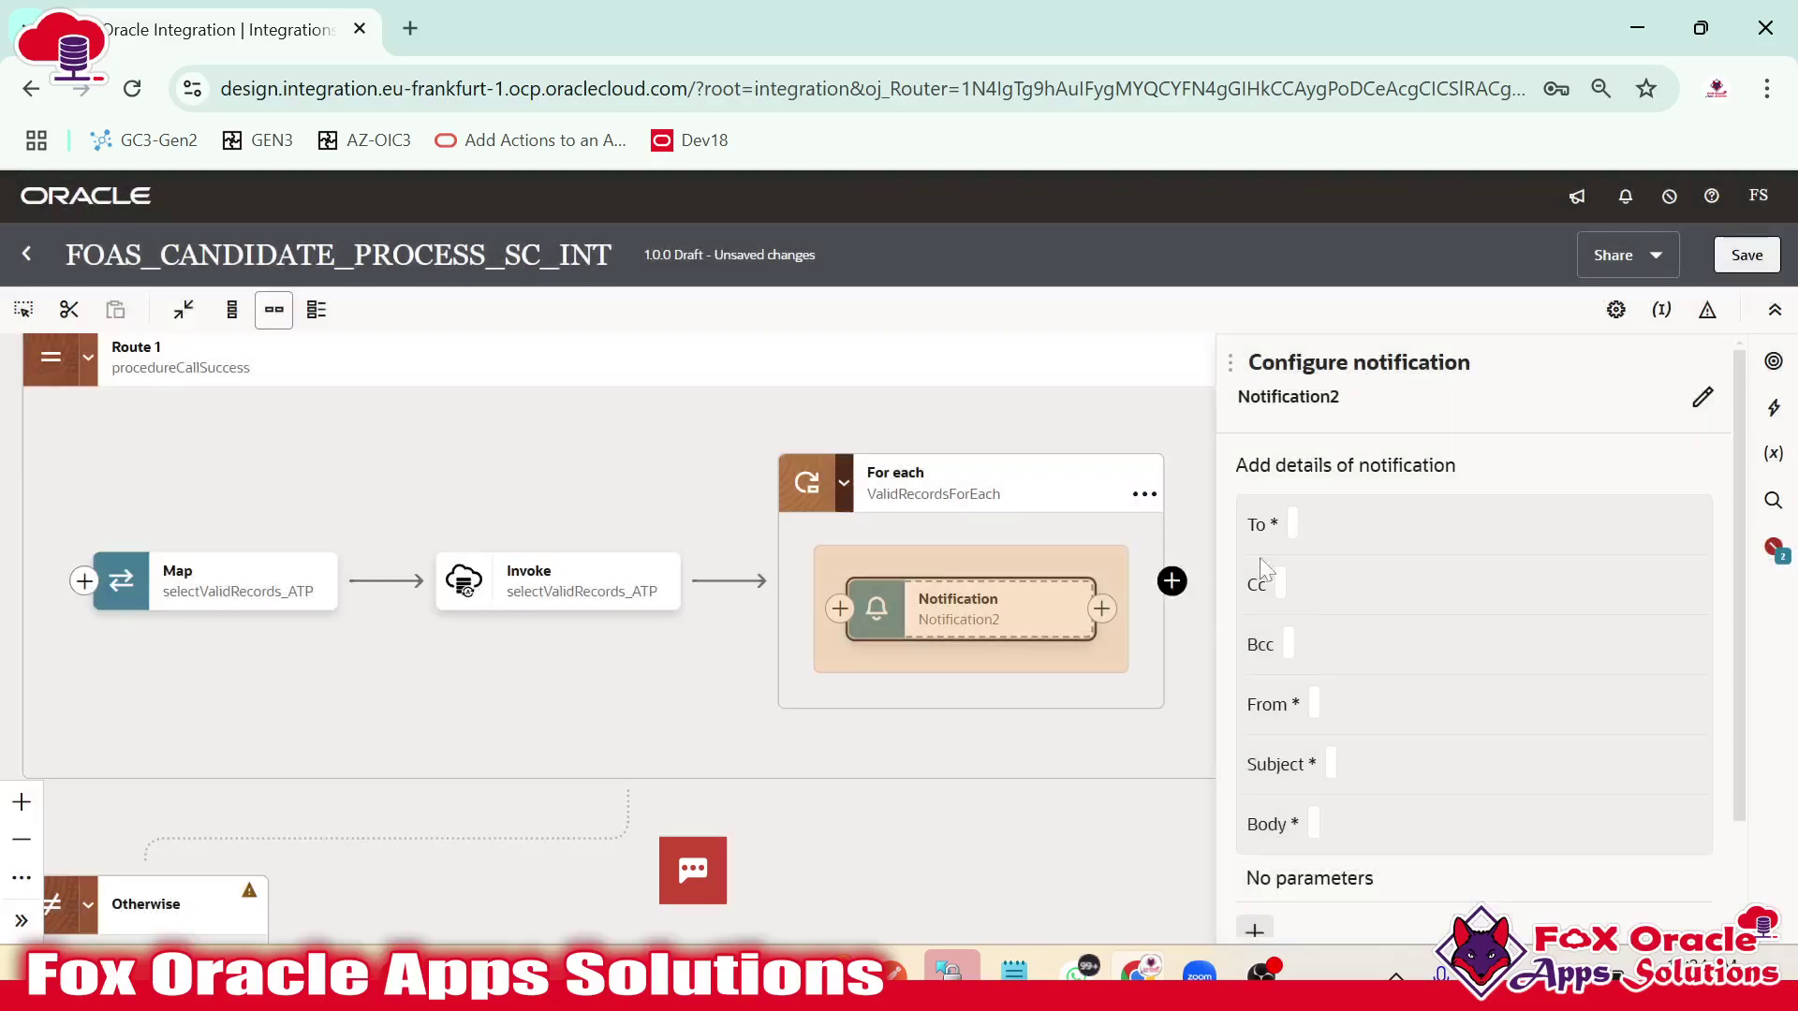
{"action": "left_click", "coordinate": [1288, 524]}
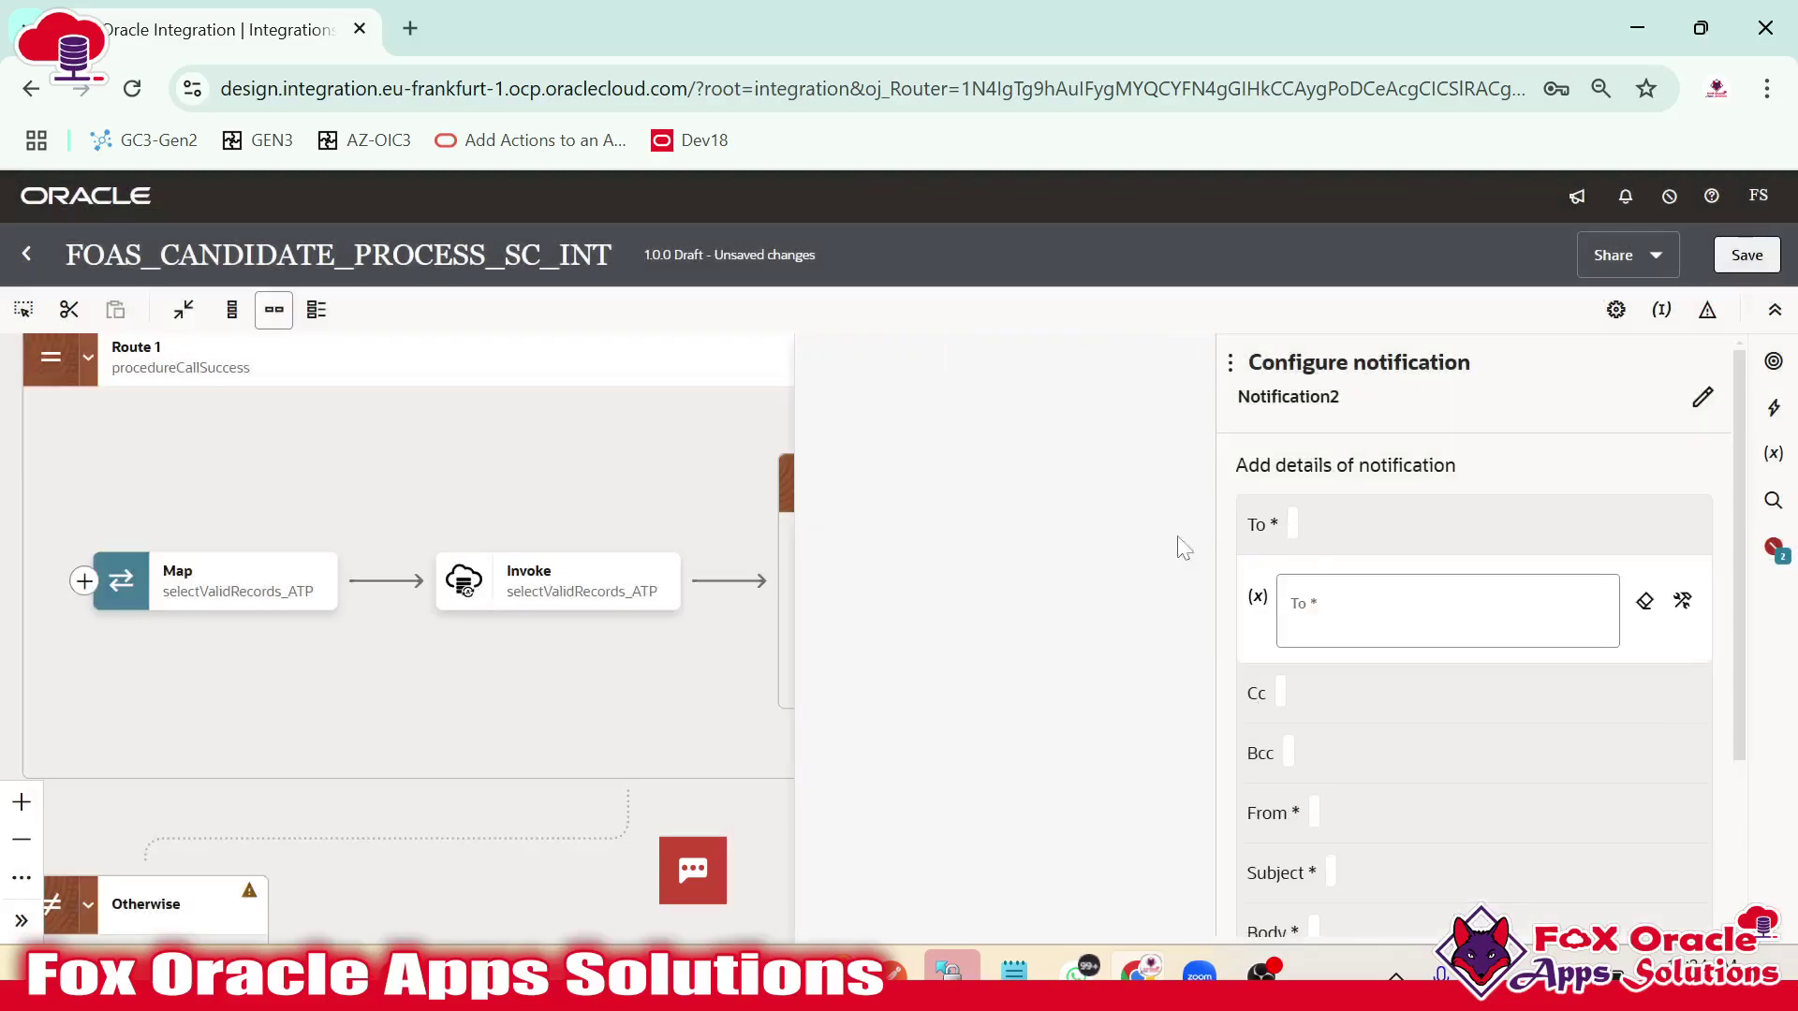
{"action": "scroll", "coordinate": [923, 683], "scroll_direction": "down", "scroll_amount": 6}
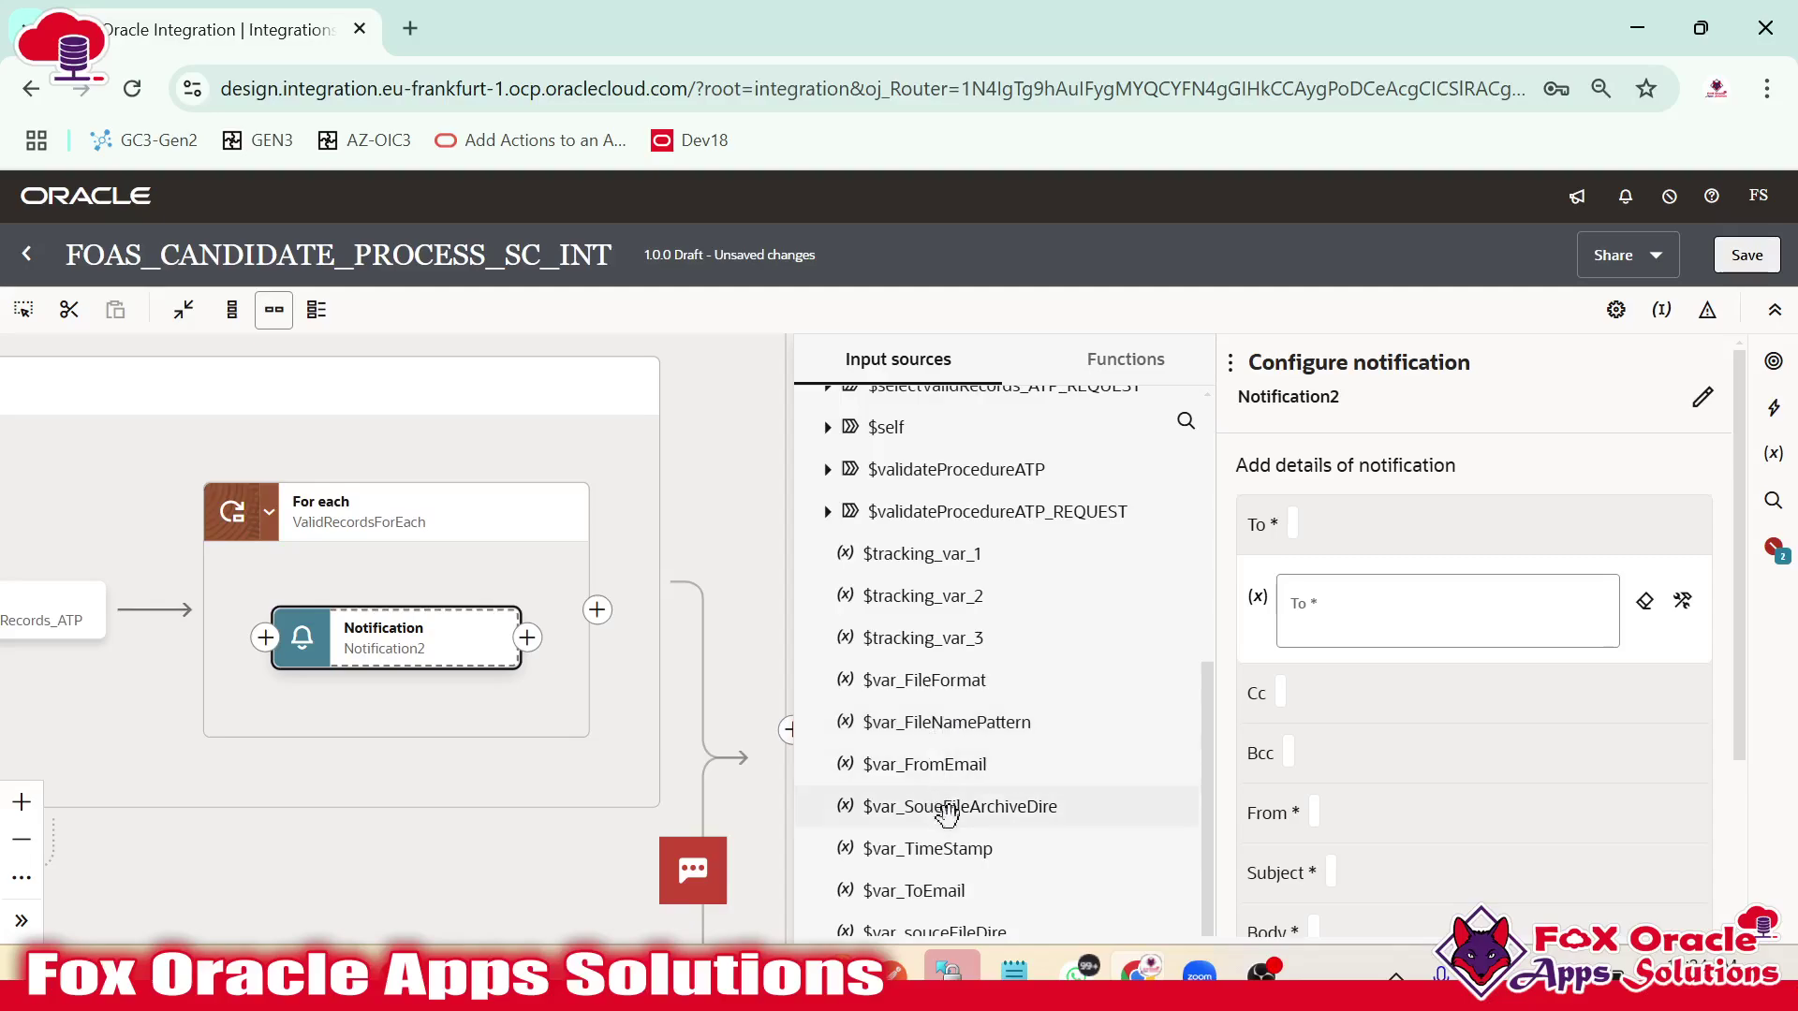
{"action": "left_click_drag", "start_coordinate": [960, 889], "coordinate": [1348, 622]}
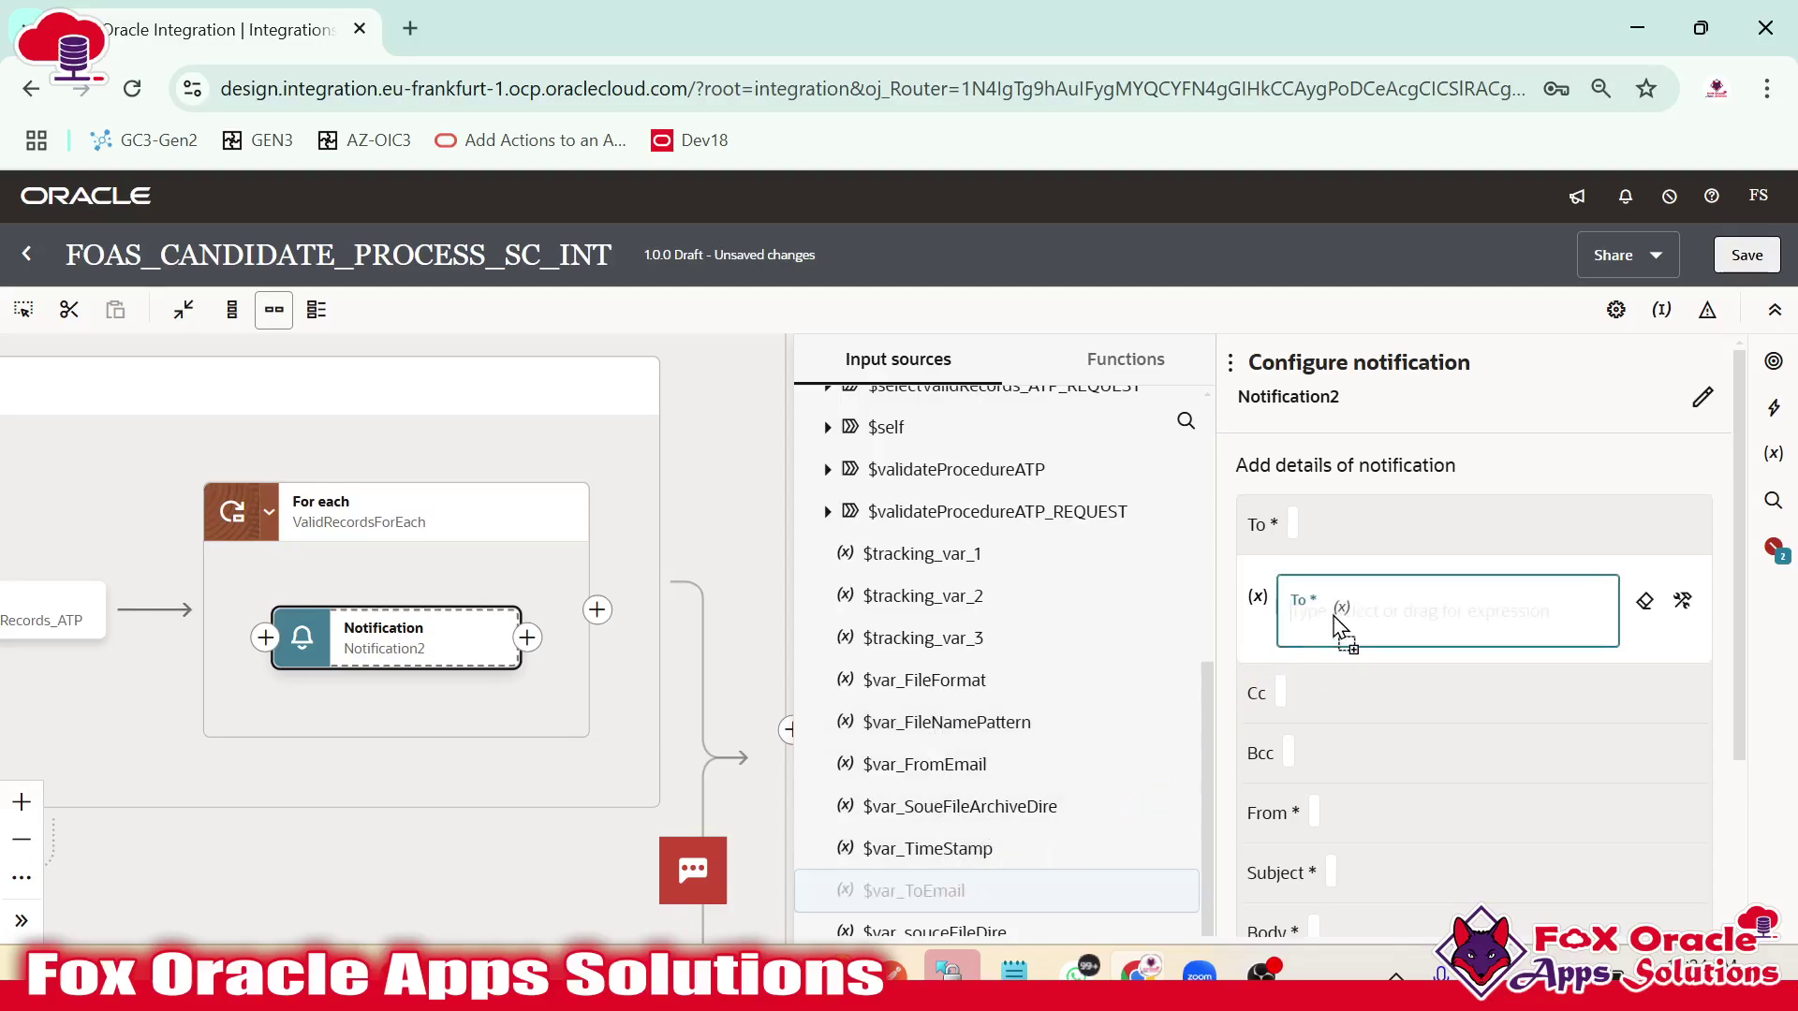
Set the sender to $var_FromEmail and the subject to 'Selected Candidate for Interview.'.
{"action": "left_click", "coordinate": [1311, 809]}
{"action": "scroll", "coordinate": [995, 693], "scroll_direction": "down", "scroll_amount": 6}
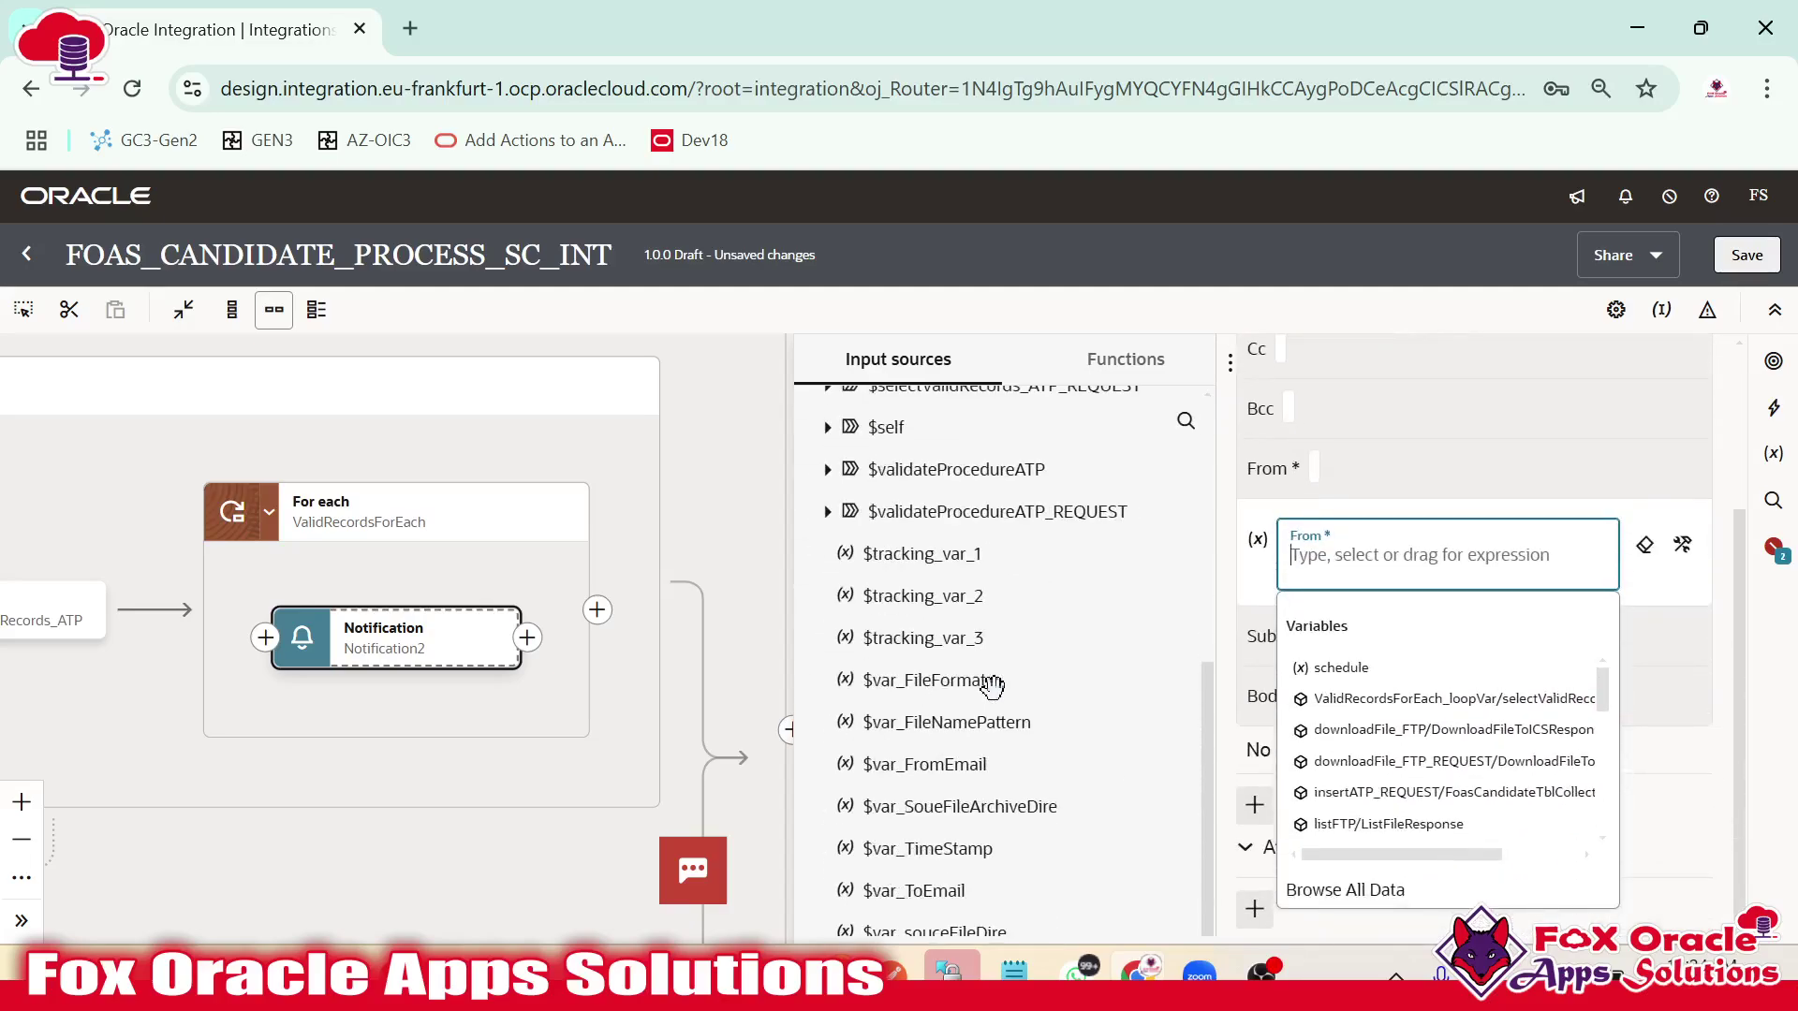
{"action": "left_click_drag", "start_coordinate": [970, 762], "coordinate": [1364, 566]}
{"action": "left_click", "coordinate": [1333, 632]}
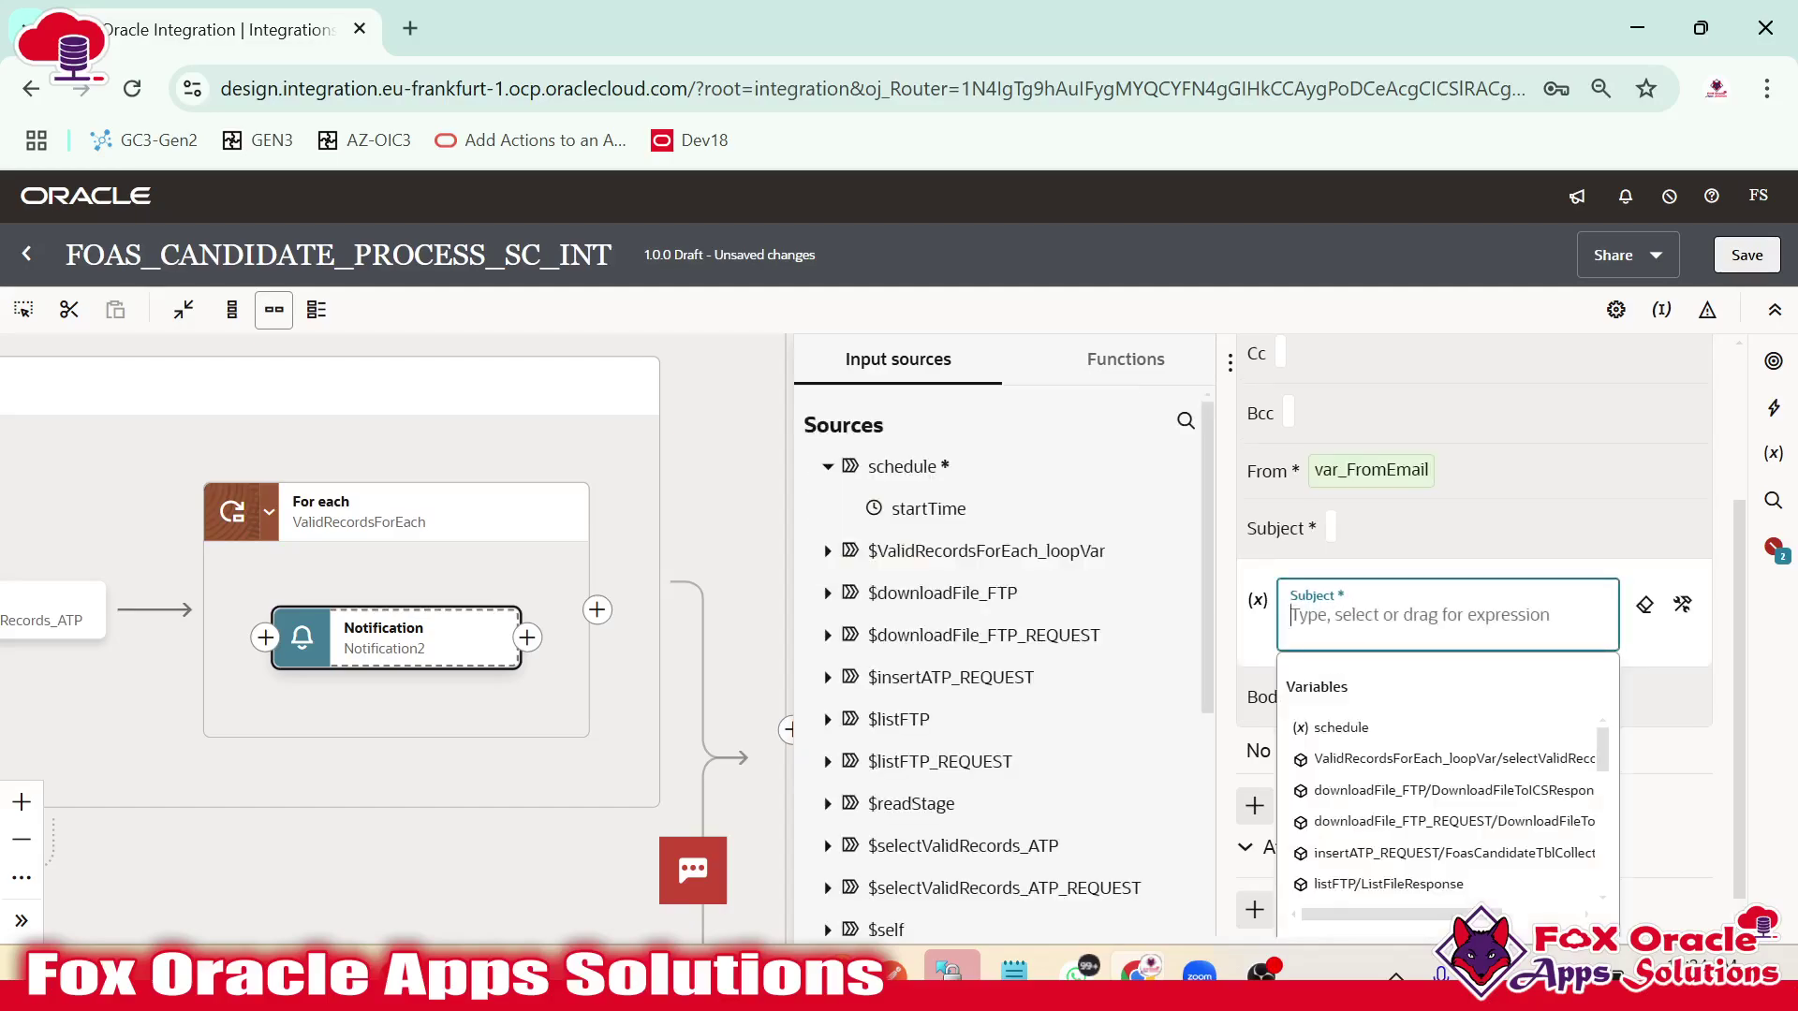
{"action": "type", "text": "'"}
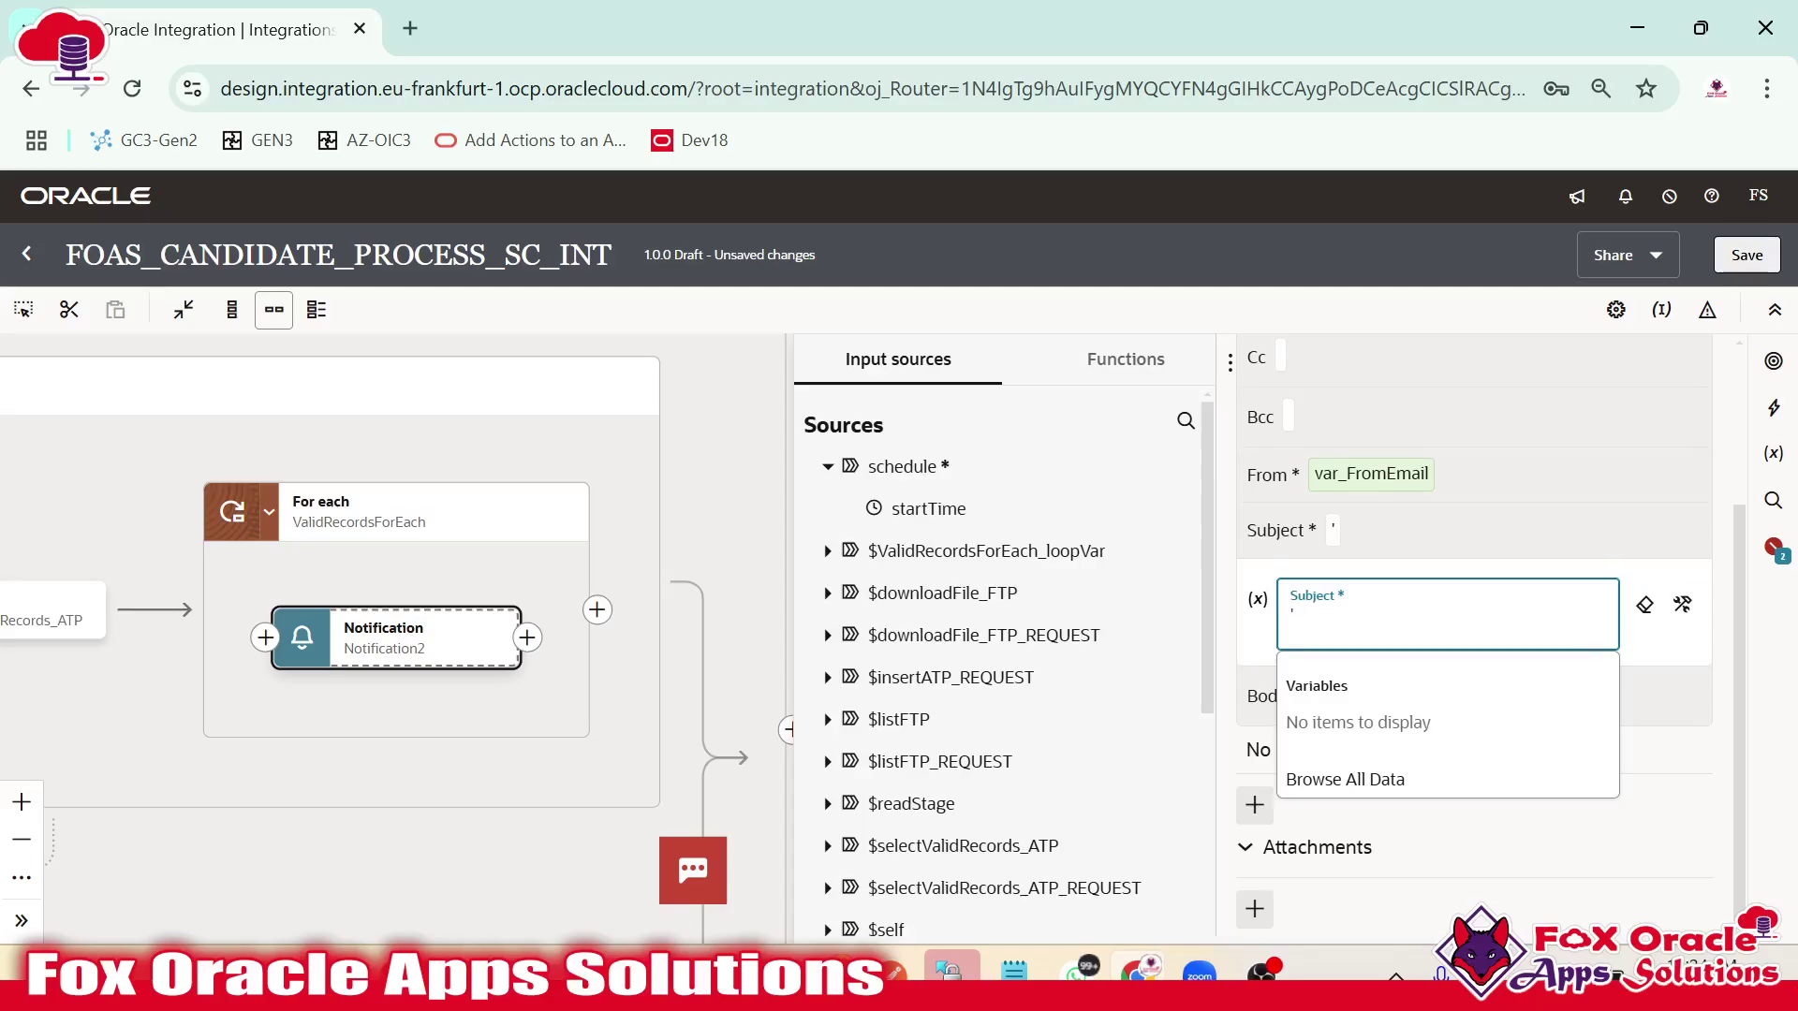
{"action": "type", "text": "Selected "}
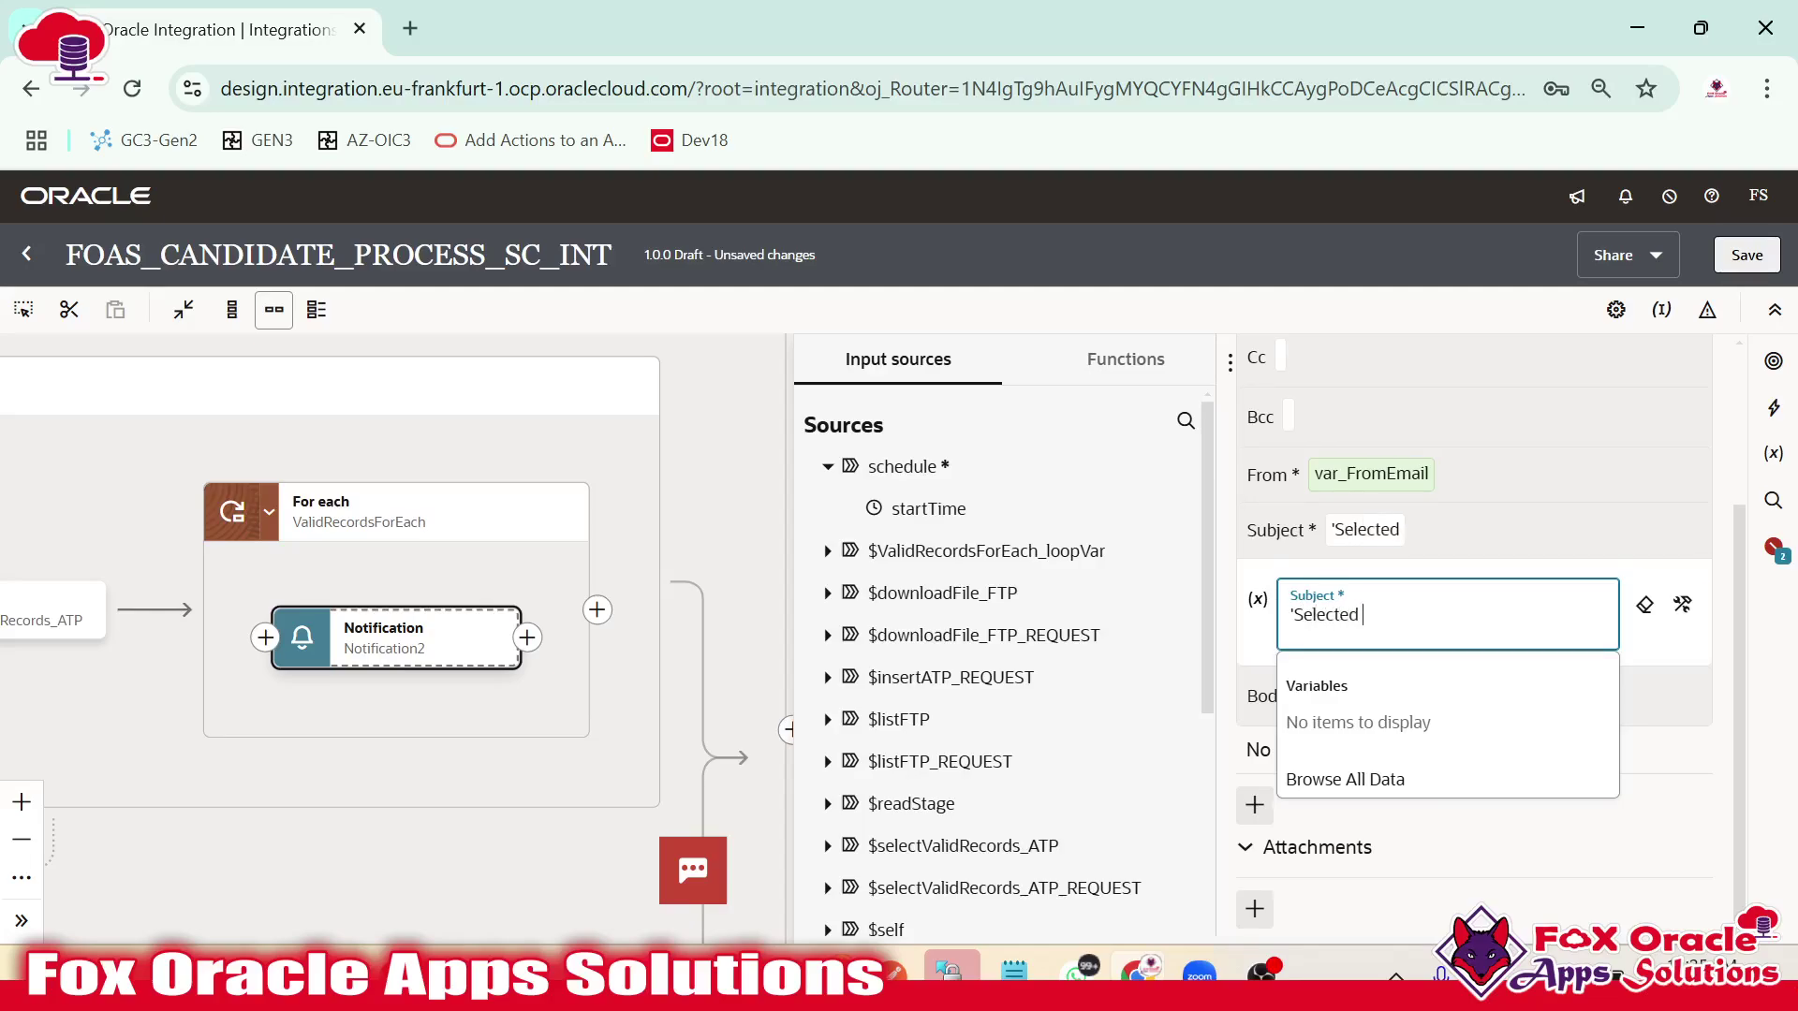
{"action": "type", "text": "Candidate for "}
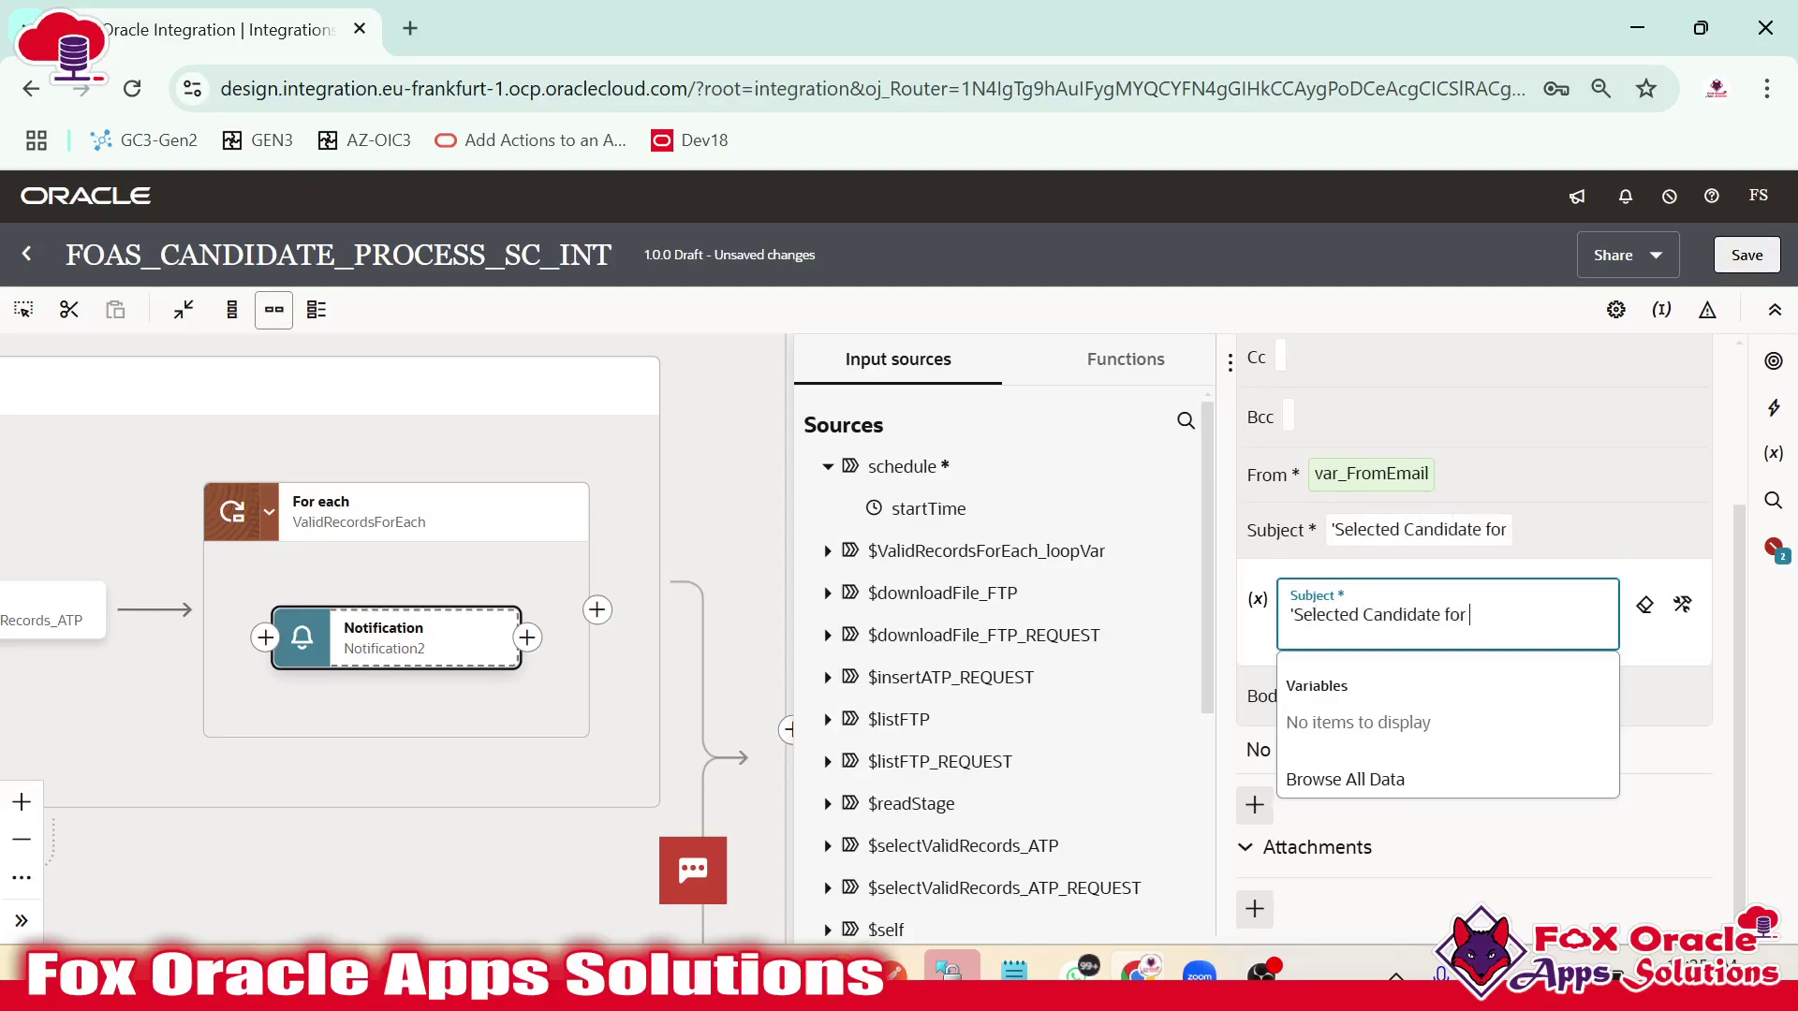
{"action": "type", "text": "Intervi"}
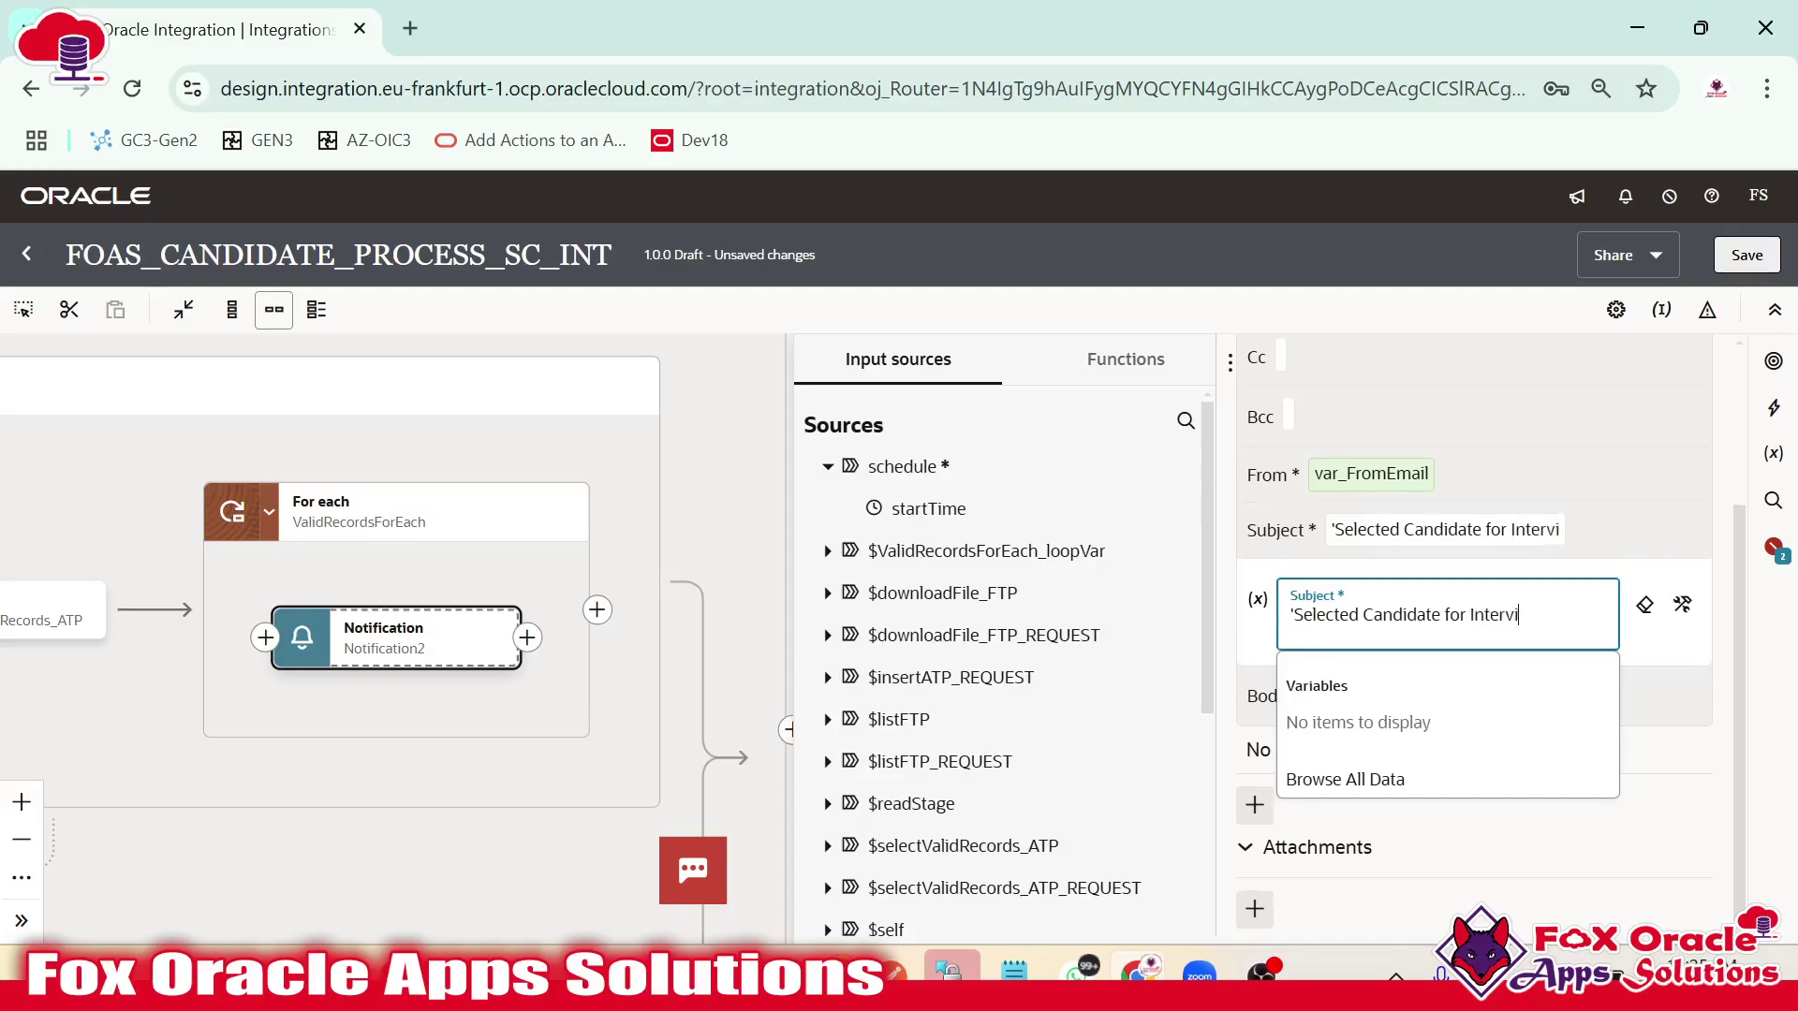
{"action": "type", "text": "ew.'"}
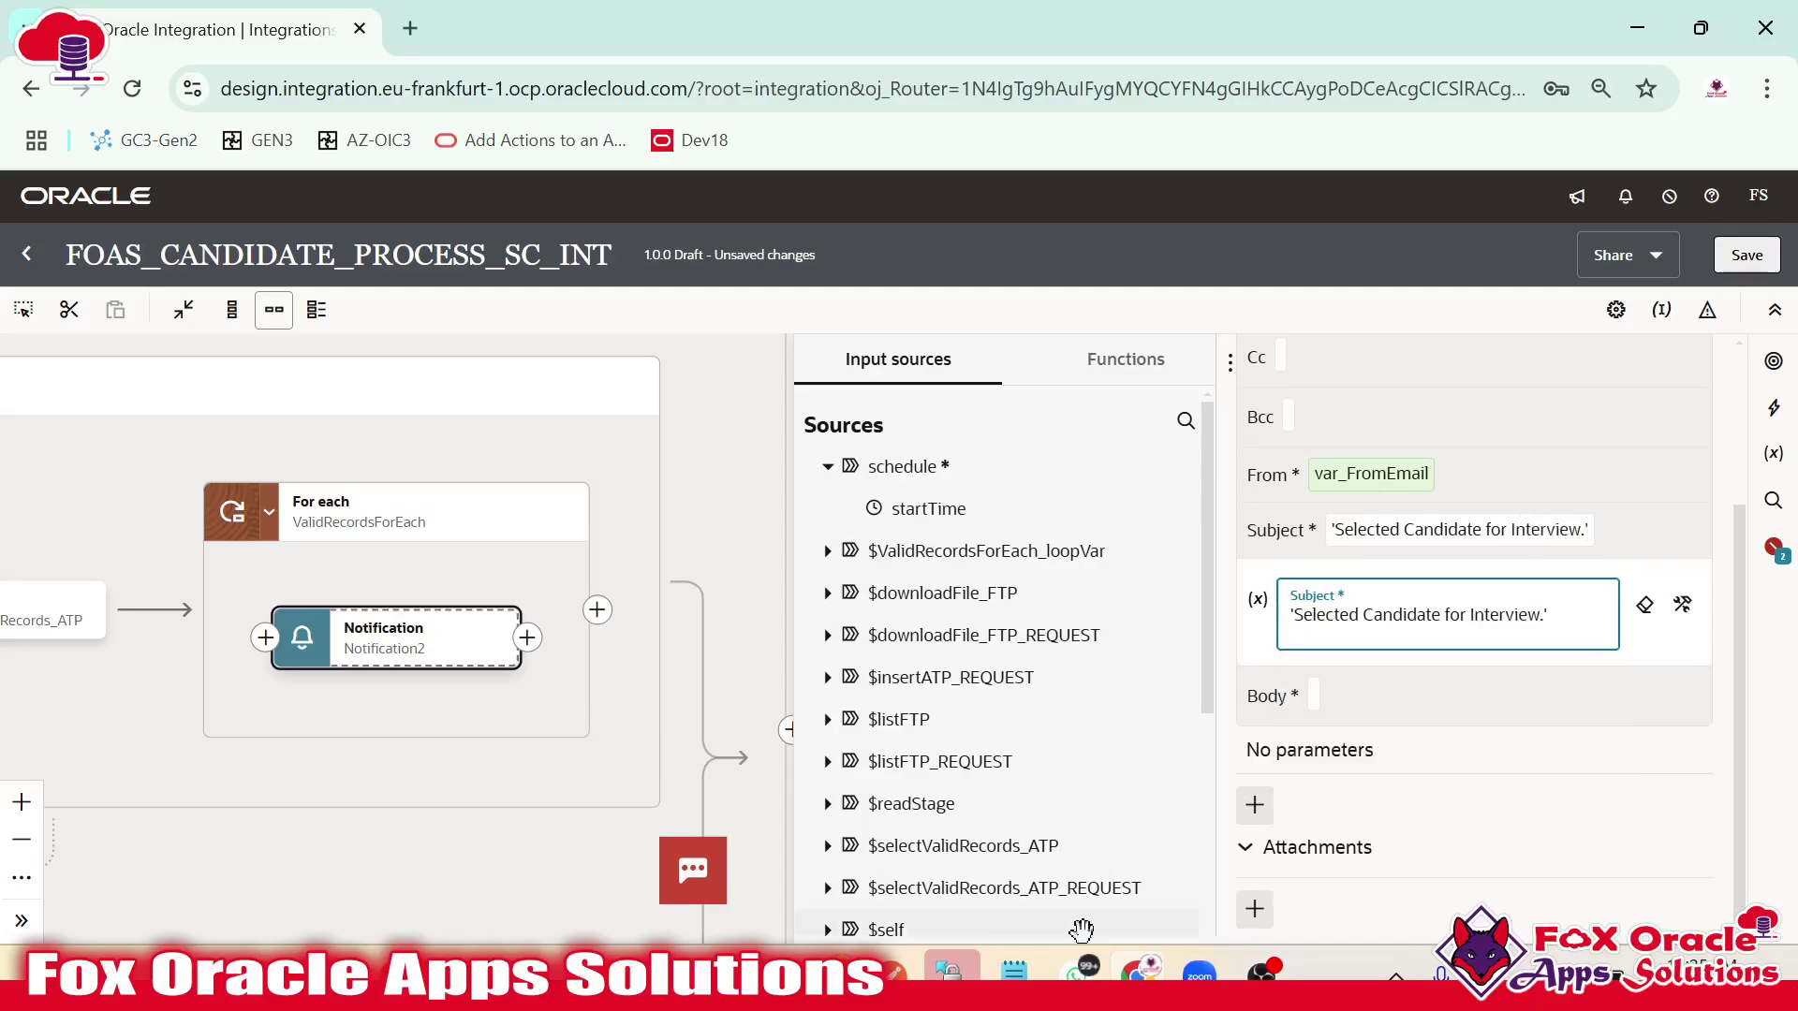
{"action": "left_click", "coordinate": [1312, 697]}
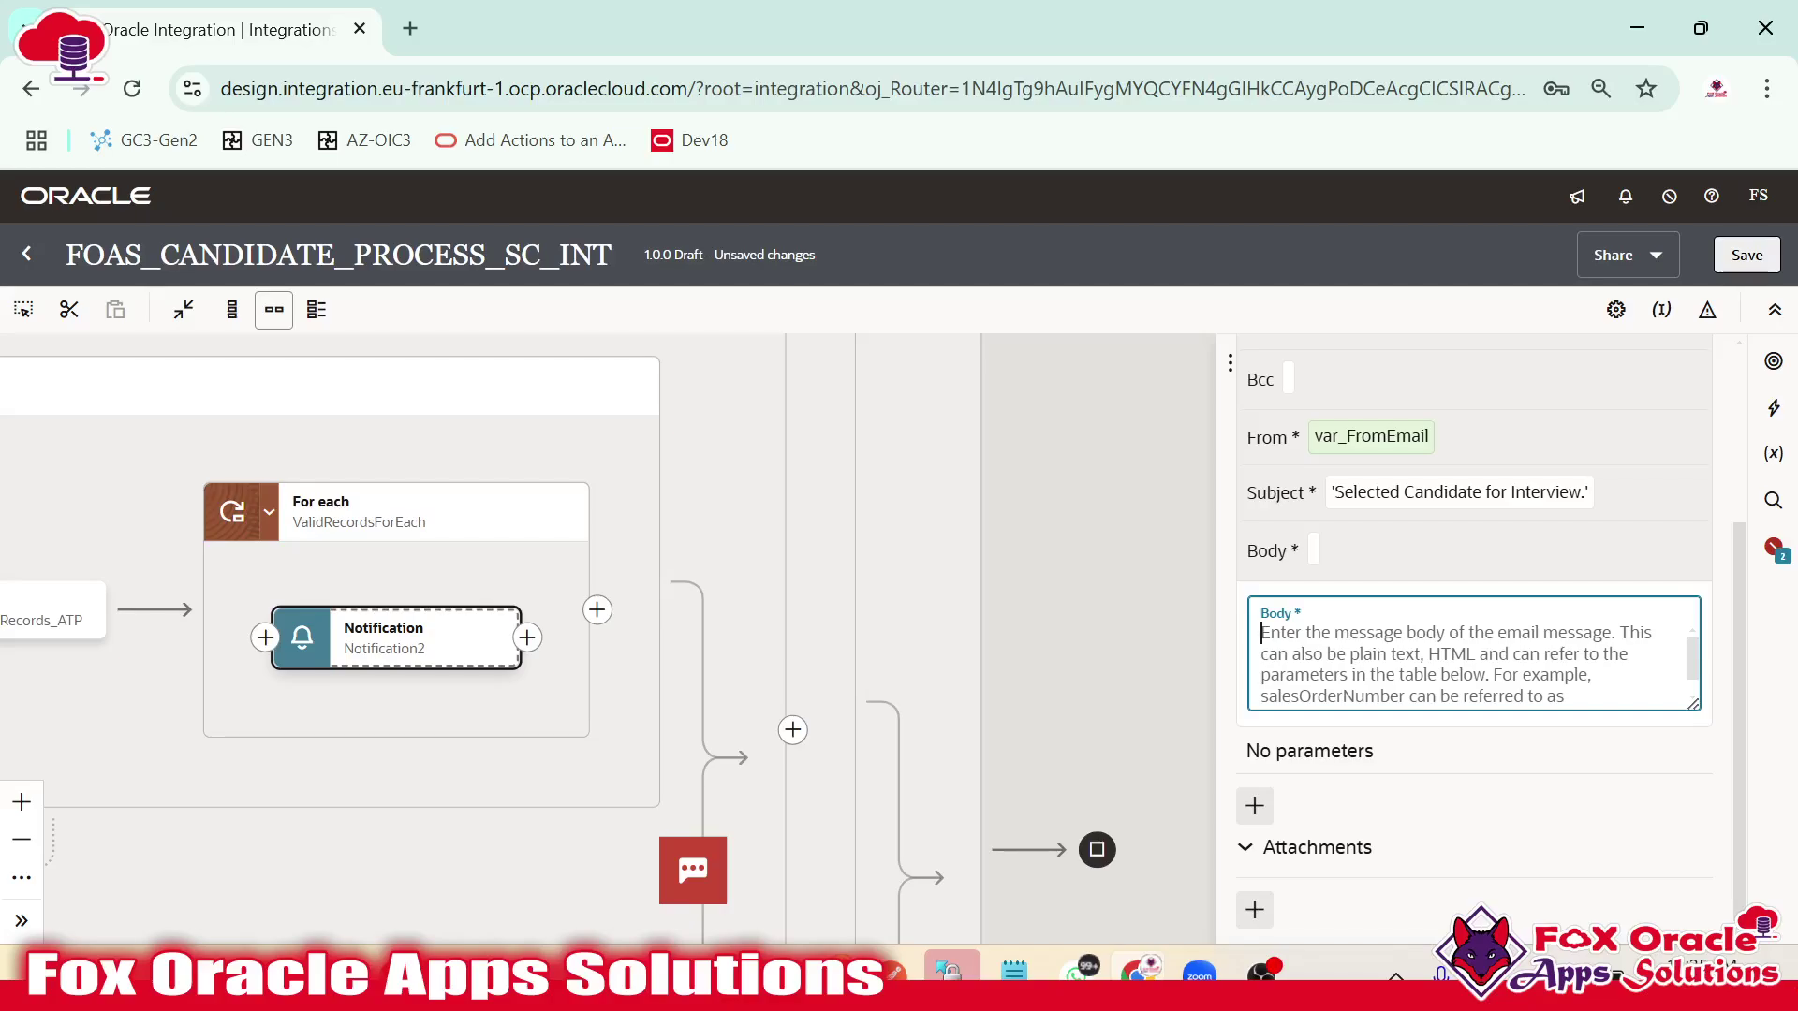
Look over the HTML email template in Notepad++, then return to the notification setup.
{"action": "key", "text": "alt+Tab"}
{"action": "left_click", "coordinate": [394, 430]}
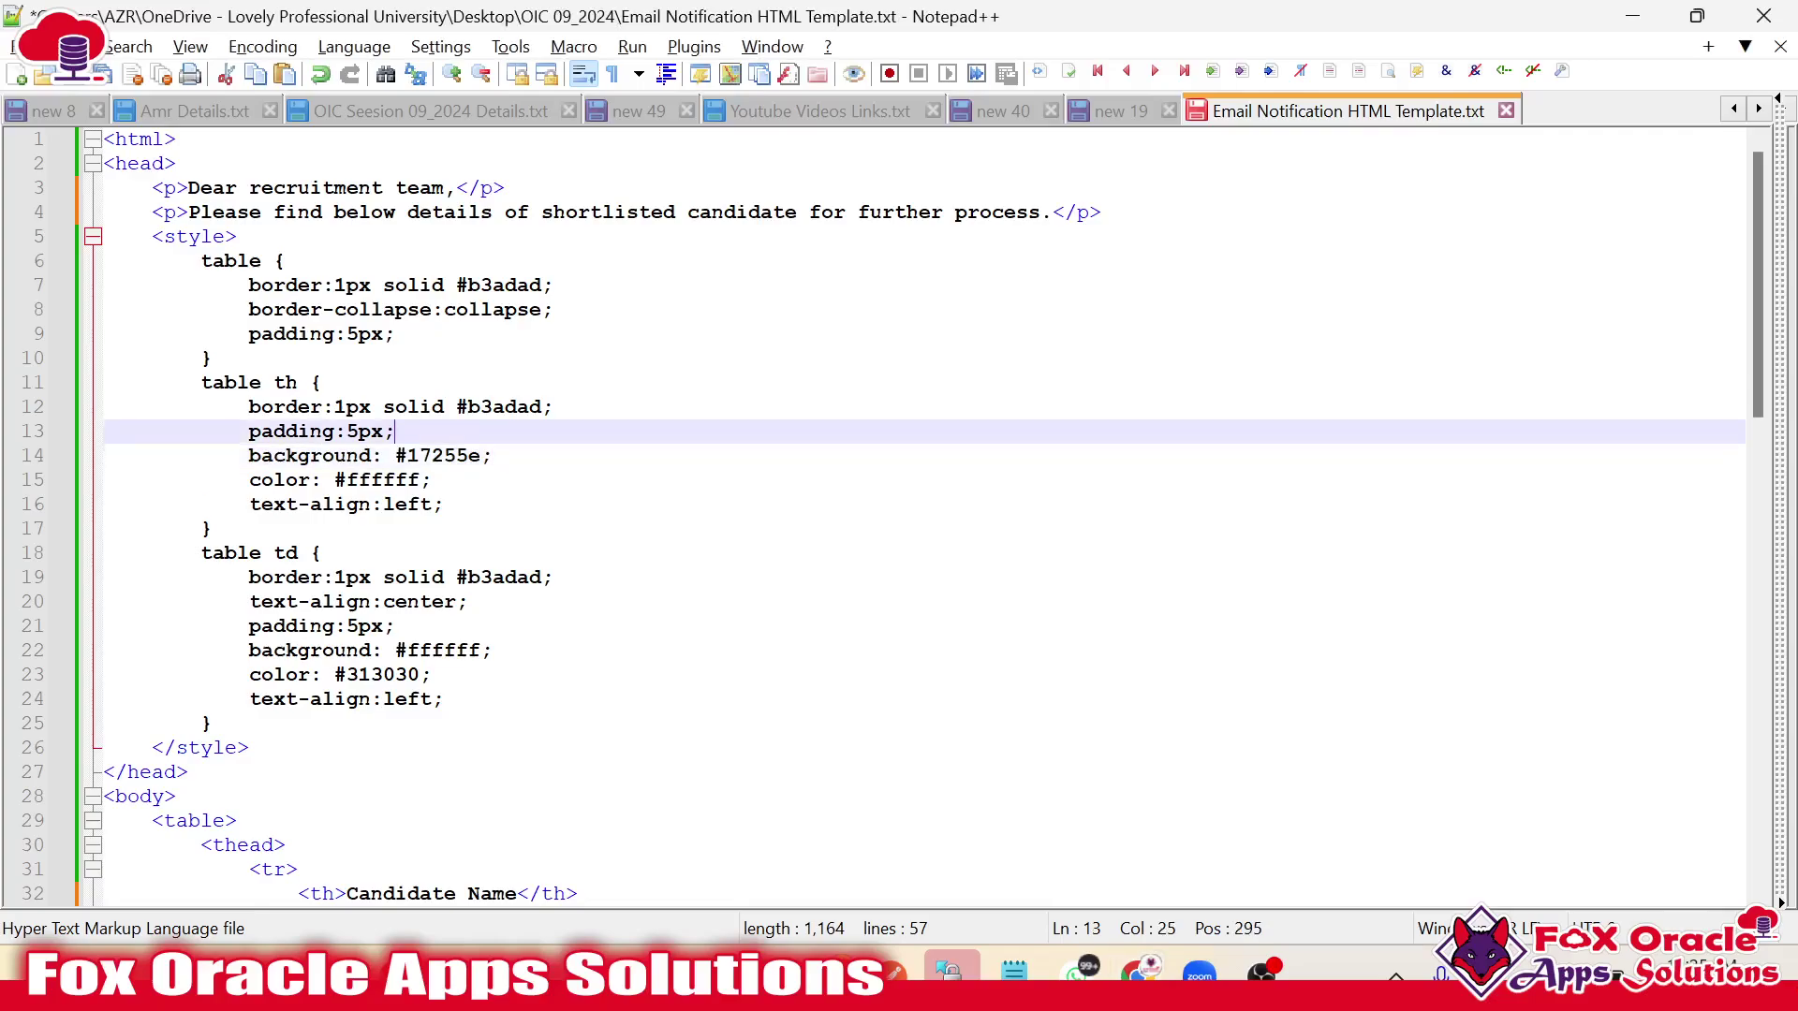
{"action": "scroll", "coordinate": [918, 515], "scroll_direction": "down", "scroll_amount": 15}
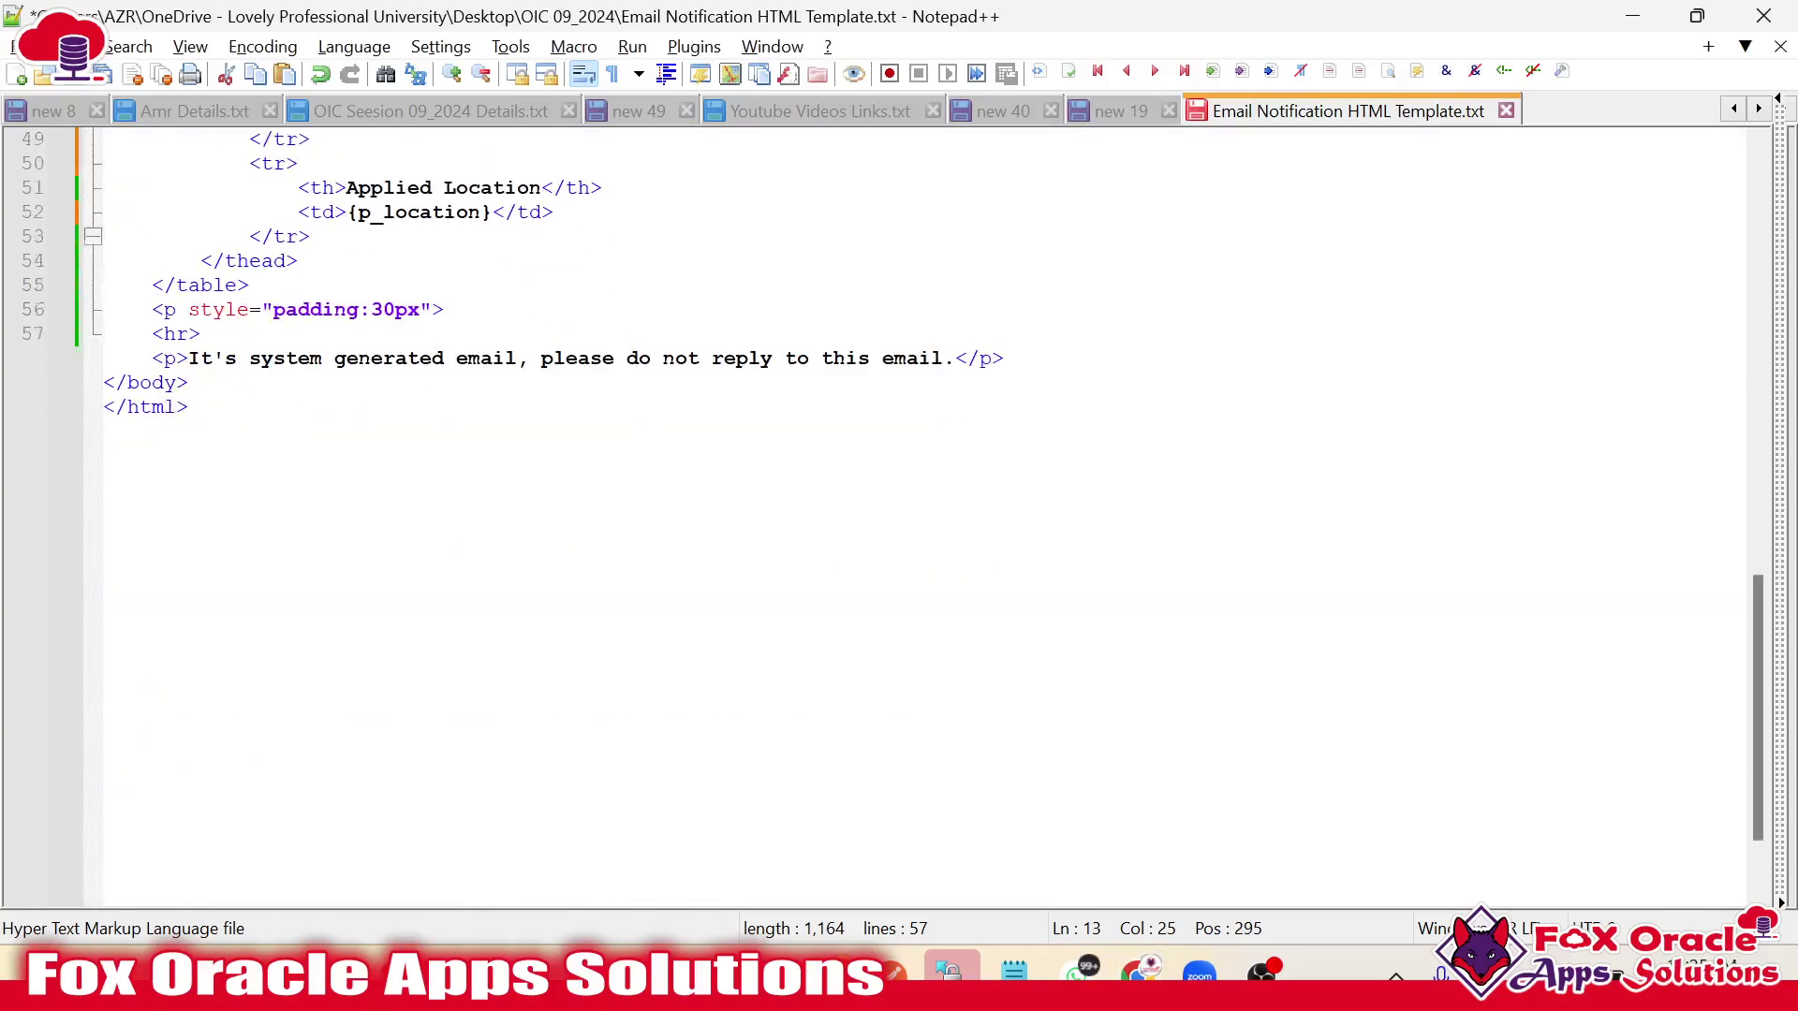
{"action": "scroll", "coordinate": [918, 514], "scroll_direction": "up", "scroll_amount": 7}
{"action": "key", "text": "alt+Tab"}
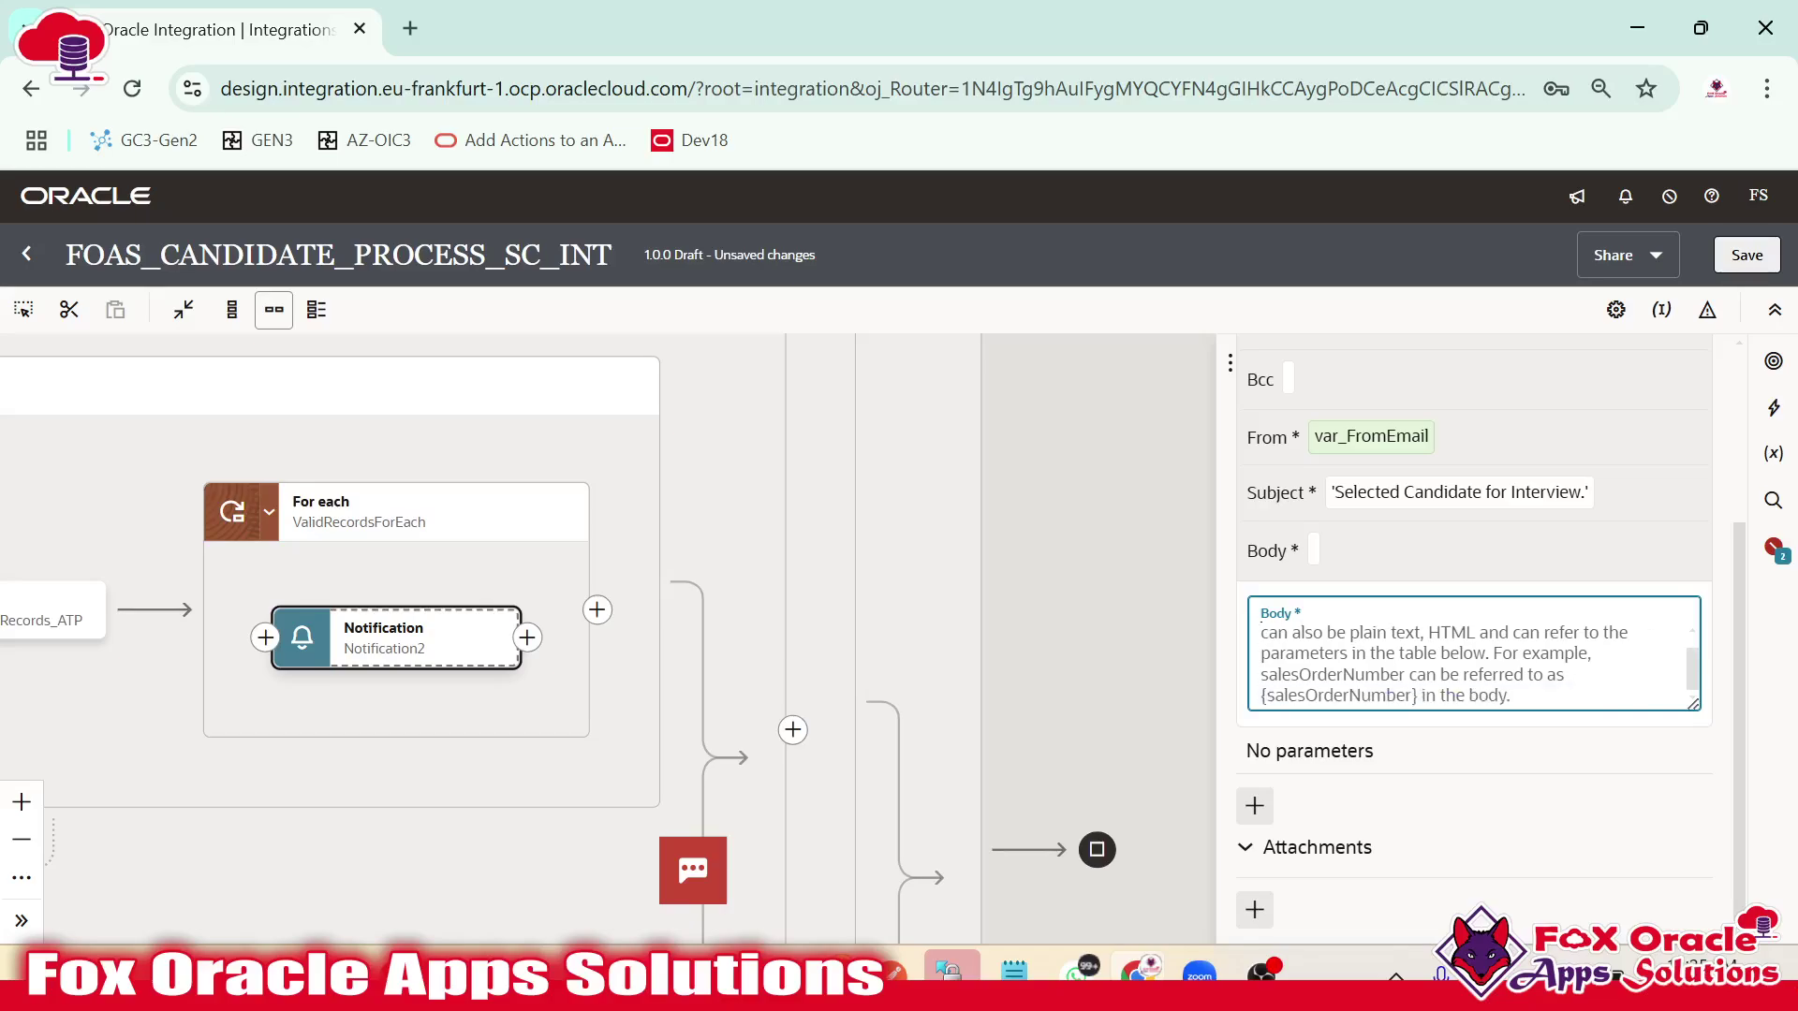
Copy the entire HTML email template and return to the browser with a new tab.
{"action": "key", "text": "alt+Tab"}
{"action": "scroll", "coordinate": [918, 515], "scroll_direction": "down", "scroll_amount": 8}
{"action": "scroll", "coordinate": [918, 514], "scroll_direction": "up", "scroll_amount": 1}
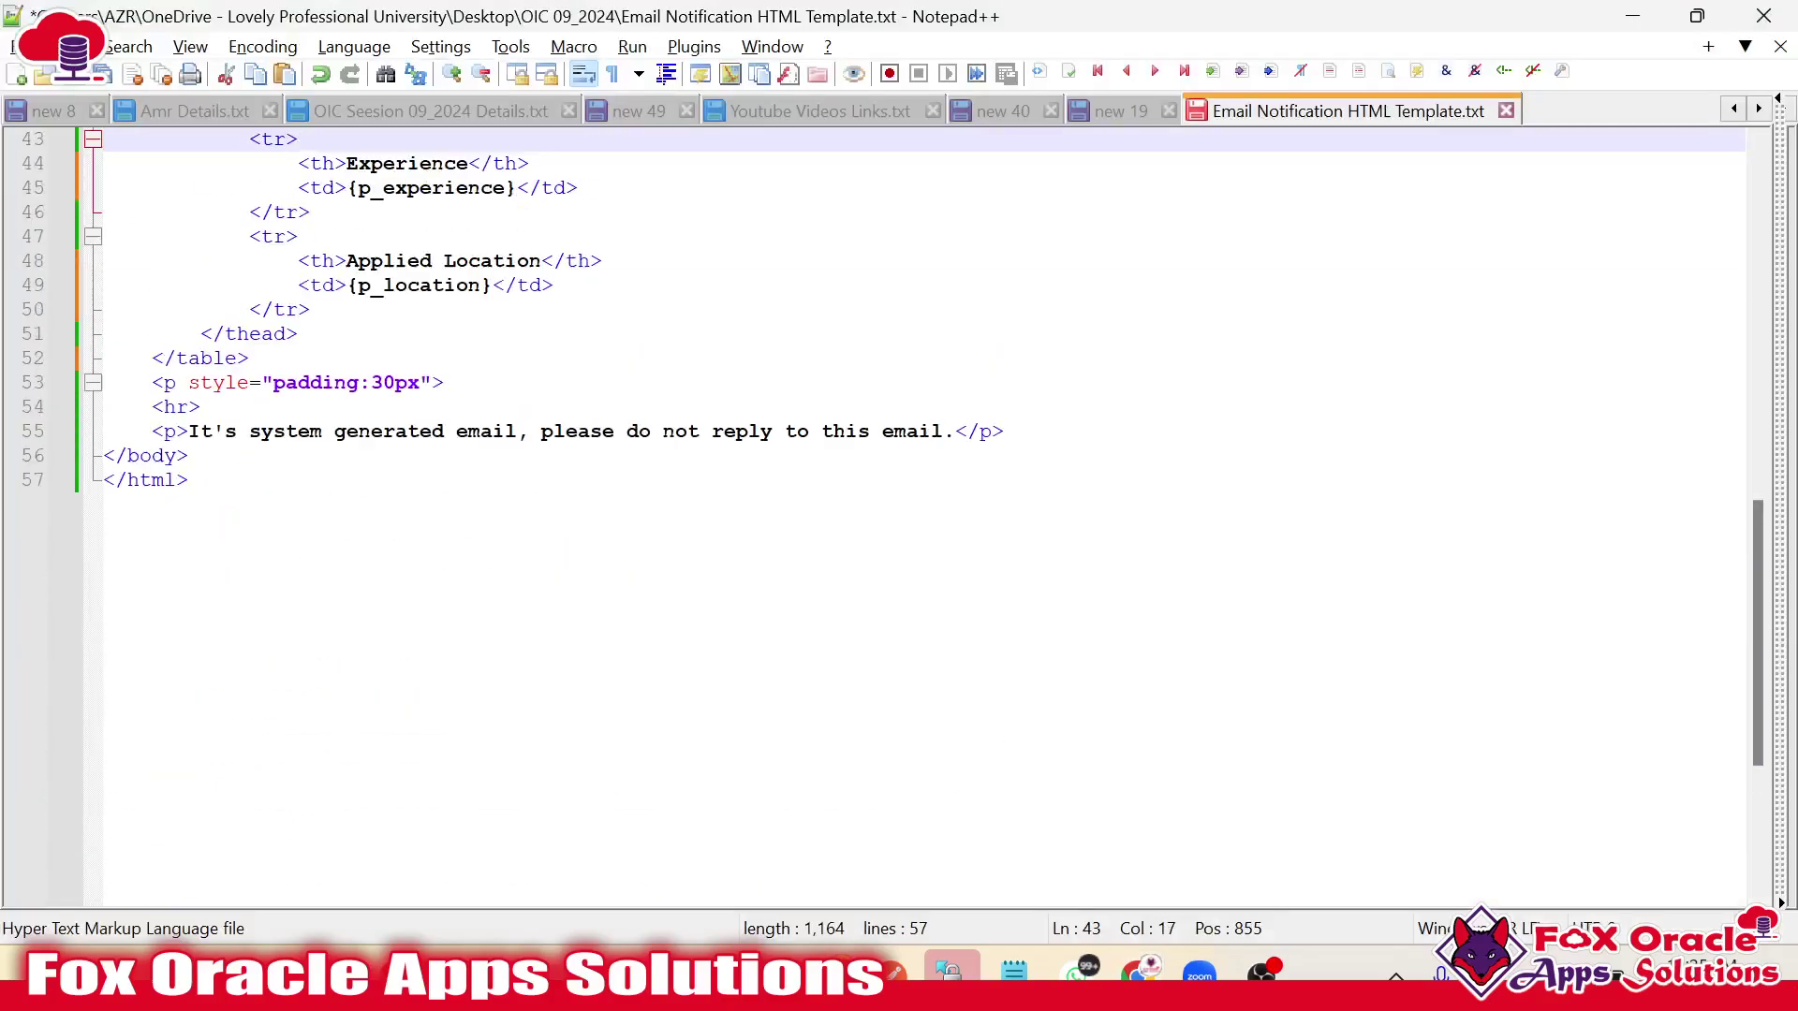
{"action": "key", "text": "ctrl+End"}
{"action": "key", "text": "ctrl+a"}
{"action": "scroll", "coordinate": [917, 515], "scroll_direction": "up", "scroll_amount": 8}
{"action": "scroll", "coordinate": [568, 429], "scroll_direction": "up", "scroll_amount": 6}
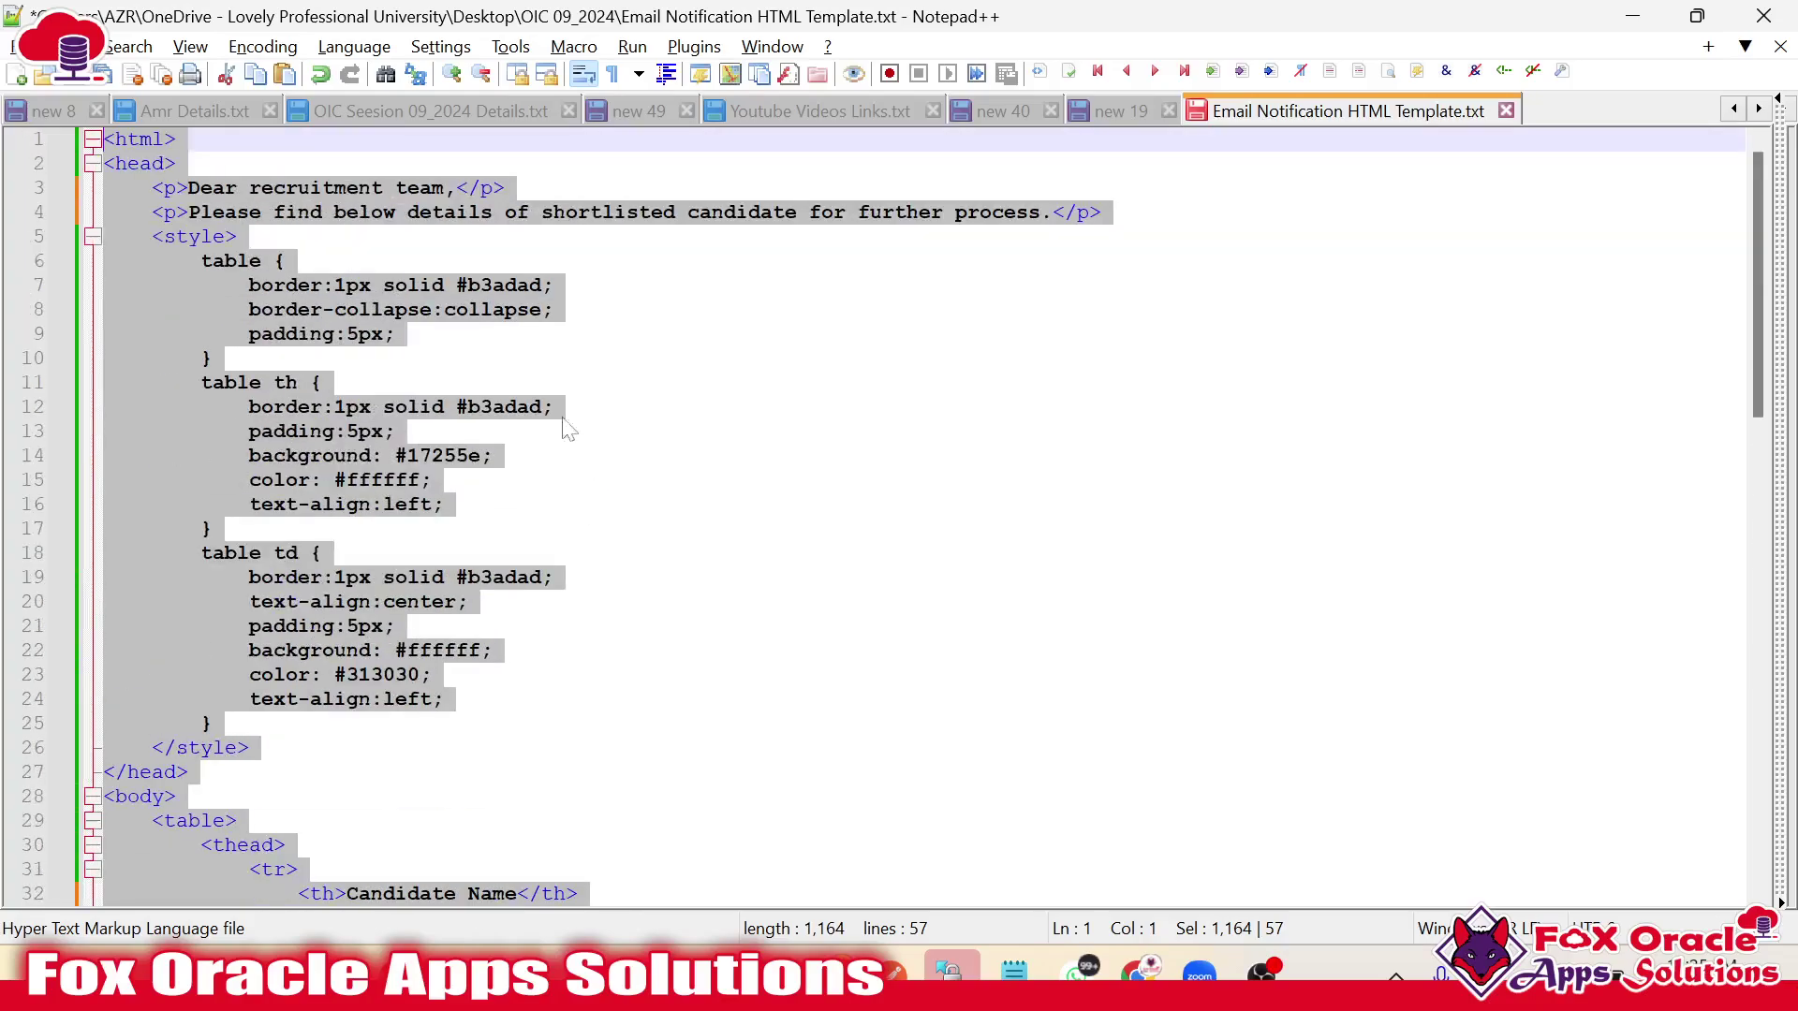
{"action": "key", "text": "alt+Tab"}
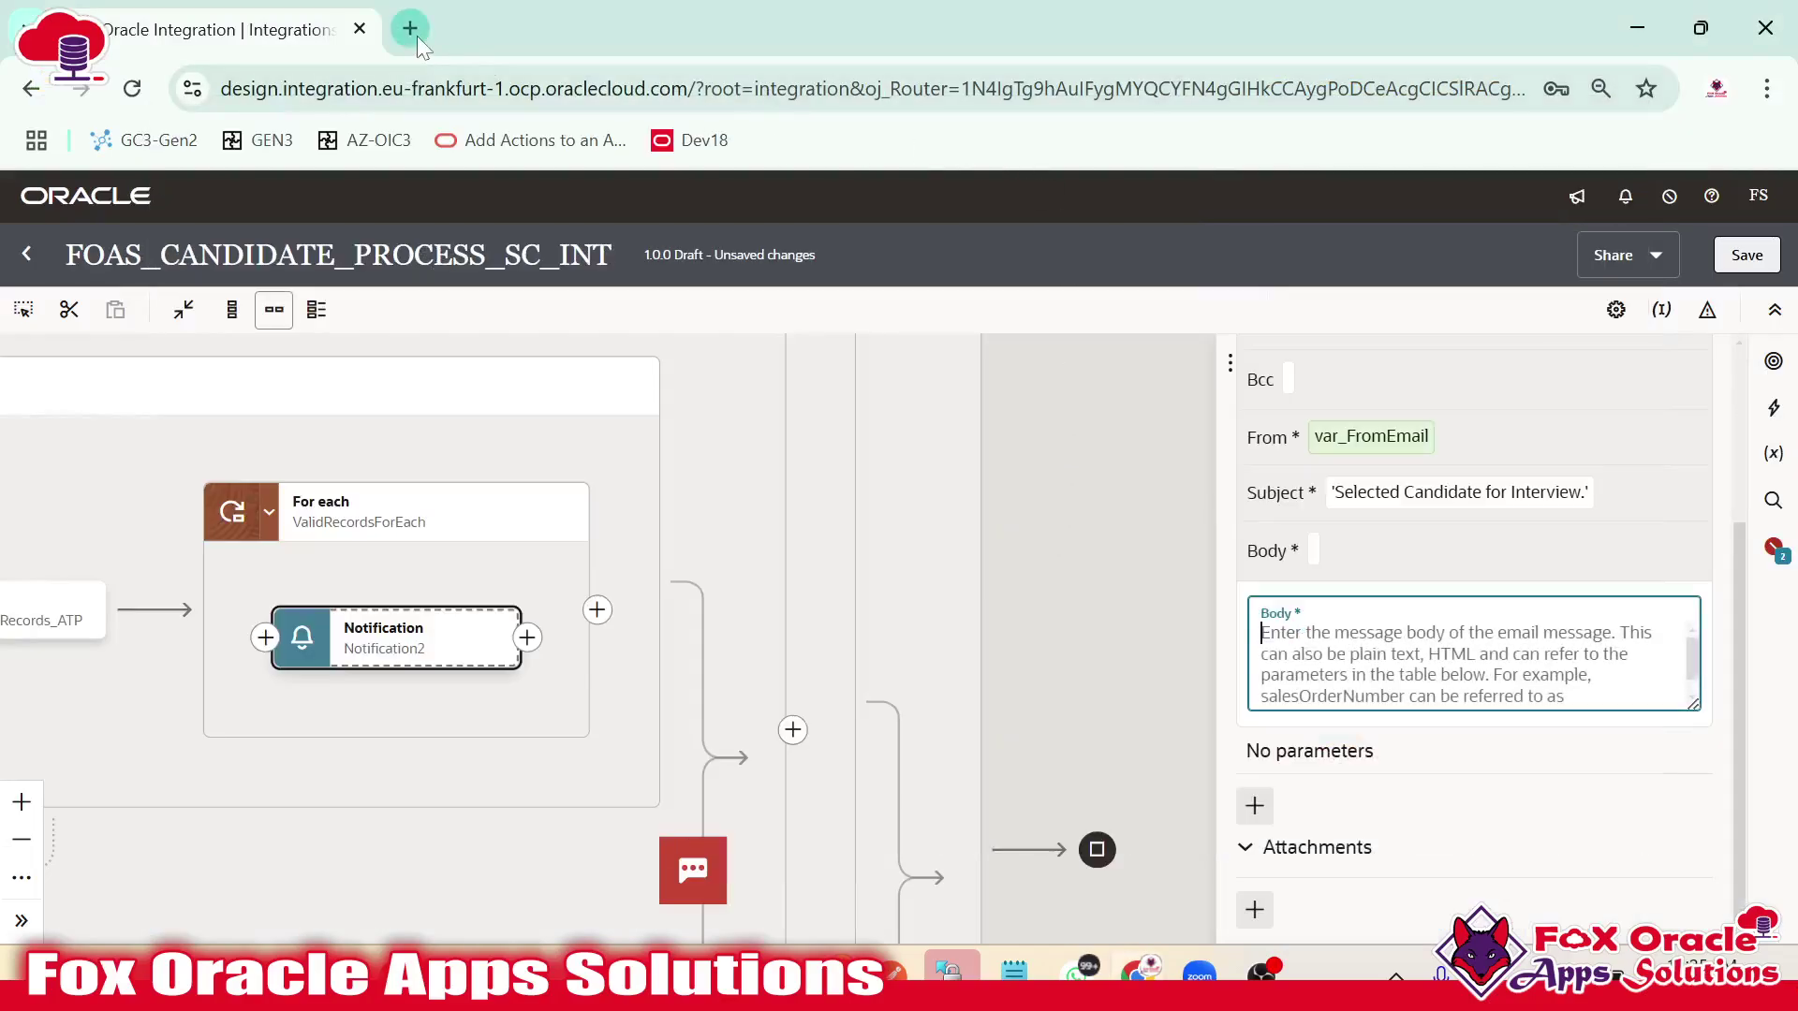
{"action": "left_click", "coordinate": [417, 35]}
Search for a live HTML editor, open htmledit.squarefree.com and paste the email template.
{"action": "type", "text": "live"}
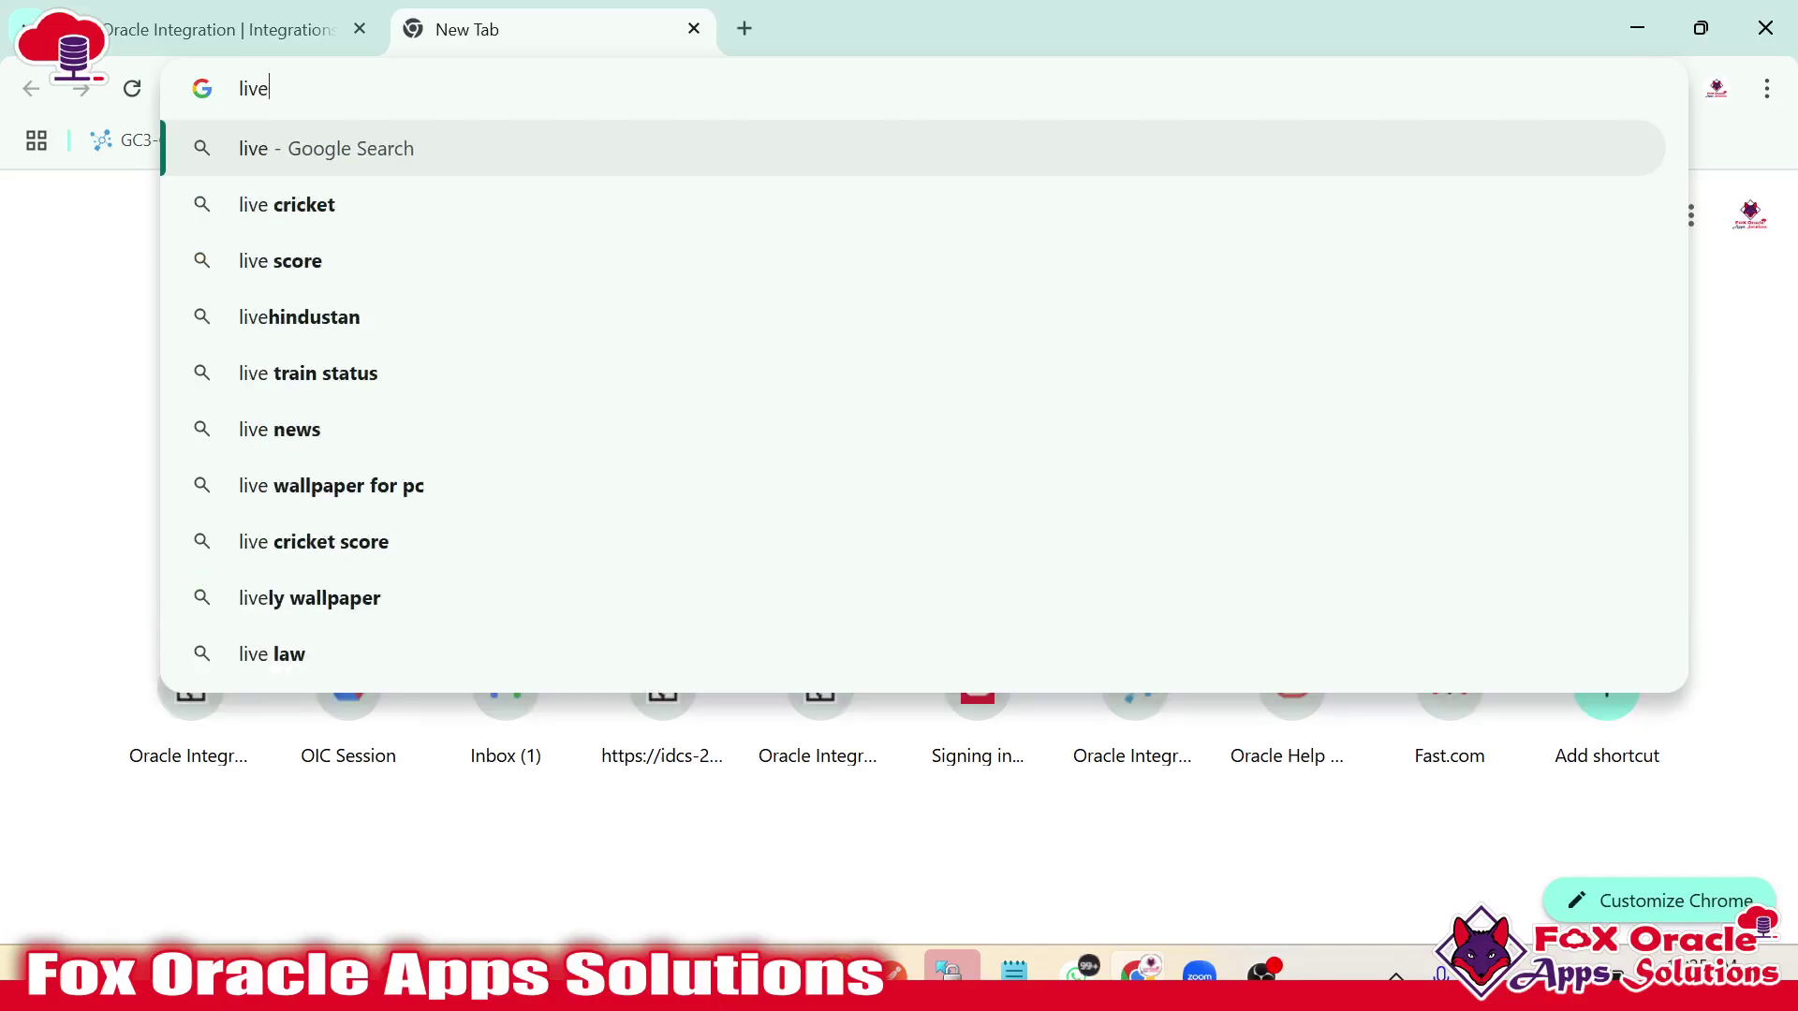
{"action": "type", "text": " html ed"}
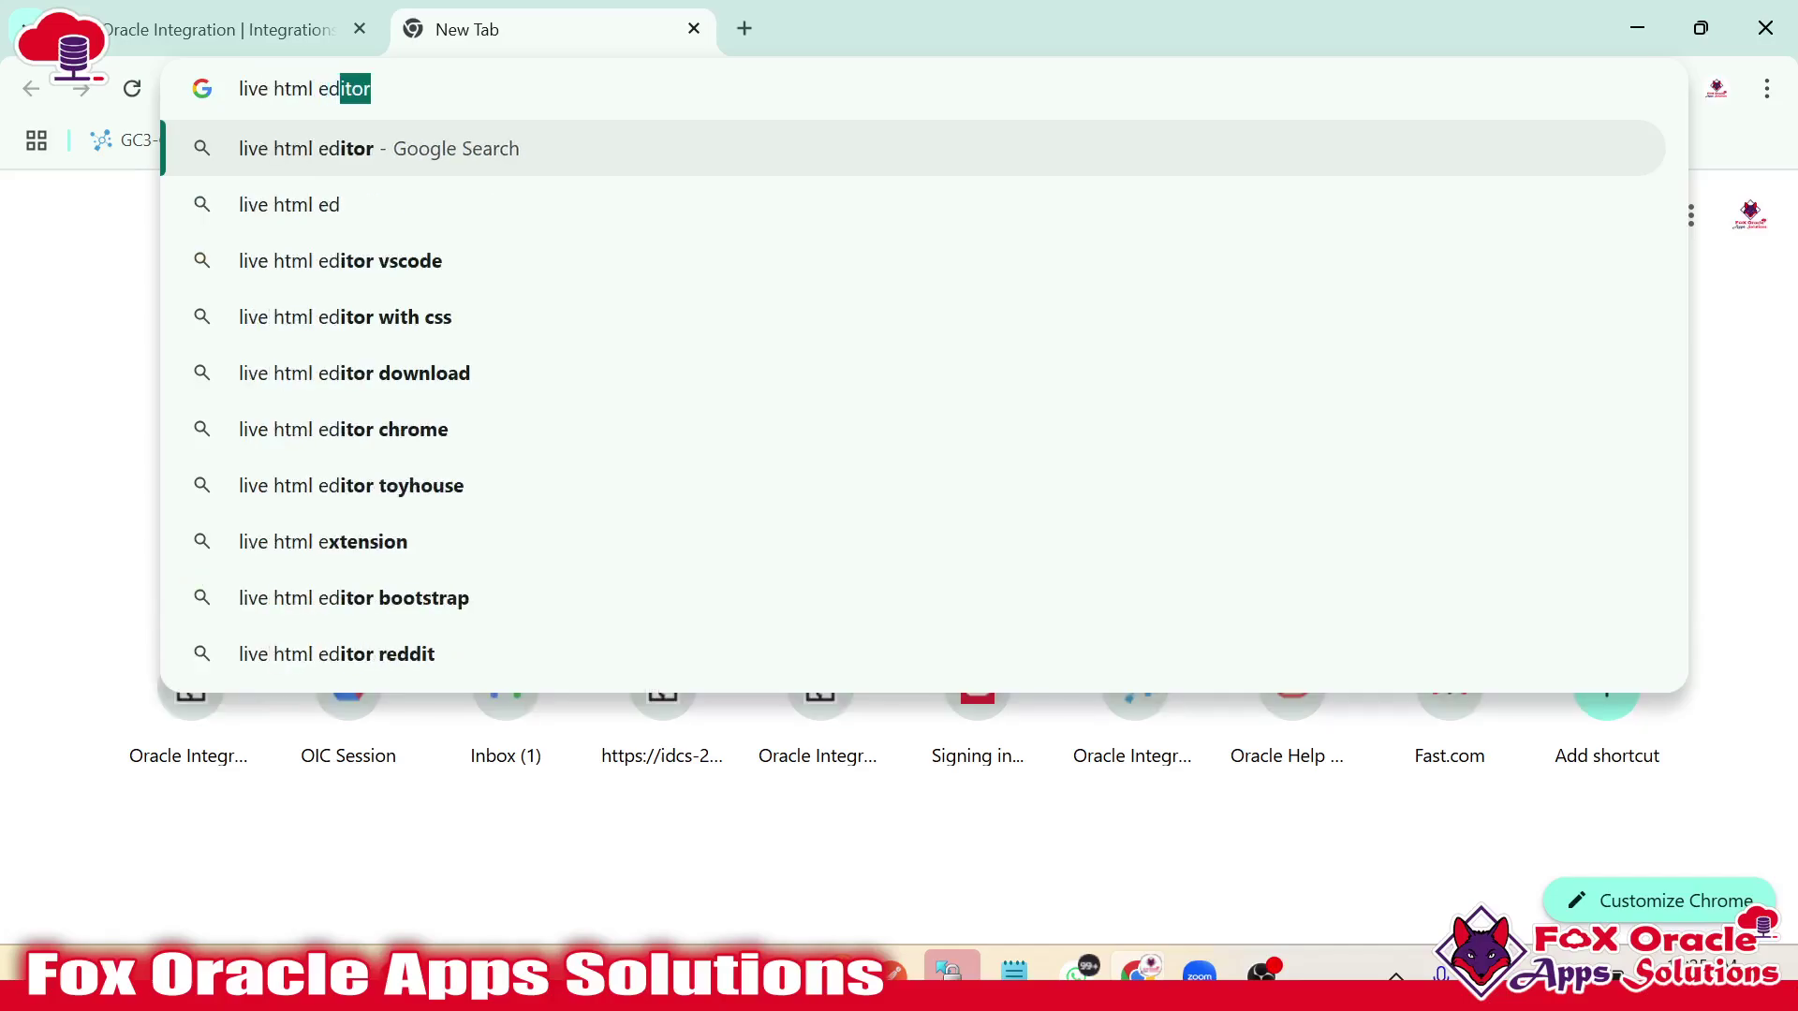
{"action": "type", "text": "itoer"}
{"action": "key", "text": "Return"}
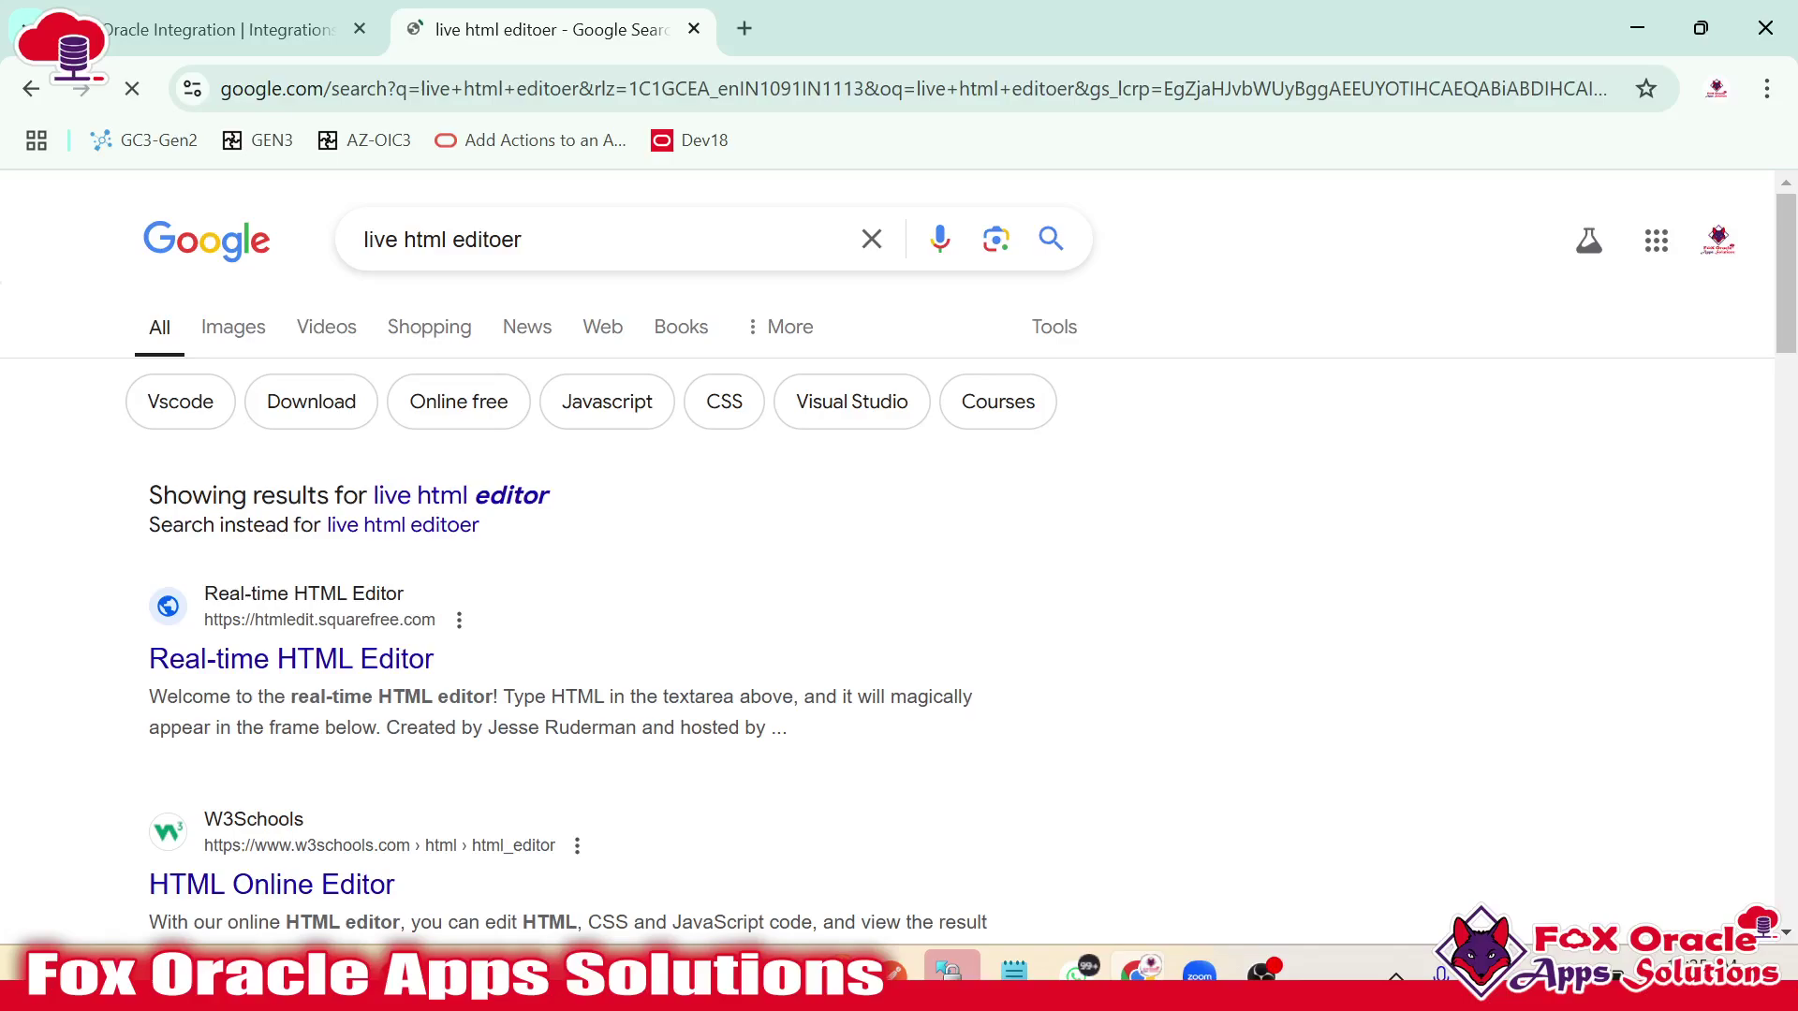
{"action": "left_click", "coordinate": [267, 660]}
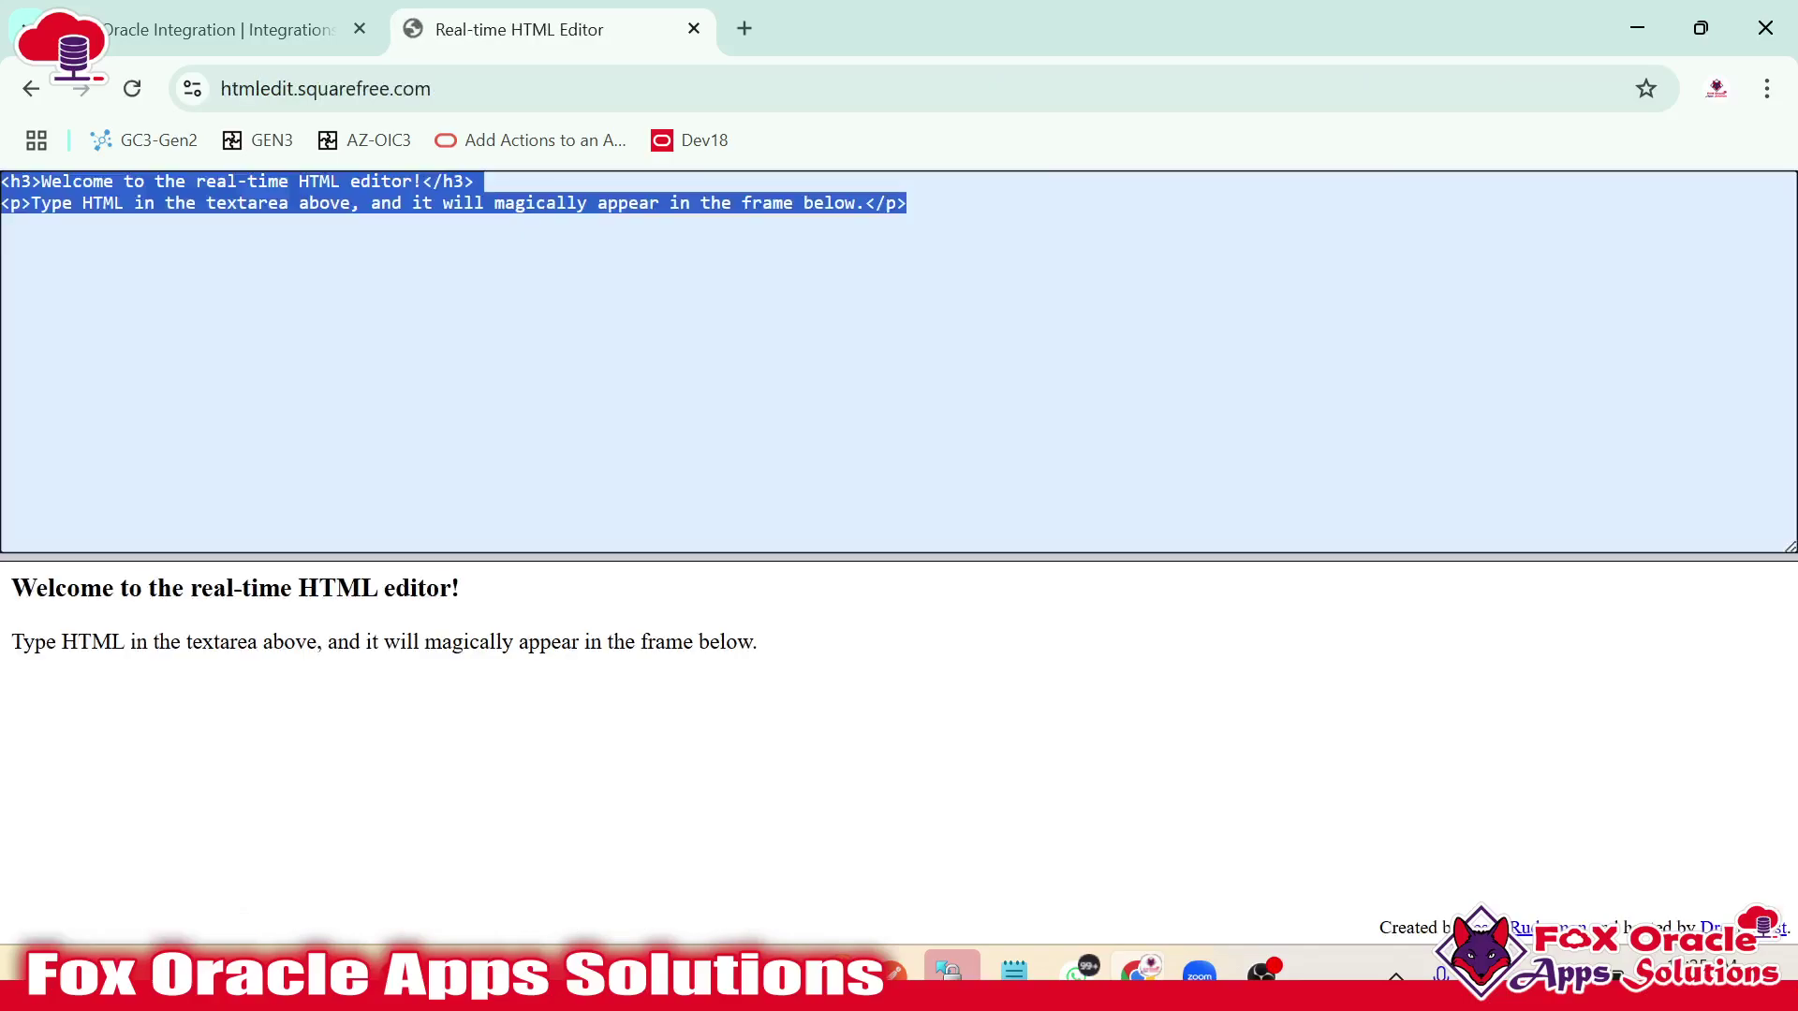
{"action": "key", "text": "ctrl+v"}
Compare the greeting, intro sentence and table style rules between code and preview.
{"action": "scroll", "coordinate": [538, 714], "scroll_direction": "down", "scroll_amount": 2}
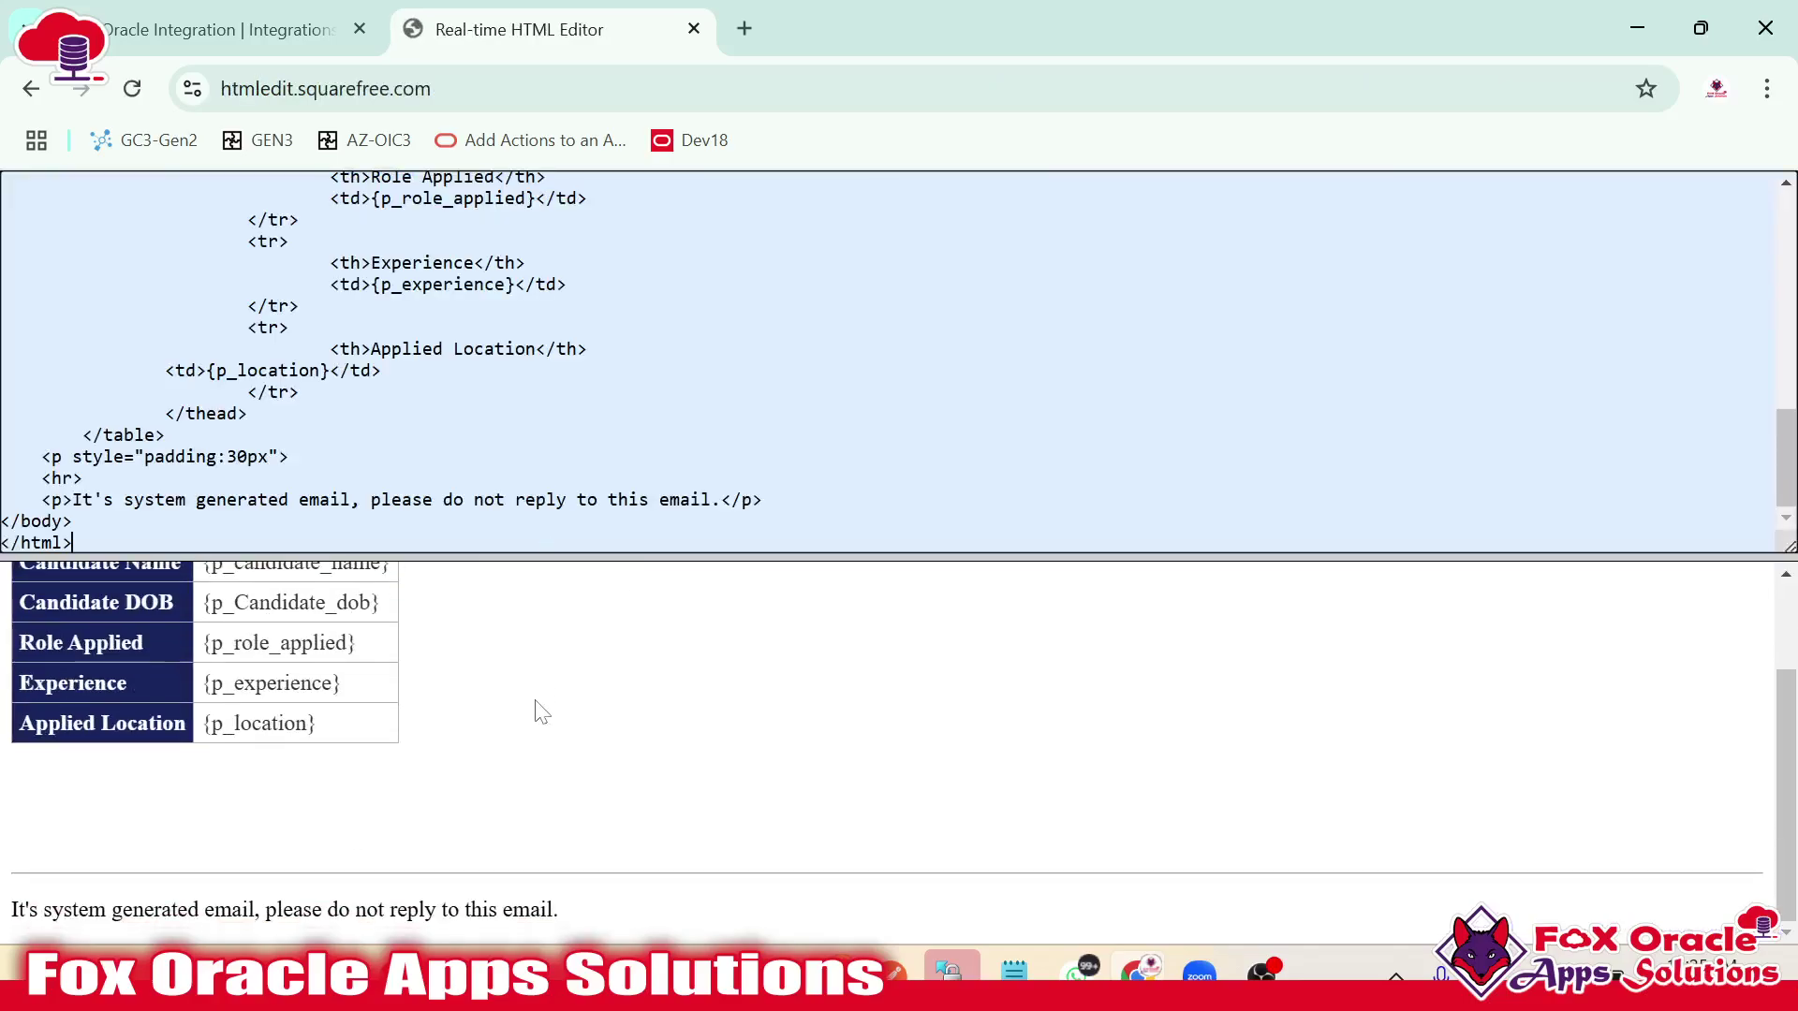
{"action": "scroll", "coordinate": [496, 702], "scroll_direction": "up", "scroll_amount": 2}
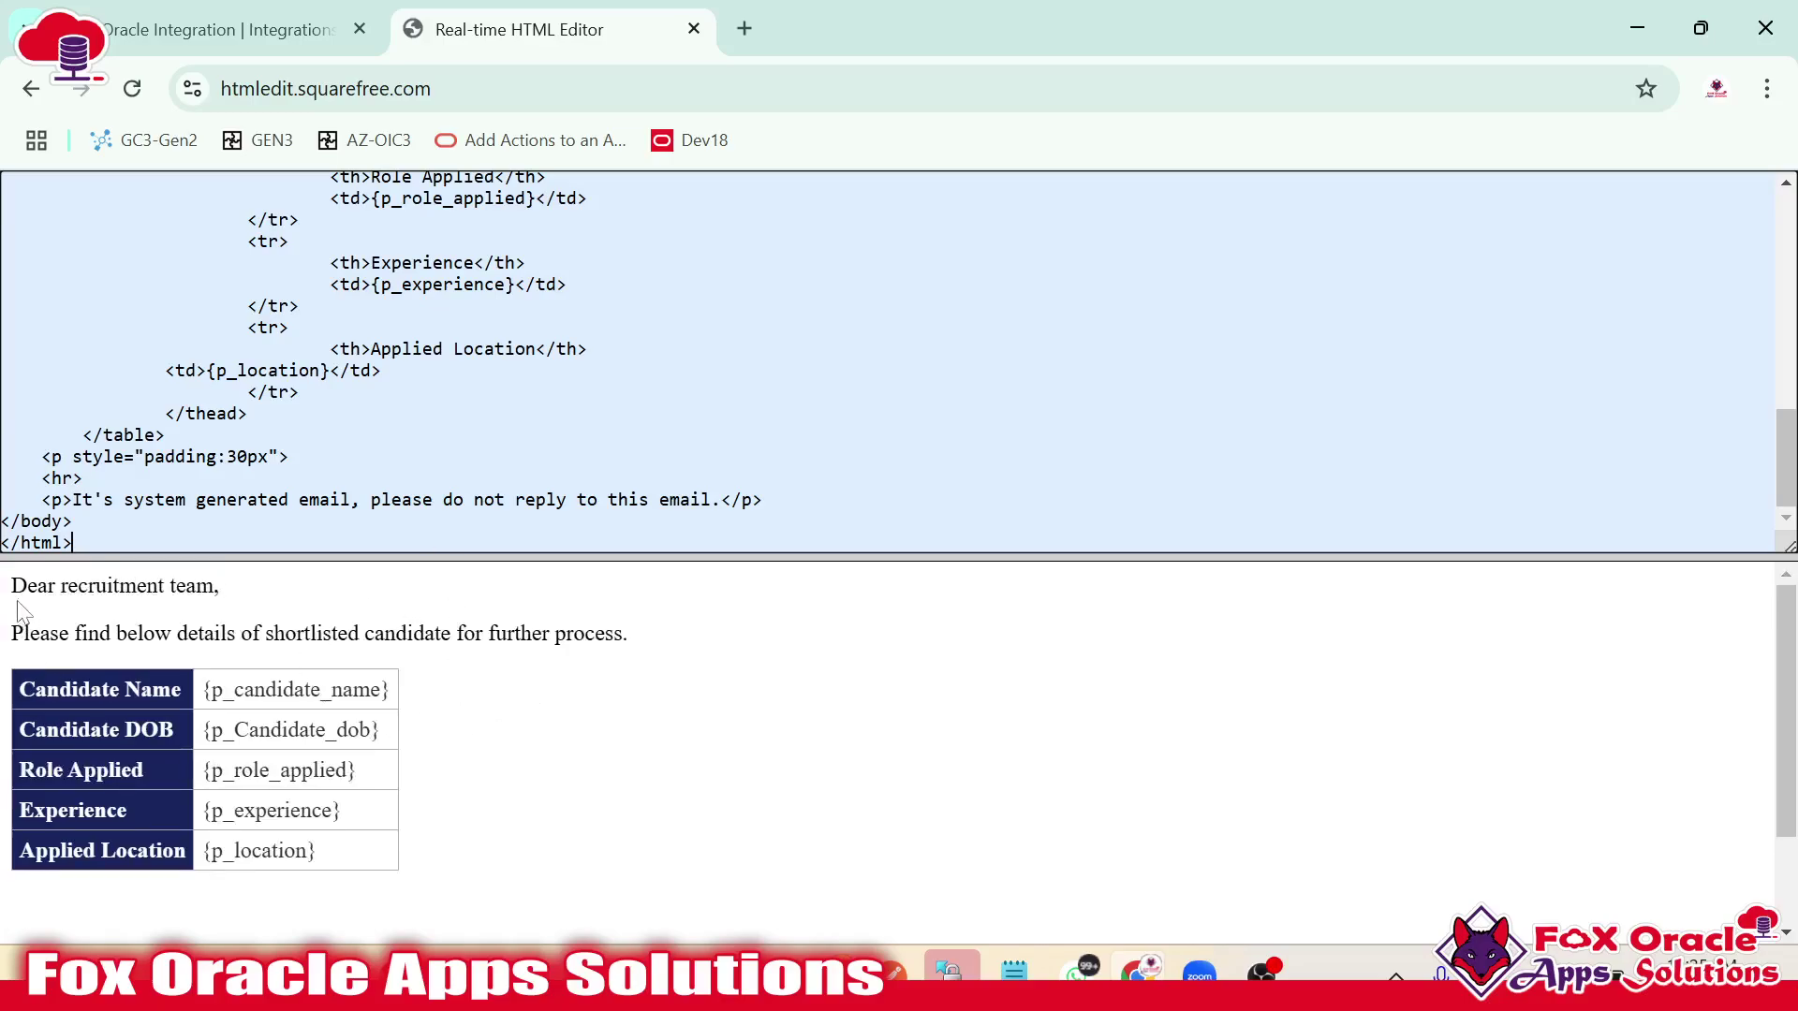
{"action": "left_click_drag", "start_coordinate": [11, 585], "coordinate": [253, 599]}
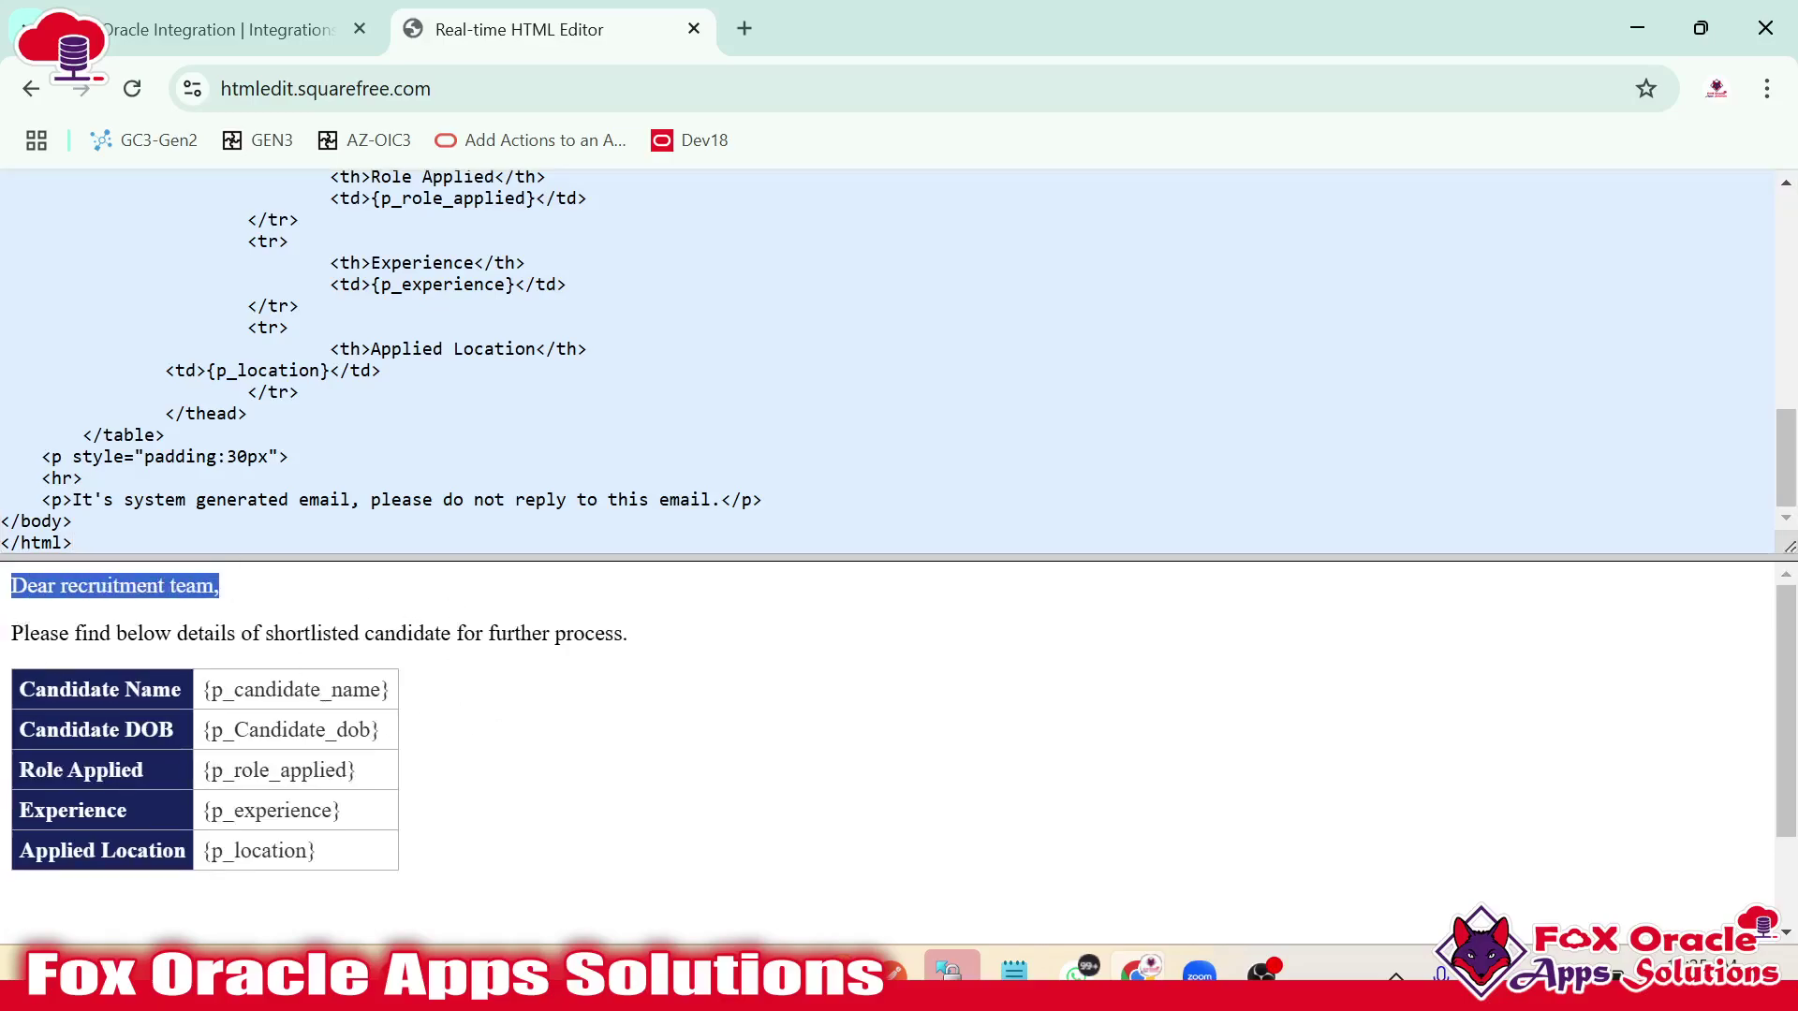
{"action": "scroll", "coordinate": [890, 361], "scroll_direction": "up", "scroll_amount": 10}
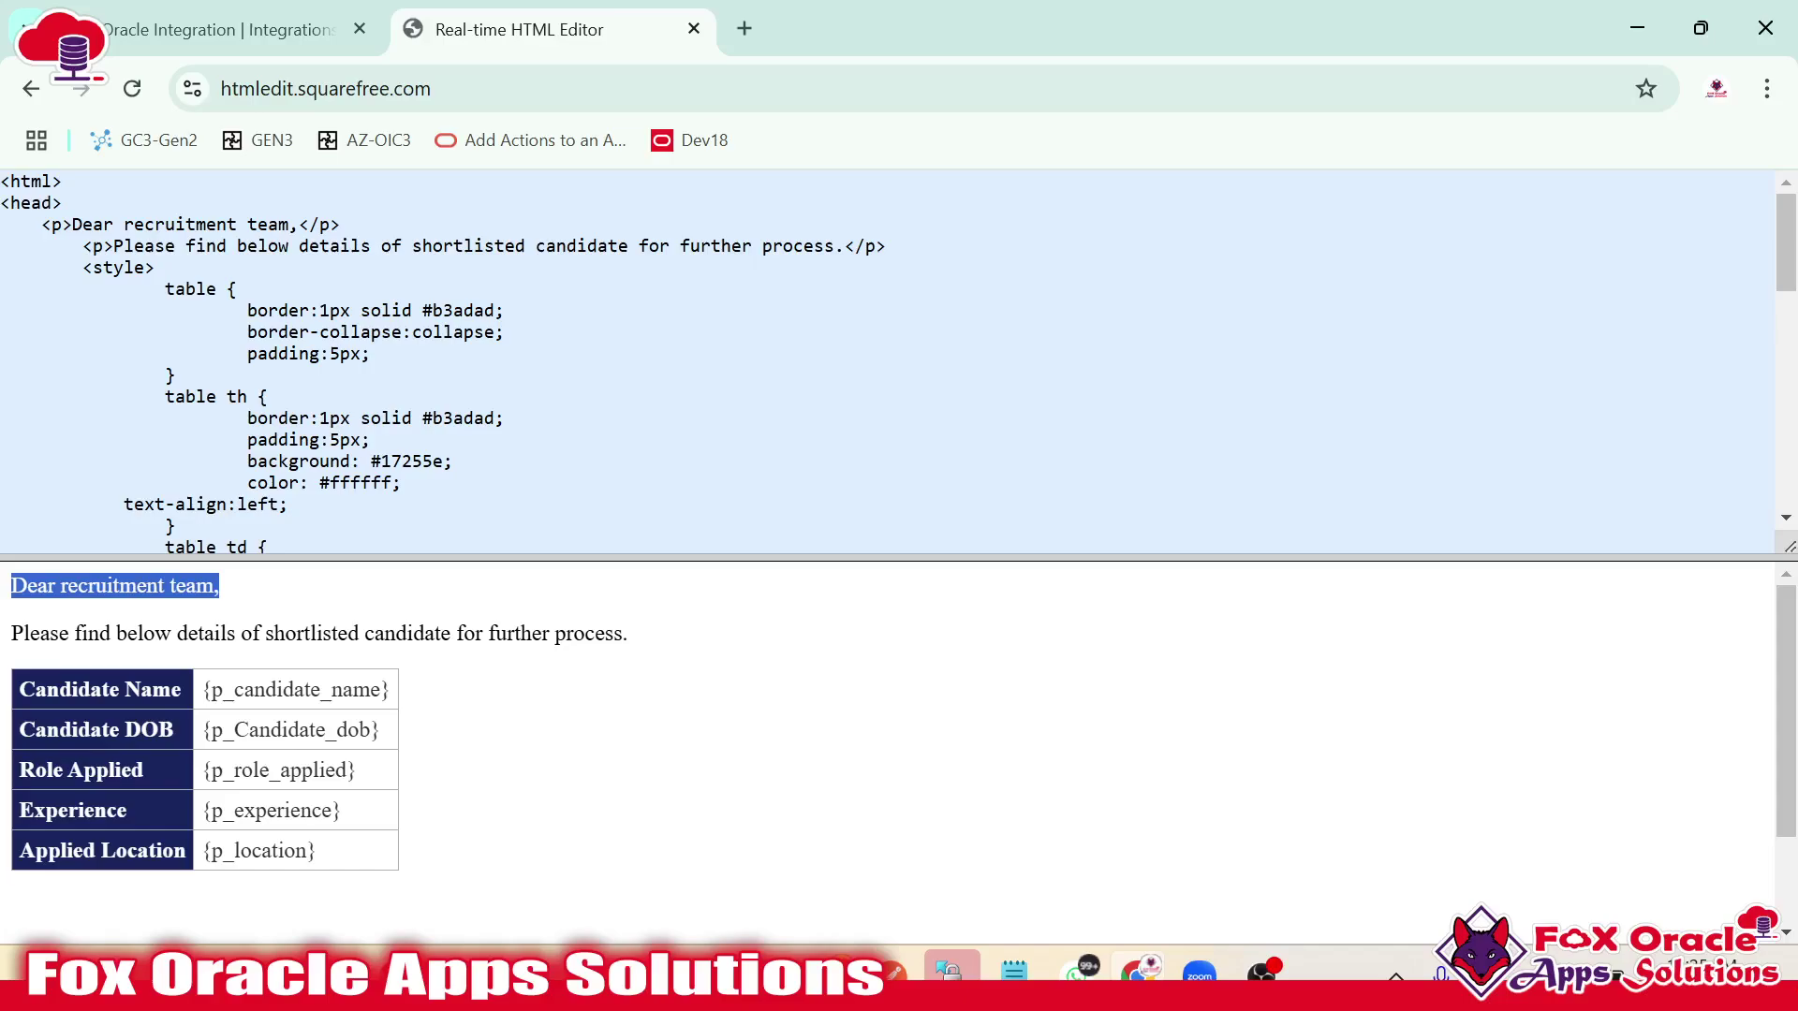
{"action": "left_click_drag", "start_coordinate": [72, 225], "coordinate": [256, 225]}
{"action": "left_click_drag", "start_coordinate": [138, 634], "coordinate": [240, 634]}
{"action": "left_click", "coordinate": [241, 634]}
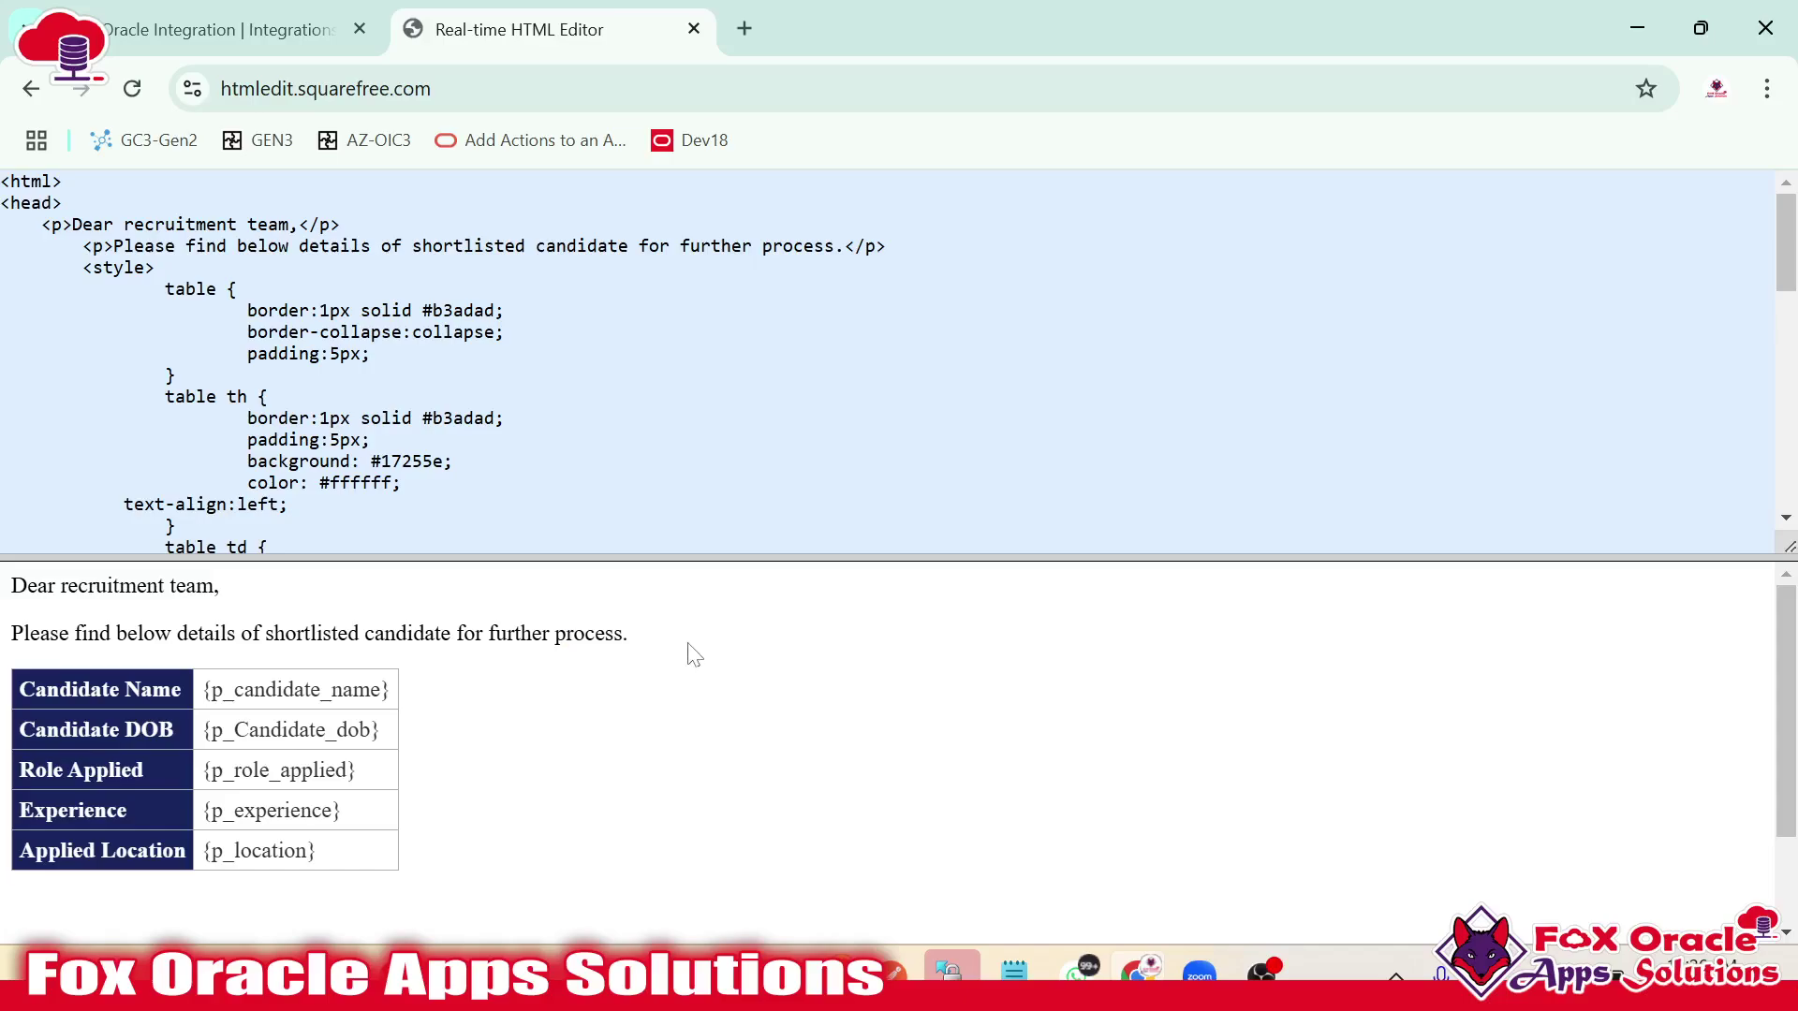
{"action": "scroll", "coordinate": [890, 360], "scroll_direction": "down", "scroll_amount": 10}
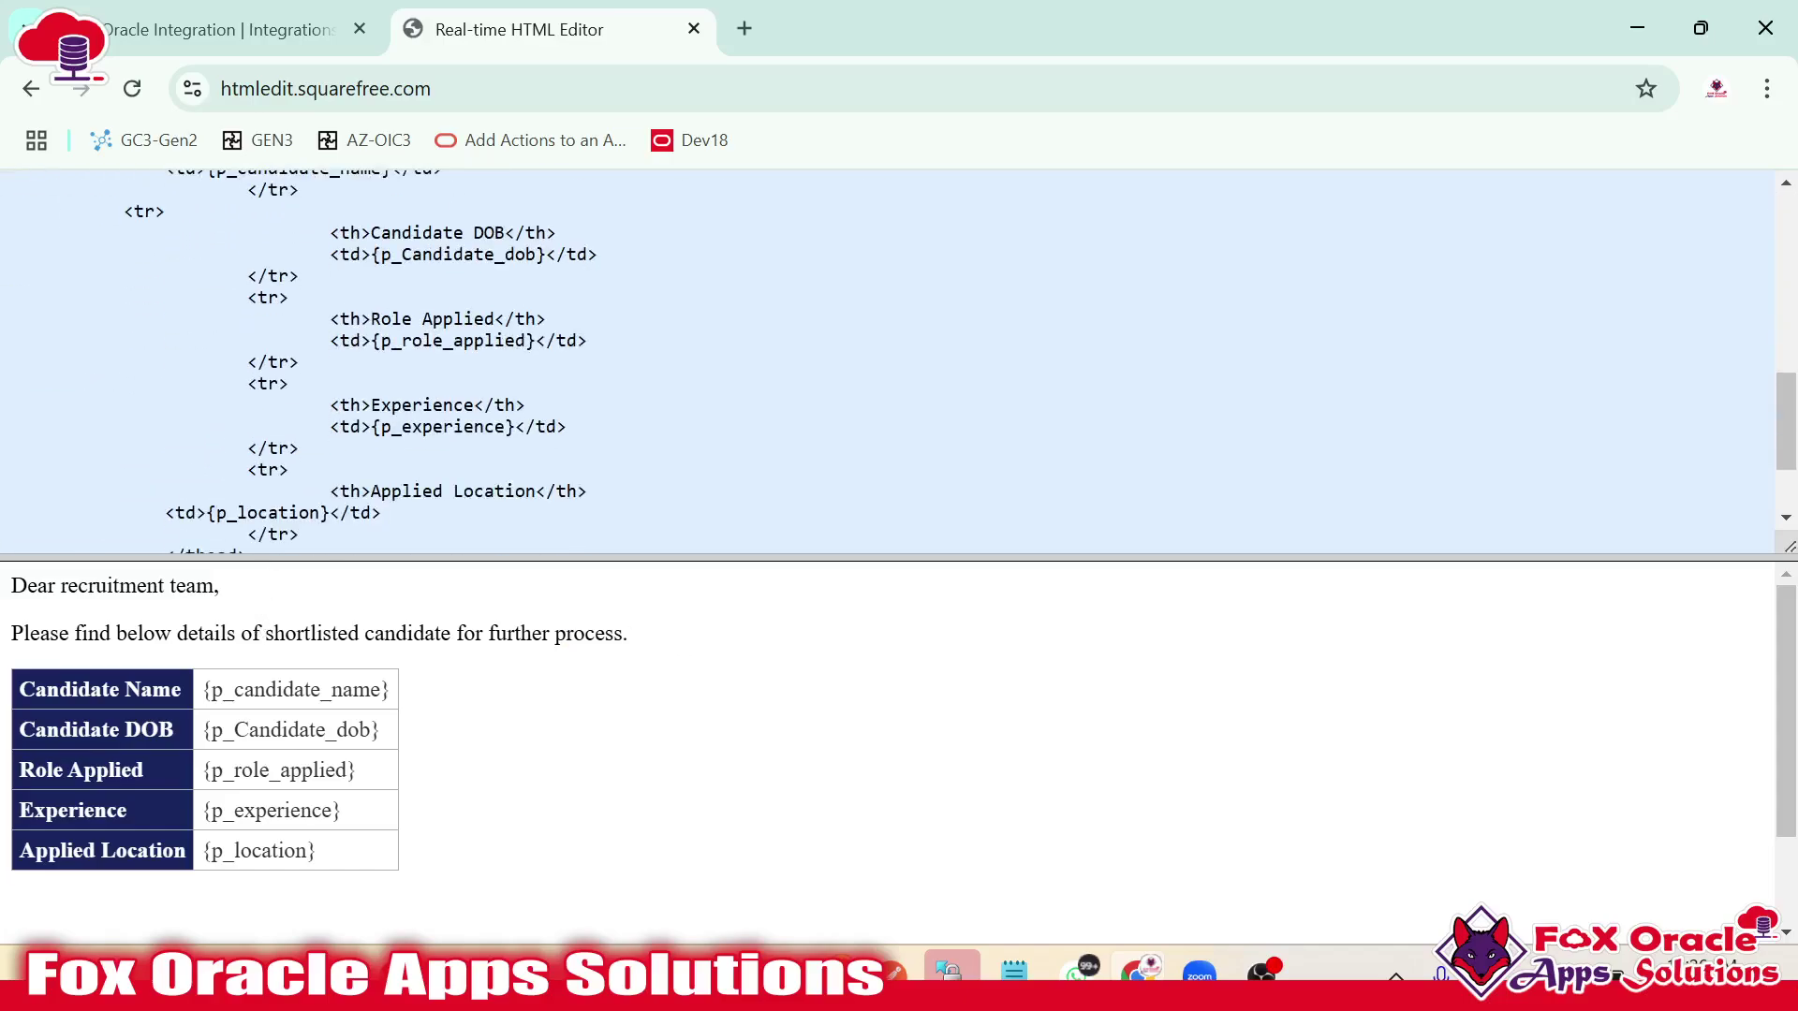
{"action": "scroll", "coordinate": [890, 361], "scroll_direction": "up", "scroll_amount": 10}
{"action": "left_click_drag", "start_coordinate": [84, 268], "coordinate": [174, 375]}
{"action": "left_click", "coordinate": [174, 375]}
Match the p_candidate_name placeholder in the code to the Candidate Name row in the preview.
{"action": "scroll", "coordinate": [174, 375], "scroll_direction": "down", "scroll_amount": 8}
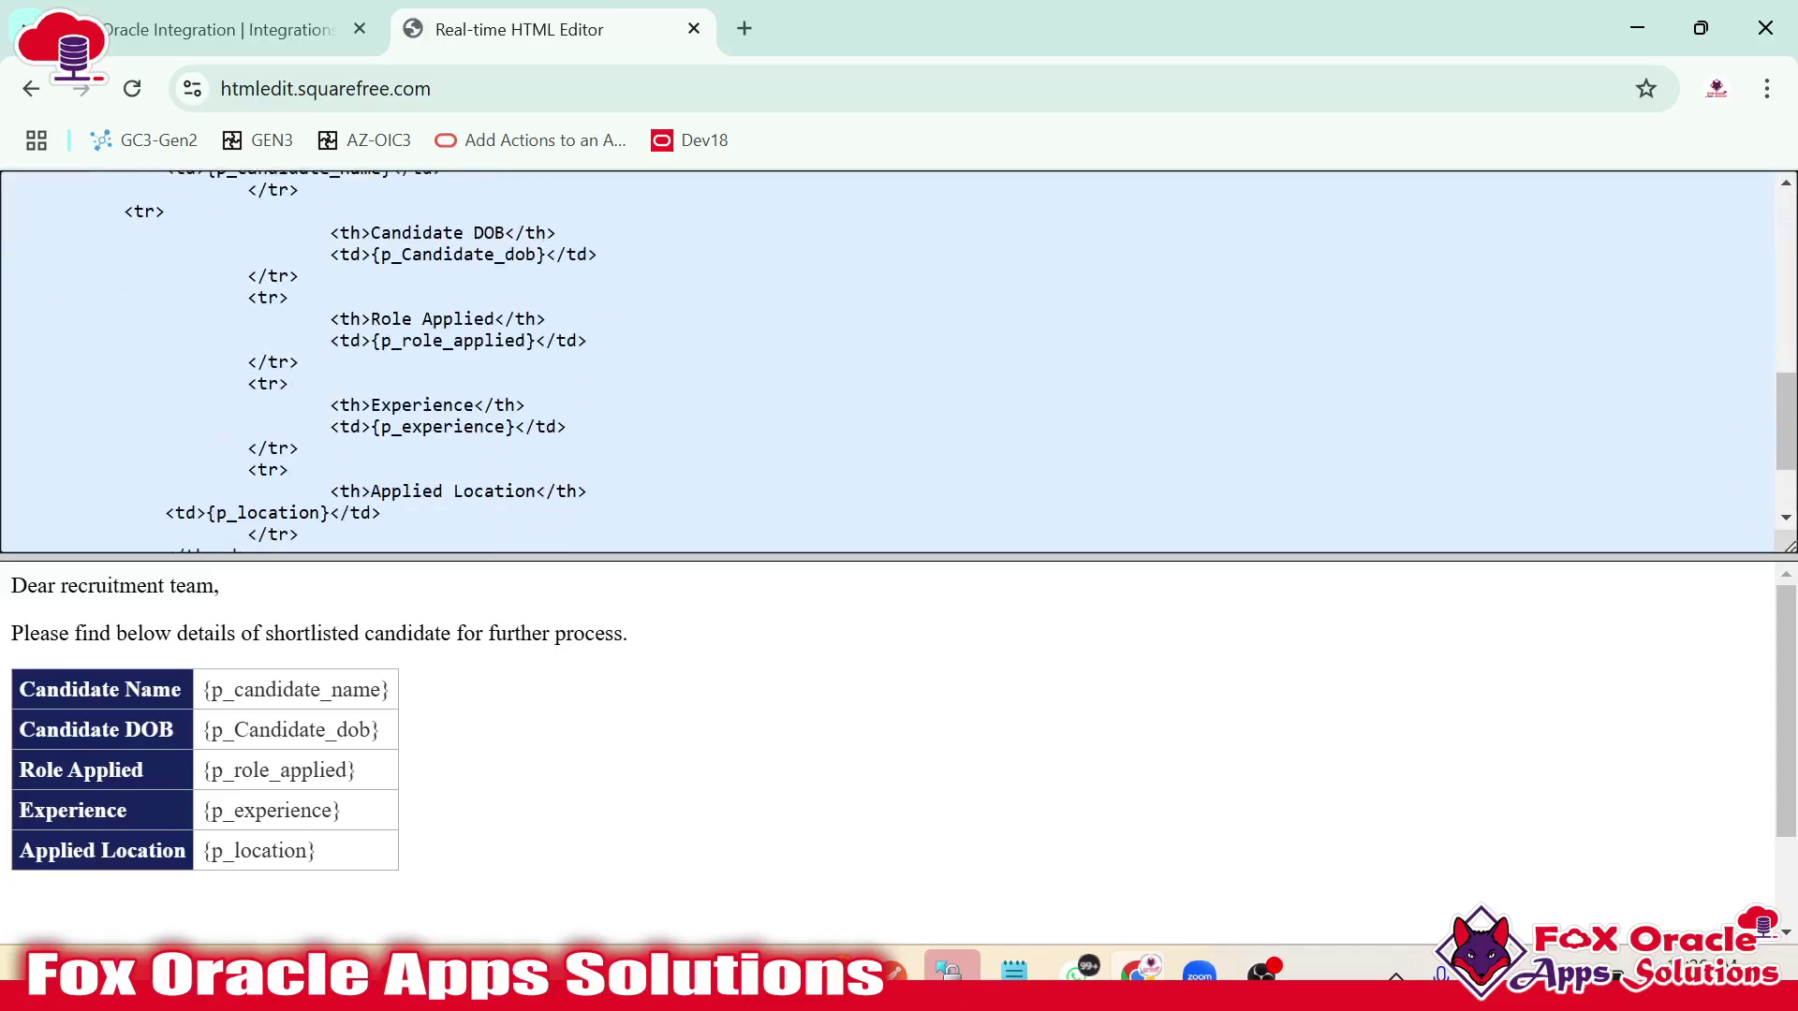
{"action": "scroll", "coordinate": [299, 305], "scroll_direction": "up", "scroll_amount": 3}
{"action": "scroll", "coordinate": [298, 305], "scroll_direction": "down", "scroll_amount": 1}
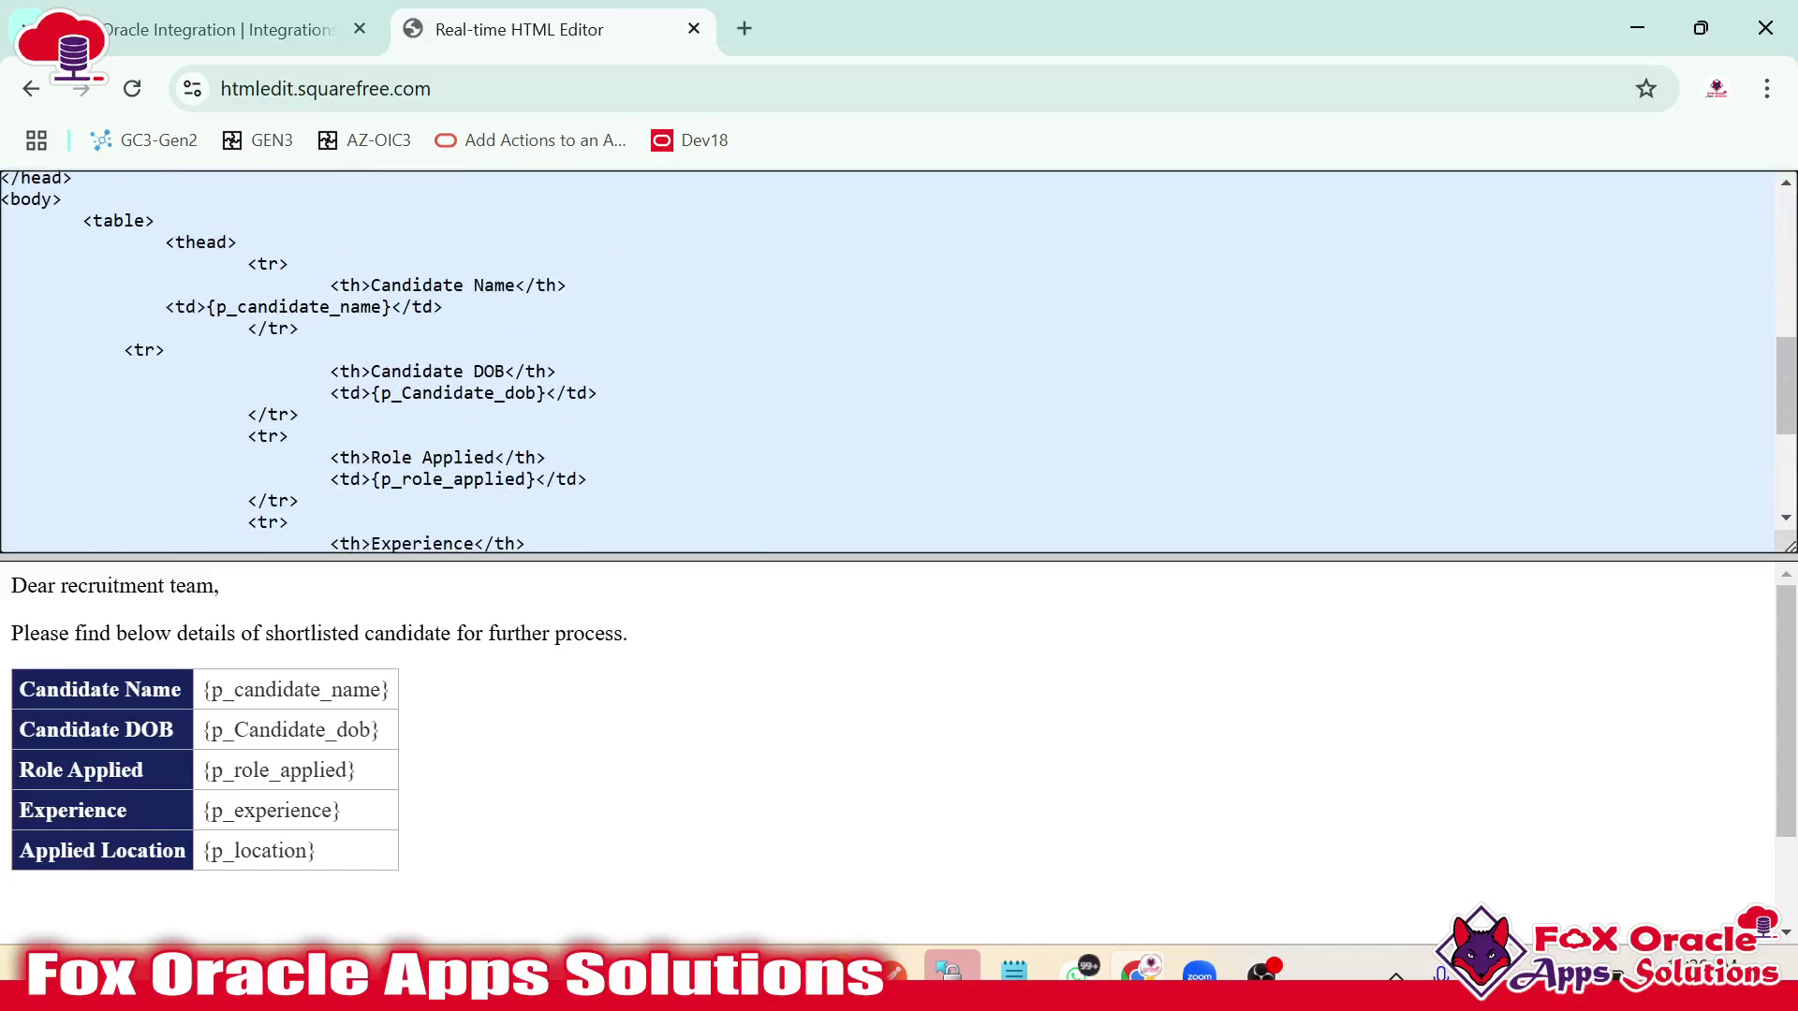
{"action": "left_click_drag", "start_coordinate": [258, 264], "coordinate": [340, 307]}
{"action": "left_click", "coordinate": [401, 286]}
{"action": "double_click", "coordinate": [402, 285]}
{"action": "left_click", "coordinate": [278, 328]}
{"action": "double_click", "coordinate": [298, 307]}
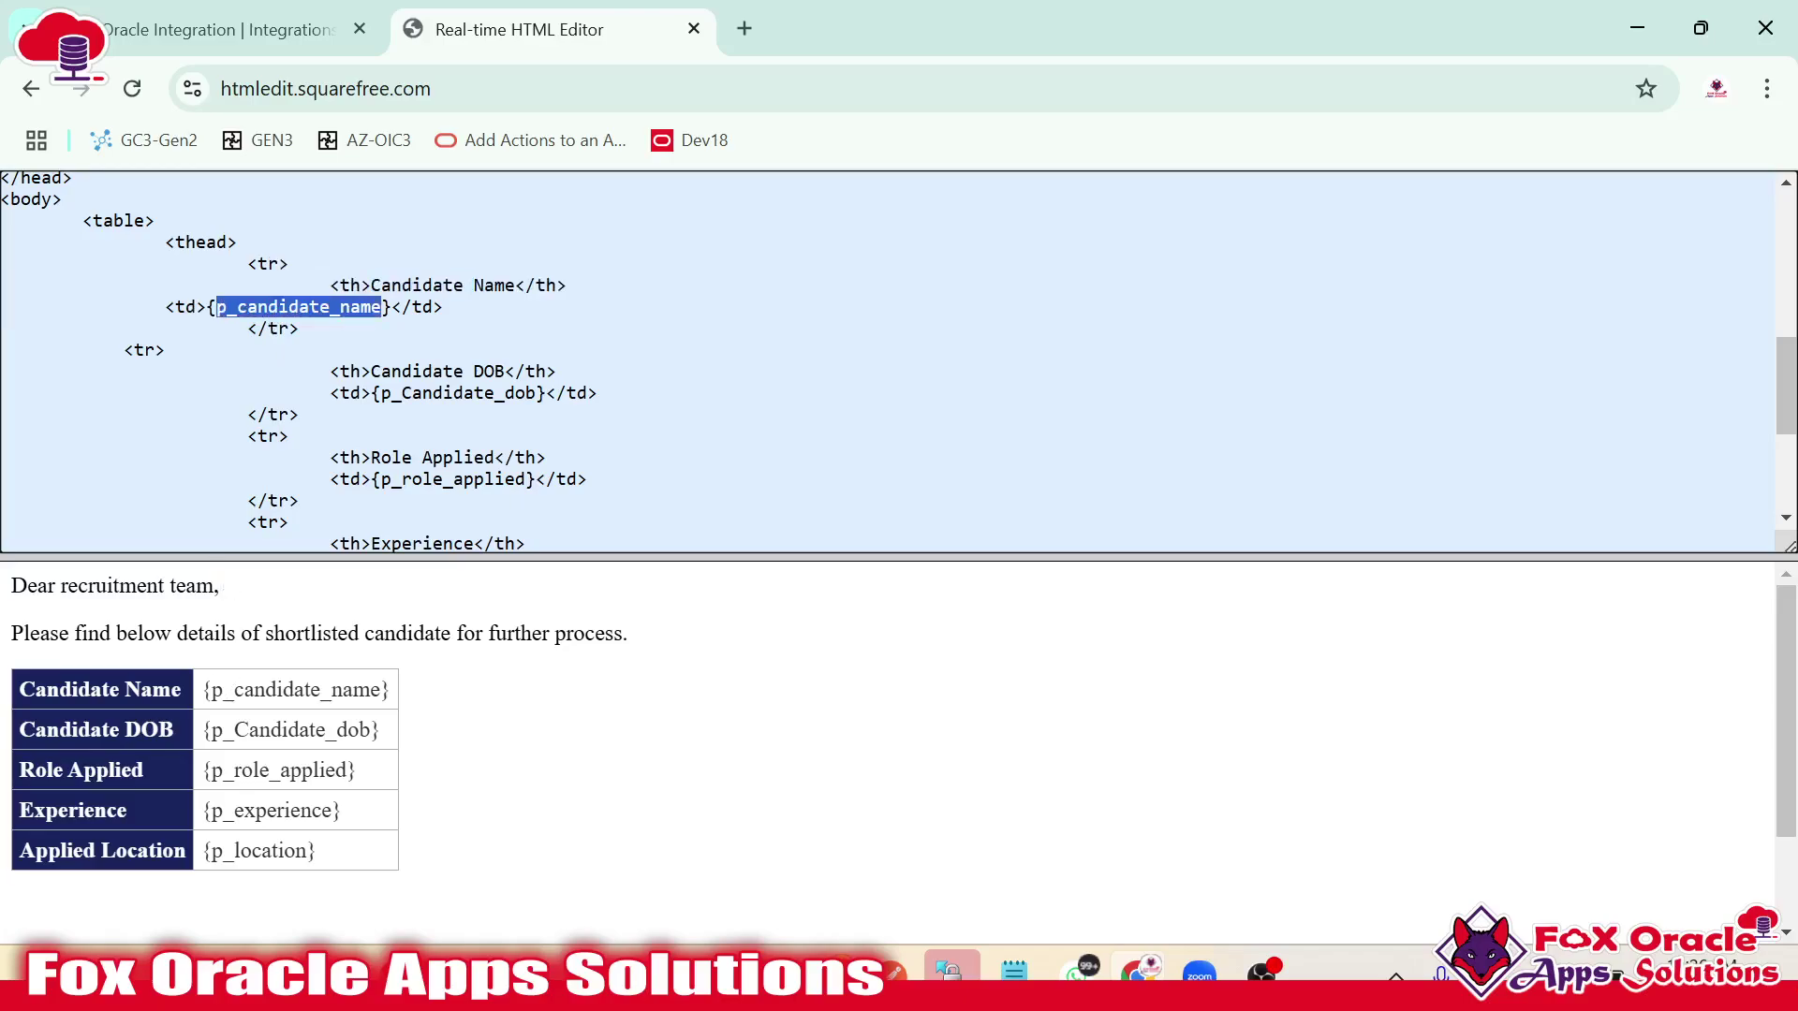
{"action": "left_click_drag", "start_coordinate": [211, 690], "coordinate": [371, 690]}
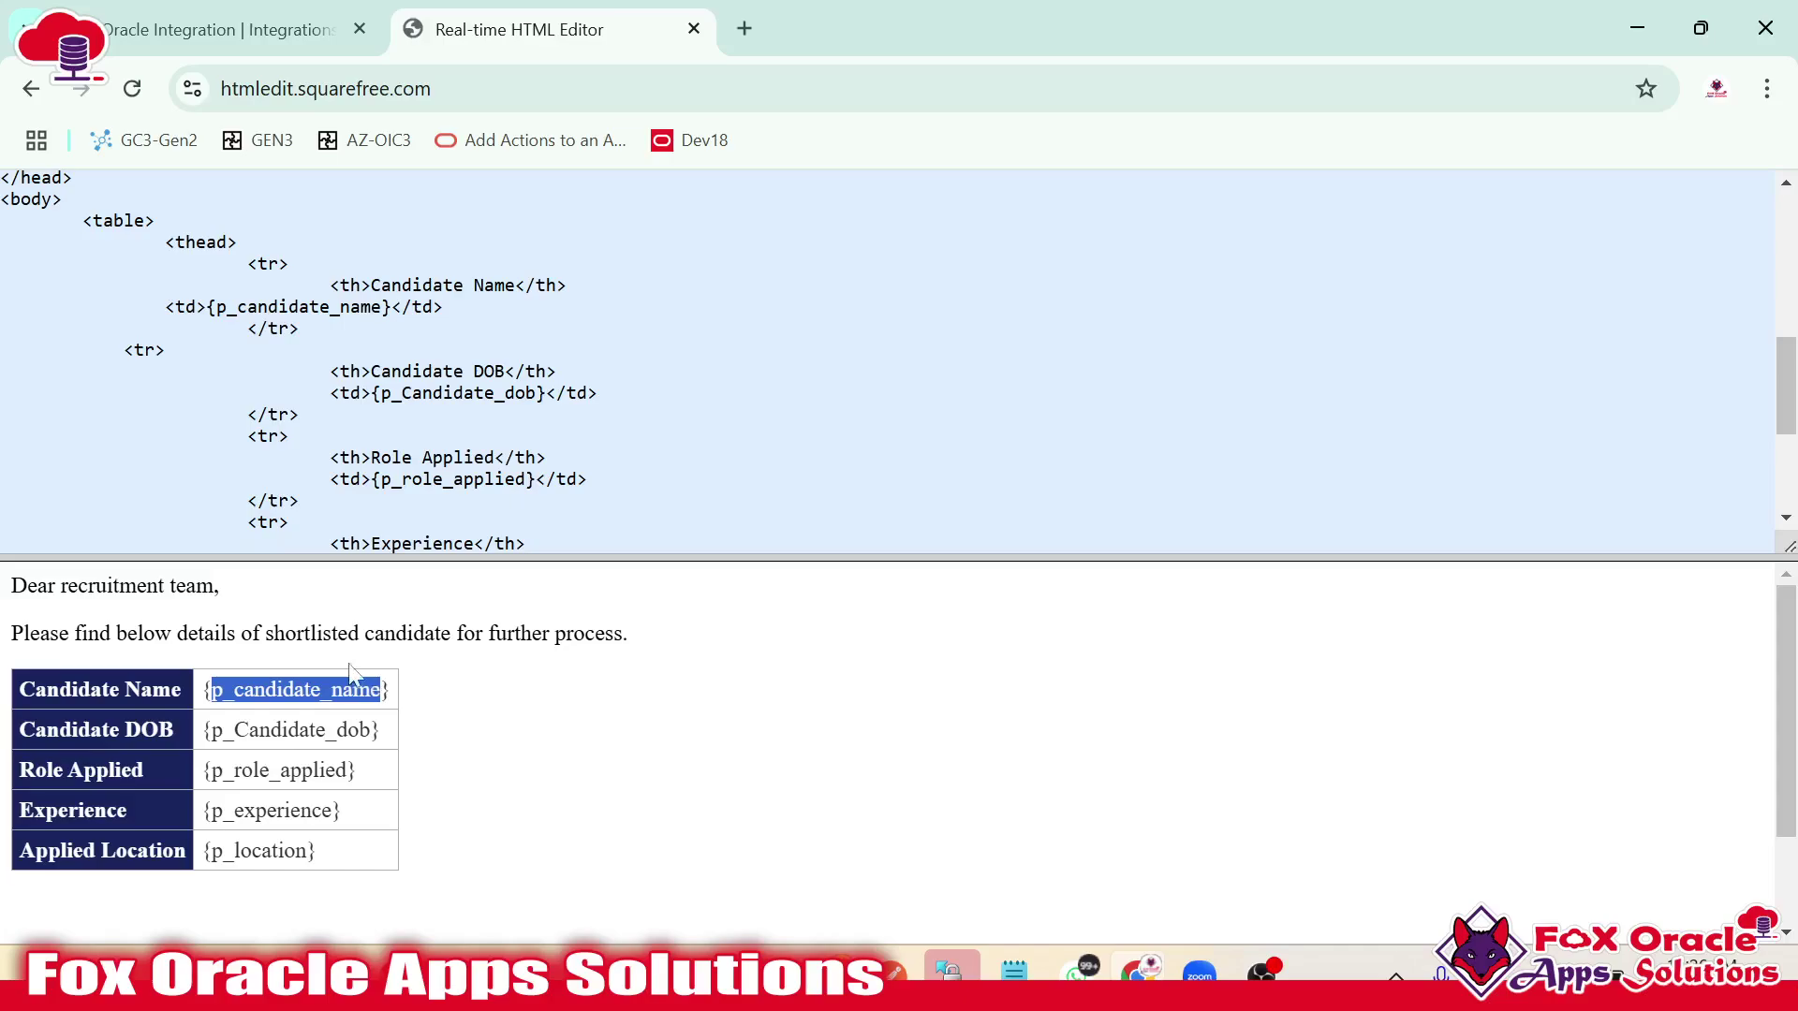
{"action": "left_click", "coordinate": [66, 704]}
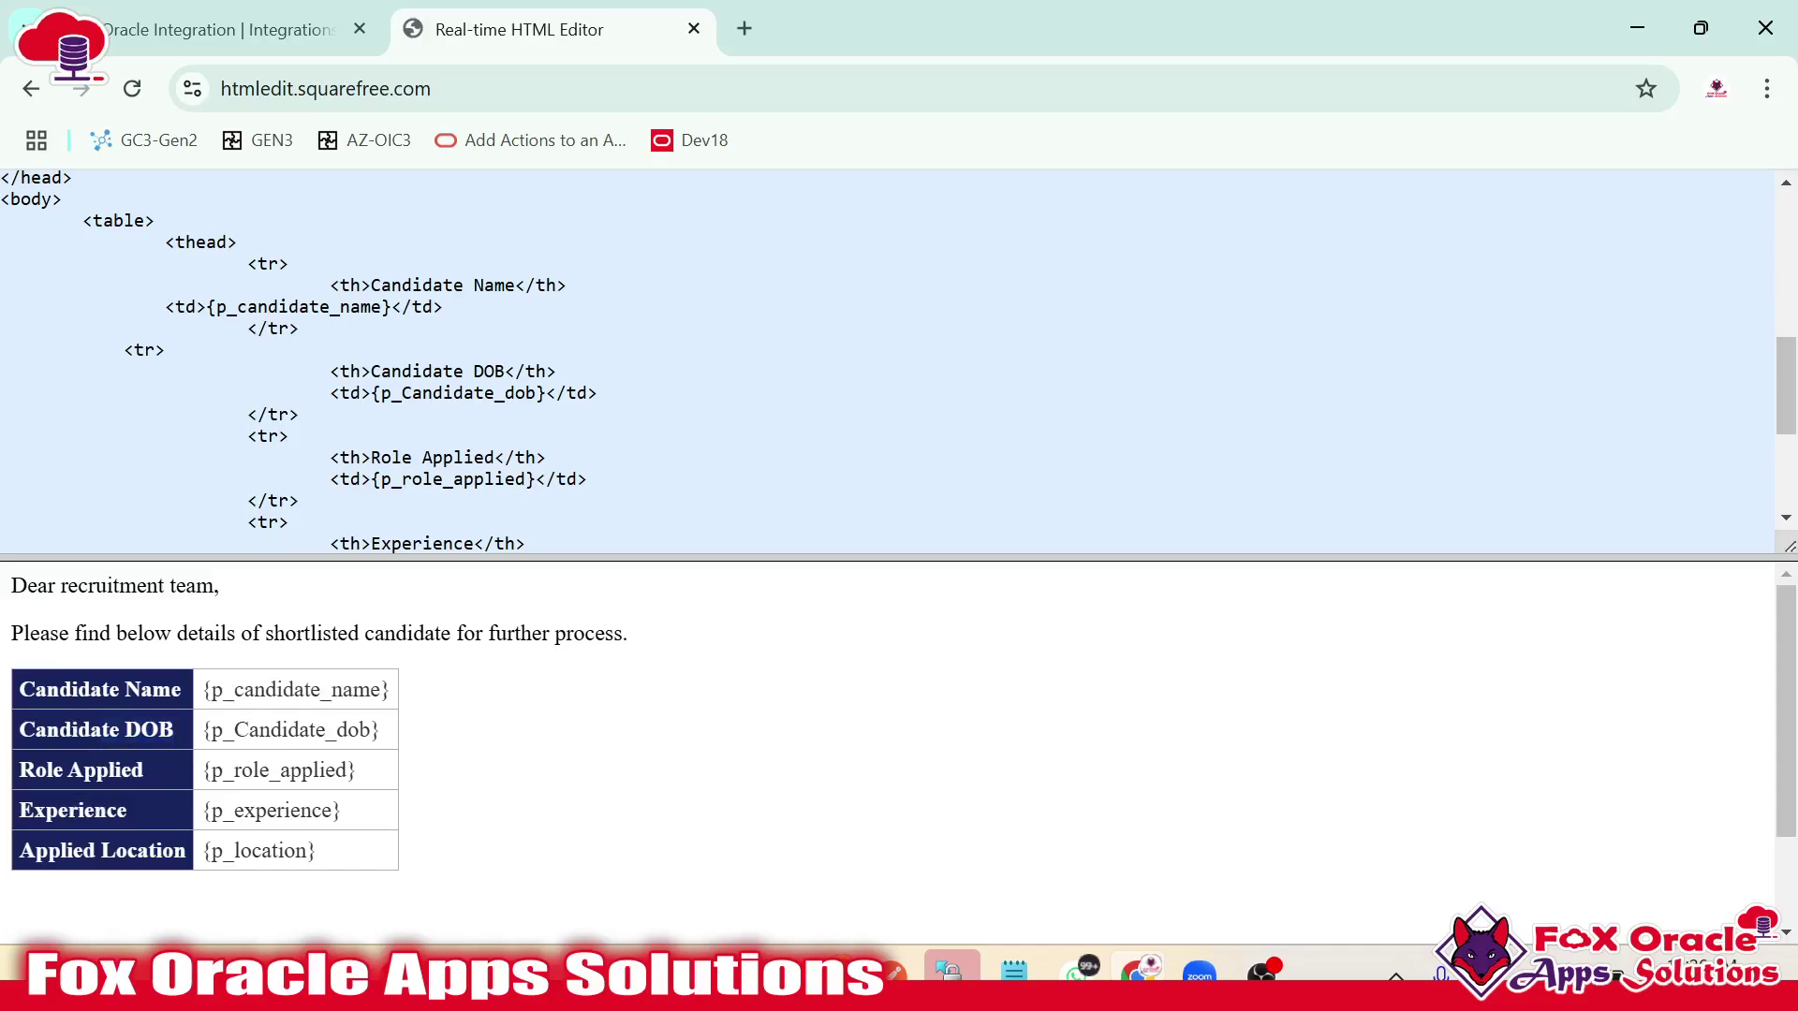
Review the Role Applied and Experience rows and the footer note in the preview.
{"action": "left_click_drag", "start_coordinate": [52, 769], "coordinate": [234, 850]}
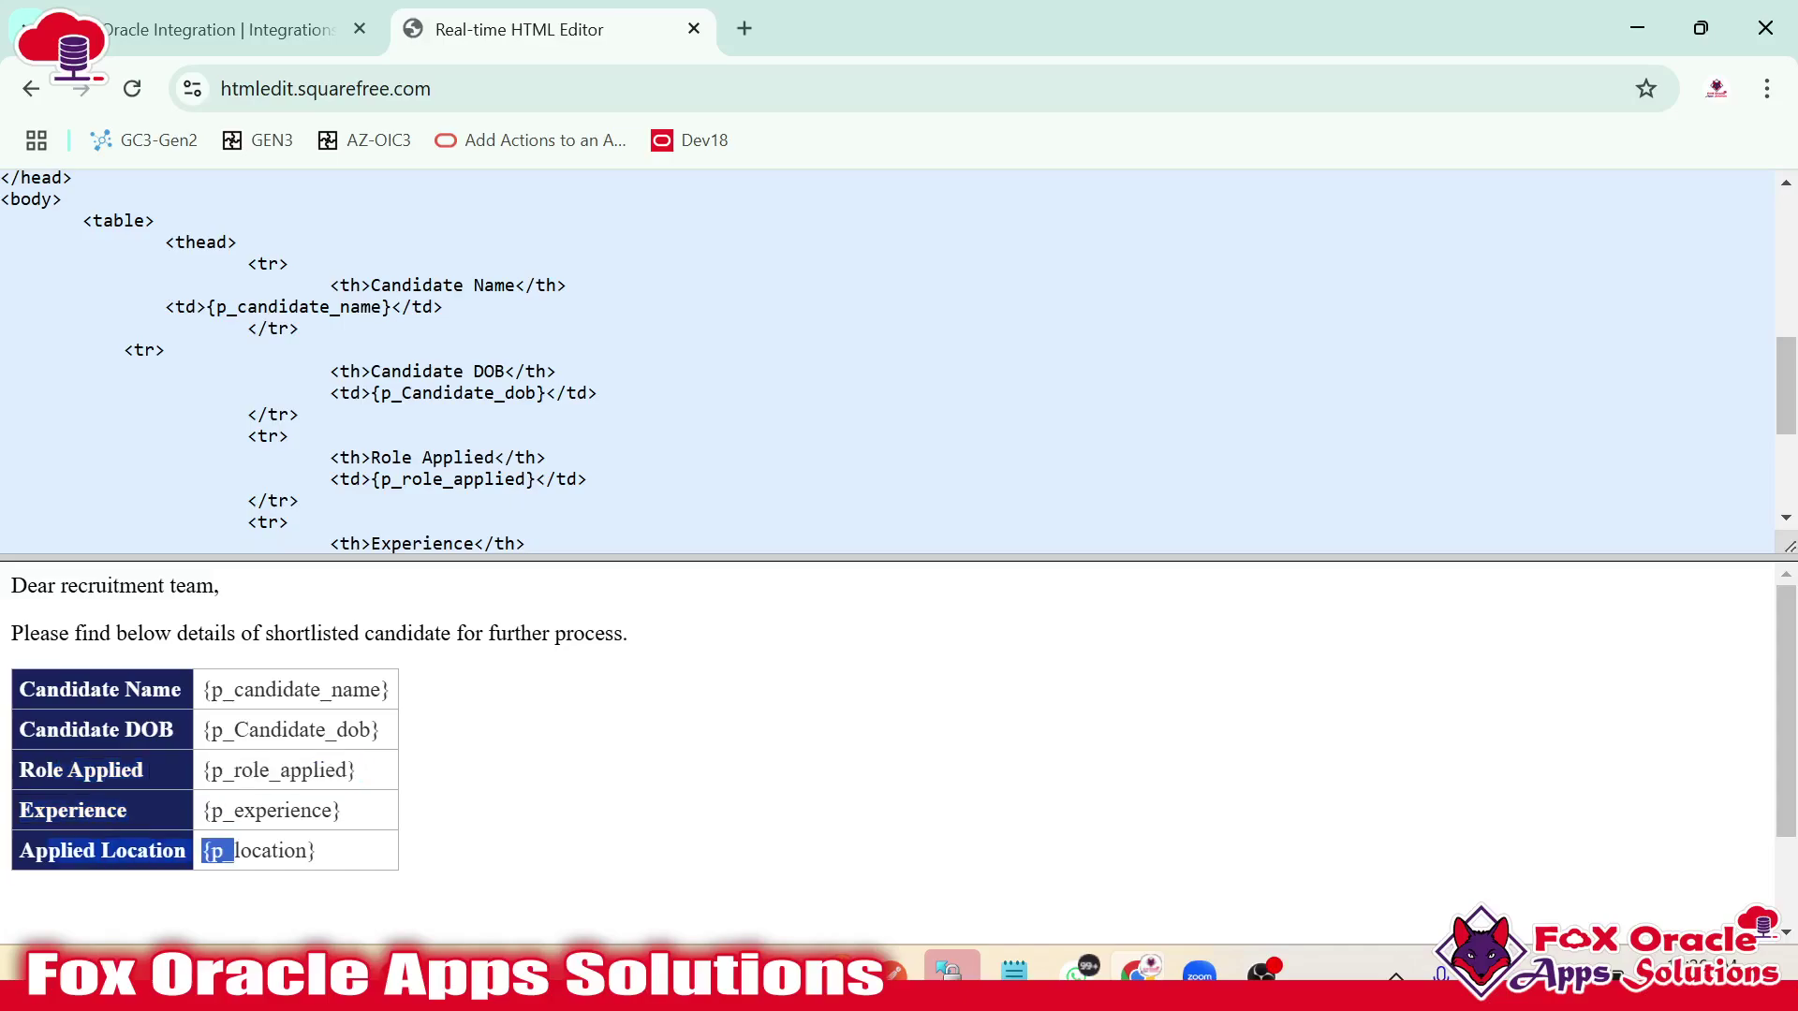
{"action": "scroll", "coordinate": [203, 830], "scroll_direction": "down", "scroll_amount": 2}
{"action": "left_click_drag", "start_coordinate": [11, 909], "coordinate": [483, 909]}
{"action": "scroll", "coordinate": [890, 360], "scroll_direction": "down", "scroll_amount": 3}
{"action": "left_click", "coordinate": [164, 499]}
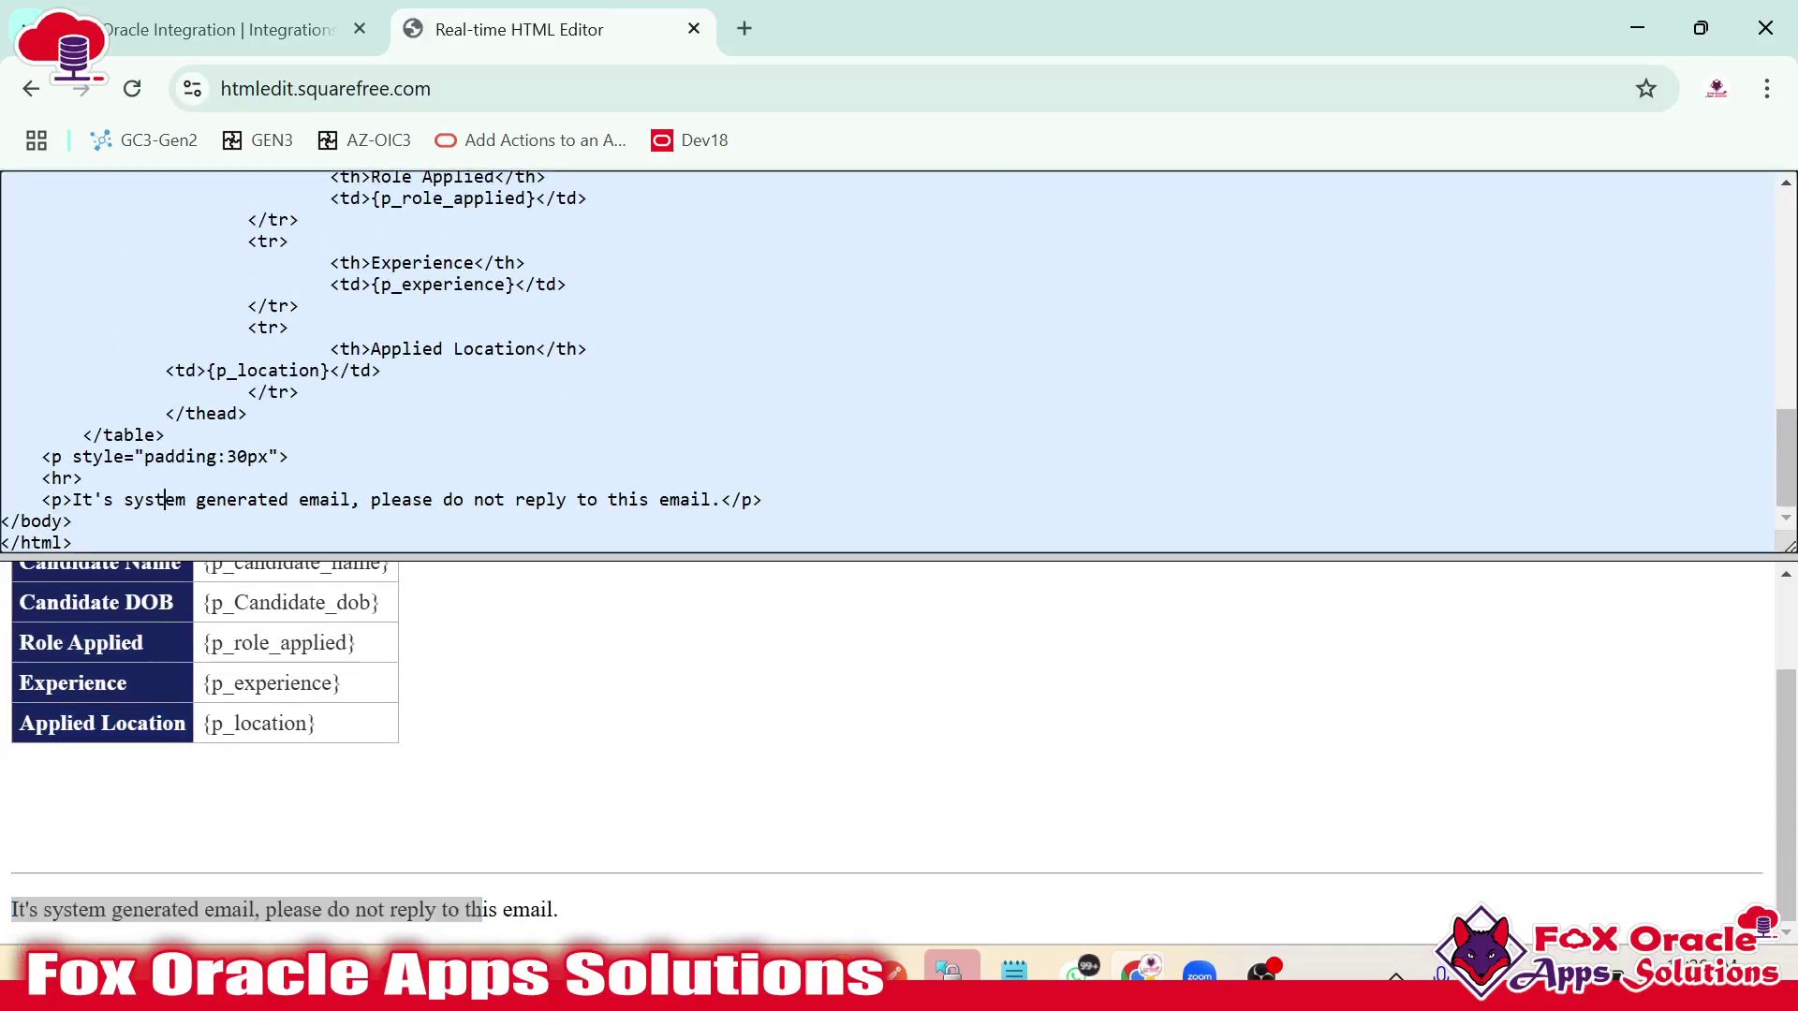
{"action": "scroll", "coordinate": [360, 463], "scroll_direction": "up", "scroll_amount": 8}
Paste the full HTML template from Notepad++ into Notification2's email Body.
{"action": "key", "text": "alt+Tab"}
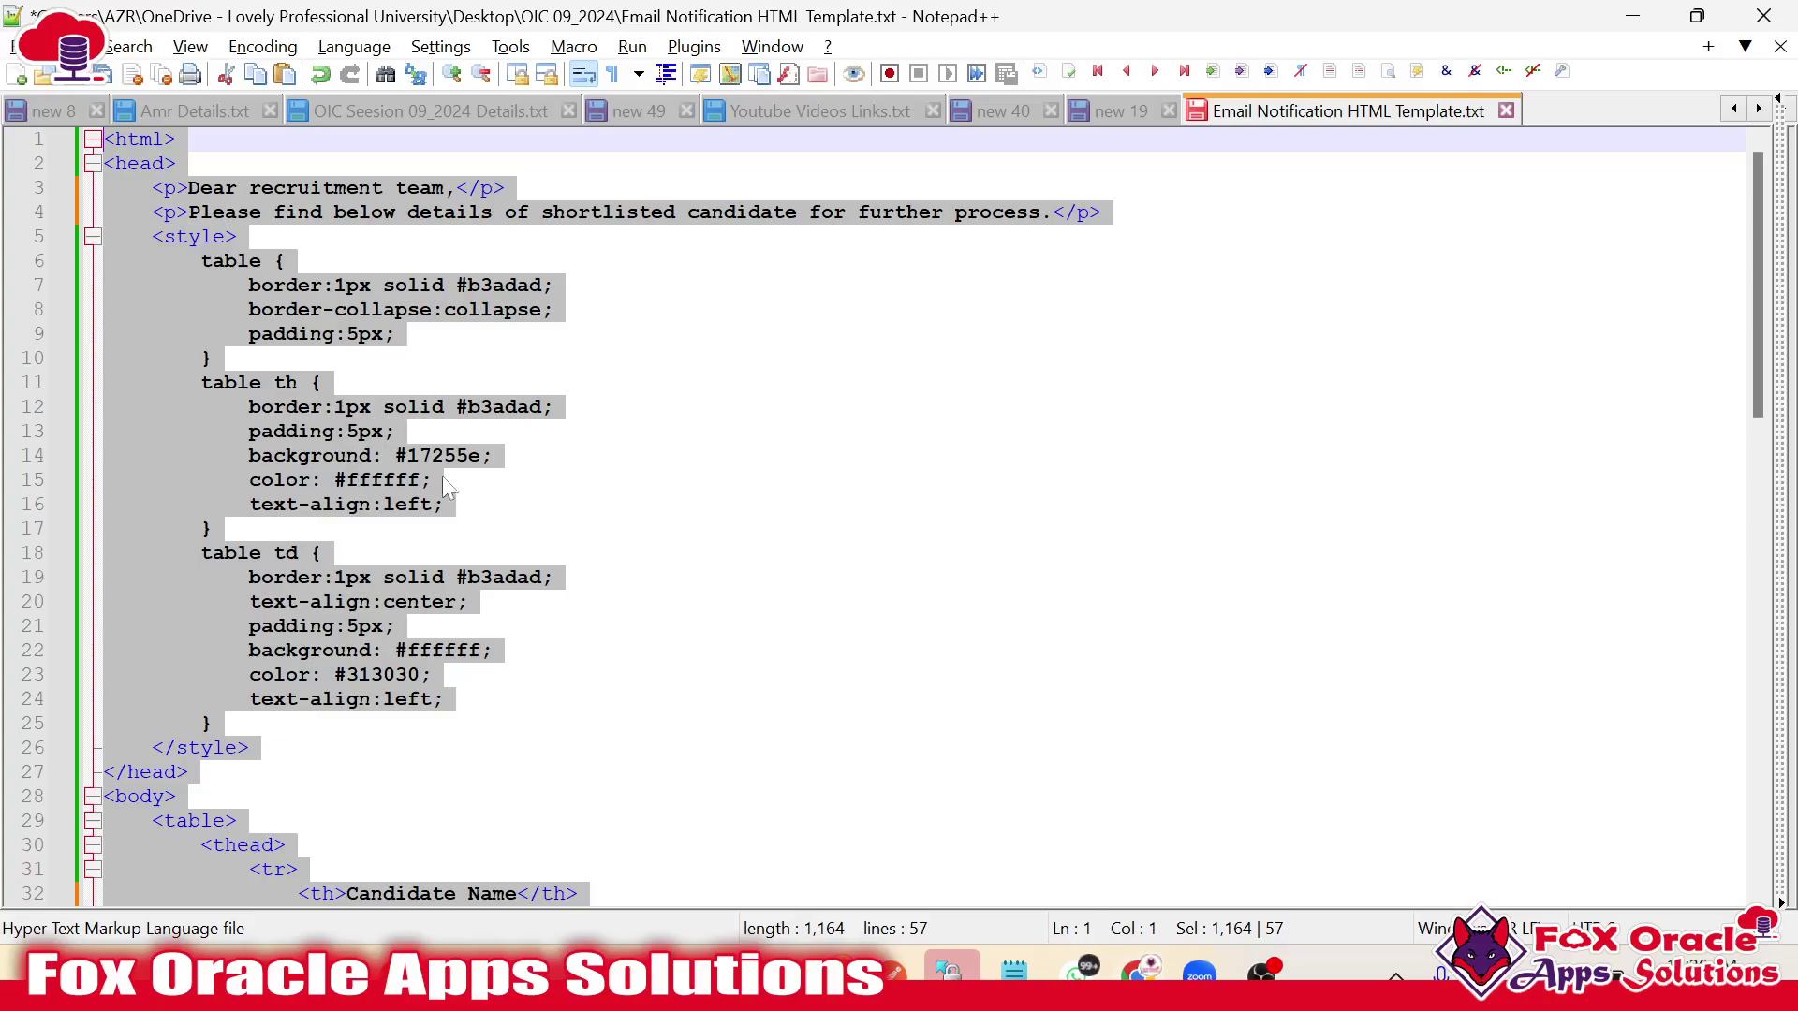
{"action": "scroll", "coordinate": [536, 632], "scroll_direction": "down", "scroll_amount": 3}
{"action": "scroll", "coordinate": [541, 642], "scroll_direction": "down", "scroll_amount": 8}
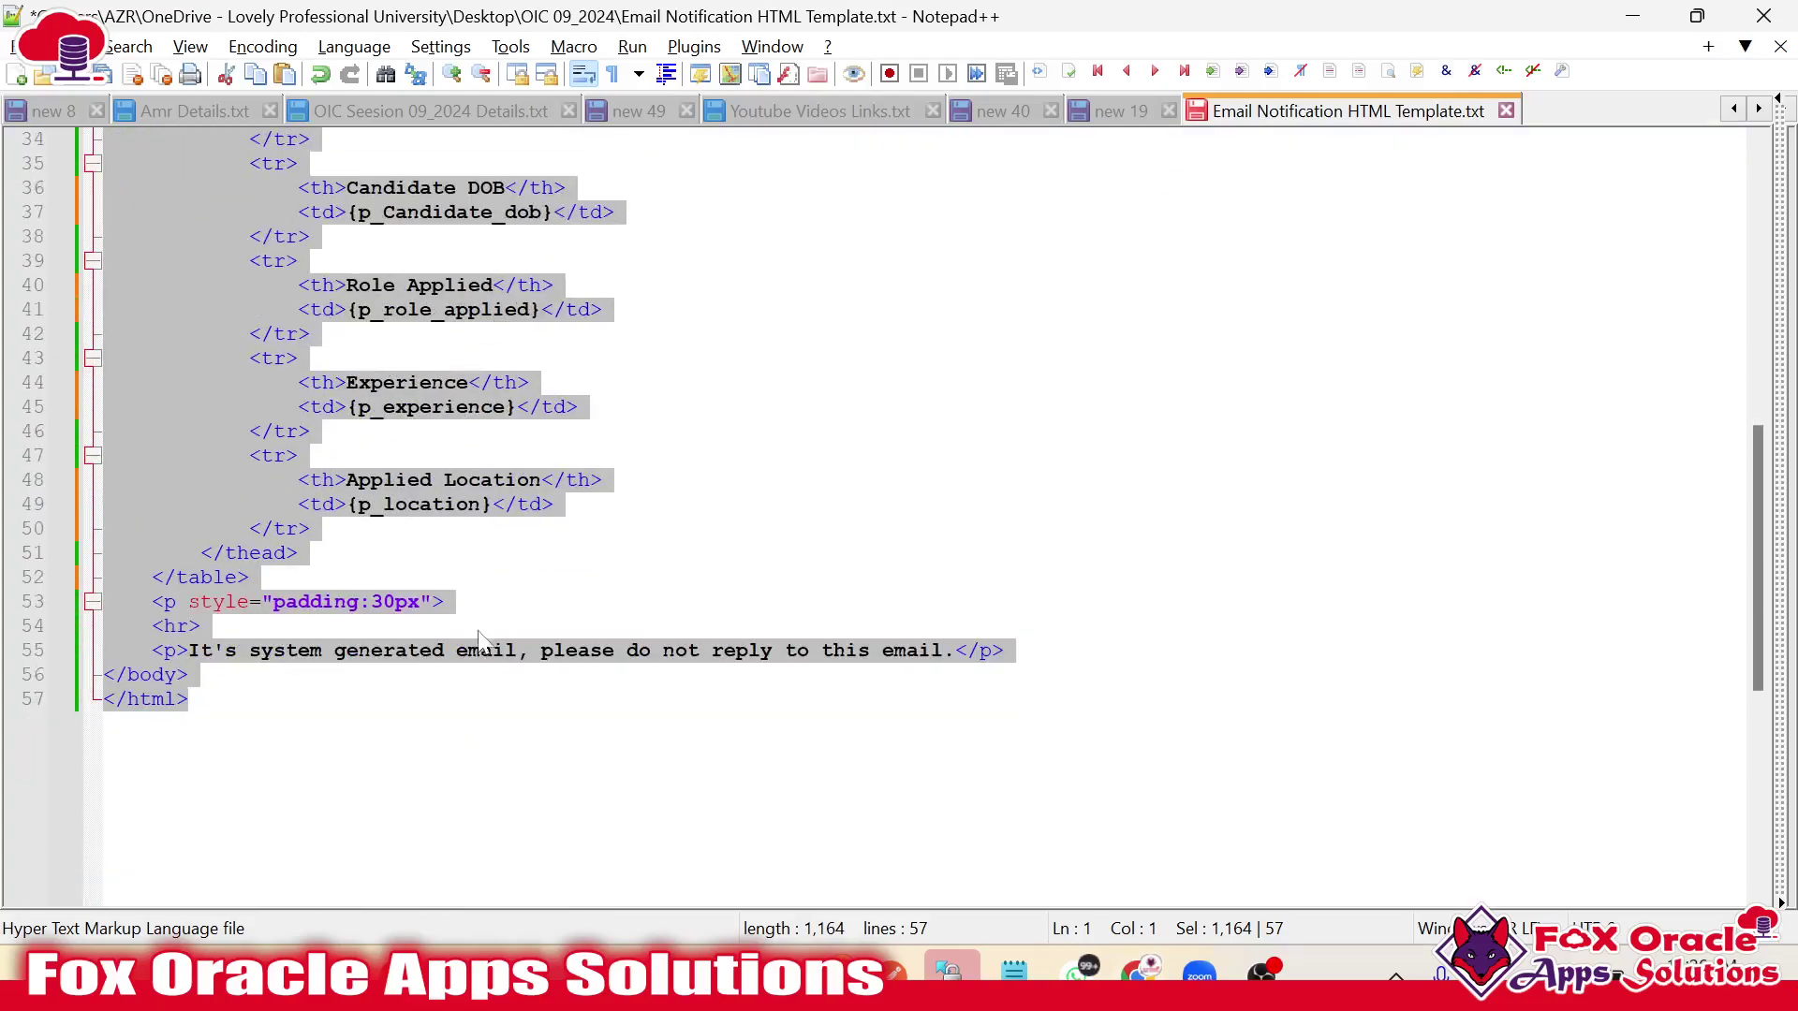
{"action": "left_click", "coordinate": [477, 708]}
{"action": "key", "text": "ctrl+a"}
{"action": "key", "text": "alt+Tab"}
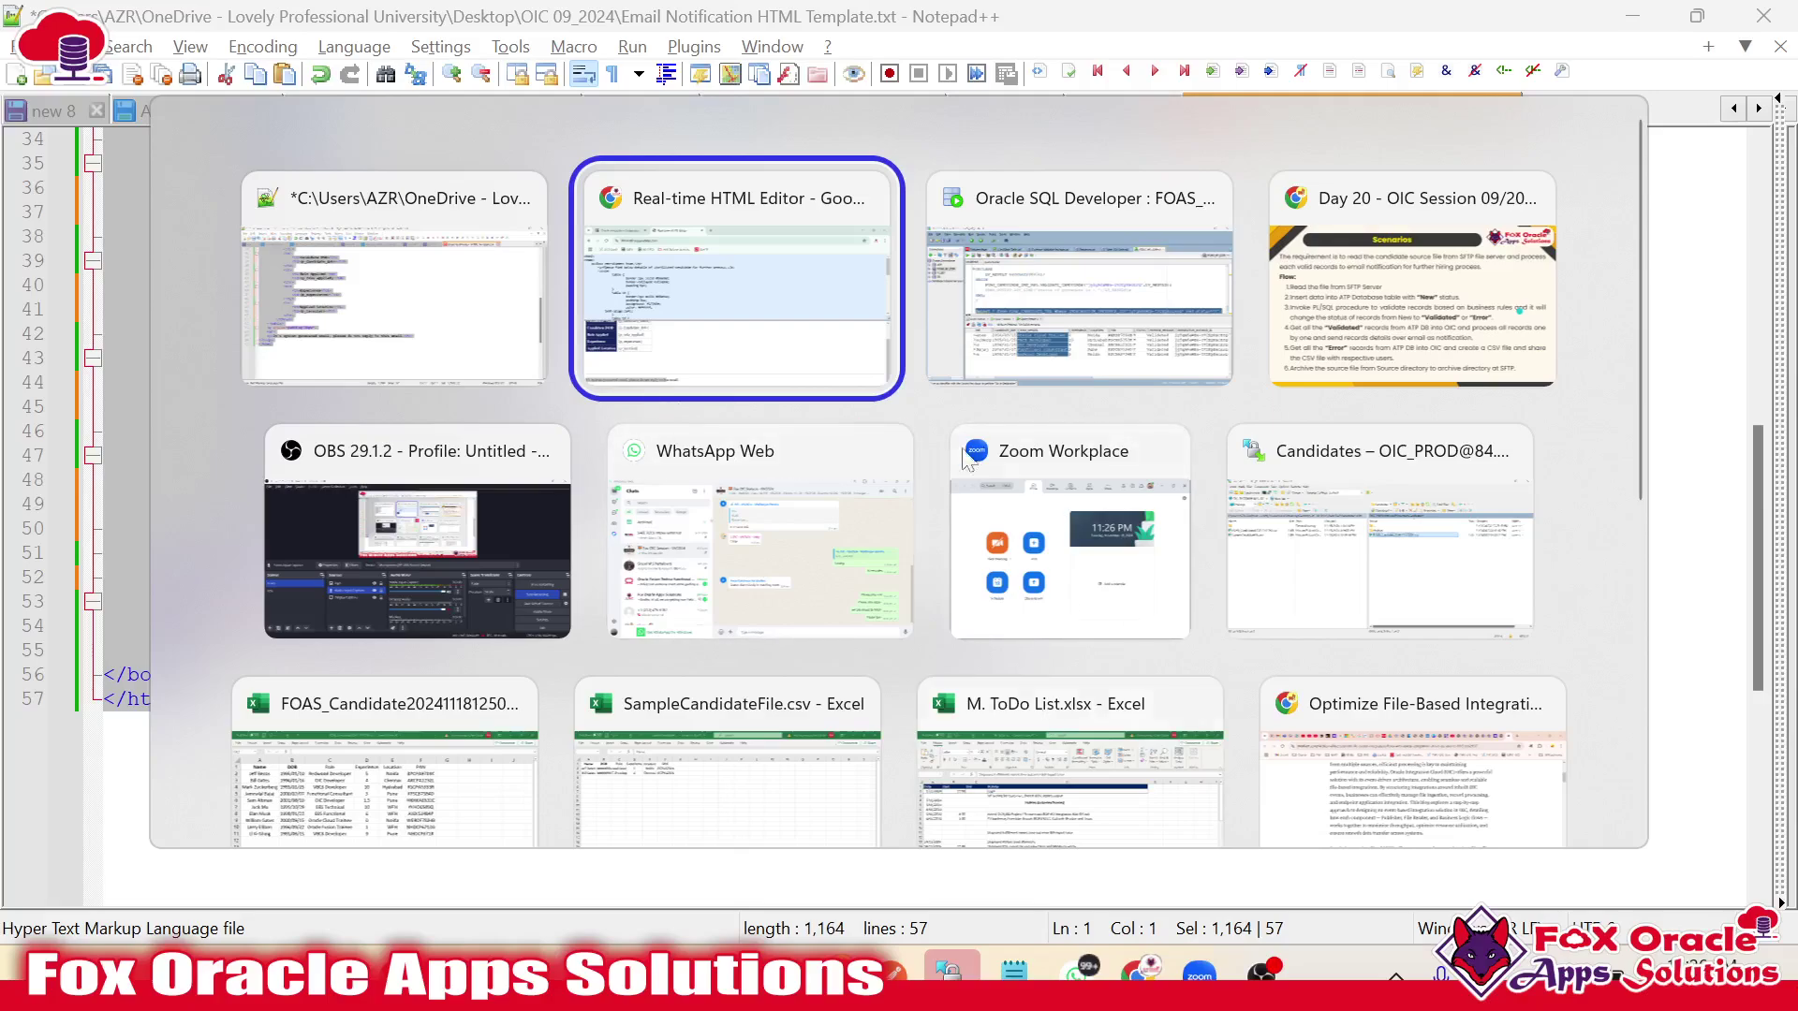
{"action": "key", "text": "alt+Tab"}
{"action": "key", "text": "alt+Tab"}
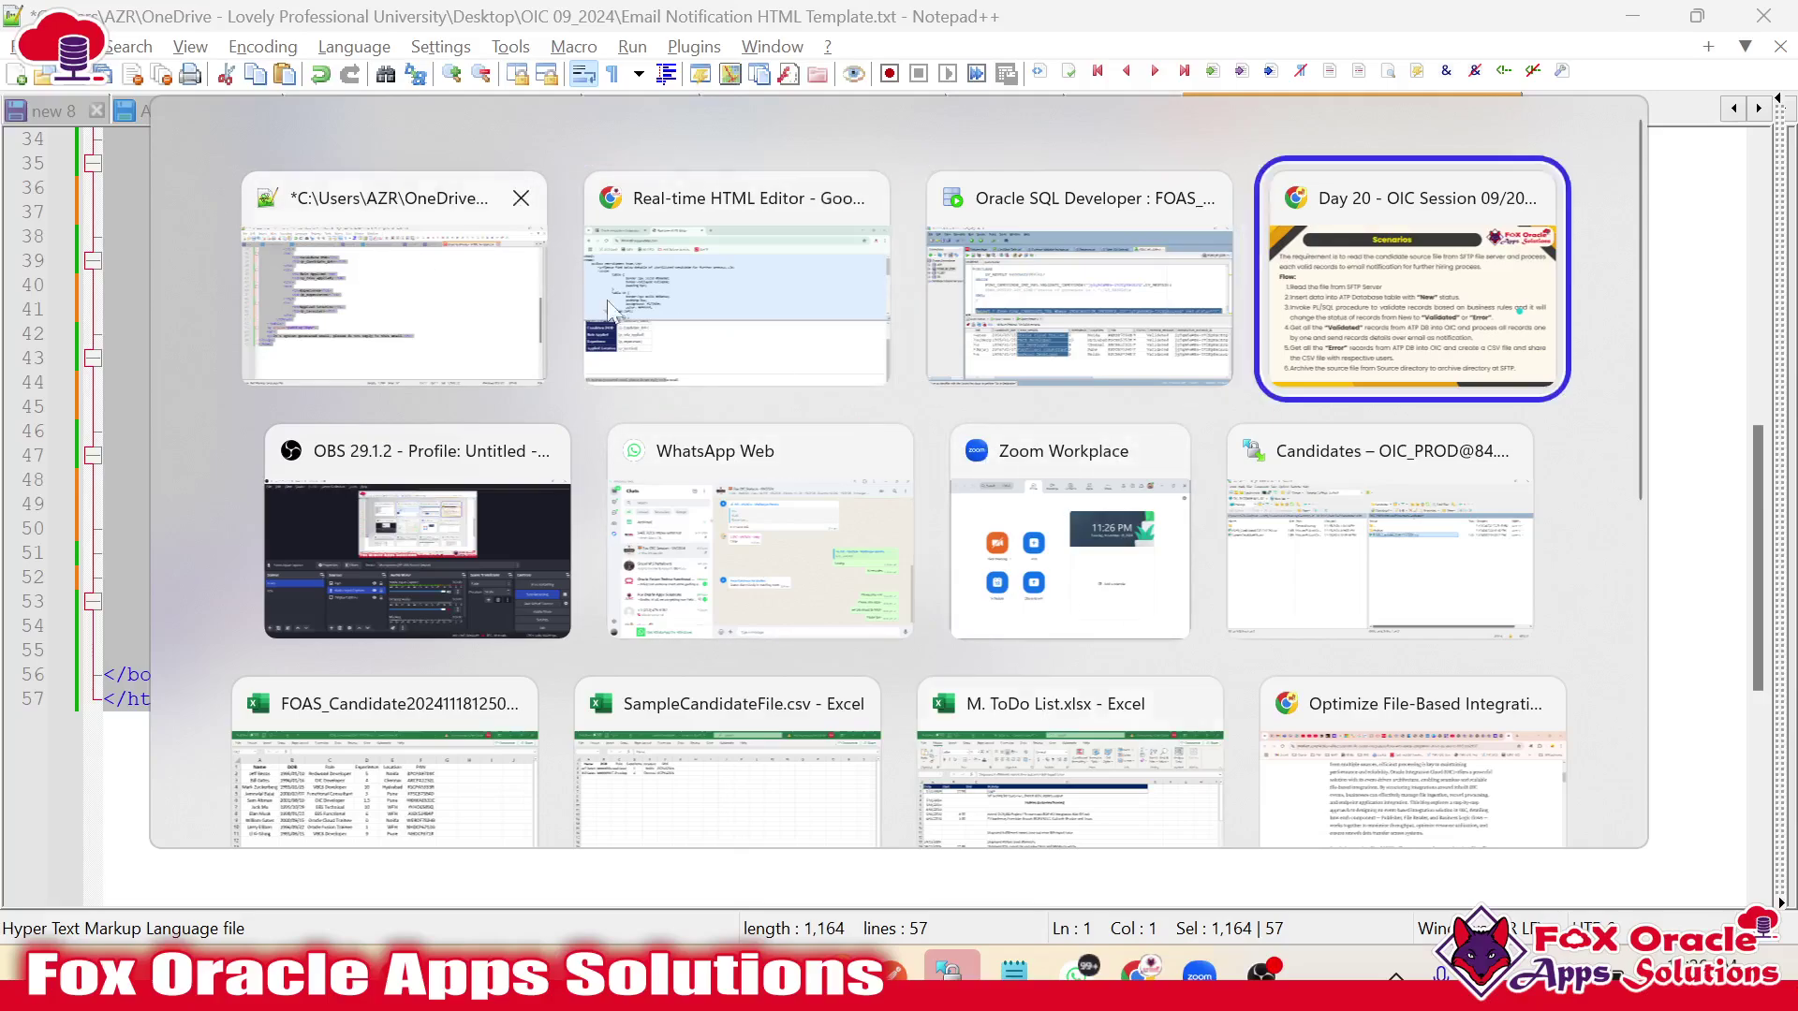
{"action": "left_click", "coordinate": [609, 309]}
{"action": "left_click", "coordinate": [225, 29]}
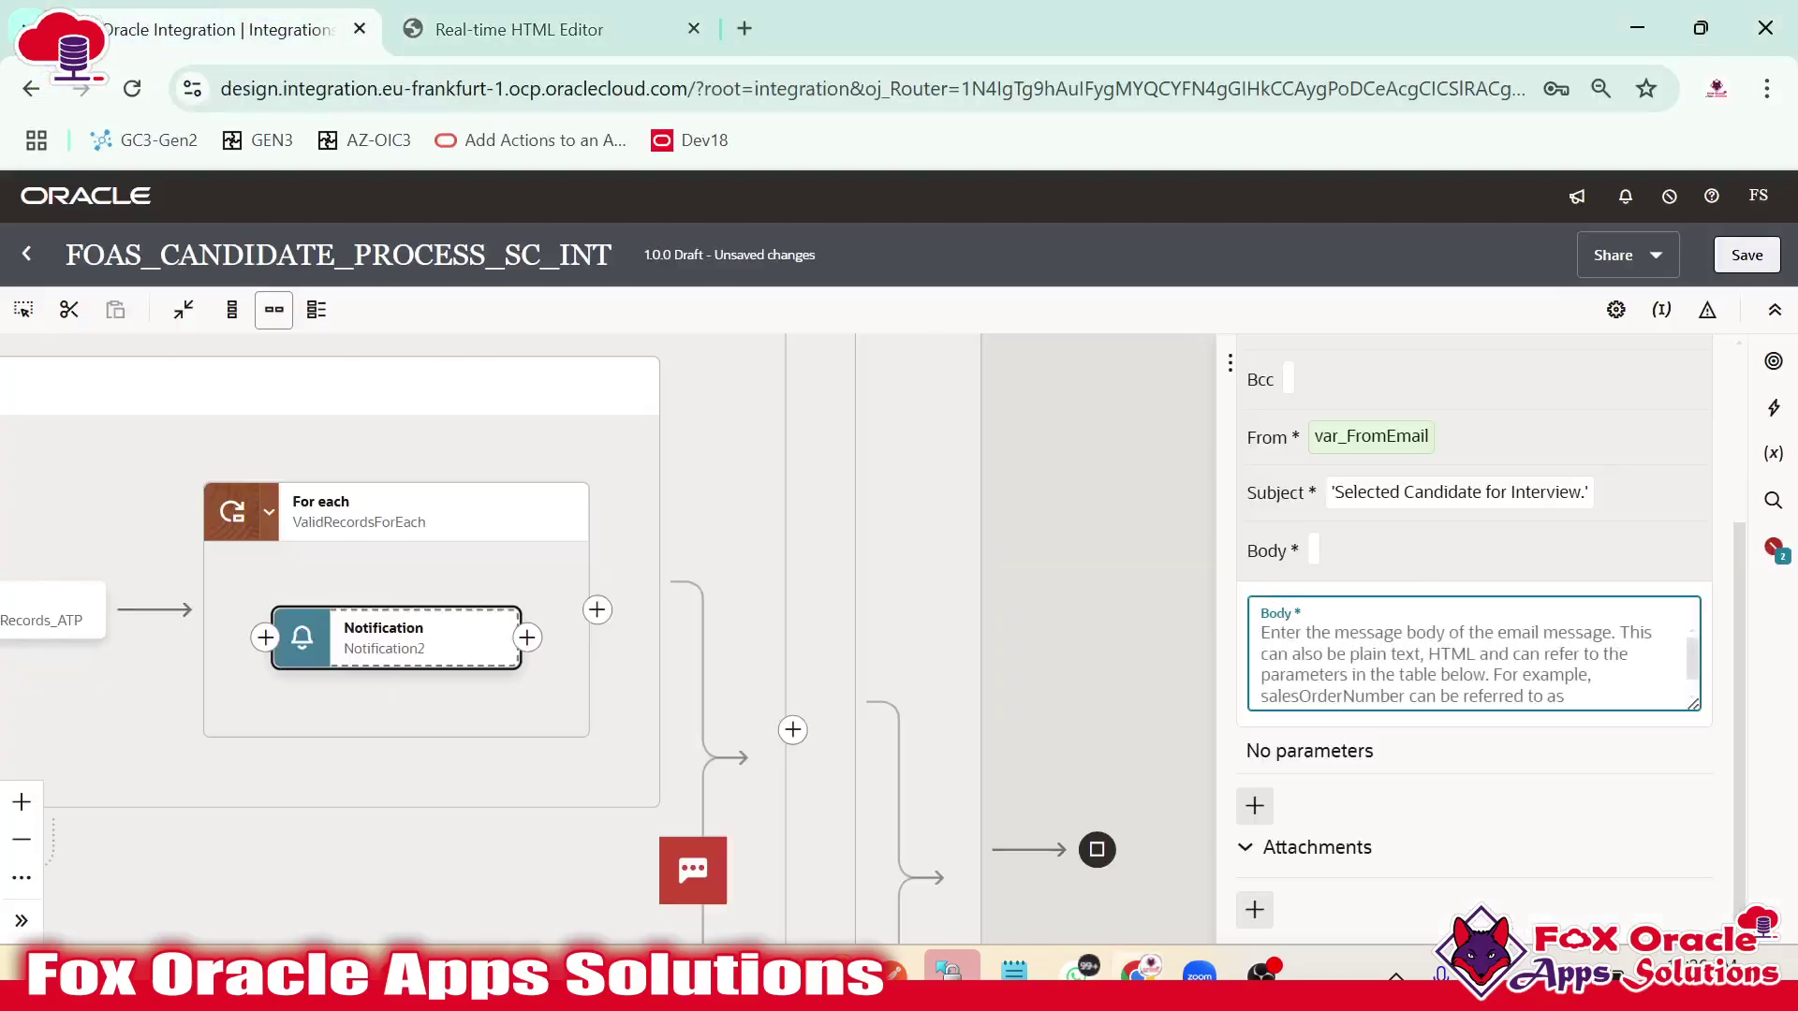
{"action": "key", "text": "ctrl+v"}
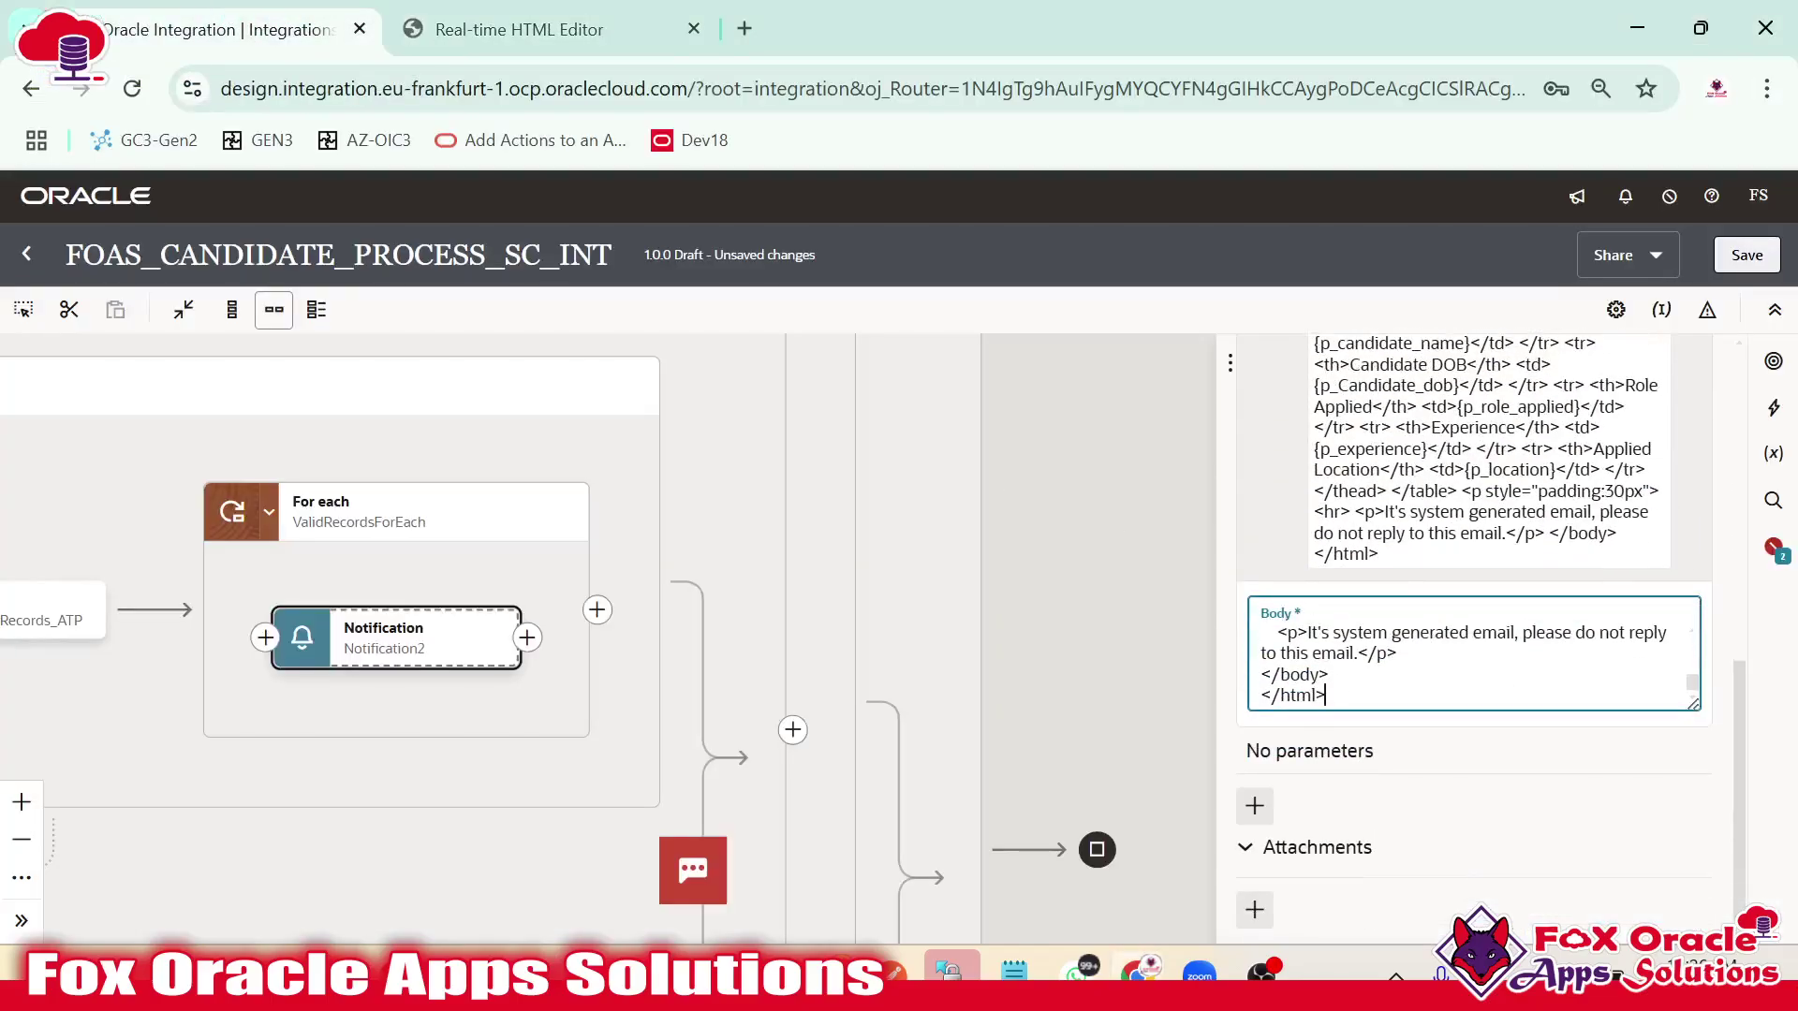
Check the pasted body against the template's p_candidate_name placeholder, then view the flagged node on the canvas.
{"action": "scroll", "coordinate": [1473, 653], "scroll_direction": "up", "scroll_amount": 15}
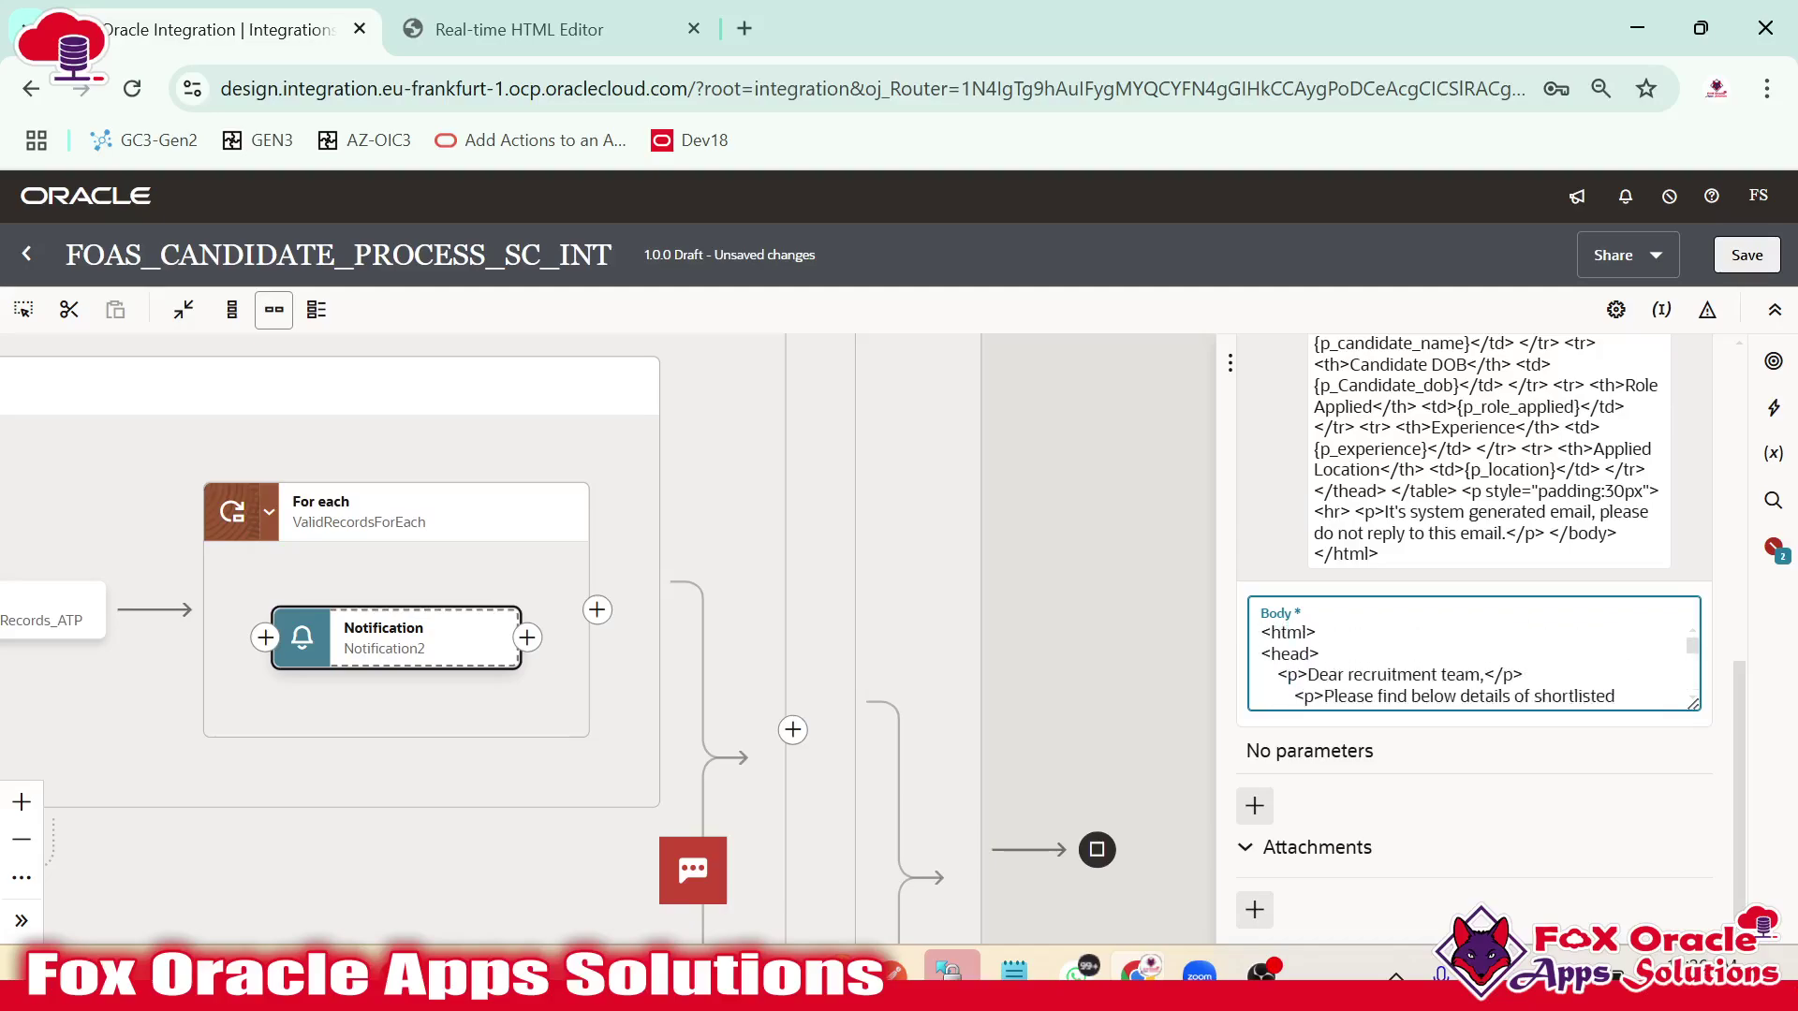
{"action": "scroll", "coordinate": [1319, 653], "scroll_direction": "down", "scroll_amount": 4}
{"action": "key", "text": "alt+Tab"}
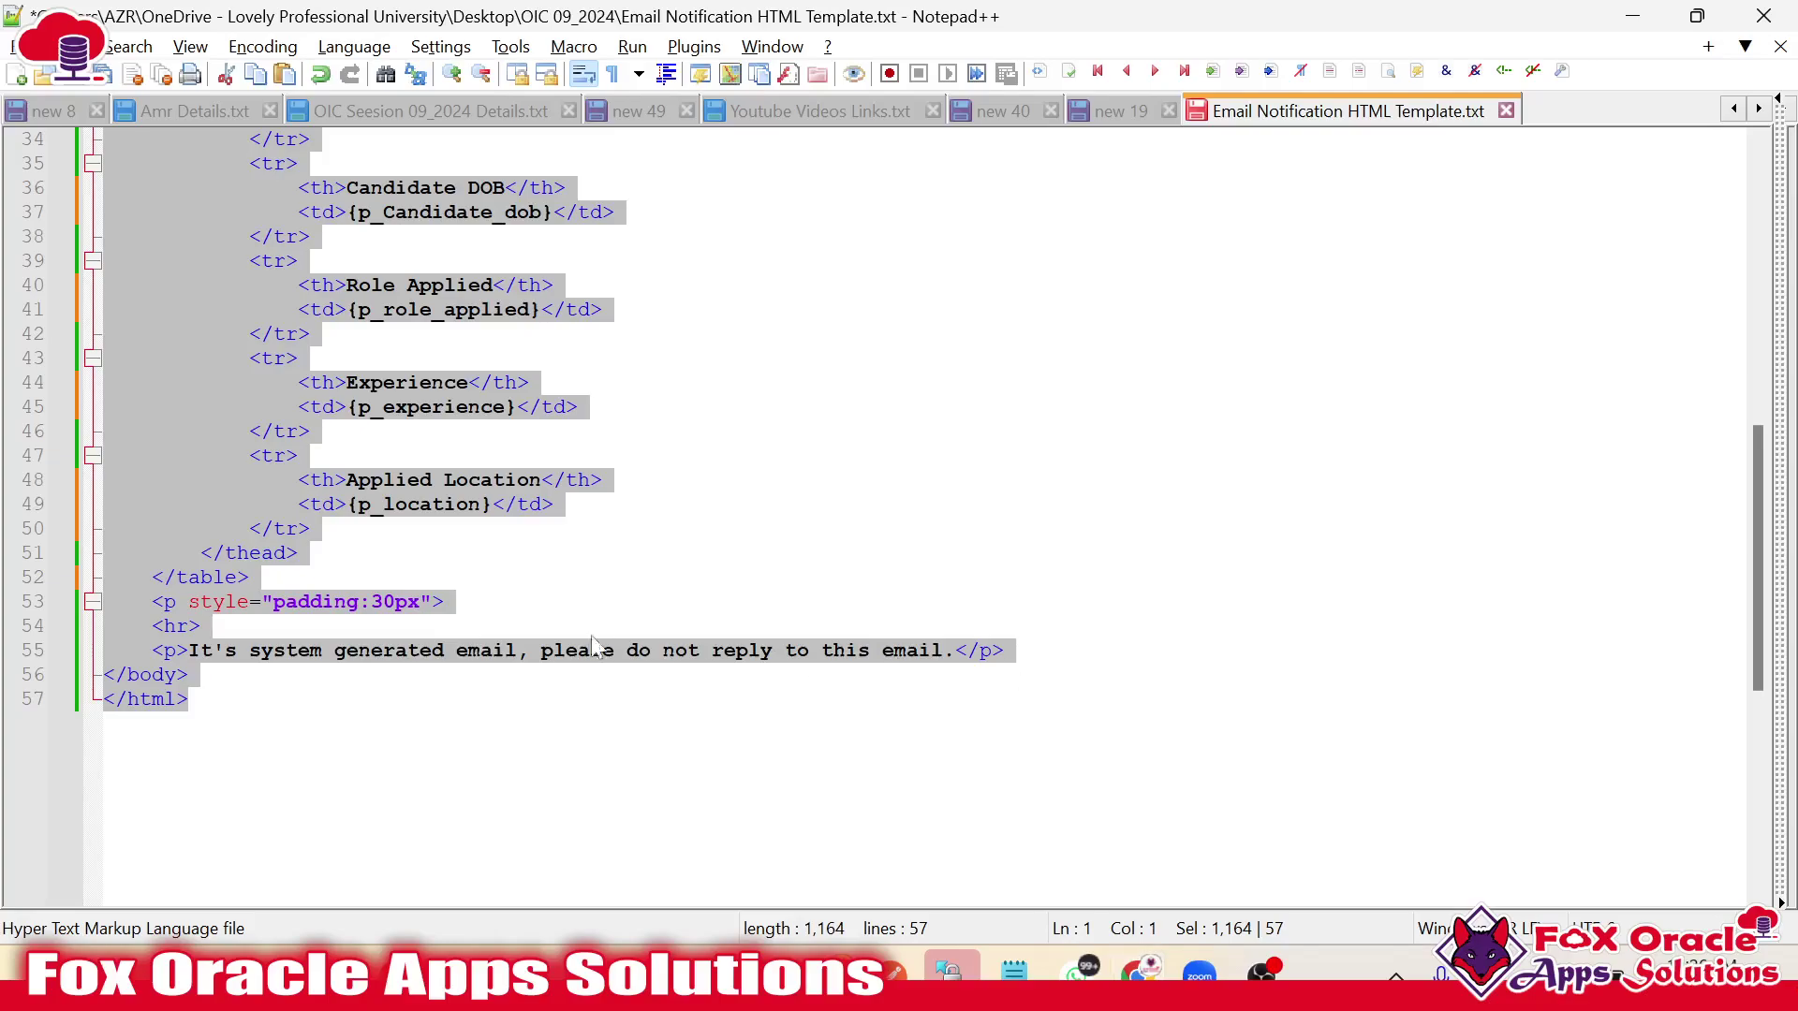
{"action": "scroll", "coordinate": [453, 529], "scroll_direction": "up", "scroll_amount": 1}
{"action": "left_click", "coordinate": [315, 506]}
{"action": "scroll", "coordinate": [315, 505], "scroll_direction": "up", "scroll_amount": 2}
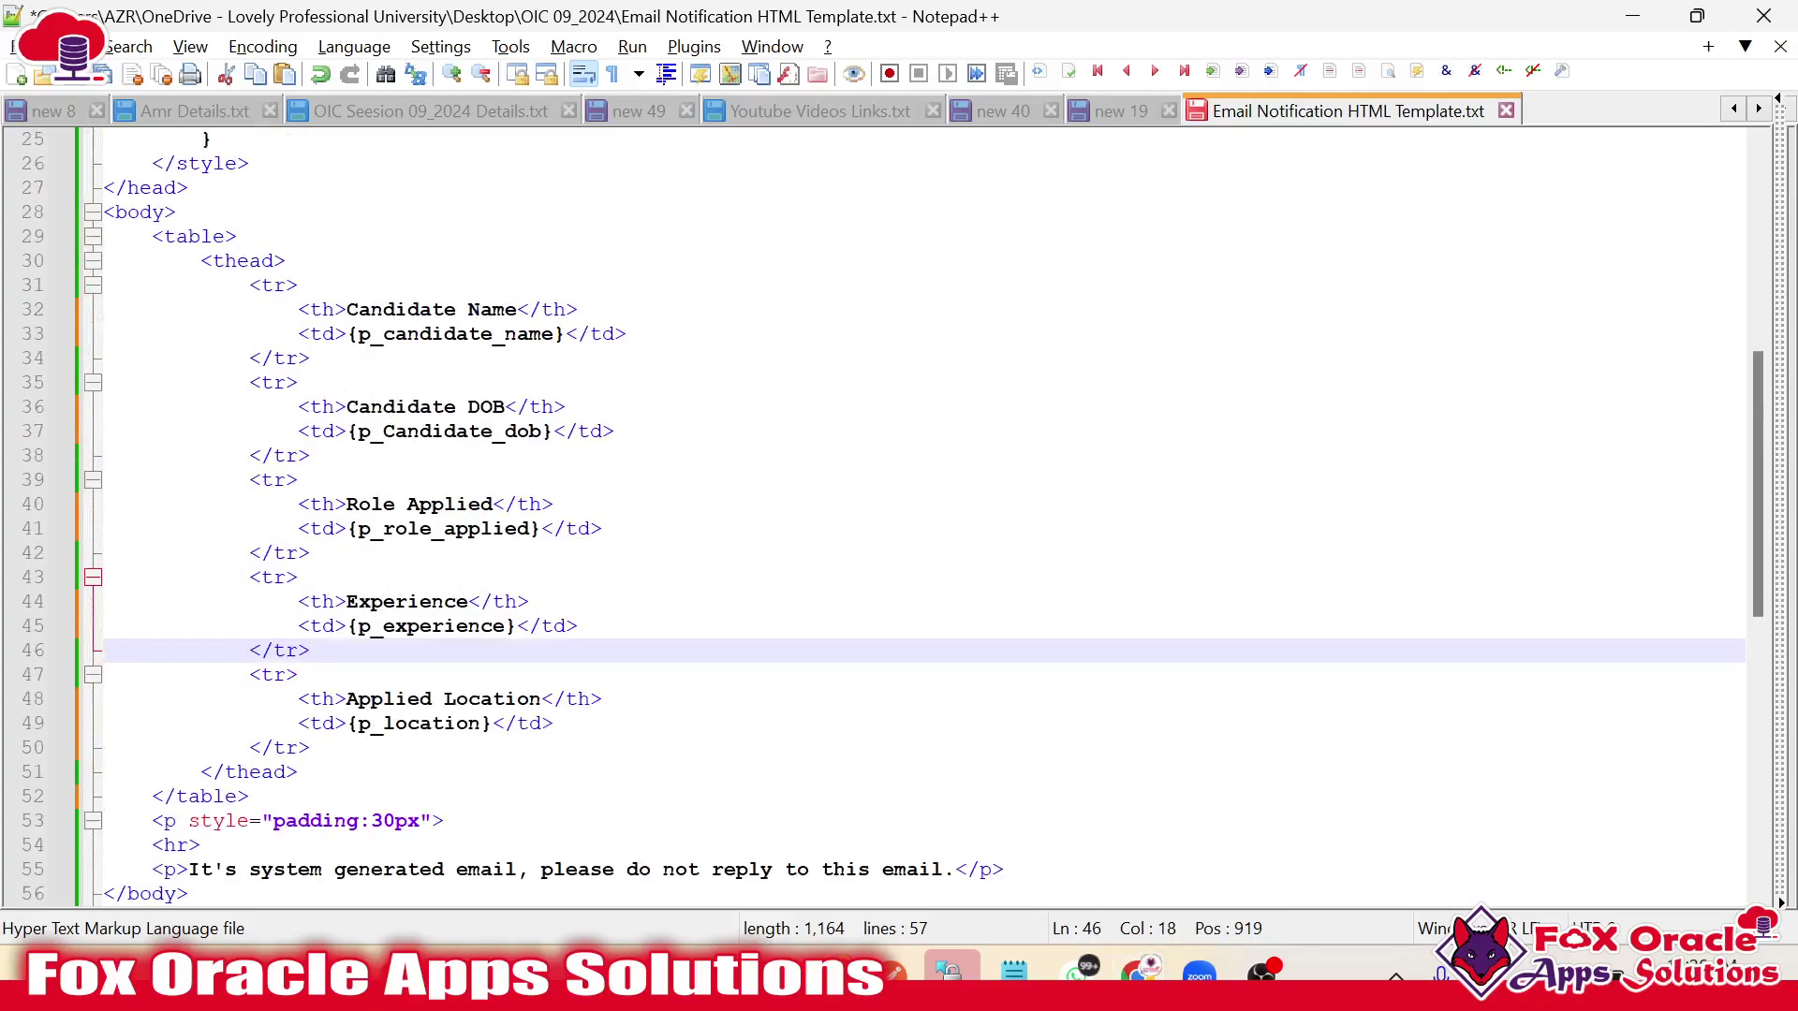
{"action": "double_click", "coordinate": [455, 334]}
{"action": "key", "text": "ctrl+c"}
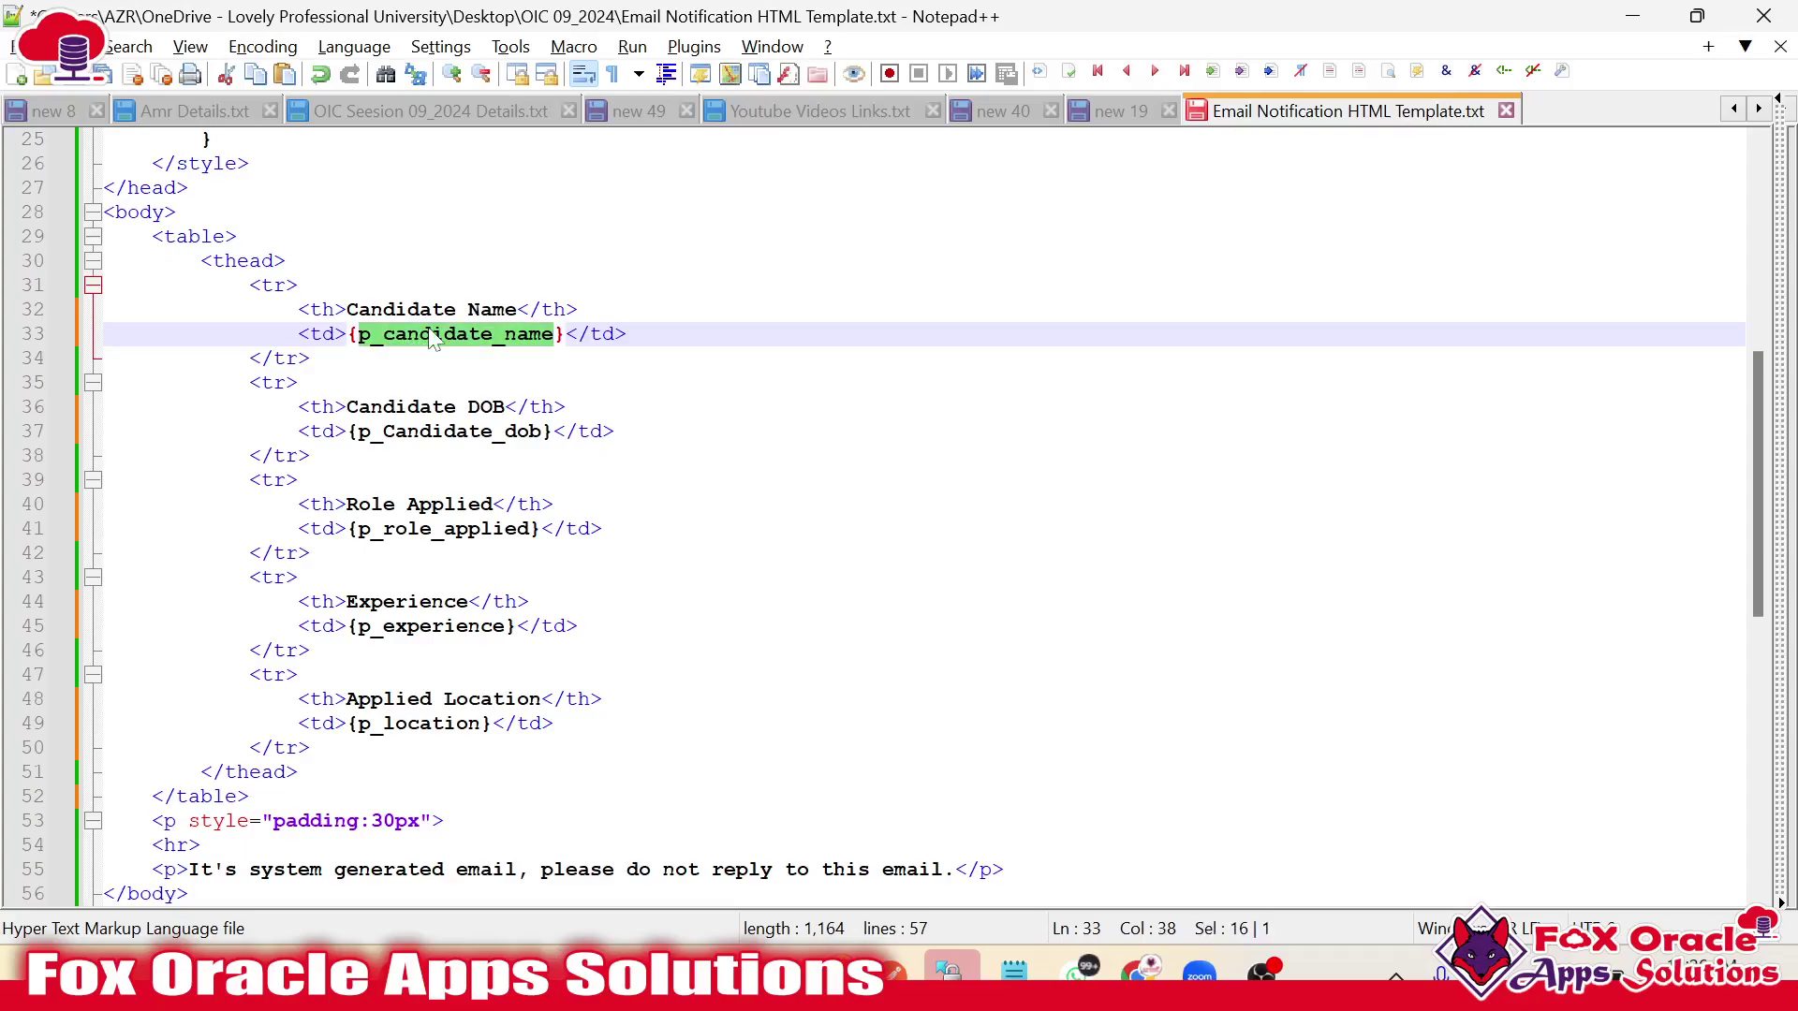
{"action": "key", "text": "alt+Tab"}
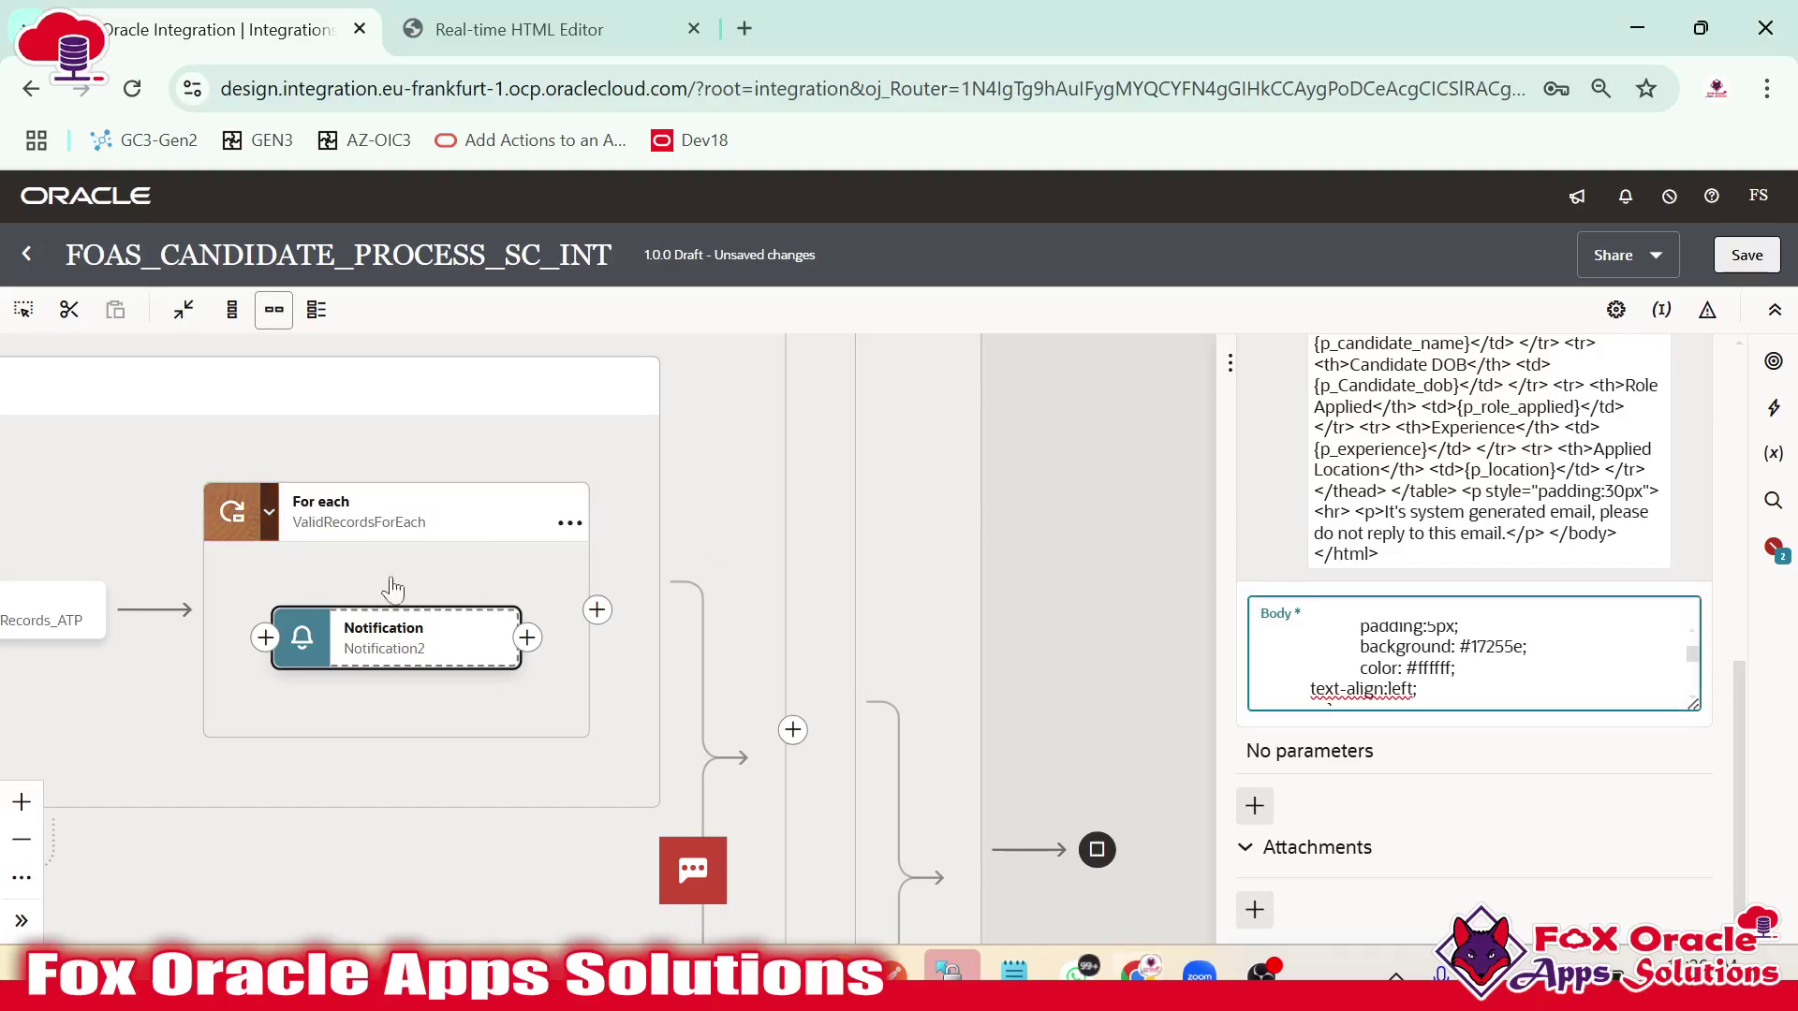
{"action": "left_click_drag", "start_coordinate": [328, 564], "coordinate": [543, 575]}
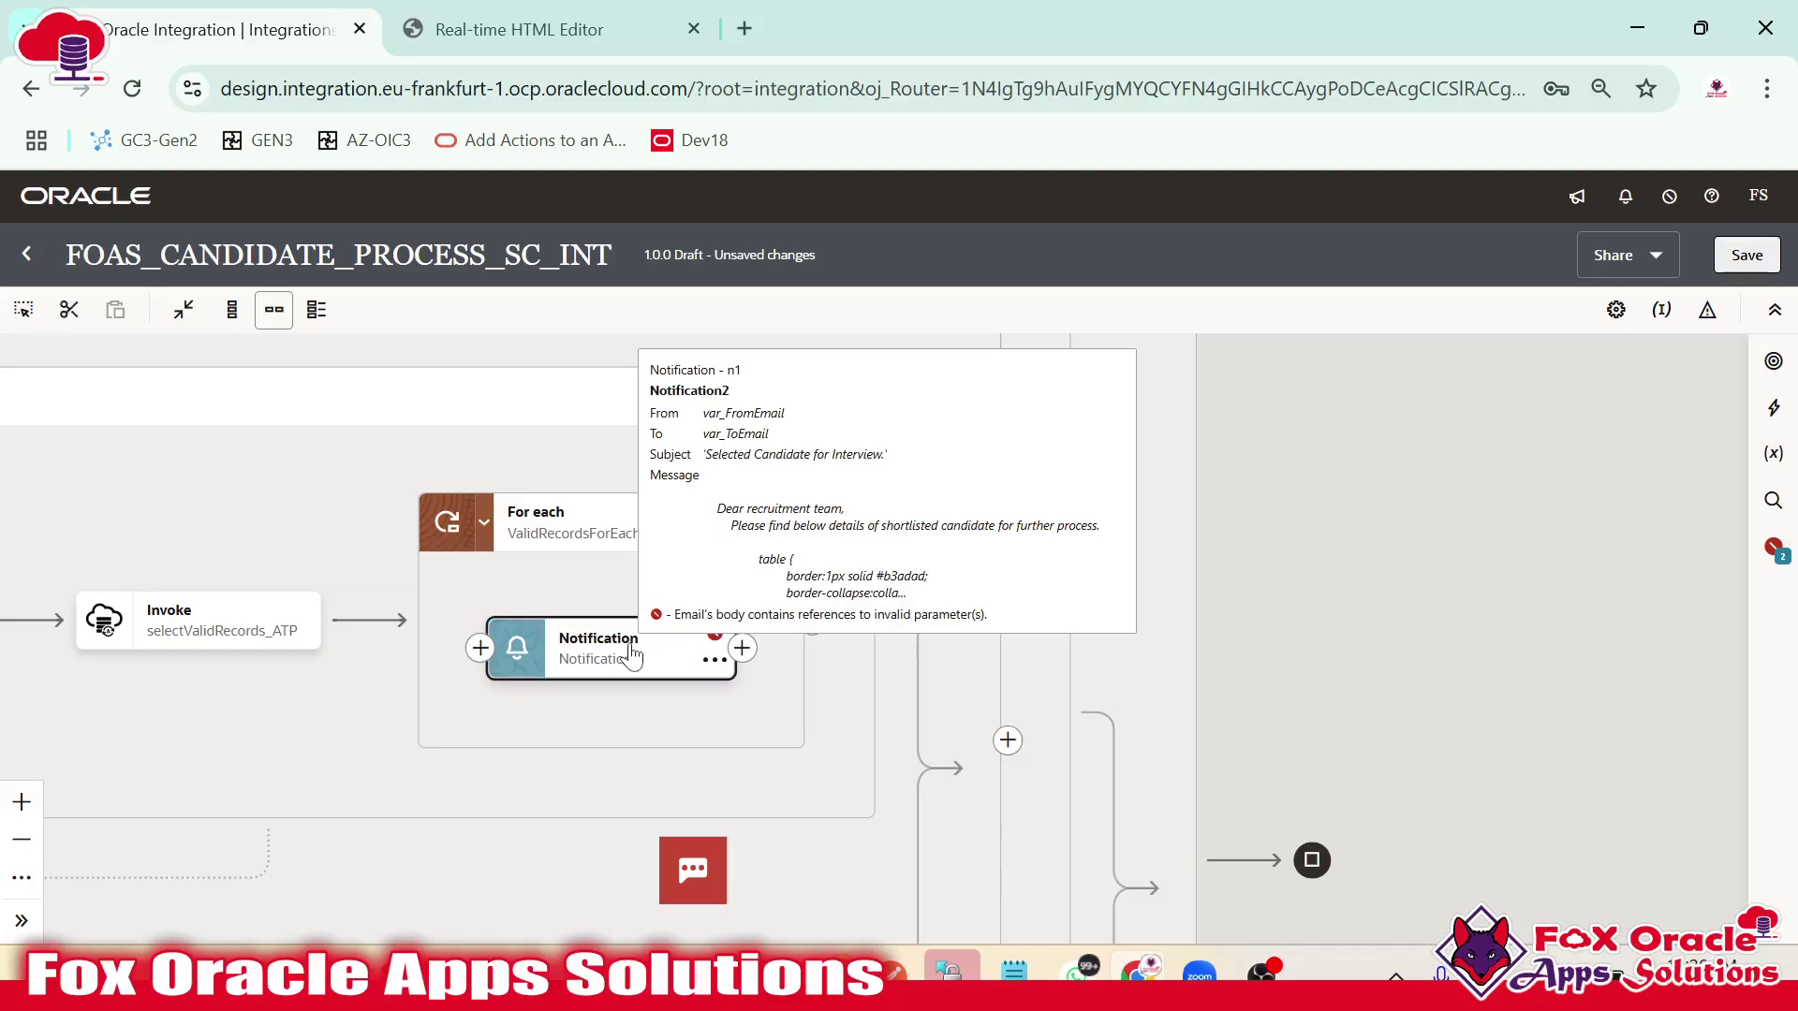
Open Notification2 and add a new parameter under Parameters.
{"action": "left_click", "coordinate": [637, 648]}
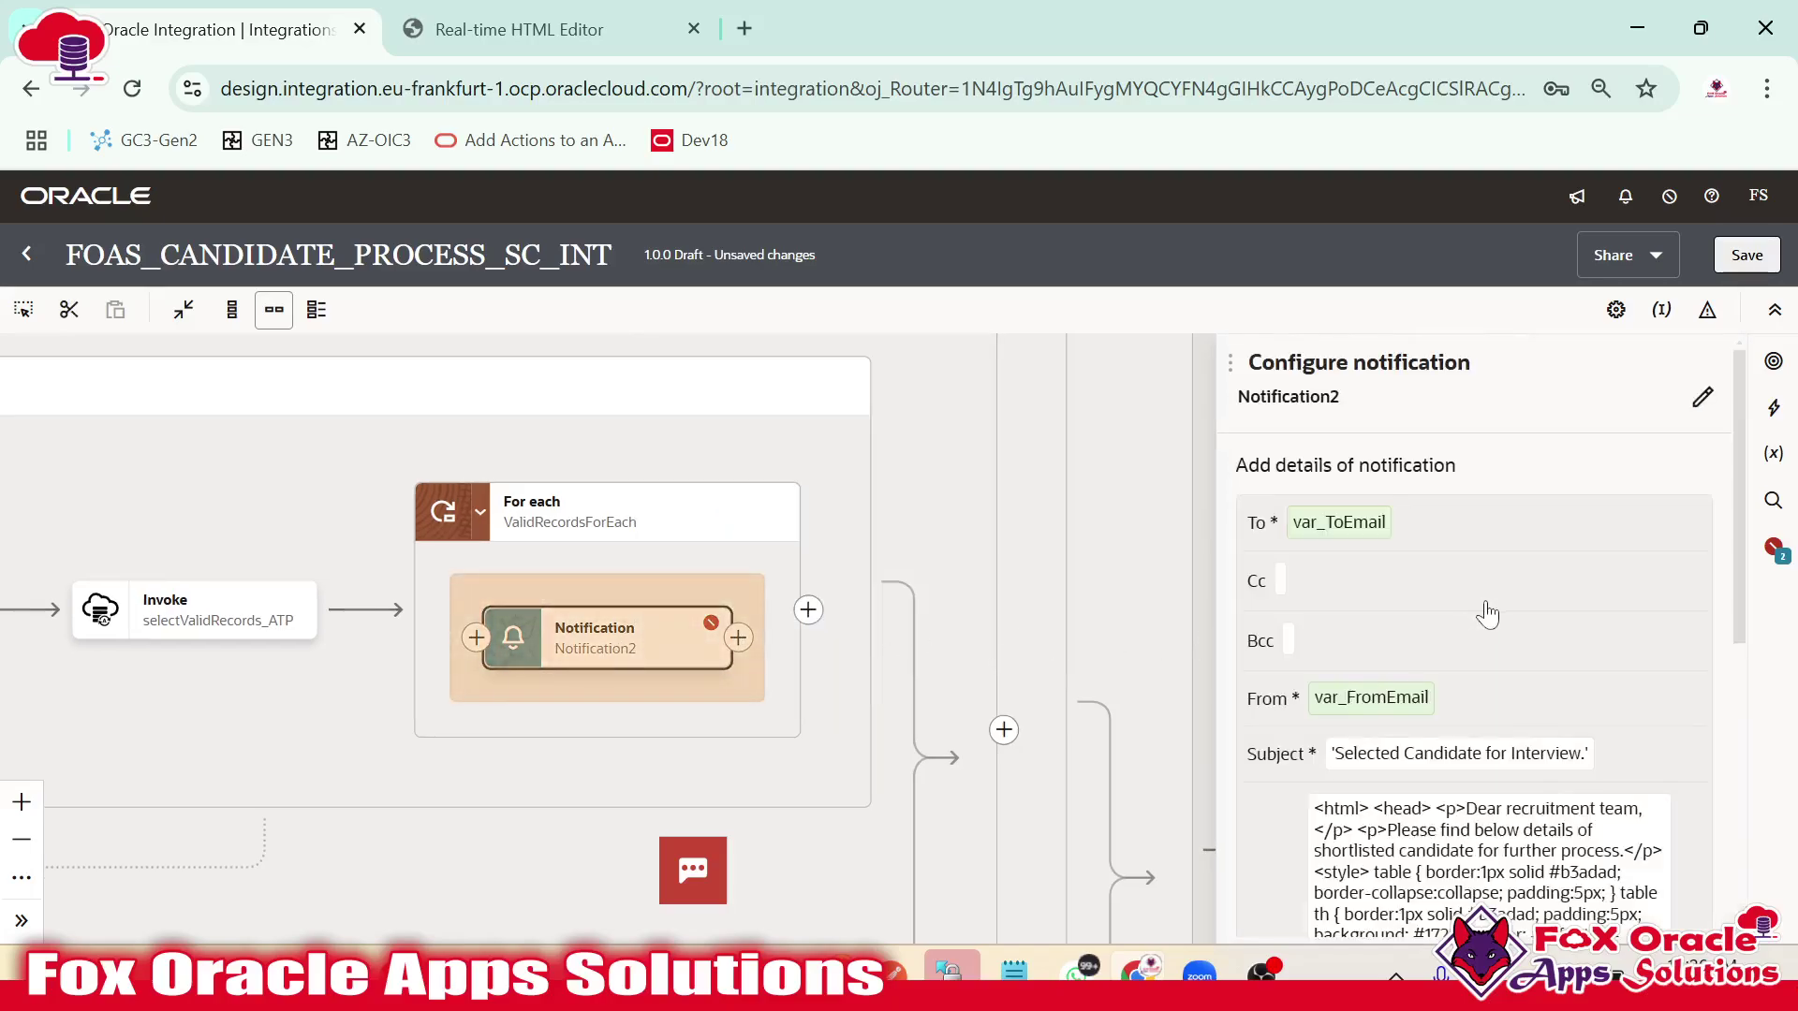
{"action": "scroll", "coordinate": [1483, 610], "scroll_direction": "down", "scroll_amount": 5}
{"action": "scroll", "coordinate": [1457, 553], "scroll_direction": "up", "scroll_amount": 4}
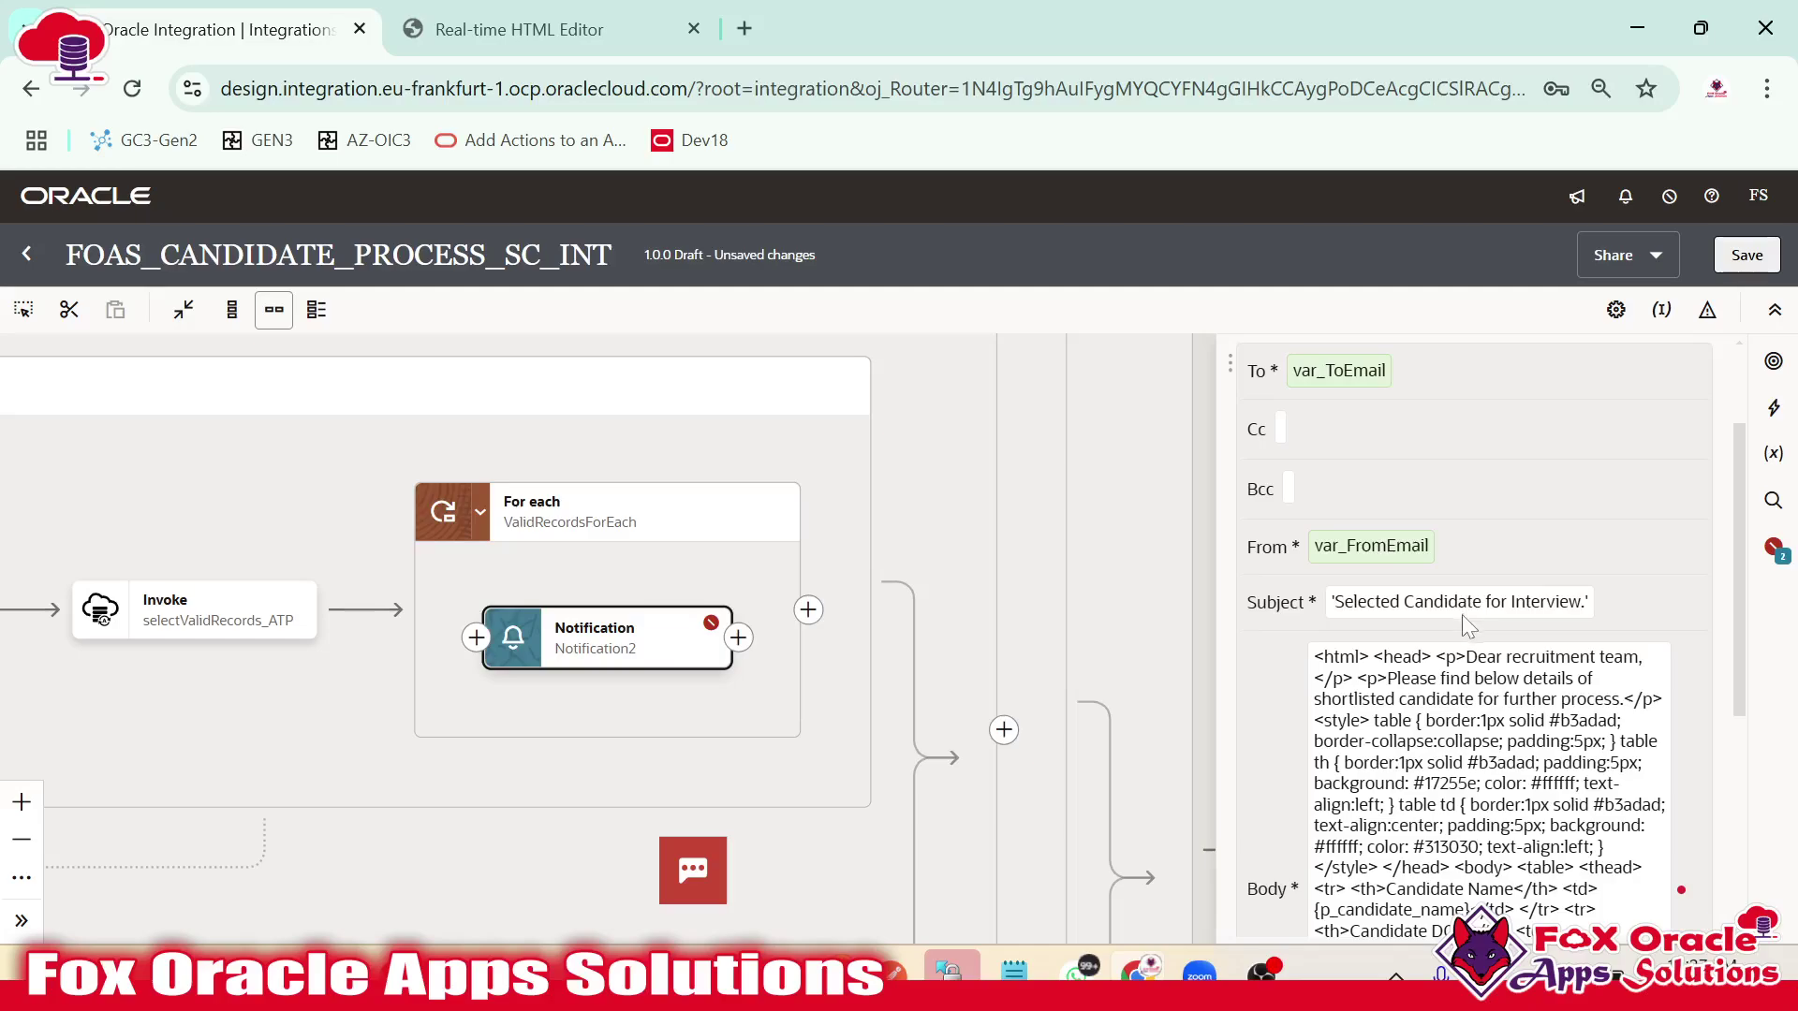
{"action": "scroll", "coordinate": [1462, 614], "scroll_direction": "down", "scroll_amount": 5}
{"action": "left_click", "coordinate": [1443, 521]}
{"action": "scroll", "coordinate": [1446, 604], "scroll_direction": "down", "scroll_amount": 2}
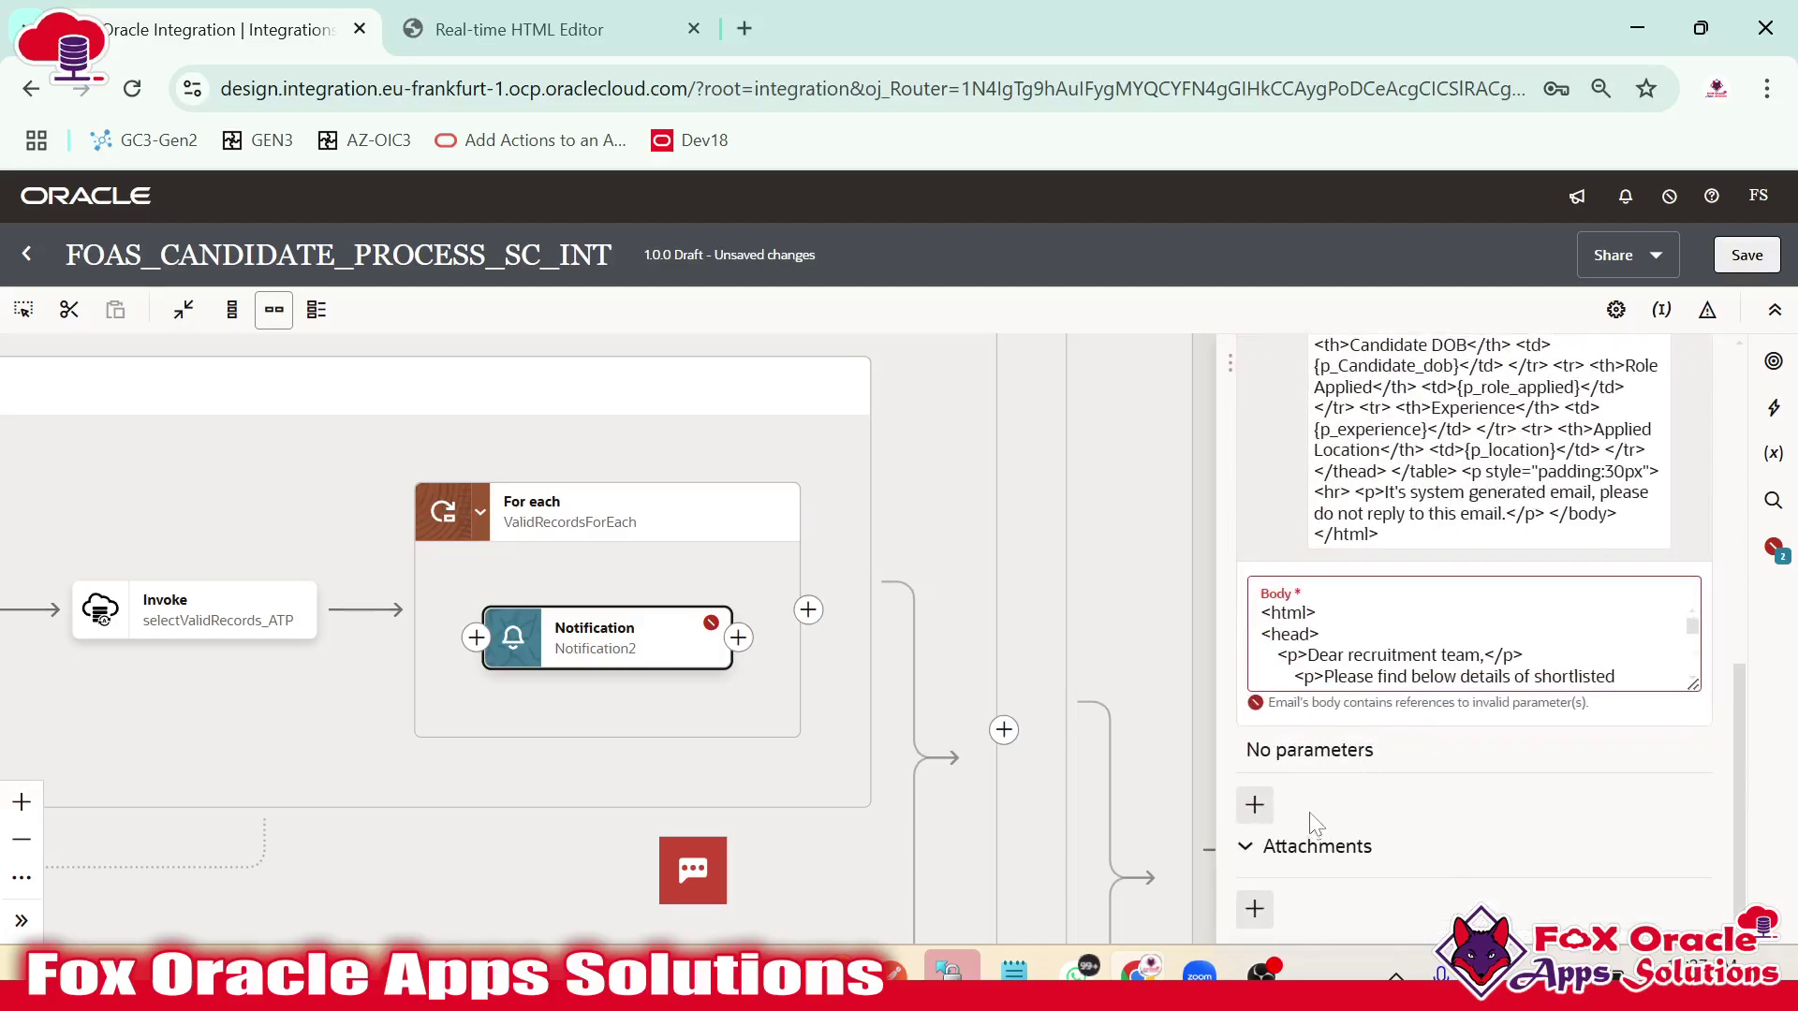
{"action": "left_click", "coordinate": [1254, 803]}
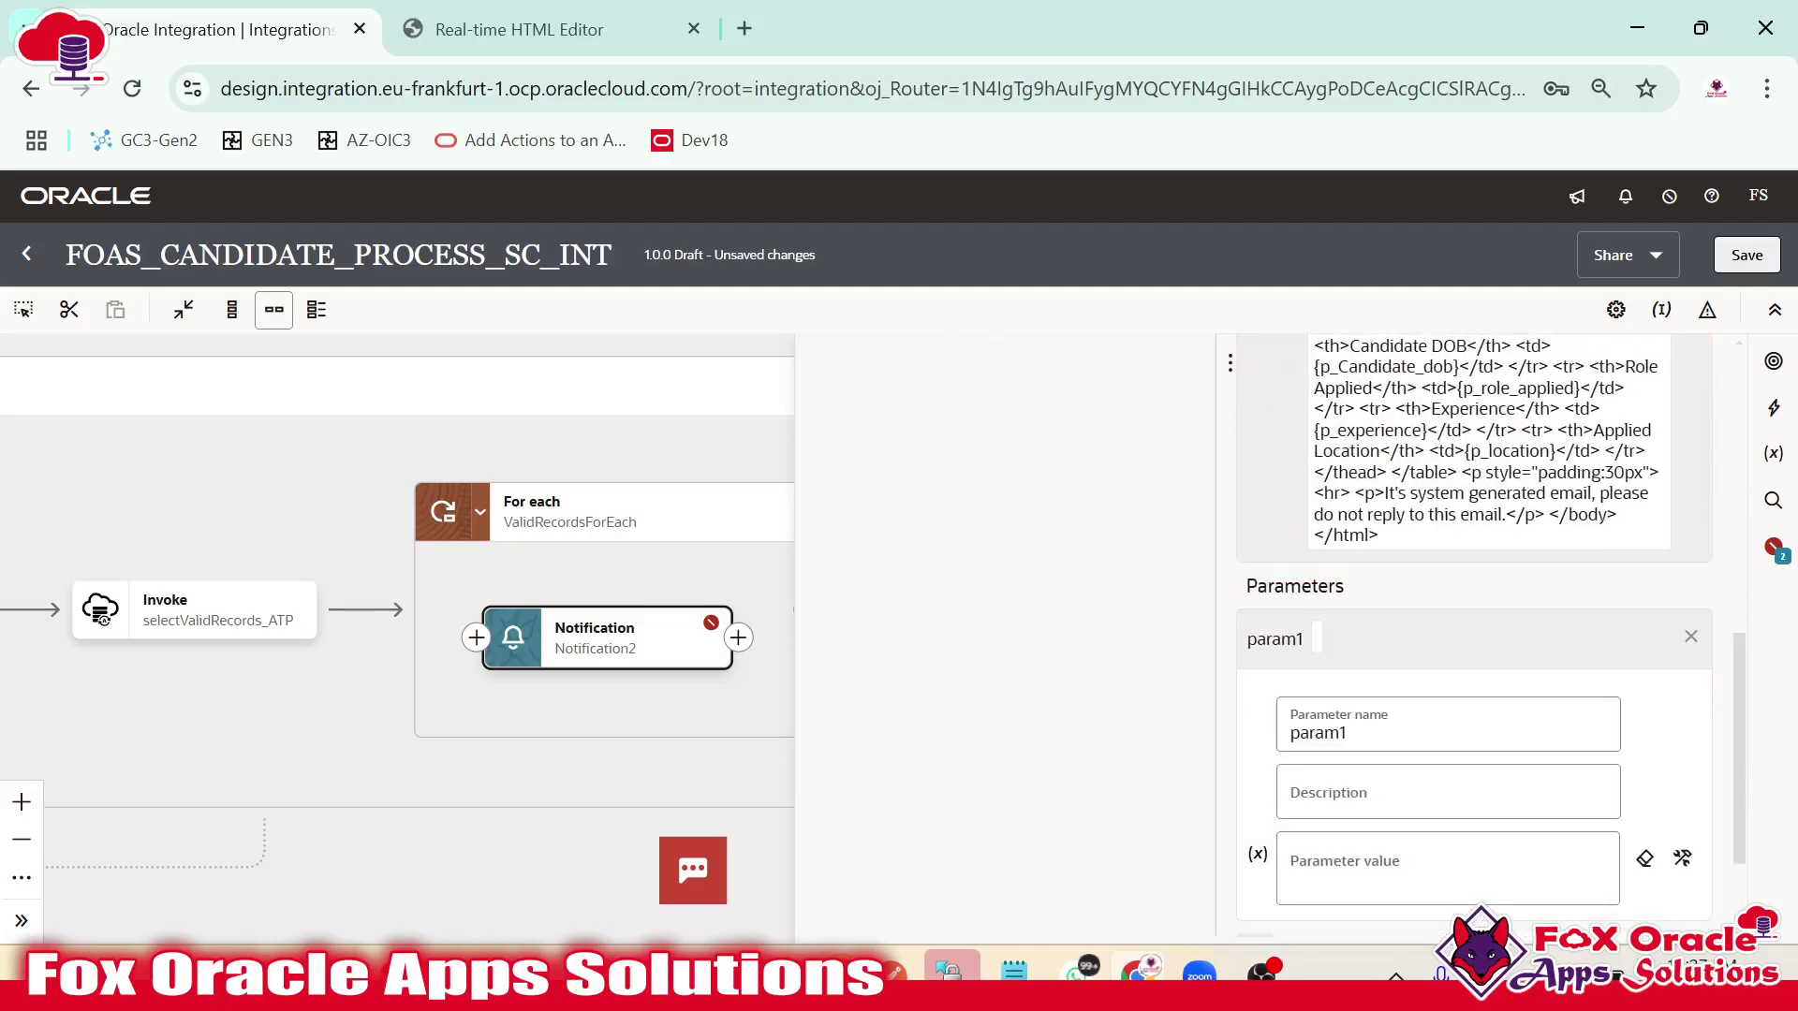
Rename the parameter to p_candidate_name and browse the loop variable's record fields for its value.
{"action": "key", "text": "alt+Tab"}
{"action": "scroll", "coordinate": [898, 515], "scroll_direction": "up", "scroll_amount": 3}
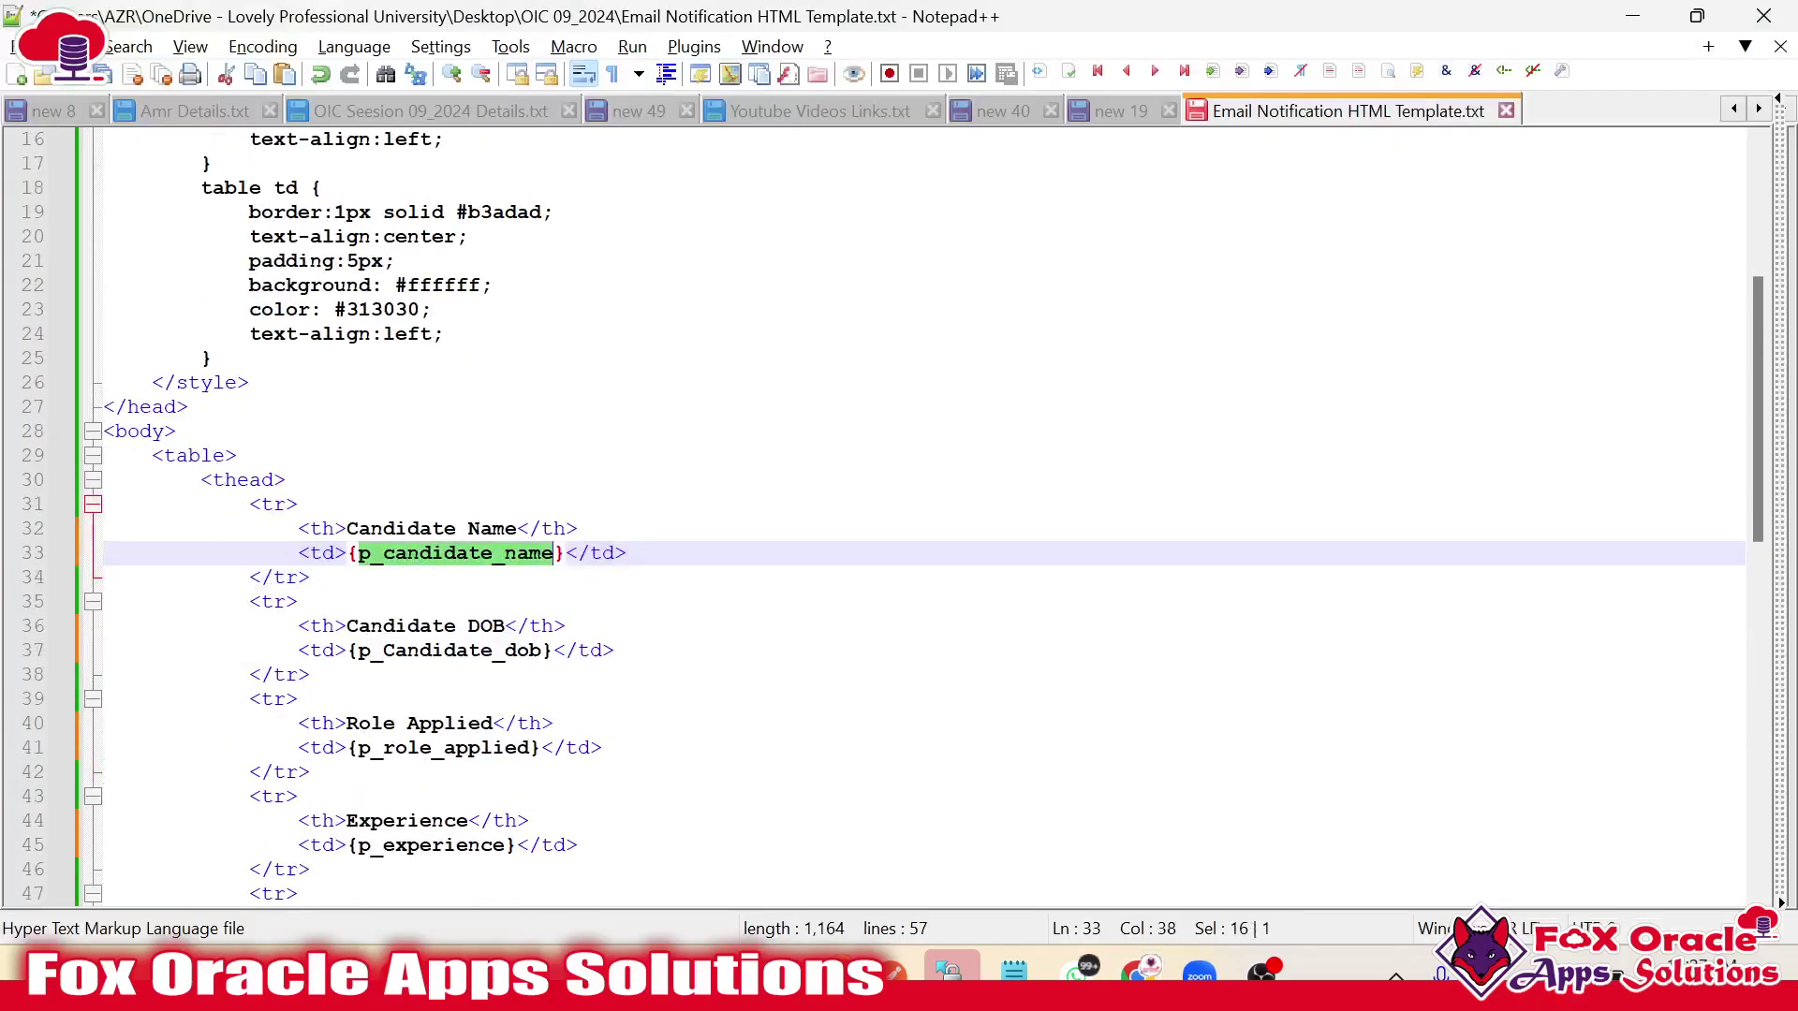
{"action": "scroll", "coordinate": [899, 515], "scroll_direction": "down", "scroll_amount": 2}
{"action": "key", "text": "alt+Tab"}
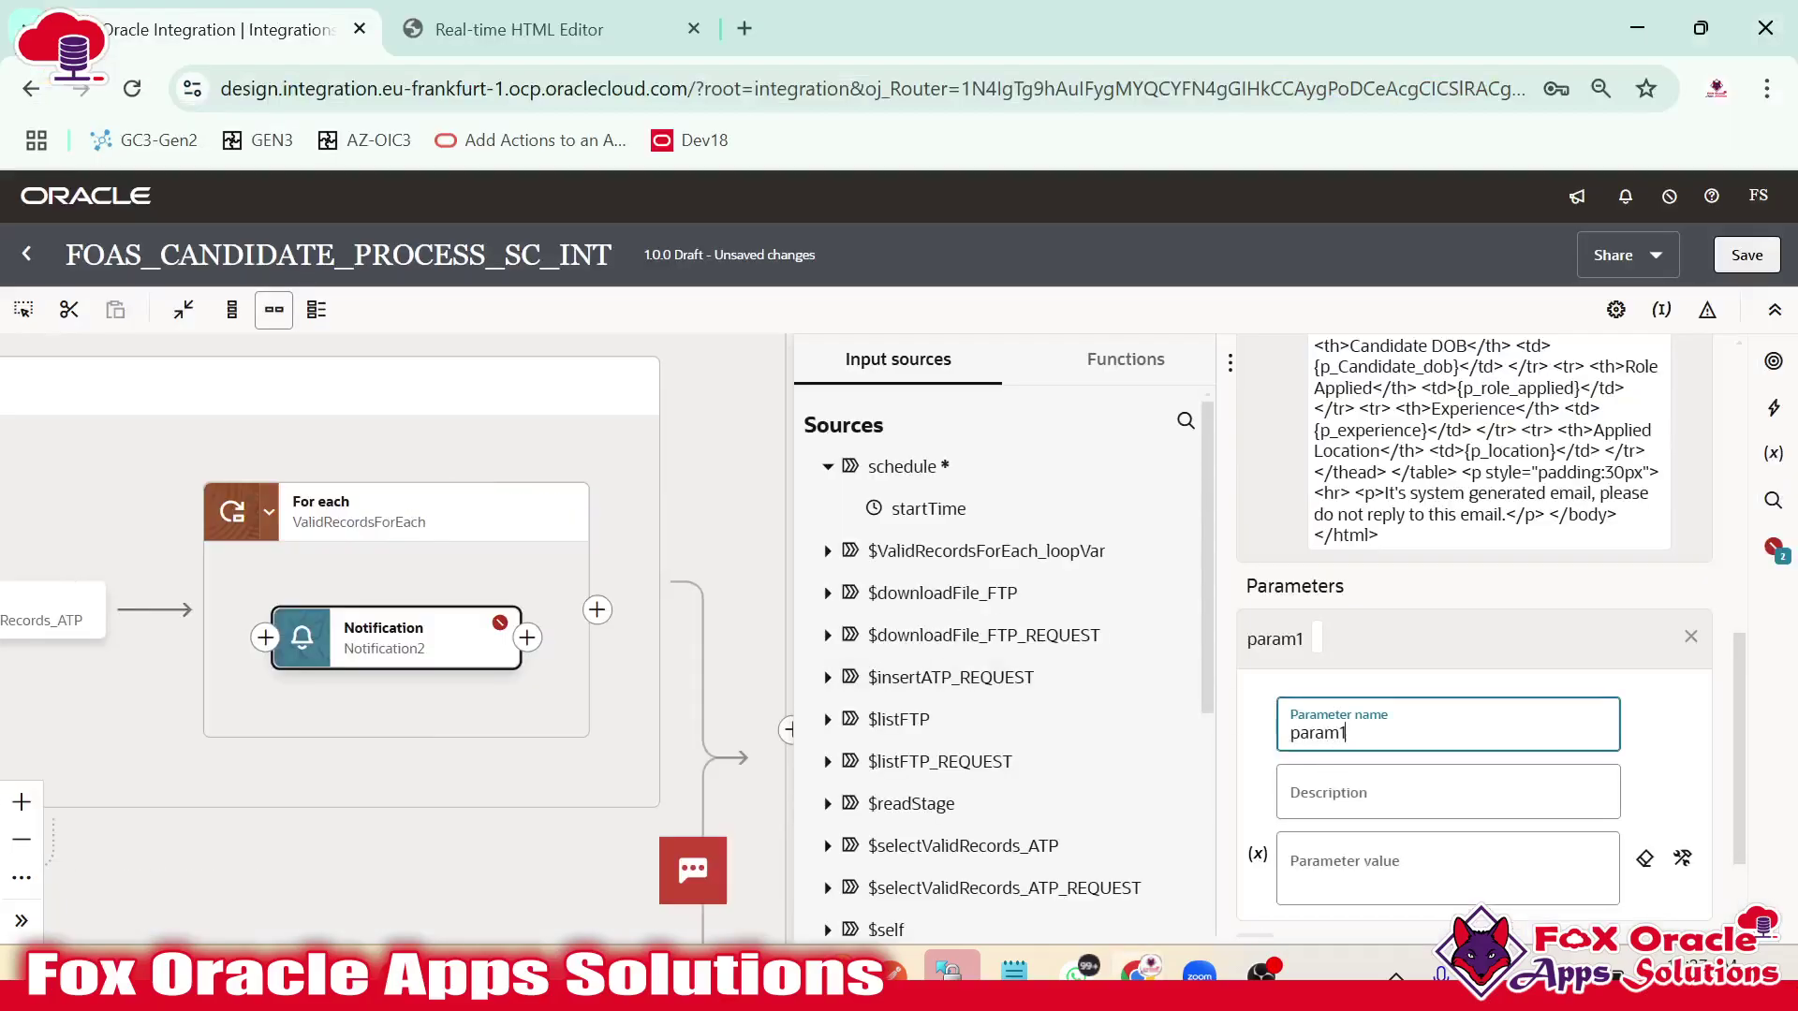
{"action": "key", "text": "ctrl+a"}
{"action": "key", "text": "ctrl+v"}
{"action": "scroll", "coordinate": [1451, 749], "scroll_direction": "down", "scroll_amount": 2}
{"action": "left_click", "coordinate": [1367, 721]}
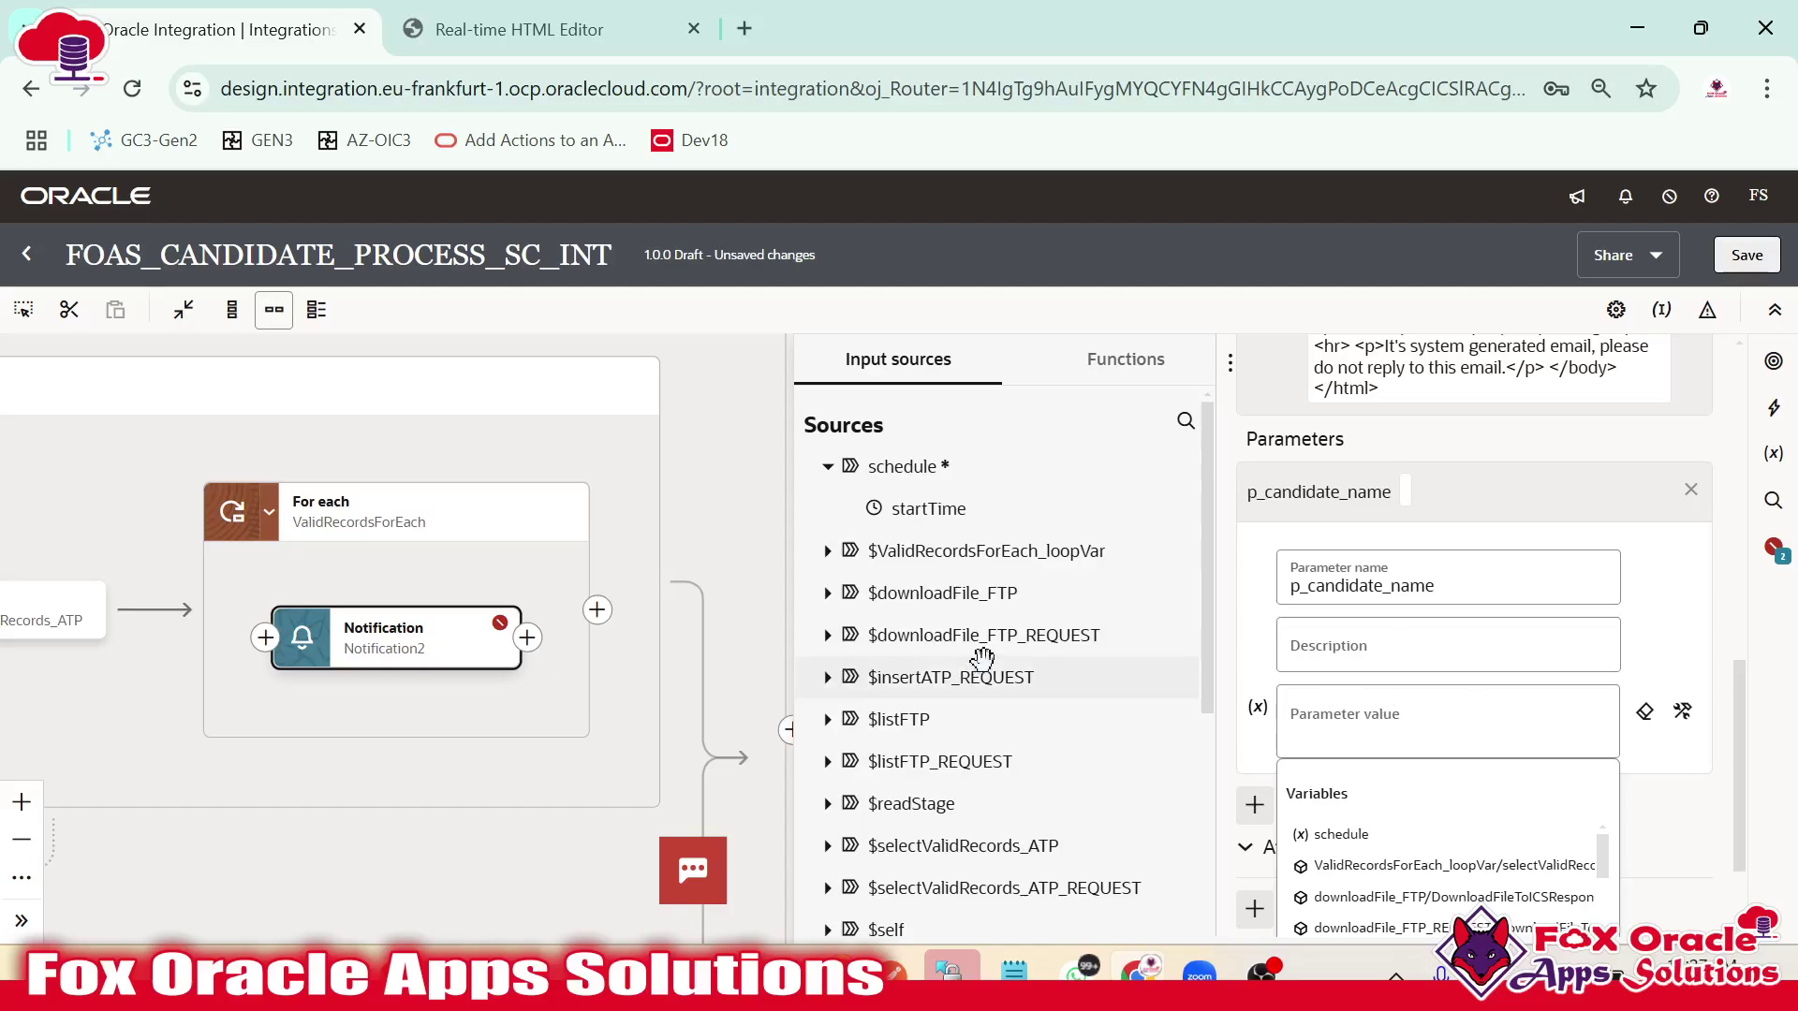
{"action": "left_click", "coordinate": [827, 551]}
{"action": "left_click", "coordinate": [856, 592]}
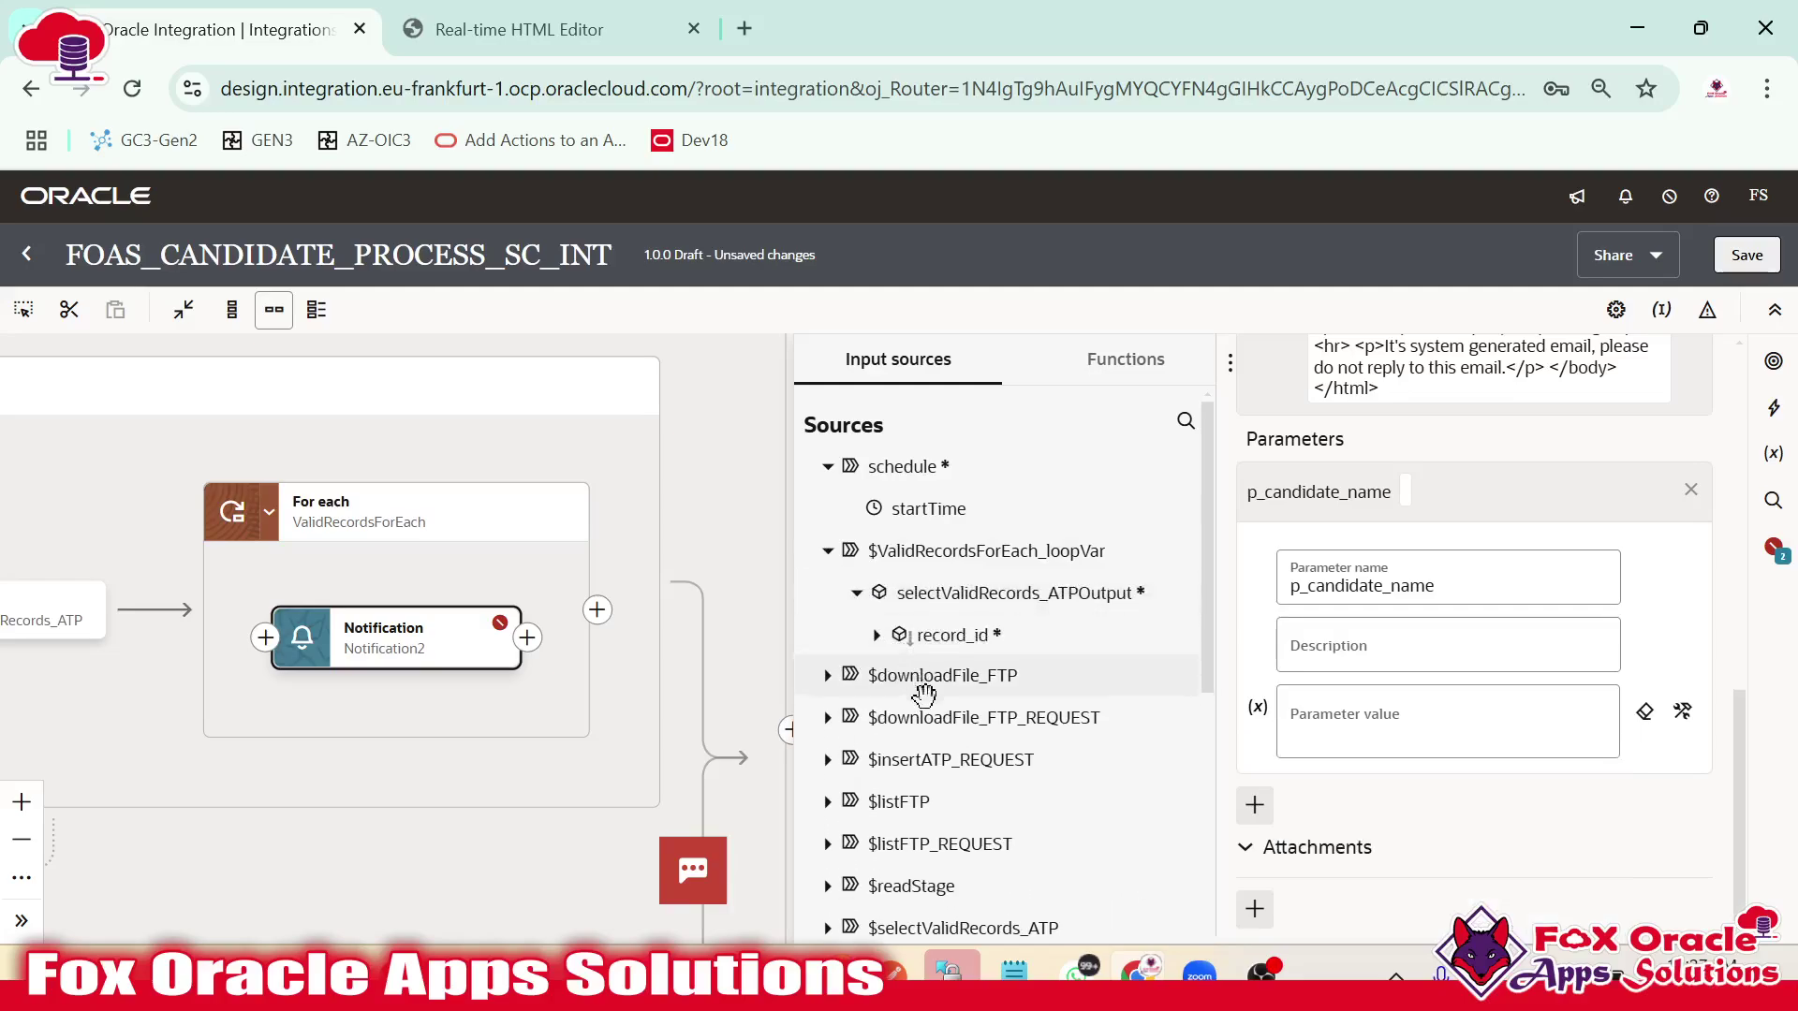
{"action": "left_click", "coordinate": [876, 634]}
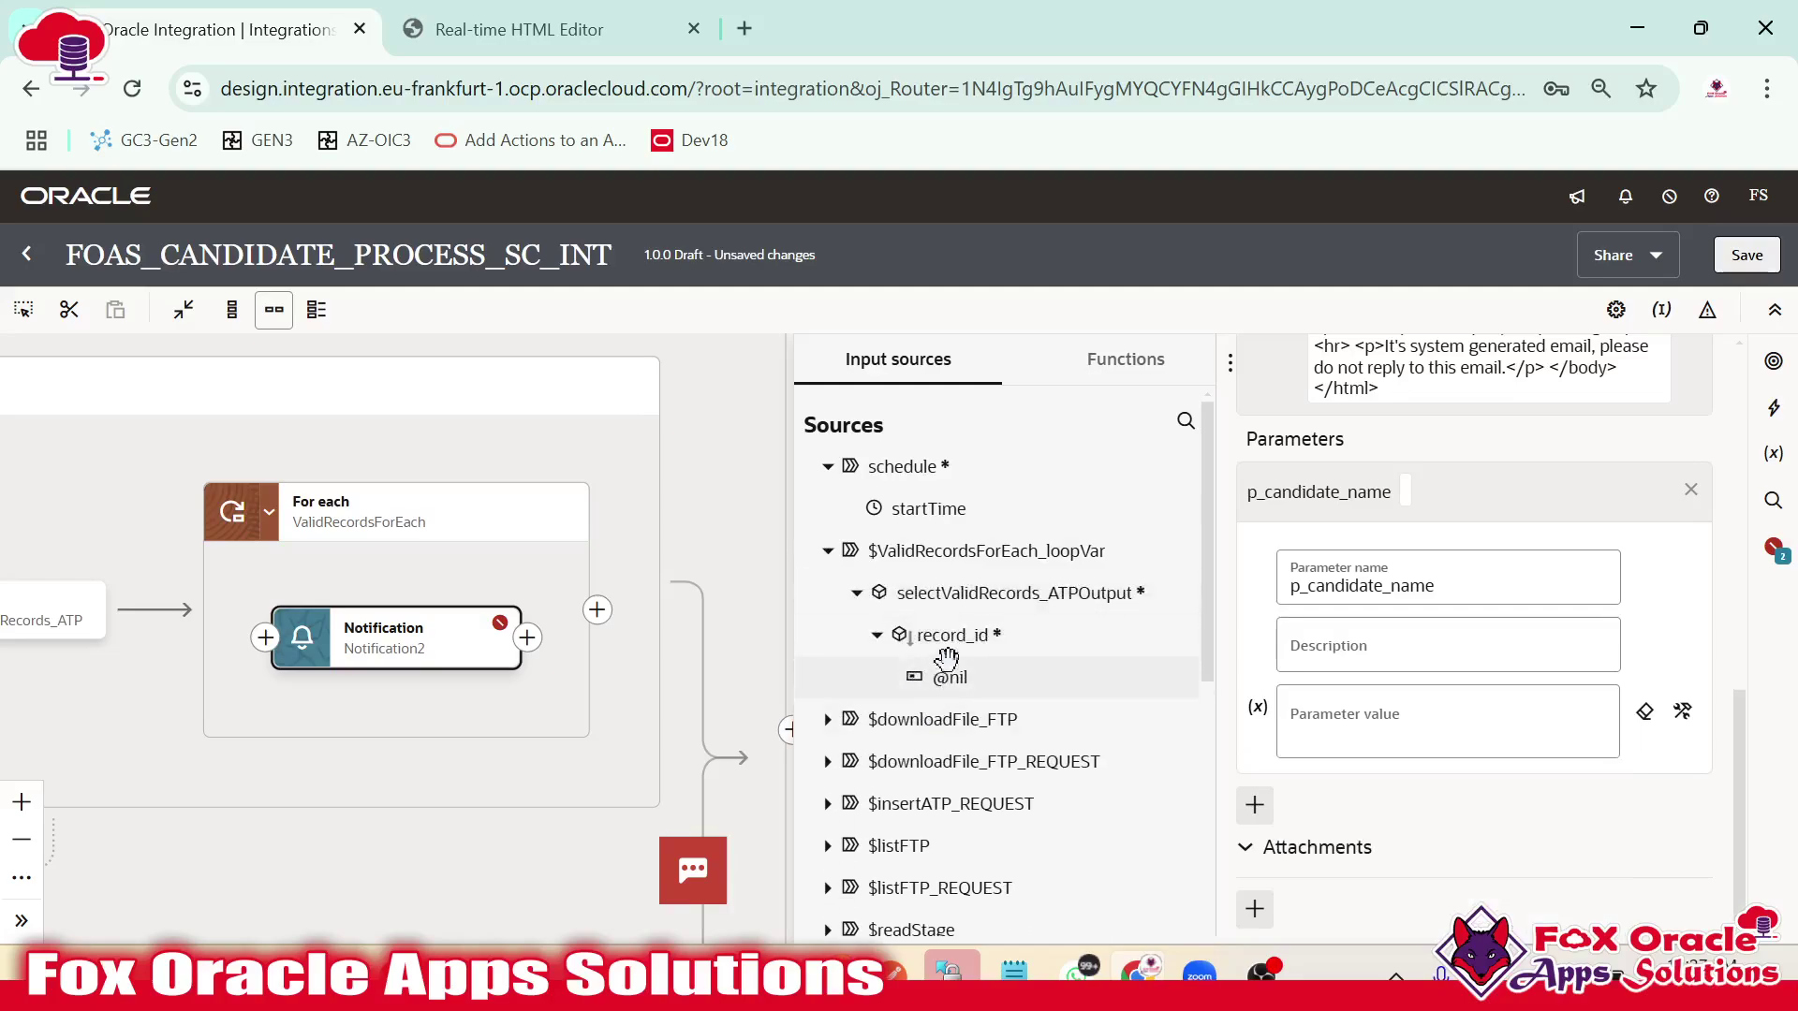
{"action": "left_click", "coordinate": [713, 590]}
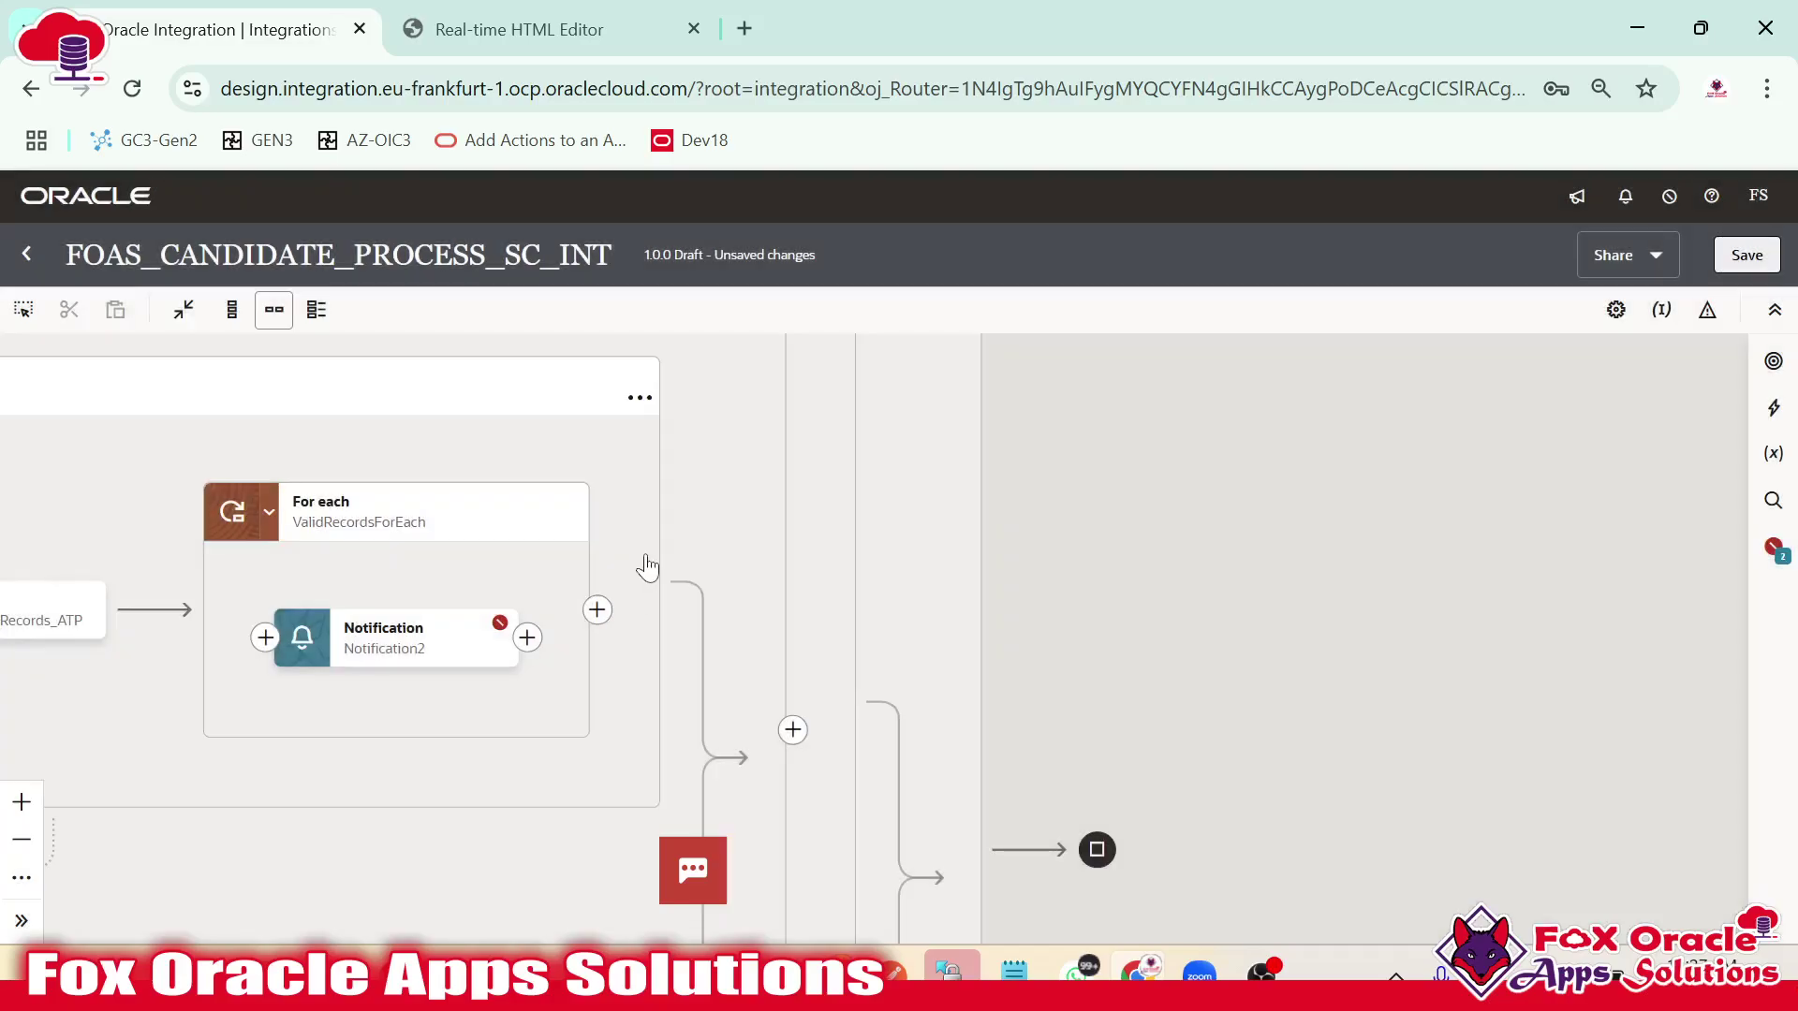
Change the selectValidRecords_ATP query to select * from FOAS_CANDIDATE_TBL and validate it.
{"action": "double_click", "coordinate": [700, 655]}
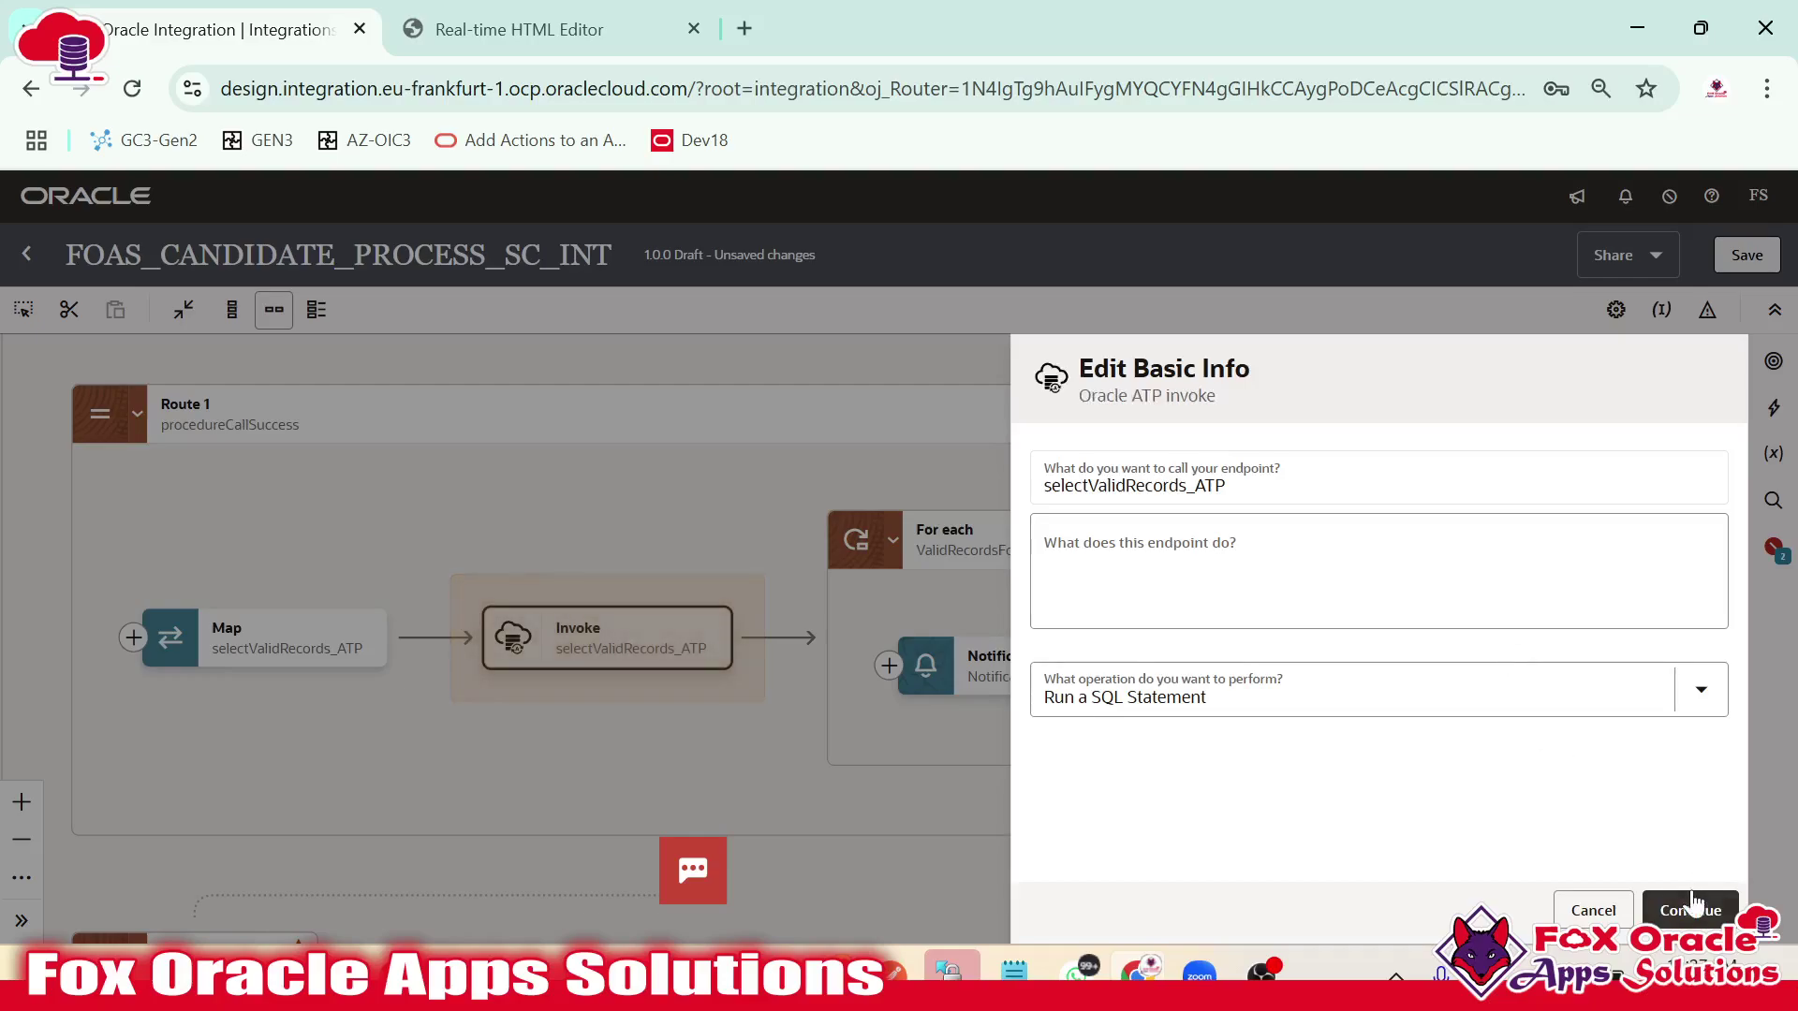
{"action": "left_click", "coordinate": [1690, 910]}
{"action": "left_click", "coordinate": [1107, 487]}
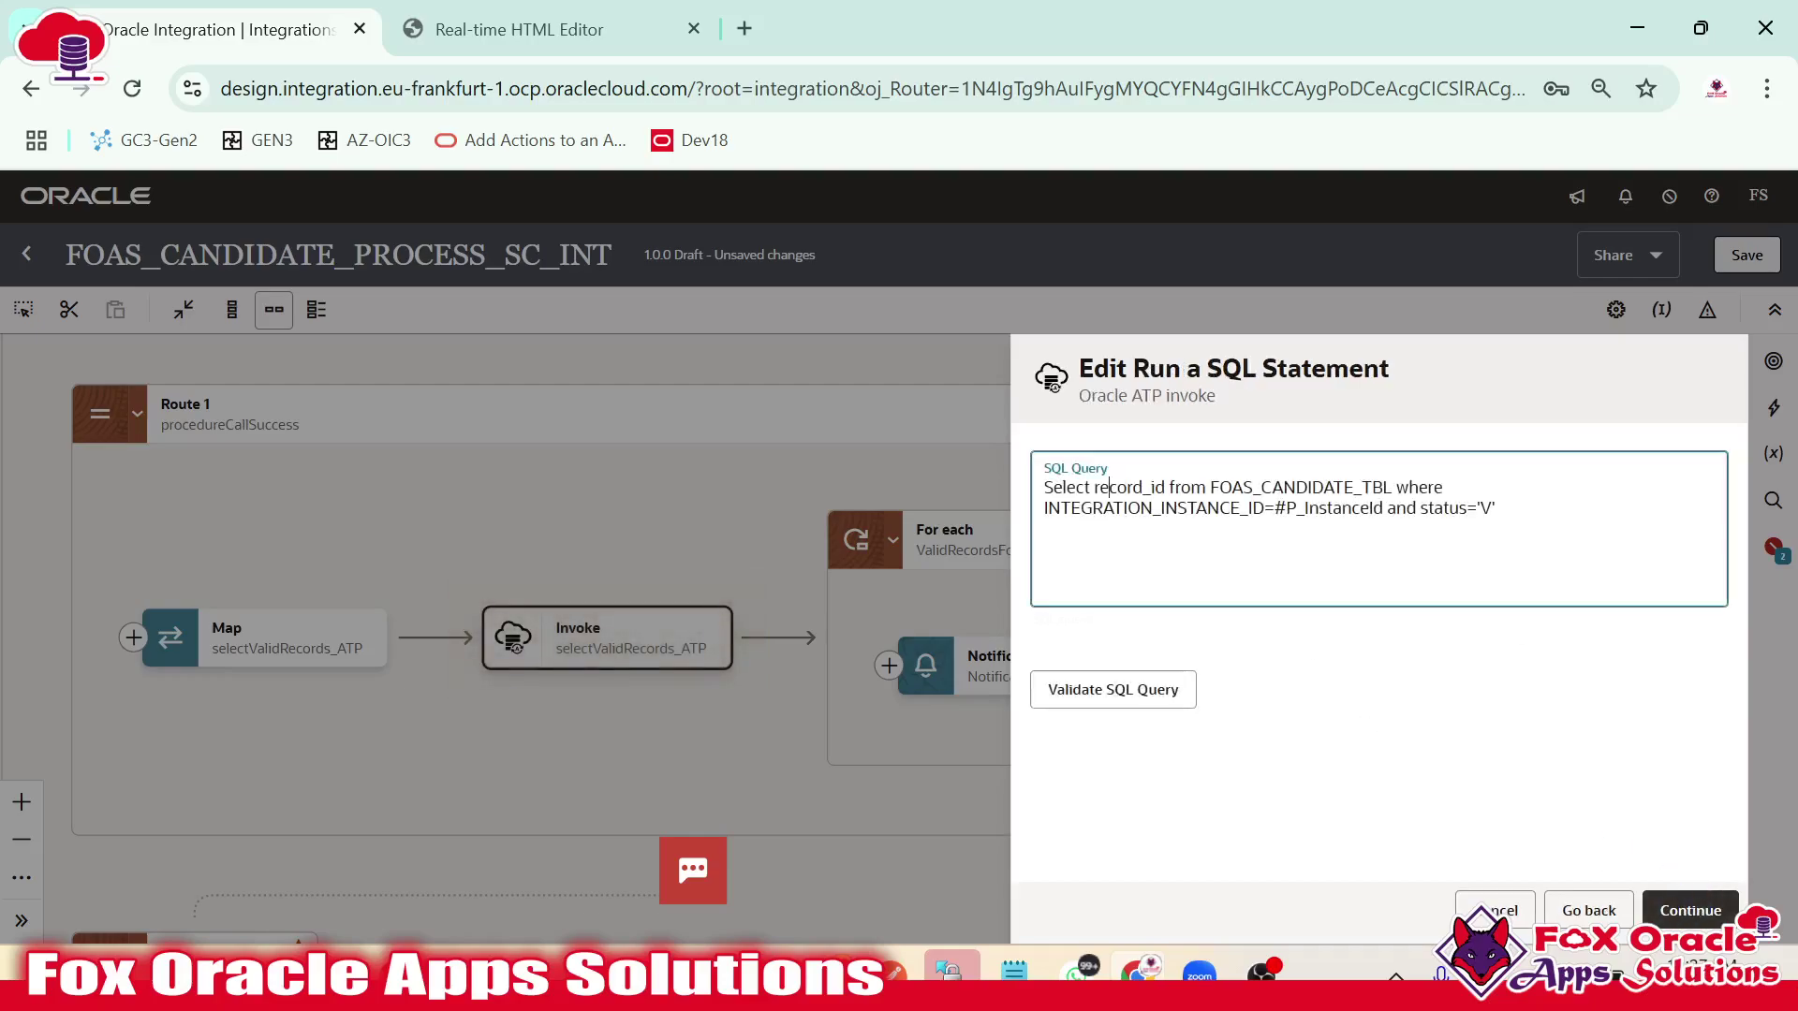
{"action": "double_click", "coordinate": [1108, 487]}
{"action": "type", "text": "*"}
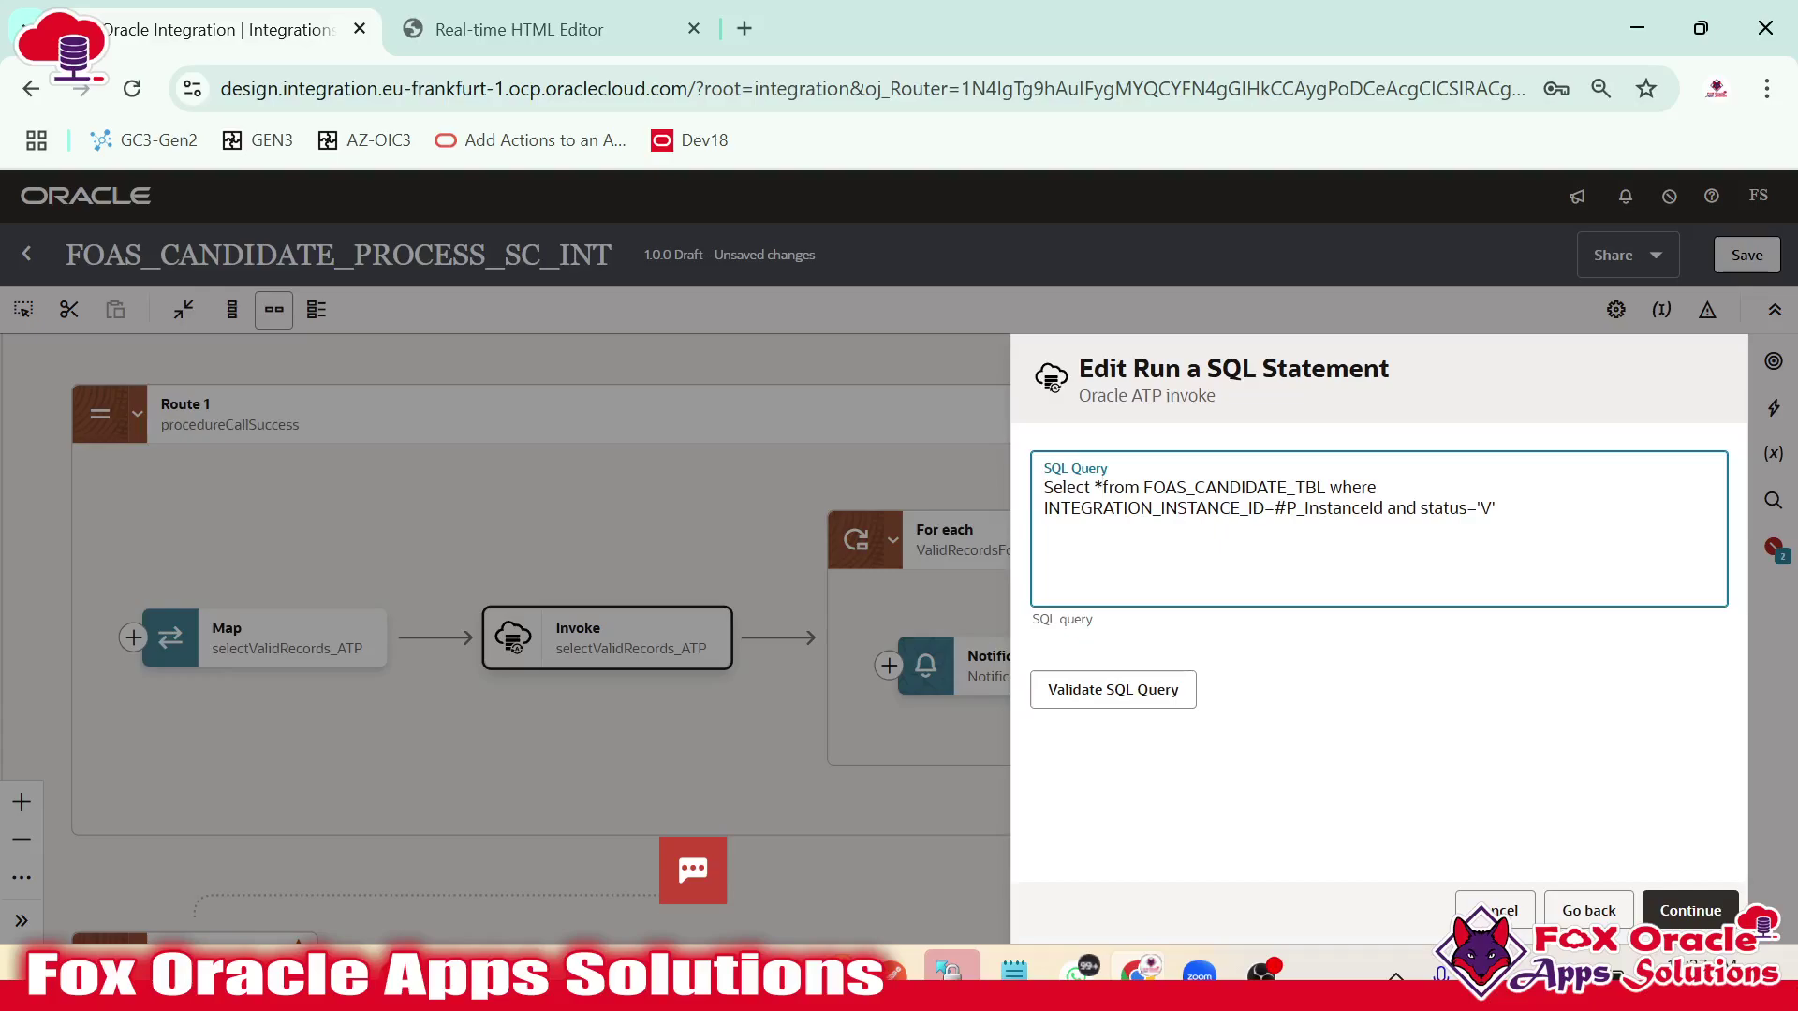
{"action": "left_click", "coordinate": [1136, 704]}
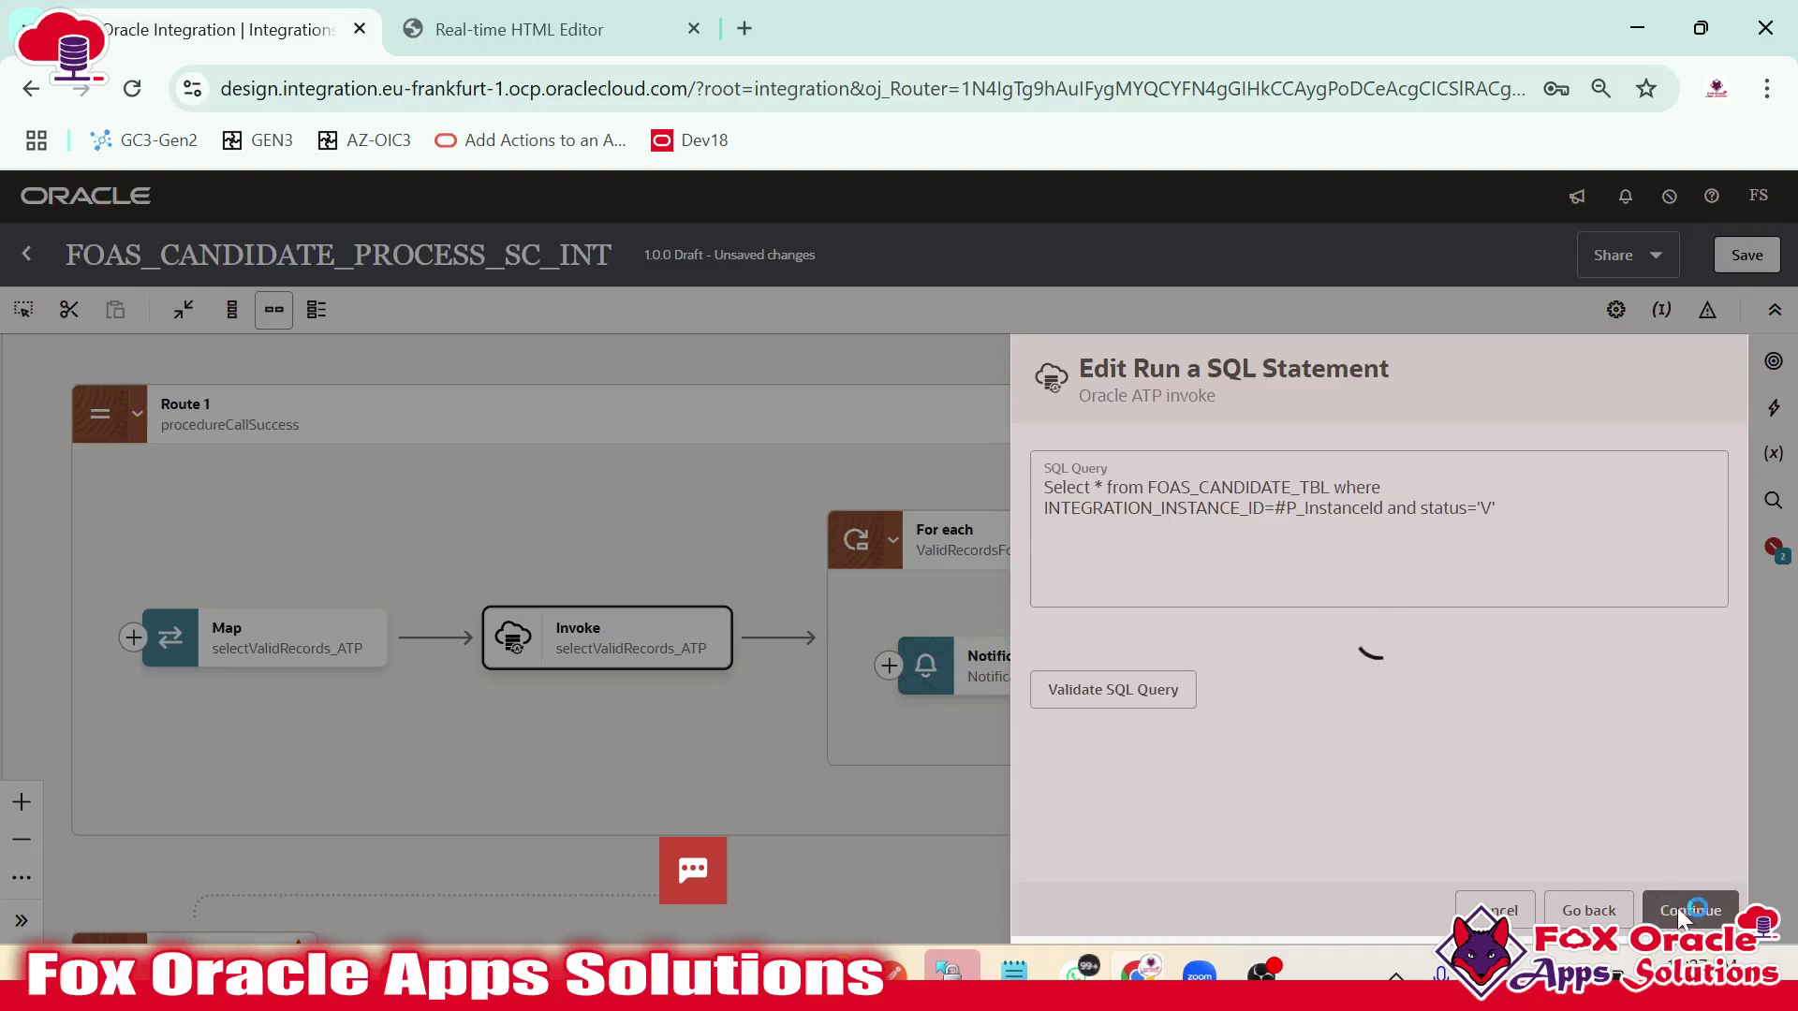
{"action": "left_click", "coordinate": [1677, 907]}
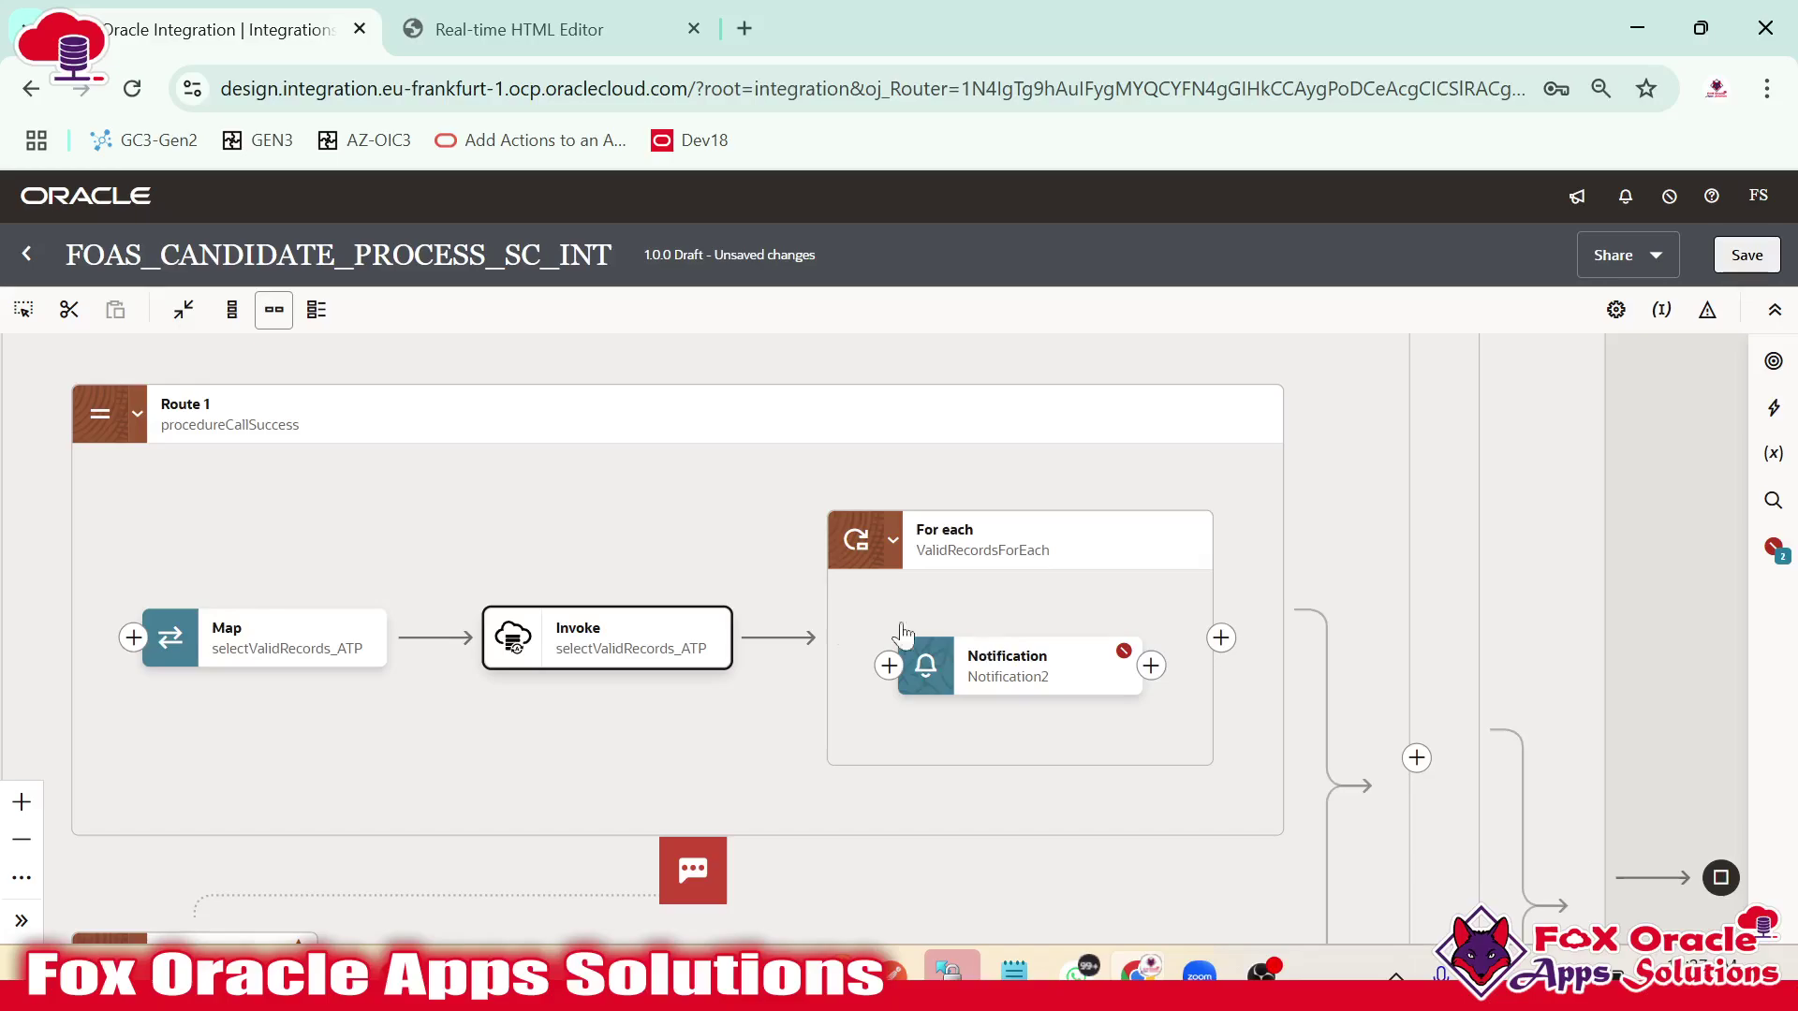
Map CANDIDATE_NAME from selectValidRecords_ATPOutput into the p_candidate_name parameter value.
{"action": "left_click", "coordinate": [1007, 667]}
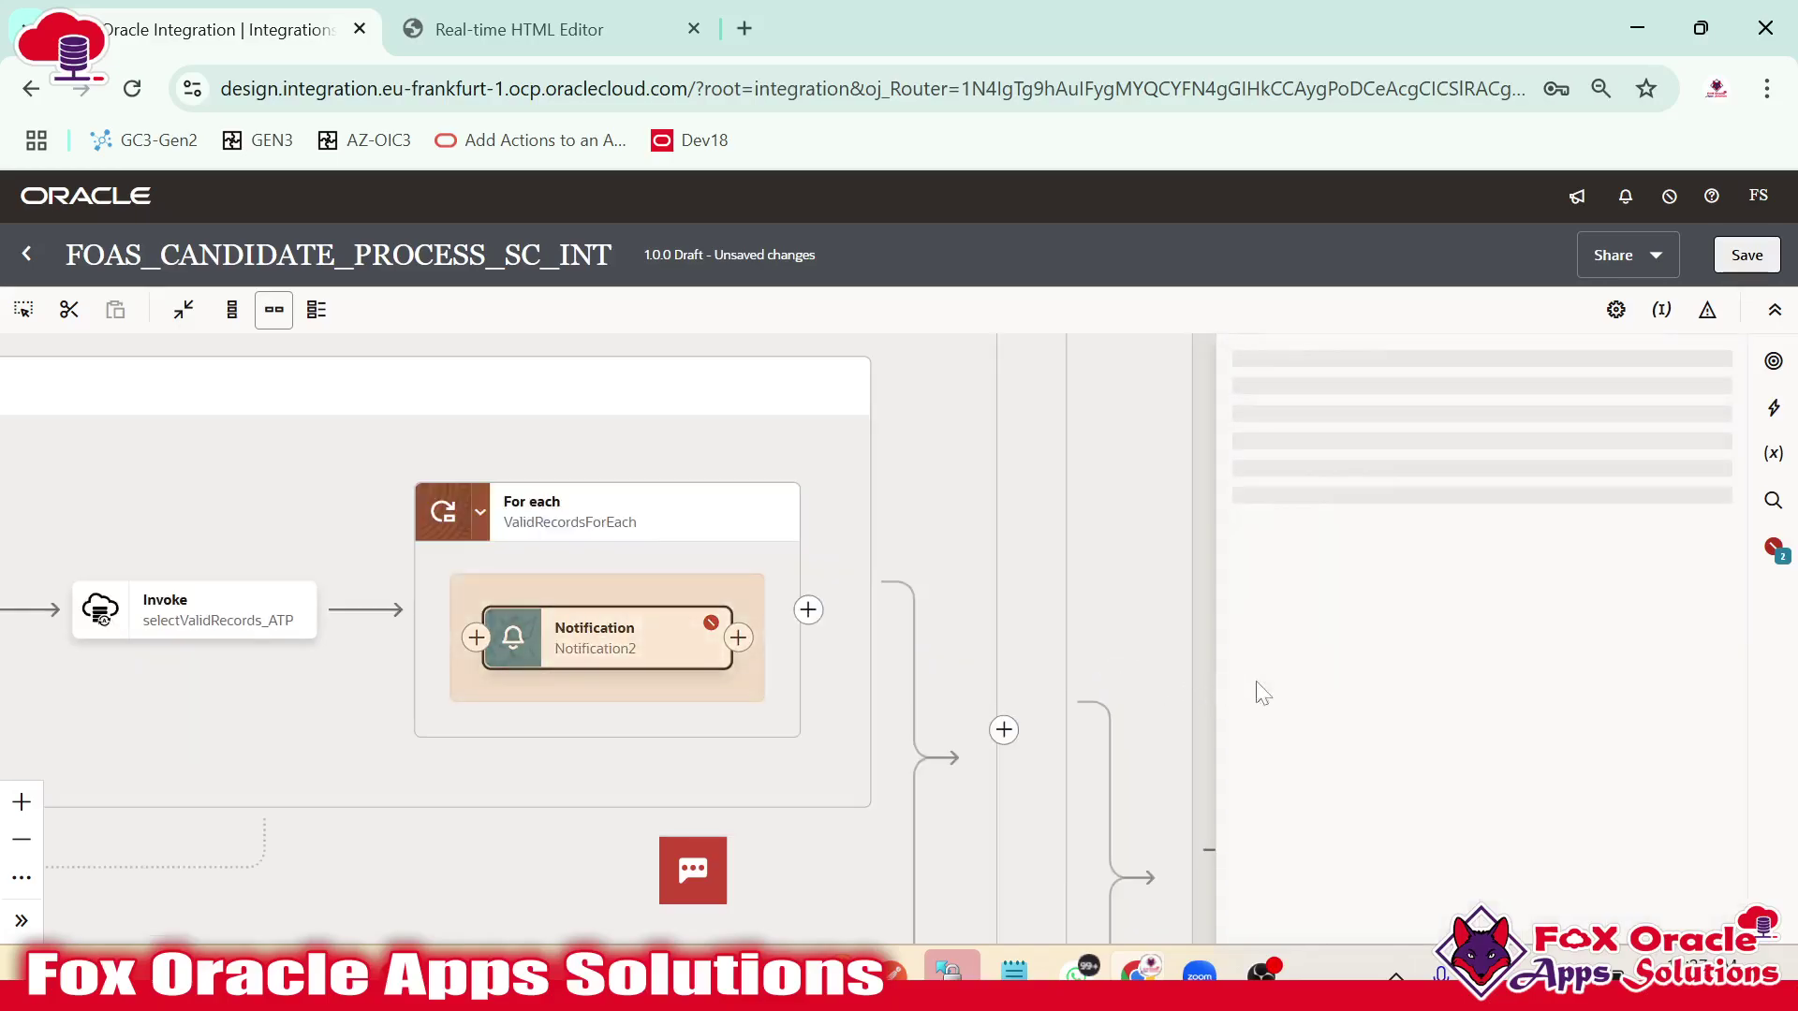
{"action": "scroll", "coordinate": [1442, 656], "scroll_direction": "down", "scroll_amount": 8}
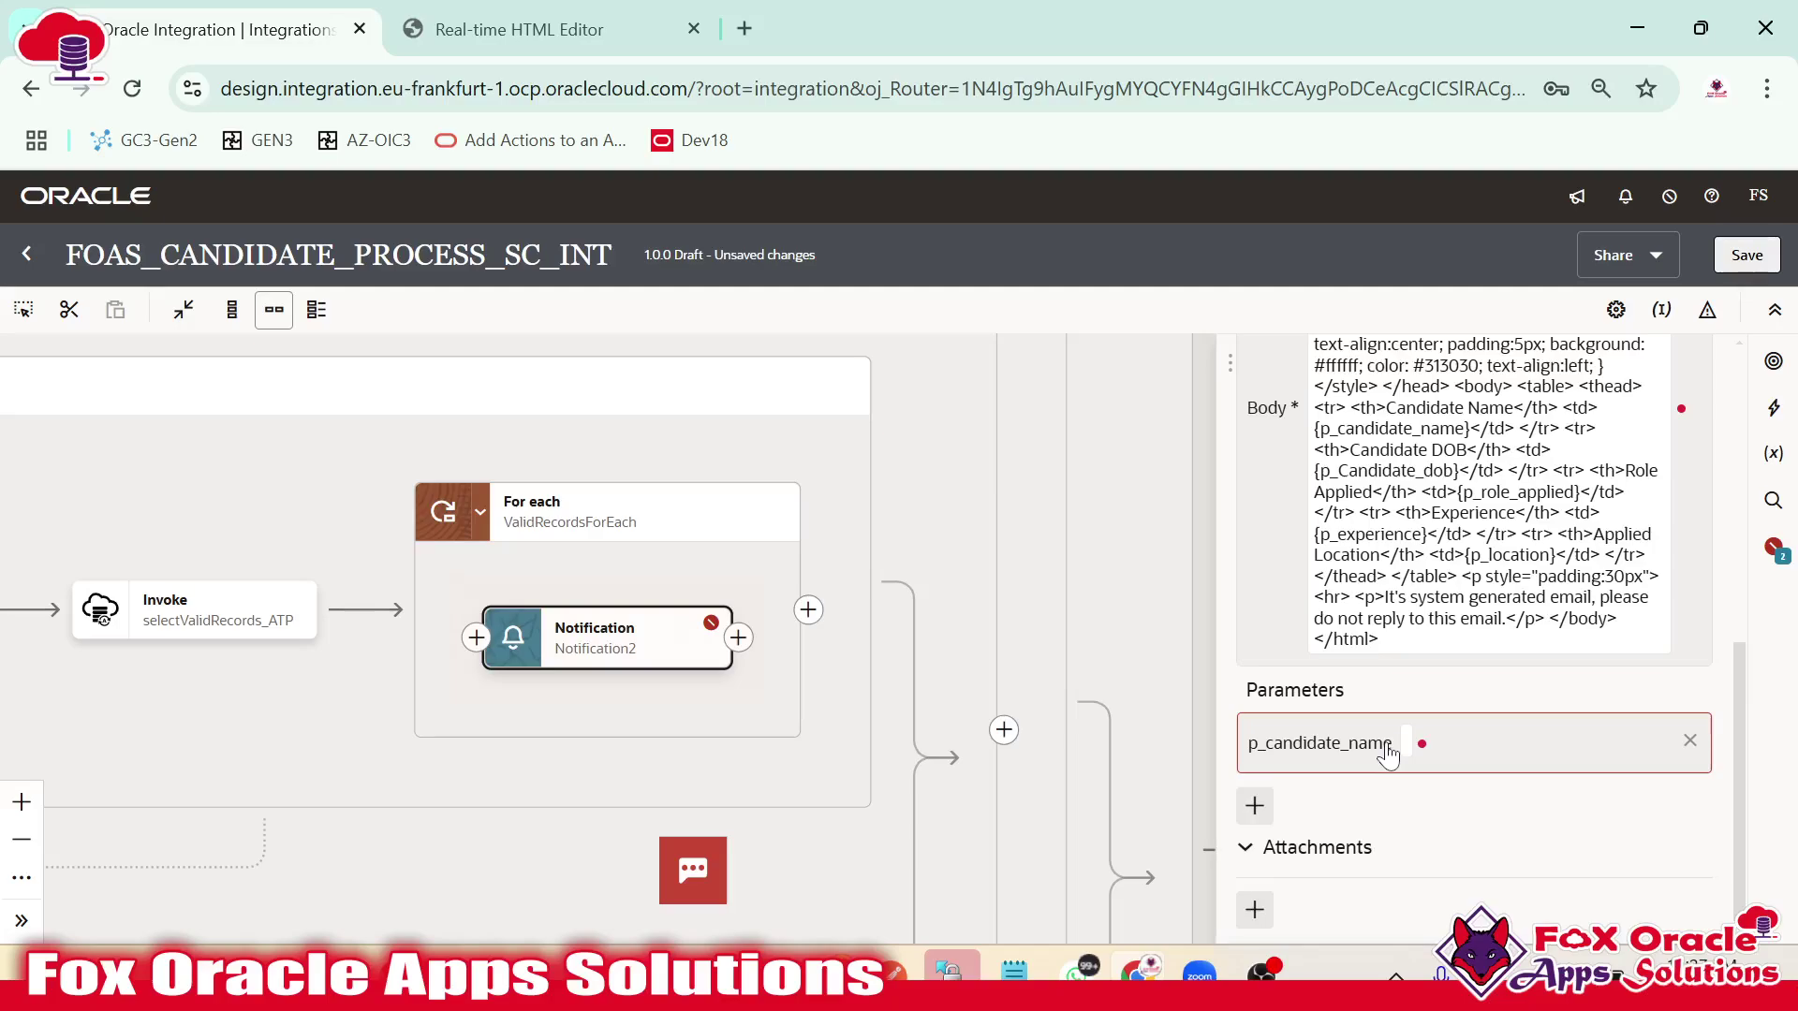
{"action": "left_click", "coordinate": [1387, 752]}
{"action": "scroll", "coordinate": [1356, 862], "scroll_direction": "down", "scroll_amount": 3}
{"action": "left_click", "coordinate": [1385, 702]}
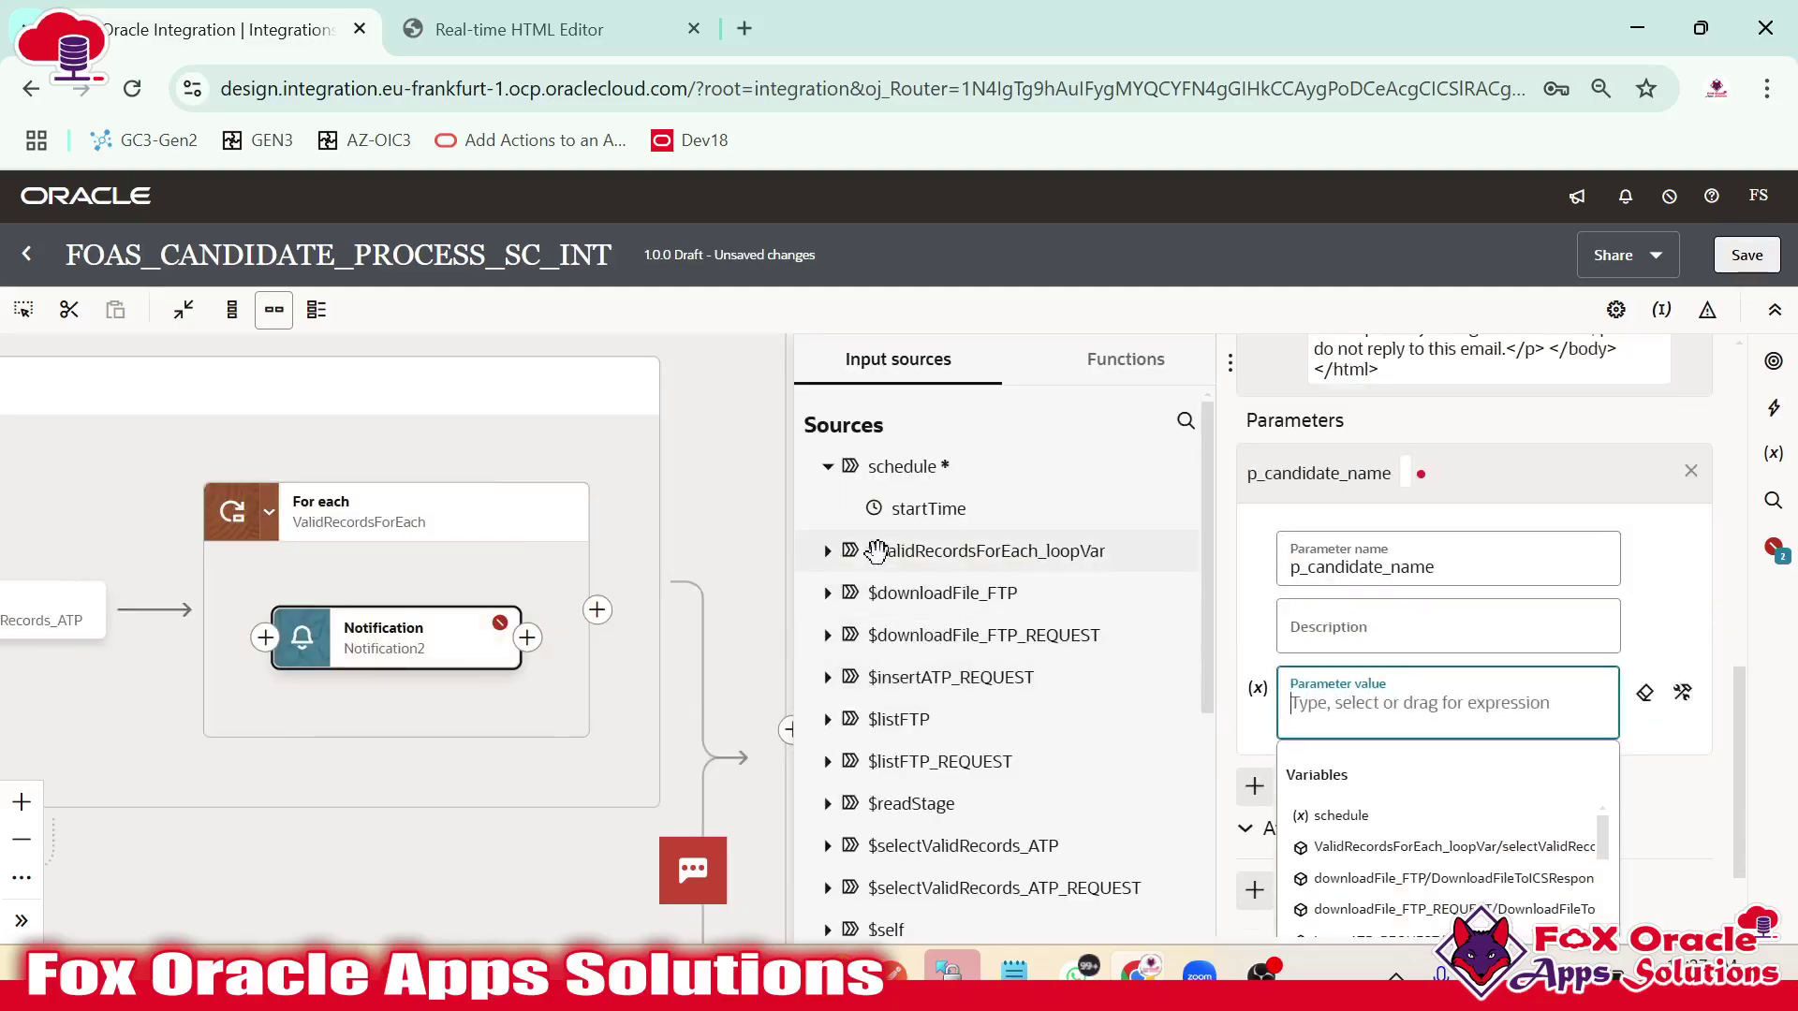
{"action": "left_click", "coordinate": [828, 550]}
{"action": "left_click", "coordinate": [856, 592]}
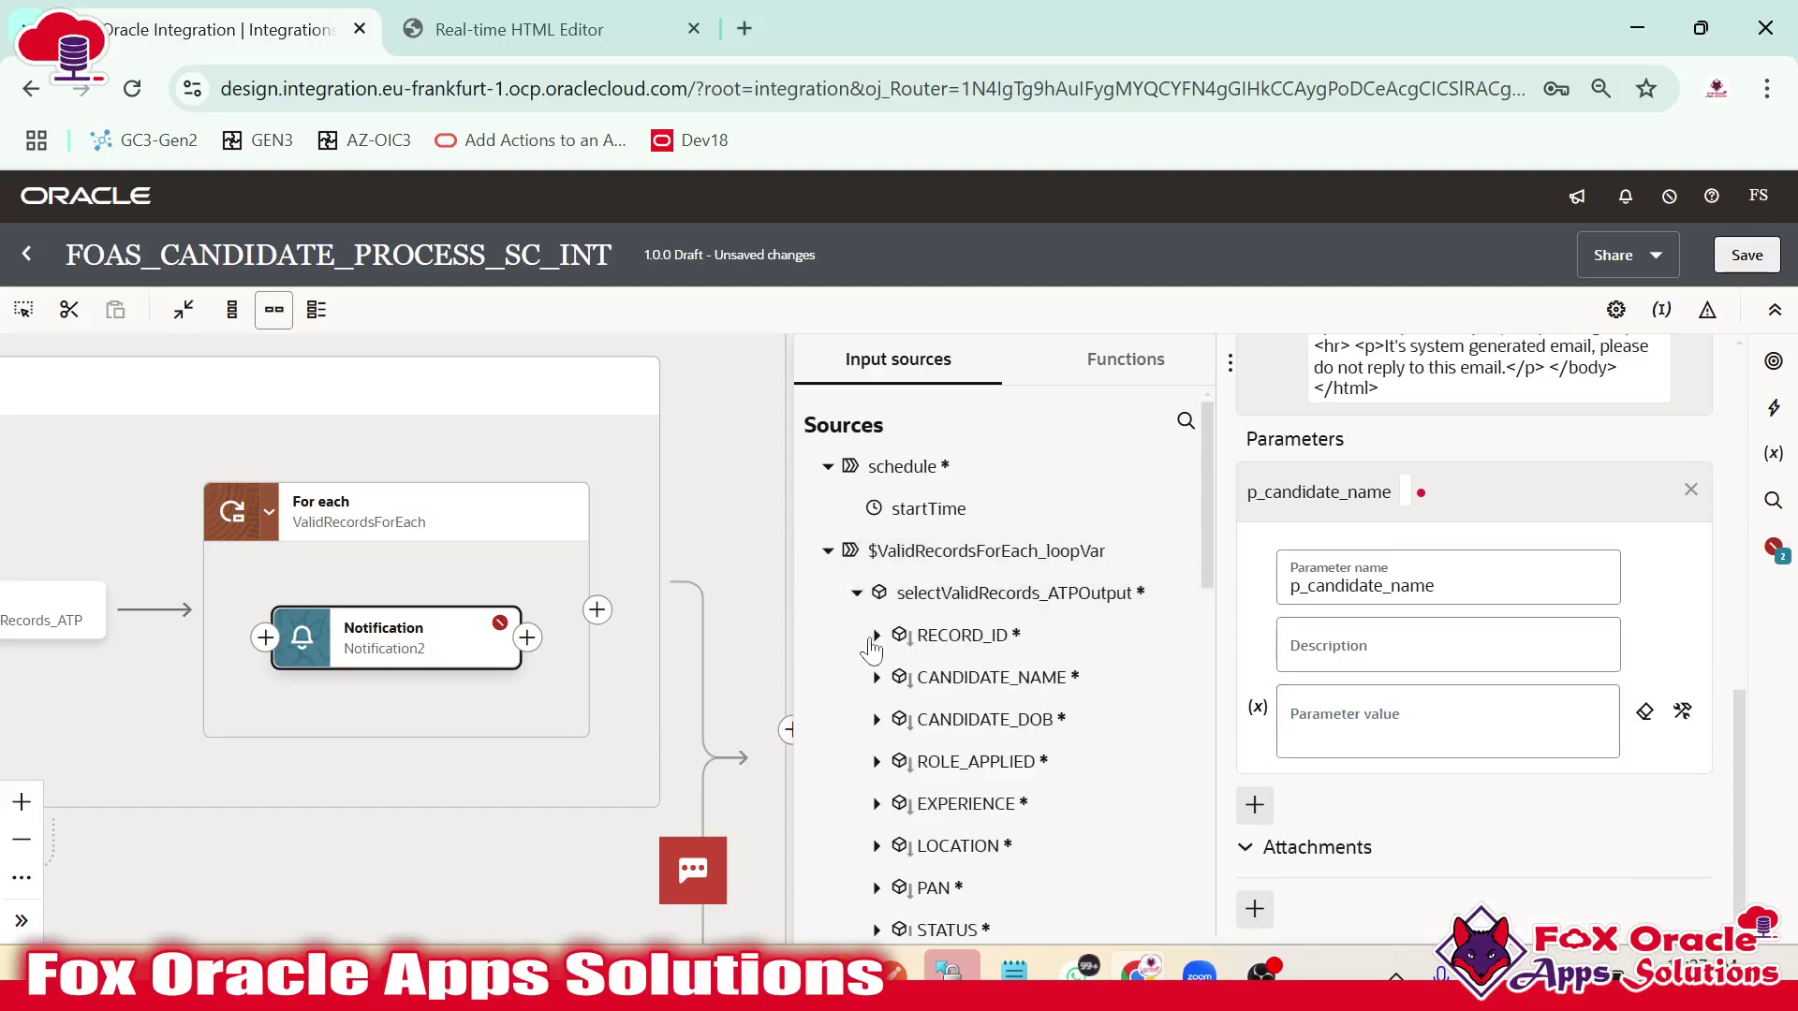
{"action": "scroll", "coordinate": [974, 646], "scroll_direction": "down", "scroll_amount": 5}
{"action": "scroll", "coordinate": [971, 706], "scroll_direction": "up", "scroll_amount": 2}
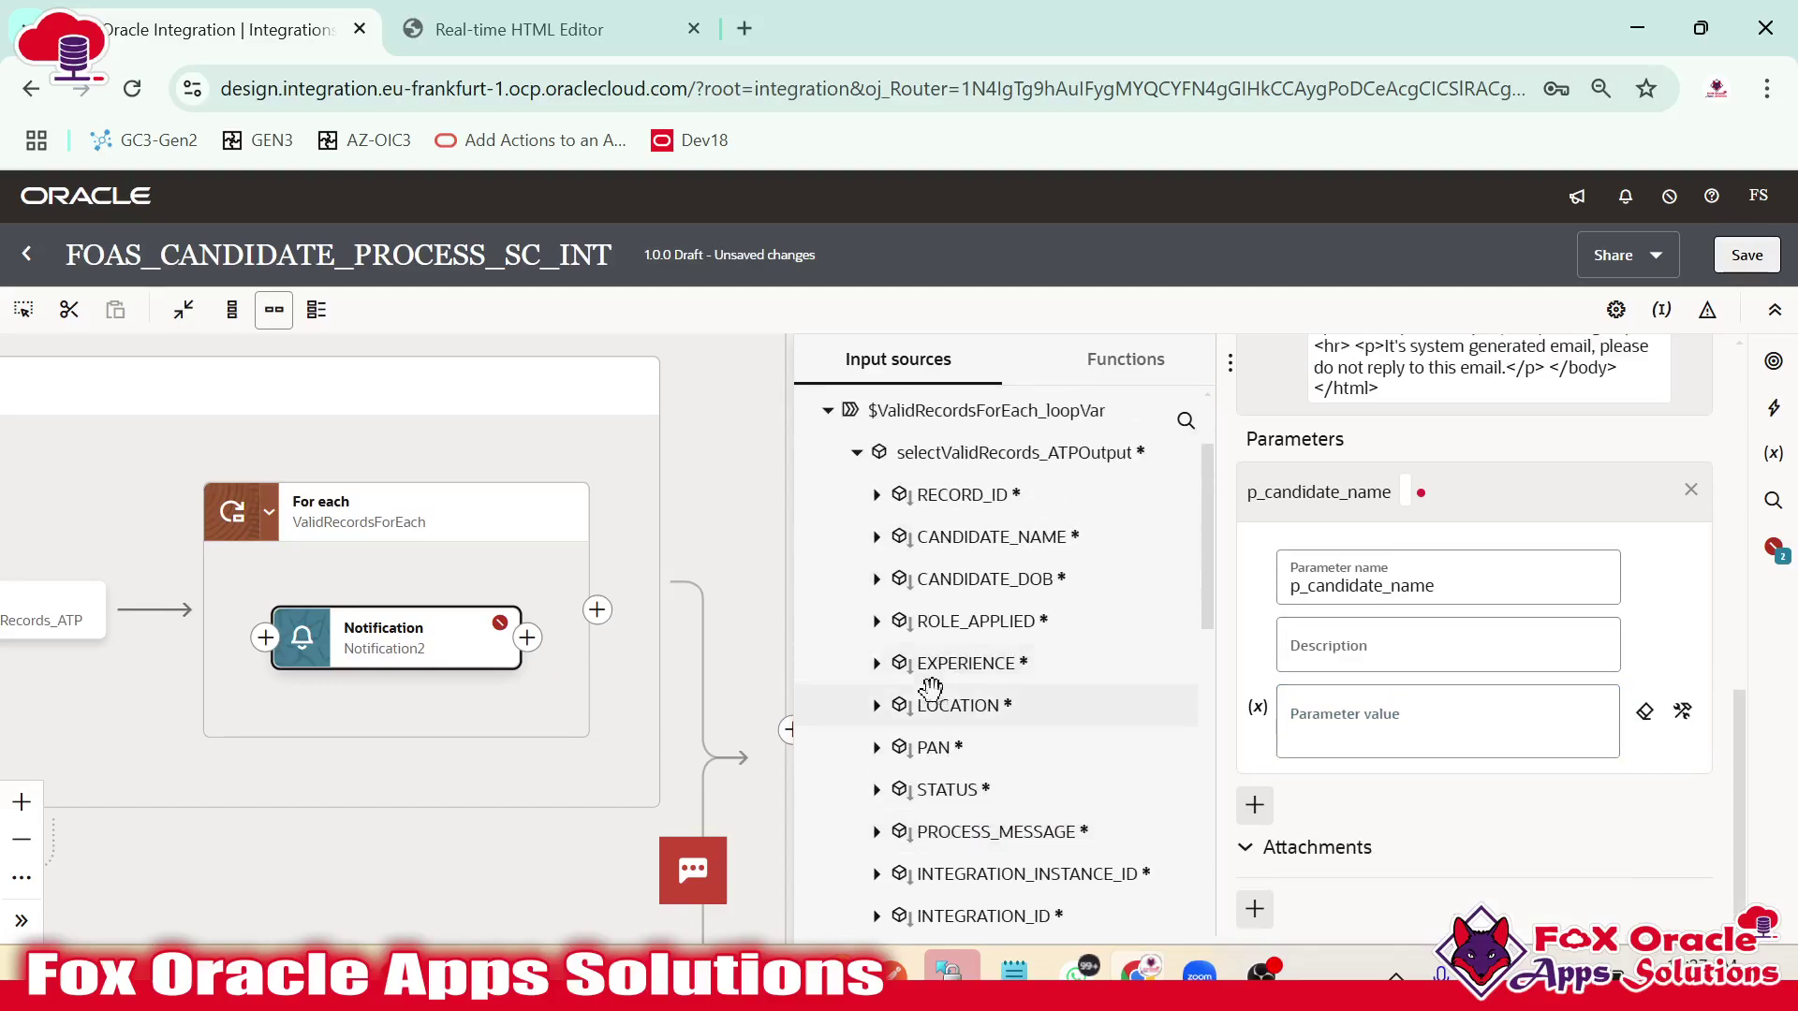
{"action": "left_click_drag", "start_coordinate": [1071, 537], "coordinate": [1358, 726]}
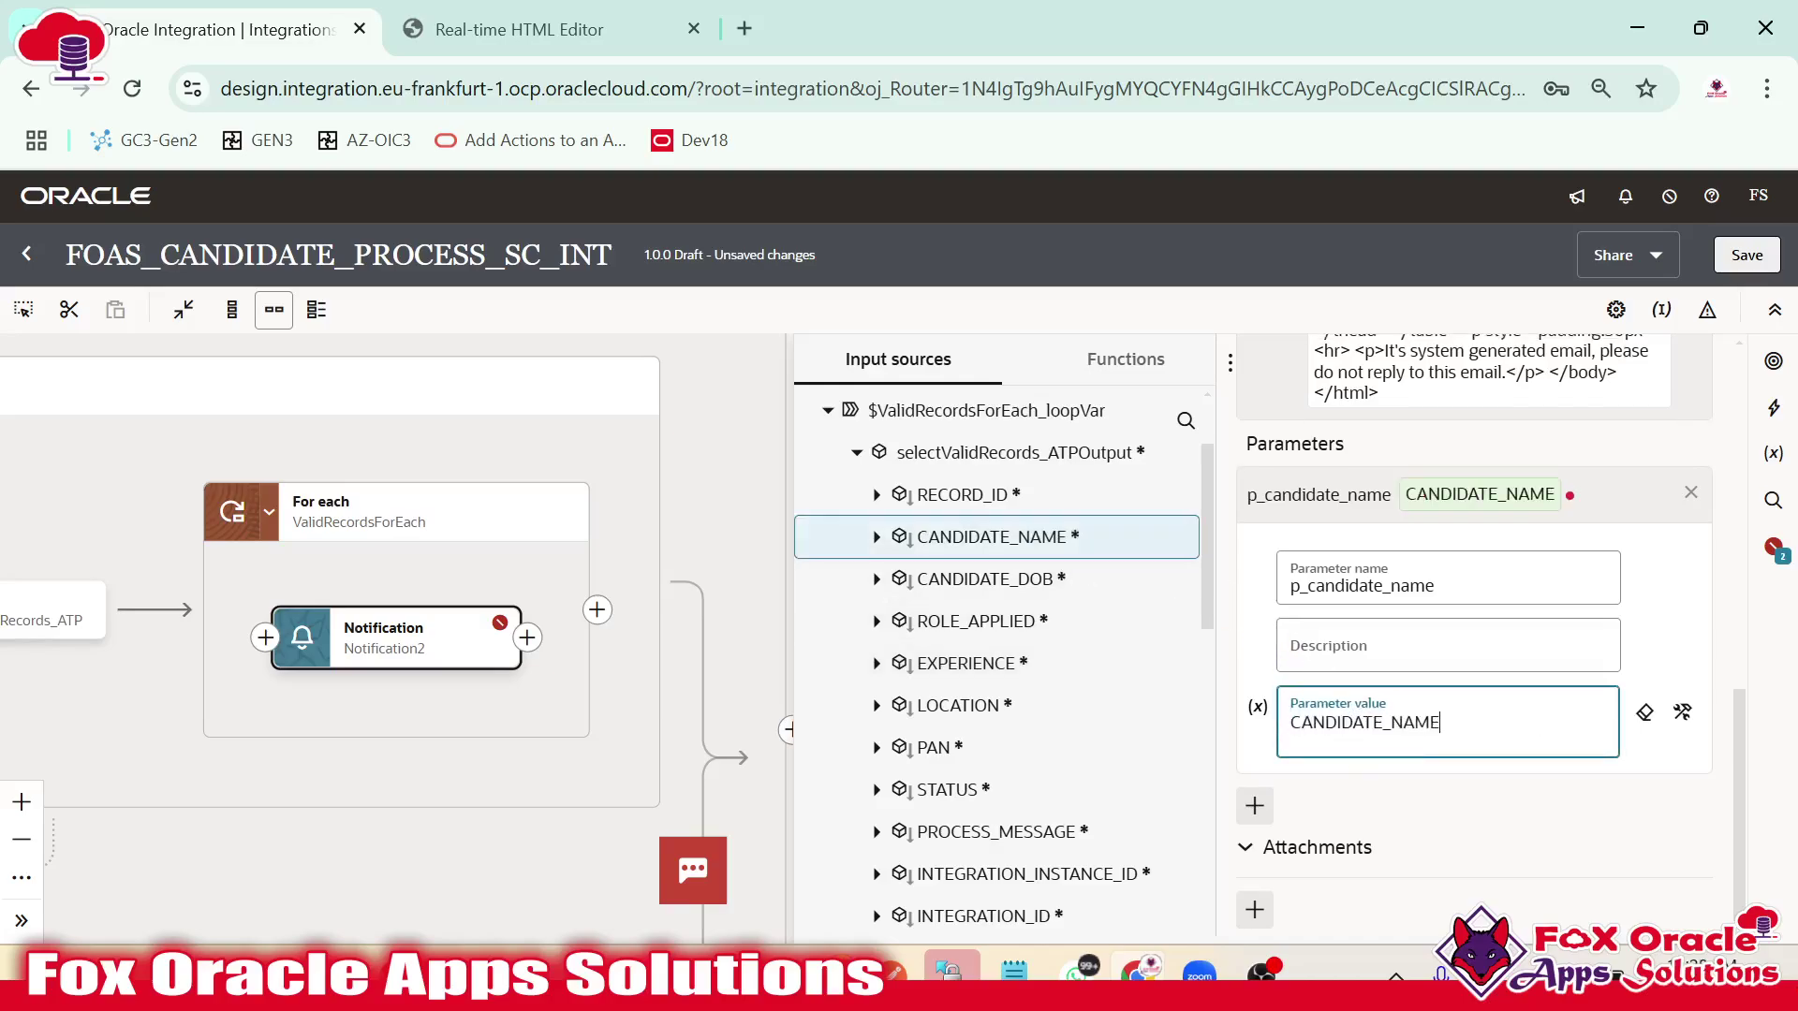
Add a p_Candidate_dob parameter and map ROLE_APPLIED into its value.
{"action": "key", "text": "alt+Tab"}
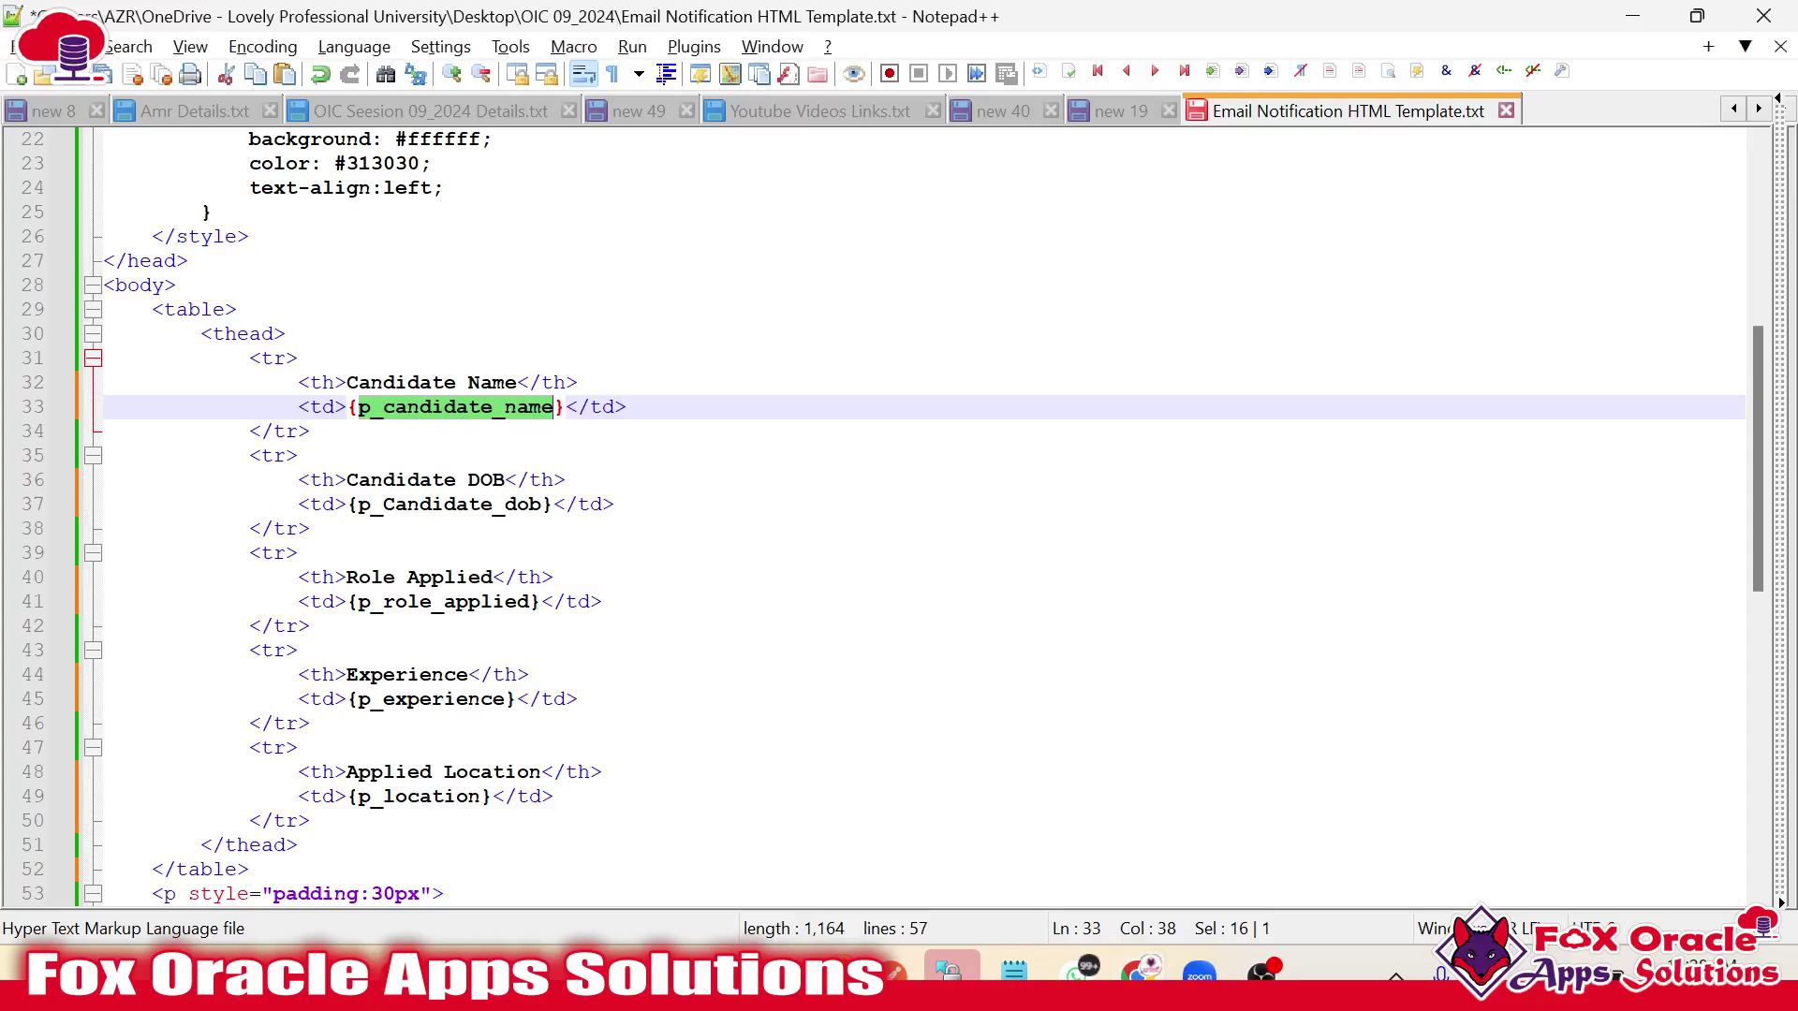
{"action": "double_click", "coordinate": [450, 505]}
{"action": "key", "text": "alt+Tab"}
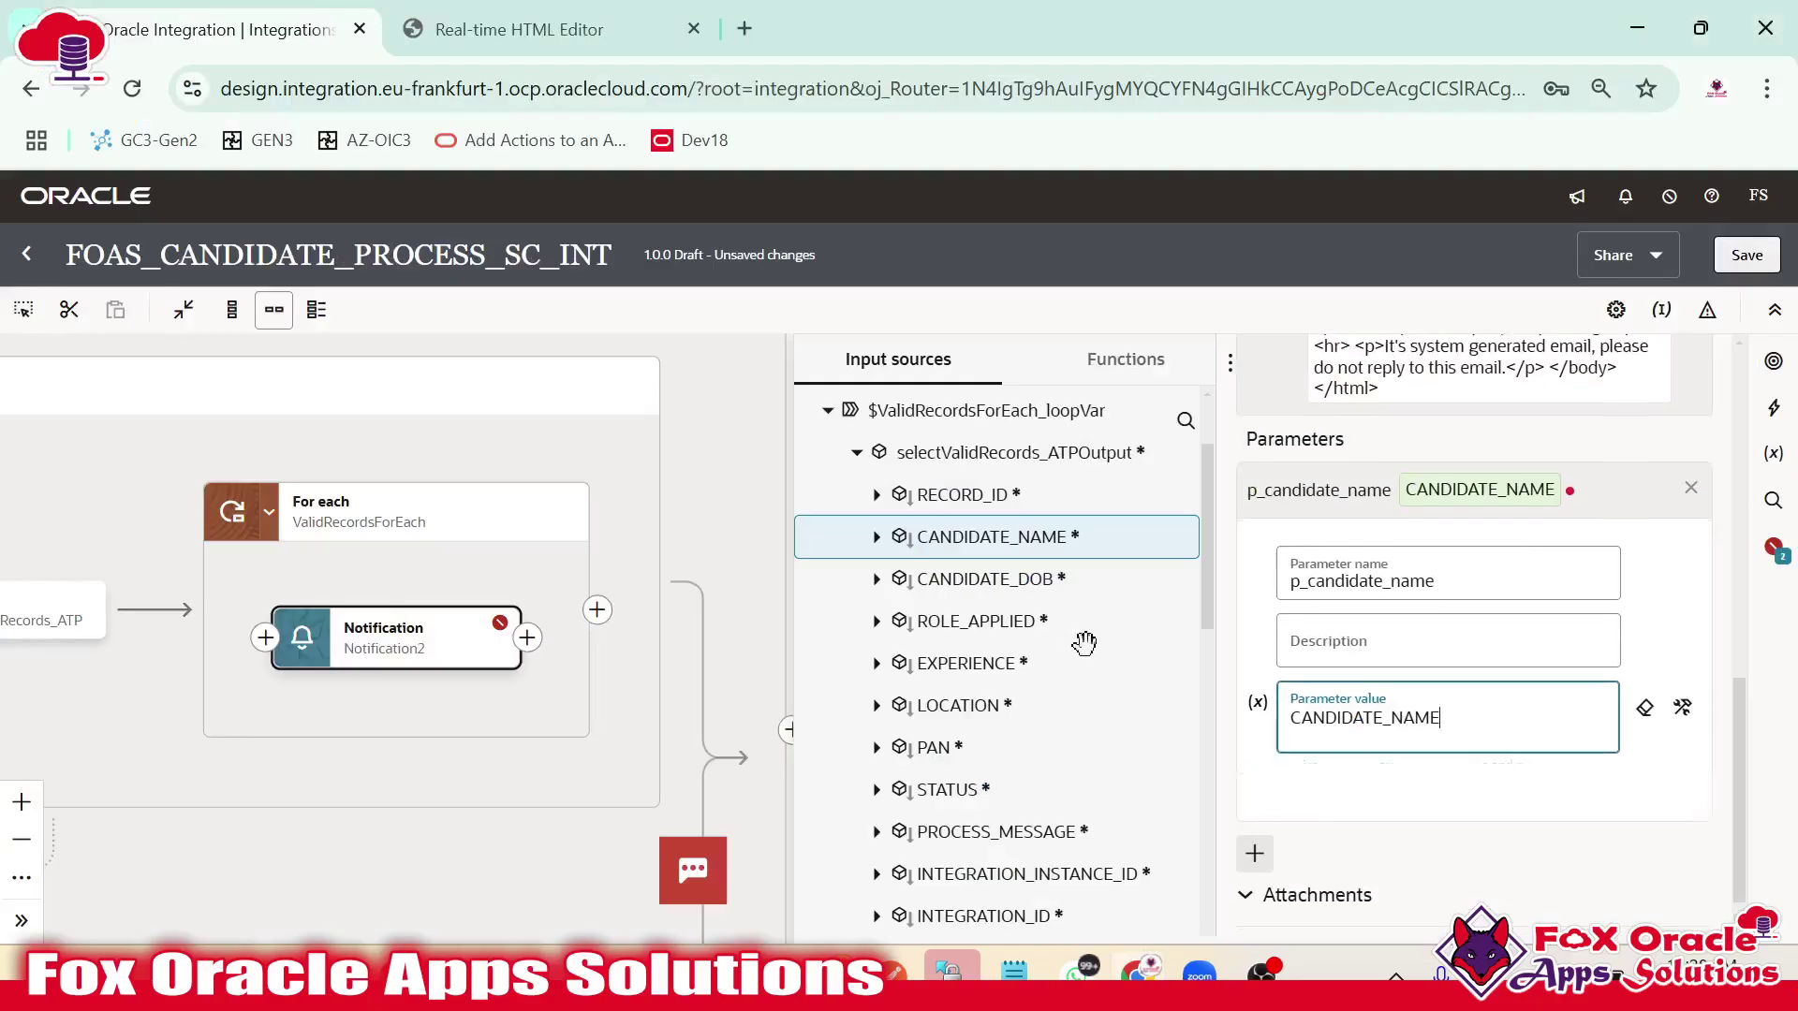
{"action": "scroll", "coordinate": [1259, 811], "scroll_direction": "down", "scroll_amount": 1}
{"action": "left_click", "coordinate": [1254, 805]}
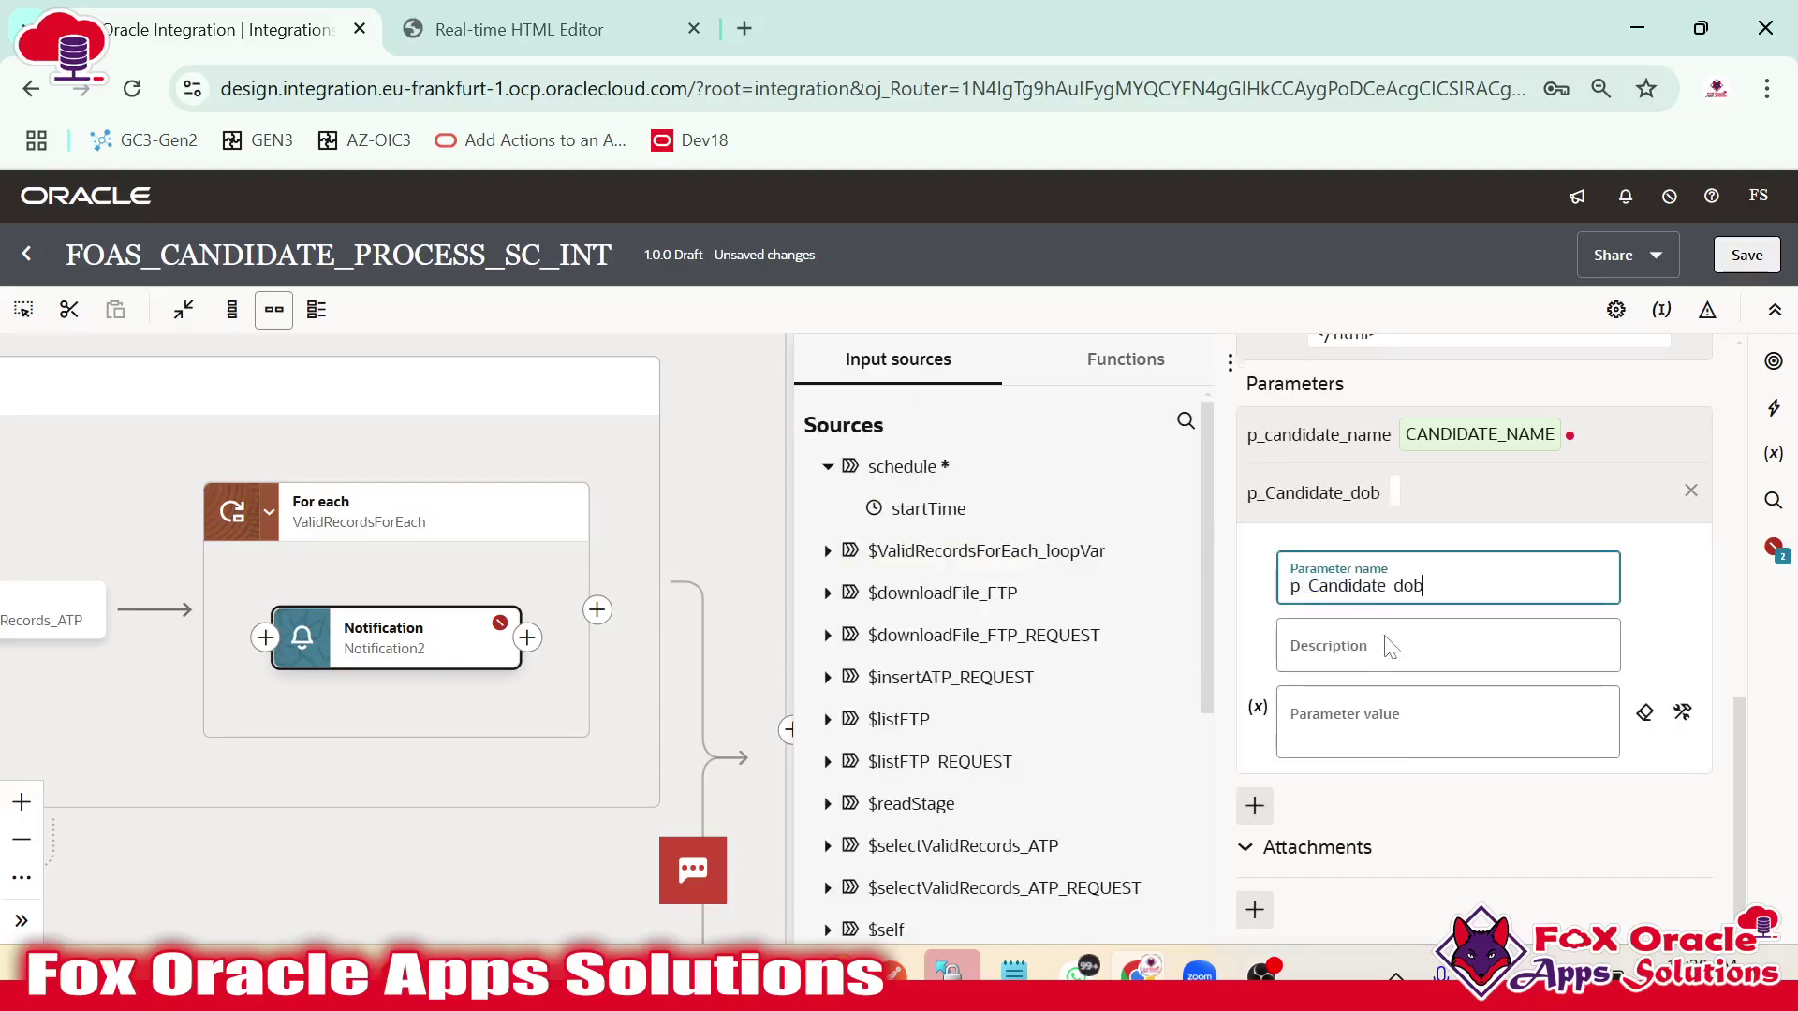
{"action": "left_click", "coordinate": [1340, 715]}
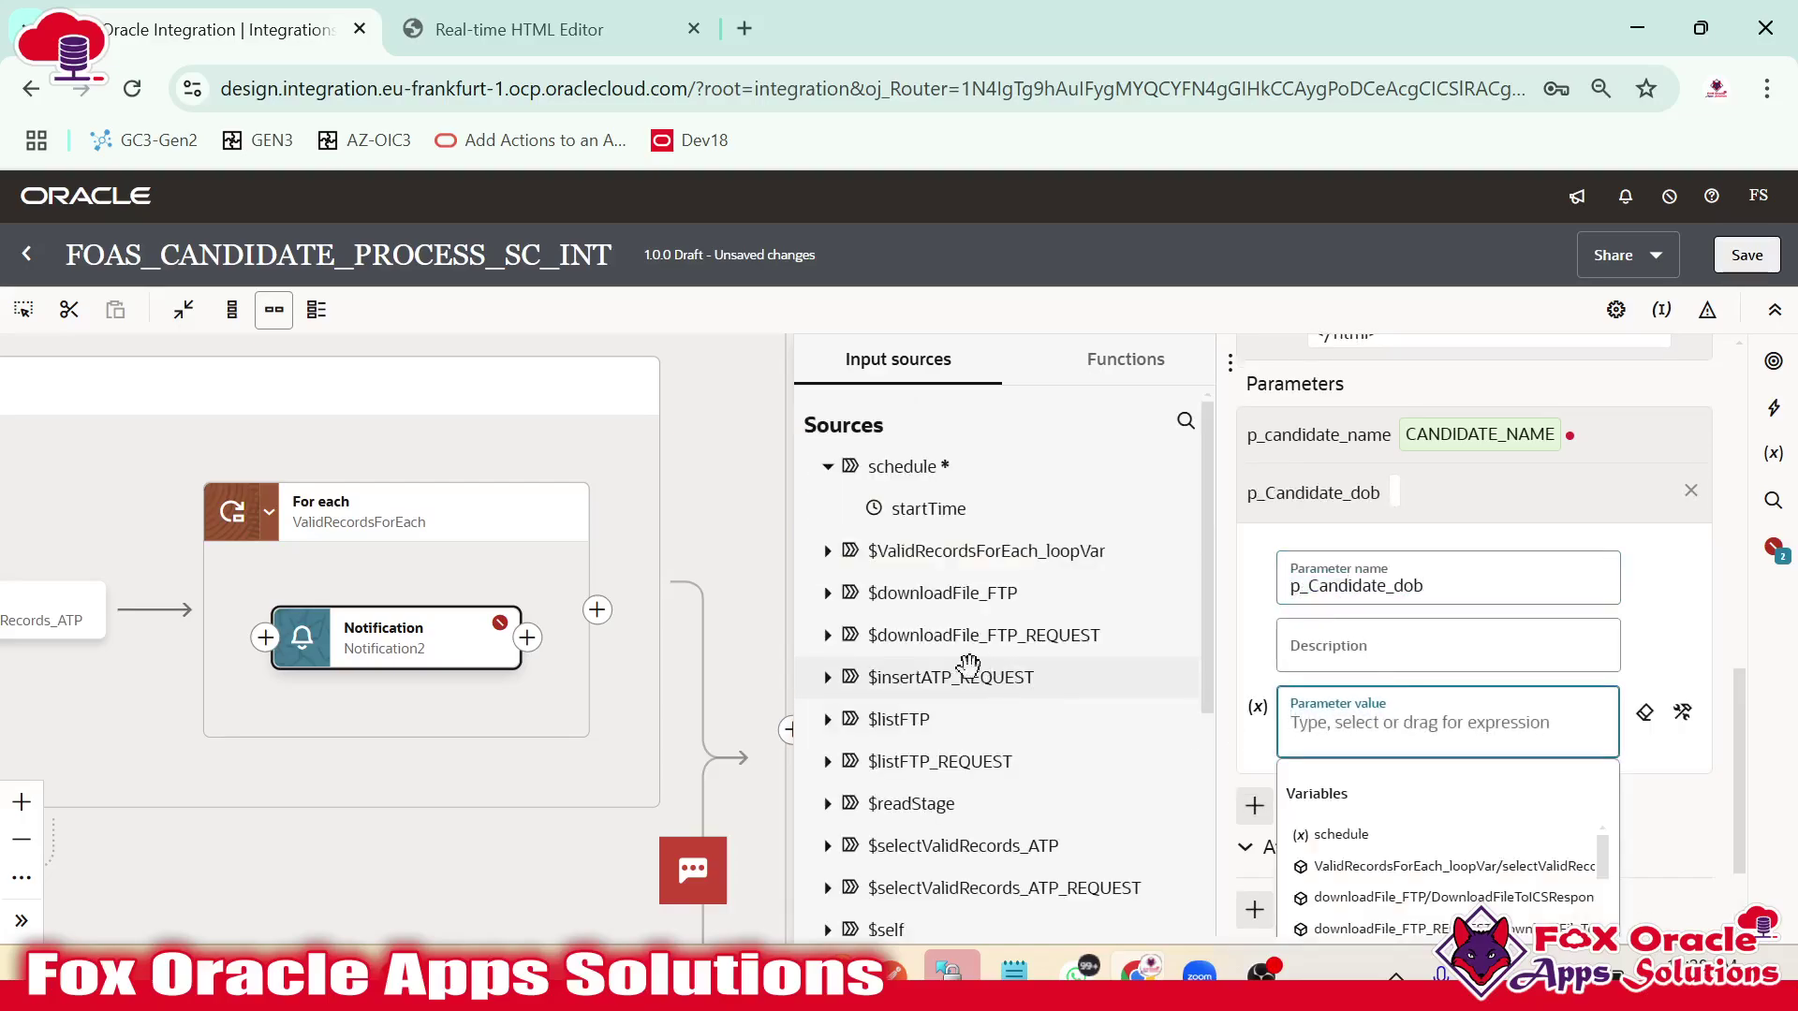
{"action": "scroll", "coordinate": [950, 635], "scroll_direction": "down", "scroll_amount": 2}
{"action": "scroll", "coordinate": [993, 506], "scroll_direction": "up", "scroll_amount": 2}
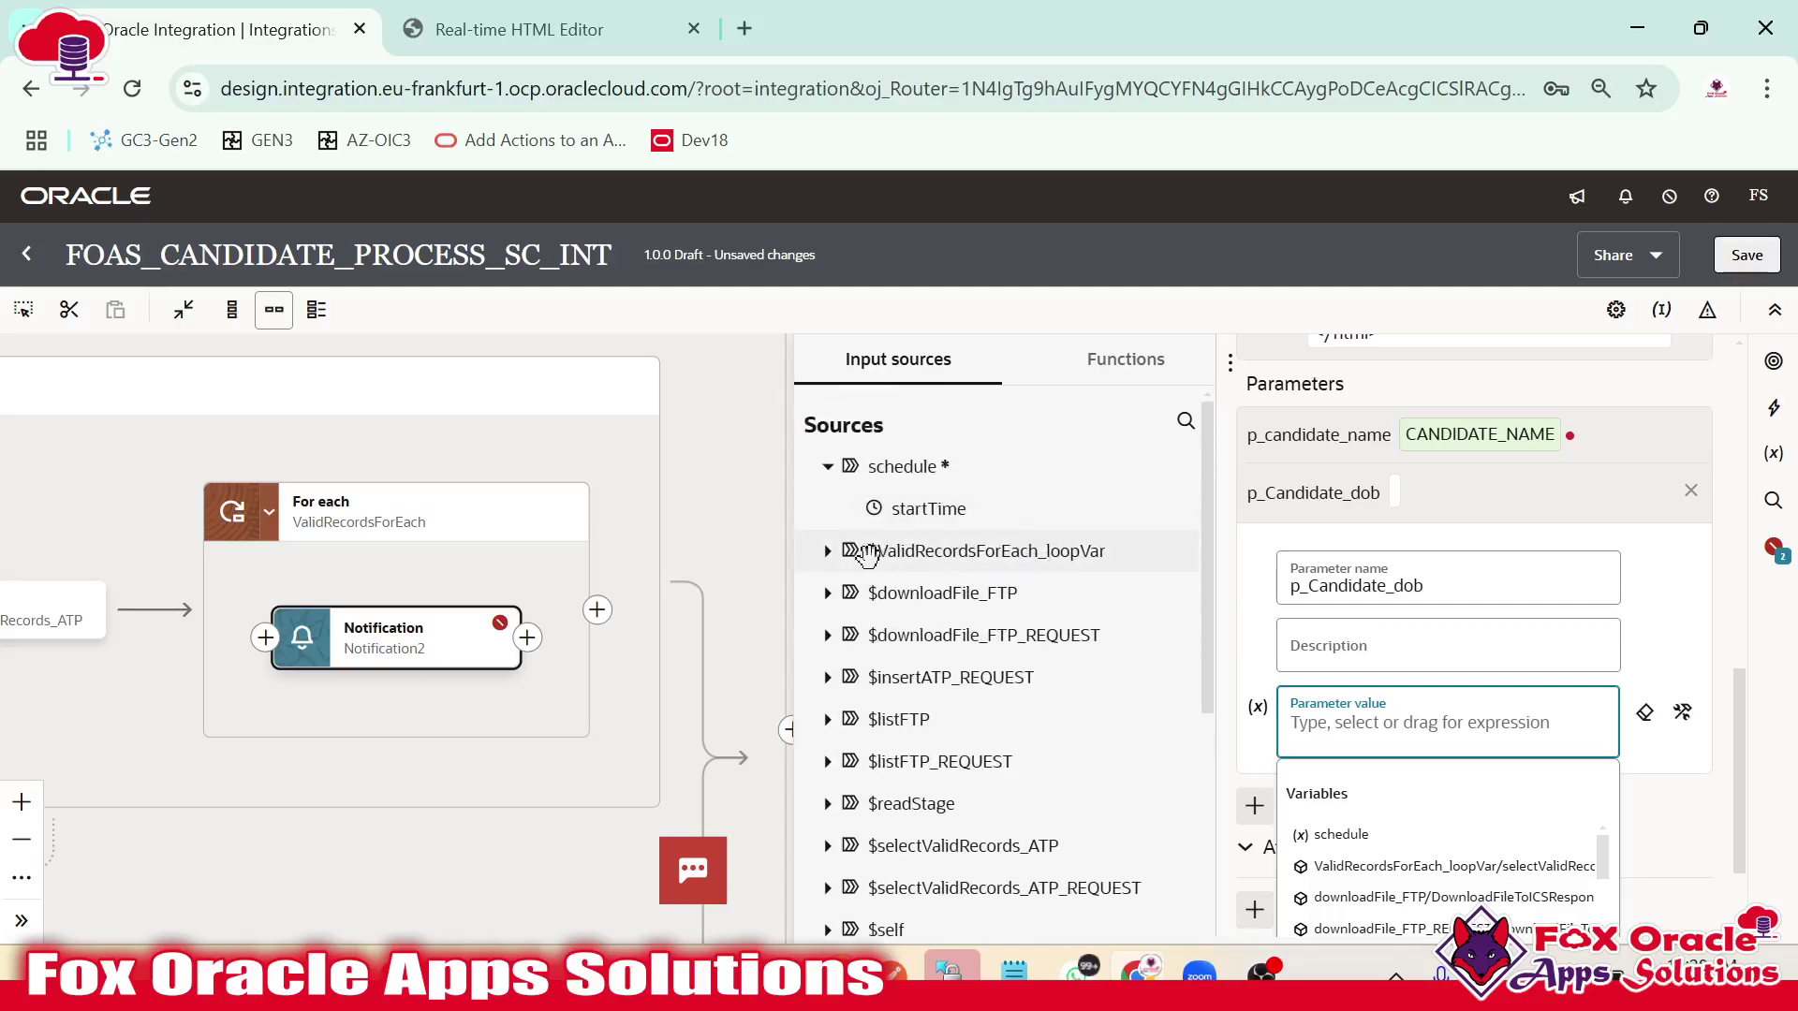
{"action": "left_click", "coordinate": [827, 552]}
{"action": "left_click", "coordinate": [856, 593]}
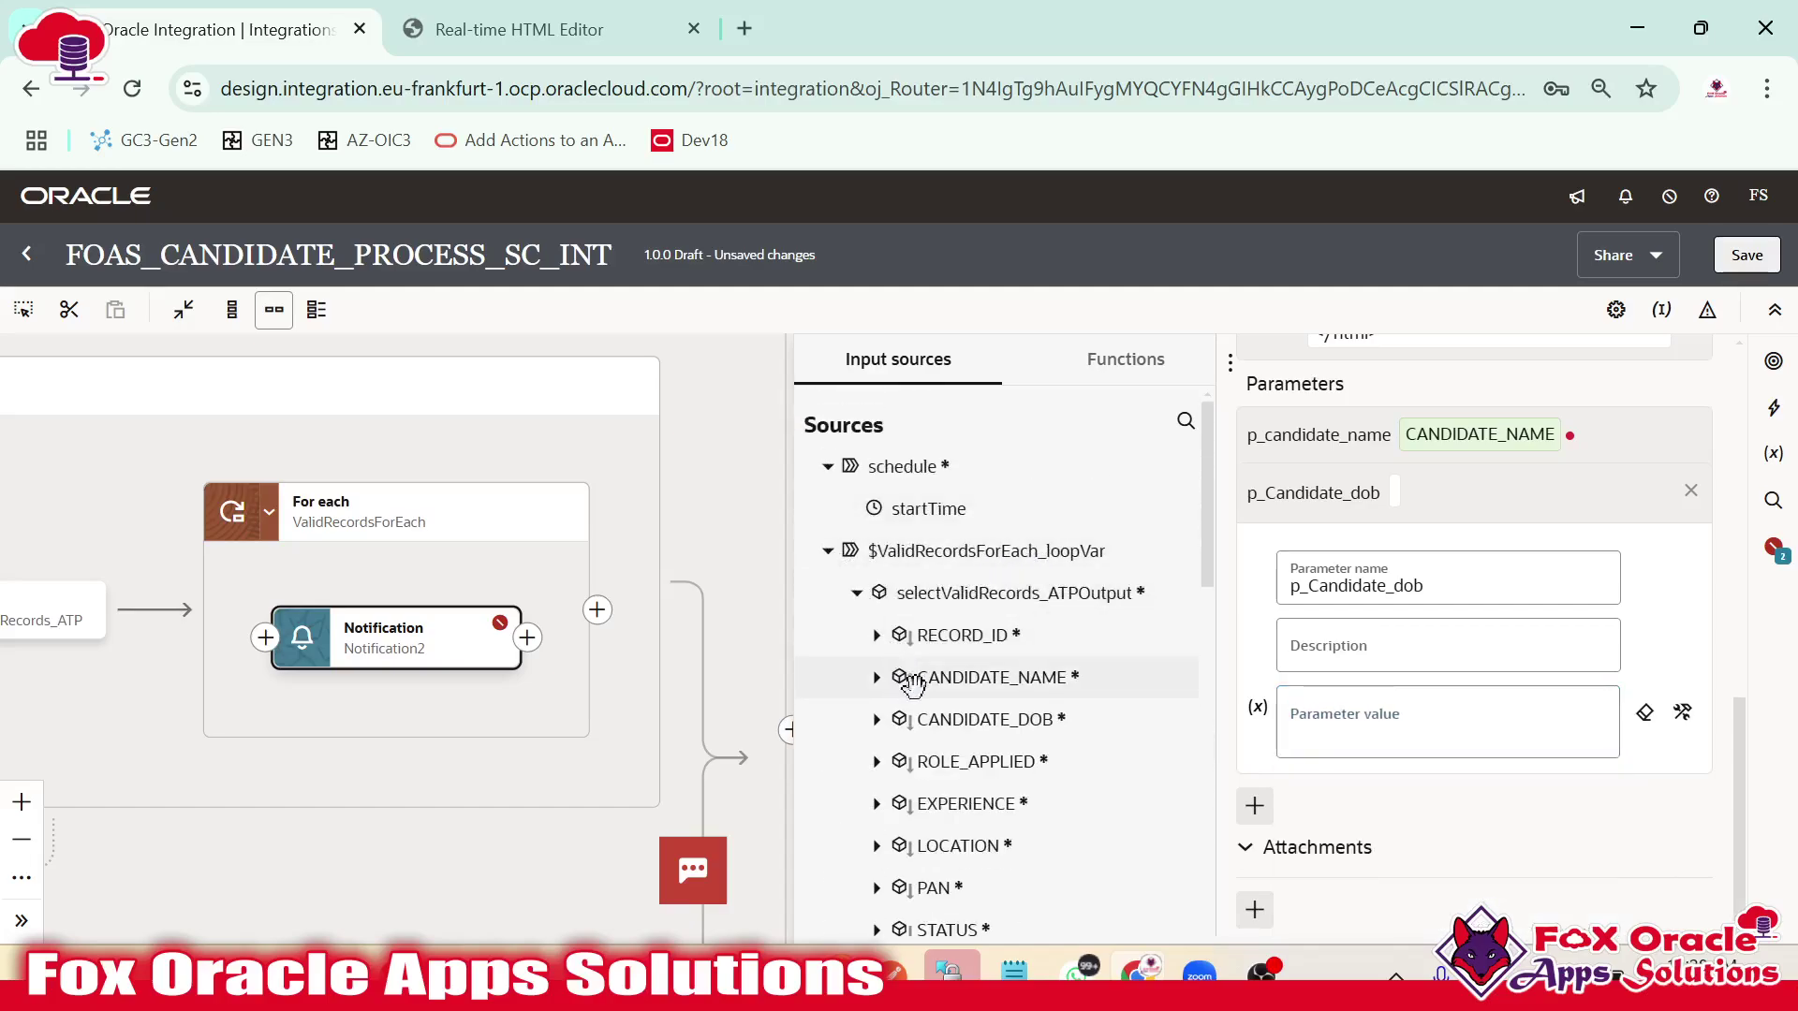
{"action": "left_click_drag", "start_coordinate": [1021, 777], "coordinate": [1352, 740]}
Compare the template's p_role_applied and p_Candidate_dob placeholders against the candidate query results.
{"action": "key", "text": "alt+Tab"}
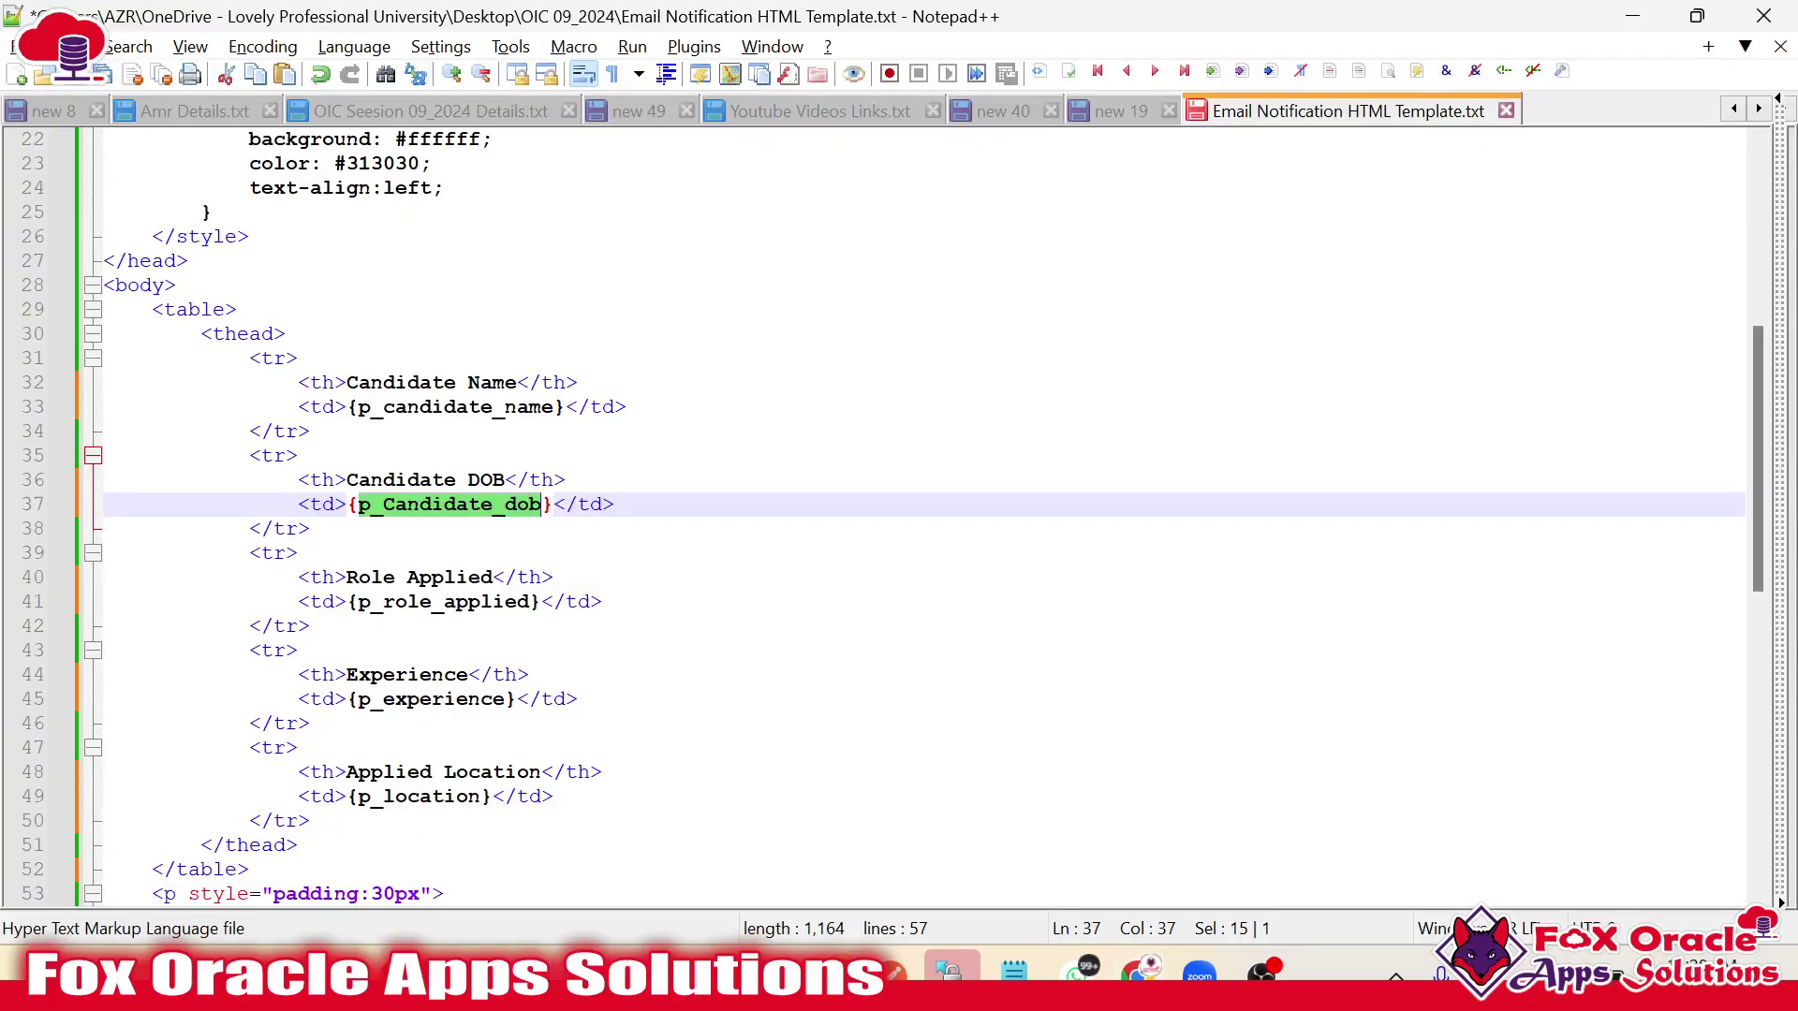
{"action": "double_click", "coordinate": [444, 601]}
{"action": "key", "text": "alt+Tab"}
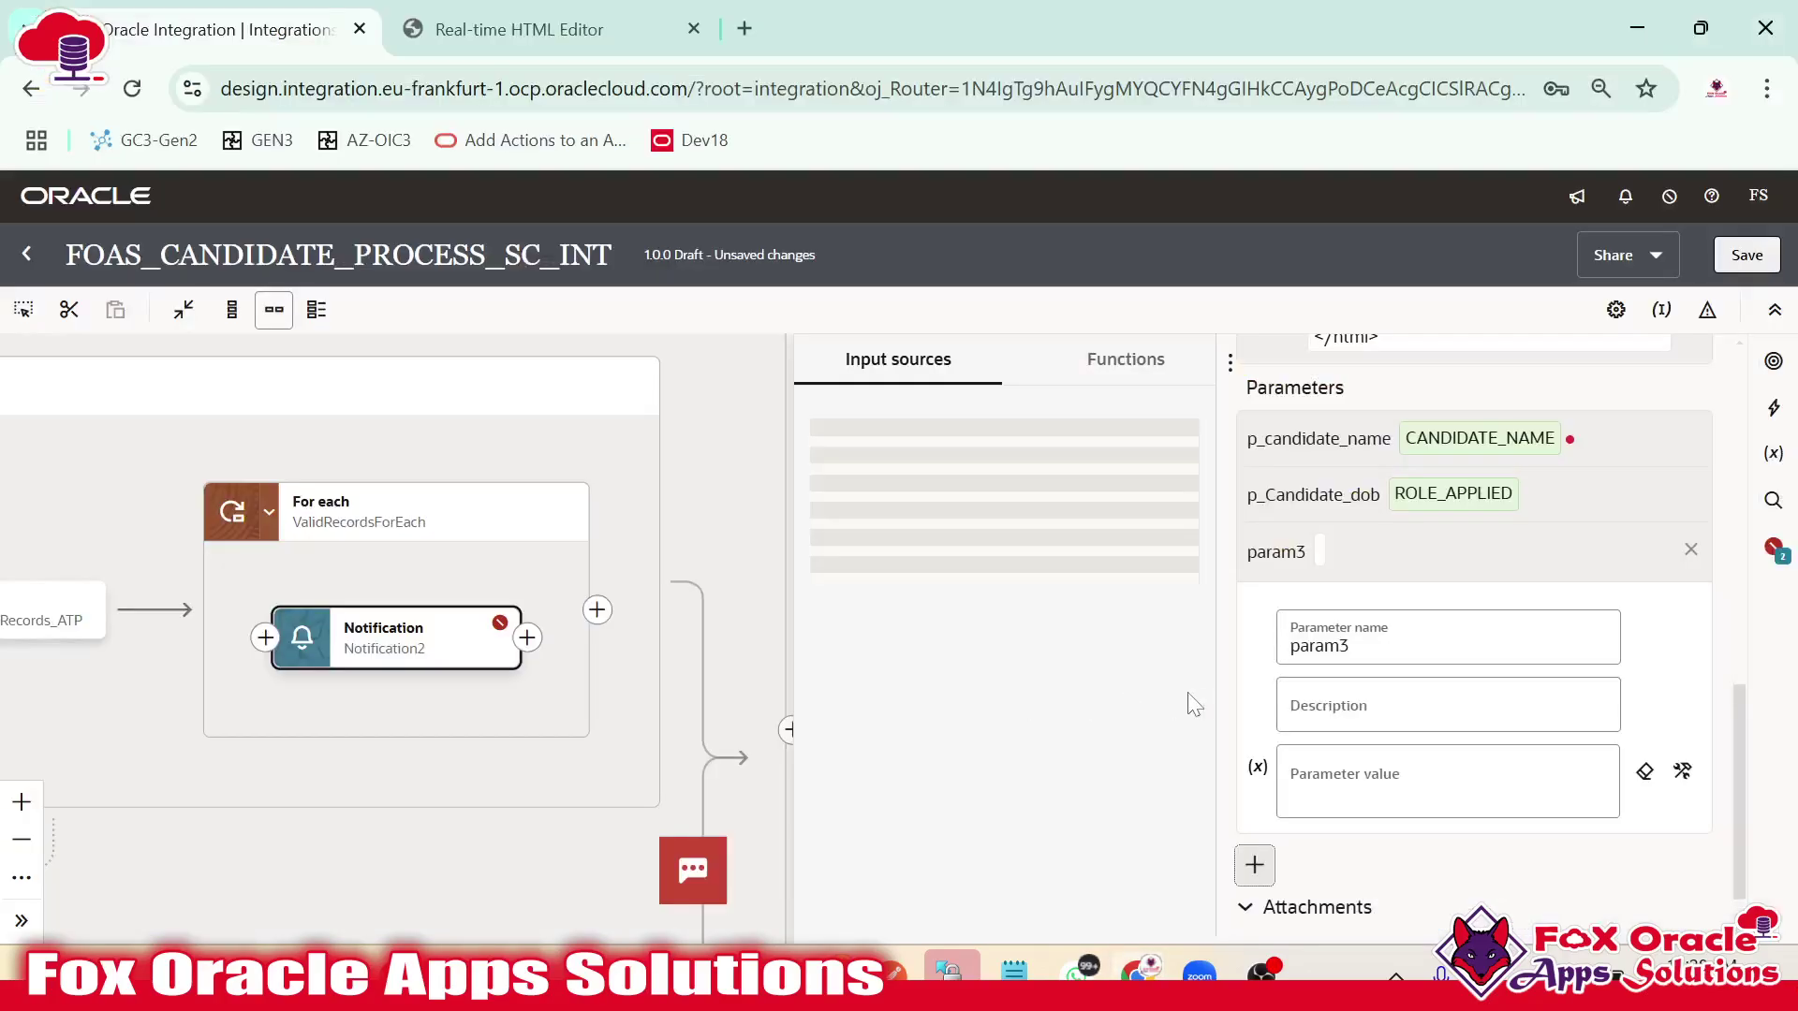
{"action": "key", "text": "alt+Tab"}
{"action": "double_click", "coordinate": [450, 506]}
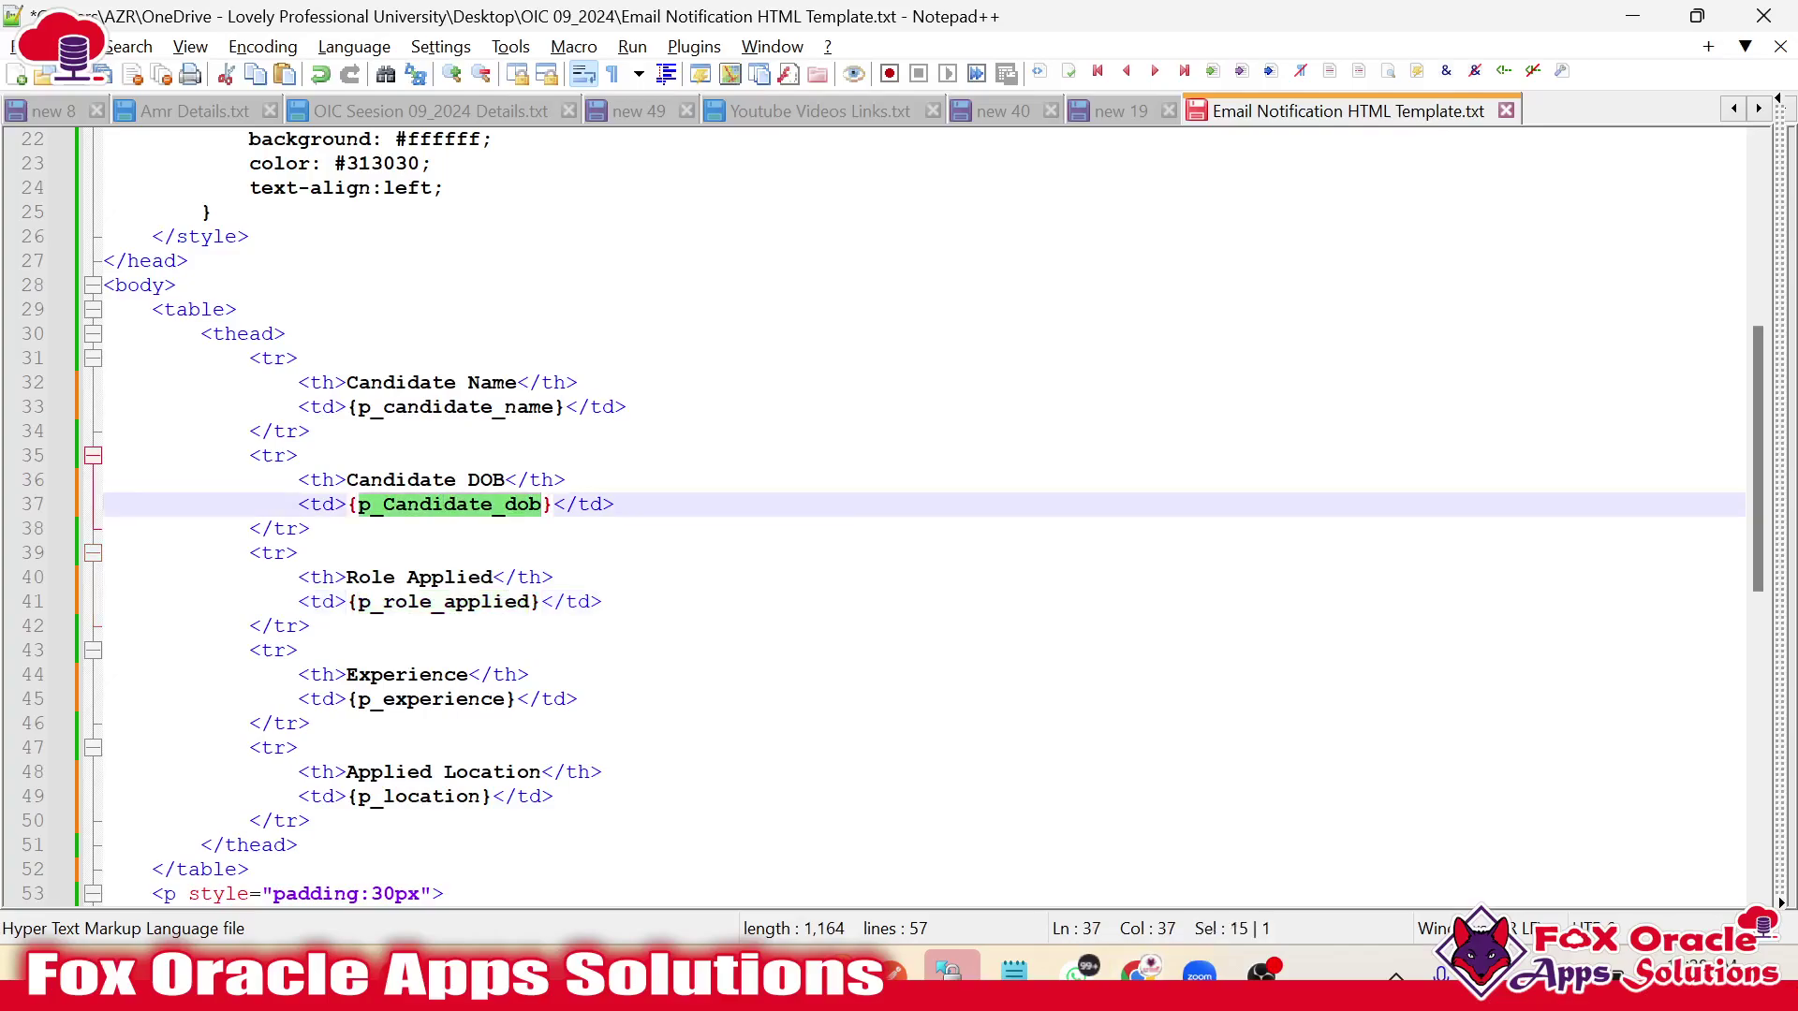
{"action": "key", "text": "alt+Tab"}
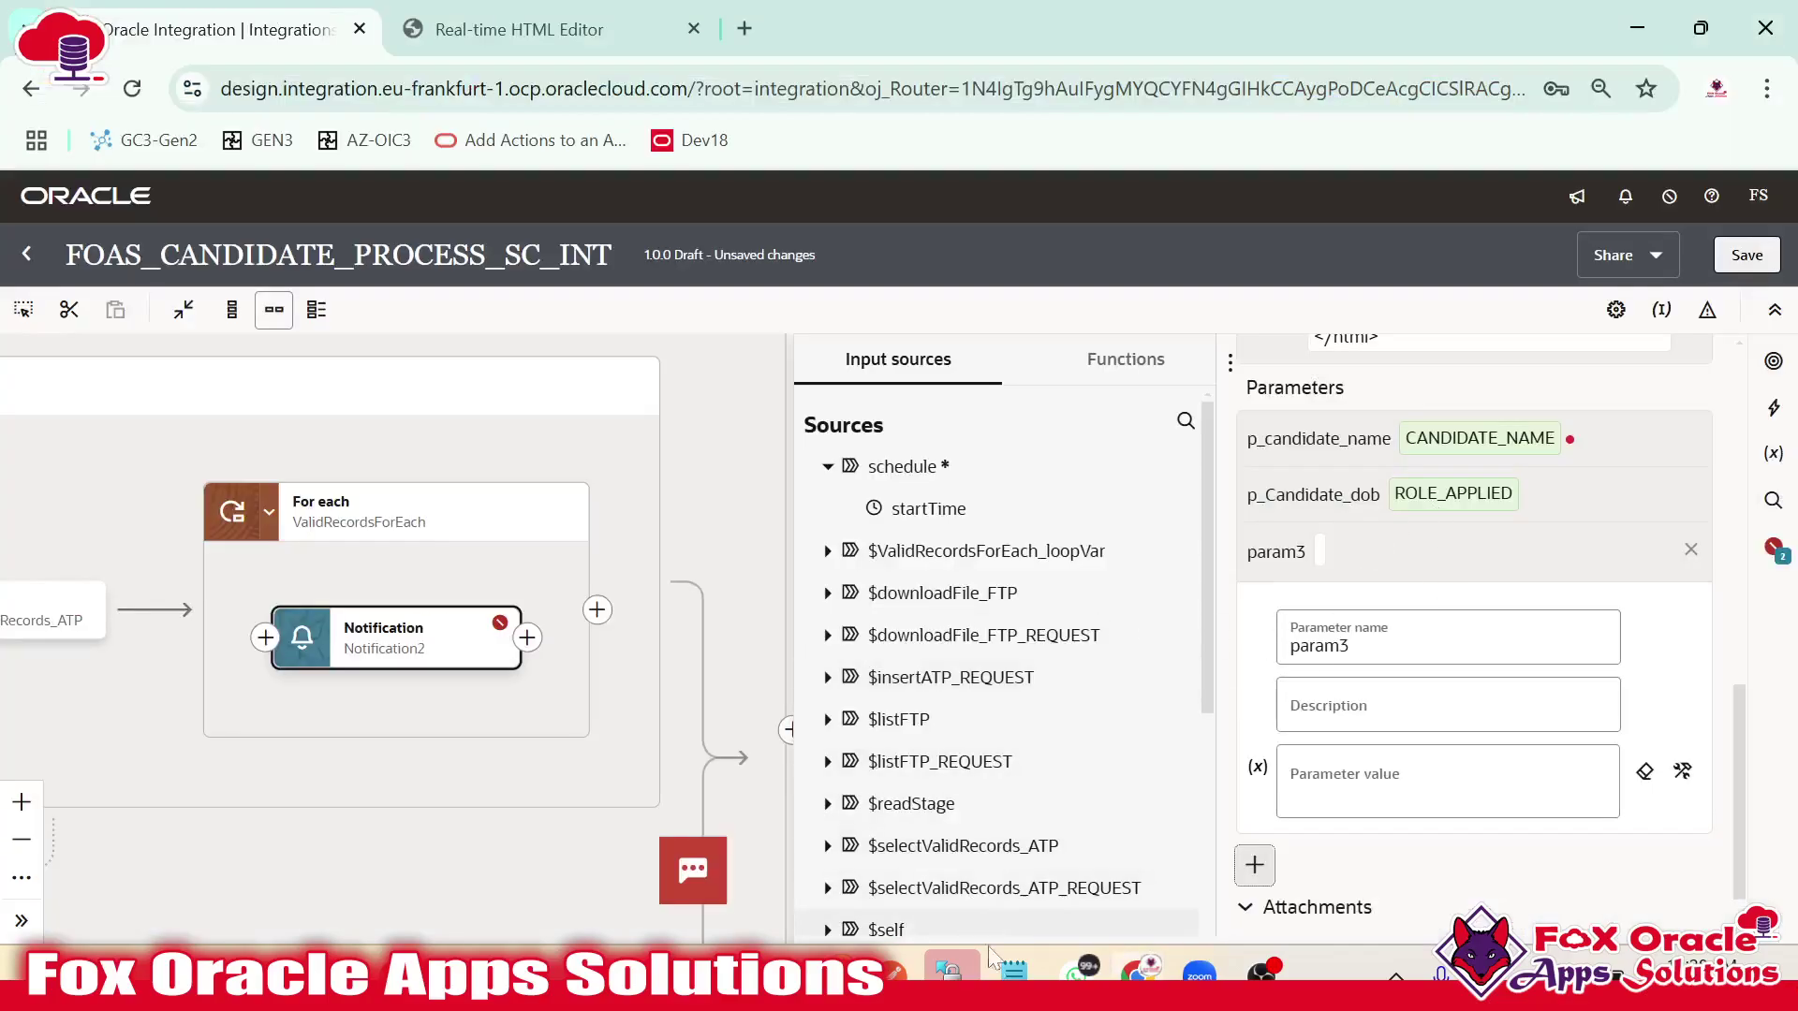
{"action": "key", "text": "alt+Tab"}
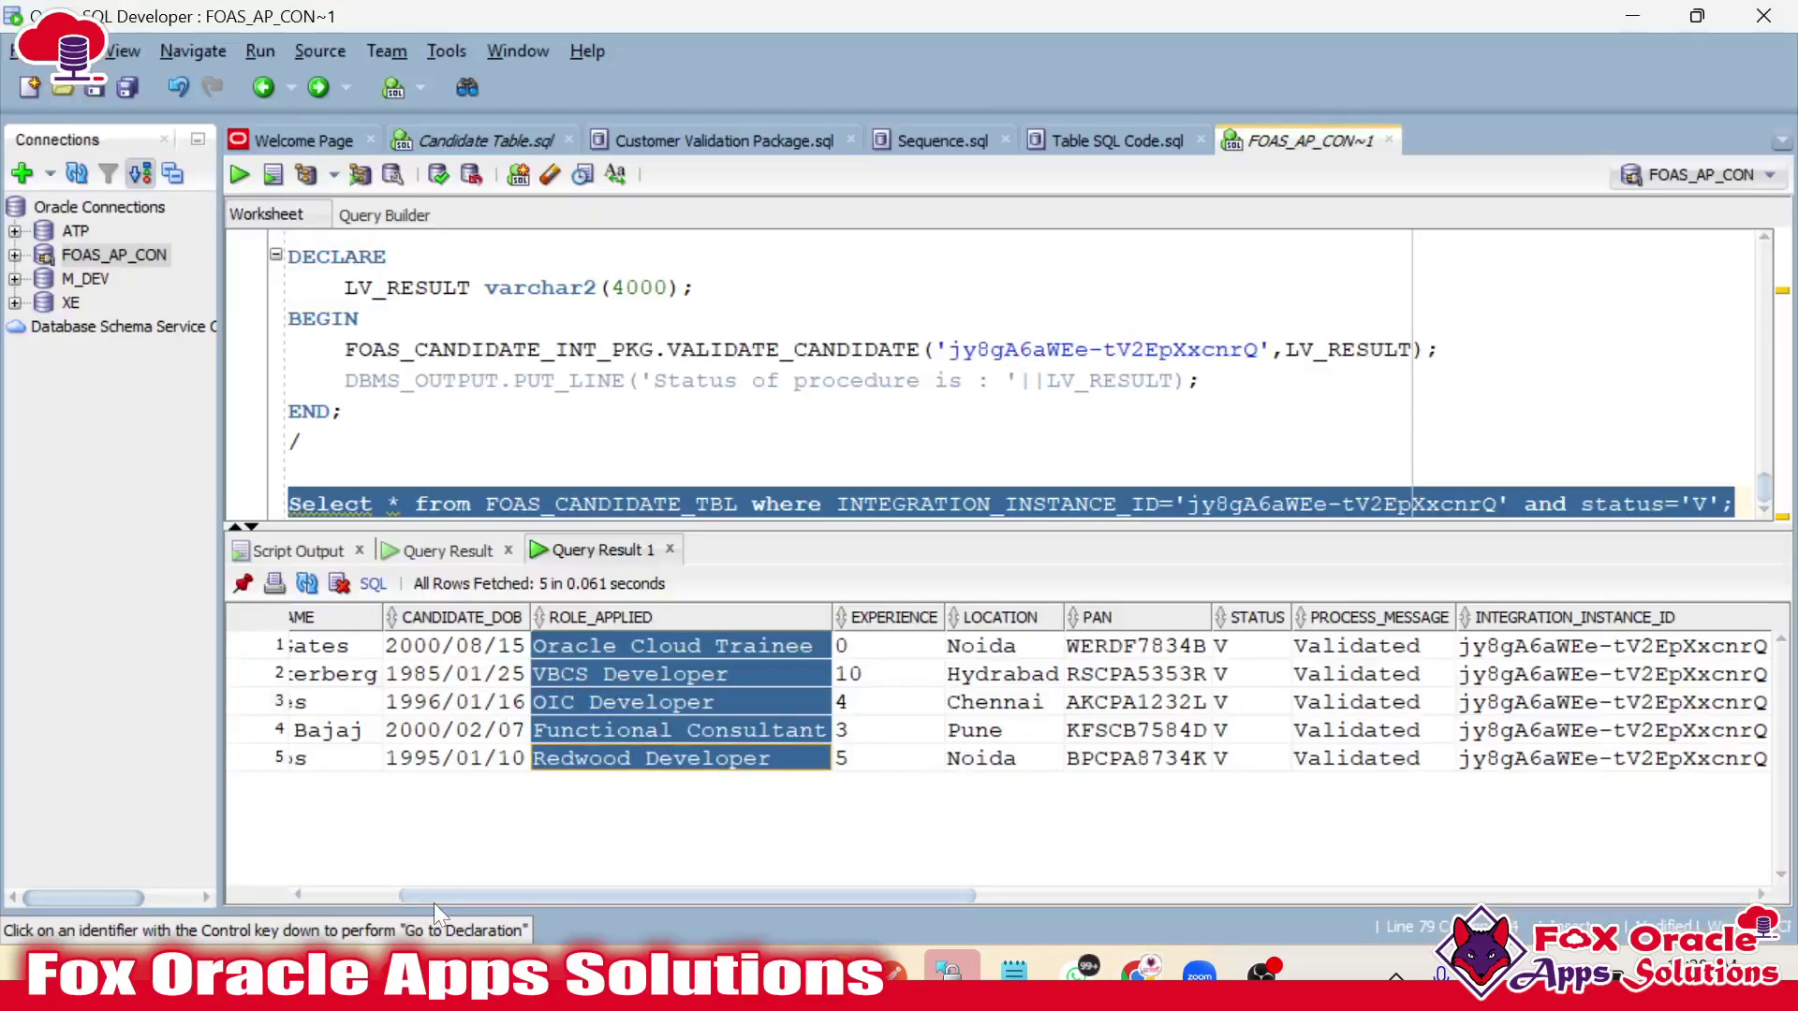
{"action": "left_click_drag", "start_coordinate": [447, 893], "coordinate": [294, 891]}
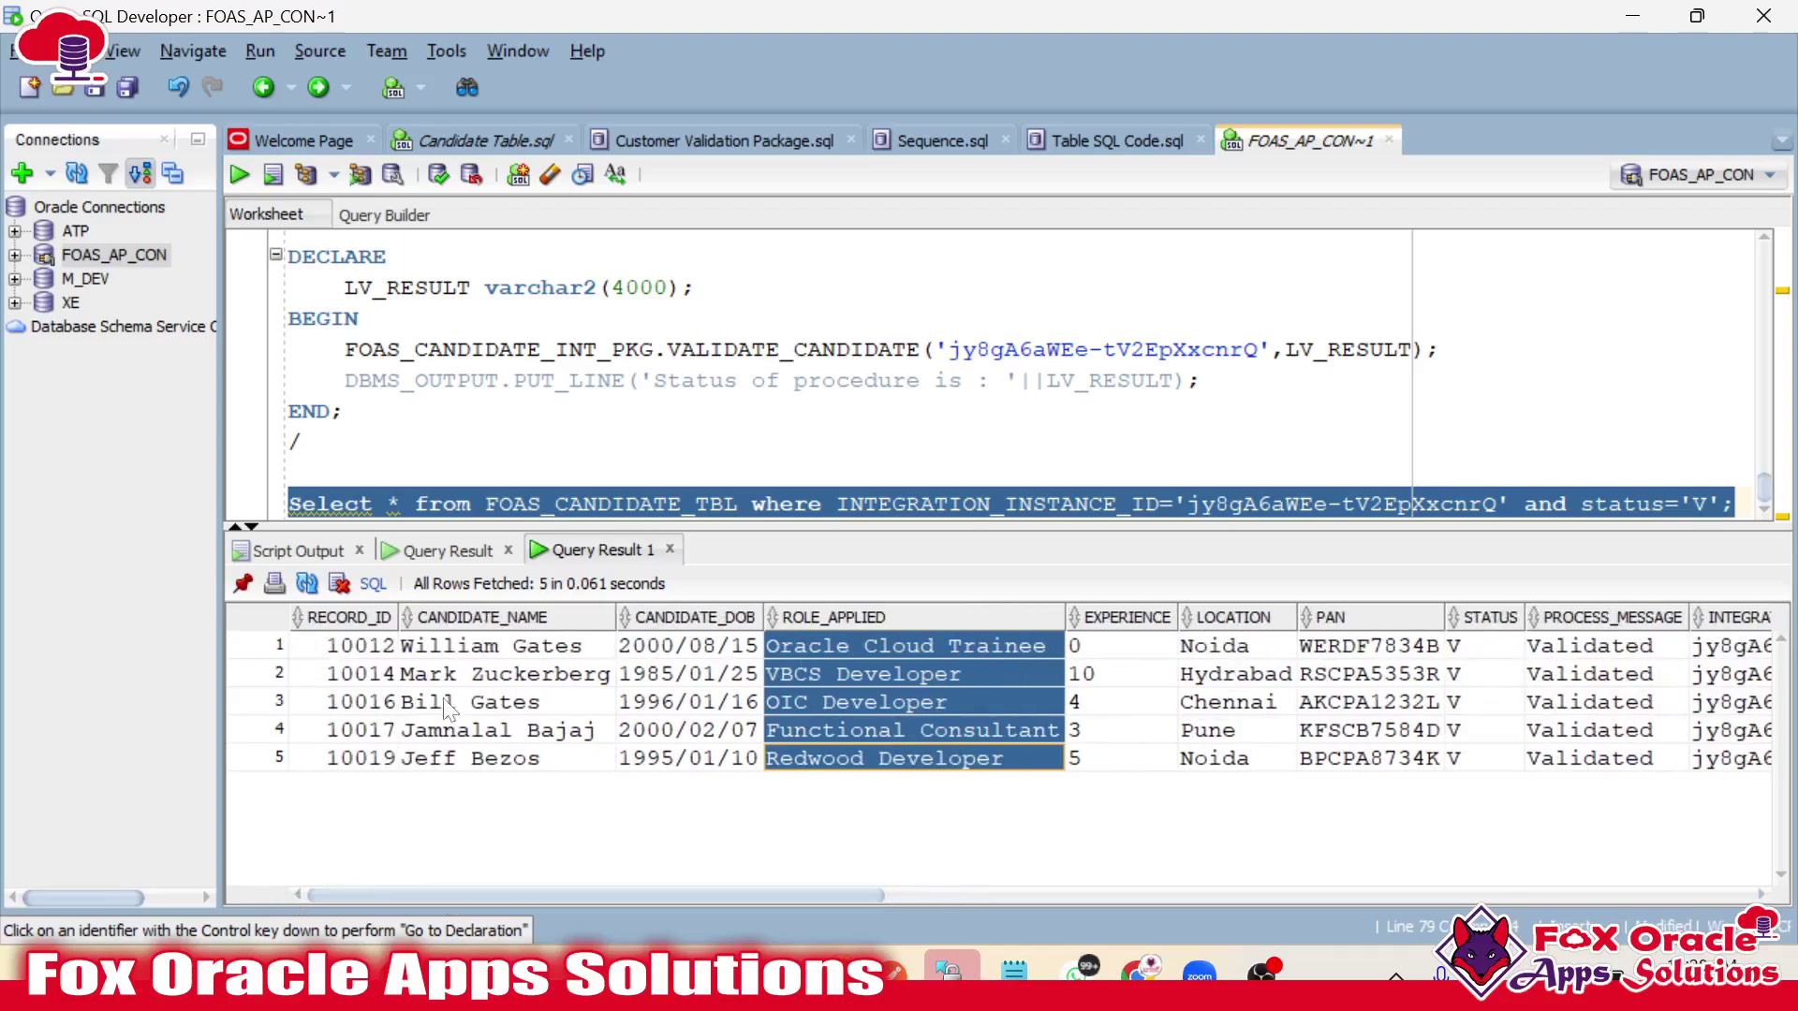
{"action": "left_click", "coordinate": [505, 673]}
{"action": "left_click", "coordinate": [1166, 653]}
{"action": "left_click", "coordinate": [1413, 675]}
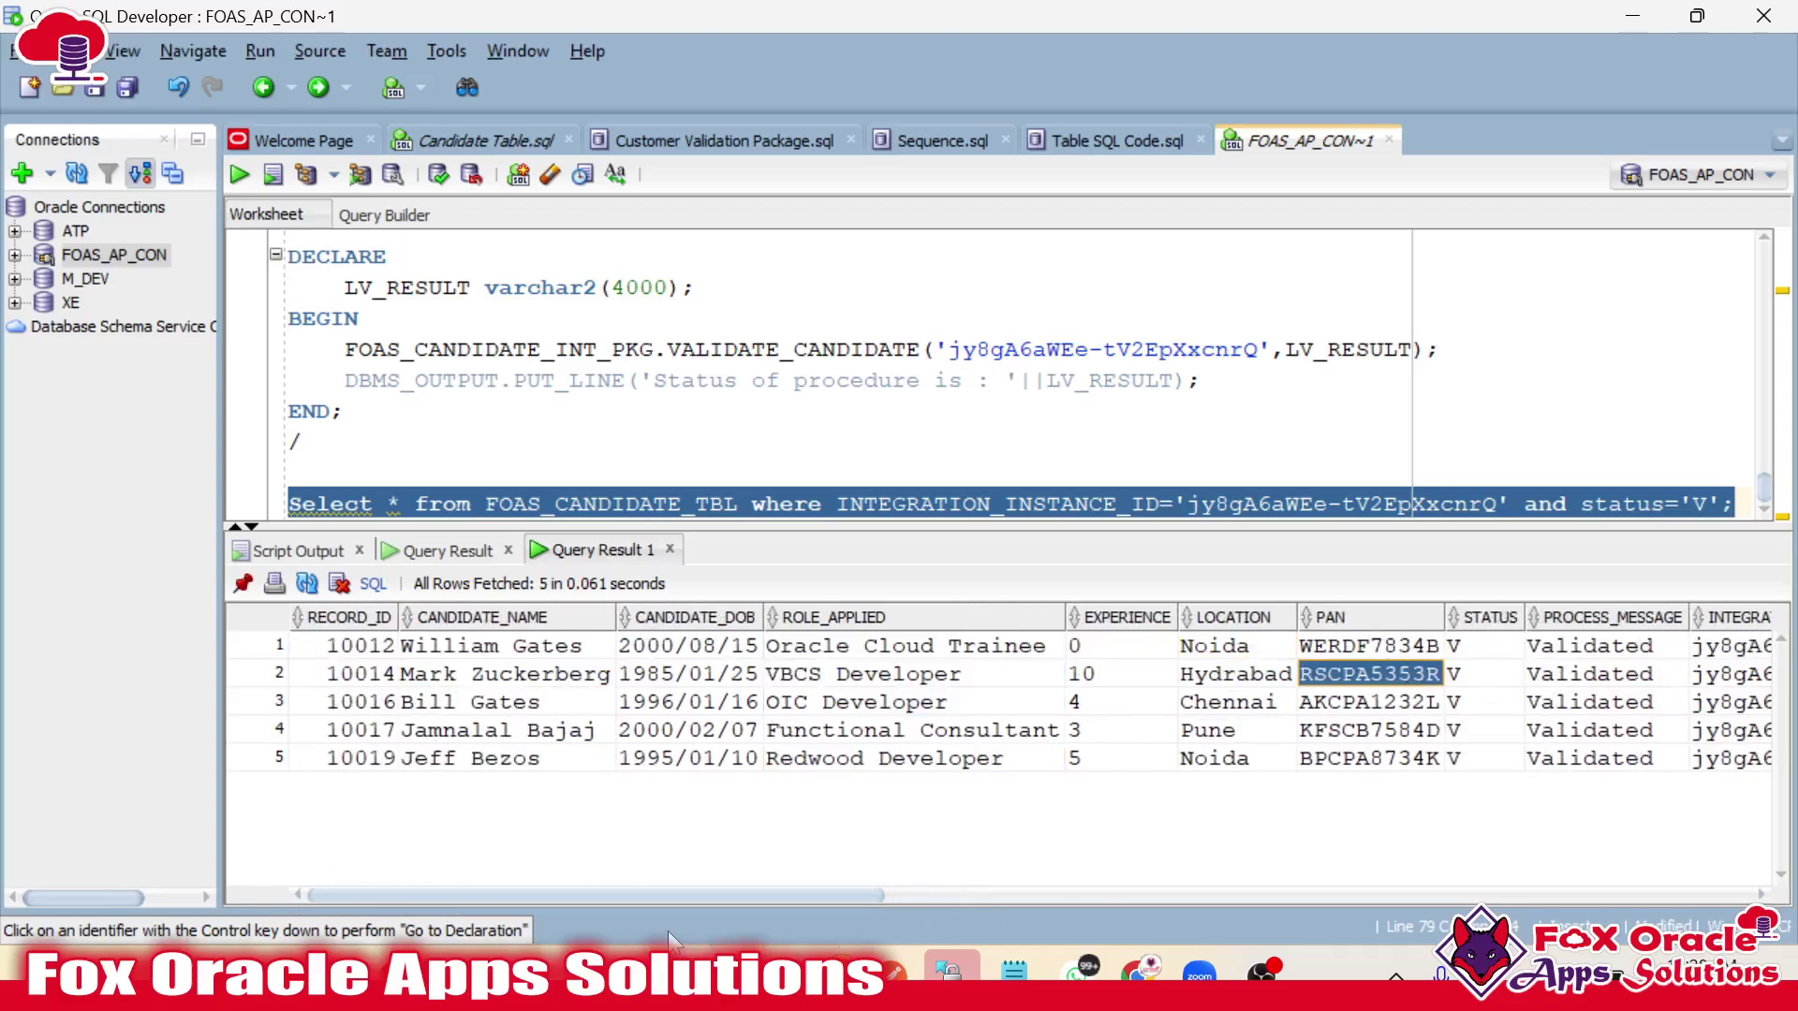
{"action": "key", "text": "alt+Tab"}
{"action": "key", "text": "alt+Tab"}
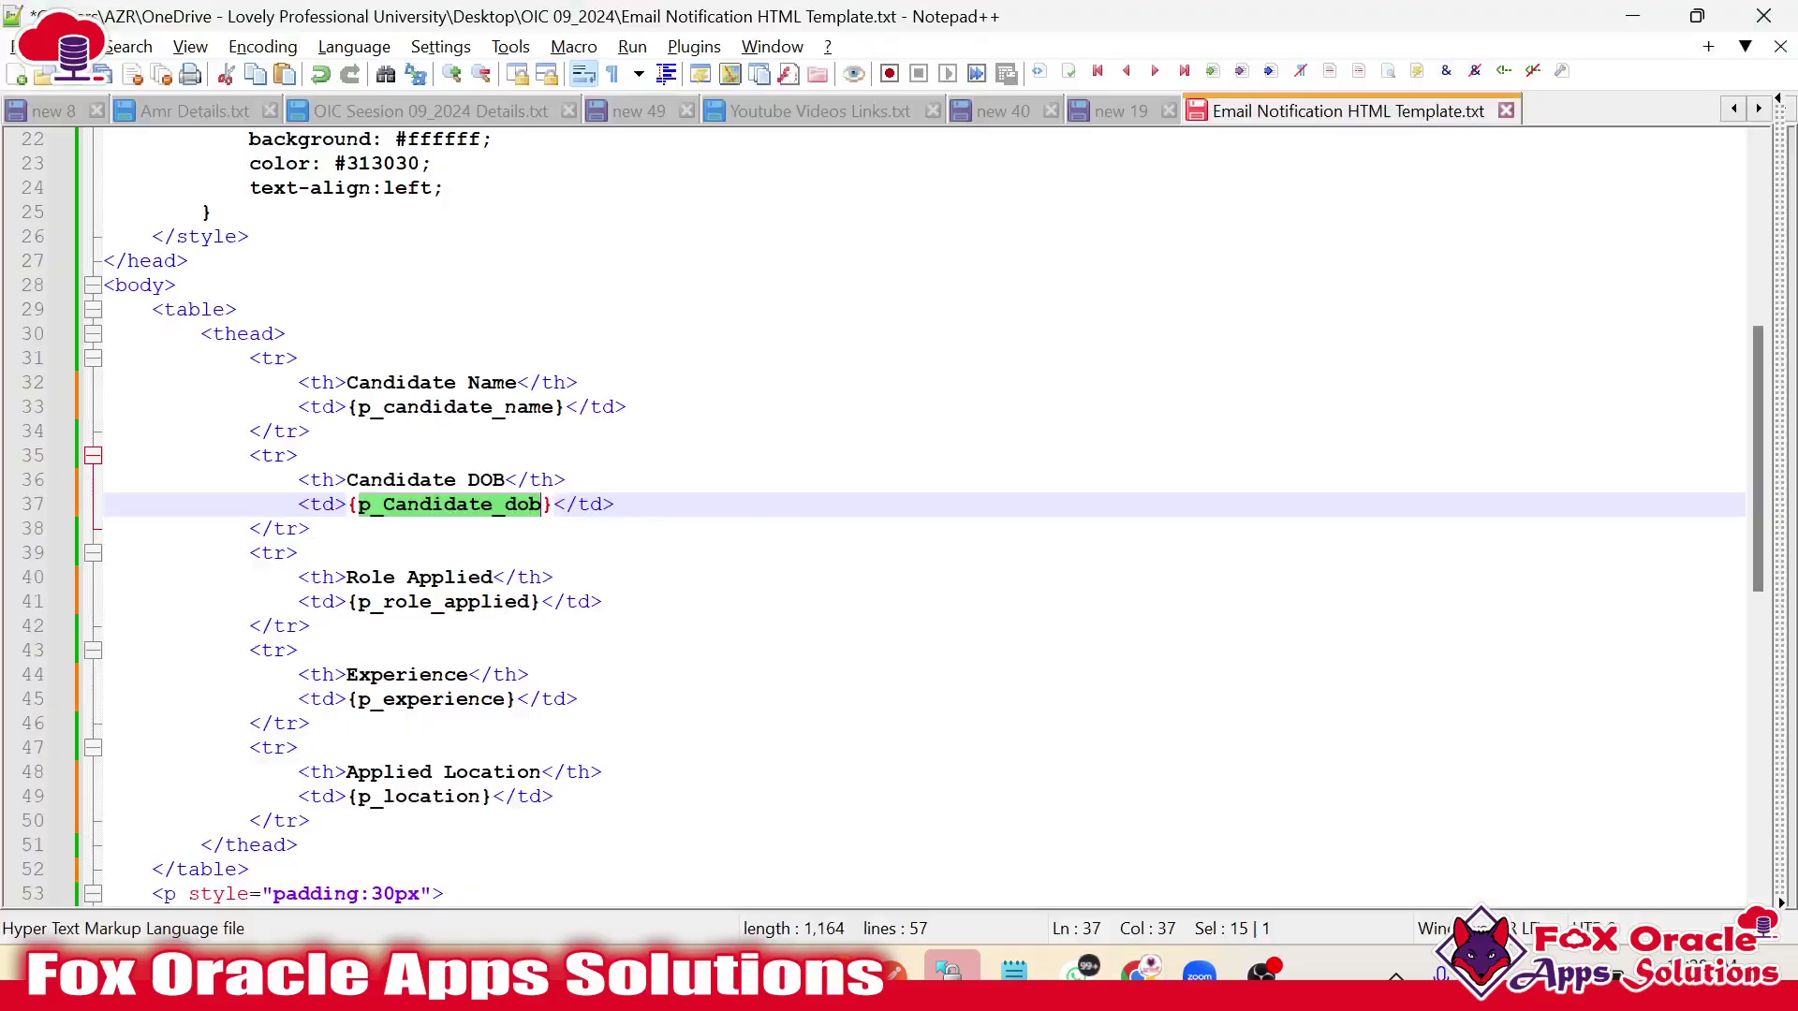
Delete the Candidate DOB table row and its leftover blank line from the template.
{"action": "scroll", "coordinate": [922, 515], "scroll_direction": "up", "scroll_amount": 1}
{"action": "scroll", "coordinate": [922, 515], "scroll_direction": "down", "scroll_amount": 3}
{"action": "left_click", "coordinate": [431, 334]}
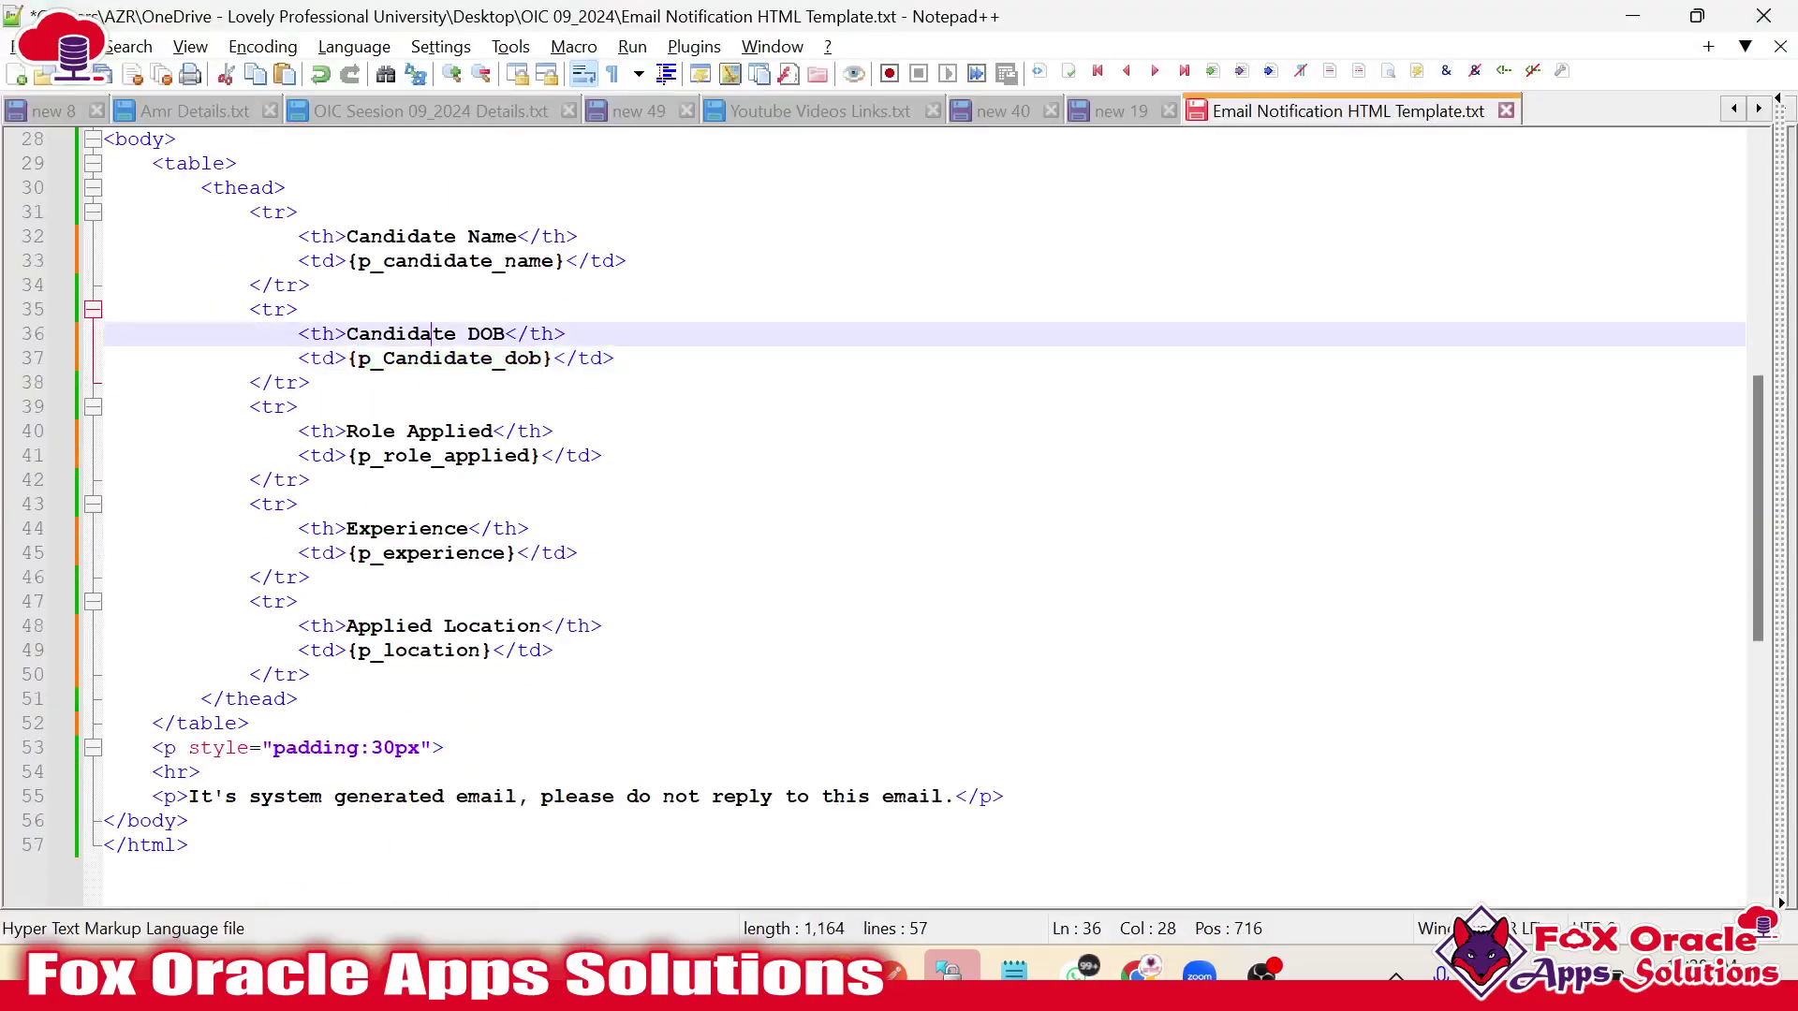
{"action": "left_click_drag", "start_coordinate": [313, 383], "coordinate": [105, 310]}
{"action": "key", "text": "Delete"}
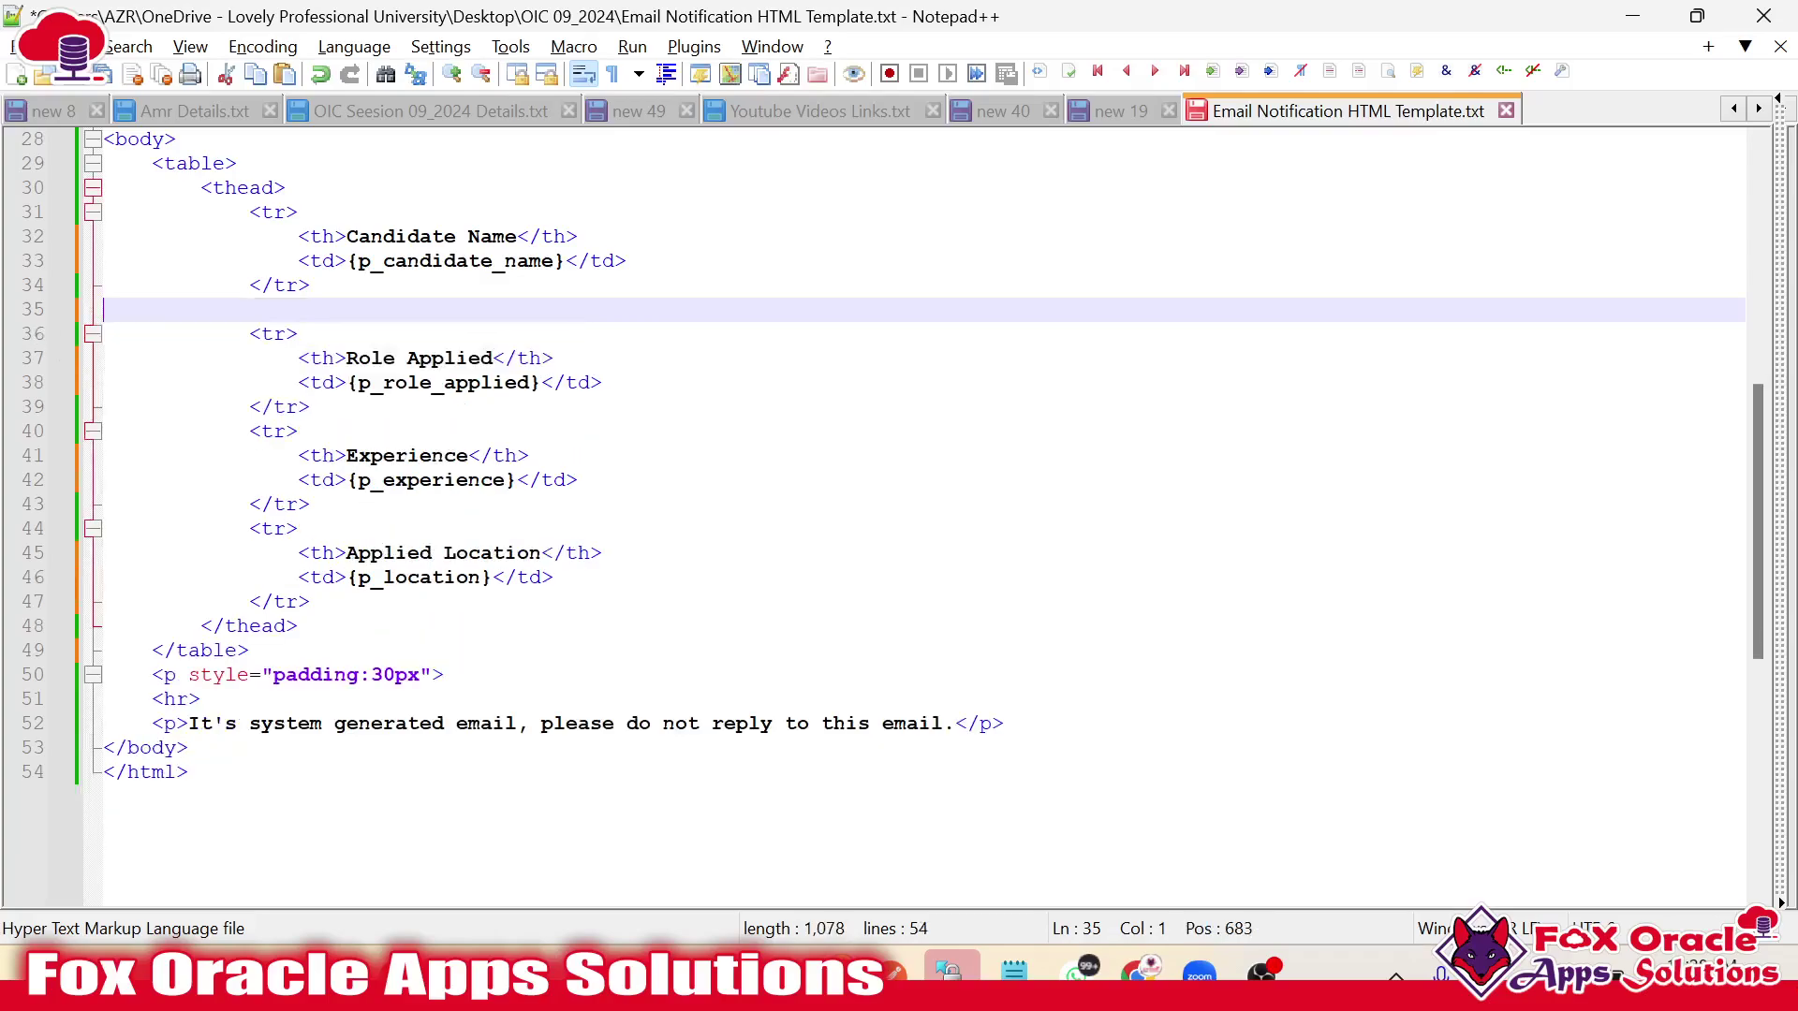
{"action": "key", "text": "BackSpace"}
Review the remaining Role Applied, Experience and Applied Location rows, then select the whole template.
{"action": "left_click", "coordinate": [395, 334]}
{"action": "scroll", "coordinate": [407, 334], "scroll_direction": "up", "scroll_amount": 1}
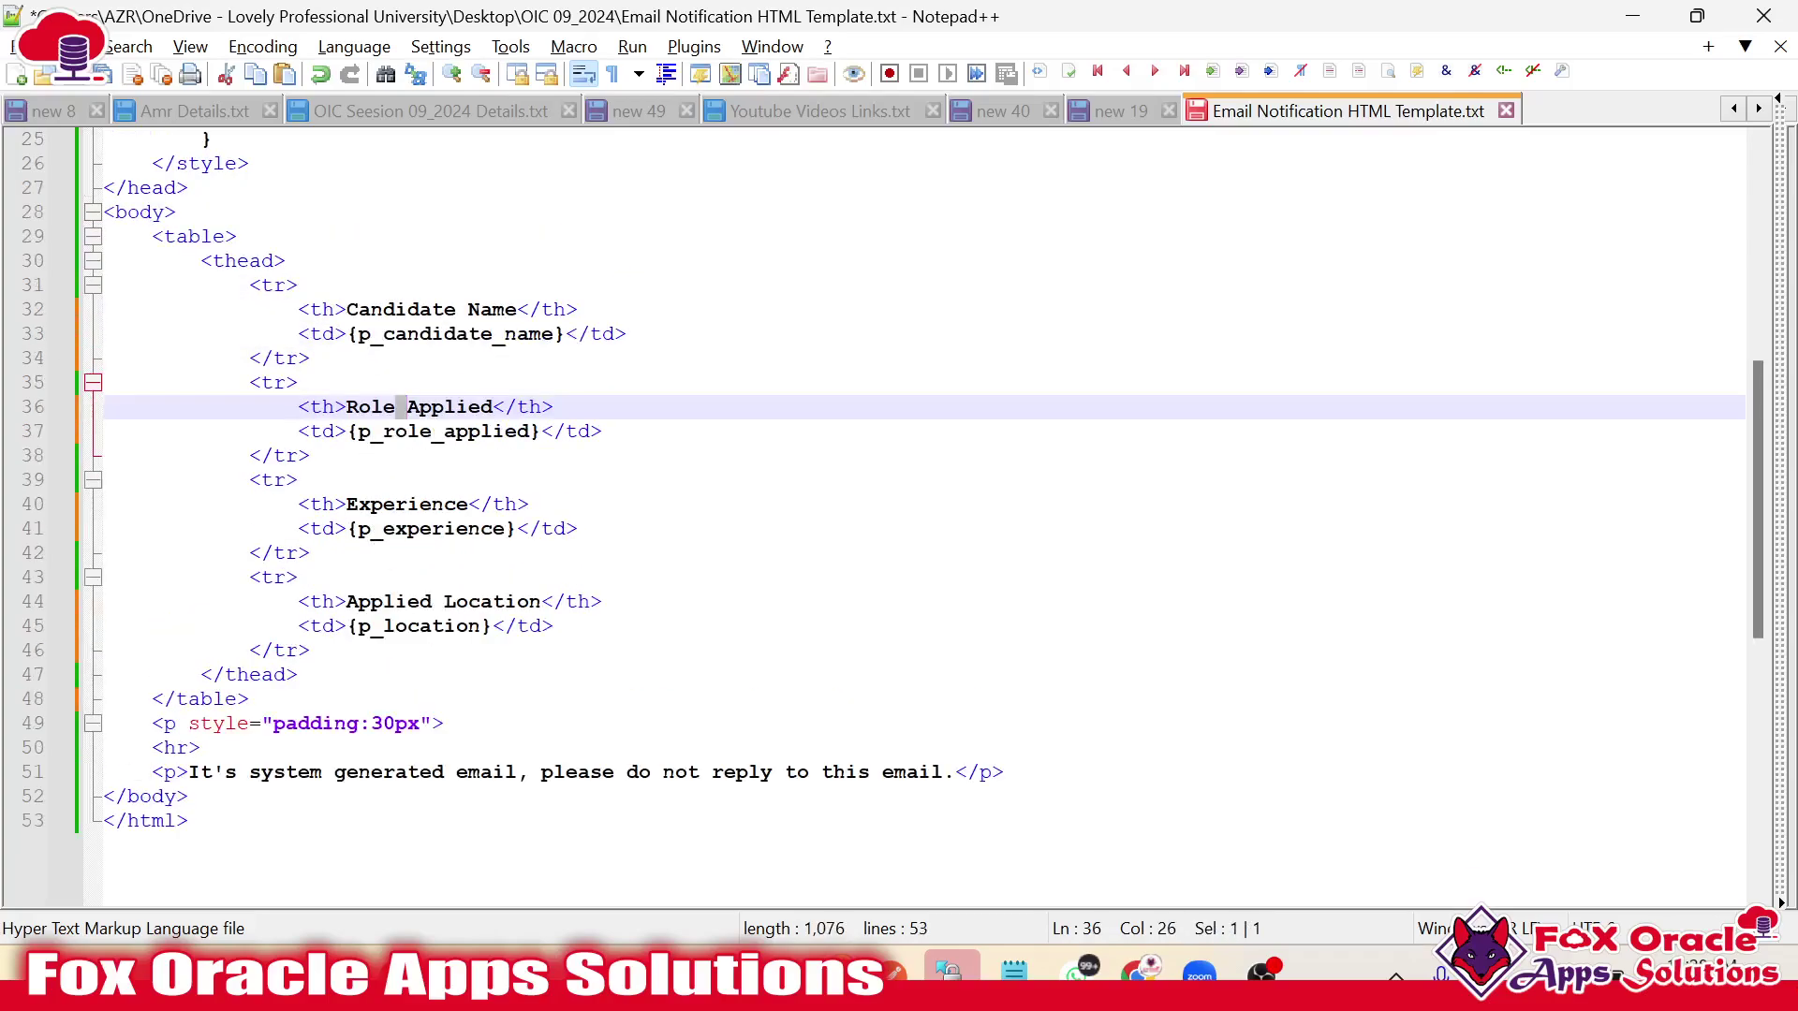
{"action": "double_click", "coordinate": [407, 504]}
{"action": "double_click", "coordinate": [389, 601]}
{"action": "left_click", "coordinate": [479, 625]}
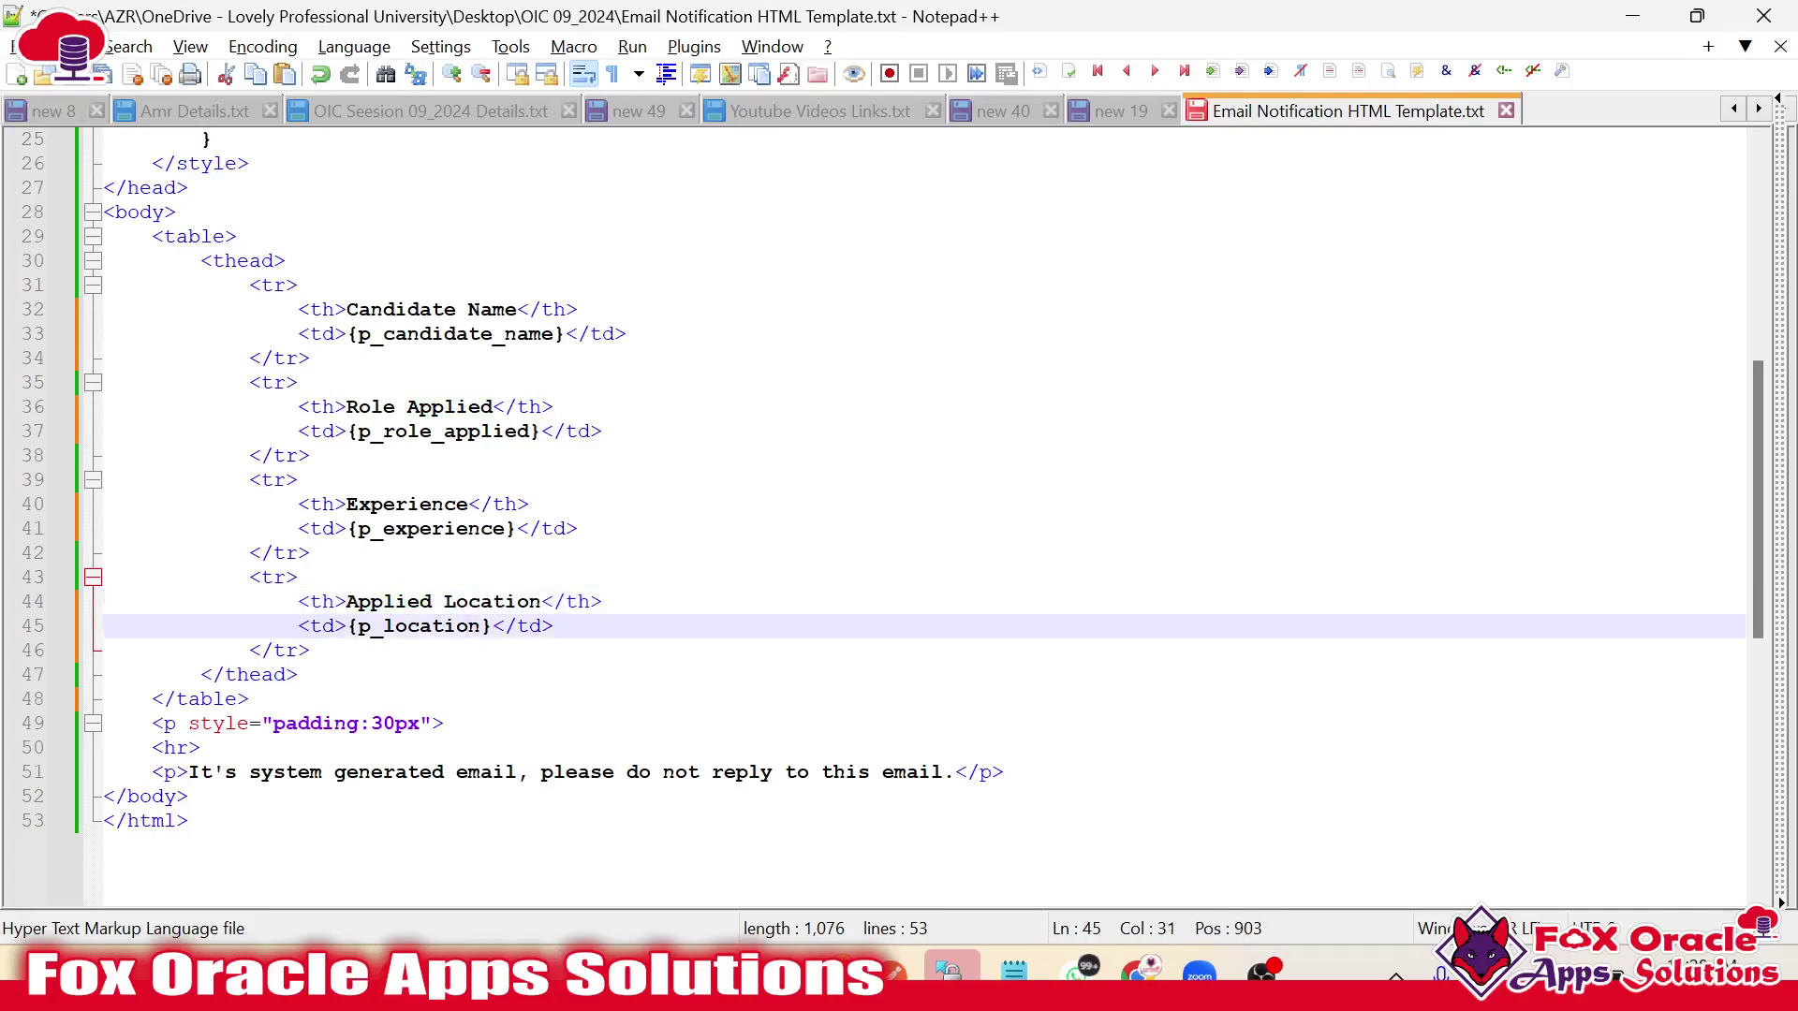
{"action": "scroll", "coordinate": [1217, 653], "scroll_direction": "up", "scroll_amount": 1}
{"action": "scroll", "coordinate": [1217, 652], "scroll_direction": "down", "scroll_amount": 1}
{"action": "key", "text": "ctrl+a"}
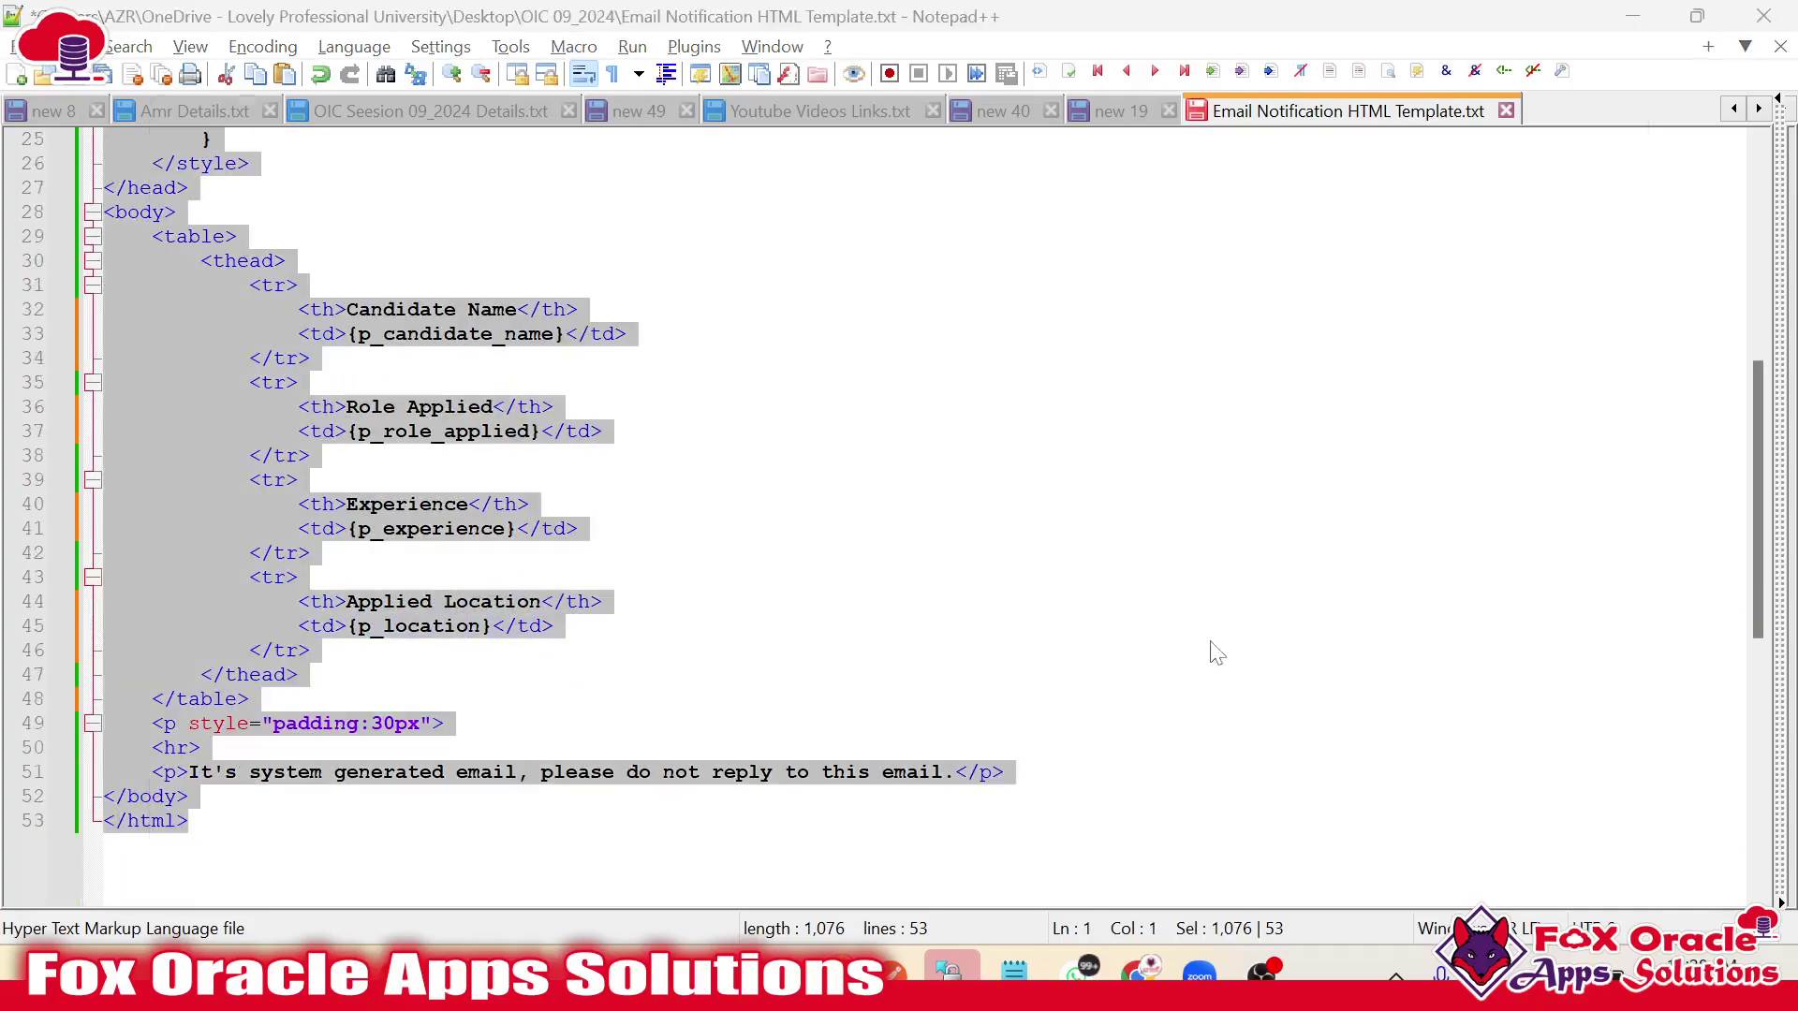
{"action": "key", "text": "alt+Tab"}
{"action": "scroll", "coordinate": [1404, 561], "scroll_direction": "up", "scroll_amount": 3}
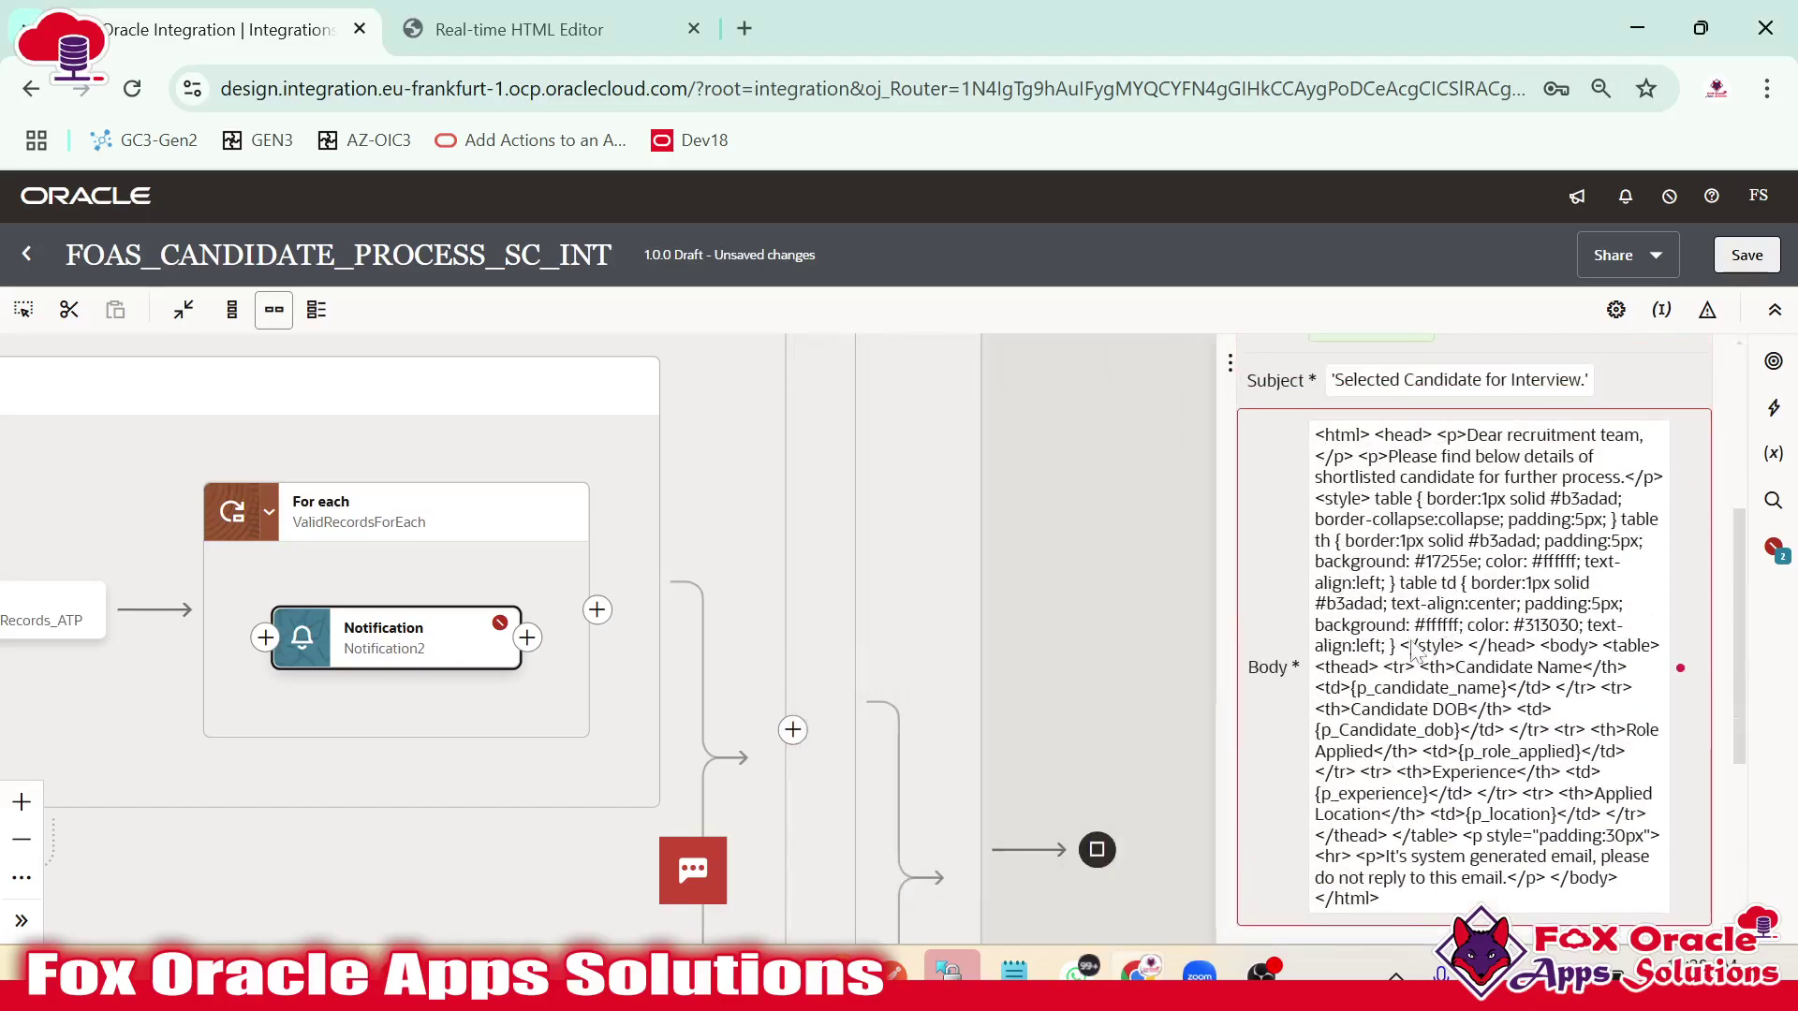
Open the notification body and the p_candidate_name parameter's settings.
{"action": "scroll", "coordinate": [1367, 557], "scroll_direction": "up", "scroll_amount": 2}
{"action": "scroll", "coordinate": [1376, 562], "scroll_direction": "down", "scroll_amount": 5}
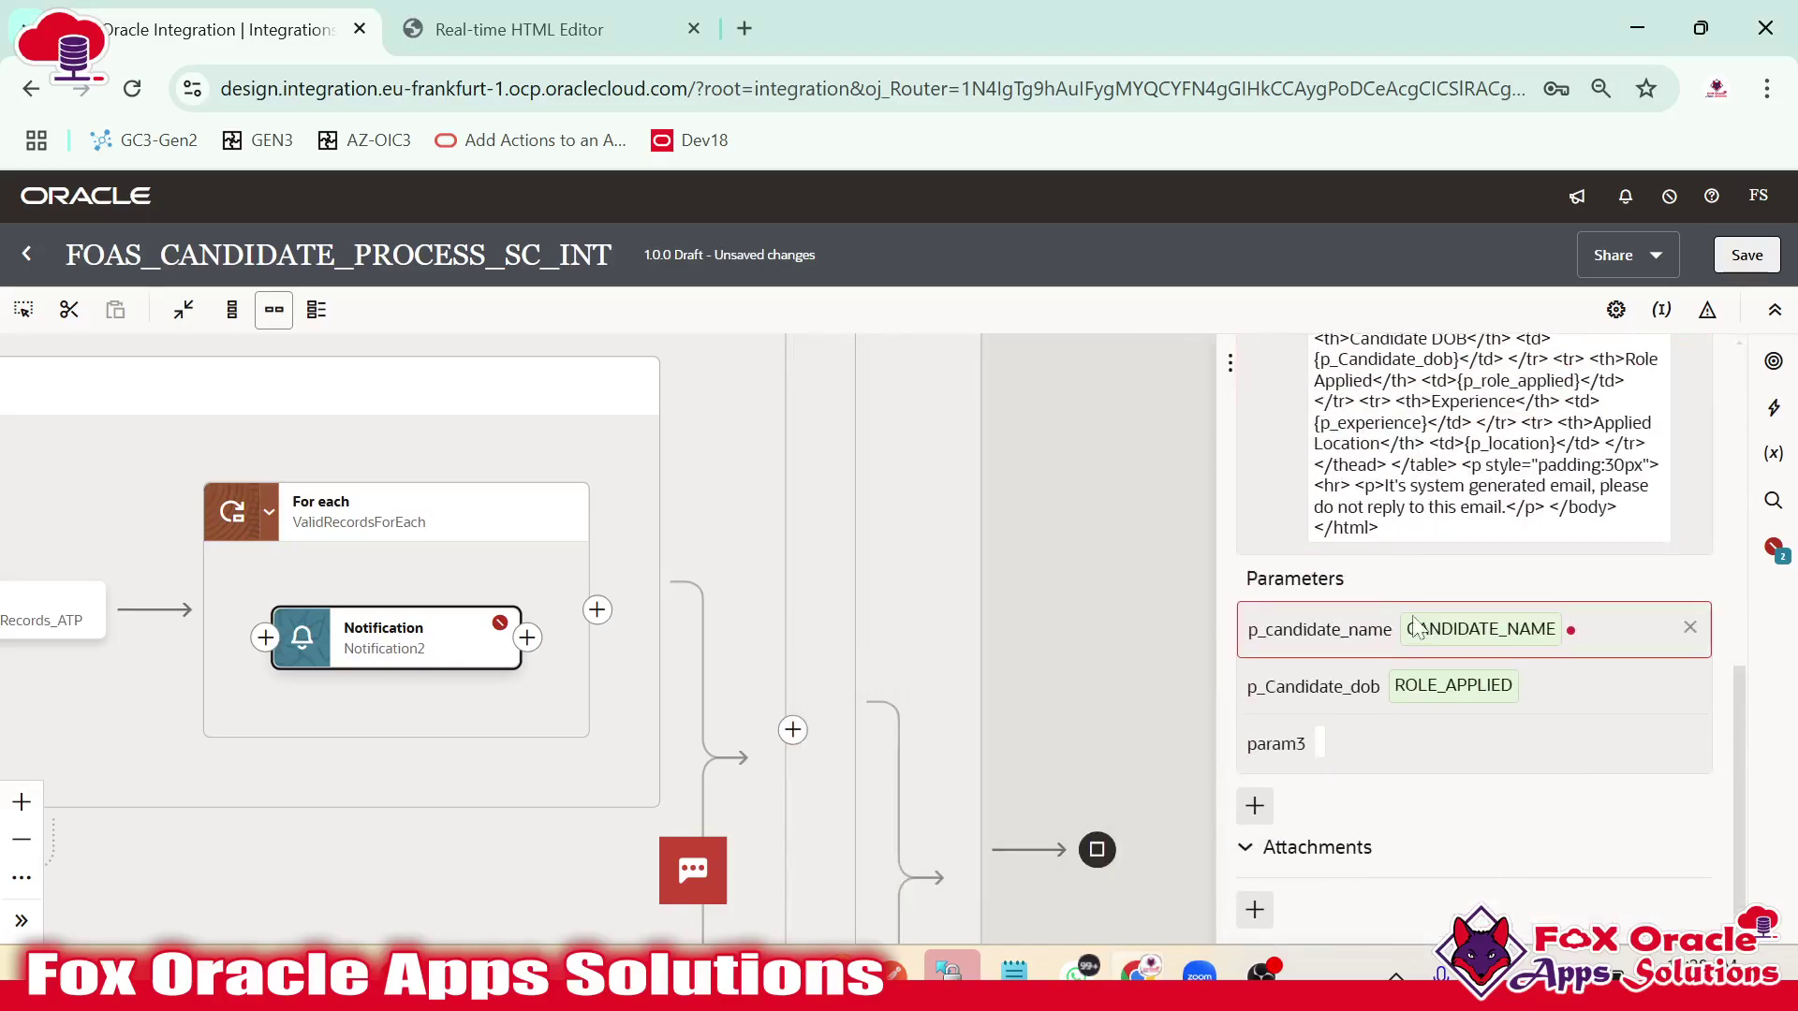
{"action": "left_click", "coordinate": [1405, 474]}
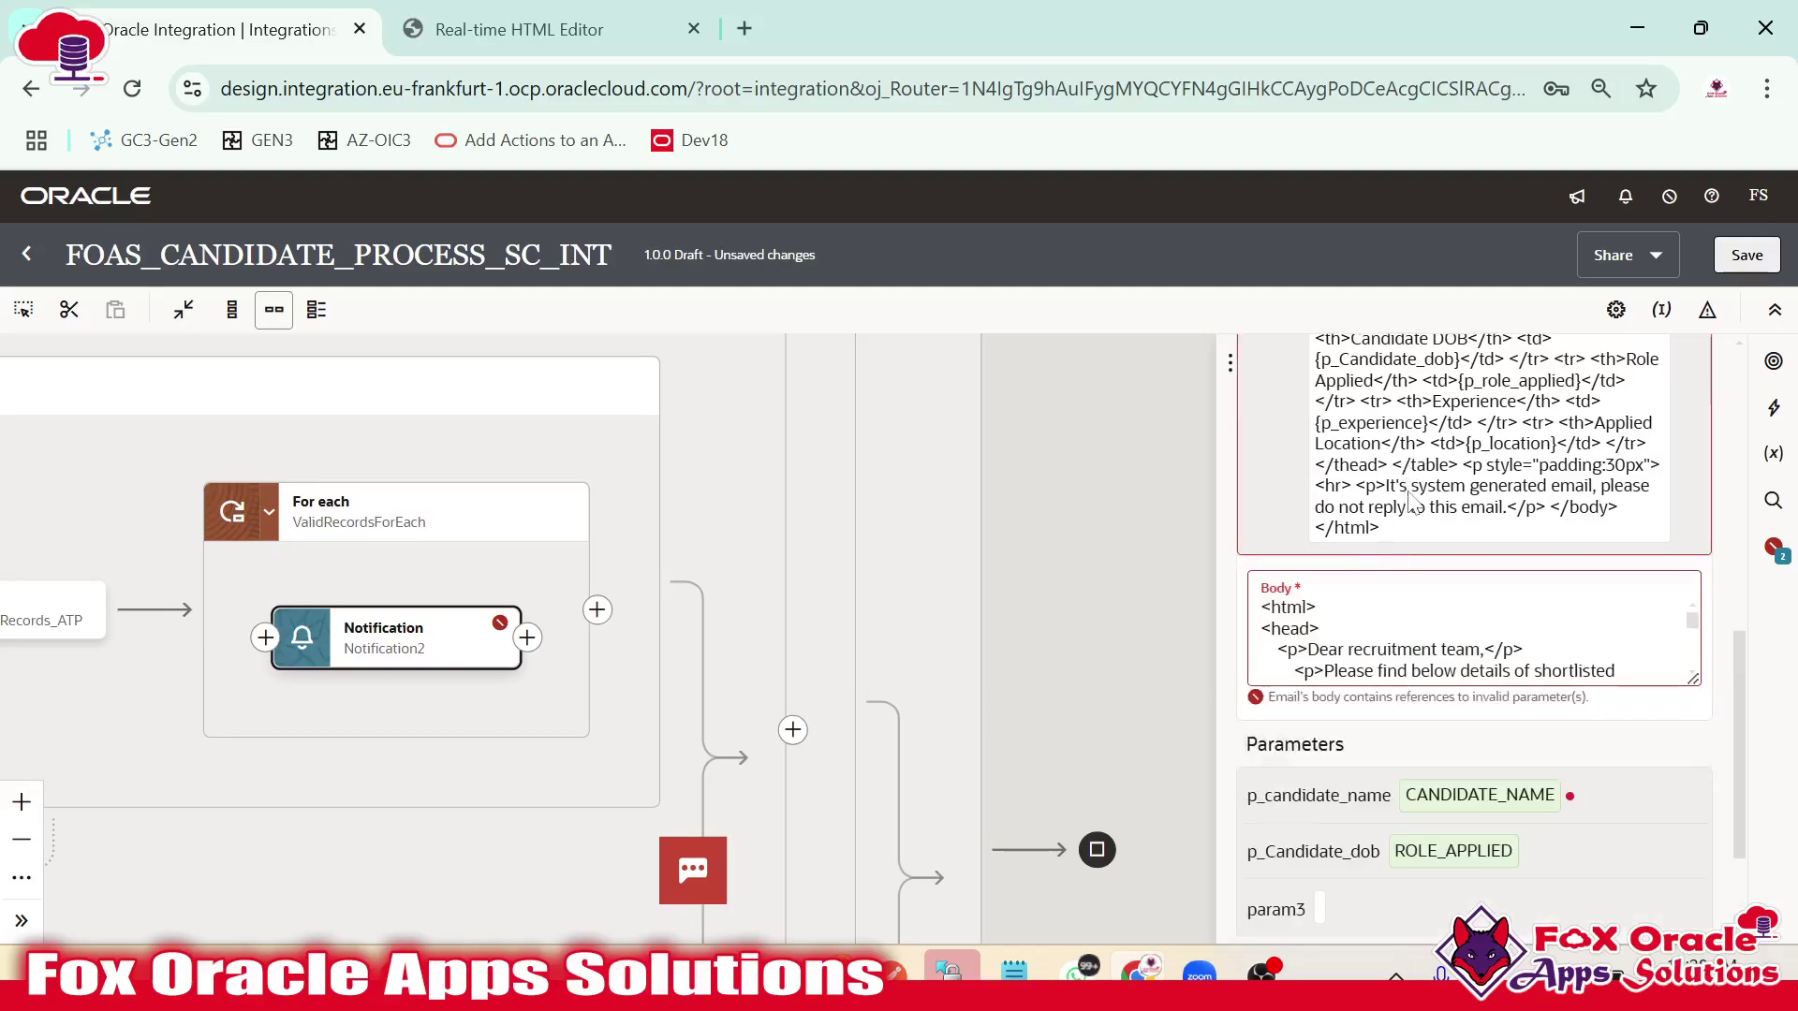
{"action": "scroll", "coordinate": [1470, 637], "scroll_direction": "down", "scroll_amount": 5}
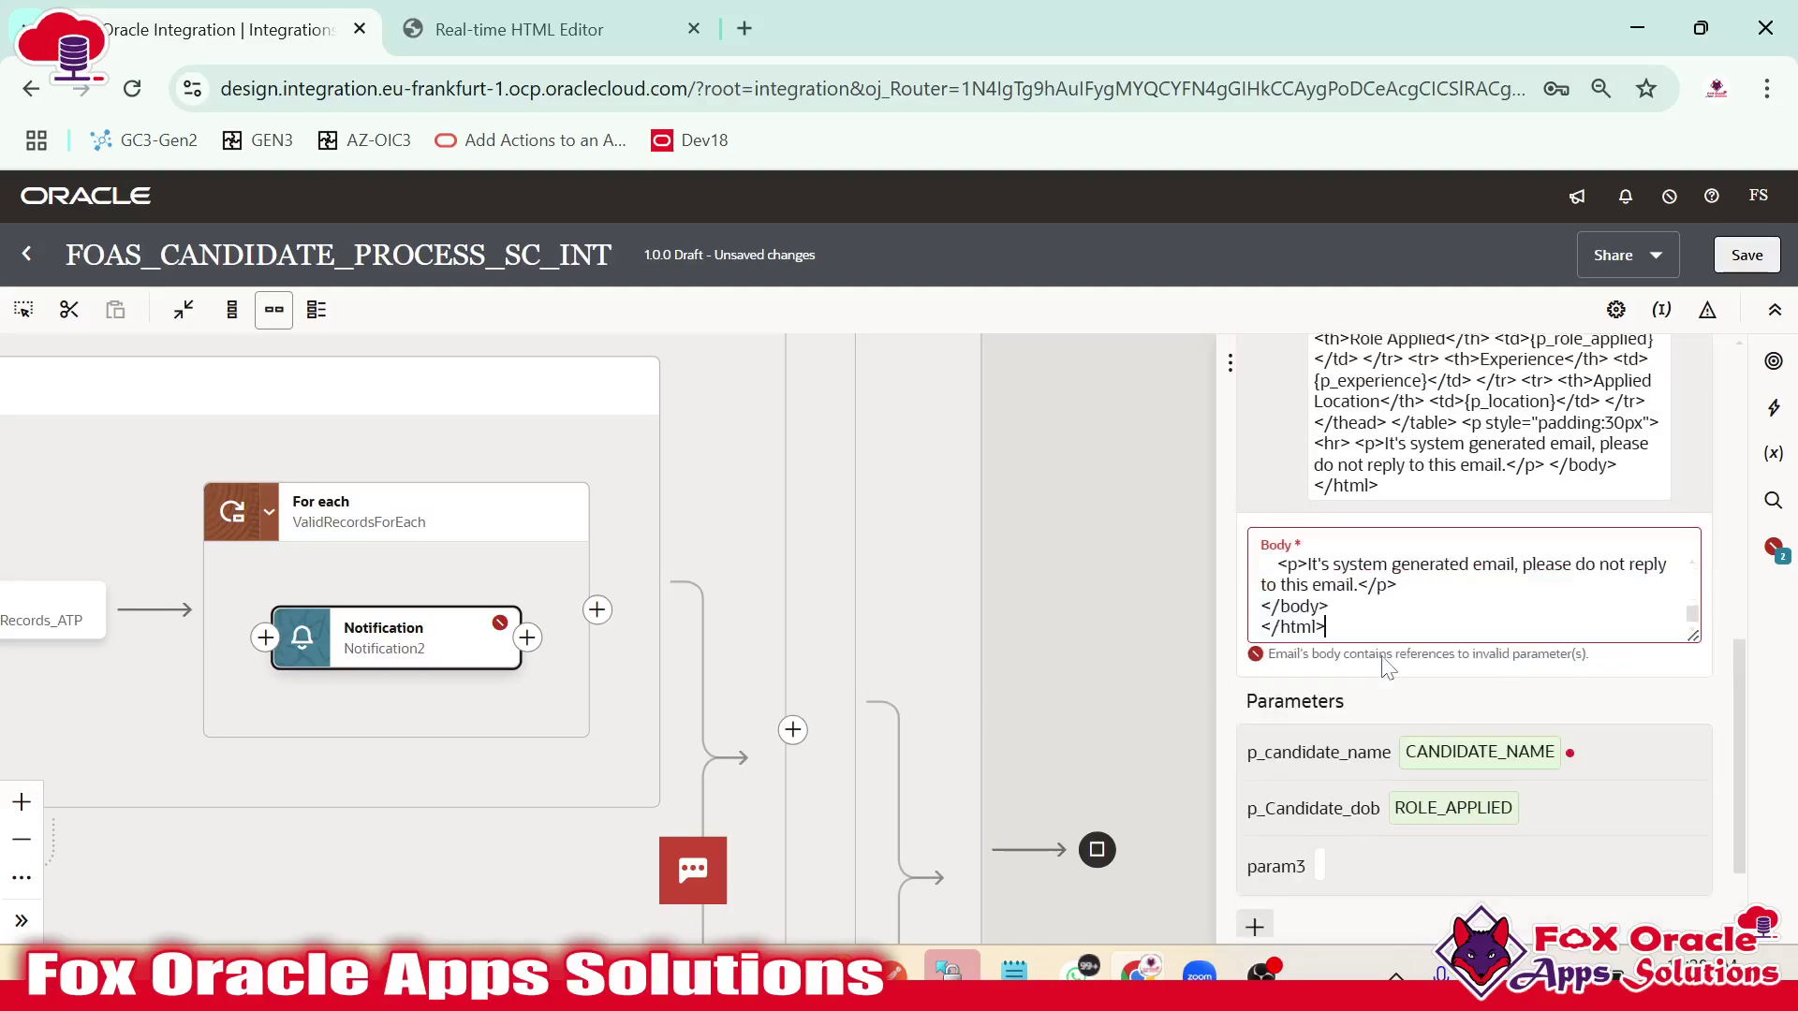
{"action": "left_click", "coordinate": [1453, 641]}
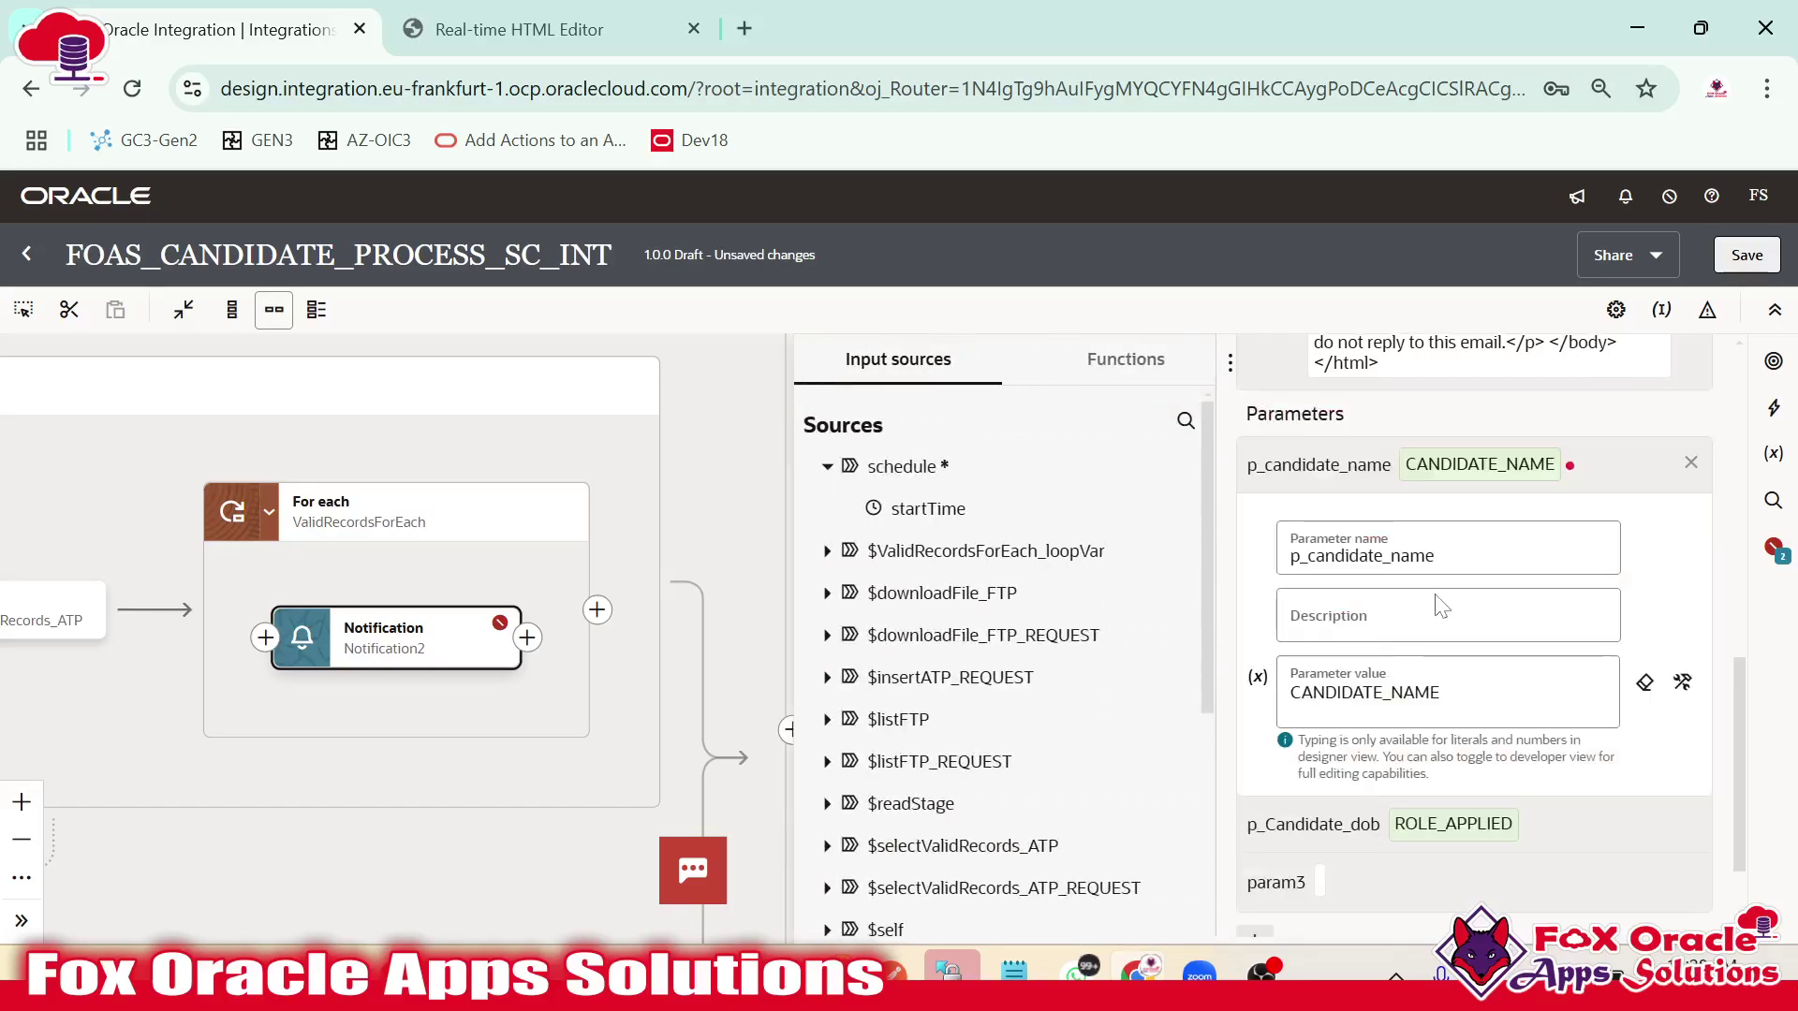
{"action": "scroll", "coordinate": [1447, 646], "scroll_direction": "up", "scroll_amount": 3}
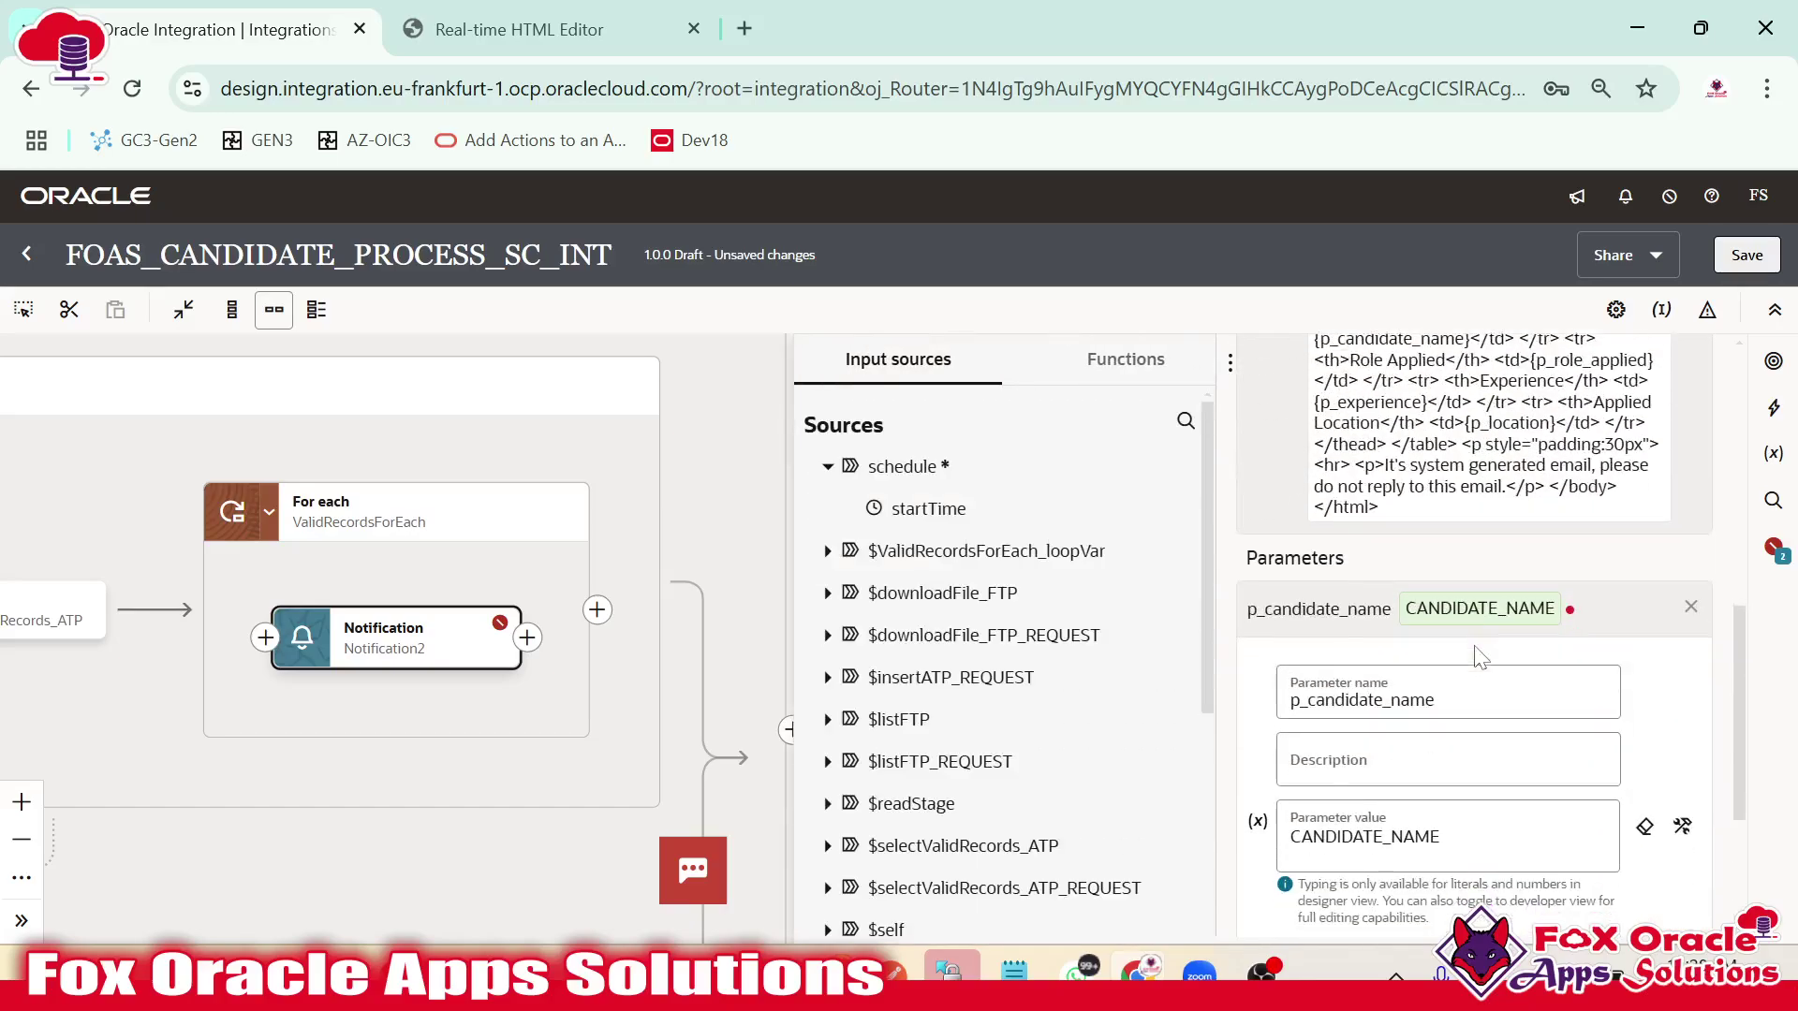
{"action": "left_click", "coordinate": [1479, 630]}
{"action": "left_click", "coordinate": [1480, 630]}
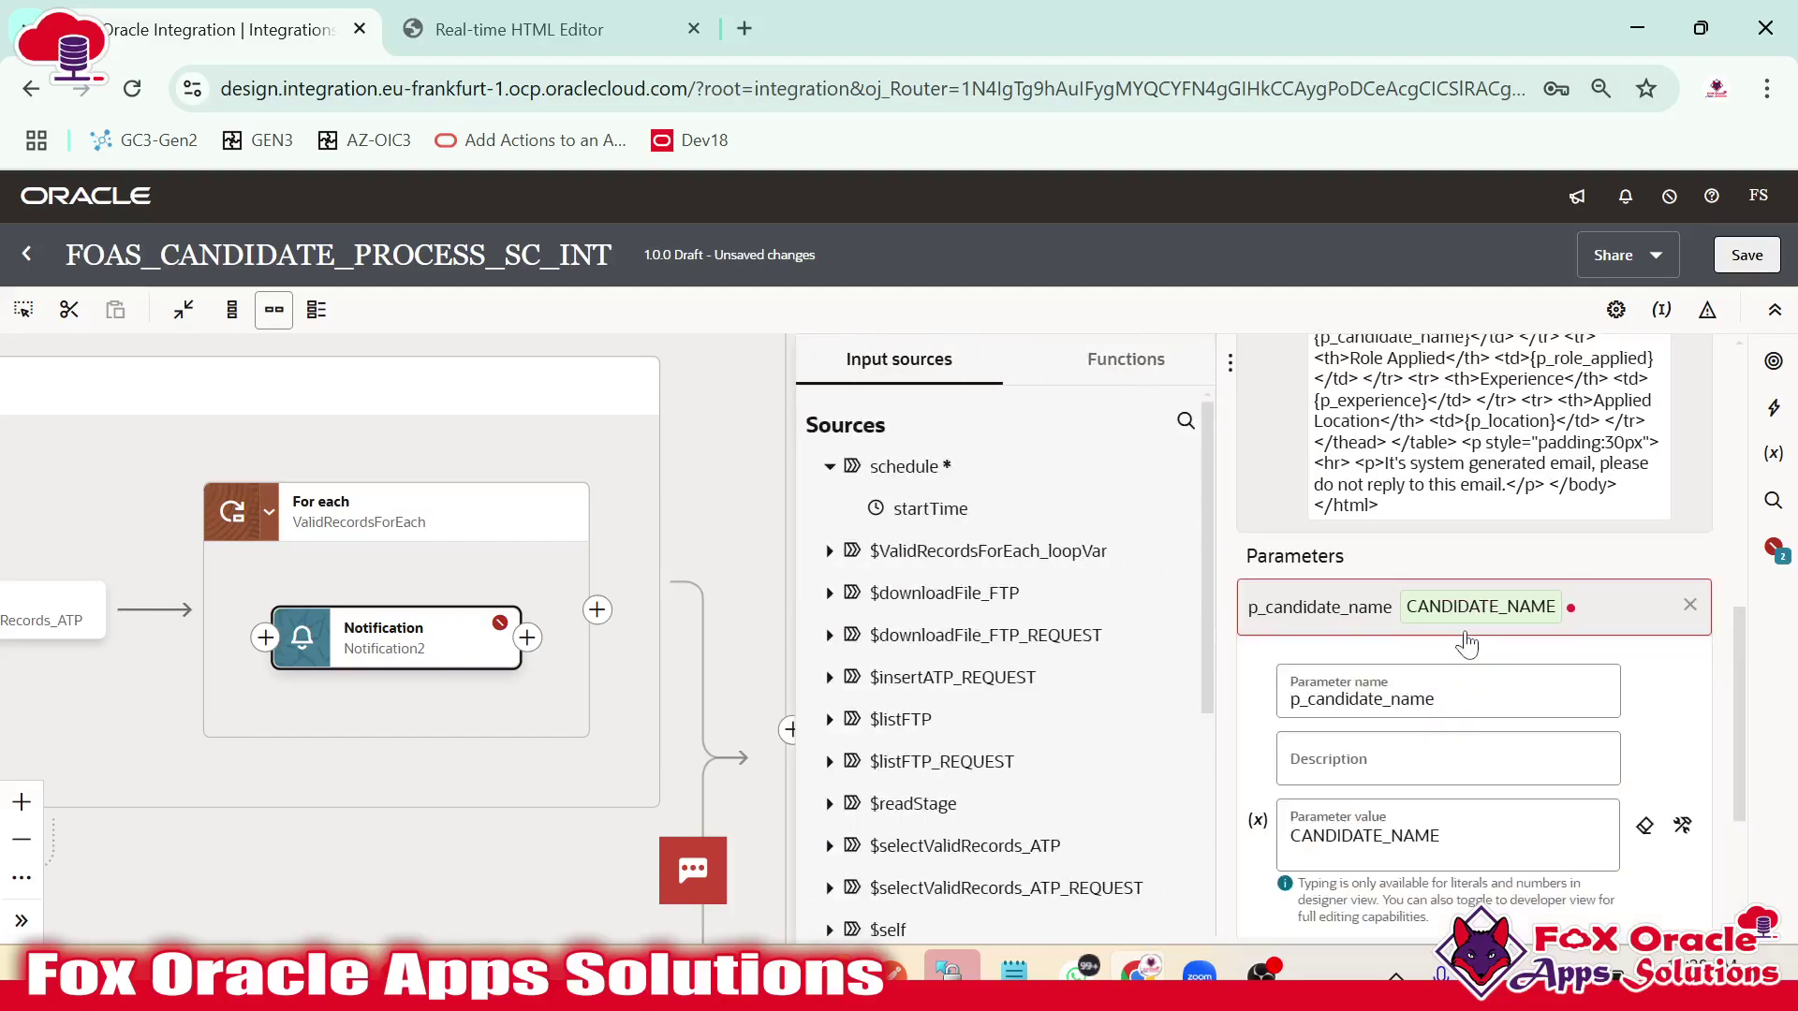
Replace p_candidate_name's value with CANDIDATE_NAME from selectValidRecords_ATPOutput.
{"action": "left_click", "coordinate": [1683, 544]}
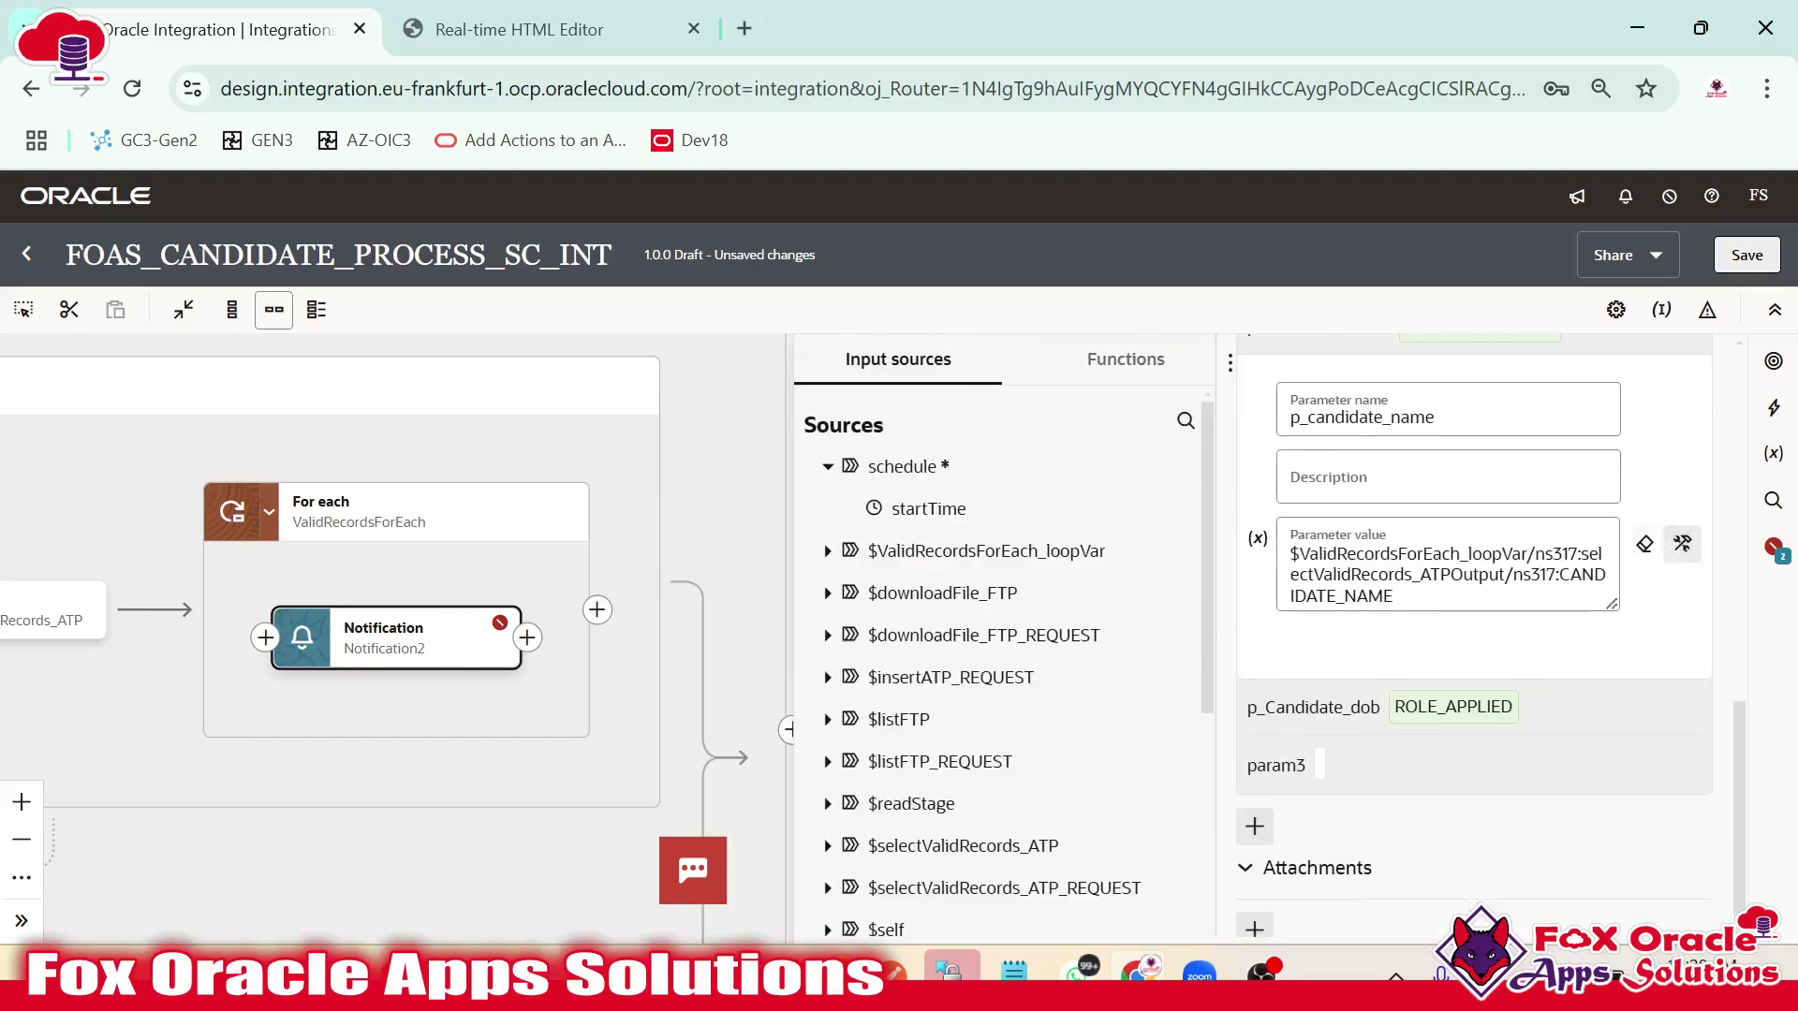
{"action": "key", "text": "ctrl+a"}
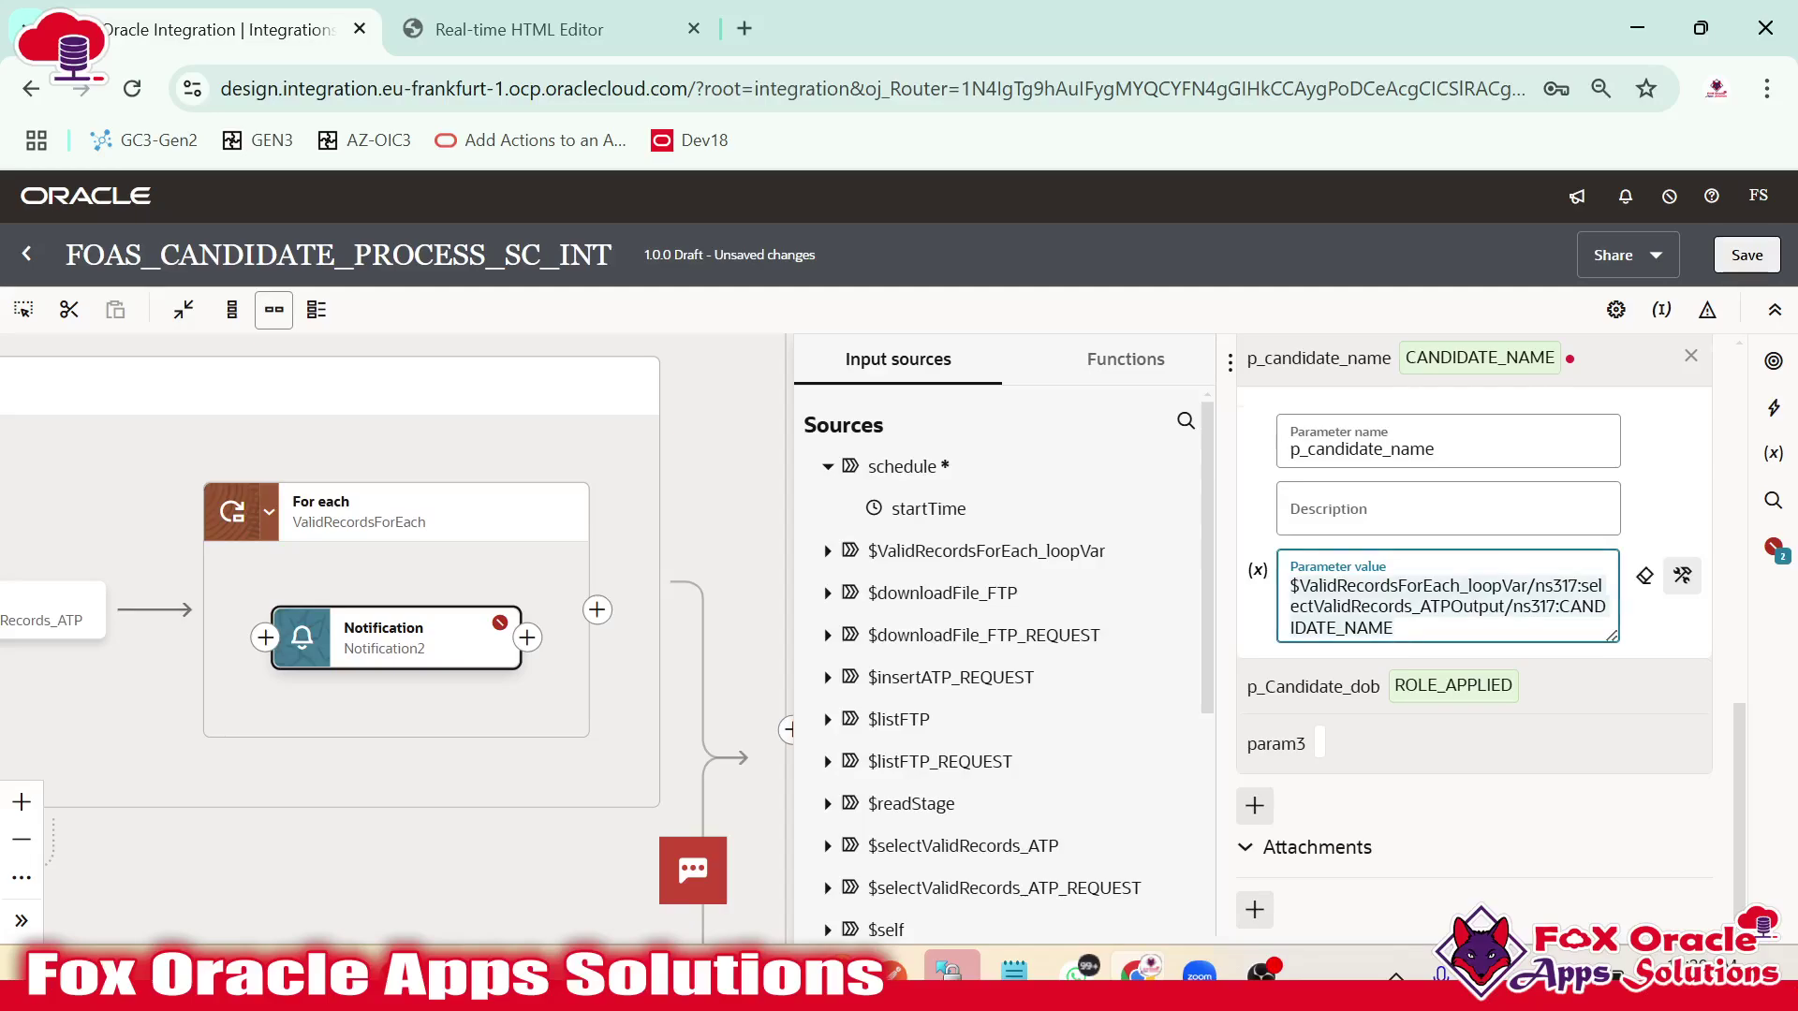
{"action": "key", "text": "Delete"}
{"action": "left_click", "coordinate": [827, 551]}
{"action": "left_click", "coordinate": [855, 593]}
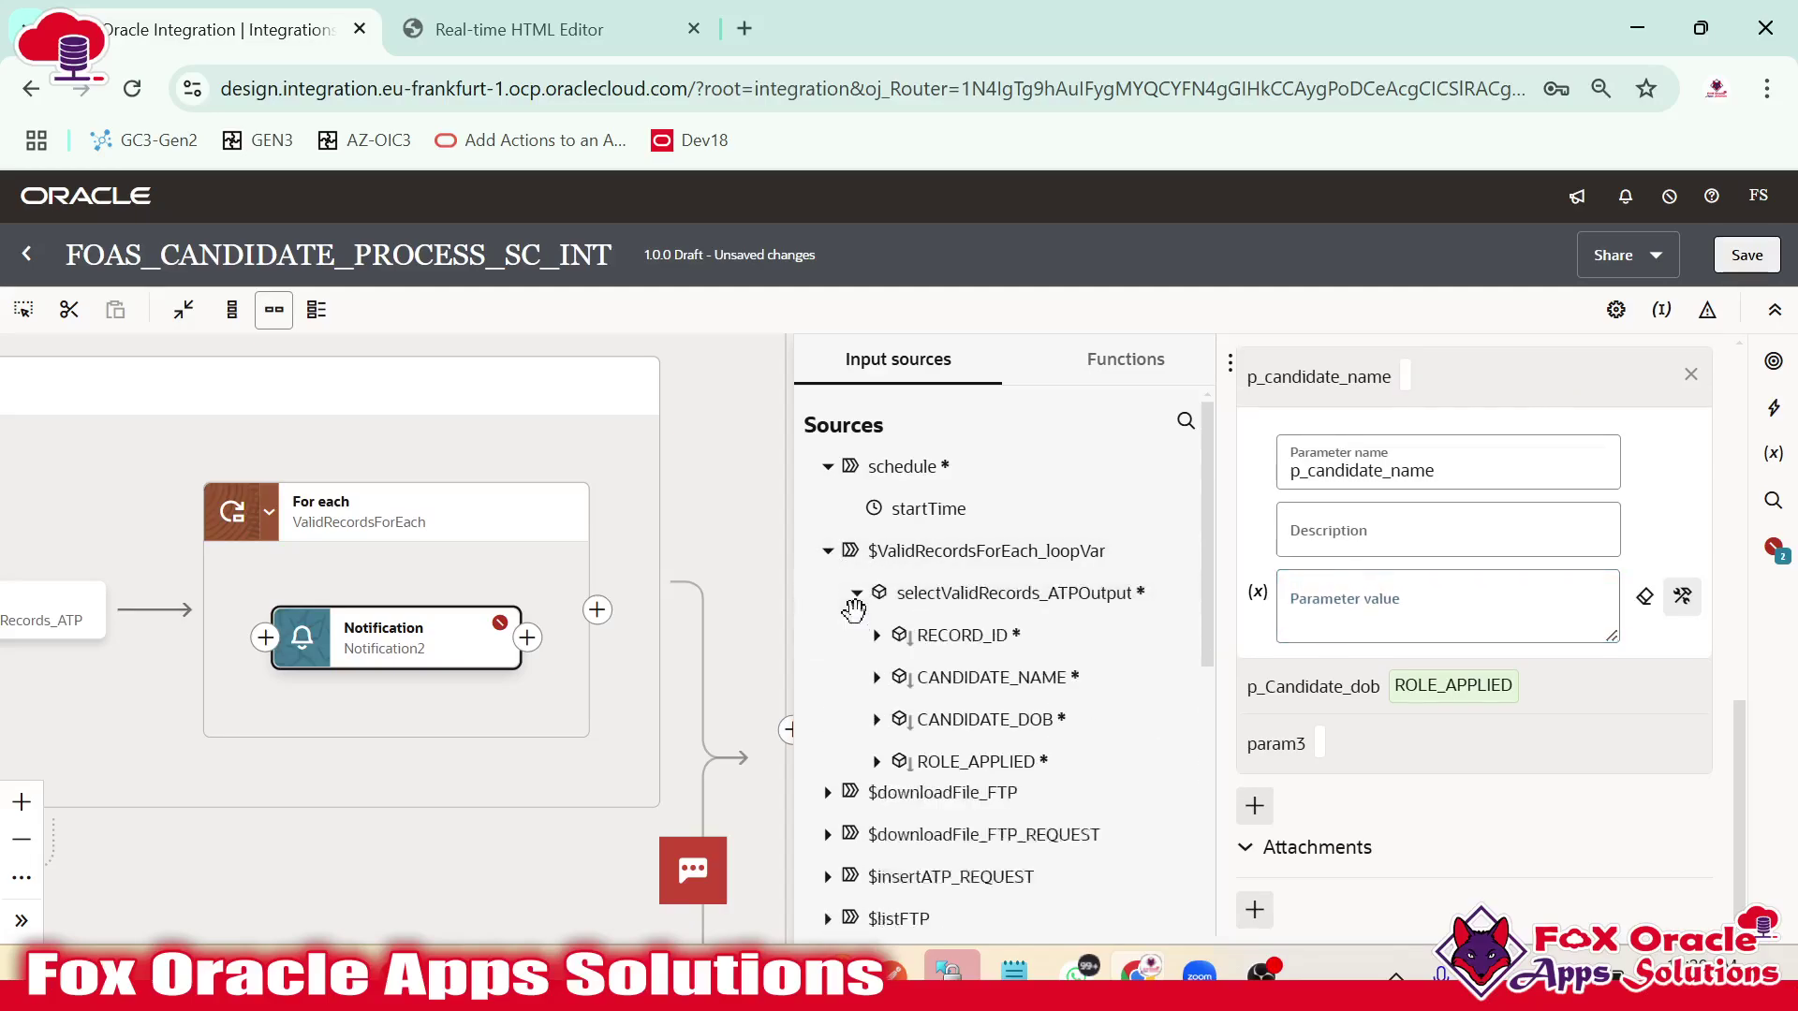
{"action": "left_click_drag", "start_coordinate": [995, 675], "coordinate": [1358, 610]}
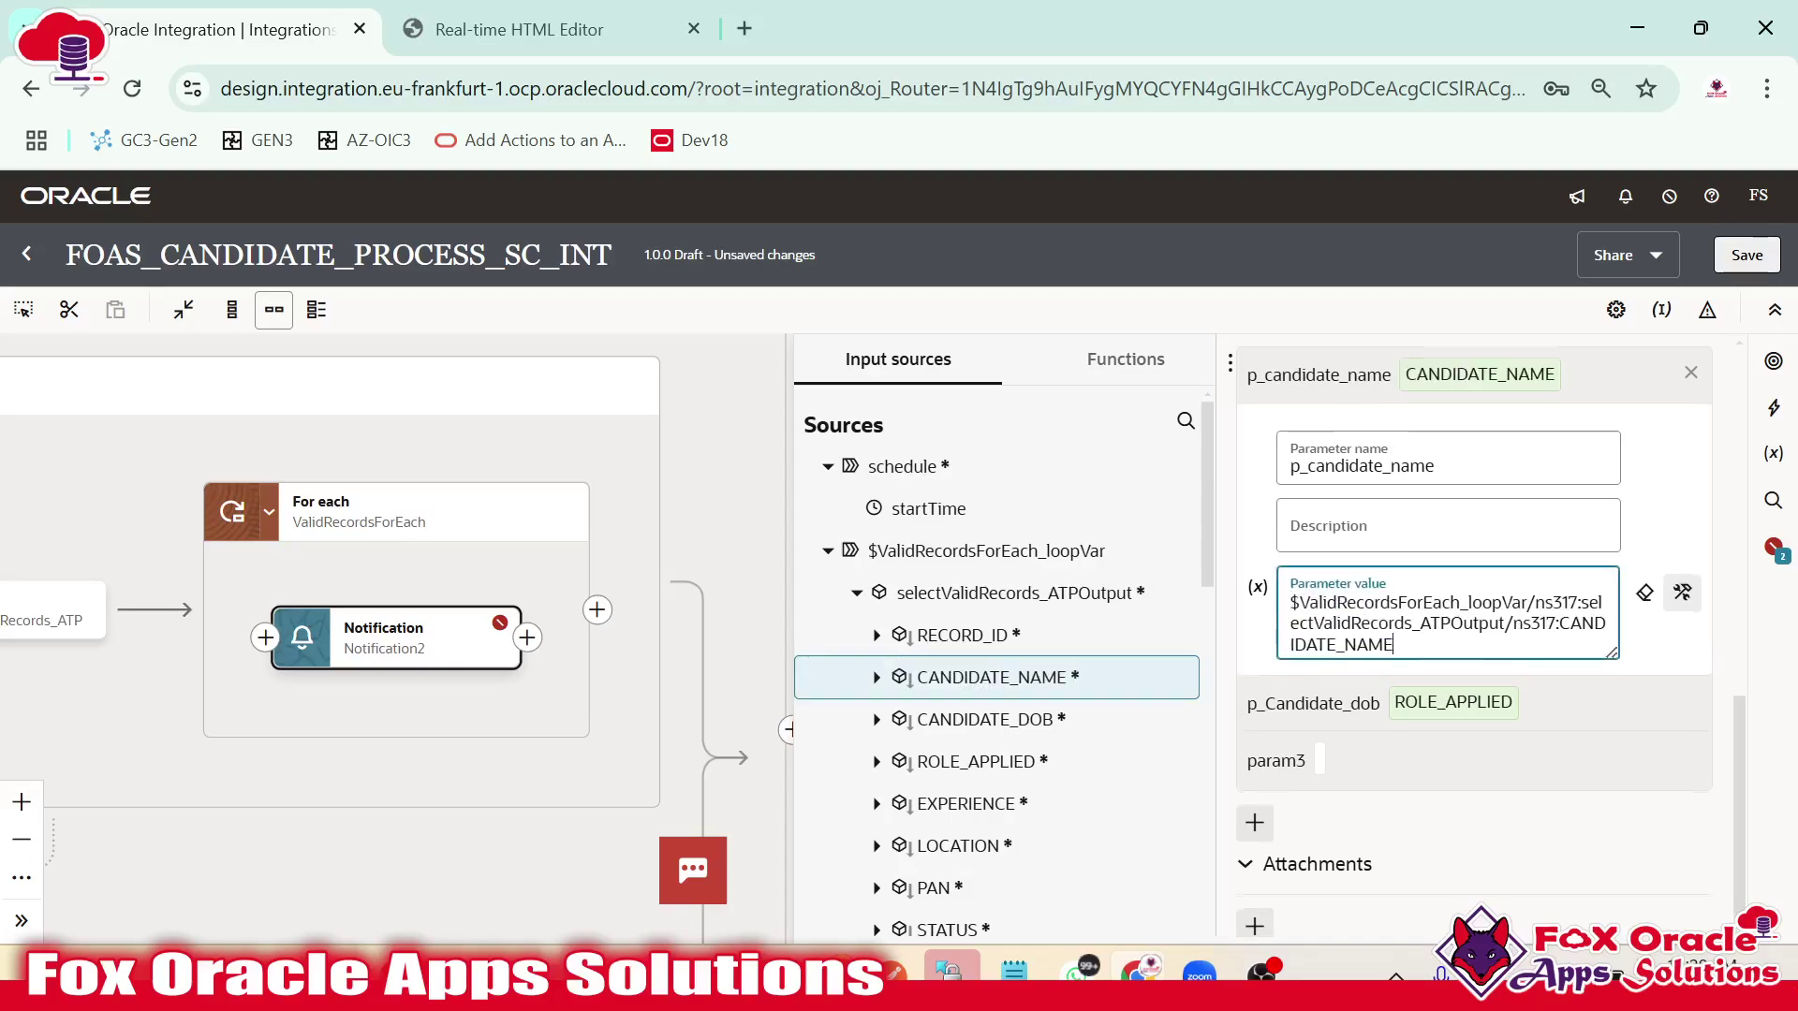
{"action": "left_click", "coordinate": [1475, 723]}
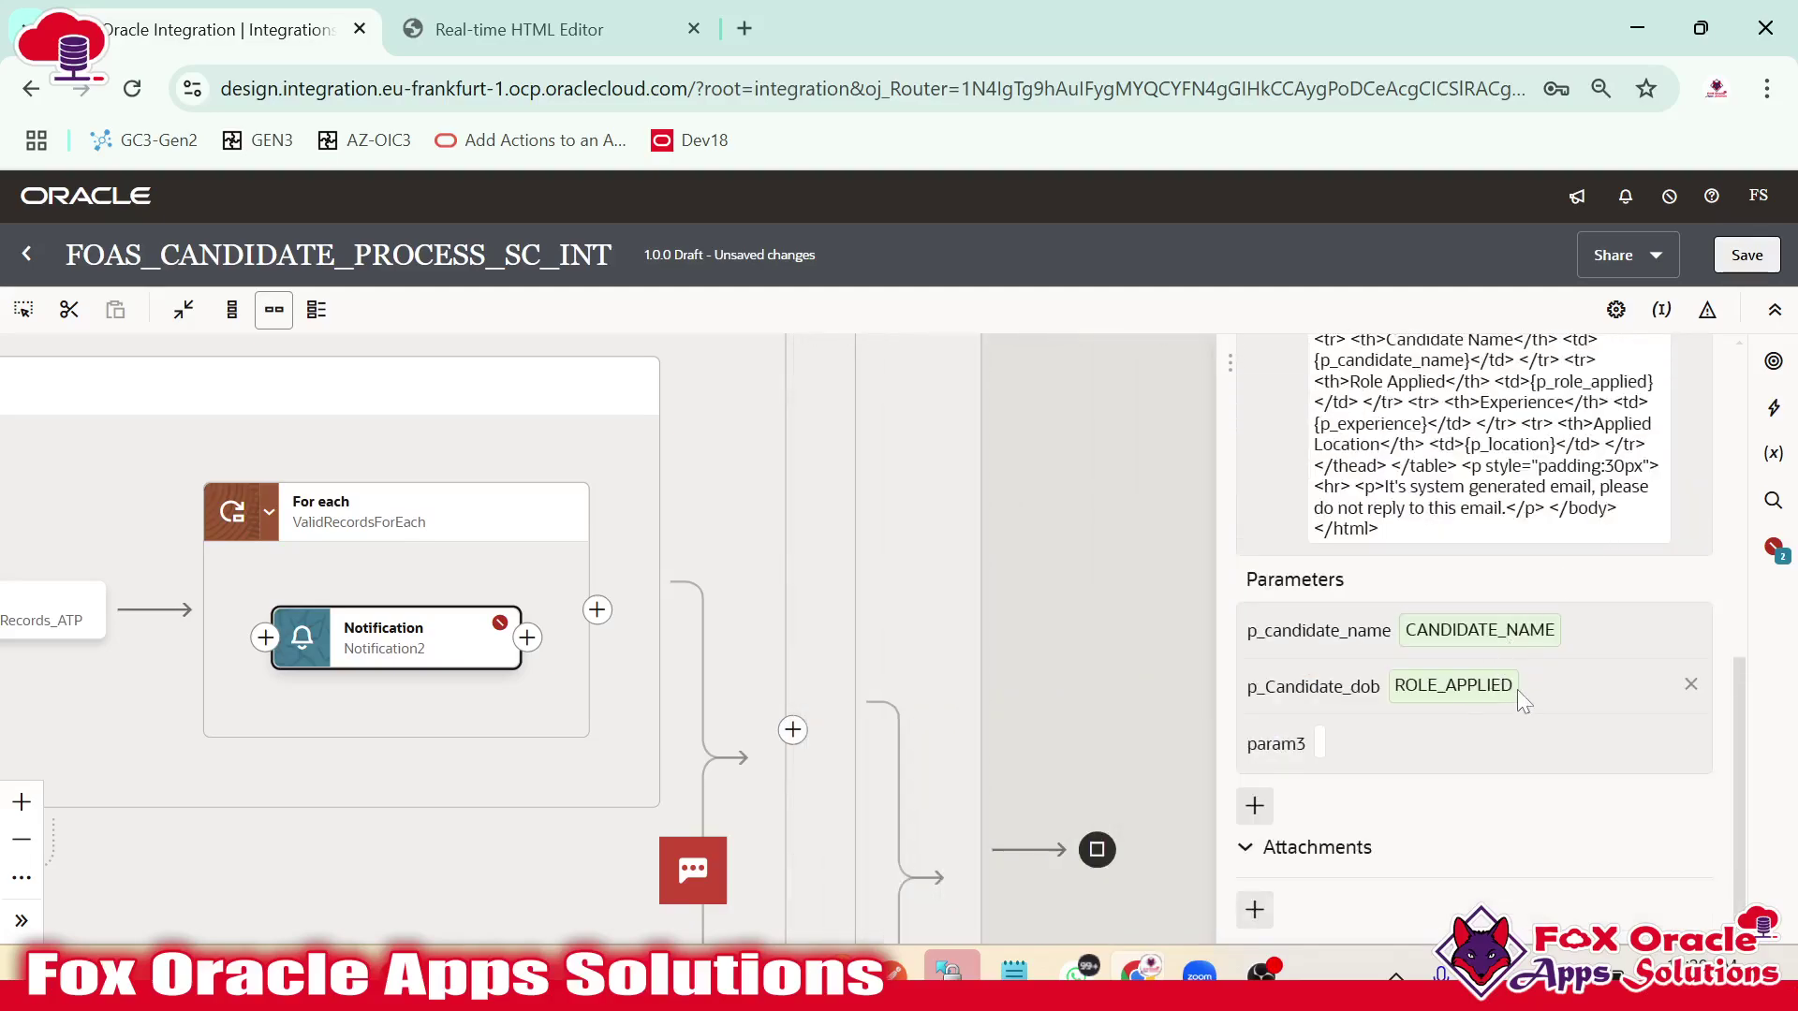
Copy the p_role_applied placeholder name from the template and delete the p_Candidate_dob parameter.
{"action": "key", "text": "alt+Tab"}
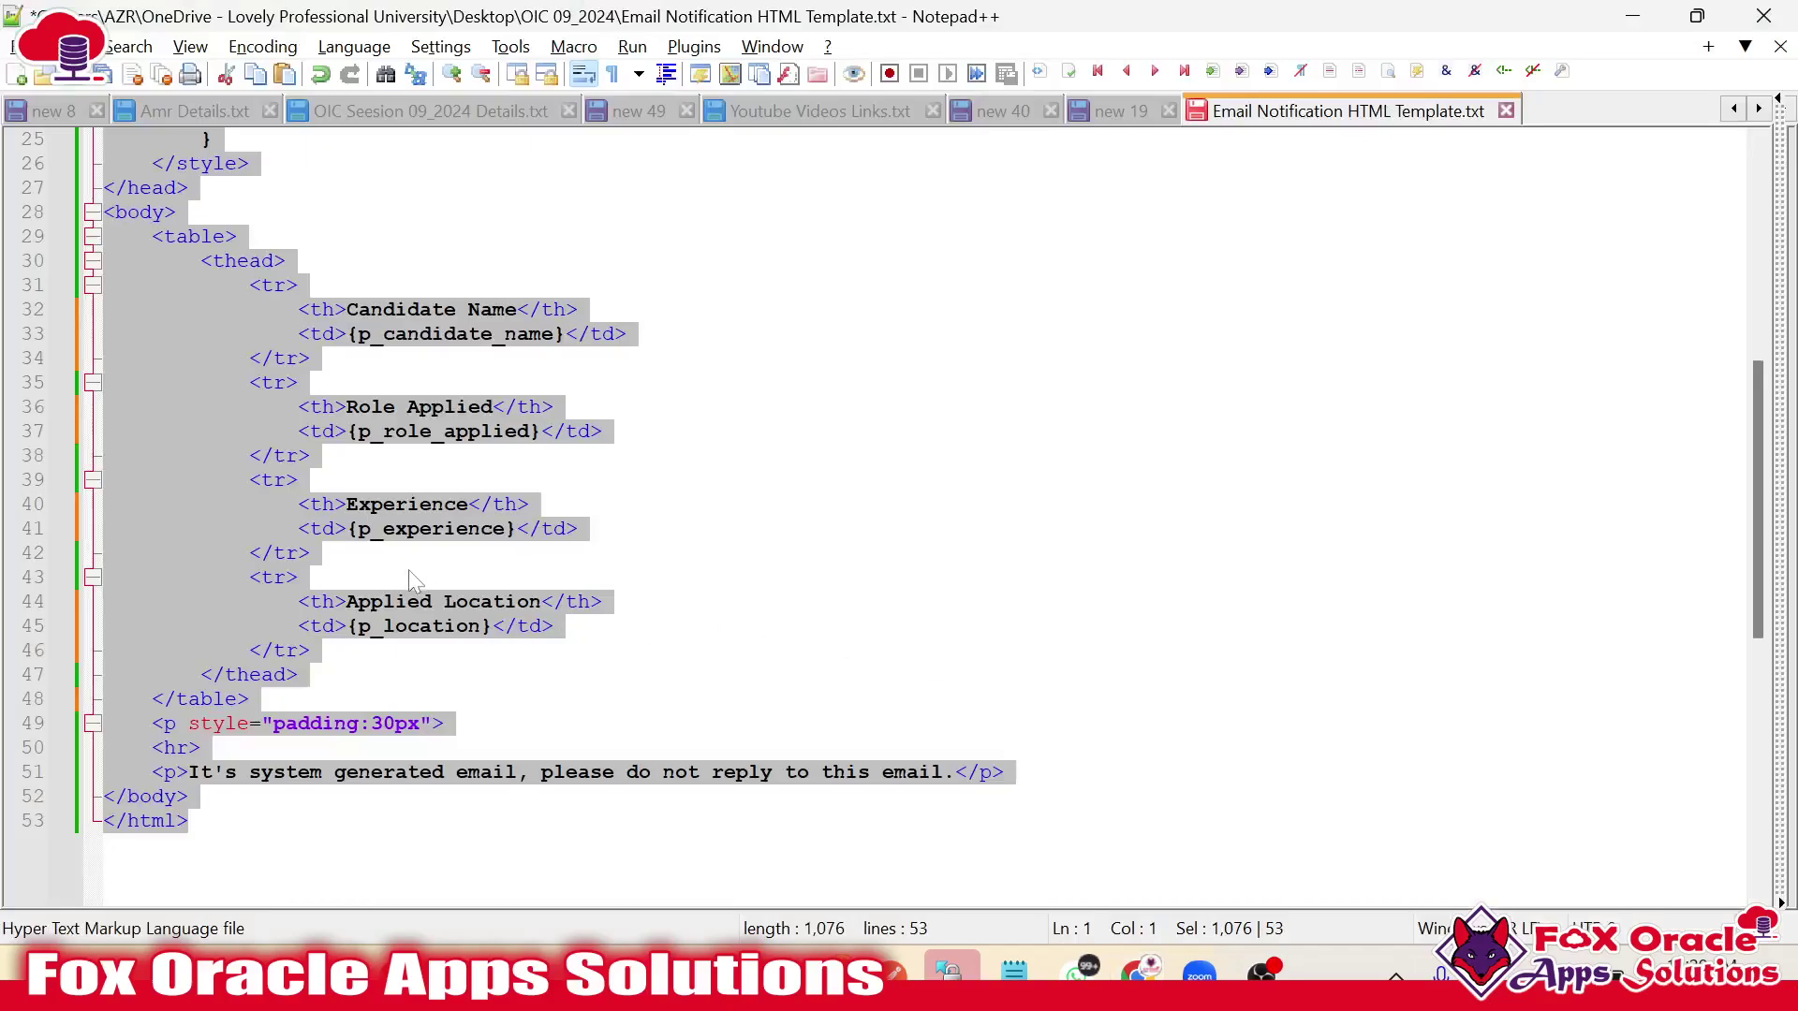
{"action": "double_click", "coordinate": [431, 430]}
{"action": "key", "text": "alt+Tab"}
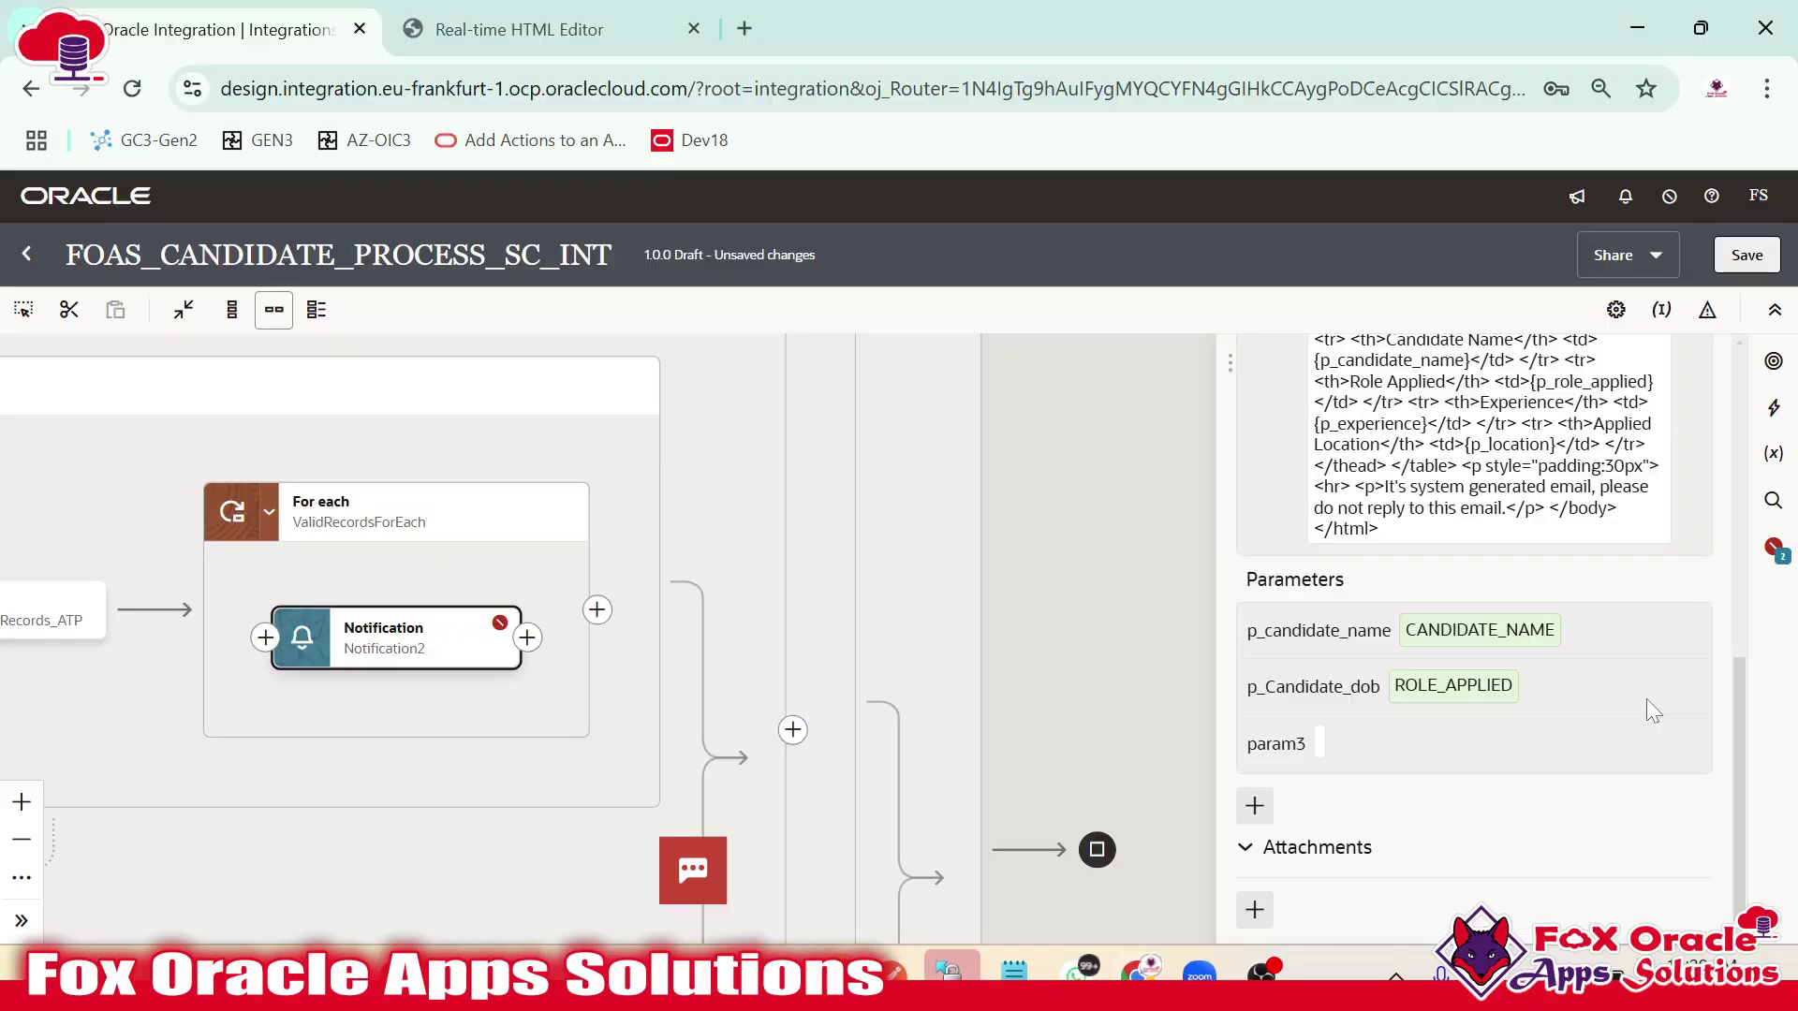
{"action": "left_click", "coordinate": [1691, 688]}
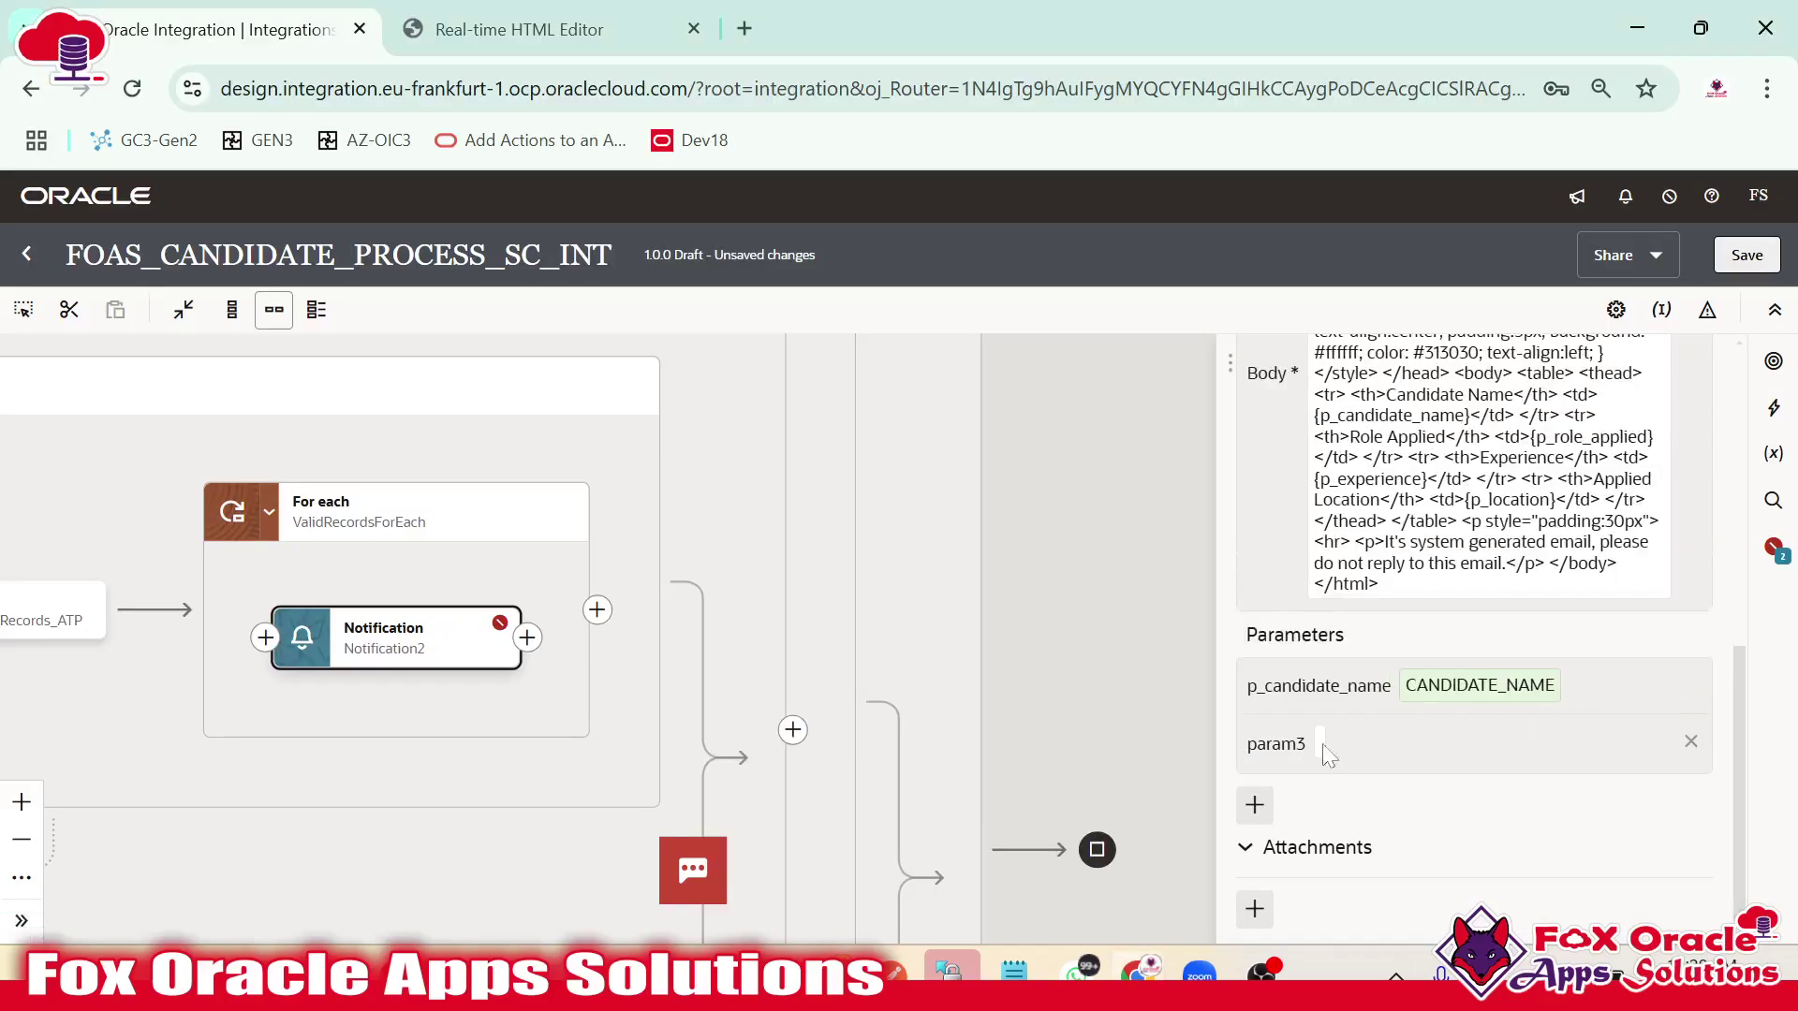
Add a new notification parameter whose value maps to ROLE_APPLIED.
{"action": "left_click", "coordinate": [1251, 816]}
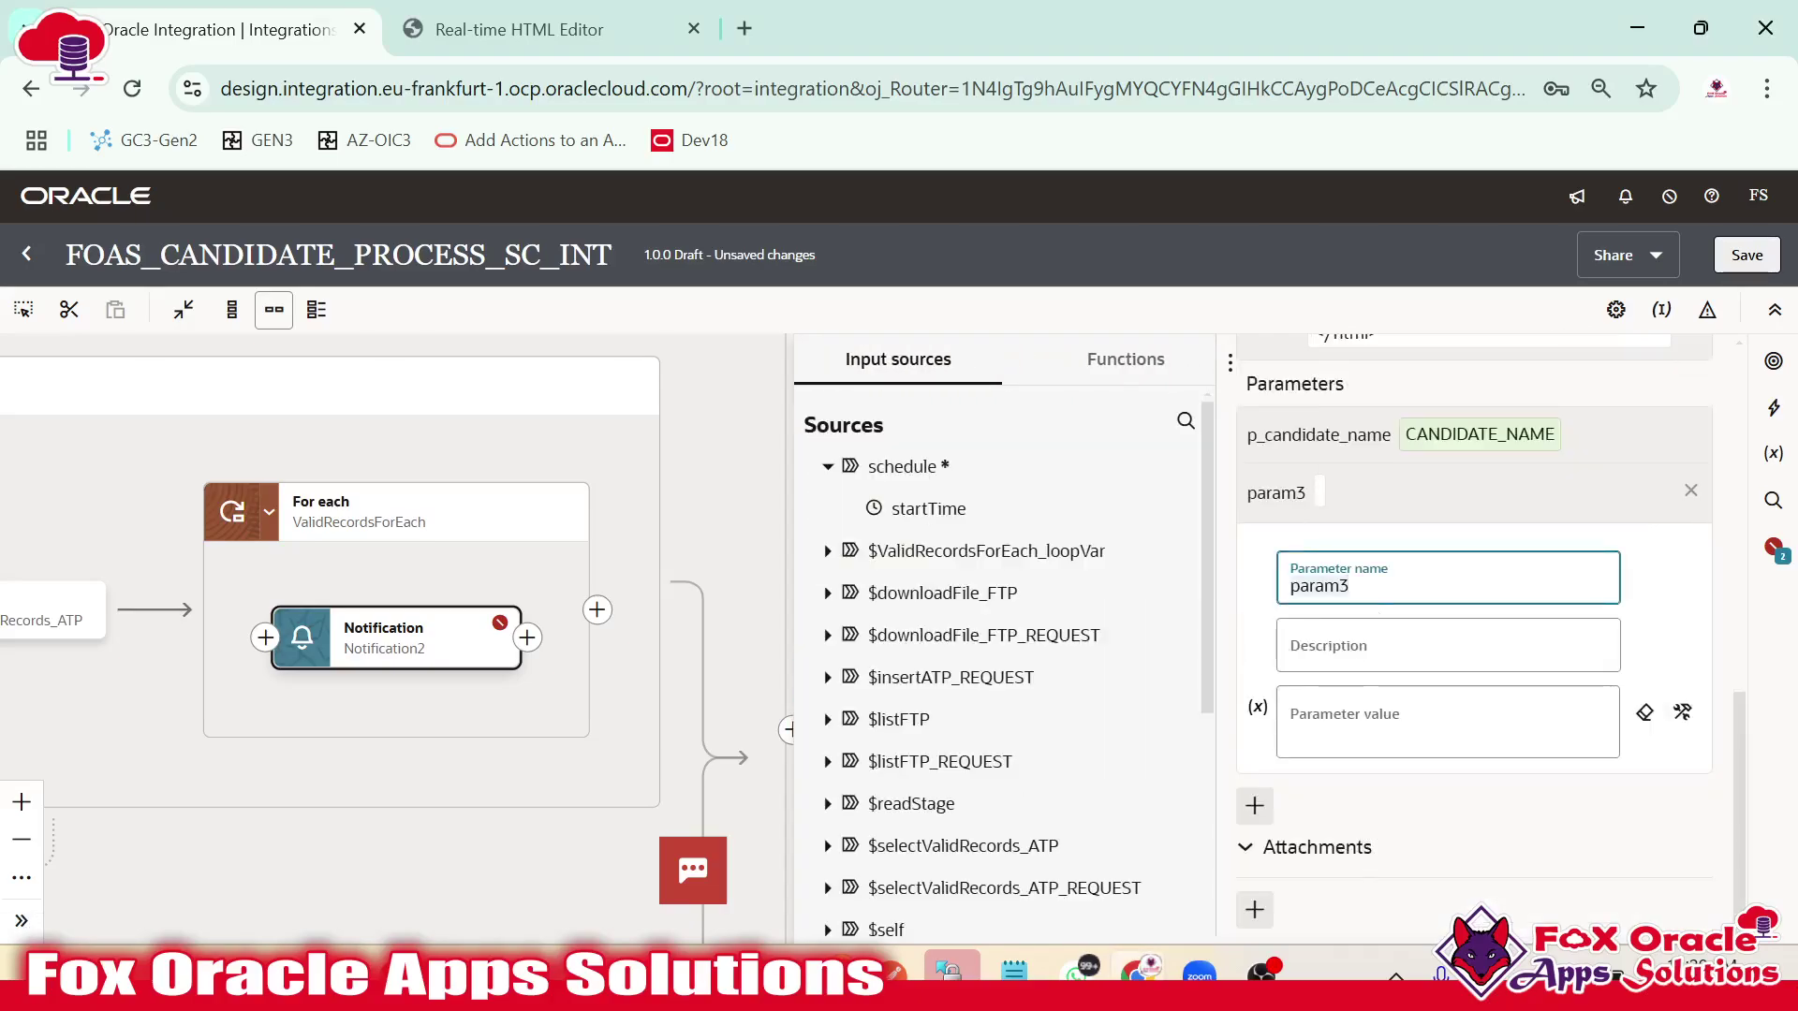
{"action": "left_click", "coordinate": [1363, 731]}
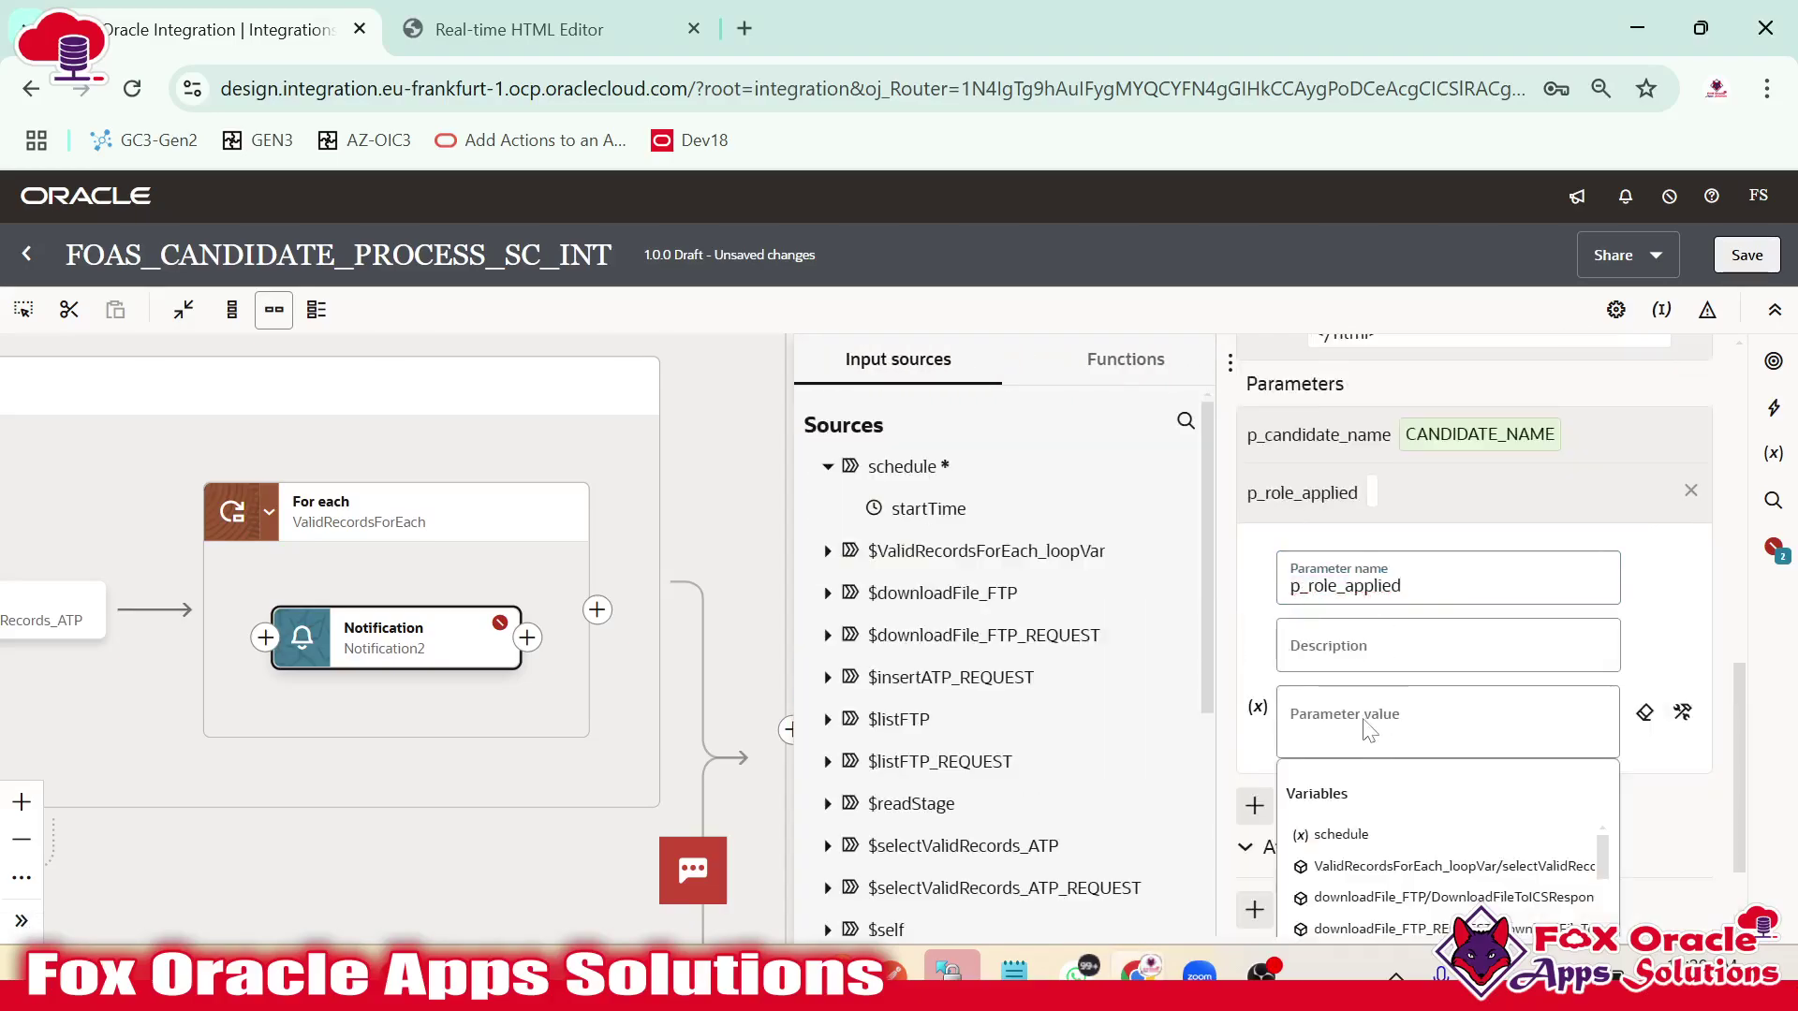
{"action": "left_click", "coordinate": [826, 552]}
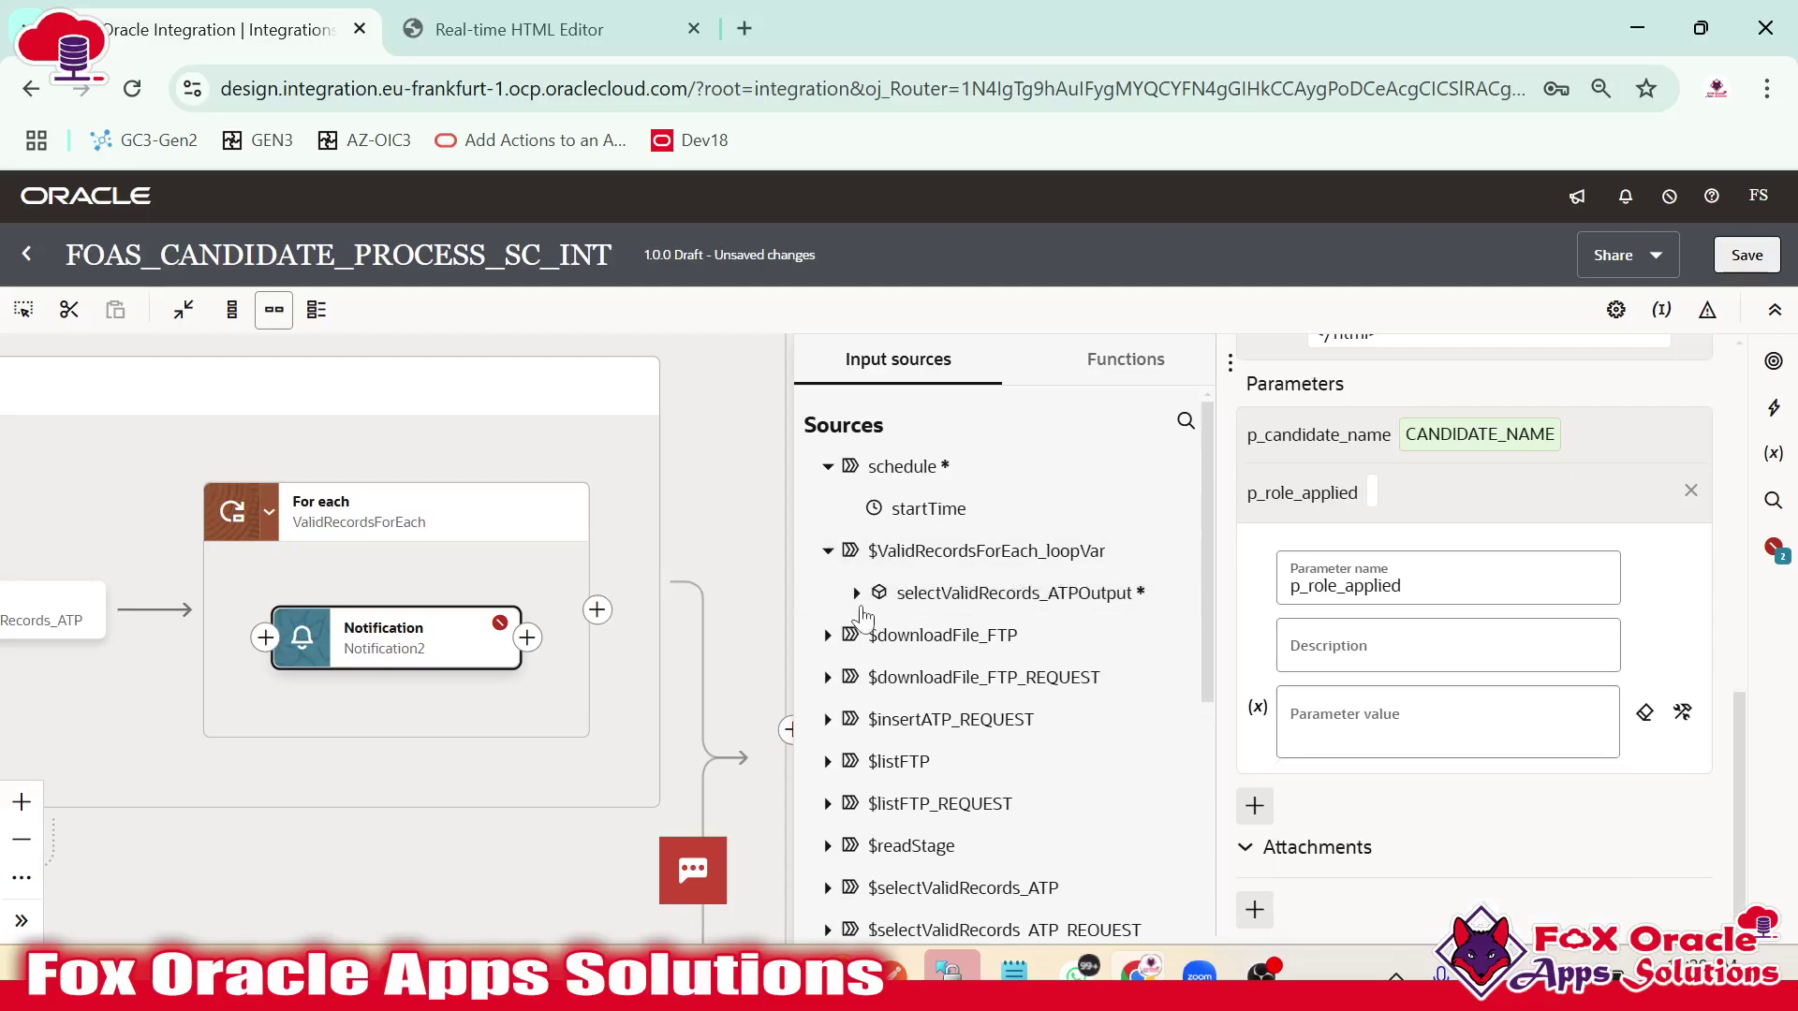
{"action": "left_click", "coordinate": [856, 593]}
{"action": "left_click_drag", "start_coordinate": [994, 765], "coordinate": [1353, 745]}
Add another parameter named p_experience, copying the name from the HTML template.
{"action": "key", "text": "alt+Tab"}
{"action": "double_click", "coordinate": [431, 528]}
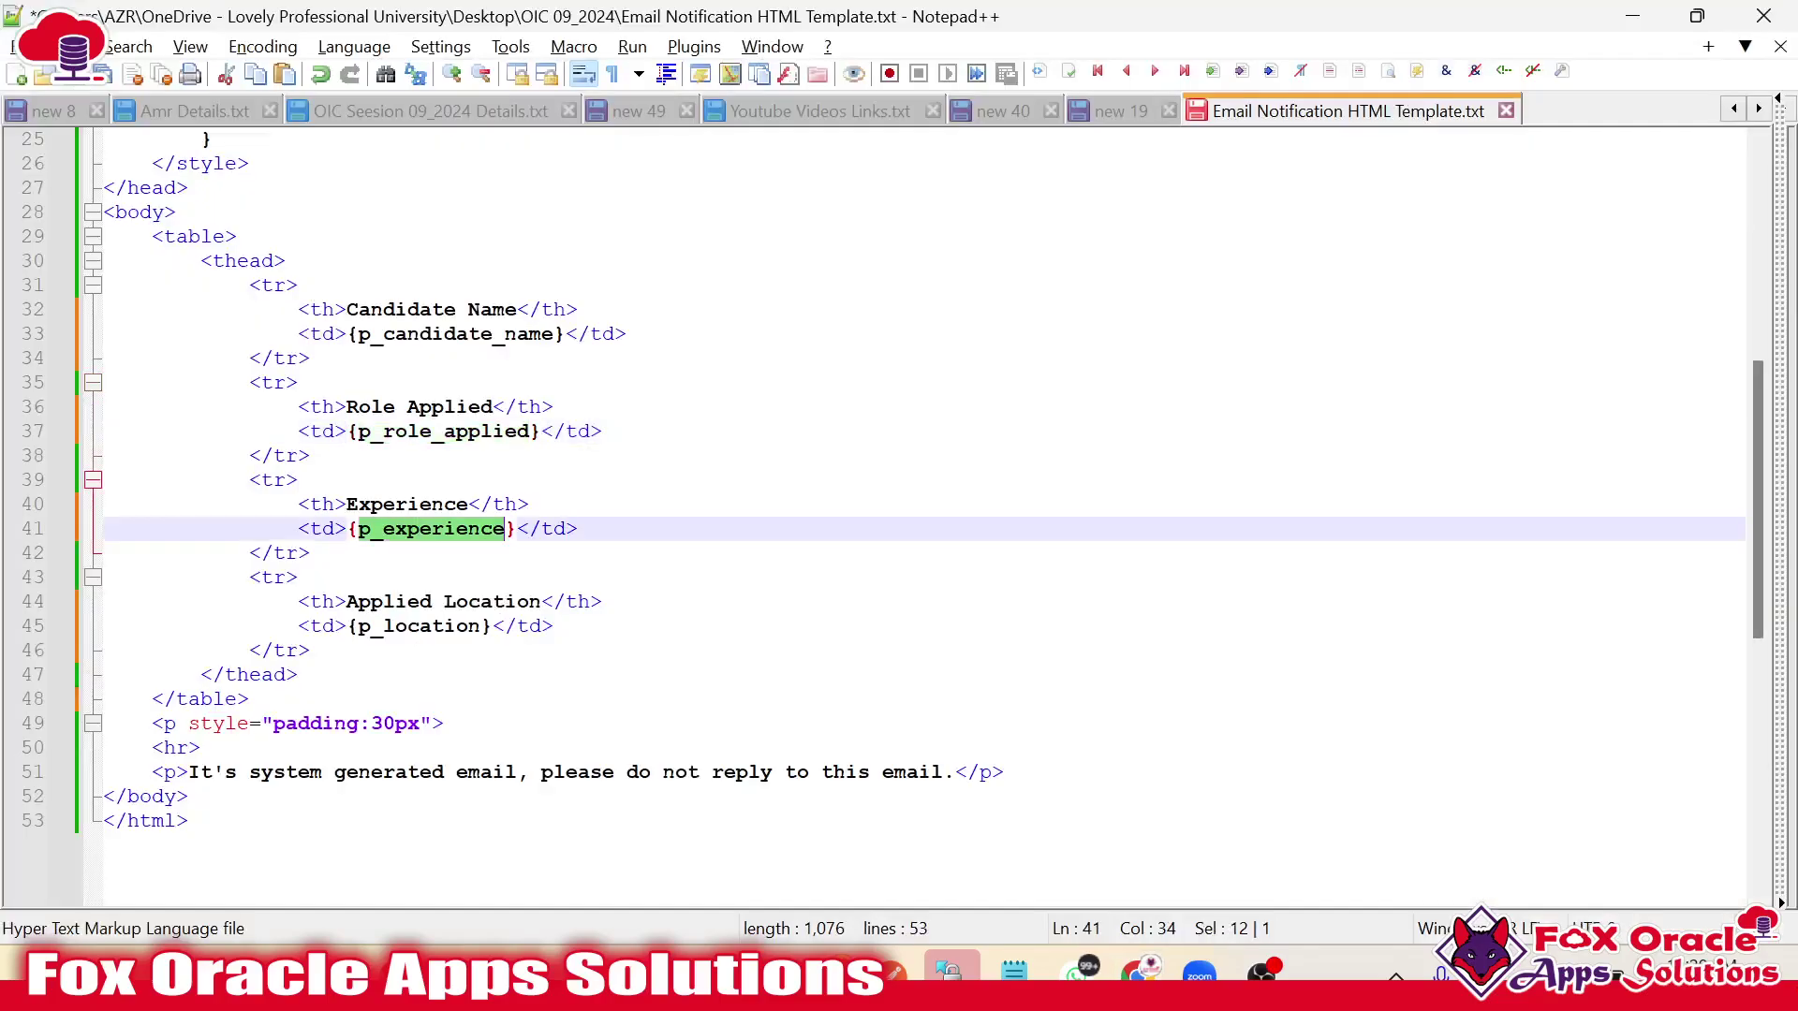
{"action": "key", "text": "alt+Tab"}
{"action": "scroll", "coordinate": [1299, 794], "scroll_direction": "down", "scroll_amount": 1}
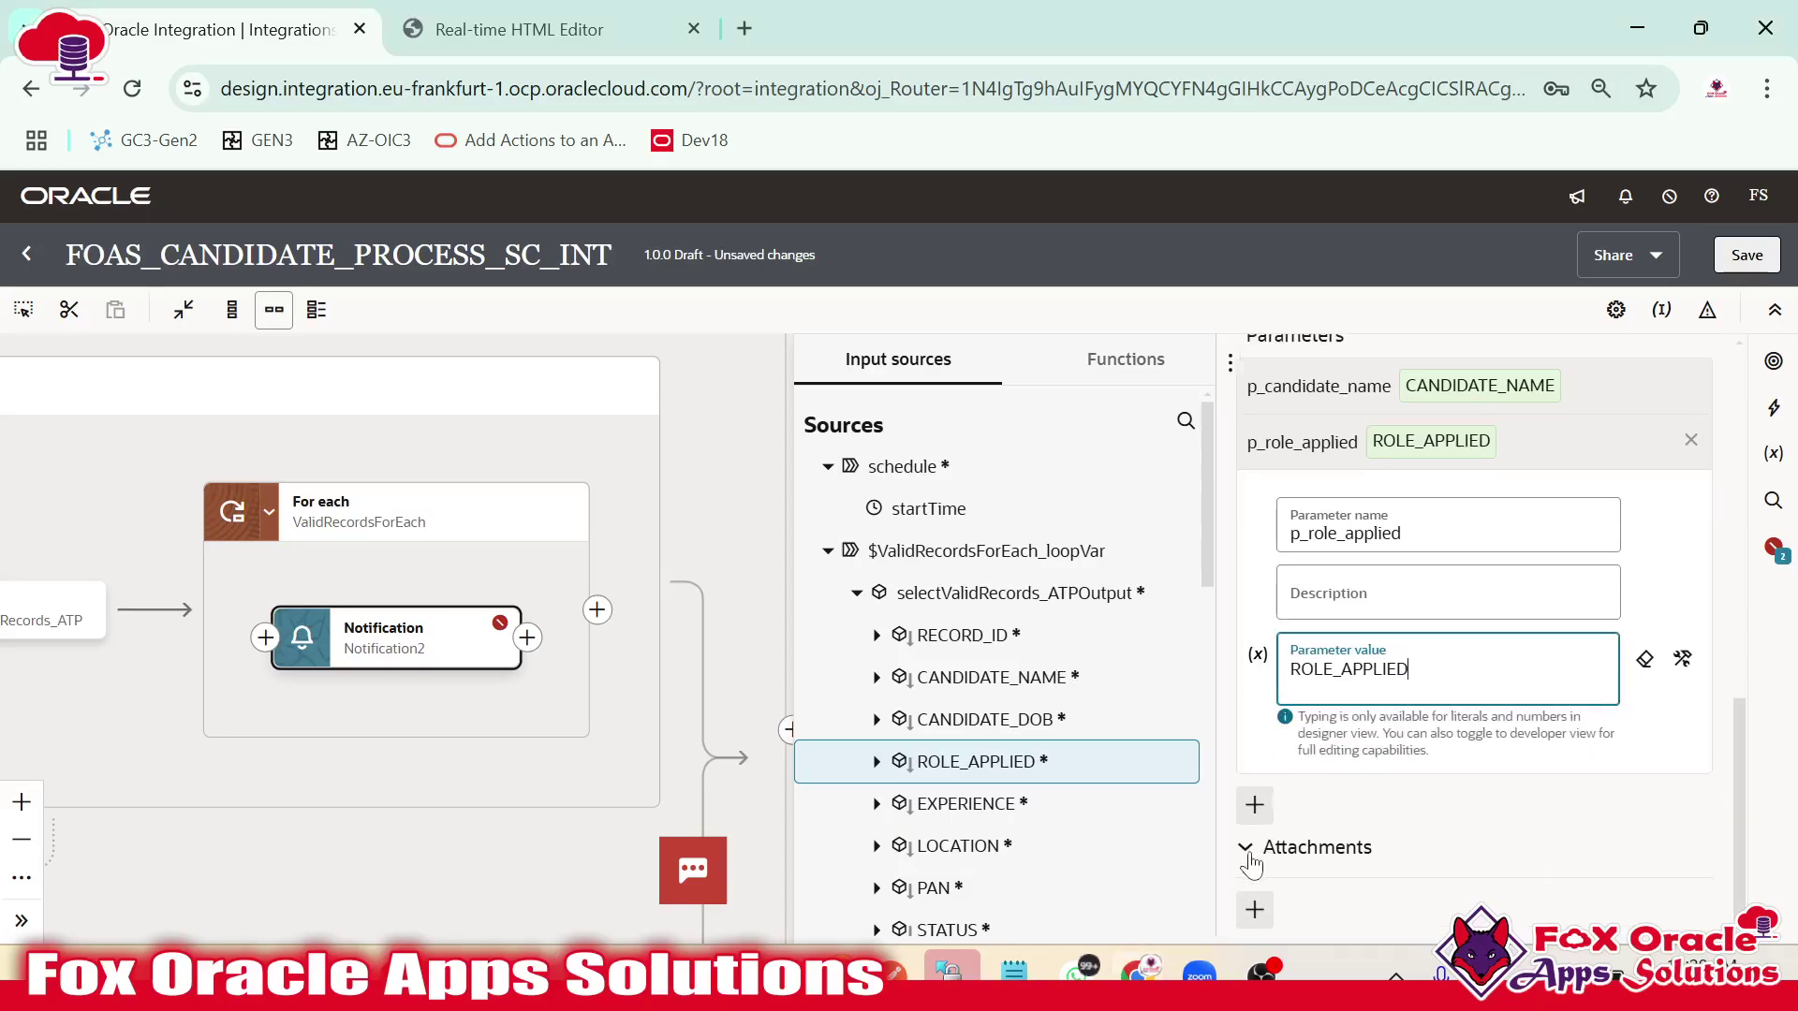
{"action": "left_click", "coordinate": [1292, 803]}
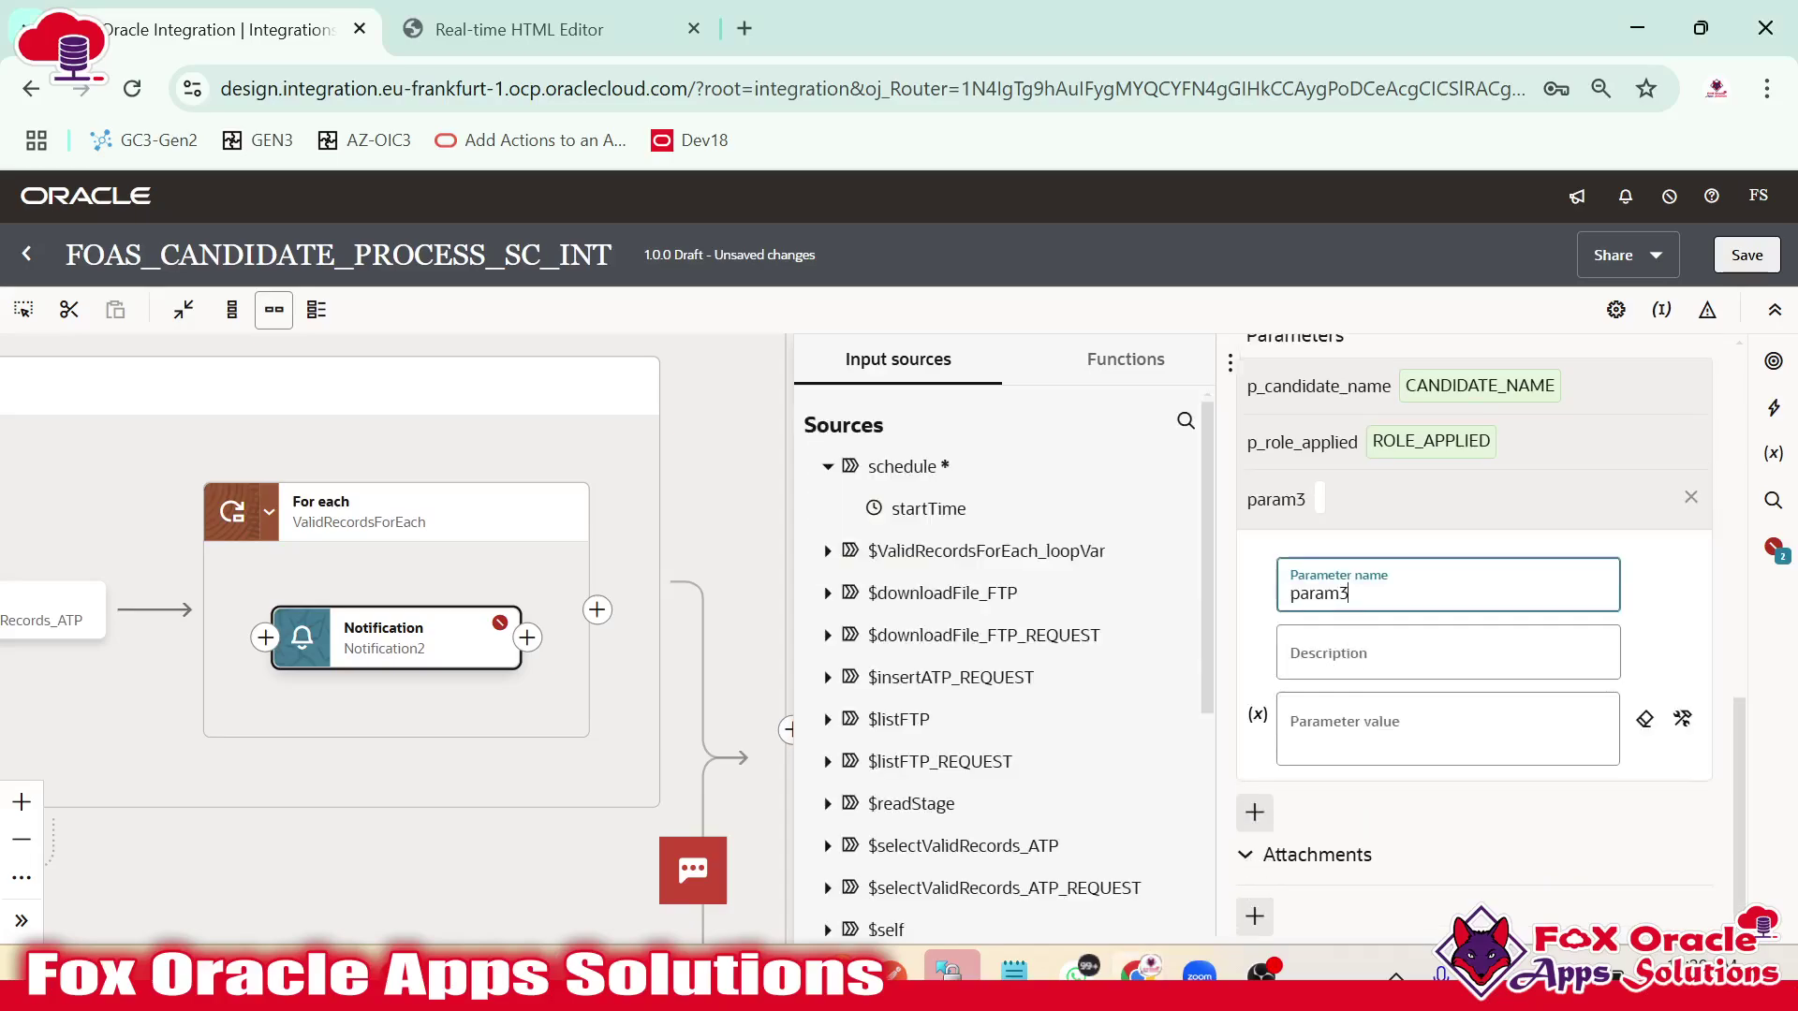
{"action": "key", "text": "alt+Tab"}
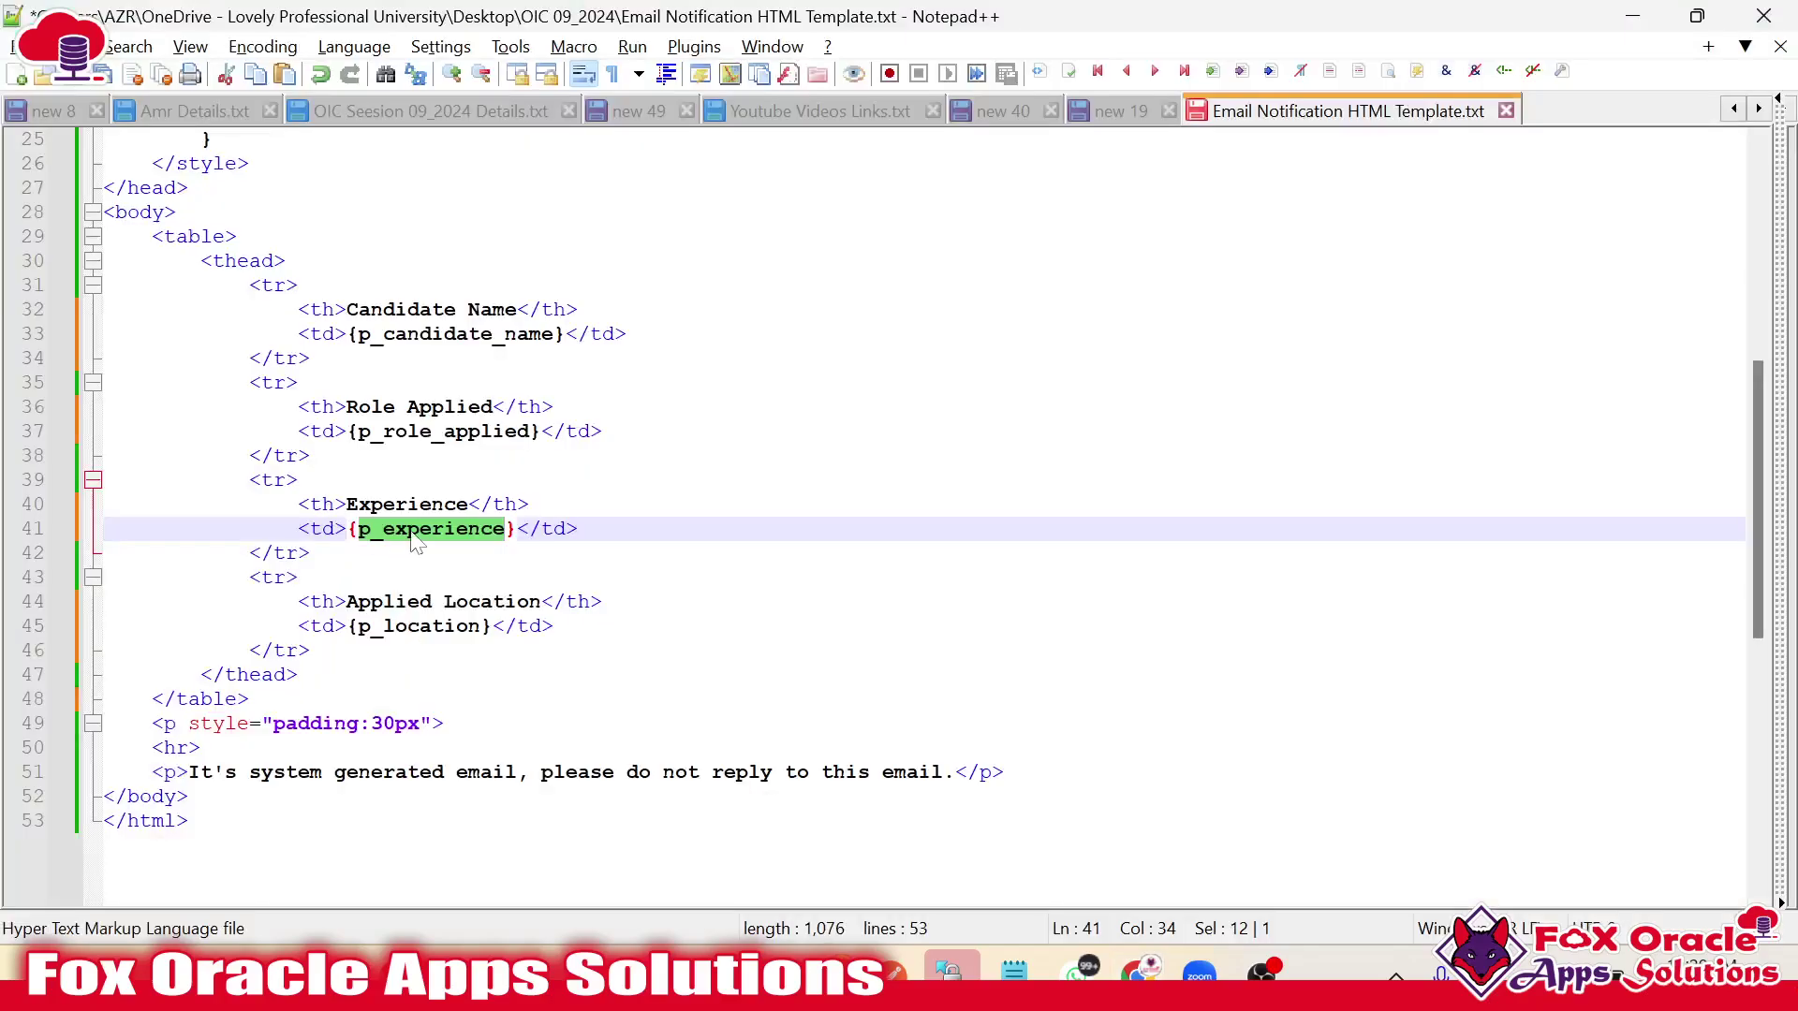
{"action": "left_click", "coordinate": [410, 533]}
{"action": "double_click", "coordinate": [408, 532]}
{"action": "left_click", "coordinate": [360, 530]}
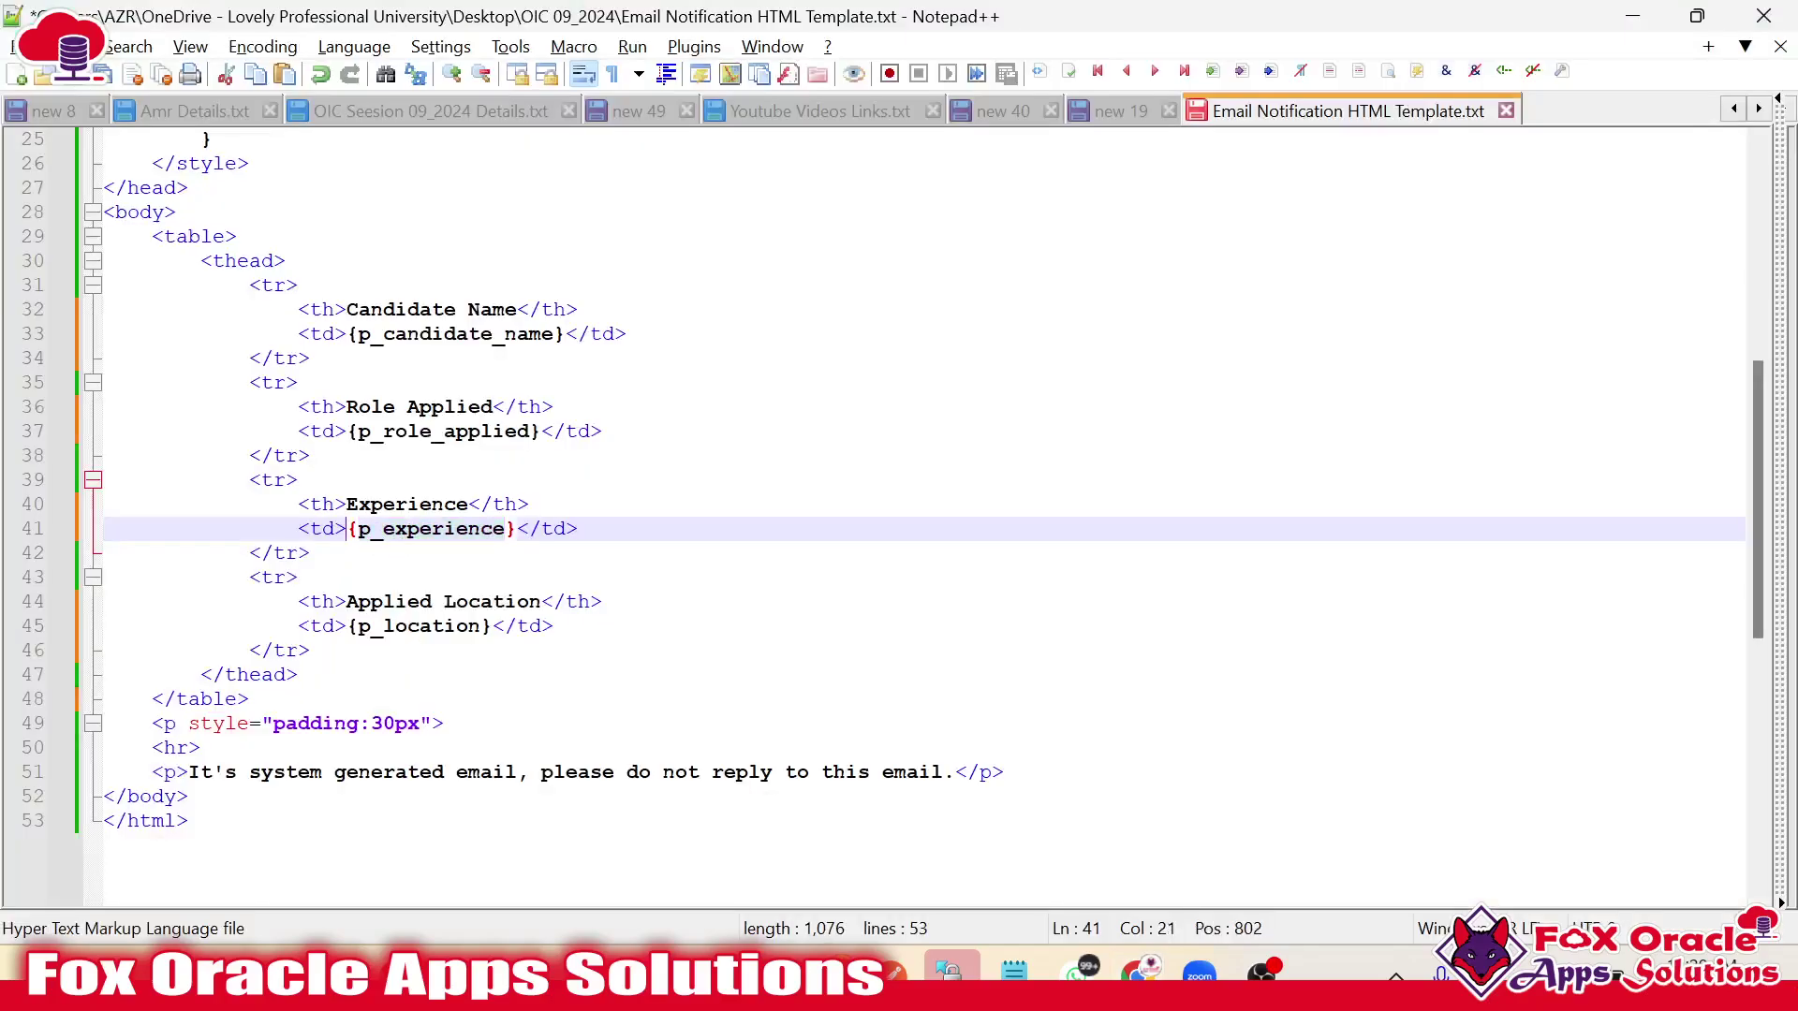
{"action": "double_click", "coordinate": [379, 533]}
{"action": "key", "text": "alt+Tab"}
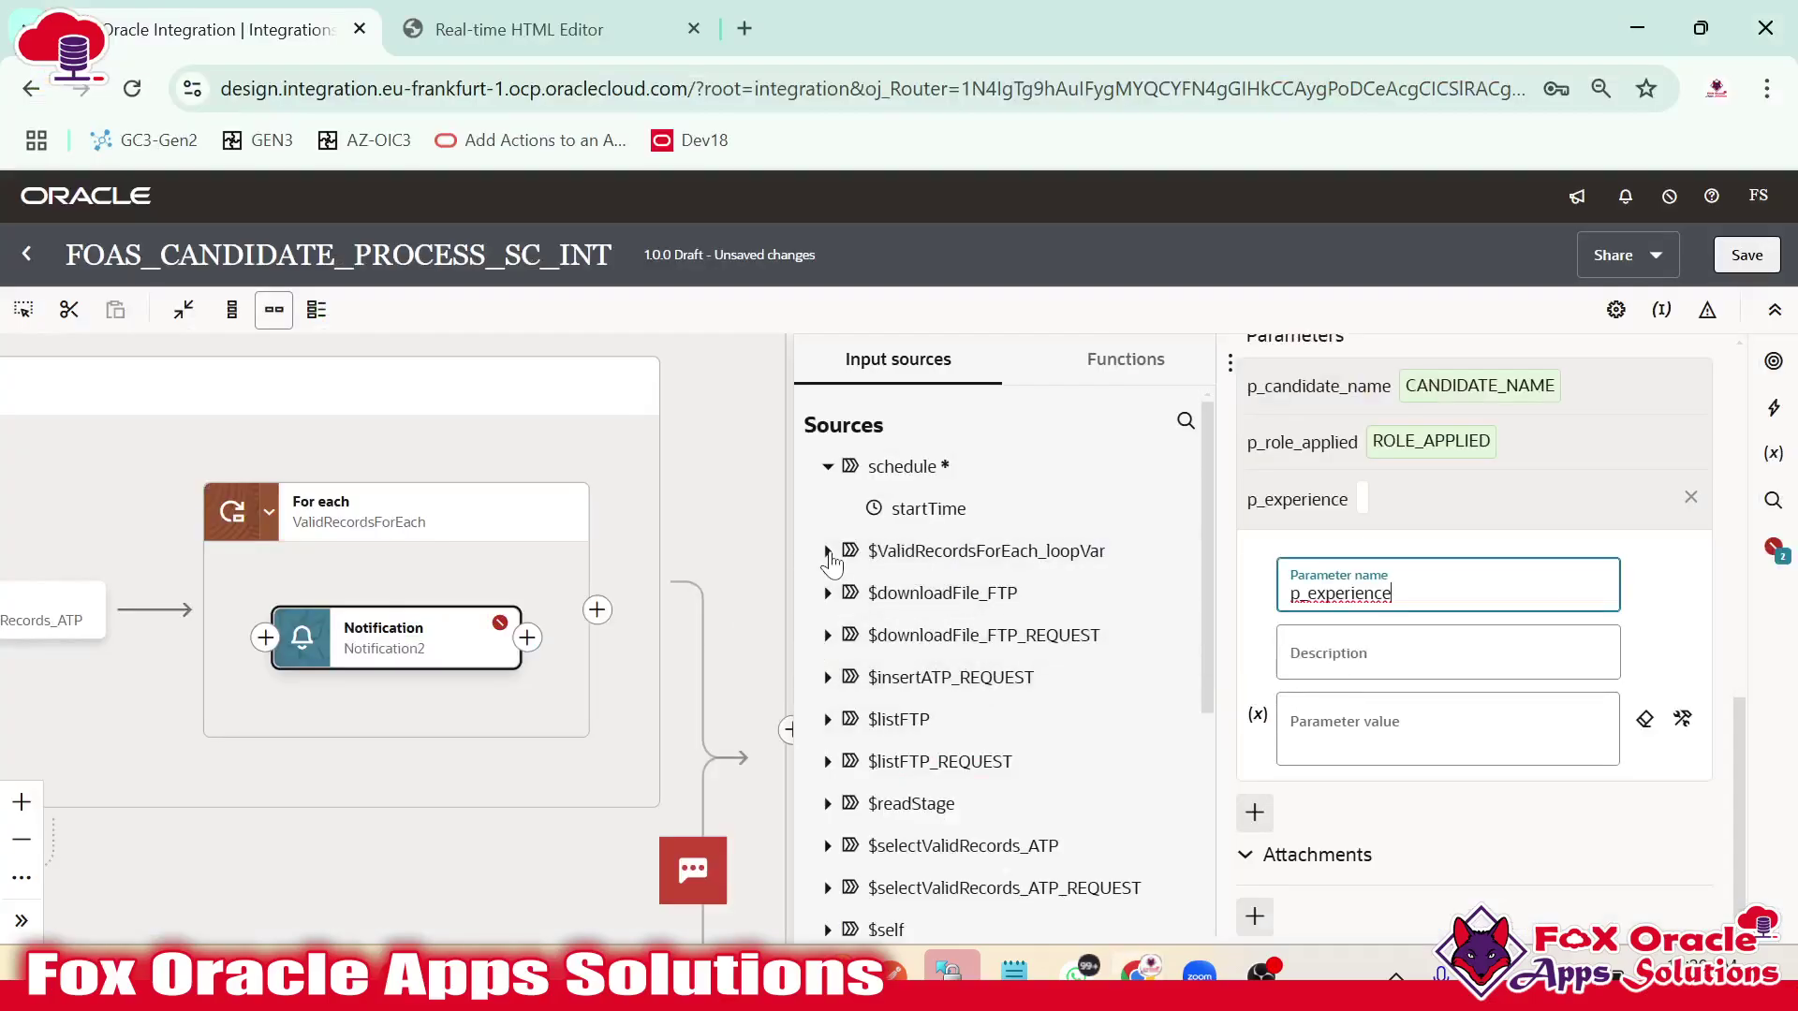
Map EXPERIENCE as p_experience's value and copy the p_location placeholder name.
{"action": "left_click", "coordinate": [827, 552]}
{"action": "left_click", "coordinate": [856, 593]}
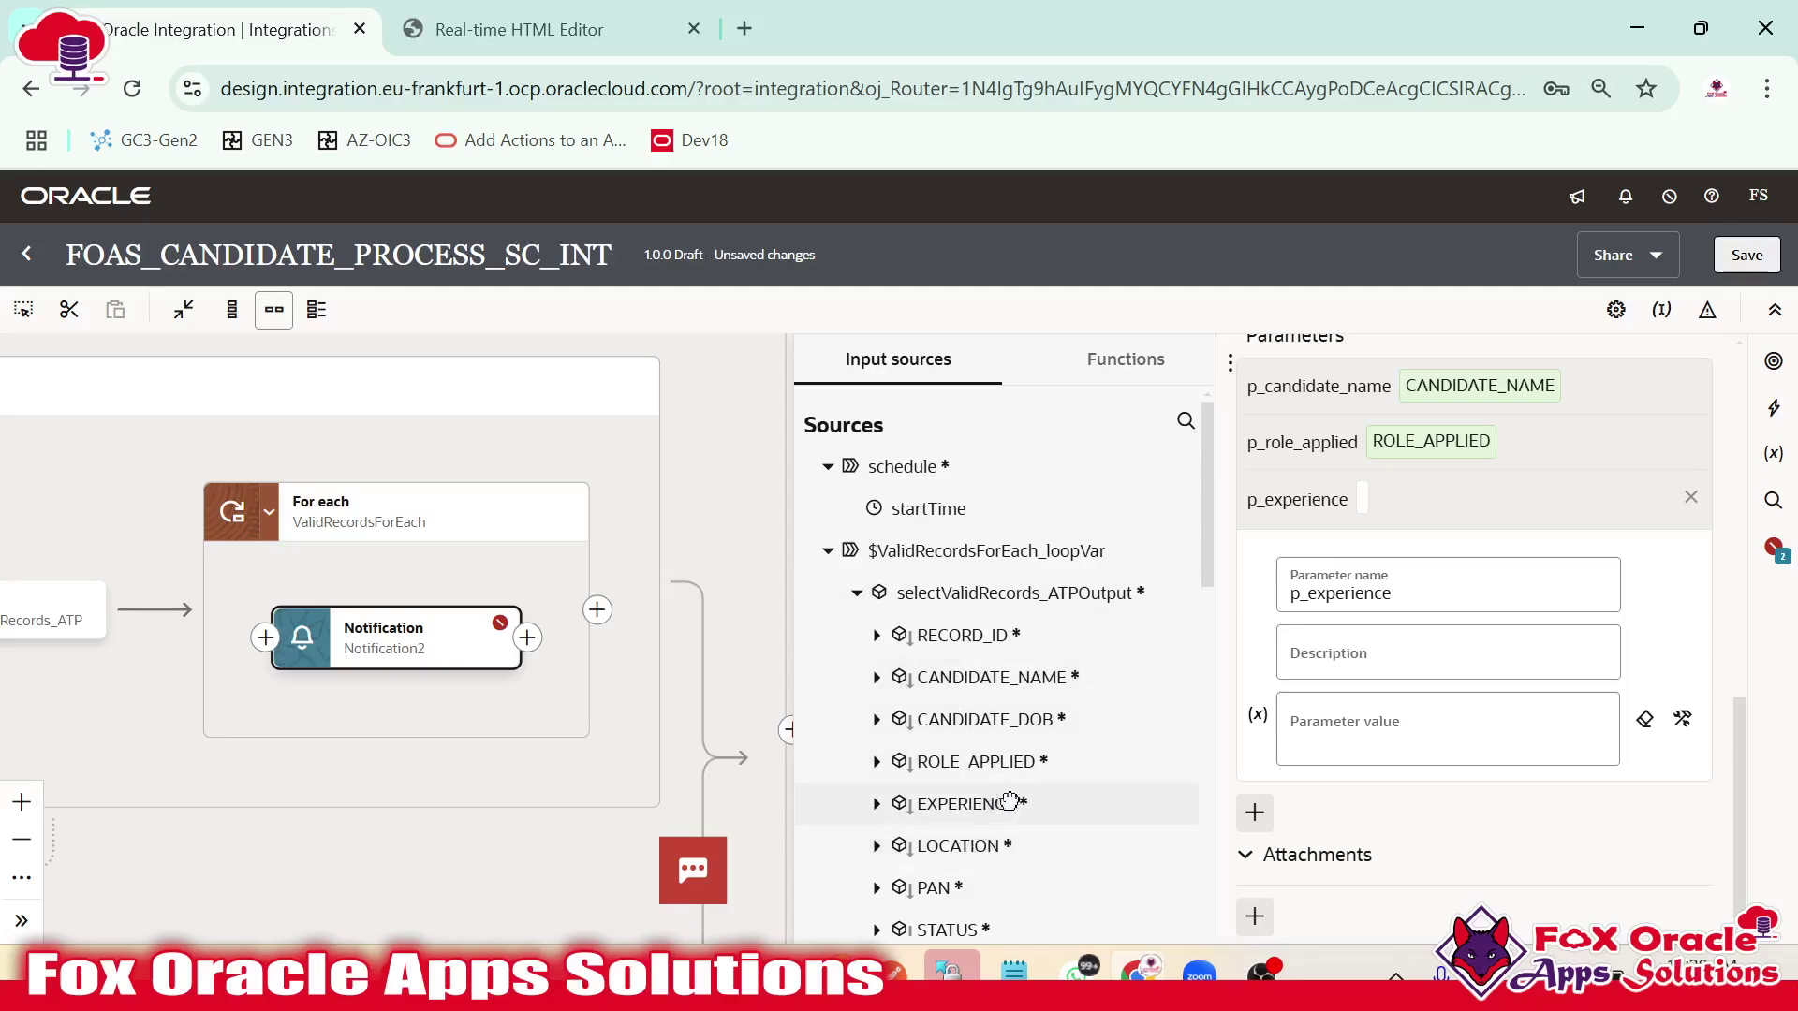
{"action": "left_click_drag", "start_coordinate": [1010, 802], "coordinate": [1386, 744]}
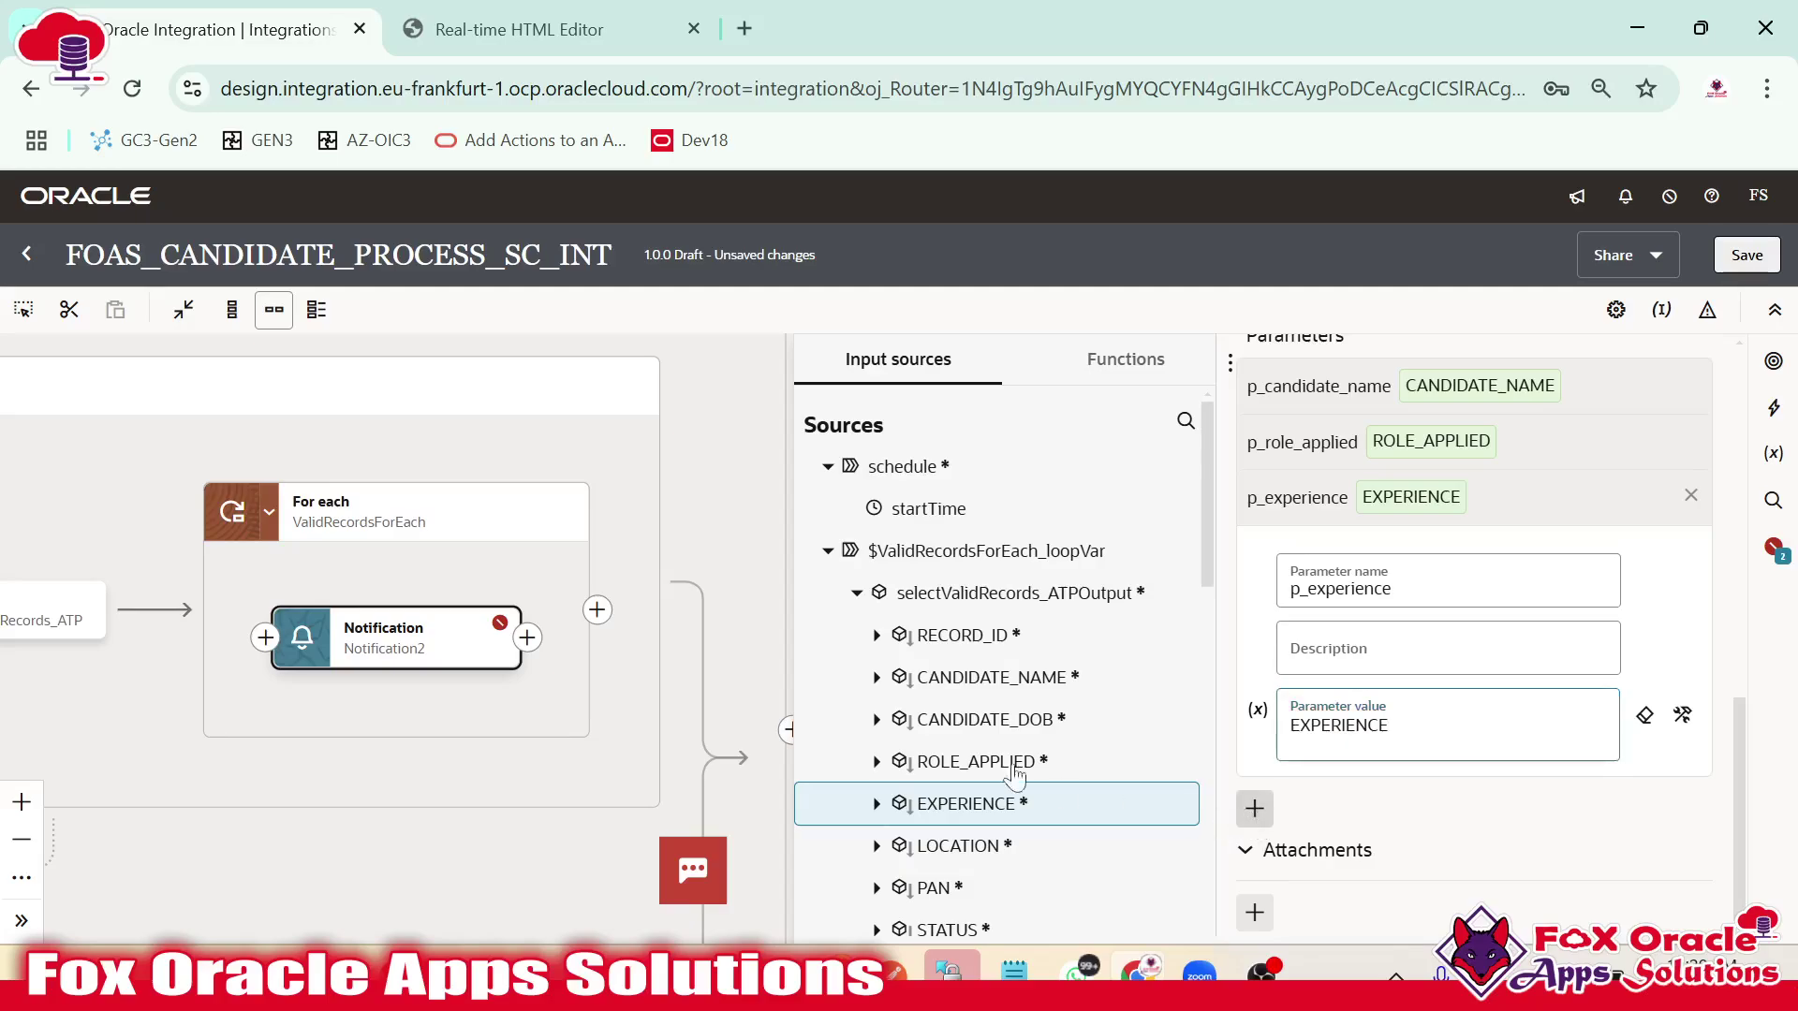
{"action": "key", "text": "alt+Tab"}
{"action": "double_click", "coordinate": [411, 627]}
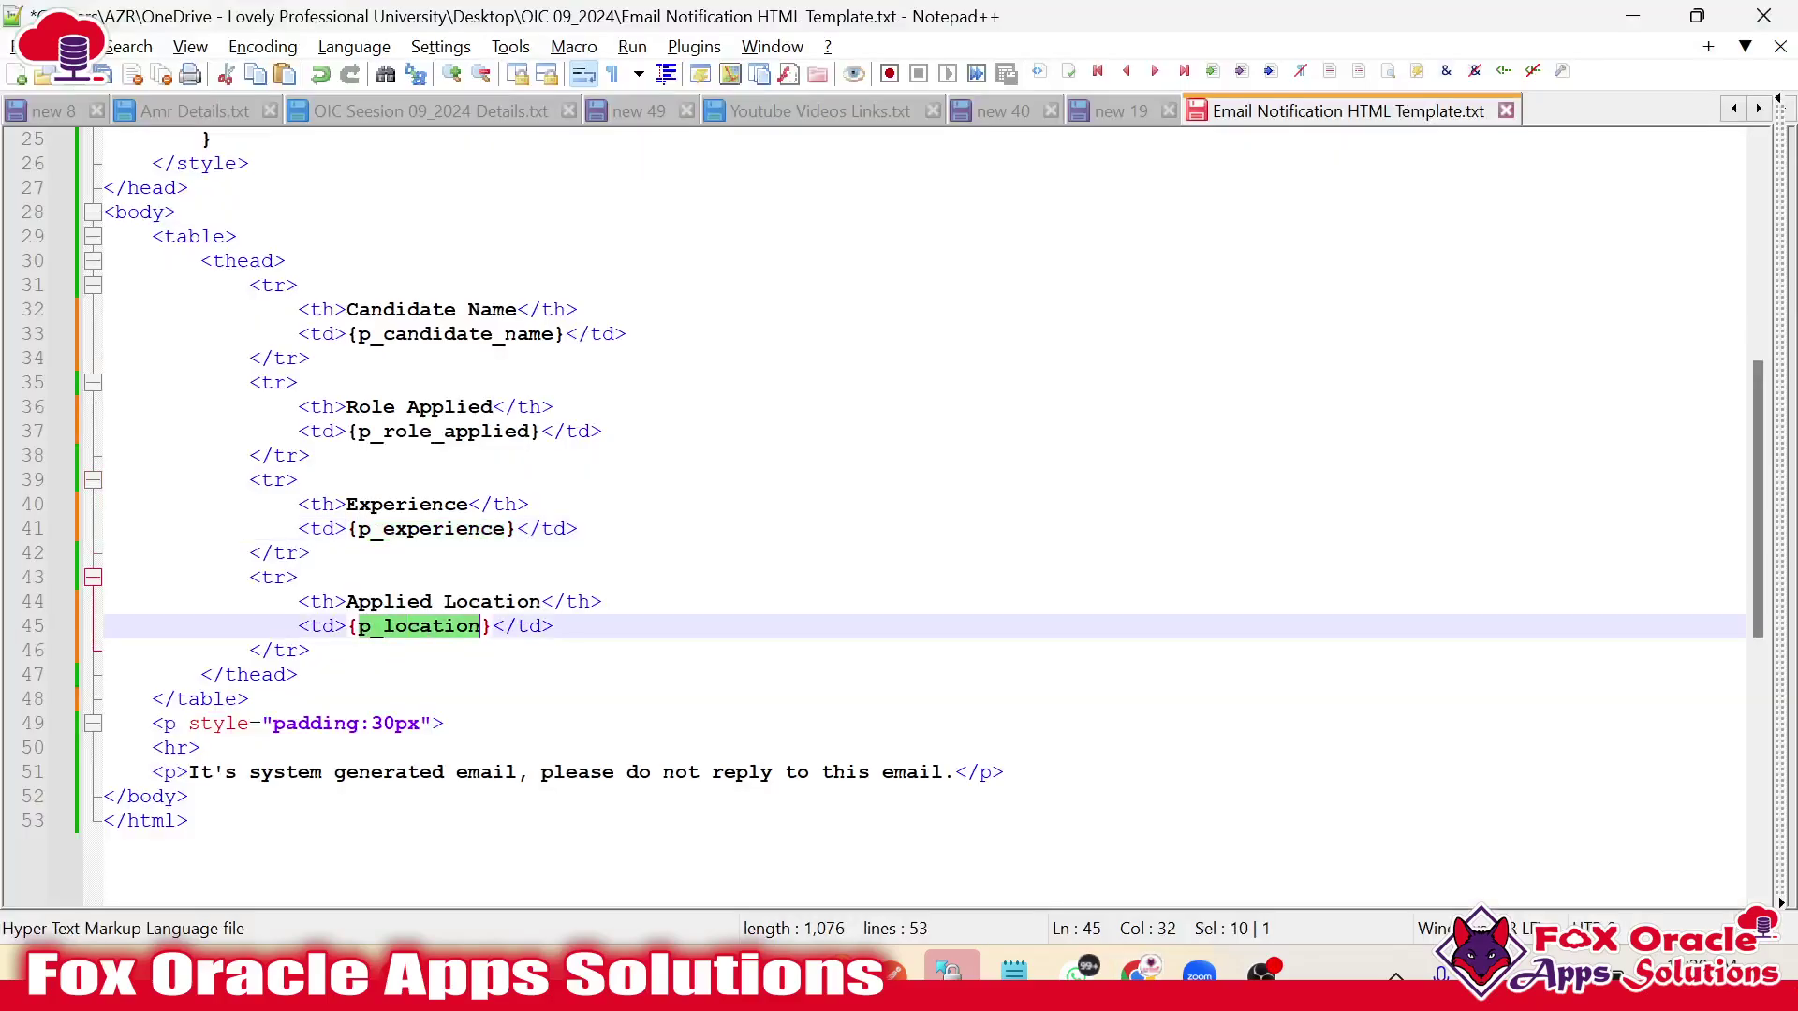
{"action": "key", "text": "alt+Tab"}
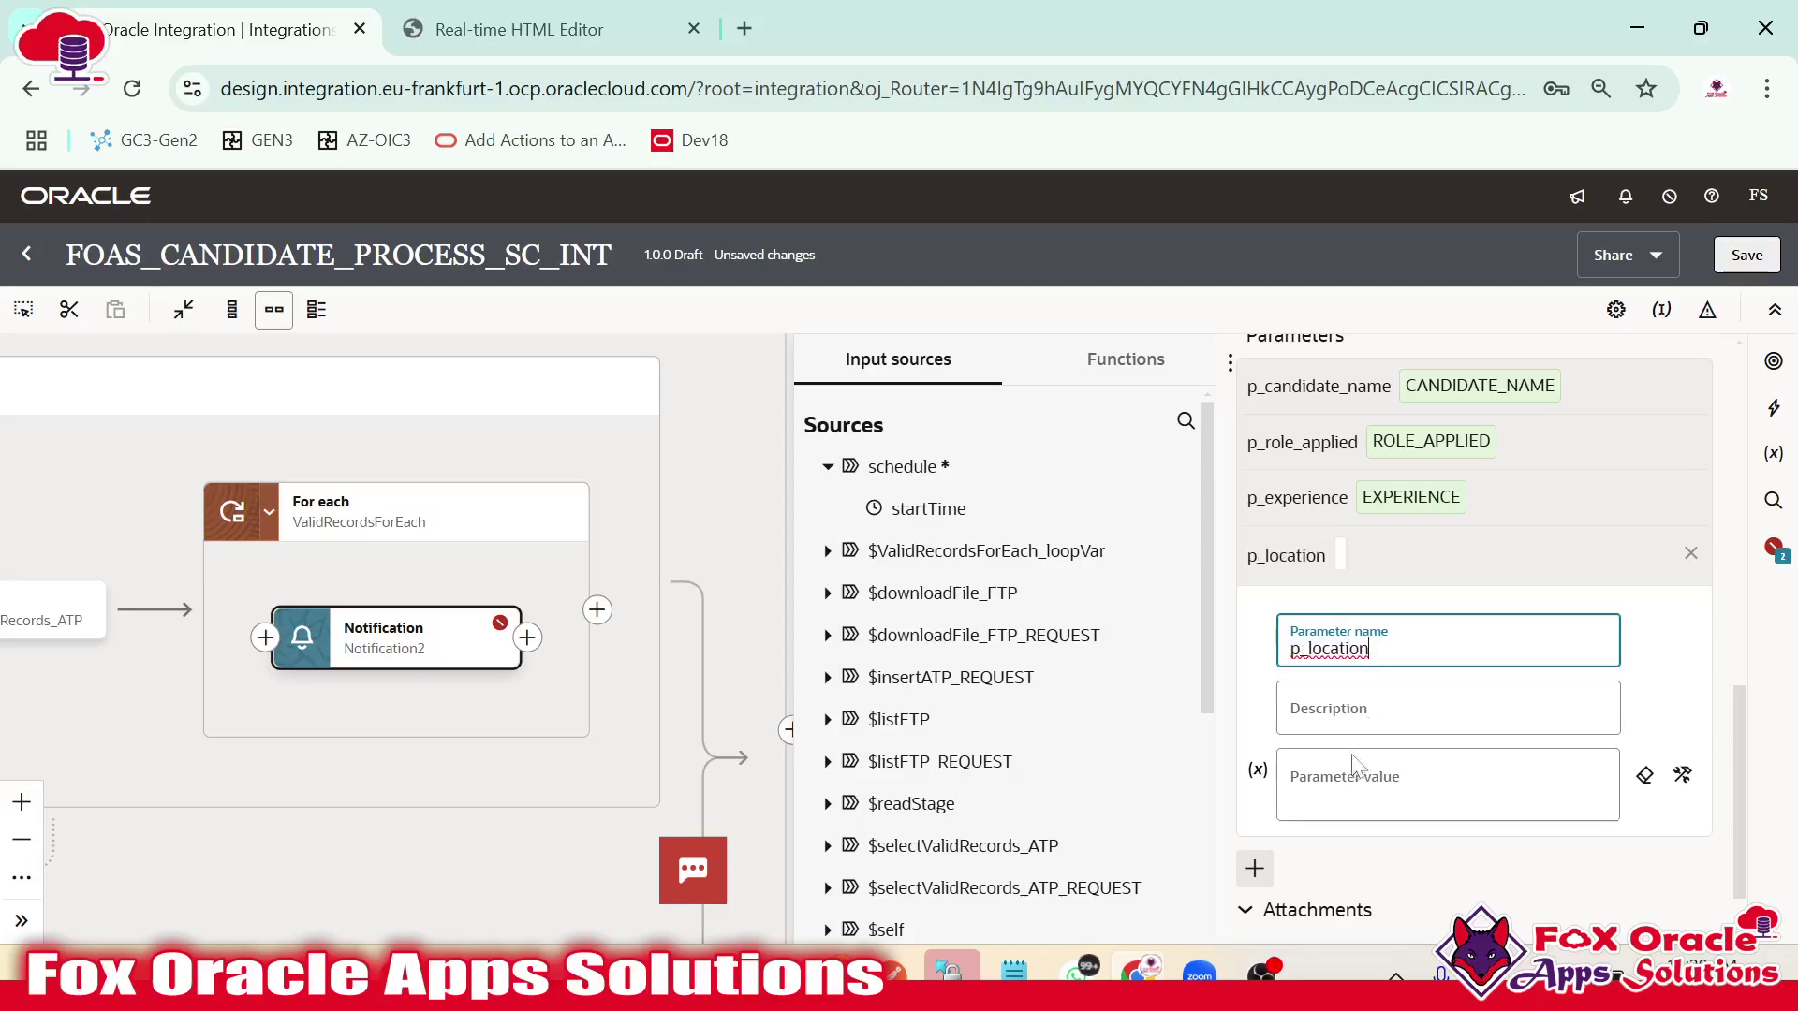
Map LOCATION from selectValidRecords_ATPOutput as the p_location parameter value.
{"action": "left_click", "coordinate": [1354, 763]}
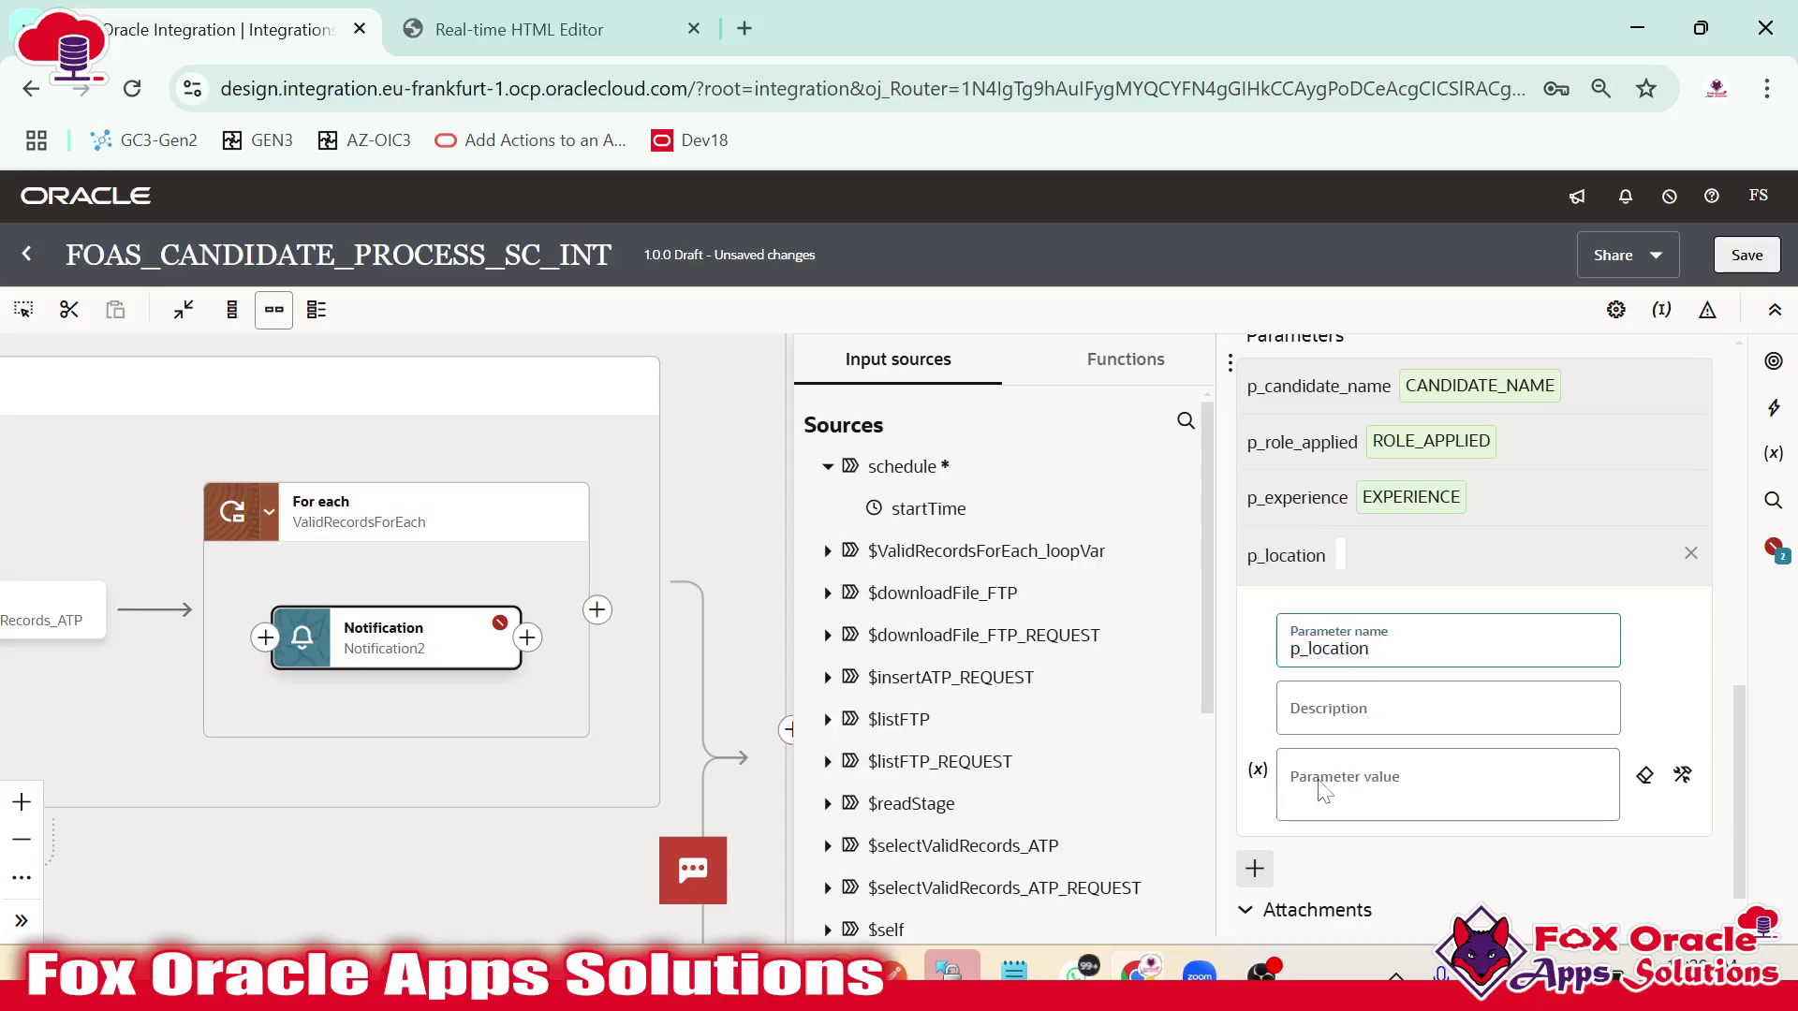
{"action": "left_click", "coordinate": [827, 552]}
{"action": "left_click", "coordinate": [856, 592]}
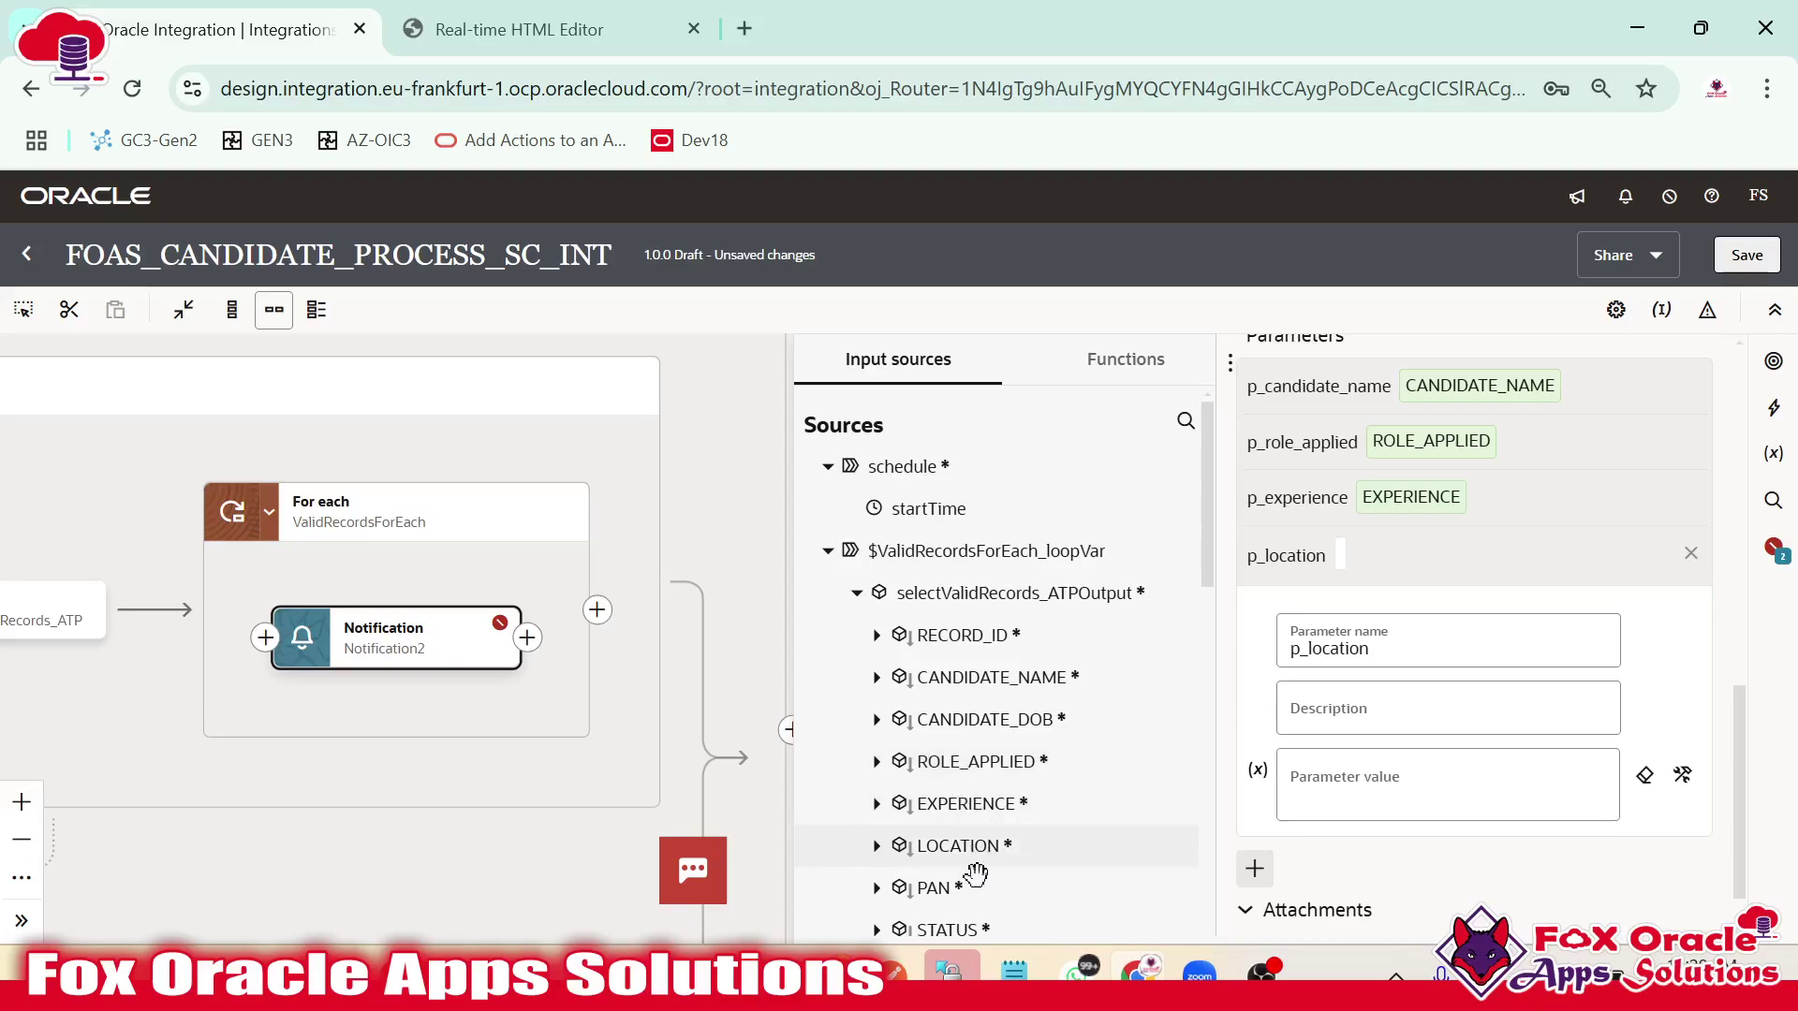
{"action": "left_click_drag", "start_coordinate": [958, 846], "coordinate": [1339, 781]}
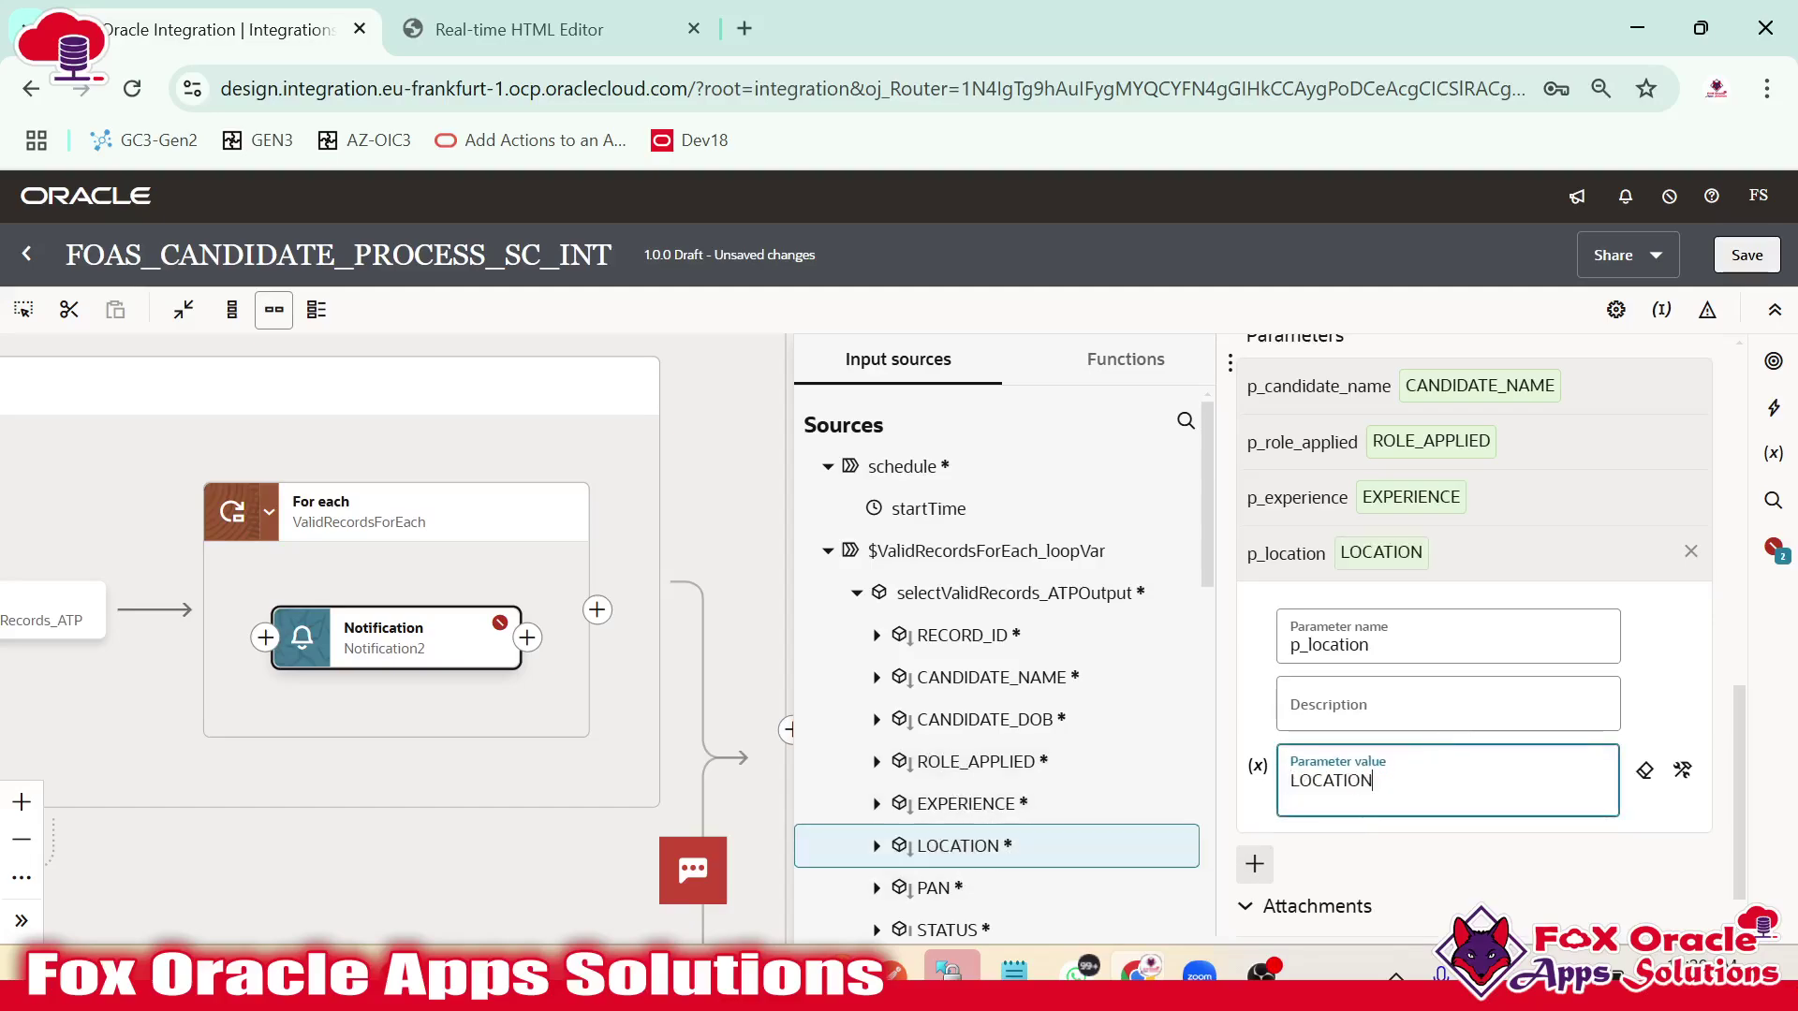
{"action": "left_click", "coordinate": [1511, 558]}
Review the HTML template in Notepad++, then save the integration with Ctrl+S.
{"action": "scroll", "coordinate": [1460, 686], "scroll_direction": "up", "scroll_amount": 5}
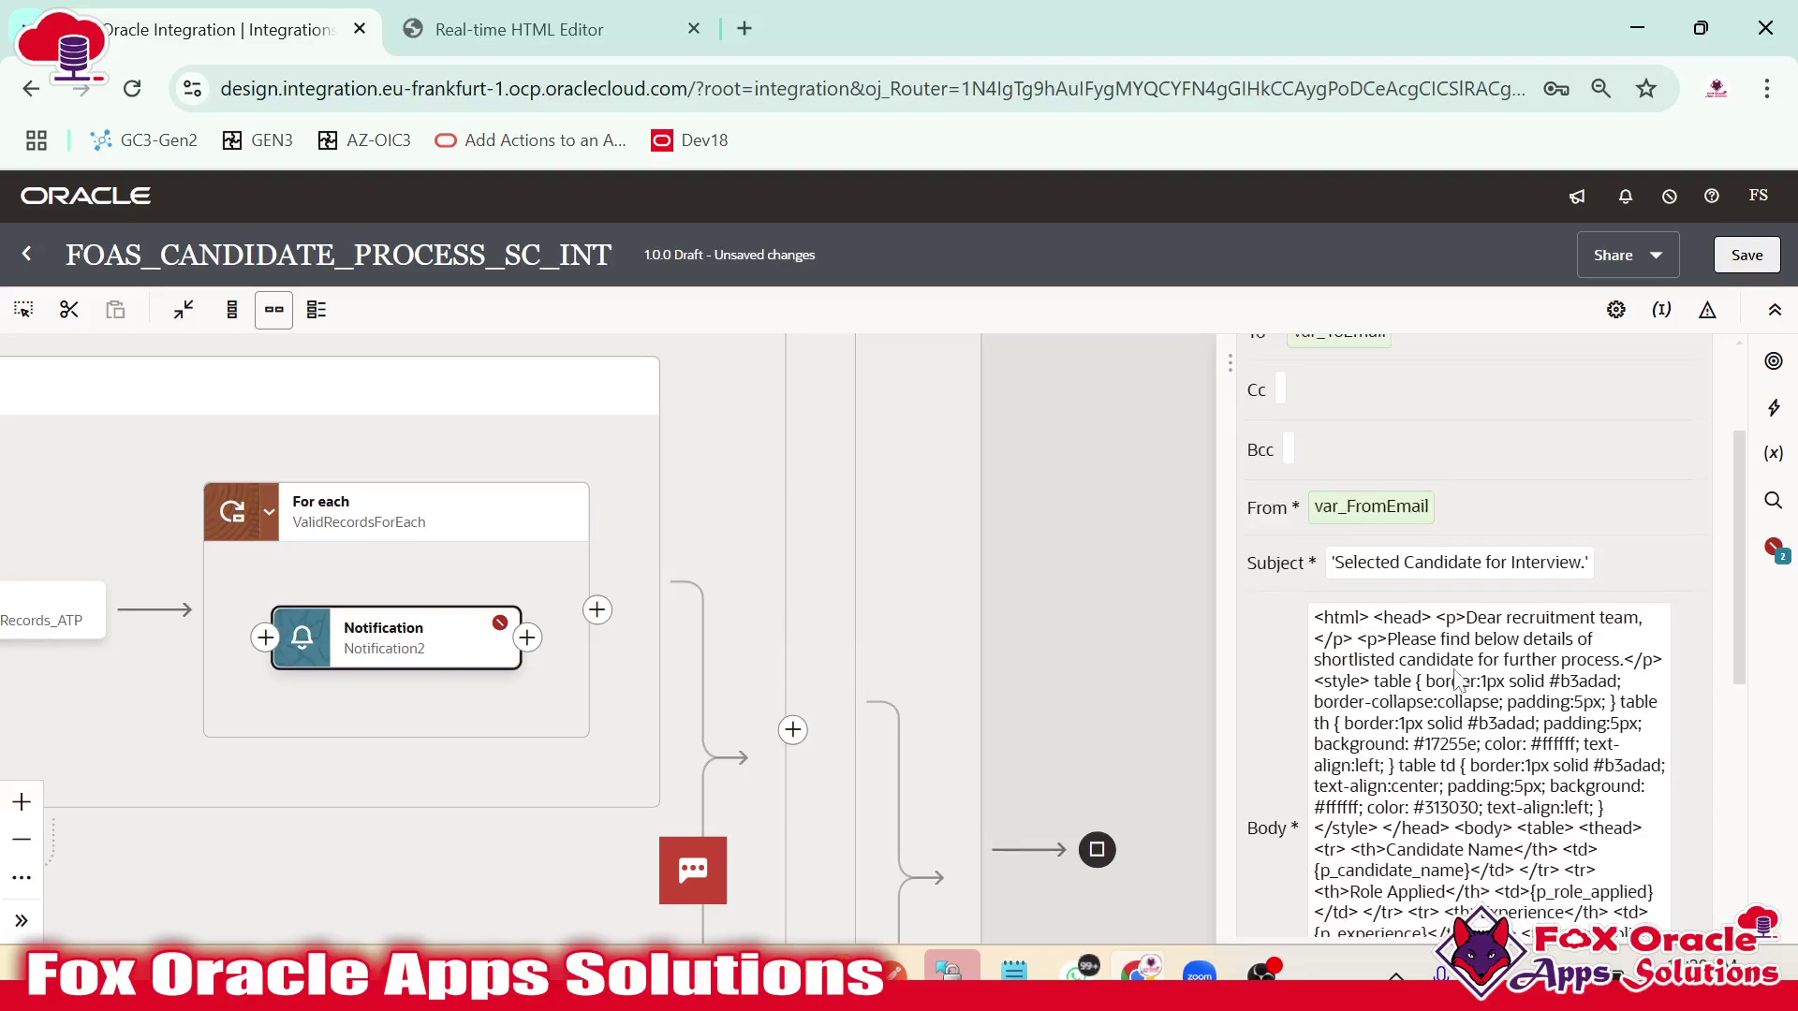
{"action": "left_click", "coordinate": [833, 971]}
{"action": "left_click", "coordinate": [323, 529]}
{"action": "scroll", "coordinate": [323, 529], "scroll_direction": "up", "scroll_amount": 8}
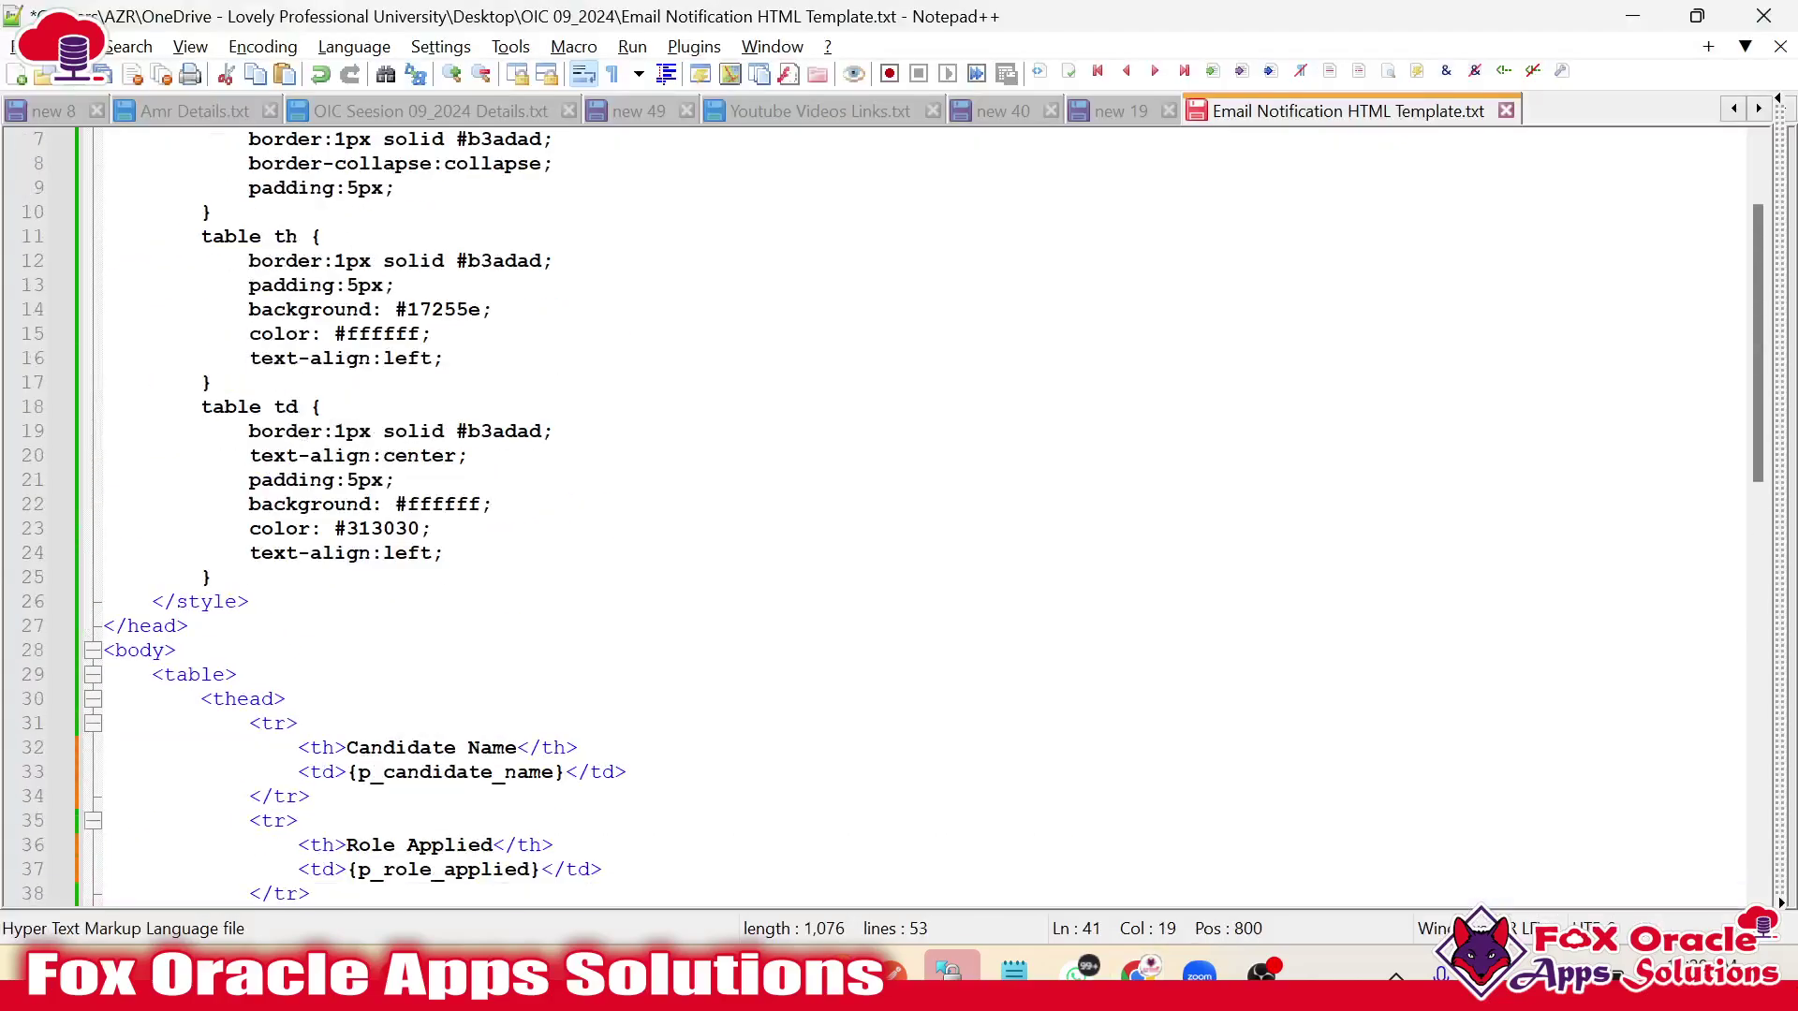
{"action": "scroll", "coordinate": [922, 516], "scroll_direction": "down", "scroll_amount": 11}
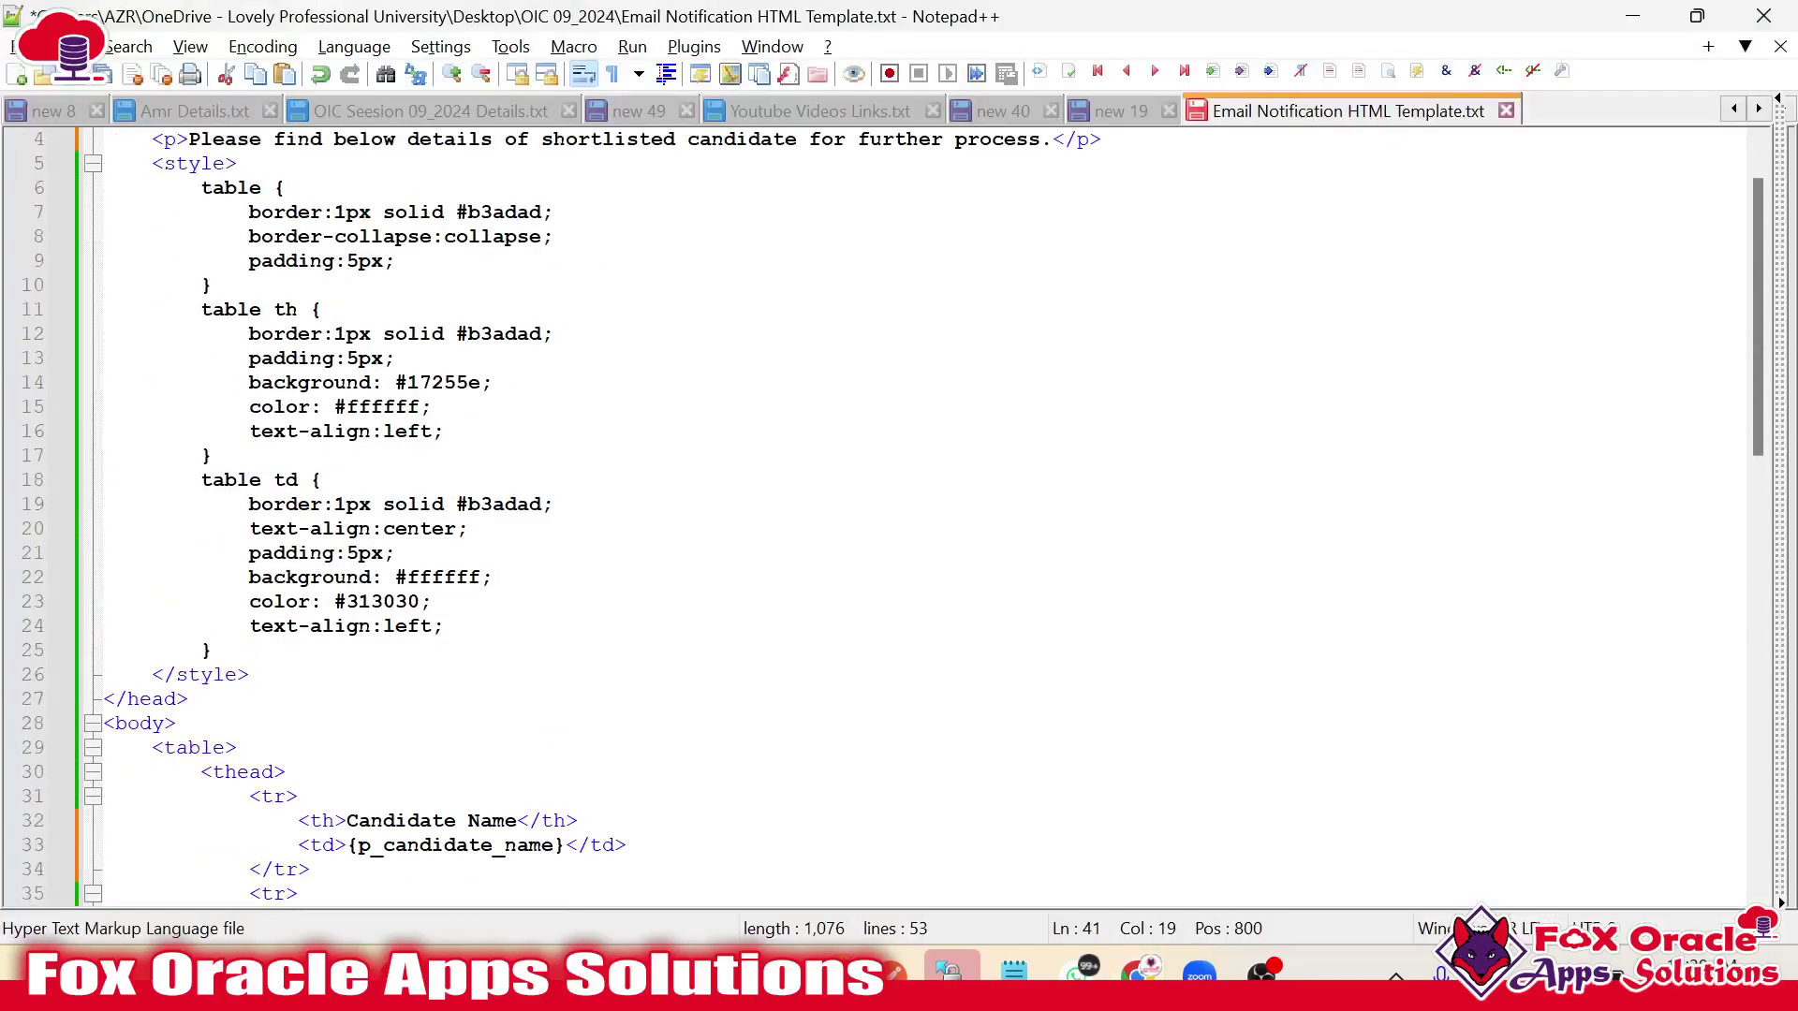
{"action": "scroll", "coordinate": [922, 517], "scroll_direction": "up", "scroll_amount": 3}
{"action": "left_click", "coordinate": [311, 359]}
{"action": "left_click", "coordinate": [311, 552]}
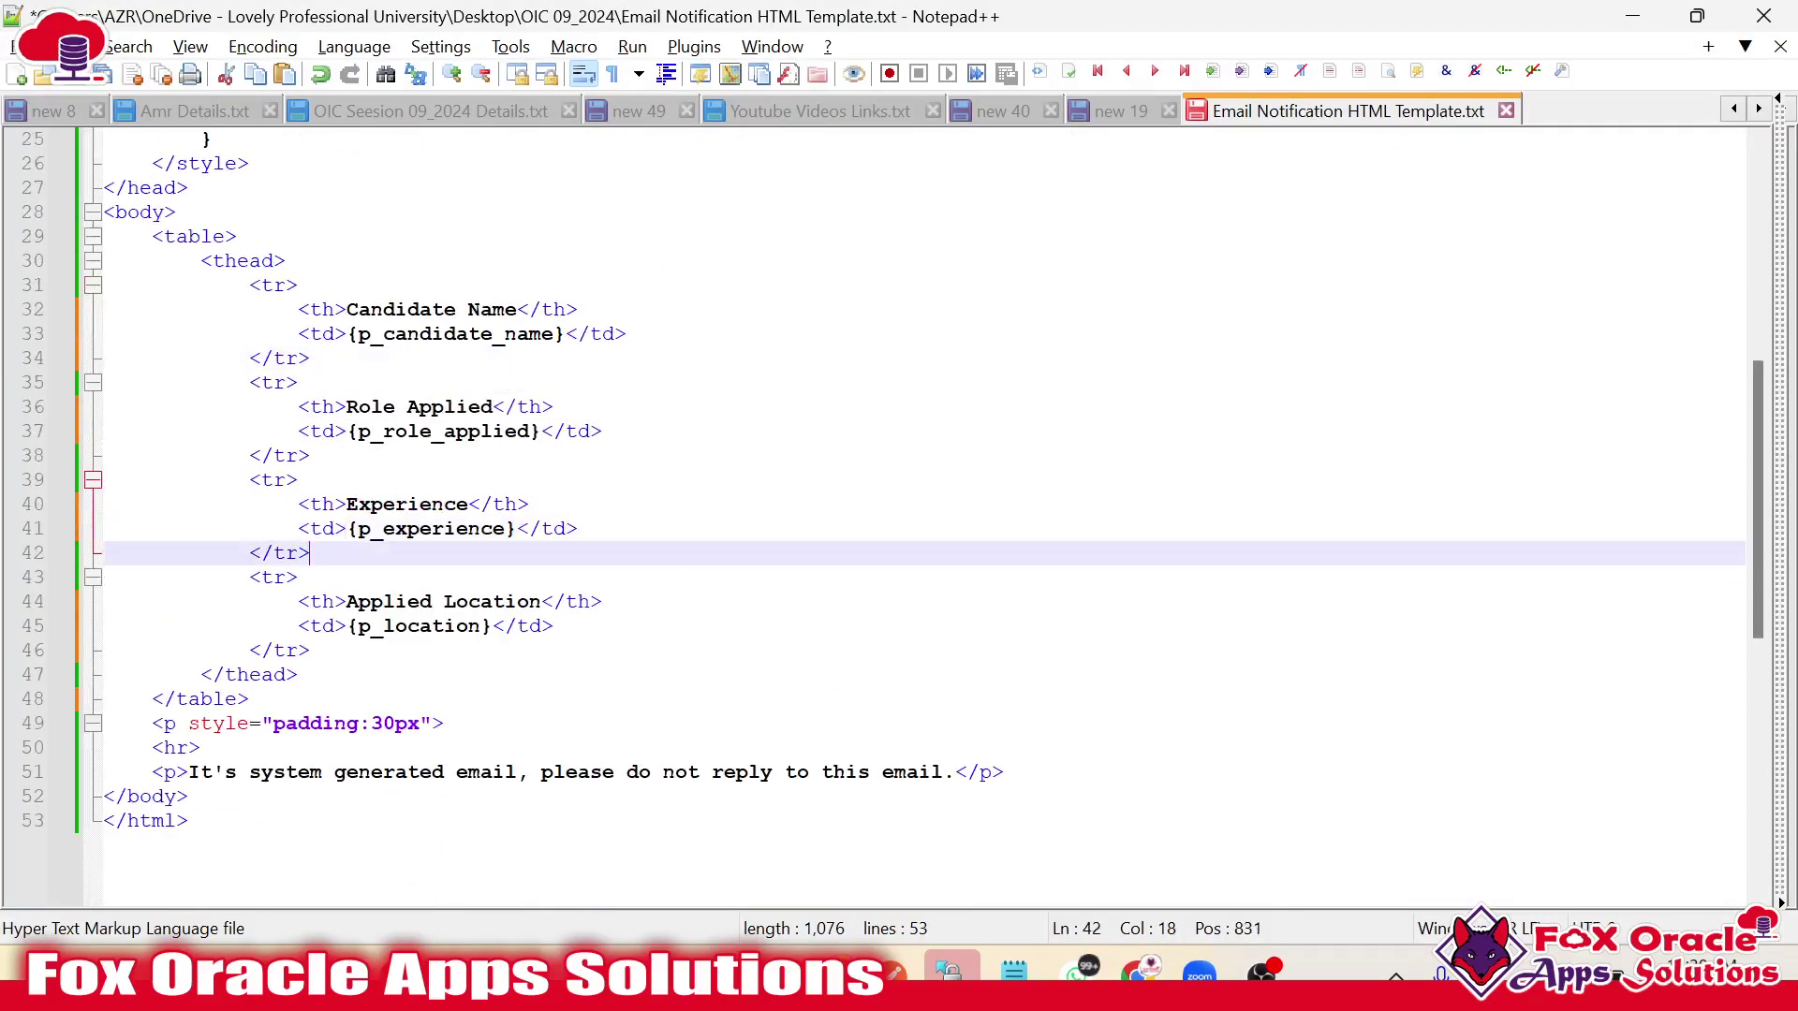
{"action": "scroll", "coordinate": [922, 517], "scroll_direction": "down", "scroll_amount": 2}
{"action": "key", "text": "alt+Tab"}
{"action": "scroll", "coordinate": [1371, 746], "scroll_direction": "down", "scroll_amount": 5}
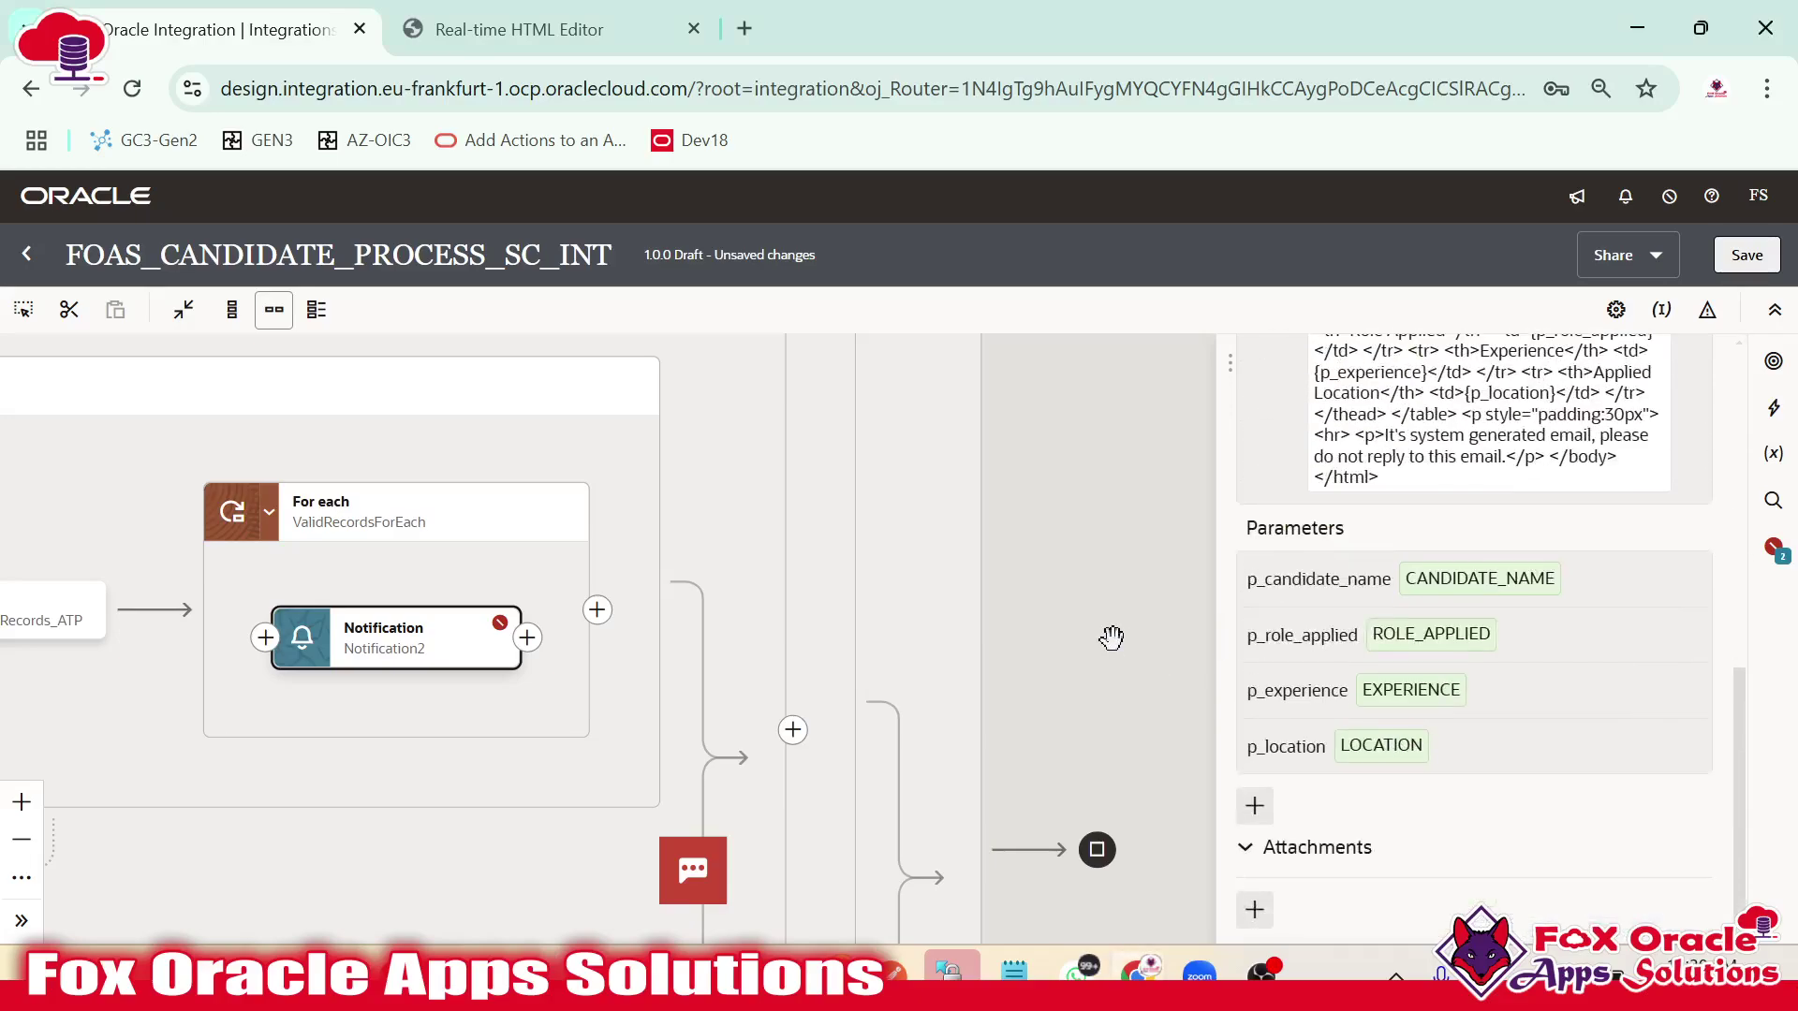
{"action": "key", "text": "ctrl+s"}
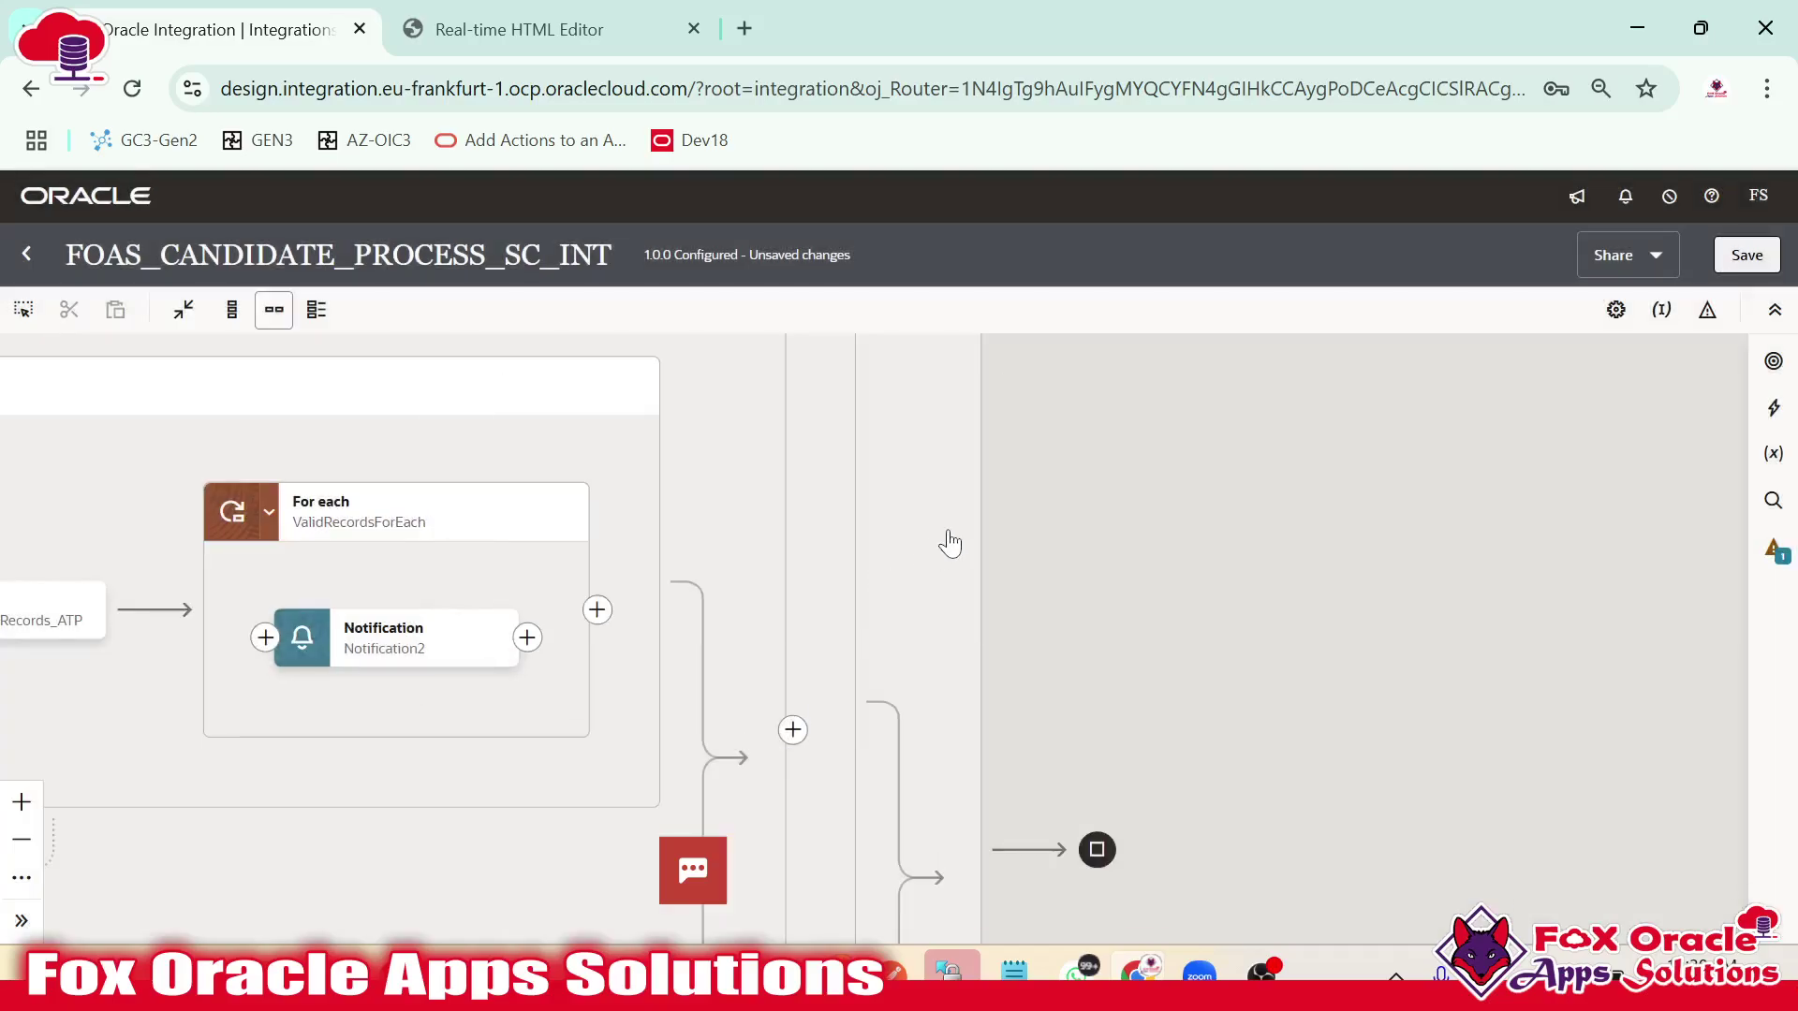
{"action": "left_click_drag", "start_coordinate": [869, 480], "coordinate": [1508, 540]}
{"action": "scroll", "coordinate": [1479, 515], "scroll_direction": "down", "scroll_amount": 3}
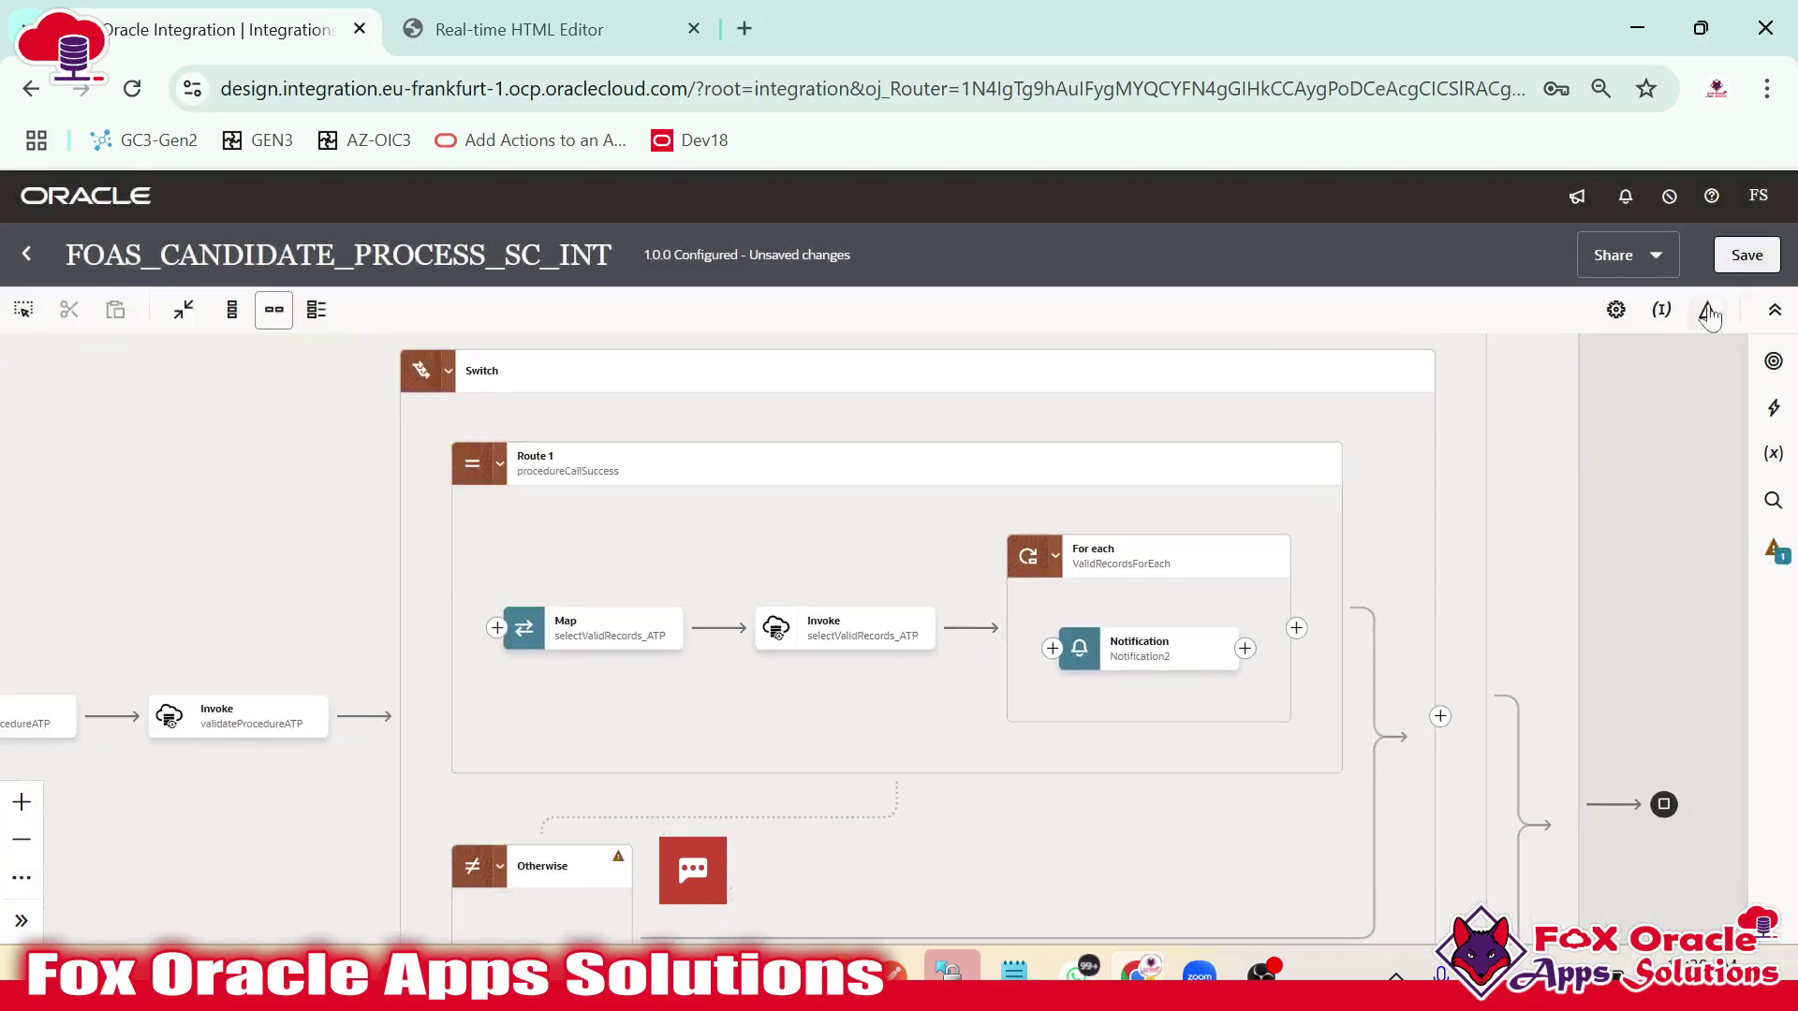
{"action": "left_click", "coordinate": [1751, 264]}
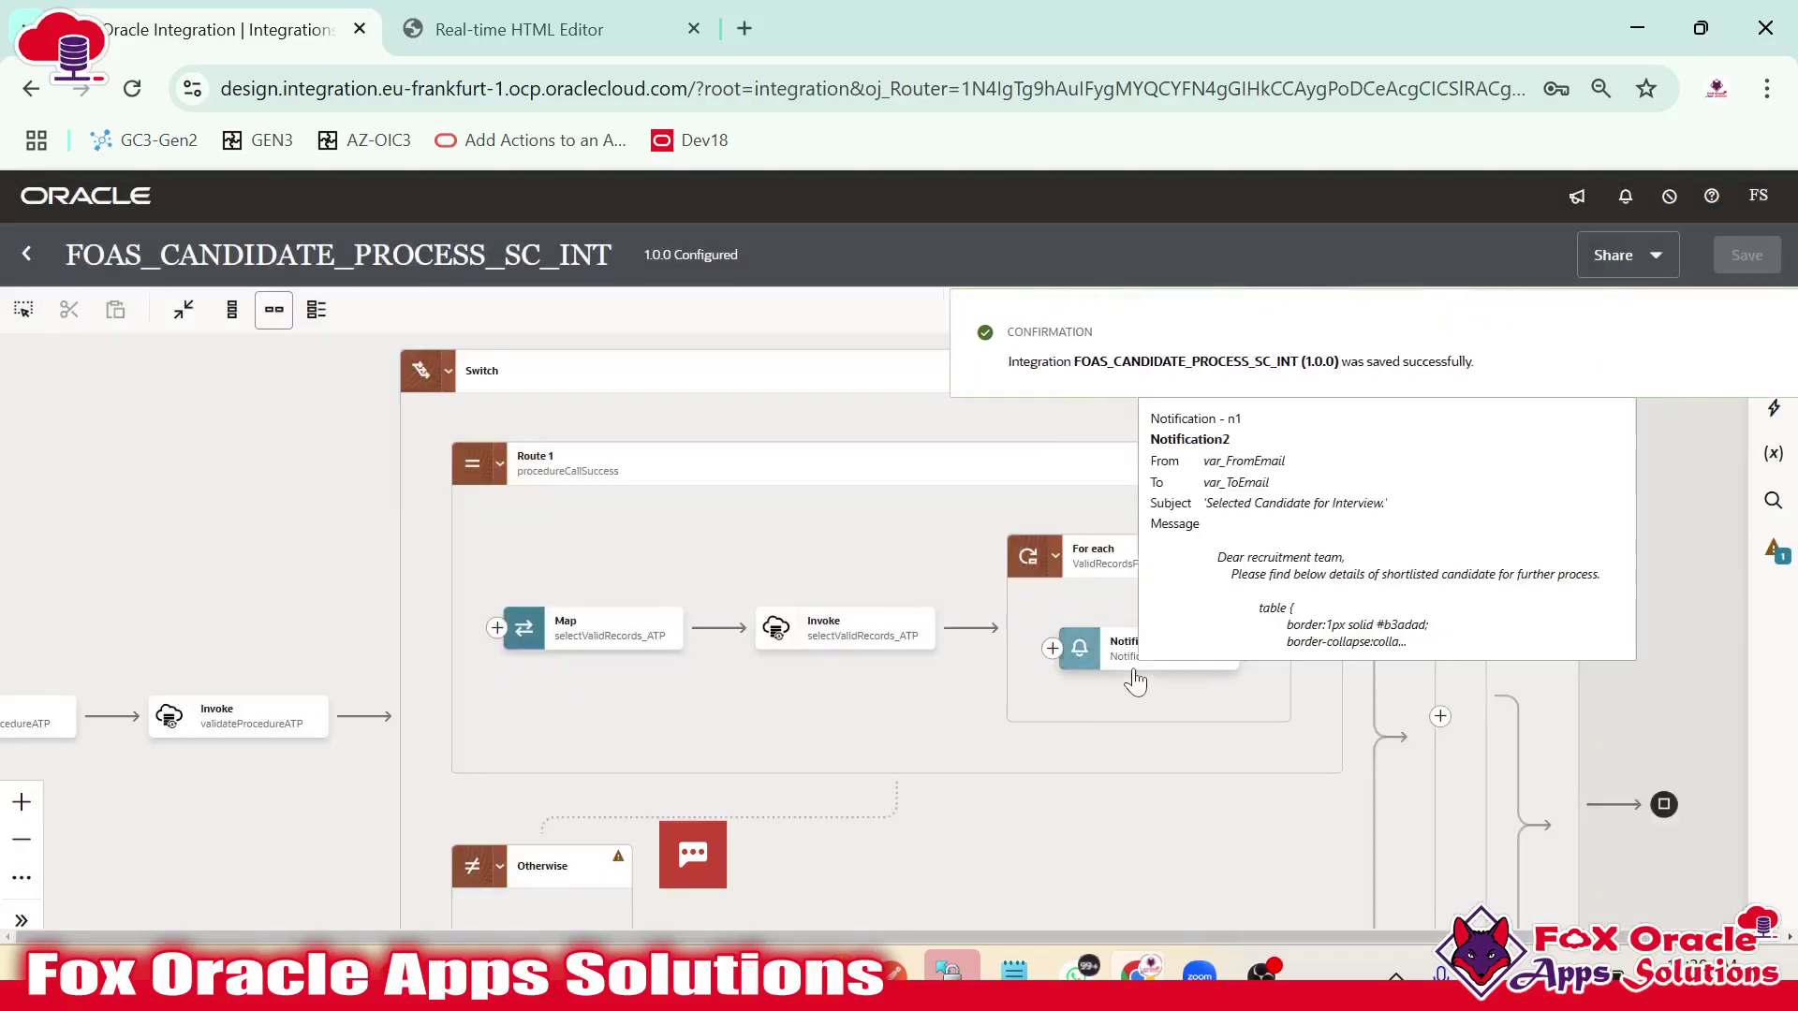
{"action": "left_click_drag", "start_coordinate": [1297, 594], "coordinate": [902, 550]}
{"action": "left_click", "coordinate": [900, 584]}
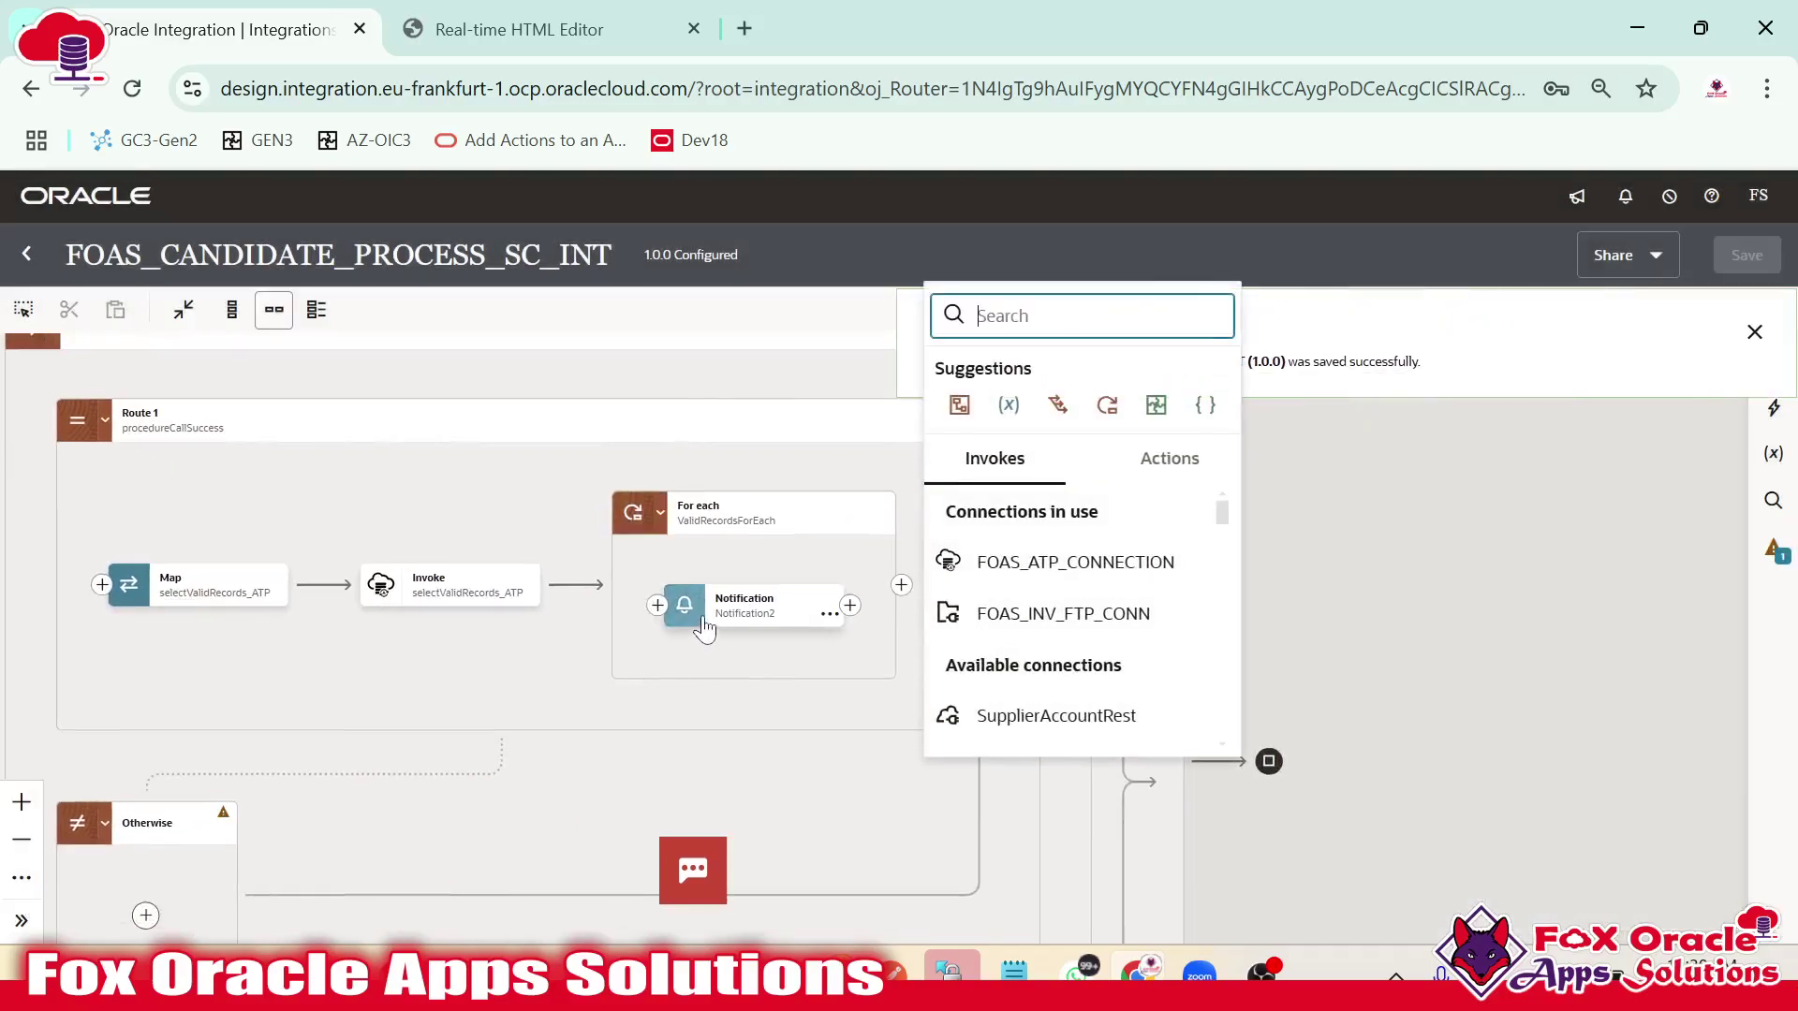
{"action": "left_click", "coordinate": [728, 565]}
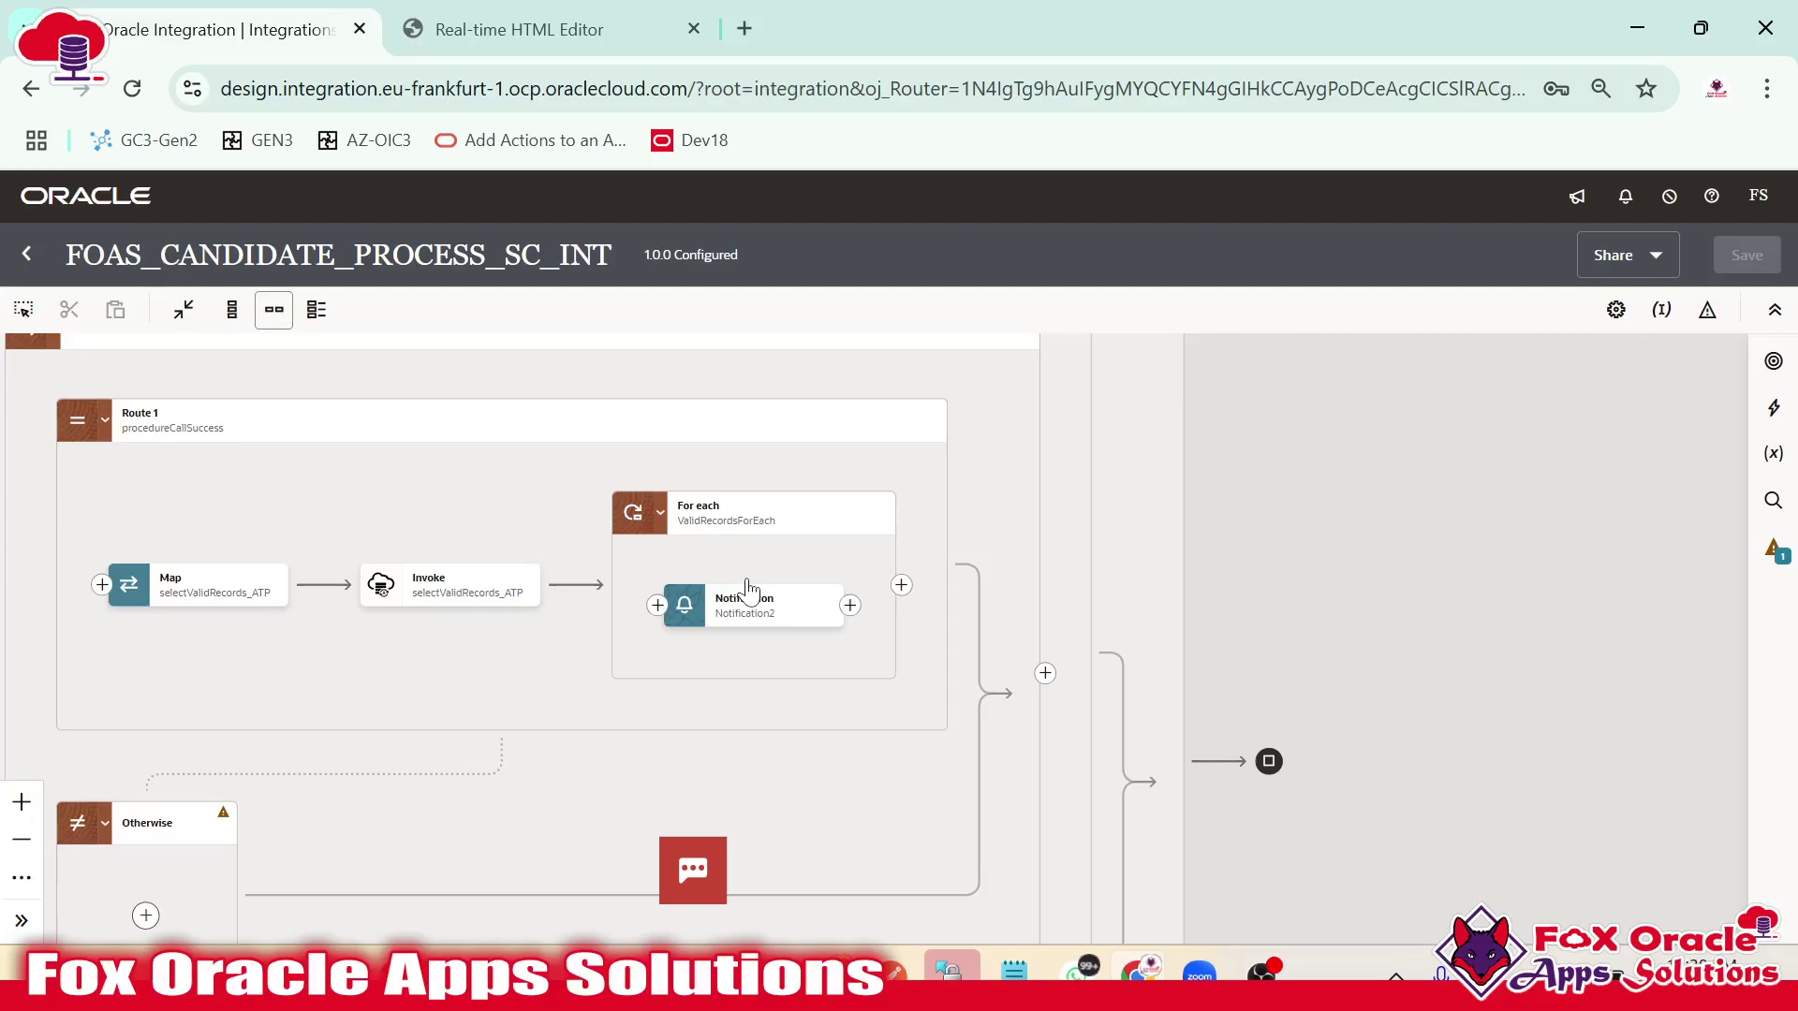
{"action": "left_click_drag", "start_coordinate": [974, 569], "coordinate": [1454, 609]}
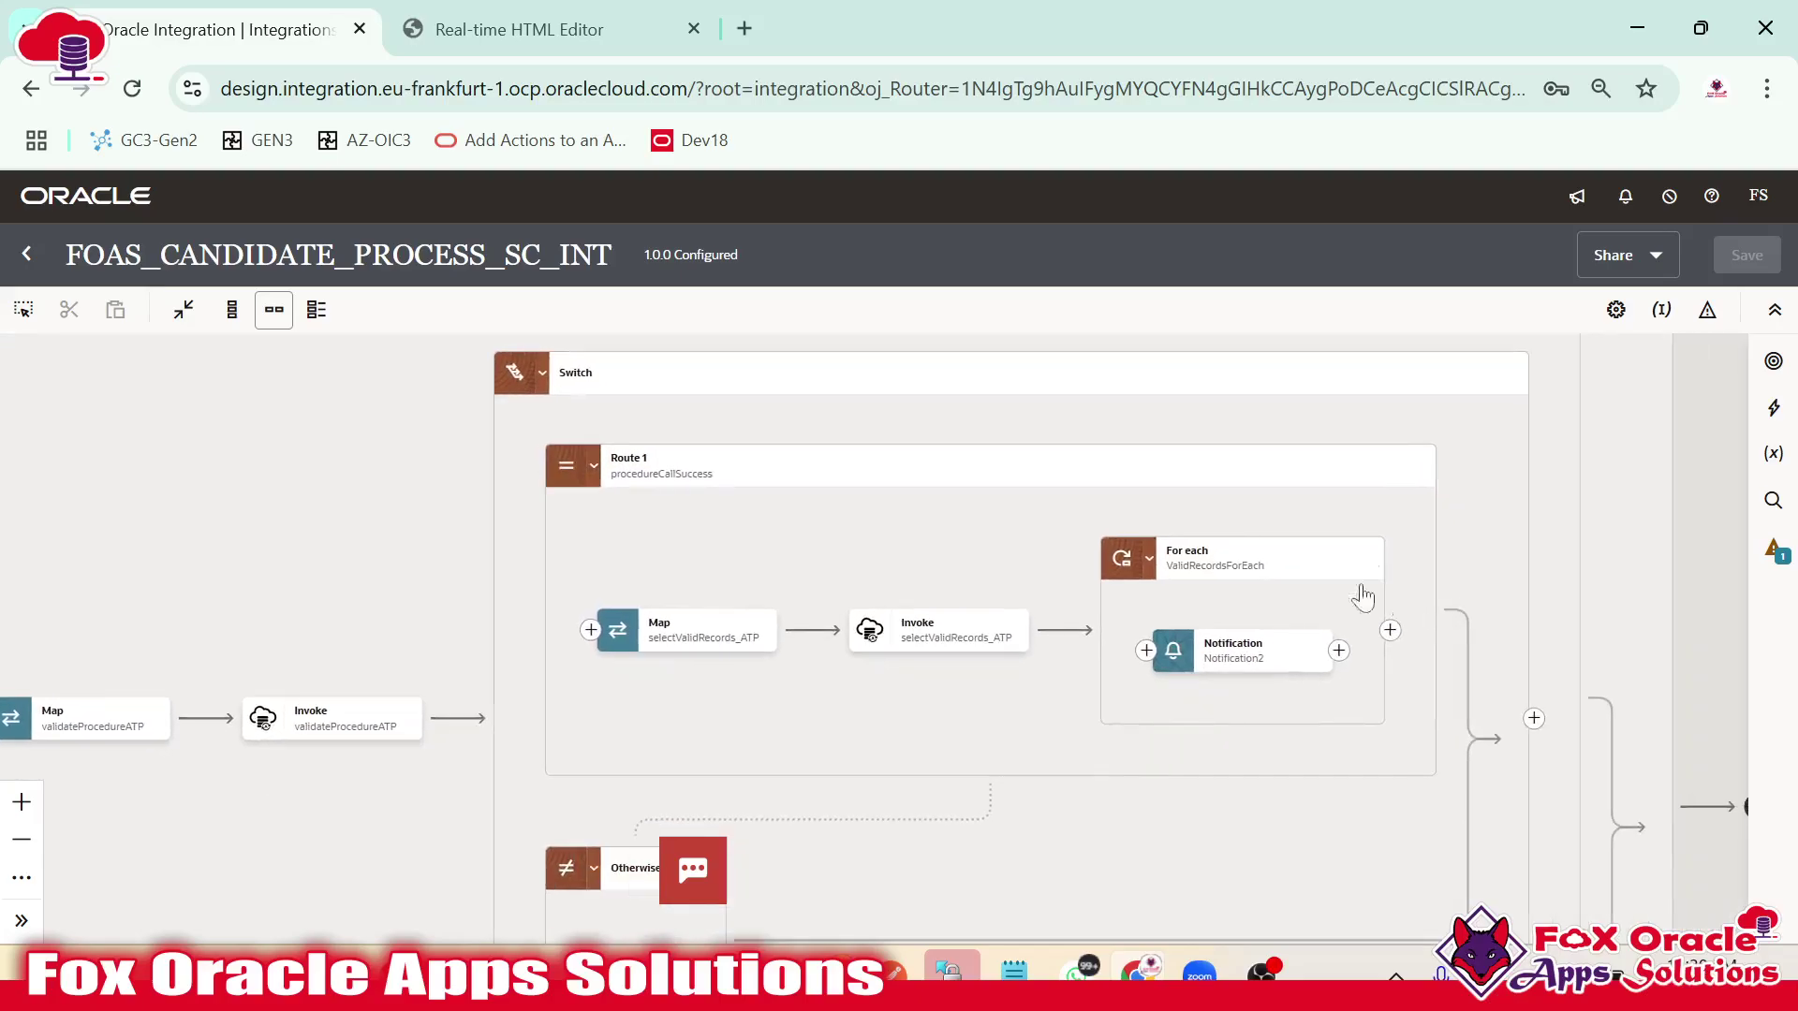
{"action": "left_click_drag", "start_coordinate": [935, 532], "coordinate": [714, 557]}
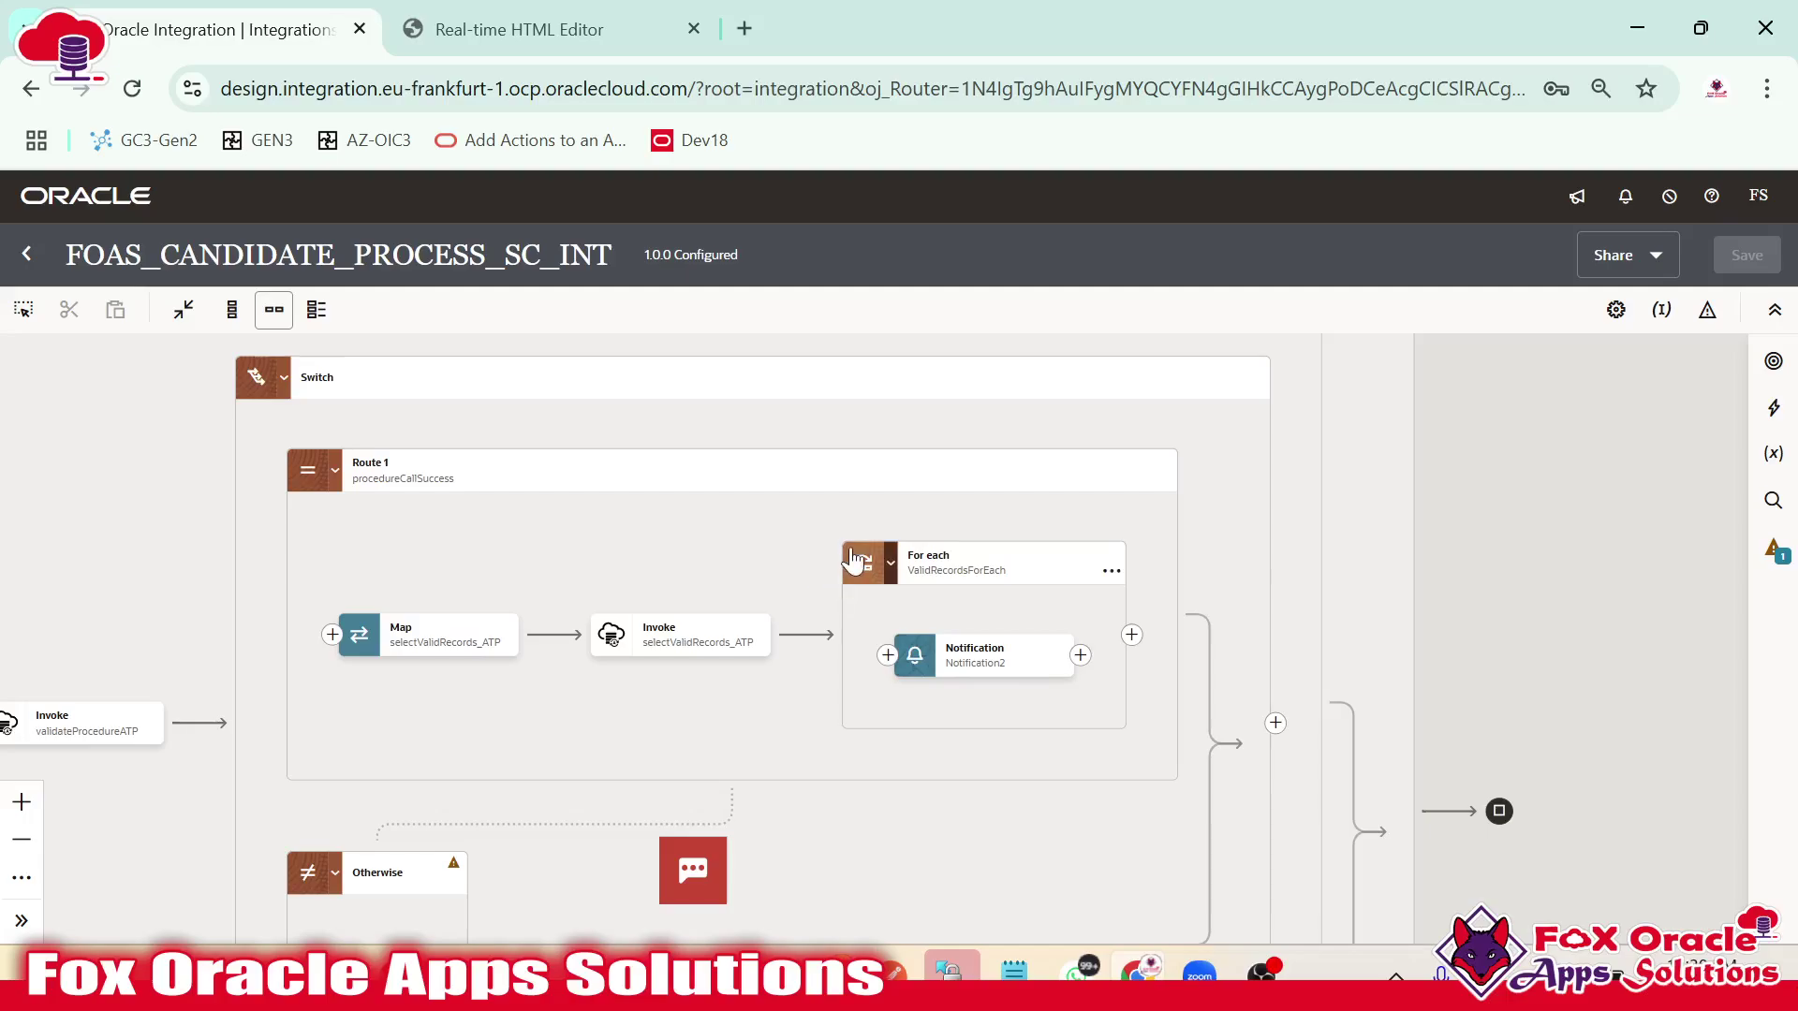
{"action": "left_click_drag", "start_coordinate": [1257, 572], "coordinate": [1513, 551]}
{"action": "left_click_drag", "start_coordinate": [798, 543], "coordinate": [902, 392]}
{"action": "left_click_drag", "start_coordinate": [925, 622], "coordinate": [986, 625]}
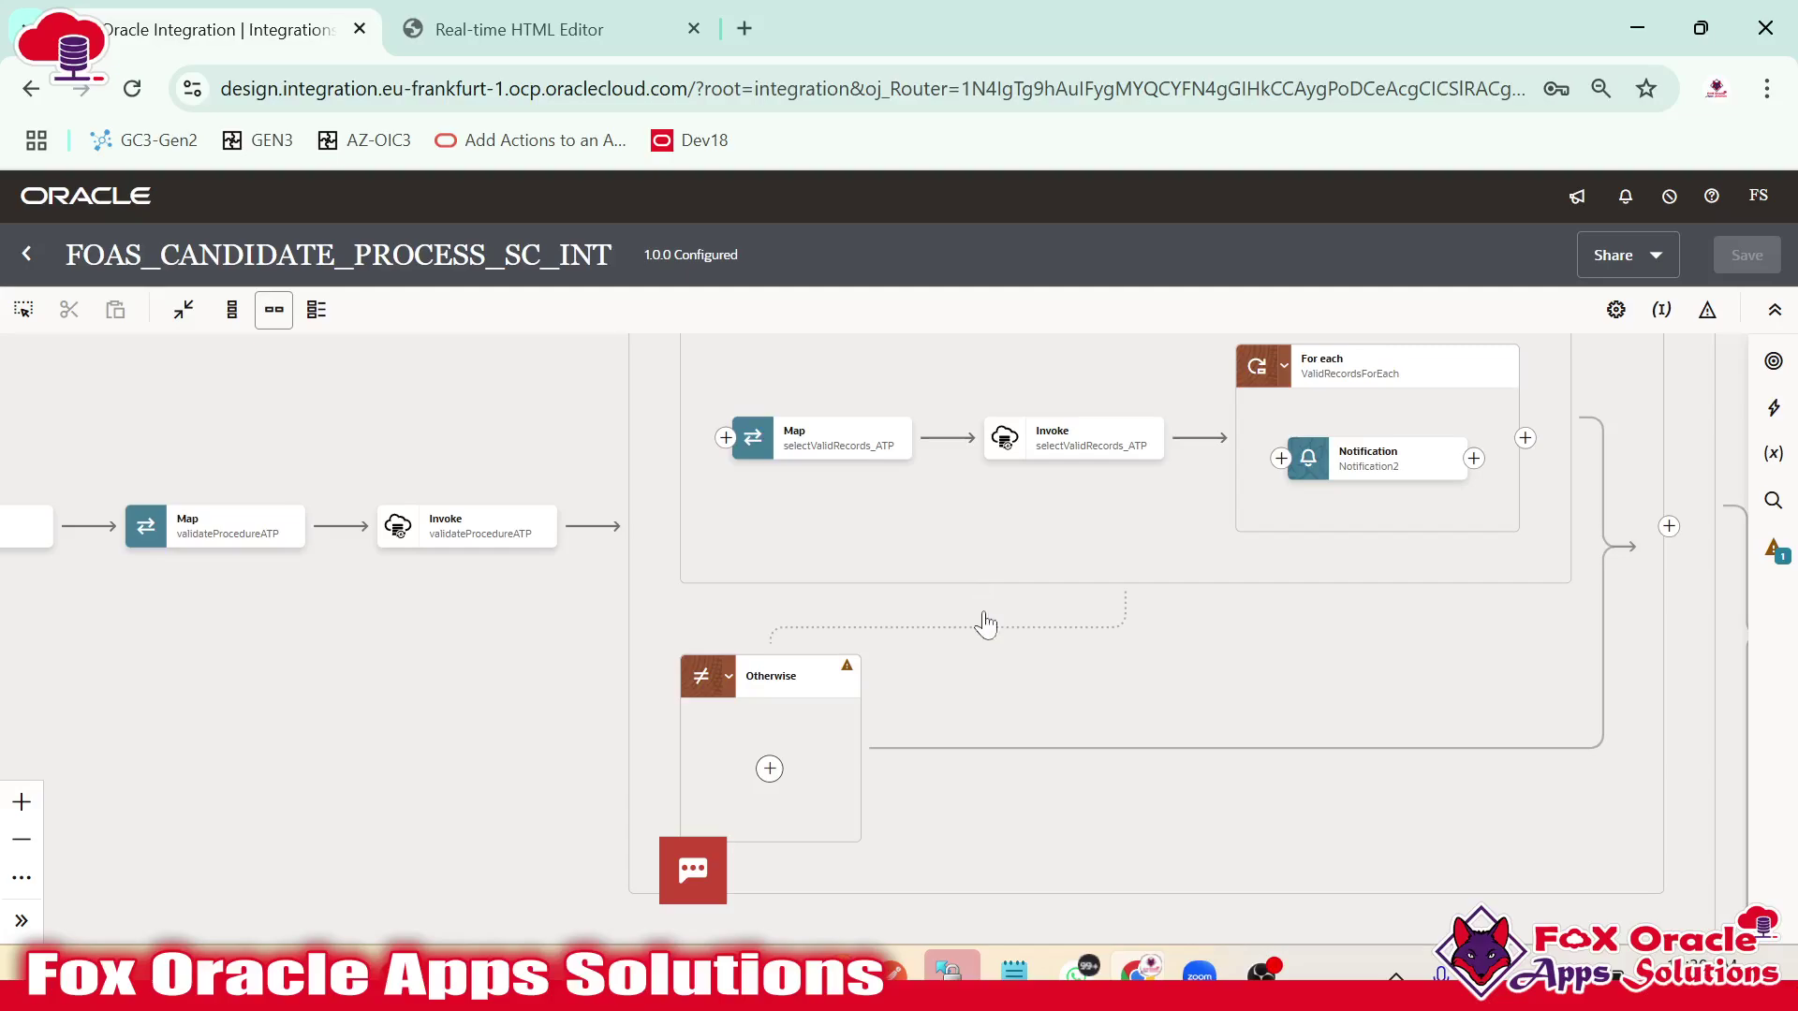
{"action": "scroll", "coordinate": [941, 609], "scroll_direction": "up", "scroll_amount": 5}
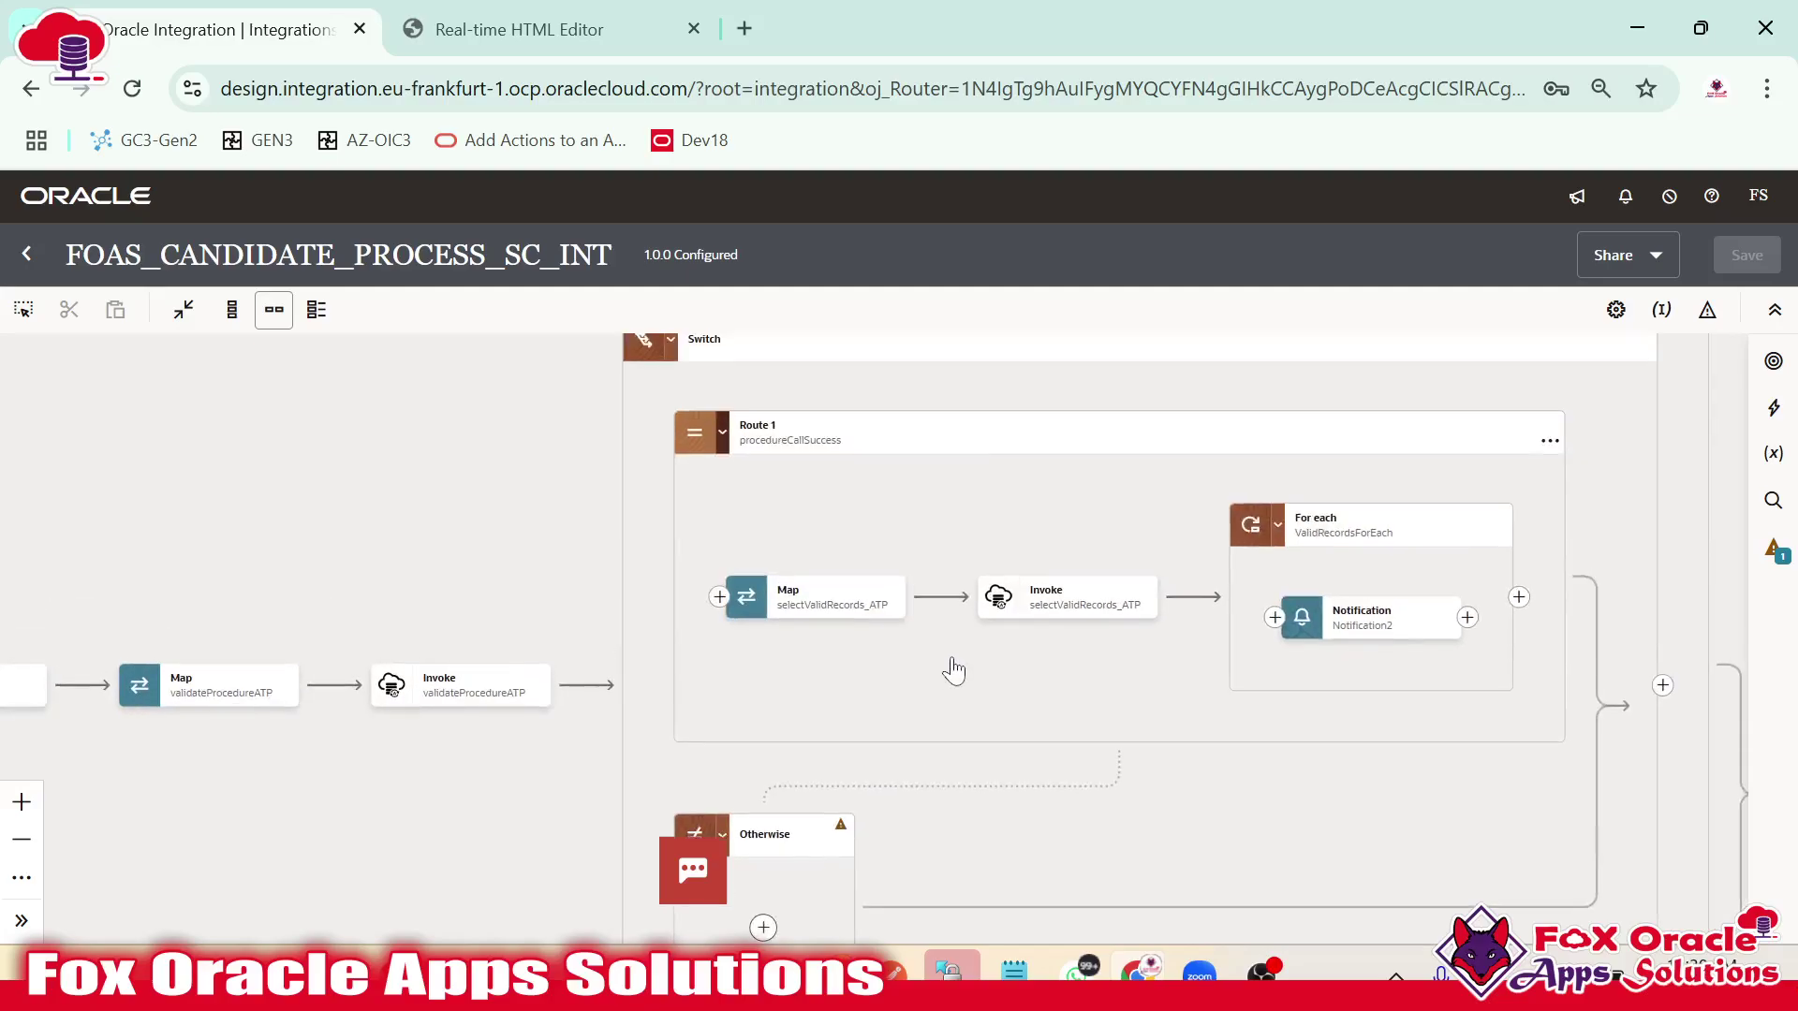
{"action": "left_click_drag", "start_coordinate": [982, 602], "coordinate": [630, 574]}
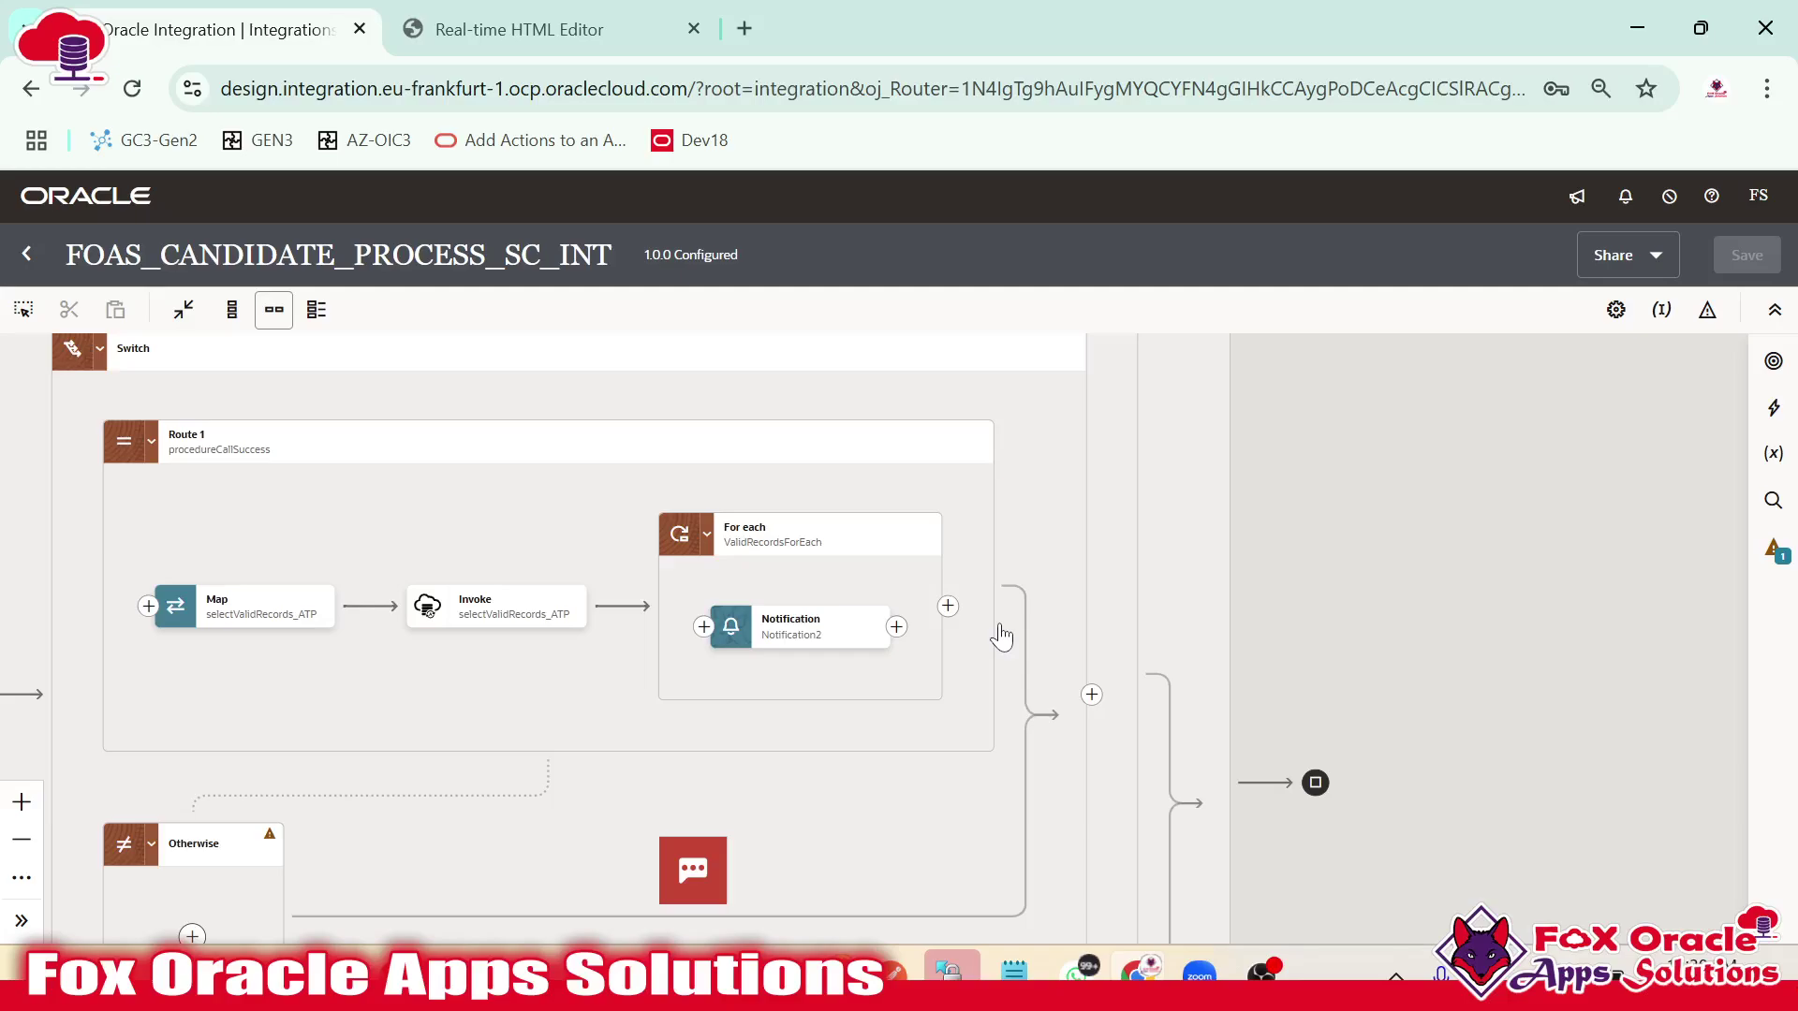
{"action": "left_click_drag", "start_coordinate": [1069, 636], "coordinate": [1456, 762]}
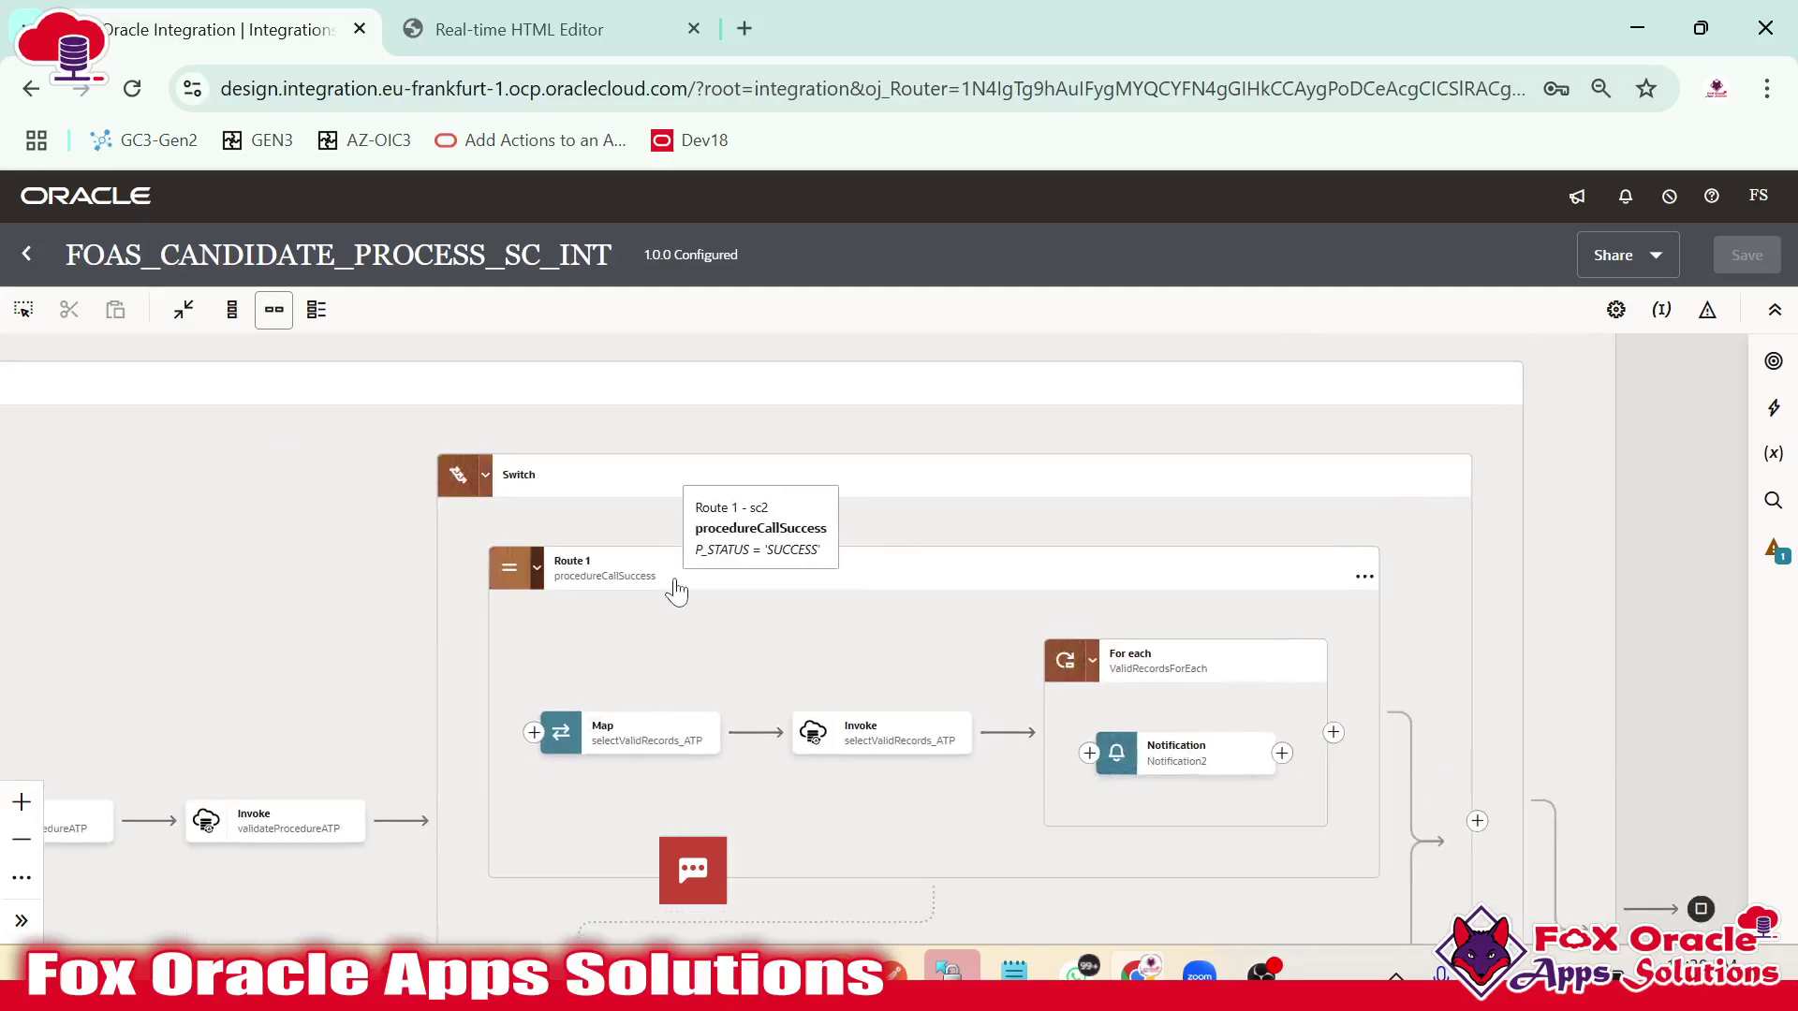
{"action": "scroll", "coordinate": [727, 570], "scroll_direction": "down", "scroll_amount": 2}
{"action": "scroll", "coordinate": [728, 577], "scroll_direction": "up", "scroll_amount": 3}
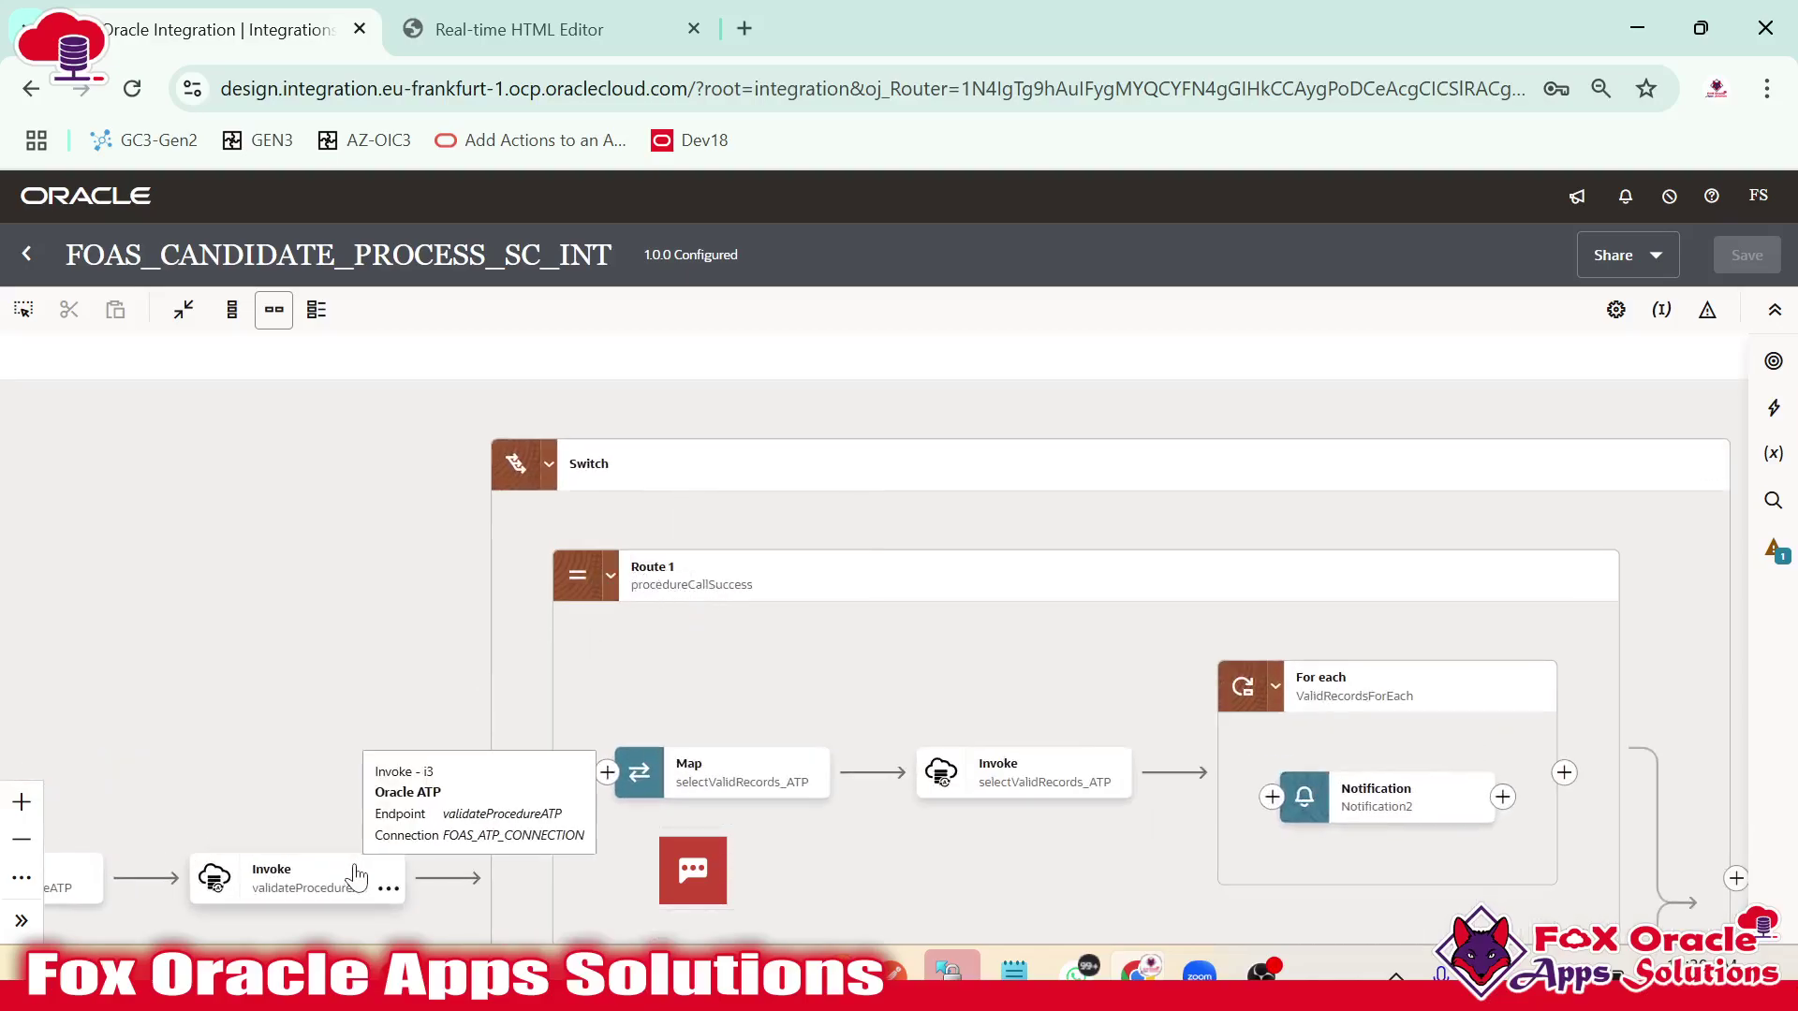
{"action": "scroll", "coordinate": [352, 842], "scroll_direction": "down", "scroll_amount": 3}
{"action": "scroll", "coordinate": [618, 553], "scroll_direction": "up", "scroll_amount": 2}
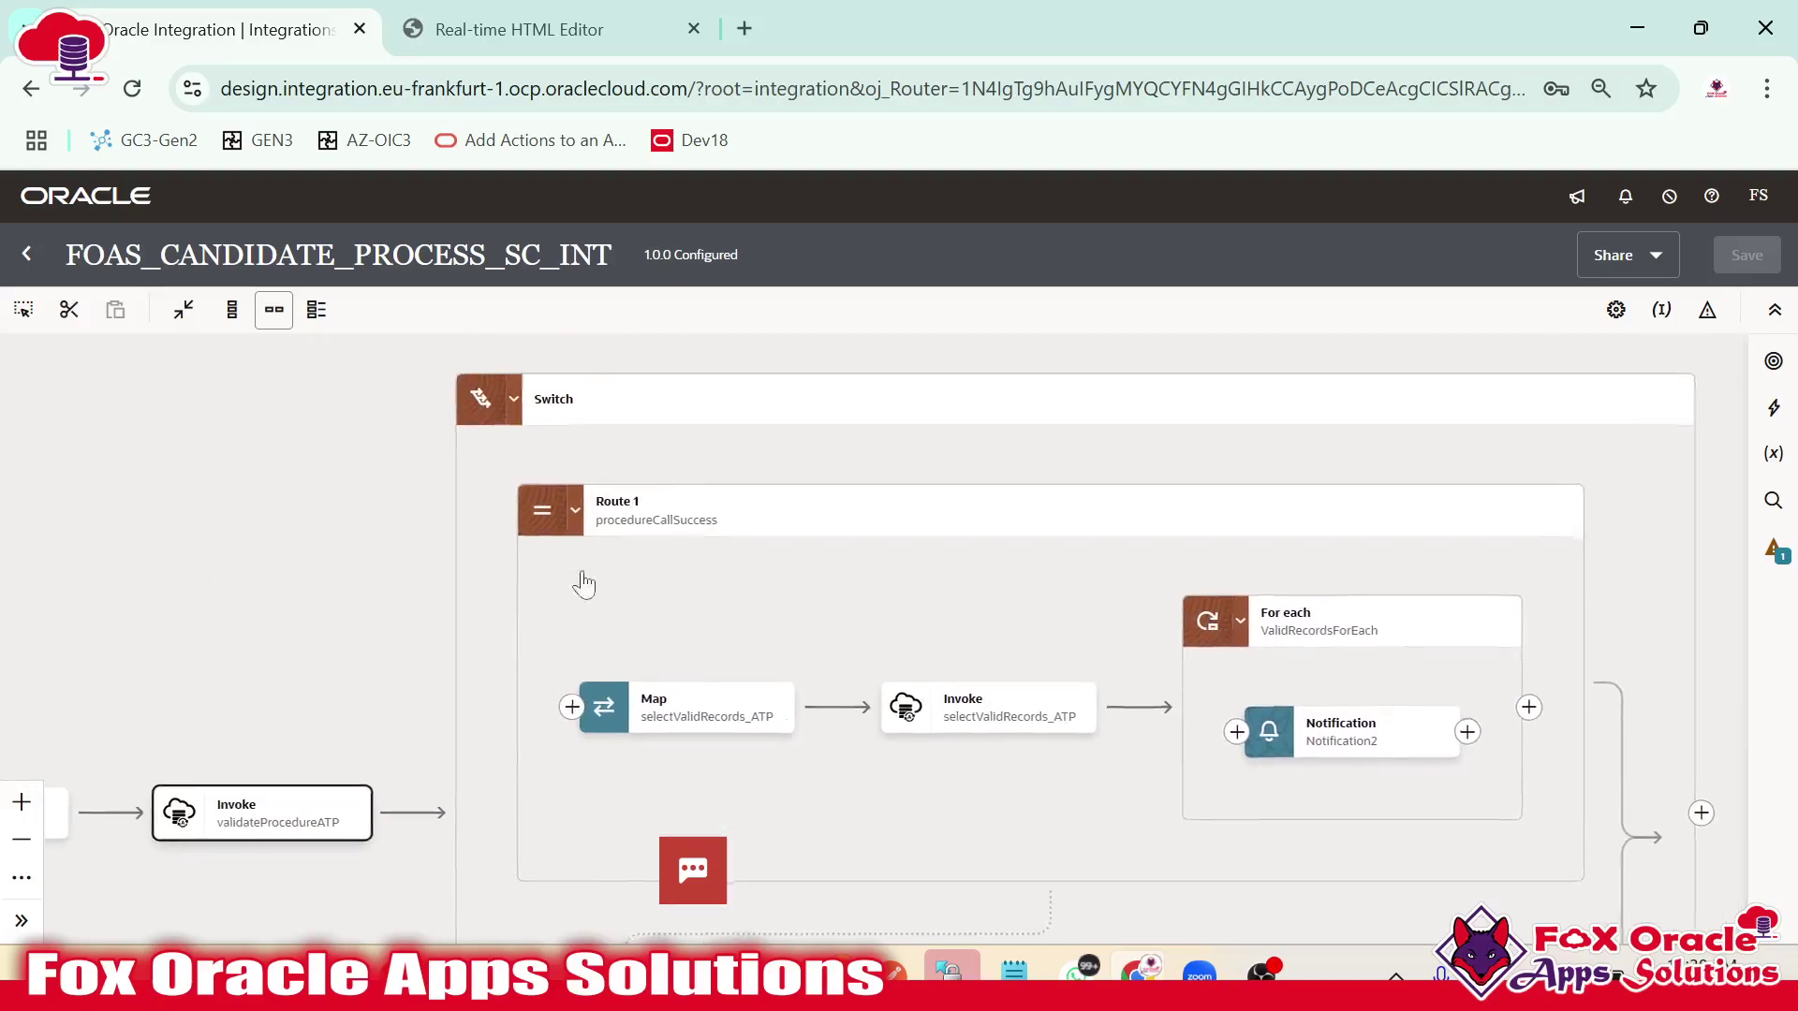
{"action": "scroll", "coordinate": [890, 627], "scroll_direction": "right", "scroll_amount": 4}
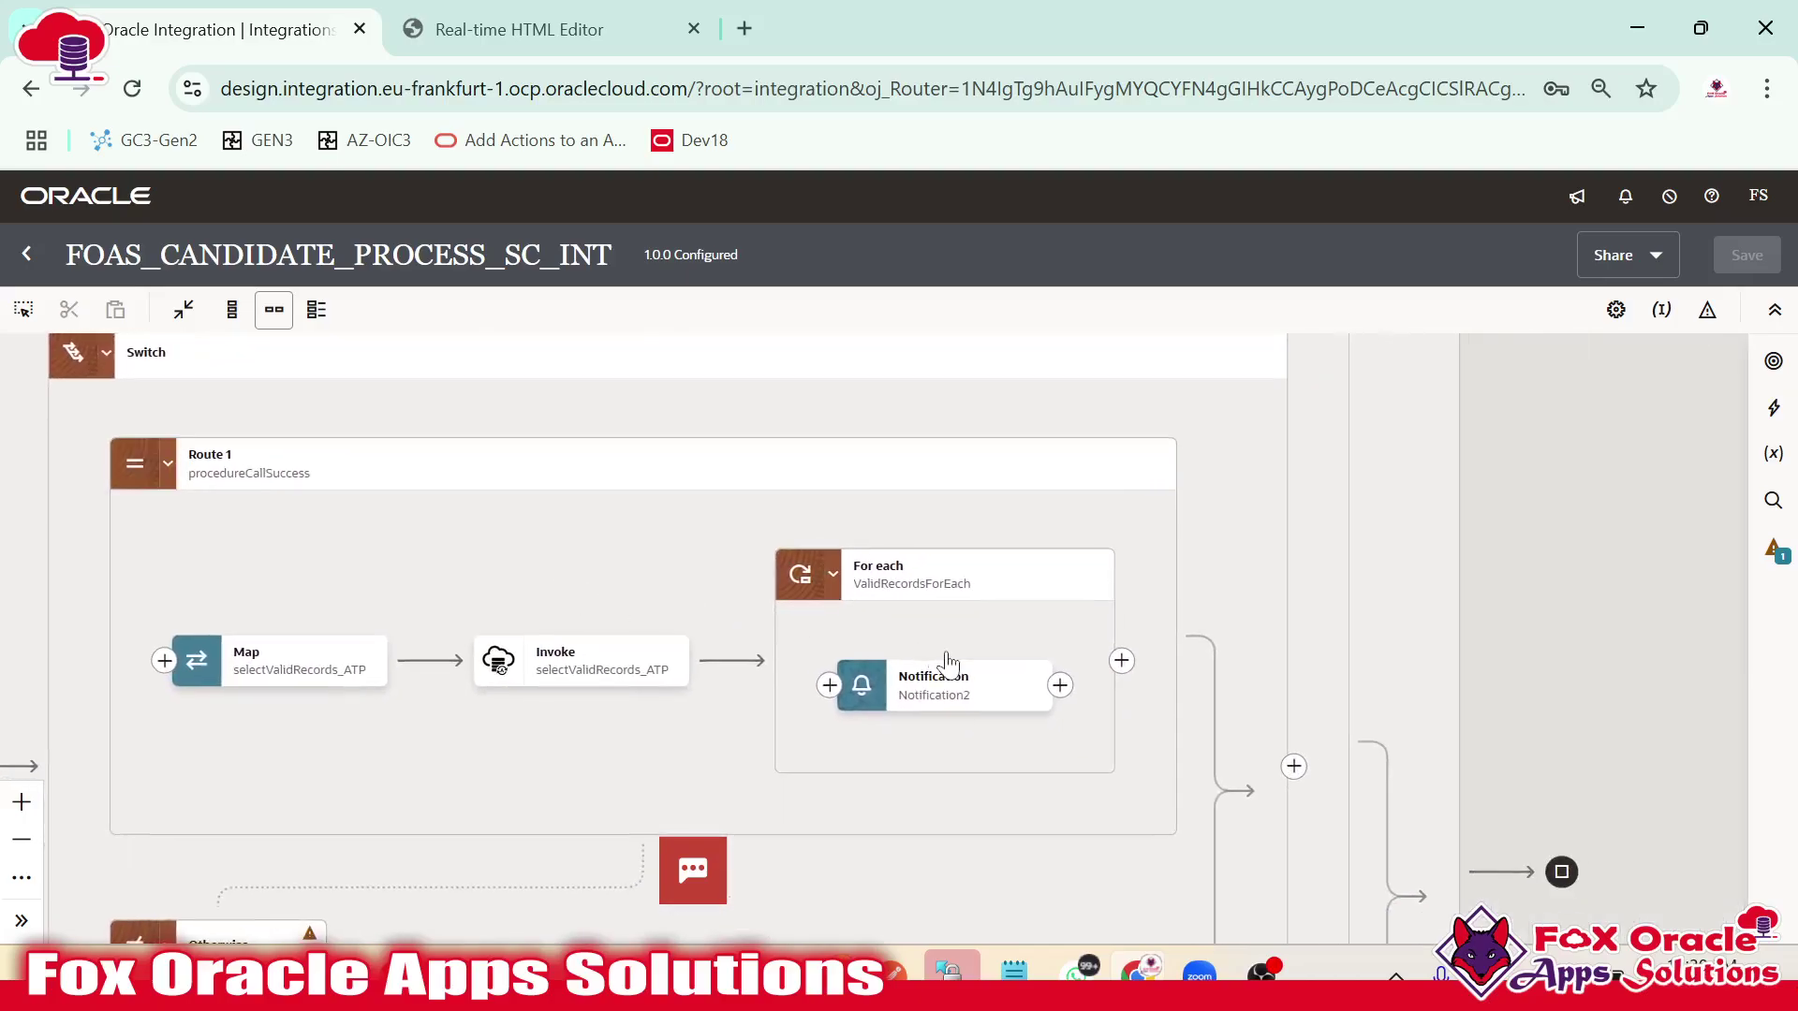
{"action": "left_click_drag", "start_coordinate": [1157, 691], "coordinate": [1011, 626]}
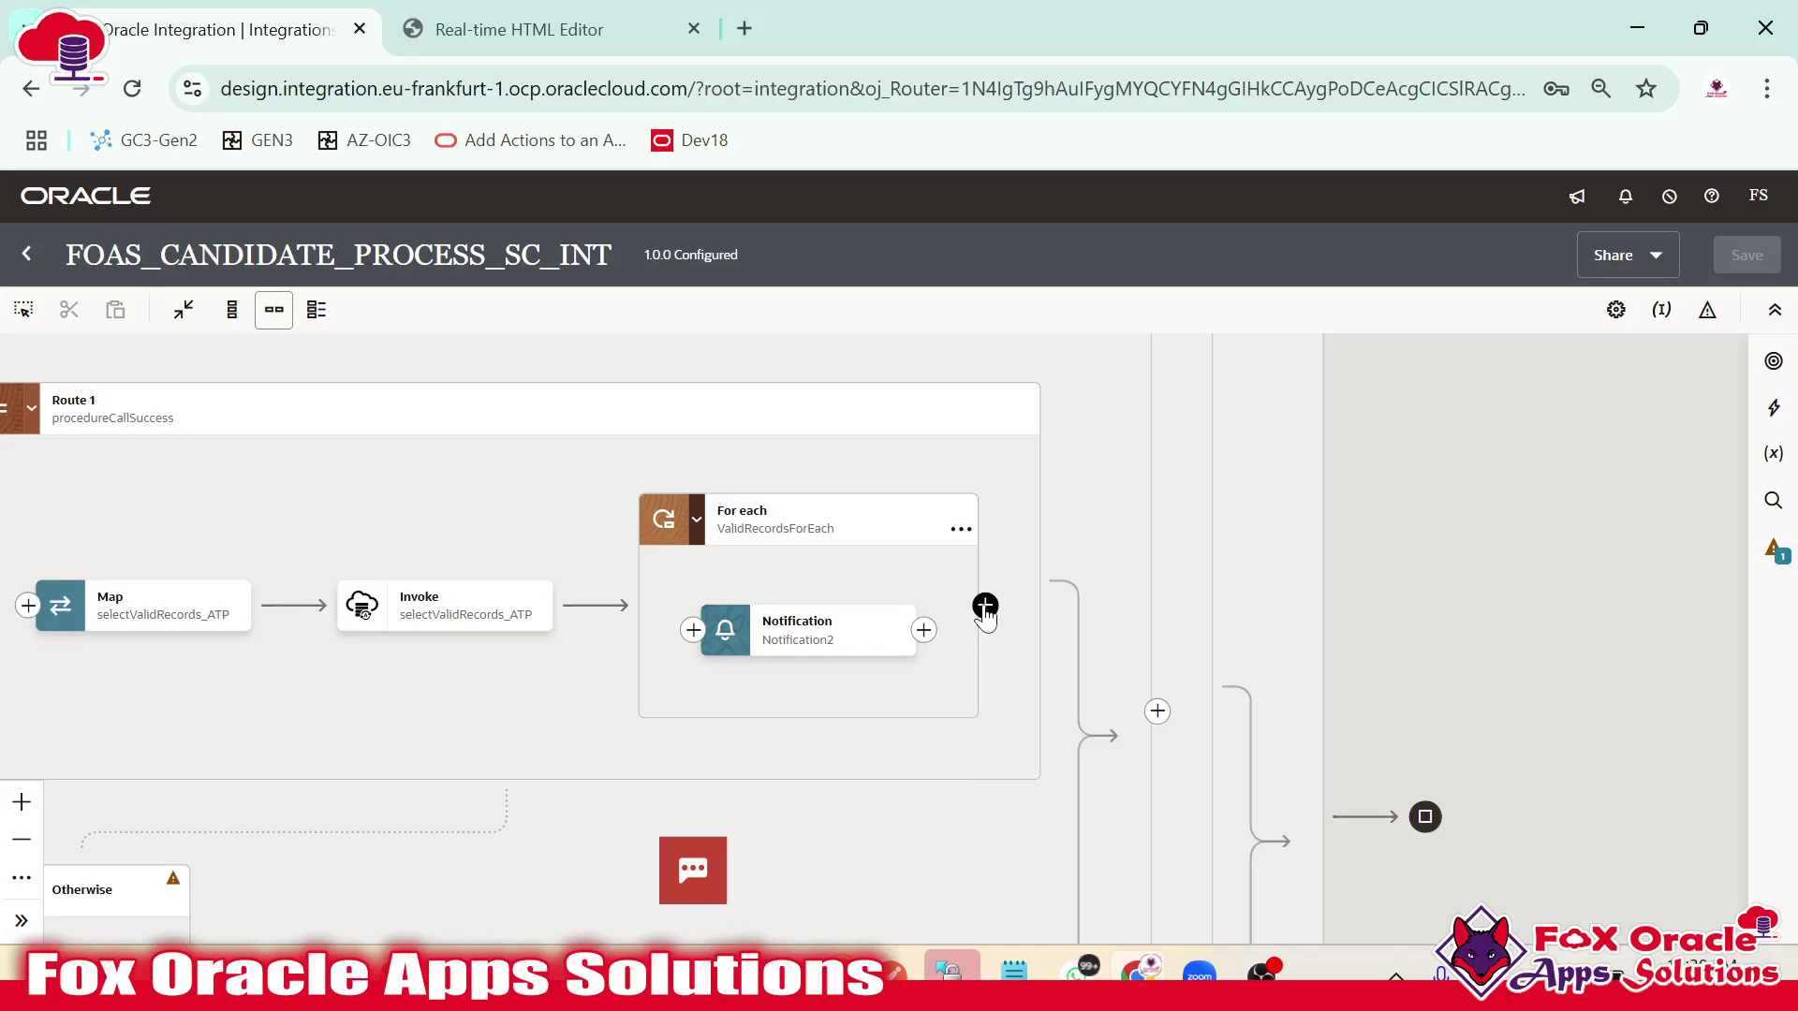
Add a FOAS_ATP_CONNECTION invoke after the loop named selectErrorRecords_ATP using Run a SQL Statement.
{"action": "left_click", "coordinate": [985, 607]}
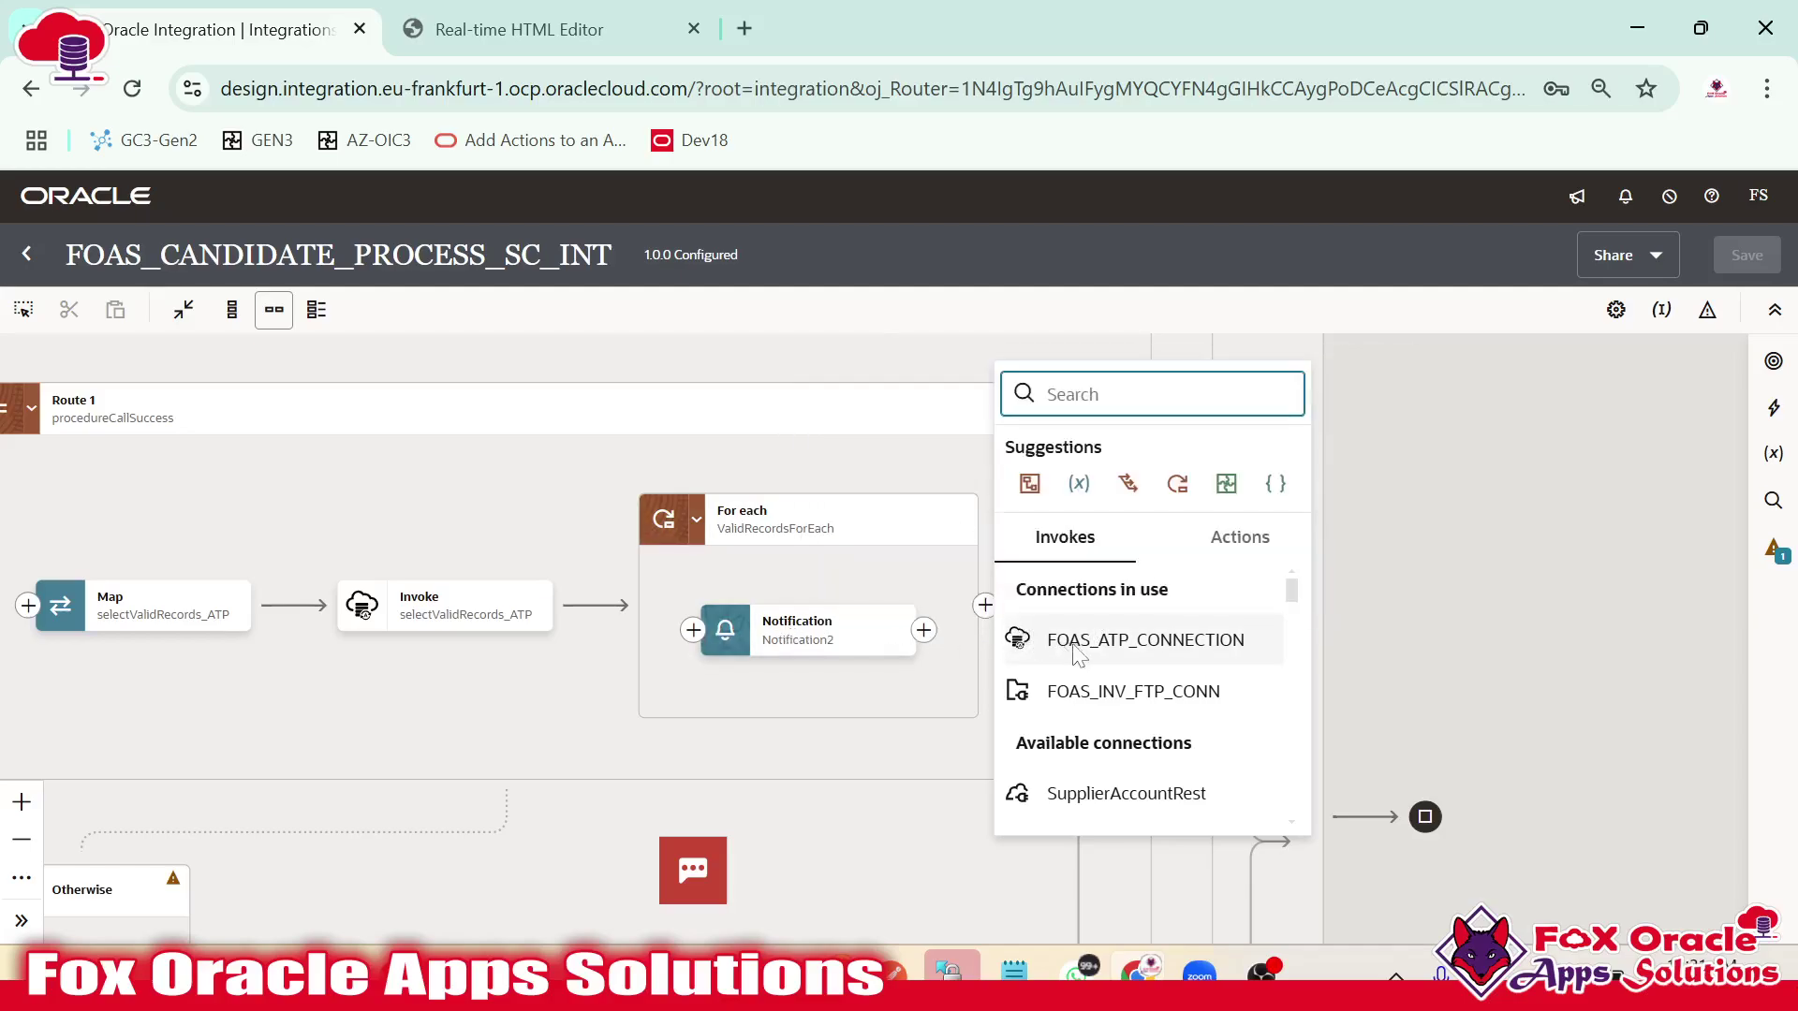
{"action": "left_click", "coordinate": [1138, 644]}
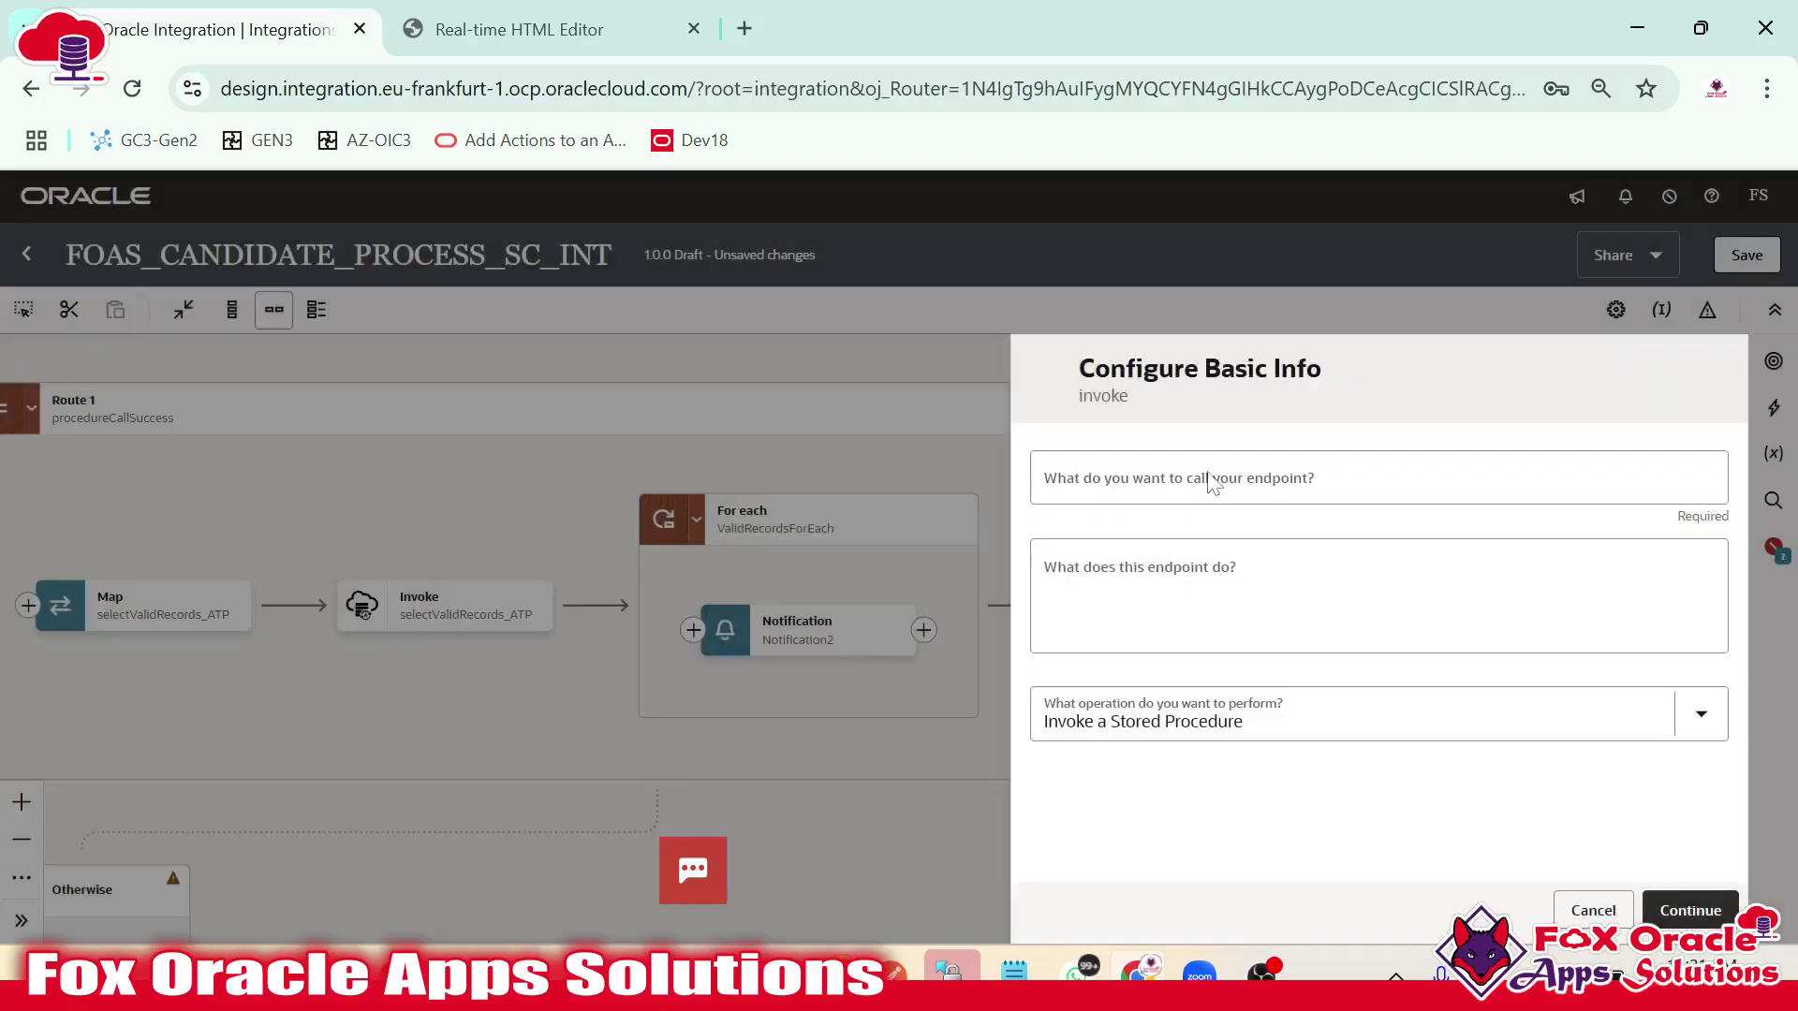
{"action": "left_click", "coordinate": [1208, 477]}
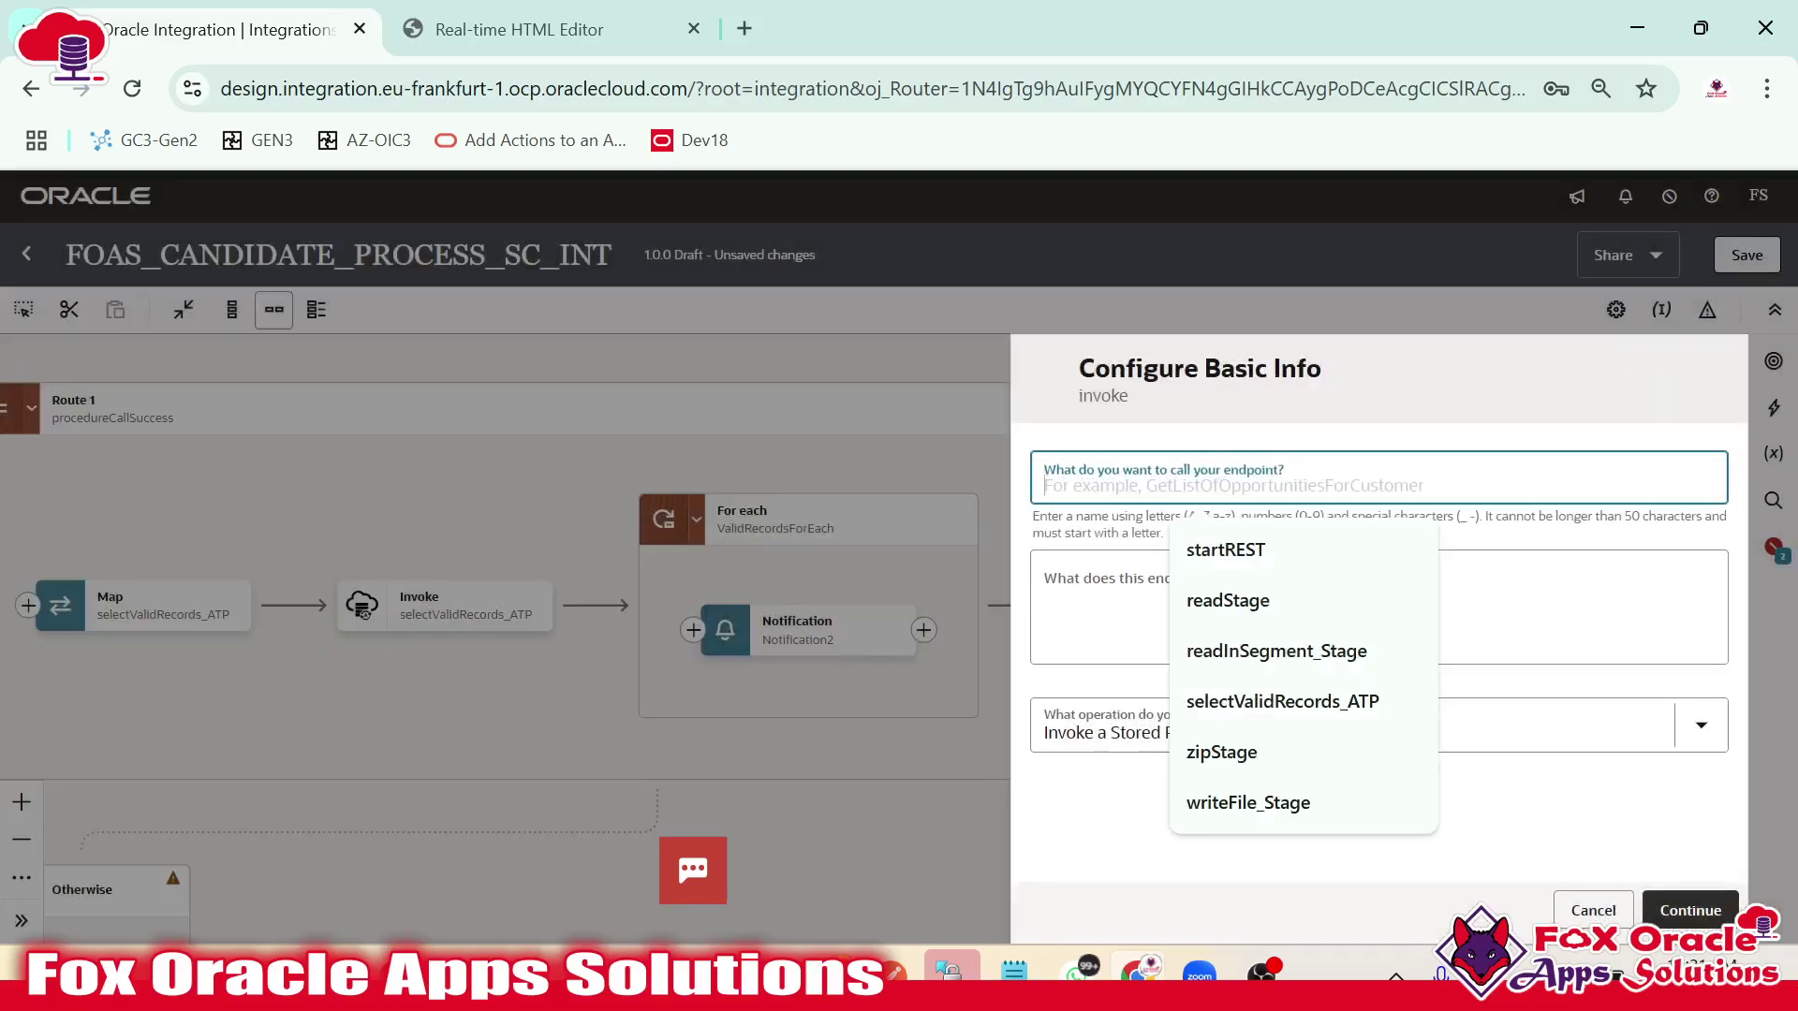
{"action": "type", "text": "select"}
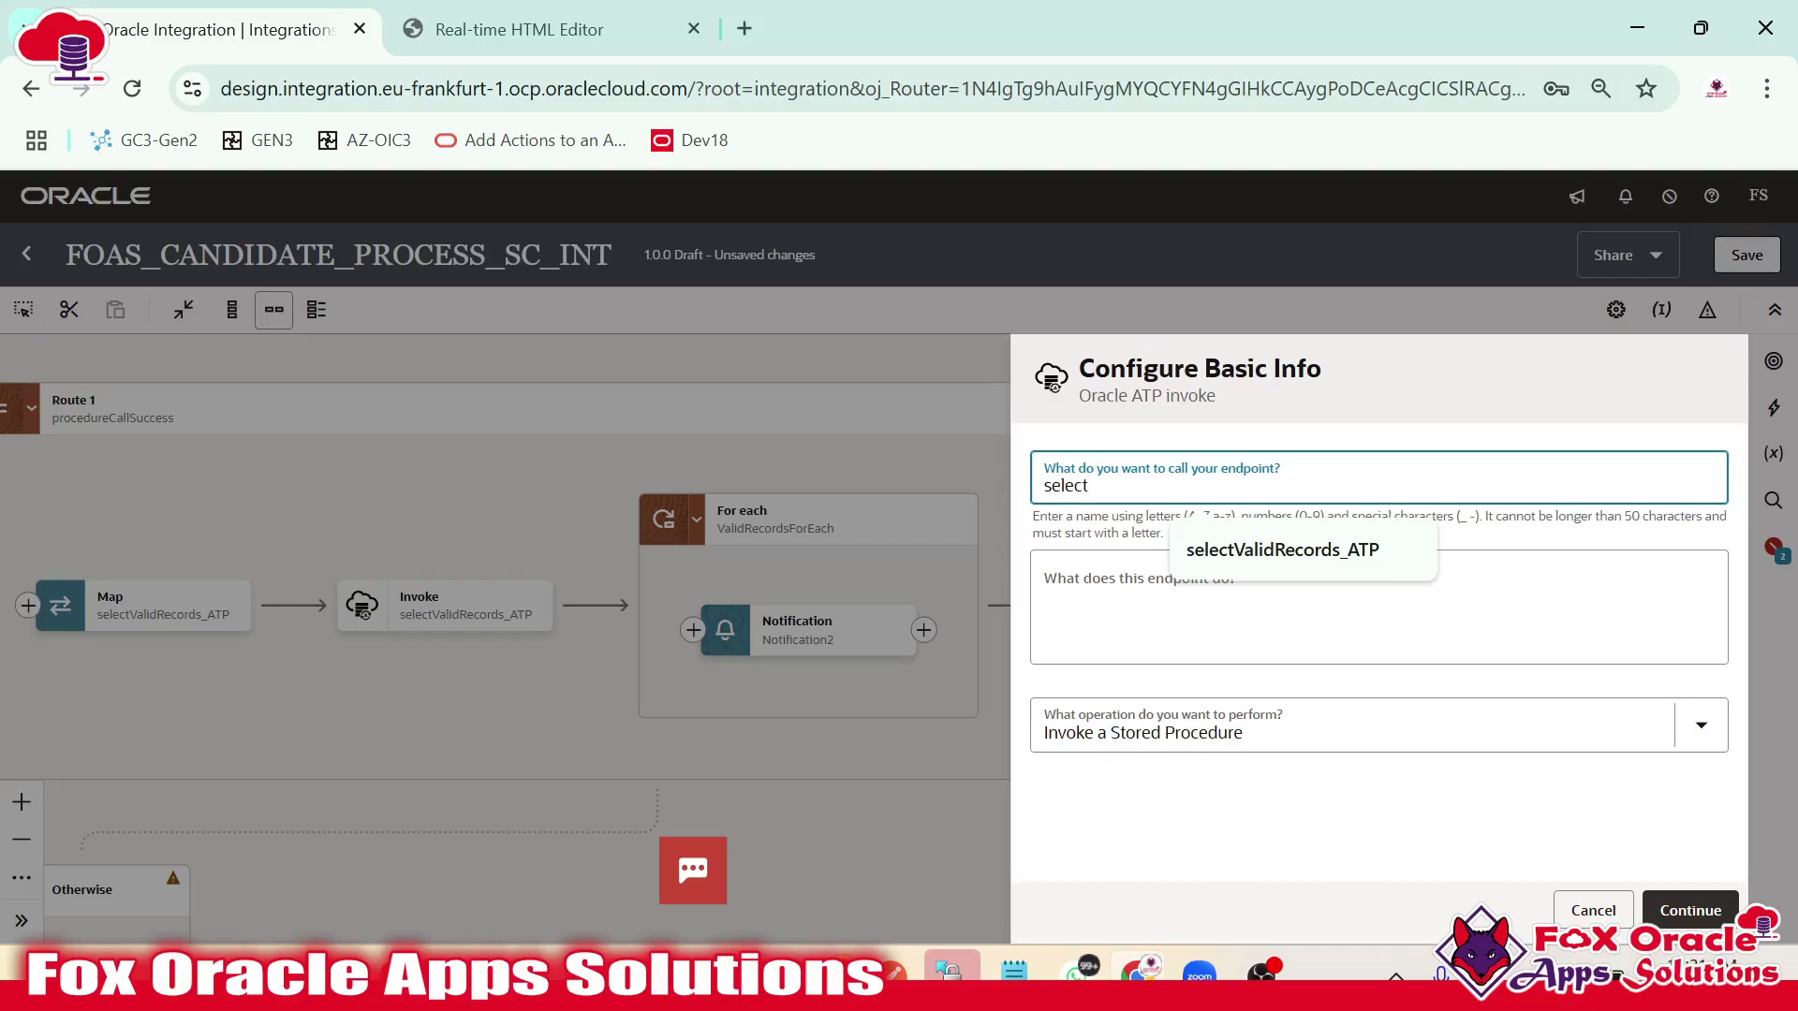
{"action": "type", "text": "ErrorRecords_ATP"}
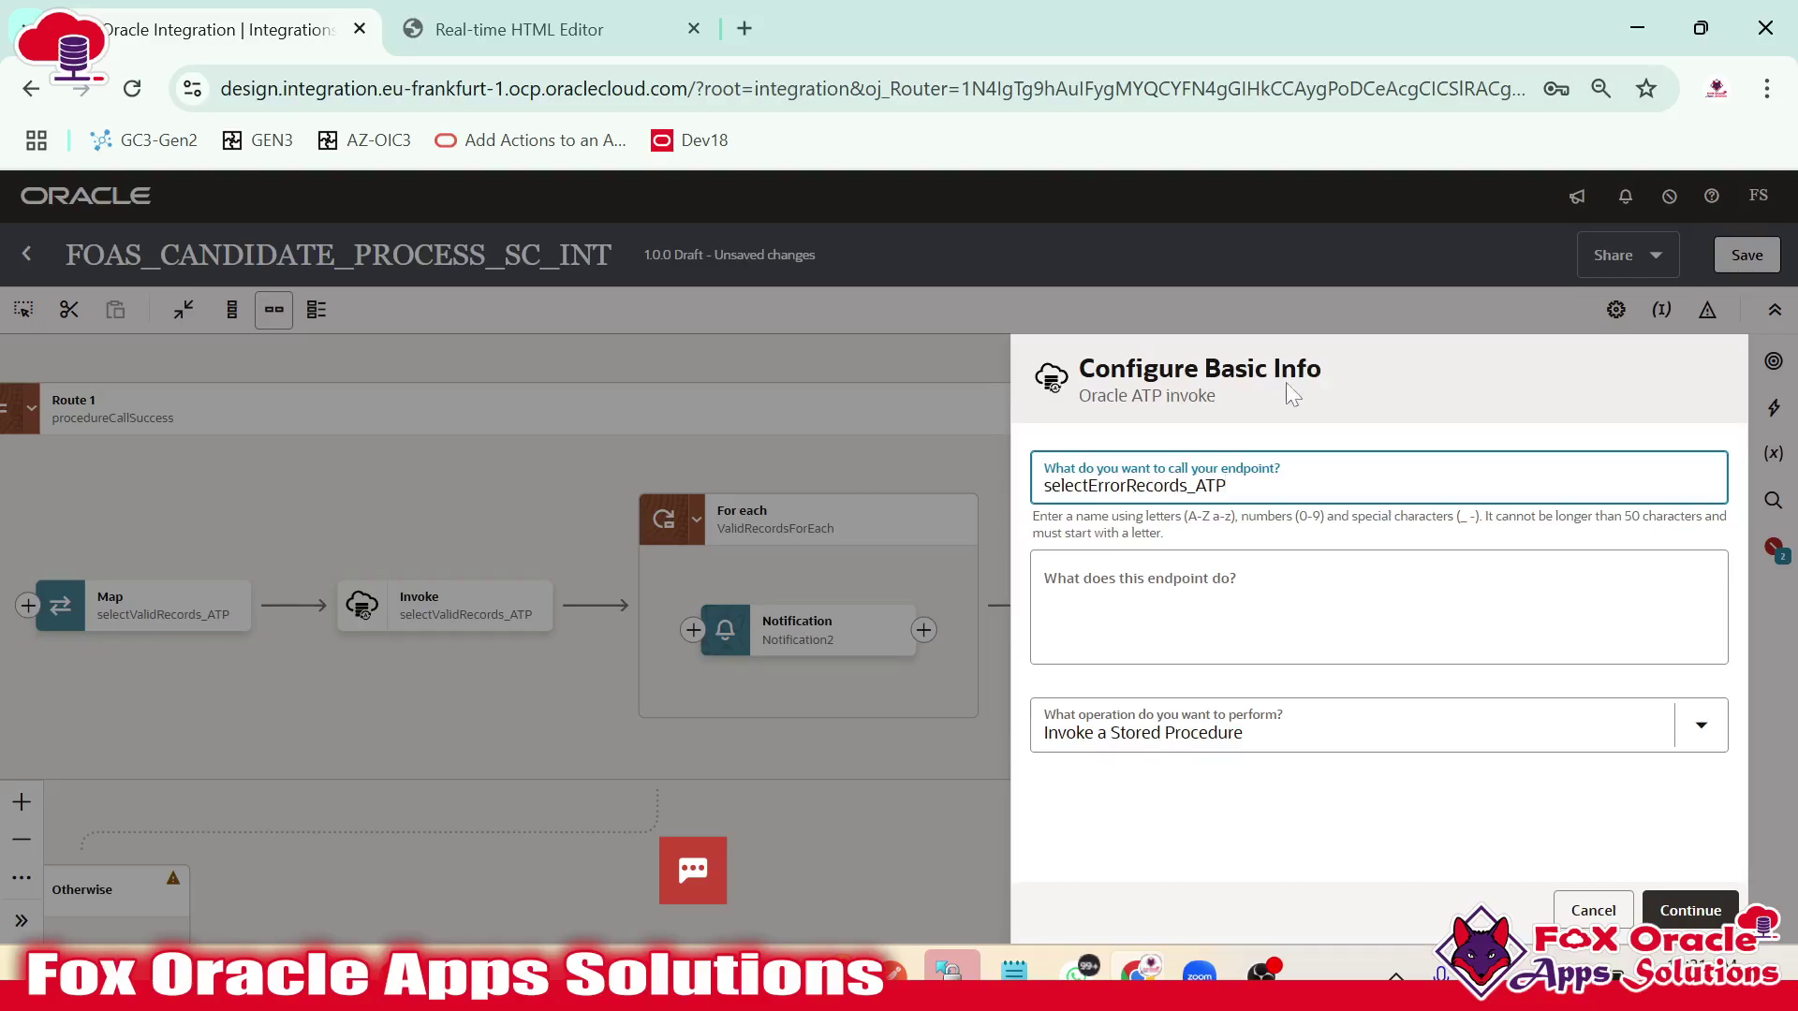
{"action": "left_click", "coordinate": [1217, 730]}
{"action": "left_click", "coordinate": [1145, 847]}
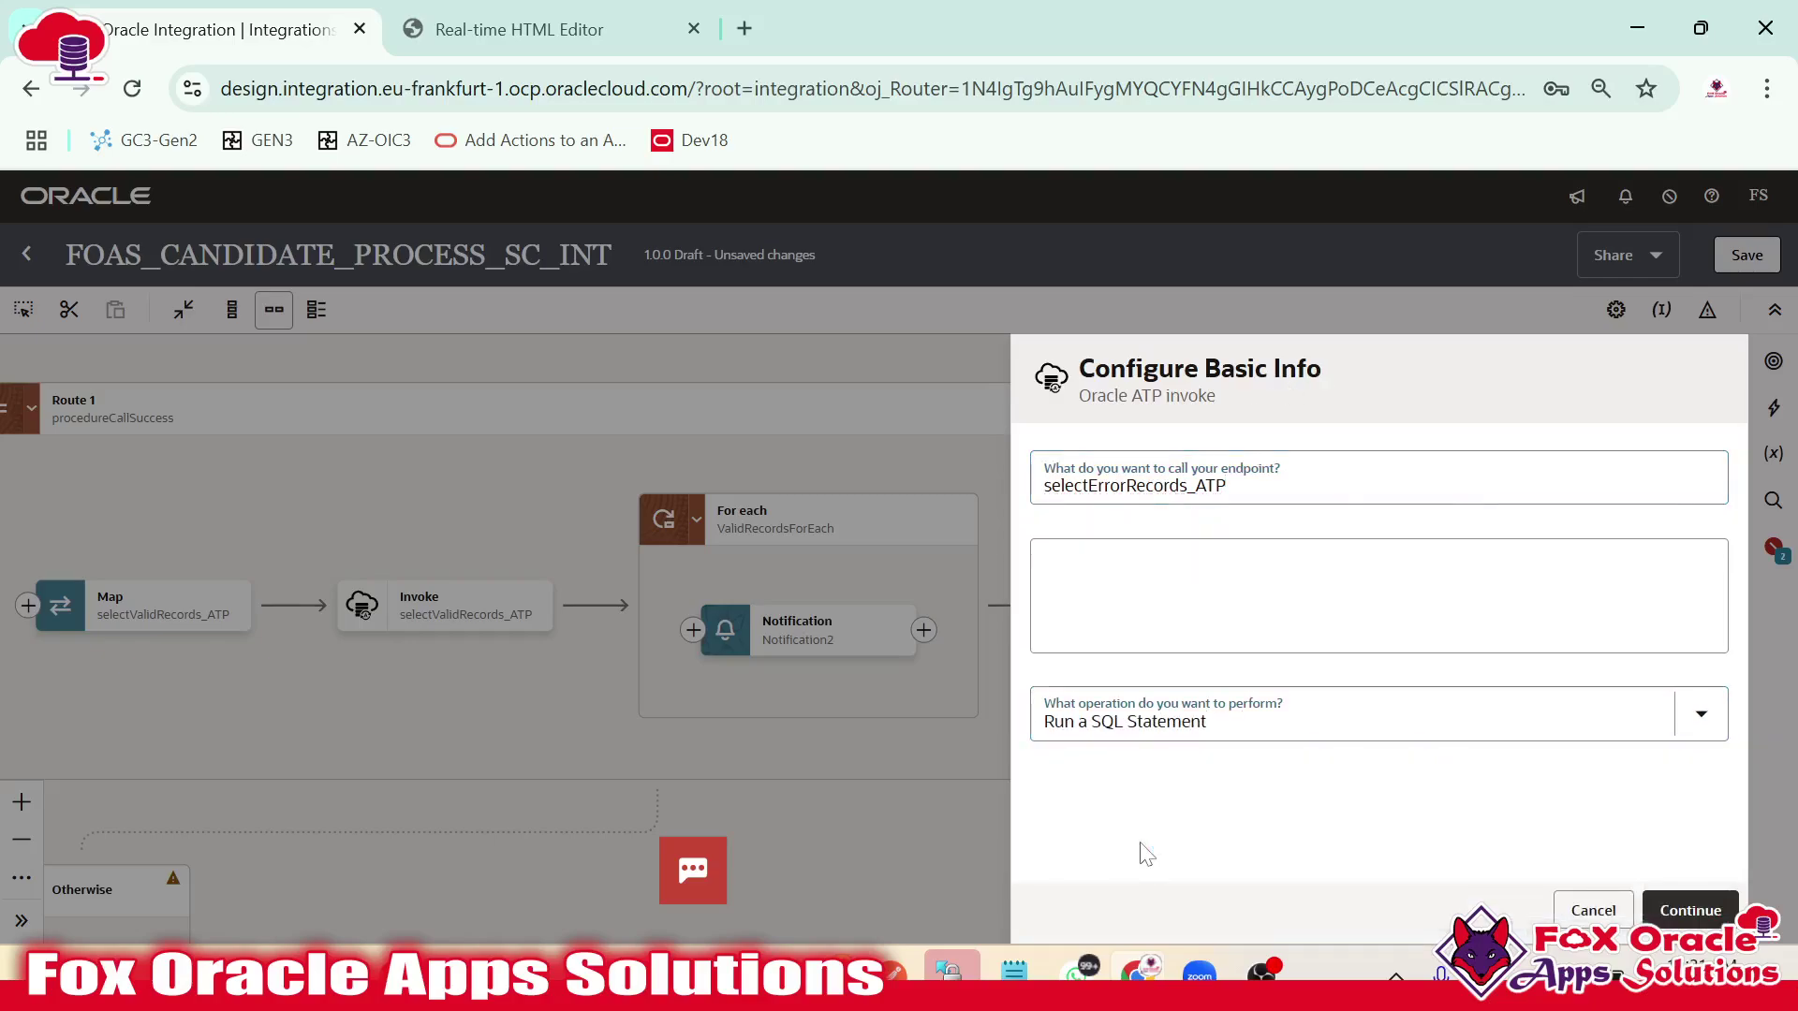
{"action": "left_click", "coordinate": [947, 969]}
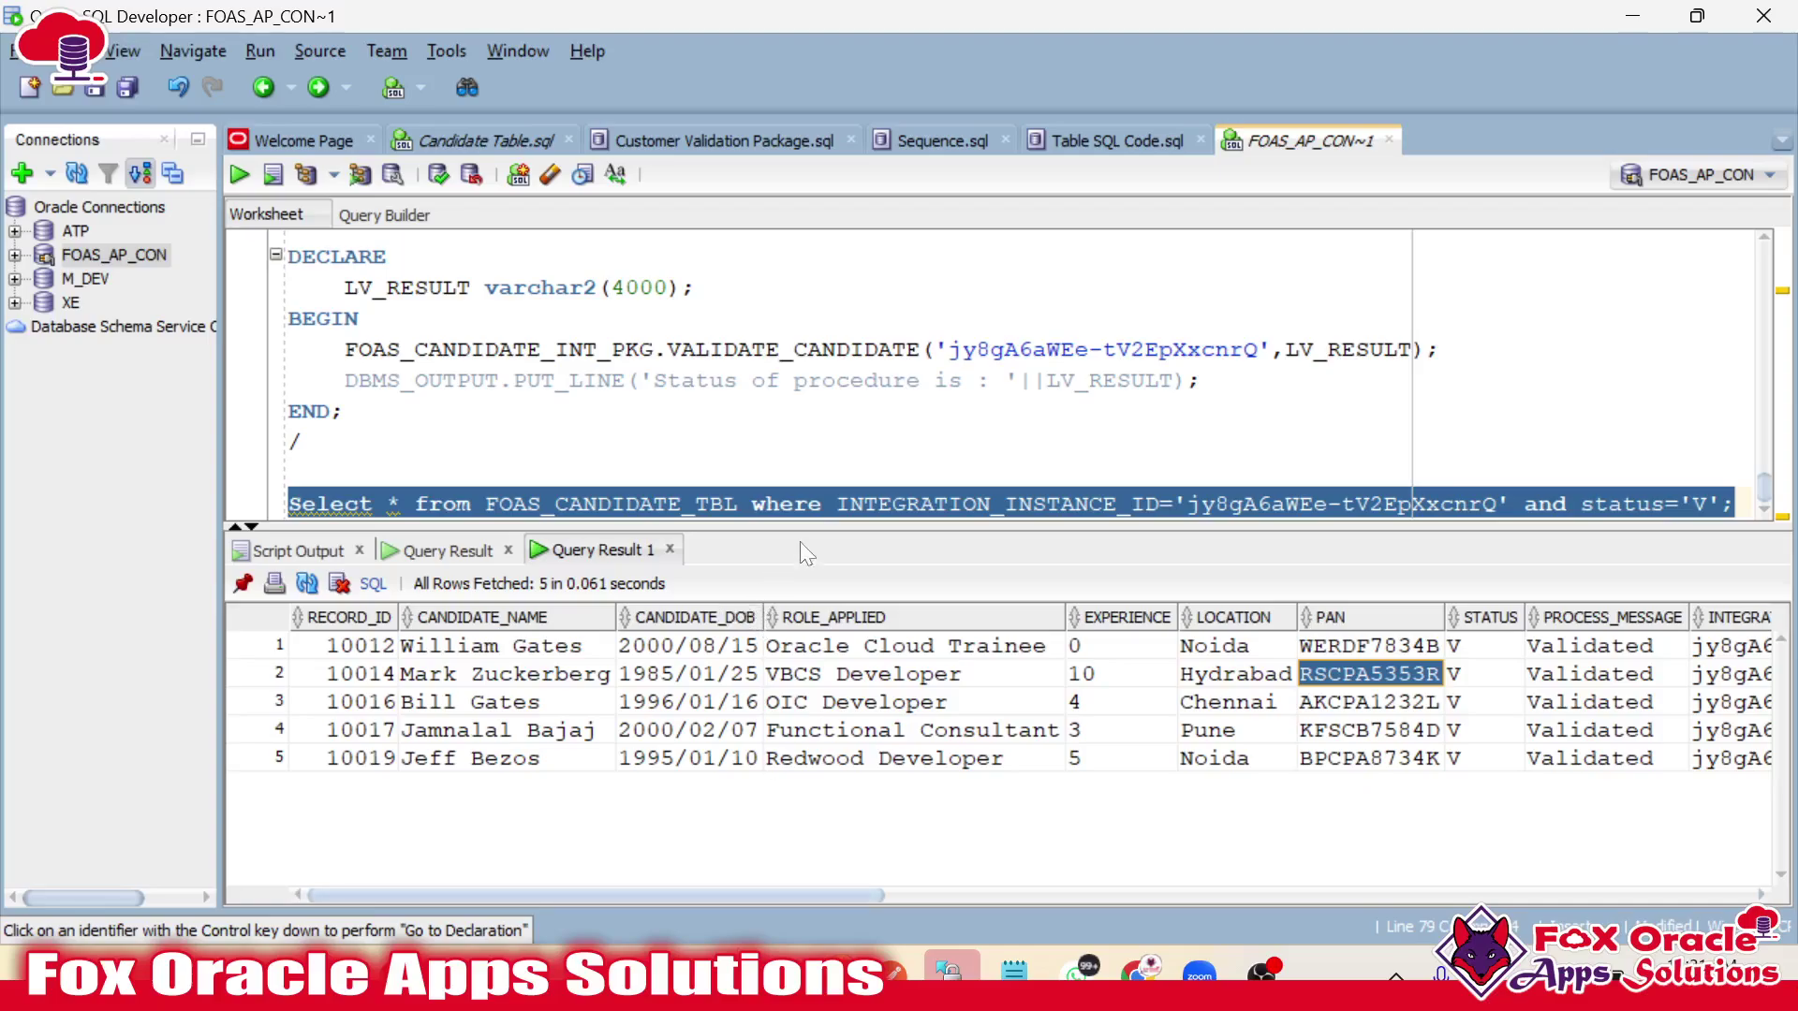
Change the query's status filter from 'V' to 'E' and copy the whole query.
{"action": "left_click", "coordinate": [627, 503]}
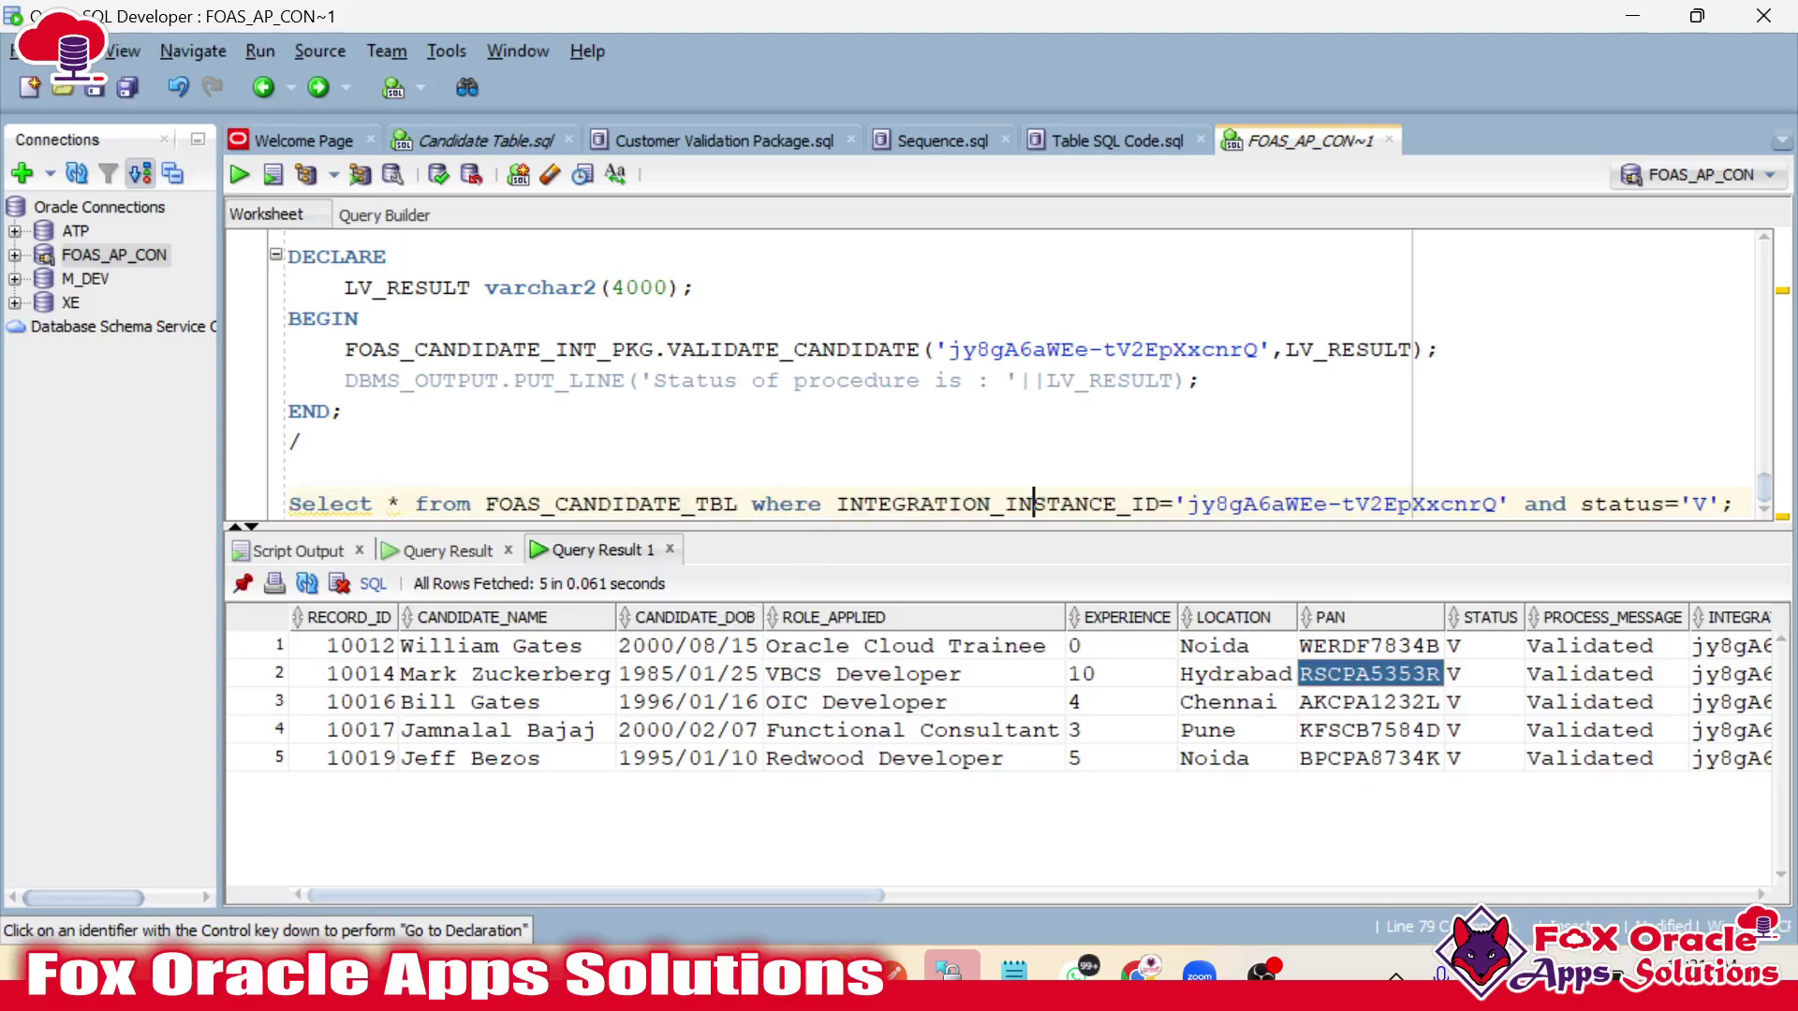
{"action": "double_click", "coordinate": [1089, 504]}
{"action": "left_click", "coordinate": [1244, 504]}
{"action": "left_click", "coordinate": [1356, 504]}
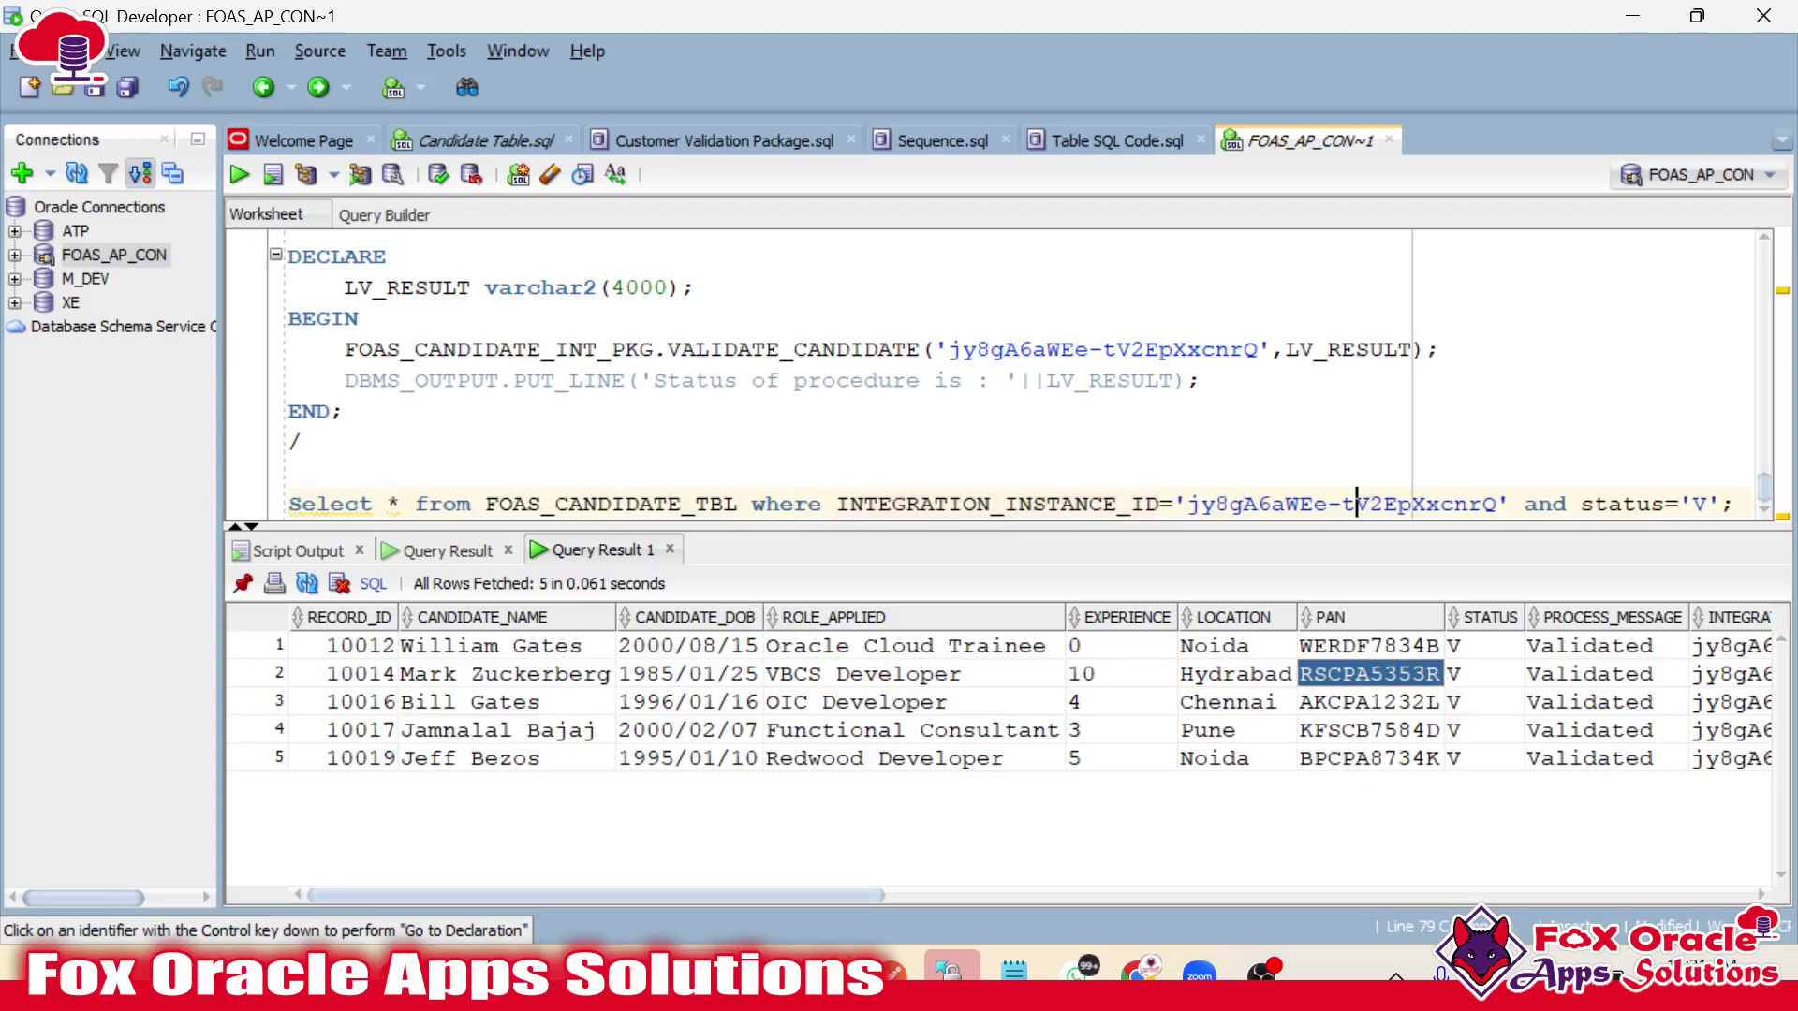
{"action": "double_click", "coordinate": [1699, 503]}
{"action": "type", "text": "E"}
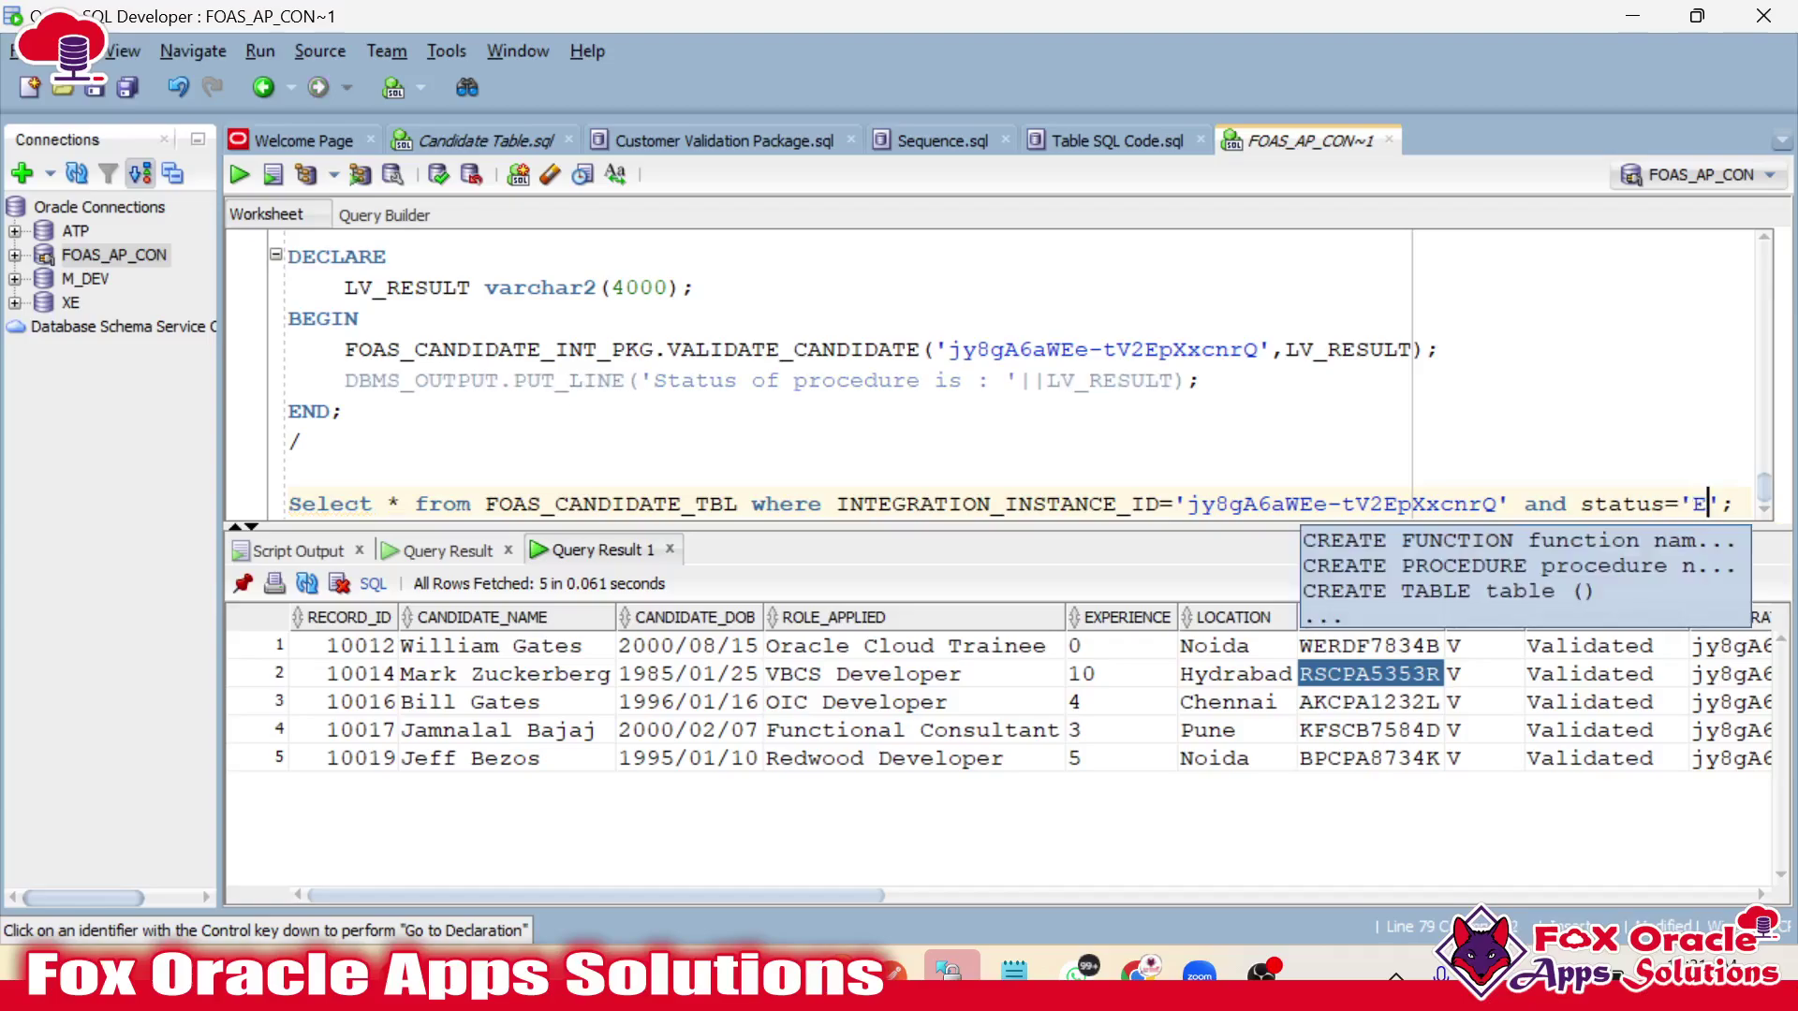
{"action": "left_click_drag", "start_coordinate": [1722, 504], "coordinate": [223, 506]}
{"action": "key", "text": "ctrl+c"}
{"action": "key", "text": "alt+Tab"}
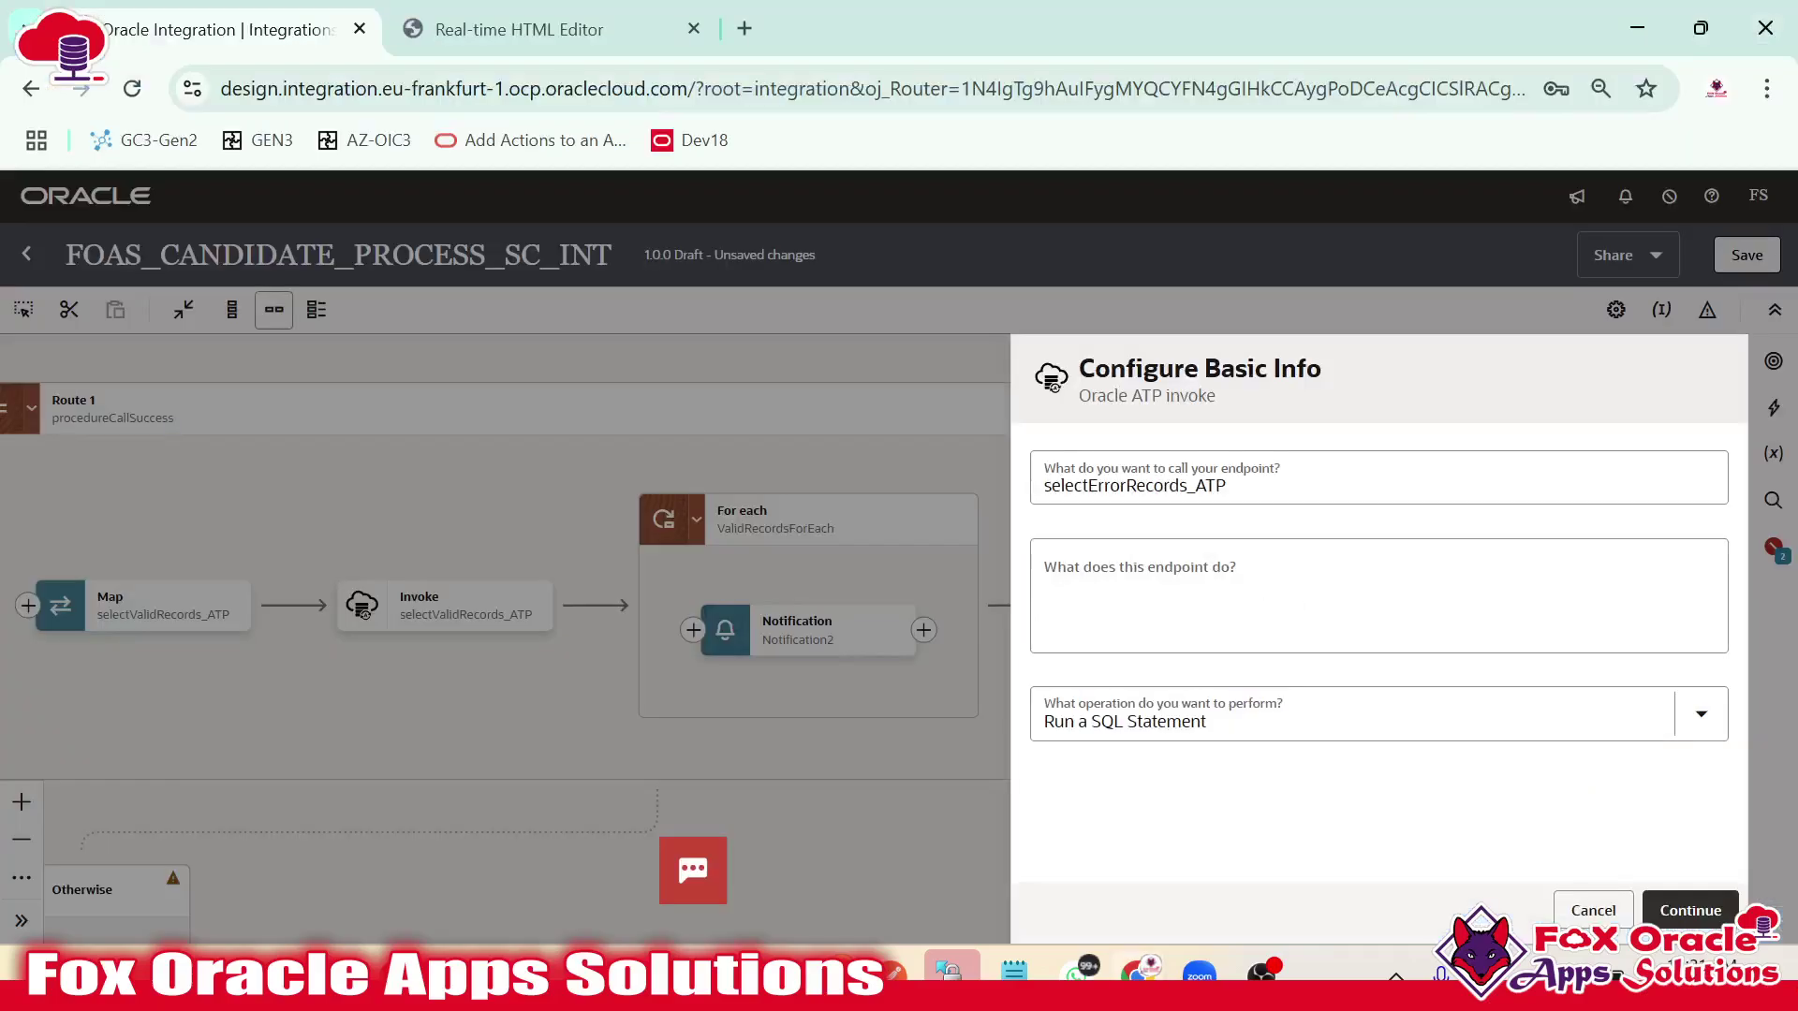
Clear the accidentally pasted description and continue with Run a SQL Statement as the operation.
{"action": "left_click", "coordinate": [1376, 595]}
{"action": "key", "text": "ctrl+v"}
{"action": "key", "text": "ctrl+a"}
{"action": "key", "text": "Delete"}
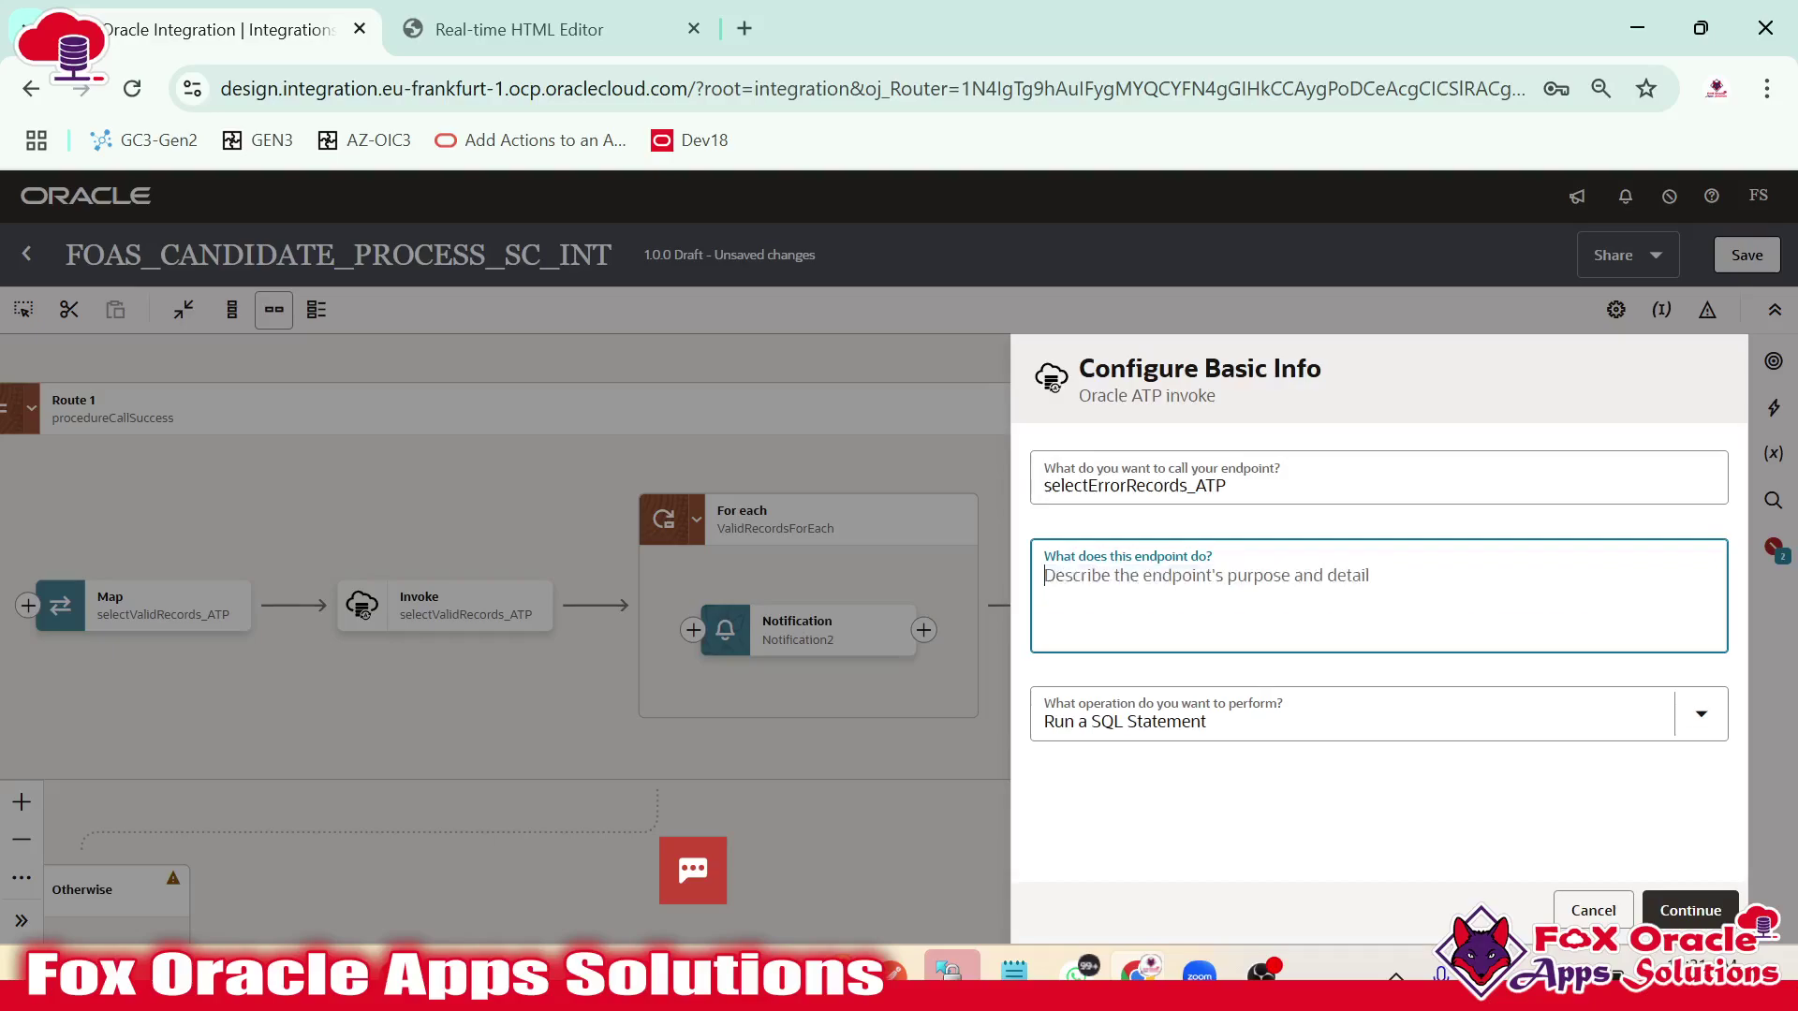
{"action": "left_click", "coordinate": [1245, 716]}
{"action": "left_click", "coordinate": [1378, 819]}
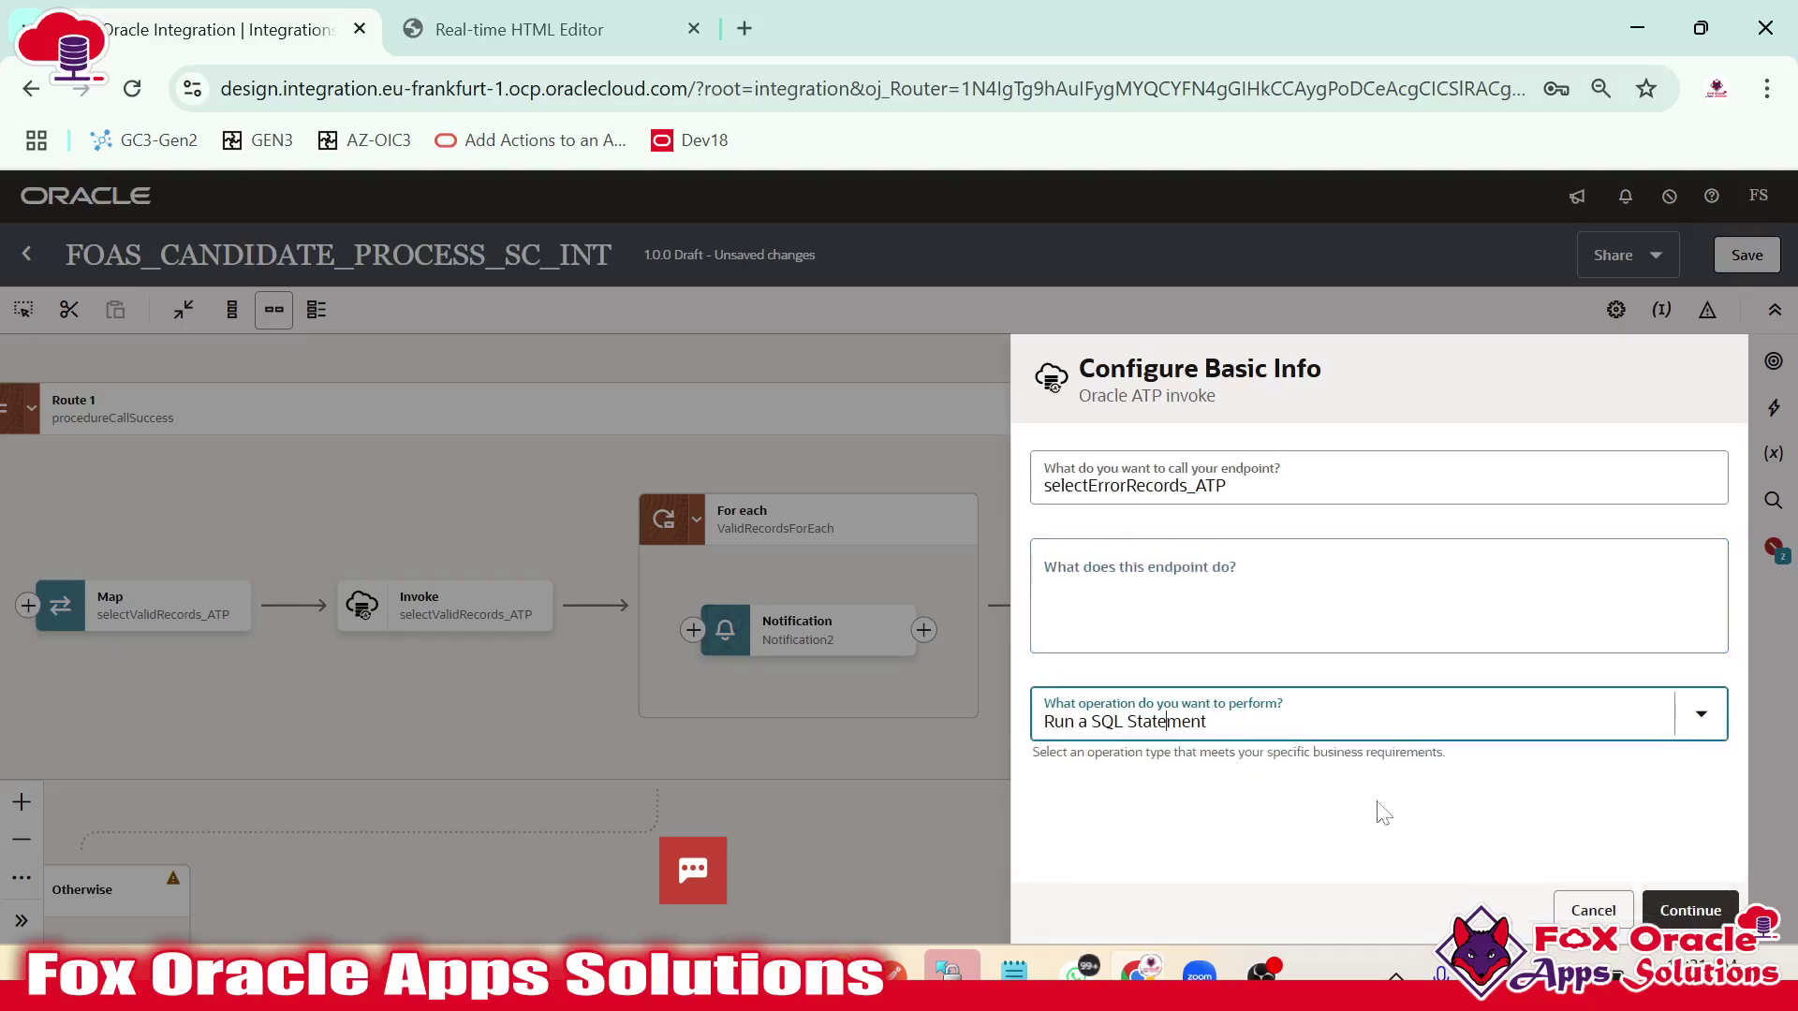
{"action": "left_click", "coordinate": [1676, 901]}
Paste the error-records query, replace the instance ID with #P_instanceId, validate, and finish.
{"action": "left_click", "coordinate": [1236, 562]}
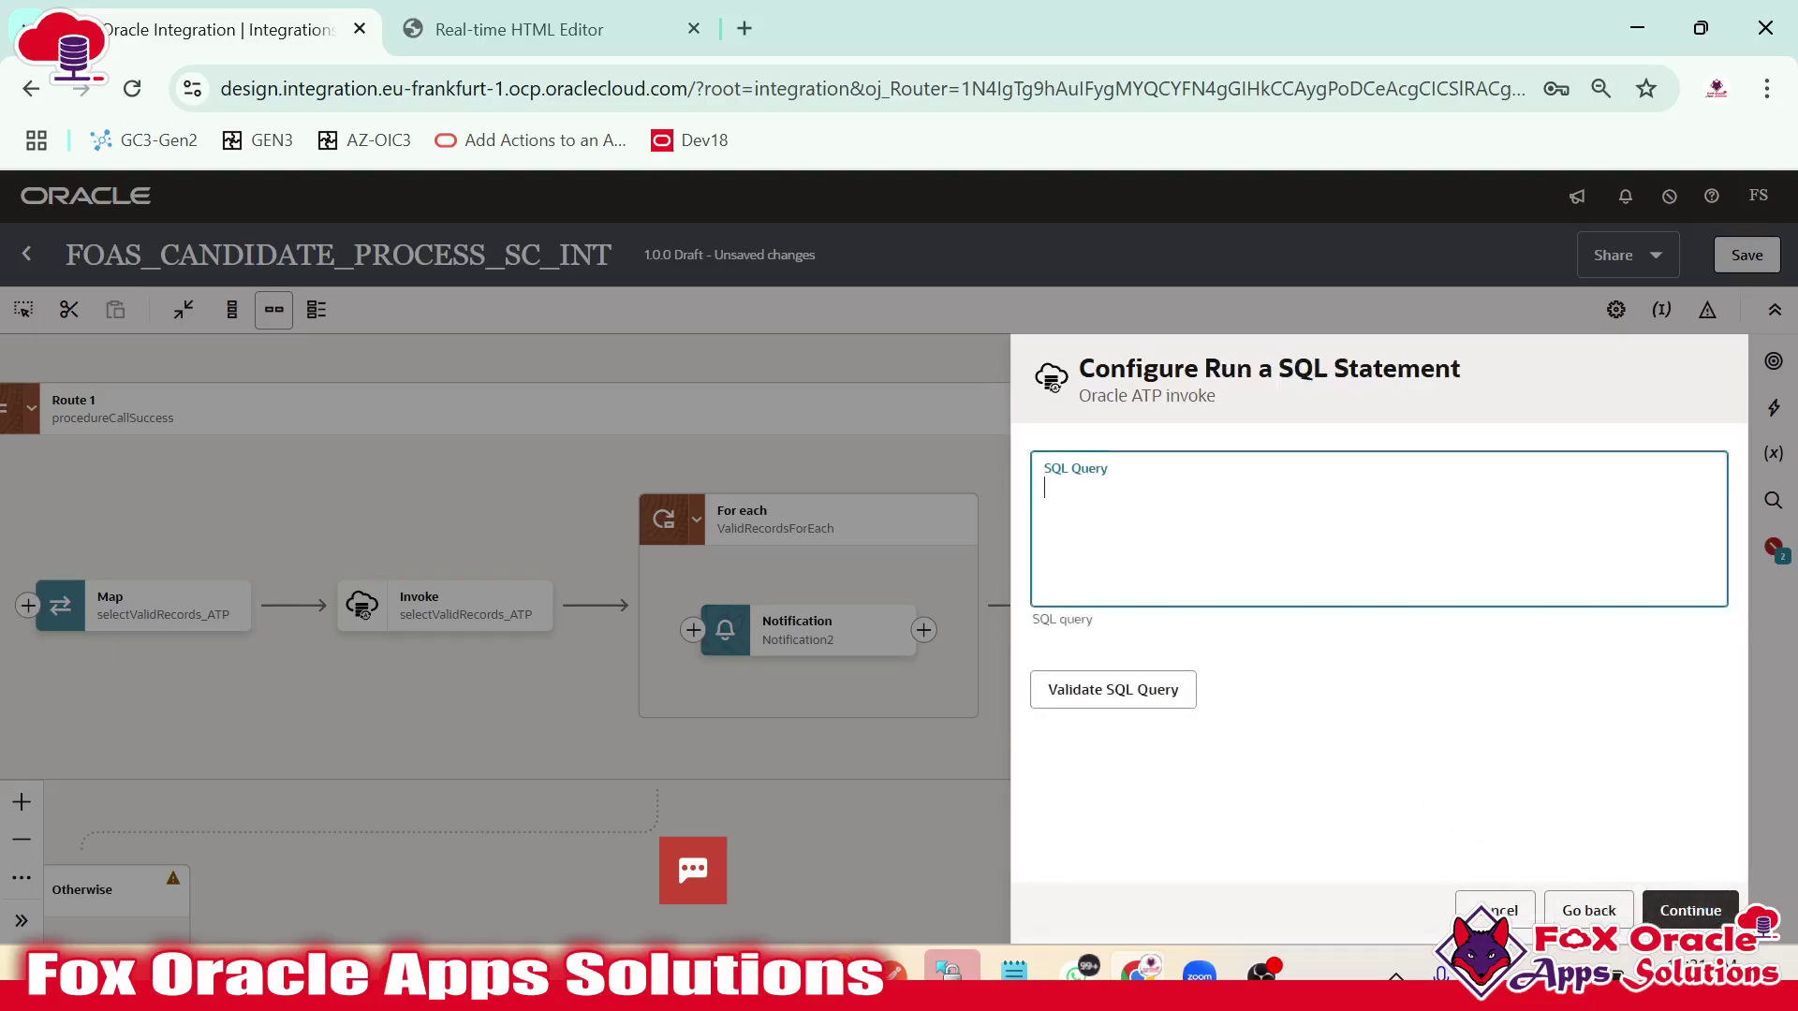
{"action": "key", "text": "ctrl+v"}
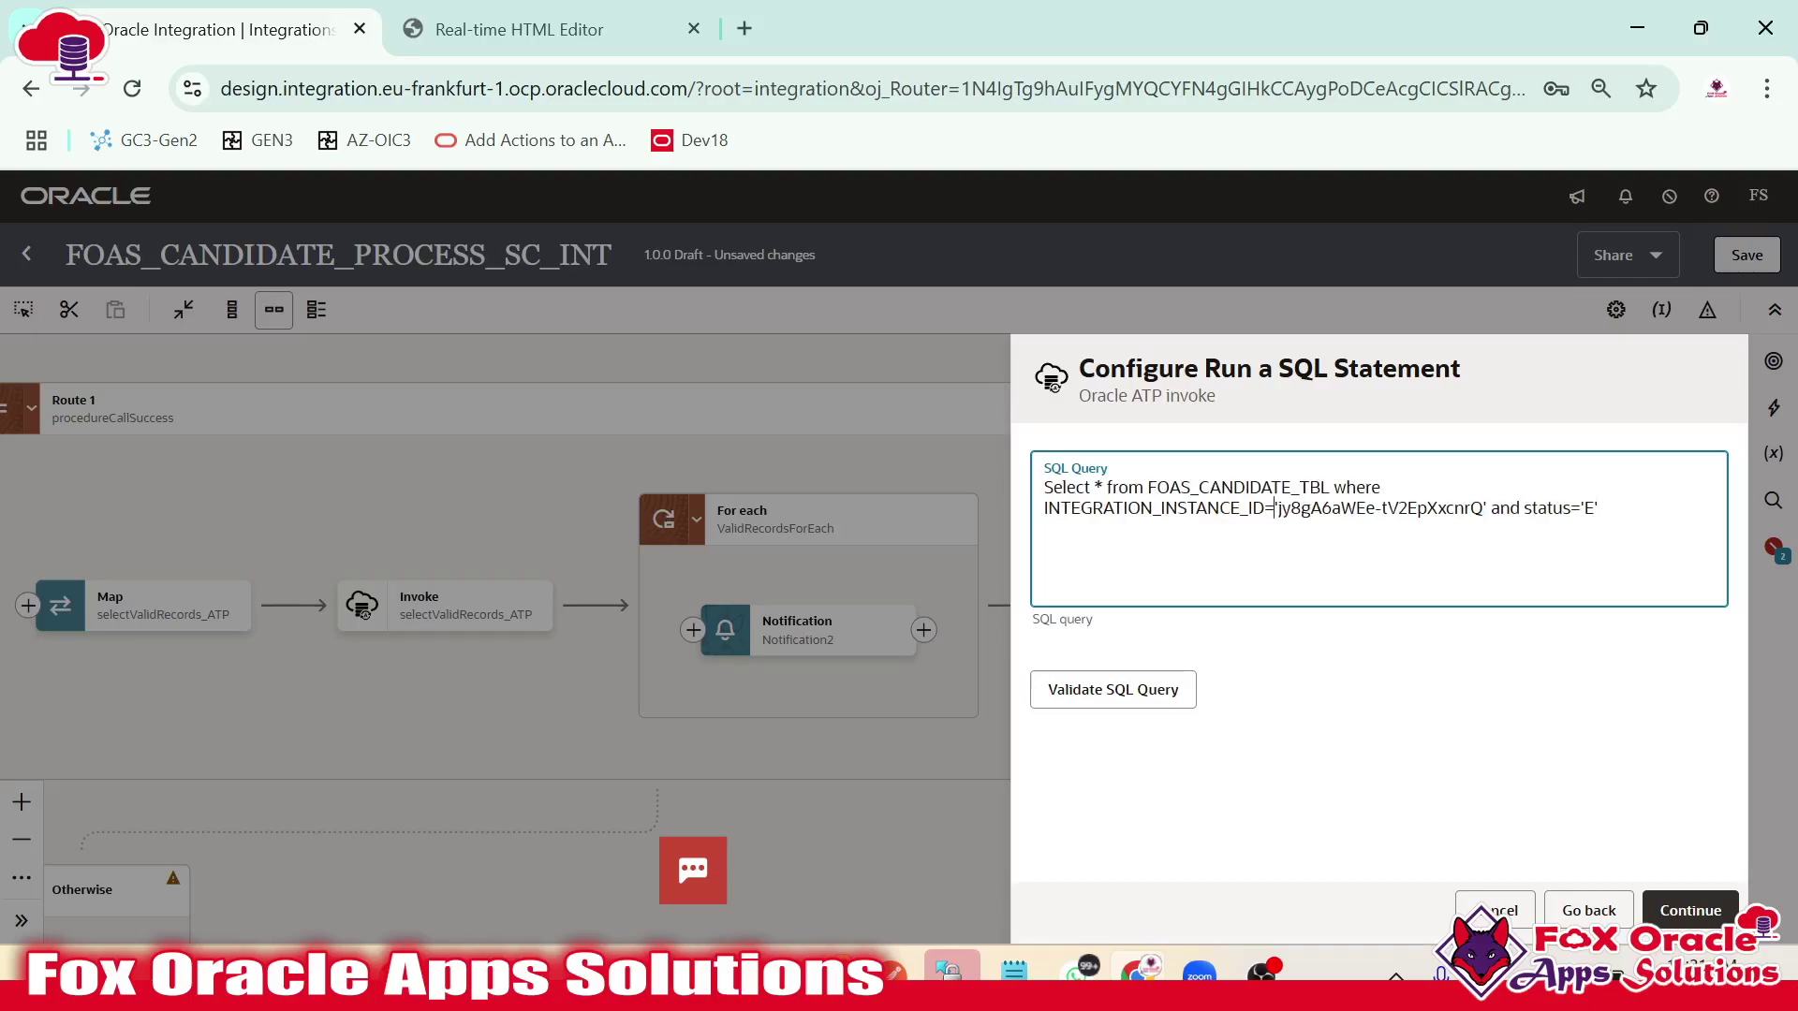
{"action": "left_click_drag", "start_coordinate": [1279, 508], "coordinate": [1484, 508]}
{"action": "type", "text": "#P_i"}
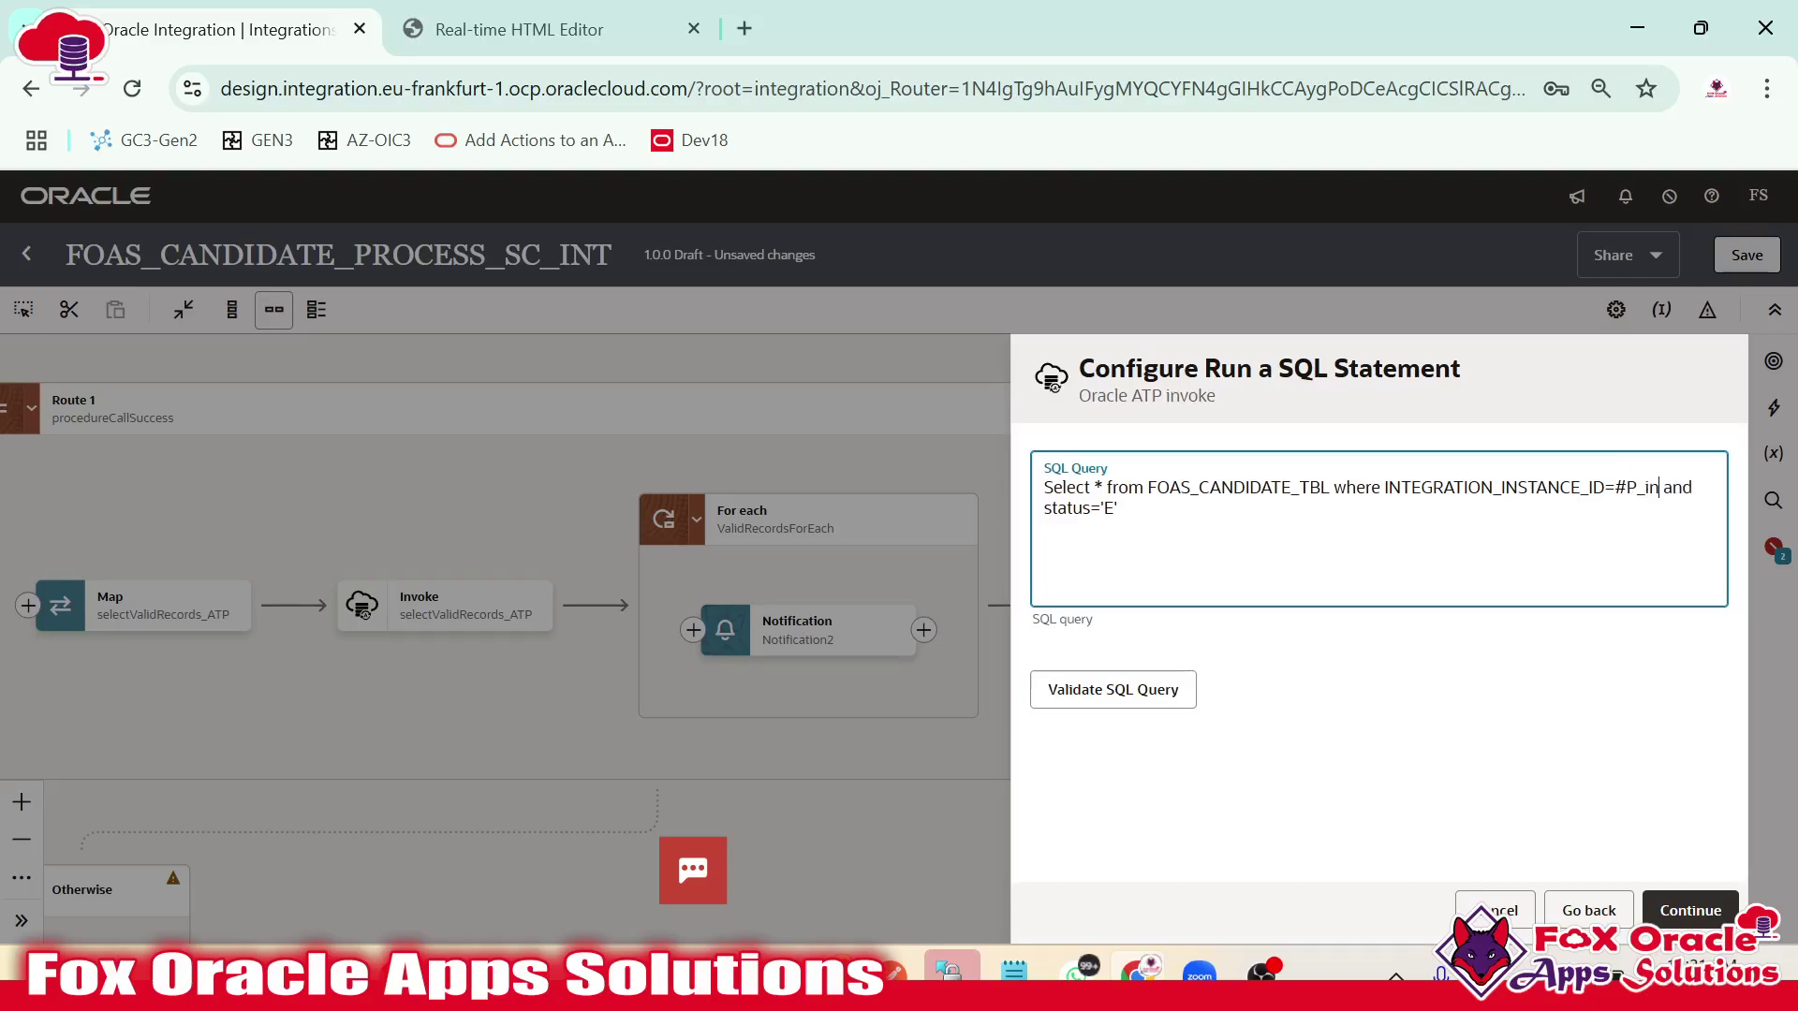
{"action": "type", "text": "nstanceId"}
{"action": "left_click", "coordinate": [1161, 691]}
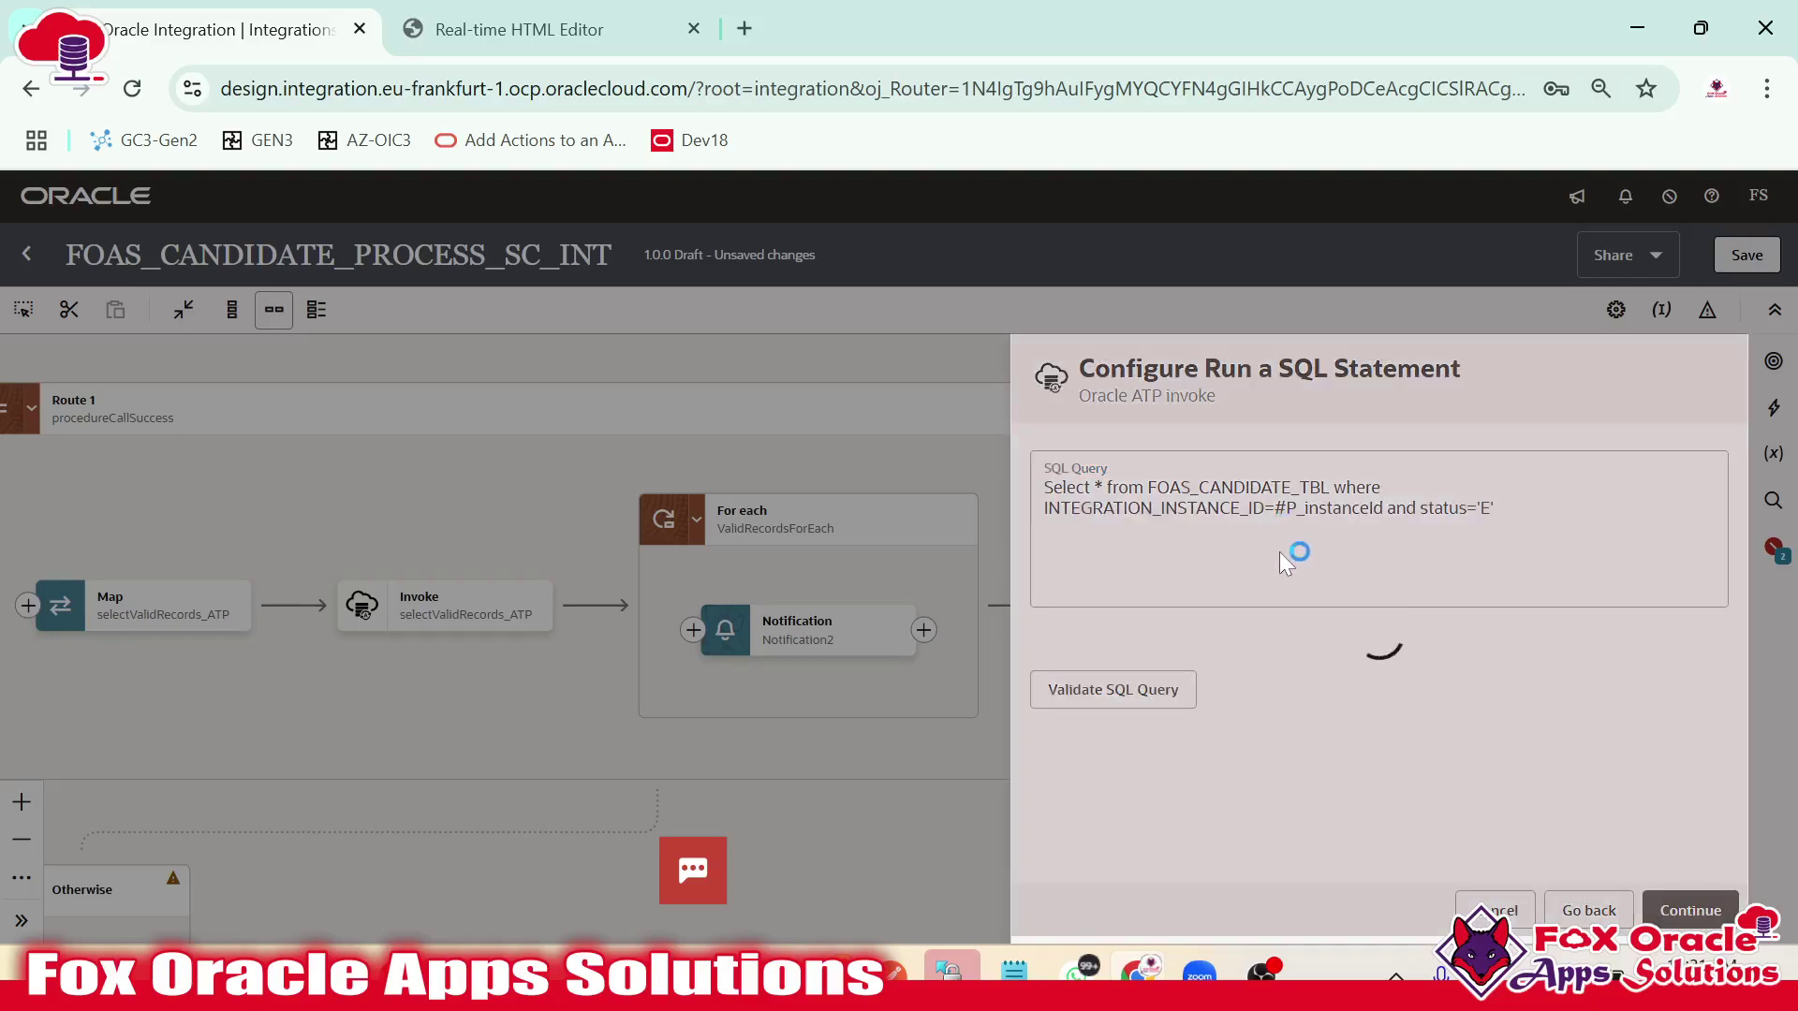
{"action": "left_click", "coordinate": [1676, 908]}
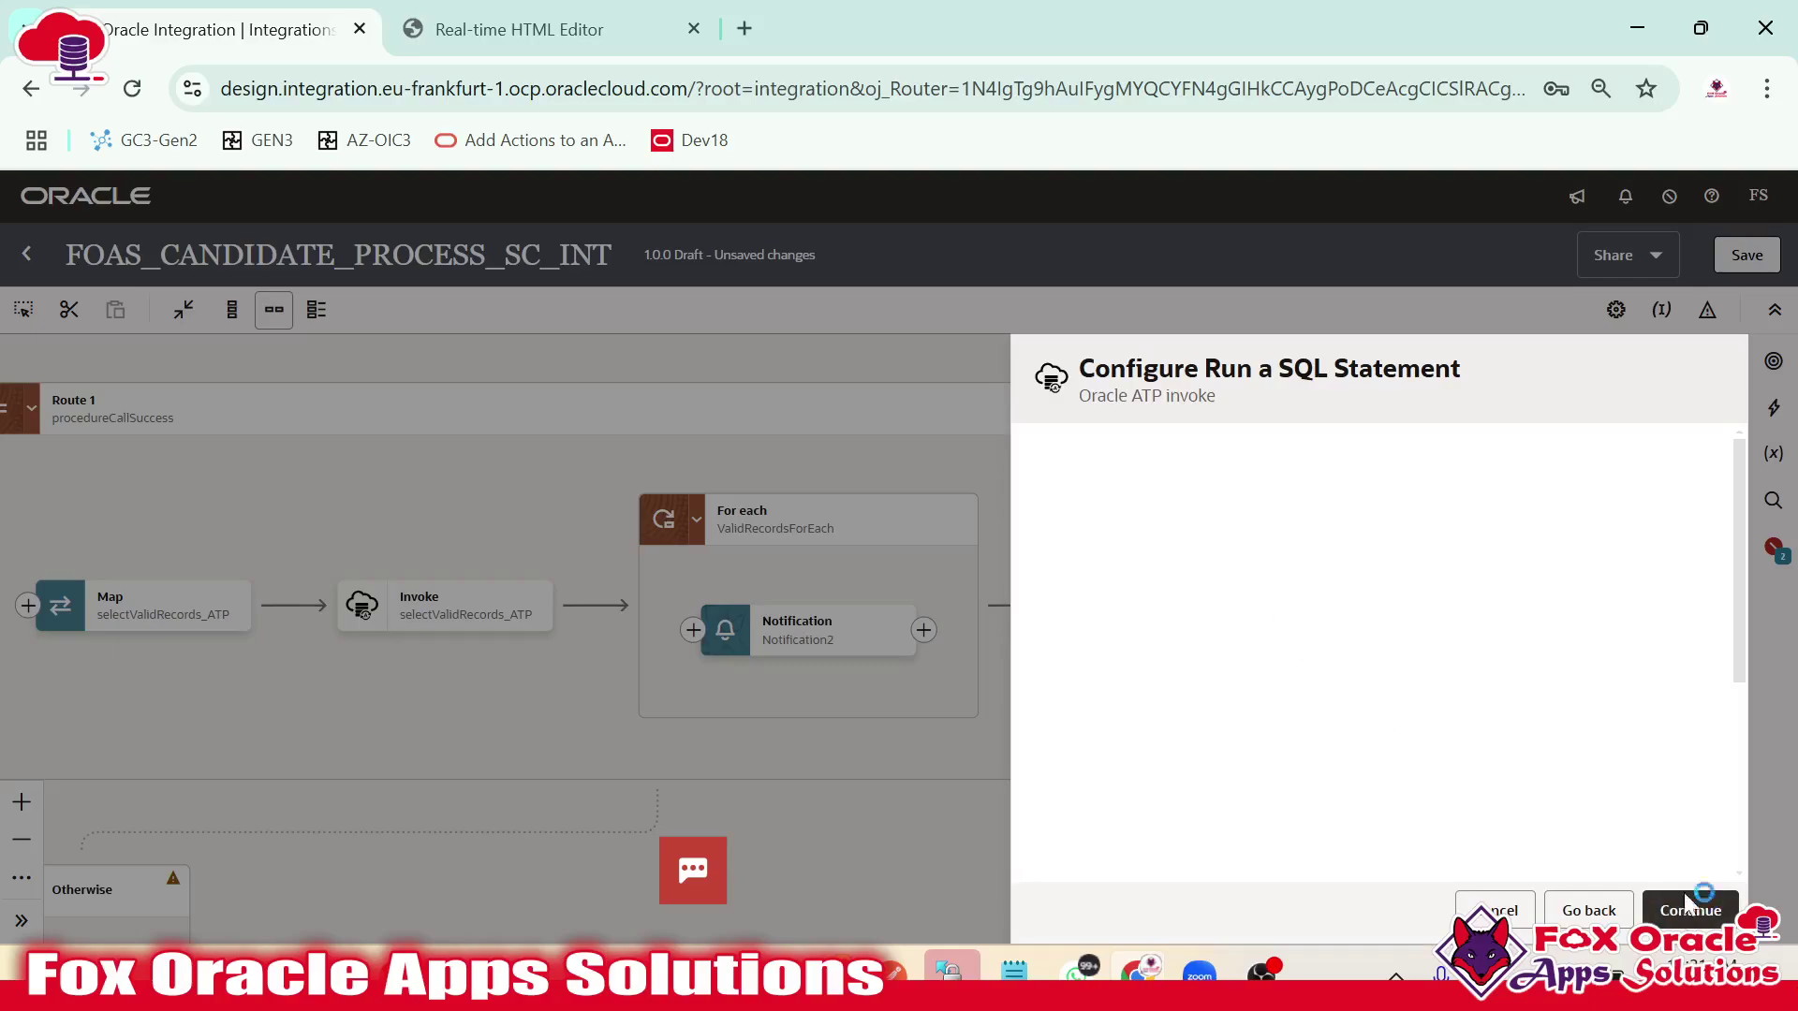
{"action": "left_click", "coordinate": [1699, 908]}
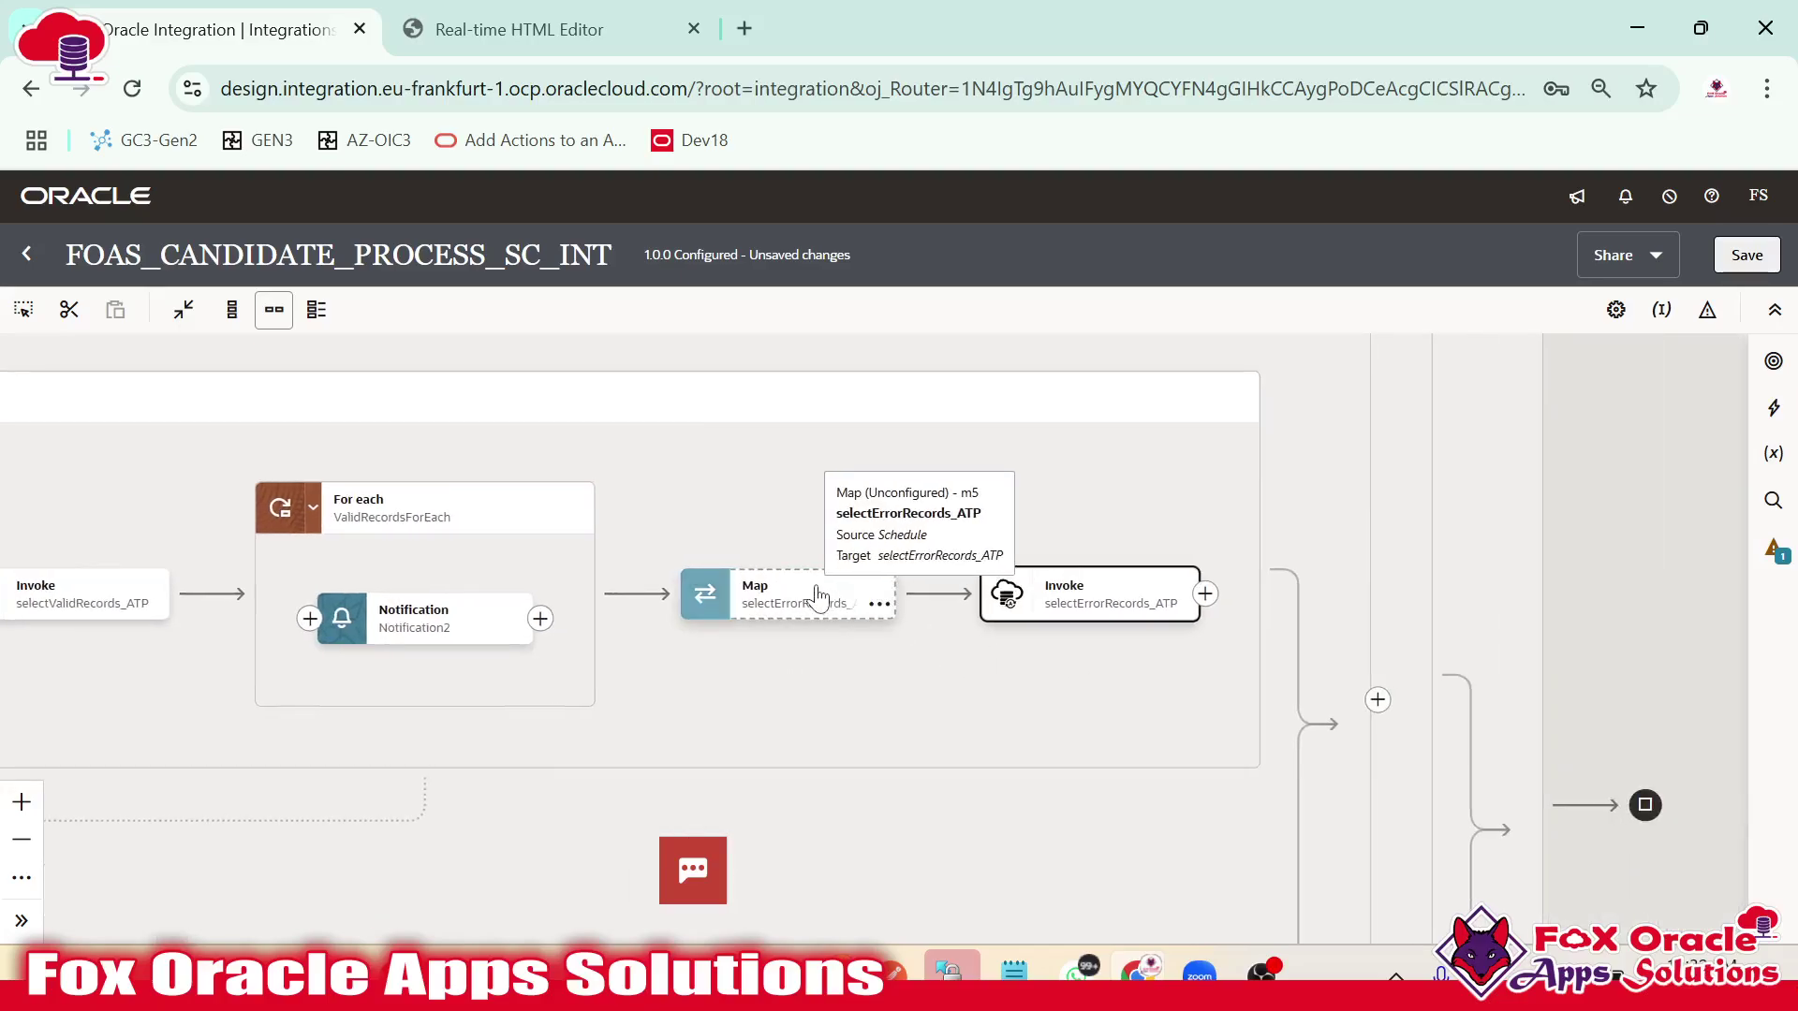
{"action": "double_click", "coordinate": [822, 594]}
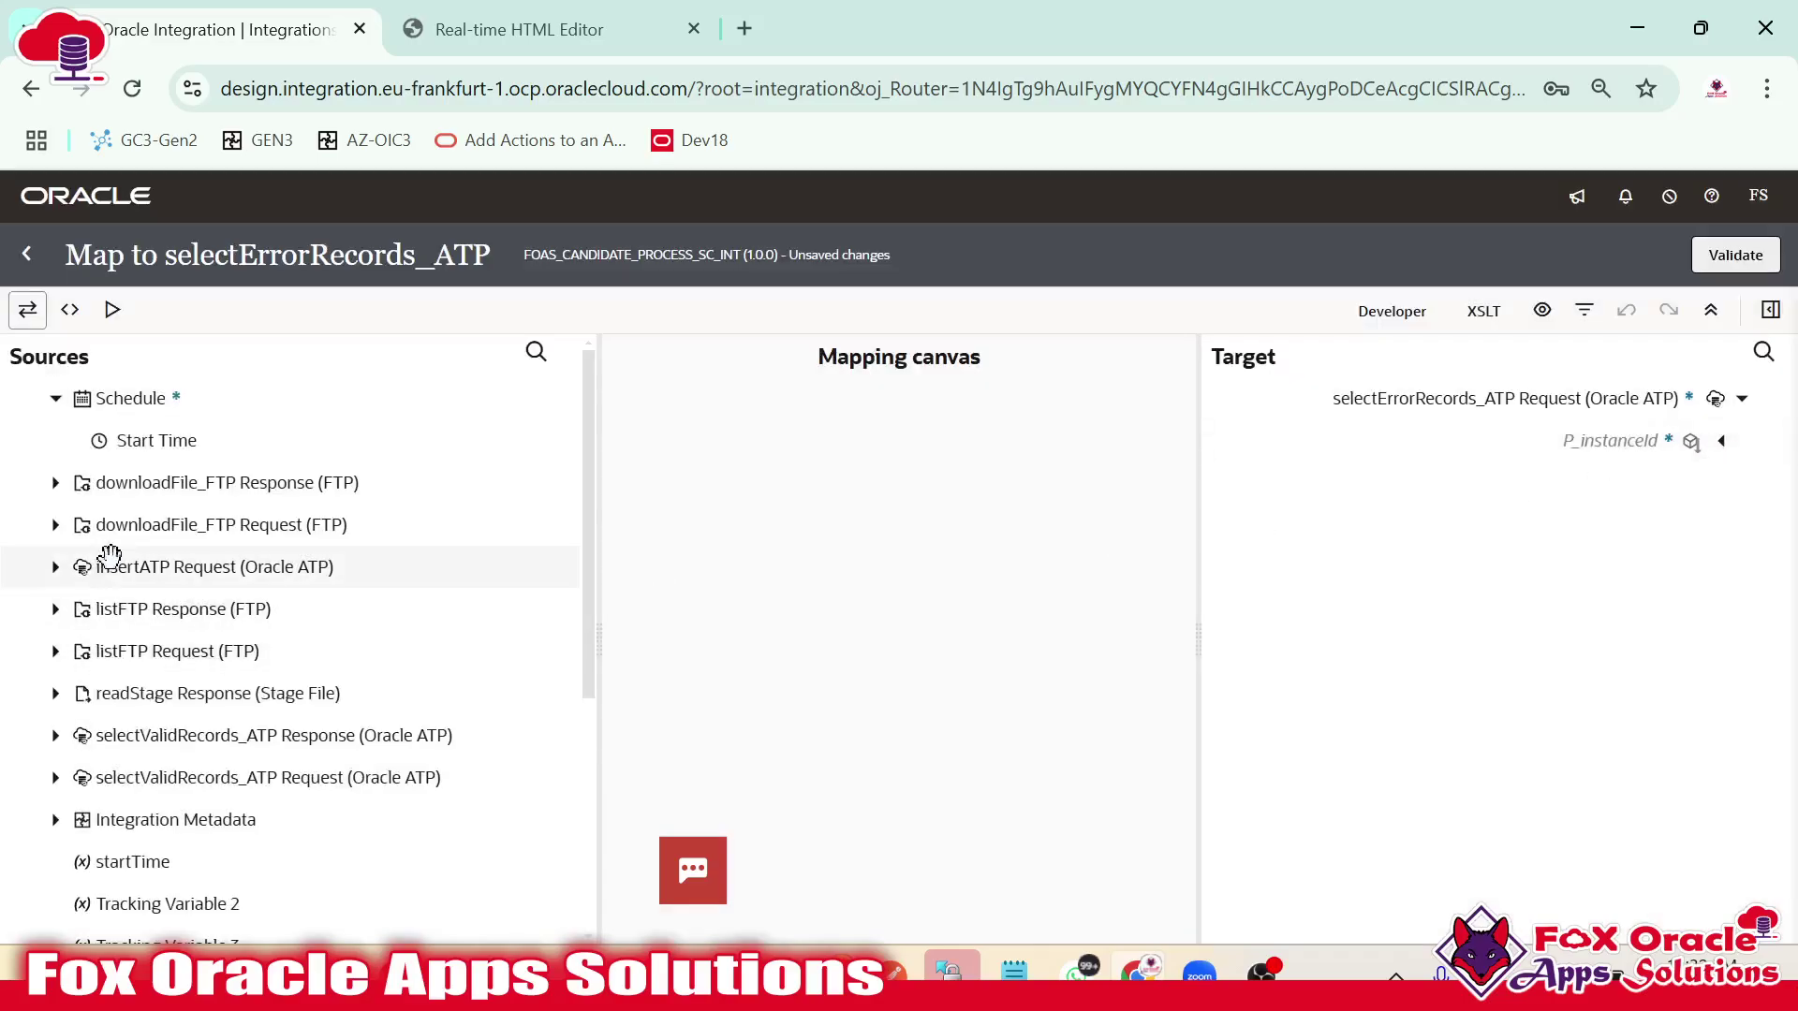
Map Runtime Details' Instance ID onto P_instanceId, validate, and select the selectErrorRecords_ATP invoke.
{"action": "scroll", "coordinate": [128, 693], "scroll_direction": "down", "scroll_amount": 4}
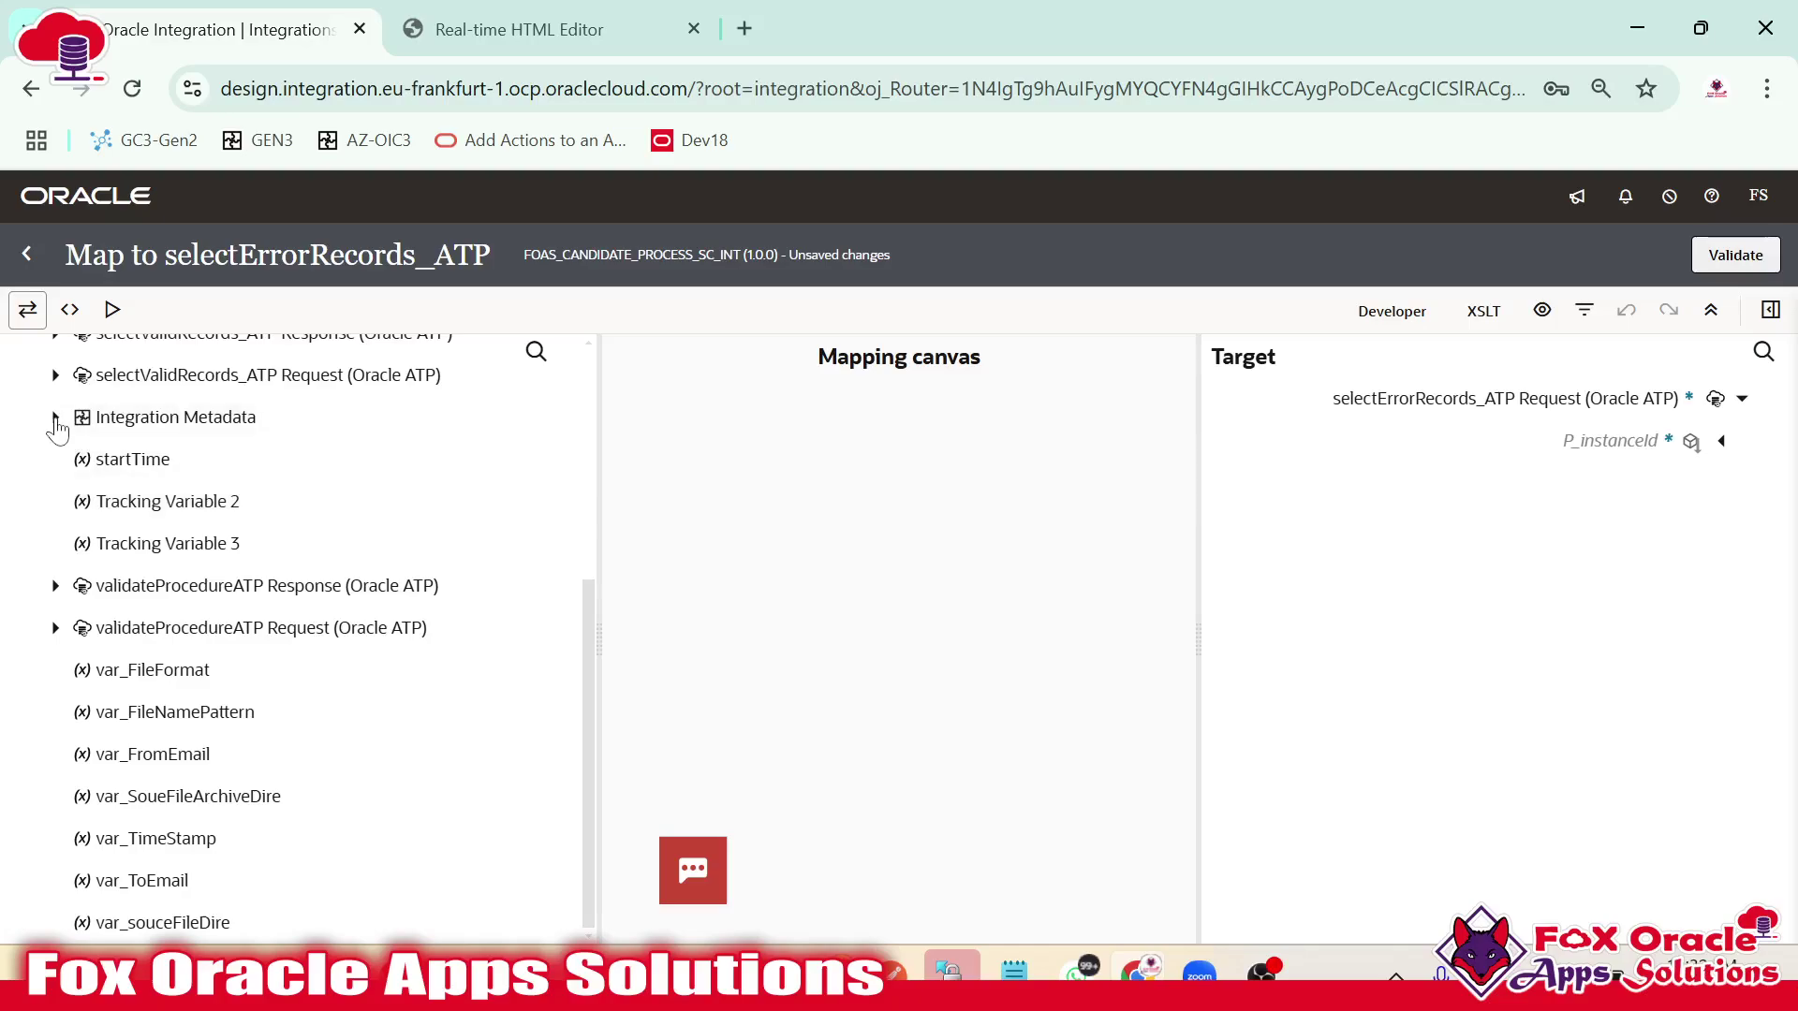
{"action": "left_click", "coordinate": [55, 416]}
{"action": "left_click", "coordinate": [77, 458]}
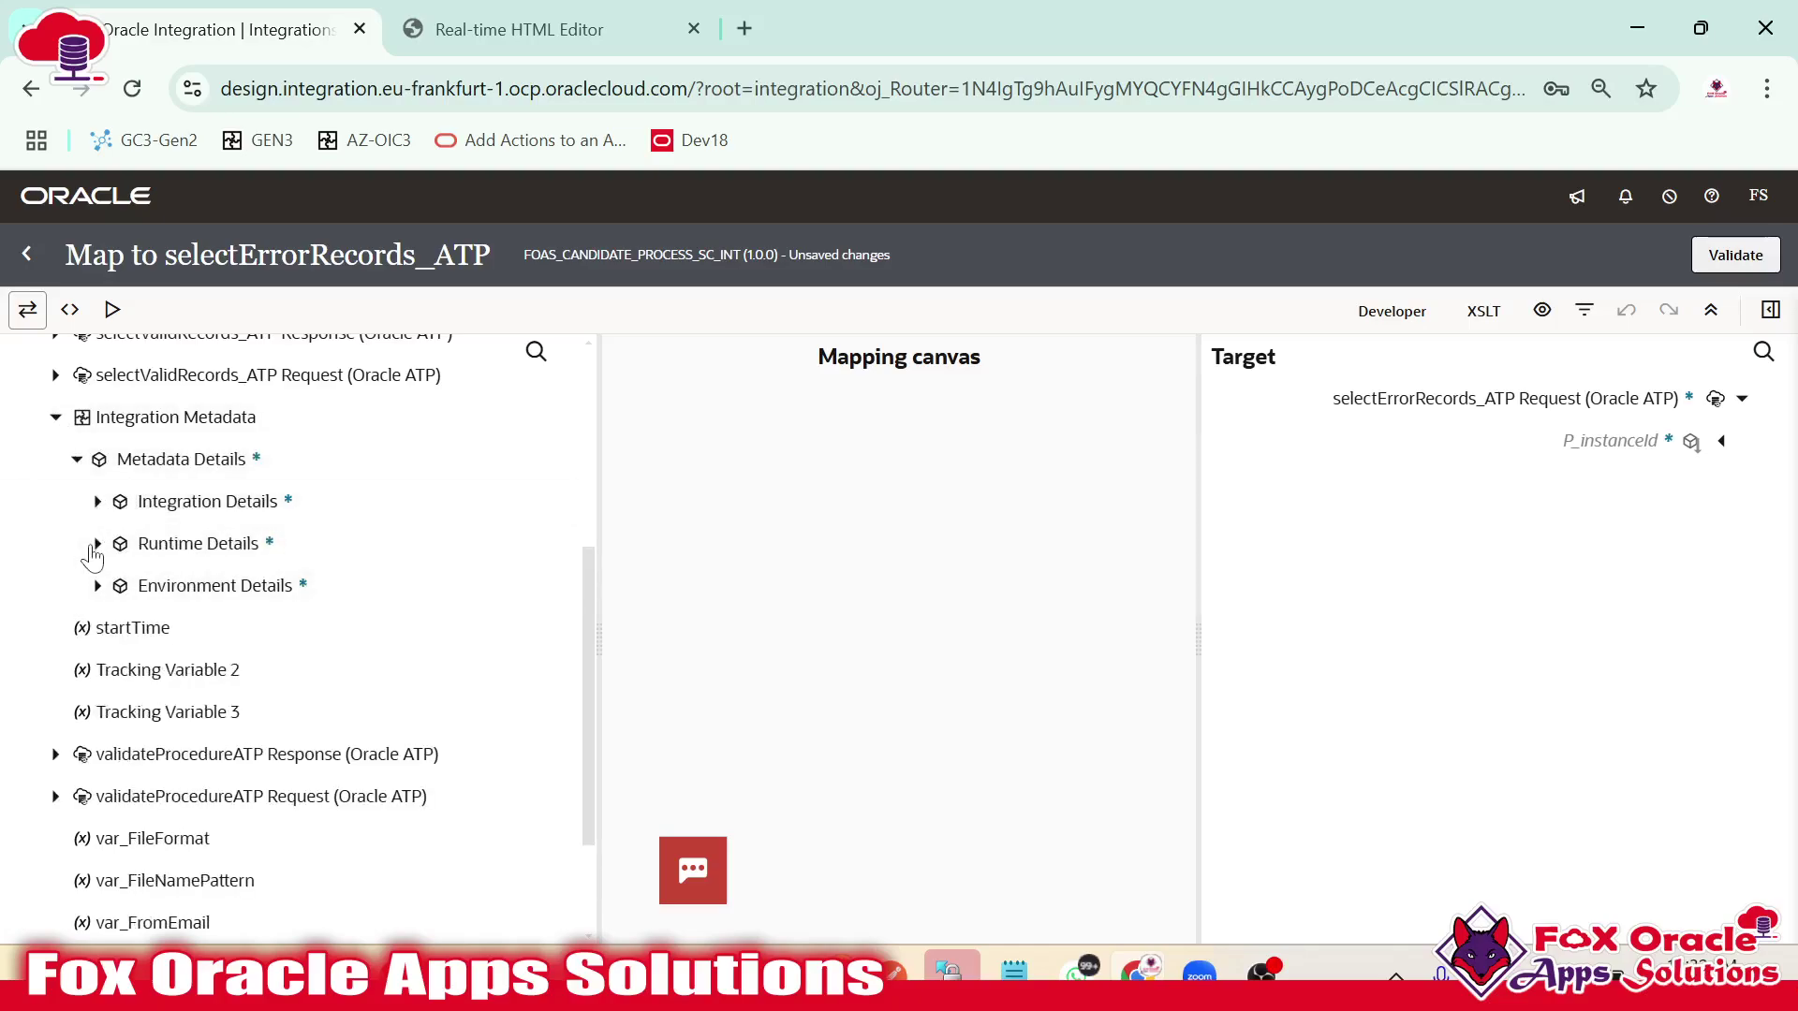
{"action": "left_click", "coordinate": [98, 544]}
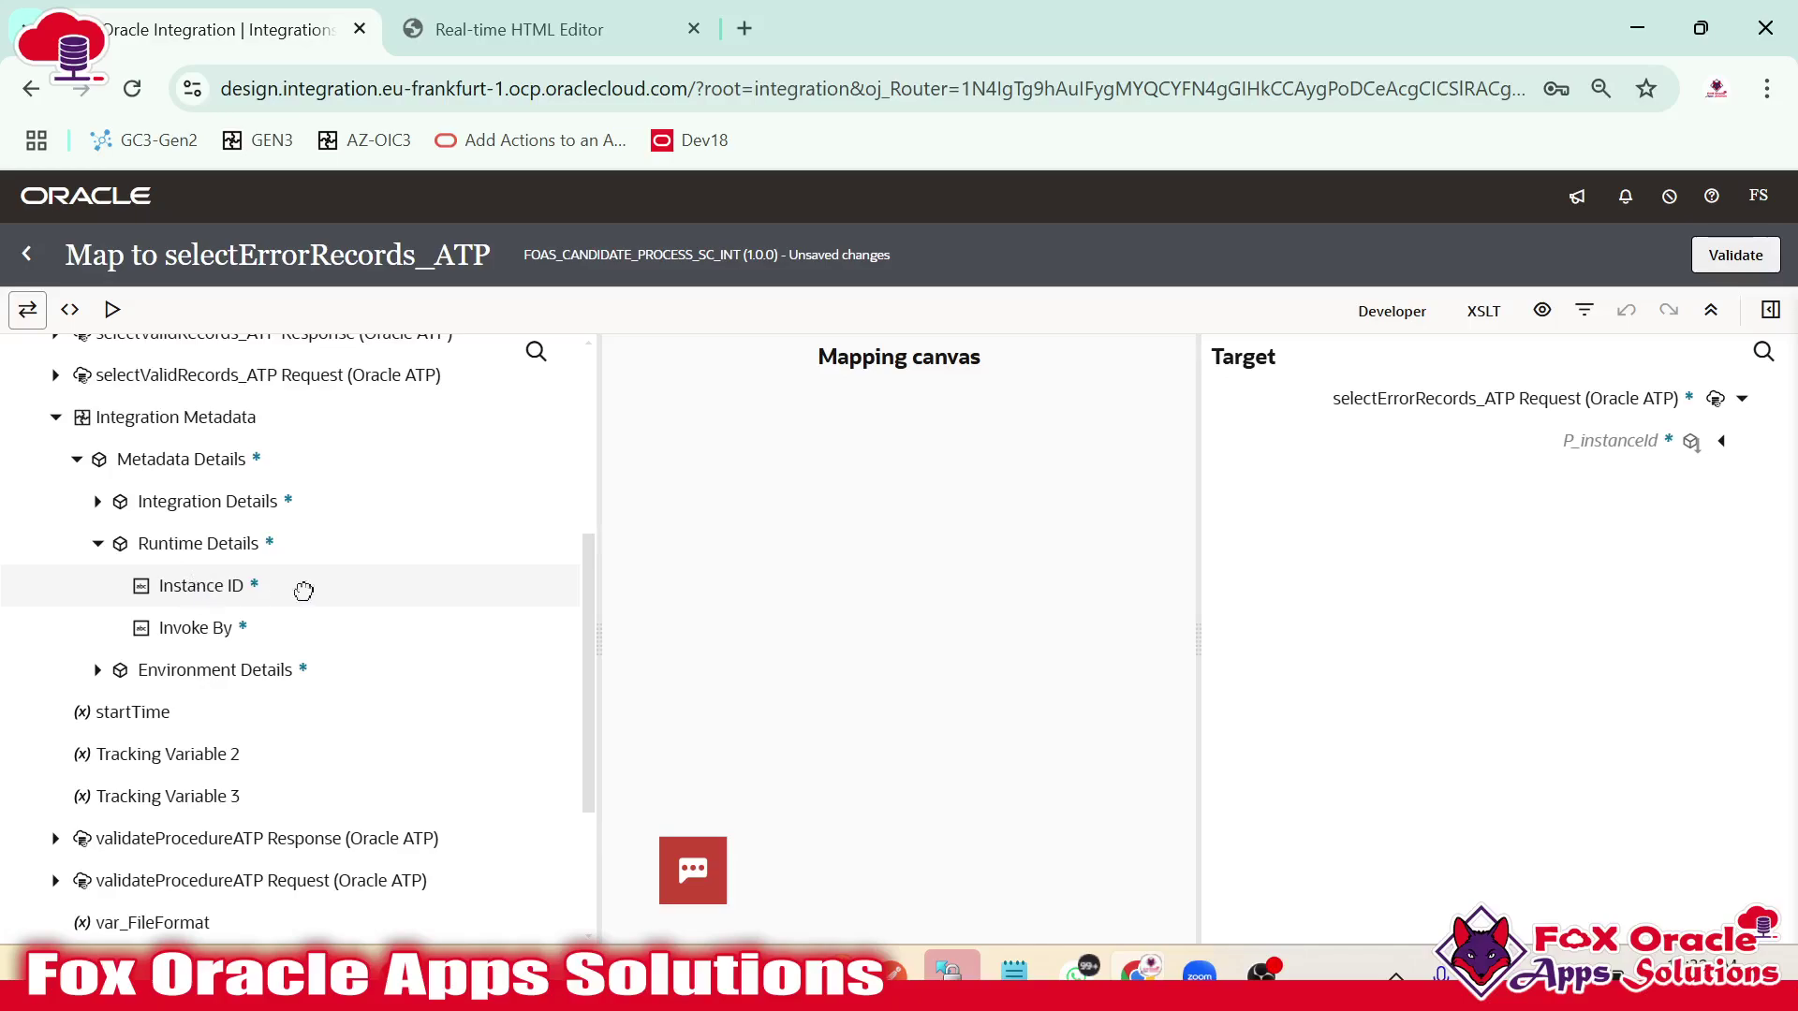
{"action": "left_click_drag", "start_coordinate": [300, 586], "coordinate": [1626, 458]}
{"action": "left_click", "coordinate": [1732, 258]}
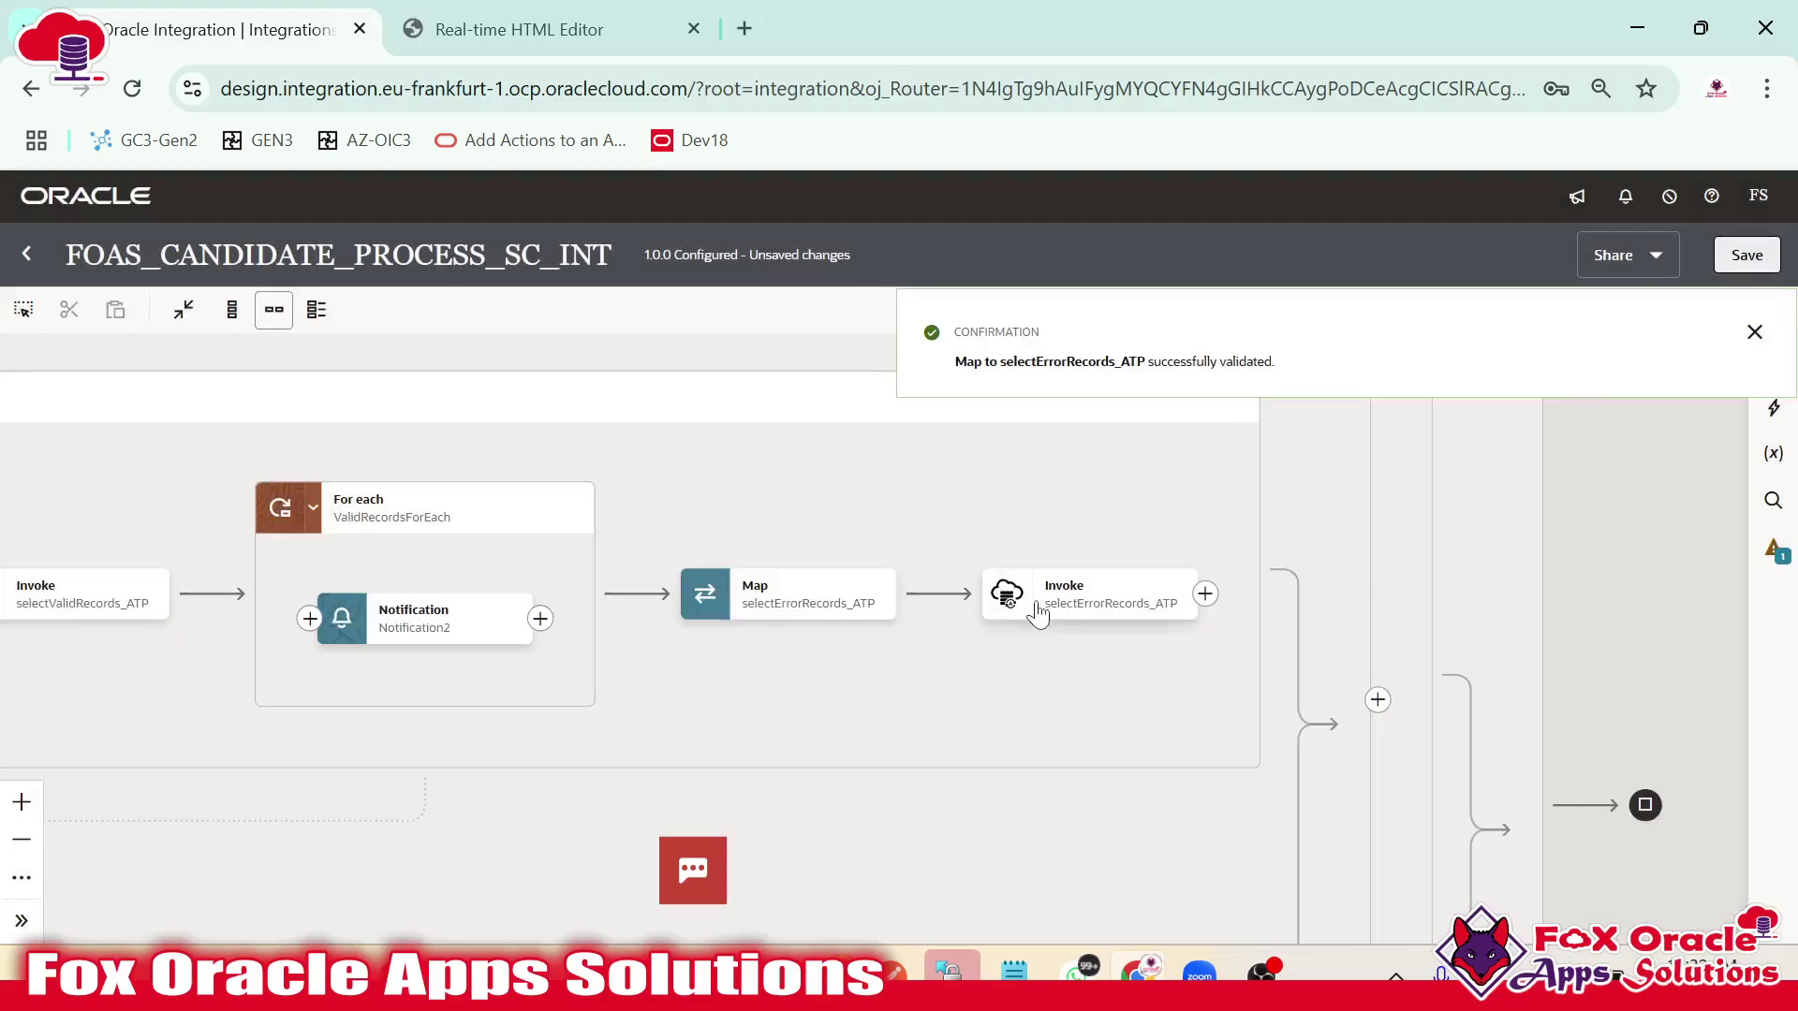
{"action": "left_click_drag", "start_coordinate": [913, 658], "coordinate": [737, 646]}
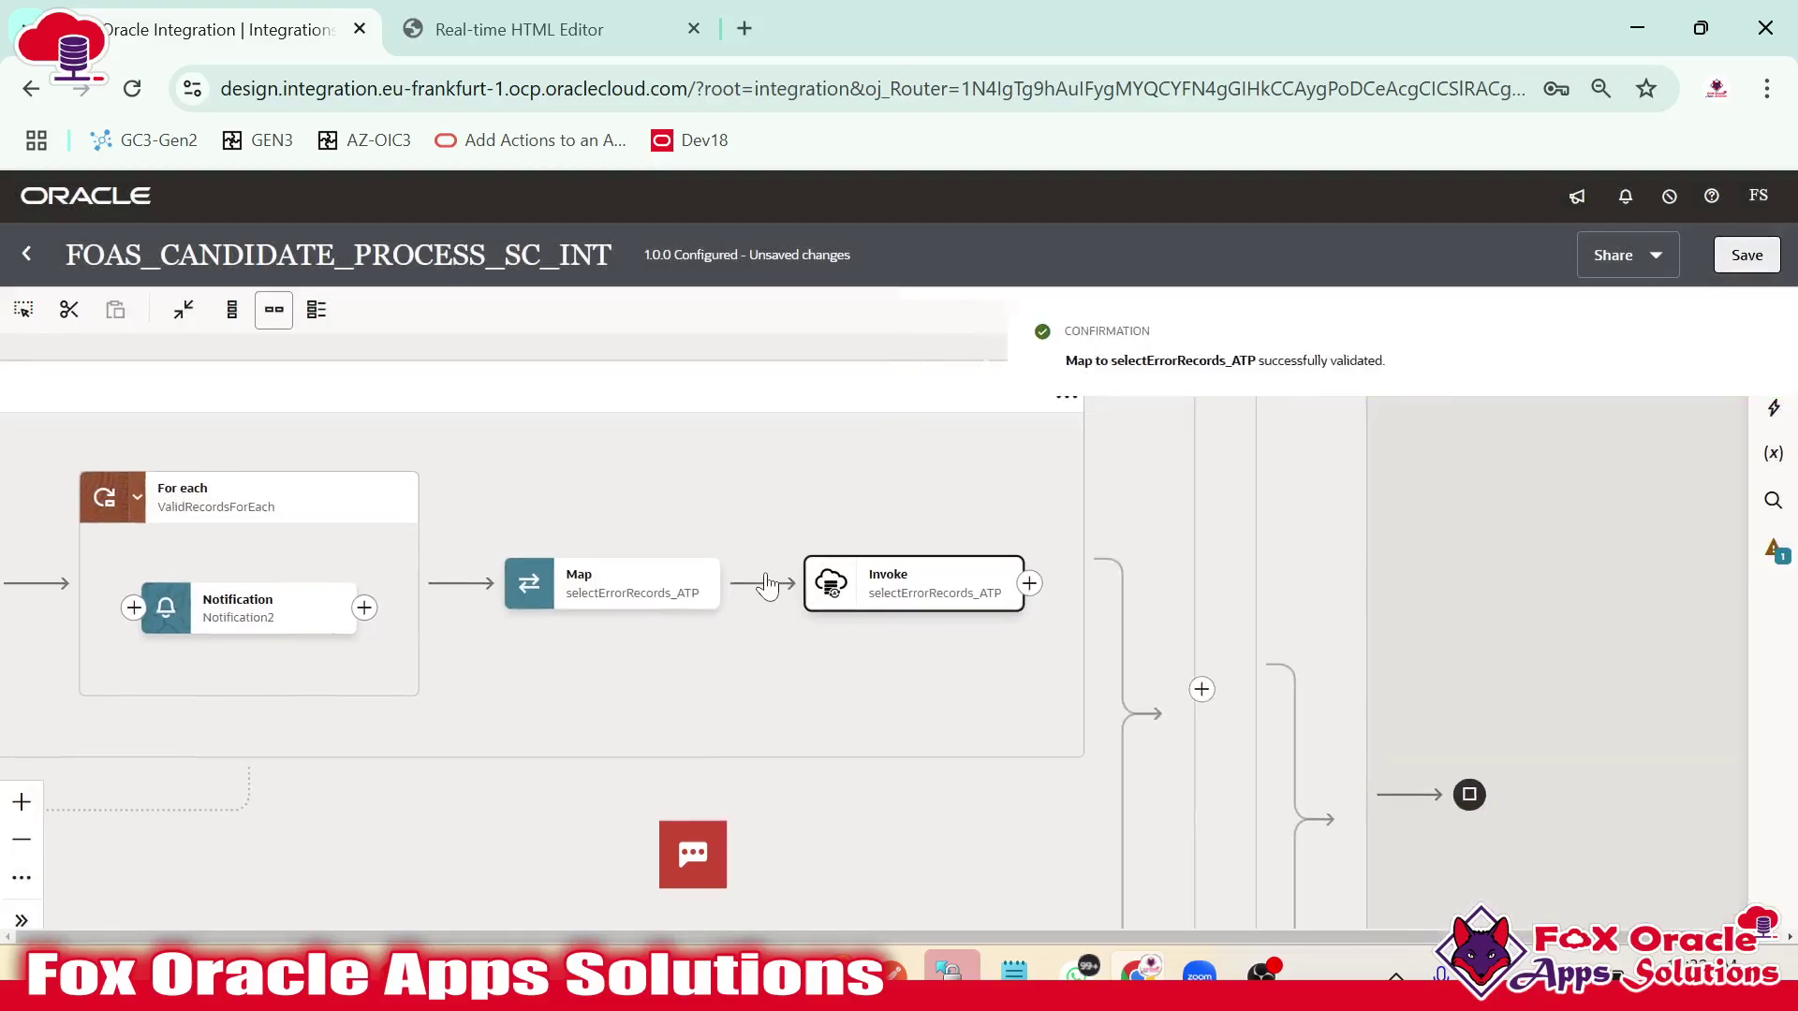
{"action": "scroll", "coordinate": [830, 650], "scroll_direction": "right", "scroll_amount": 3}
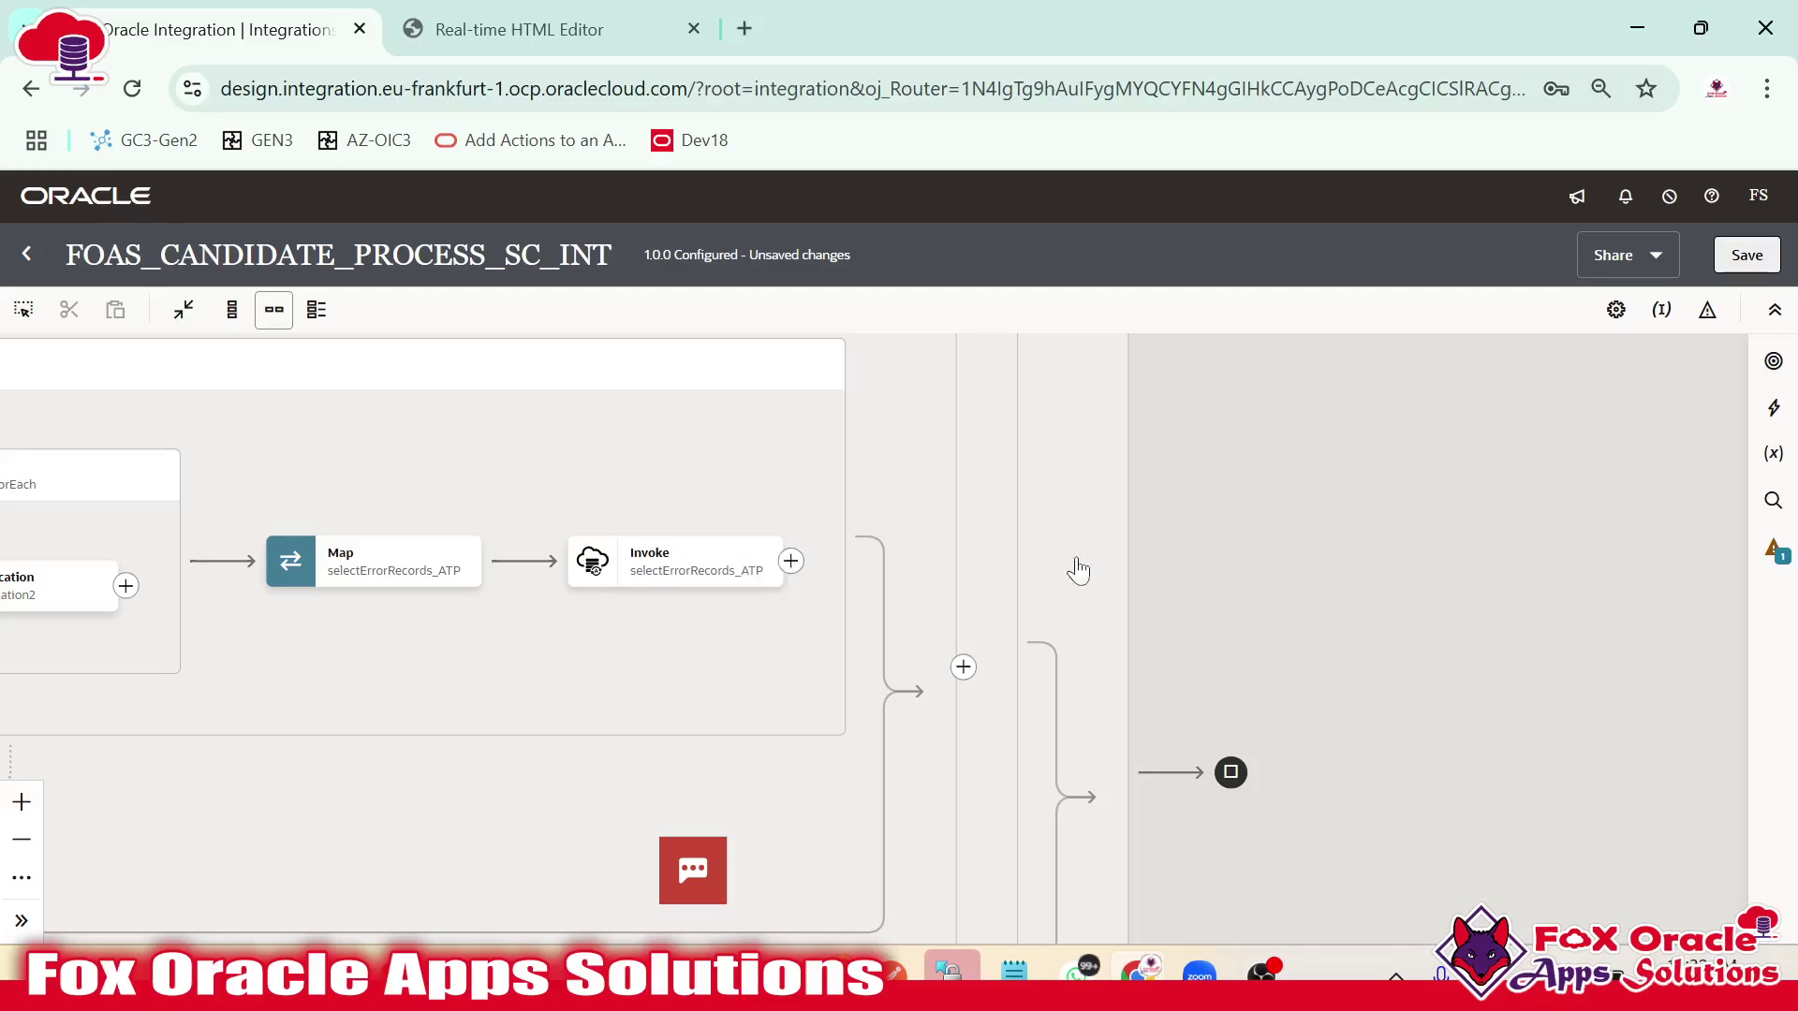
{"action": "left_click", "coordinate": [745, 560]}
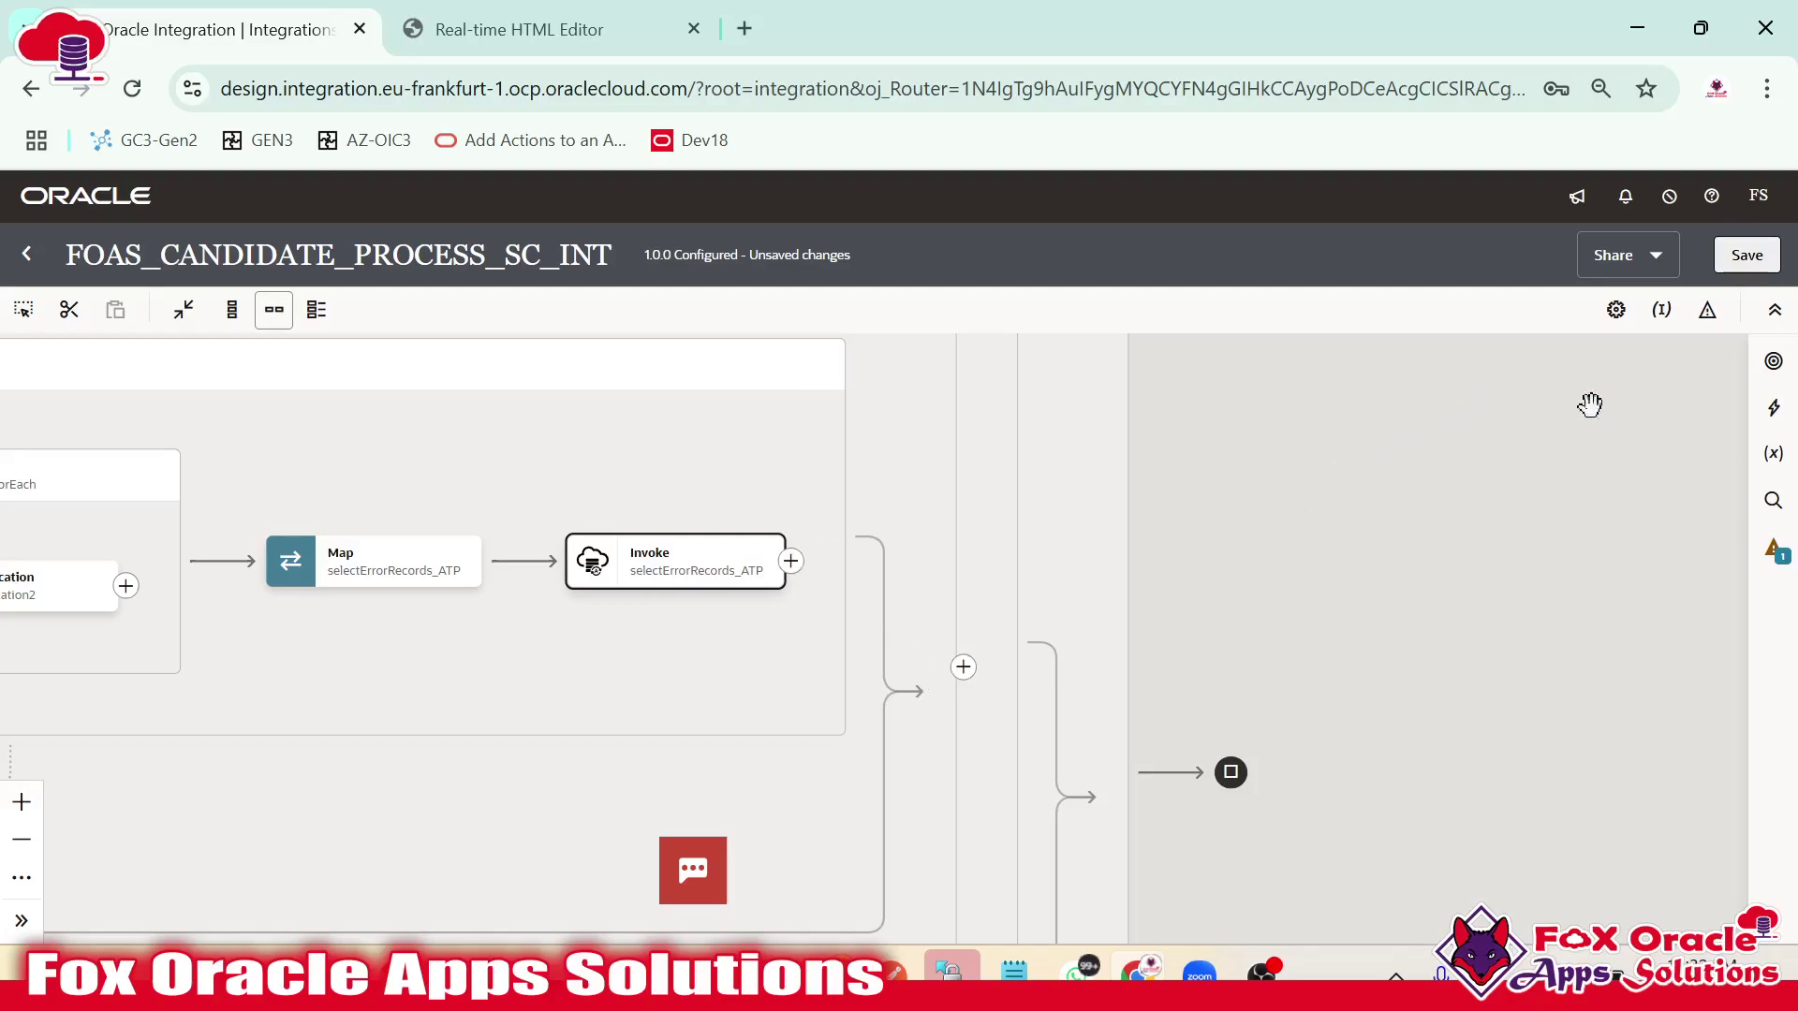
Drop a Stage File action after selectErrorRecords_ATP and review the sample candidate data A1:F3 in Excel.
{"action": "left_click", "coordinate": [1769, 410]}
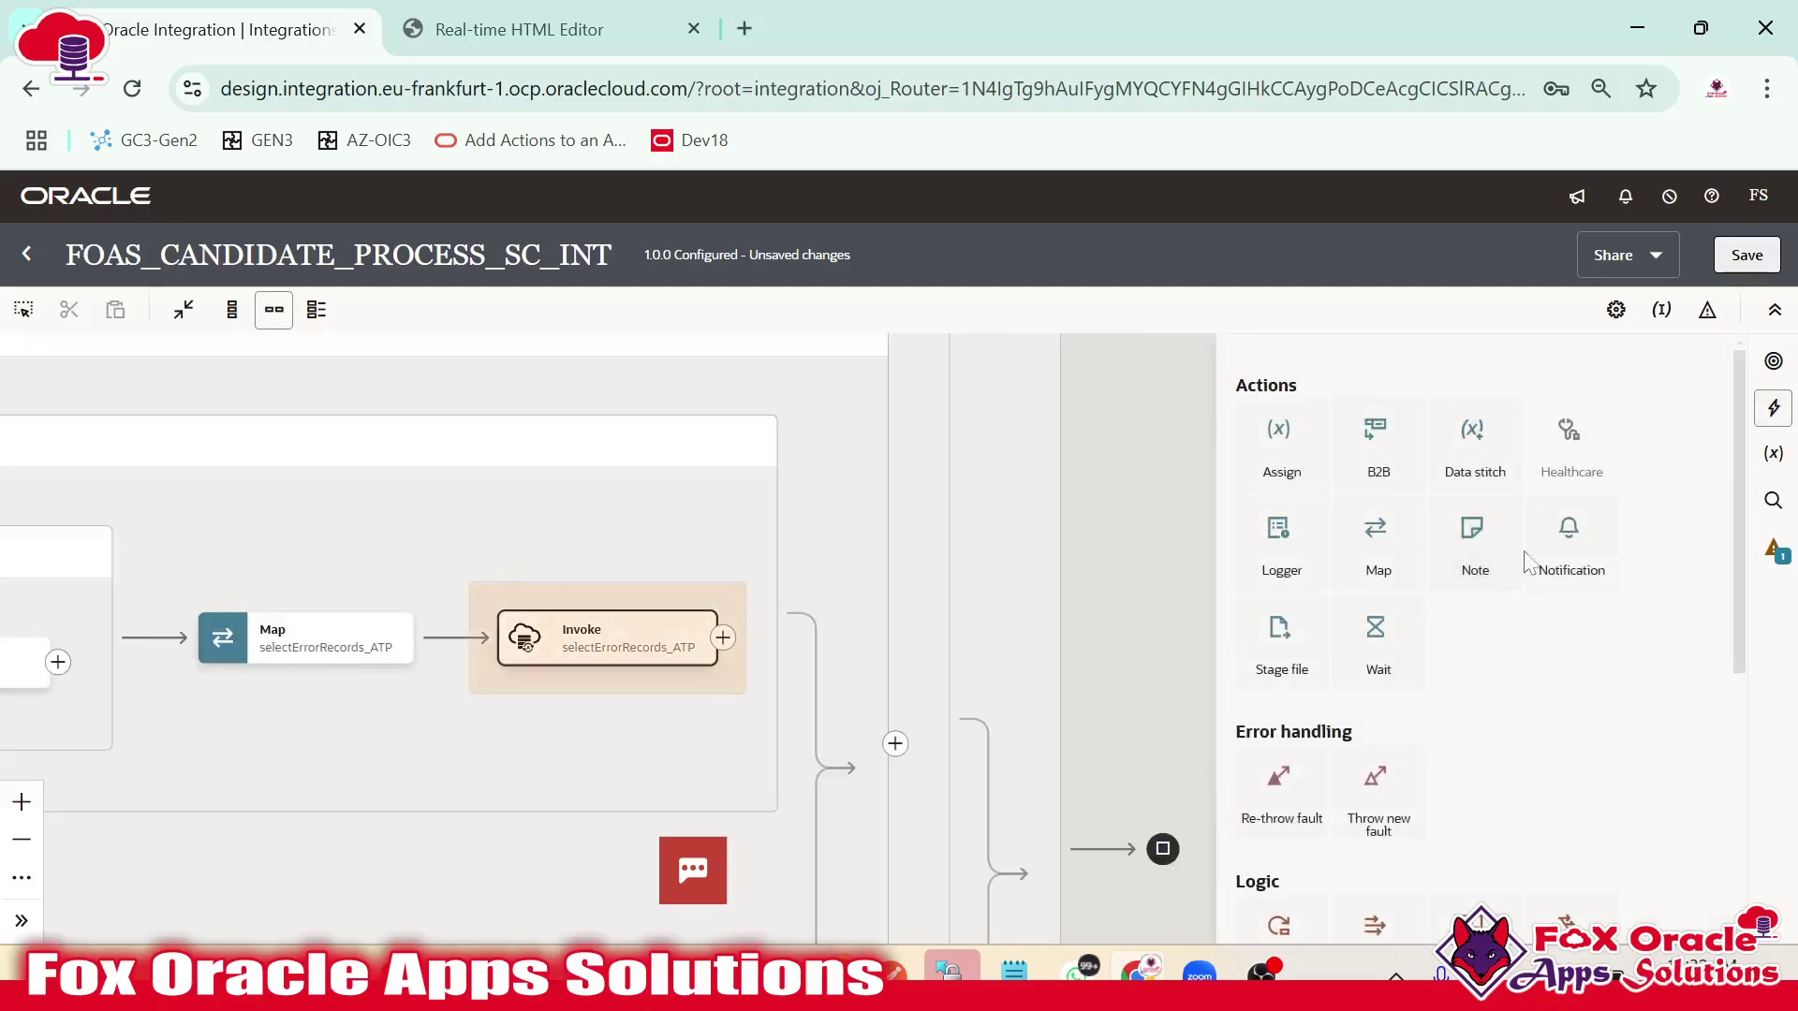
{"action": "left_click_drag", "start_coordinate": [1473, 603], "coordinate": [723, 641]}
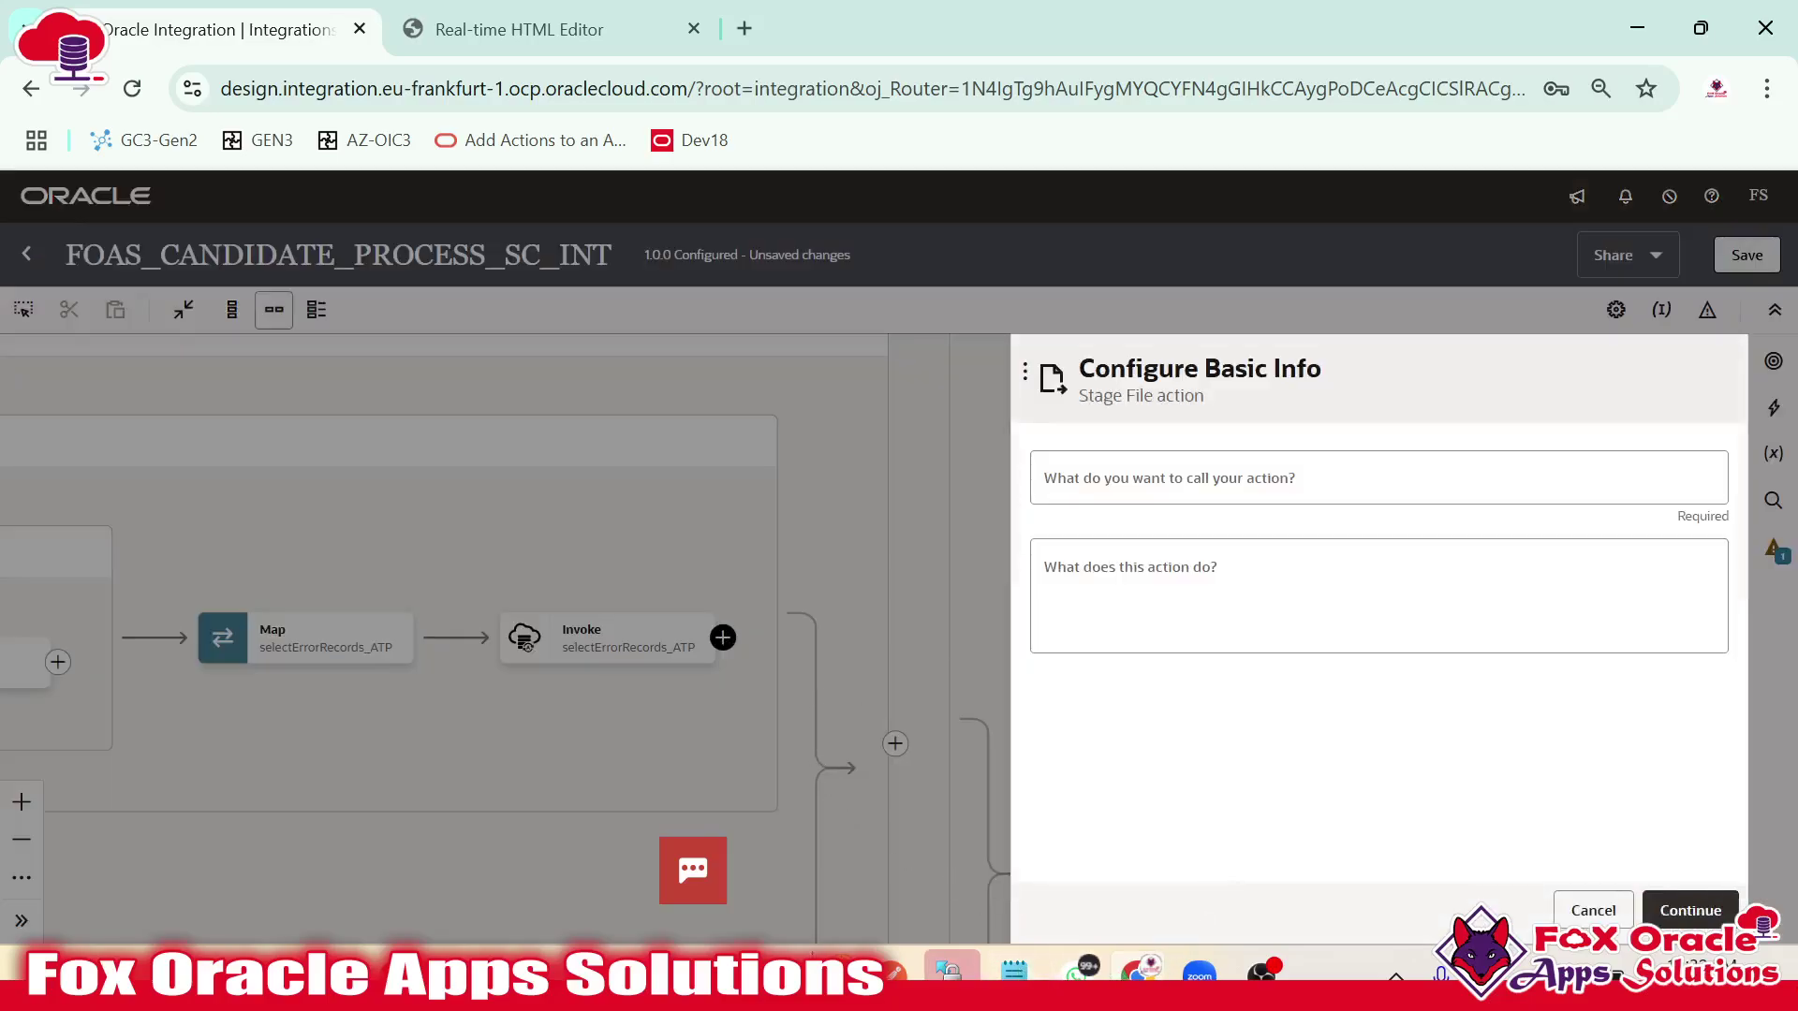
{"action": "mouse_move", "coordinate": [949, 971]}
{"action": "left_click", "coordinate": [1104, 824]}
{"action": "key", "text": "ctrl+a"}
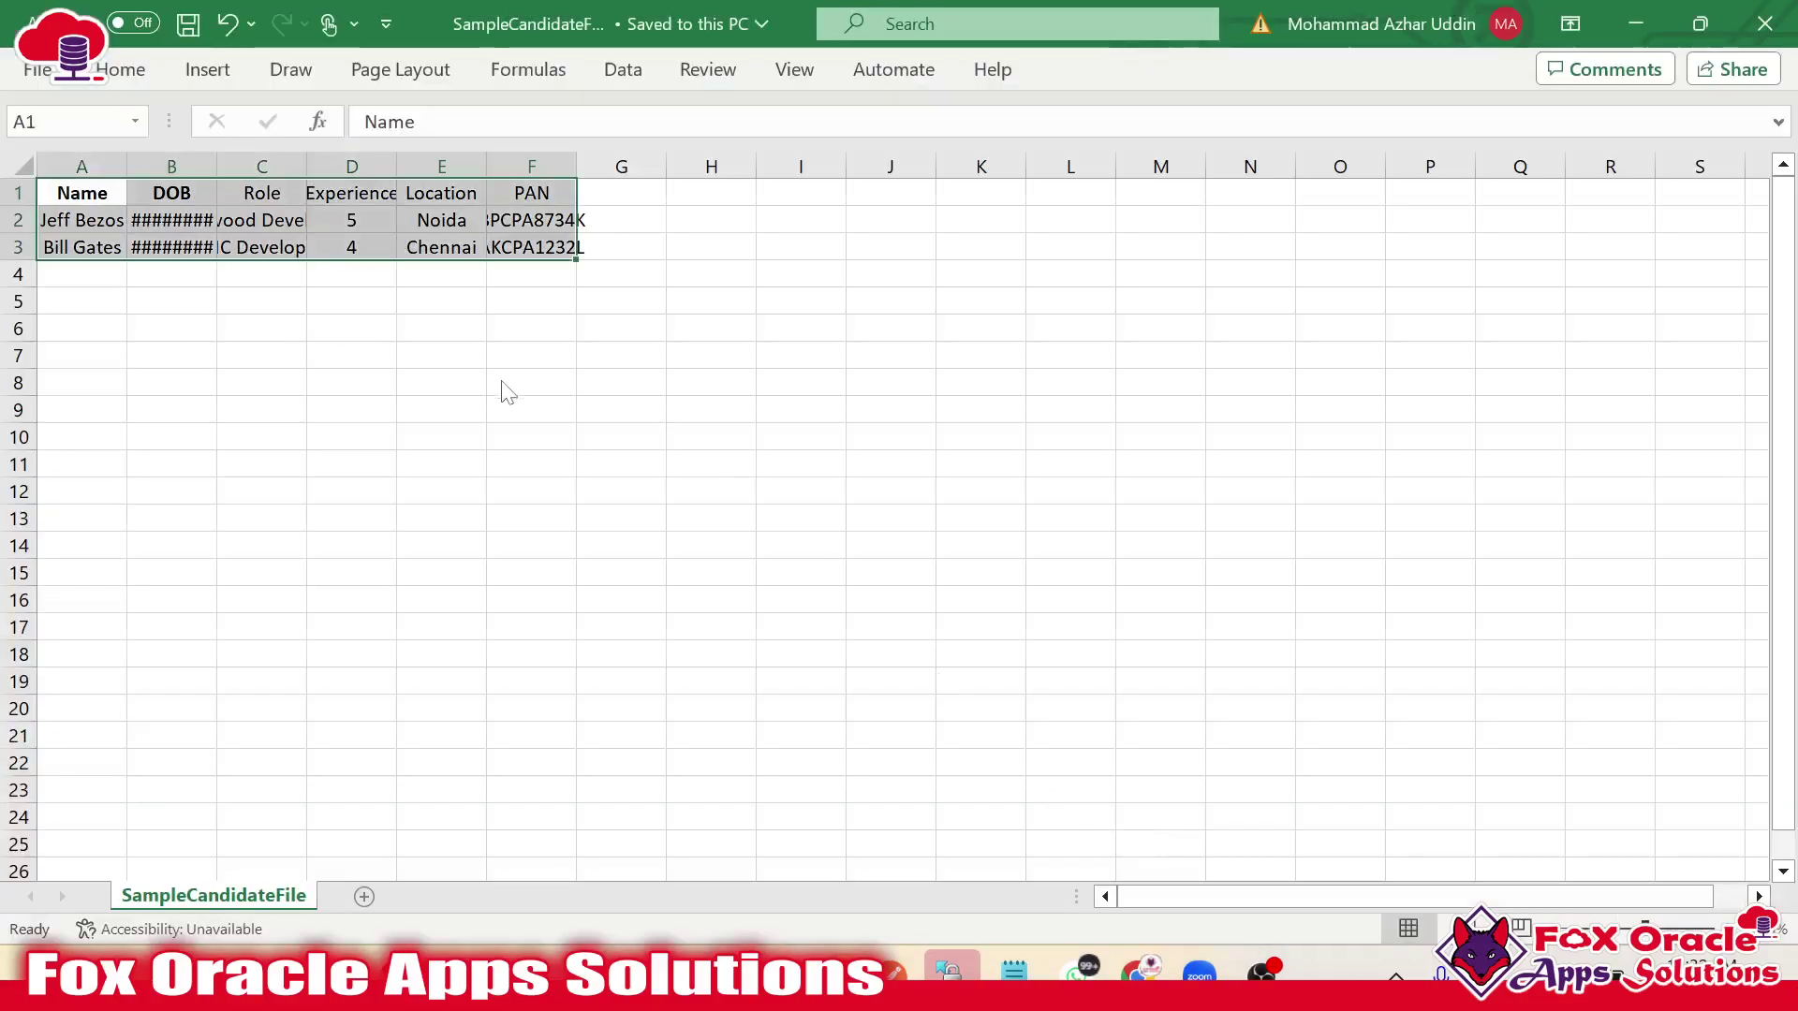
{"action": "left_click", "coordinate": [477, 473]}
{"action": "left_click_drag", "start_coordinate": [94, 192], "coordinate": [621, 246]}
{"action": "left_click", "coordinate": [453, 199]}
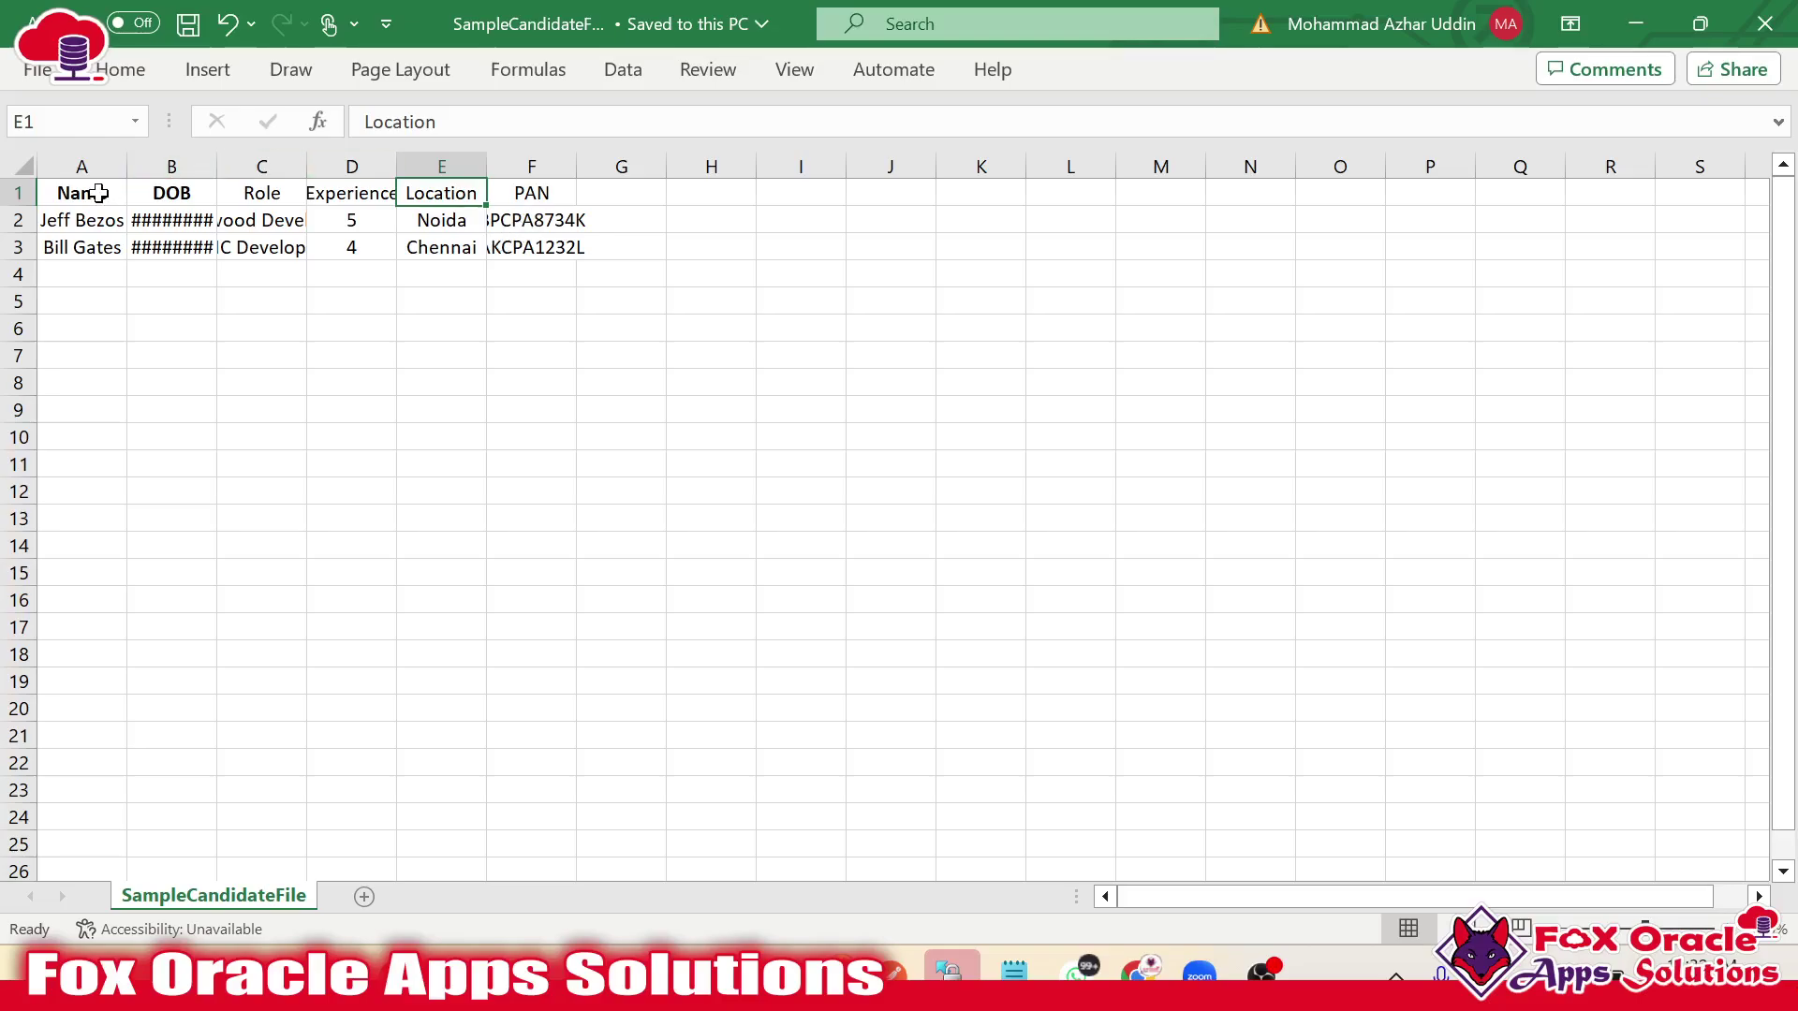
{"action": "left_click_drag", "start_coordinate": [93, 192], "coordinate": [529, 240]}
{"action": "key", "text": "alt+Tab"}
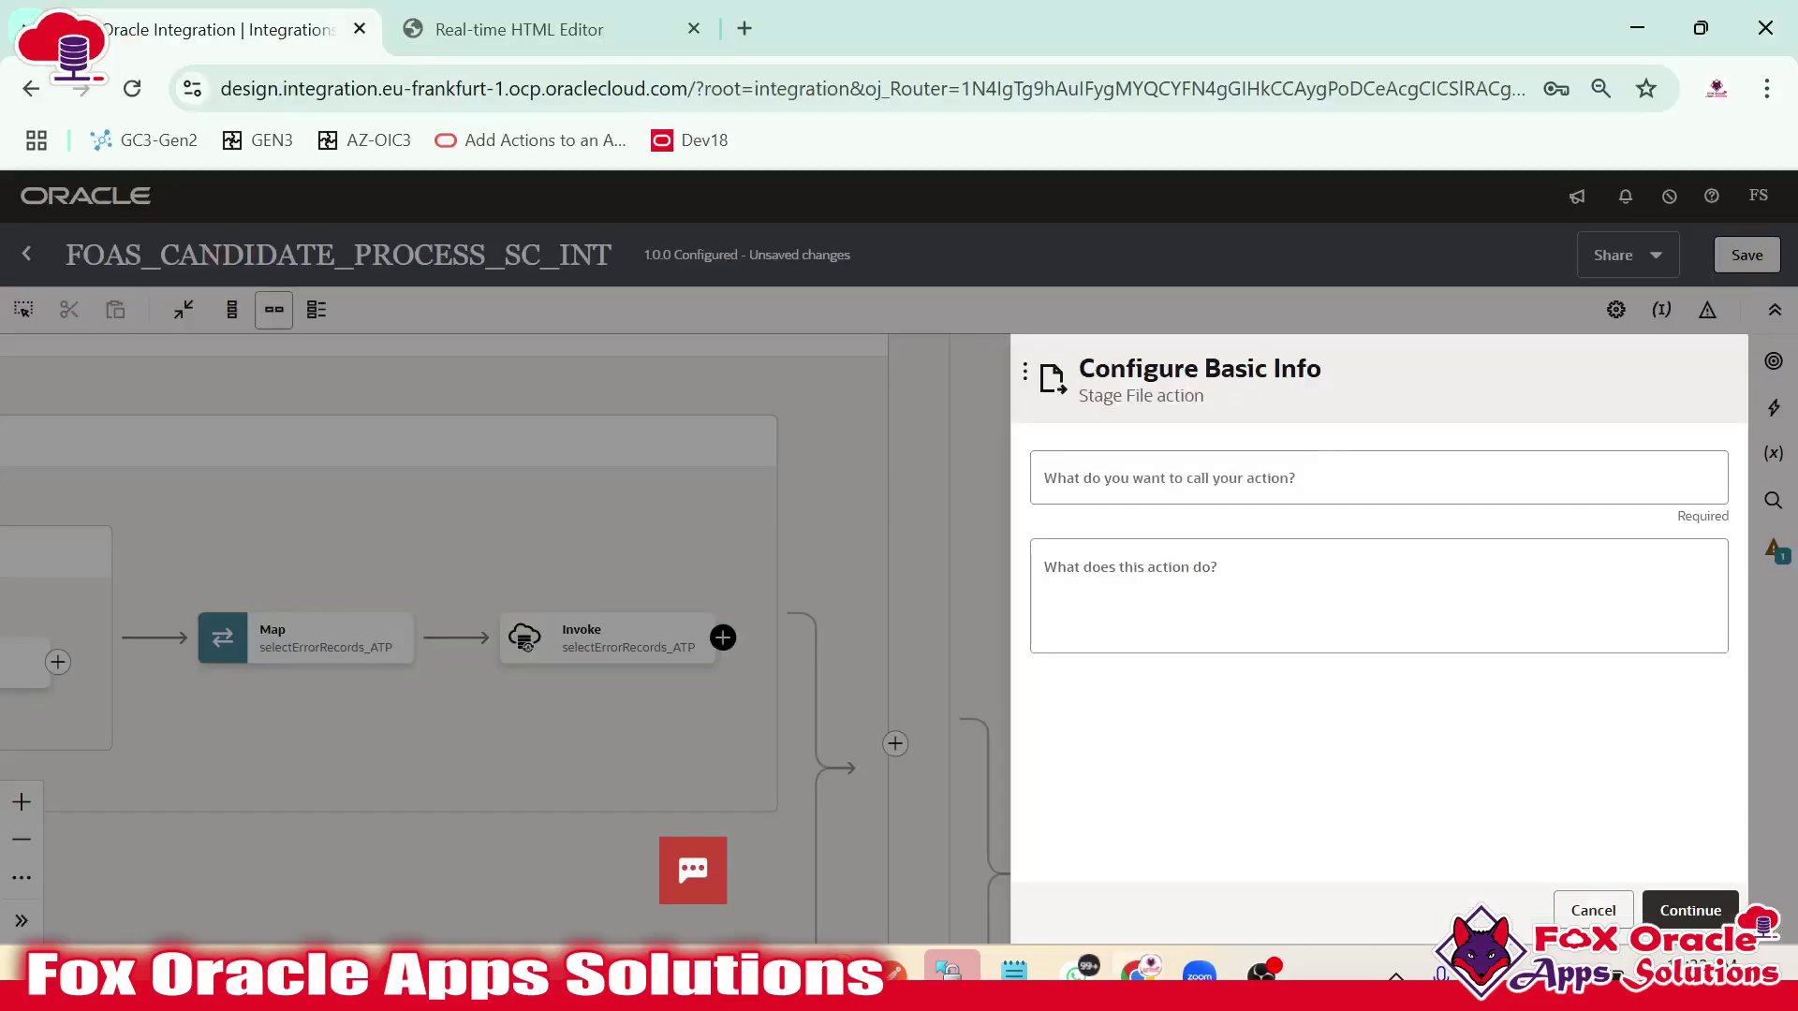
Name the stage file action writeErr and choose the Write File operation.
{"action": "left_click", "coordinate": [1311, 473]}
{"action": "type", "text": "wri"}
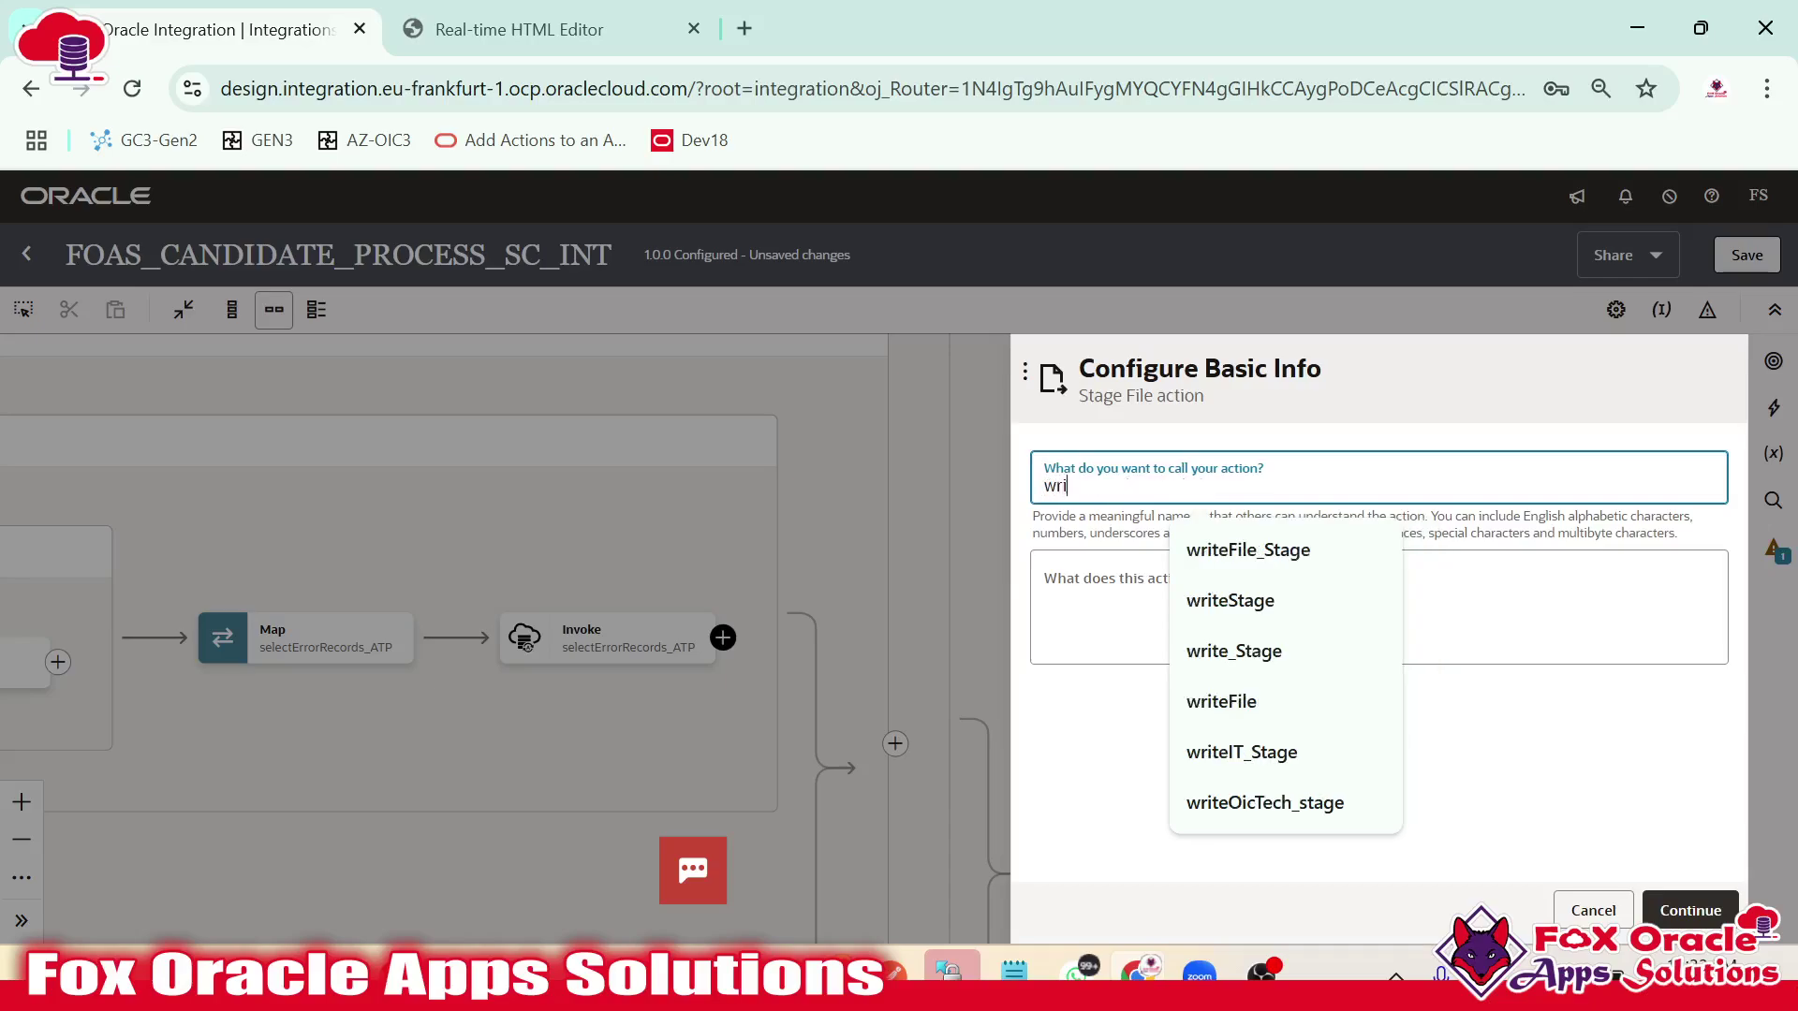
{"action": "type", "text": "teErrorFiles_Stage"}
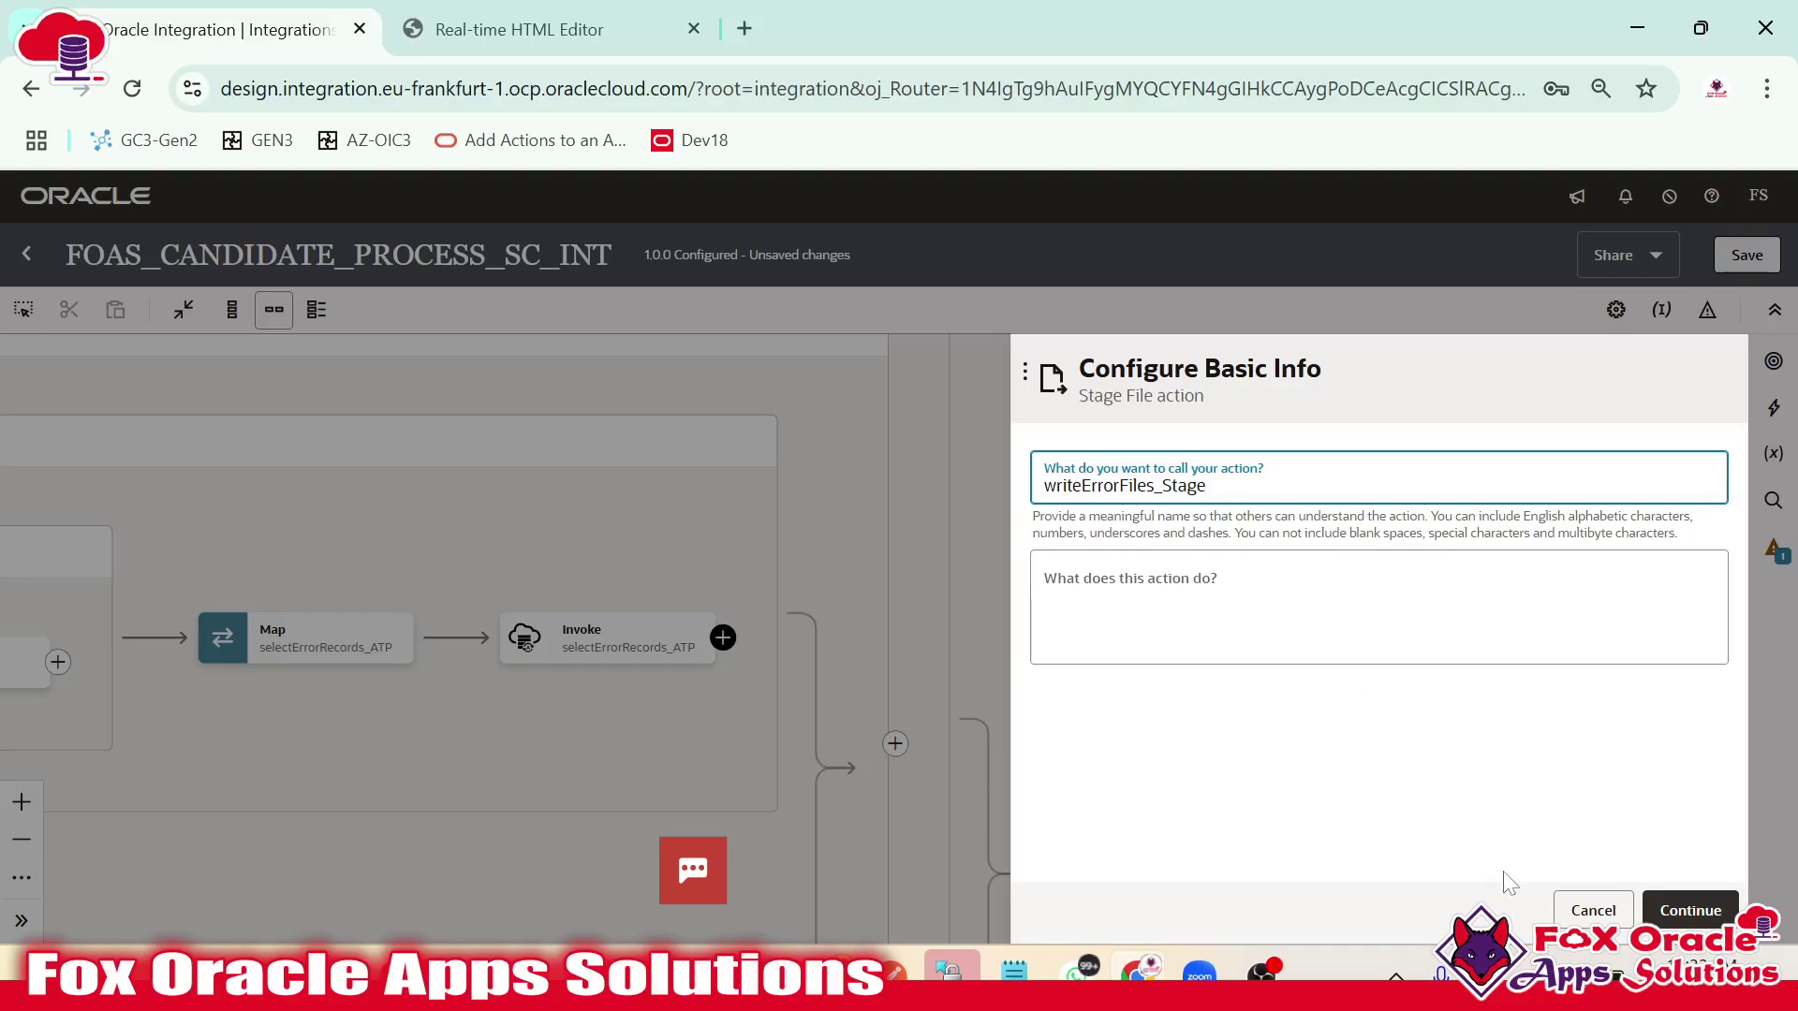
{"action": "left_click", "coordinate": [1690, 910]}
{"action": "left_click", "coordinate": [1219, 482]}
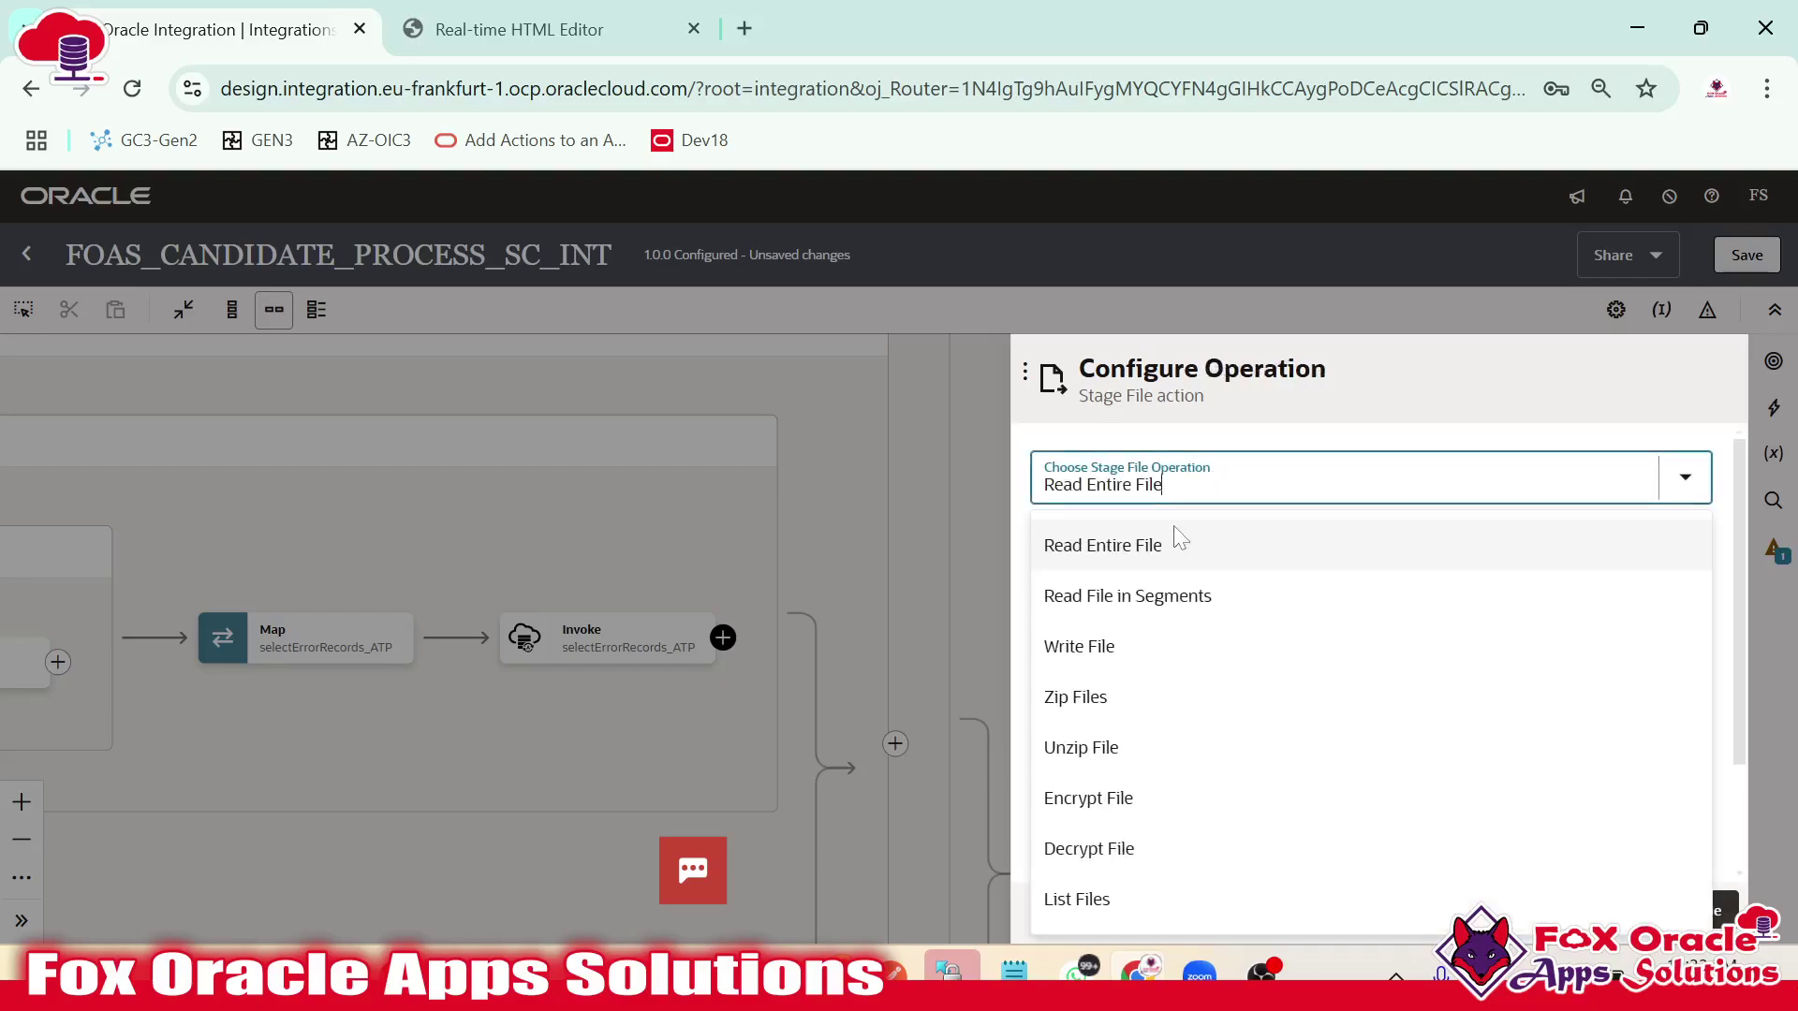
{"action": "left_click", "coordinate": [1110, 646]}
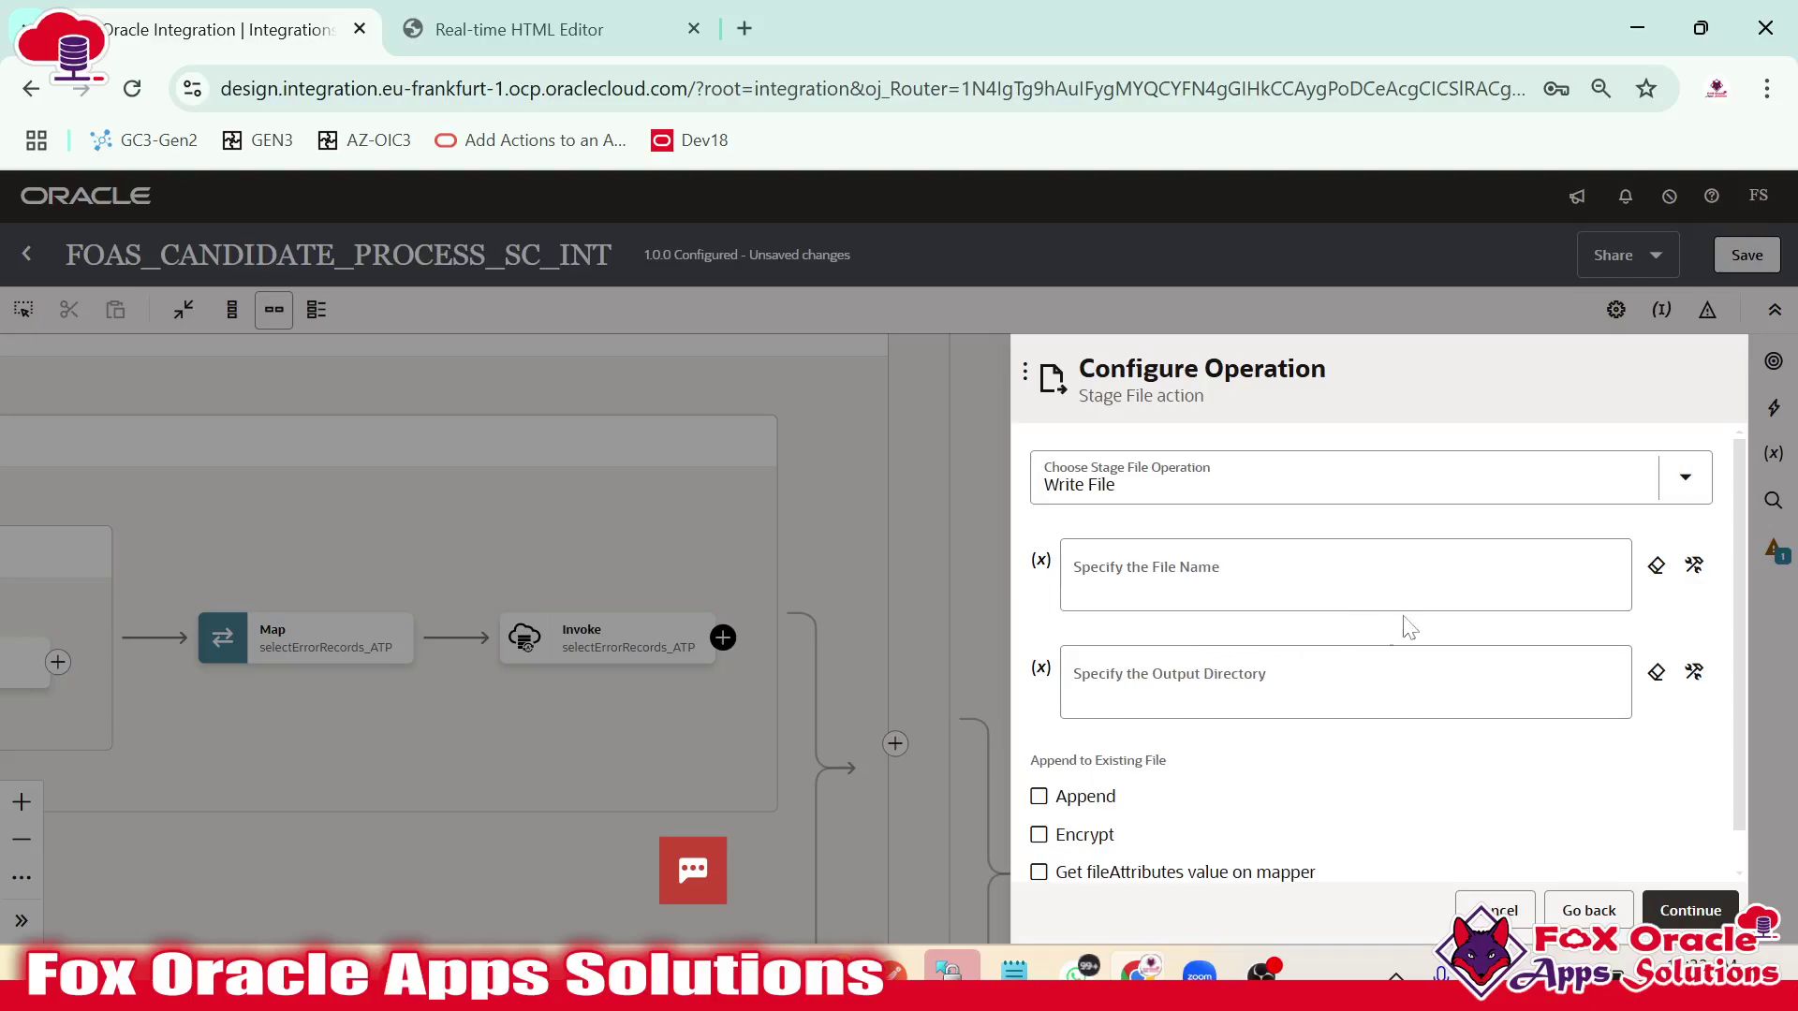
Set the file name to $listFTP's FileList File filename with index [1].
{"action": "left_click", "coordinate": [1395, 583]}
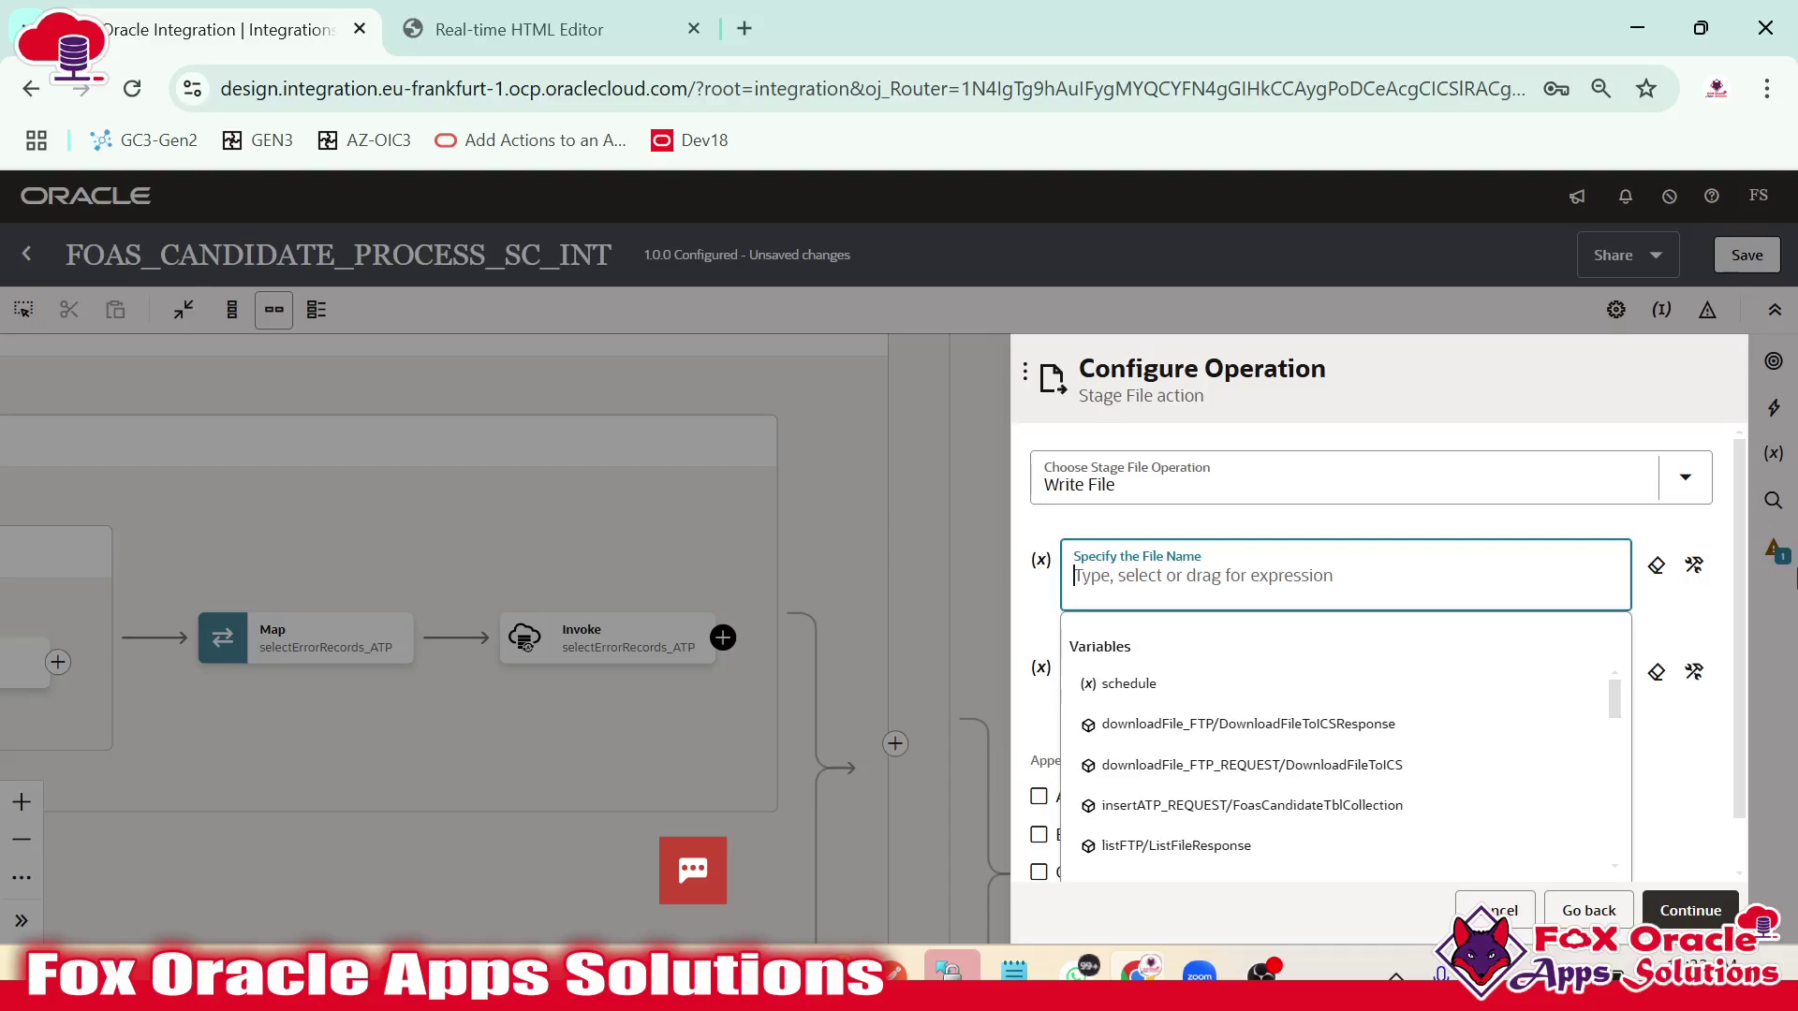
{"action": "left_click", "coordinate": [1708, 566]}
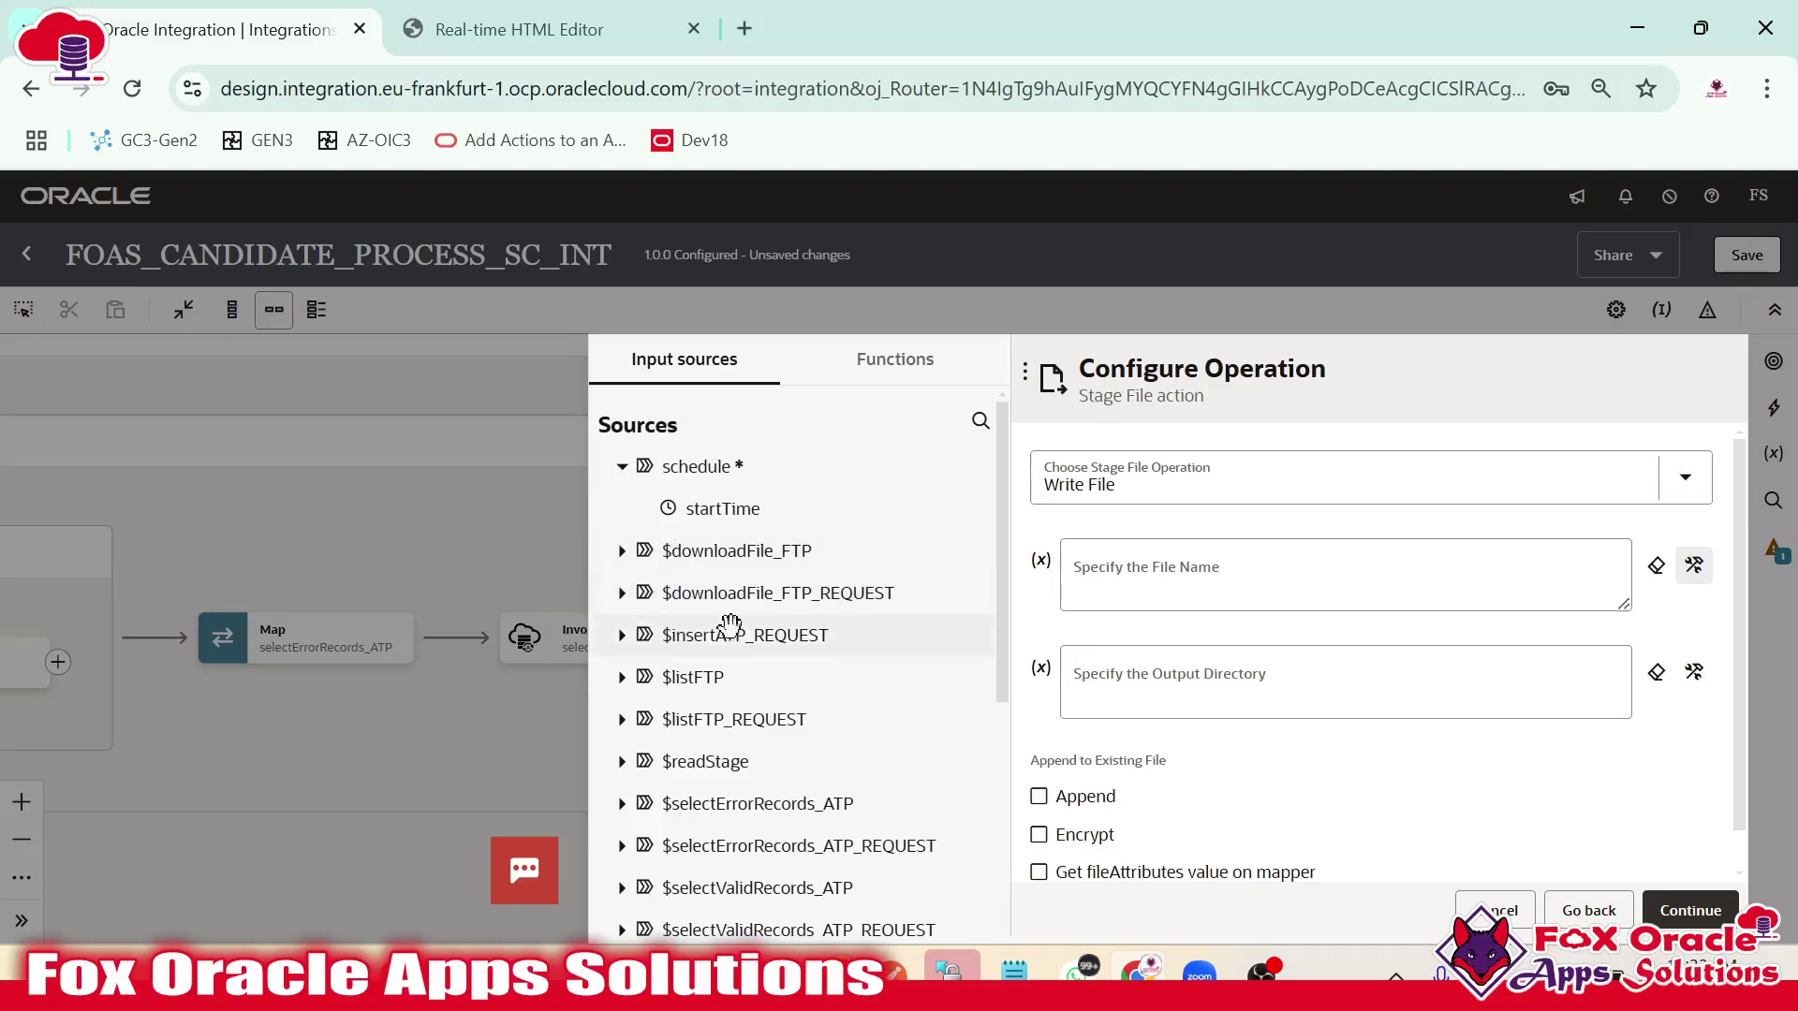
{"action": "left_click", "coordinate": [622, 676]}
{"action": "scroll", "coordinate": [621, 669], "scroll_direction": "down", "scroll_amount": 2}
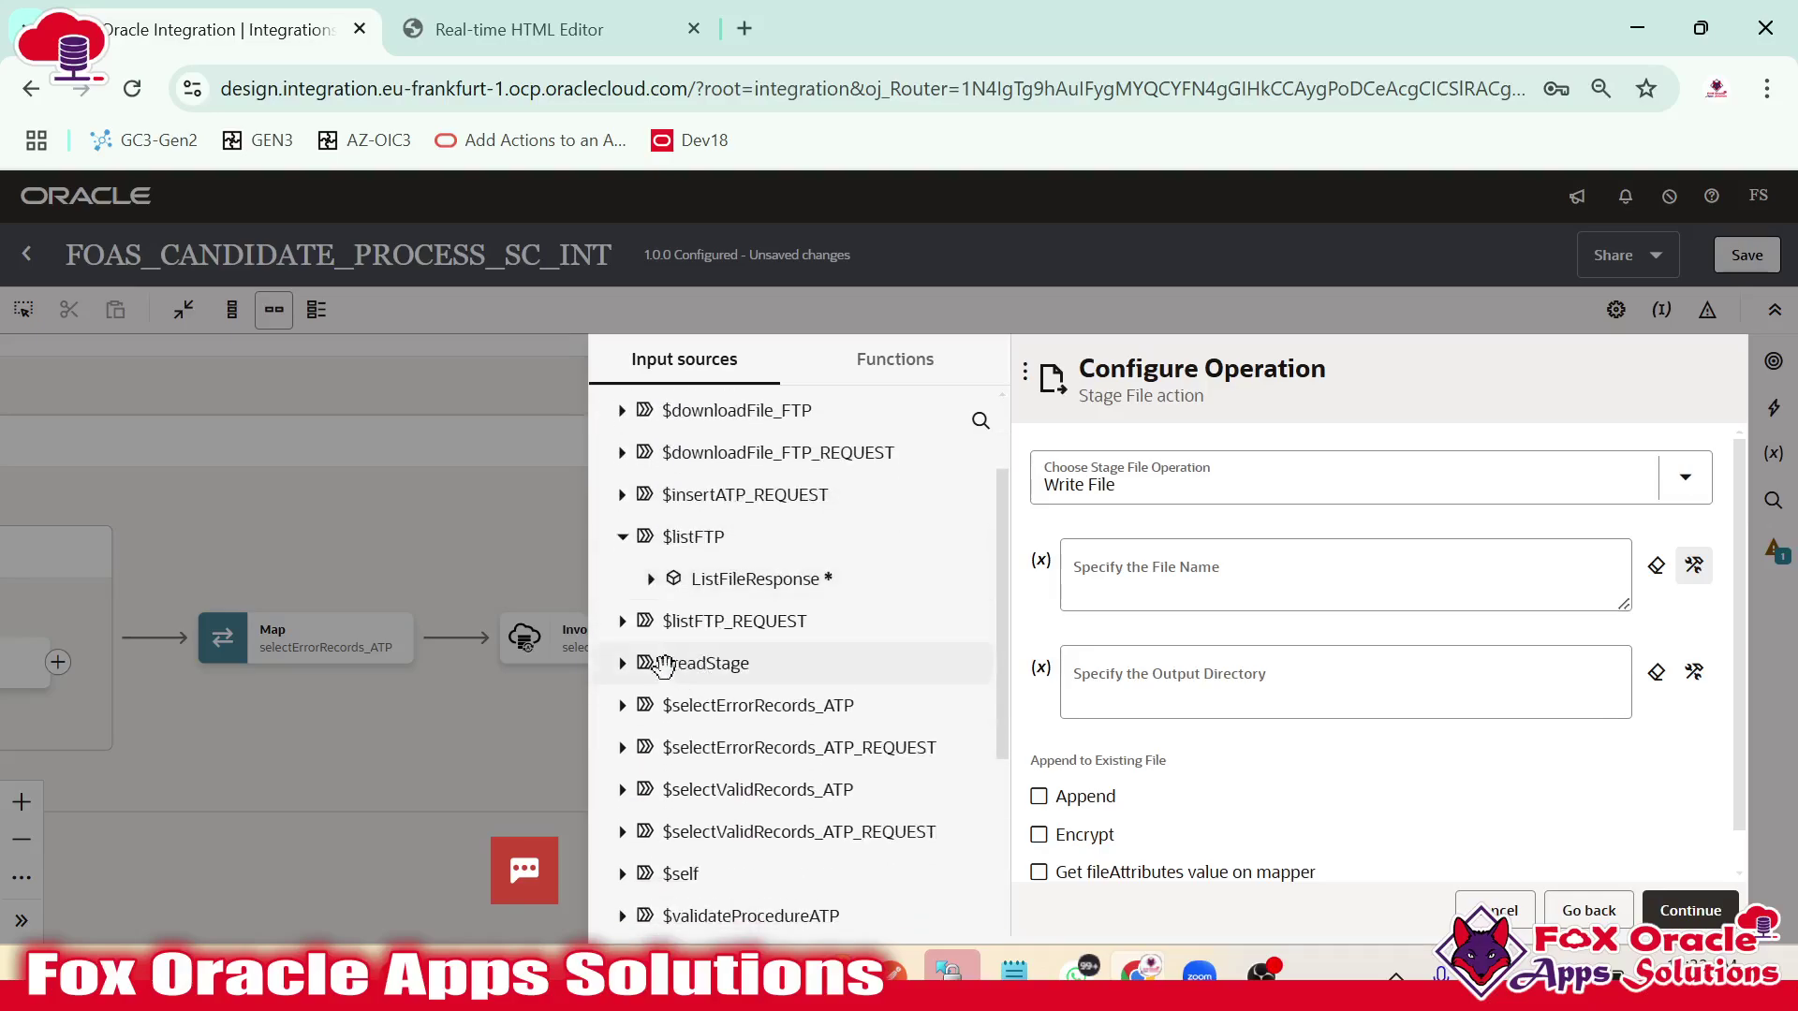
{"action": "left_click", "coordinate": [650, 579]}
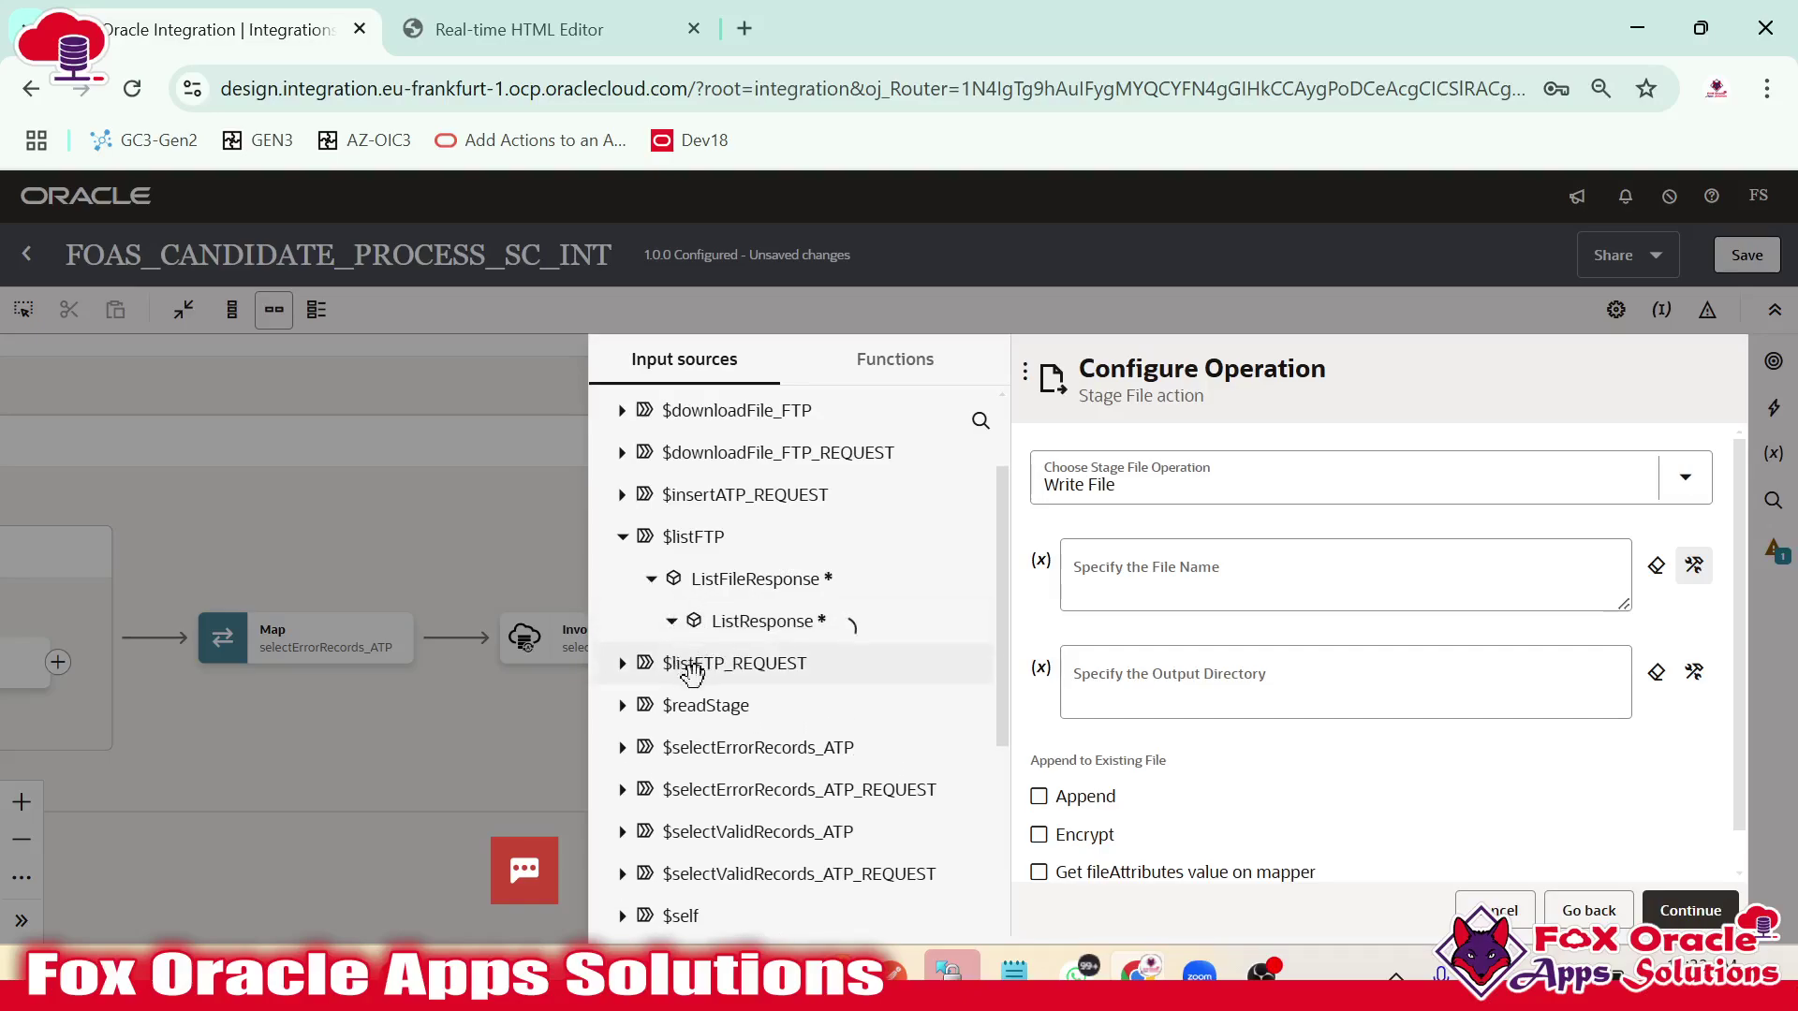
{"action": "left_click", "coordinate": [671, 622]}
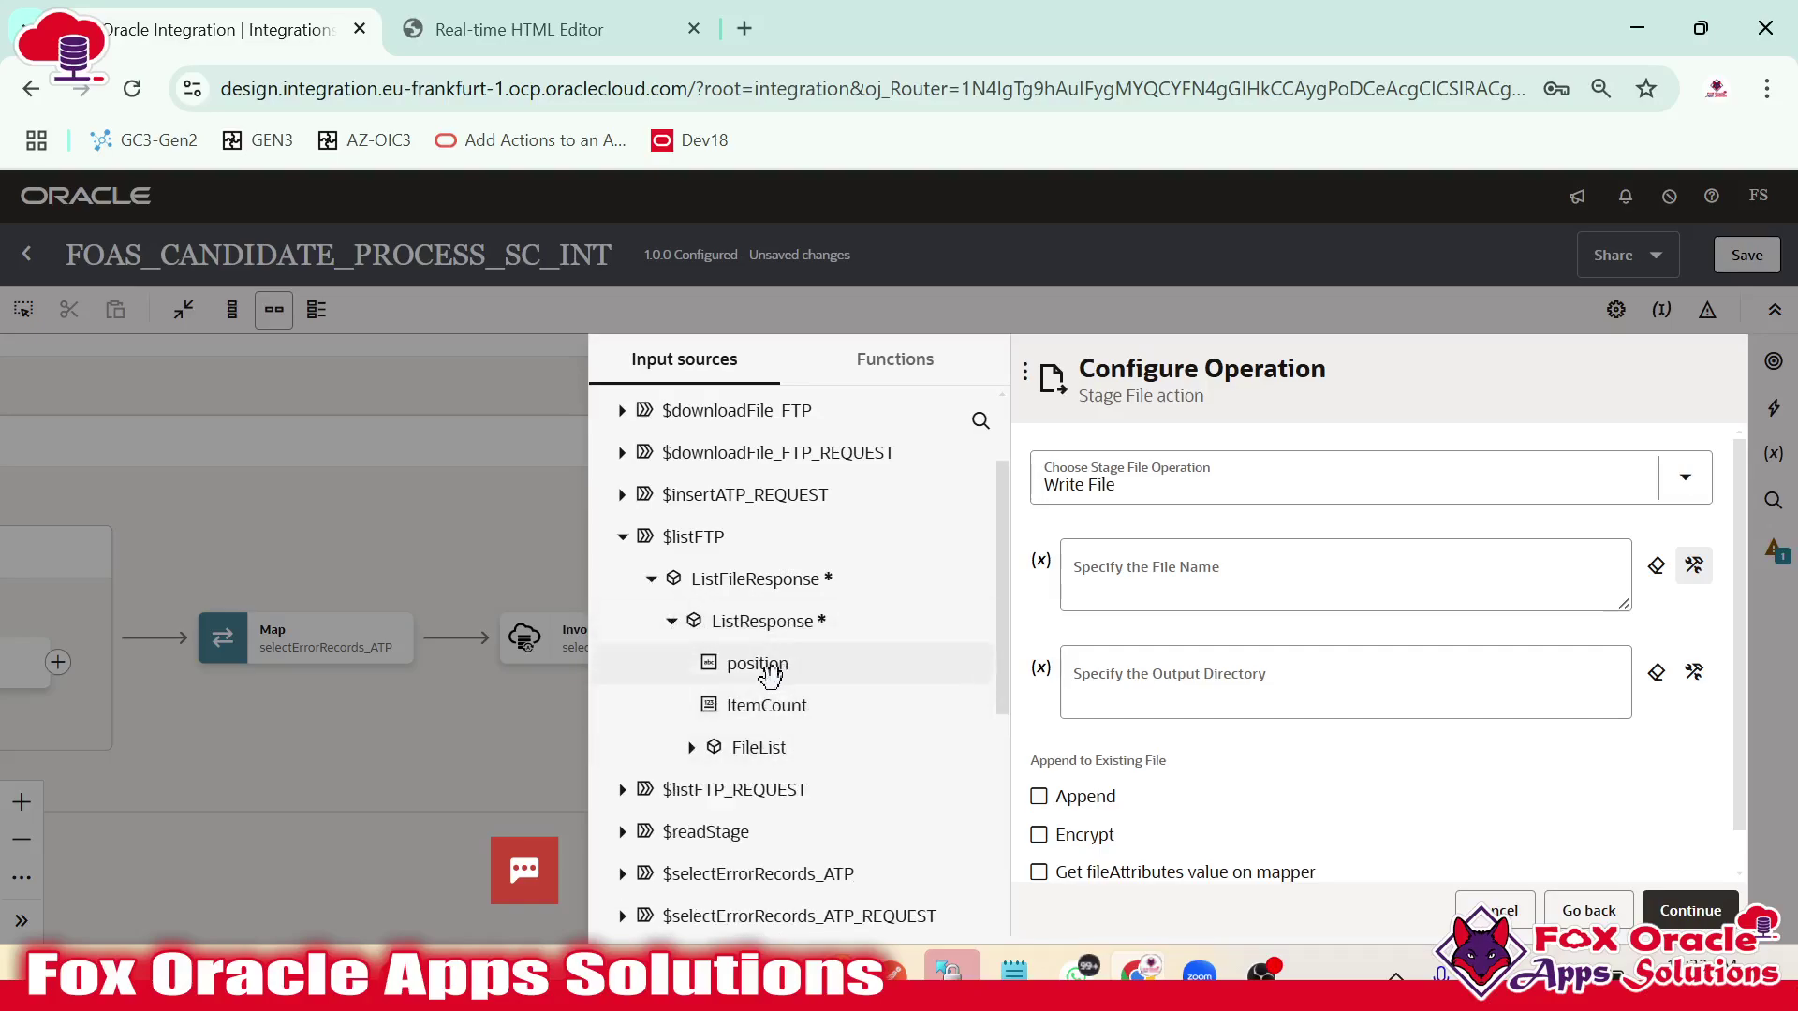
{"action": "left_click", "coordinate": [690, 749]}
{"action": "scroll", "coordinate": [791, 632], "scroll_direction": "down", "scroll_amount": 3}
{"action": "scroll", "coordinate": [763, 646], "scroll_direction": "up", "scroll_amount": 2}
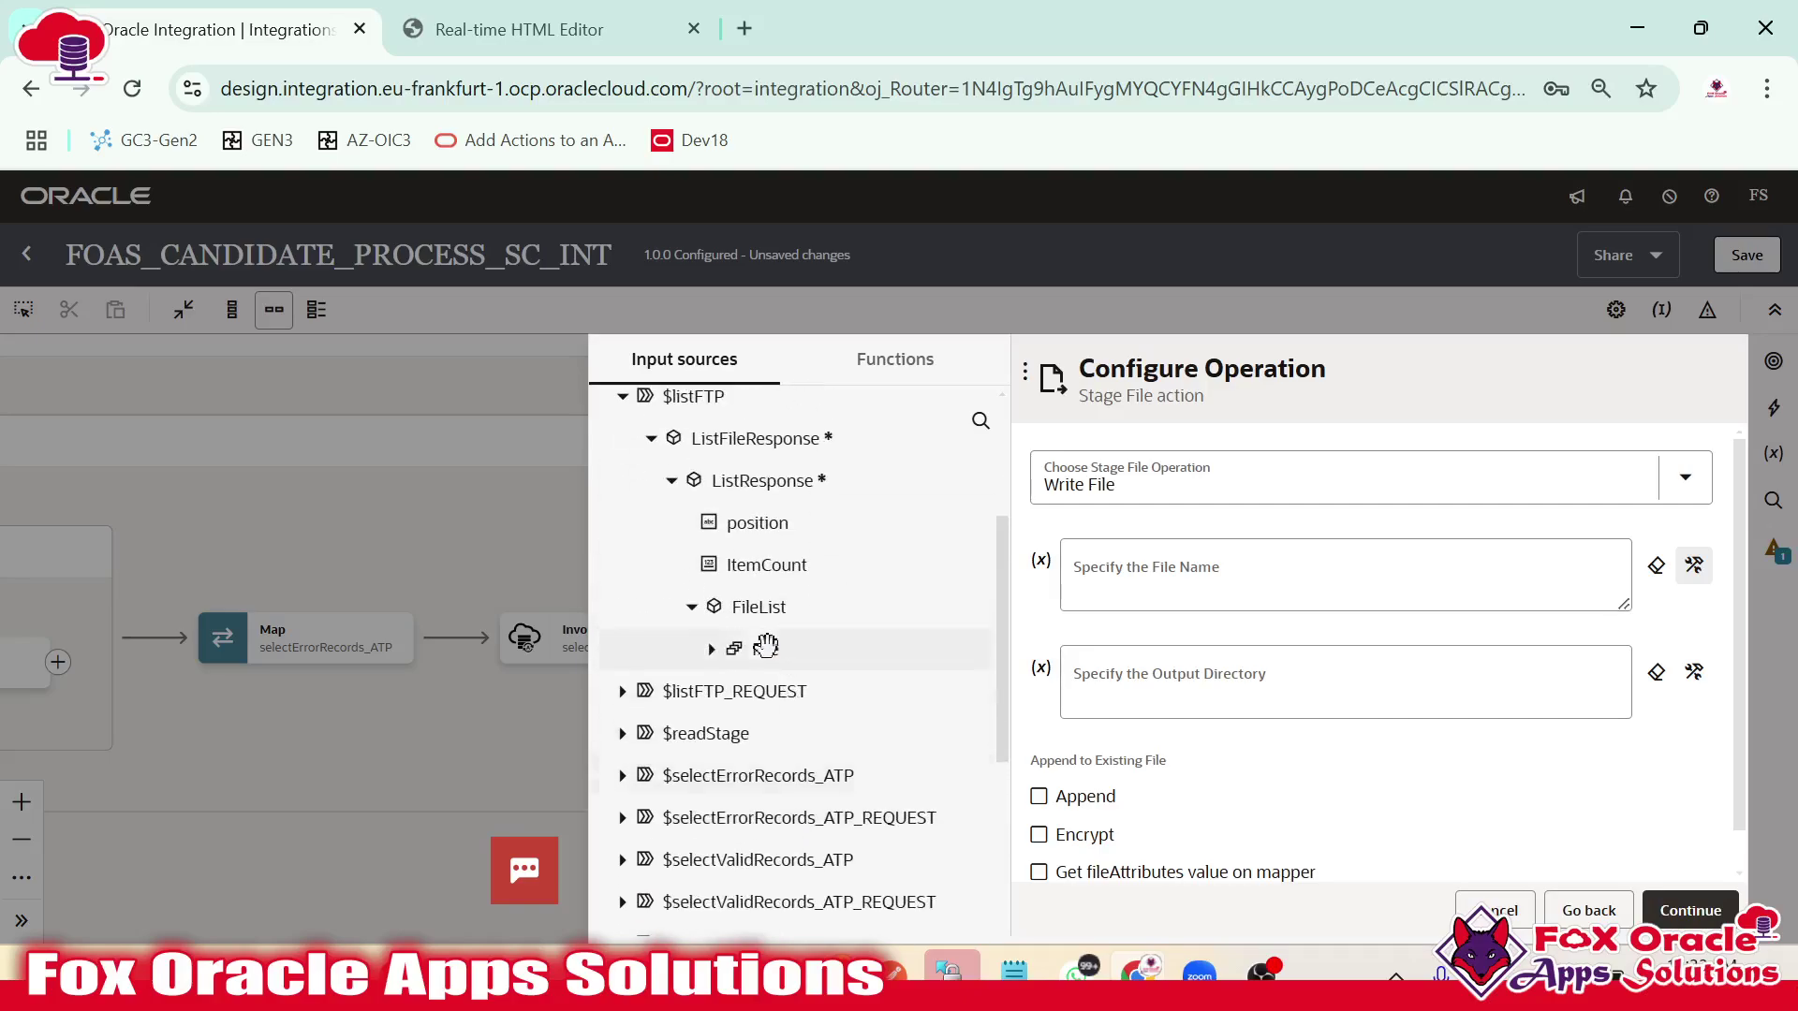
{"action": "left_click", "coordinate": [711, 650]}
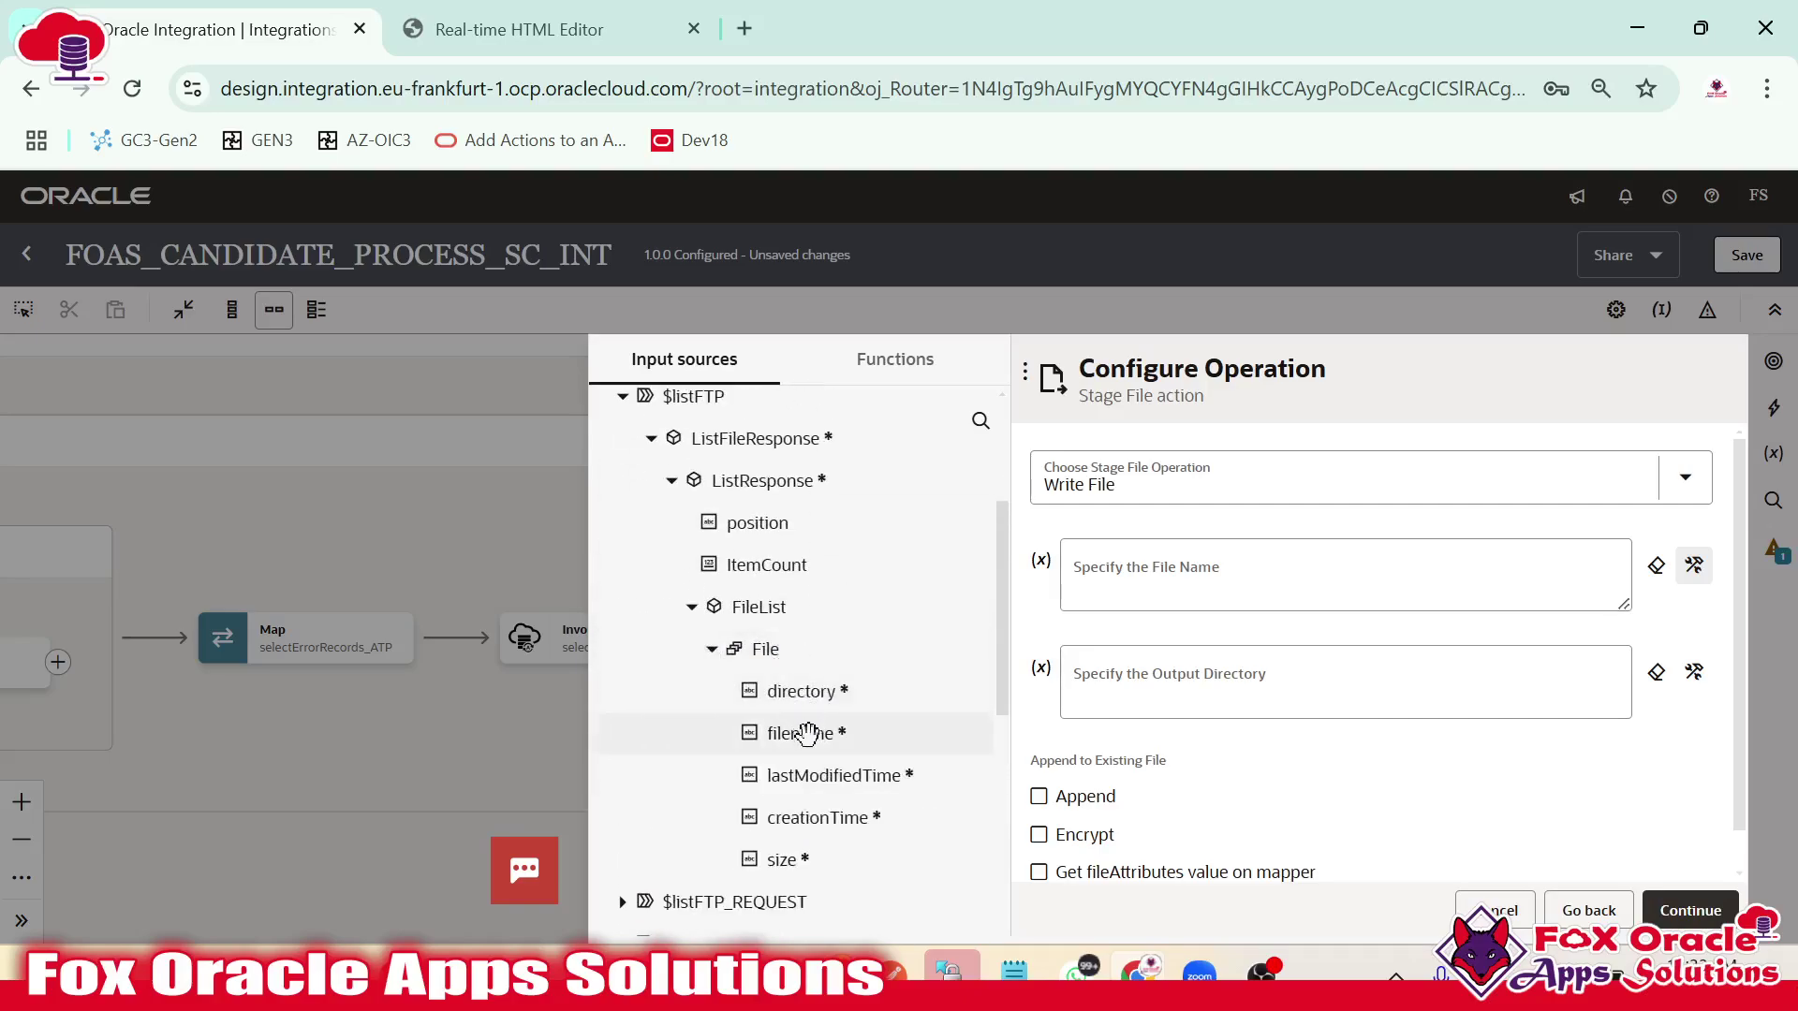
{"action": "left_click_drag", "start_coordinate": [800, 733], "coordinate": [1199, 590]}
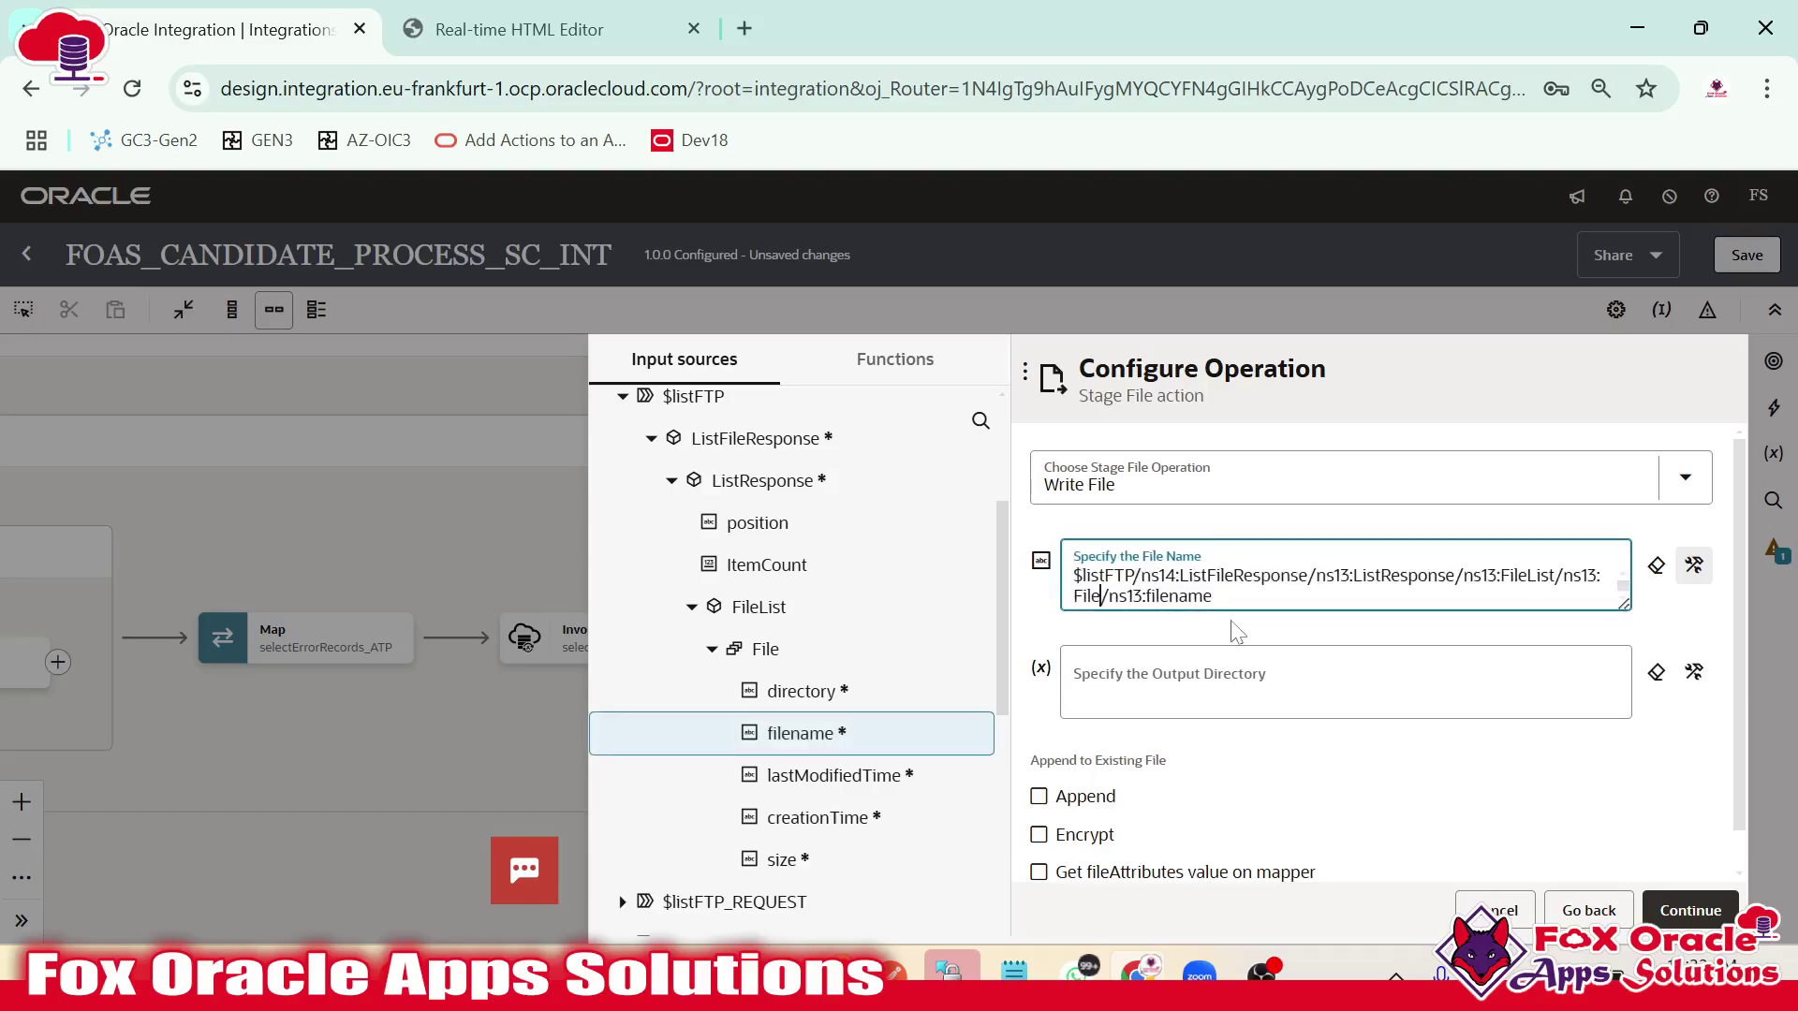
{"action": "type", "text": "[1]"}
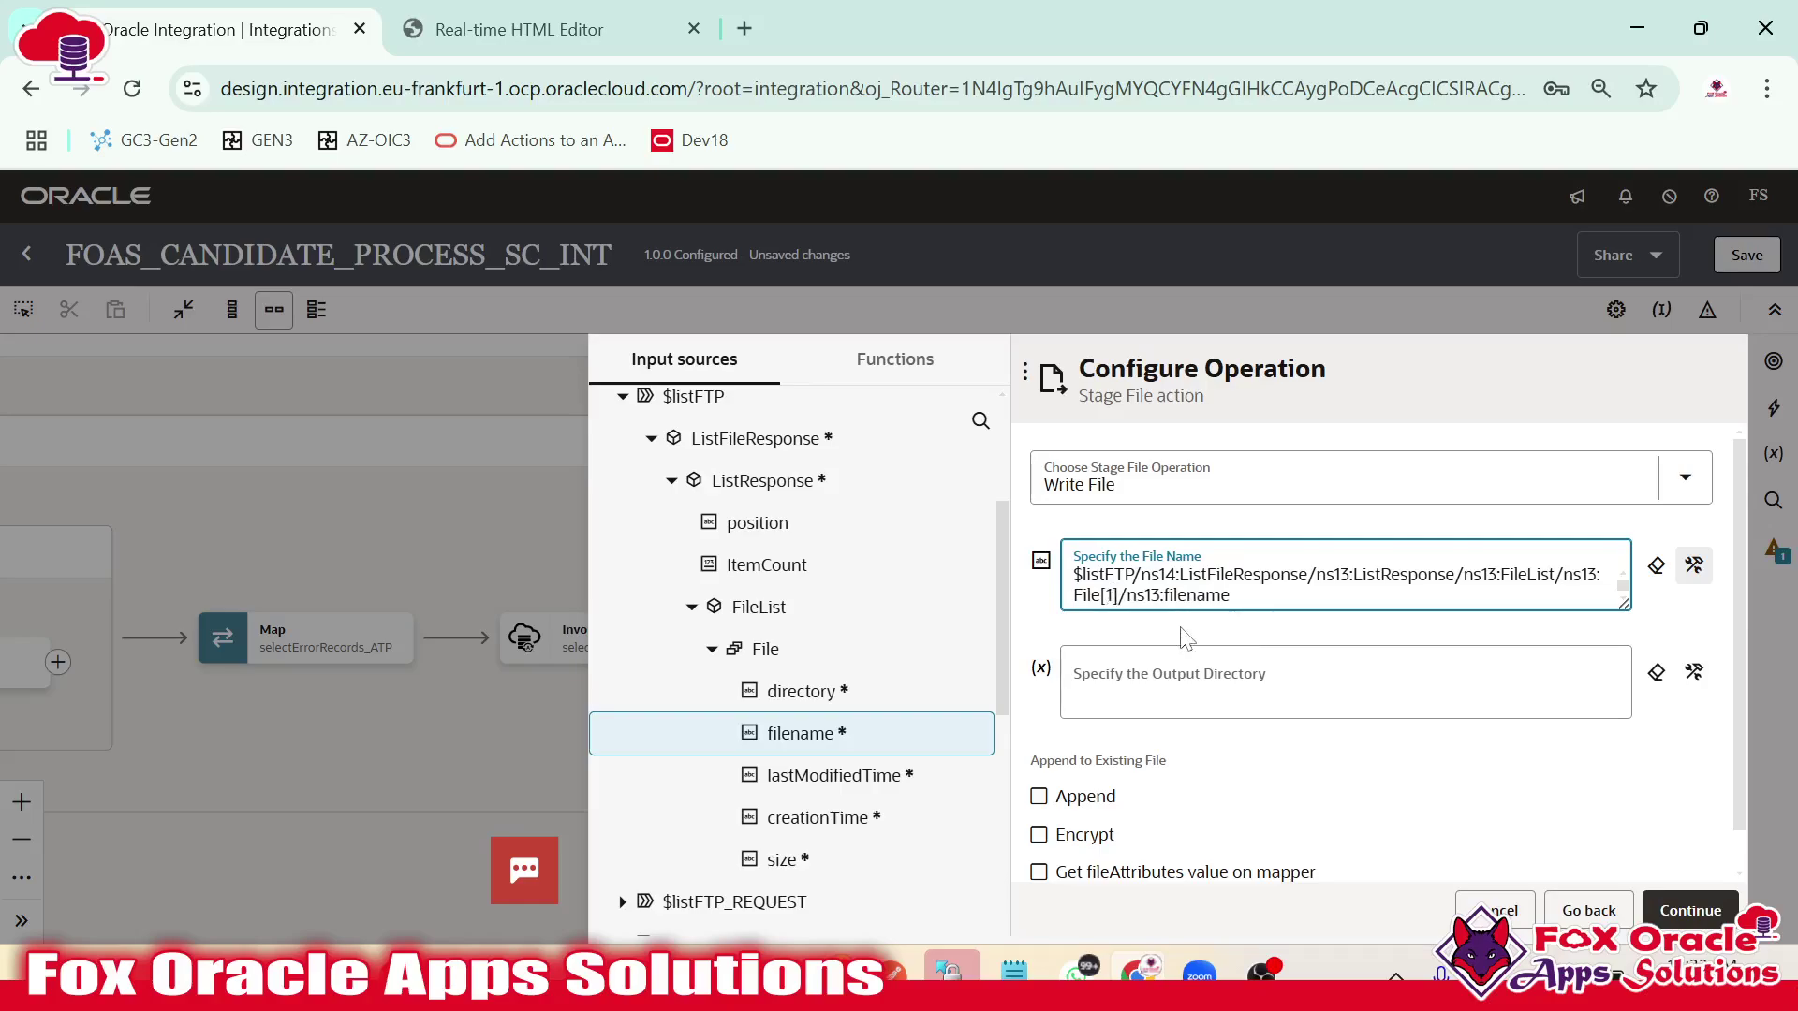
{"action": "left_click_drag", "start_coordinate": [1230, 596], "coordinate": [1074, 574]}
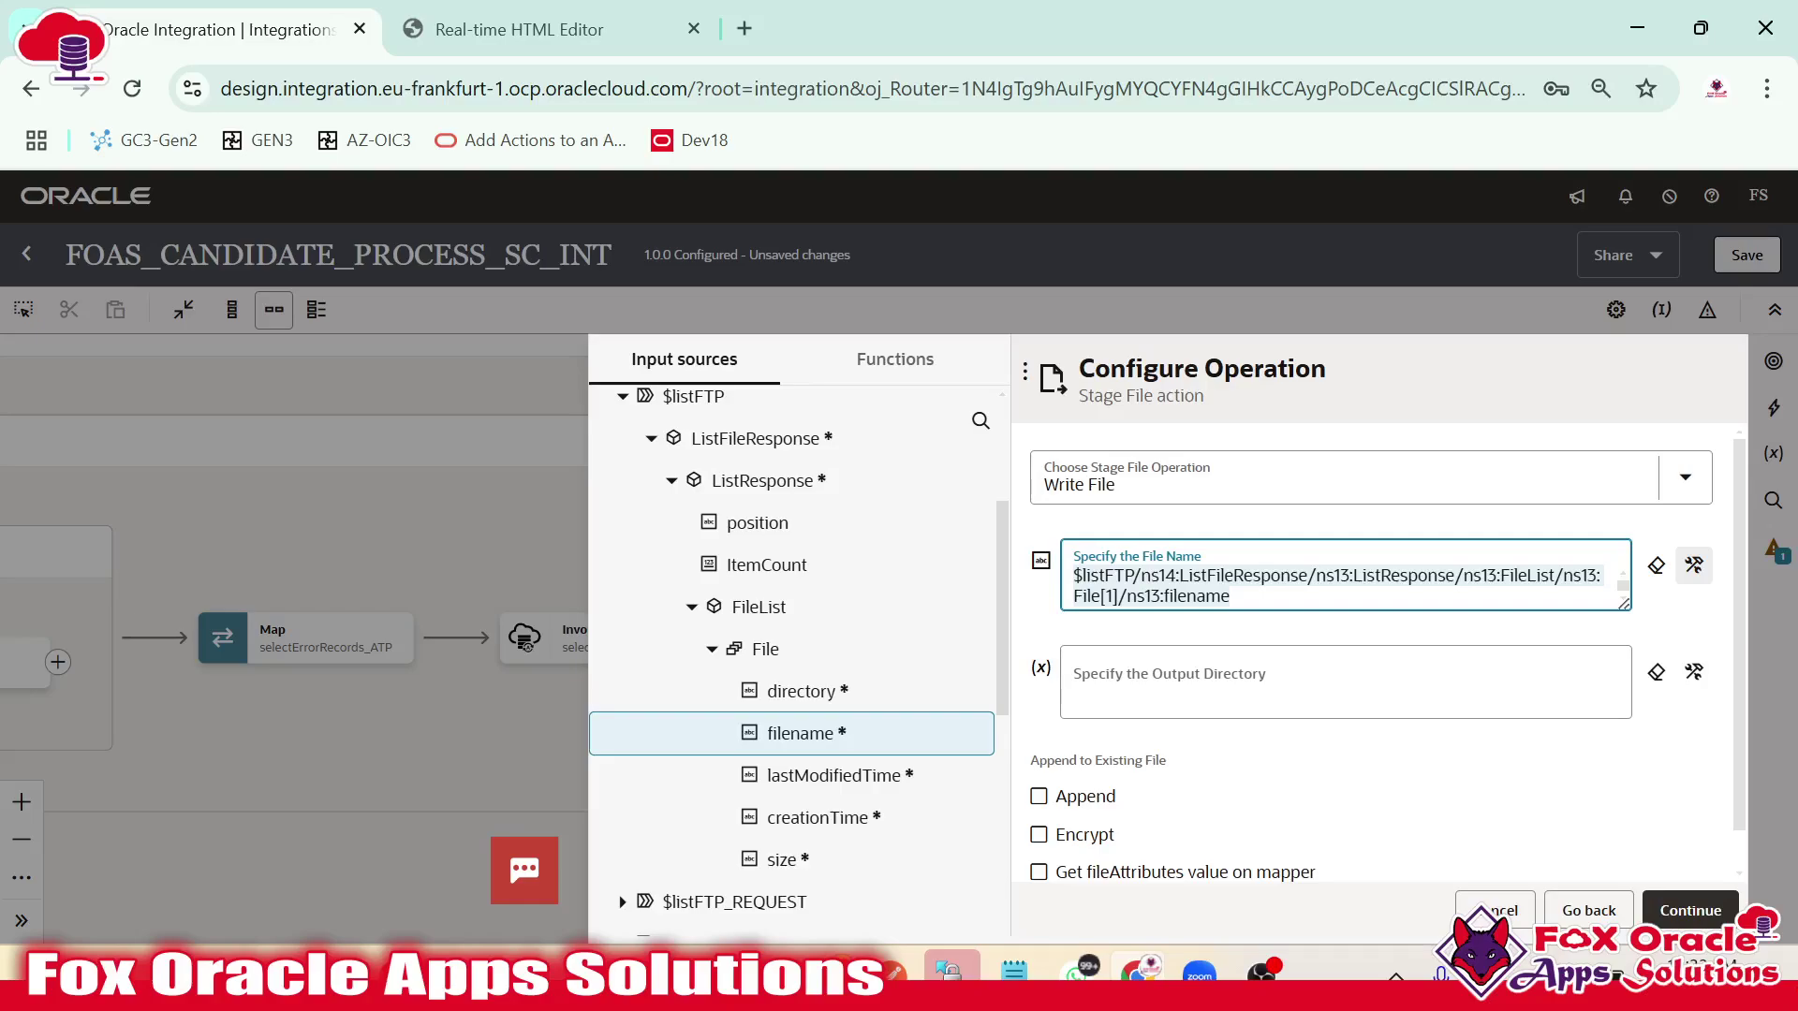
{"action": "left_click", "coordinate": [1229, 596]}
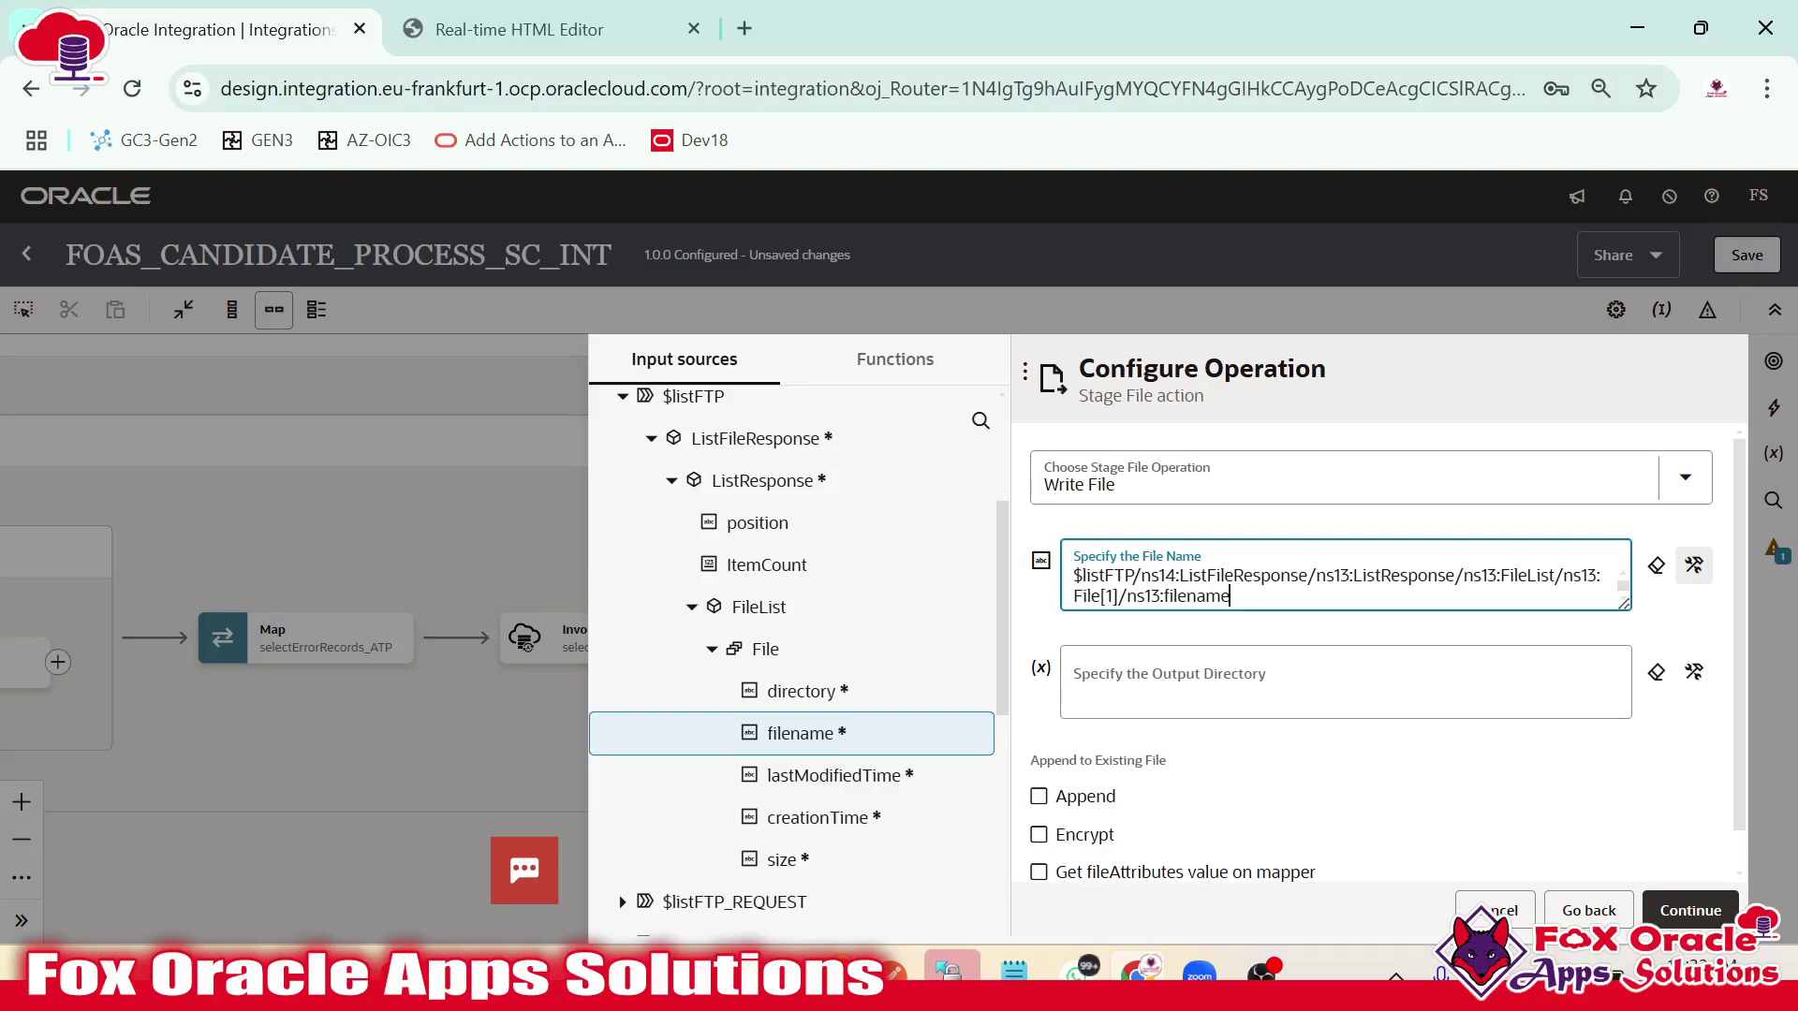
Set the output directory to '/oic' and continue to the schema options.
{"action": "left_click", "coordinate": [1232, 692]}
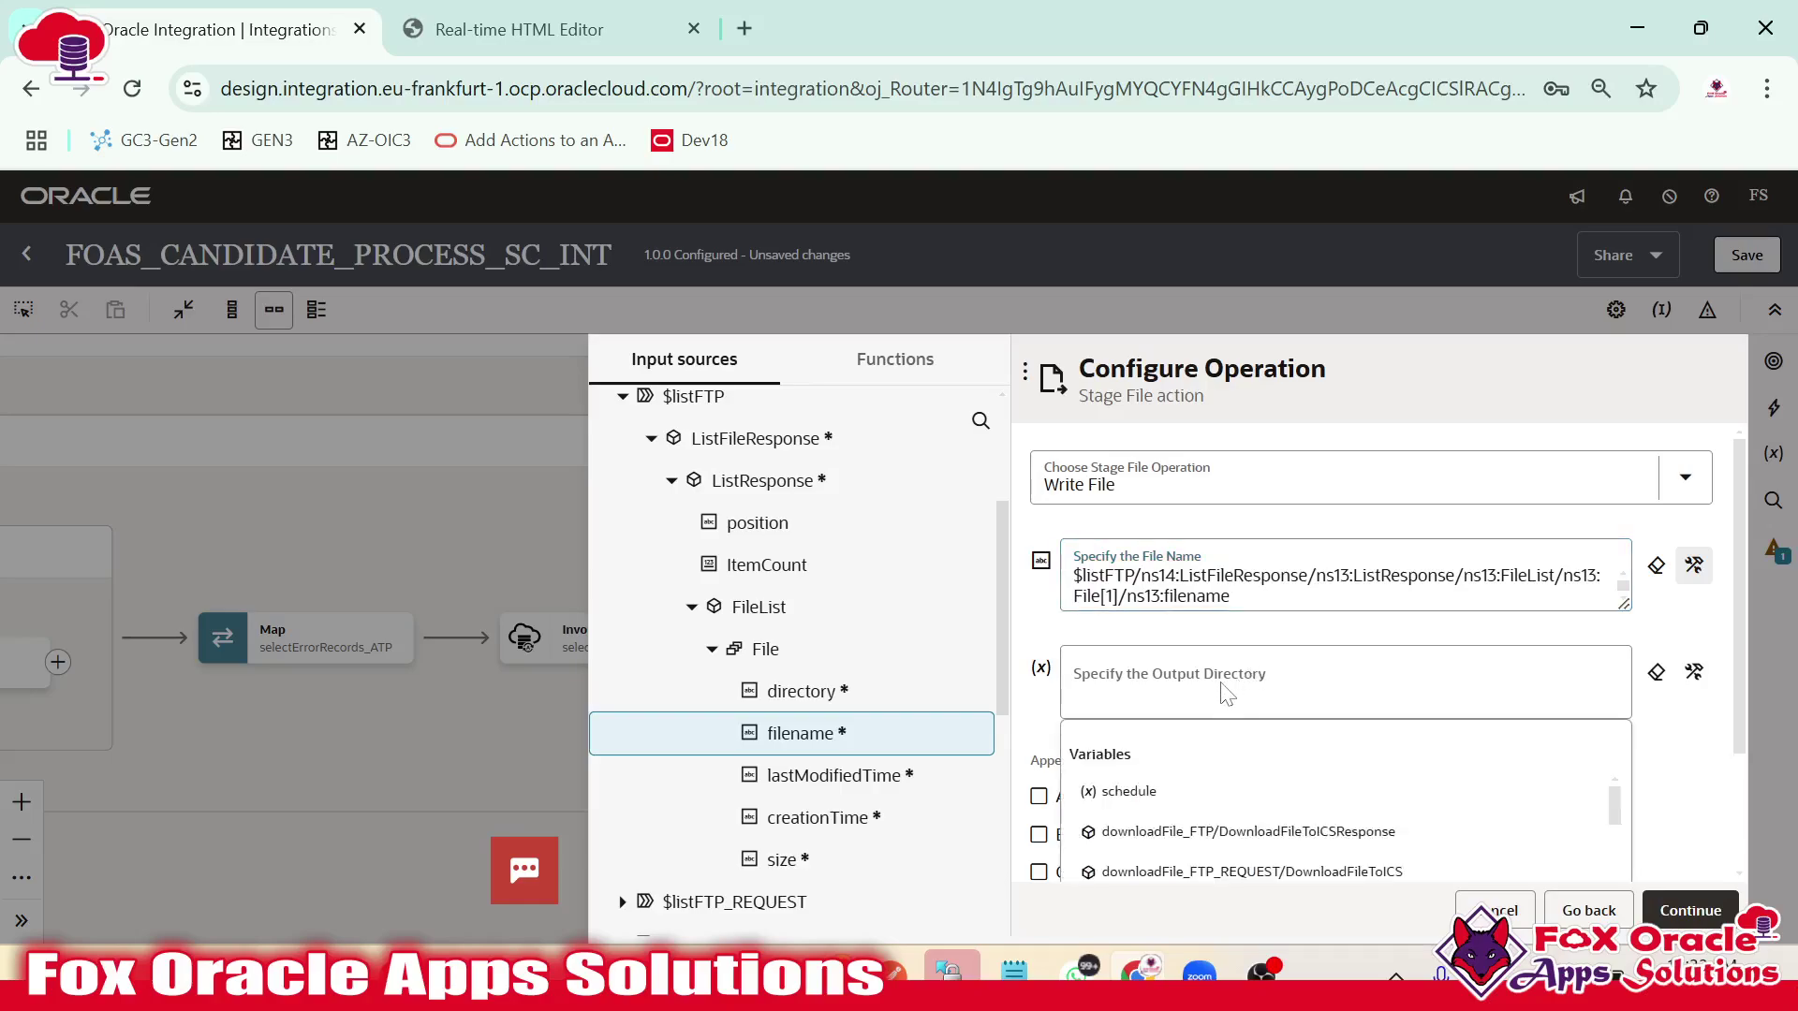
{"action": "type", "text": "'/"}
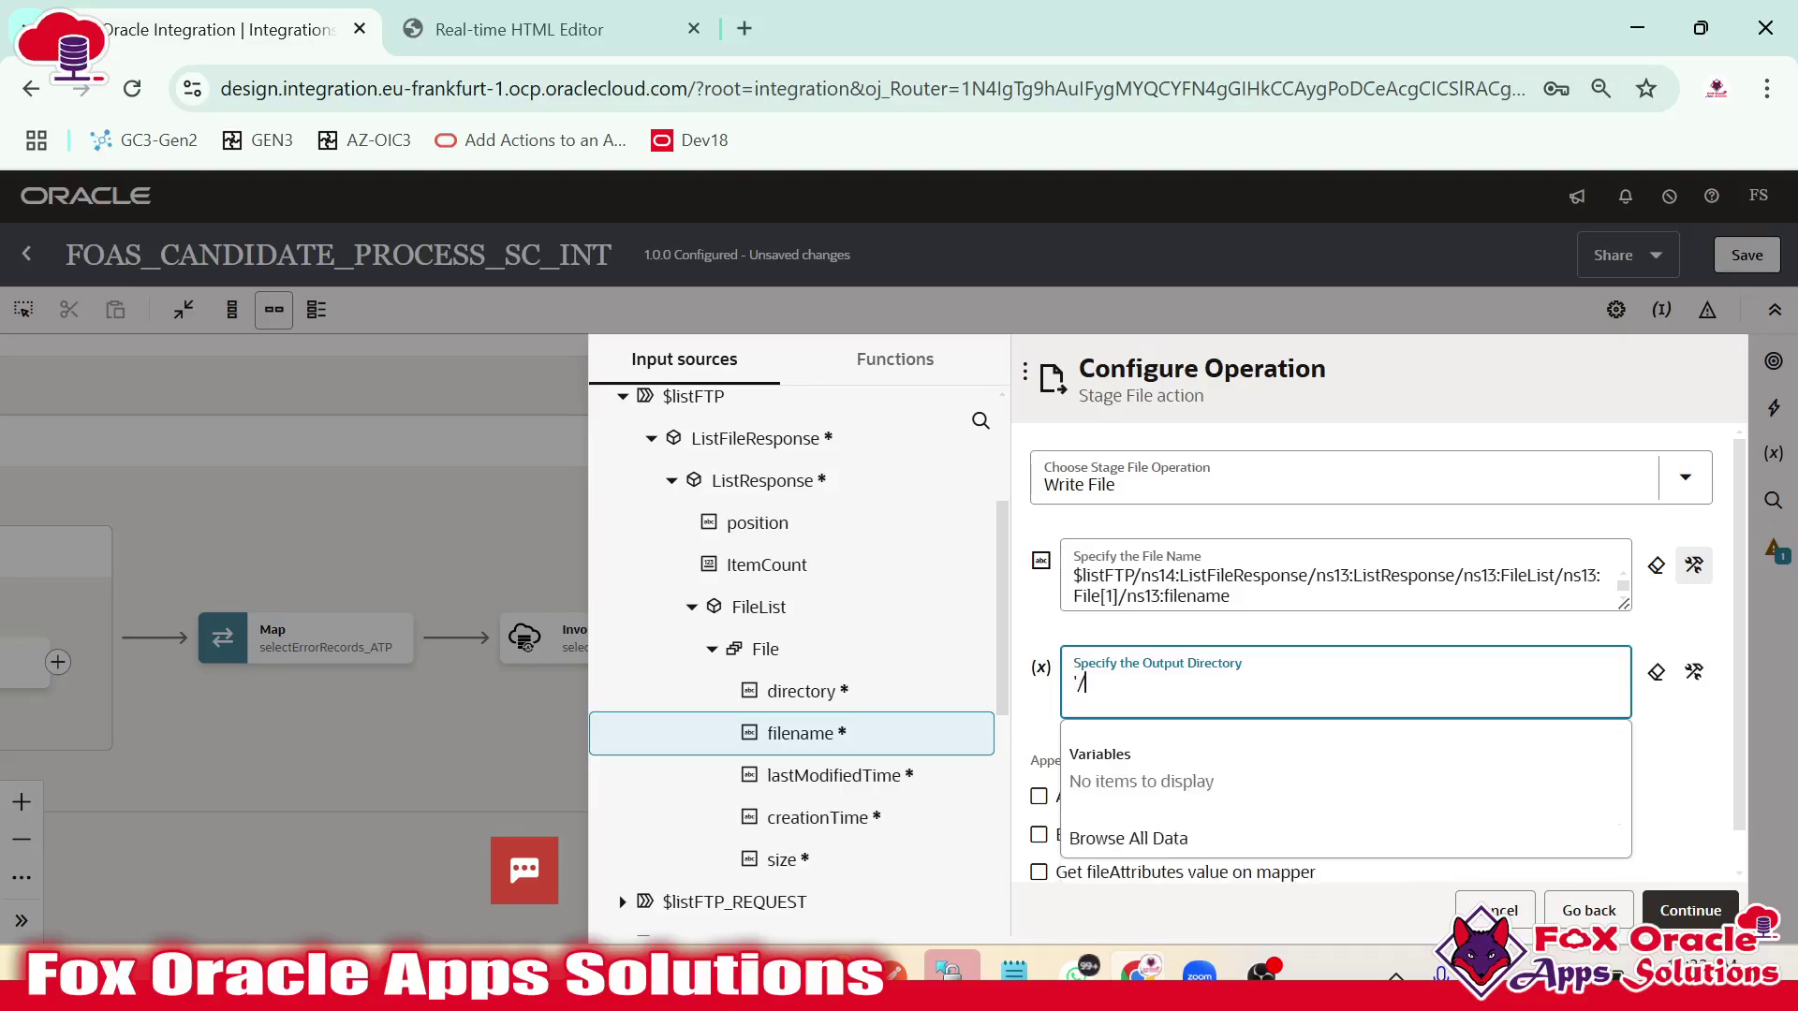
{"action": "type", "text": "oic'"}
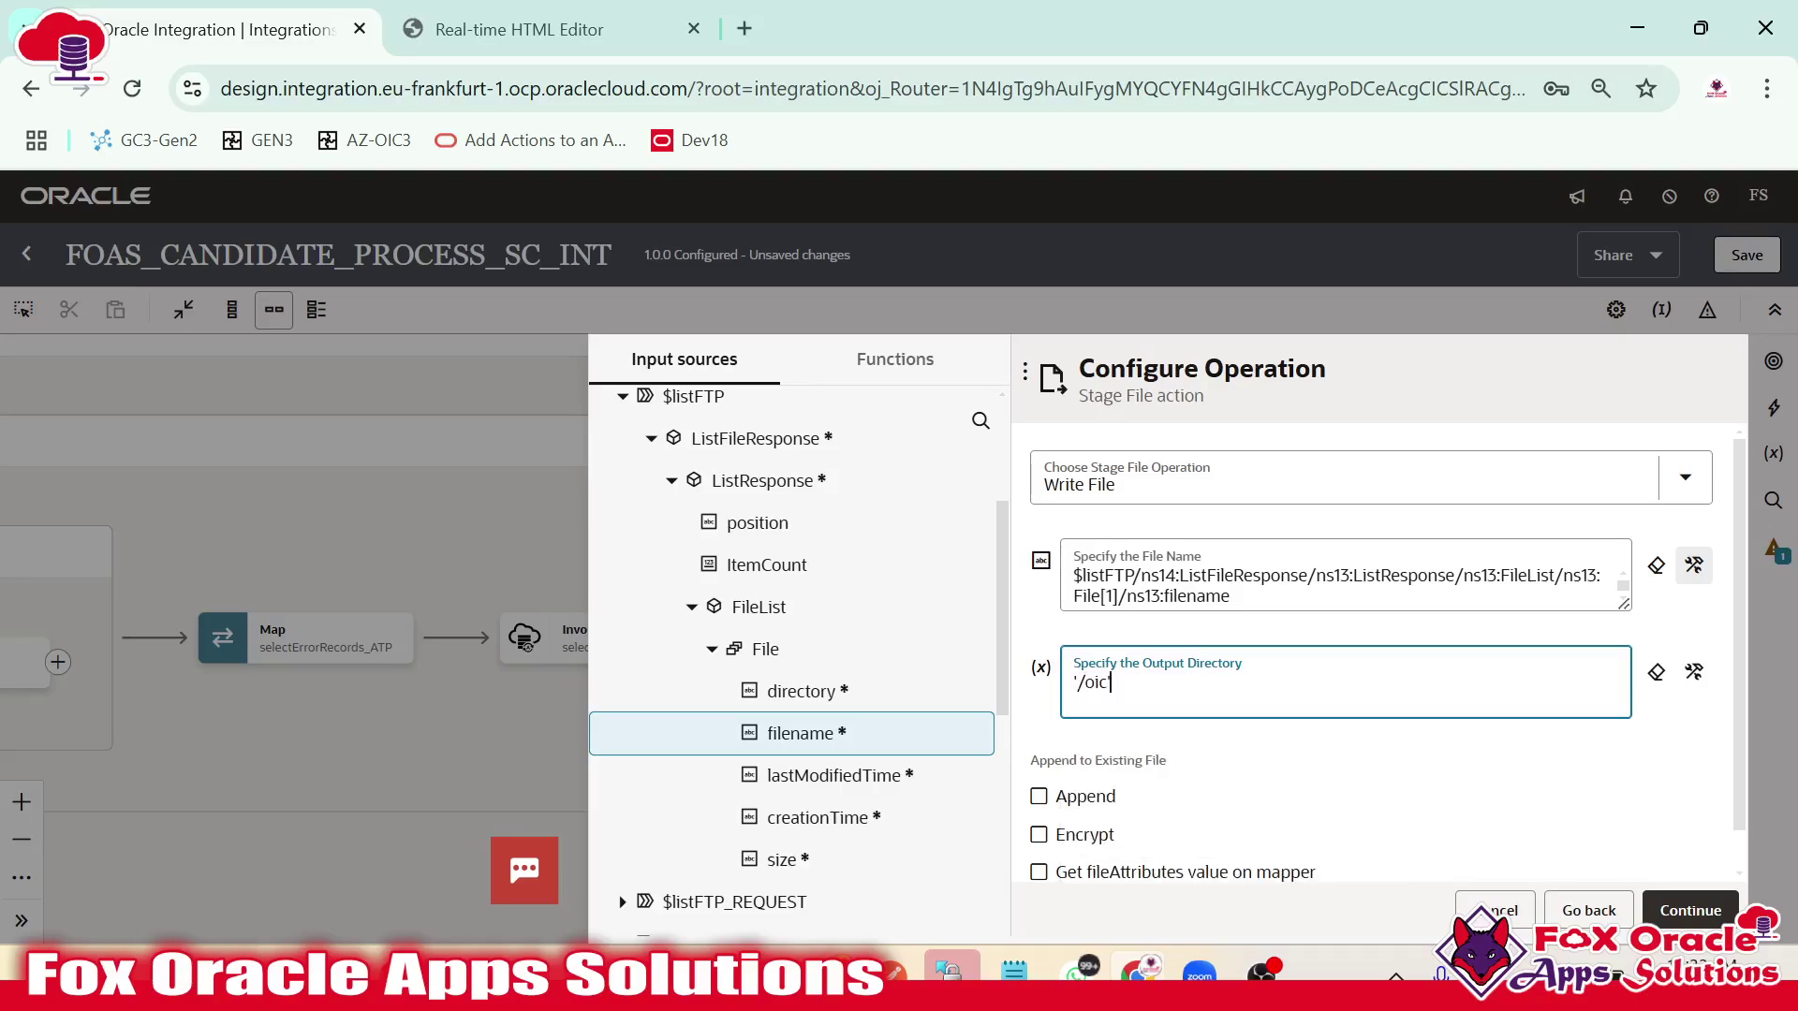
{"action": "left_click", "coordinate": [1318, 597]}
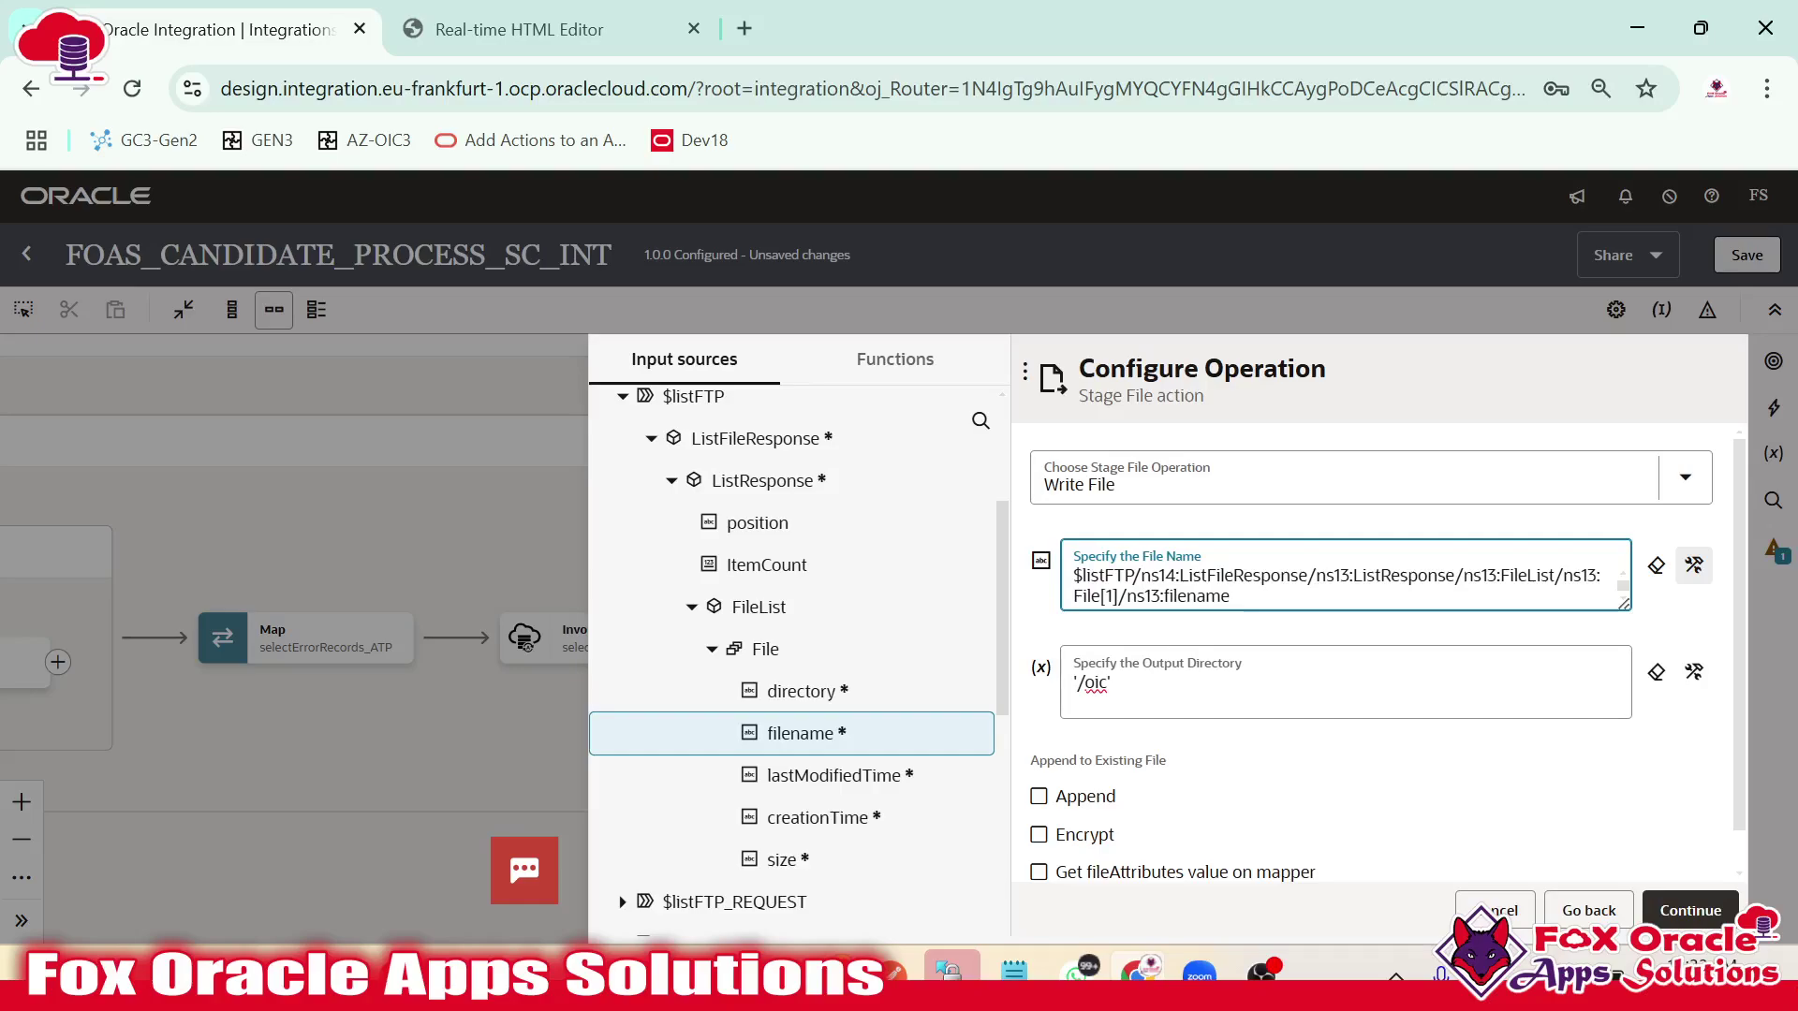
{"action": "left_click", "coordinate": [1700, 913]}
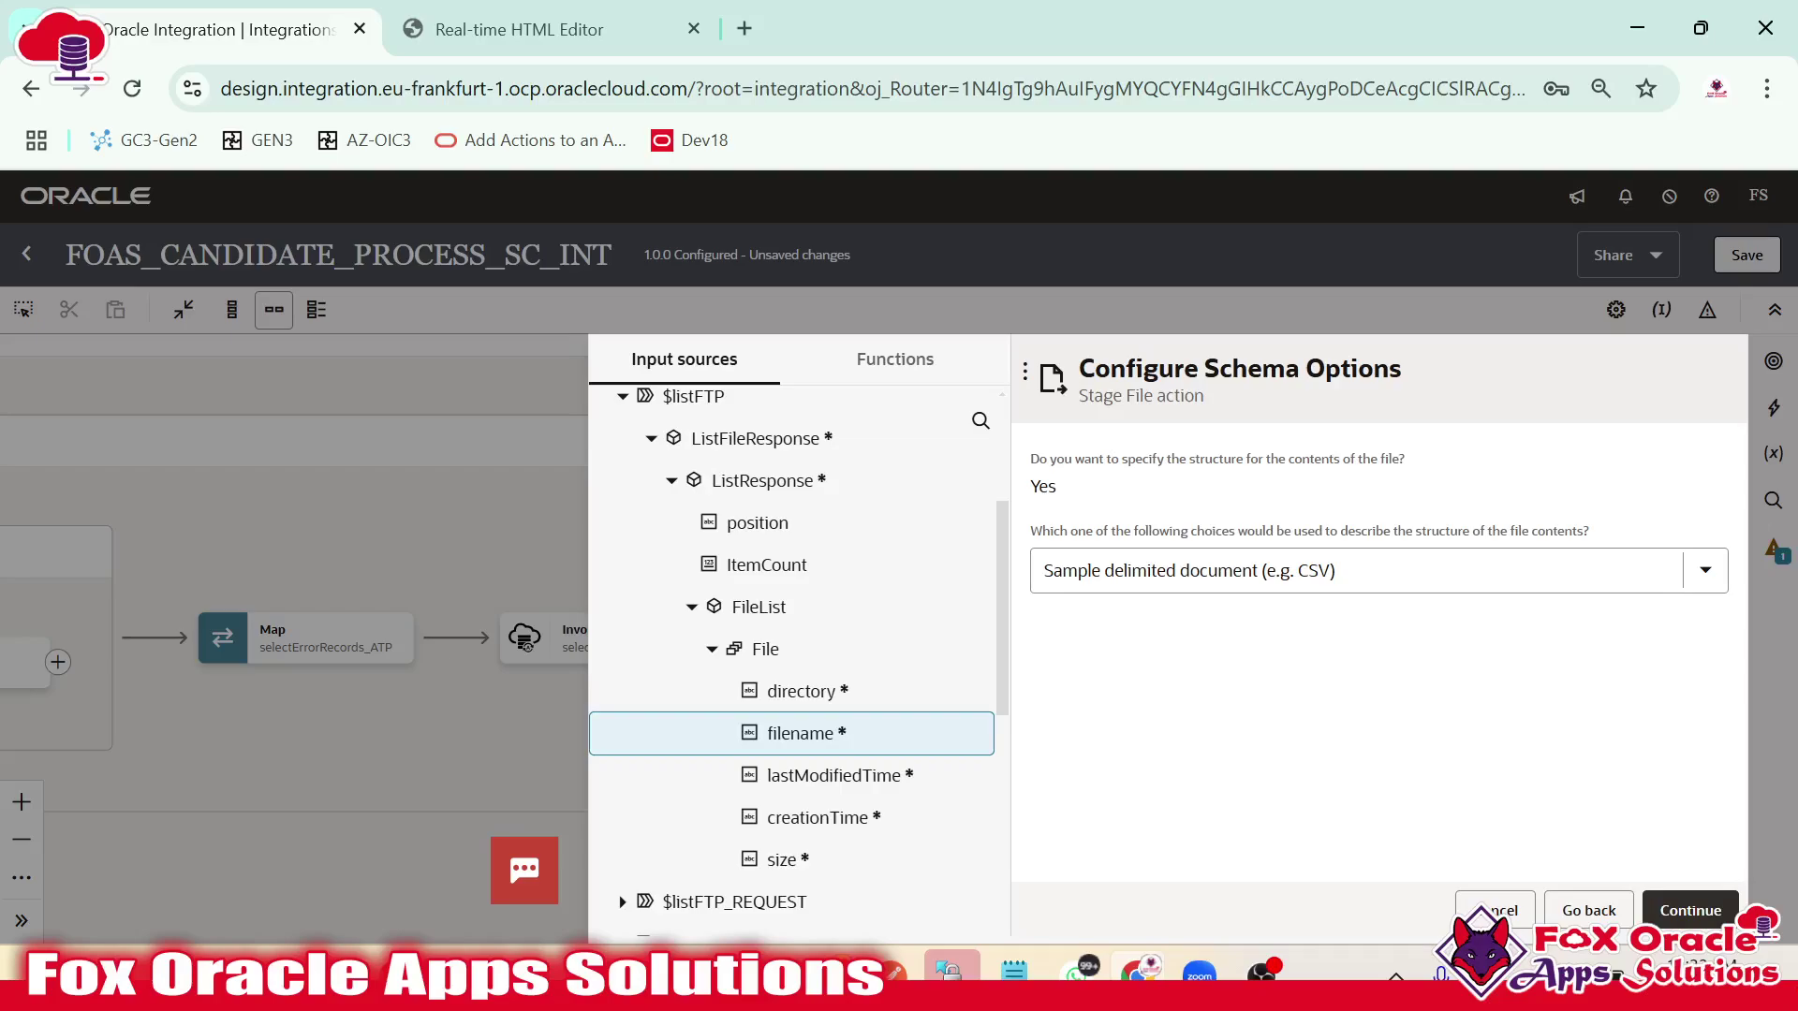
Load SampleCandidateFile.csv as the sample, naming the record R and the recordset RS.
{"action": "left_click", "coordinate": [1690, 910]}
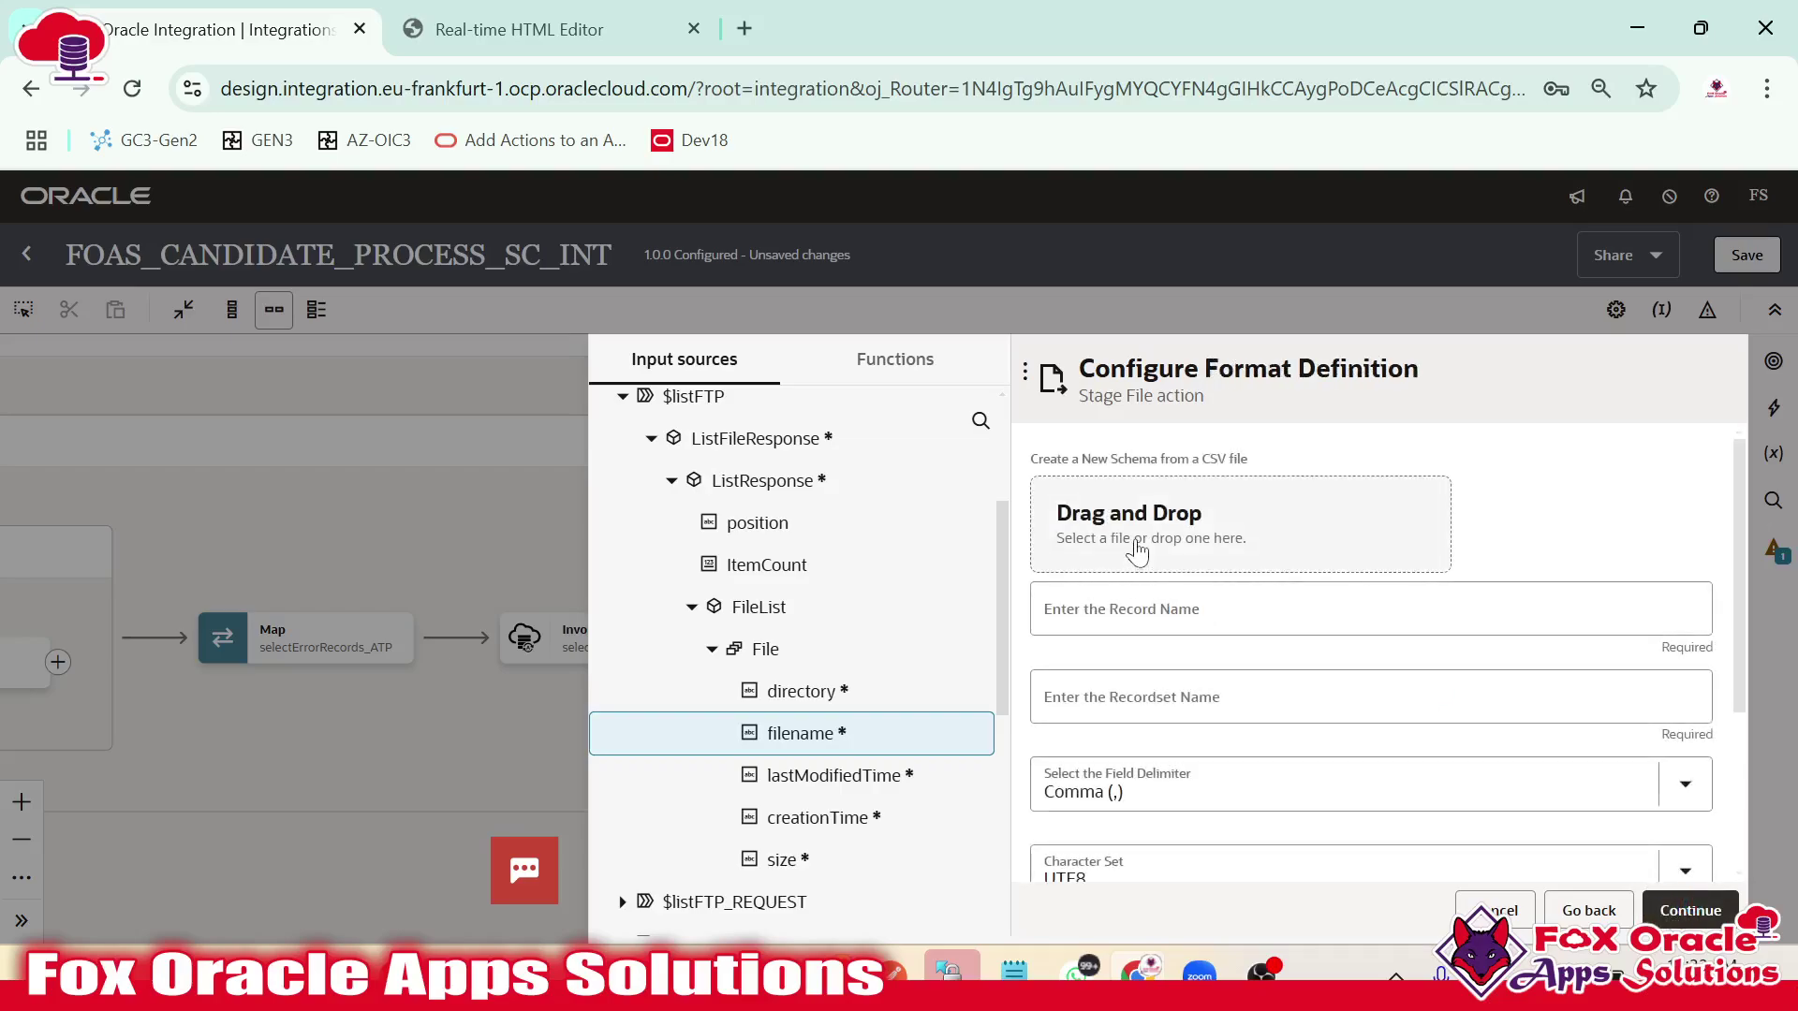
{"action": "key", "text": "alt+Tab"}
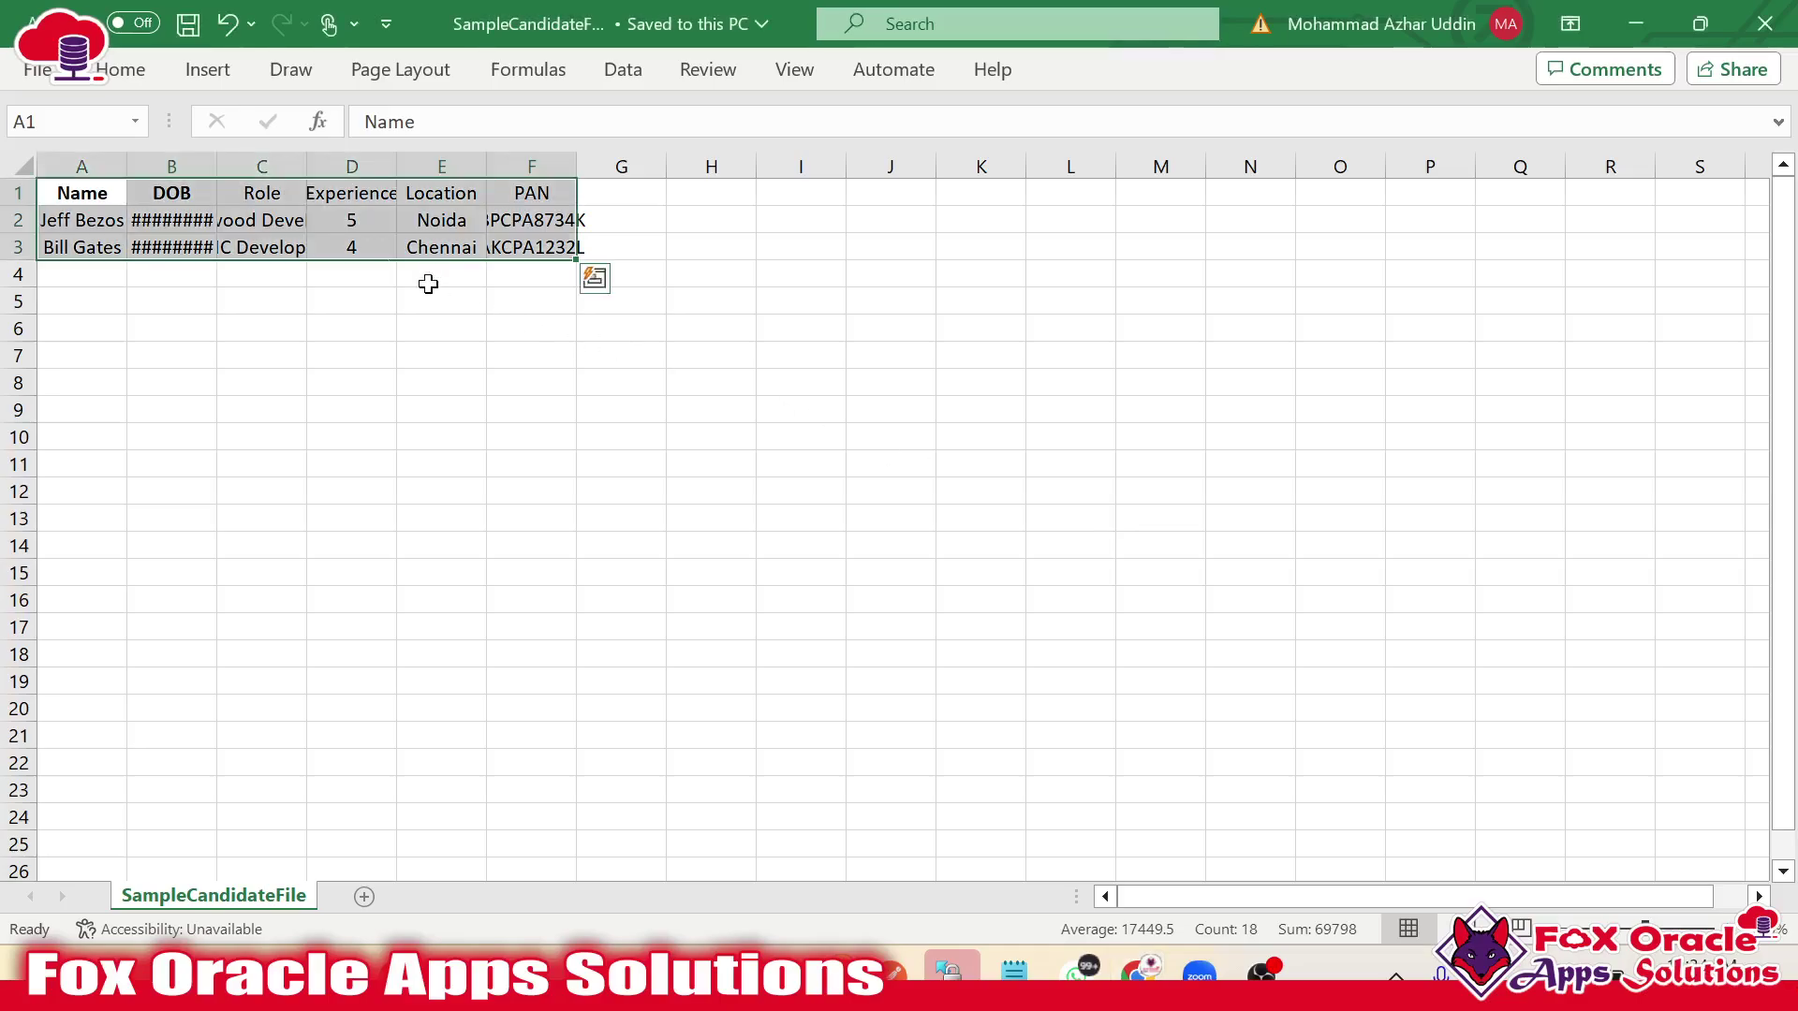
{"action": "key", "text": "alt+Tab"}
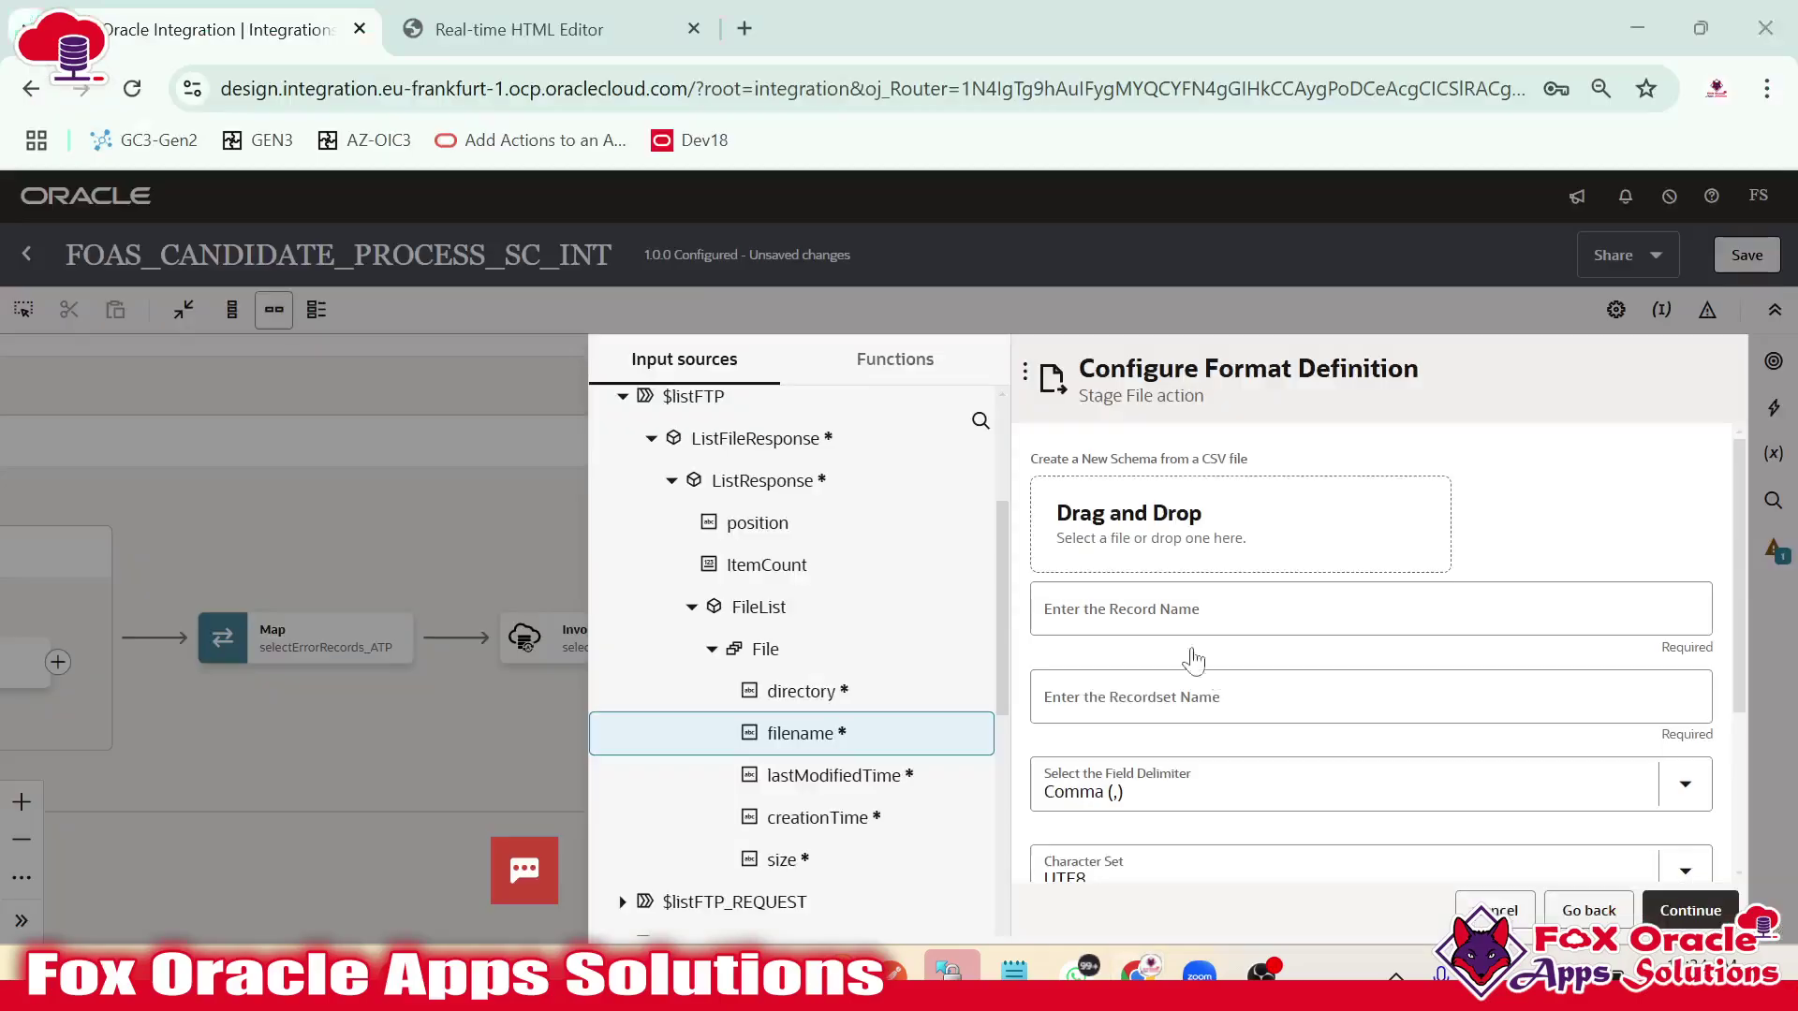
{"action": "left_click", "coordinate": [1166, 535]}
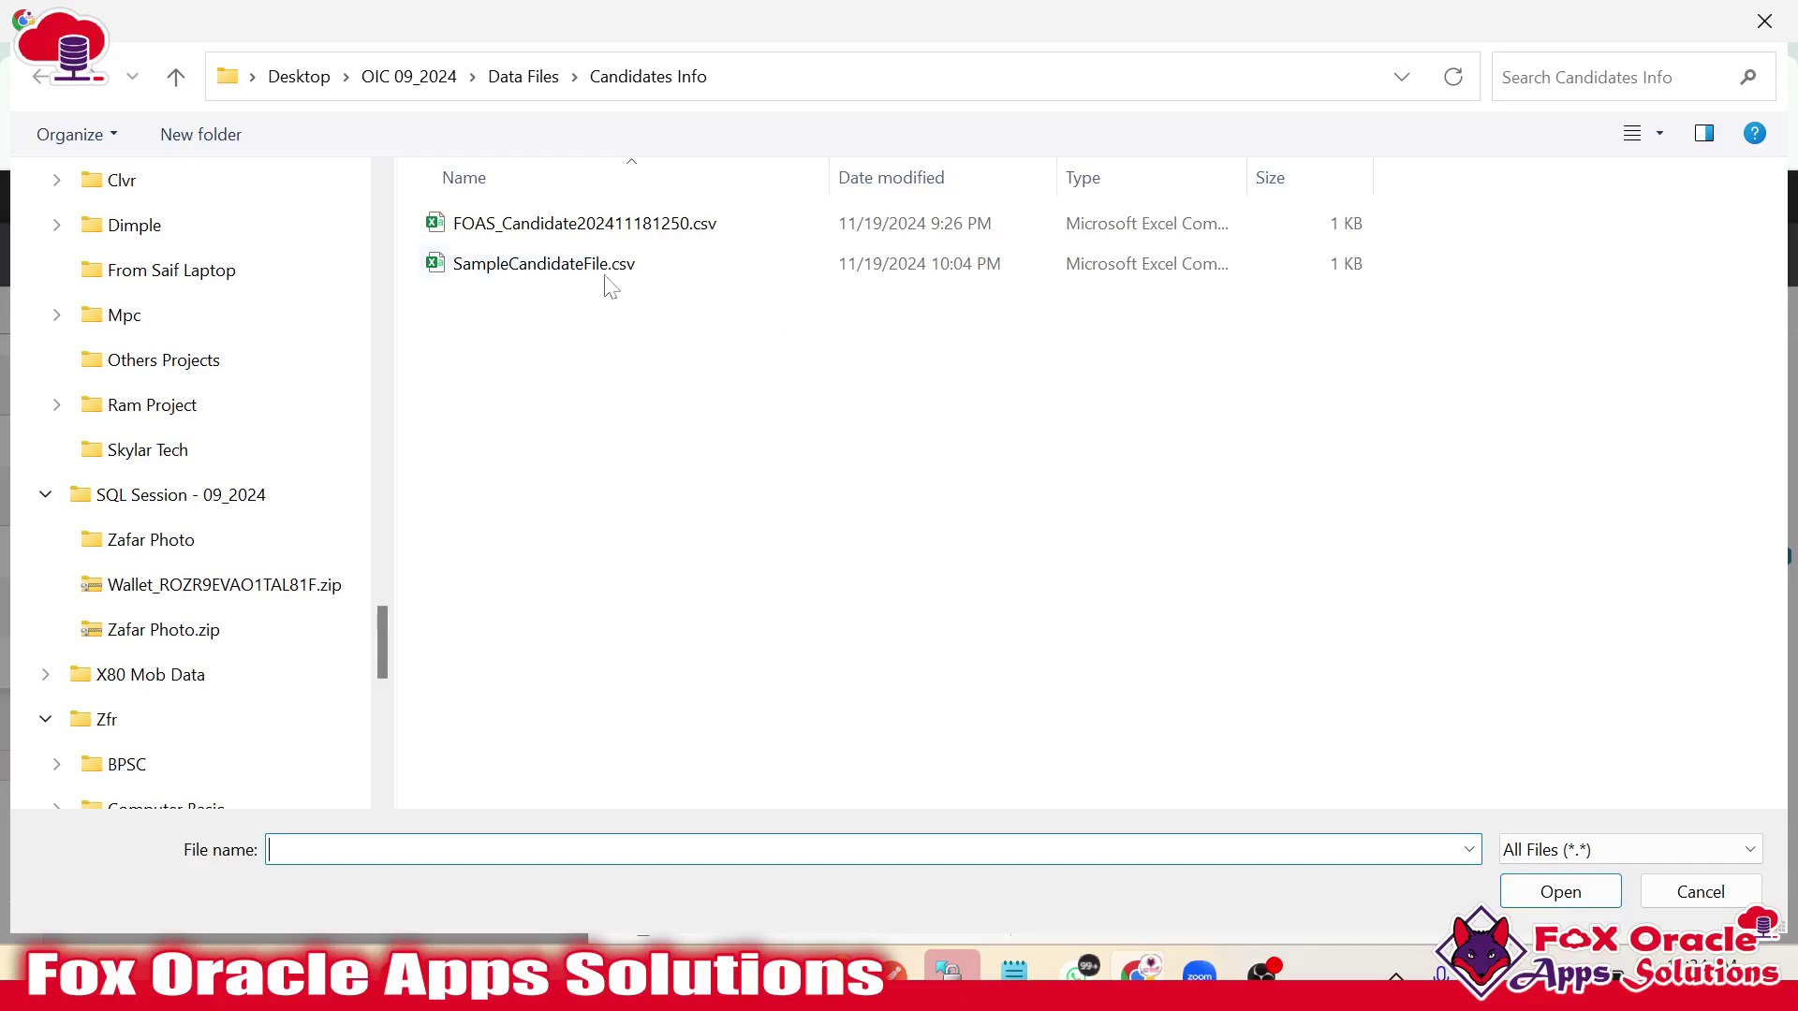
{"action": "double_click", "coordinate": [578, 269]}
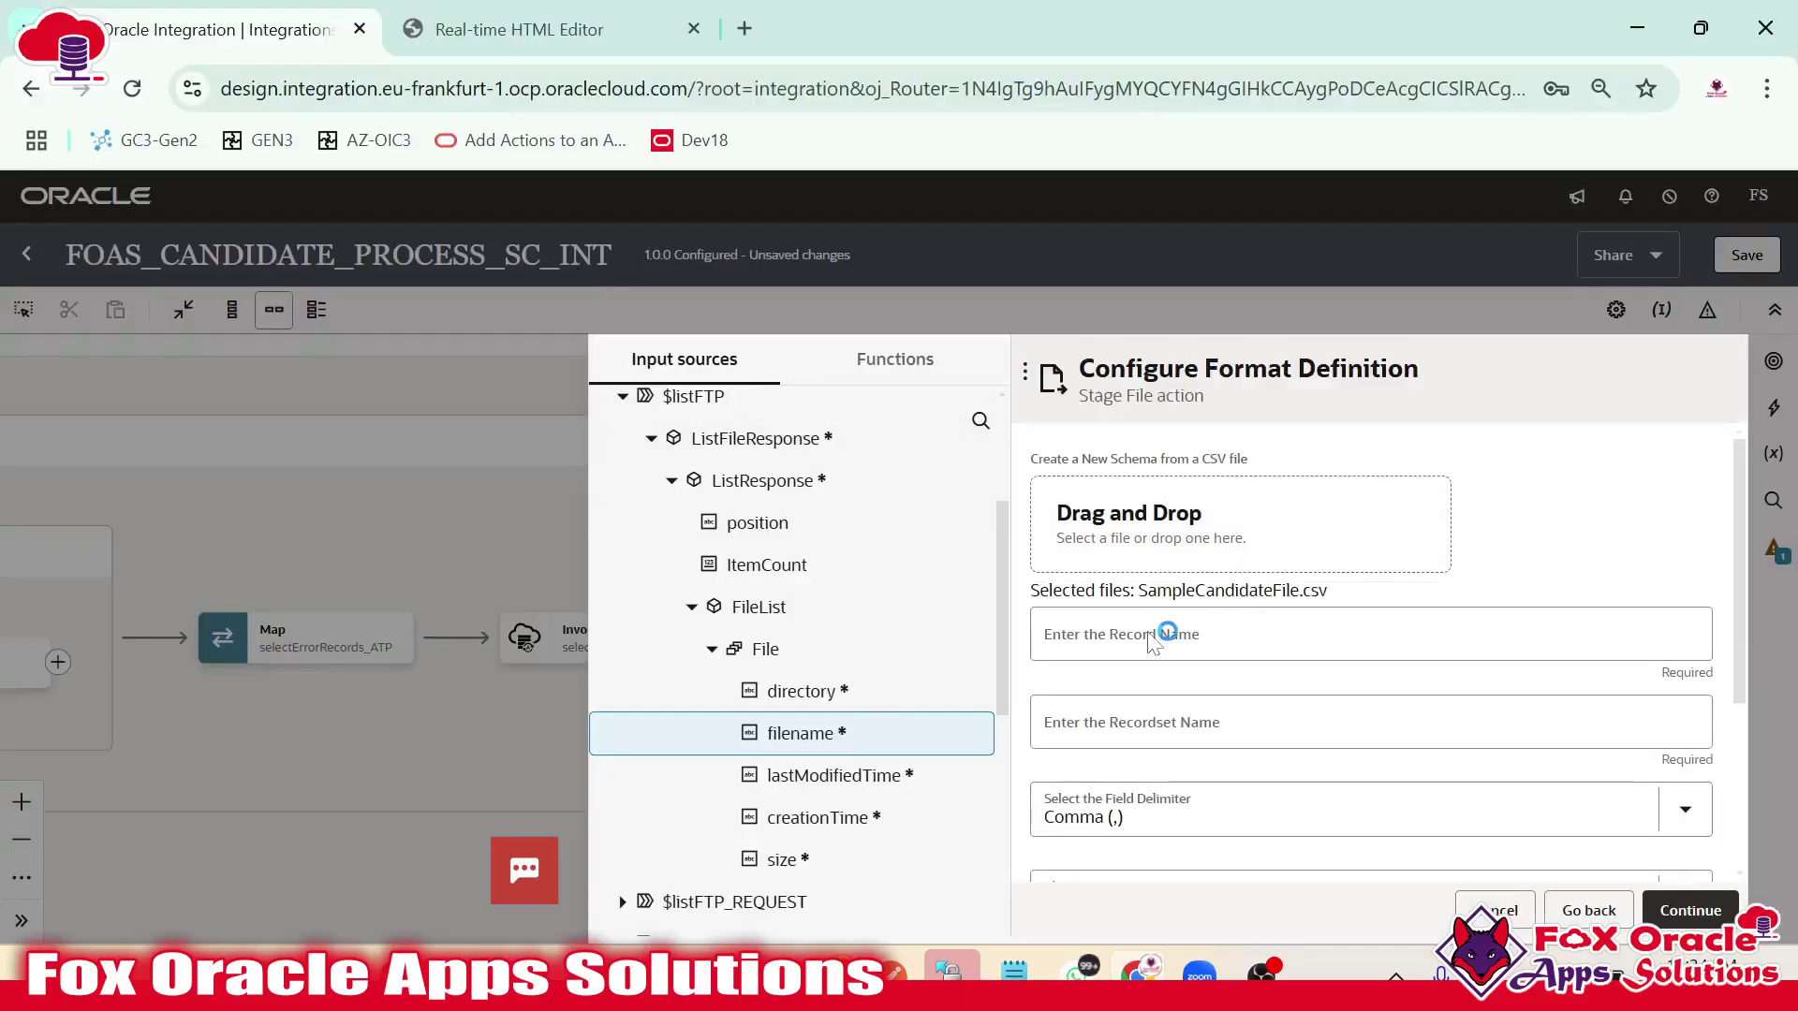
{"action": "scroll", "coordinate": [1191, 678], "scroll_direction": "down", "scroll_amount": 2}
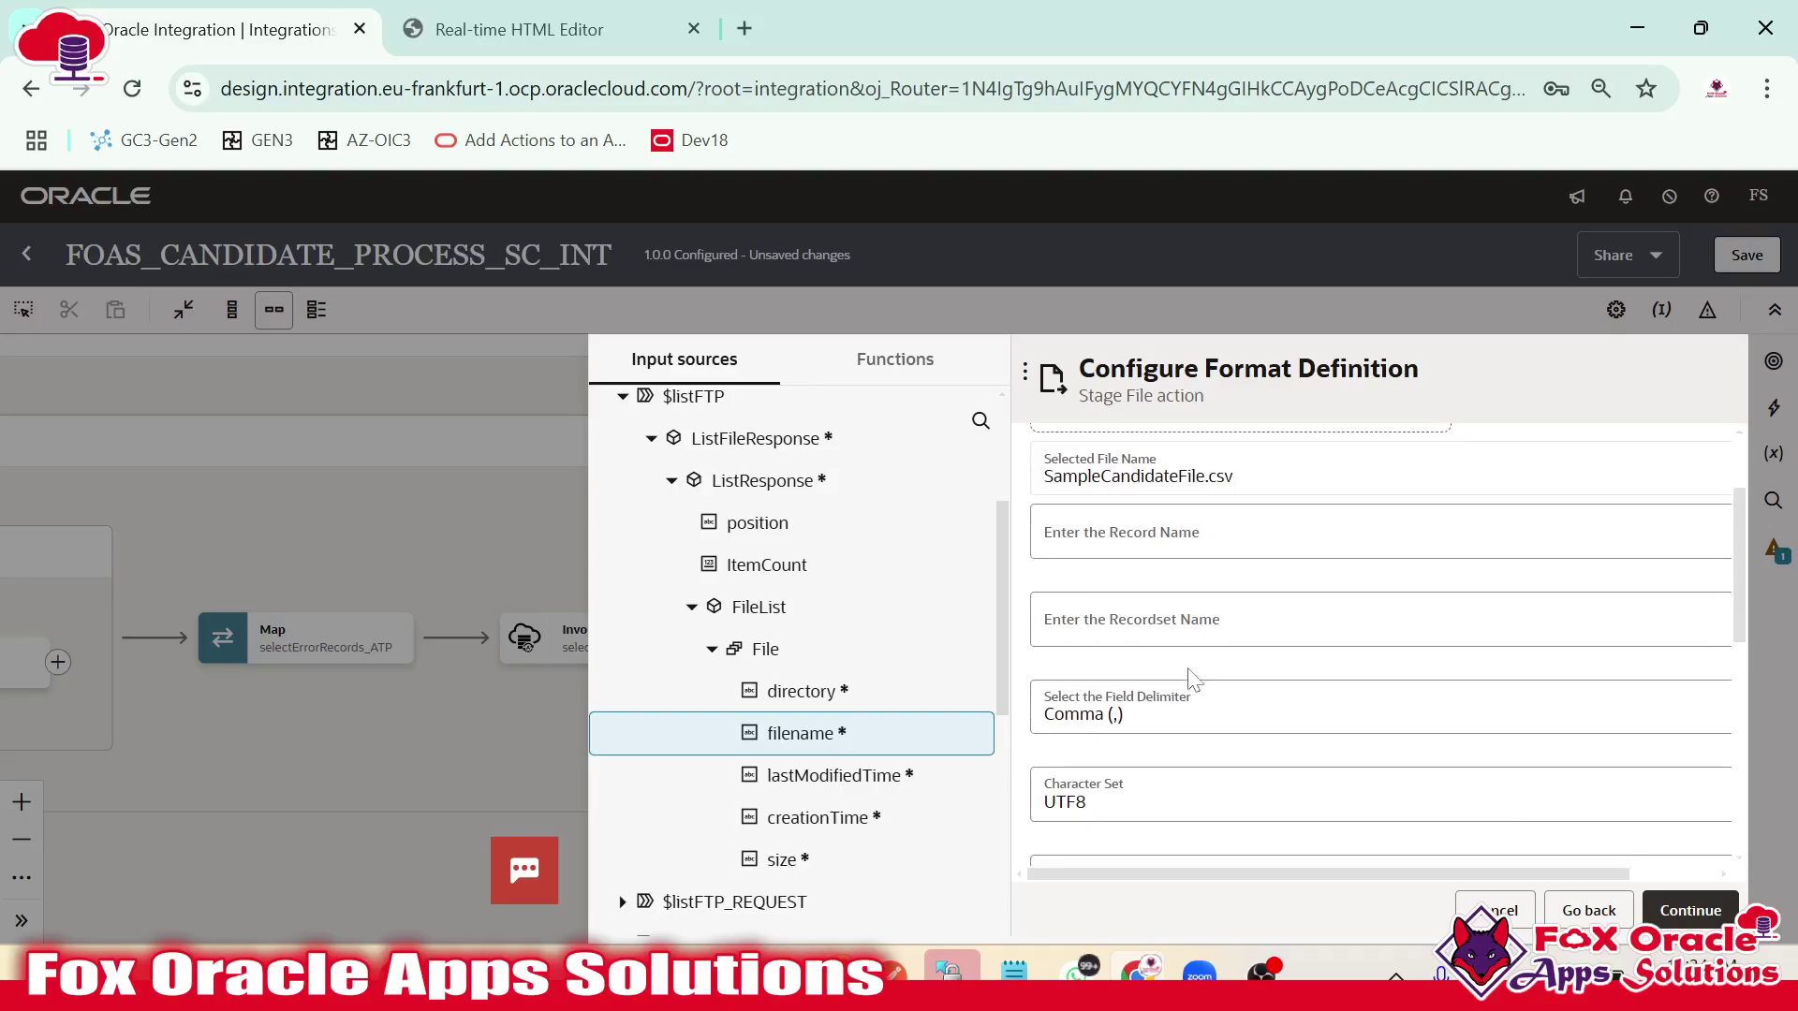
{"action": "left_click", "coordinate": [1138, 536]}
{"action": "type", "text": "R"}
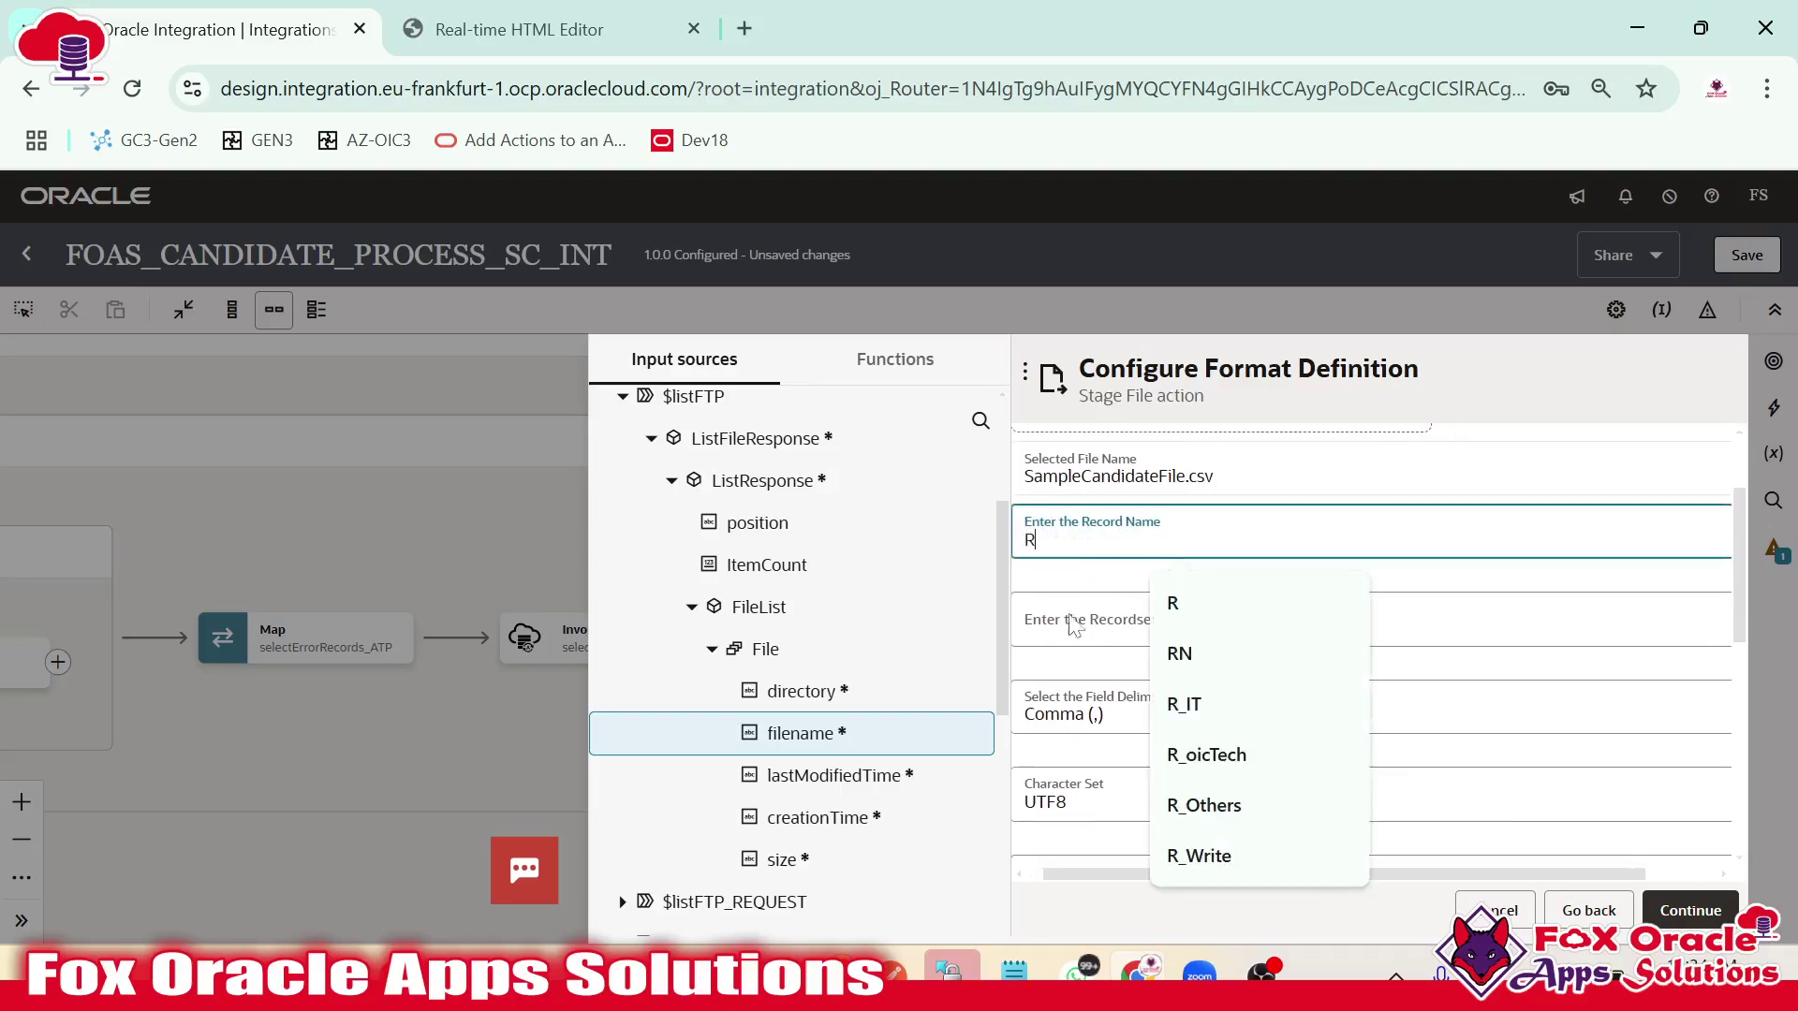
{"action": "left_click", "coordinate": [1074, 625]}
{"action": "type", "text": "RS"}
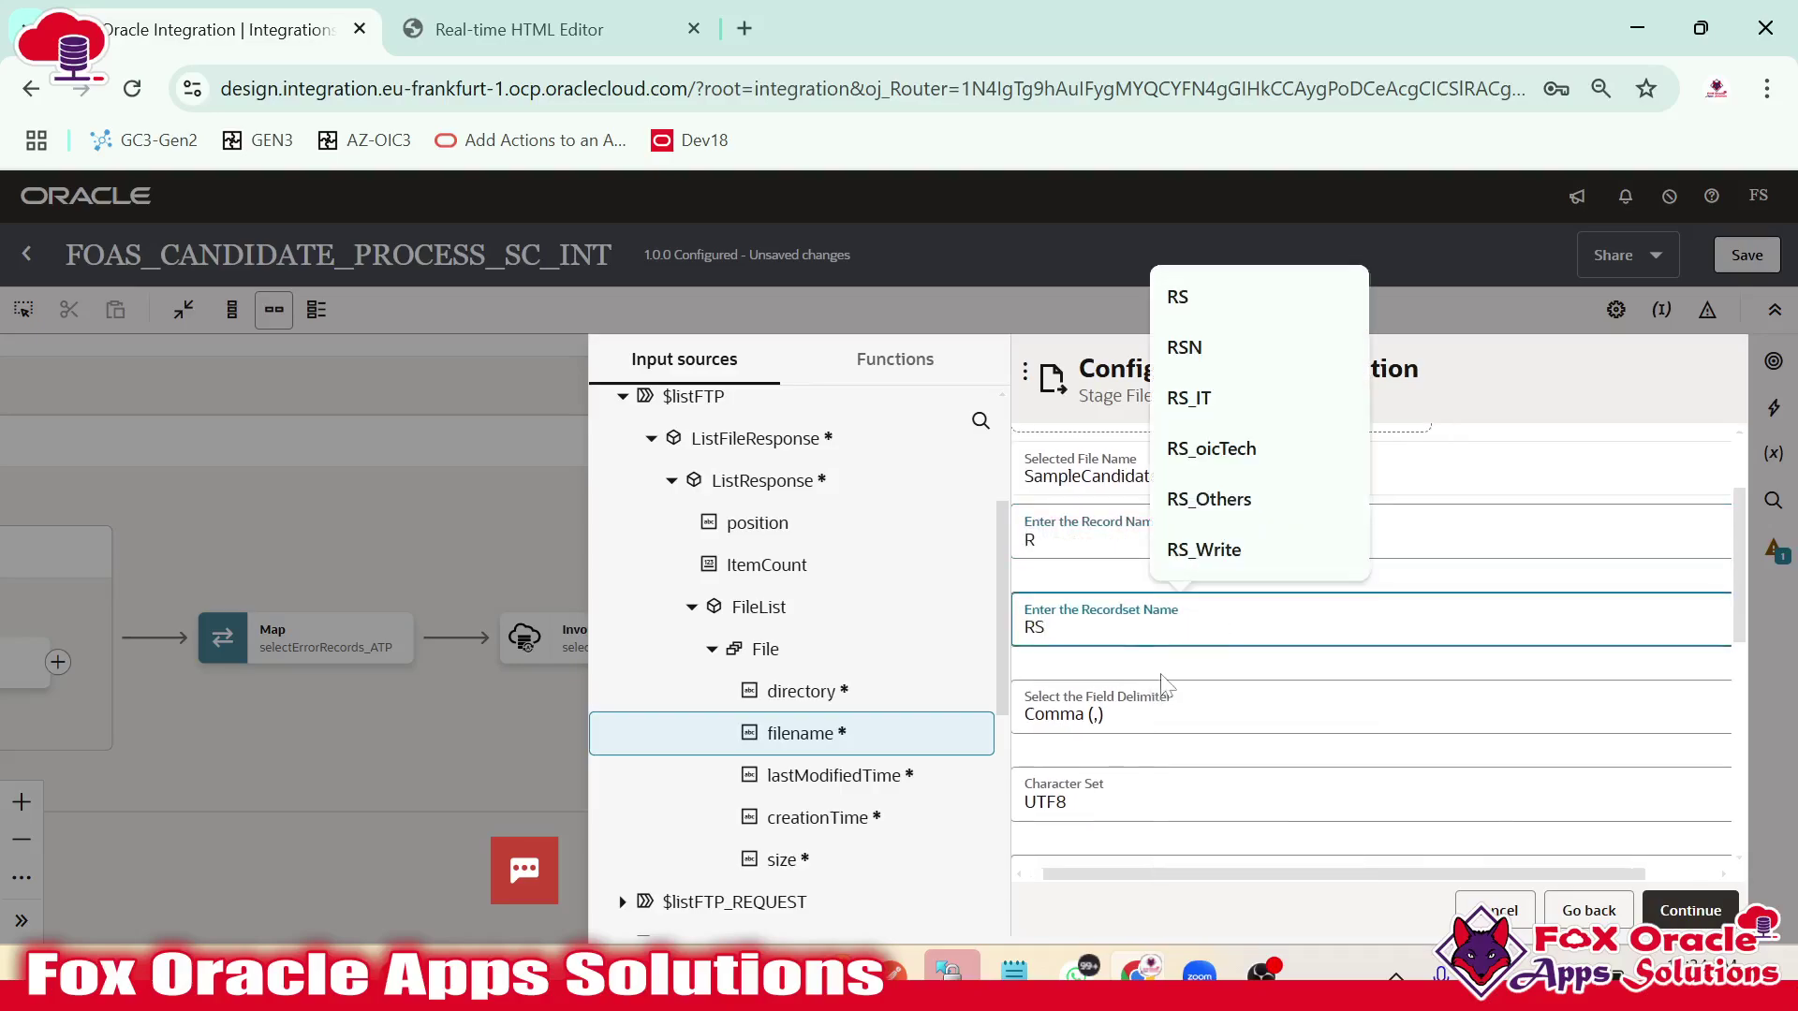
Enable column options, make the Name column Mandatory, and finish the stage file action.
{"action": "scroll", "coordinate": [1161, 681], "scroll_direction": "down", "scroll_amount": 3}
{"action": "scroll", "coordinate": [1202, 749], "scroll_direction": "down", "scroll_amount": 2}
{"action": "left_click", "coordinate": [1226, 653]}
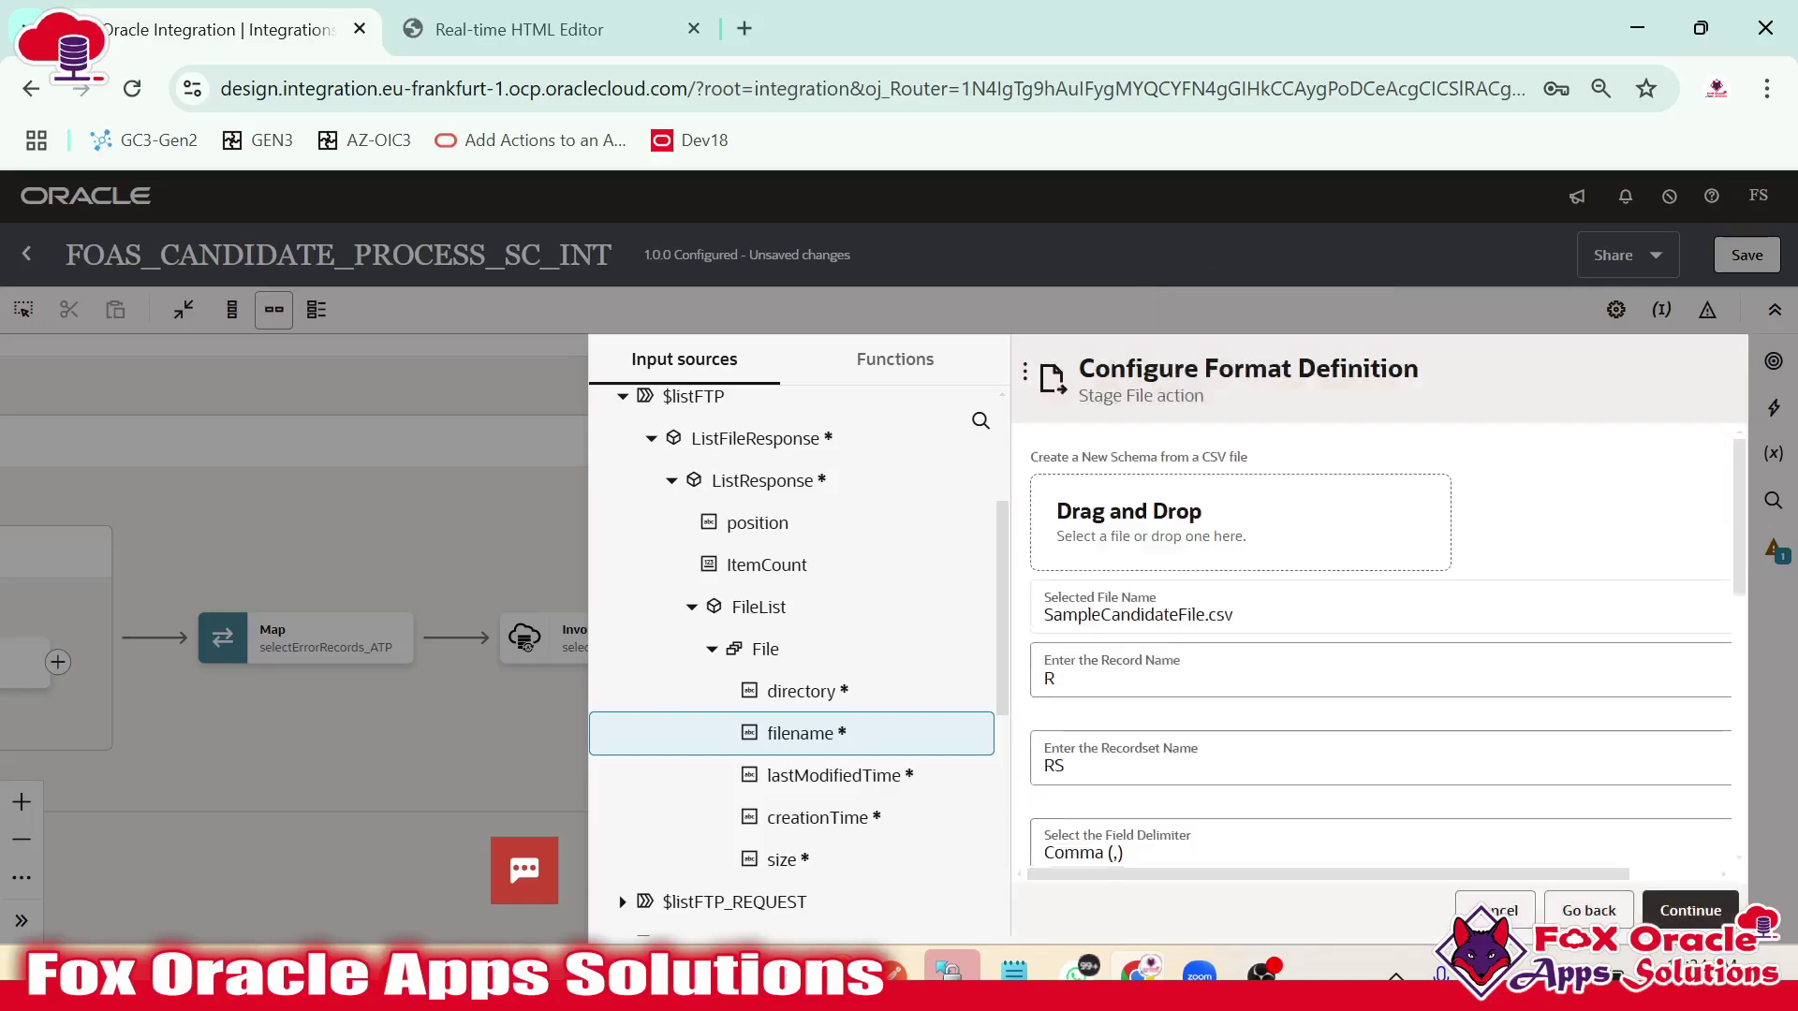
{"action": "scroll", "coordinate": [1105, 674], "scroll_direction": "down", "scroll_amount": 5}
{"action": "left_click", "coordinate": [1110, 679]}
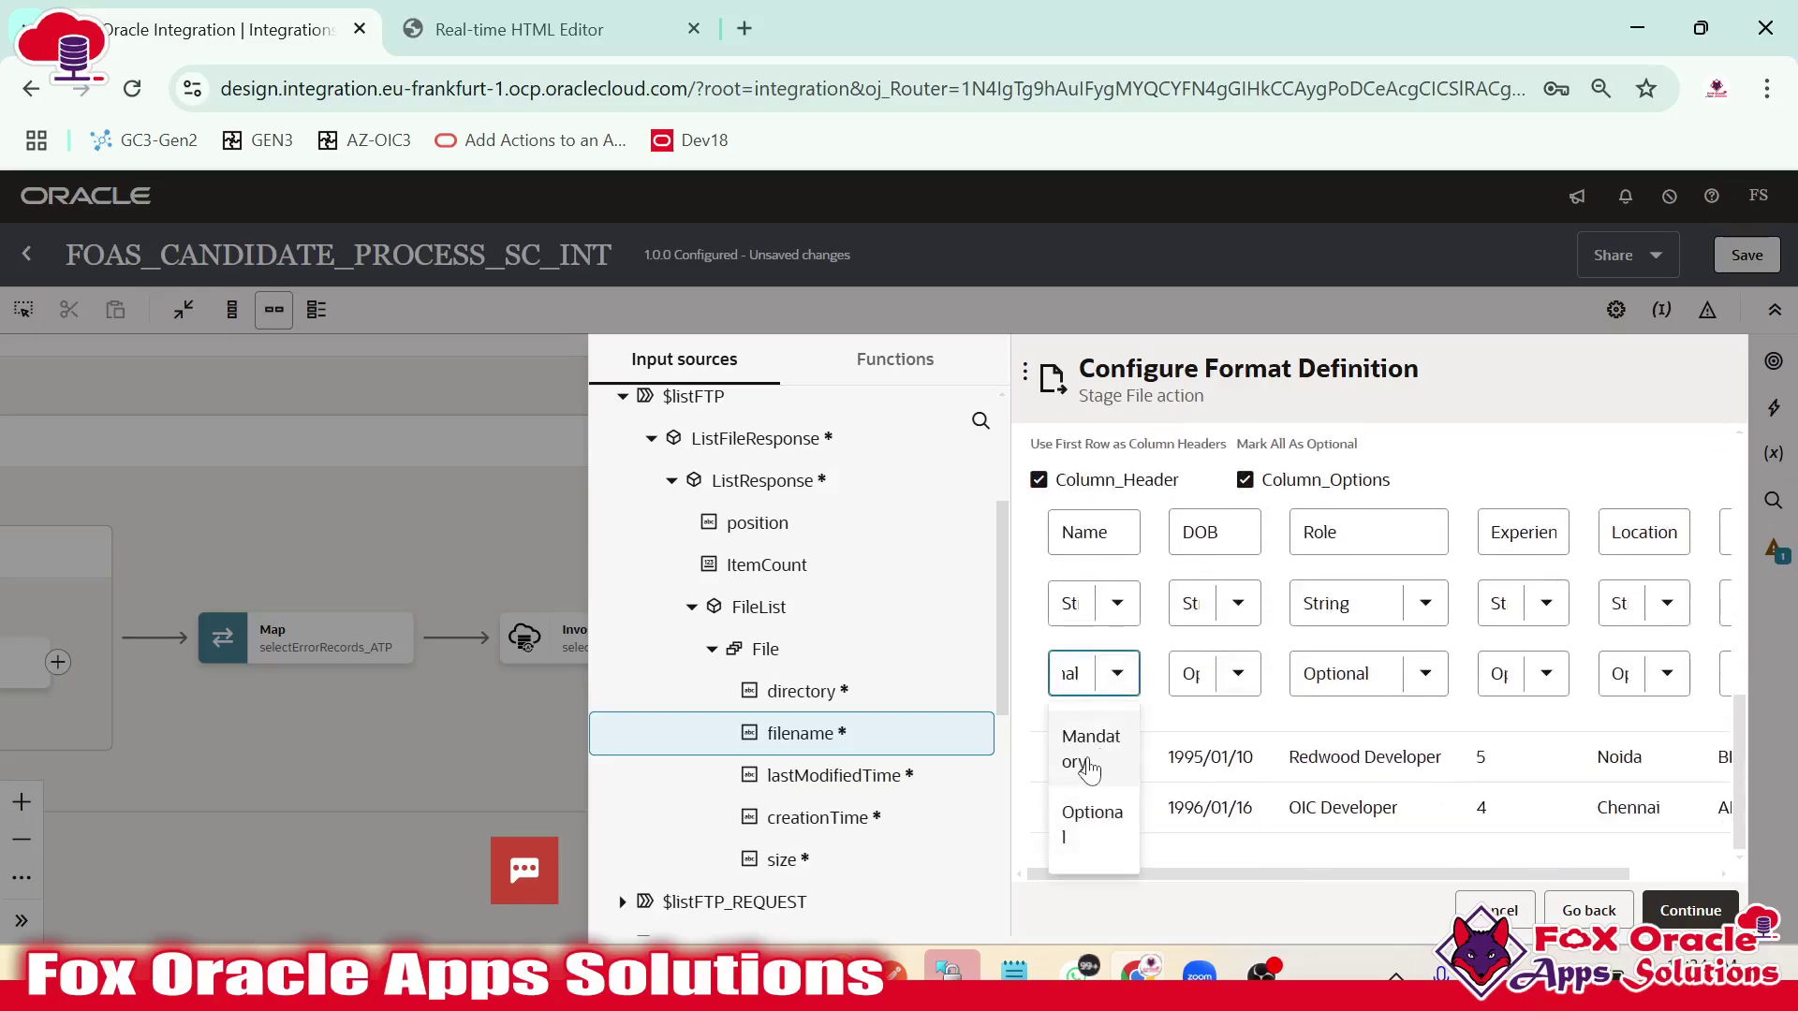
{"action": "left_click", "coordinate": [1083, 776]}
{"action": "left_click", "coordinate": [1688, 912]}
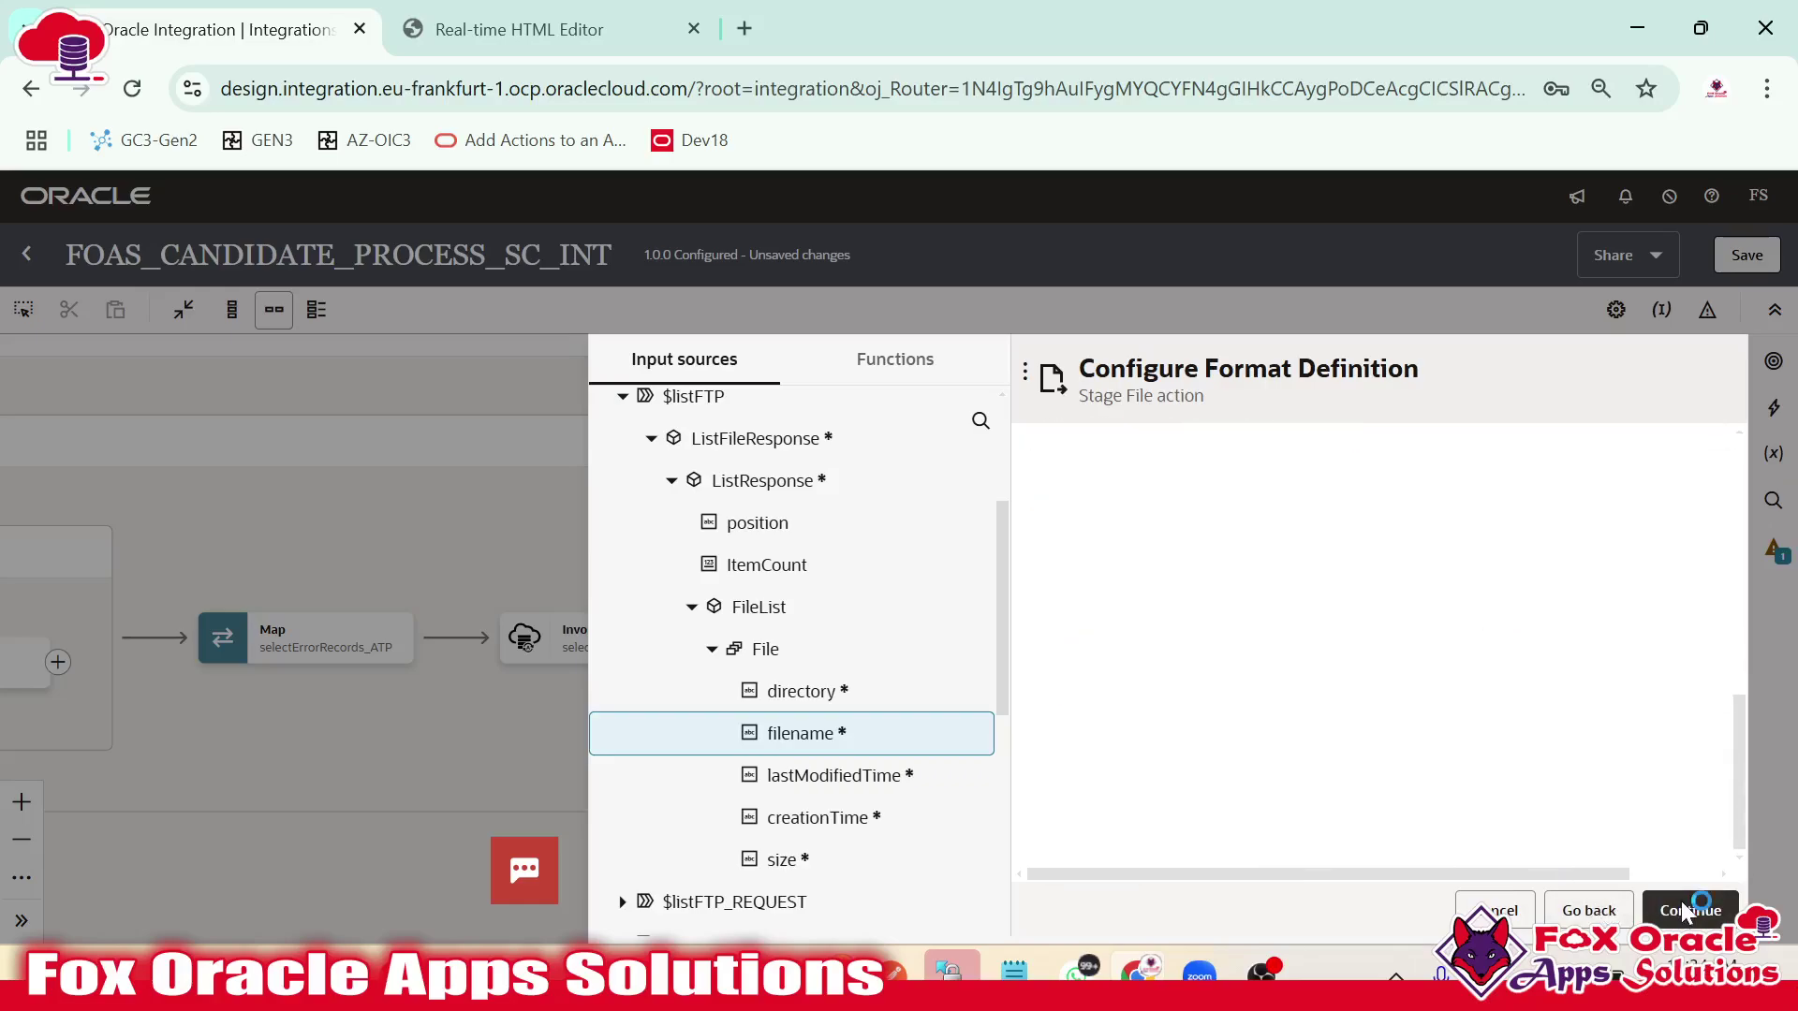
{"action": "left_click", "coordinate": [1690, 911]}
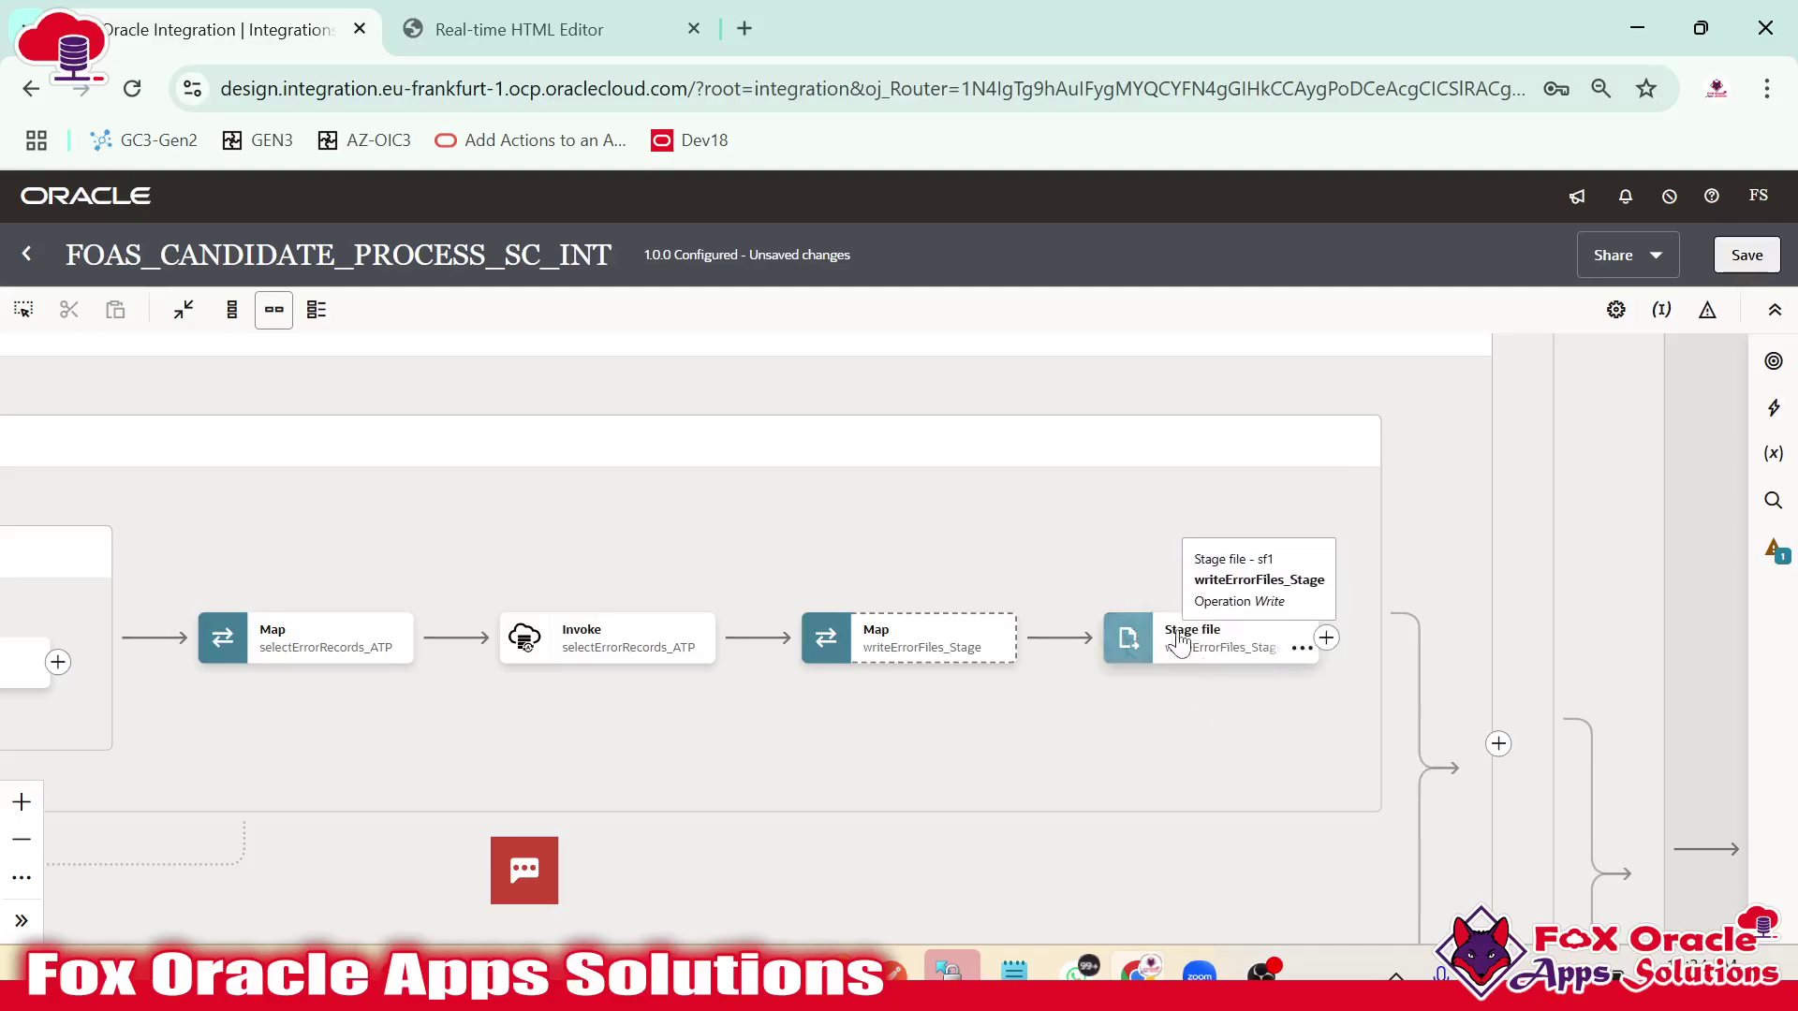
Review the stage file, map and selectErrorRecords_ATP invoke, then open the writeErrorFiles_Stage mapper.
{"action": "left_click", "coordinate": [1199, 650]}
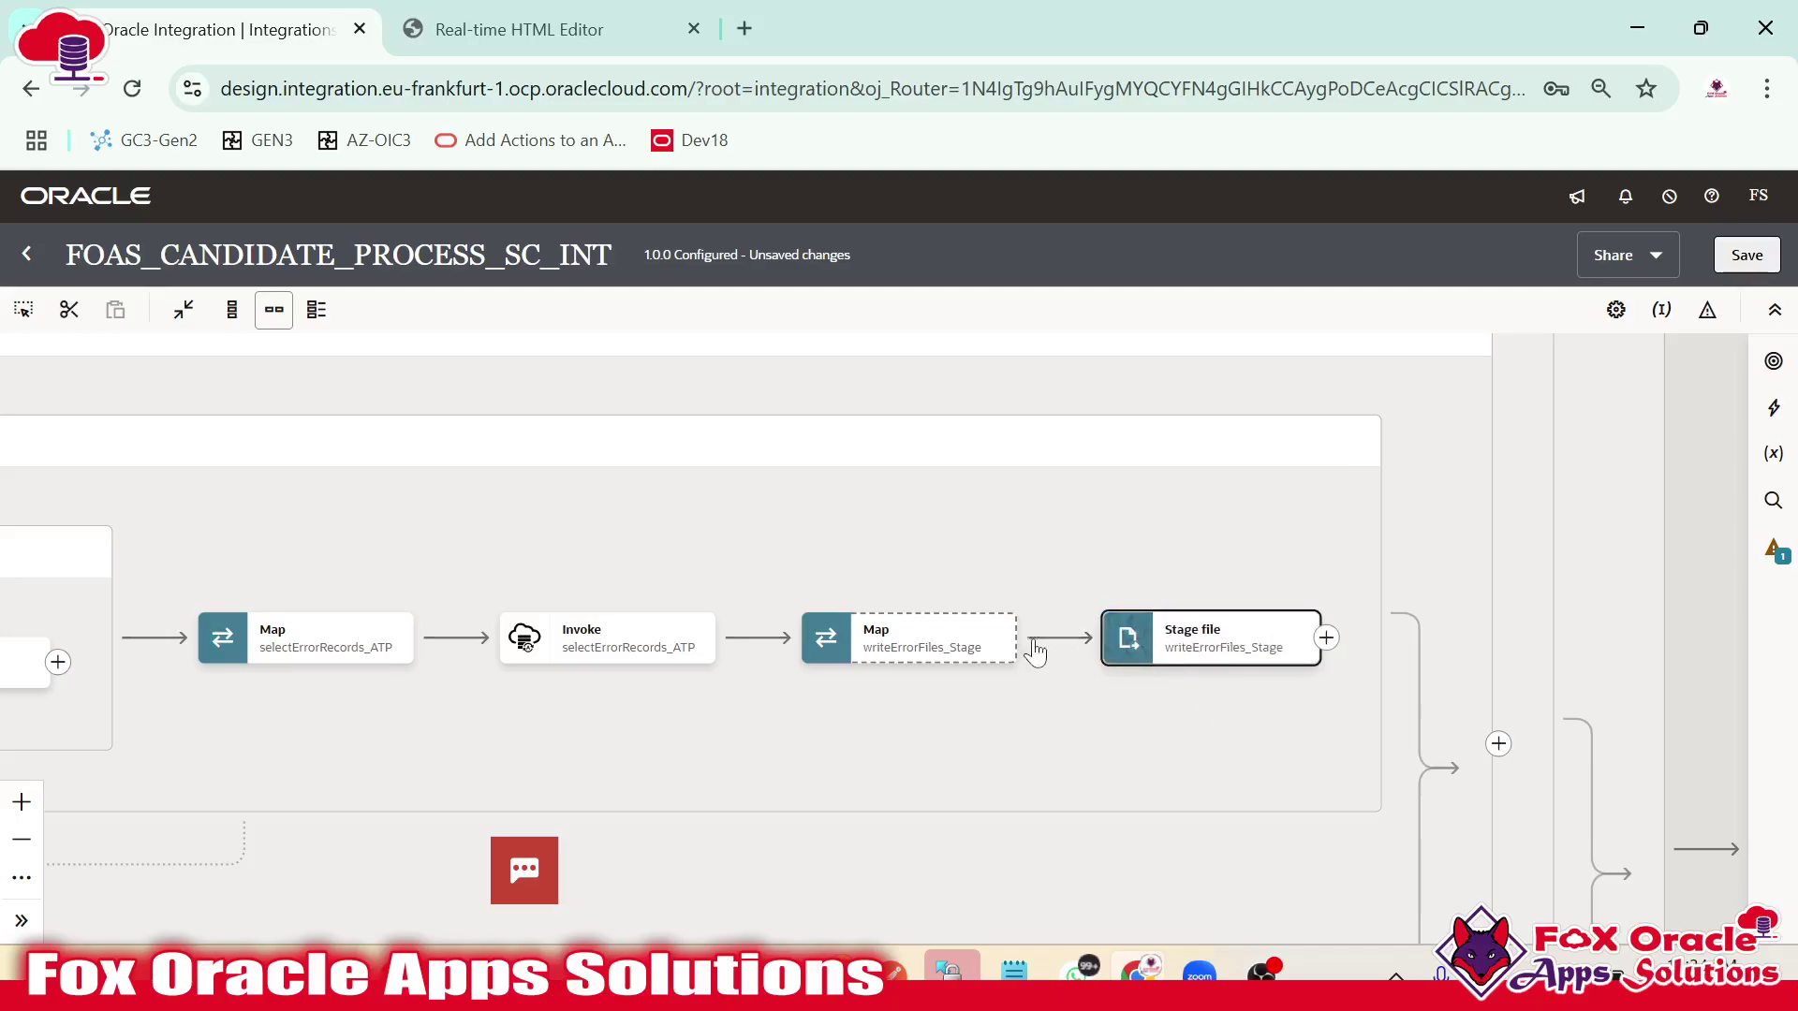
{"action": "left_click", "coordinate": [927, 644]}
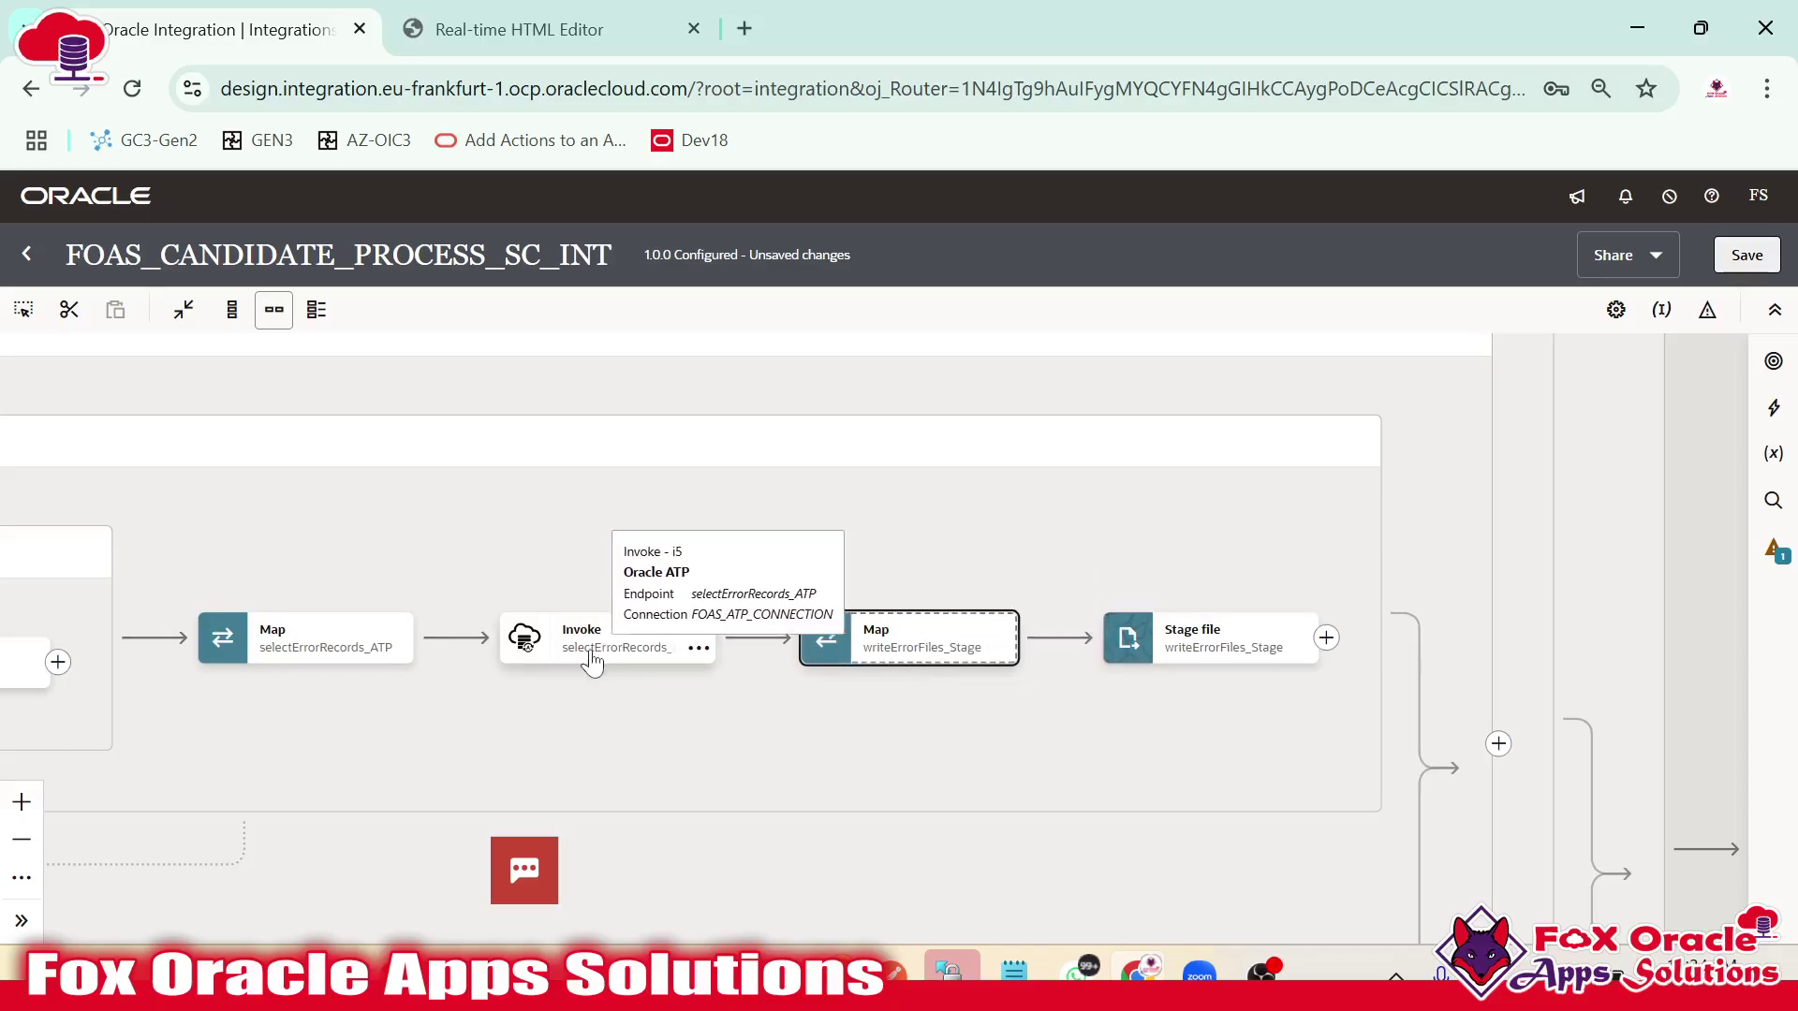
{"action": "left_click", "coordinate": [591, 651]}
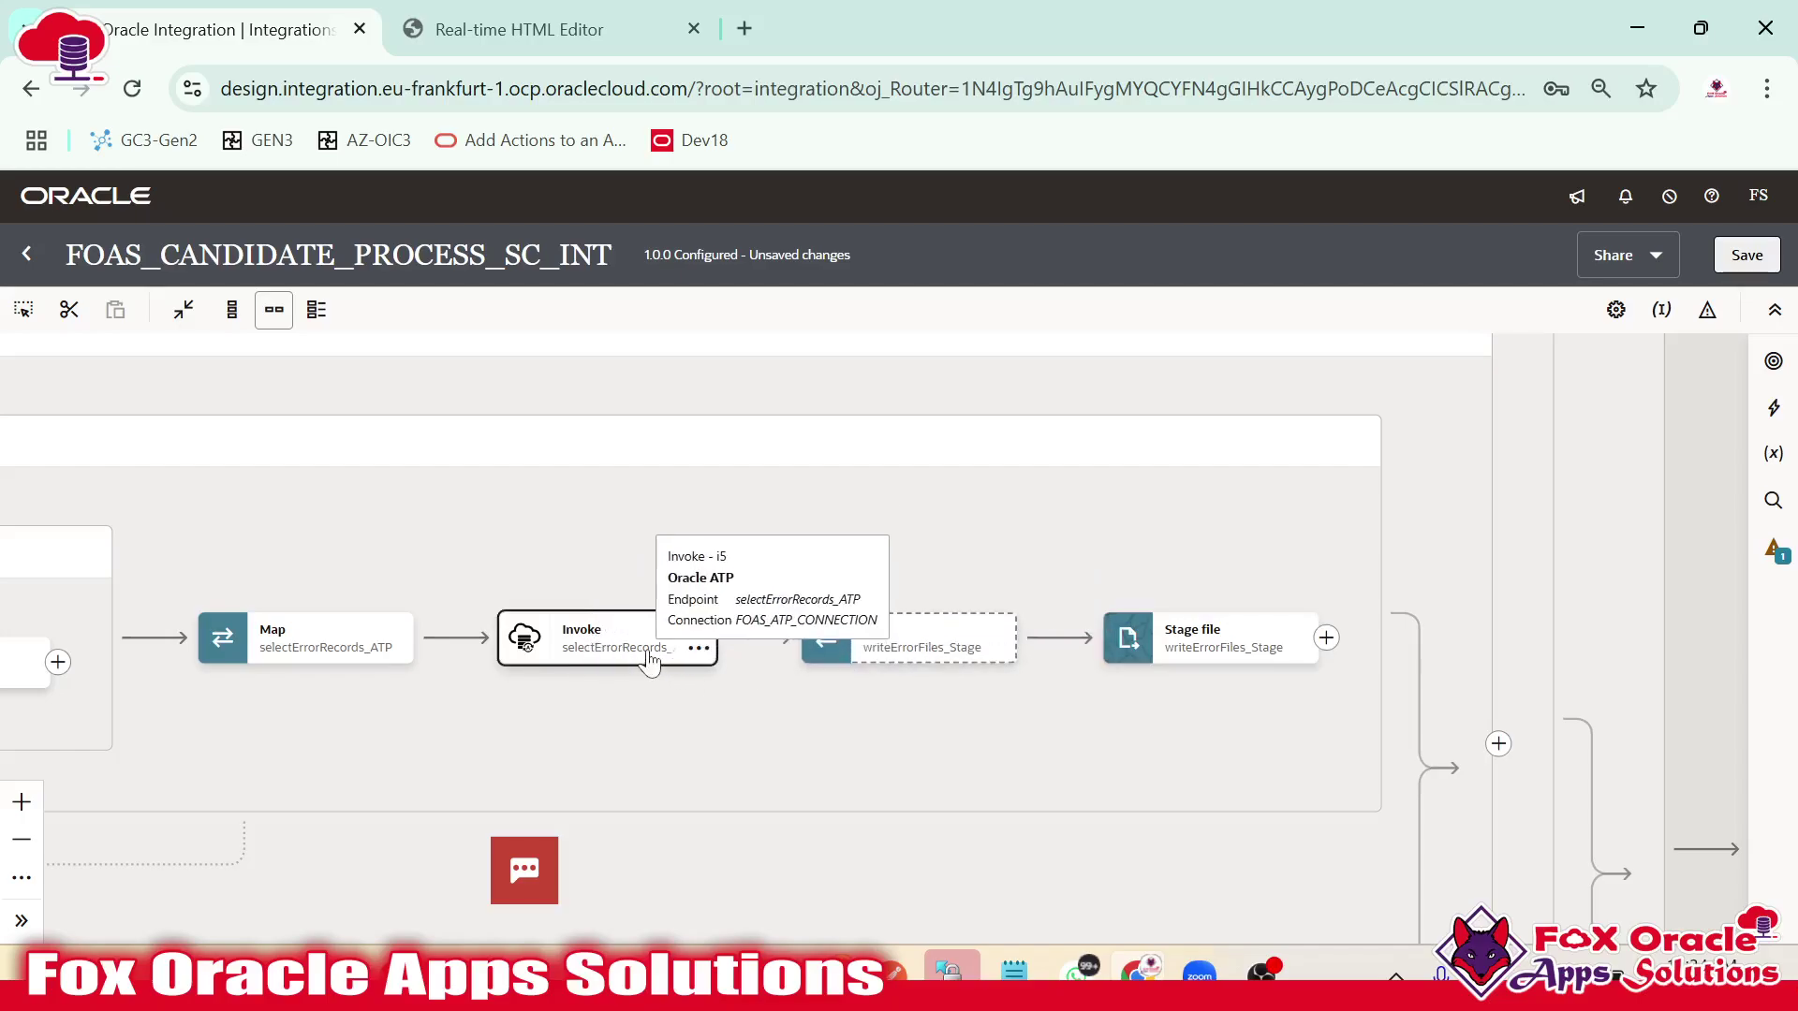
{"action": "left_click", "coordinate": [581, 644]}
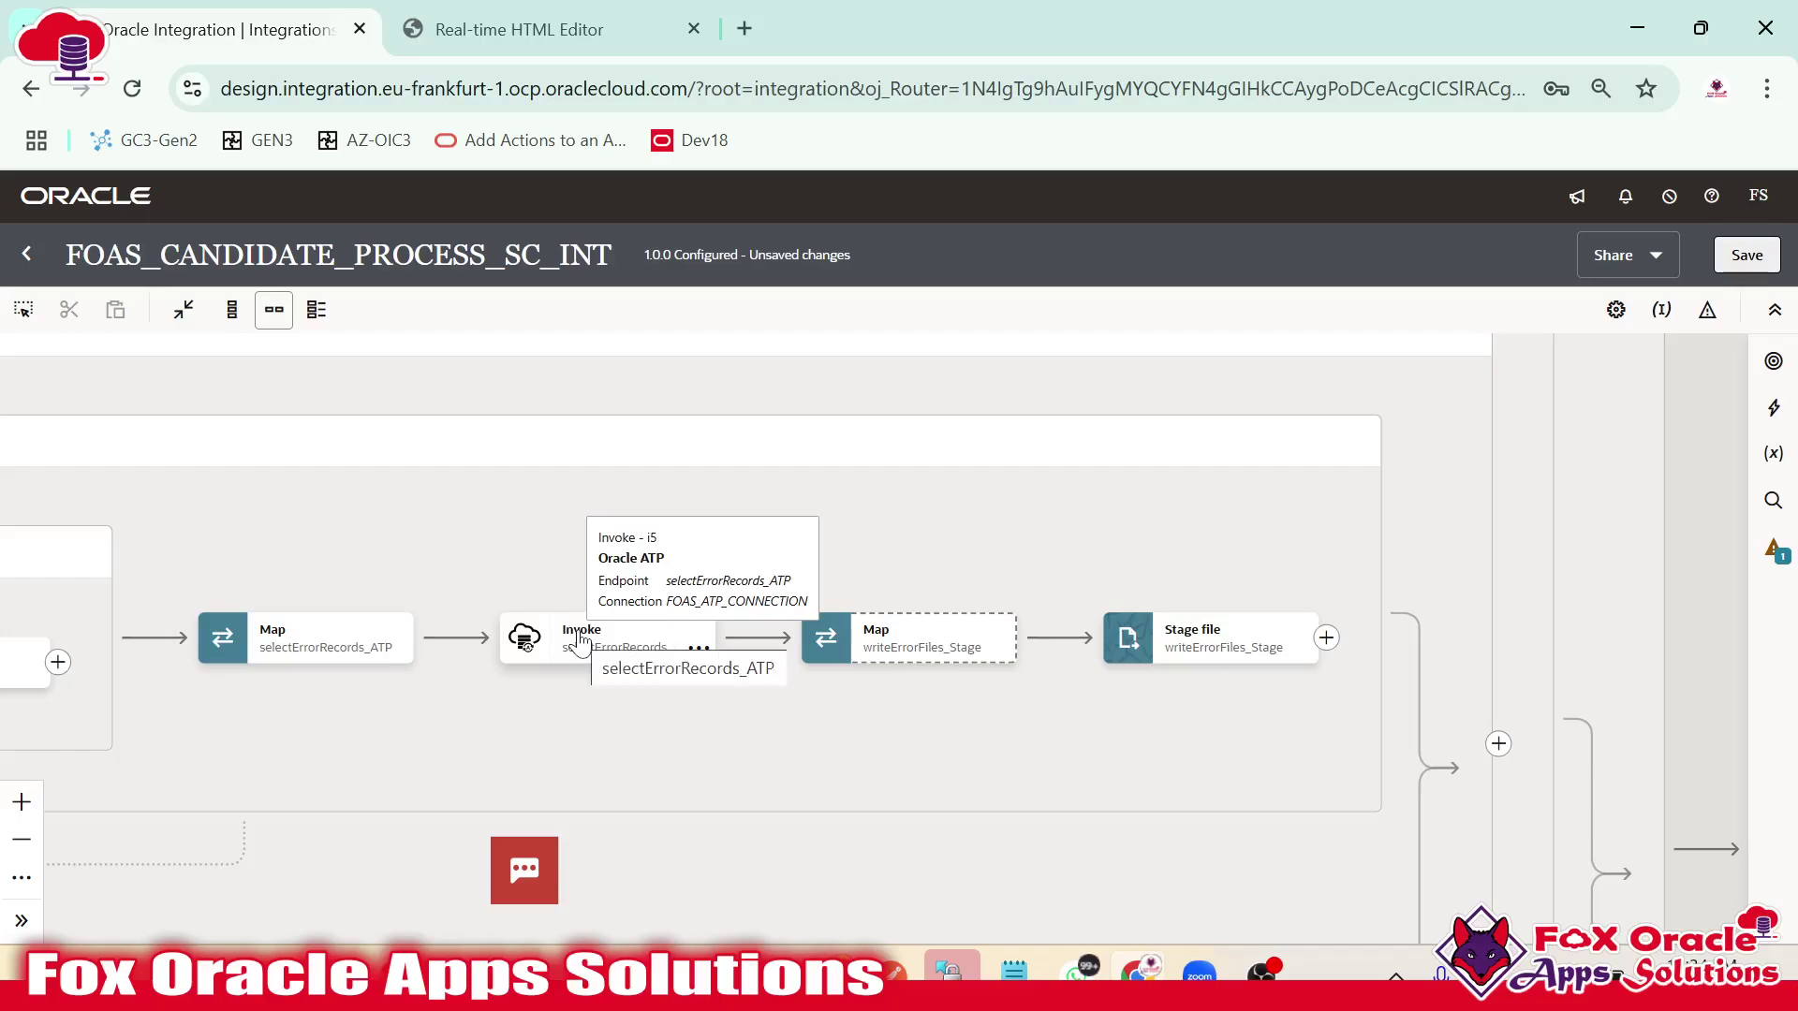
{"action": "double_click", "coordinate": [862, 644]}
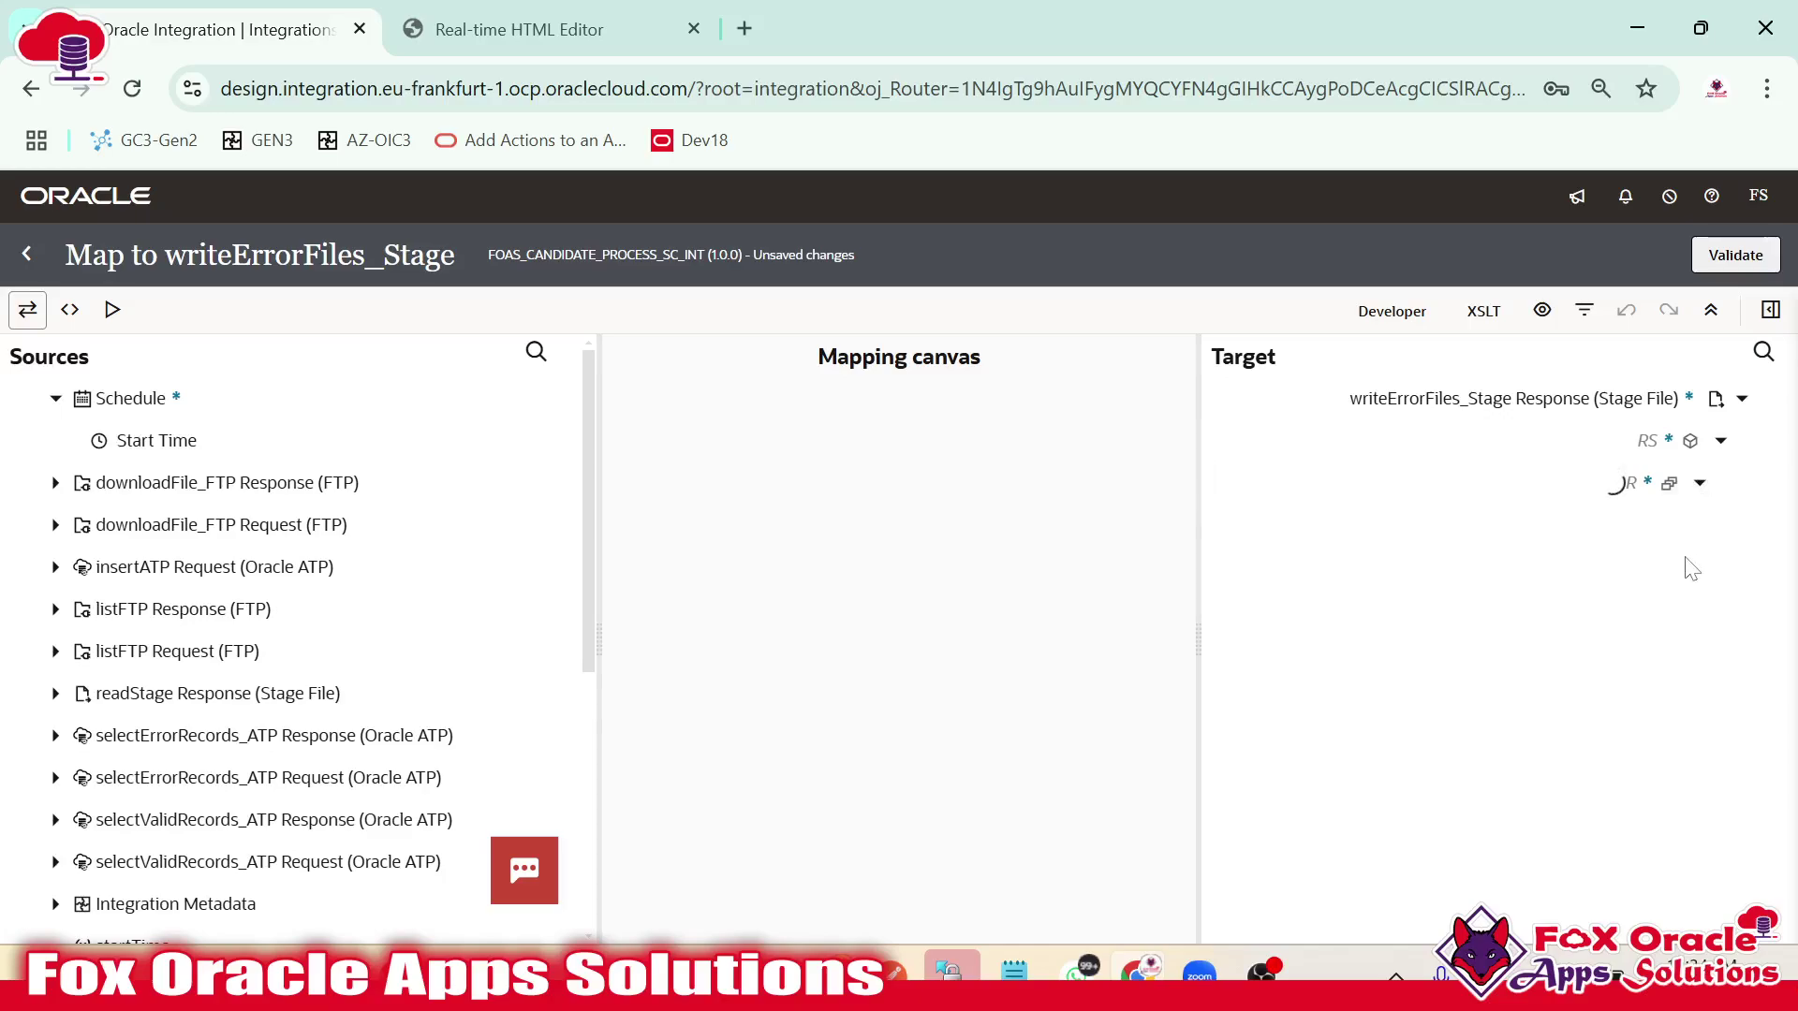
Repeat the R target record, adding a second R record for the data rows.
{"action": "right_click", "coordinate": [1647, 485]}
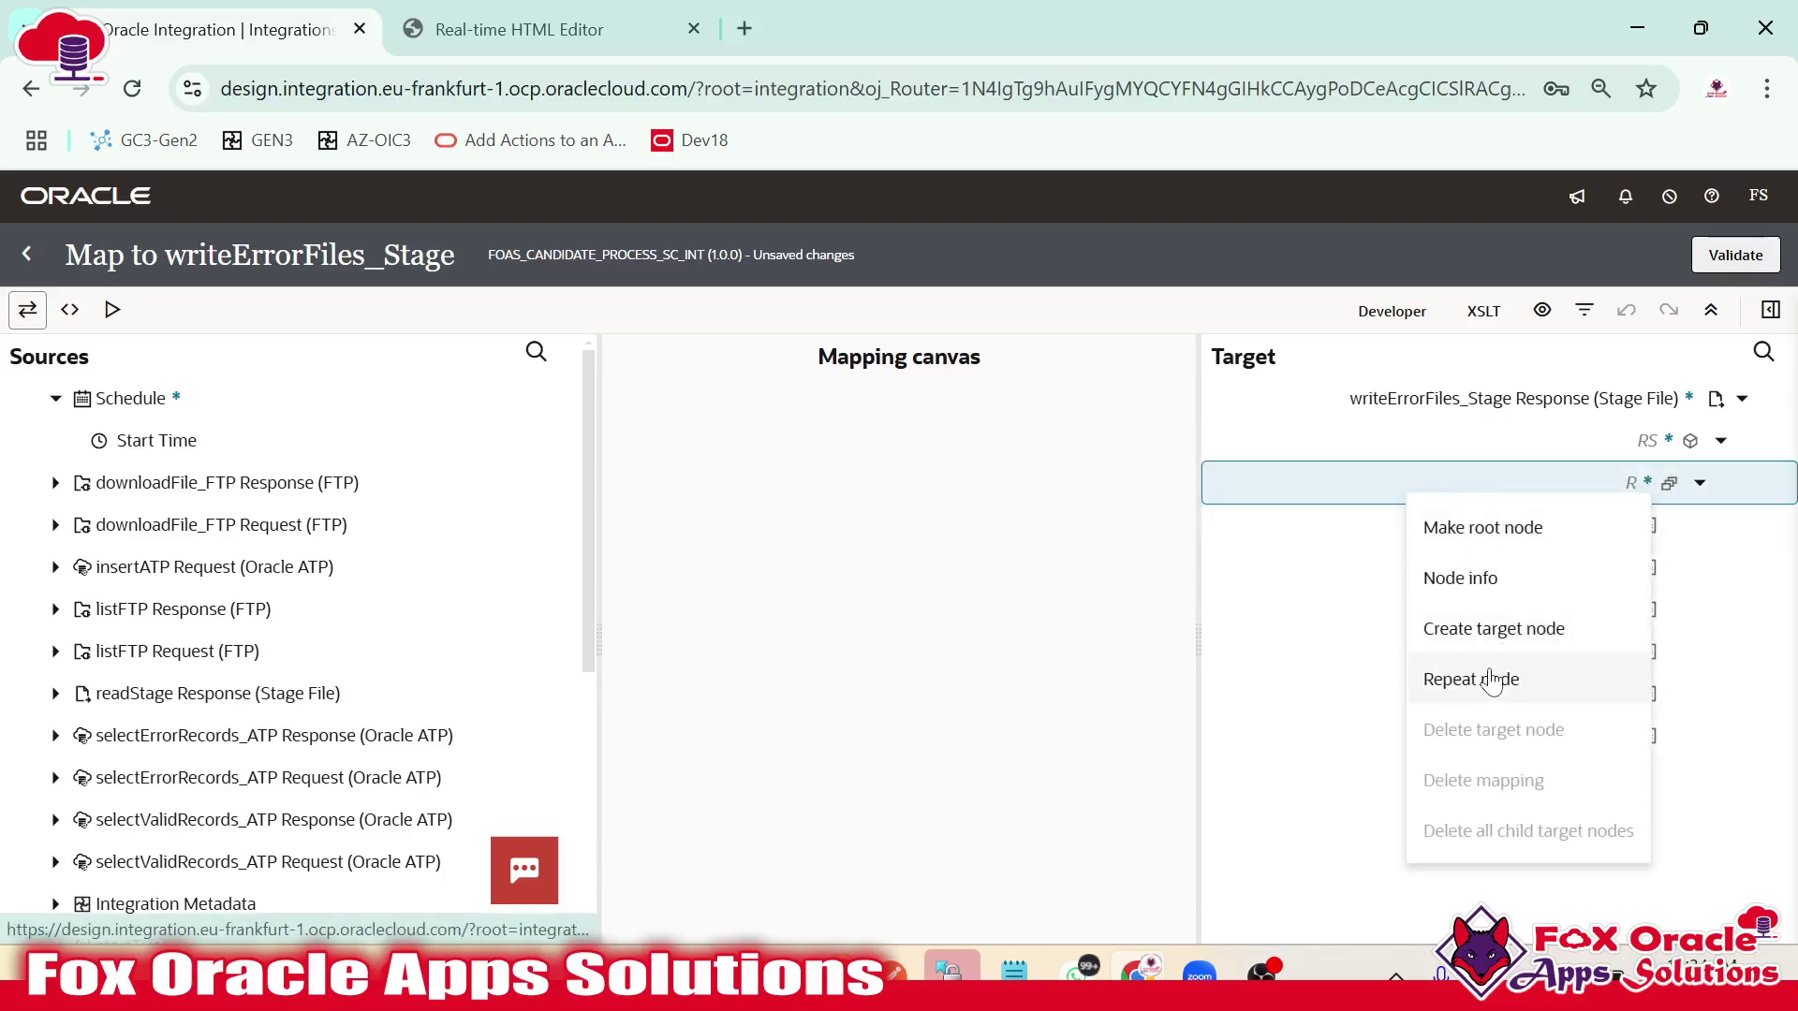
{"action": "left_click", "coordinate": [1481, 677]}
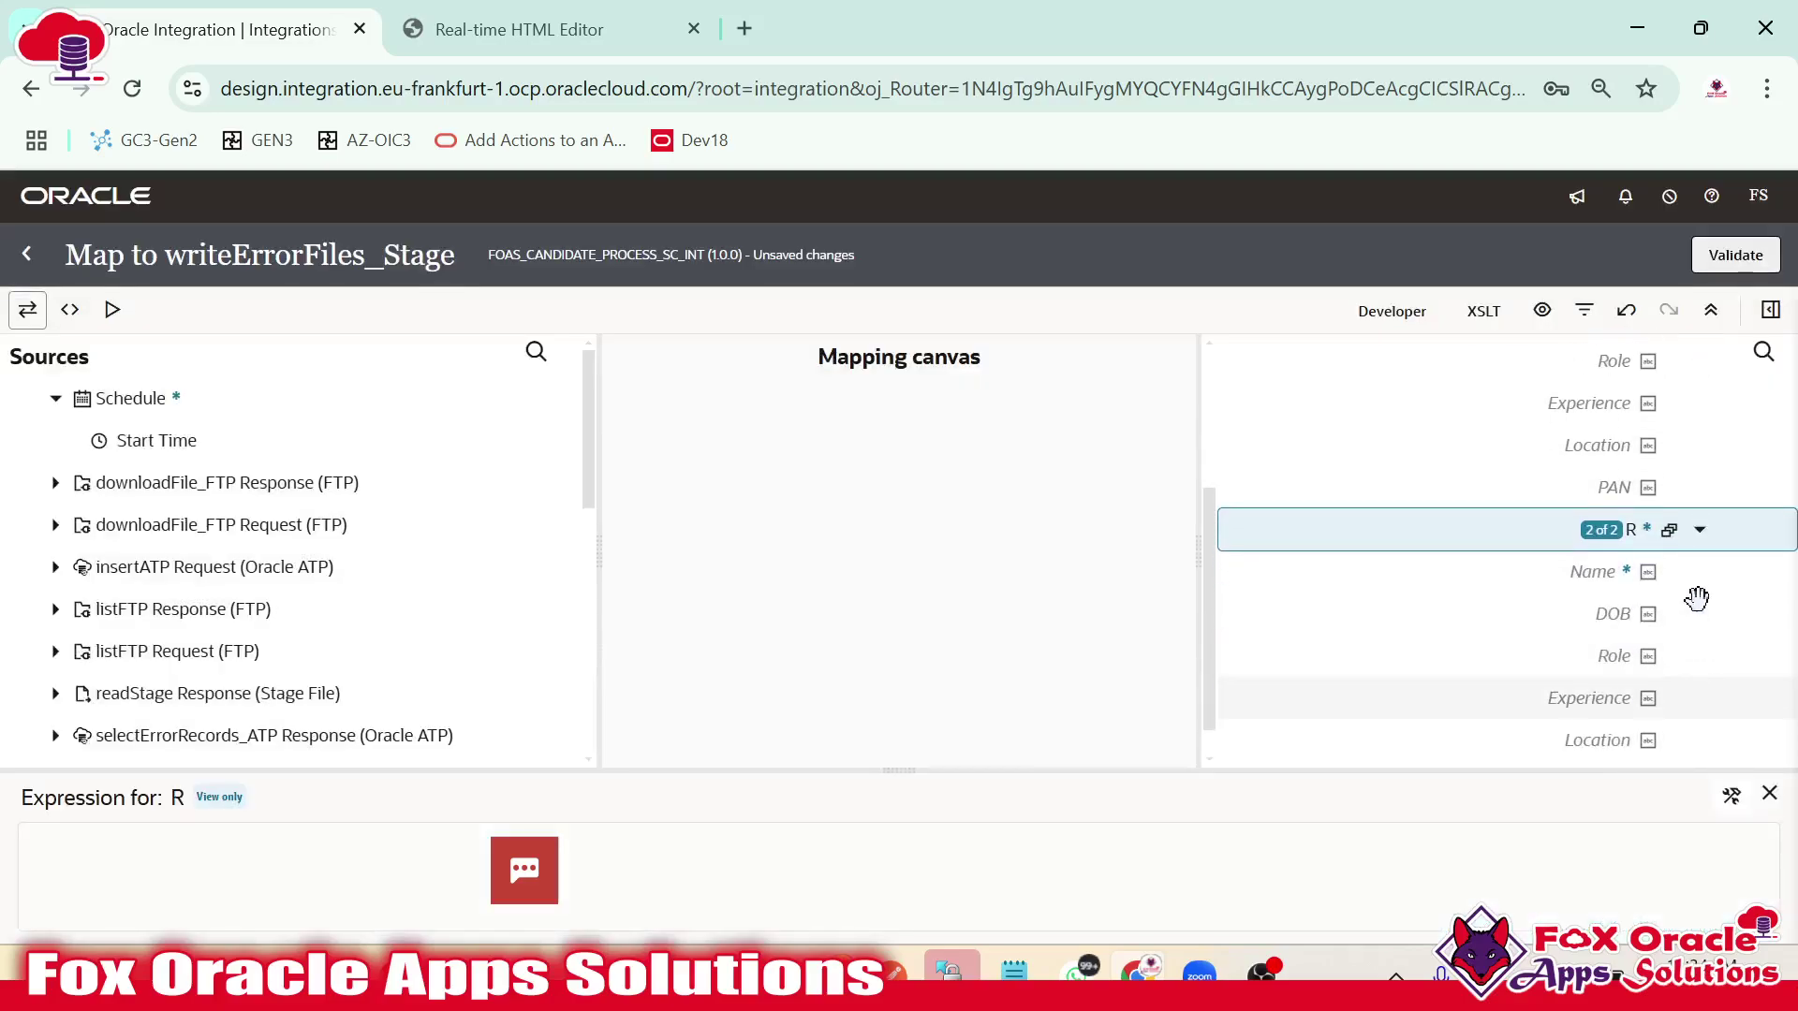
{"action": "left_click", "coordinate": [1699, 529]}
{"action": "scroll", "coordinate": [1677, 501], "scroll_direction": "up", "scroll_amount": 1}
{"action": "left_click", "coordinate": [1700, 482]}
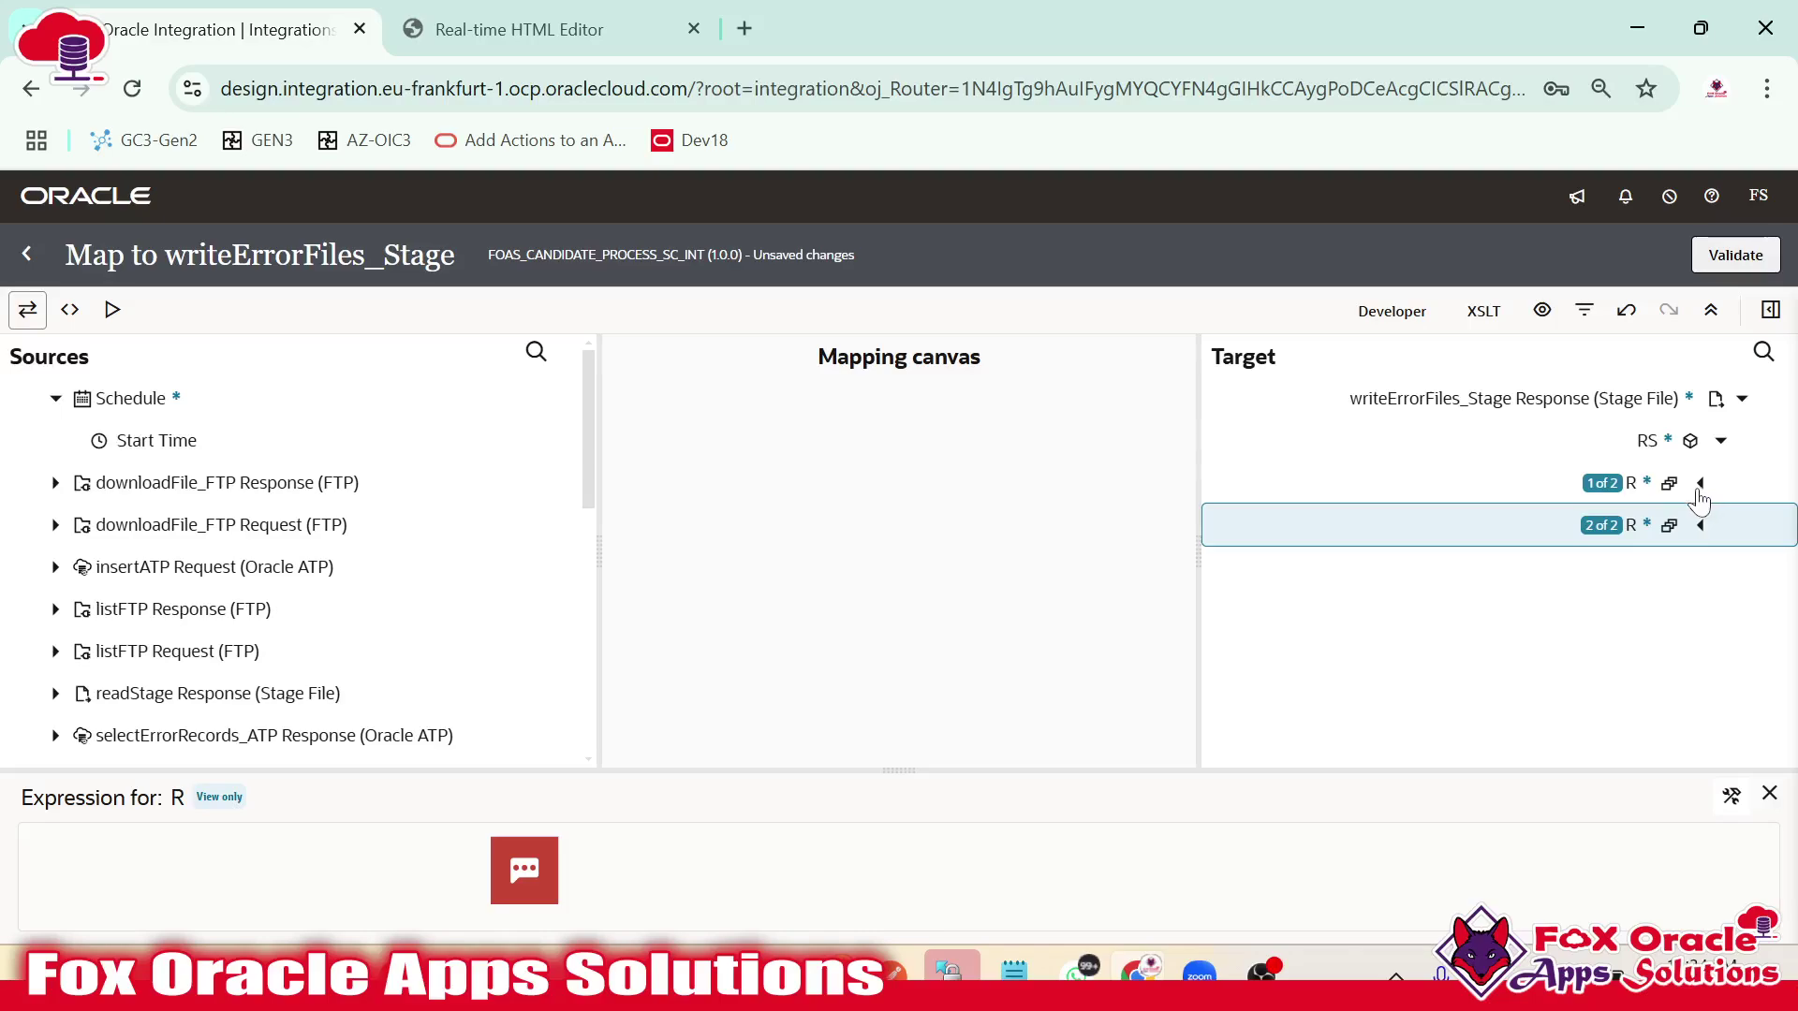
{"action": "left_click", "coordinate": [1699, 485]}
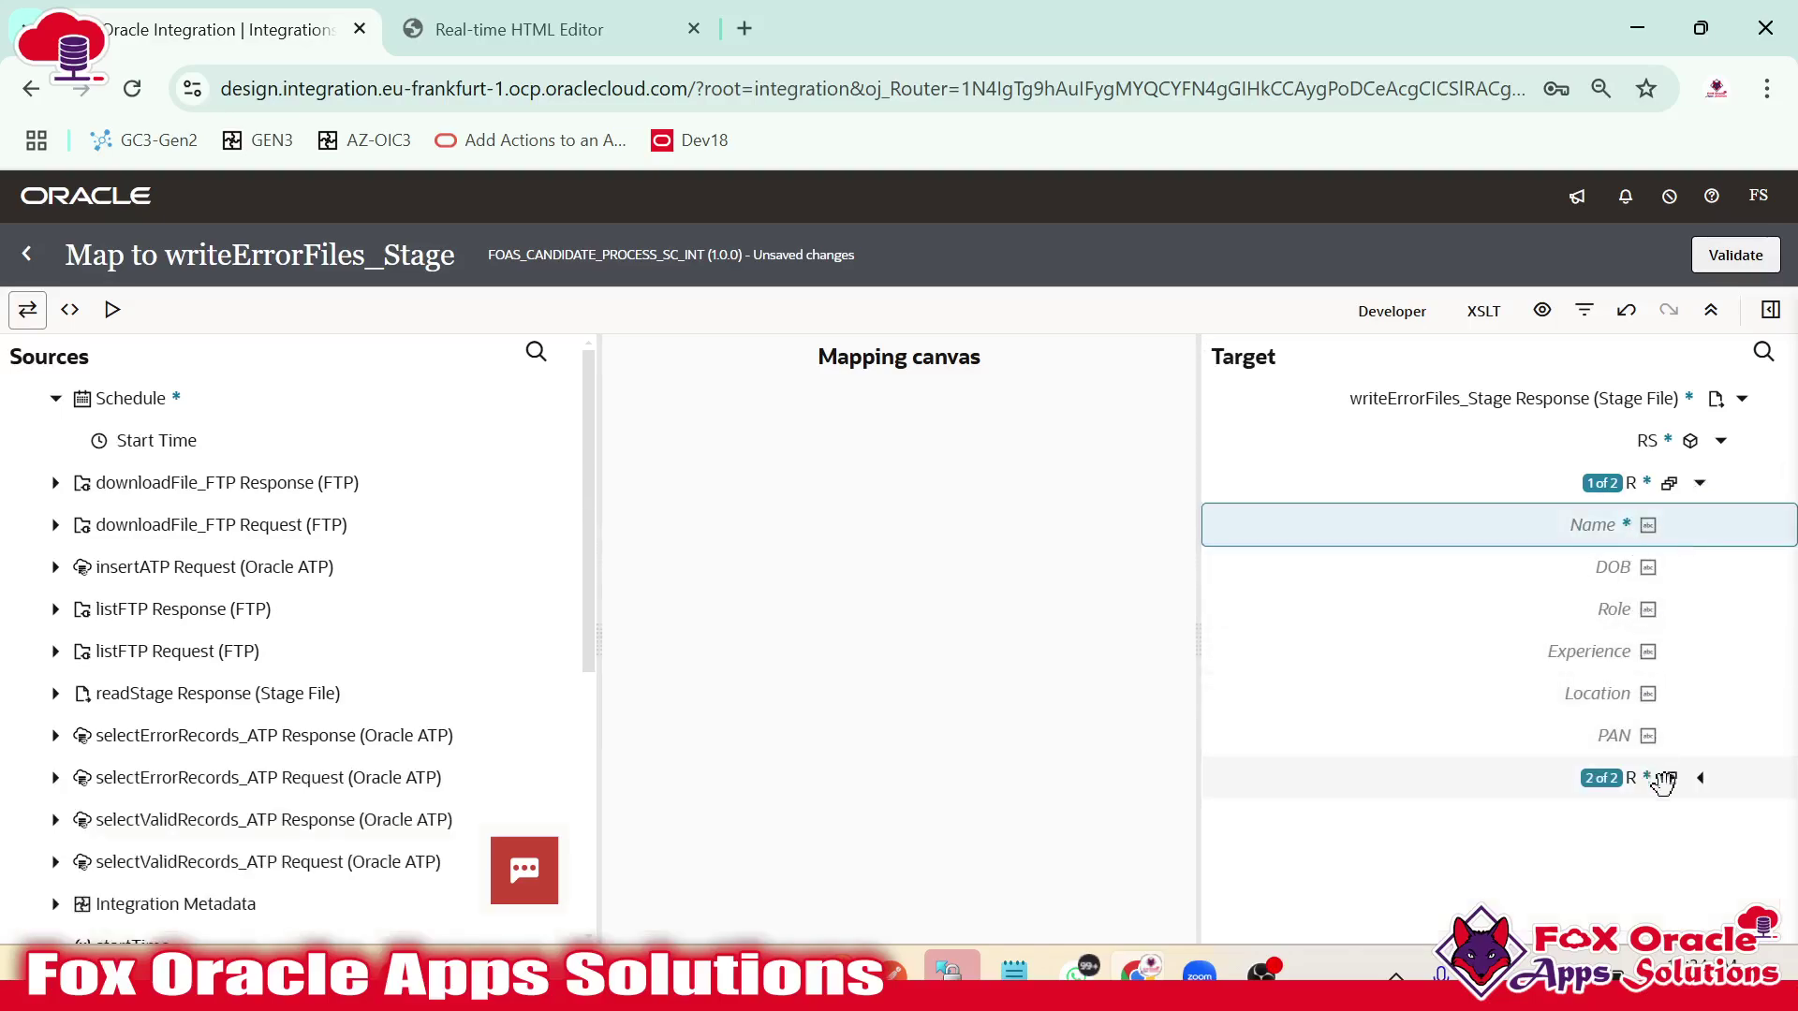
Set the first record's Name and DOB fields to the literals 'Name' and 'DOB'.
{"action": "right_click", "coordinate": [1594, 524]}
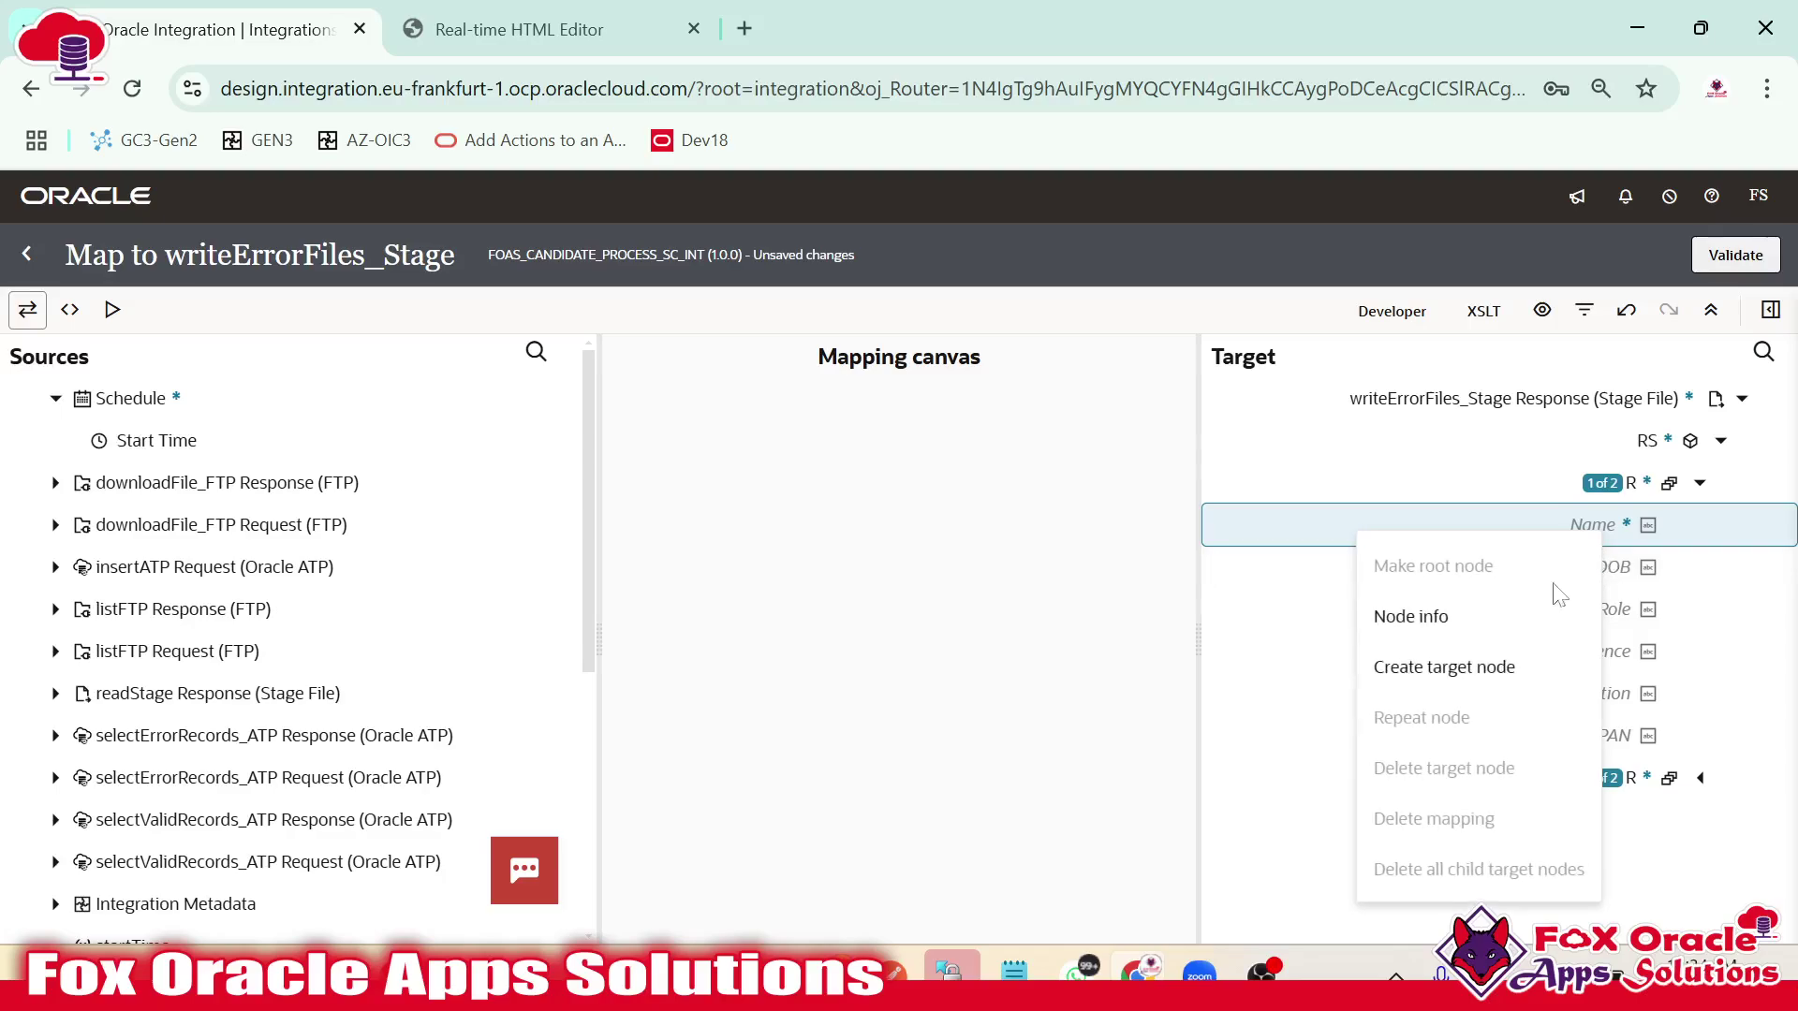
{"action": "left_click", "coordinate": [1444, 667]}
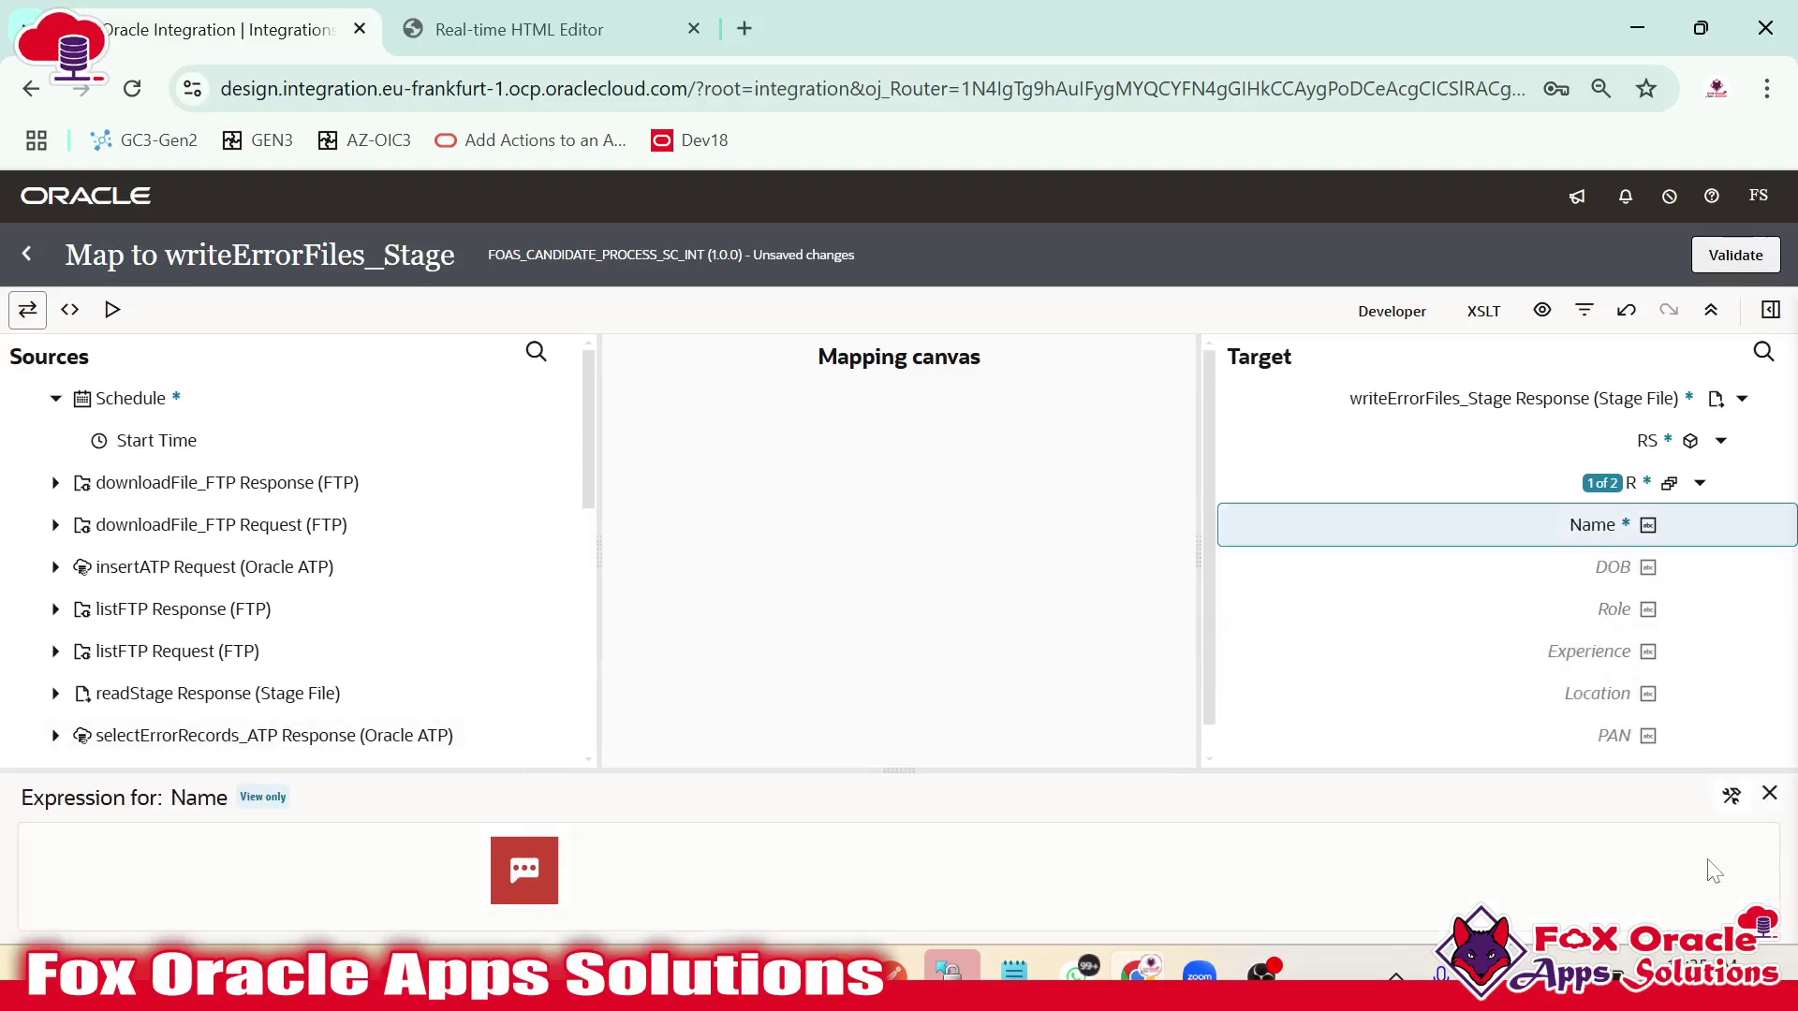
{"action": "left_click", "coordinate": [1731, 795]}
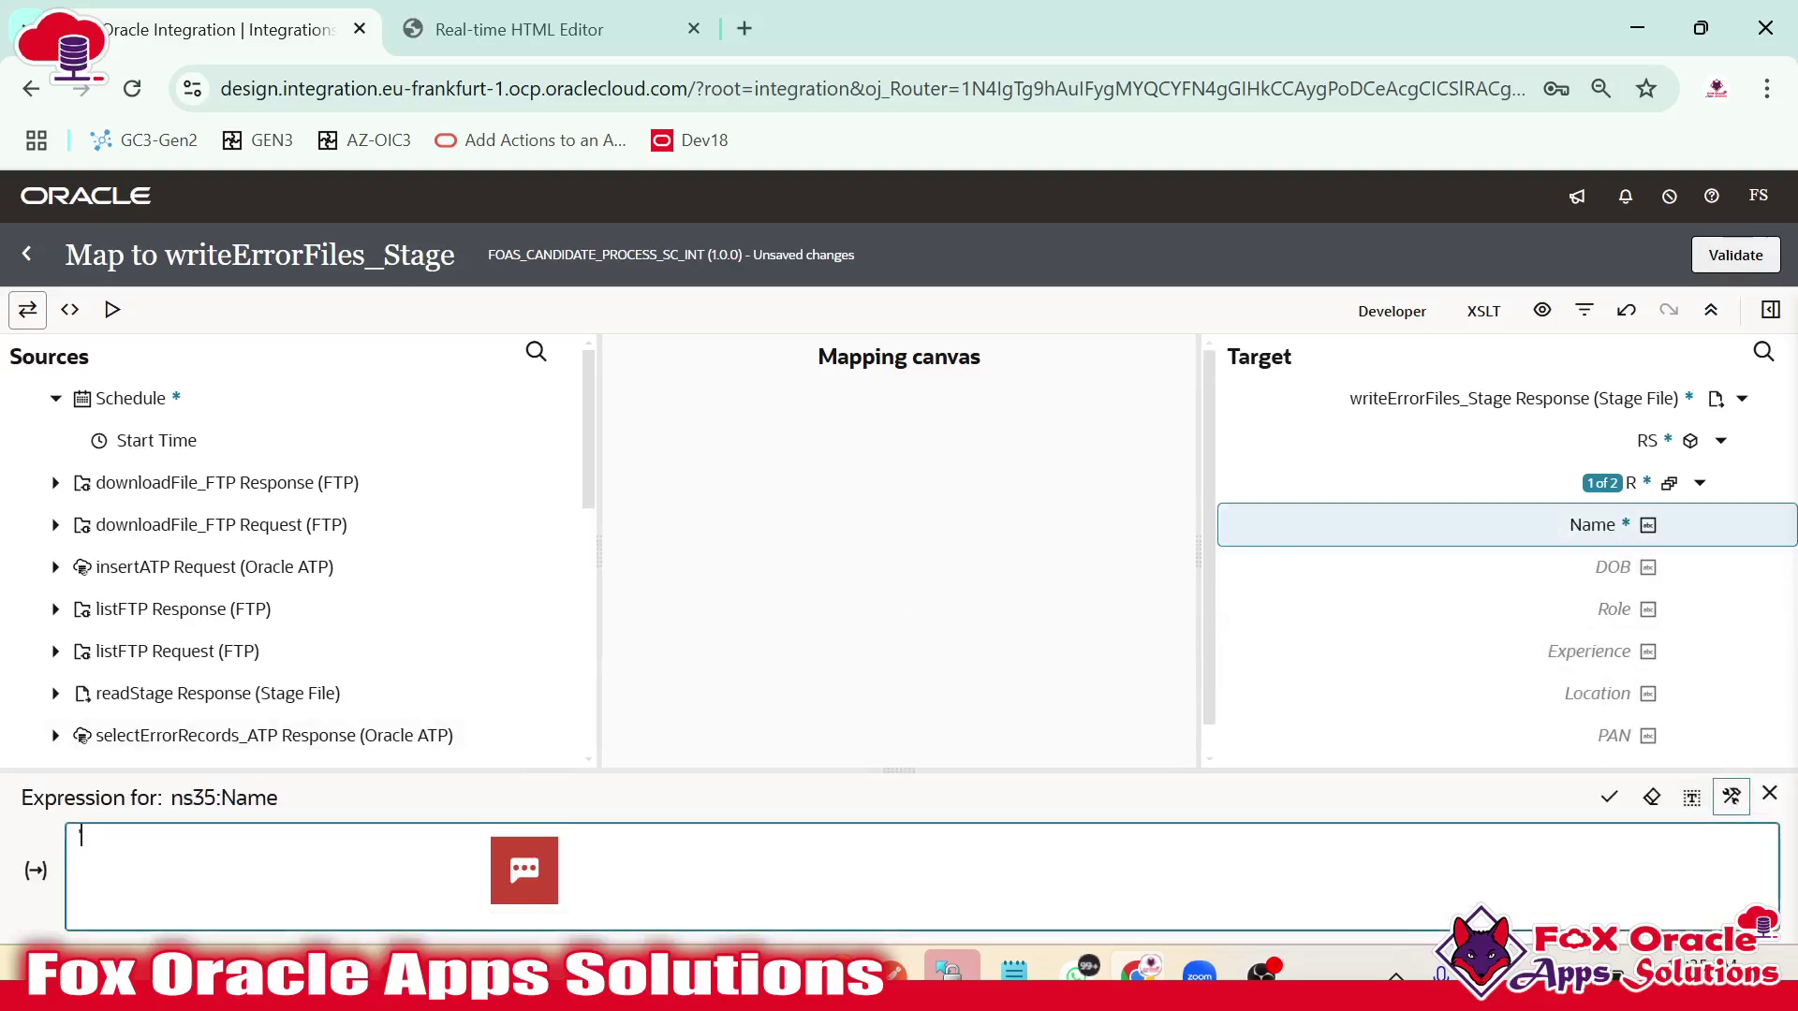
{"action": "type", "text": "'Name'"}
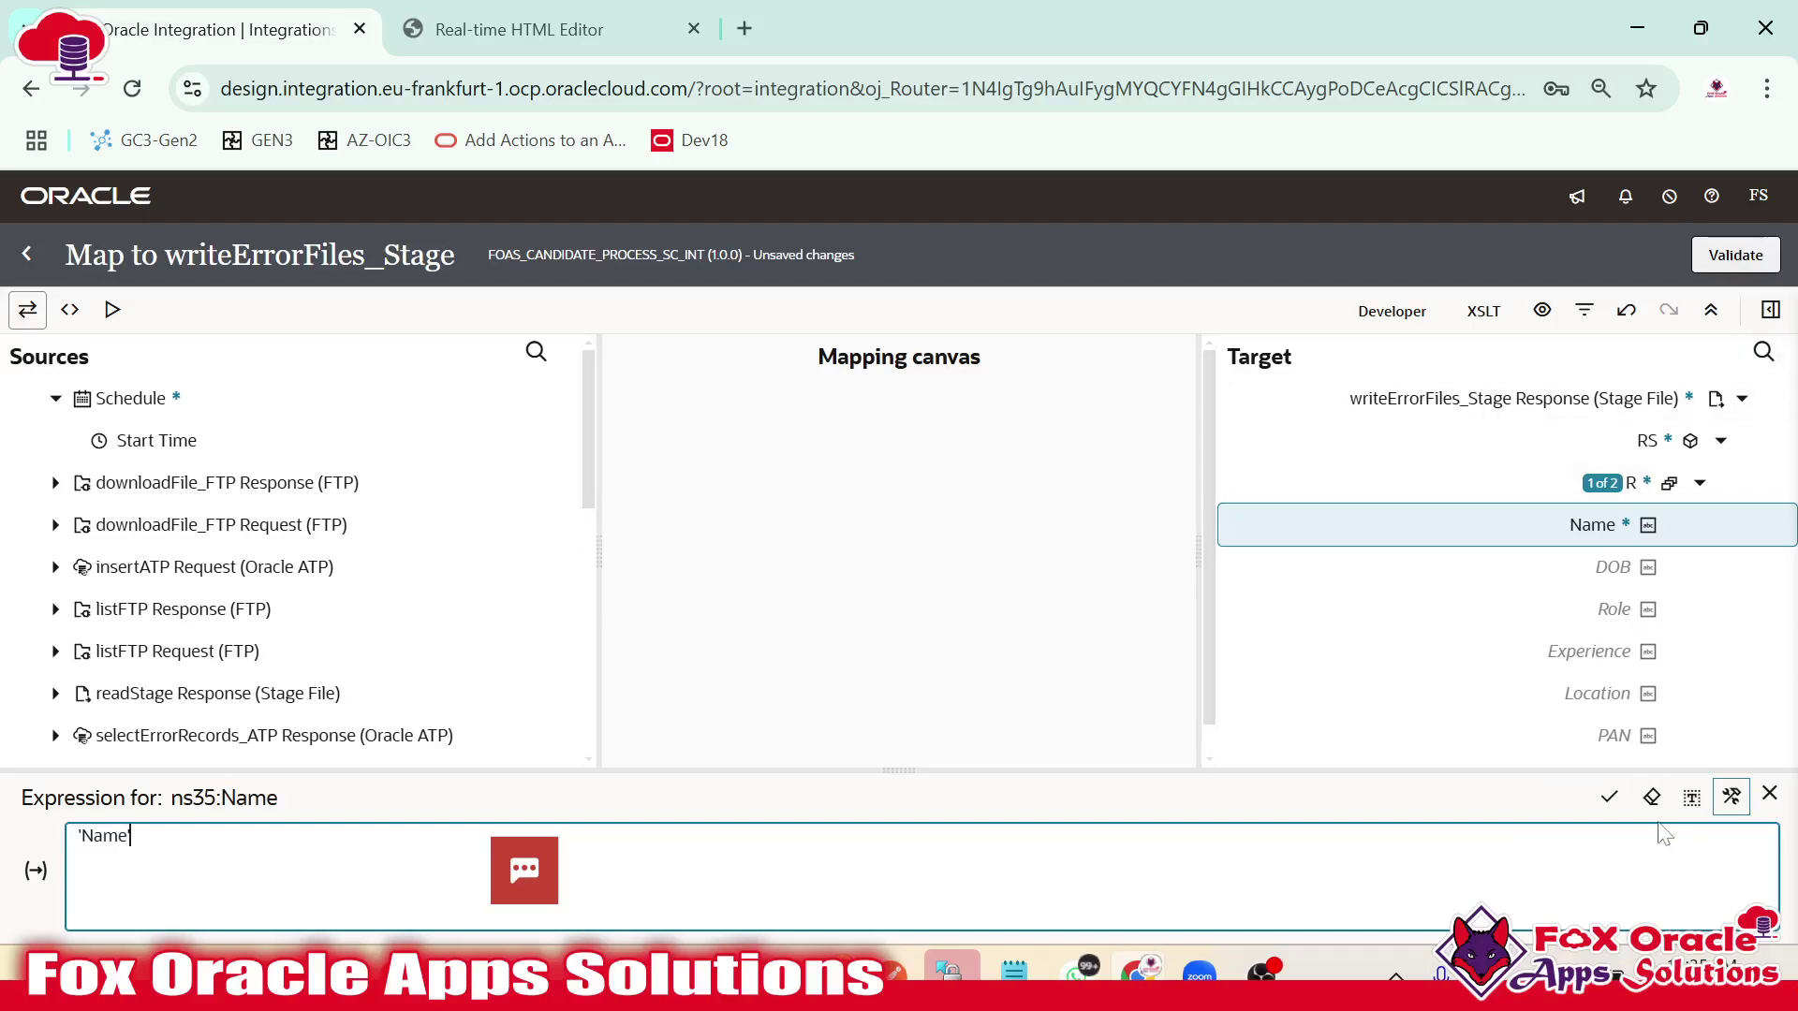
{"action": "left_click", "coordinate": [1610, 797]}
{"action": "left_click", "coordinate": [1617, 559]}
{"action": "right_click", "coordinate": [1616, 575]}
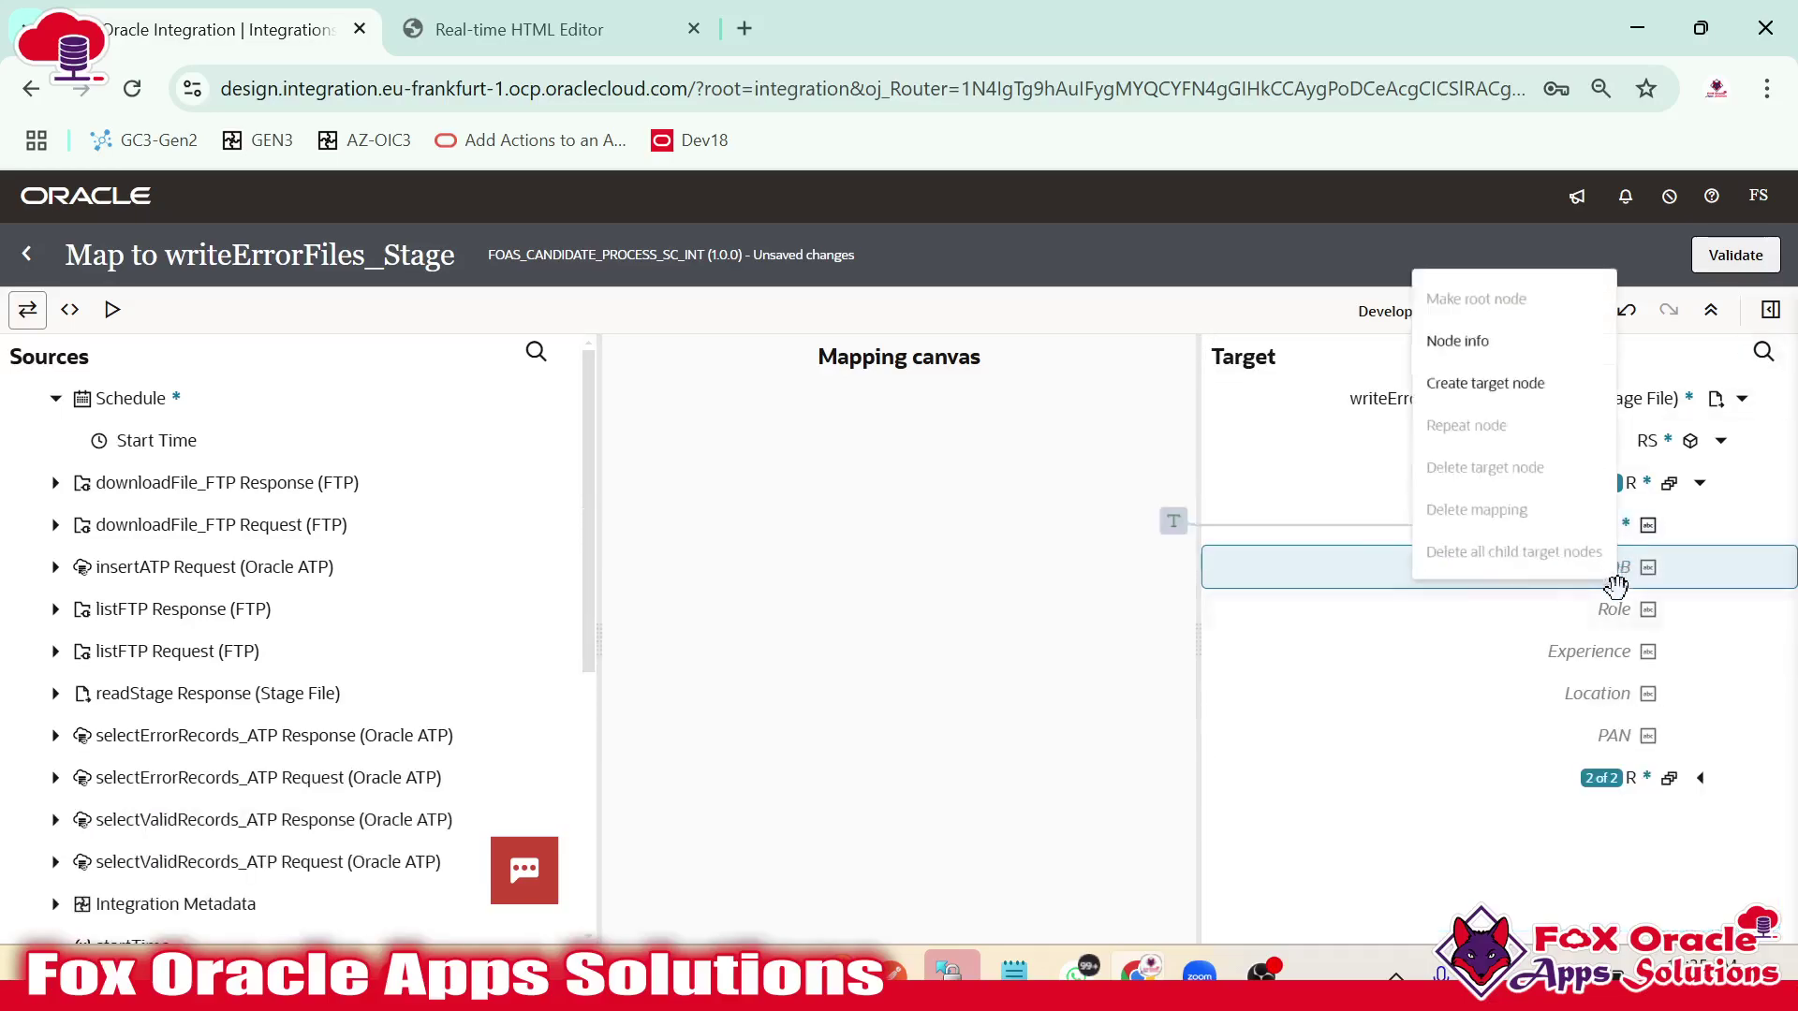
{"action": "left_click", "coordinate": [1471, 346]}
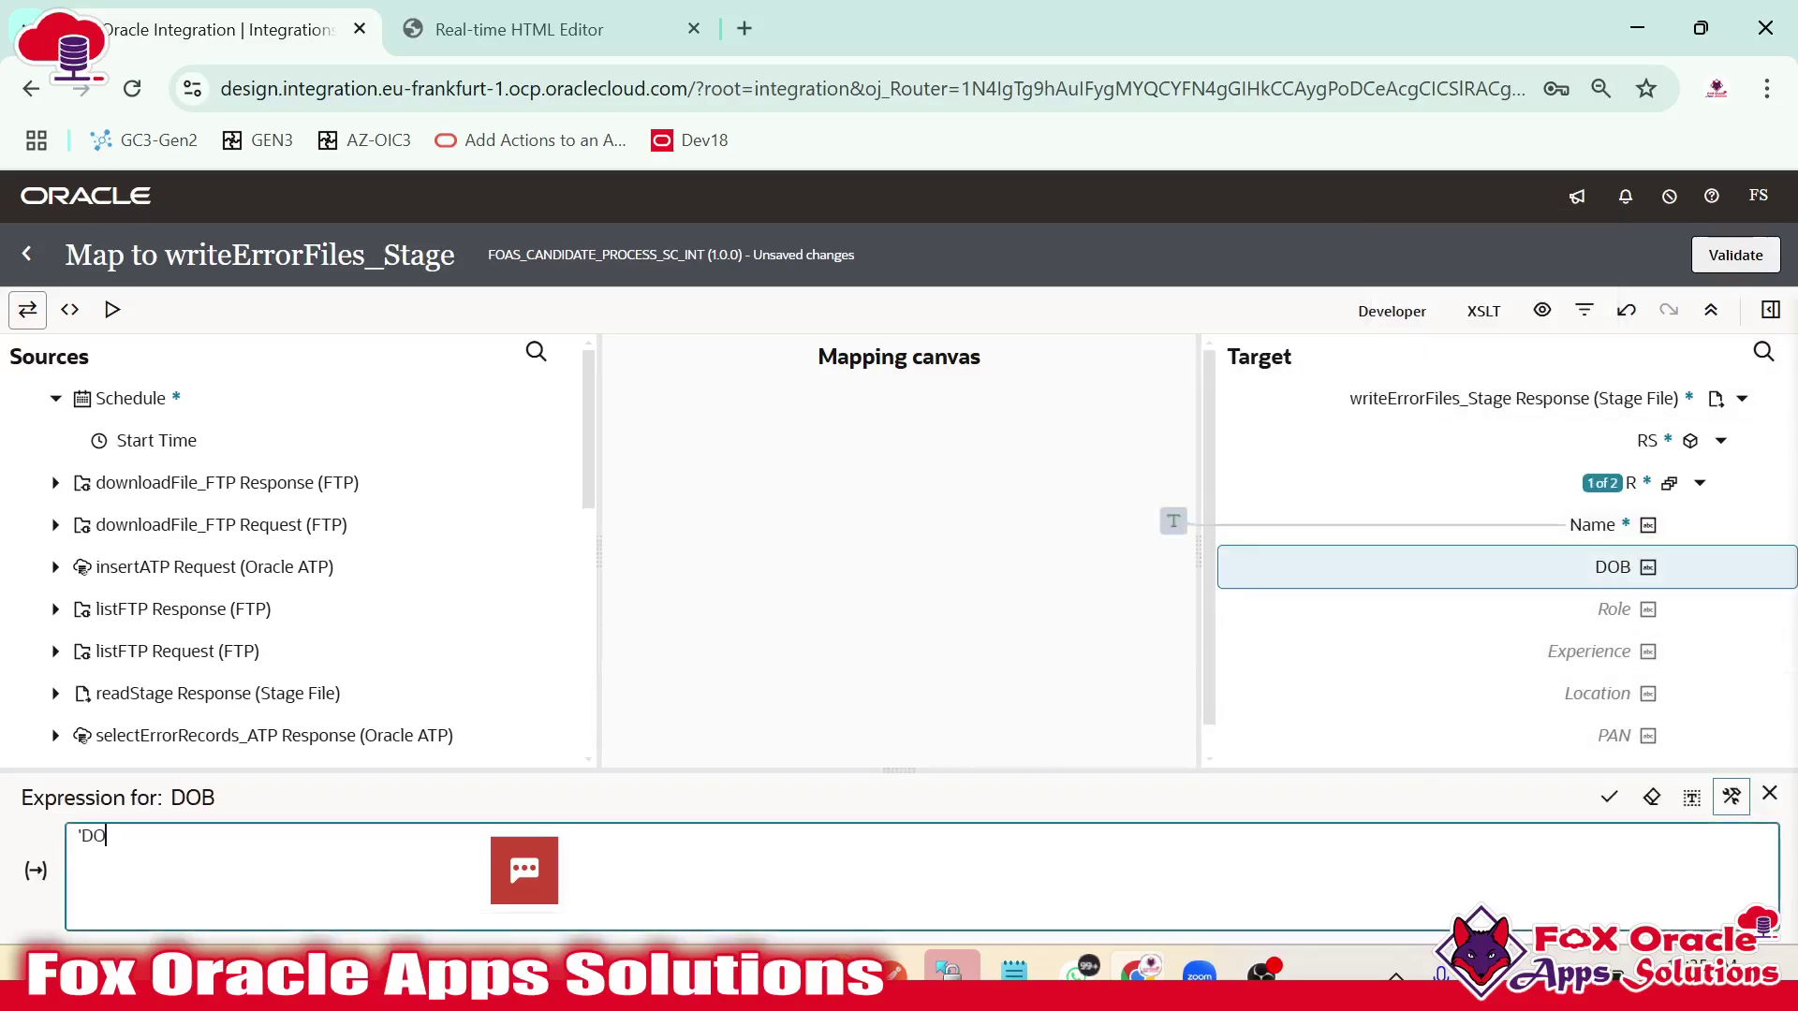
{"action": "type", "text": "'DOB'"}
{"action": "left_click", "coordinate": [1609, 797]}
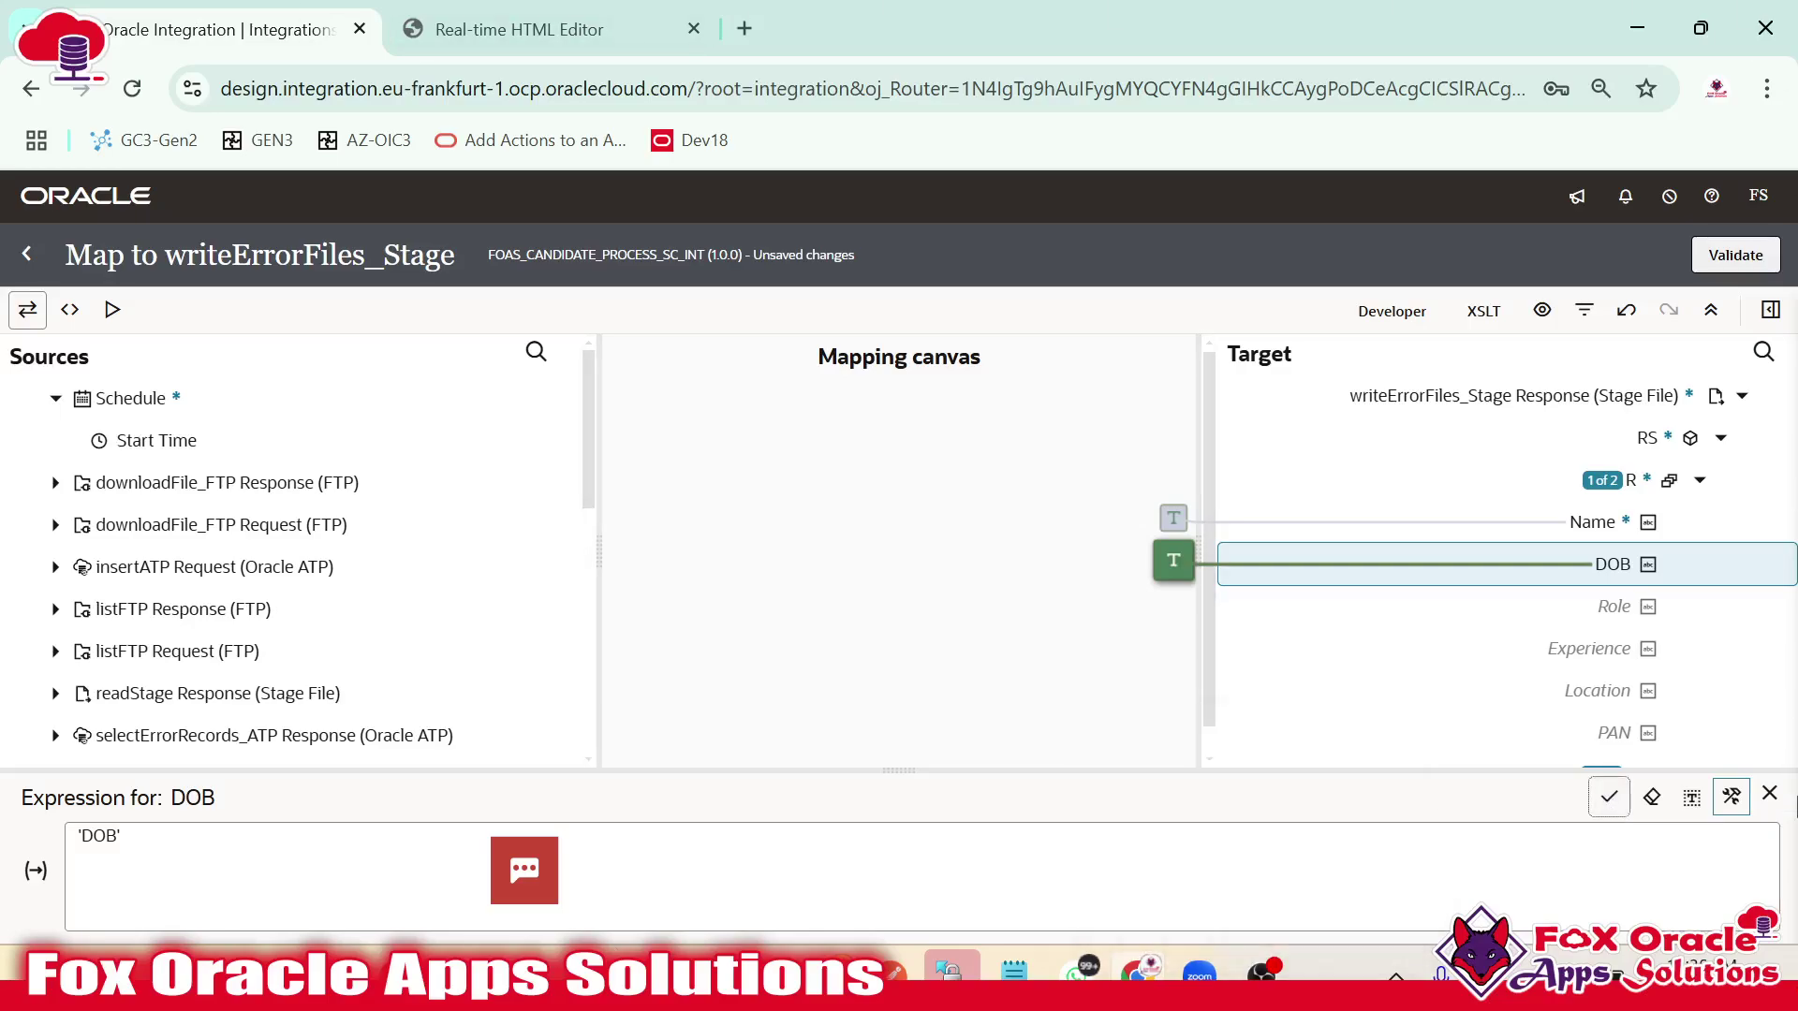
Set the Role and Experience fields to the literals 'Role' and 'Experience'.
{"action": "right_click", "coordinate": [1629, 610]}
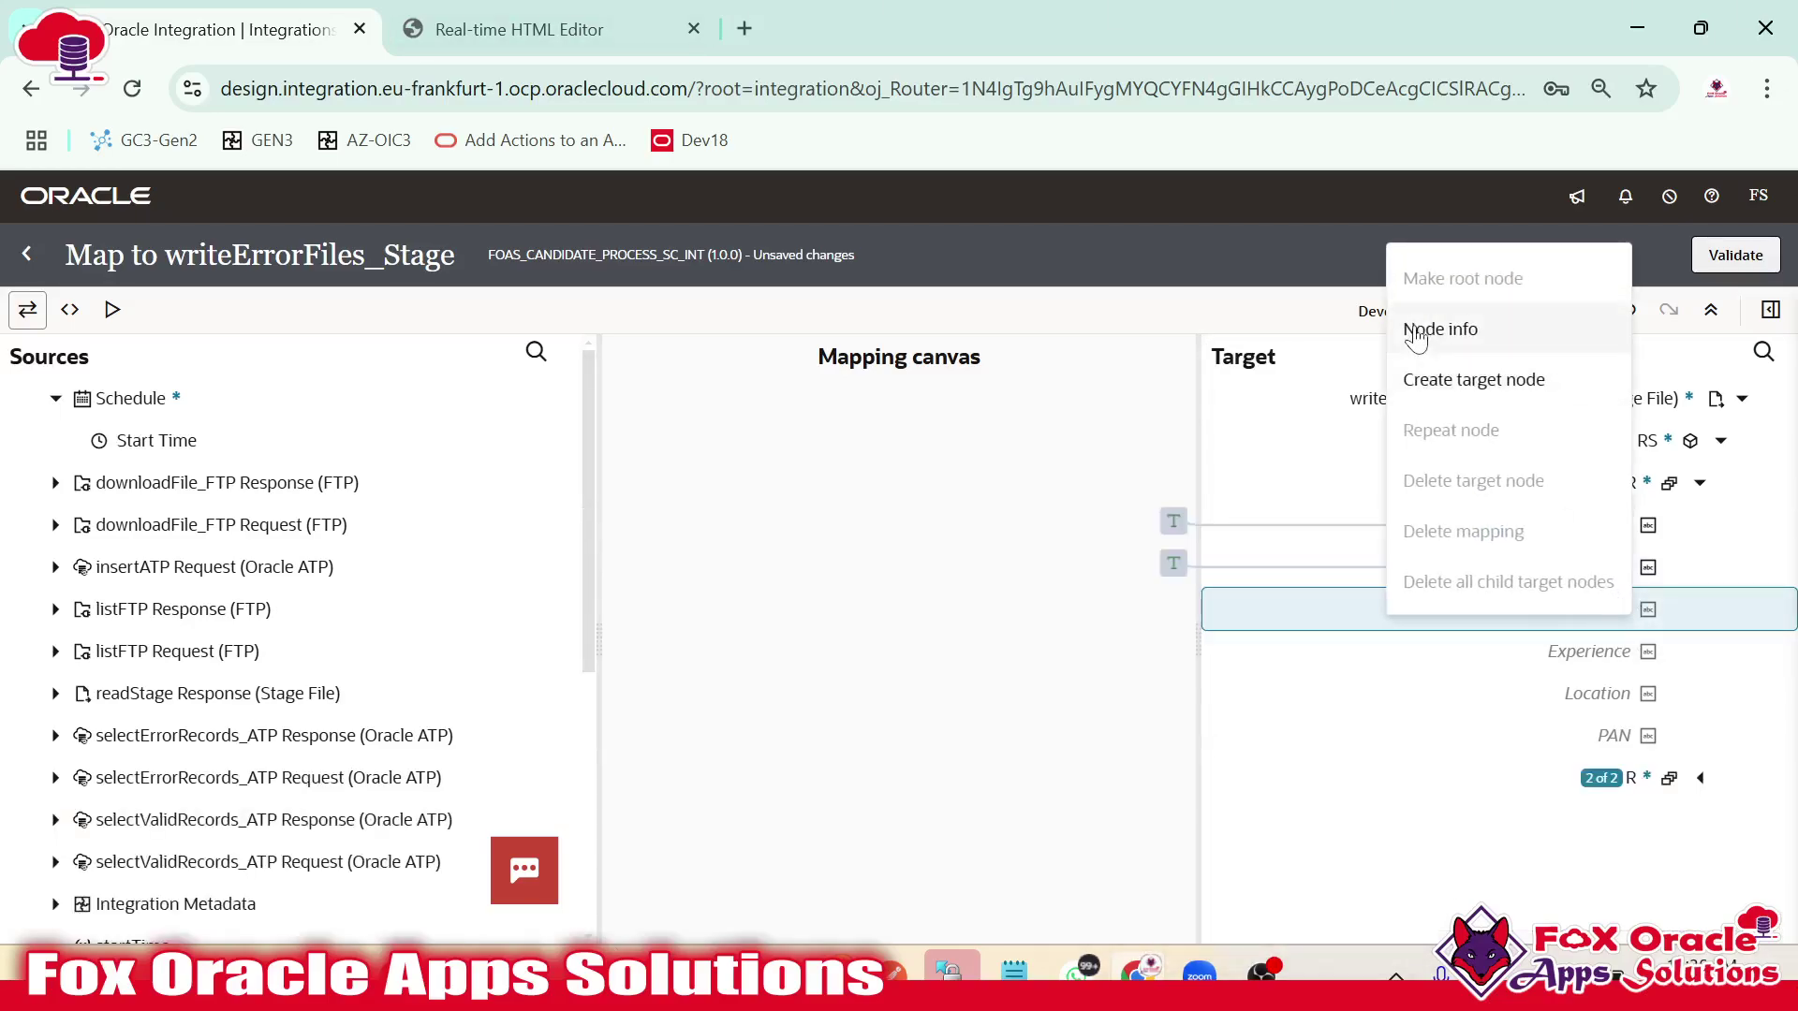
{"action": "key", "text": "Escape"}
{"action": "left_click", "coordinate": [1554, 863]}
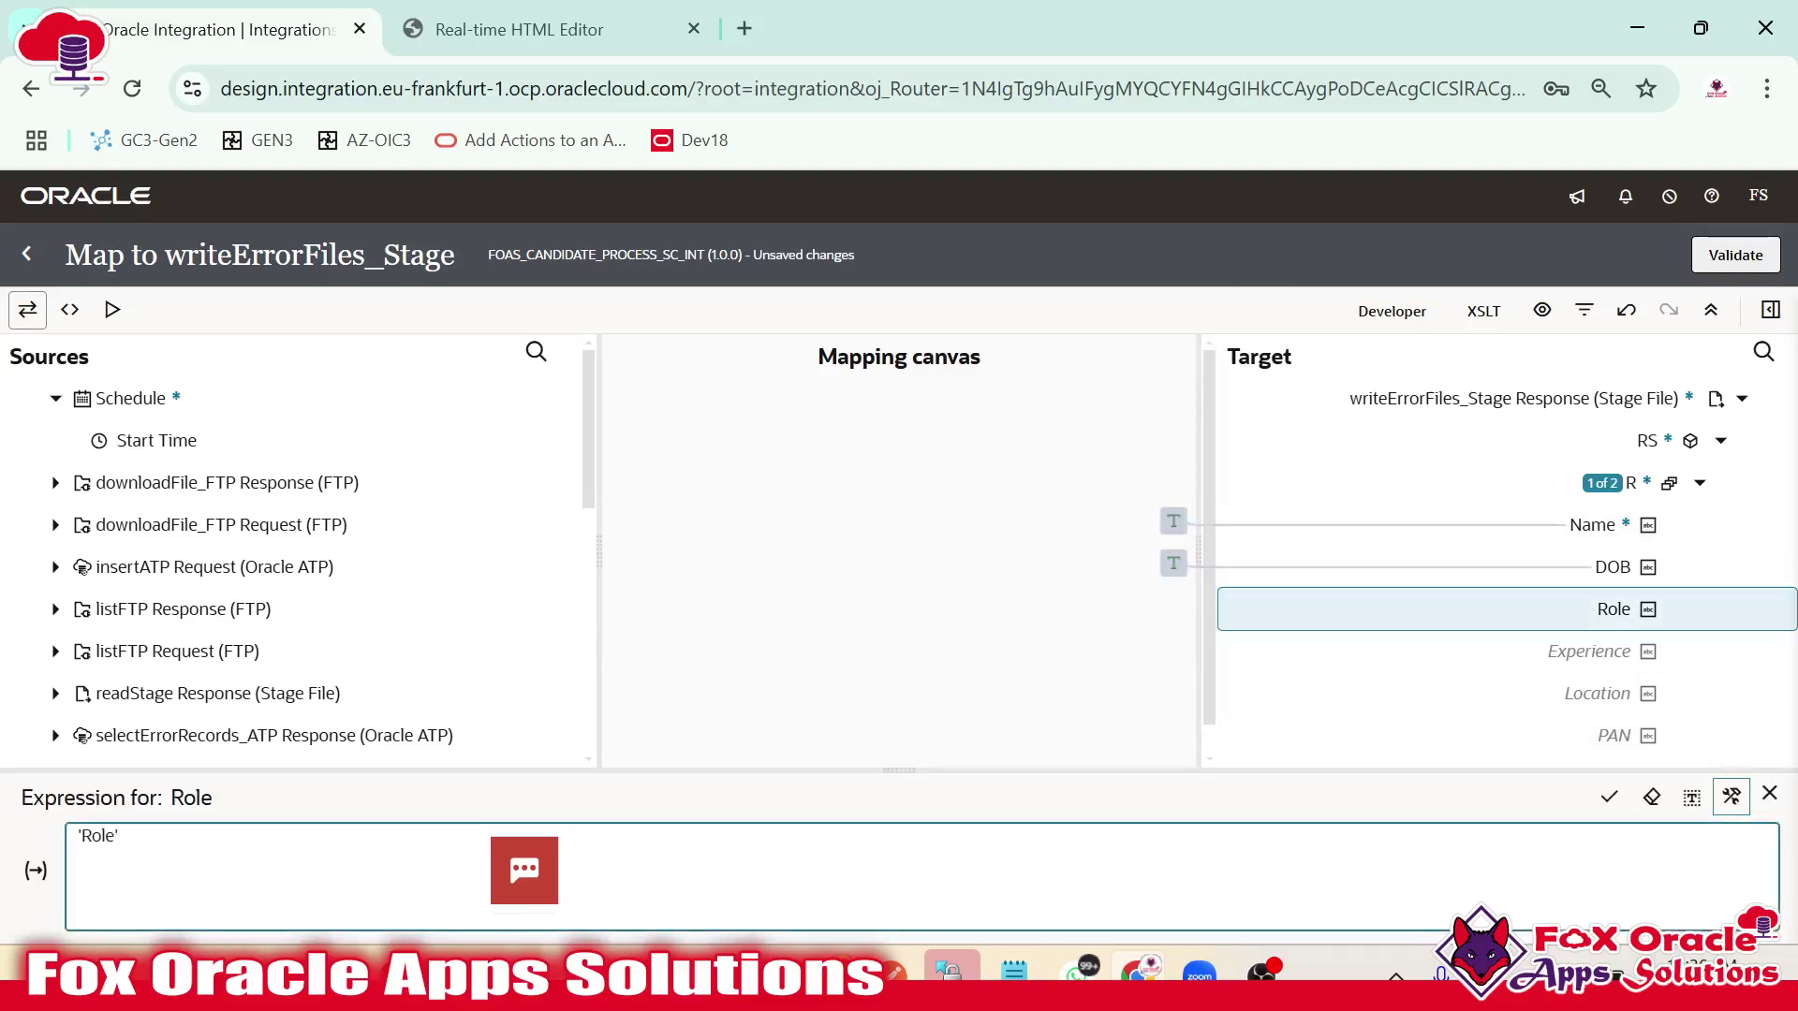
{"action": "left_click", "coordinate": [1608, 797]}
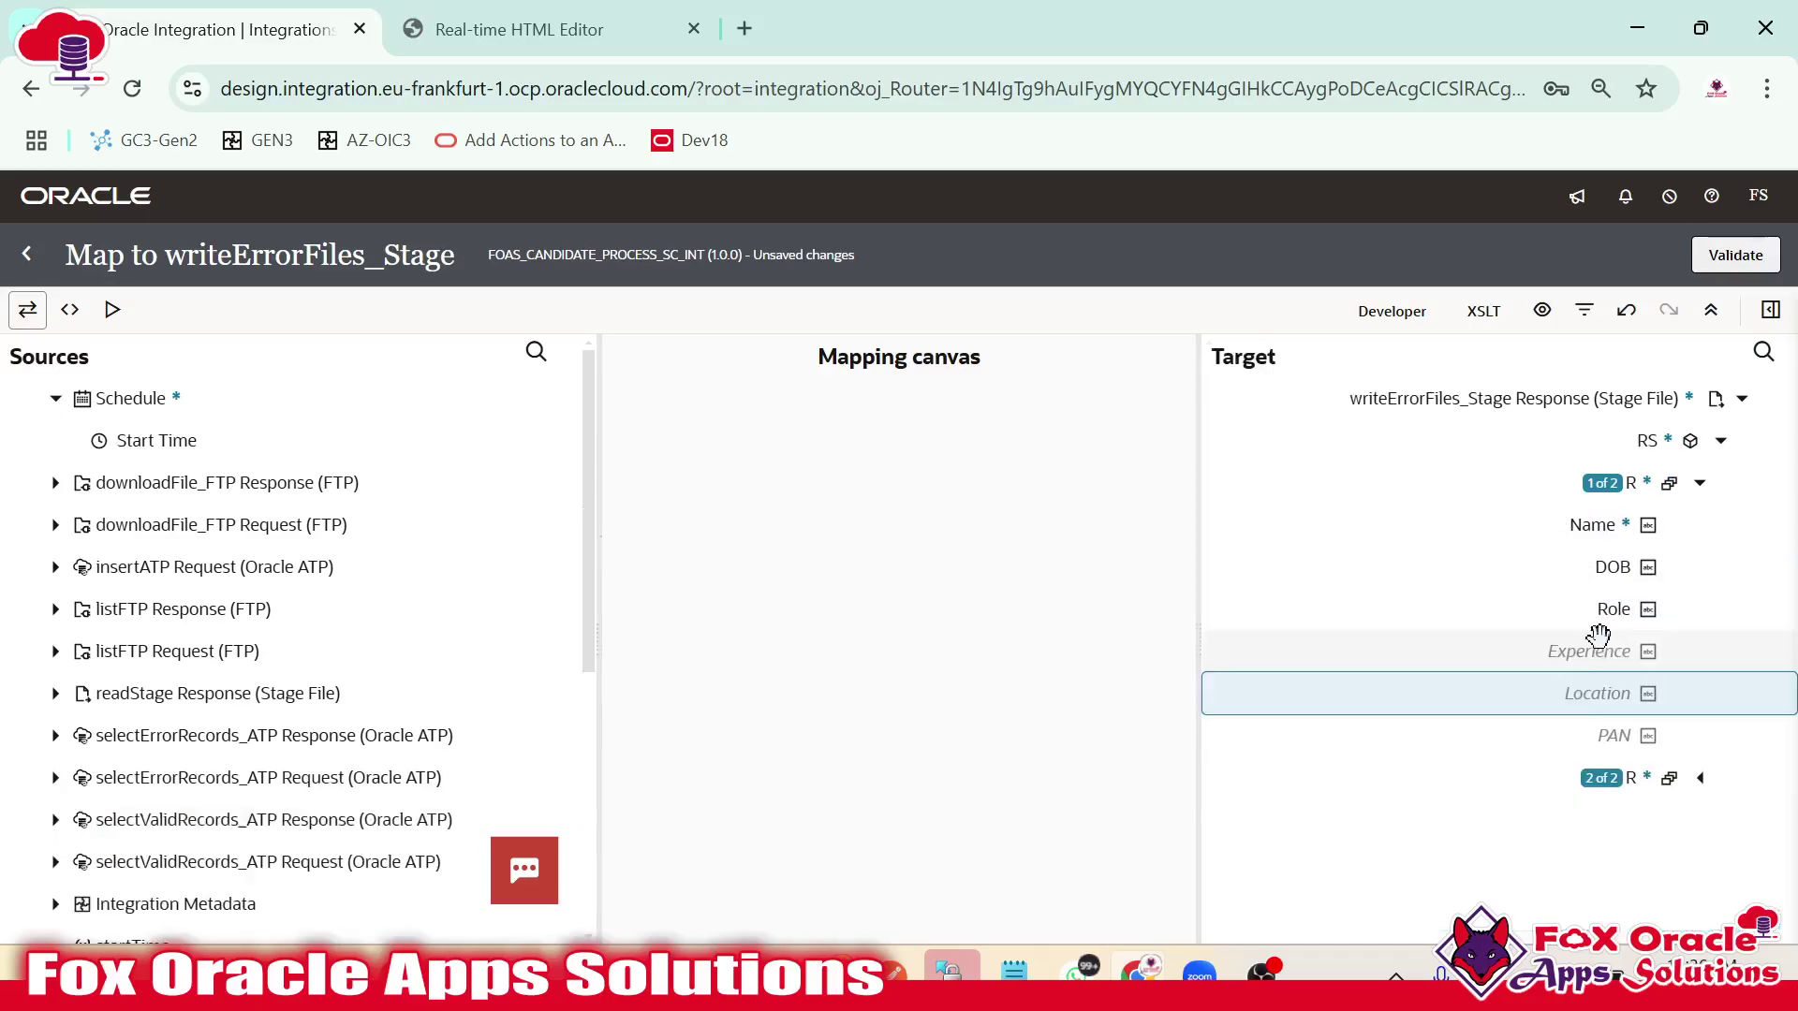
{"action": "right_click", "coordinate": [1608, 644]}
{"action": "left_click", "coordinate": [1502, 418]}
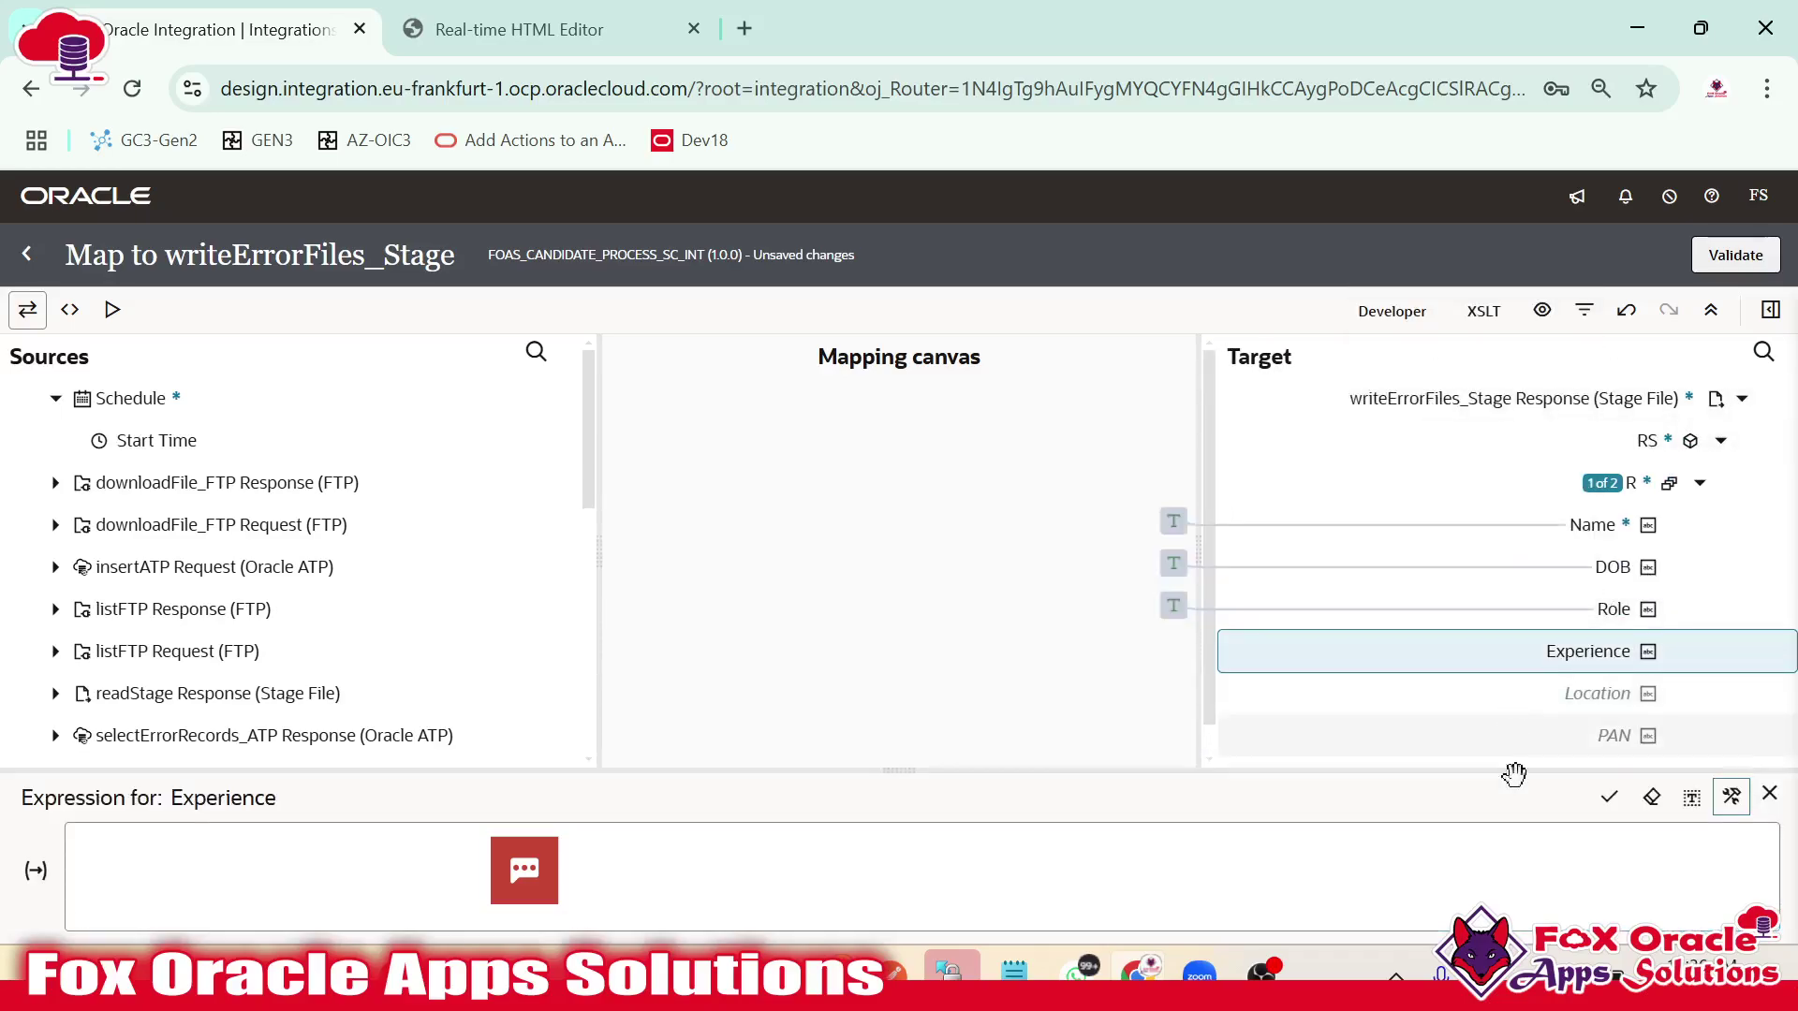
{"action": "left_click", "coordinate": [1517, 871]}
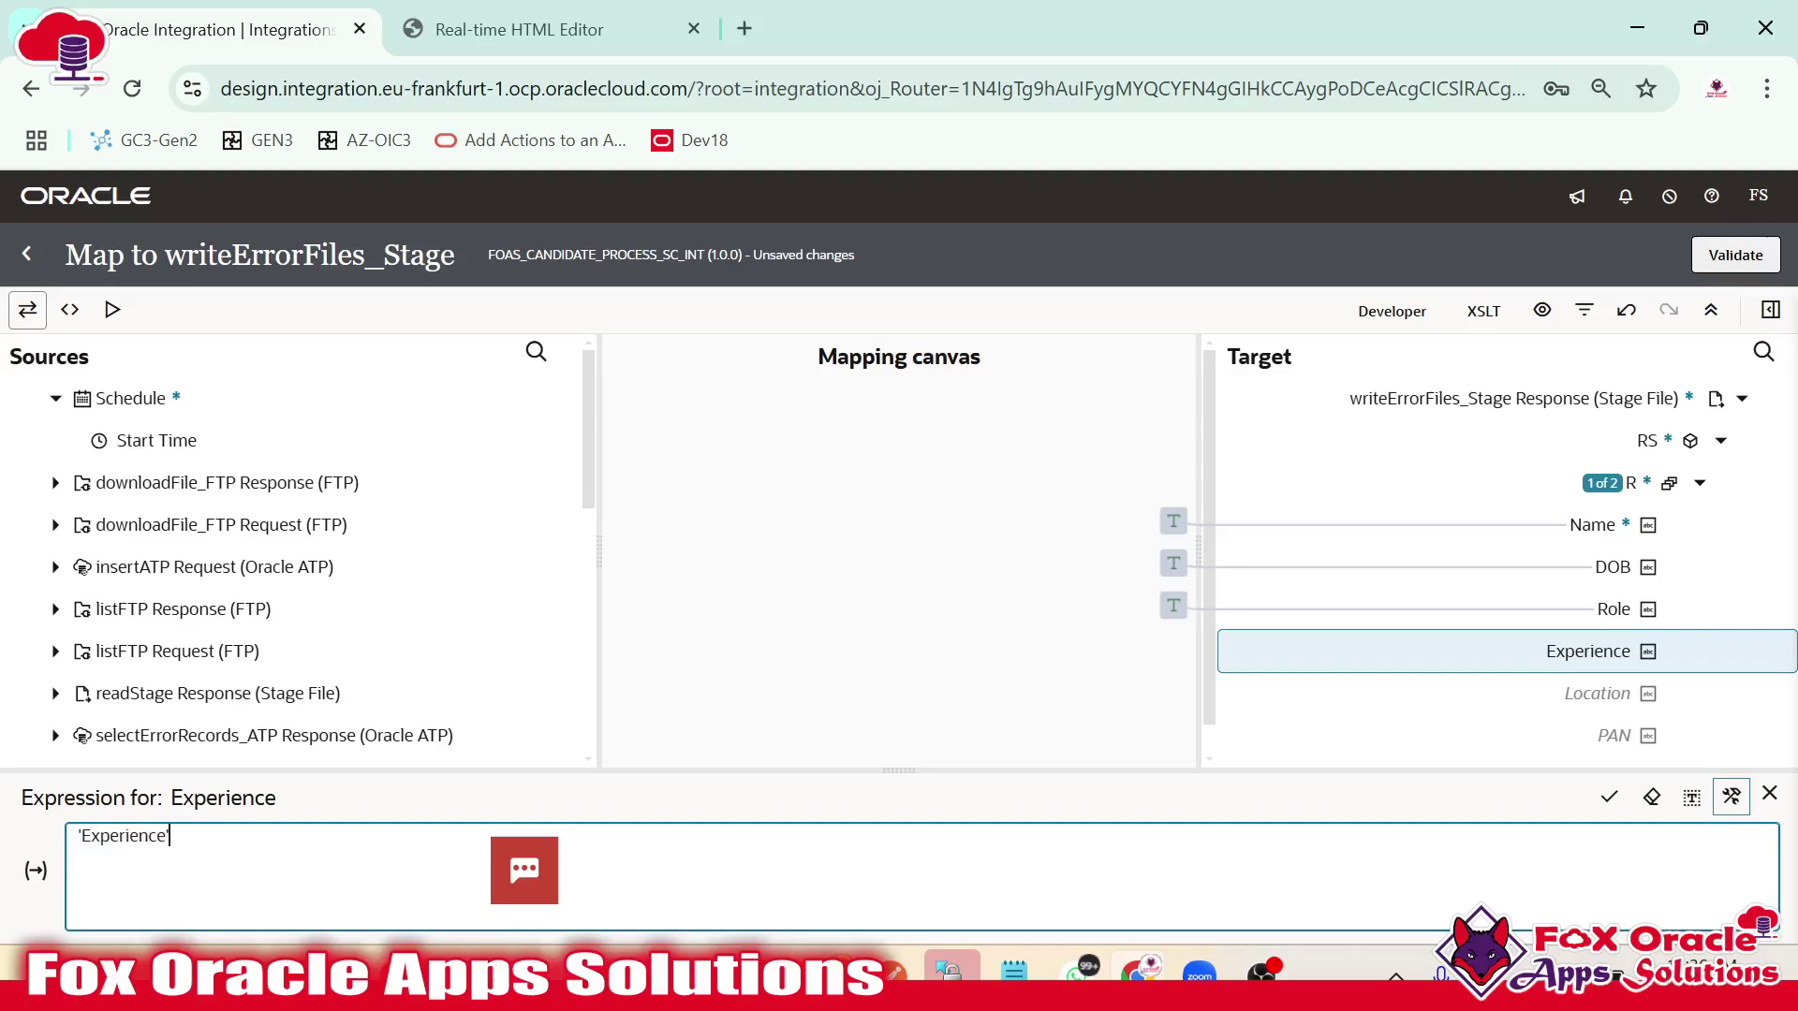
{"action": "left_click", "coordinate": [1609, 797]}
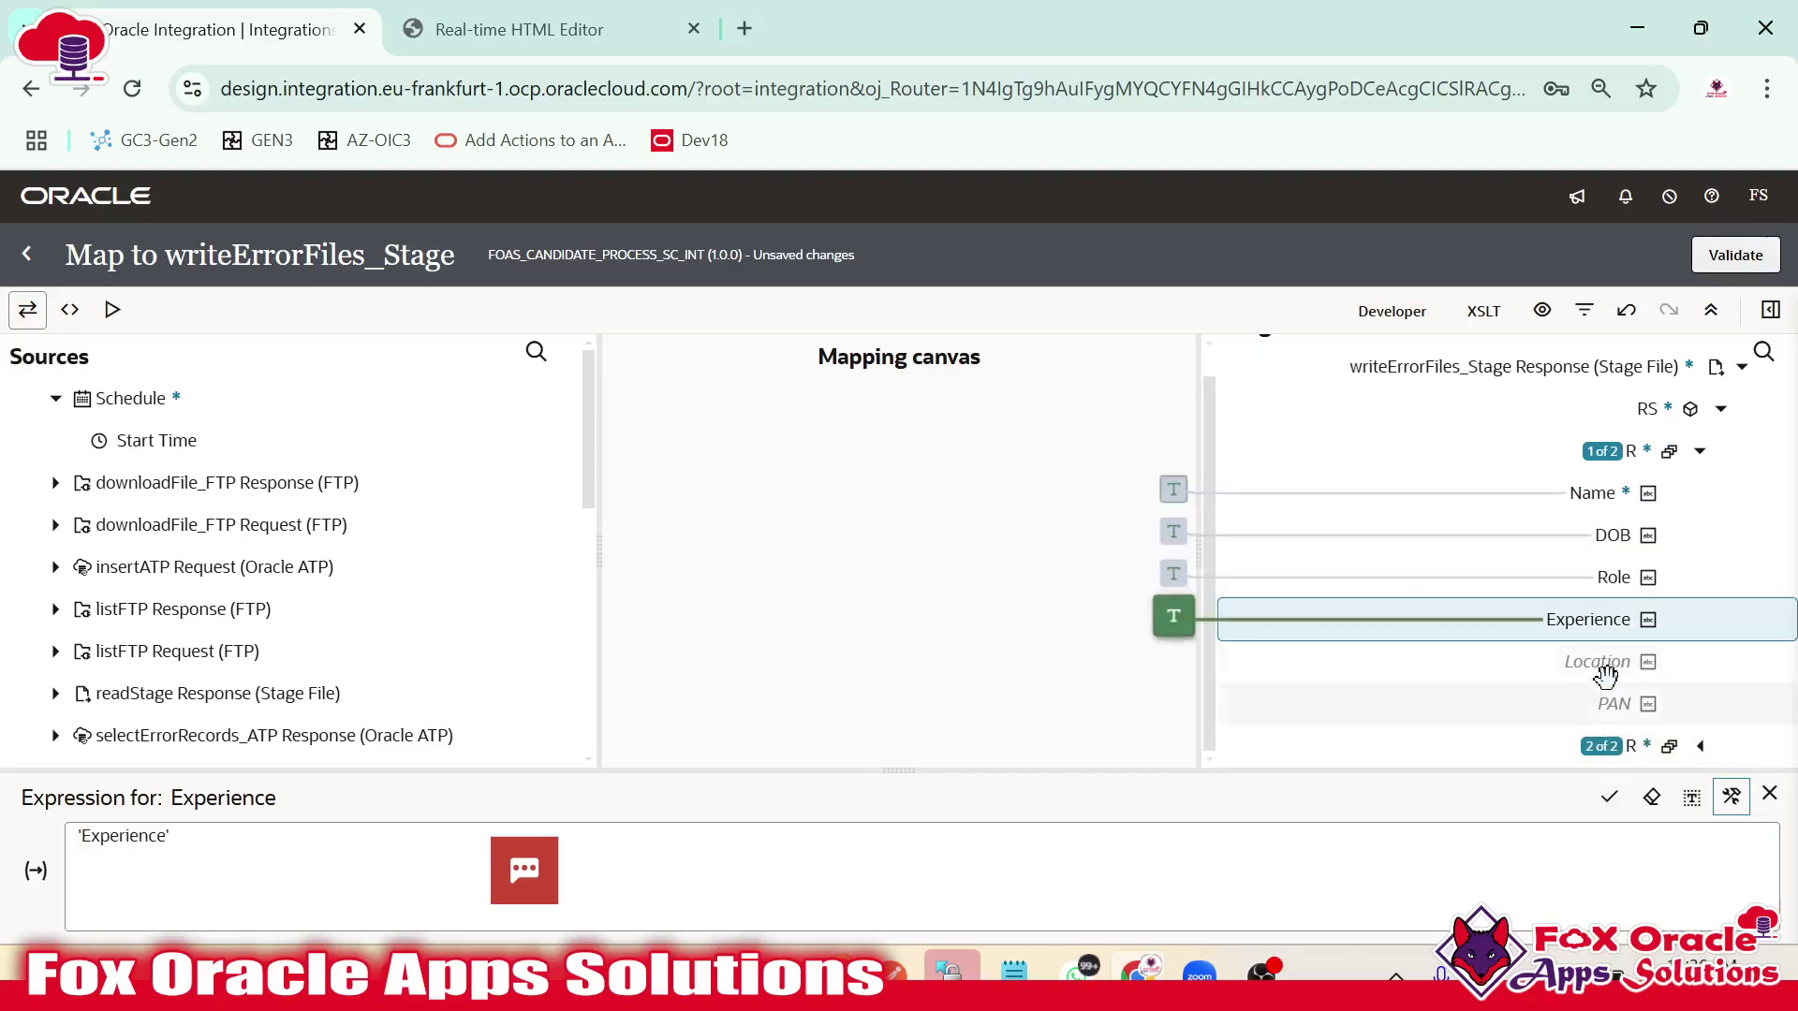
Set the Location and PAN fields to the literals 'Location' and 'PAN'.
{"action": "left_click", "coordinate": [1605, 674]}
{"action": "right_click", "coordinate": [1607, 681]}
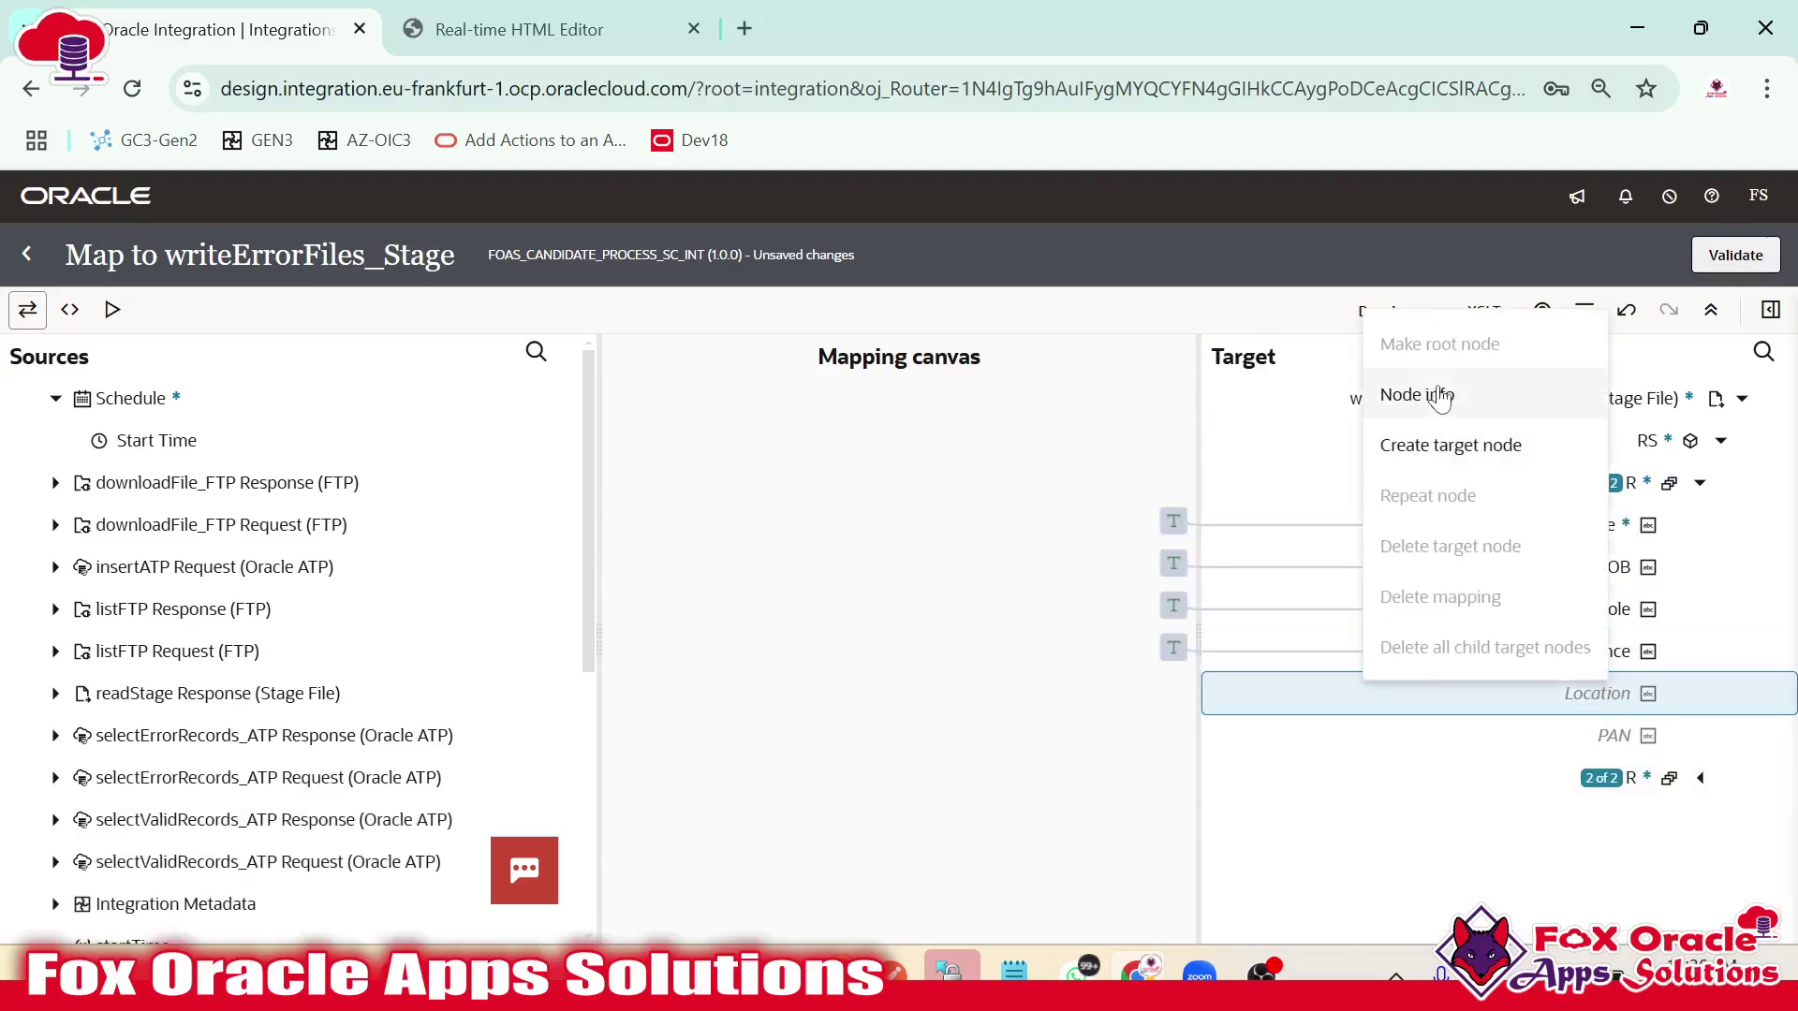
{"action": "left_click", "coordinate": [1439, 396]}
{"action": "right_click", "coordinate": [1597, 690]}
{"action": "key", "text": "Escape"}
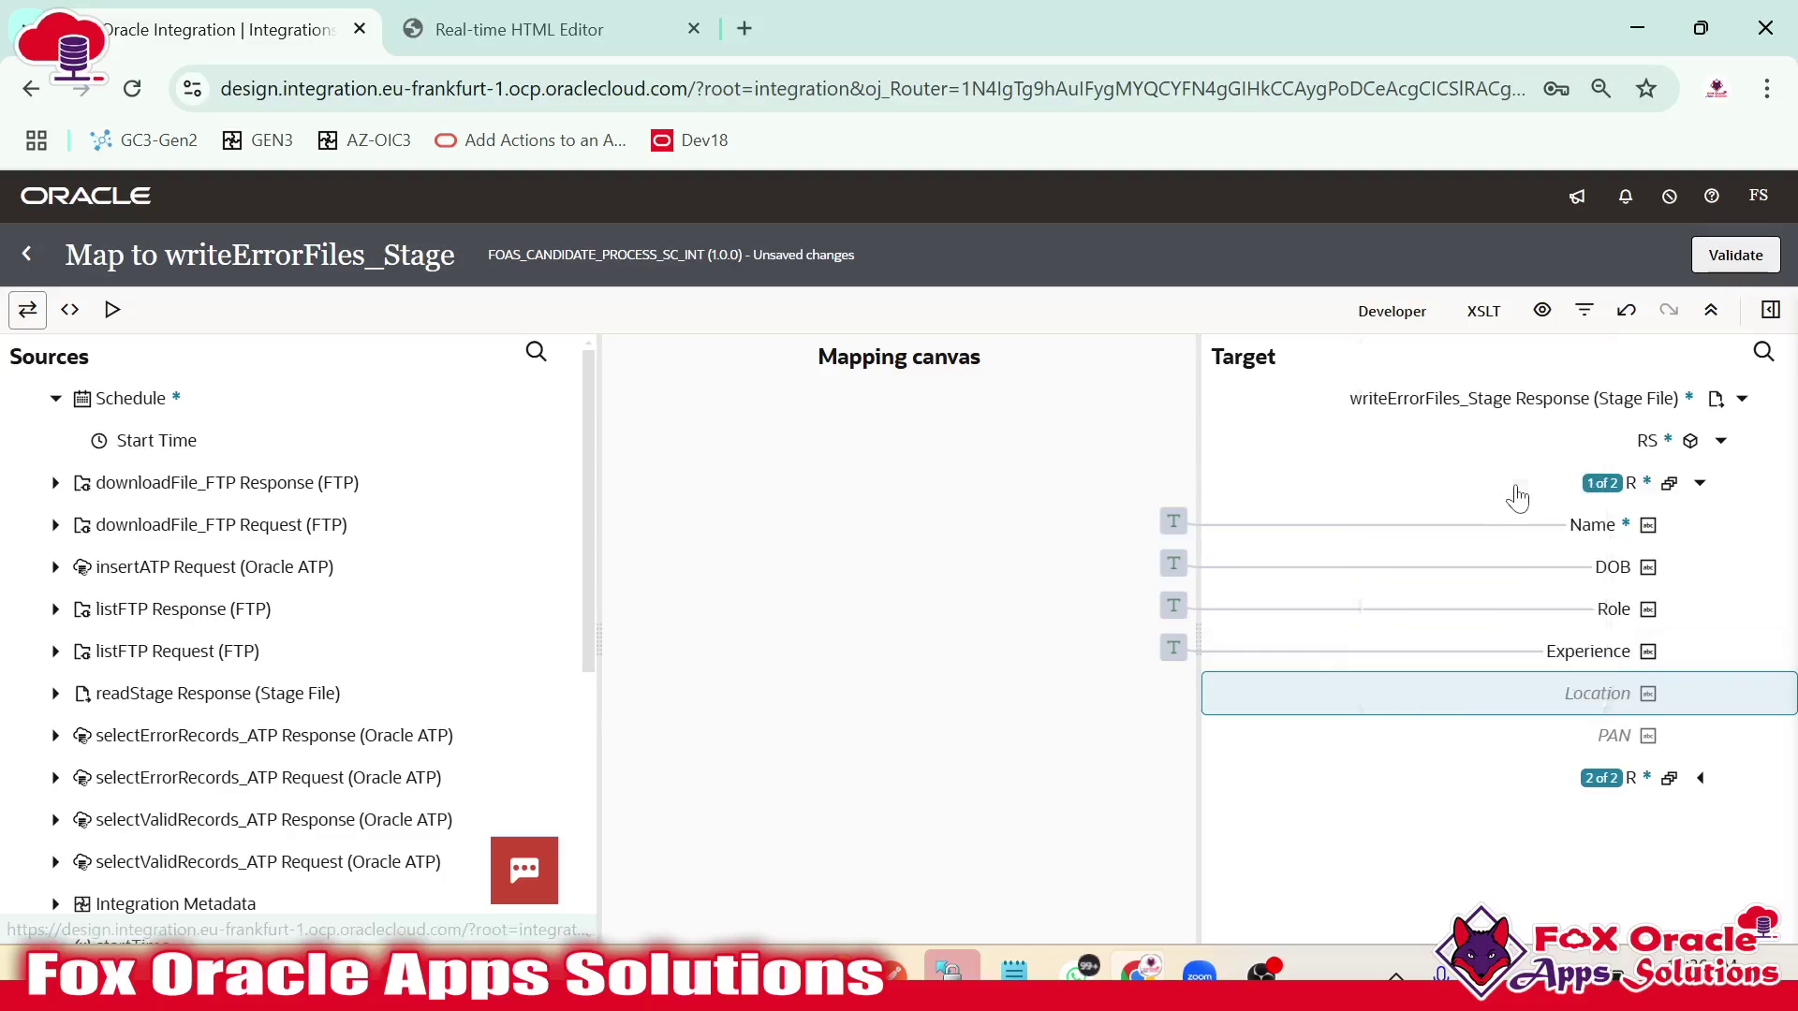
{"action": "left_click", "coordinate": [1518, 693]}
{"action": "left_click", "coordinate": [1350, 850]}
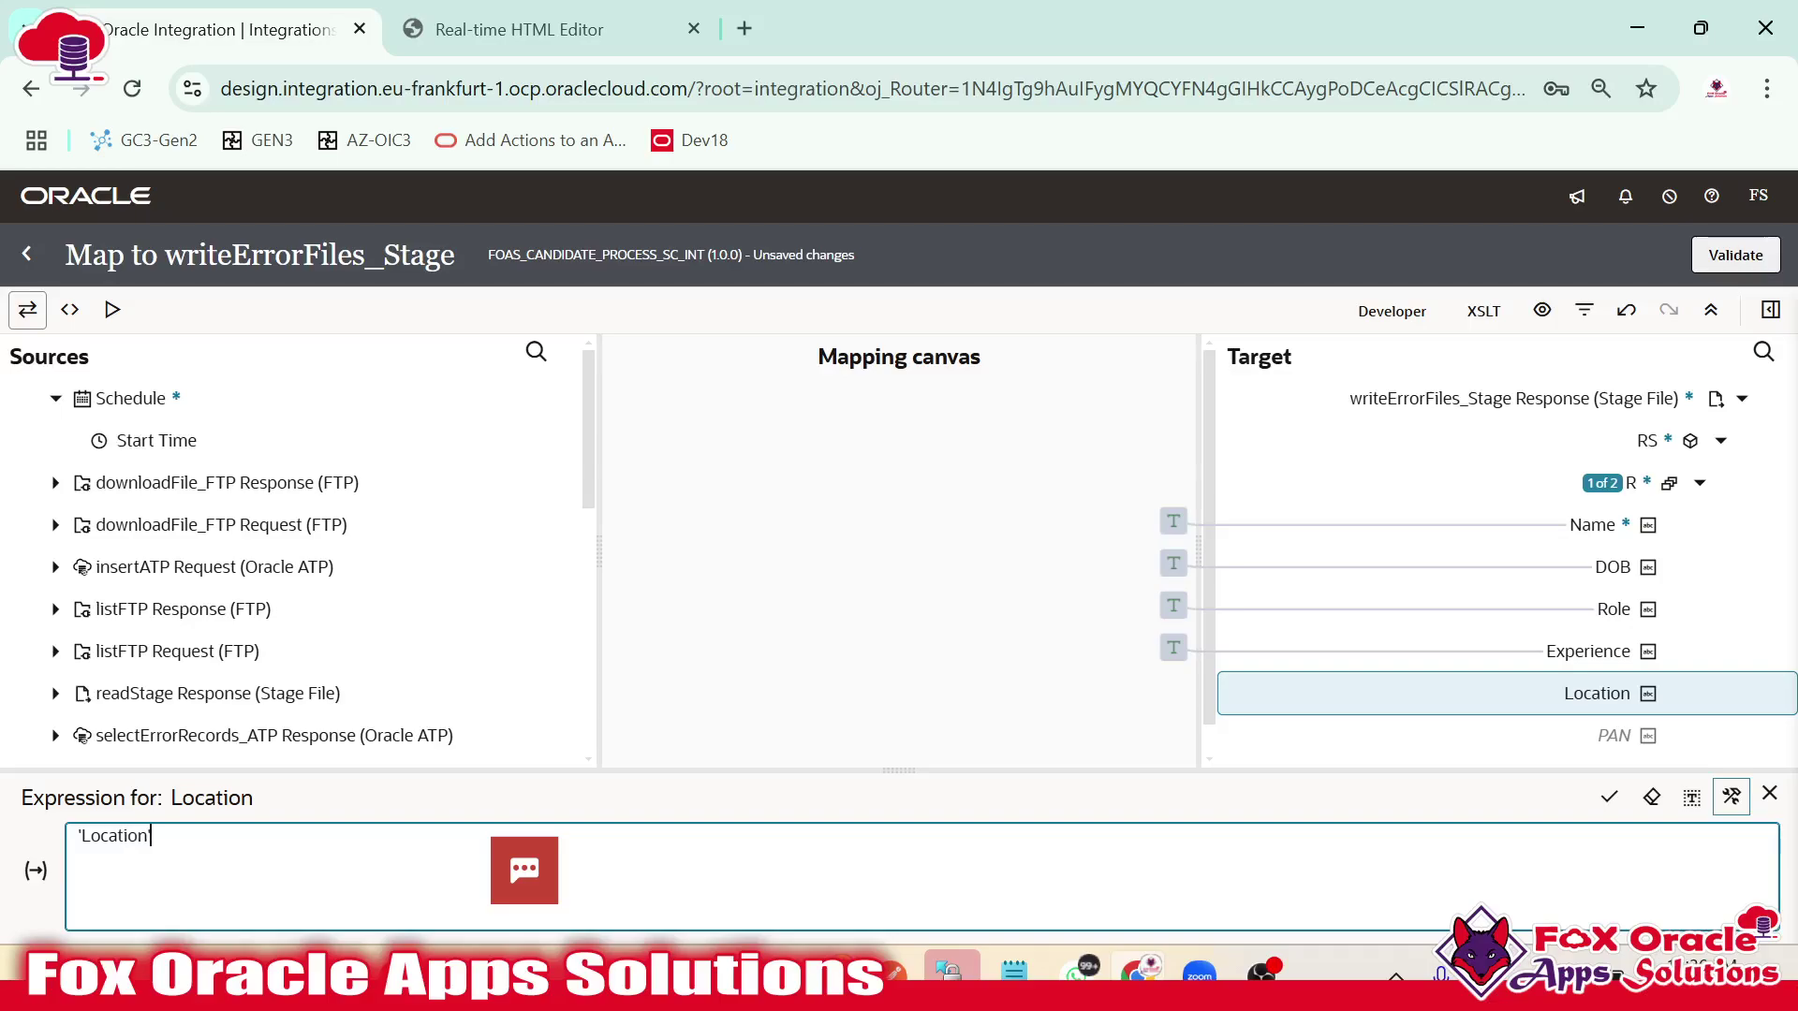
{"action": "left_click", "coordinate": [1609, 797]}
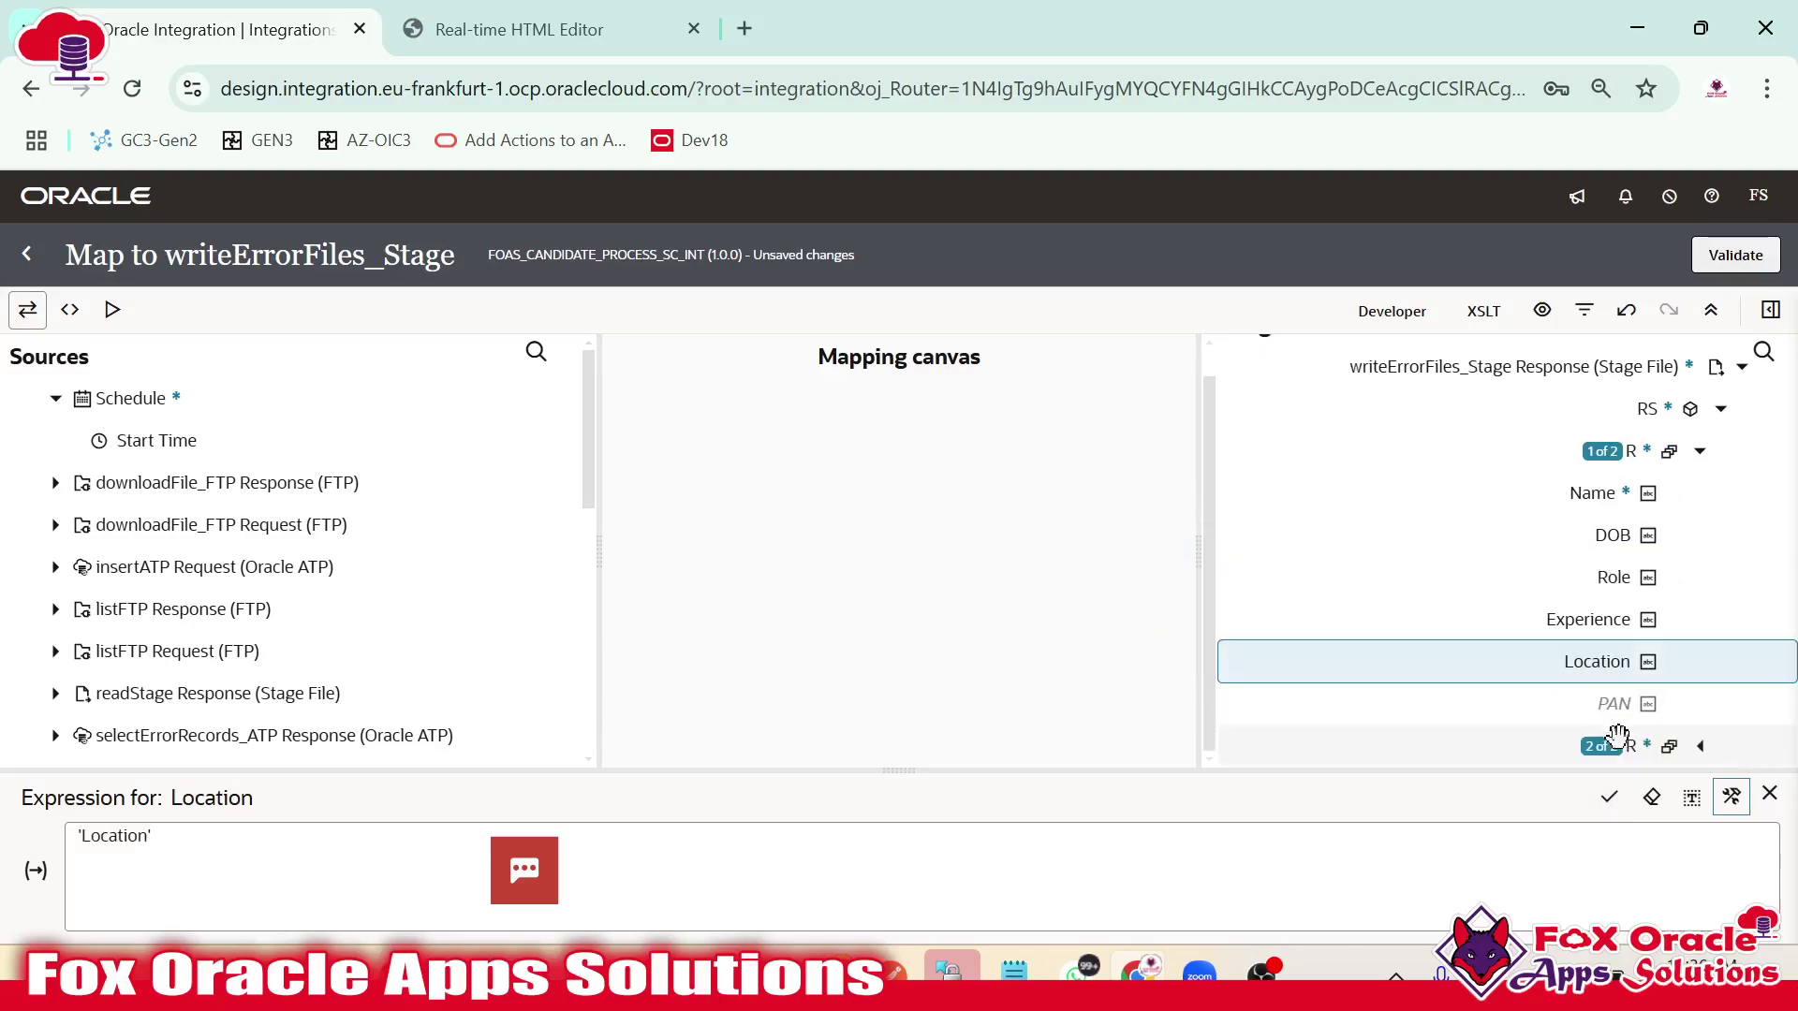
{"action": "right_click", "coordinate": [1620, 732]}
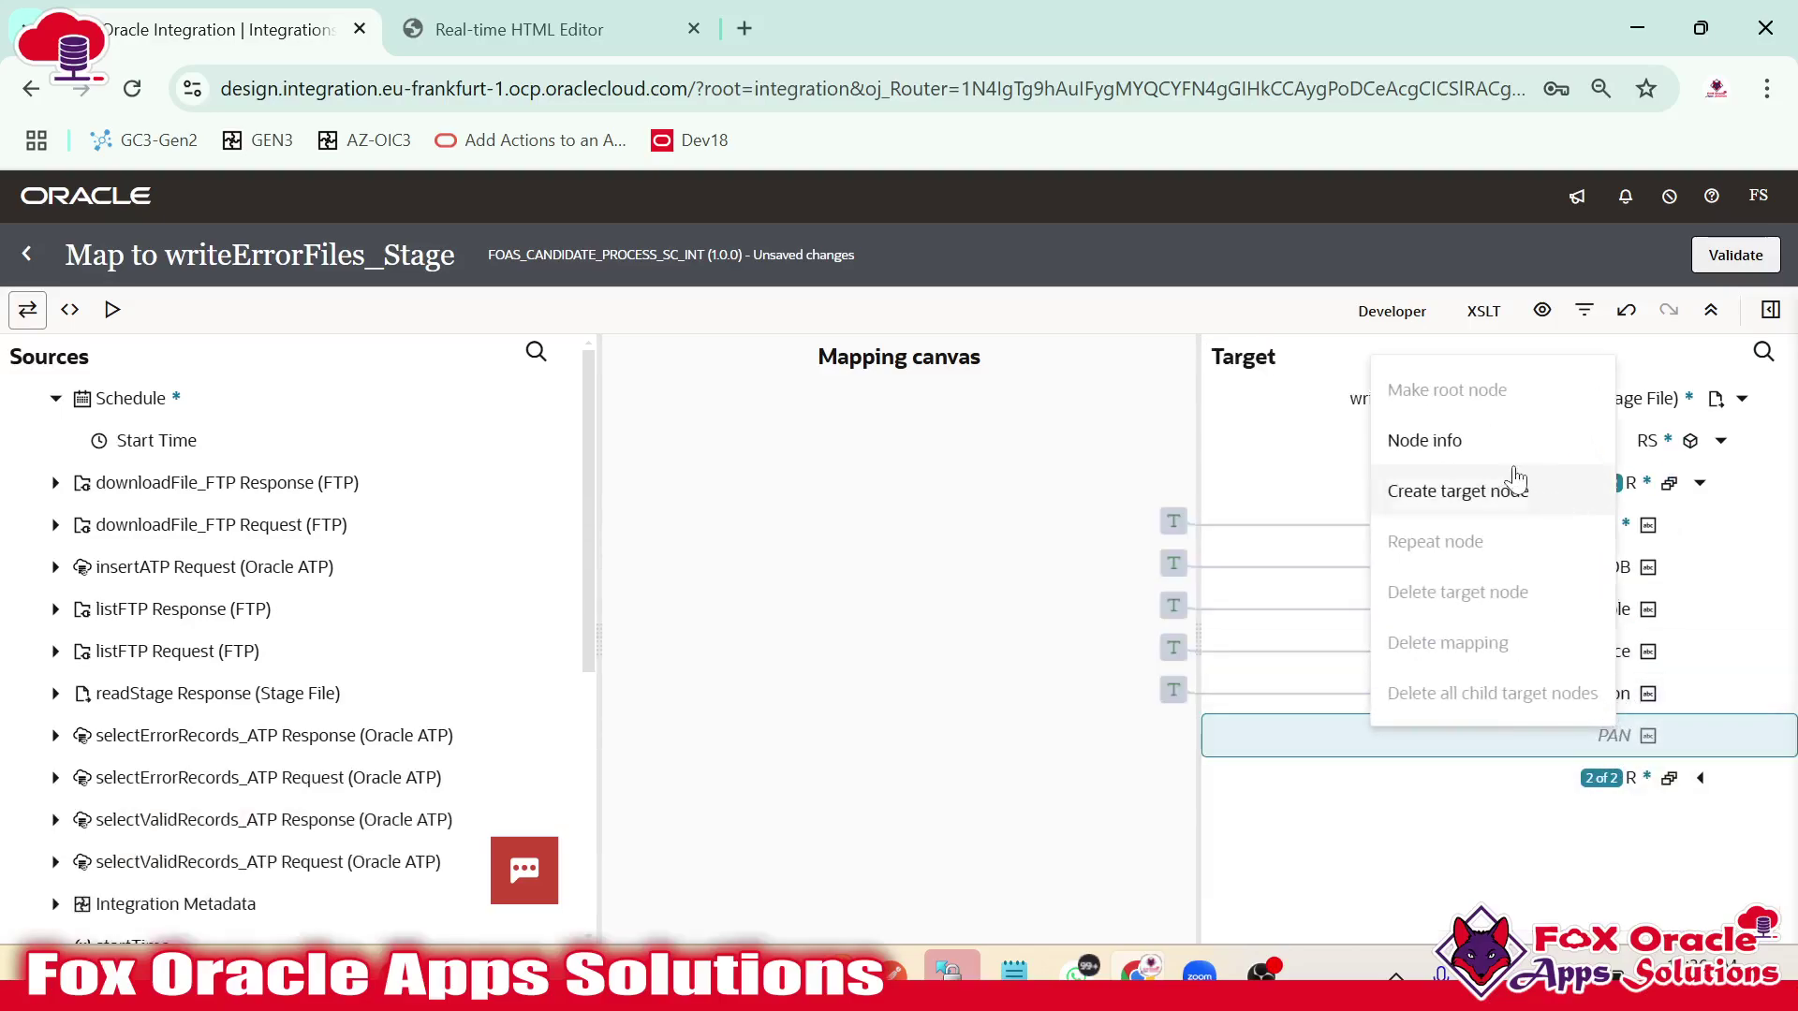
{"action": "left_click", "coordinate": [1501, 483]}
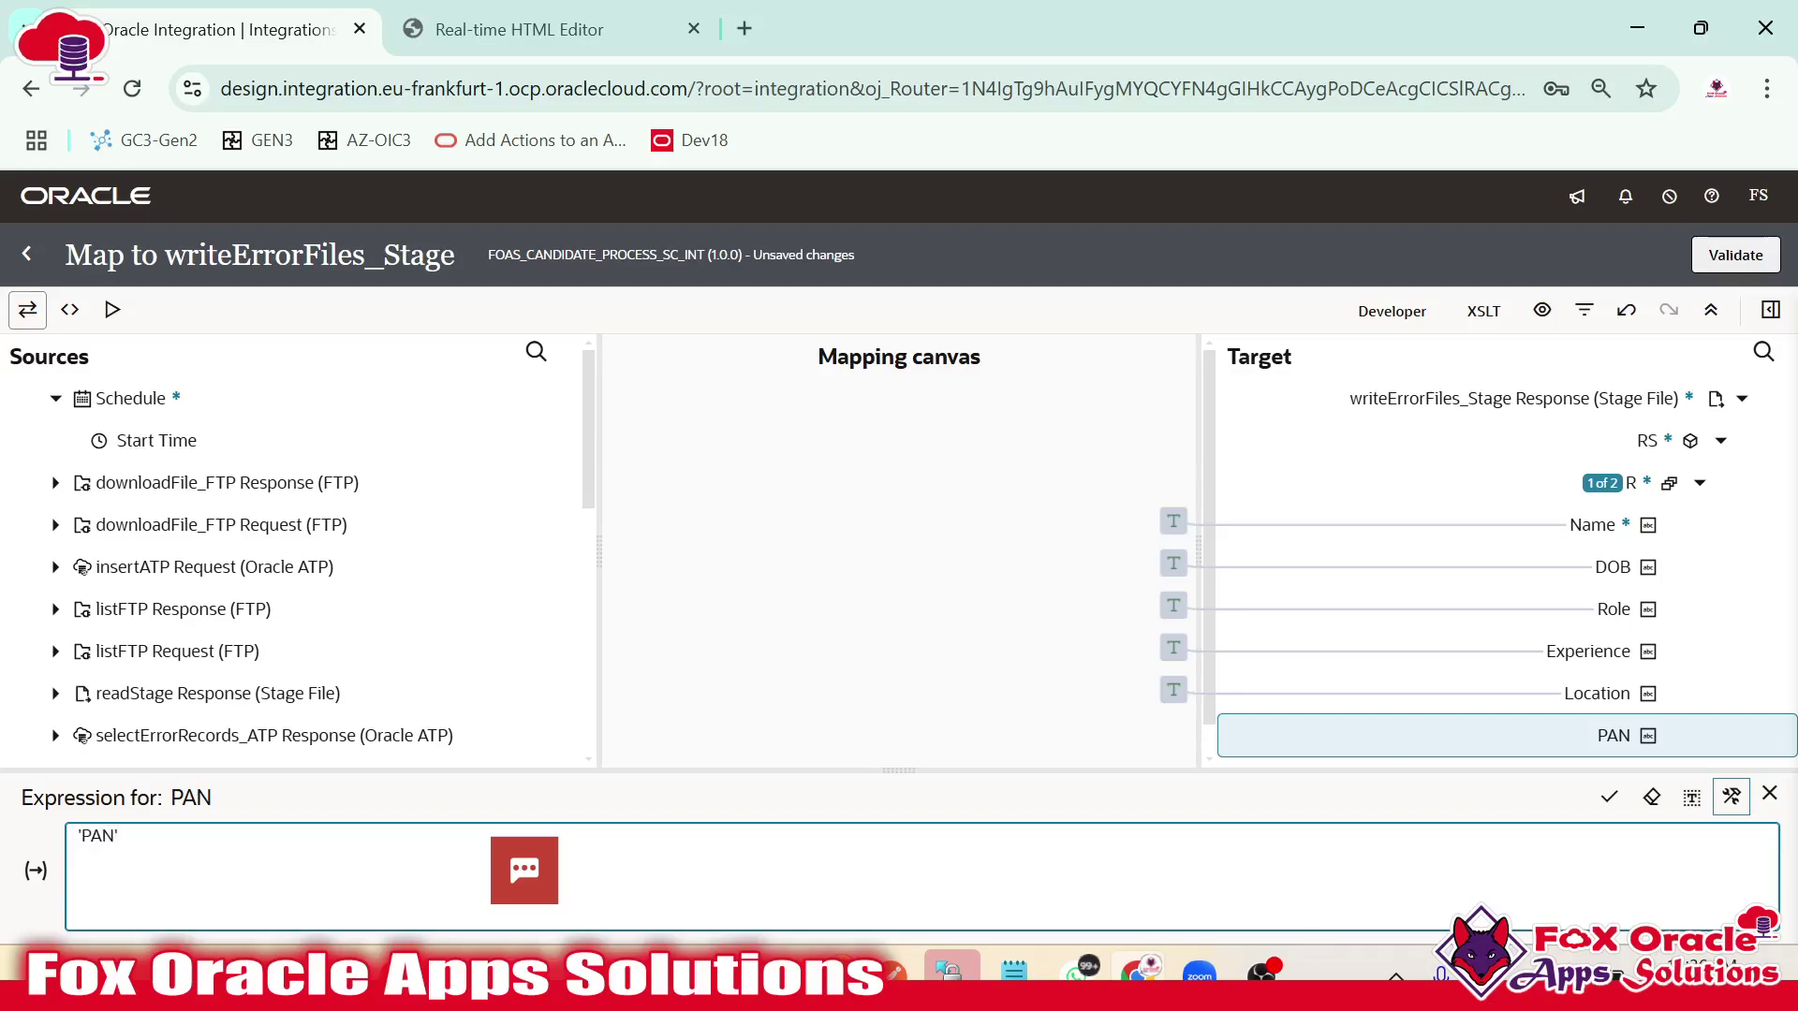
{"action": "left_click", "coordinate": [1608, 796]}
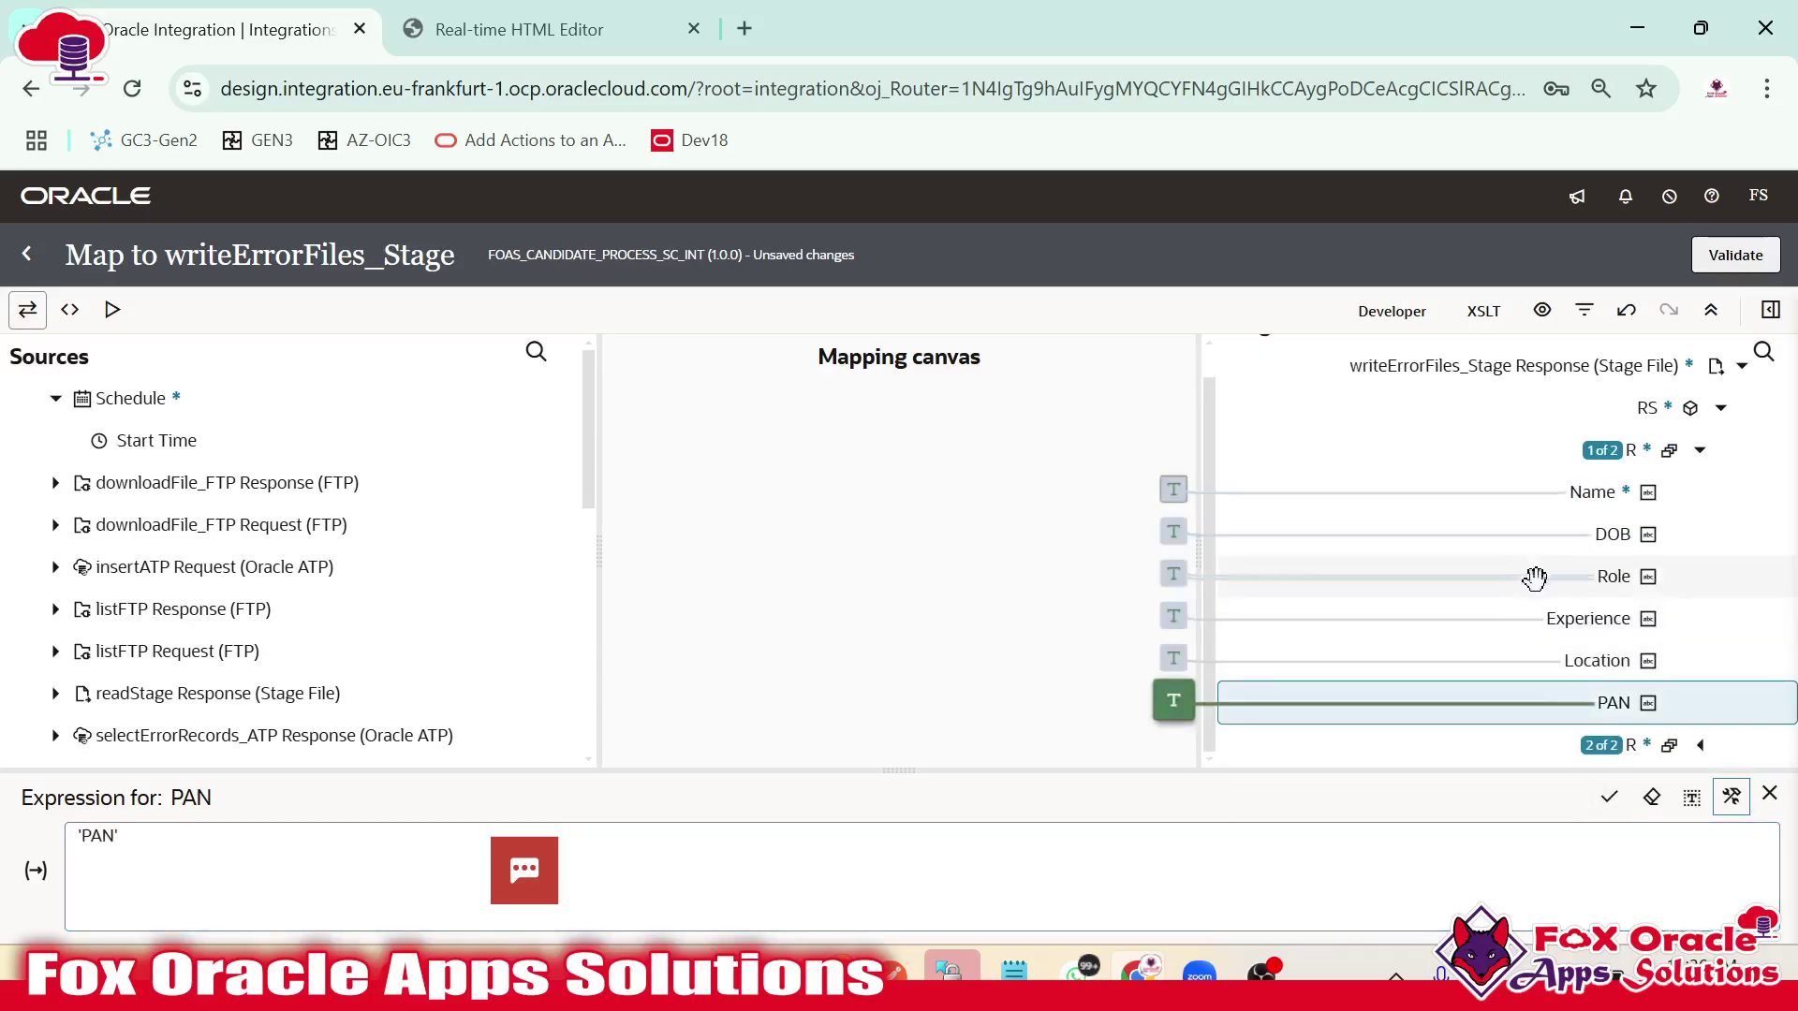
{"action": "left_click", "coordinate": [1699, 745]}
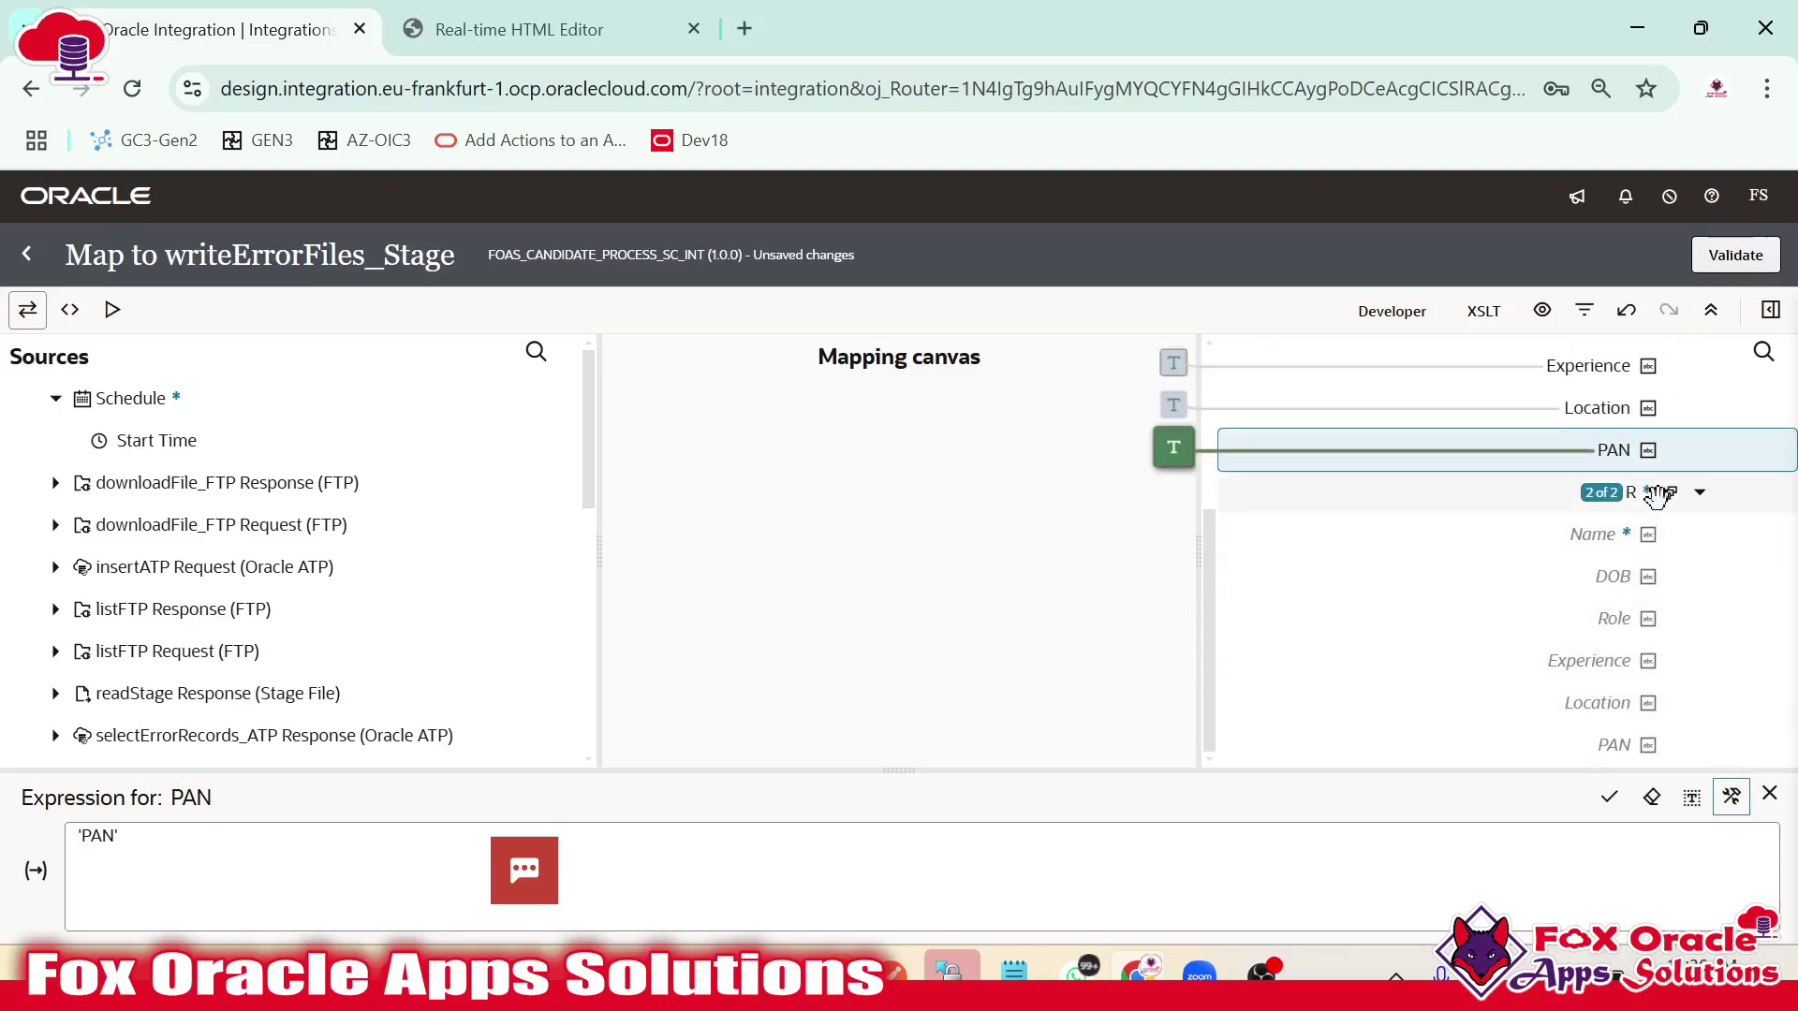
Map selectErrorRecords_ATPOutput onto the second R record so it repeats per error row.
{"action": "scroll", "coordinate": [229, 567], "scroll_direction": "down", "scroll_amount": 3}
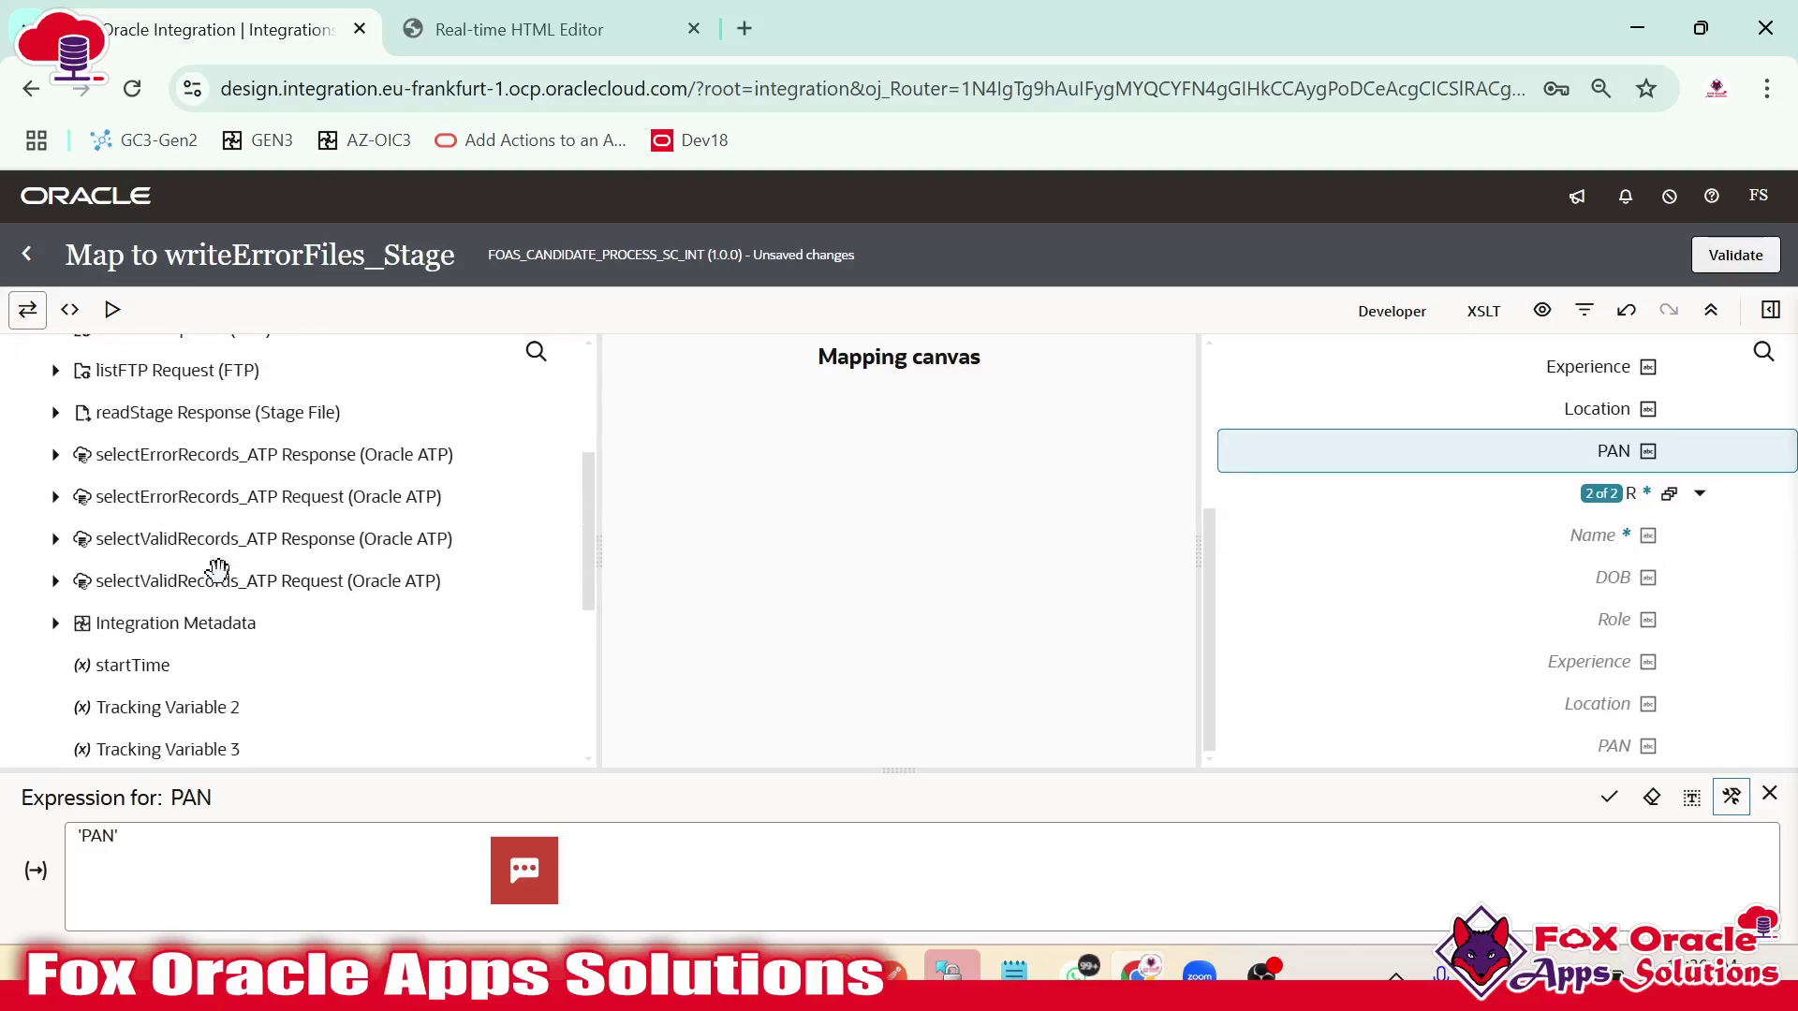
{"action": "scroll", "coordinate": [221, 586], "scroll_direction": "up", "scroll_amount": 3}
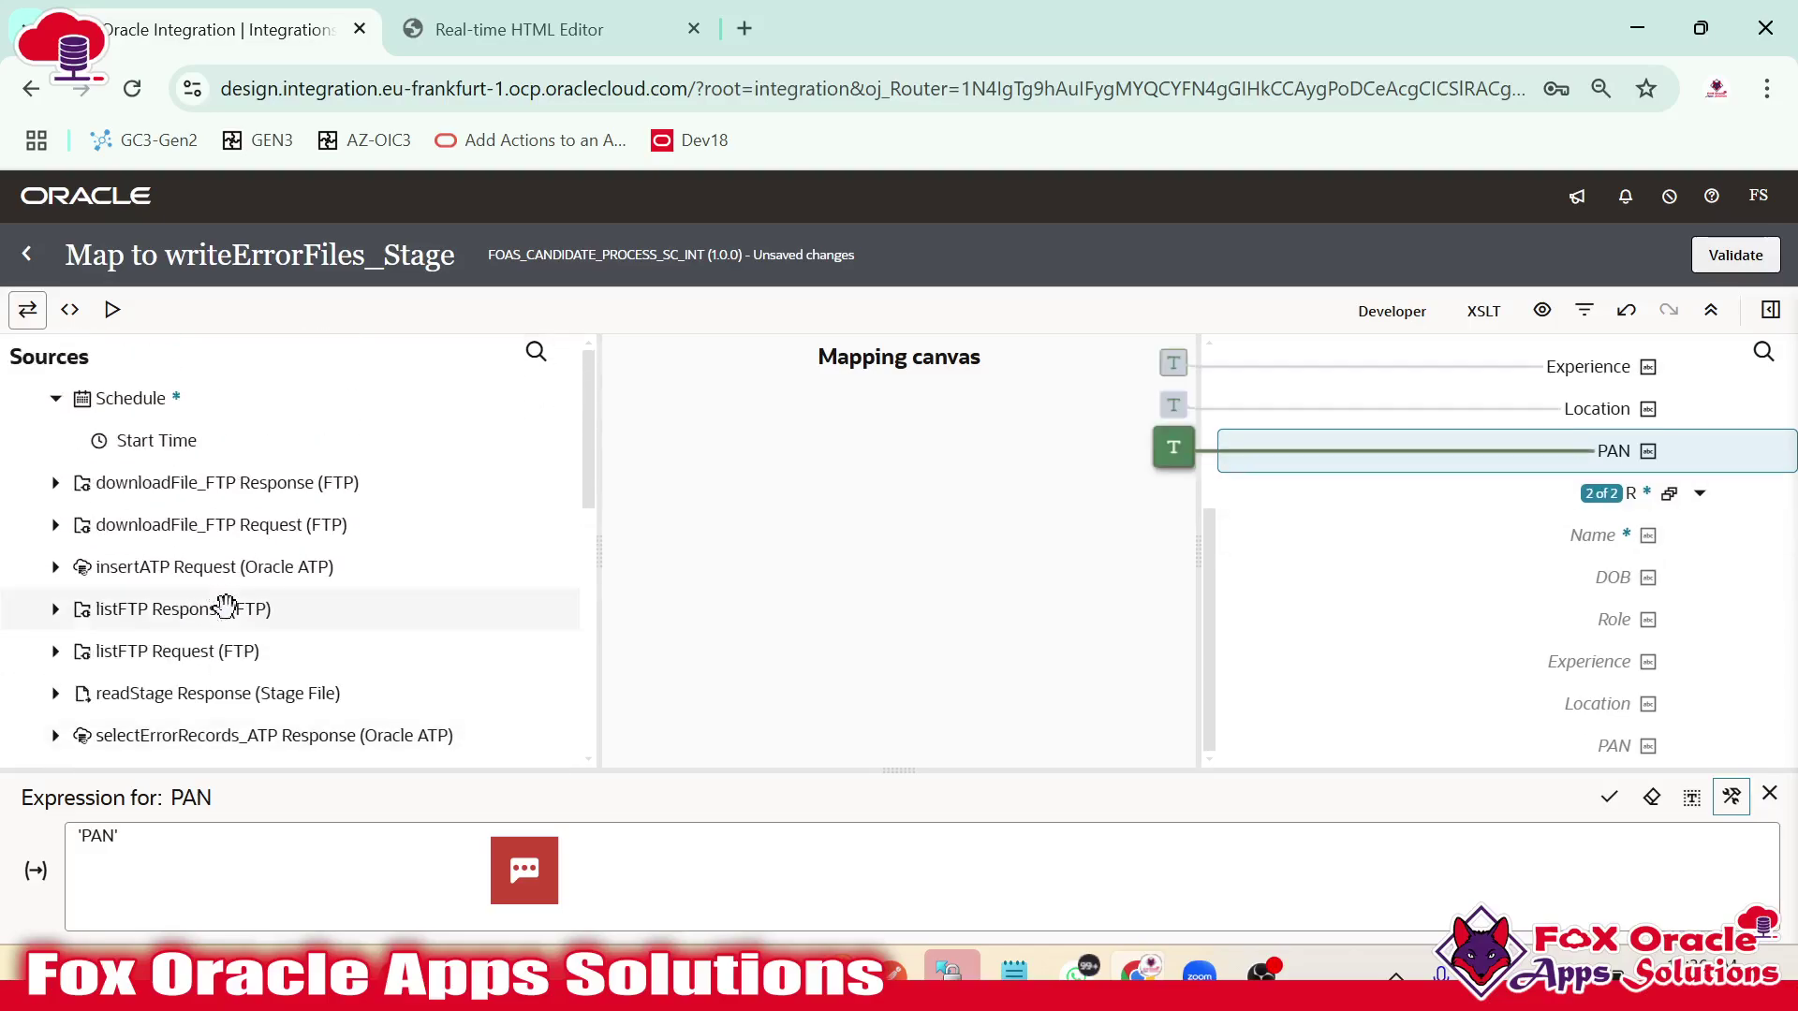
{"action": "scroll", "coordinate": [220, 599], "scroll_direction": "down", "scroll_amount": 3}
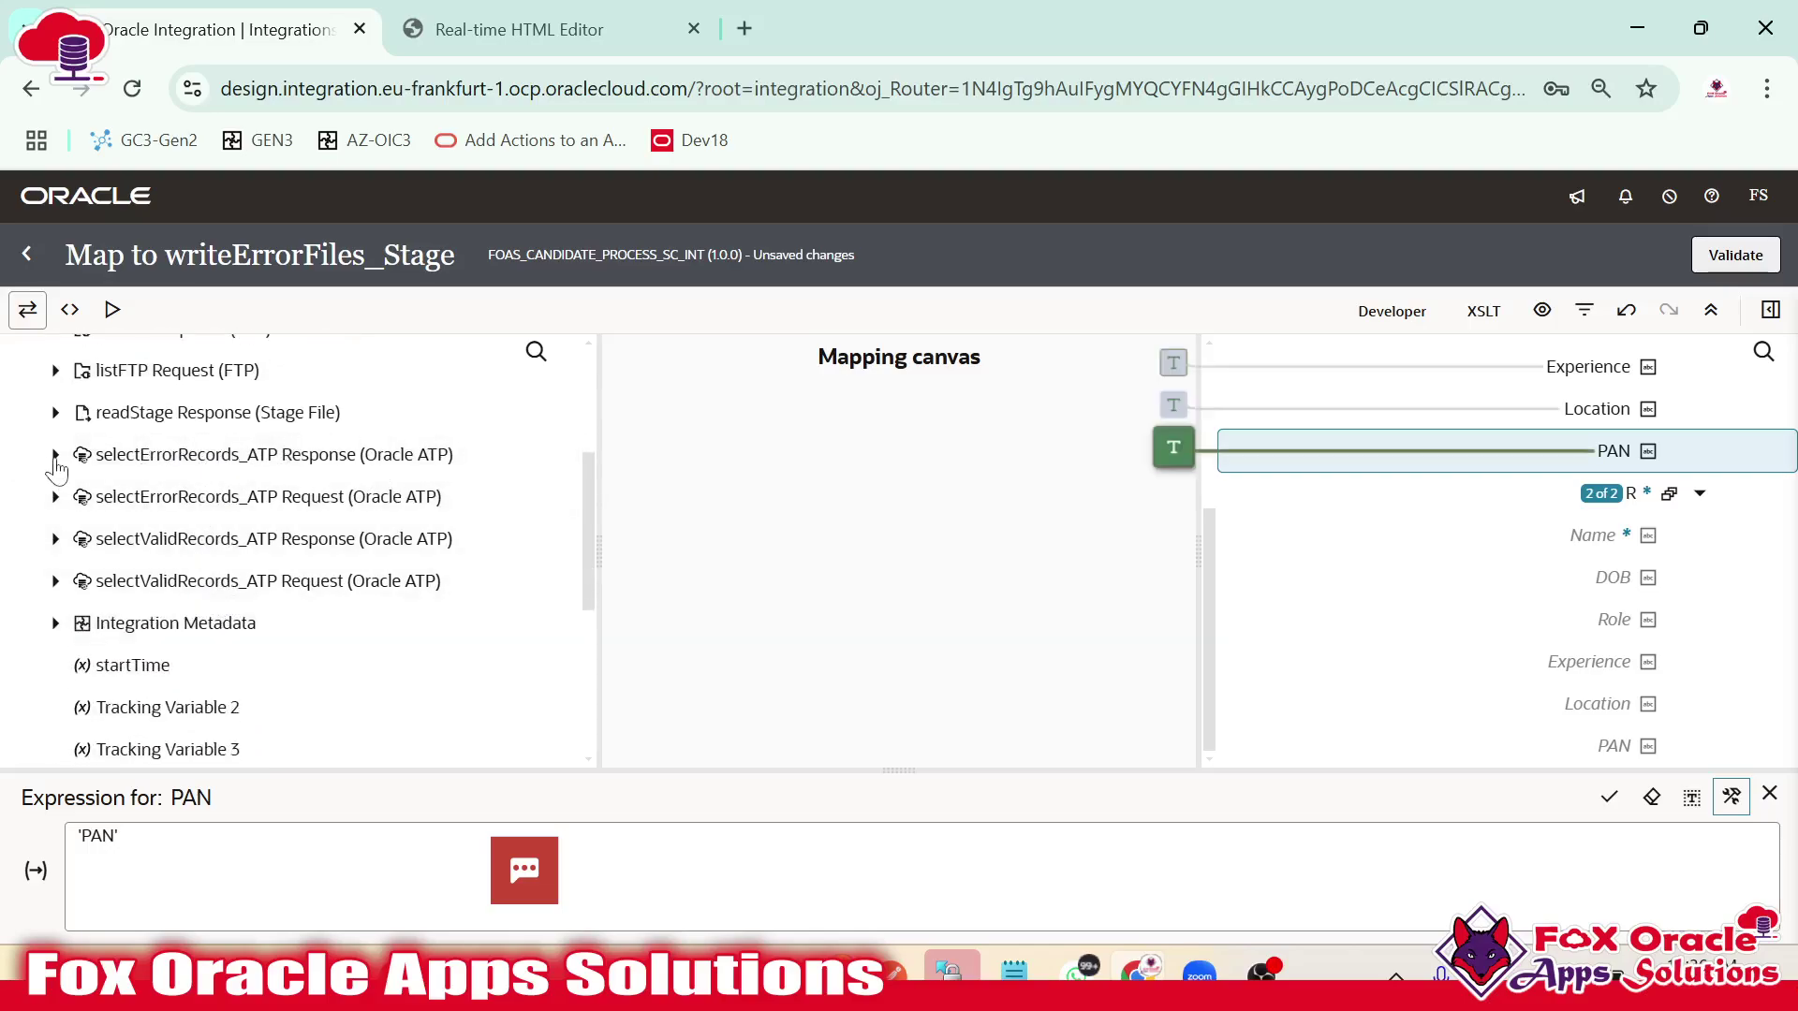
{"action": "left_click", "coordinate": [56, 454]}
{"action": "left_click", "coordinate": [77, 496]}
{"action": "left_click", "coordinate": [97, 538]}
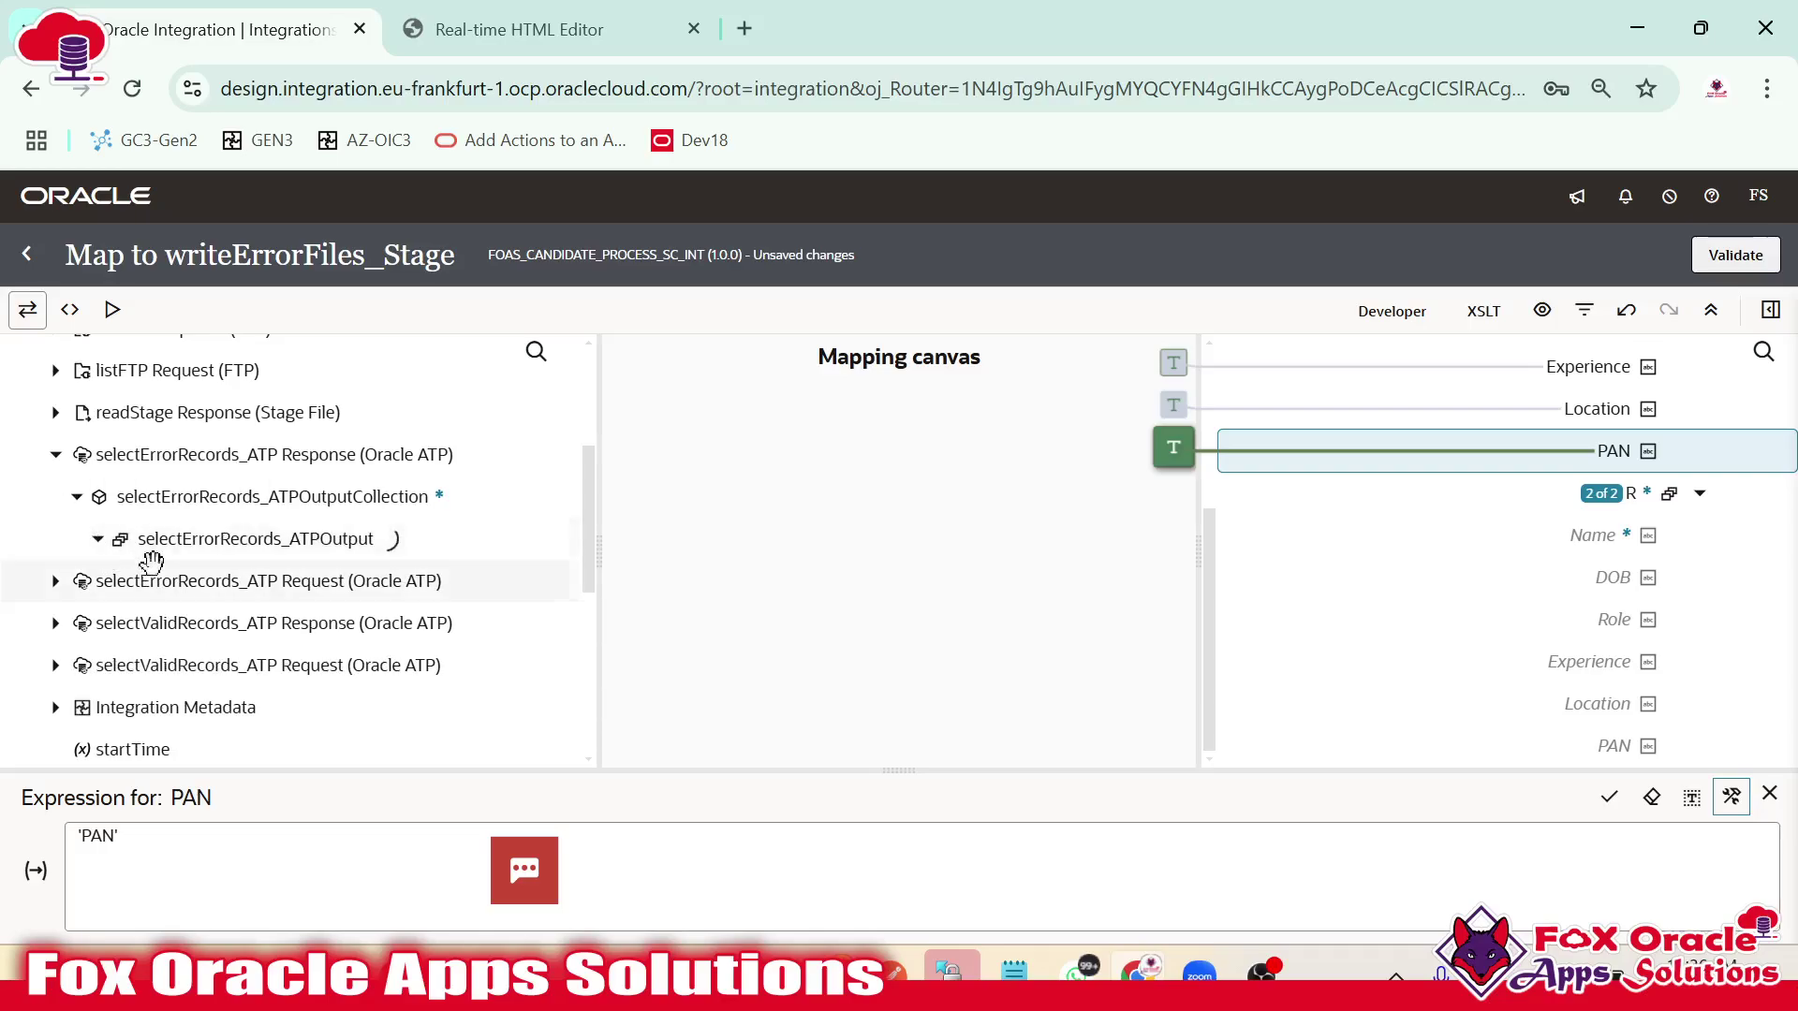
{"action": "left_click_drag", "start_coordinate": [325, 547], "coordinate": [1558, 493]}
{"action": "scroll", "coordinate": [1557, 553], "scroll_direction": "down", "scroll_amount": 2}
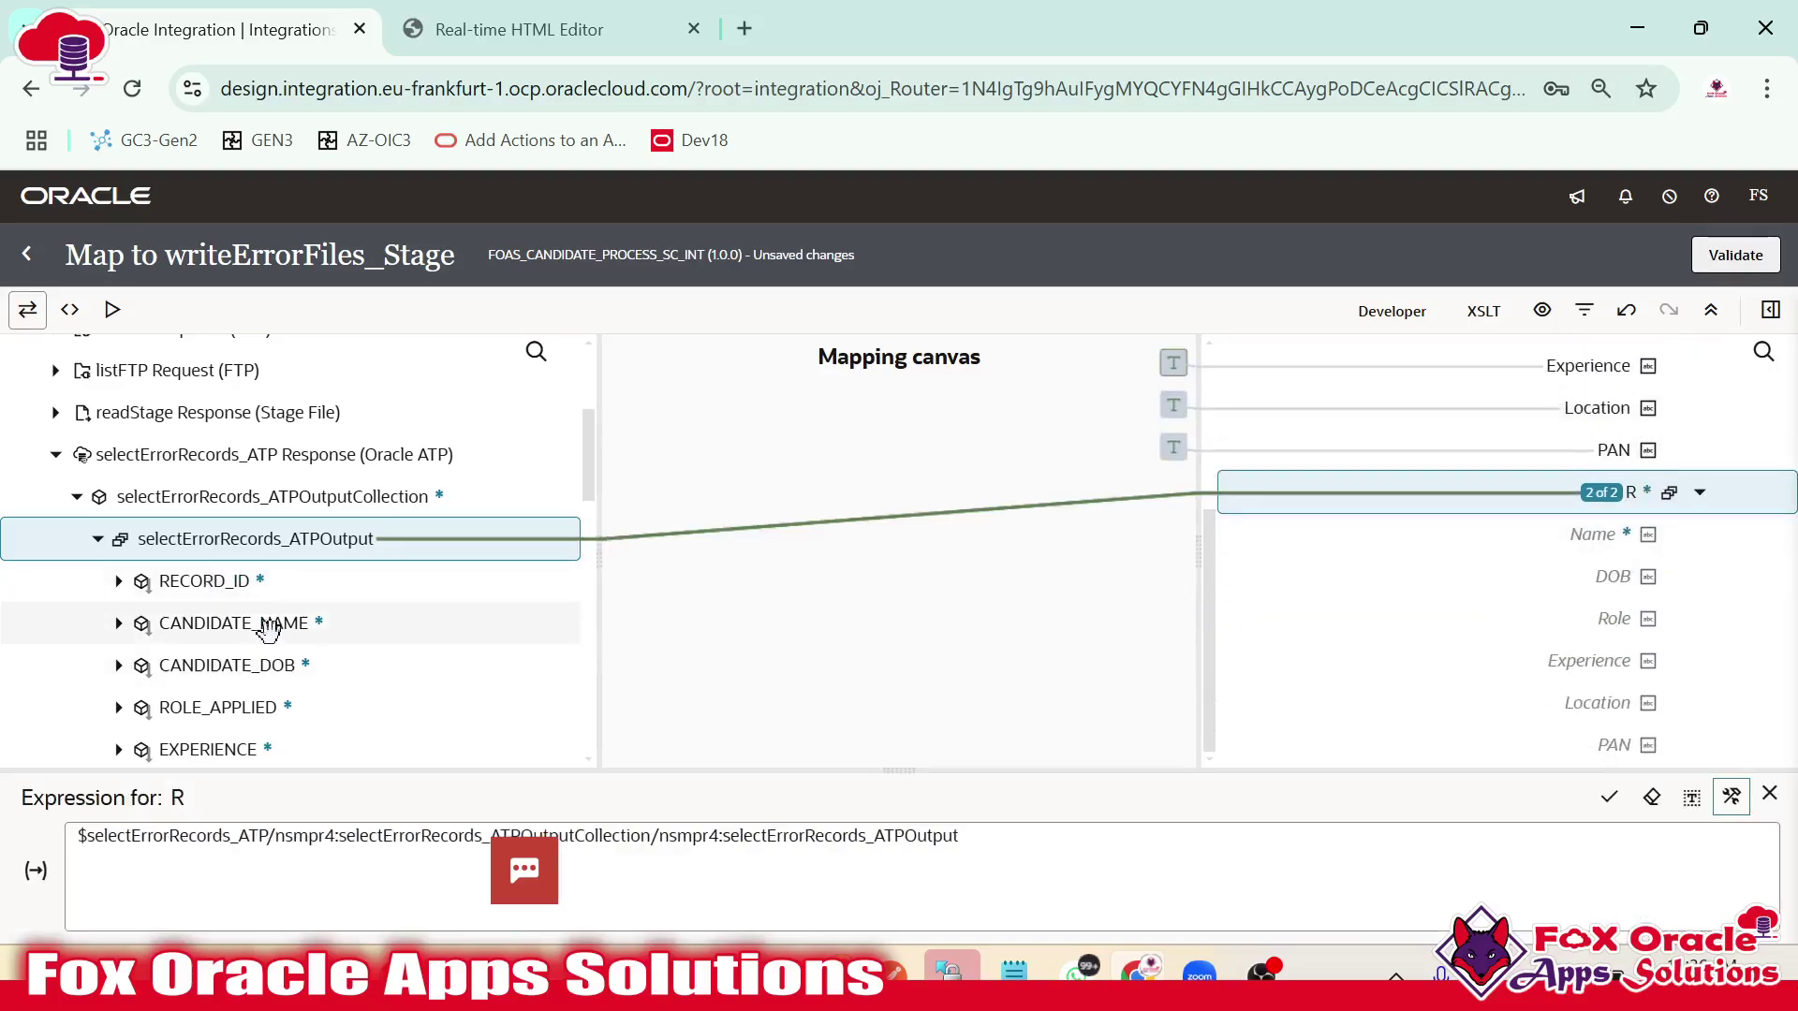
Map CANDIDATE_NAME, CANDIDATE_DOB, ROLE_APPLIED, EXPERIENCE, LOCATION and PAN to the matching R fields.
{"action": "left_click_drag", "start_coordinate": [267, 627], "coordinate": [1573, 536]}
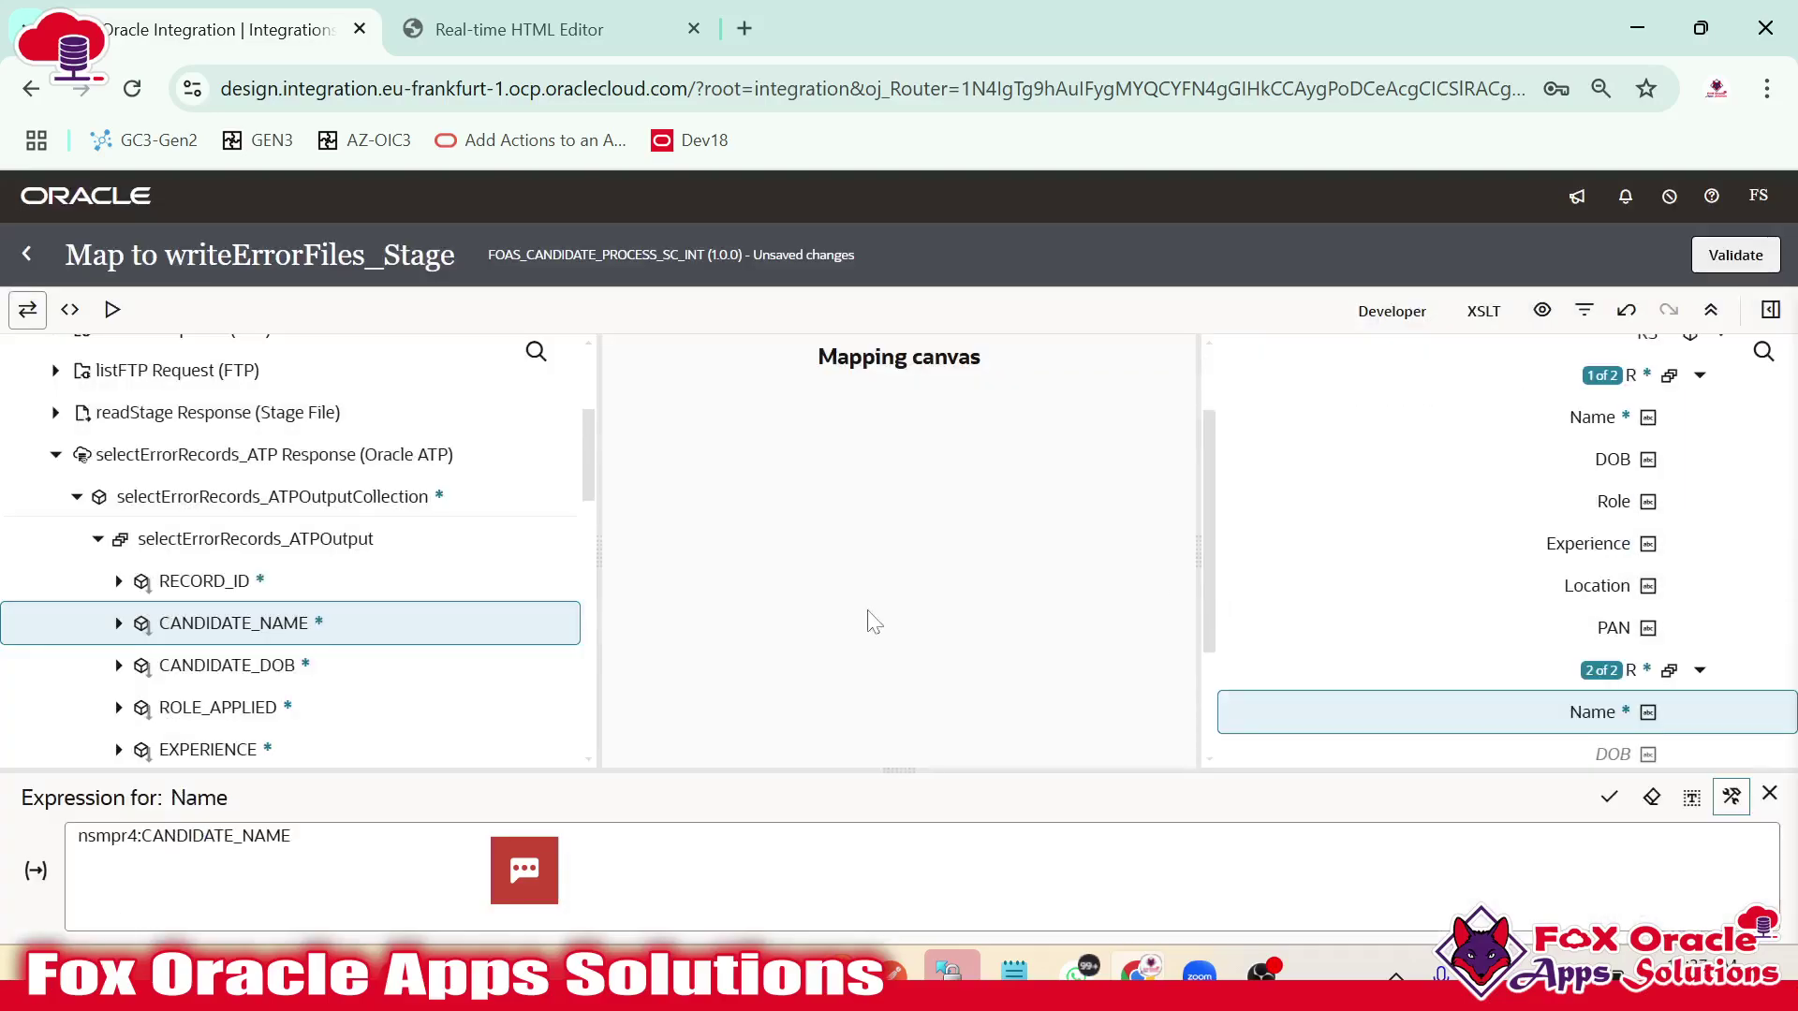
{"action": "left_click_drag", "start_coordinate": [348, 651], "coordinate": [1603, 757]}
{"action": "scroll", "coordinate": [1569, 518], "scroll_direction": "down", "scroll_amount": 2}
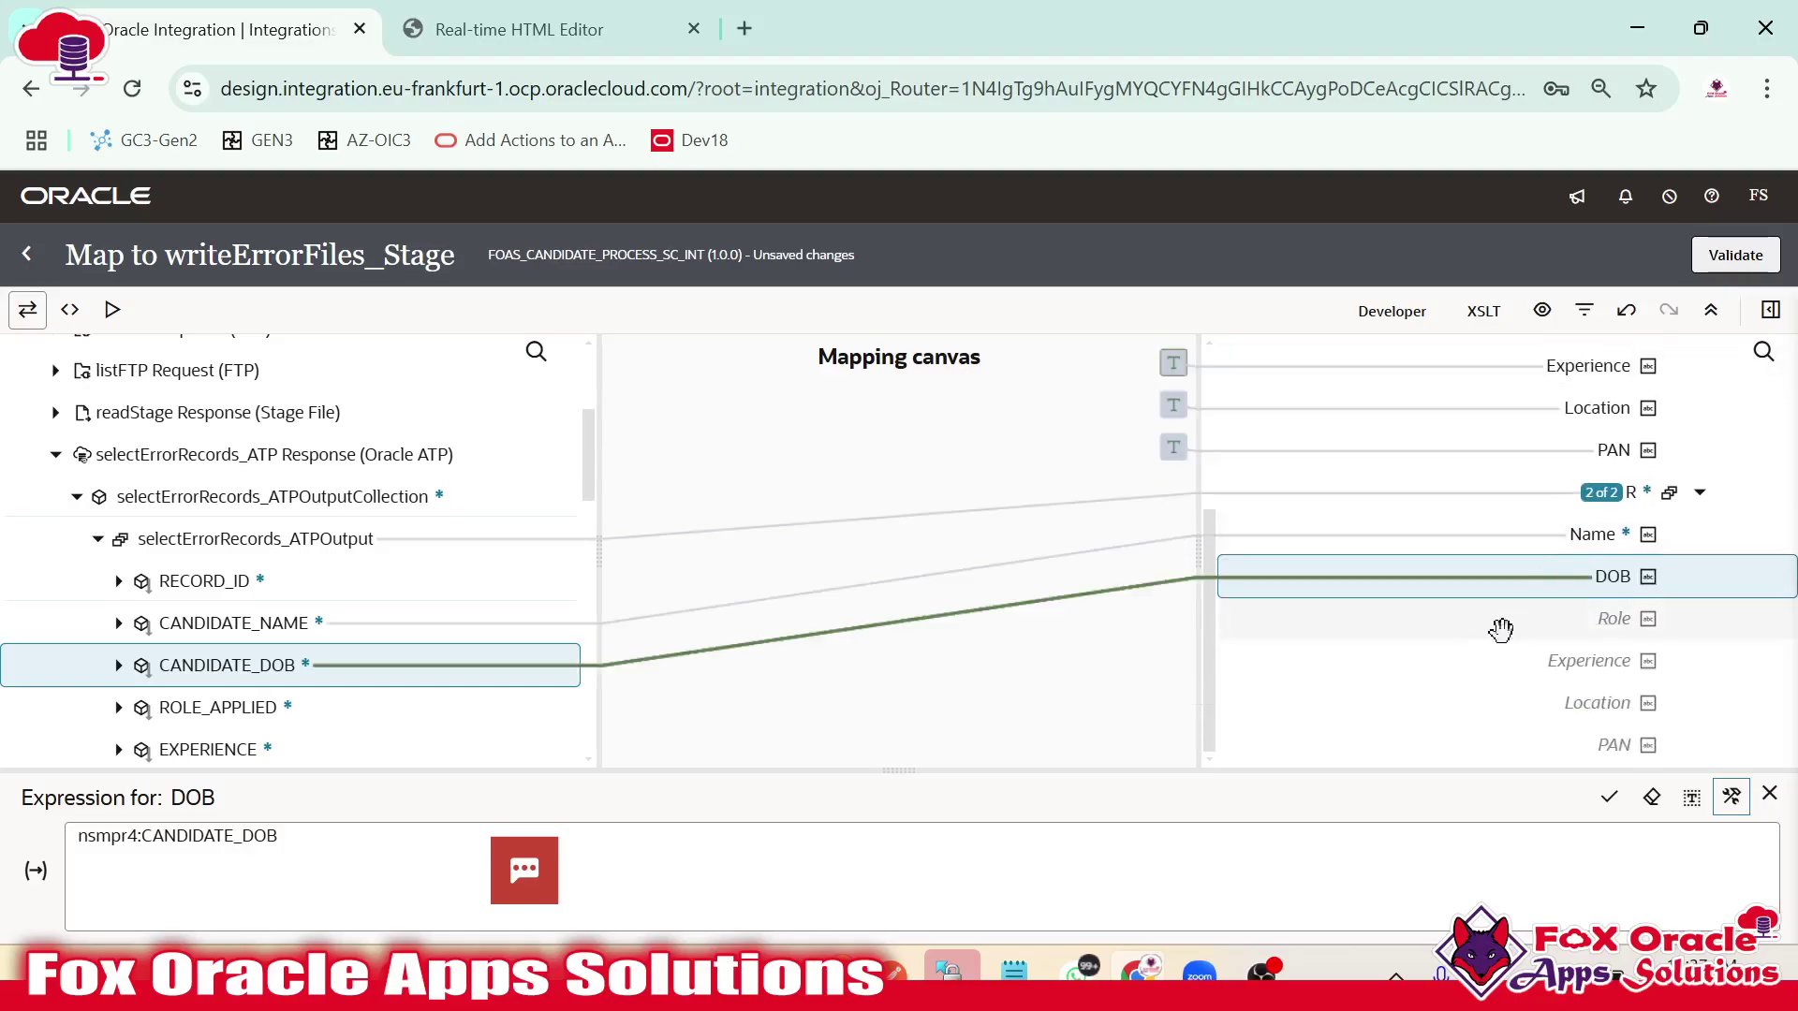
{"action": "left_click_drag", "start_coordinate": [255, 707], "coordinate": [1503, 618]}
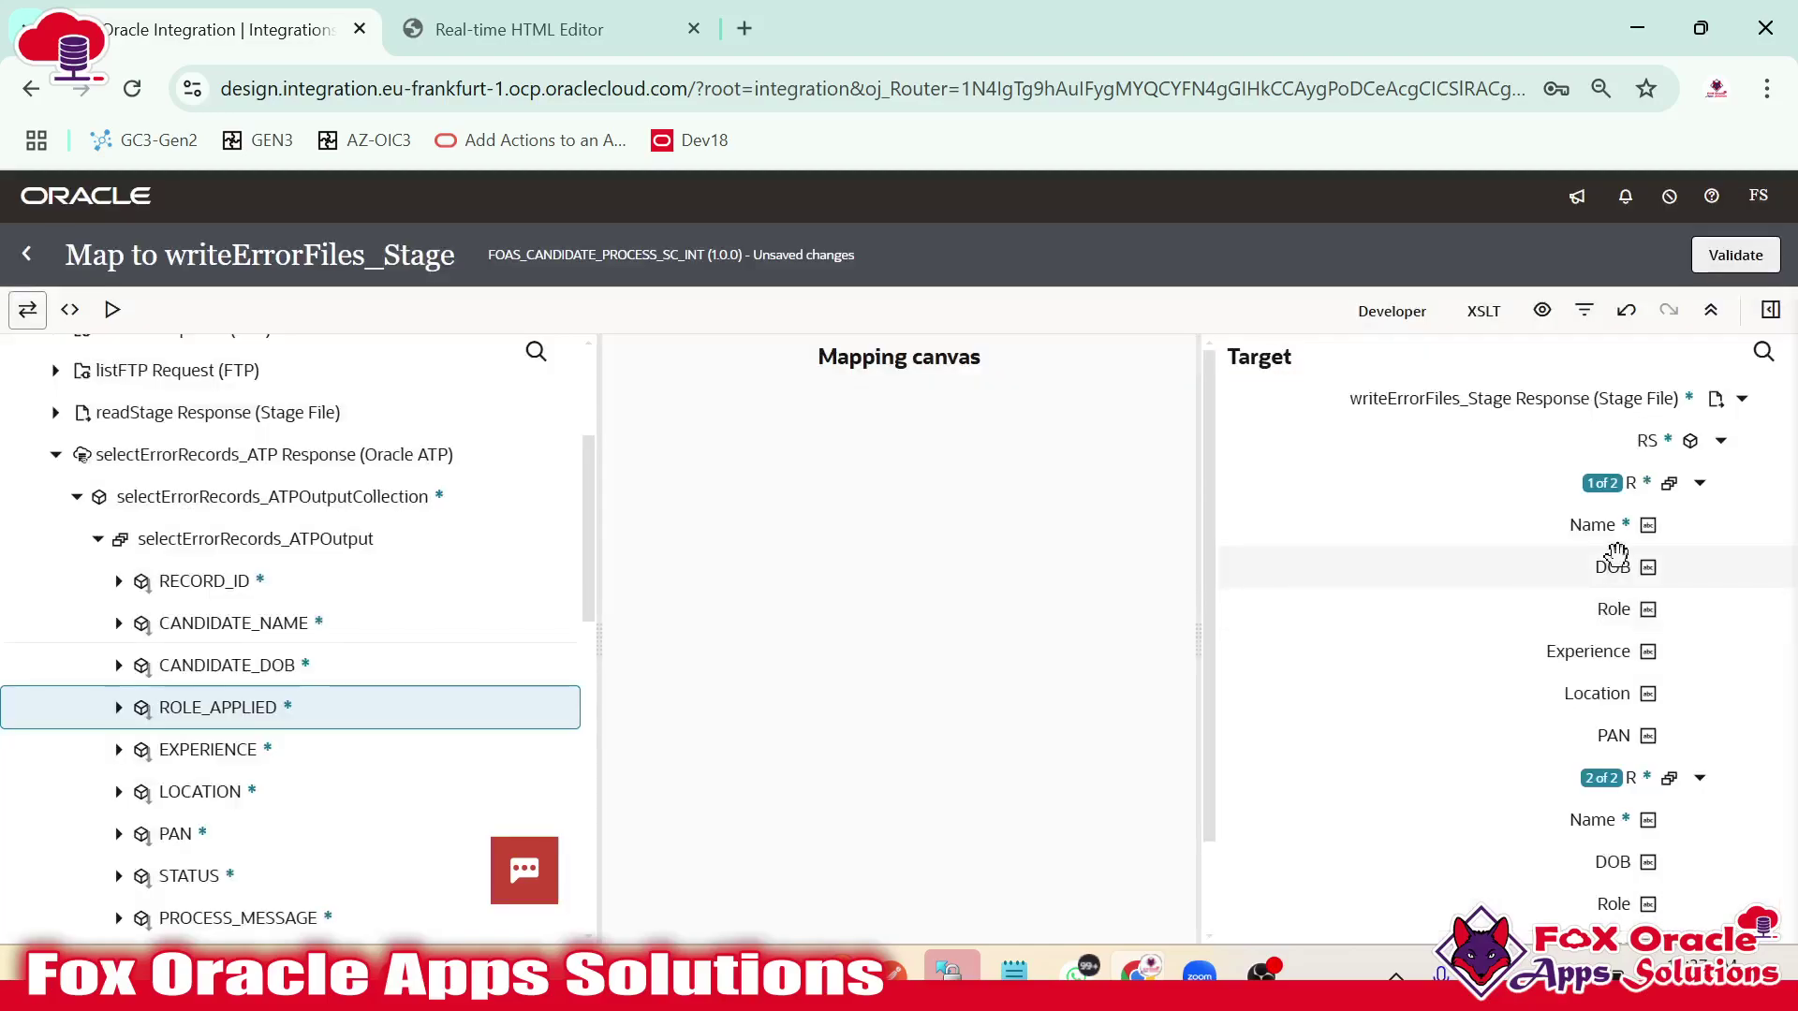
{"action": "left_click_drag", "start_coordinate": [465, 747], "coordinate": [1451, 674]}
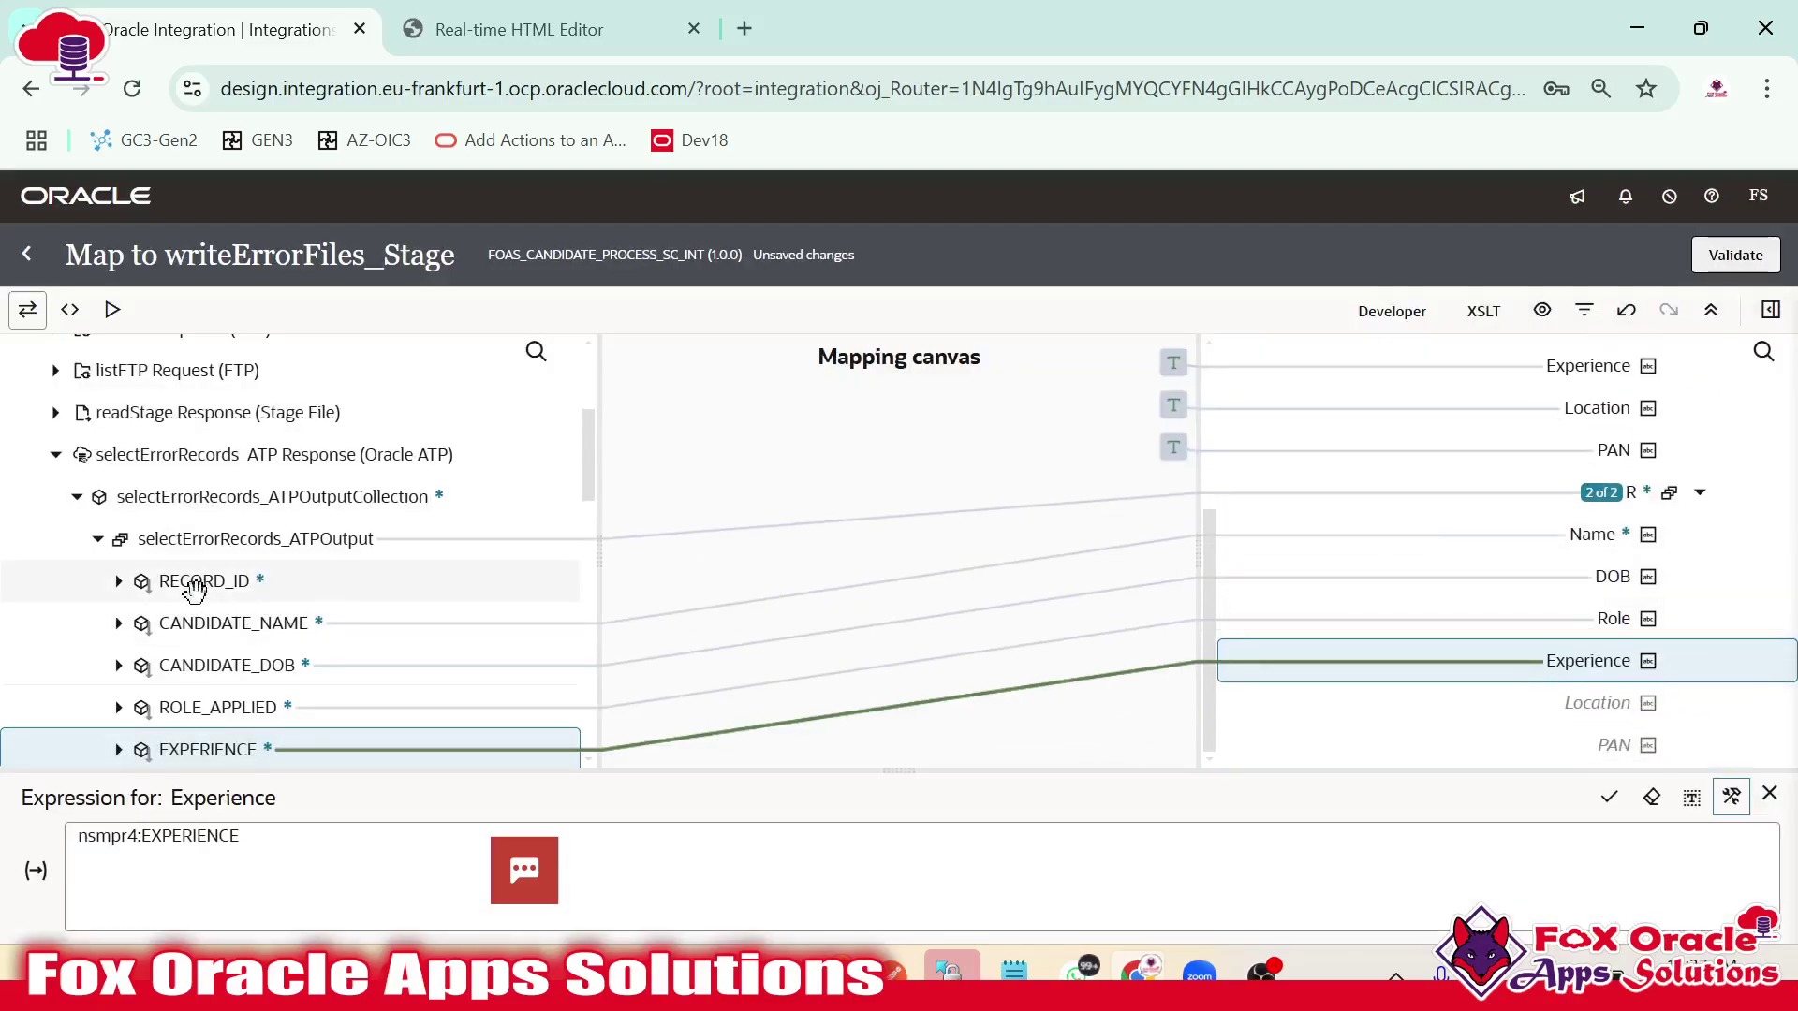
{"action": "scroll", "coordinate": [190, 618], "scroll_direction": "down", "scroll_amount": 3}
{"action": "left_click_drag", "start_coordinate": [192, 651], "coordinate": [1351, 706]}
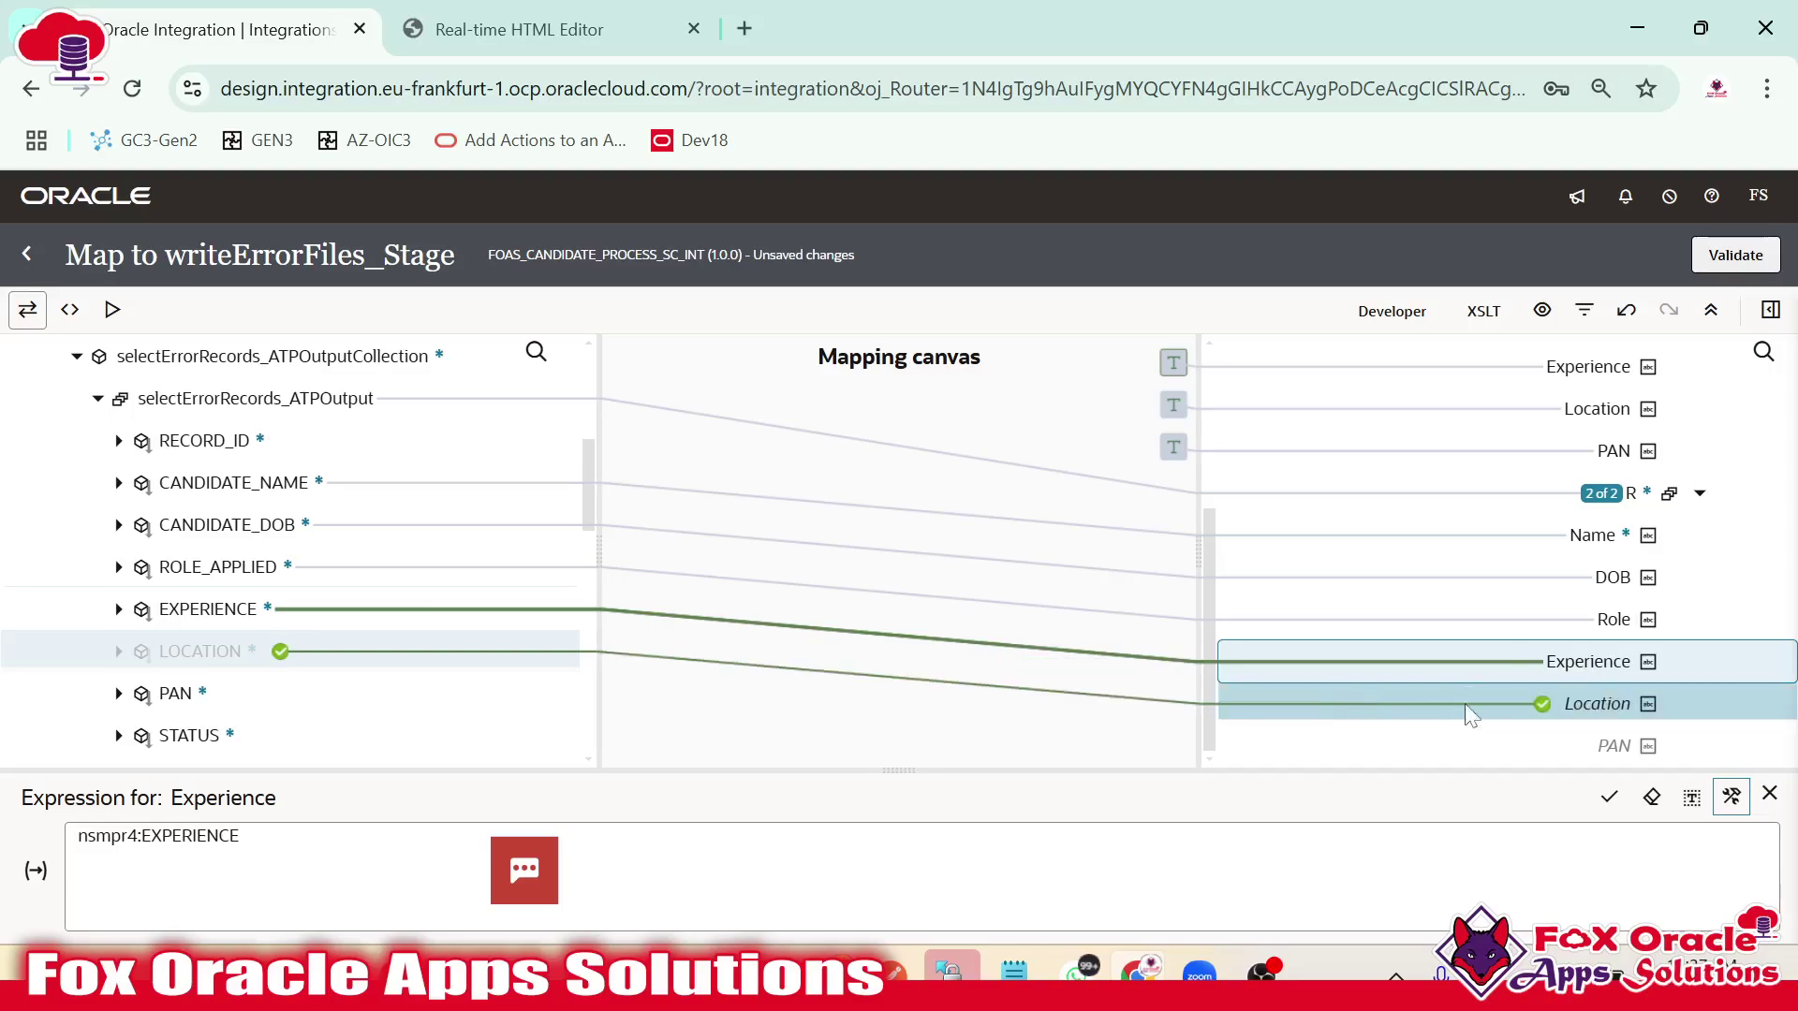
{"action": "left_click_drag", "start_coordinate": [1466, 705], "coordinate": [1468, 704]}
{"action": "left_click_drag", "start_coordinate": [201, 696], "coordinate": [1580, 744]}
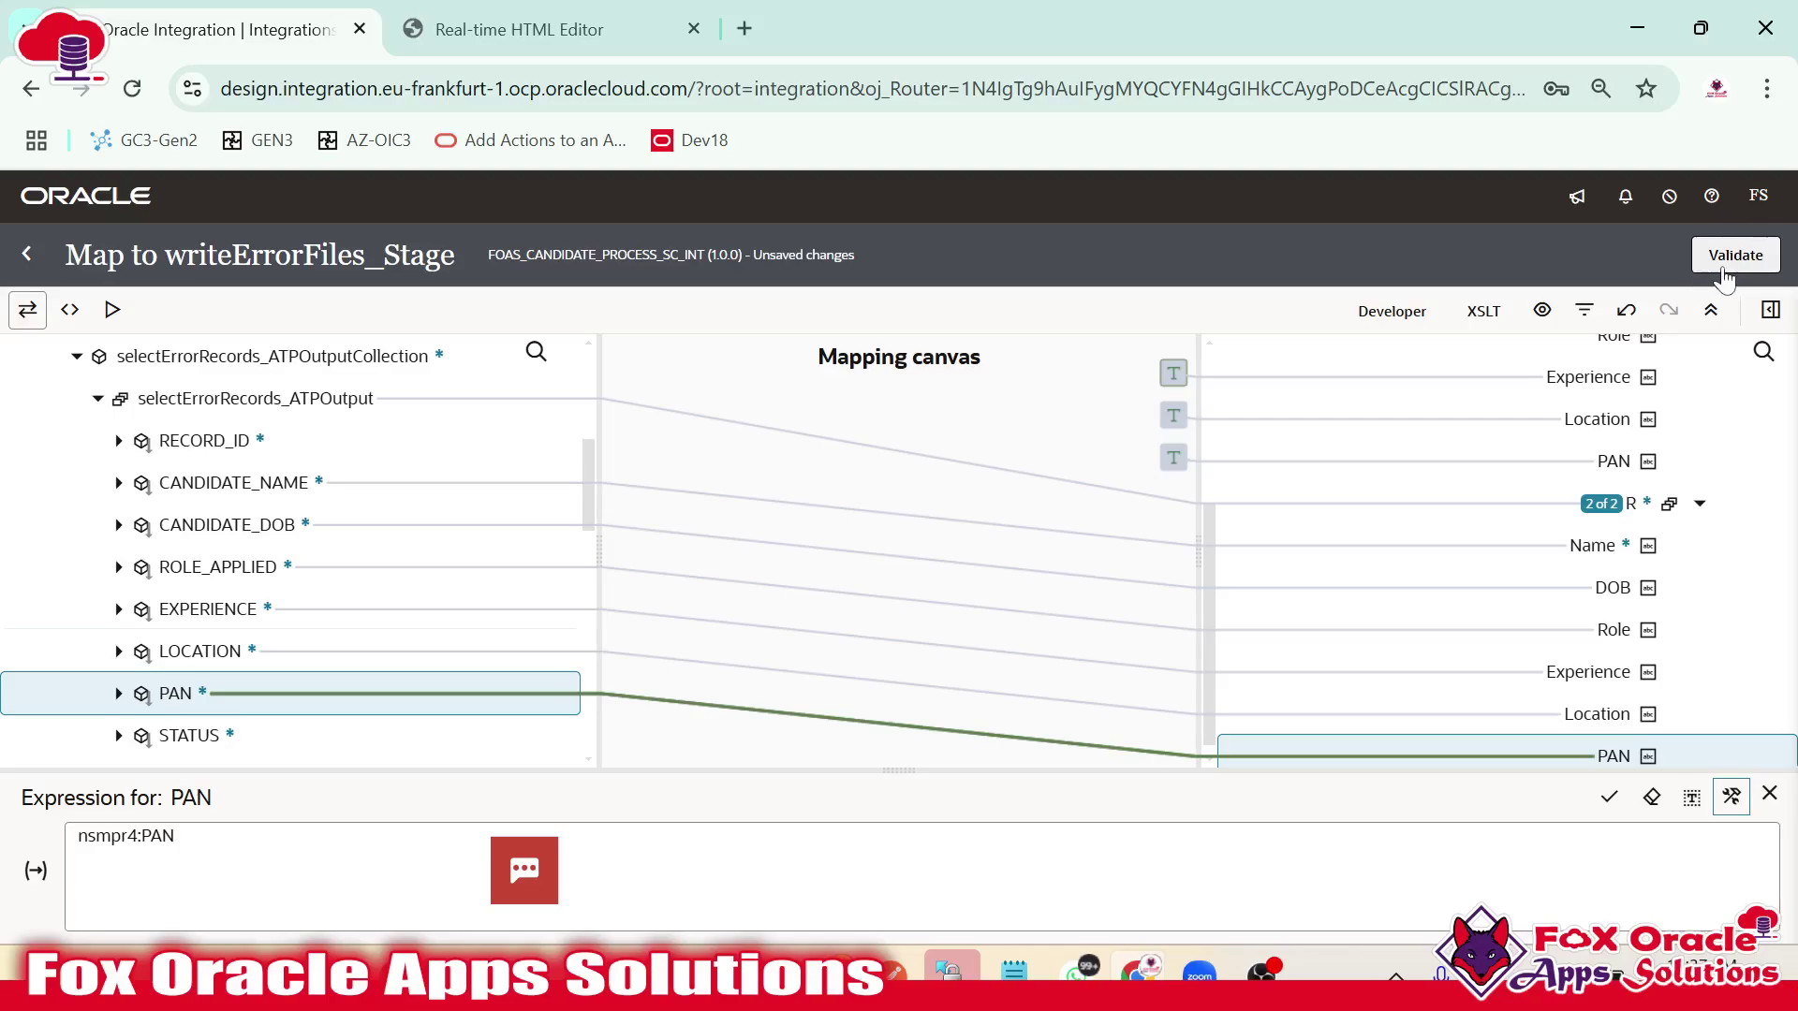
Validate the stage-file mapping, dismiss the confirmation, and bring up the open Excel workbooks.
{"action": "left_click", "coordinate": [1723, 272]}
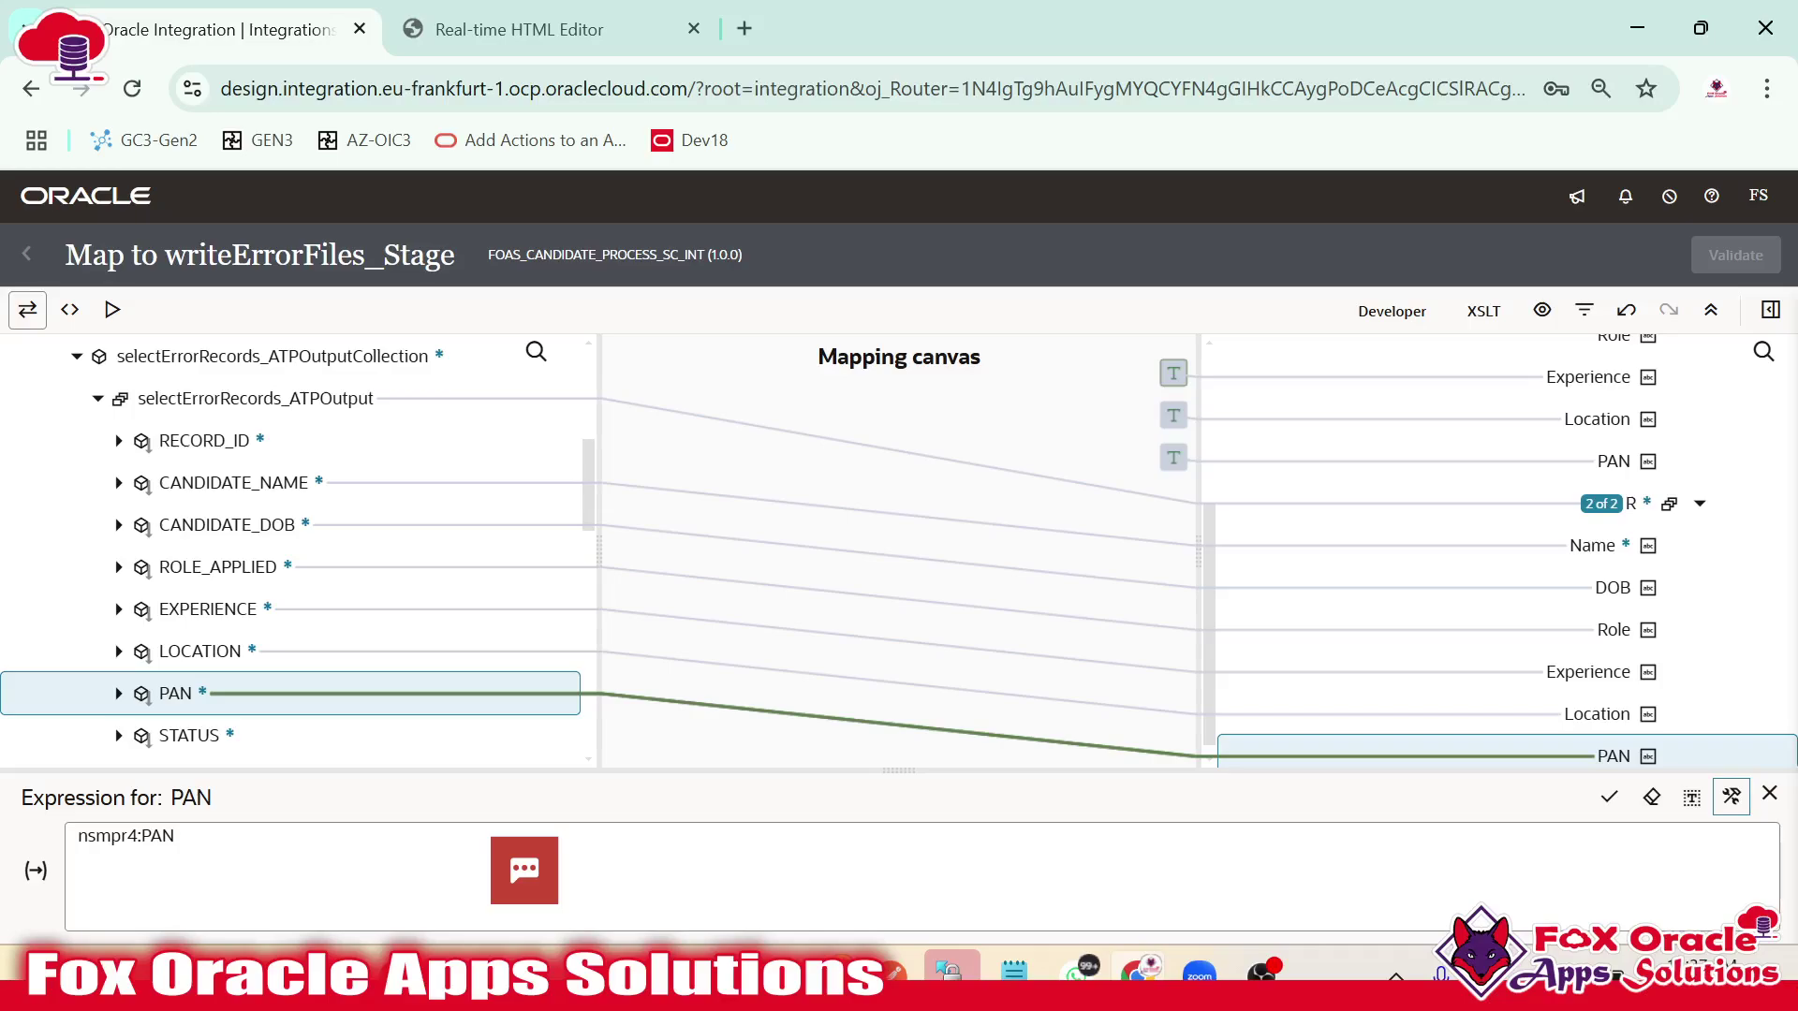
{"action": "scroll", "coordinate": [333, 690], "scroll_direction": "down", "scroll_amount": 3}
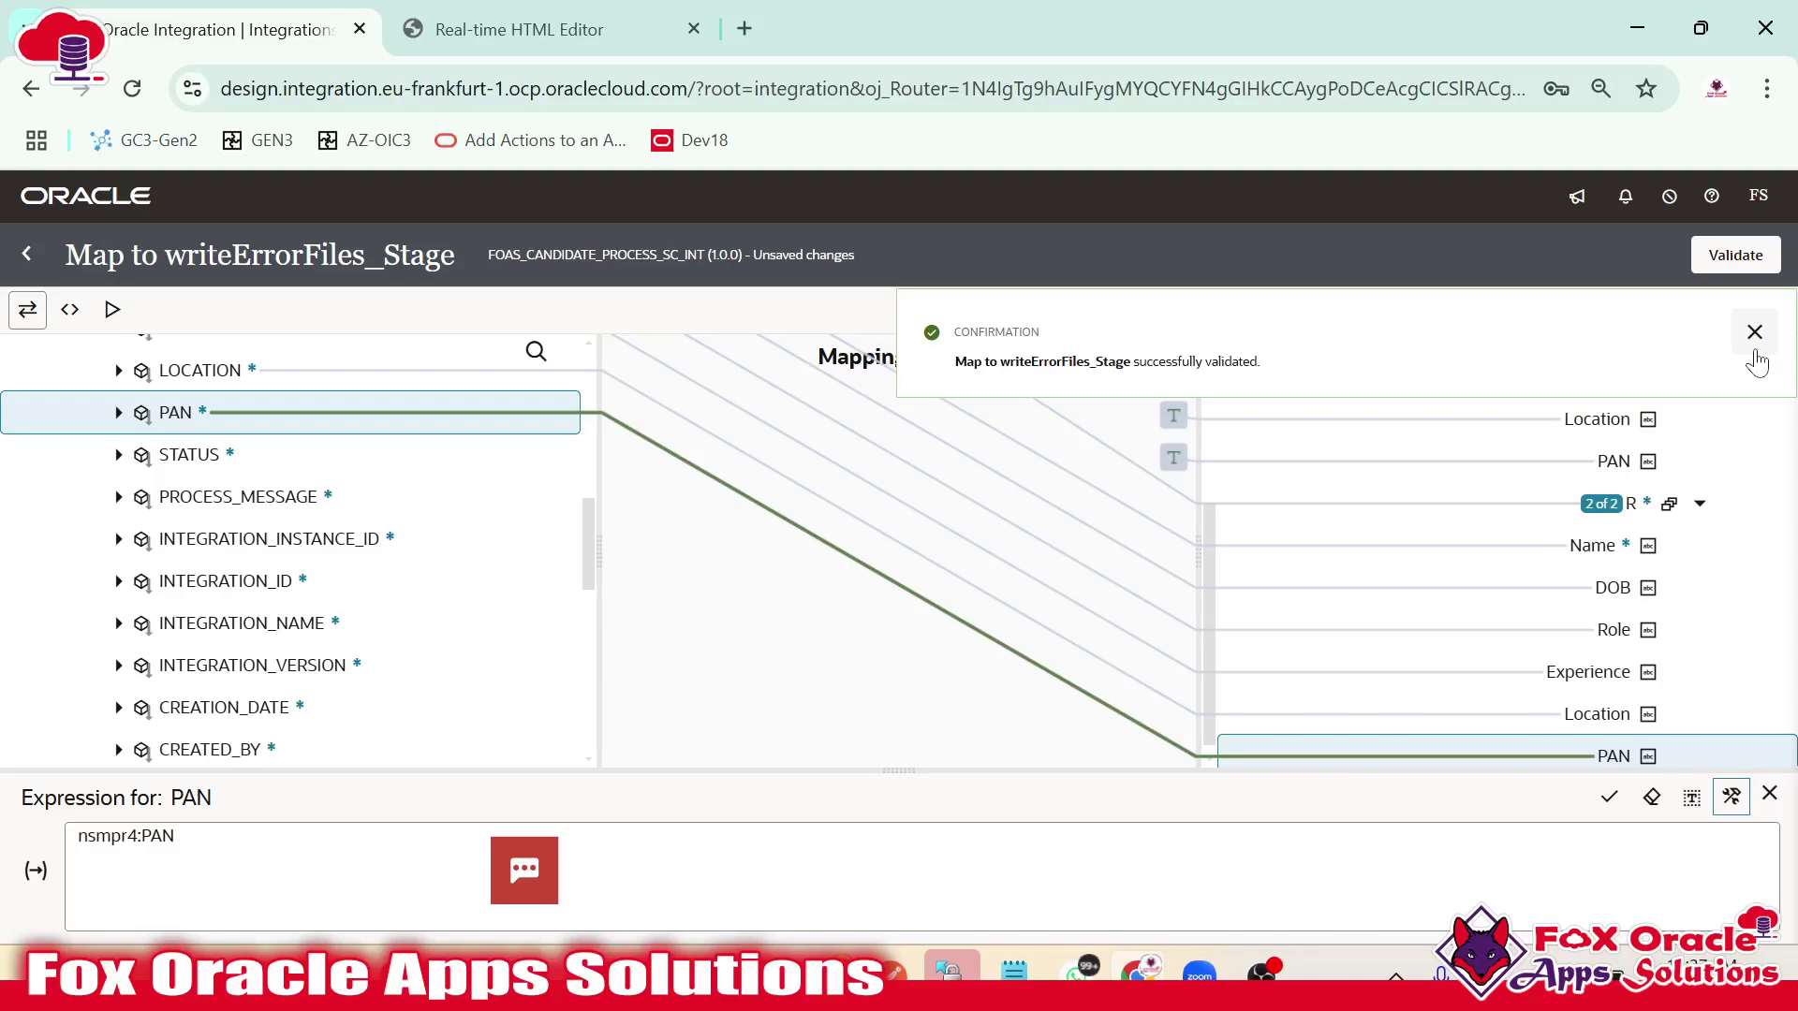
{"action": "left_click", "coordinate": [1754, 333]}
{"action": "scroll", "coordinate": [1189, 590], "scroll_direction": "up", "scroll_amount": 5}
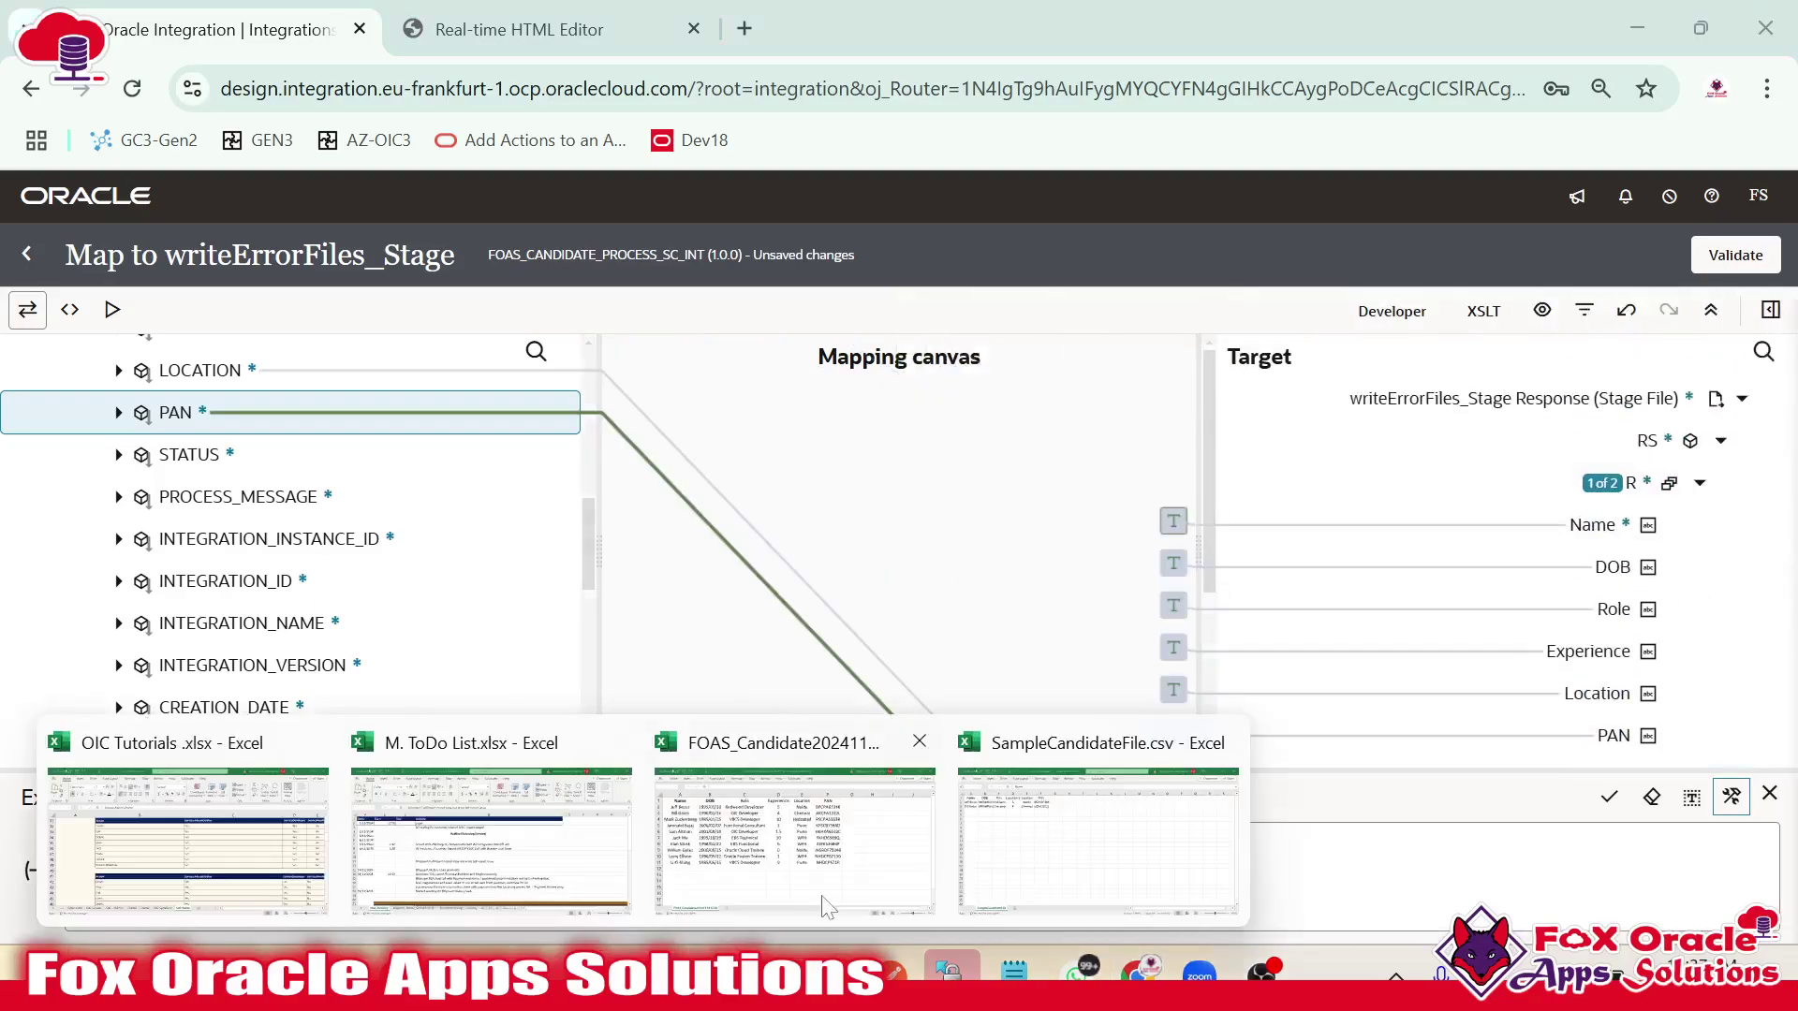
{"action": "left_click", "coordinate": [1083, 805]}
Add headers Status in G1 and ErrorMessage in H1 of SampleCandidateFile and save the CSV.
{"action": "left_click", "coordinate": [656, 330]}
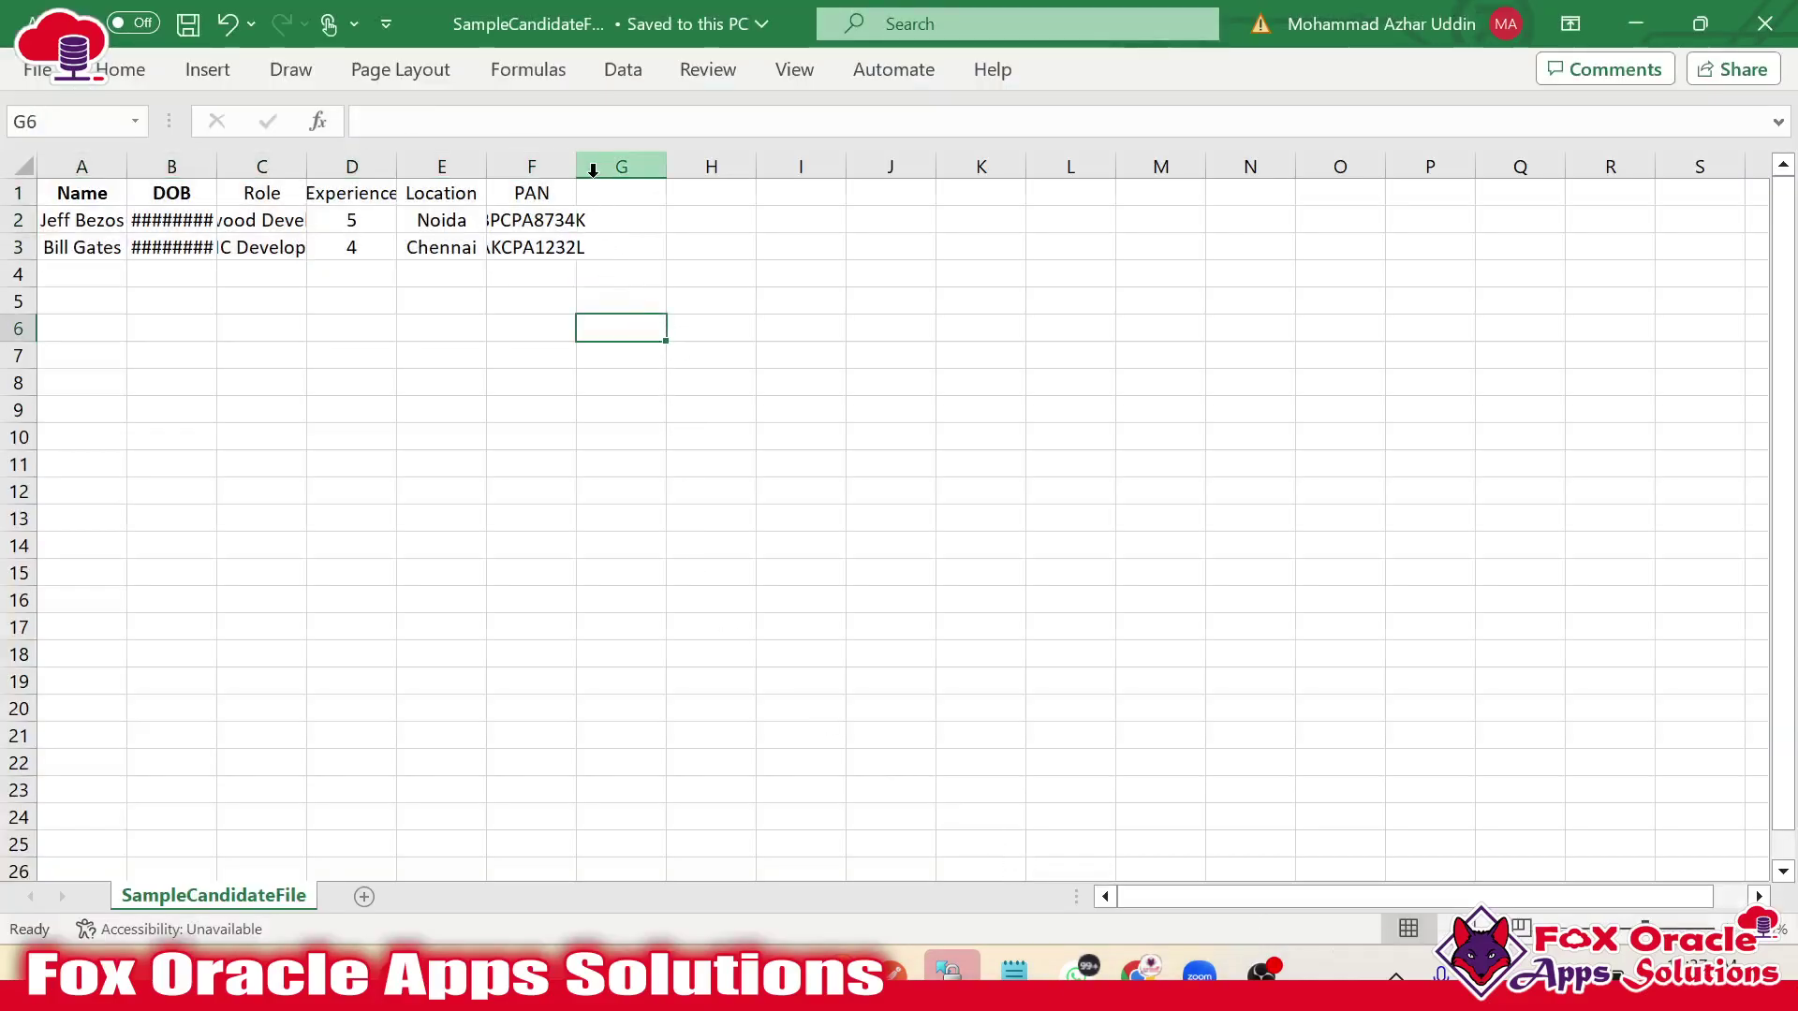
{"action": "left_click", "coordinate": [601, 186]}
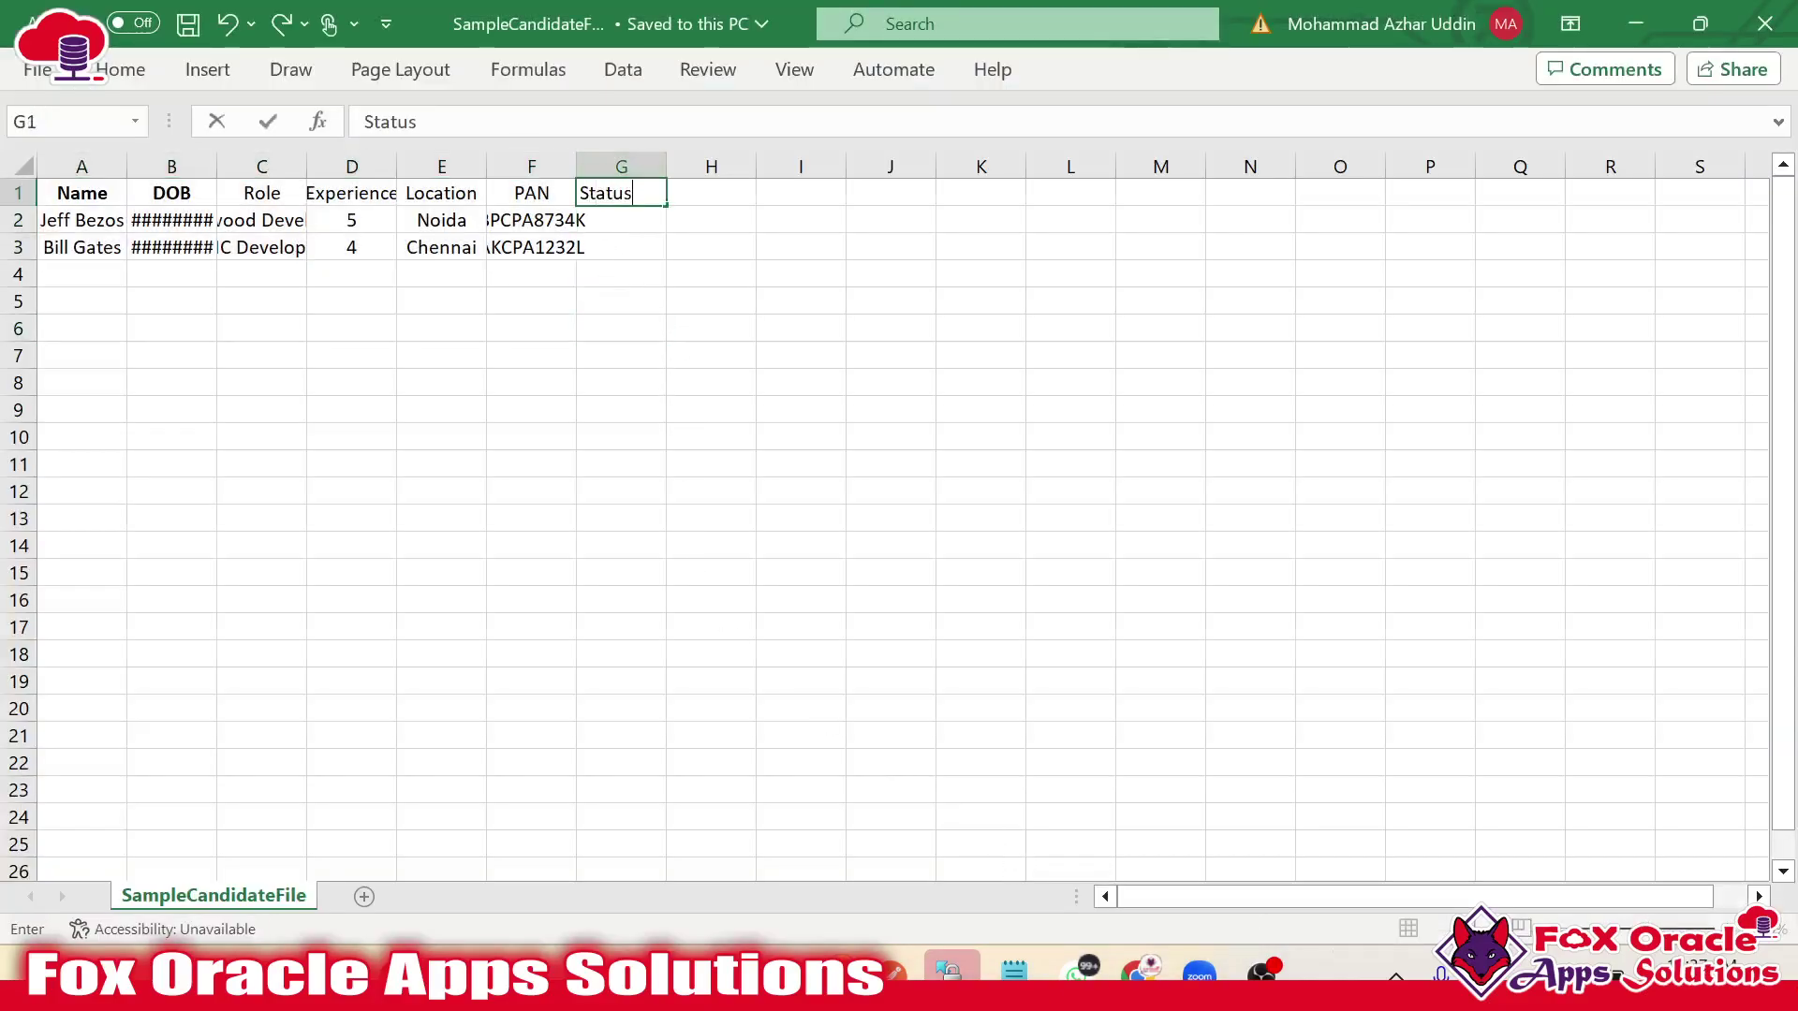
{"action": "type", "text": "Status"}
{"action": "key", "text": "Tab"}
{"action": "type", "text": "M"}
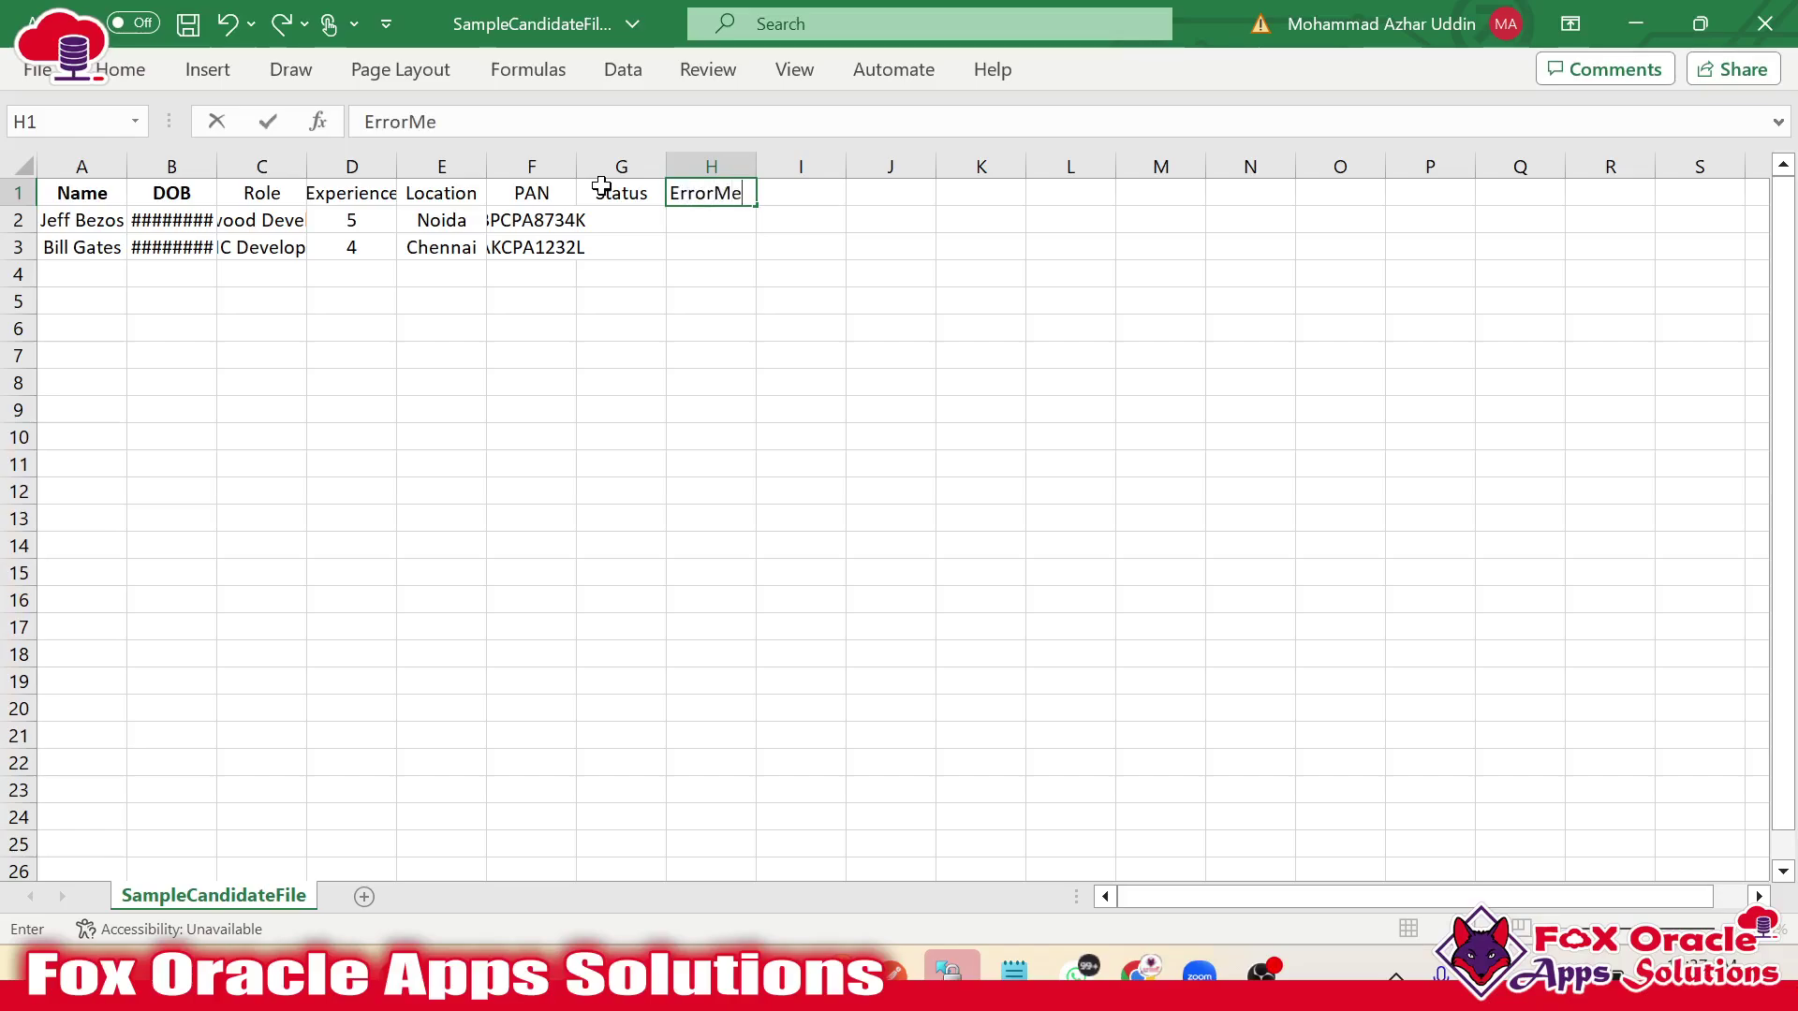
{"action": "left_click", "coordinate": [694, 269]}
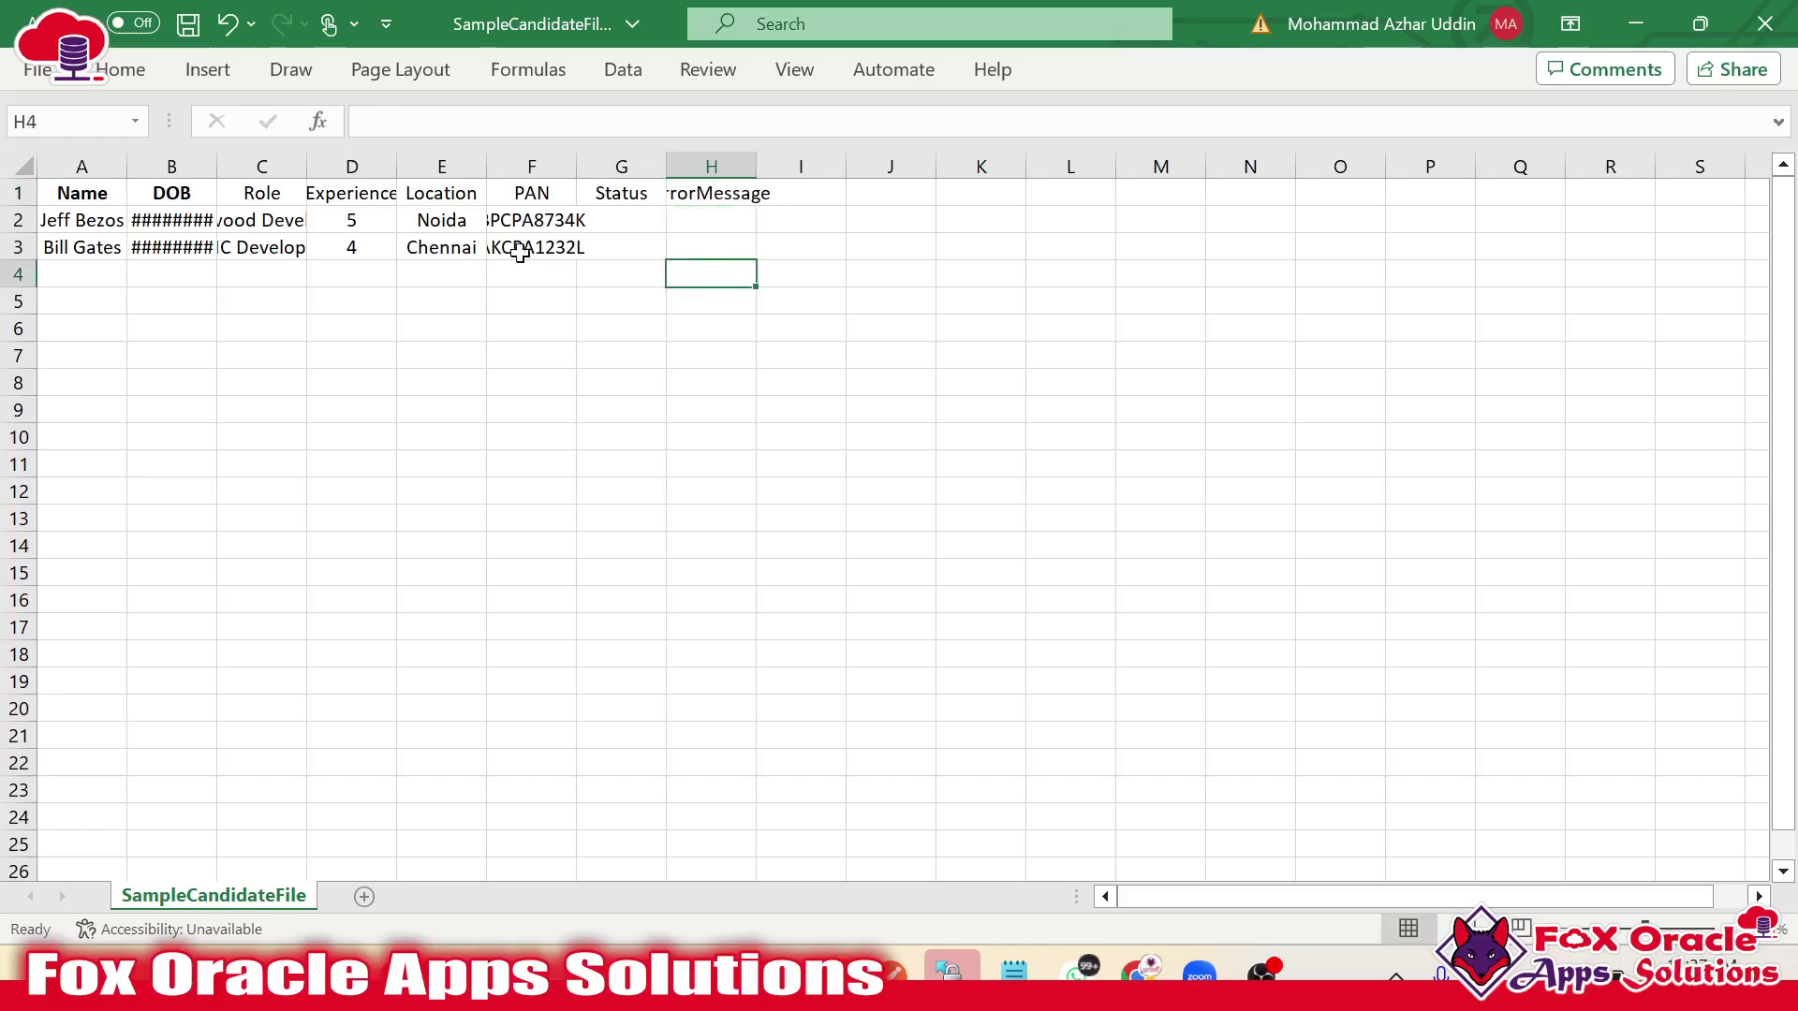
{"action": "left_click", "coordinate": [599, 215]}
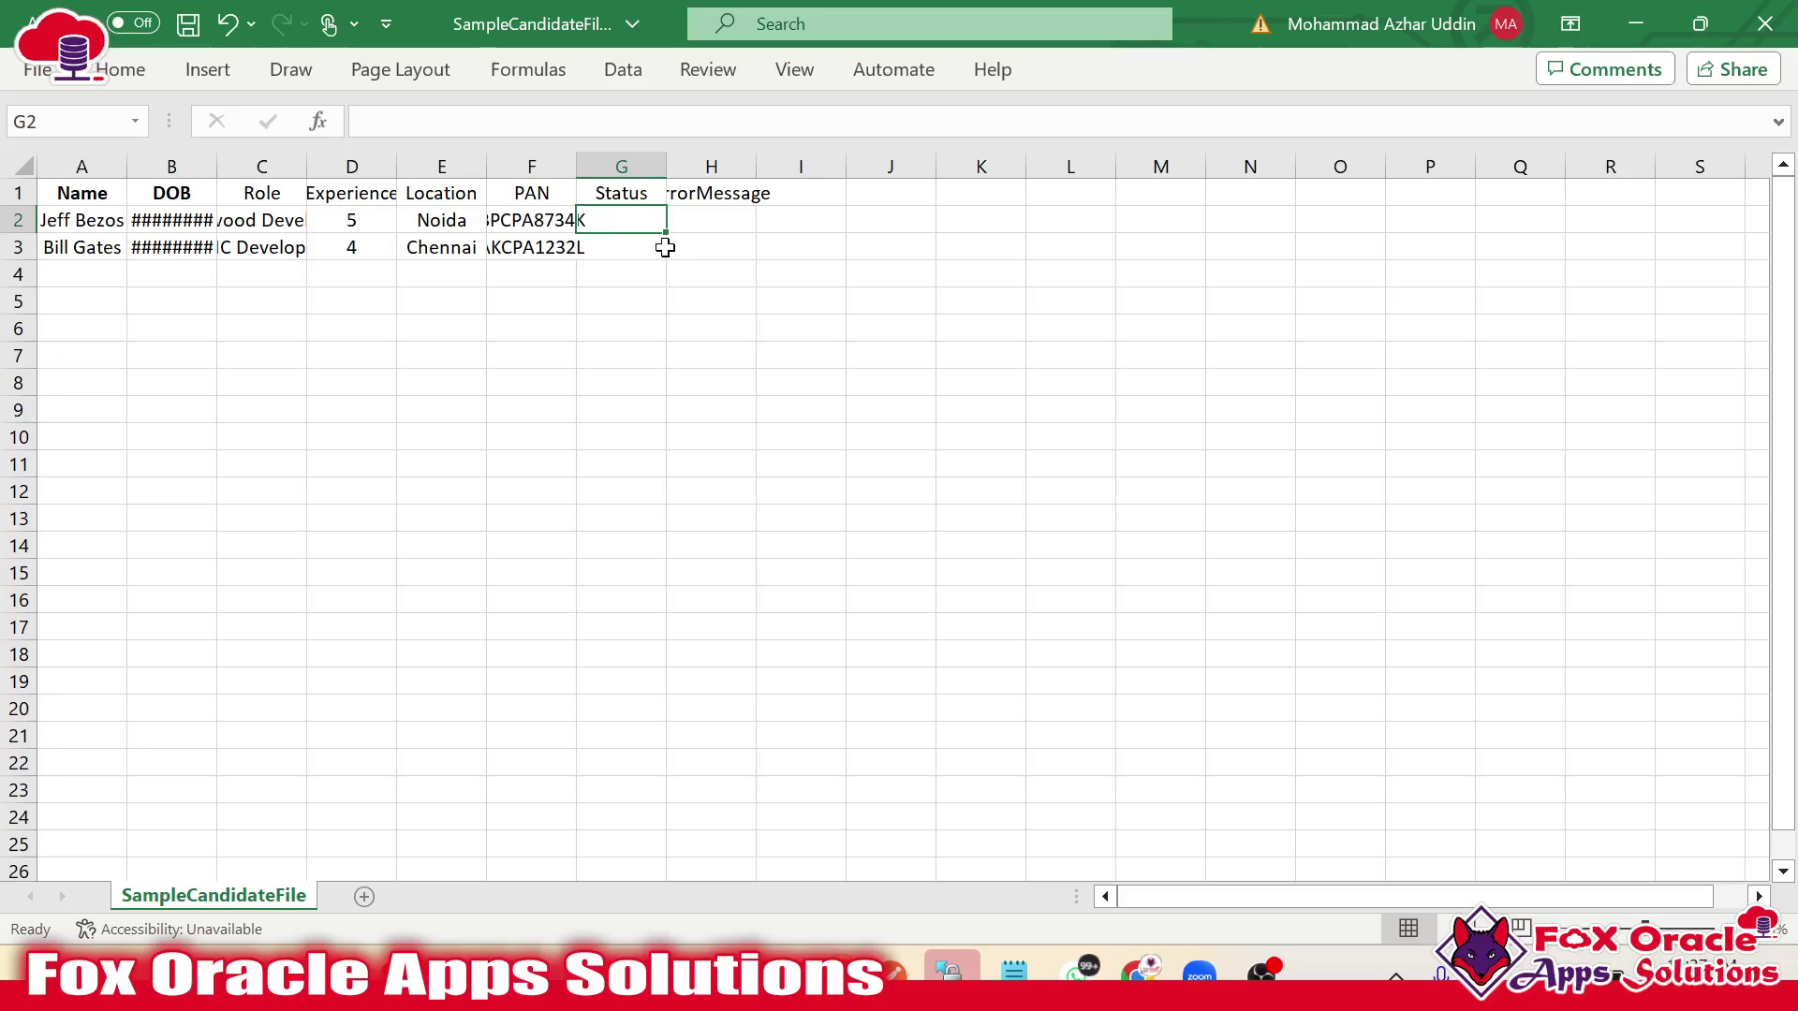
{"action": "key", "text": "ctrl+s"}
{"action": "left_click", "coordinate": [643, 280]}
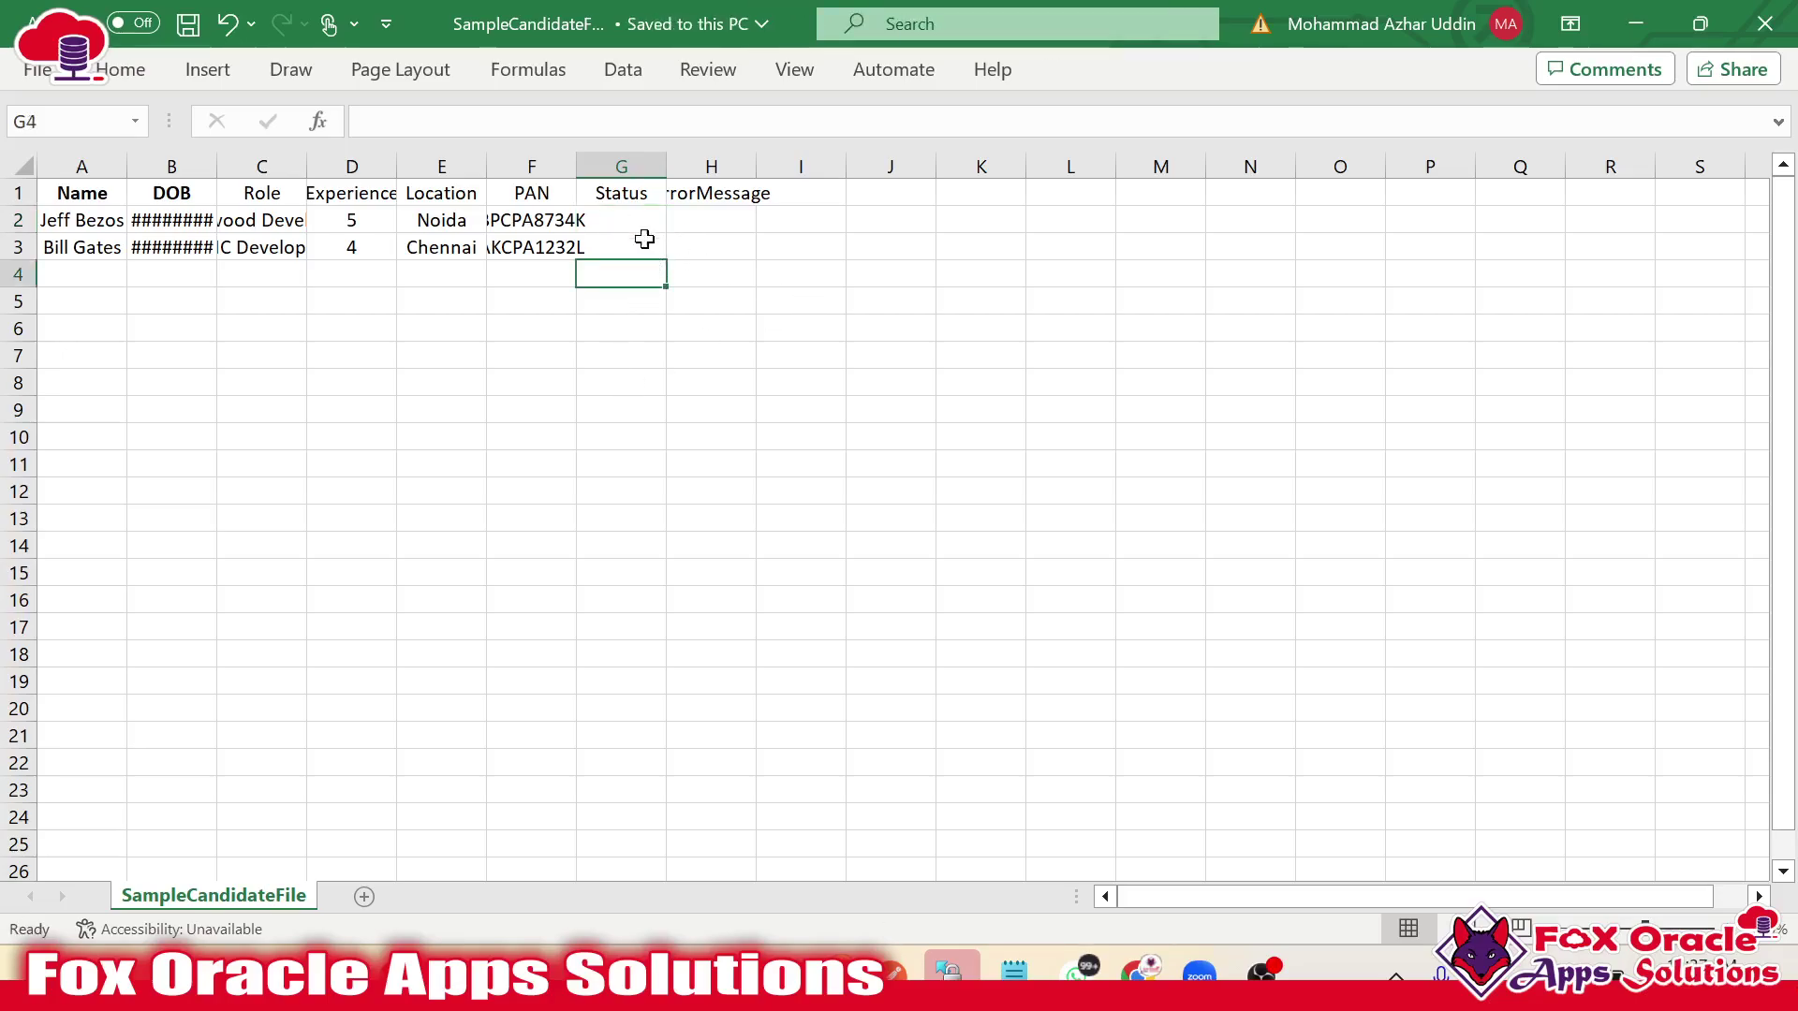
{"action": "left_click", "coordinate": [643, 225]}
{"action": "key", "text": "alt+Tab"}
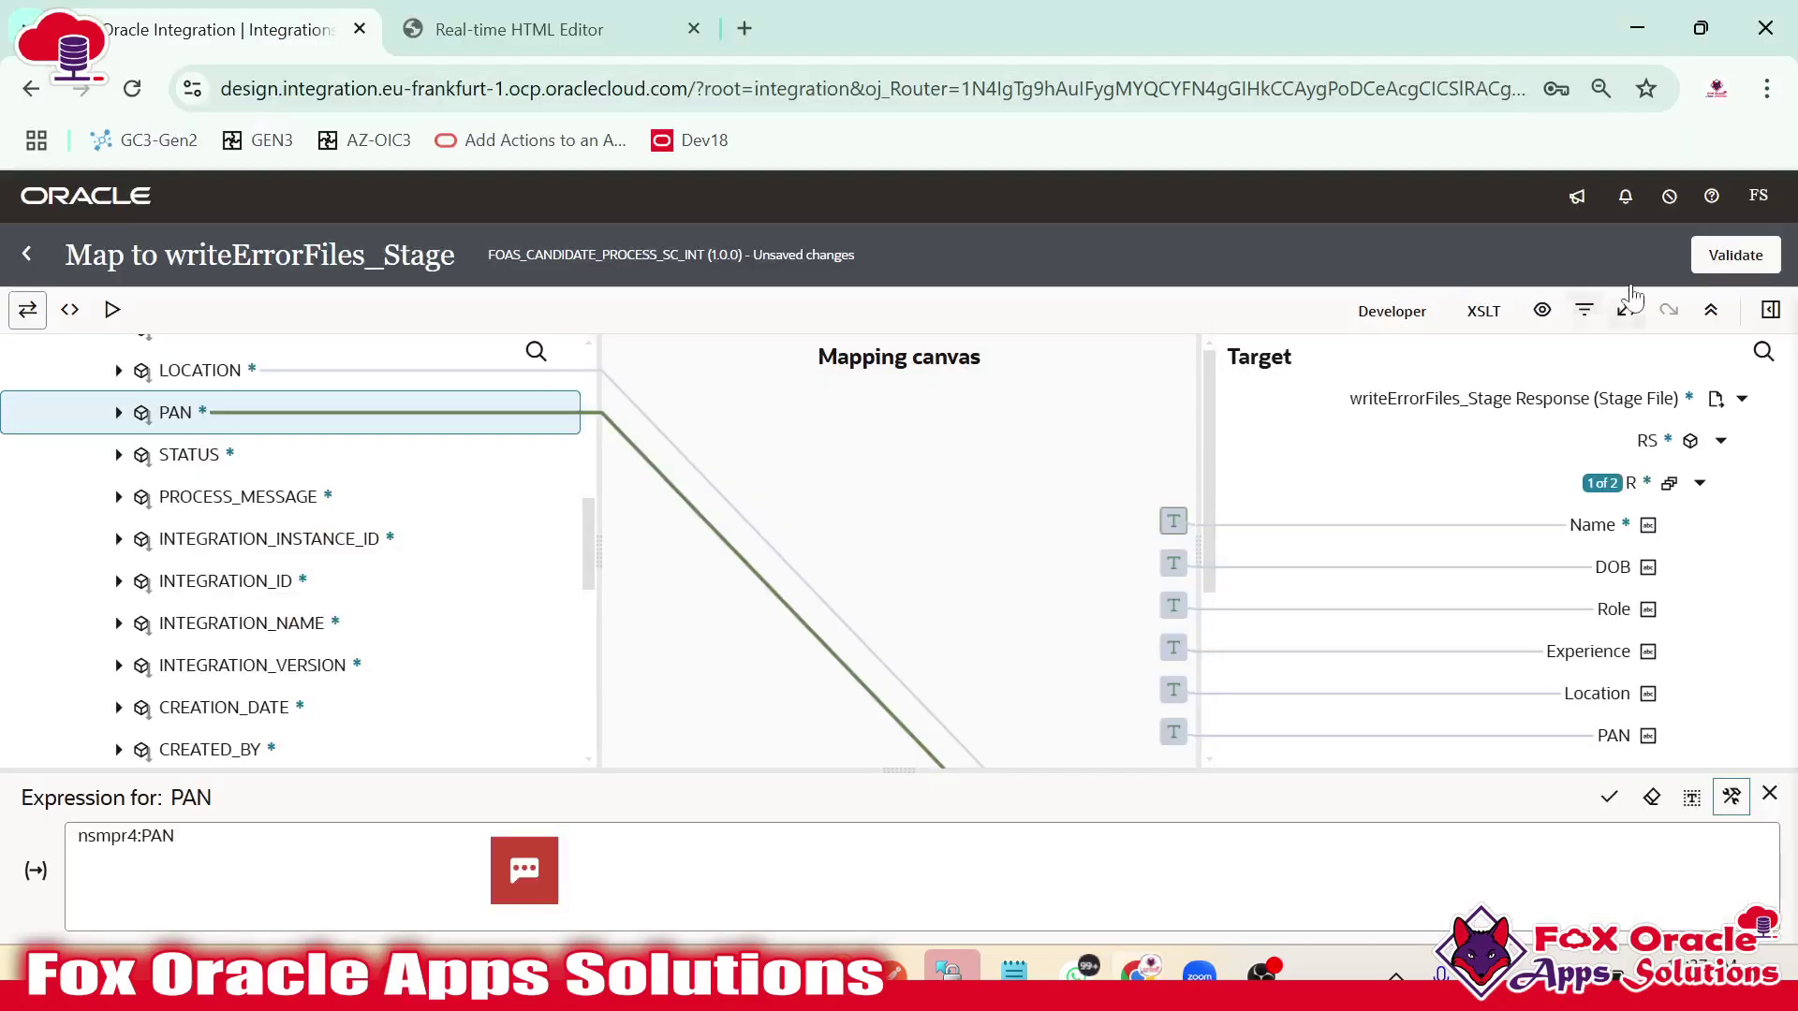
Validate the writeErrorFiles_Stage map and return to the integration canvas.
{"action": "left_click", "coordinate": [1738, 264]}
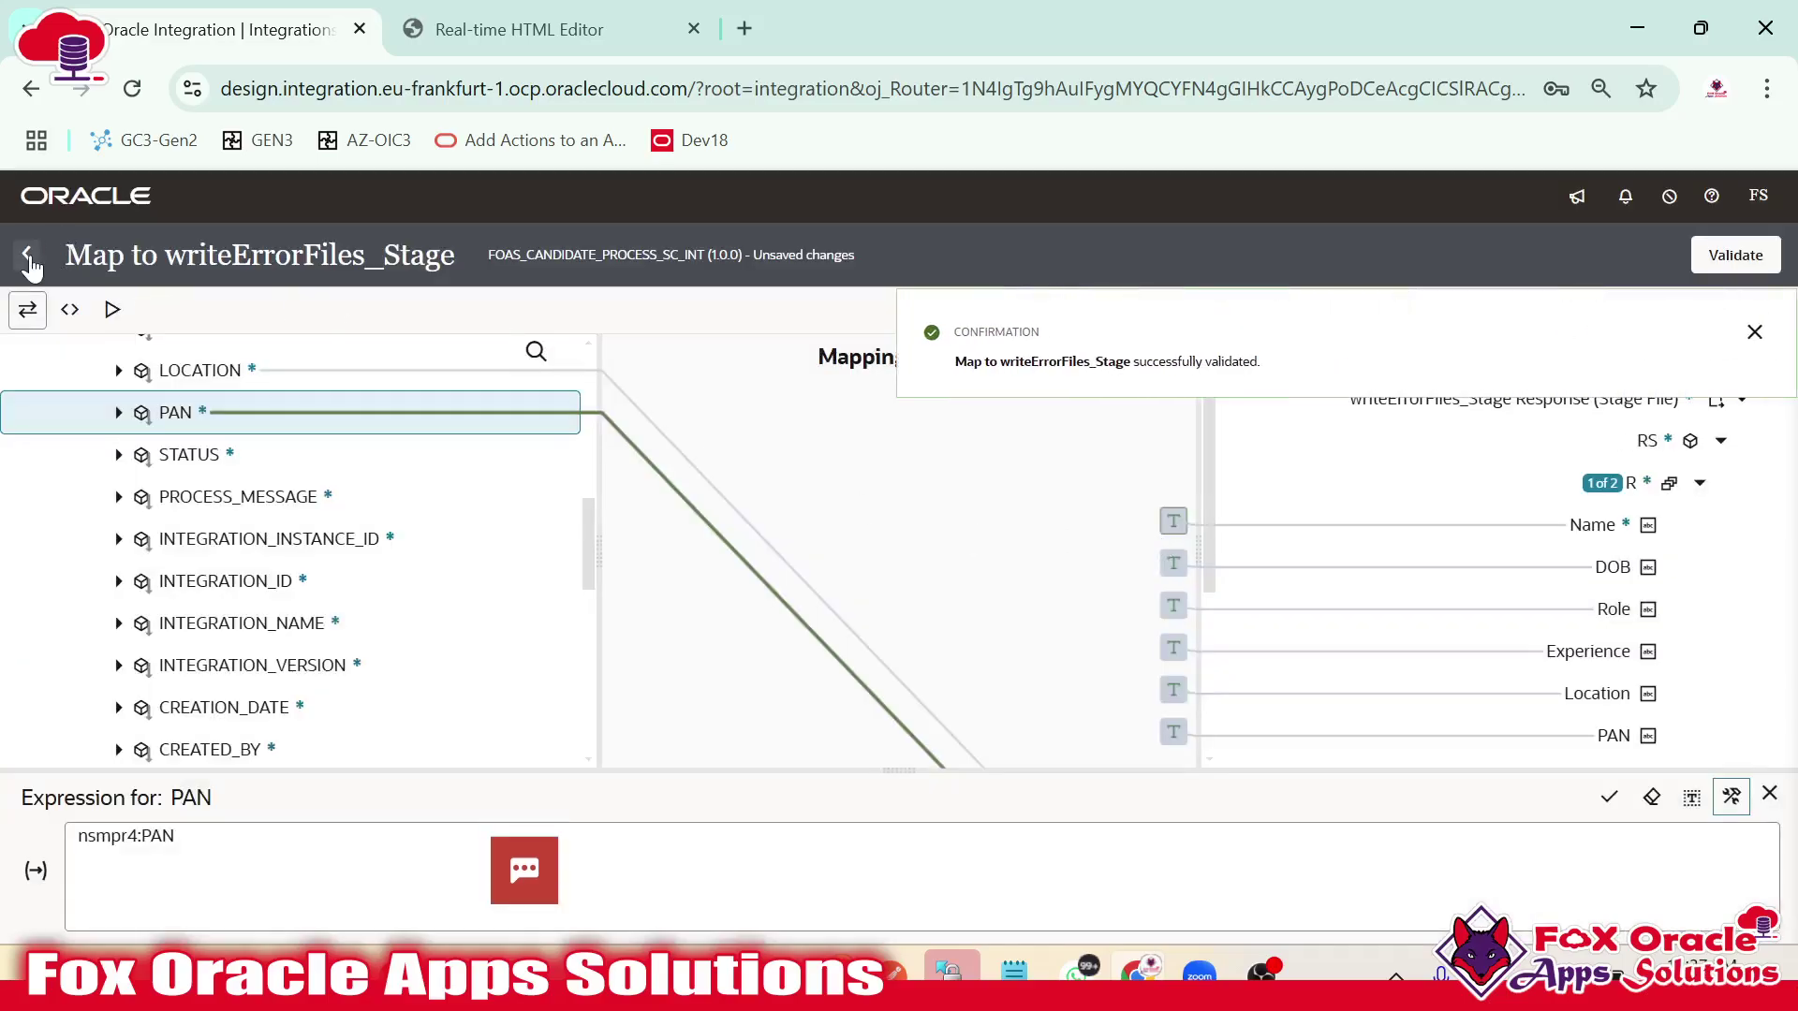
{"action": "left_click", "coordinate": [28, 256]}
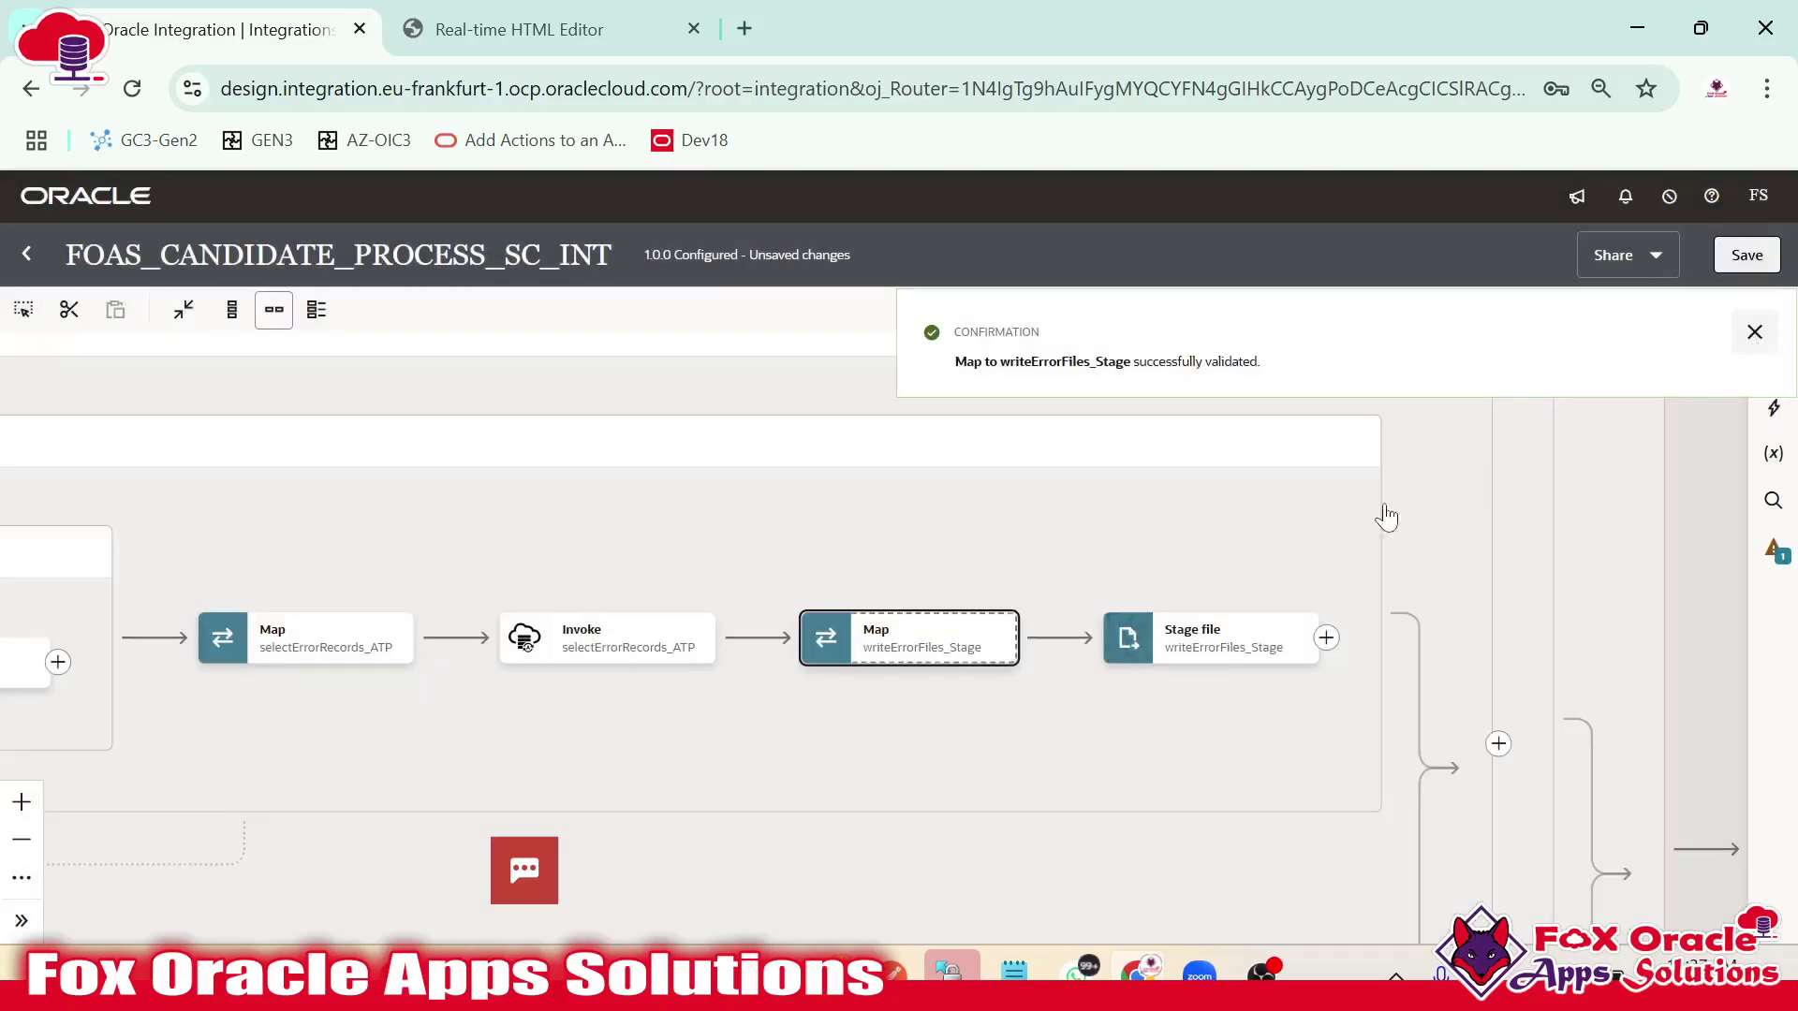
Reload the updated SampleCandidateFile.csv as the writeErrorFiles_Stage sample file.
{"action": "left_click", "coordinate": [1161, 644]}
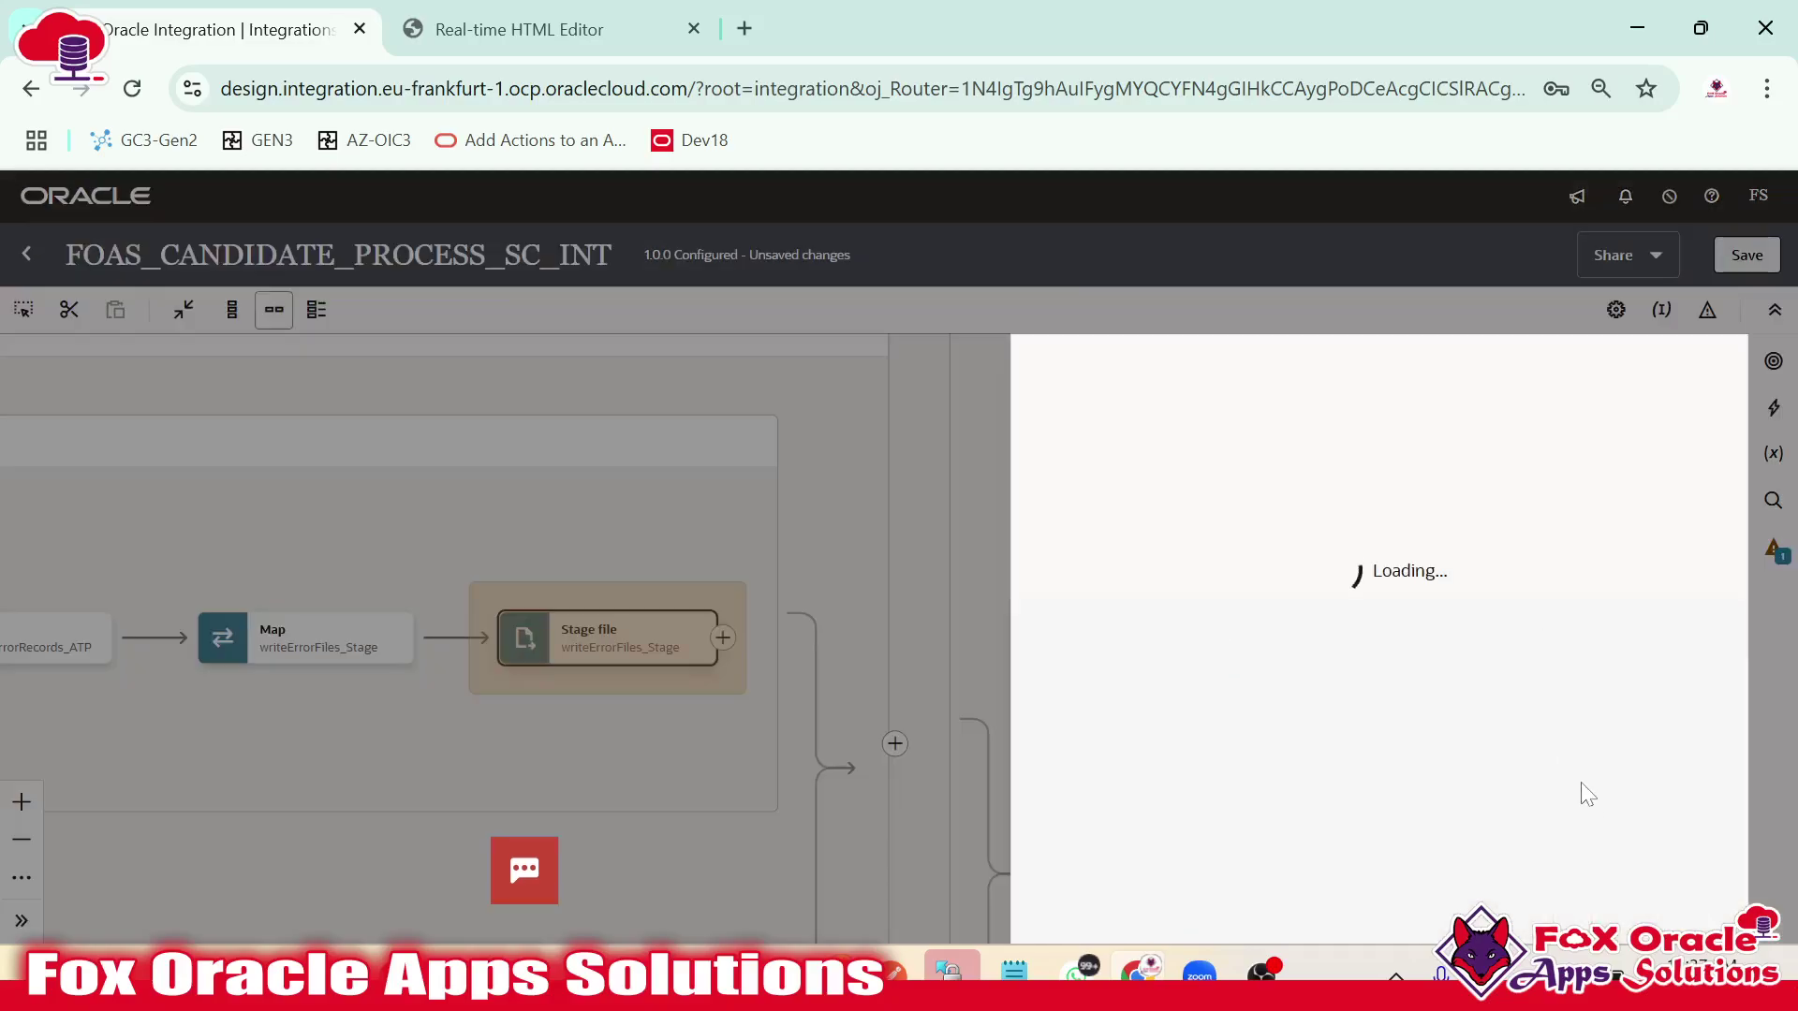
{"action": "left_click", "coordinate": [1685, 910]}
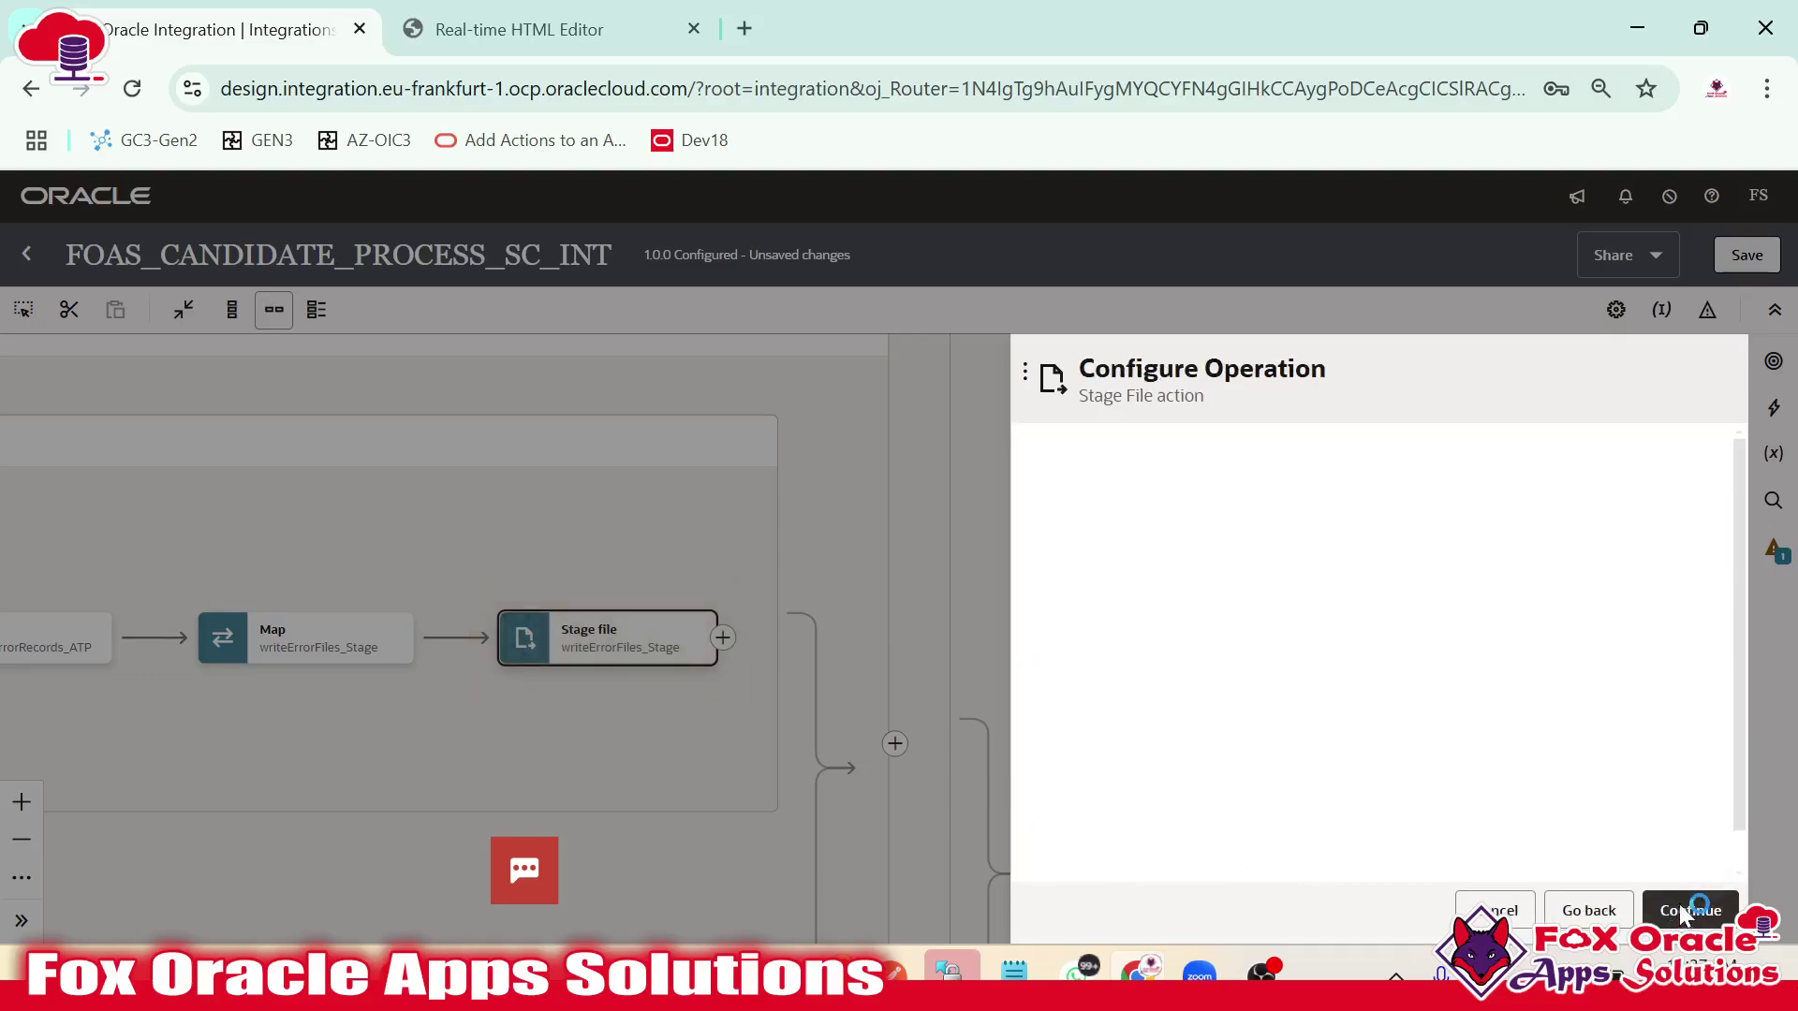
{"action": "left_click", "coordinate": [1685, 910]}
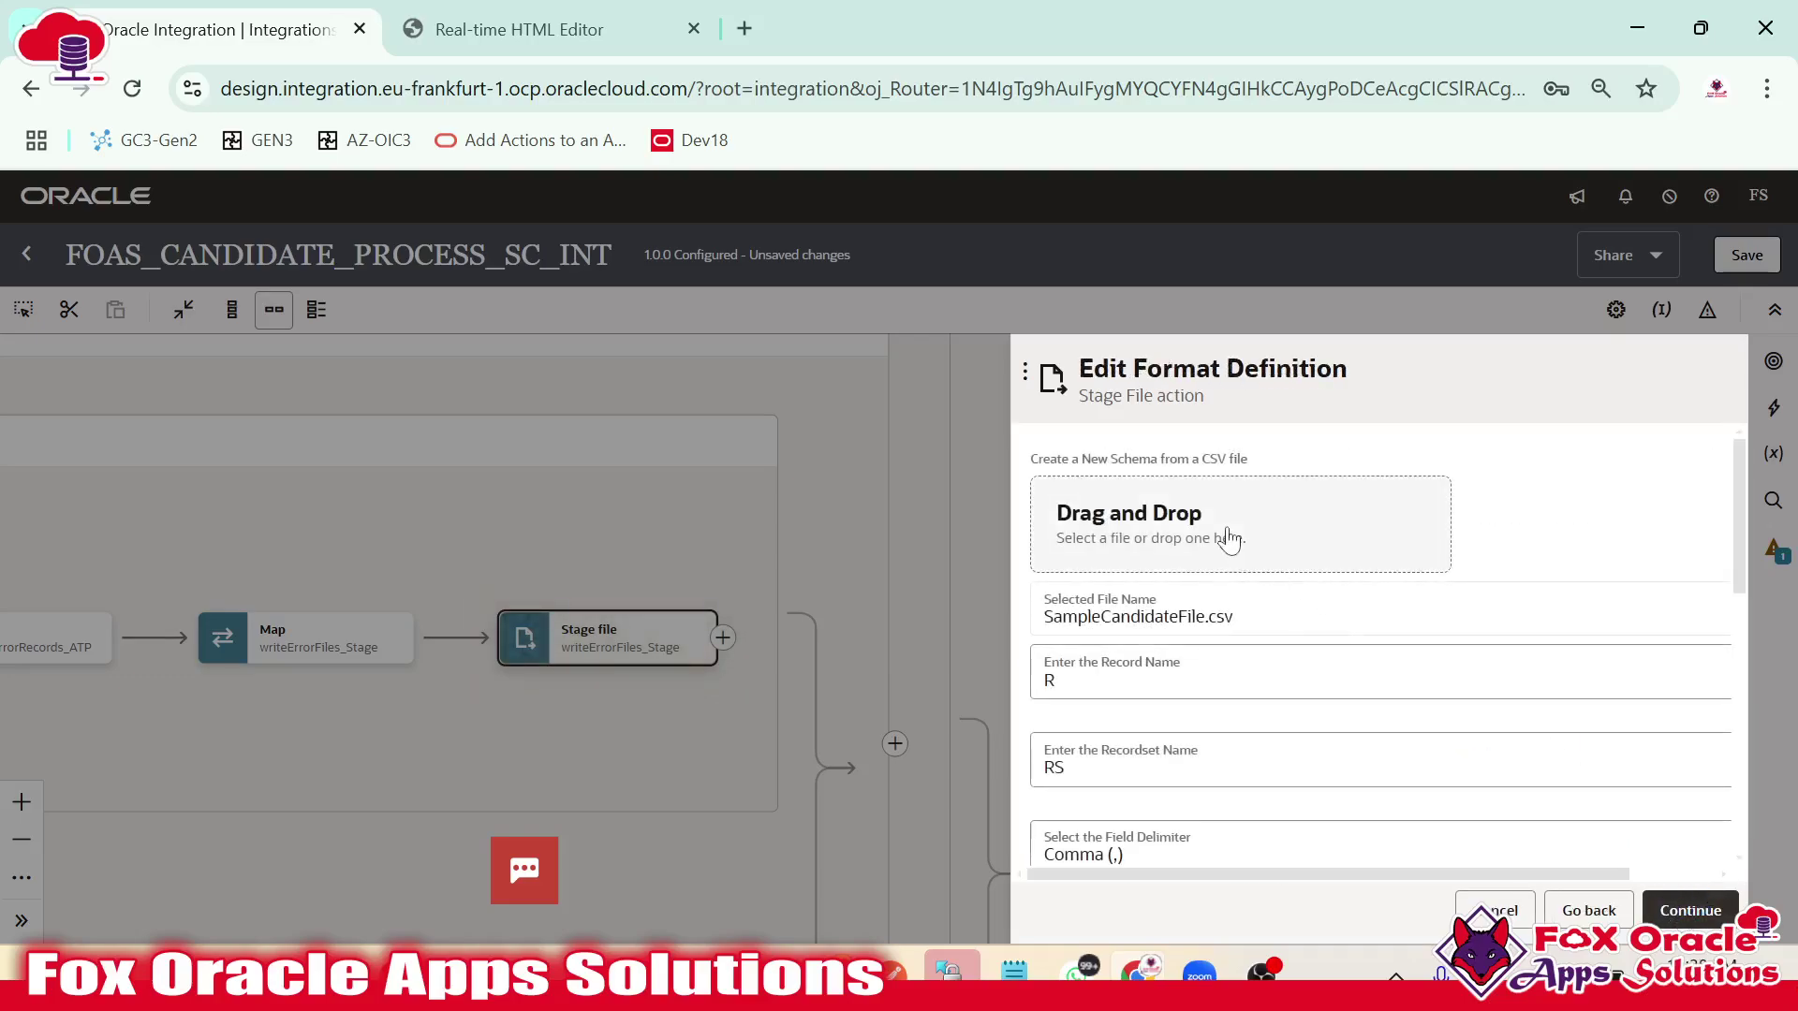
{"action": "left_click", "coordinate": [1100, 541]}
{"action": "left_click", "coordinate": [623, 264]}
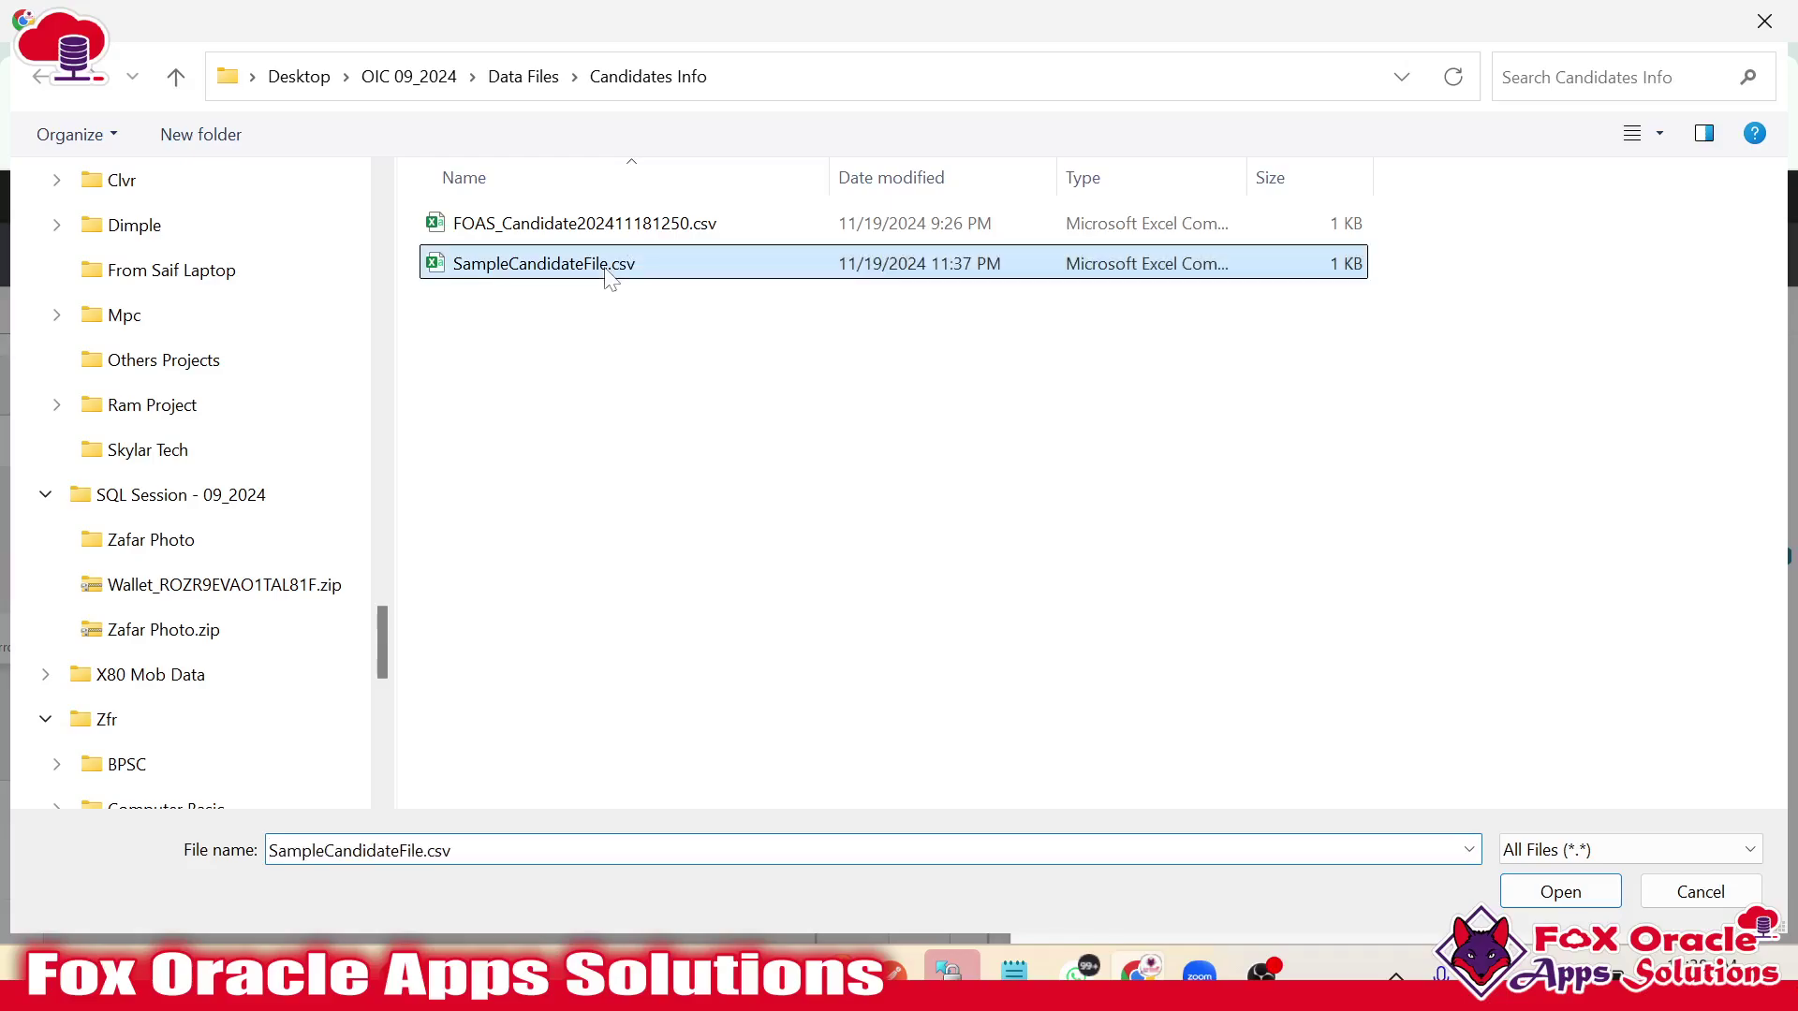
{"action": "left_click", "coordinate": [1559, 891]}
Leave the Name column optional, finish the format definition, and reload the integration page.
{"action": "scroll", "coordinate": [1371, 695], "scroll_direction": "down", "scroll_amount": 10}
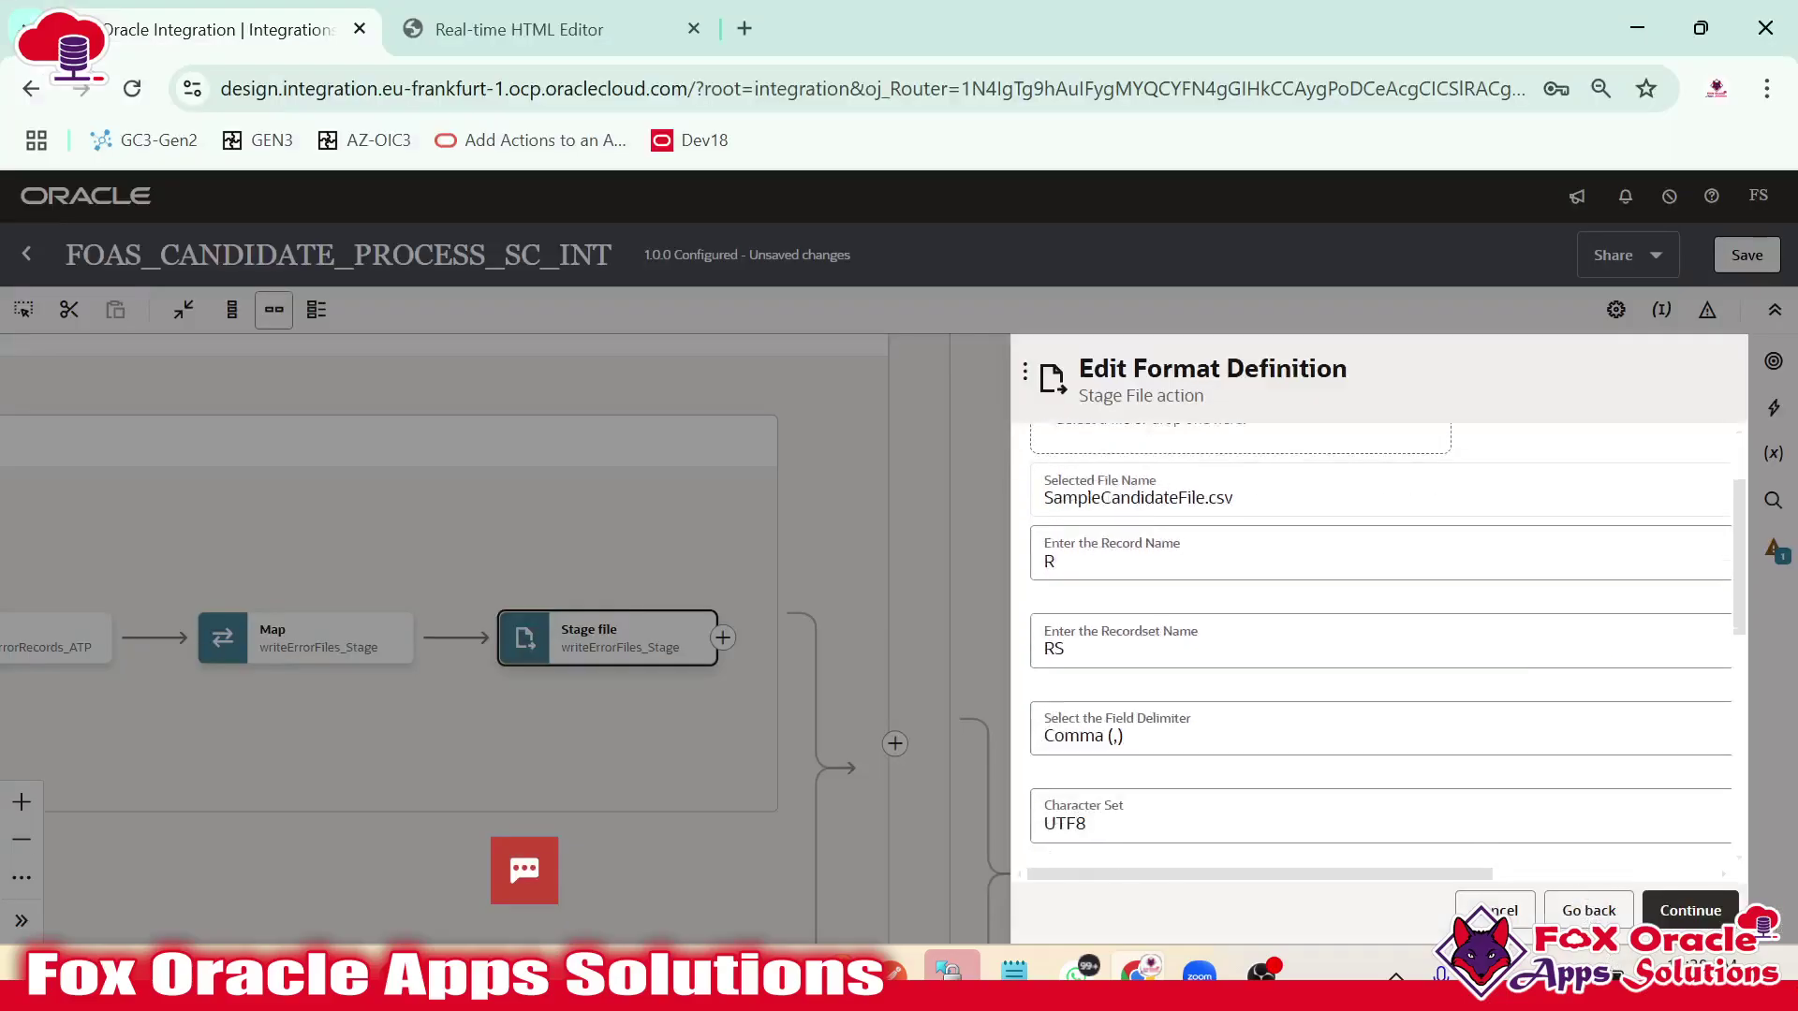
{"action": "scroll", "coordinate": [1371, 695], "scroll_direction": "down", "scroll_amount": 2}
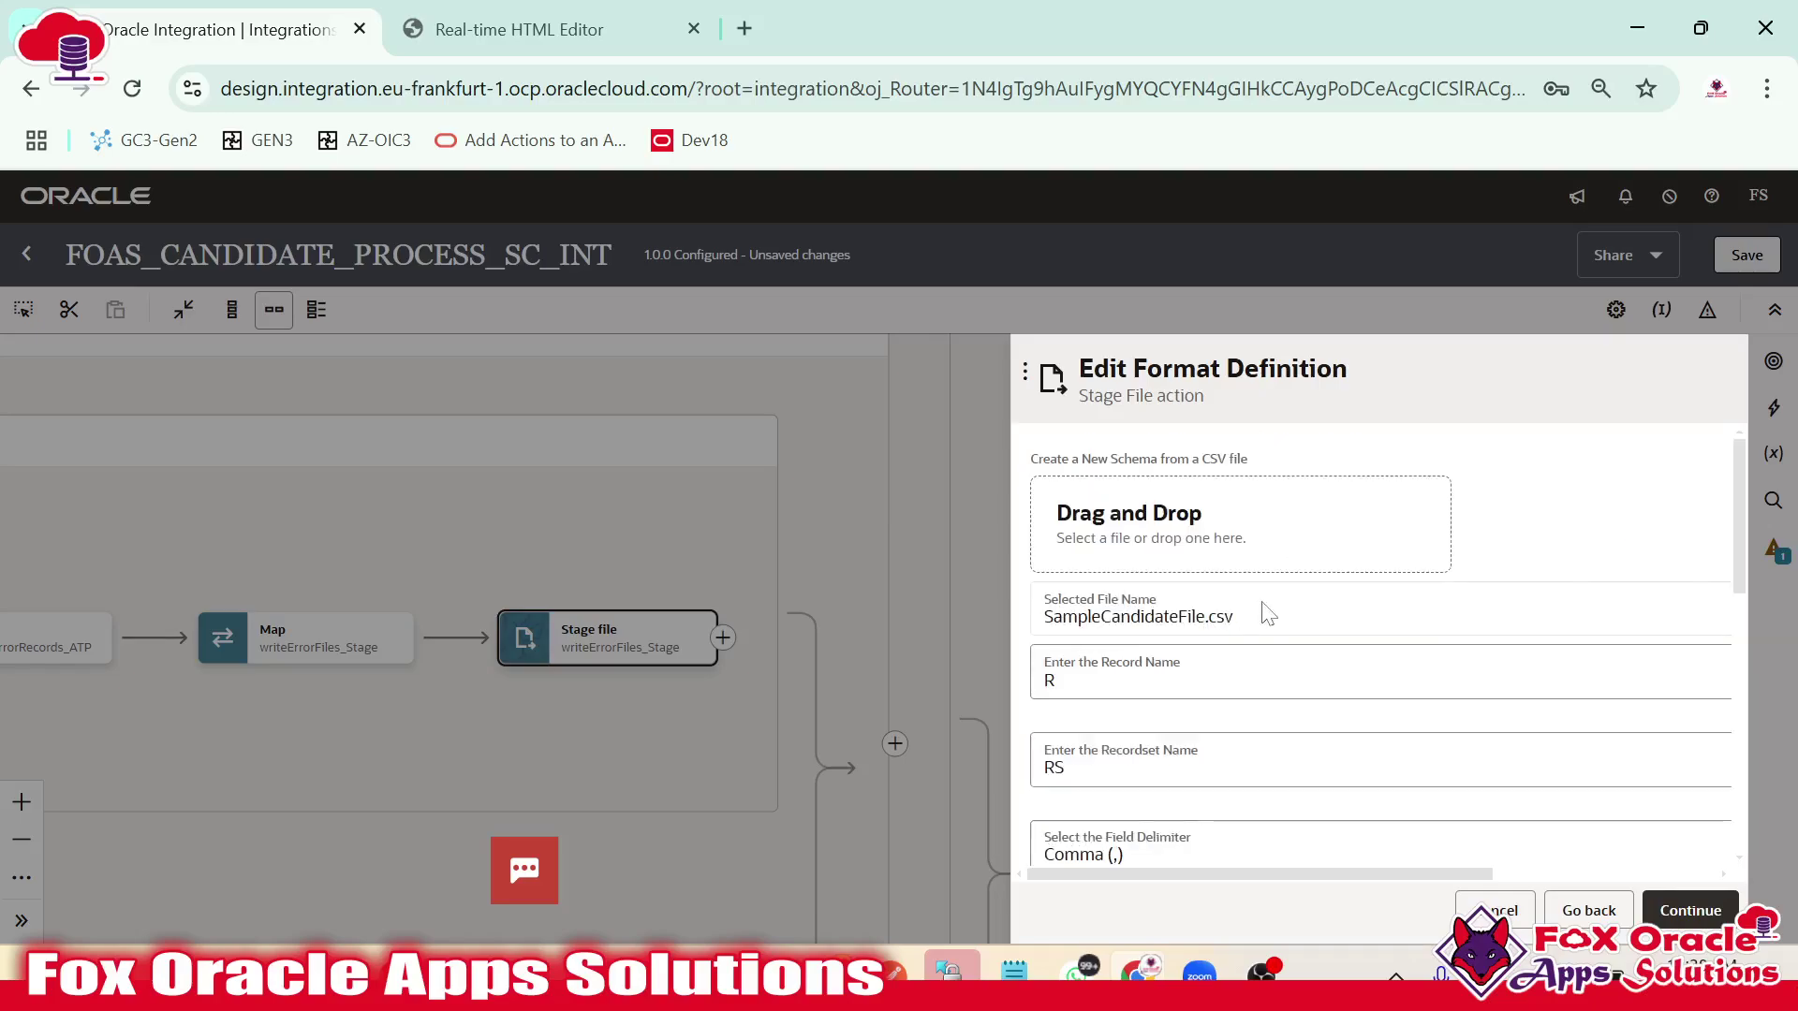
{"action": "left_click", "coordinate": [1086, 673]}
{"action": "left_click", "coordinate": [1091, 823]}
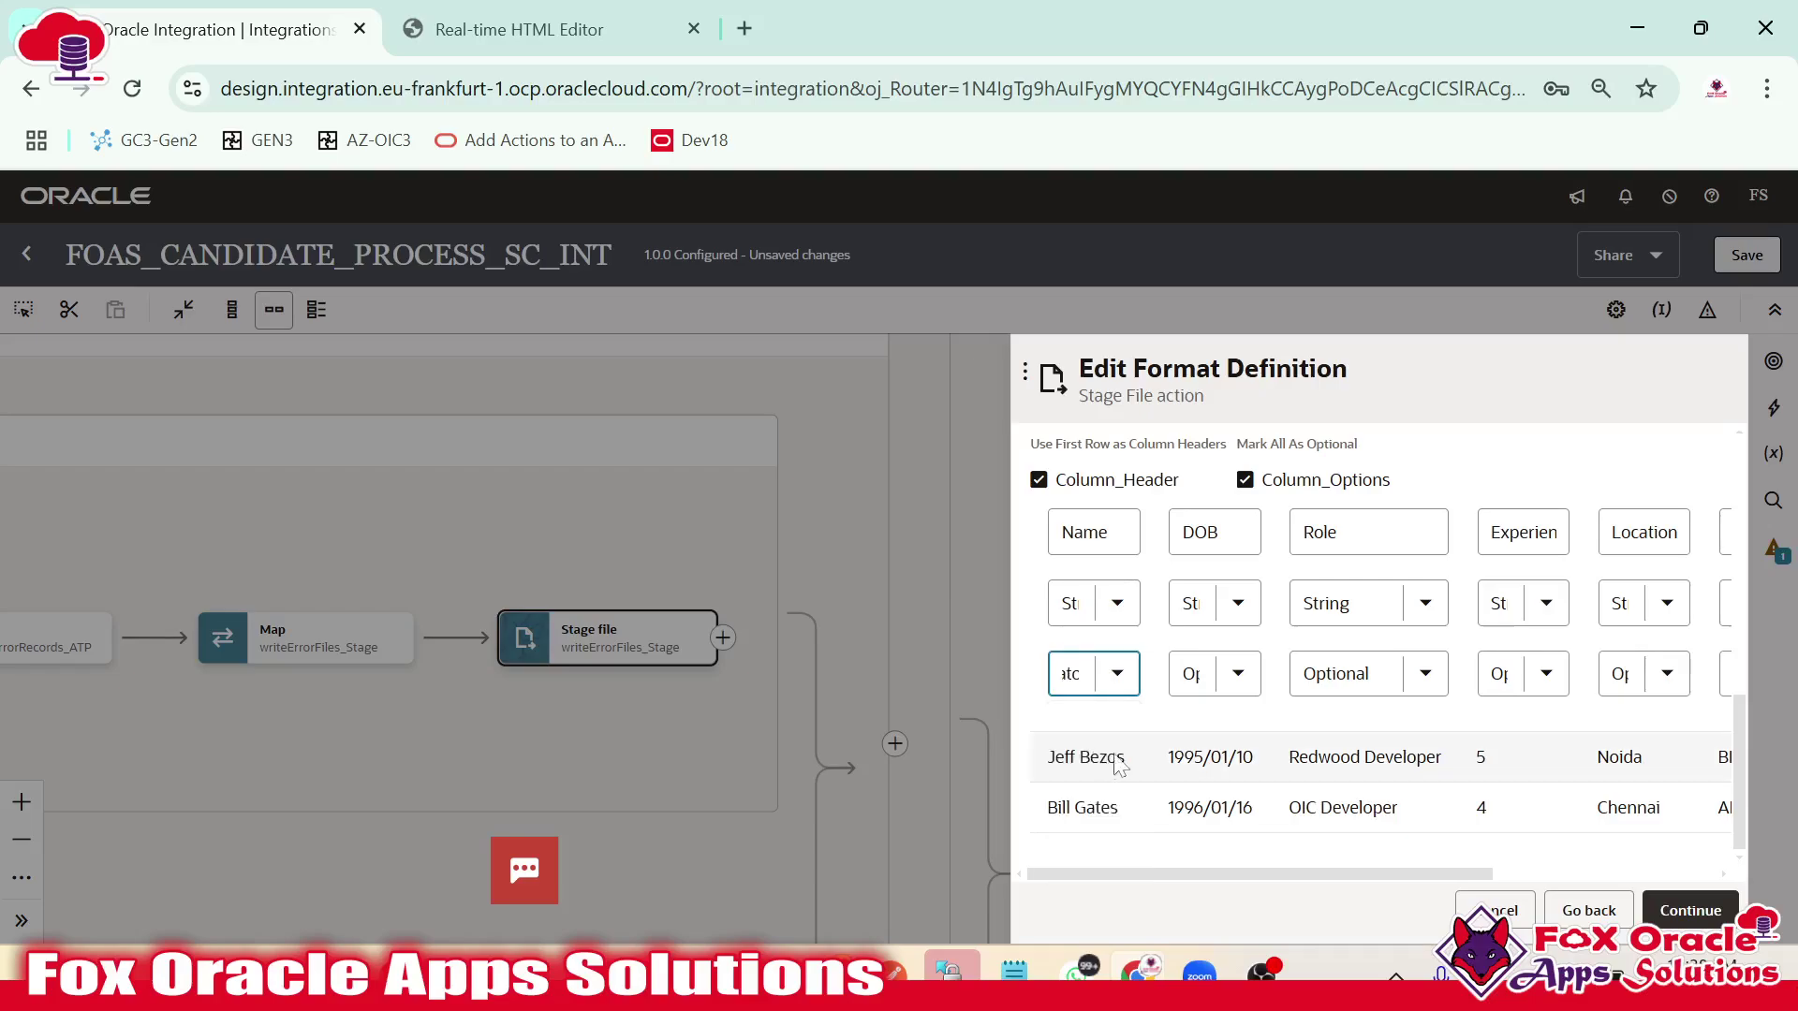
{"action": "left_click_drag", "start_coordinate": [1308, 874], "coordinate": [1672, 889]}
{"action": "left_click", "coordinate": [1684, 908]}
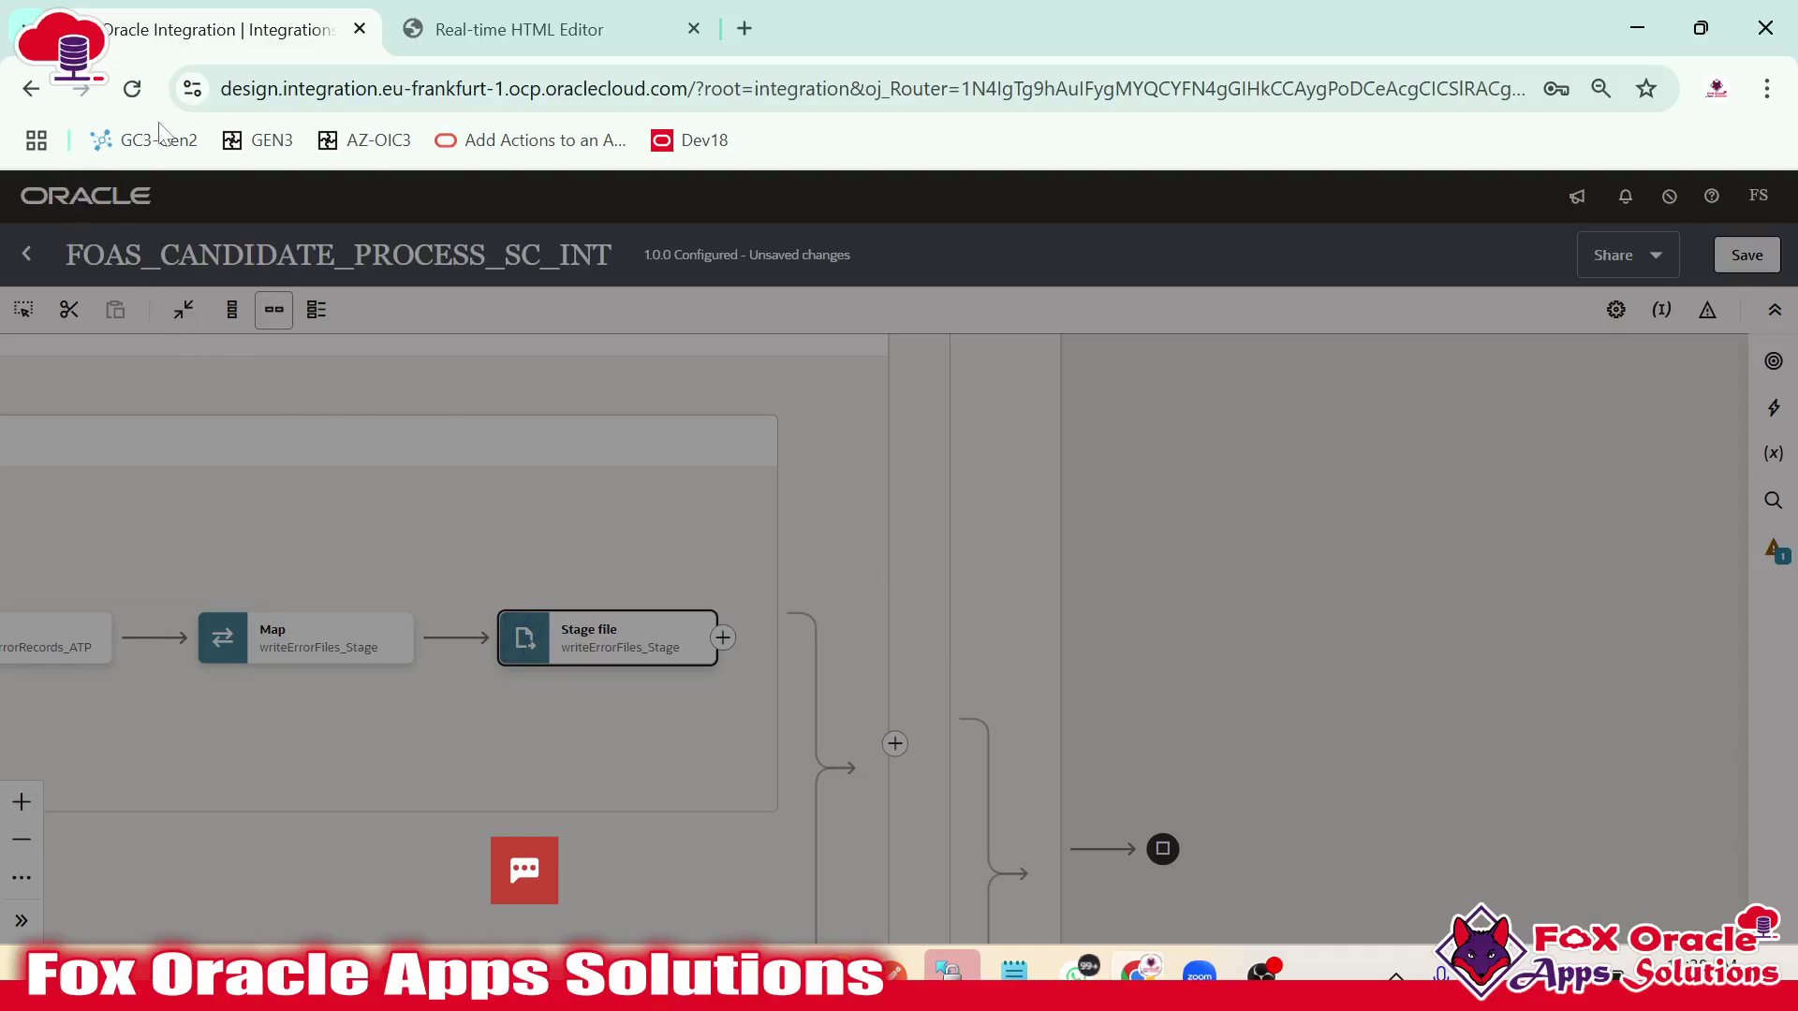
{"action": "left_click", "coordinate": [136, 92]}
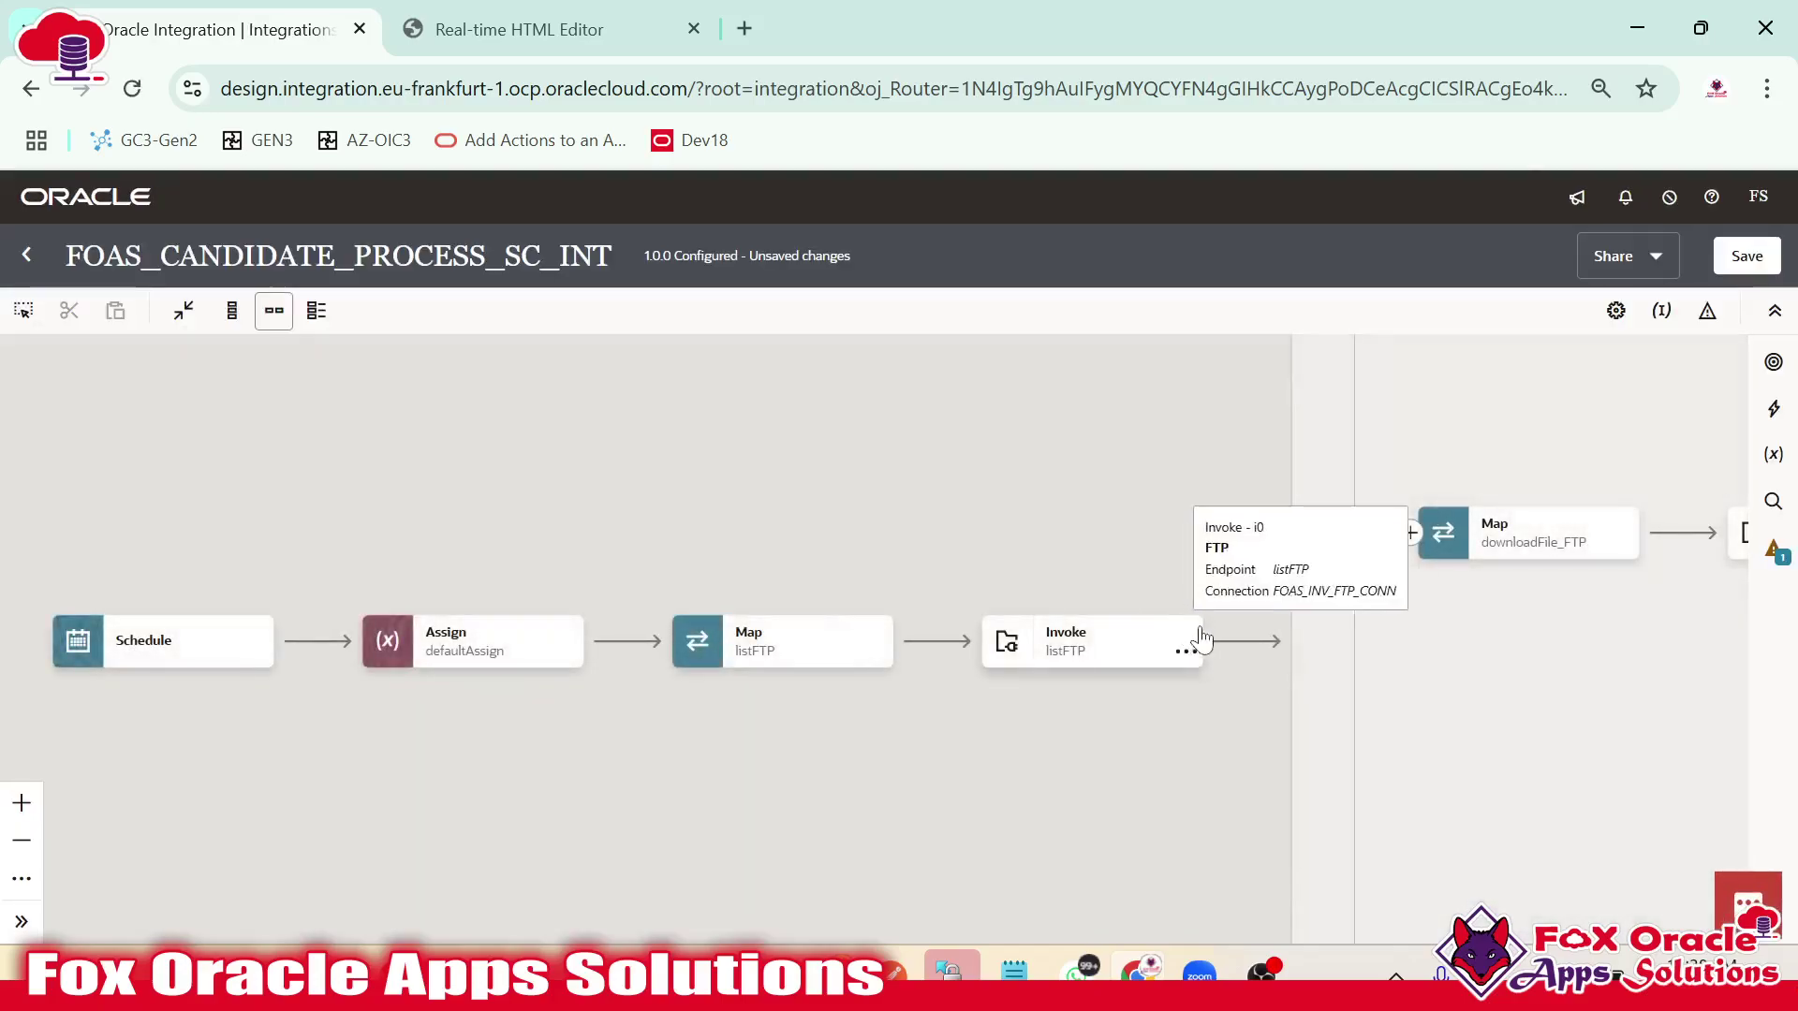
{"action": "scroll", "coordinate": [1049, 646], "scroll_direction": "right", "scroll_amount": 15}
Reopen the writeErrorFiles_Stage configuration, review its format definition, close it and reload the page.
{"action": "scroll", "coordinate": [1050, 665], "scroll_direction": "right", "scroll_amount": 15}
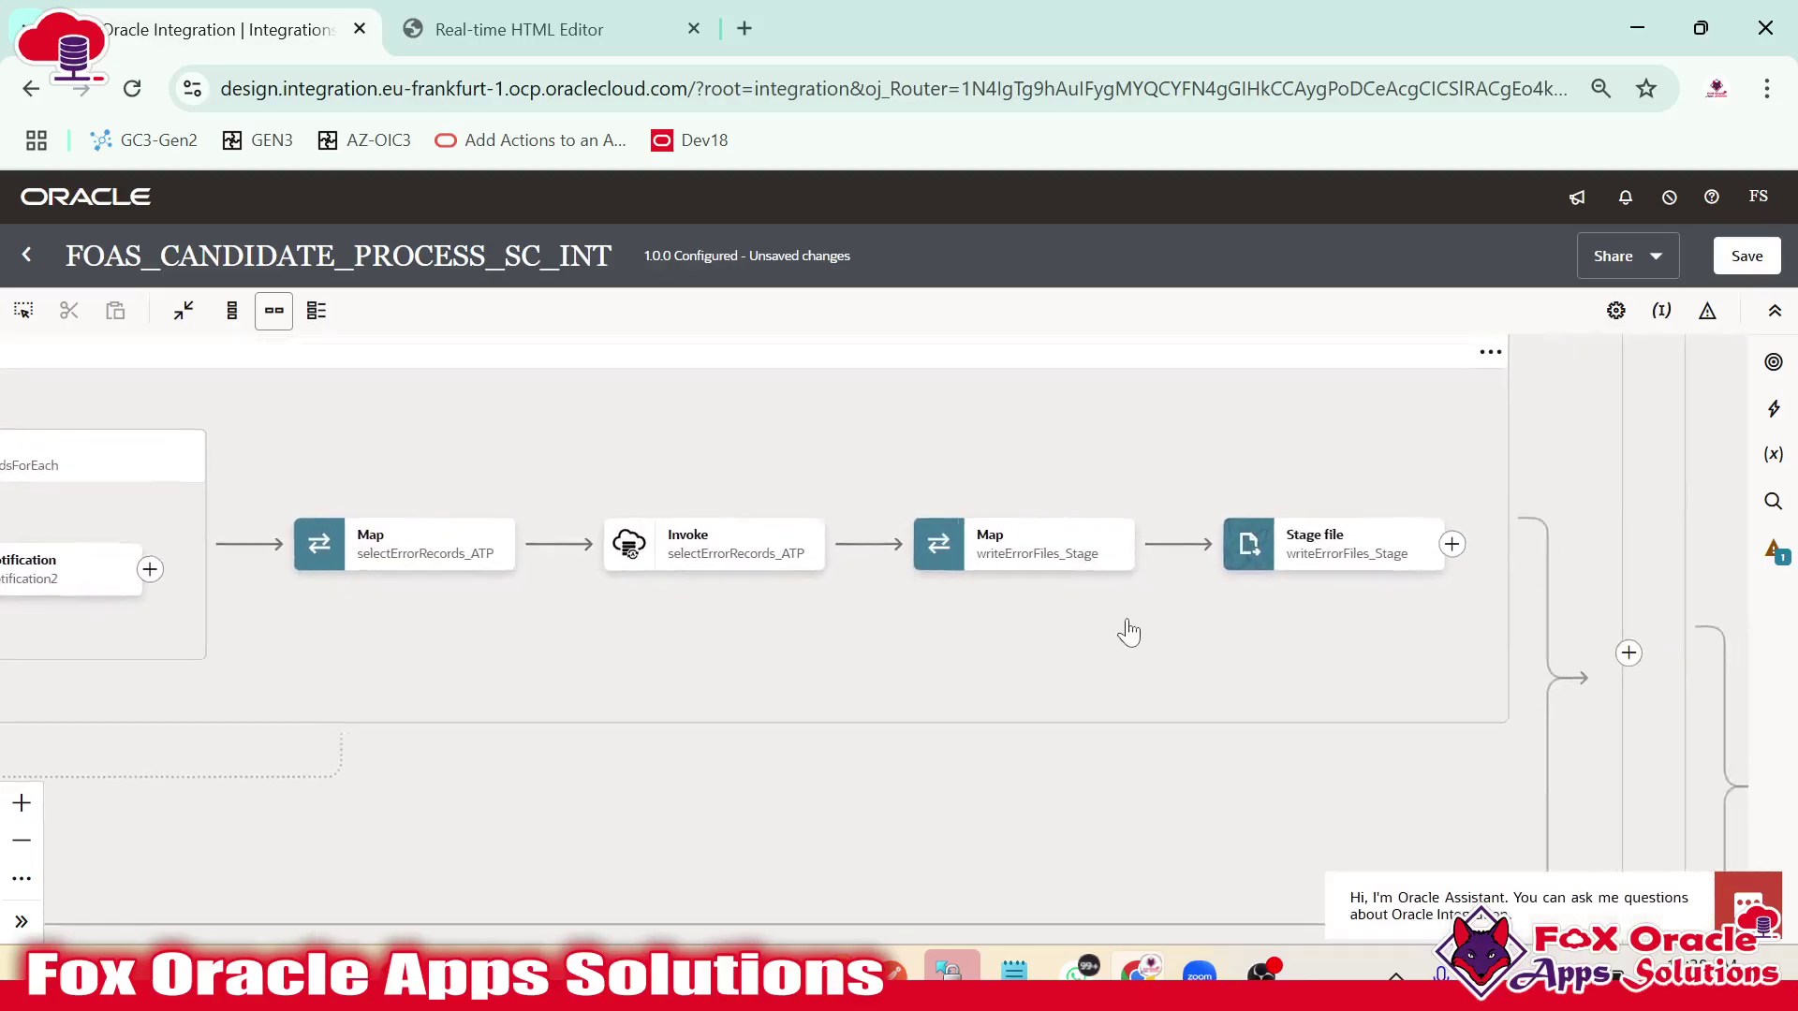
{"action": "left_click", "coordinate": [1002, 613]}
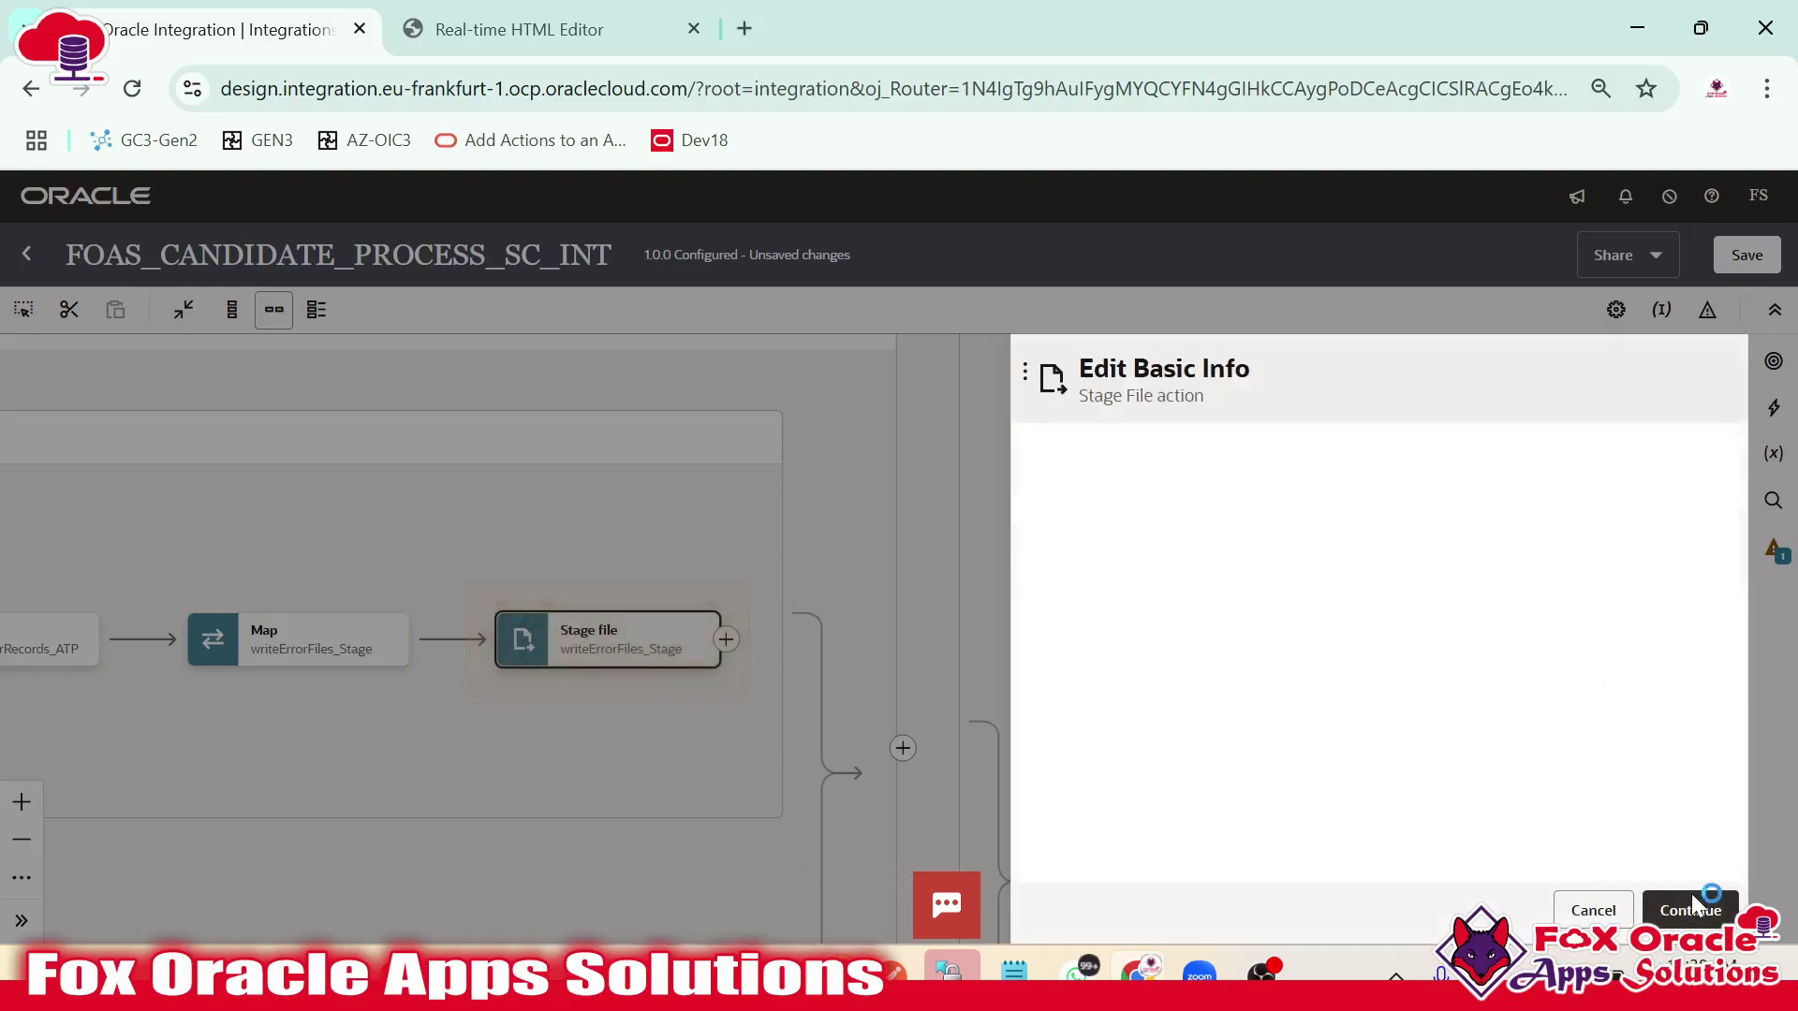
{"action": "left_click", "coordinate": [1690, 906]}
{"action": "left_click", "coordinate": [1695, 910]}
{"action": "left_click", "coordinate": [1696, 912]}
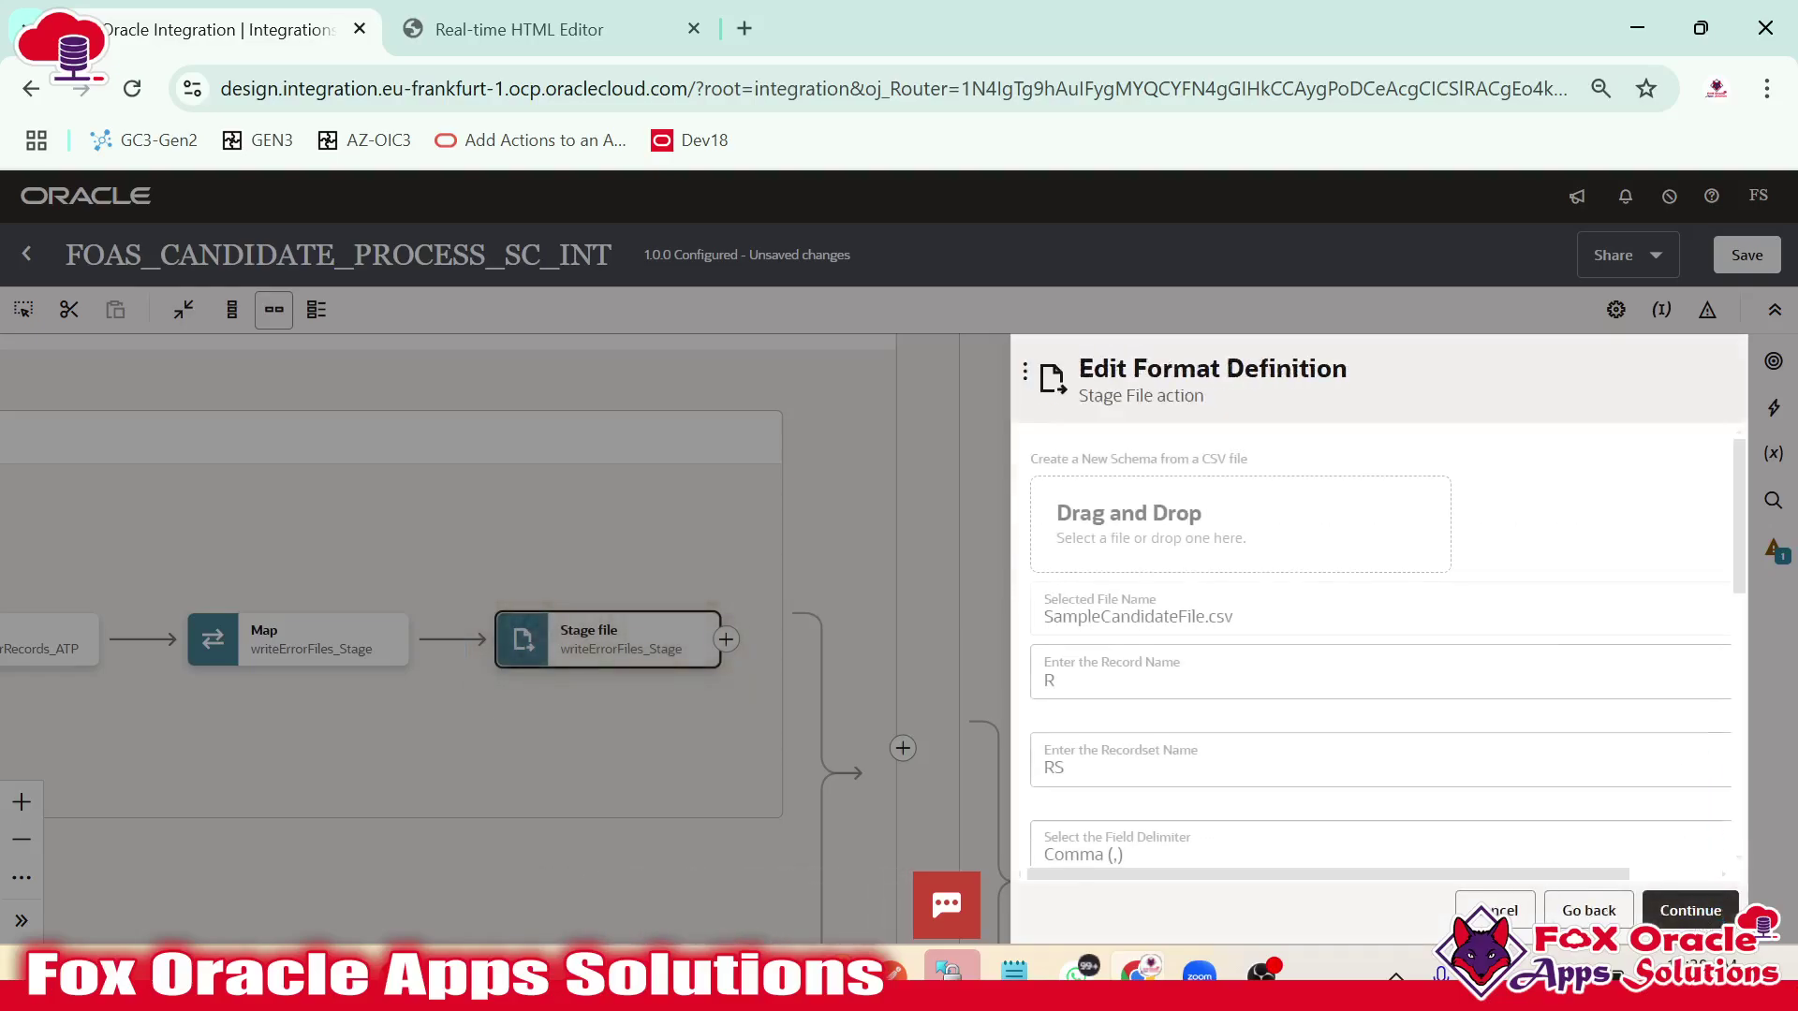
{"action": "left_click", "coordinate": [1494, 909]}
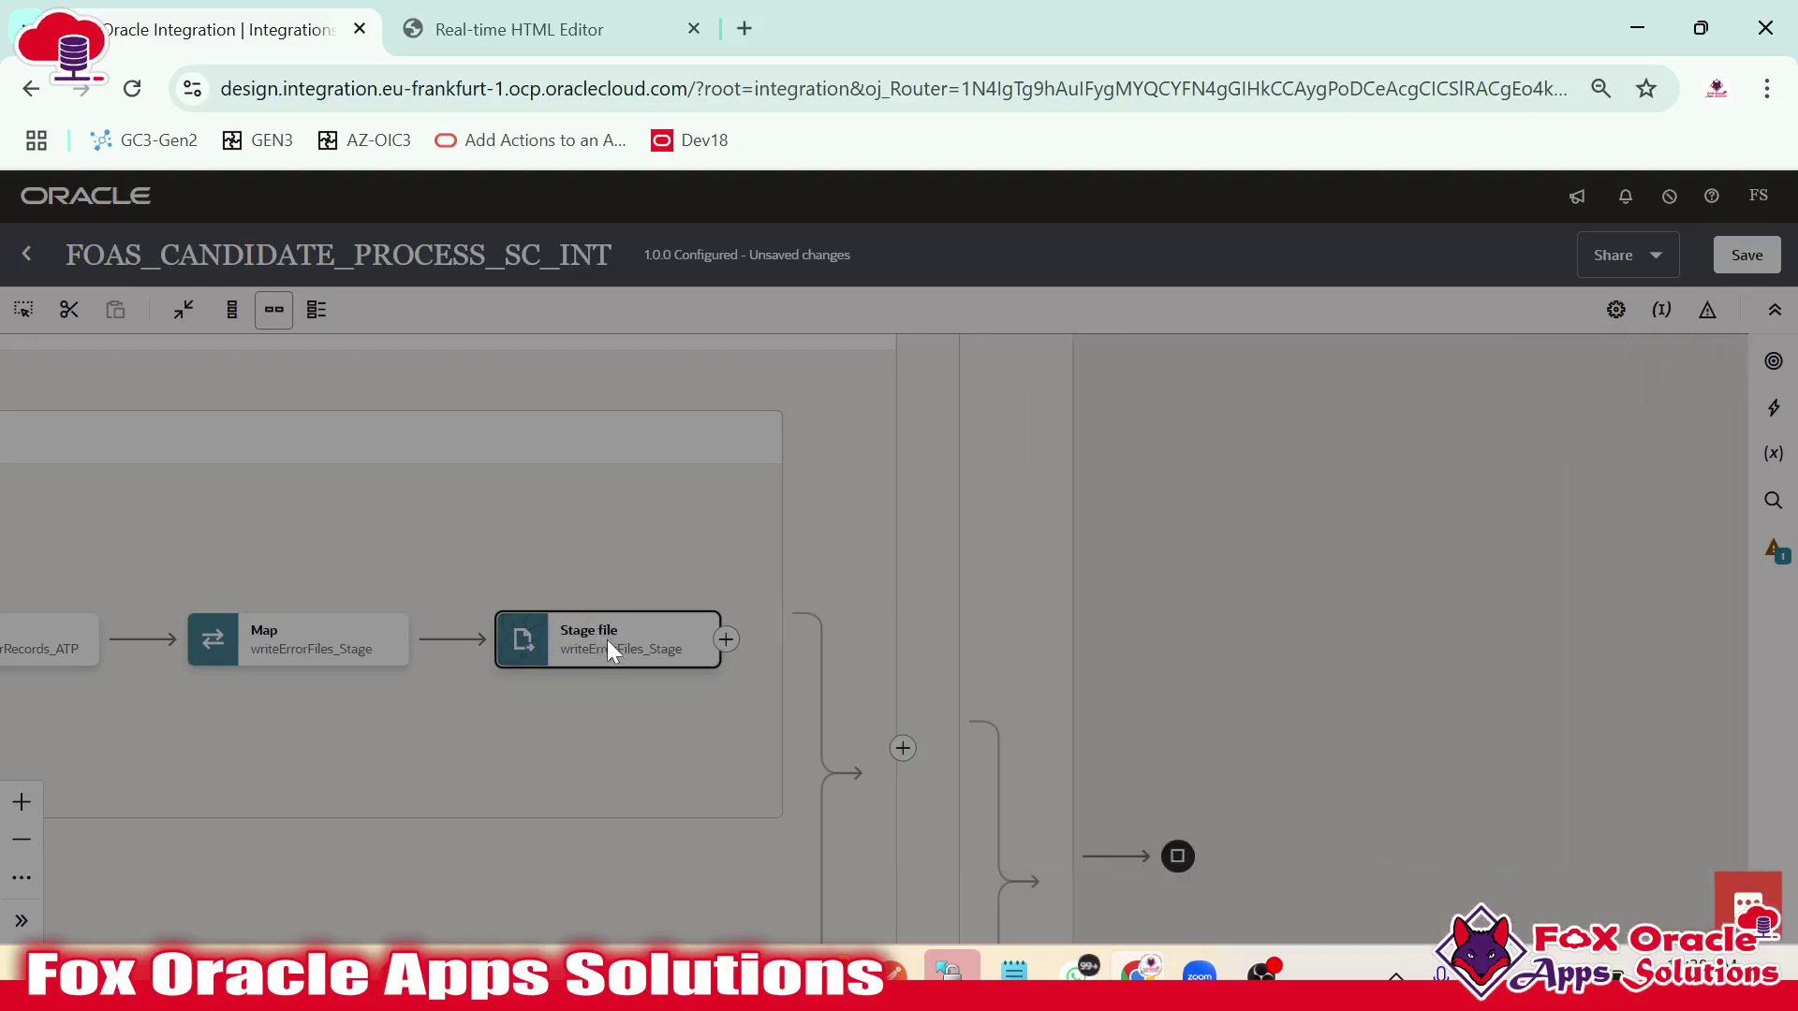
{"action": "left_click", "coordinate": [129, 92]}
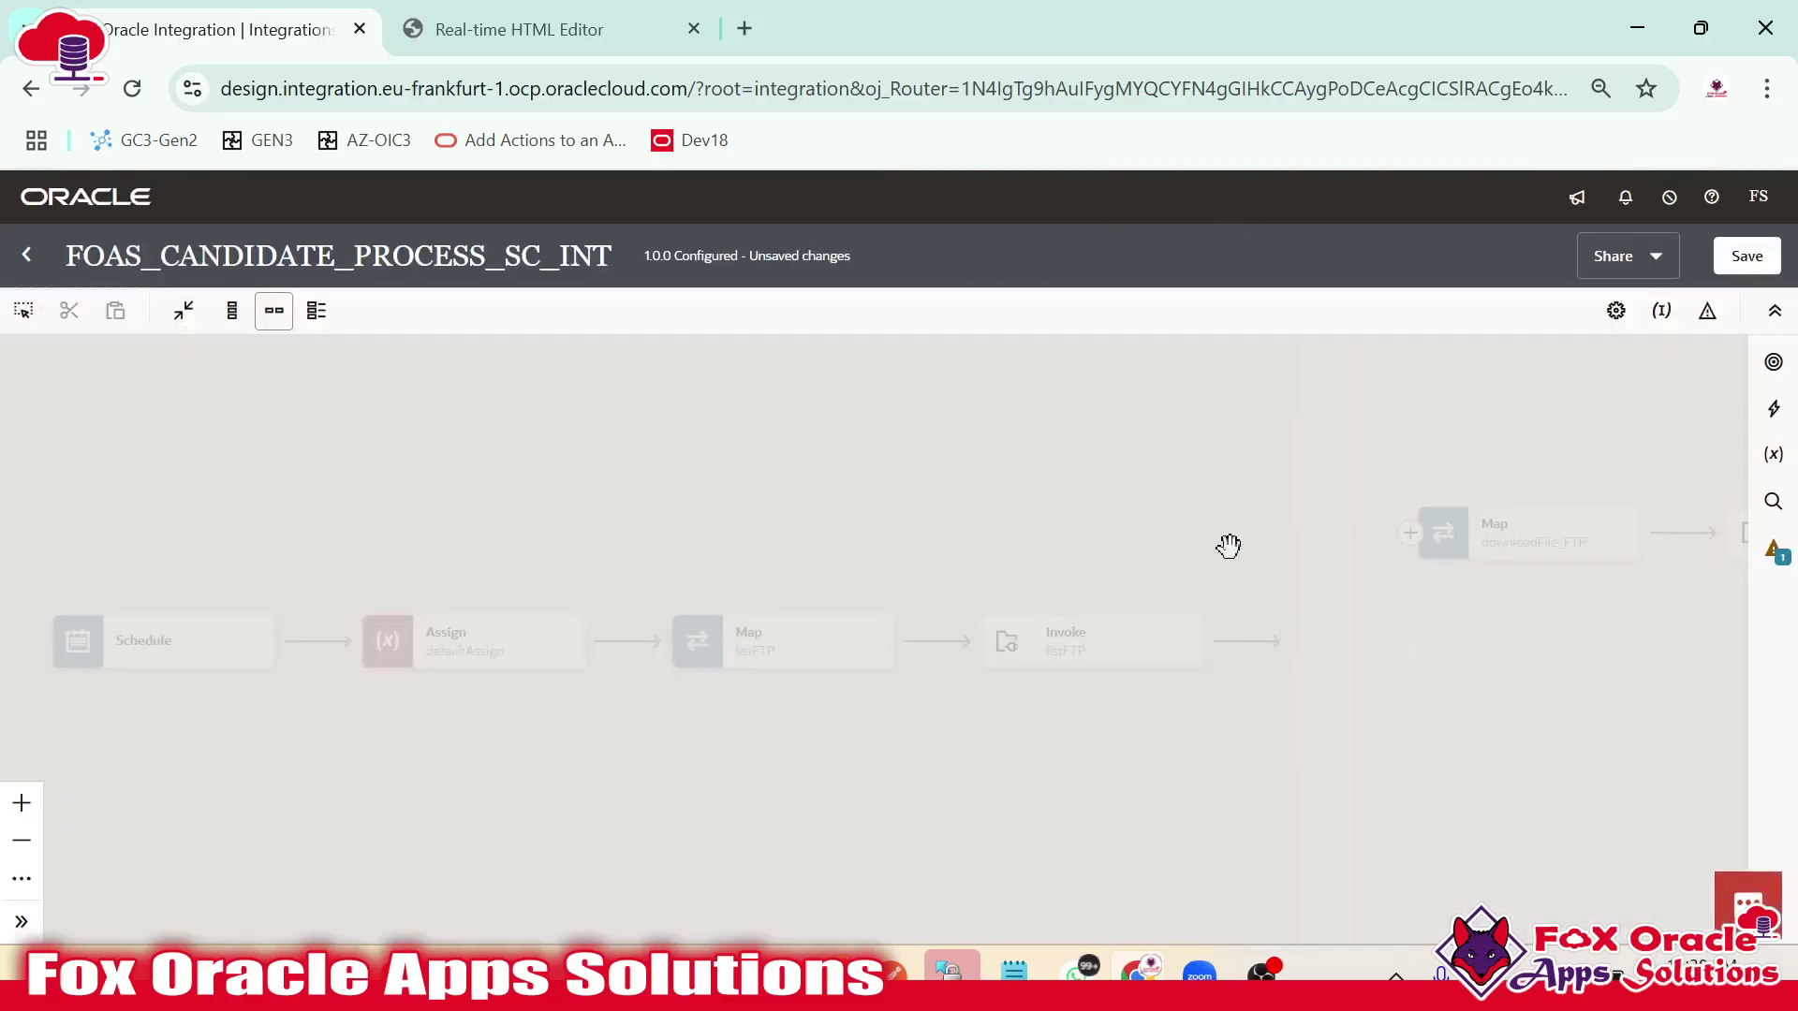
Recheck the Stage file format definition columns, then close it and reload the page.
{"action": "left_click_drag", "start_coordinate": [1253, 571], "coordinate": [1342, 643]}
{"action": "left_click", "coordinate": [983, 622]}
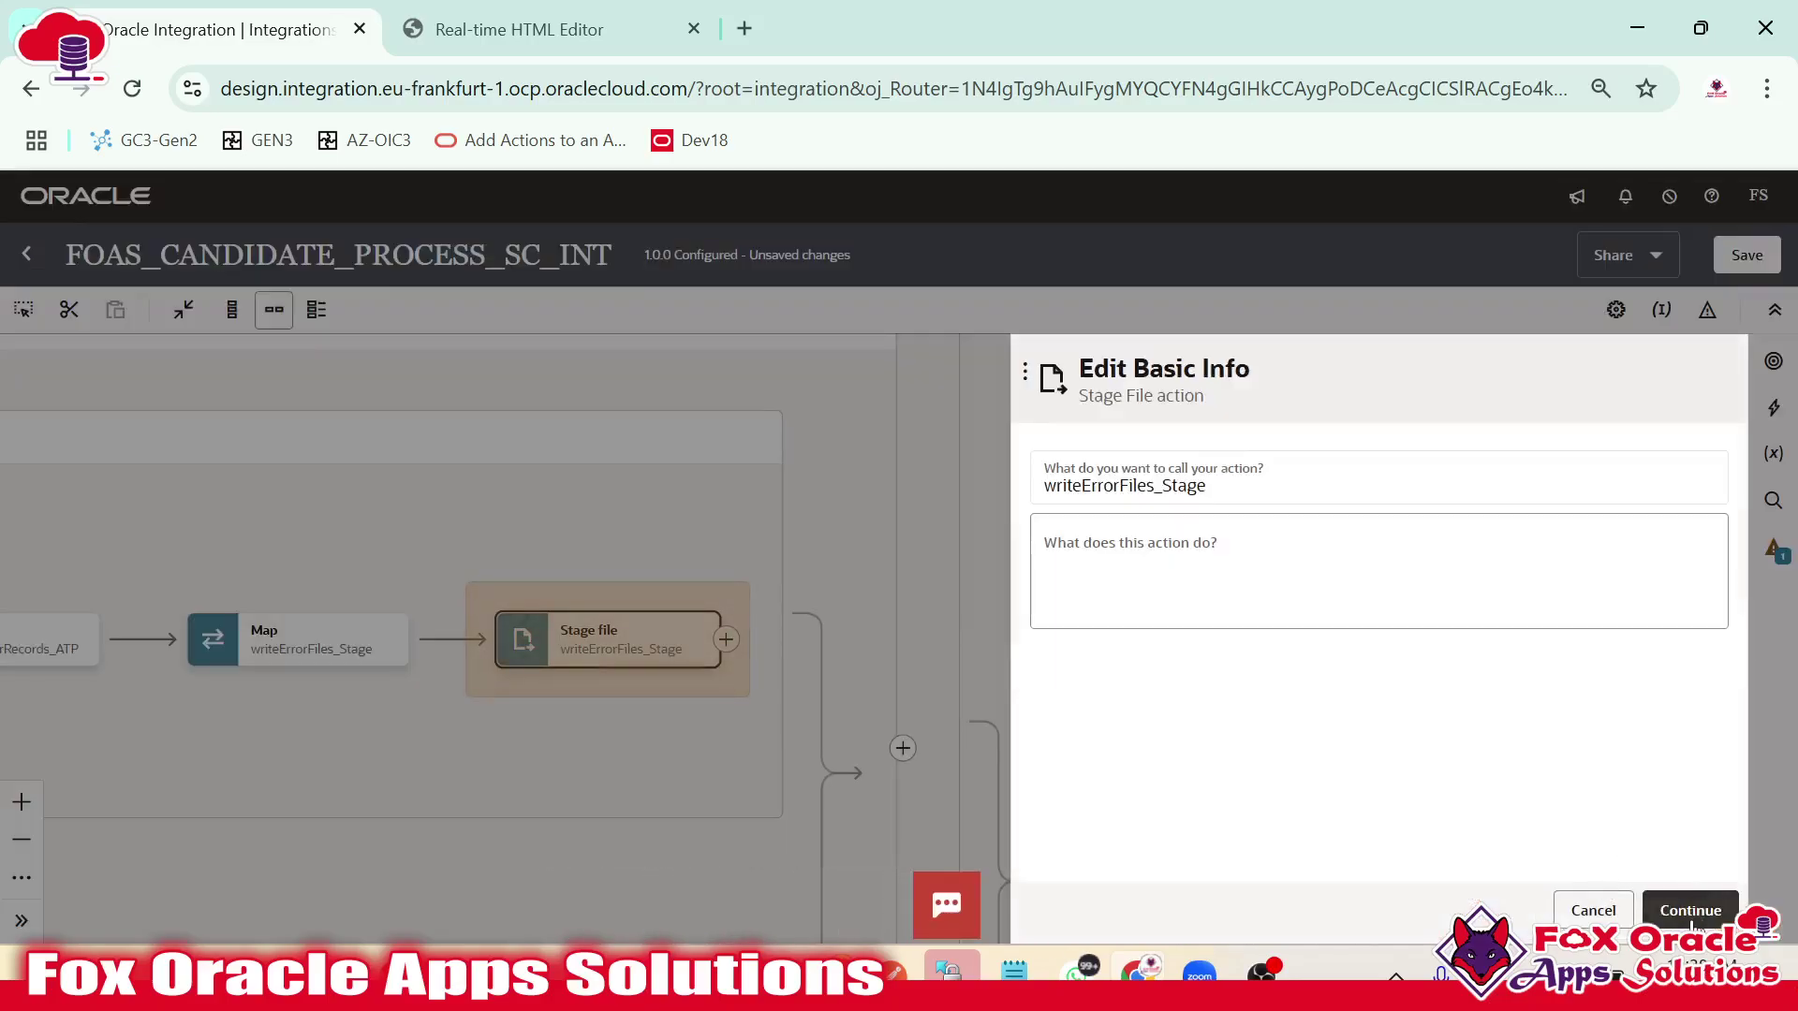
{"action": "left_click", "coordinate": [1691, 911]}
{"action": "left_click", "coordinate": [1691, 911]}
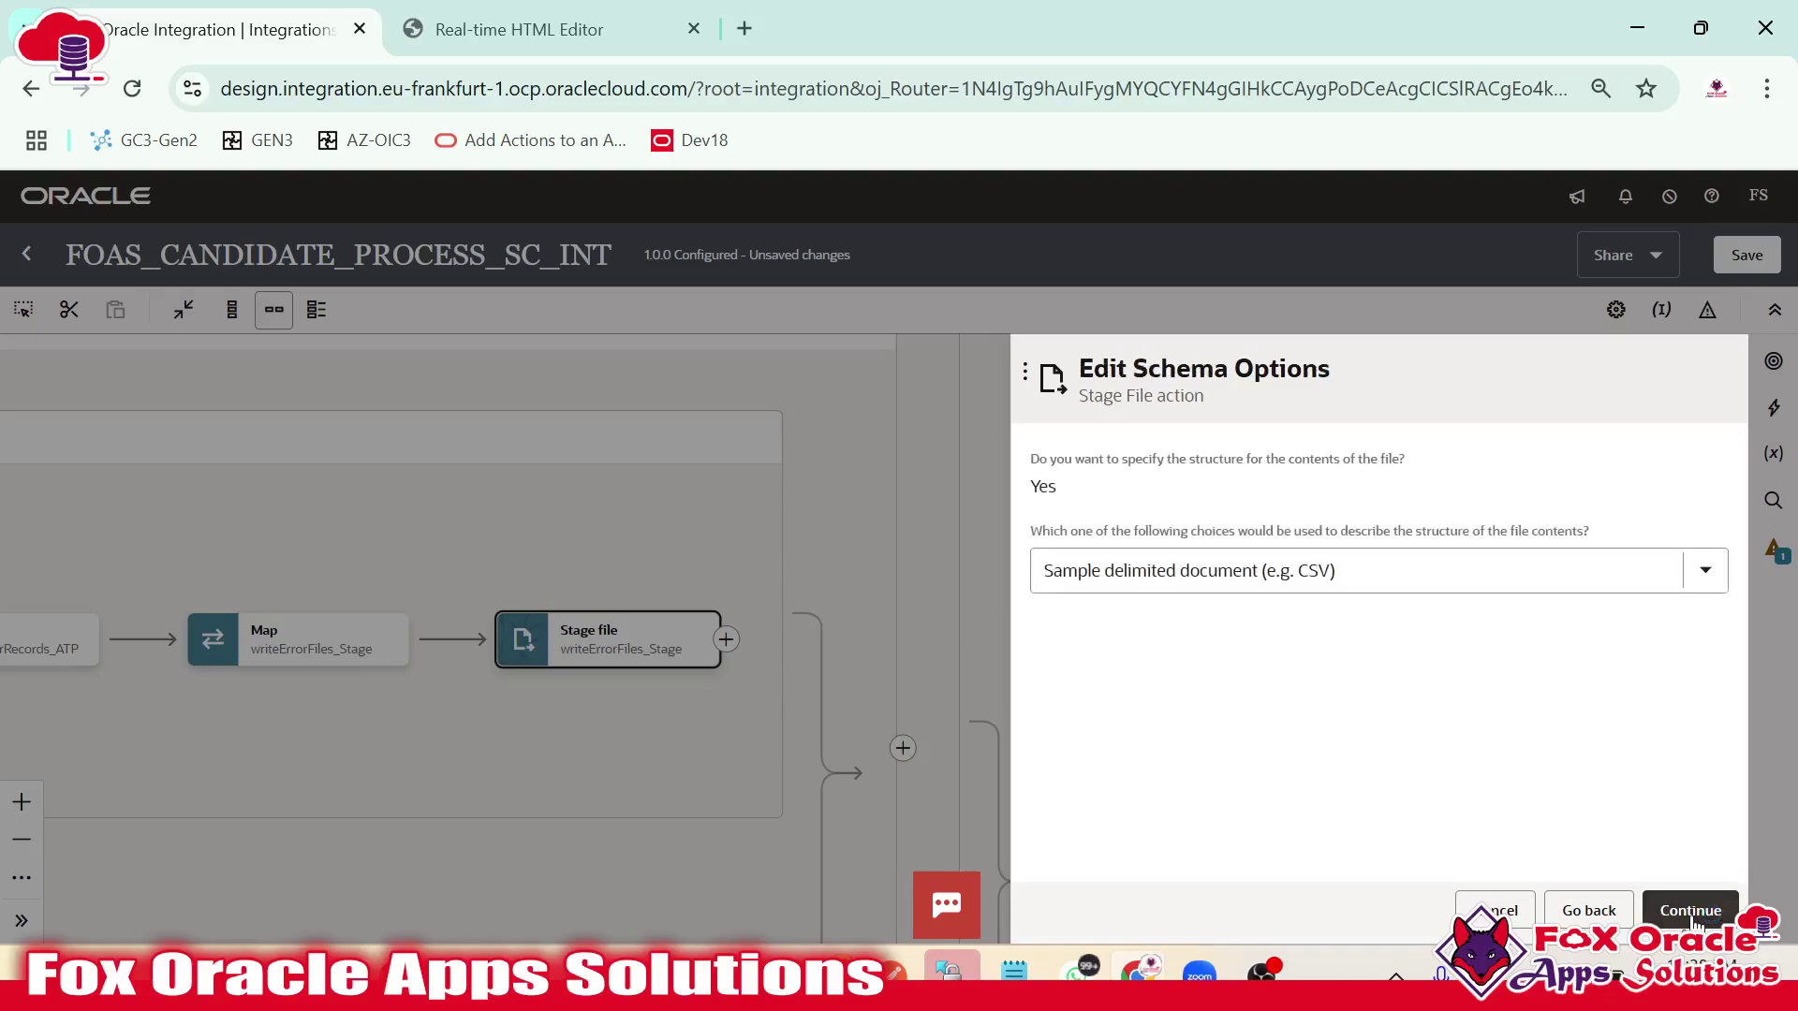
{"action": "left_click", "coordinate": [1690, 911]}
{"action": "scroll", "coordinate": [1315, 870], "scroll_direction": "down", "scroll_amount": 5}
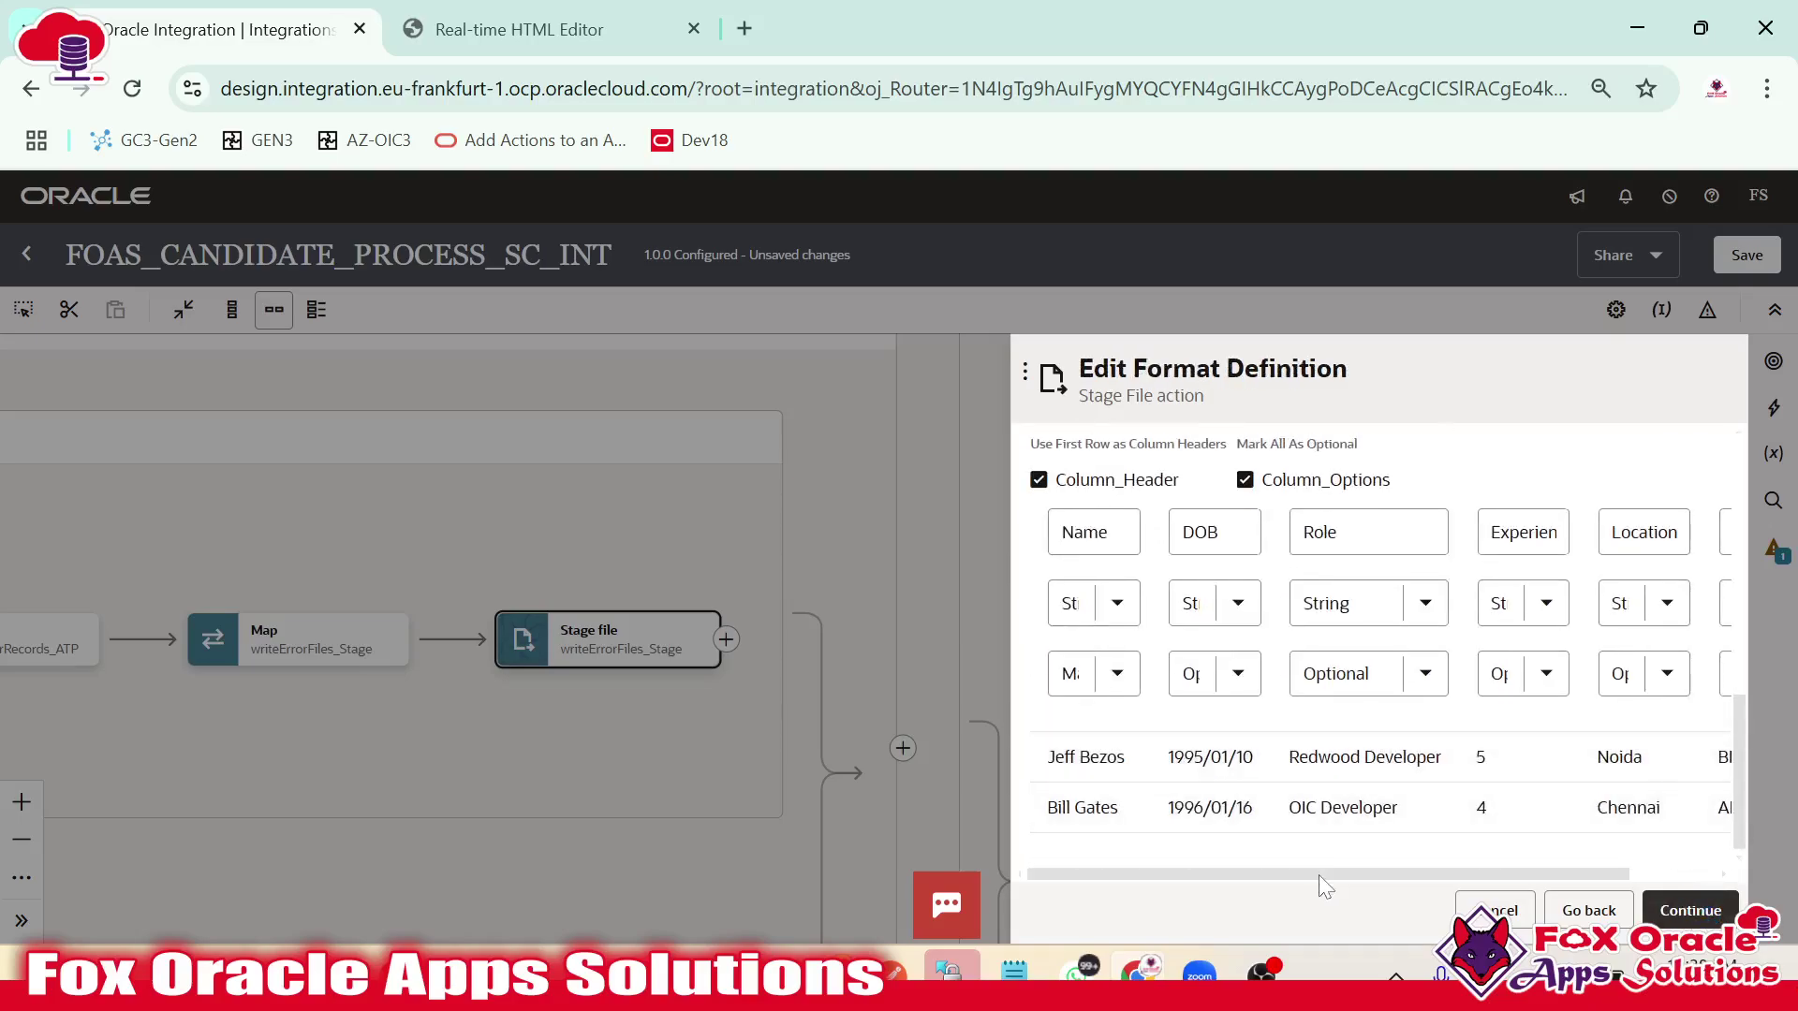
{"action": "left_click_drag", "start_coordinate": [1318, 874], "coordinate": [1569, 880]}
{"action": "left_click", "coordinate": [1495, 910]}
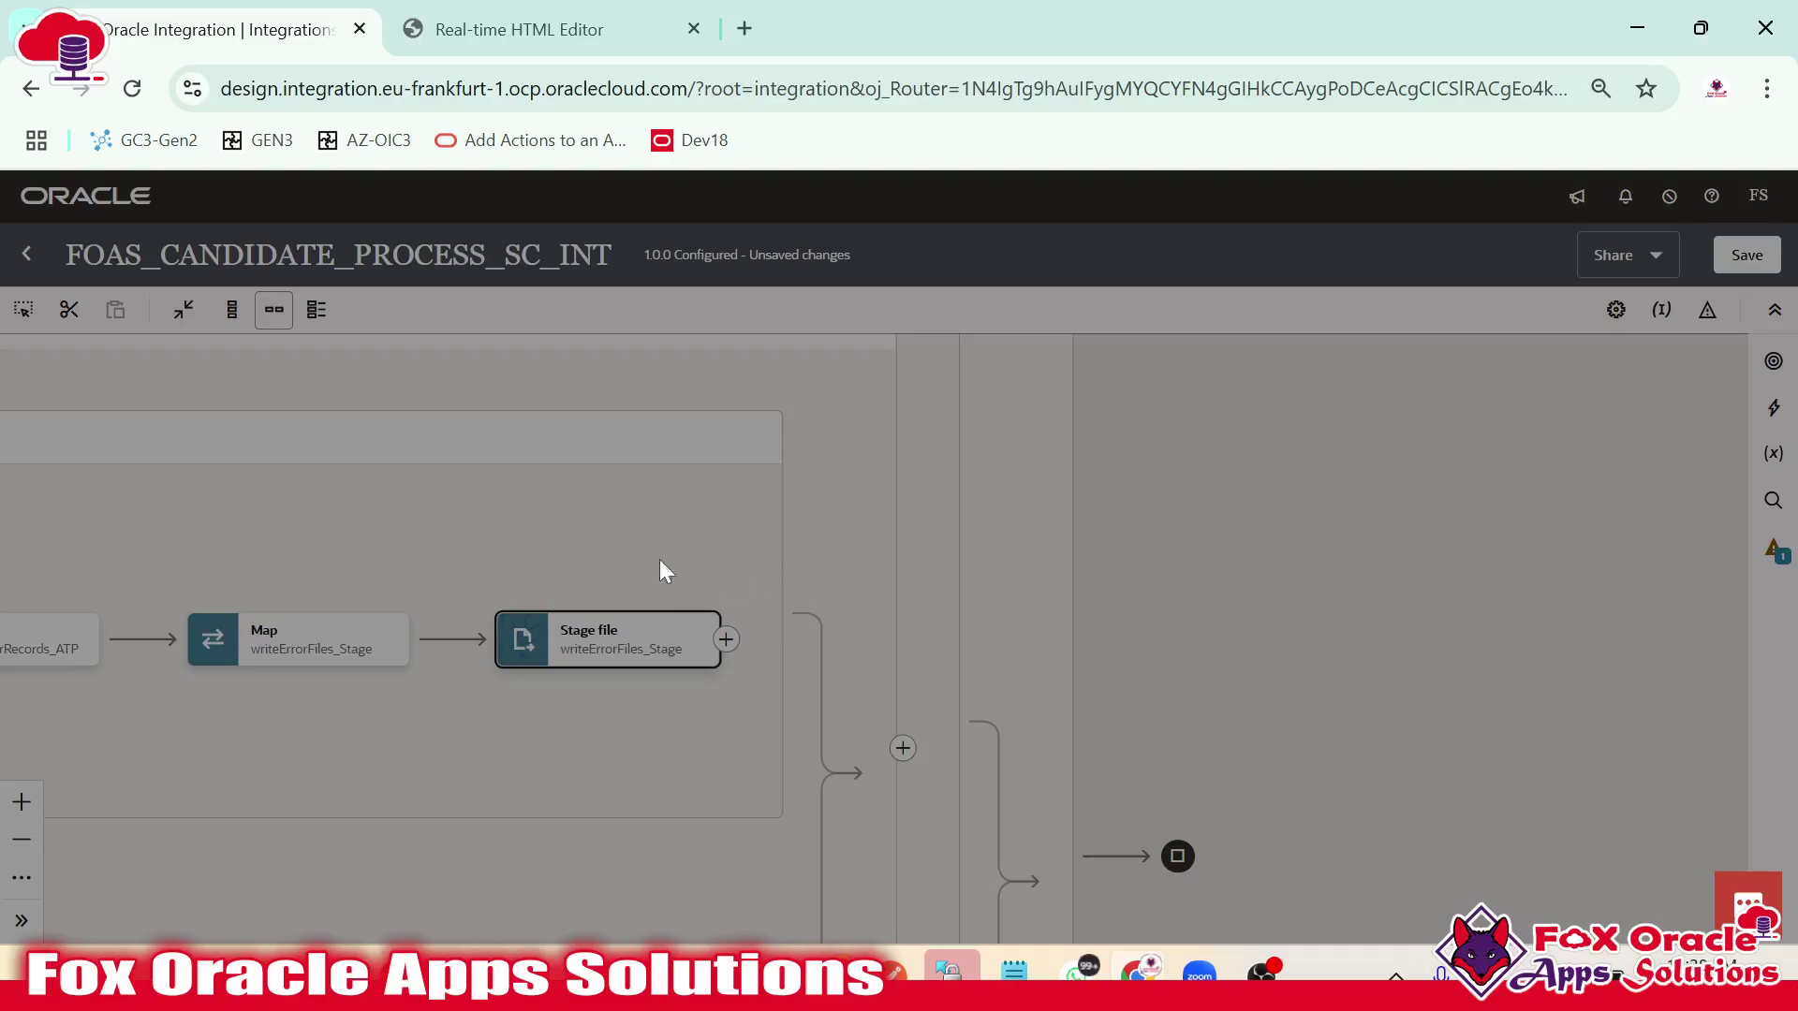
{"action": "left_click", "coordinate": [132, 88]}
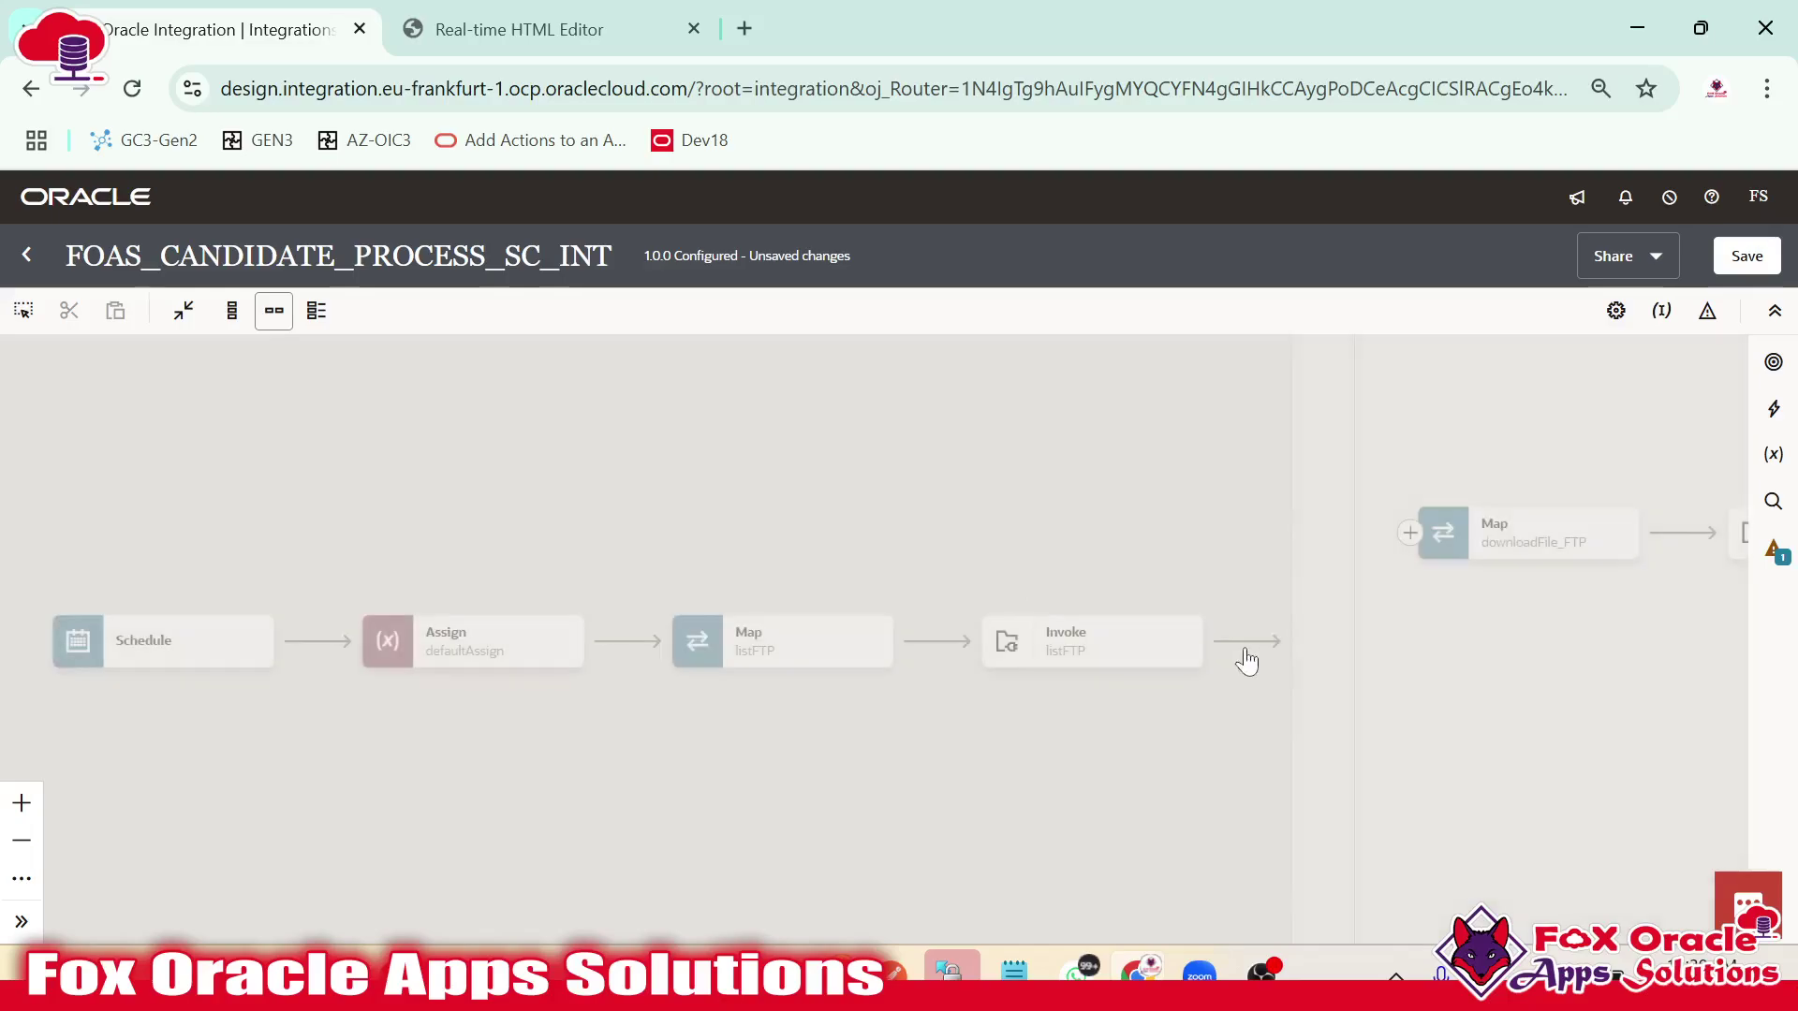
Pan the flow canvas toward its end, bringing the Map and Stage file steps into view.
{"action": "left_click_drag", "start_coordinate": [1305, 689], "coordinate": [180, 642]}
{"action": "left_click_drag", "start_coordinate": [1240, 722], "coordinate": [347, 722]}
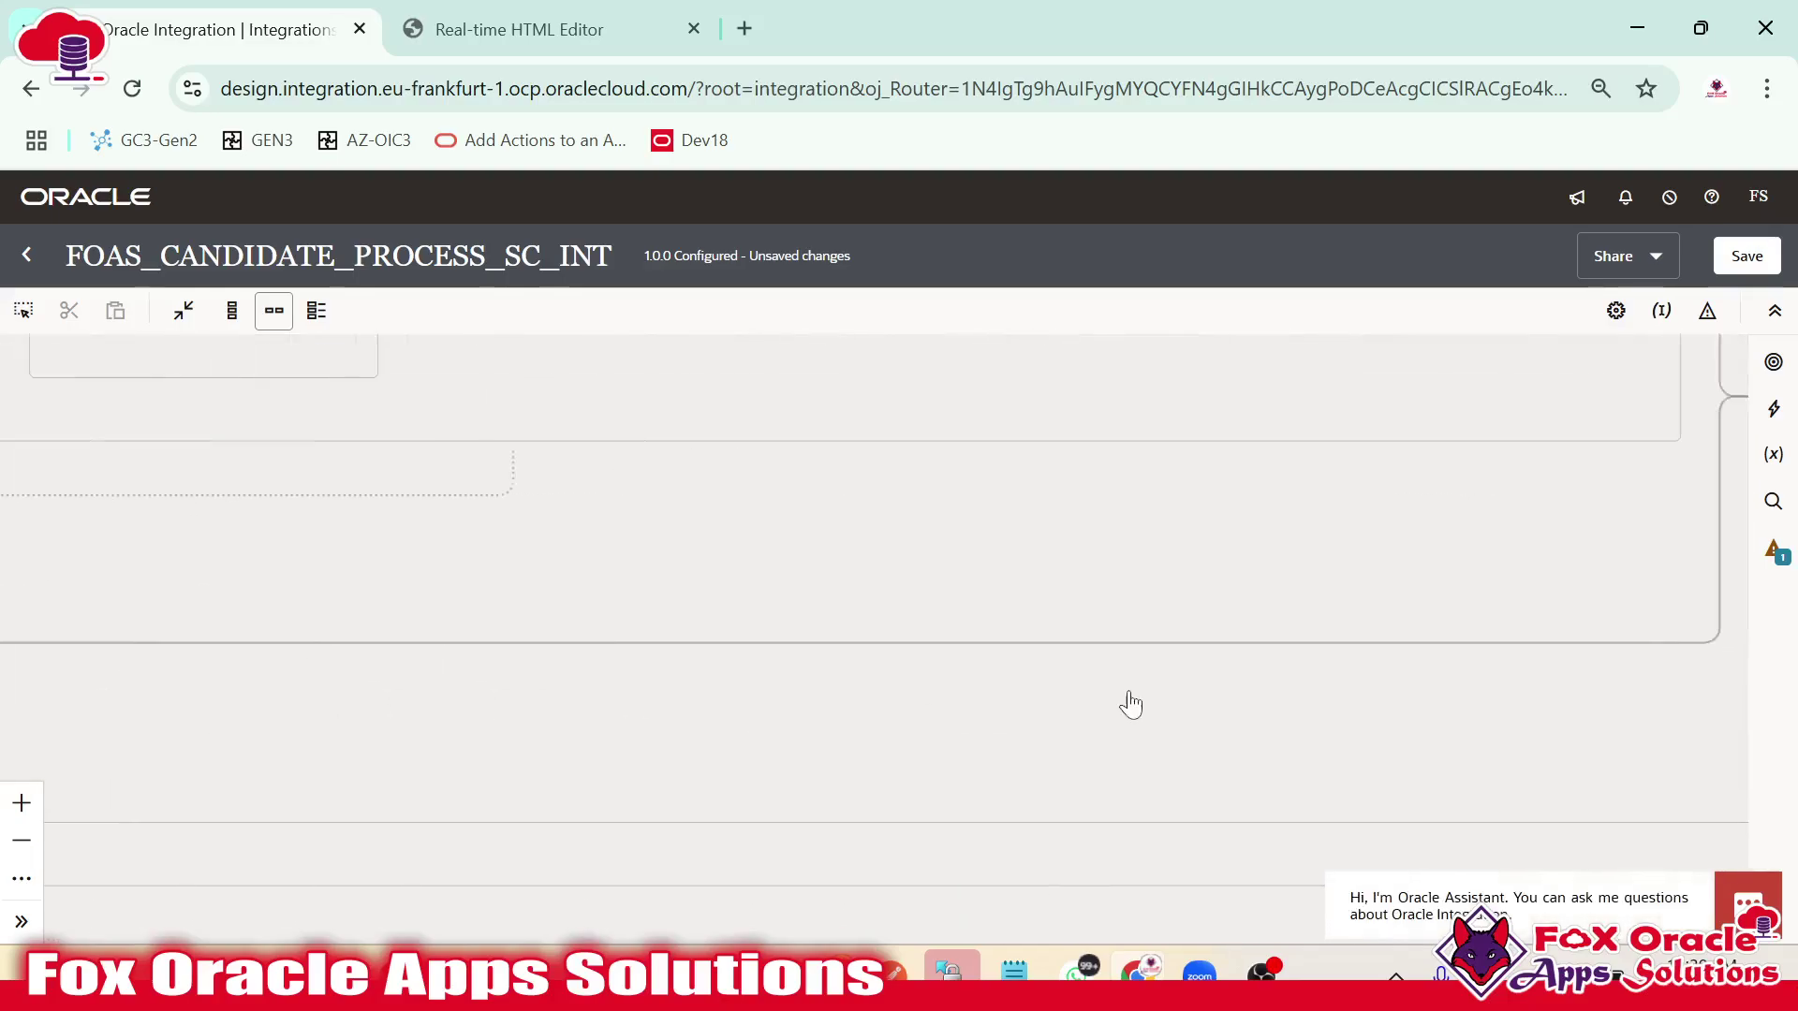
{"action": "left_click_drag", "start_coordinate": [1127, 702], "coordinate": [487, 716]}
{"action": "left_click_drag", "start_coordinate": [836, 524], "coordinate": [1199, 709]}
Keep the writeErrorFiles_Stage name and the Write File operation settings in the Stage file wizard.
{"action": "left_click", "coordinate": [641, 475]}
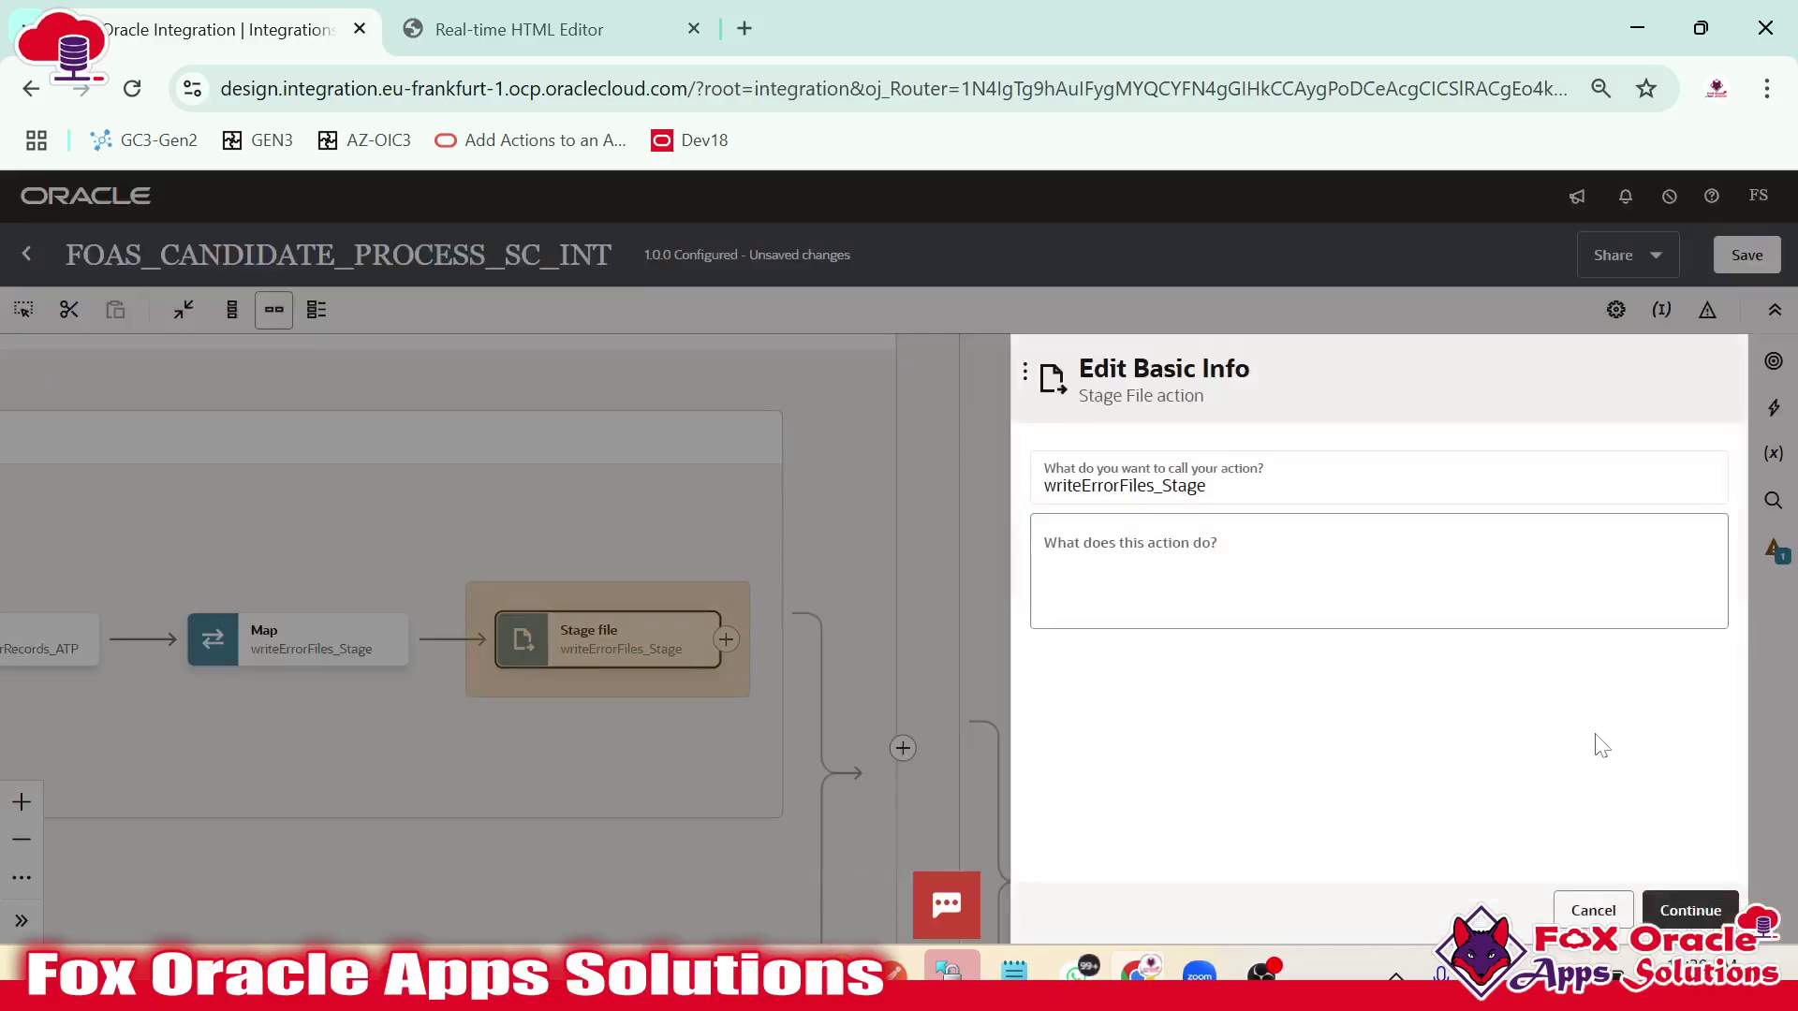
{"action": "left_click", "coordinate": [1682, 913]}
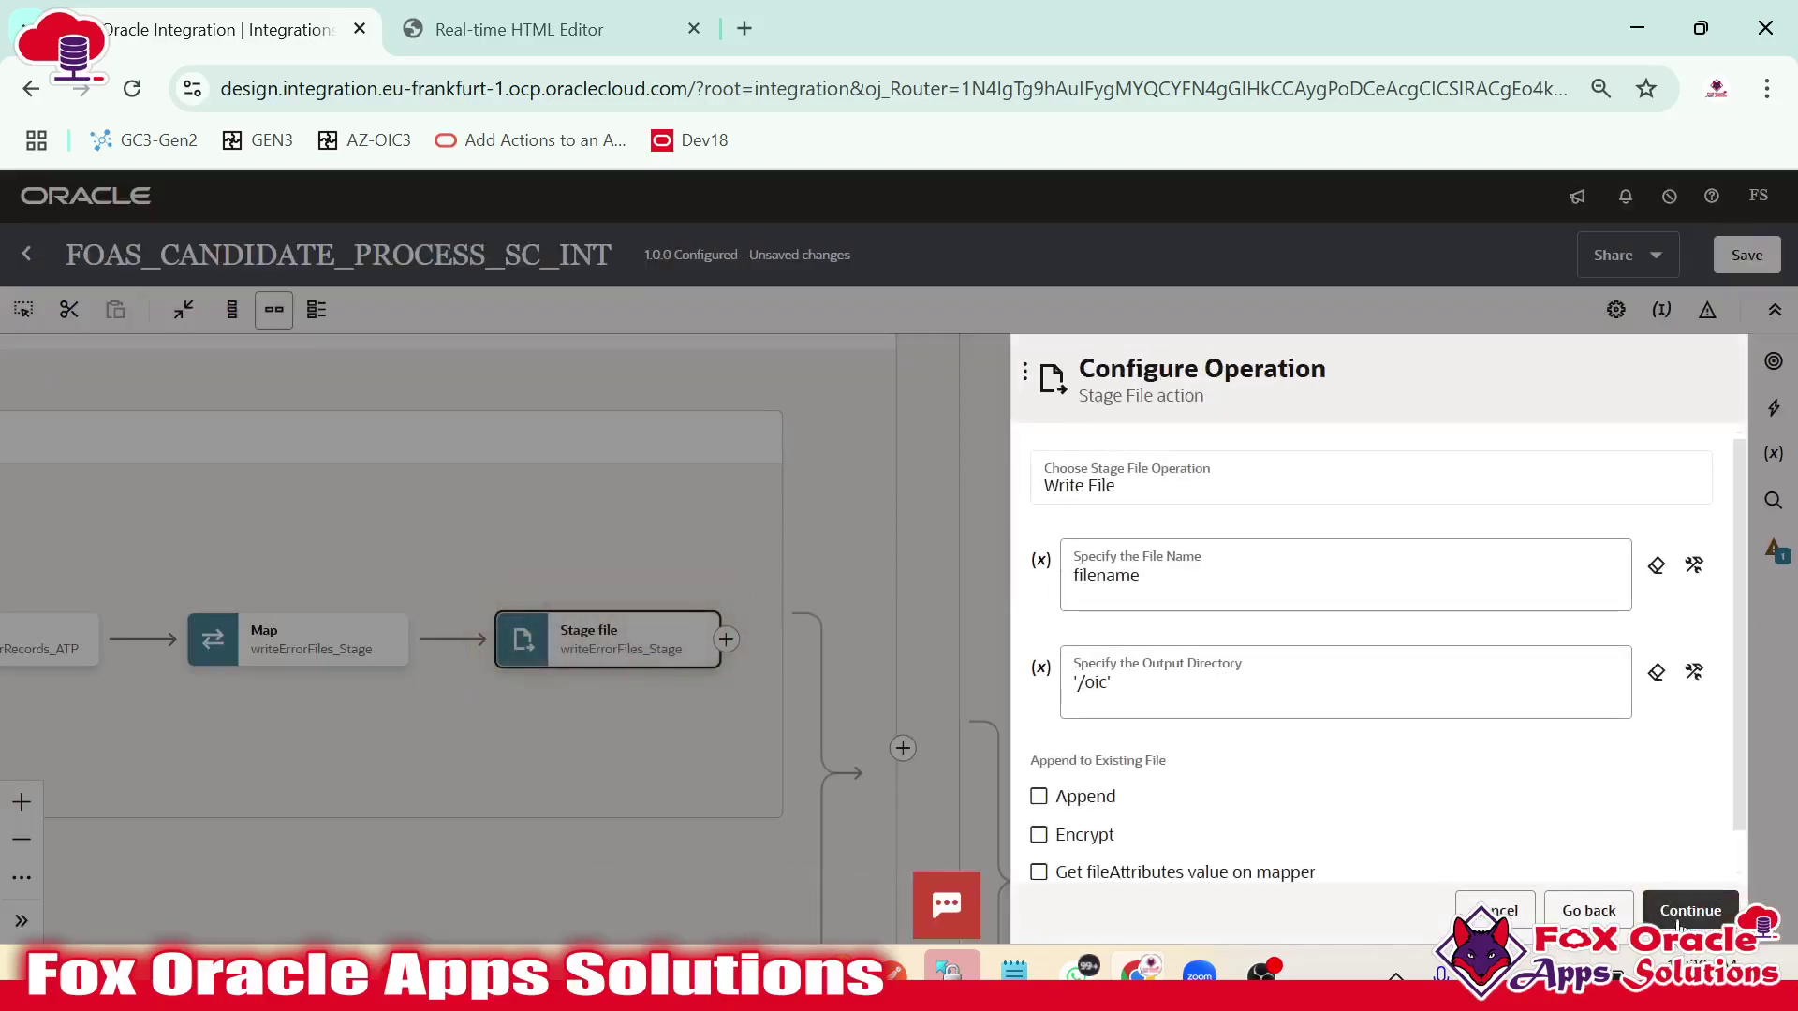
{"action": "left_click", "coordinate": [1683, 913]}
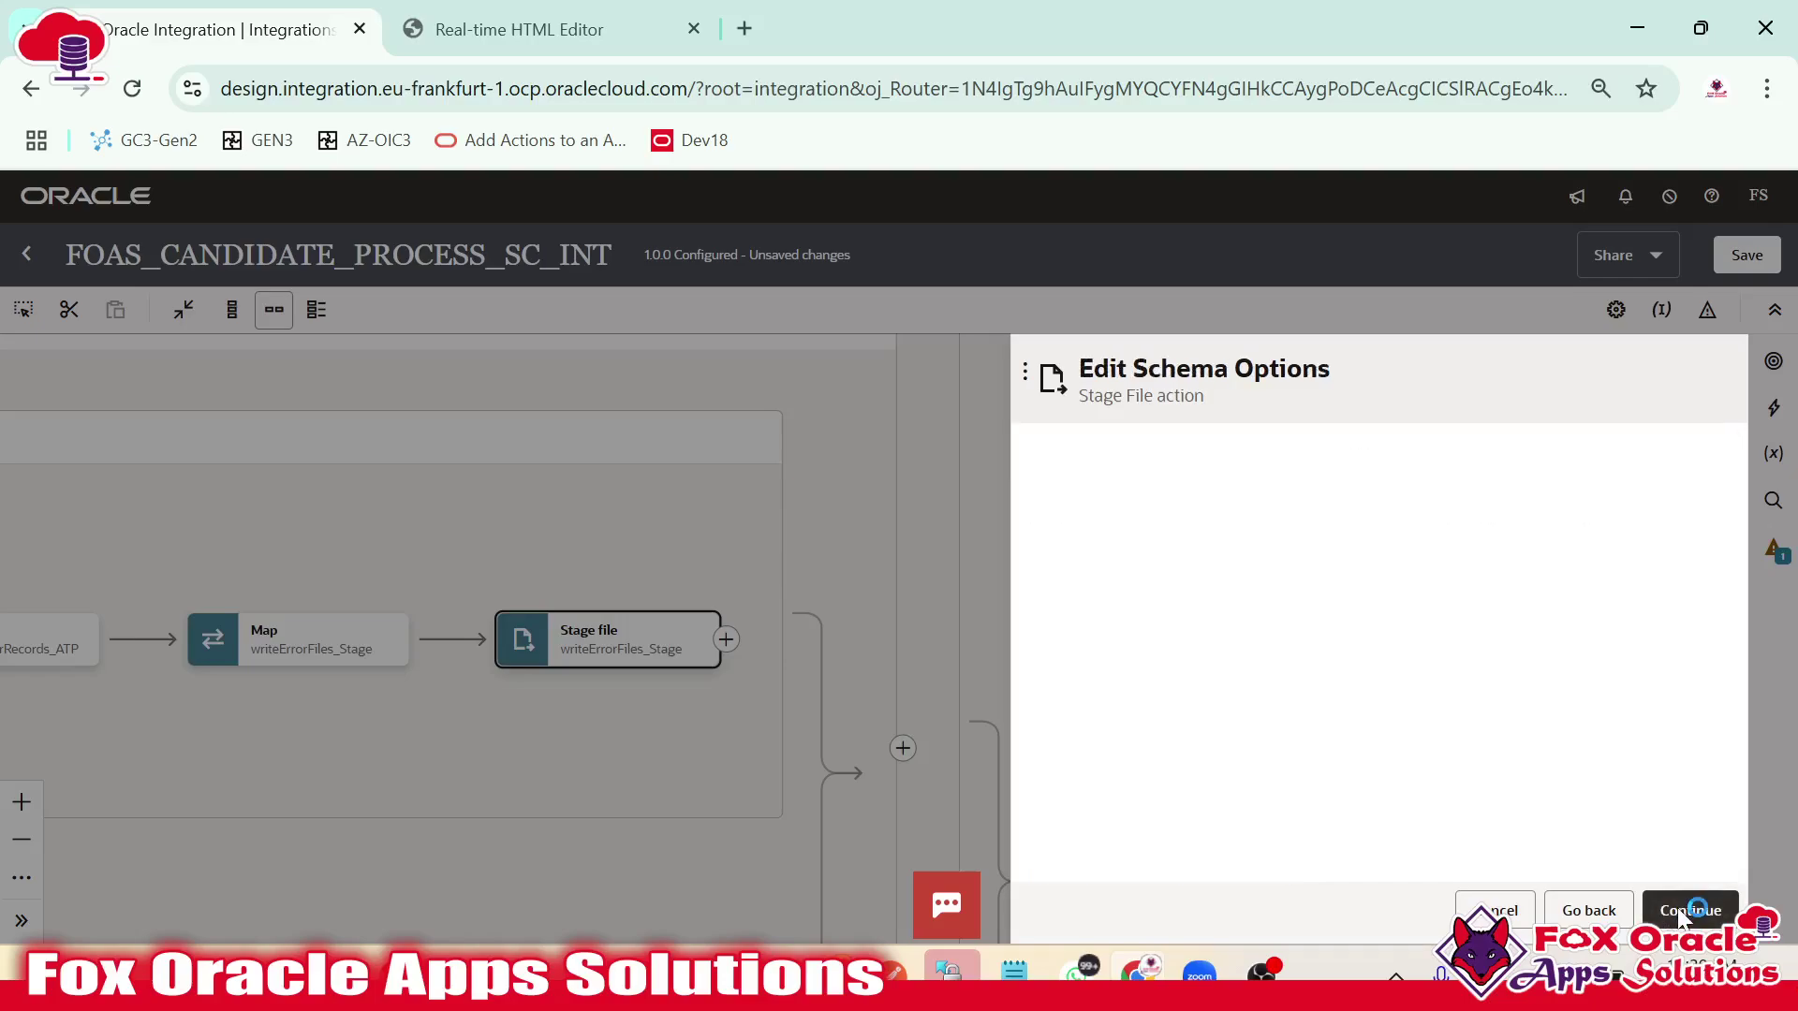
{"action": "left_click", "coordinate": [1682, 913]}
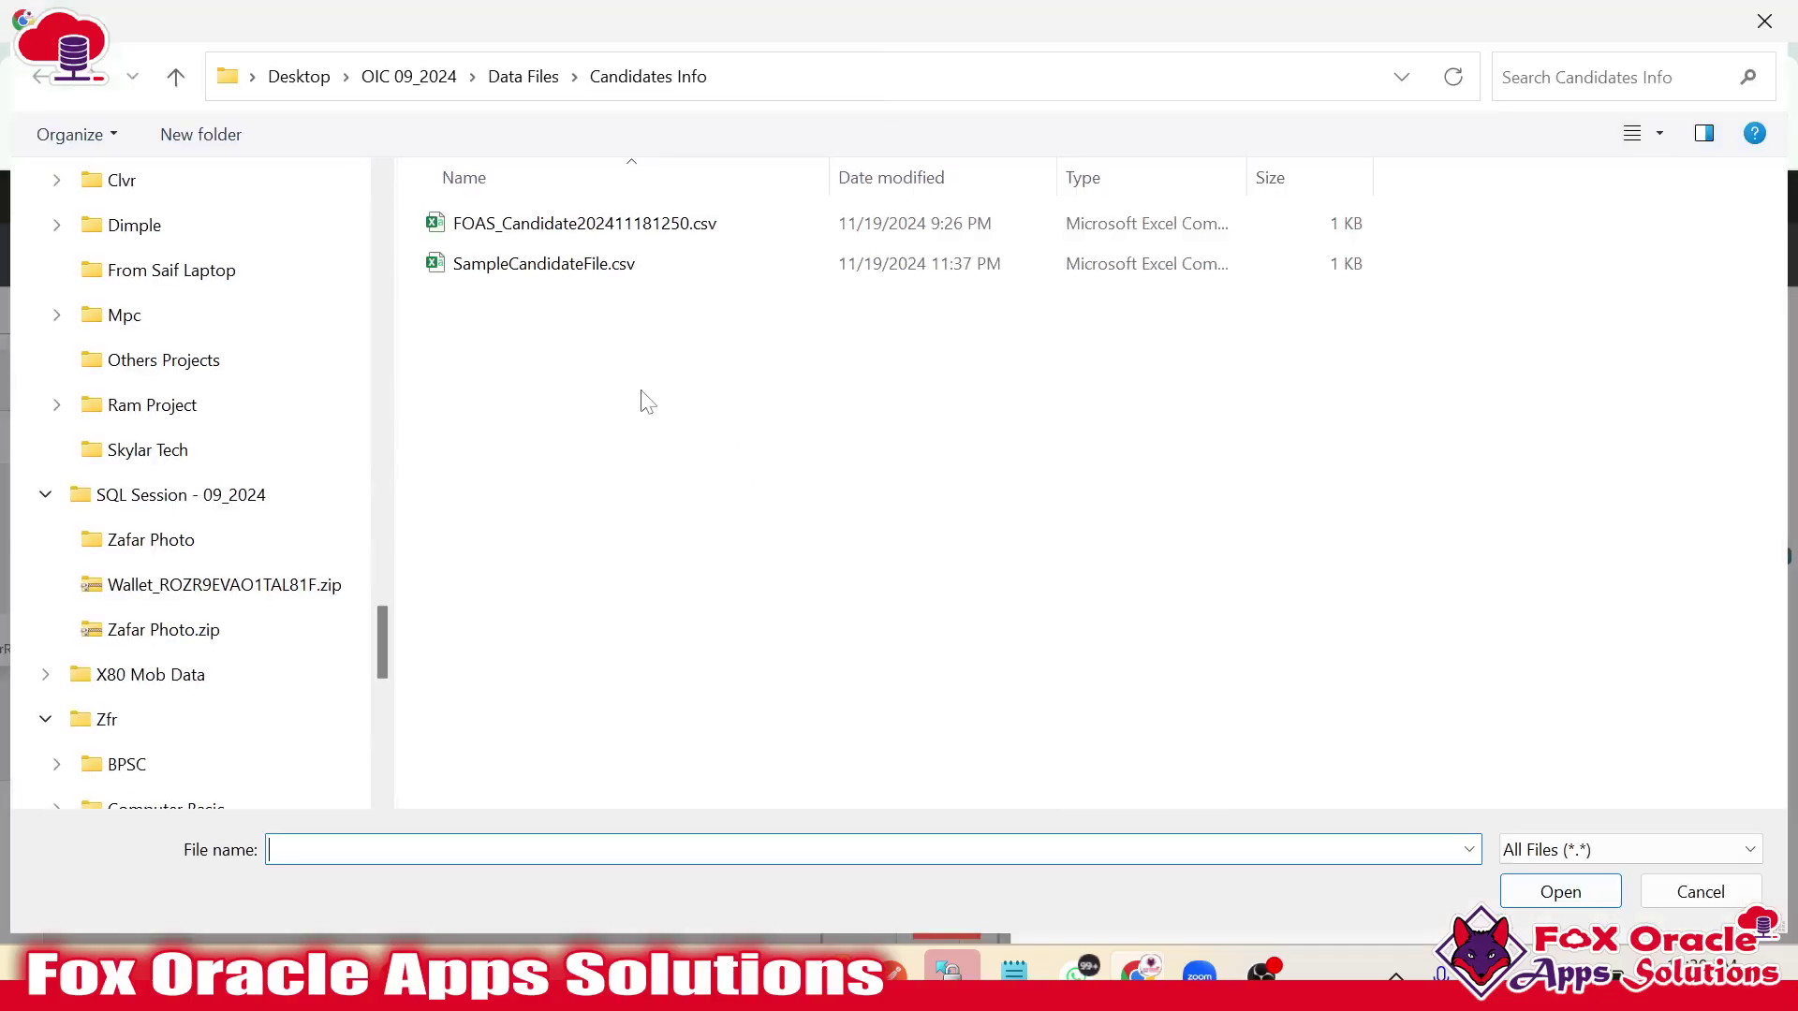
Define the CSV format from SampleCandidateFile.csv, with all columns optional except a mandatory first column.
{"action": "left_click", "coordinate": [581, 265]}
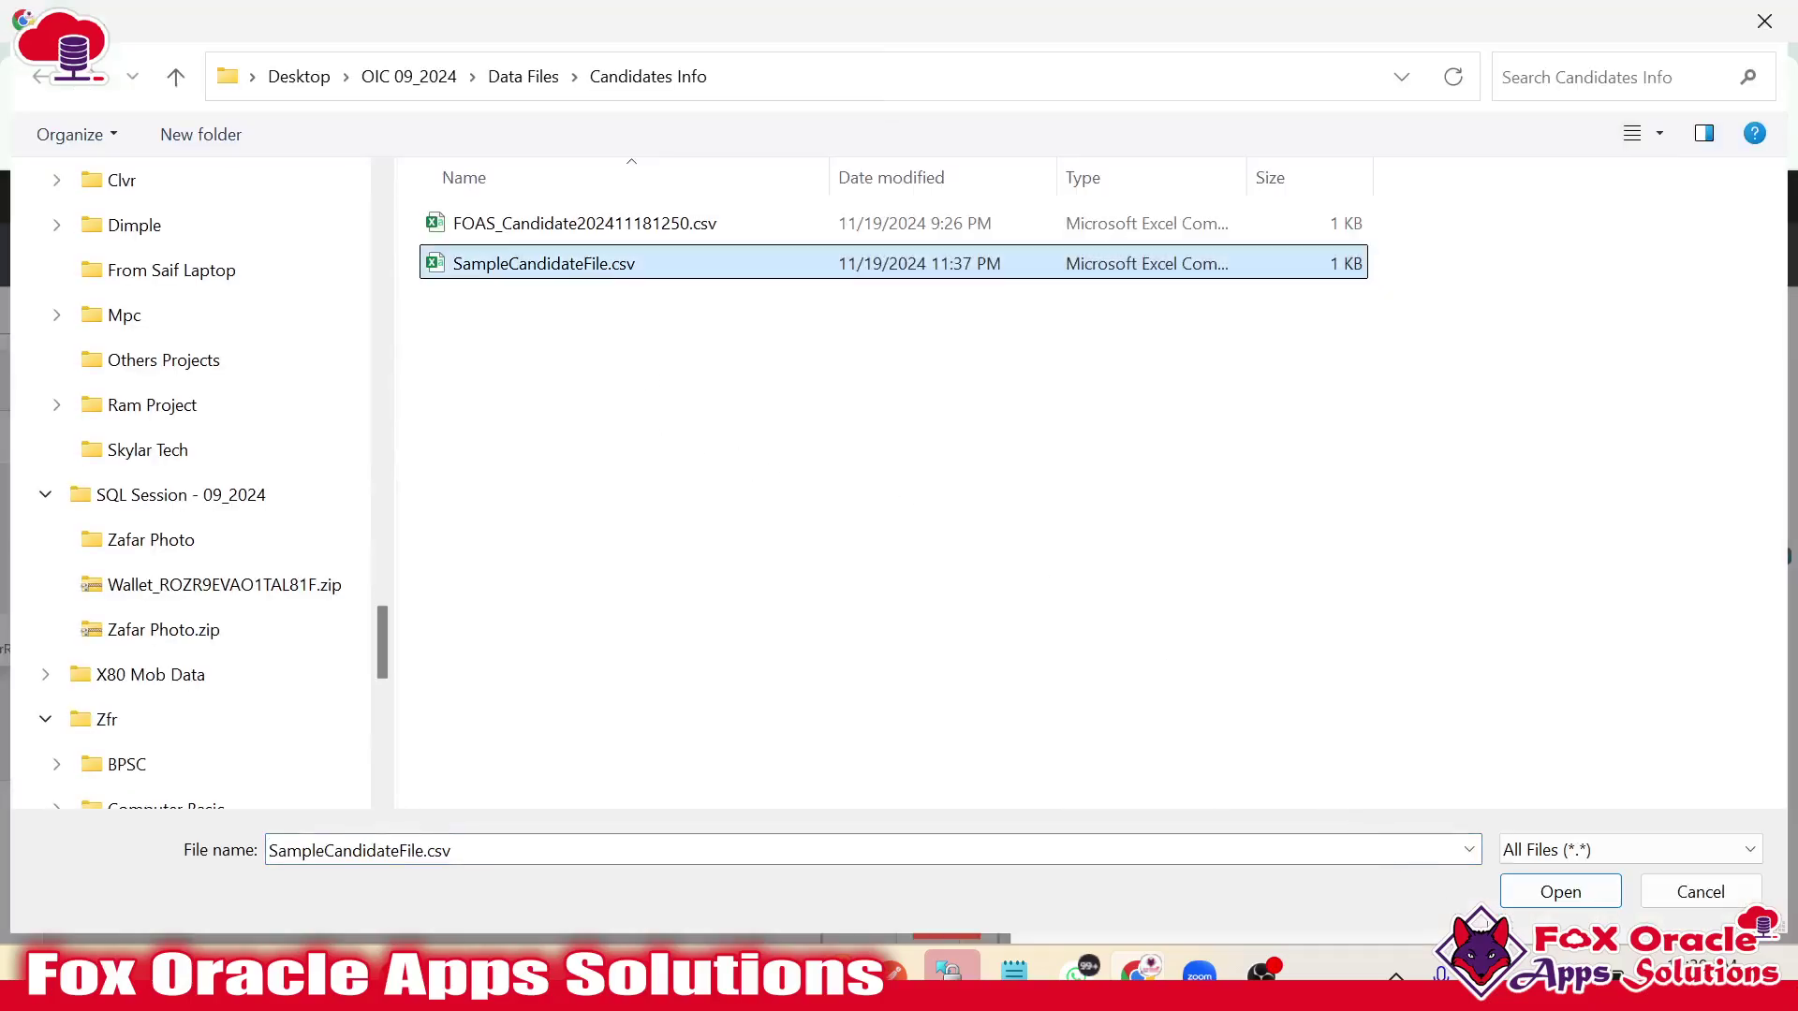
{"action": "left_click", "coordinate": [1540, 894]}
{"action": "scroll", "coordinate": [1545, 843], "scroll_direction": "down", "scroll_amount": 5}
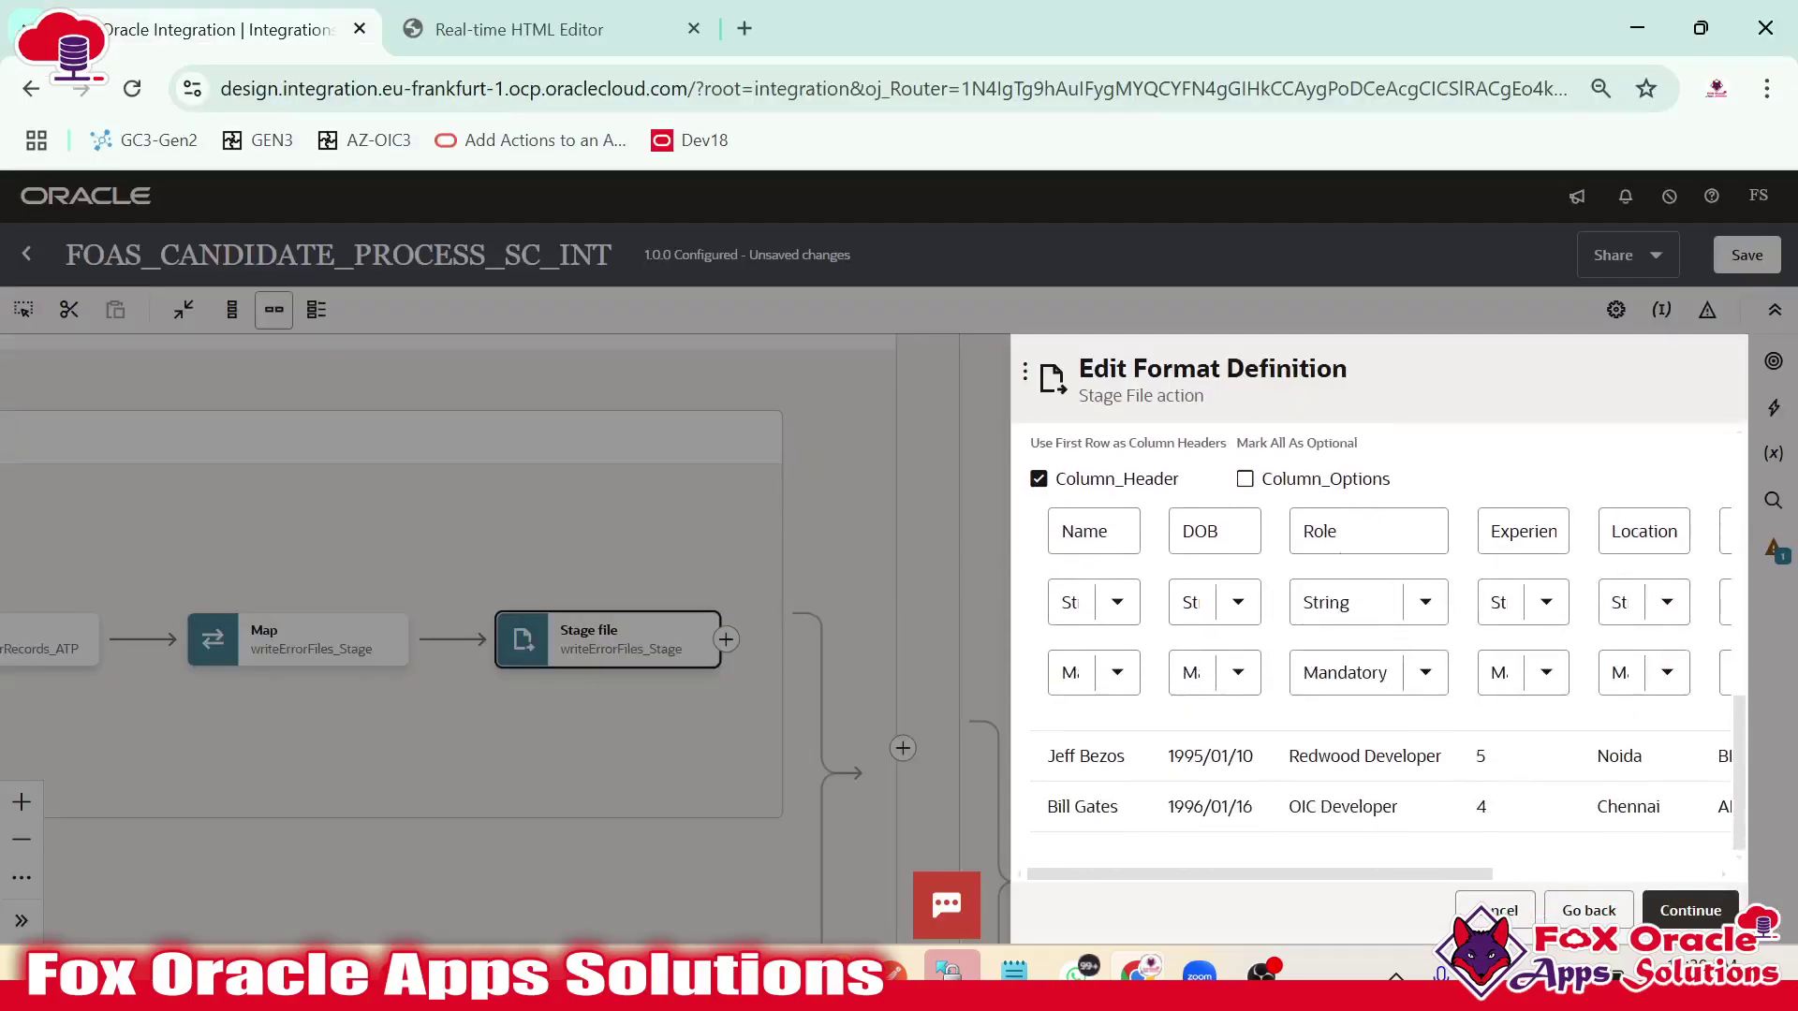
{"action": "left_click", "coordinate": [1245, 480]}
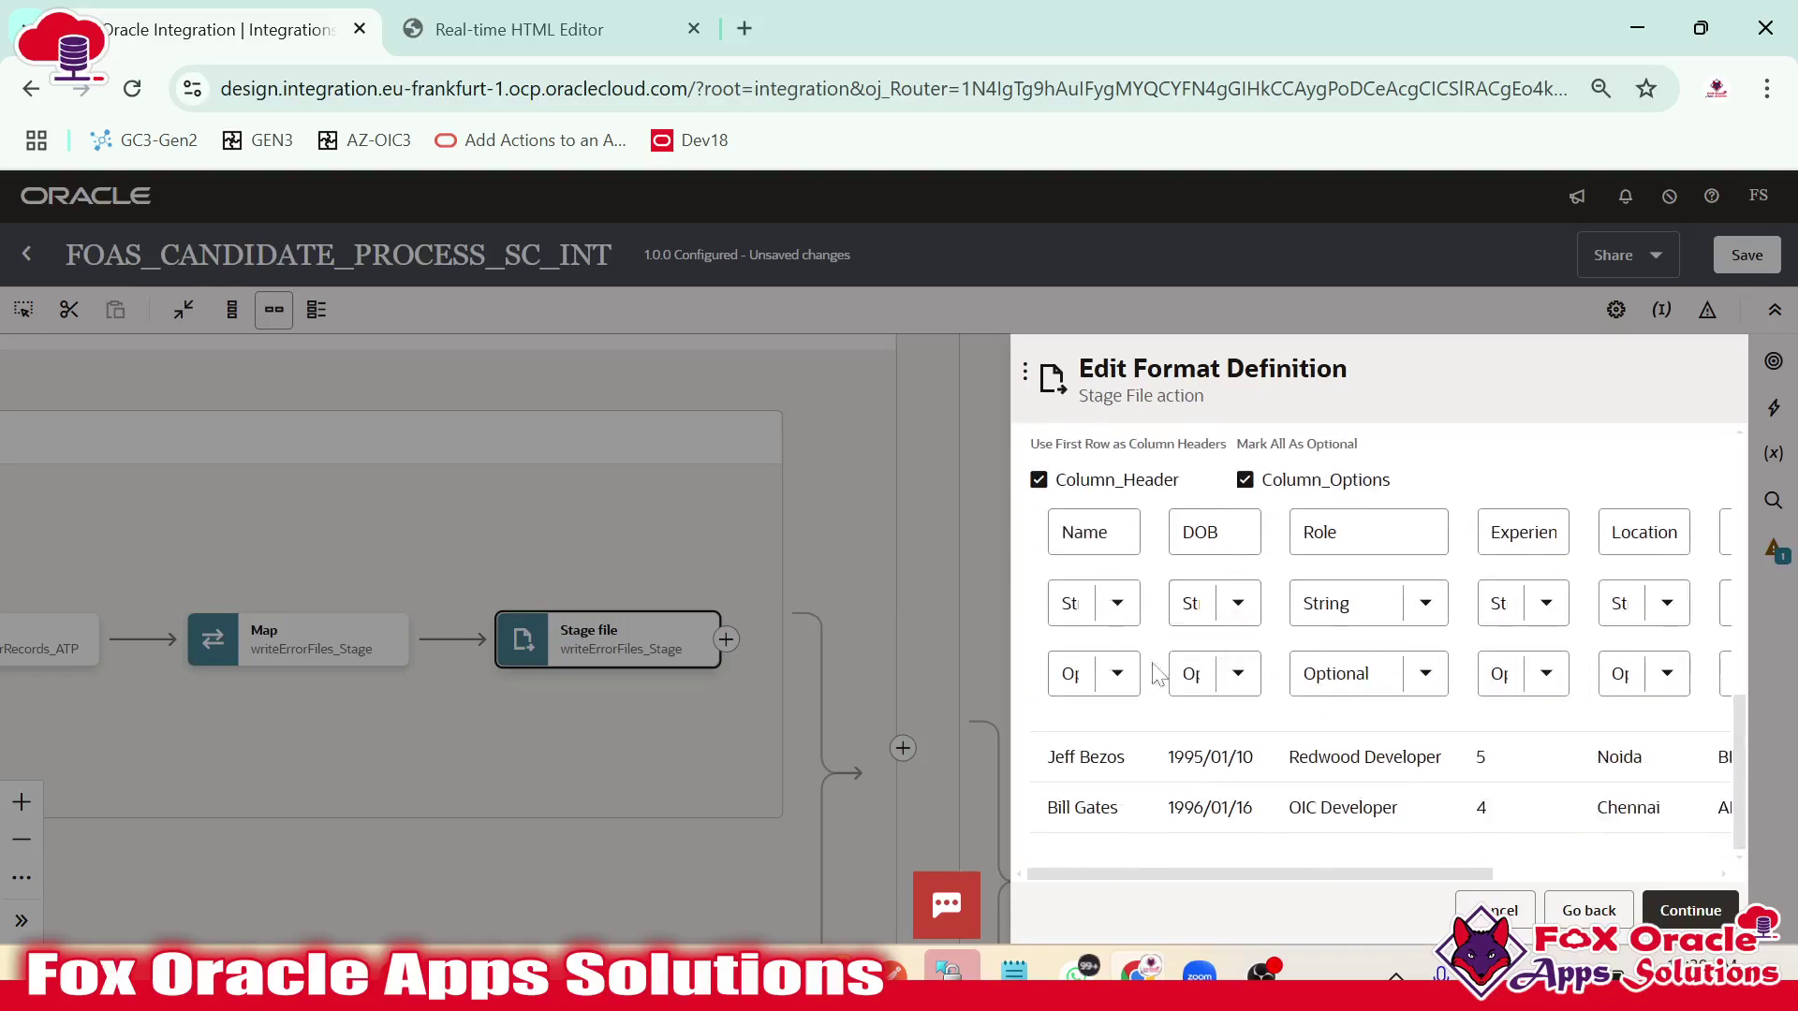
{"action": "left_click", "coordinate": [1117, 673]}
{"action": "left_click", "coordinate": [1077, 740]}
{"action": "left_click_drag", "start_coordinate": [1123, 875], "coordinate": [1345, 875]}
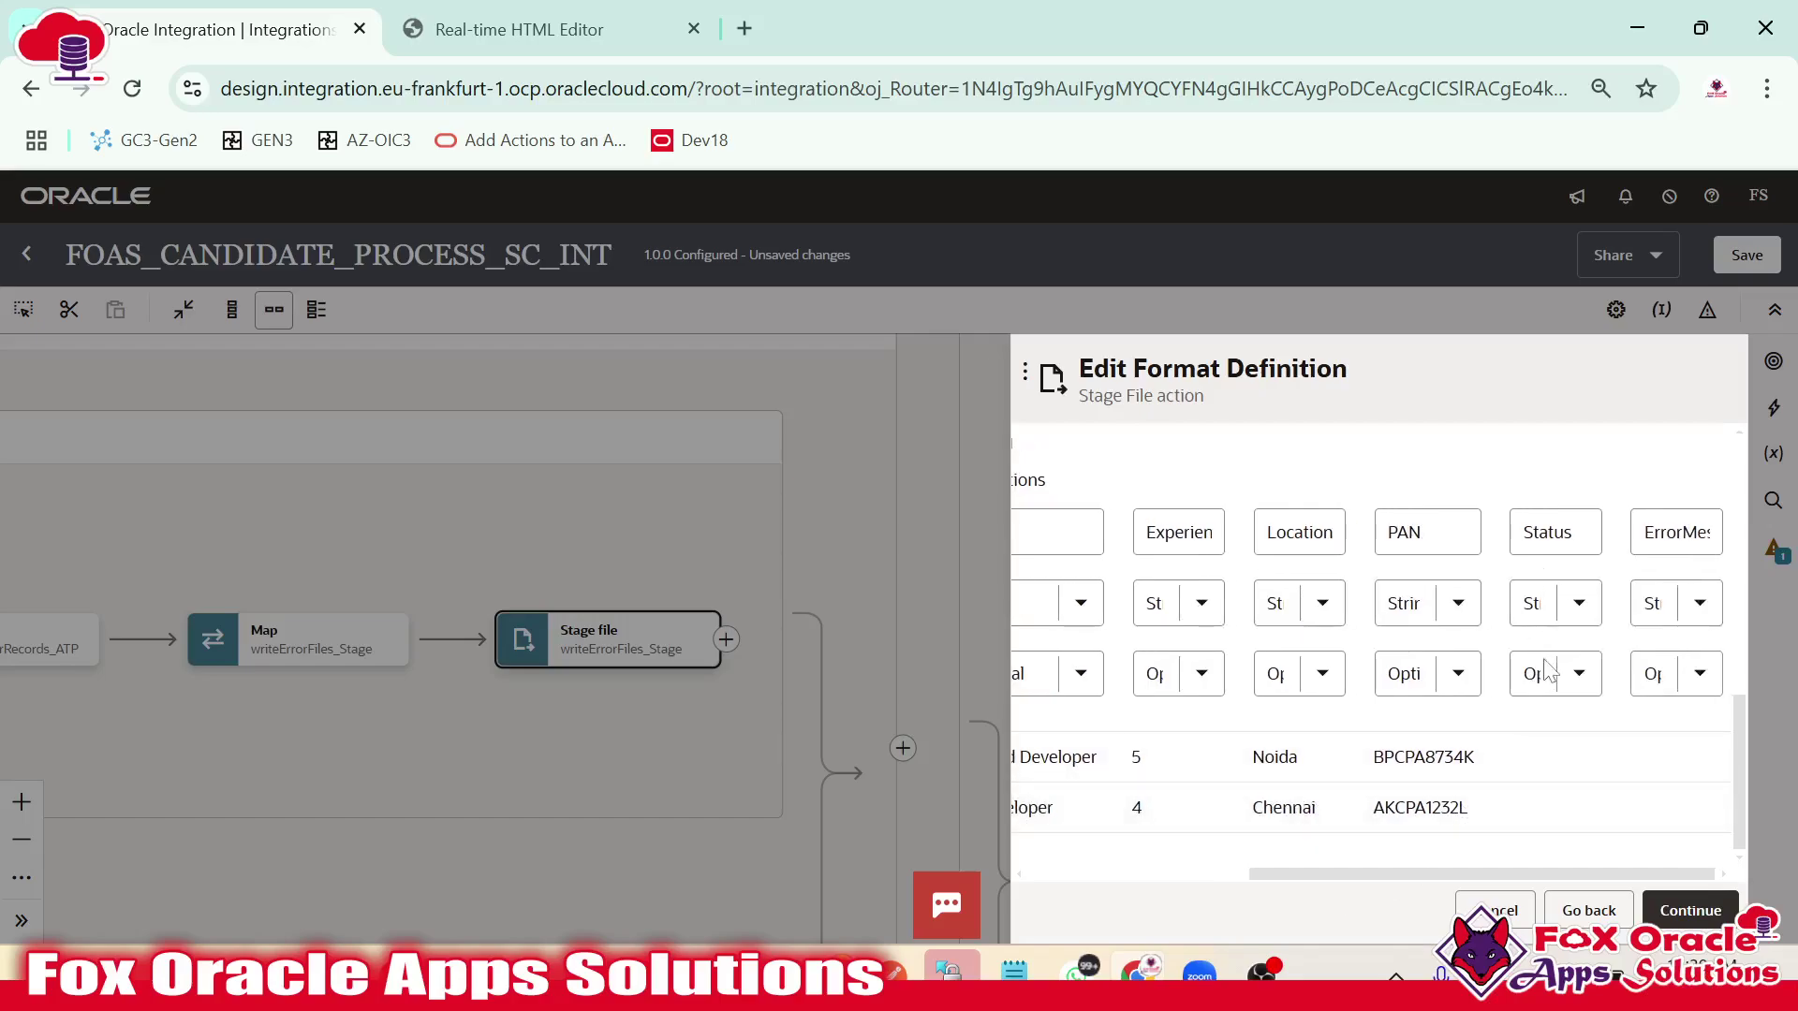
{"action": "left_click", "coordinate": [1686, 913]}
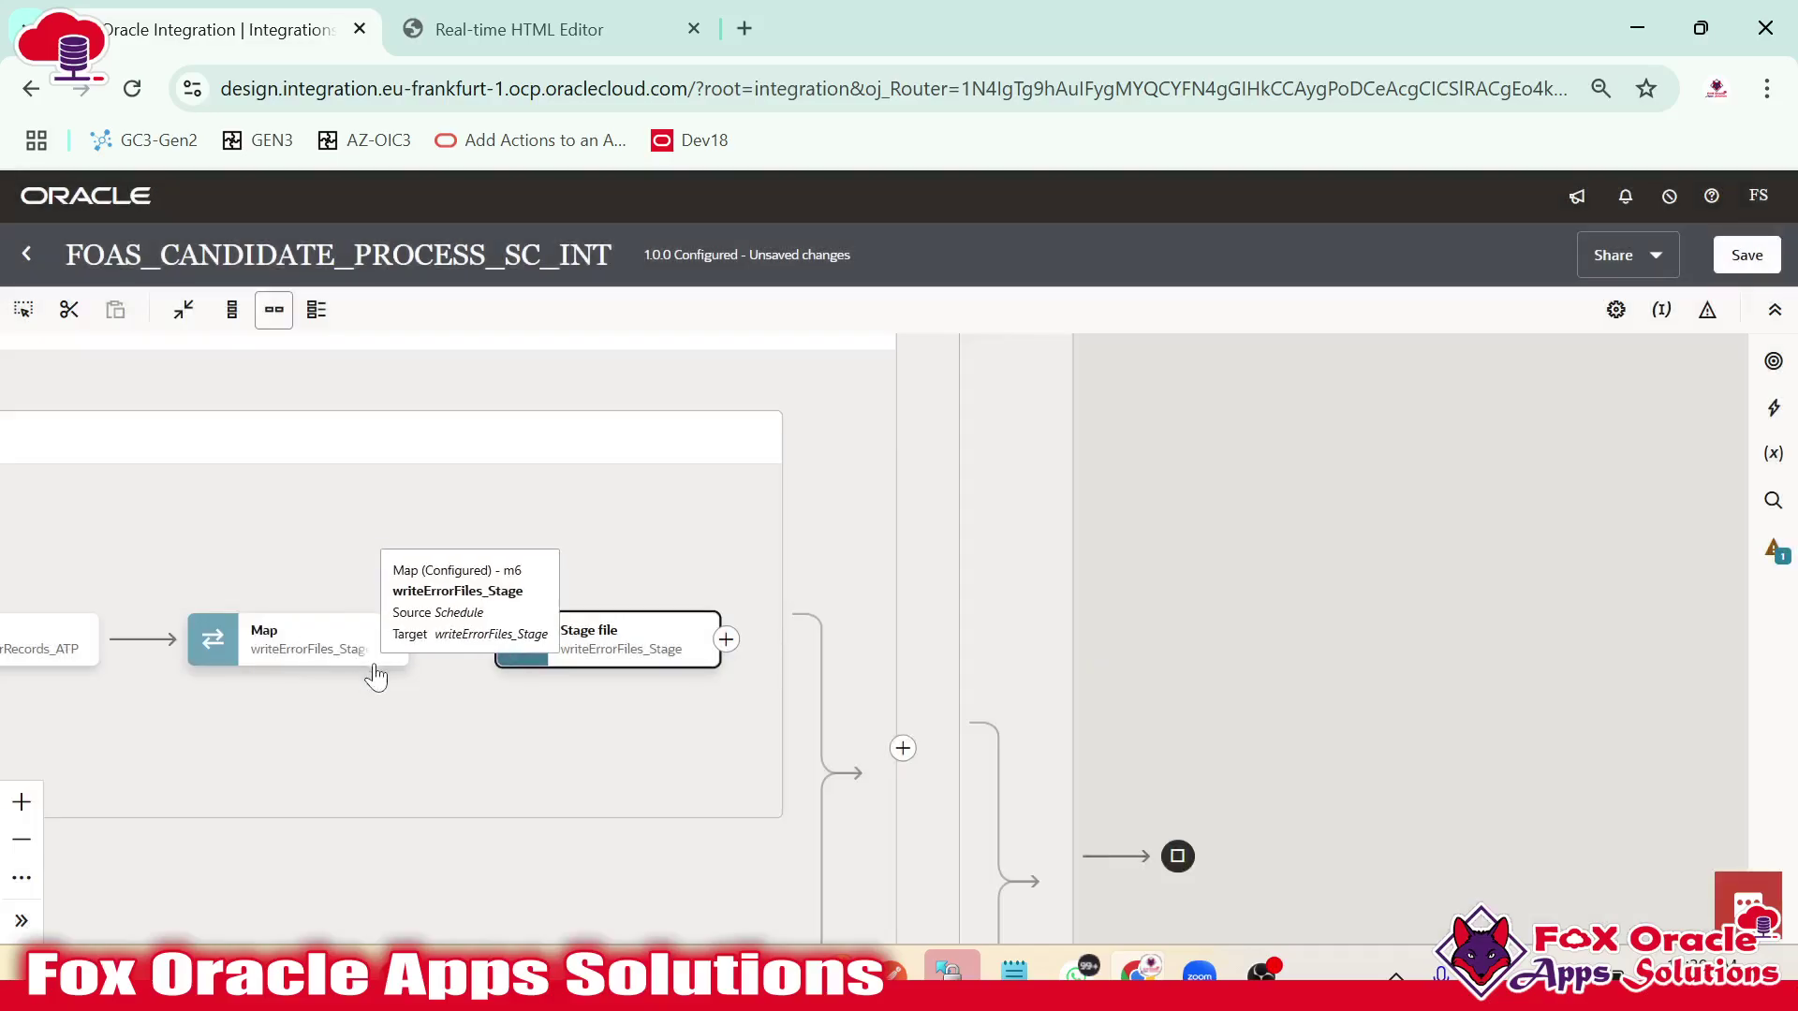
{"action": "double_click", "coordinate": [292, 652]}
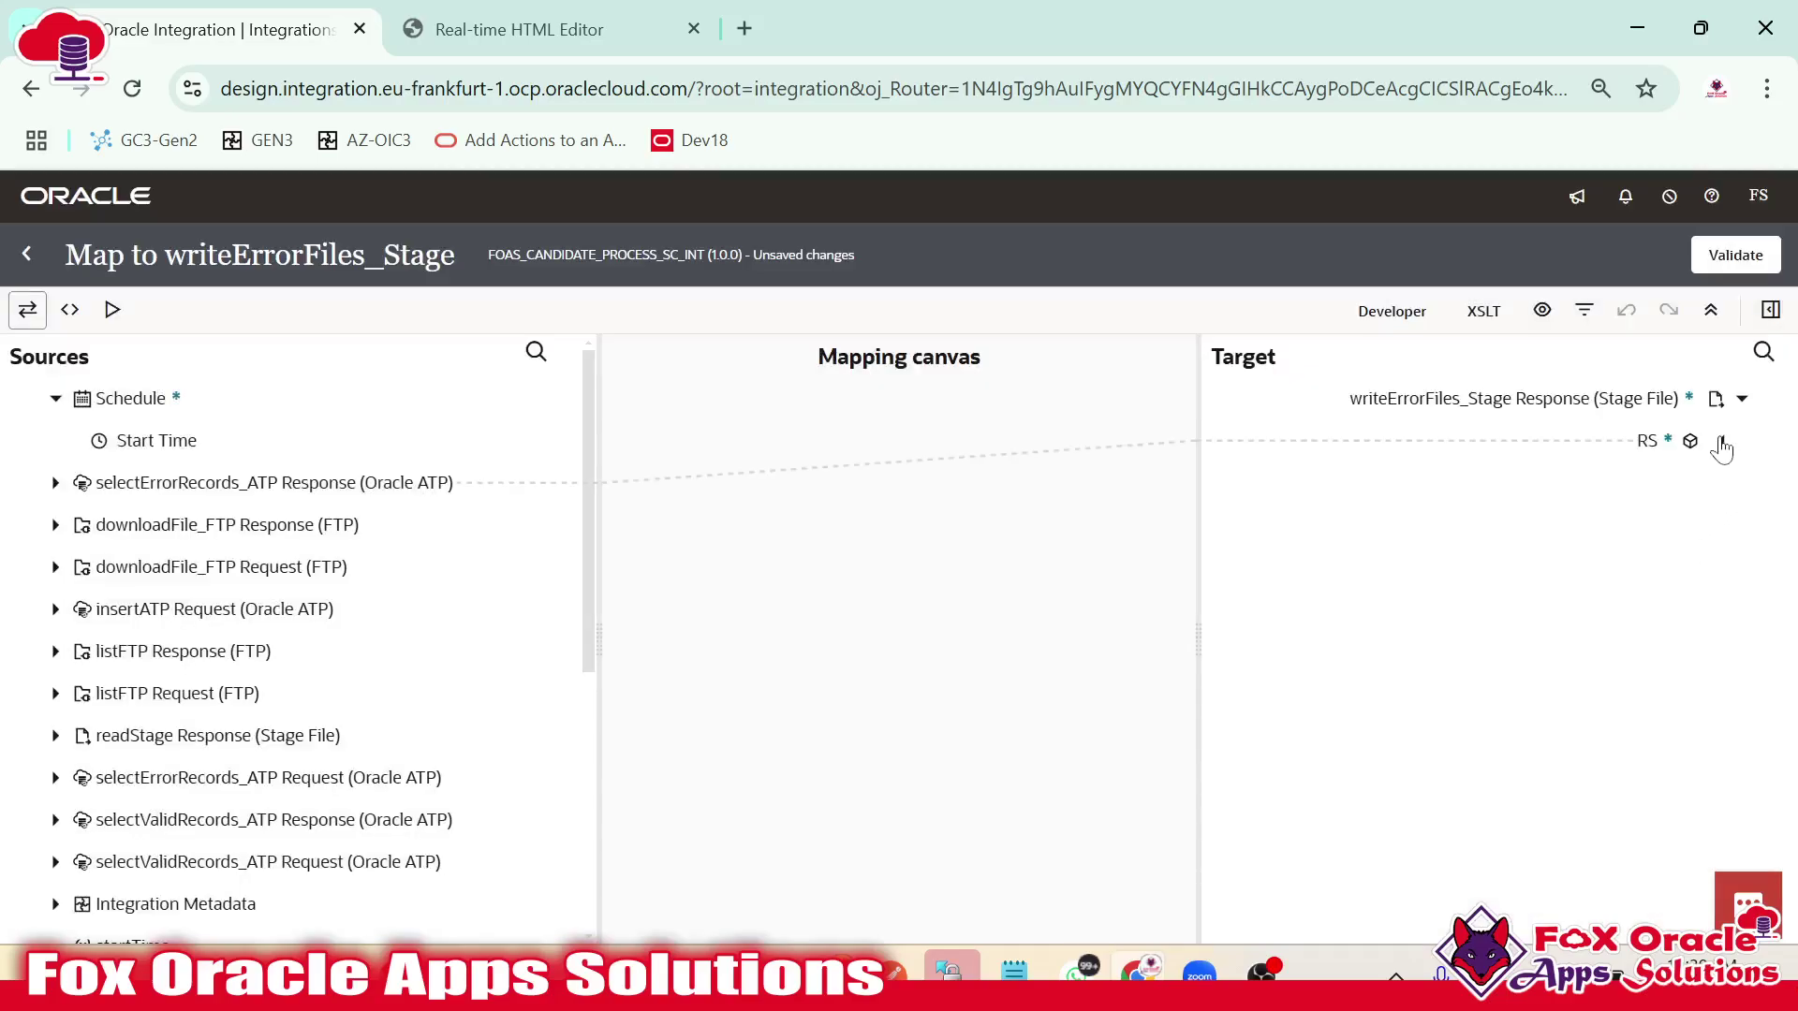
Create the first R record's Status target node with the literal 'Status'.
{"action": "left_click", "coordinate": [1720, 445]}
{"action": "left_click", "coordinate": [1699, 482]}
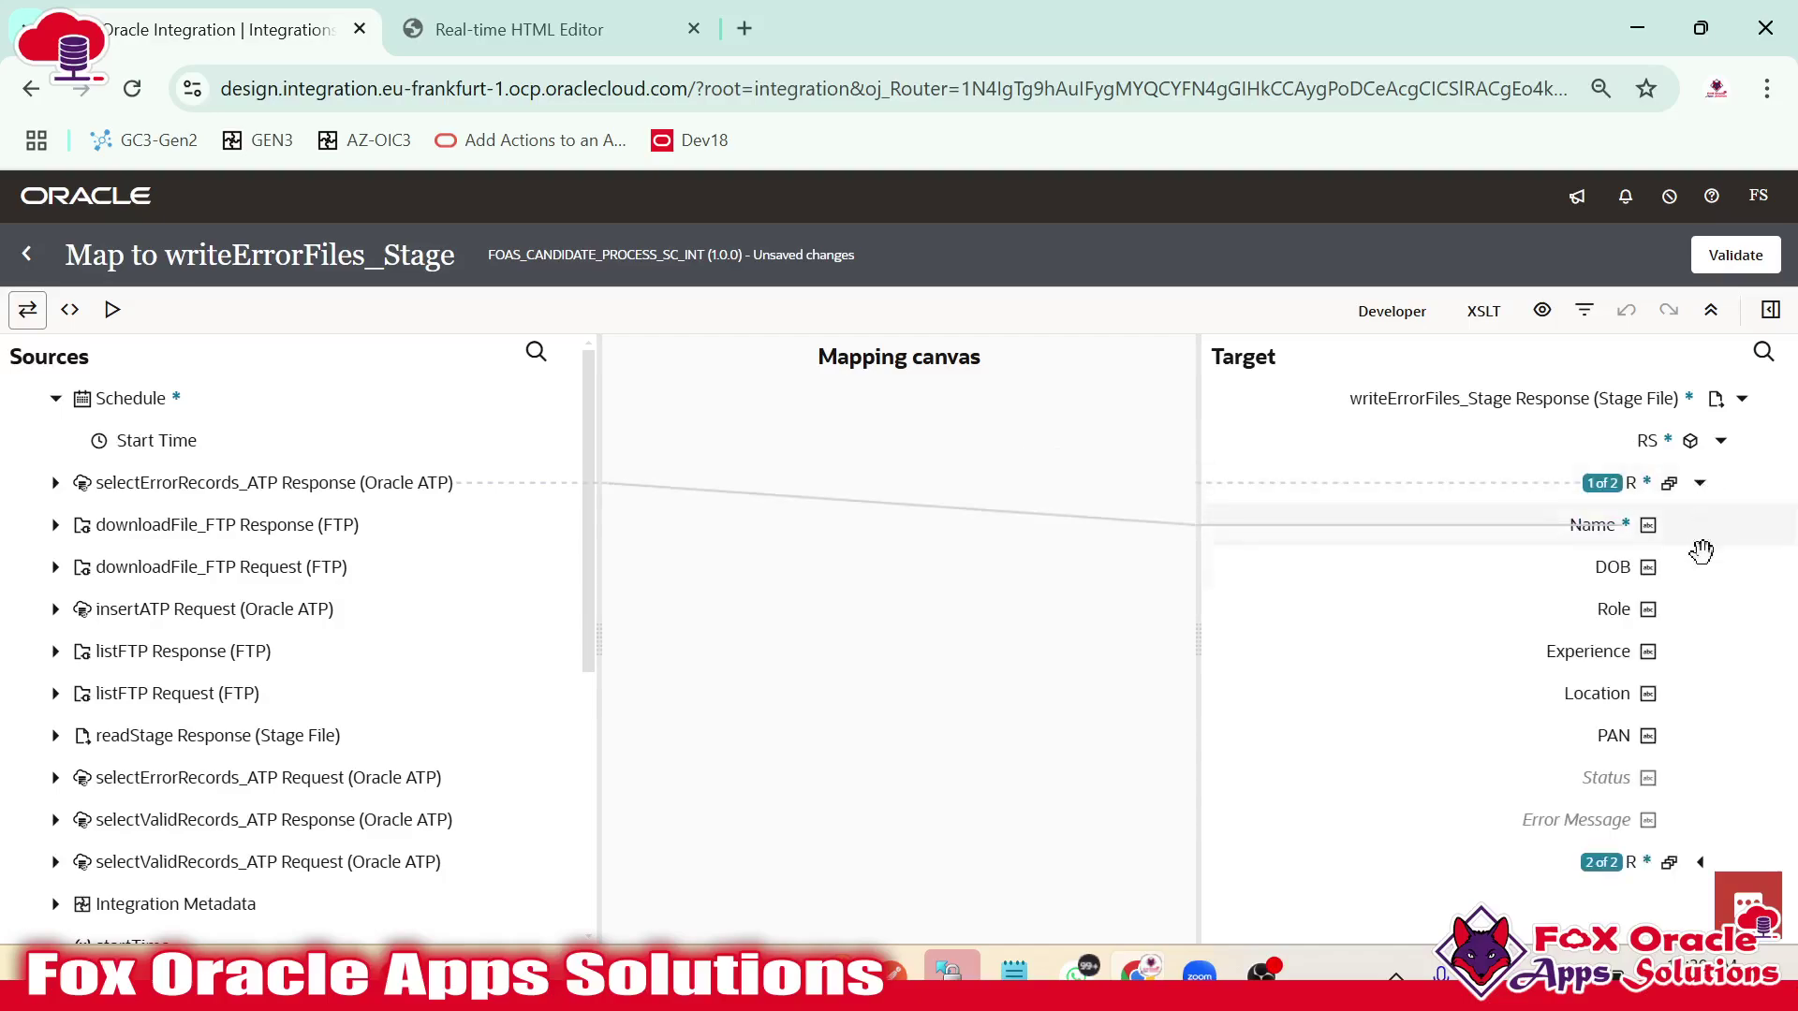
{"action": "right_click", "coordinate": [1618, 776]}
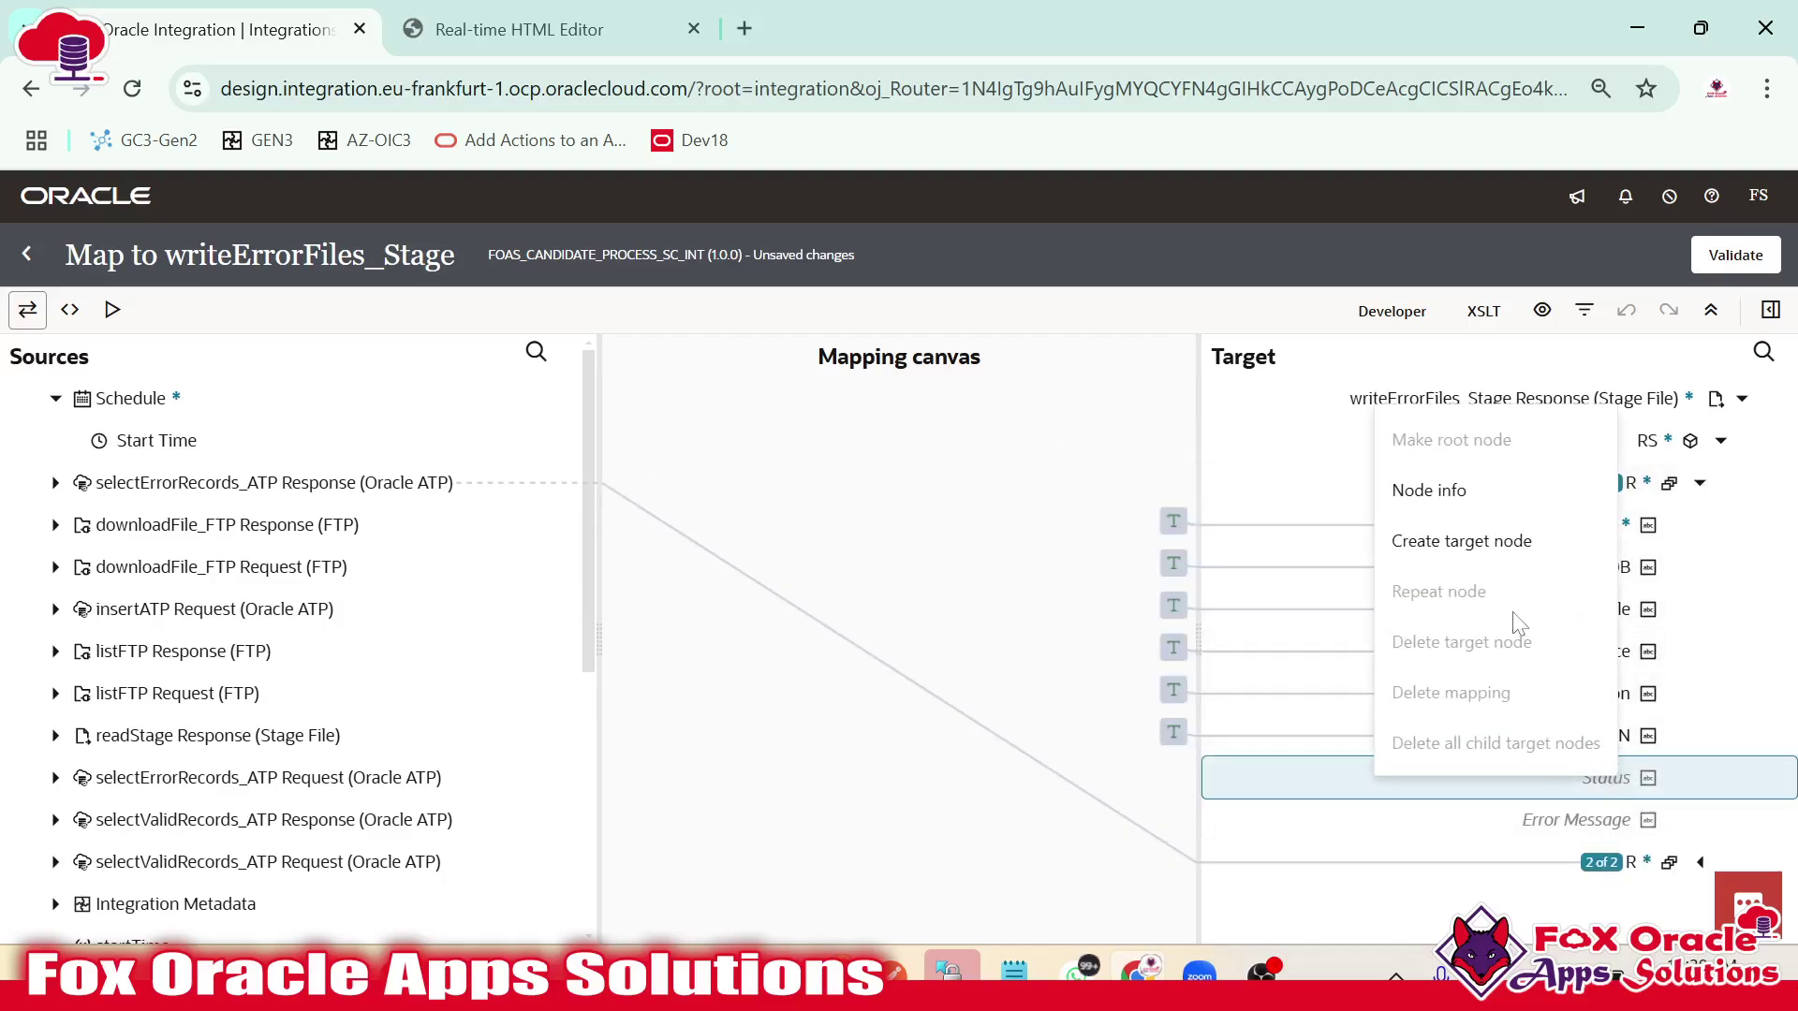
{"action": "left_click", "coordinate": [1495, 545]}
{"action": "left_click", "coordinate": [1730, 797]}
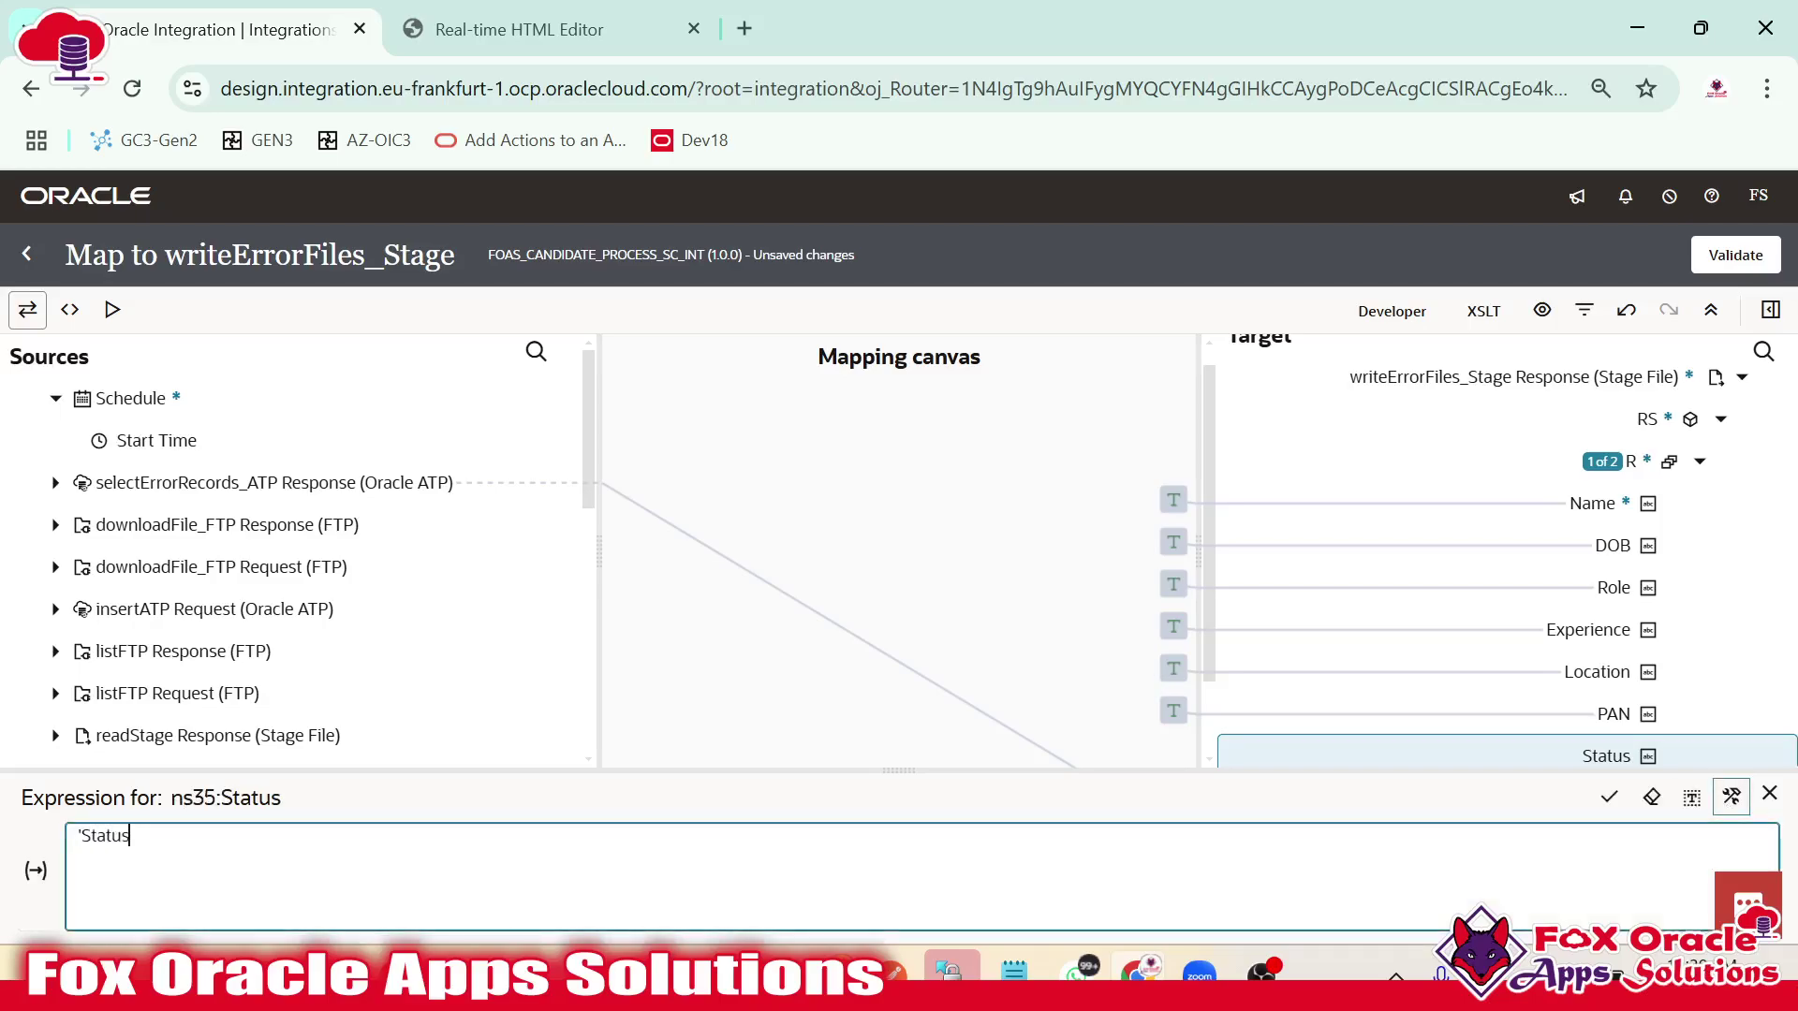
{"action": "left_click", "coordinate": [1608, 797]}
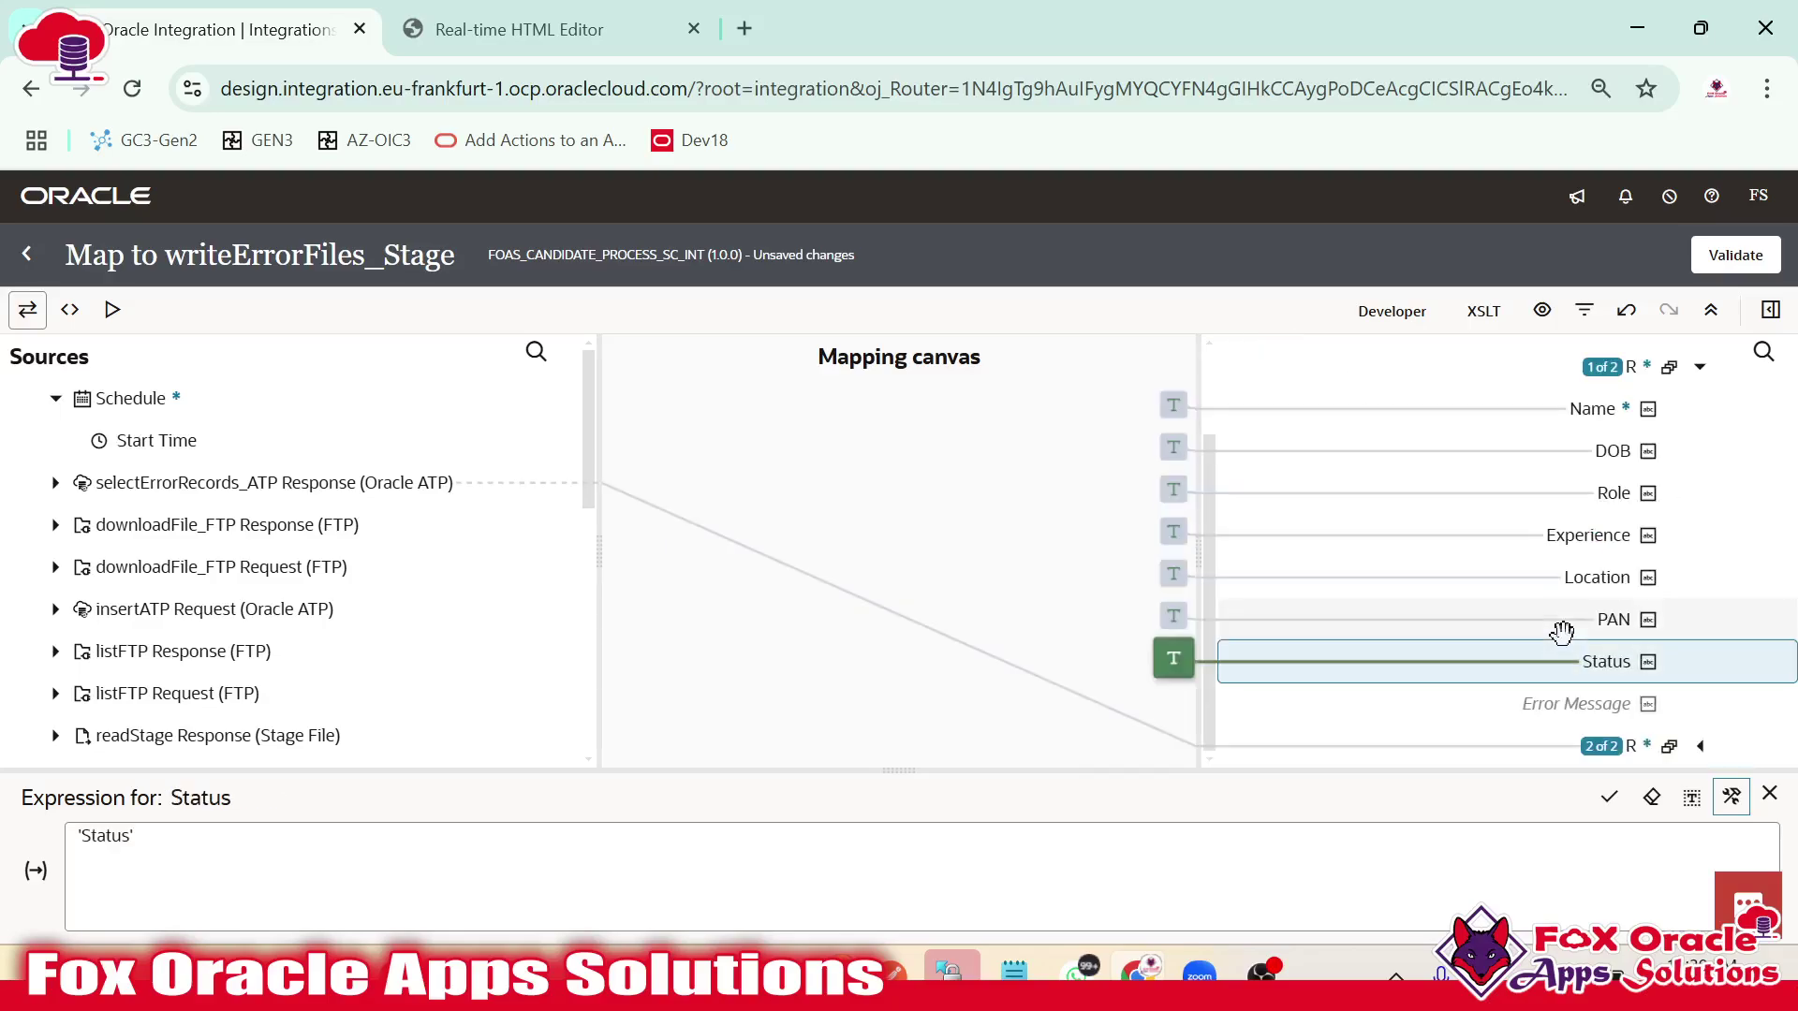
Create the first record's Error Message target node with the literal 'ErrorMessage'.
{"action": "left_click", "coordinate": [1612, 704]}
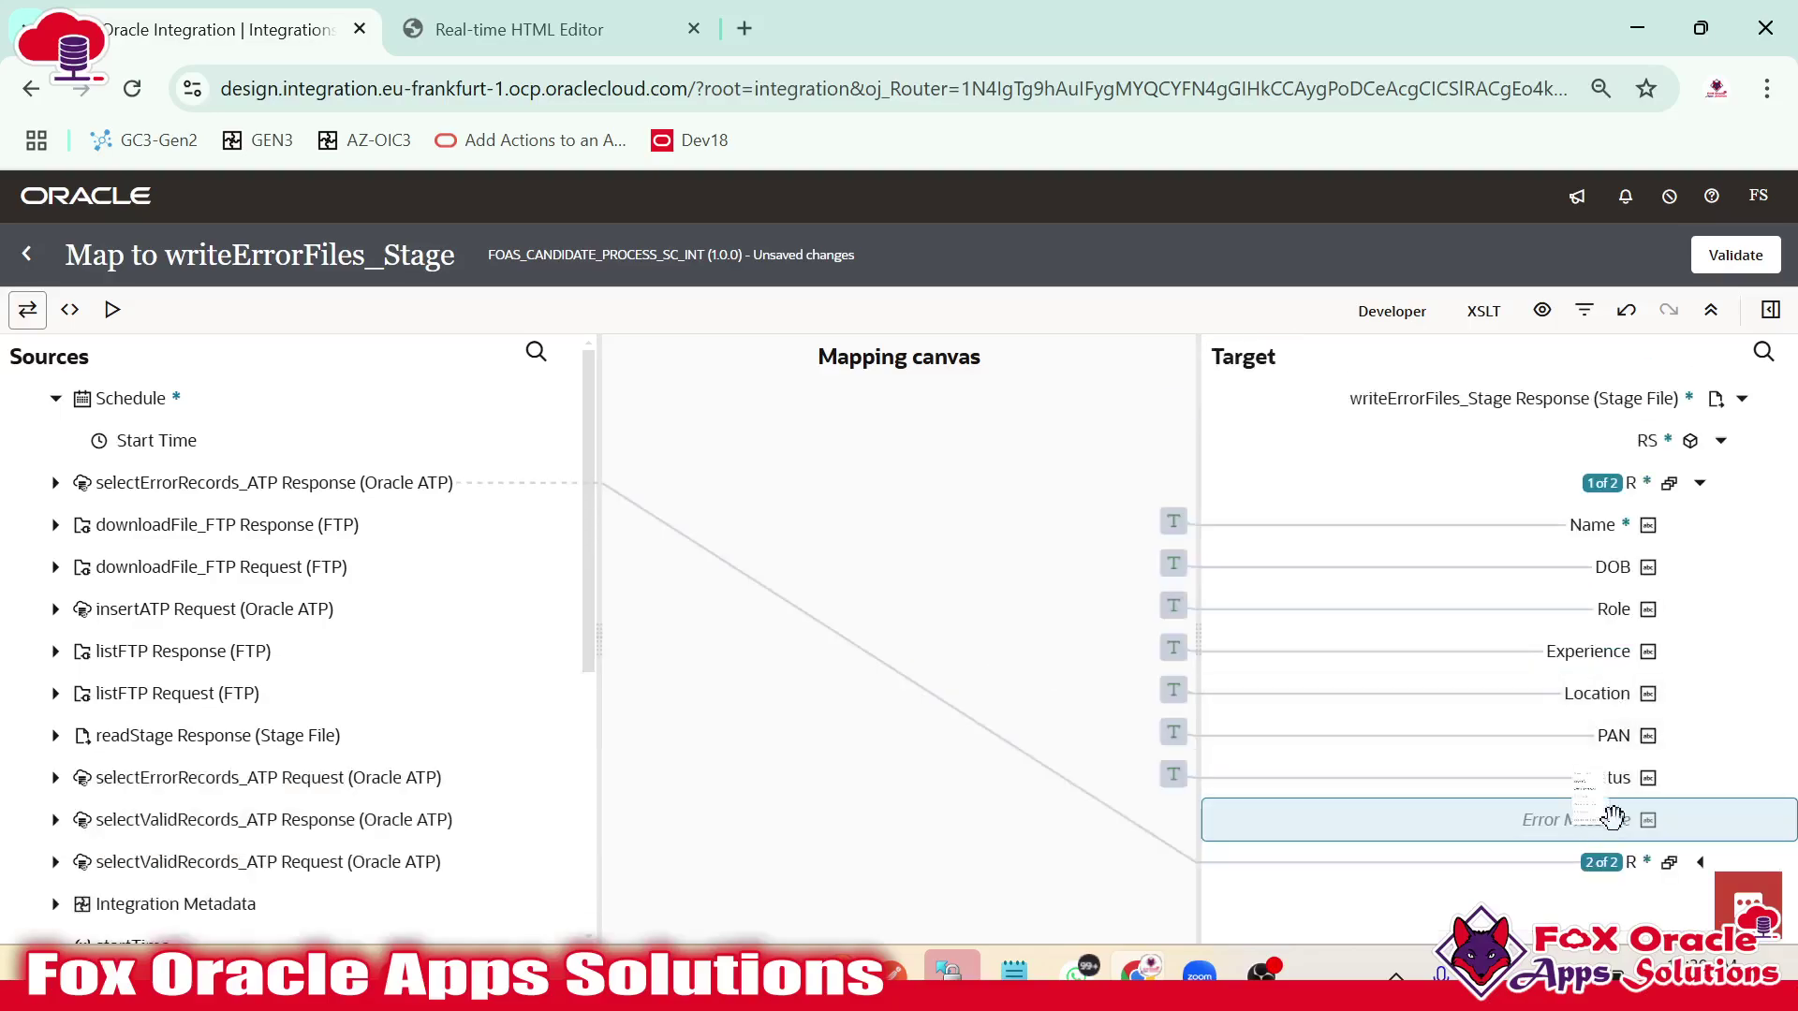
{"action": "right_click", "coordinate": [1601, 819]}
{"action": "key", "text": "Escape"}
{"action": "right_click", "coordinate": [1634, 819]}
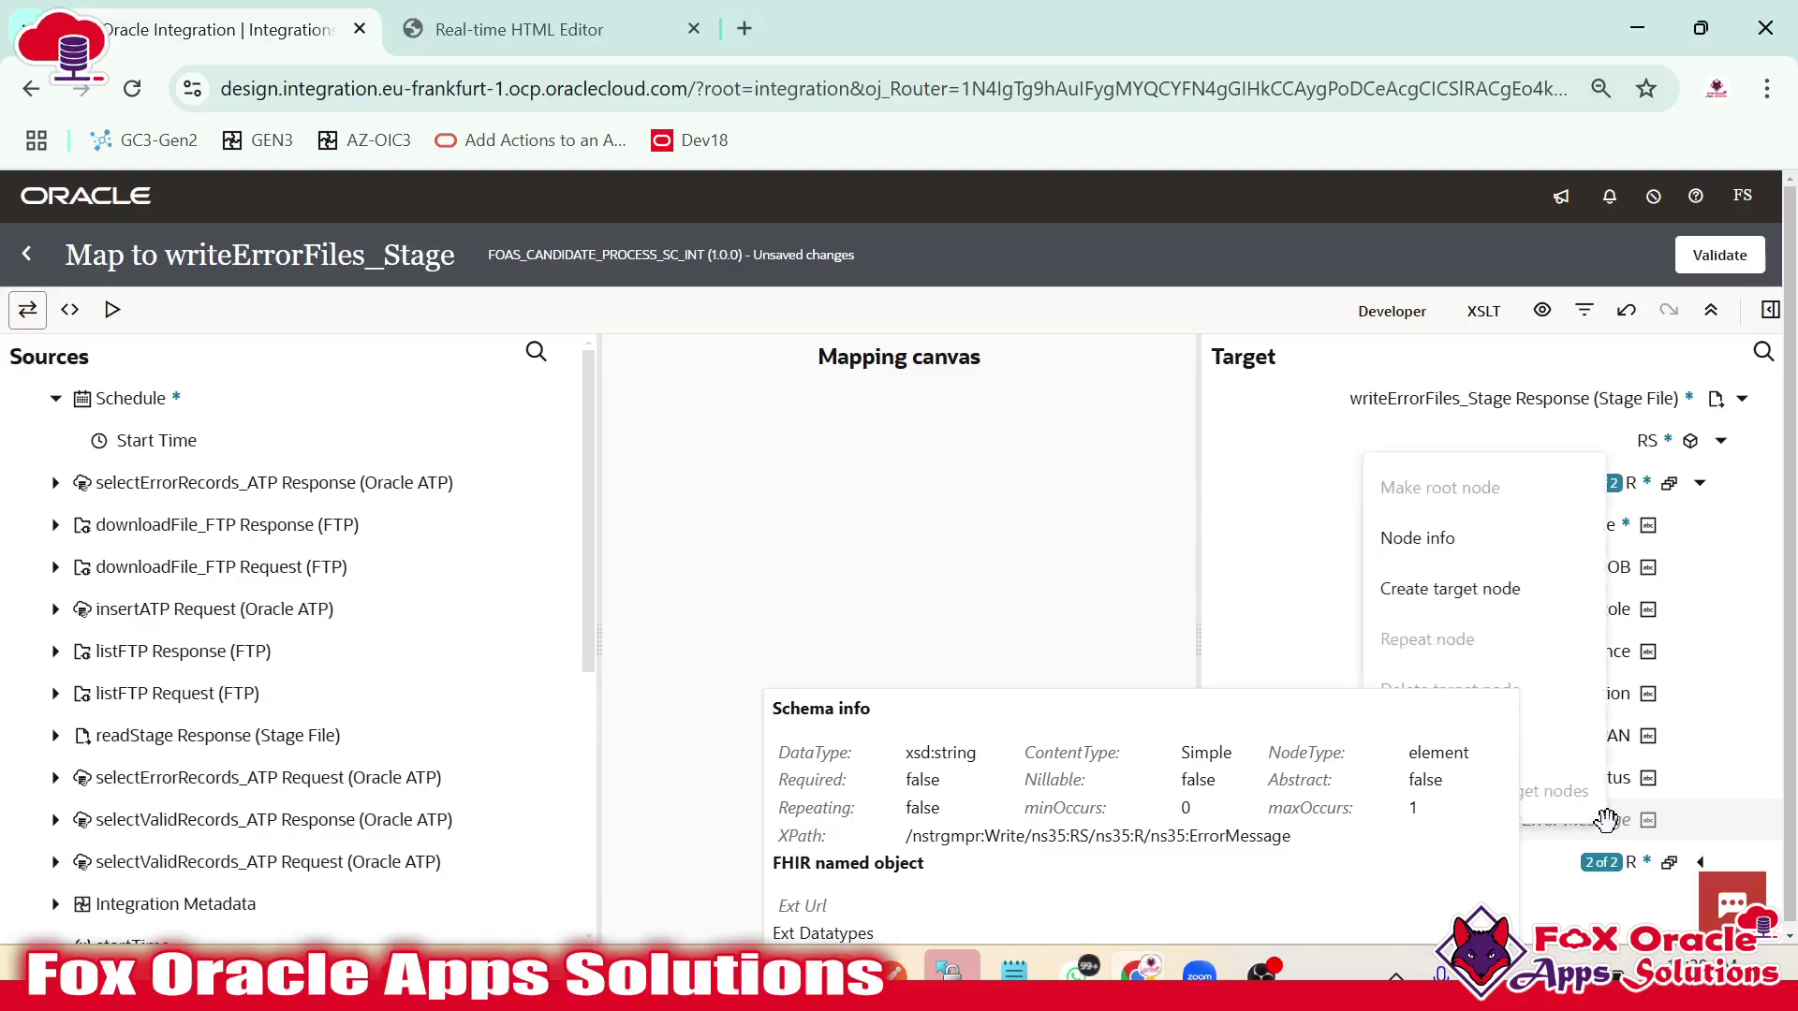
{"action": "left_click", "coordinate": [1376, 765]}
{"action": "left_click", "coordinate": [1378, 813]}
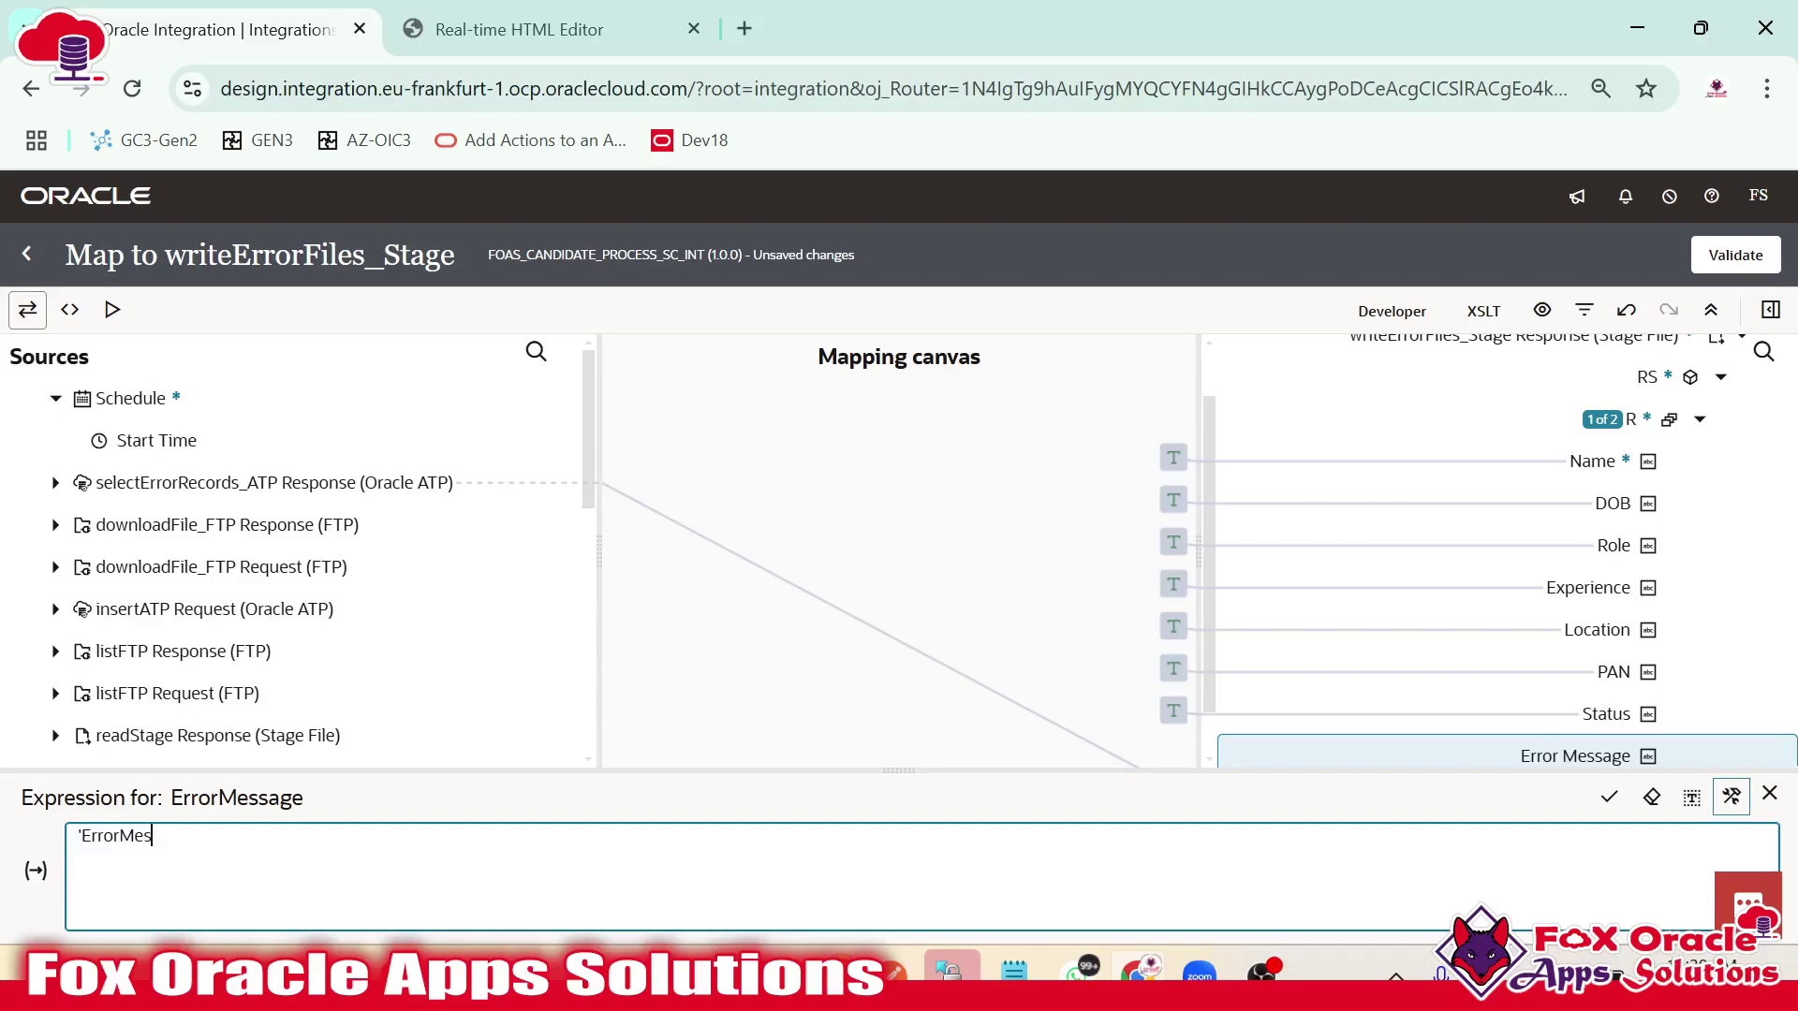
{"action": "left_click", "coordinate": [1610, 797]}
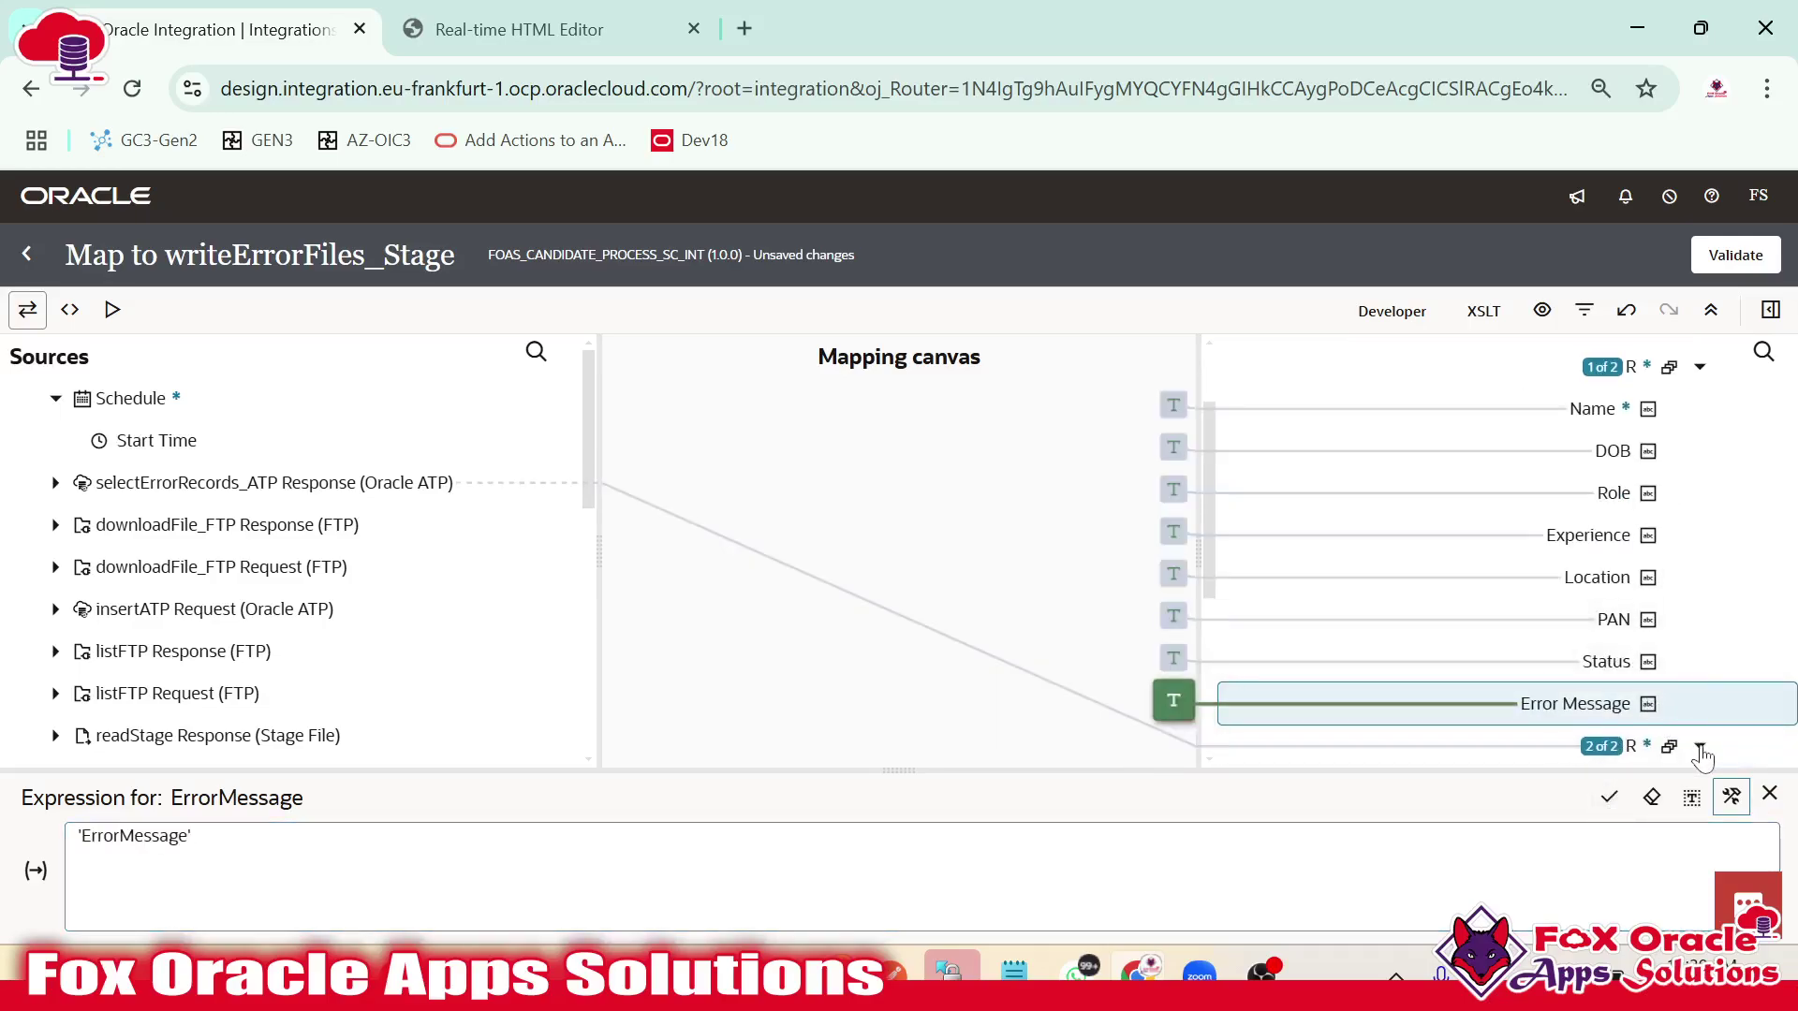
{"action": "left_click", "coordinate": [1699, 745]}
Map the selectErrorRecords_ATP STATUS column to the second record's Status field.
{"action": "left_click", "coordinate": [1610, 717]}
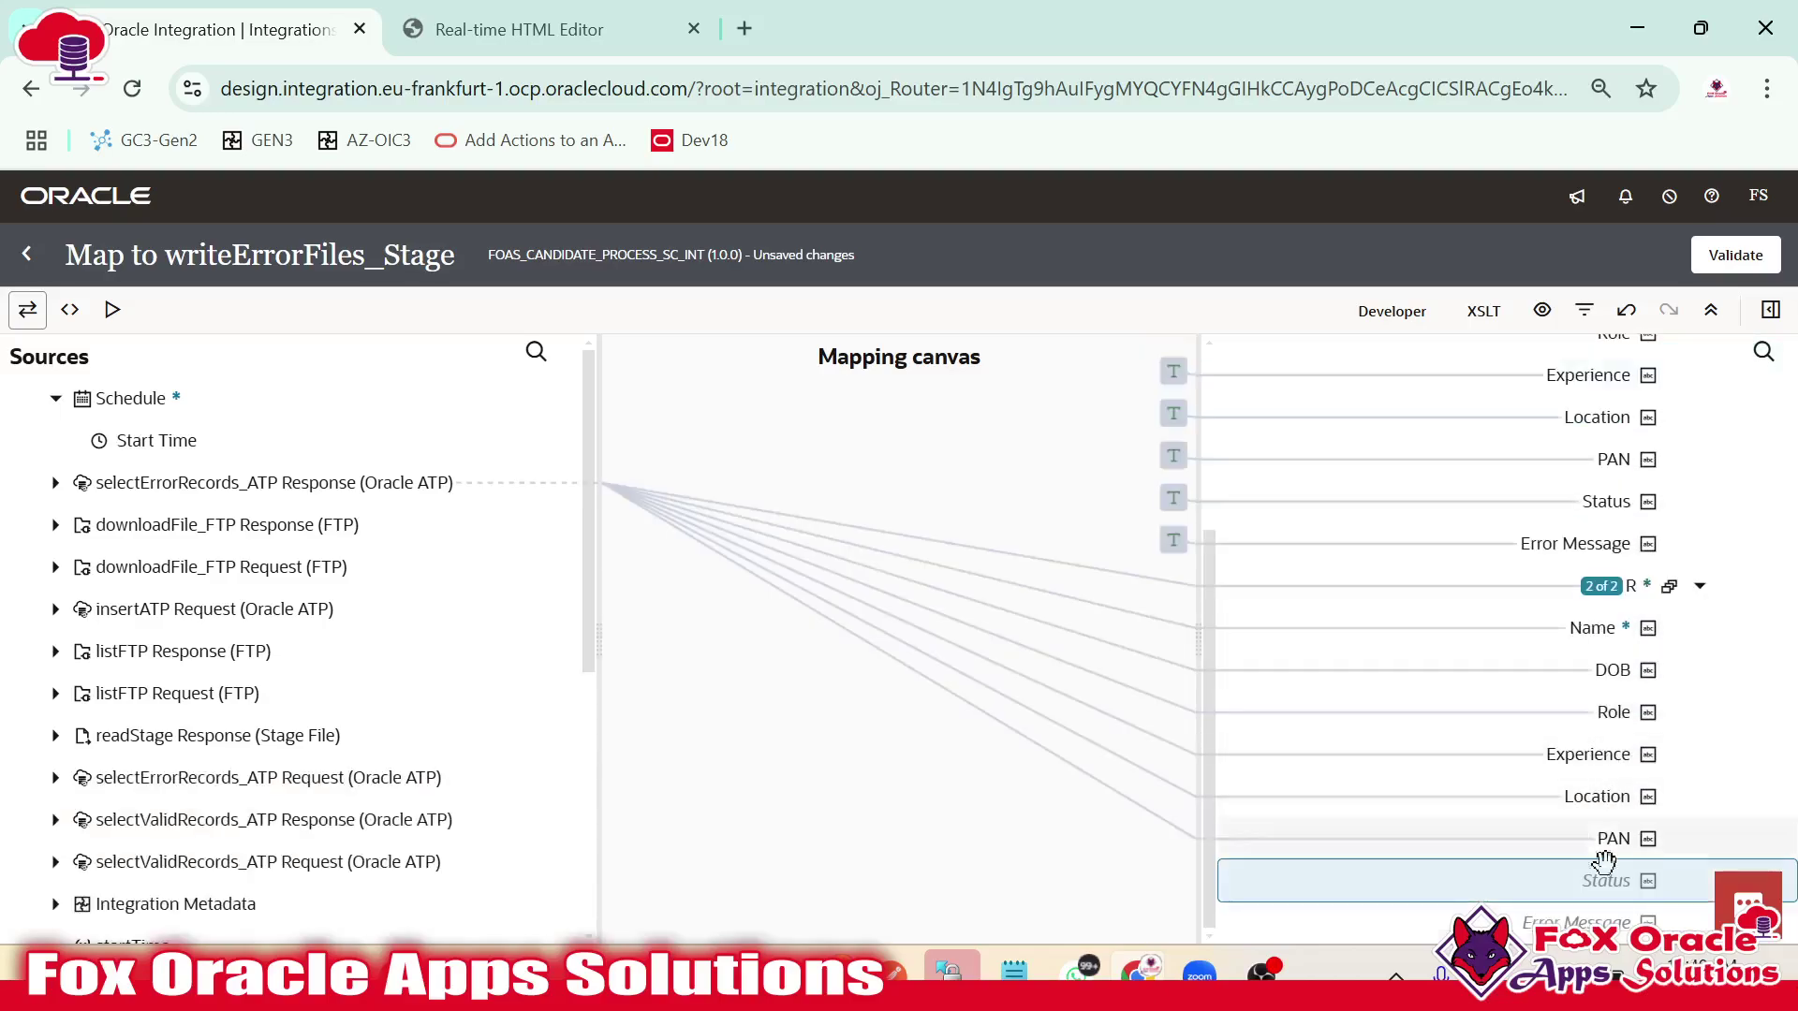
{"action": "left_click", "coordinate": [56, 482]}
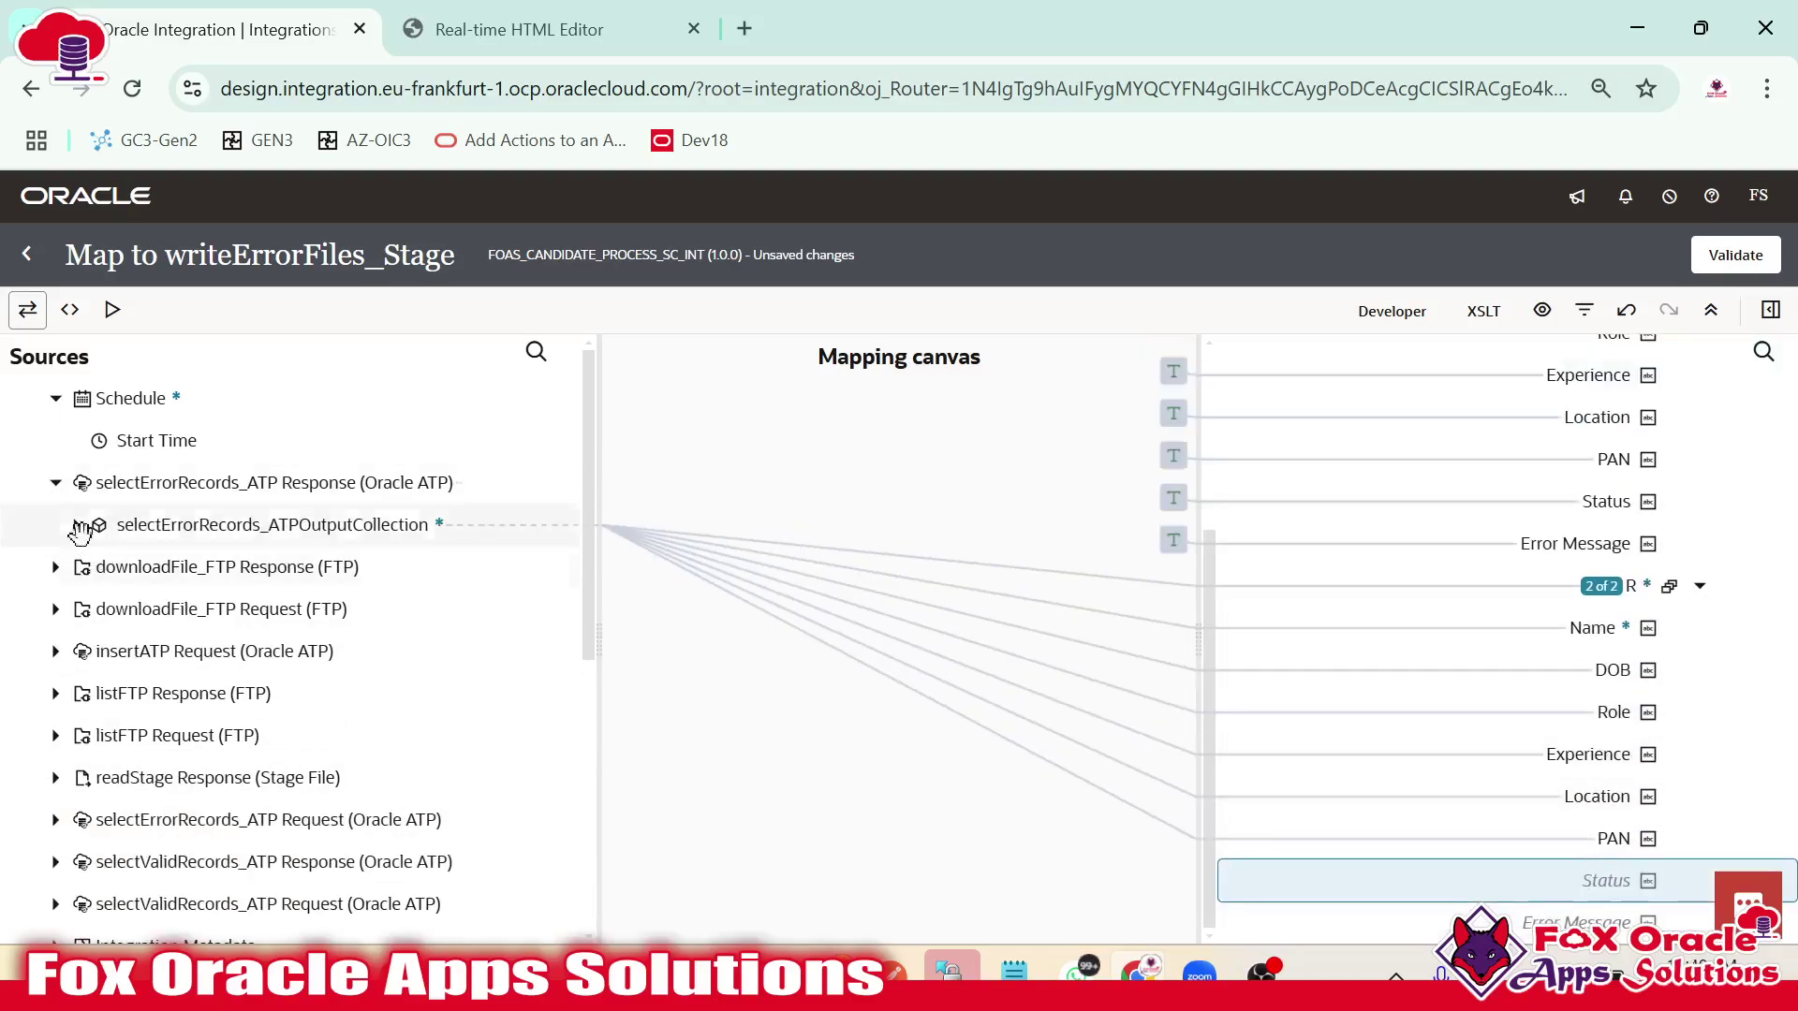
{"action": "left_click", "coordinate": [76, 524]}
{"action": "left_click", "coordinate": [98, 566]}
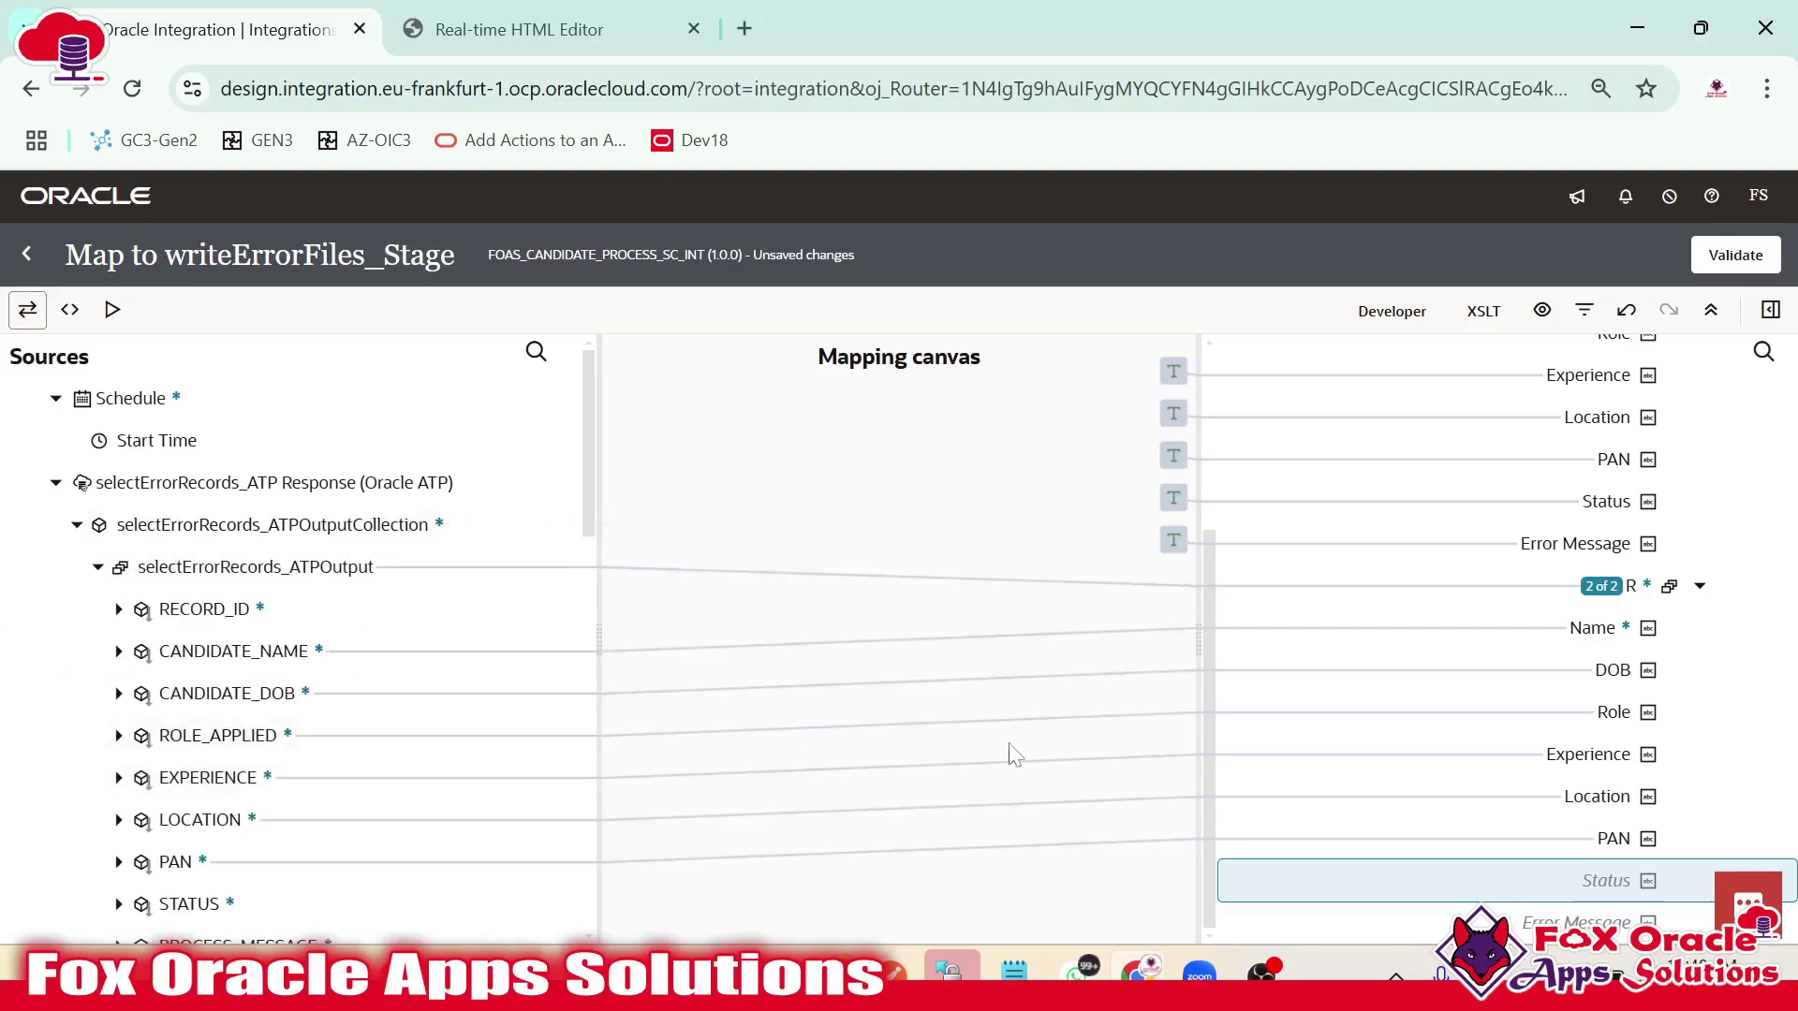
{"action": "scroll", "coordinate": [218, 849], "scroll_direction": "down", "scroll_amount": 1}
{"action": "scroll", "coordinate": [218, 849], "scroll_direction": "down", "scroll_amount": 4}
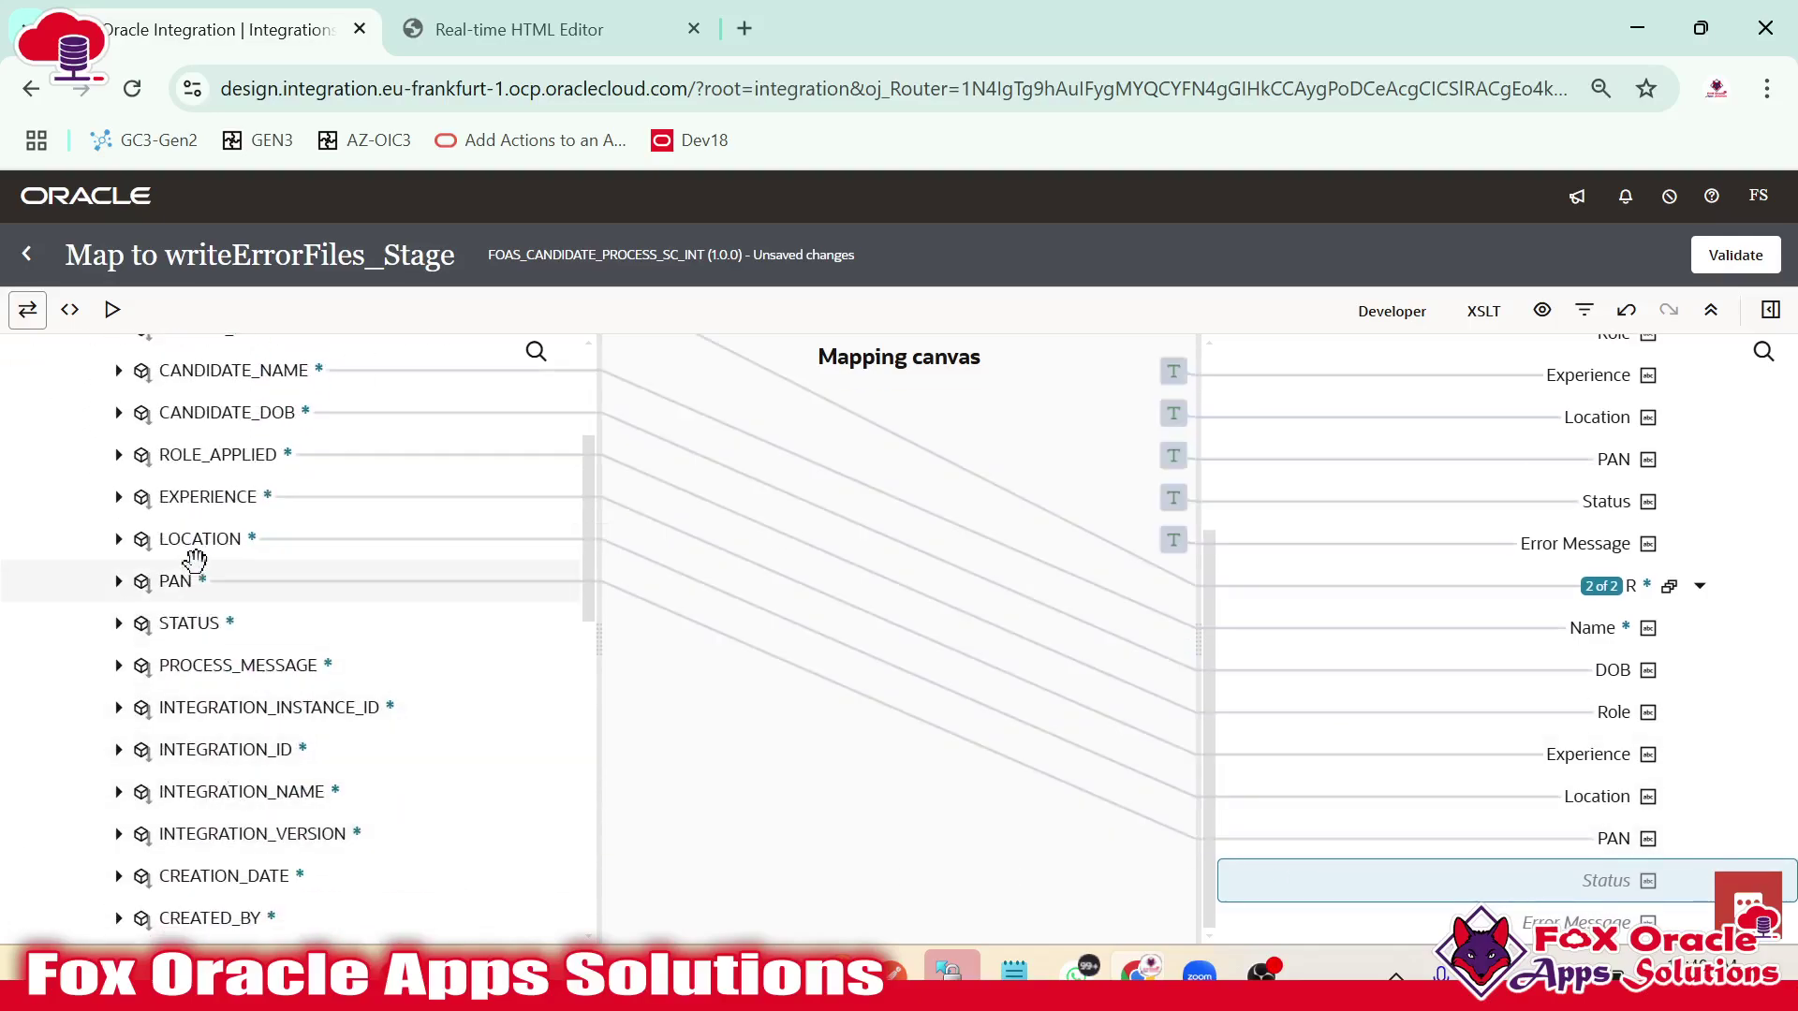
{"action": "left_click_drag", "start_coordinate": [187, 622], "coordinate": [1592, 880]}
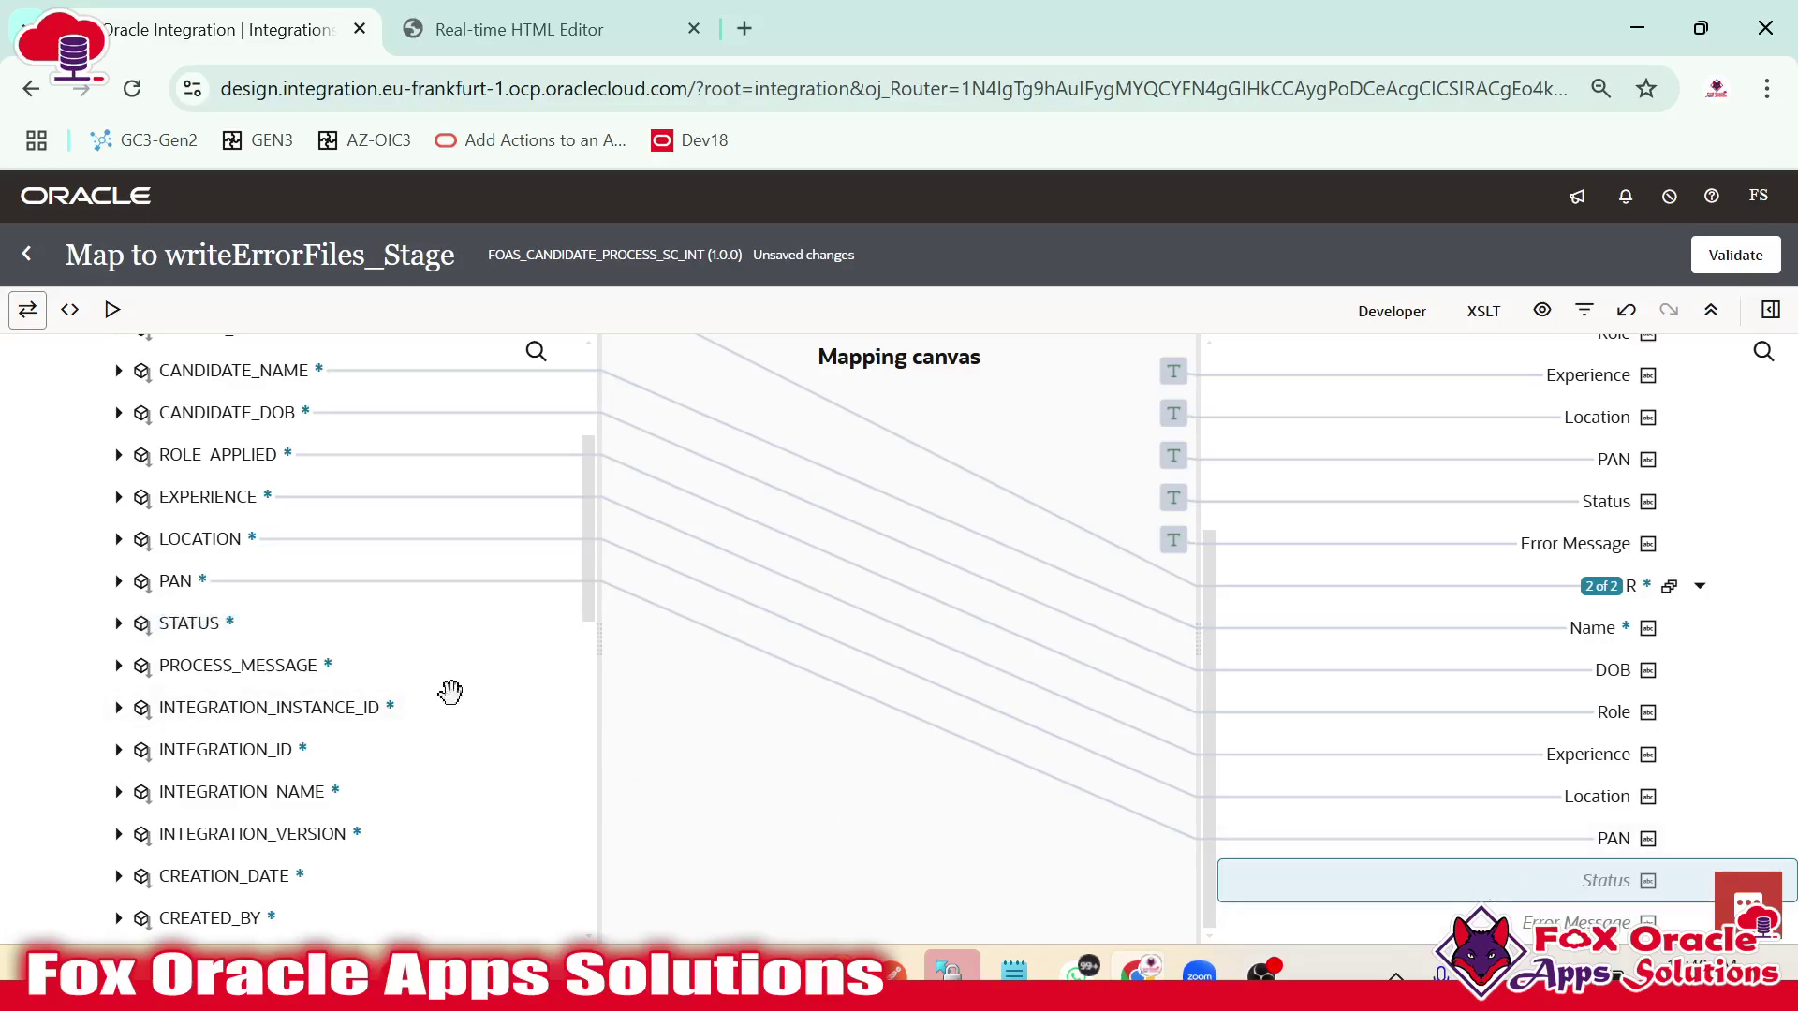
{"action": "left_click_drag", "start_coordinate": [241, 630], "coordinate": [1553, 878]}
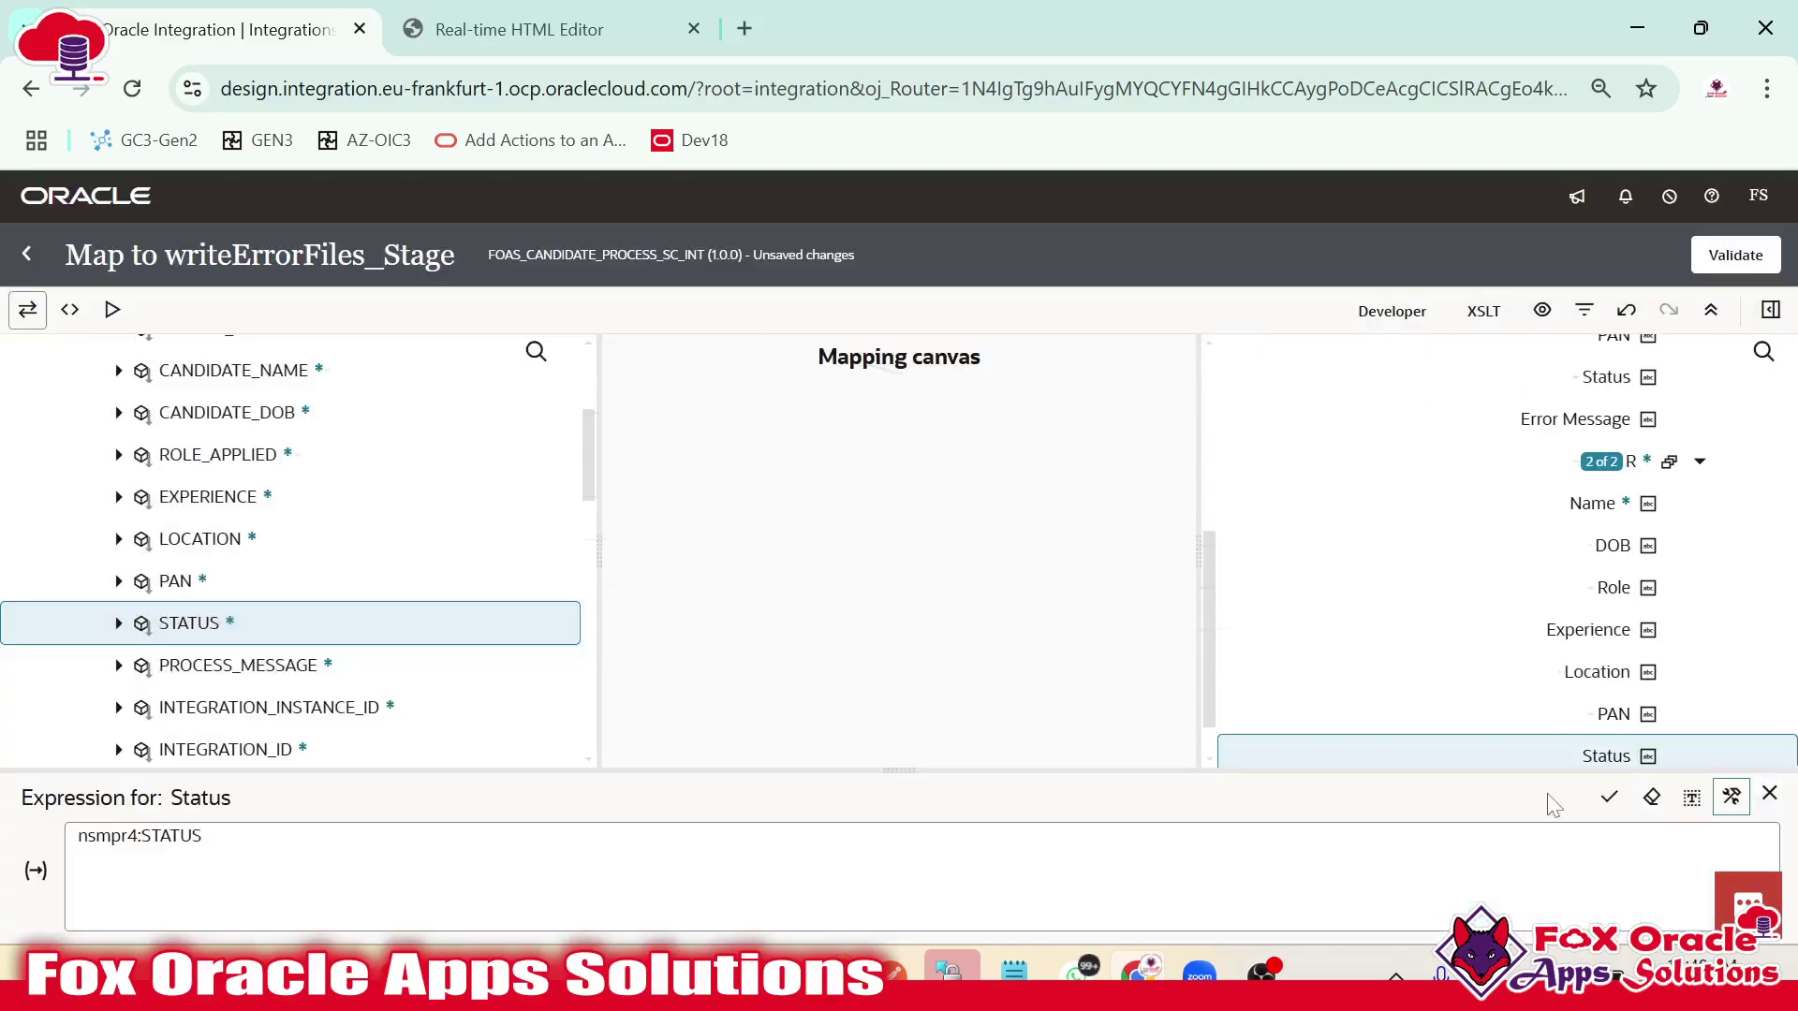
Map PROCESS_MESSAGE to the second record's Error Message and validate the map.
{"action": "scroll", "coordinate": [1614, 586], "scroll_direction": "down", "scroll_amount": 1}
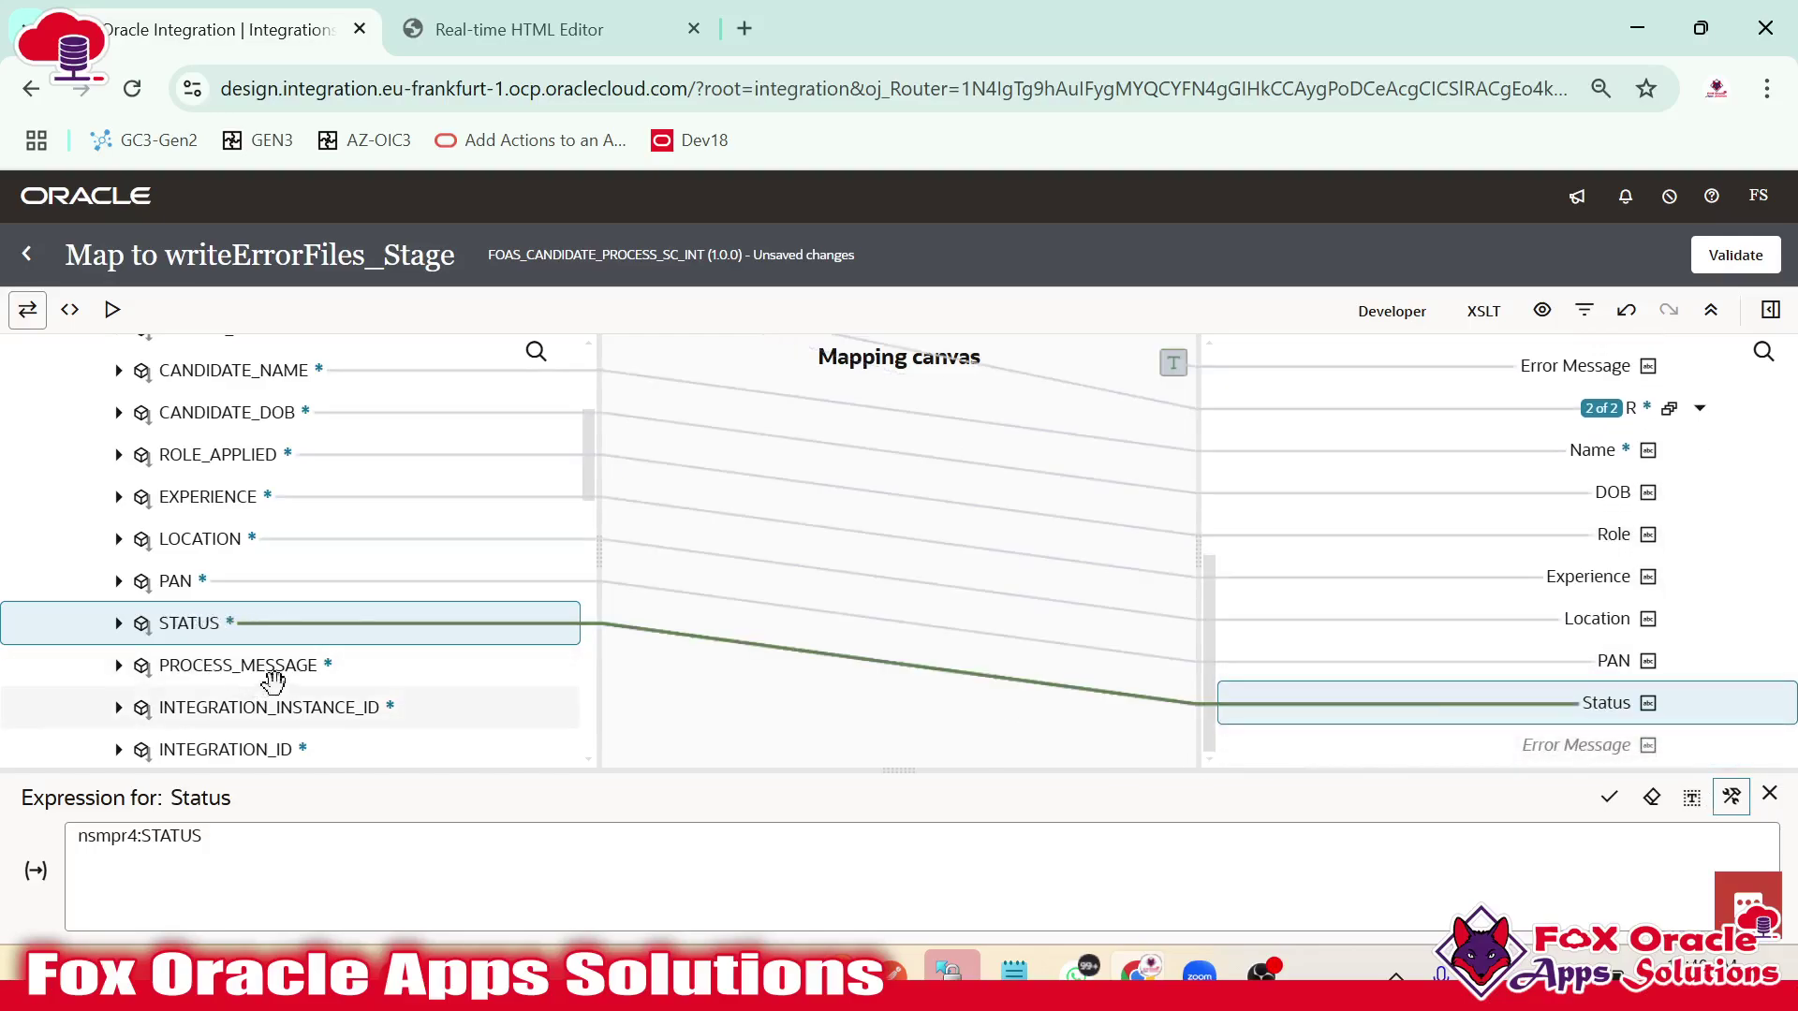
{"action": "left_click_drag", "start_coordinate": [272, 681], "coordinate": [1517, 749]}
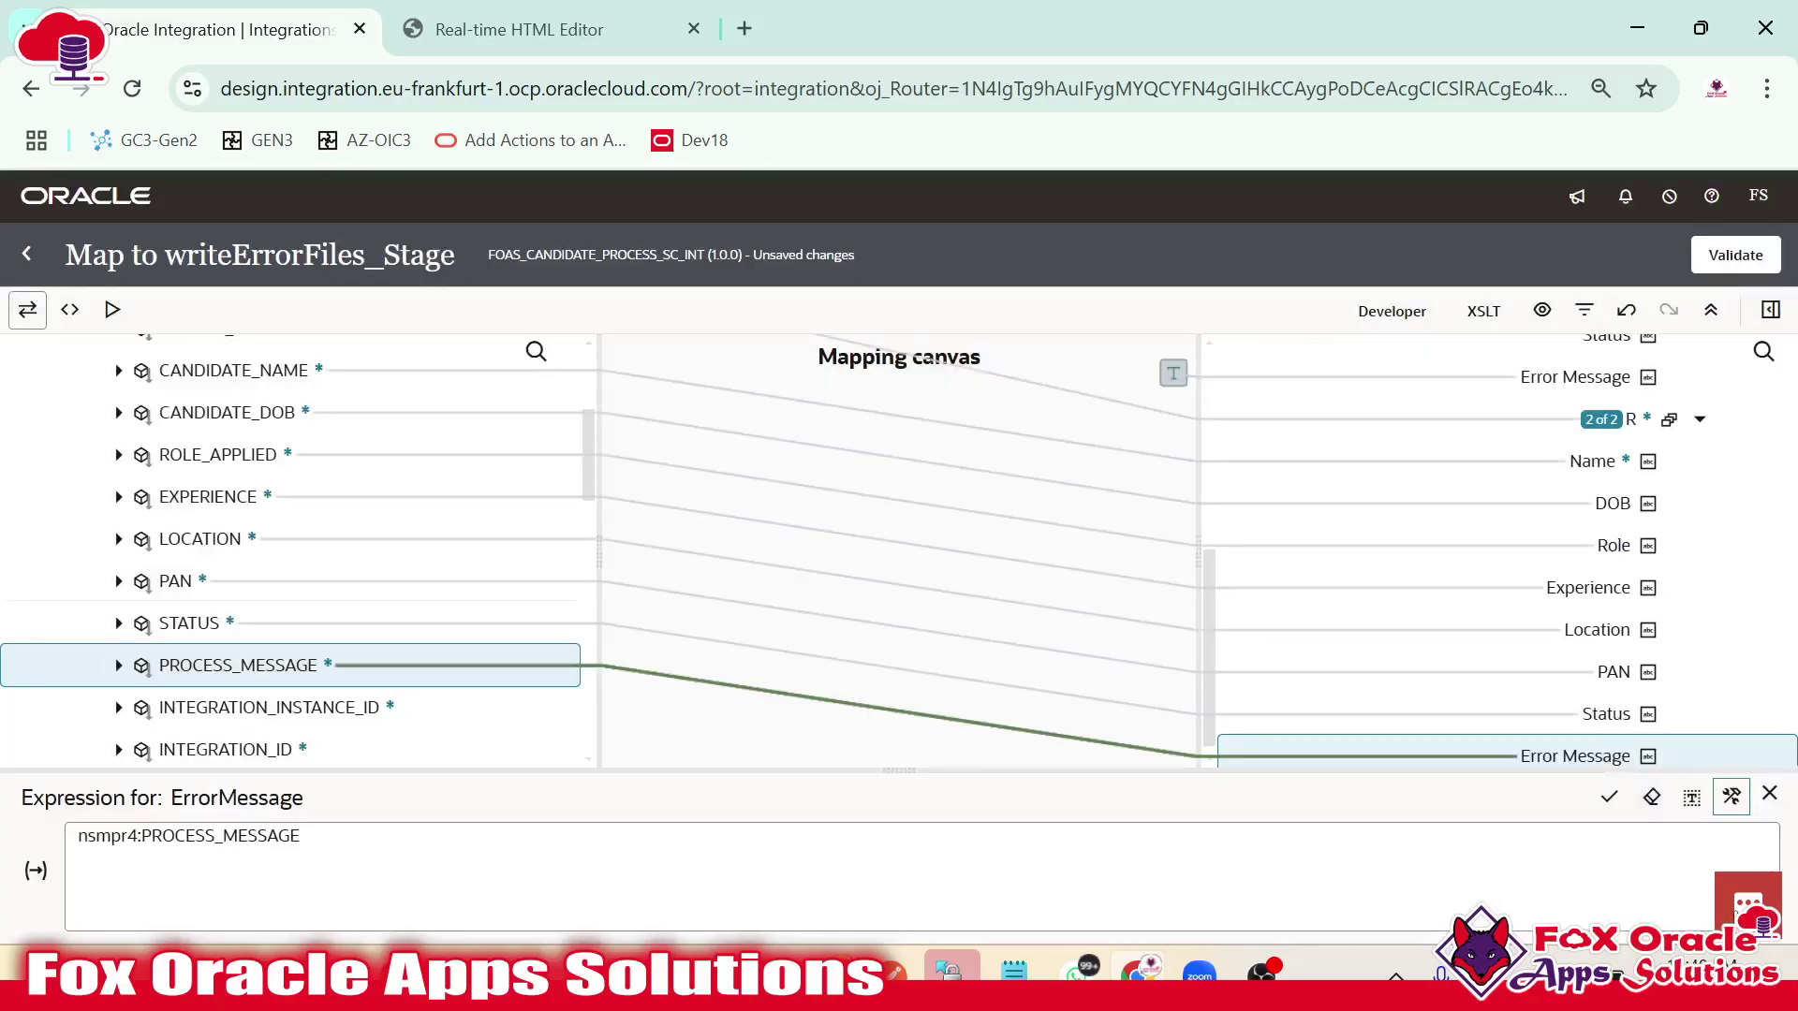
{"action": "left_click", "coordinate": [1767, 796]}
{"action": "left_click", "coordinate": [1733, 259]}
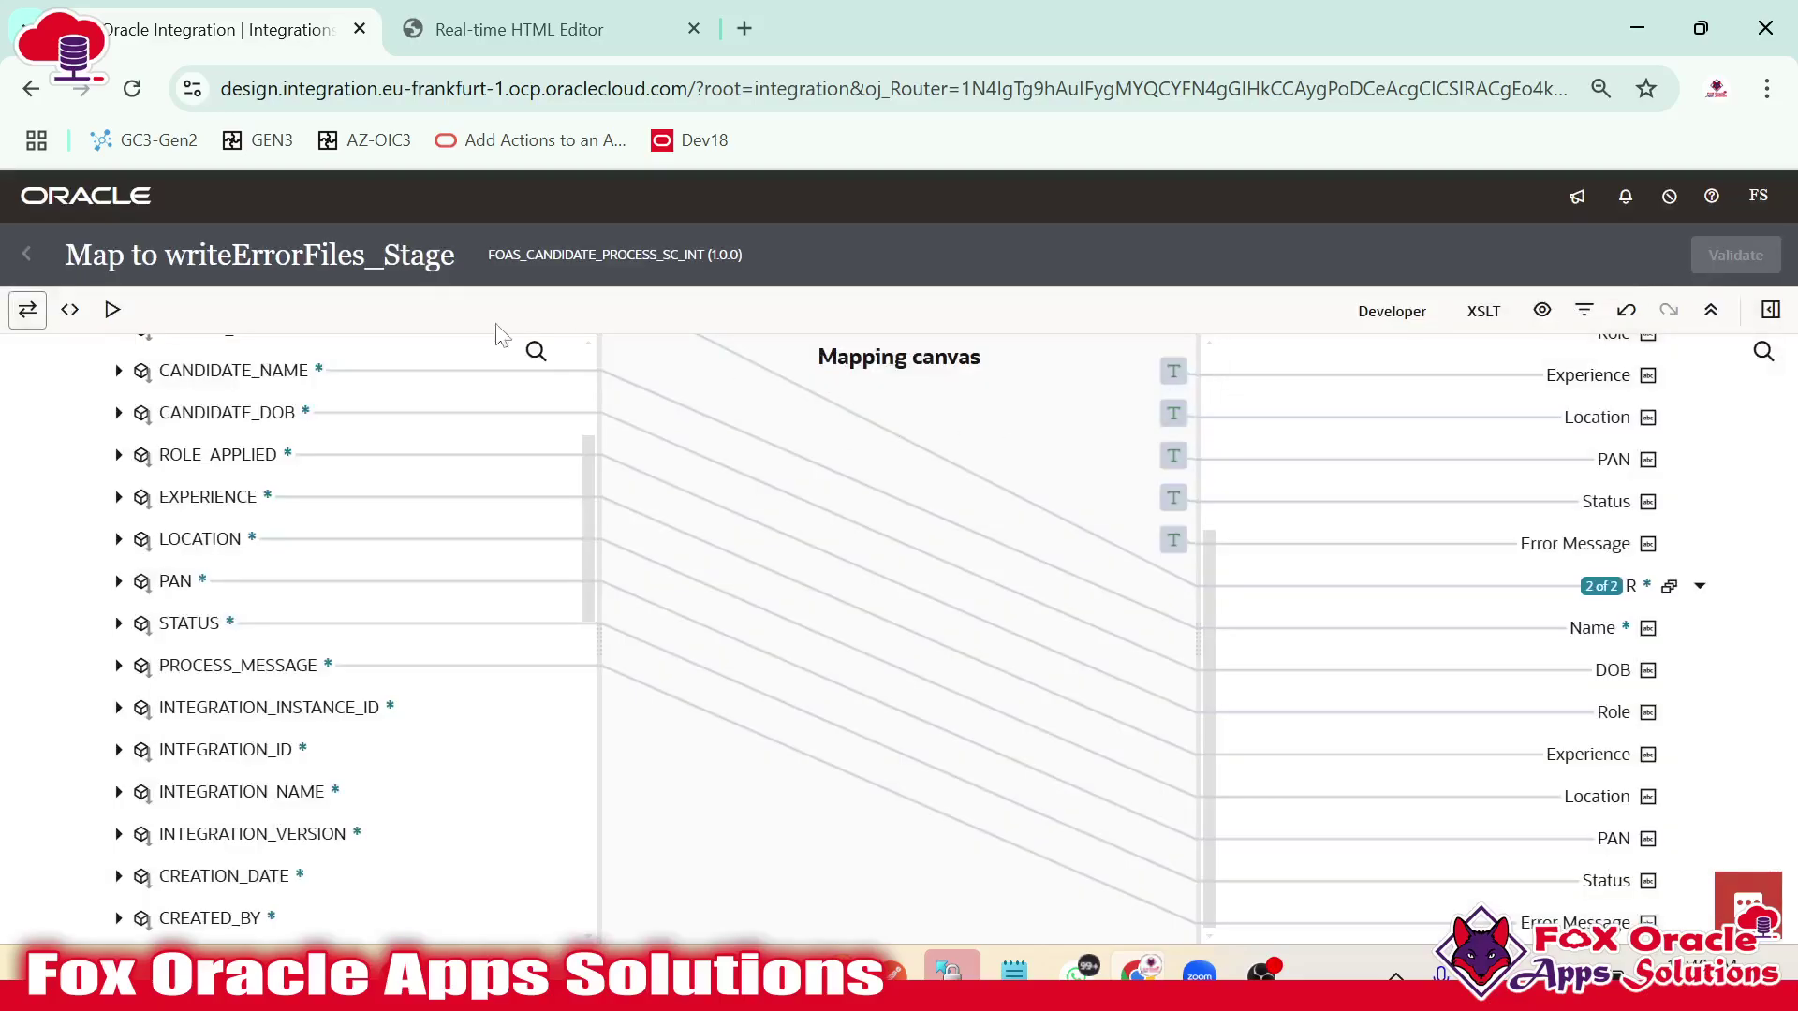
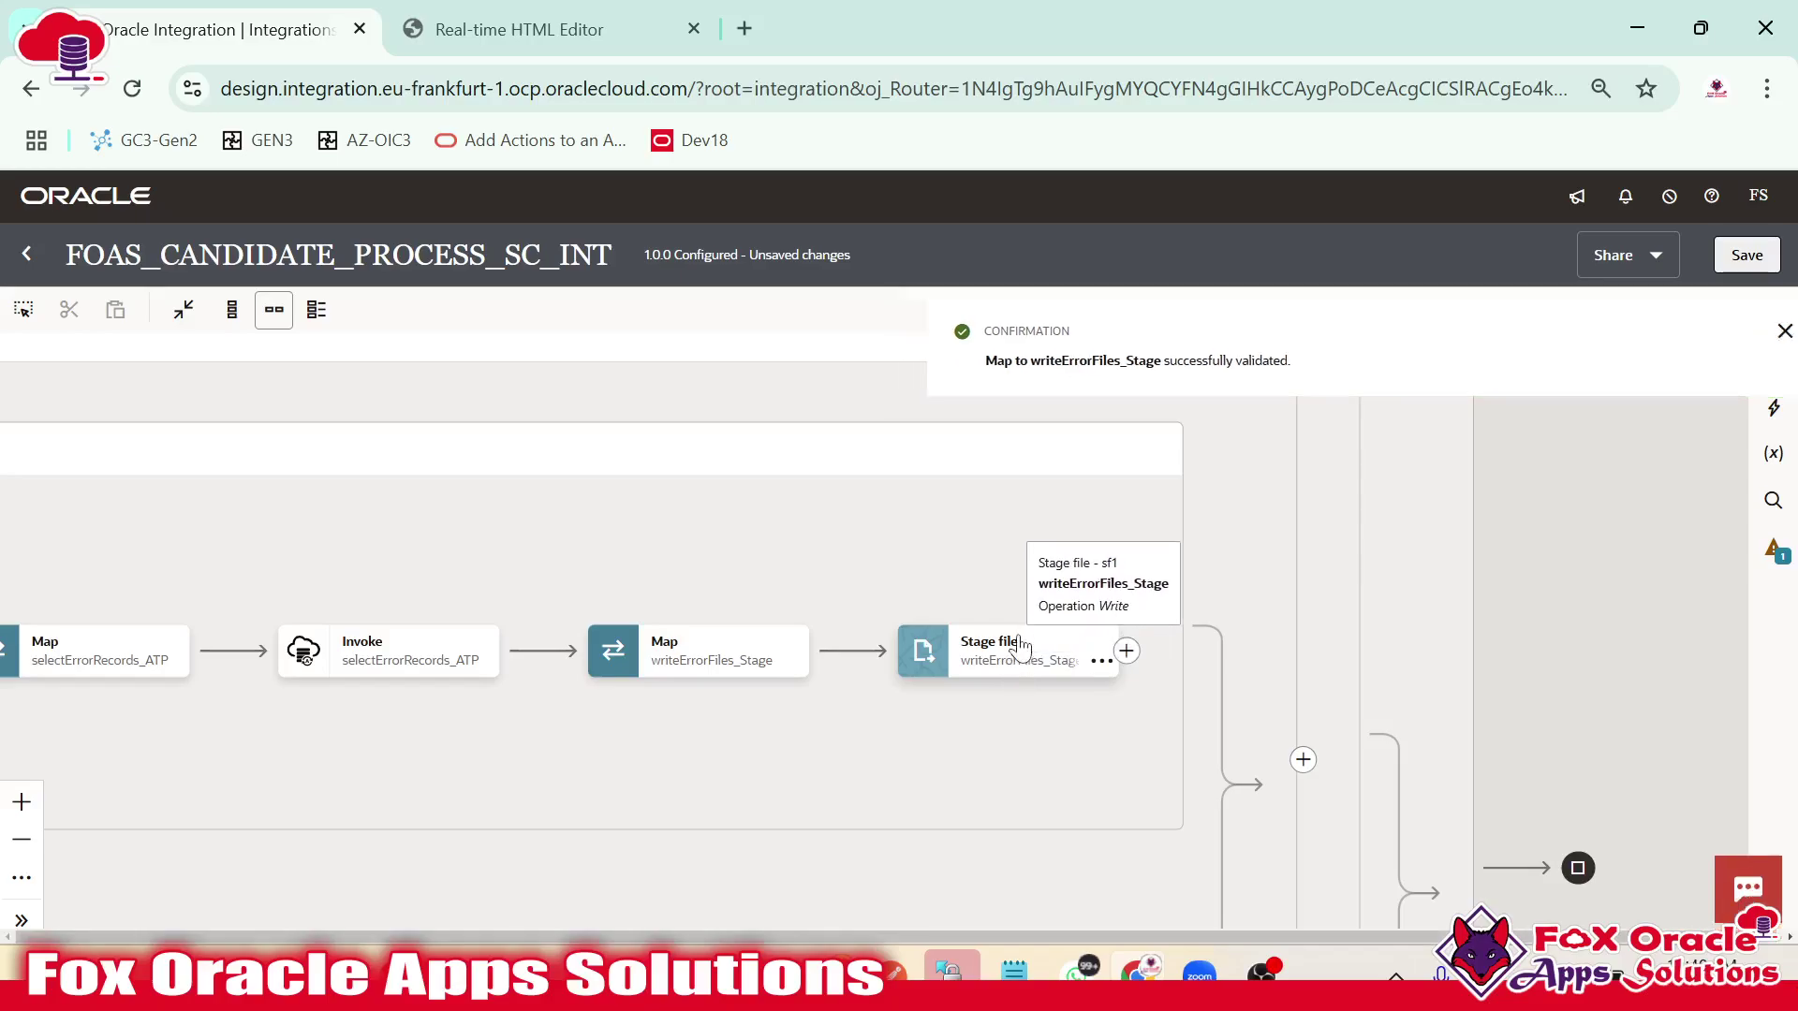
Reposition the flow on the canvas and save FOAS_CANDIDATE_PROCESS_SC_INT.
{"action": "left_click_drag", "start_coordinate": [1024, 602], "coordinate": [1145, 499]}
{"action": "left_click", "coordinate": [1746, 255]}
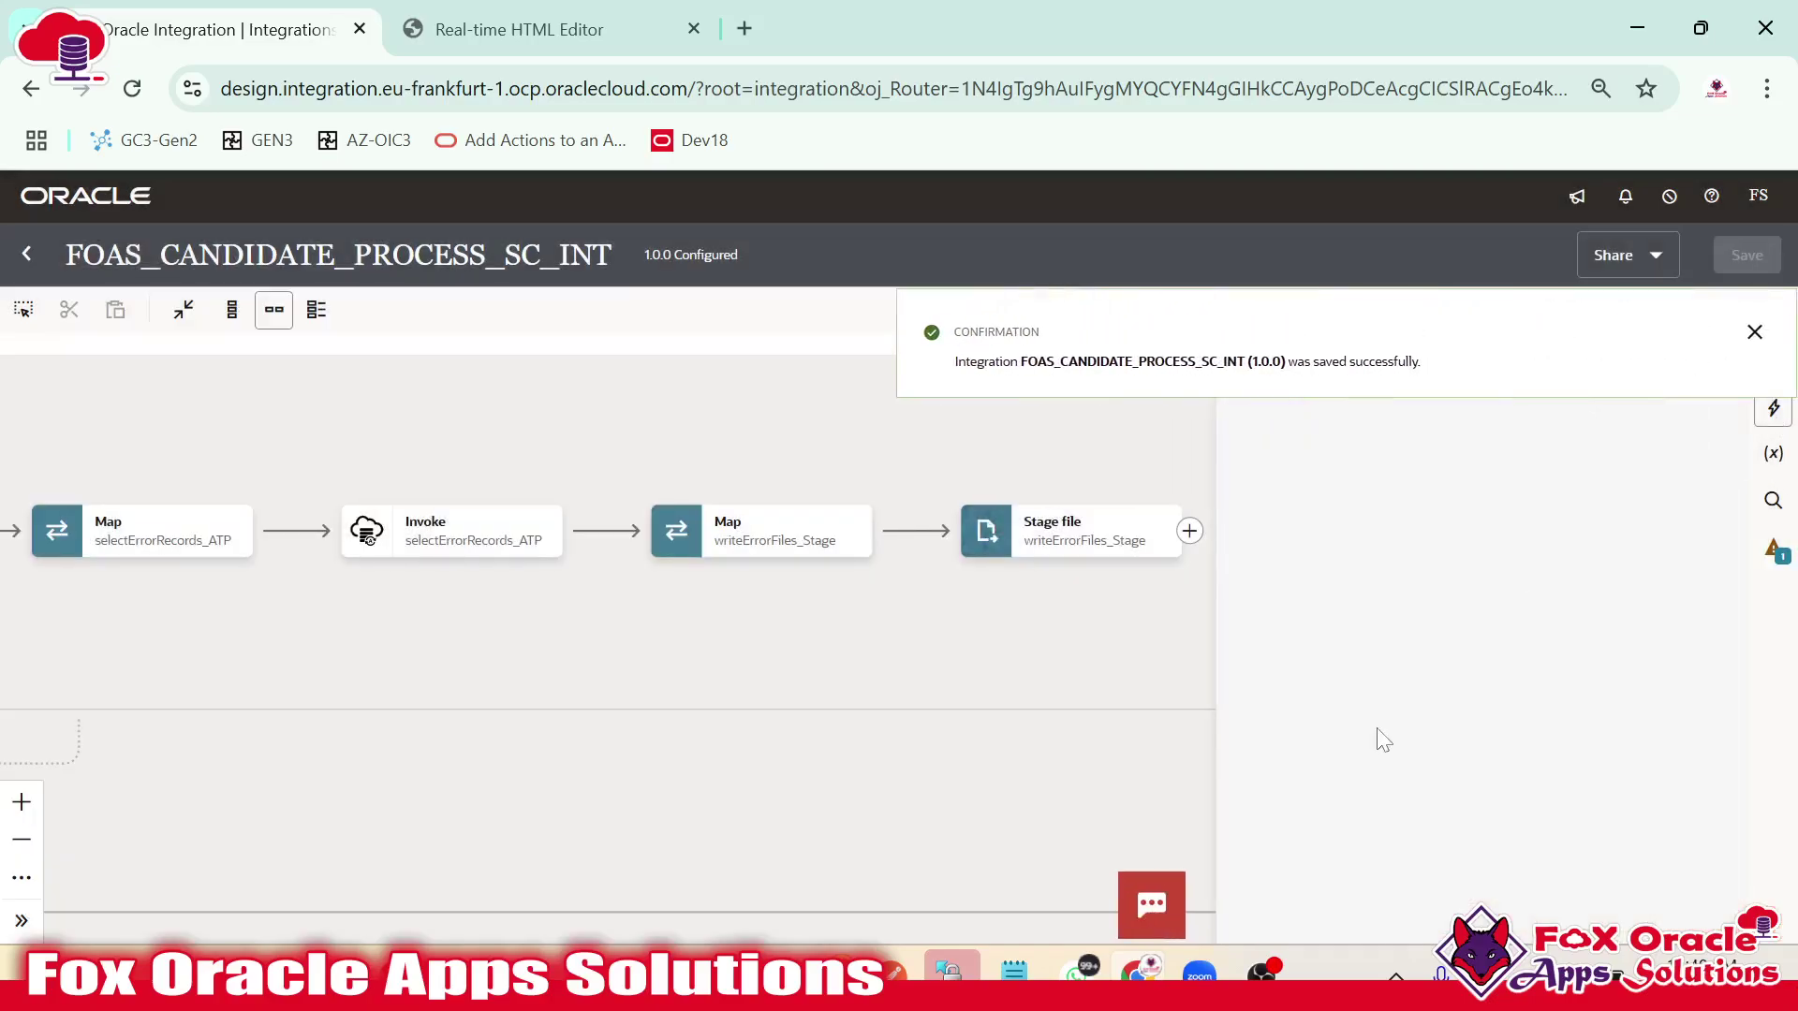
Add a Notification action after the Stage file step and name it ErrorFile_Notification.
{"action": "scroll", "coordinate": [1460, 671], "scroll_direction": "down", "scroll_amount": 2}
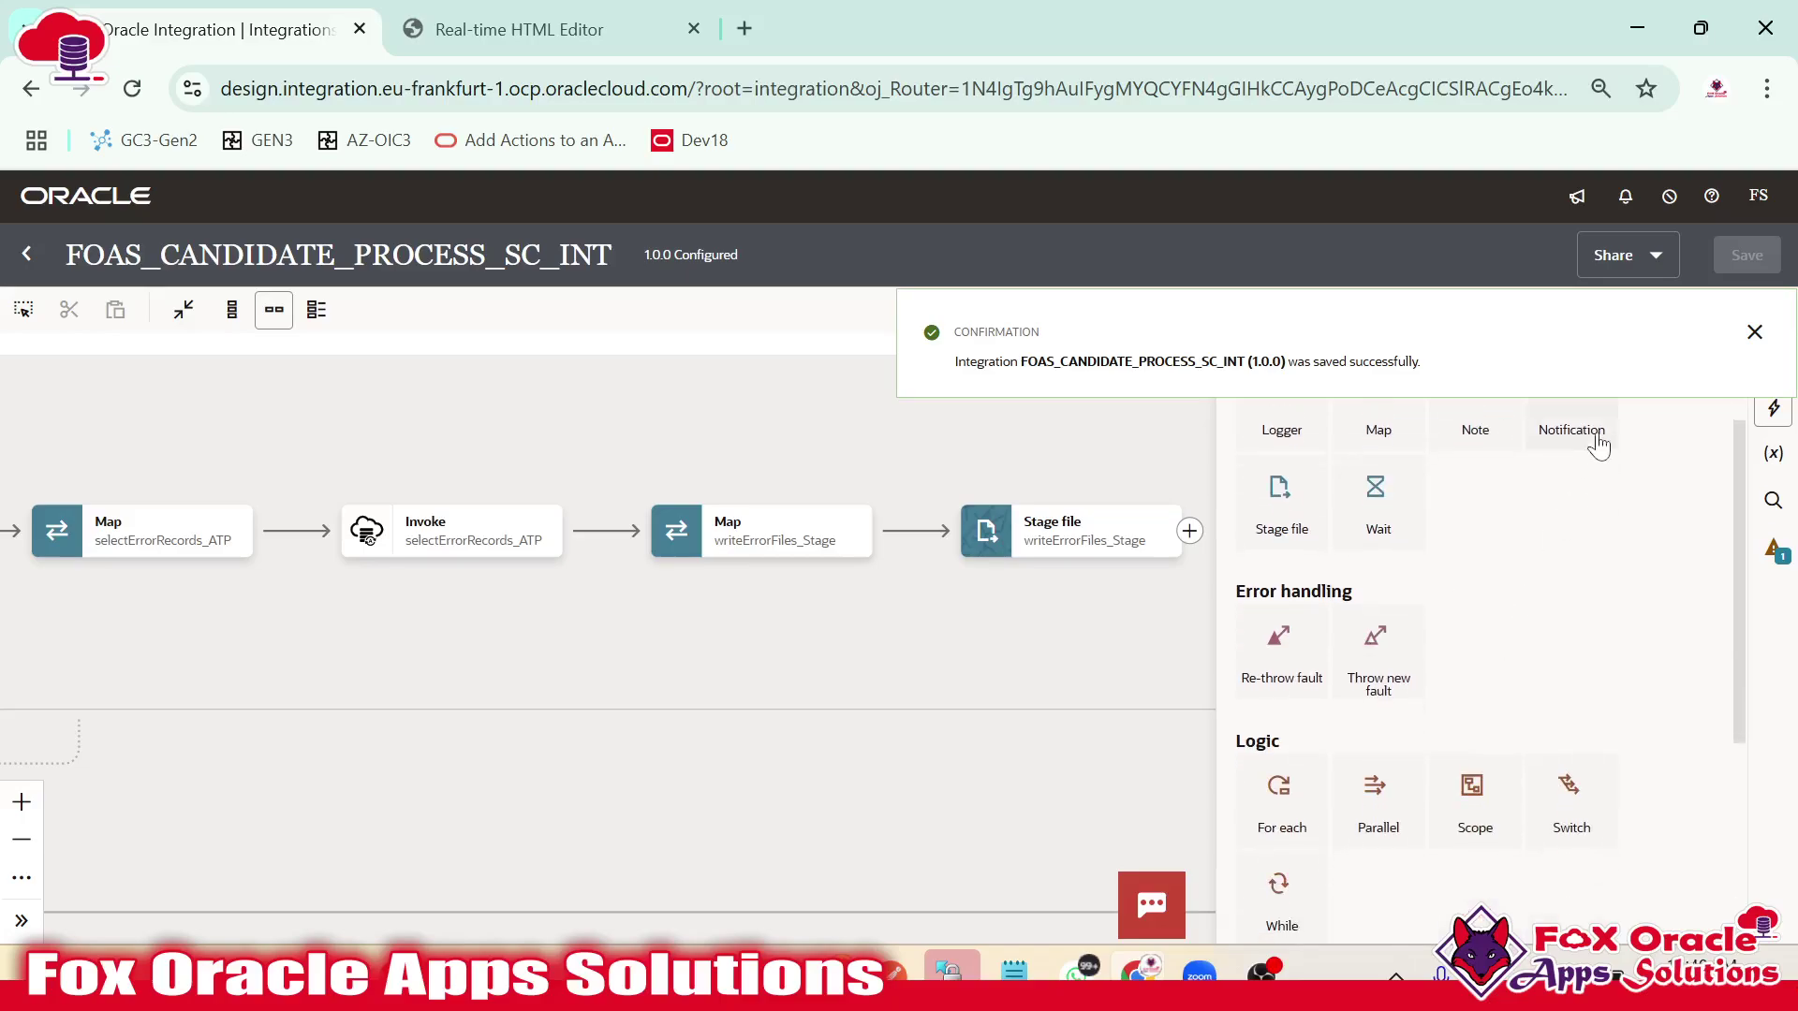
{"action": "left_click_drag", "start_coordinate": [1592, 433], "coordinate": [1191, 536]}
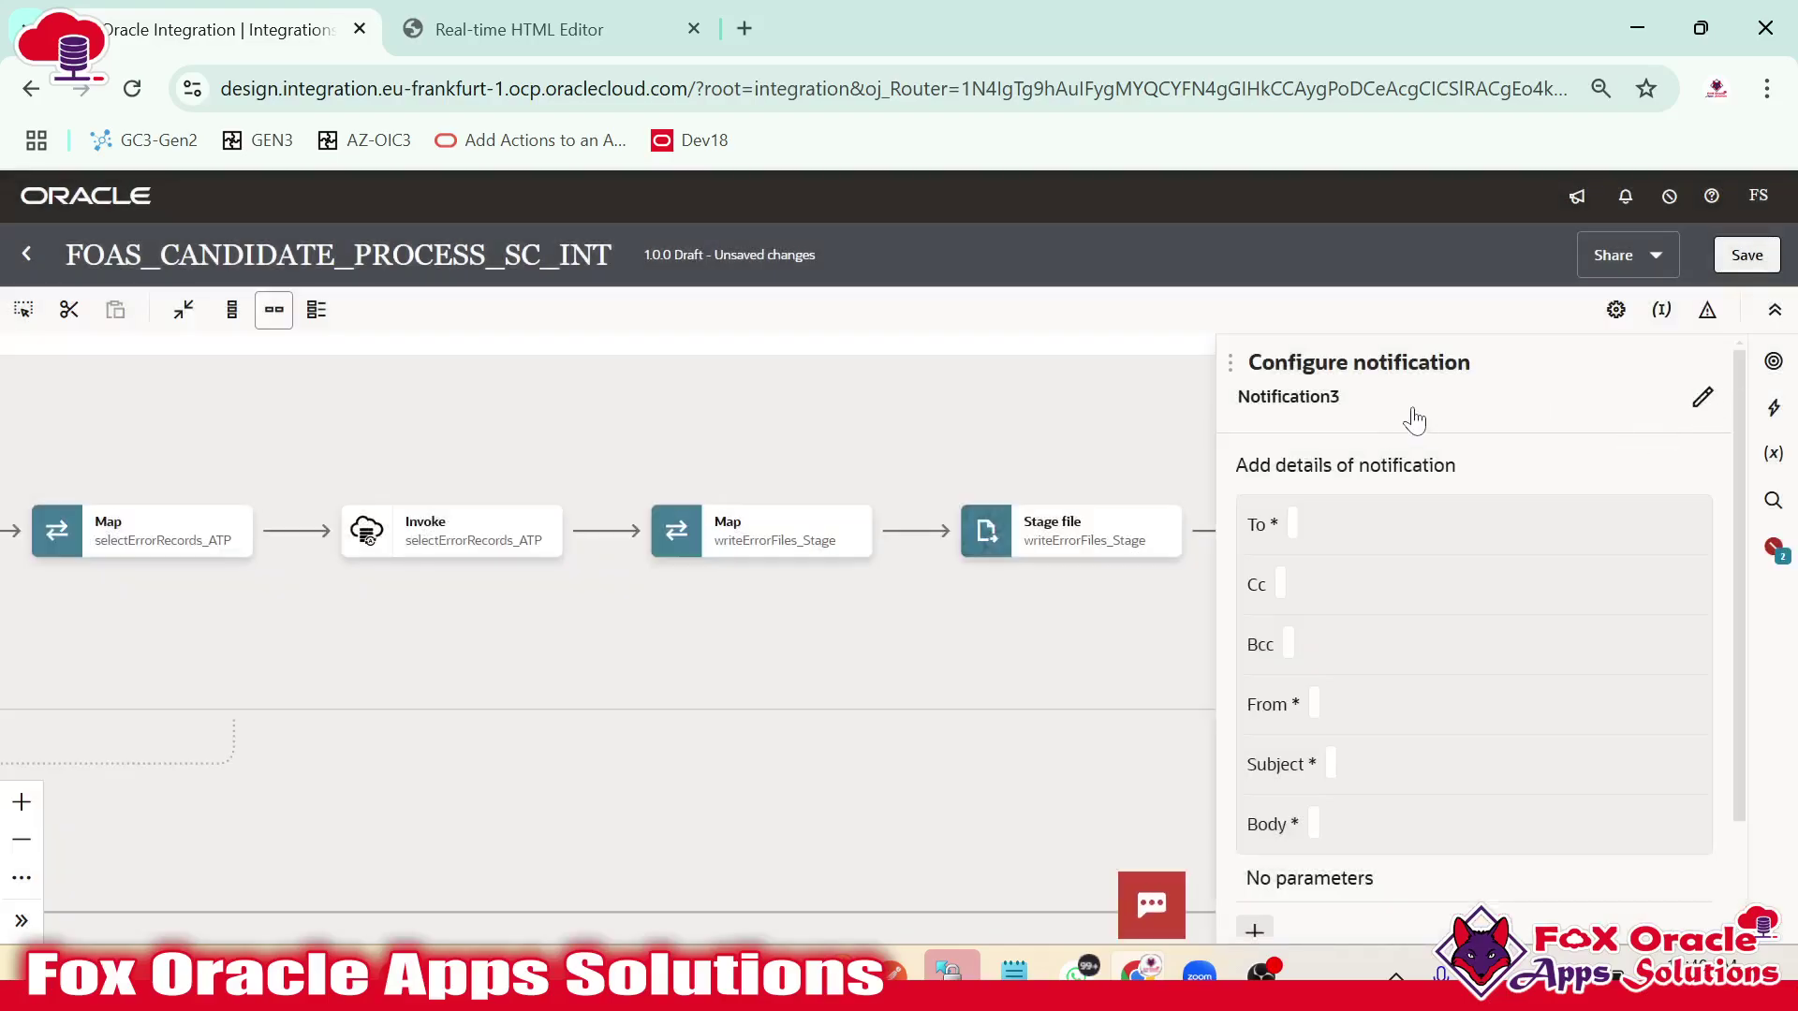
{"action": "left_click", "coordinate": [1413, 422]}
{"action": "double_click", "coordinate": [1237, 415]}
{"action": "type", "text": "Erro"}
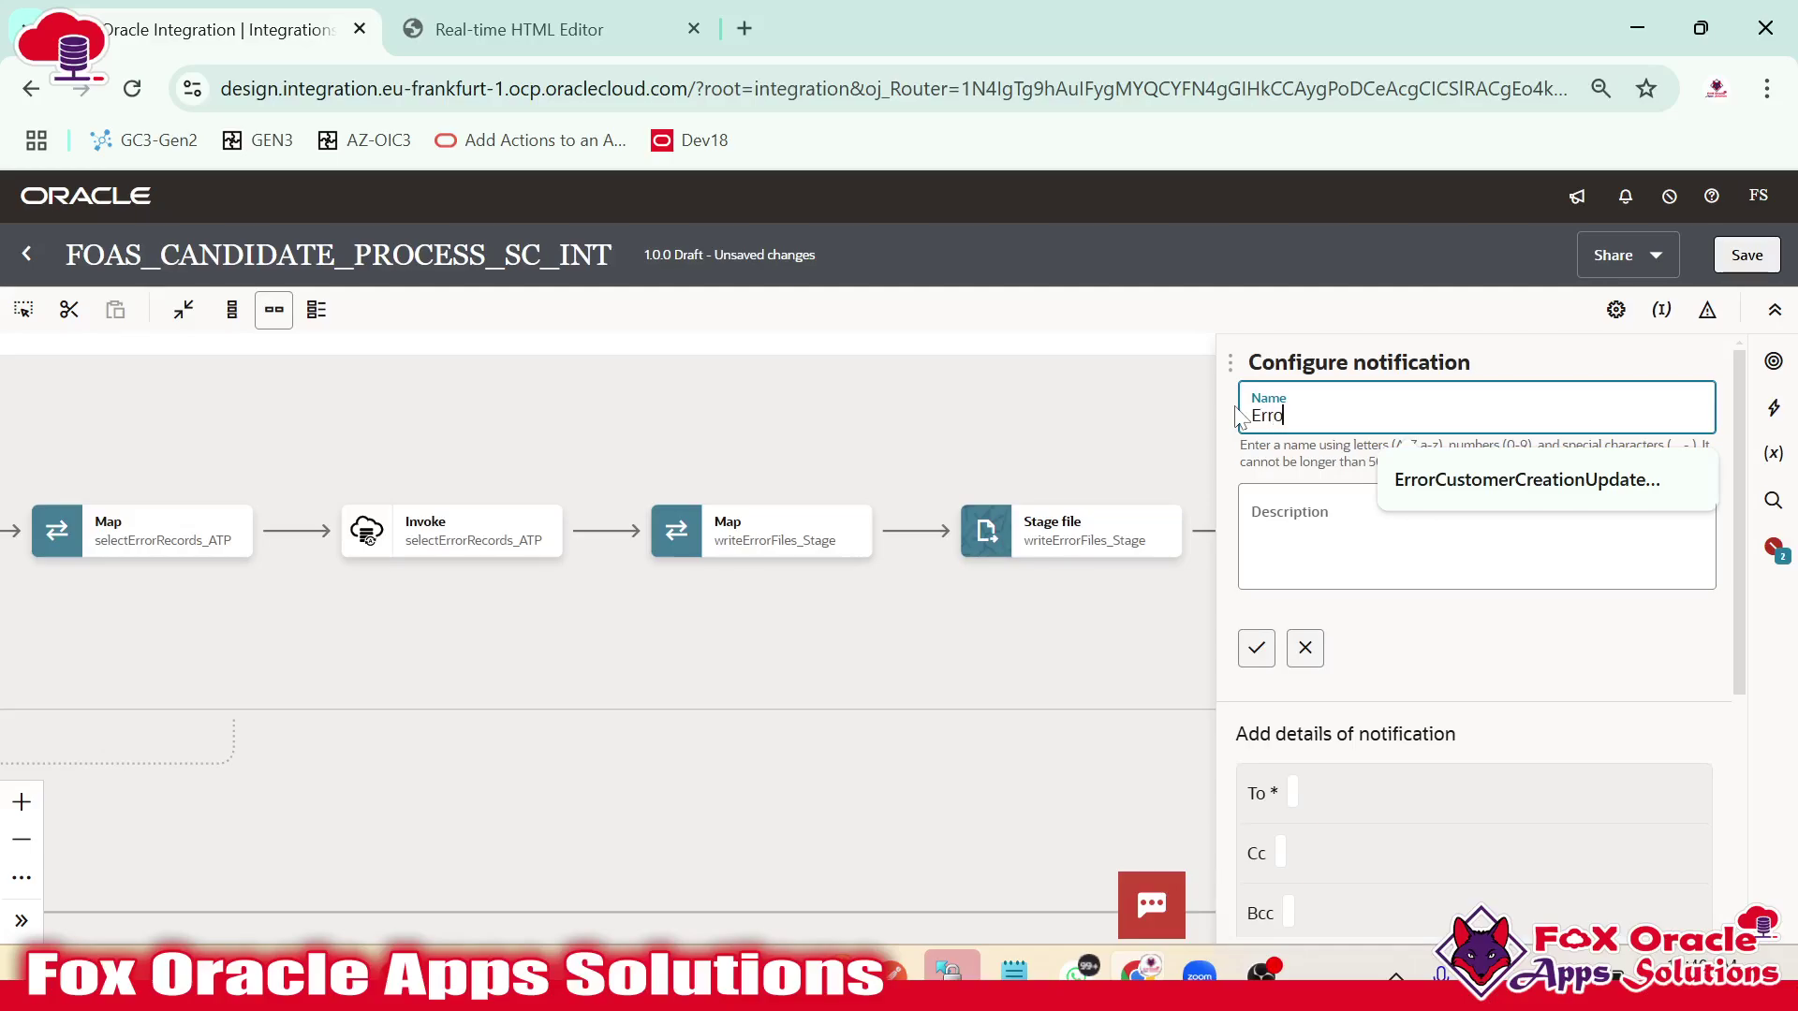
{"action": "type", "text": "rFile_Notification"}
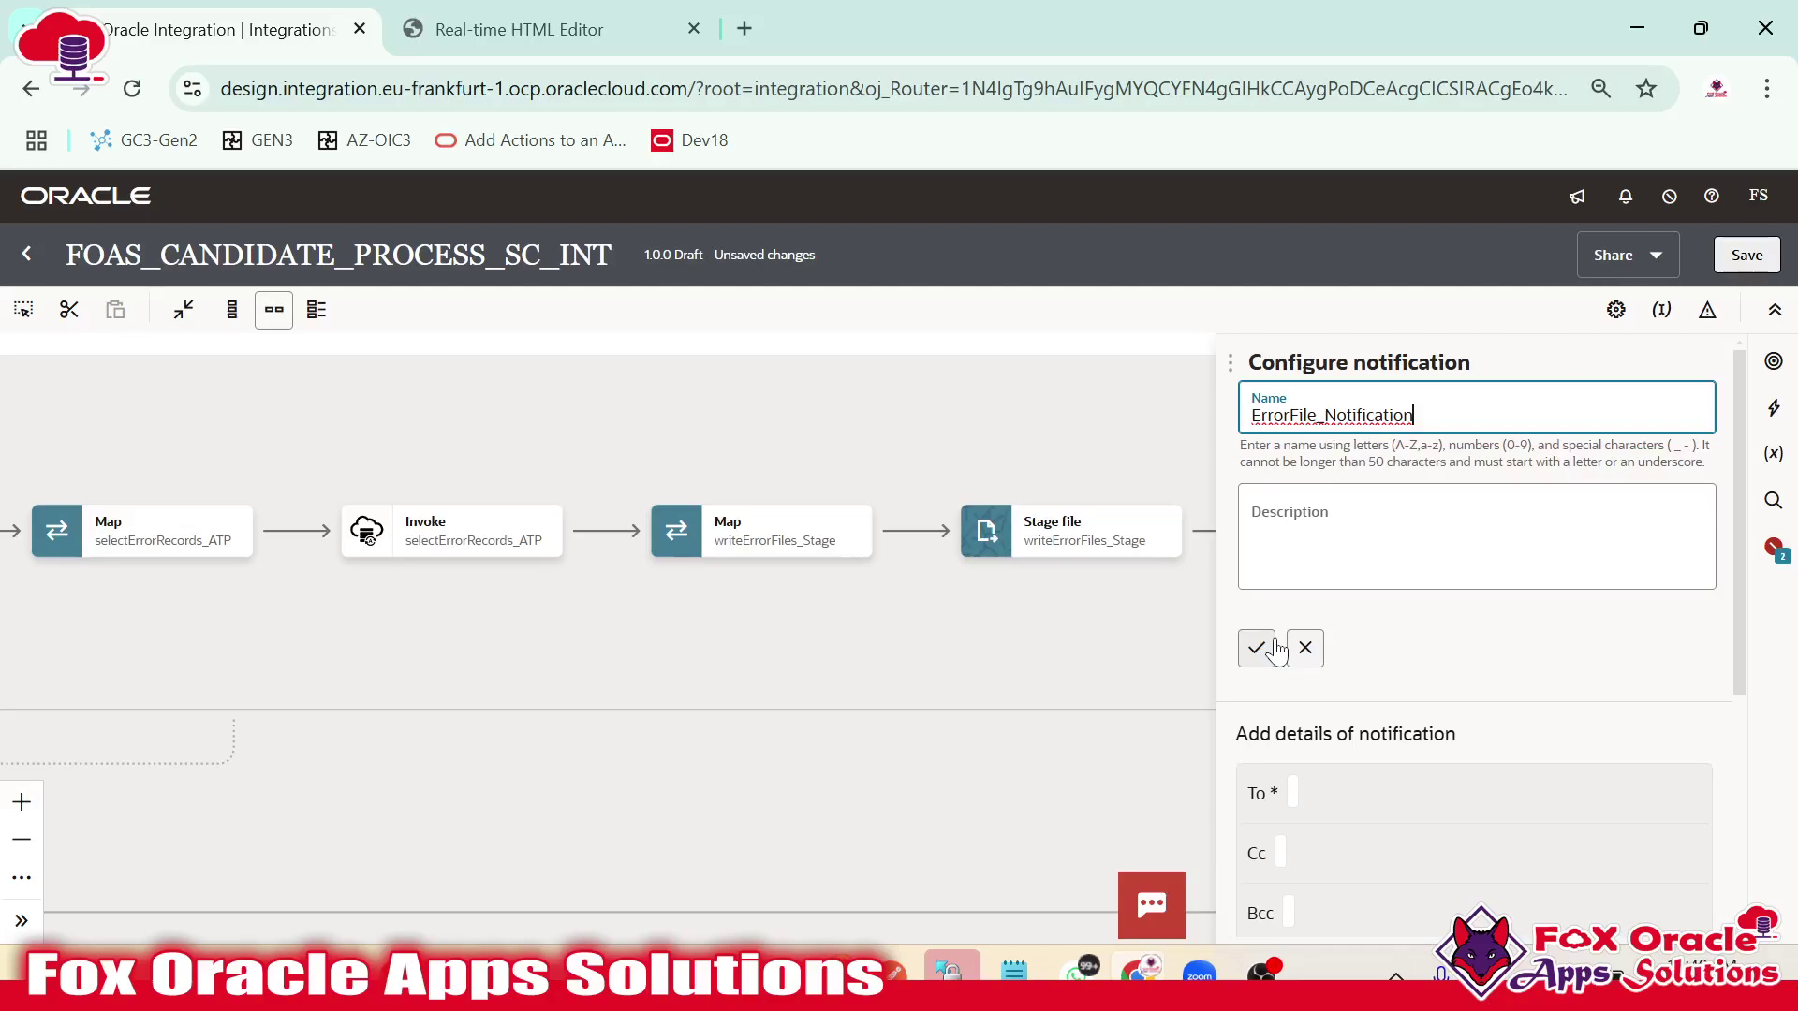
{"action": "left_click", "coordinate": [1275, 646]}
Address the notification to $var_ToEmail and send it from $var_FromEmail.
{"action": "left_click", "coordinate": [1296, 542]}
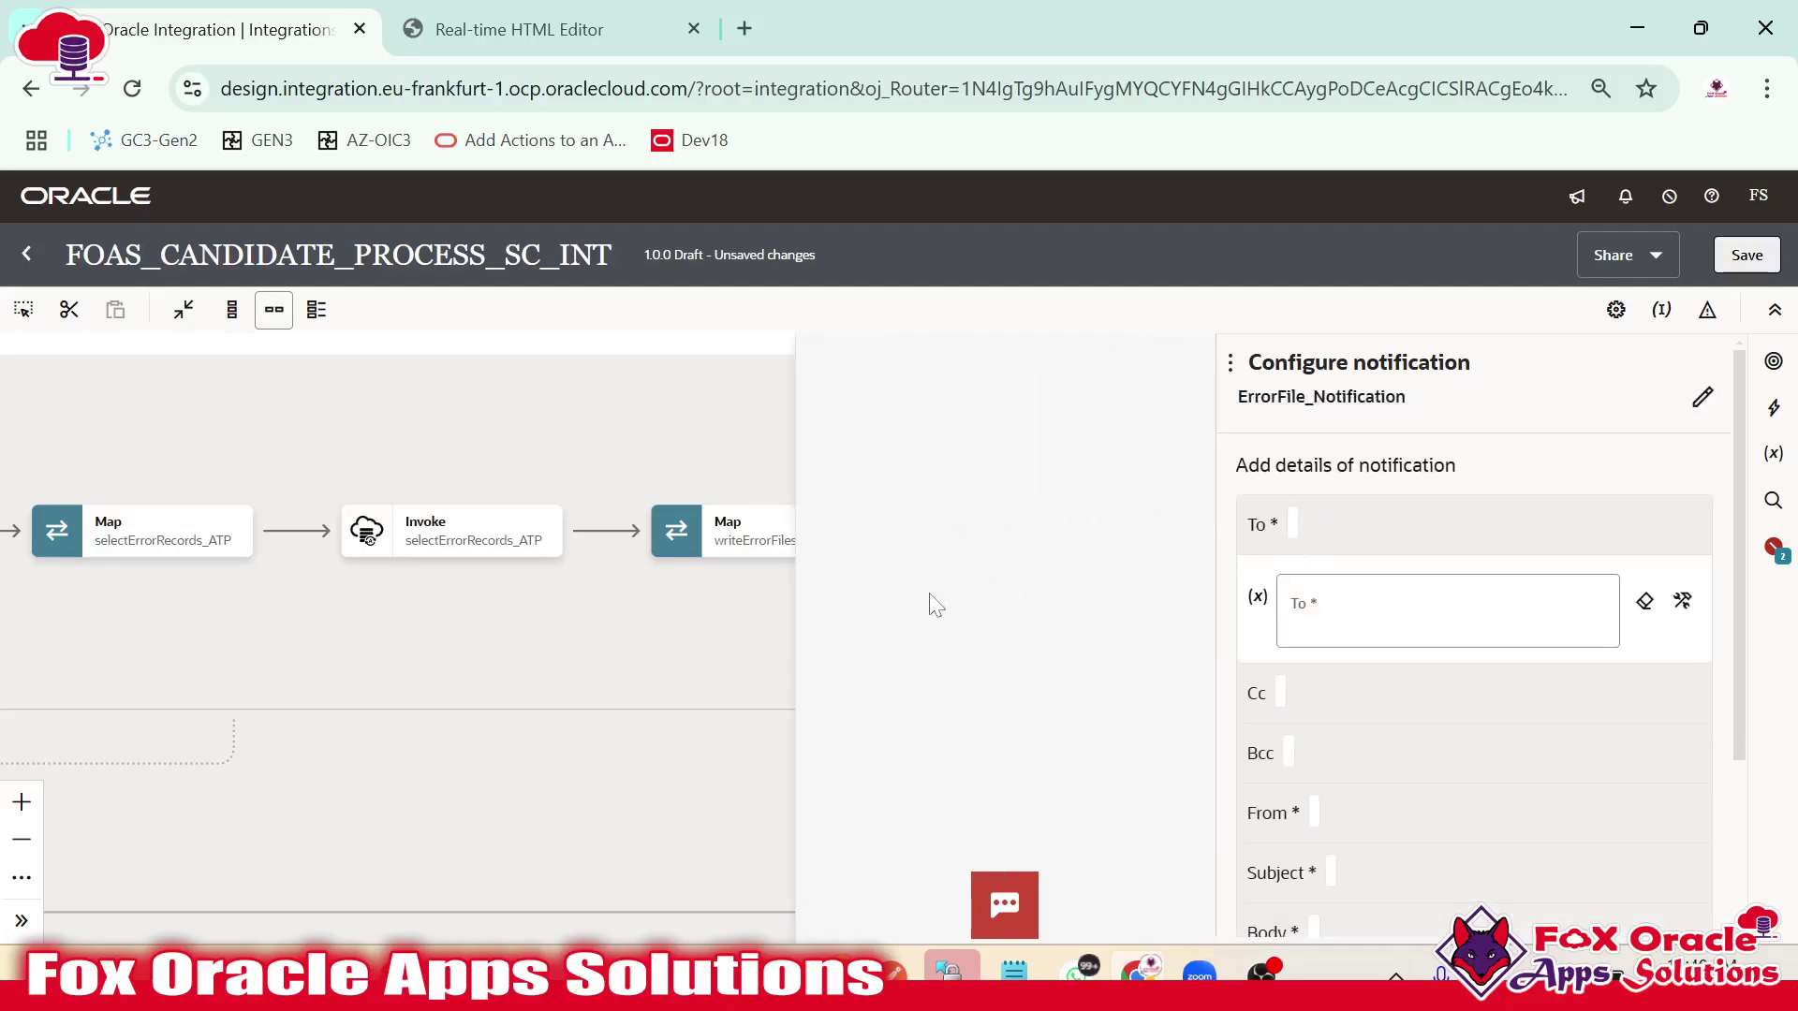
{"action": "scroll", "coordinate": [918, 646], "scroll_direction": "down", "scroll_amount": 10}
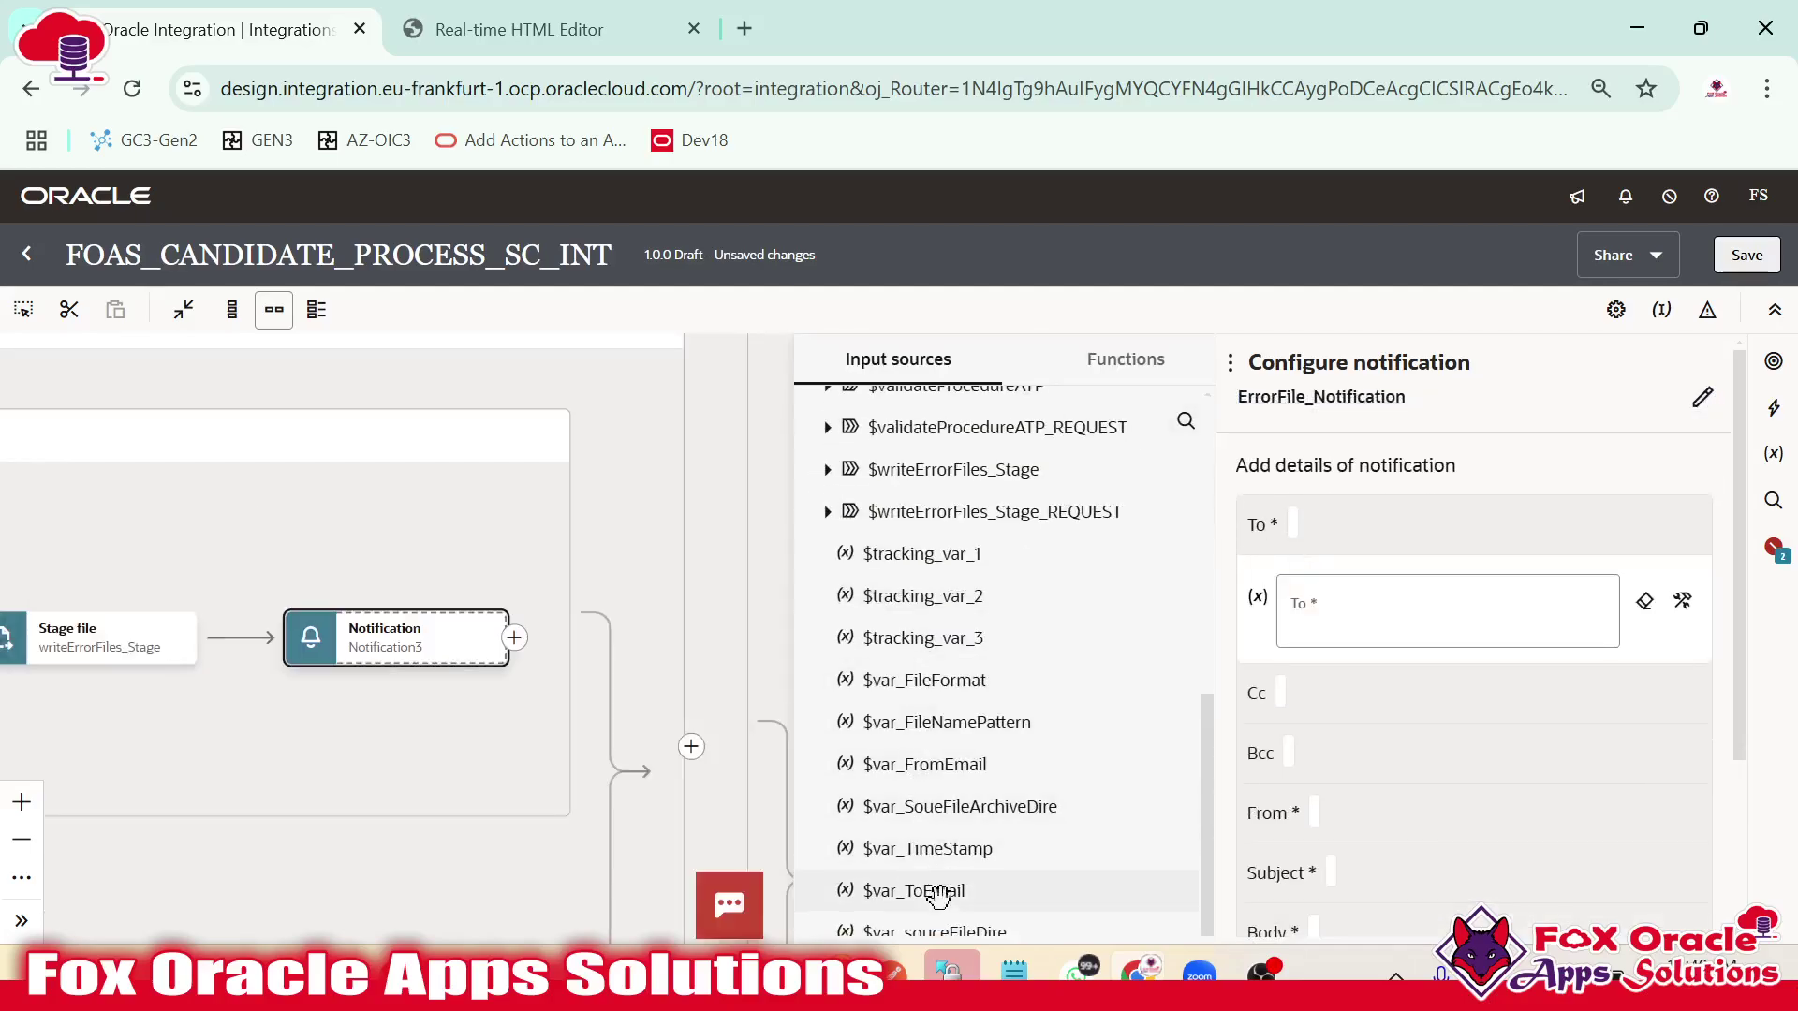
{"action": "left_click_drag", "start_coordinate": [941, 885], "coordinate": [1301, 613]}
{"action": "scroll", "coordinate": [1322, 630], "scroll_direction": "down", "scroll_amount": 3}
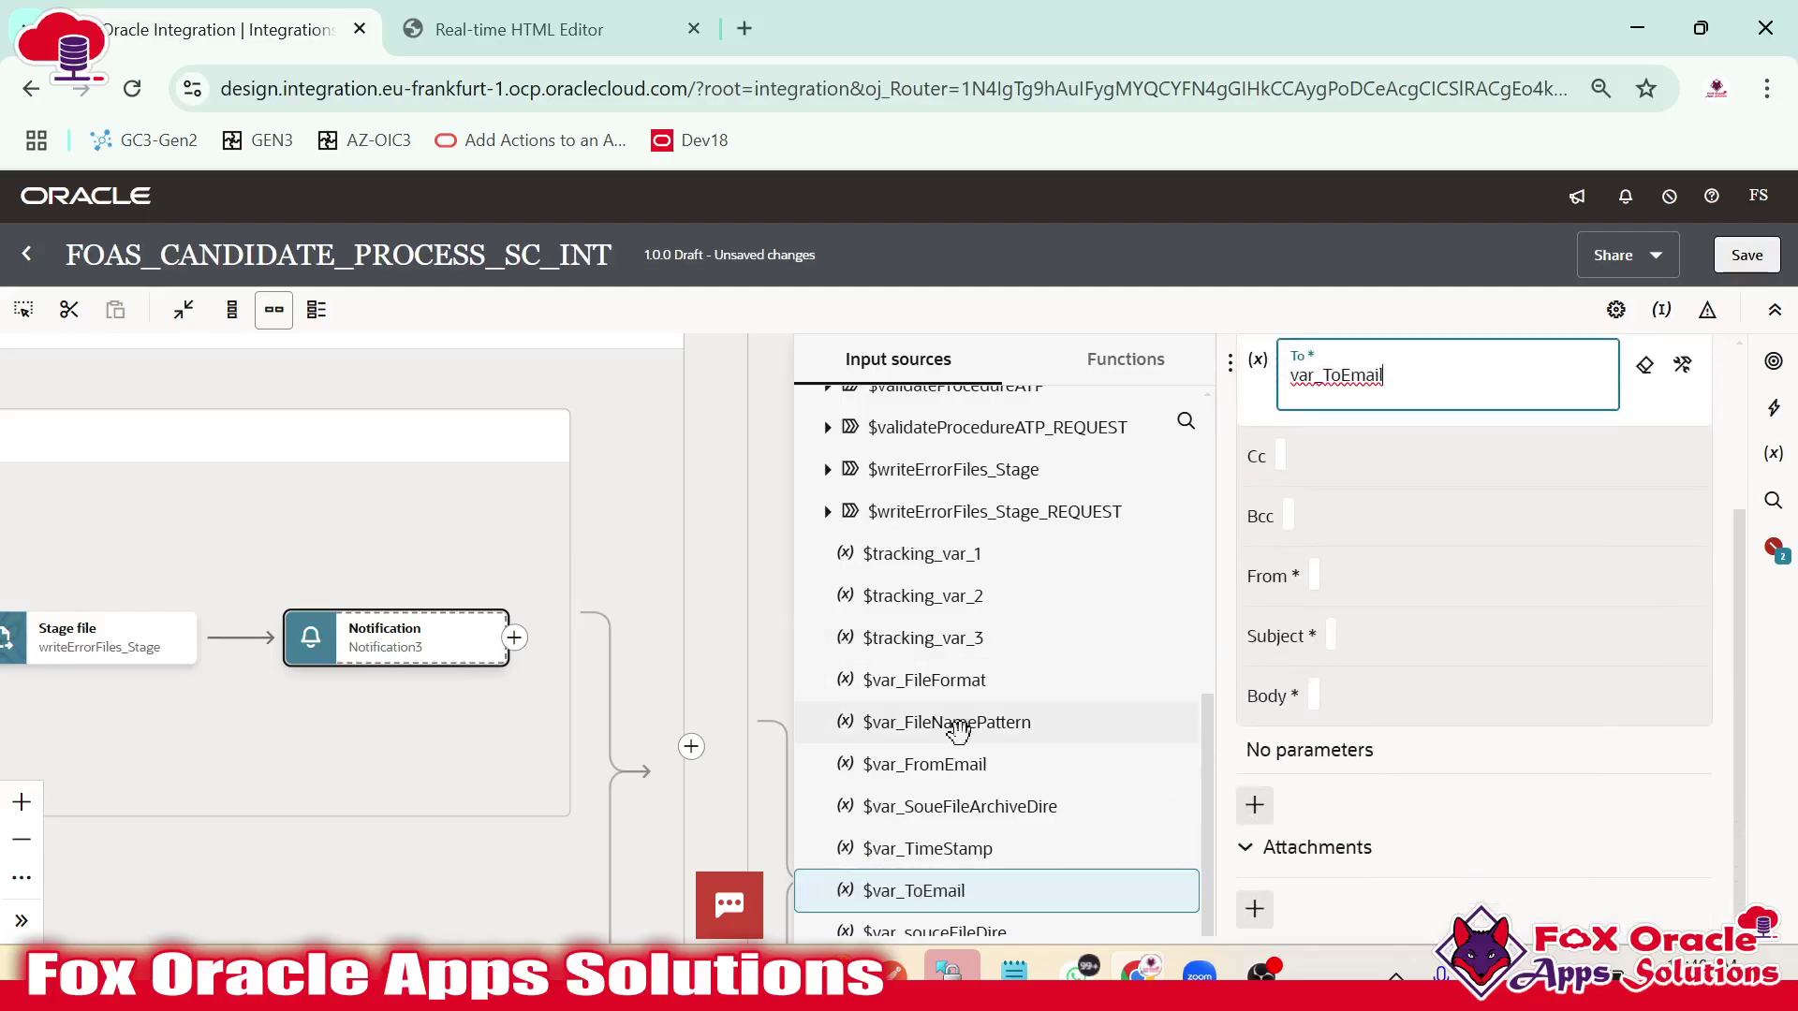
{"action": "left_click", "coordinate": [1316, 575]}
{"action": "scroll", "coordinate": [967, 644], "scroll_direction": "down", "scroll_amount": 10}
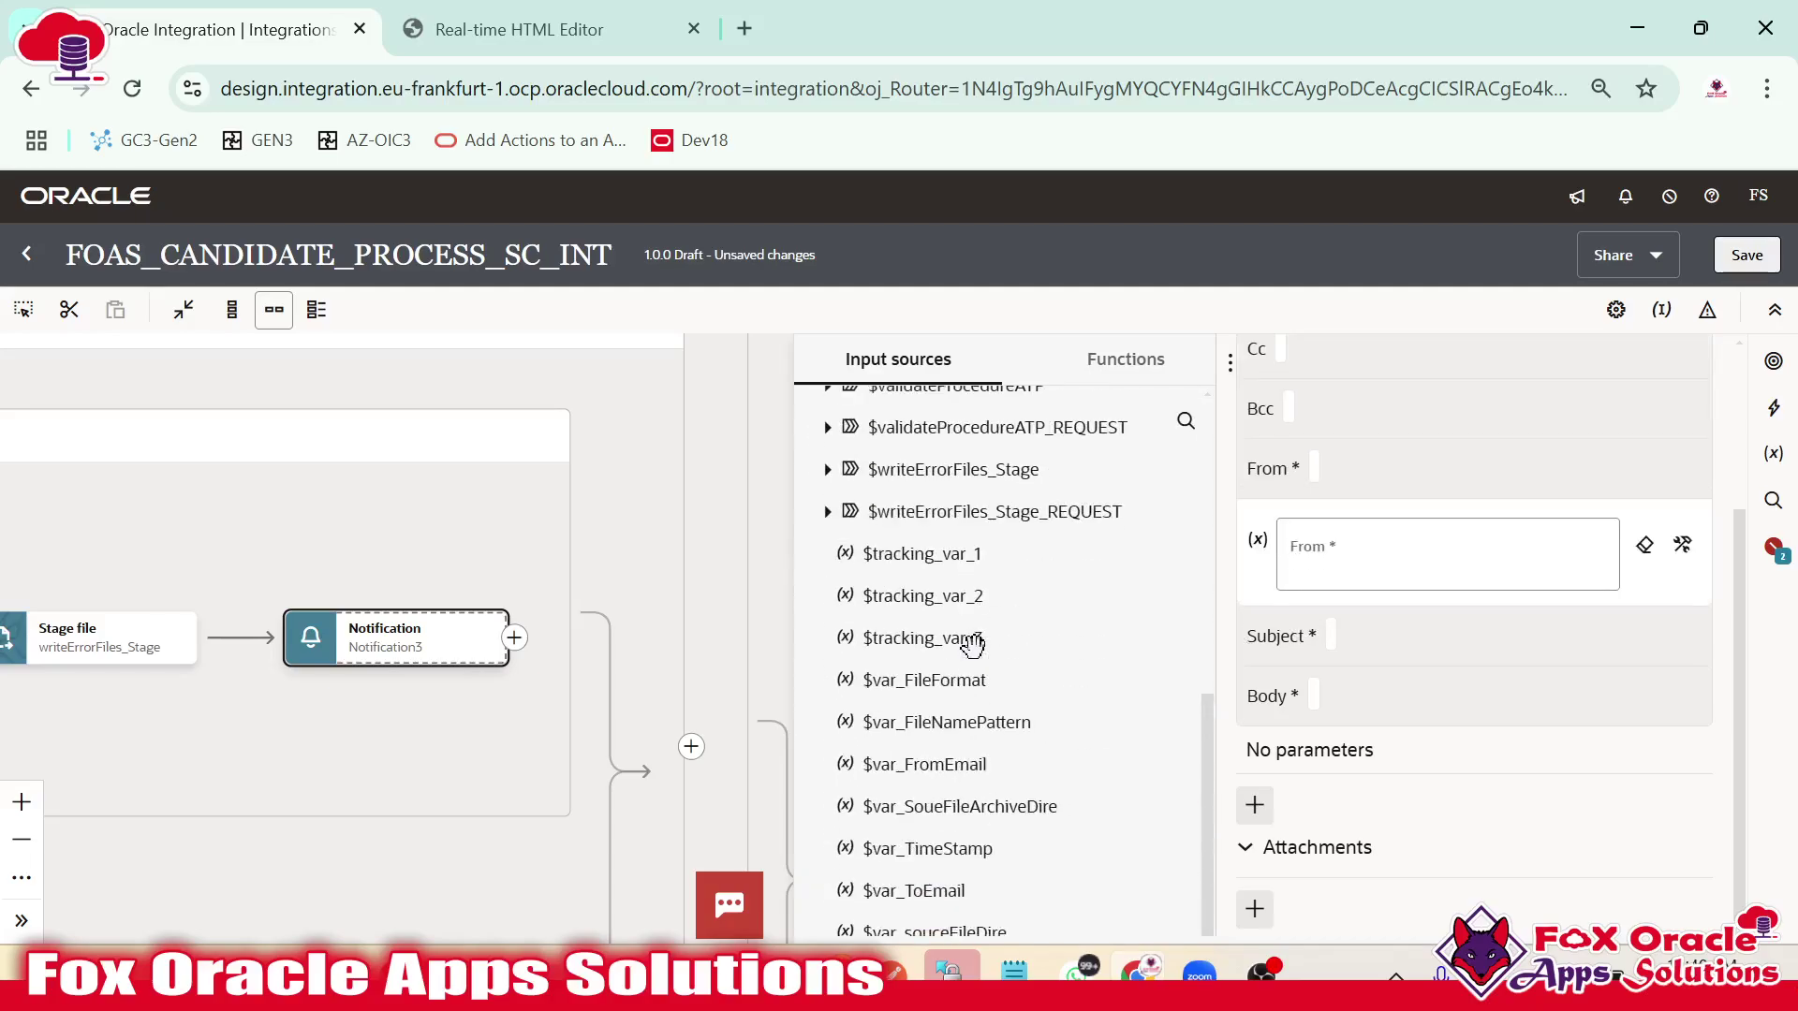
{"action": "left_click_drag", "start_coordinate": [944, 770], "coordinate": [1359, 613]}
Set subject 'Invalid Candidates Files' and write the rejected-records body ending 'File Name : {P_FileName}'.
{"action": "left_click", "coordinate": [1330, 651]}
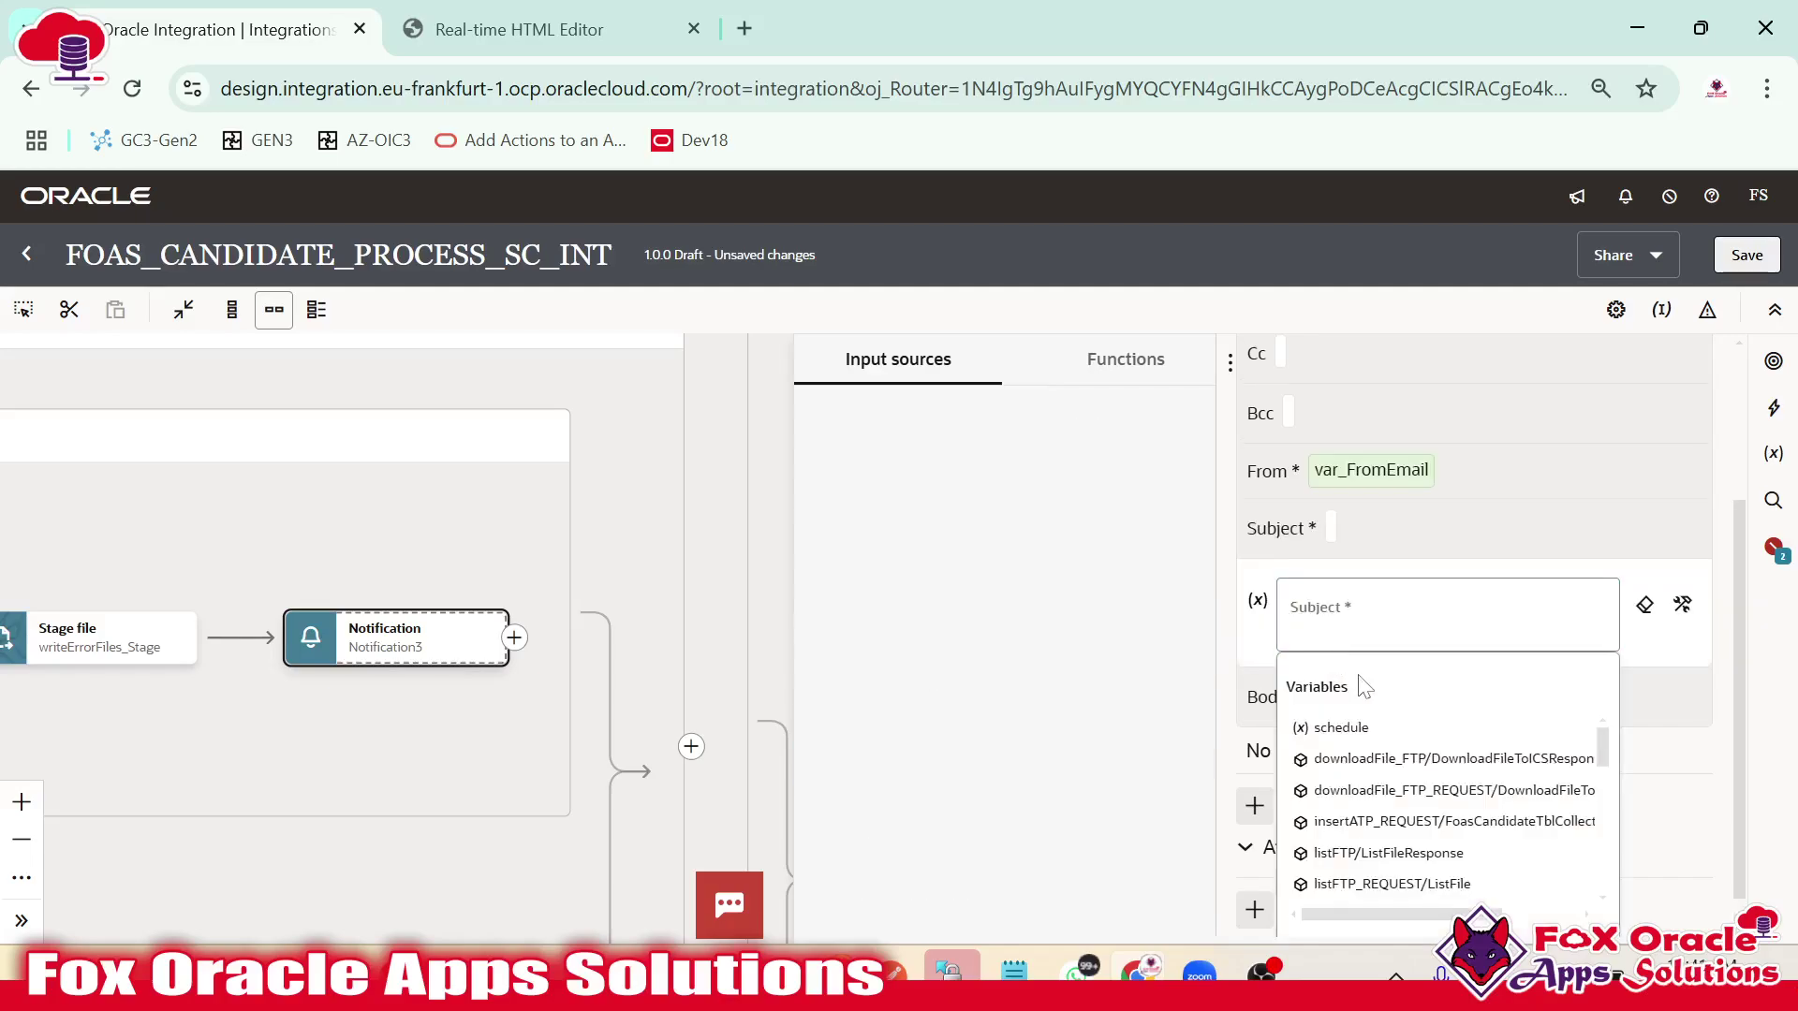
{"action": "type", "text": "'Invalid Can"}
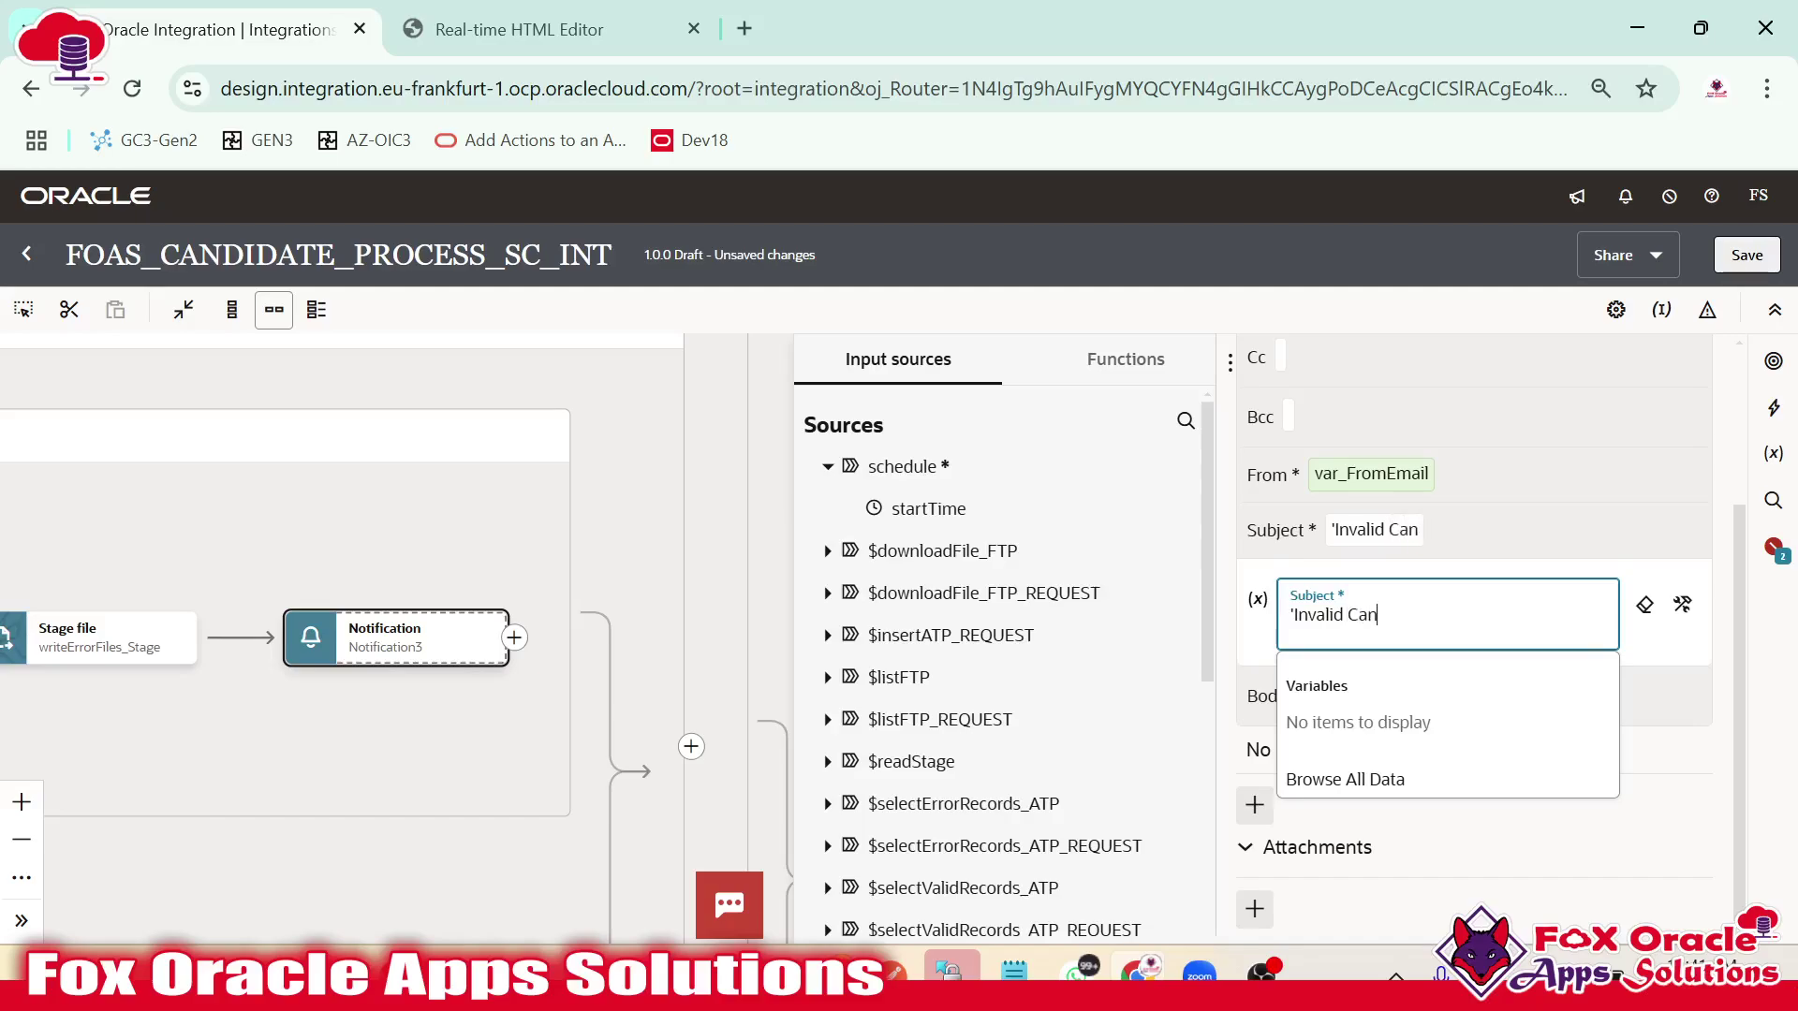
{"action": "type", "text": "didates"}
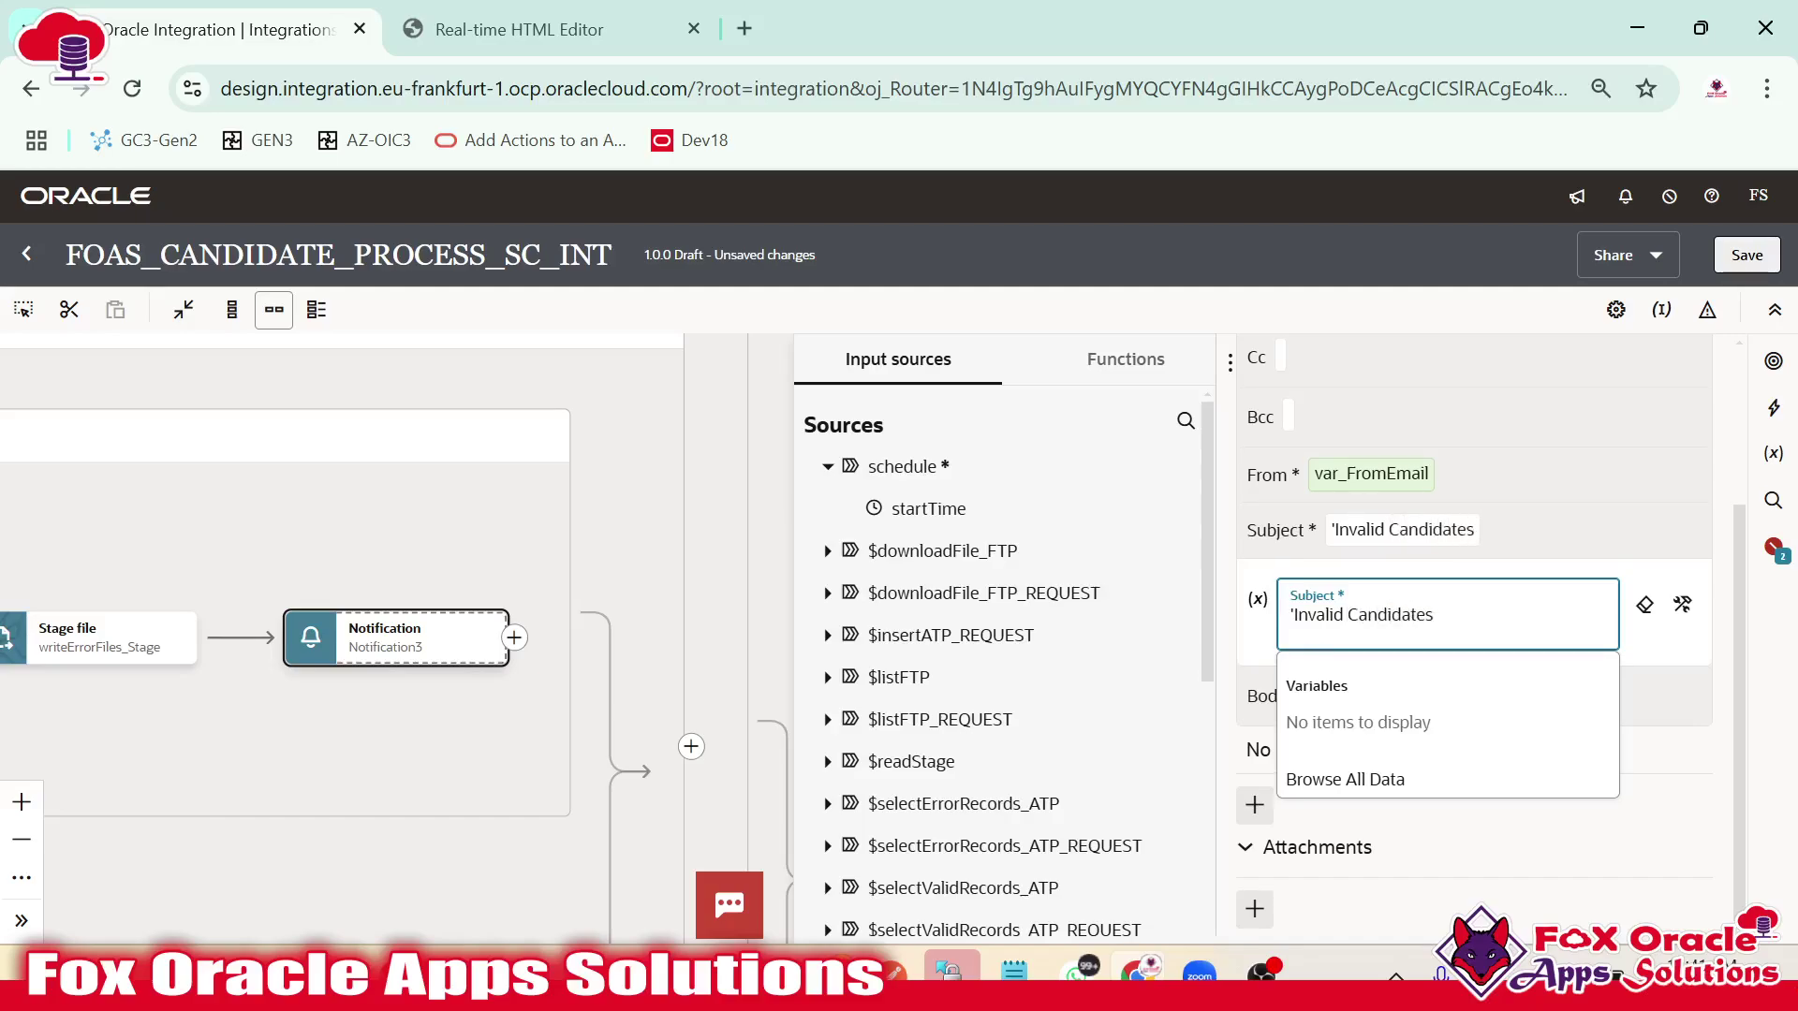
{"action": "type", "text": " Files"}
{"action": "type", "text": "'"}
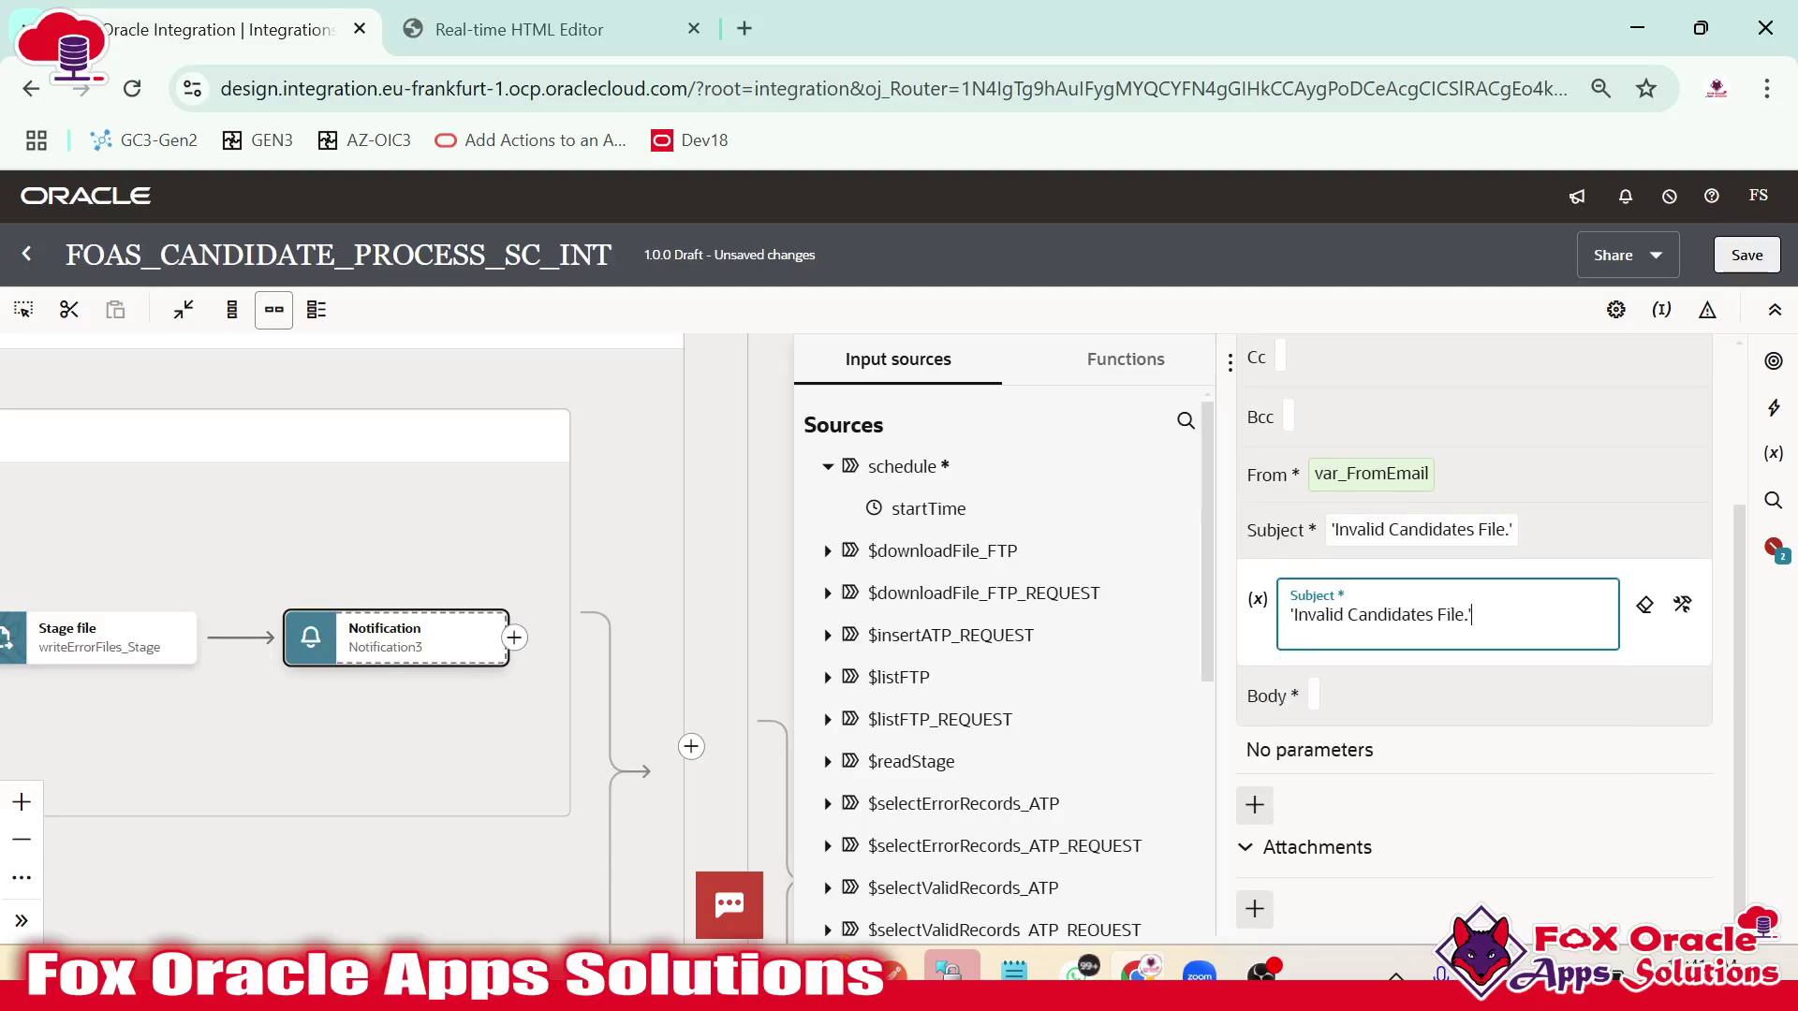
{"action": "left_click", "coordinate": [1348, 716]}
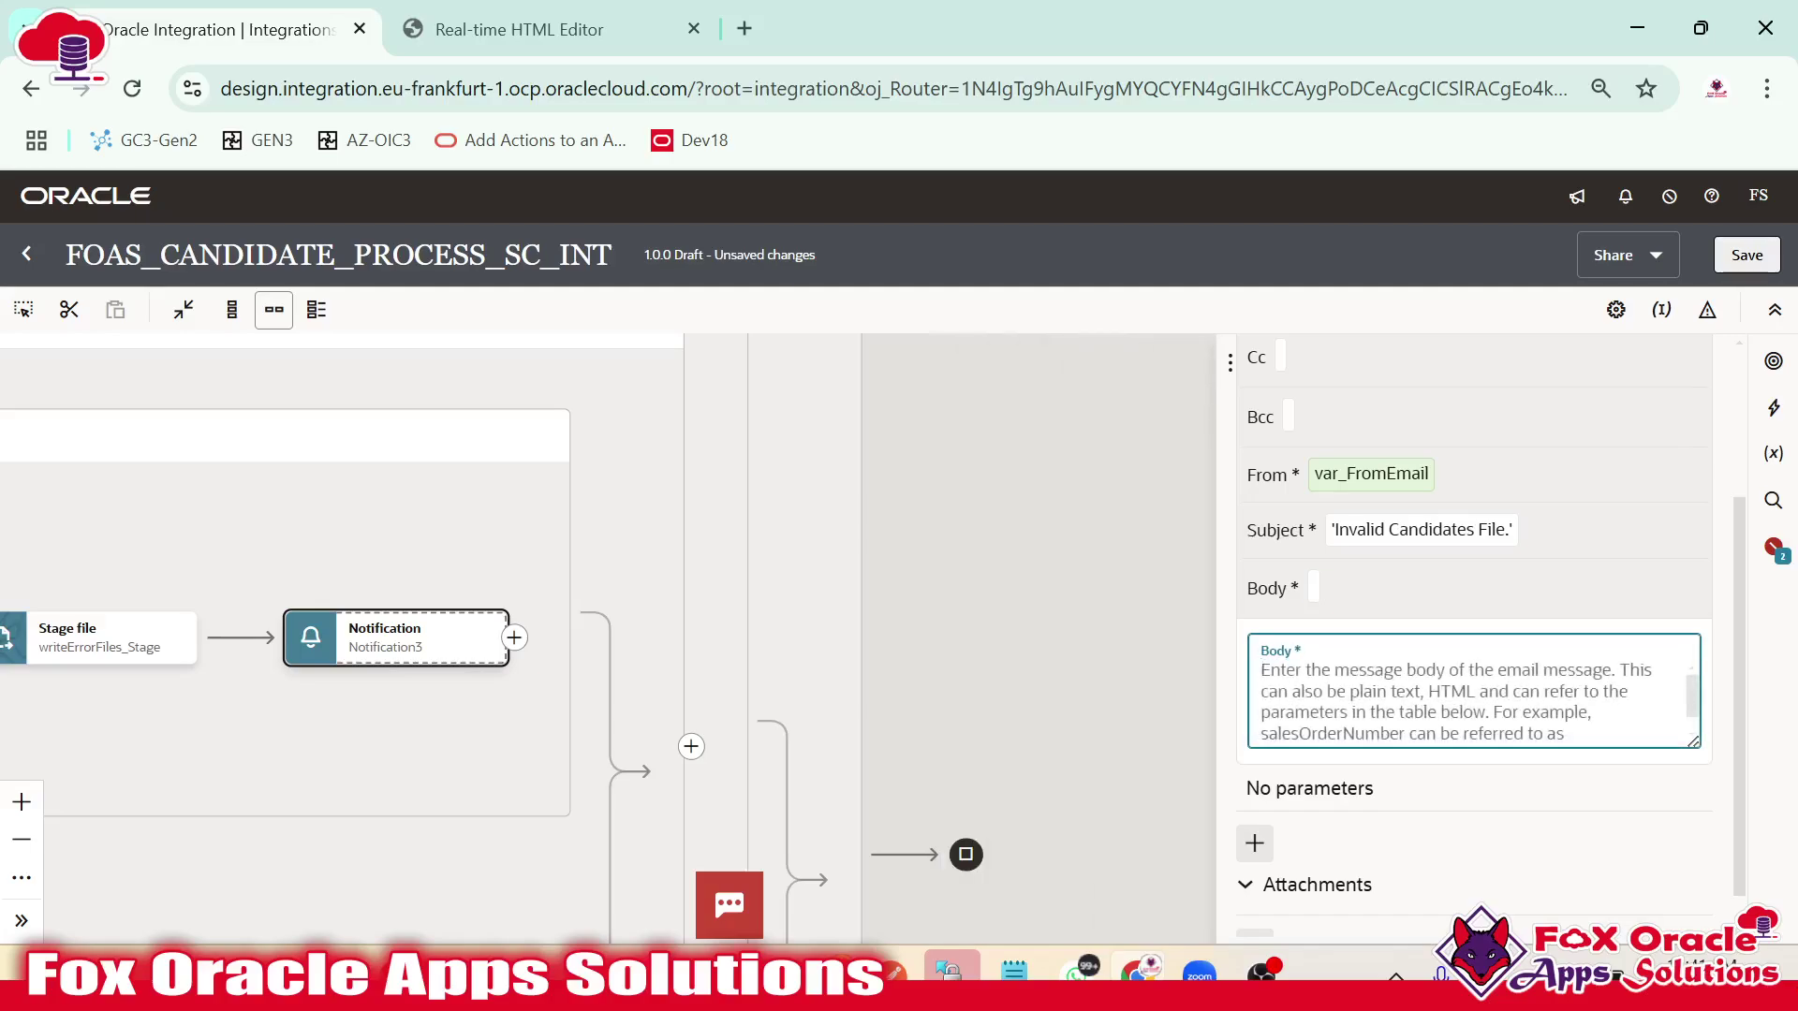
{"action": "type", "text": "Hi Team,  "}
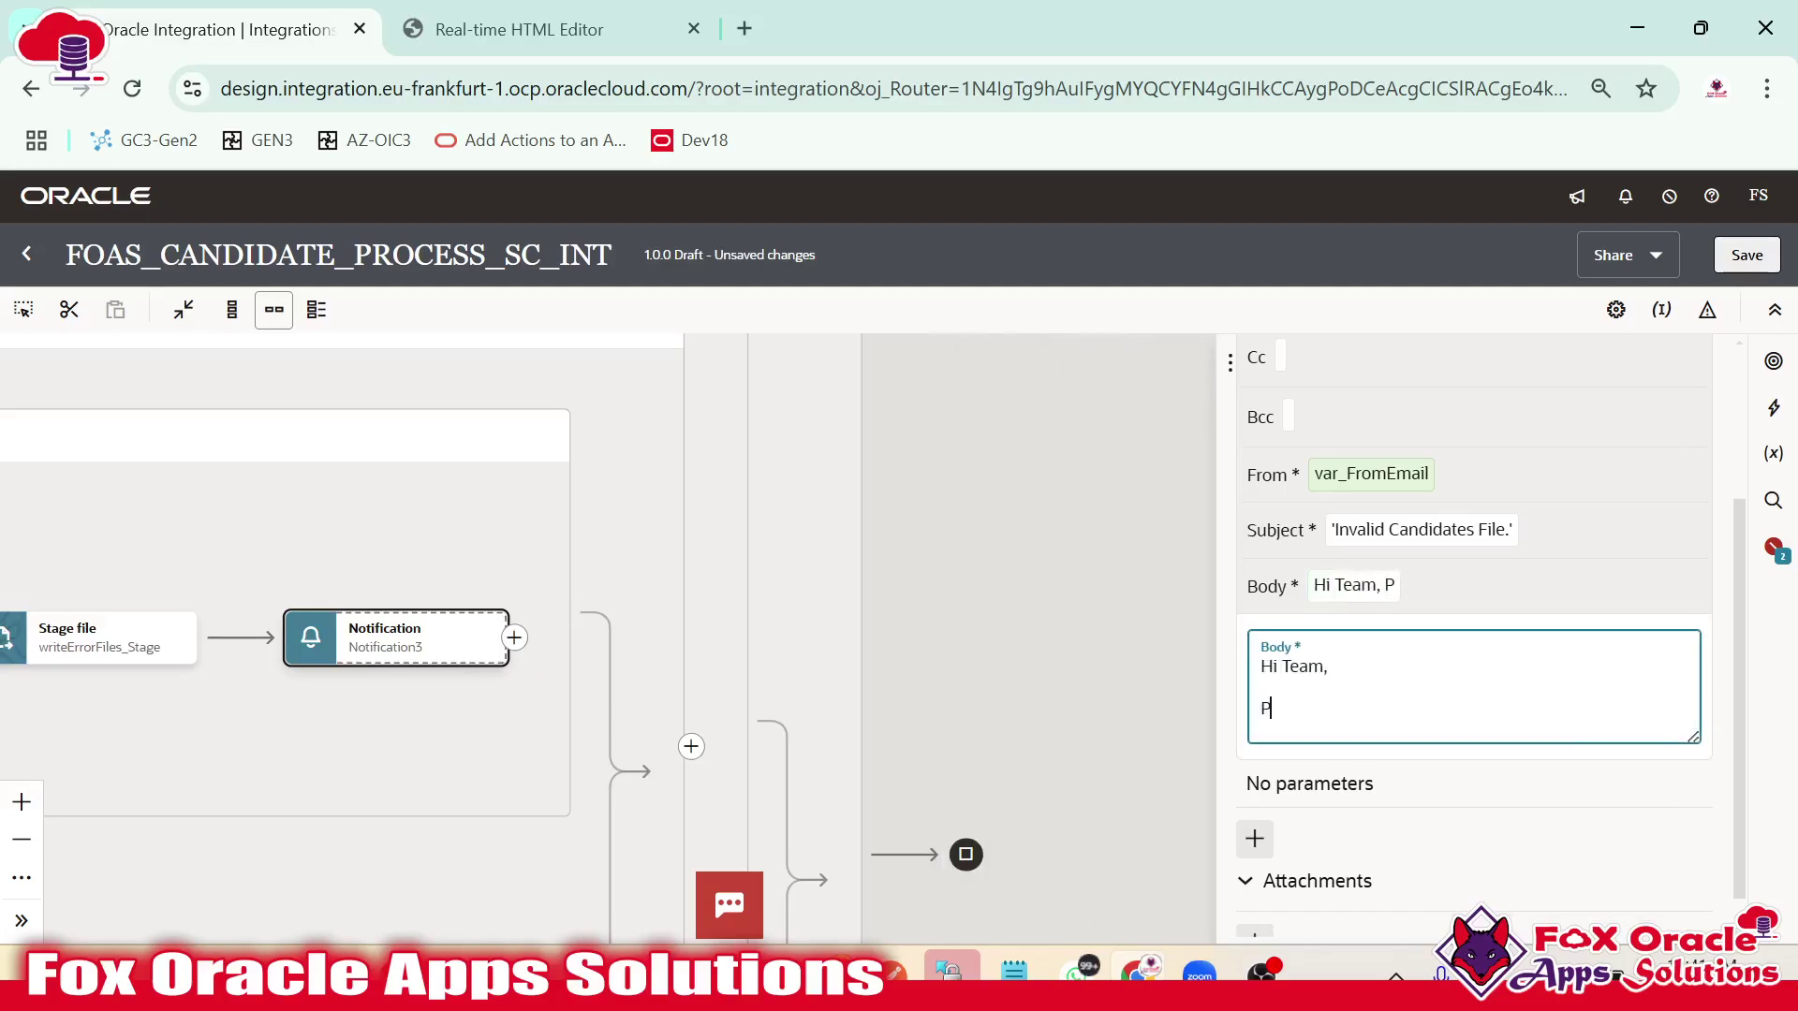
{"action": "type", "text": "Please find attached"}
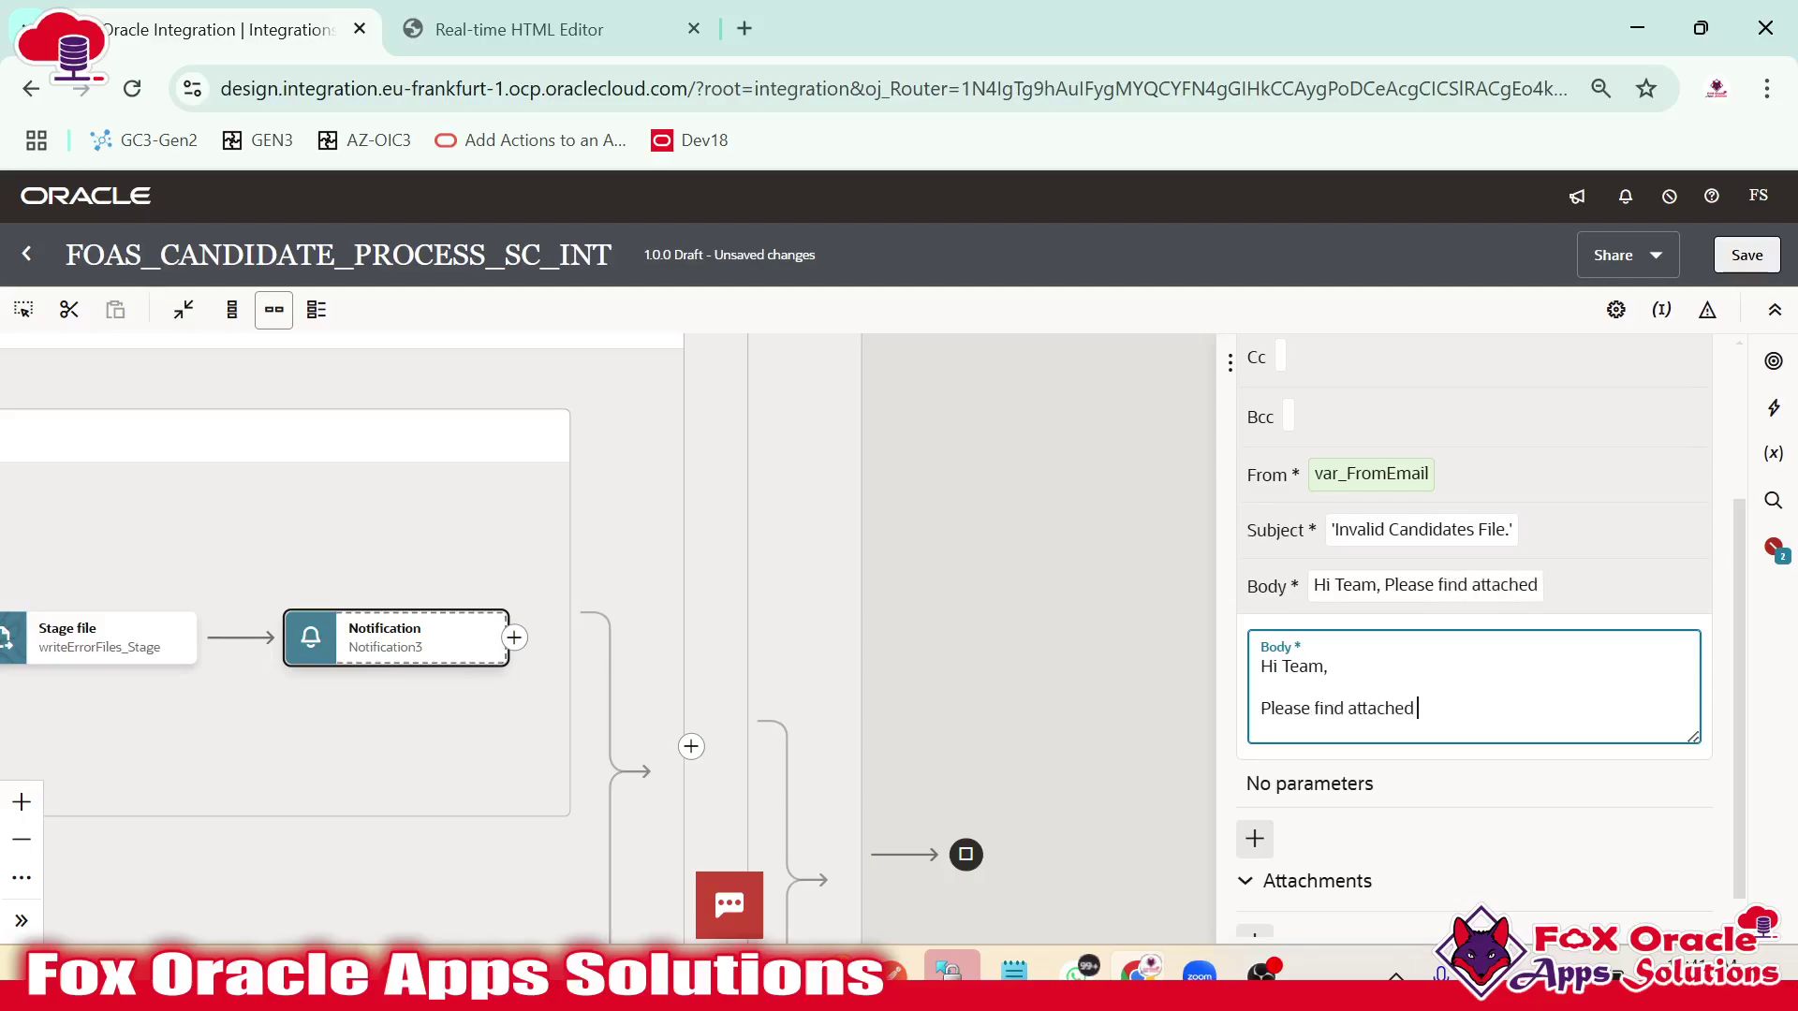
{"action": "type", "text": " CSV file which contains candidat"}
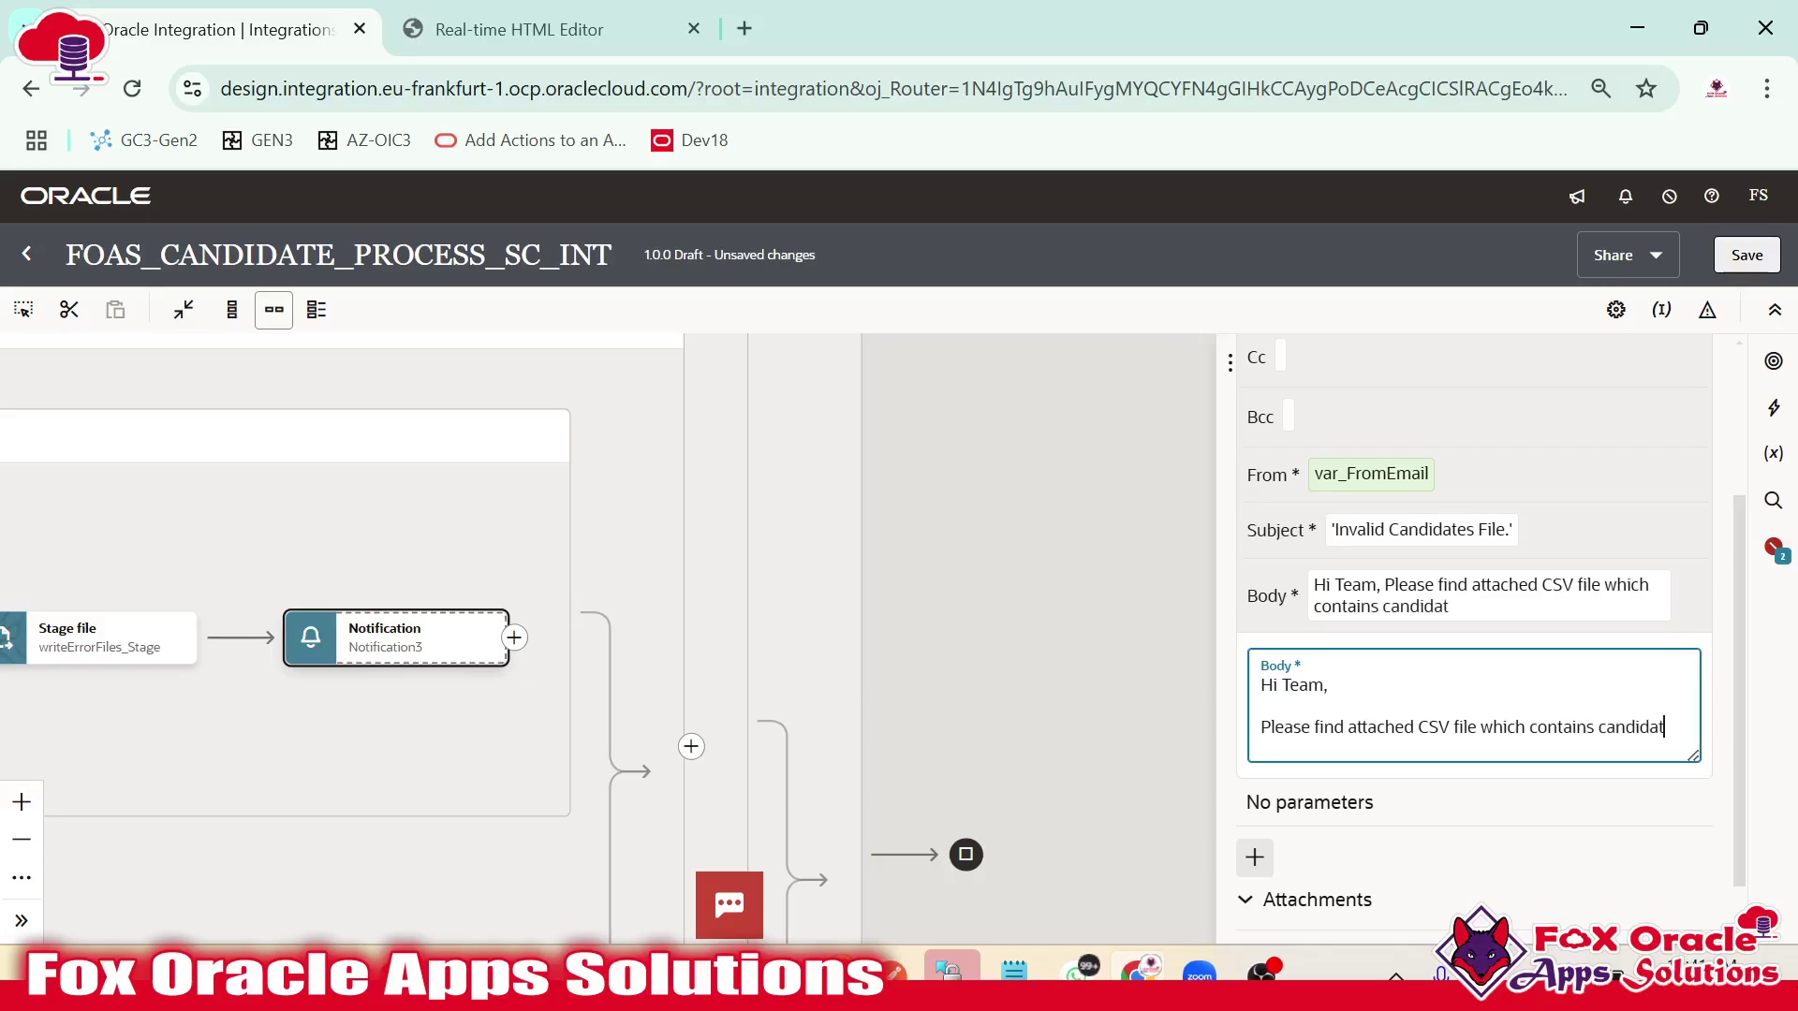
{"action": "type", "text": "which got rejected in "}
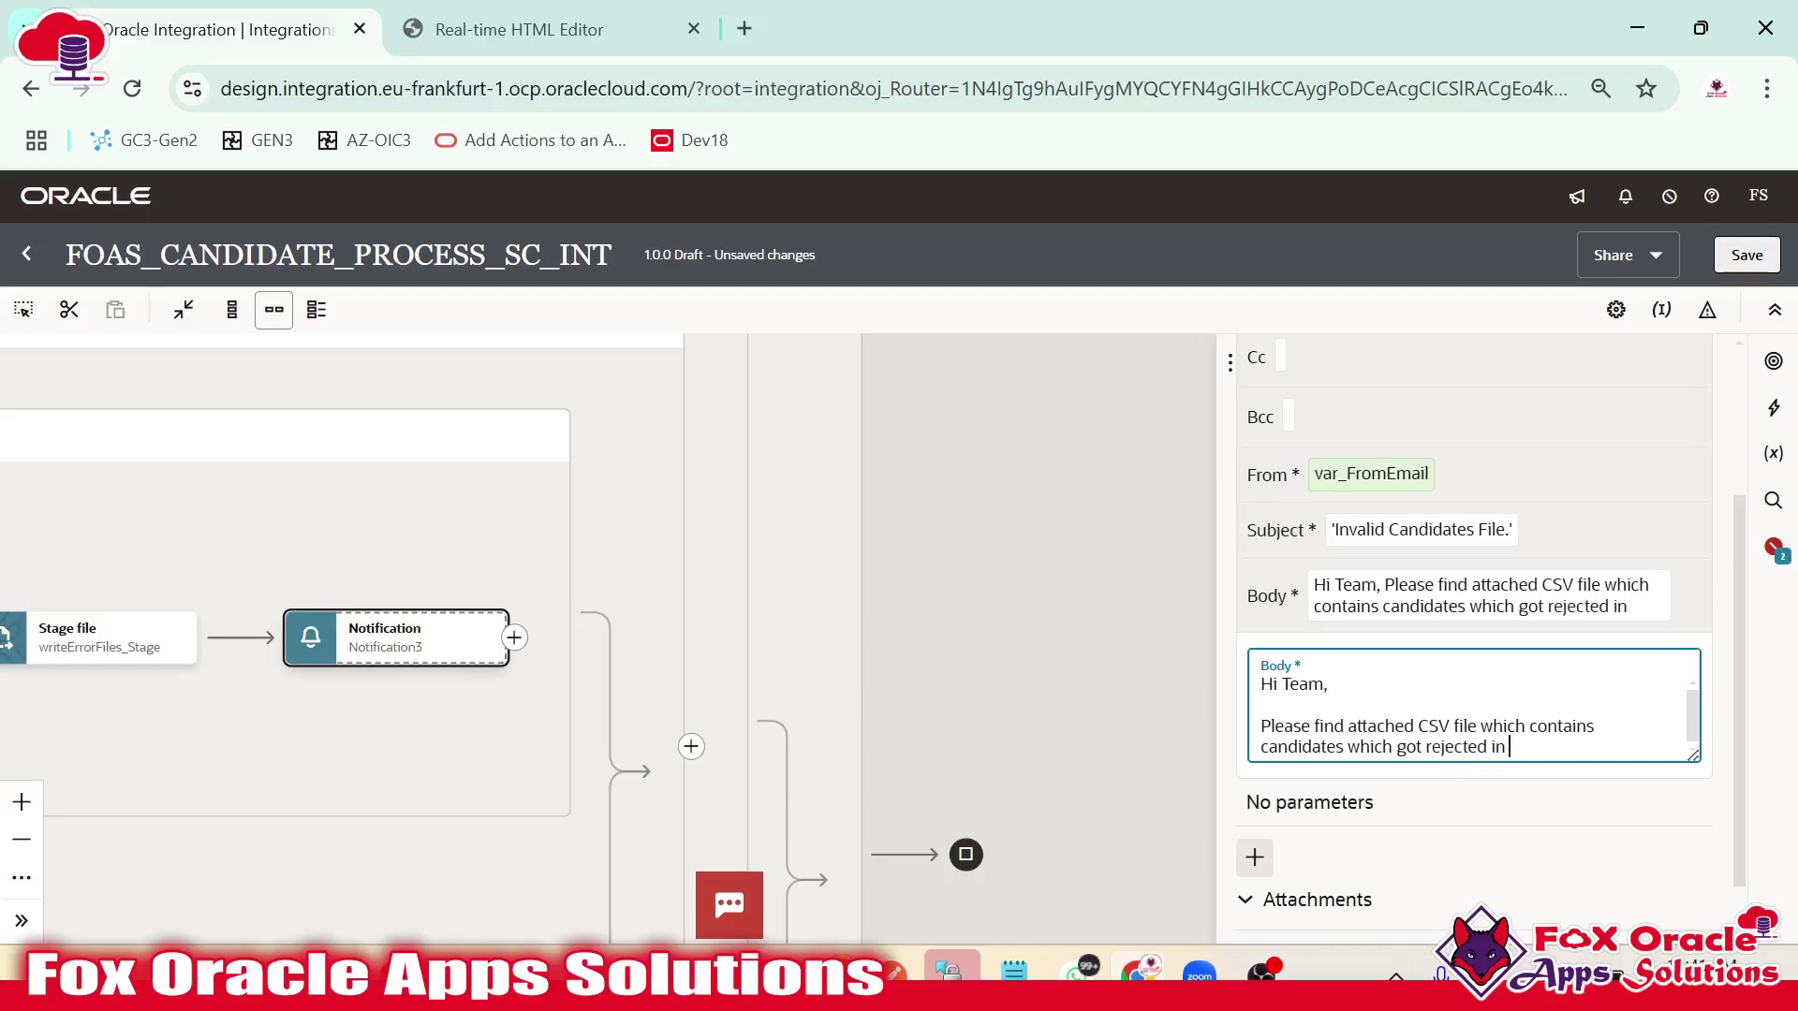
{"action": "type", "text": "validation."}
{"action": "key", "text": "Return"}
{"action": "key", "text": "Return"}
{"action": "type", "text": "Reg"}
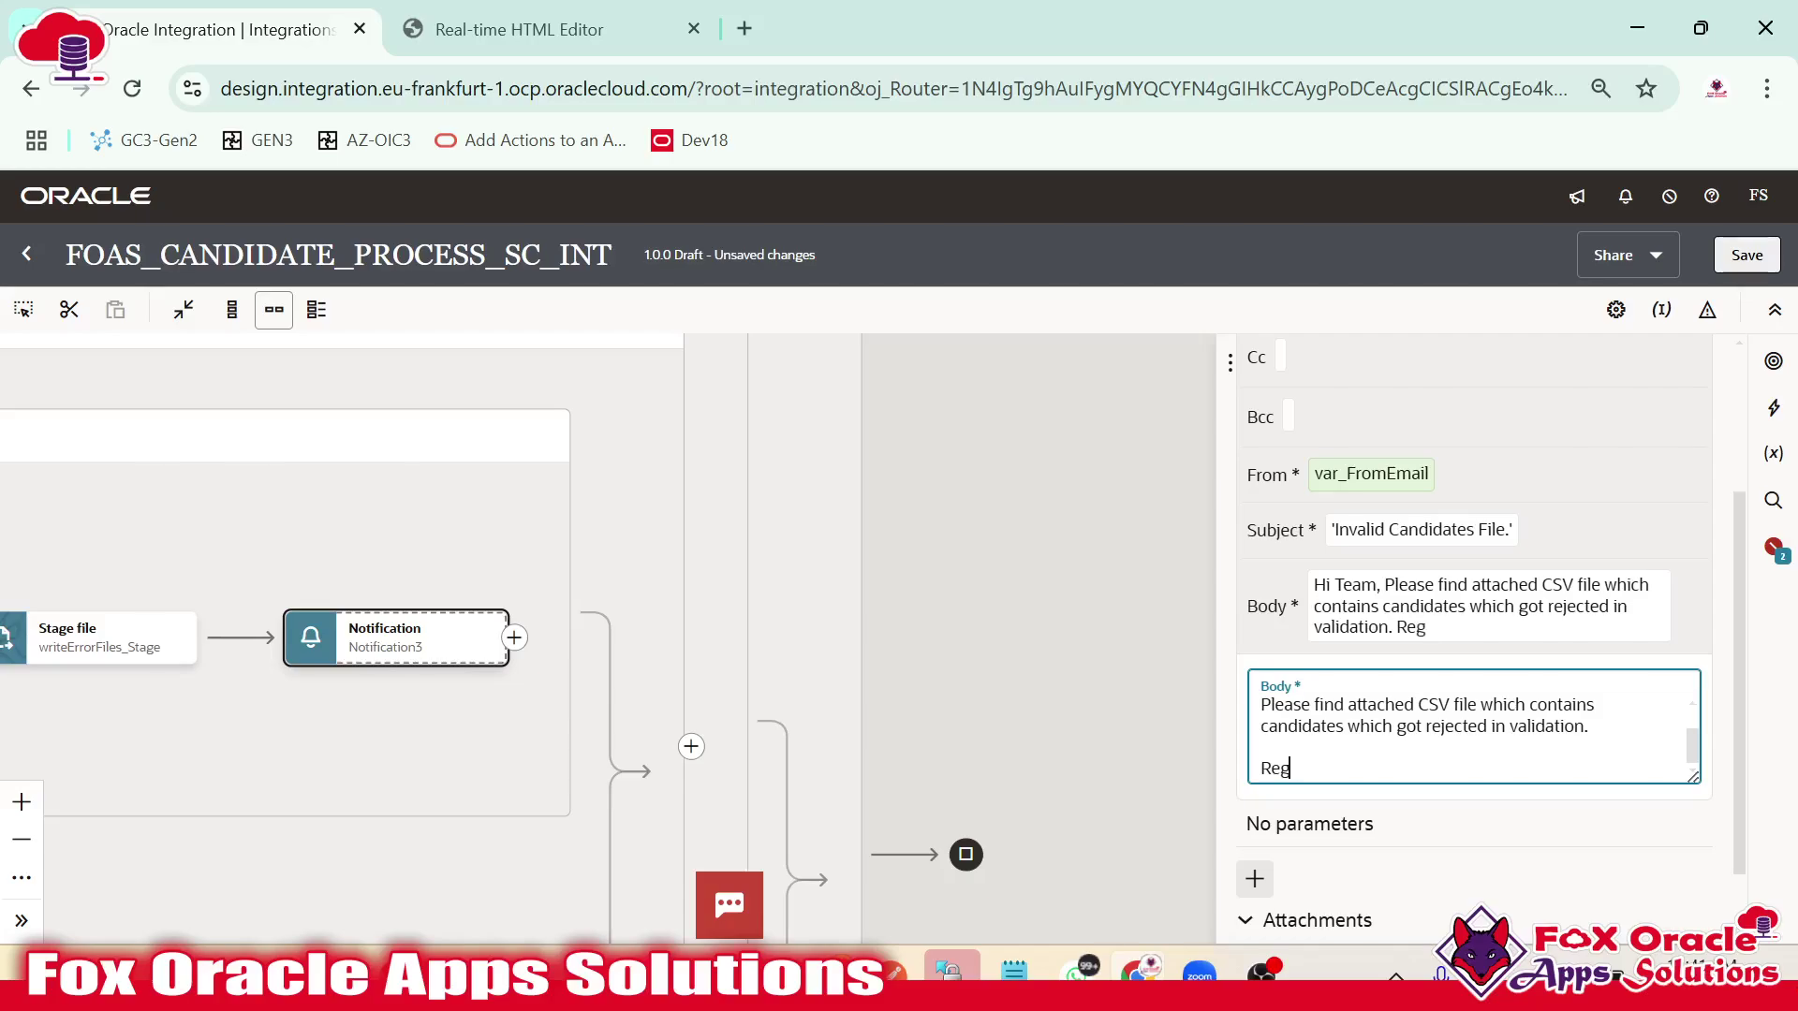
{"action": "type", "text": "ards:"}
{"action": "key", "text": "Return"}
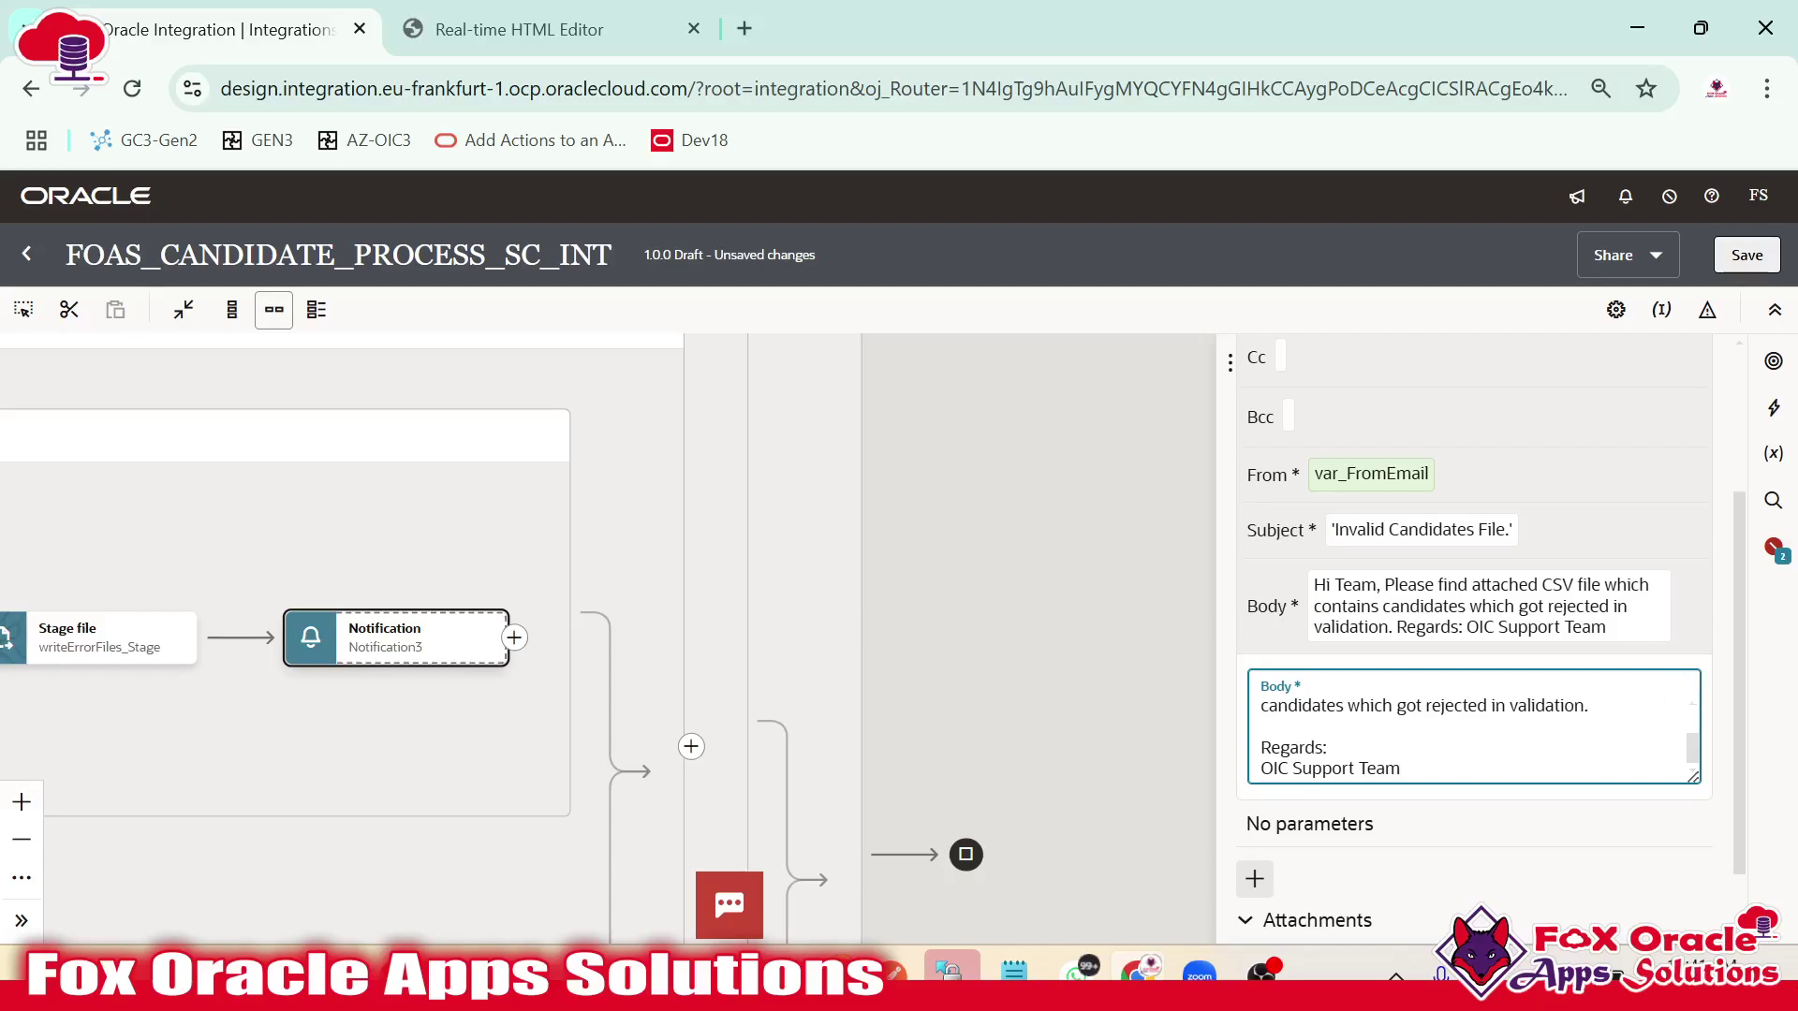
{"action": "key", "text": "Return"}
{"action": "type", "text": "File"}
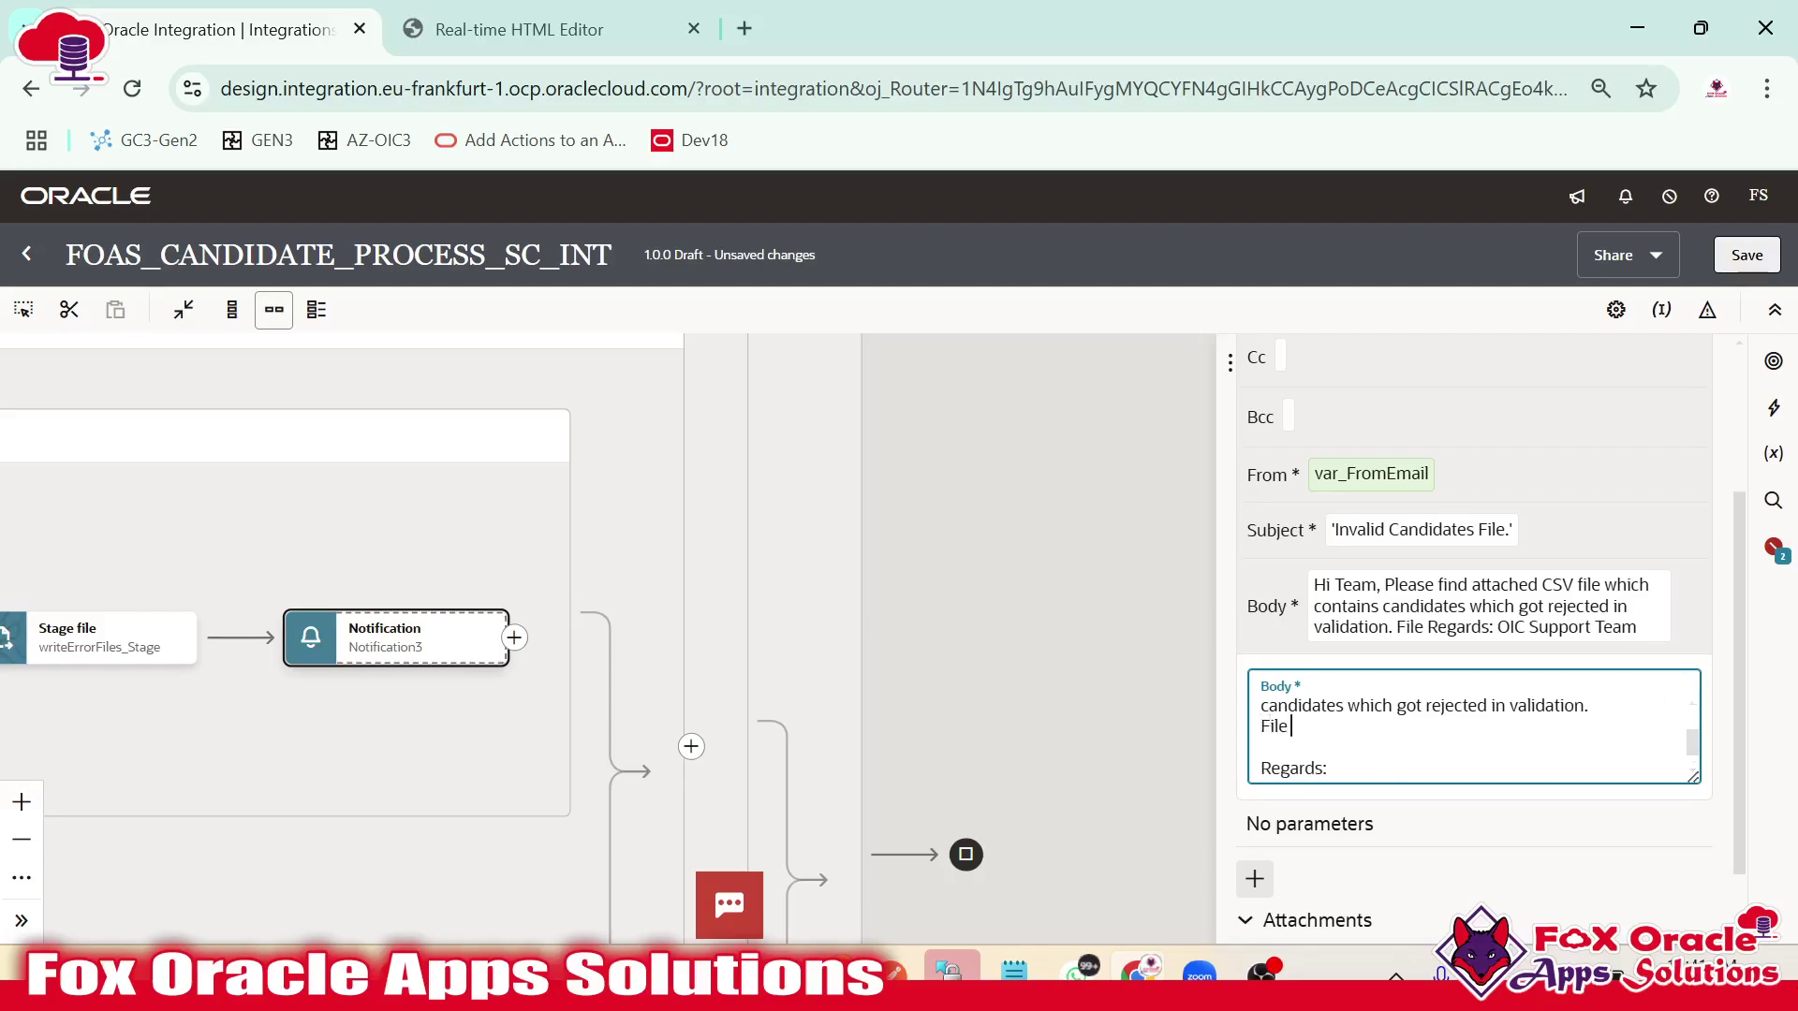
{"action": "type", "text": " Name : "}
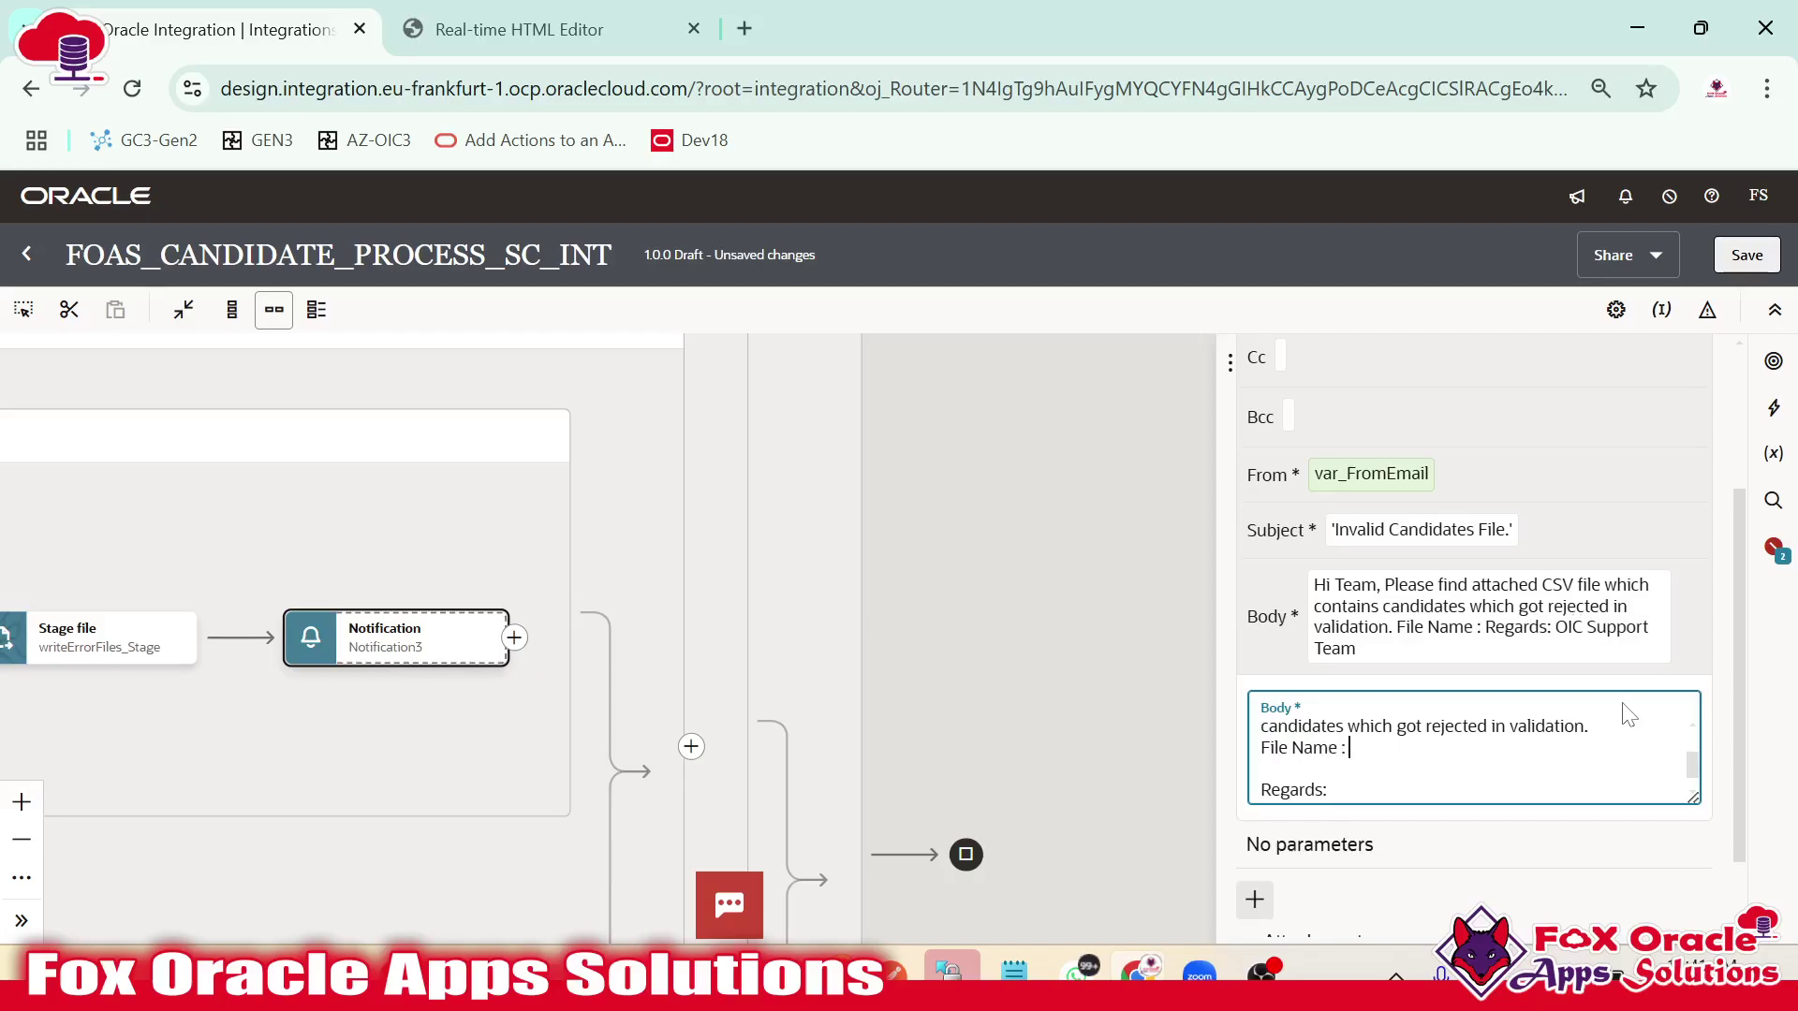
{"action": "type", "text": "{}"}
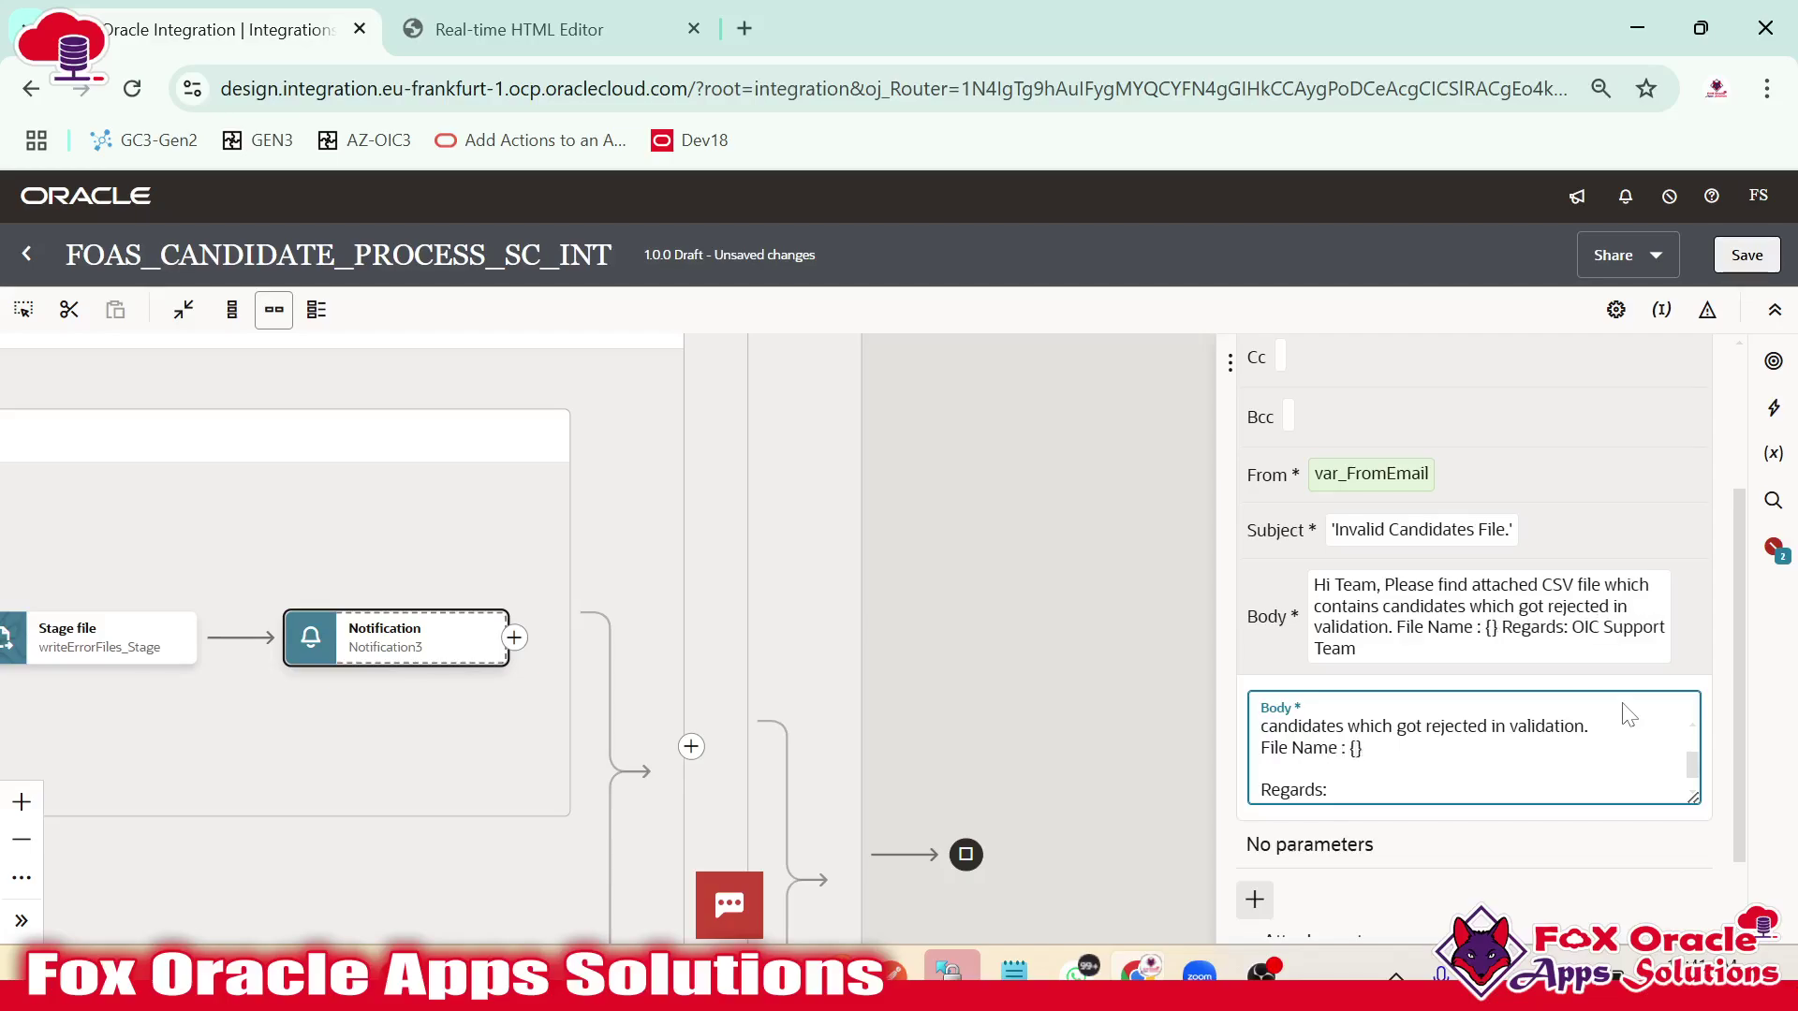
{"action": "type", "text": "P_File"}
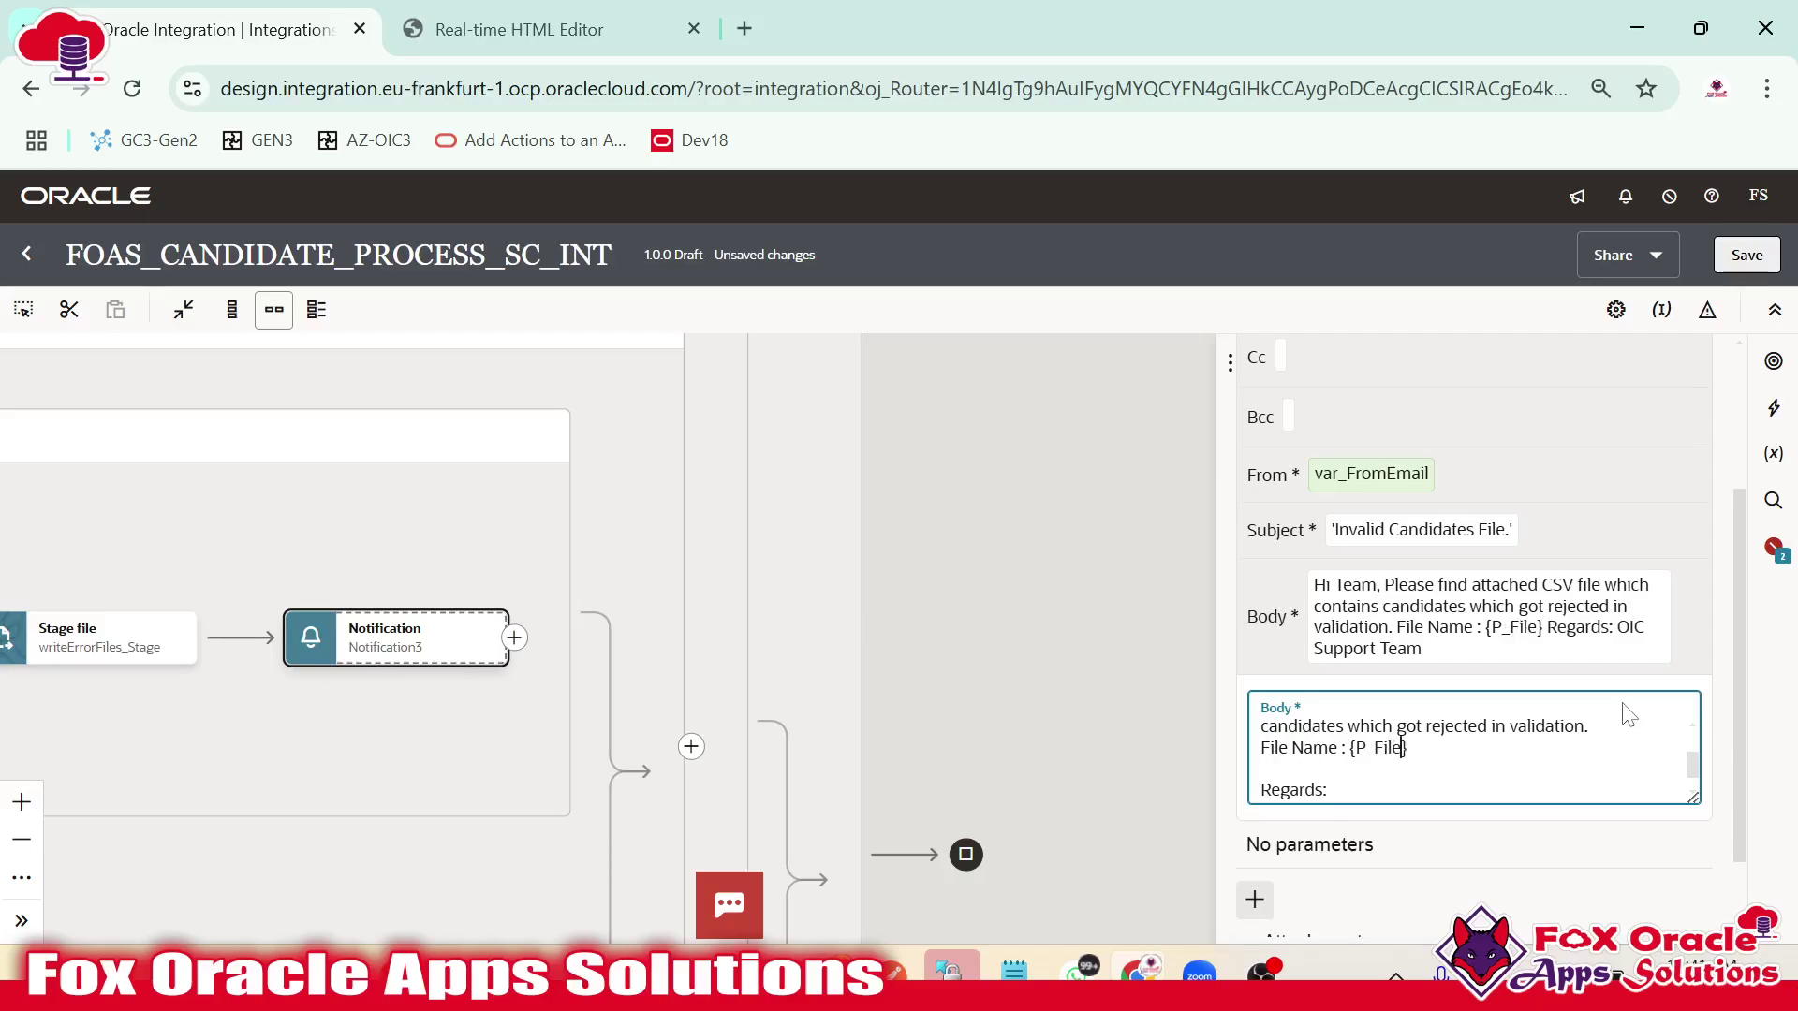
{"action": "type", "text": "Name"}
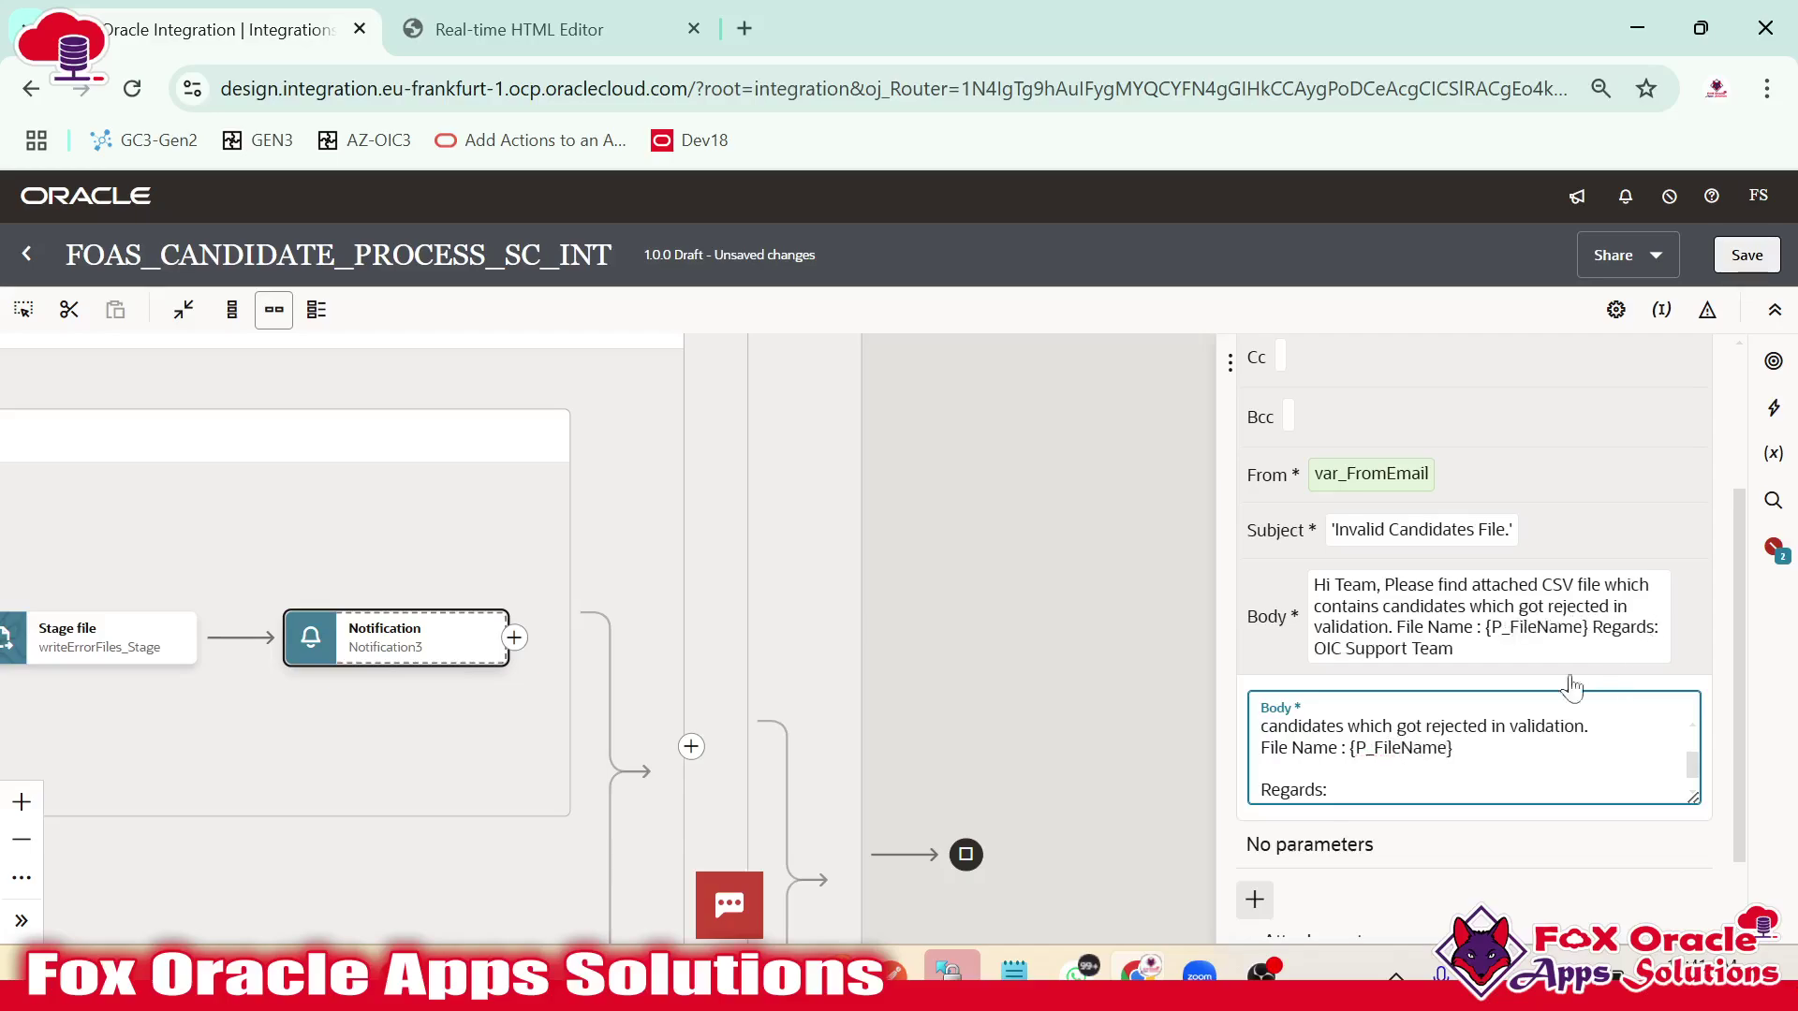
Add a P_FileName parameter and try choosing its value from functions and input sources.
{"action": "key", "text": "ctrl+shift+Left"}
{"action": "key", "text": "ctrl+c"}
{"action": "scroll", "coordinate": [1470, 747], "scroll_direction": "down", "scroll_amount": 1}
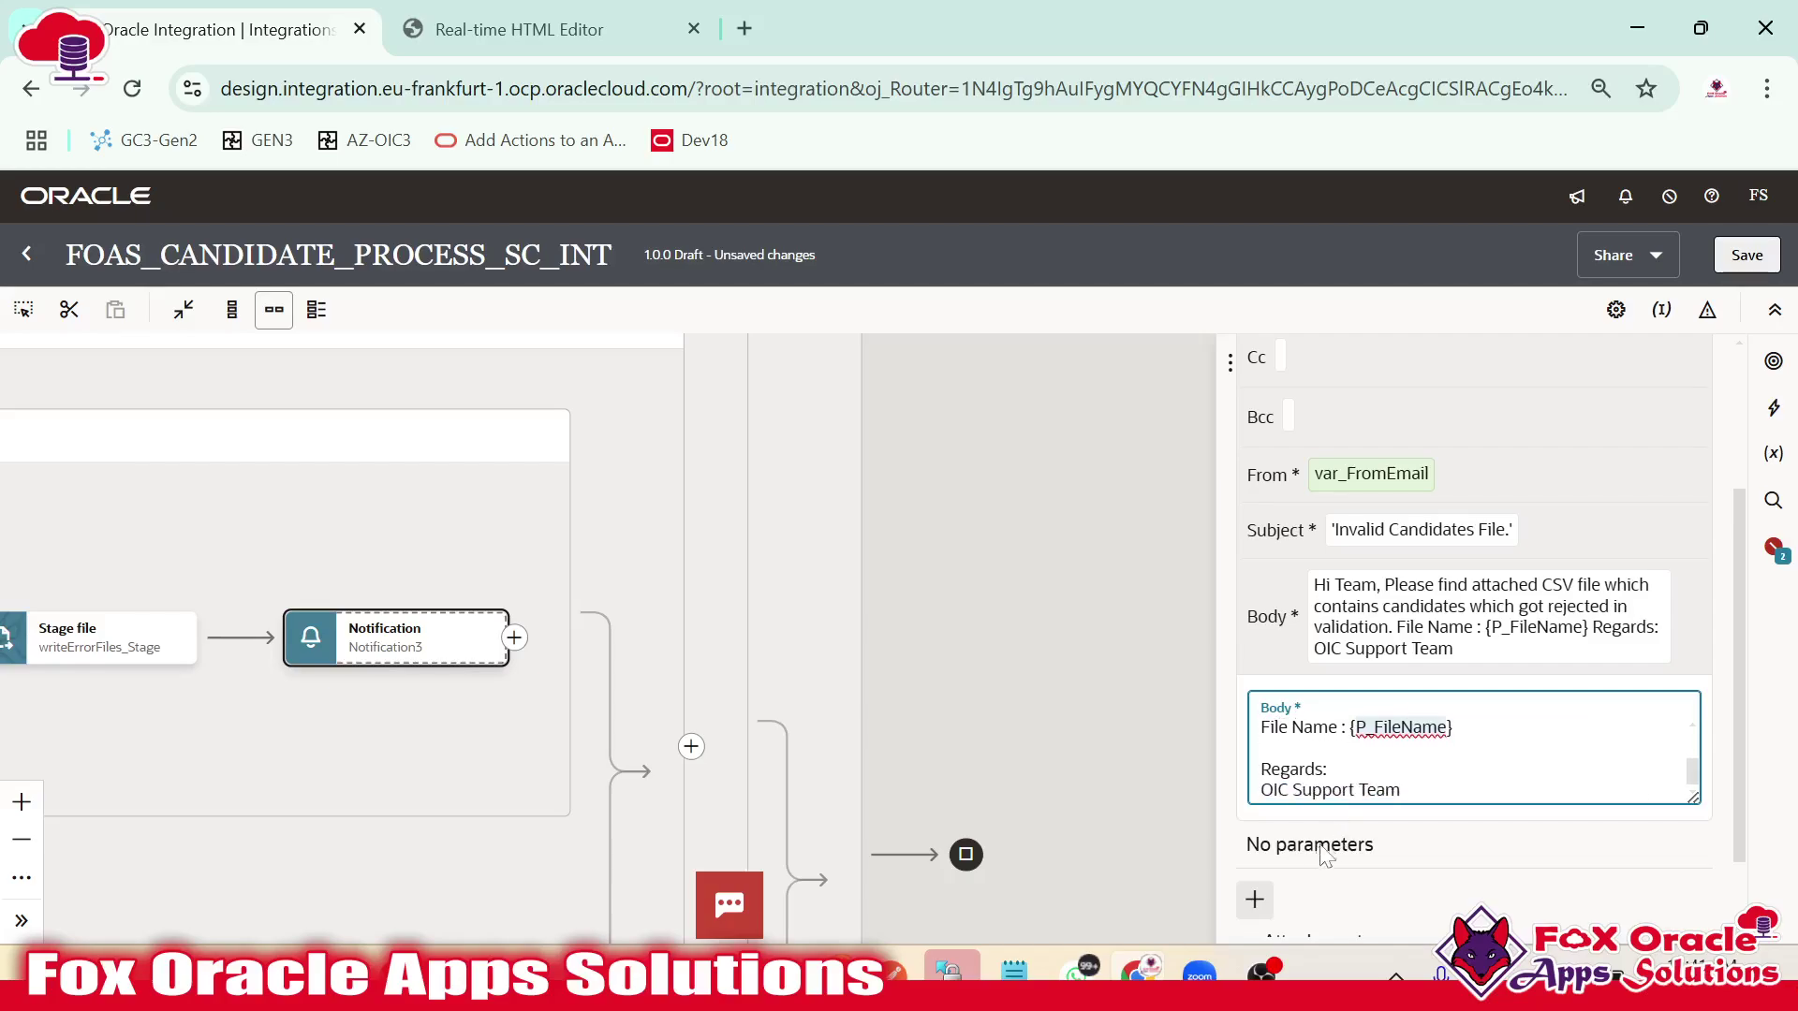
{"action": "left_click", "coordinate": [1252, 904]}
{"action": "scroll", "coordinate": [1300, 848], "scroll_direction": "down", "scroll_amount": 3}
{"action": "double_click", "coordinate": [1337, 586]}
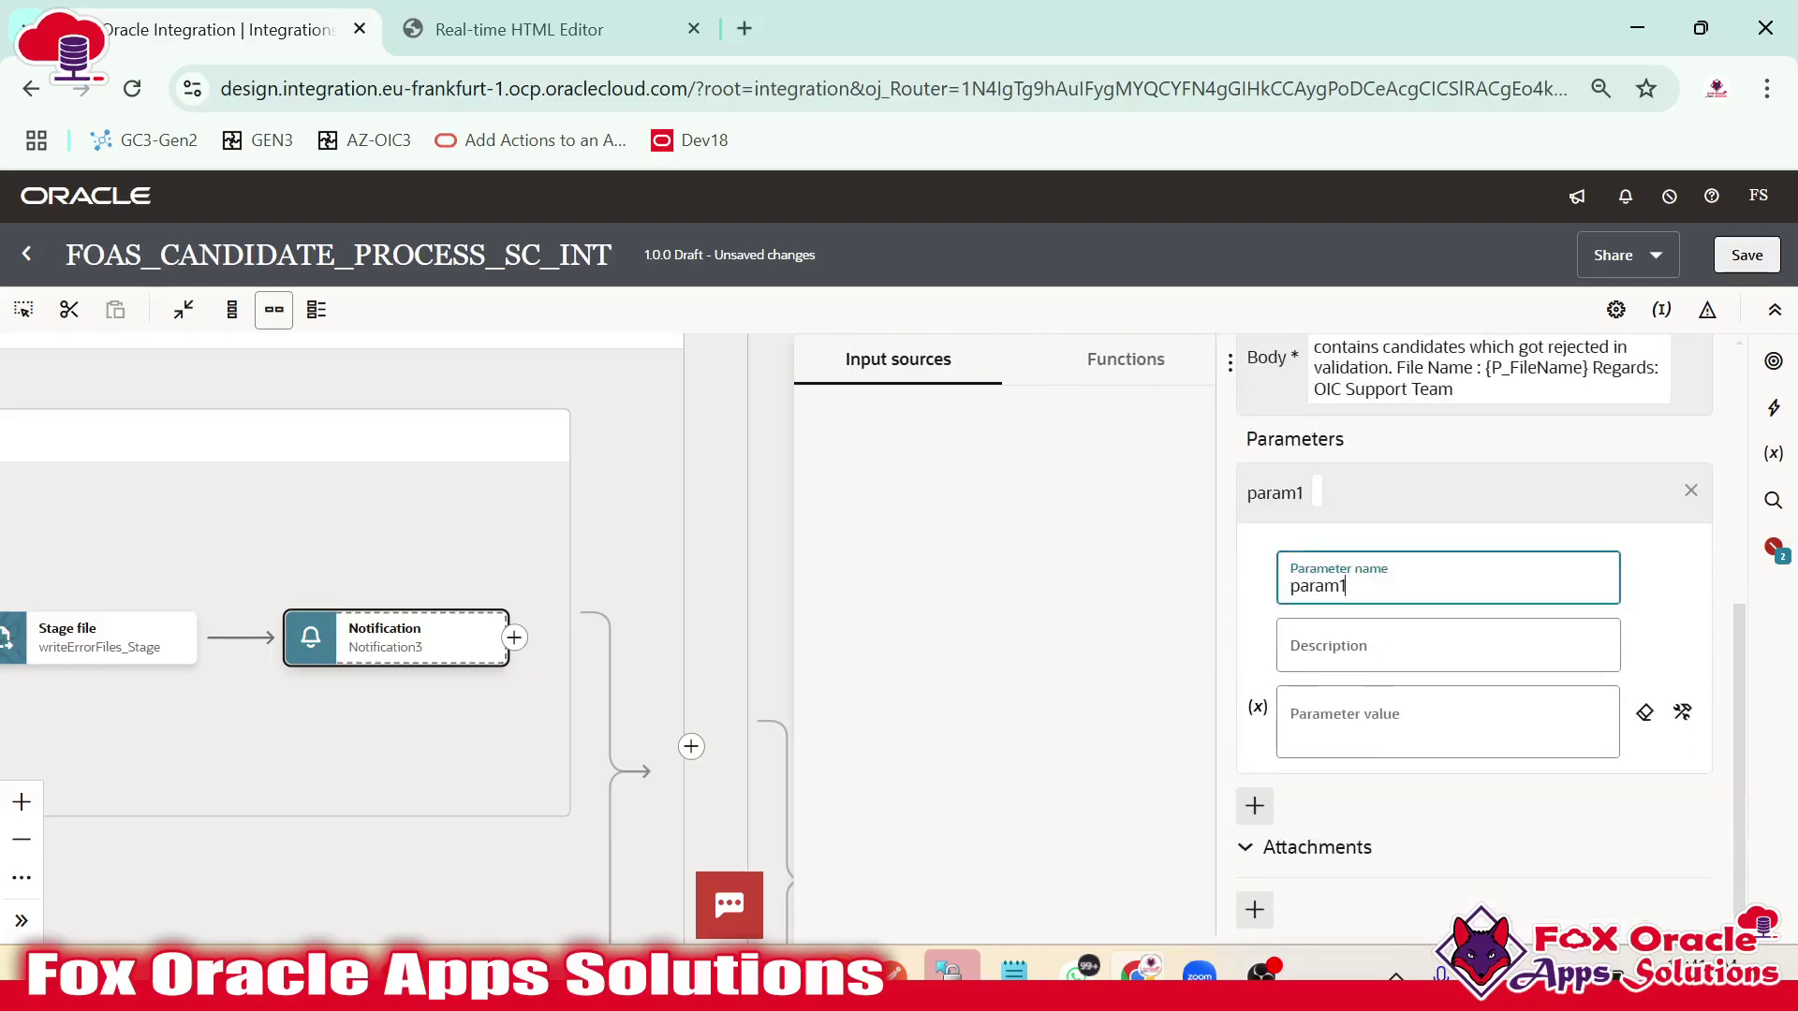
{"action": "key", "text": "ctrl+v"}
{"action": "left_click", "coordinate": [1365, 719]}
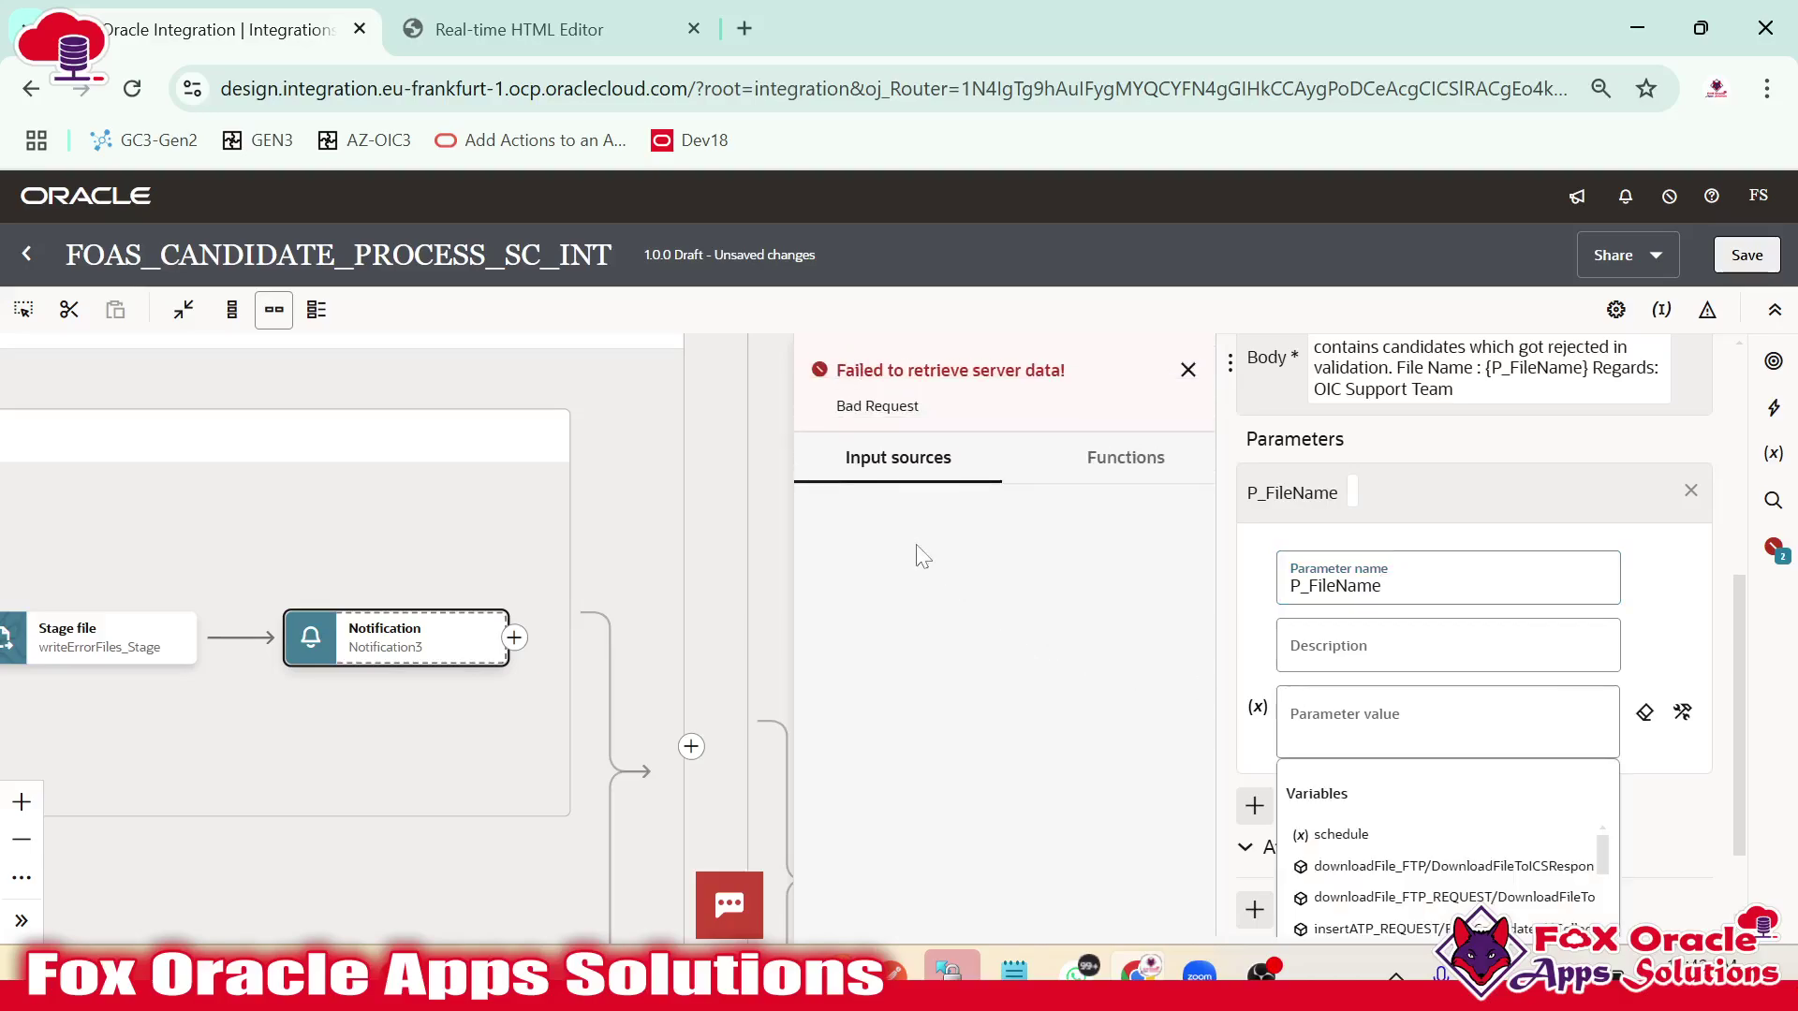
{"action": "left_click", "coordinate": [1189, 371]}
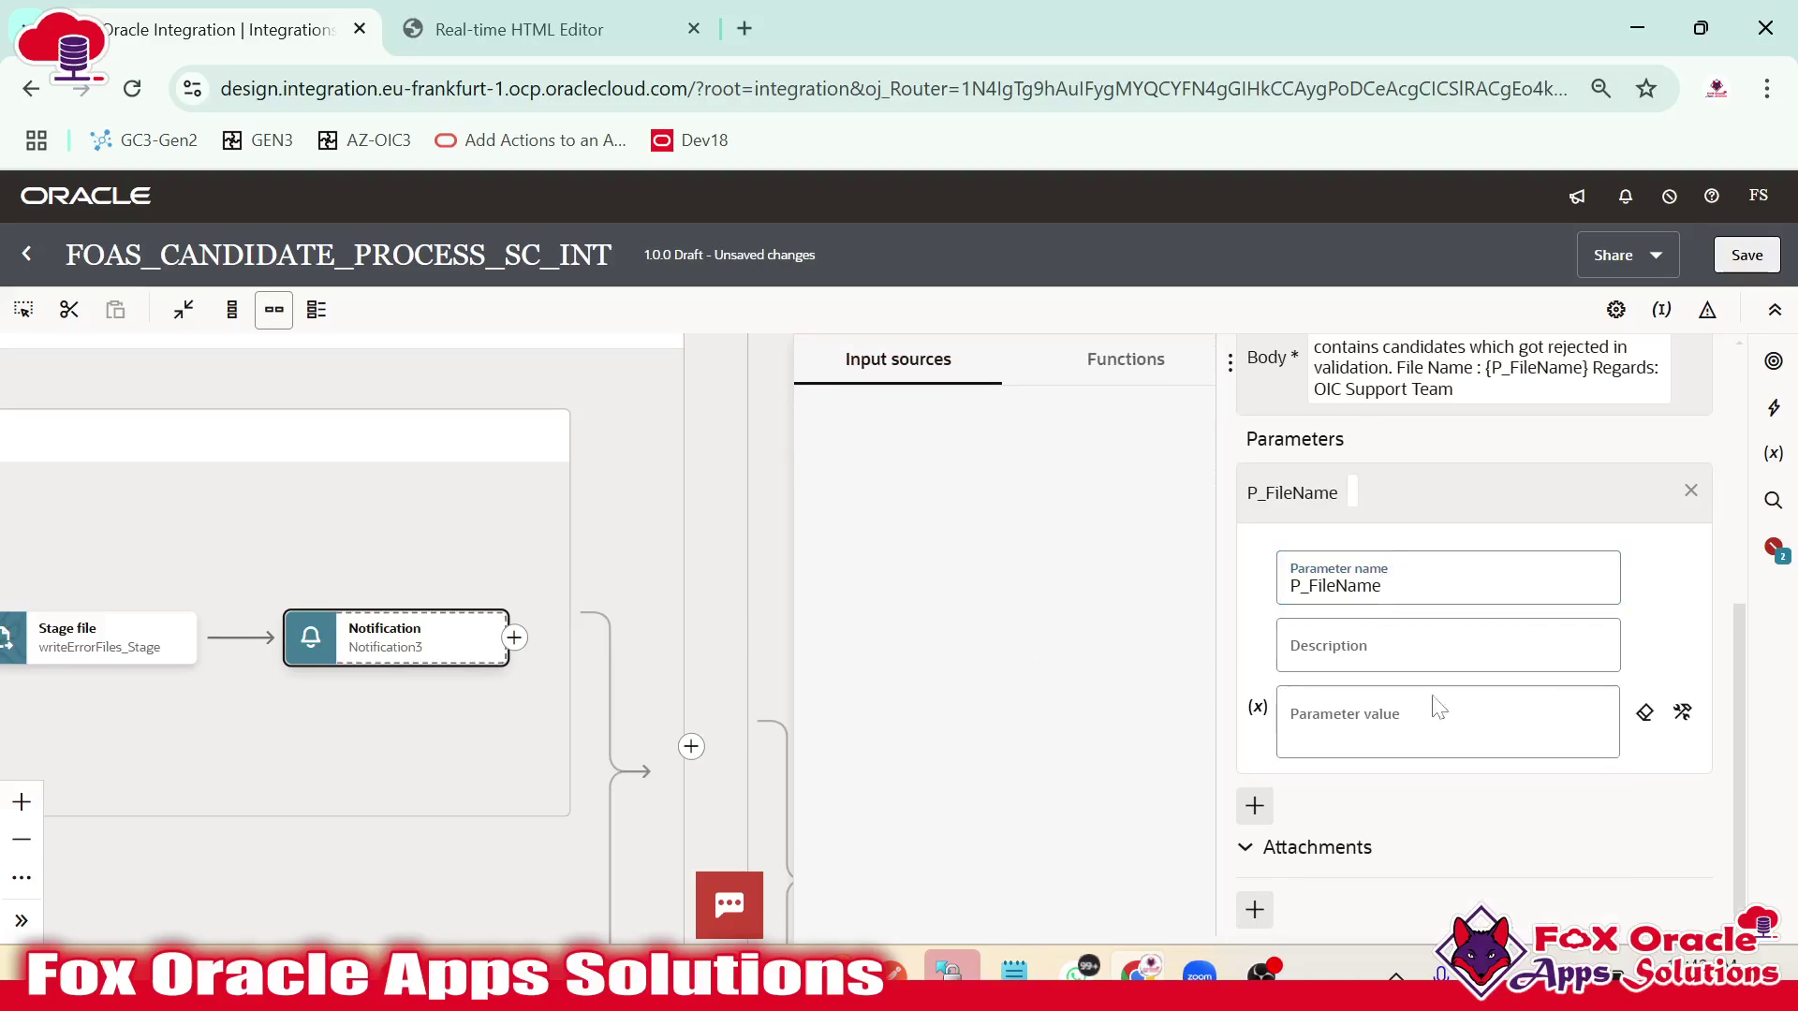
{"action": "left_click", "coordinate": [1682, 711]}
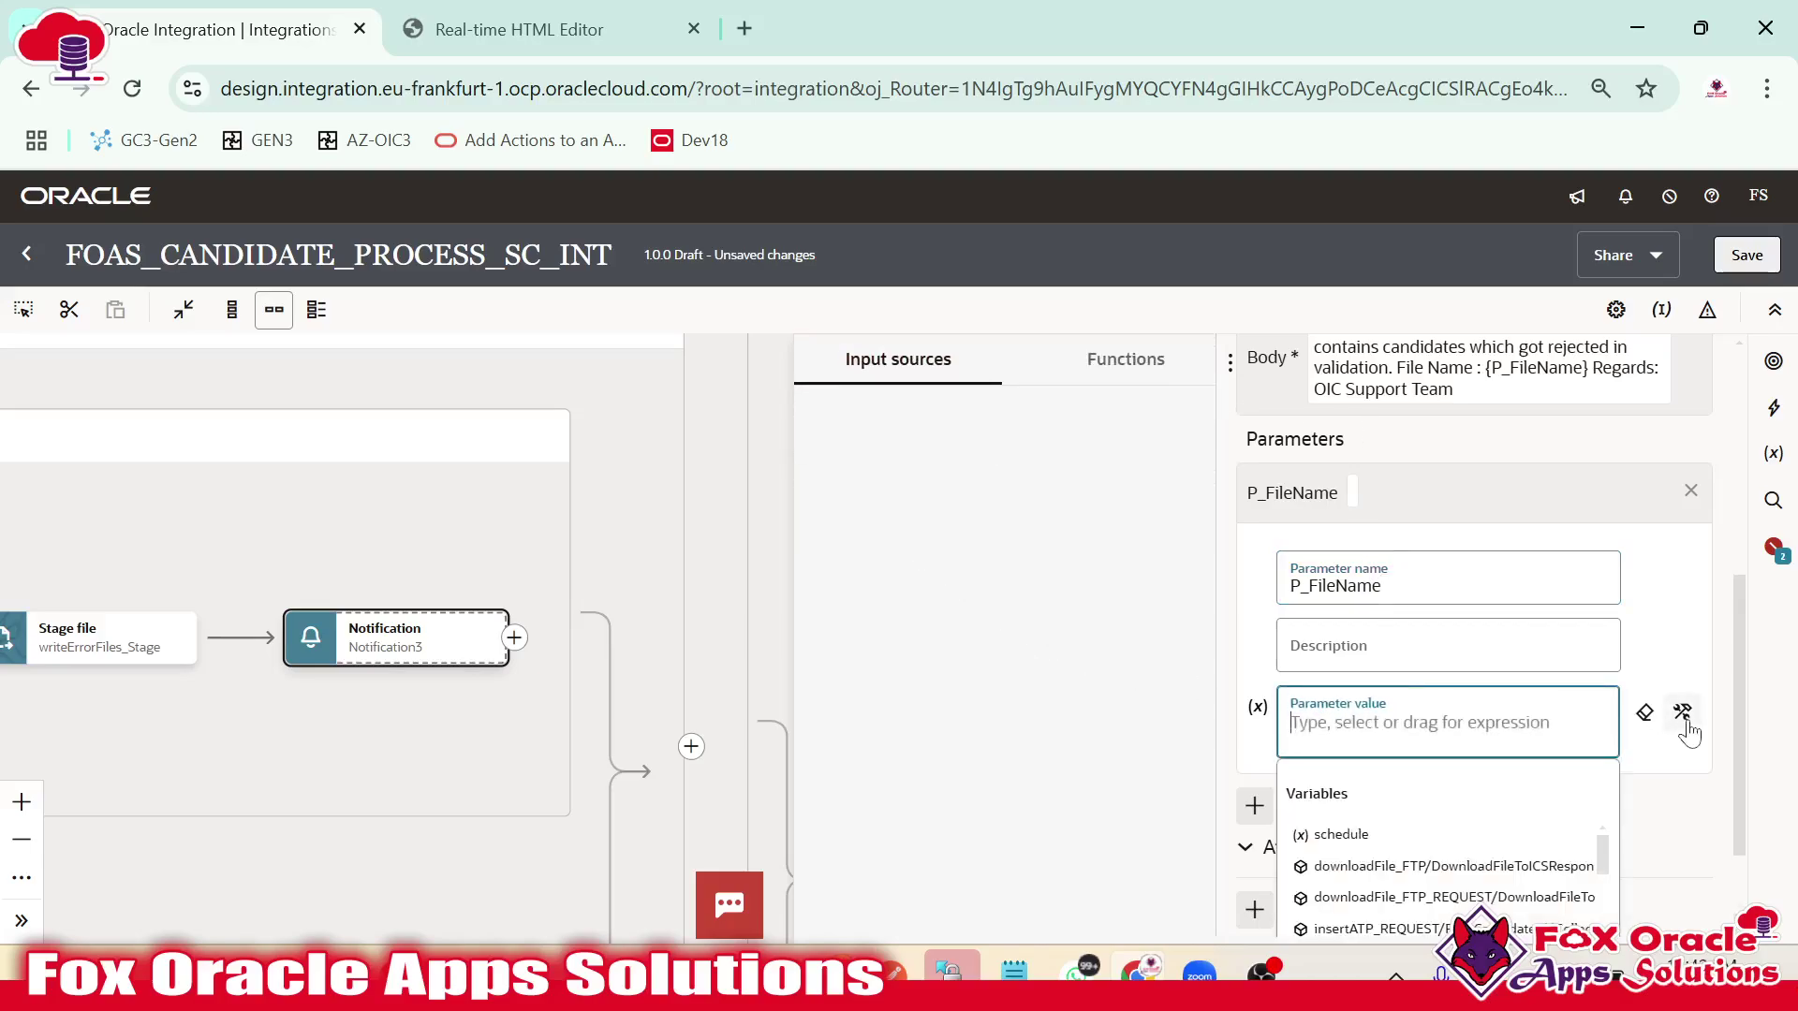
{"action": "left_click", "coordinate": [1128, 361]}
{"action": "left_click", "coordinate": [913, 386]}
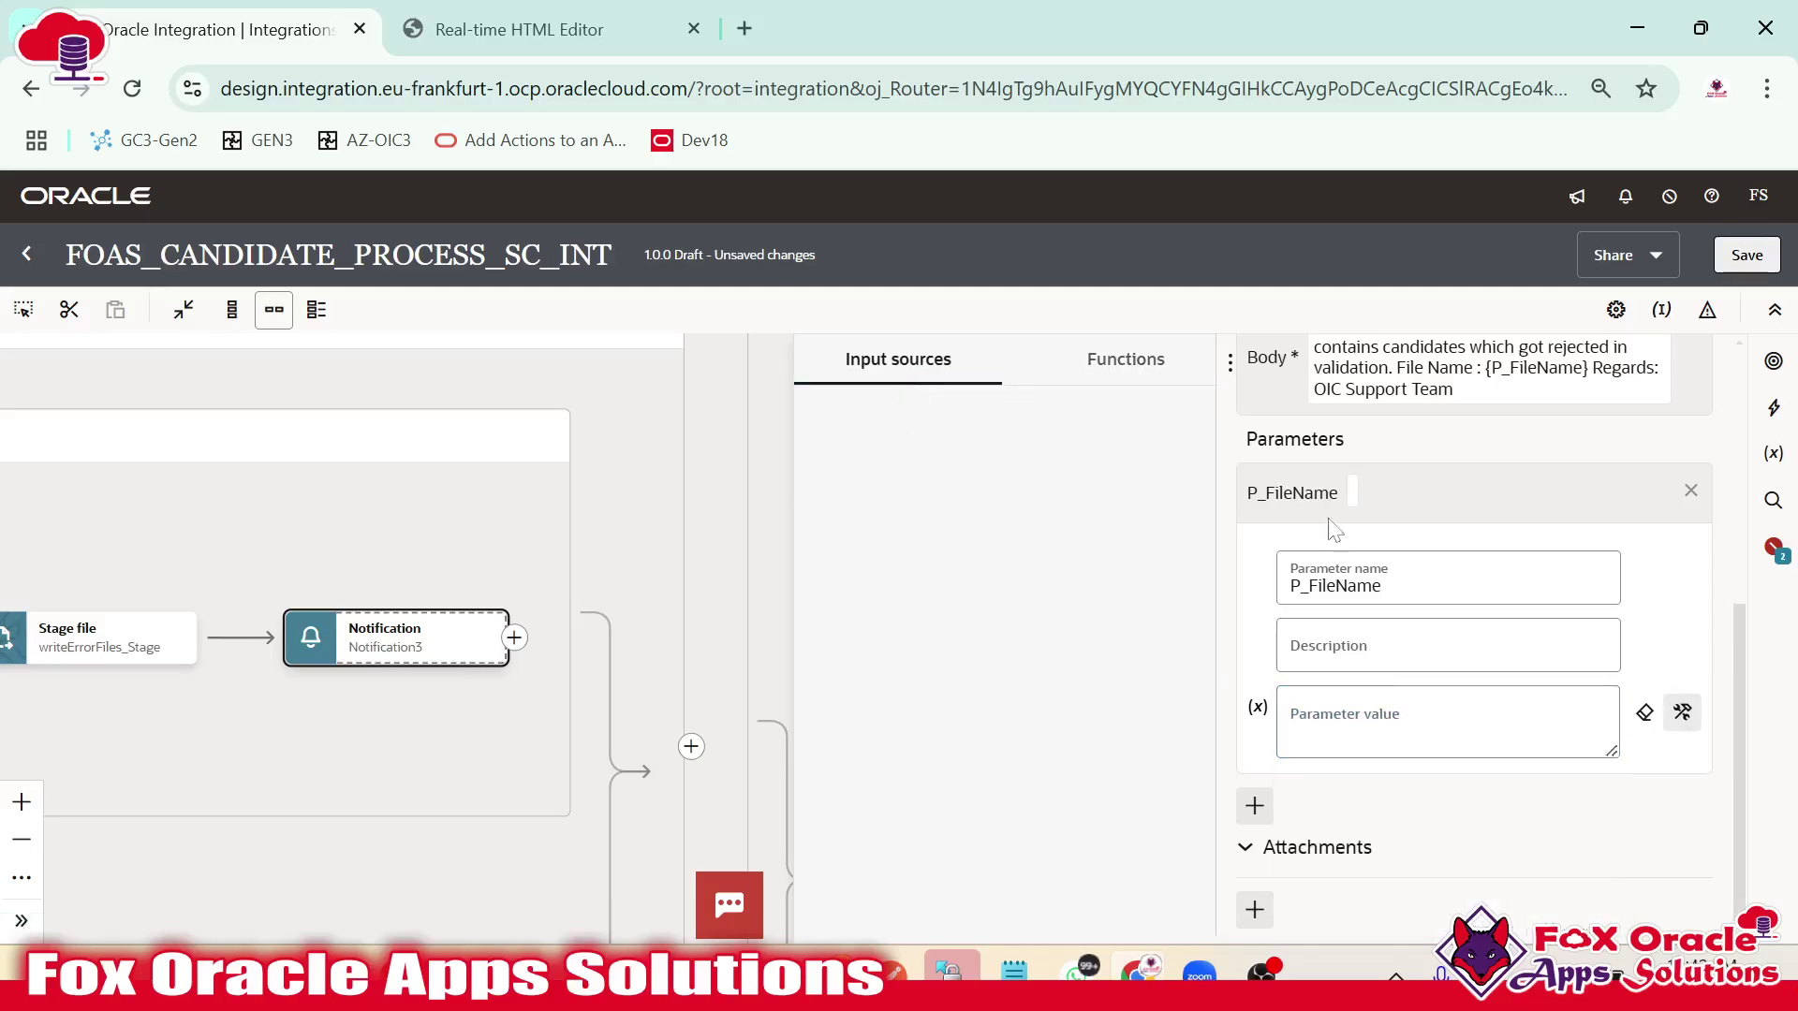
{"action": "scroll", "coordinate": [1400, 543], "scroll_direction": "up", "scroll_amount": 5}
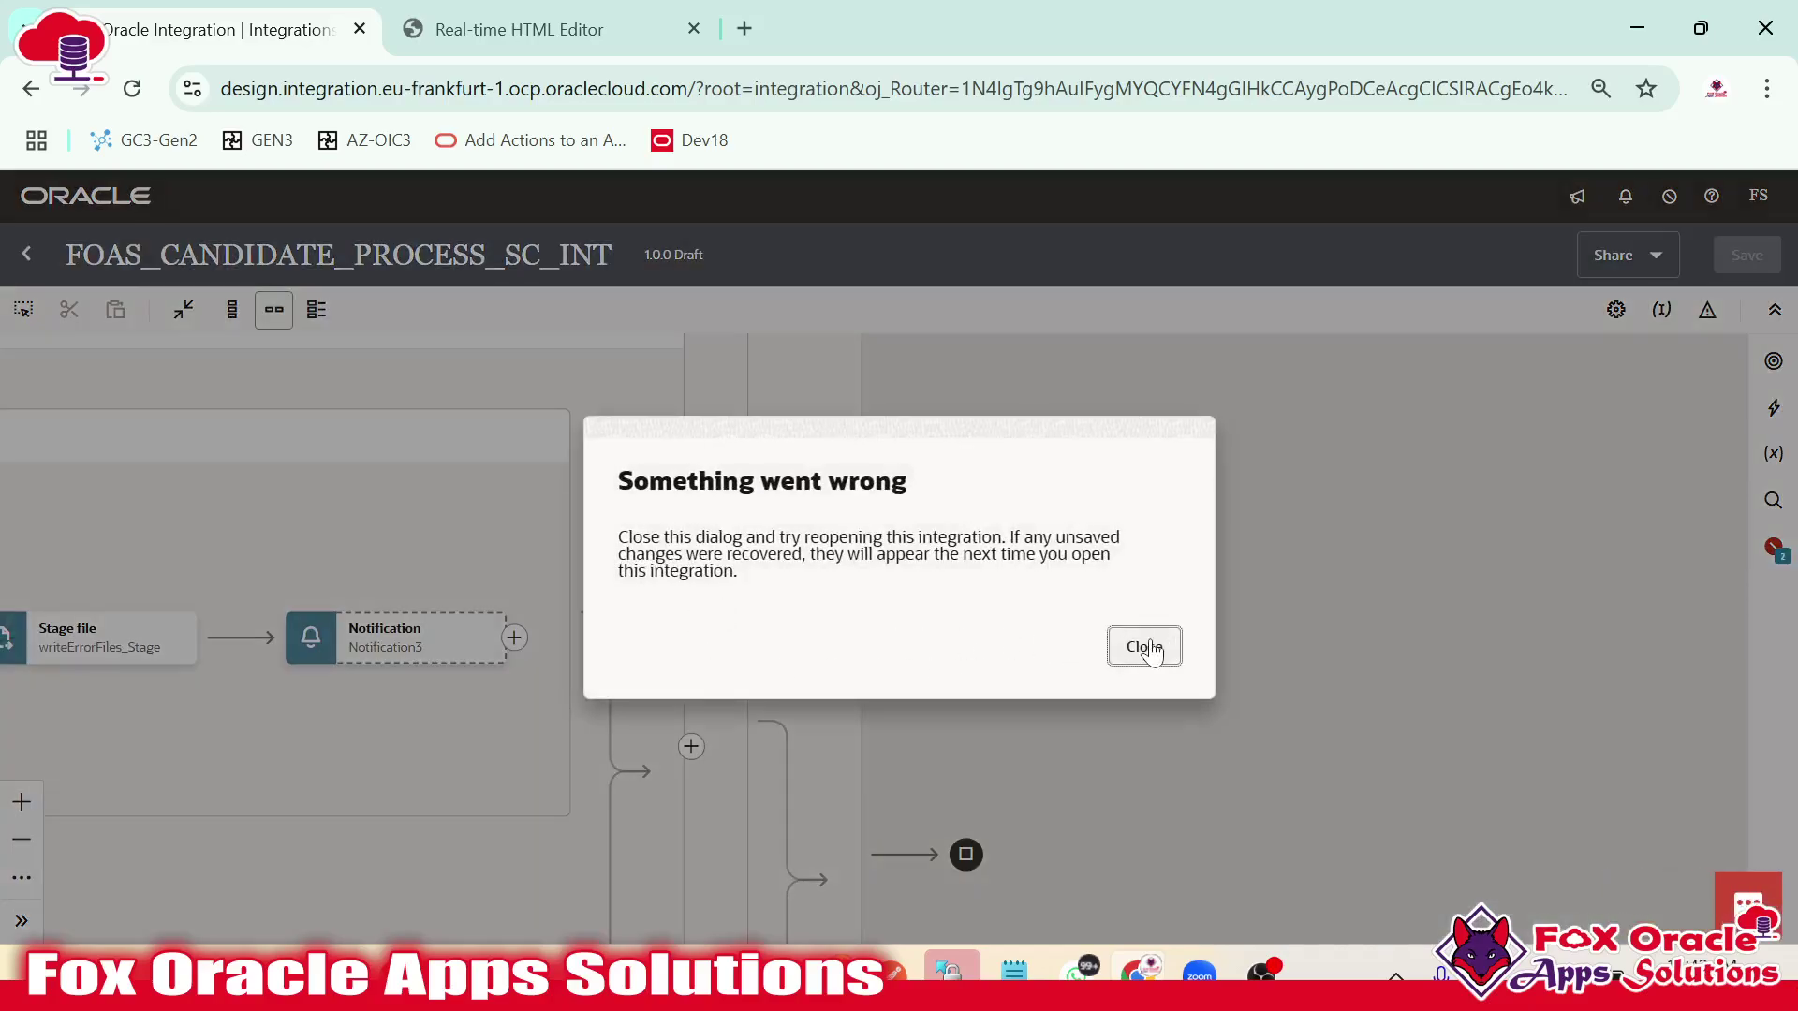
Close the error, reopen and save FOAS_CANDIDATE_PROCESS_SC_INT, then open Notification3's settings.
{"action": "left_click", "coordinate": [1146, 646]}
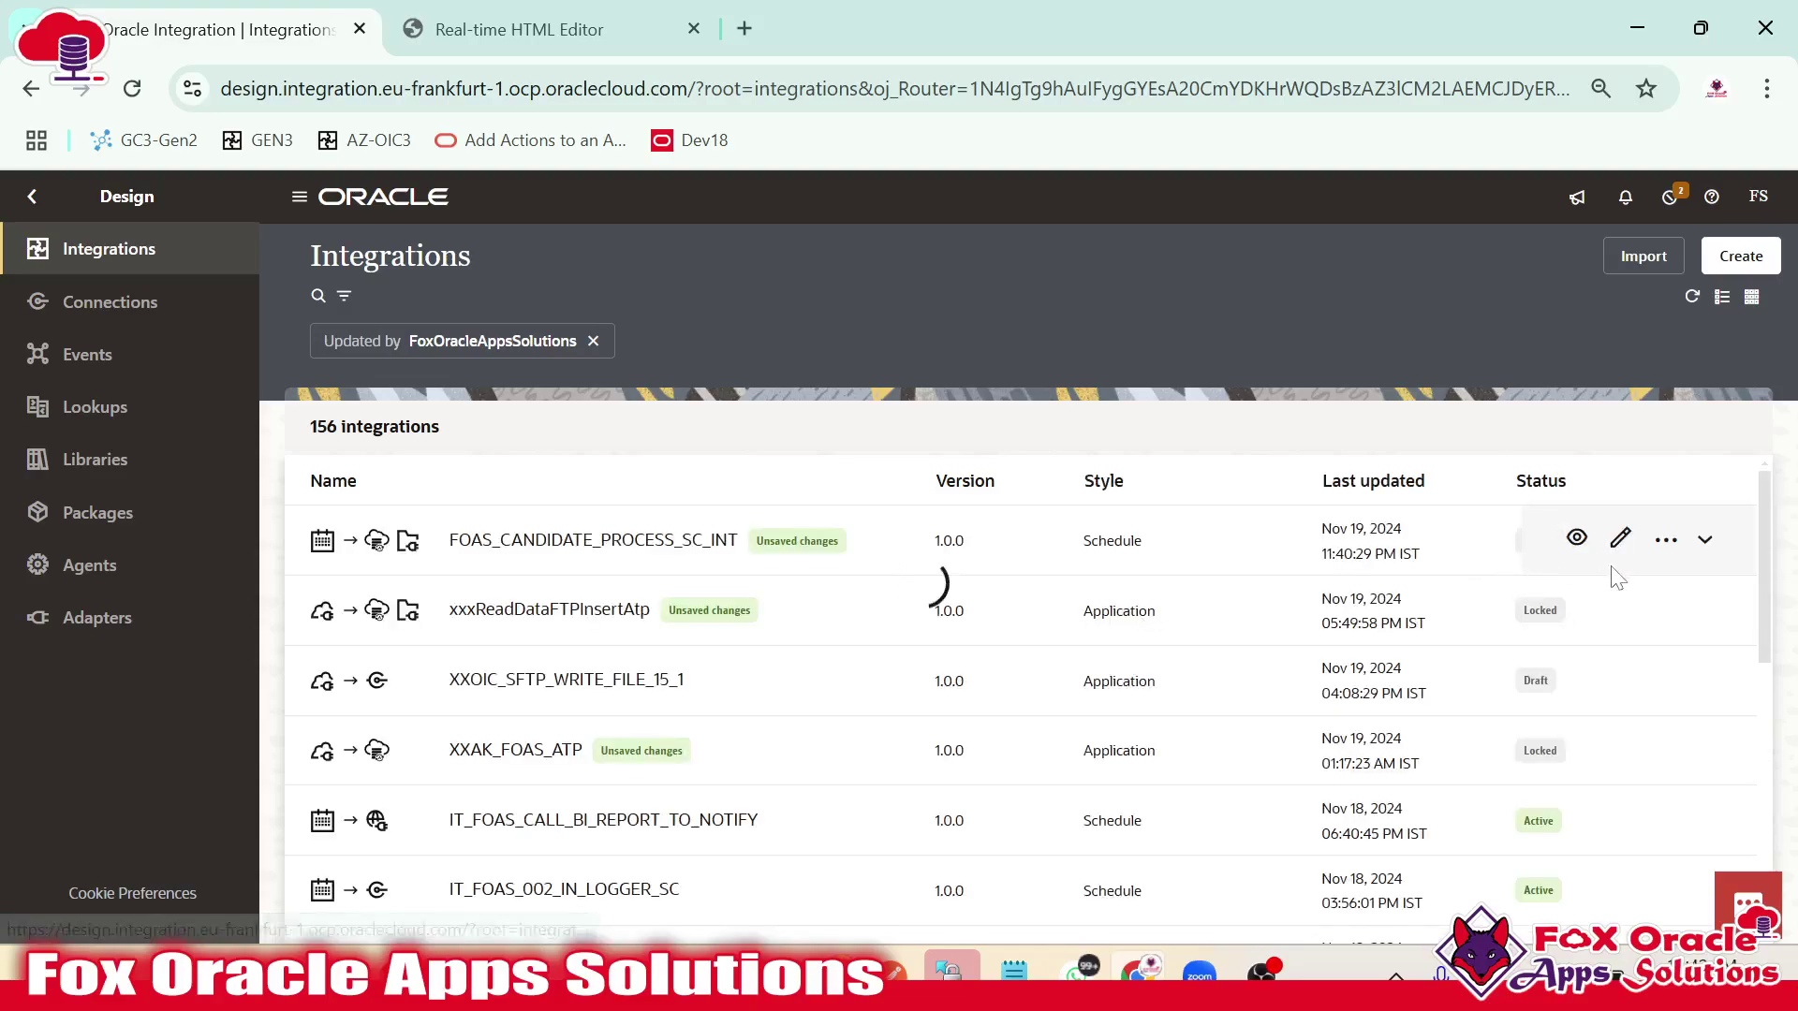
{"action": "left_click", "coordinate": [1617, 540]}
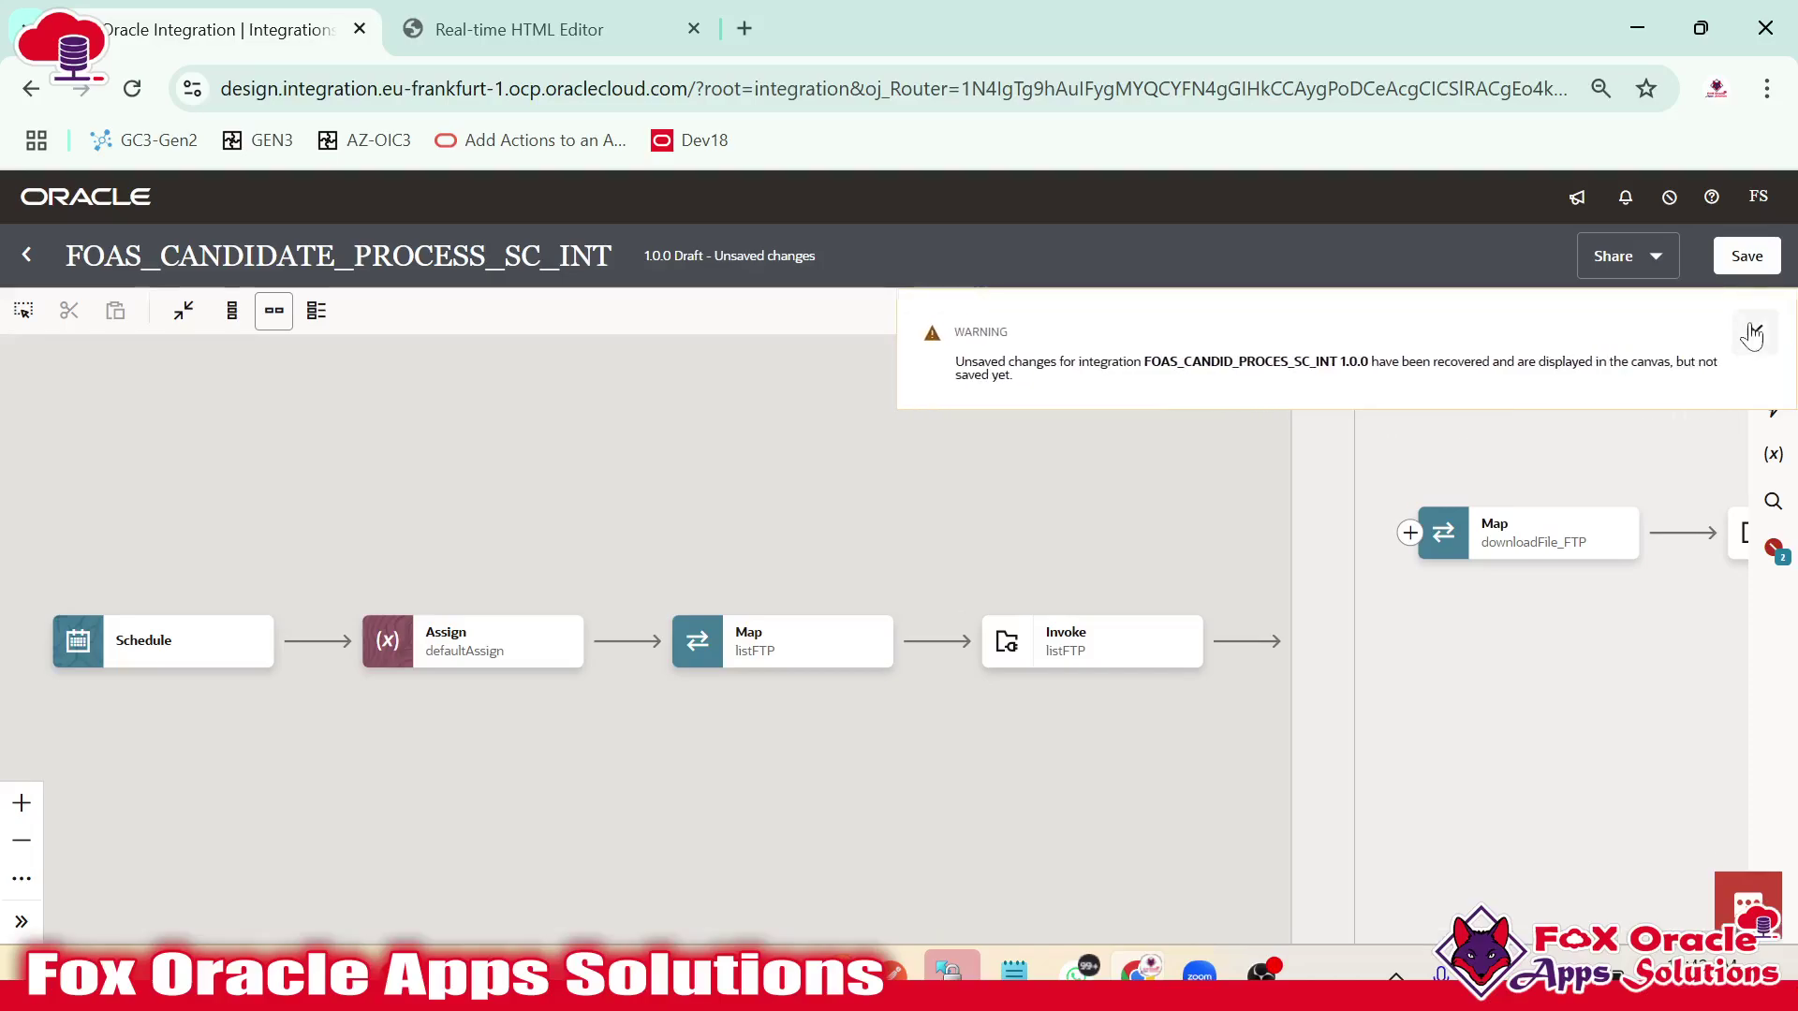
{"action": "left_click", "coordinate": [1747, 262]}
{"action": "scroll", "coordinate": [655, 735], "scroll_direction": "right", "scroll_amount": 10}
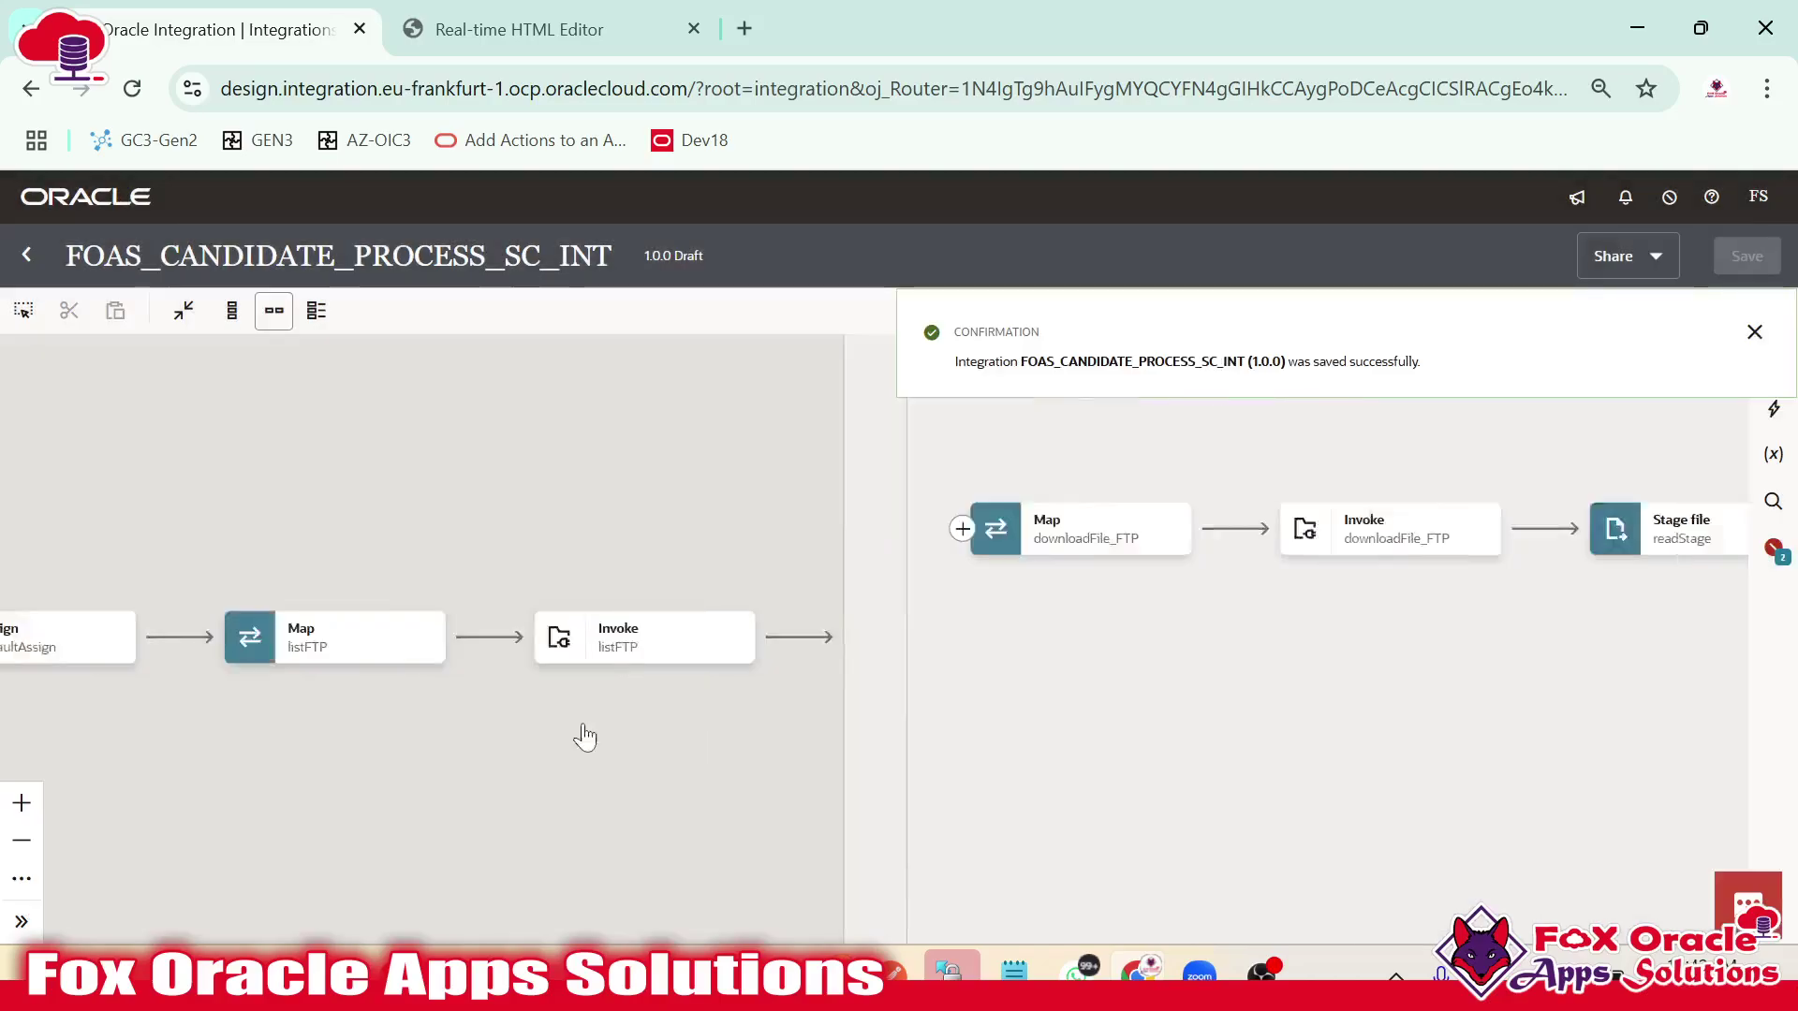
{"action": "scroll", "coordinate": [660, 732], "scroll_direction": "right", "scroll_amount": 10}
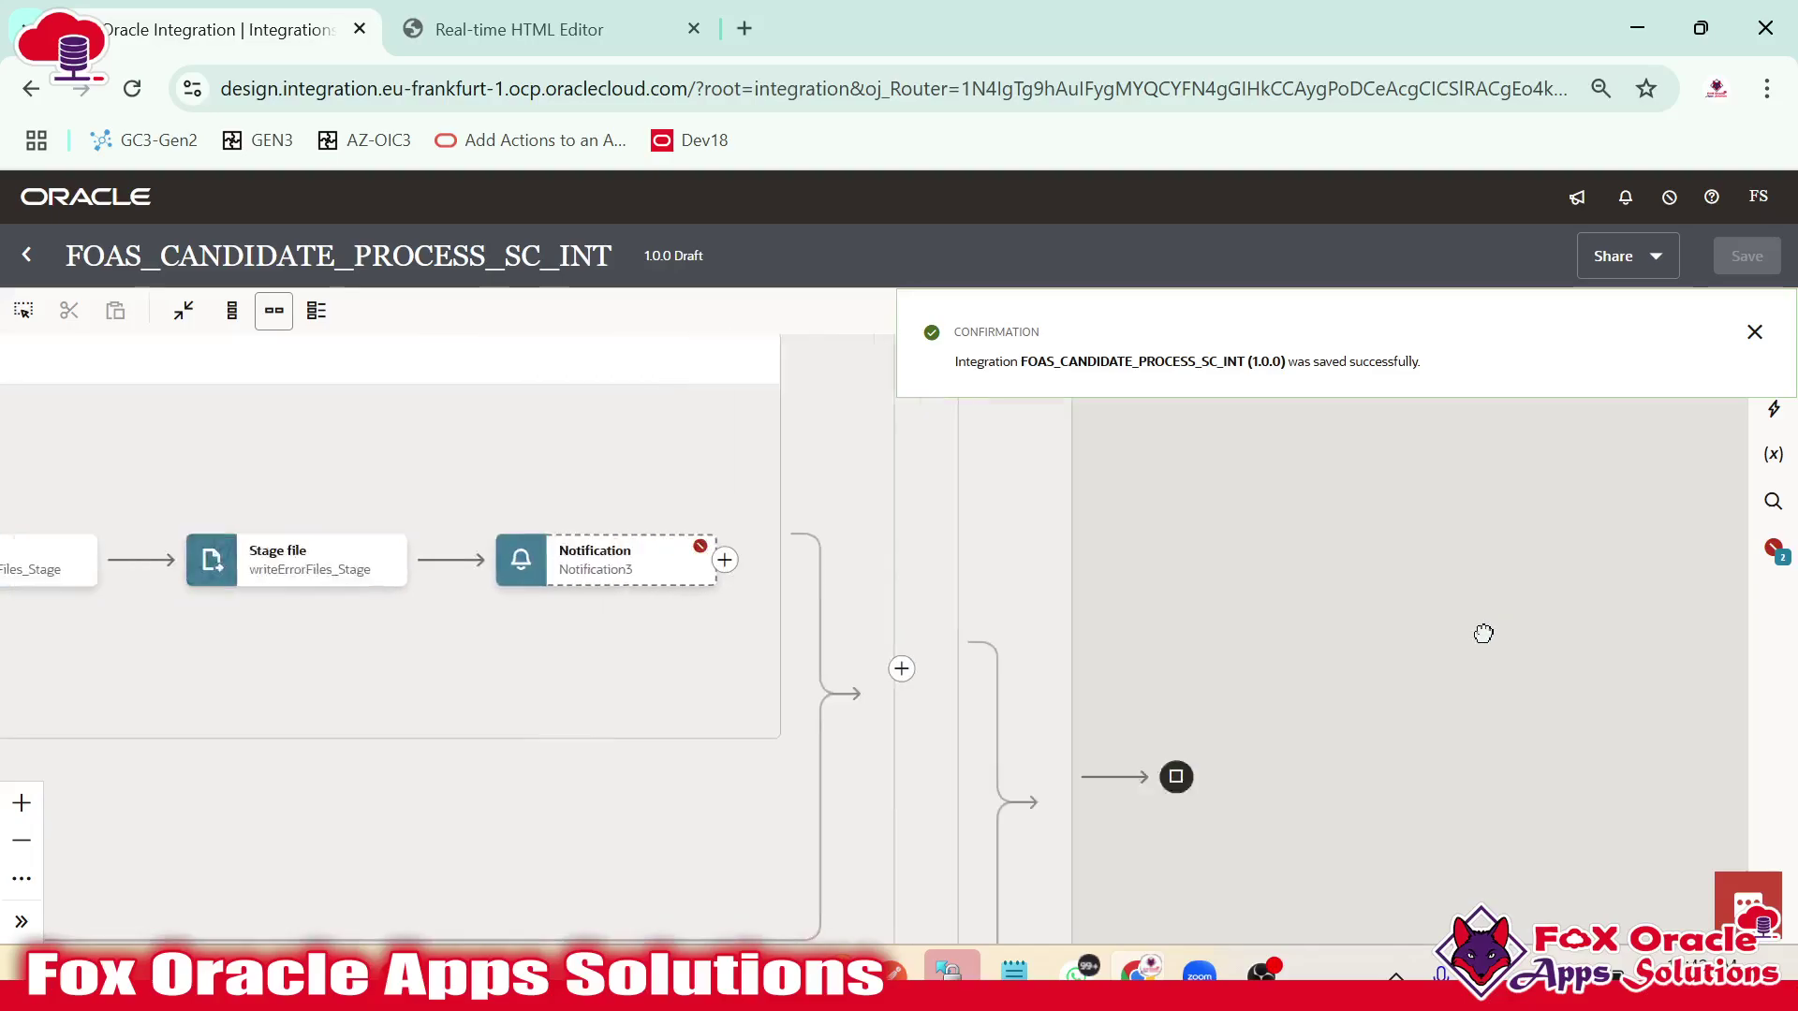
{"action": "left_click", "coordinate": [629, 569]}
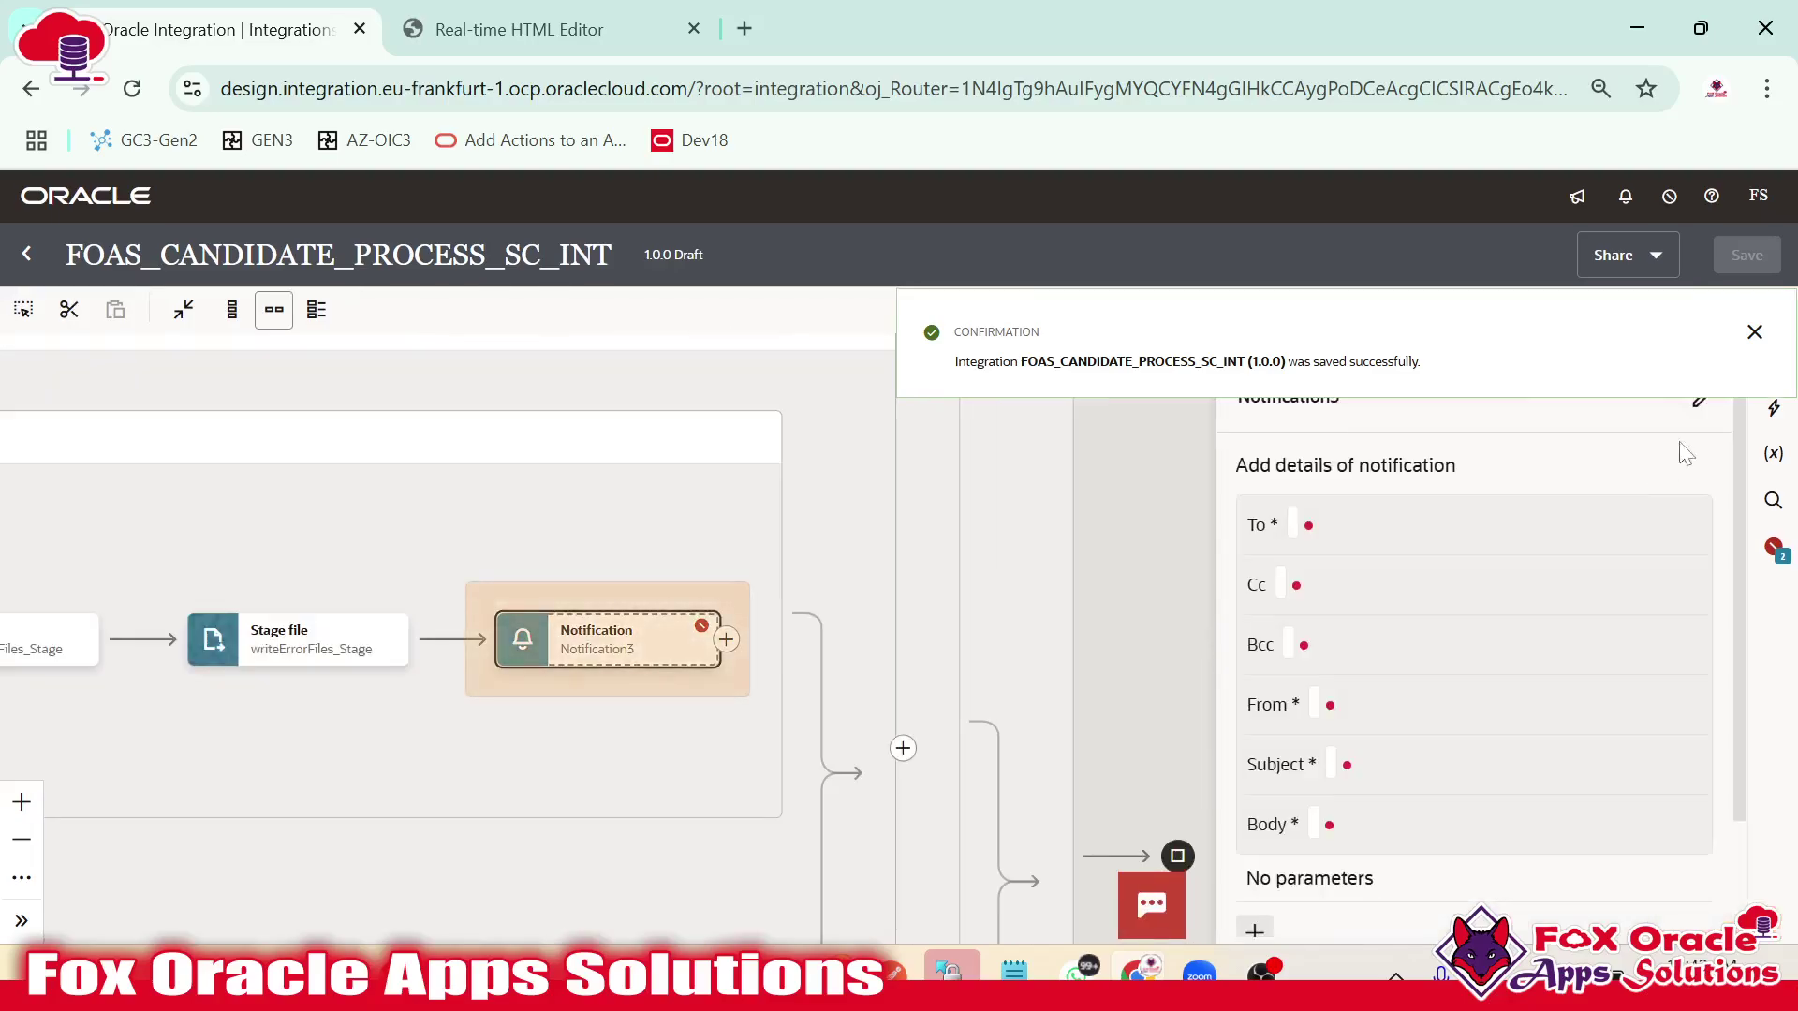
Address Notification3 to $var_ToEmail and send it from $var_FromEmail.
{"action": "left_click", "coordinate": [1753, 335]}
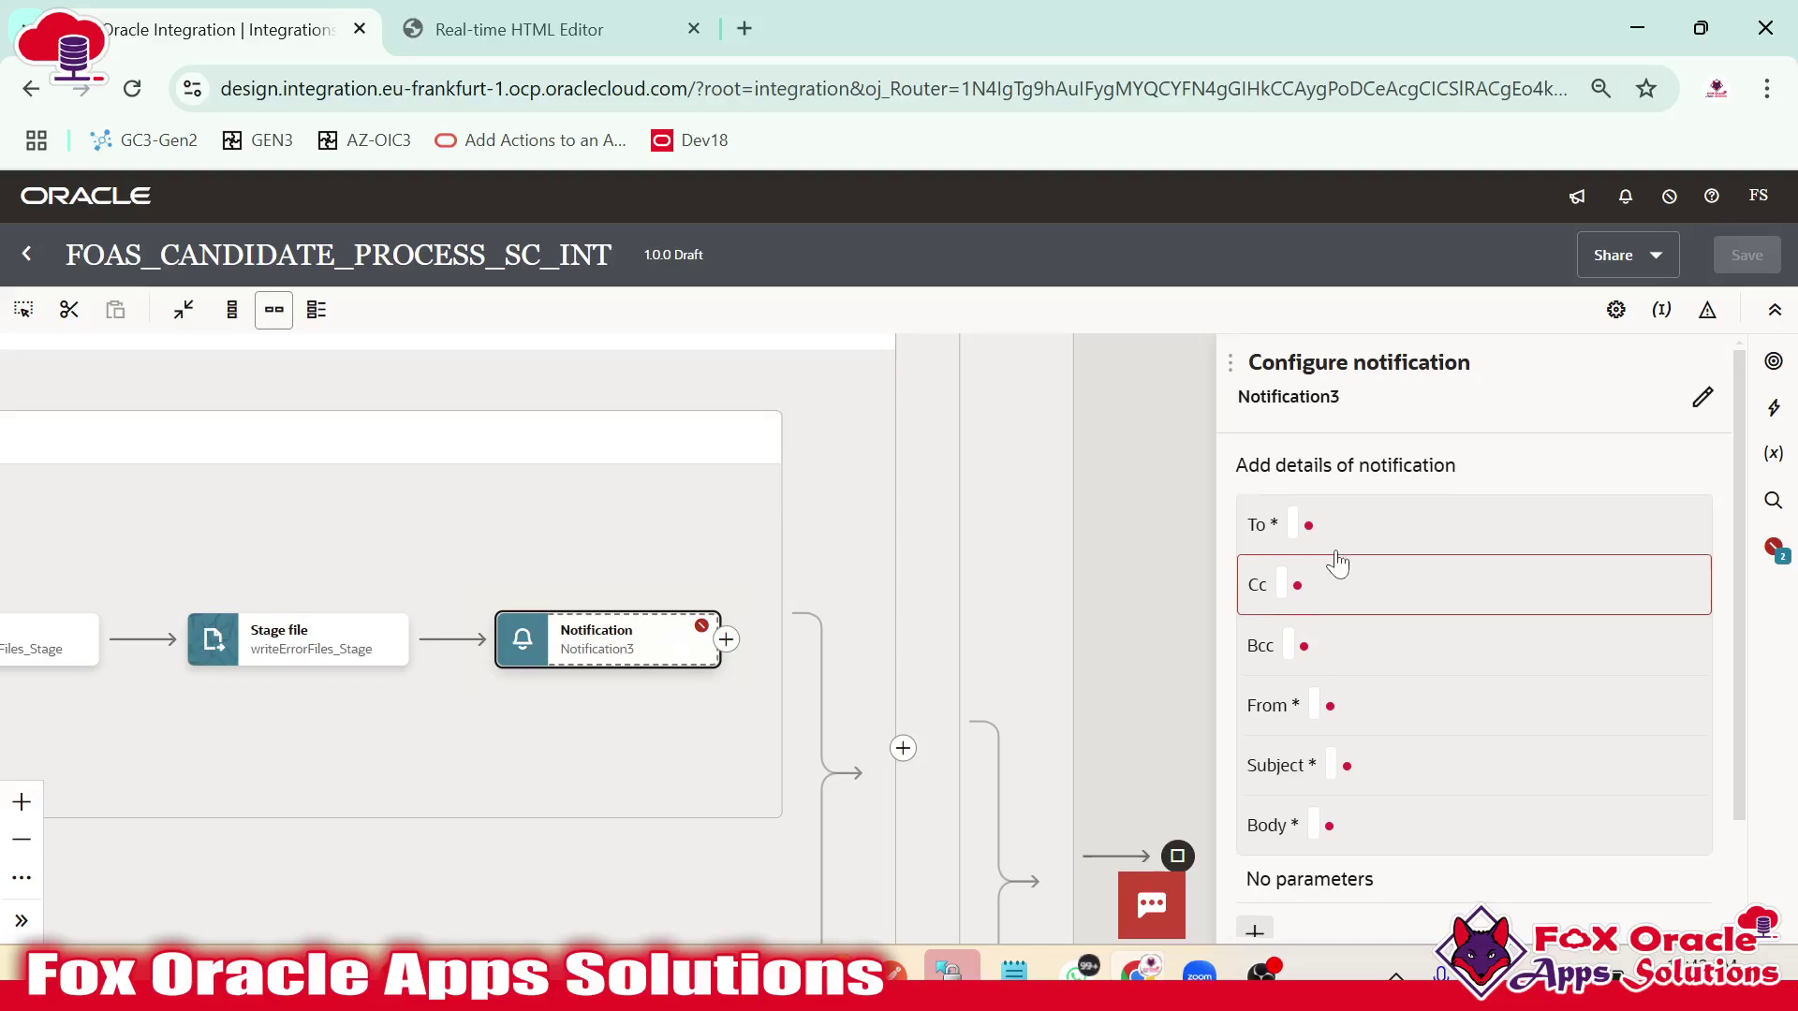
{"action": "left_click", "coordinate": [1309, 524]}
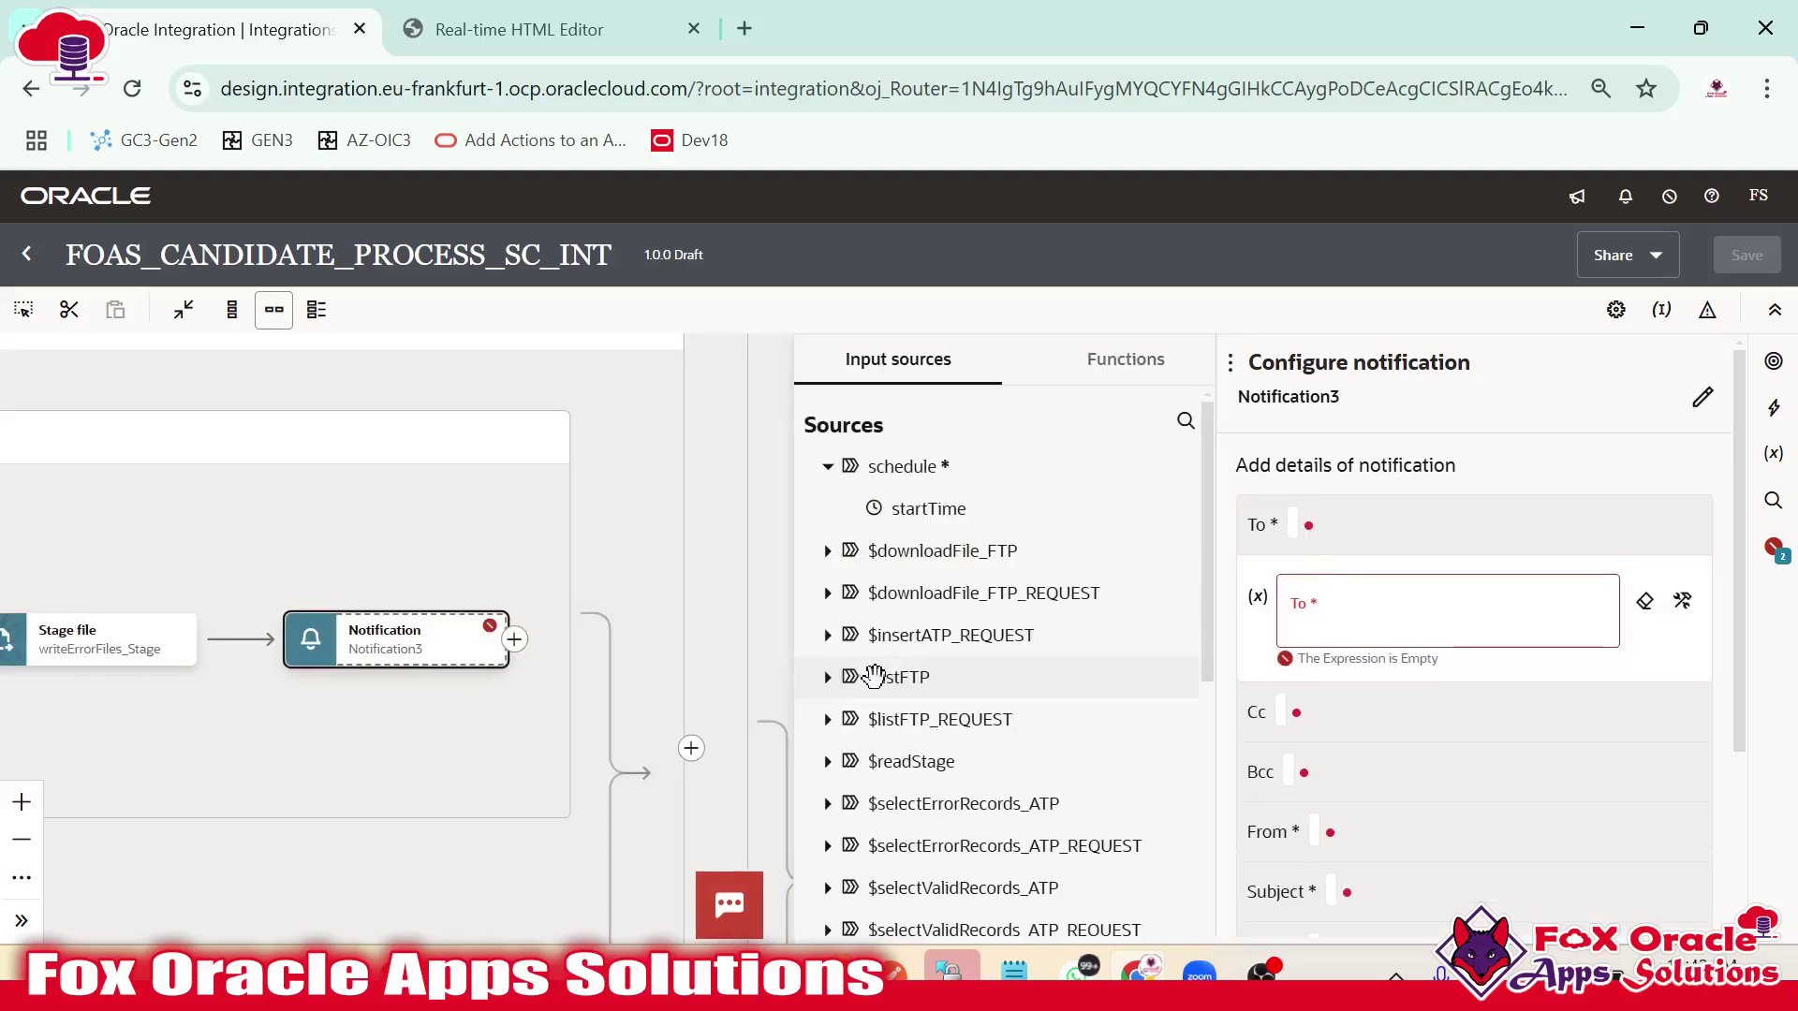
{"action": "scroll", "coordinate": [922, 688], "scroll_direction": "down", "scroll_amount": 10}
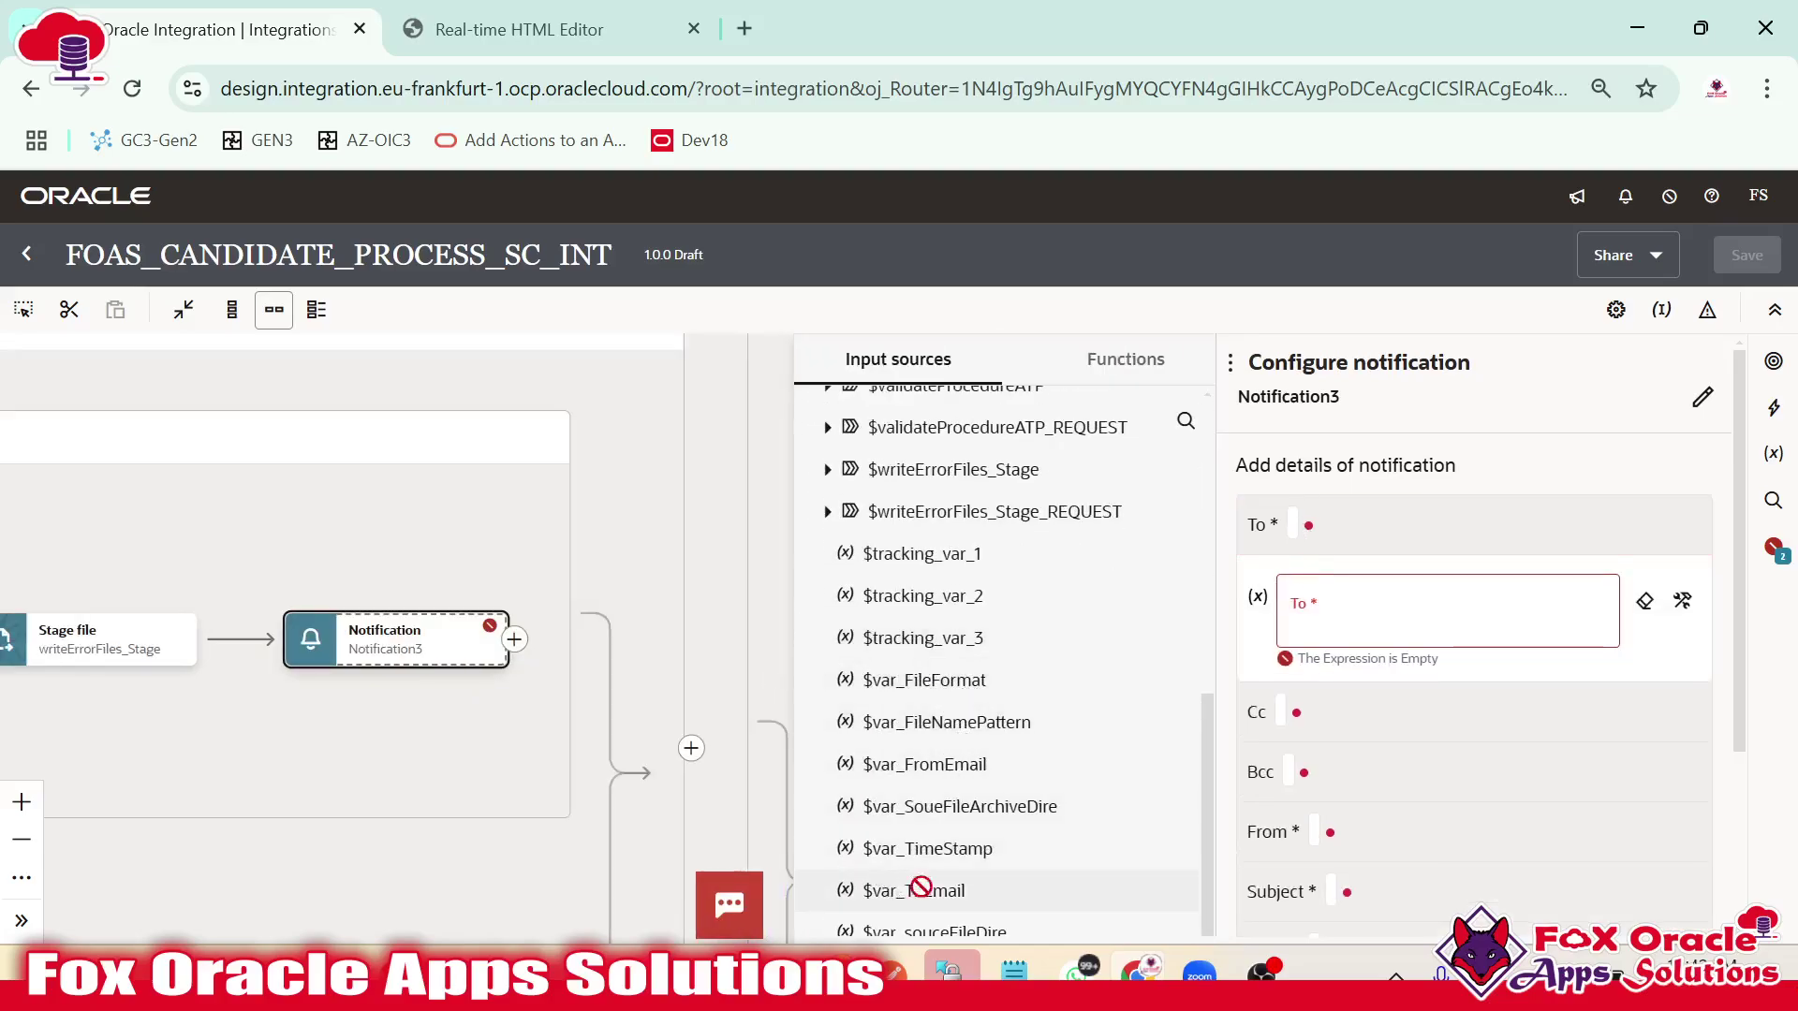
{"action": "left_click_drag", "start_coordinate": [936, 888], "coordinate": [1287, 603]}
{"action": "scroll", "coordinate": [1404, 608], "scroll_direction": "down", "scroll_amount": 3}
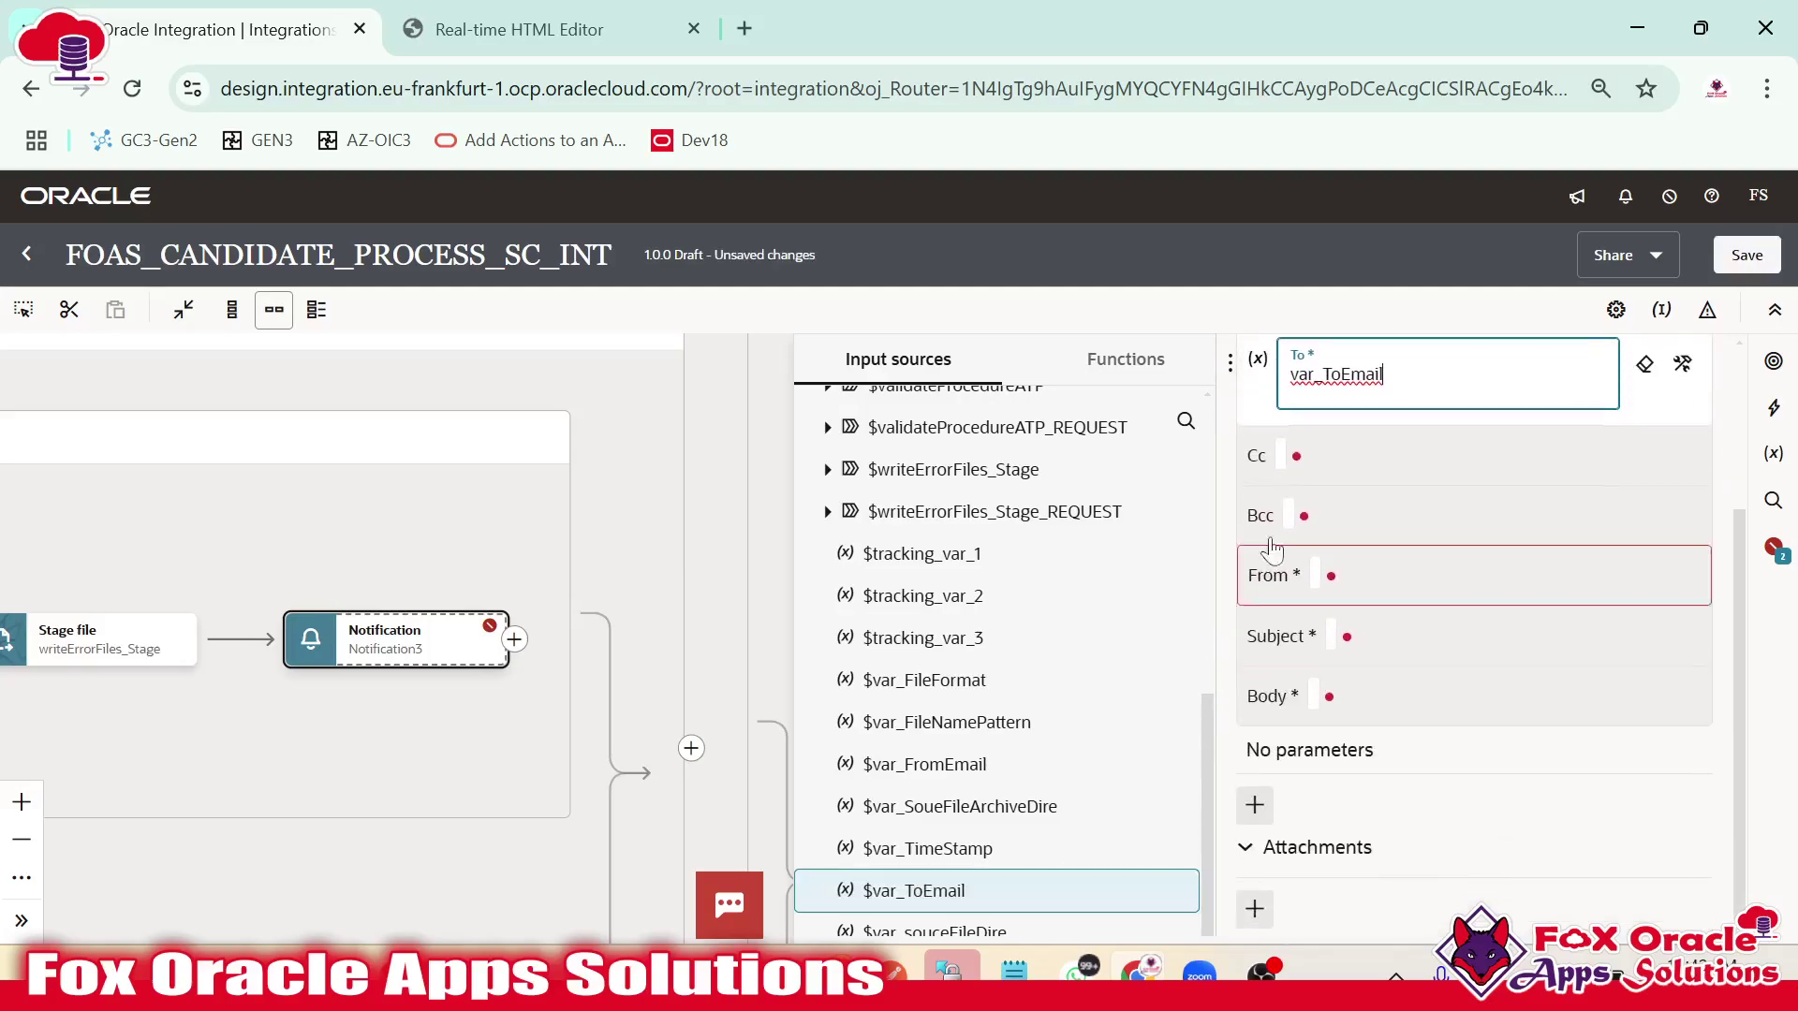
{"action": "left_click", "coordinate": [1311, 456]}
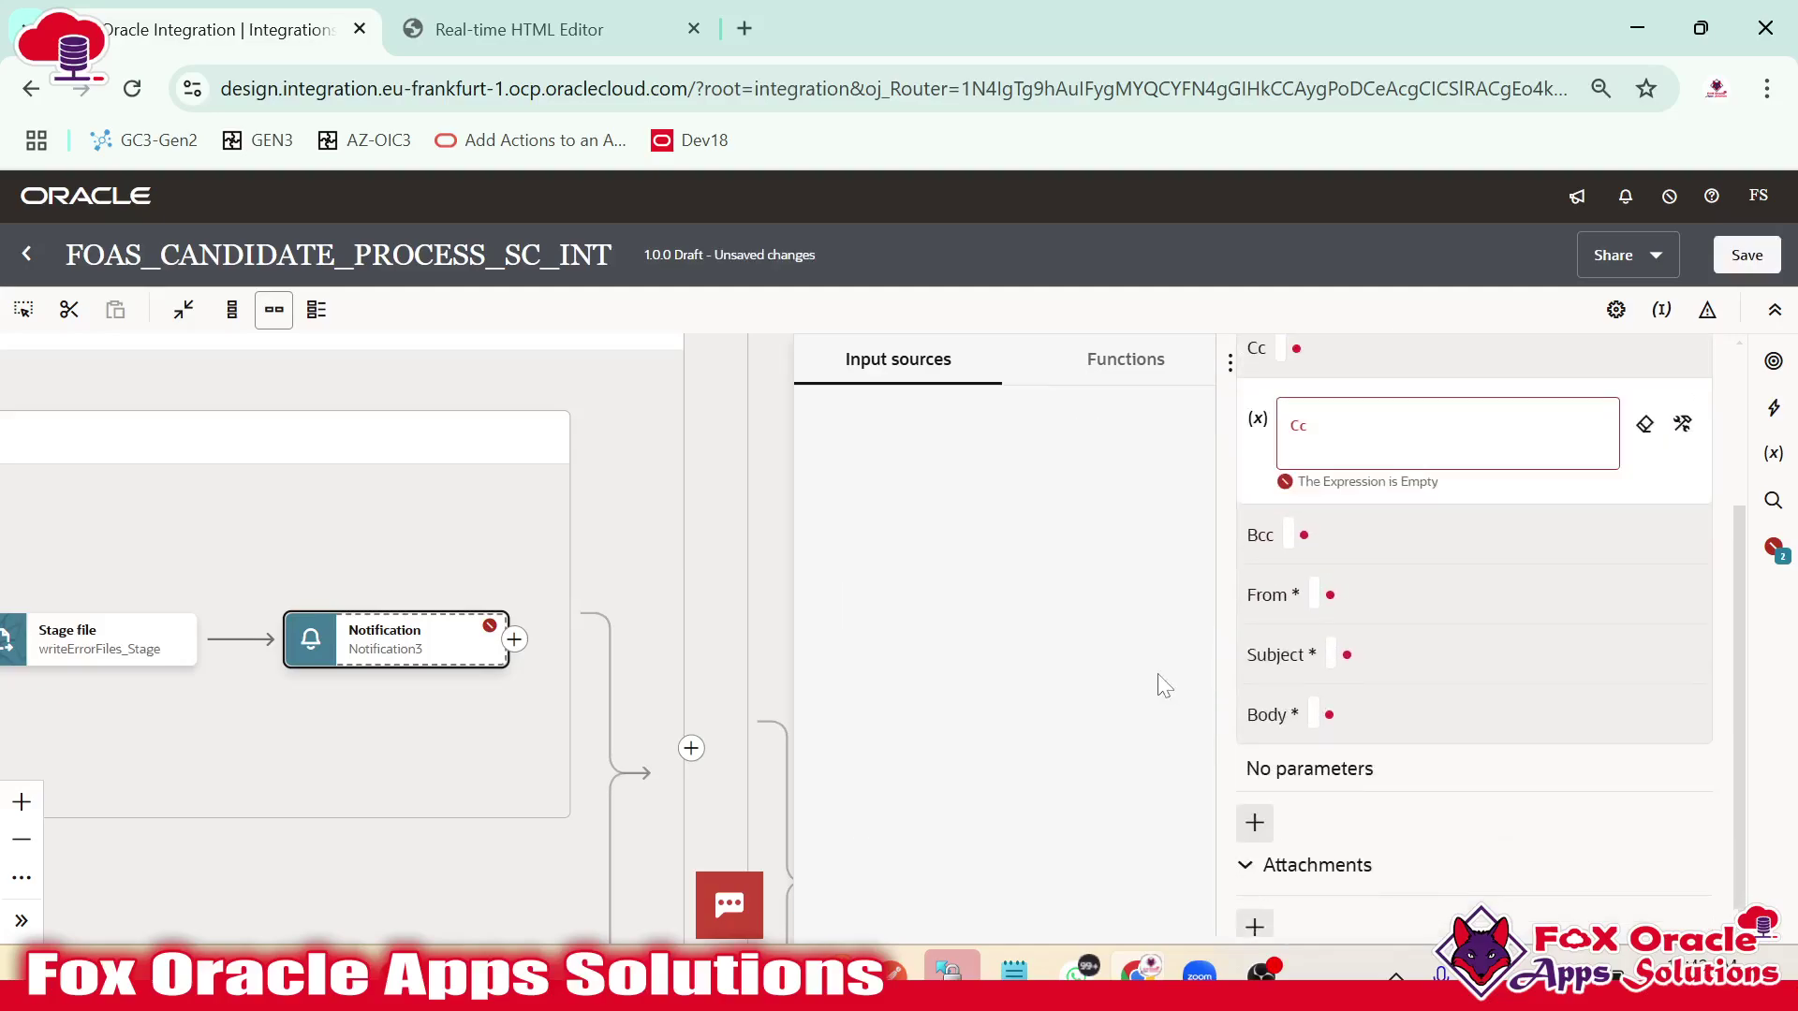
{"action": "left_click", "coordinate": [1331, 594]}
{"action": "scroll", "coordinate": [1030, 712], "scroll_direction": "down", "scroll_amount": 6}
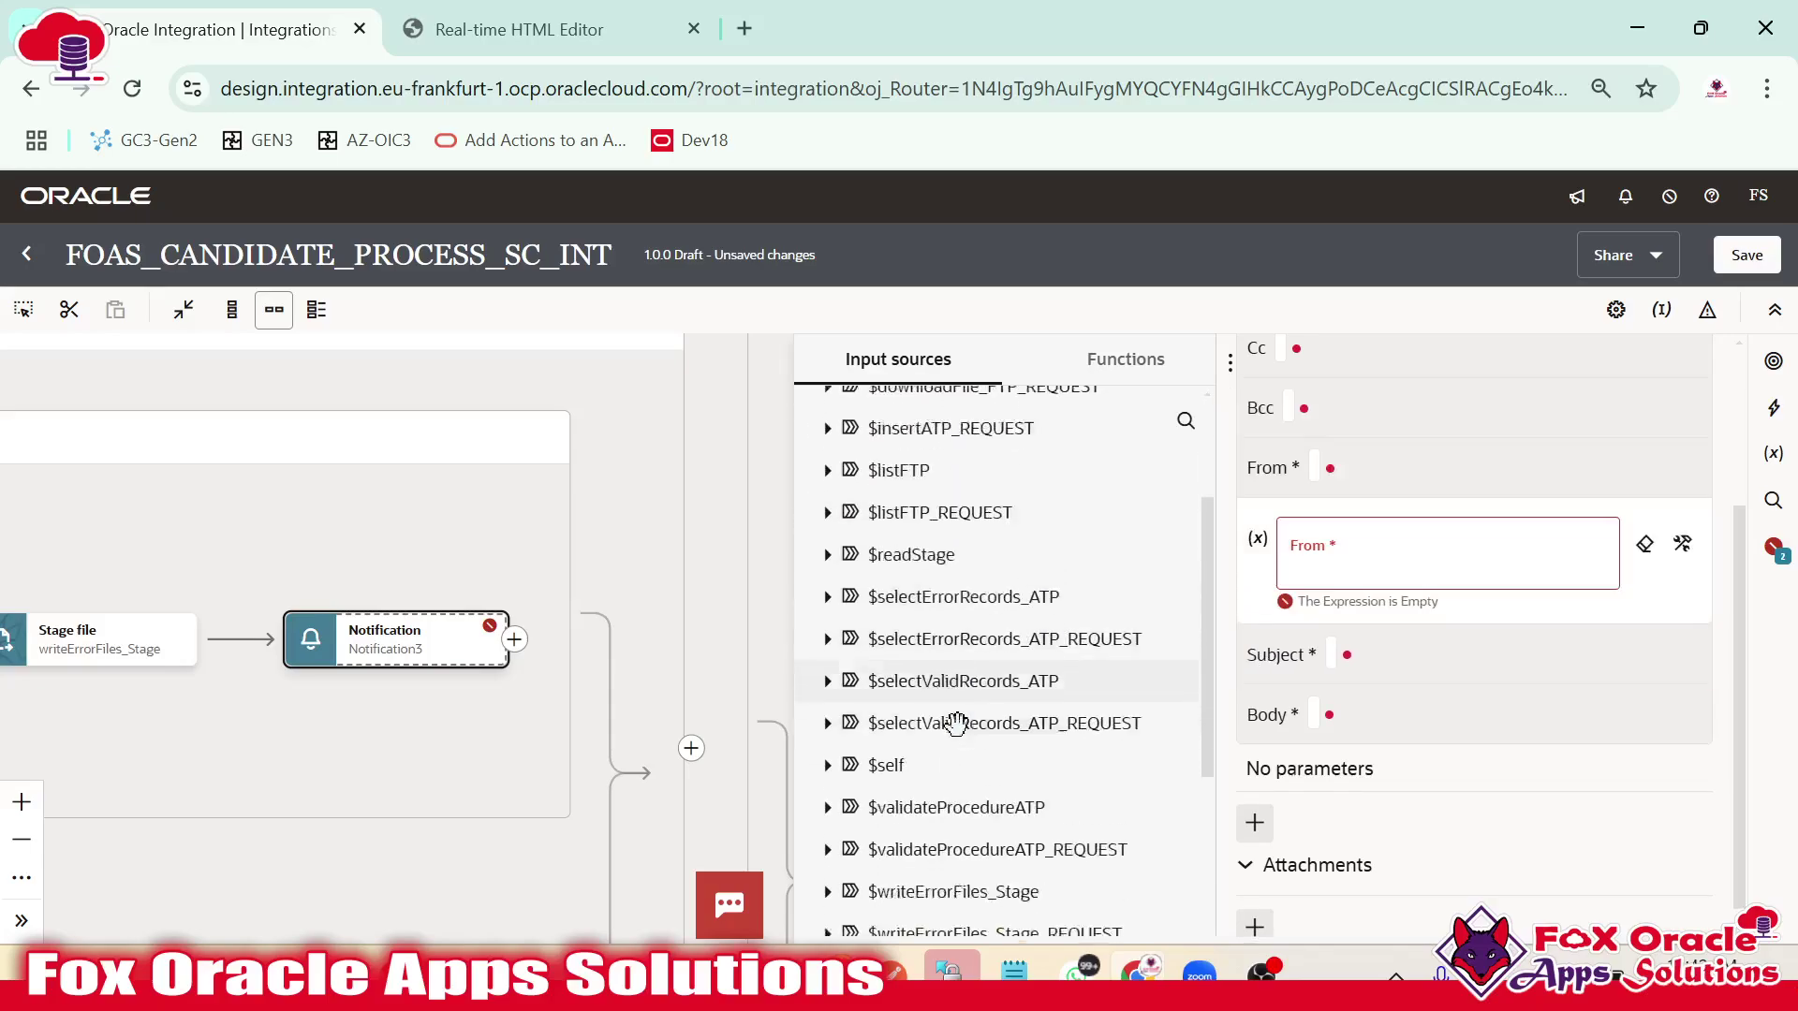
{"action": "left_click_drag", "start_coordinate": [946, 764], "coordinate": [1404, 572]}
Set Notification3's subject to 'Invalid records file.'.
{"action": "left_click", "coordinate": [1322, 639]}
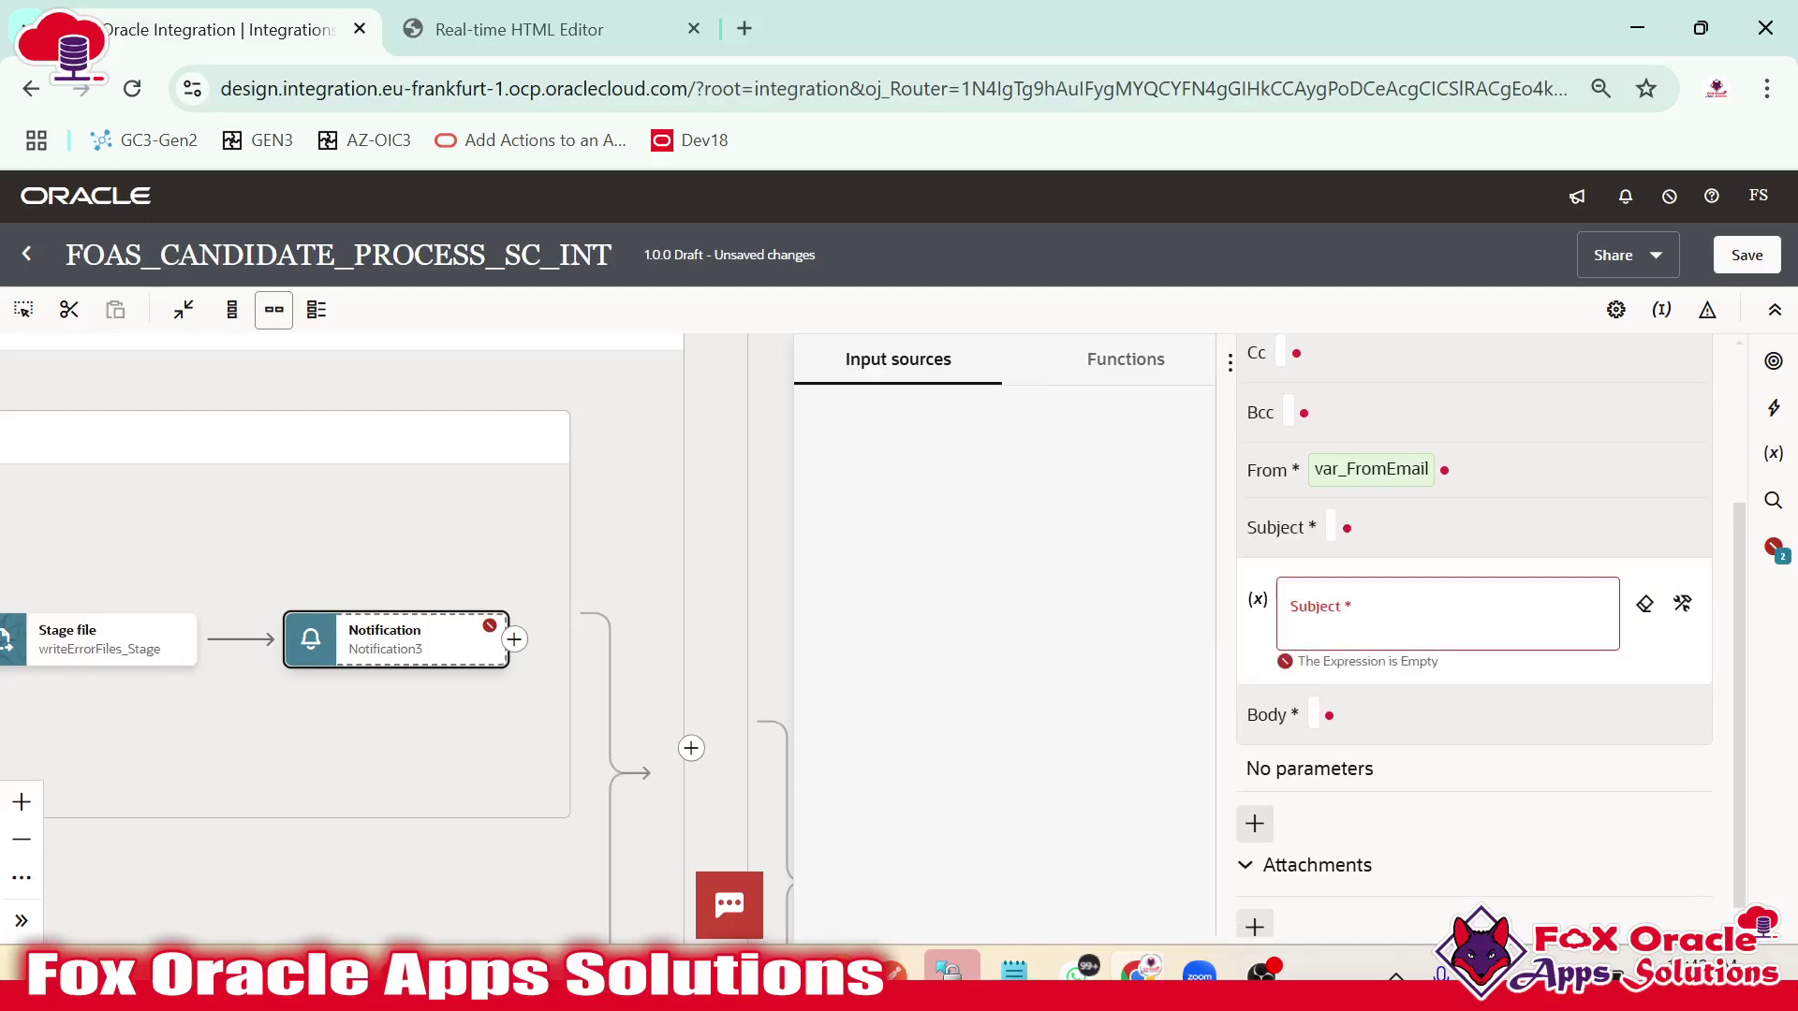
{"action": "type", "text": "'"}
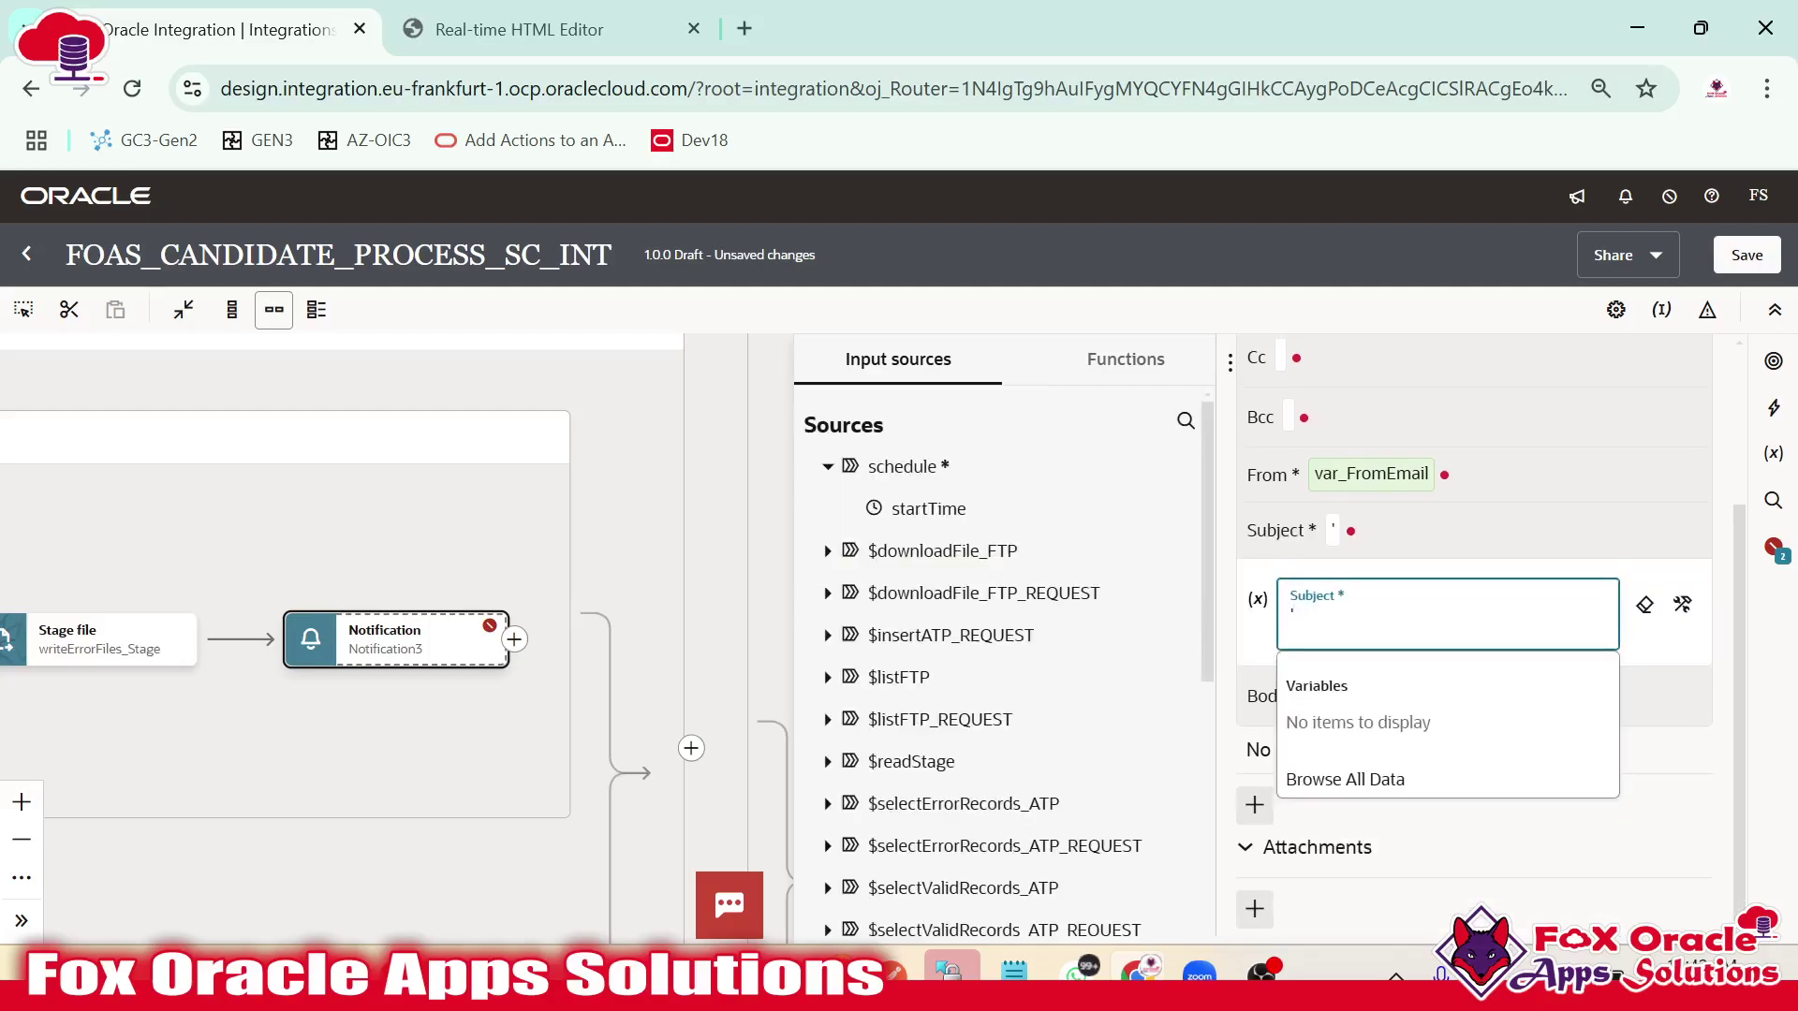
{"action": "type", "text": "Invalid records fi"}
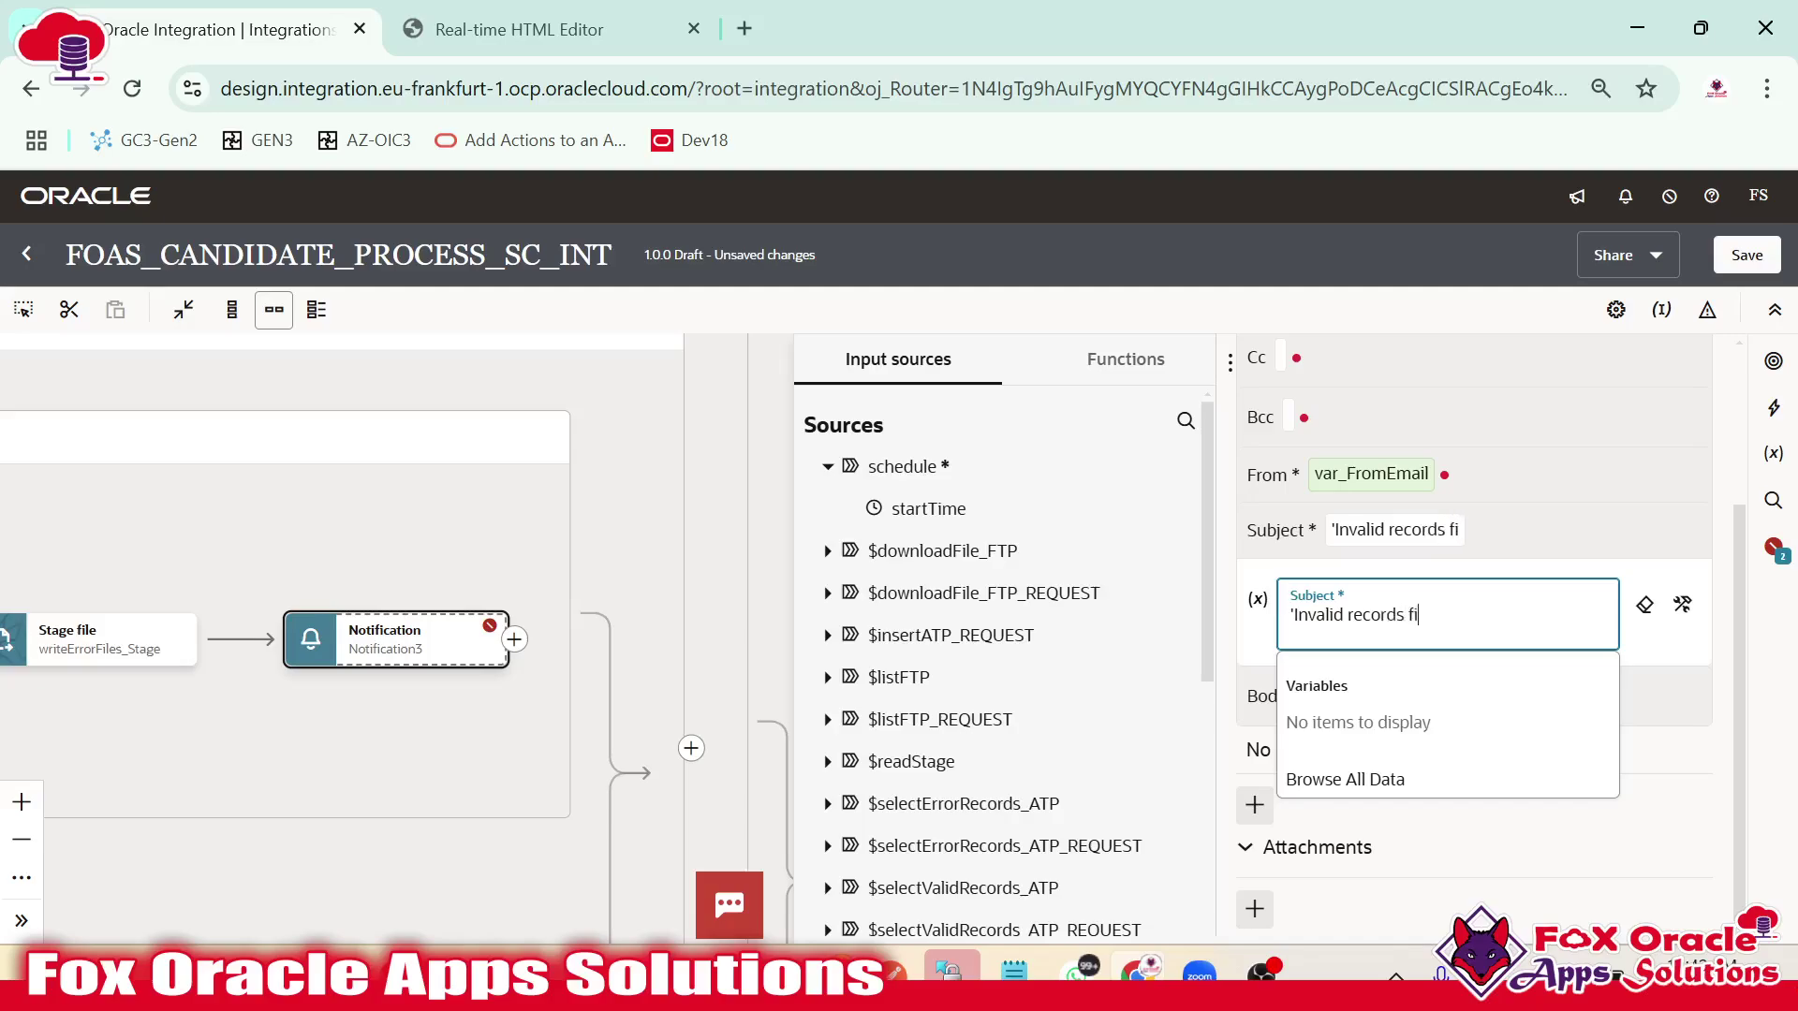
{"action": "key", "text": "BackSpace"}
{"action": "key", "text": "BackSpace"}
{"action": "type", "text": "'"}
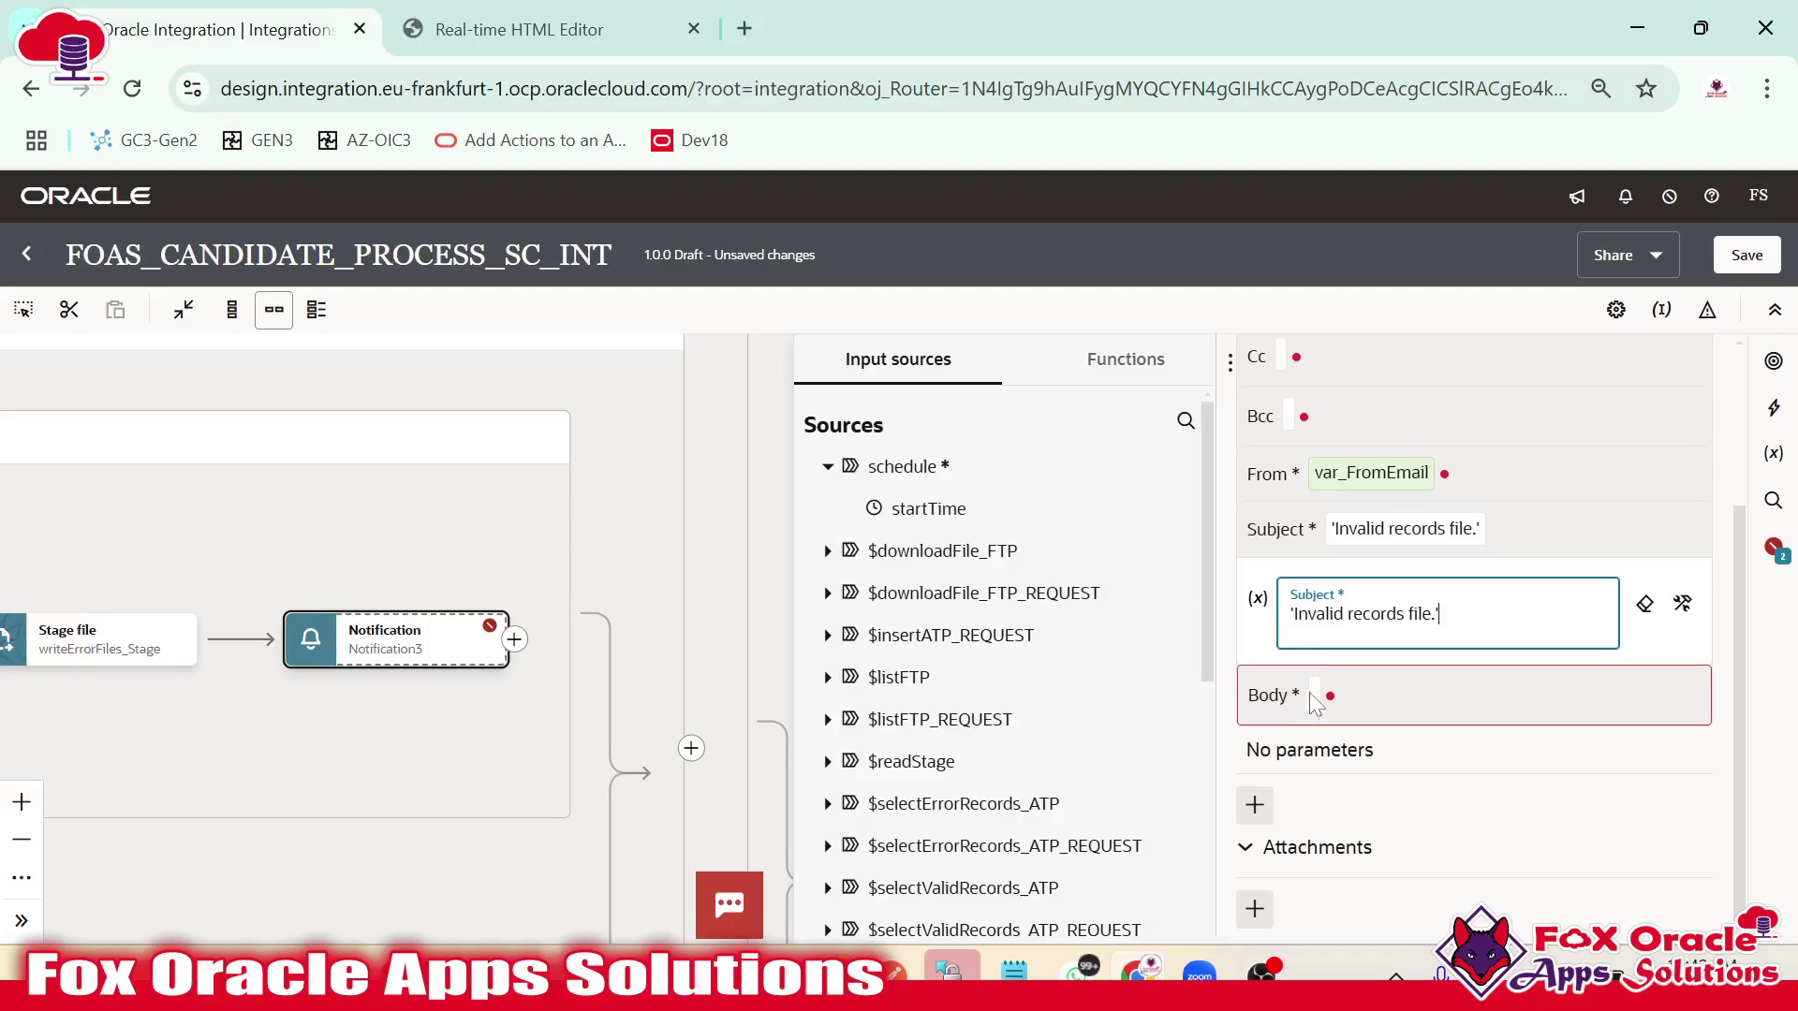
{"action": "left_click", "coordinate": [1314, 696]}
Write the rejected-candidates body with File Name : {P_FileName}, signed 'Regards: OIC Support Team', and add a parameter.
{"action": "type", "text": "Hi Team,"}
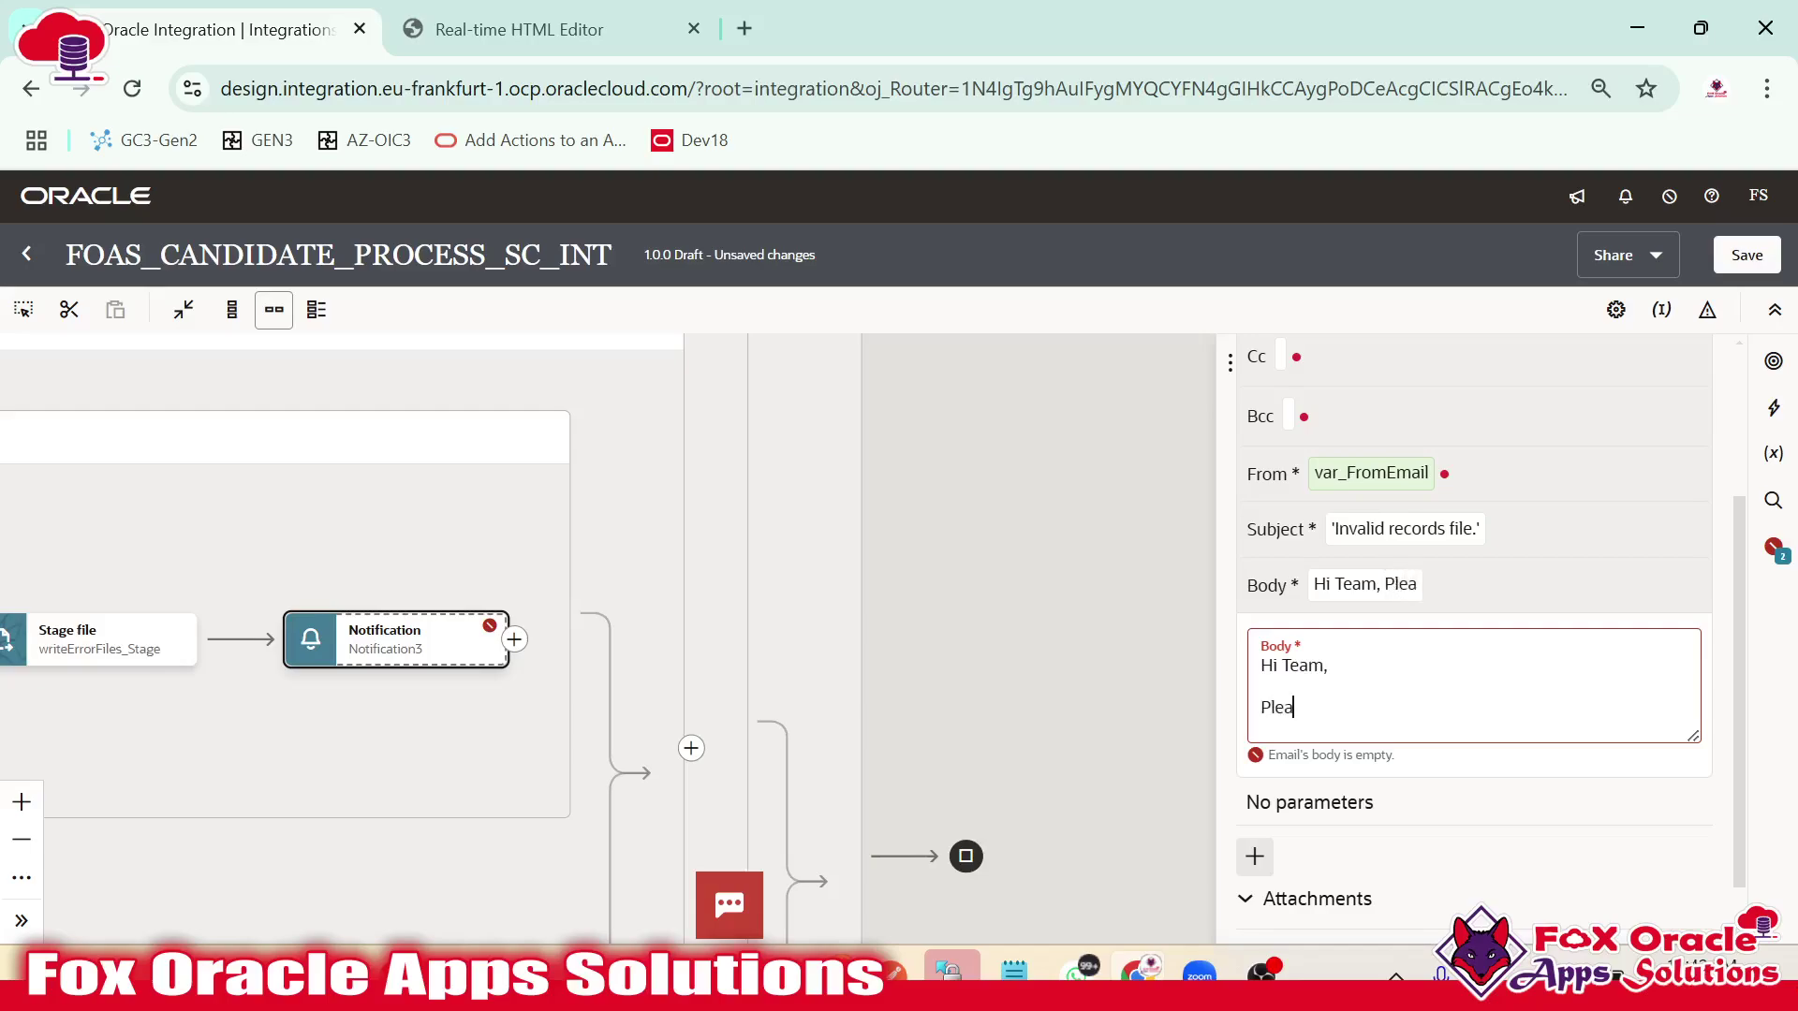
{"action": "type", "text": "Please find below att"}
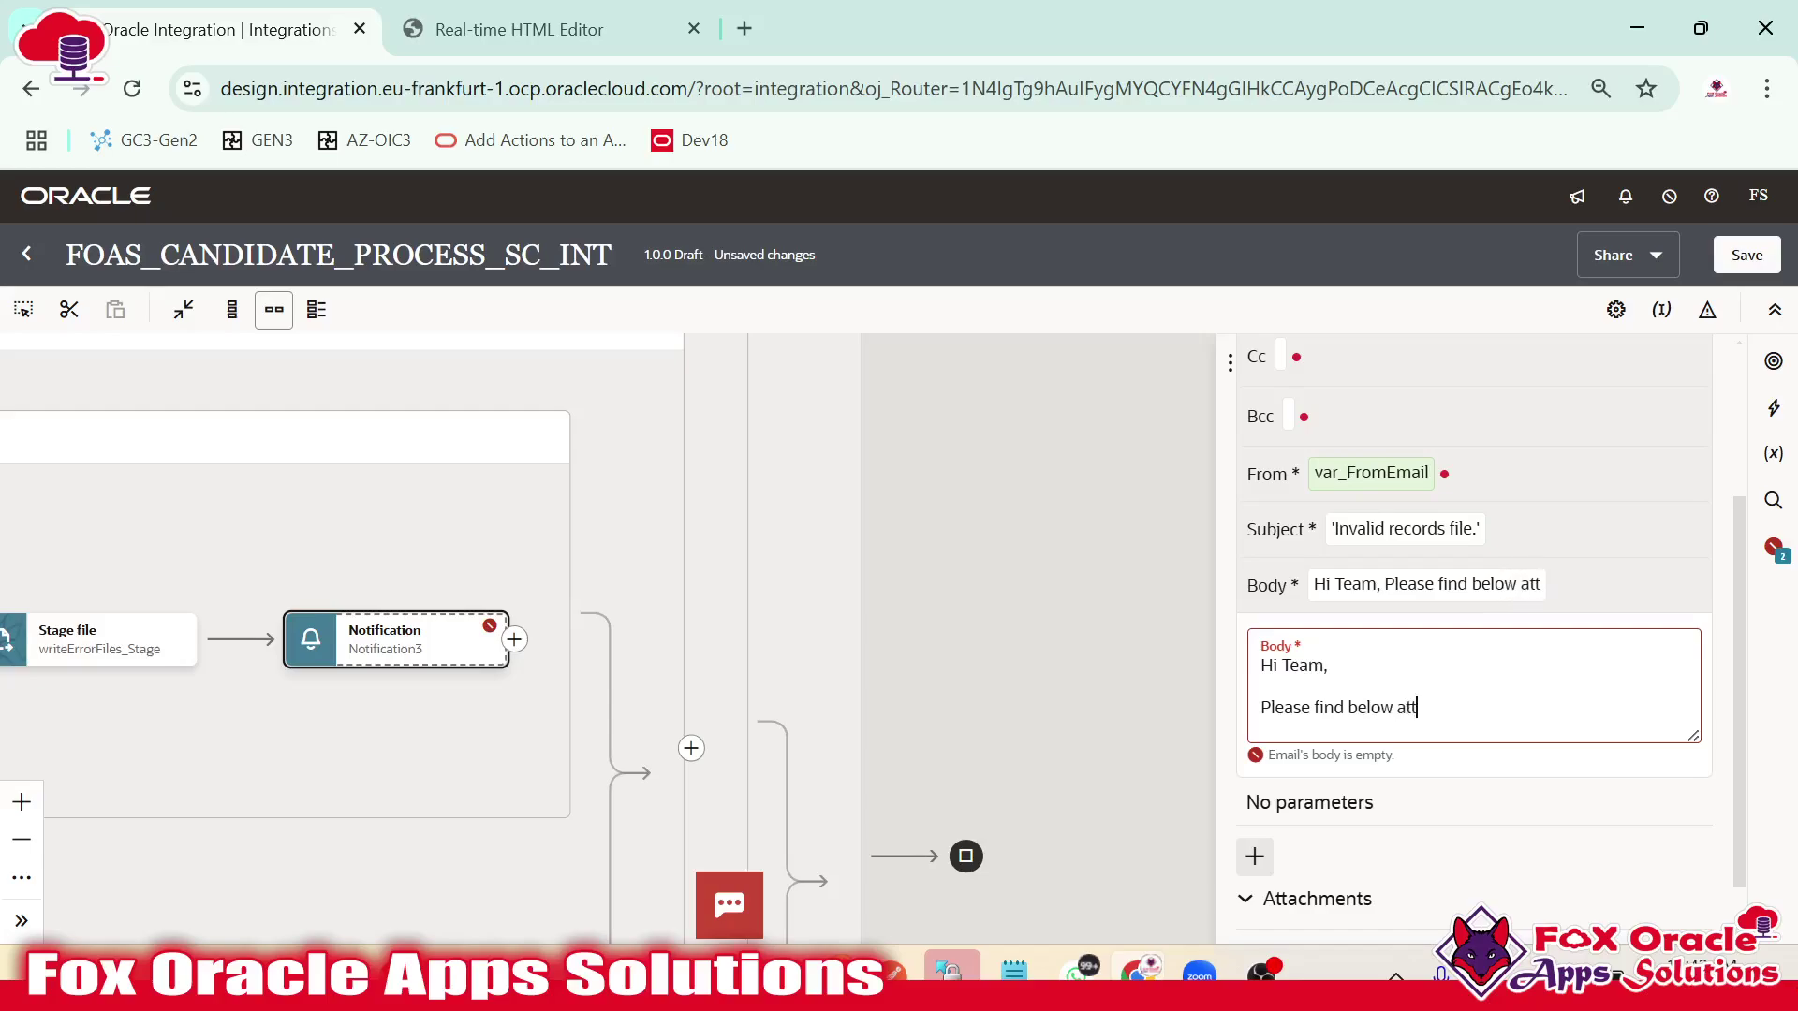
{"action": "type", "text": "ached"}
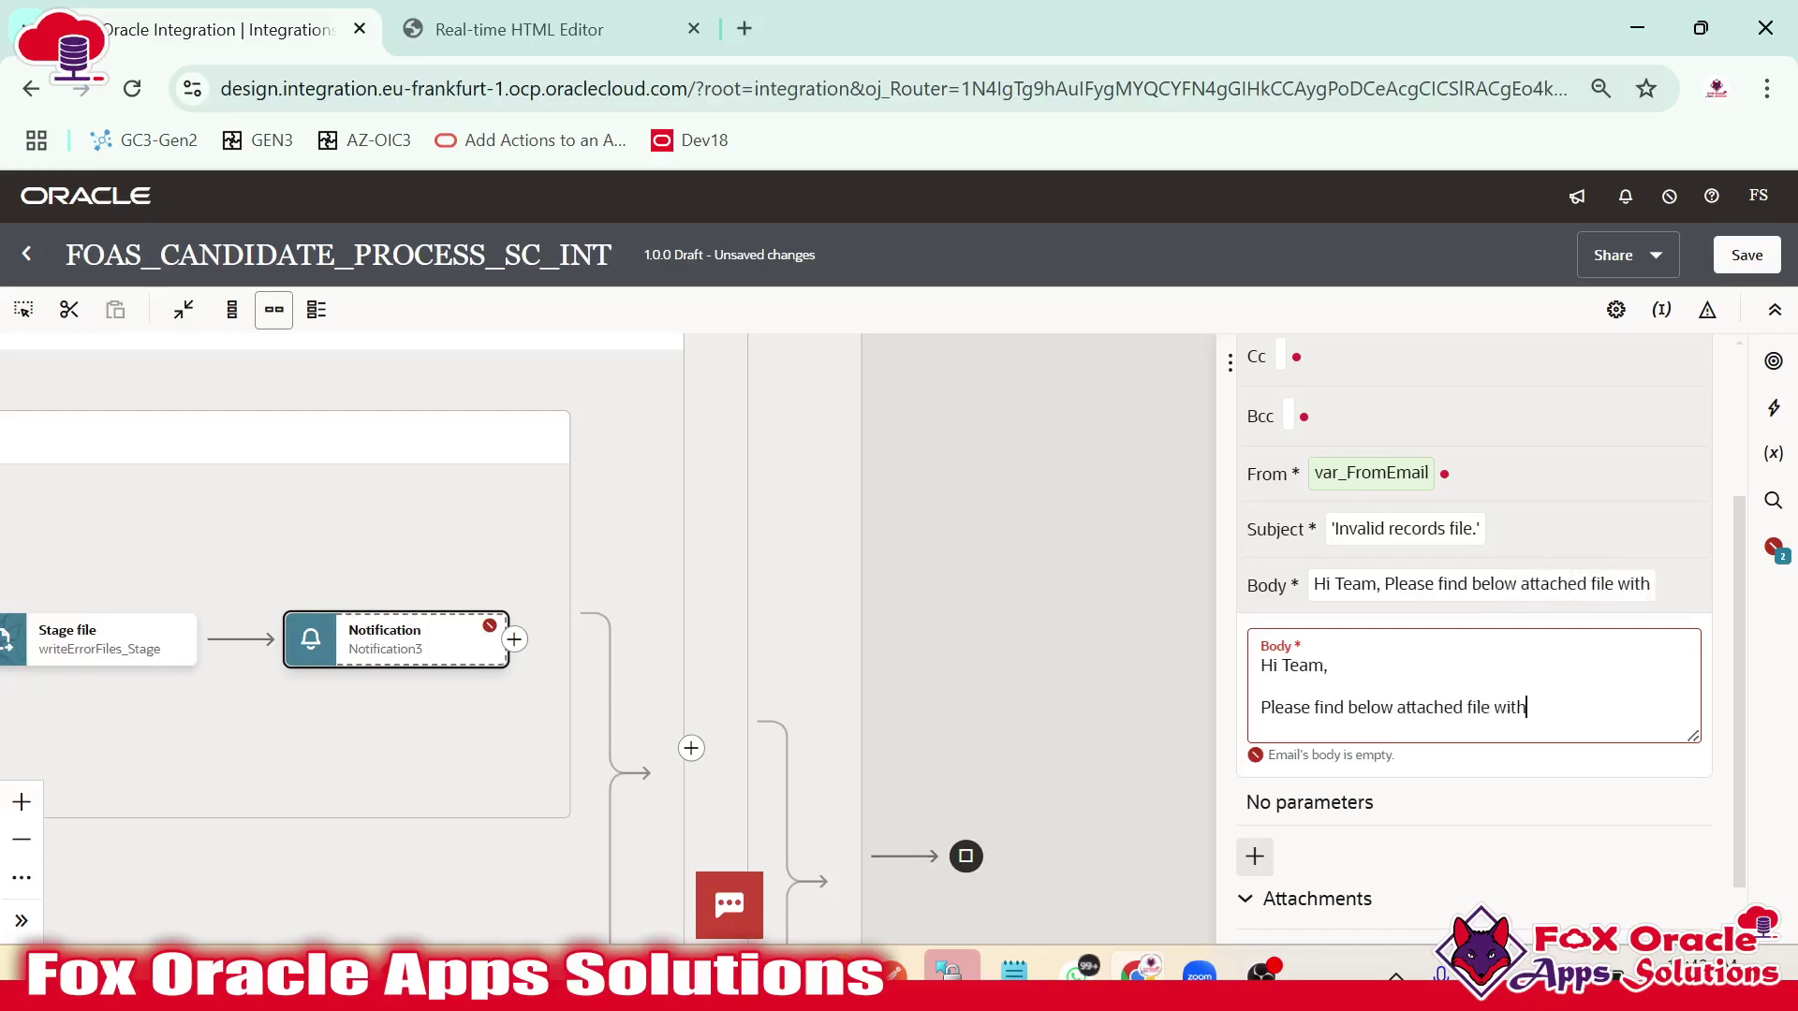
{"action": "type", "text": " file which contains cn"}
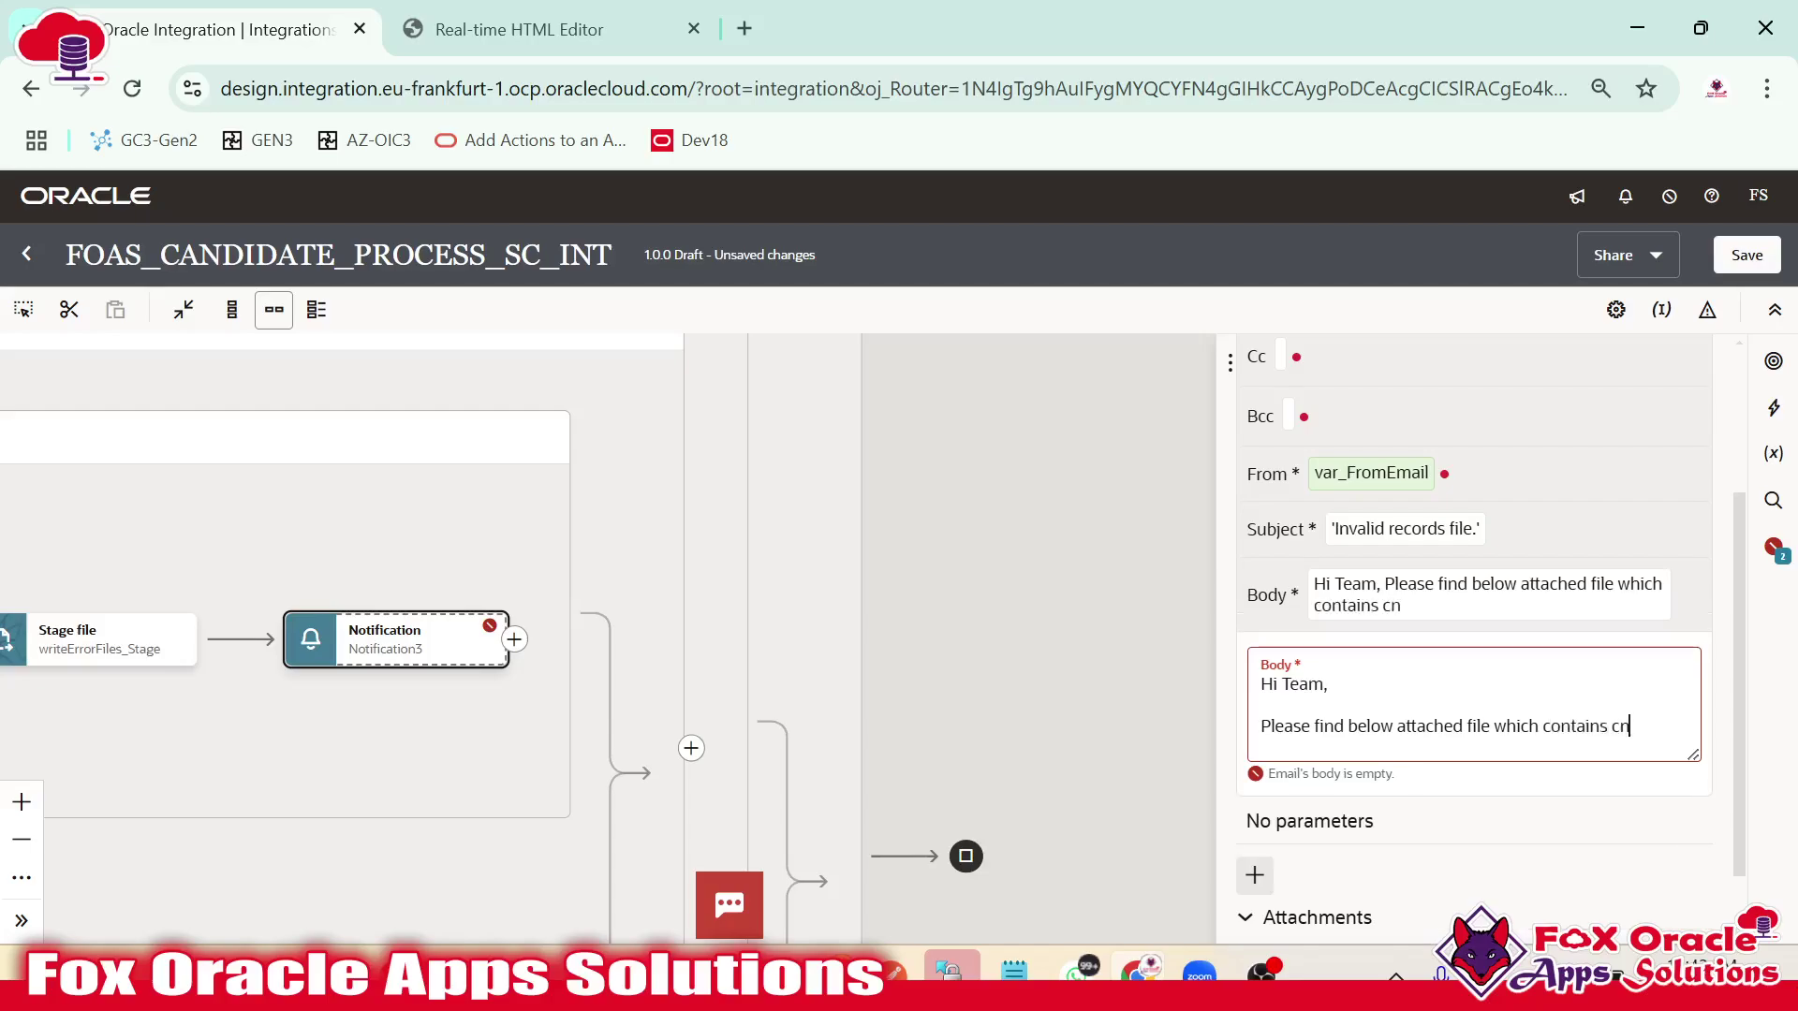
{"action": "type", "text": "ates"}
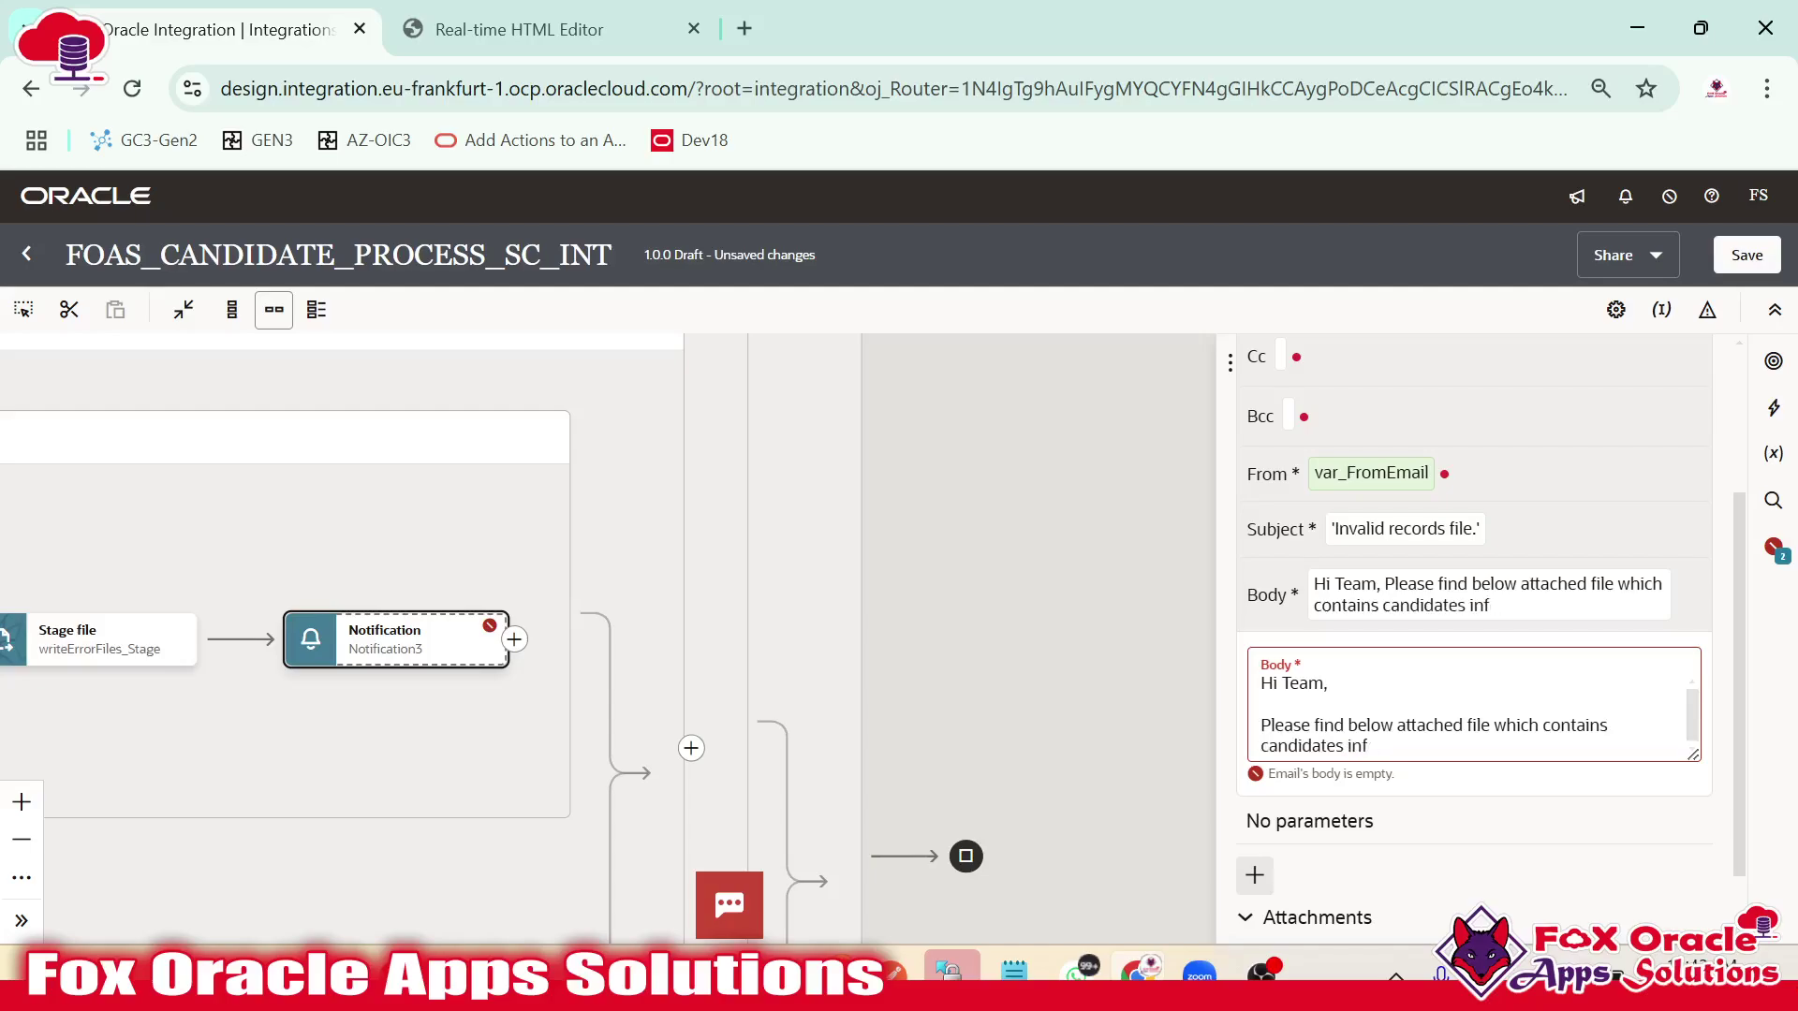
{"action": "type", "text": " who got rejected"}
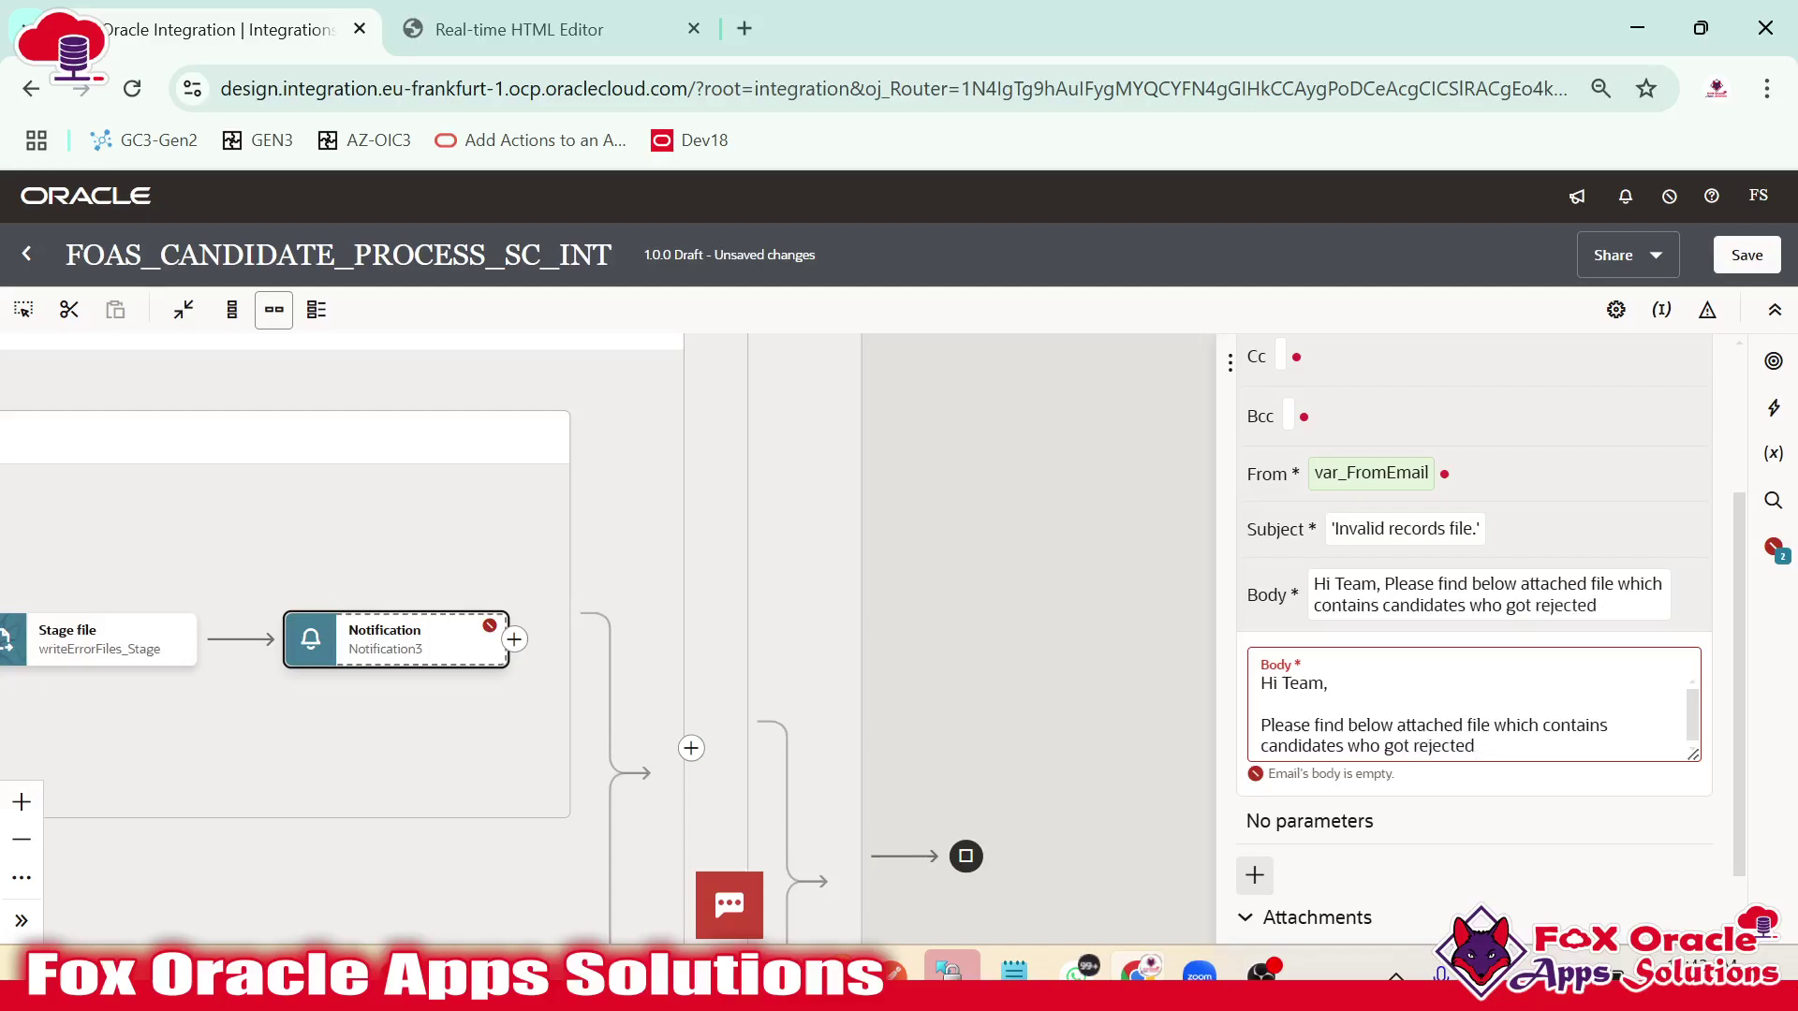
{"action": "type", "text": " in validati"}
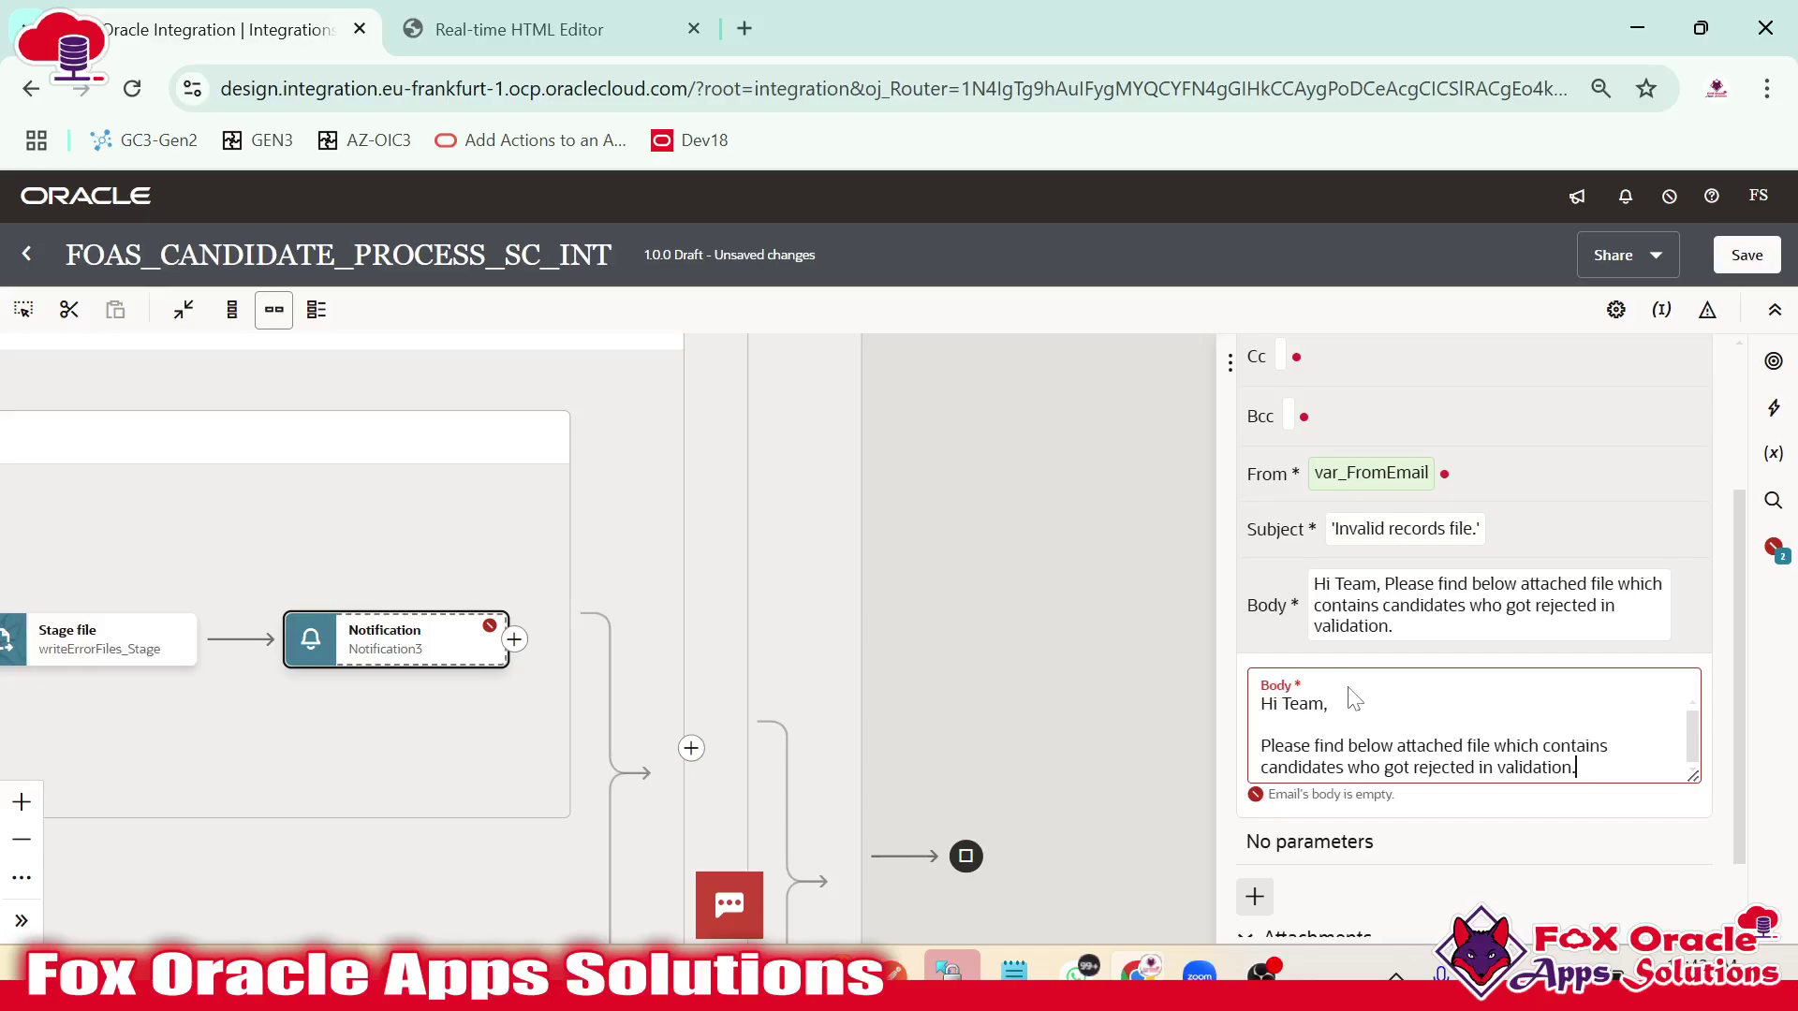
{"action": "type", "text": "on."}
{"action": "key", "text": "Delete"}
{"action": "key", "text": "Return"}
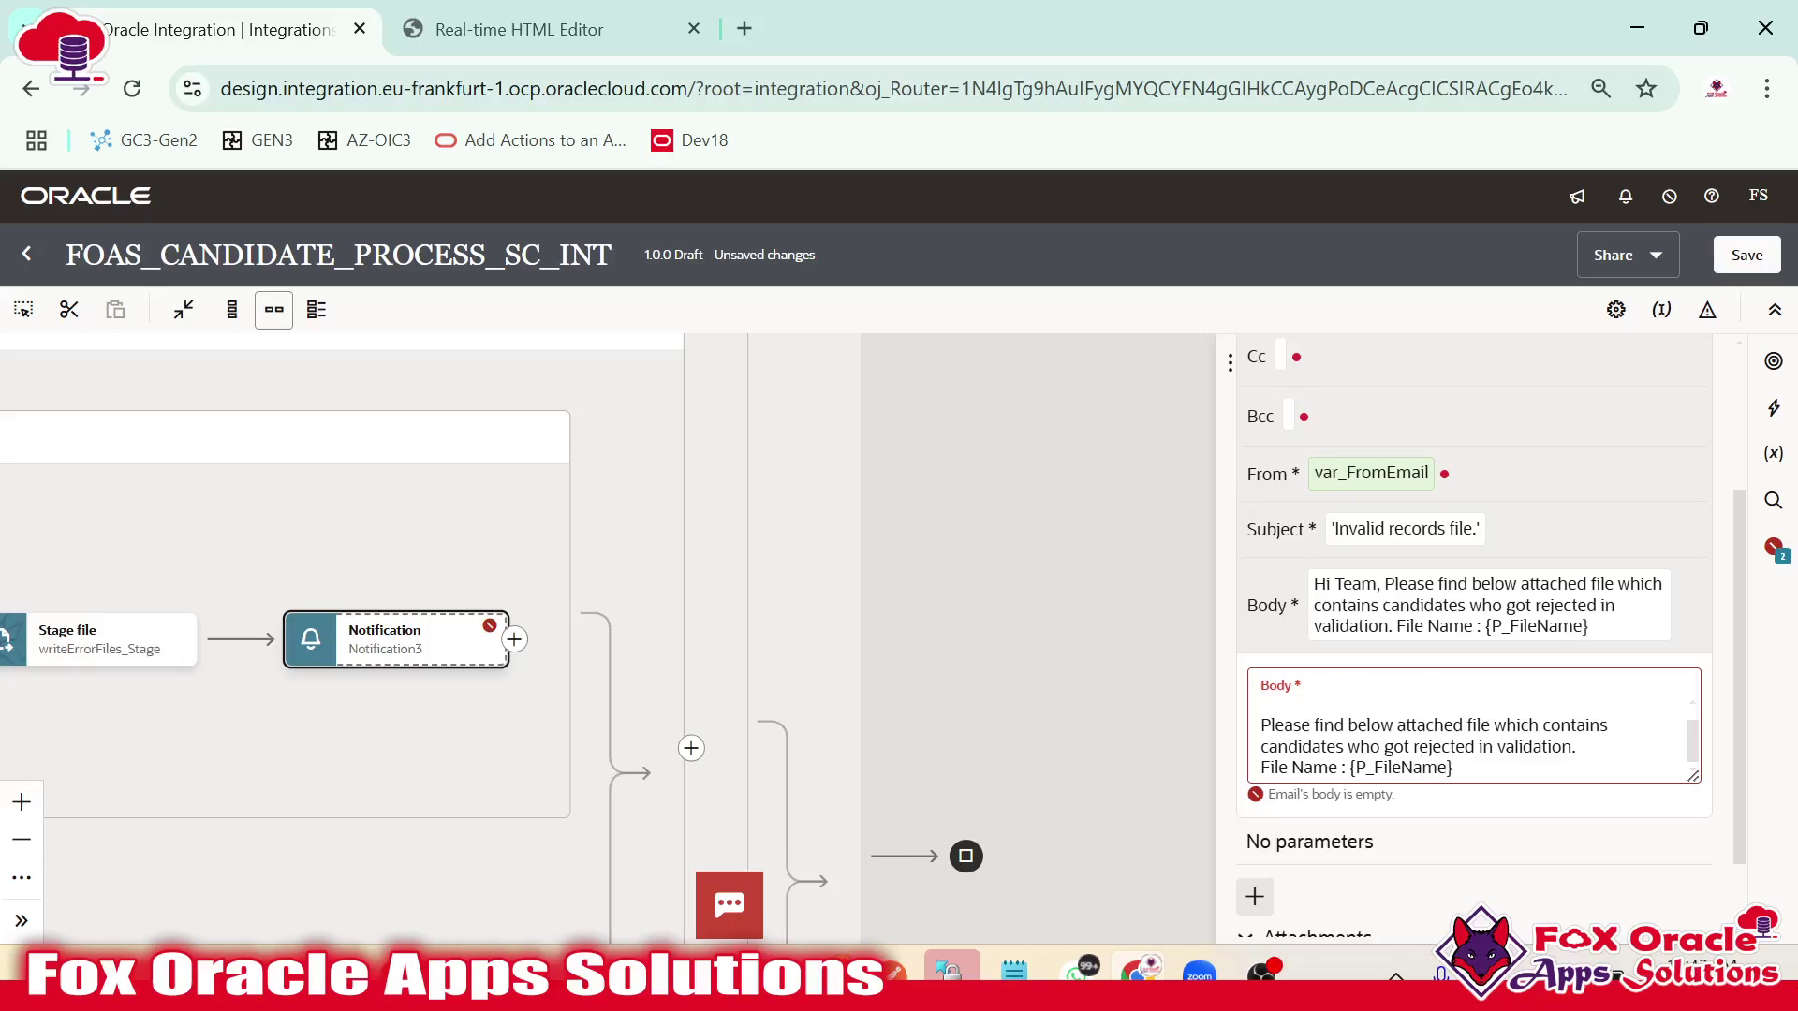
{"action": "scroll", "coordinate": [1472, 771], "scroll_direction": "down", "scroll_amount": 1}
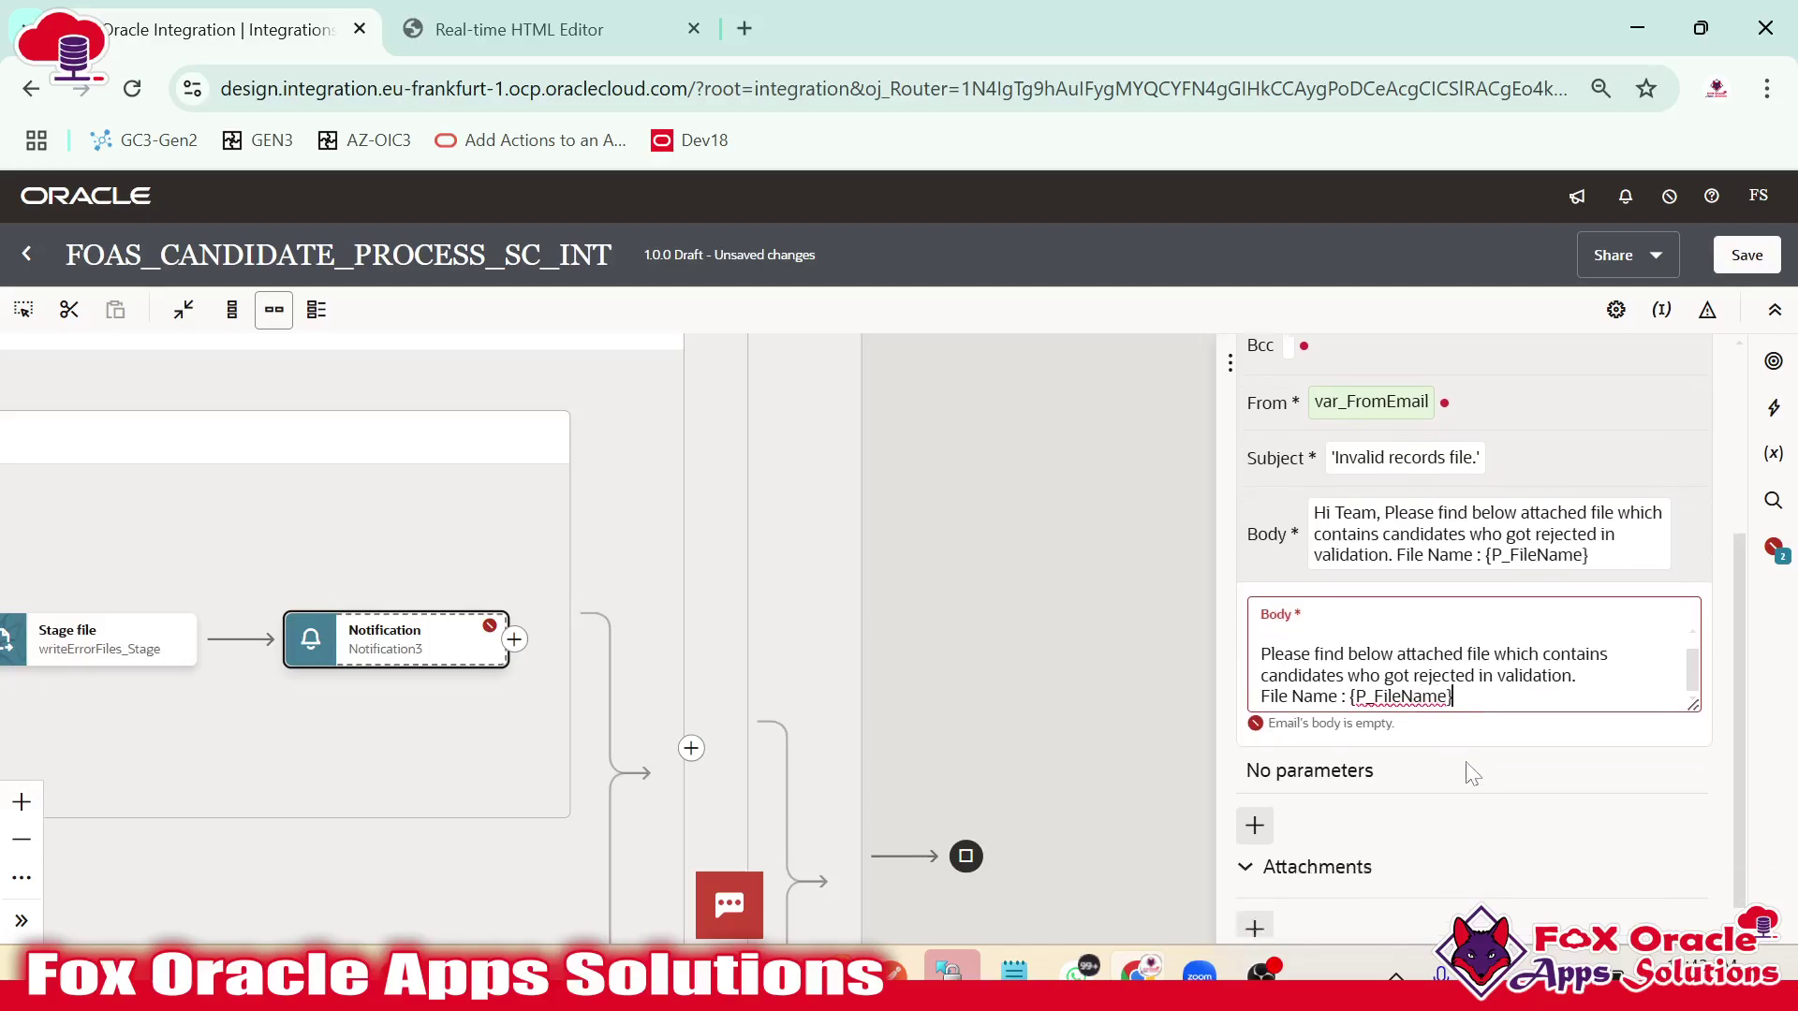
{"action": "left_click", "coordinate": [1453, 676]}
{"action": "key", "text": "Return"}
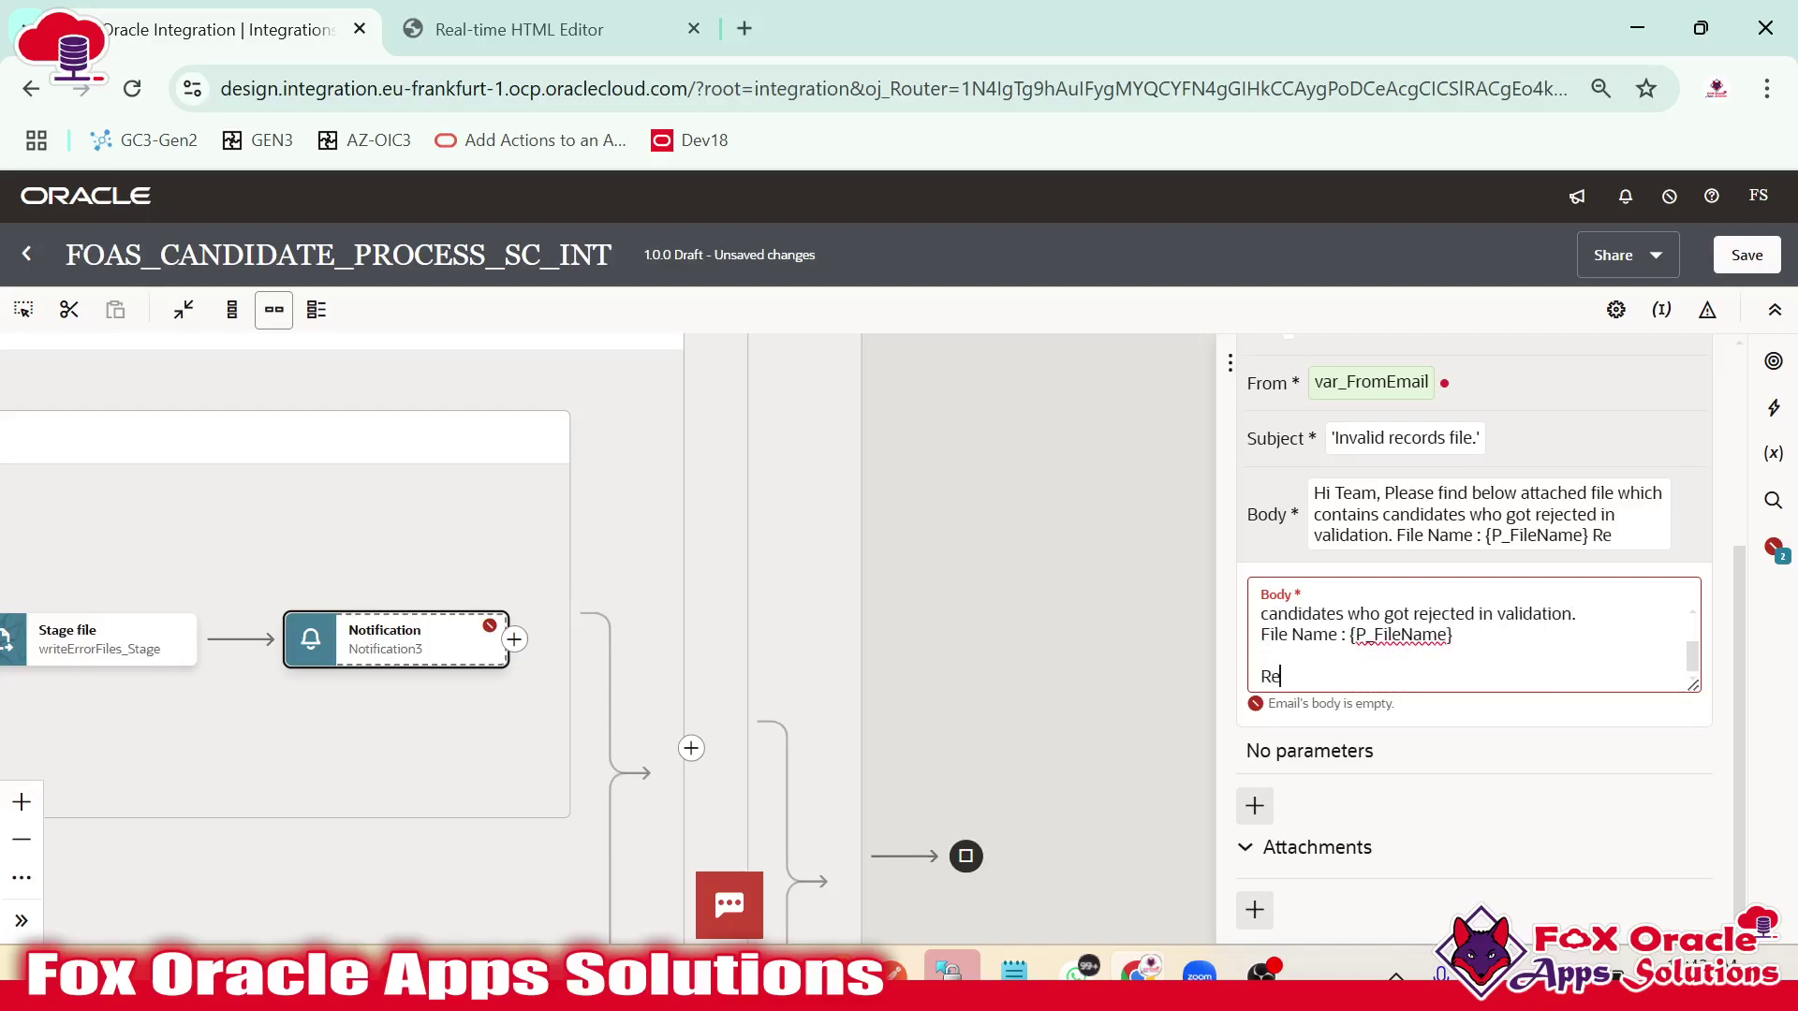
{"action": "type", "text": "Regards:"}
{"action": "key", "text": "Return"}
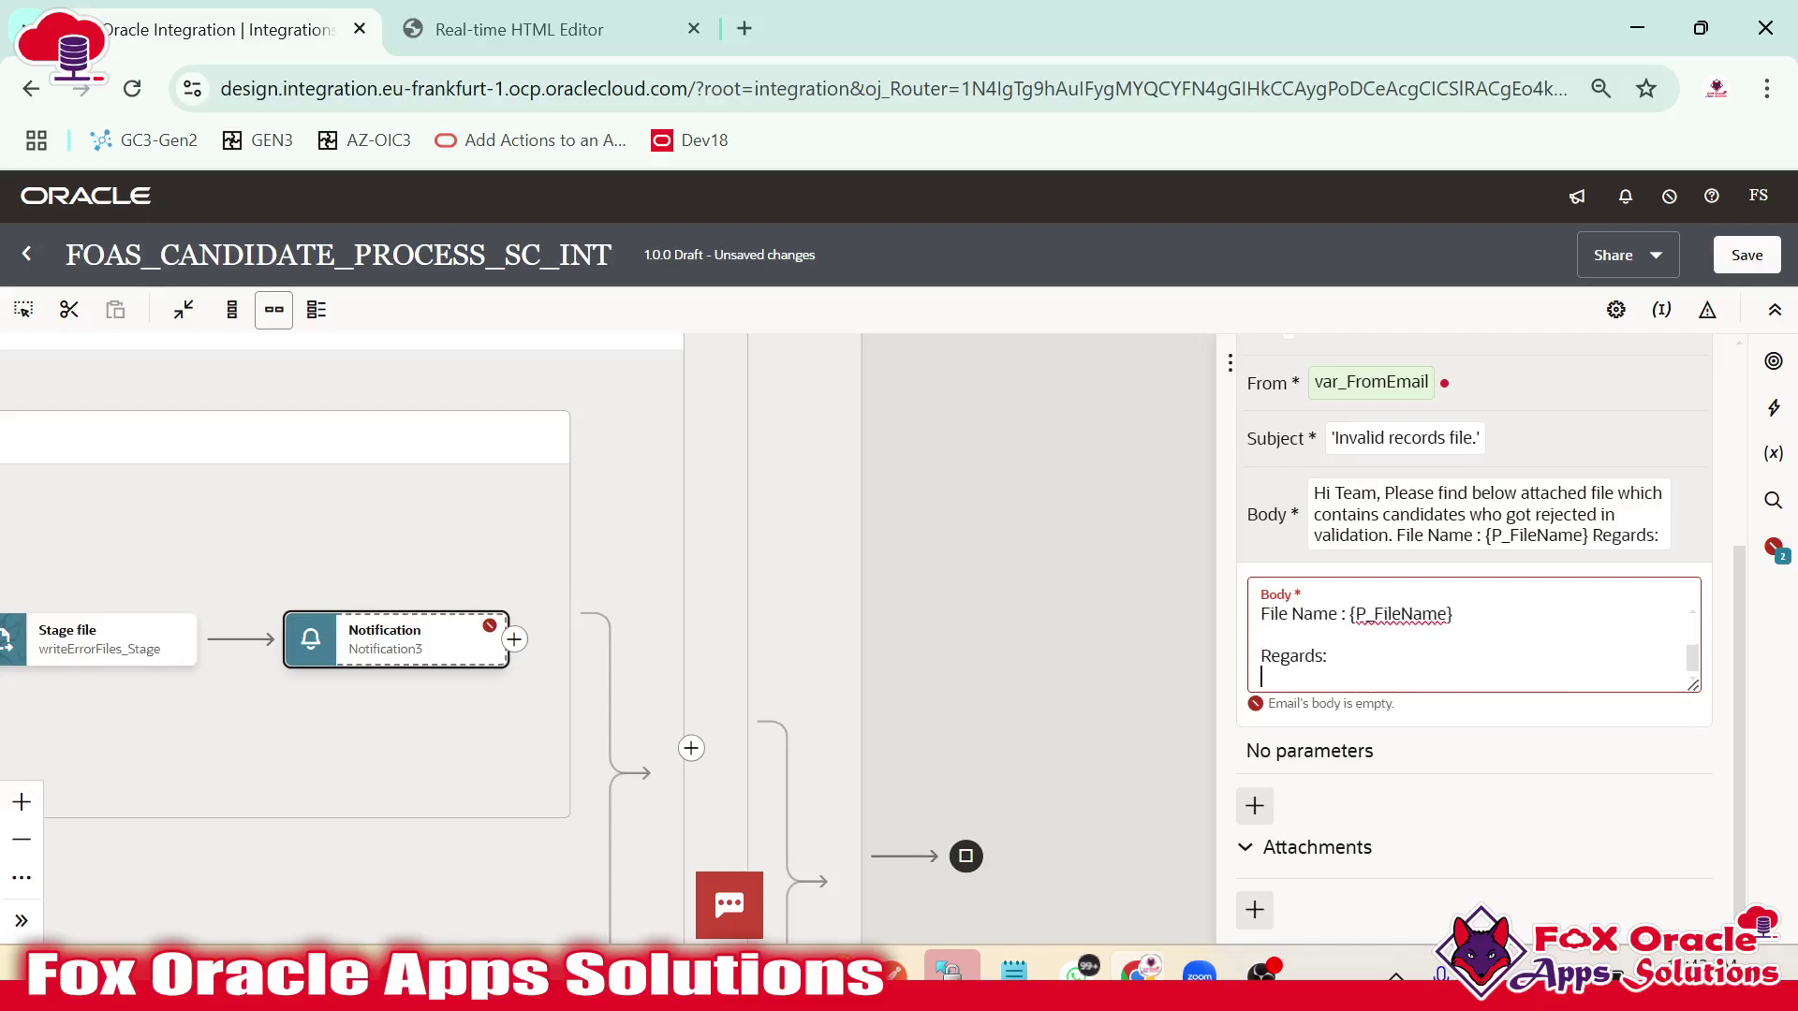
{"action": "type", "text": "OIC Support Team"}
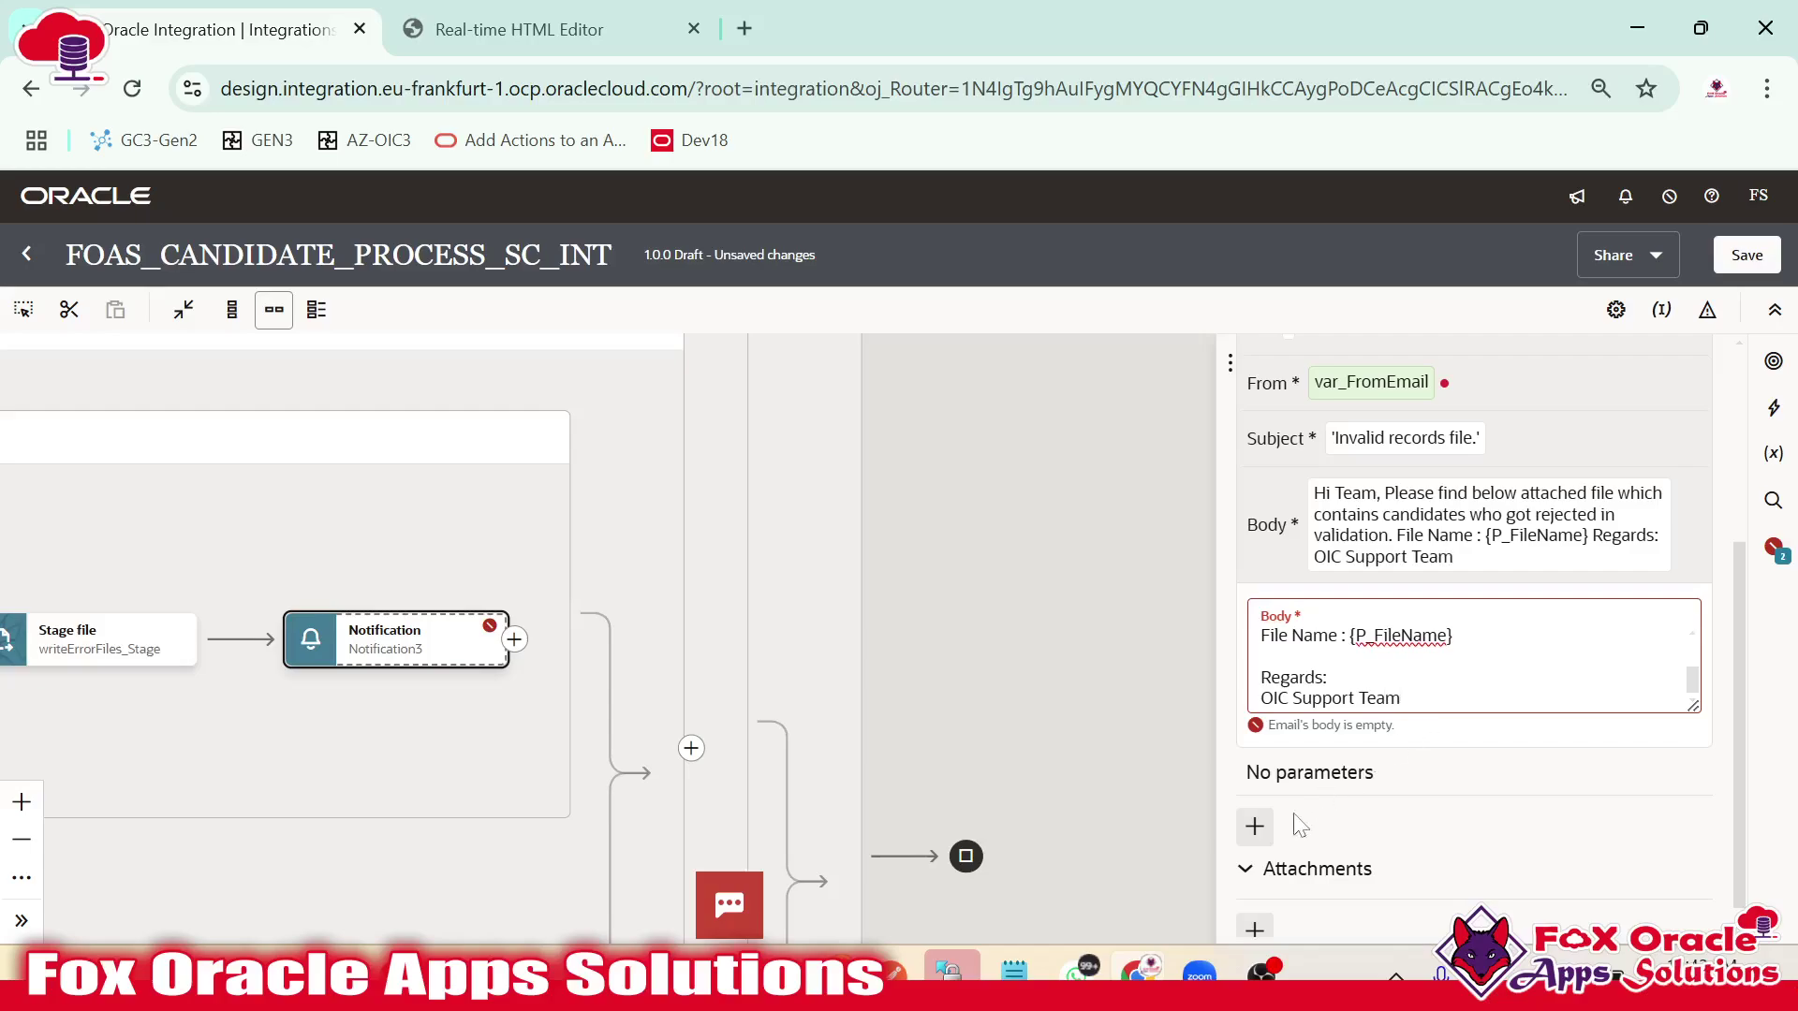
{"action": "left_click", "coordinate": [1255, 826]}
Name the parameter P_FileName and map it to writeErrorFiles_Stage's ICSFile Properties filename.
{"action": "left_click", "coordinate": [1369, 760]}
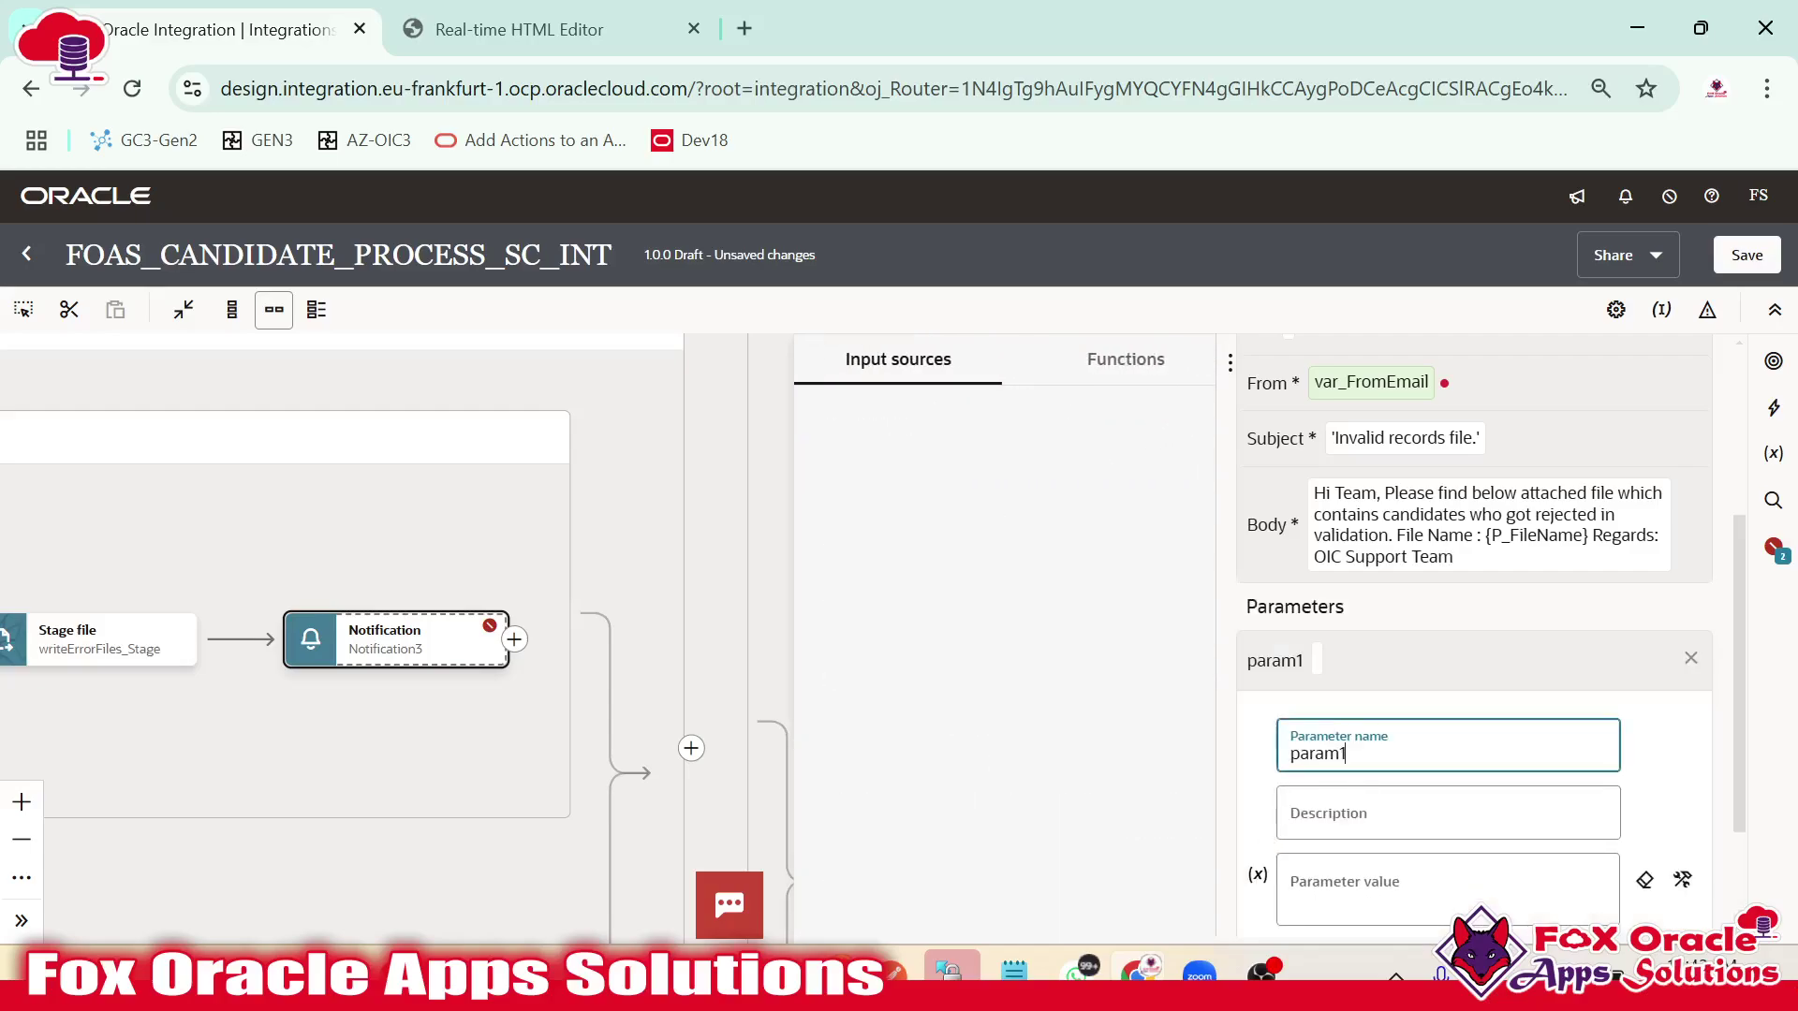
{"action": "type", "text": "P_FileName"}
{"action": "left_click", "coordinate": [1360, 809]}
{"action": "scroll", "coordinate": [1346, 813], "scroll_direction": "down", "scroll_amount": 2}
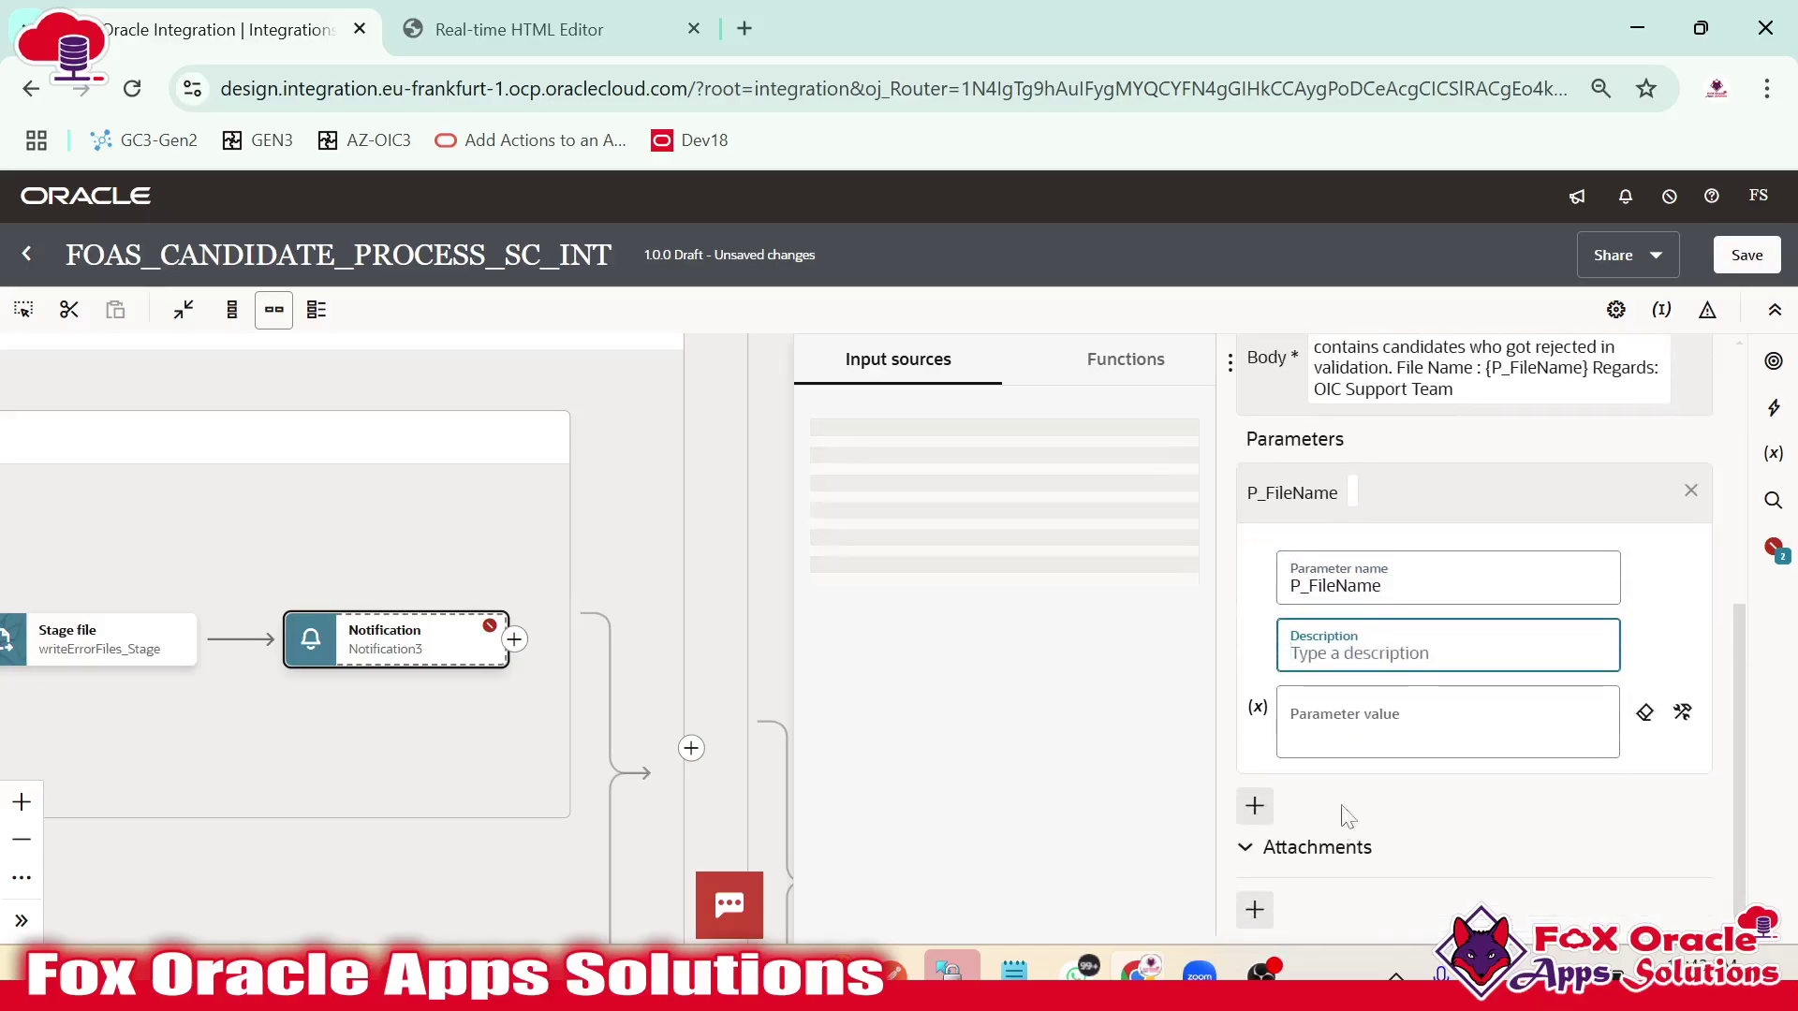
{"action": "left_click", "coordinate": [1361, 721]}
{"action": "left_click", "coordinate": [1366, 731]}
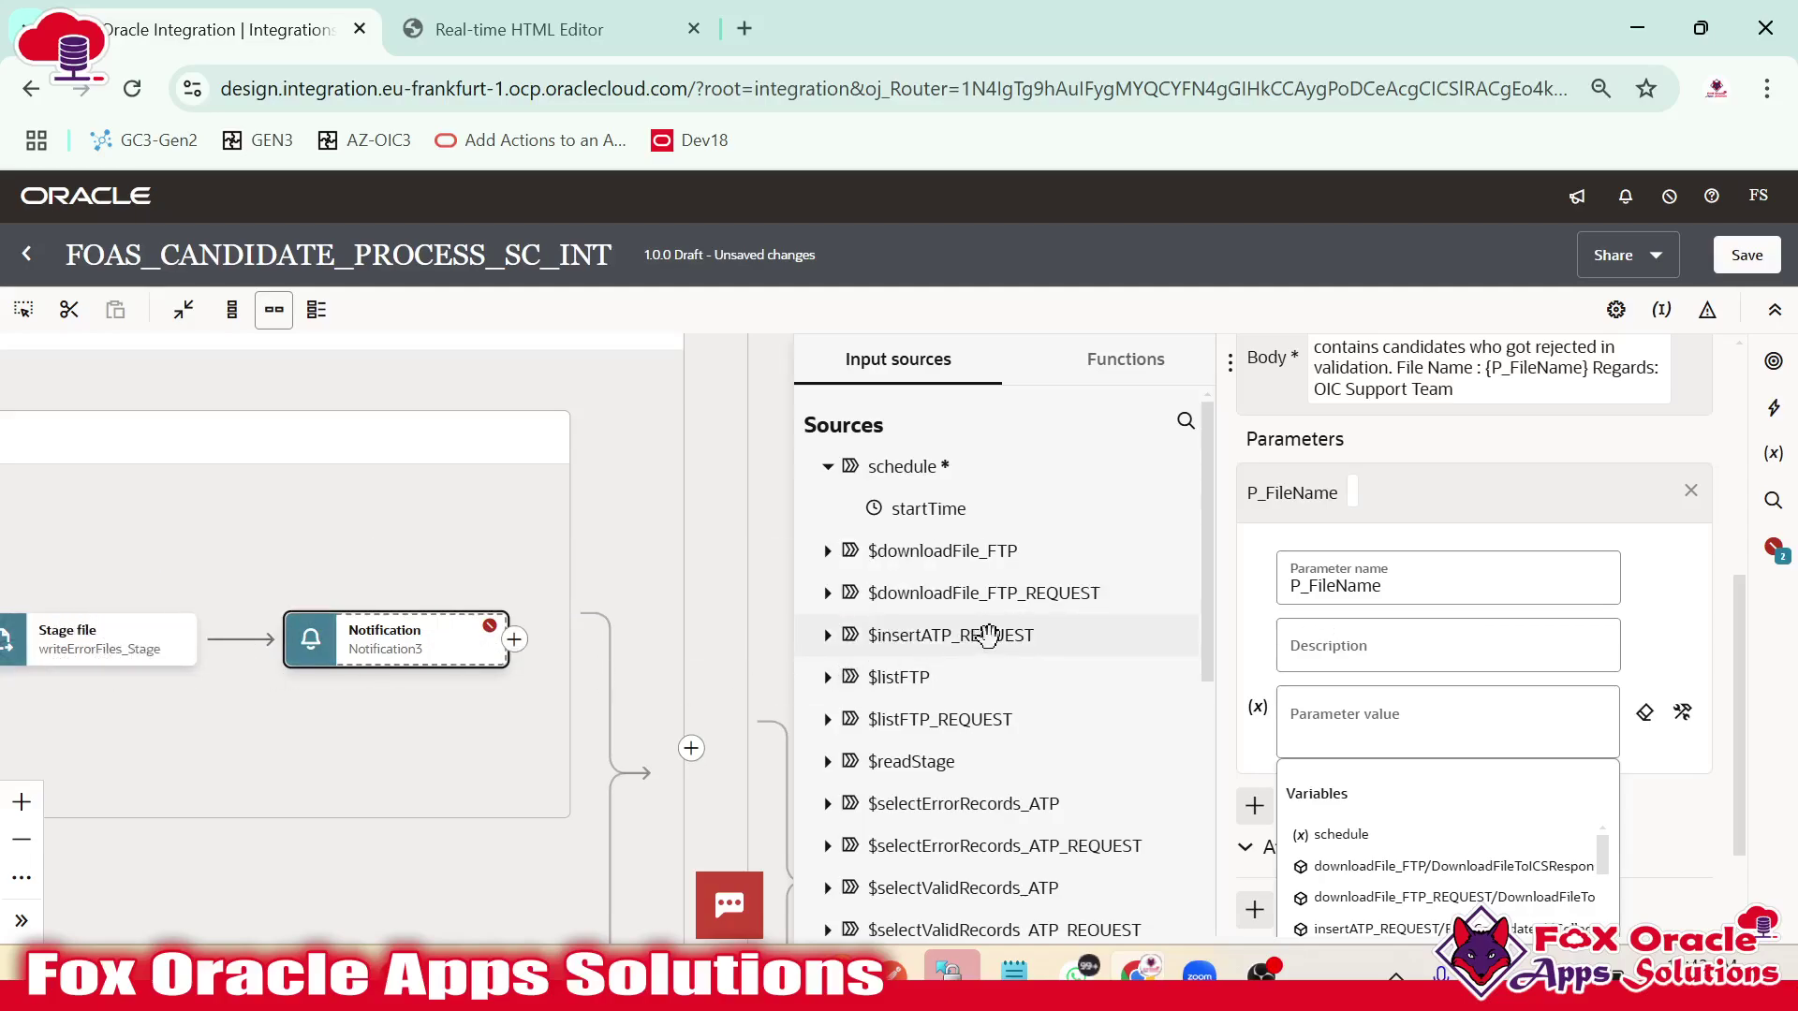
{"action": "scroll", "coordinate": [963, 655], "scroll_direction": "down", "scroll_amount": 5}
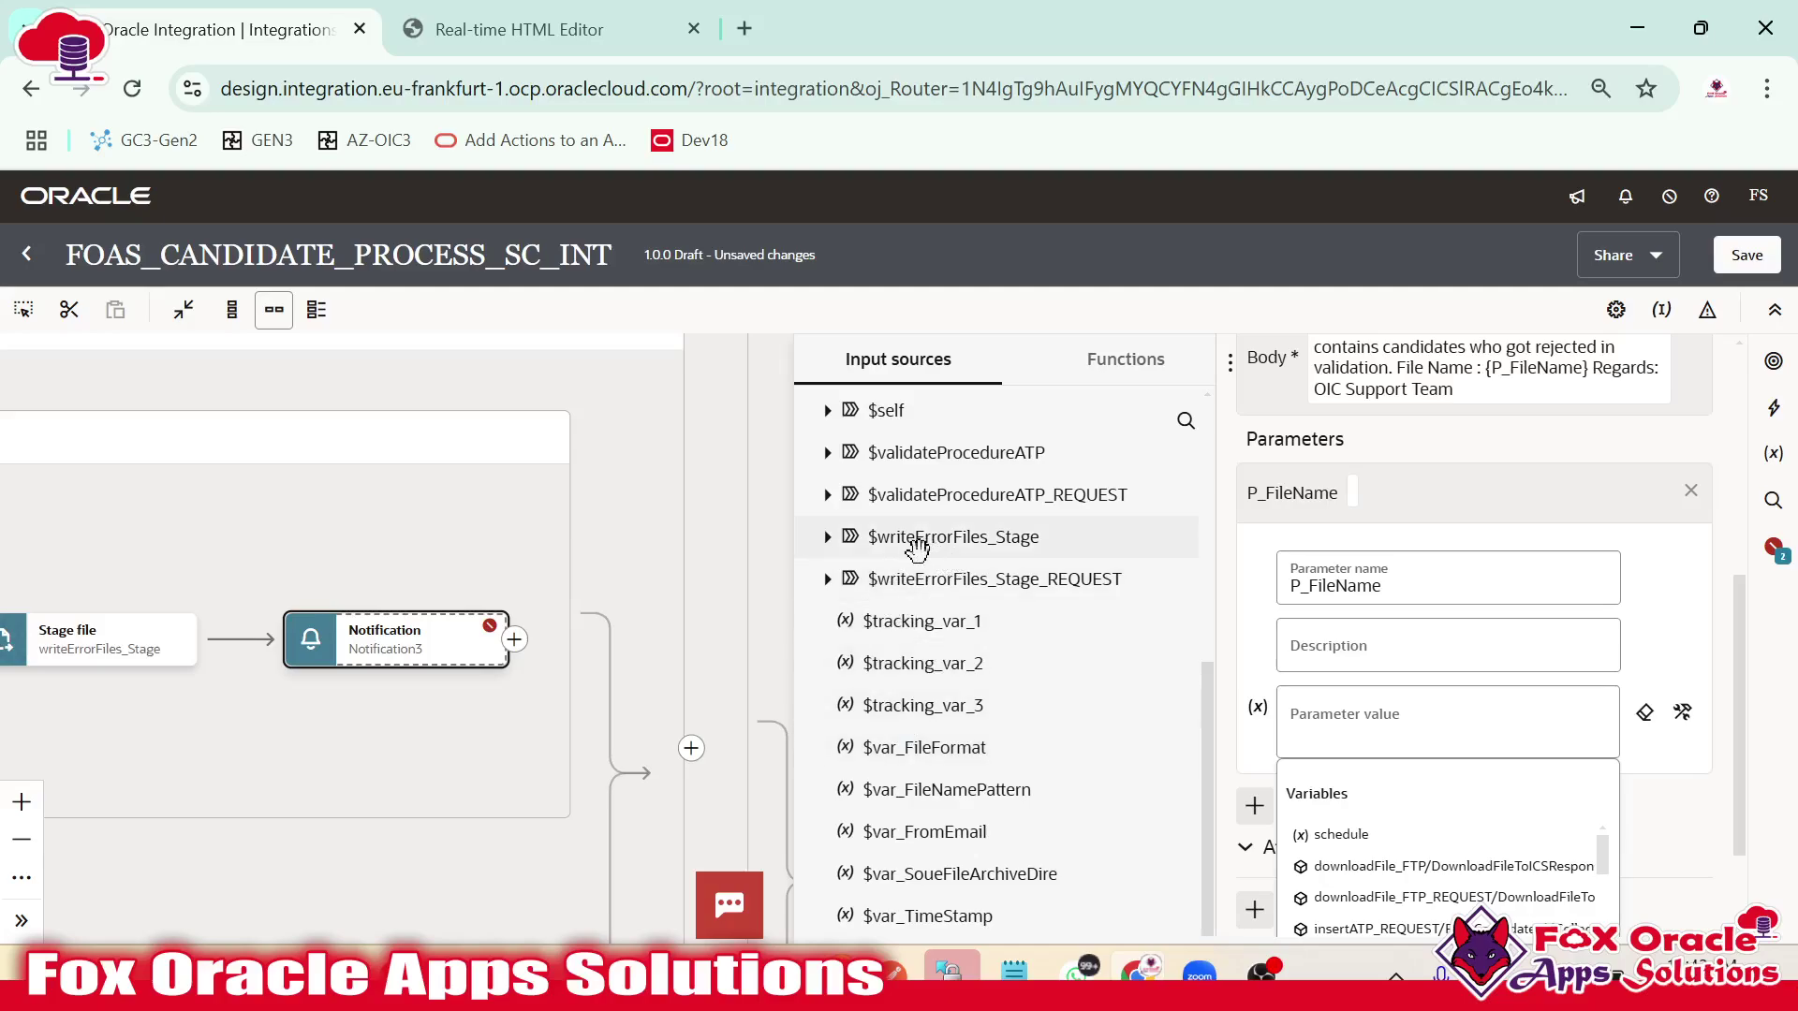
{"action": "left_click", "coordinate": [823, 536]}
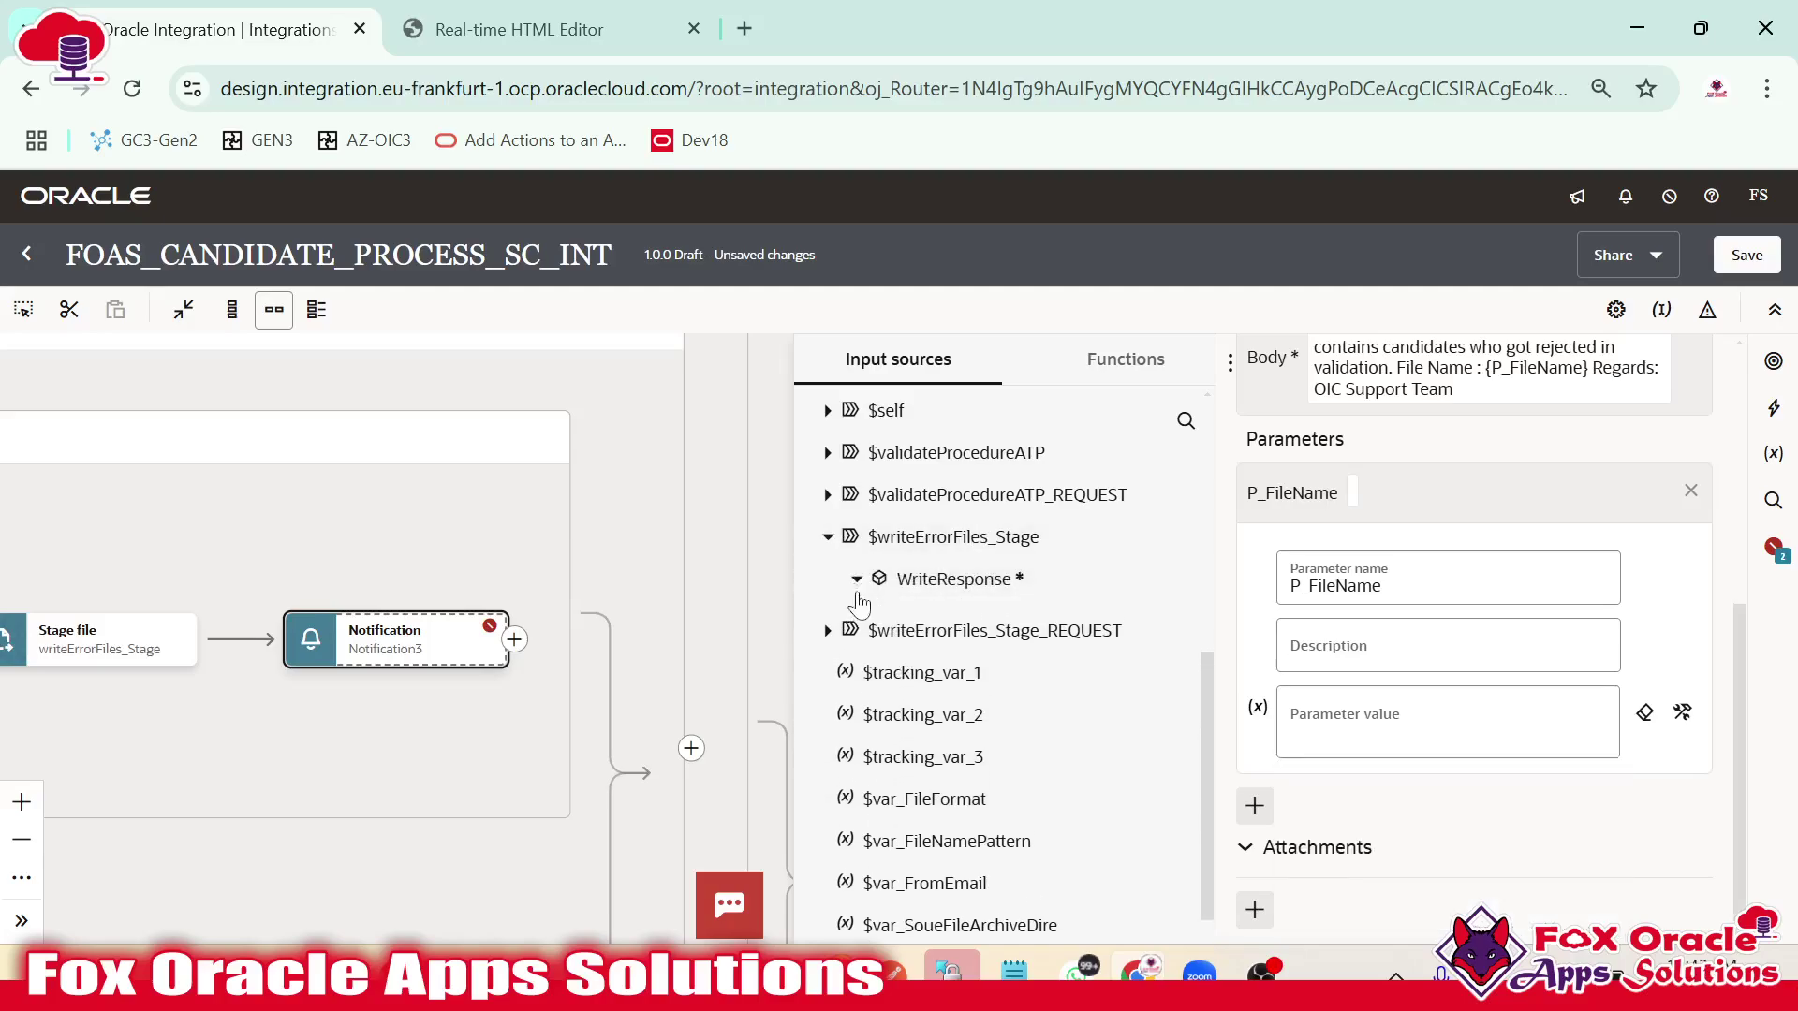
{"action": "left_click", "coordinate": [856, 579]}
{"action": "left_click", "coordinate": [876, 620]}
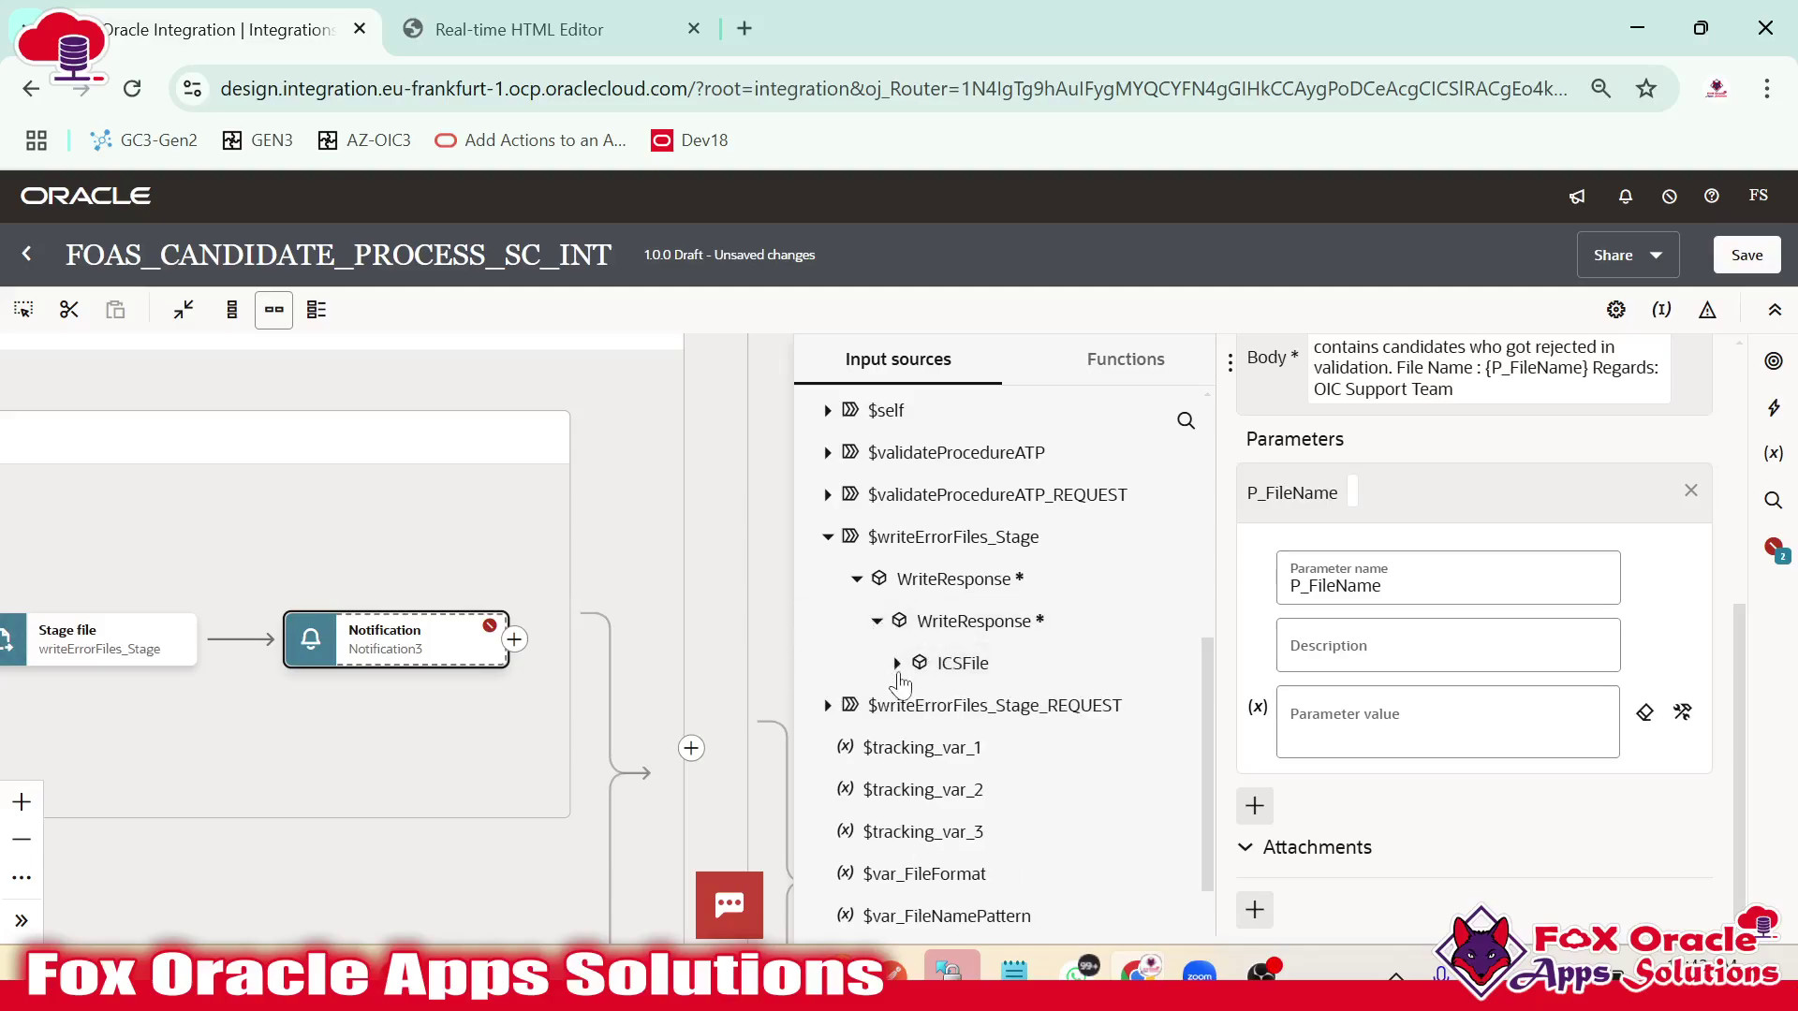
{"action": "left_click", "coordinate": [897, 663]}
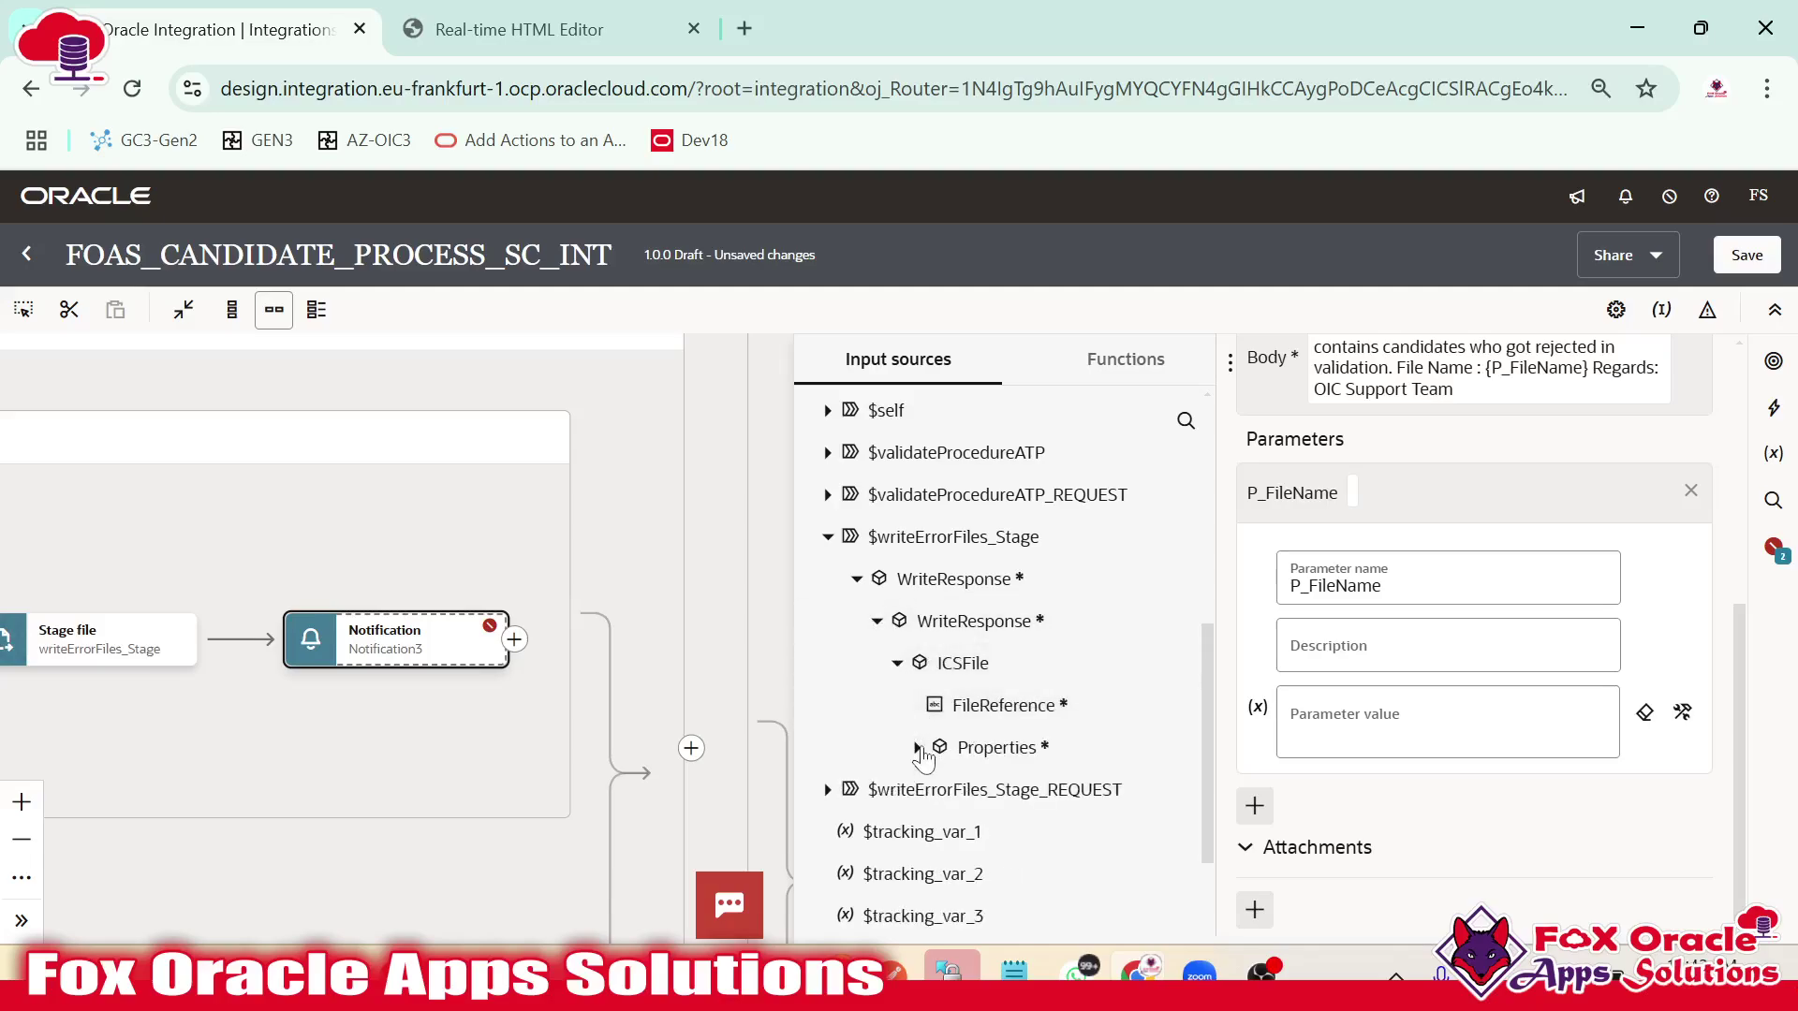
{"action": "left_click", "coordinate": [917, 749]}
{"action": "scroll", "coordinate": [969, 727], "scroll_direction": "down", "scroll_amount": 3}
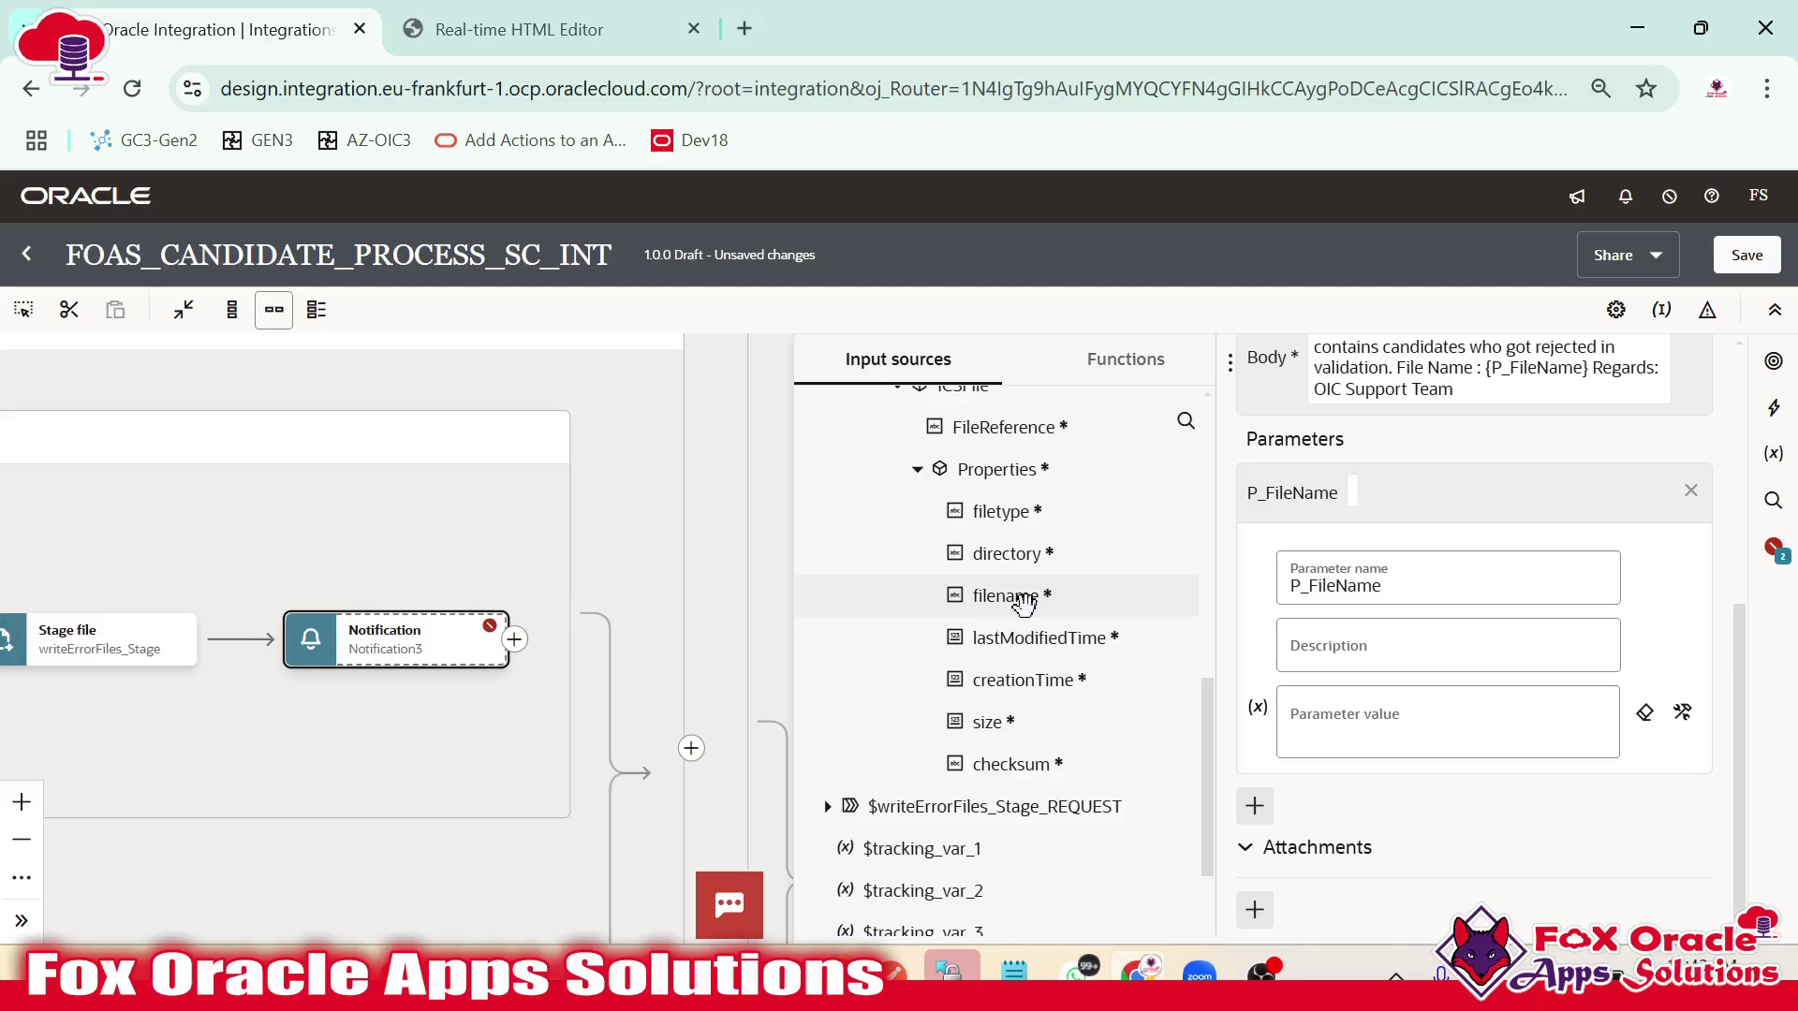
{"action": "left_click_drag", "start_coordinate": [1023, 596], "coordinate": [1325, 722]}
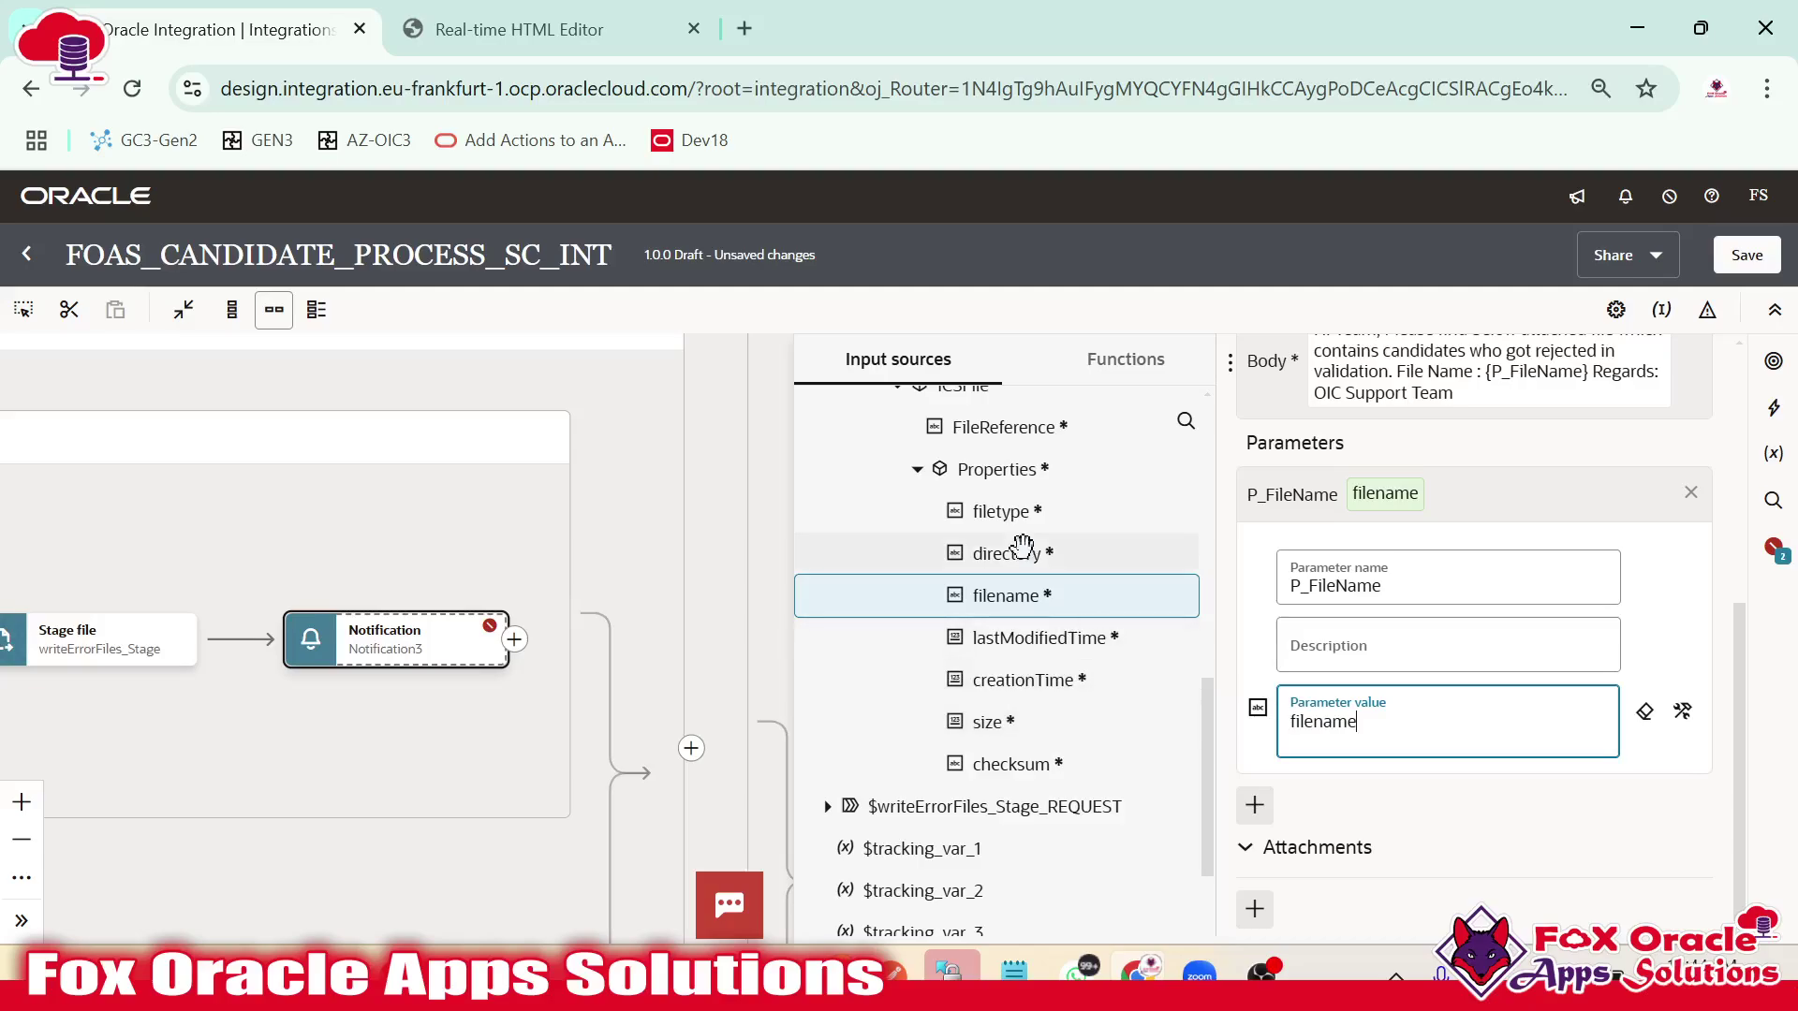
Attach the staged error file's FileReference to Notification3 and save the settings.
{"action": "scroll", "coordinate": [1014, 562], "scroll_direction": "up", "scroll_amount": 3}
{"action": "left_click", "coordinate": [1255, 908]}
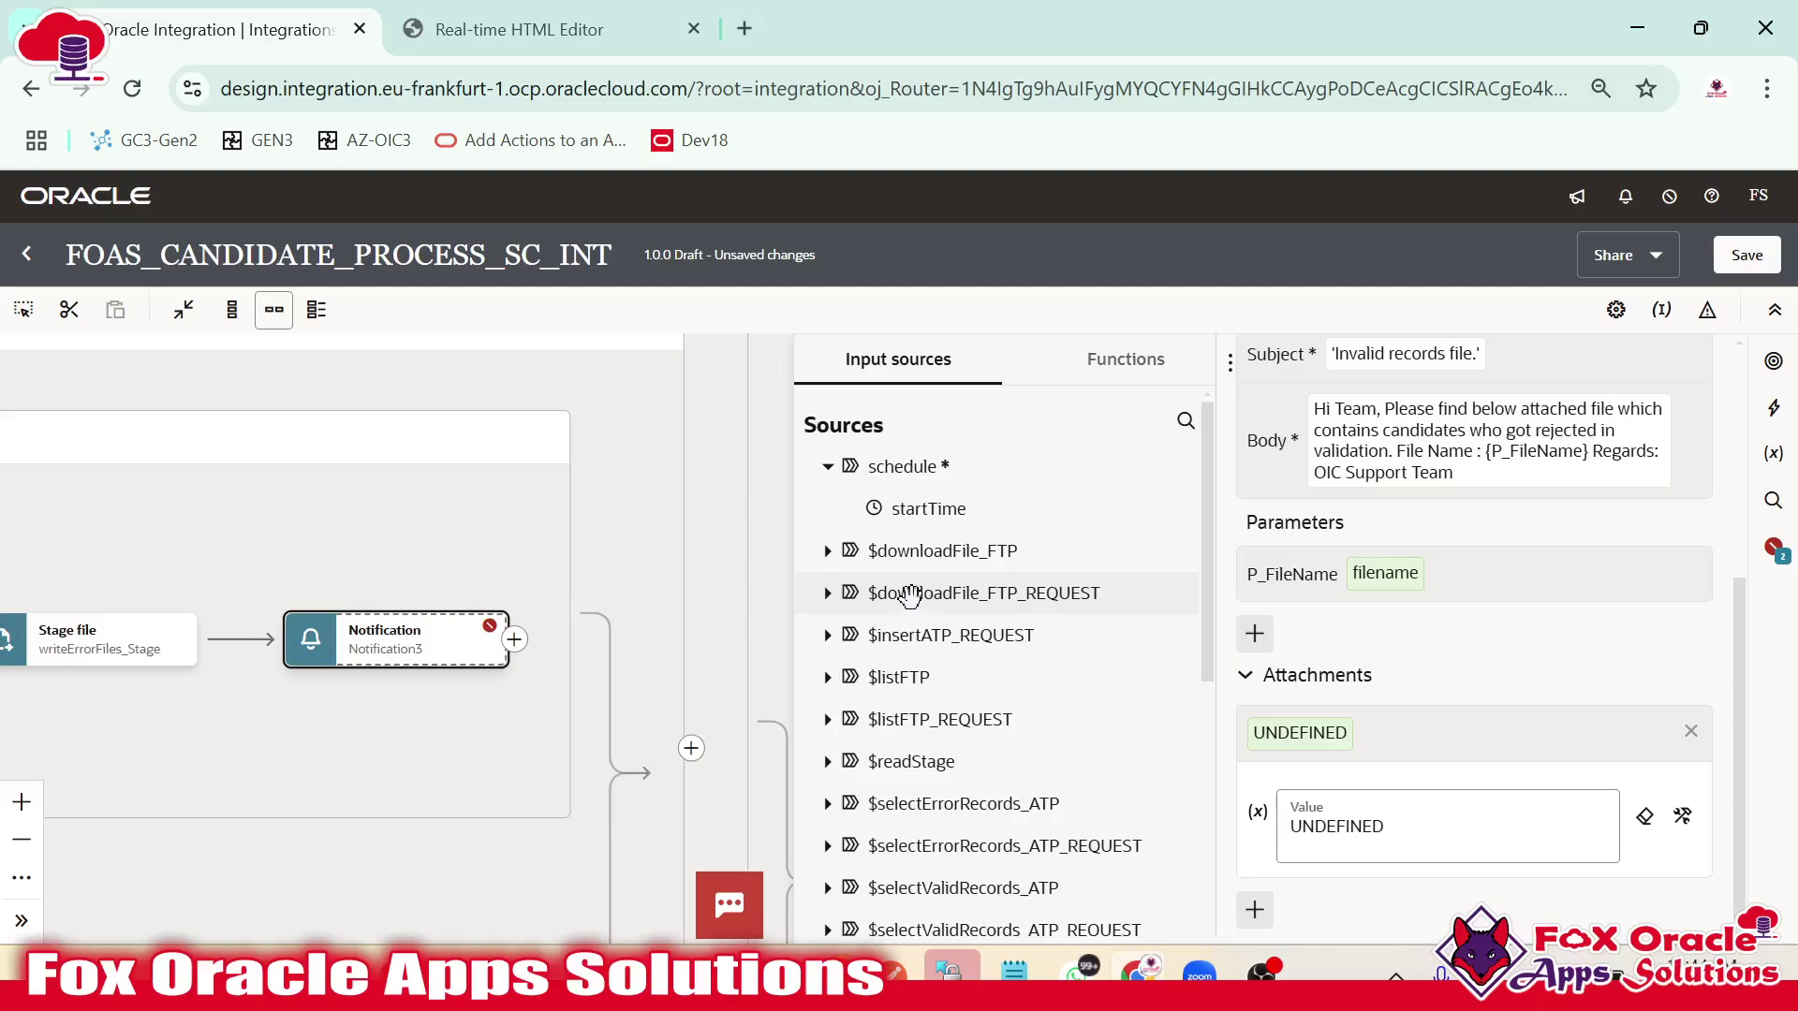
{"action": "scroll", "coordinate": [950, 637], "scroll_direction": "down", "scroll_amount": 6}
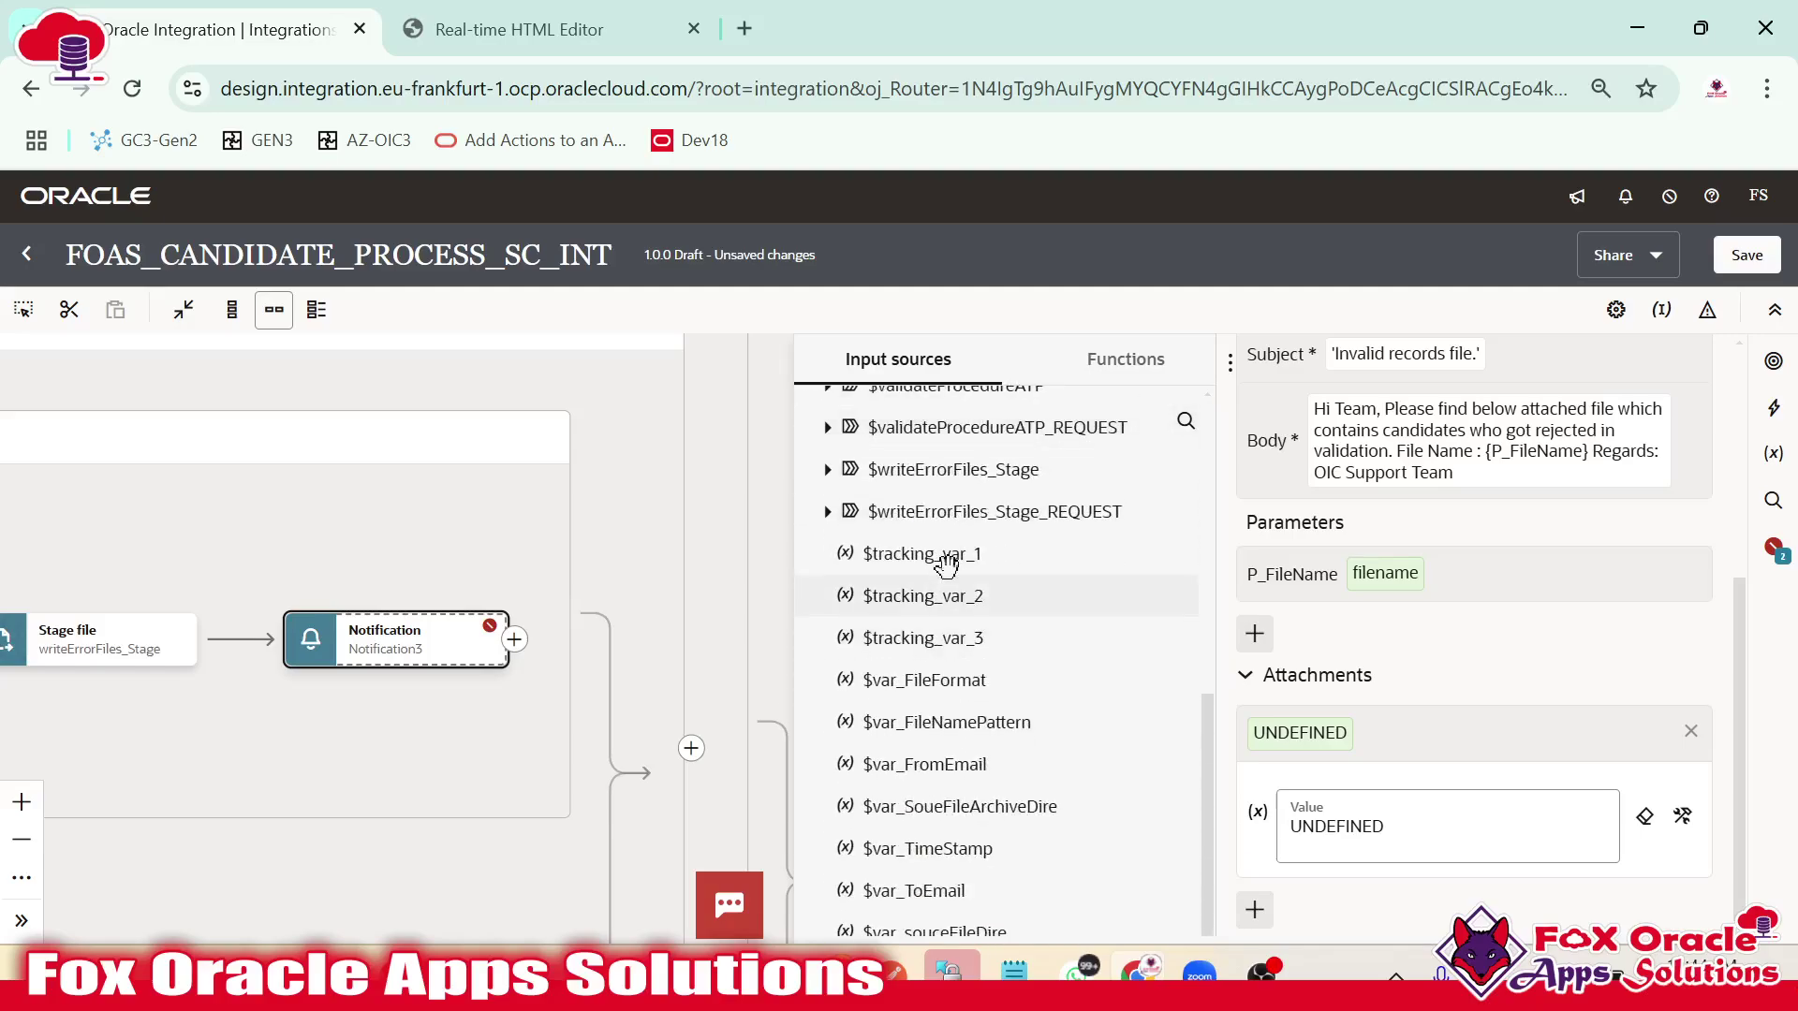
{"action": "left_click", "coordinate": [828, 469]}
{"action": "left_click", "coordinate": [856, 511]}
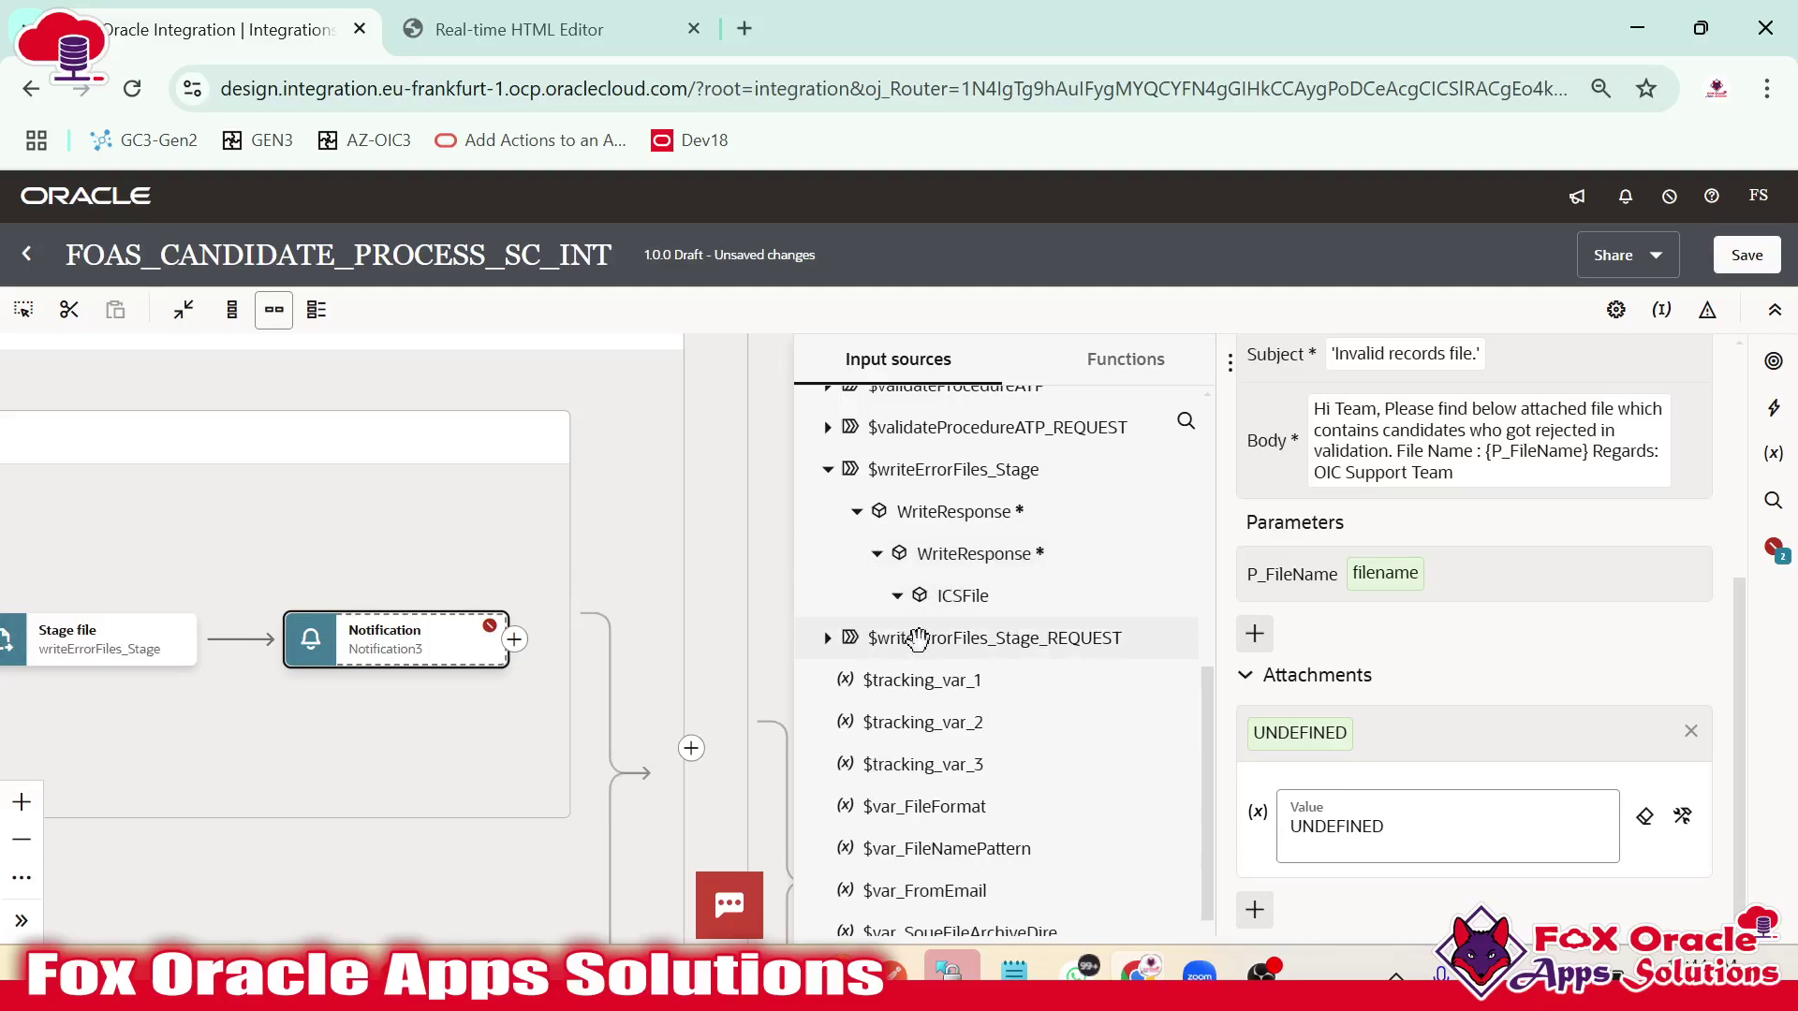
{"action": "left_click", "coordinate": [897, 595]}
{"action": "left_click_drag", "start_coordinate": [983, 638], "coordinate": [1372, 833]}
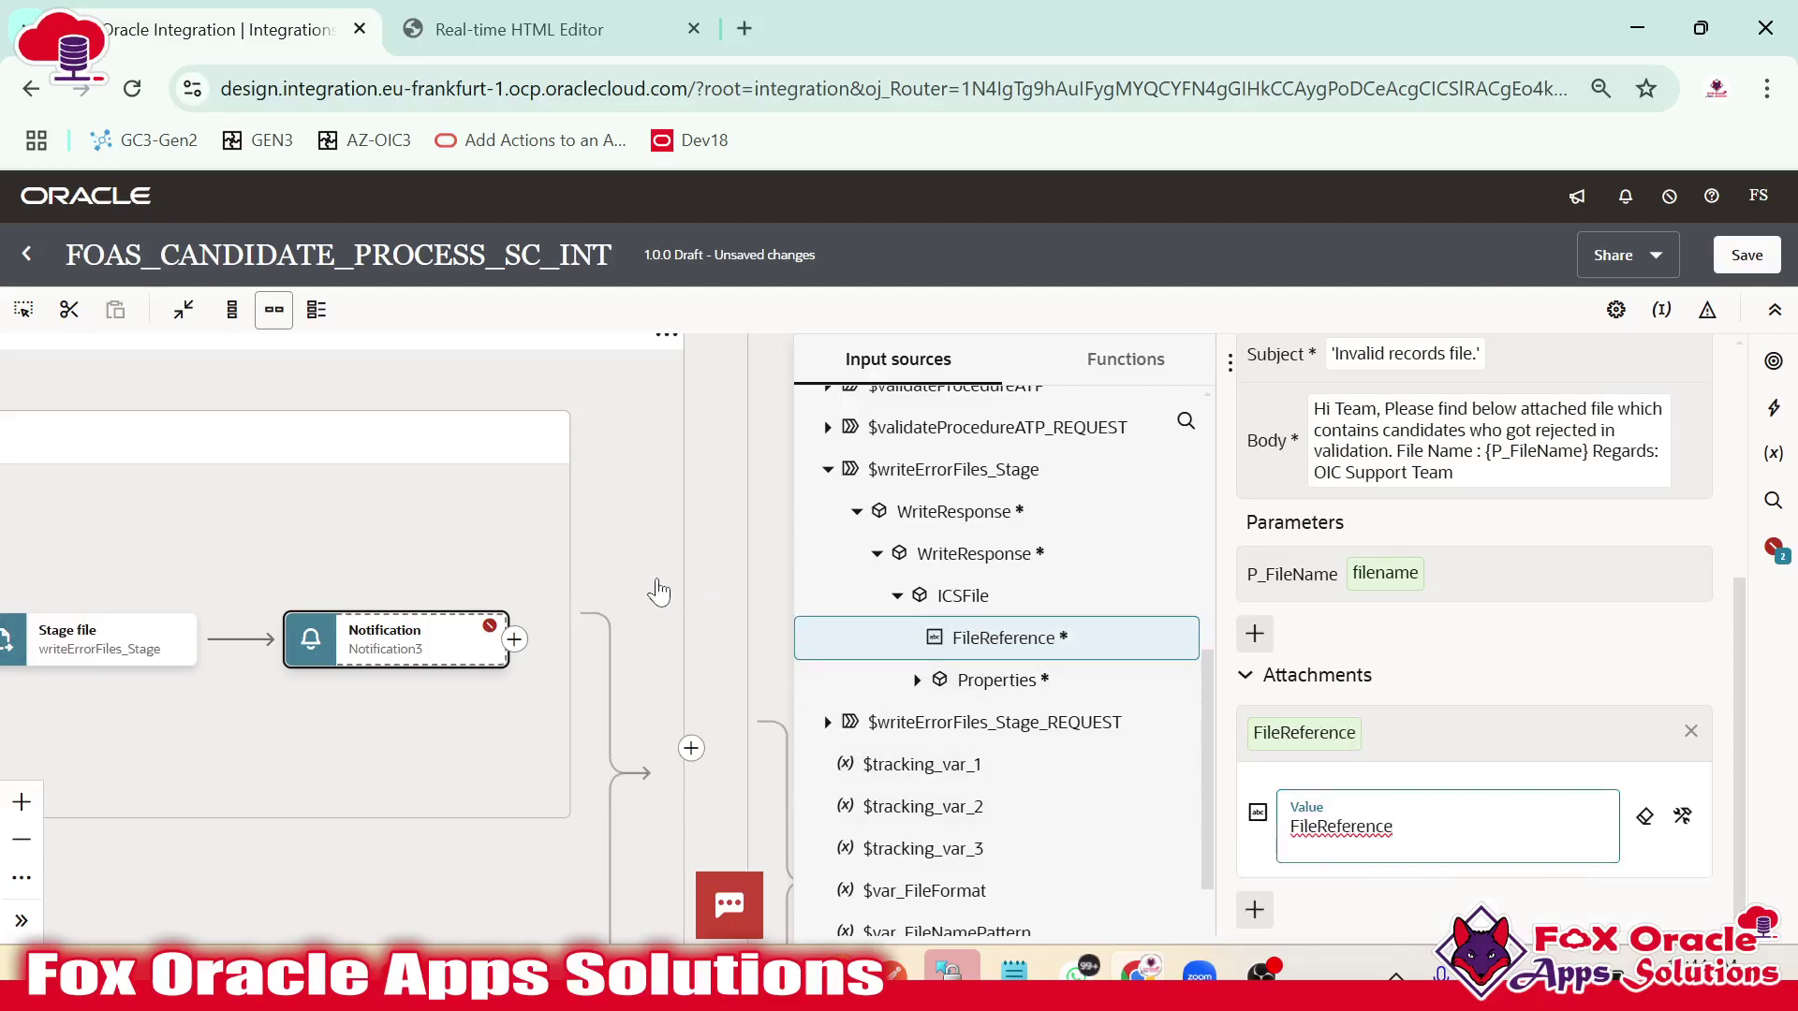
{"action": "key", "text": "ctrl+s"}
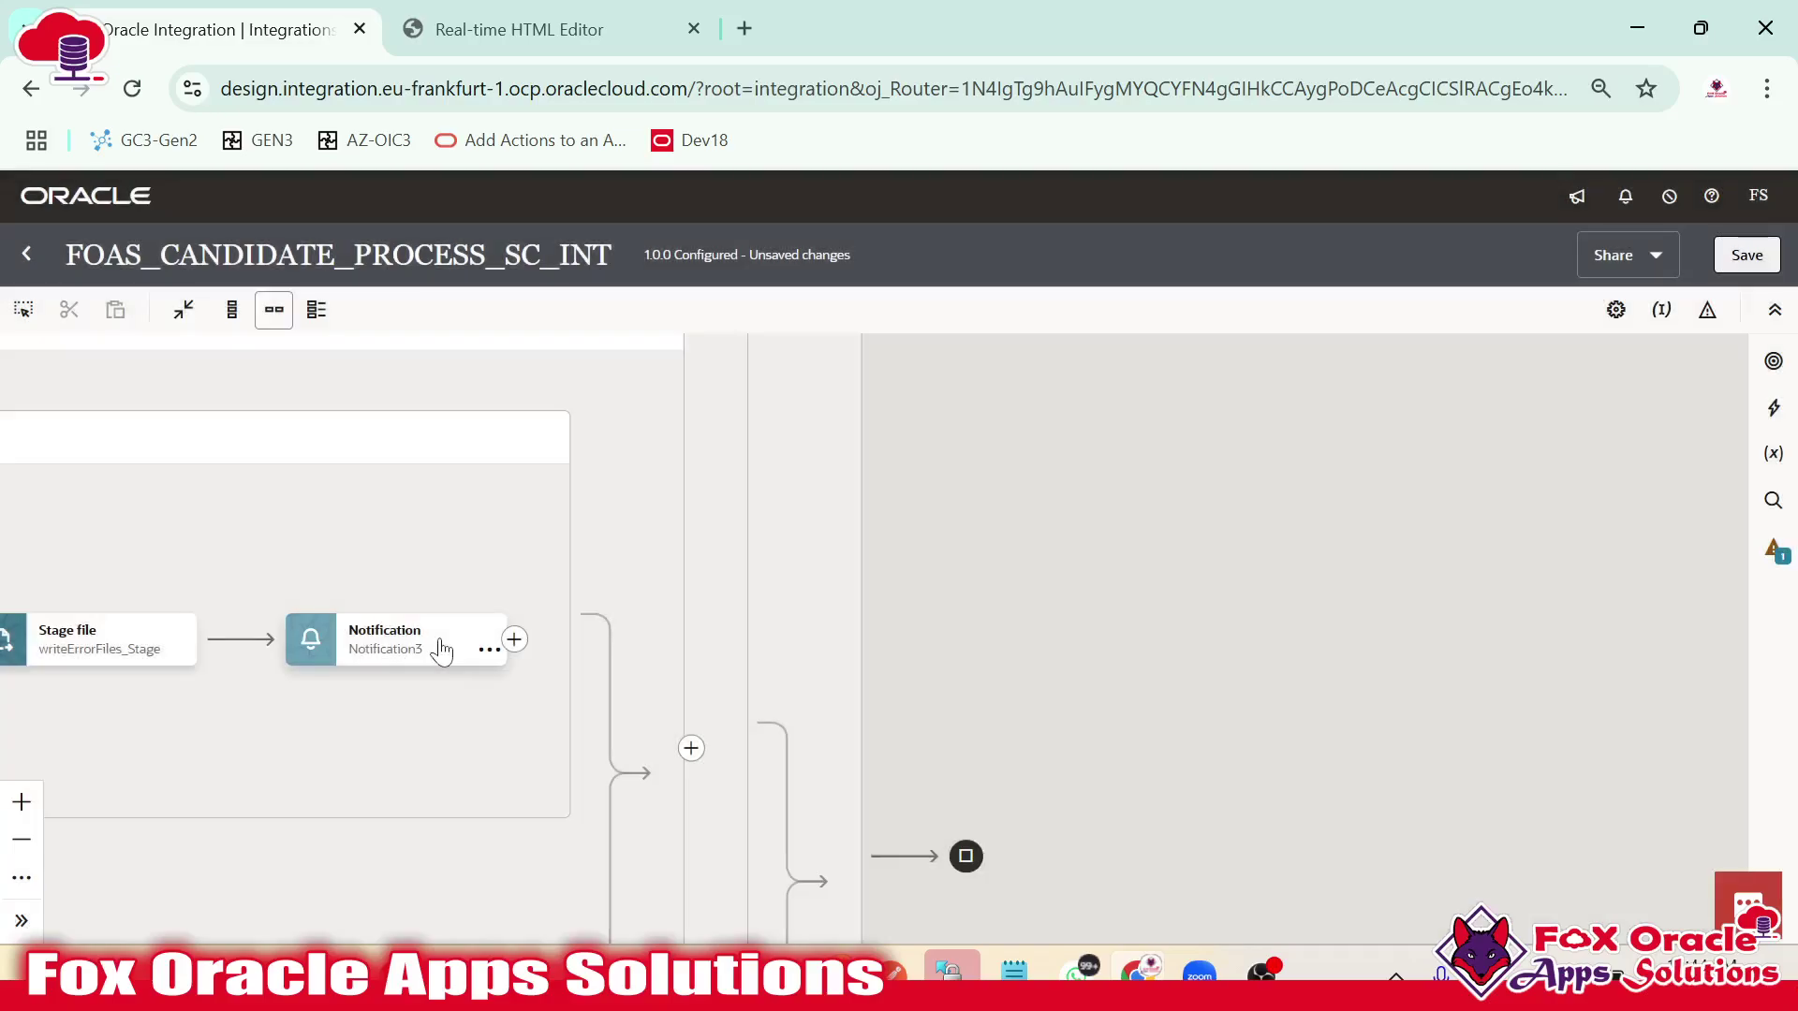
Save the integration, then inspect the Schedule, defaultAssign and listFTP steps.
{"action": "left_click", "coordinate": [1743, 256]}
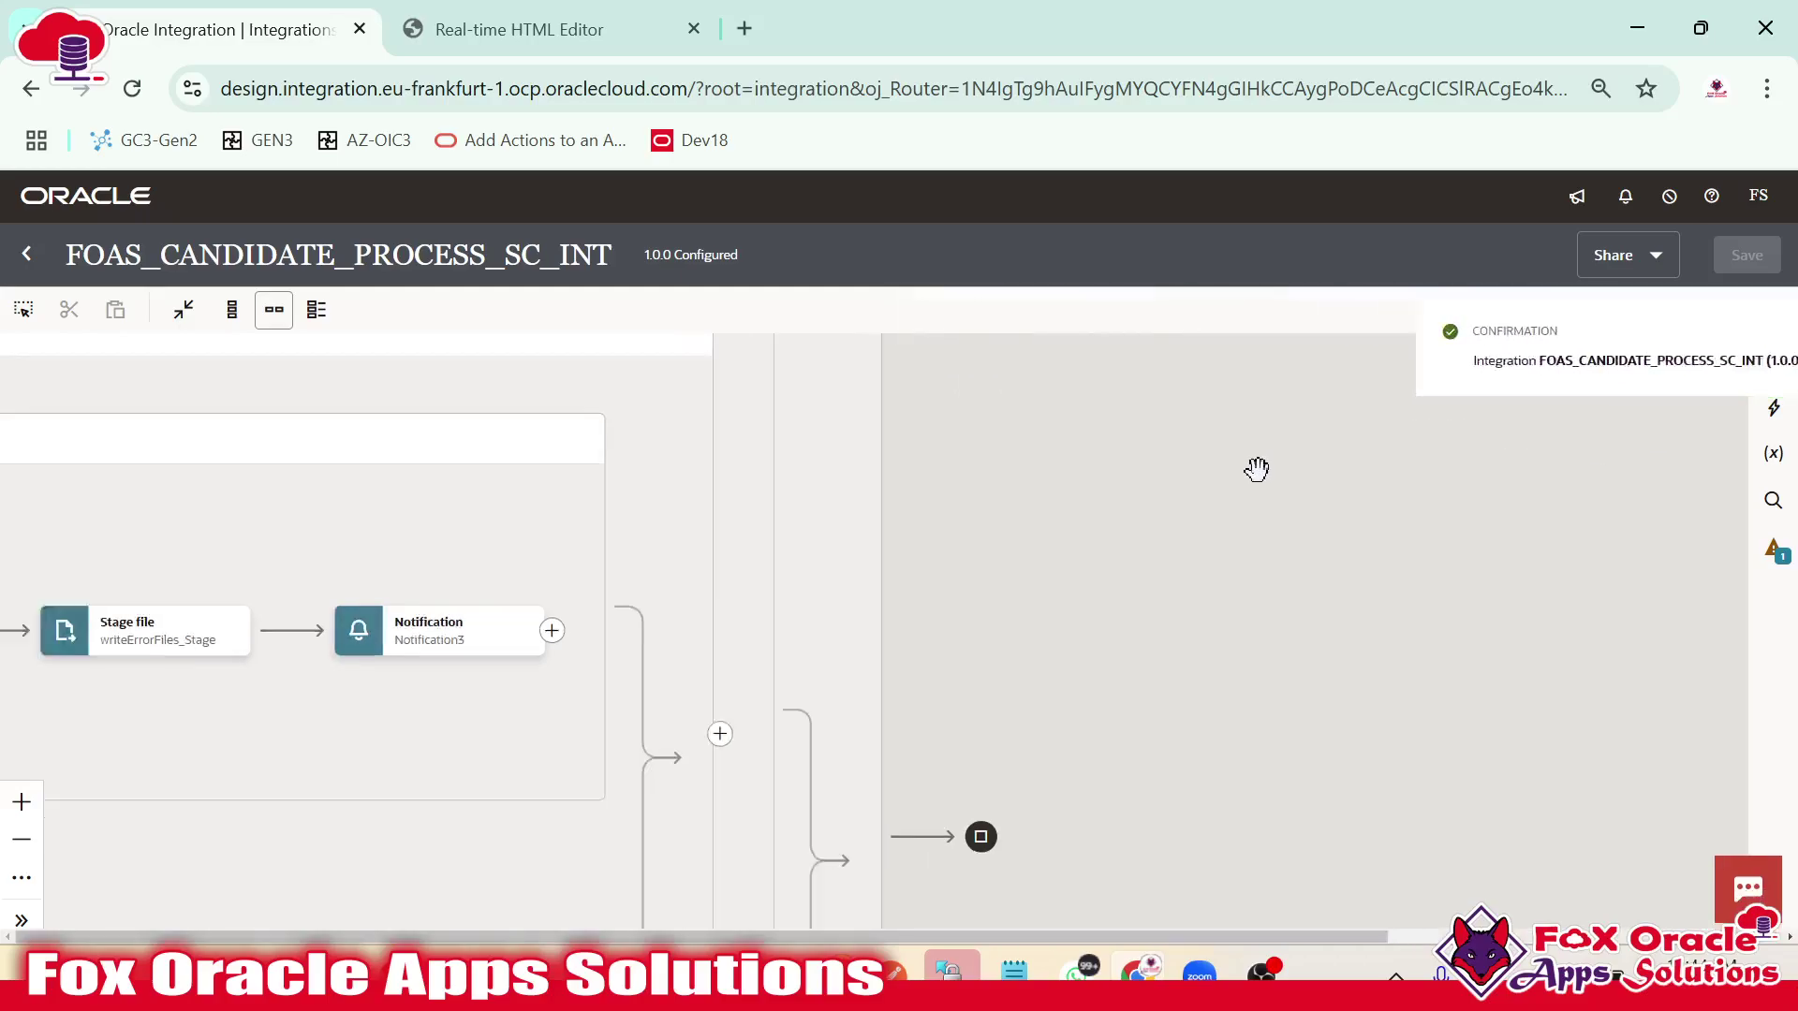
{"action": "scroll", "coordinate": [1254, 476], "scroll_direction": "down", "scroll_amount": 5}
{"action": "left_click_drag", "start_coordinate": [839, 542], "coordinate": [863, 558]}
{"action": "scroll", "coordinate": [854, 538], "scroll_direction": "down", "scroll_amount": 3}
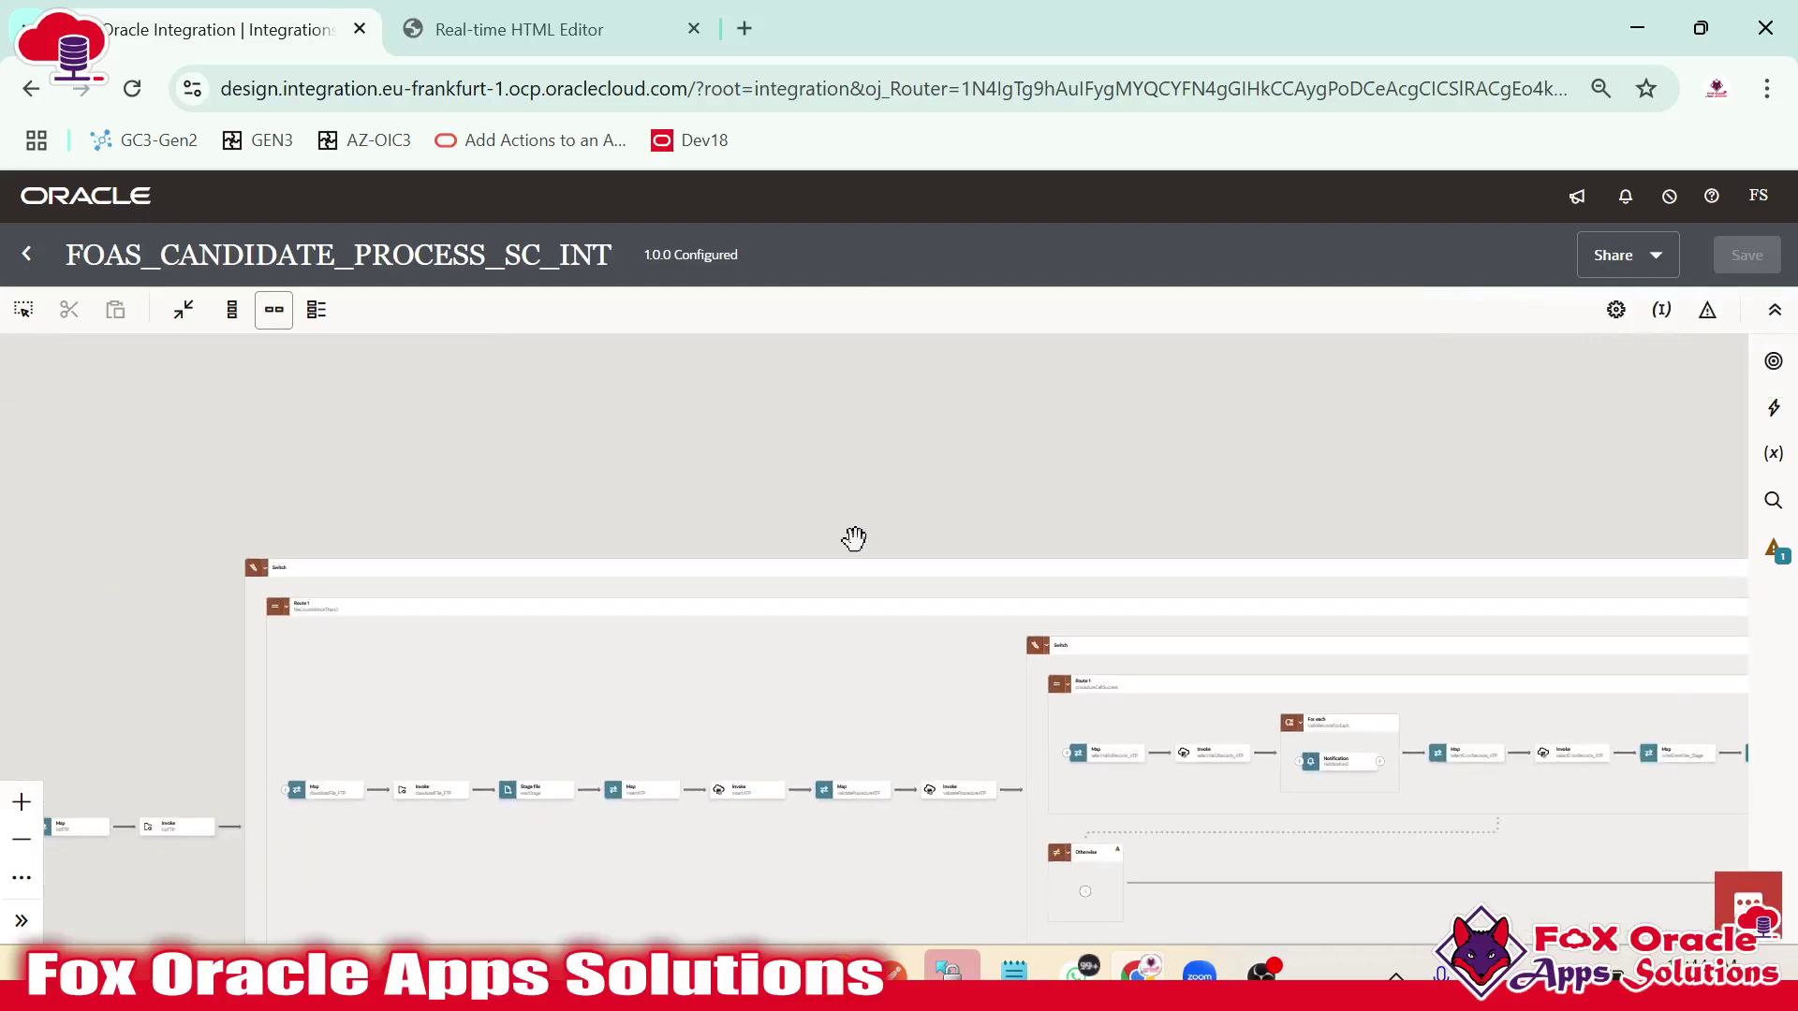
{"action": "scroll", "coordinate": [854, 538], "scroll_direction": "down", "scroll_amount": 2}
{"action": "left_click_drag", "start_coordinate": [802, 643], "coordinate": [832, 431]}
{"action": "scroll", "coordinate": [831, 658], "scroll_direction": "up", "scroll_amount": 5}
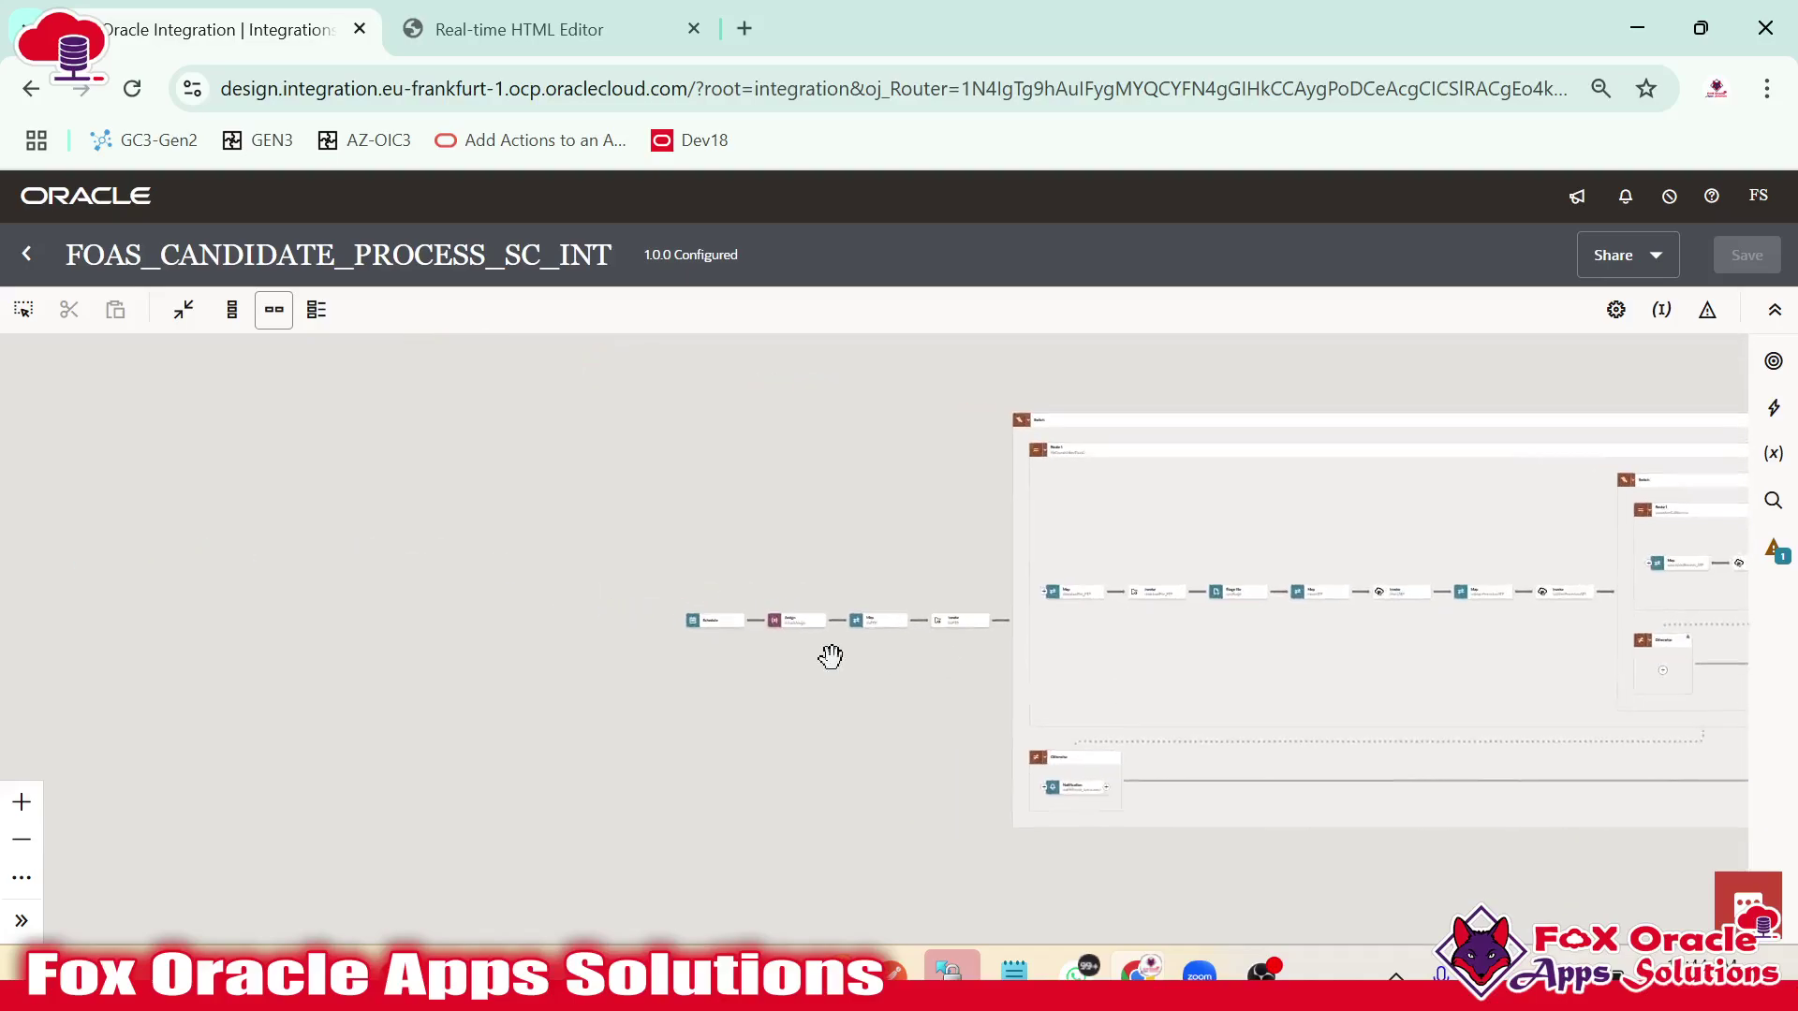
{"action": "left_click_drag", "start_coordinate": [935, 702], "coordinate": [684, 735]}
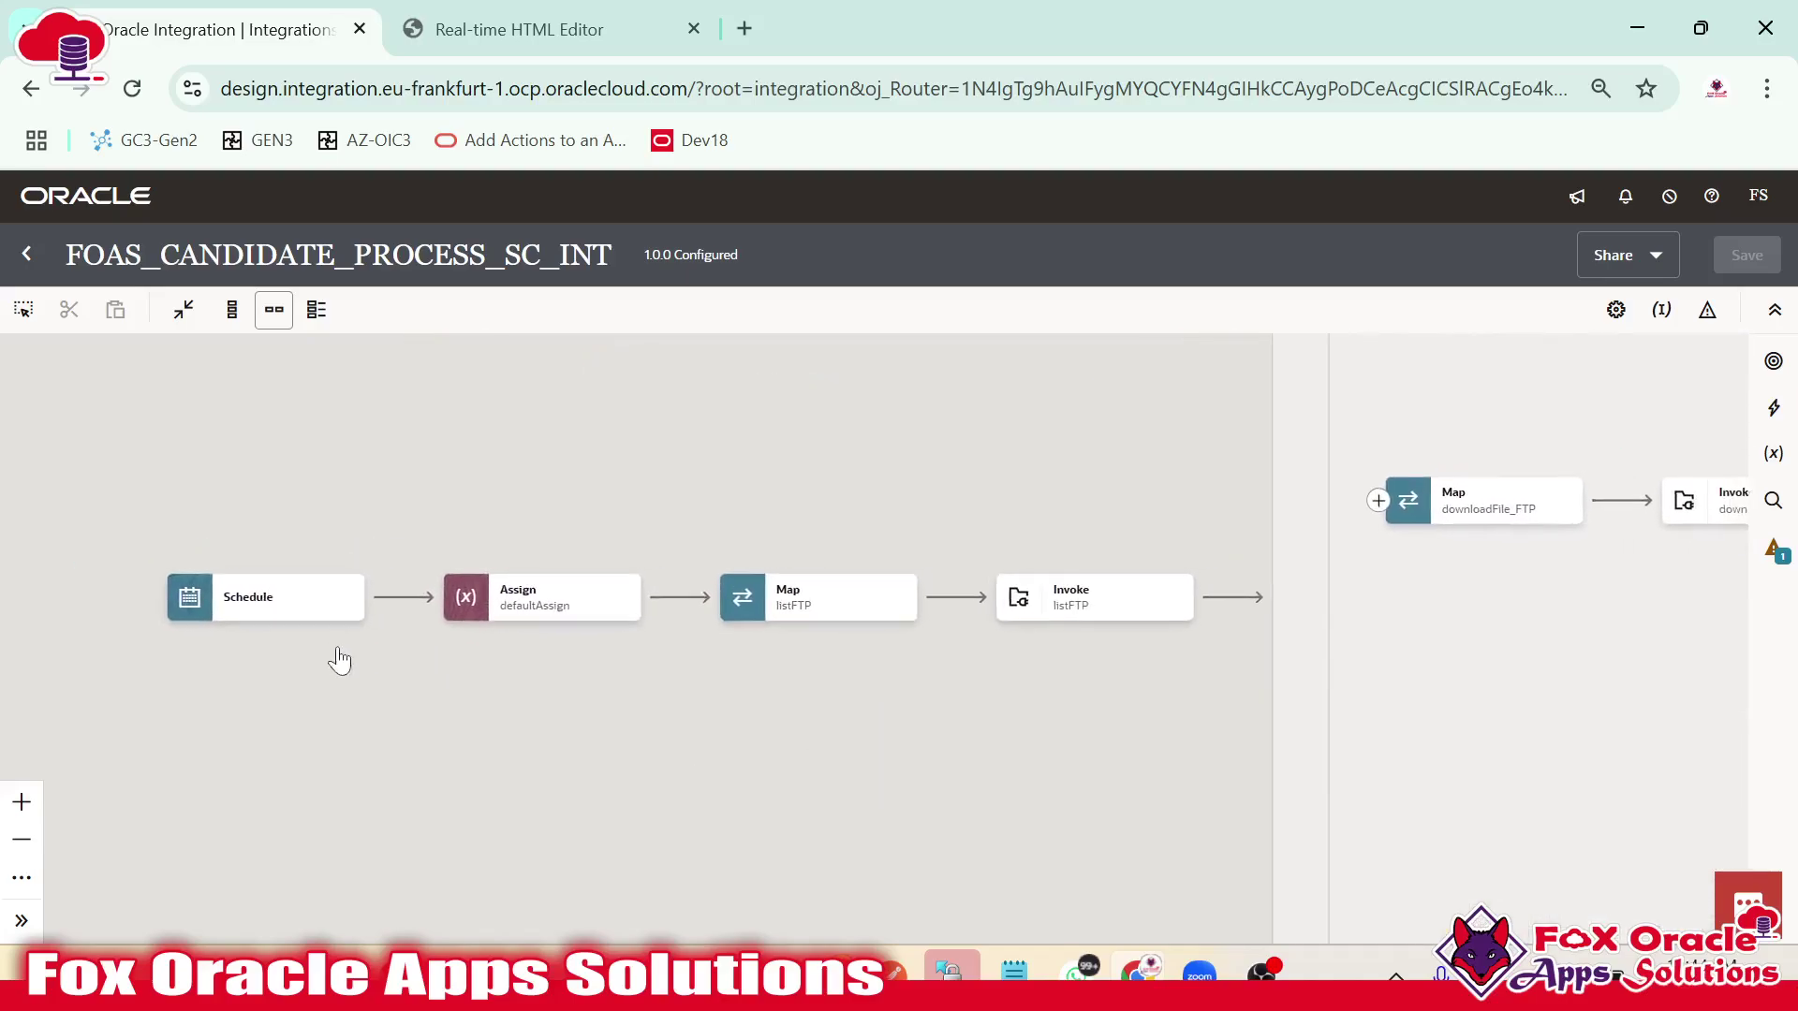
{"action": "left_click", "coordinate": [273, 618]}
{"action": "left_click", "coordinate": [502, 616]}
{"action": "left_click_drag", "start_coordinate": [606, 681], "coordinate": [371, 648]}
{"action": "left_click", "coordinate": [279, 585]}
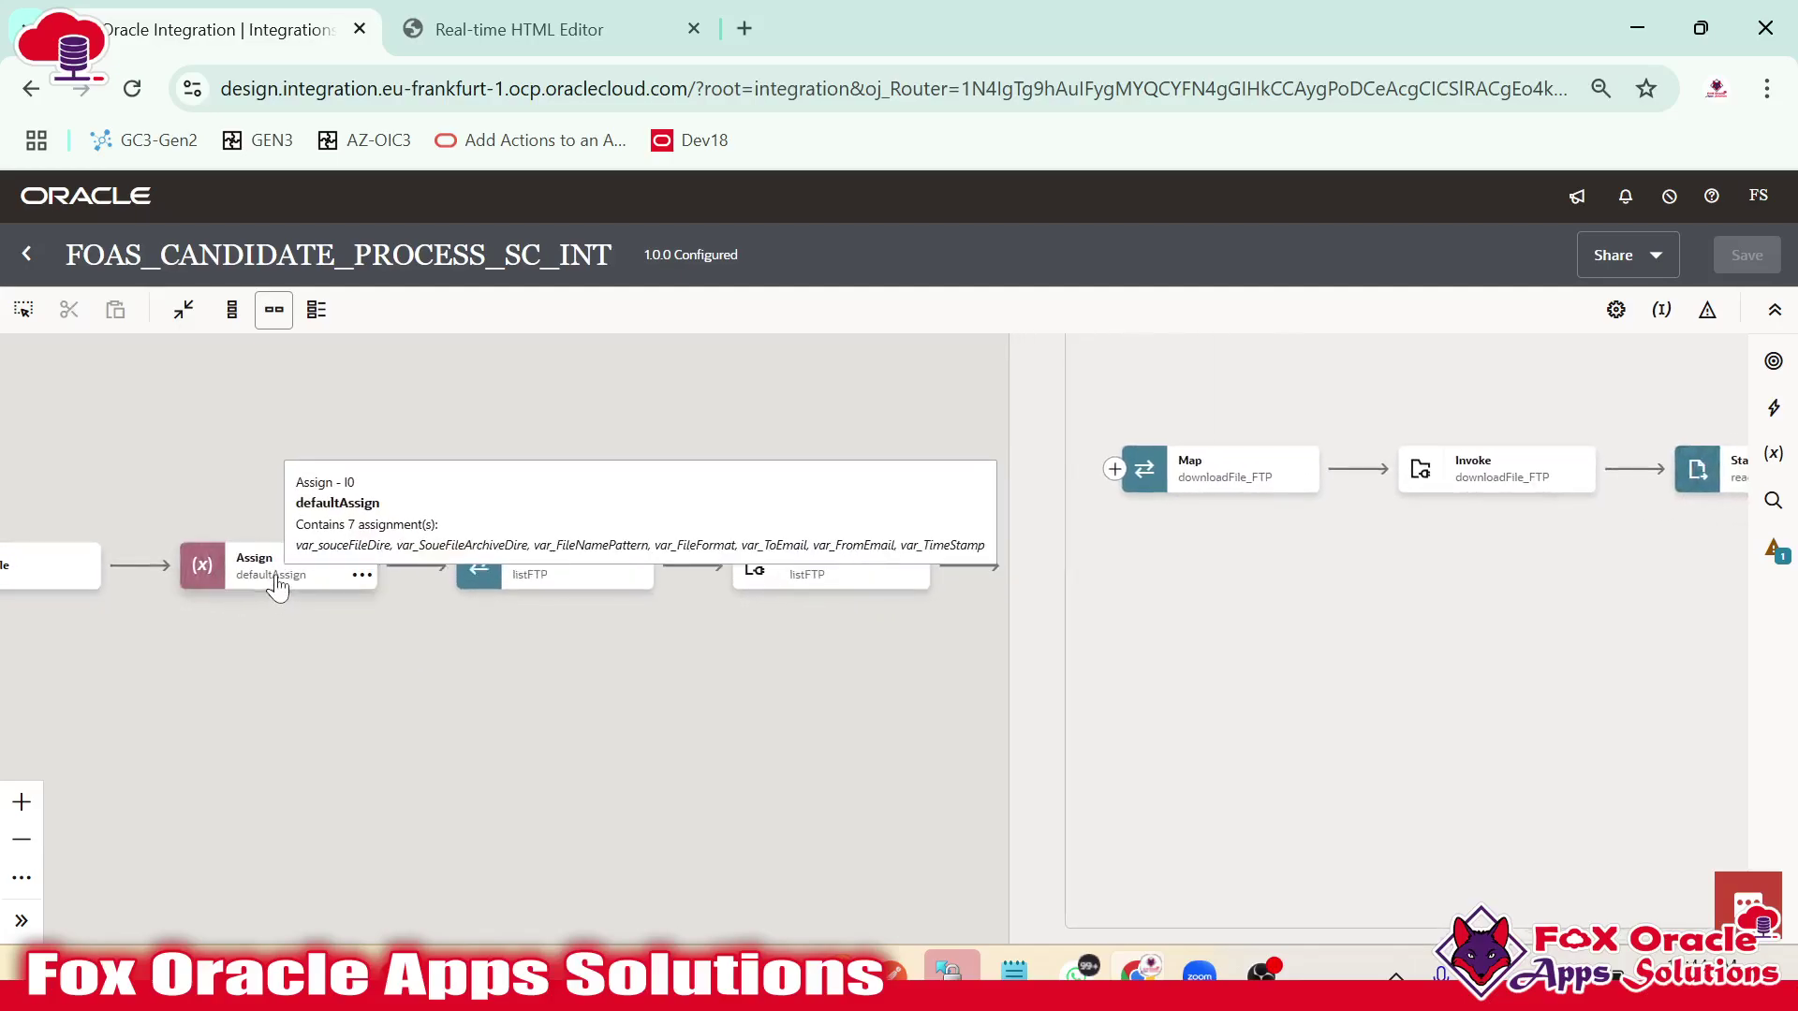
{"action": "left_click_drag", "start_coordinate": [806, 722], "coordinate": [584, 699]}
{"action": "left_click", "coordinate": [593, 551]}
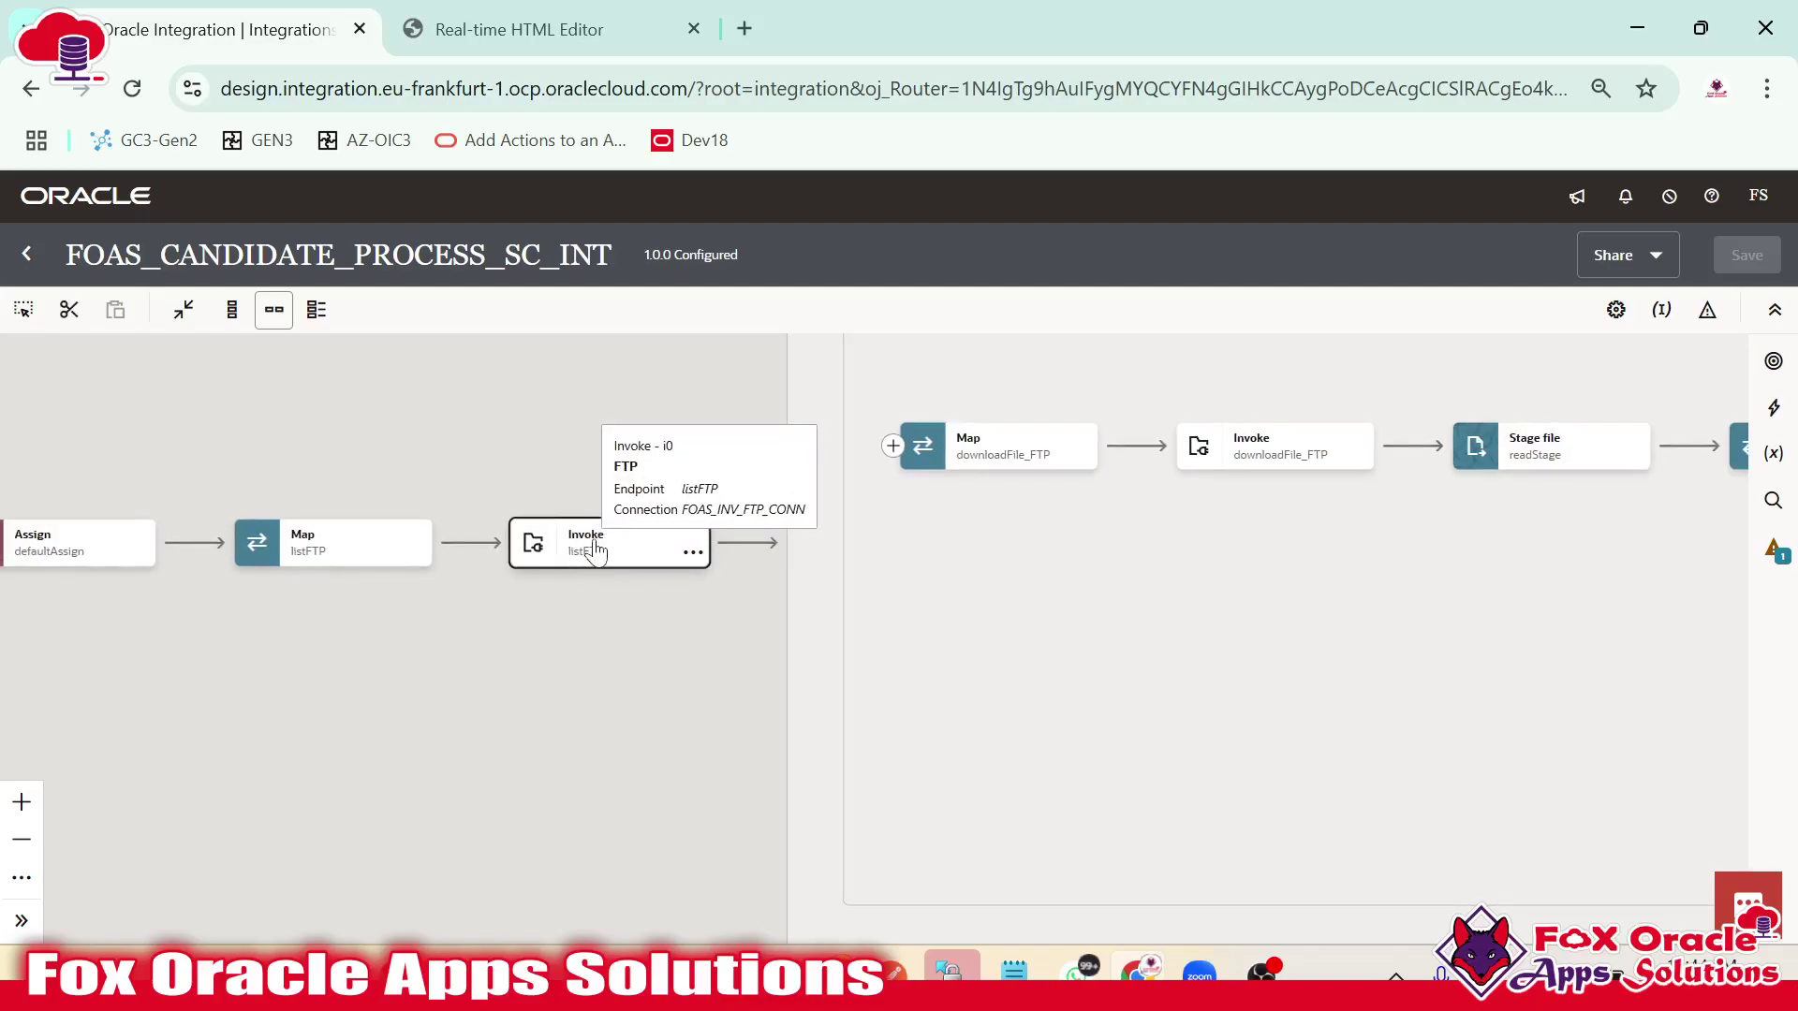
Inspect Switch Route 1 with its insertATP Map, downloadFile_FTP, readStage and insertATP Invoke steps.
{"action": "left_click_drag", "start_coordinate": [1063, 599], "coordinate": [944, 758]}
{"action": "left_click_drag", "start_coordinate": [445, 553], "coordinate": [356, 786]}
{"action": "left_click_drag", "start_coordinate": [583, 479], "coordinate": [515, 720]}
{"action": "left_click", "coordinate": [673, 619]}
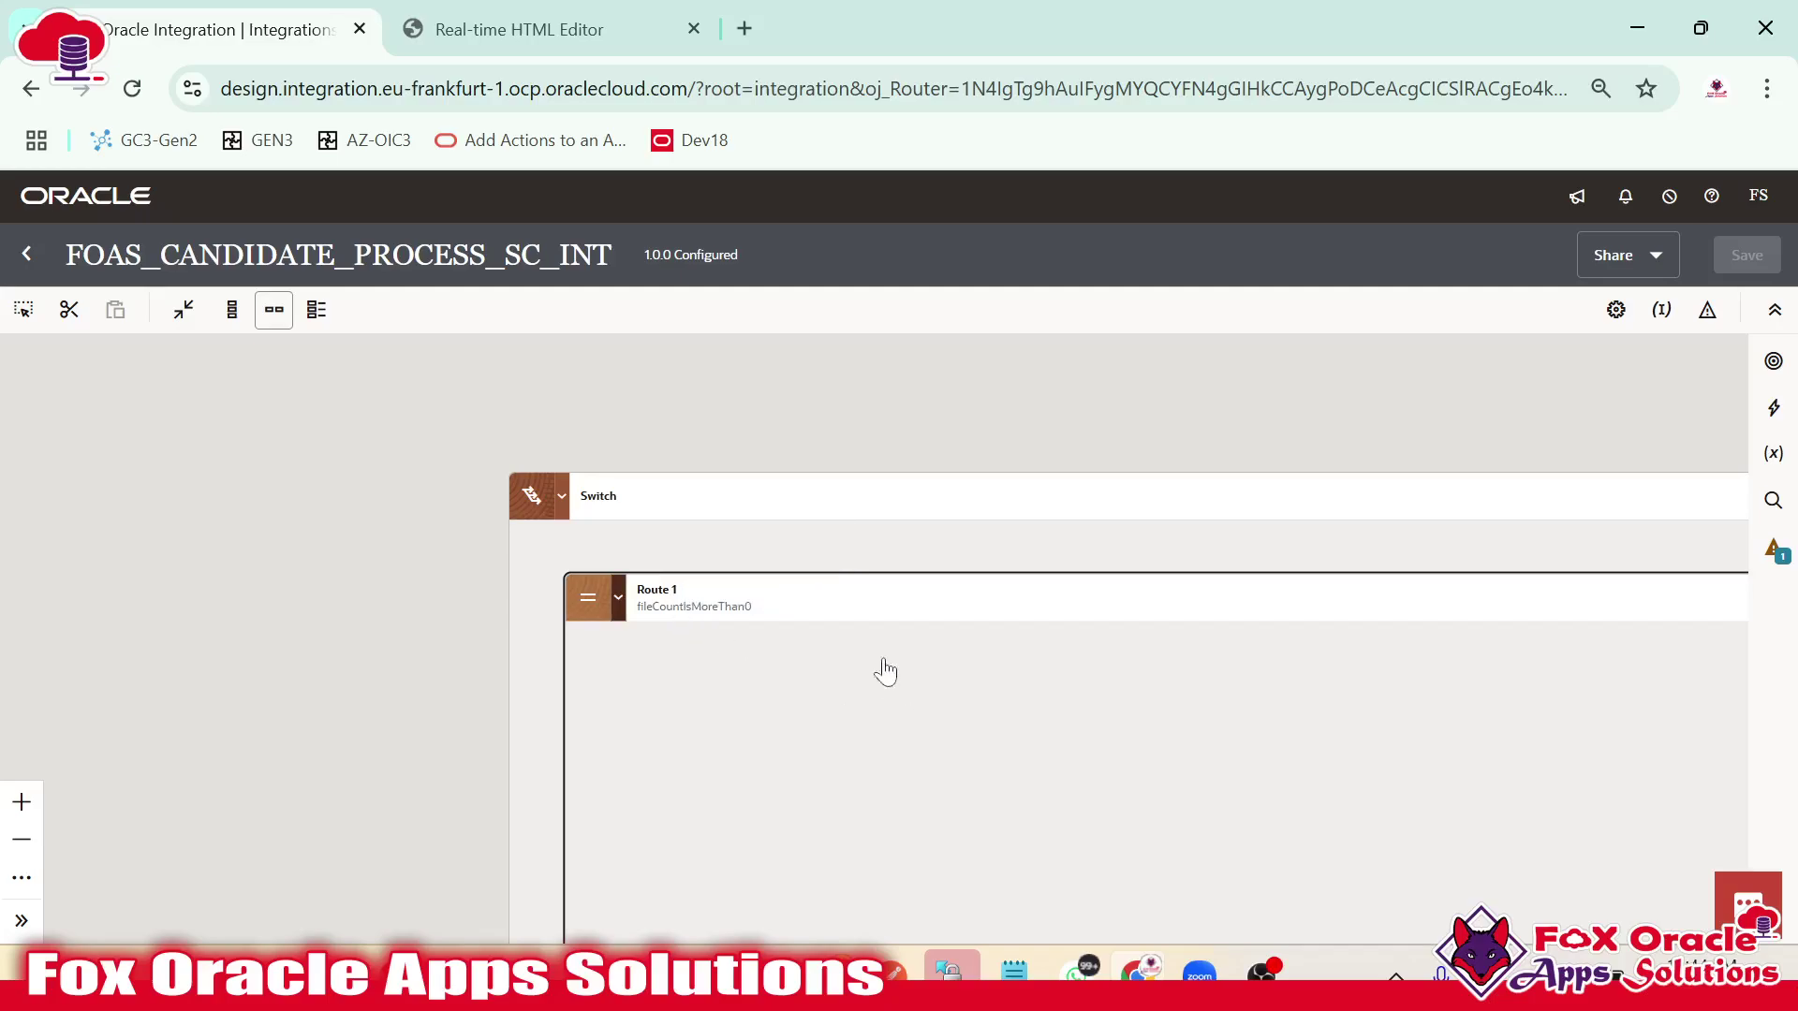
{"action": "scroll", "coordinate": [884, 672], "scroll_direction": "down", "scroll_amount": 5}
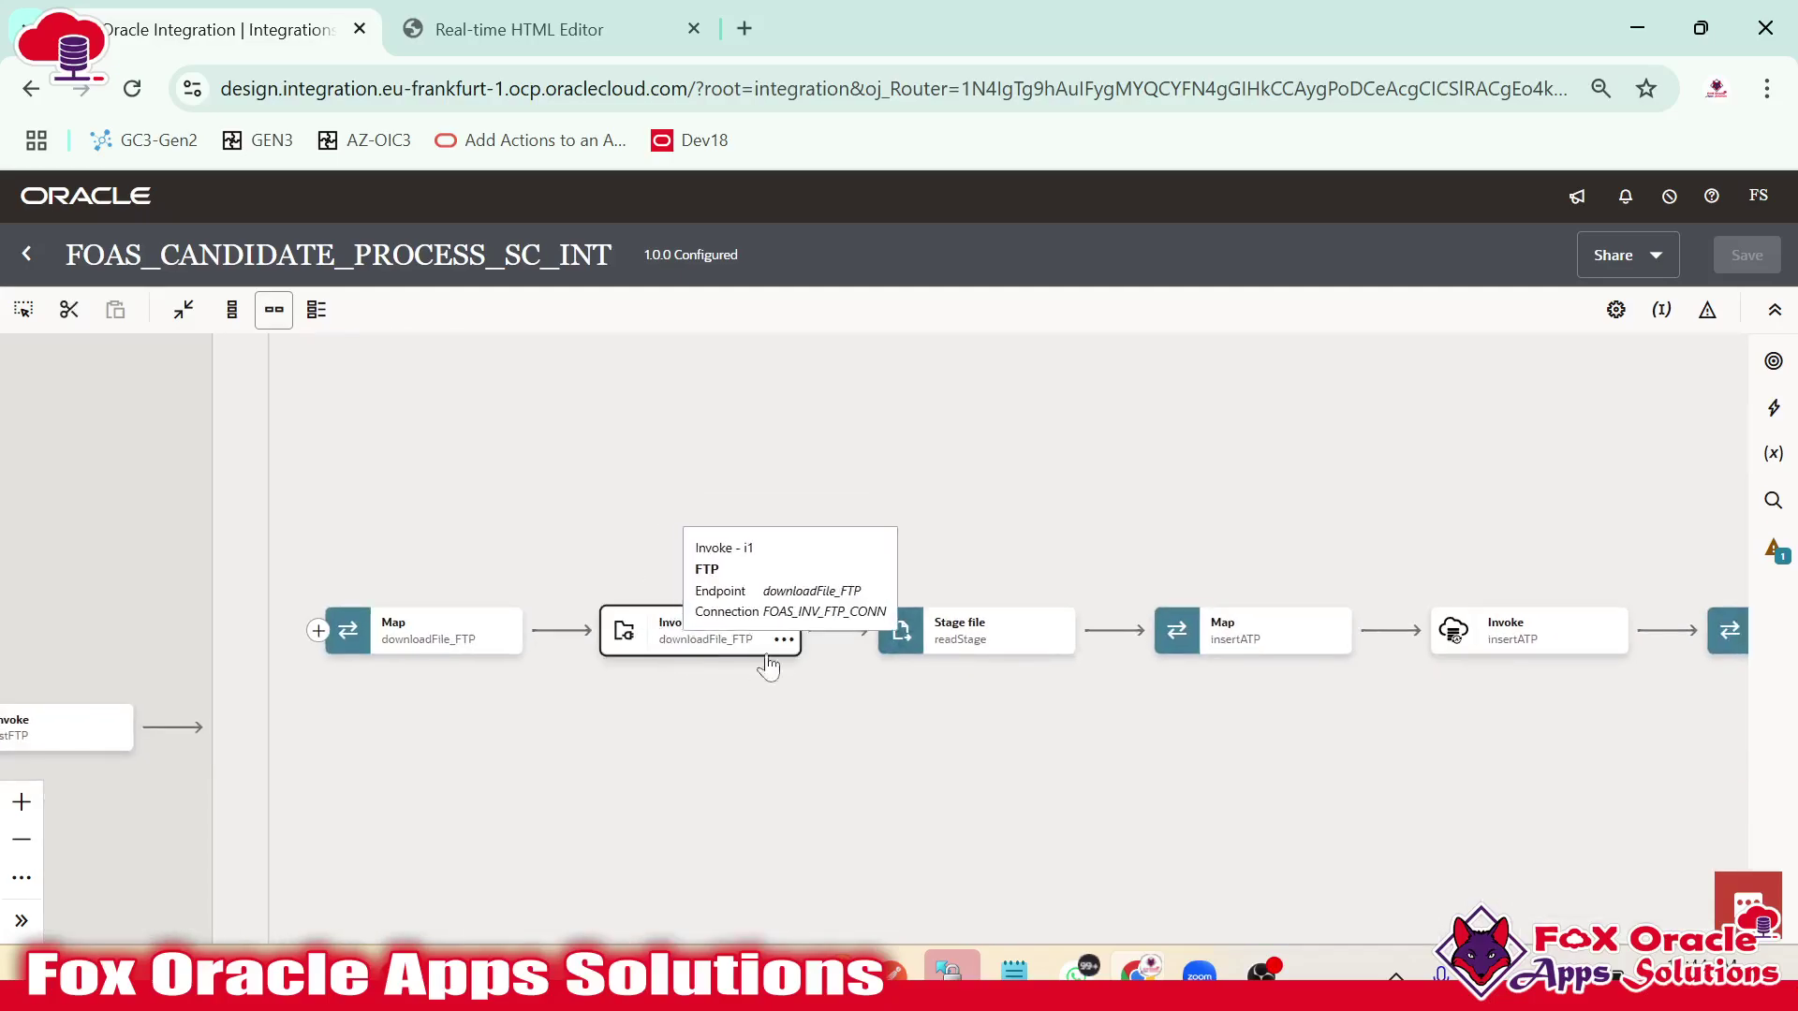
{"action": "left_click_drag", "start_coordinate": [768, 667], "coordinate": [223, 579]}
{"action": "left_click", "coordinate": [707, 551]}
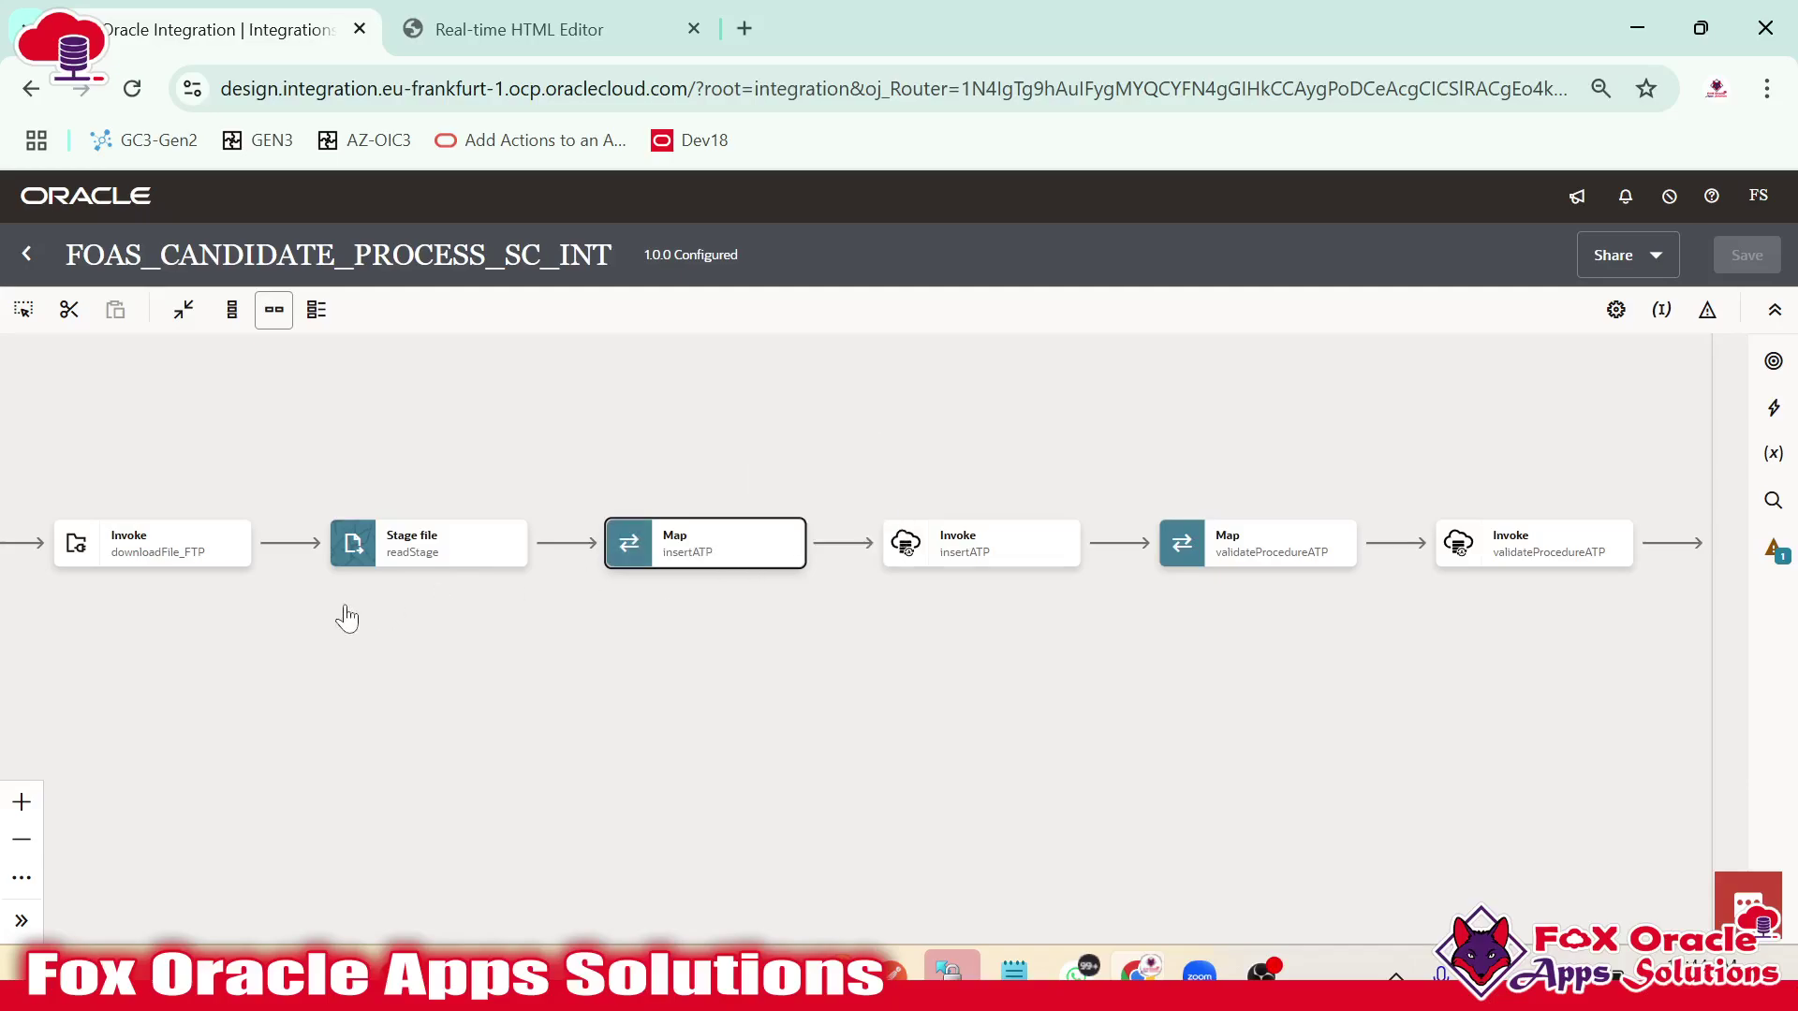
{"action": "left_click_drag", "start_coordinate": [346, 618], "coordinate": [559, 613]}
{"action": "left_click", "coordinate": [740, 541]}
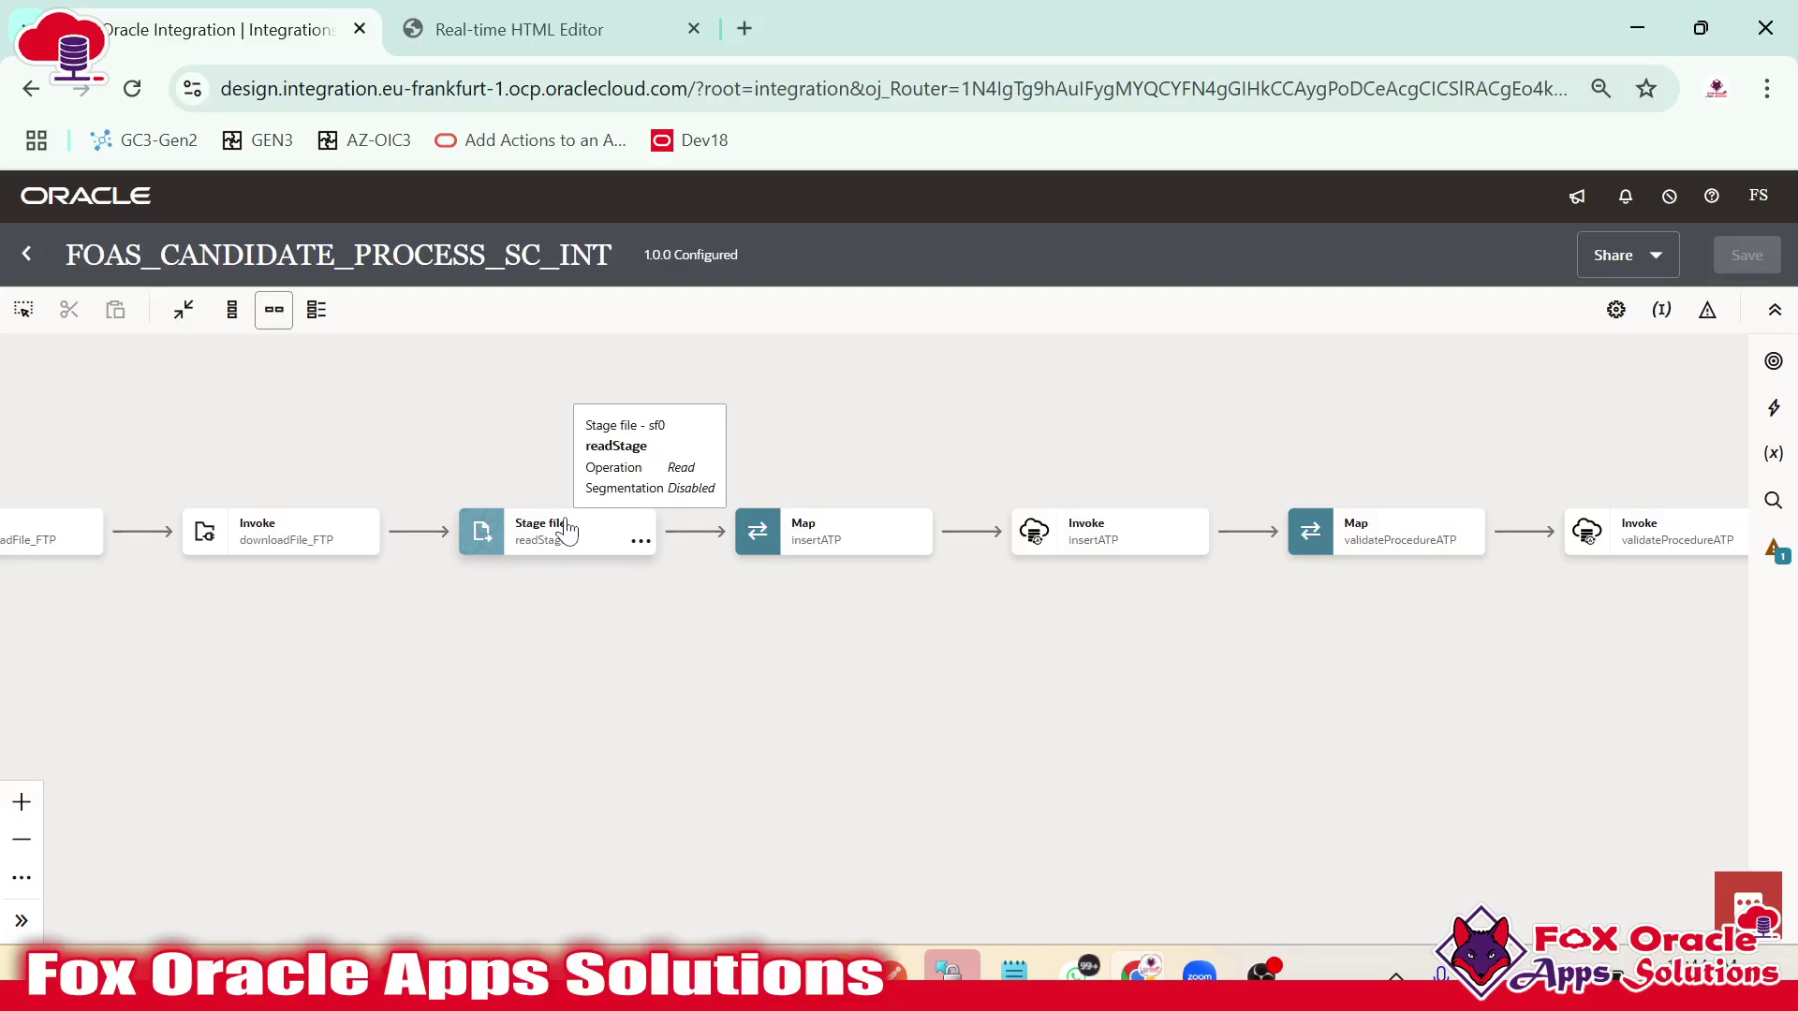
{"action": "left_click_drag", "start_coordinate": [666, 622], "coordinate": [325, 580]}
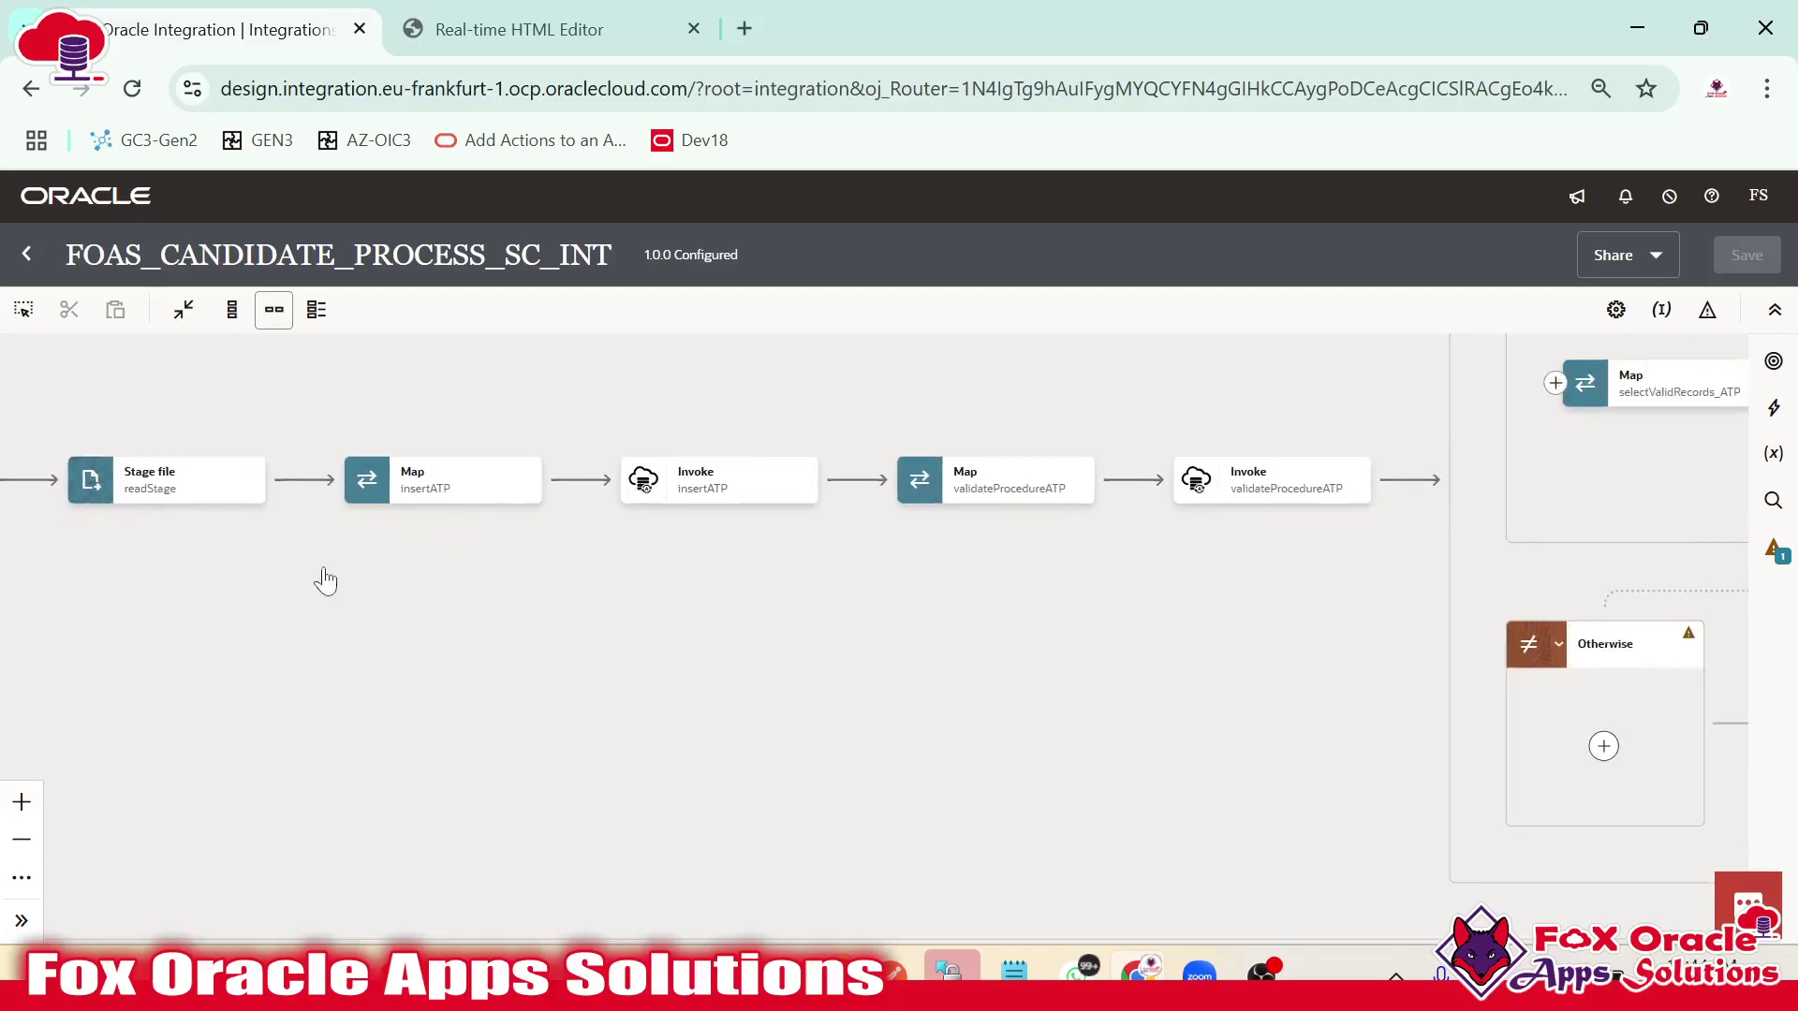
{"action": "left_click", "coordinate": [722, 474]}
{"action": "scroll", "coordinate": [1091, 722], "scroll_direction": "right", "scroll_amount": 3}
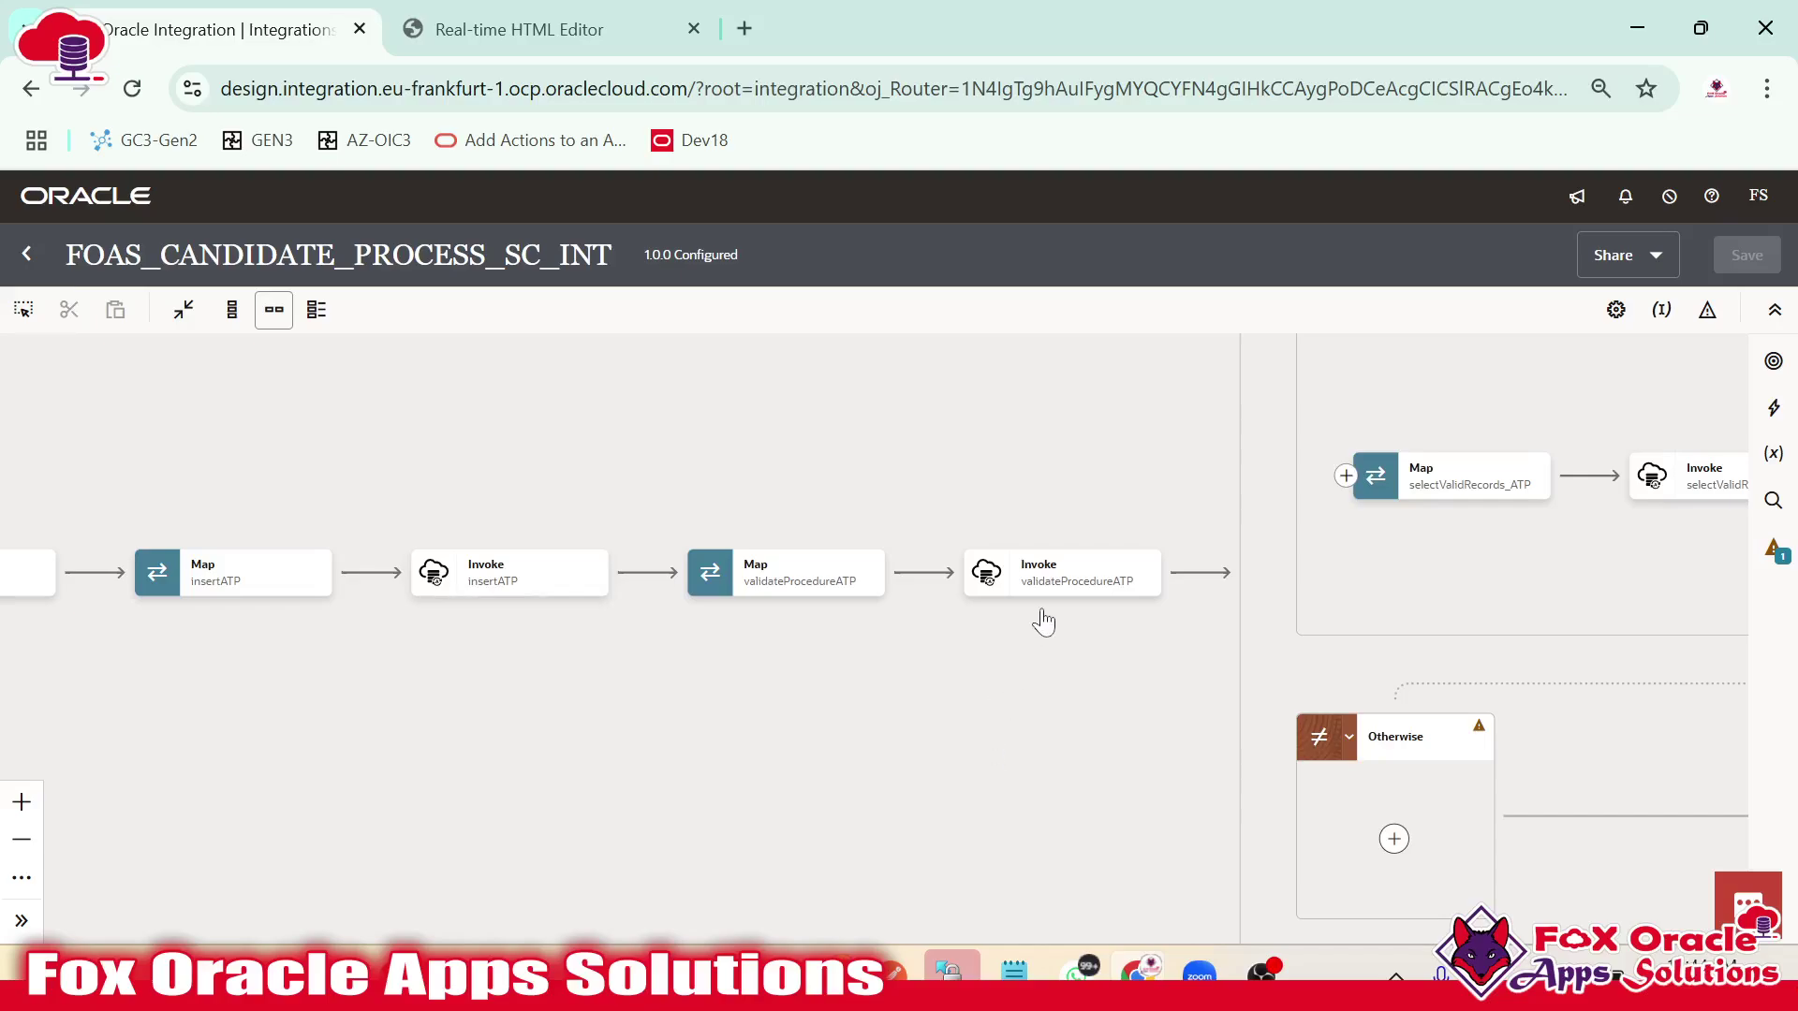
Review the ValidRecordsForEach loop and the Notification2 candidate email details.
{"action": "mouse_move", "coordinate": [1036, 590]}
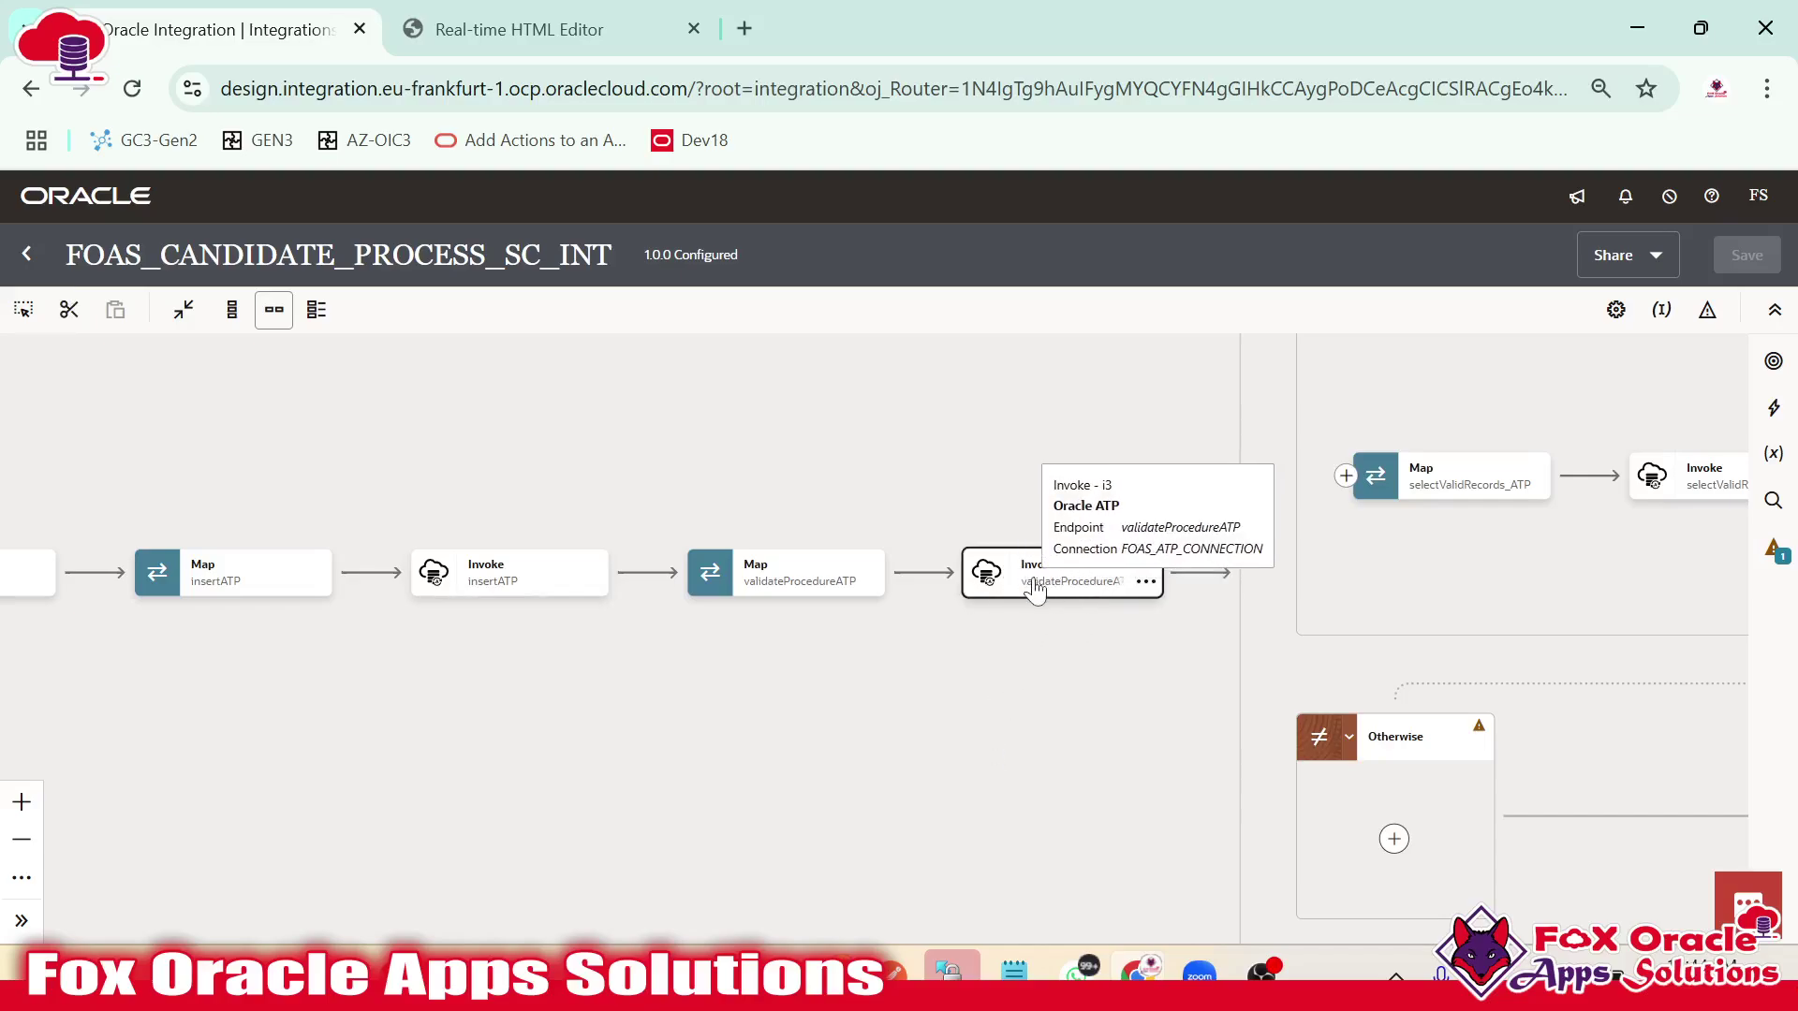
{"action": "left_click_drag", "start_coordinate": [1051, 643], "coordinate": [682, 618]}
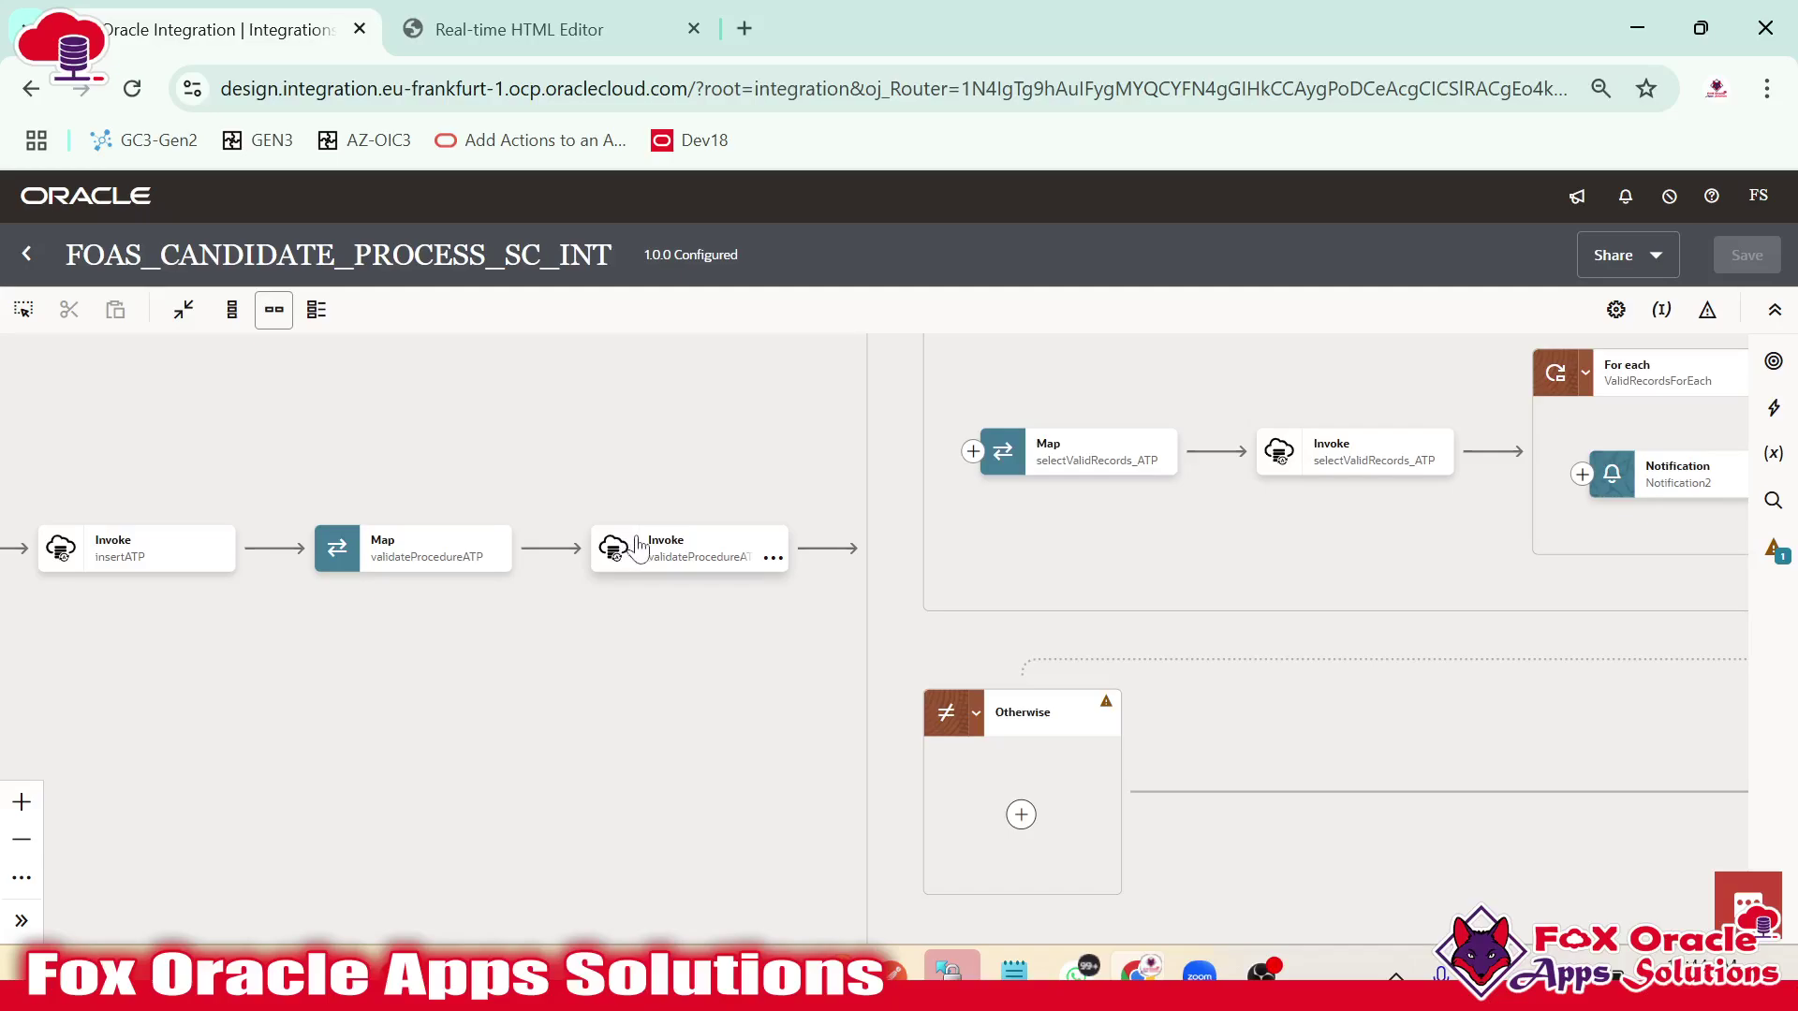
{"action": "mouse_move", "coordinate": [698, 552]}
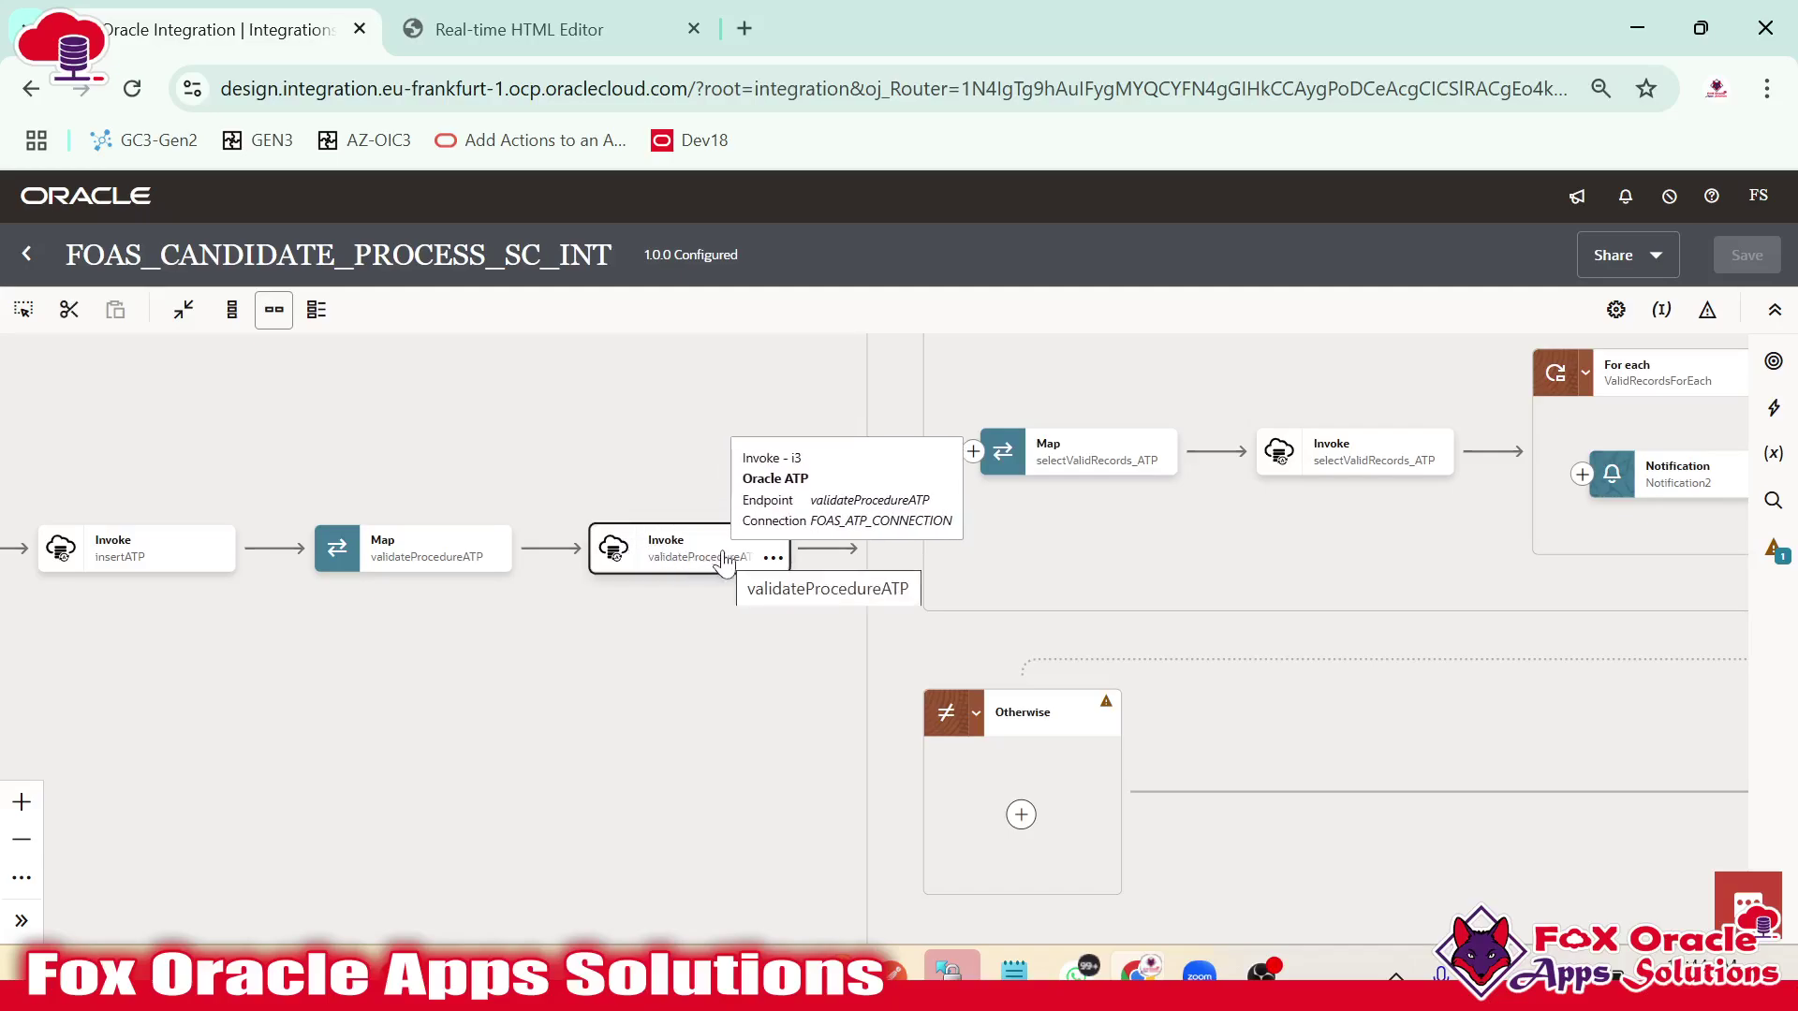
{"action": "scroll", "coordinate": [683, 727], "scroll_direction": "up", "scroll_amount": 3}
{"action": "scroll", "coordinate": [683, 727], "scroll_direction": "right", "scroll_amount": 4}
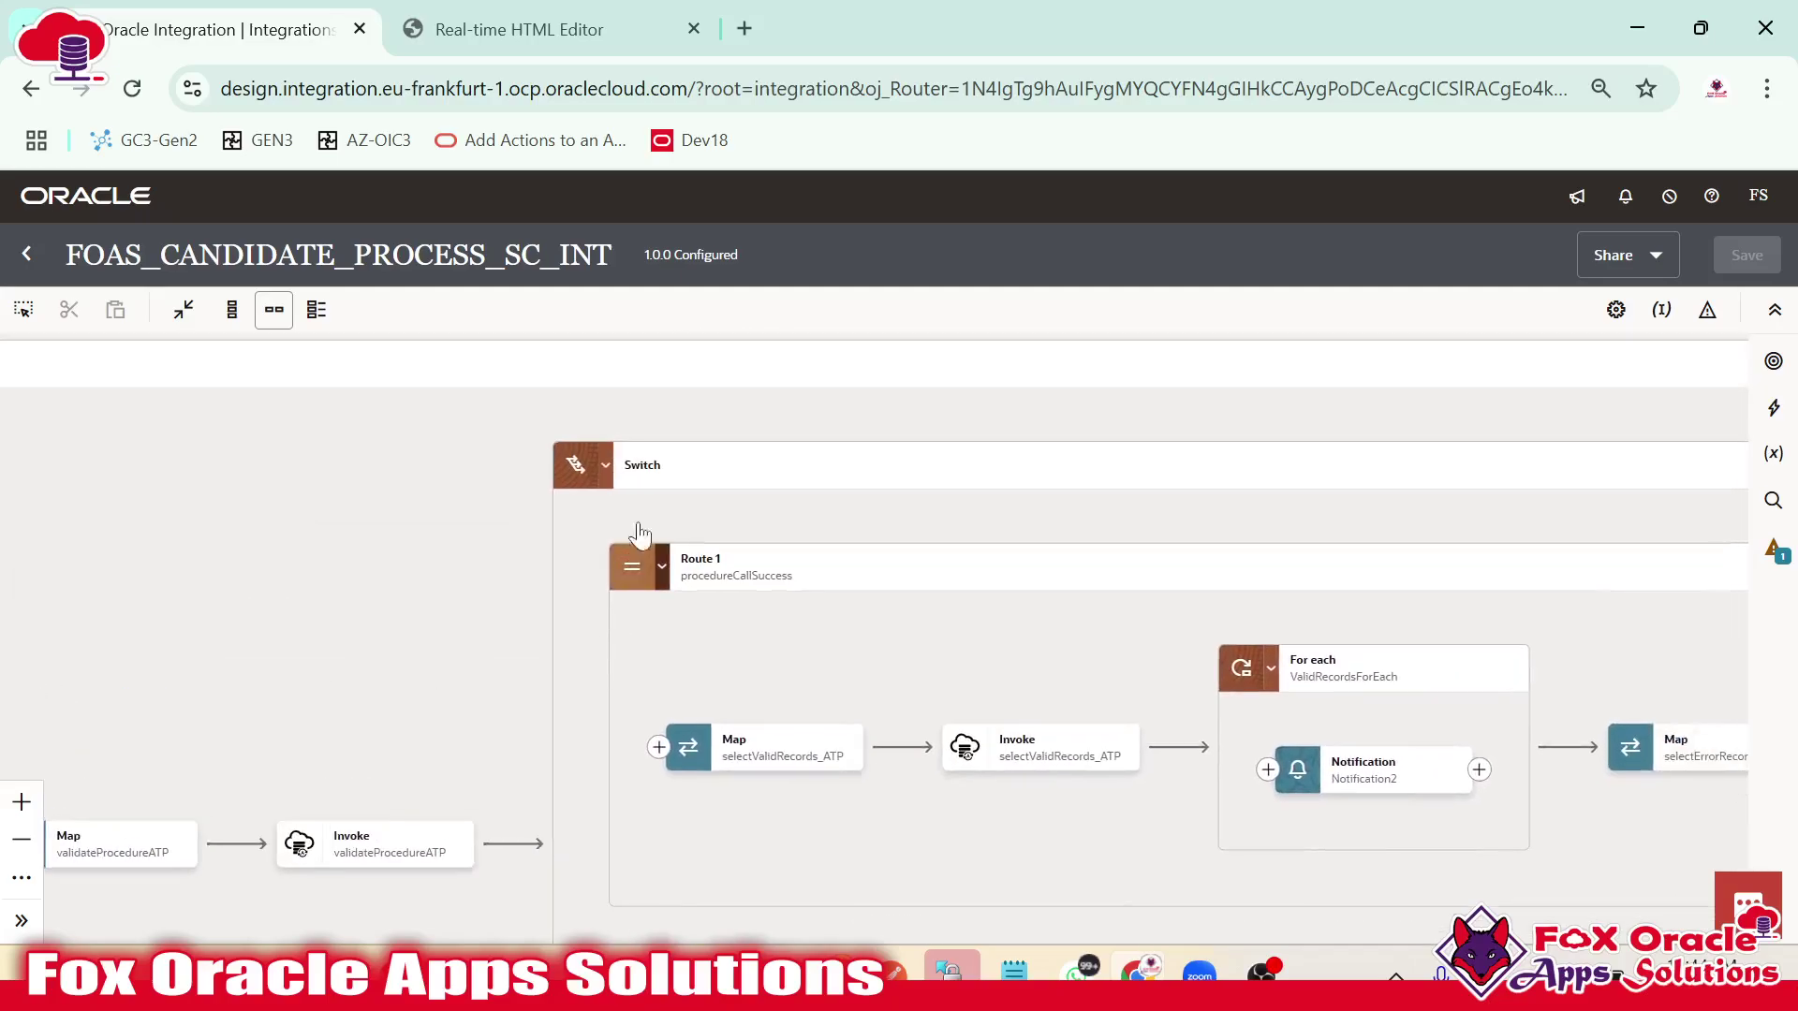
{"action": "left_click_drag", "start_coordinate": [802, 655], "coordinate": [561, 532]}
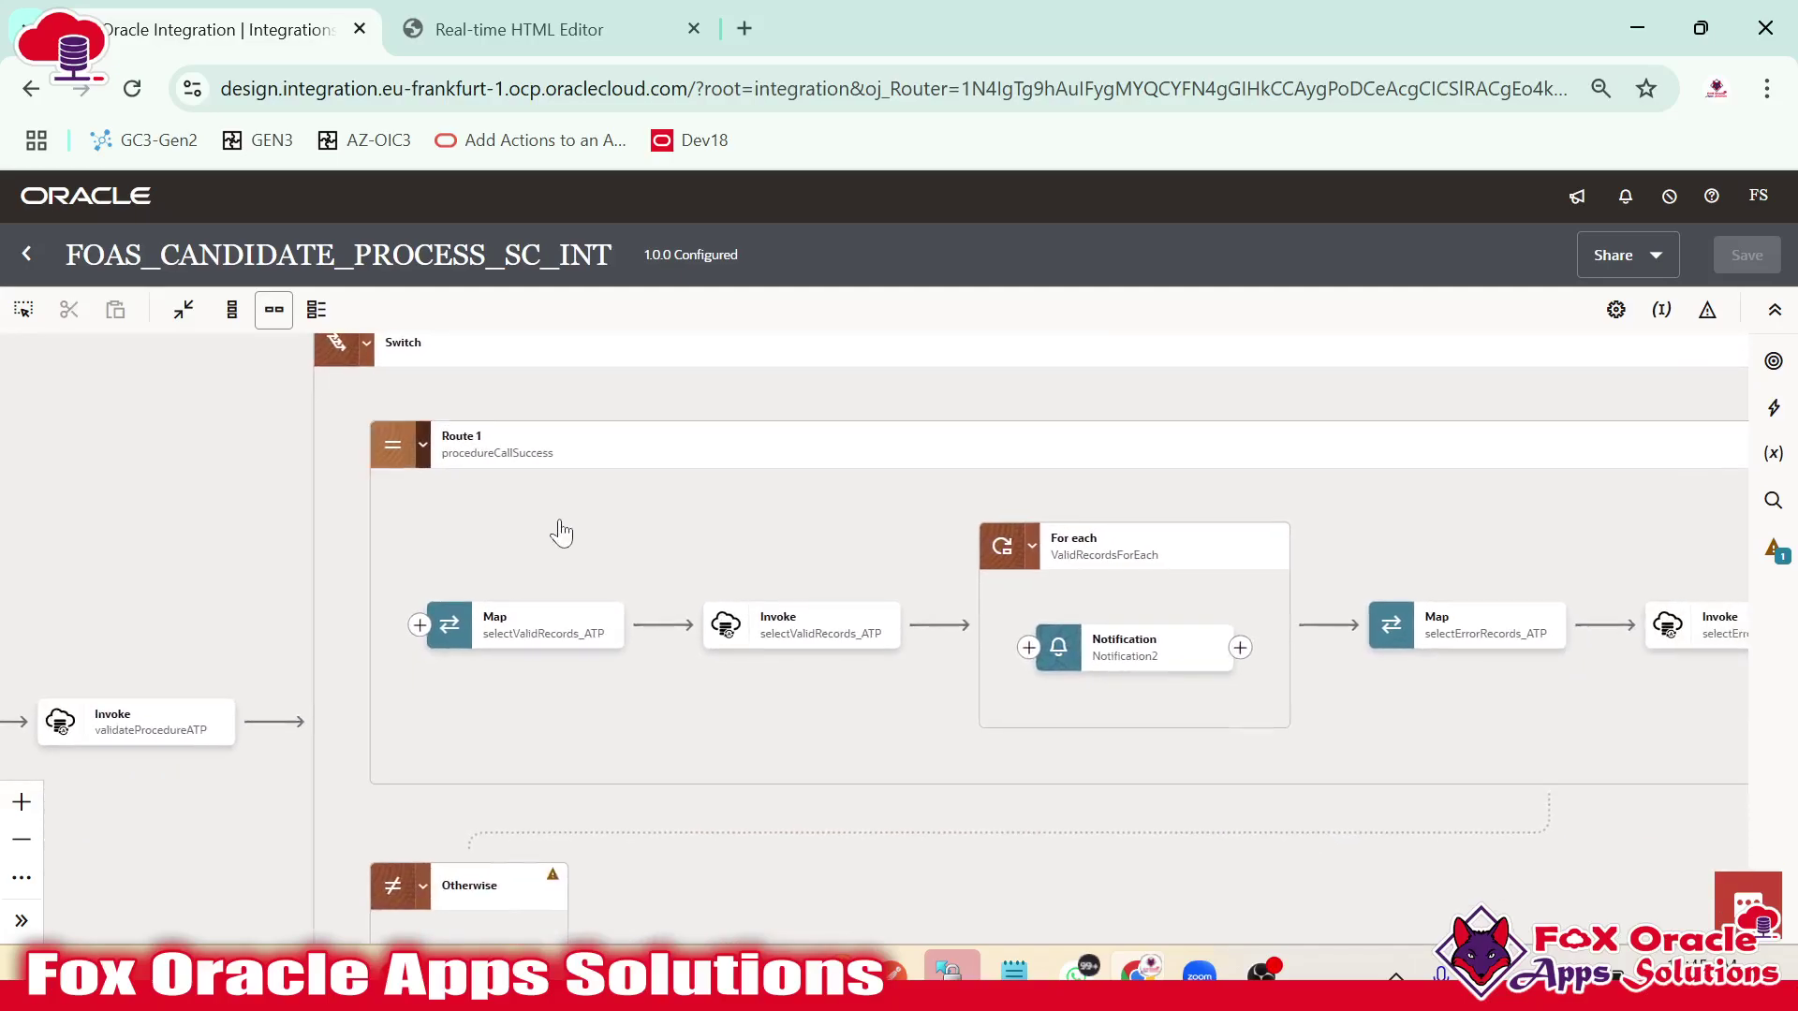
{"action": "mouse_move", "coordinate": [840, 661]}
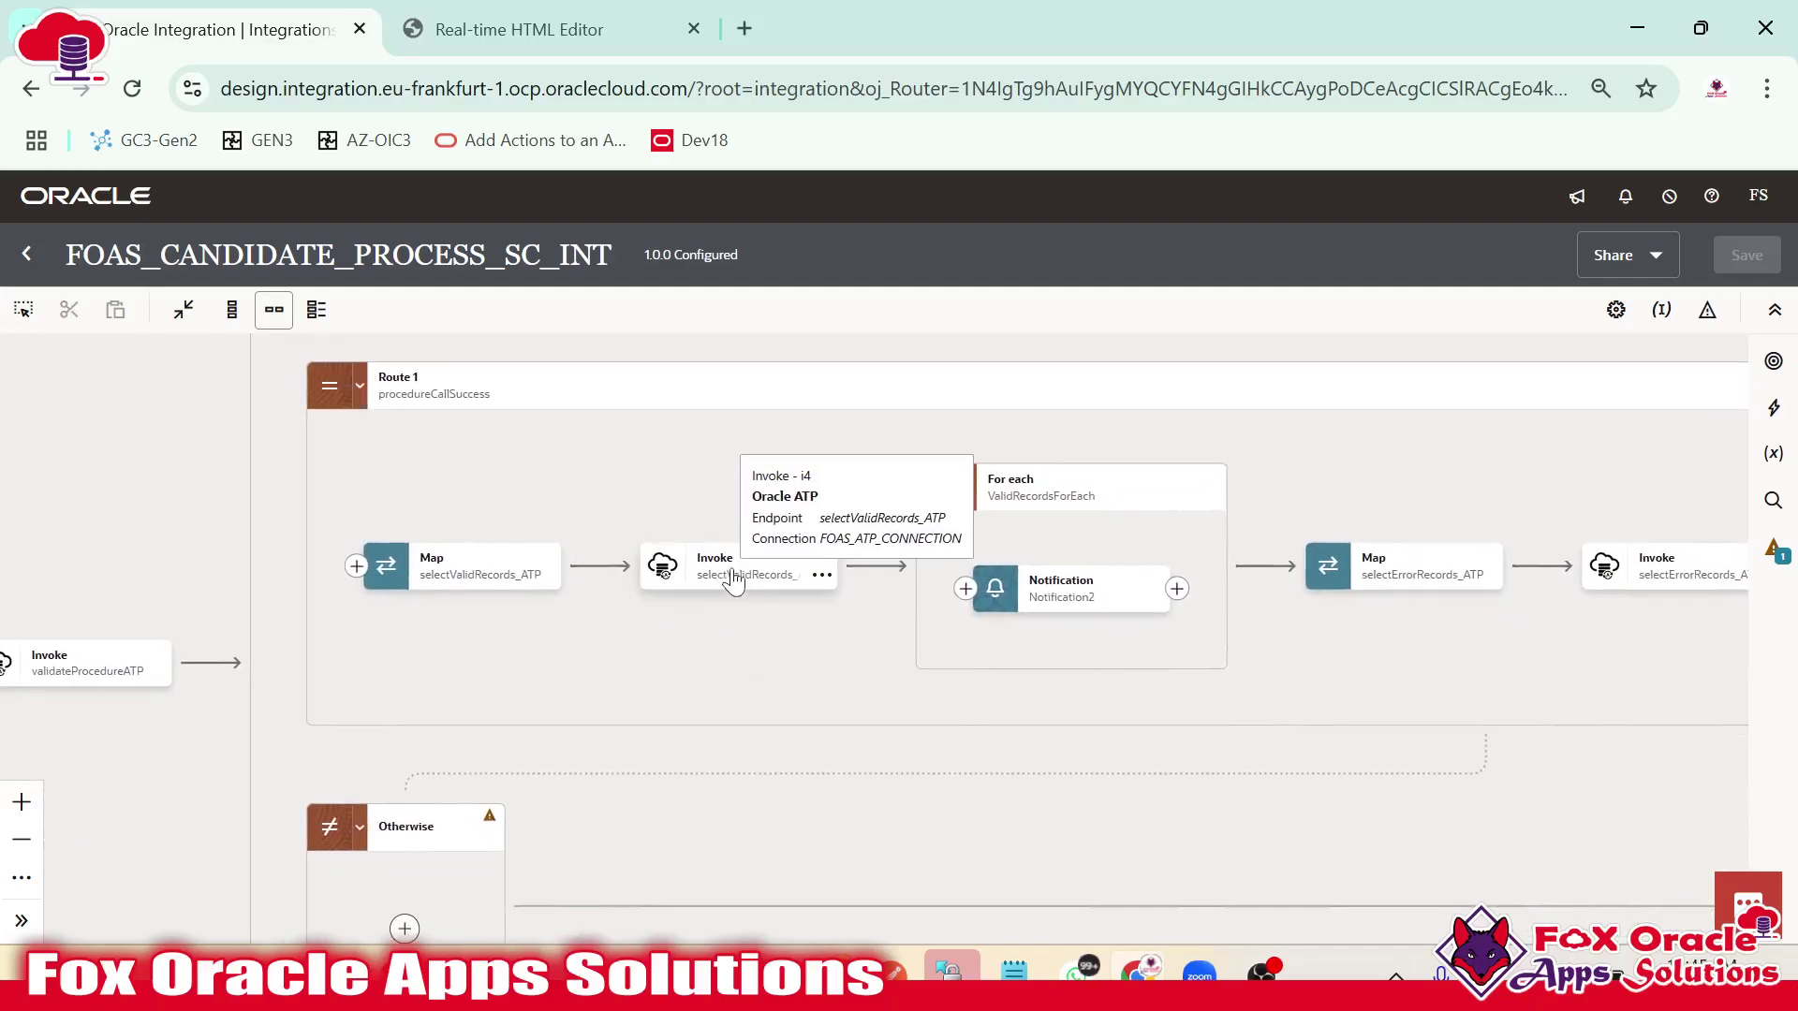
{"action": "left_click_drag", "start_coordinate": [794, 629], "coordinate": [536, 629]}
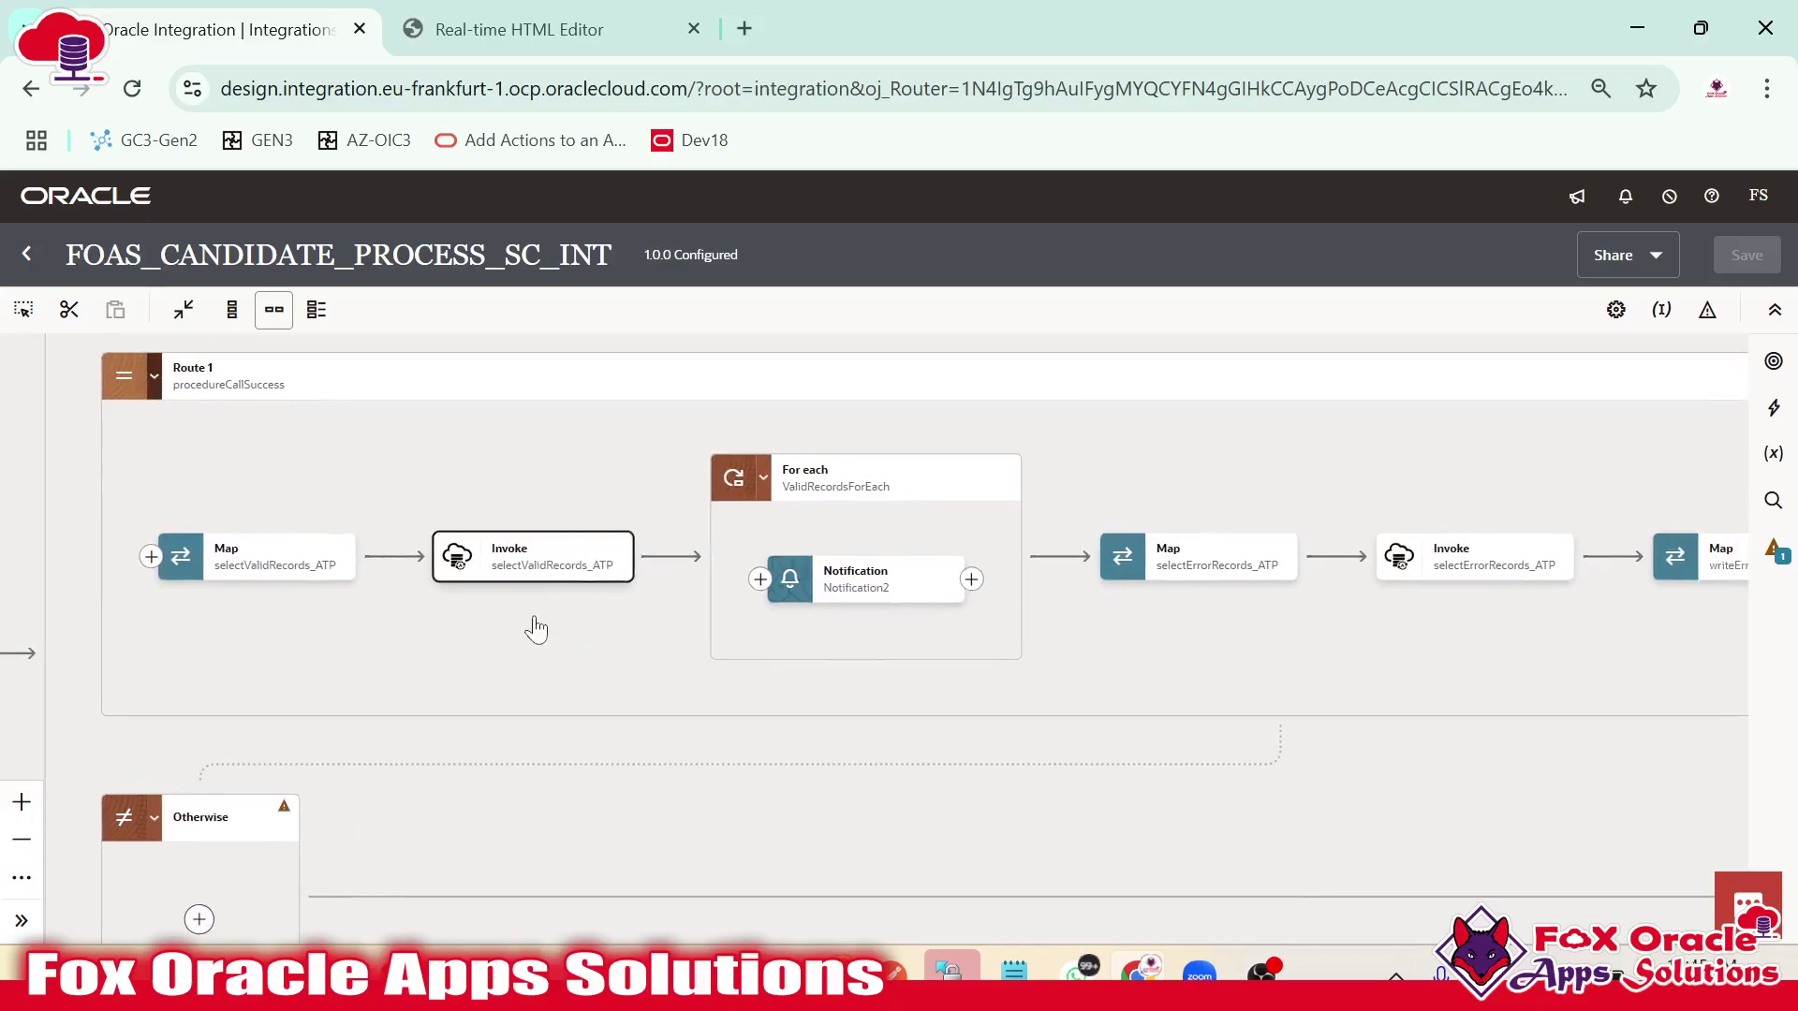
{"action": "left_click", "coordinate": [823, 485]}
{"action": "left_click", "coordinate": [820, 592]}
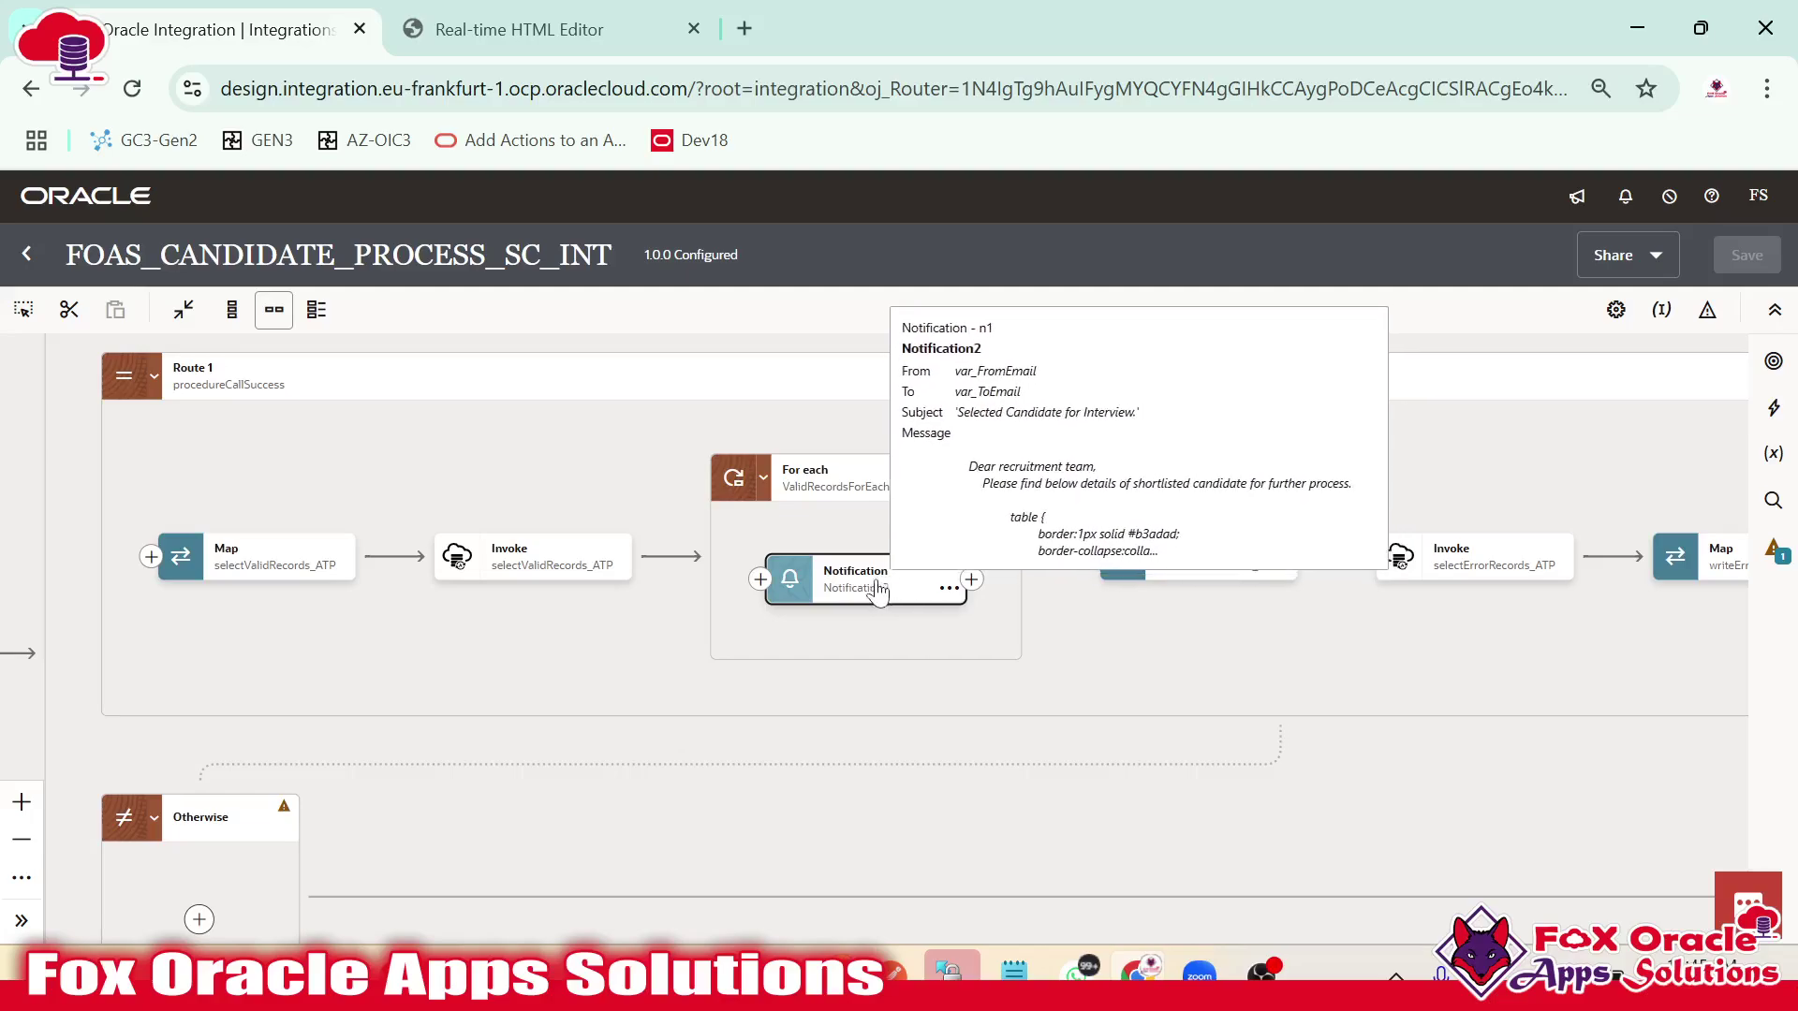
Check the HTML template used by the candidate email notification.
{"action": "left_click", "coordinate": [606, 11]}
{"action": "scroll", "coordinate": [473, 581], "scroll_direction": "up", "scroll_amount": 2}
{"action": "left_click_drag", "start_coordinate": [397, 702], "coordinate": [453, 875]}
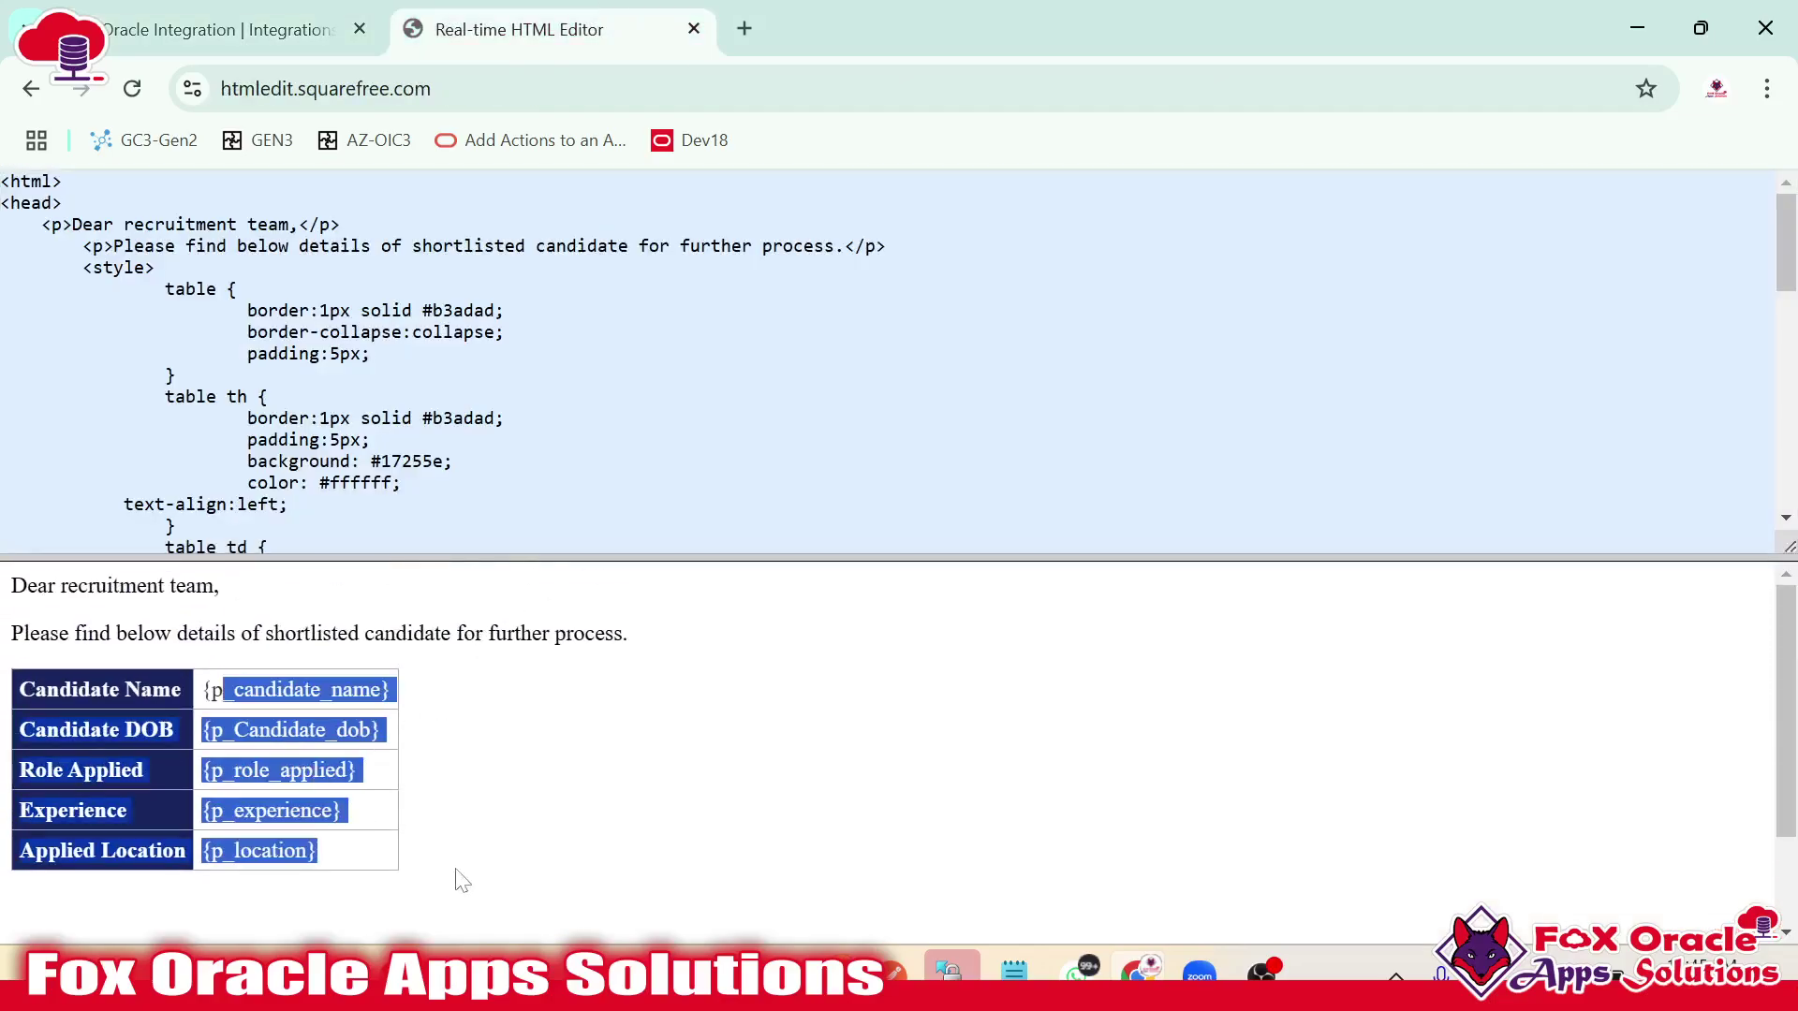
{"action": "scroll", "coordinate": [484, 826], "scroll_direction": "down", "scroll_amount": 2}
{"action": "scroll", "coordinate": [484, 826], "scroll_direction": "up", "scroll_amount": 2}
{"action": "left_click", "coordinate": [220, 29]}
Inspect the writeErrorFiles_Stage step and Notification3 invalid-records email, then exit to the integrations list.
{"action": "scroll", "coordinate": [936, 608], "scroll_direction": "right", "scroll_amount": 5}
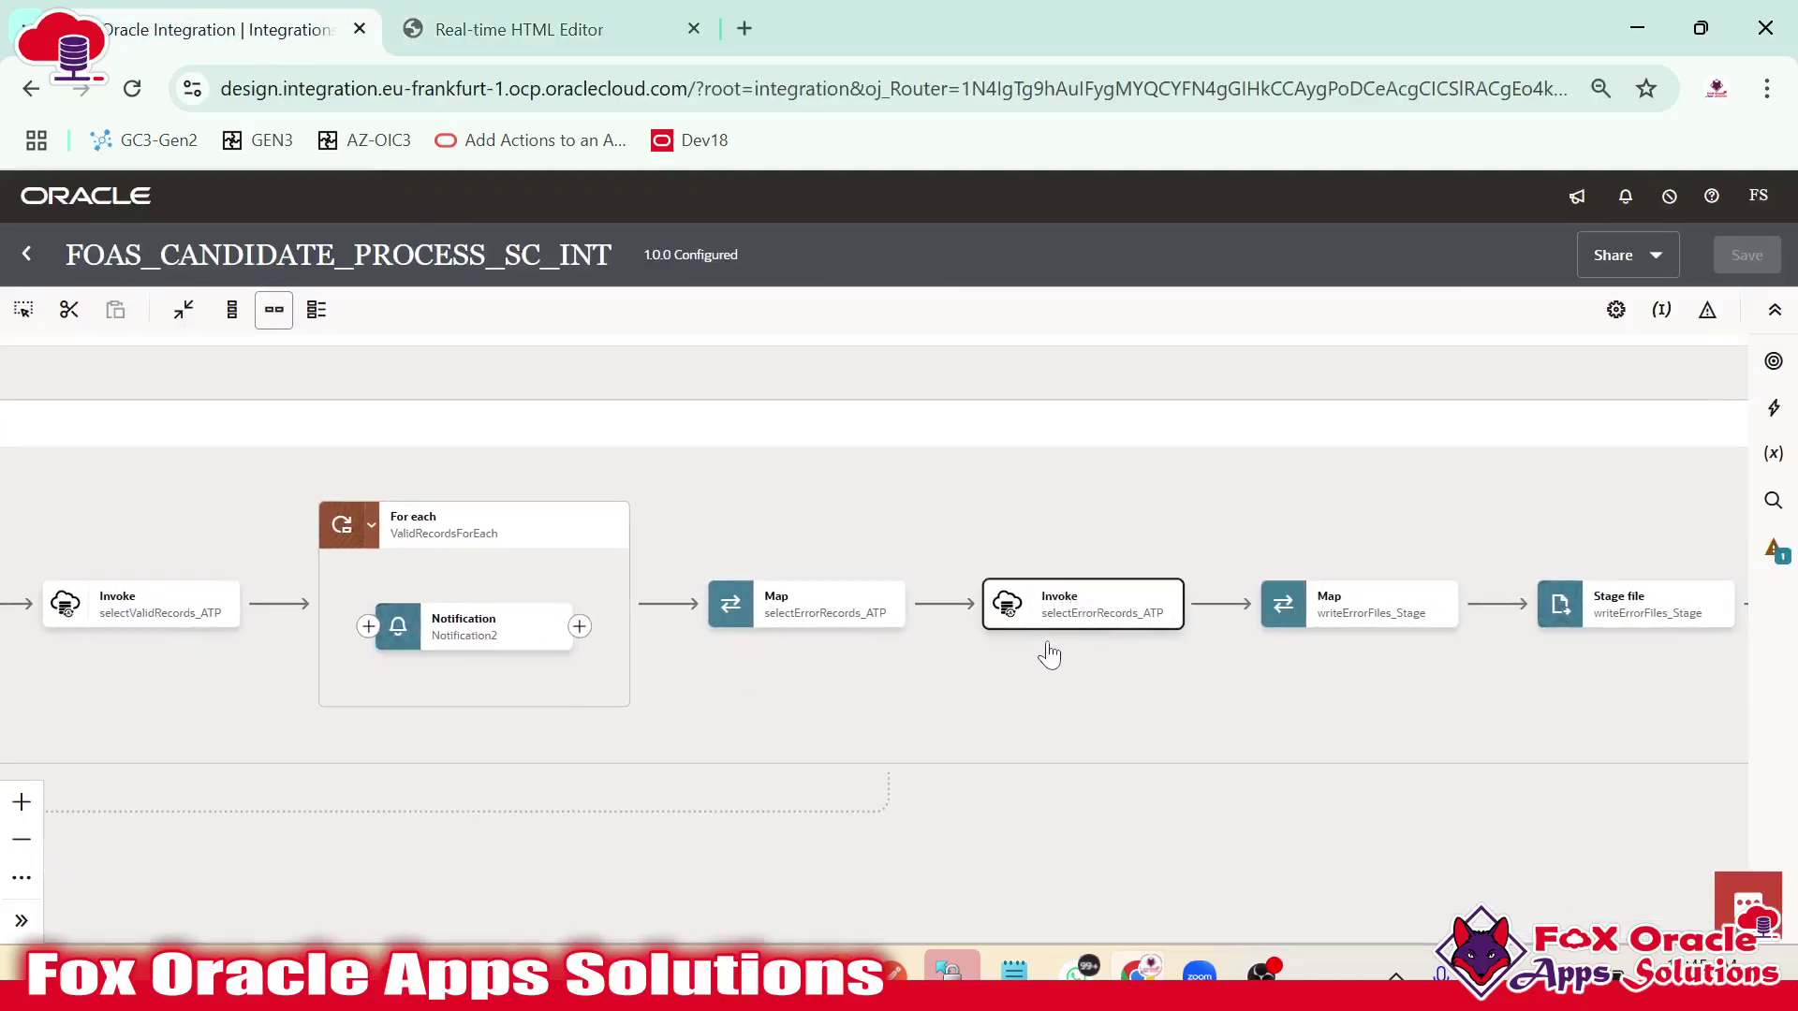
{"action": "left_click_drag", "start_coordinate": [1051, 650], "coordinate": [852, 646]}
{"action": "scroll", "coordinate": [1030, 646], "scroll_direction": "right", "scroll_amount": 4}
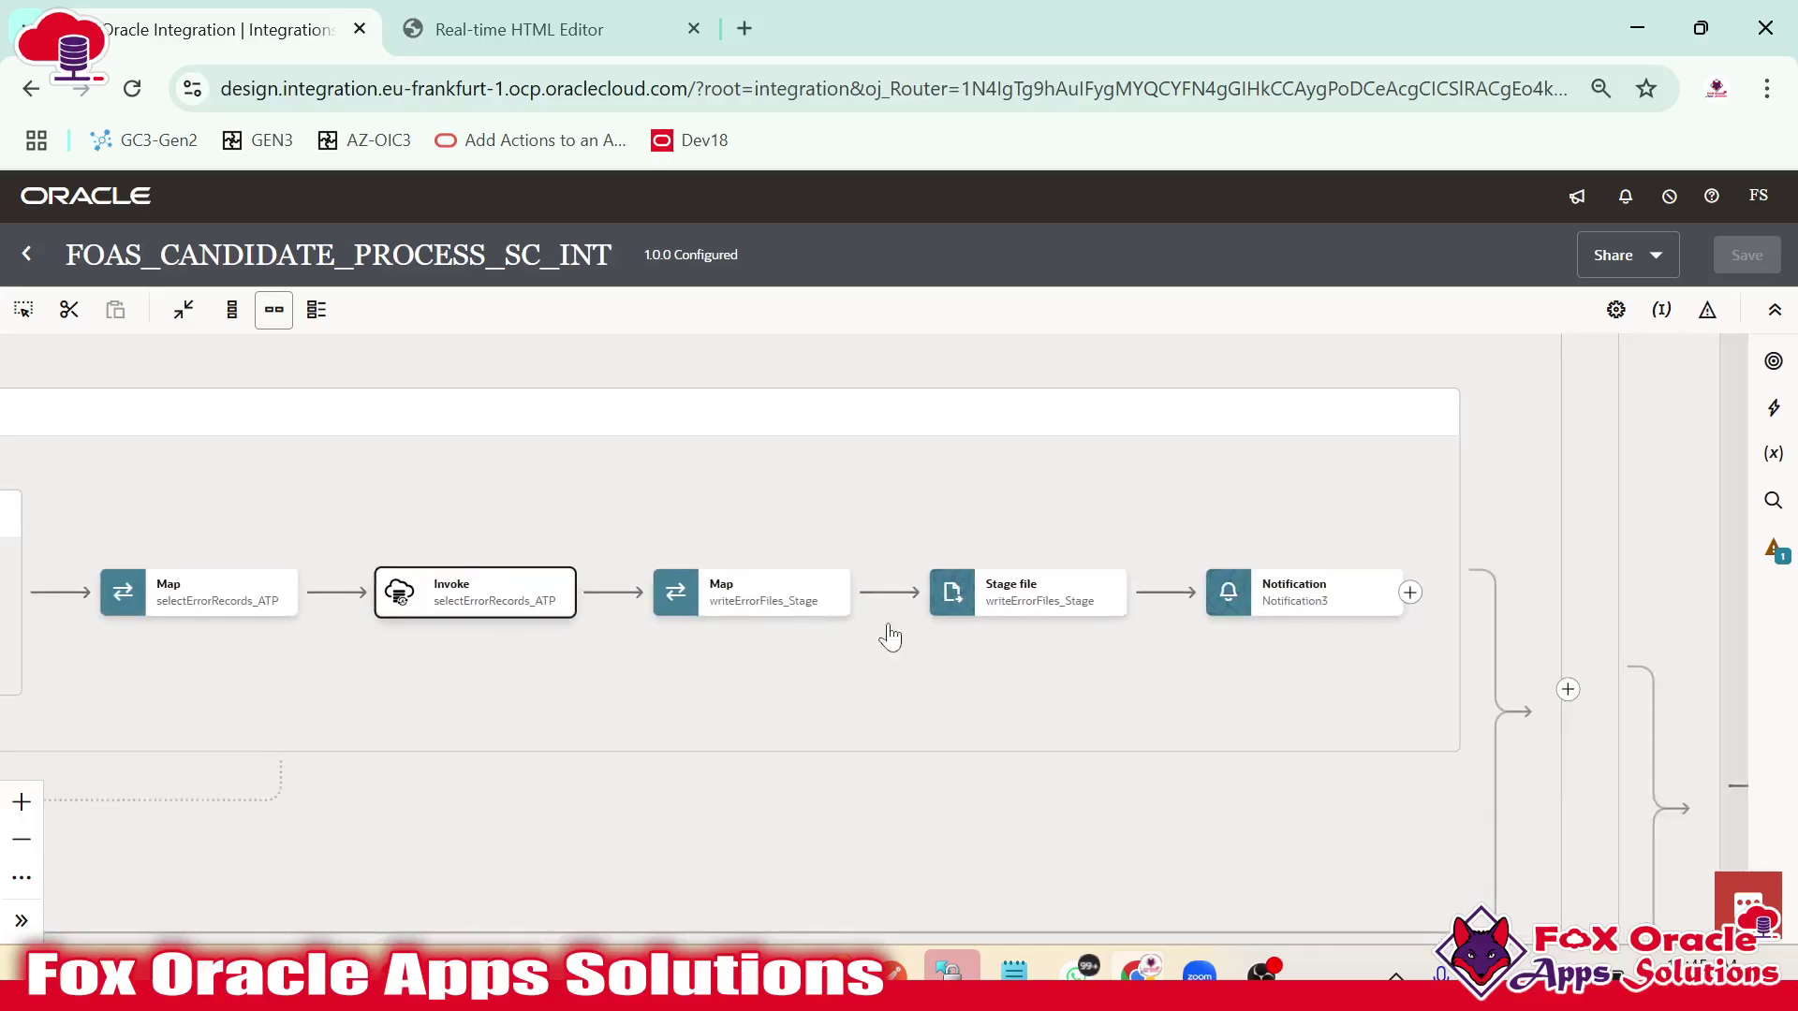
{"action": "left_click", "coordinate": [1025, 599]}
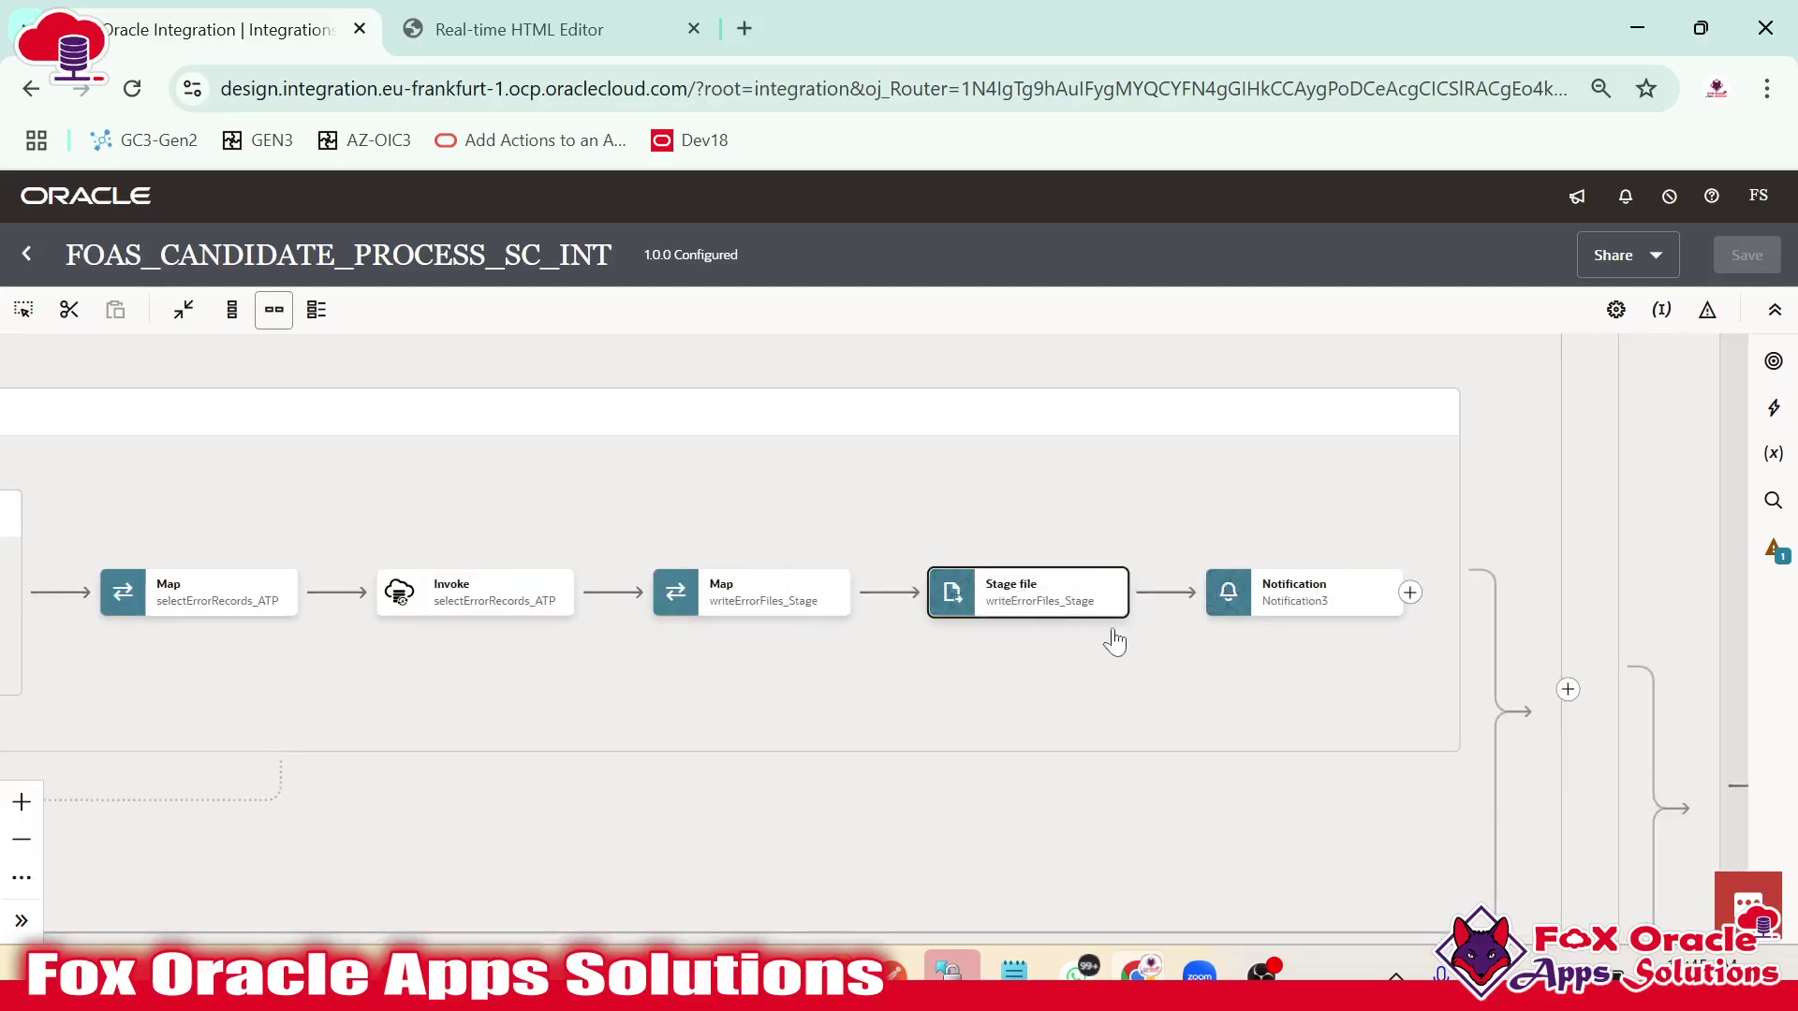
{"action": "left_click_drag", "start_coordinate": [1114, 643], "coordinate": [658, 602]}
{"action": "left_click", "coordinate": [813, 559]}
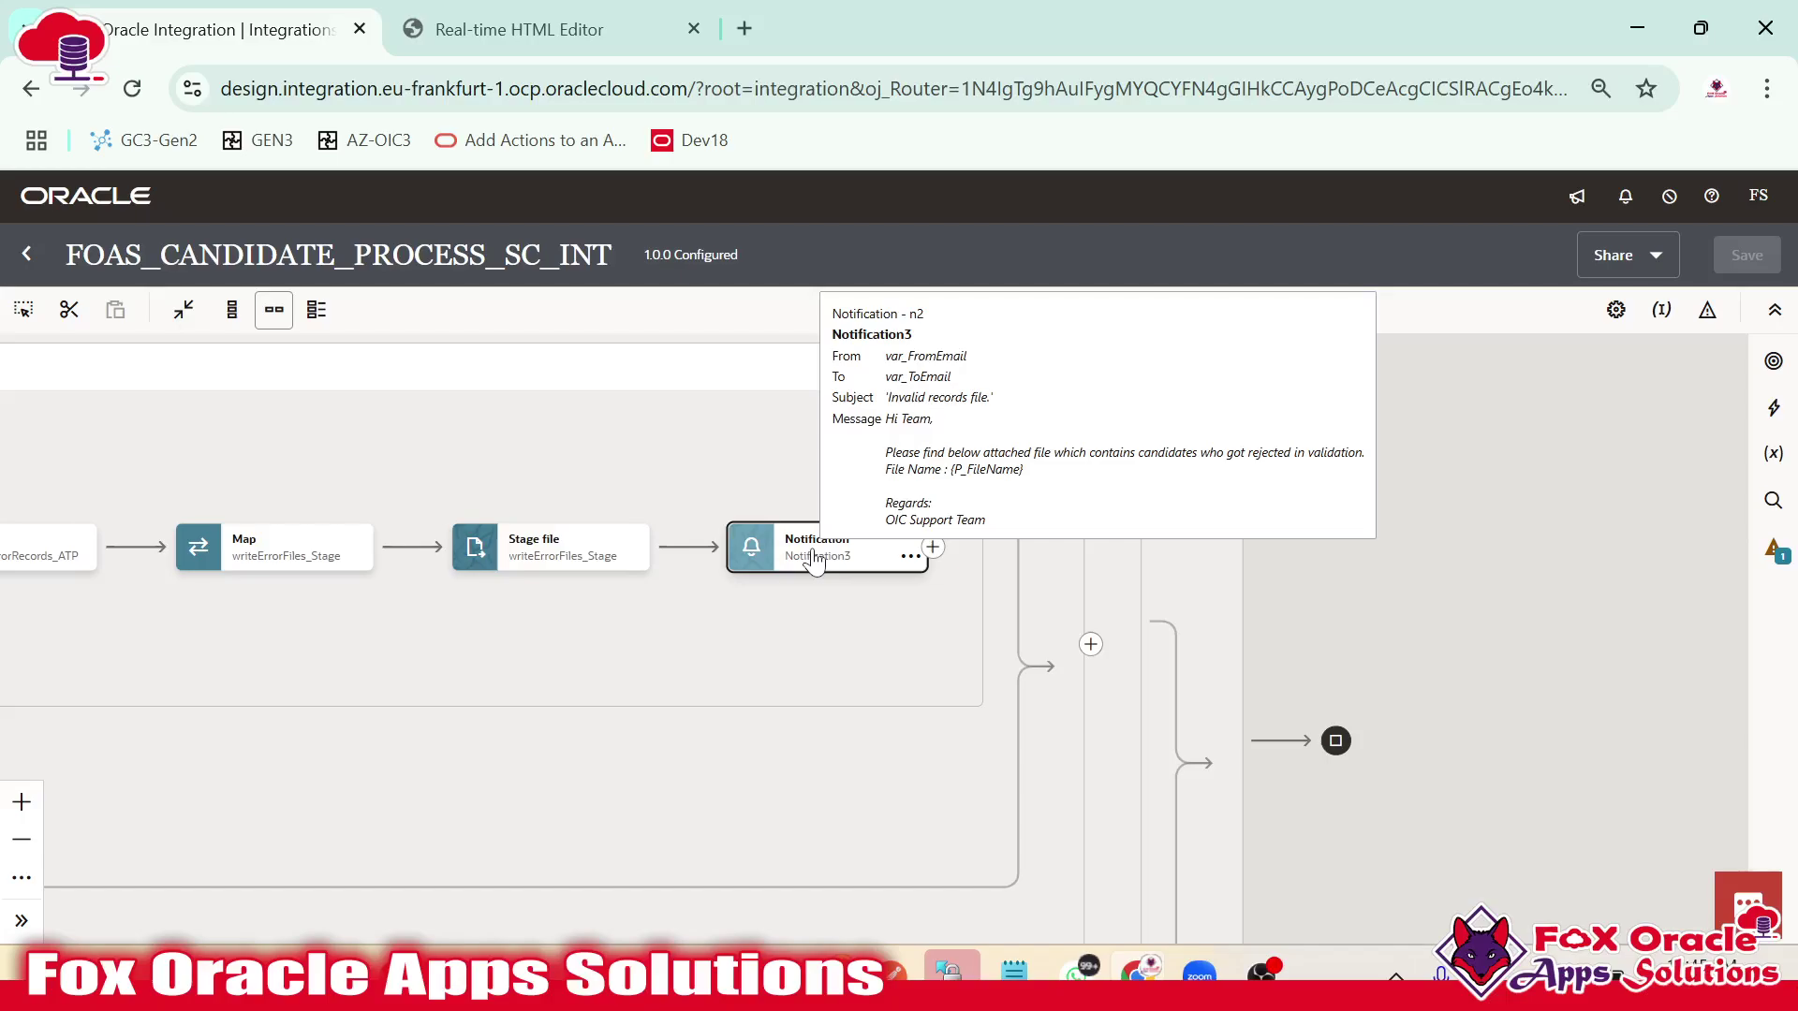
{"action": "scroll", "coordinate": [829, 627], "scroll_direction": "down", "scroll_amount": 3}
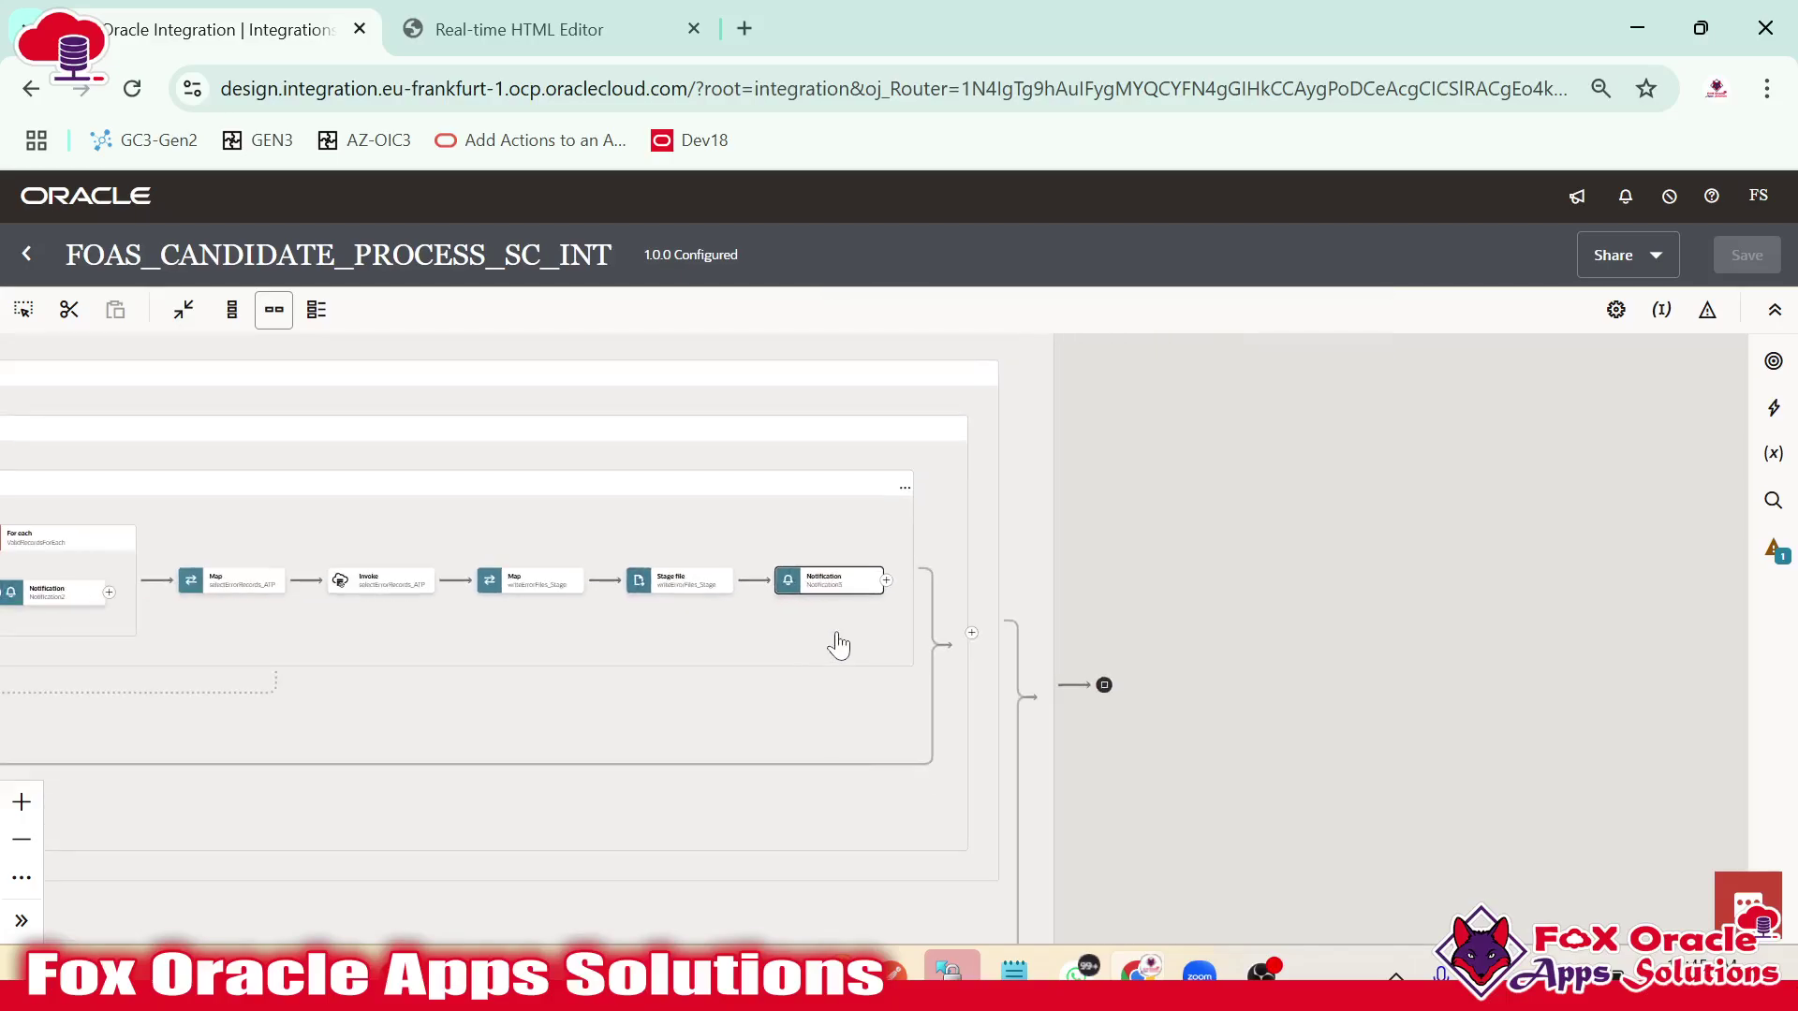
{"action": "left_click_drag", "start_coordinate": [805, 652], "coordinate": [1760, 661]}
{"action": "left_click_drag", "start_coordinate": [460, 527], "coordinate": [1152, 525]}
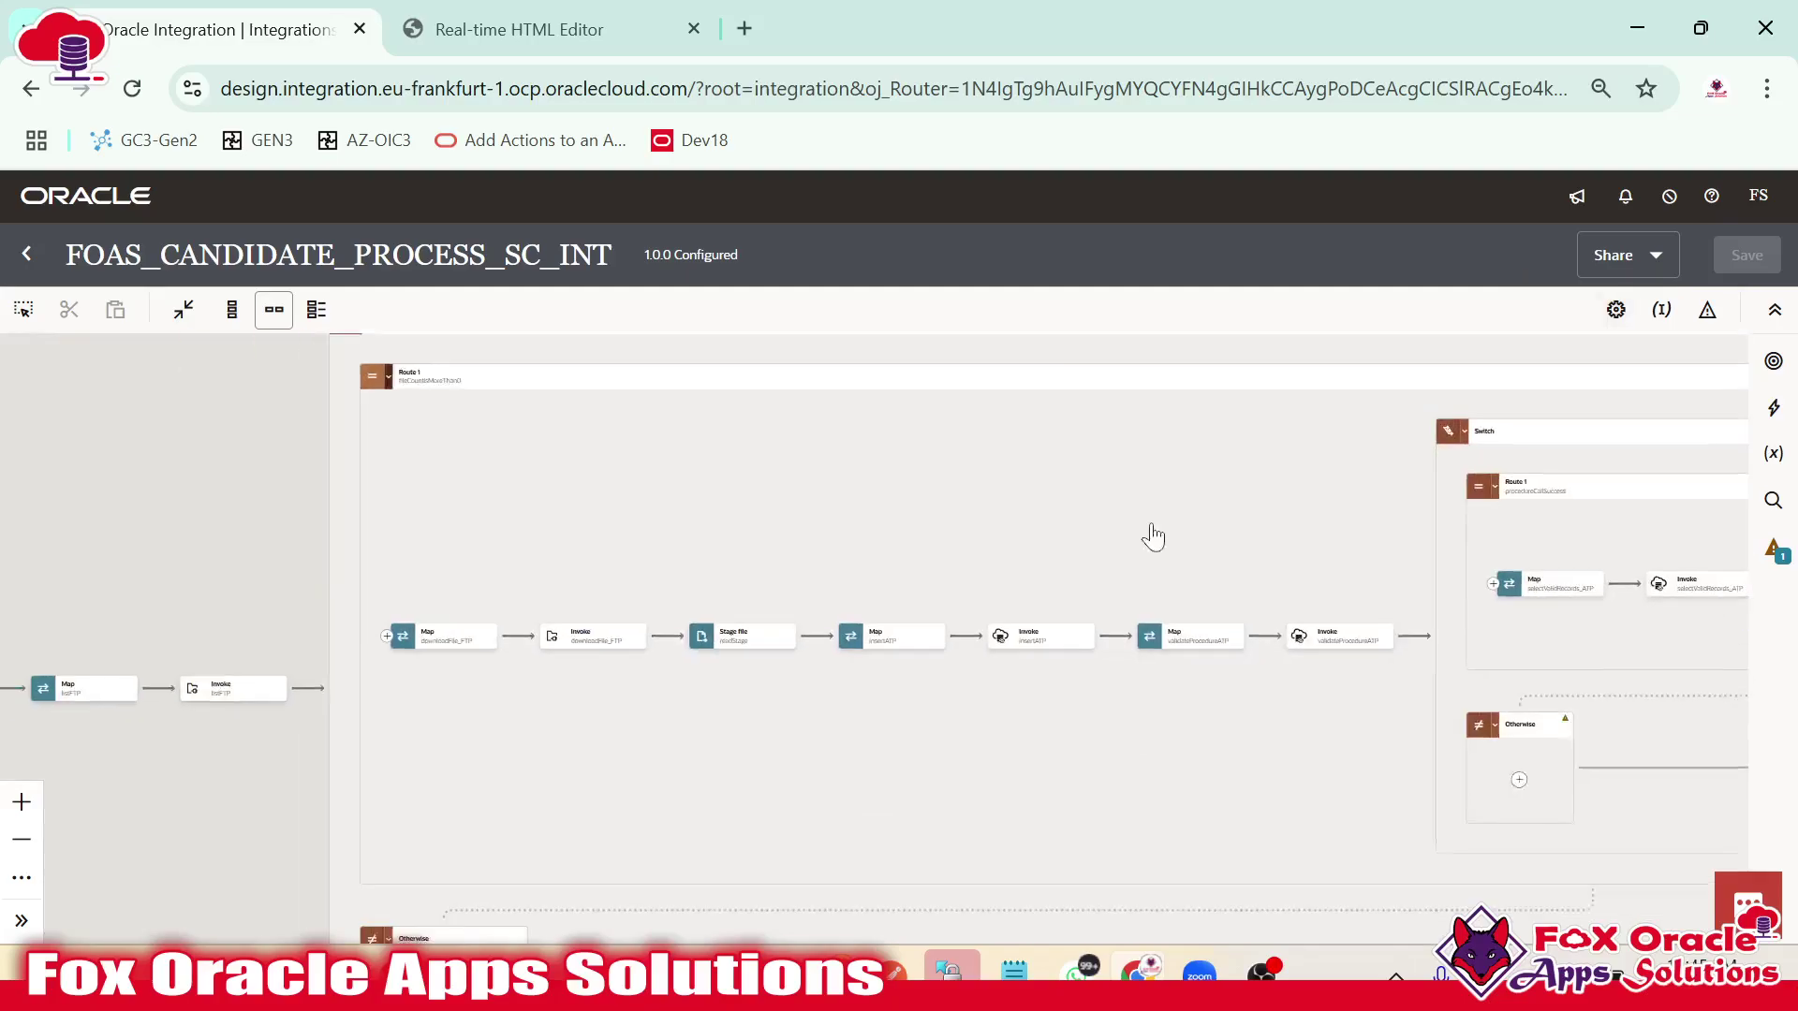
{"action": "scroll", "coordinate": [843, 590], "scroll_direction": "down", "scroll_amount": 5}
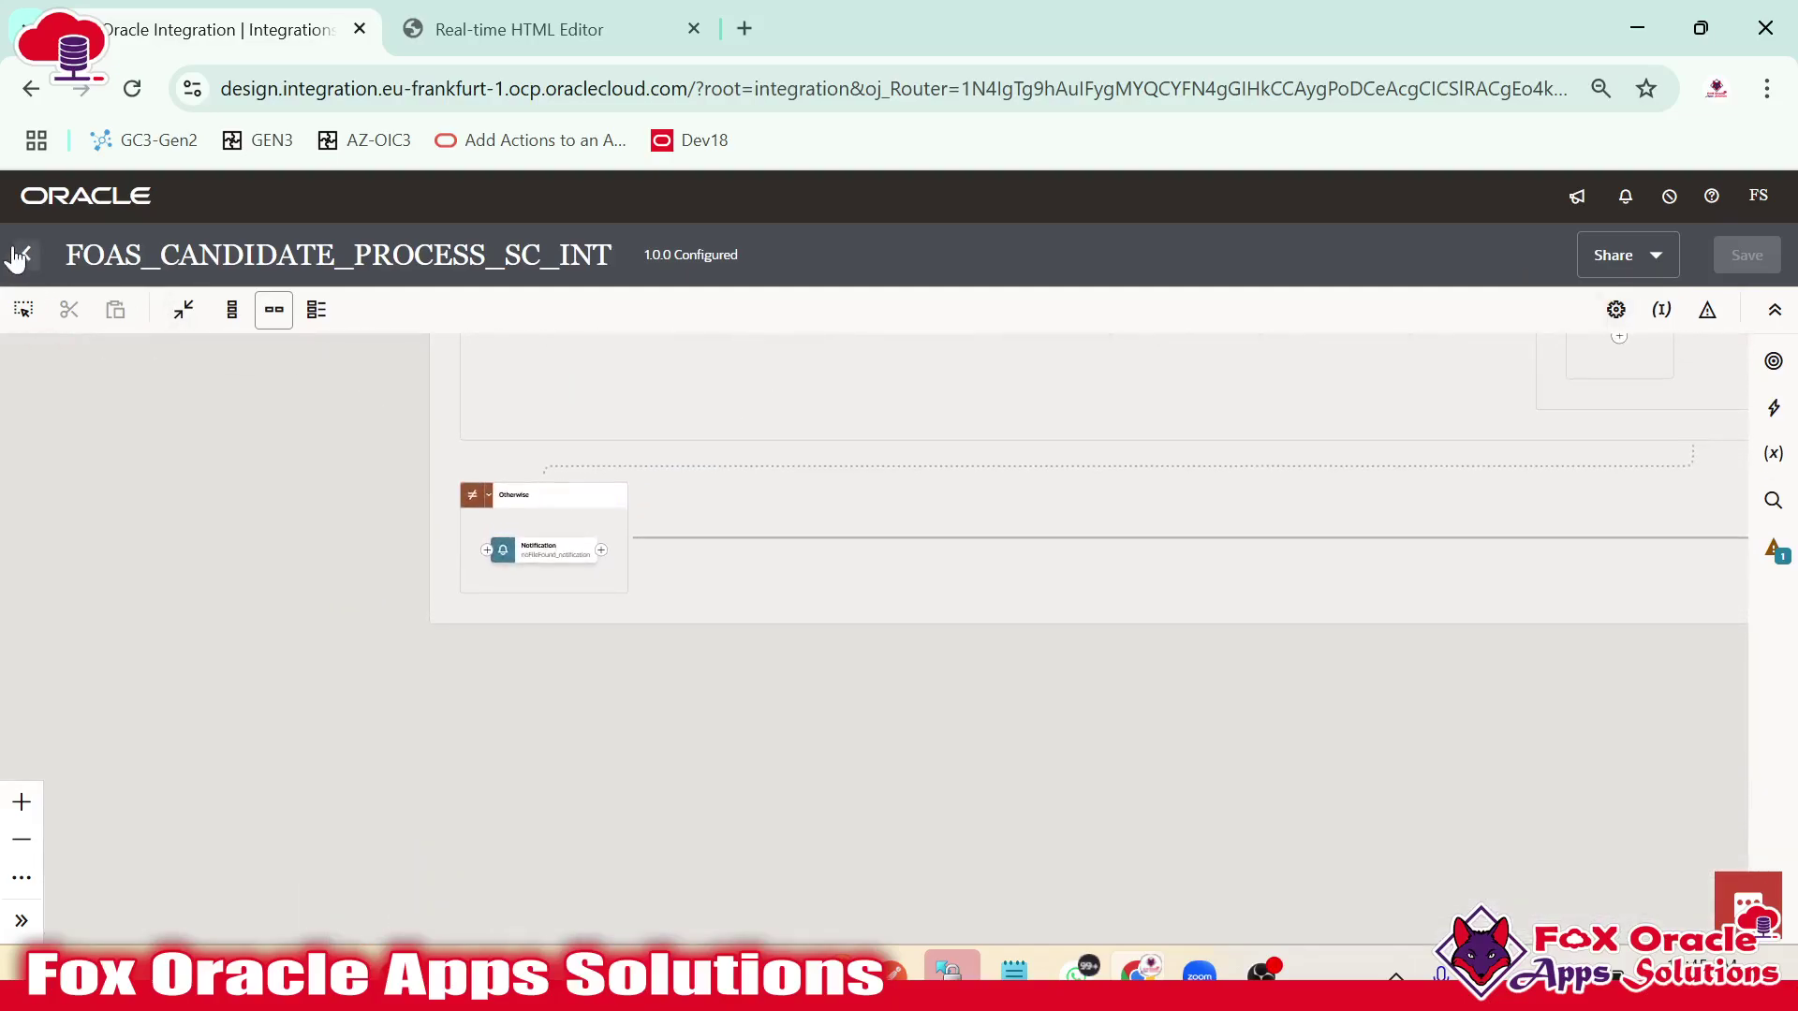
{"action": "left_click", "coordinate": [19, 254]}
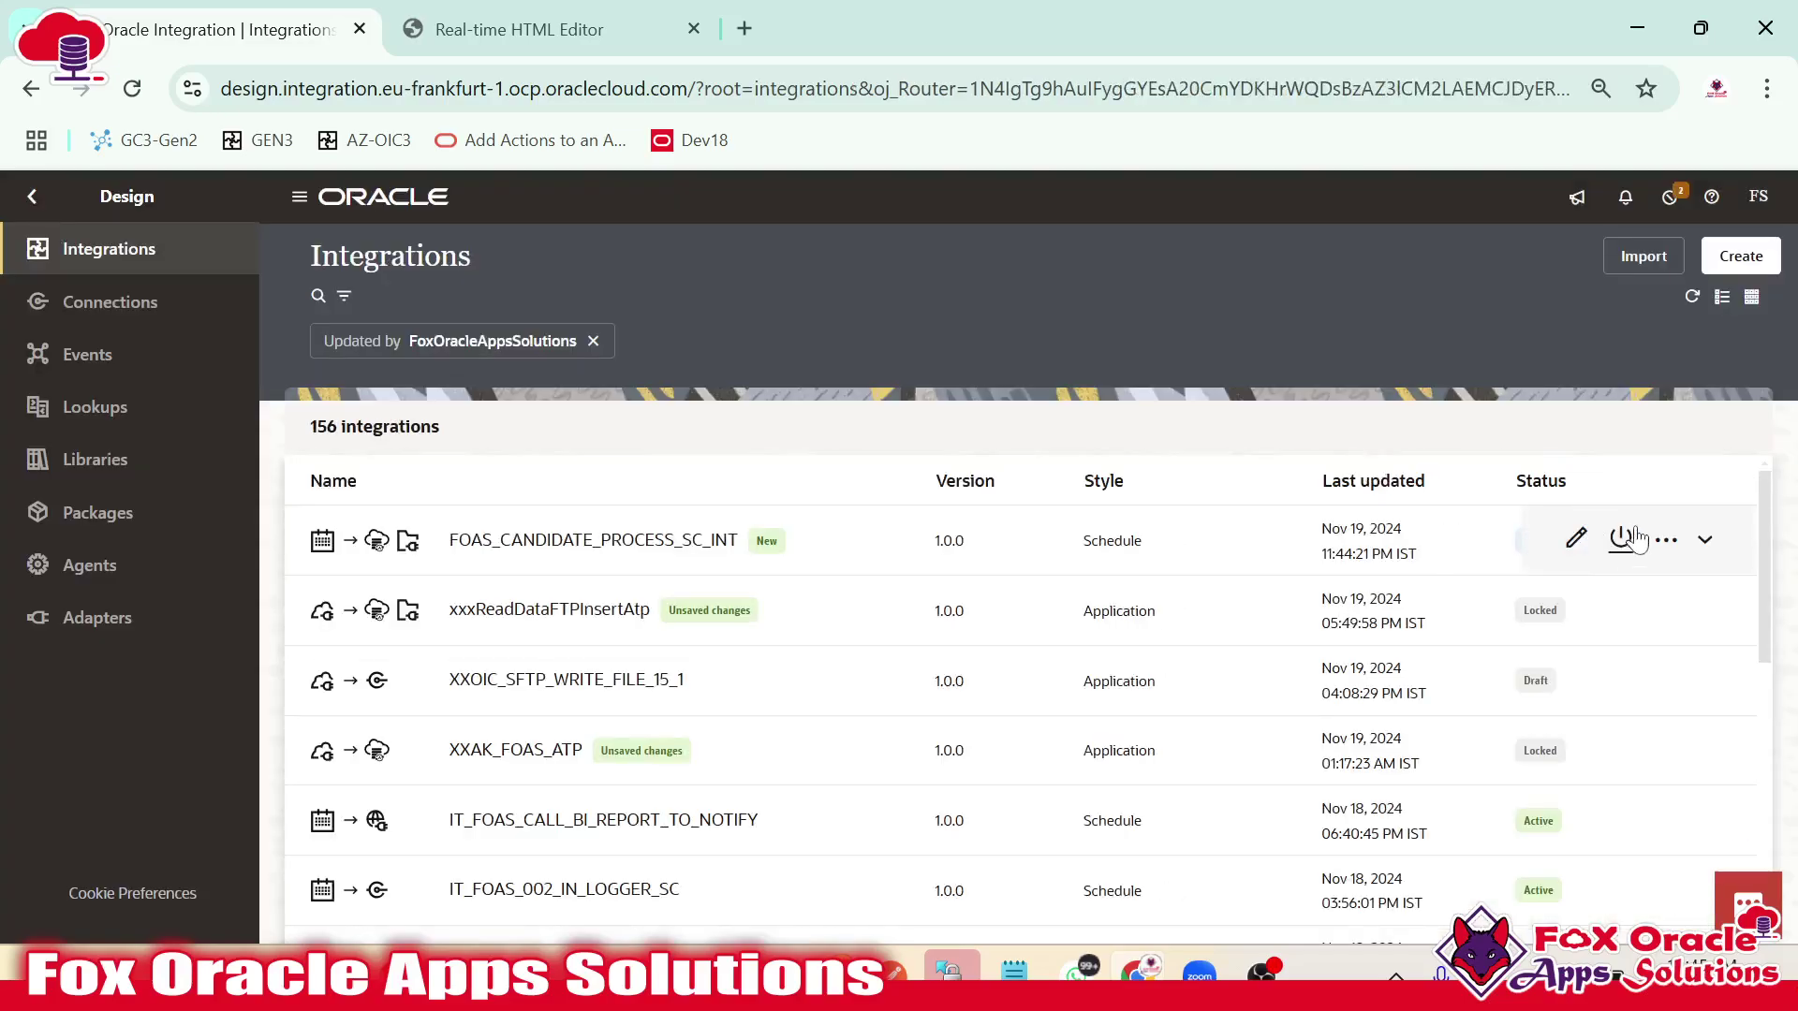
Activate FOAS_CANDIDATE_PROCESS_SC_INT with debug tracing, refresh the list, and open its Run page.
{"action": "left_click", "coordinate": [1666, 539]}
{"action": "left_click", "coordinate": [1630, 554]}
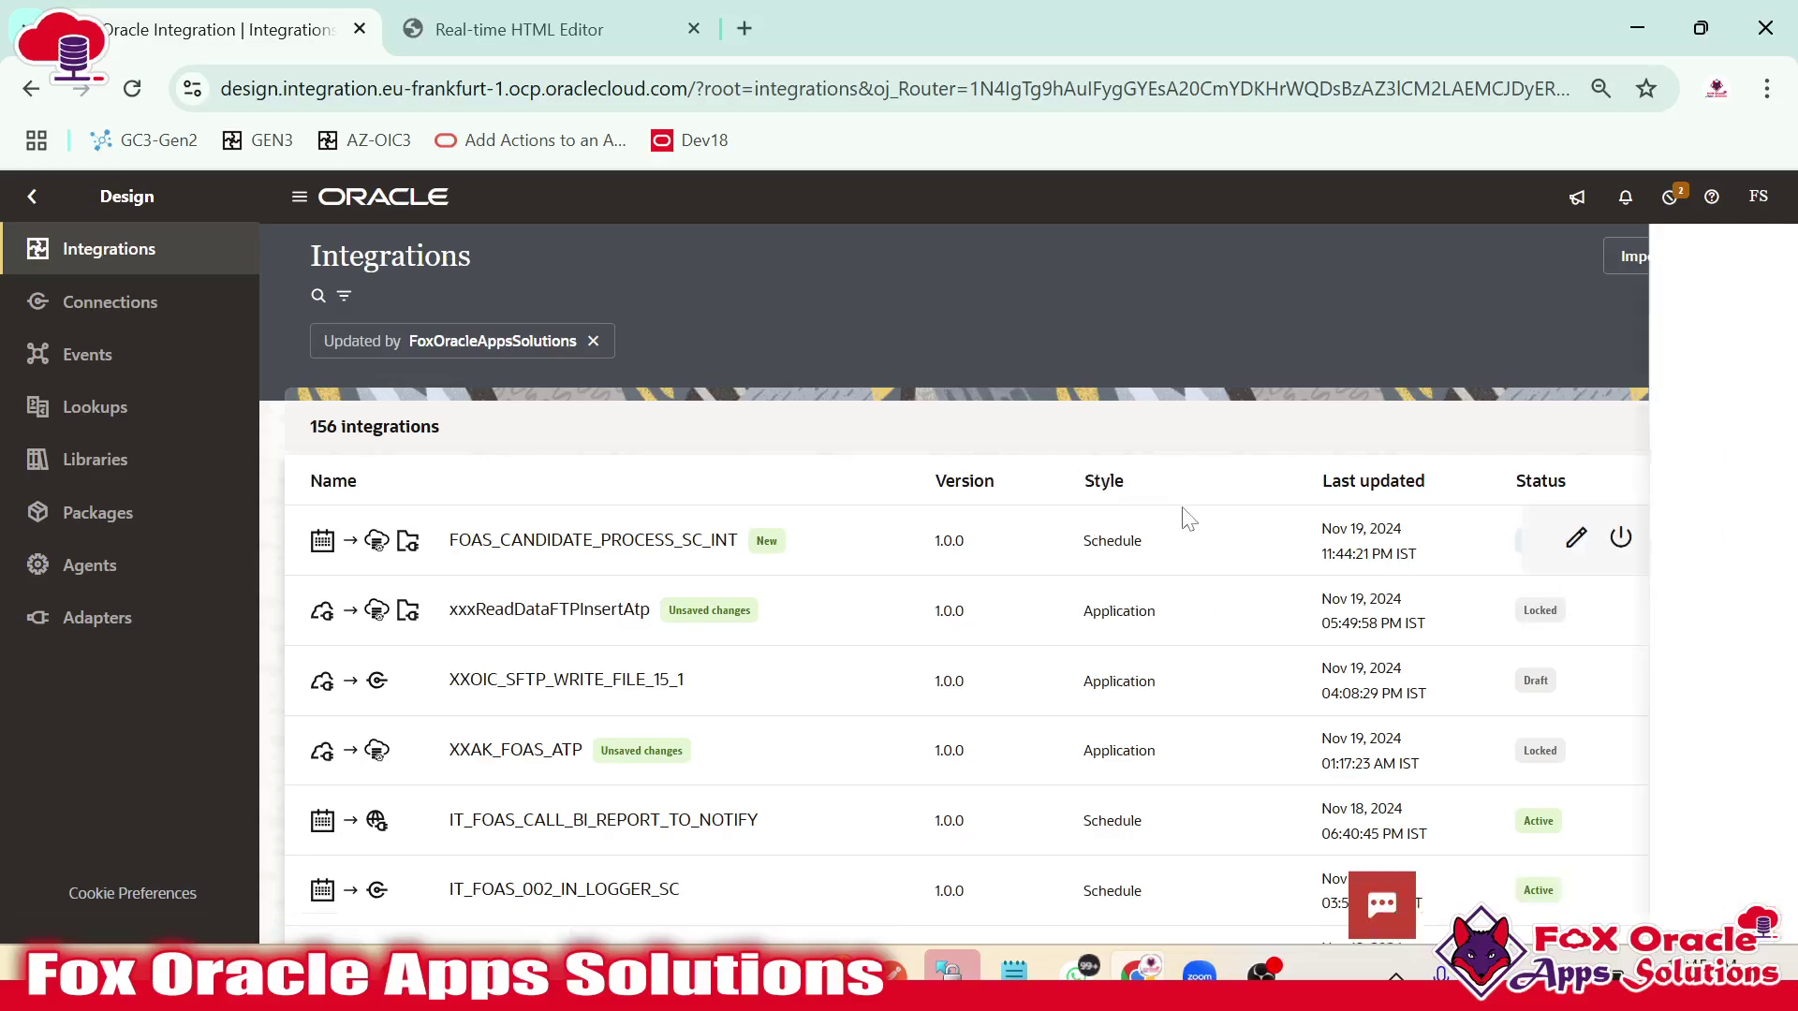
{"action": "left_click", "coordinate": [1688, 894]}
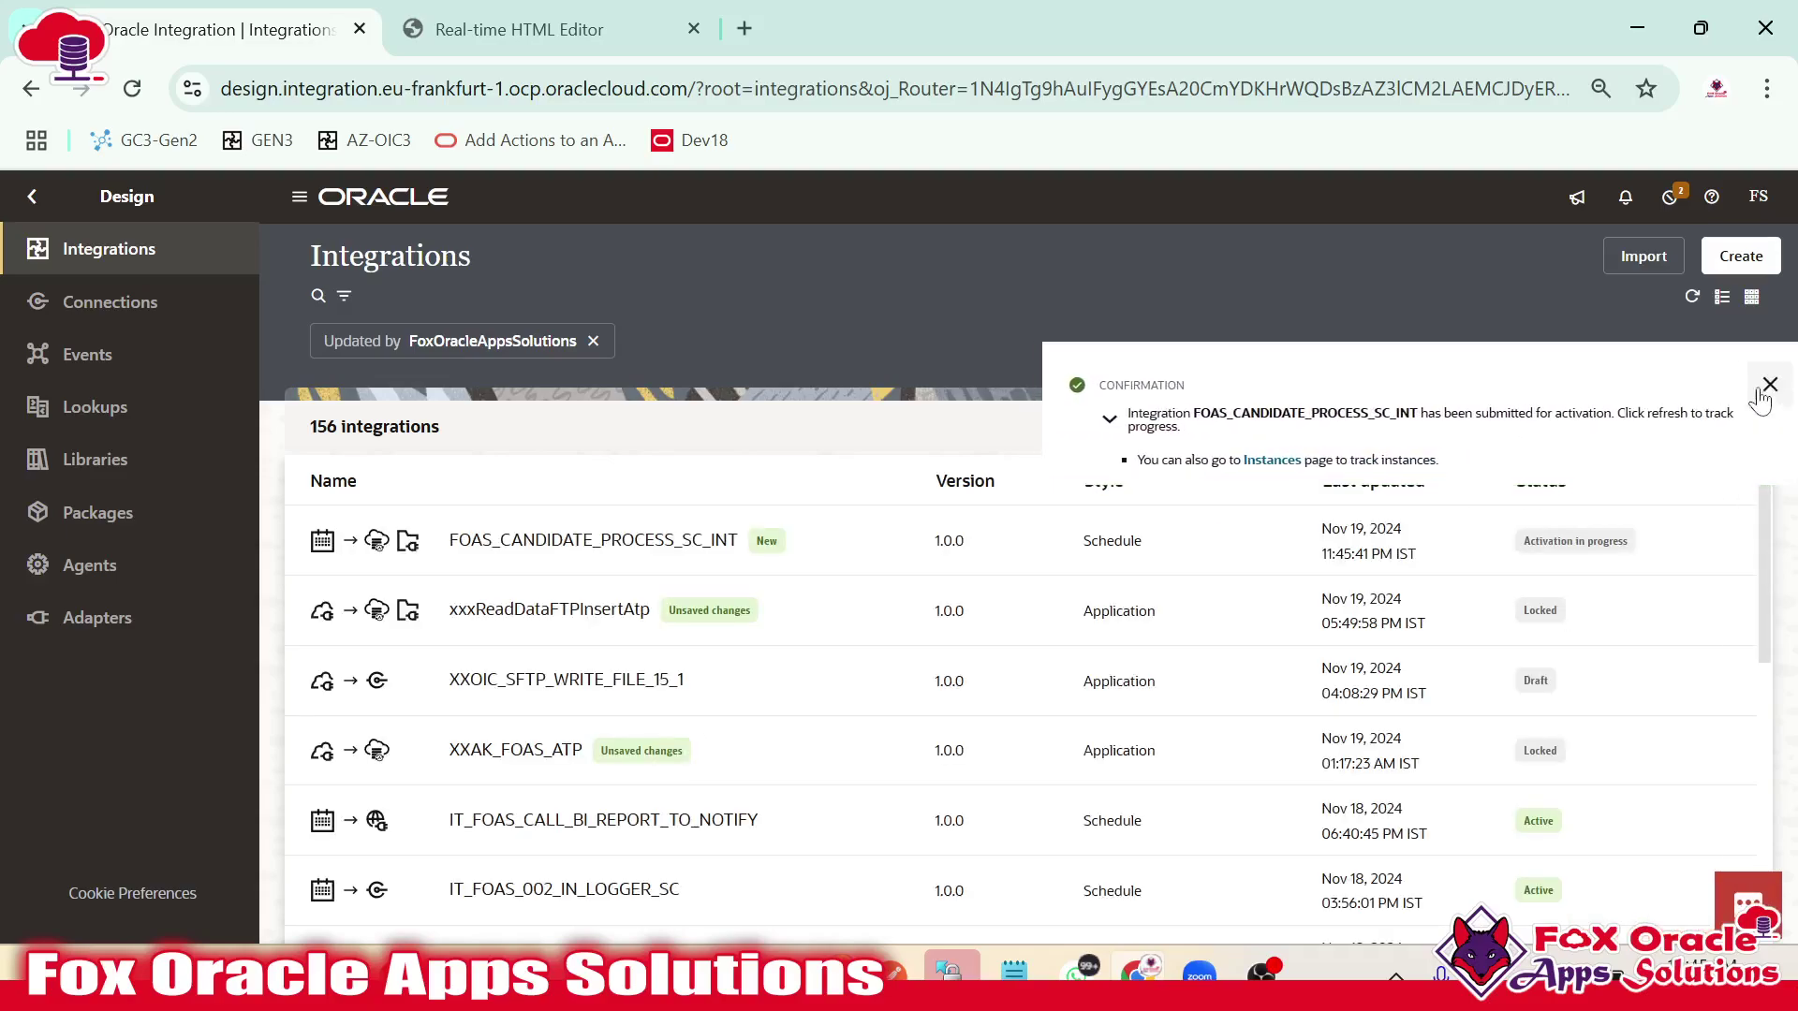
{"action": "left_click", "coordinate": [1765, 385]}
{"action": "left_click", "coordinate": [1692, 295]}
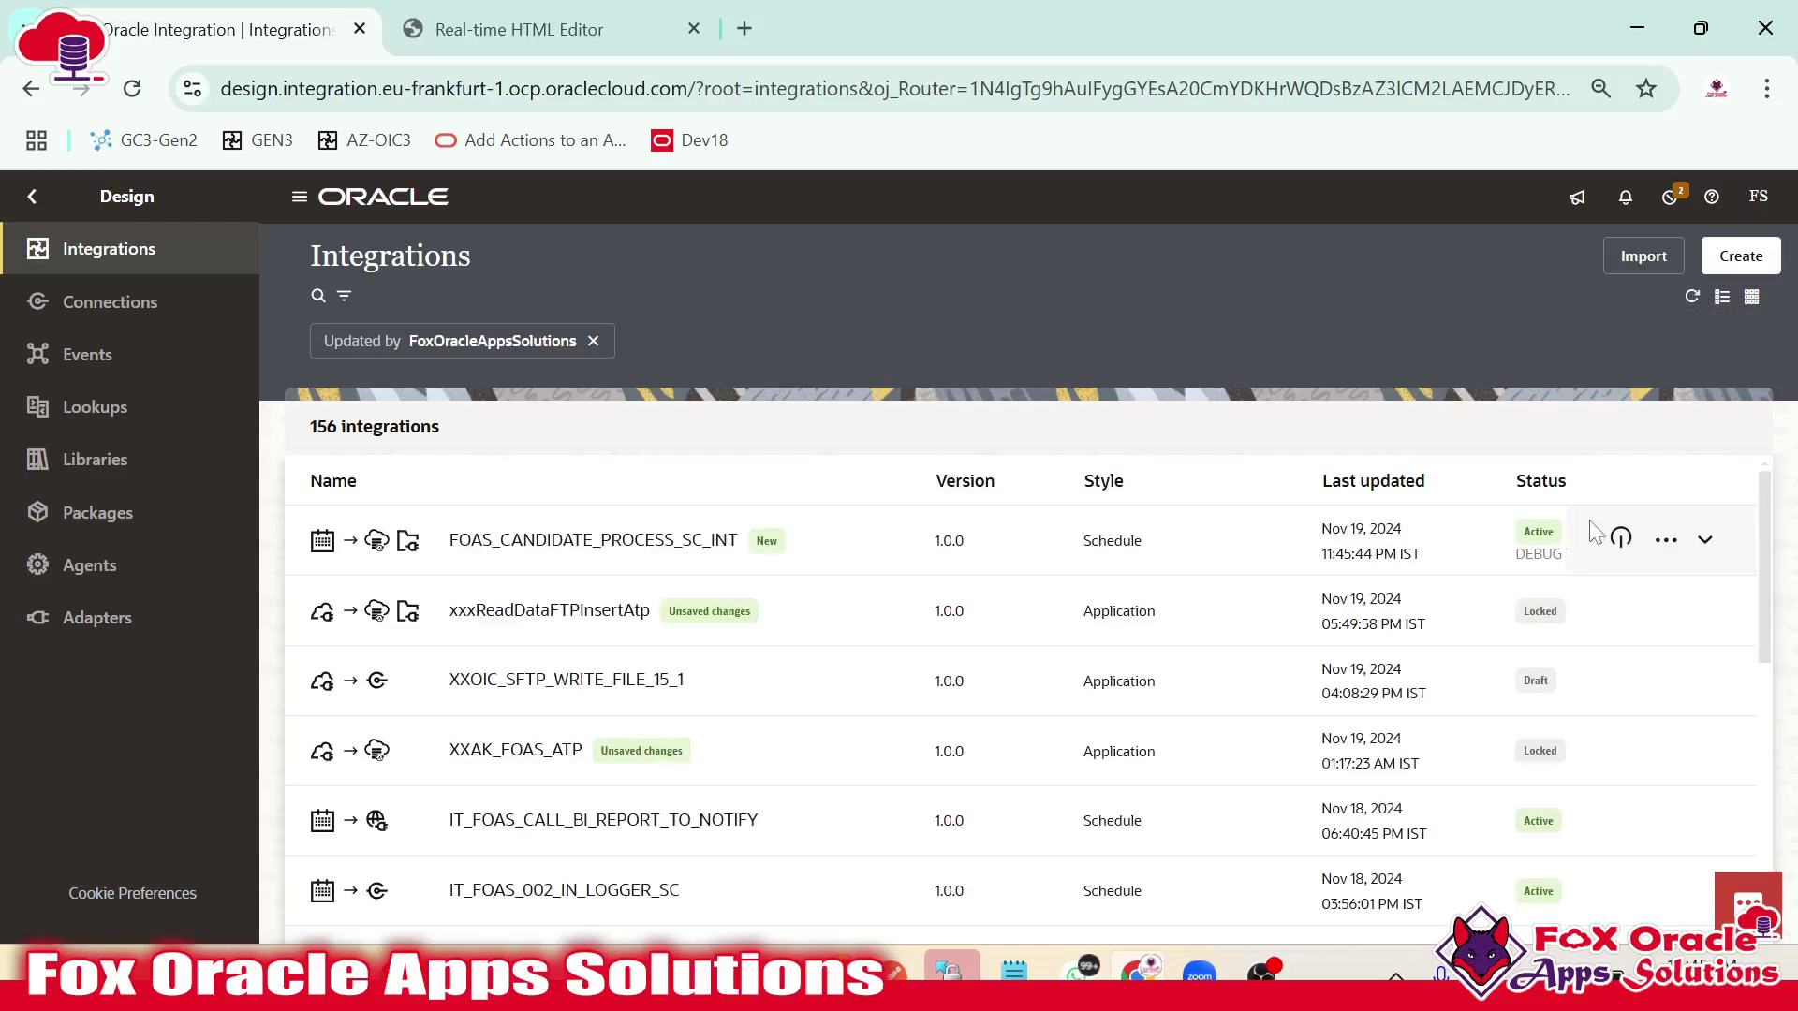
{"action": "left_click", "coordinate": [1659, 540]}
{"action": "left_click", "coordinate": [1550, 652]}
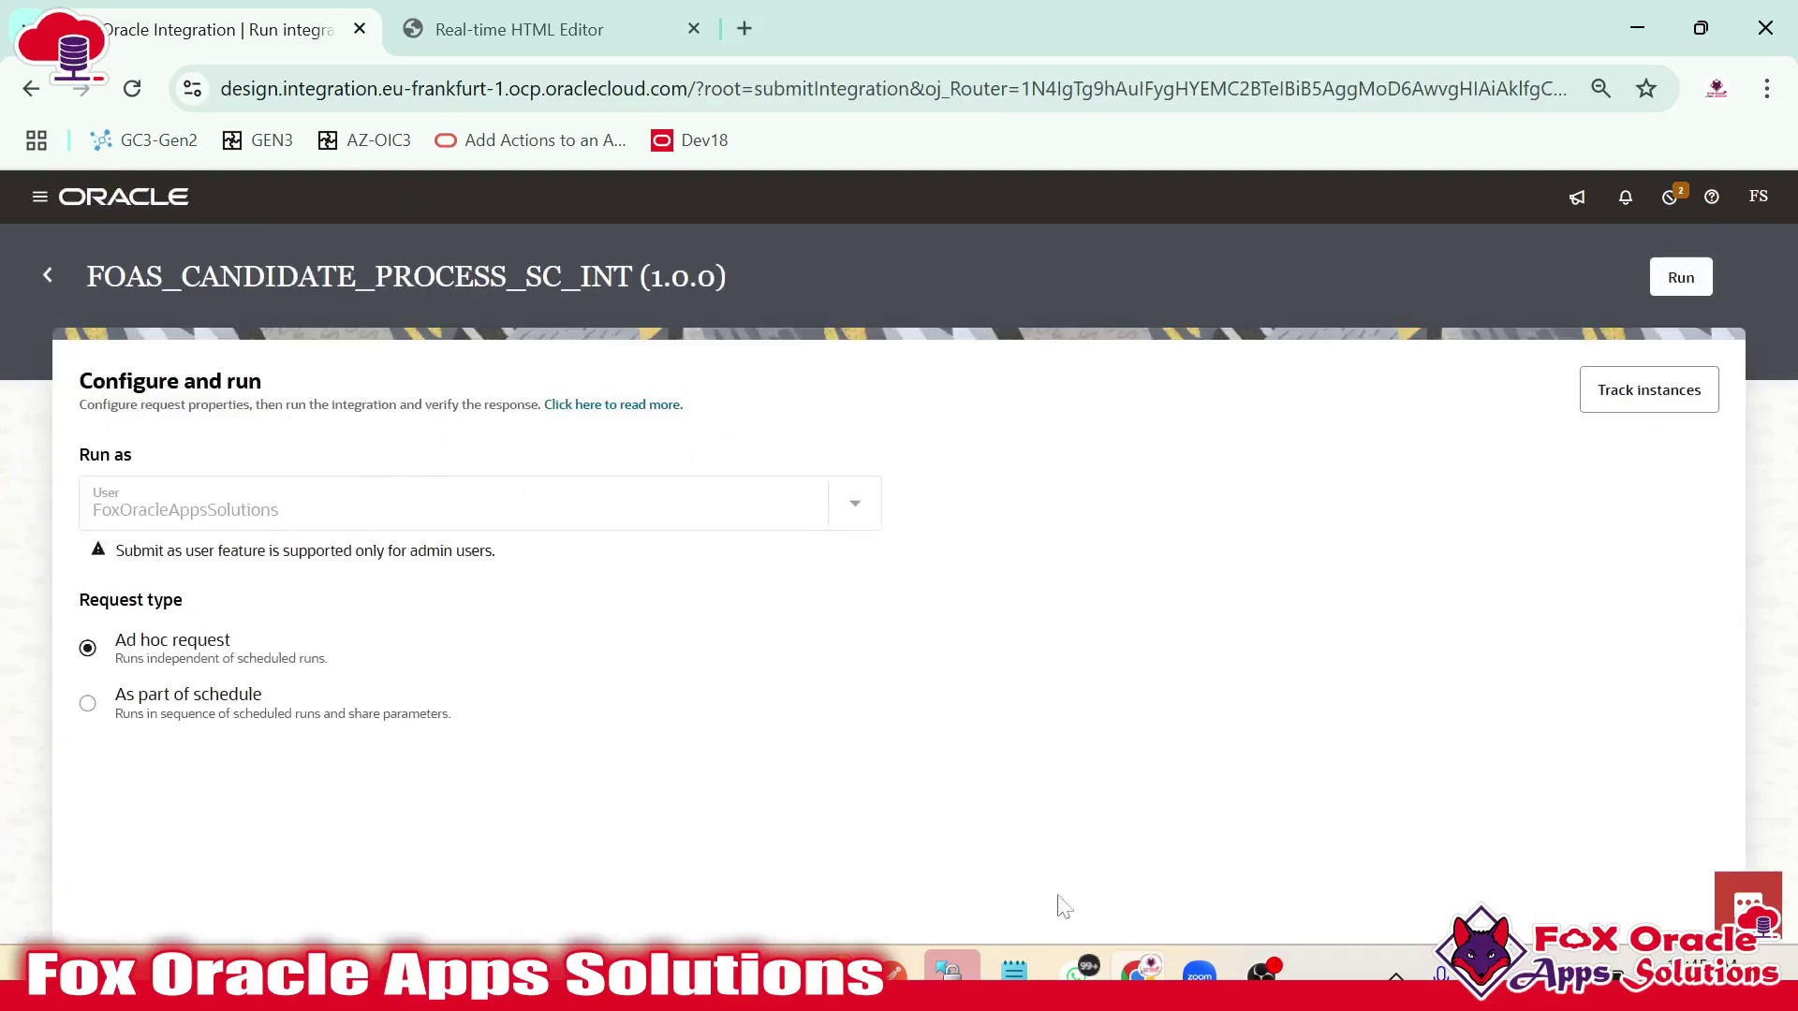
Look up the integration instance id in the SQL worksheet's error-records query.
{"action": "left_click", "coordinate": [768, 972]}
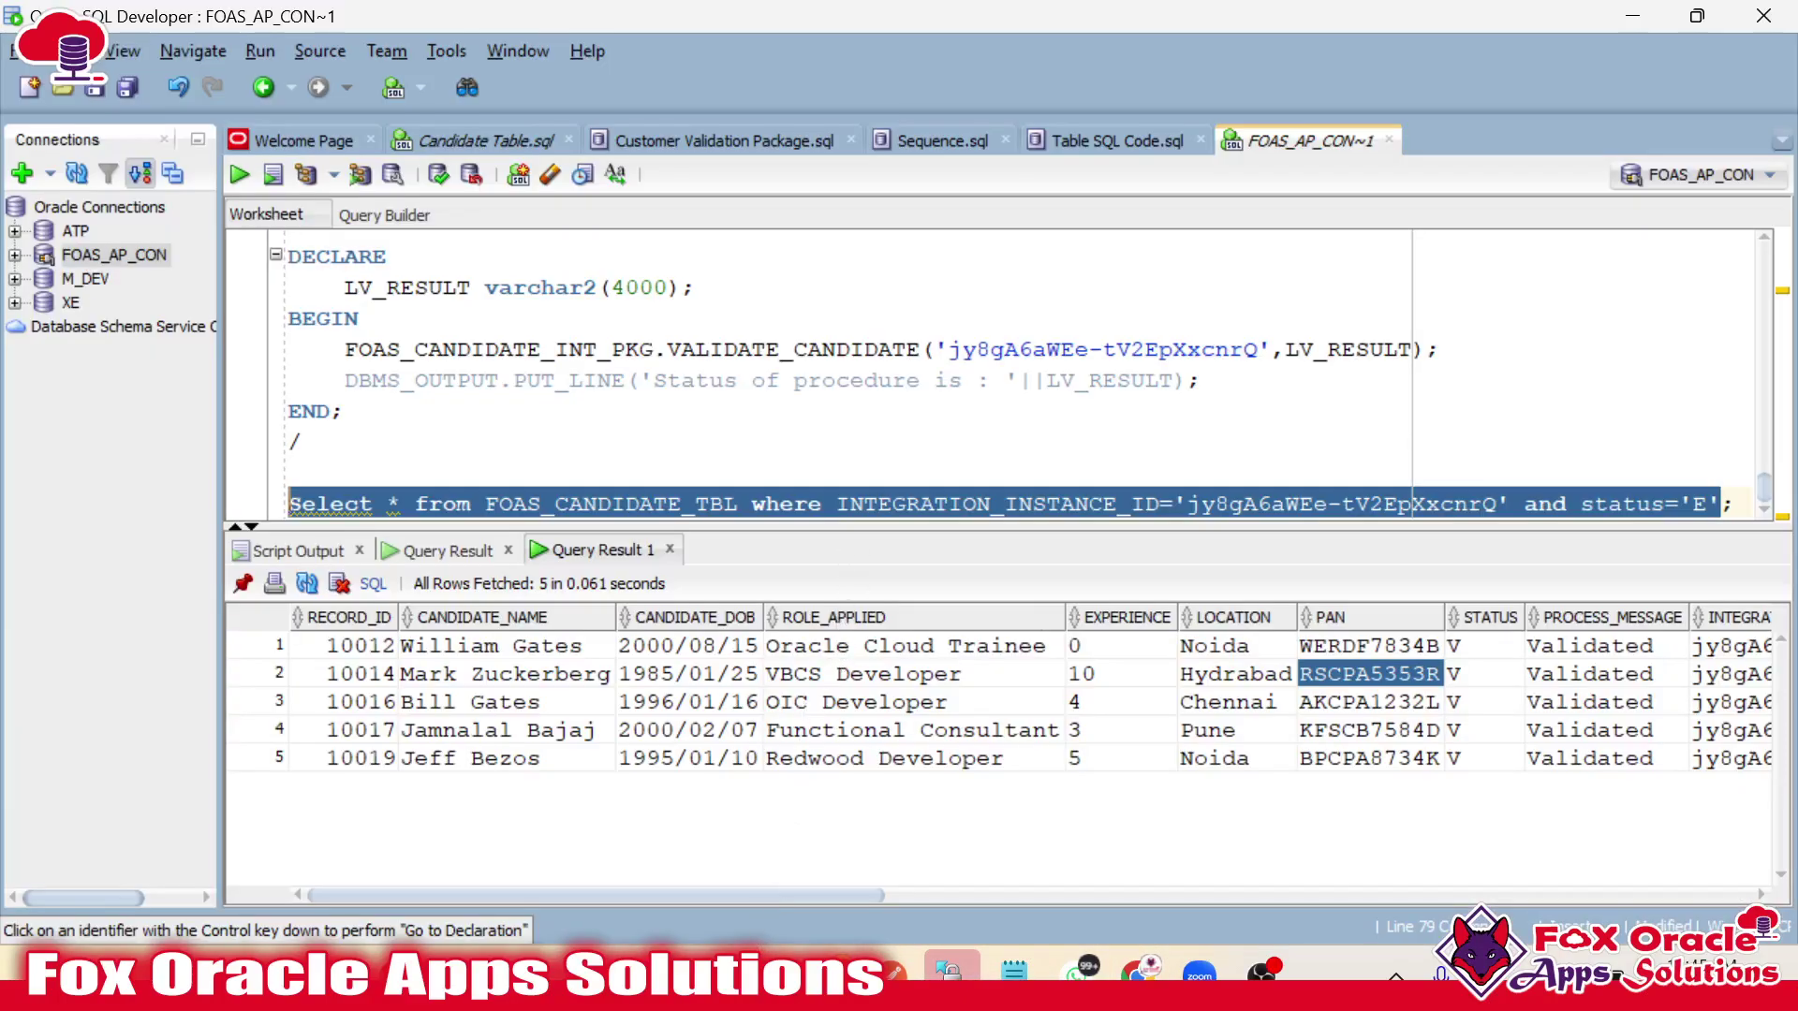
{"action": "left_click", "coordinate": [824, 503]}
{"action": "scroll", "coordinate": [824, 502], "scroll_direction": "up", "scroll_amount": 5}
{"action": "scroll", "coordinate": [824, 503], "scroll_direction": "down", "scroll_amount": 3}
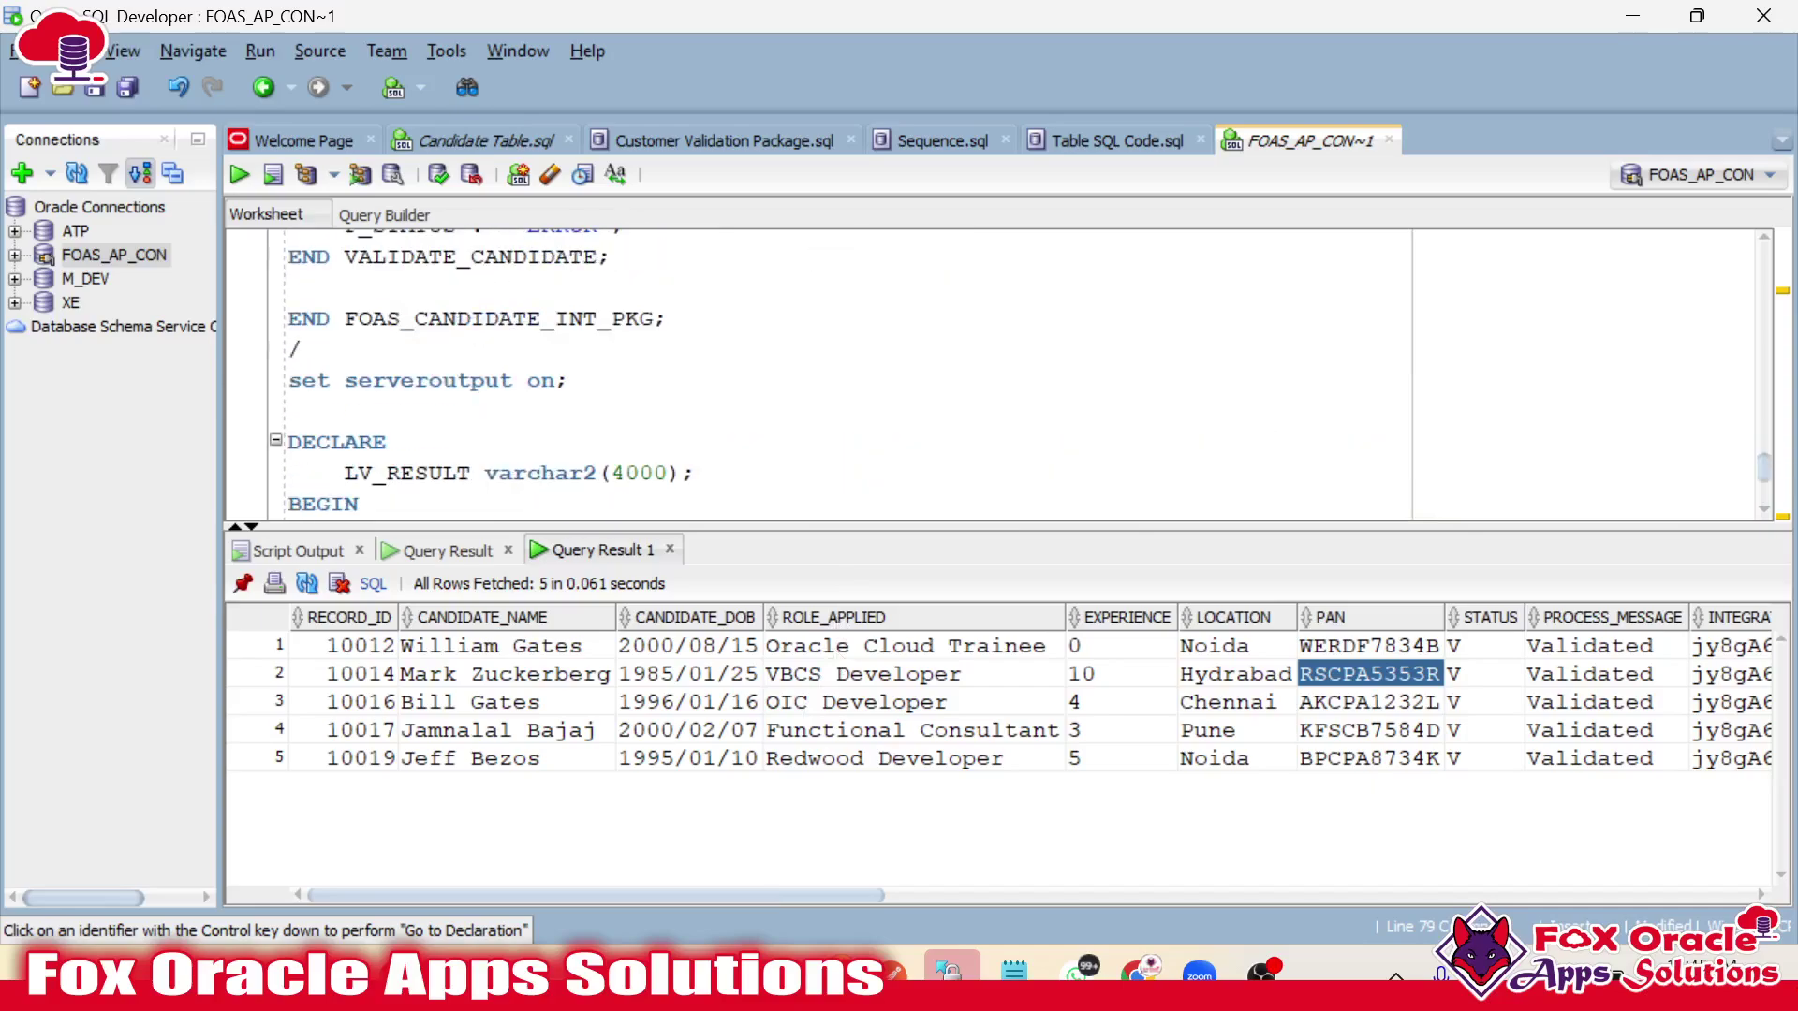
{"action": "scroll", "coordinate": [814, 375], "scroll_direction": "down", "scroll_amount": 2}
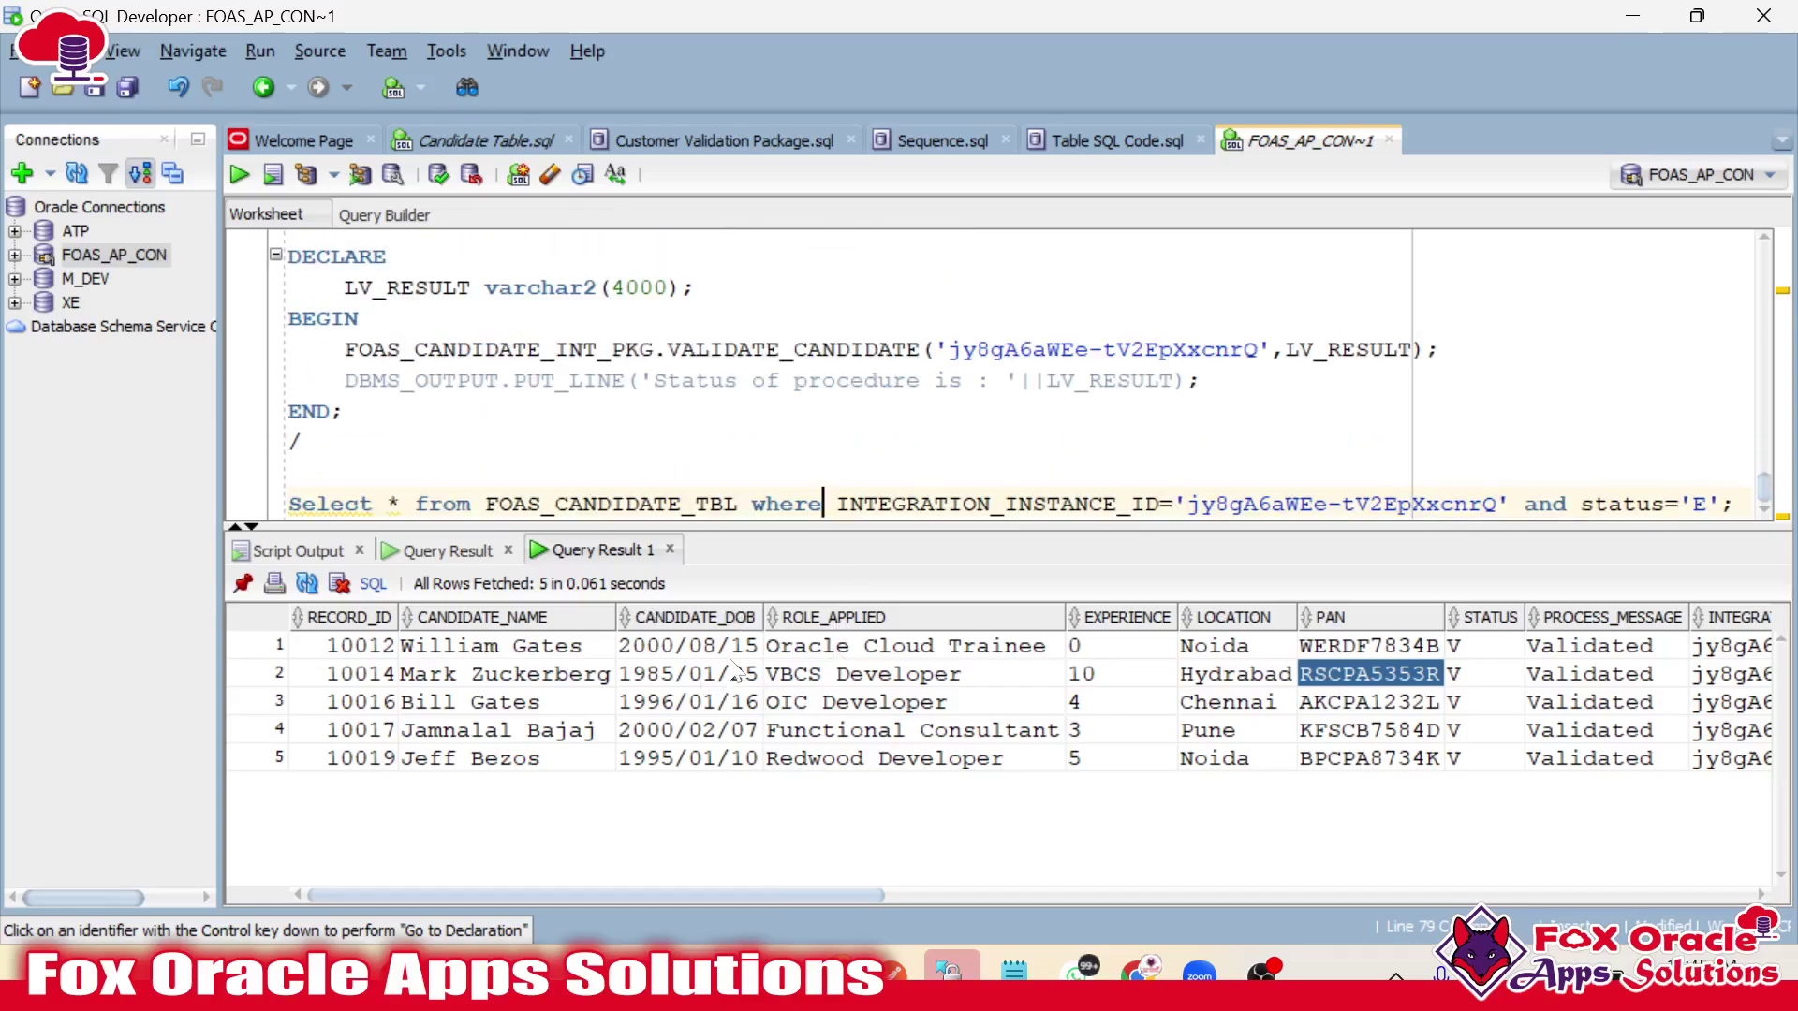
{"action": "double_click", "coordinate": [1258, 504]}
{"action": "left_click", "coordinate": [1328, 504]}
{"action": "key", "text": "alt+Tab"}
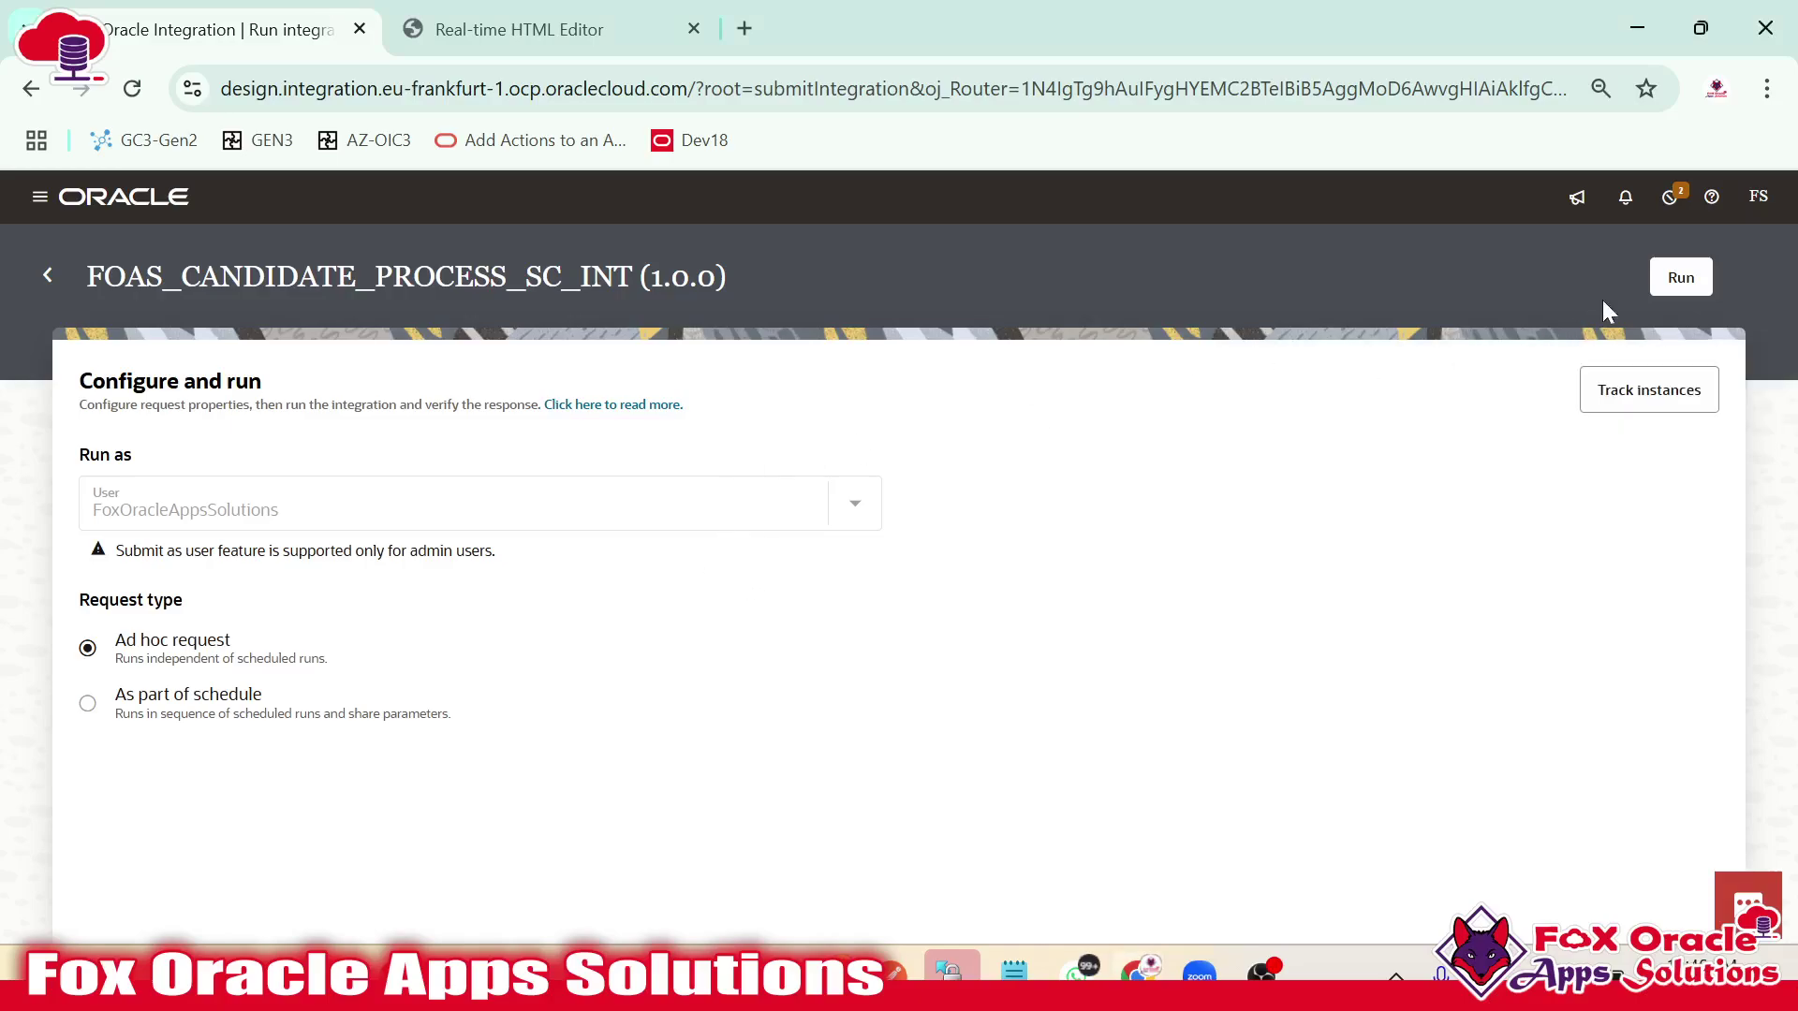
Submit the ad hoc run, open Gmail in a new tab, and refresh the activity stream until it completes.
{"action": "left_click", "coordinate": [1680, 281]}
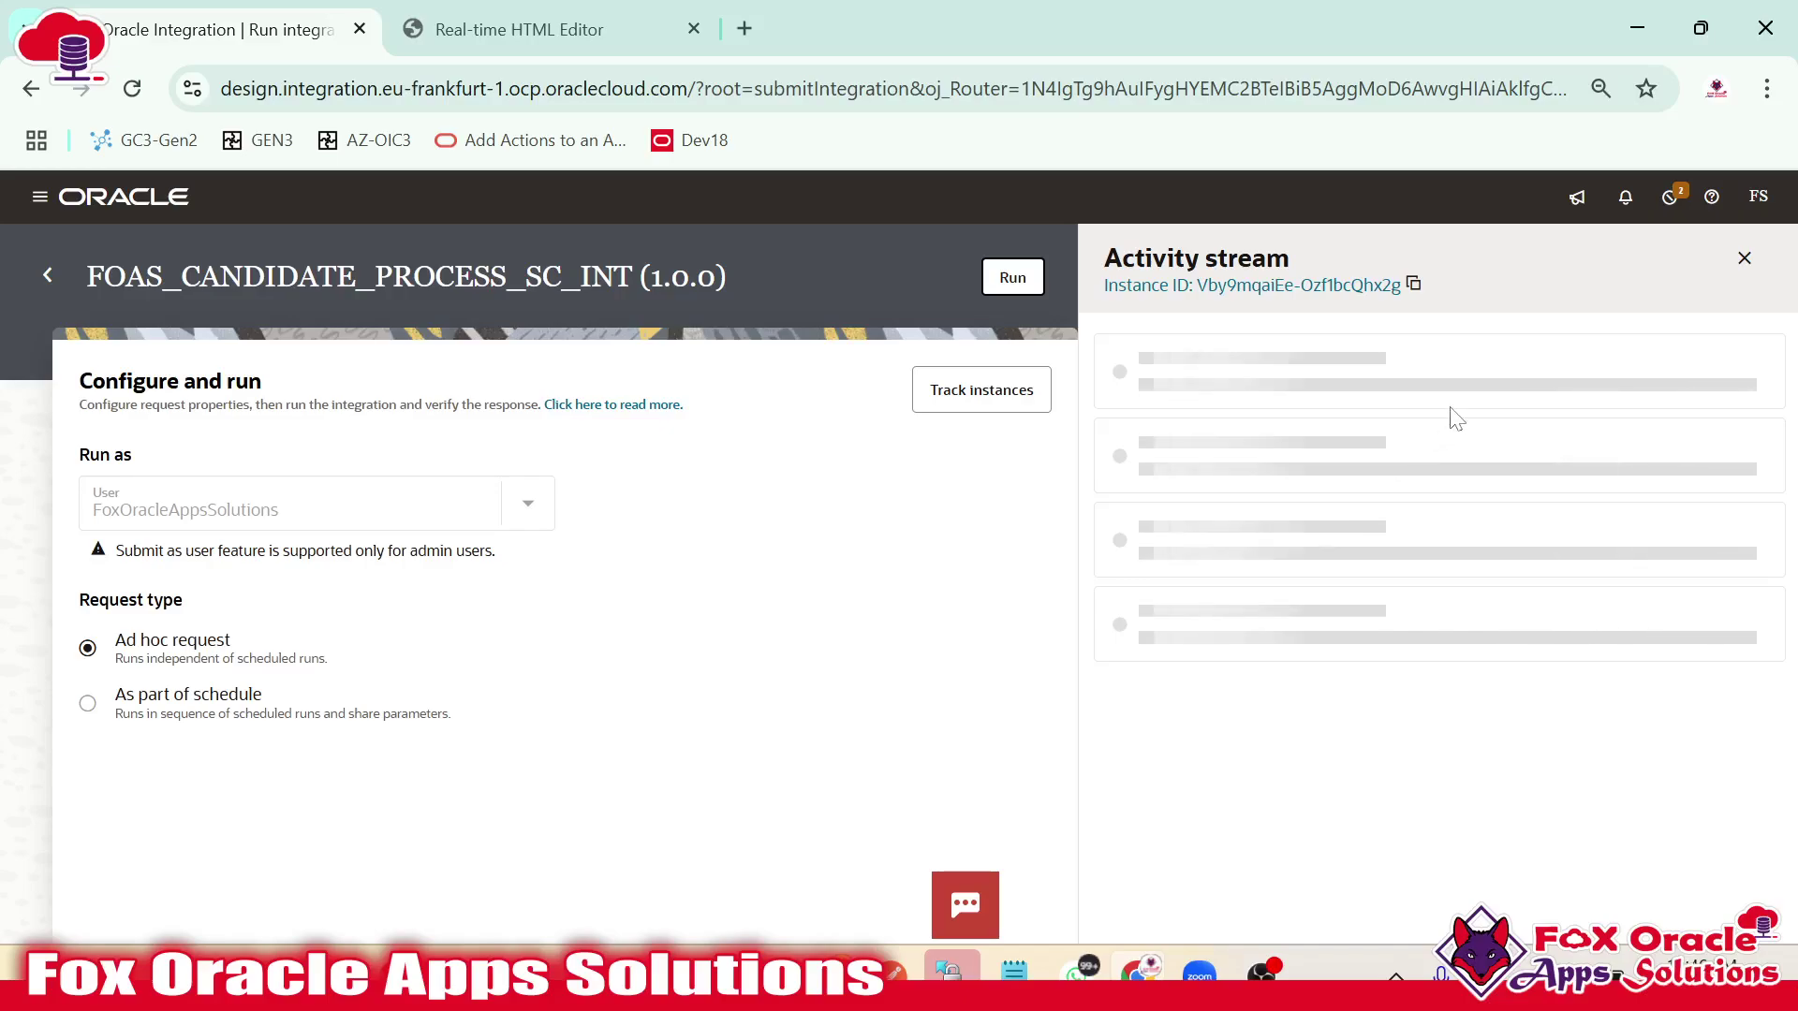
{"action": "left_click", "coordinate": [749, 29]}
{"action": "left_click", "coordinate": [565, 727]}
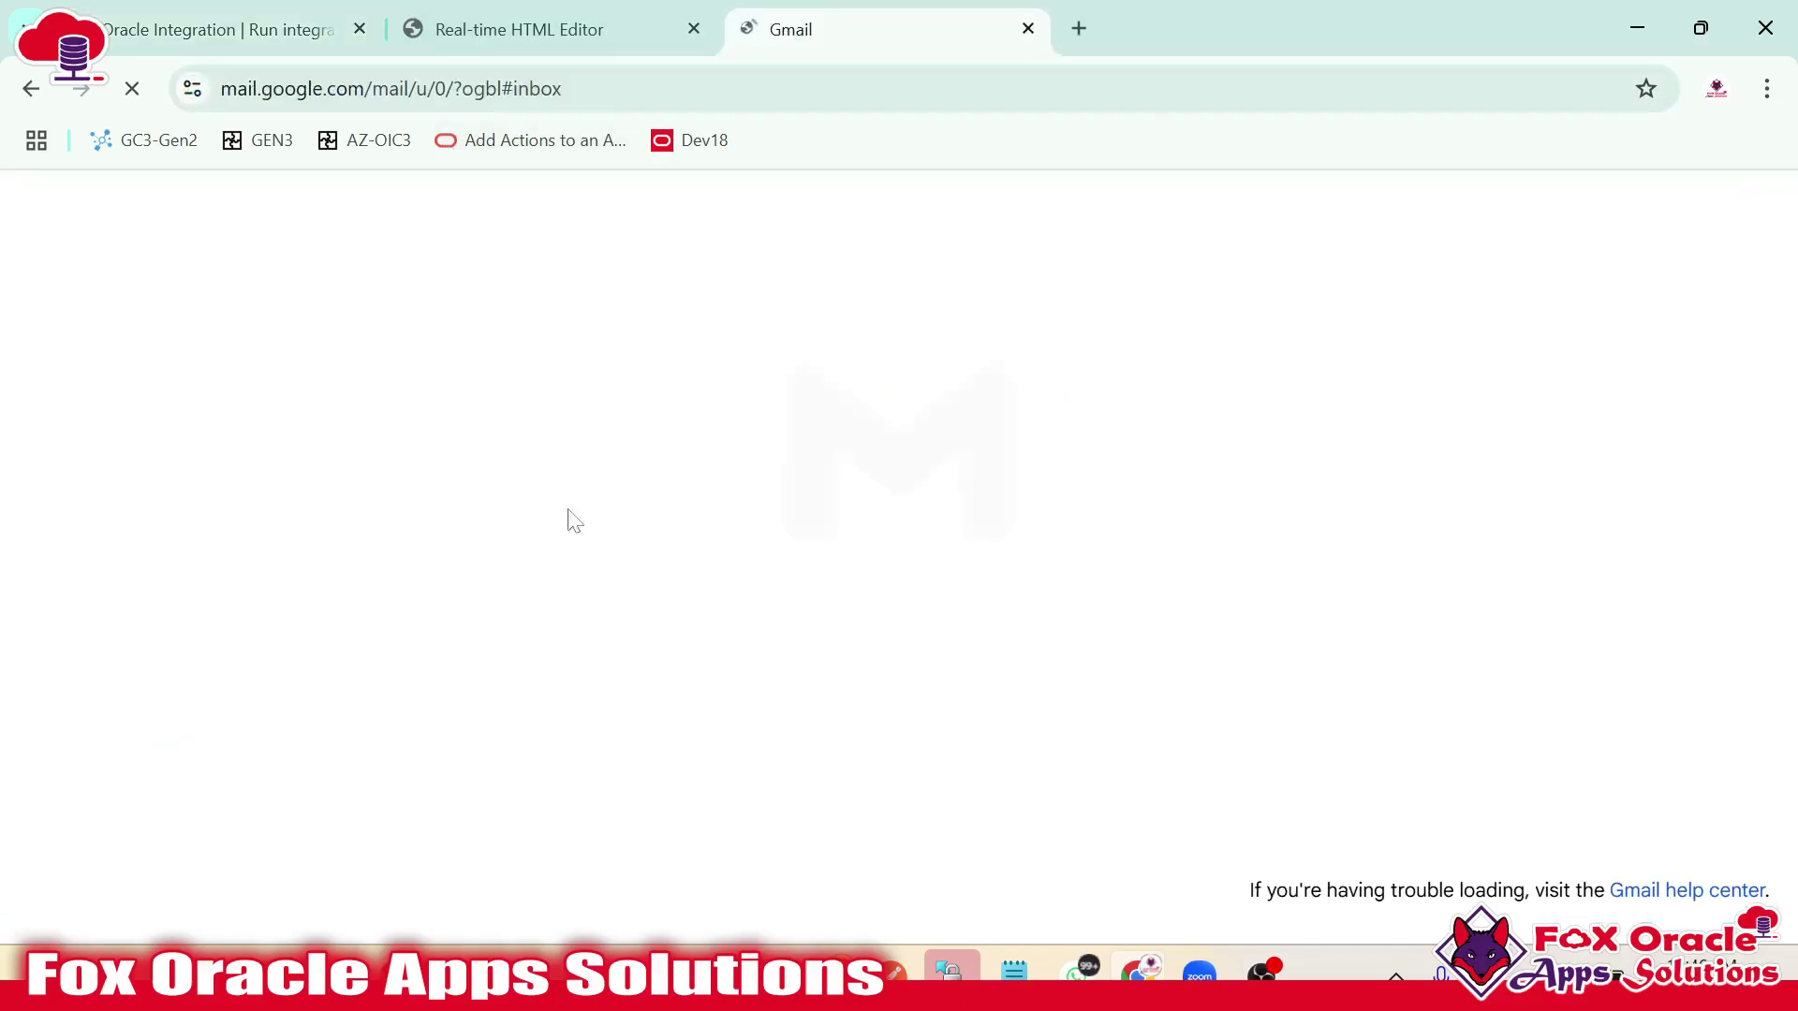
{"action": "left_click", "coordinate": [229, 11]}
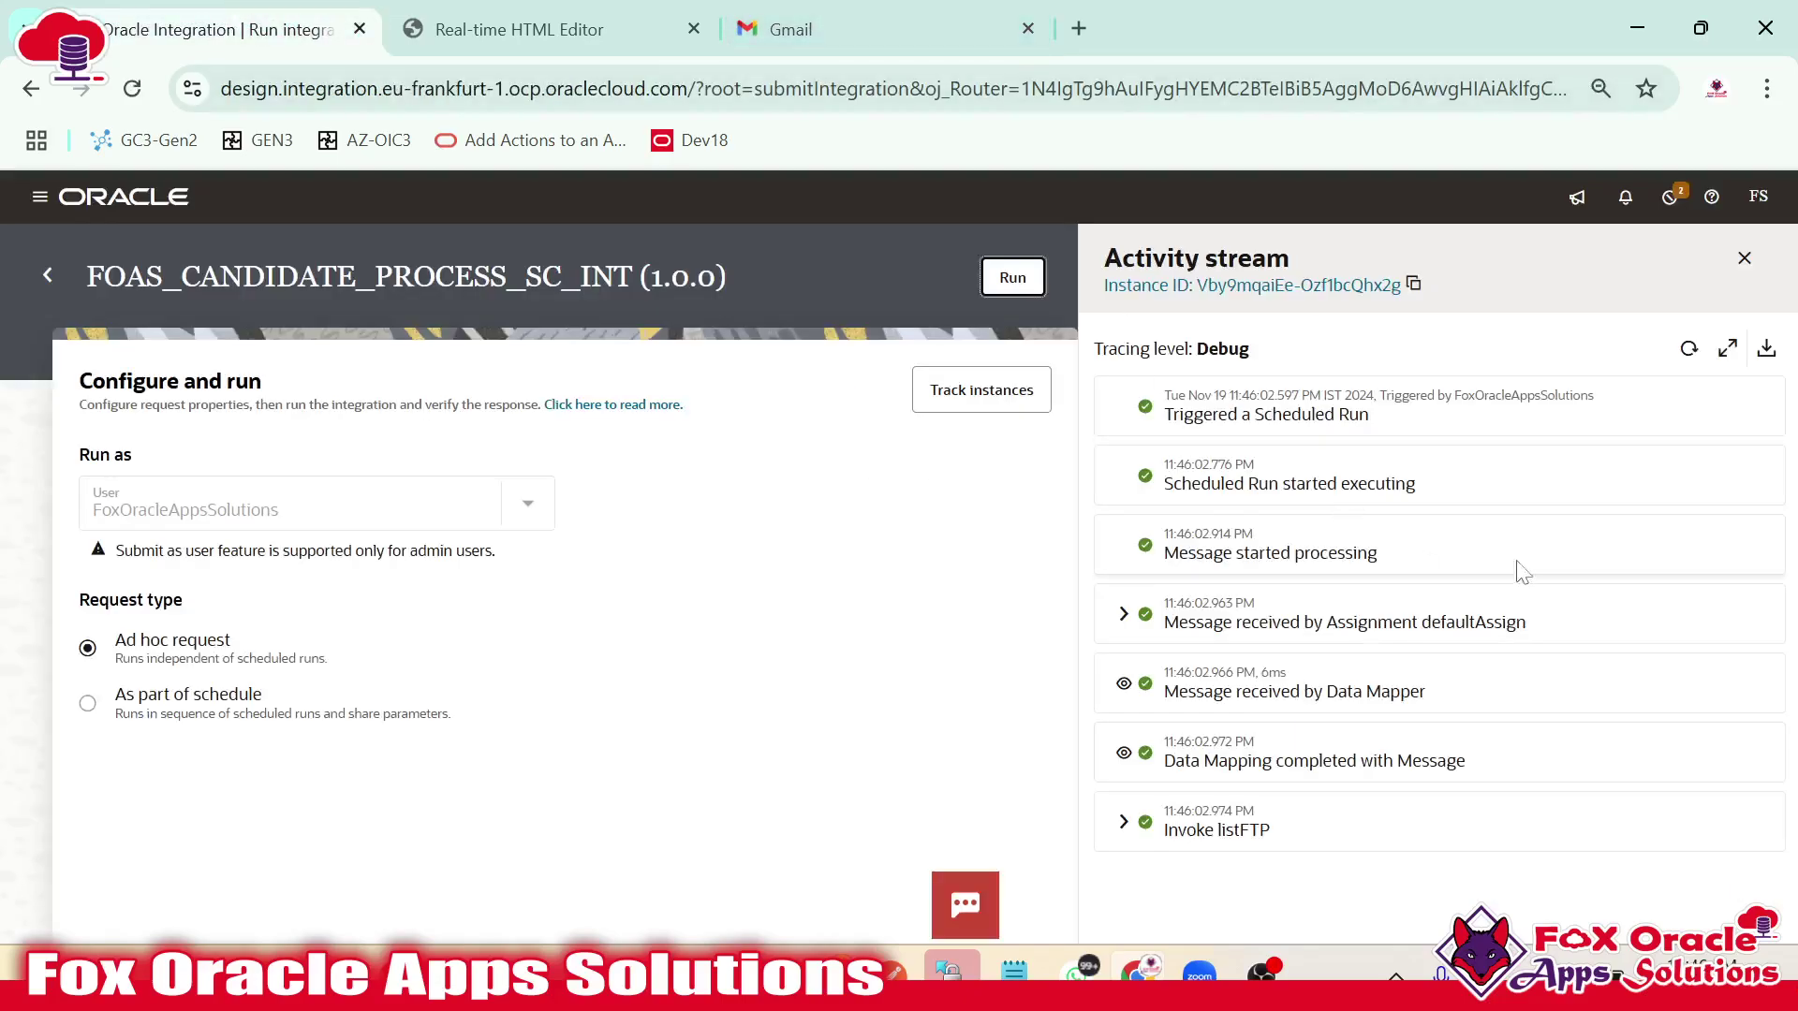
{"action": "left_click", "coordinate": [1686, 354]}
{"action": "scroll", "coordinate": [1453, 574], "scroll_direction": "down", "scroll_amount": 7}
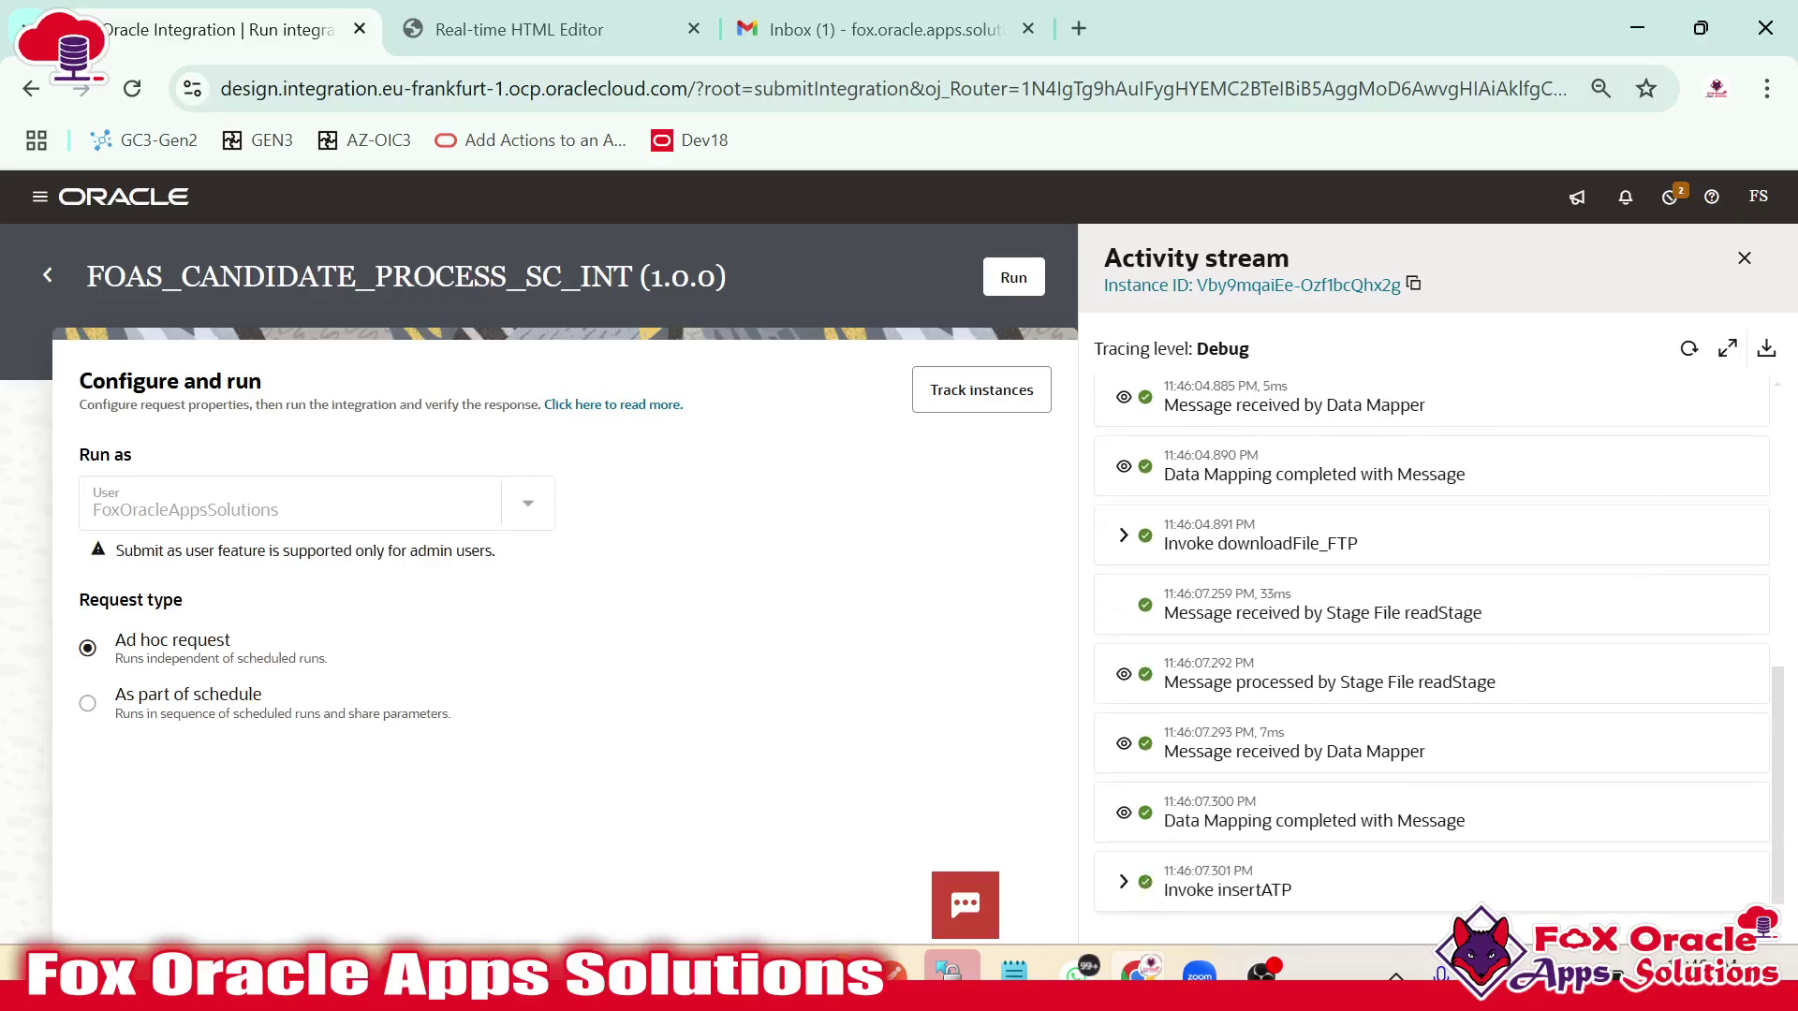
{"action": "left_click", "coordinate": [1688, 349]}
{"action": "scroll", "coordinate": [1536, 608], "scroll_direction": "down", "scroll_amount": 4}
{"action": "left_click", "coordinate": [1688, 351]}
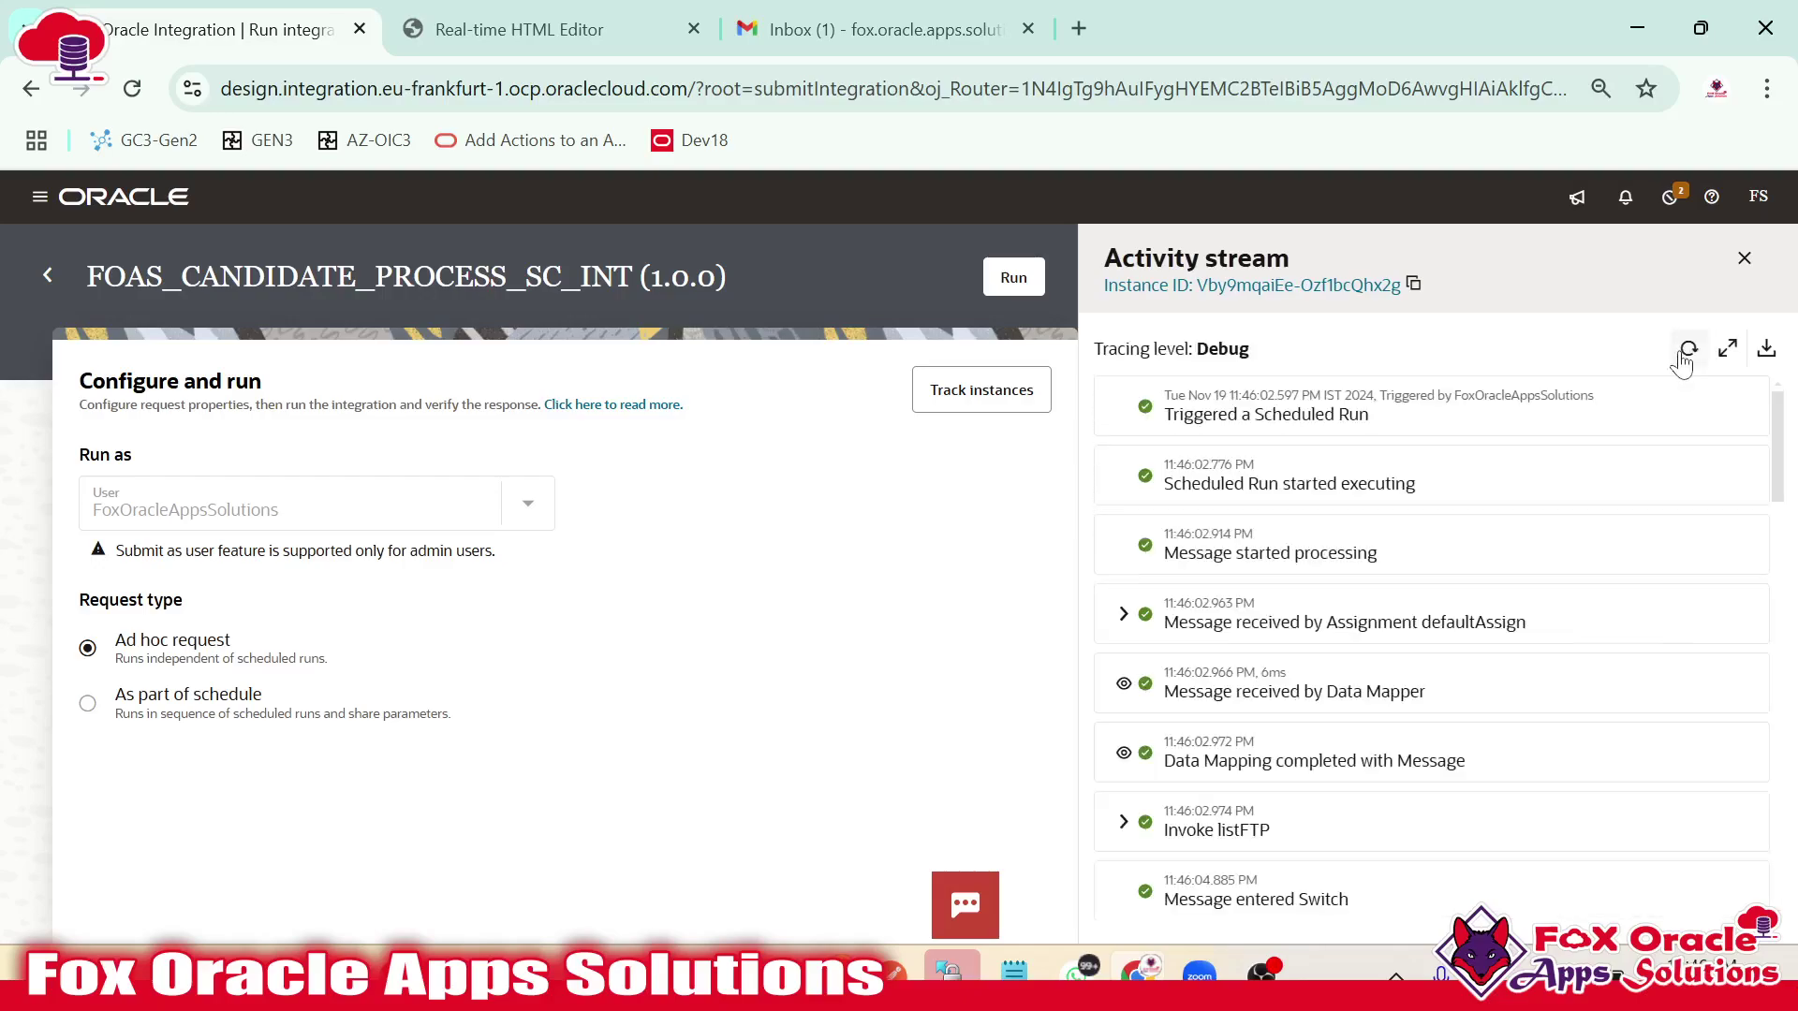
{"action": "left_click", "coordinate": [1685, 352]}
{"action": "scroll", "coordinate": [1376, 621], "scroll_direction": "down", "scroll_amount": 10}
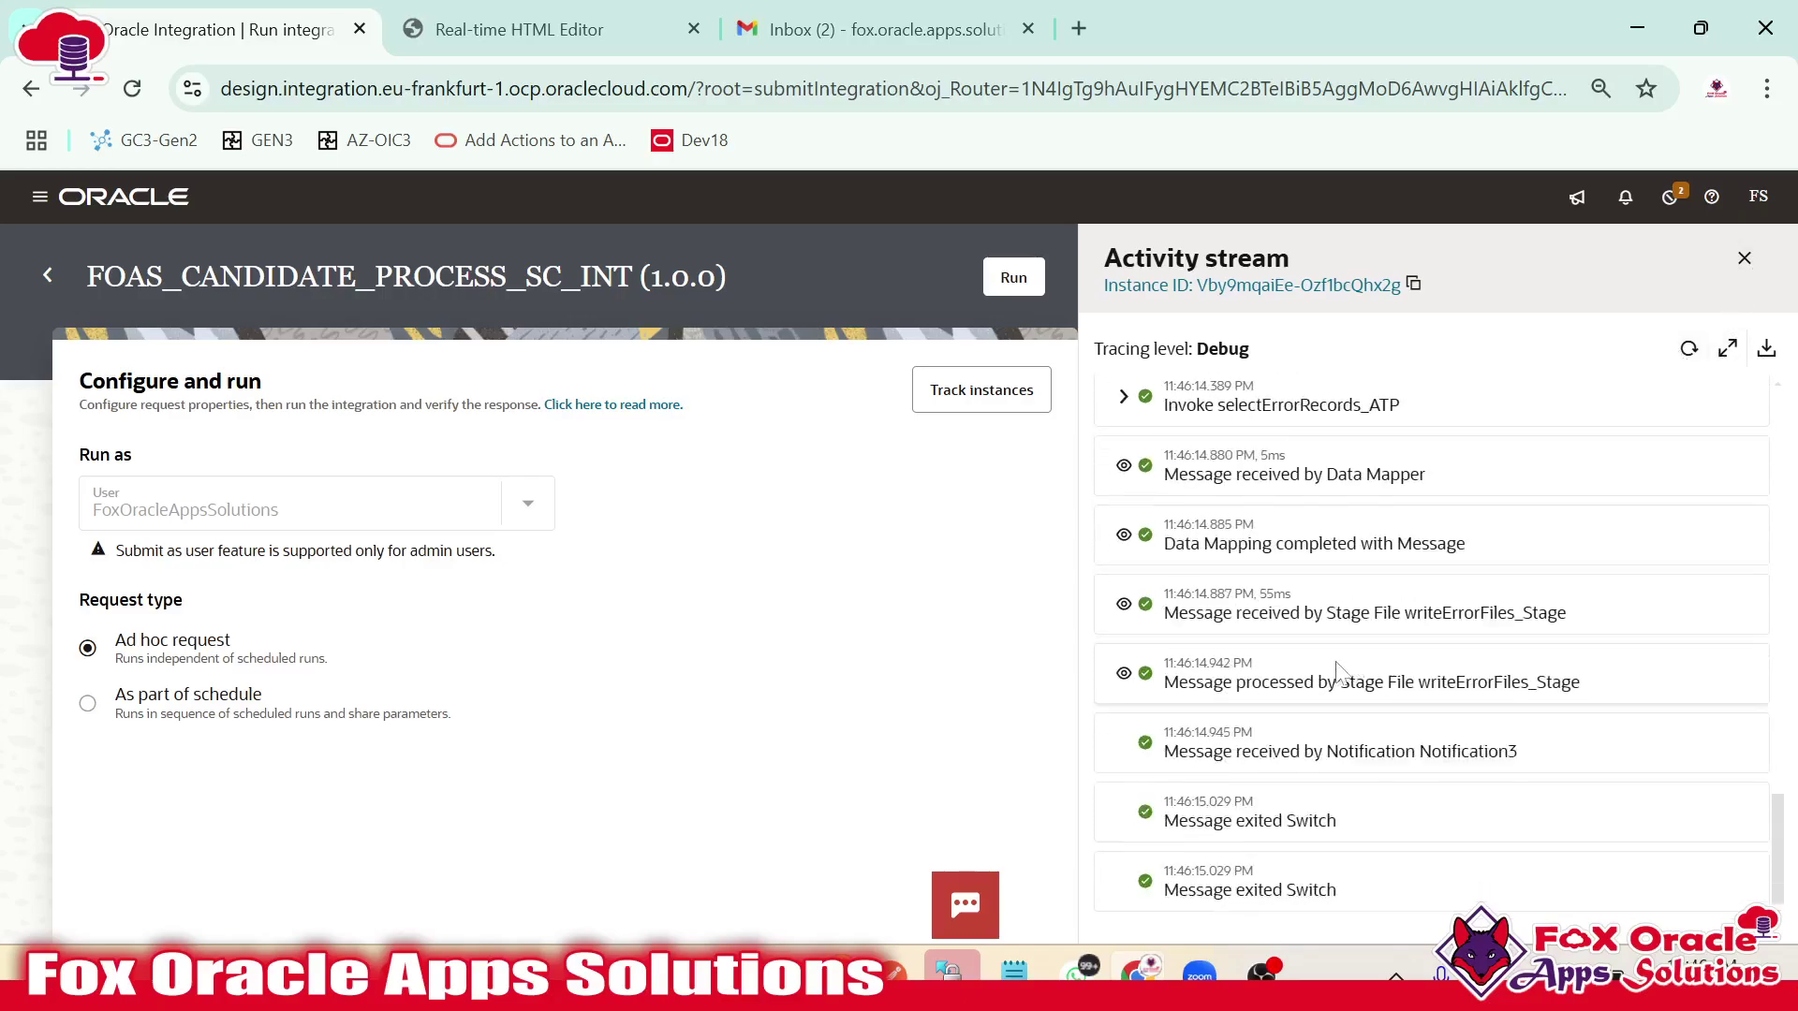
Open the Selected Candidate for Interview email and read its subject, greeting and opening sentence.
{"action": "left_click", "coordinate": [870, 29]}
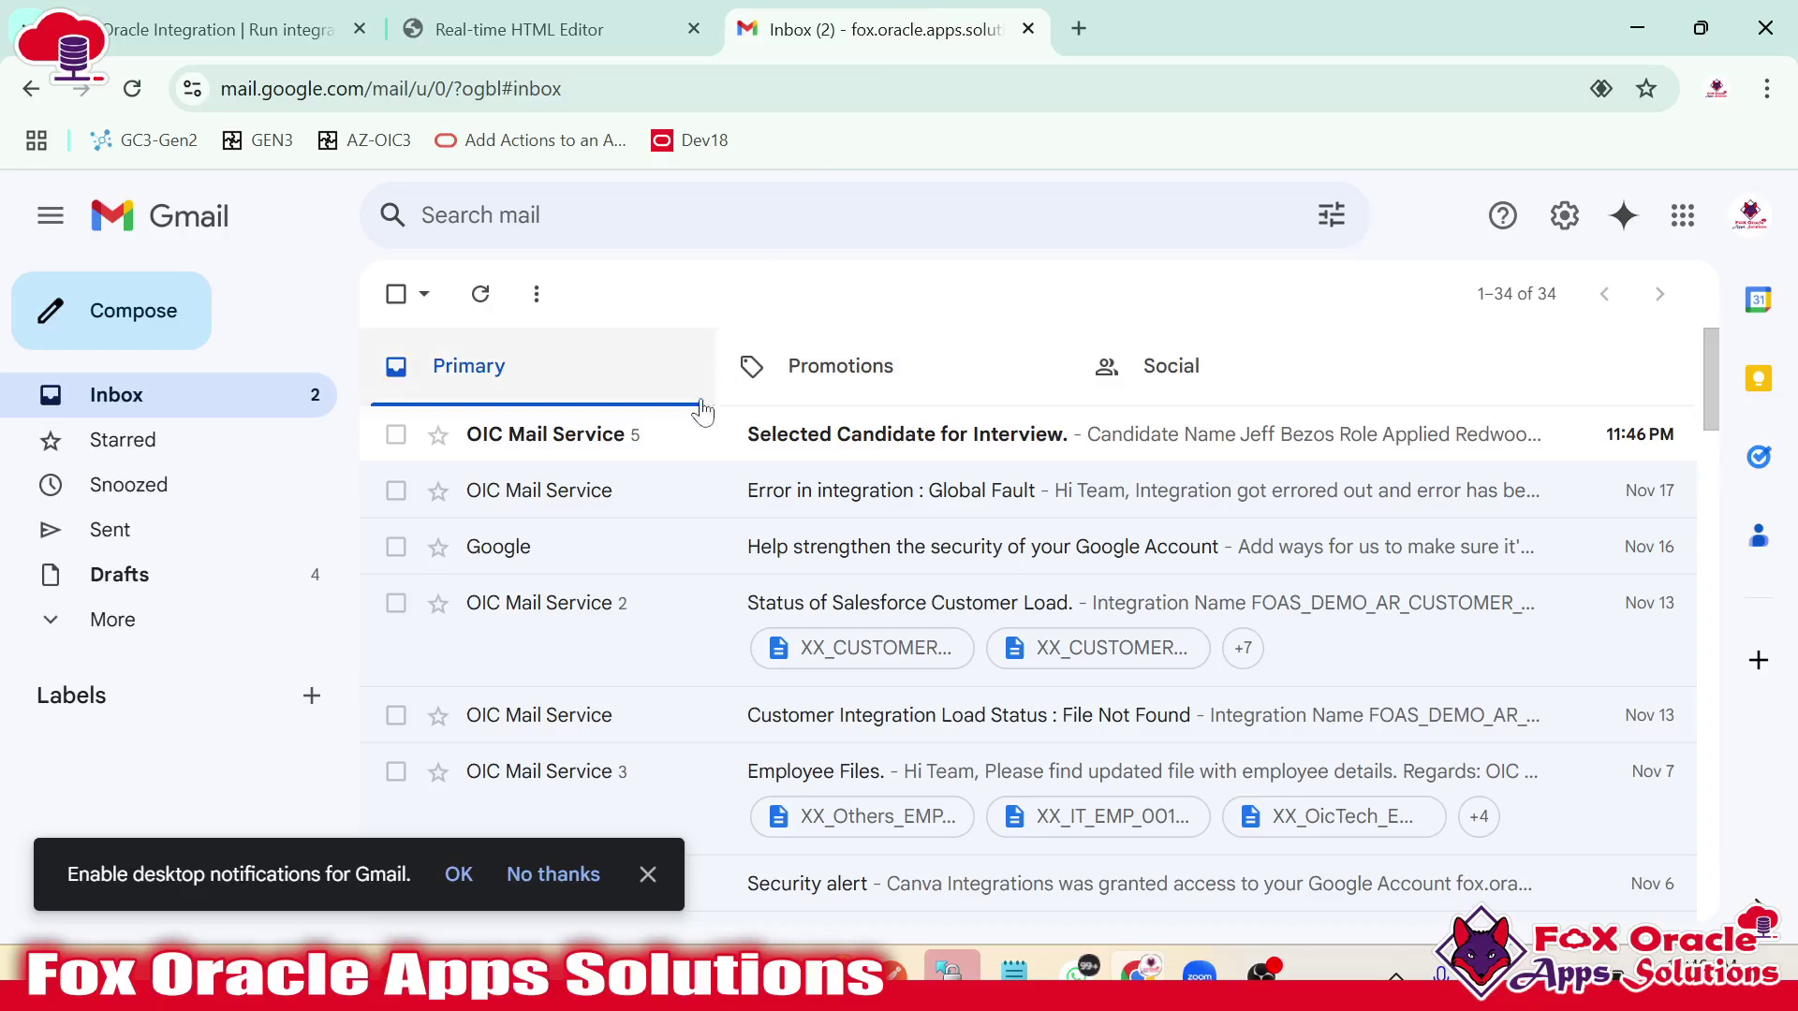
{"action": "left_click", "coordinate": [811, 449]}
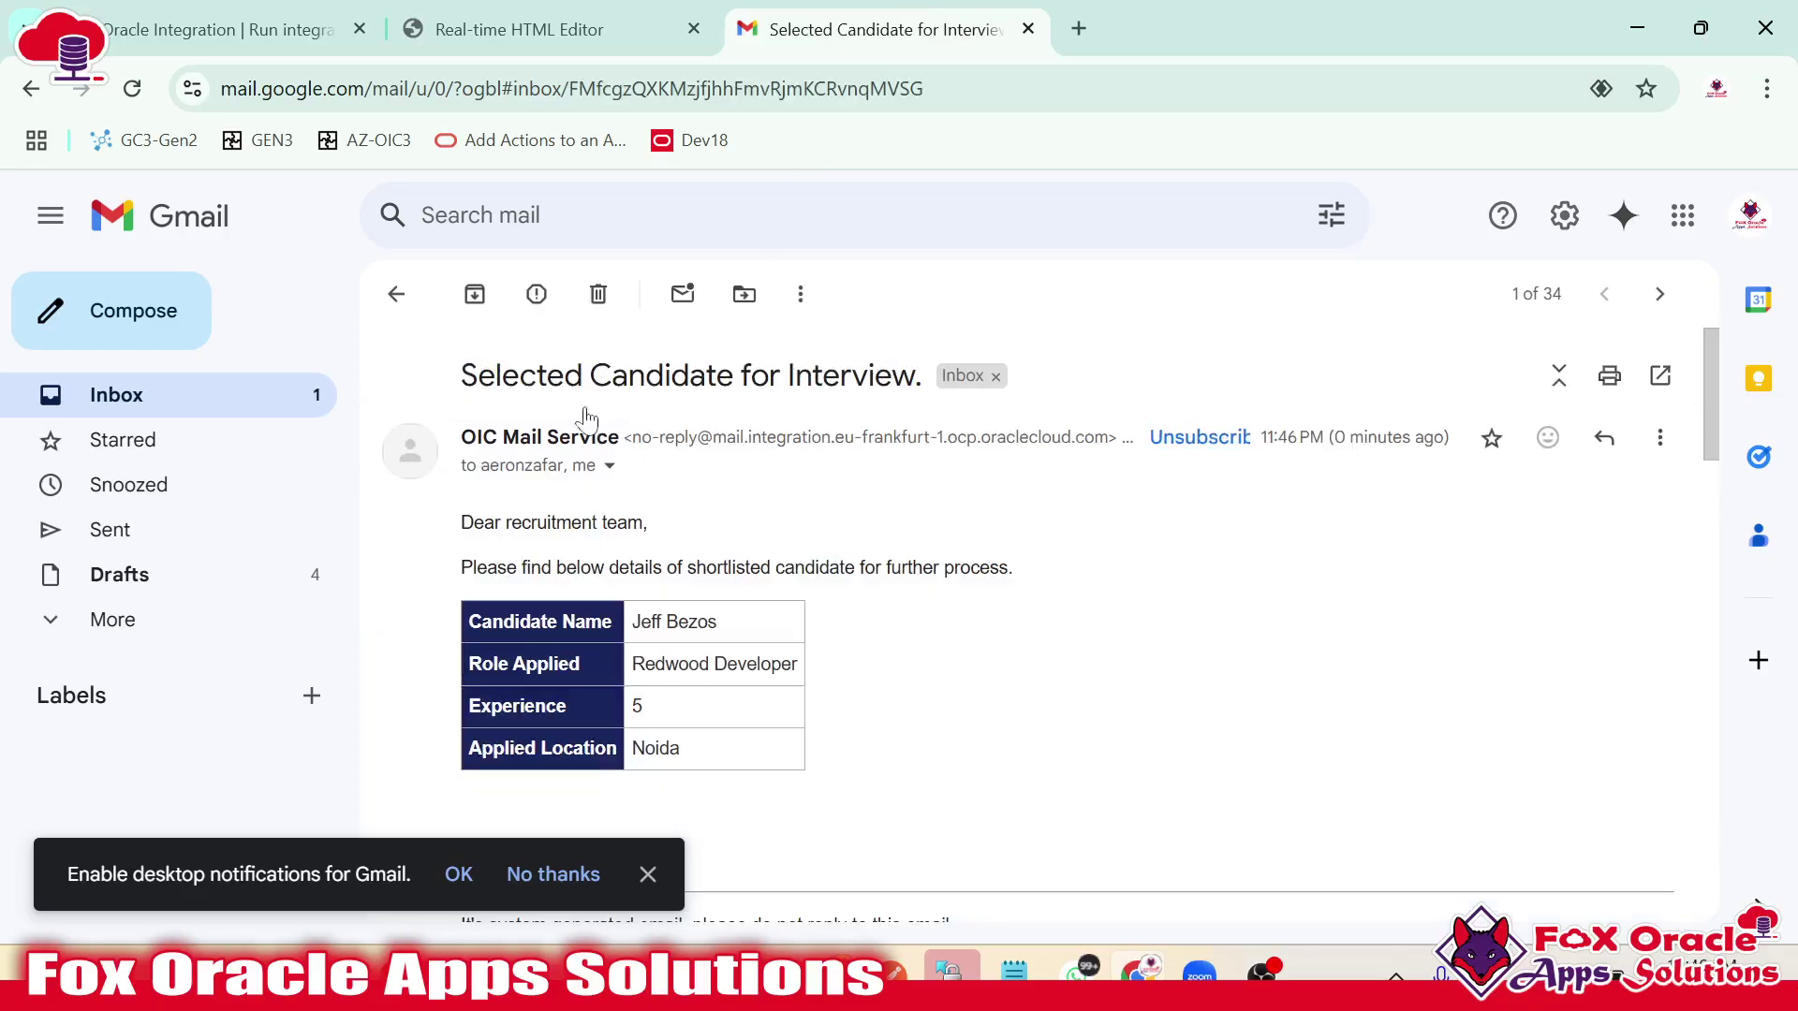
{"action": "left_click_drag", "start_coordinate": [461, 375], "coordinate": [916, 375]}
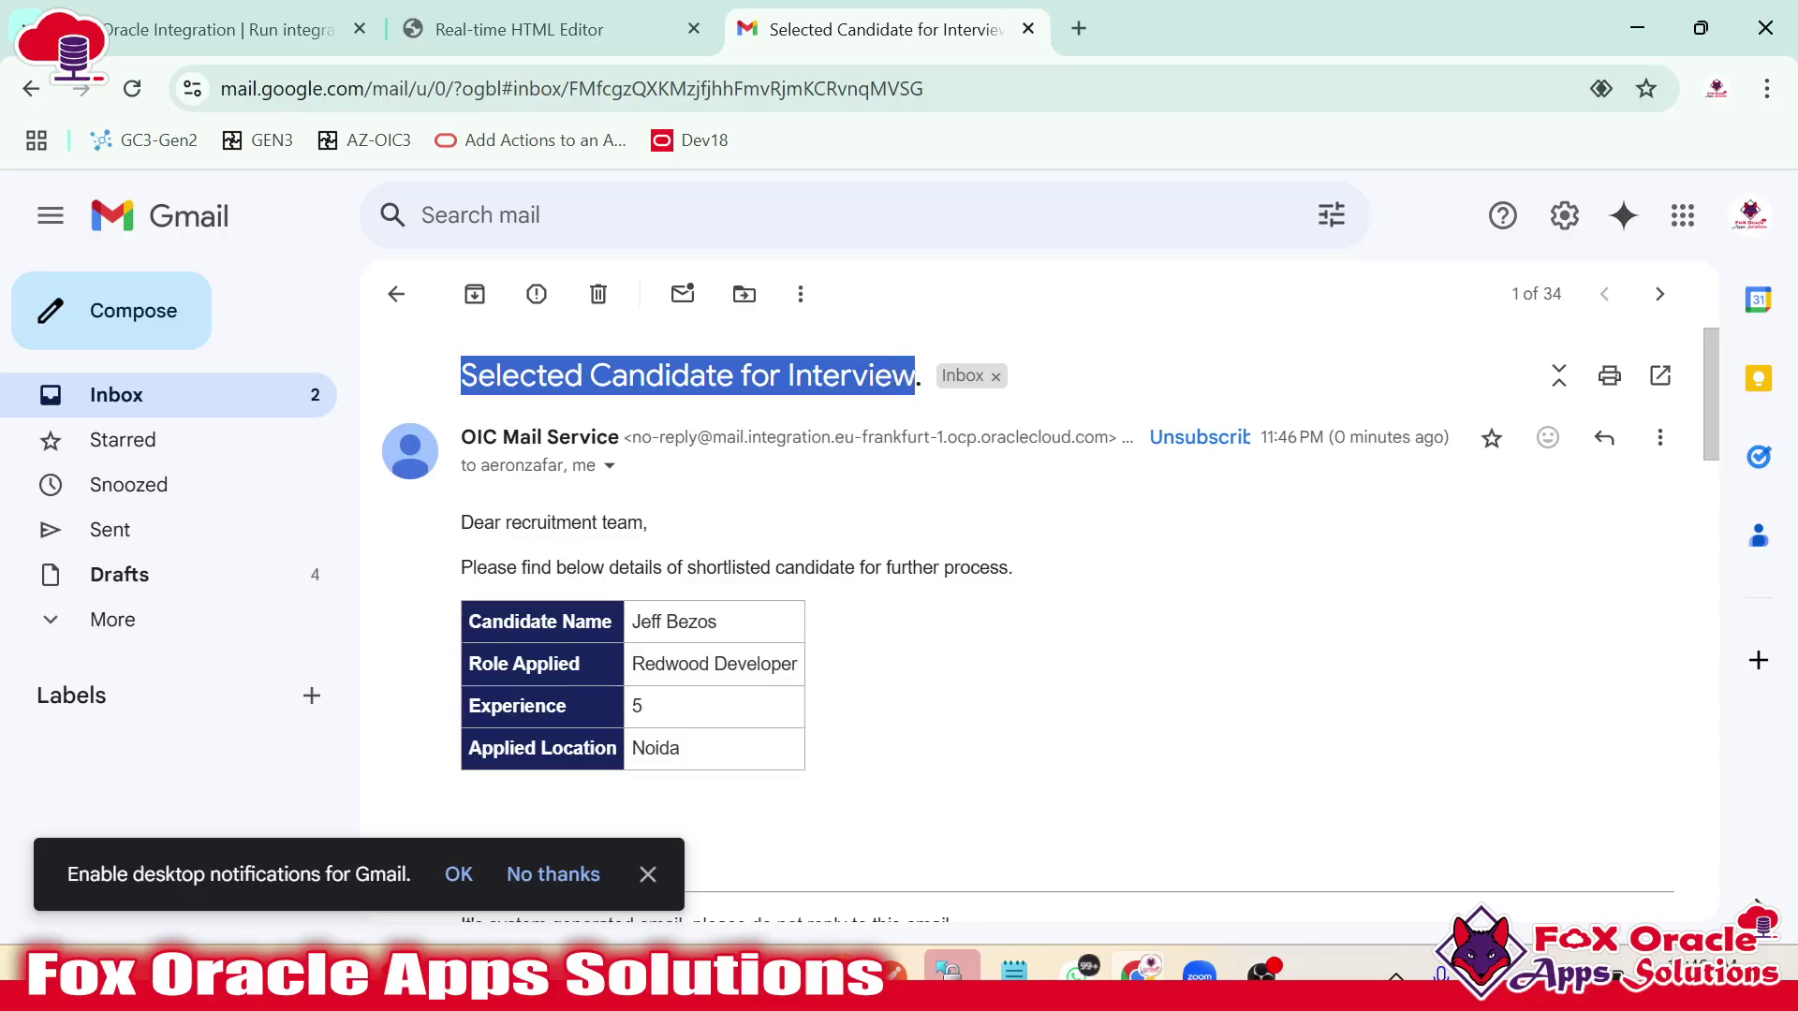
{"action": "scroll", "coordinate": [917, 471], "scroll_direction": "down", "scroll_amount": 2}
{"action": "scroll", "coordinate": [871, 486], "scroll_direction": "up", "scroll_amount": 2}
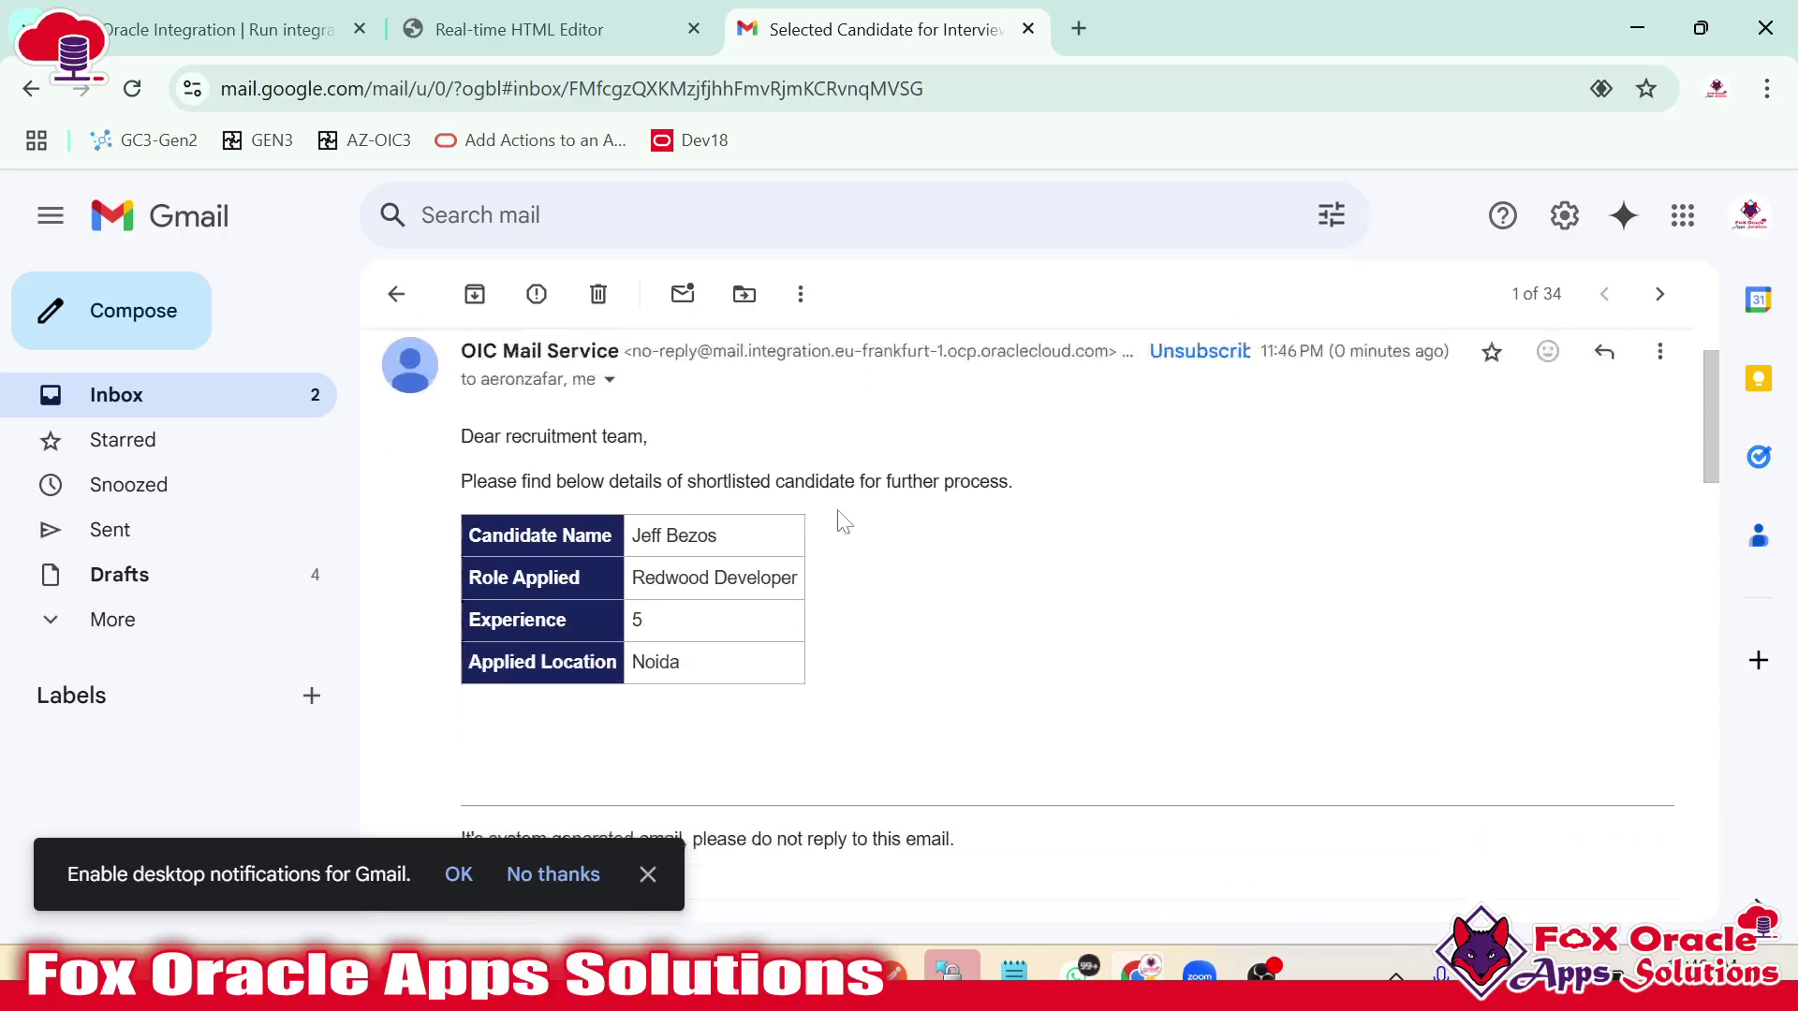
{"action": "left_click_drag", "start_coordinate": [462, 523], "coordinate": [663, 530]}
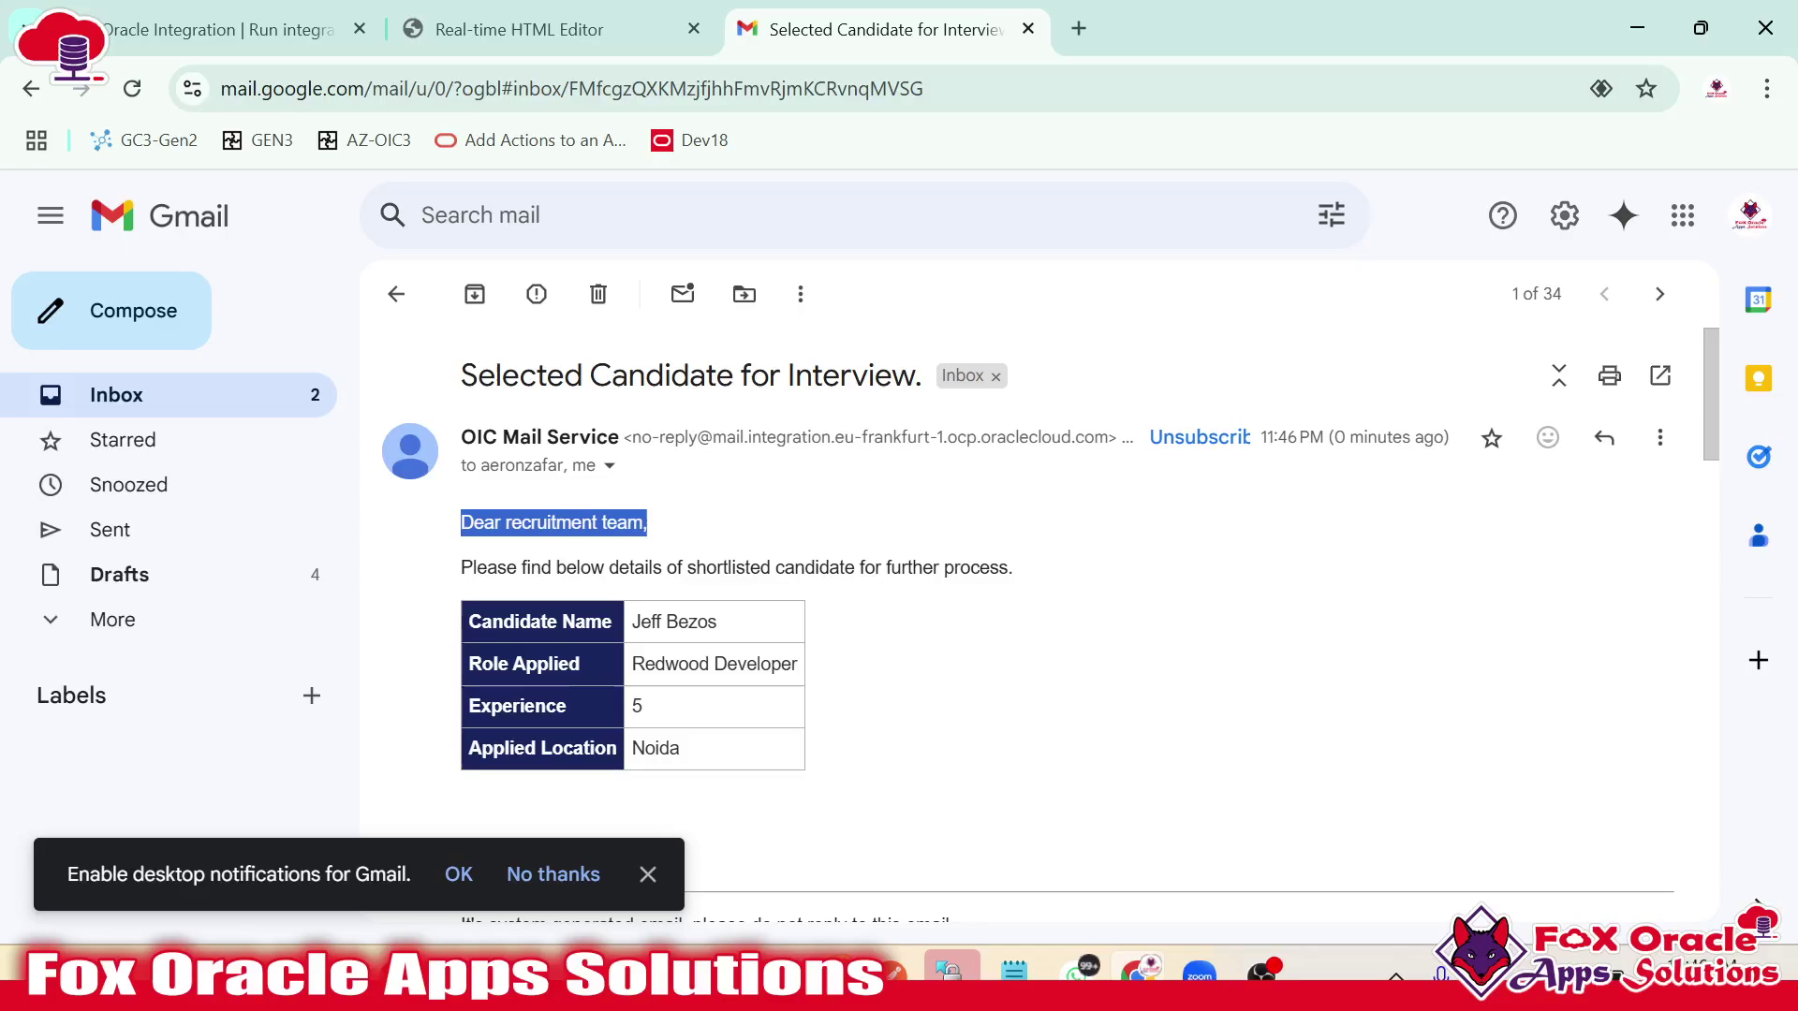
{"action": "left_click", "coordinate": [660, 537]}
{"action": "left_click_drag", "start_coordinate": [455, 574], "coordinate": [708, 569]}
{"action": "left_click", "coordinate": [708, 568]}
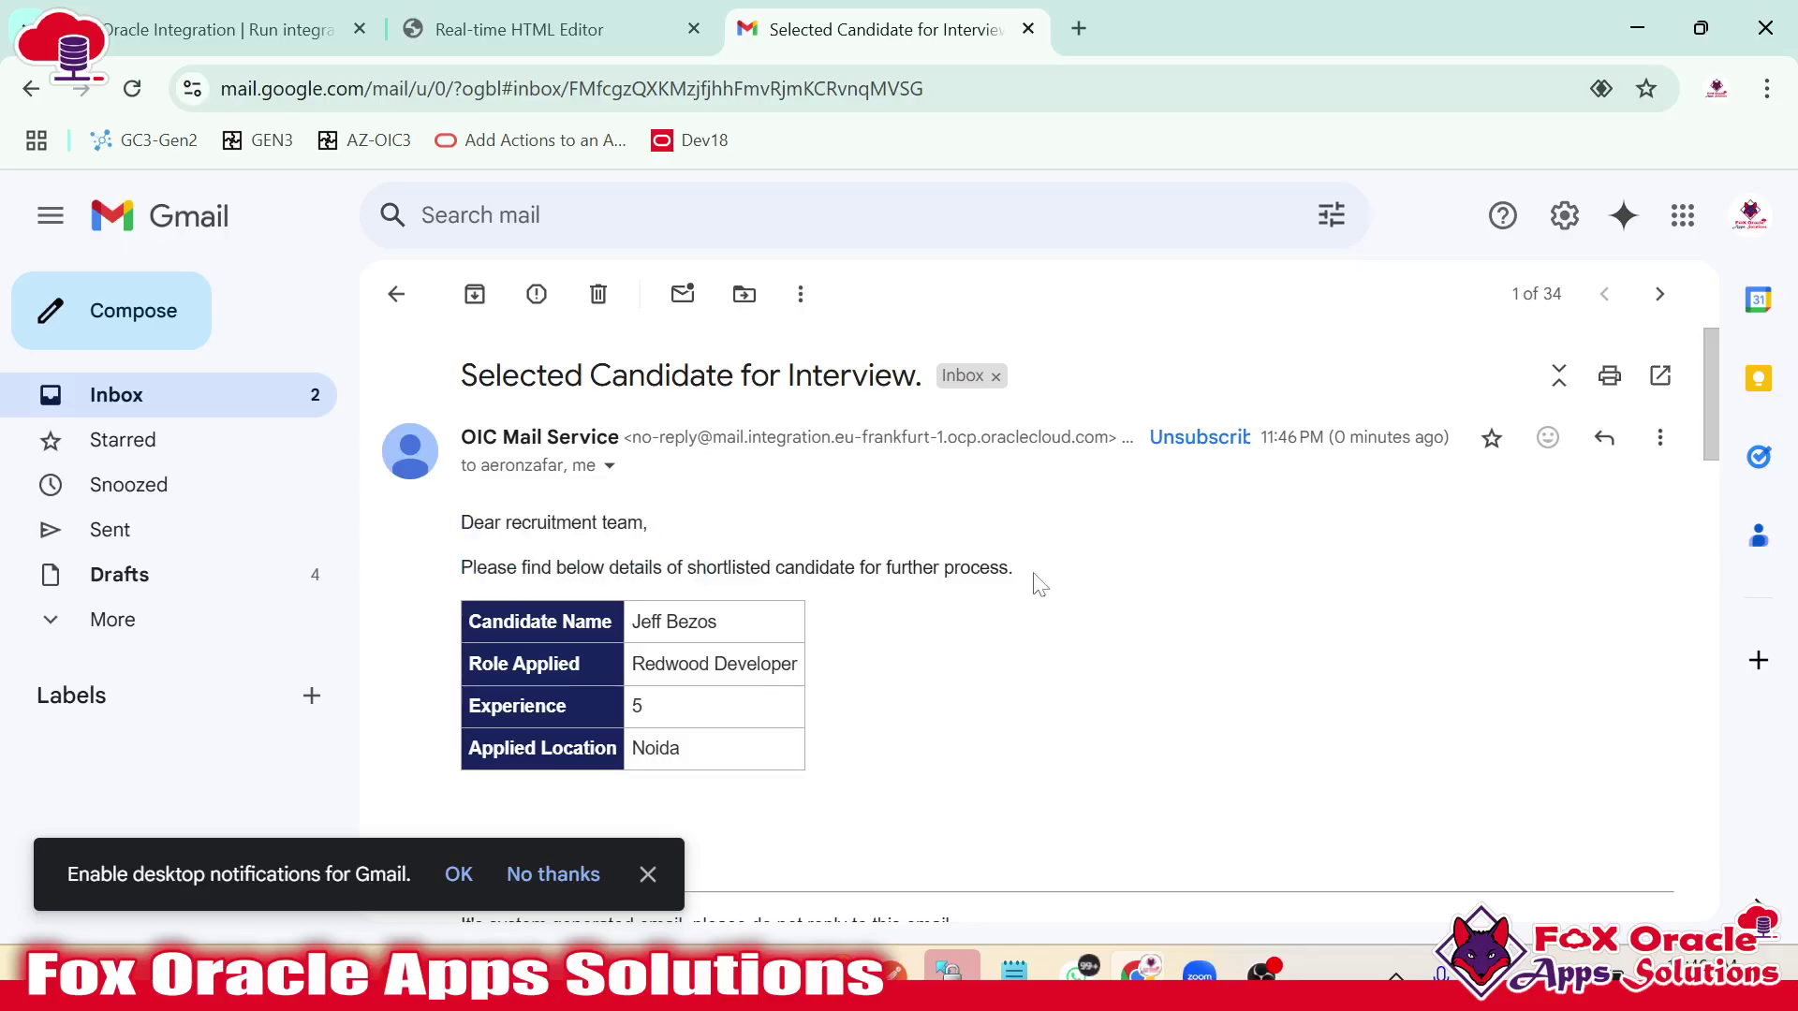
Read the candidate details tables in the thread, including Experience 5, then return to the inbox.
{"action": "scroll", "coordinate": [1038, 583], "scroll_direction": "down", "scroll_amount": 1}
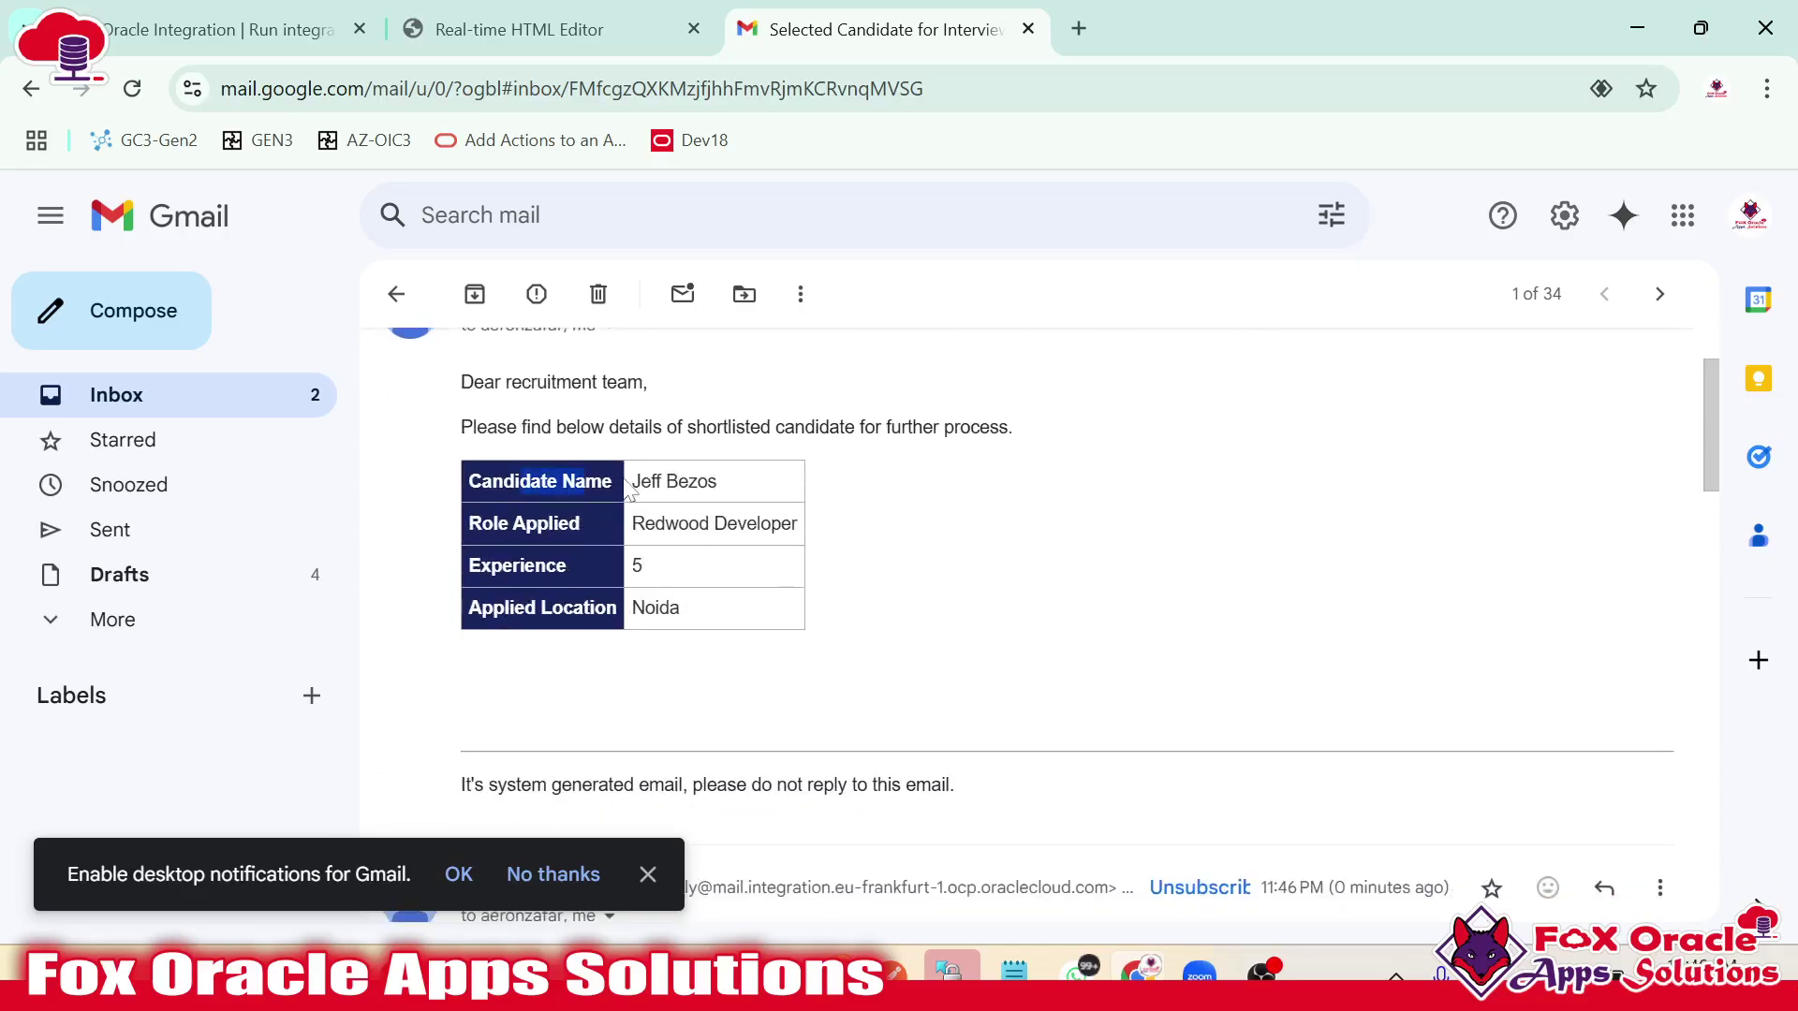
{"action": "left_click_drag", "start_coordinate": [630, 481], "coordinate": [780, 523]}
{"action": "left_click_drag", "start_coordinate": [644, 578], "coordinate": [630, 616]}
{"action": "scroll", "coordinate": [656, 628], "scroll_direction": "down", "scroll_amount": 4}
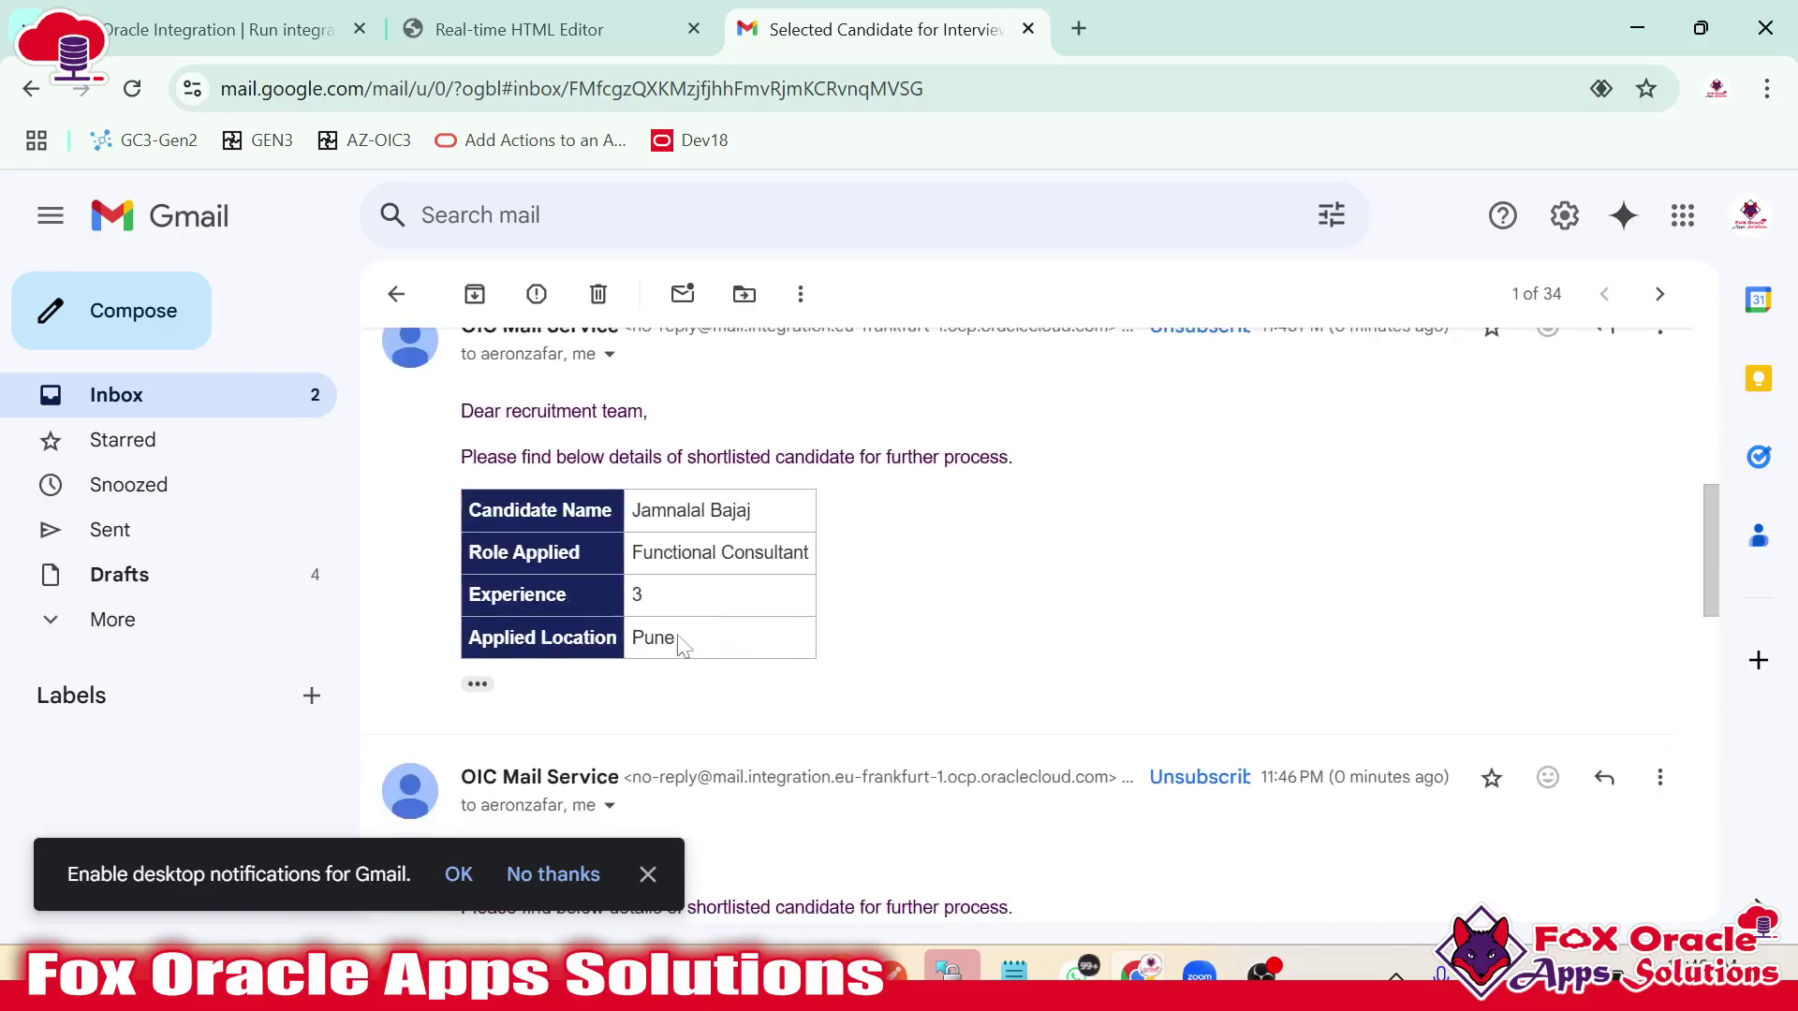
{"action": "scroll", "coordinate": [618, 609], "scroll_direction": "up", "scroll_amount": 3}
{"action": "scroll", "coordinate": [640, 588], "scroll_direction": "up", "scroll_amount": 3}
{"action": "scroll", "coordinate": [656, 561], "scroll_direction": "down", "scroll_amount": 8}
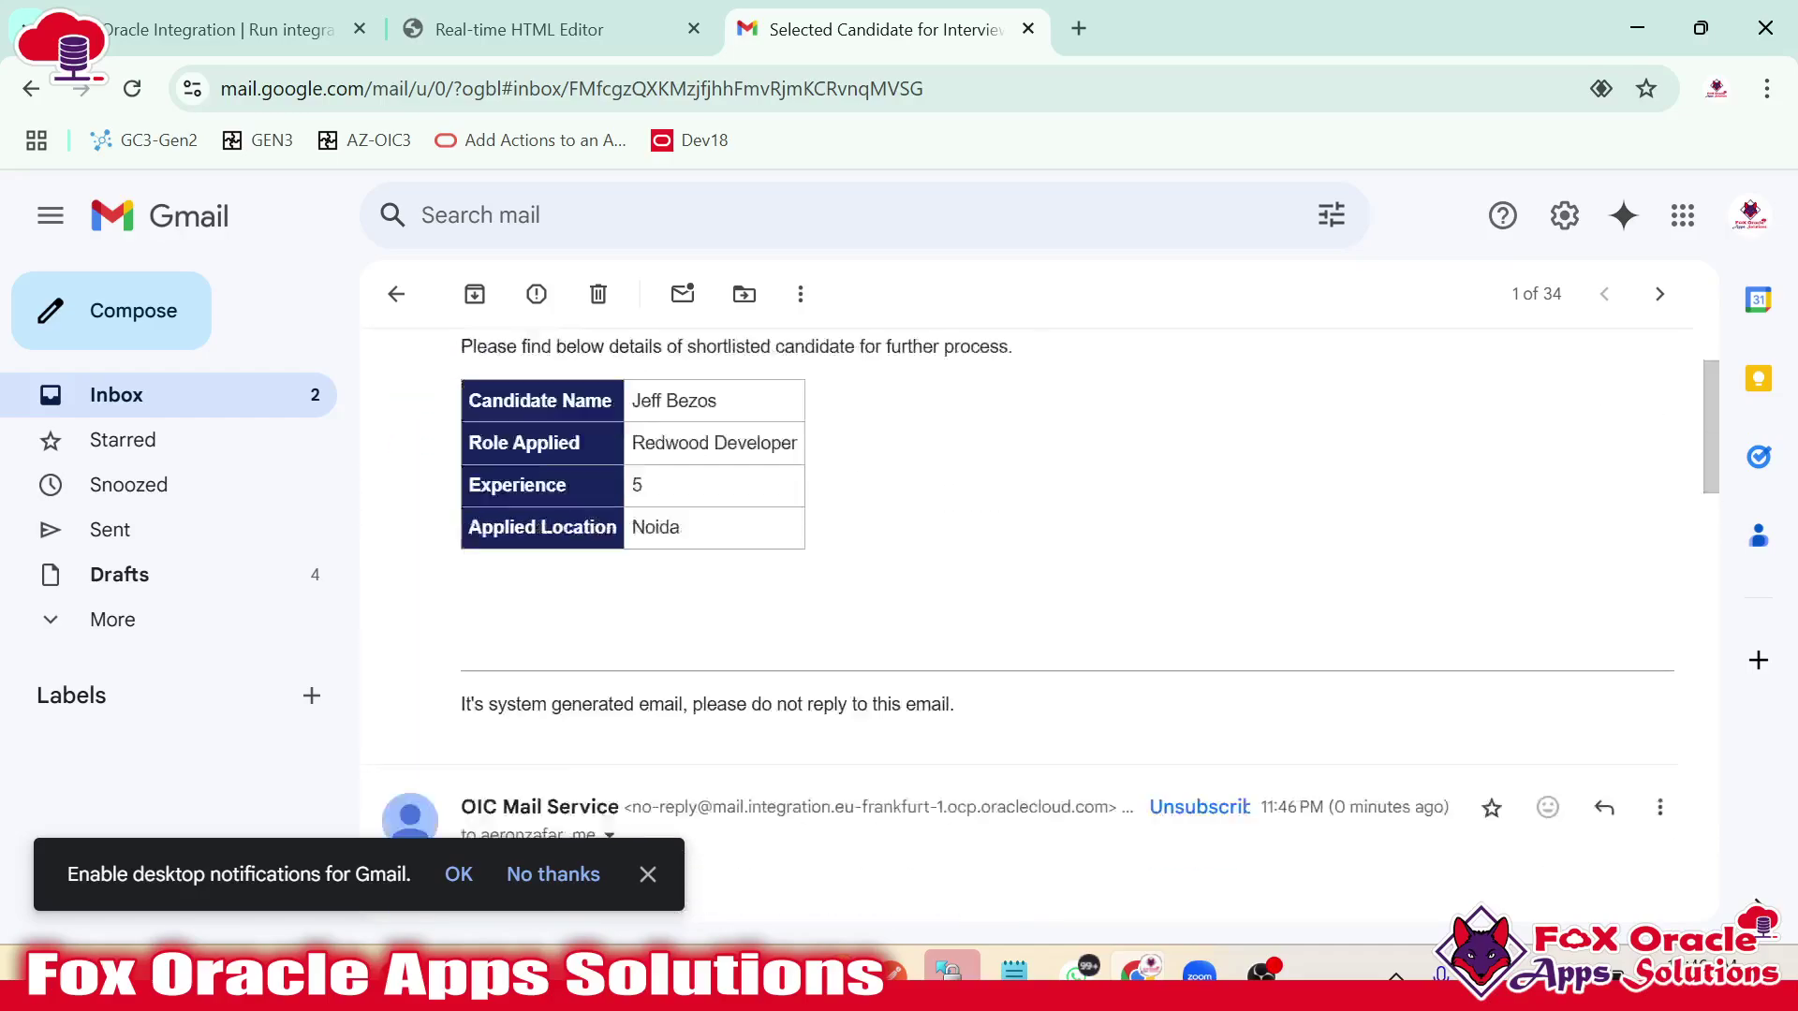
{"action": "scroll", "coordinate": [660, 541], "scroll_direction": "up", "scroll_amount": 2}
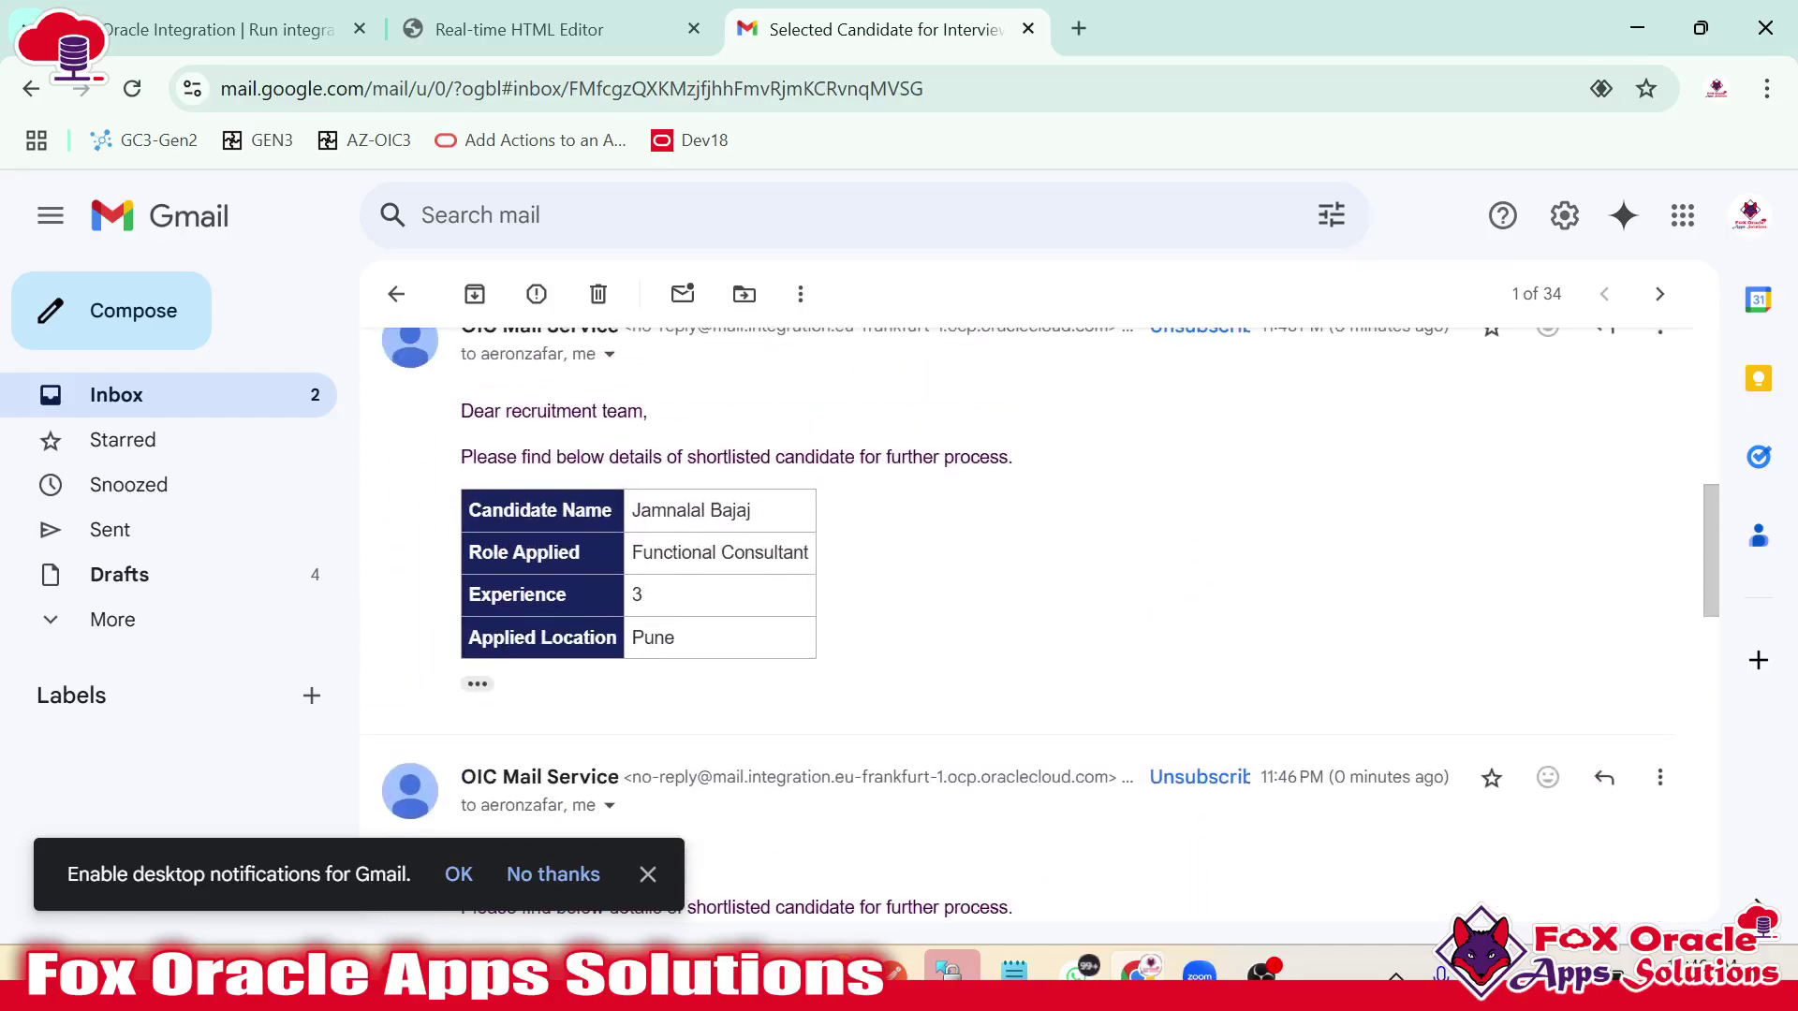
{"action": "left_click_drag", "start_coordinate": [633, 510], "coordinate": [736, 512]}
{"action": "scroll", "coordinate": [697, 583], "scroll_direction": "down", "scroll_amount": 6}
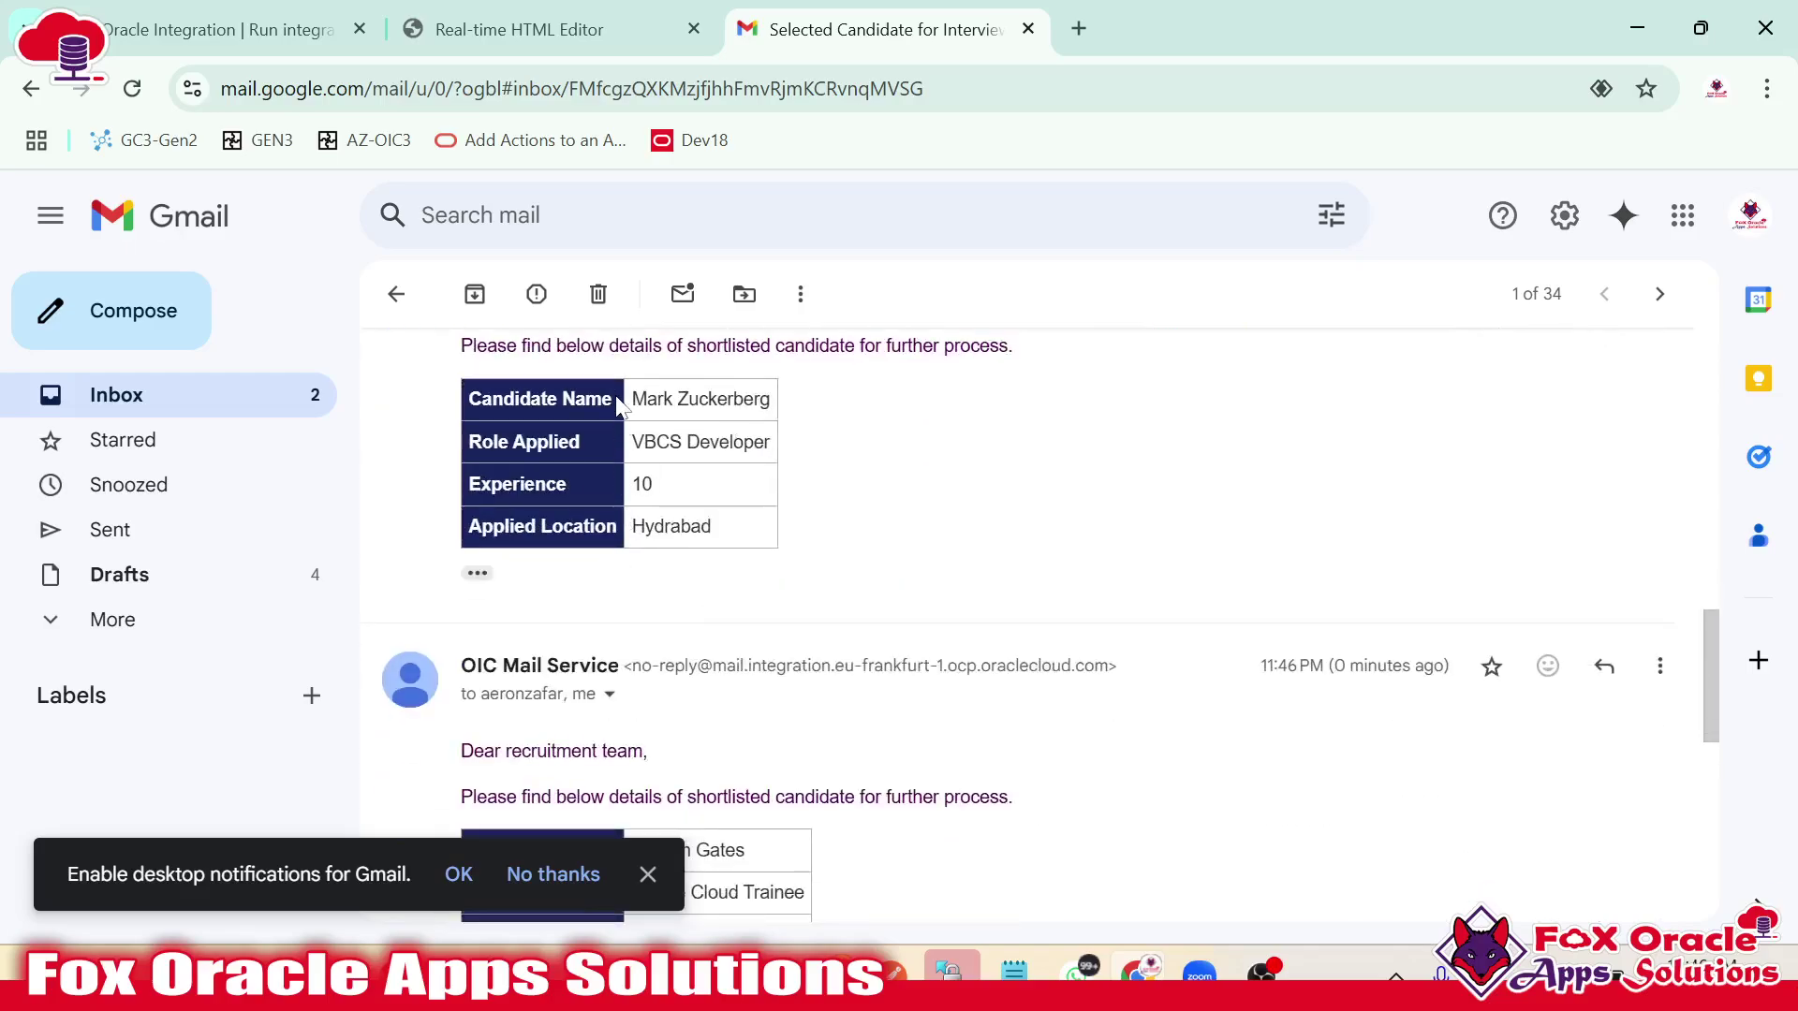
{"action": "left_click_drag", "start_coordinate": [644, 401], "coordinate": [783, 424]}
{"action": "scroll", "coordinate": [761, 496], "scroll_direction": "down", "scroll_amount": 5}
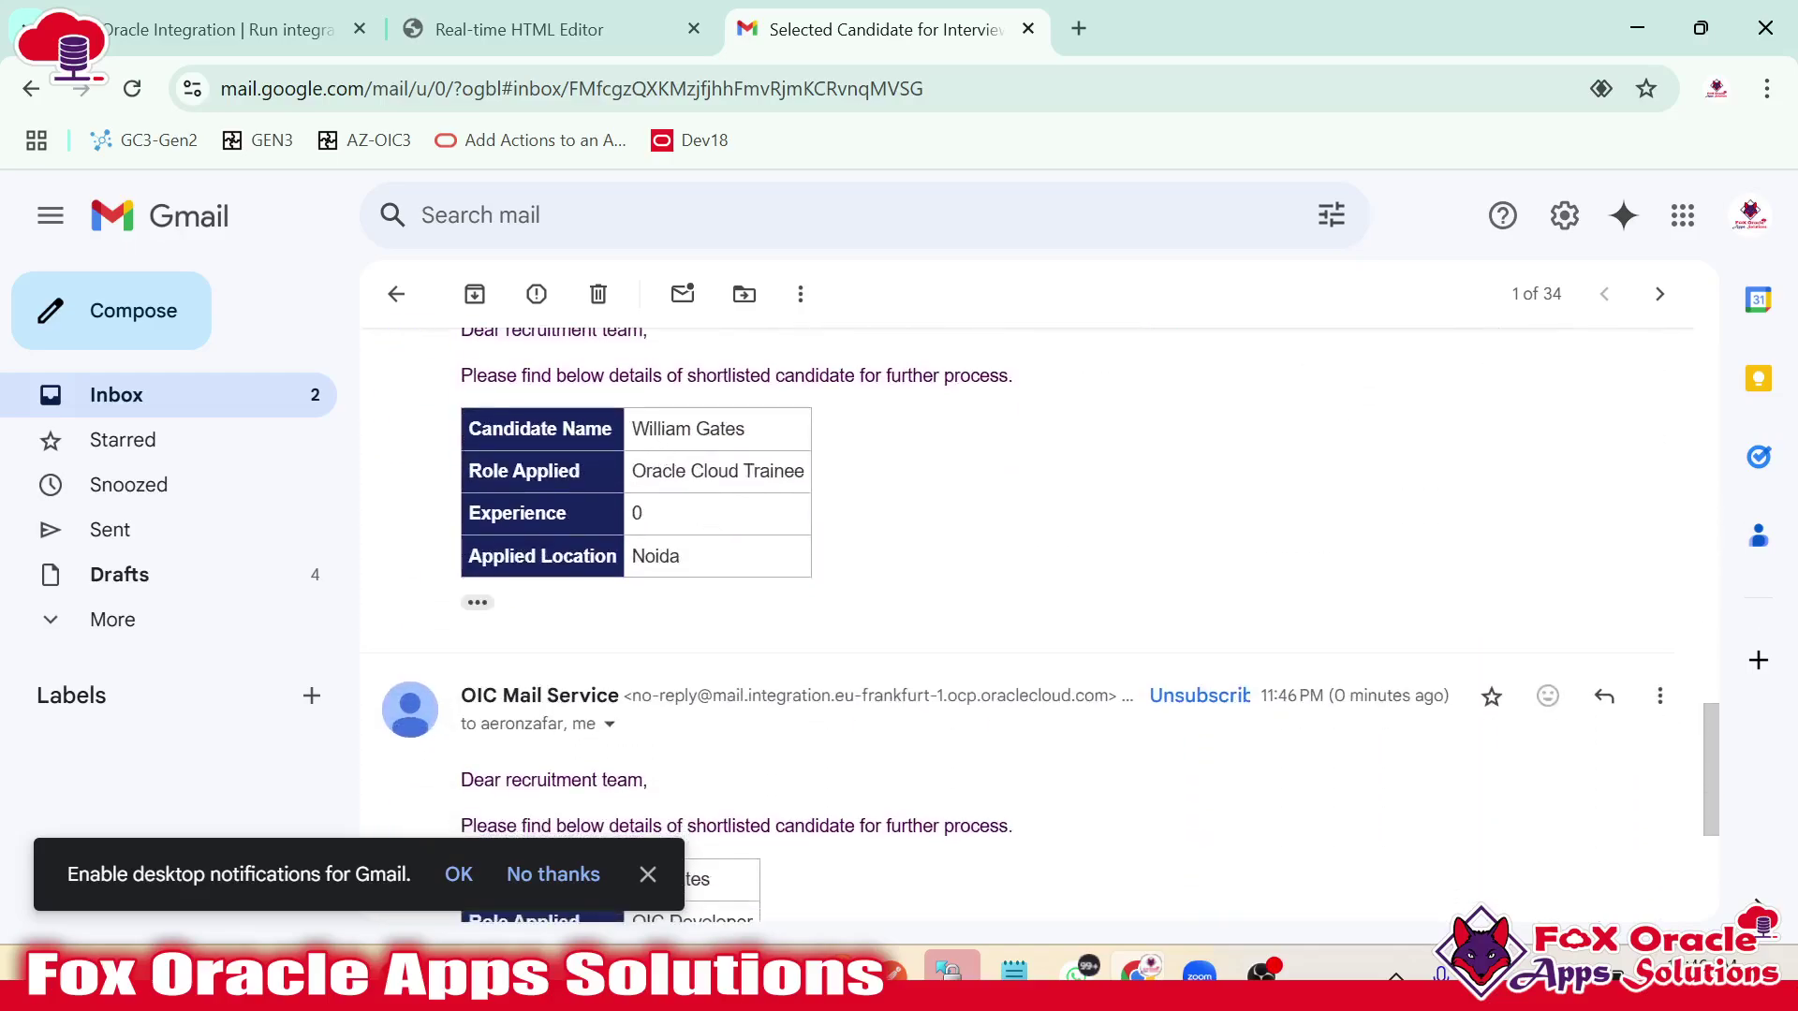
{"action": "scroll", "coordinate": [802, 521], "scroll_direction": "down", "scroll_amount": 3}
{"action": "left_click_drag", "start_coordinate": [653, 546], "coordinate": [791, 615]}
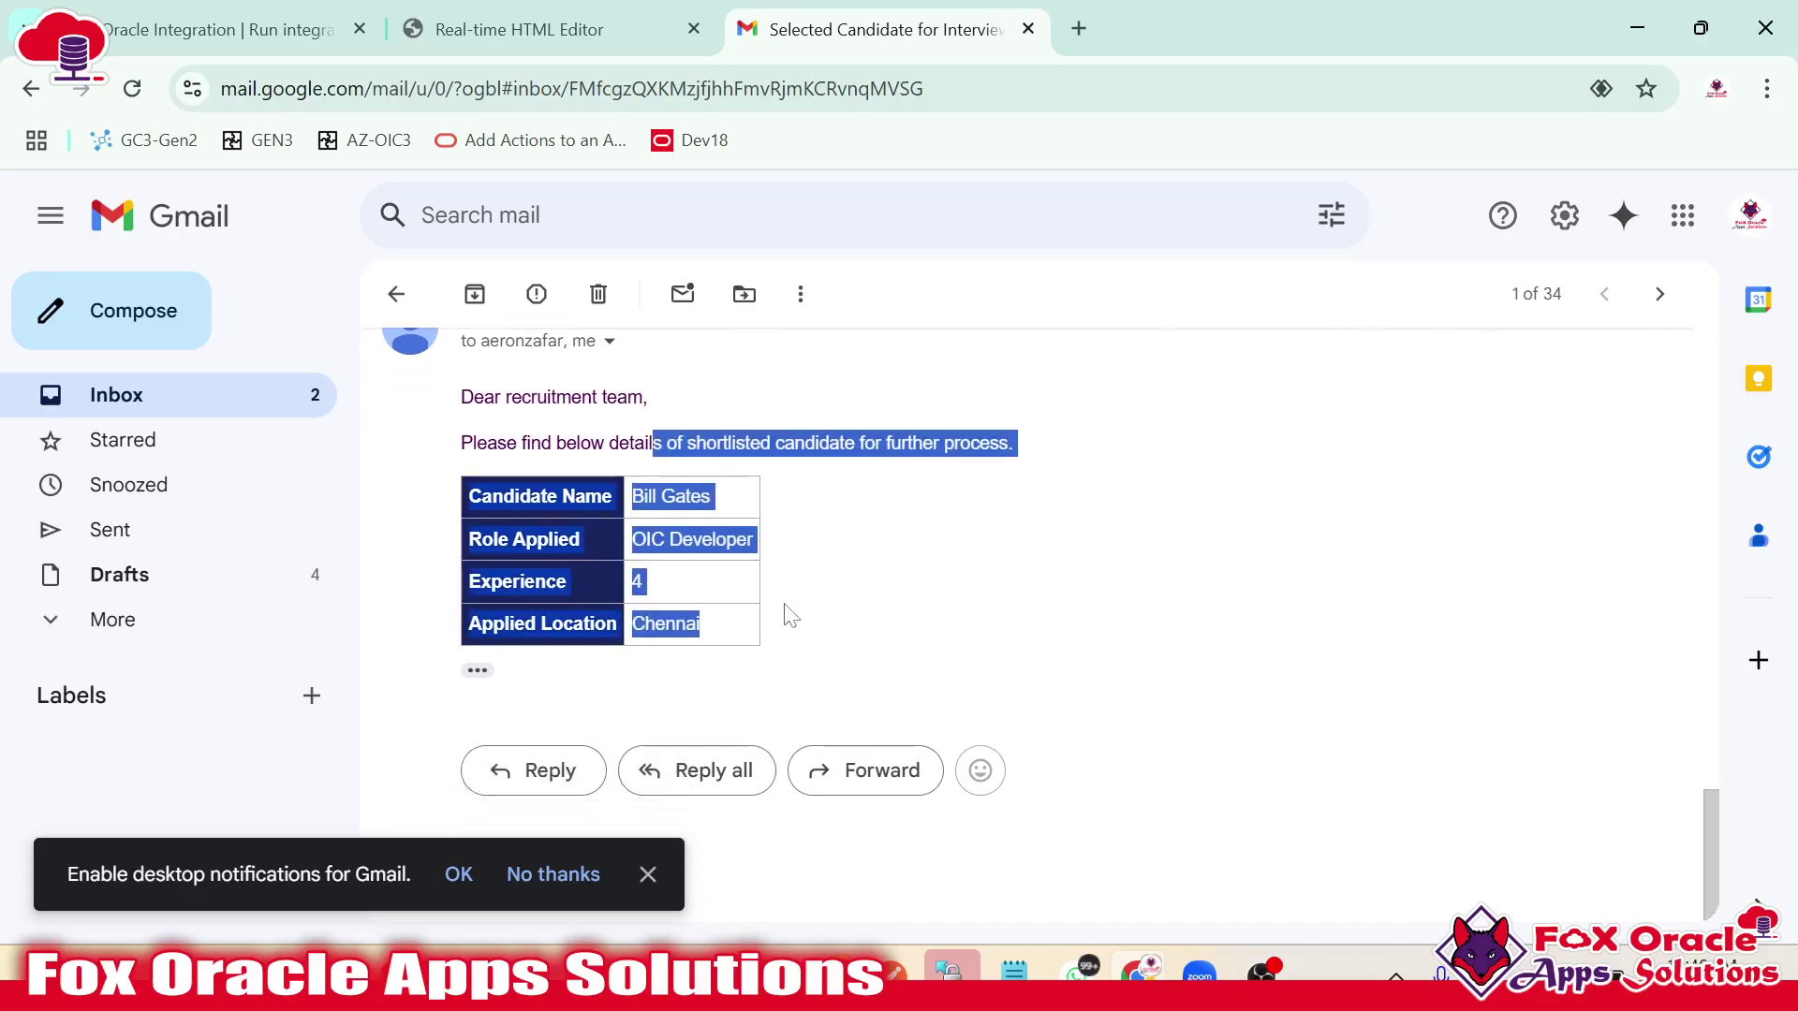
{"action": "scroll", "coordinate": [791, 615], "scroll_direction": "up", "scroll_amount": 10}
{"action": "left_click", "coordinate": [396, 294]}
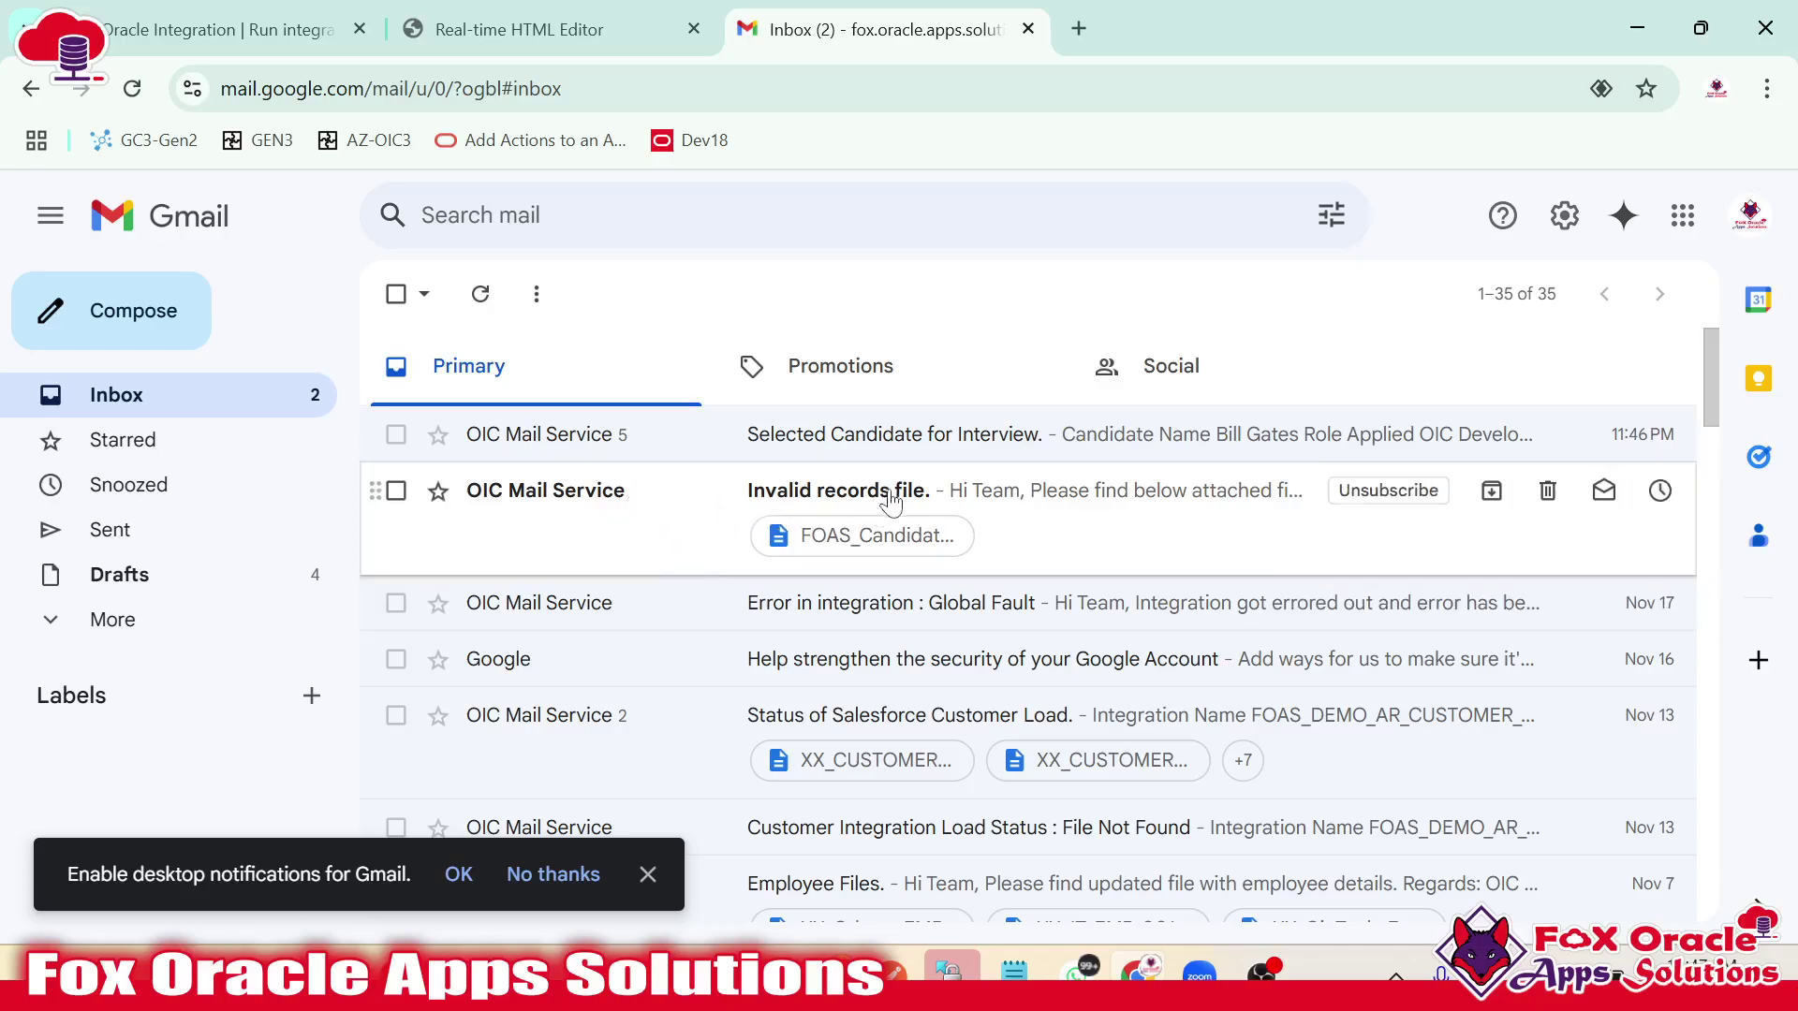
Open the 'Invalid records file.' email and preview FOAS_Candidate202411181250.csv, checking its ErrorMessage column.
{"action": "left_click", "coordinate": [687, 495]}
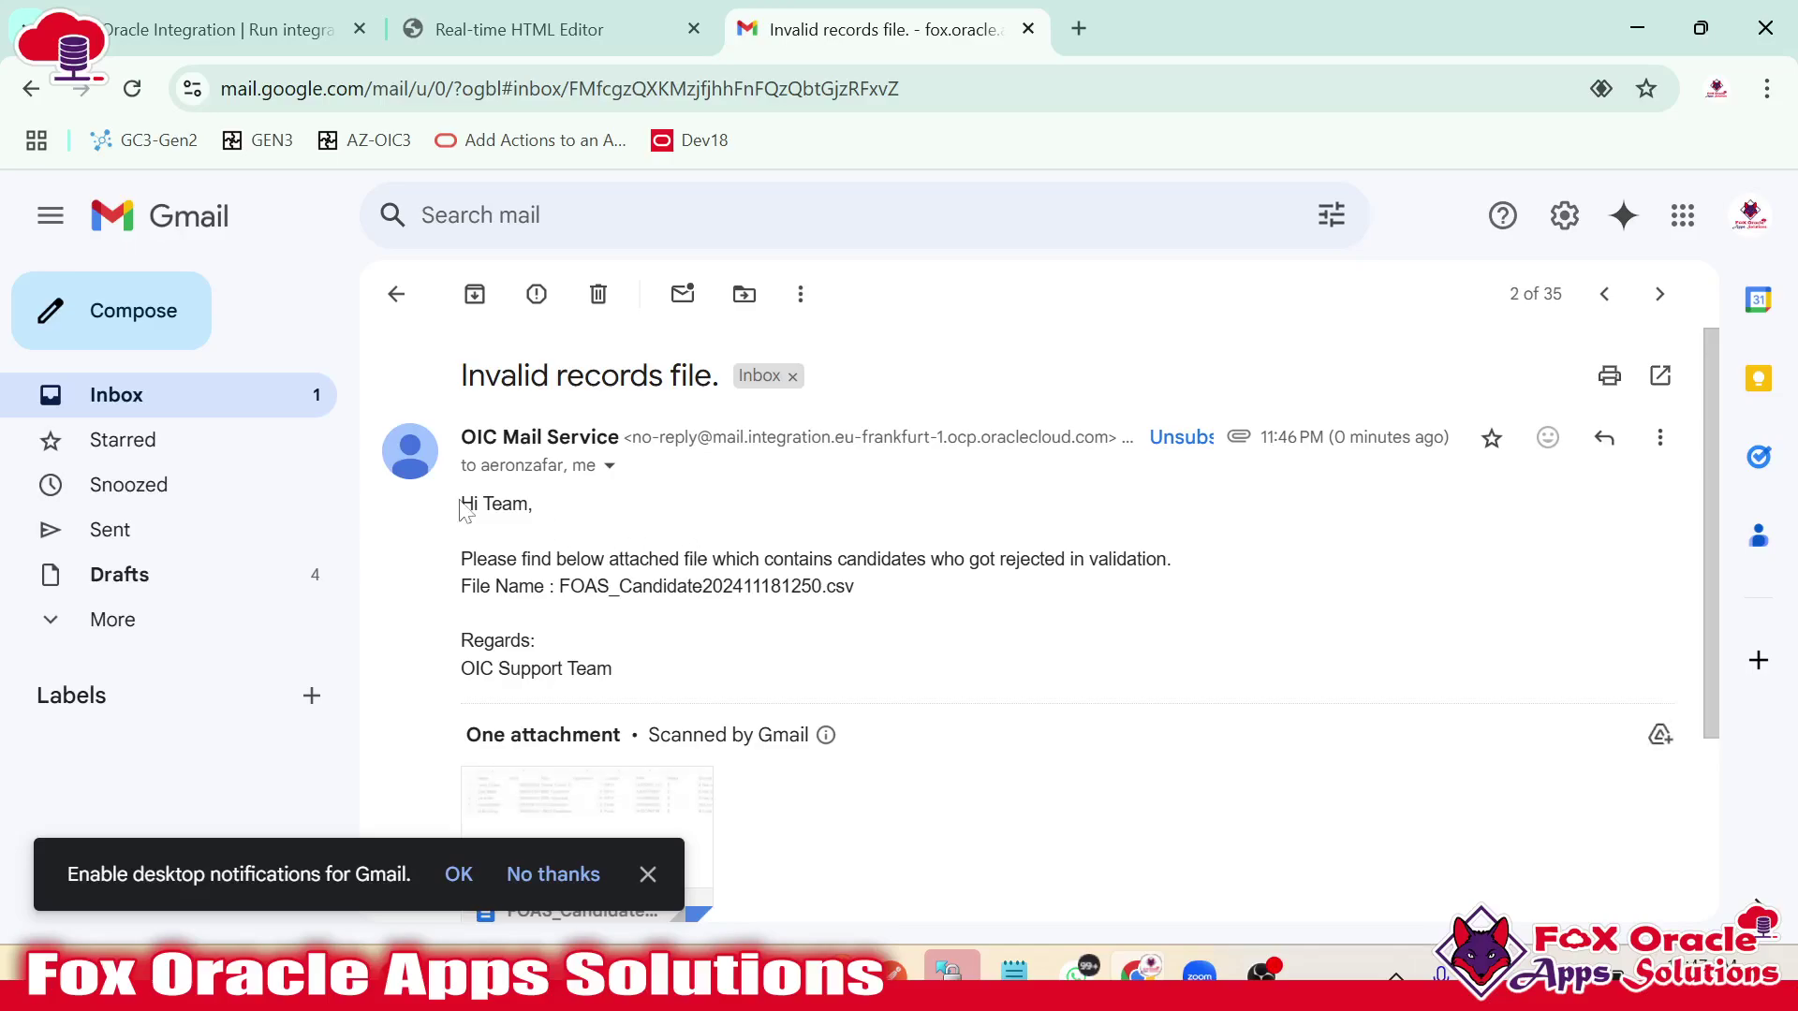
{"action": "left_click_drag", "start_coordinate": [468, 510], "coordinate": [499, 557]}
{"action": "left_click", "coordinate": [499, 557]}
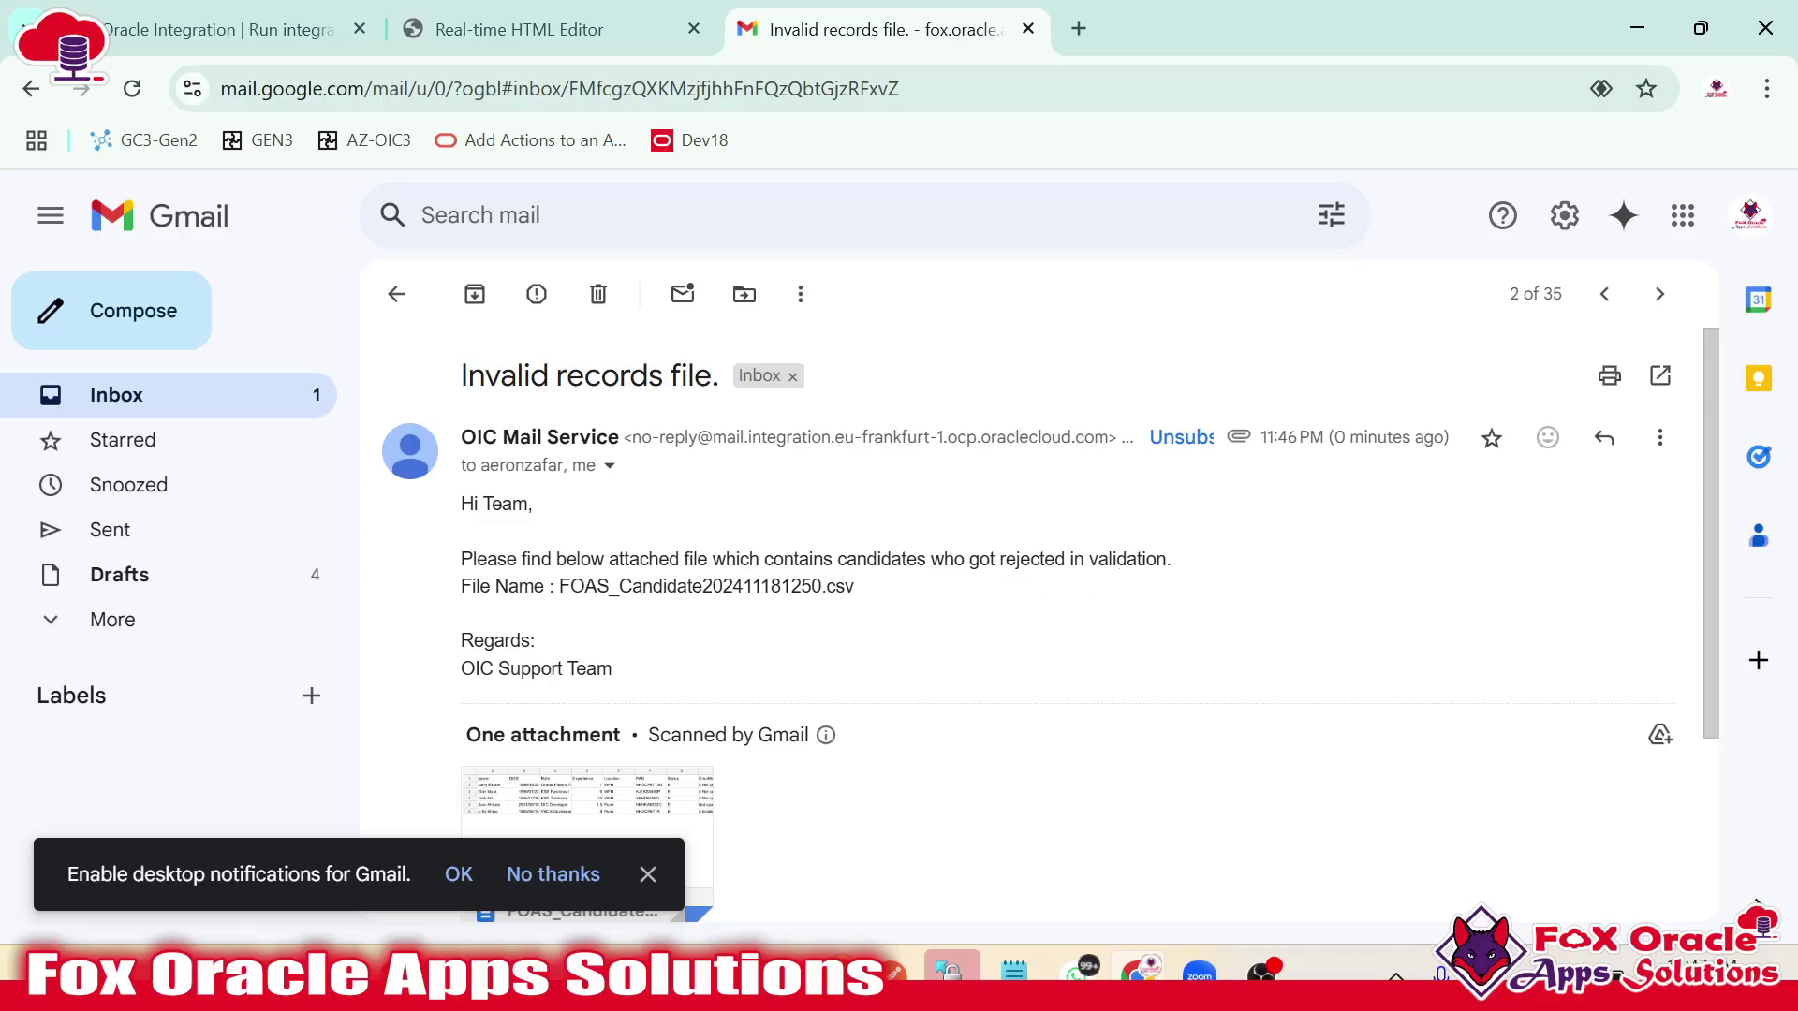
{"action": "left_click_drag", "start_coordinate": [559, 586], "coordinate": [596, 586]}
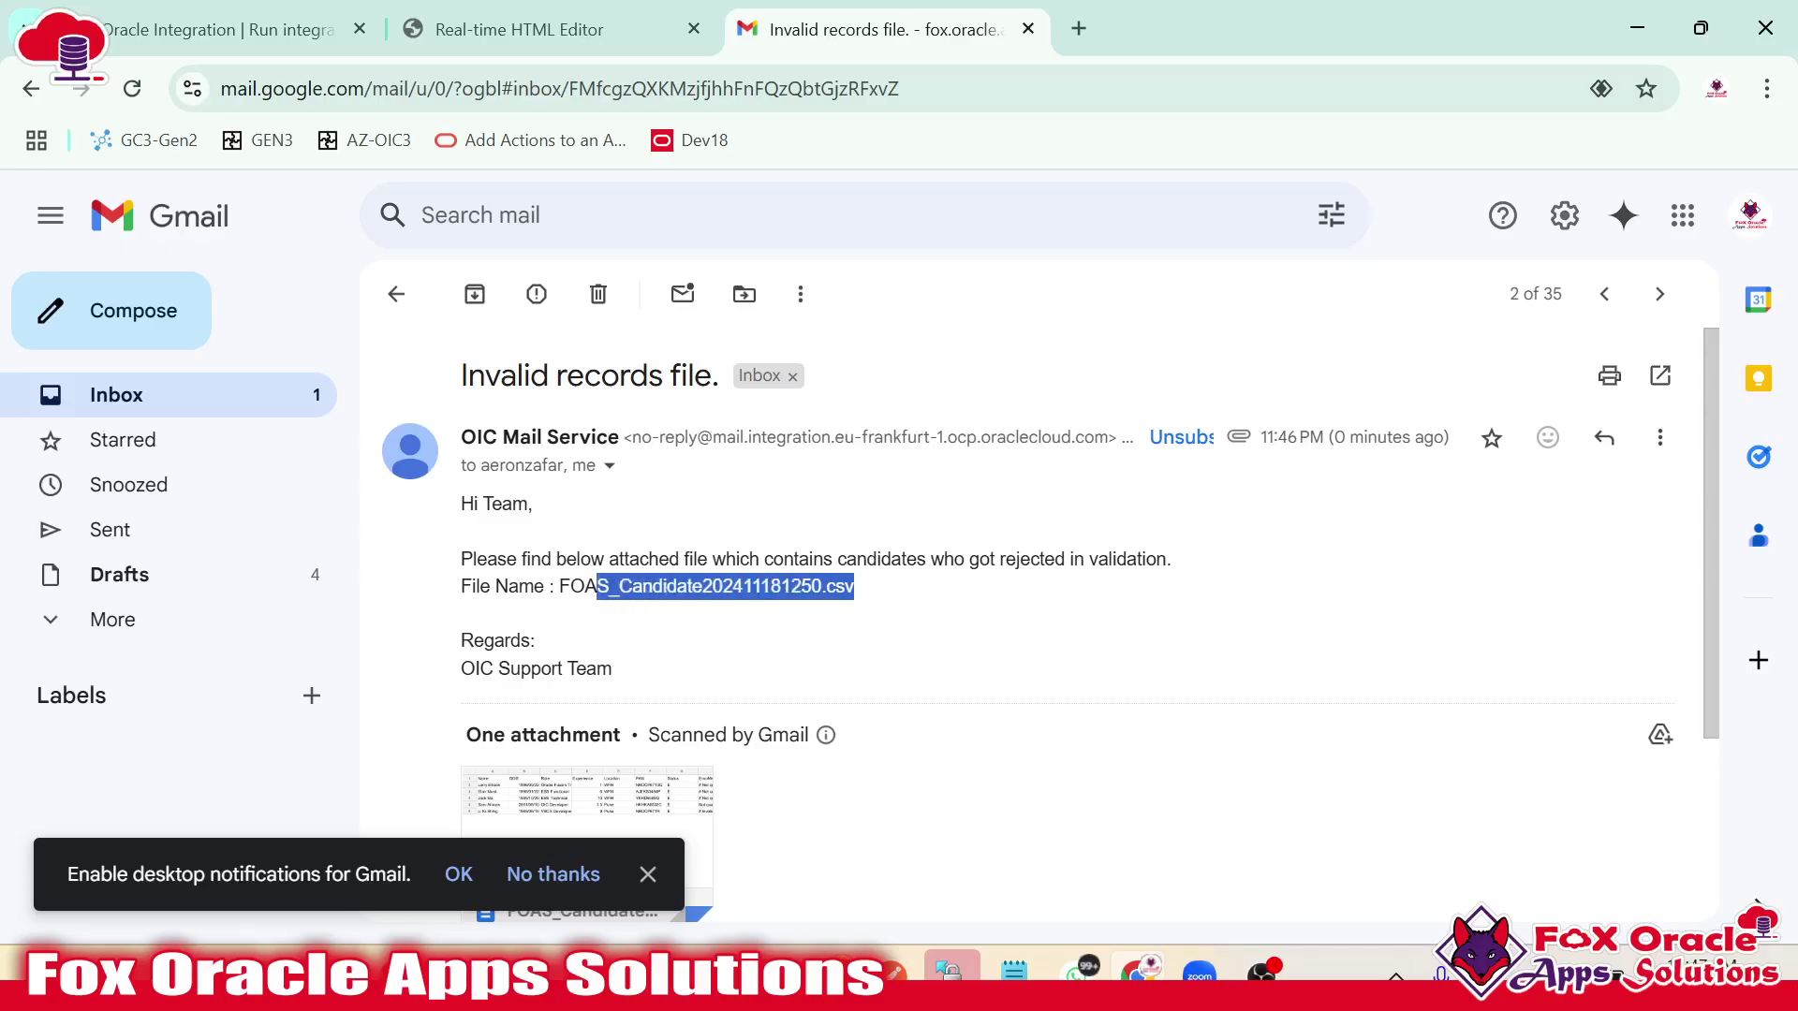
{"action": "scroll", "coordinate": [642, 574], "scroll_direction": "down", "scroll_amount": 3}
{"action": "left_click", "coordinate": [677, 568]}
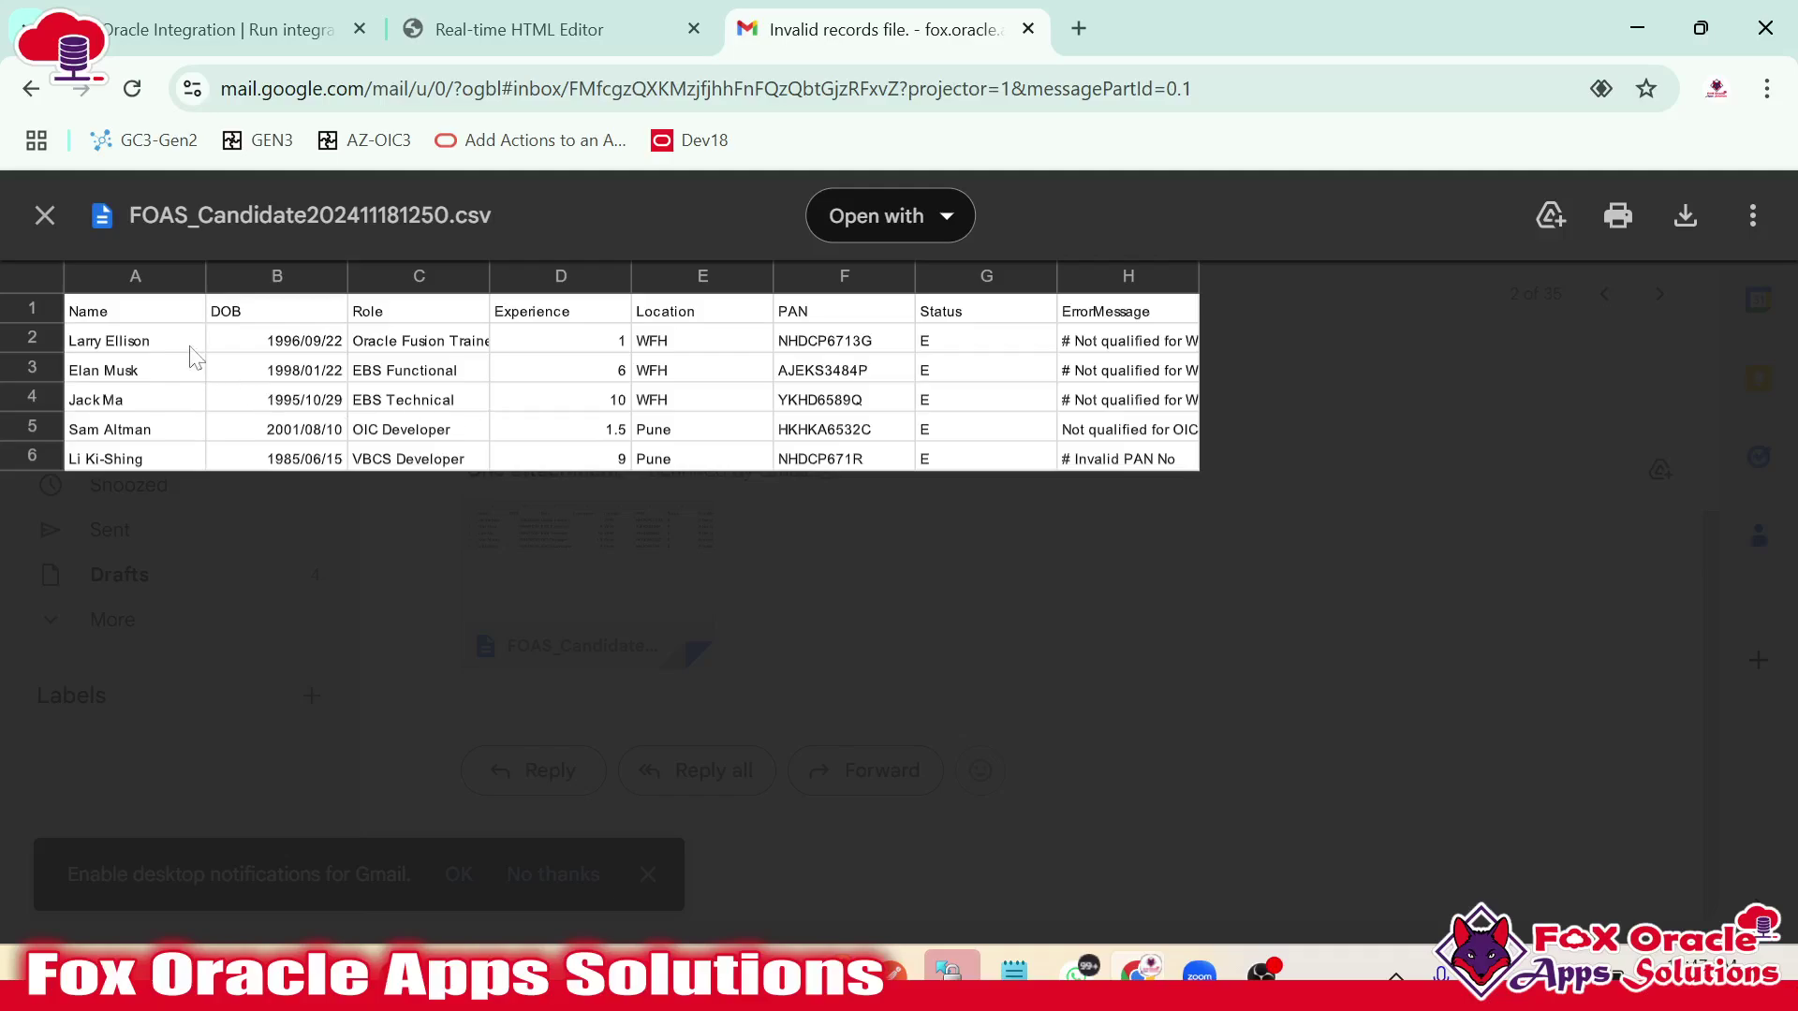
{"action": "left_click_drag", "start_coordinate": [142, 327], "coordinate": [1190, 323]}
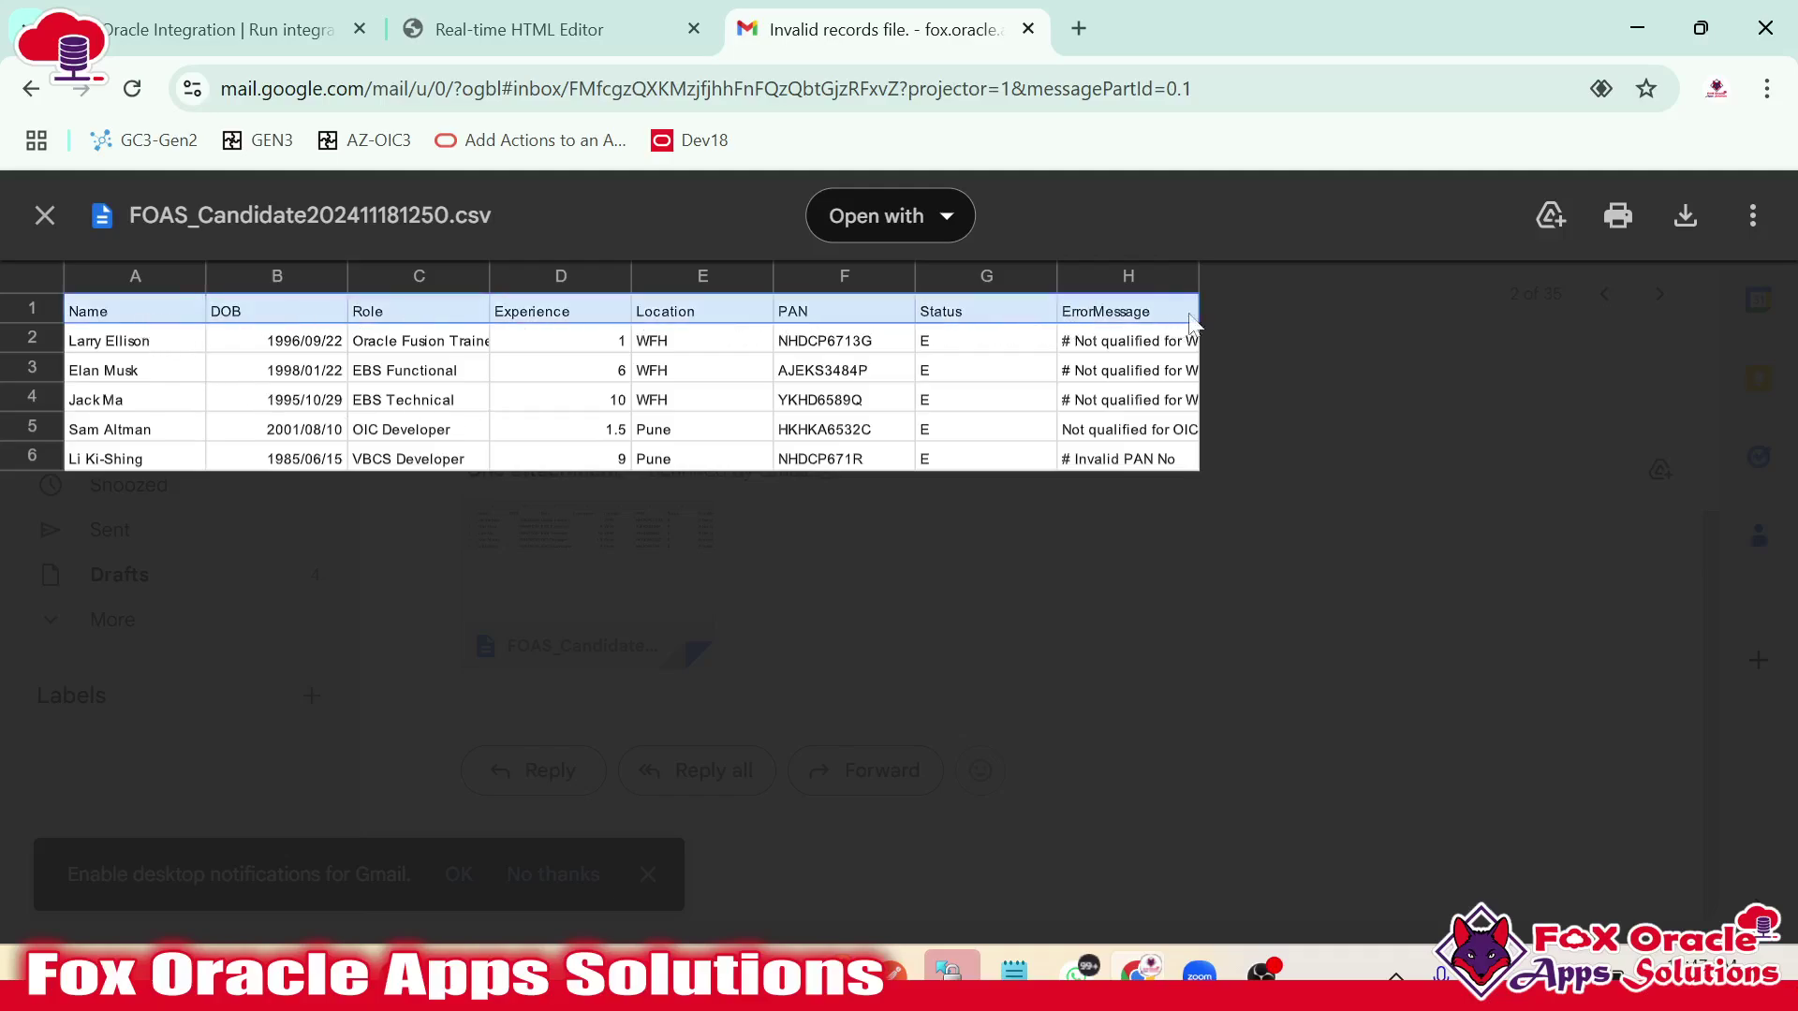
{"action": "left_click", "coordinate": [1191, 281]}
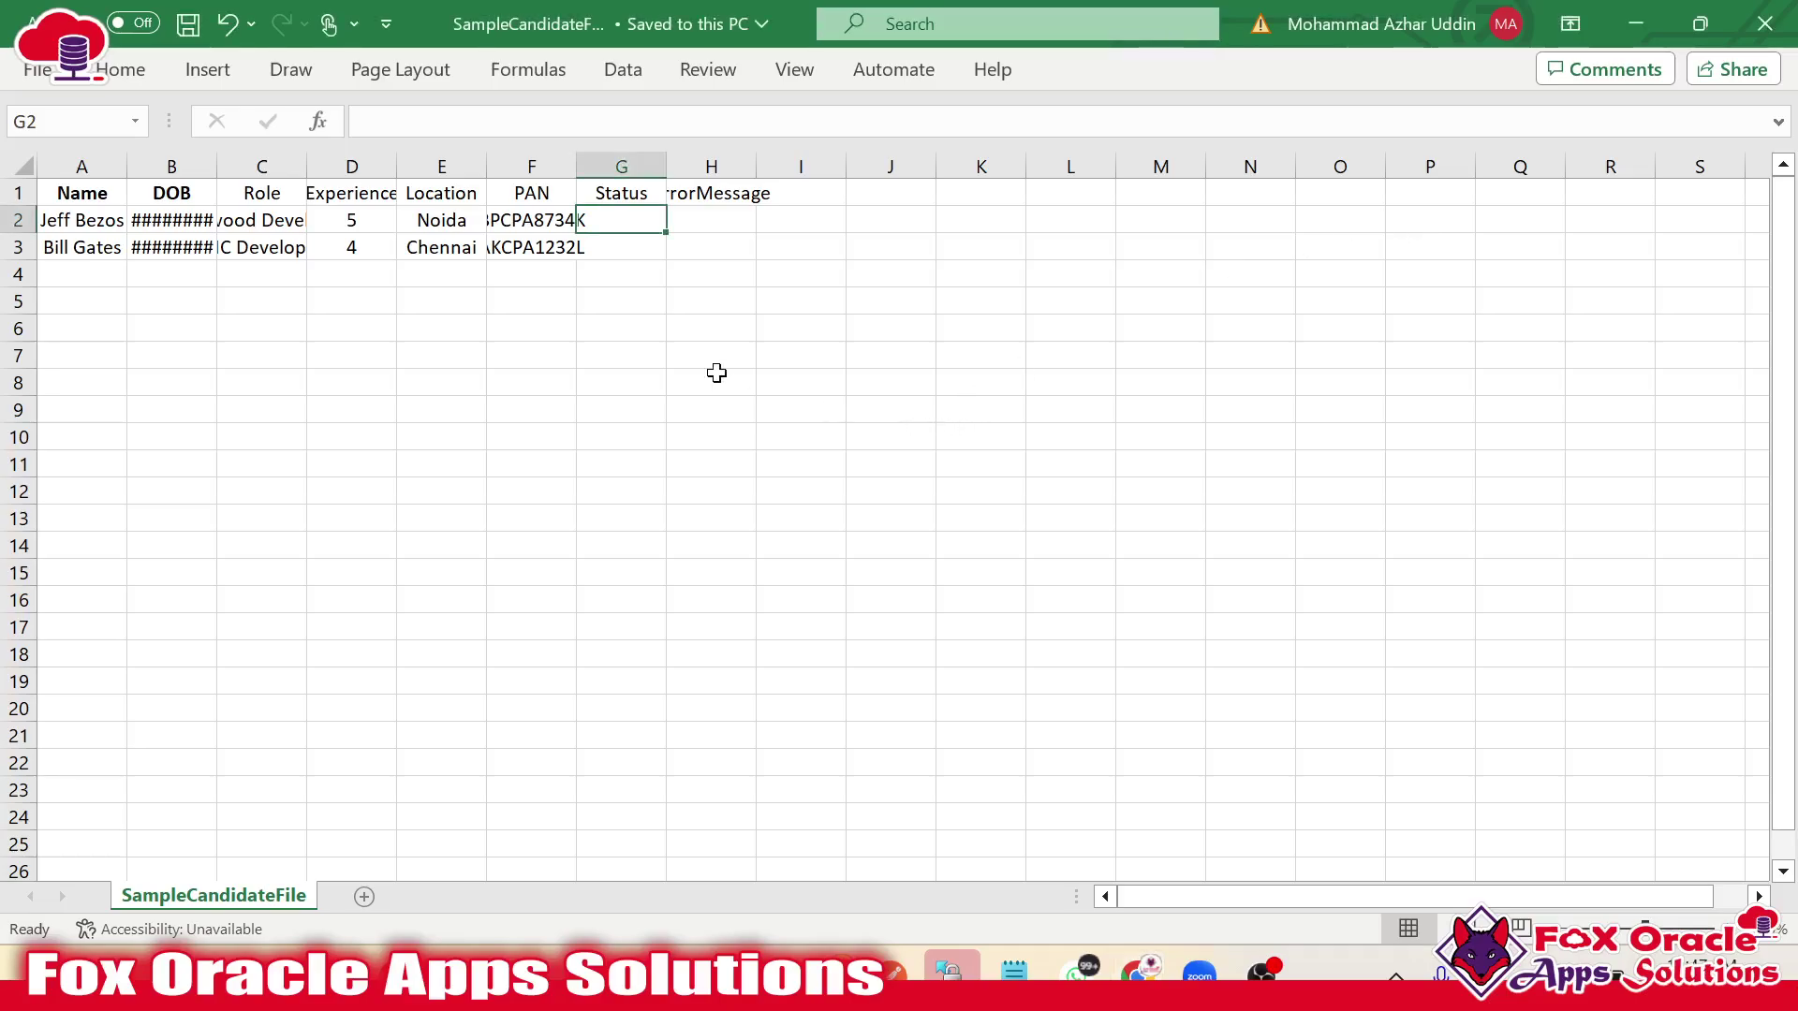
Dismiss Excel's warning and close the older FOAS_Candidate workbook.
{"action": "left_click", "coordinate": [714, 374]}
{"action": "left_click", "coordinate": [904, 562]}
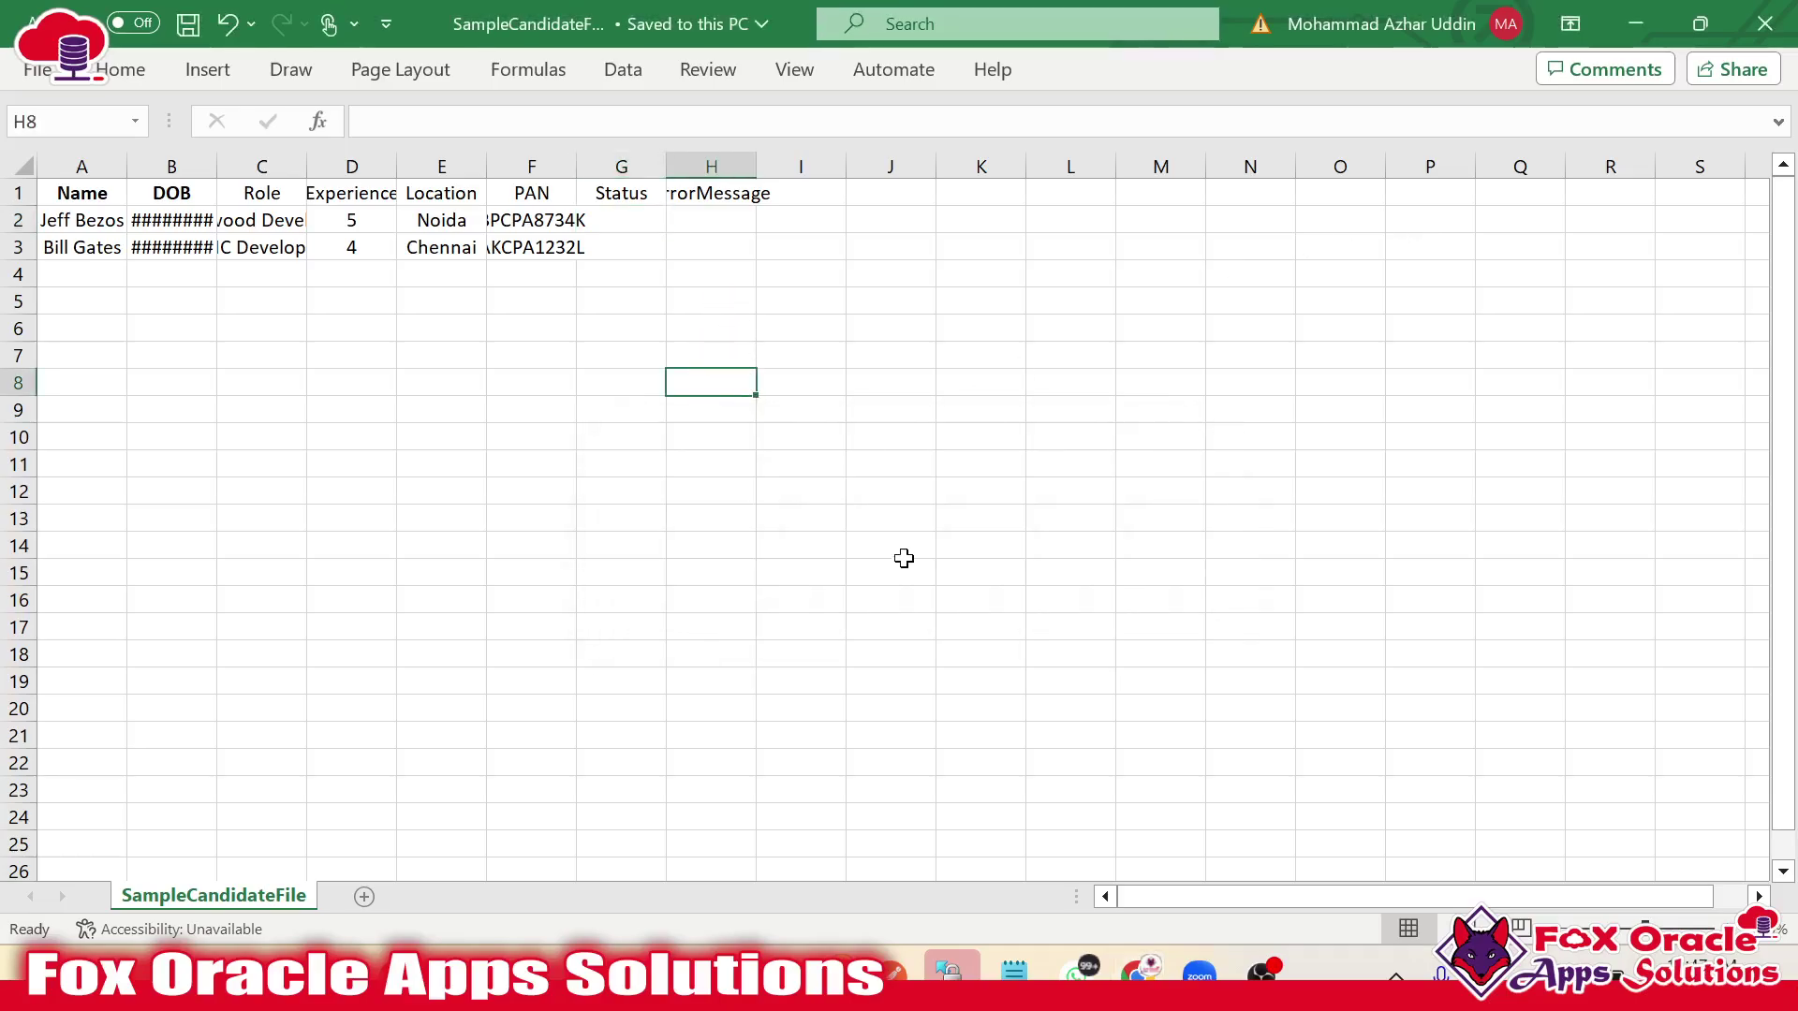
{"action": "left_click", "coordinate": [921, 434]}
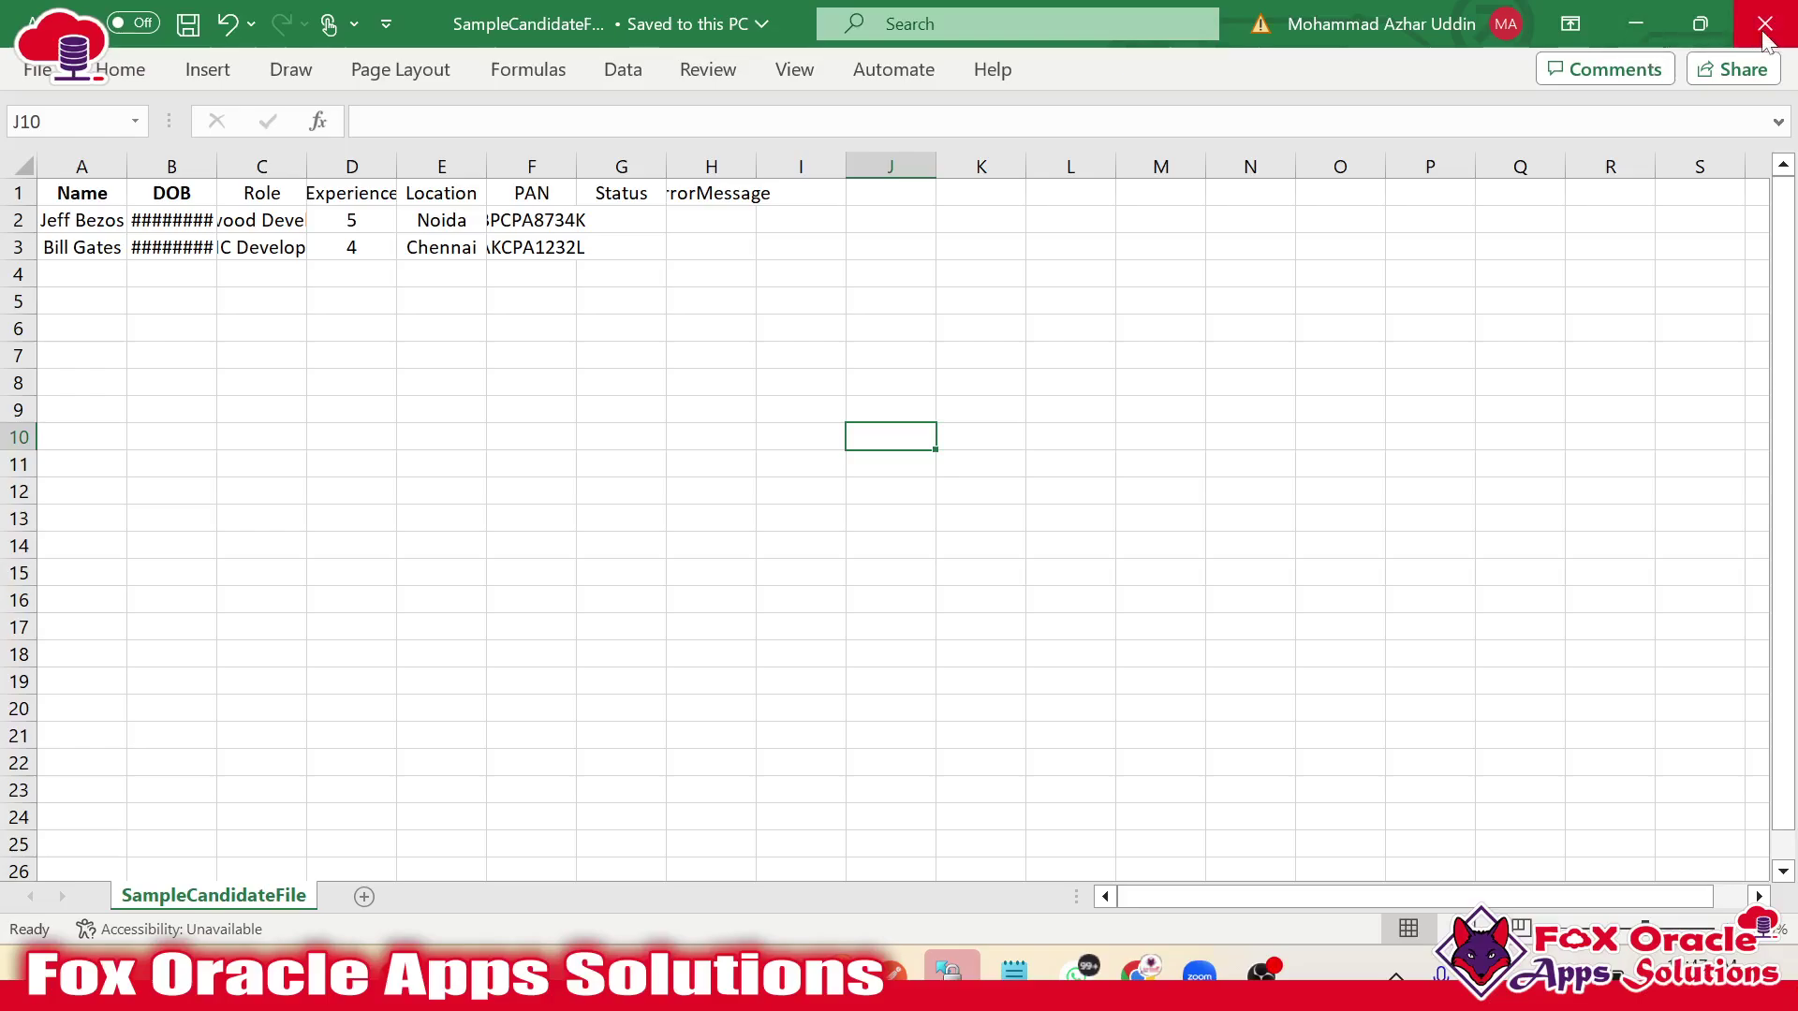
{"action": "mouse_move", "coordinate": [947, 973]}
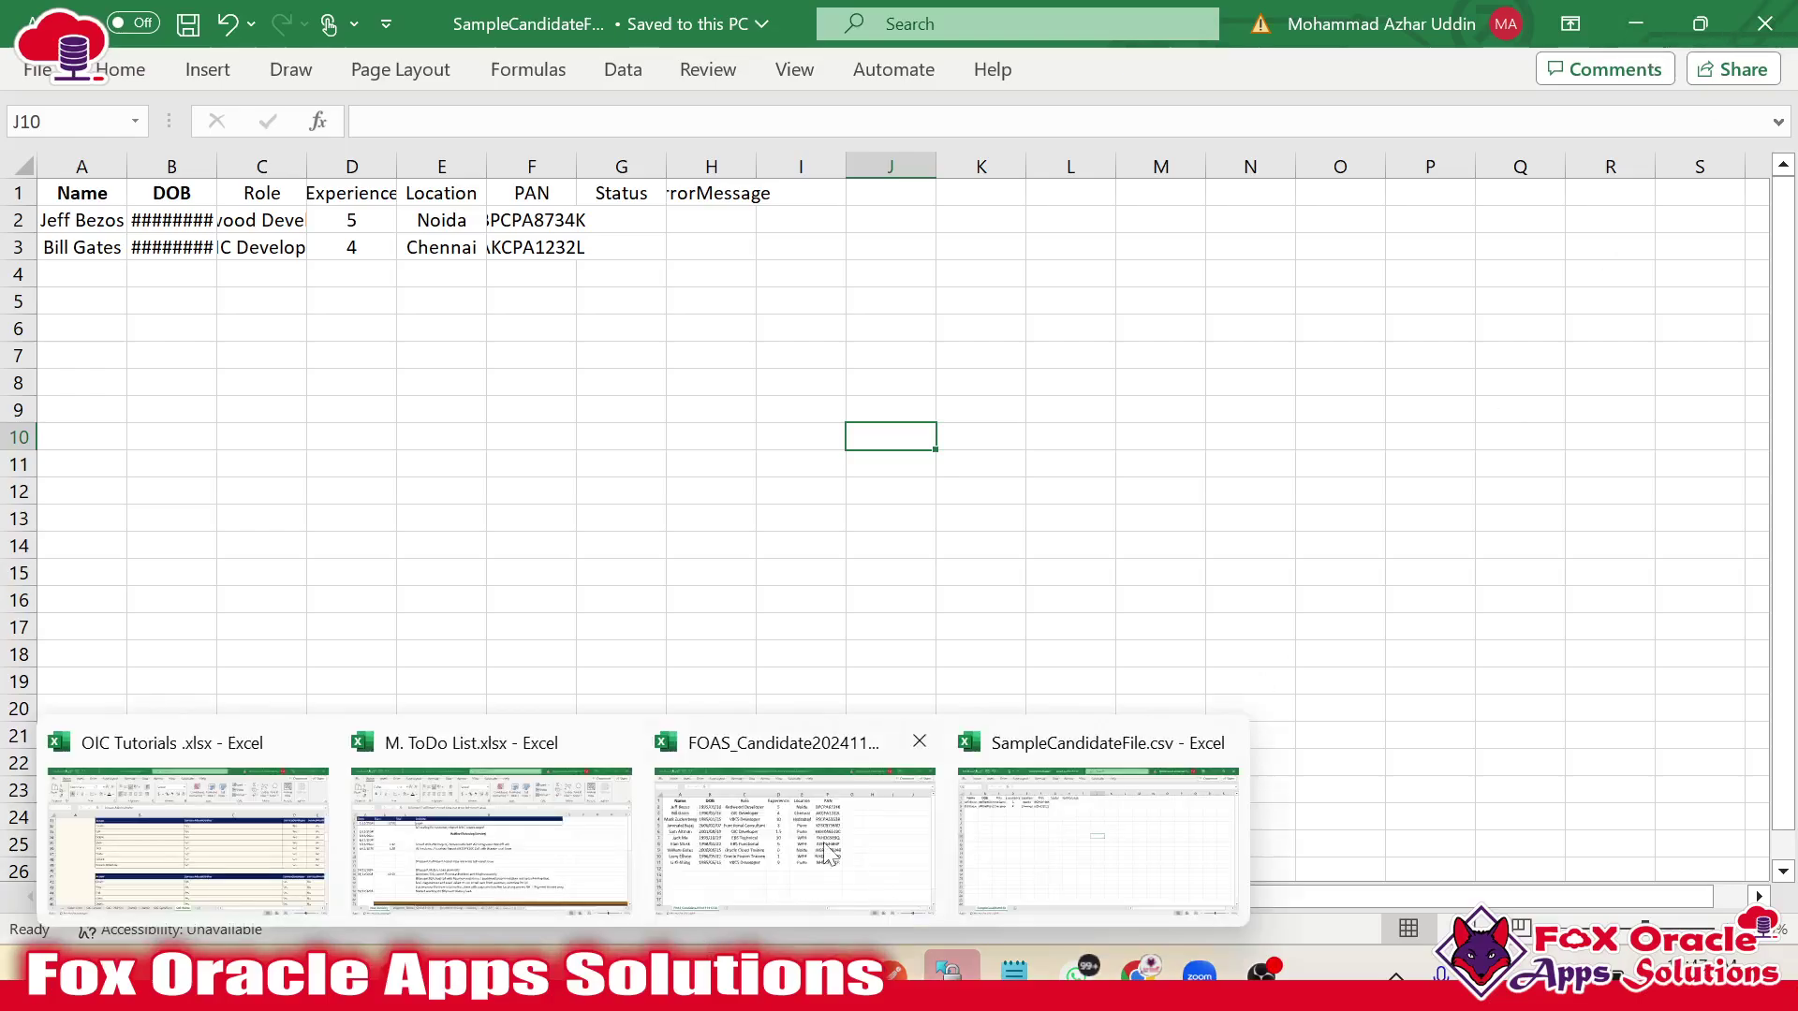
{"action": "left_click", "coordinate": [785, 834]}
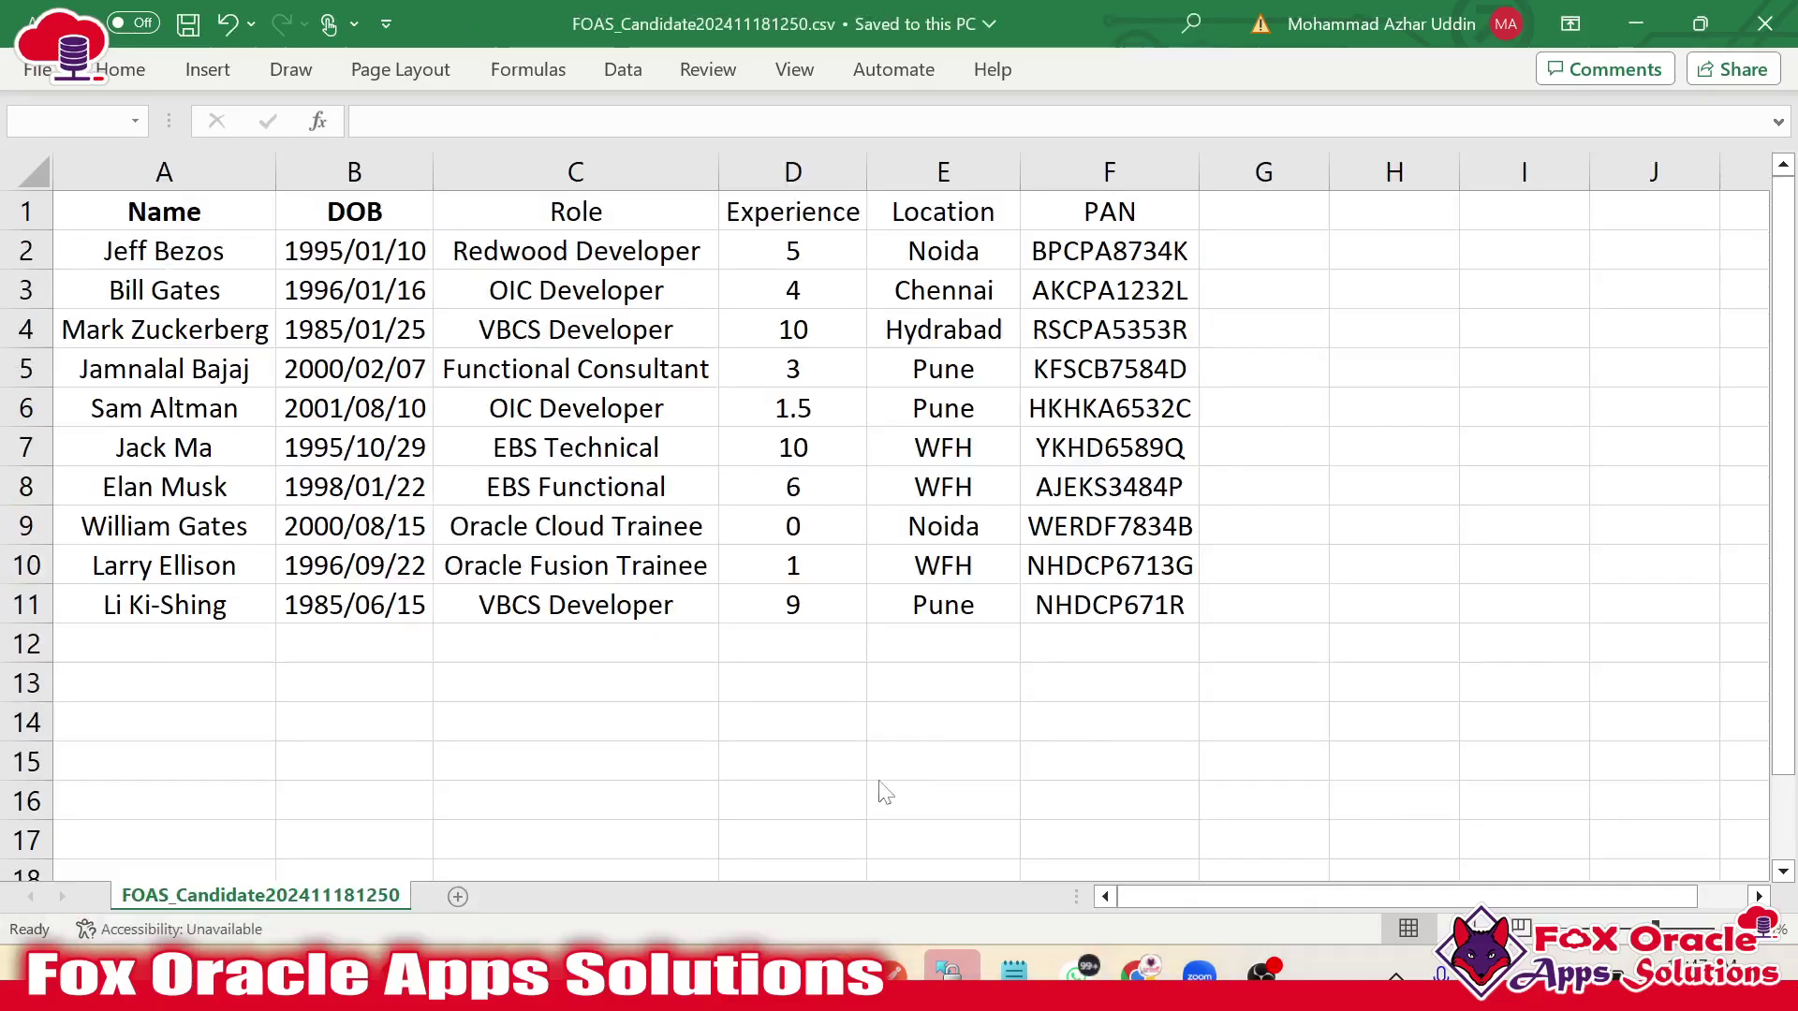
{"action": "left_click", "coordinate": [1224, 442]}
{"action": "left_click", "coordinate": [1764, 25]}
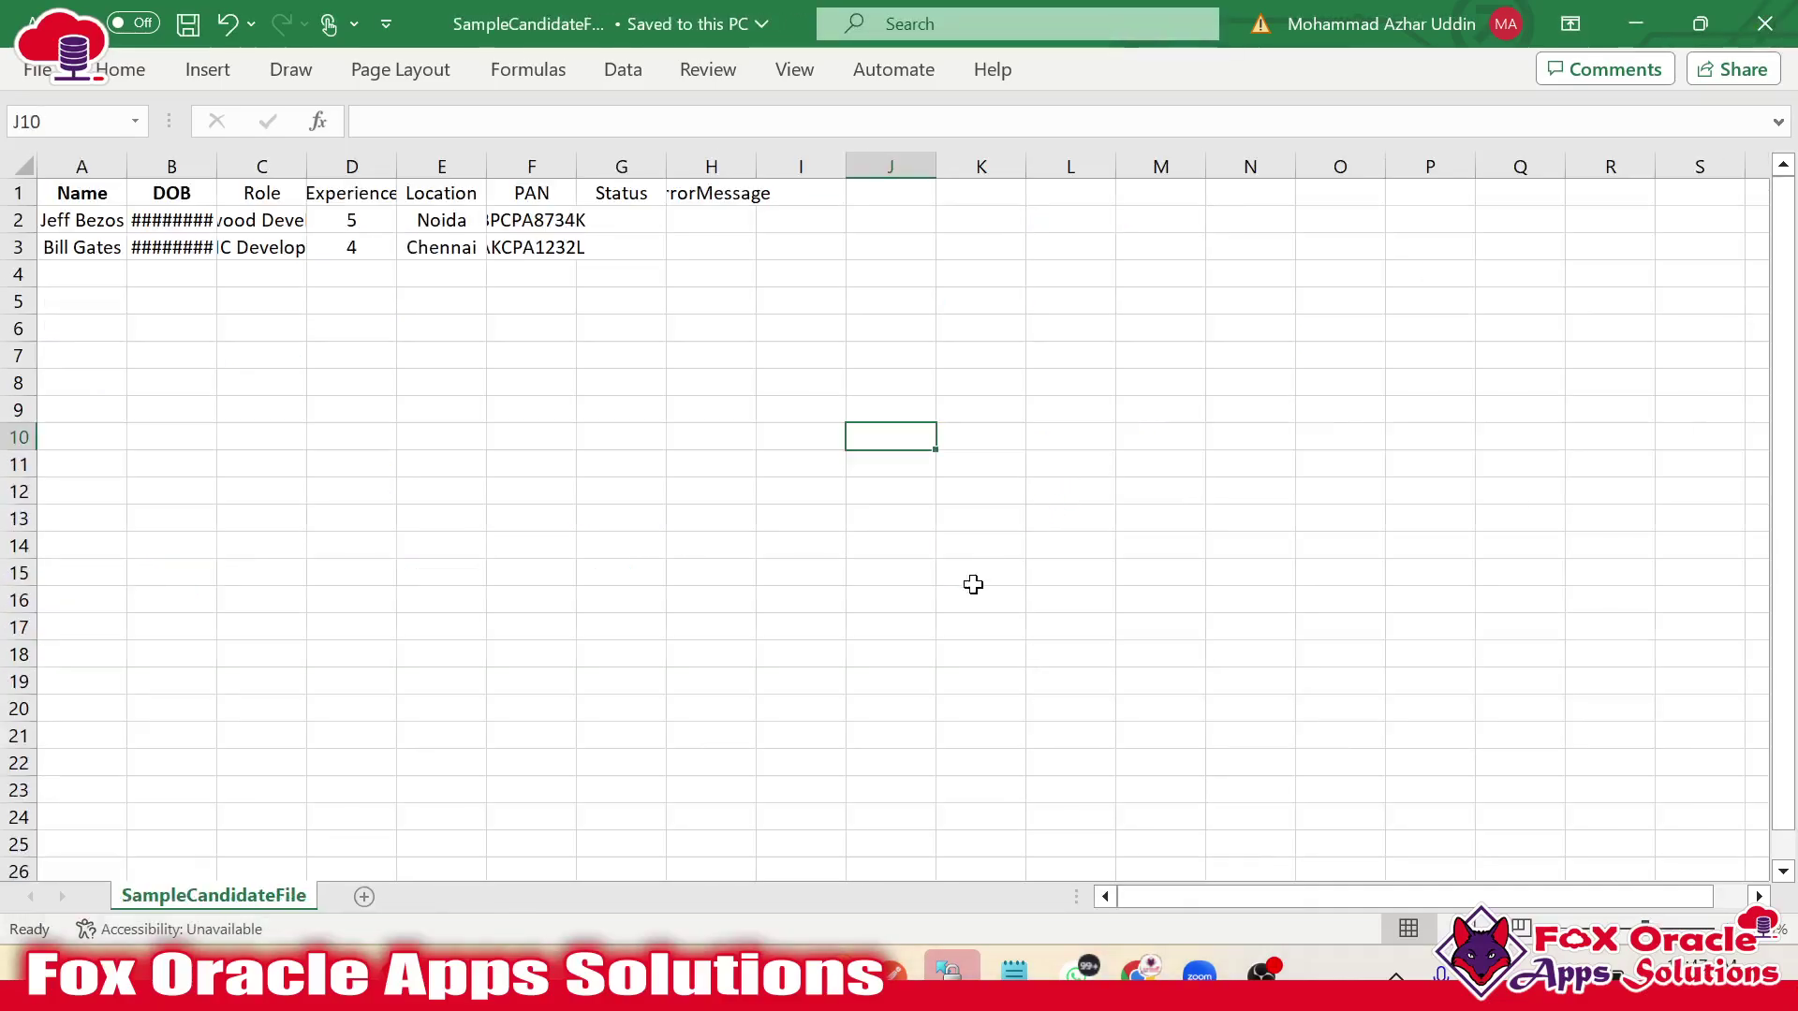
Open the downloaded FOAS_Candidate202411181250.csv in Excel from Chrome's recent downloads.
{"action": "key", "text": "alt+Tab"}
{"action": "left_click", "coordinate": [1666, 88]}
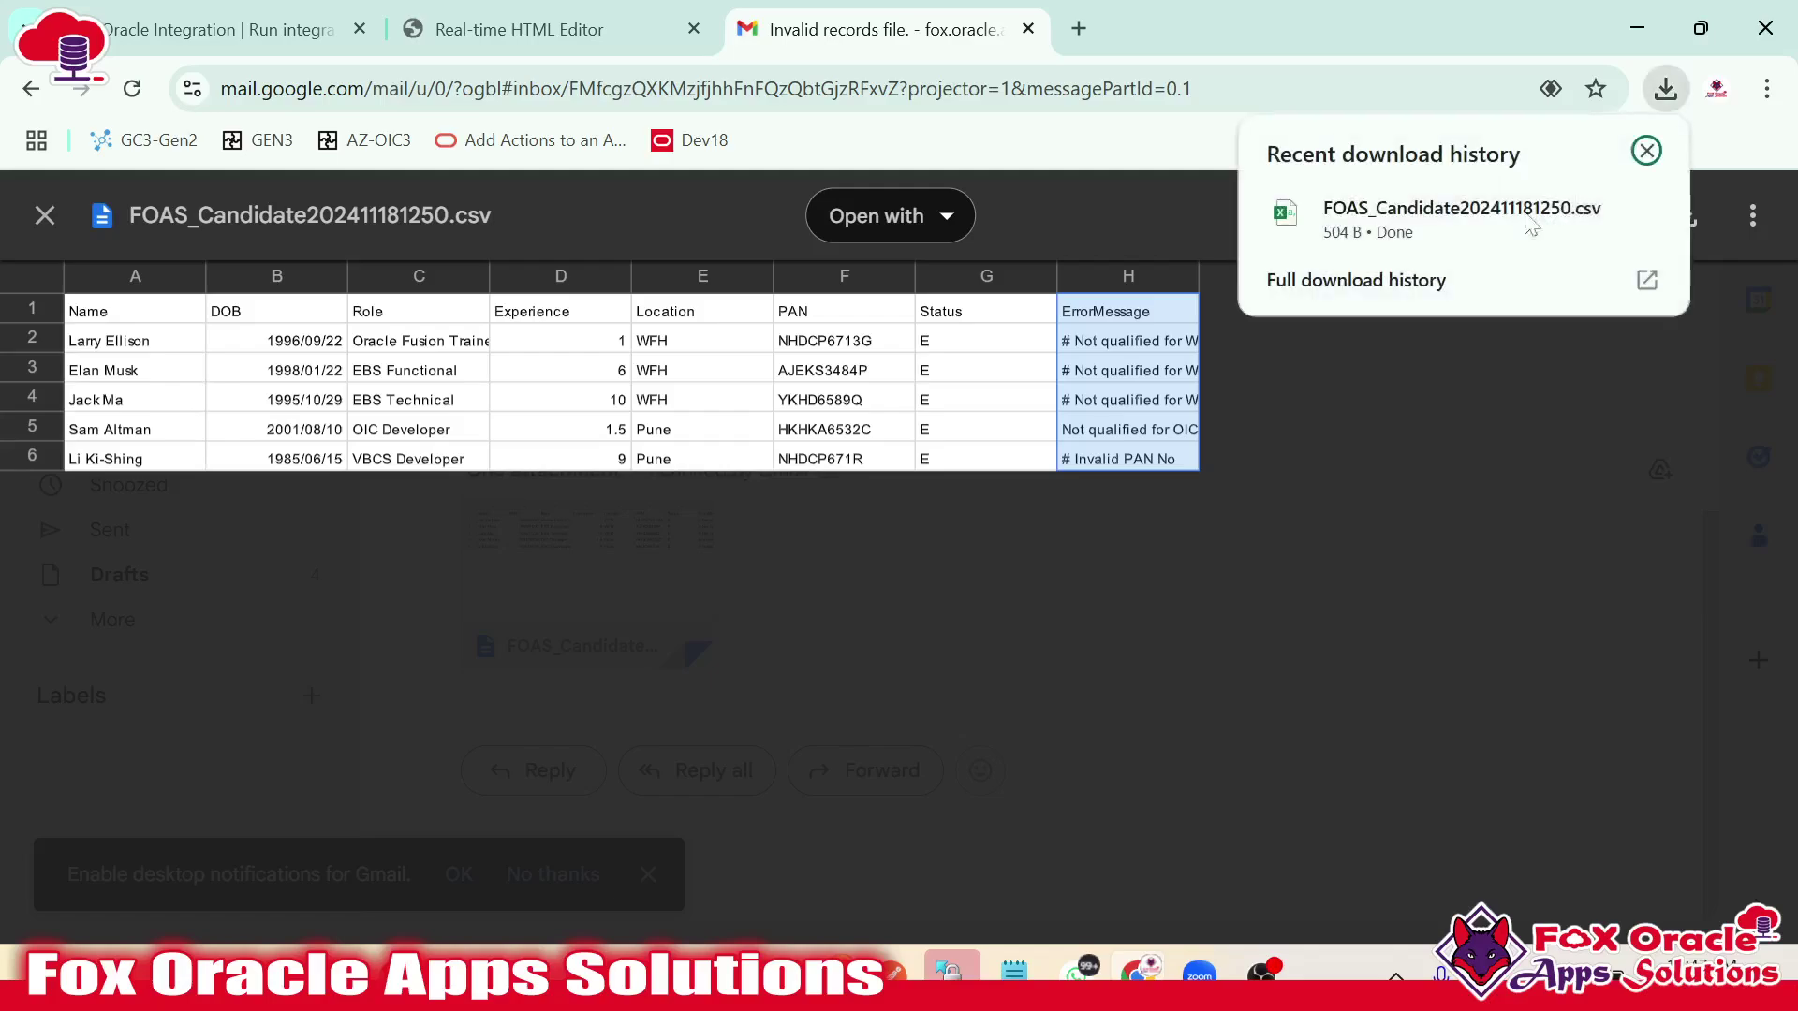
{"action": "left_click", "coordinate": [1453, 225]}
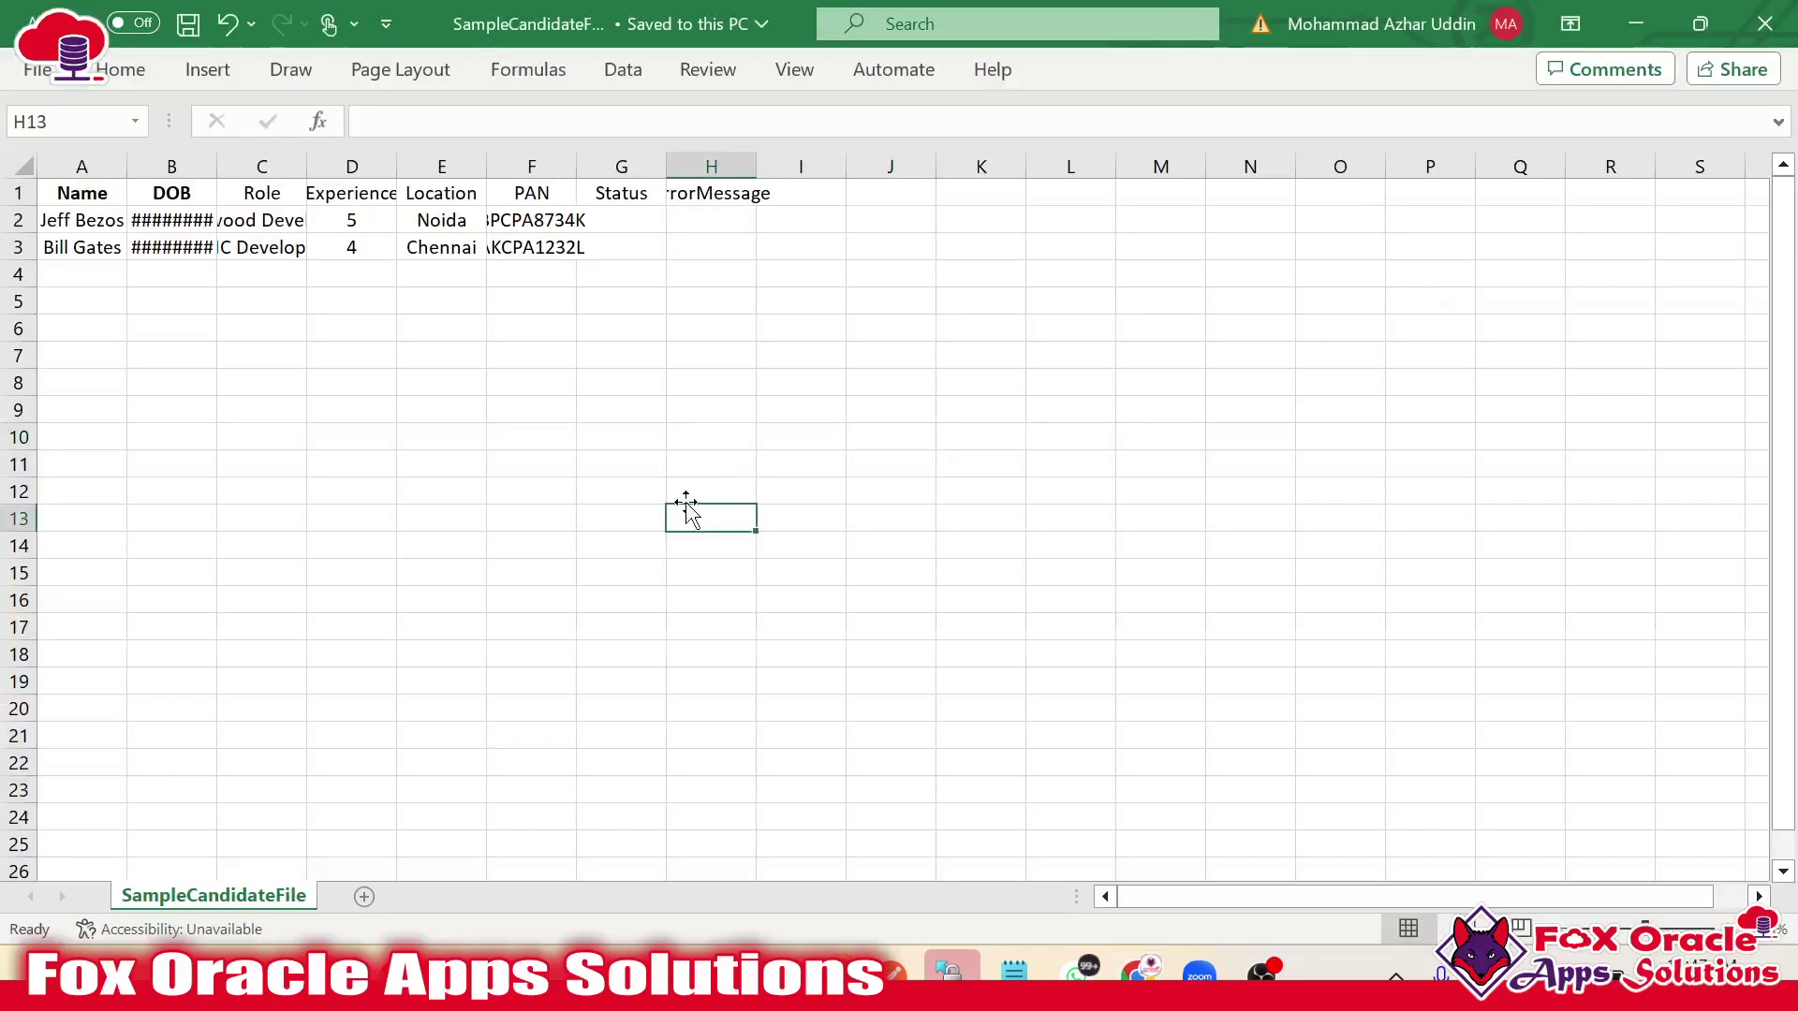
Auto-fit all columns of the error CSV and select the rejected candidate rows A2:G6.
{"action": "left_click", "coordinate": [23, 167]}
{"action": "double_click", "coordinate": [126, 166]}
{"action": "left_click", "coordinate": [455, 323]}
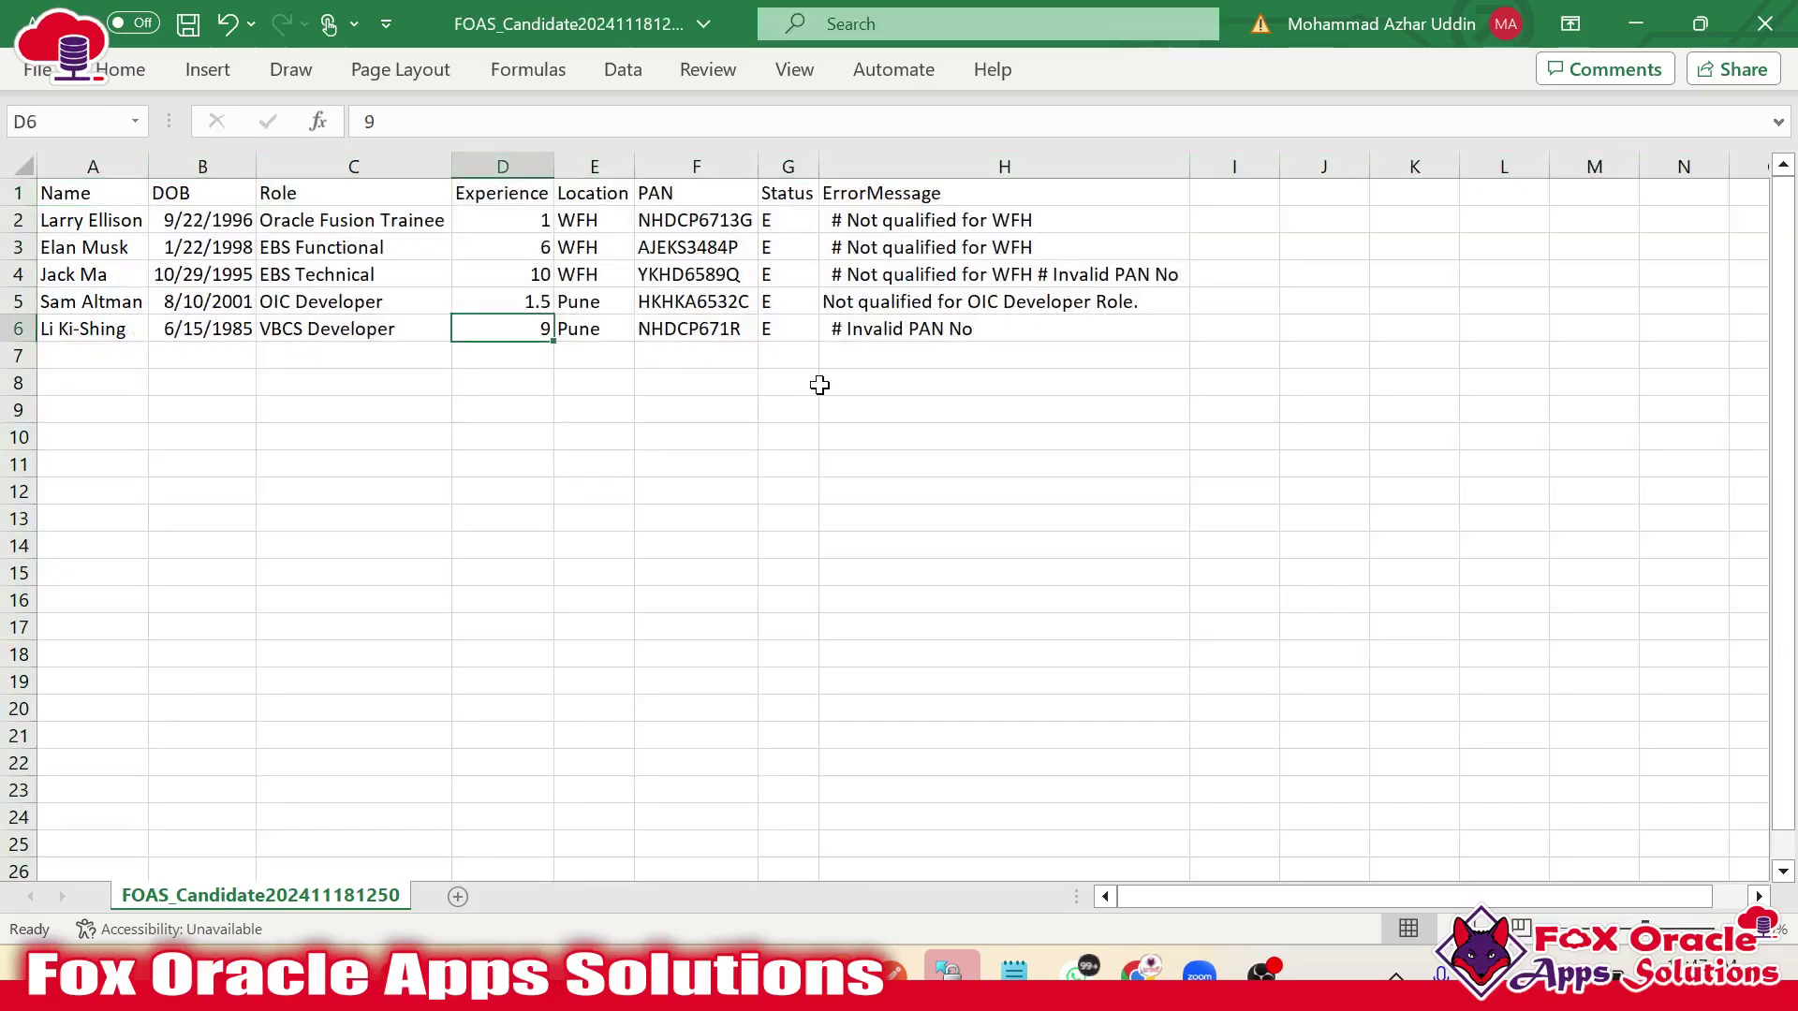
{"action": "left_click", "coordinate": [773, 224]}
{"action": "left_click_drag", "start_coordinate": [132, 224], "coordinate": [791, 334]}
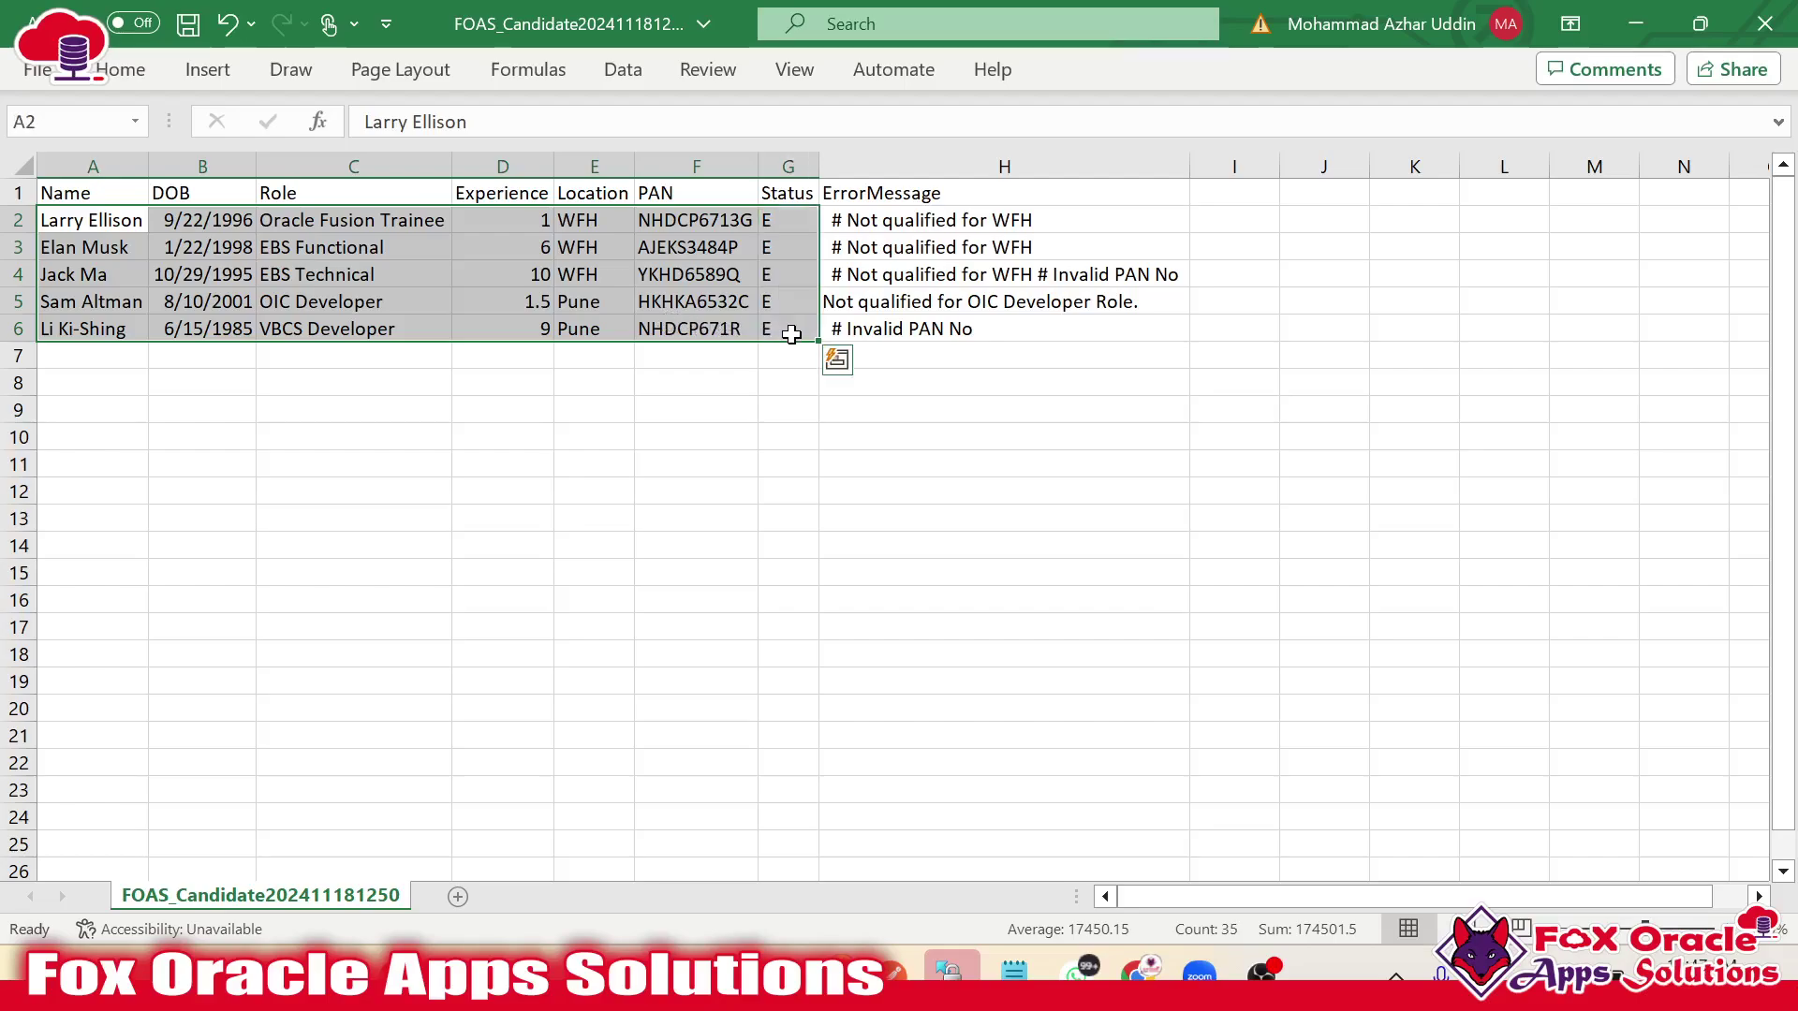
{"action": "left_click", "coordinate": [309, 307]}
{"action": "left_click_drag", "start_coordinate": [80, 225], "coordinate": [777, 332]}
Review the H4 and H2 error messages and the first two candidates' roles, experience and locations.
{"action": "left_click", "coordinate": [887, 277]}
{"action": "left_click", "coordinate": [917, 225]}
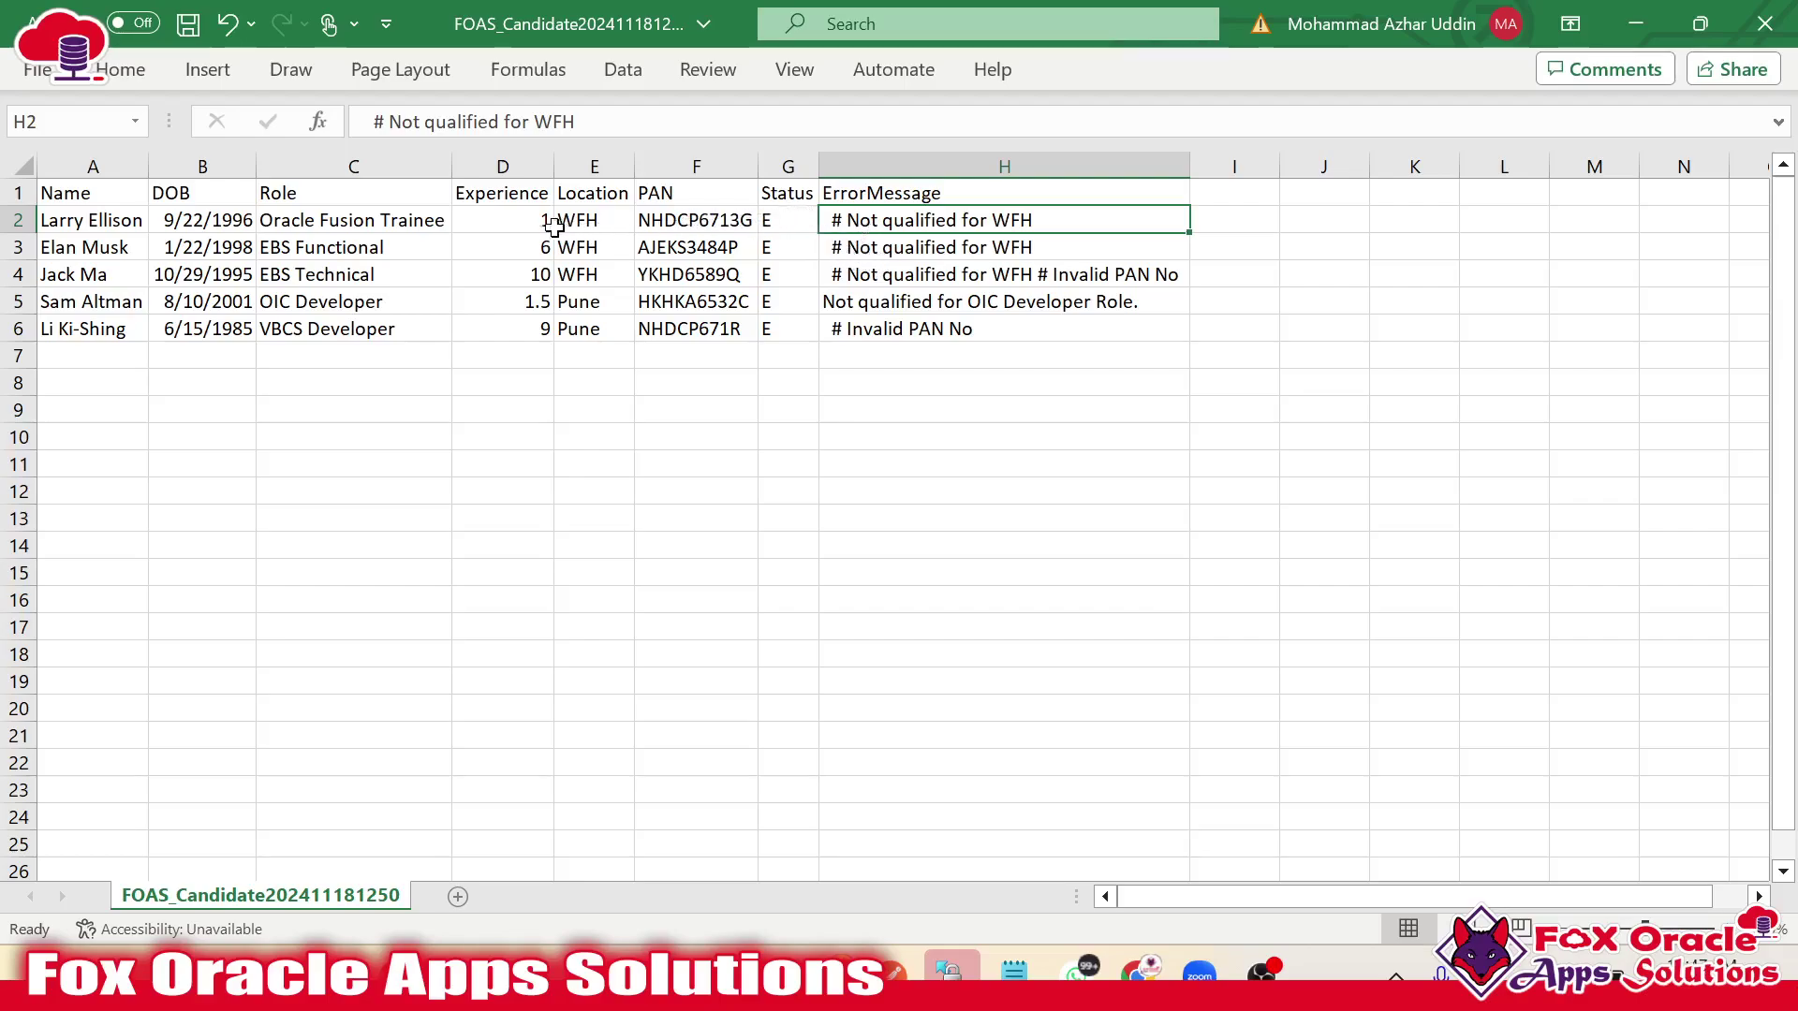
{"action": "left_click_drag", "start_coordinate": [535, 227], "coordinate": [583, 249]}
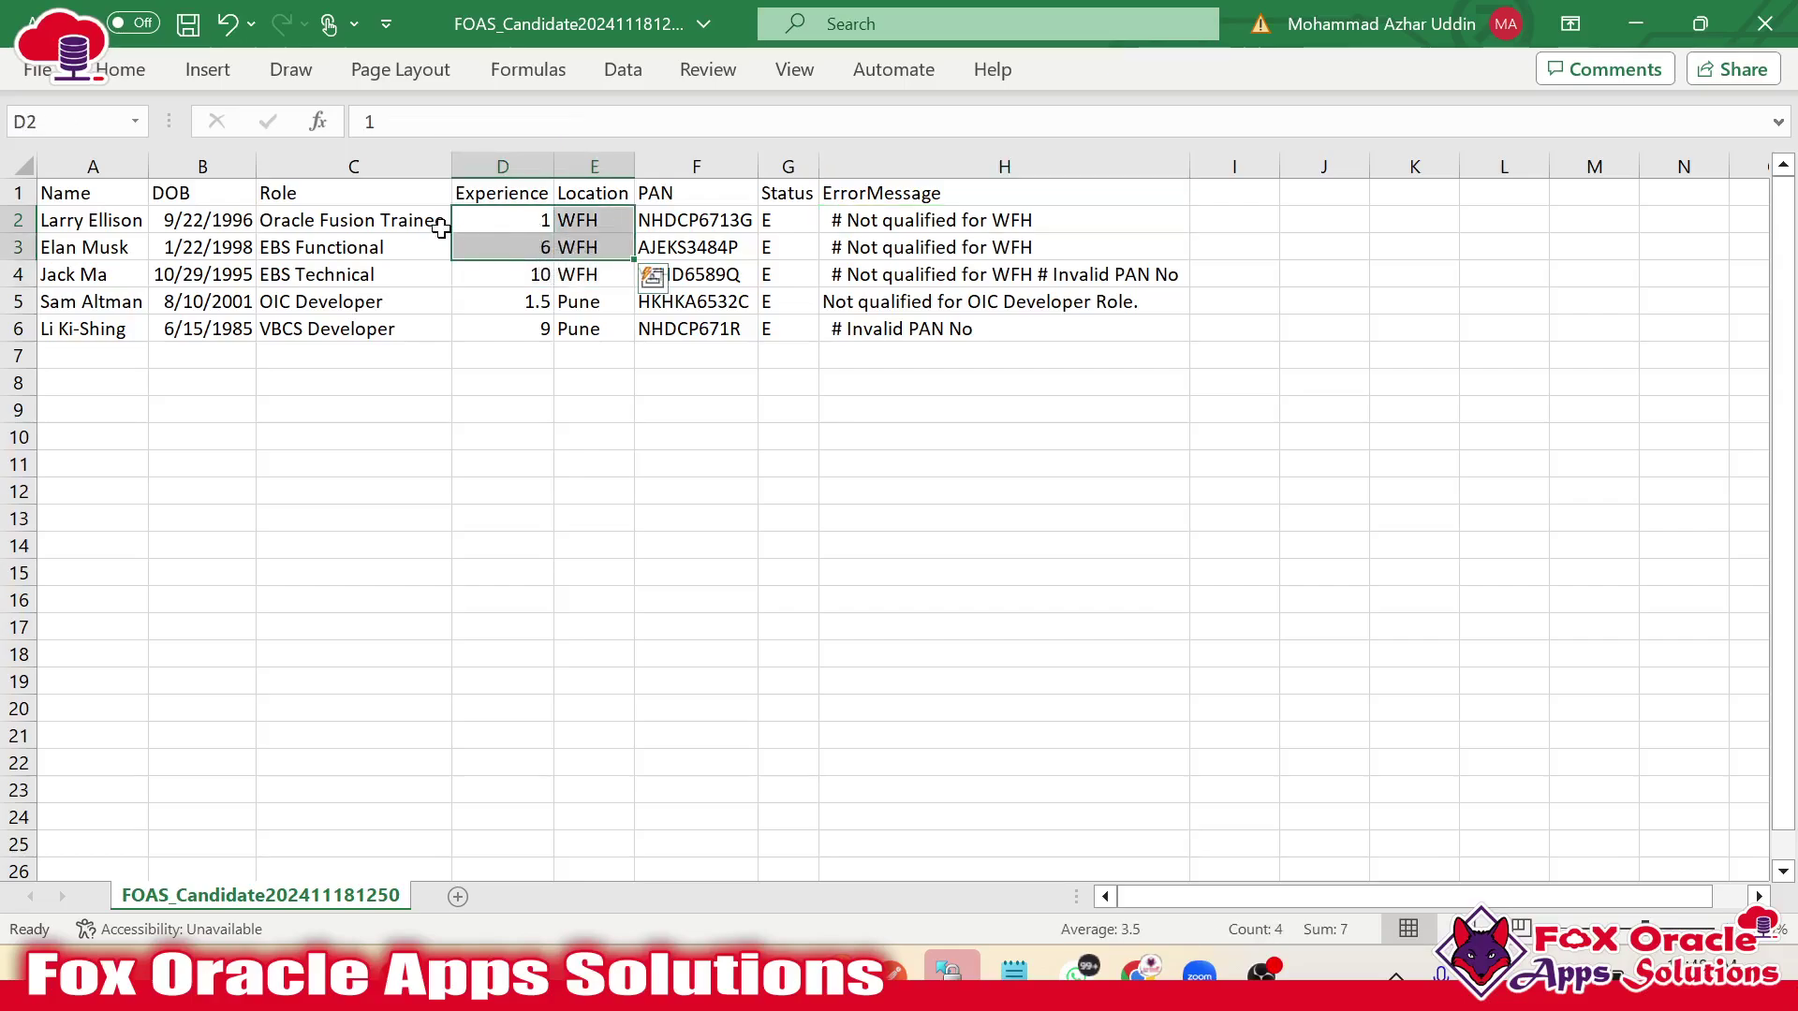
{"action": "left_click", "coordinate": [496, 218]}
{"action": "left_click_drag", "start_coordinate": [346, 221], "coordinate": [338, 251]}
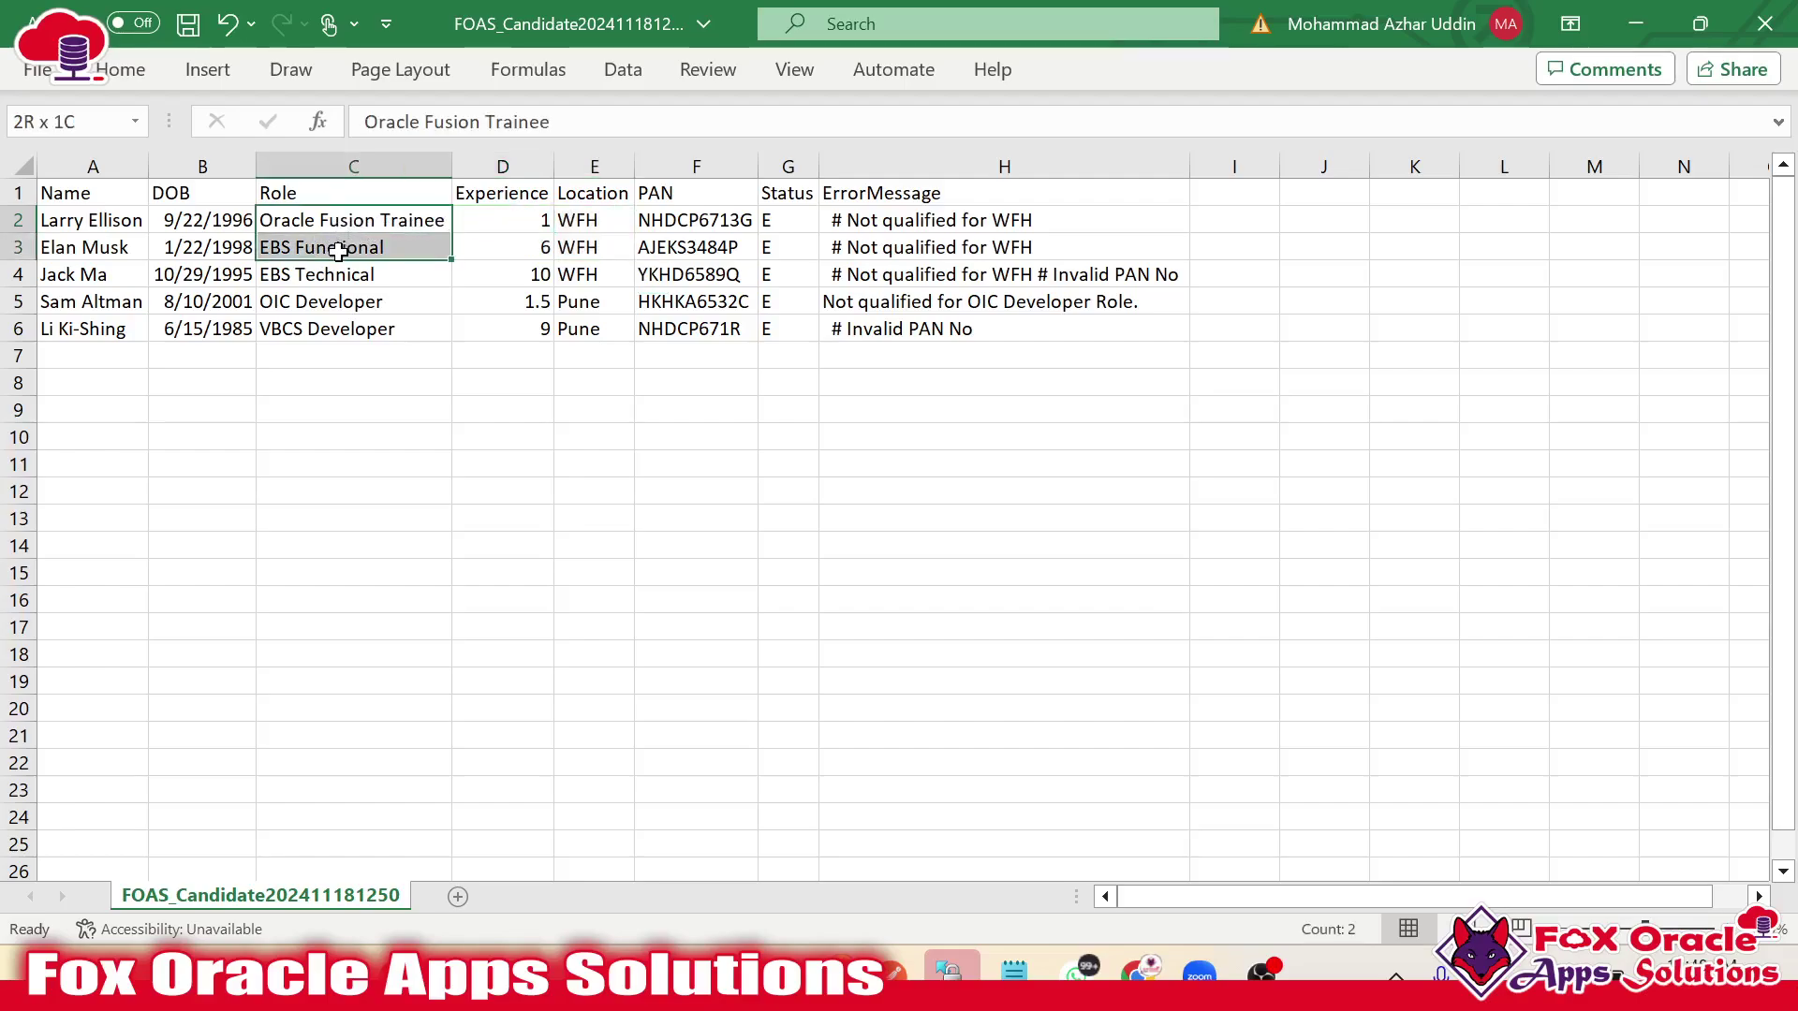
{"action": "left_click_drag", "start_coordinate": [82, 224], "coordinate": [755, 246]}
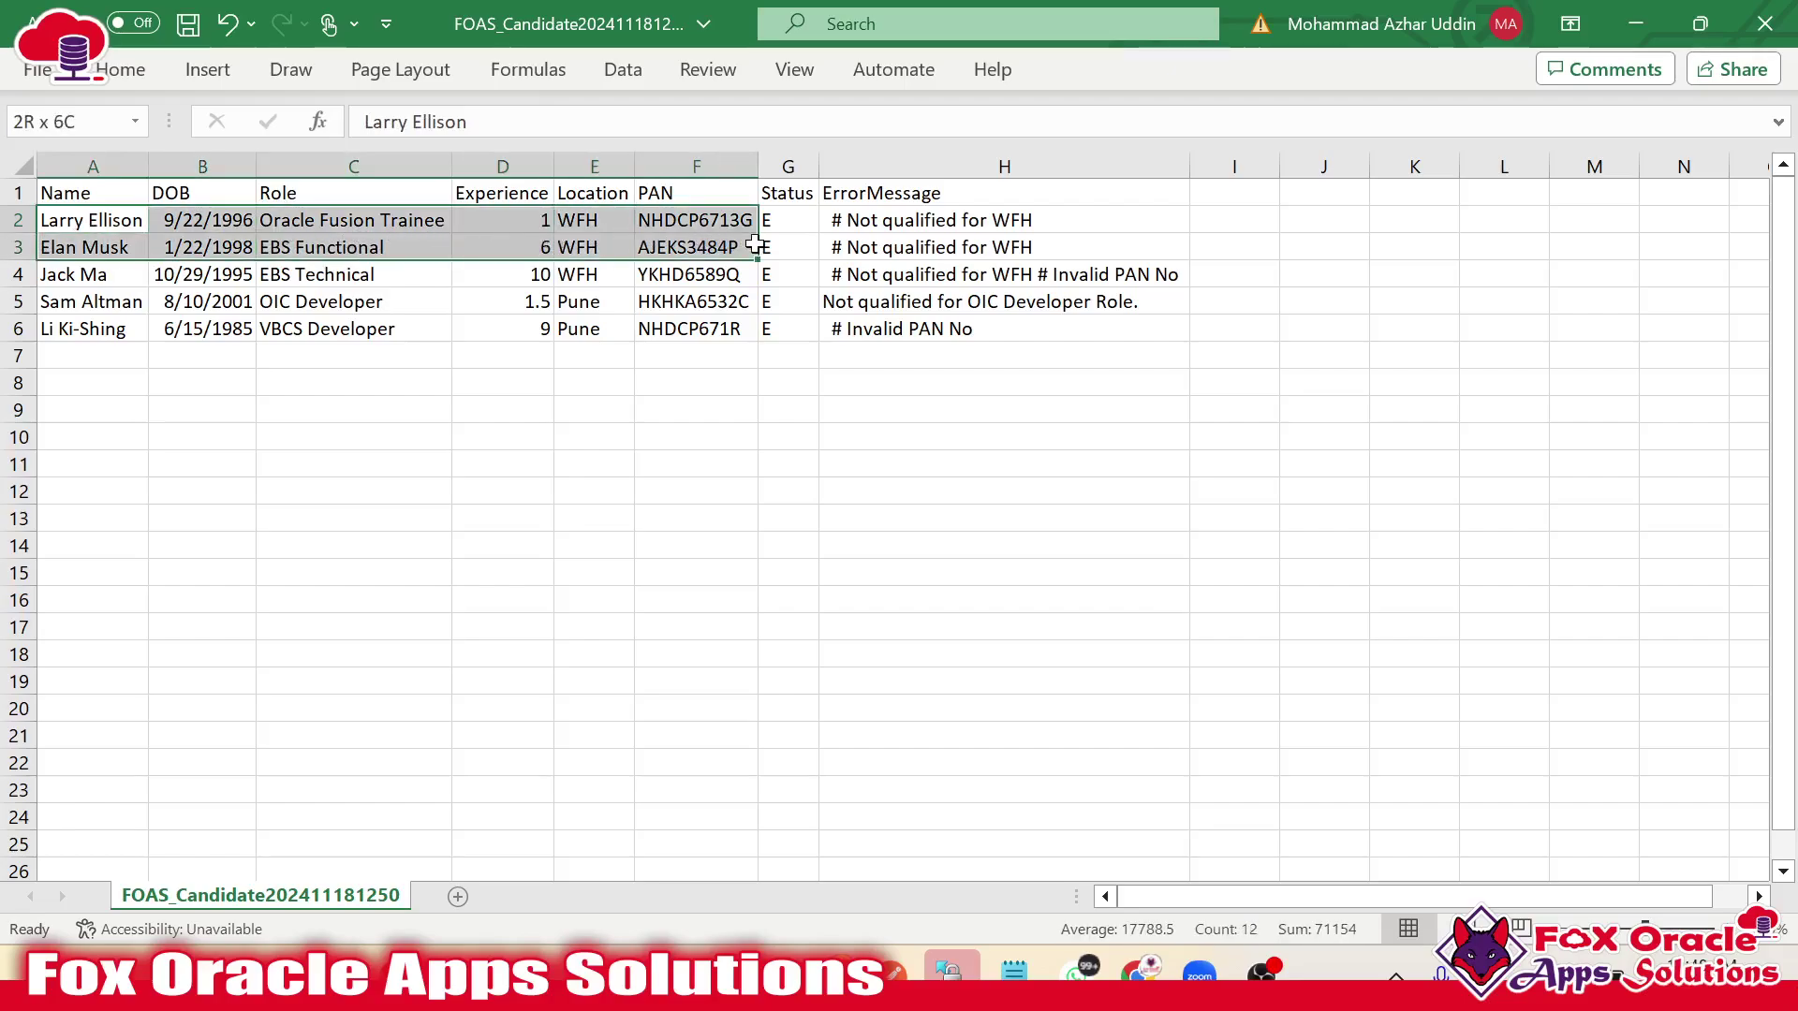
Check row 4's Invalid PAN No error against its PAN in F4, WFH location and 10 years' experience.
{"action": "left_click", "coordinate": [846, 274]}
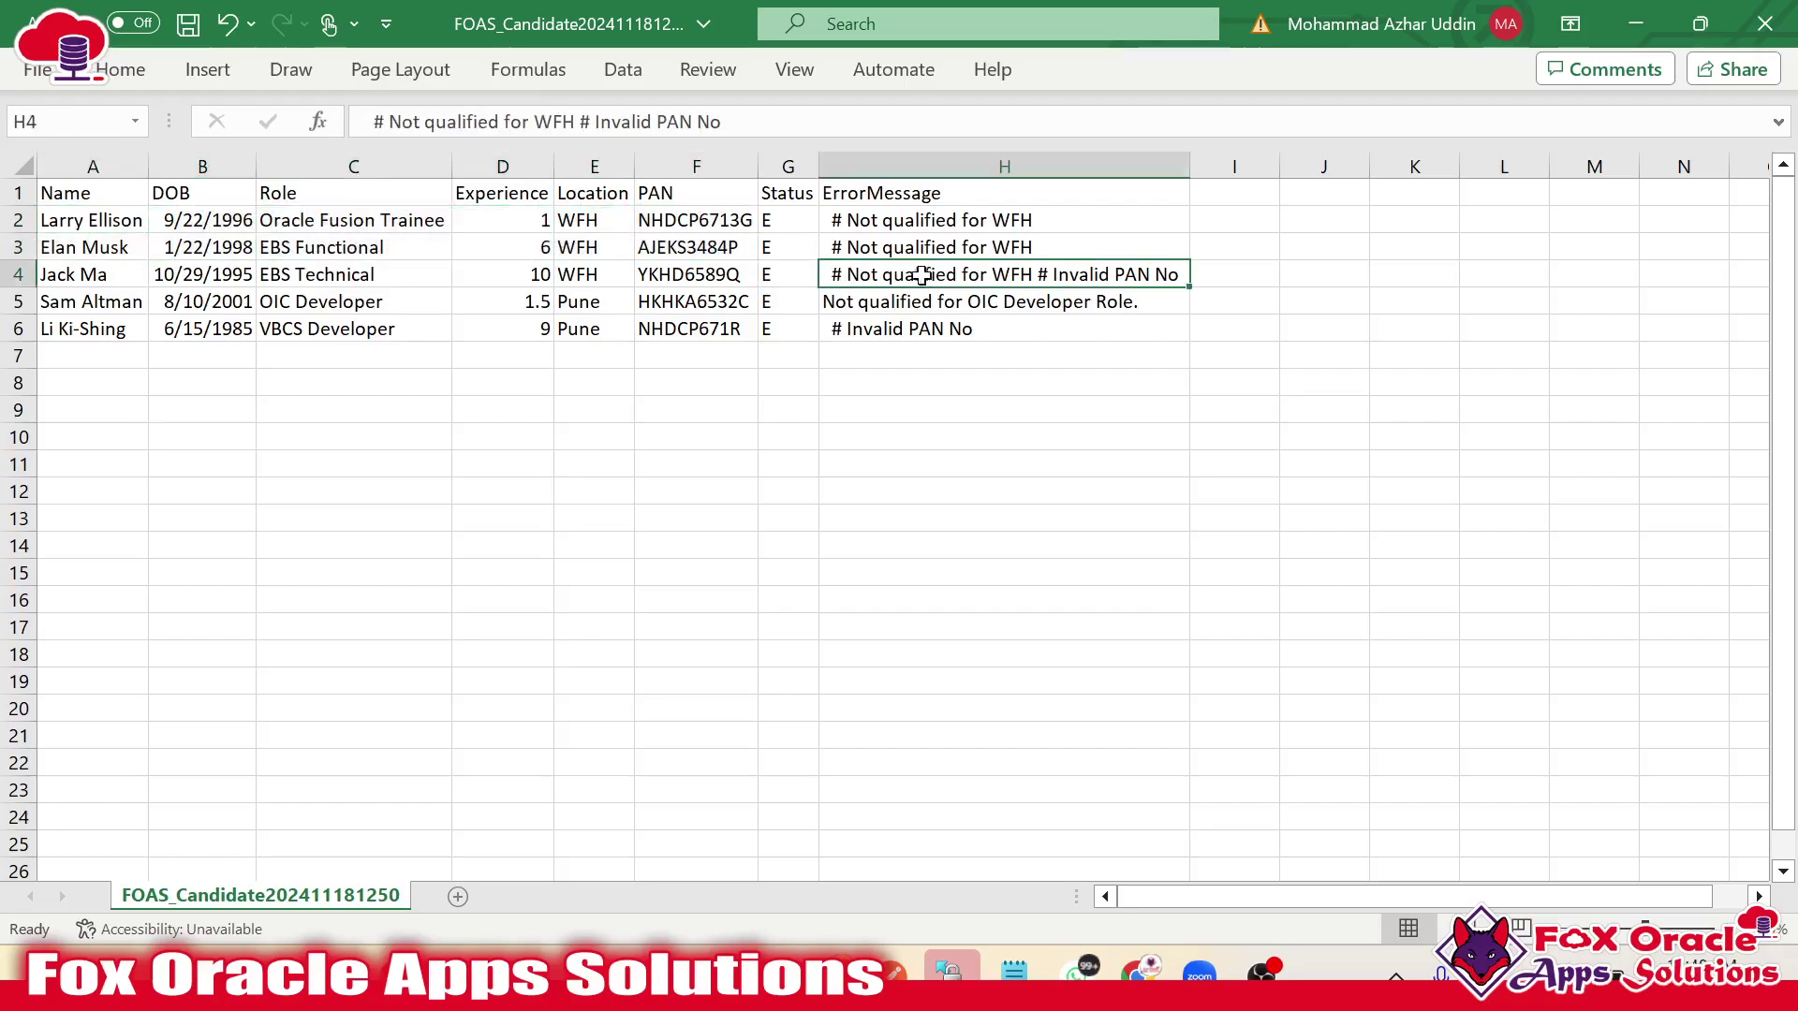
{"action": "double_click", "coordinate": [1027, 273]}
{"action": "left_click_drag", "start_coordinate": [1068, 274], "coordinate": [1179, 275]}
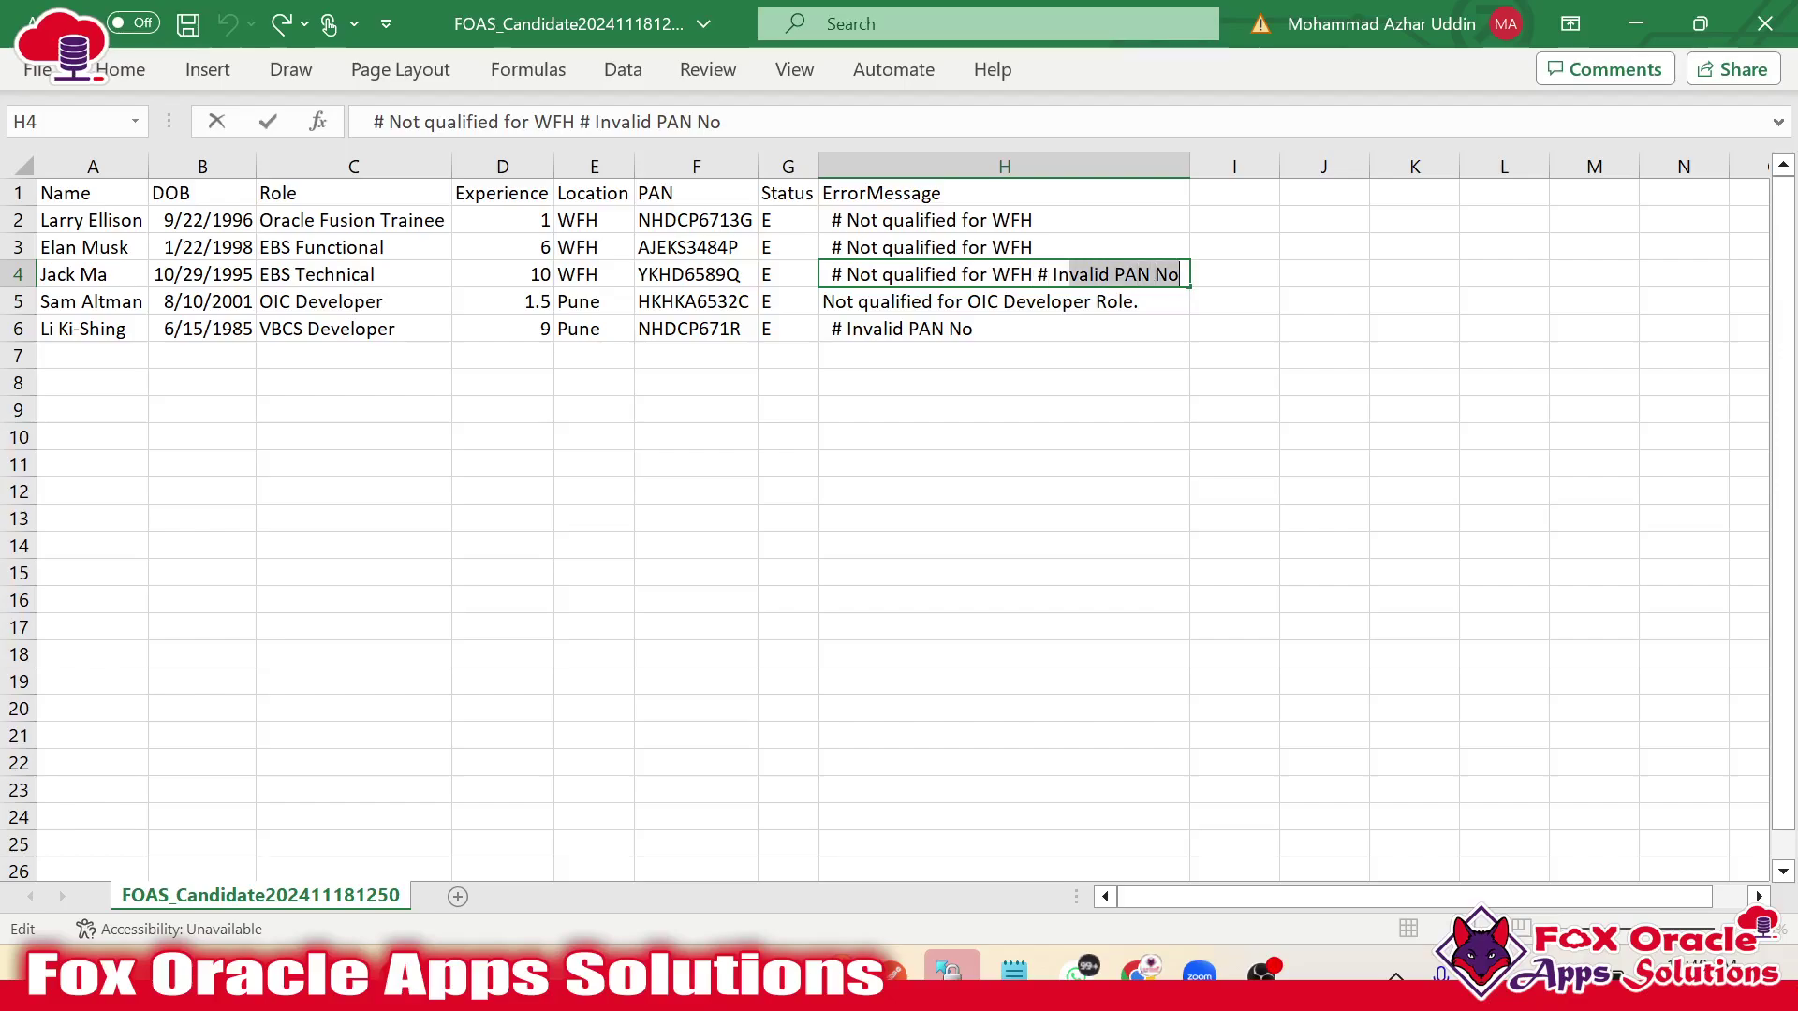
{"action": "double_click", "coordinate": [671, 274]}
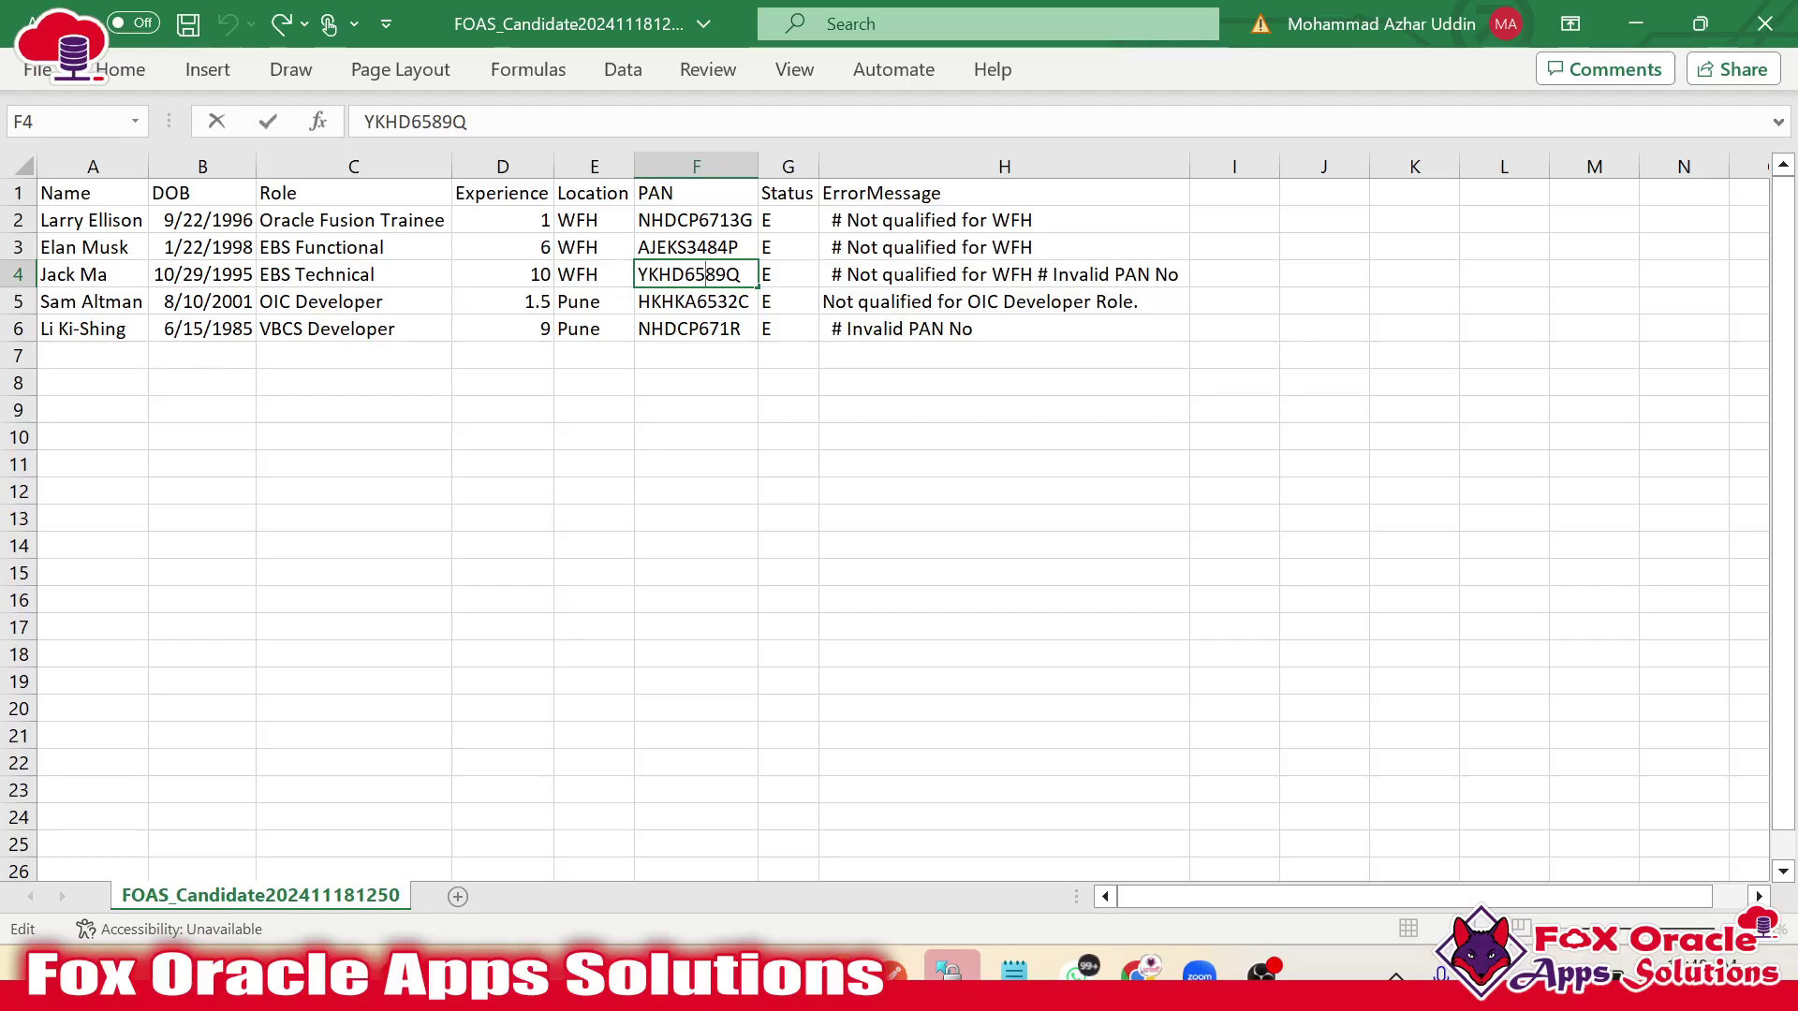
{"action": "left_click_drag", "start_coordinate": [741, 275], "coordinate": [638, 275]}
{"action": "left_click", "coordinate": [927, 278]}
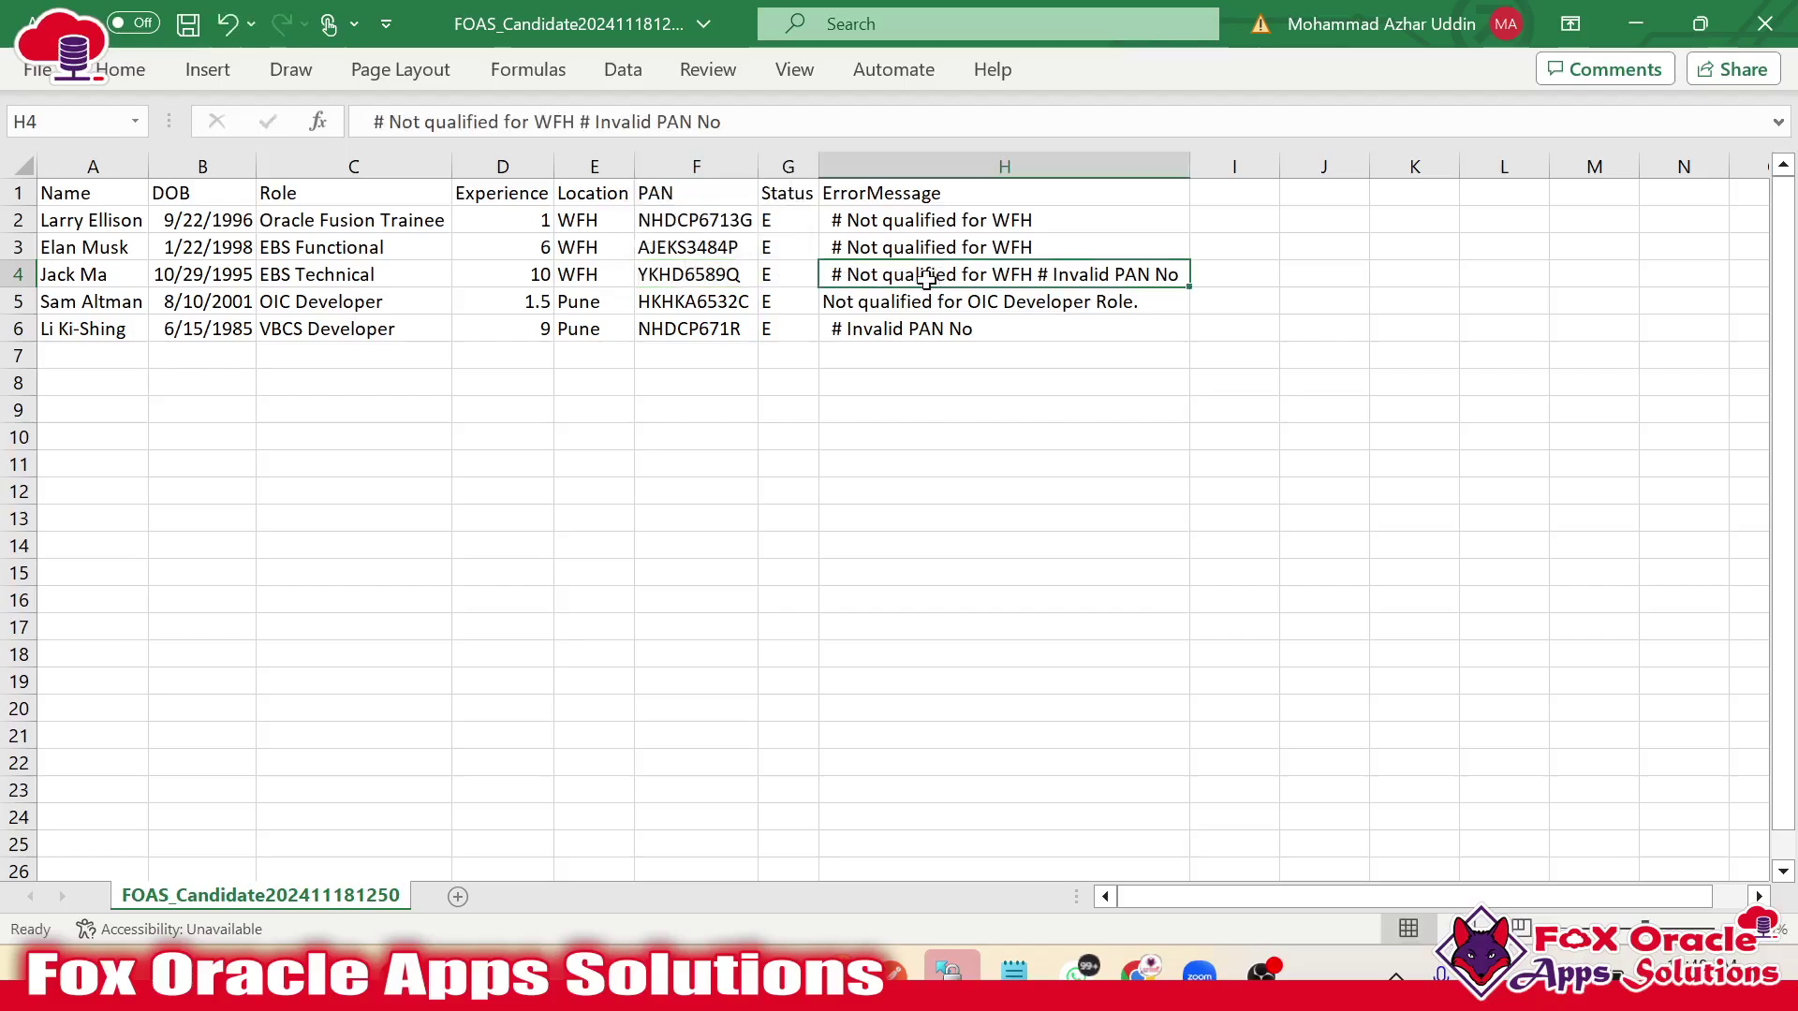
{"action": "left_click", "coordinate": [600, 283]}
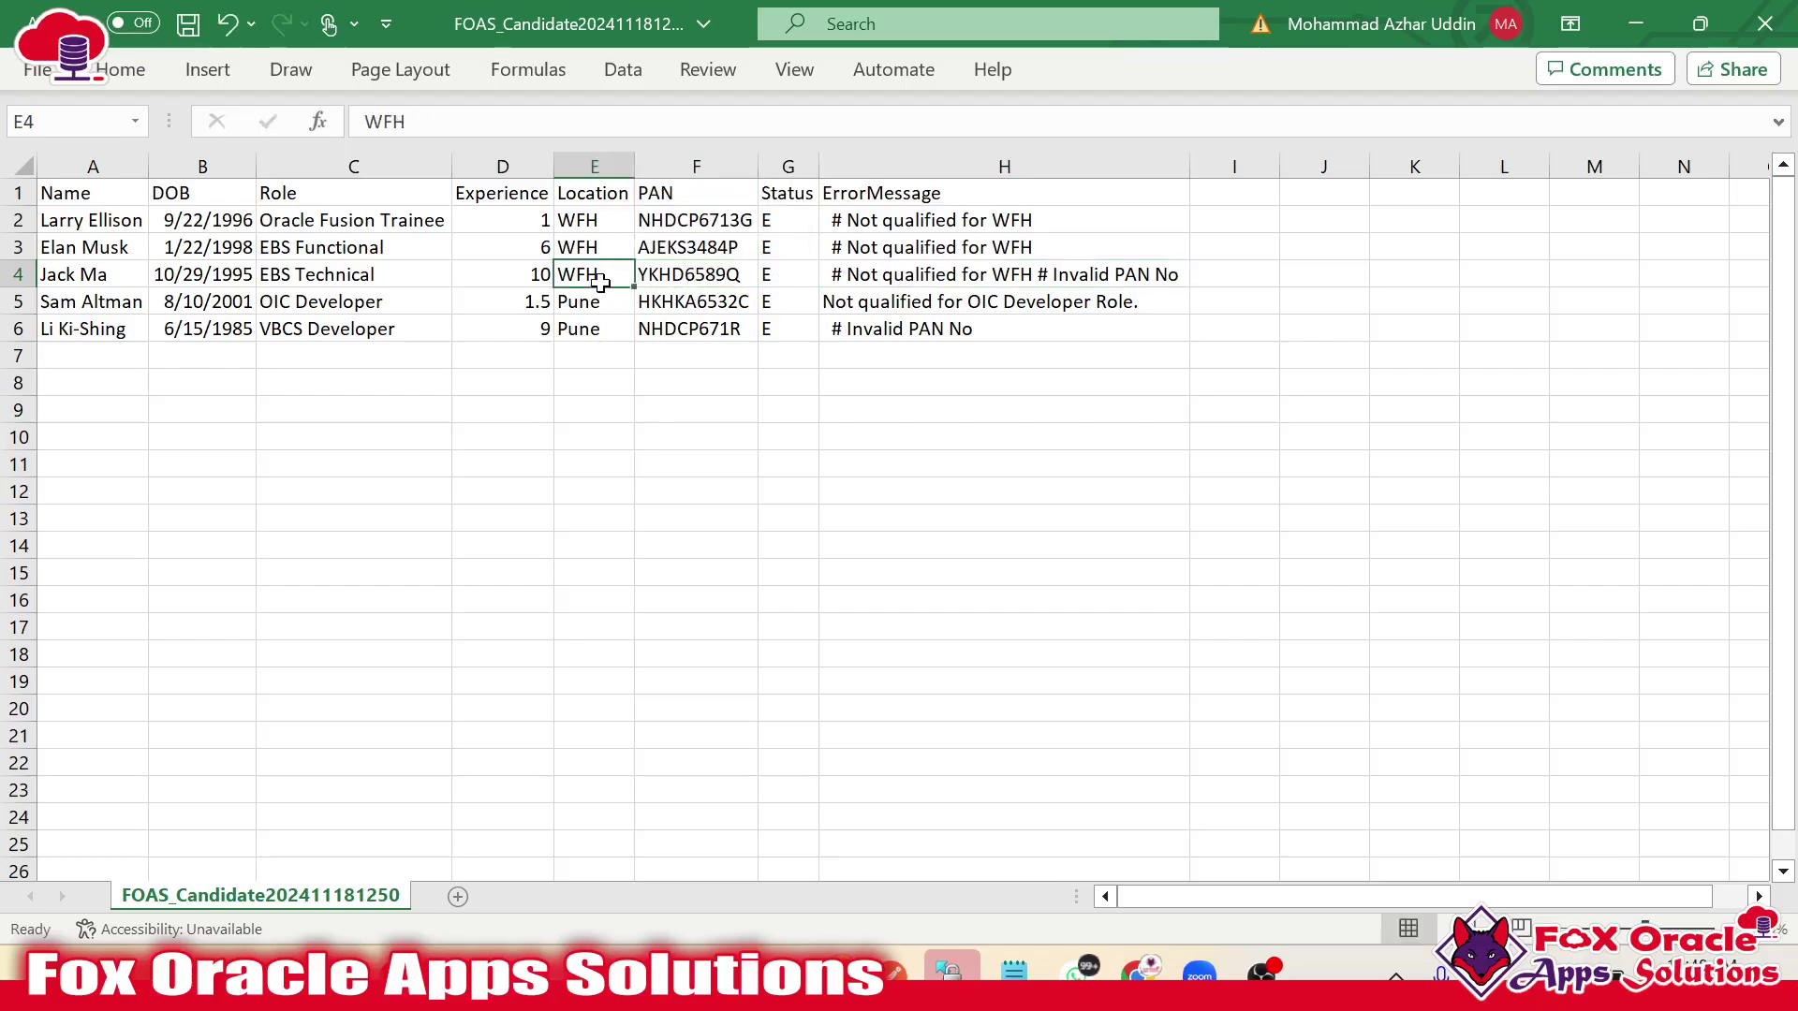
{"action": "left_click", "coordinate": [482, 279]}
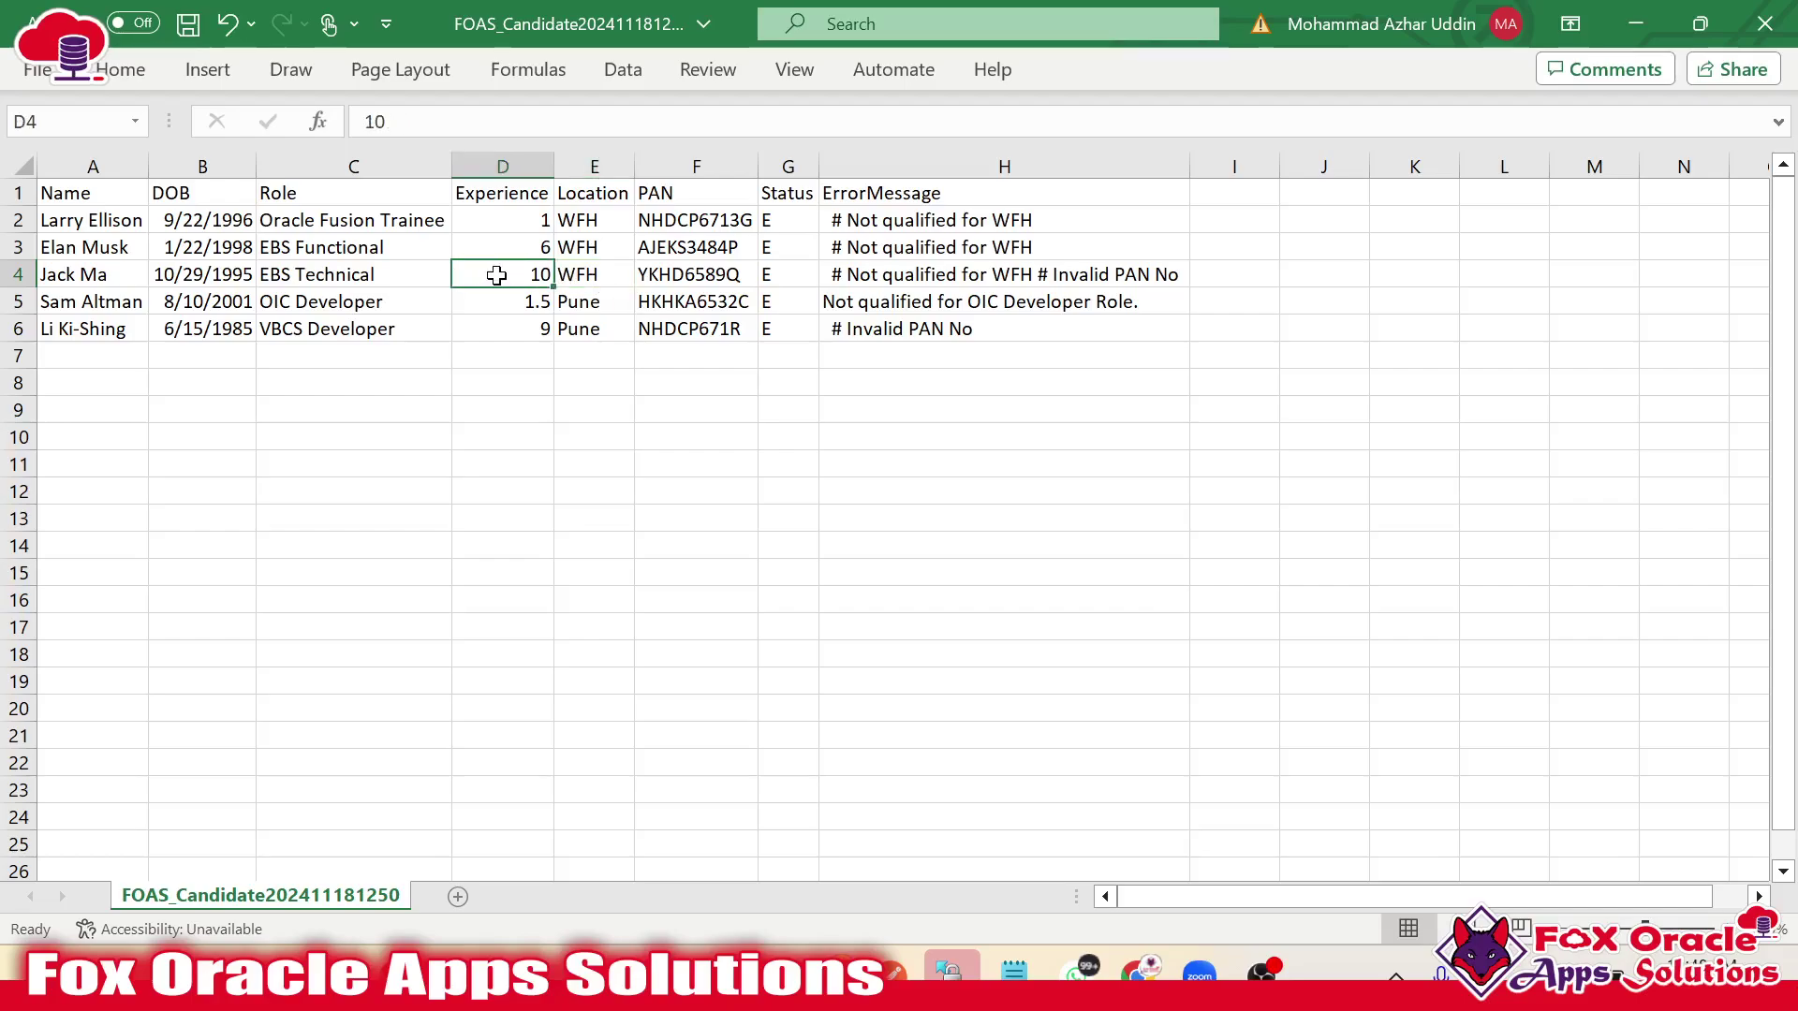
Look at the Business Rules slide in the presentation, then come back to the spreadsheet.
{"action": "key", "text": "alt+Tab"}
{"action": "key", "text": "alt+Tab"}
{"action": "key", "text": "alt+Tab"}
{"action": "key", "text": "alt+Tab"}
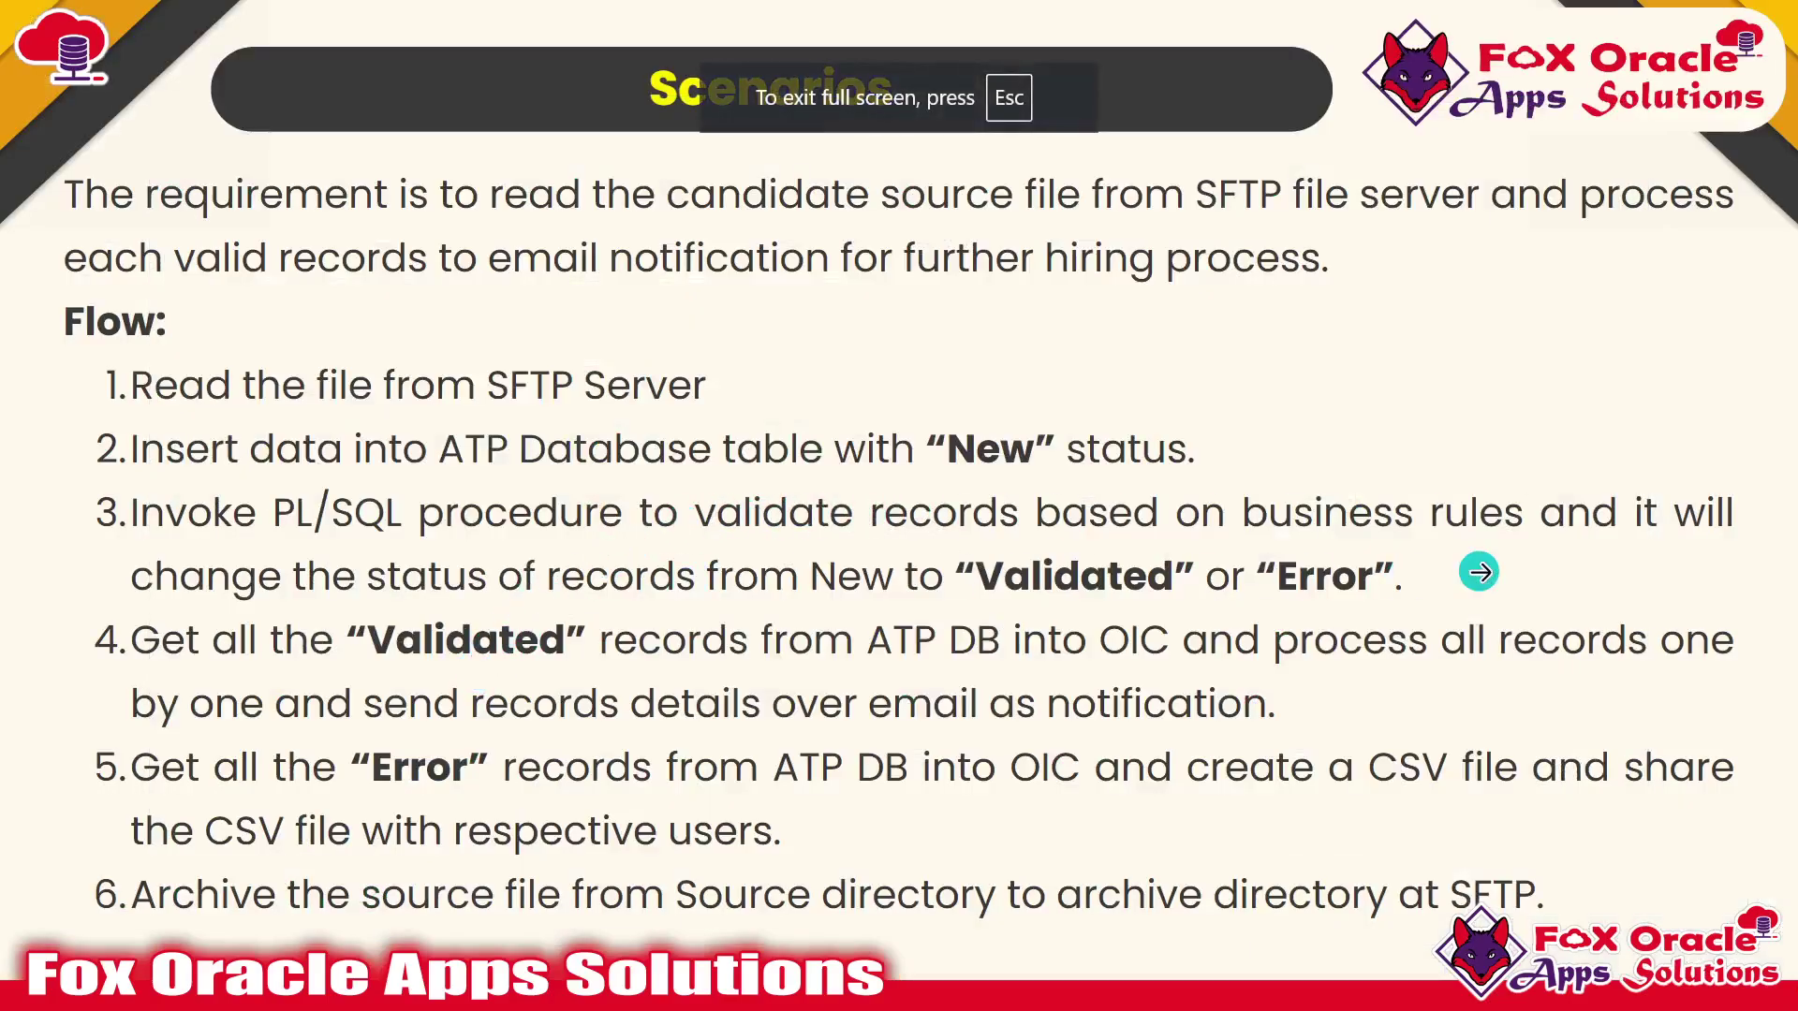
{"action": "left_click", "coordinate": [1476, 570]}
{"action": "key", "text": "alt+Tab"}
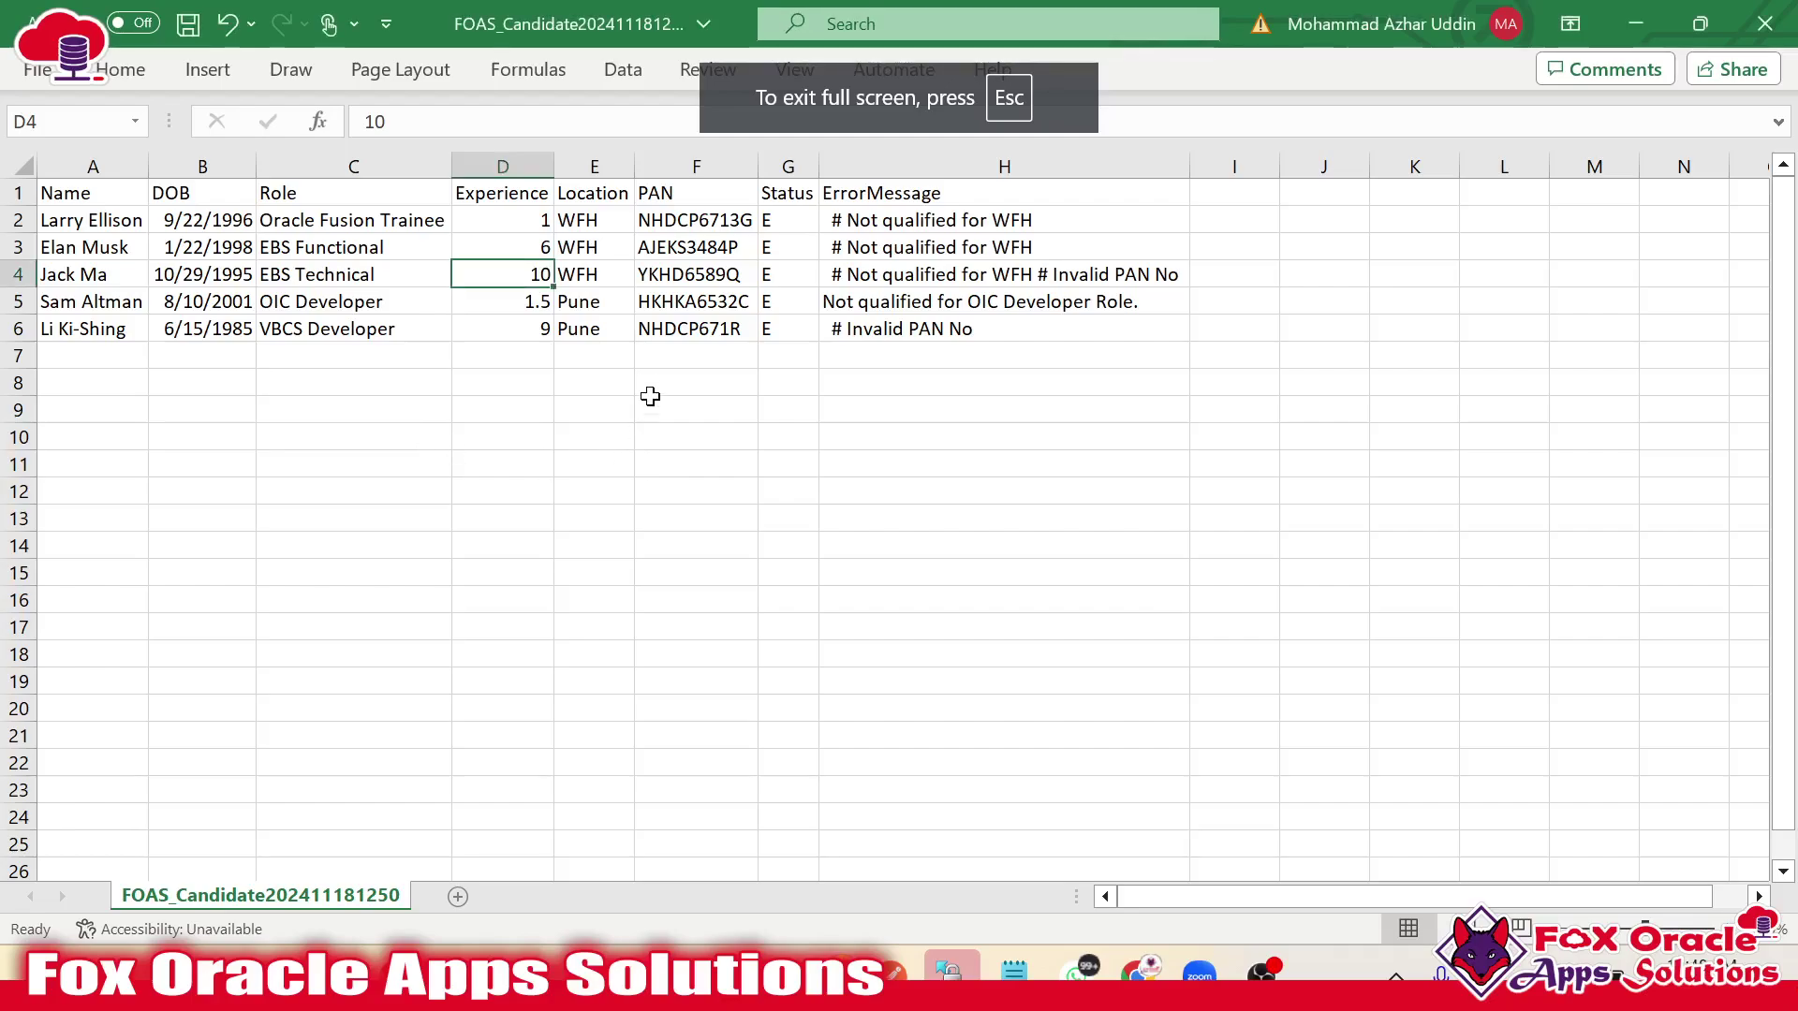
{"action": "key", "text": "alt+Tab"}
{"action": "key", "text": "alt+Tab"}
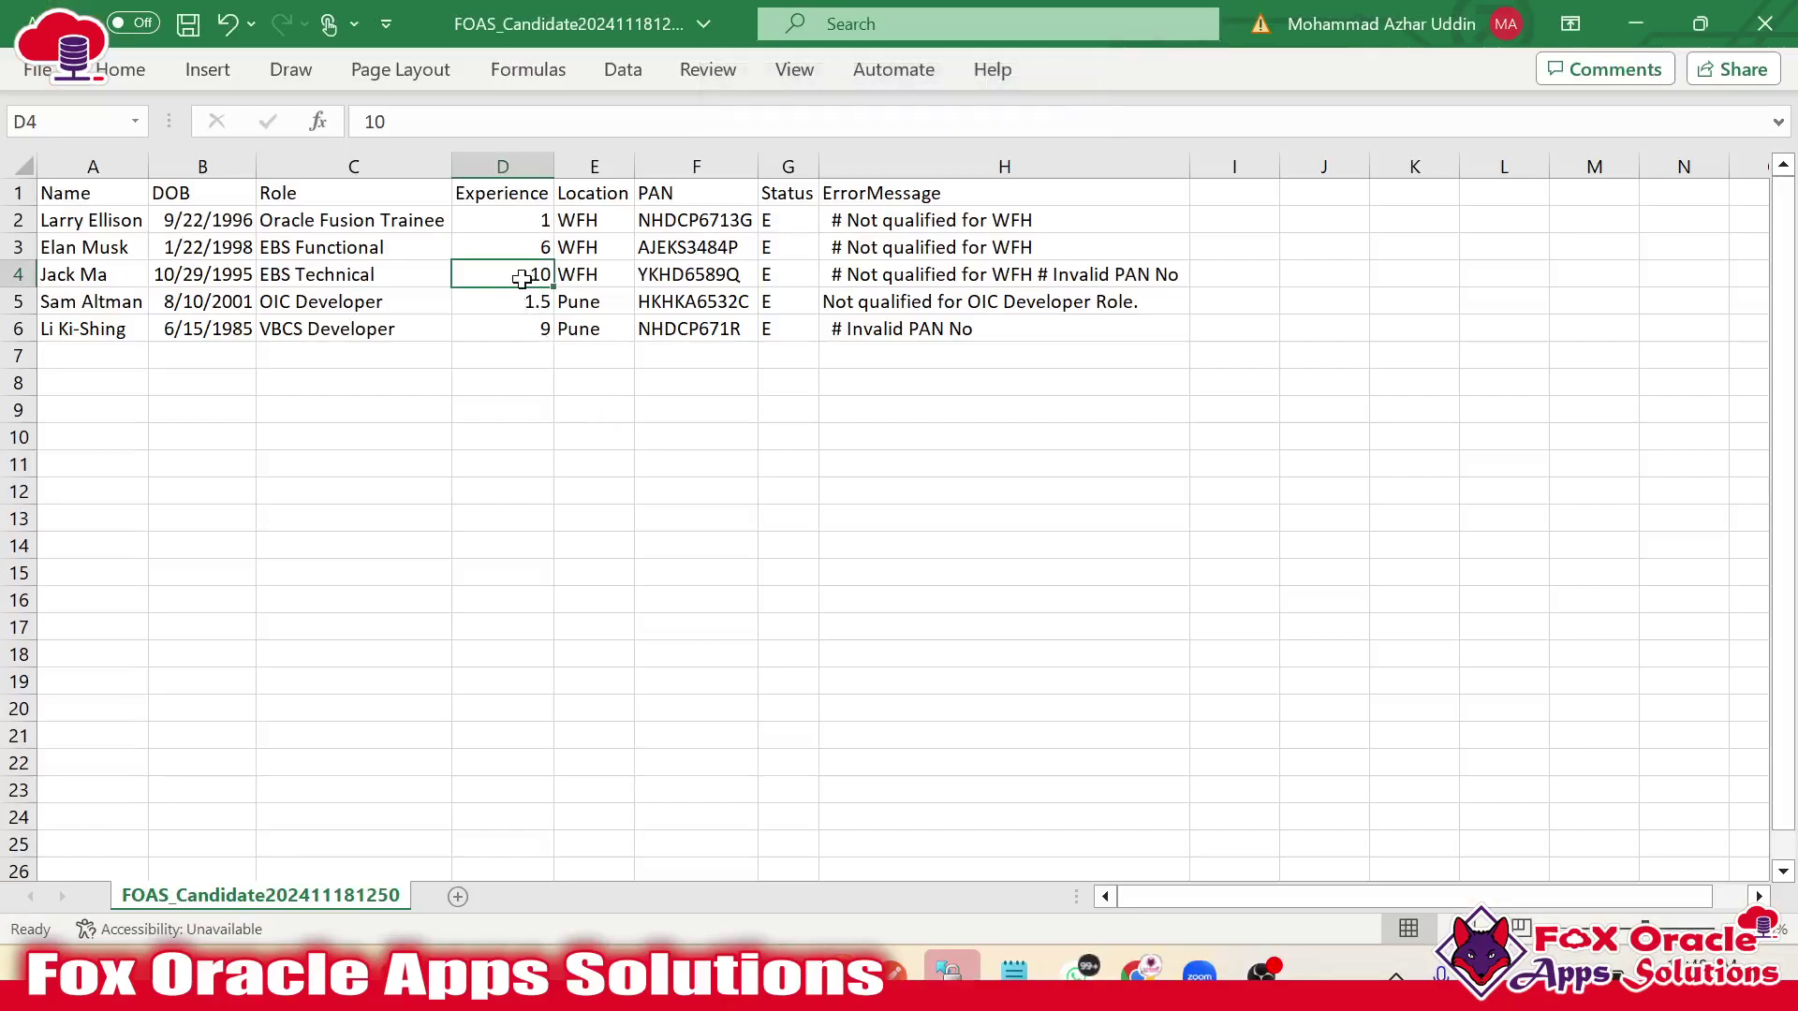
Review row 5's OIC Developer rejection for 1.5 years' experience and row 6's Invalid PAN No error.
{"action": "left_click", "coordinate": [858, 311]}
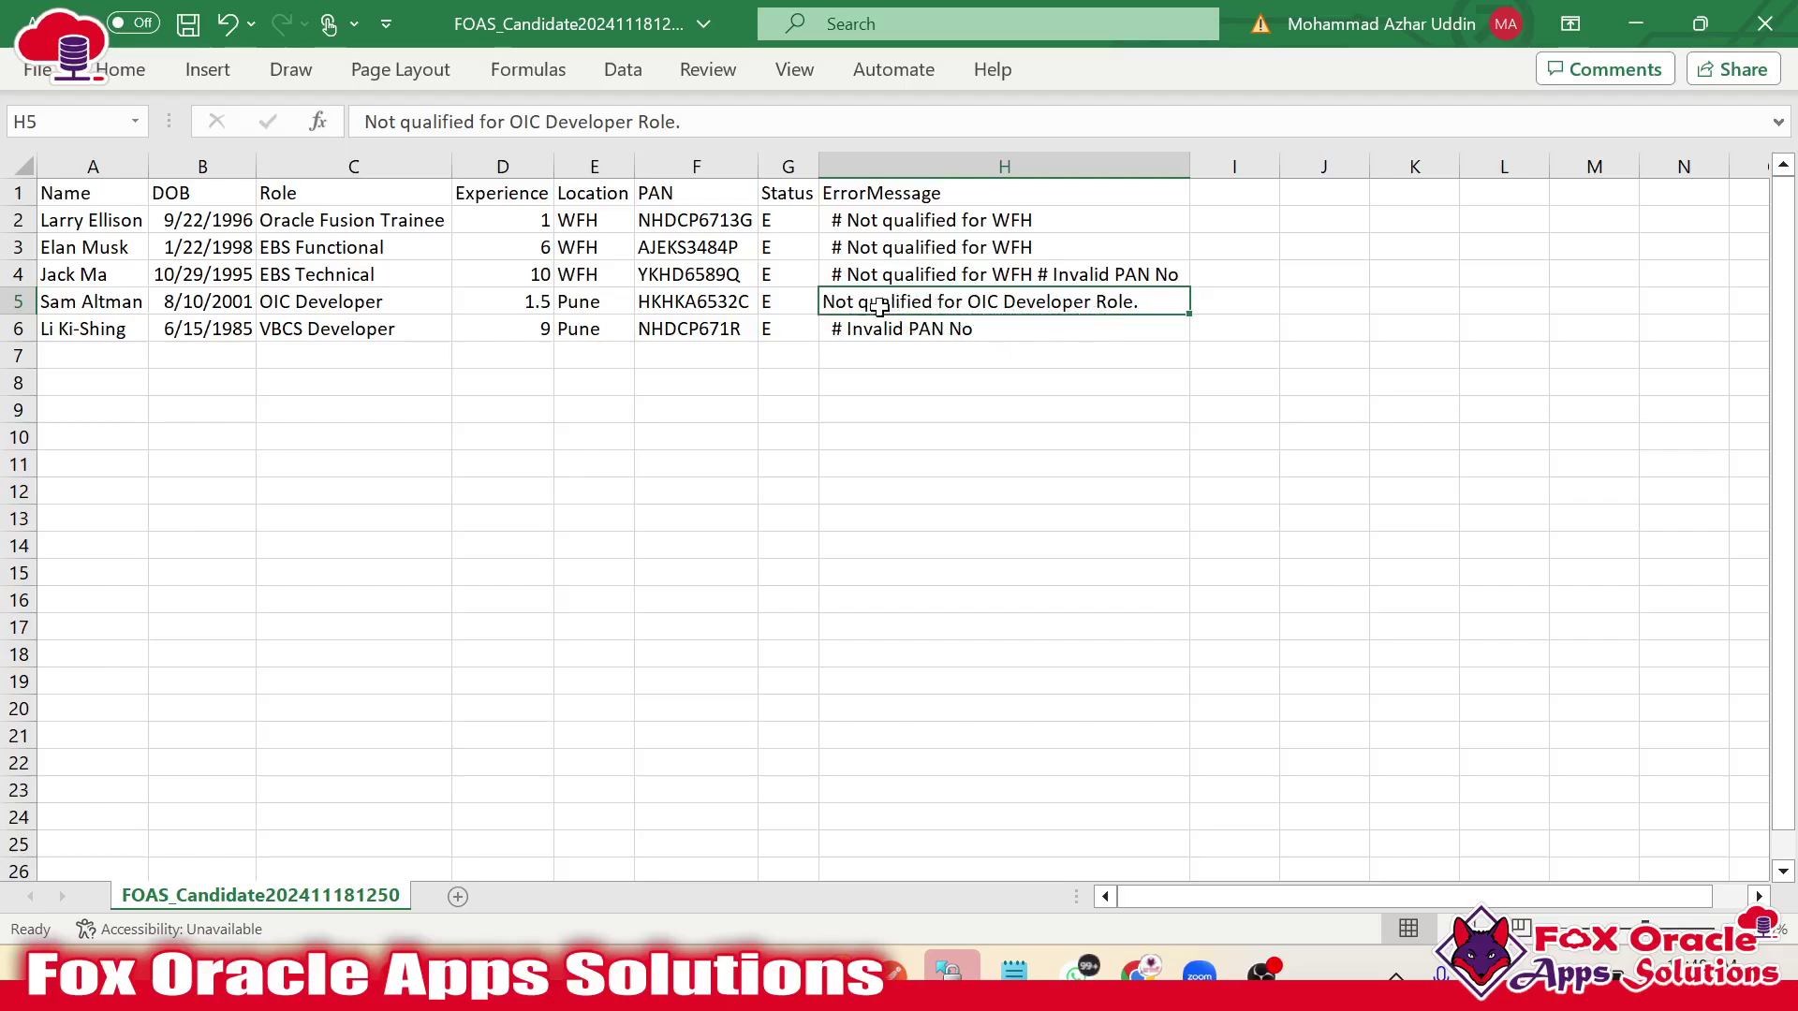
{"action": "left_click", "coordinate": [356, 304]}
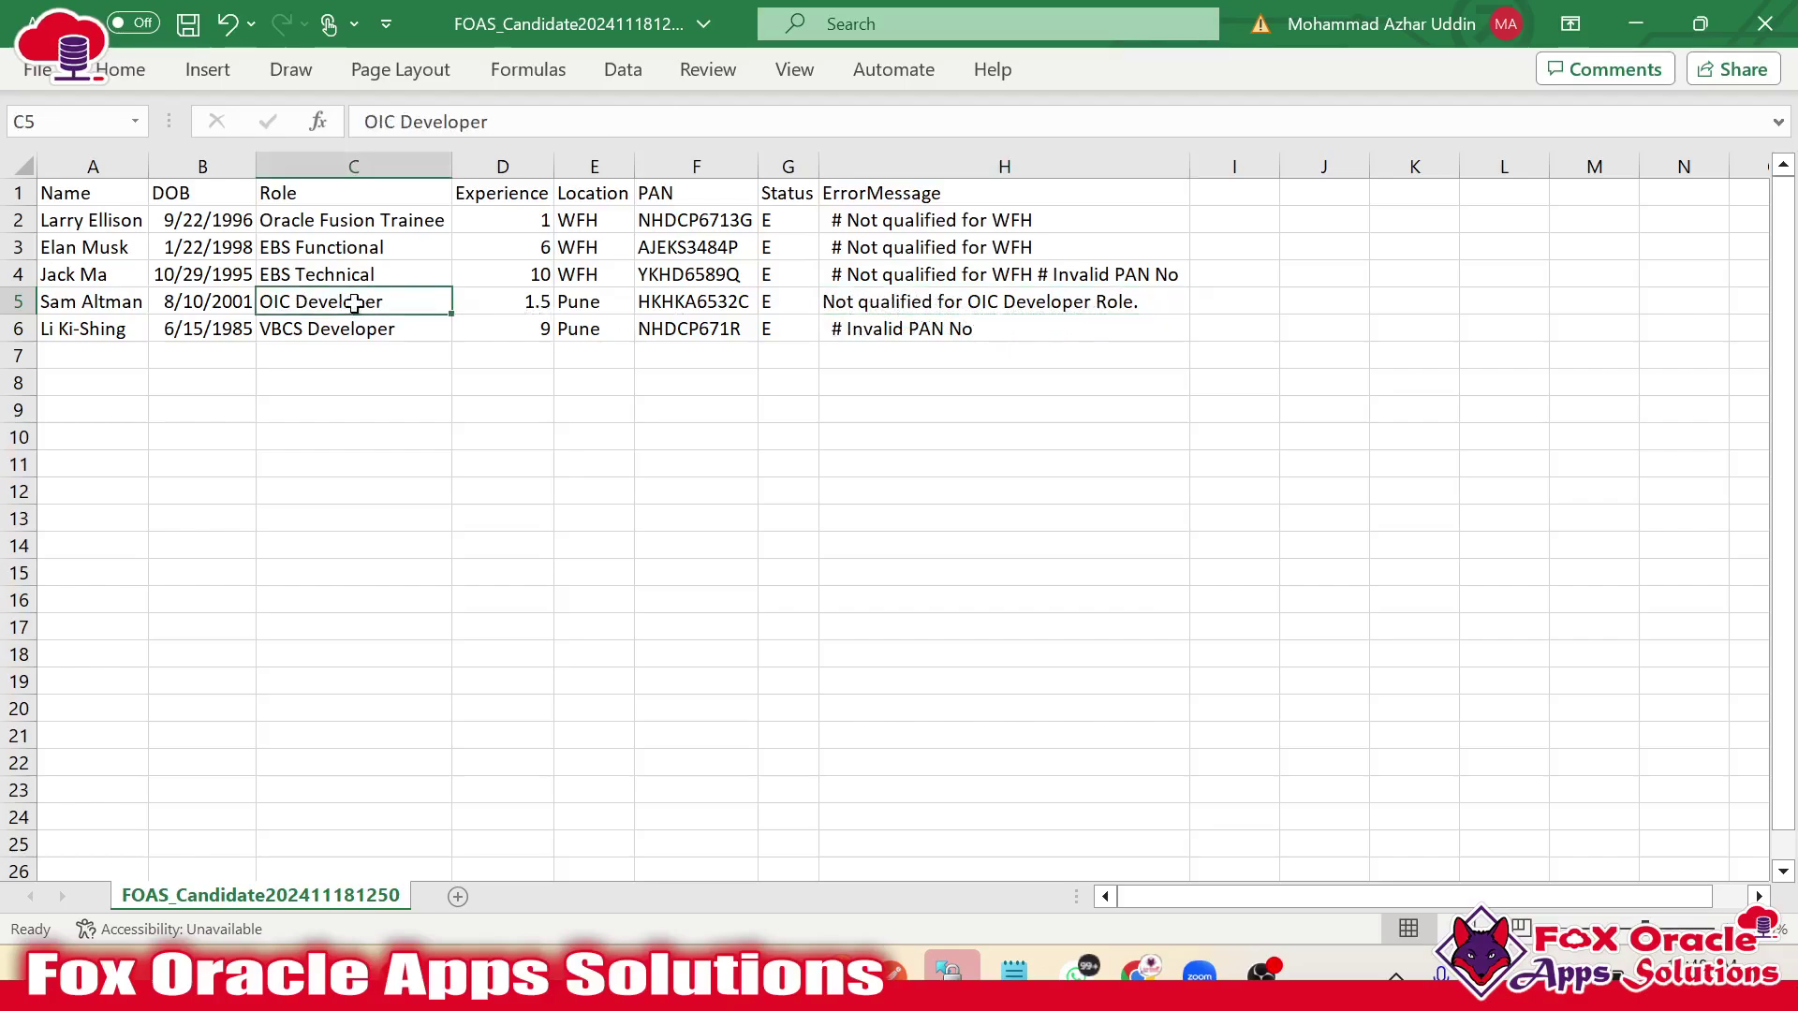
{"action": "left_click", "coordinate": [541, 301]}
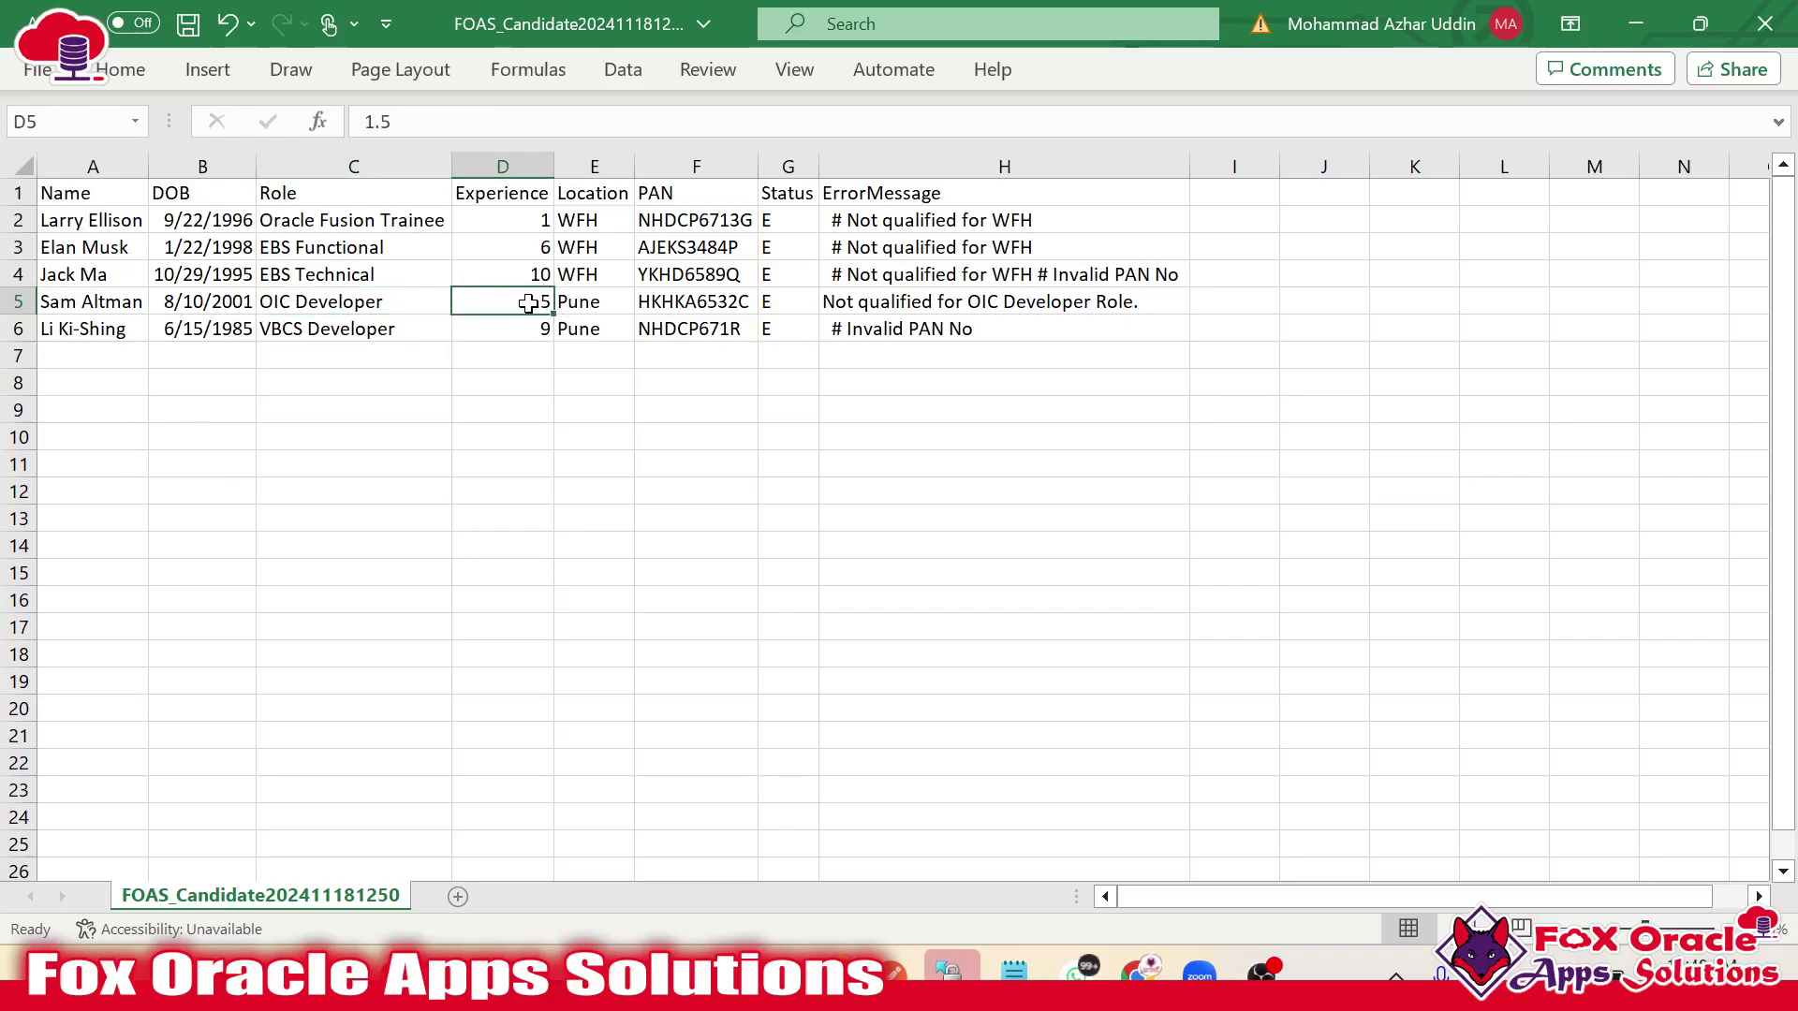
{"action": "left_click", "coordinate": [906, 333]}
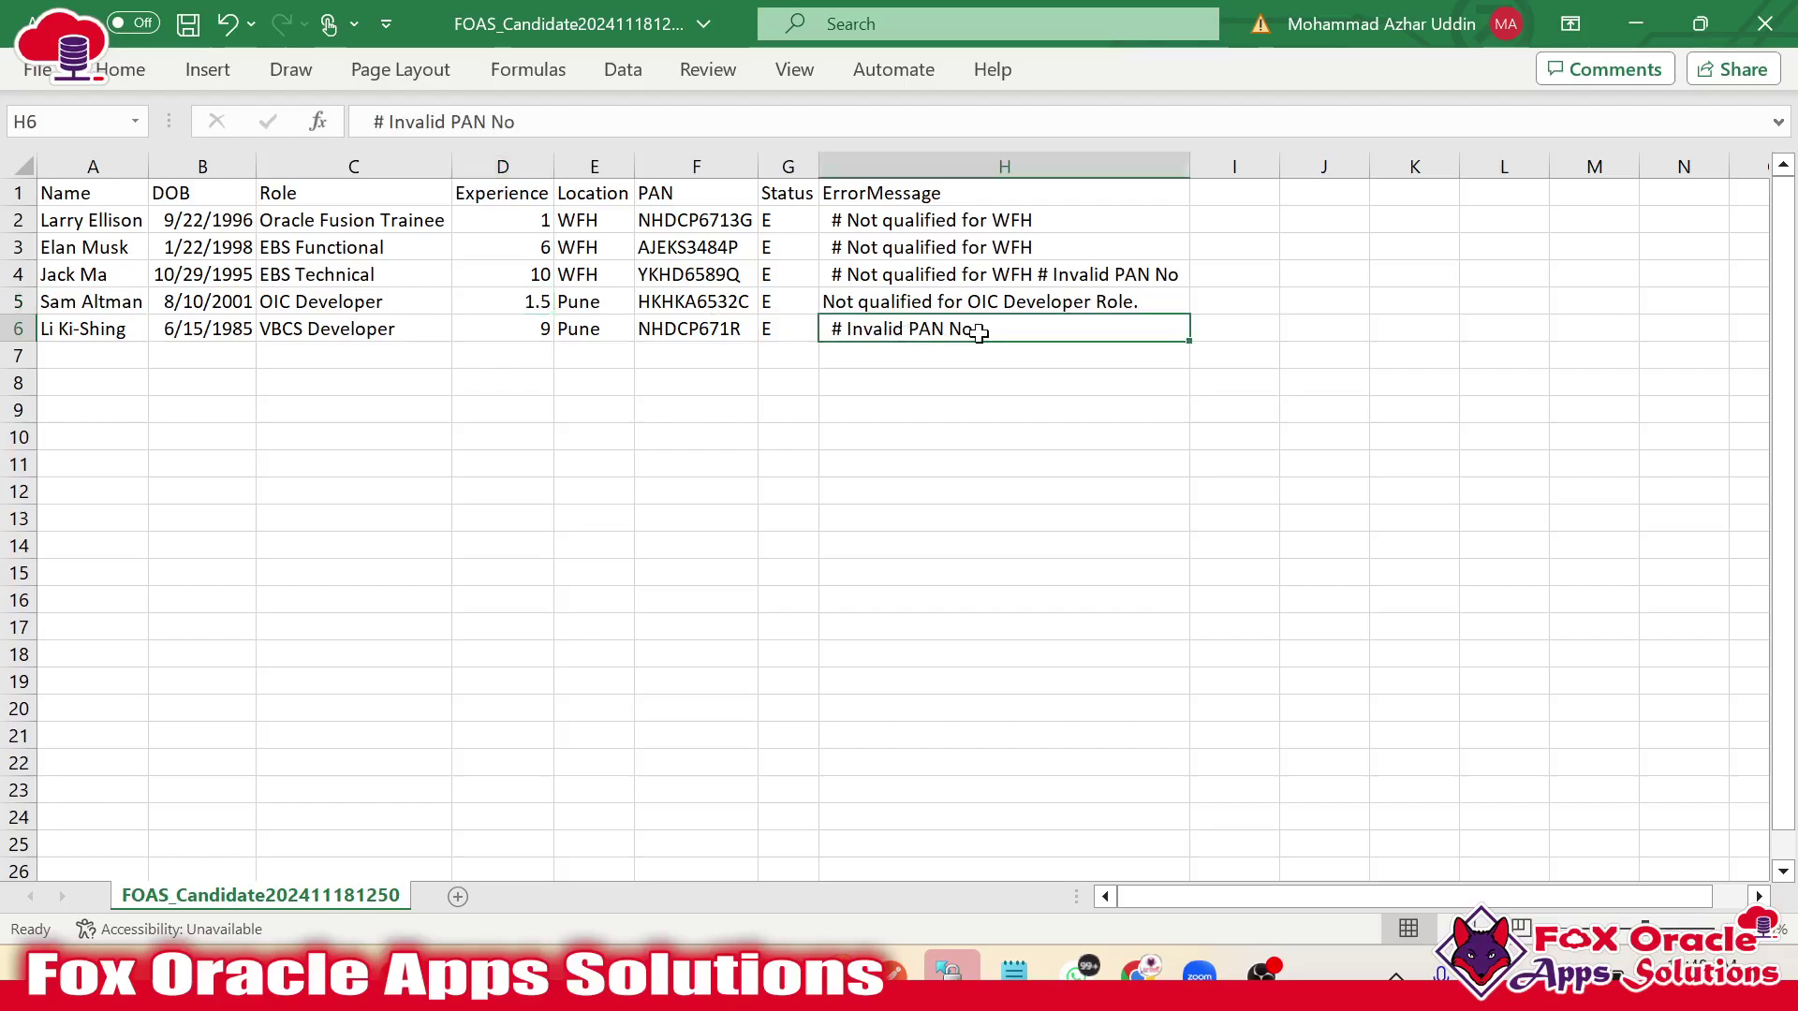
{"action": "double_click", "coordinate": [974, 332]}
{"action": "double_click", "coordinate": [739, 329]}
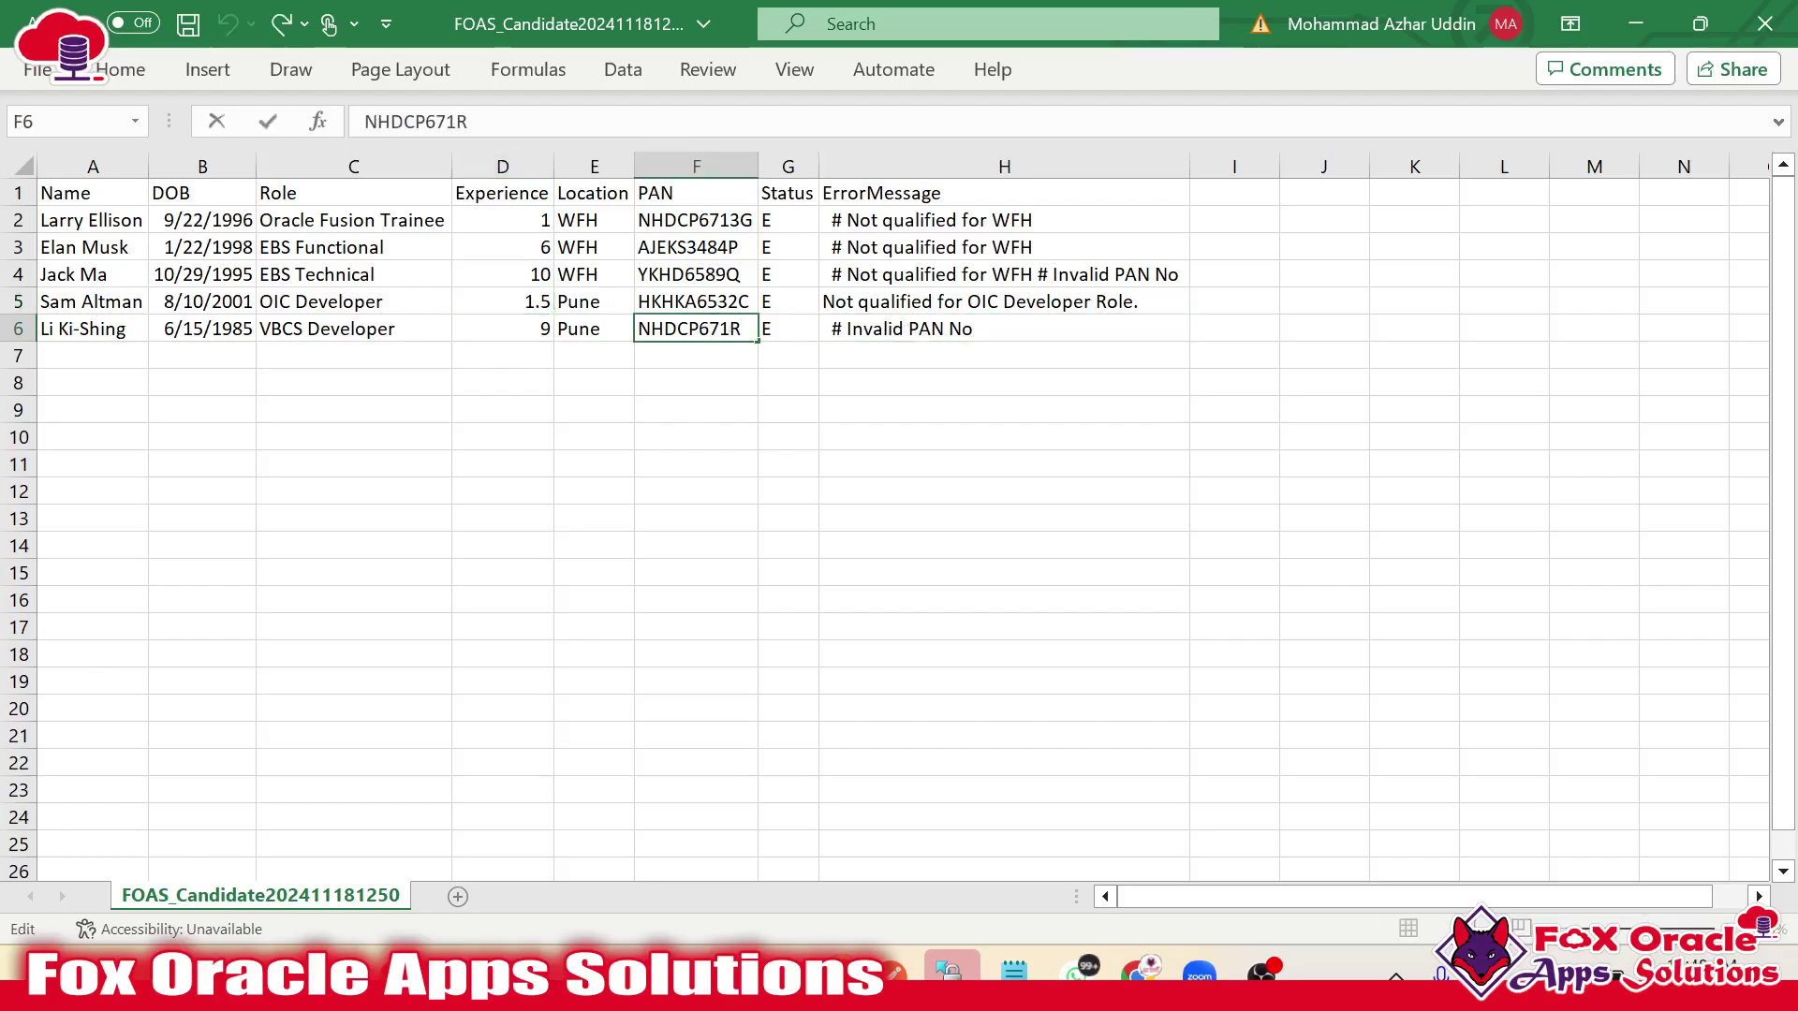
{"action": "left_click_drag", "start_coordinate": [719, 329], "coordinate": [730, 329]}
{"action": "left_click", "coordinate": [855, 484]}
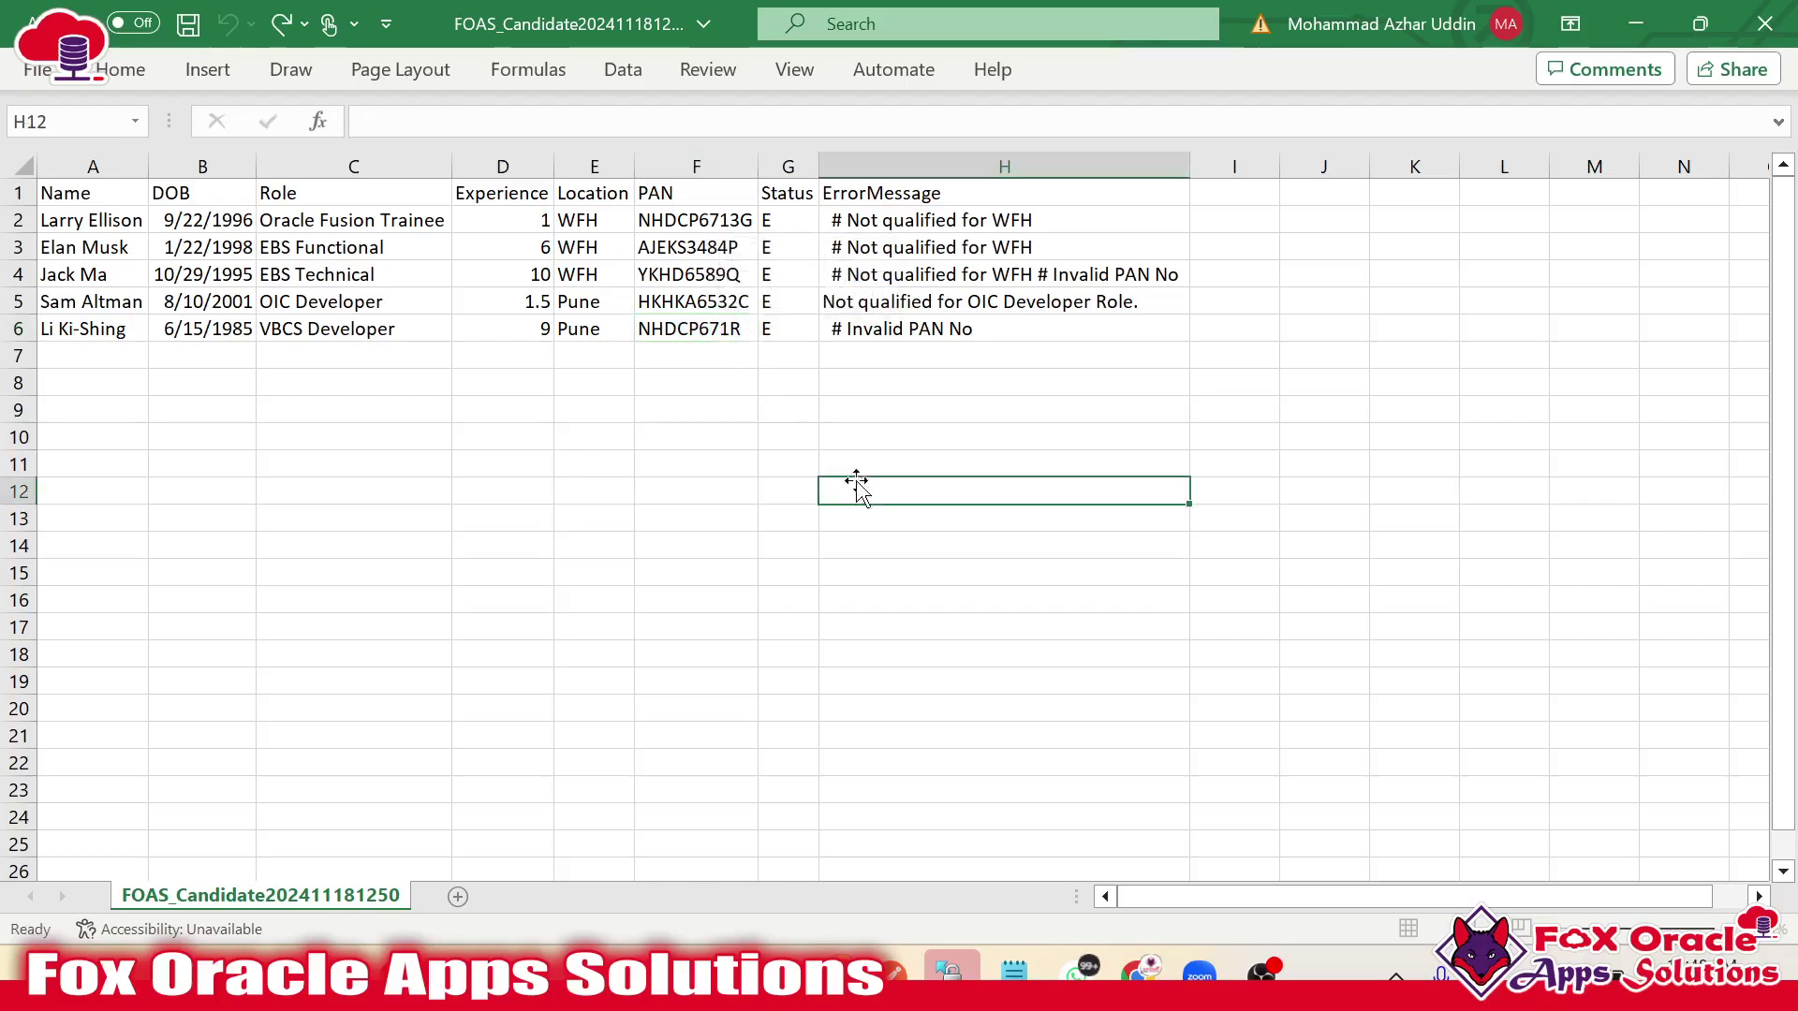
Switch to the Chrome window showing the Invalid records email's CSV preview.
{"action": "mouse_move", "coordinate": [1092, 971]}
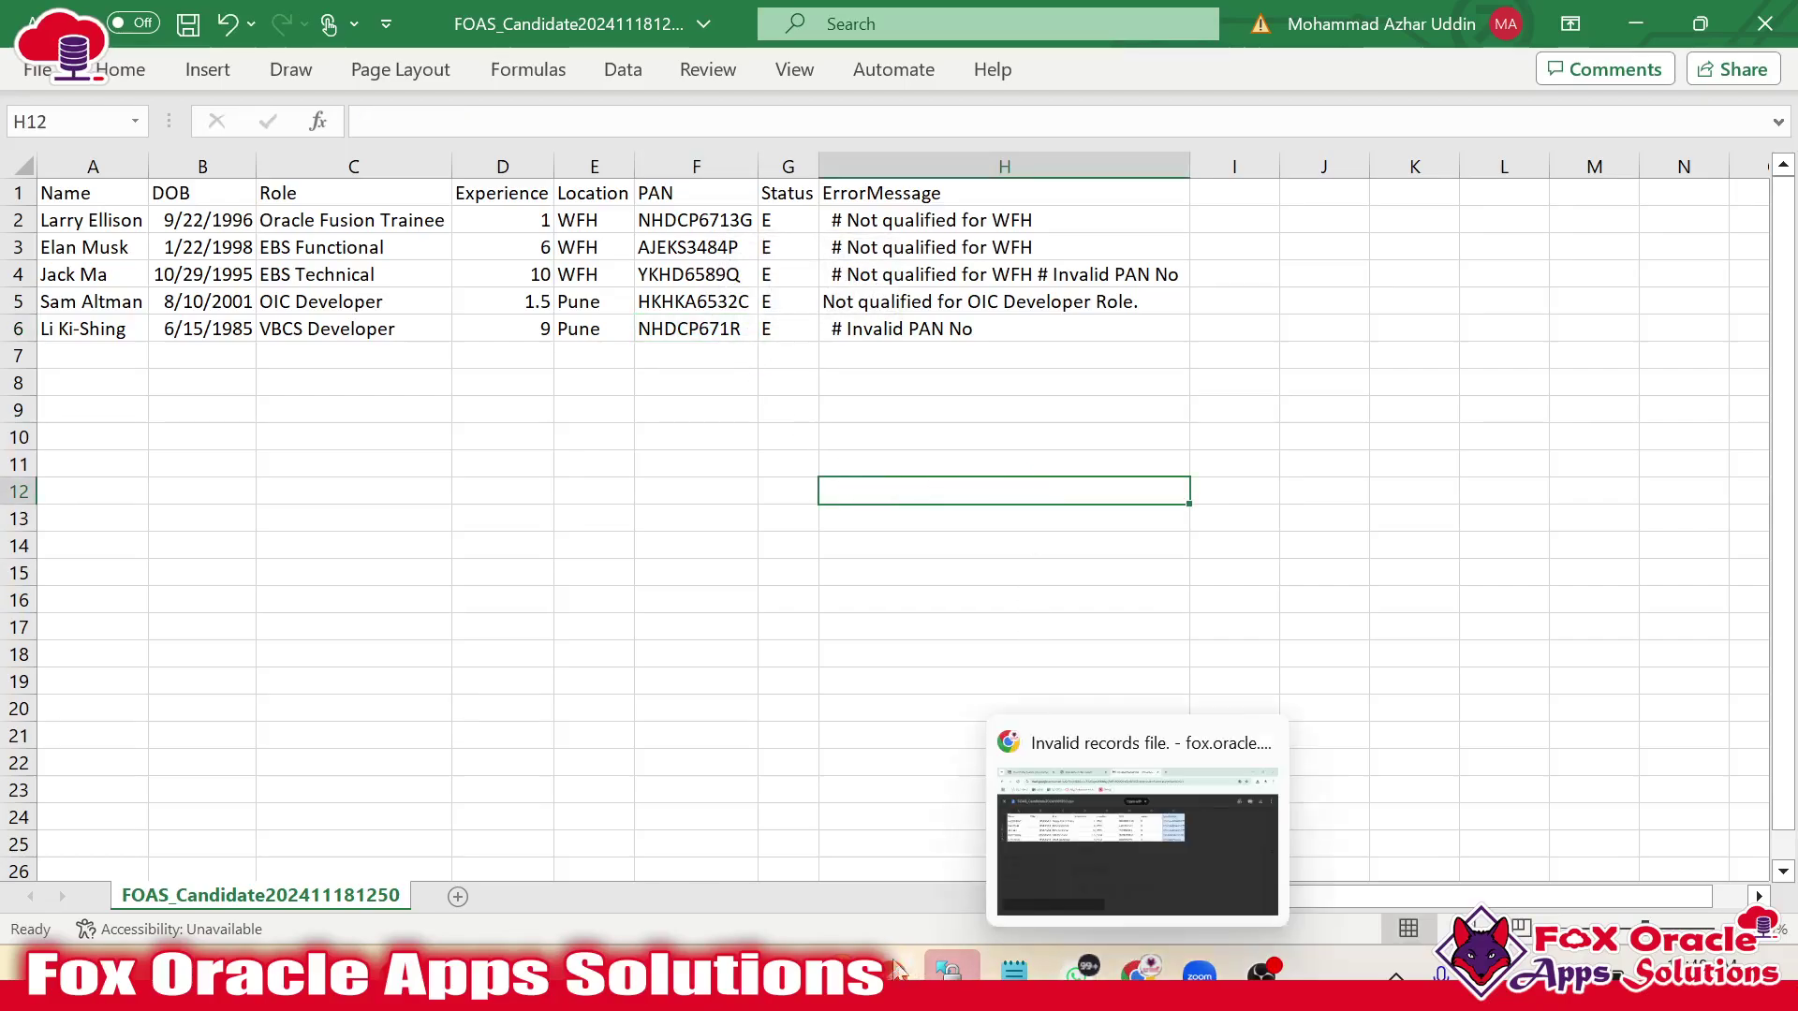
{"action": "left_click", "coordinate": [986, 802]}
{"action": "key", "text": "alt+Tab"}
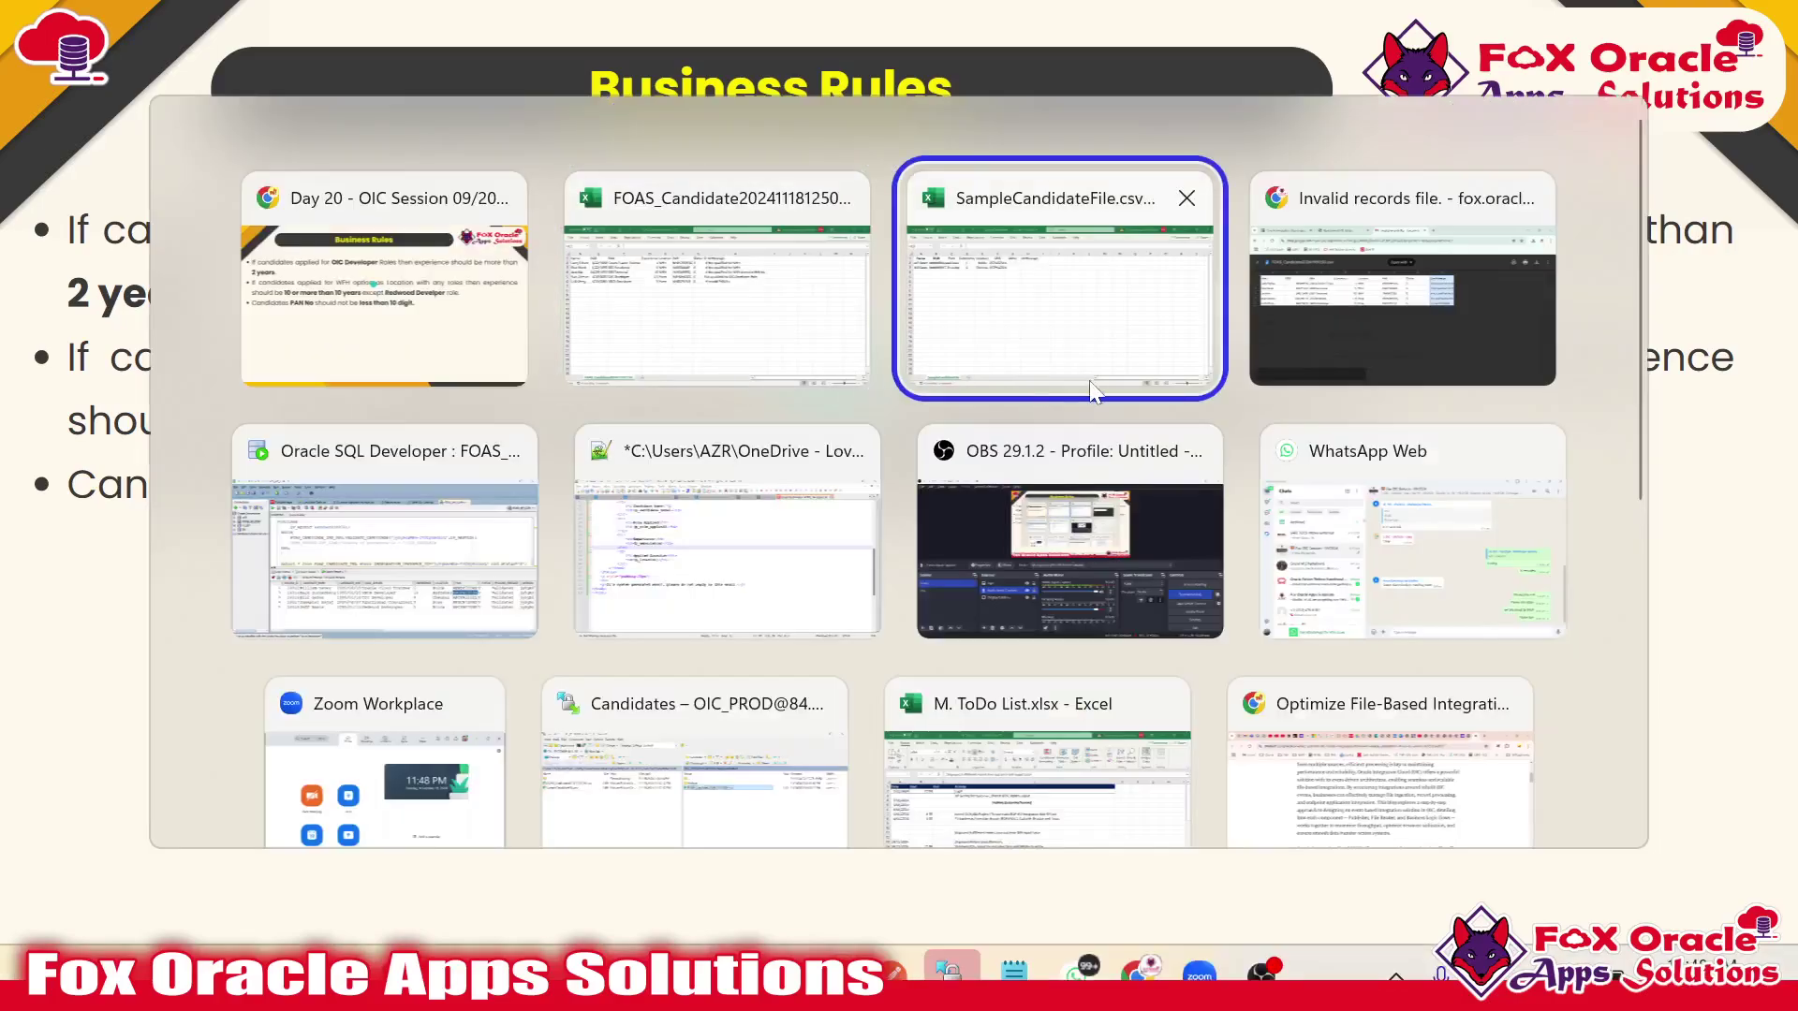
{"action": "key", "text": "Tab"}
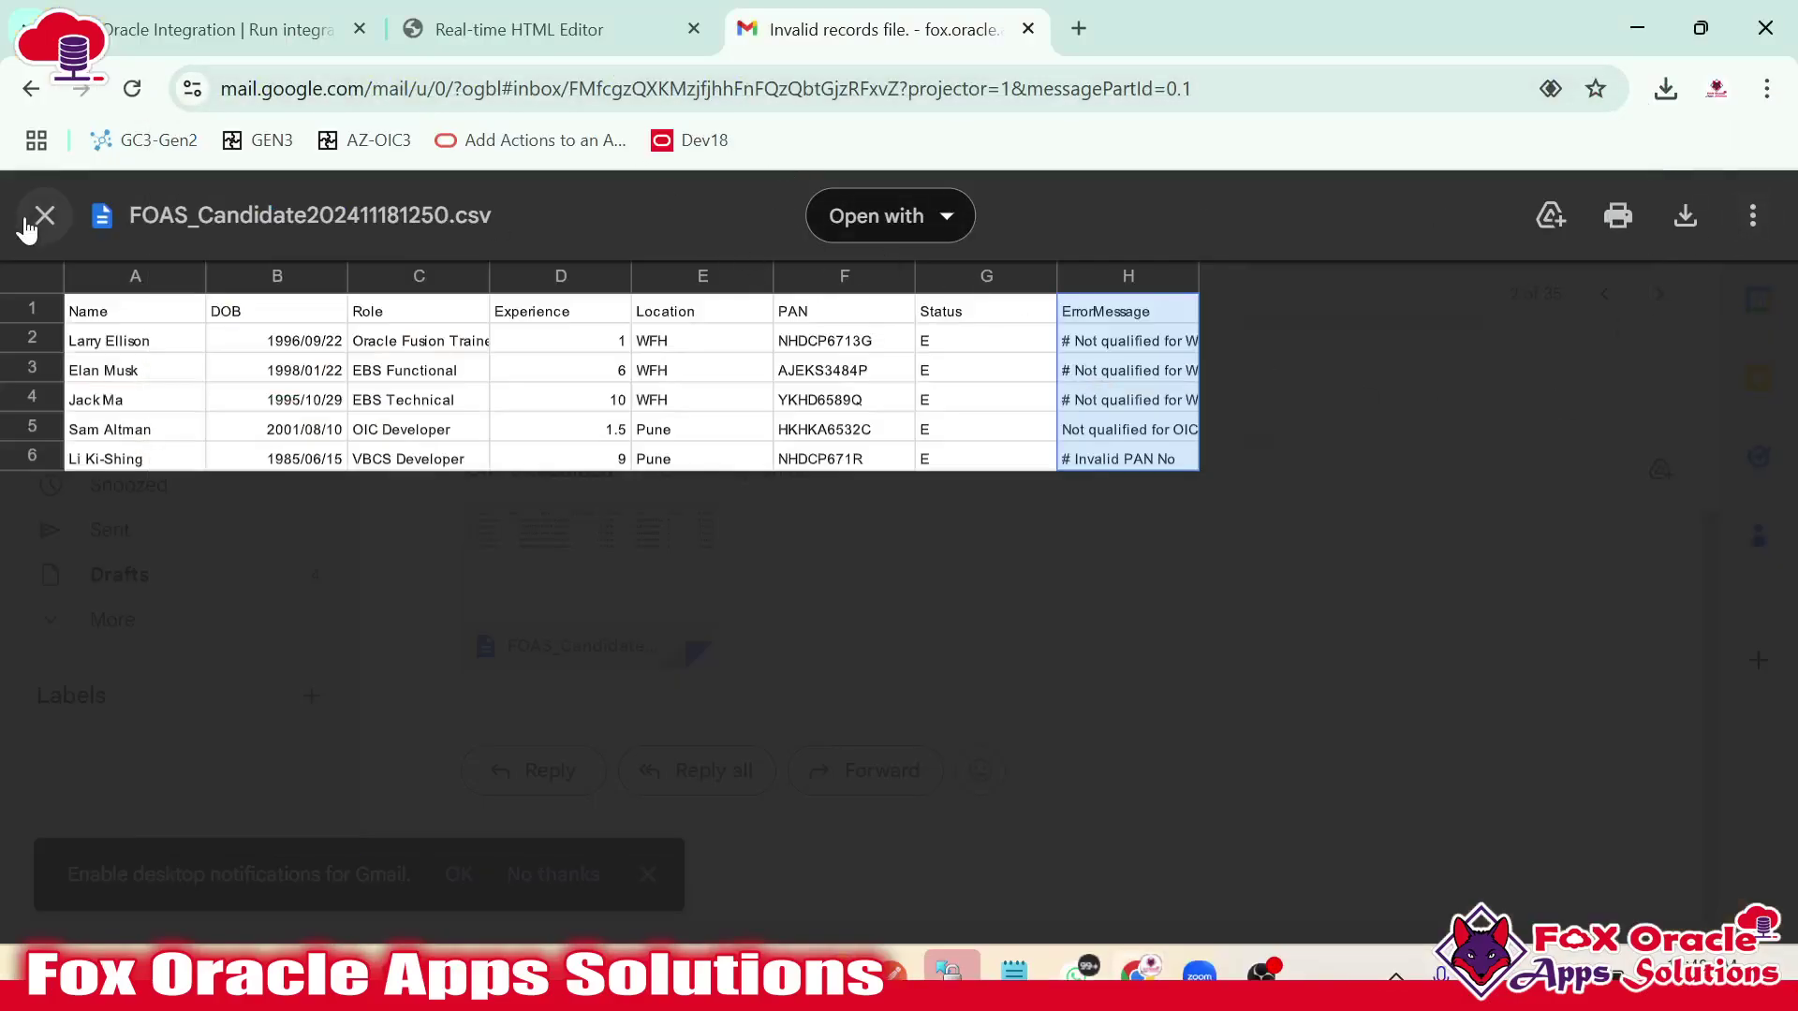
Close the CSV preview and revisit the Invalid records file email before returning to the inbox.
{"action": "left_click", "coordinate": [44, 215]}
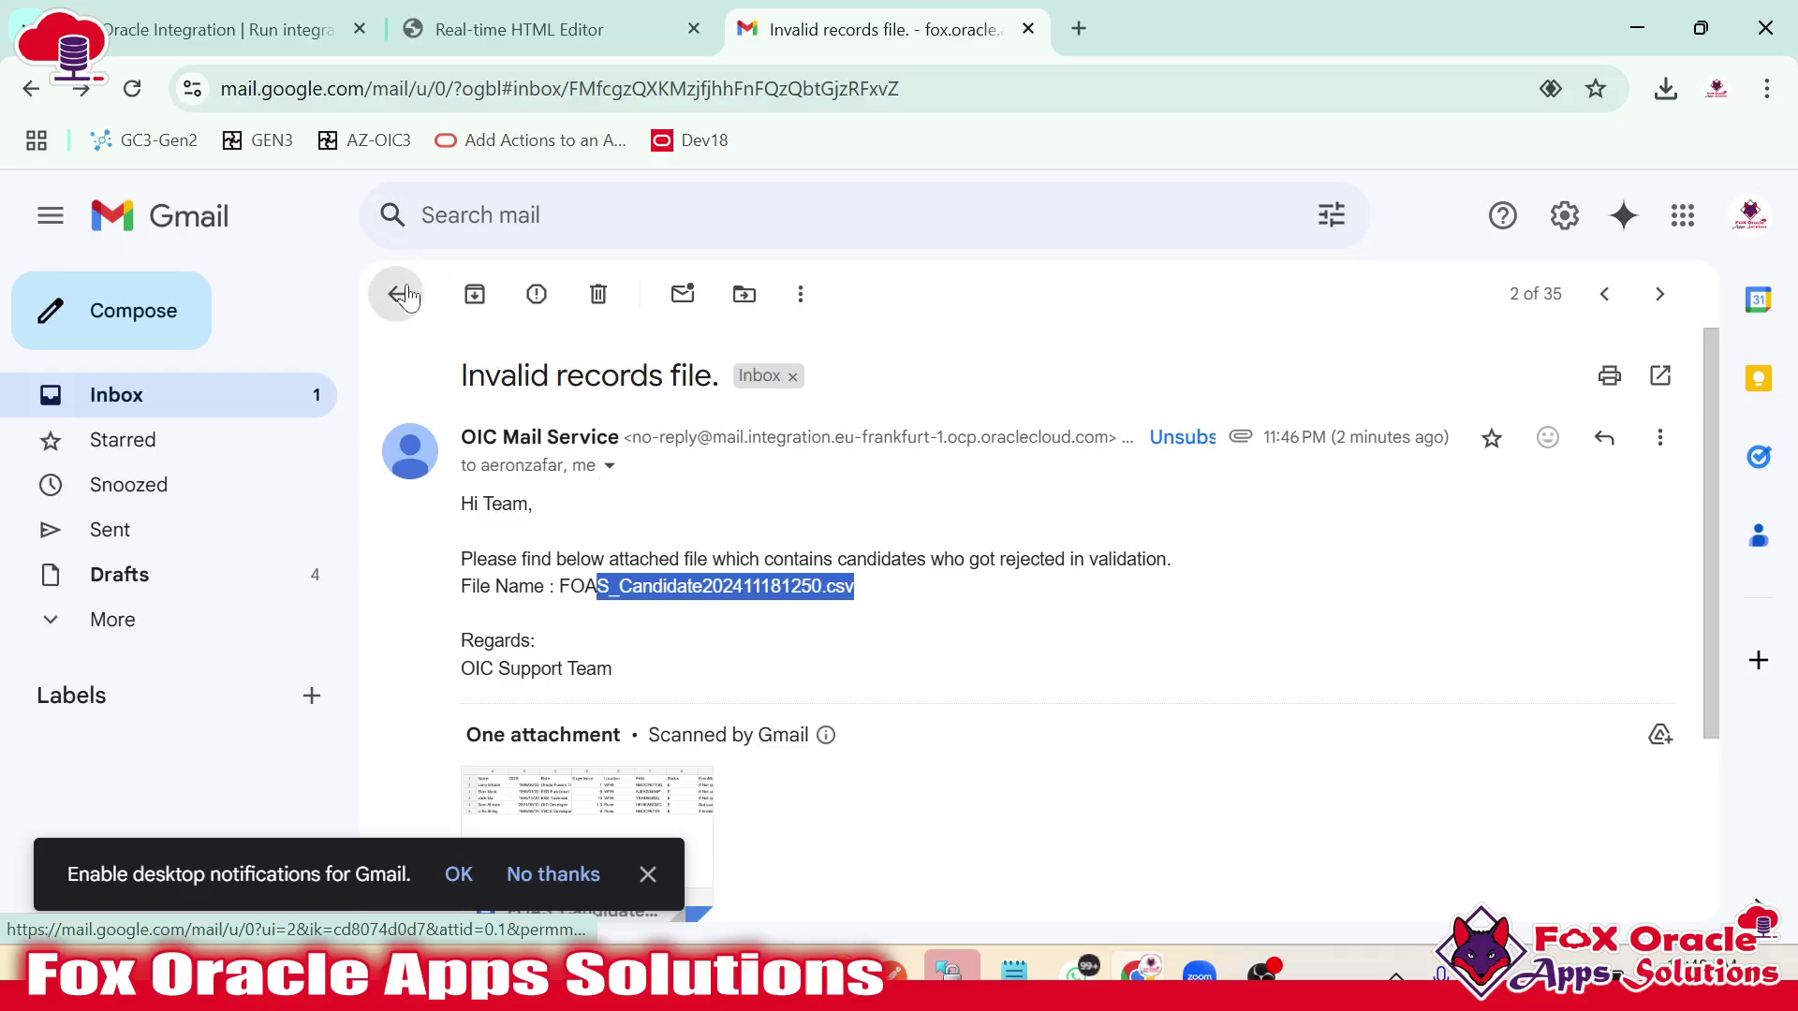
{"action": "left_click", "coordinate": [395, 294]}
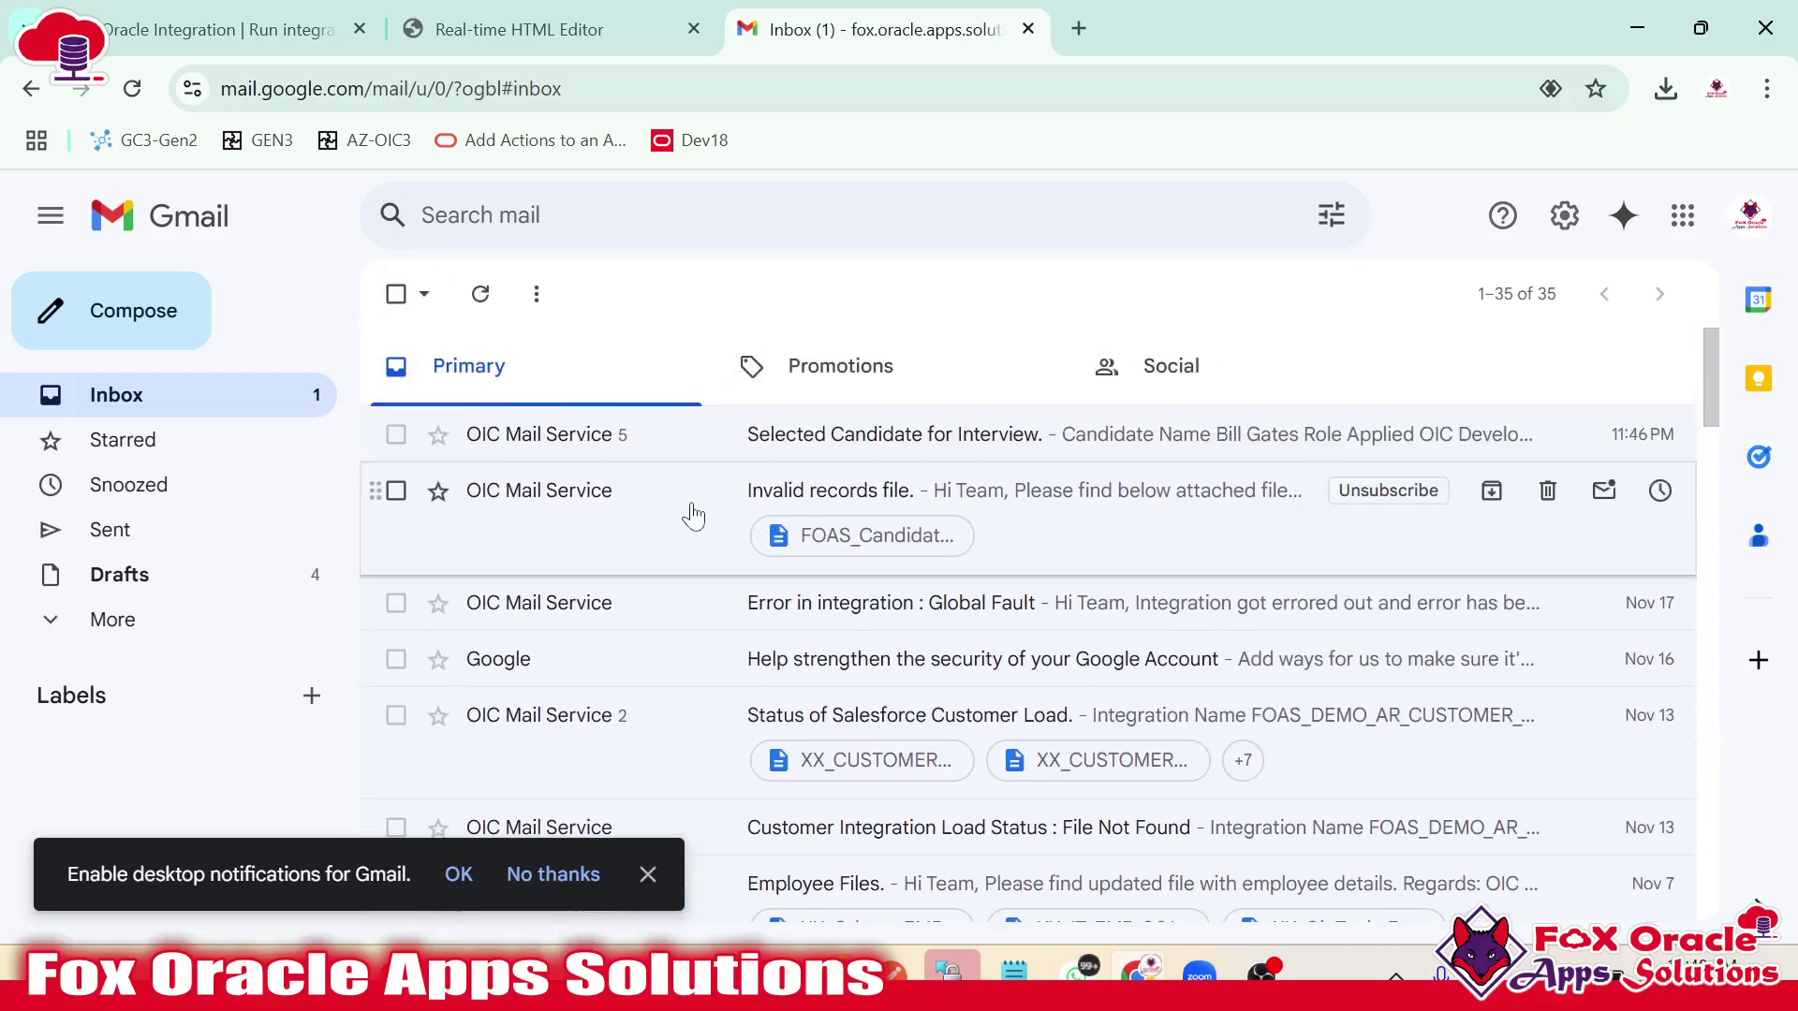
{"action": "left_click", "coordinate": [693, 516]}
{"action": "scroll", "coordinate": [693, 516], "scroll_direction": "up", "scroll_amount": 3}
{"action": "left_click", "coordinate": [392, 290]}
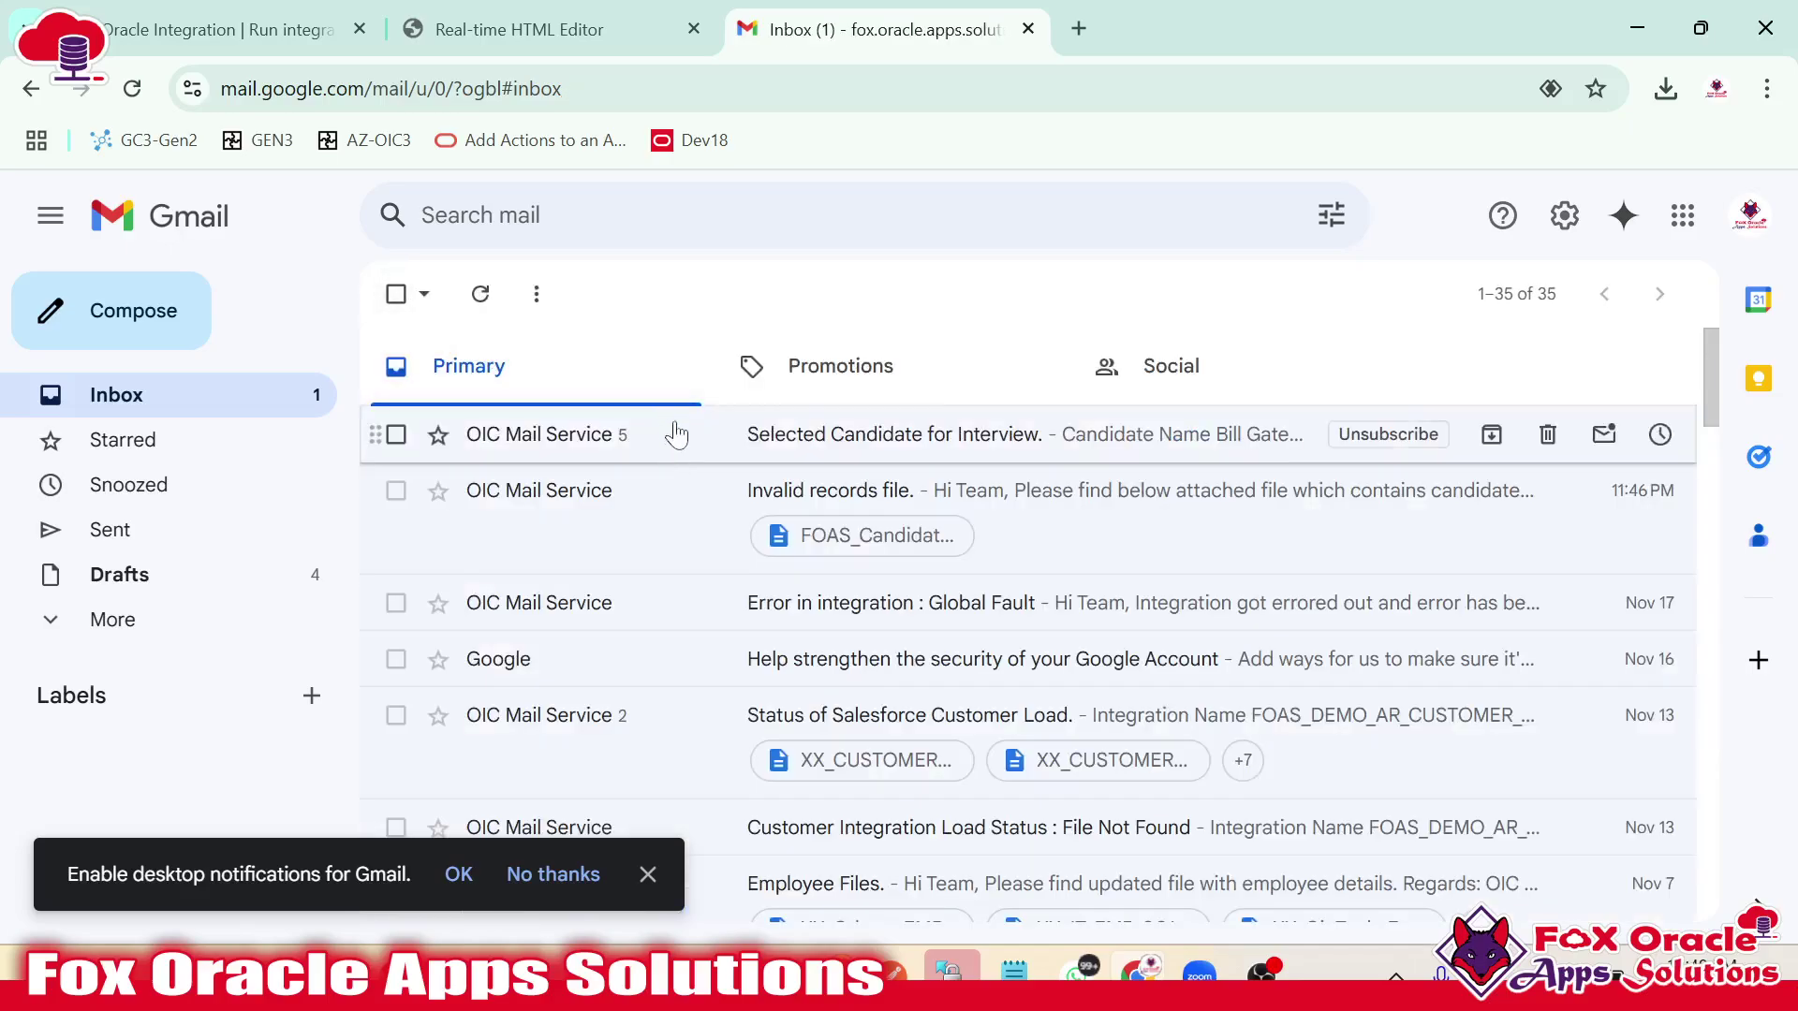
Check the candidate table in the 'Selected Candidate for Interview.' email, then bring up WinSCP.
{"action": "left_click", "coordinate": [676, 436]}
{"action": "left_click", "coordinate": [702, 494]}
{"action": "scroll", "coordinate": [794, 569], "scroll_direction": "down", "scroll_amount": 1}
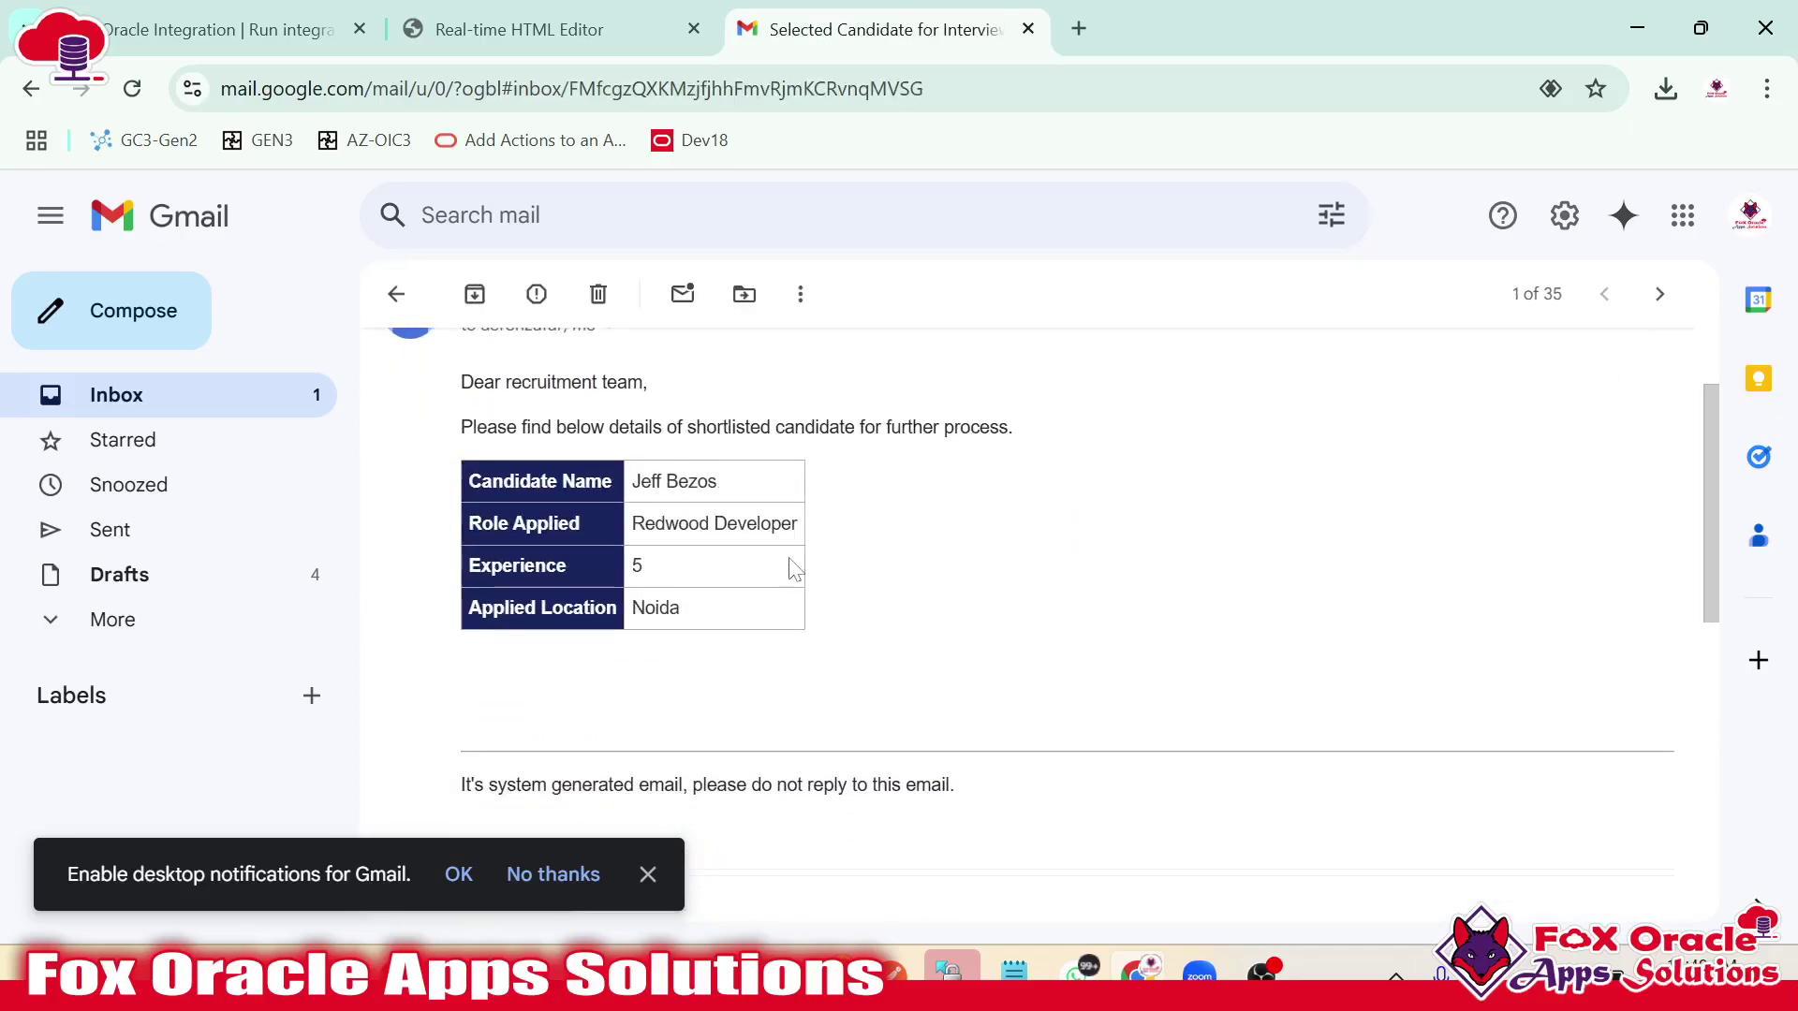
{"action": "scroll", "coordinate": [763, 622], "scroll_direction": "up", "scroll_amount": 1}
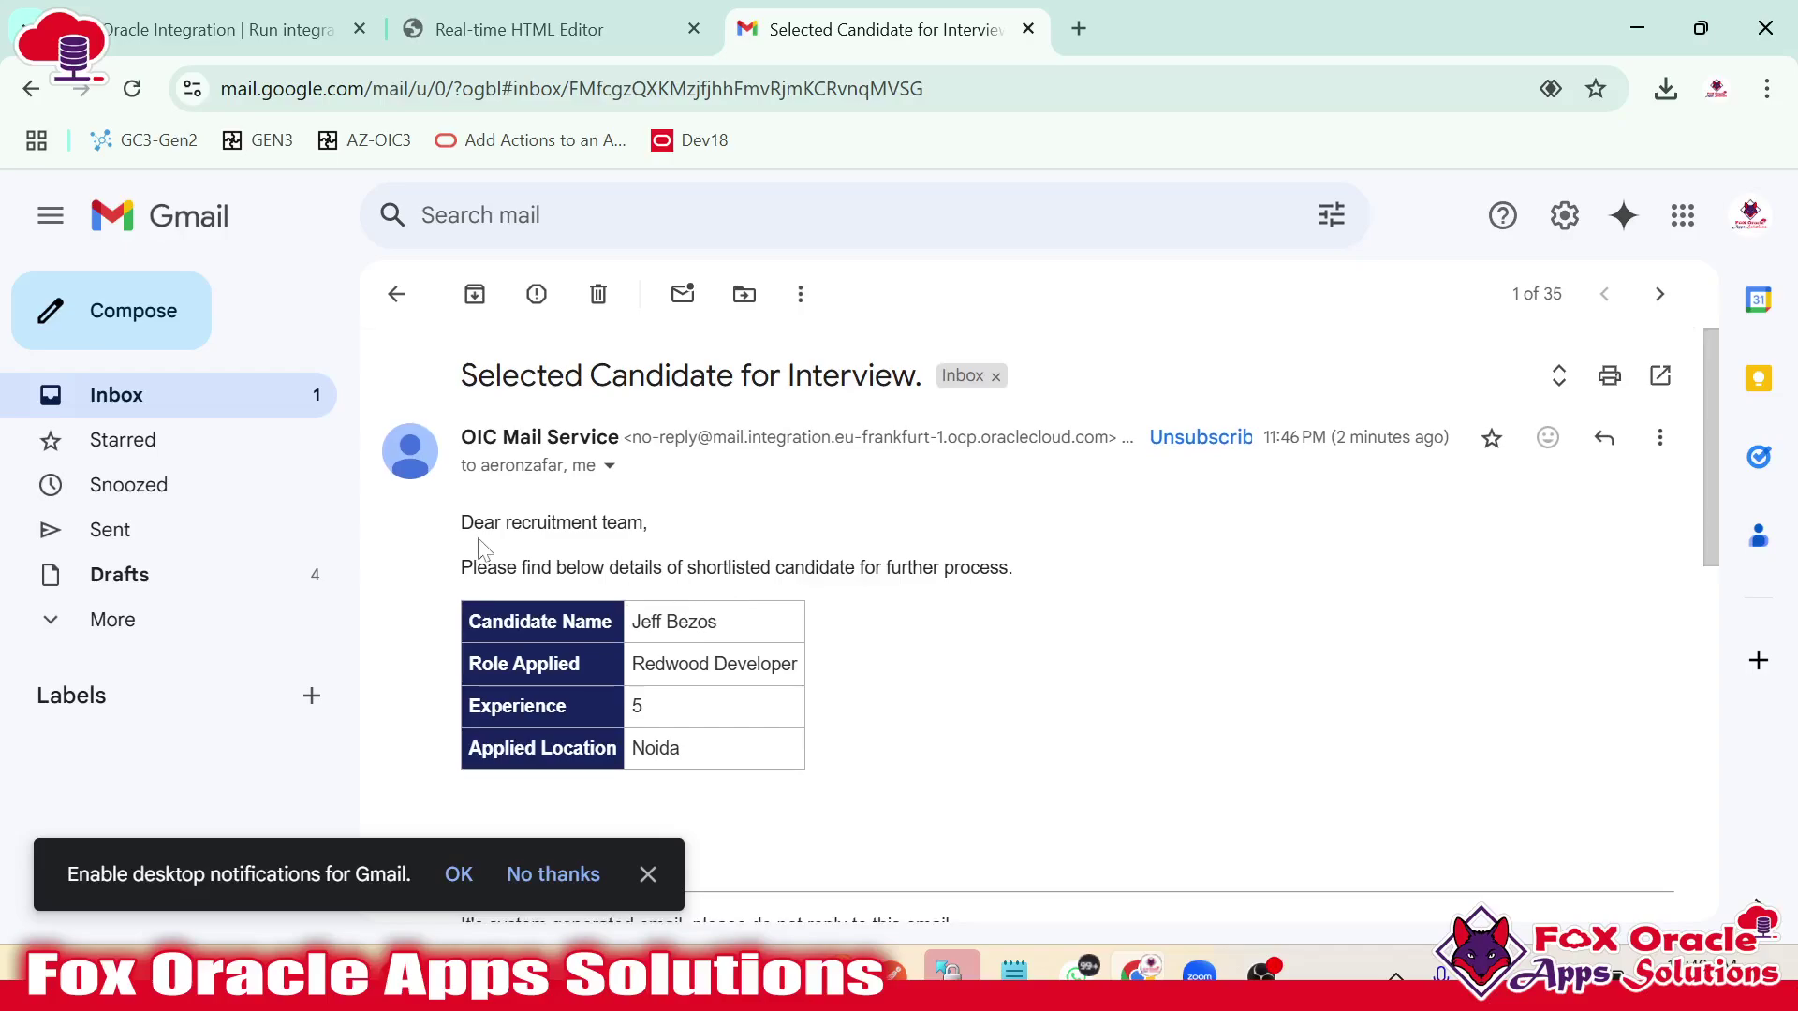
{"action": "left_click_drag", "start_coordinate": [459, 521], "coordinate": [792, 708]}
{"action": "scroll", "coordinate": [925, 754], "scroll_direction": "down", "scroll_amount": 1}
{"action": "left_click", "coordinate": [962, 655]}
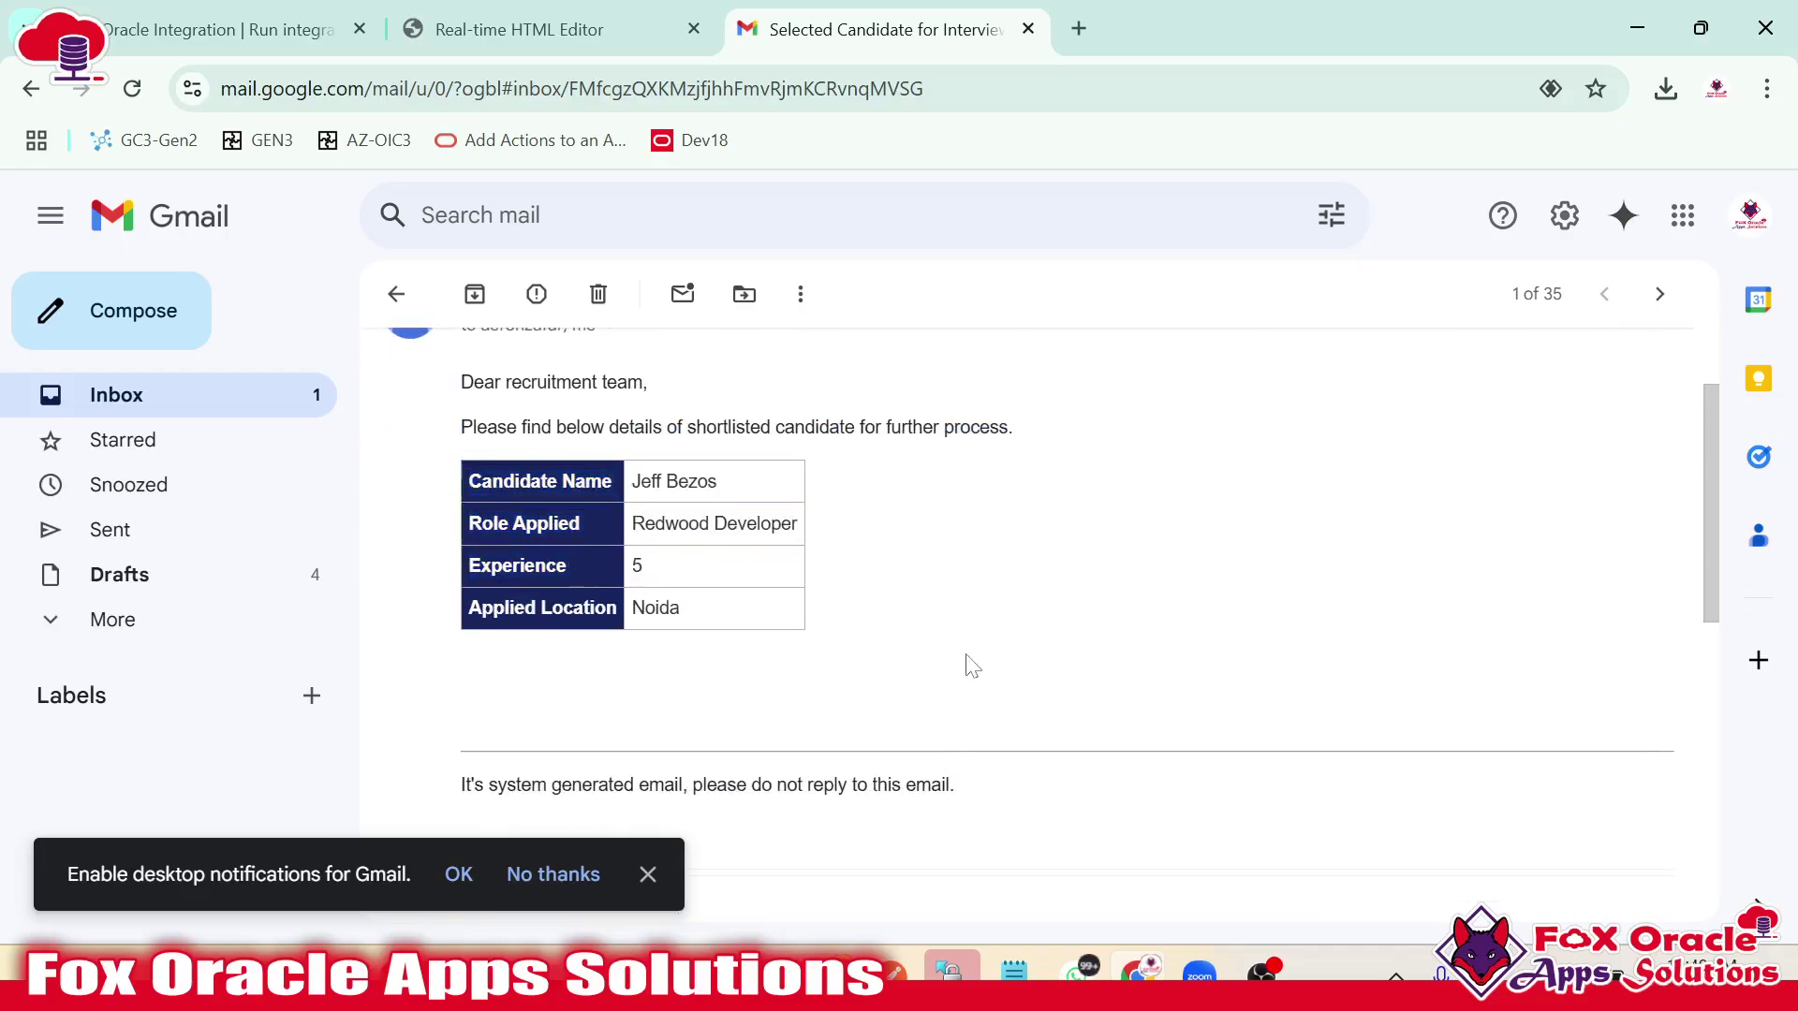
{"action": "scroll", "coordinate": [962, 655], "scroll_direction": "up", "scroll_amount": 1}
{"action": "left_click", "coordinate": [410, 312]}
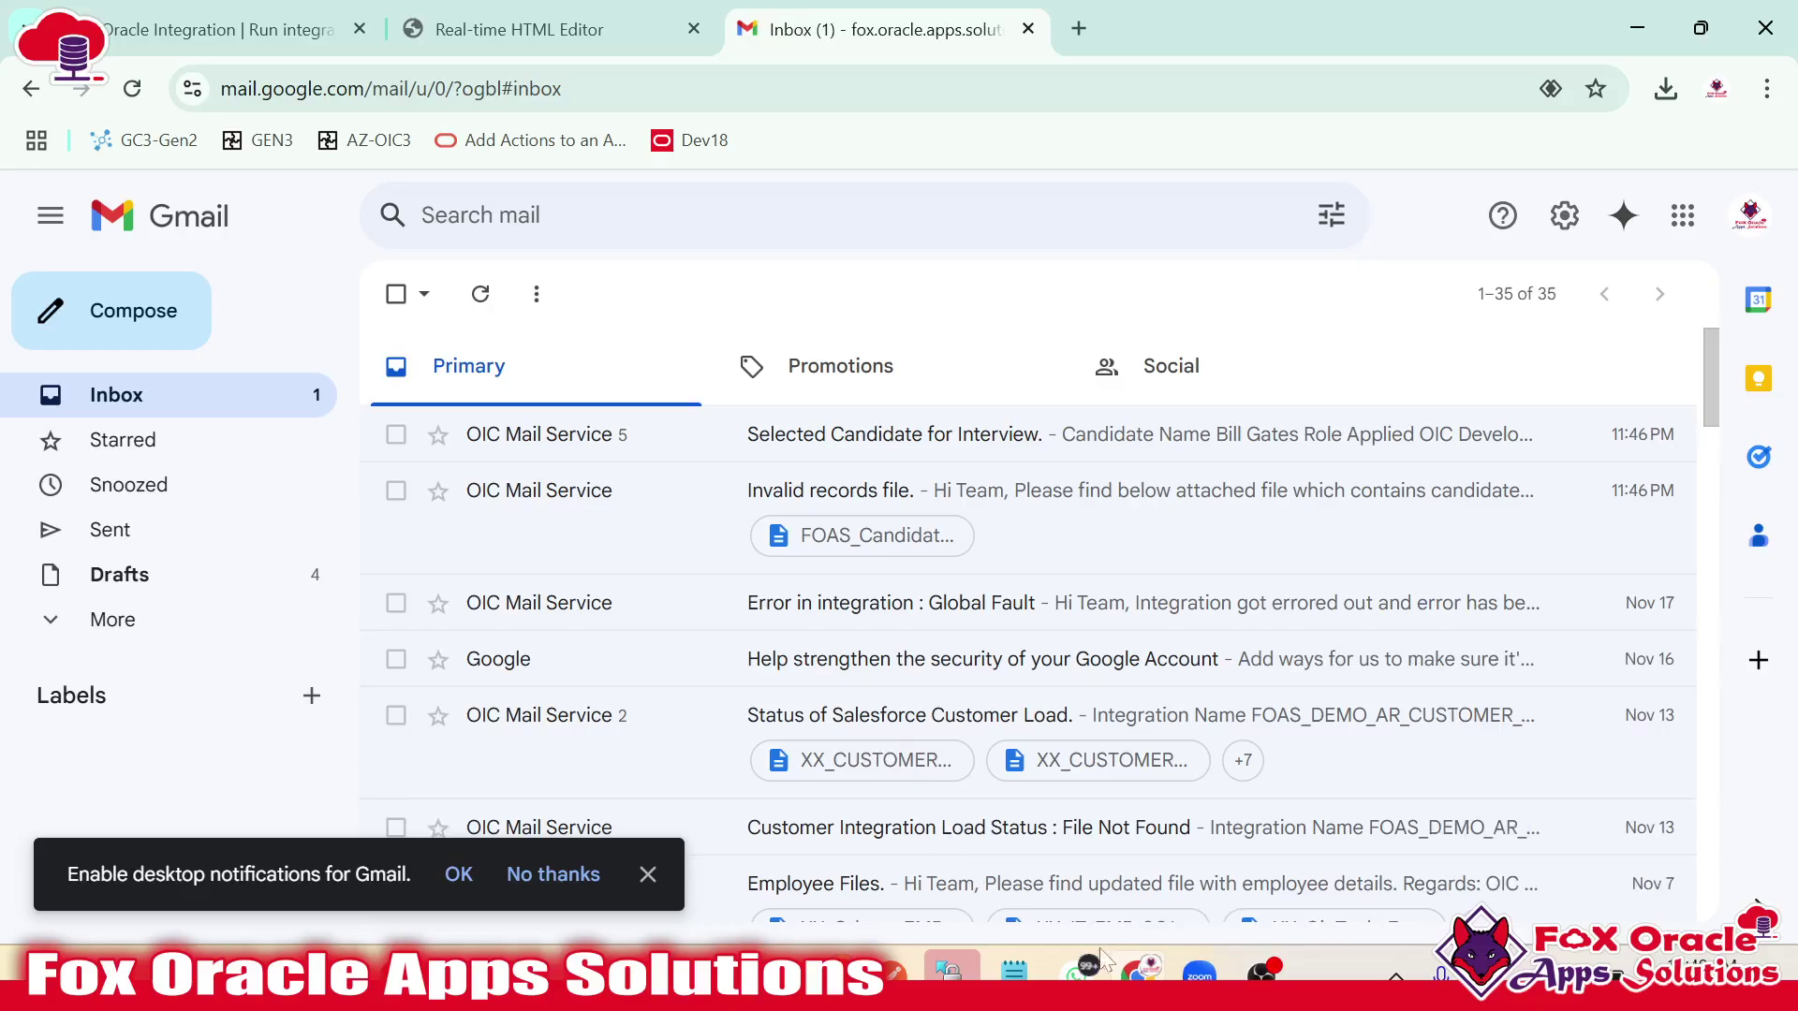
{"action": "left_click", "coordinate": [951, 971]}
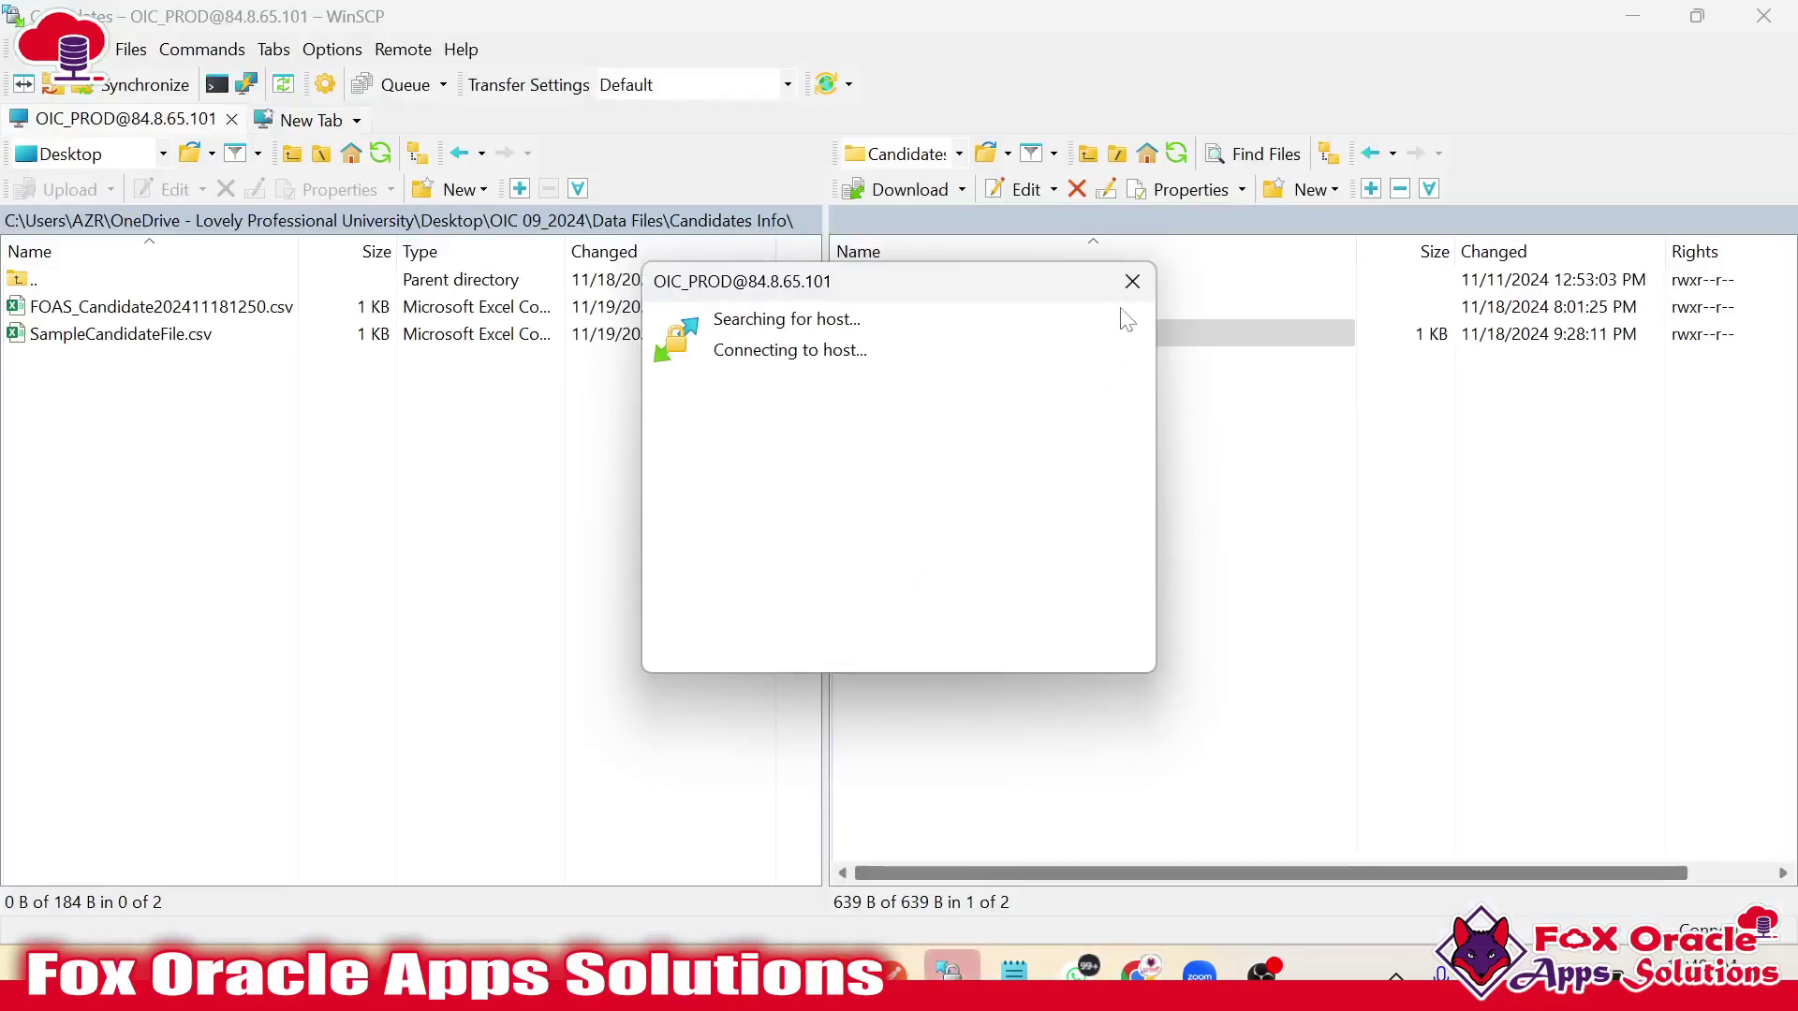
Move the WinSCP connection box aside and return to the FOAS_CANDIDATE_PROCESS_SC_INT run page.
{"action": "left_click_drag", "start_coordinate": [979, 295], "coordinate": [955, 436]}
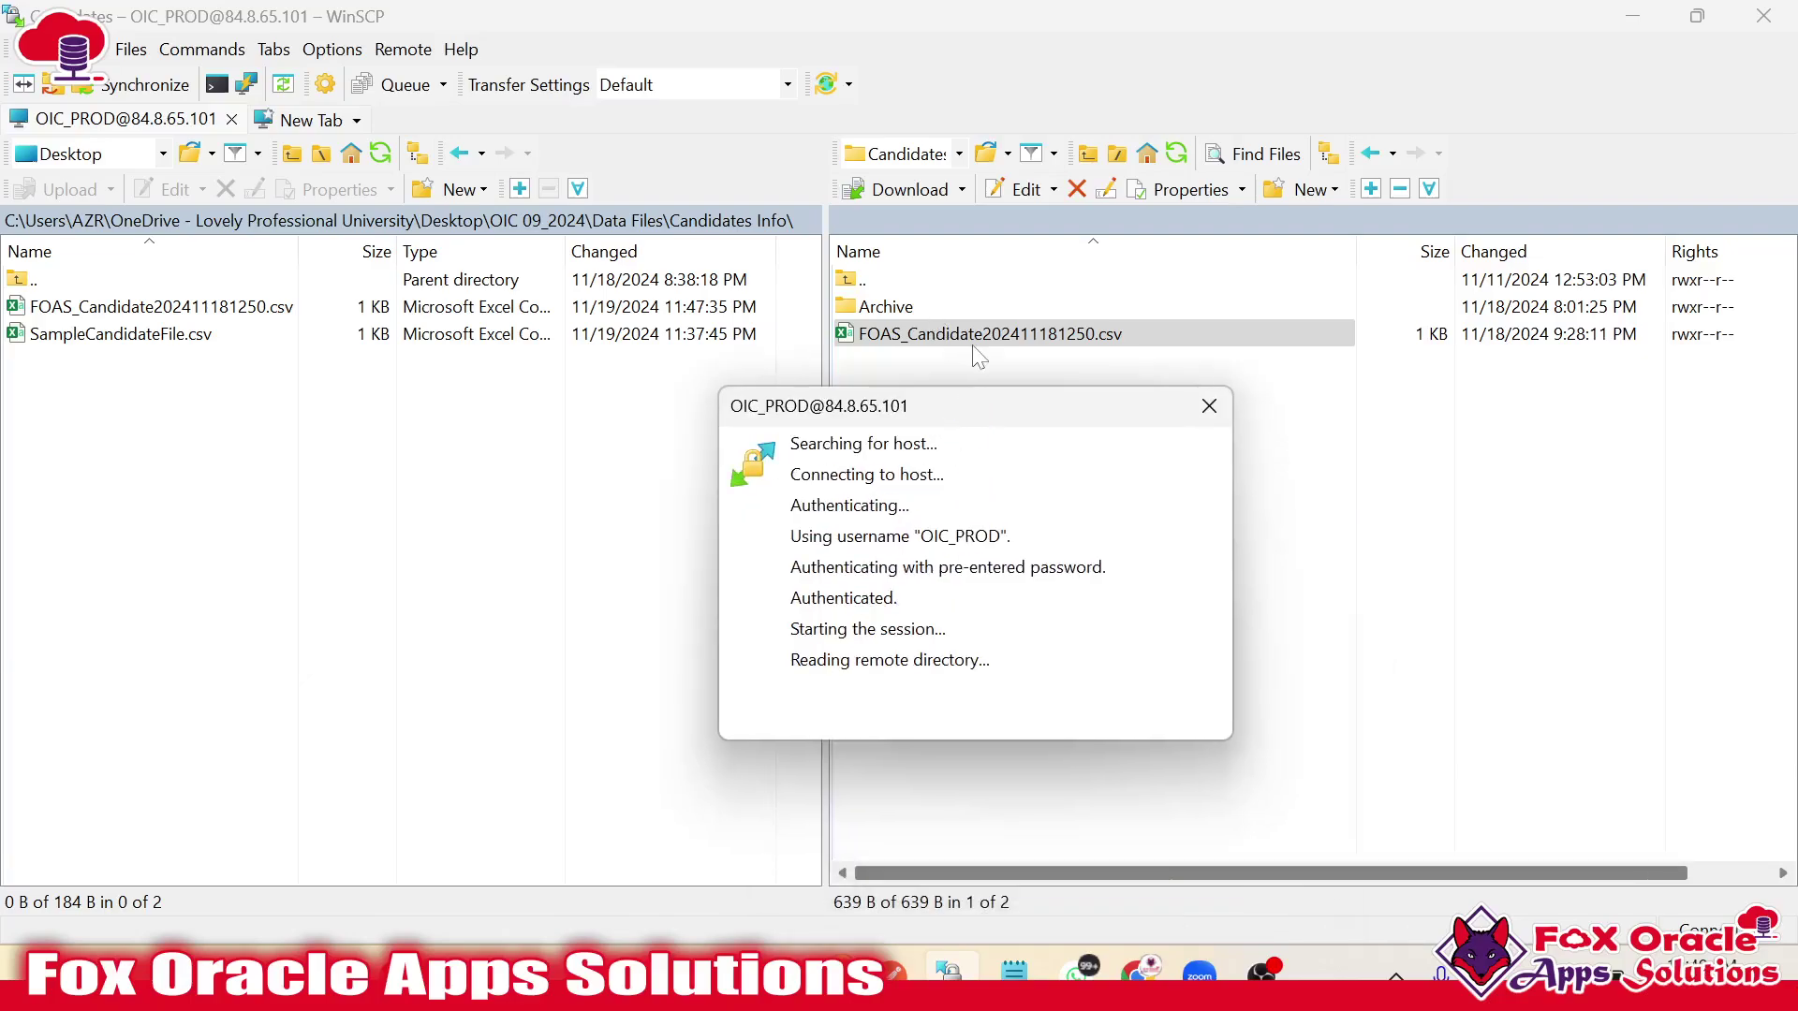
{"action": "key", "text": "alt+Tab"}
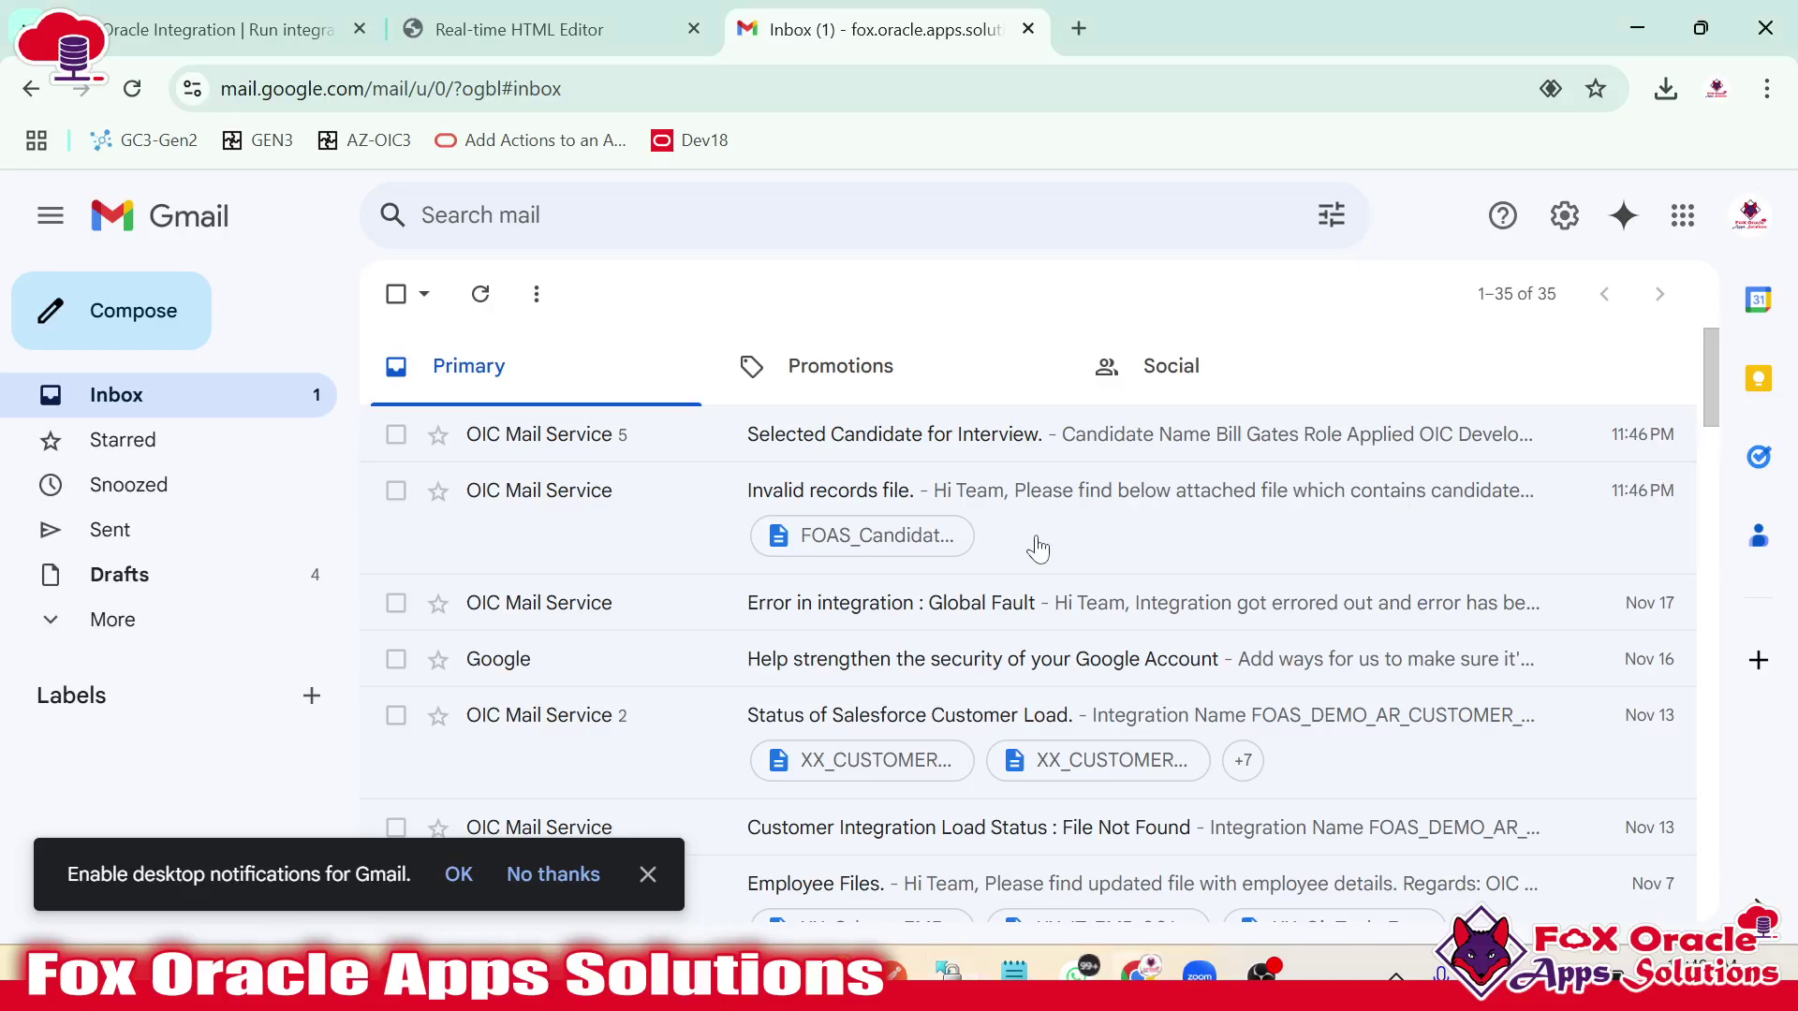
{"action": "left_click", "coordinate": [298, 23]}
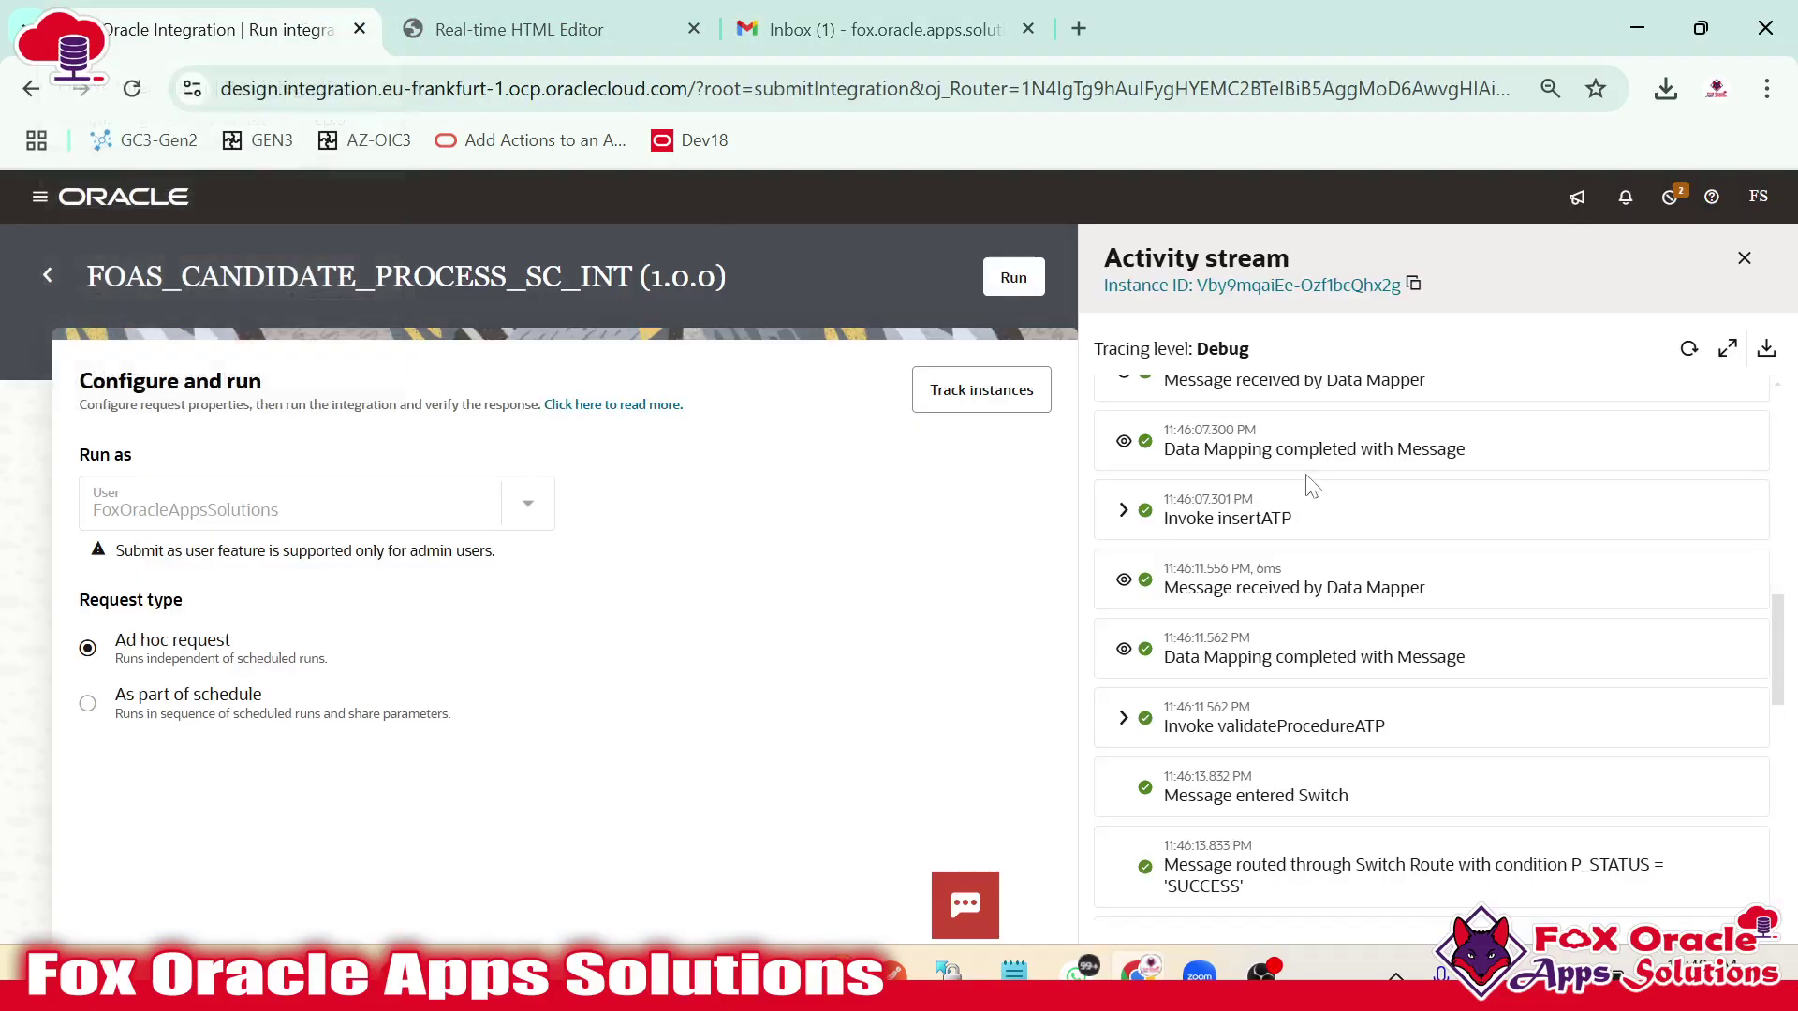